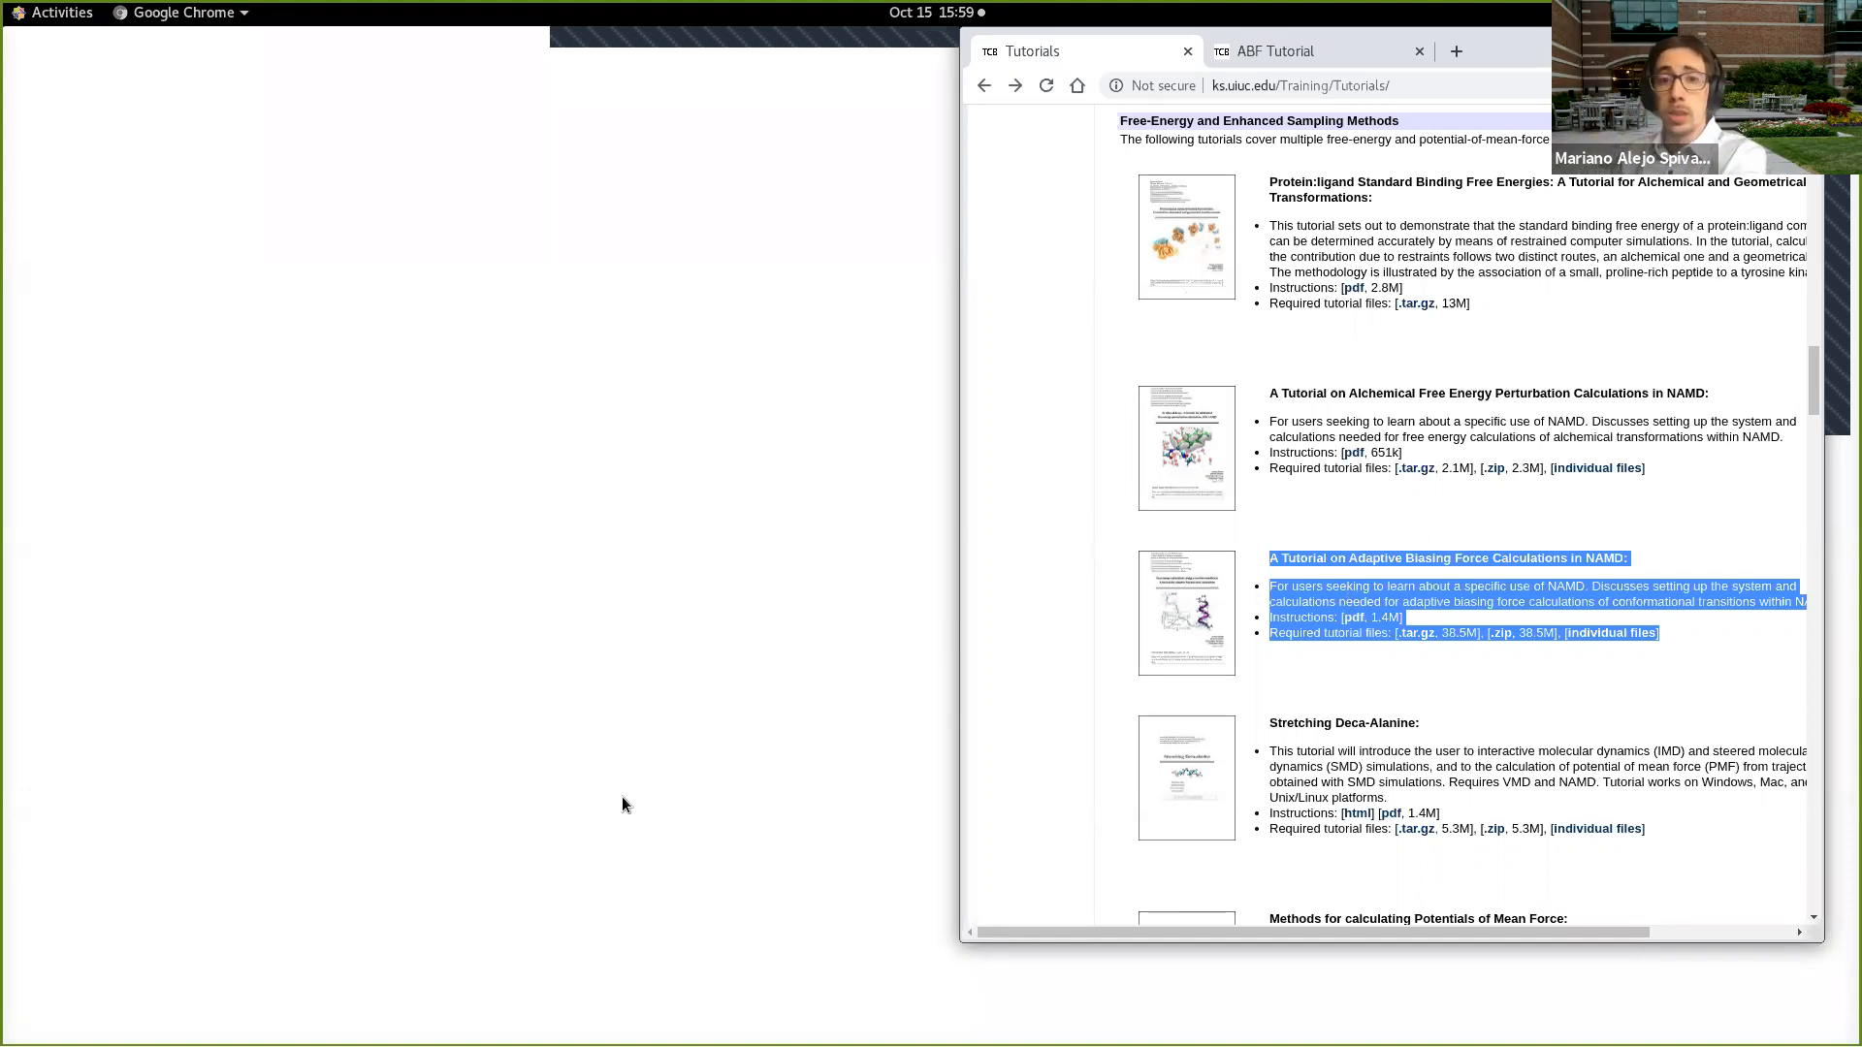
# Step: Bring the VMD windows into view and download the .tar.gz tutorial files for the Adaptive Biasing Force tutorial
pyautogui.press('super')
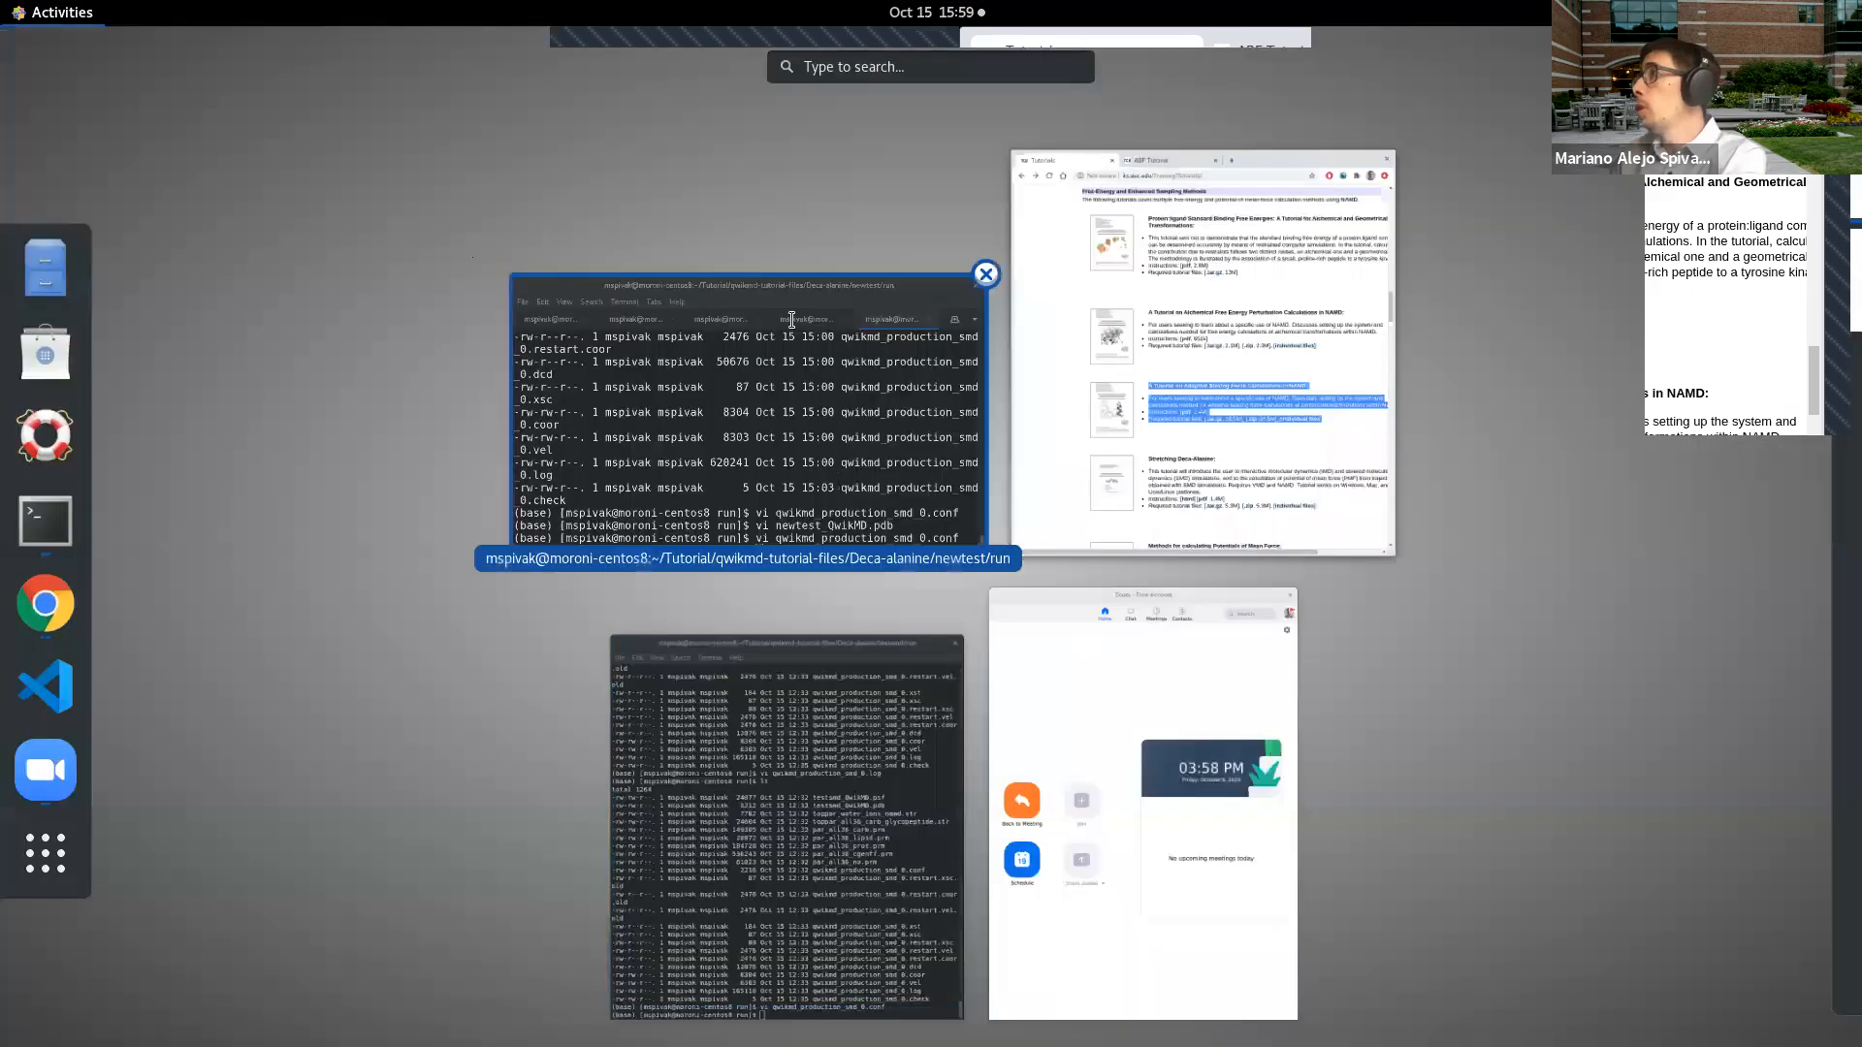
pyautogui.click(791, 320)
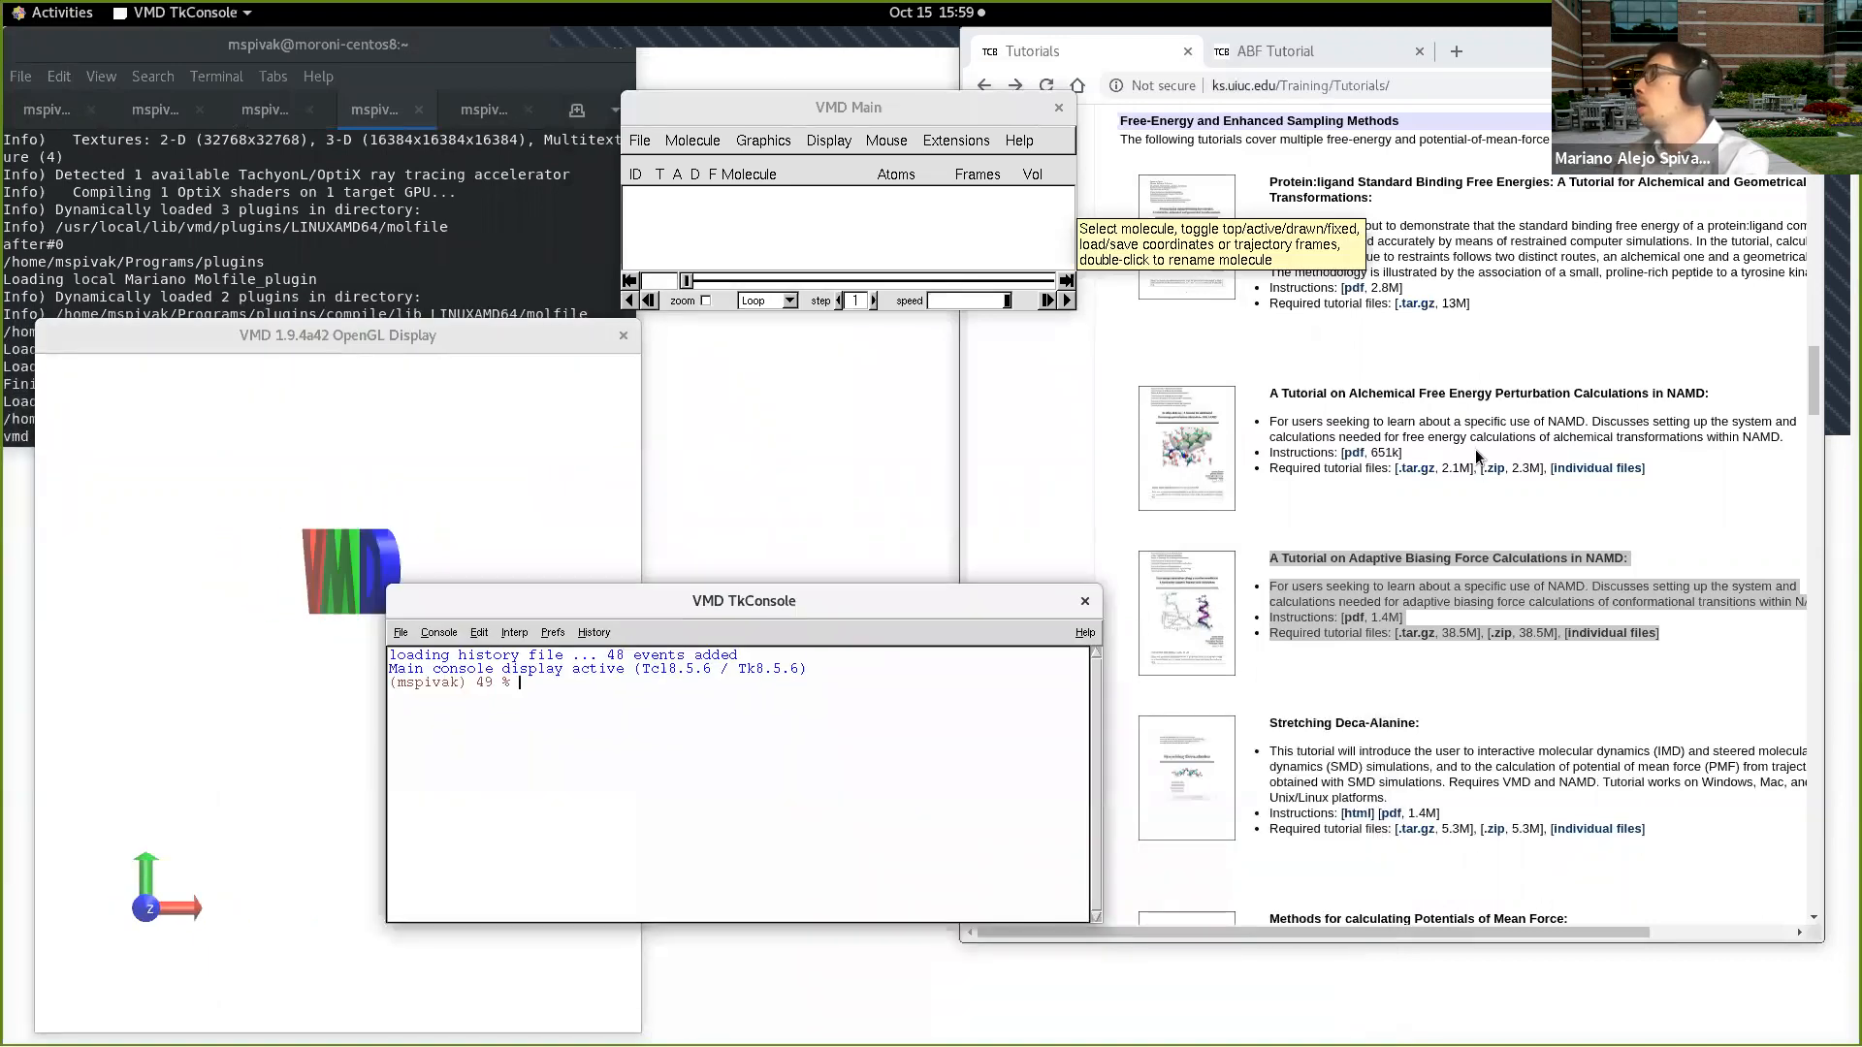
pyautogui.click(1482, 677)
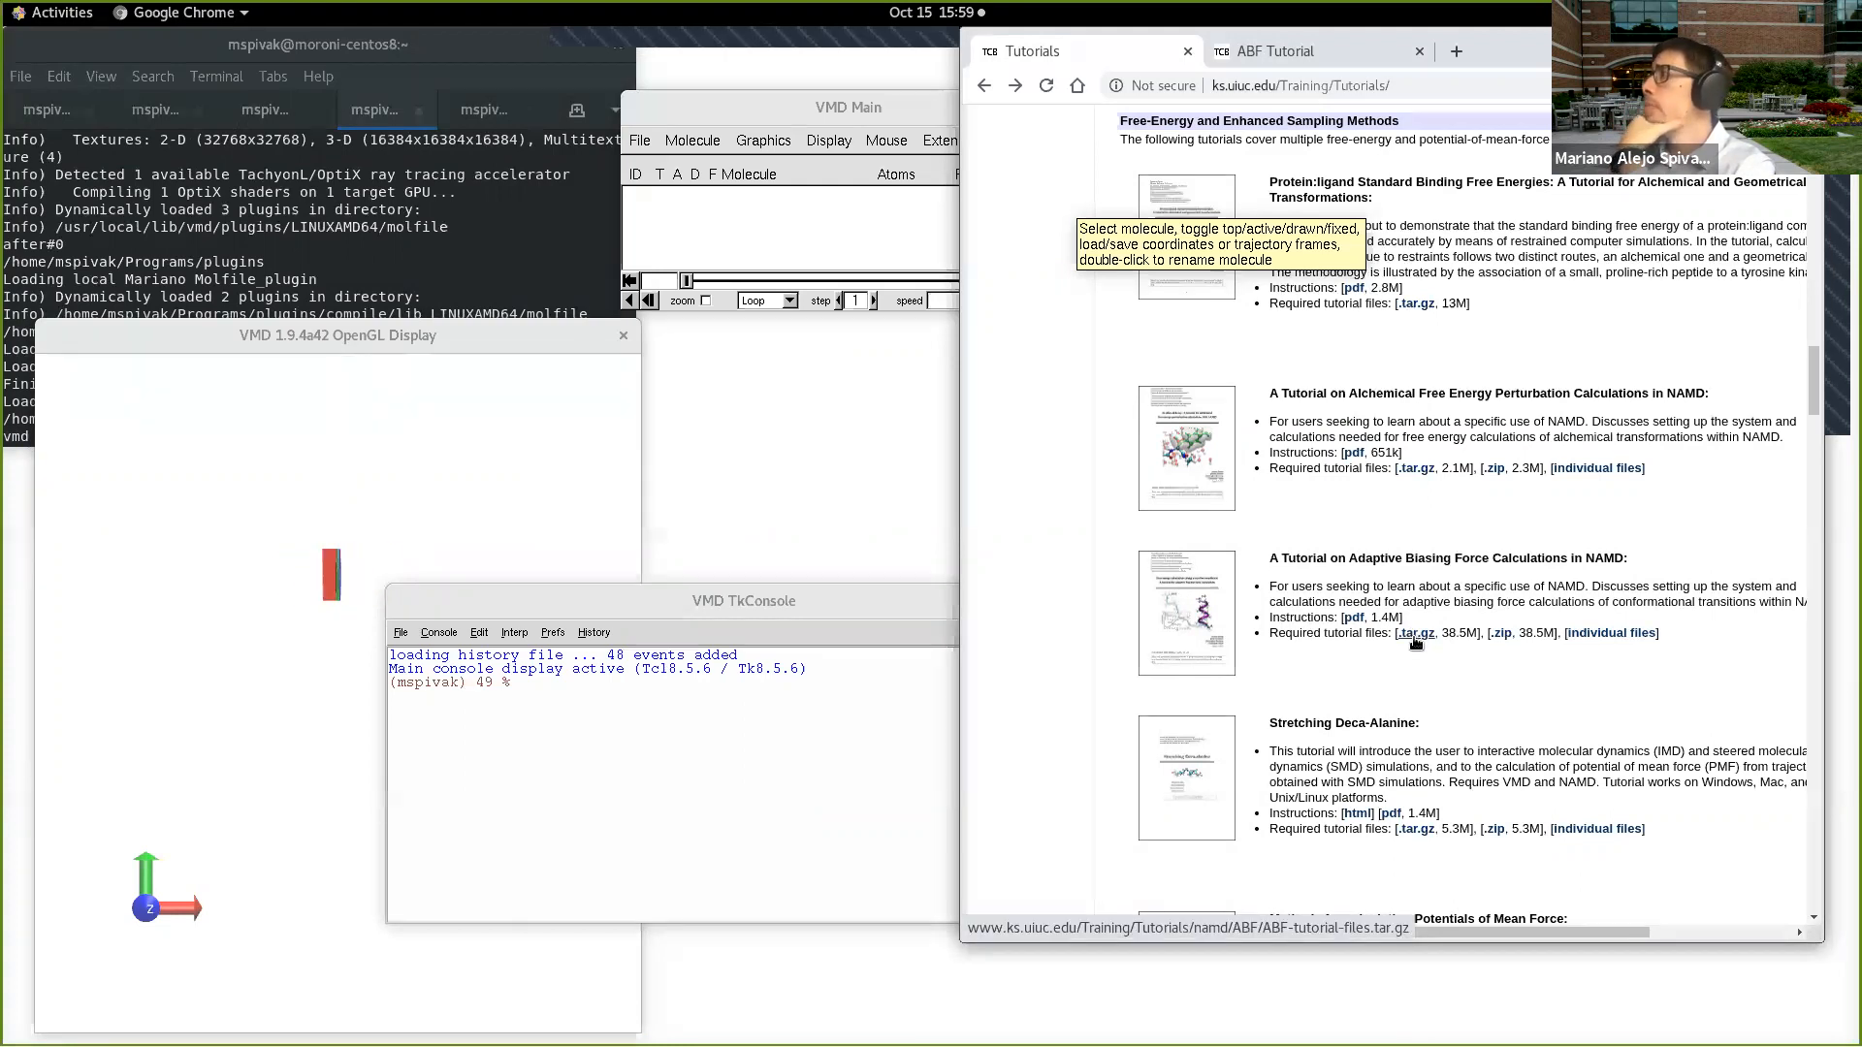
pyautogui.click(1414, 636)
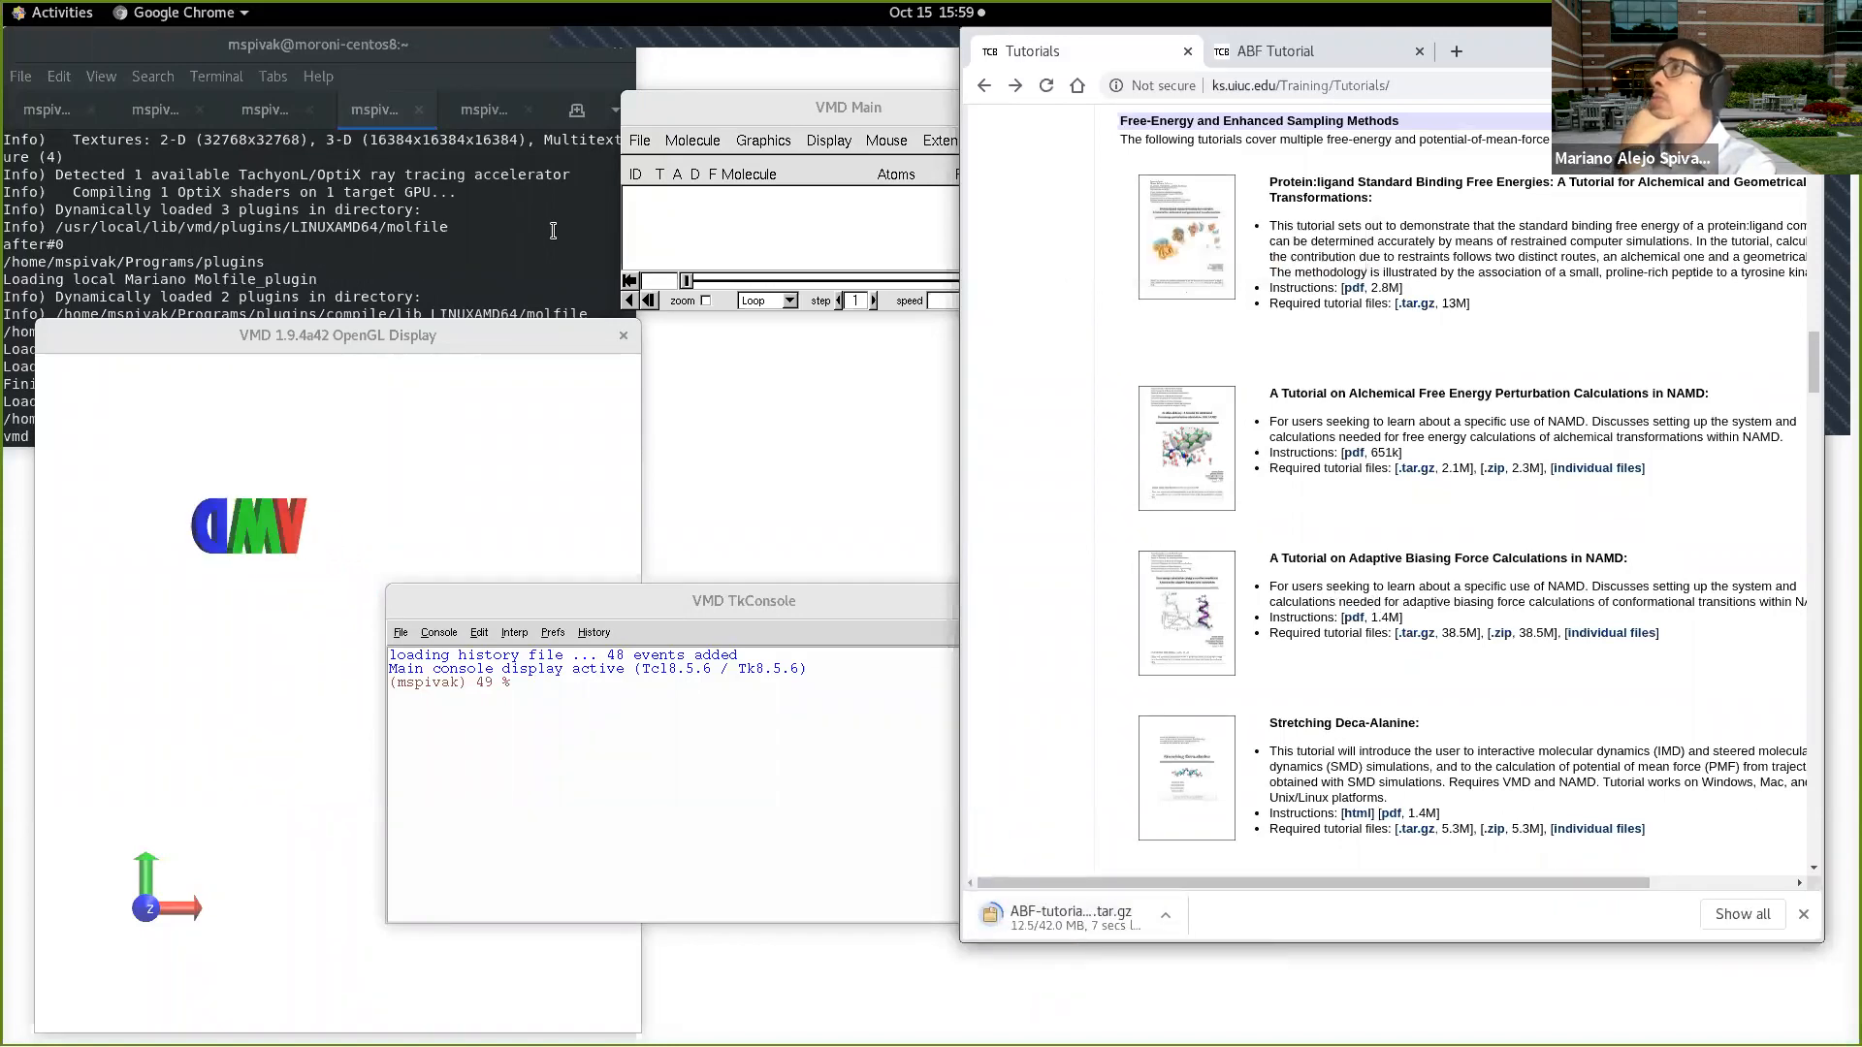
# Step: In the last terminal session, go up four directory levels to the Tutorial folder and print the working directory
pyautogui.click(503, 111)
pyautogui.click(486, 114)
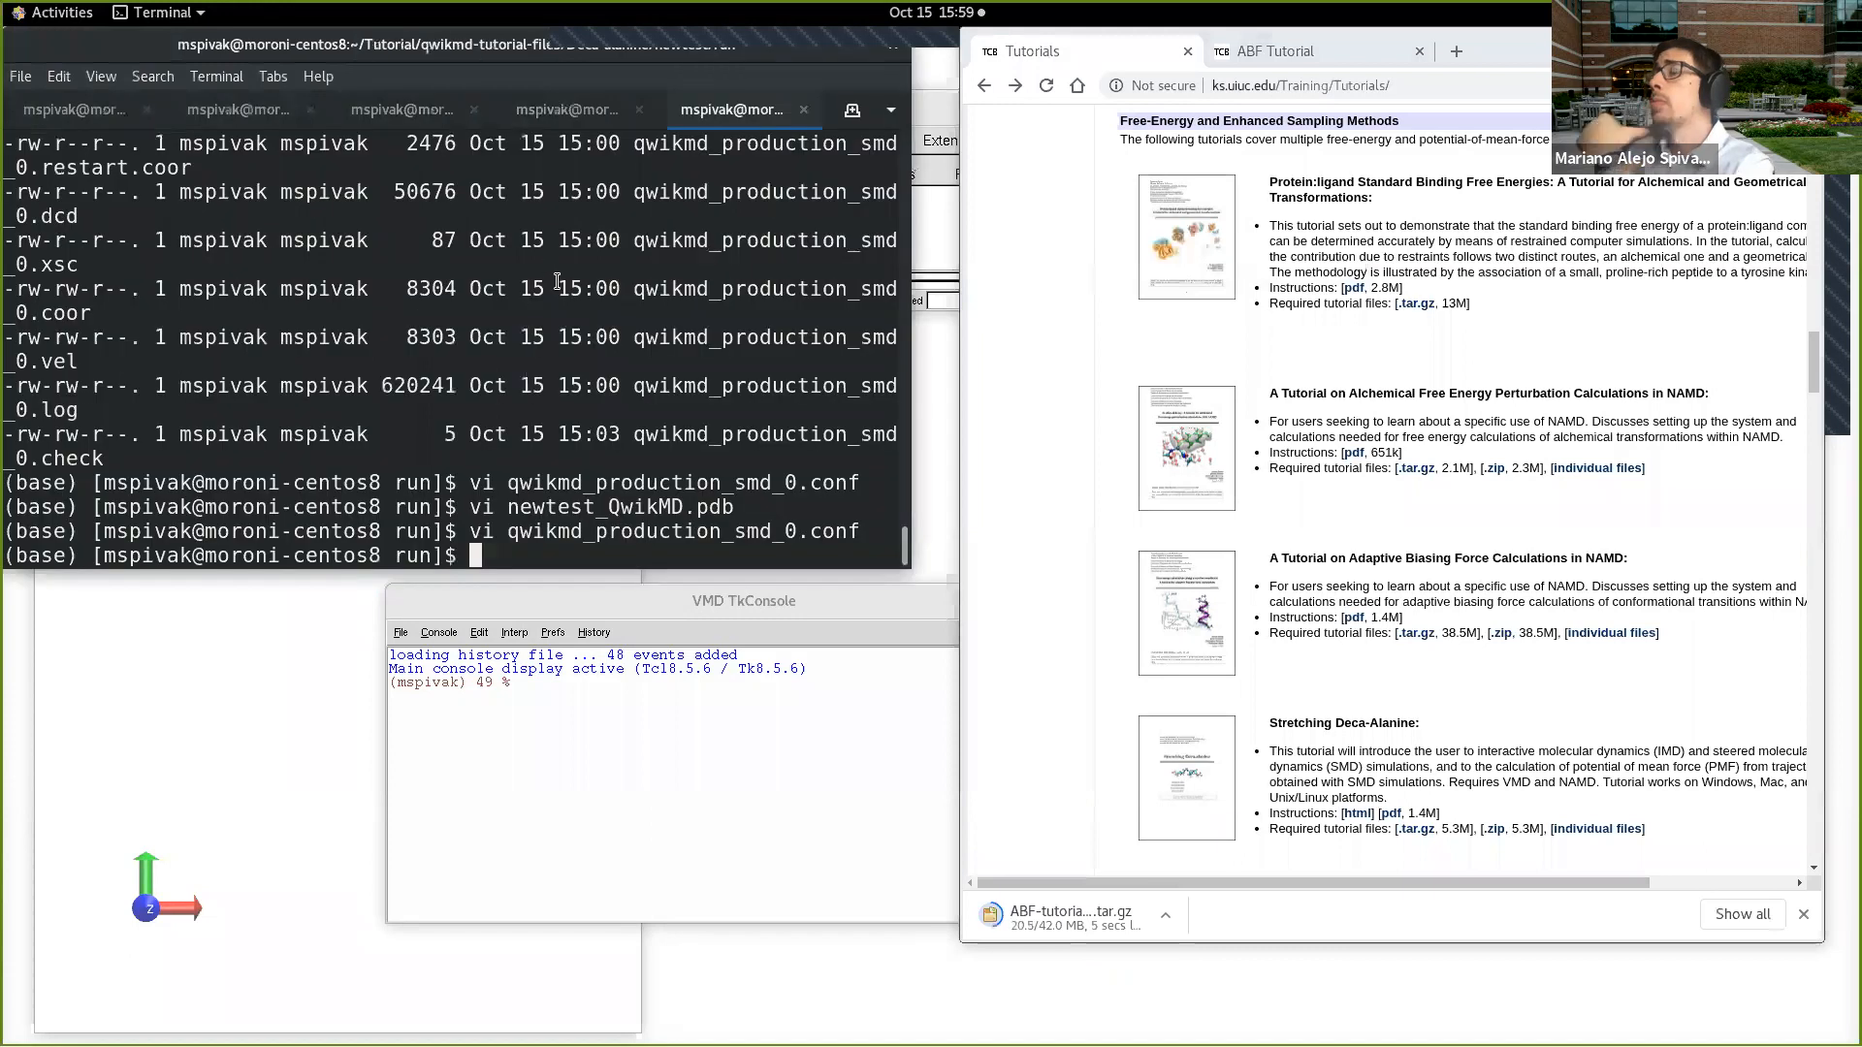
pyautogui.write('cd ../../')
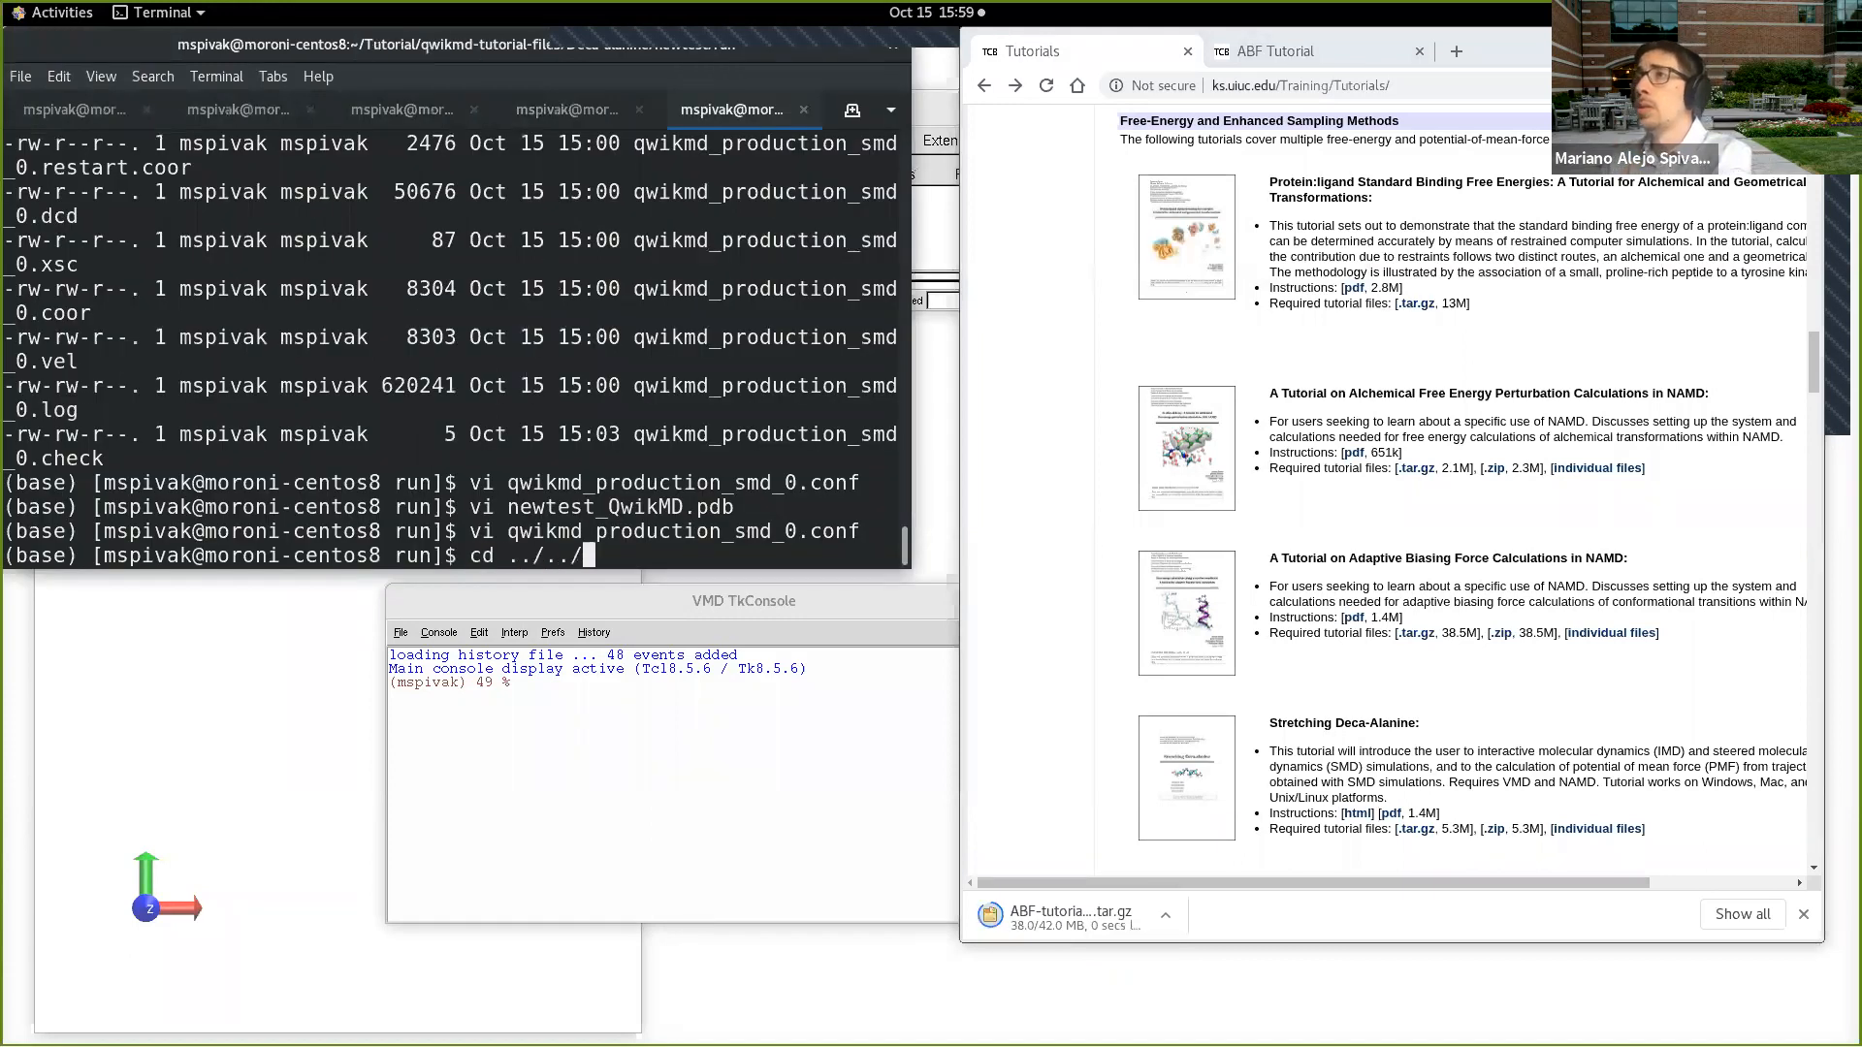
pyautogui.press('Return')
pyautogui.write('cd ..')
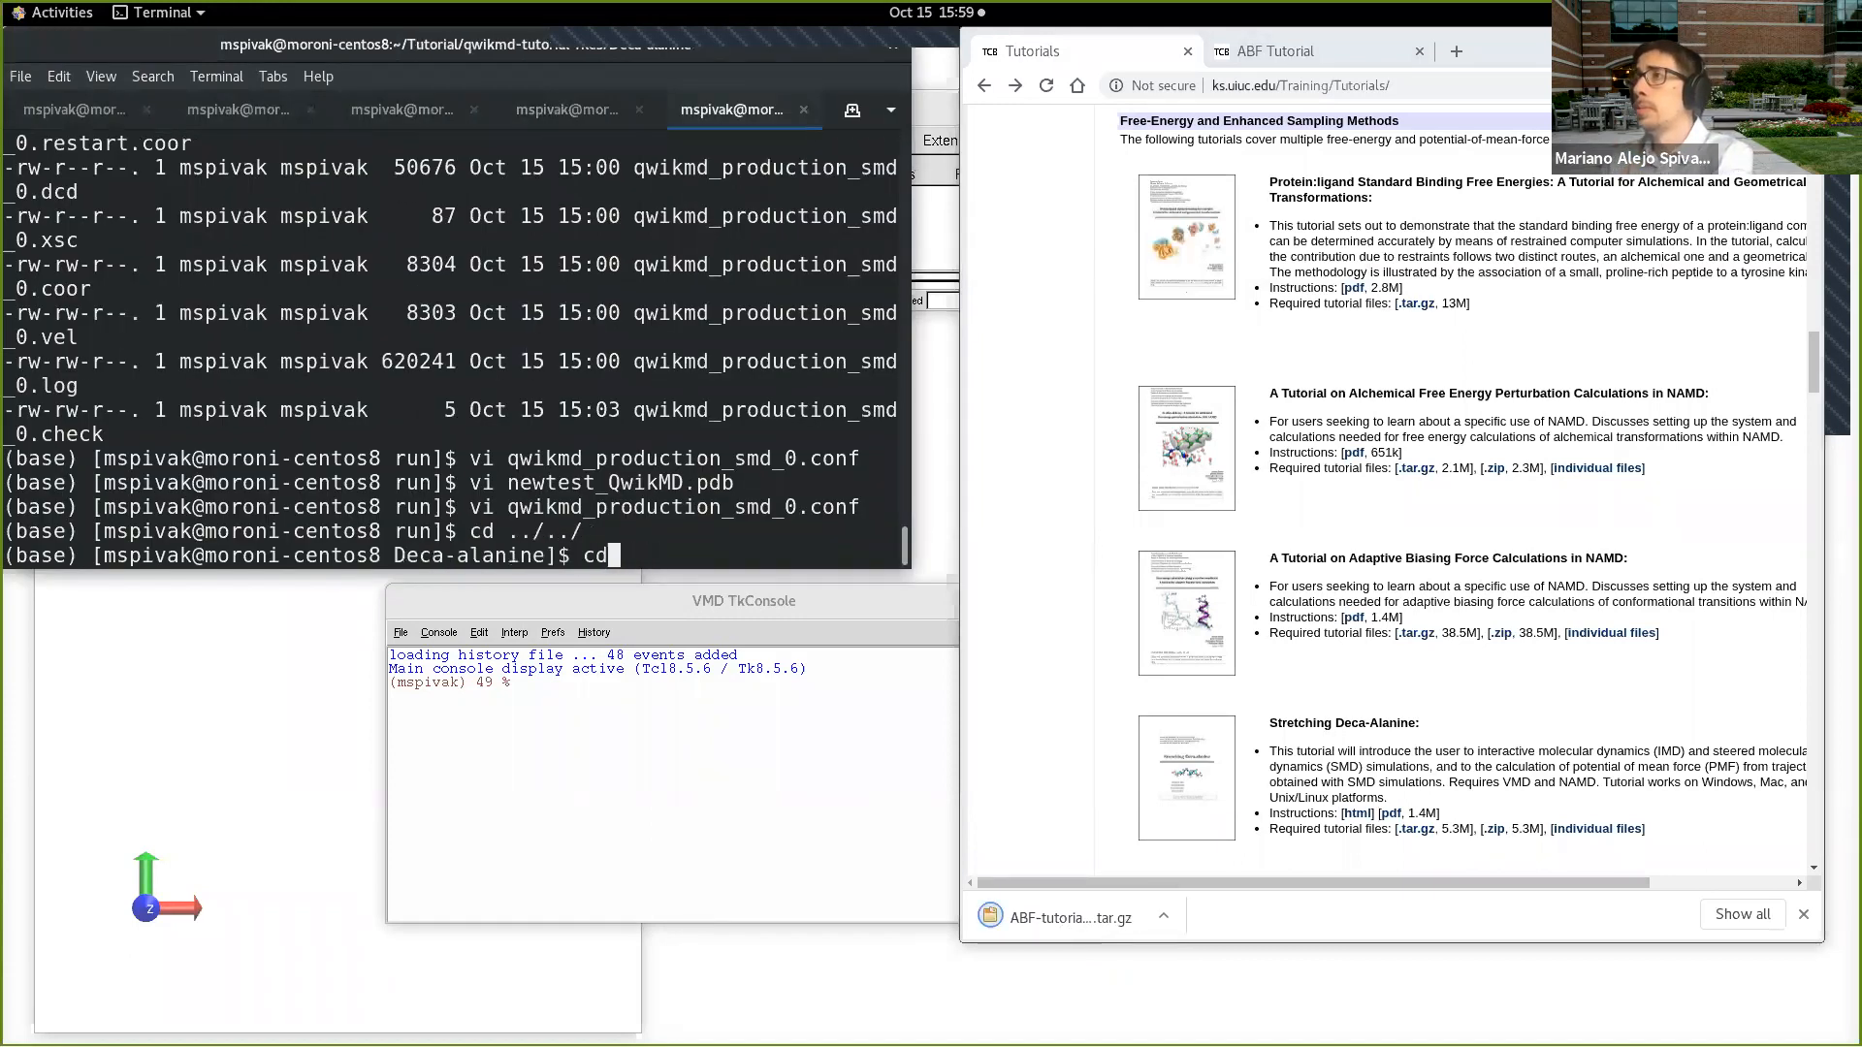
pyautogui.write('/../')
pyautogui.press('Return')
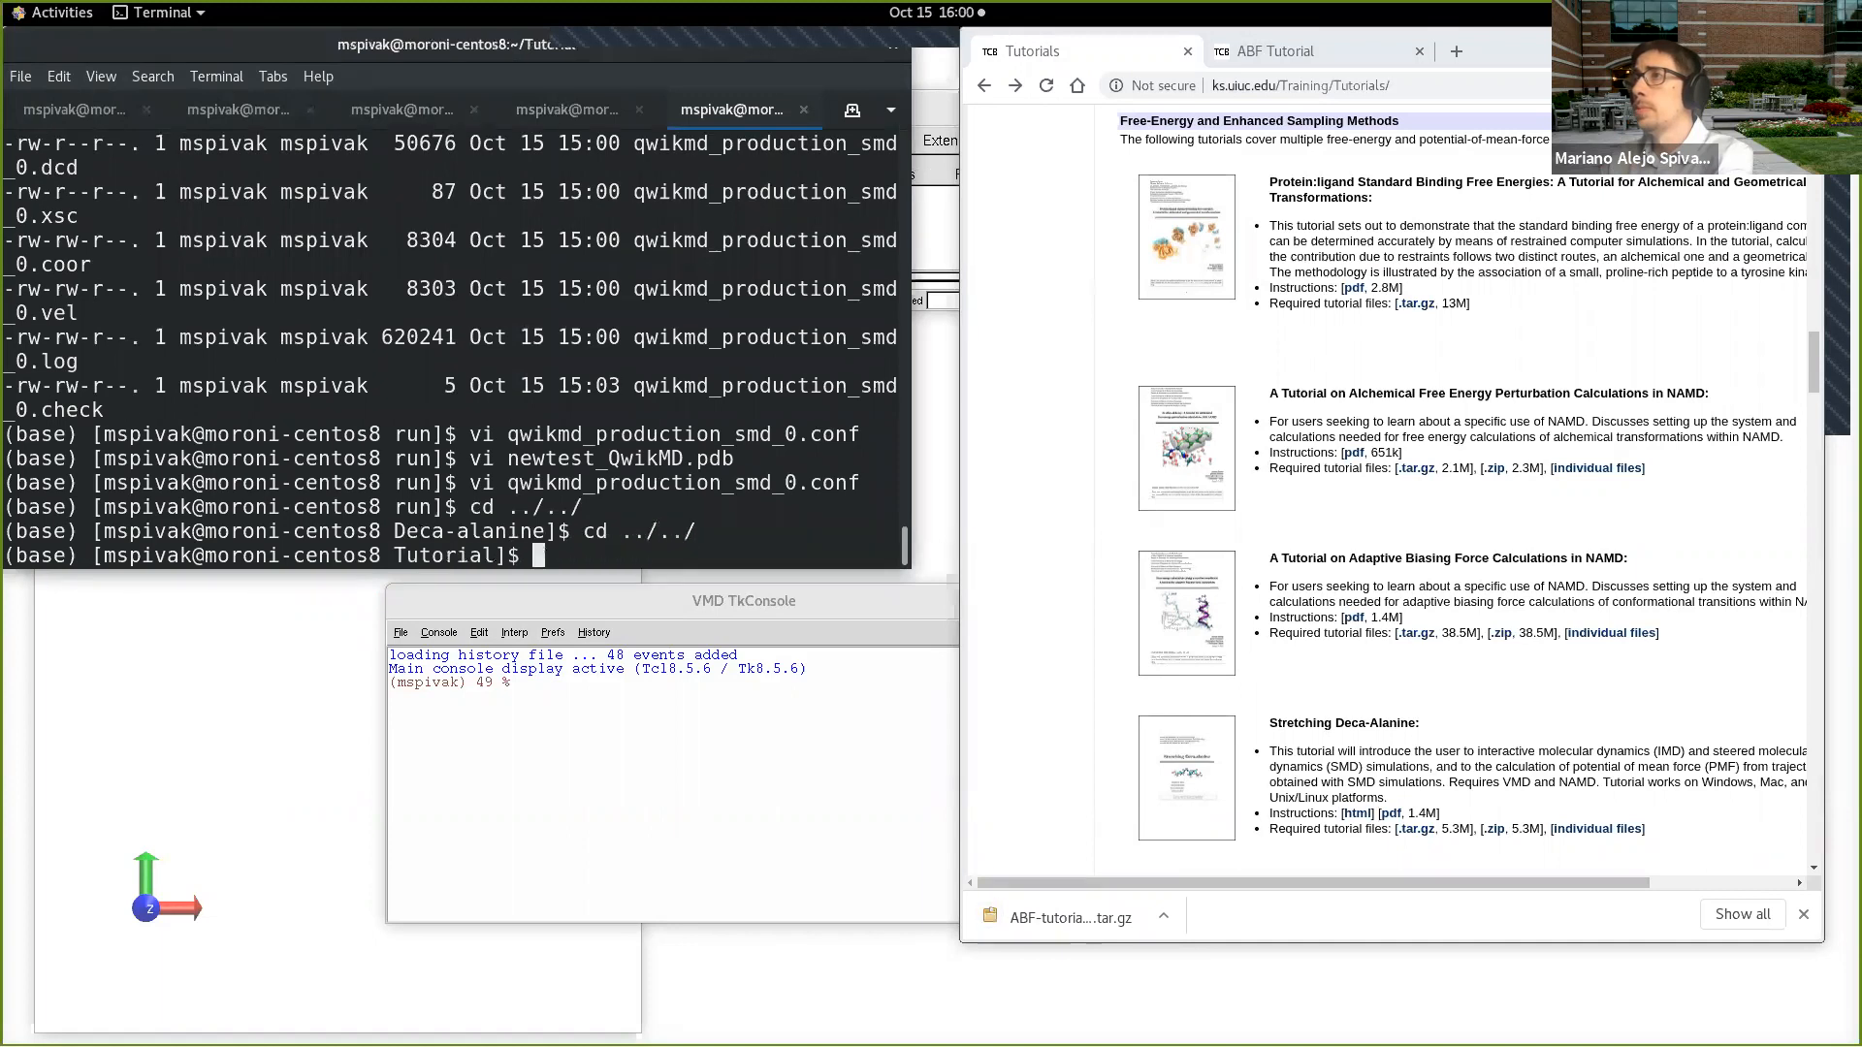
pyautogui.write('pwd')
pyautogui.press('Return')
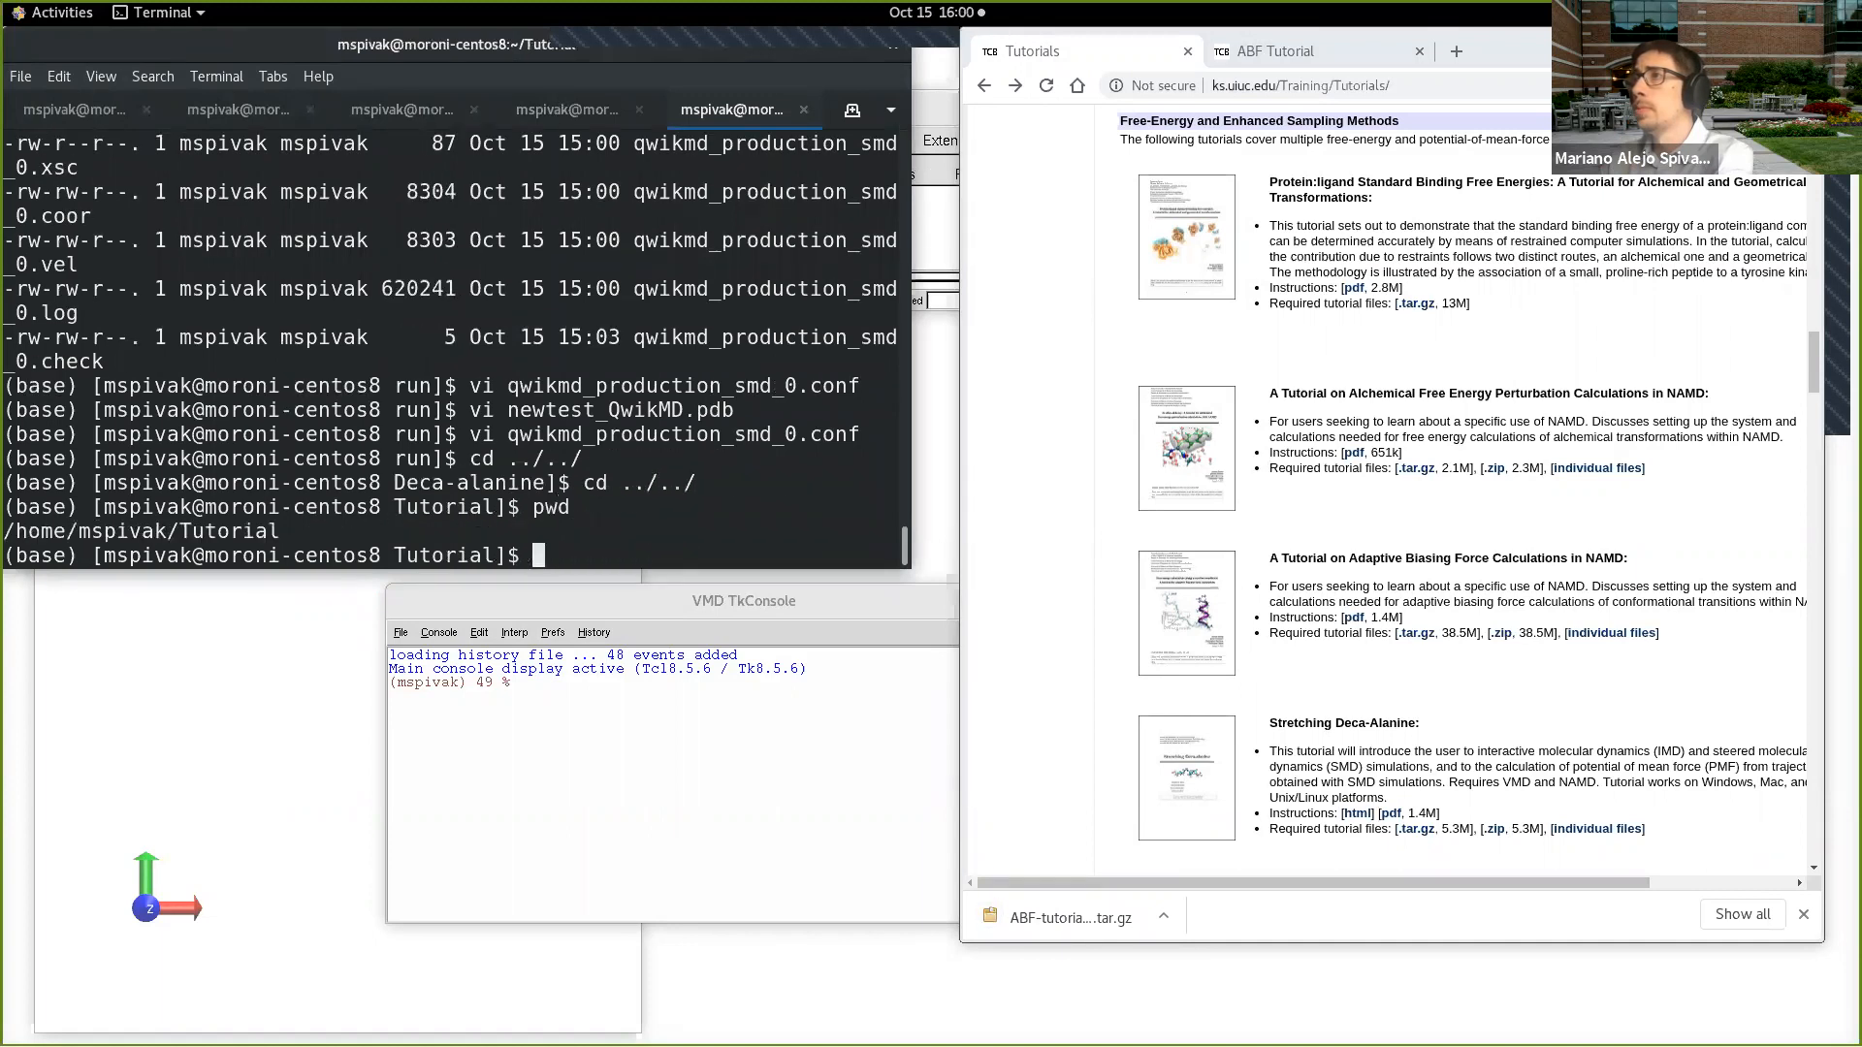
# Step: Move ABF-tutorial-files.tar.gz from ~/Downloads into the current Tutorial folder
pyautogui.write('mv ~/')
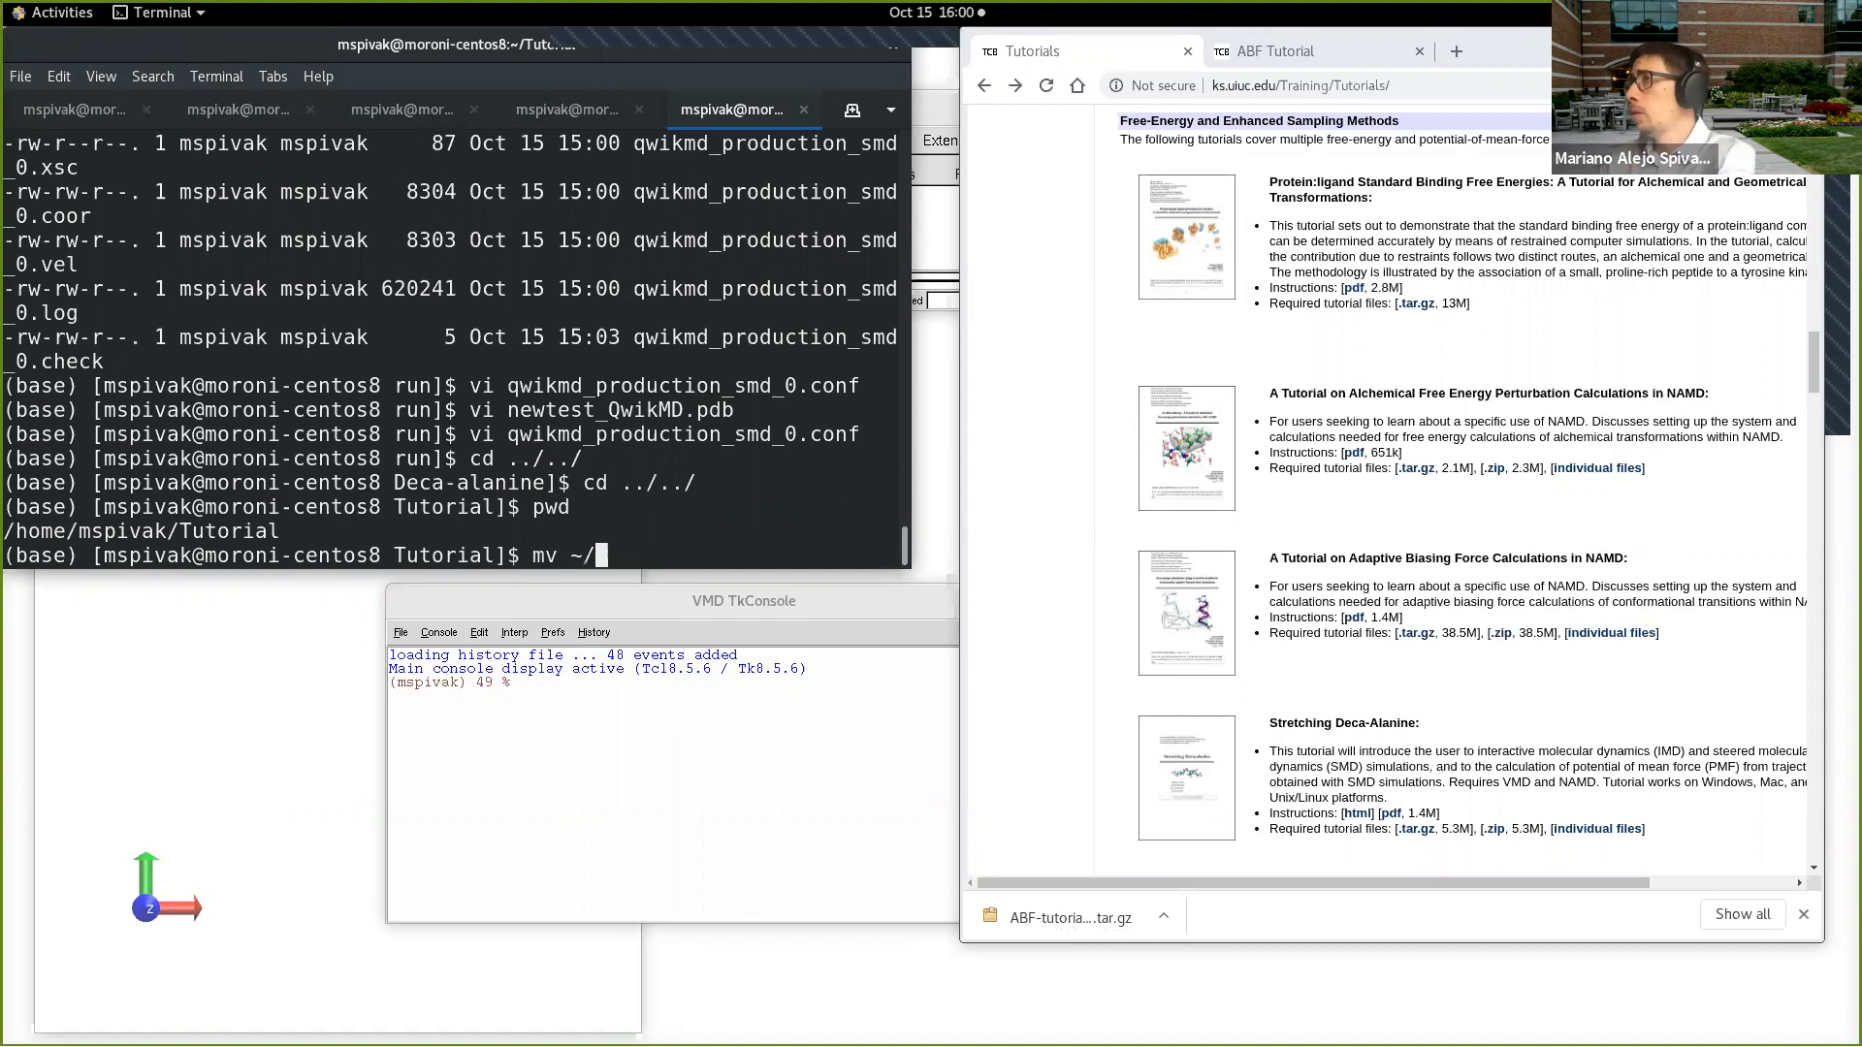
pyautogui.write('AB')
pyautogui.press('BackSpace')
pyautogui.press('BackSpace')
pyautogui.write('Do')
pyautogui.press('Tab')
pyautogui.write('AB')
pyautogui.press('Tab')
pyautogui.write('.')
pyautogui.press('Return')
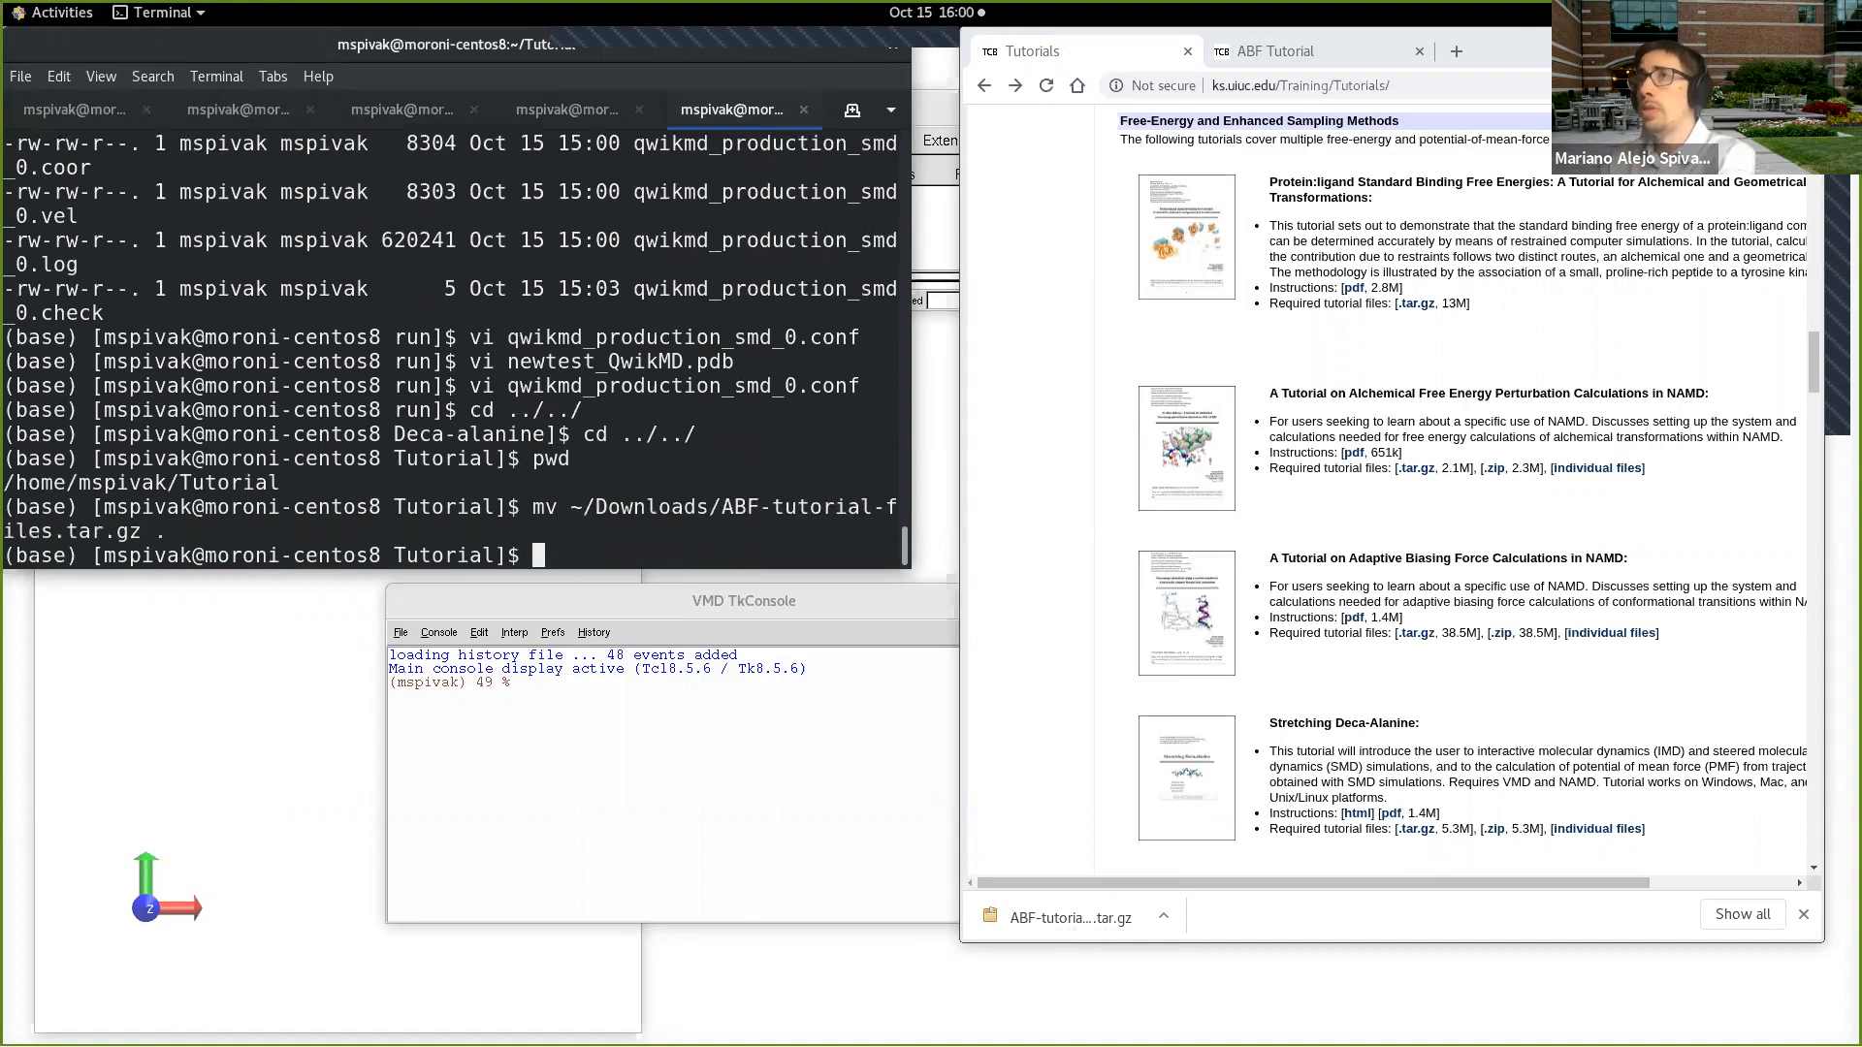
# Step: Extract ABF-tutorial-files.tar.gz verbosely with tar xvf and list the Tutorial folder's contents with lt
pyautogui.write('tar xv')
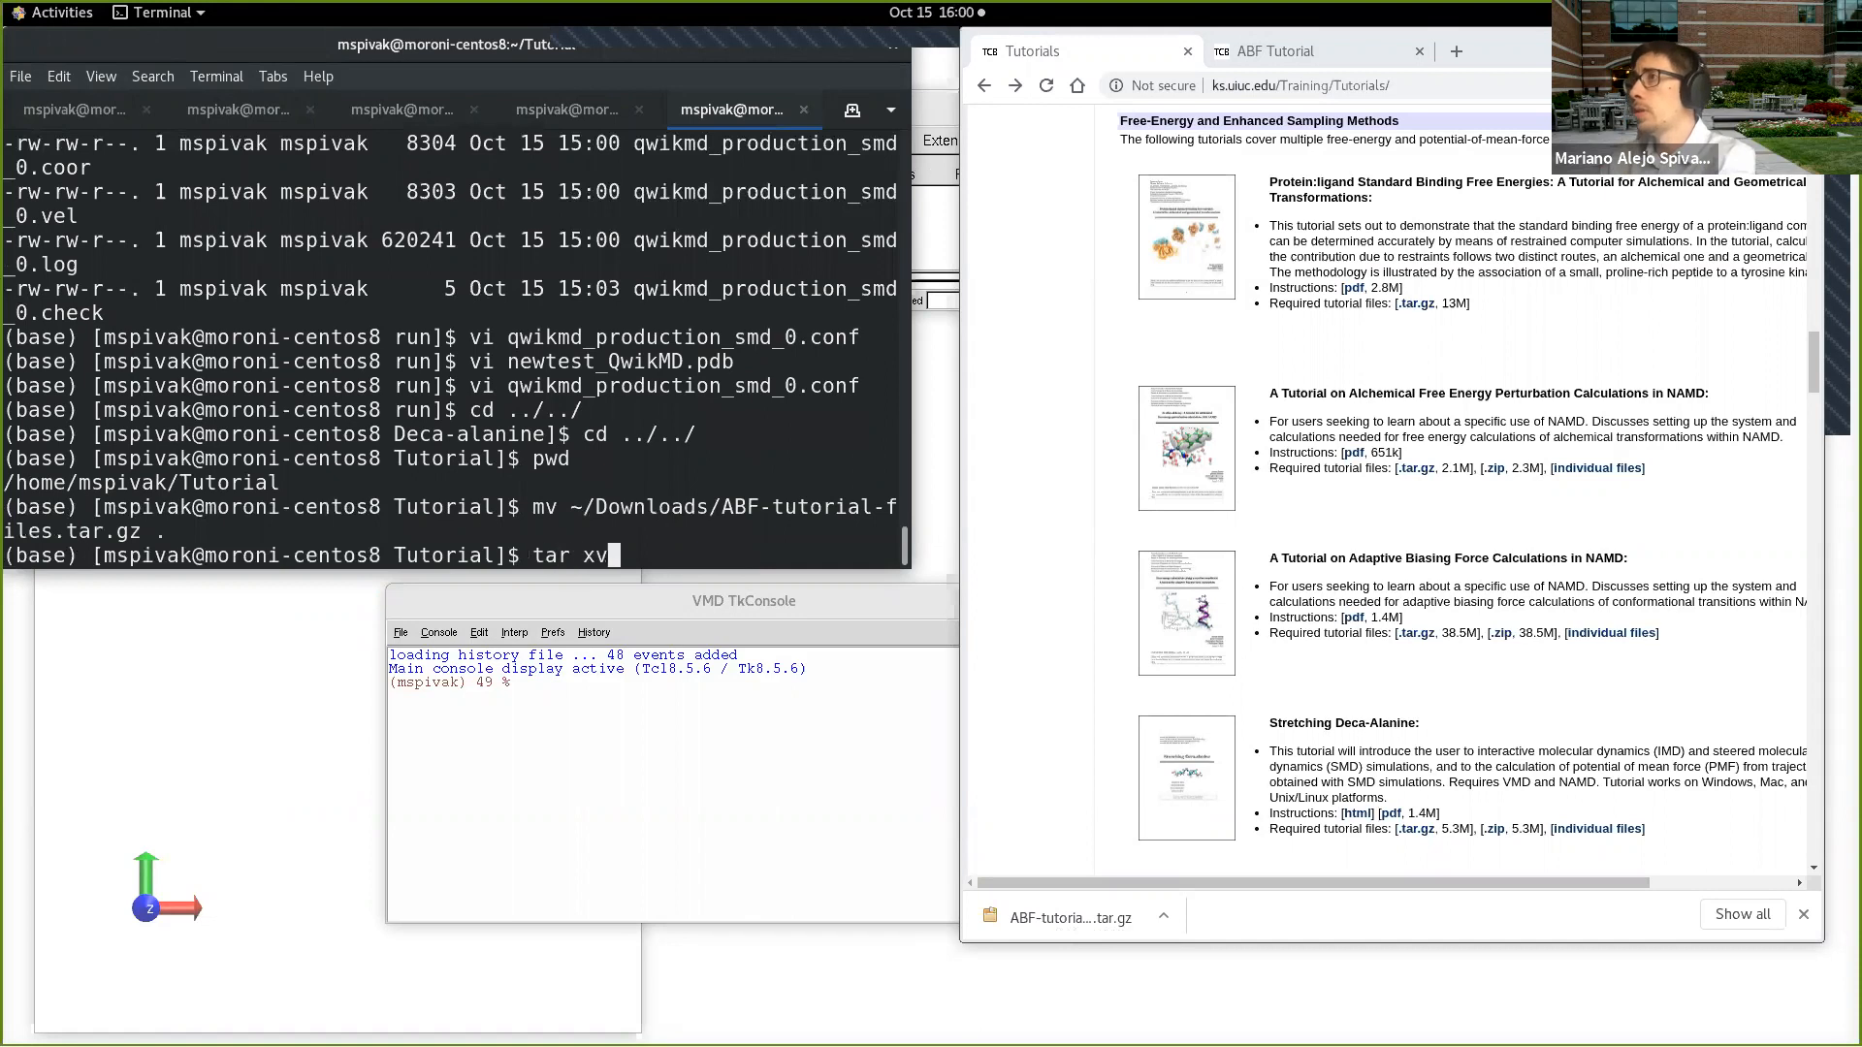
pyautogui.write('f AB')
pyautogui.press('Tab')
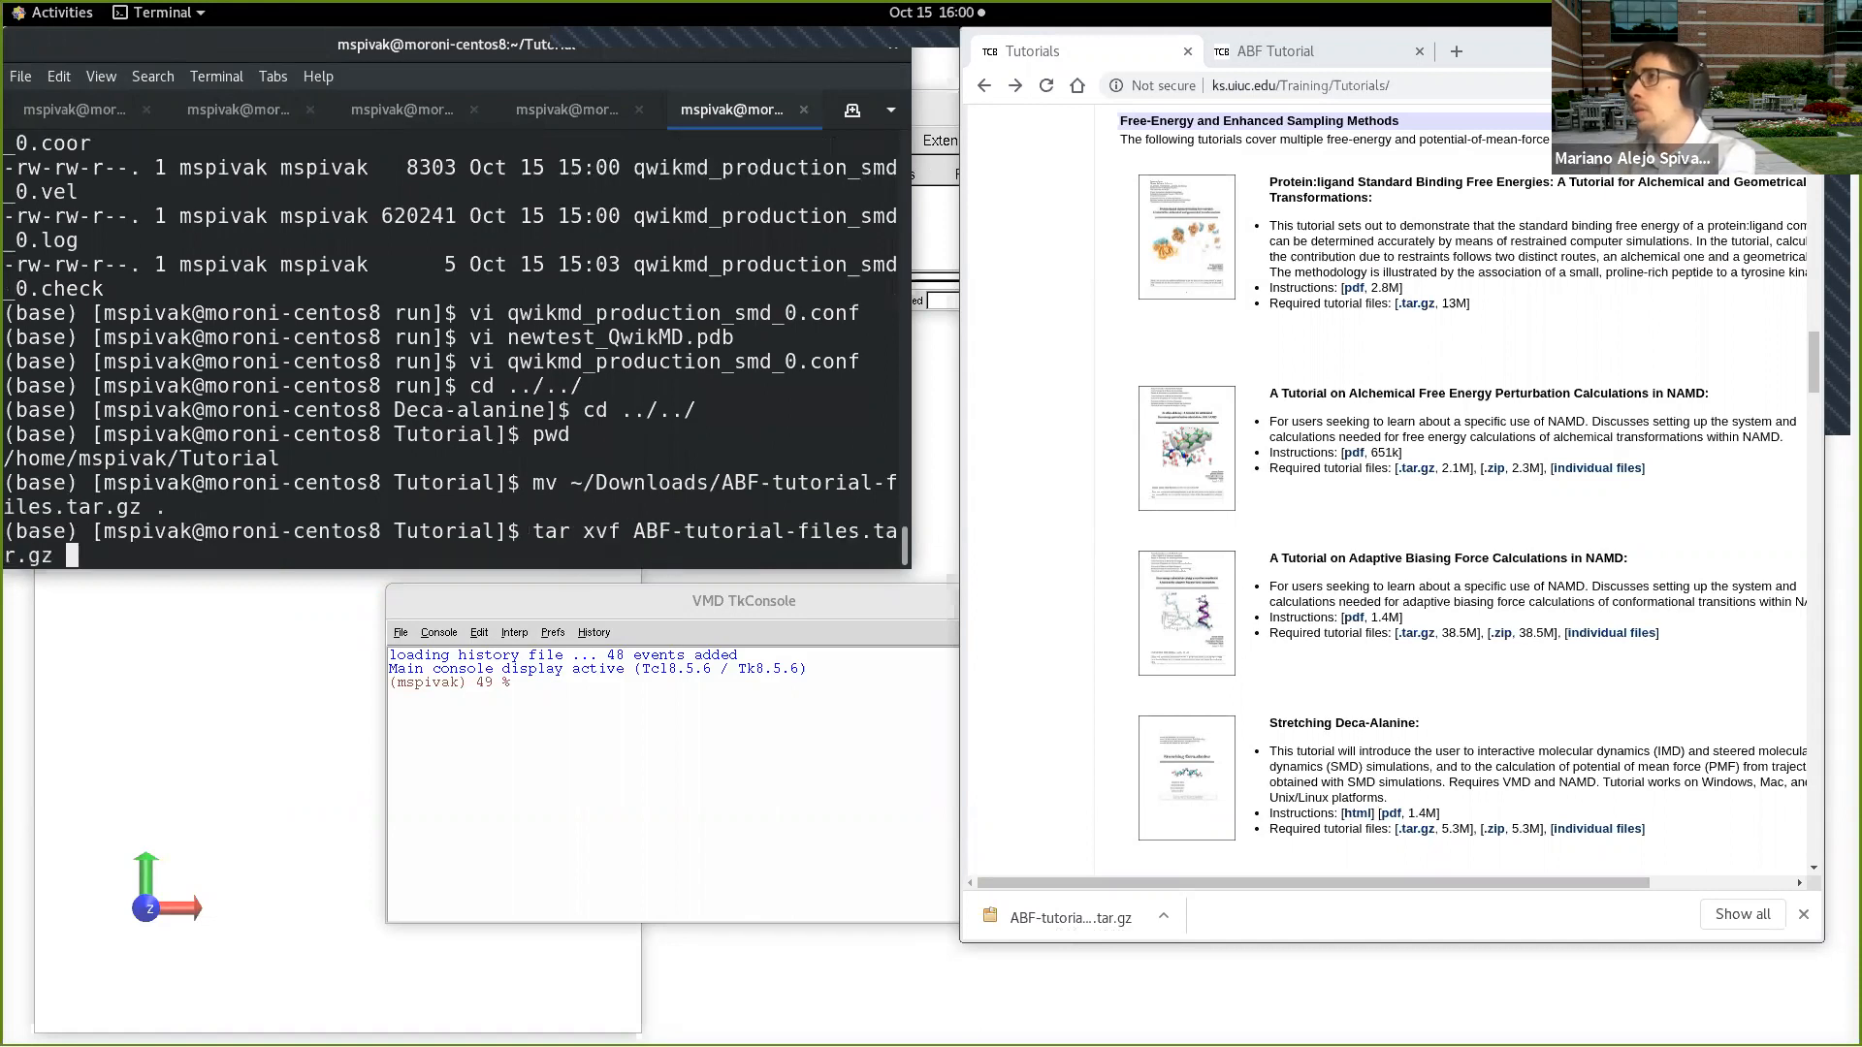
pyautogui.press('Return')
pyautogui.write('lt')
pyautogui.press('Return')
# Step: Change into the ABF-tutorial-files directory and list its contents with lt
pyautogui.write('cd A')
pyautogui.press('Tab')
pyautogui.press('Return')
pyautogui.write('l')
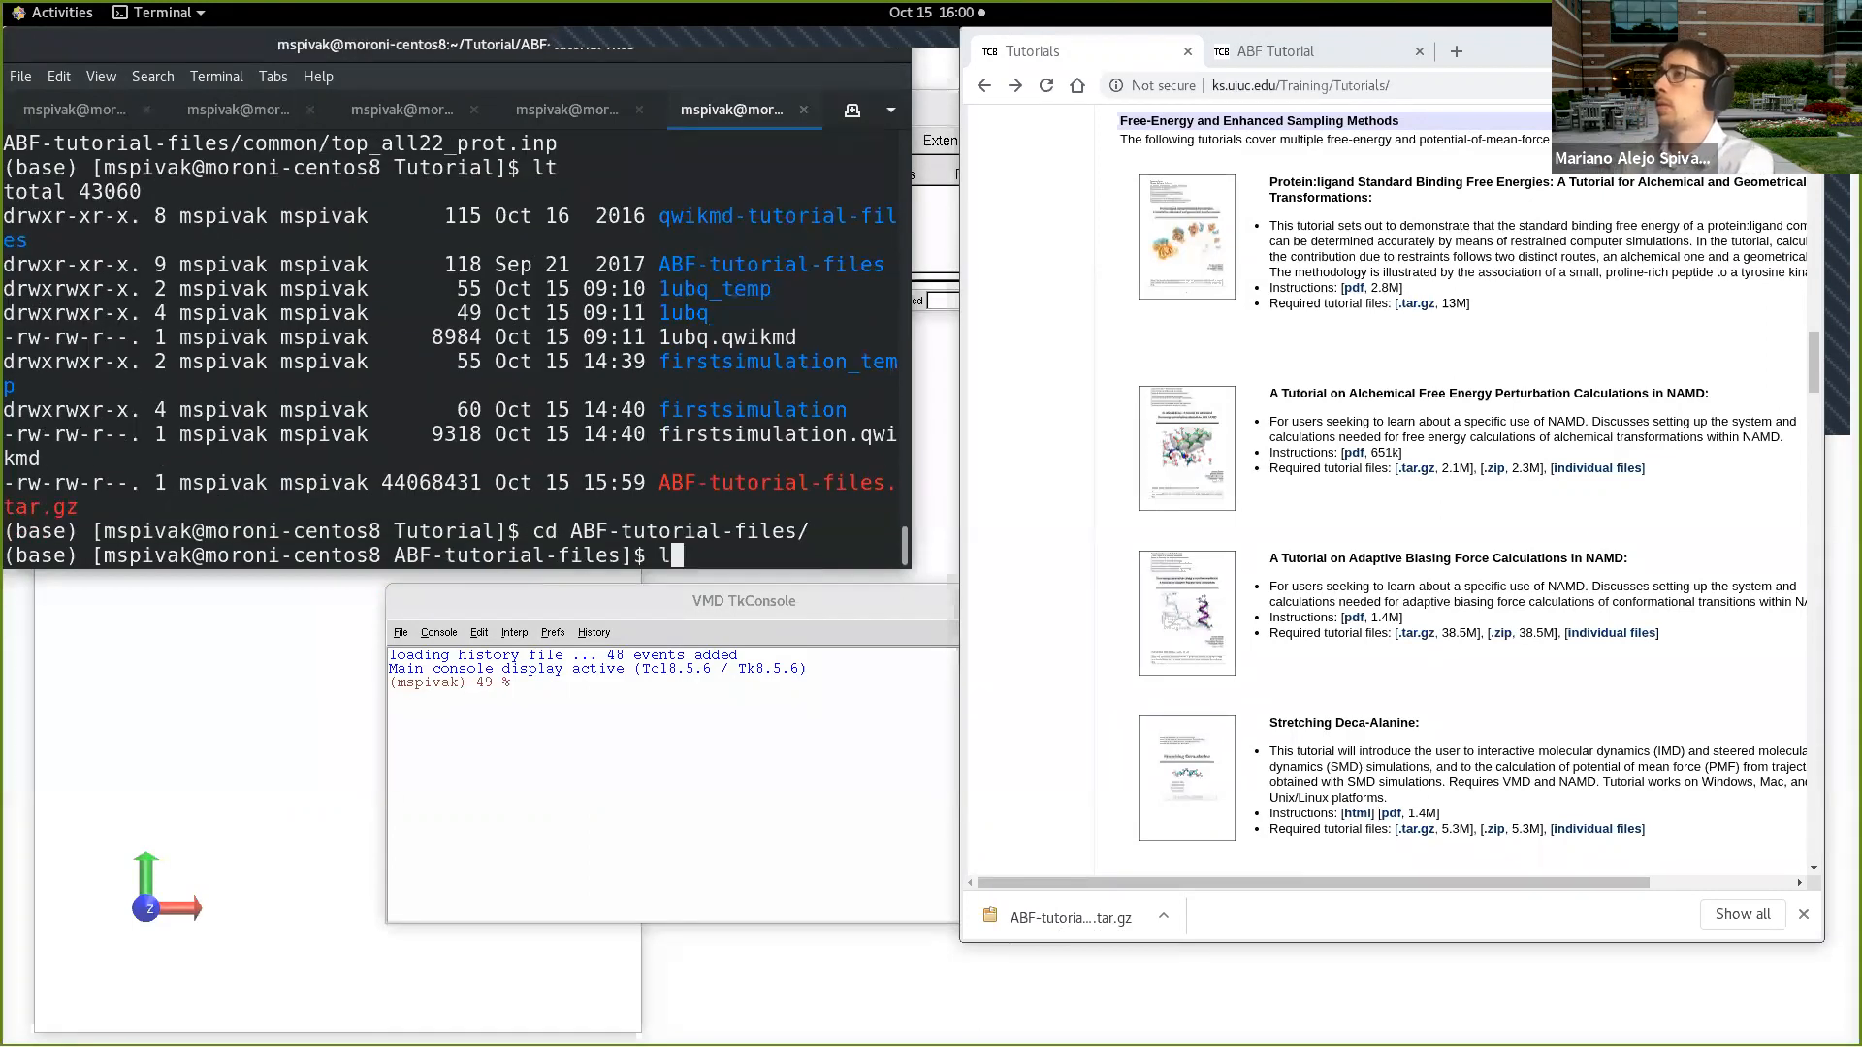
pyautogui.write('t')
pyautogui.press('Return')
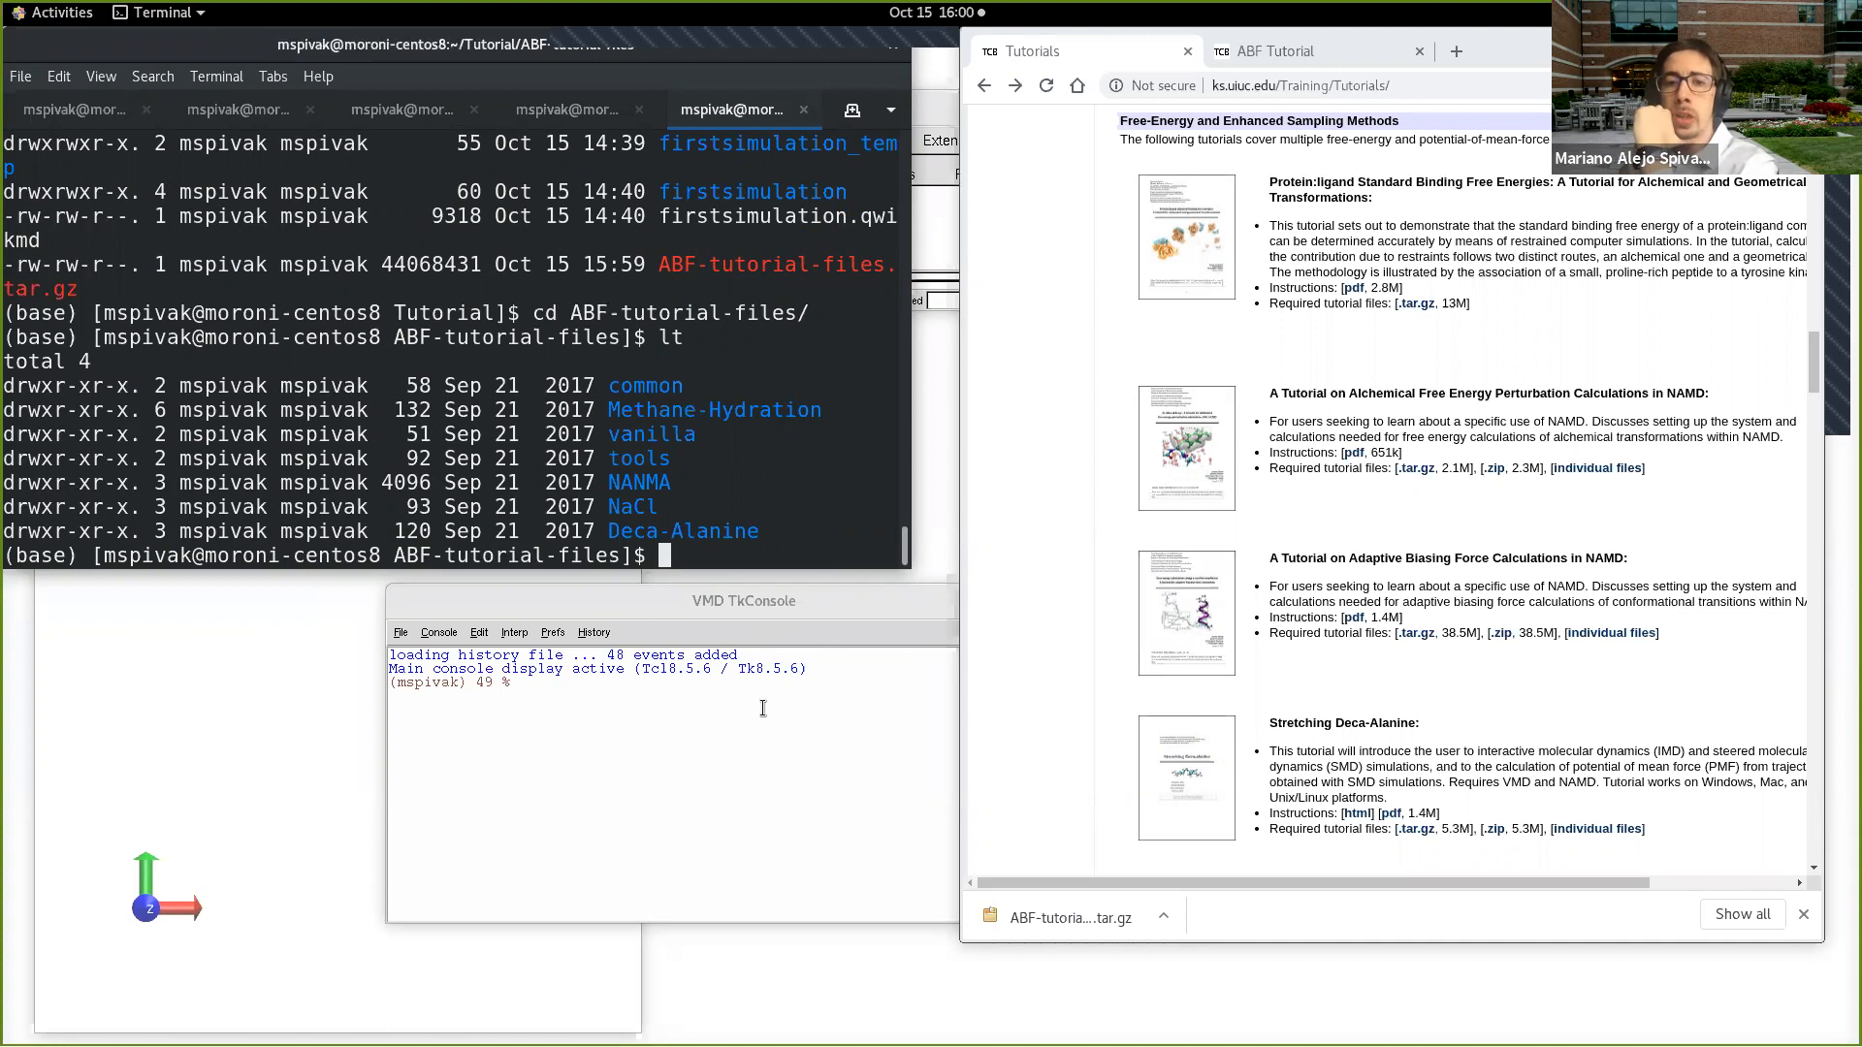
# Step: Dismiss the browser's download bar, open the Adaptive Biasing Force PDF instructions separately, and close the old copy of the tutorial
pyautogui.click(1804, 915)
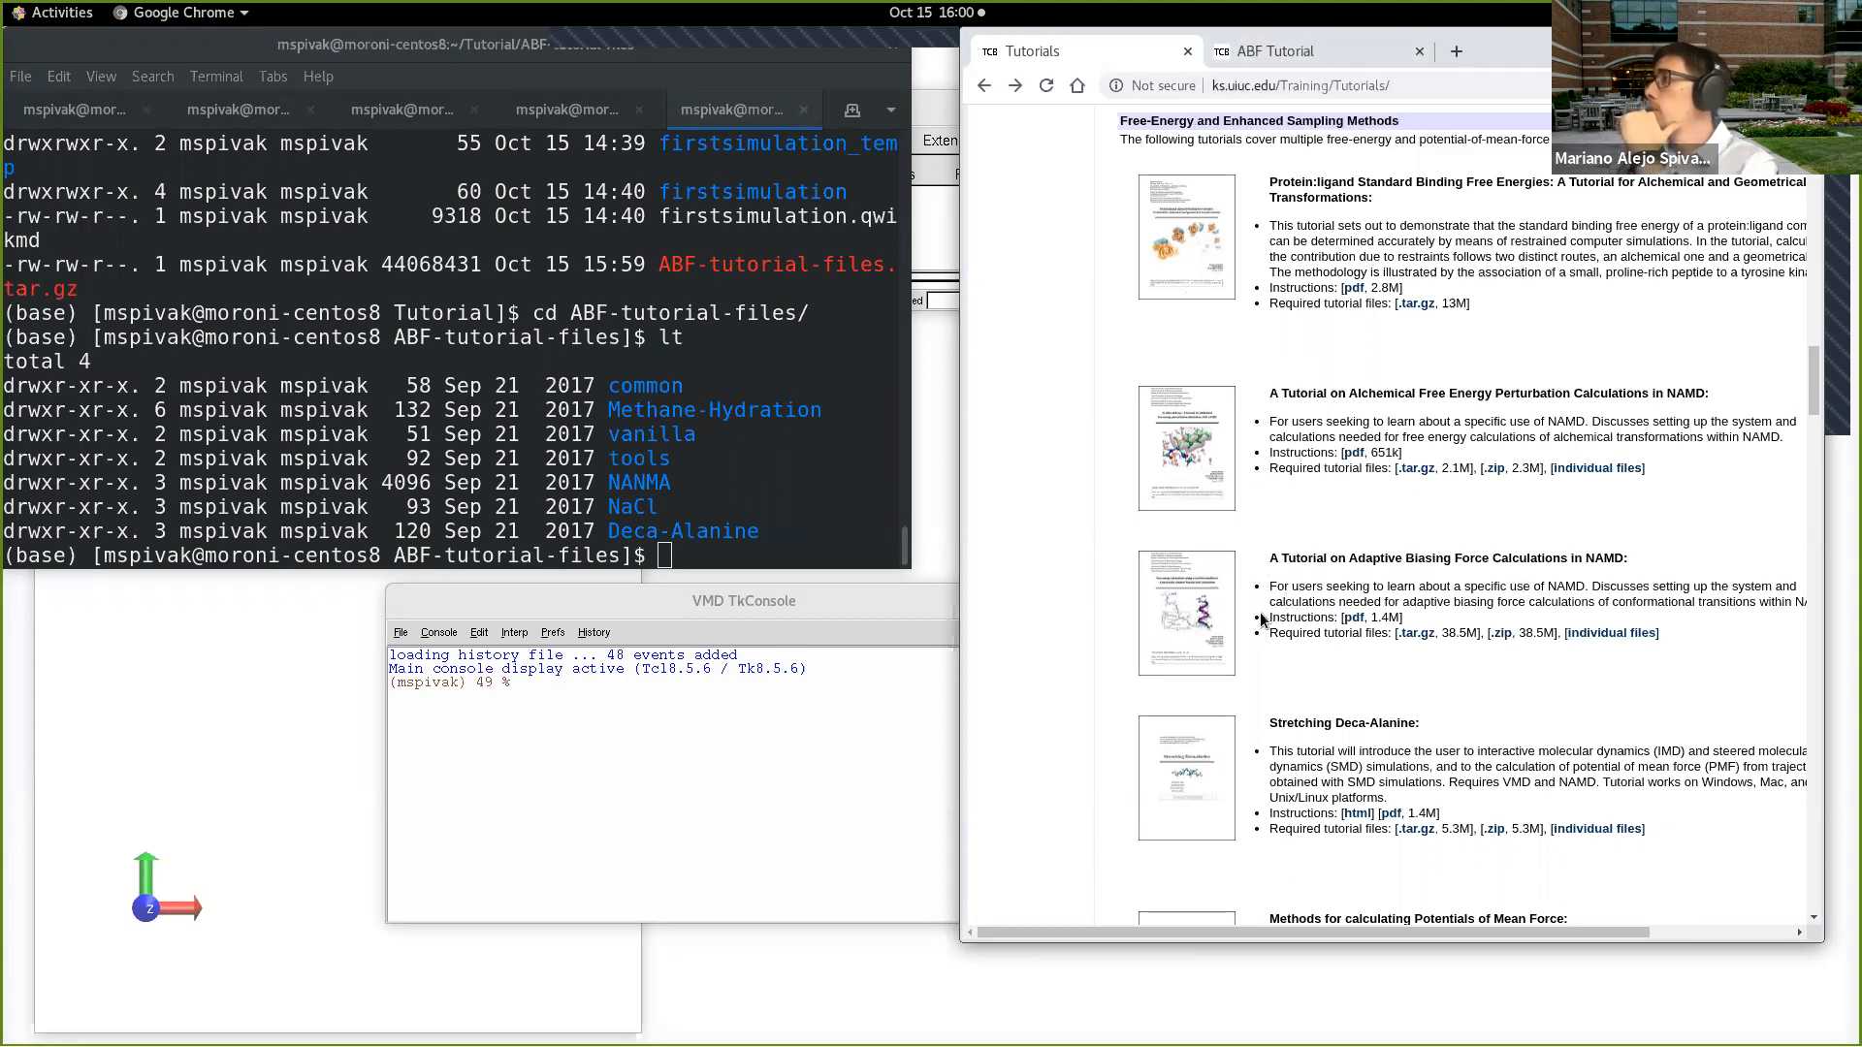
pyautogui.rightClick(1355, 621)
pyautogui.click(1396, 632)
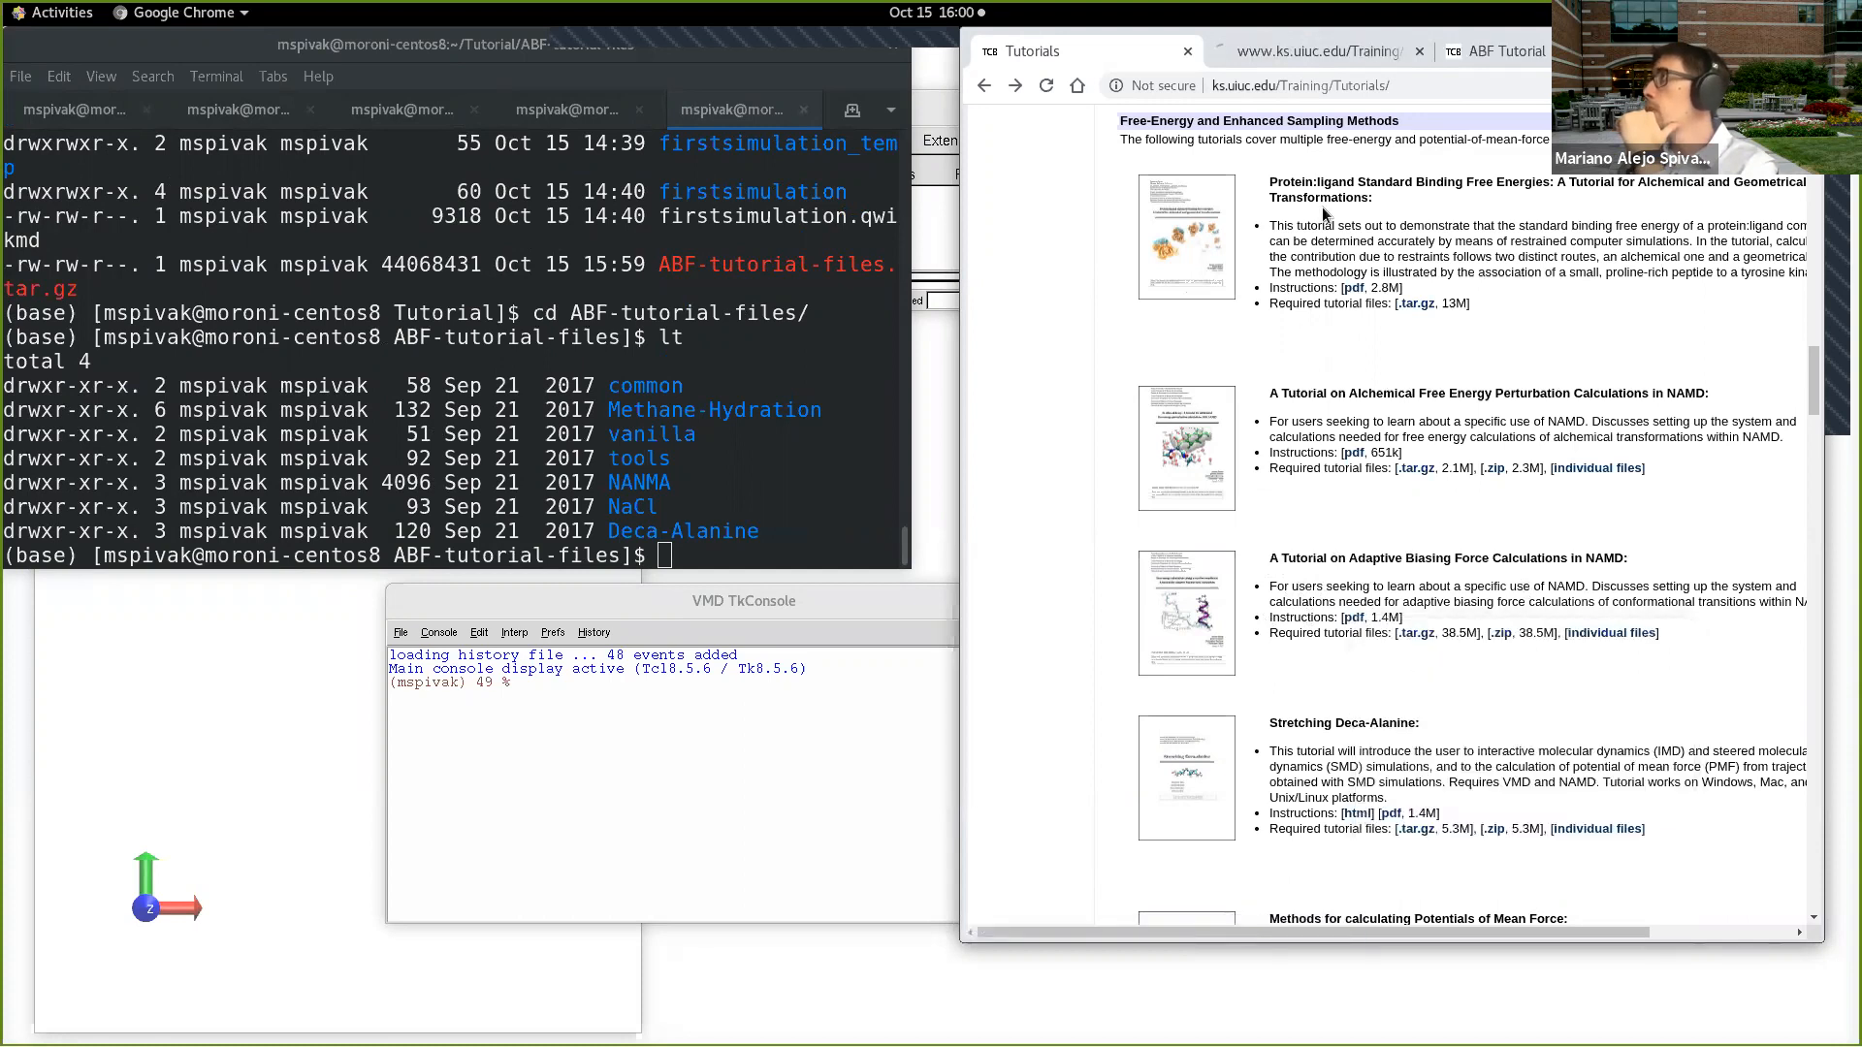
pyautogui.click(1498, 54)
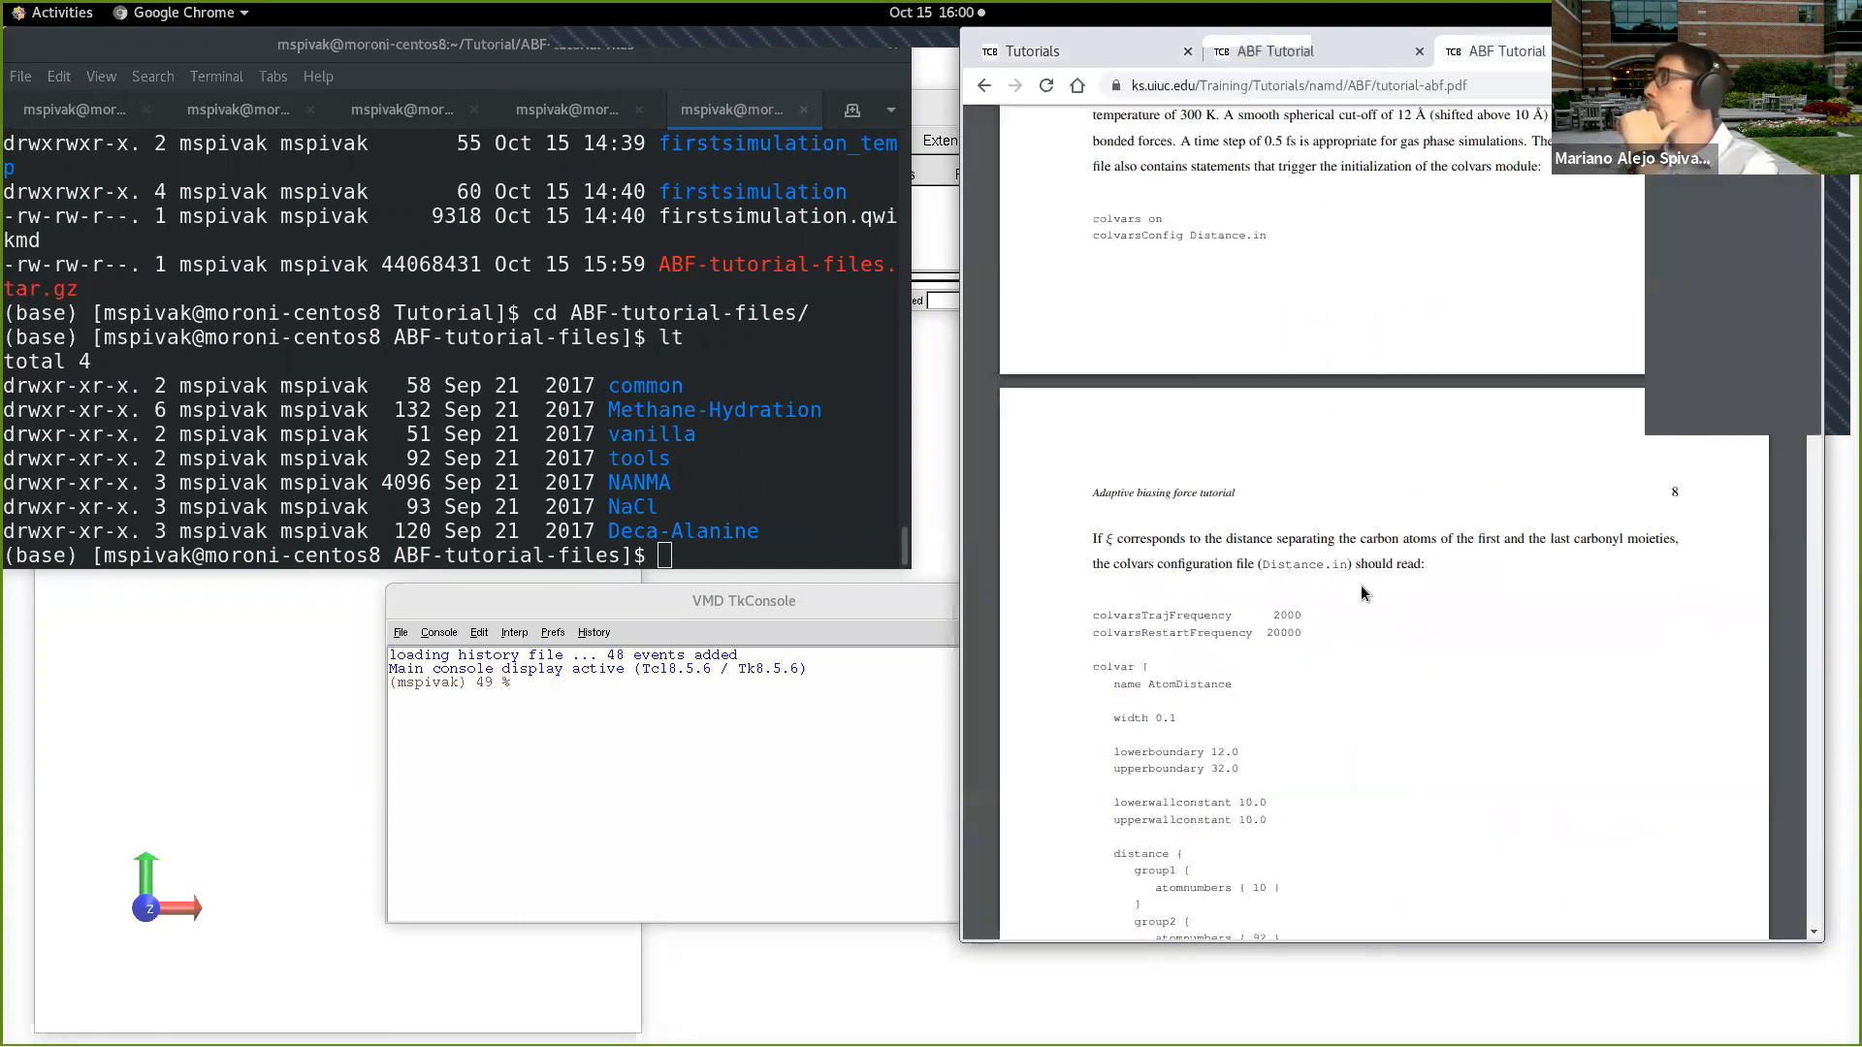
pyautogui.hotkey('ctrl', 'w')
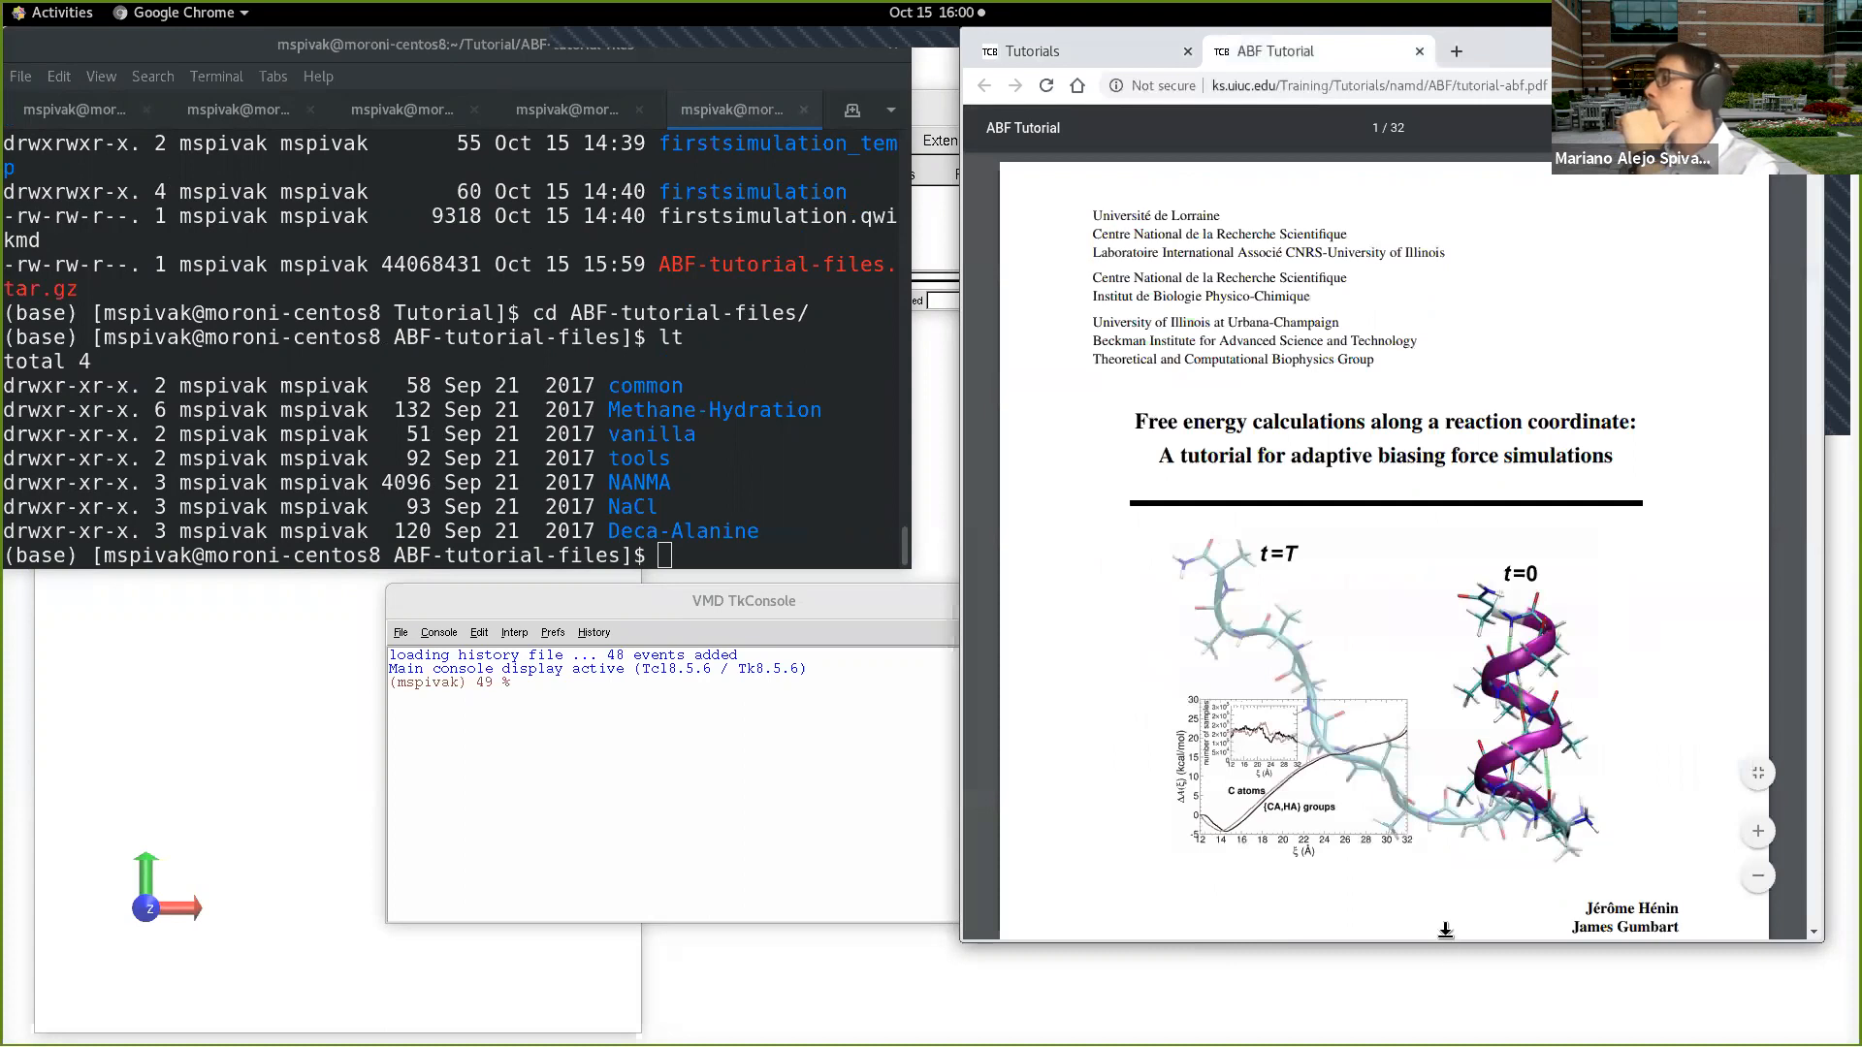
# Step: Extend the browser window down to the screen edge and zoom in on the tutorial PDF
pyautogui.moveTo(1445, 941); pyautogui.dragTo(1445, 1045)
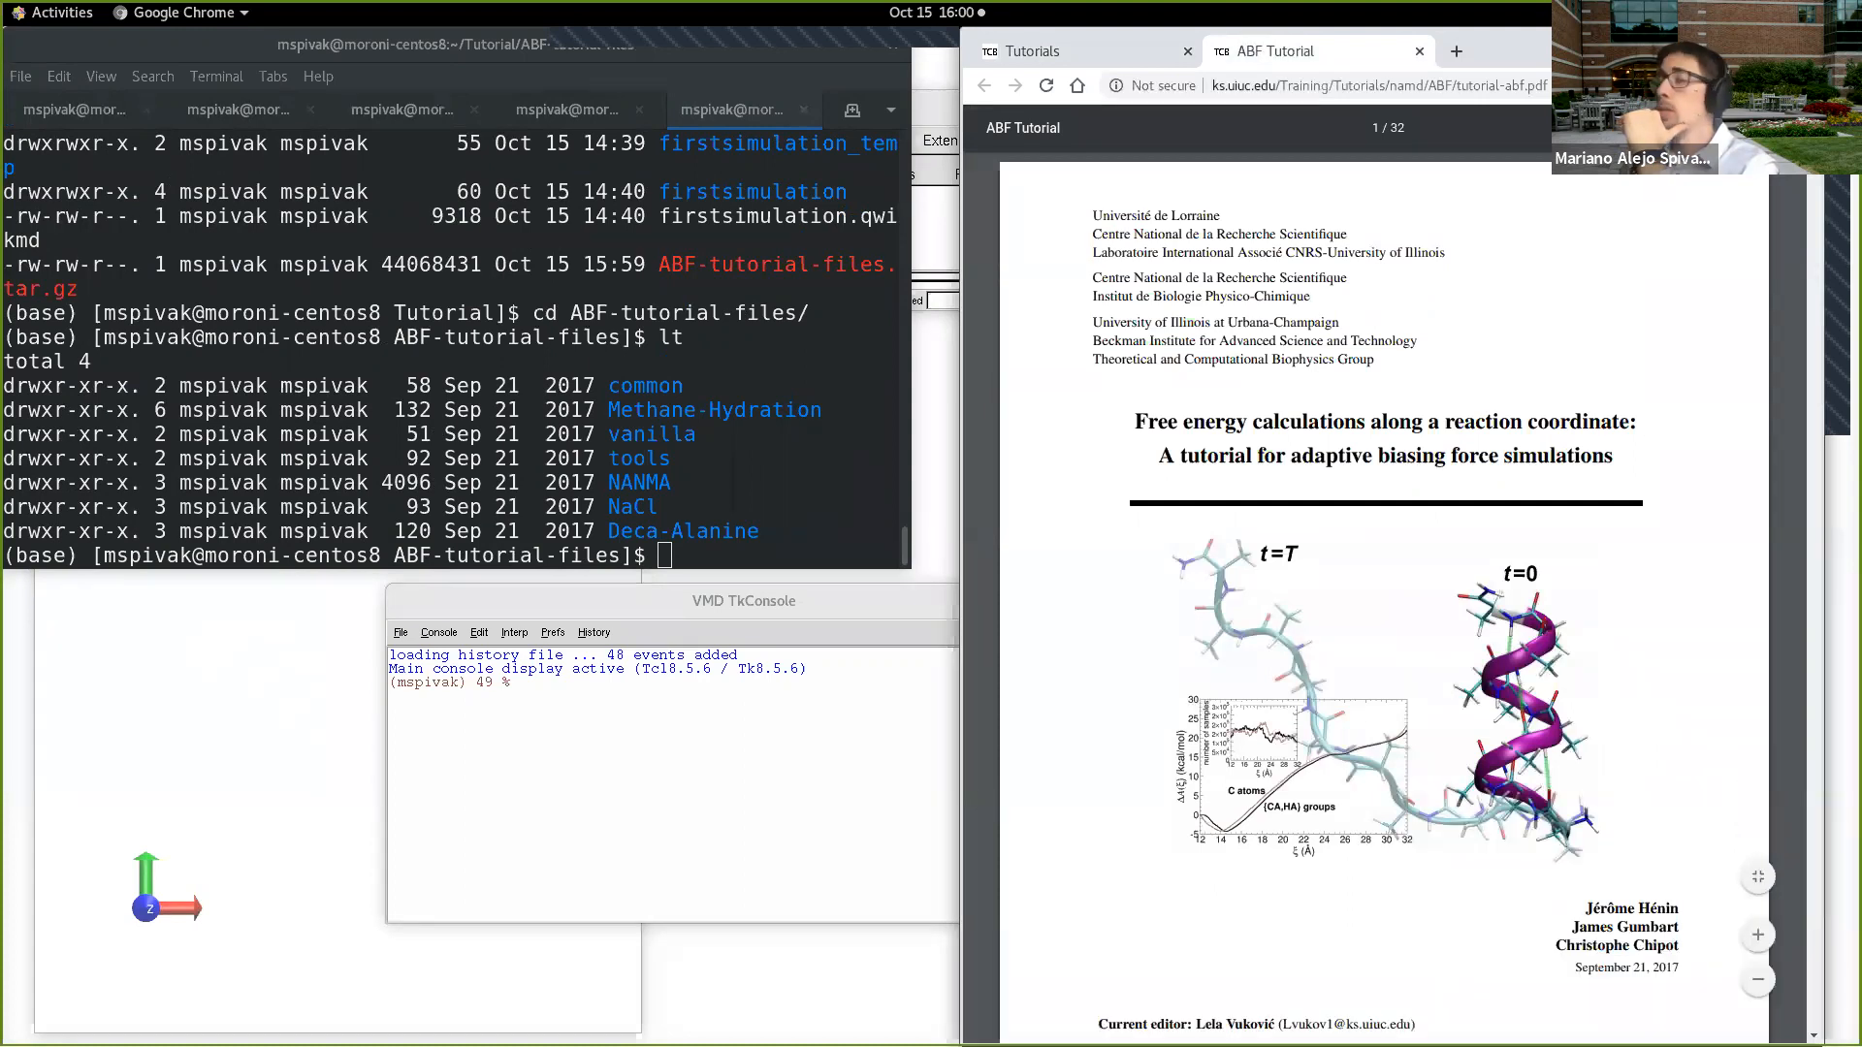
pyautogui.click(1759, 937)
pyautogui.scroll(-2, 1433, 902)
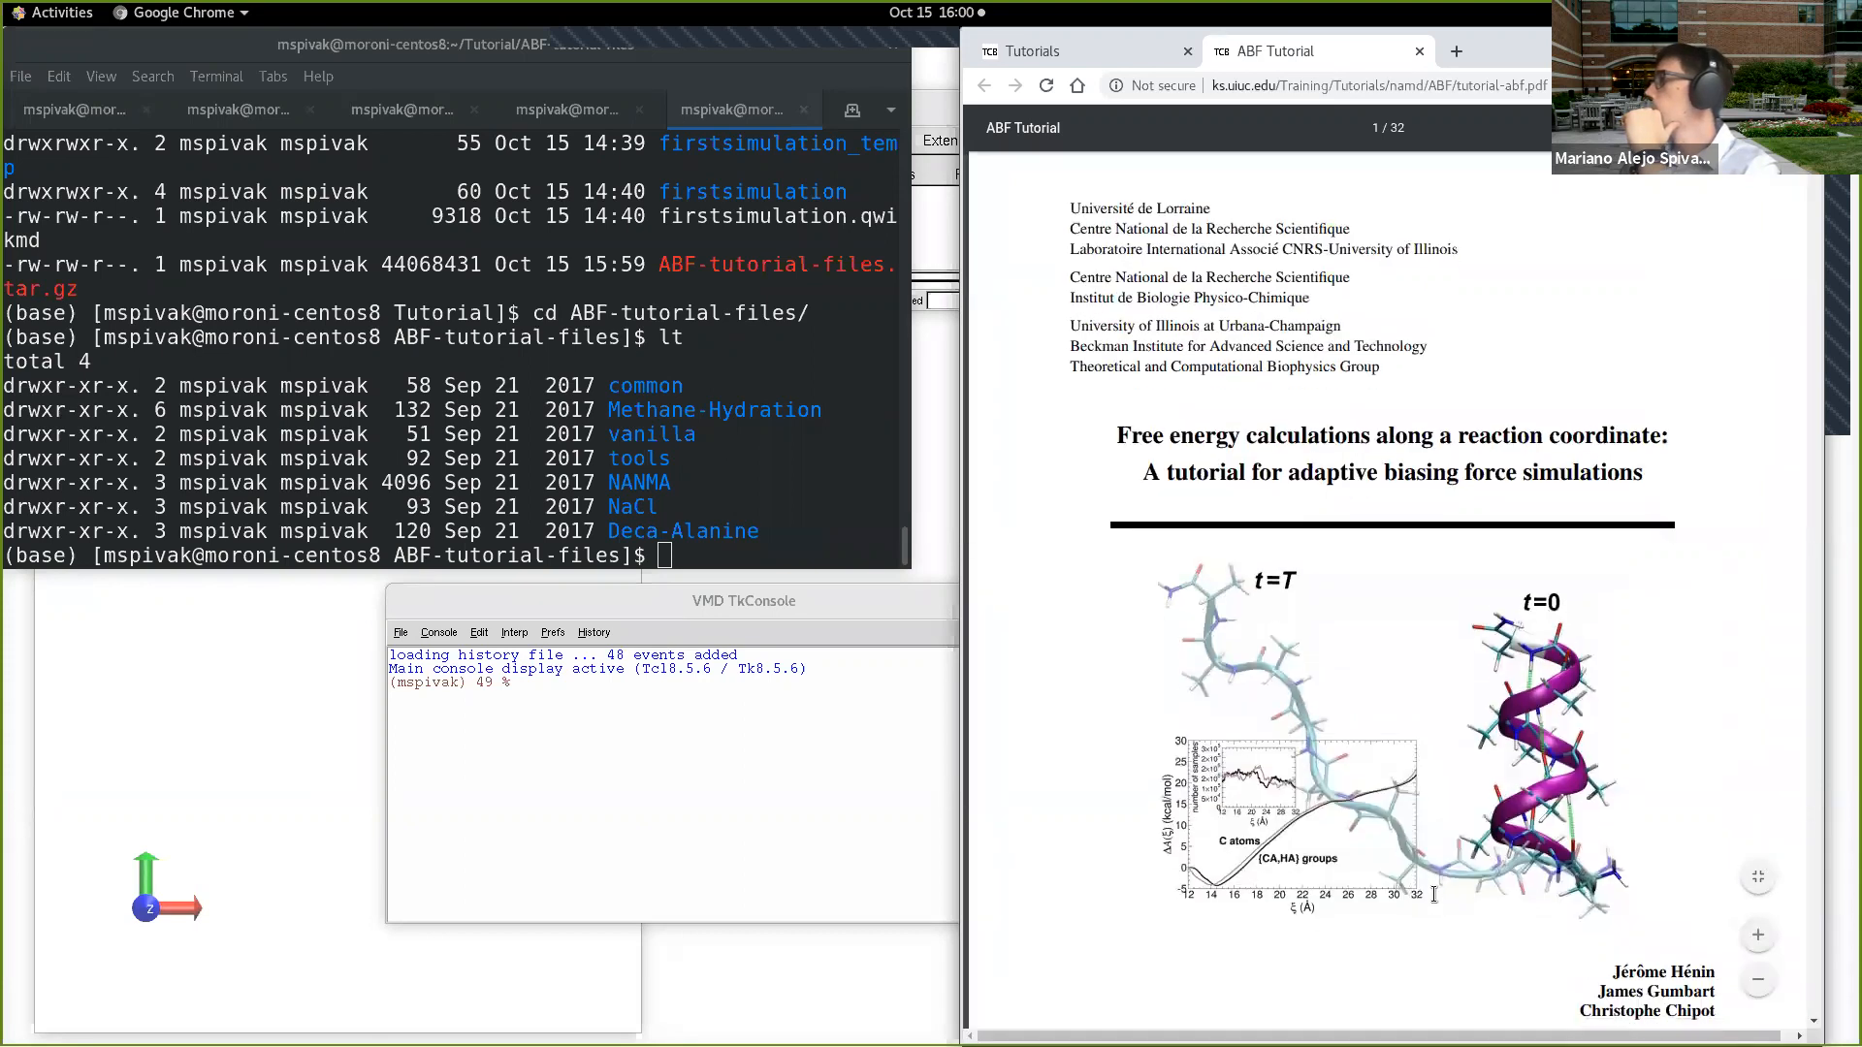
pyautogui.scroll(-1, 1440, 863)
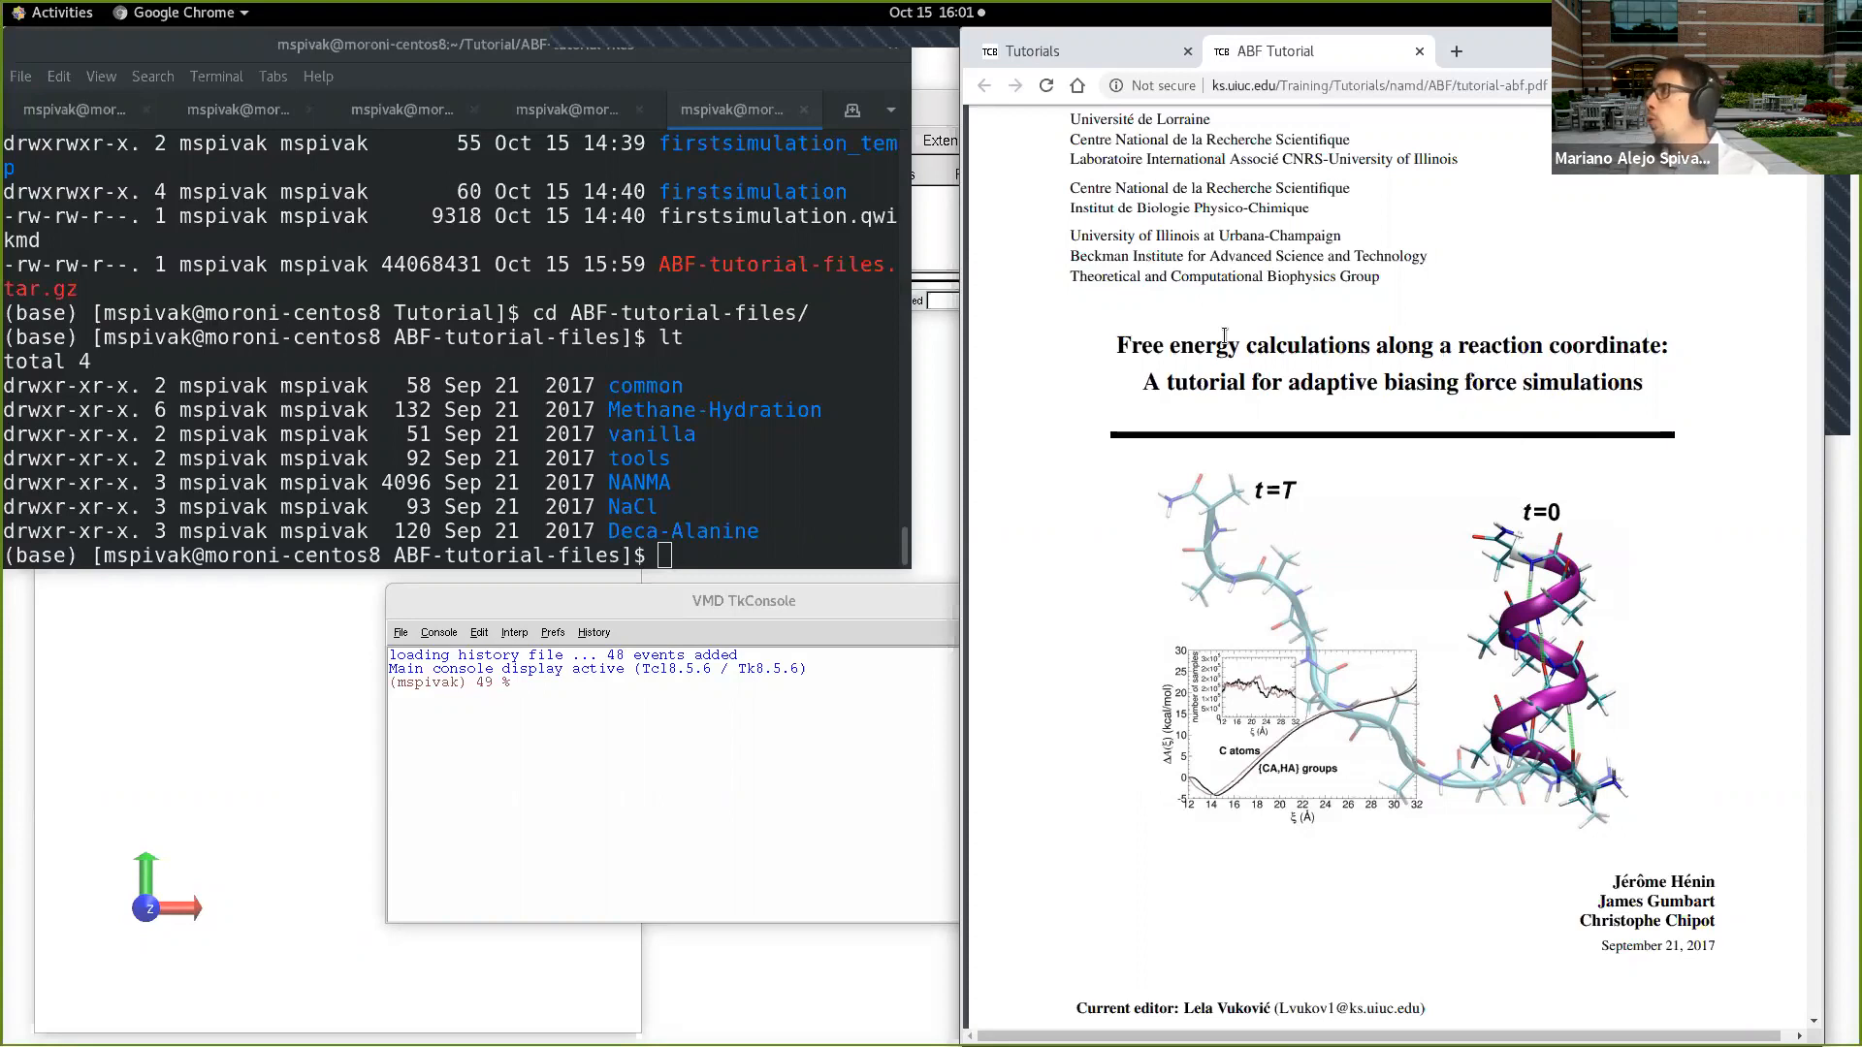
# Step: Examine the ABF tutorial's title, abstract and table of contents
pyautogui.moveTo(1120, 345); pyautogui.dragTo(1644, 348)
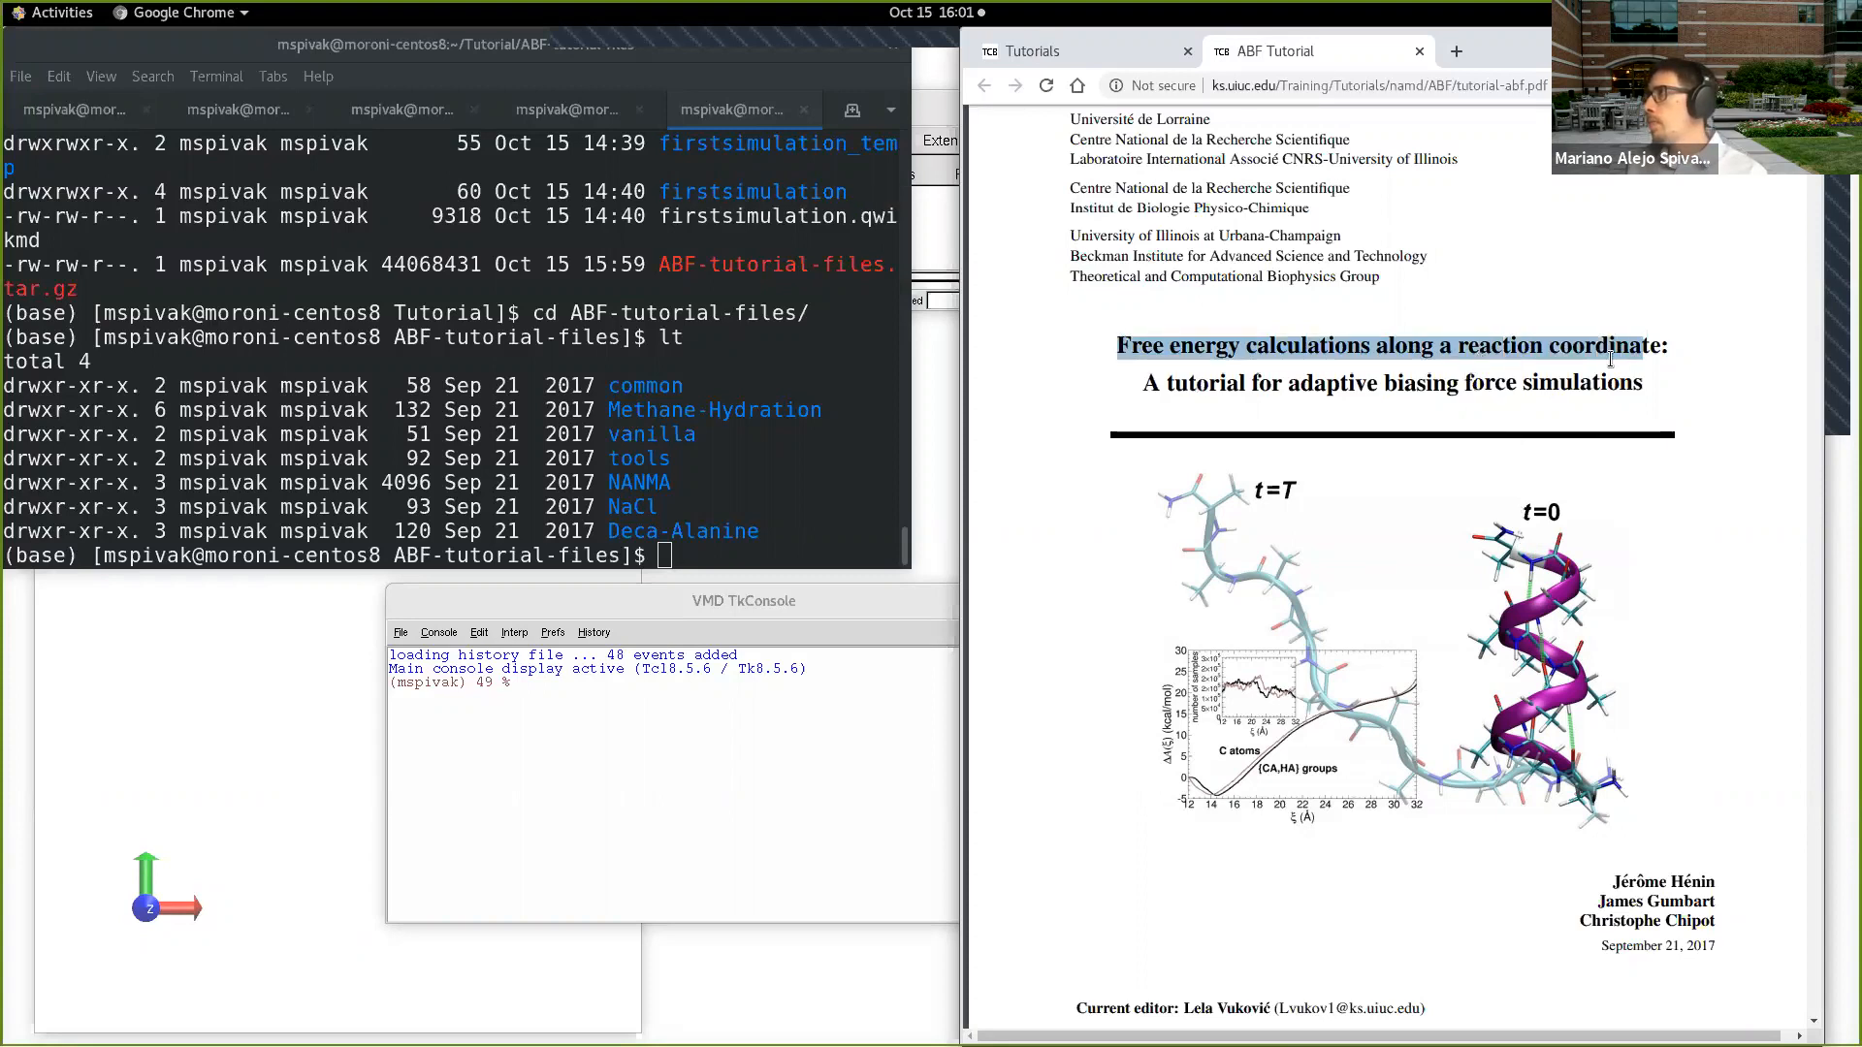
pyautogui.moveTo(1142, 385); pyautogui.dragTo(1525, 388)
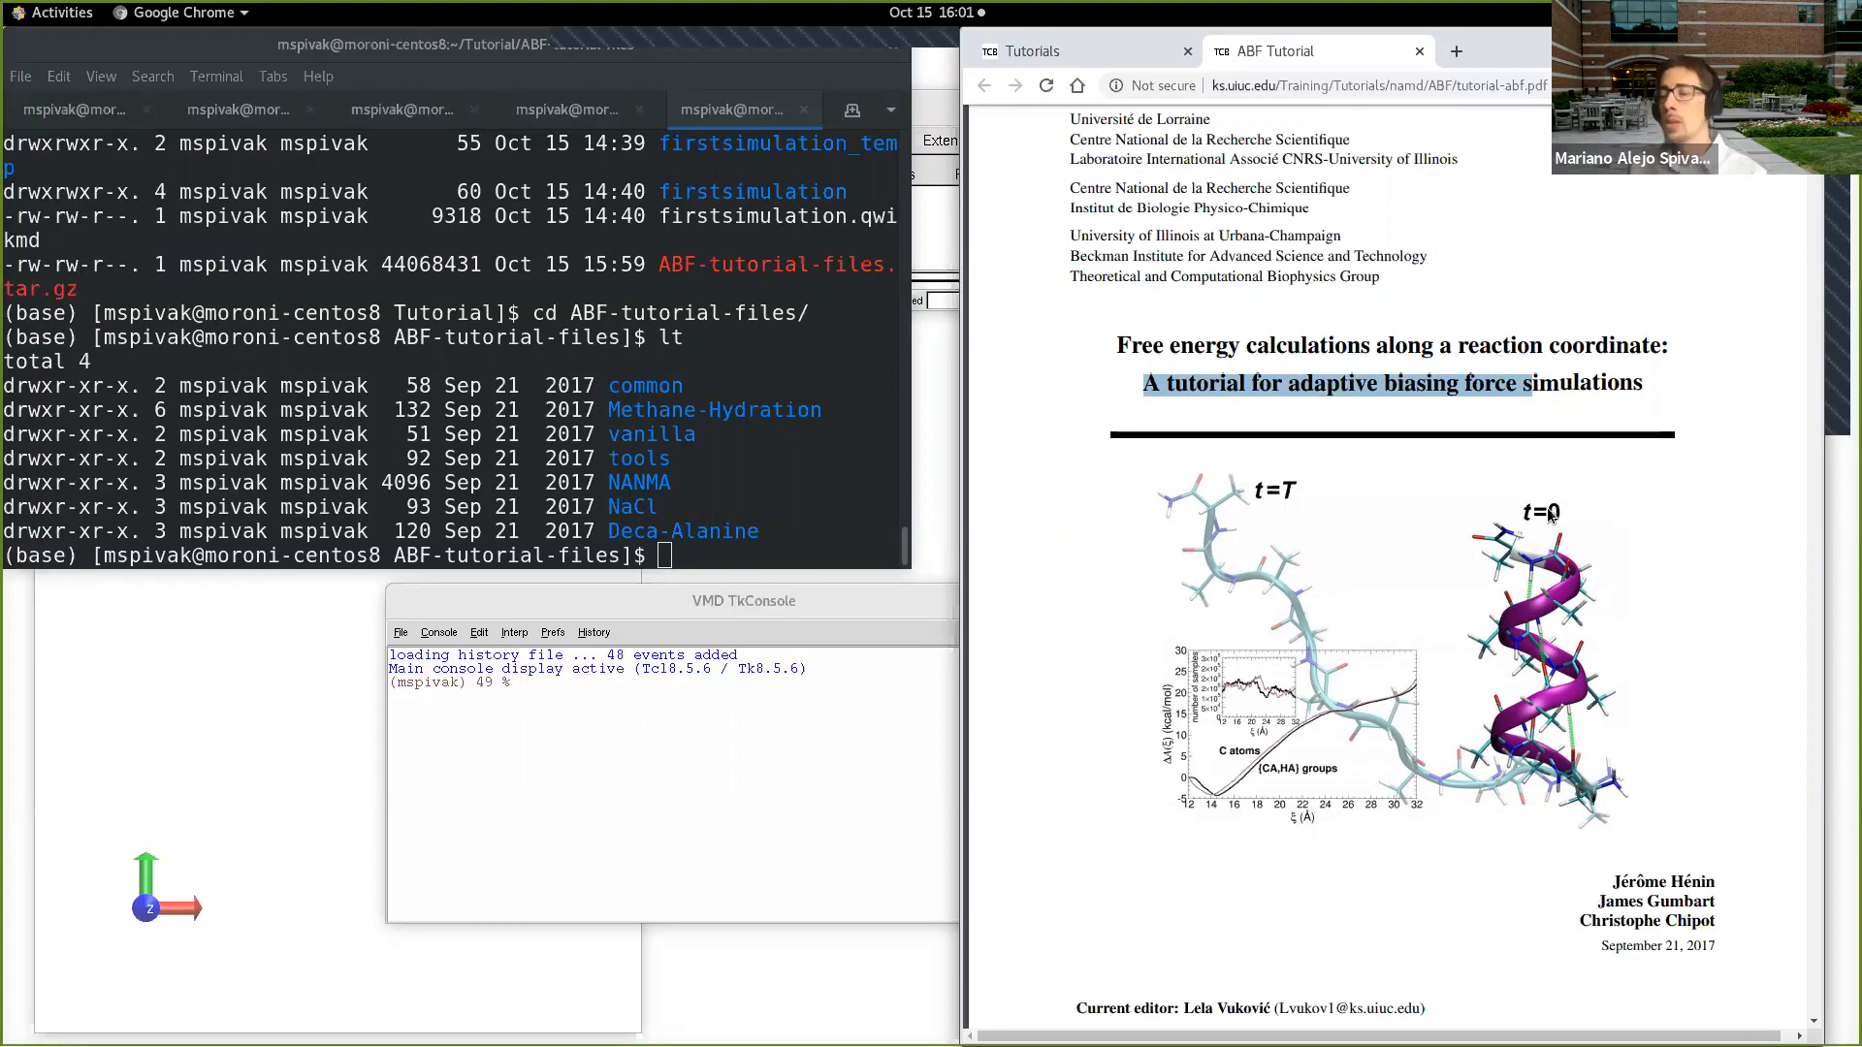
pyautogui.click(1359, 550)
pyautogui.scroll(-4, 1341, 556)
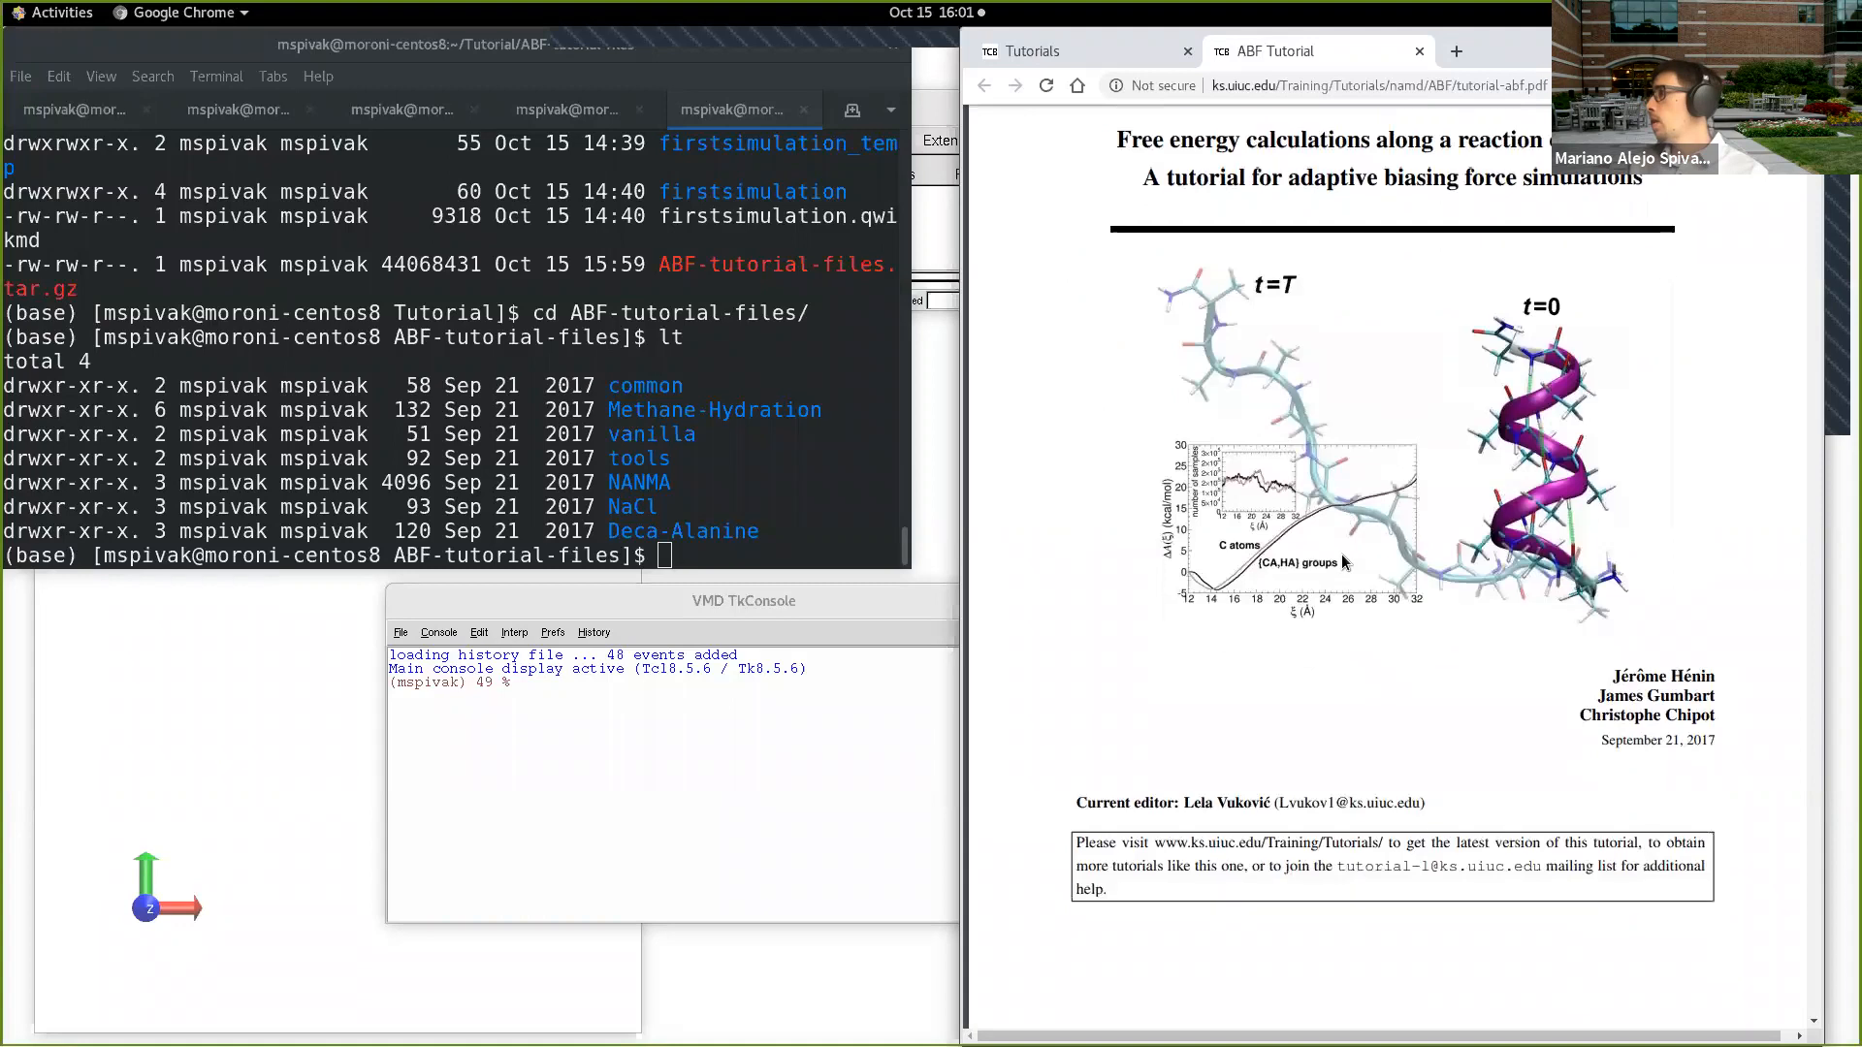
pyautogui.scroll(-15, 1342, 556)
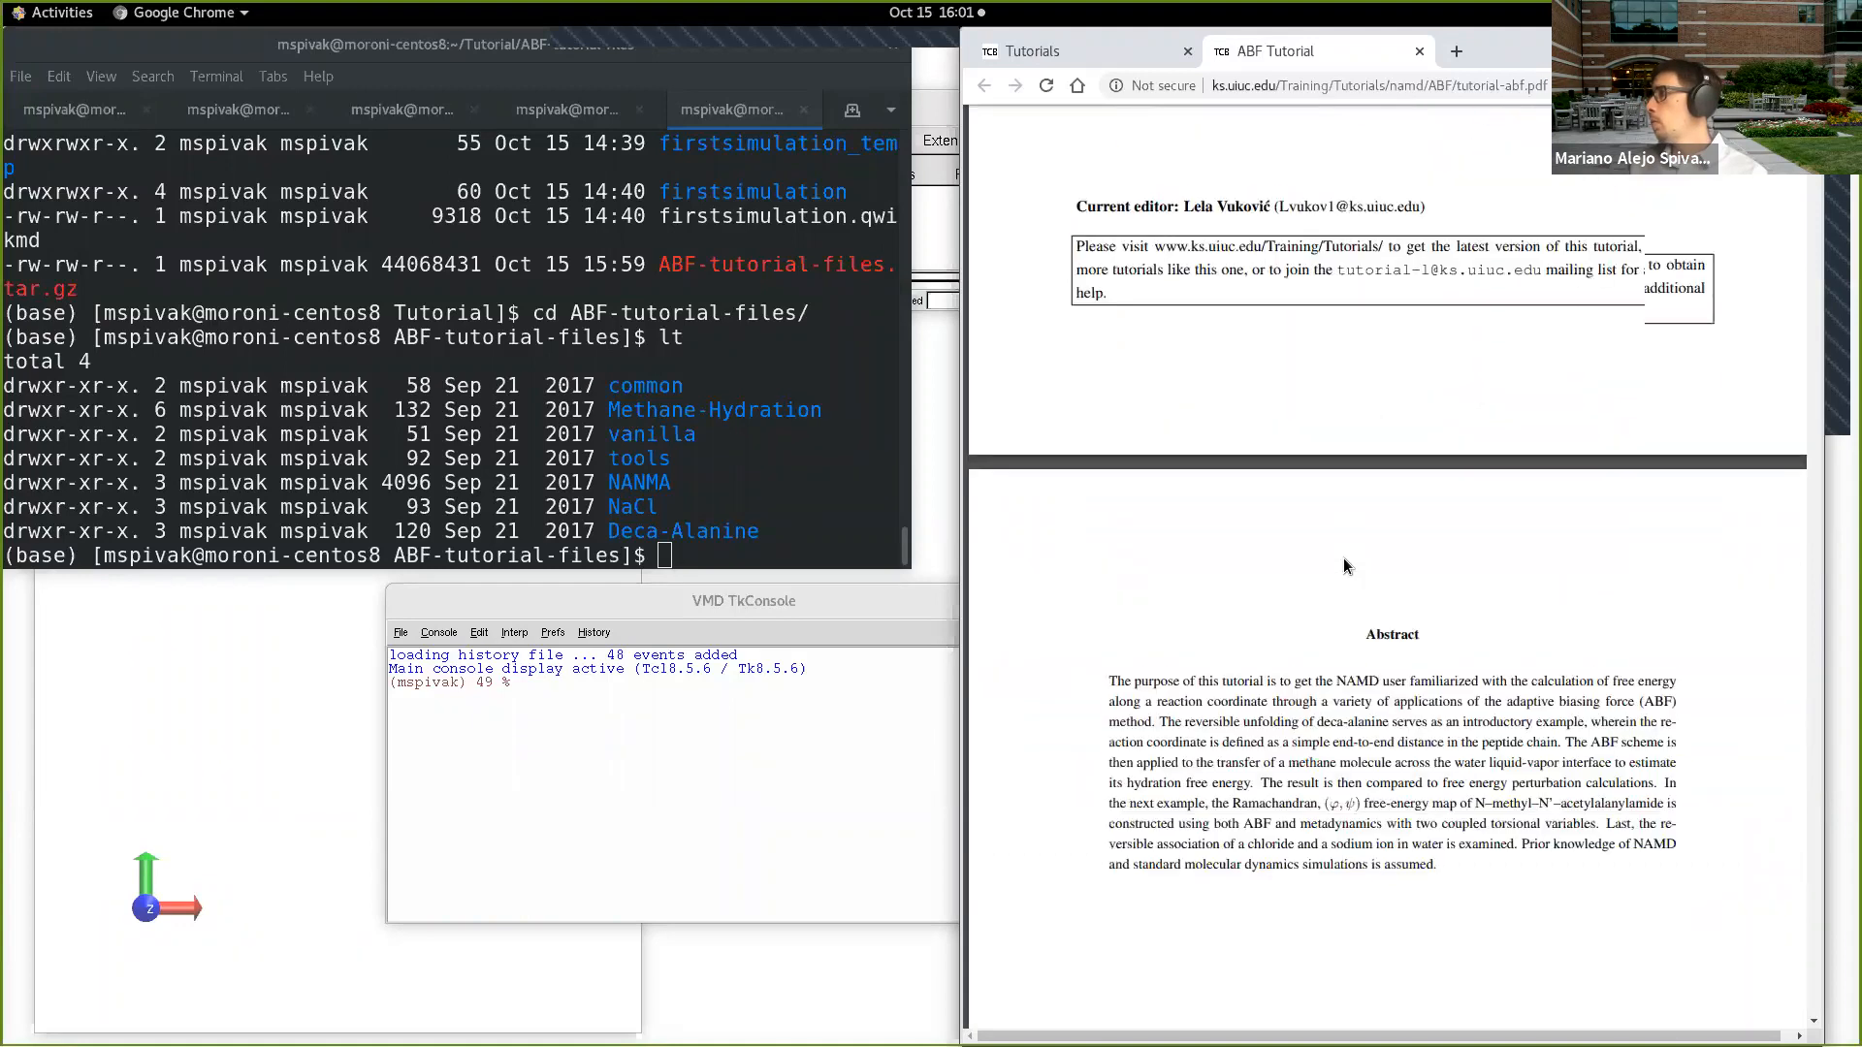
pyautogui.scroll(-12, 1342, 557)
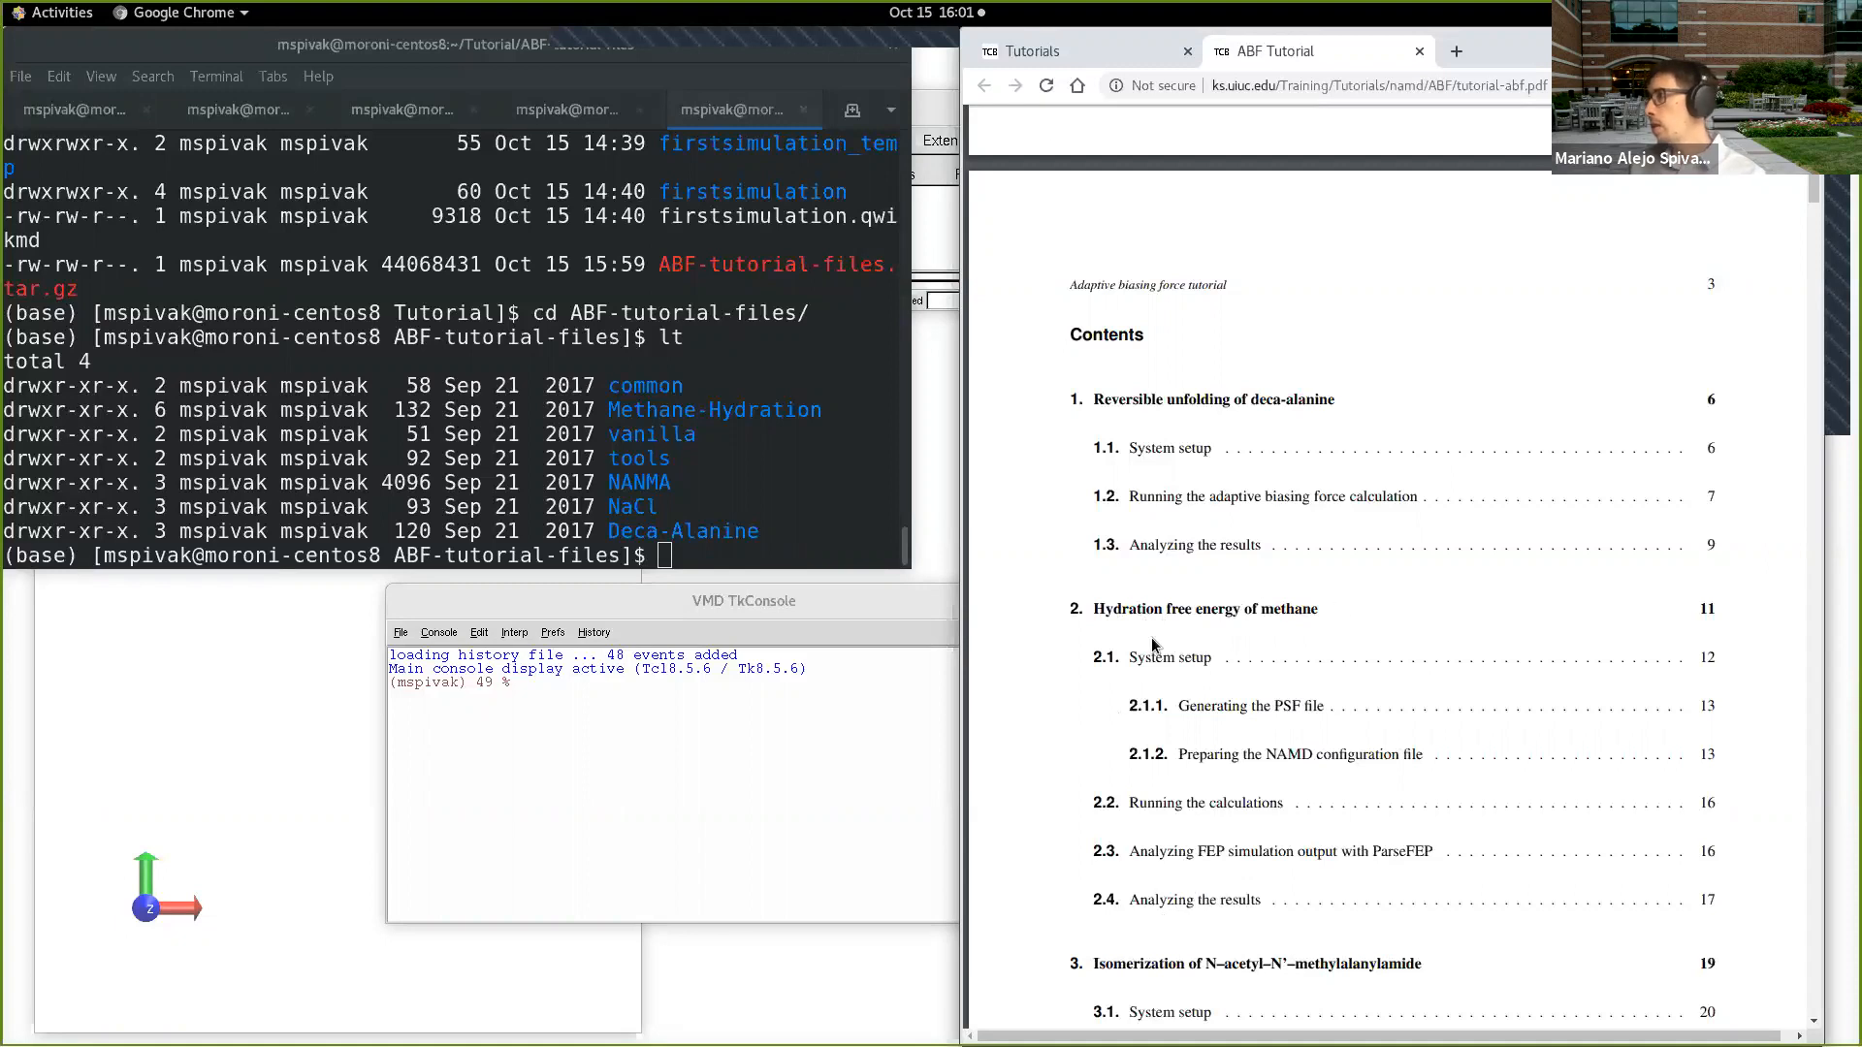
pyautogui.scroll(-1, 1202, 565)
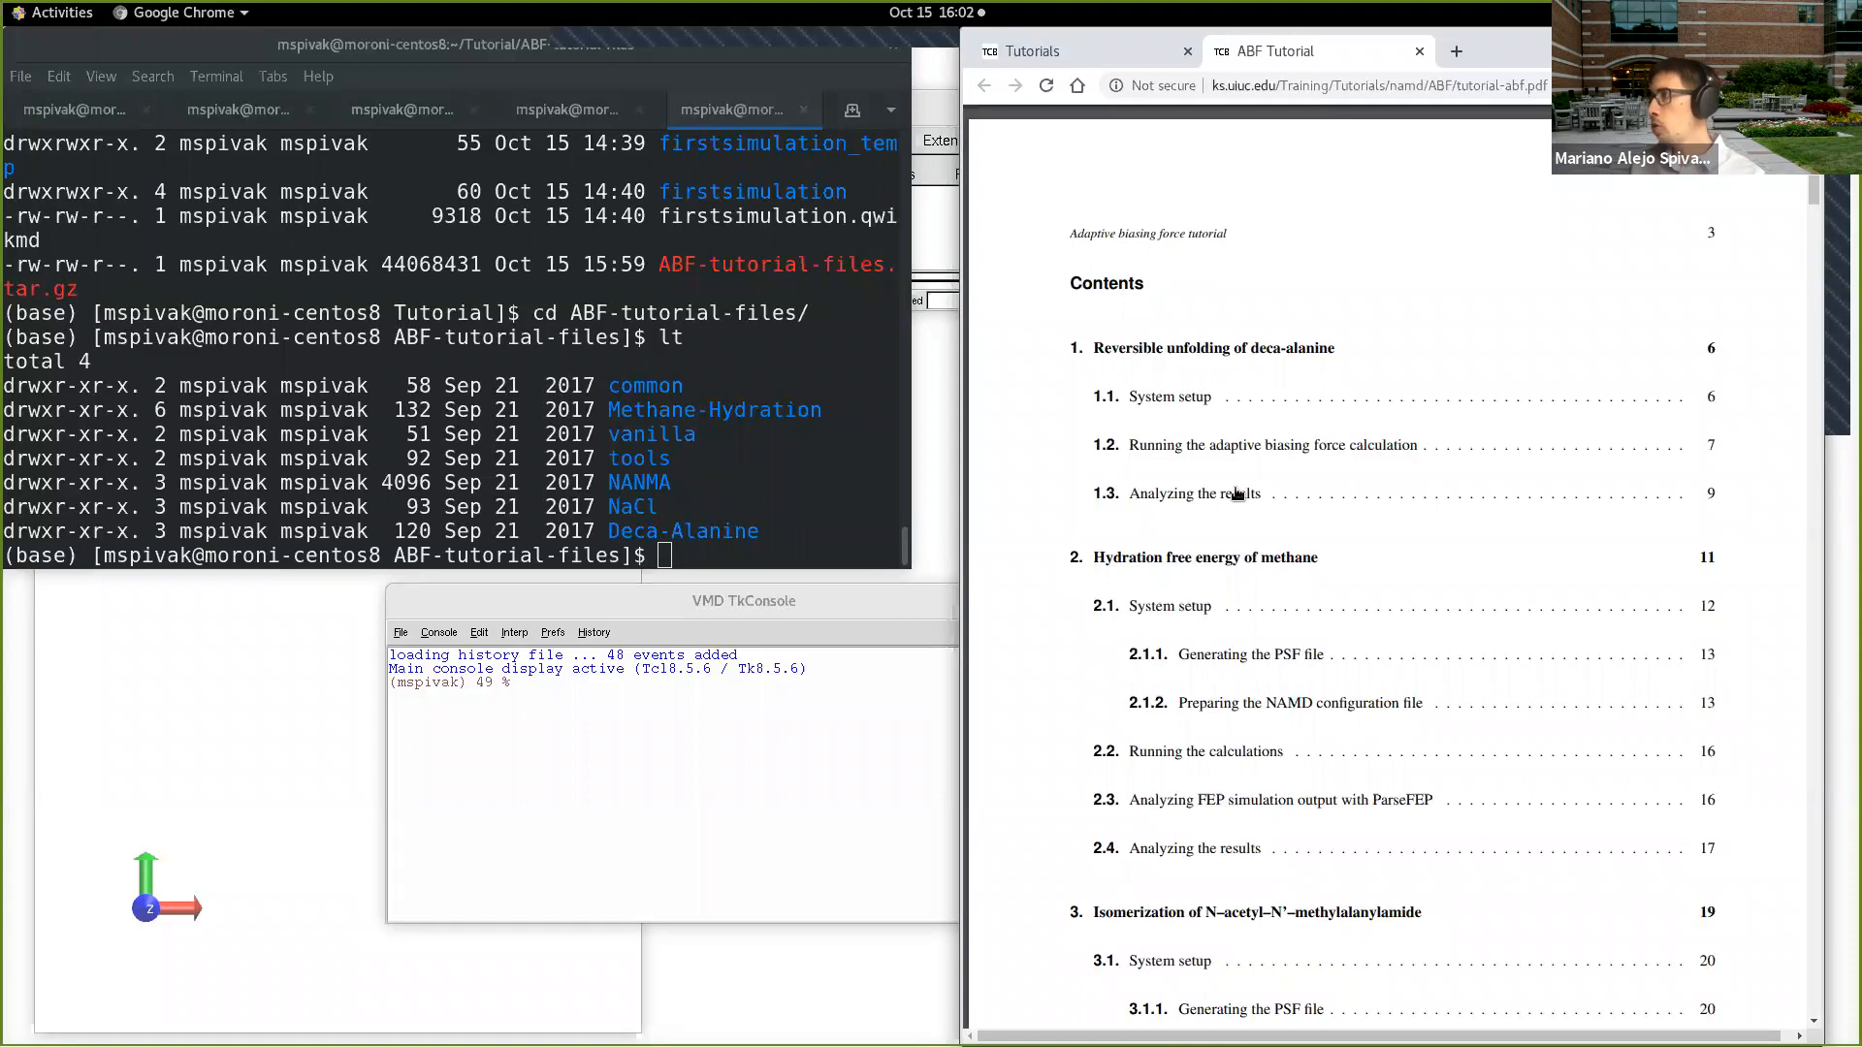
pyautogui.scroll(-1, 1195, 801)
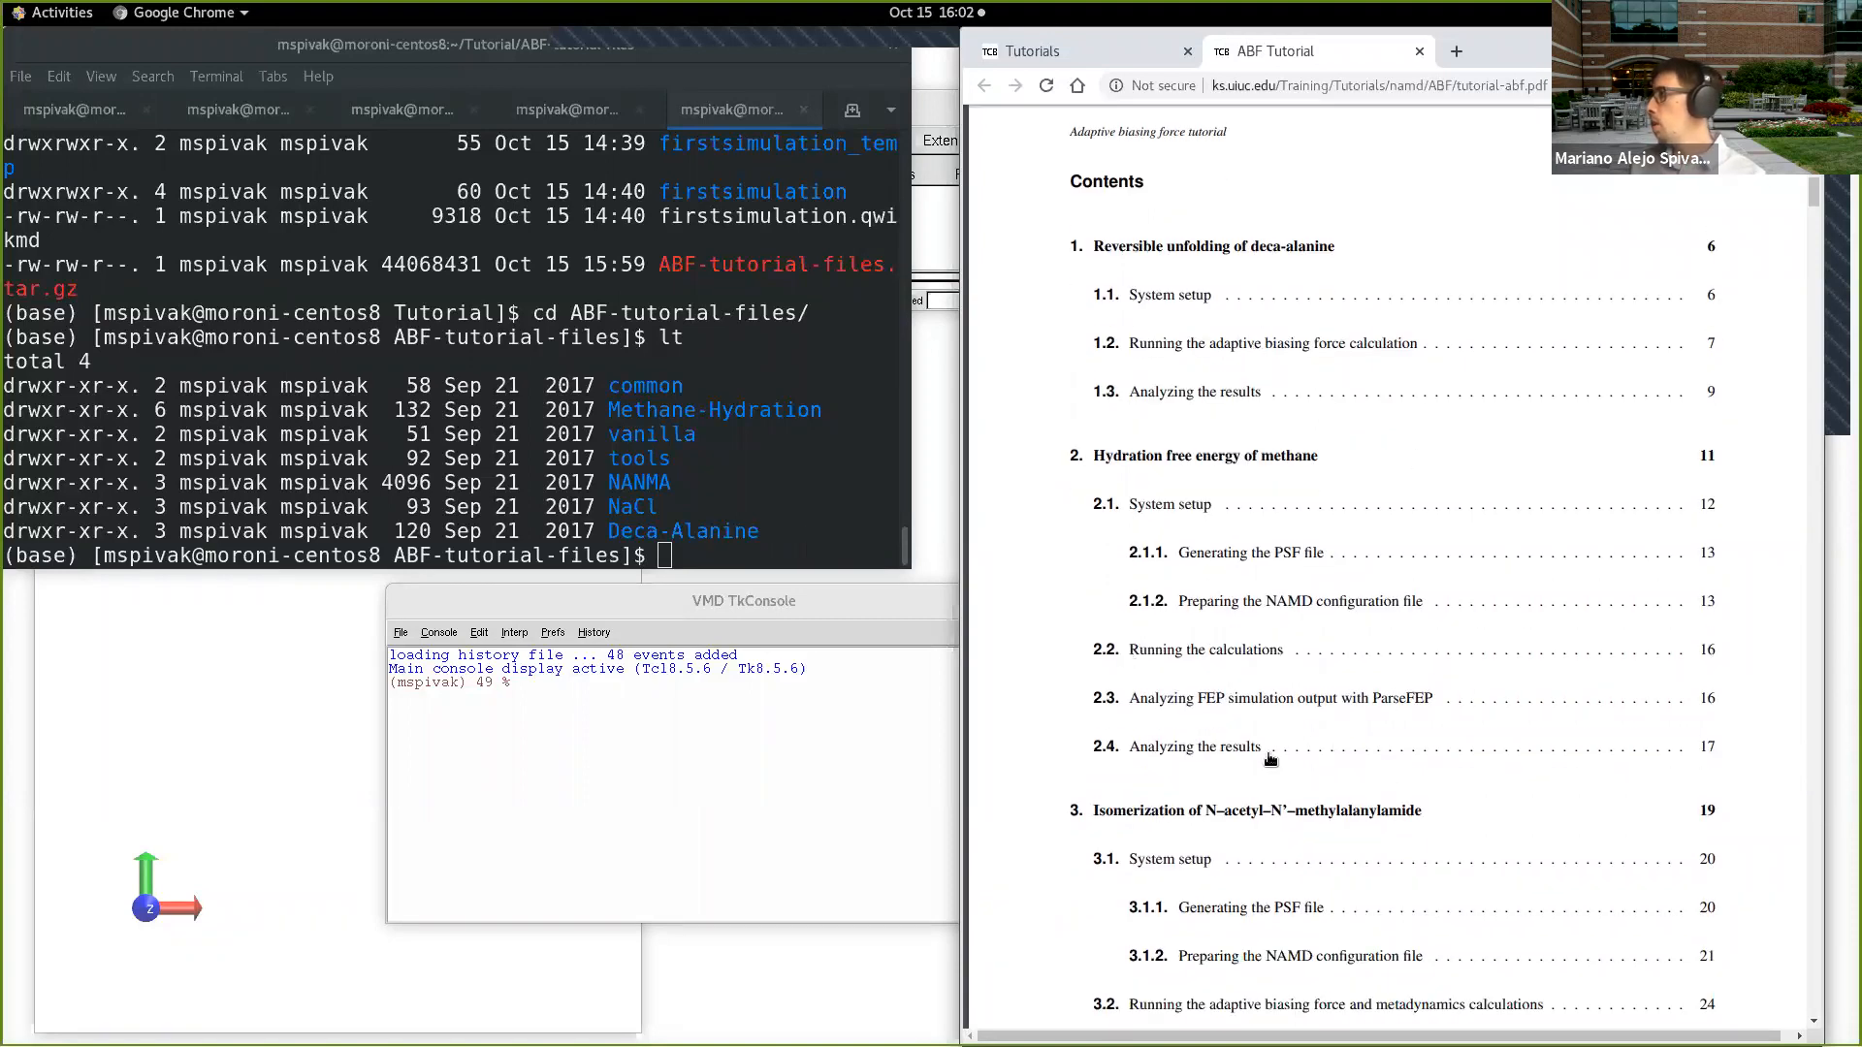
pyautogui.scroll(-3, 1203, 669)
pyautogui.scroll(-3, 1241, 715)
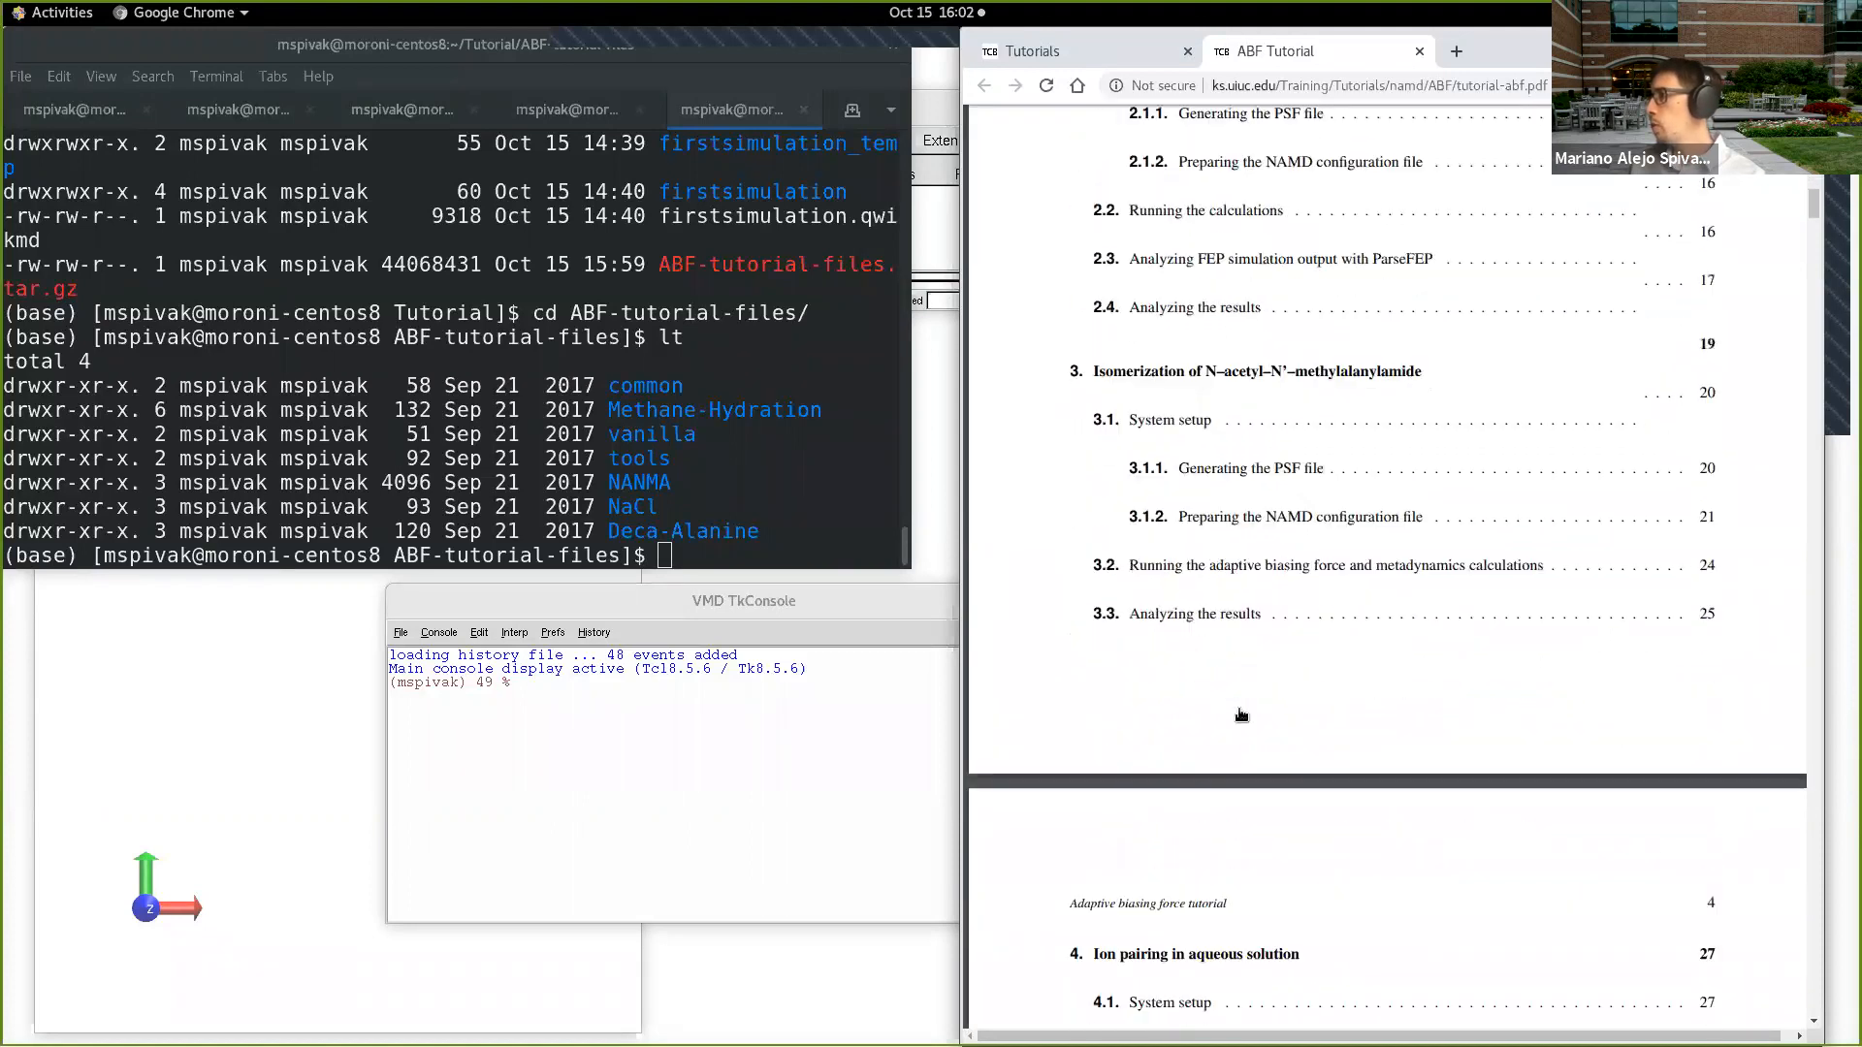
pyautogui.scroll(9, 1329, 714)
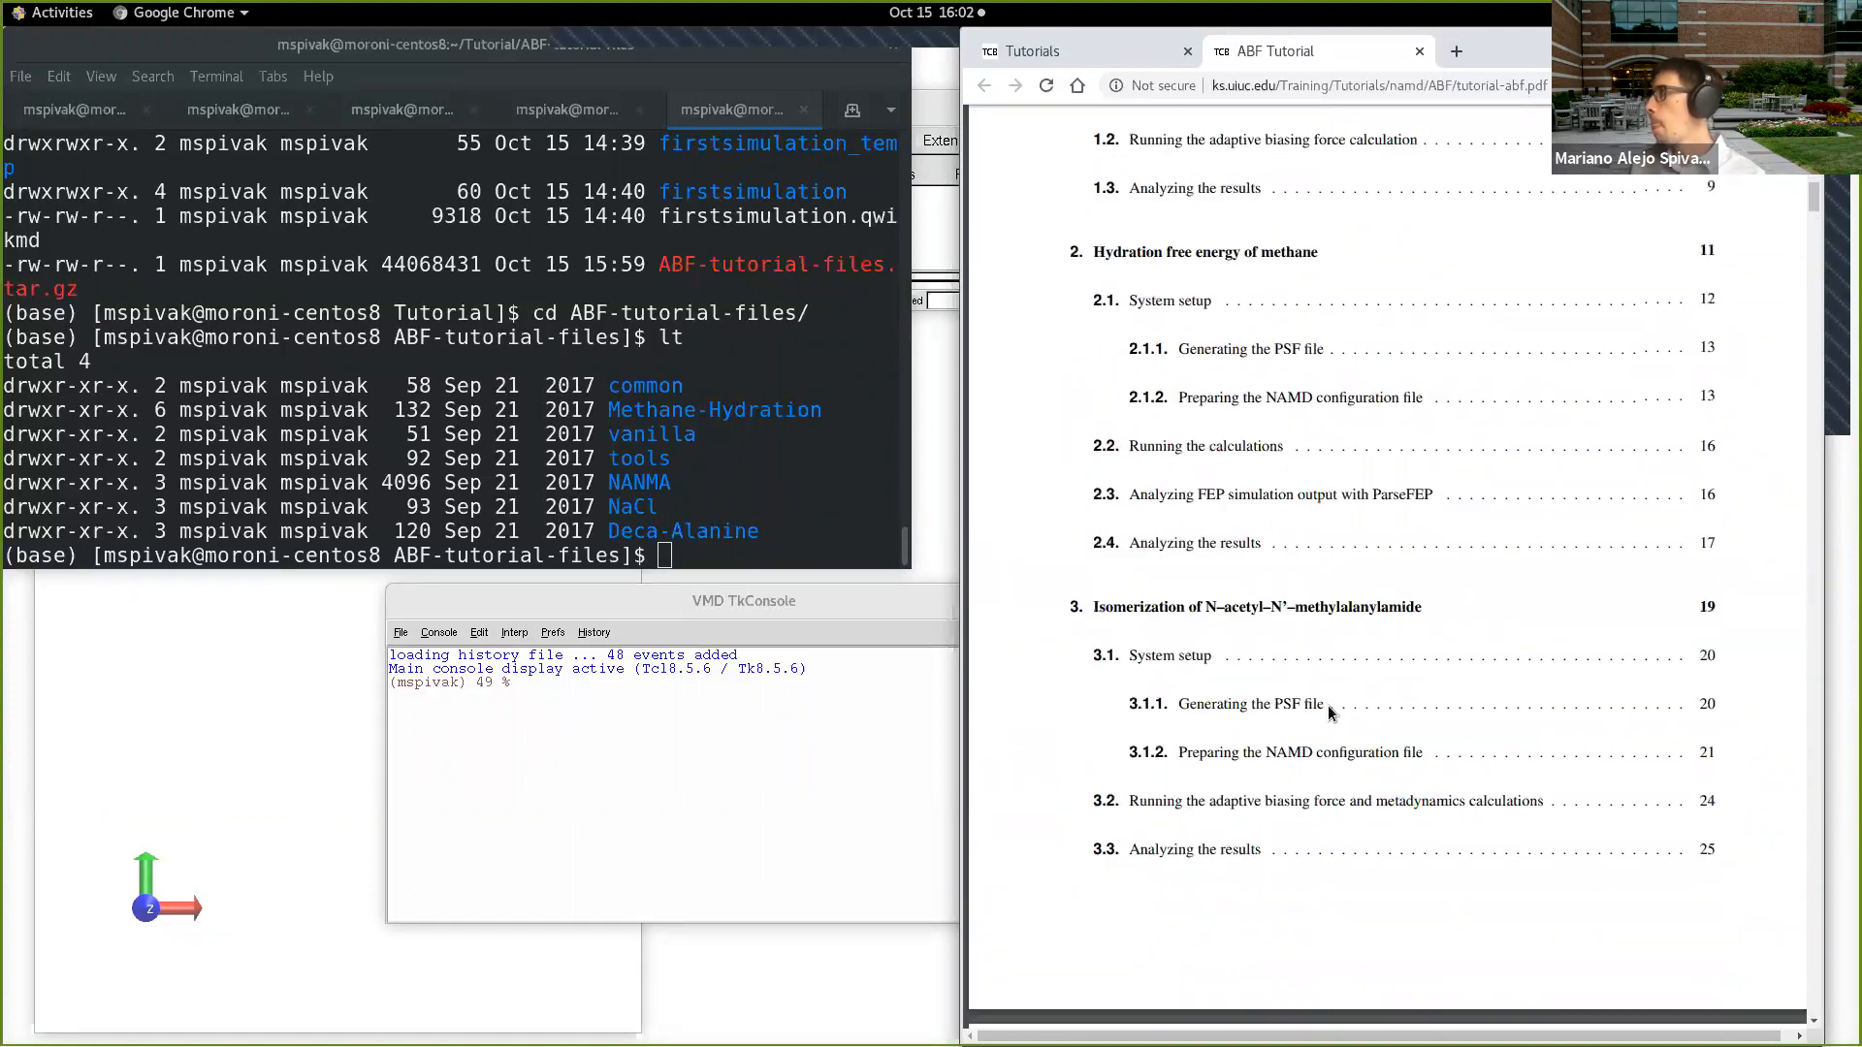
# Step: Show the tutorial's "Reversible unfolding of deca-alanine" section and move the VMD TkConsole window clear of the browser
pyautogui.click(1240, 553)
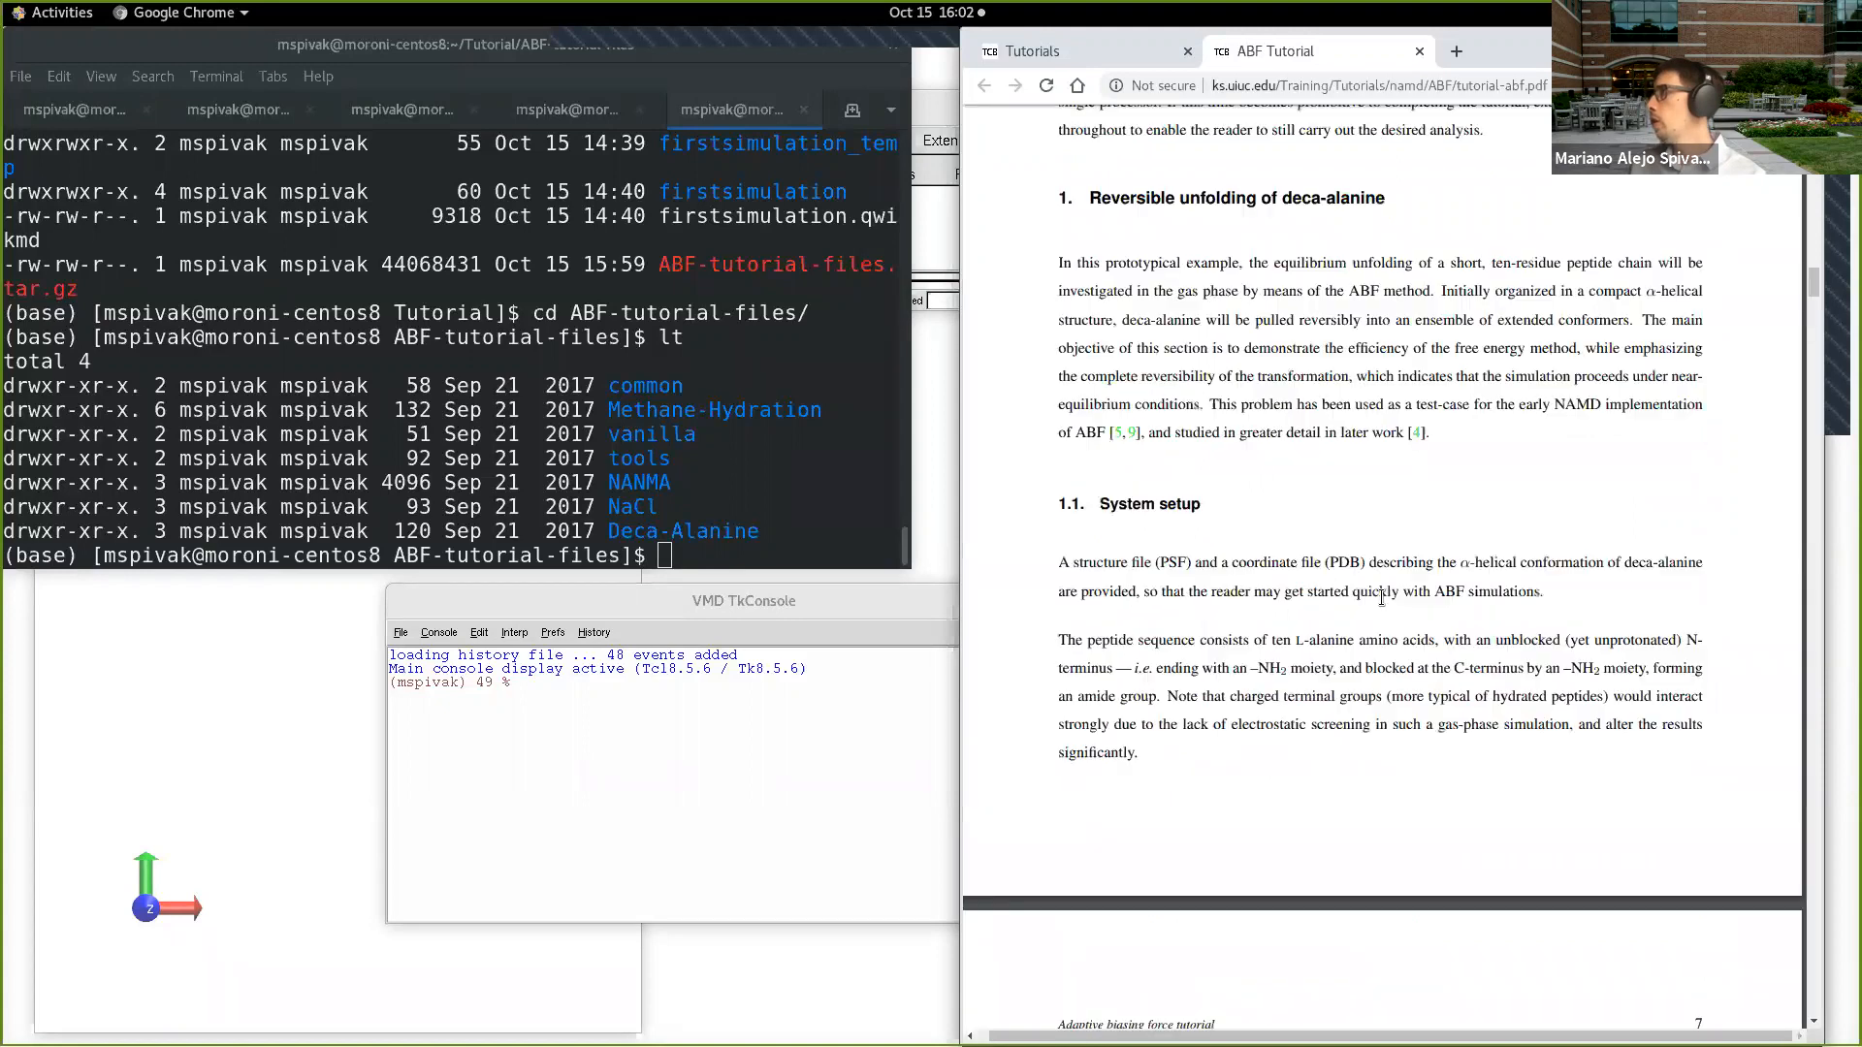
pyautogui.scroll(1, 1330, 588)
pyautogui.scroll(3, 1328, 590)
pyautogui.scroll(-5, 1323, 582)
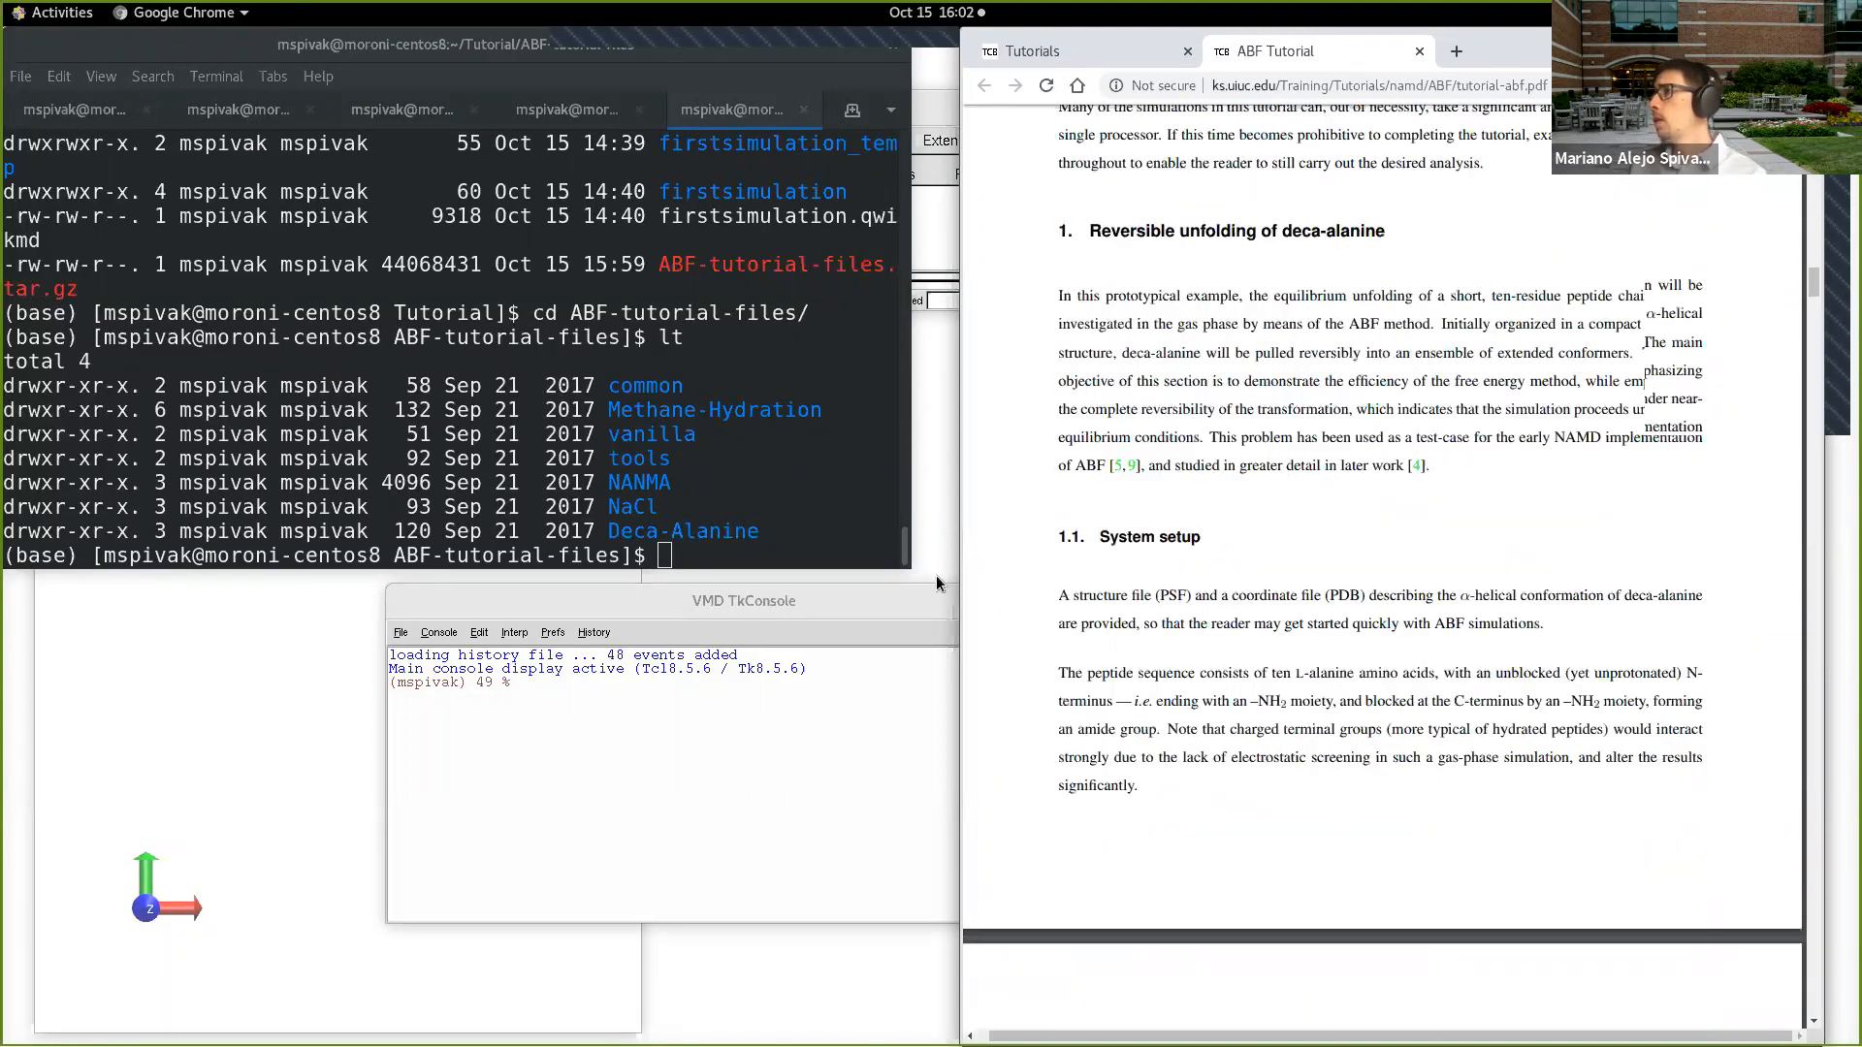
pyautogui.moveTo(832, 603); pyautogui.dragTo(721, 616)
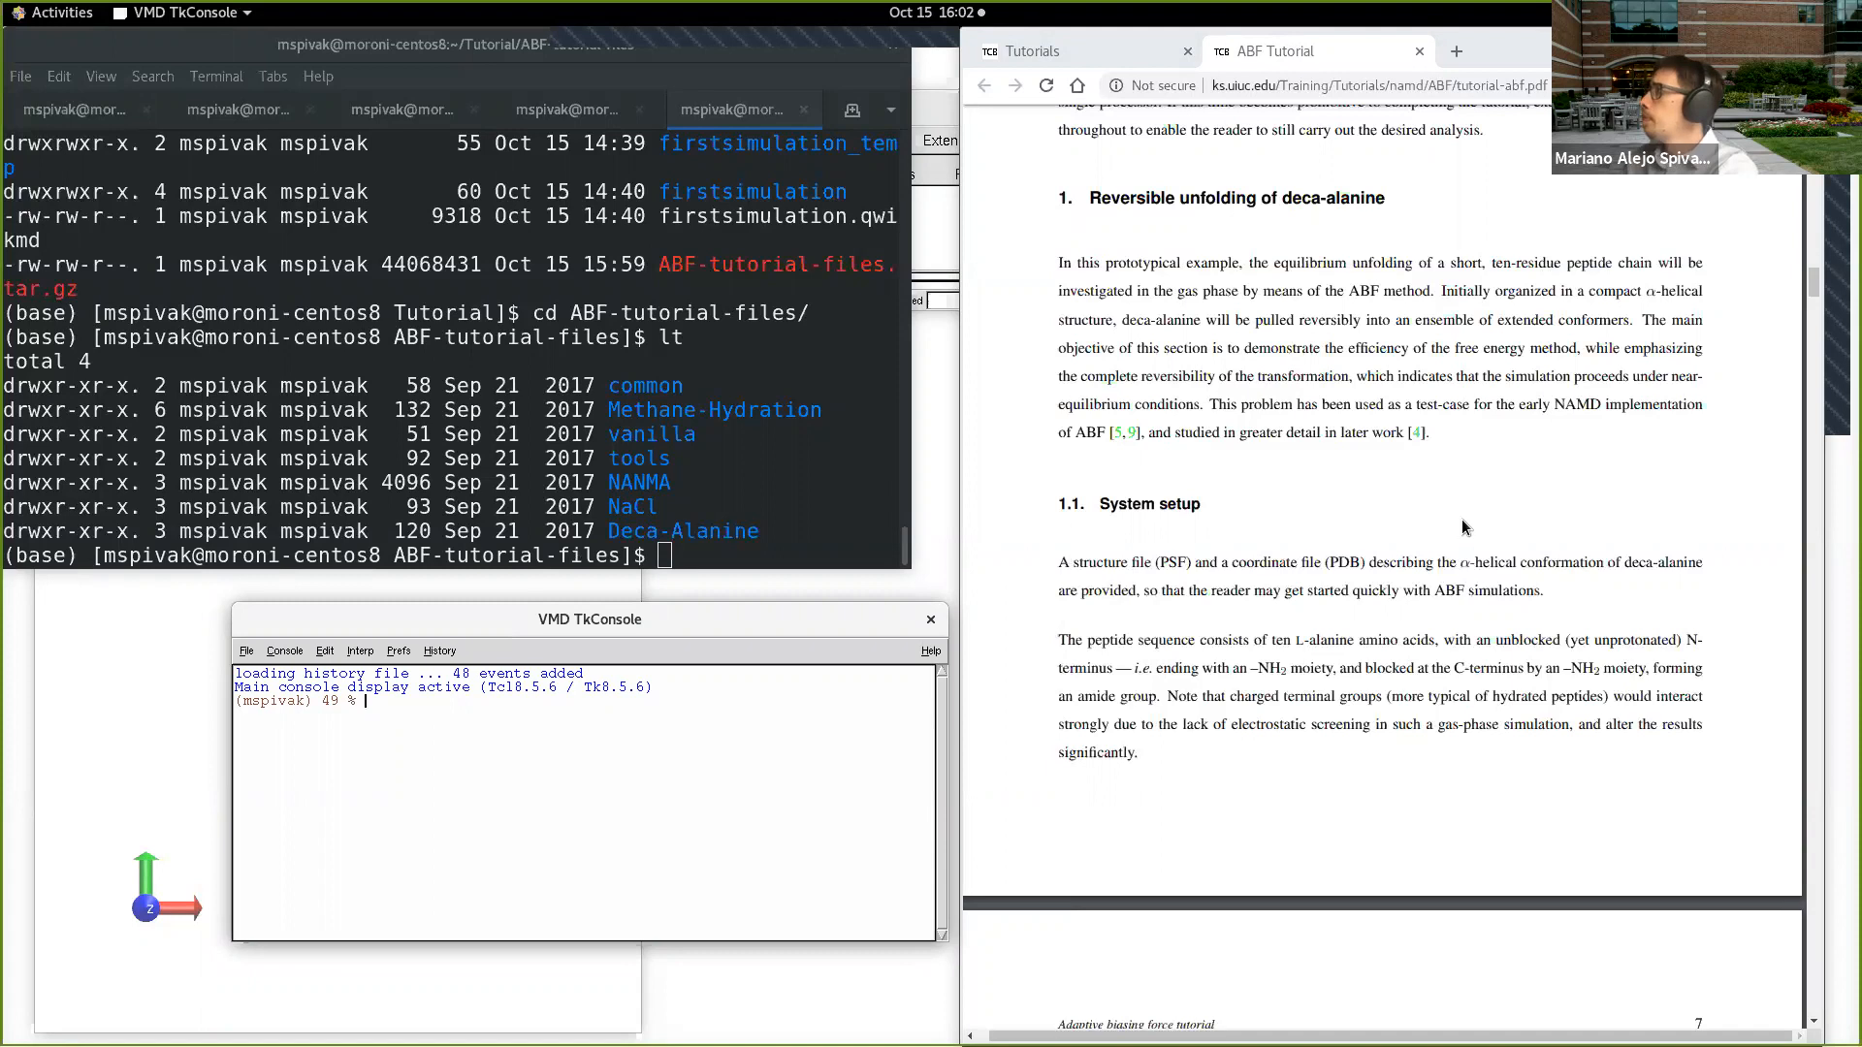
pyautogui.scroll(-1, 1463, 528)
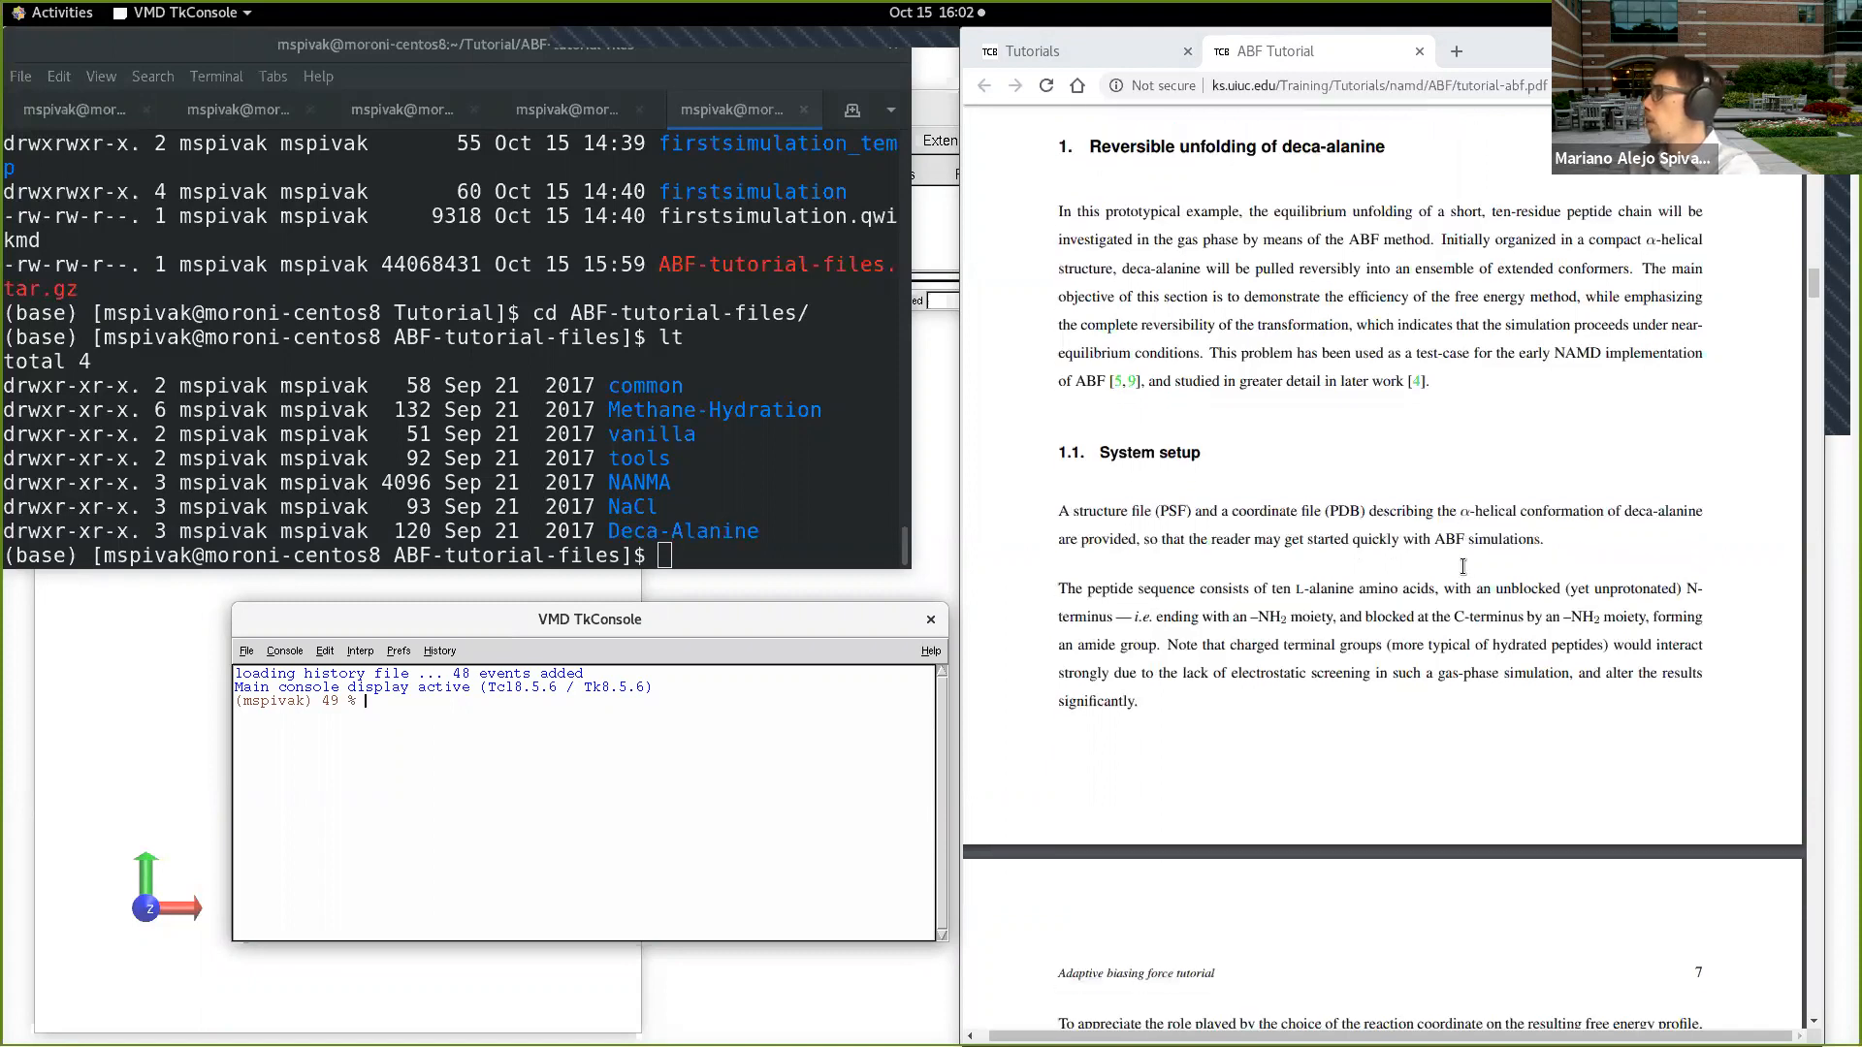
# Step: In the terminal, change into the Deca-Alanine directory of the tutorial files and list its contents
pyautogui.click(772, 560)
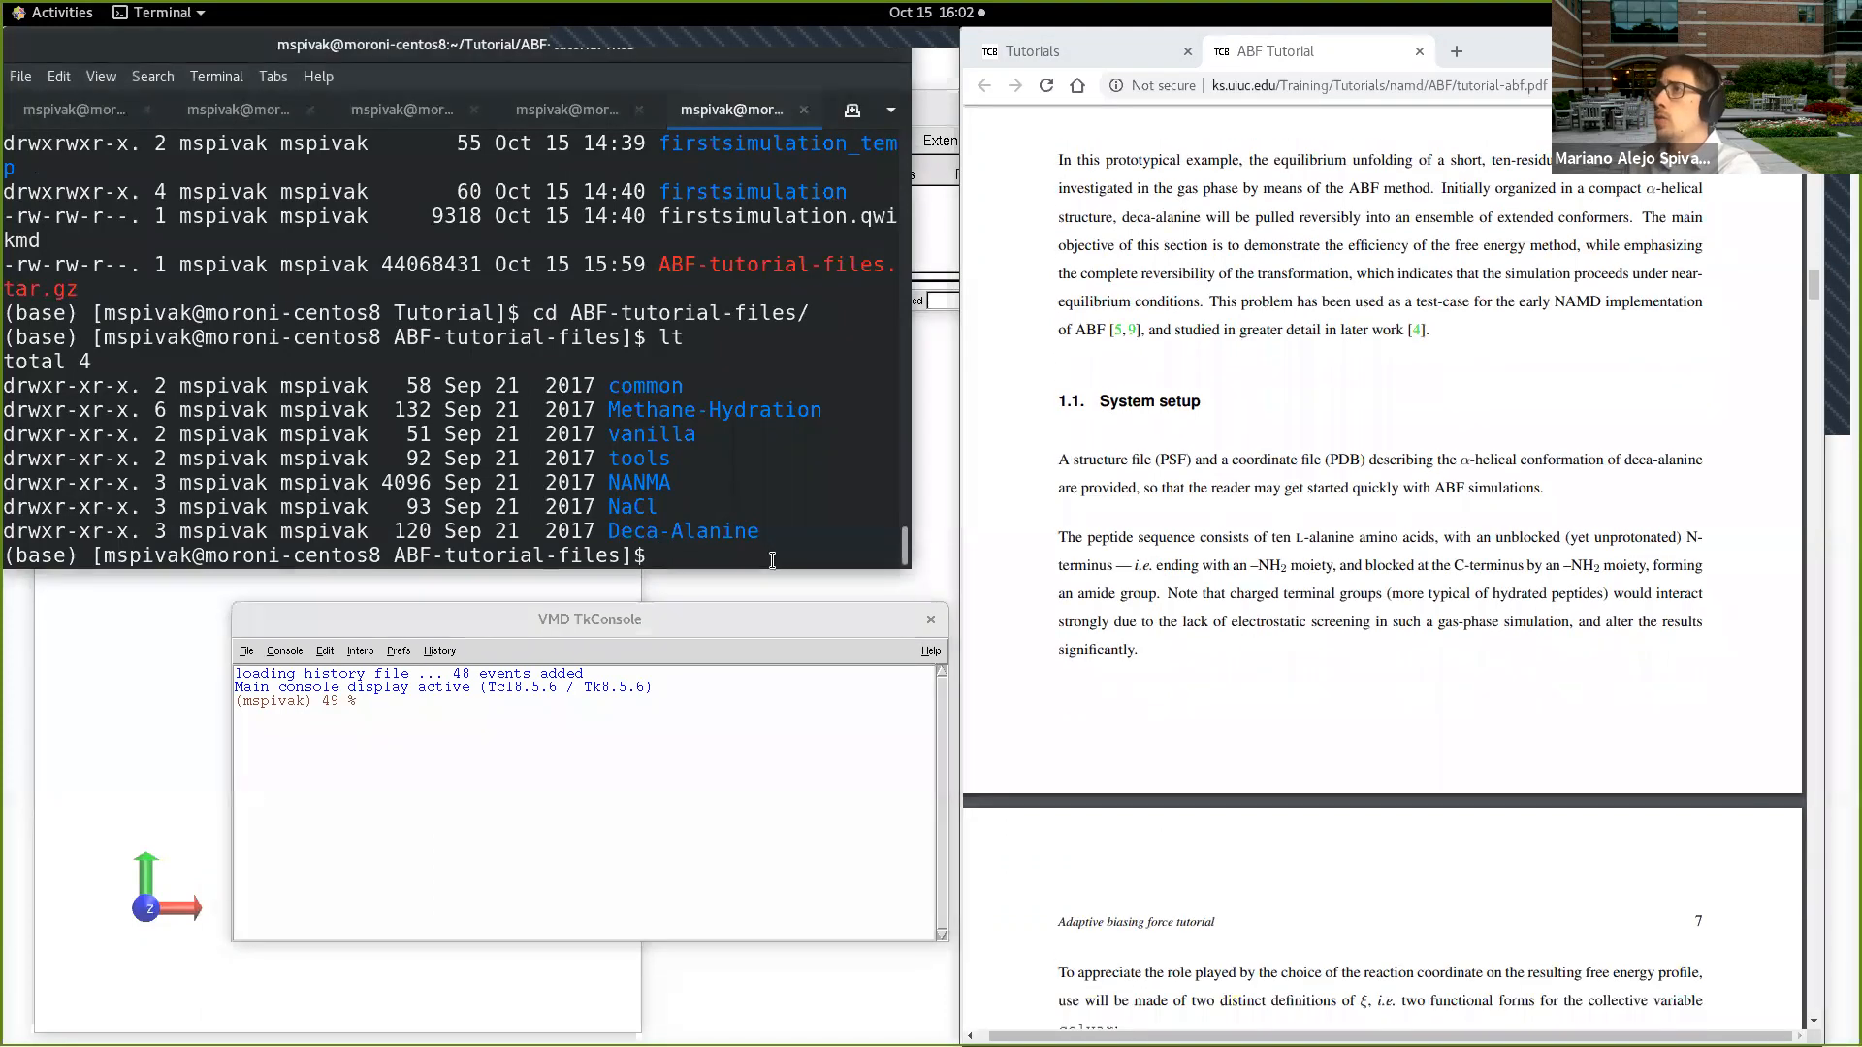
pyautogui.write('cd D')
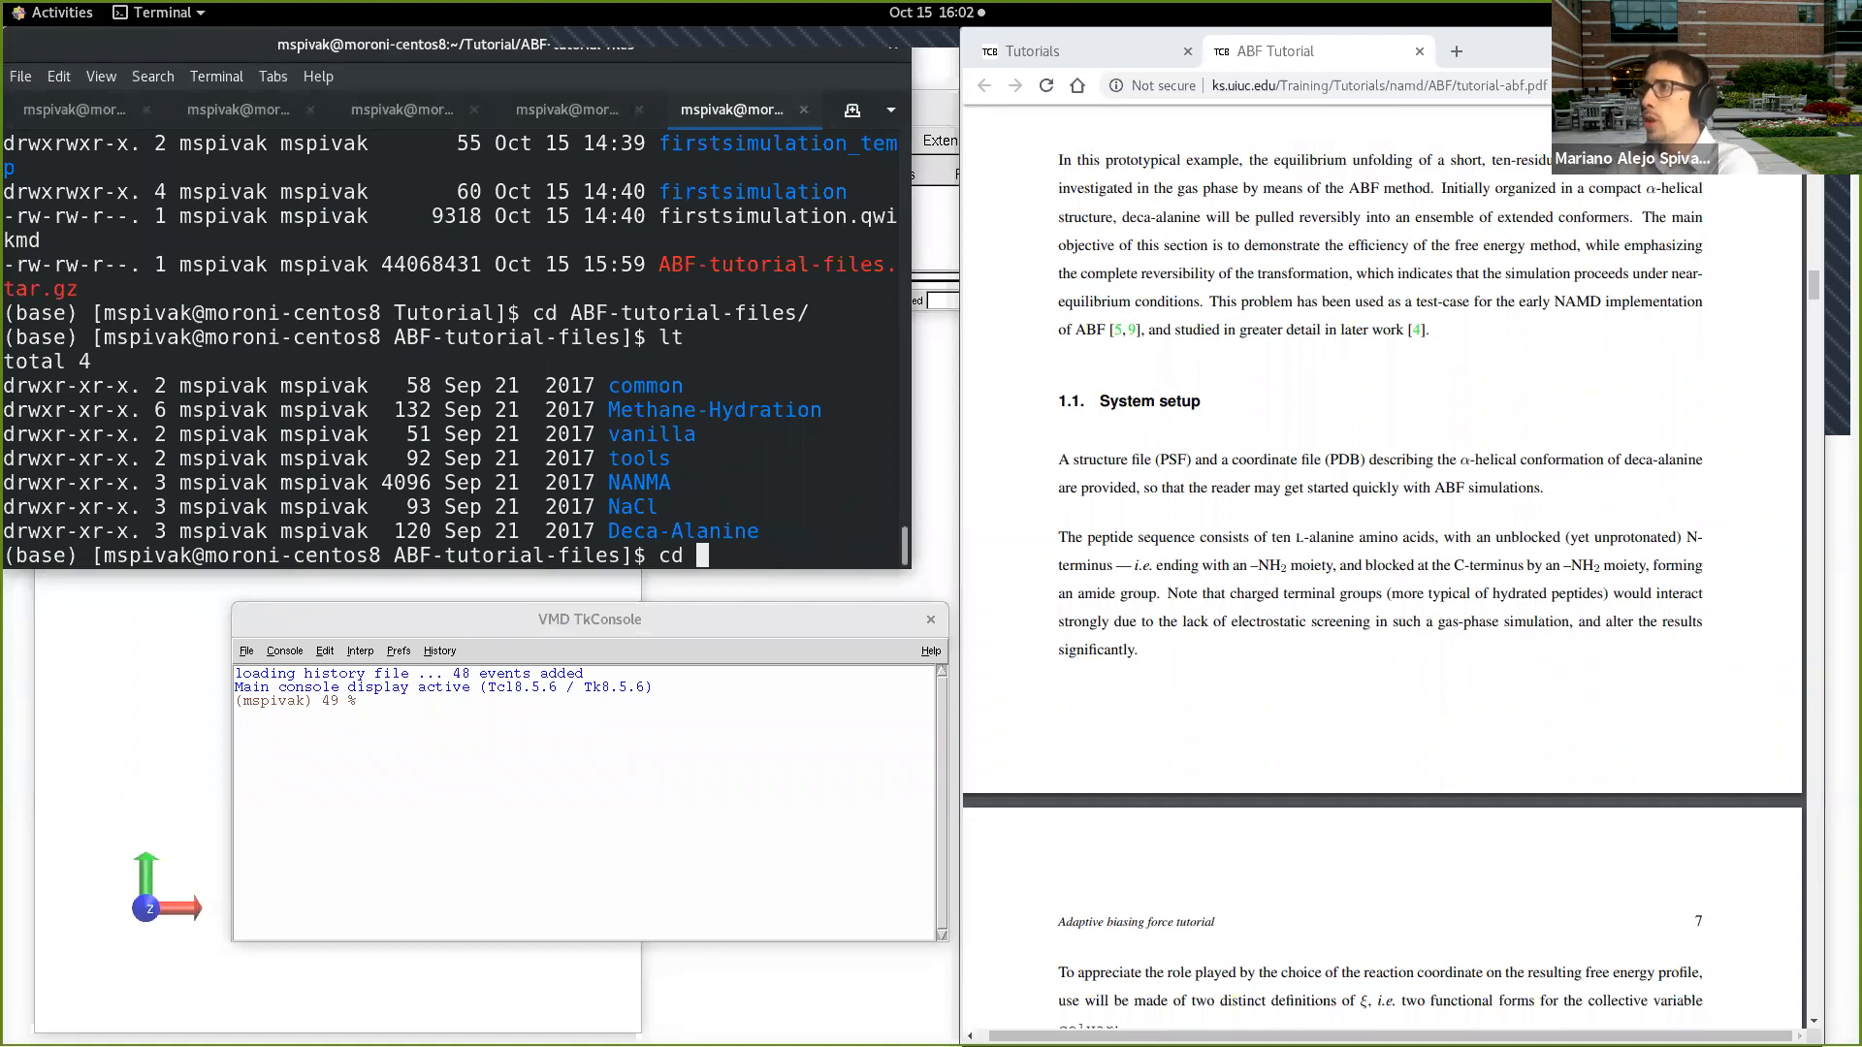
pyautogui.press('Tab')
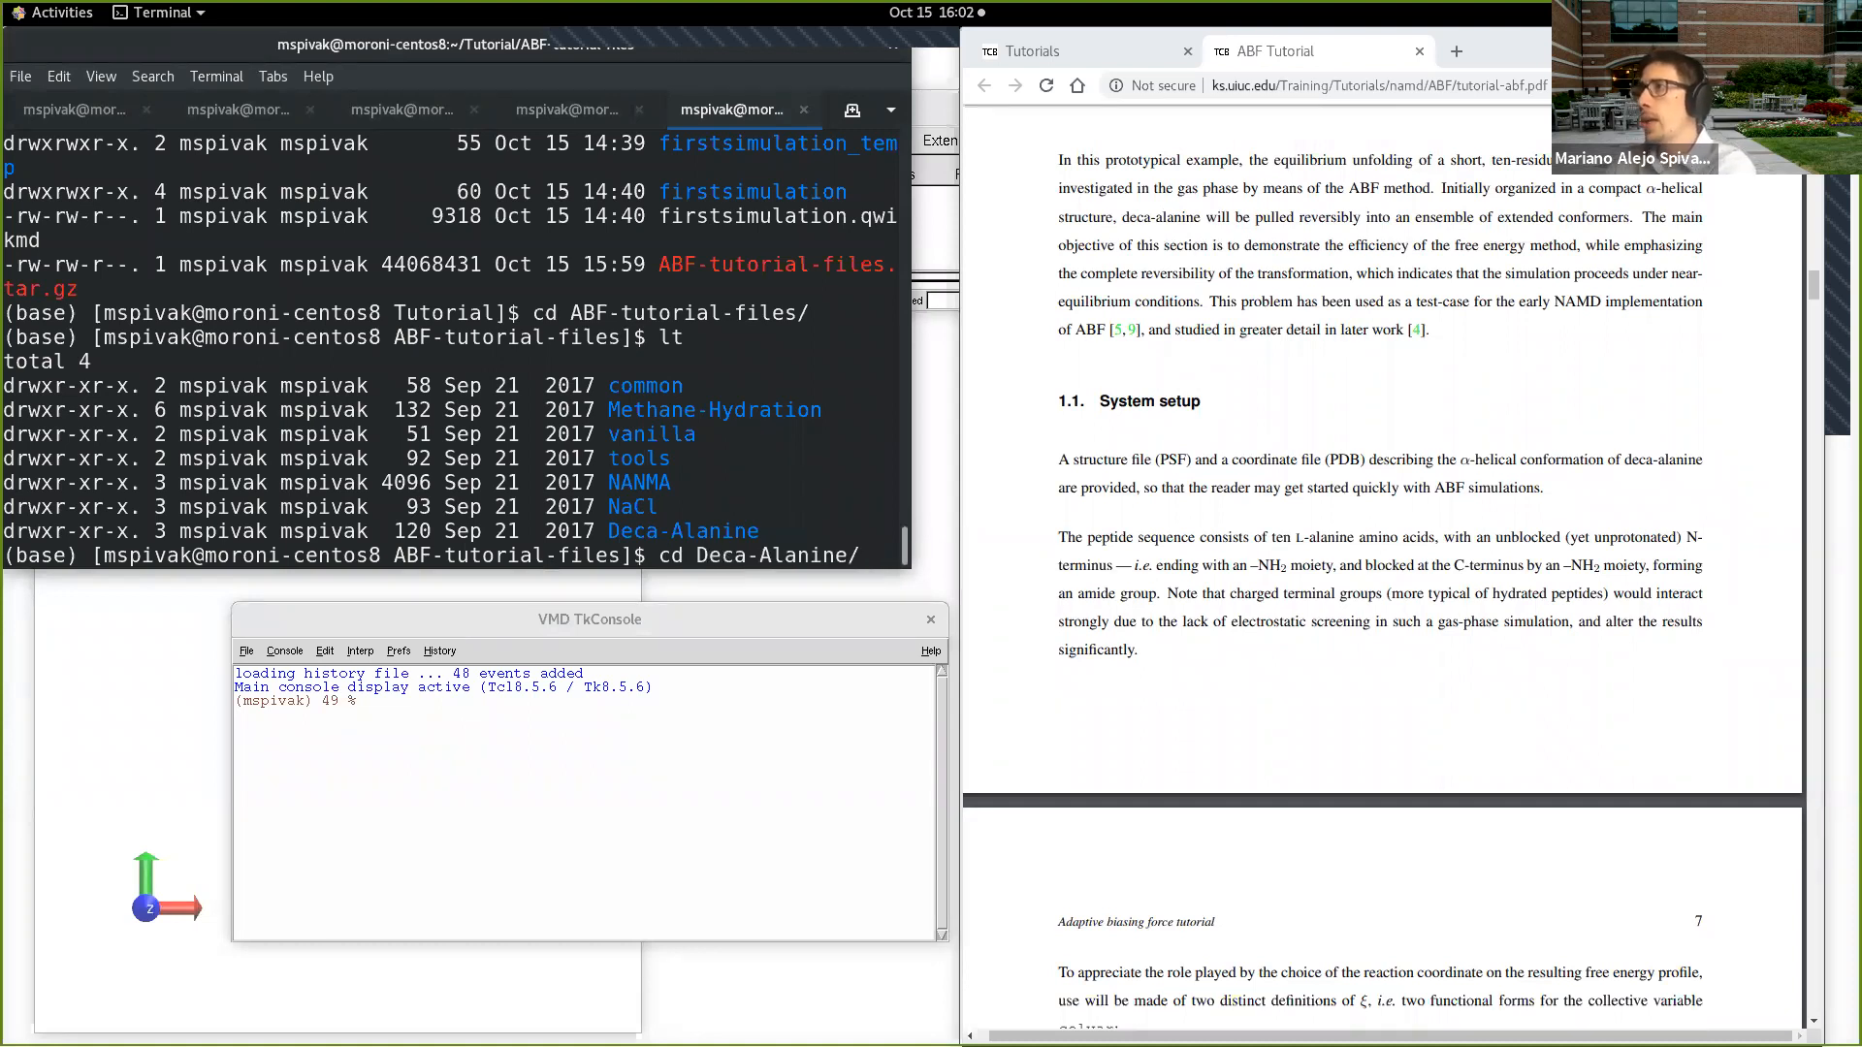
pyautogui.press('Return')
pyautogui.write('lt')
pyautogui.press('Return')
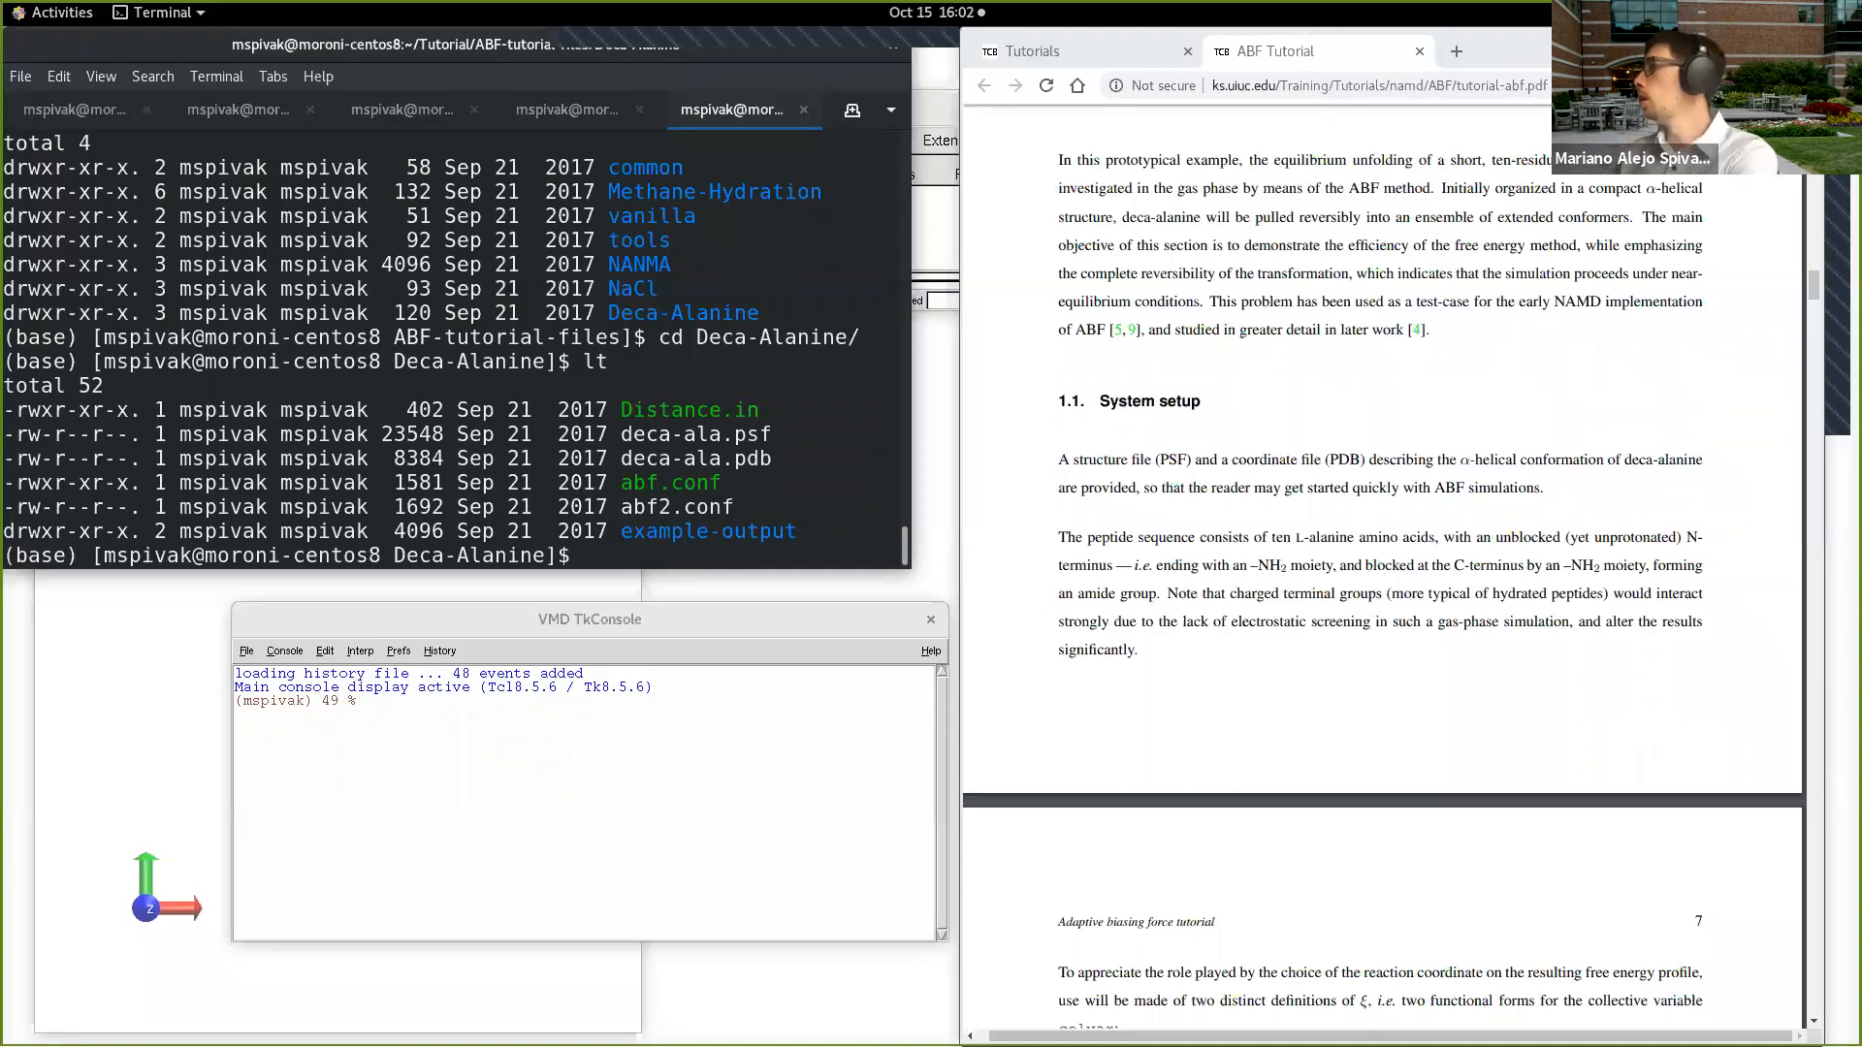
# Step: Highlight the System setup sentence about the provided PSF and PDB files in the ABF tutorial
pyautogui.scroll(-1, 1321, 771)
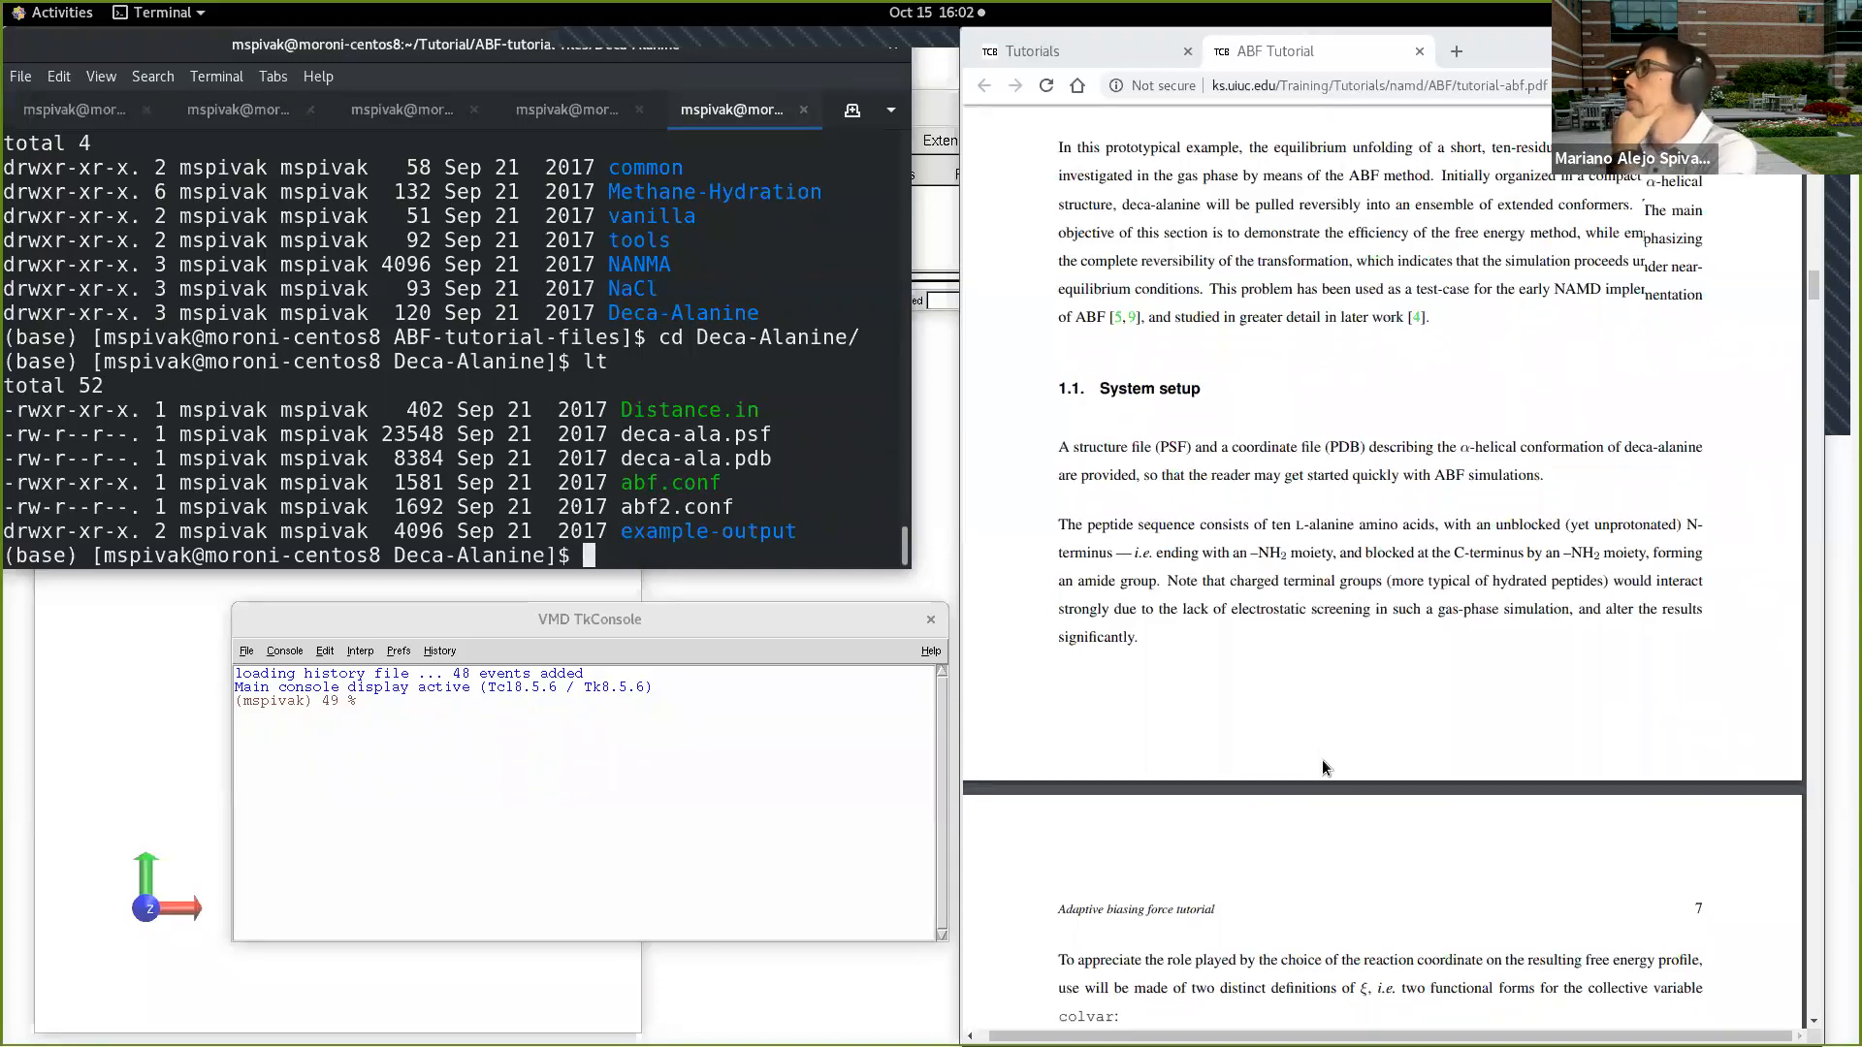
pyautogui.scroll(-5, 1323, 760)
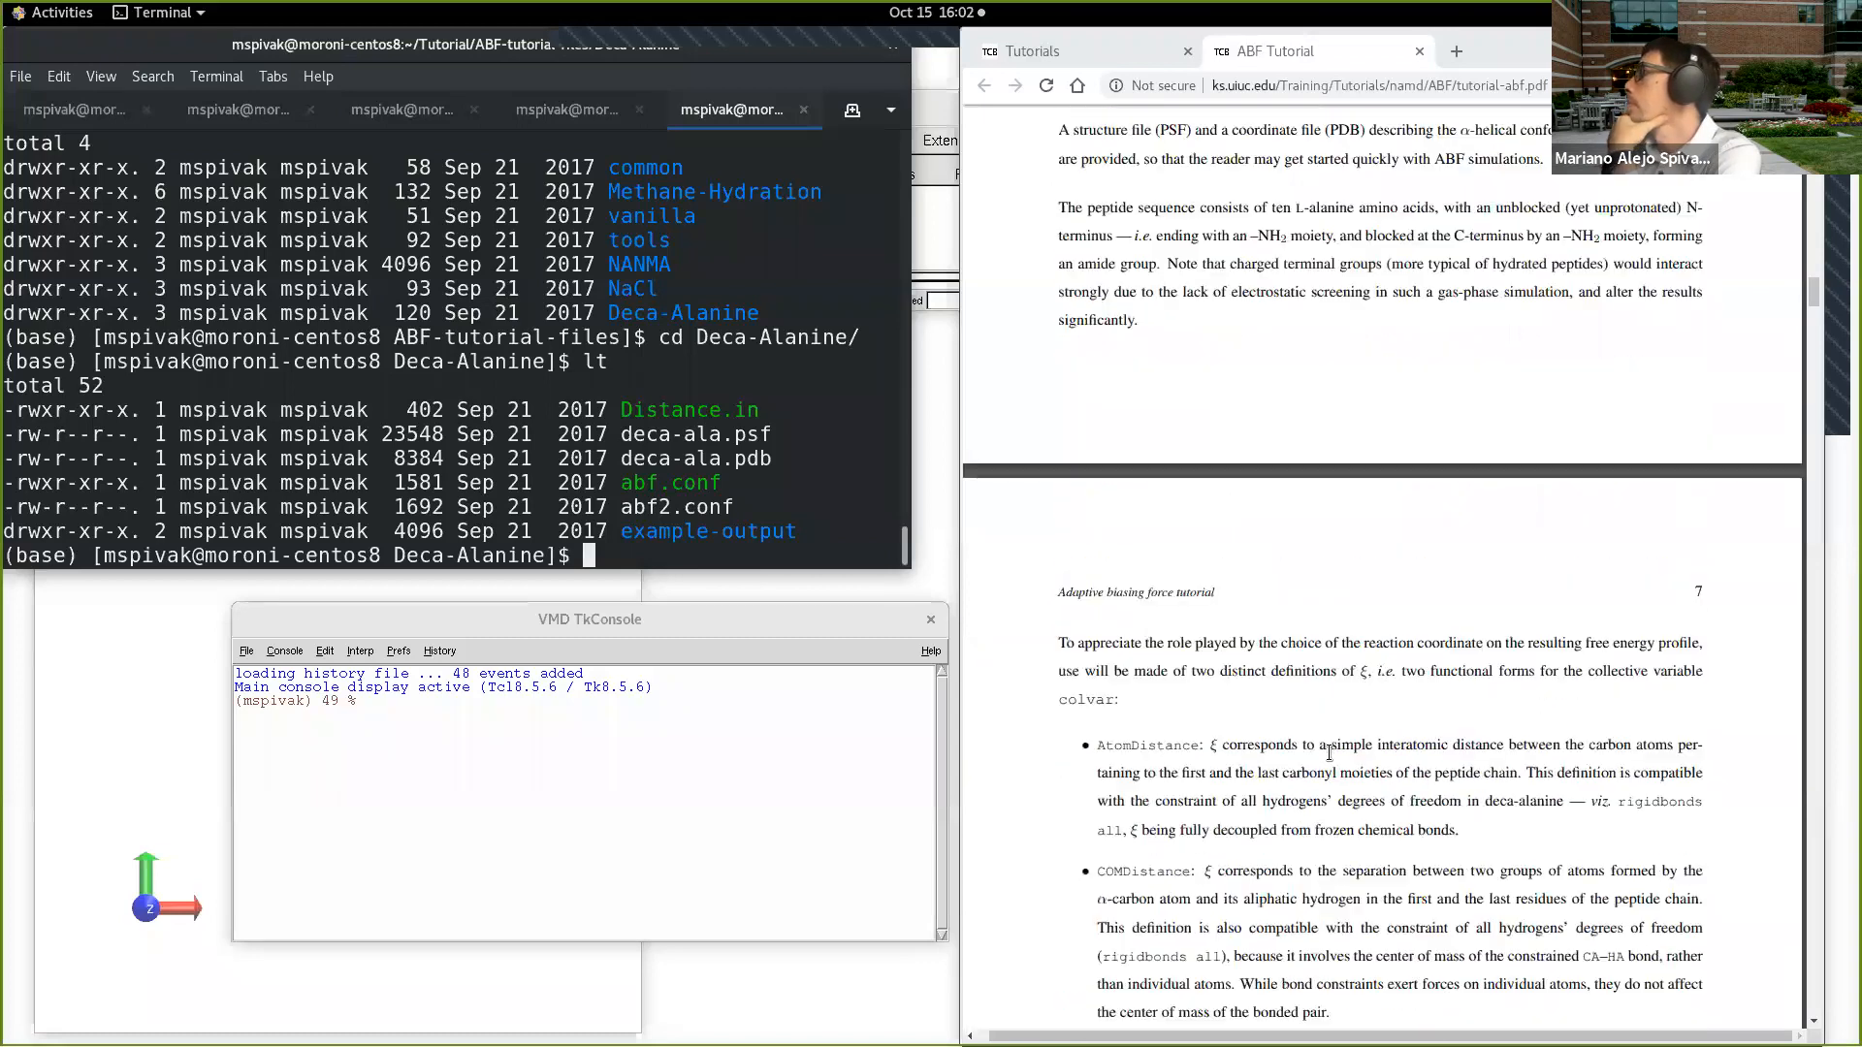
pyautogui.scroll(4, 1329, 749)
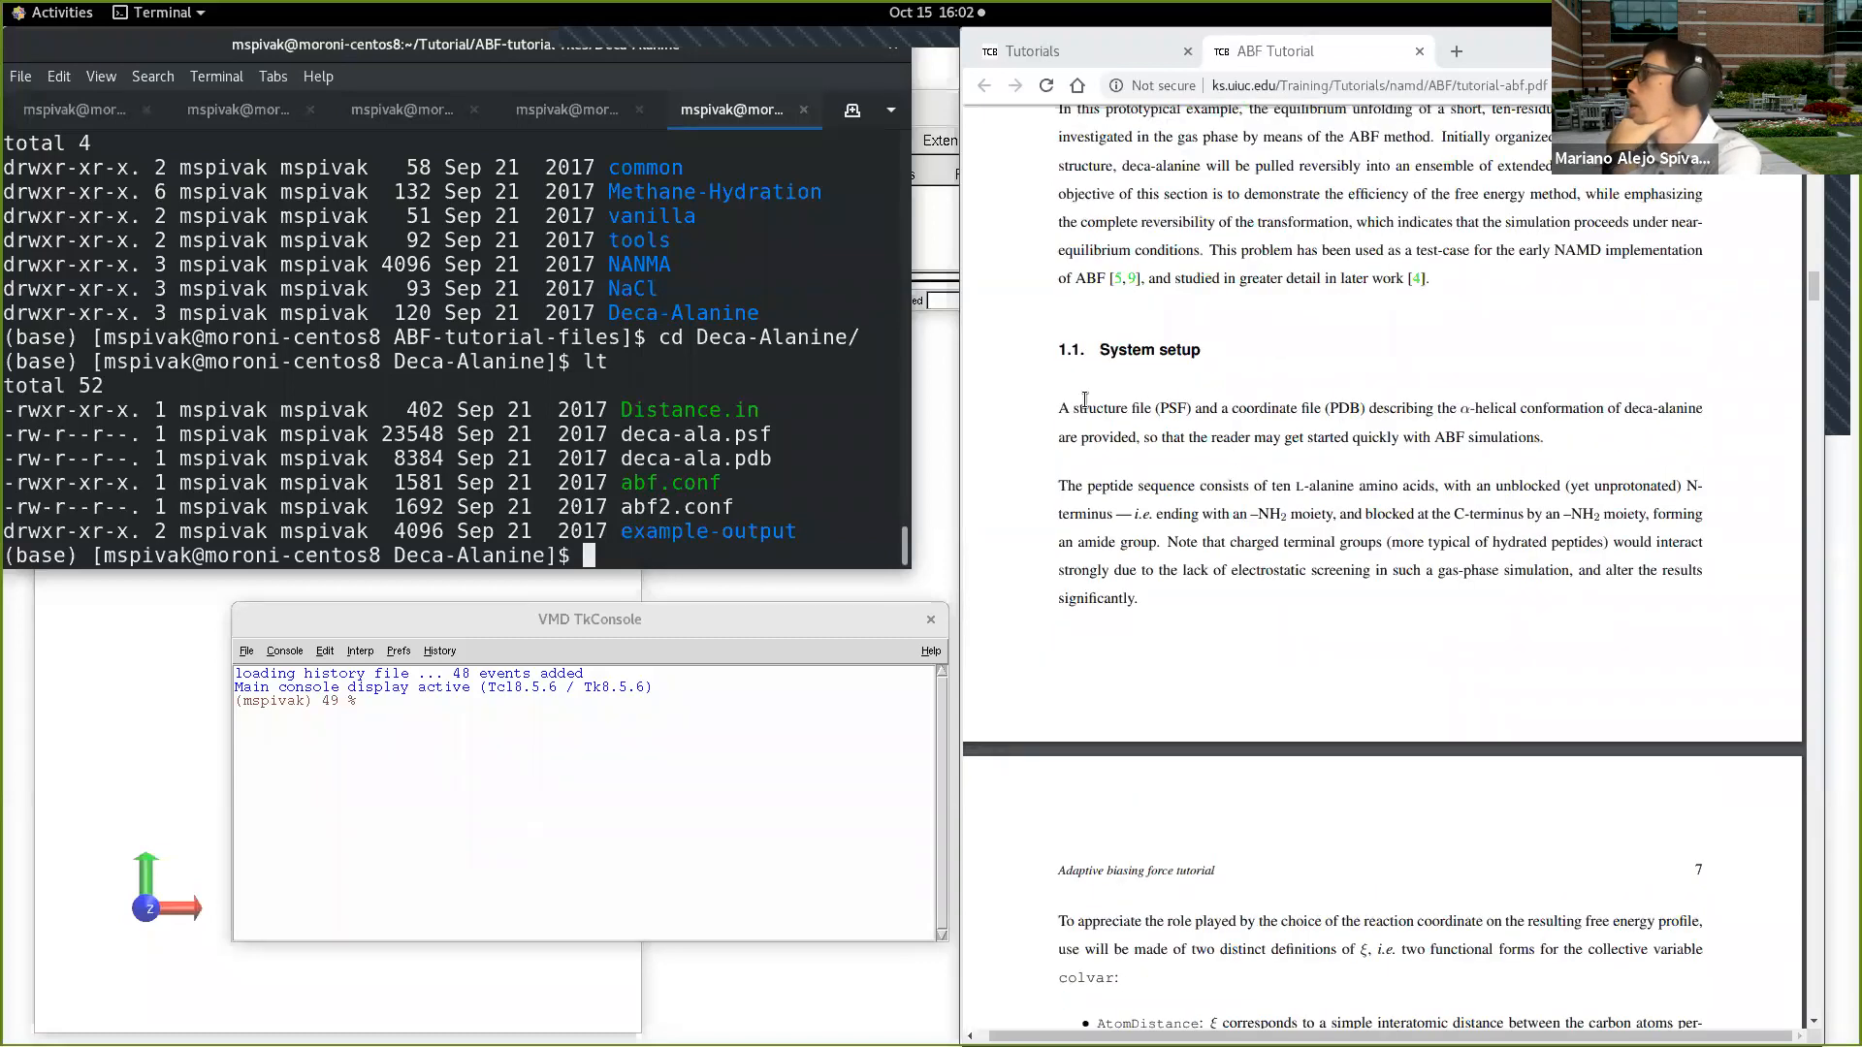
pyautogui.scroll(1, 1067, 436)
pyautogui.moveTo(1055, 461); pyautogui.dragTo(1521, 534)
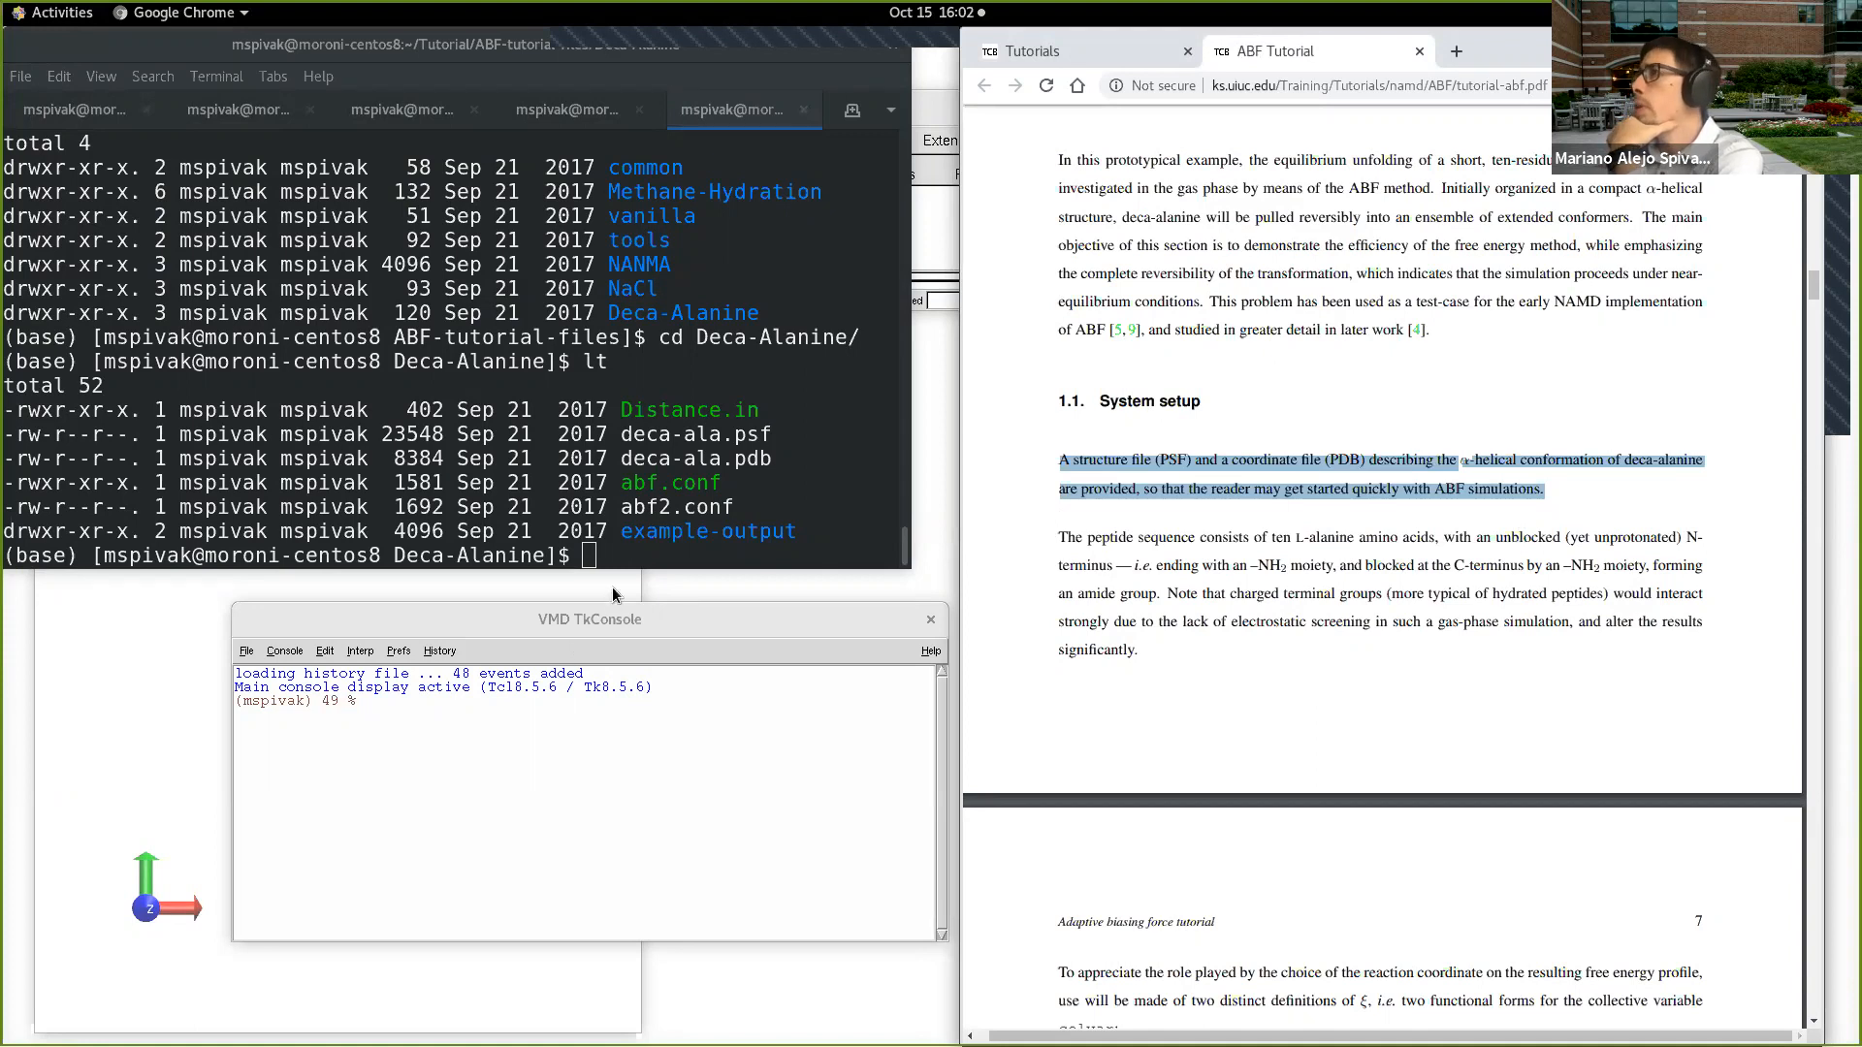
# Step: Arrange the VMD Main, TkConsole and OpenGL Display windows so that all three are accessible, with the display narrowed beside the console
pyautogui.moveTo(938, 110); pyautogui.dragTo(483, 479)
pyautogui.click(202, 644)
pyautogui.moveTo(781, 611); pyautogui.dragTo(861, 603)
pyautogui.moveTo(673, 255); pyautogui.dragTo(1038, 230)
pyautogui.moveTo(508, 333); pyautogui.dragTo(510, 417)
pyautogui.moveTo(636, 498); pyautogui.dragTo(480, 499)
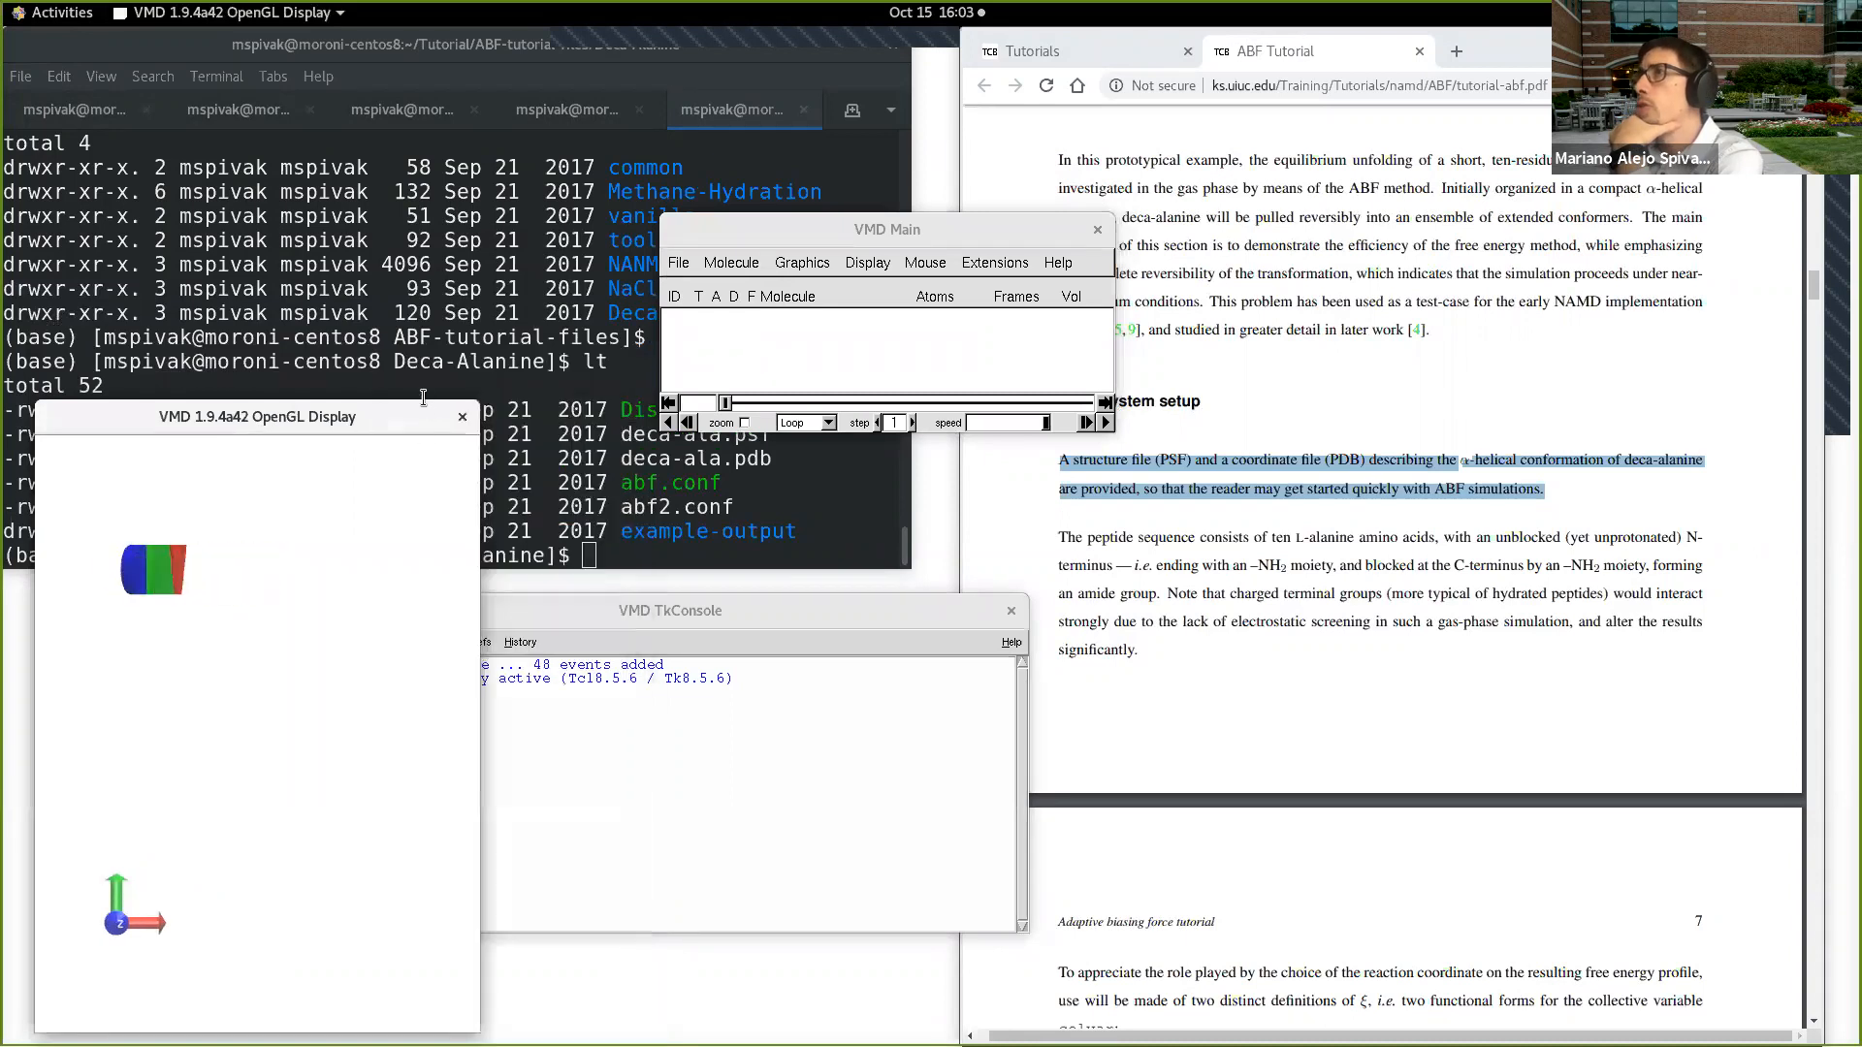
# Step: In the VMD TkConsole, change to Tutorial/ABF-tutorial-files/Deca-Alanine and list the files there
pyautogui.click(814, 781)
pyautogui.write('cd')
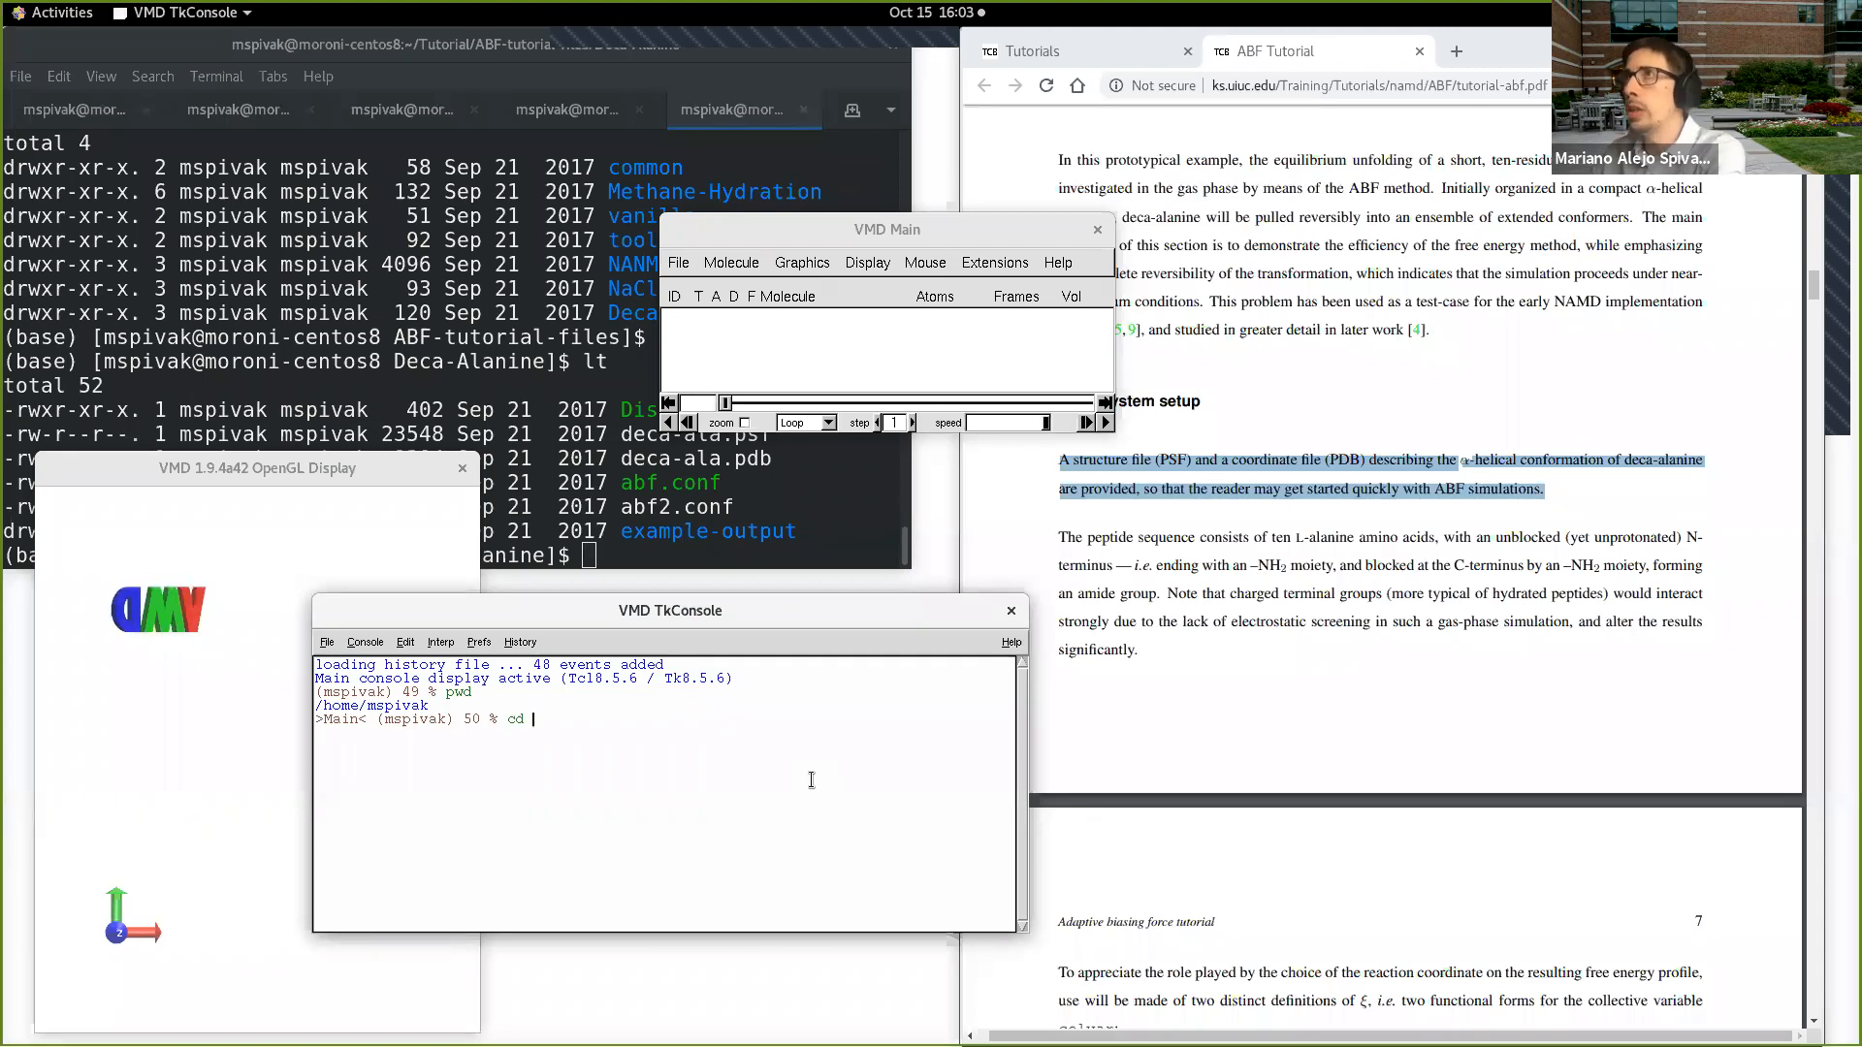
pyautogui.write(' T')
pyautogui.press('Tab')
pyautogui.write('ABF-tutorial-files/D')
pyautogui.press('Tab')
pyautogui.press('Return')
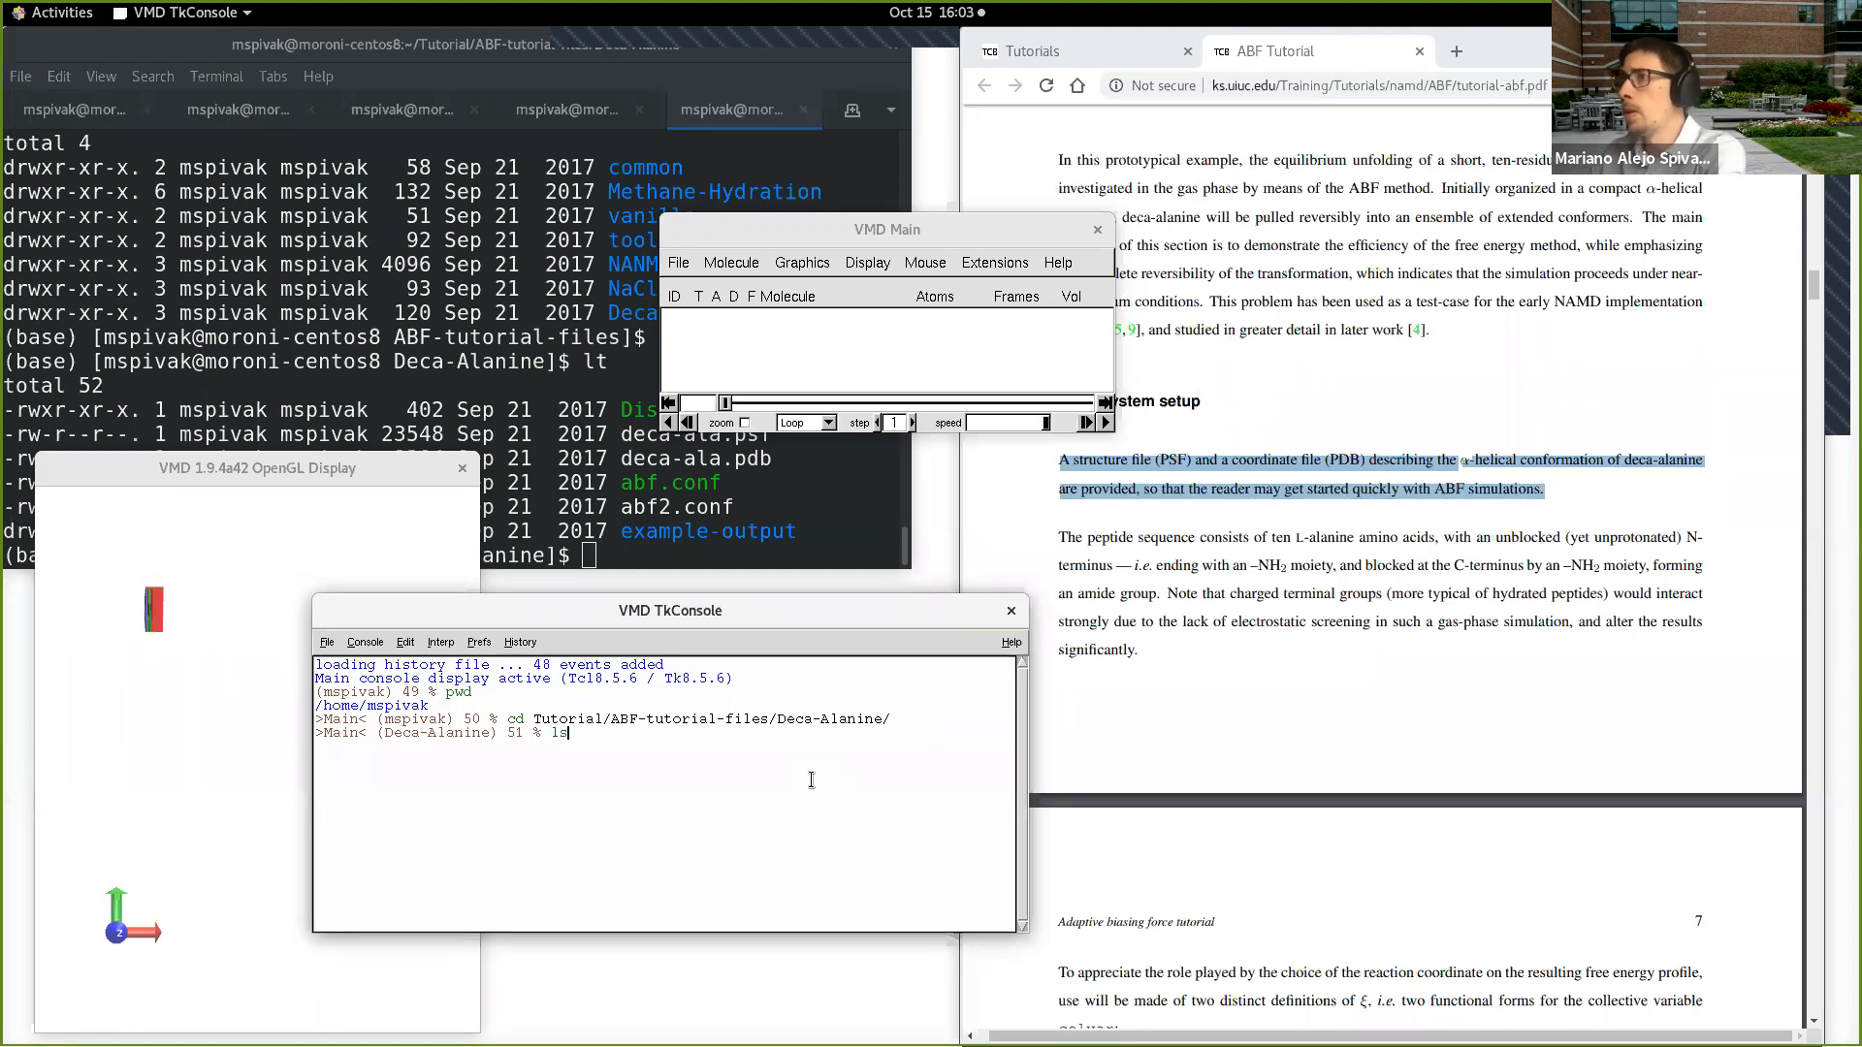
pyautogui.write('ls')
pyautogui.press('Return')
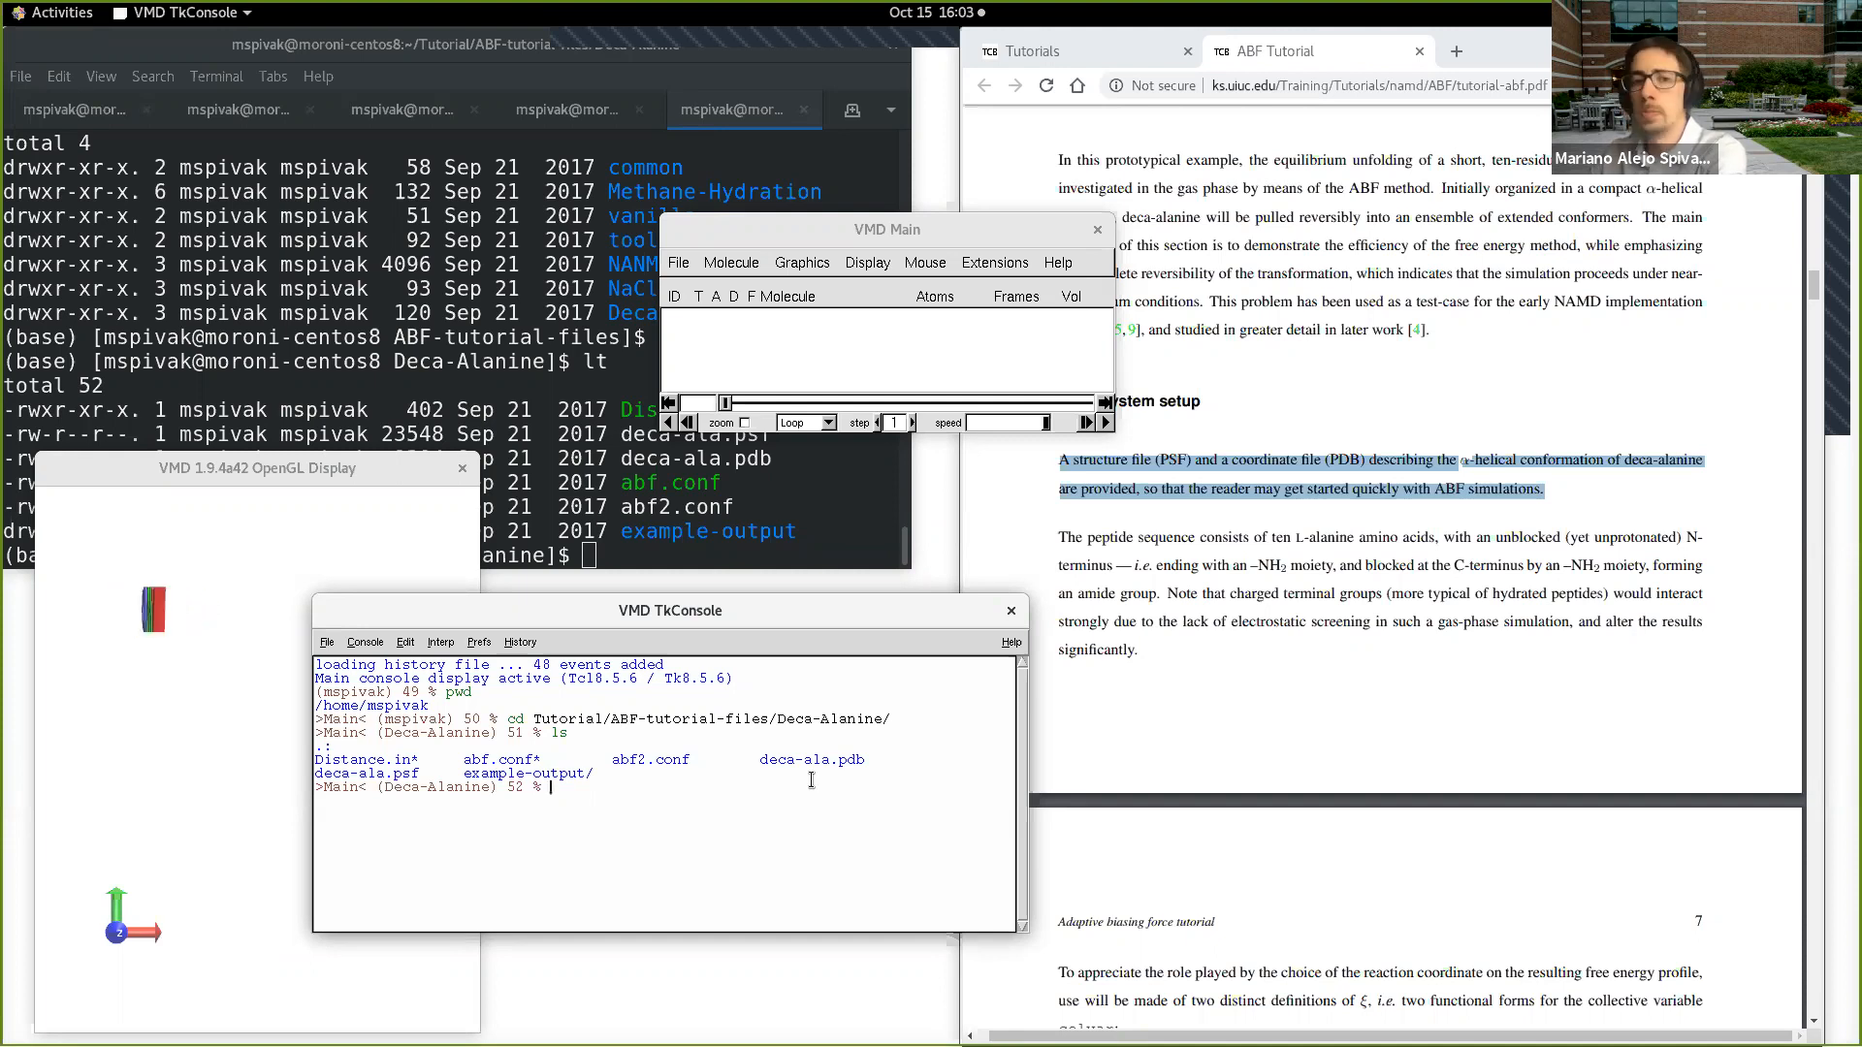
# Step: Set the TkConsole font to Courier 15 with the tkcon font command
pyautogui.write('mol')
pyautogui.press('BackSpace')
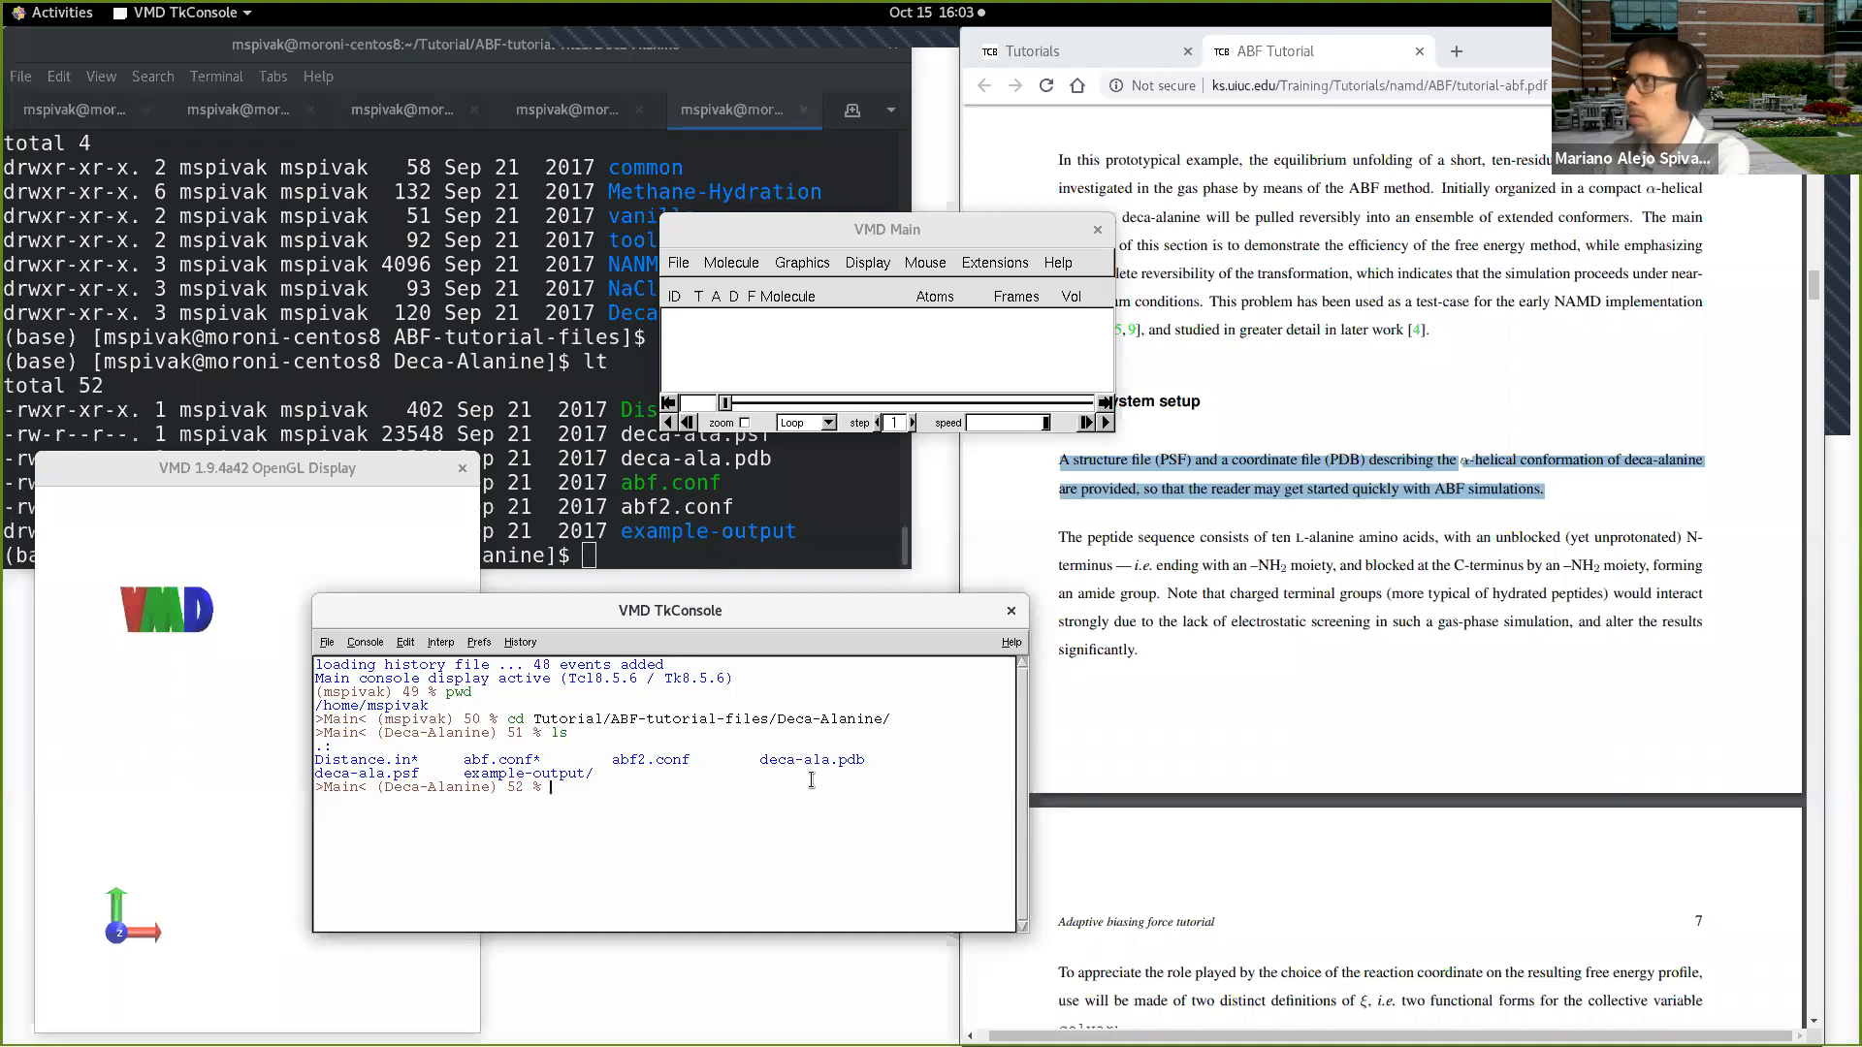
pyautogui.write('tkcon font Courier 15')
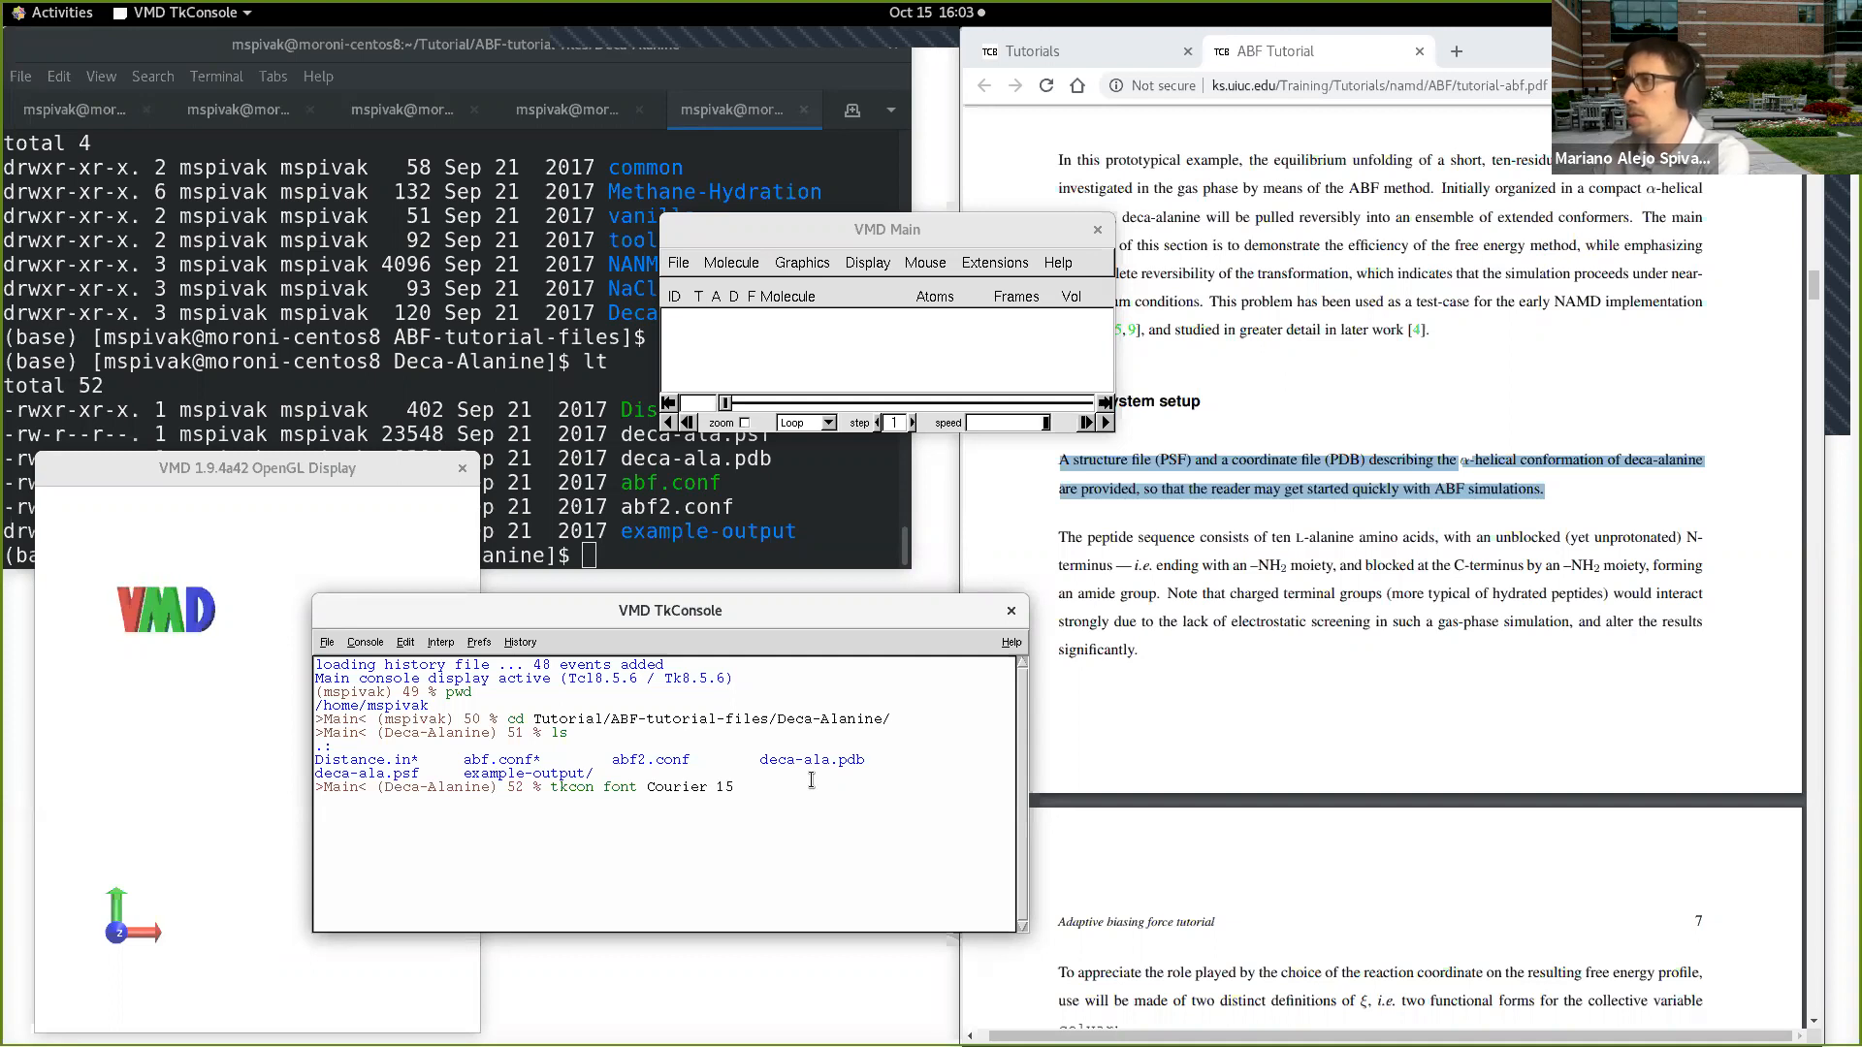
pyautogui.press('Return')
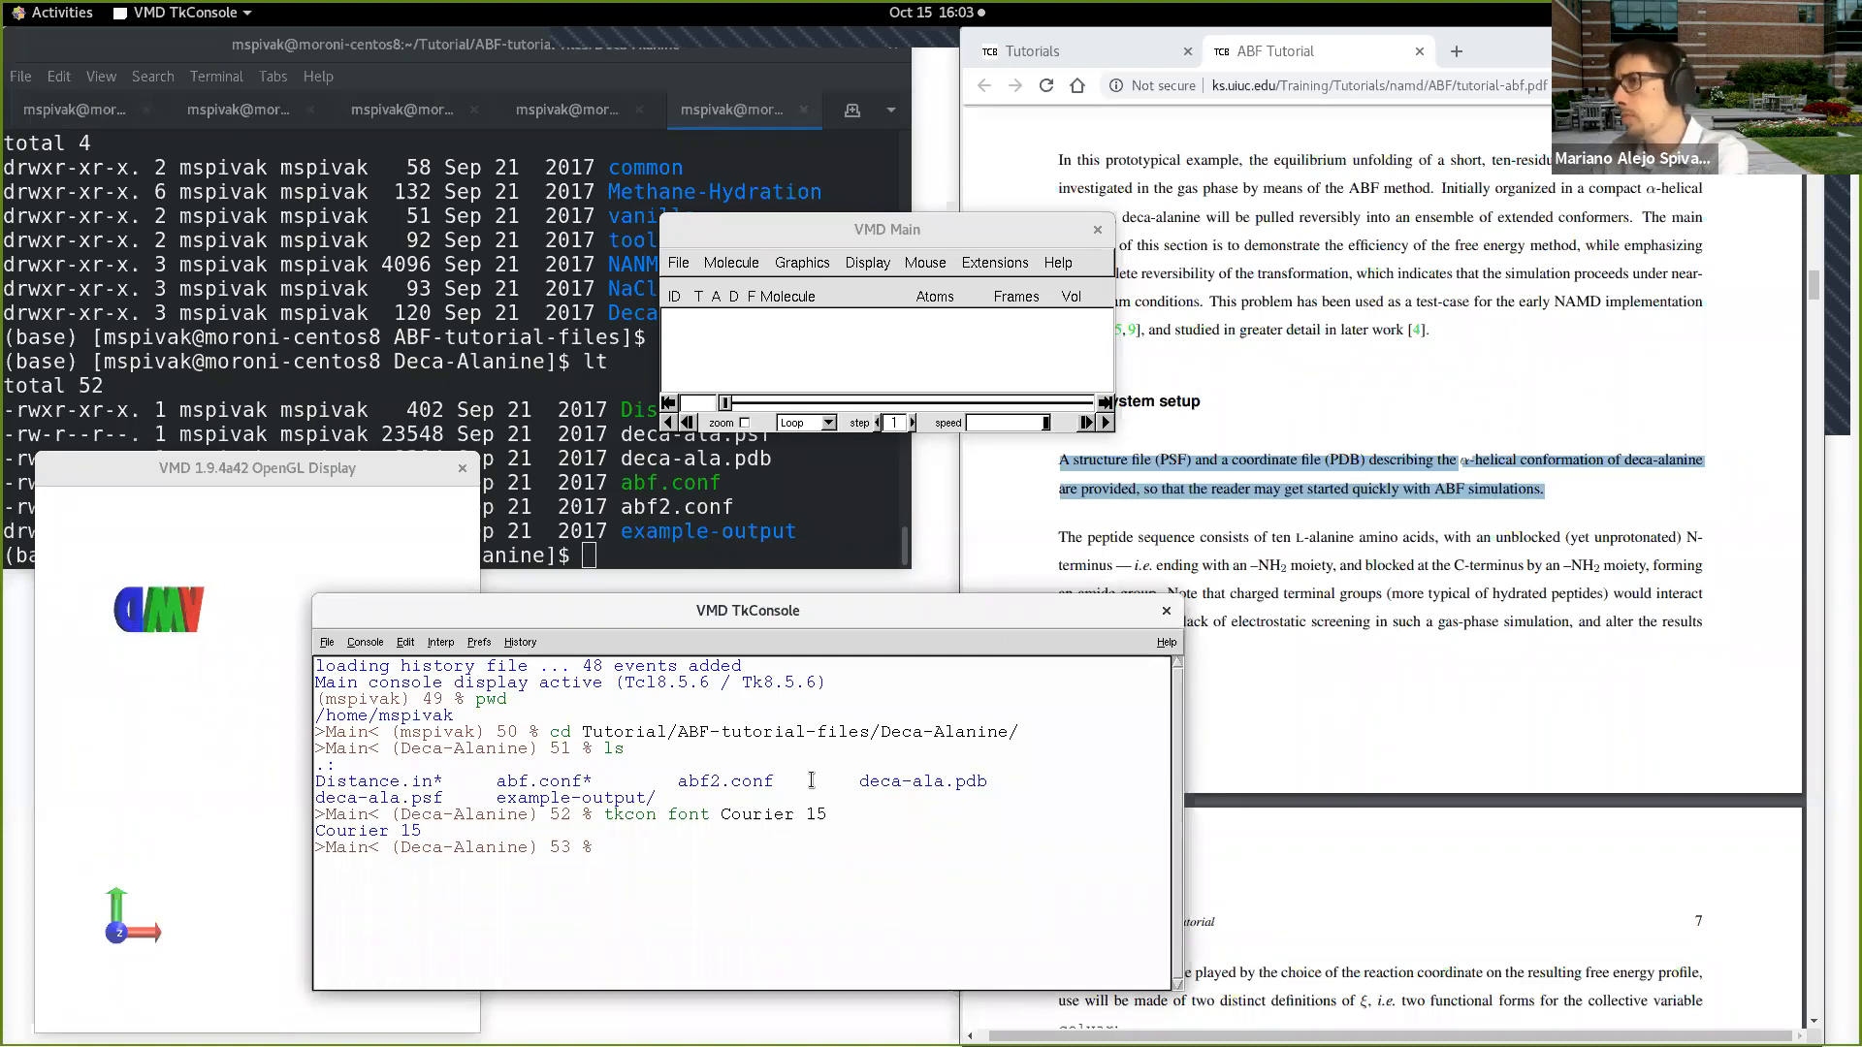
# Step: Load the deca-alanine structure with "mol load psf deca-ala.psf pdb deca-ala.pdb" in the TkConsole
pyautogui.write('mol new ')
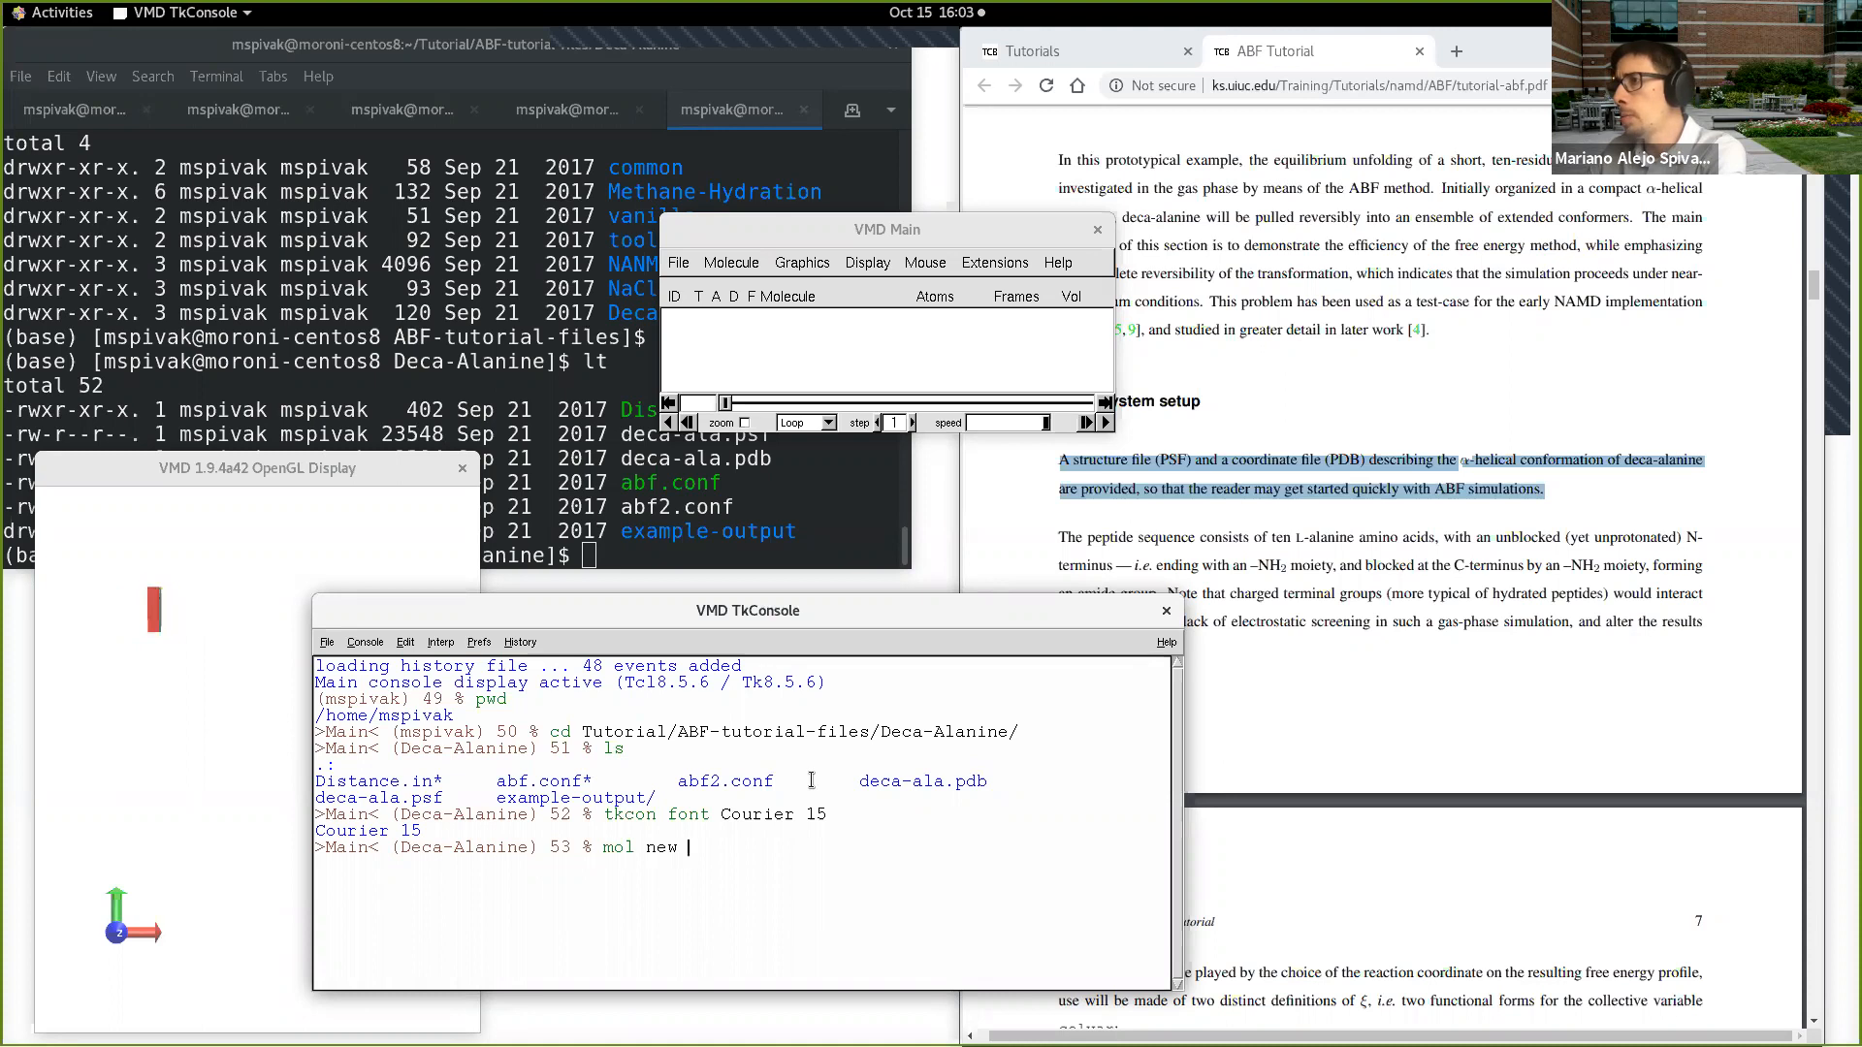
pyautogui.write('aod ps')
pyautogui.press('BackSpace')
pyautogui.press('BackSpace')
pyautogui.press('BackSpace')
pyautogui.press('BackSpace')
pyautogui.press('BackSpace')
pyautogui.write('oad psf')
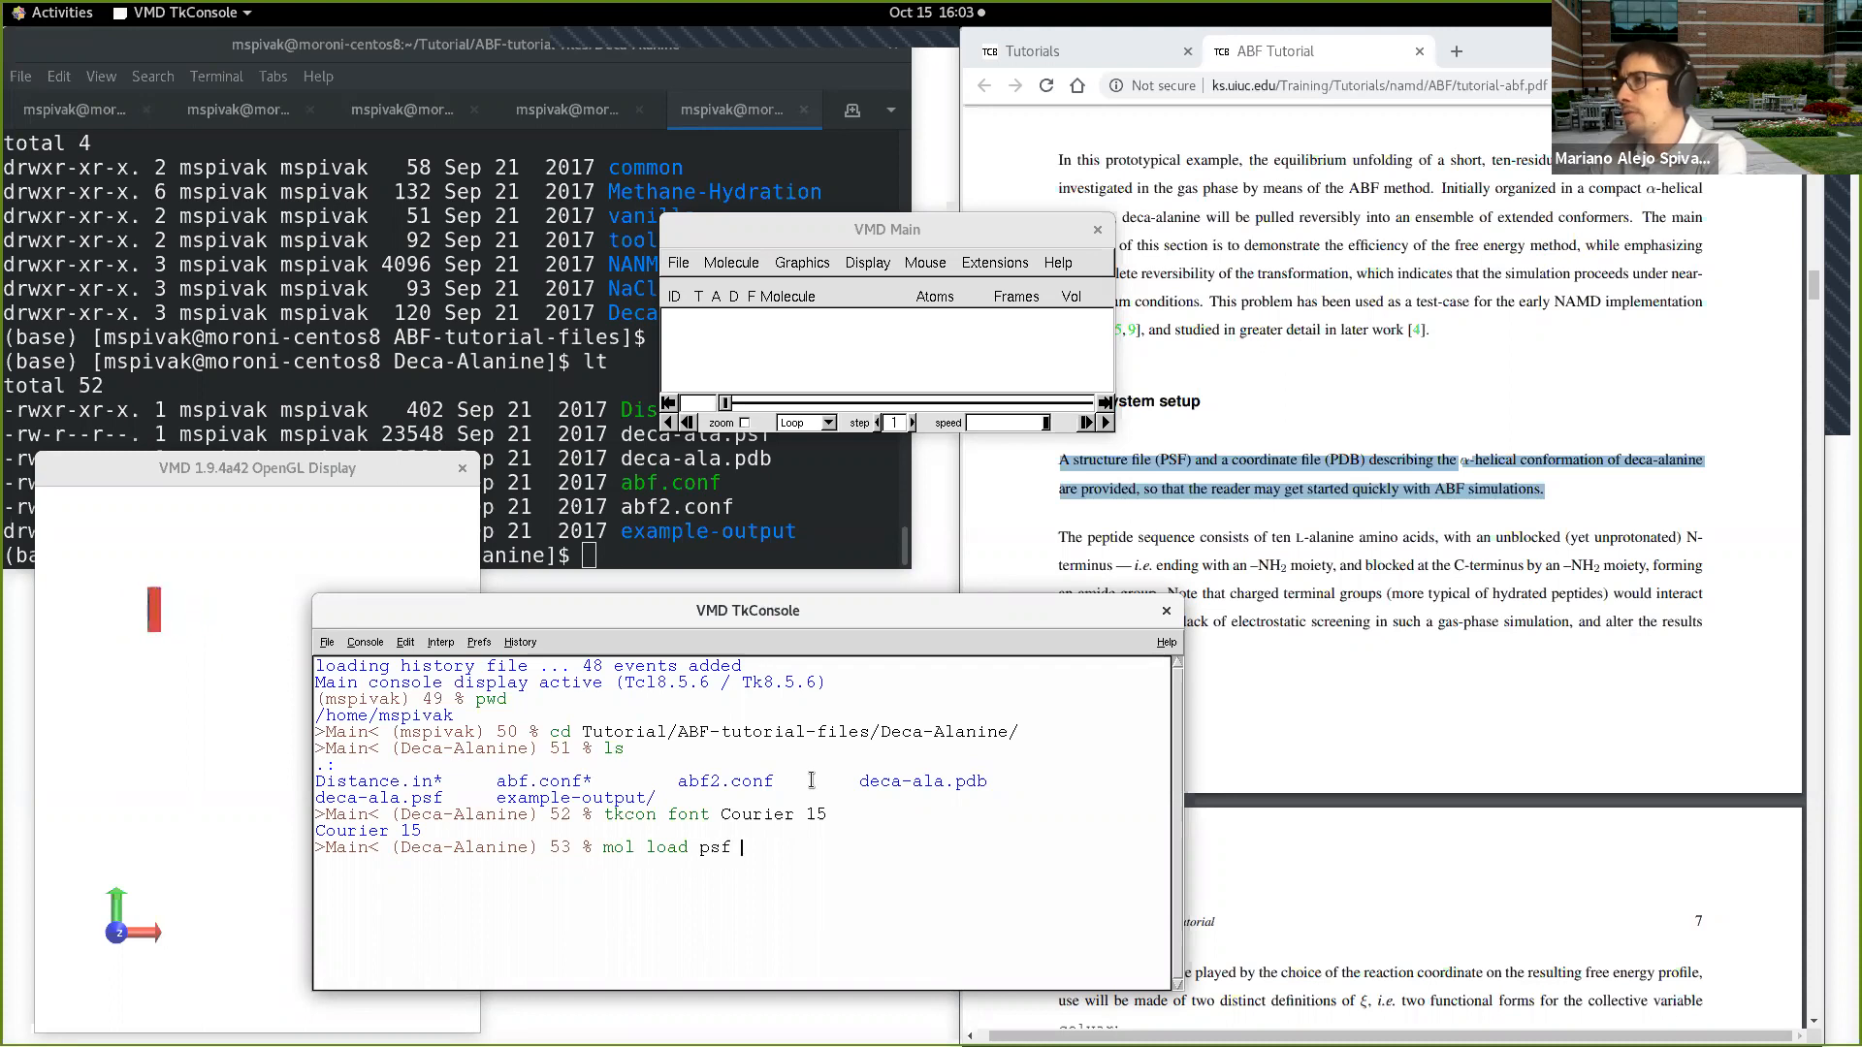
pyautogui.write(' deca-ala.psd')
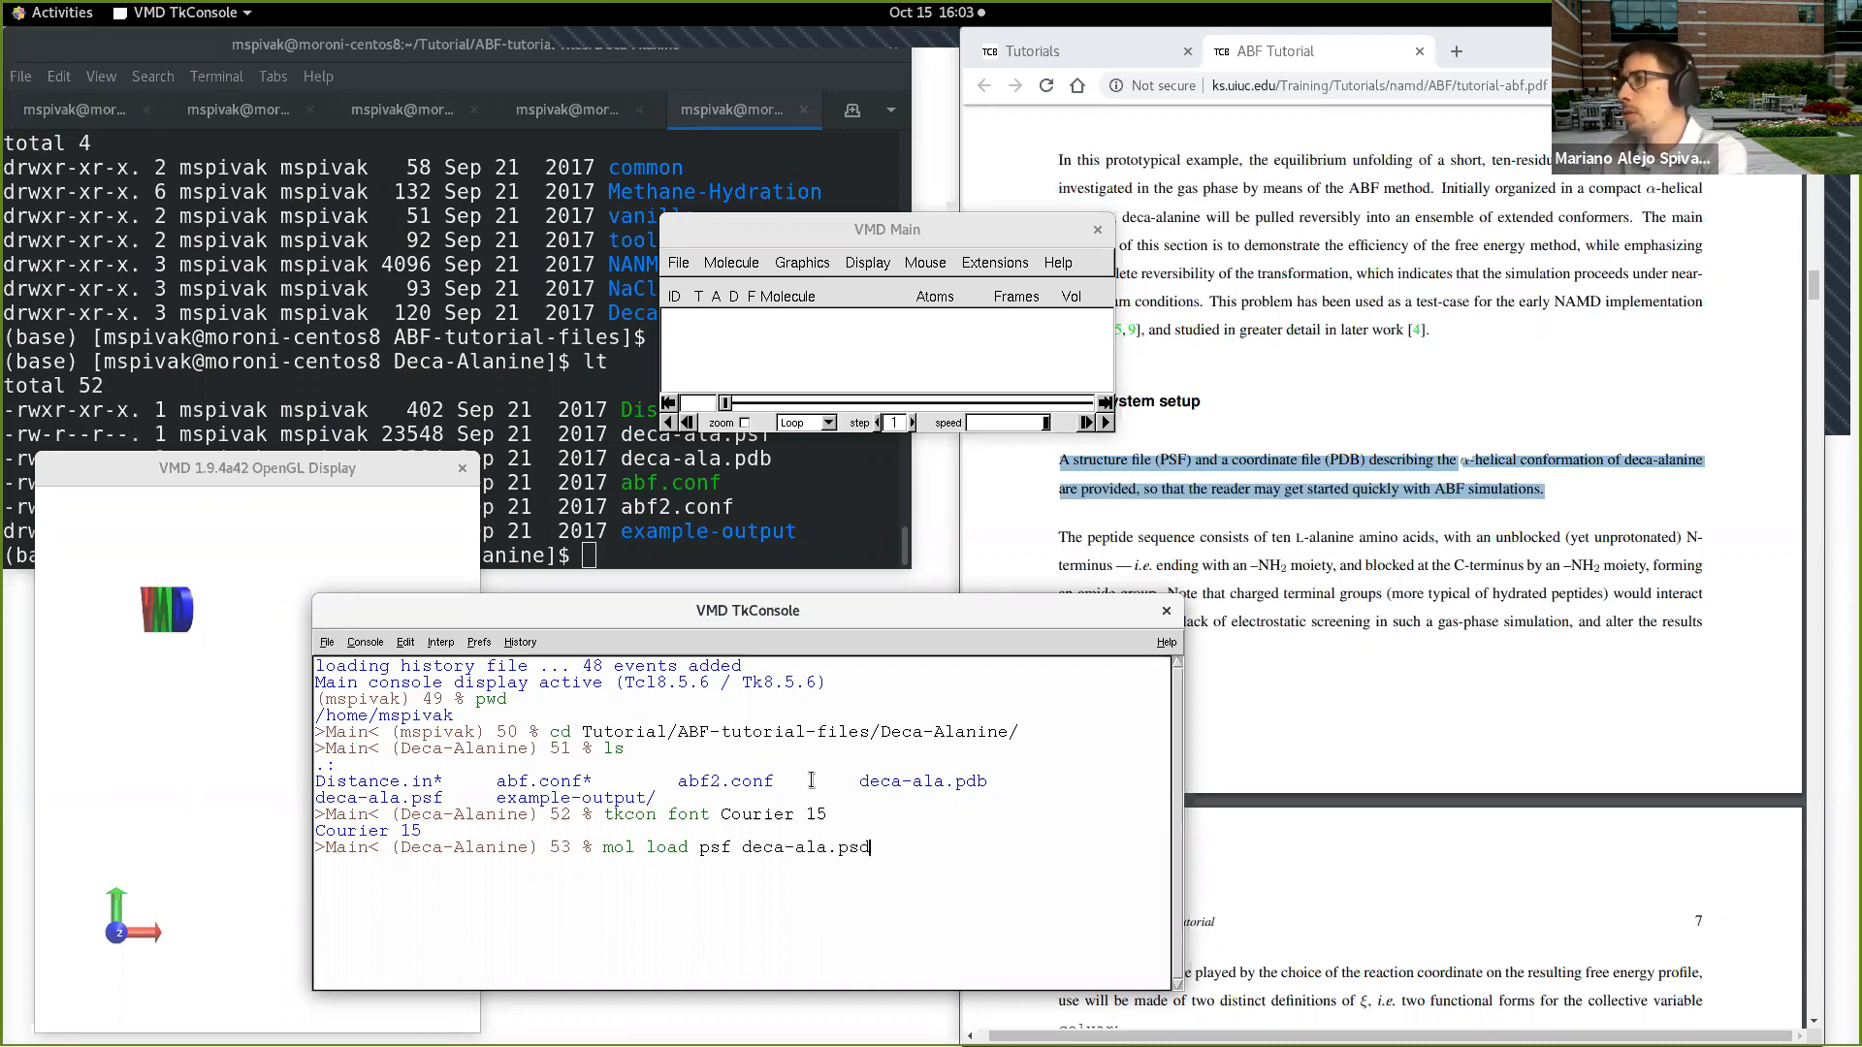
pyautogui.press('BackSpace')
pyautogui.write('f p')
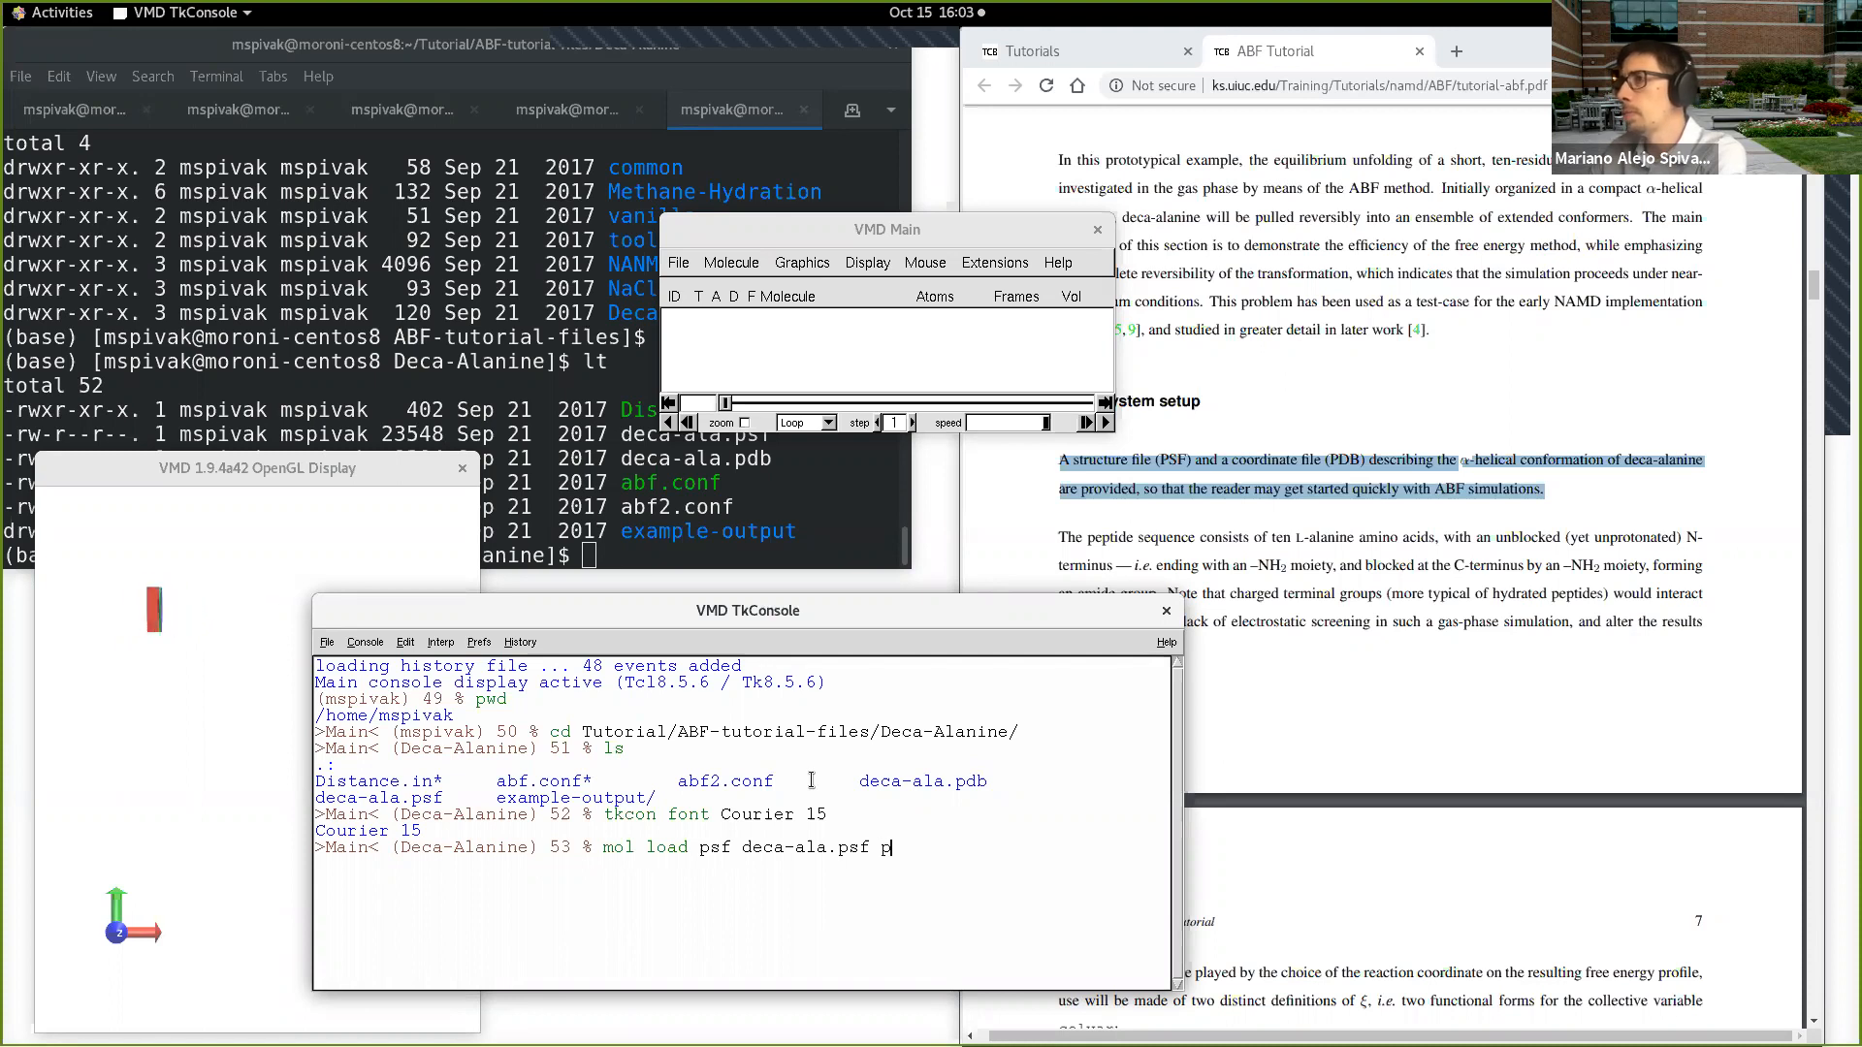
pyautogui.write('dbftypes')
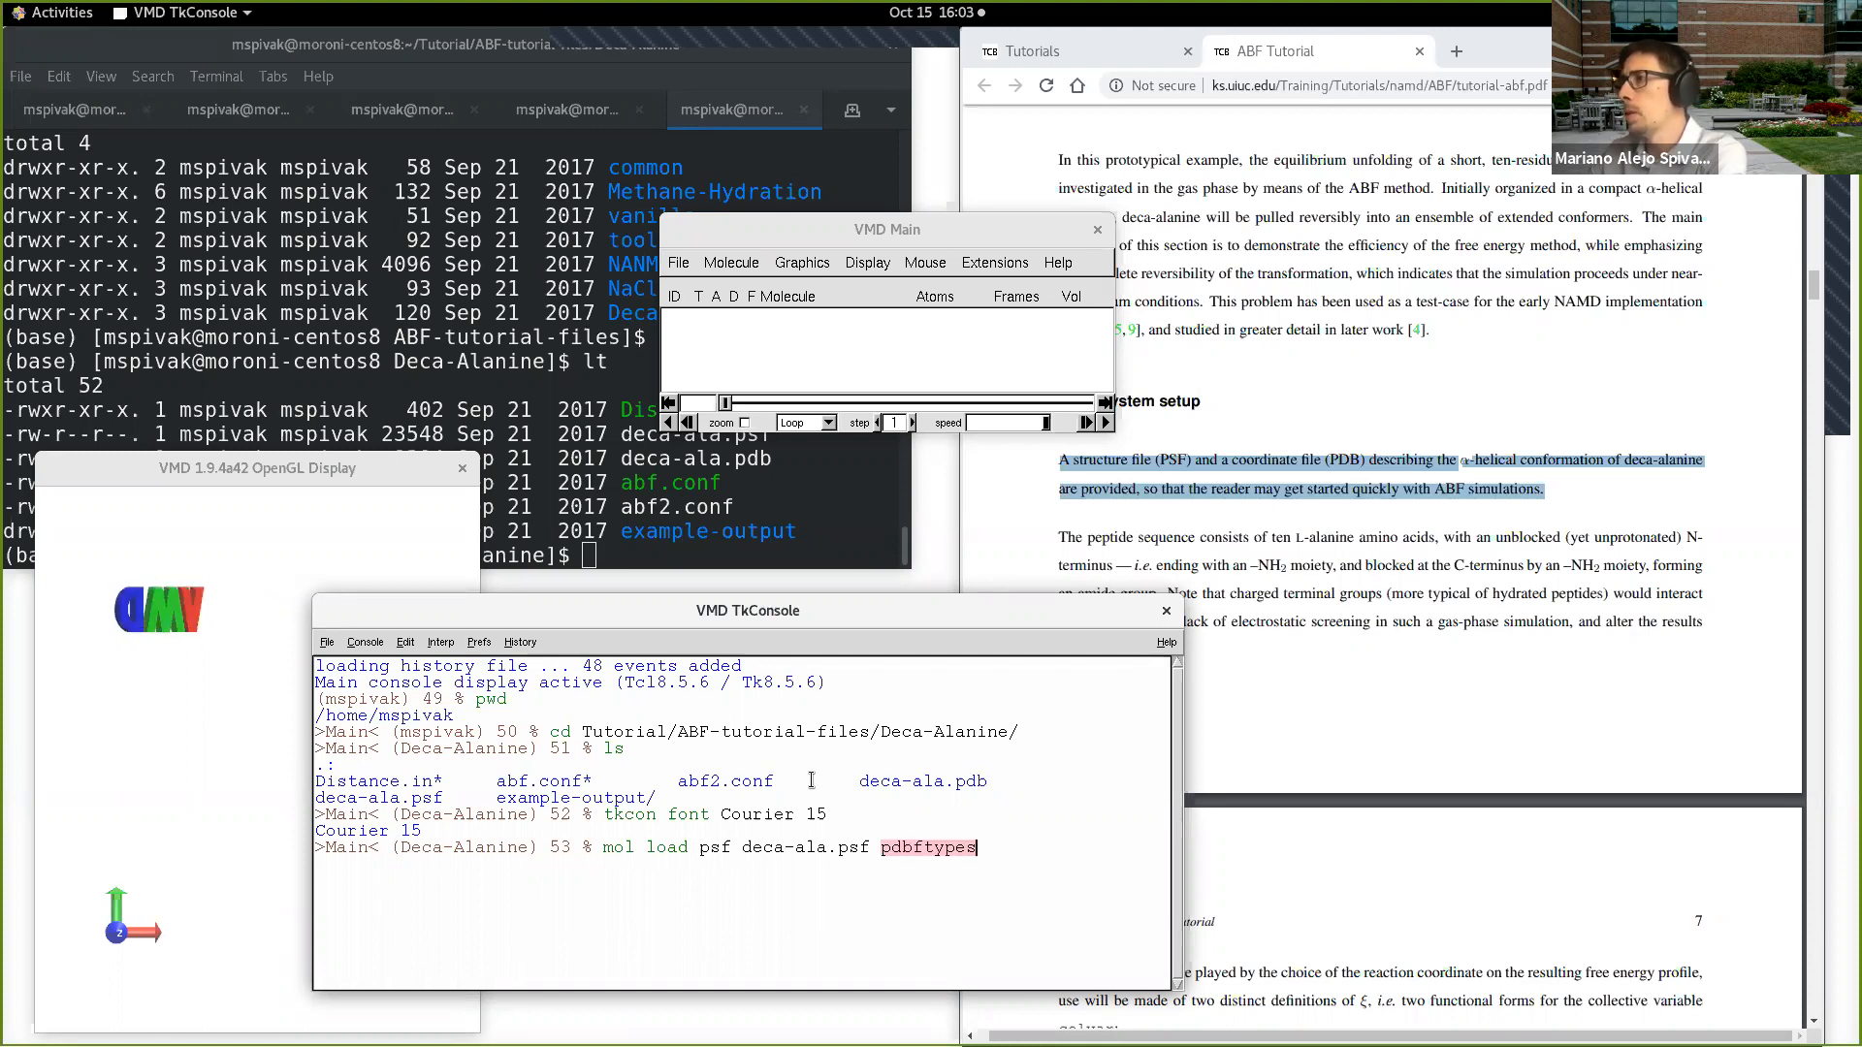
pyautogui.press('BackSpace')
pyautogui.press('BackSpace')
pyautogui.press('BackSpace')
pyautogui.press('BackSpace')
pyautogui.write('de')
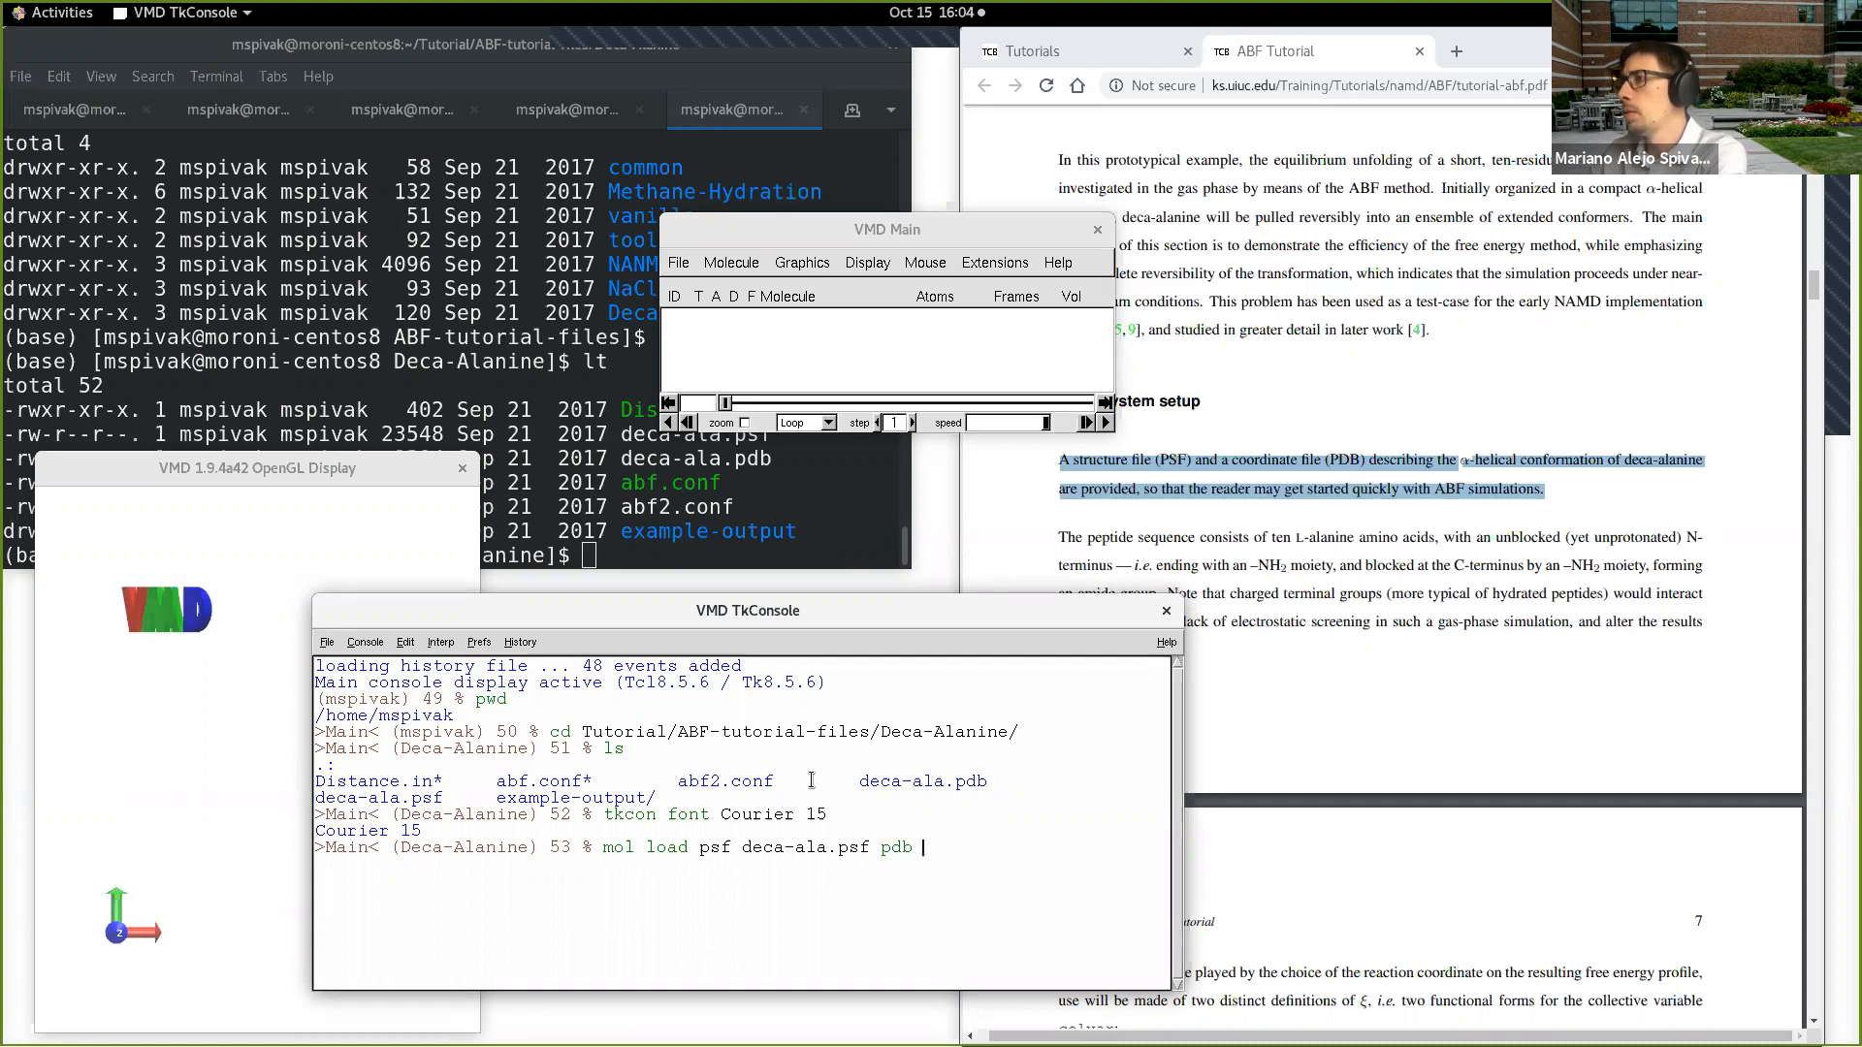
pyautogui.write('ca-ala.pdb')
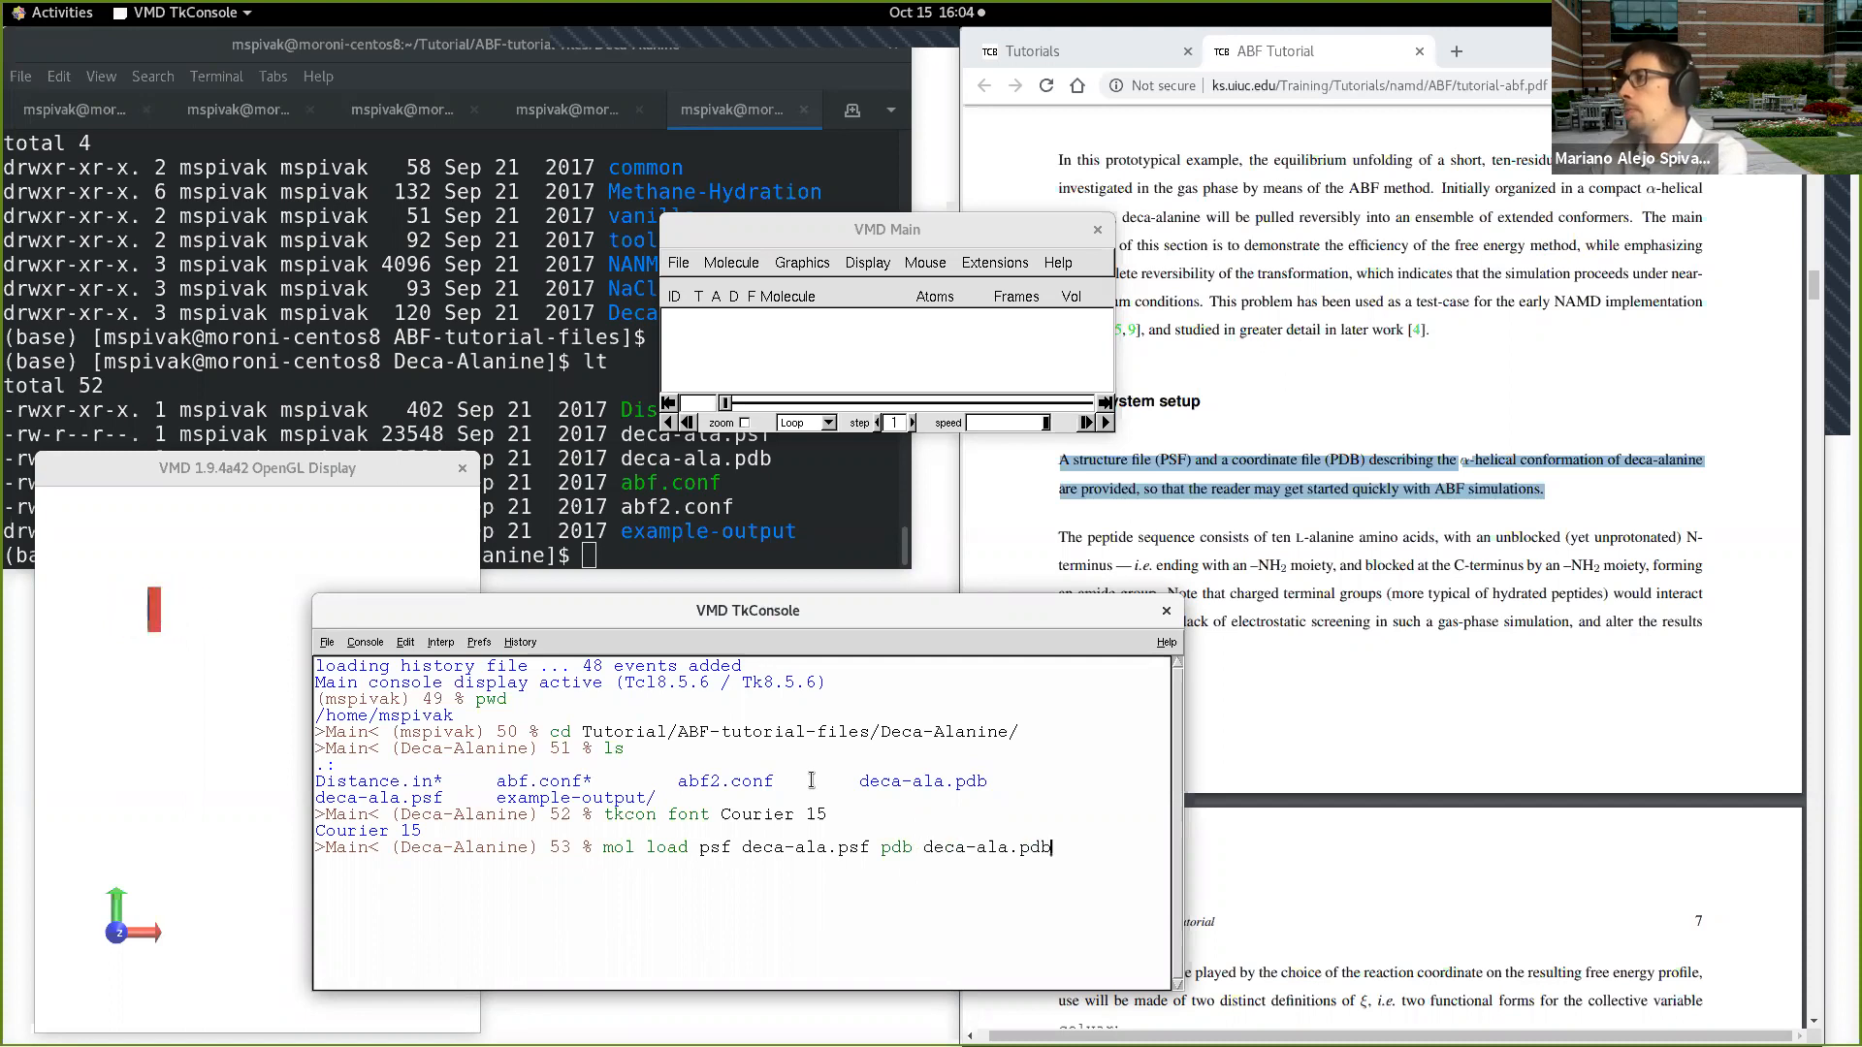
pyautogui.press('Return')
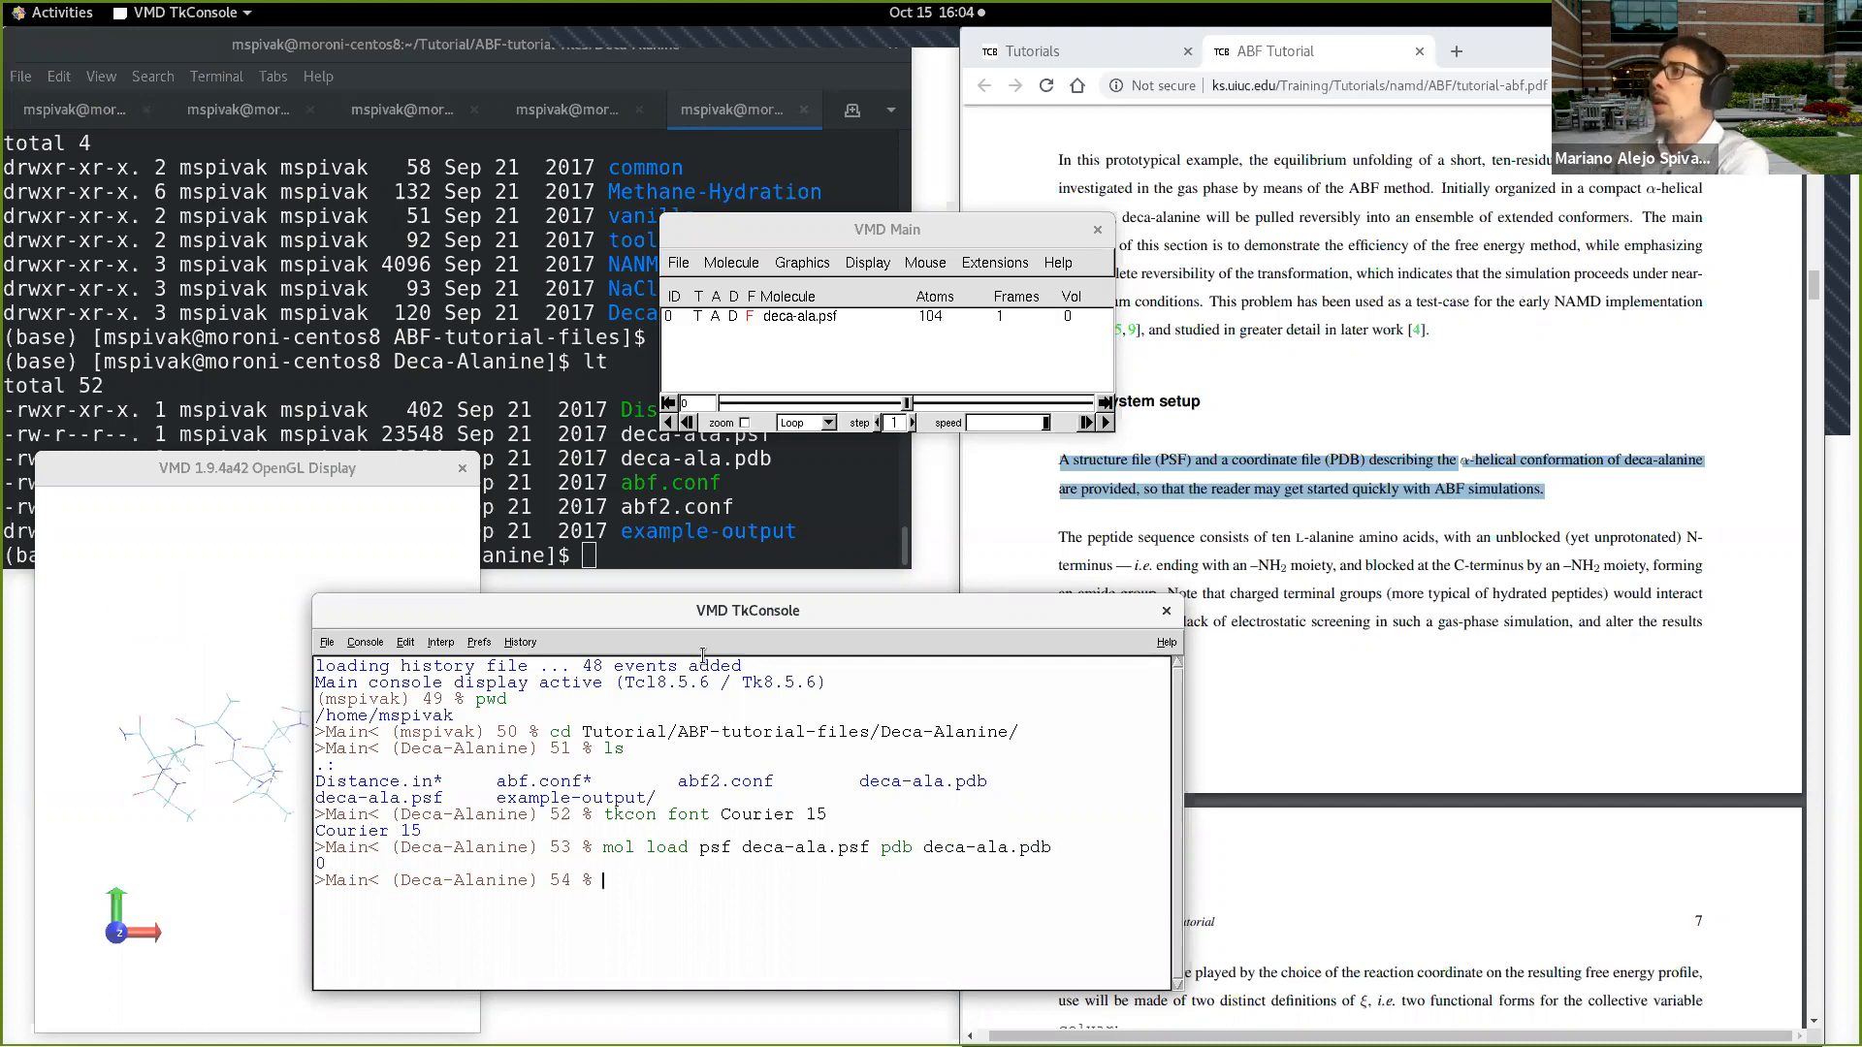
# Step: Move the TkConsole clear of the loaded molecule and change the VMD display's render mode
pyautogui.moveTo(725, 608); pyautogui.dragTo(977, 583)
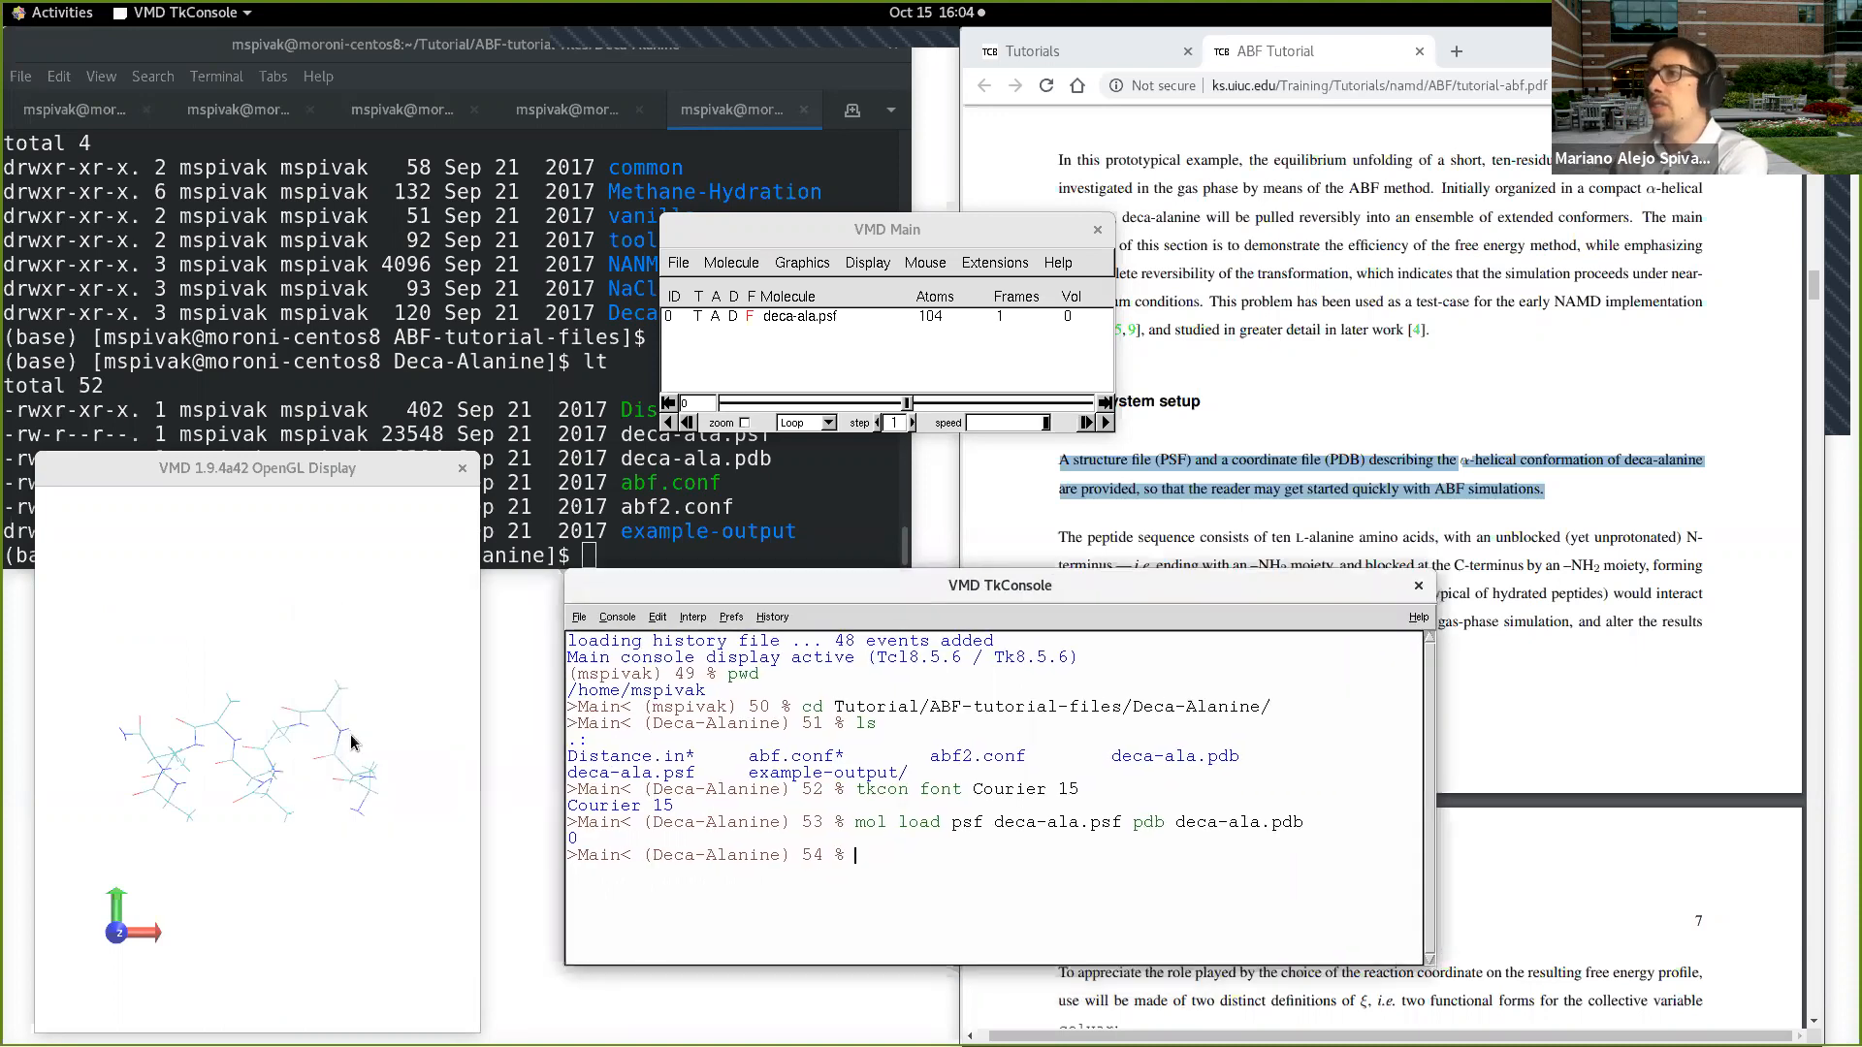
pyautogui.moveTo(311, 618); pyautogui.dragTo(318, 706)
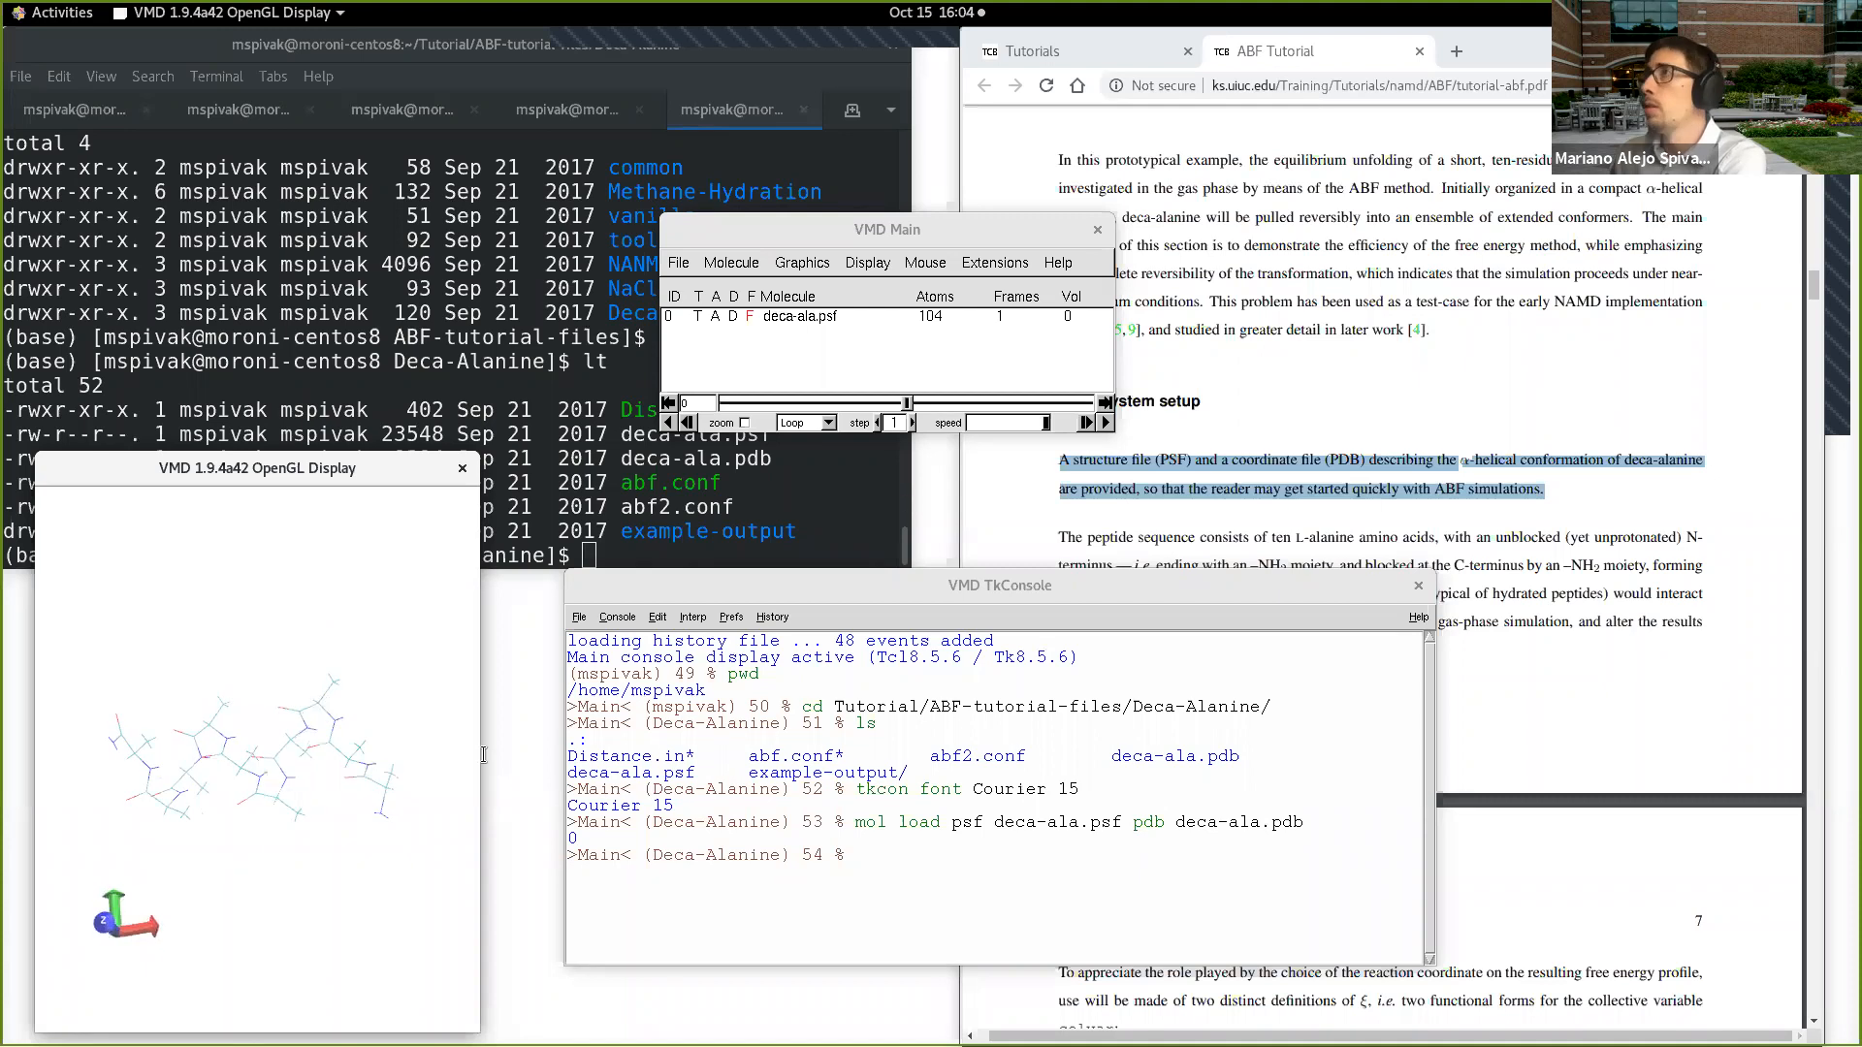
pyautogui.click(815, 264)
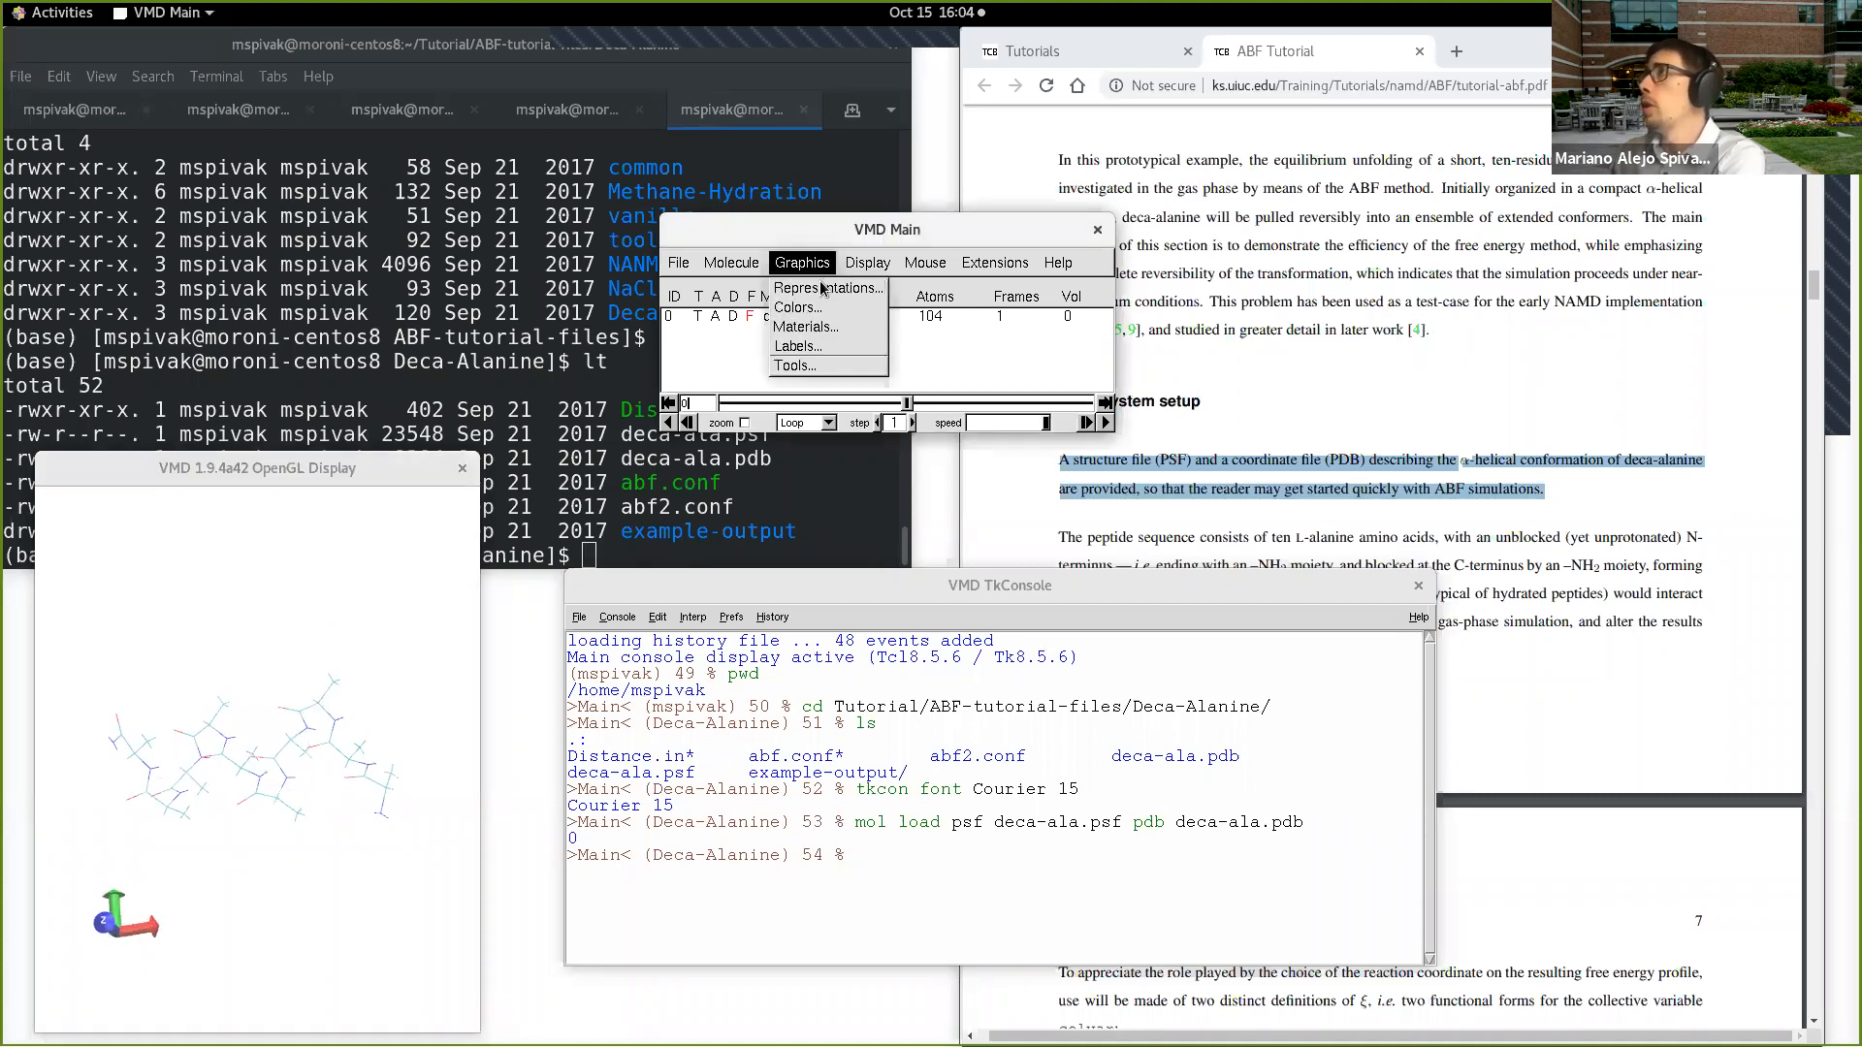
pyautogui.click(868, 266)
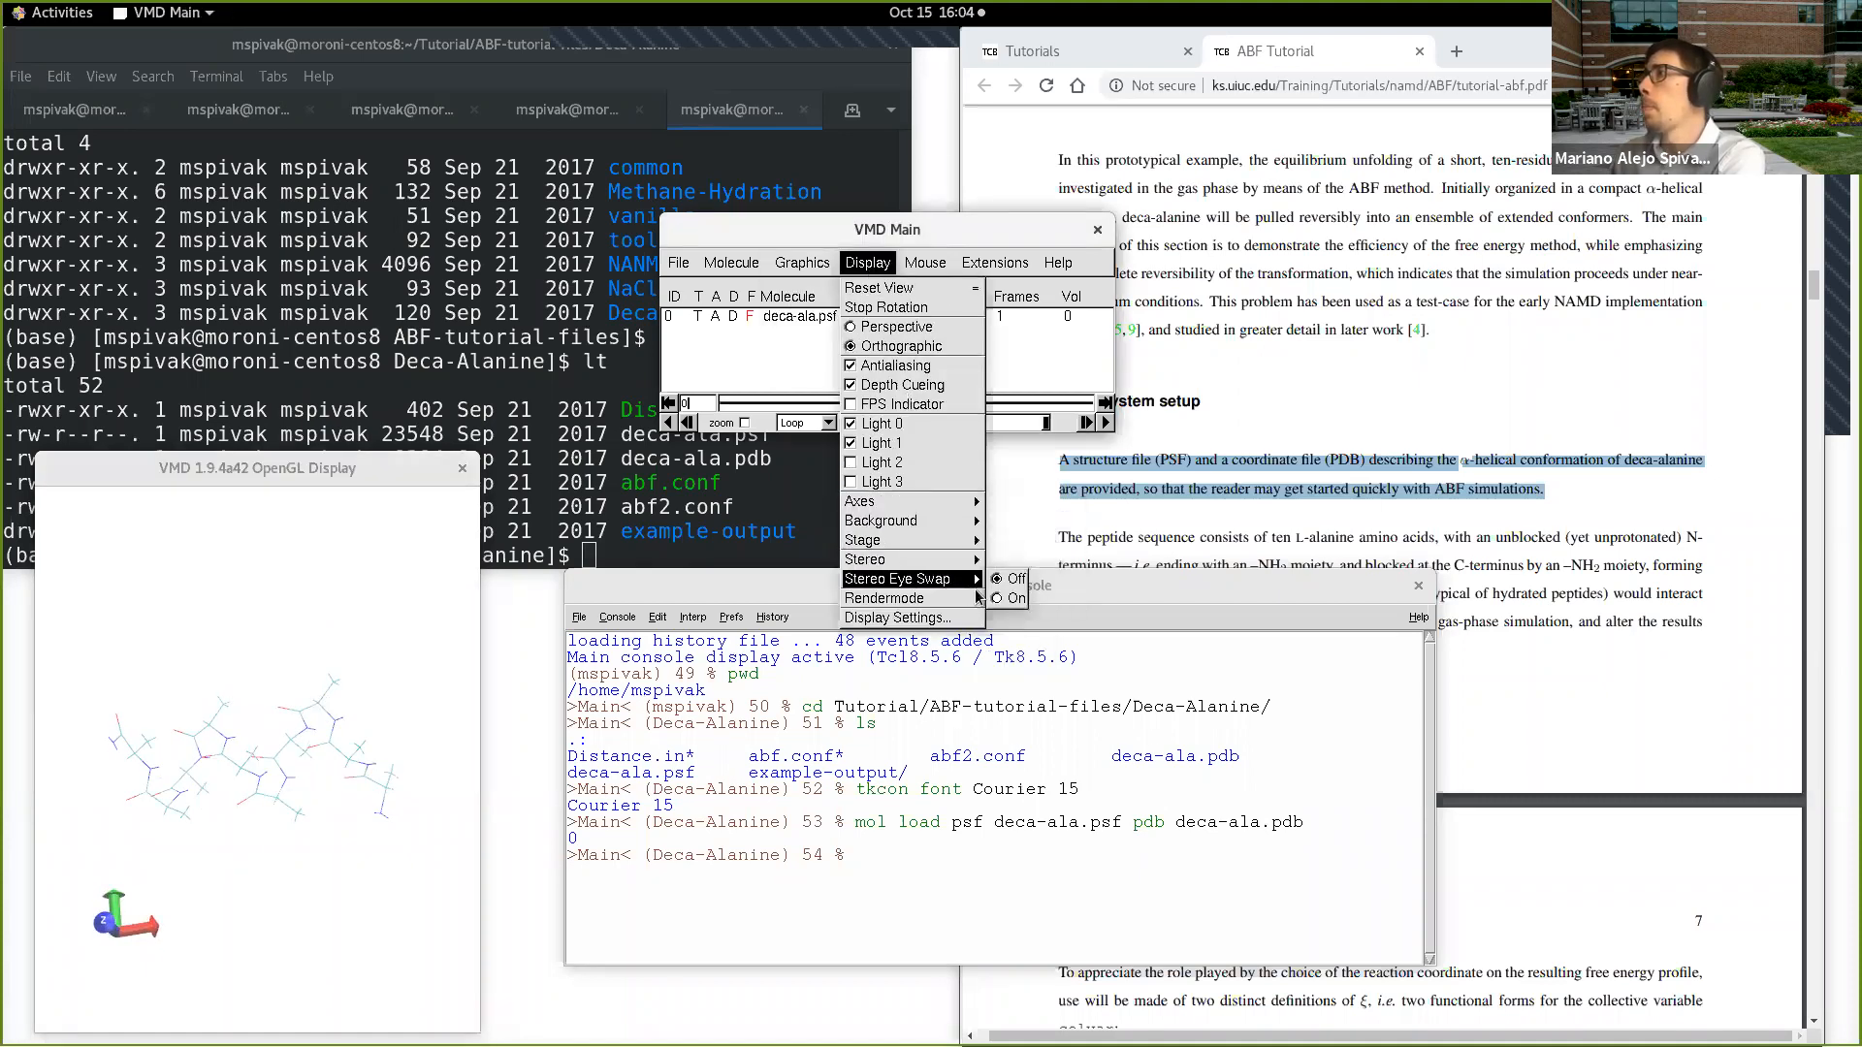
pyautogui.moveTo(970, 598)
pyautogui.click(1019, 617)
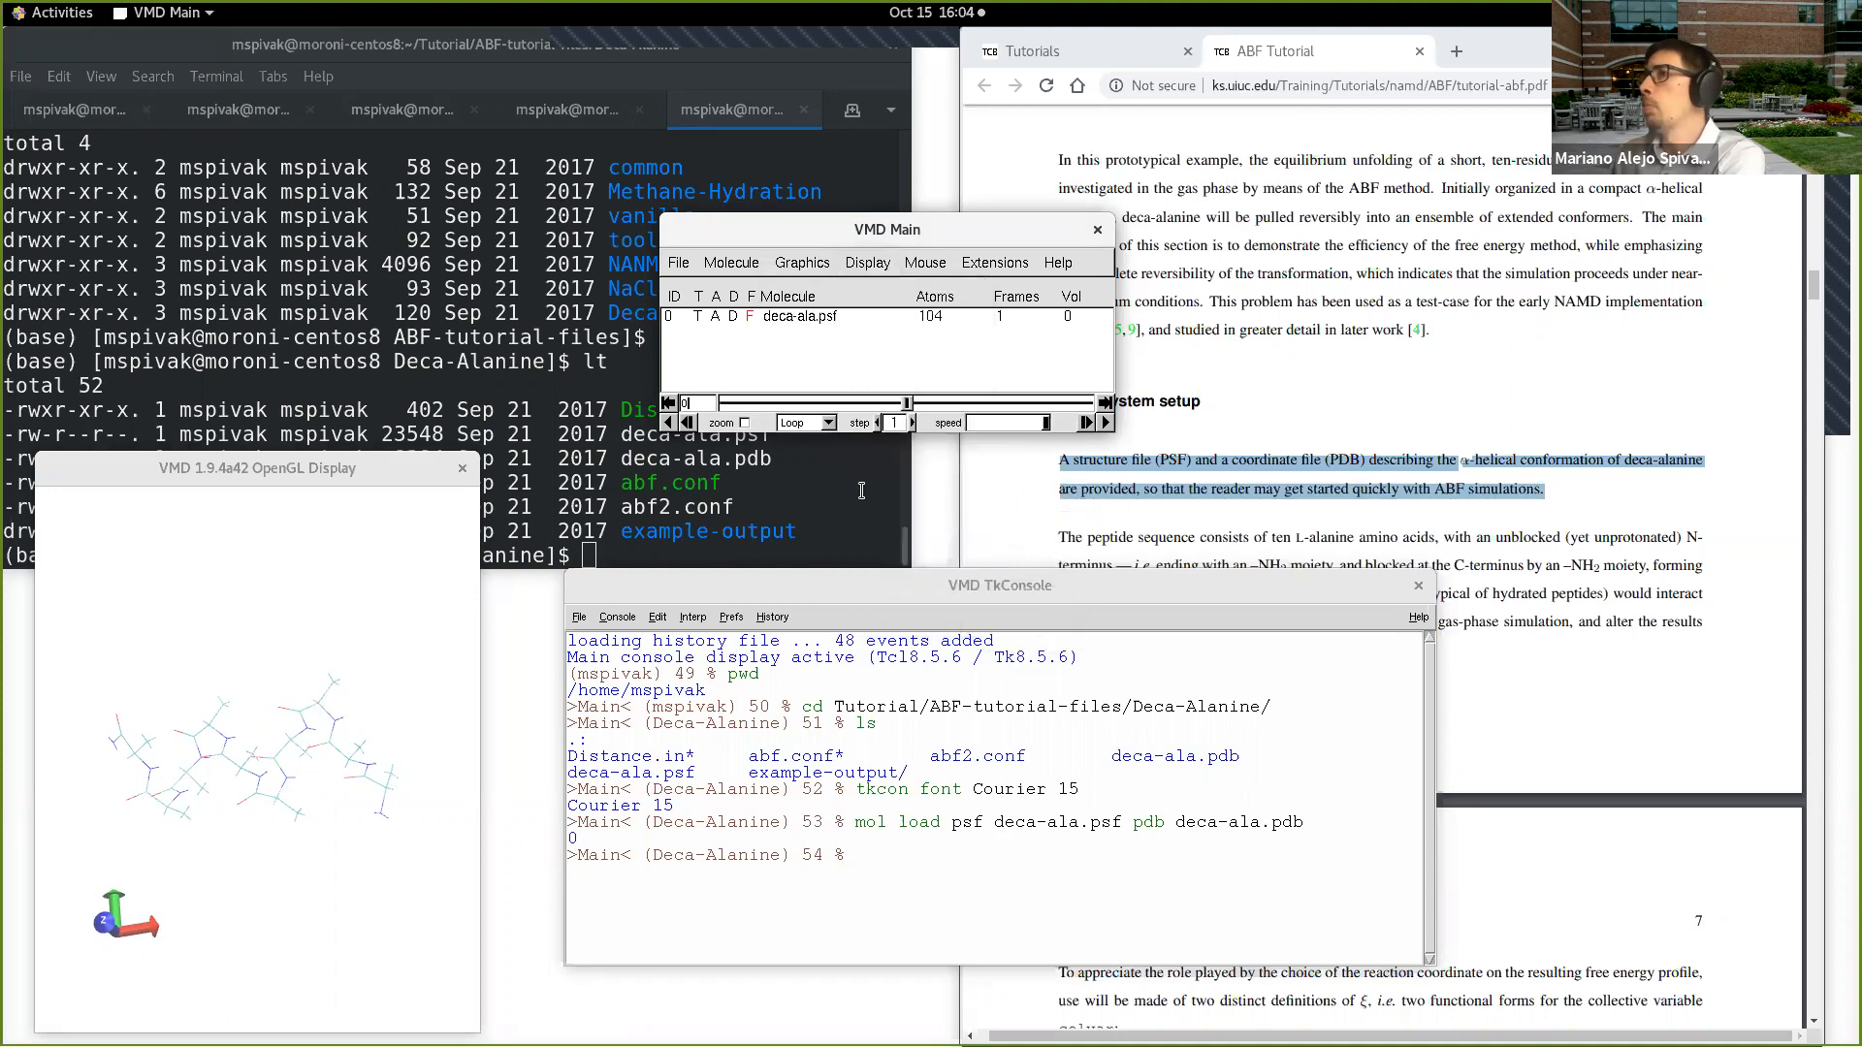
# Step: Open the graphical representations of deca-ala.psf and draw all its atoms with the CPK method
pyautogui.click(810, 263)
pyautogui.click(815, 289)
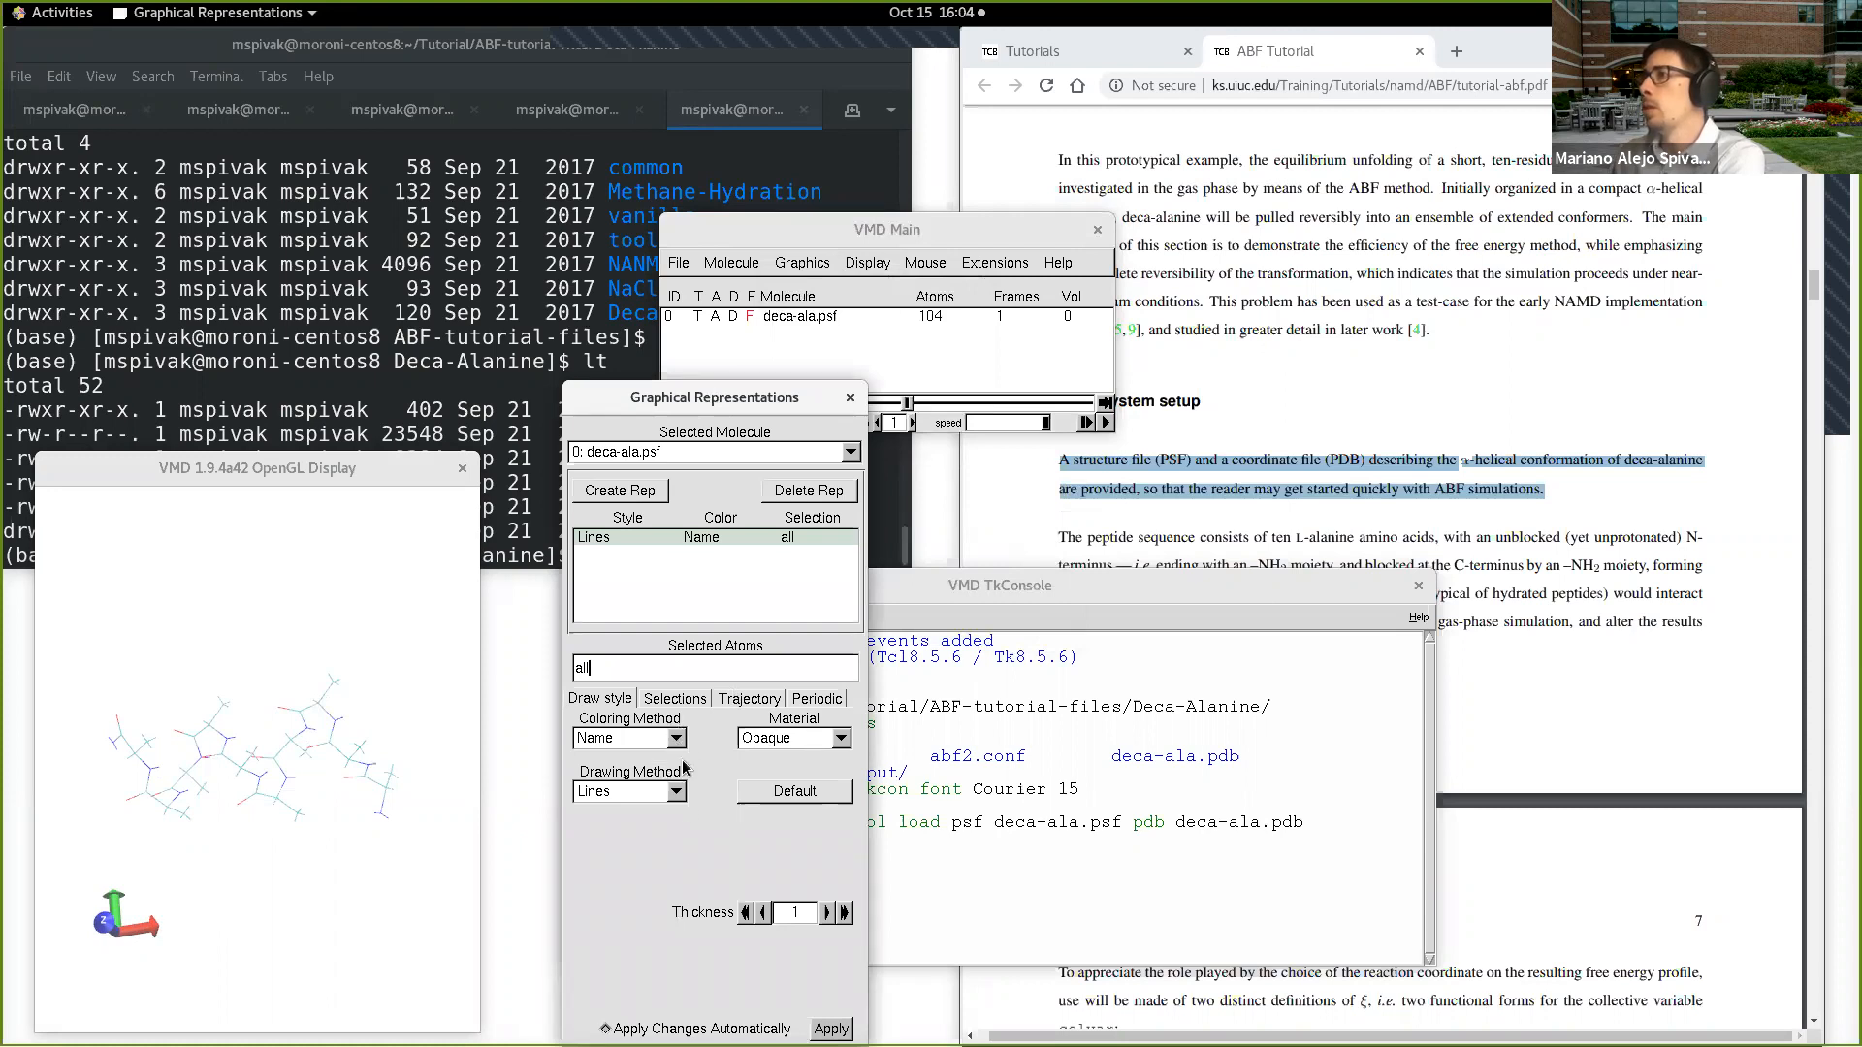
pyautogui.click(673, 791)
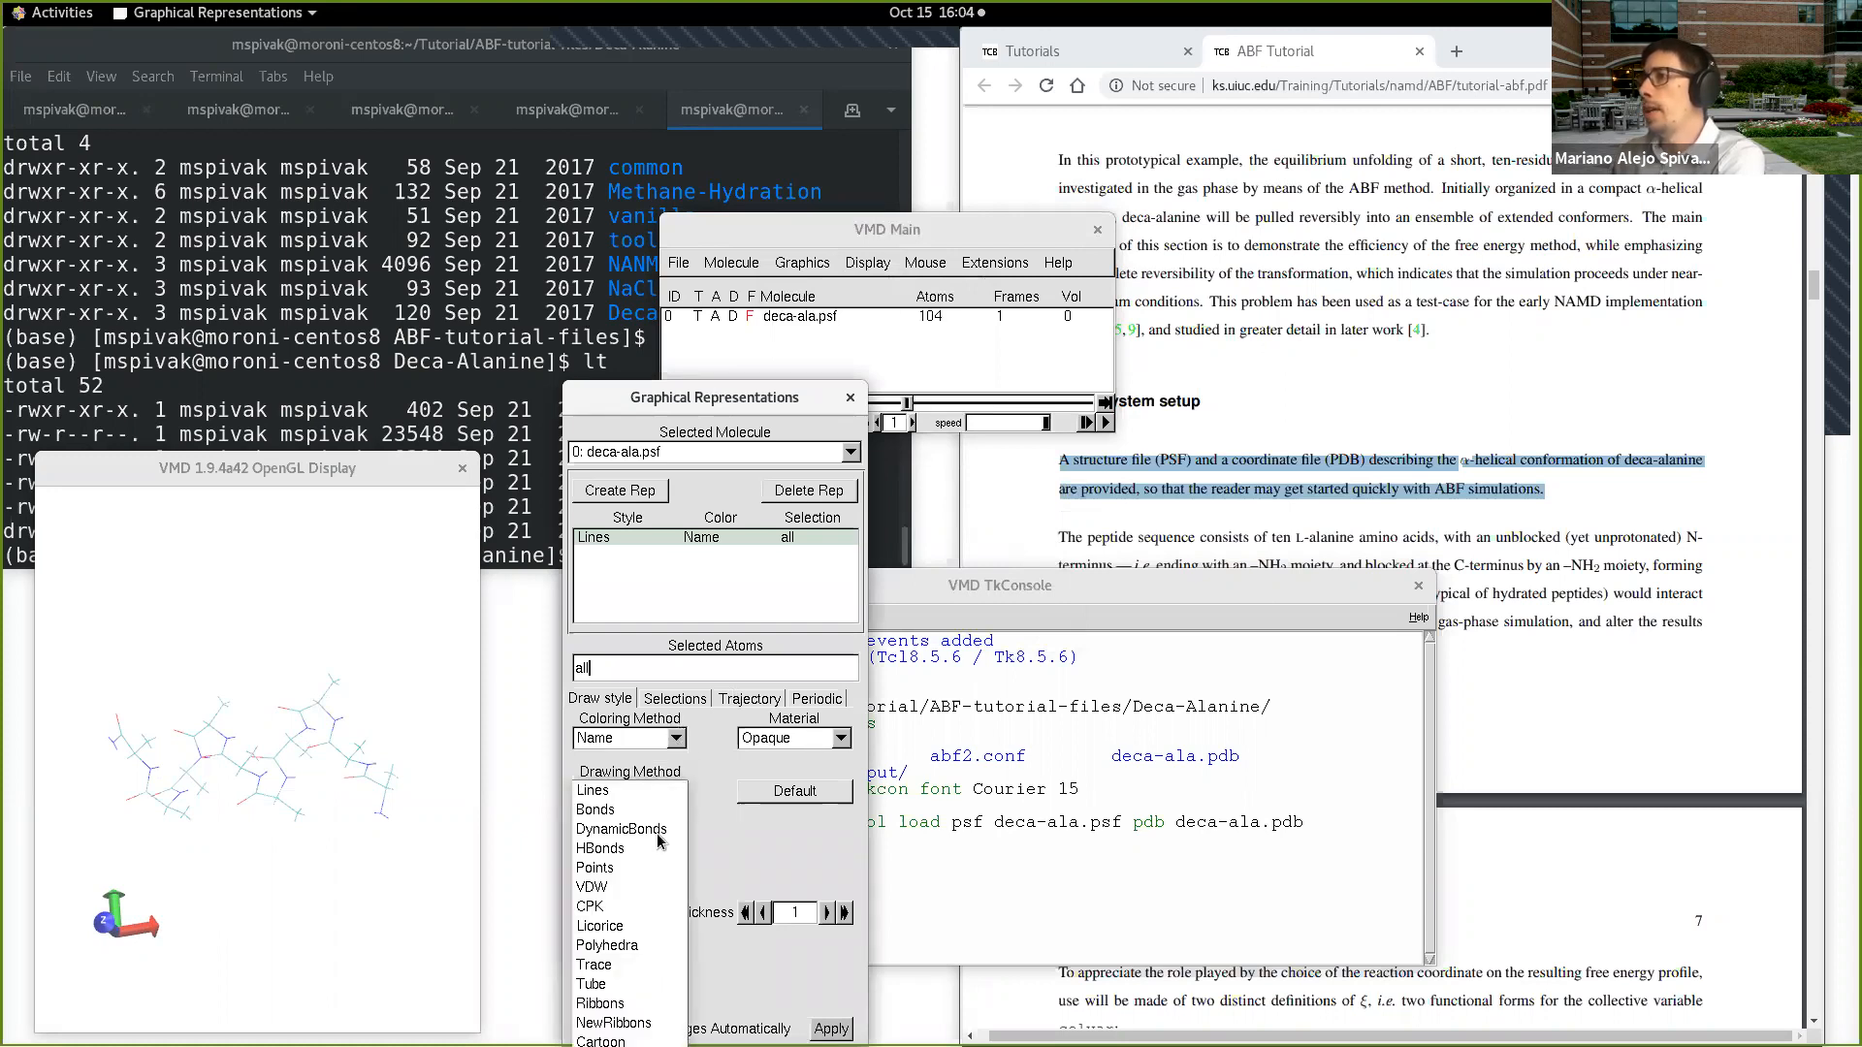
pyautogui.click(646, 906)
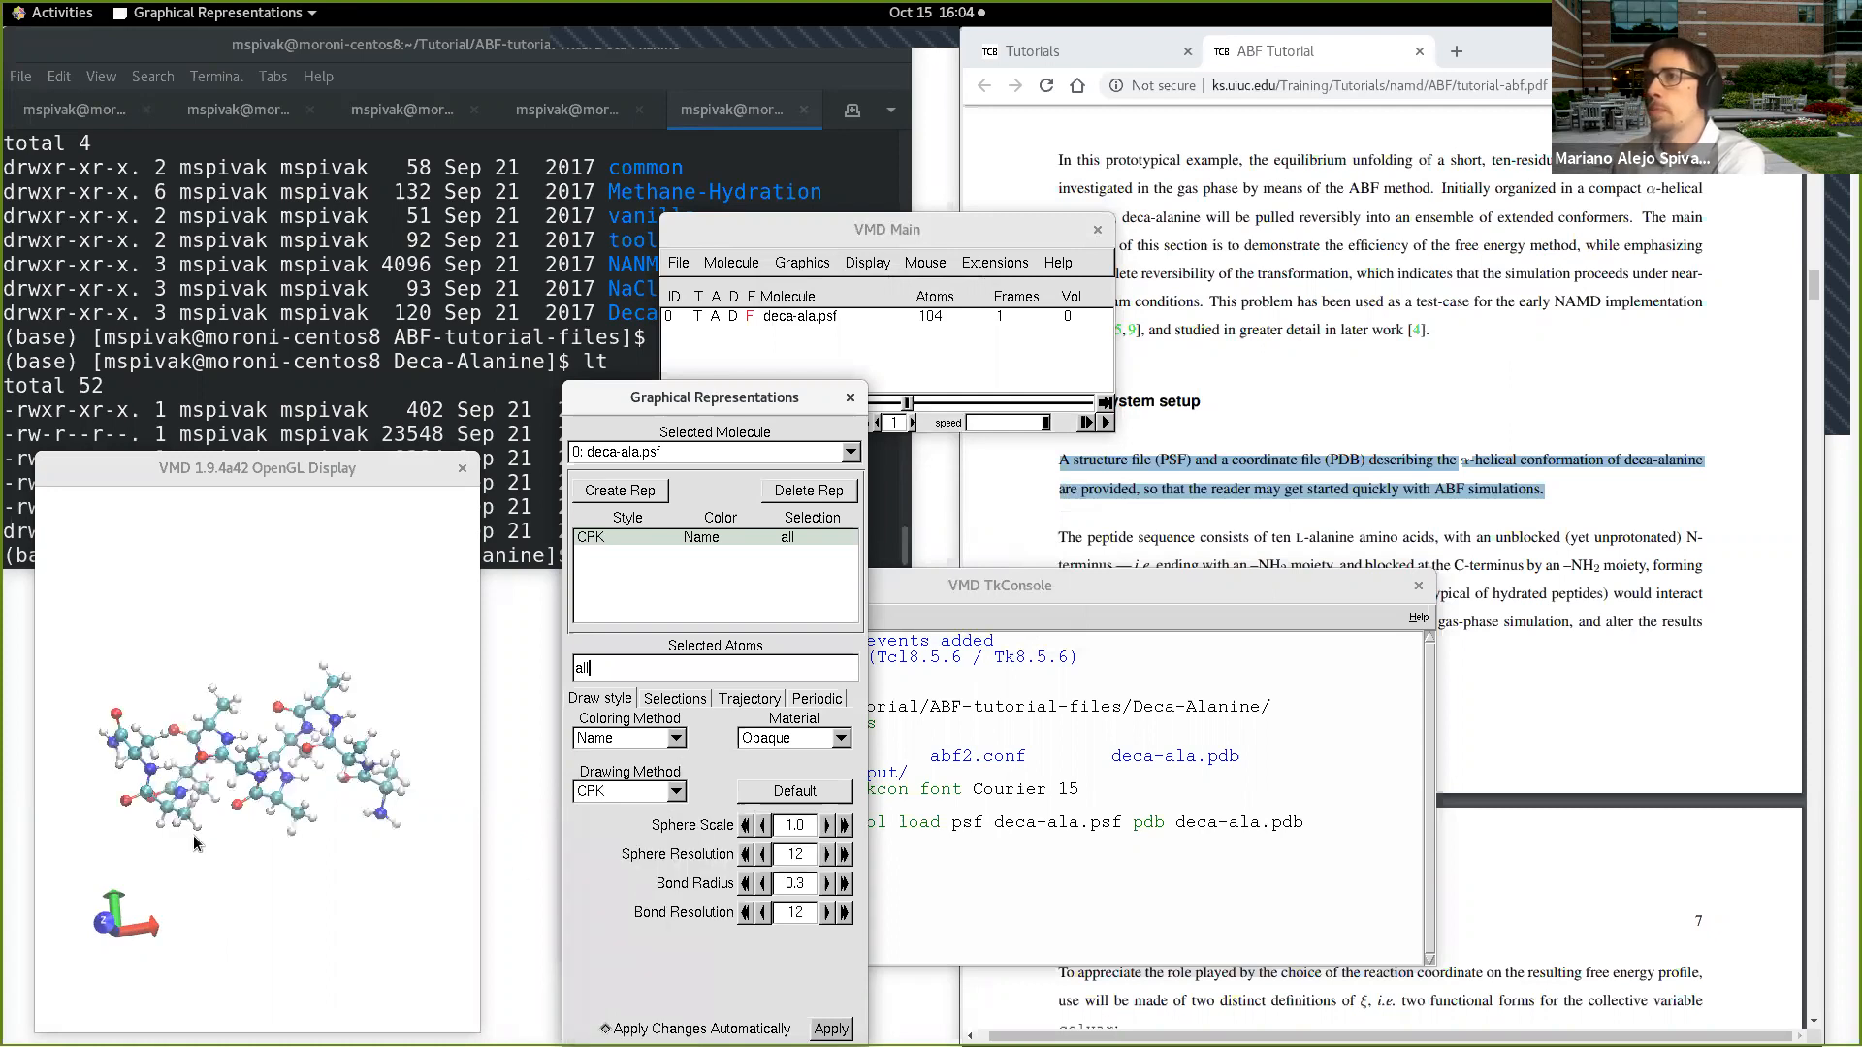
pyautogui.moveTo(398, 820)
pyautogui.mouseDown()
pyautogui.moveTo(439, 853)
pyautogui.moveTo(450, 923)
pyautogui.moveTo(387, 824)
pyautogui.moveTo(376, 836)
pyautogui.mouseUp()
# Step: Set the deca-alanine representation's drawing method to NewCartoon and its coloring method to ColorID
pyautogui.click(673, 792)
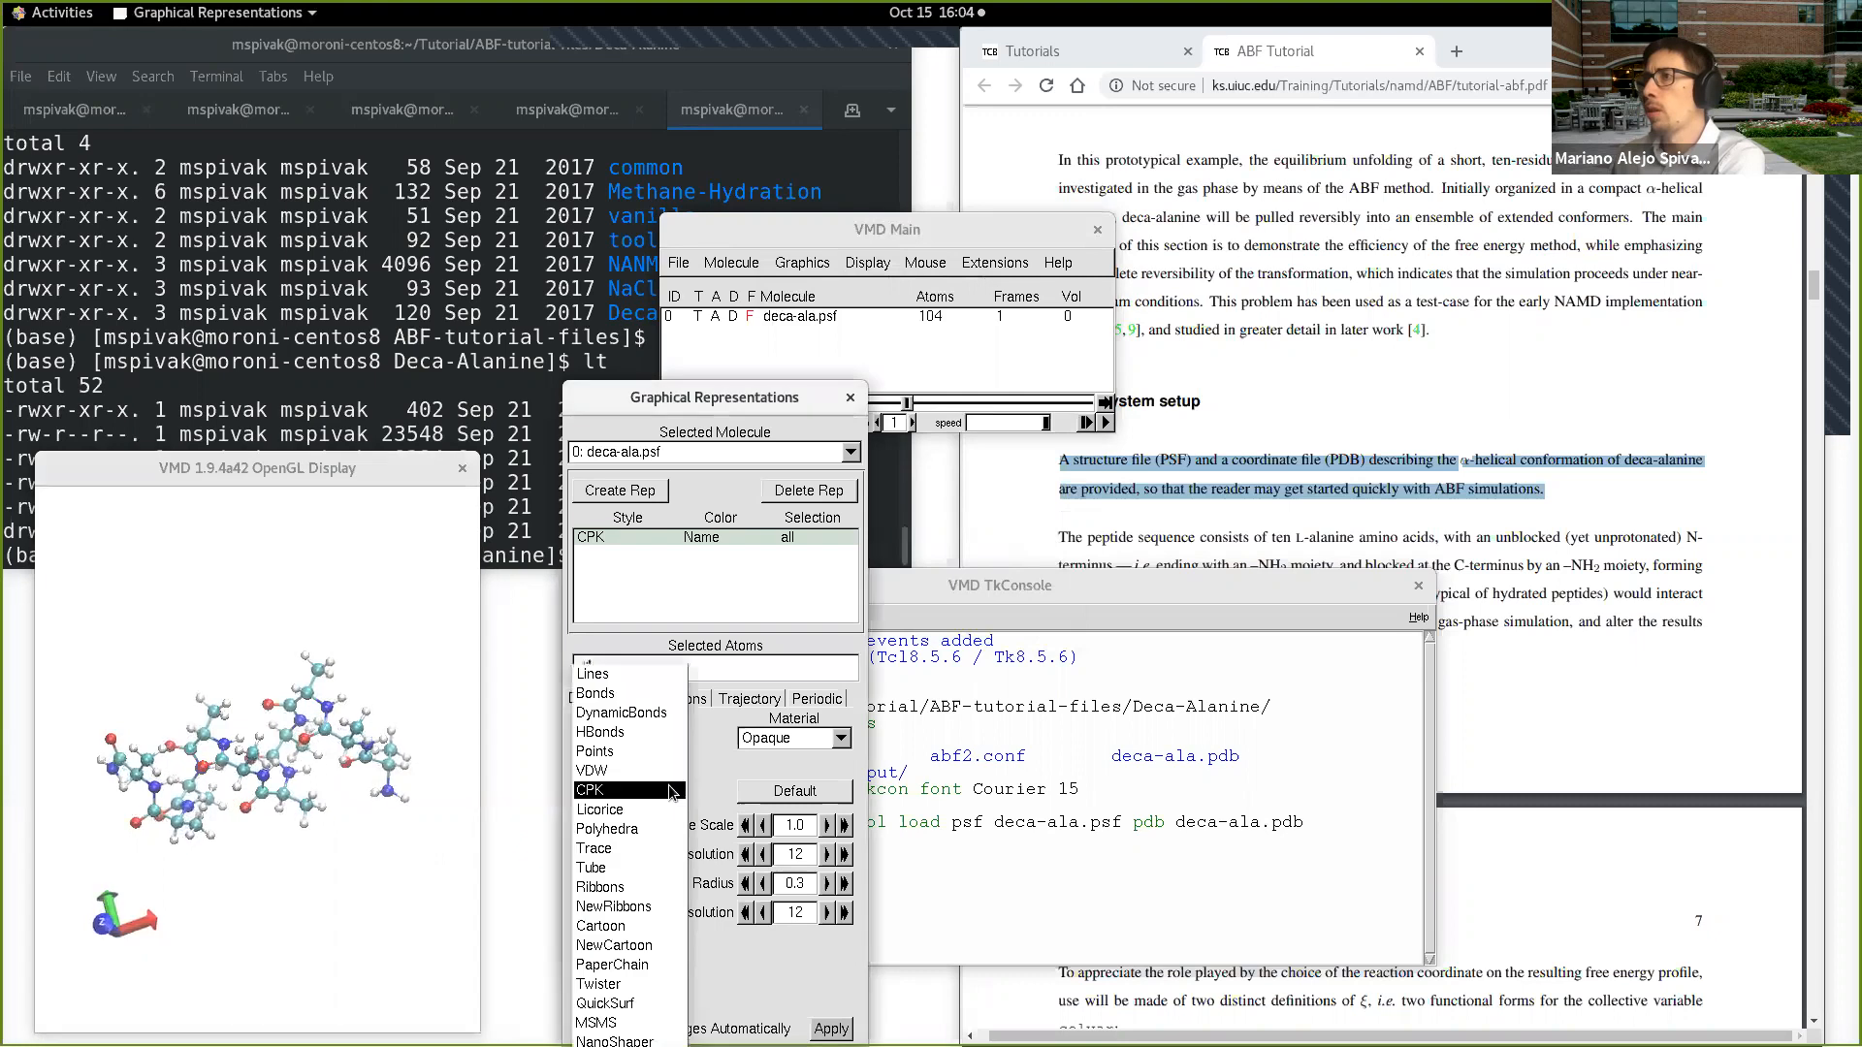
pyautogui.click(618, 946)
pyautogui.moveTo(293, 904); pyautogui.dragTo(241, 807)
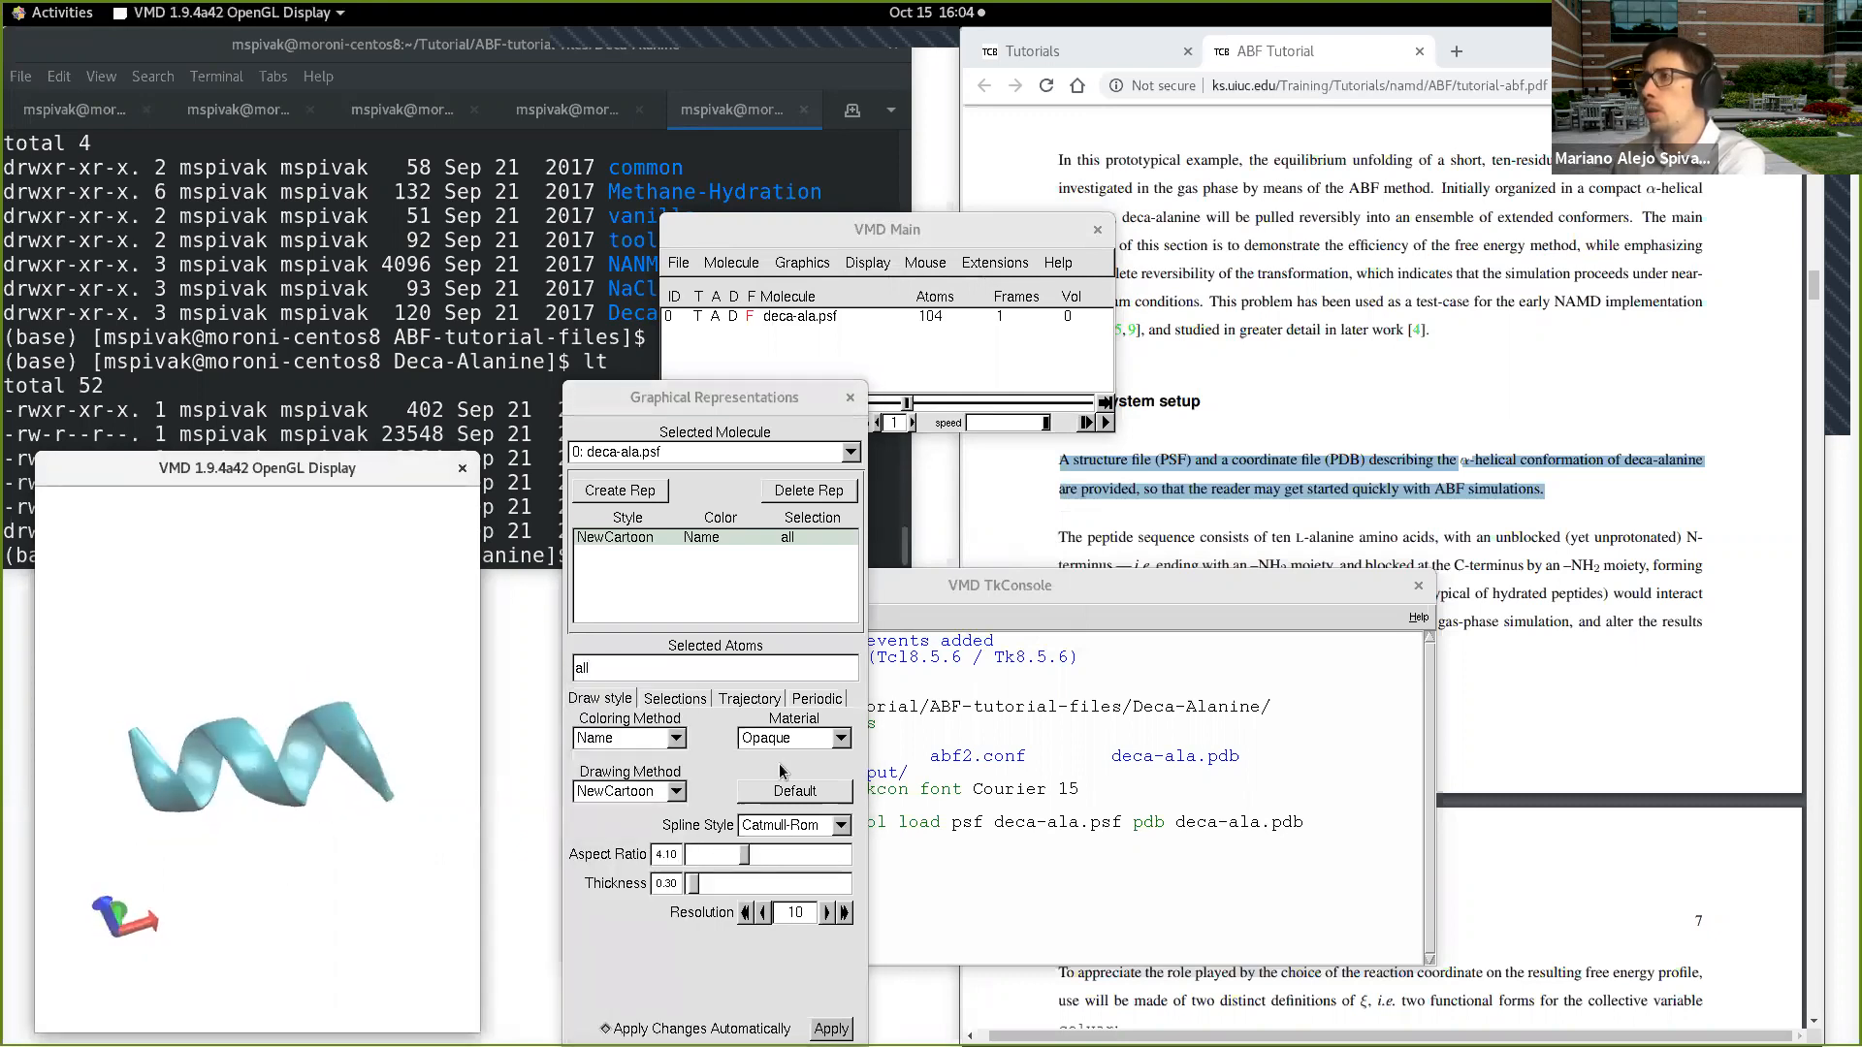
pyautogui.click(679, 739)
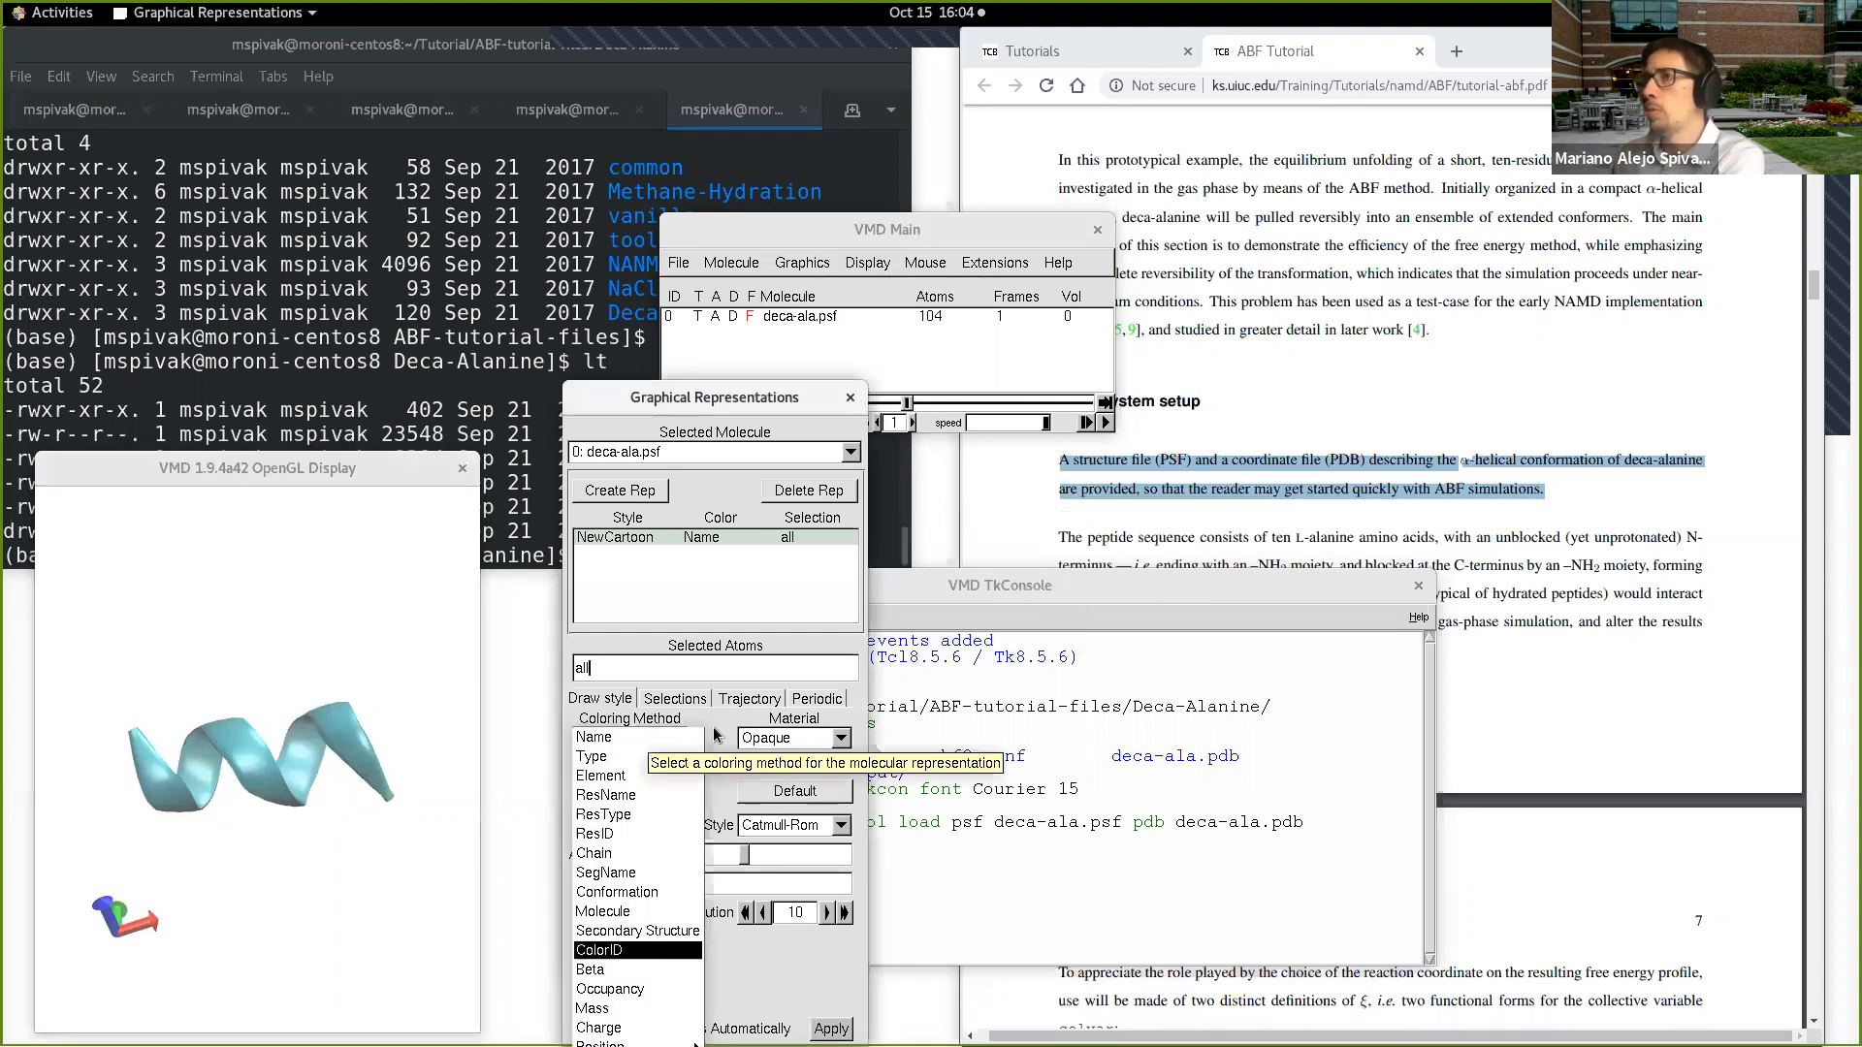
pyautogui.click(647, 952)
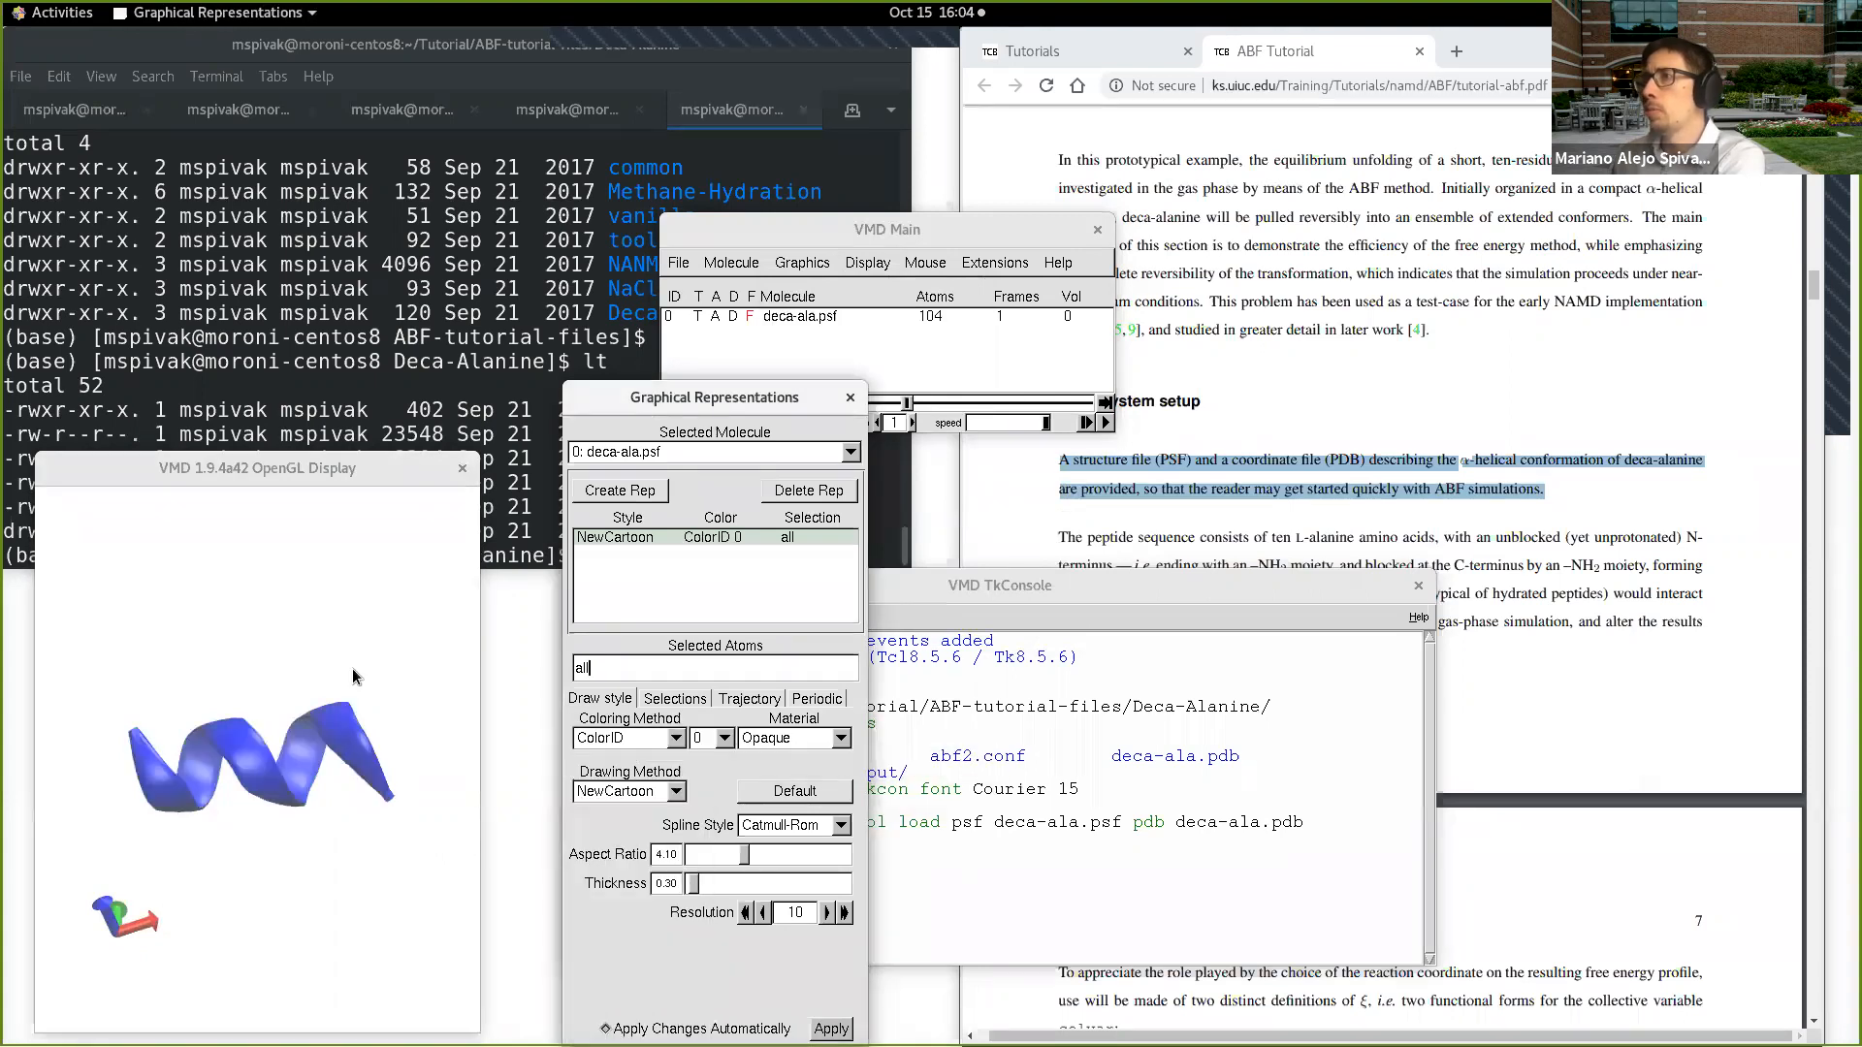
# Step: Close the Graphical Representations window and enlarge the helix in the VMD OpenGL display
pyautogui.click(850, 398)
pyautogui.scroll(2, 277, 666)
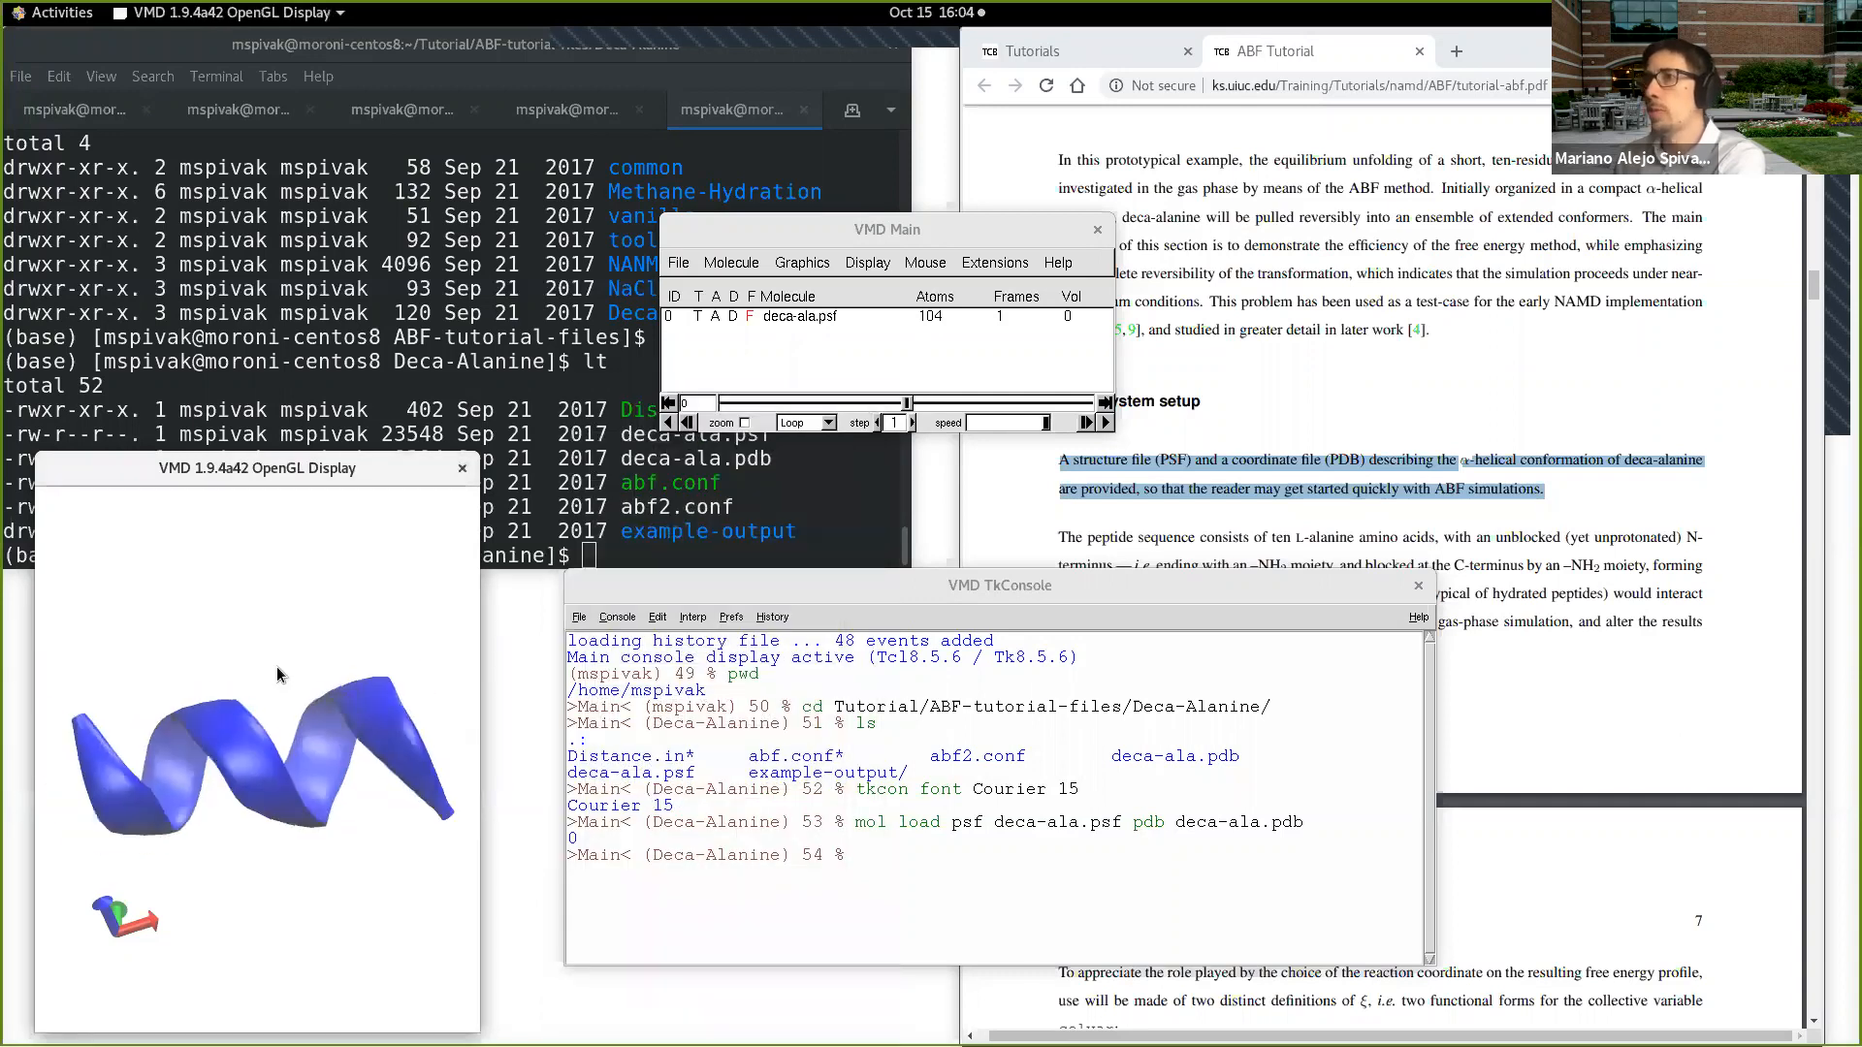
# Step: Switch to the ABF tutorial PDF in Chrome and read from the System setup section to the colvar definitions on page 7
pyautogui.click(1479, 640)
pyautogui.scroll(-2, 1343, 636)
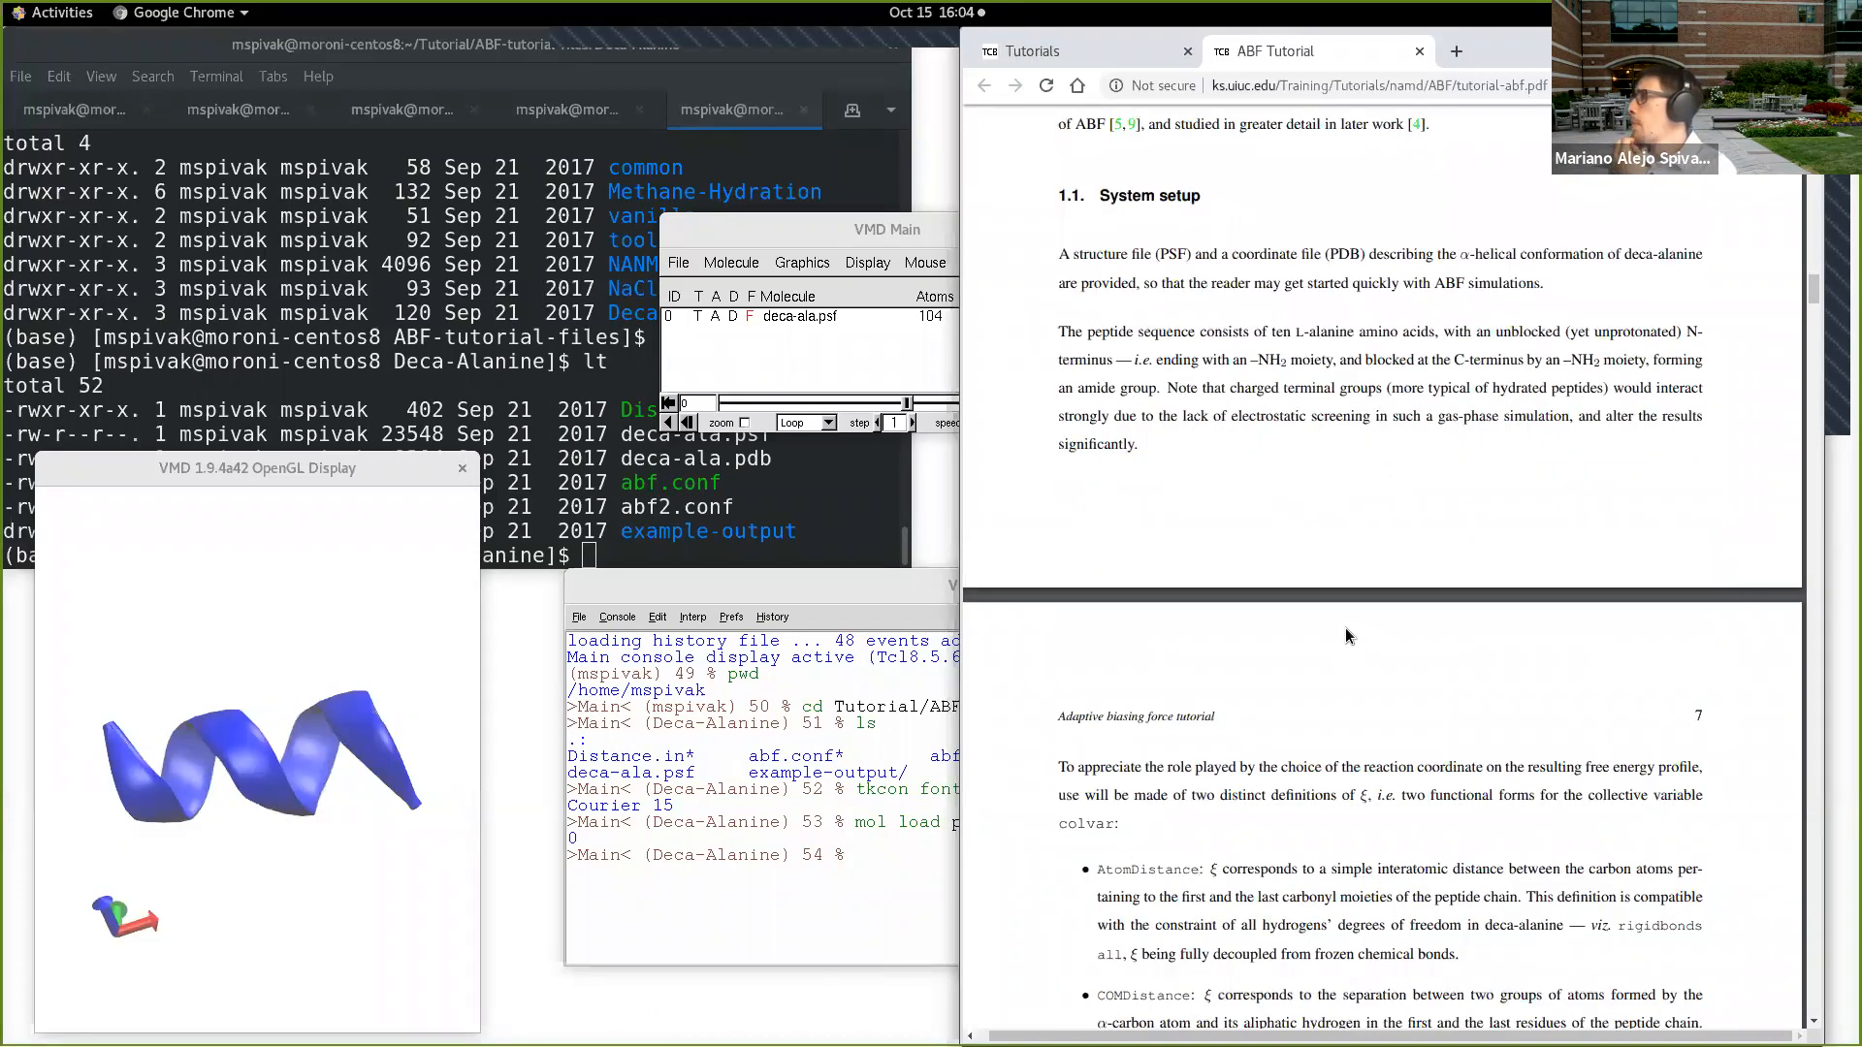
pyautogui.scroll(1, 1346, 636)
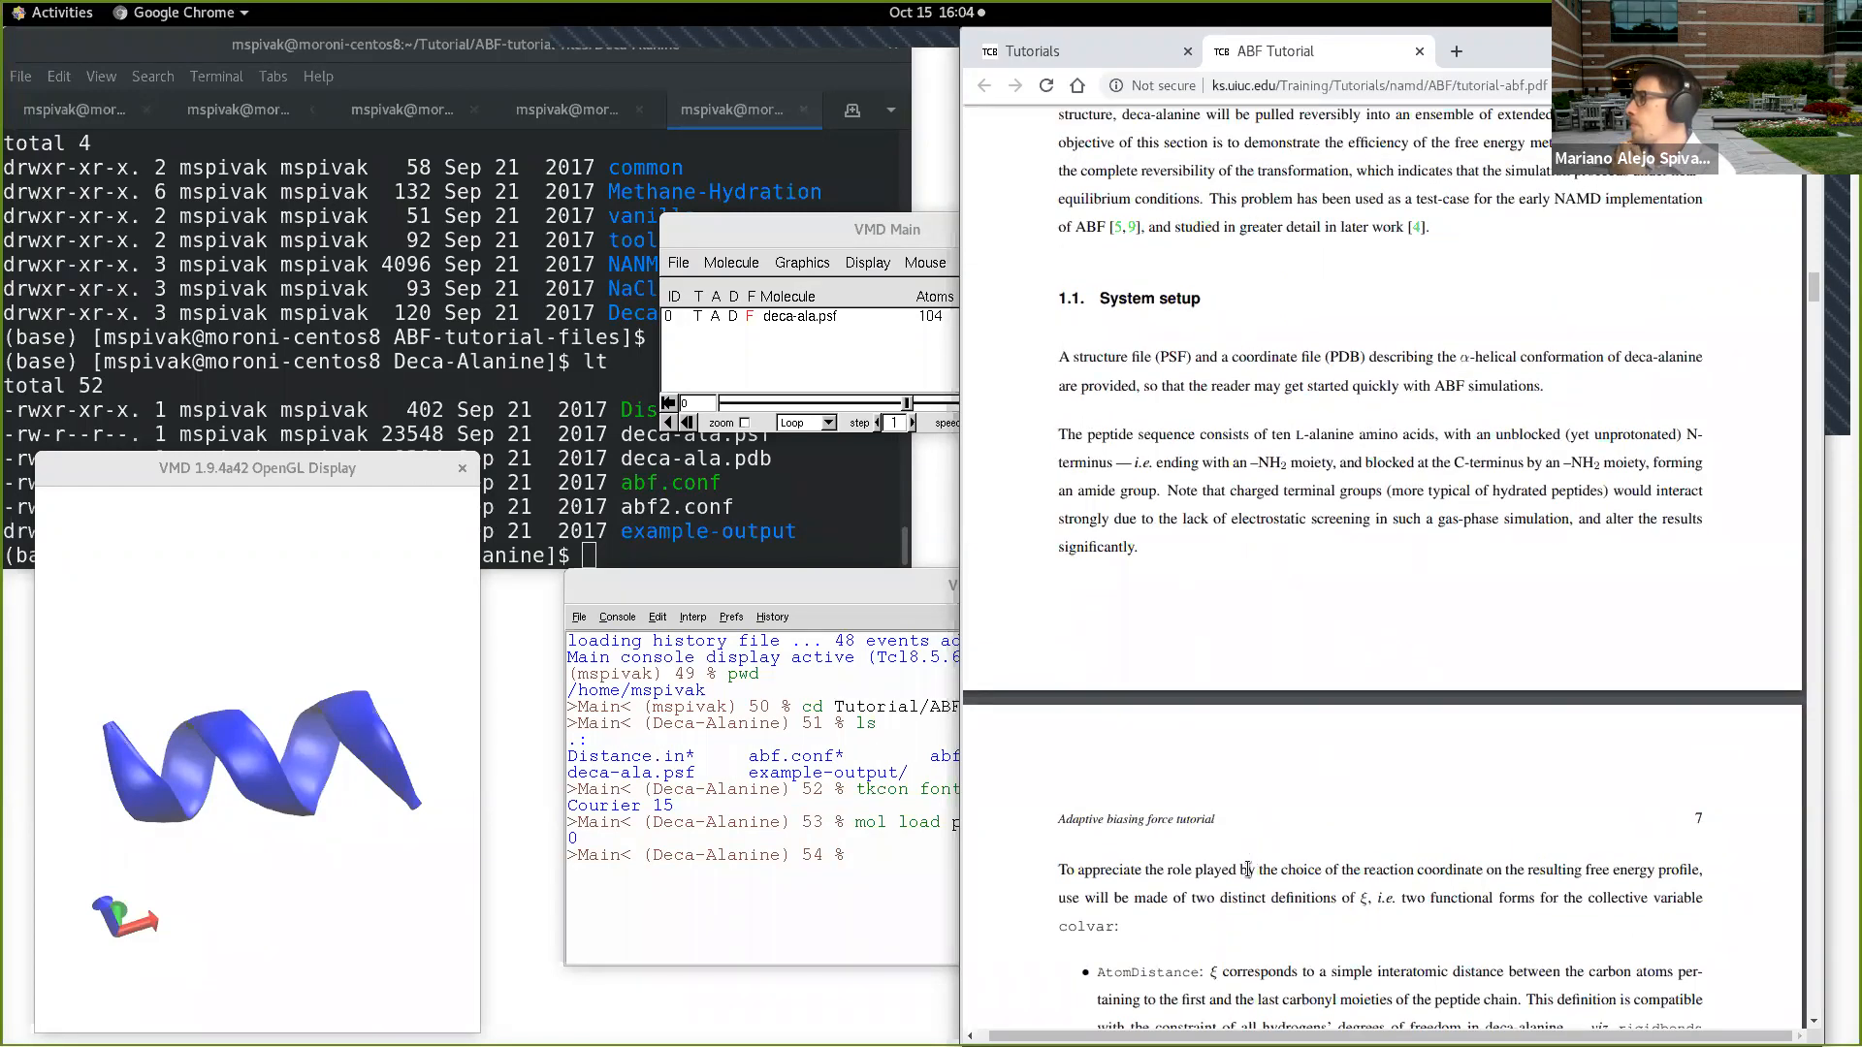
pyautogui.scroll(-1, 1250, 857)
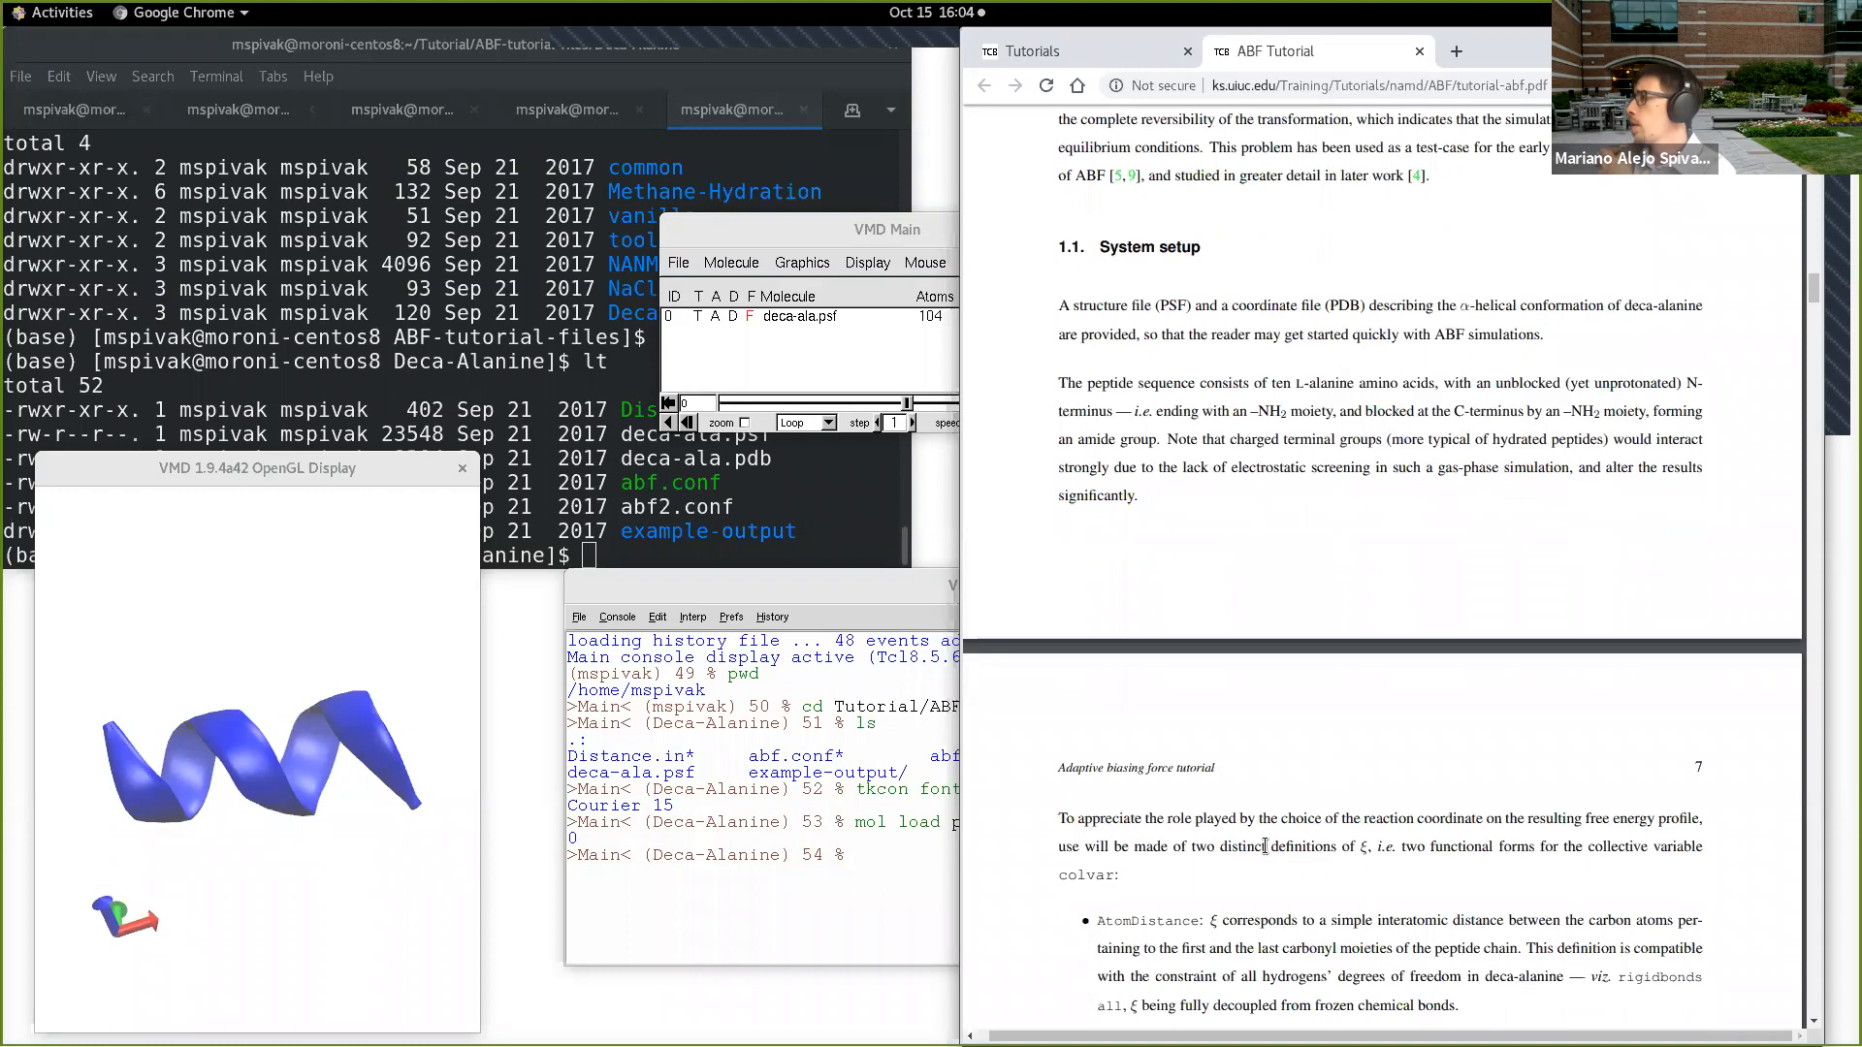
pyautogui.scroll(-2, 1266, 847)
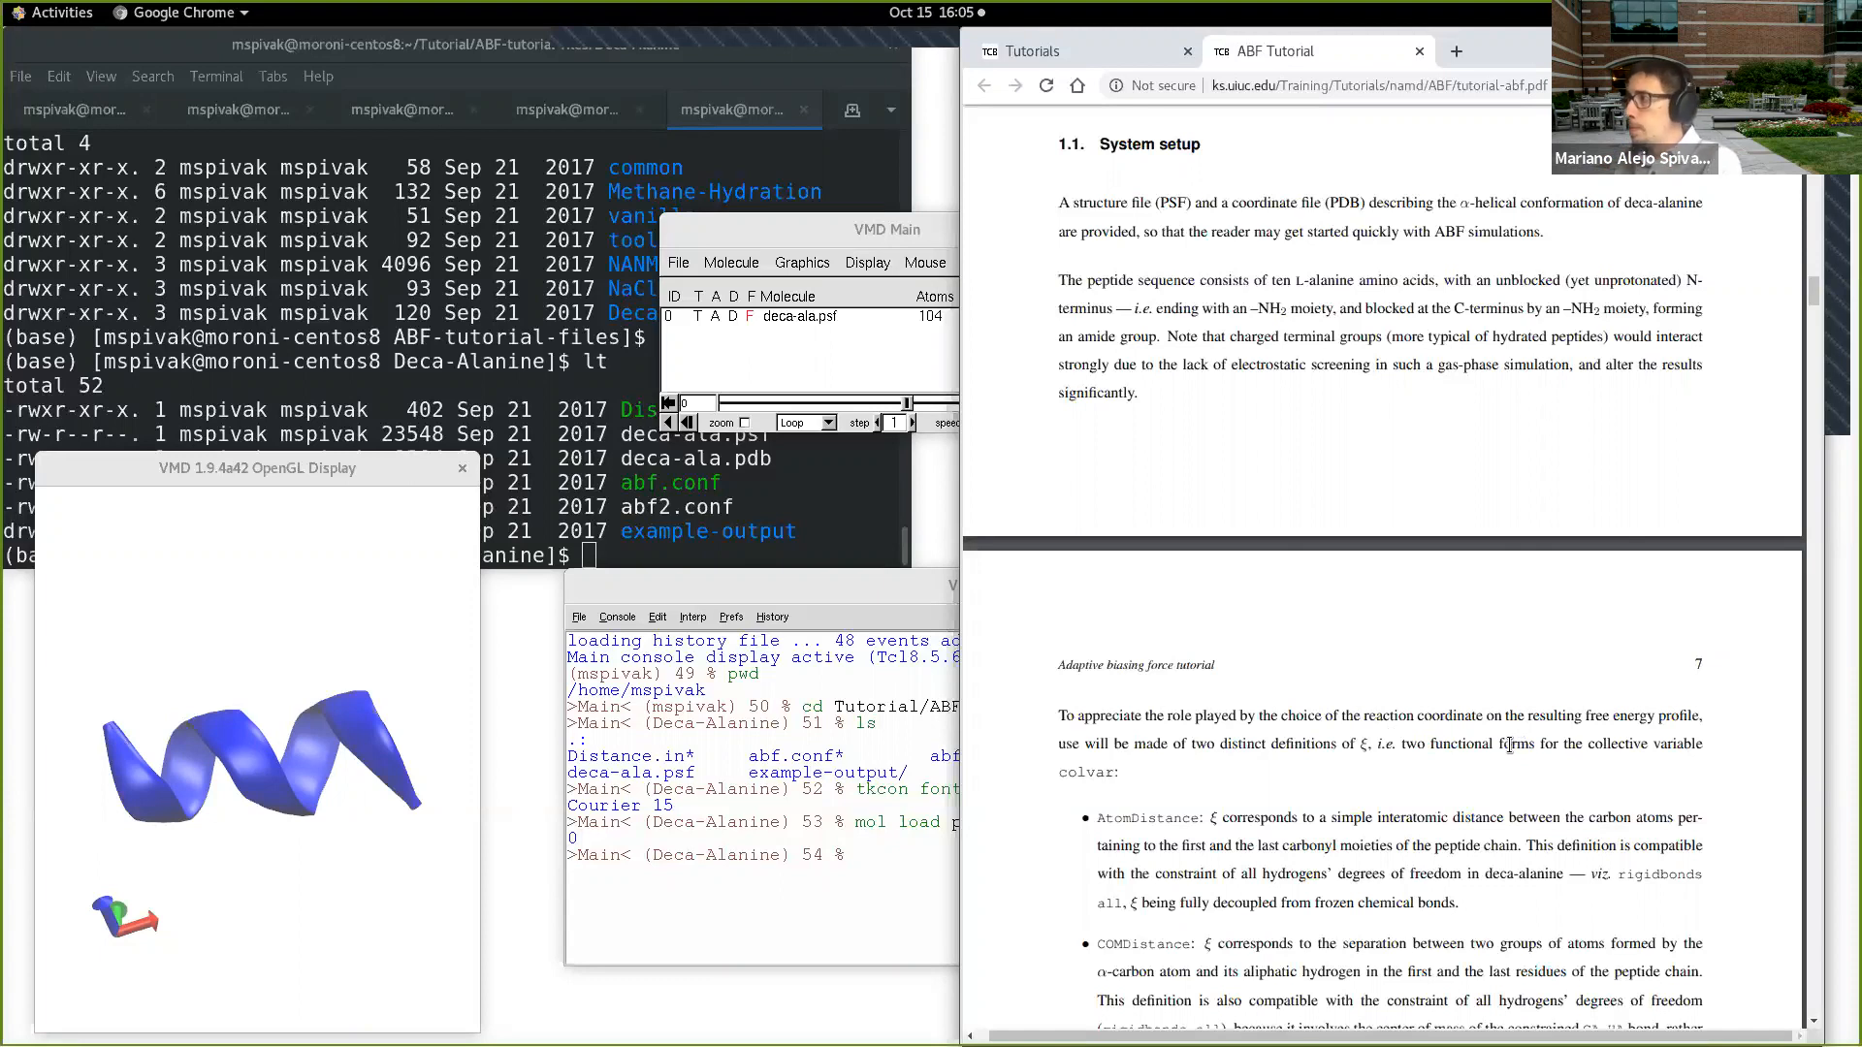
pyautogui.scroll(-1, 1510, 747)
pyautogui.scroll(-3, 1557, 741)
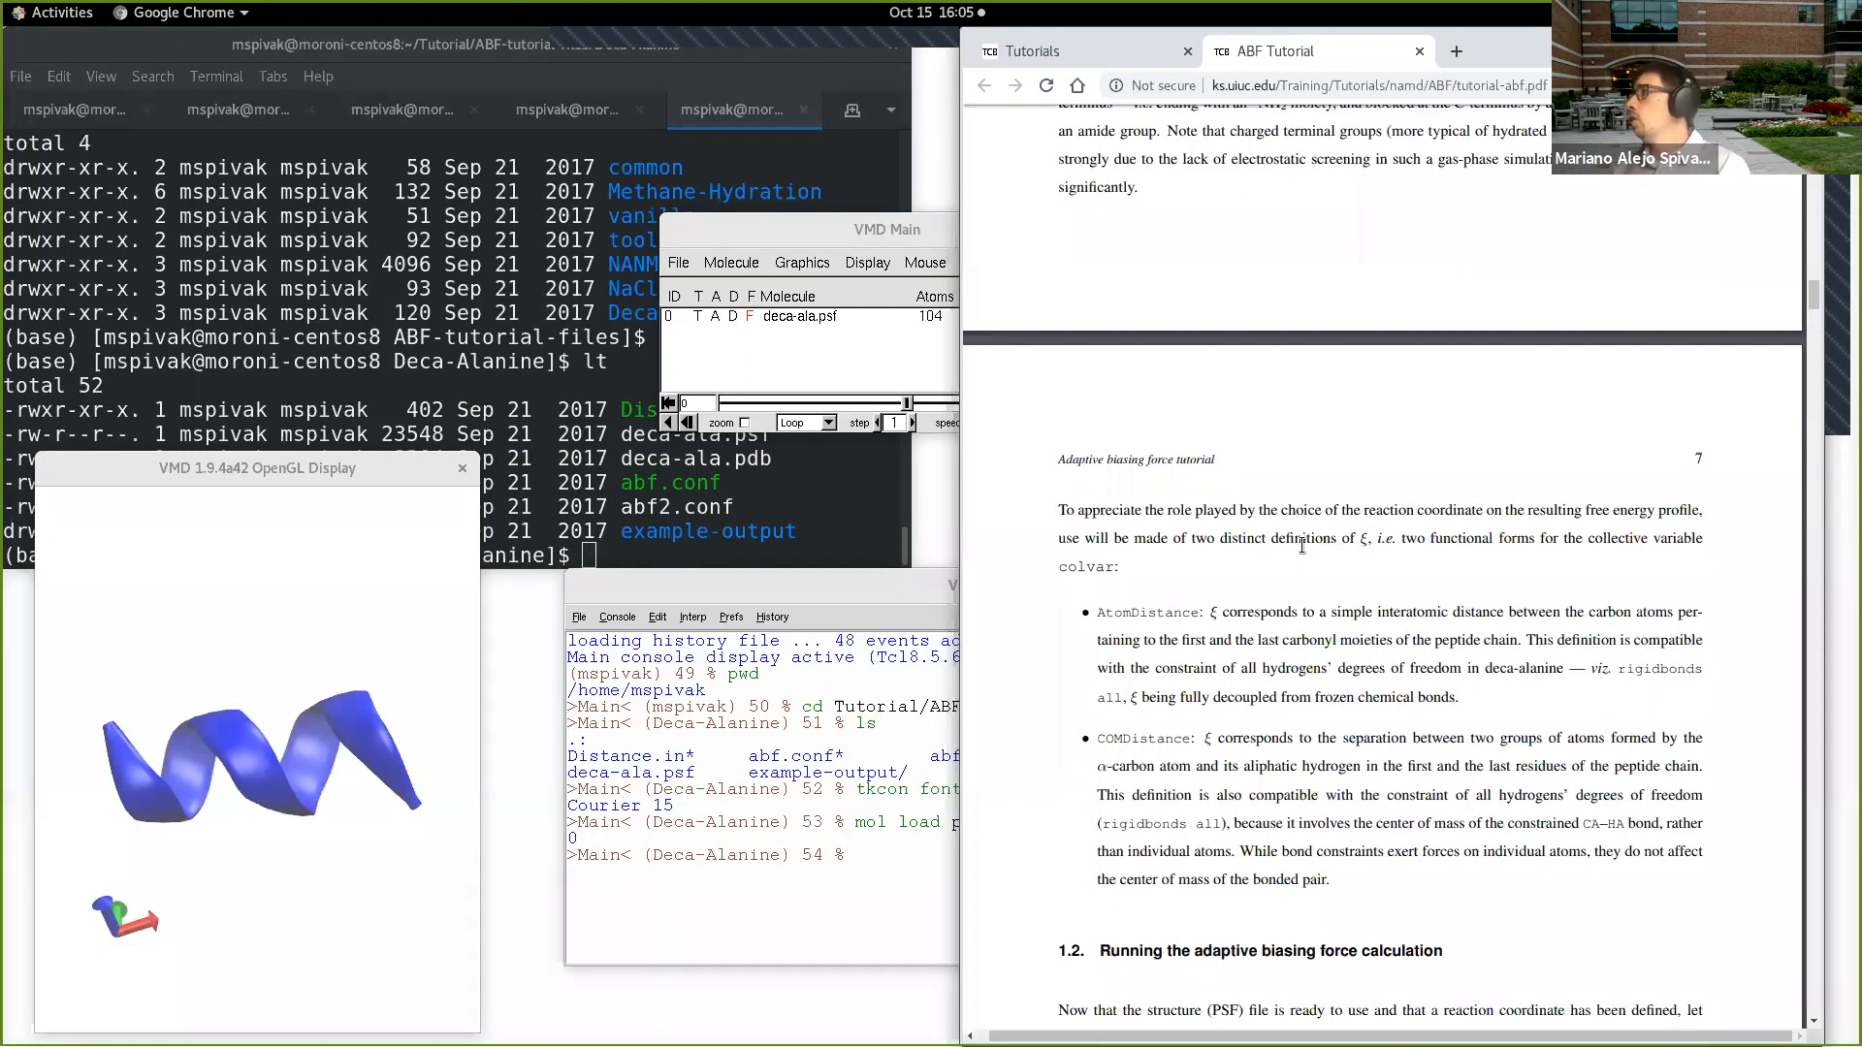
# Step: Highlight the AtomDistance and COMDistance terms in the tutorial's definitions of the reaction coordinate and magnify the page
pyautogui.moveTo(1568, 537); pyautogui.dragTo(1703, 540)
pyautogui.moveTo(1095, 612); pyautogui.dragTo(1201, 606)
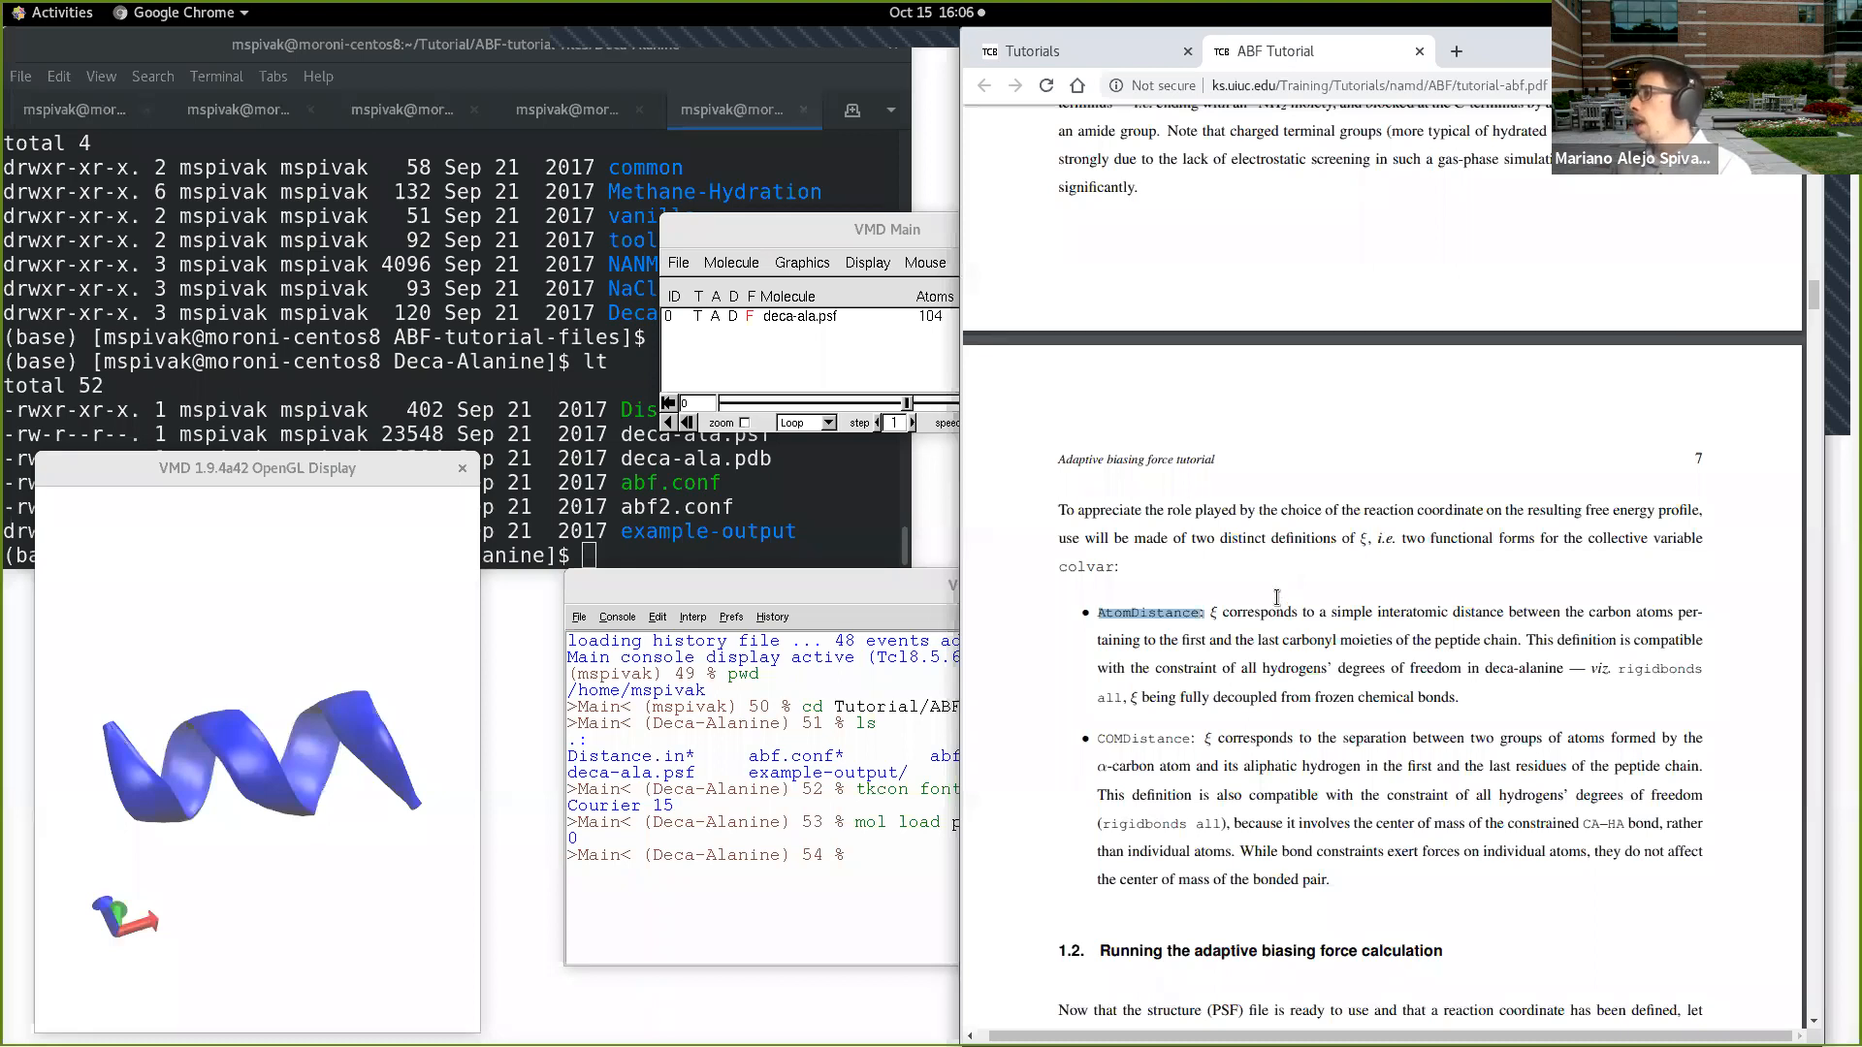
pyautogui.moveTo(1100, 741); pyautogui.dragTo(1192, 726)
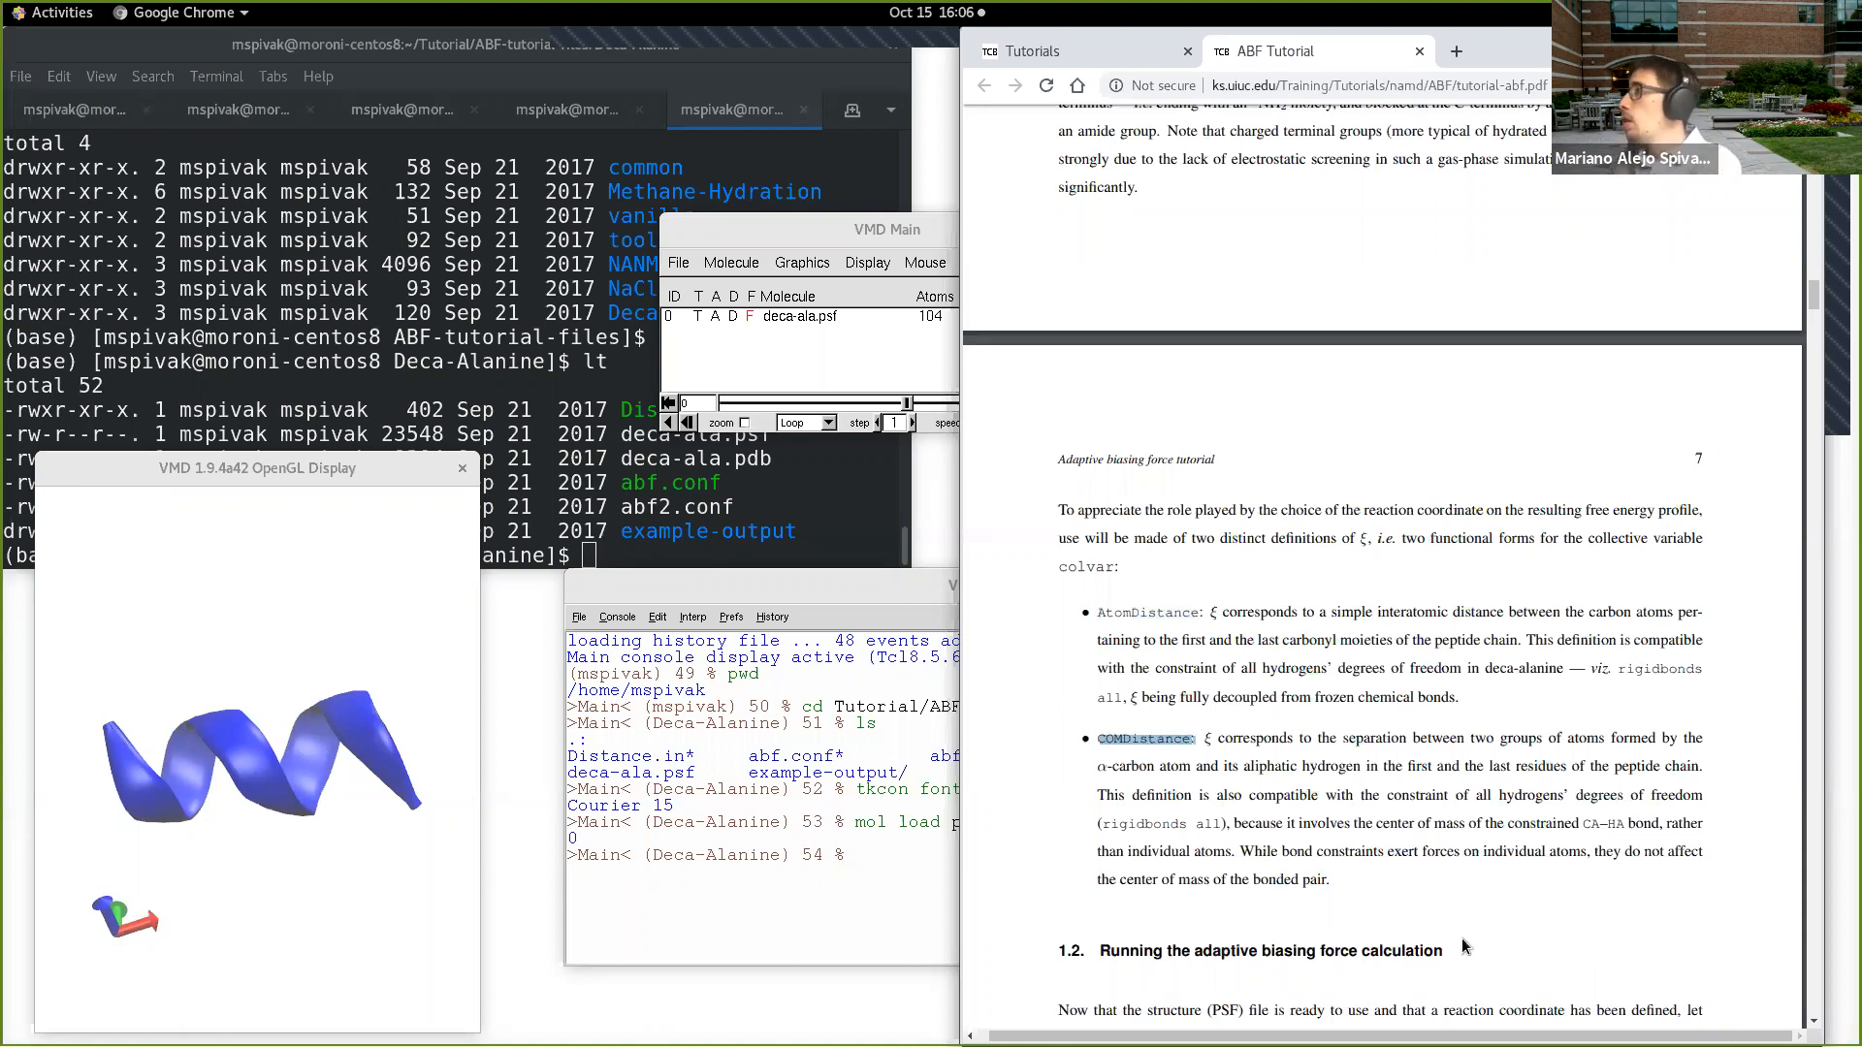
pyautogui.keyDown('ctrl'); pyautogui.scroll(2, 1462, 939); pyautogui.keyUp('ctrl')
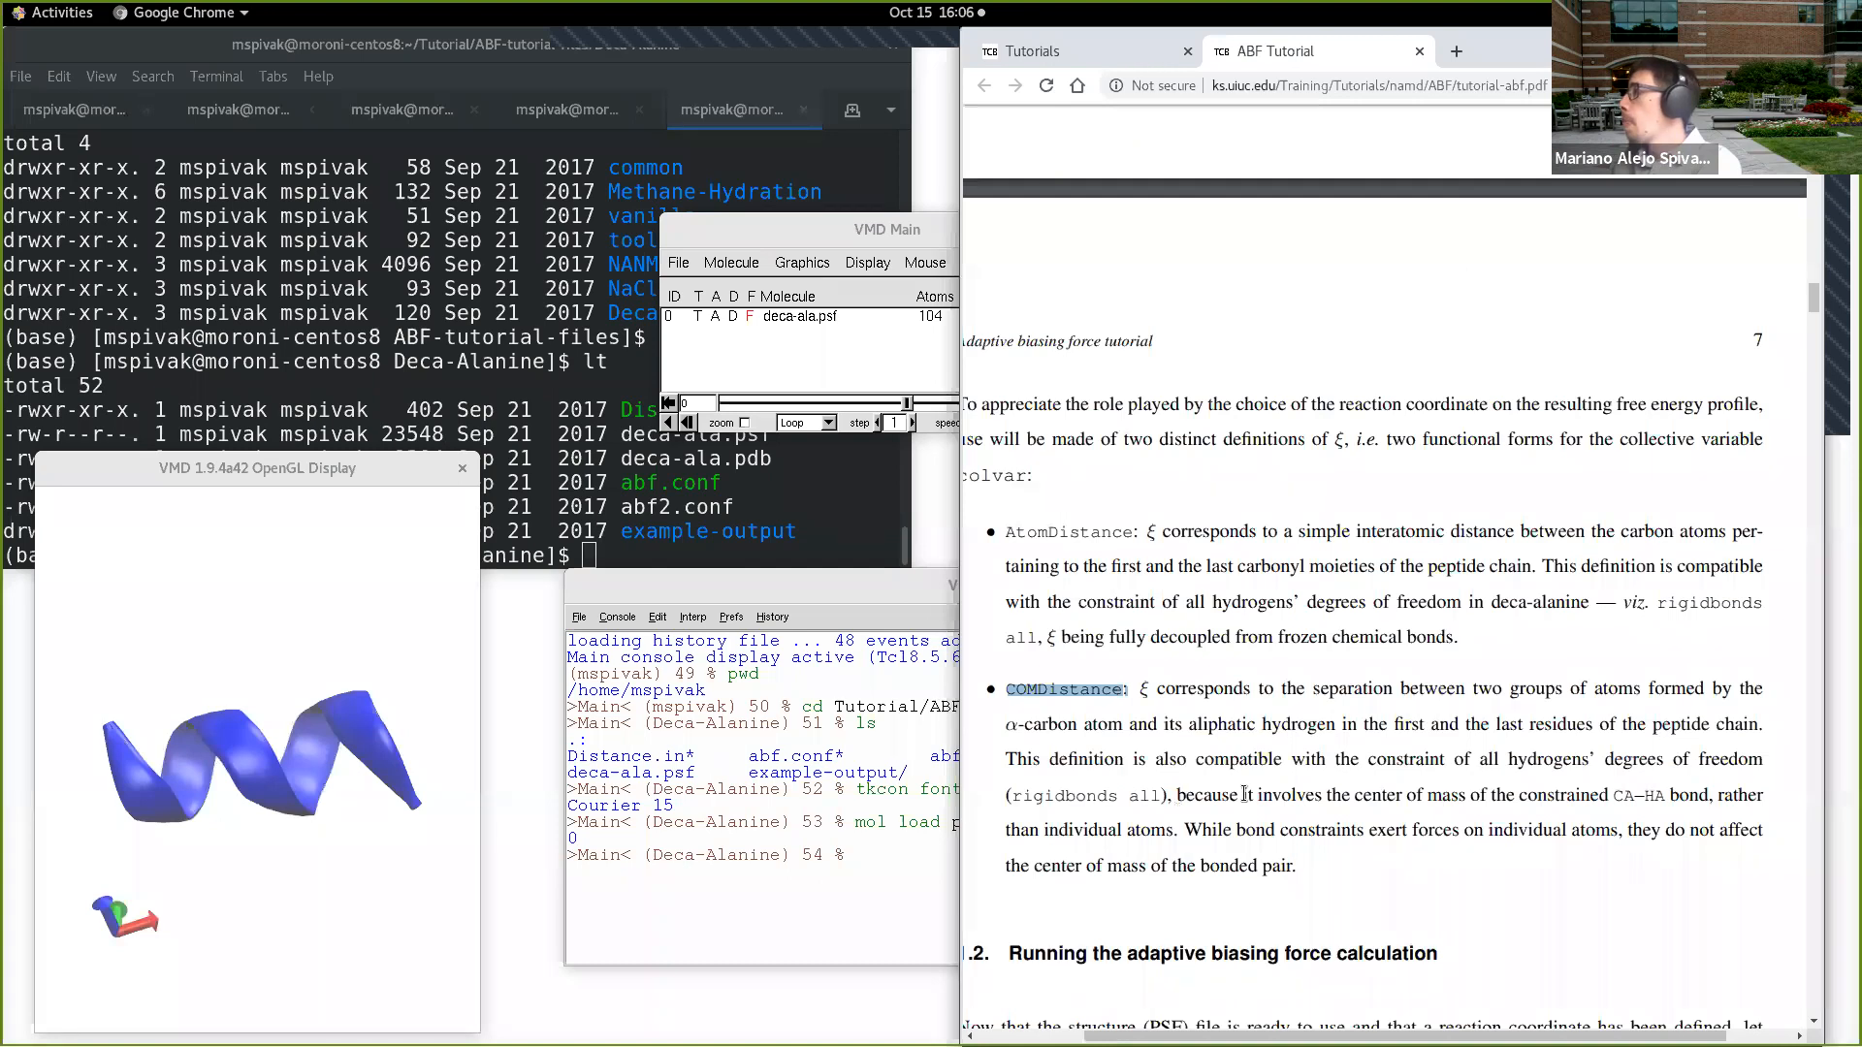
pyautogui.click(1371, 795)
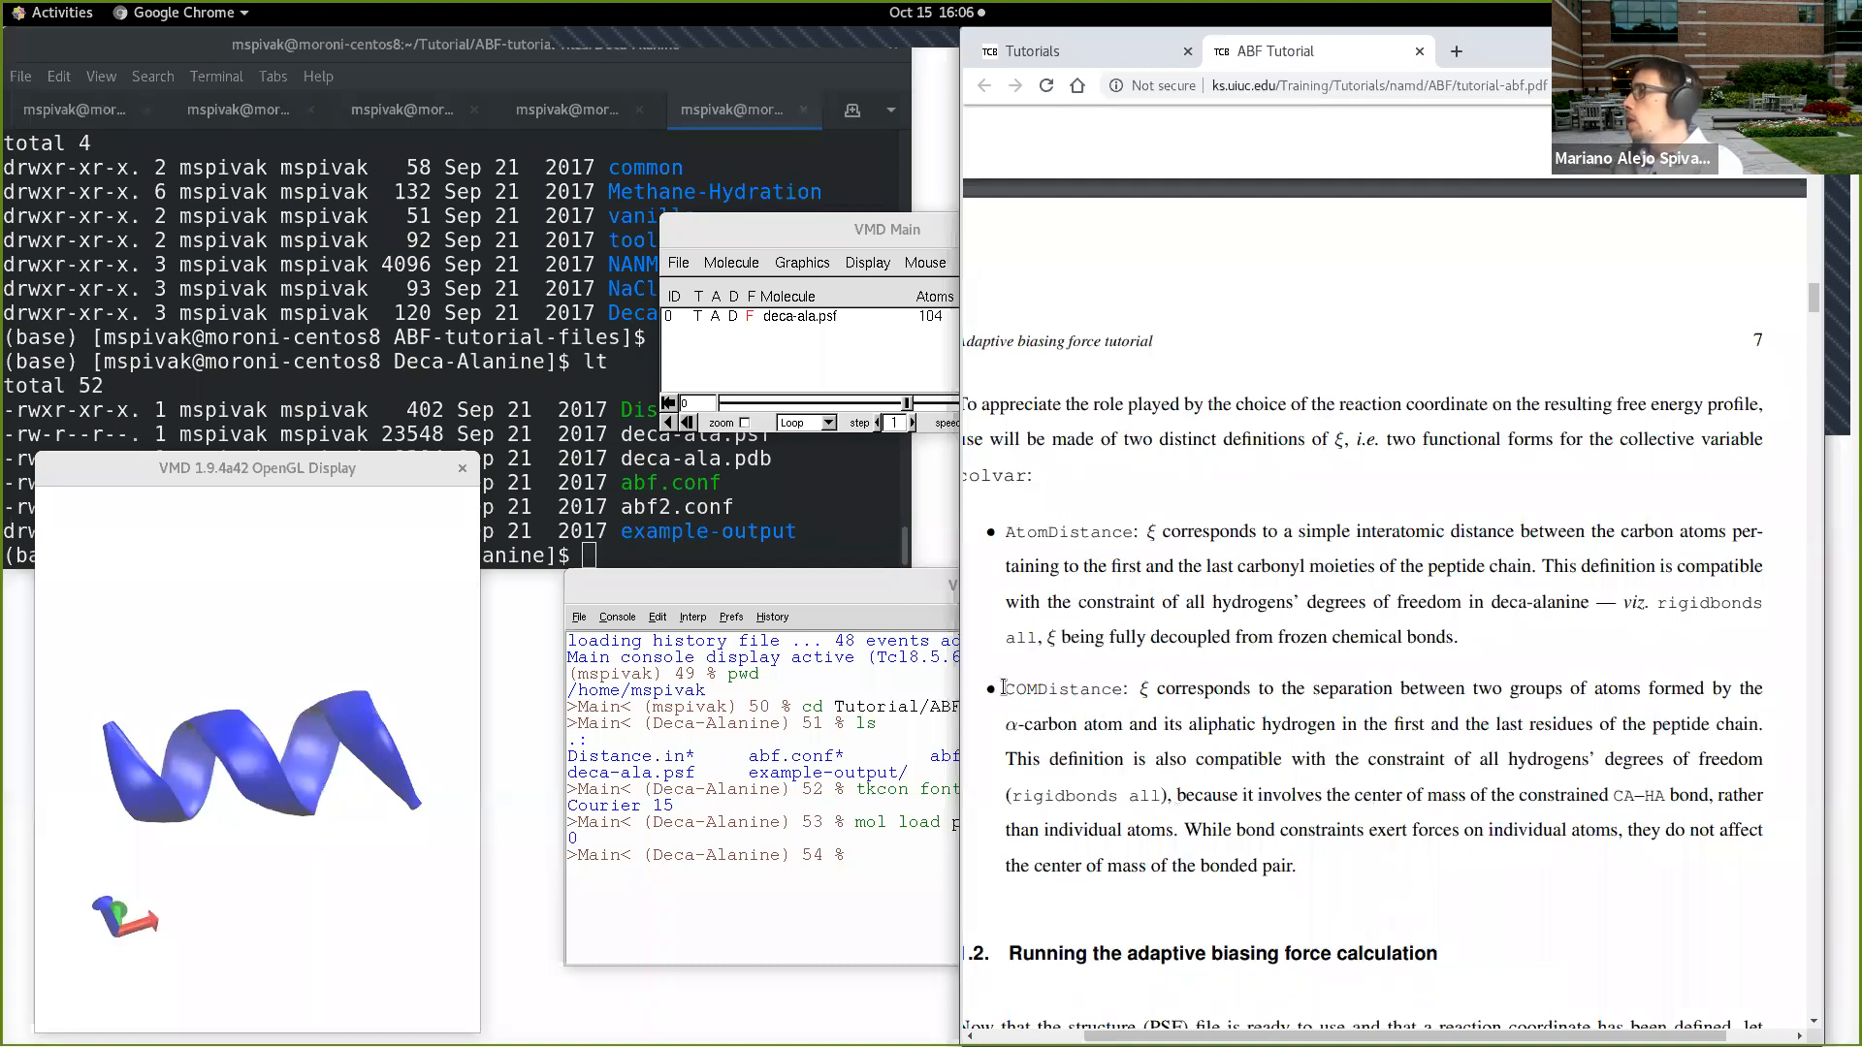
pyautogui.moveTo(1004, 687); pyautogui.dragTo(1123, 683)
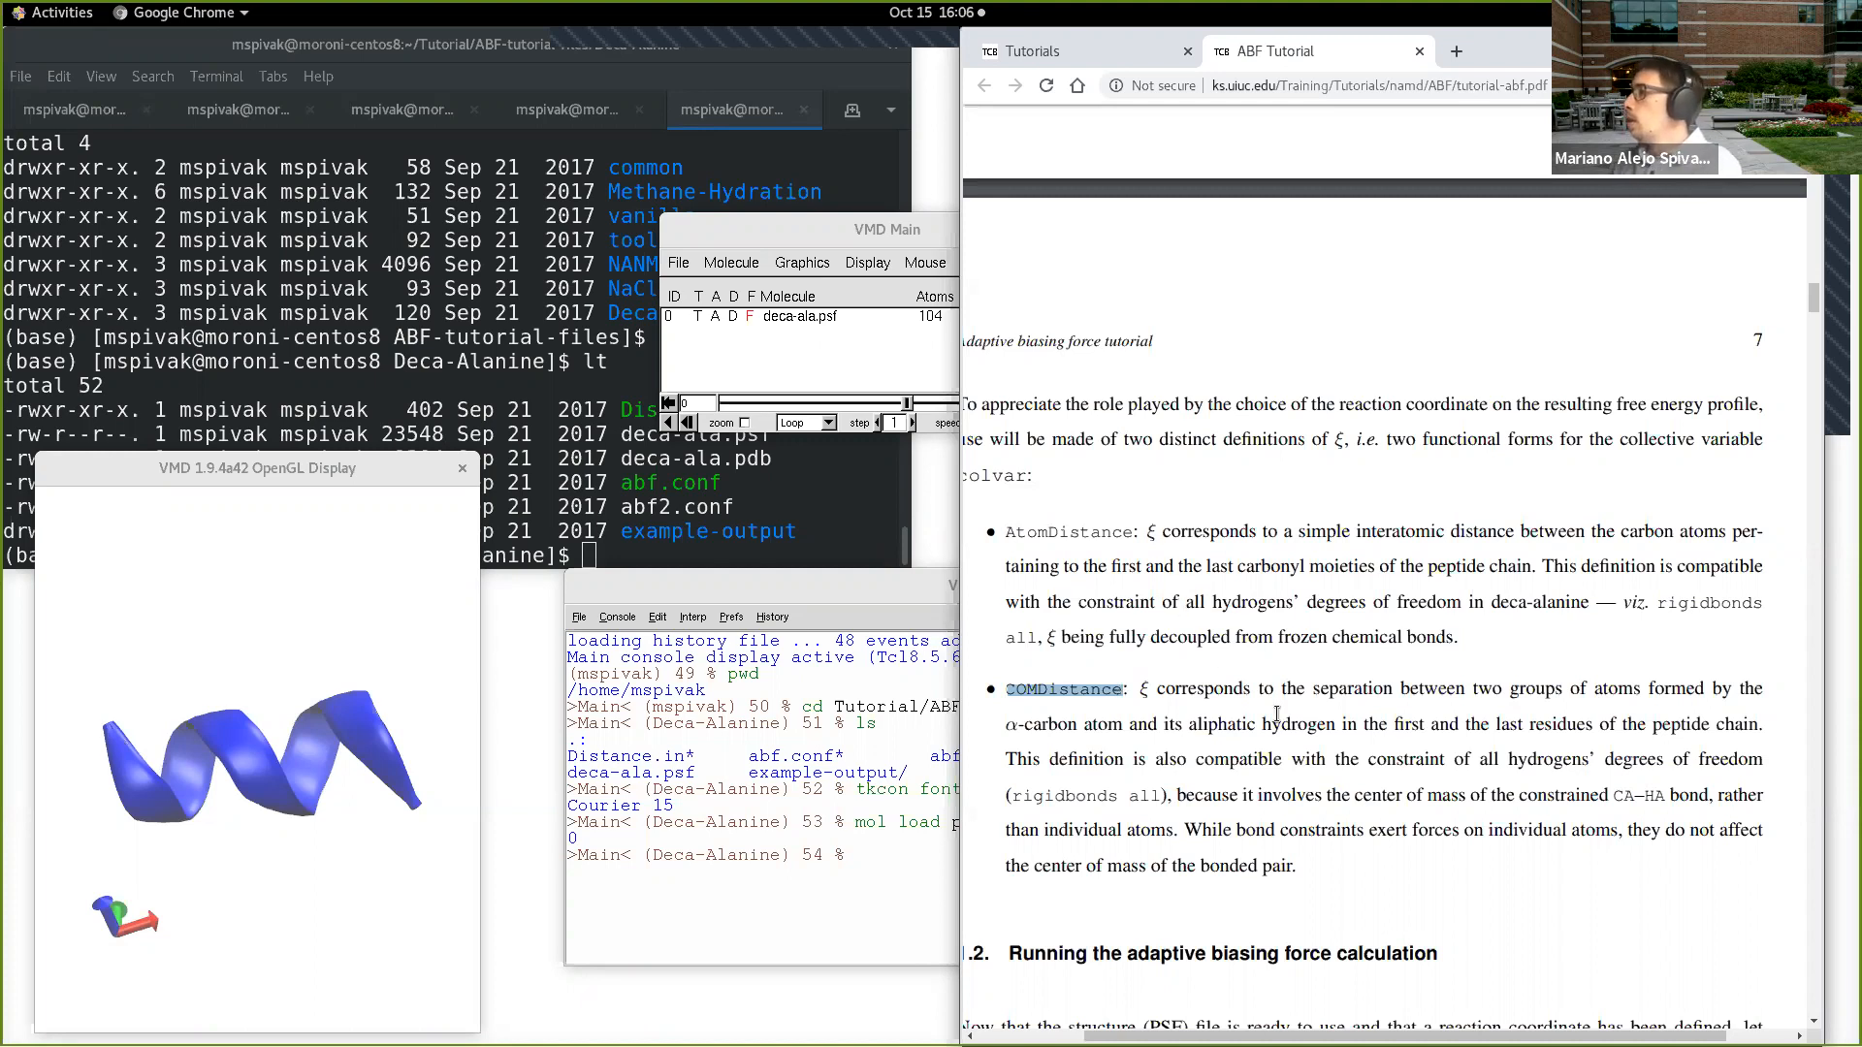
# Step: Go to section 1.2, Running the adaptive biasing force calculation, and widen the browser window to fit its text
pyautogui.moveTo(1375, 1035); pyautogui.dragTo(1300, 1026)
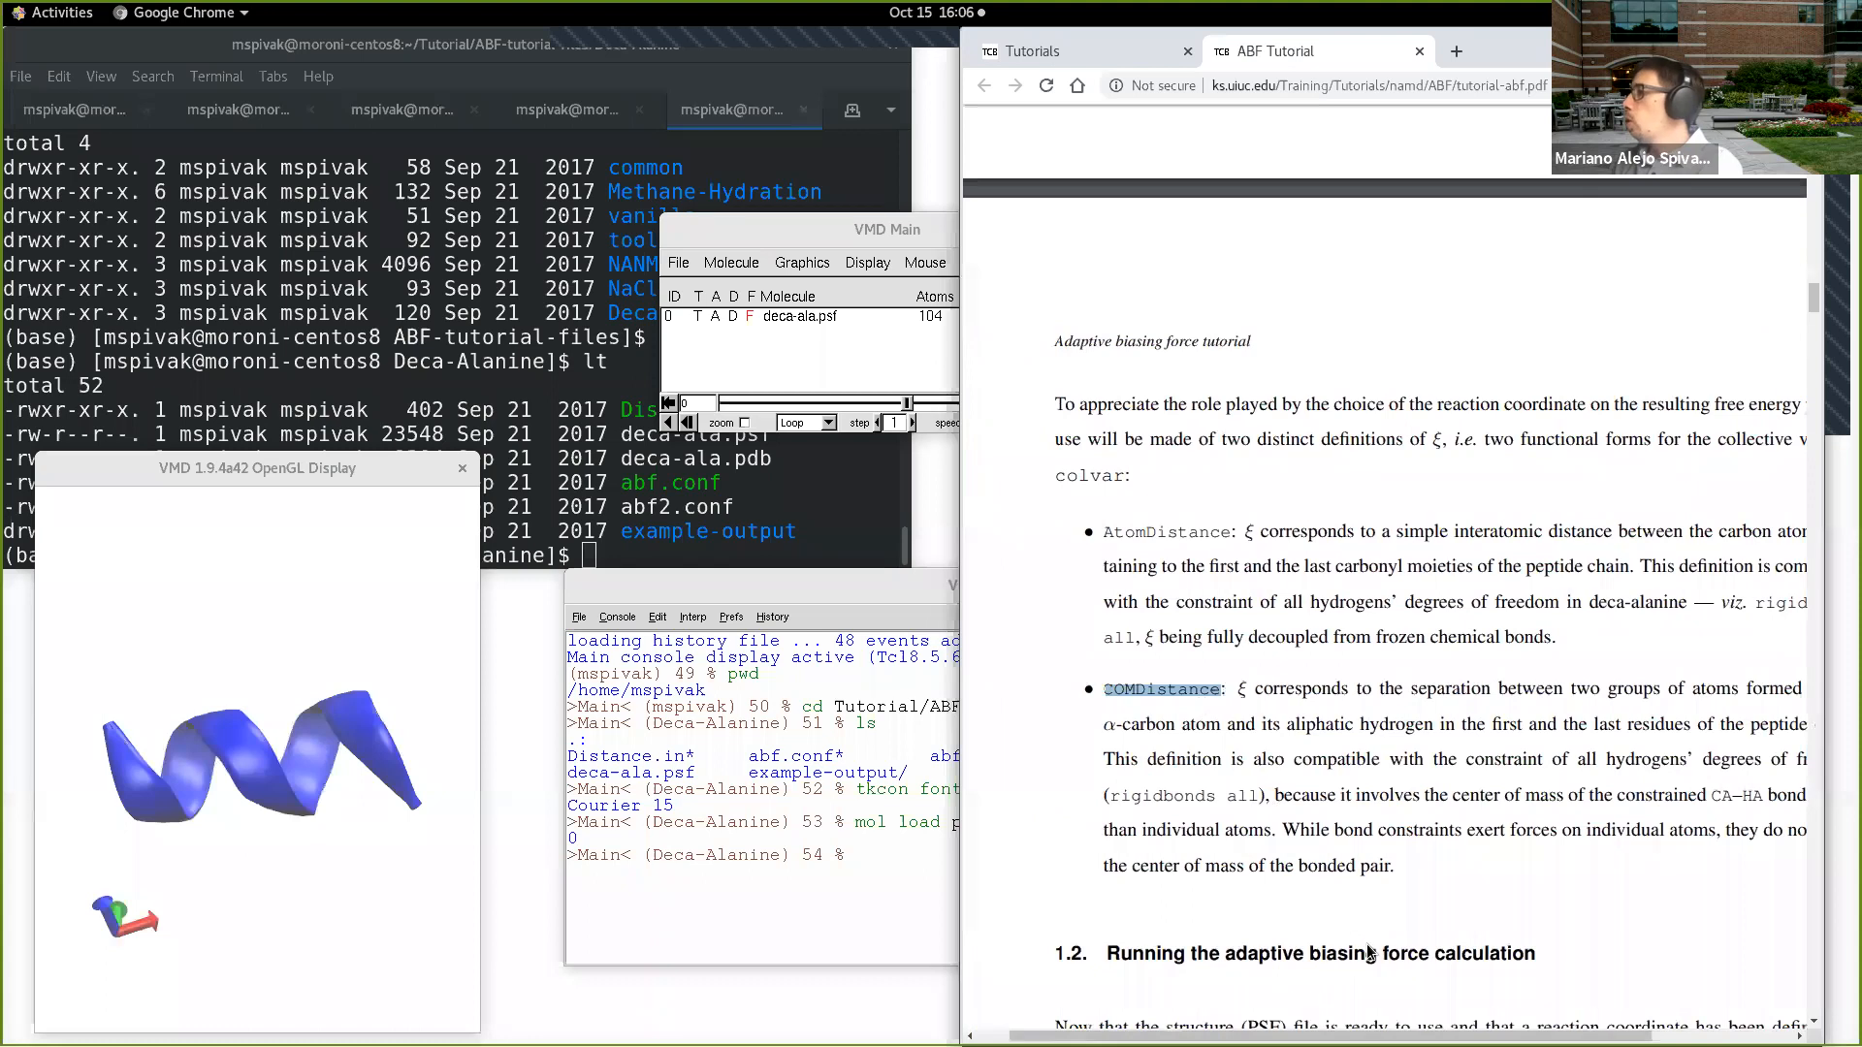
pyautogui.scroll(-4, 1384, 902)
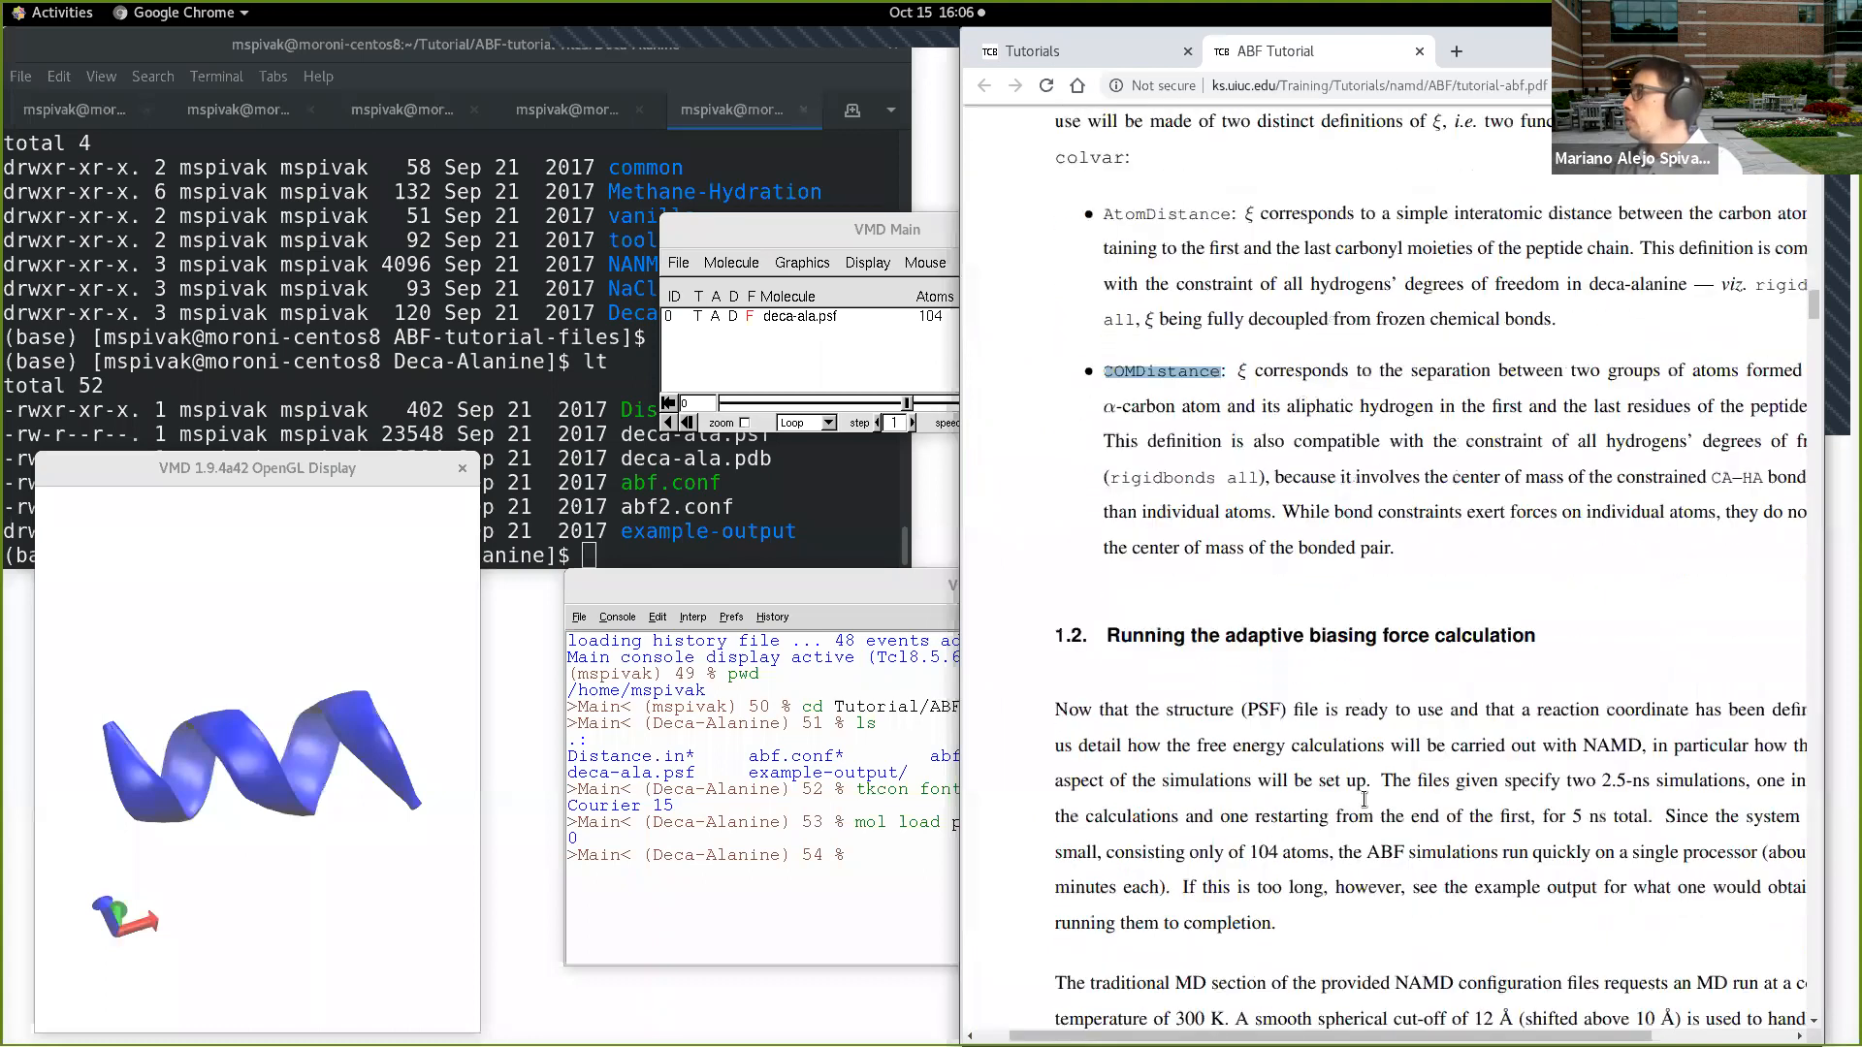
pyautogui.scroll(-2, 1423, 1017)
pyautogui.hscroll(1, 1422, 1017)
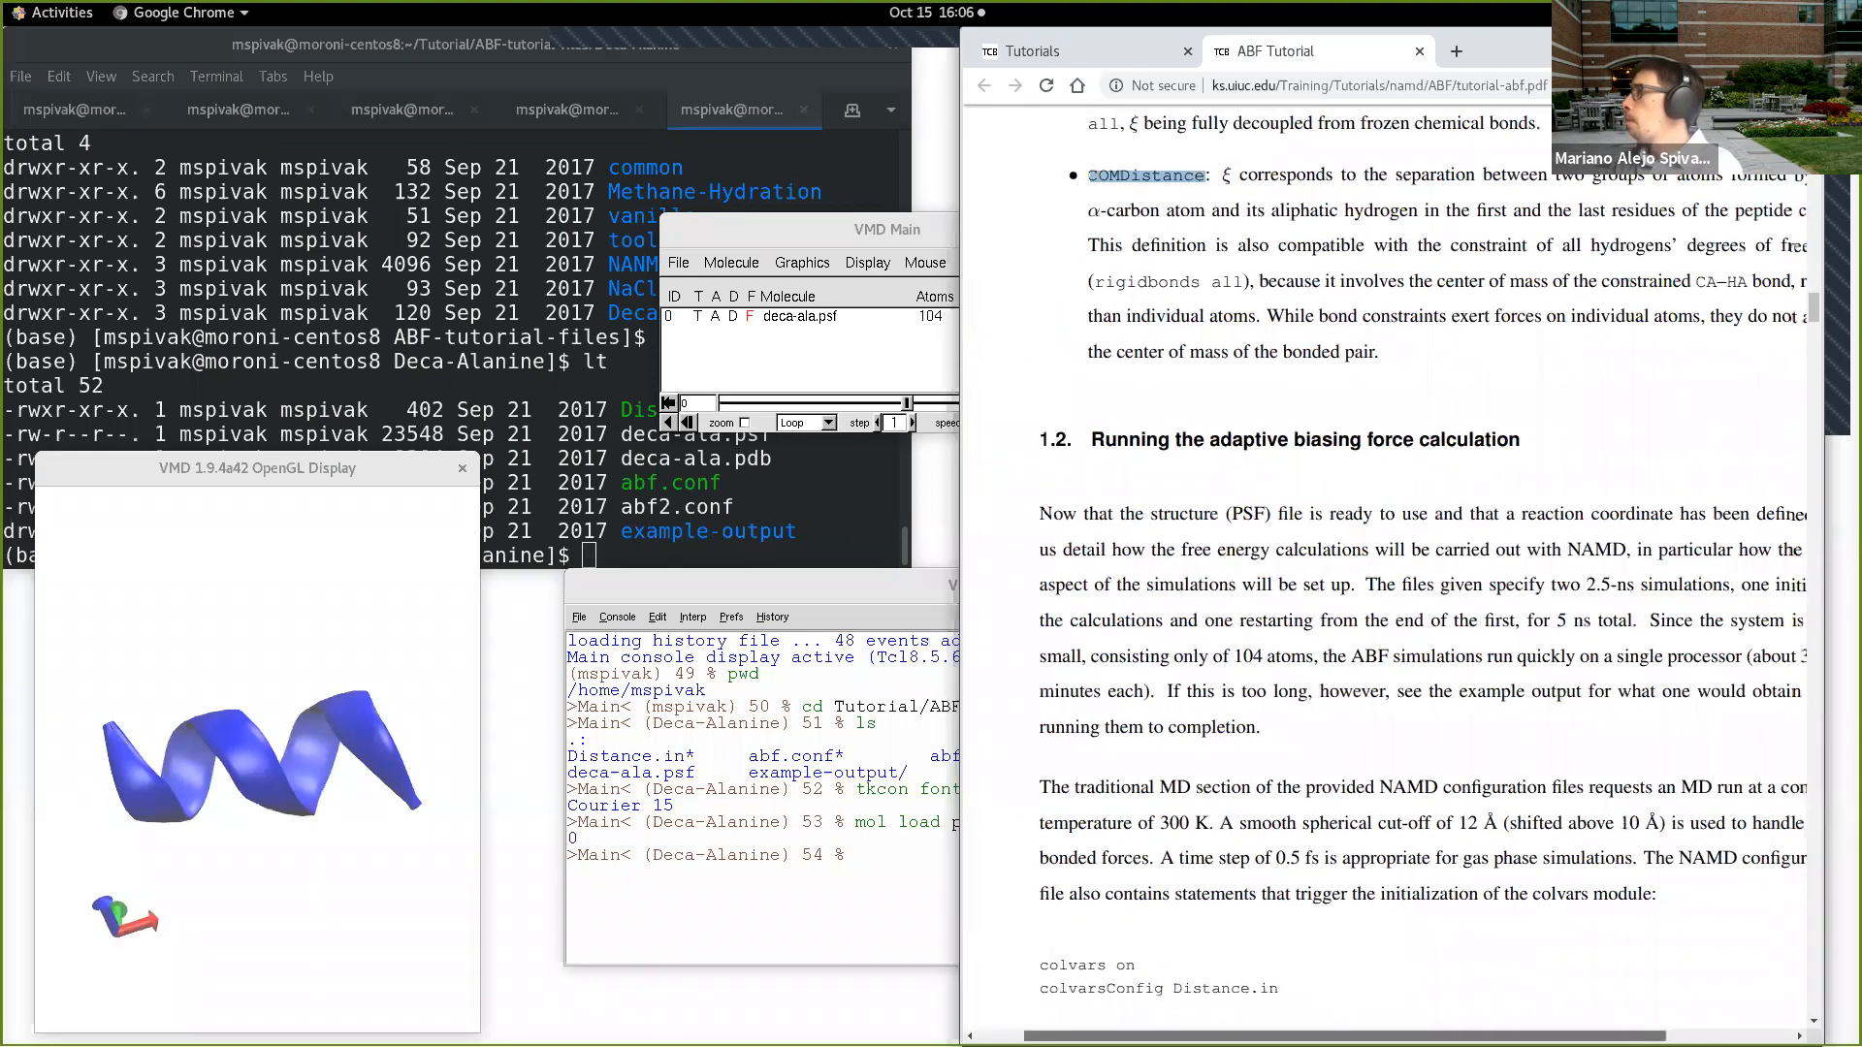
pyautogui.moveTo(1423, 1034); pyautogui.dragTo(1432, 1035)
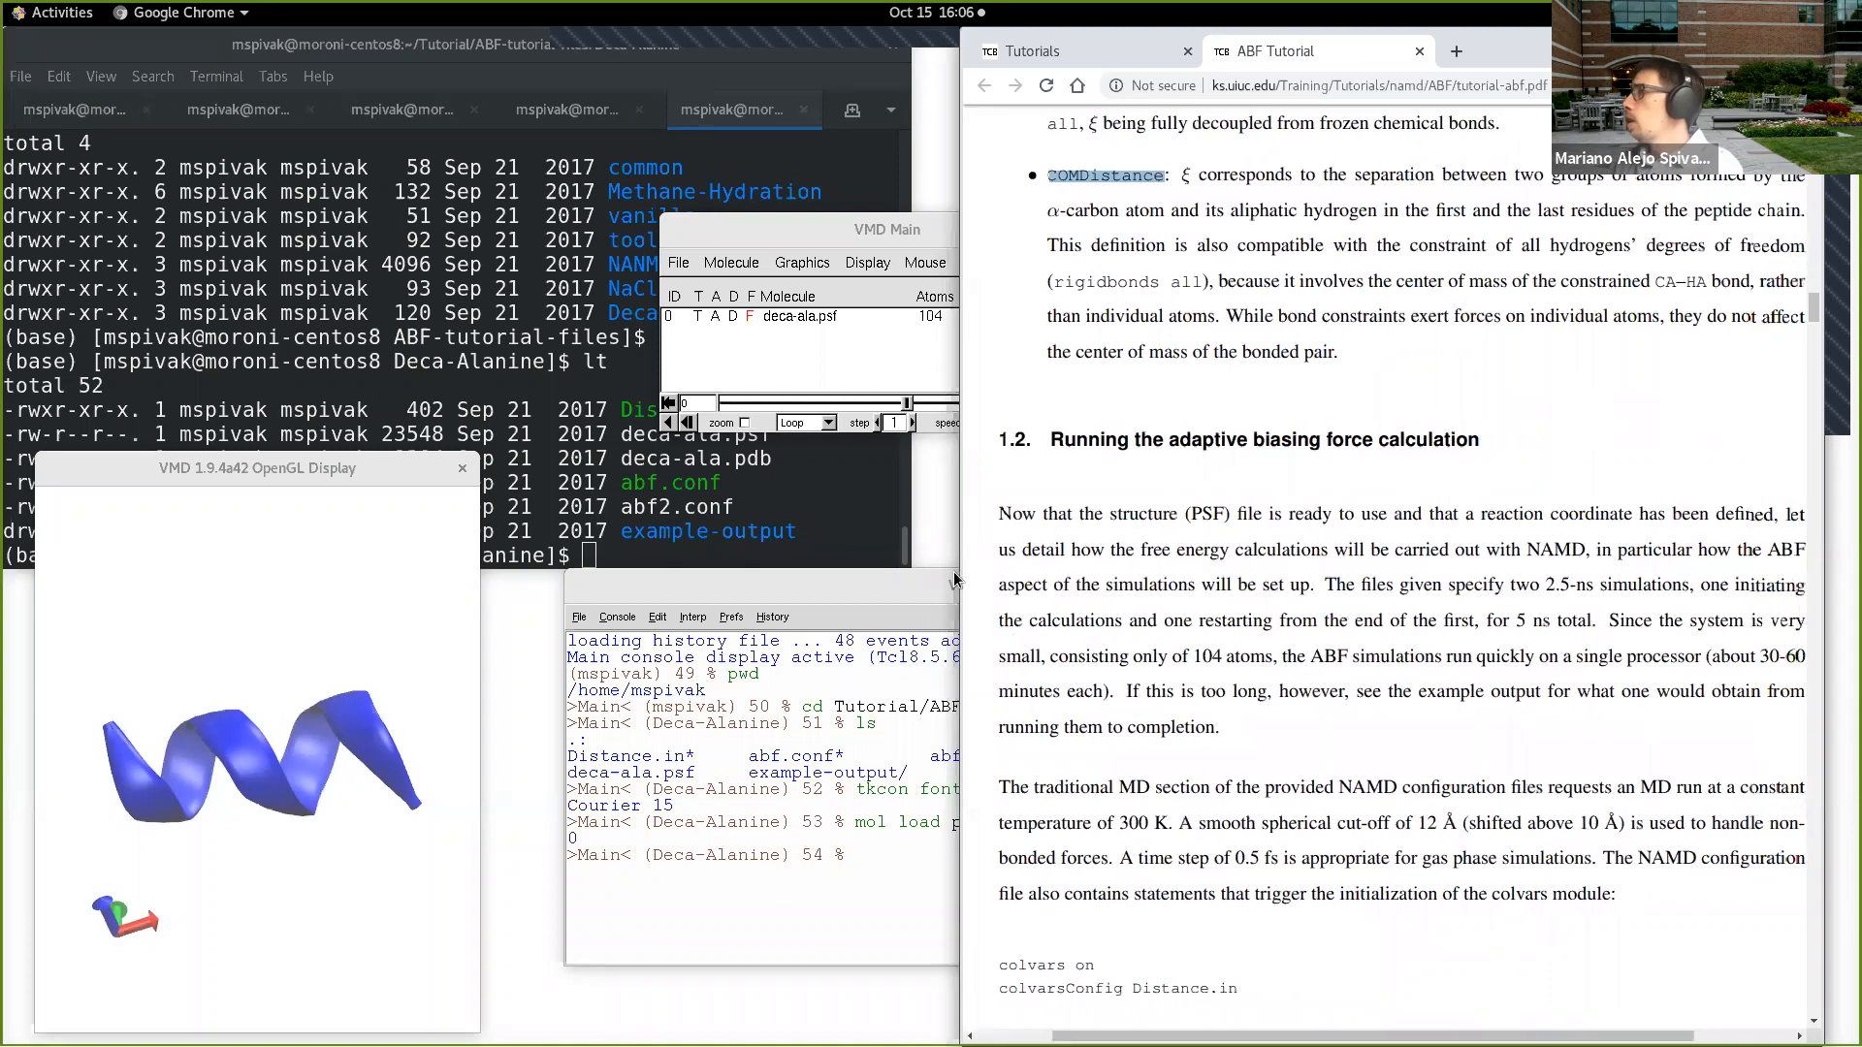
pyautogui.moveTo(958, 571); pyautogui.dragTo(913, 571)
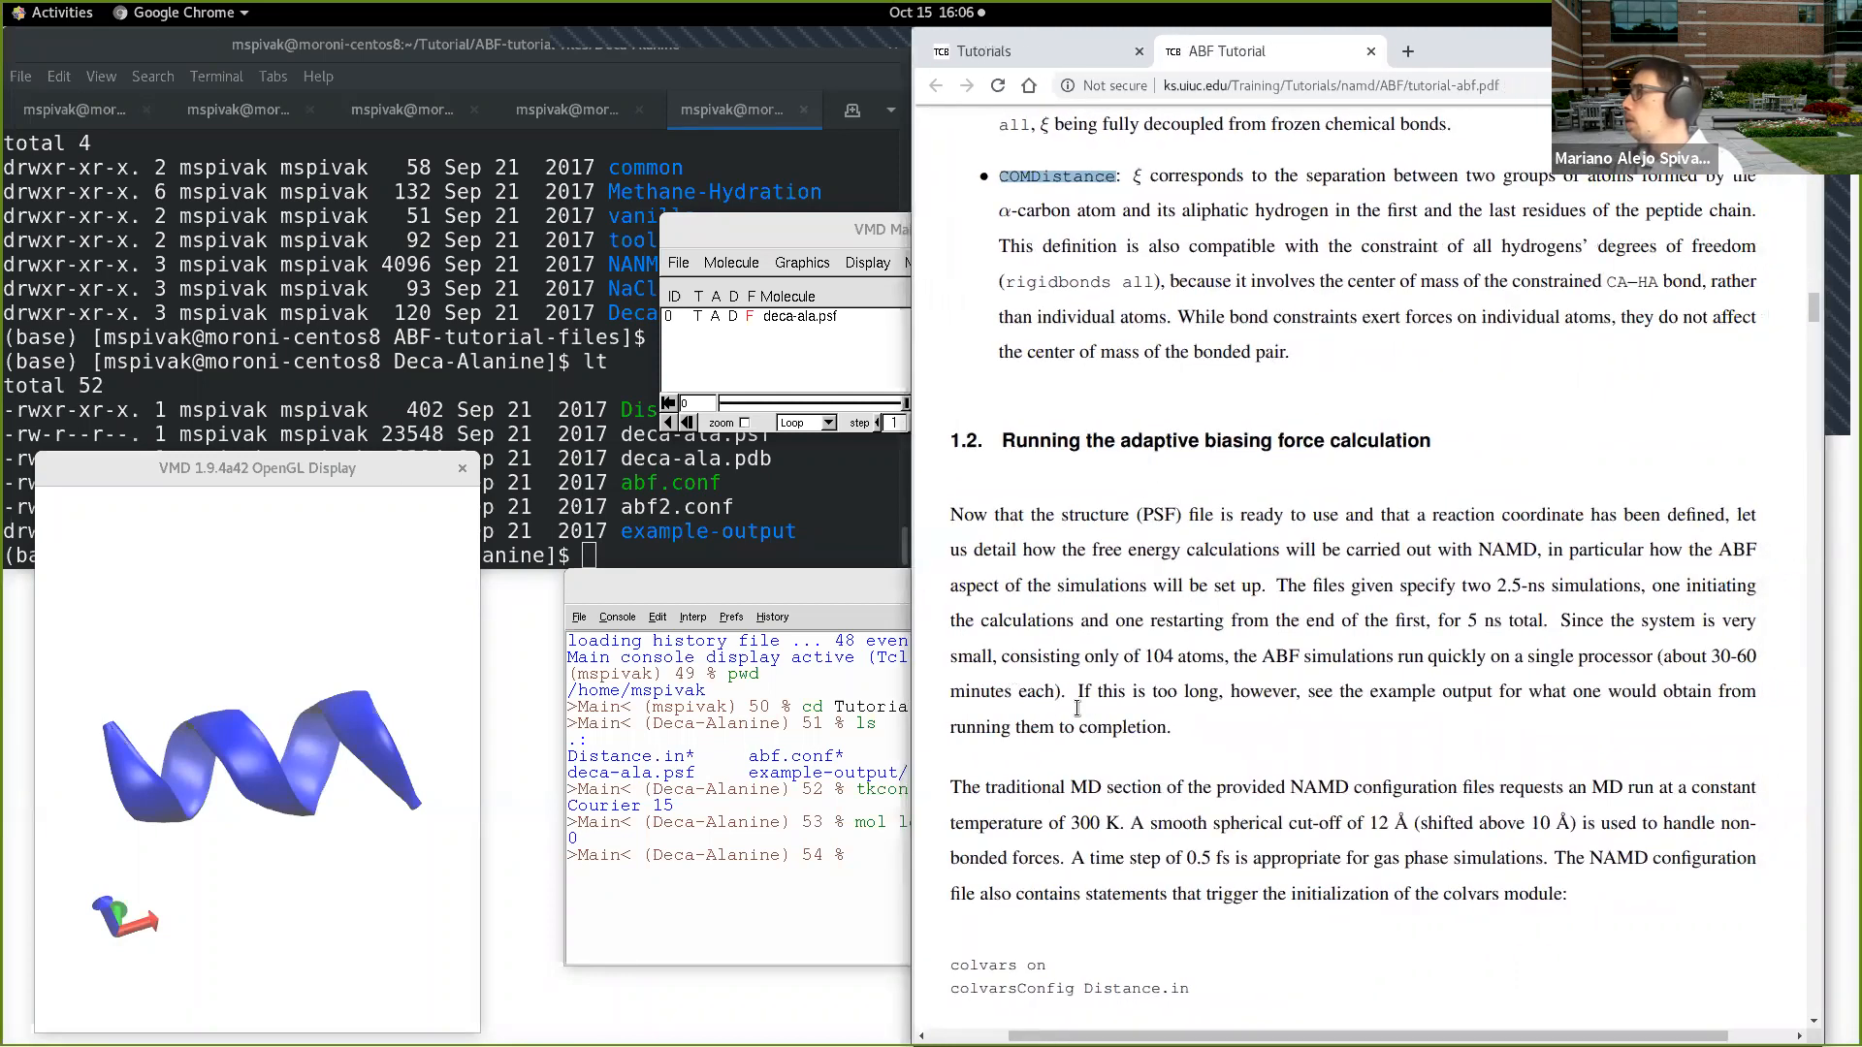
pyautogui.scroll(-1, 1203, 679)
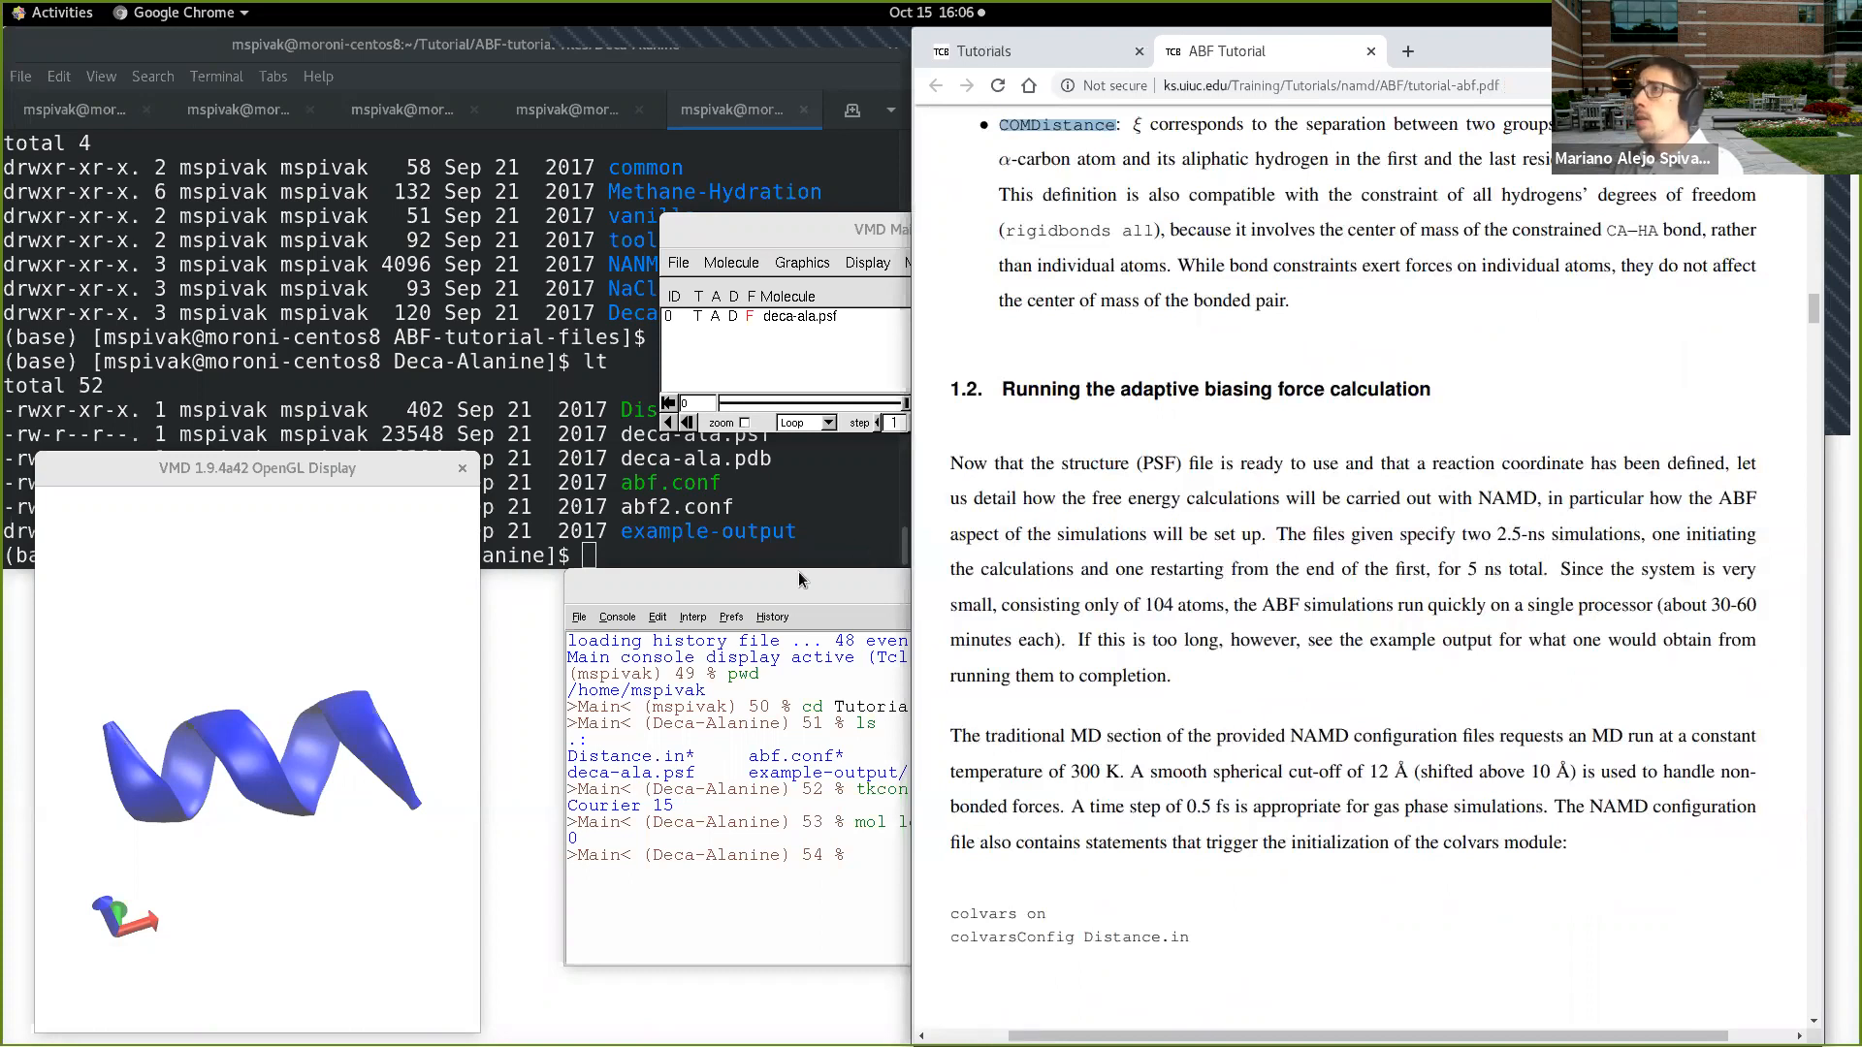
# Step: Switch to the terminal, make its window taller and list the files in the Deca-Alanine directory with "ls"
pyautogui.click(849, 536)
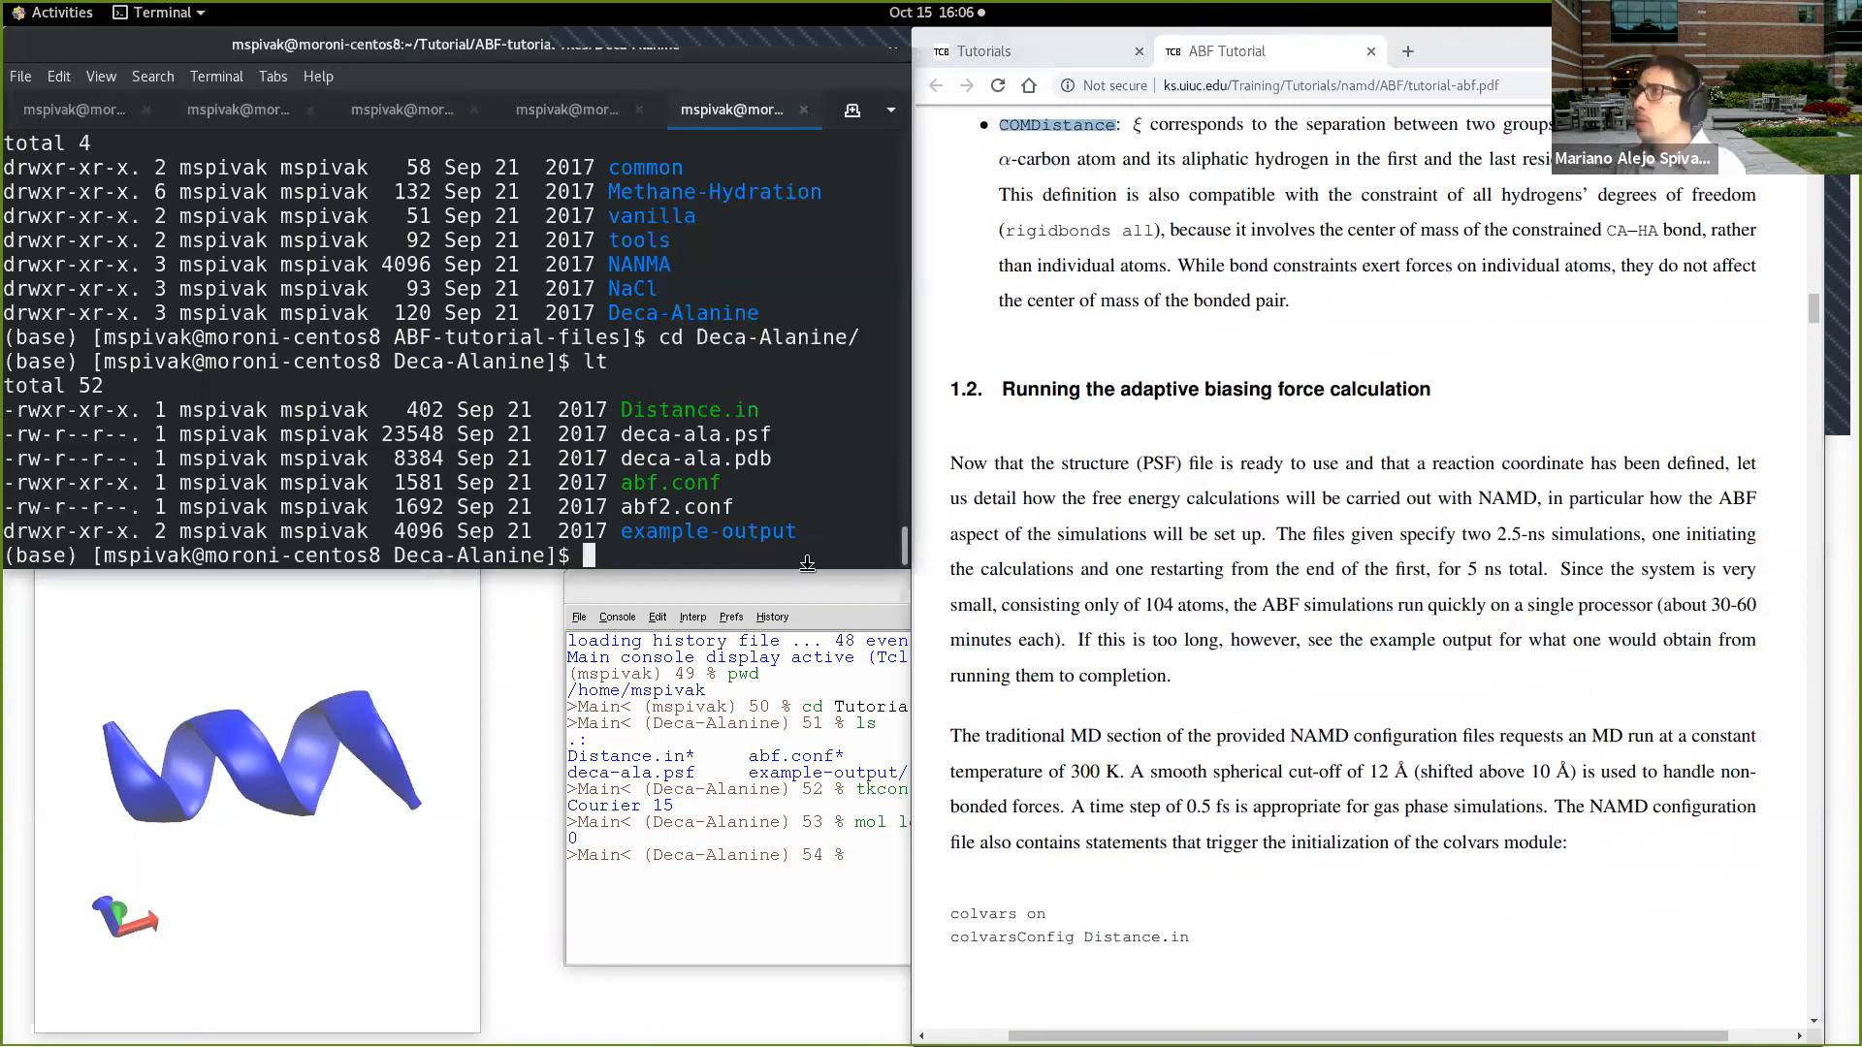
pyautogui.moveTo(807, 562); pyautogui.dragTo(807, 632)
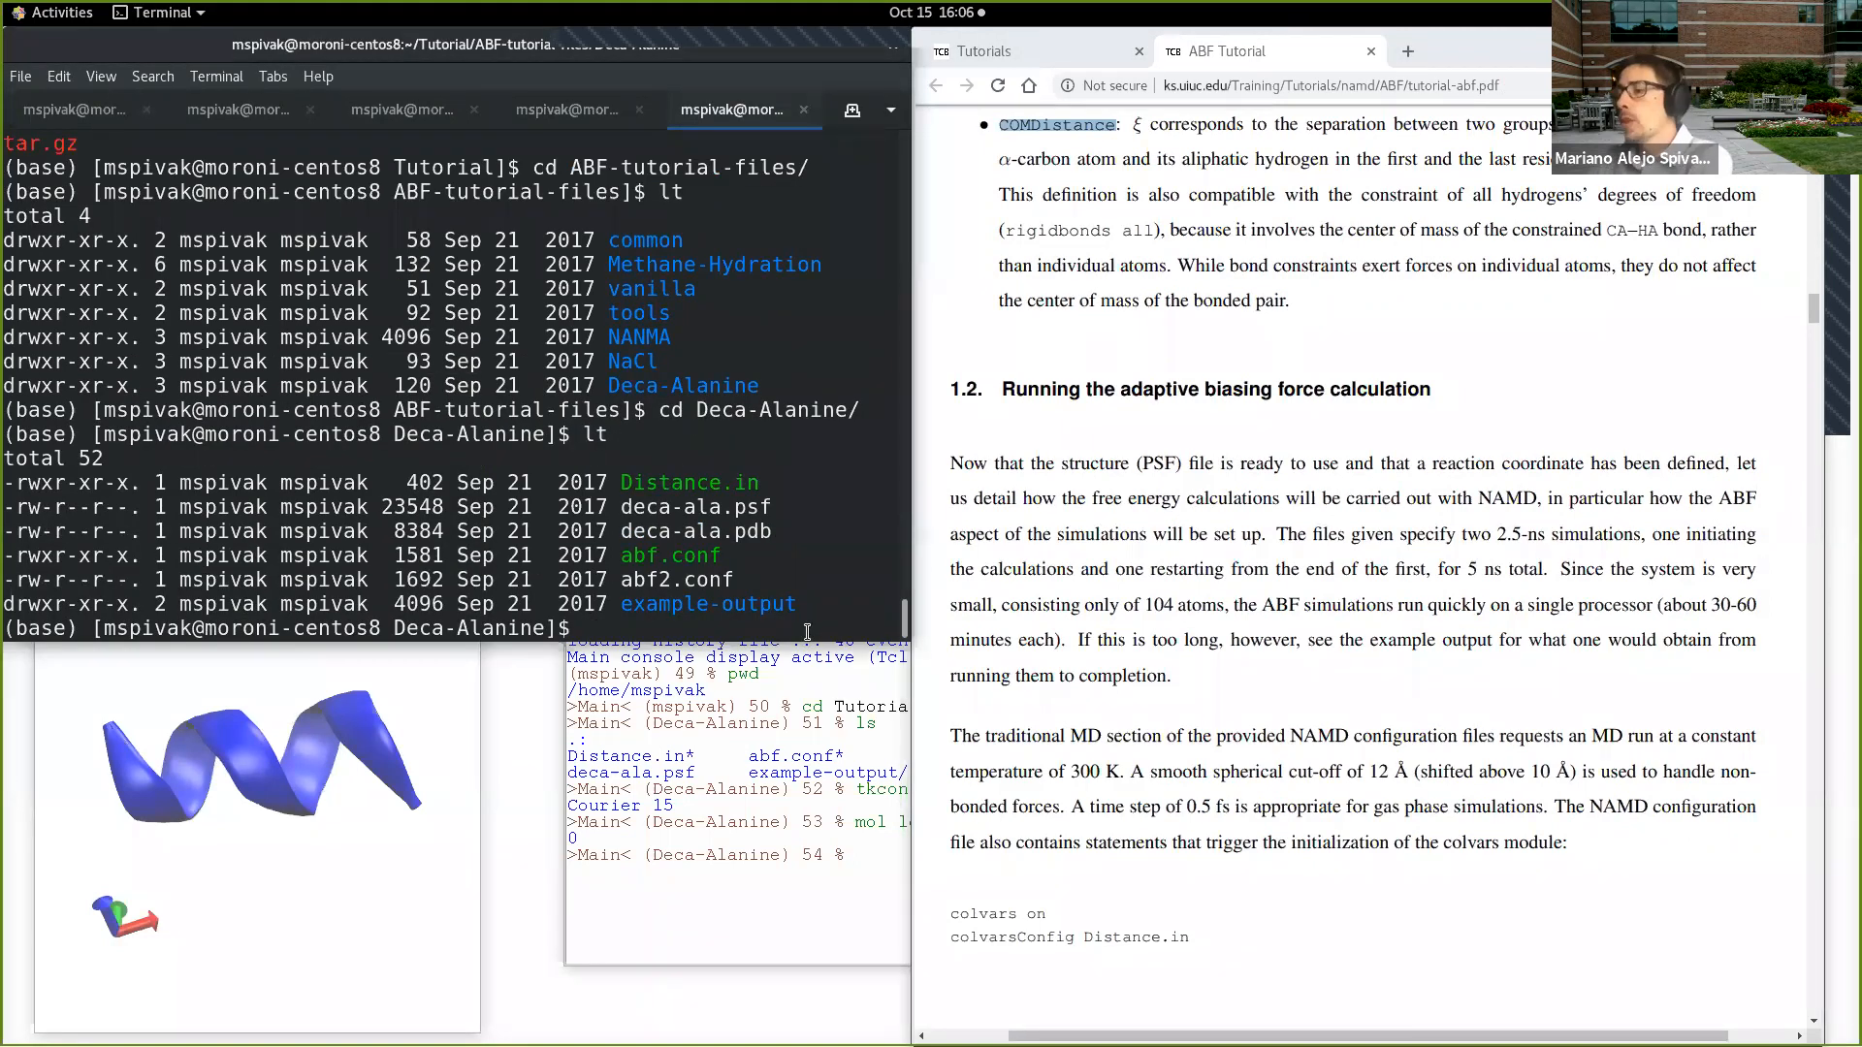
pyautogui.write('l')
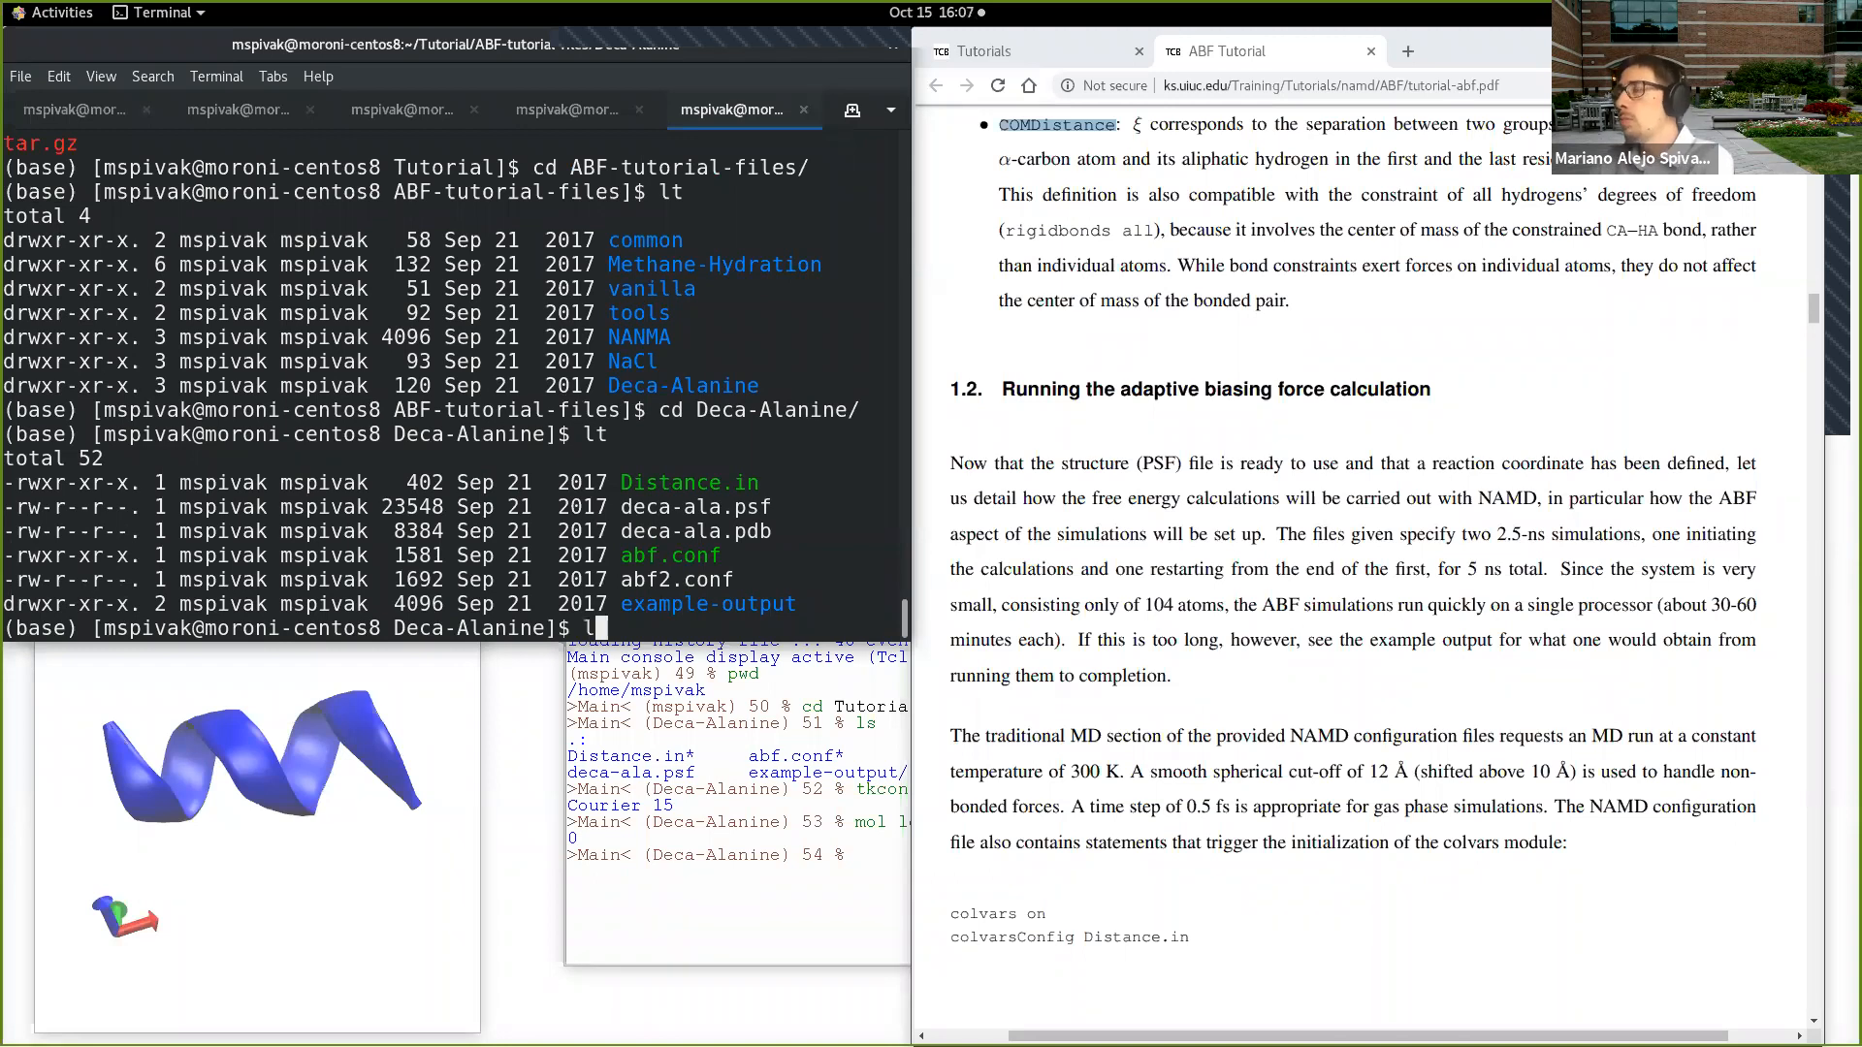
pyautogui.write('s')
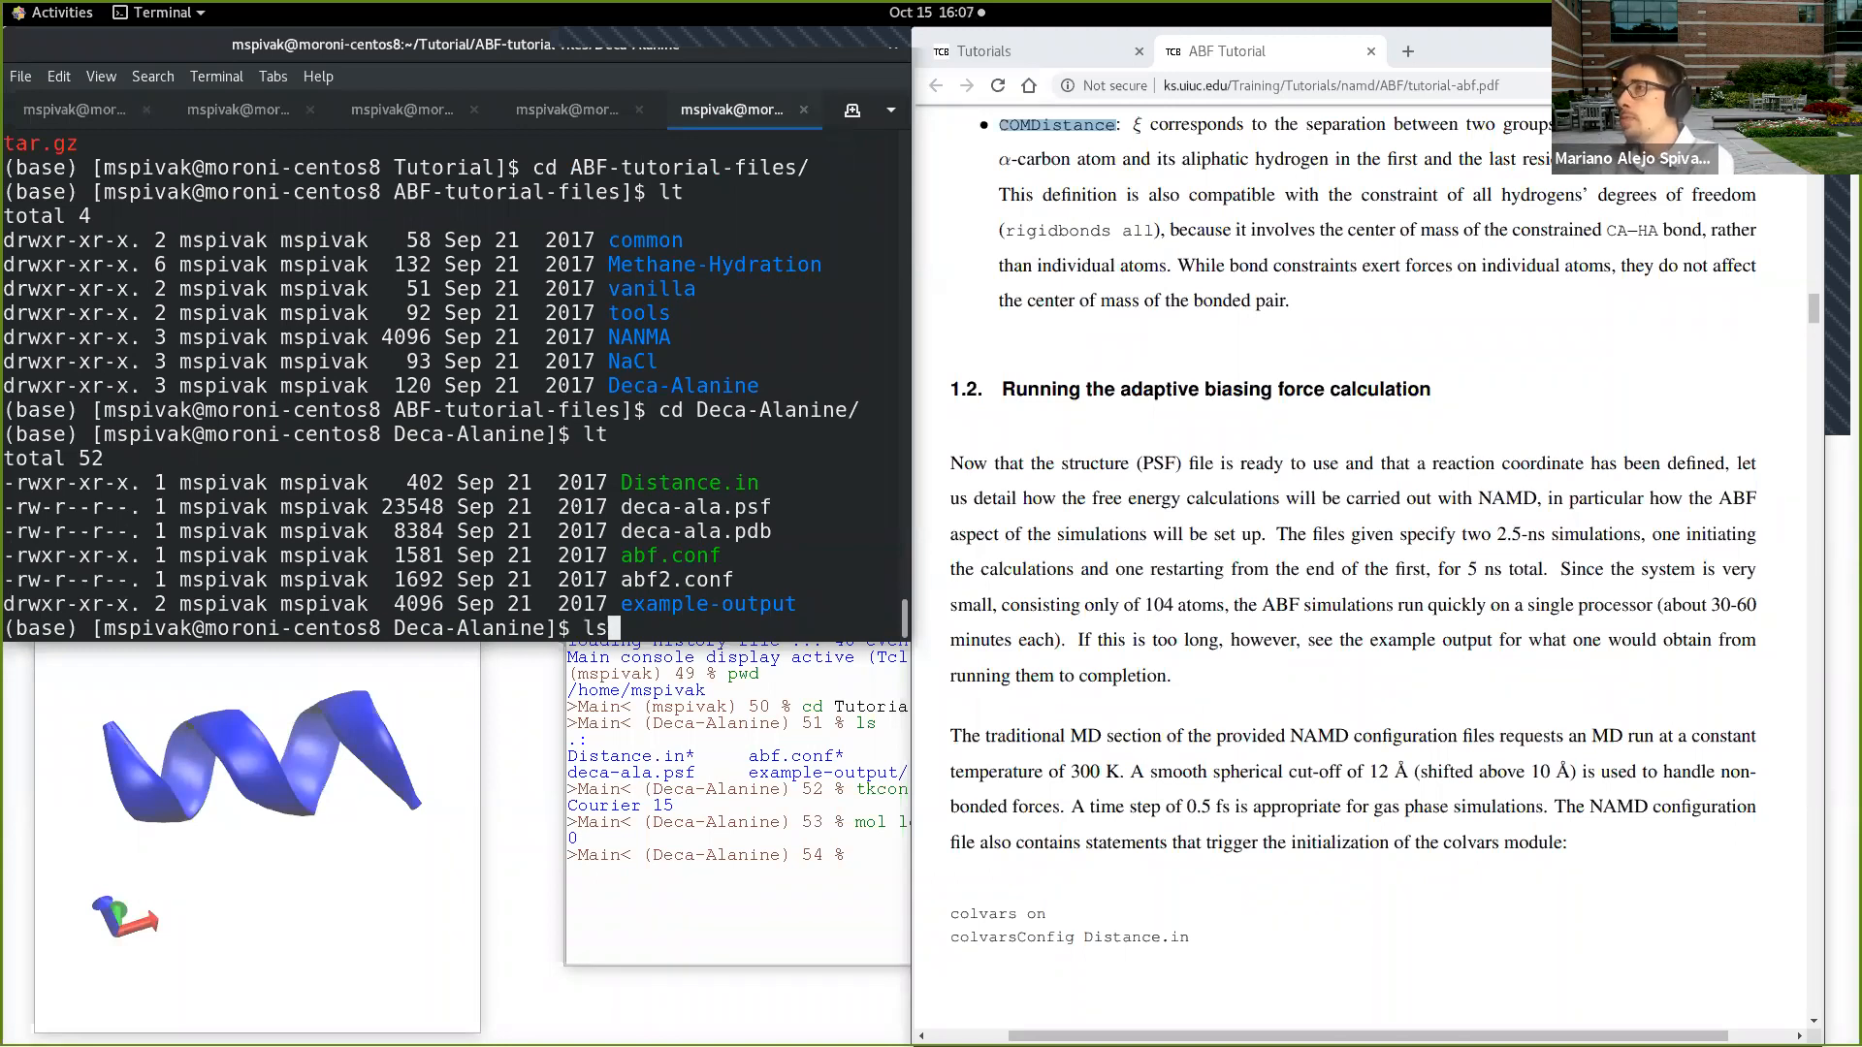
pyautogui.press('Return')
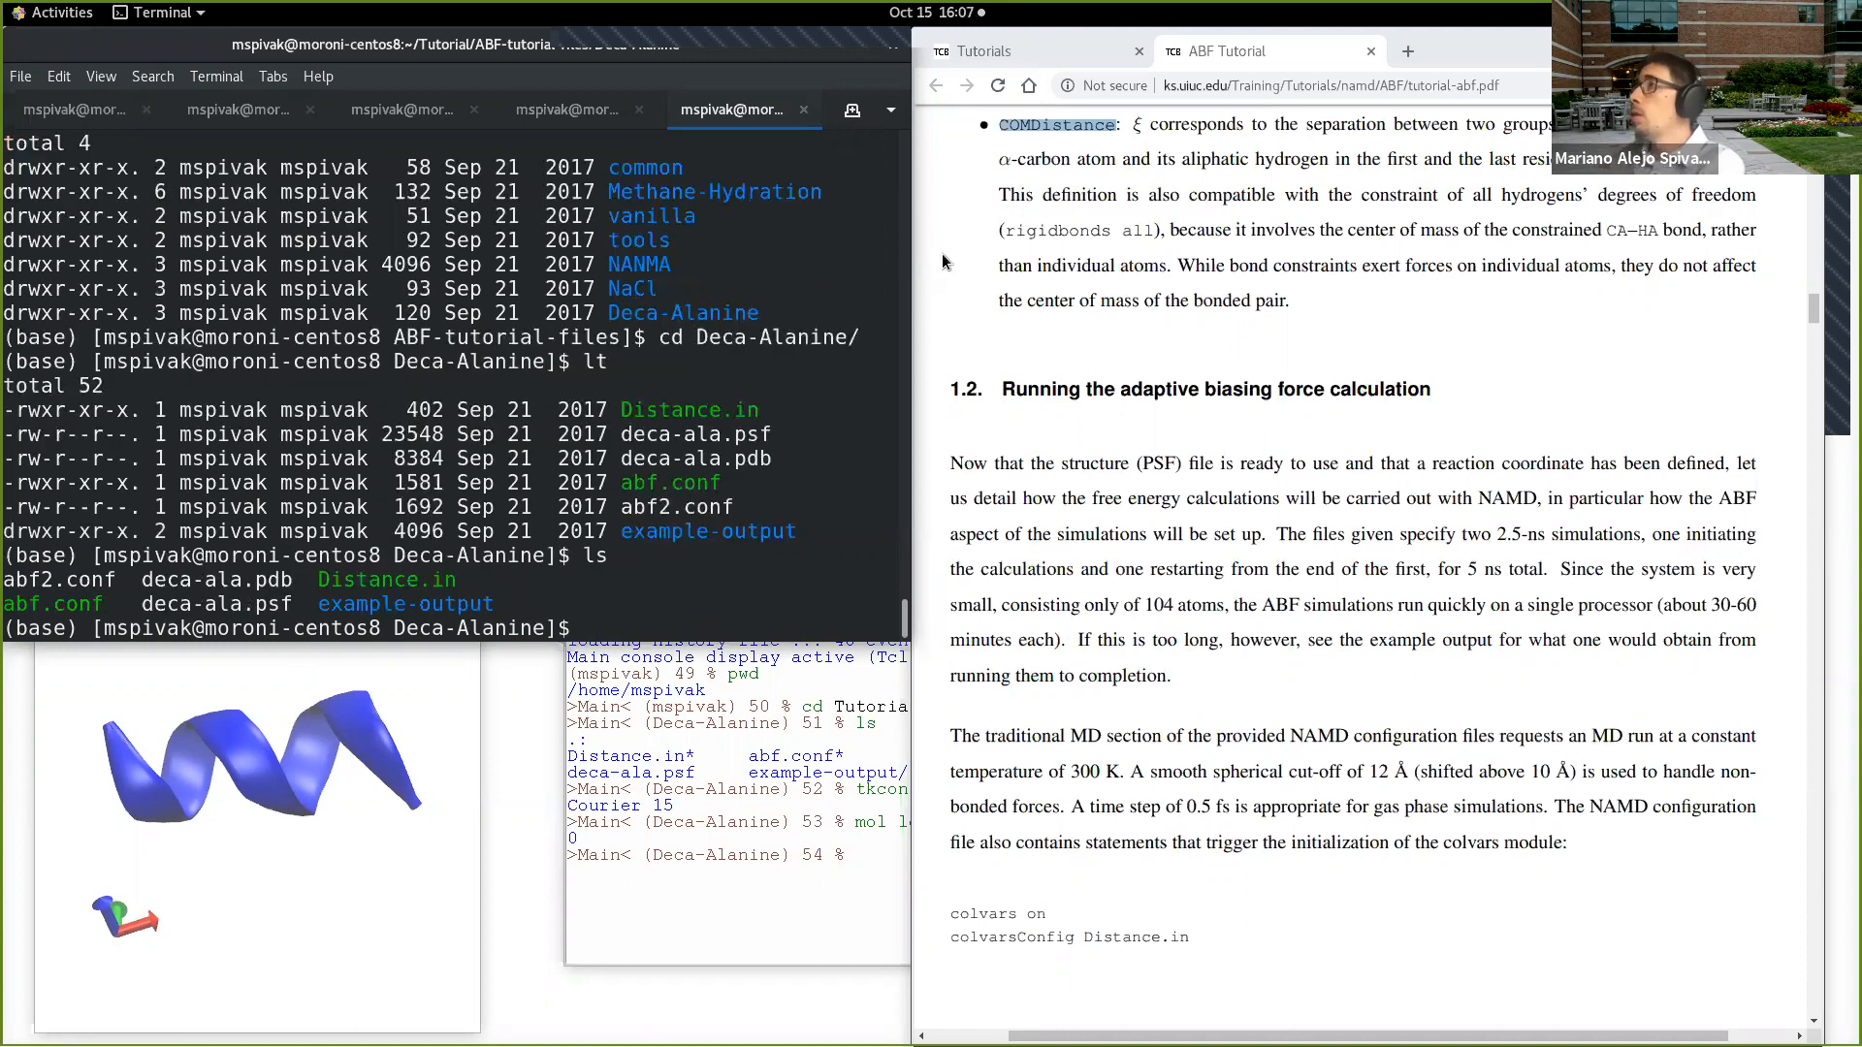
# Step: Narrow and reposition the terminal window, and open abf.conf in vi
pyautogui.moveTo(910, 249); pyautogui.dragTo(849, 248)
pyautogui.moveTo(667, 45); pyautogui.dragTo(698, 44)
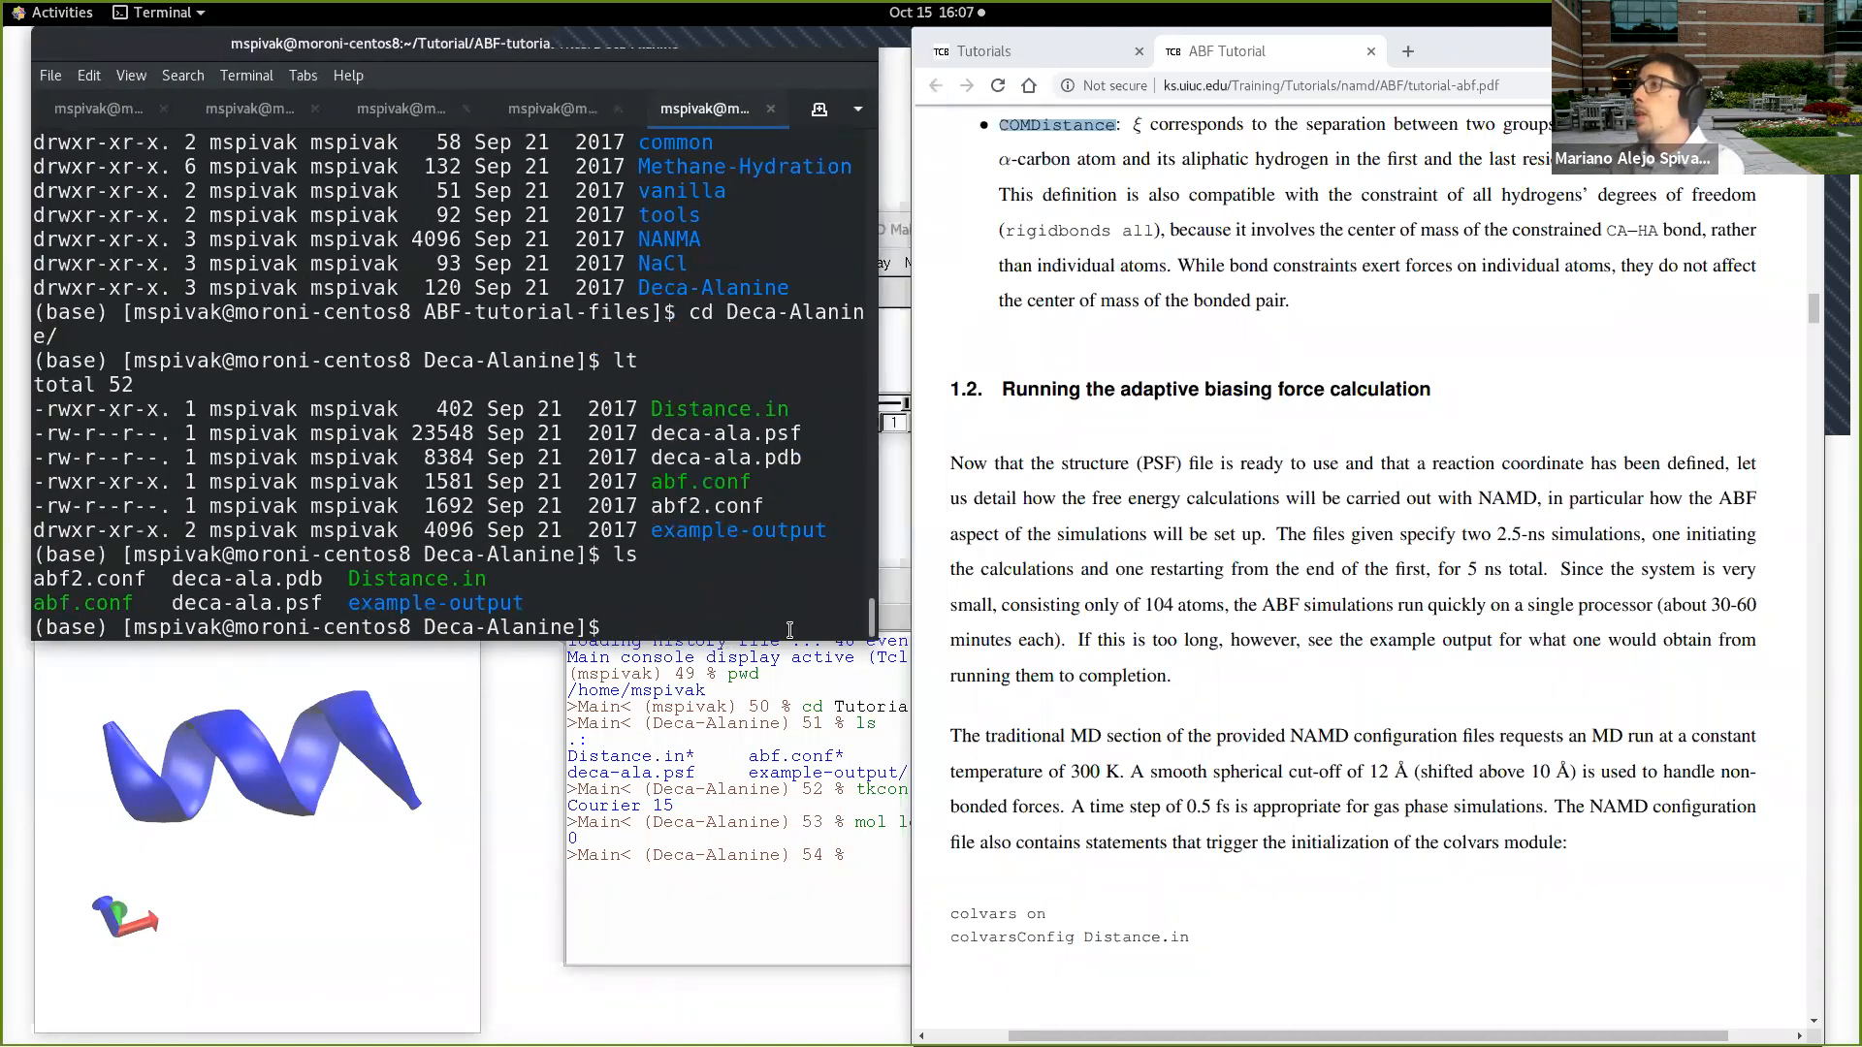
pyautogui.write('vi')
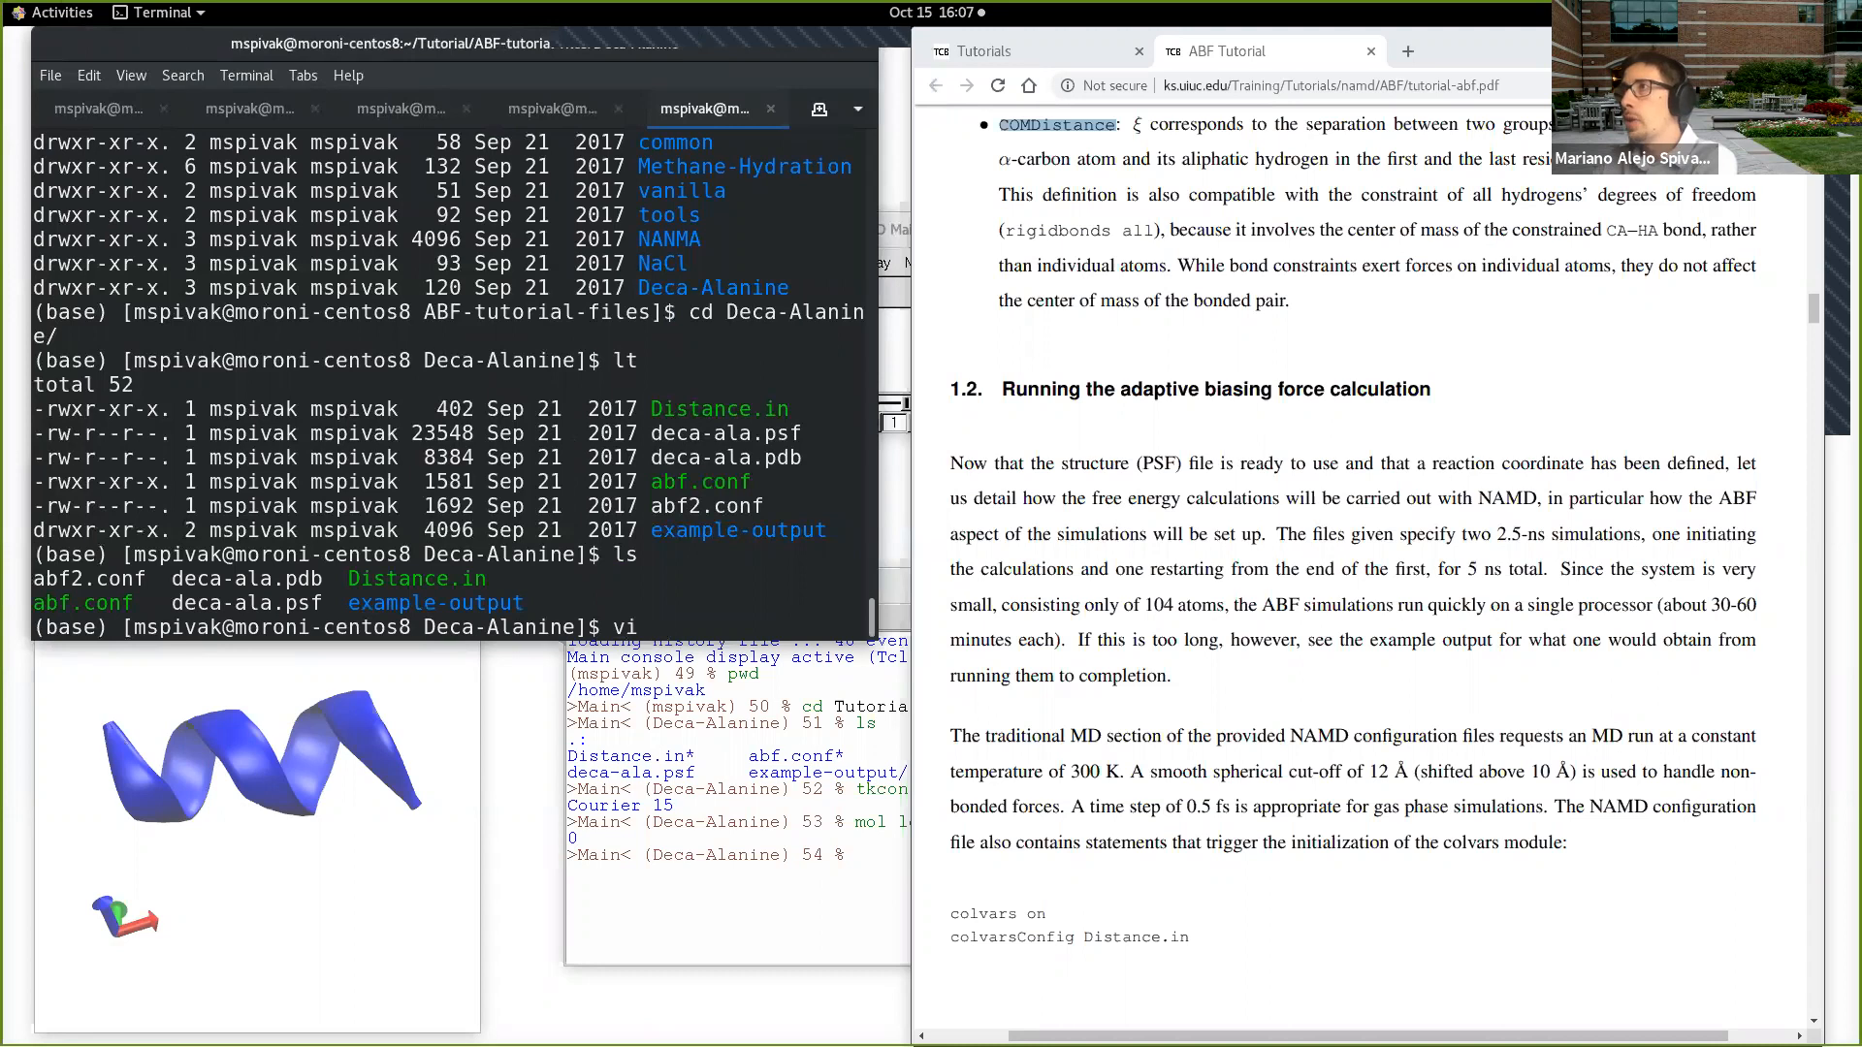
pyautogui.doubleClick(744, 487)
pyautogui.middleClick(744, 487)
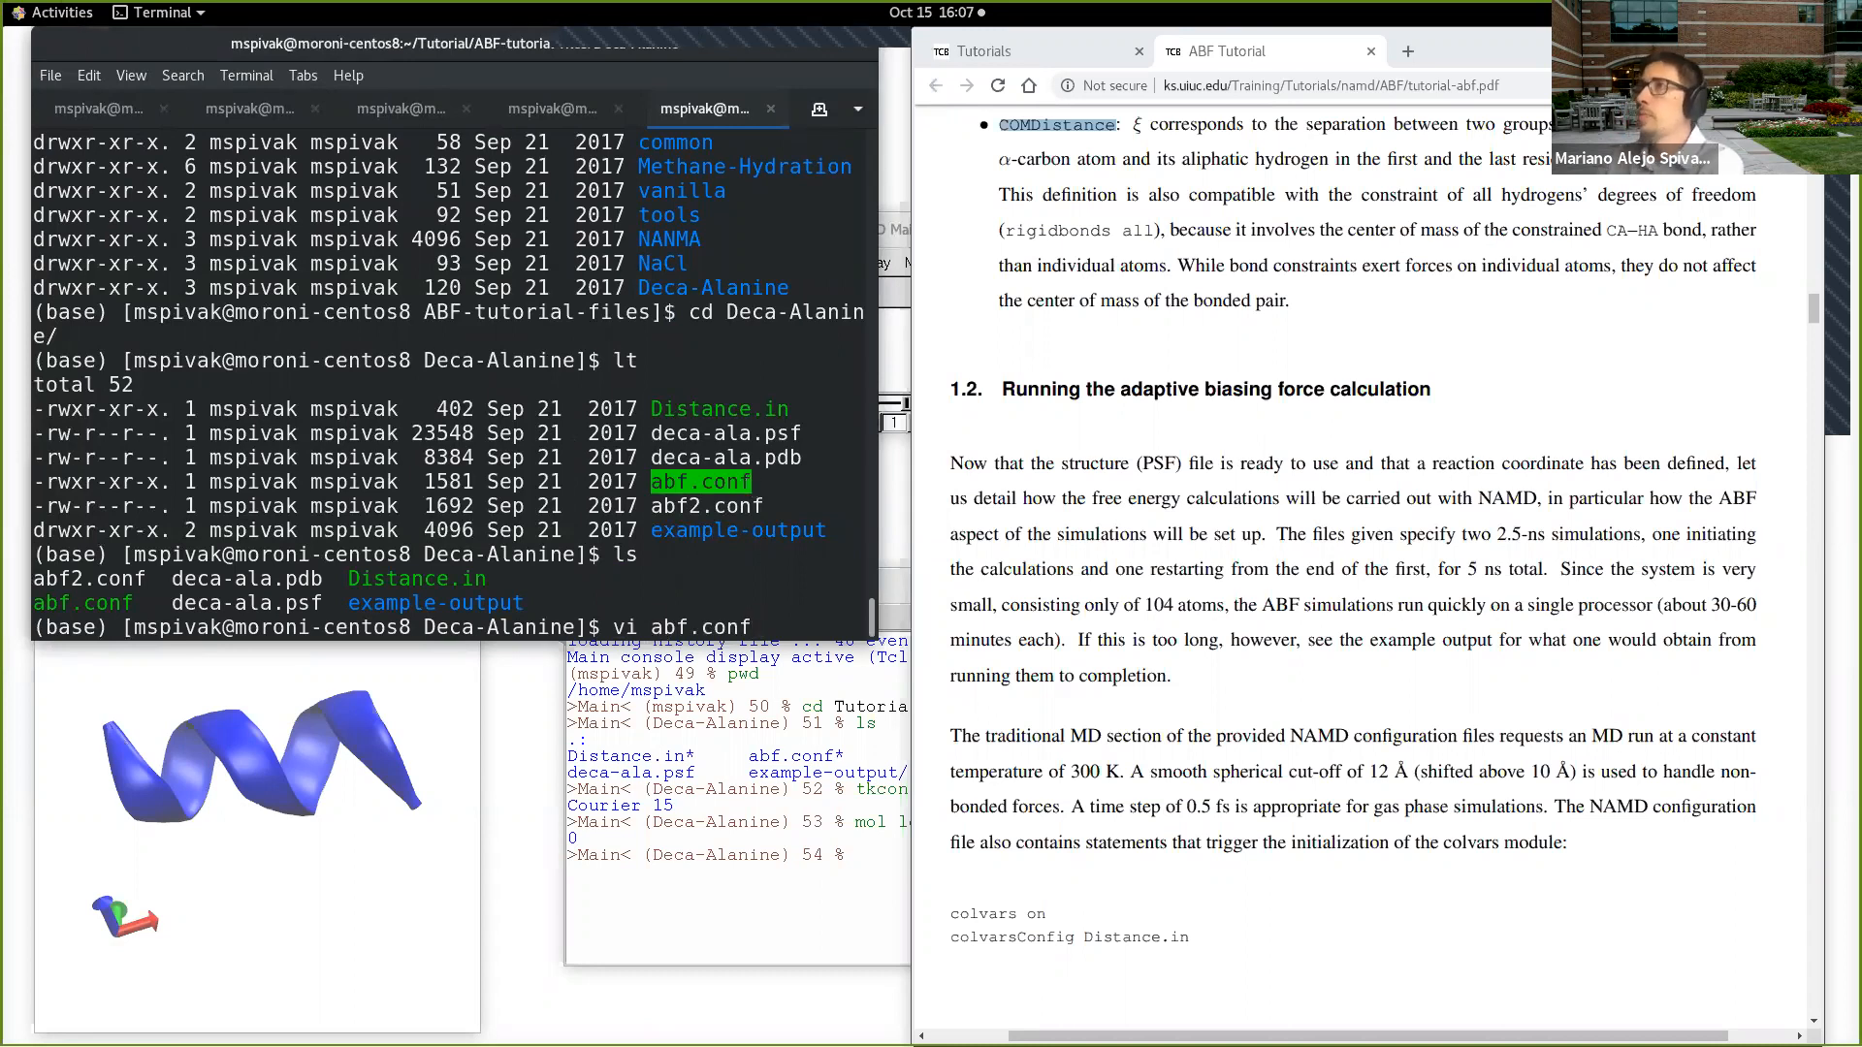
pyautogui.press('Return')
# Step: Move to the topology settings of abf.conf and enlarge the terminal text by two zoom levels
pyautogui.press('Down')
pyautogui.press('Down')
pyautogui.press('Down')
pyautogui.press('Down')
pyautogui.press('Down')
pyautogui.press('Down')
pyautogui.press('Down')
pyautogui.press('Down')
pyautogui.press('Down')
pyautogui.press('Down')
pyautogui.press('Down')
pyautogui.press('Down')
pyautogui.press('Down')
pyautogui.press('Down')
pyautogui.press('Down')
pyautogui.press('Down')
pyautogui.press('Down')
pyautogui.press('Down')
pyautogui.press('Down')
pyautogui.press('Down')
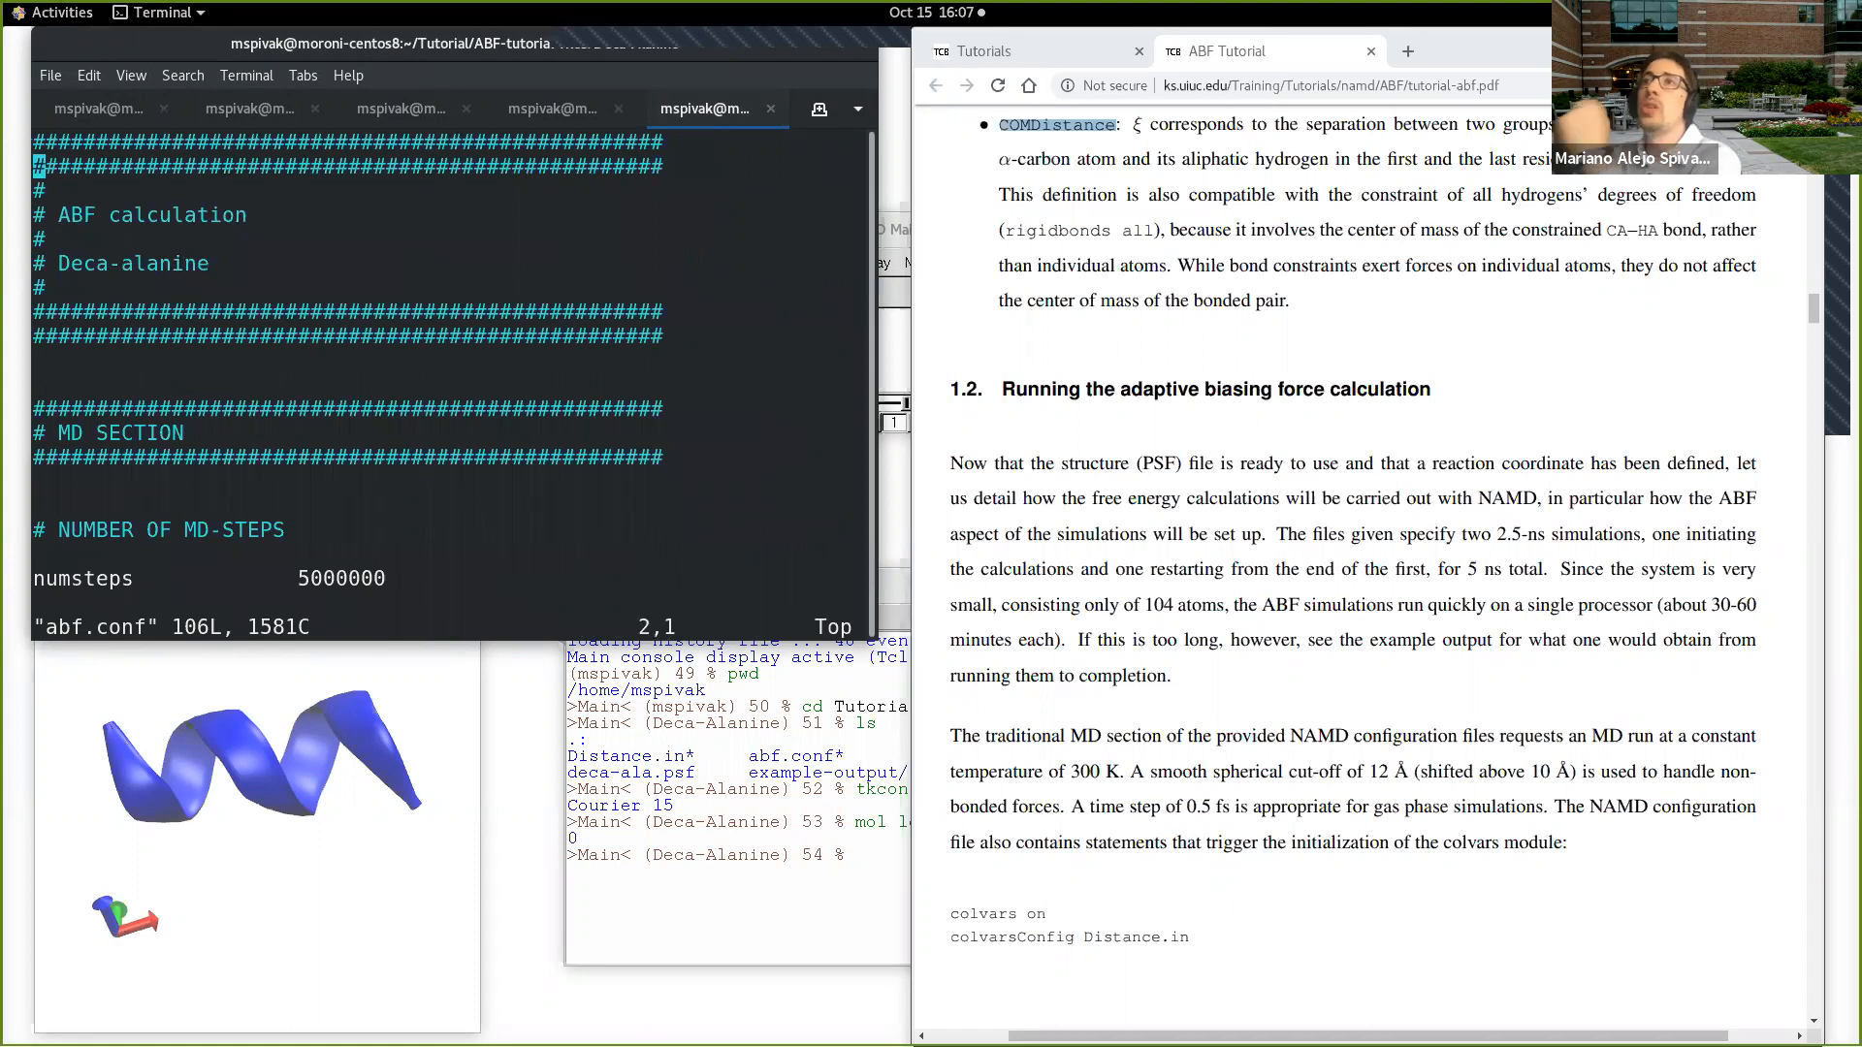
pyautogui.press('Up')
pyautogui.press('Up')
pyautogui.press('Up')
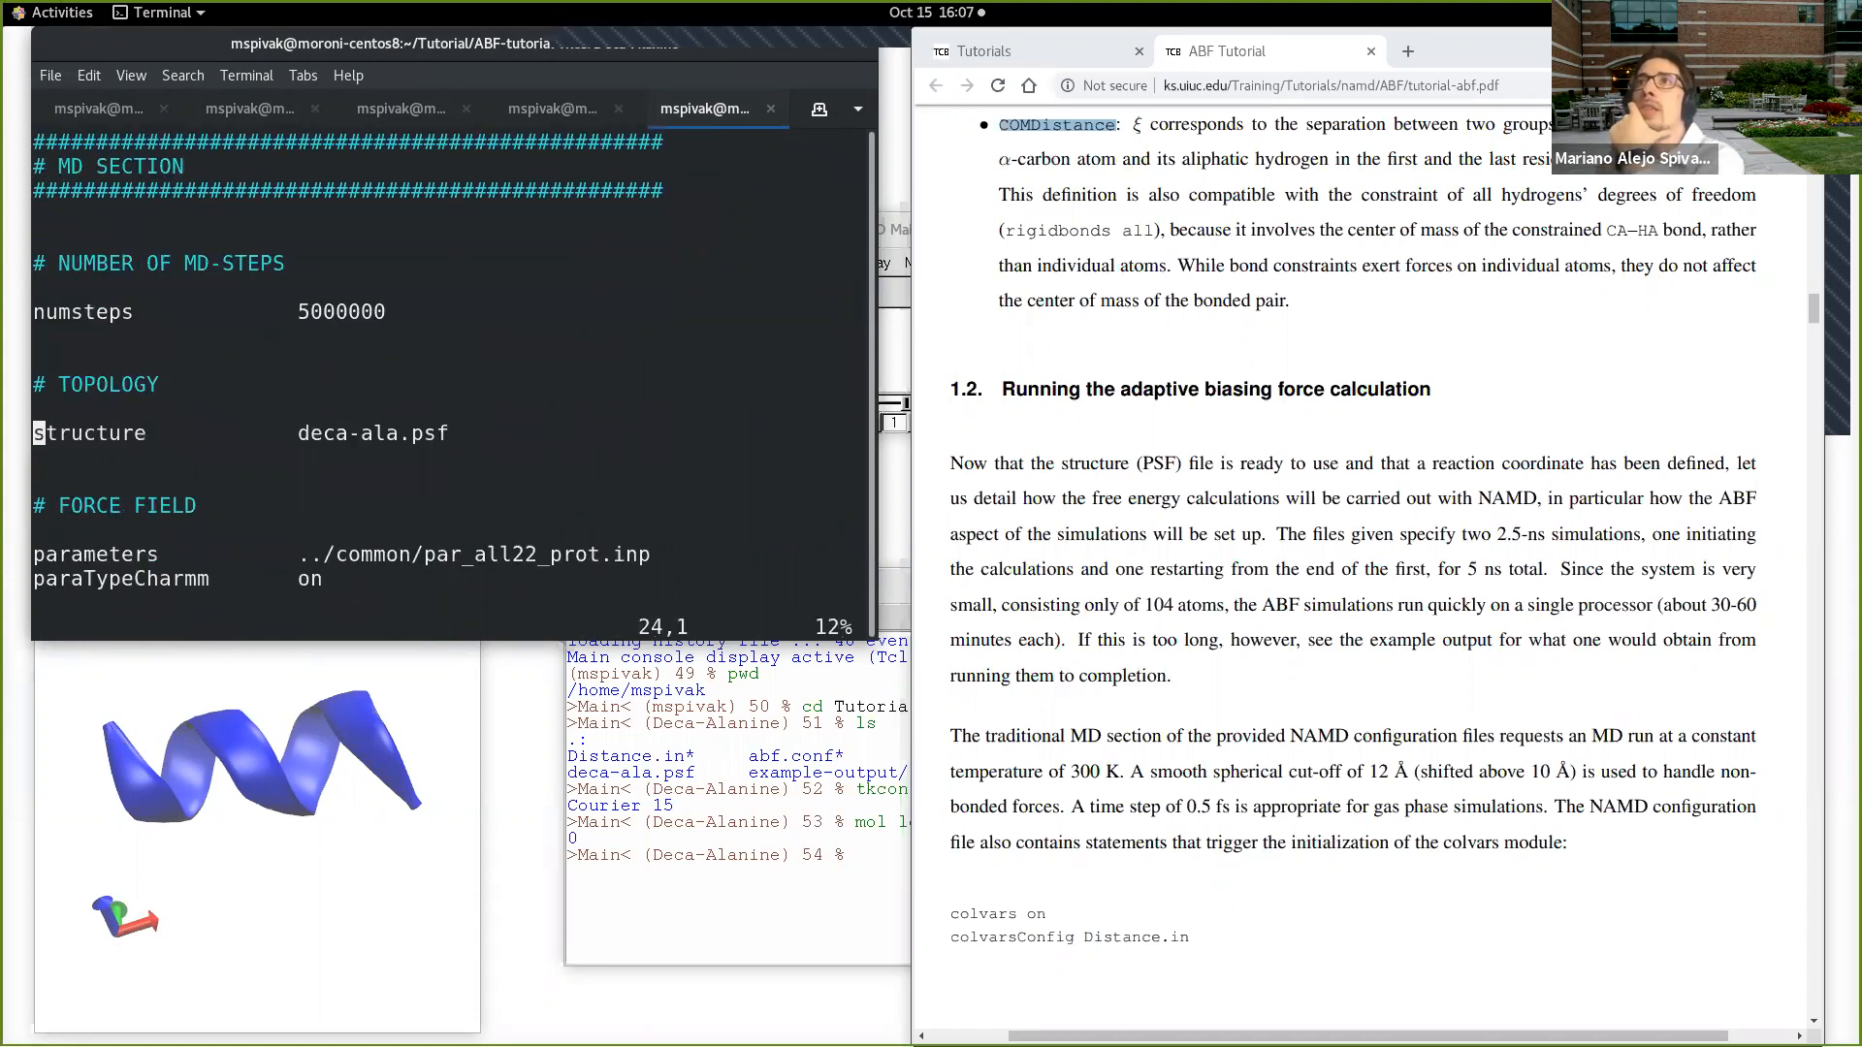
pyautogui.press('Down')
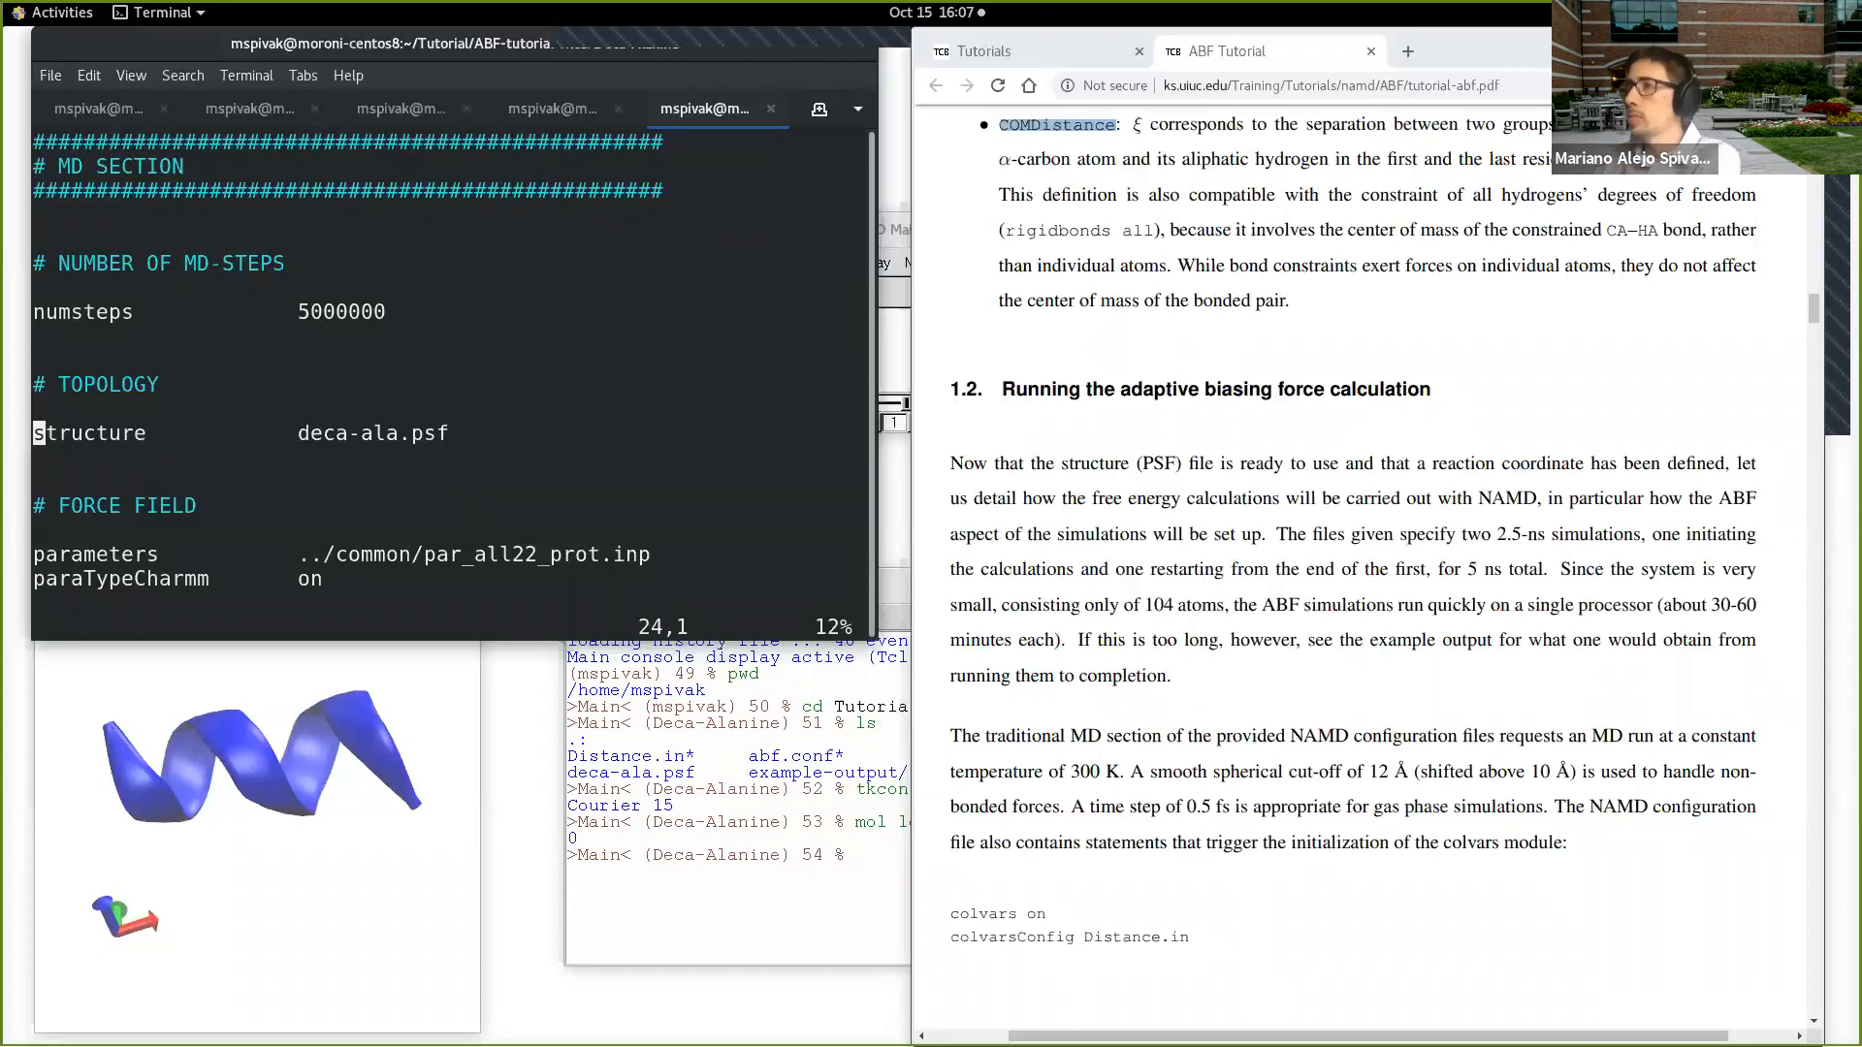
pyautogui.hotkey('ctrl', '+')
pyautogui.hotkey('ctrl', '+')
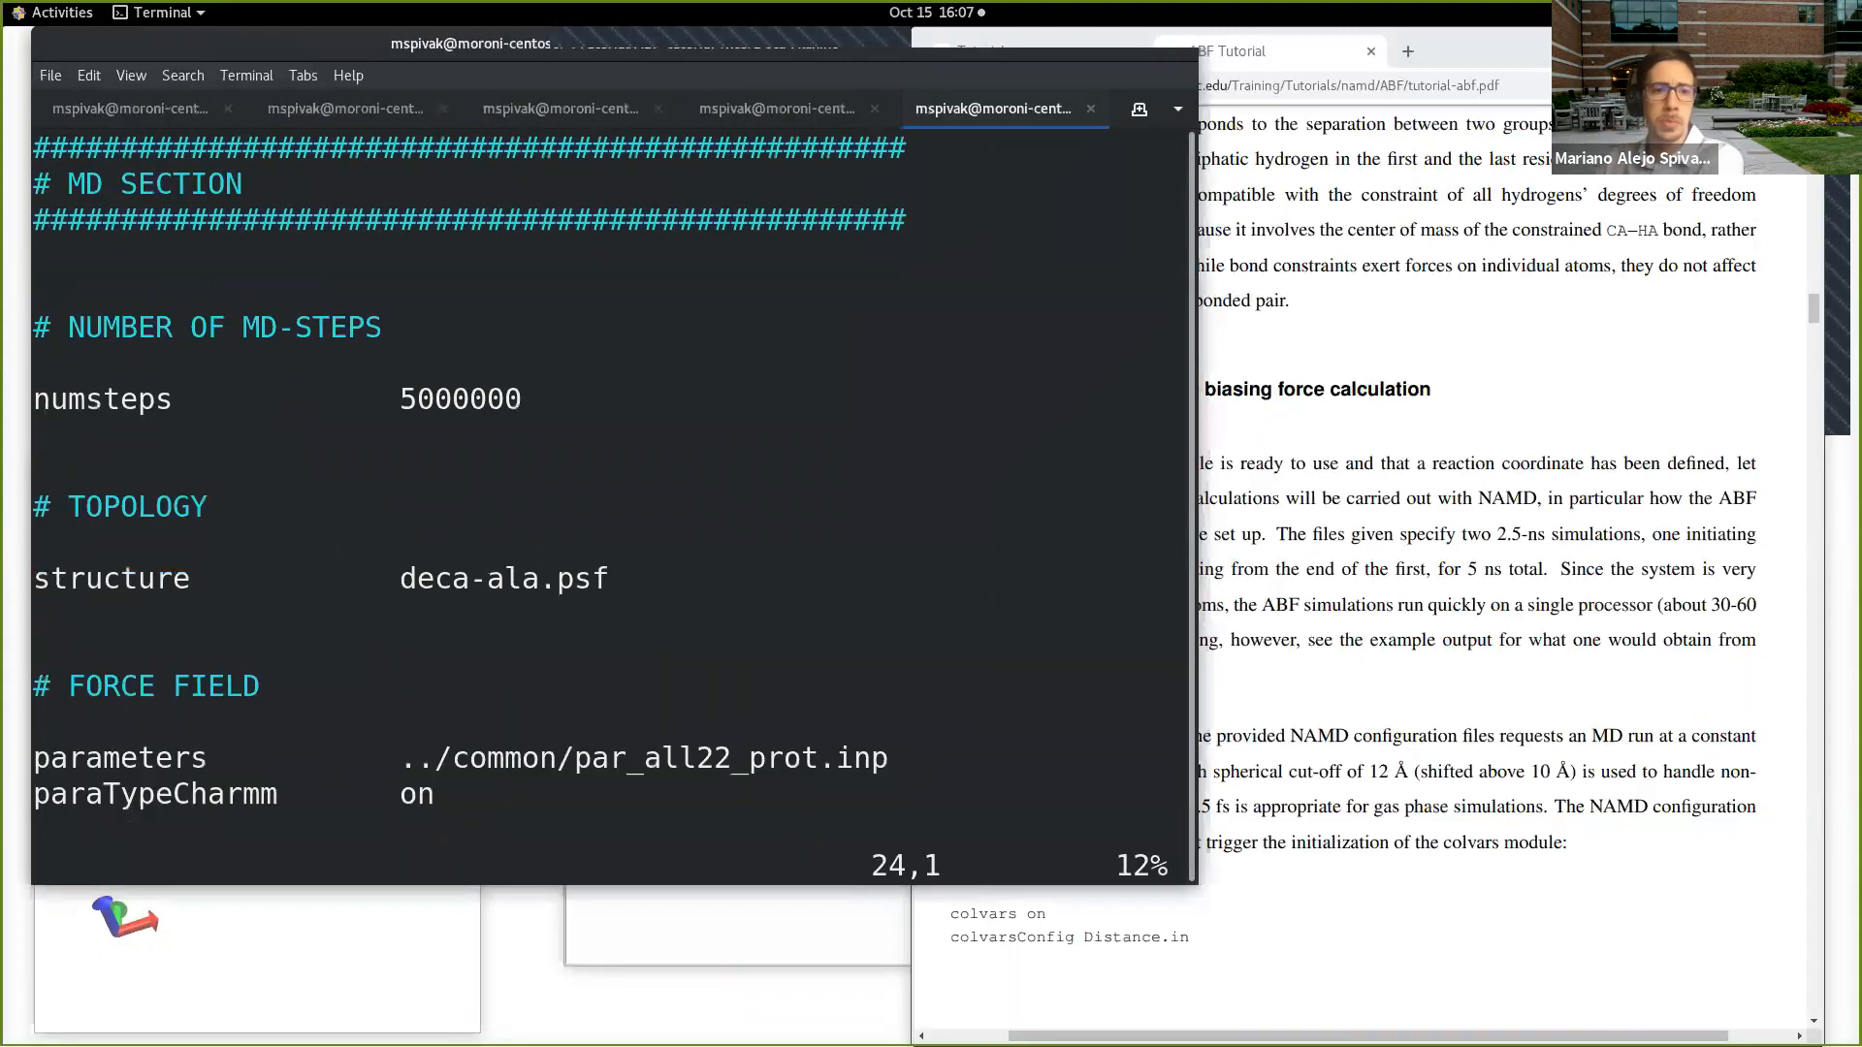
# Step: Examine the abf.conf settings from topology and force field through input and output files, output frequencies, cut-offs and constant temperature
pyautogui.press('Up')
pyautogui.press('Up')
pyautogui.press('Up')
pyautogui.press('Up')
pyautogui.press('Down')
pyautogui.press('Down')
pyautogui.press('Down')
pyautogui.press('Down')
pyautogui.press('Down')
pyautogui.press('Down')
pyautogui.press('Down')
pyautogui.press('Down')
pyautogui.press('Down')
pyautogui.press('Down')
pyautogui.press('Down')
pyautogui.press('Down')
pyautogui.press('Down')
pyautogui.press('Down')
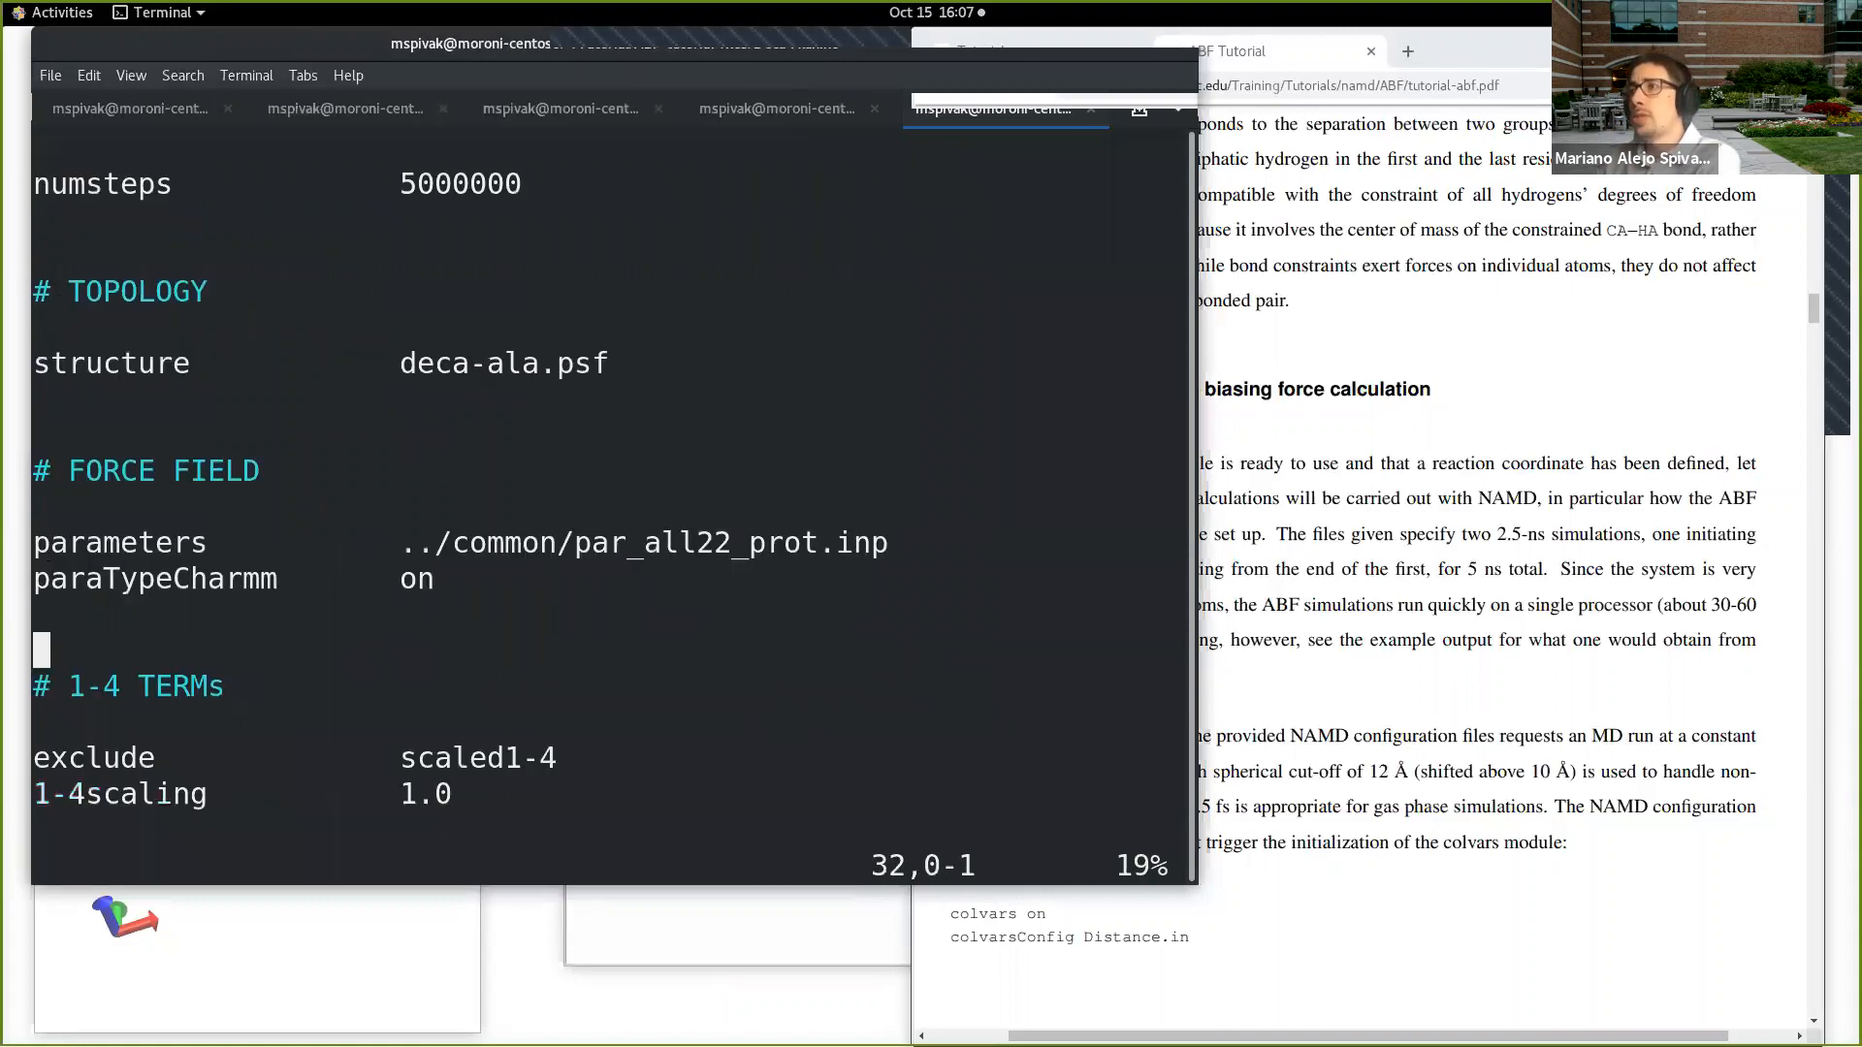
pyautogui.press('Down')
pyautogui.press('Down')
pyautogui.press('Down')
pyautogui.press('Down')
pyautogui.press('Down')
pyautogui.press('Down')
pyautogui.press('Down')
pyautogui.press('Down')
pyautogui.press('Down')
pyautogui.press('Down')
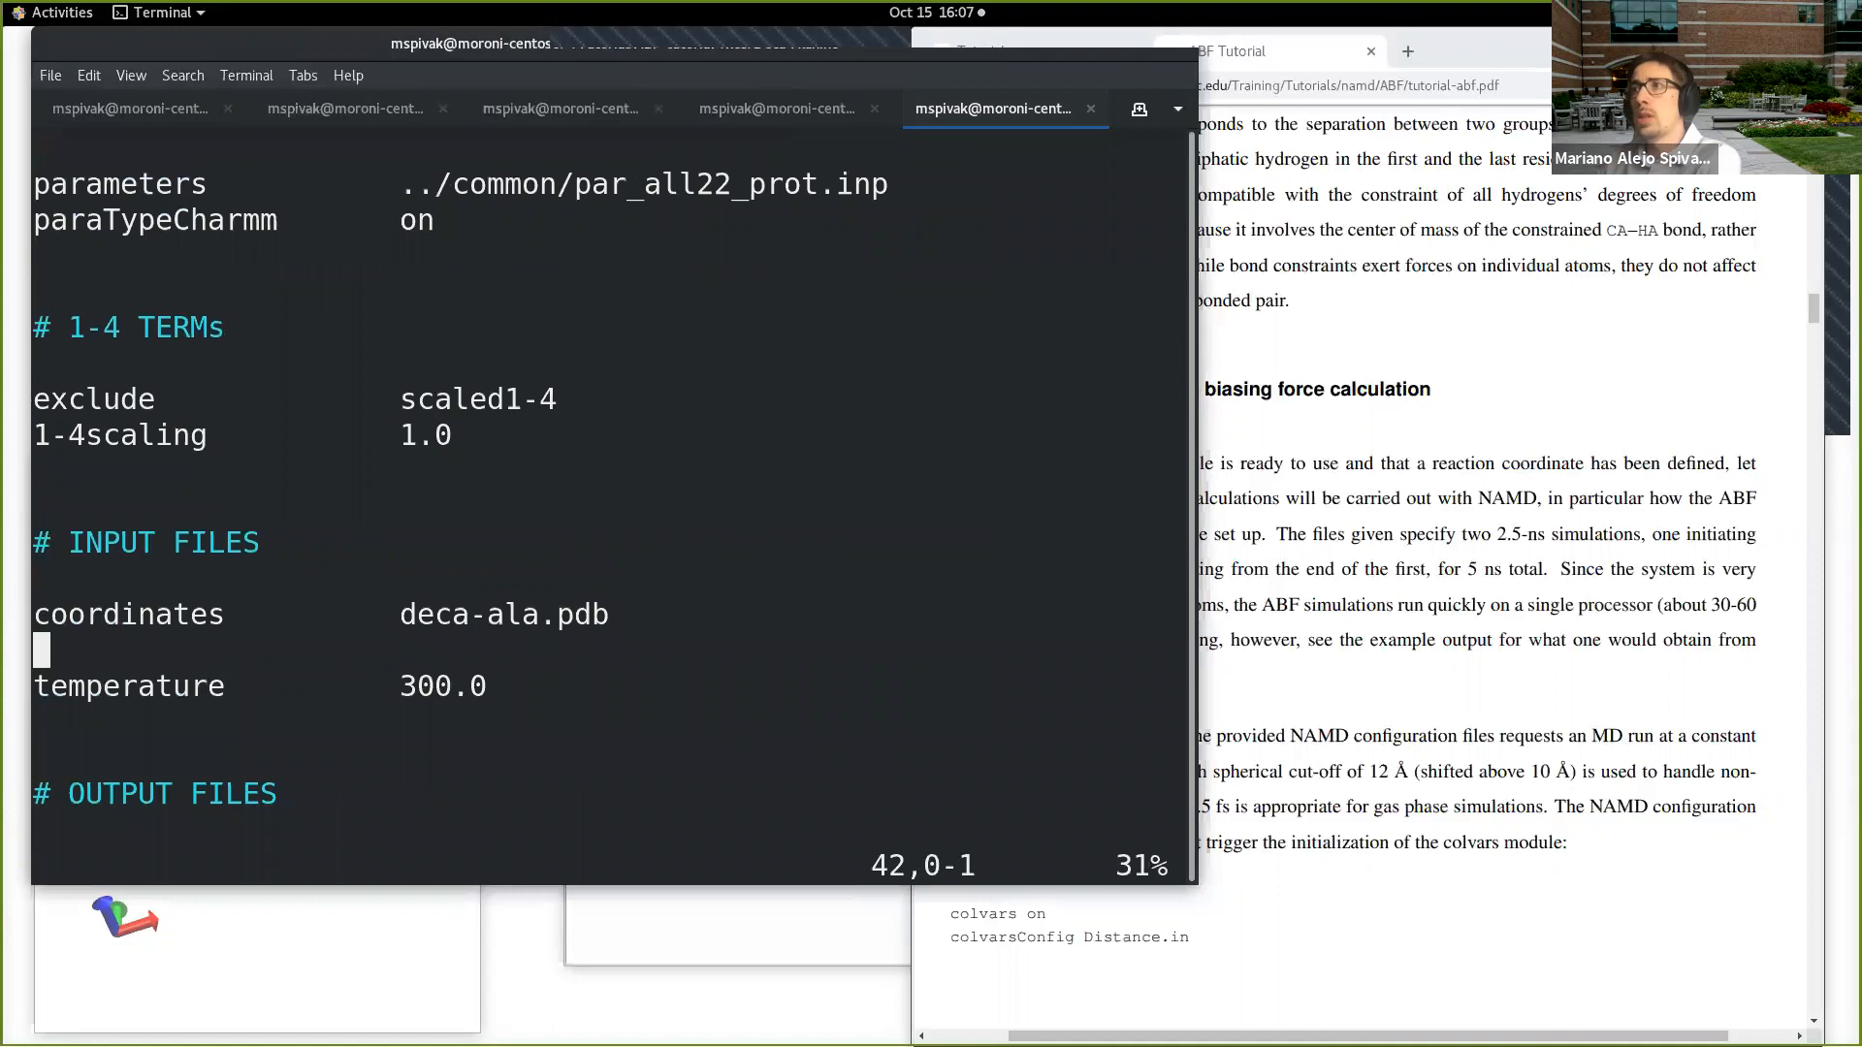
pyautogui.press('Down')
pyautogui.press('Down')
pyautogui.press('Down')
pyautogui.press('Down')
pyautogui.press('Down')
pyautogui.press('Down')
pyautogui.press('Down')
pyautogui.press('Down')
pyautogui.press('Down')
pyautogui.press('Down')
pyautogui.press('Down')
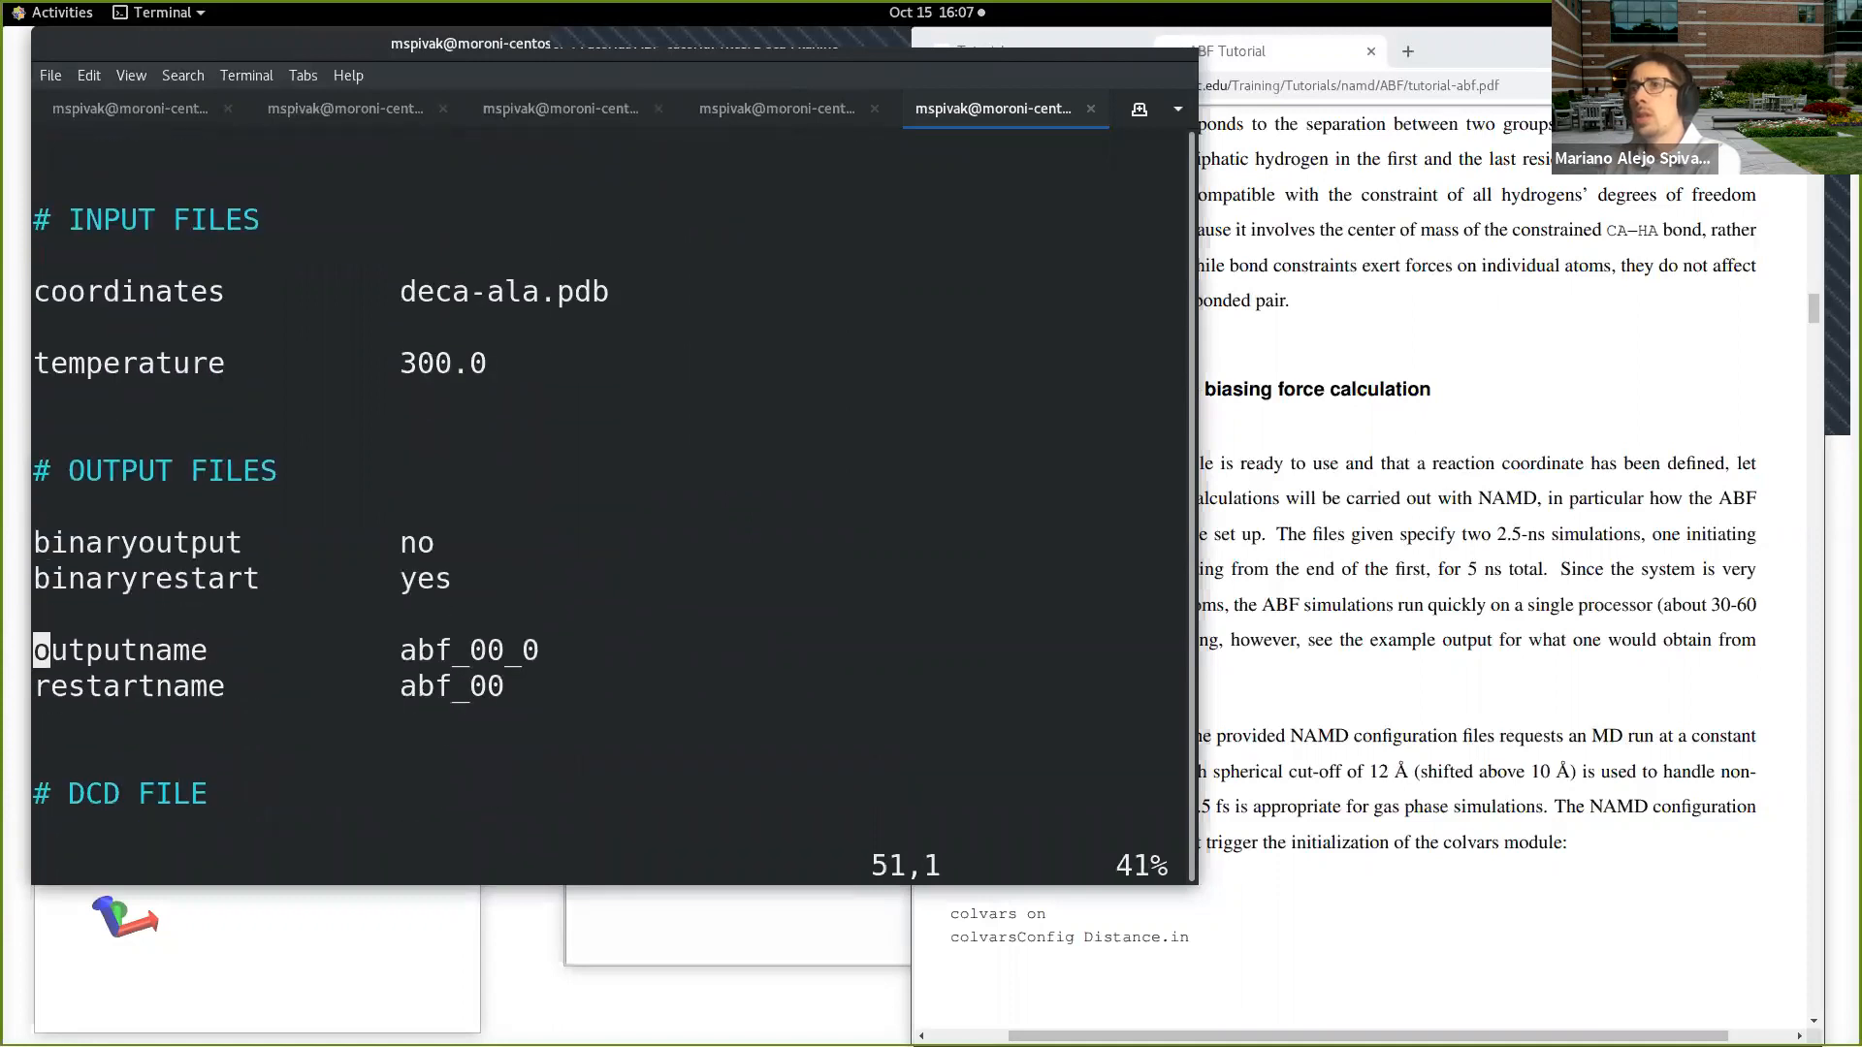
pyautogui.press('Down')
pyautogui.press('Down')
pyautogui.press('Down')
pyautogui.press('Down')
pyautogui.press('Down')
pyautogui.press('Down')
pyautogui.press('Down')
pyautogui.press('Down')
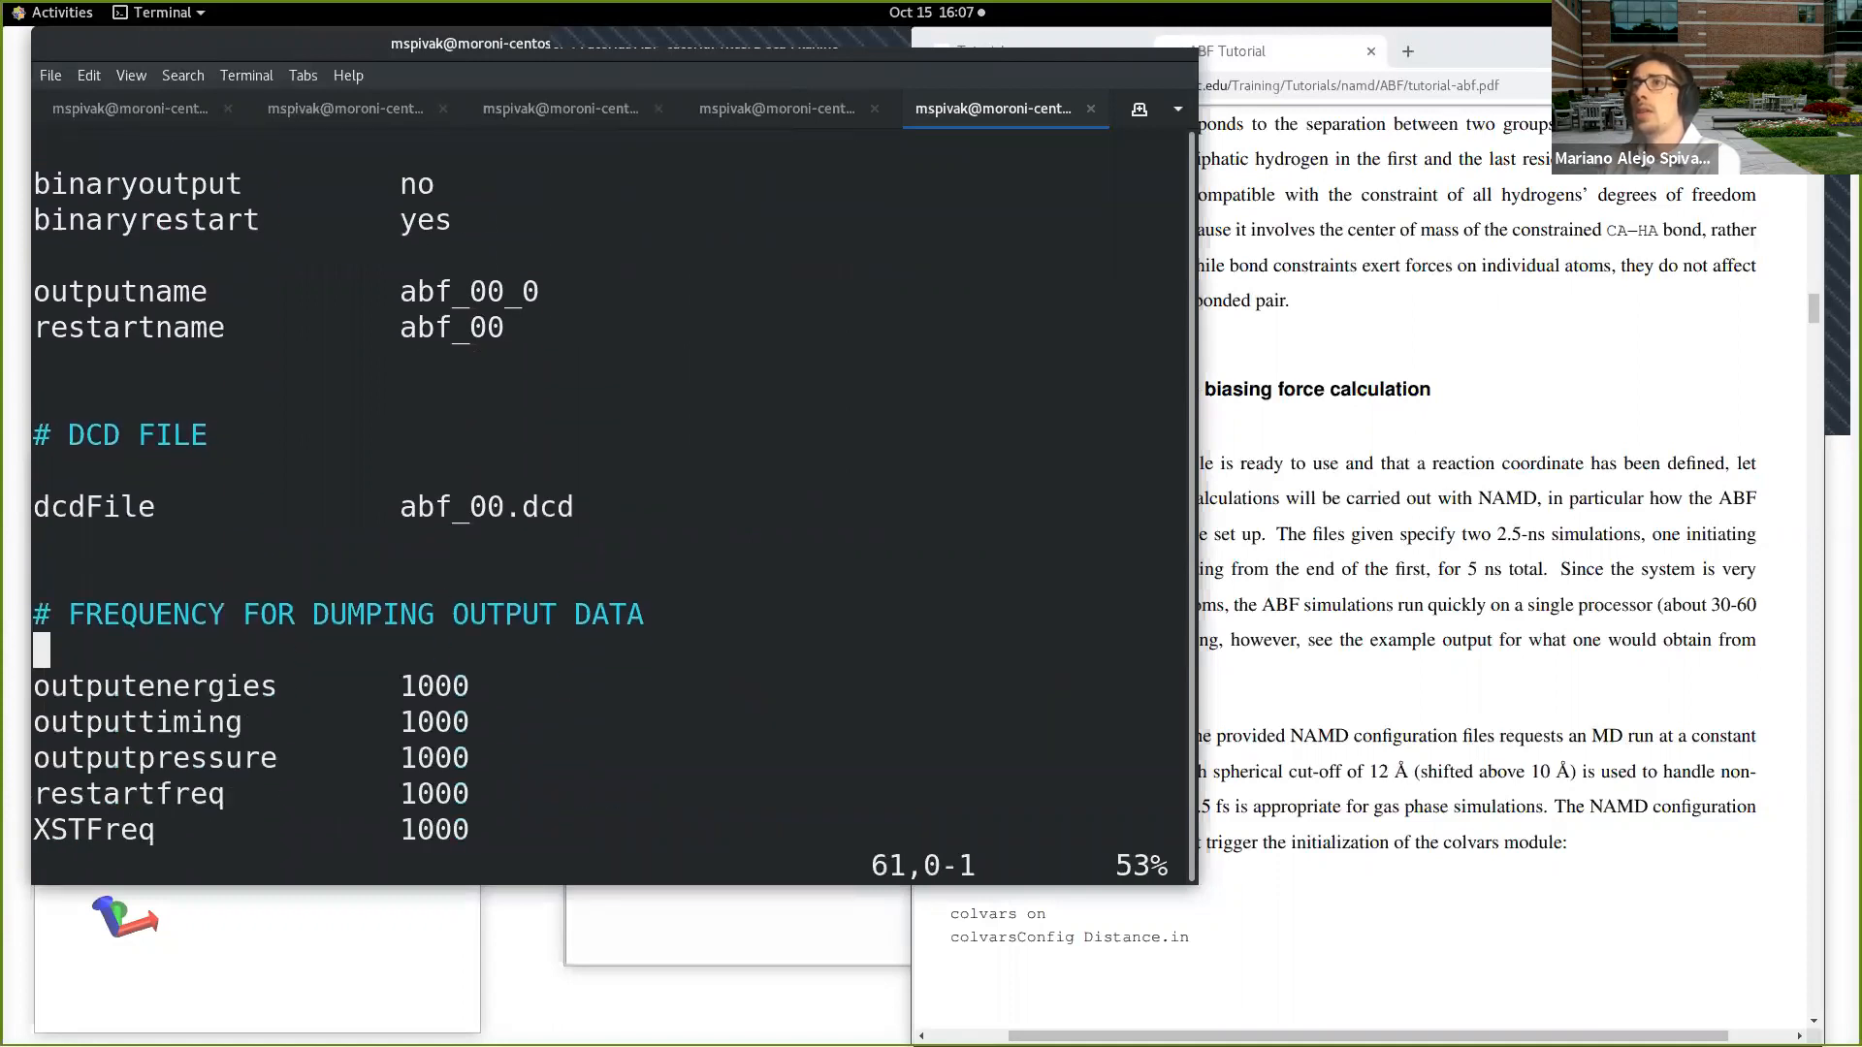
pyautogui.press('Down')
pyautogui.press('Down')
pyautogui.press('Down')
pyautogui.press('Down')
pyautogui.press('Down')
pyautogui.press('Down')
pyautogui.press('Down')
pyautogui.press('Down')
pyautogui.press('Down')
pyautogui.press('Down')
pyautogui.press('Down')
pyautogui.press('Down')
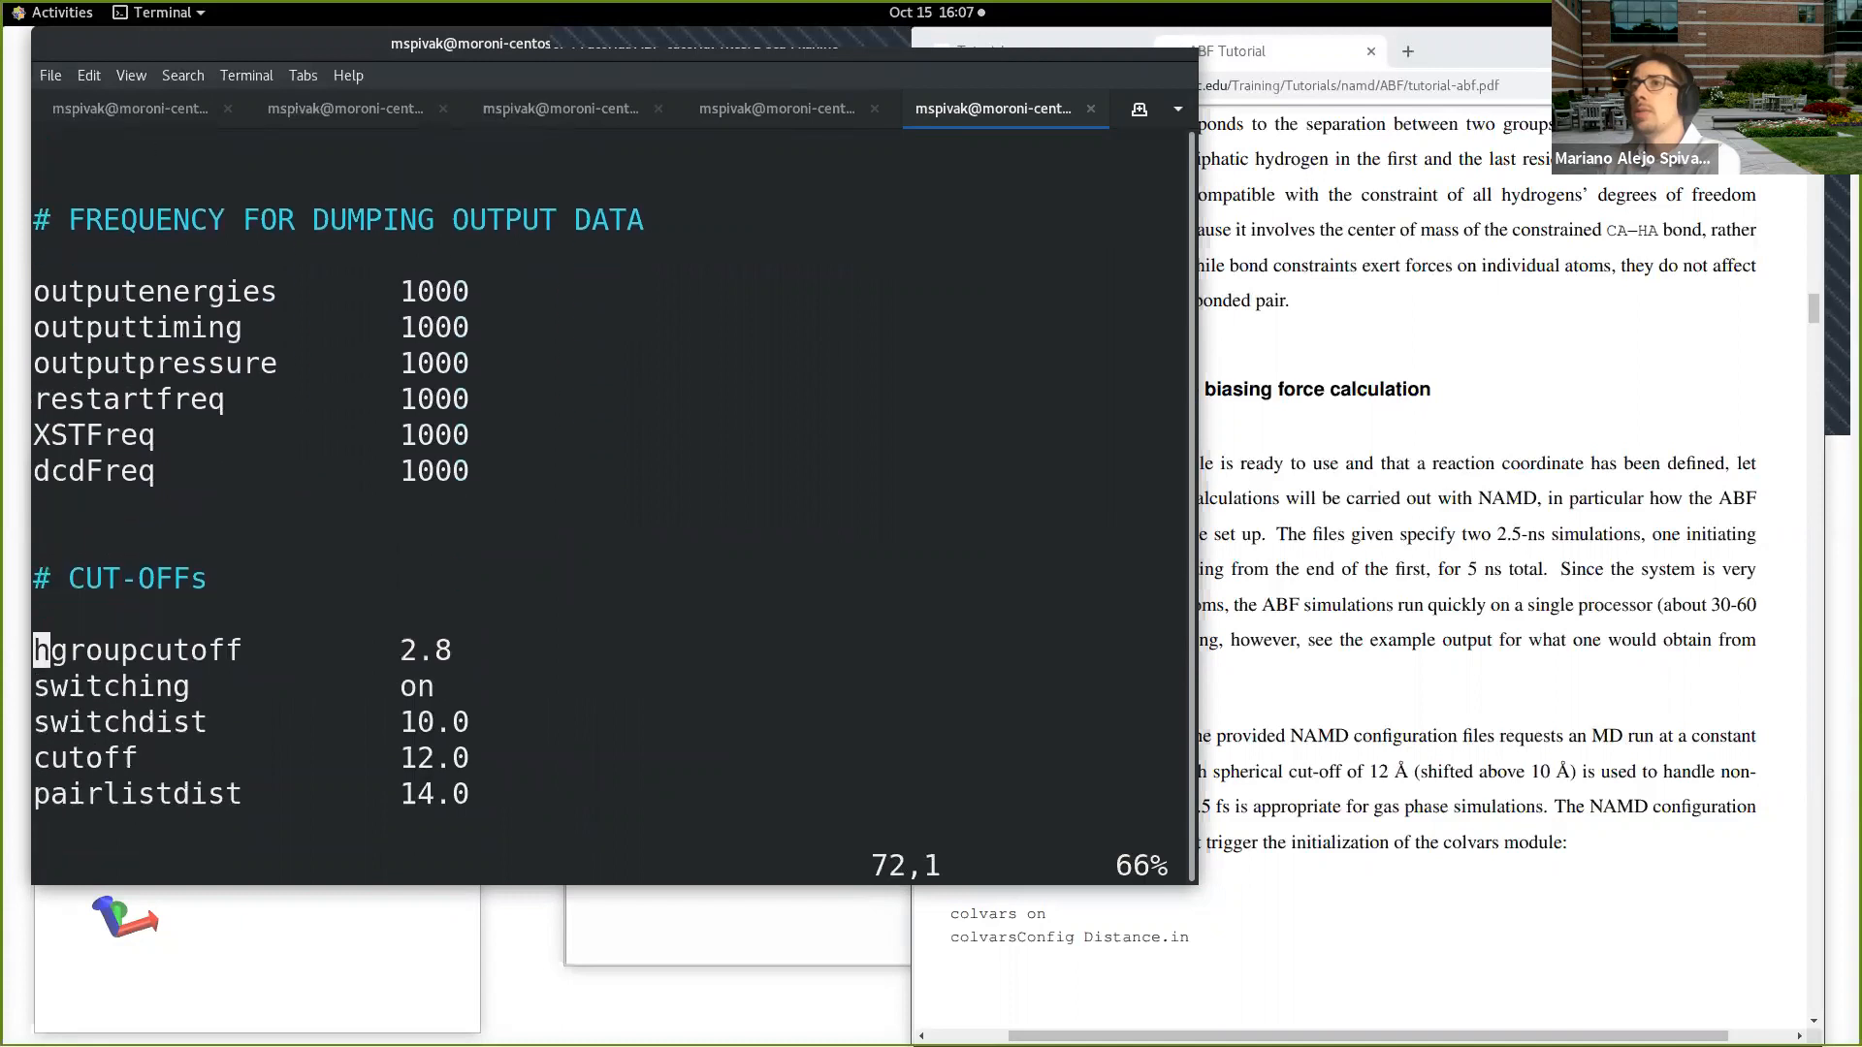
pyautogui.press('Down')
pyautogui.press('Down')
pyautogui.press('Down')
pyautogui.press('Down')
pyautogui.press('Down')
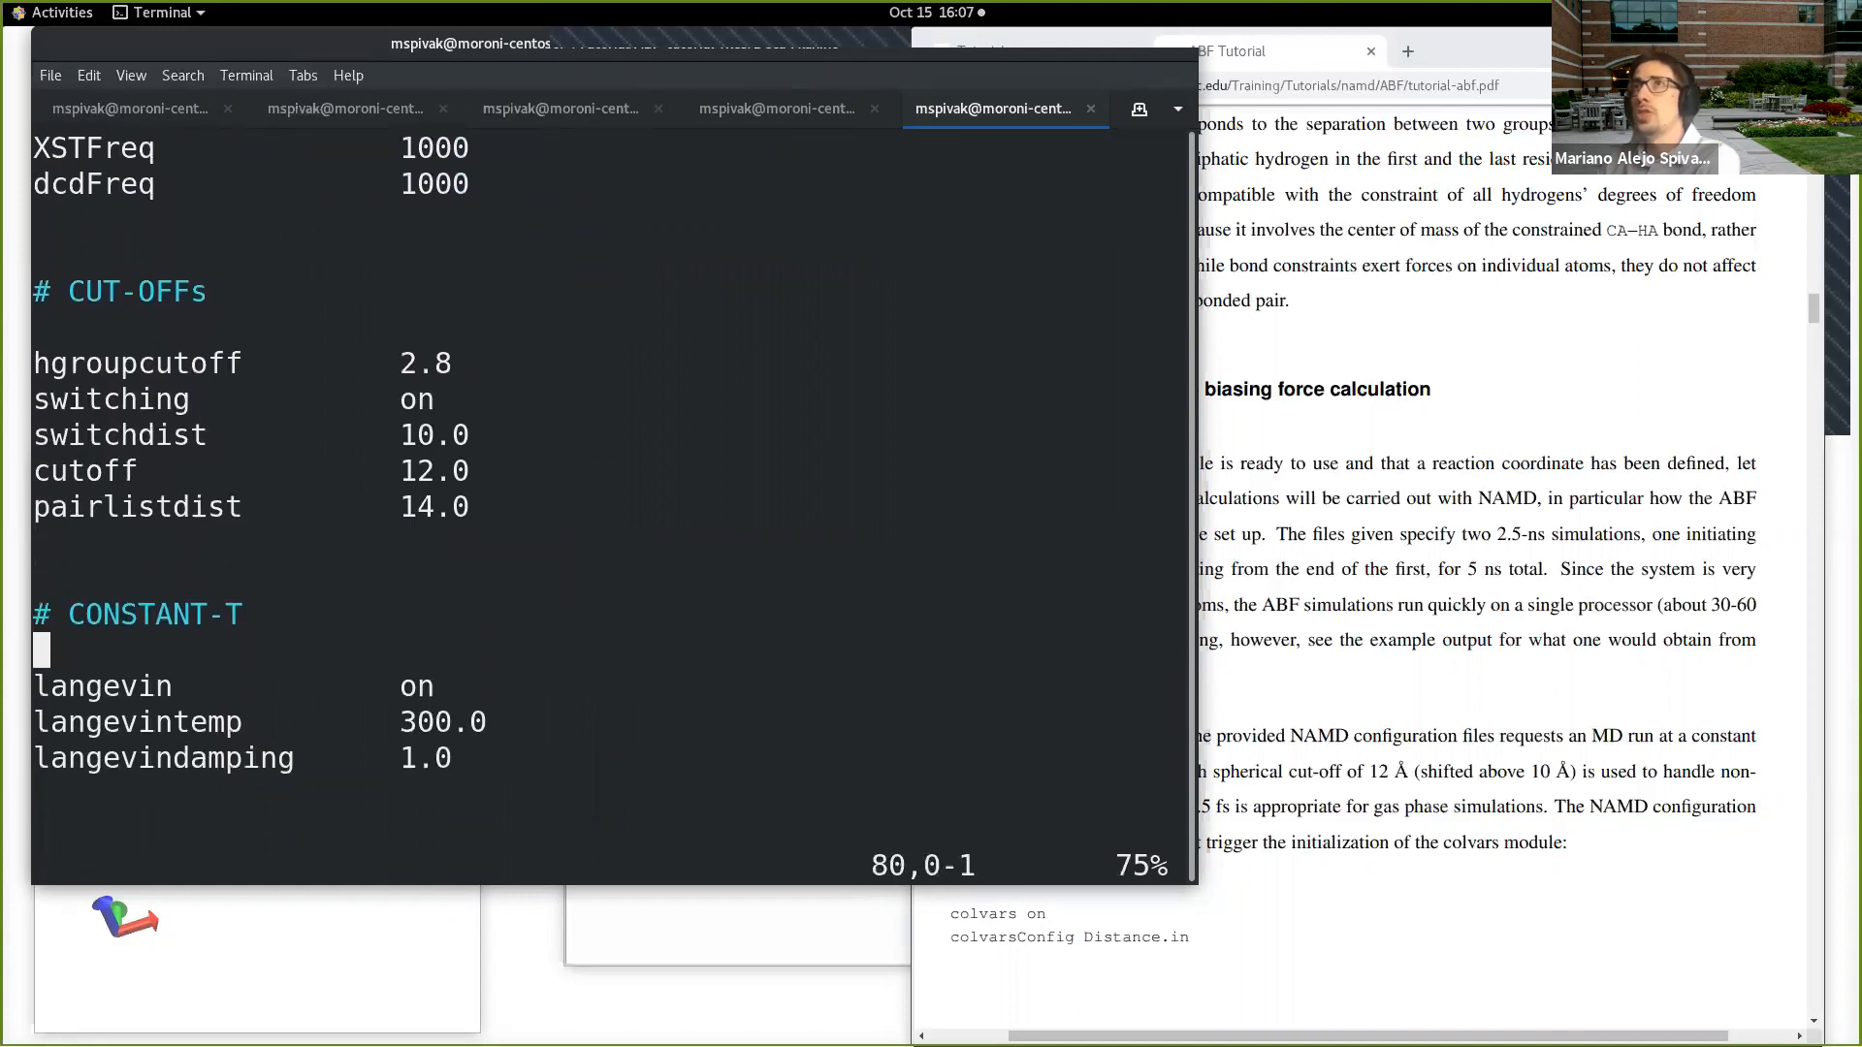
# Step: Examine the rest of abf.conf, from the constant-temperature settings through timestep, rigid bonds and parallelism to the ABF section
pyautogui.press('Down')
pyautogui.press('Down')
pyautogui.press('Down')
pyautogui.press('Up')
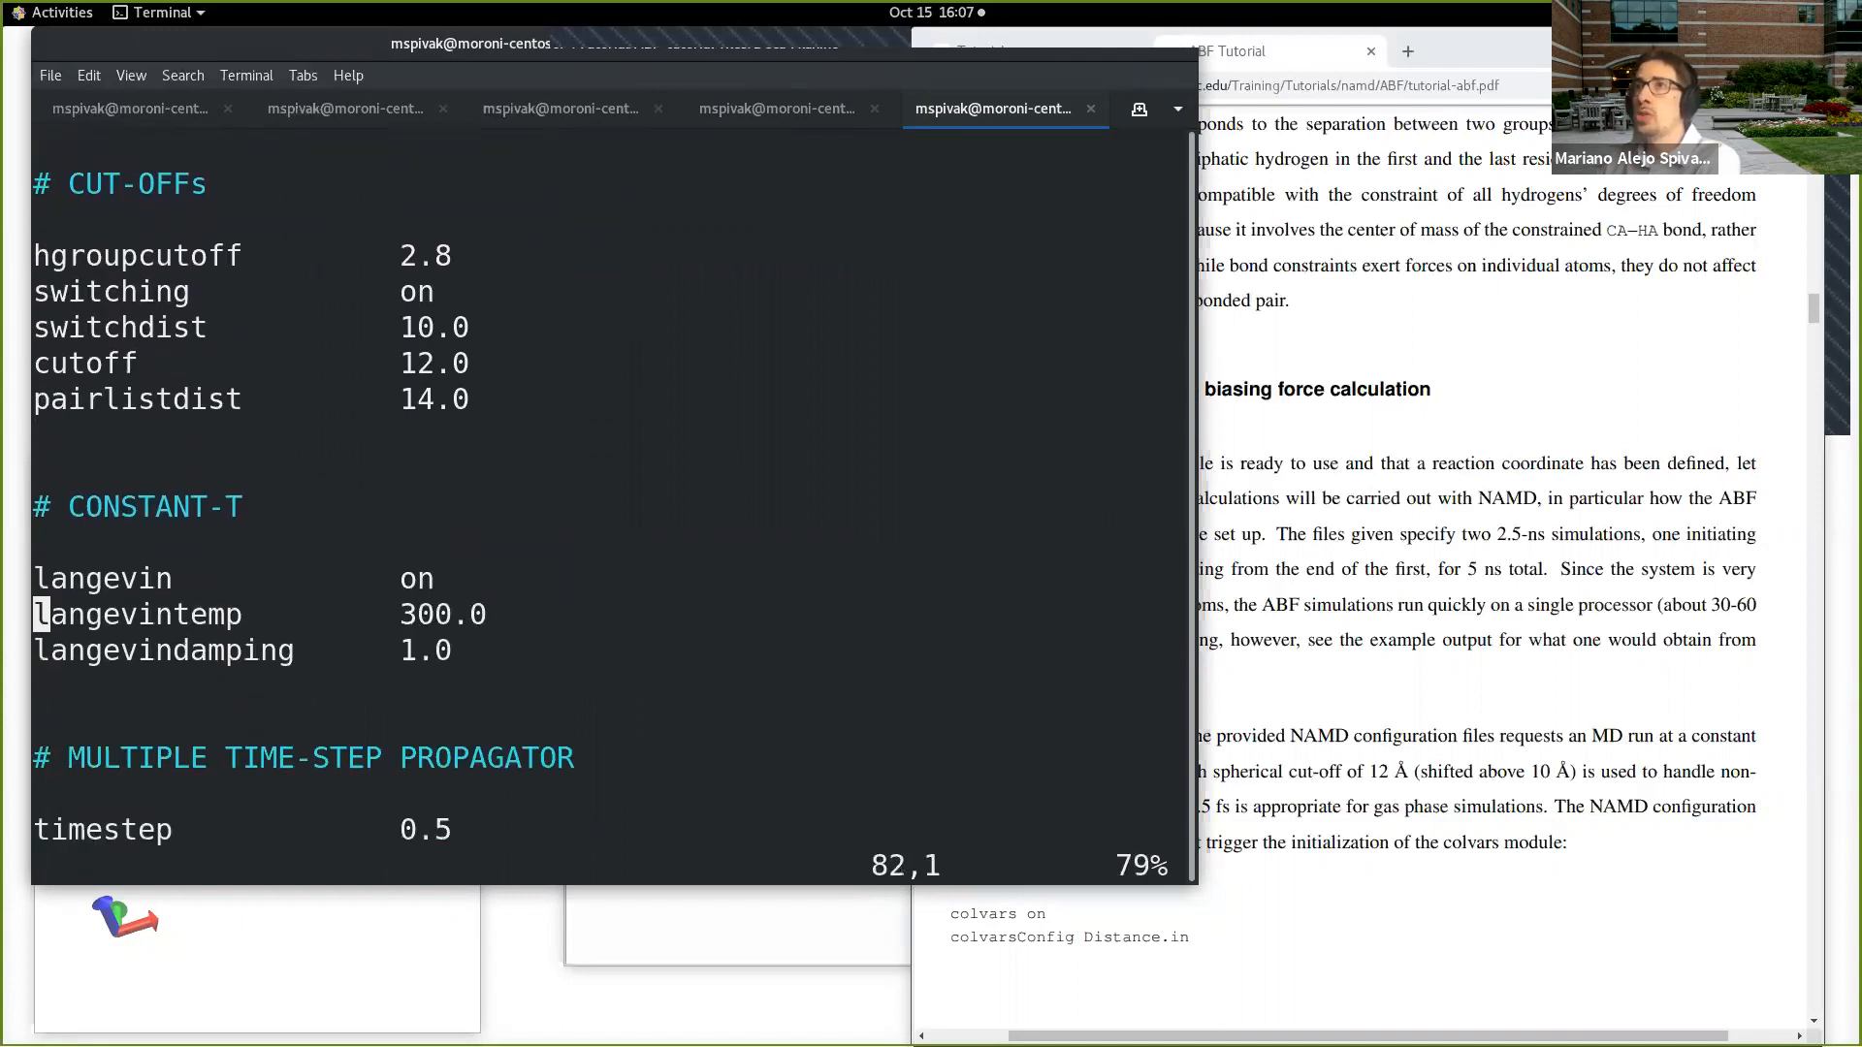
pyautogui.press('Down')
pyautogui.press('Down')
pyautogui.press('Down')
pyautogui.press('Down')
pyautogui.press('Down')
pyautogui.press('Down')
pyautogui.press('Down')
pyautogui.press('Down')
pyautogui.press('Down')
pyautogui.press('Down')
pyautogui.press('Down')
pyautogui.press('Down')
pyautogui.press('Down')
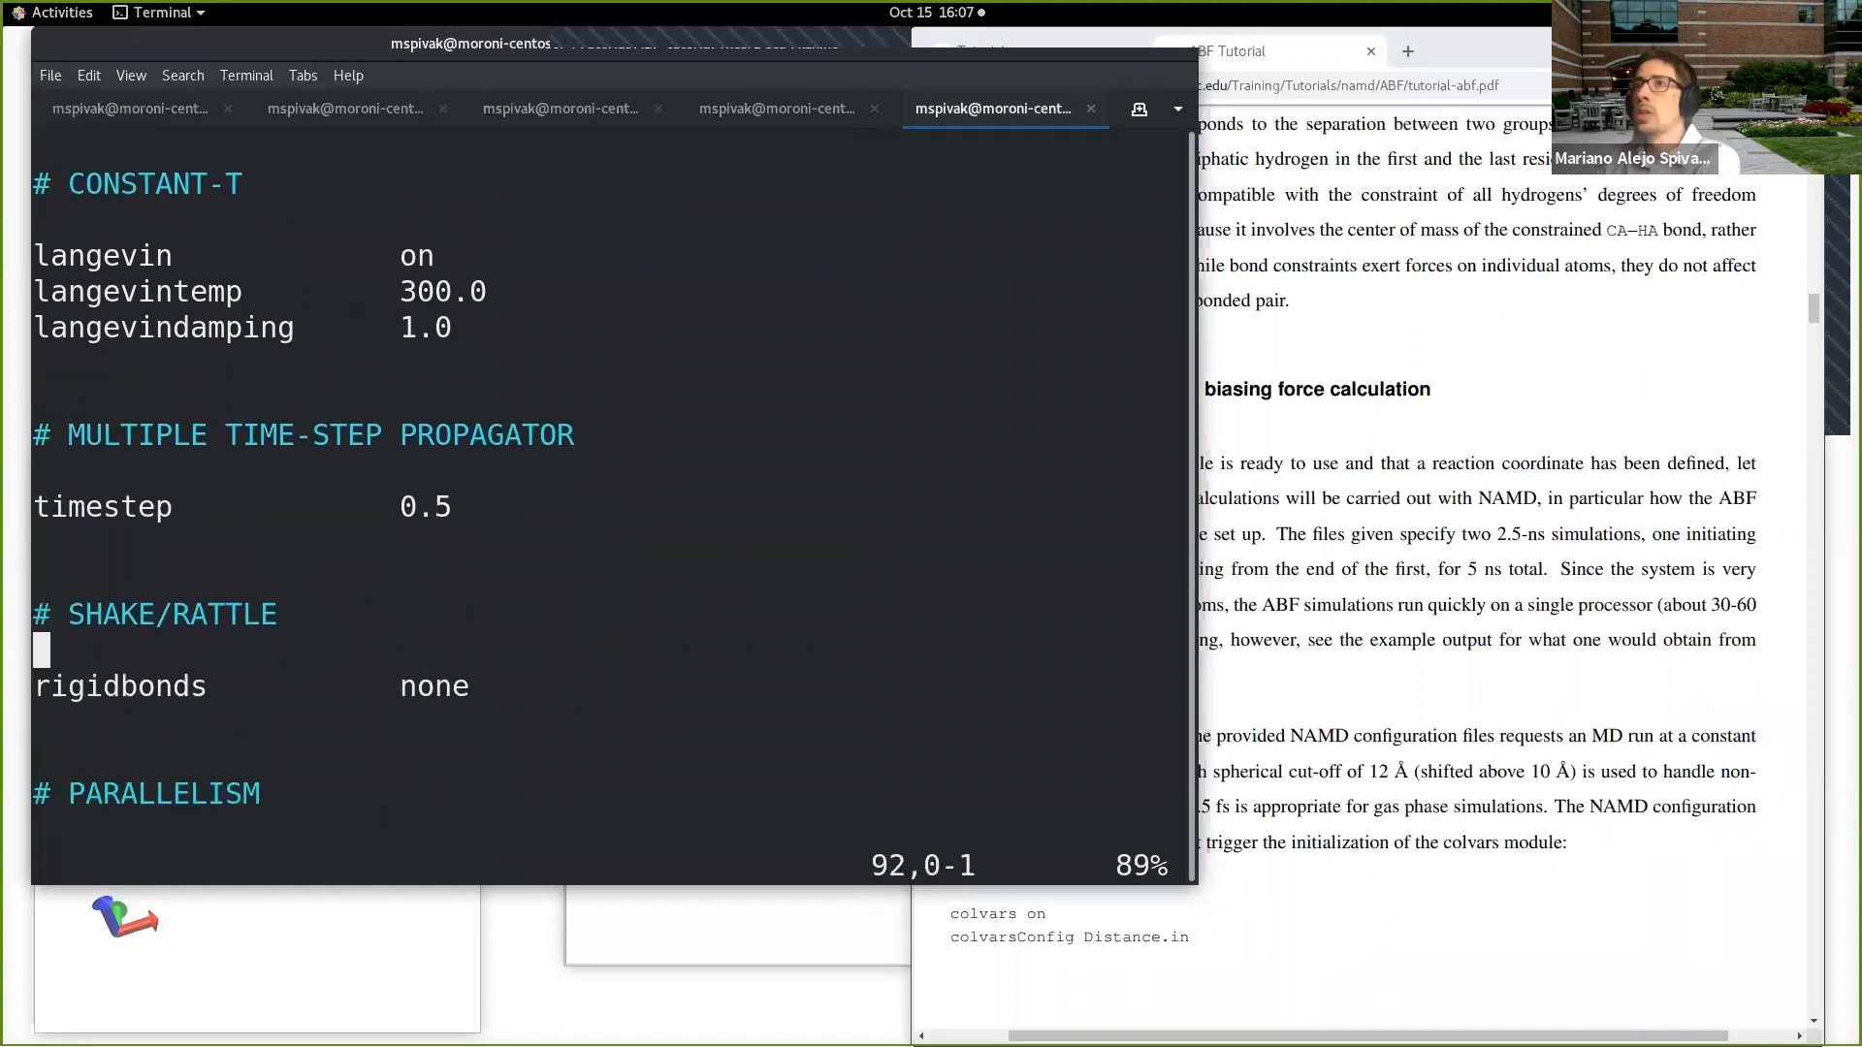
pyautogui.press('Down')
pyautogui.press('Down')
pyautogui.press('Down')
pyautogui.press('Down')
pyautogui.press('Down')
pyautogui.press('Down')
pyautogui.press('Down')
pyautogui.press('Down')
pyautogui.press('Down')
pyautogui.press('Down')
pyautogui.press('Down')
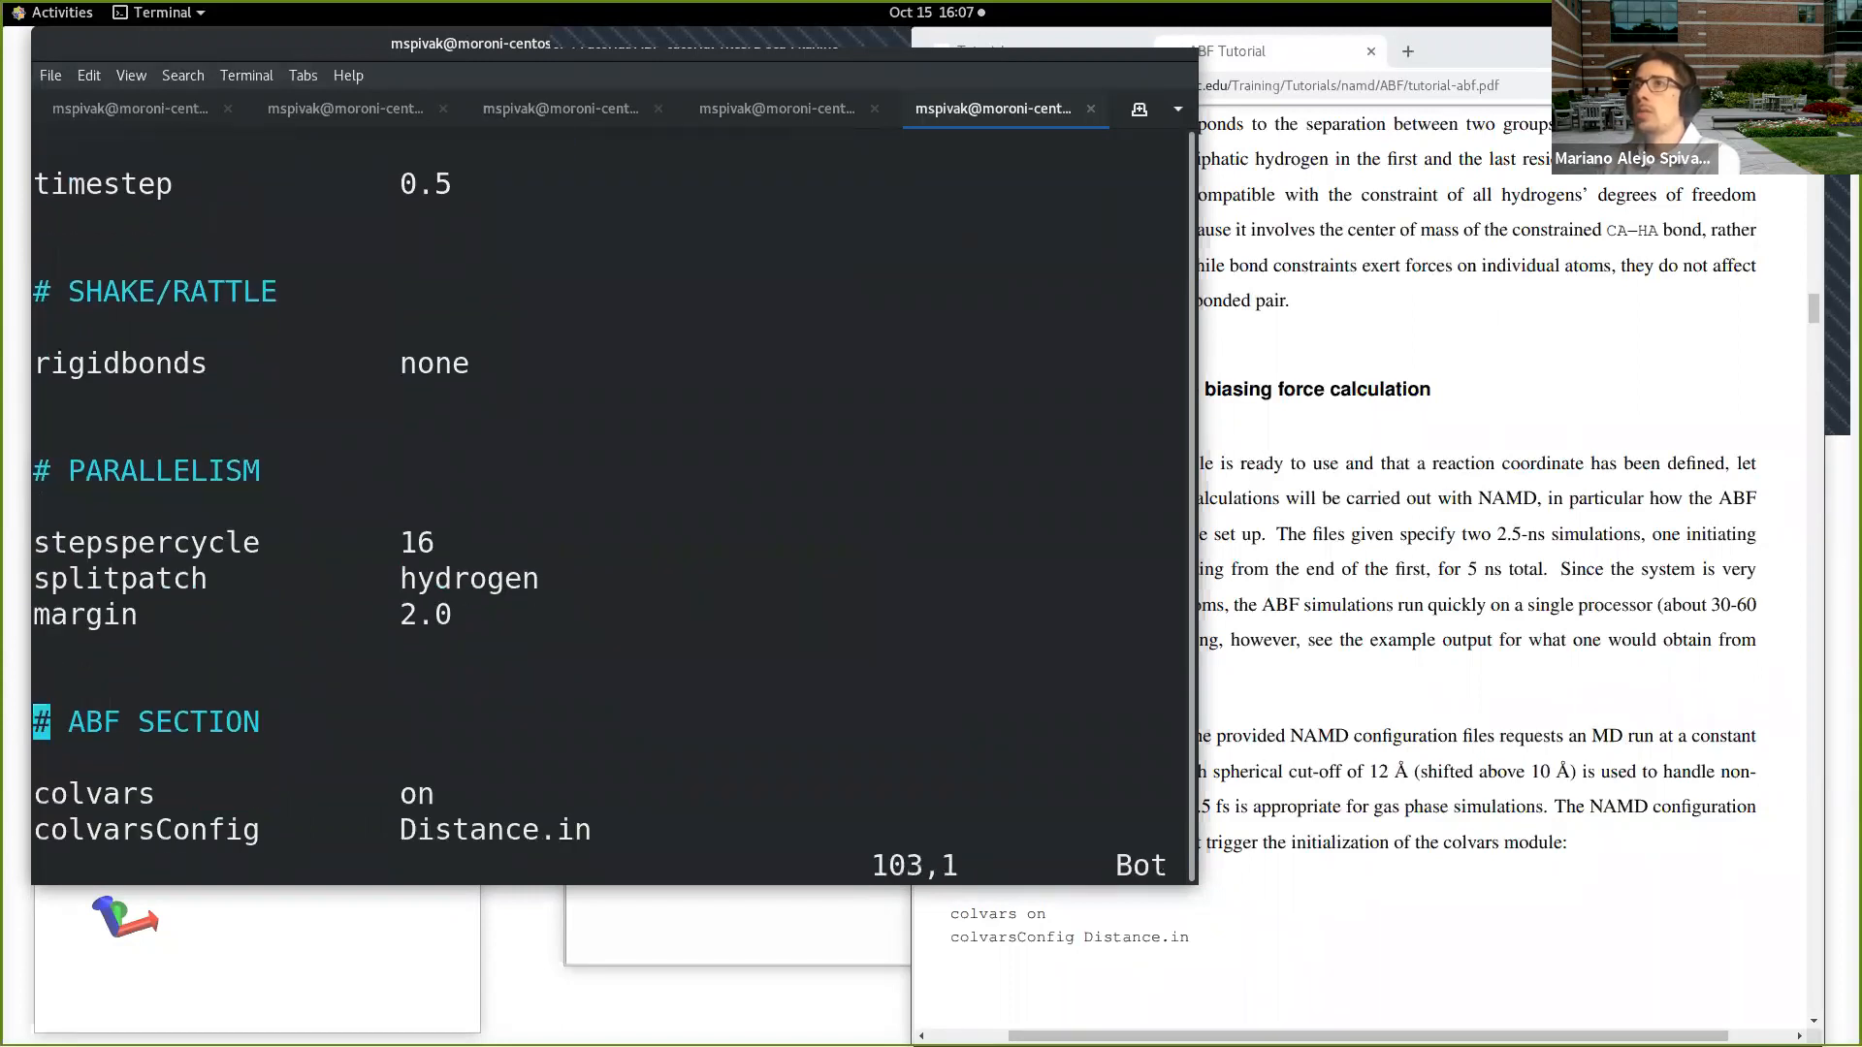
pyautogui.press('Up')
pyautogui.press('Up')
pyautogui.press('Down')
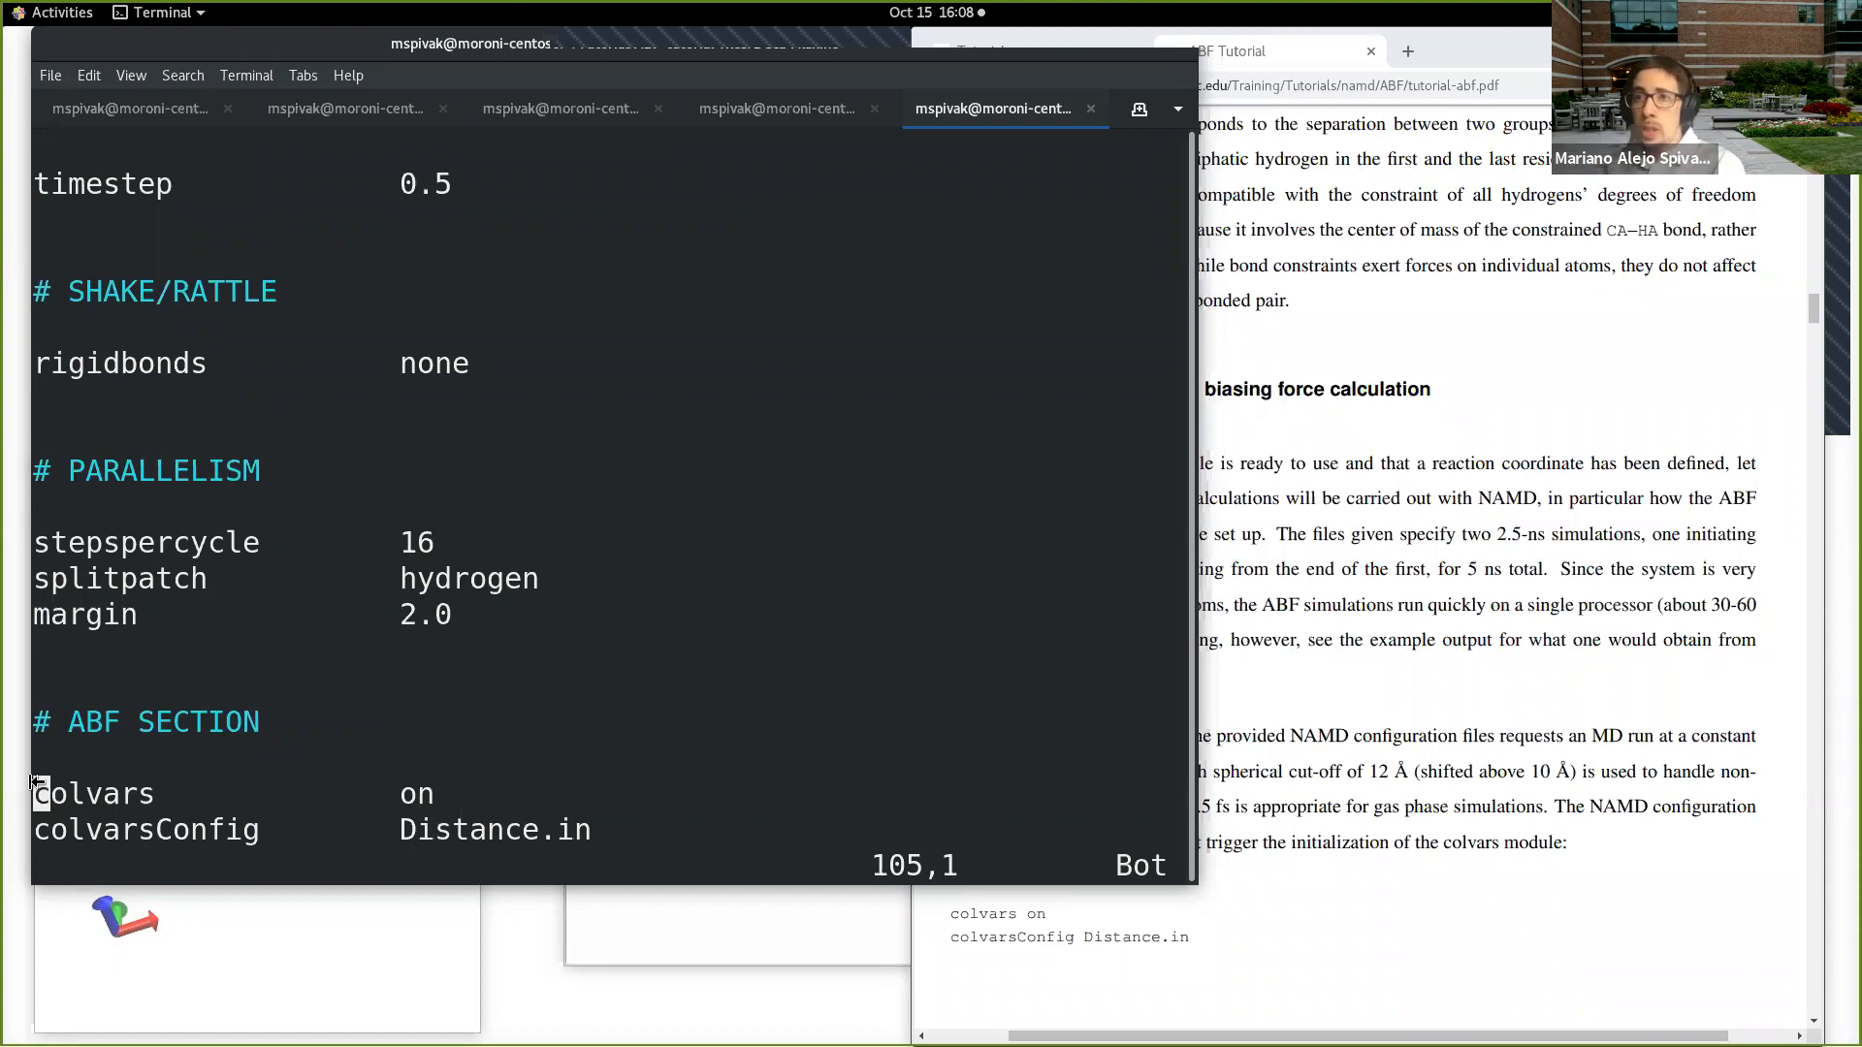
# Step: Highlight the two colvars lines in the ABF section of abf.conf, and the Distance.in file name on its own
pyautogui.moveTo(47, 794); pyautogui.dragTo(601, 827)
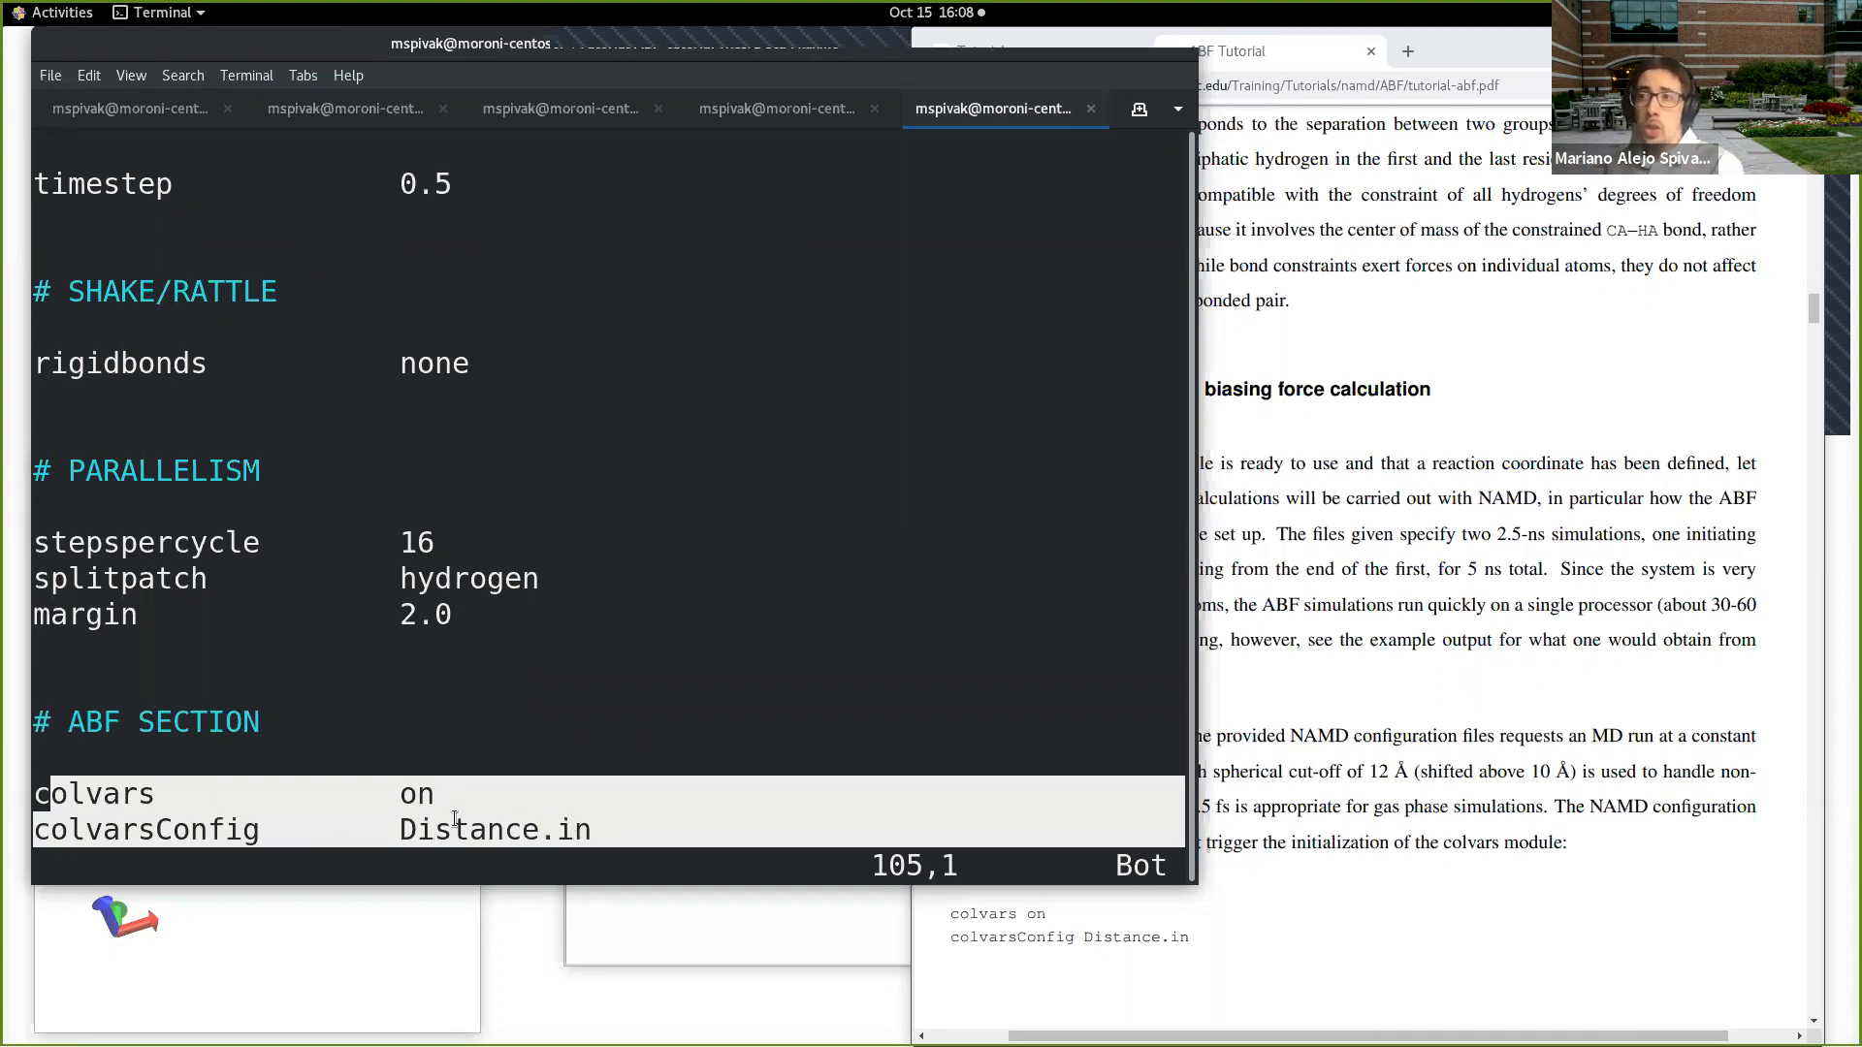
pyautogui.moveTo(402, 829); pyautogui.dragTo(590, 824)
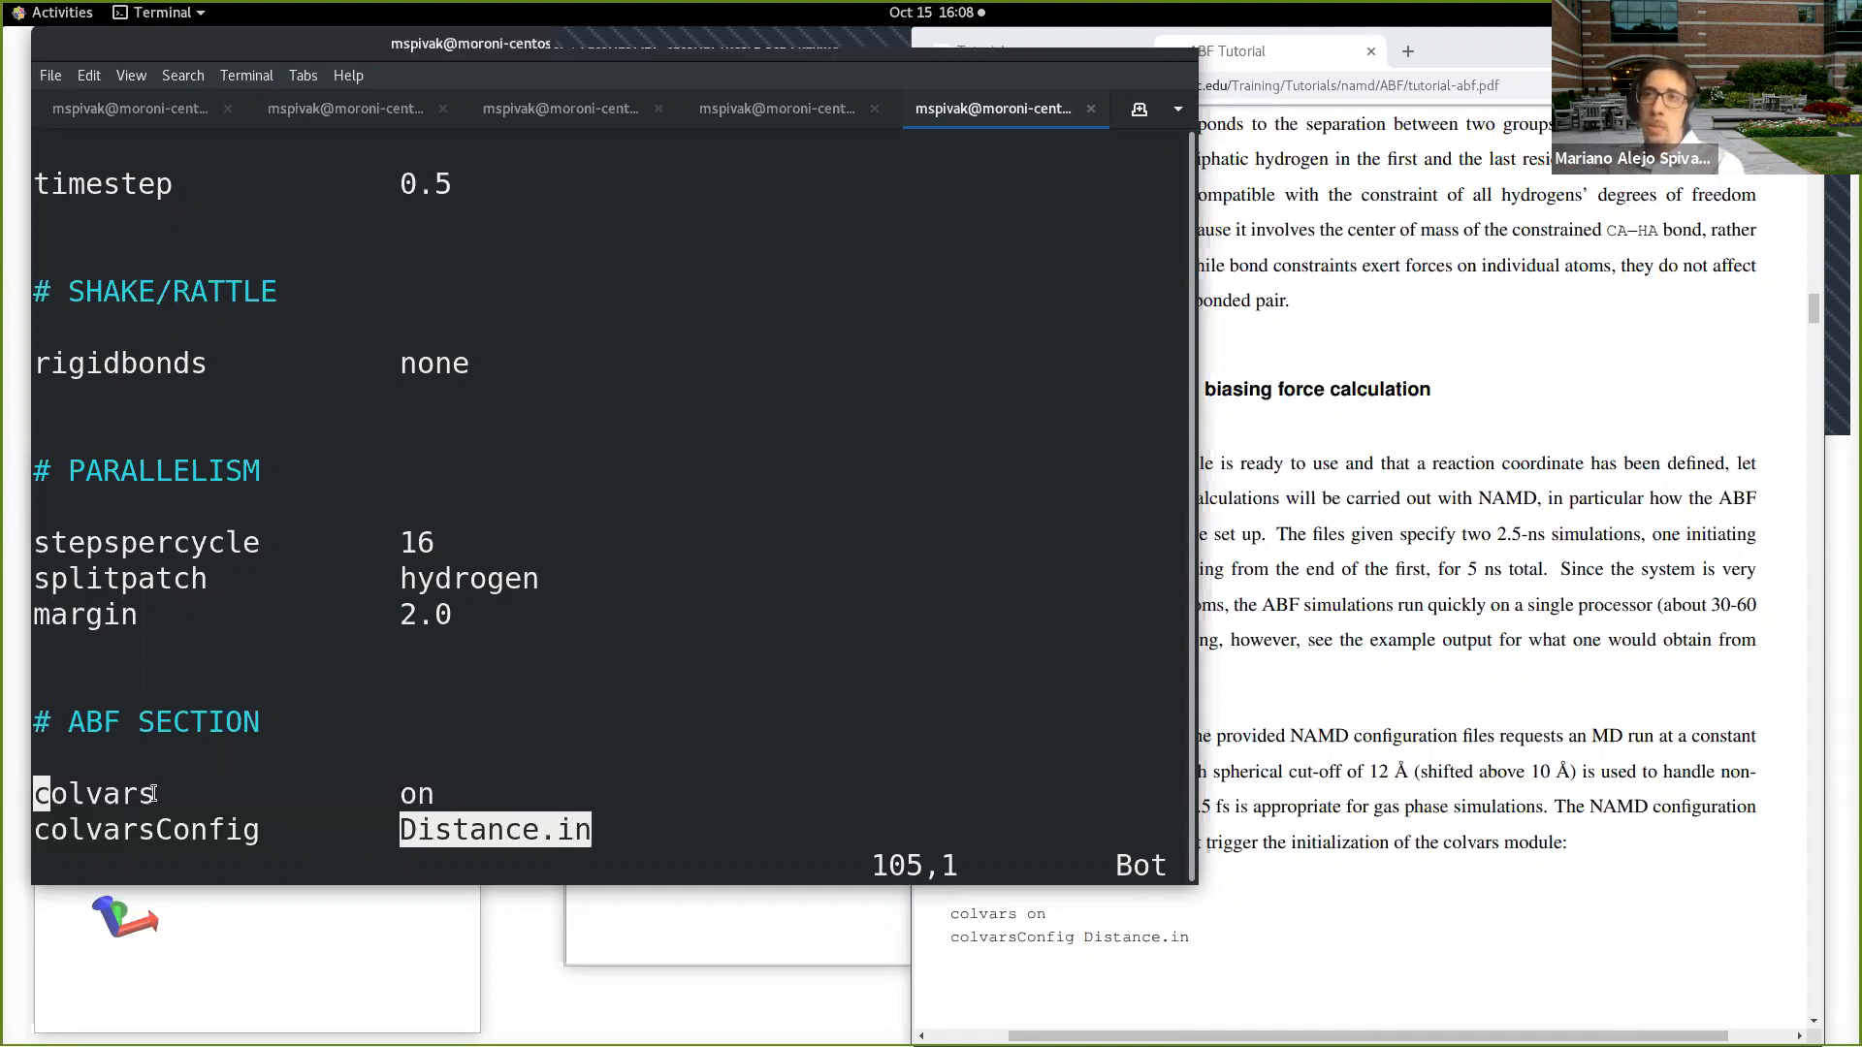
pyautogui.click(403, 829)
pyautogui.doubleClick(588, 829)
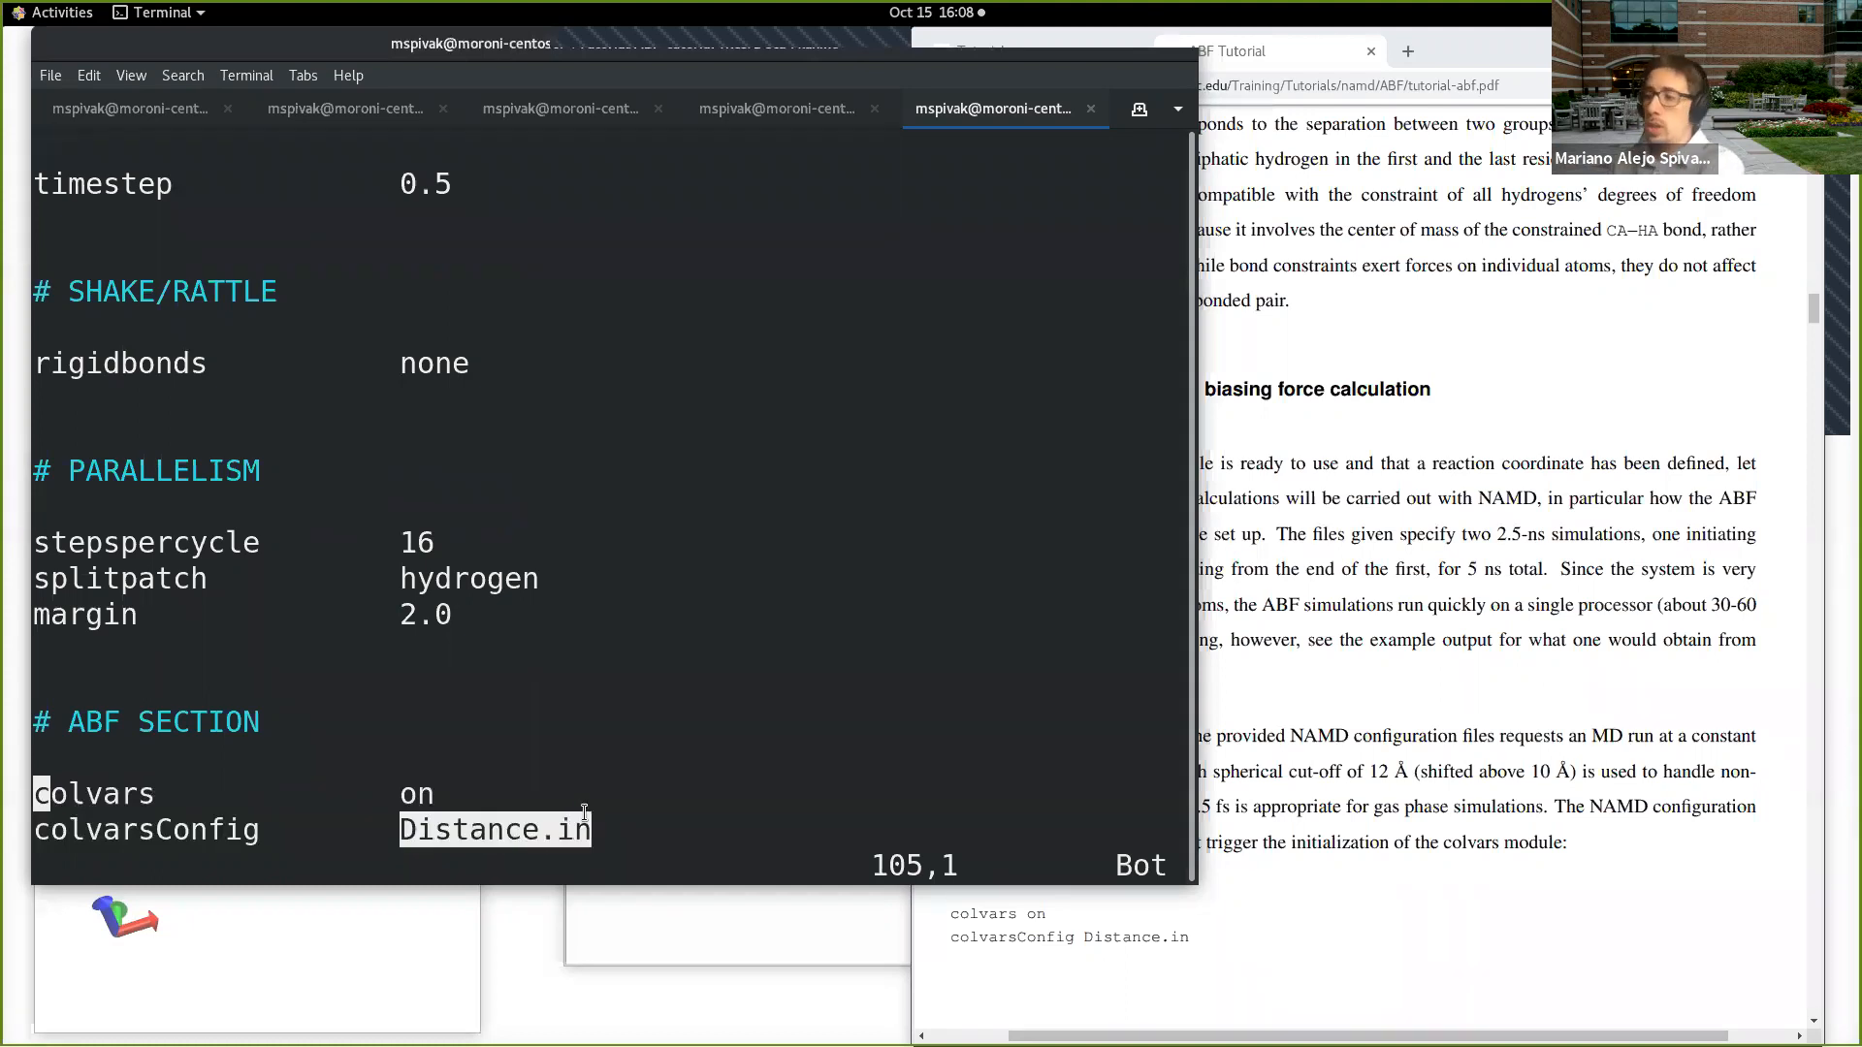
# Step: Quit abf.conf, open Distance.in in vi and make the terminal window taller to show the whole colvar block
pyautogui.write(':q')
pyautogui.press('Return')
pyautogui.write('vi Di')
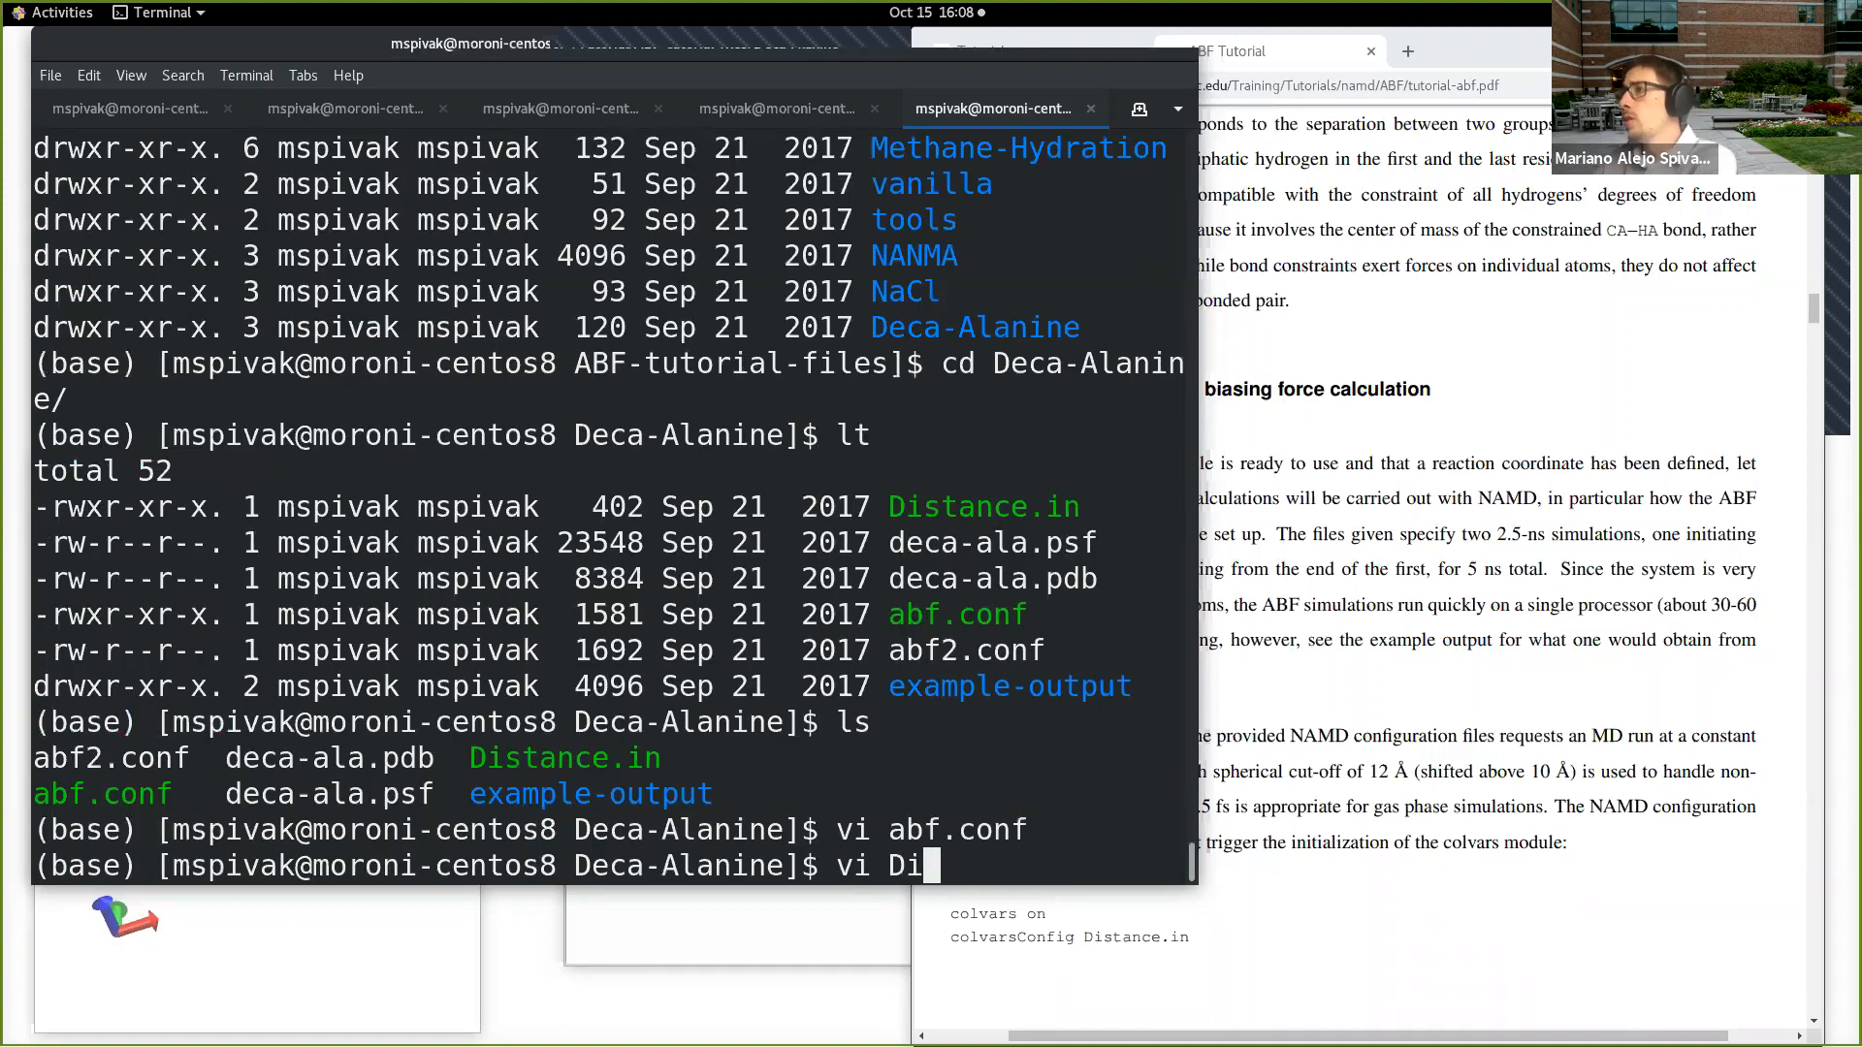
pyautogui.press('Tab')
pyautogui.press('Return')
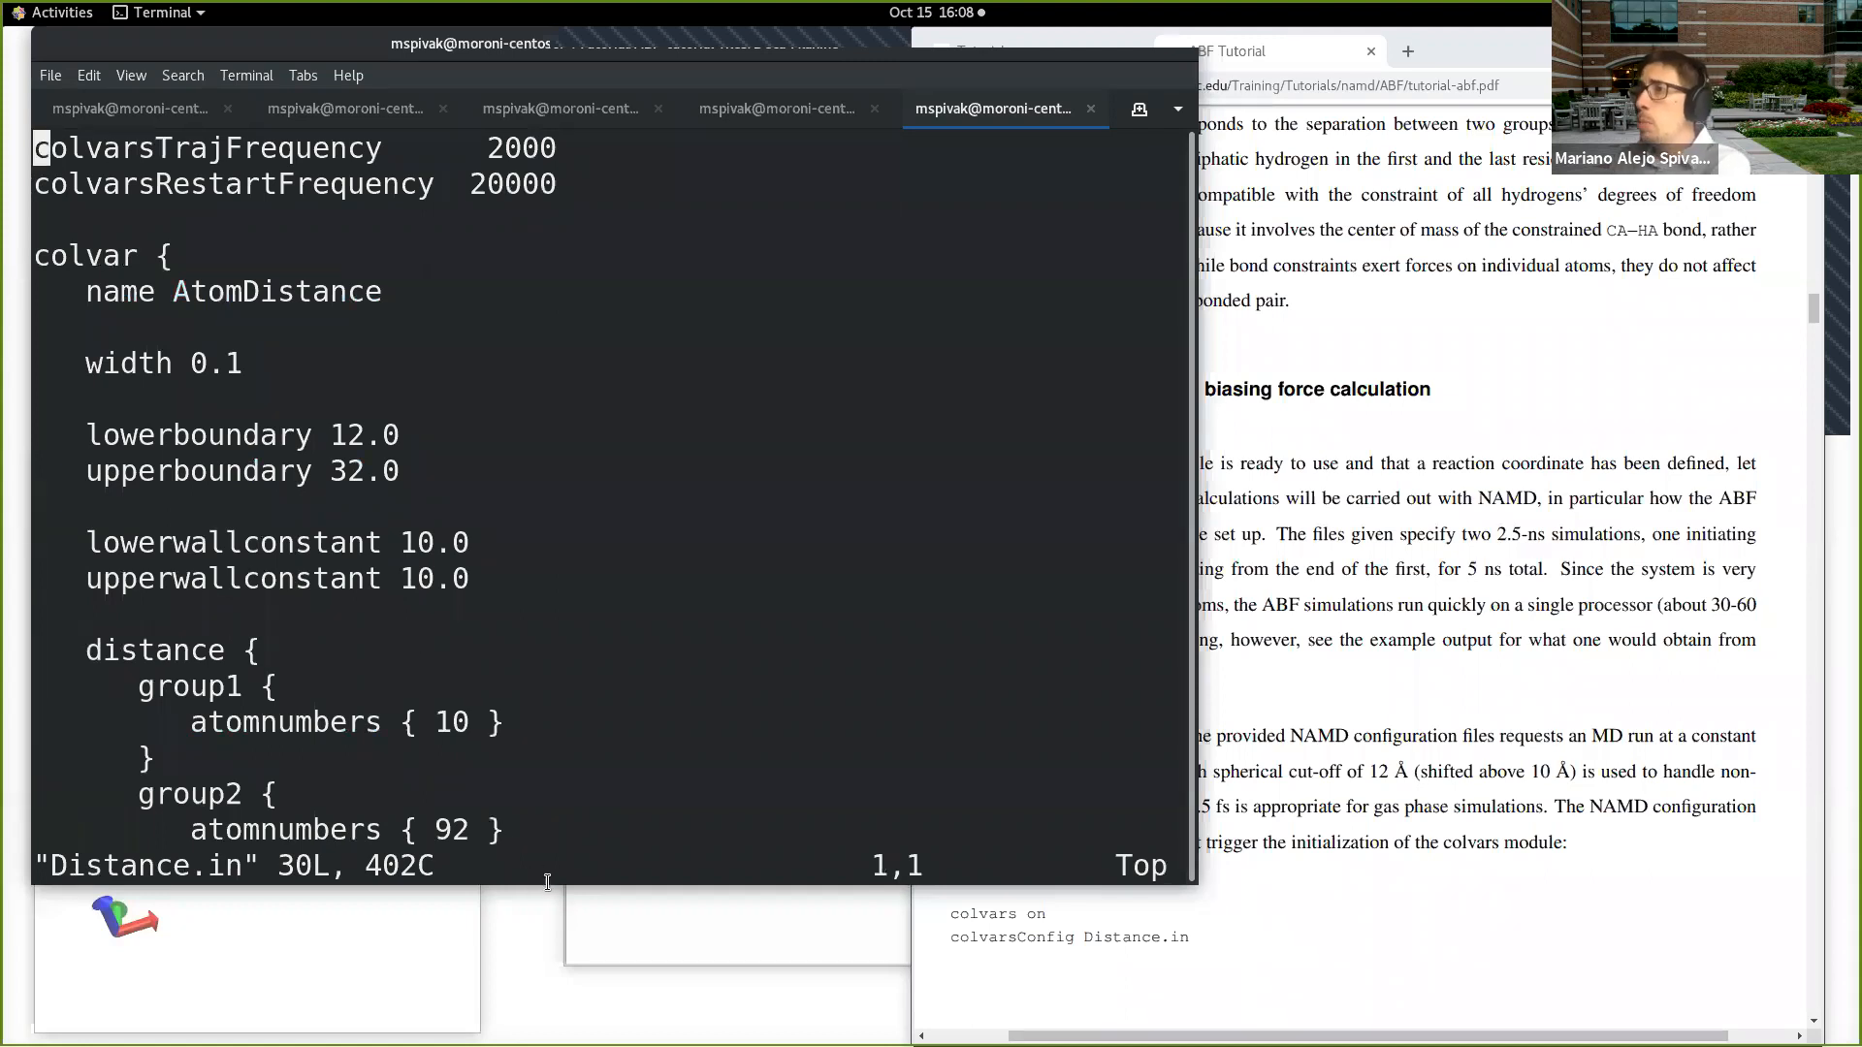
pyautogui.moveTo(548, 883); pyautogui.dragTo(558, 989)
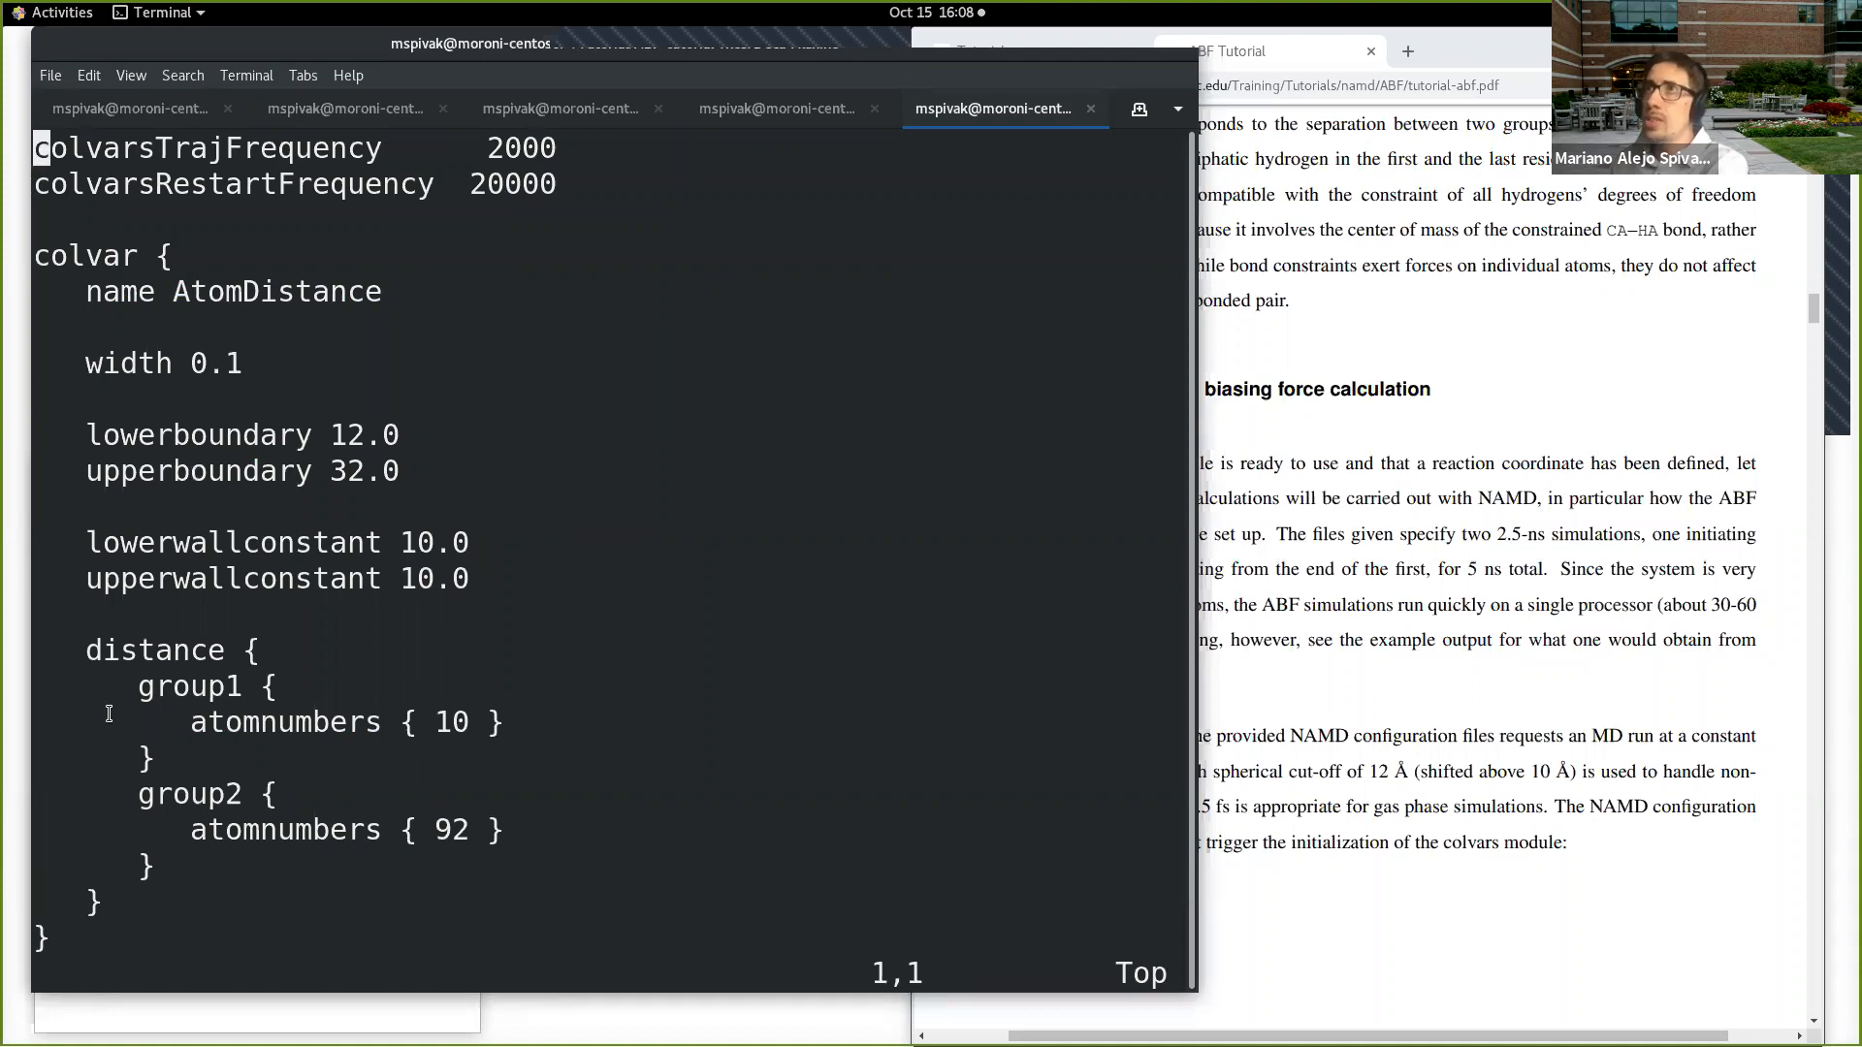
# Step: Switch to the ABF tutorial PDF in Chrome and highlight the "colvars on" and "colvarsConfig Distance.in" lines on page 7
pyautogui.click(1464, 671)
pyautogui.scroll(-2, 1142, 705)
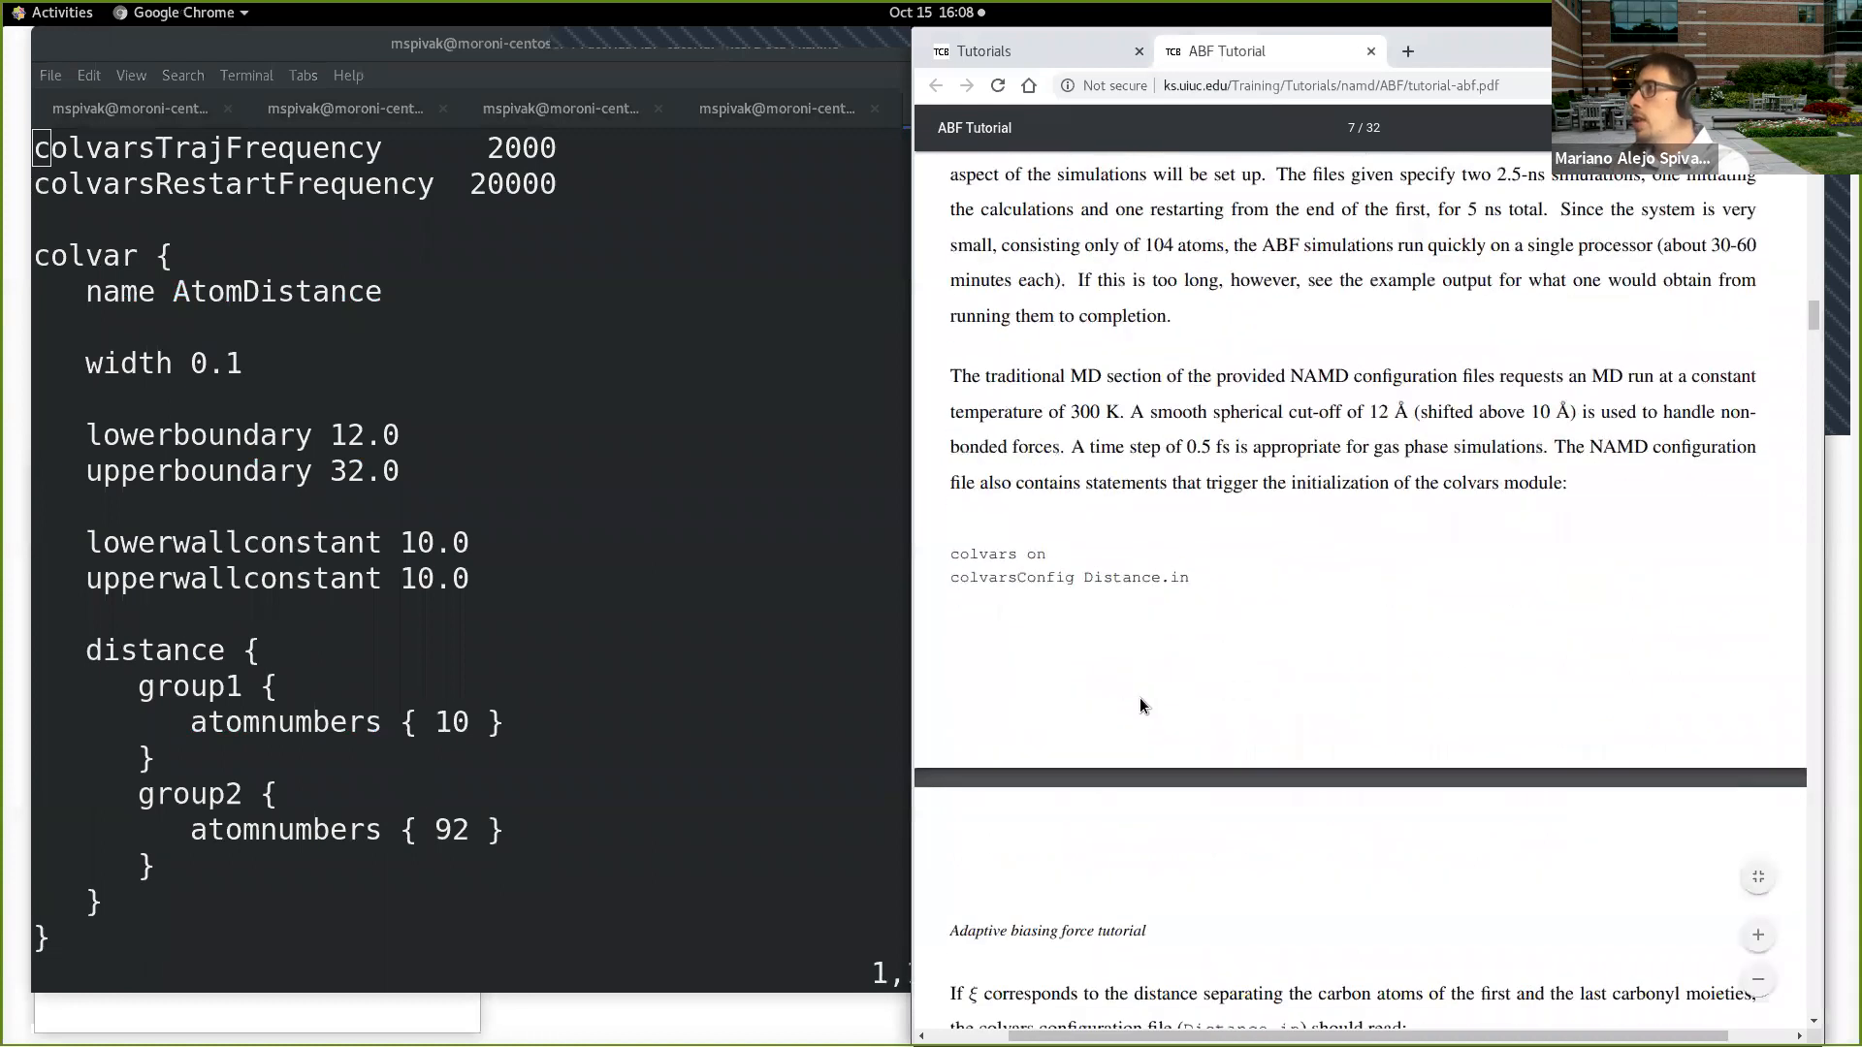
pyautogui.scroll(-1, 1113, 900)
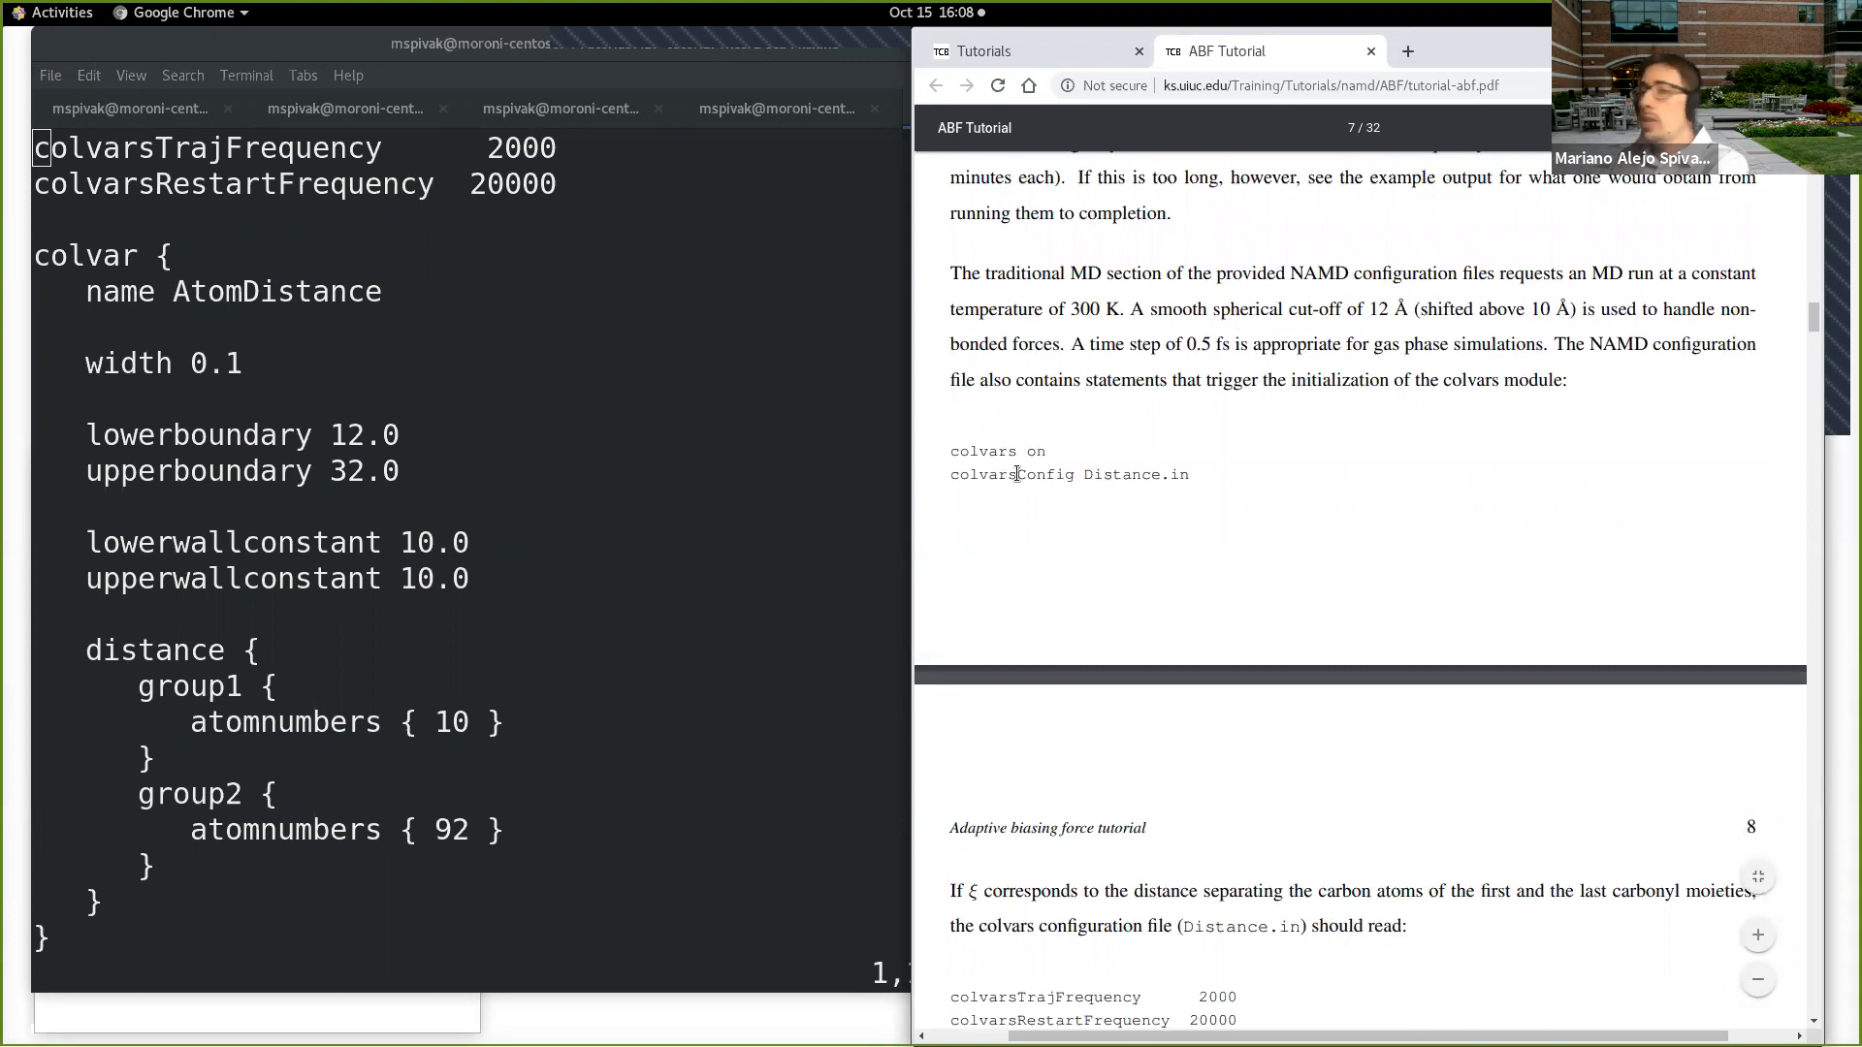
pyautogui.moveTo(948, 454); pyautogui.dragTo(1190, 482)
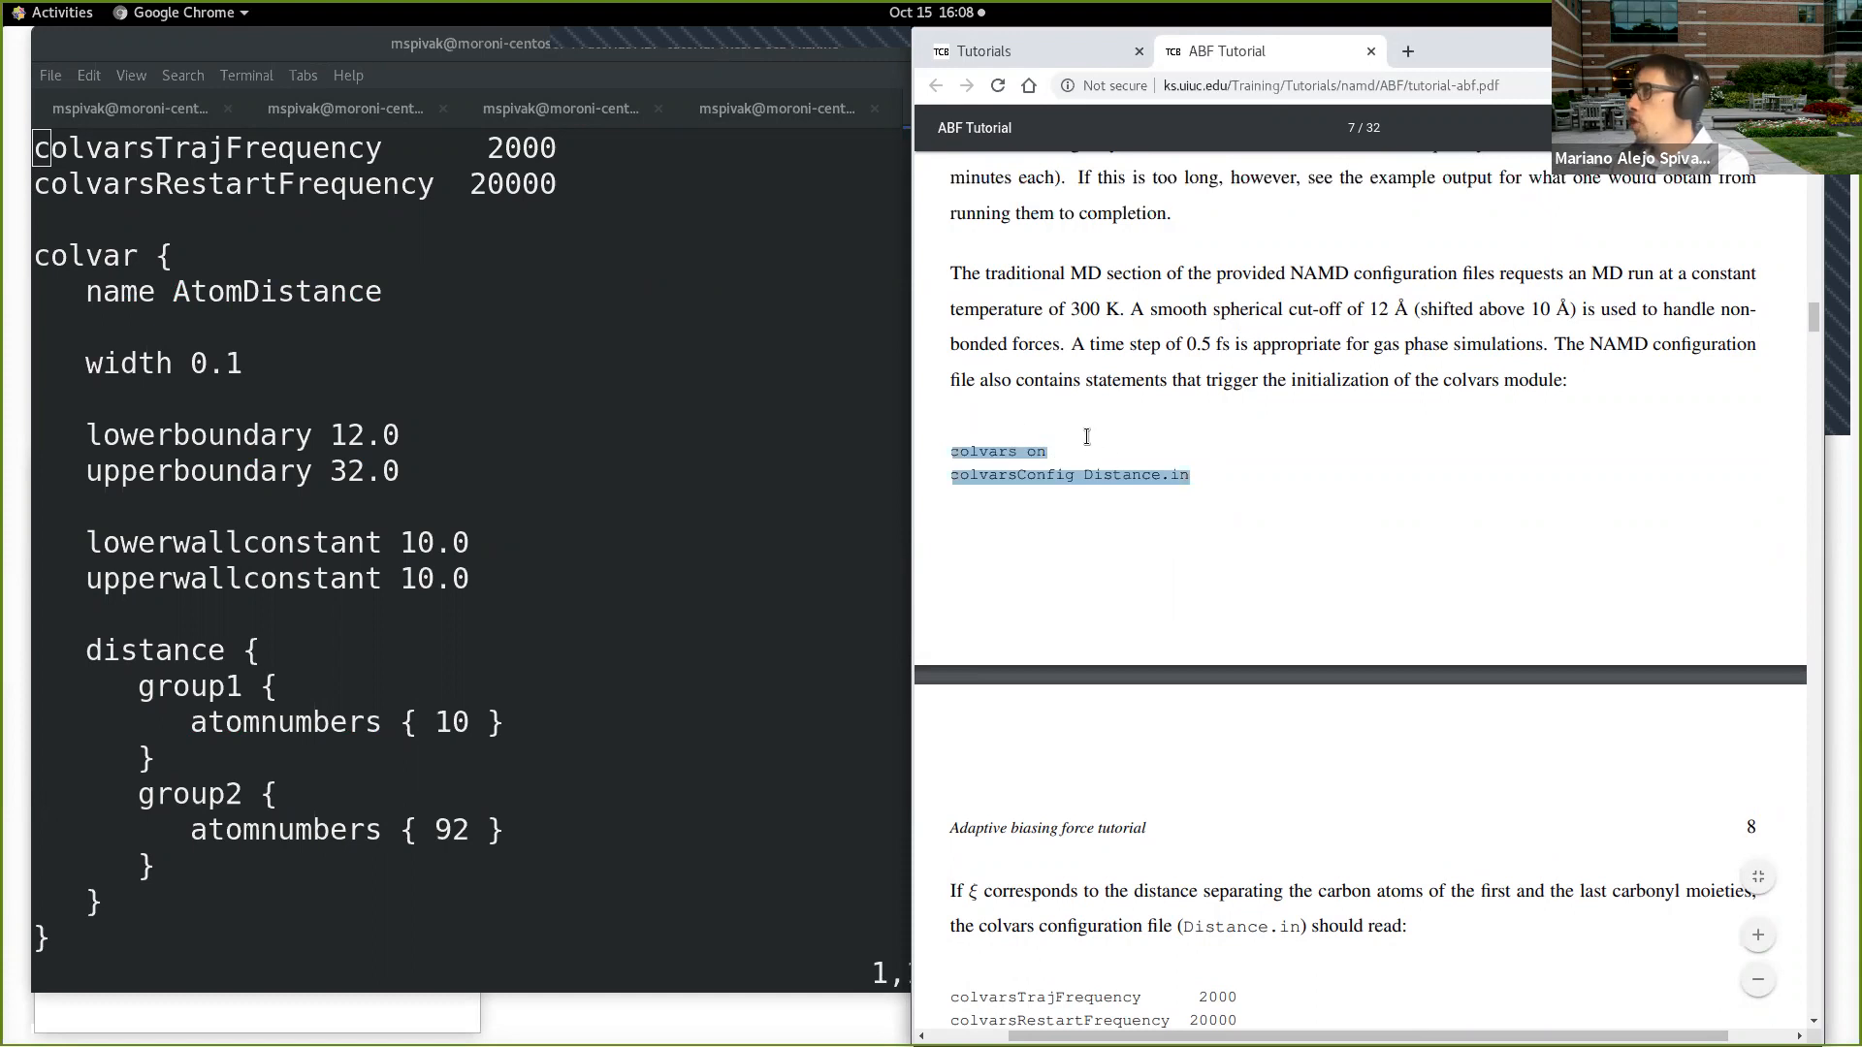
# Step: Find the Distance.in listing on page 8 of the tutorial and highlight it from colvarsTrajFrequency through the abf block
pyautogui.scroll(-2, 1087, 437)
pyautogui.scroll(-3, 1143, 309)
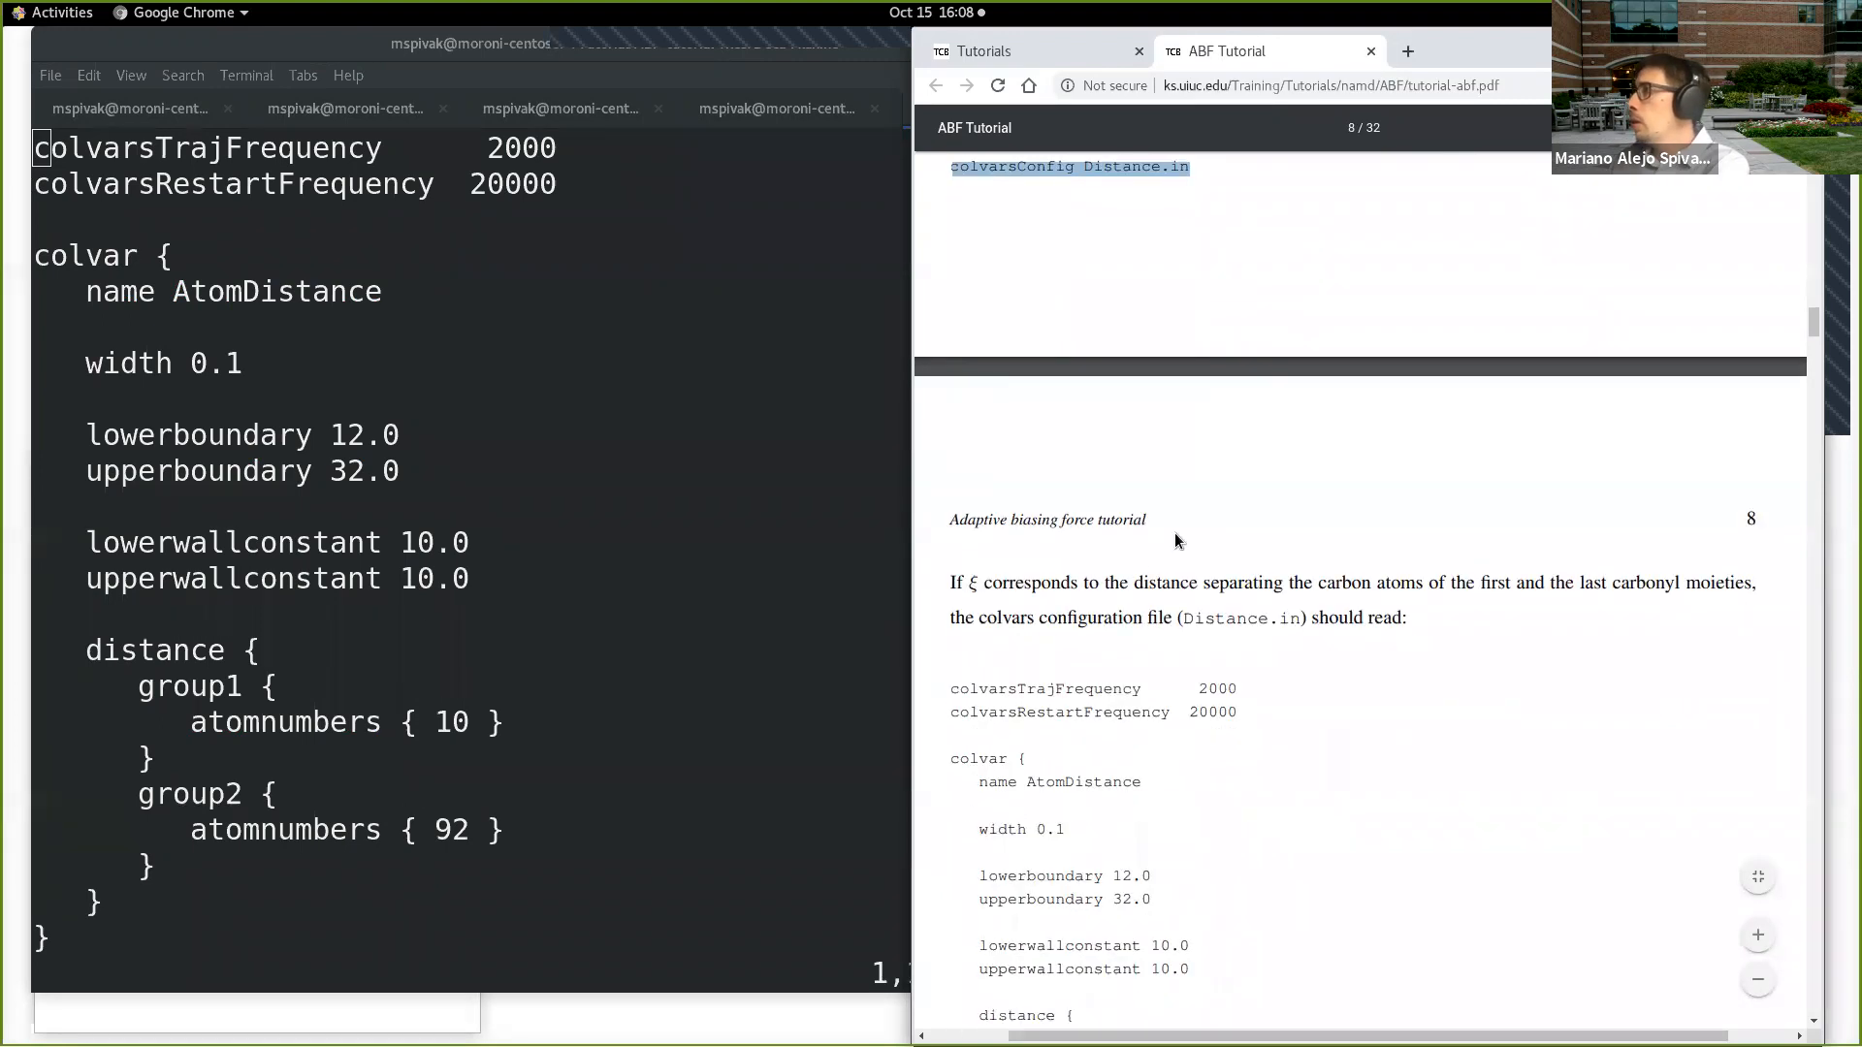
pyautogui.scroll(-1, 1171, 572)
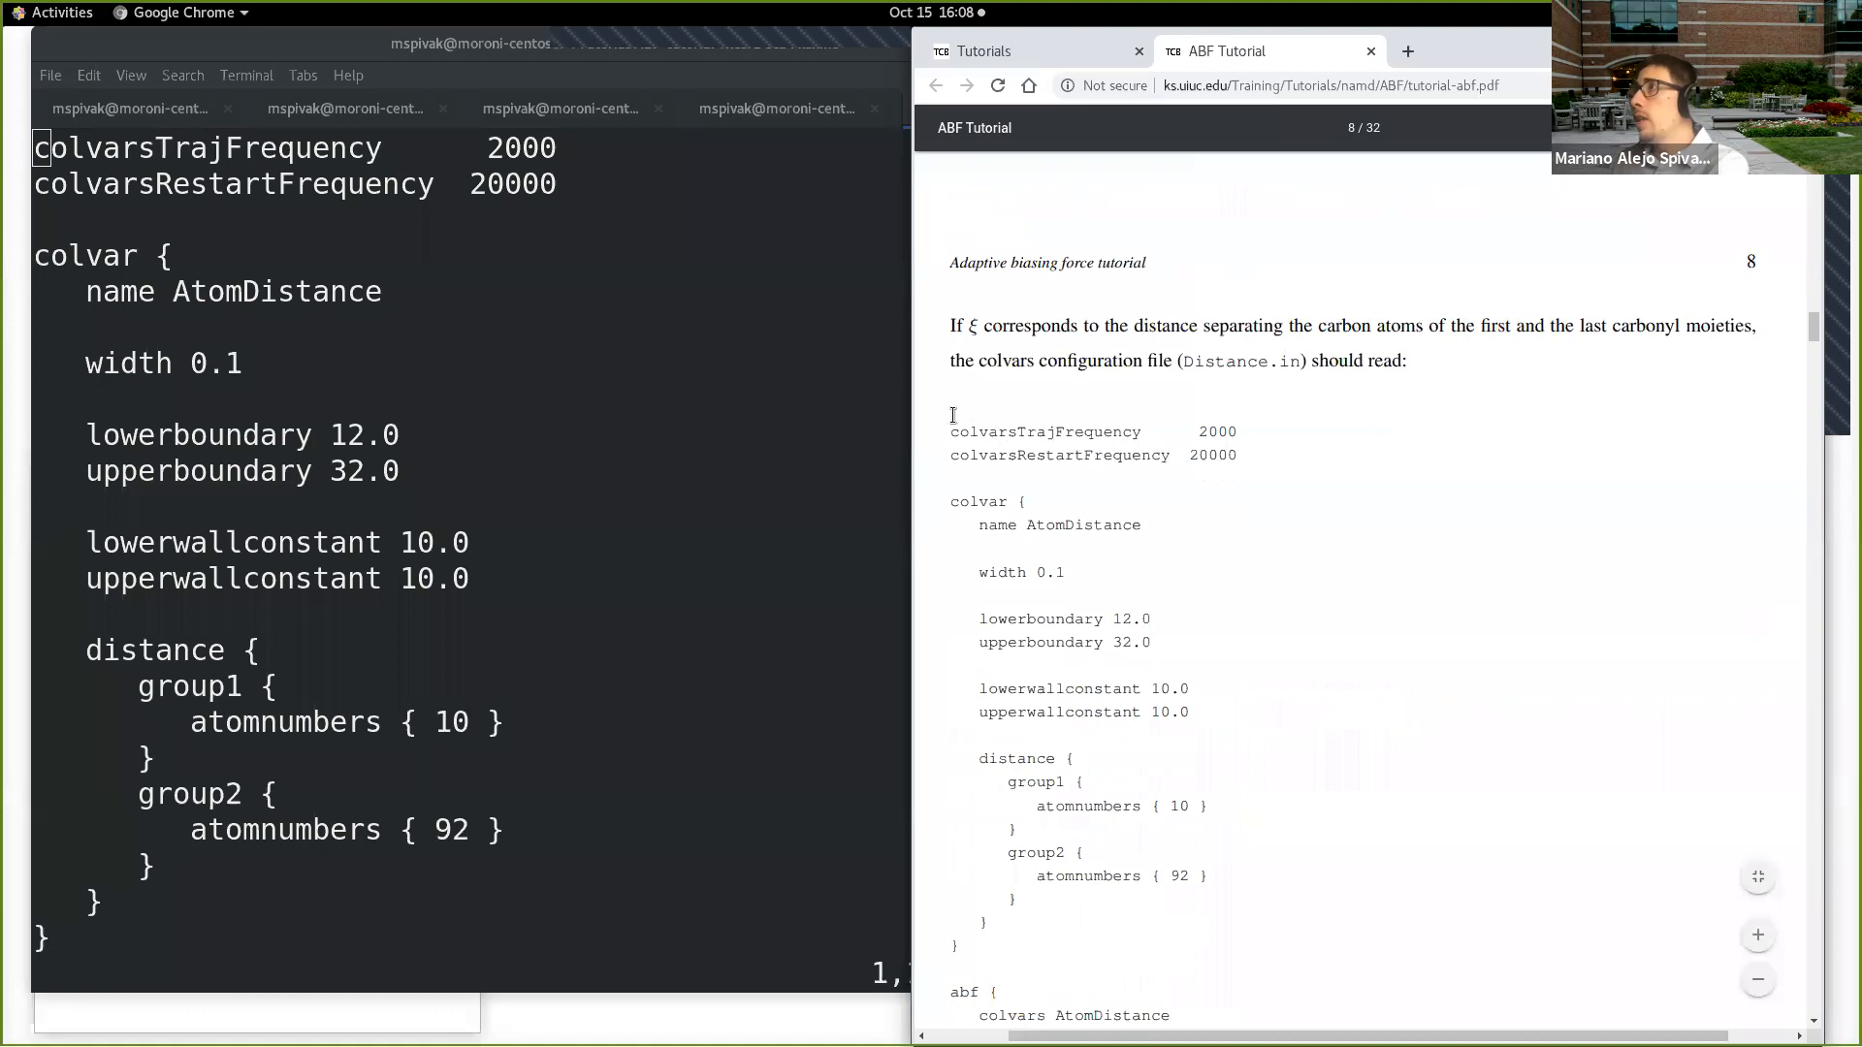
pyautogui.moveTo(948, 432); pyautogui.dragTo(1192, 714)
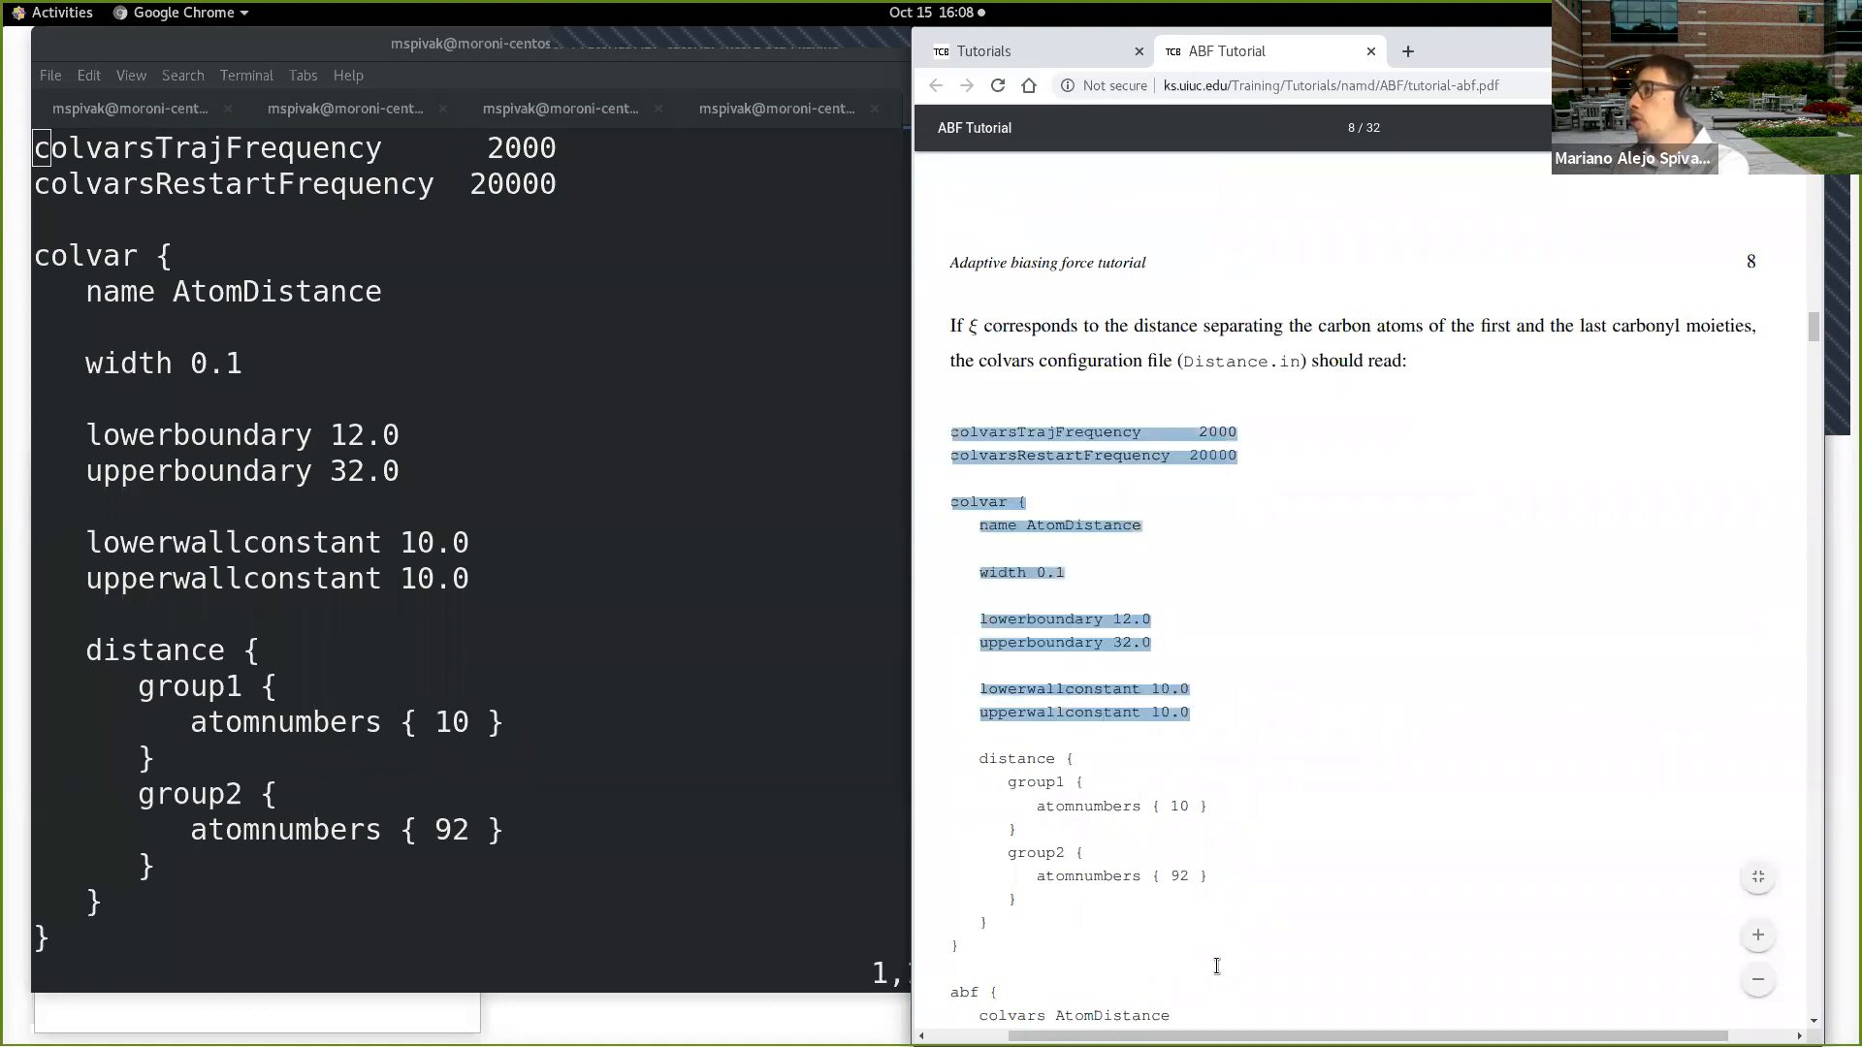
pyautogui.click(1203, 607)
pyautogui.scroll(-2, 1184, 556)
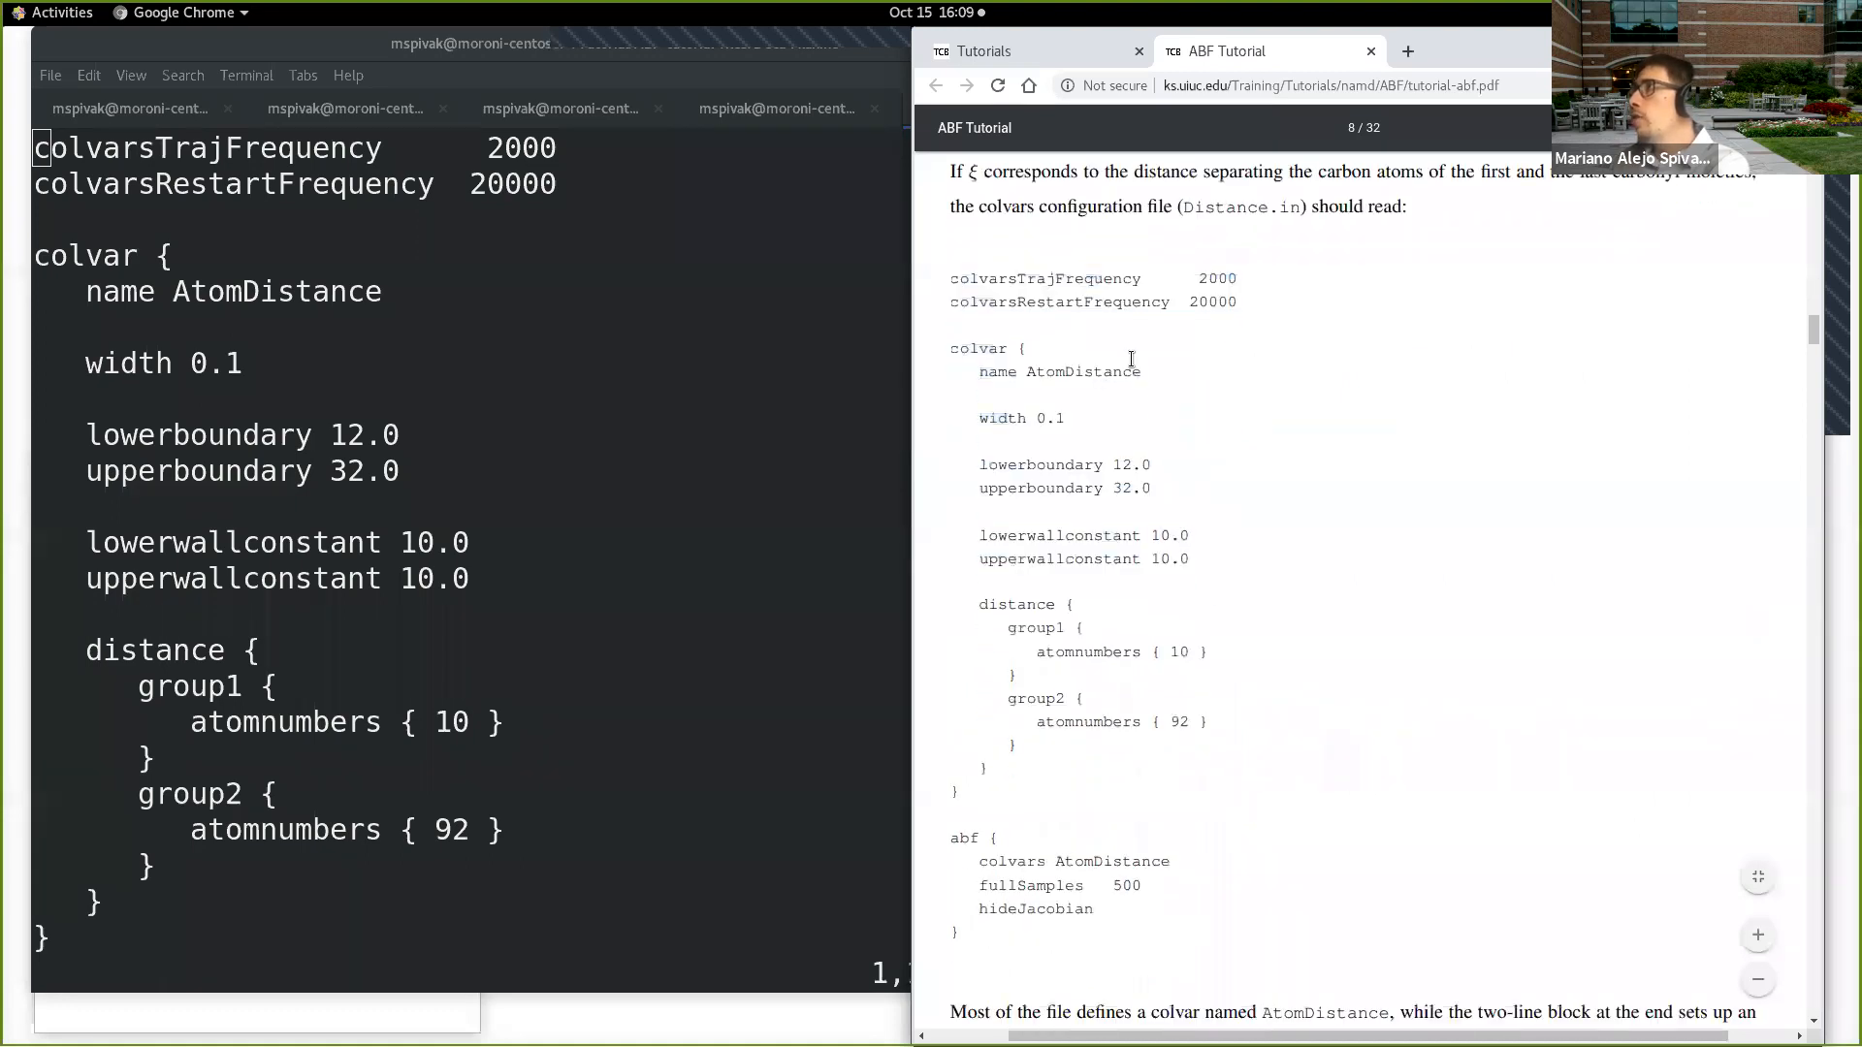
pyautogui.moveTo(949, 280); pyautogui.dragTo(1078, 921)
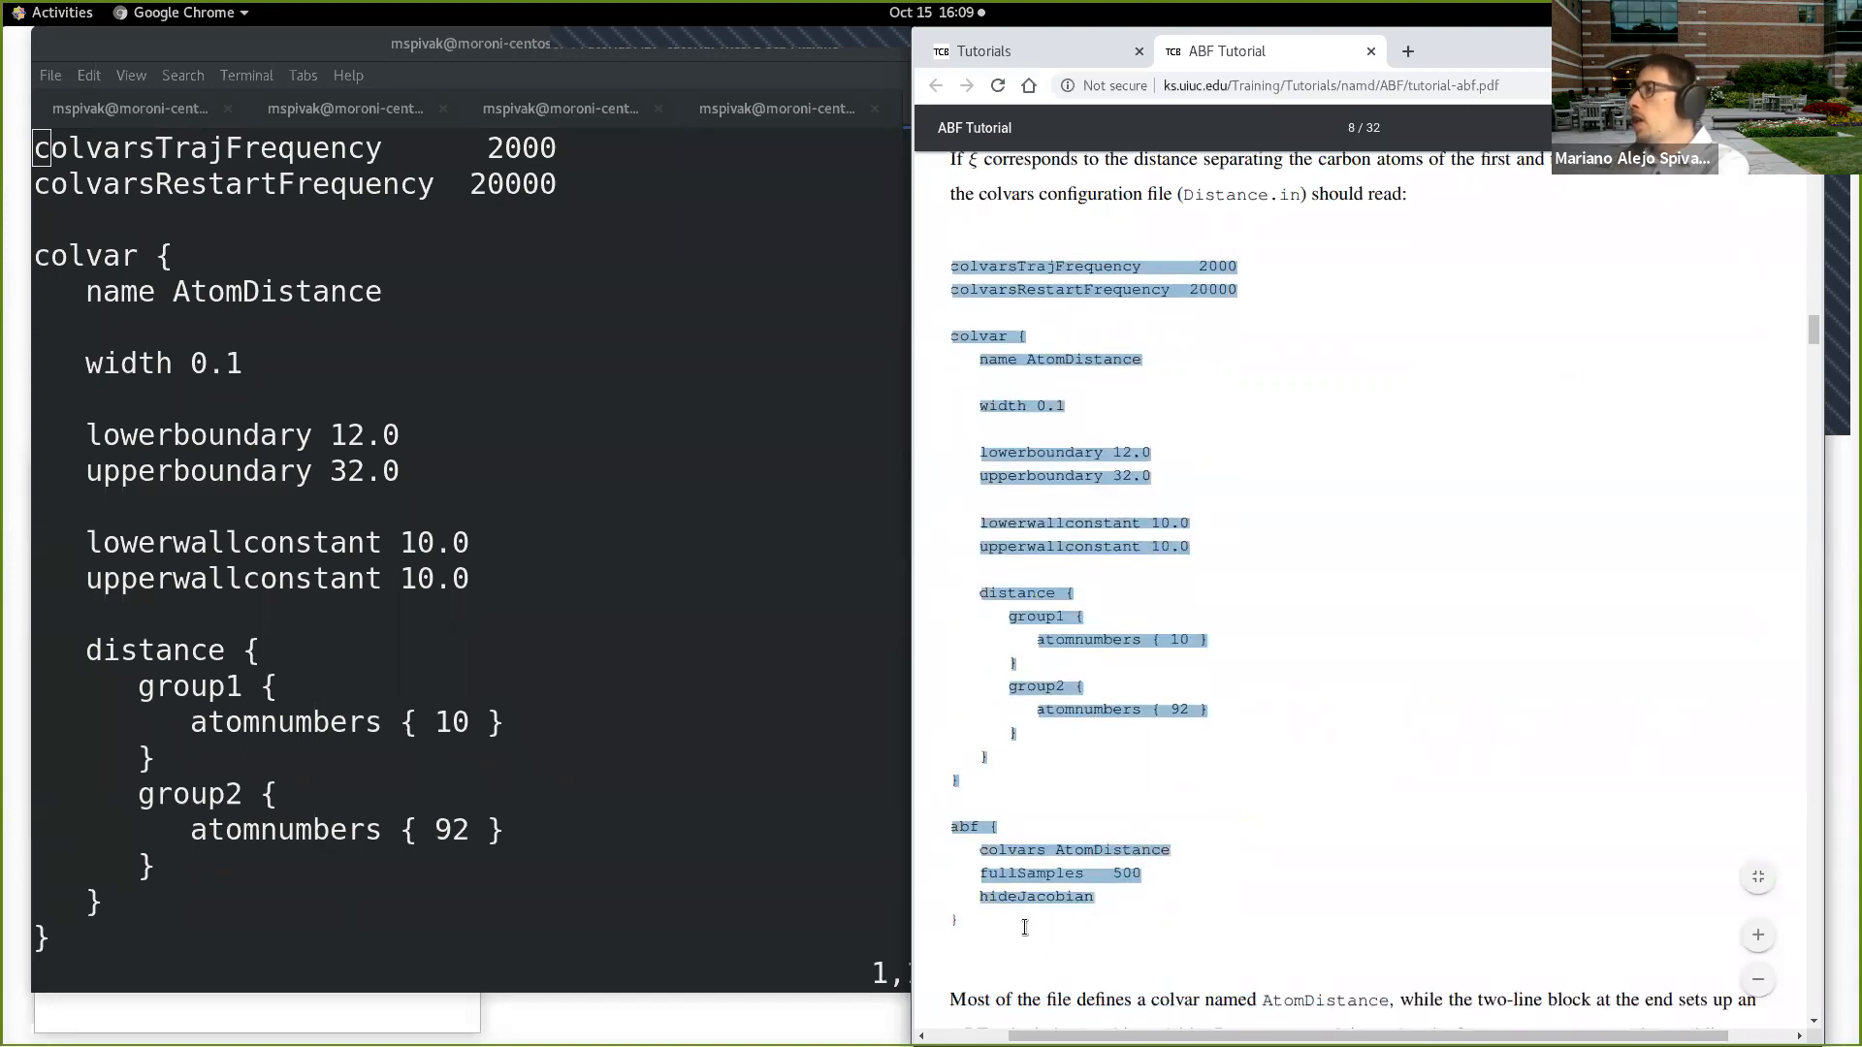
pyautogui.click(1180, 550)
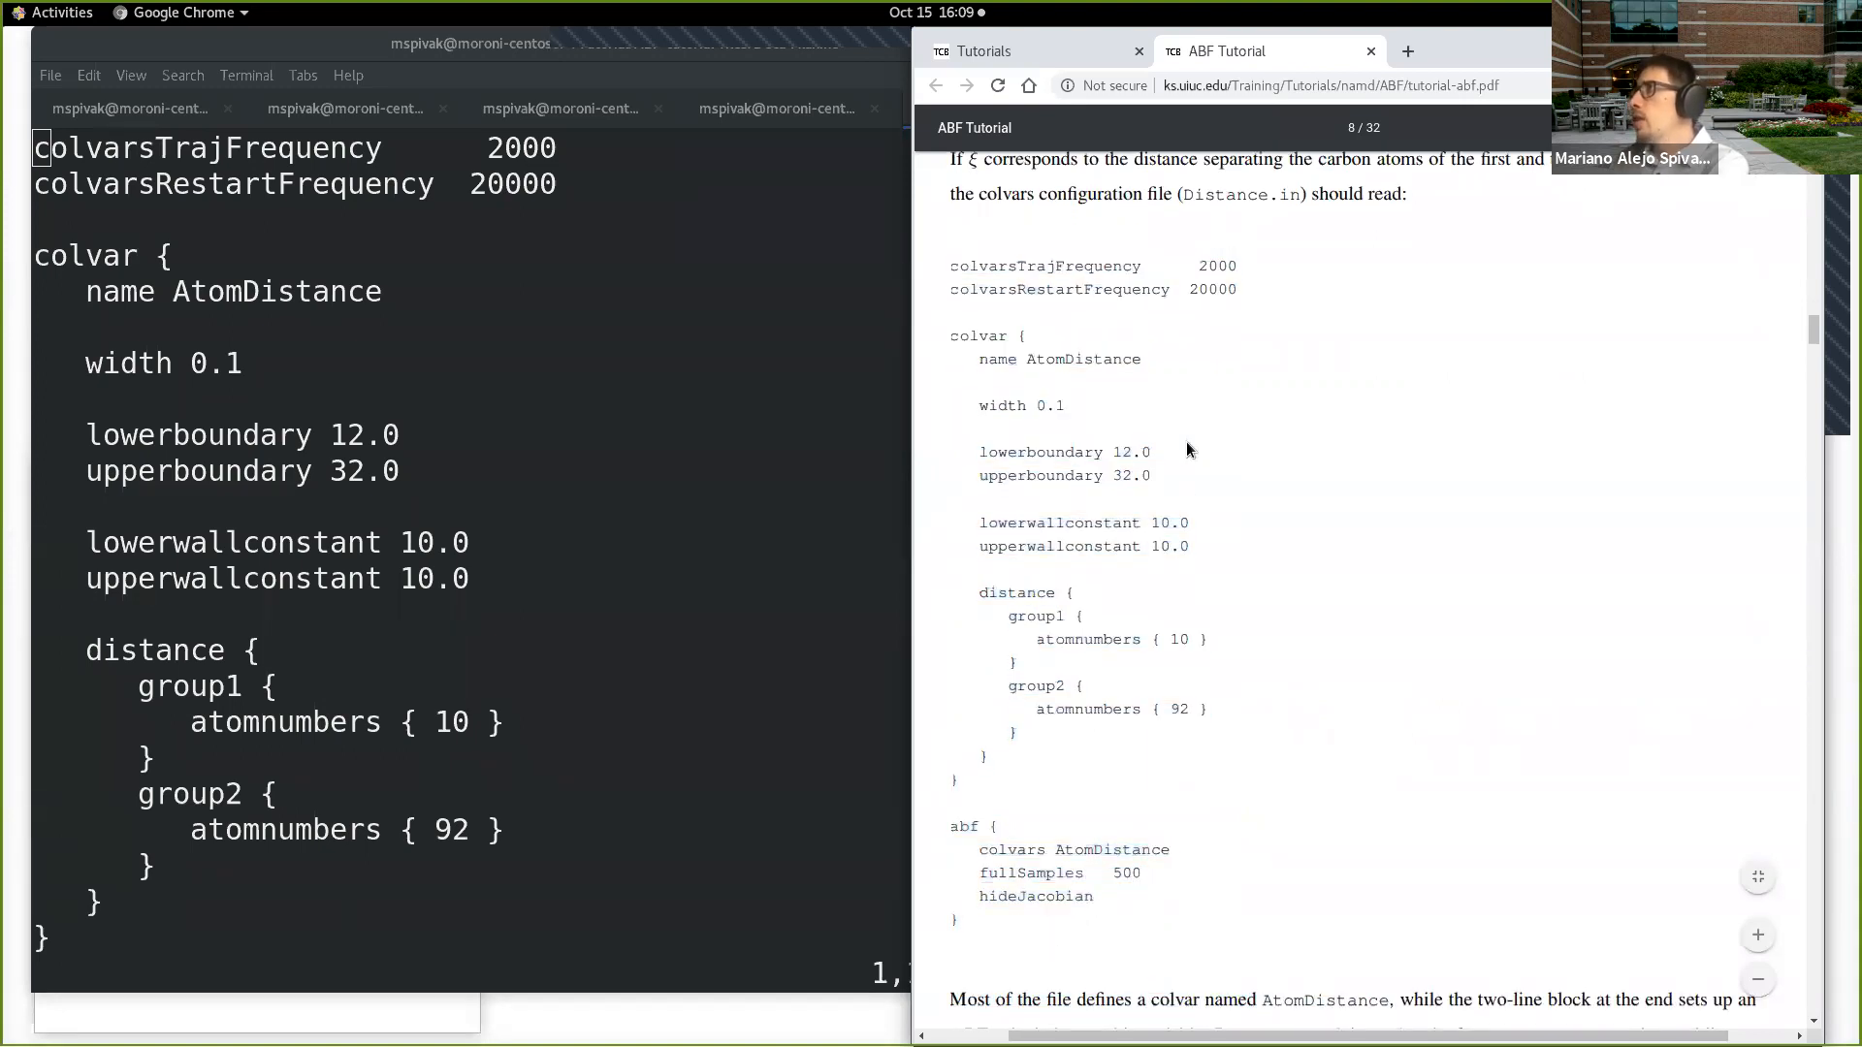
# Step: Highlight the colvar block of the Distance.in listing, enlarge the PDF by three zoom levels and clear the highlight
pyautogui.moveTo(946, 335); pyautogui.dragTo(965, 771)
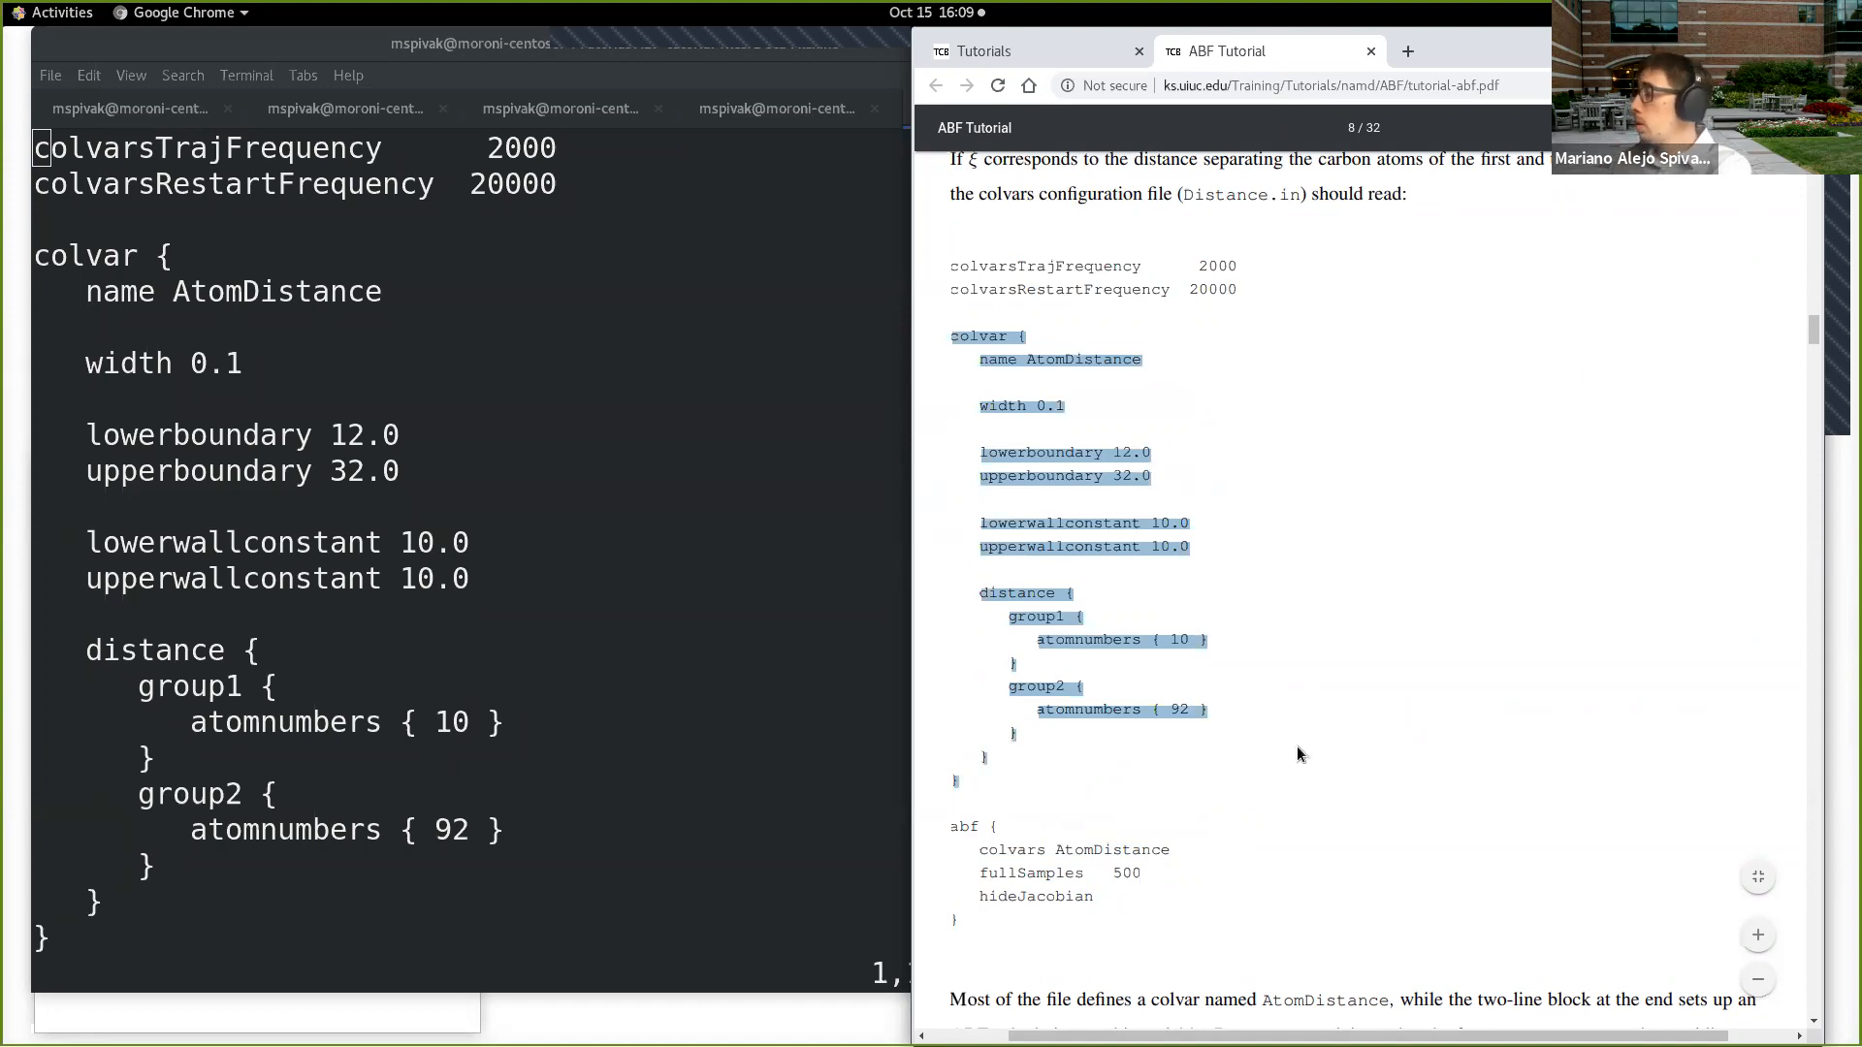
pyautogui.click(1757, 936)
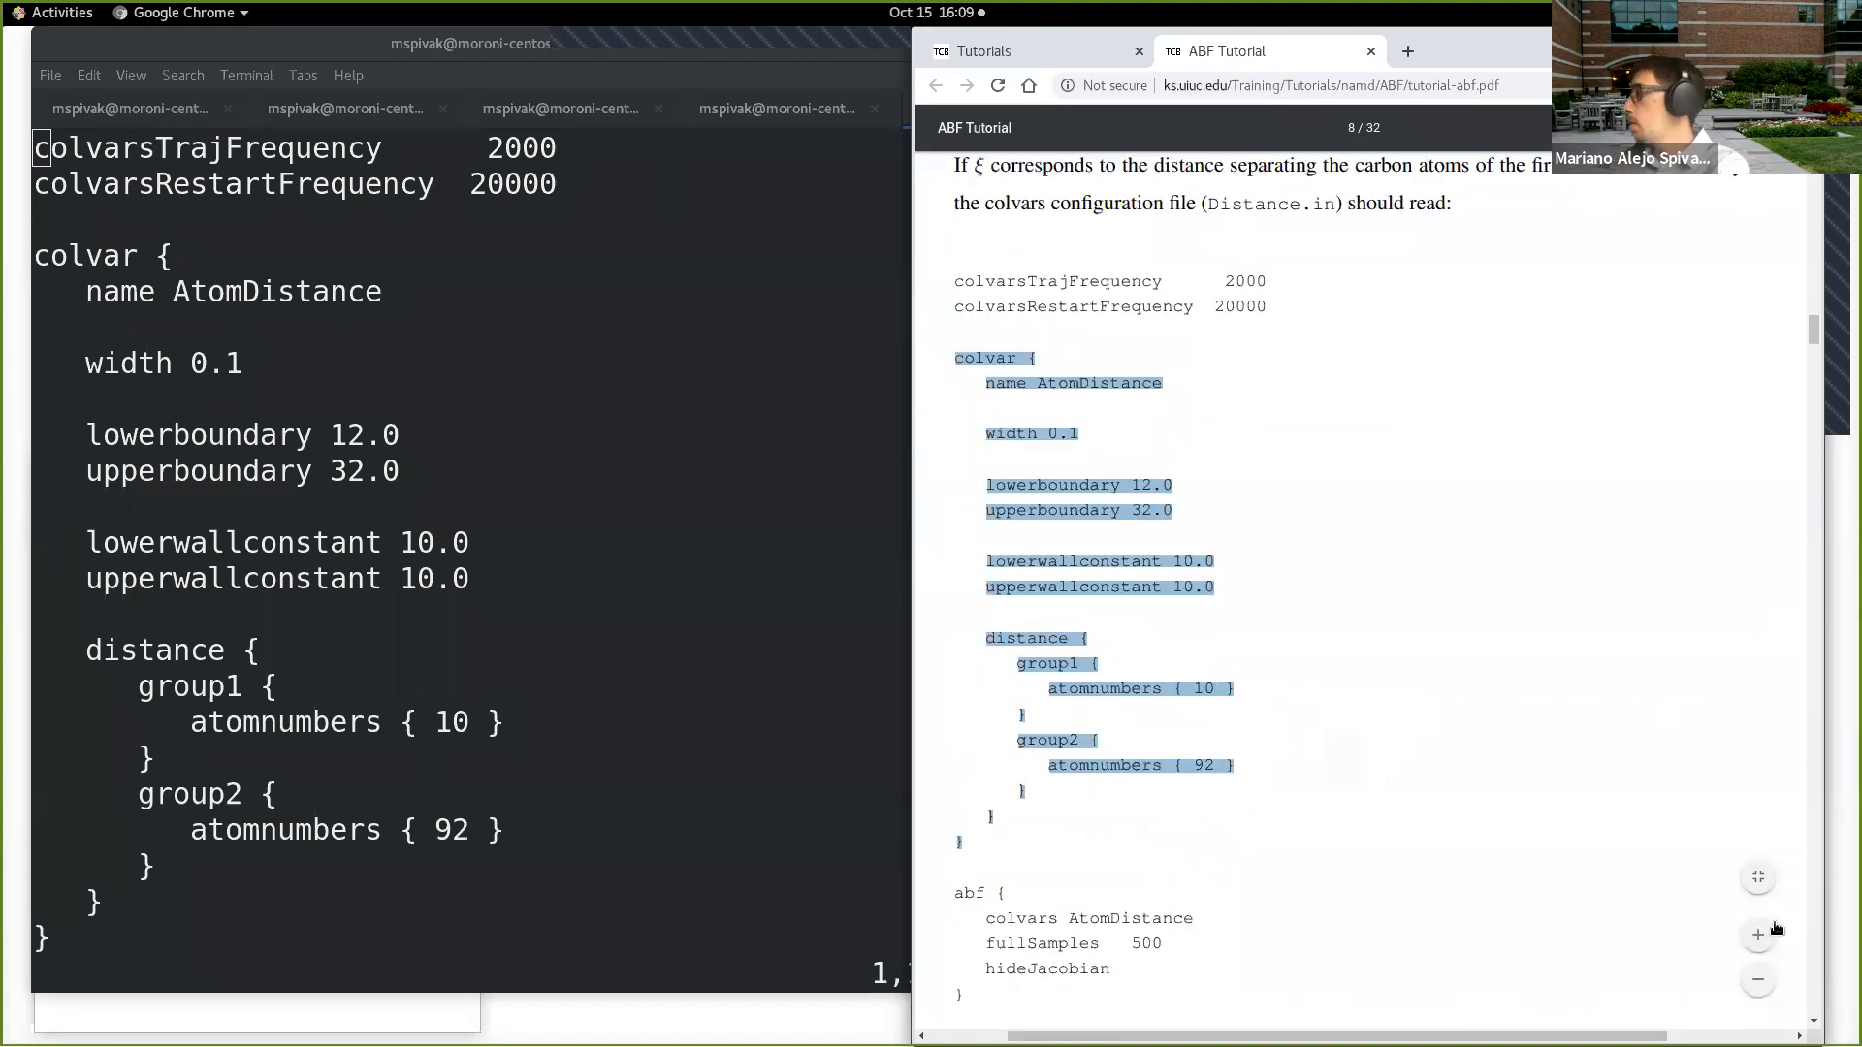
pyautogui.click(1767, 933)
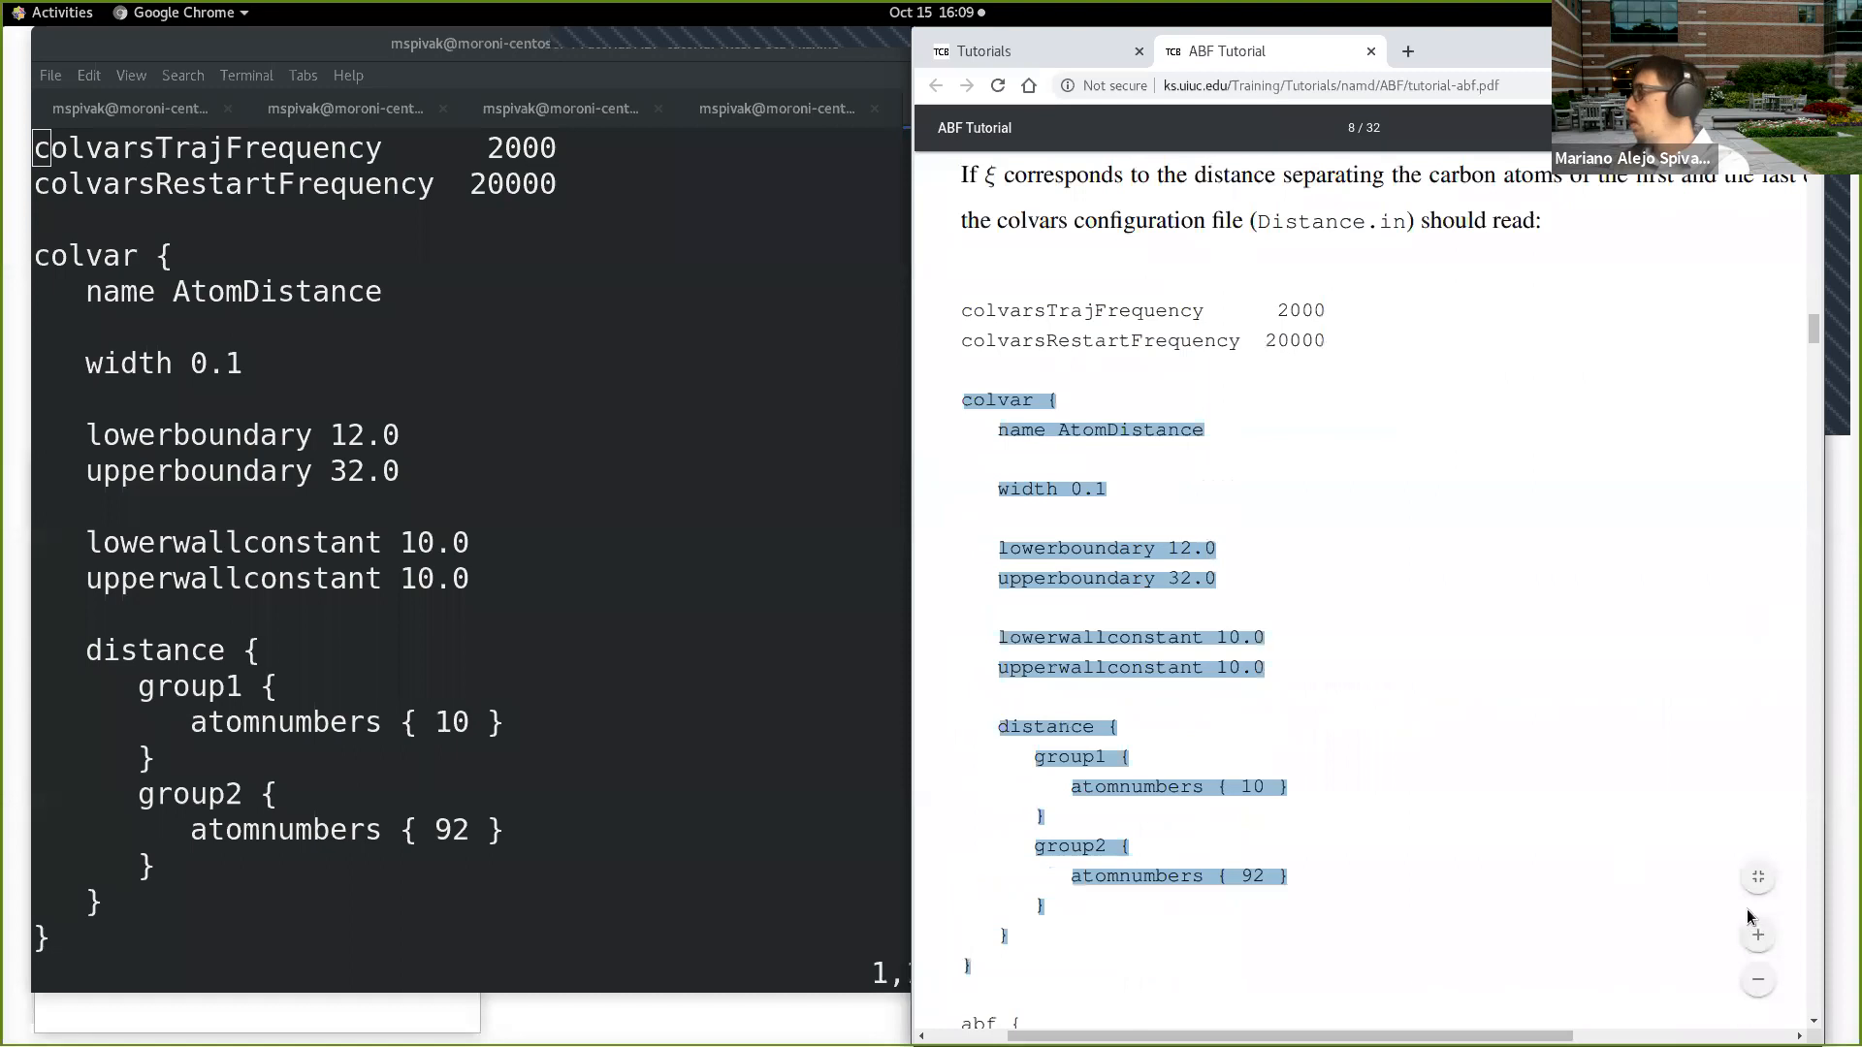
pyautogui.click(1760, 934)
pyautogui.scroll(-1, 1293, 703)
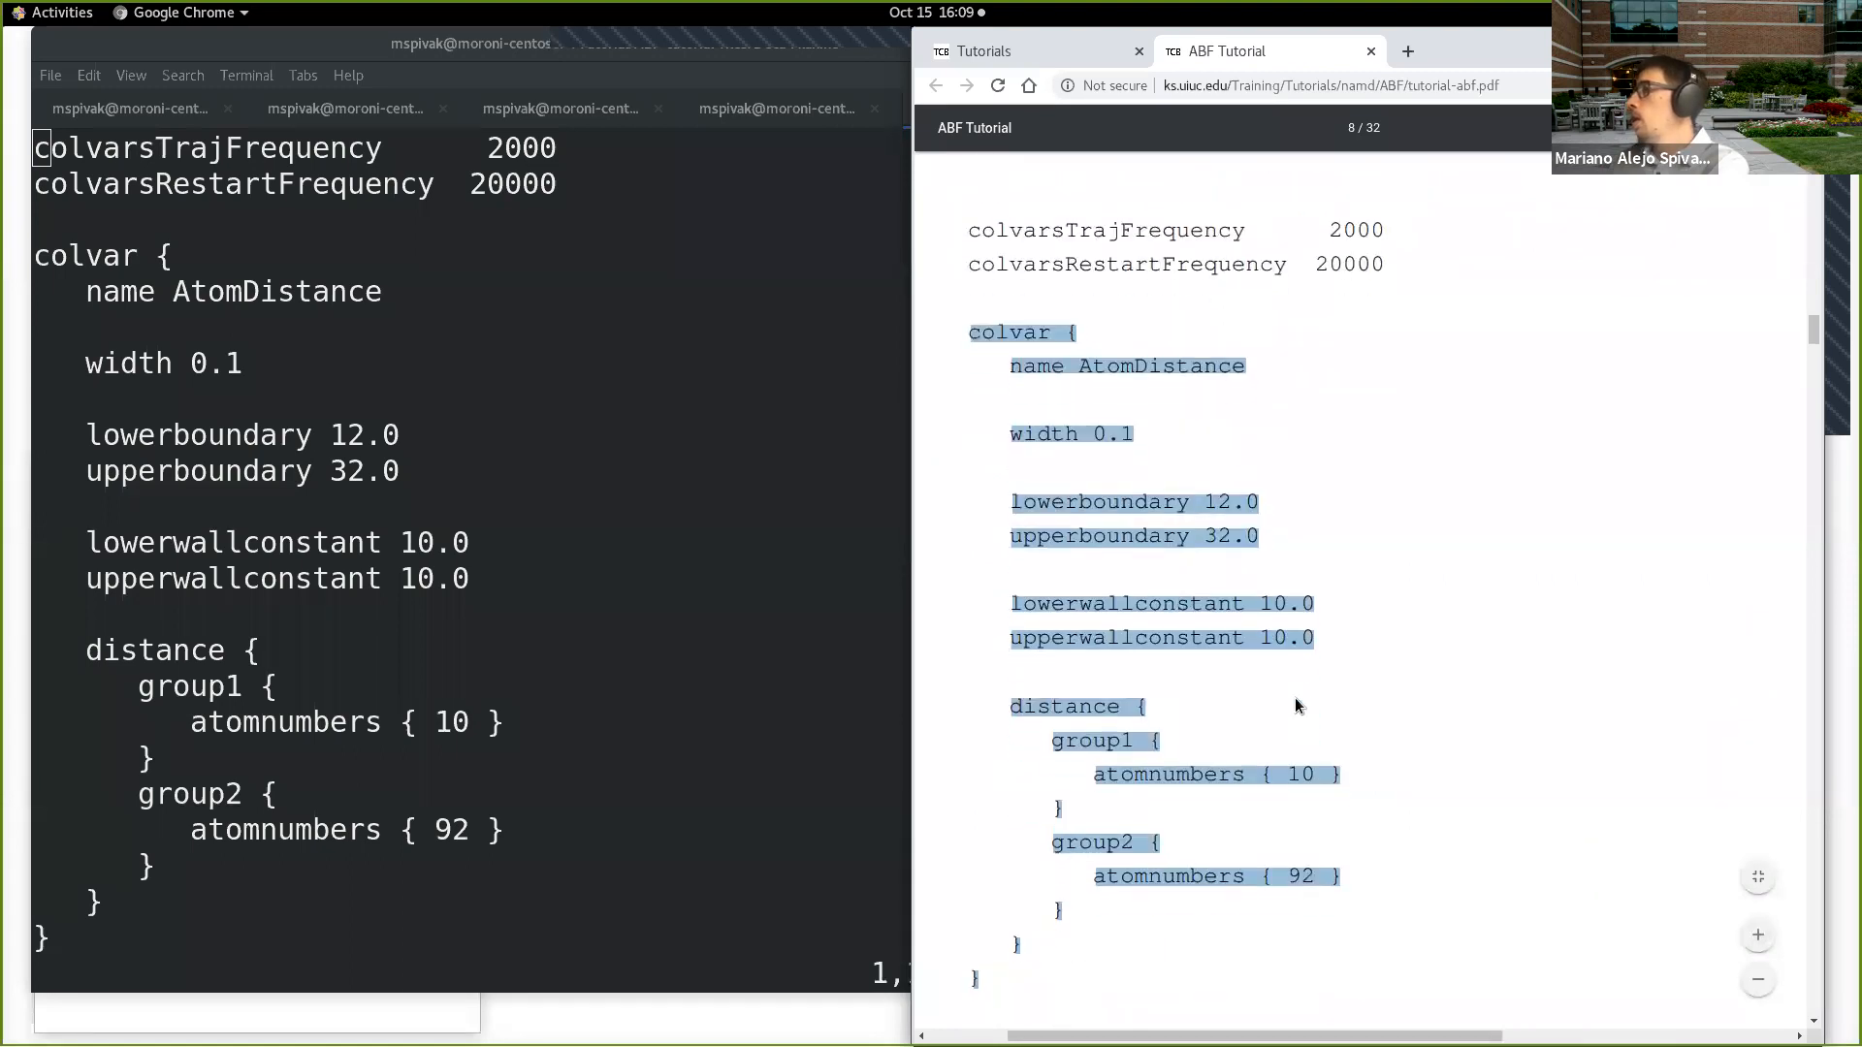
pyautogui.click(1301, 533)
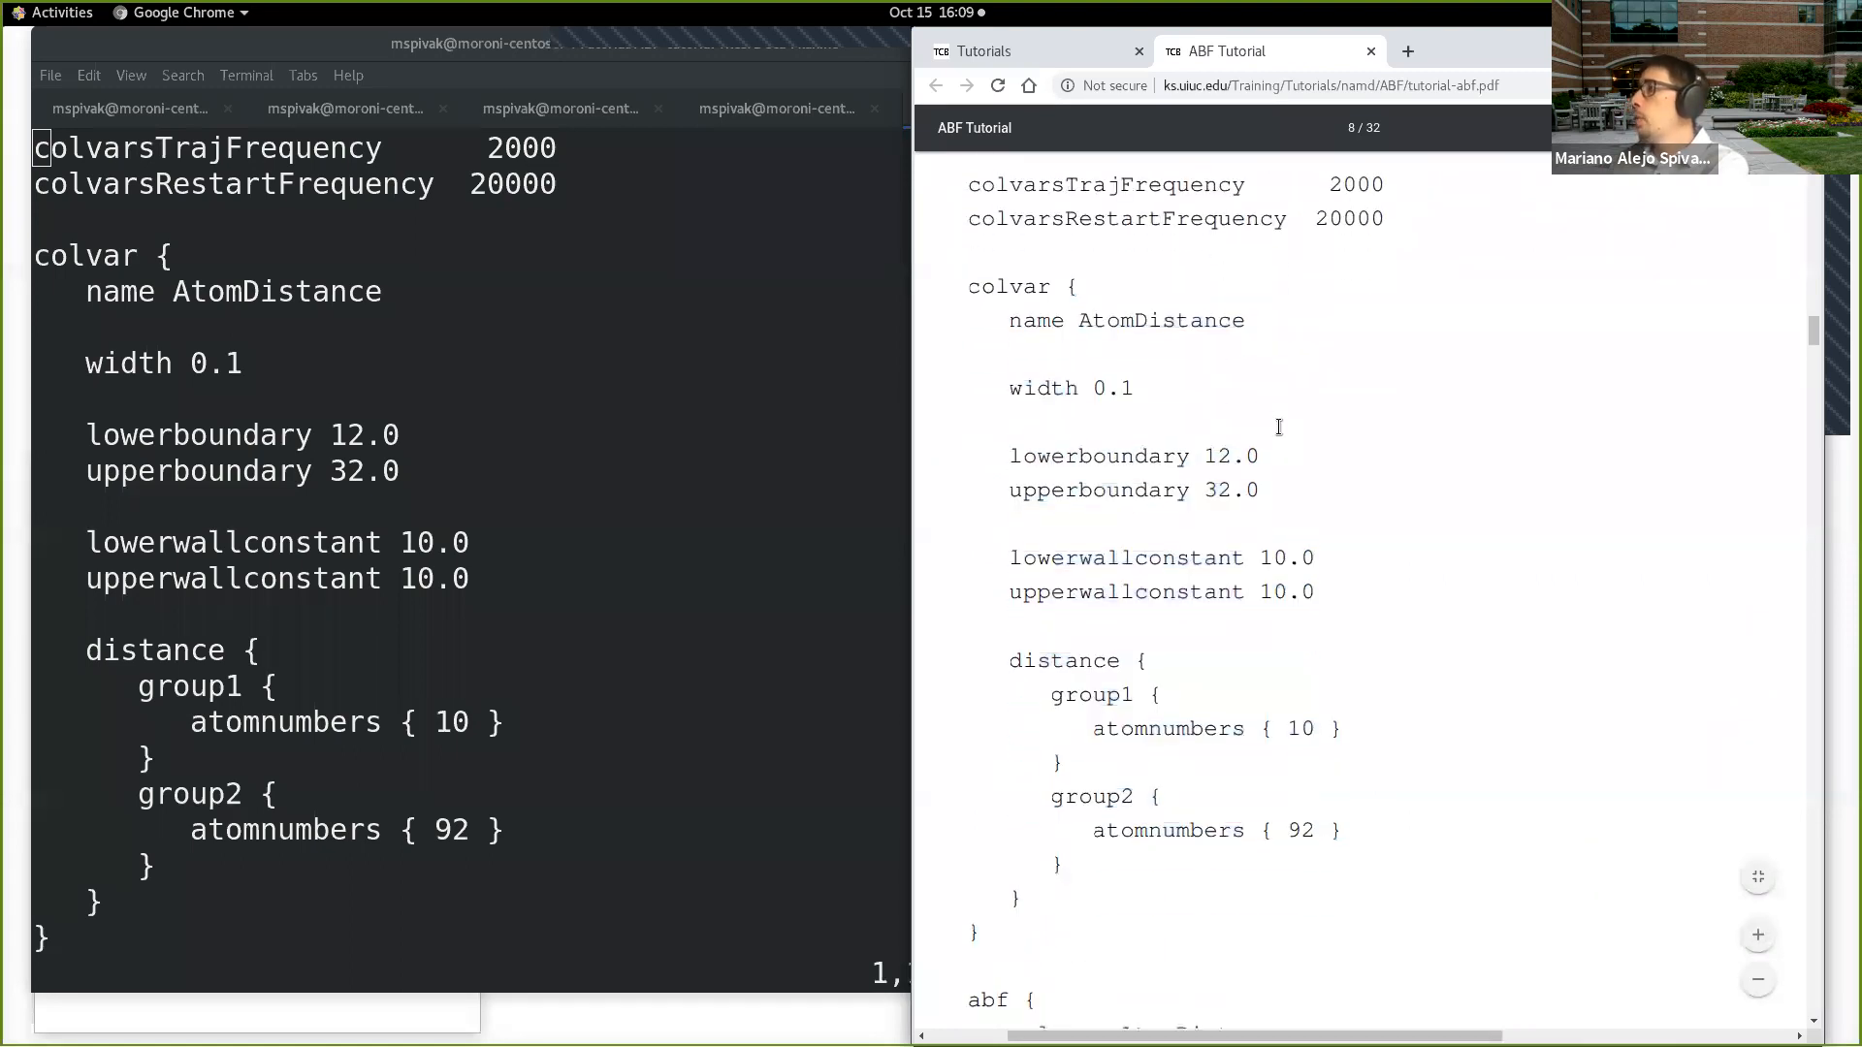
# Step: Highlight the abf block at the end of the tutorial's Distance.in listing, then clear the highlight
pyautogui.scroll(-3, 1279, 451)
pyautogui.moveTo(969, 697); pyautogui.dragTo(987, 807)
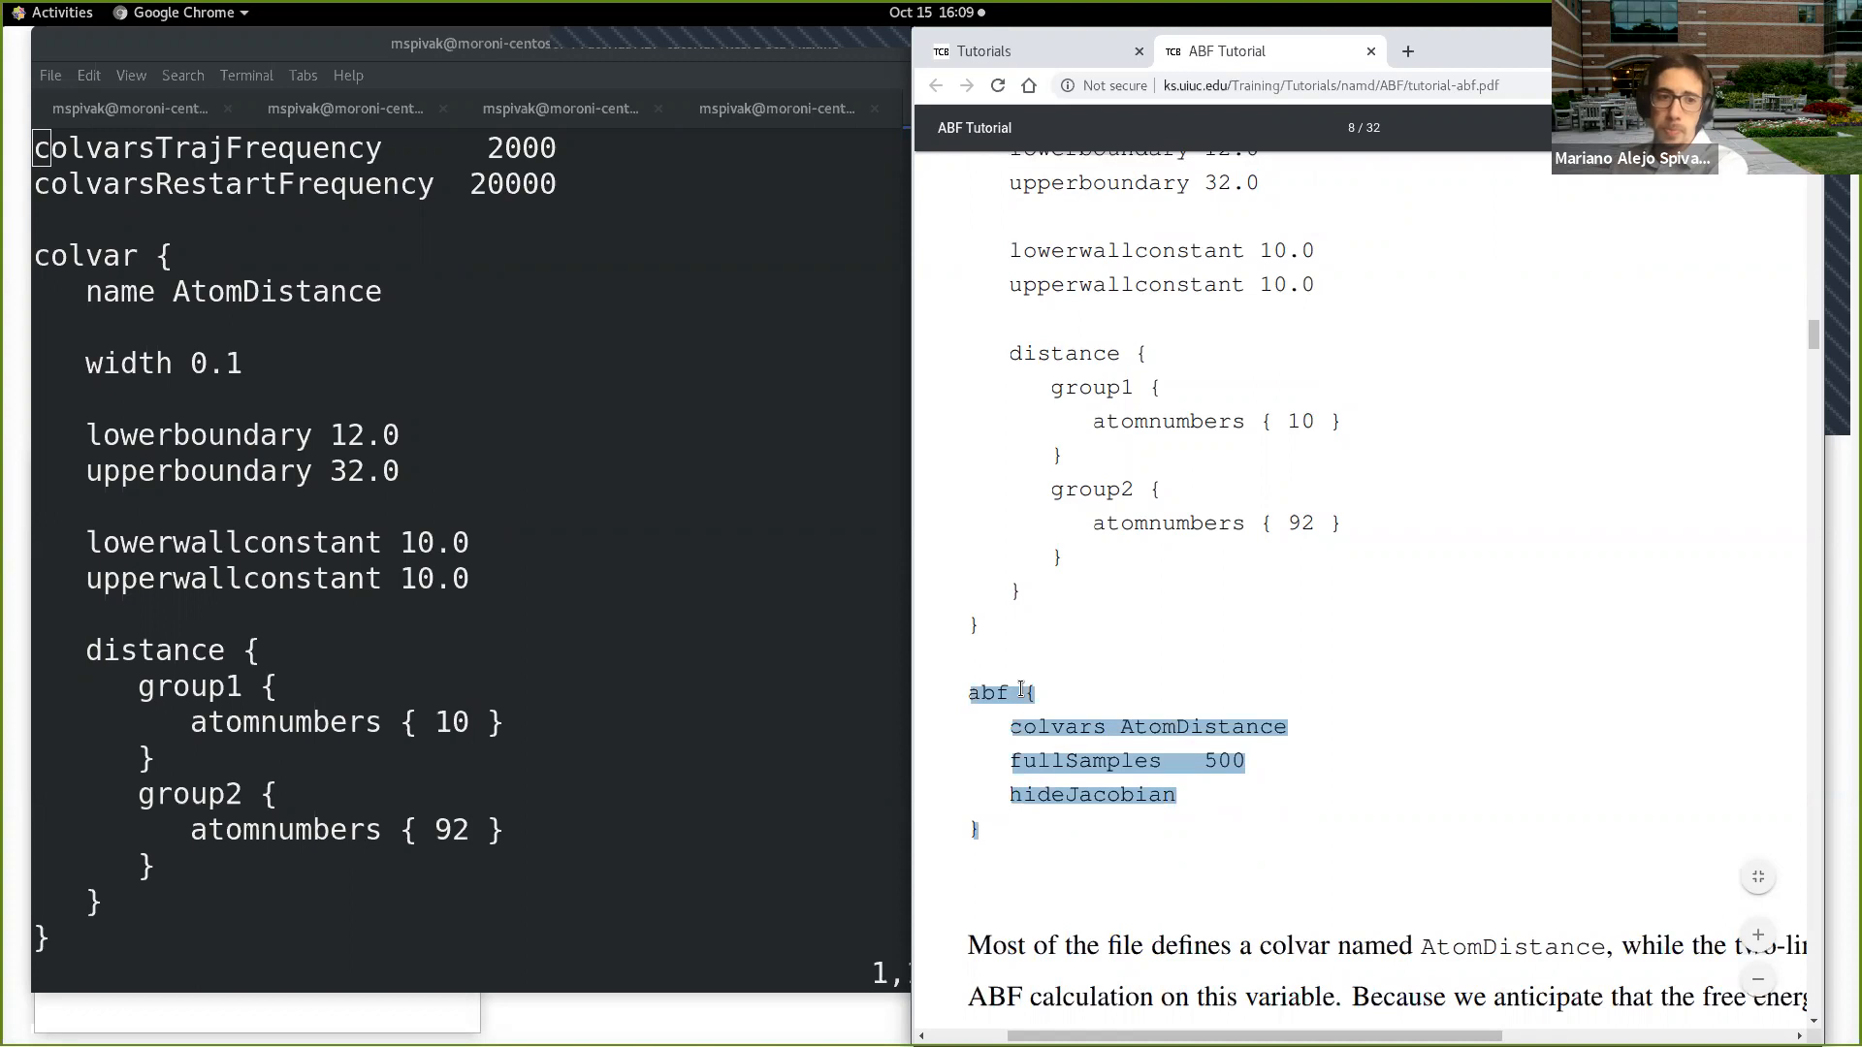
pyautogui.click(1349, 692)
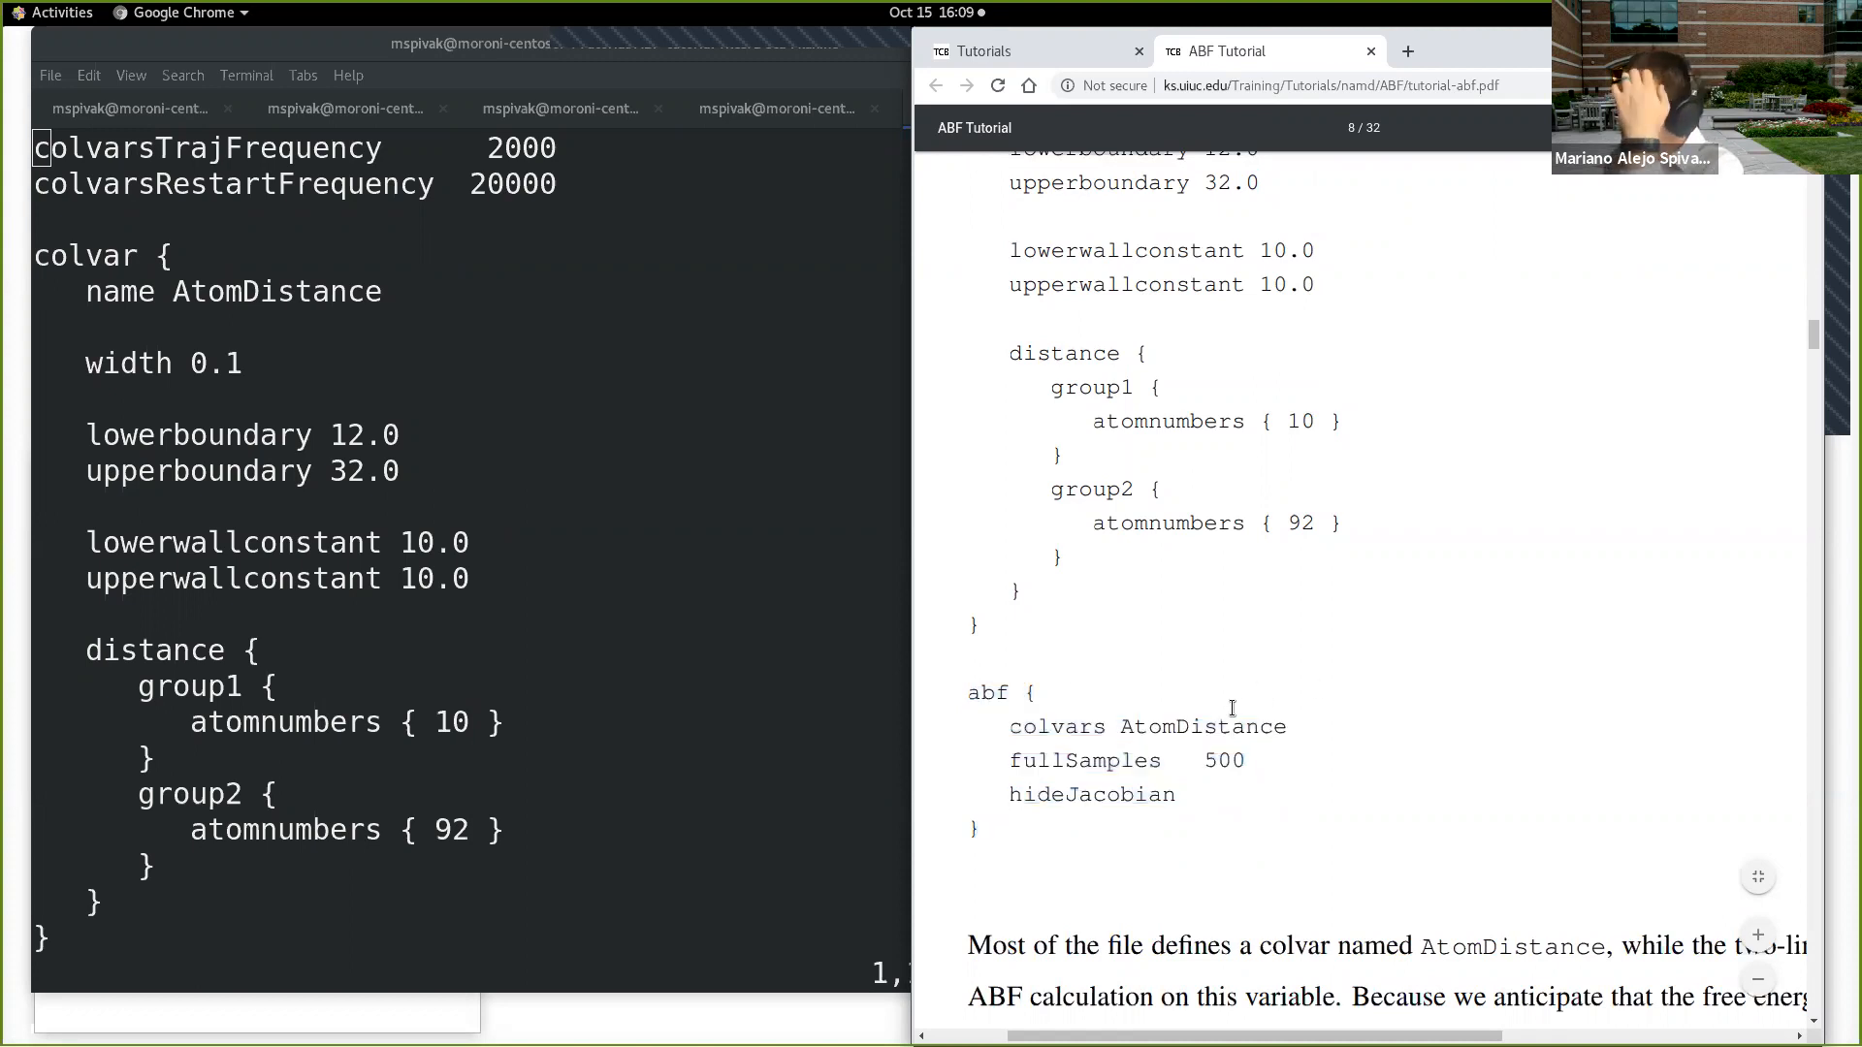
# Step: Compare the colvar and abf blocks, highlighting "name AtomDistance" in the first and the AtomDistance reference in the second
pyautogui.scroll(3, 1232, 701)
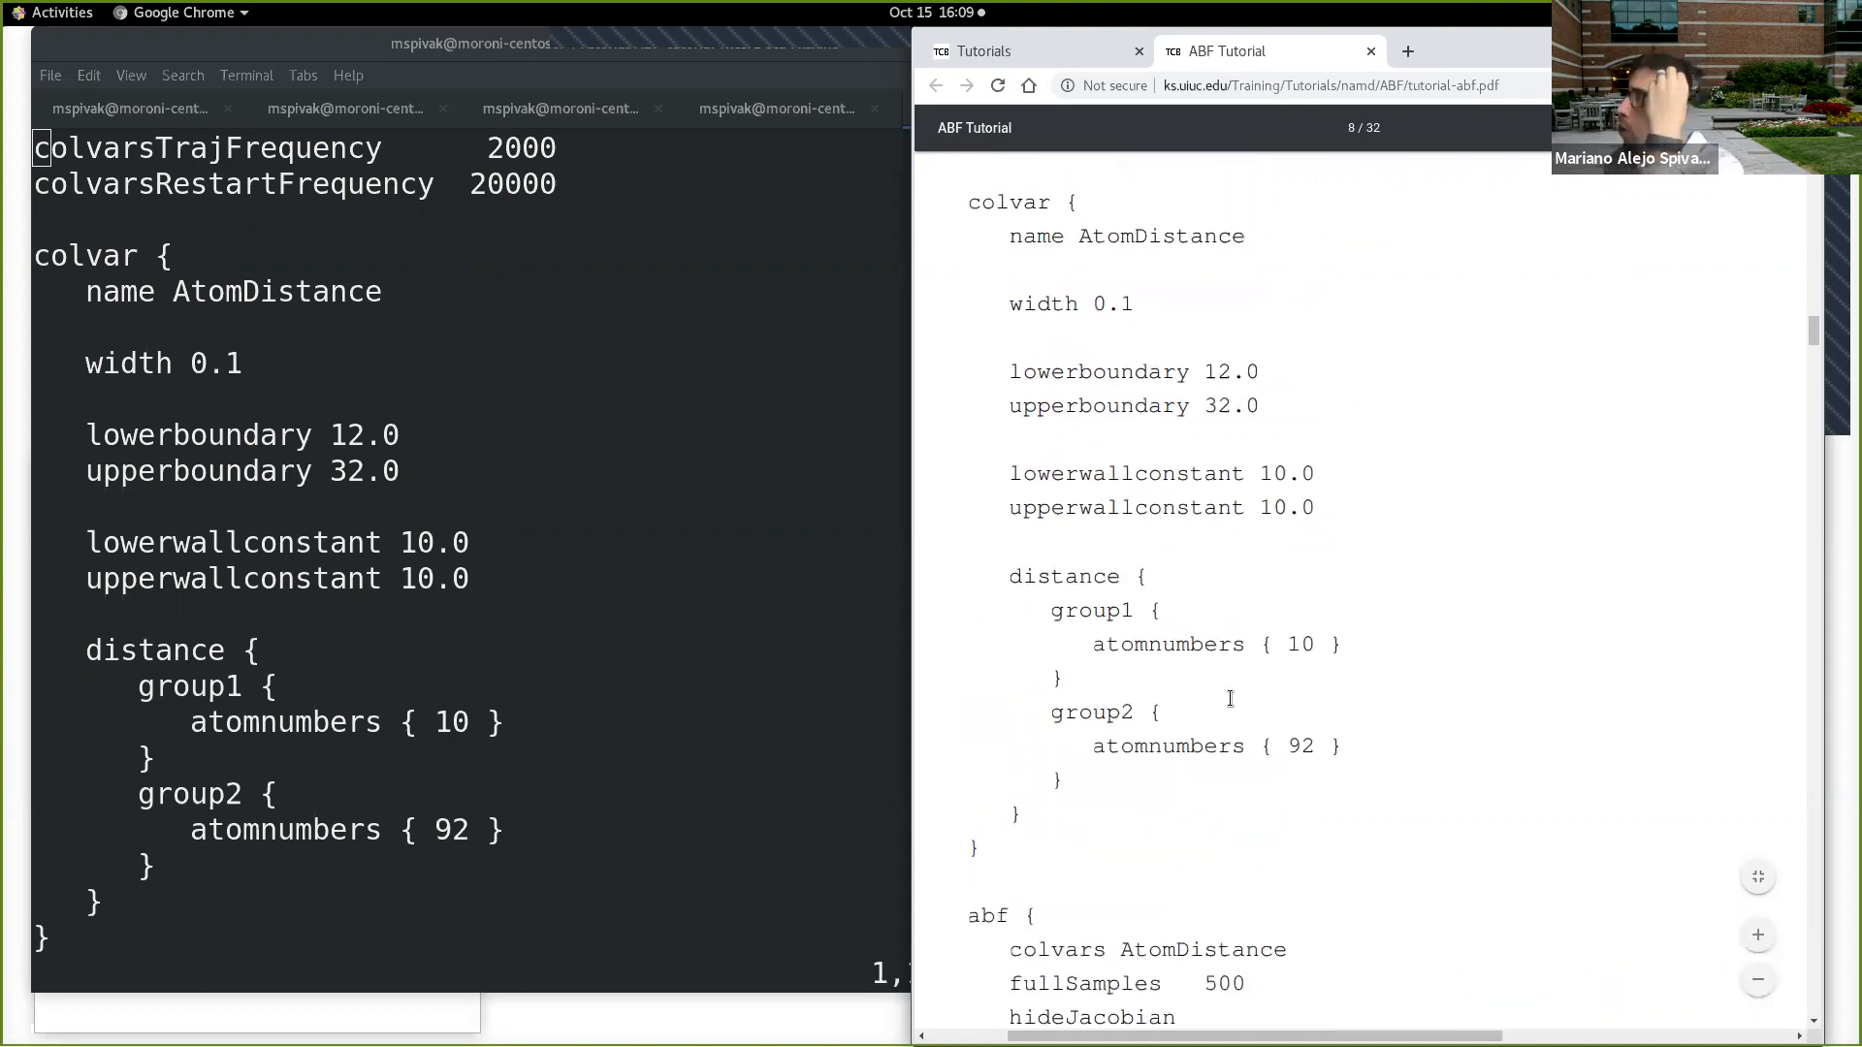
pyautogui.scroll(-3, 1173, 405)
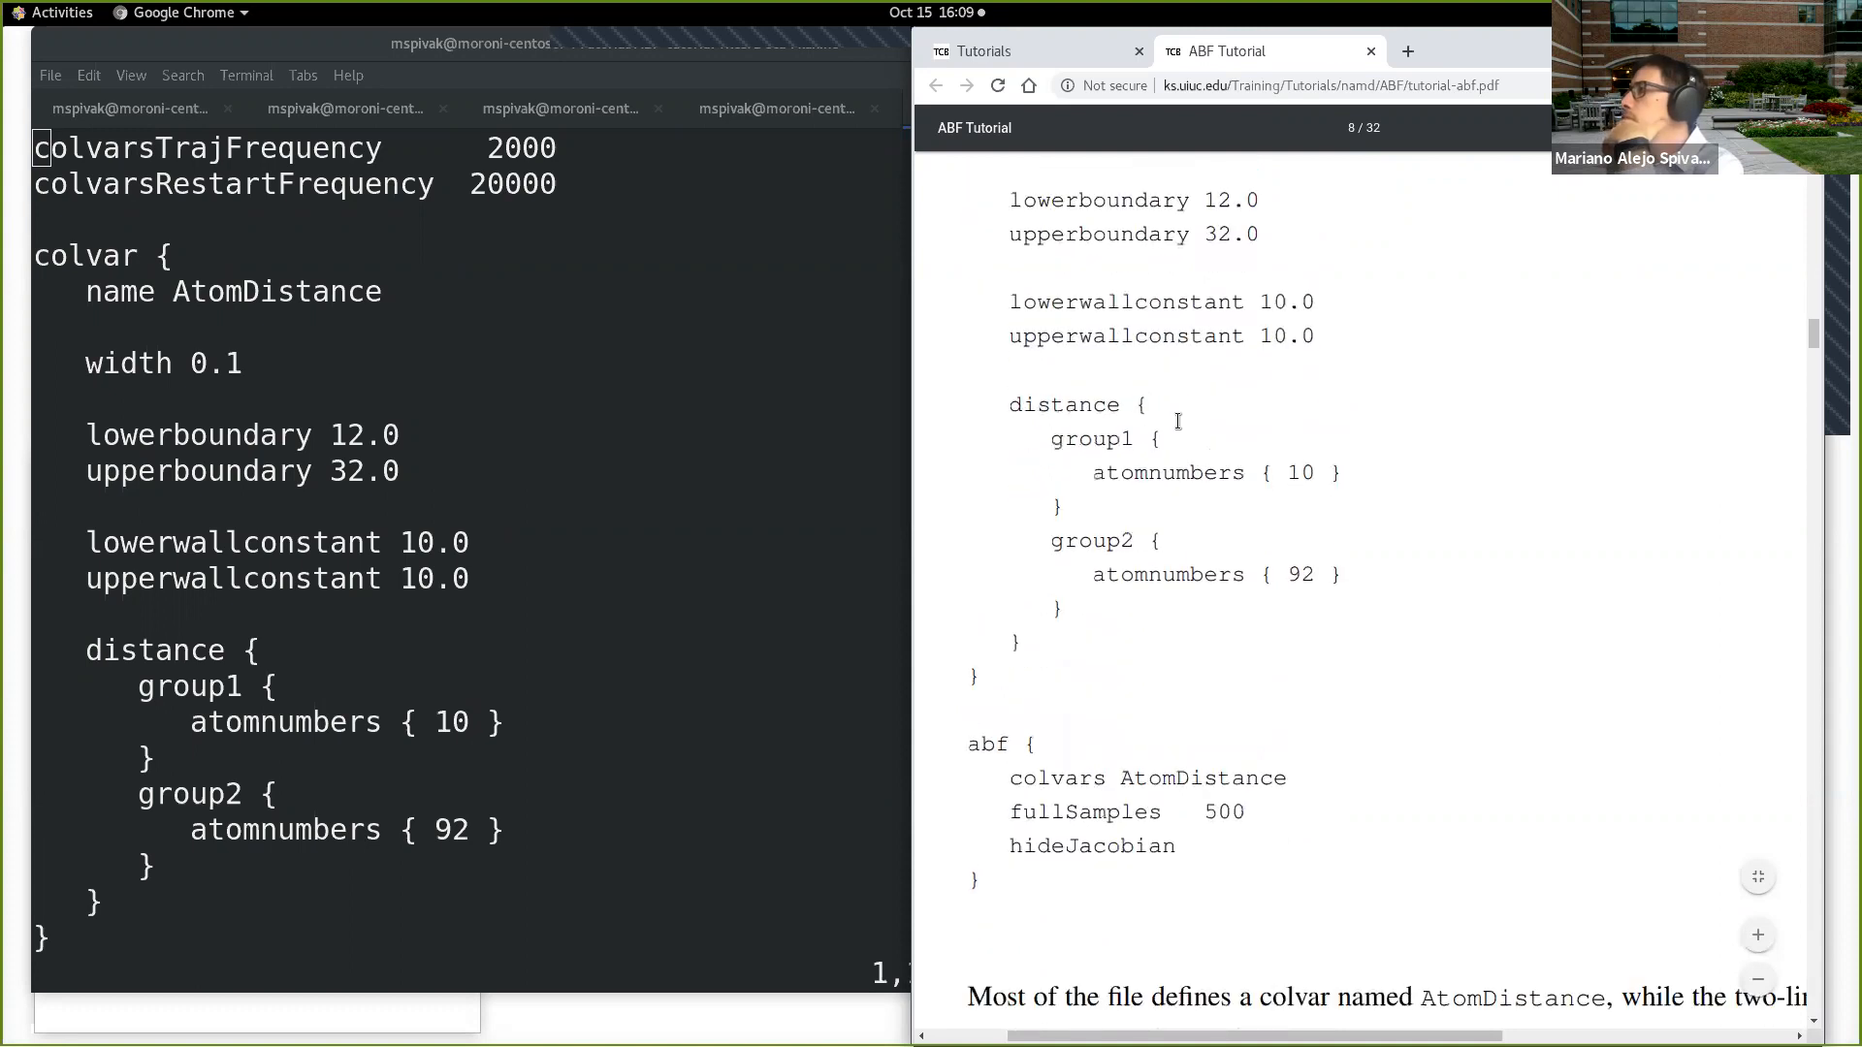
pyautogui.scroll(-1, 1174, 438)
pyautogui.scroll(4, 1174, 439)
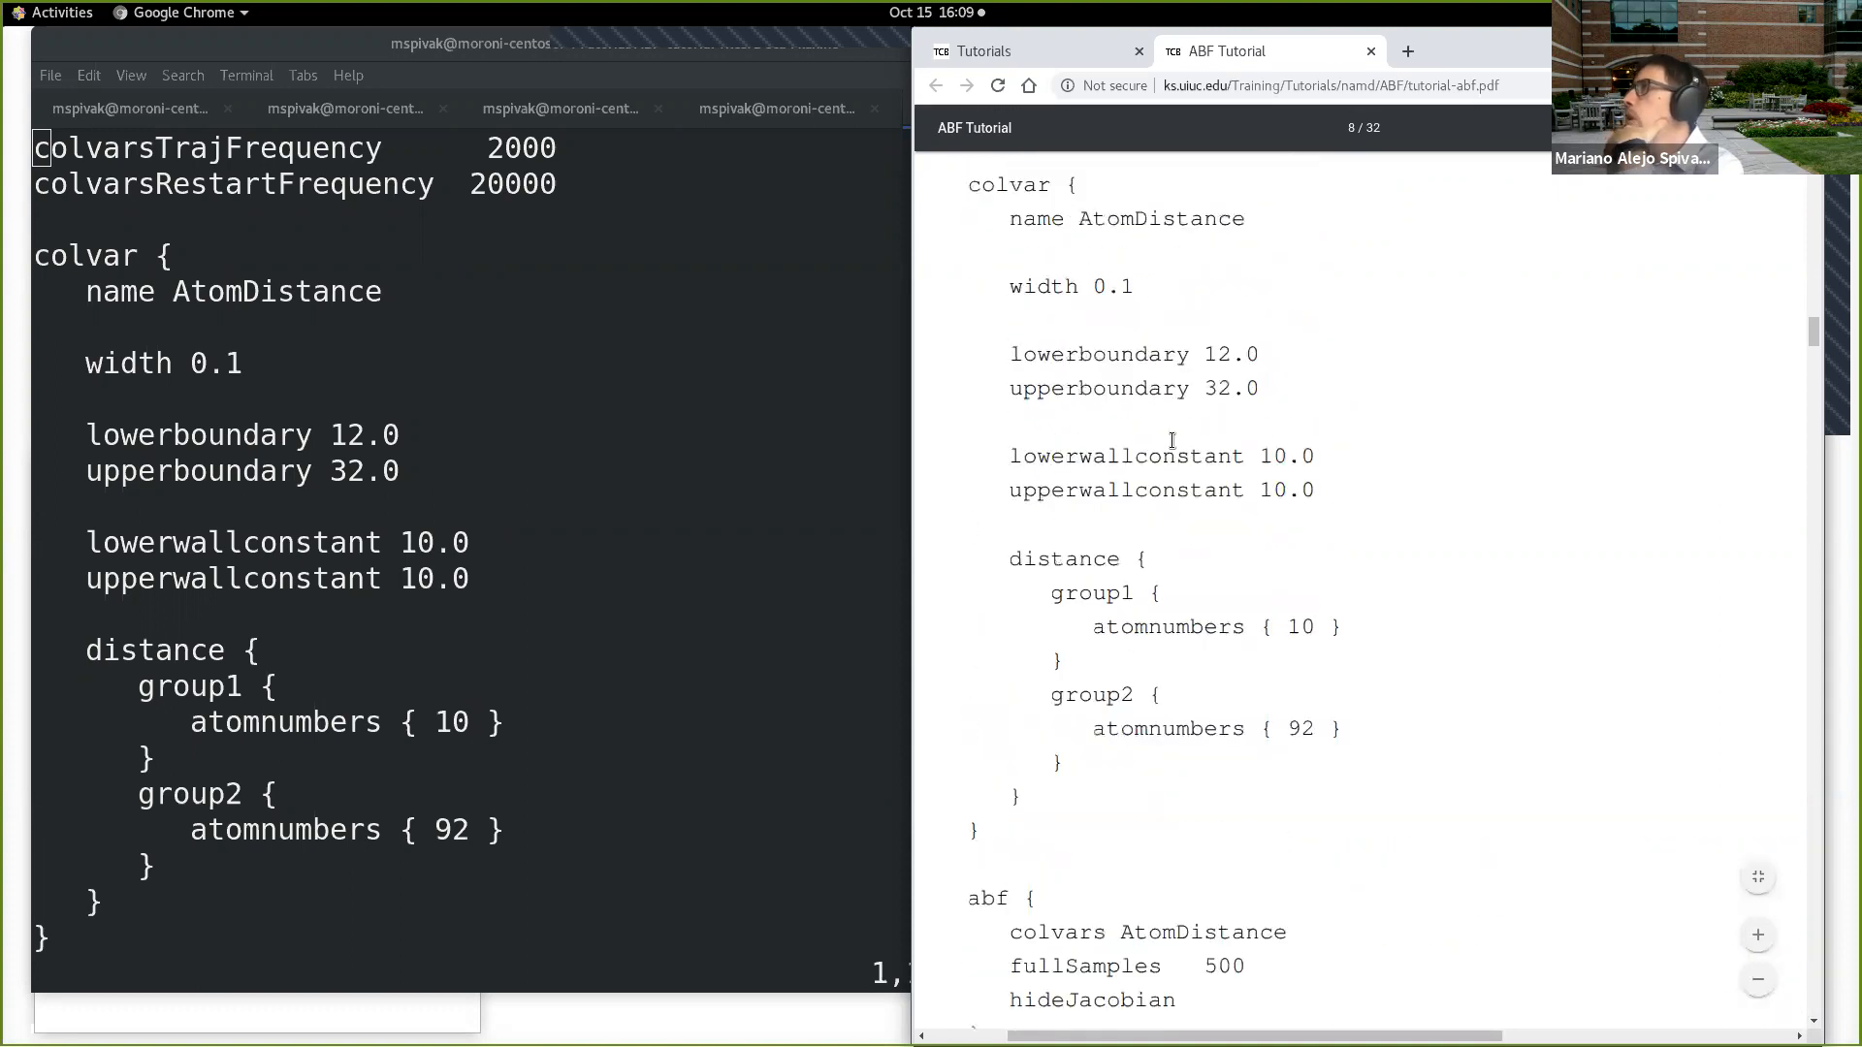
pyautogui.scroll(1, 1019, 388)
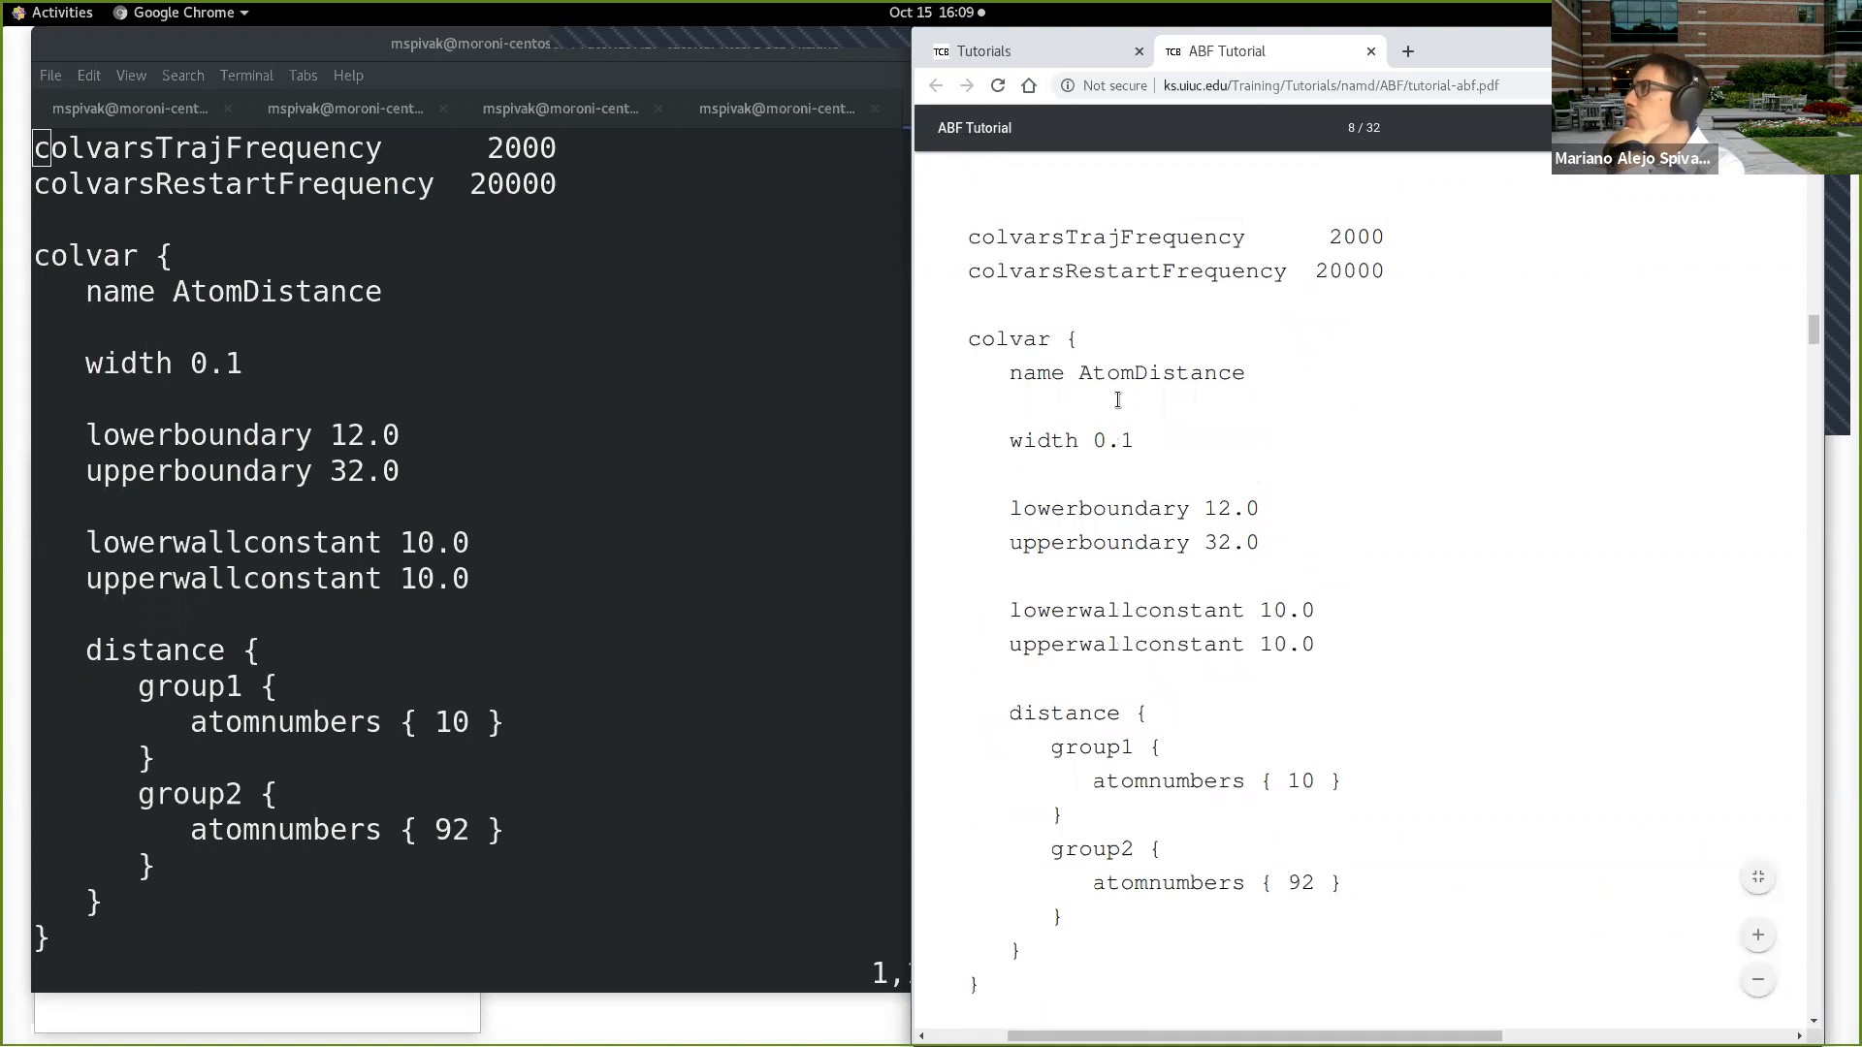
pyautogui.moveTo(1015, 372); pyautogui.dragTo(1236, 362)
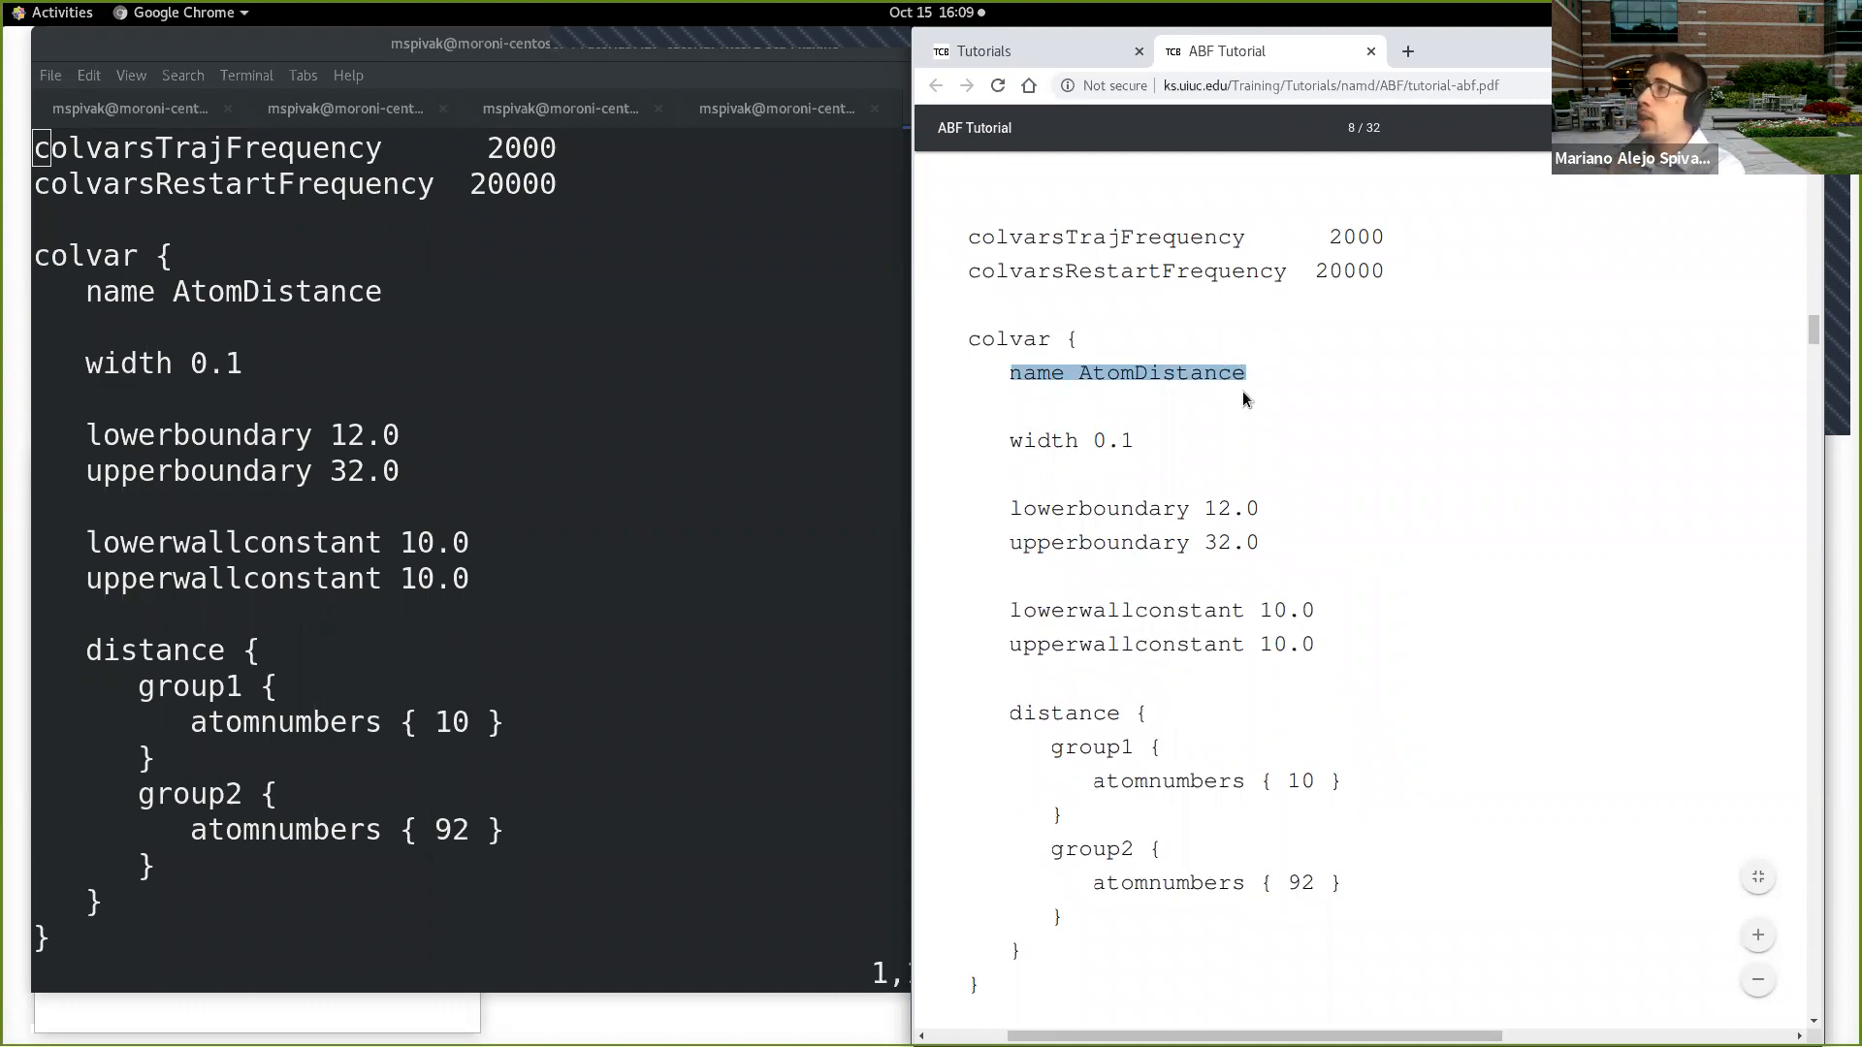
pyautogui.scroll(-3, 1139, 505)
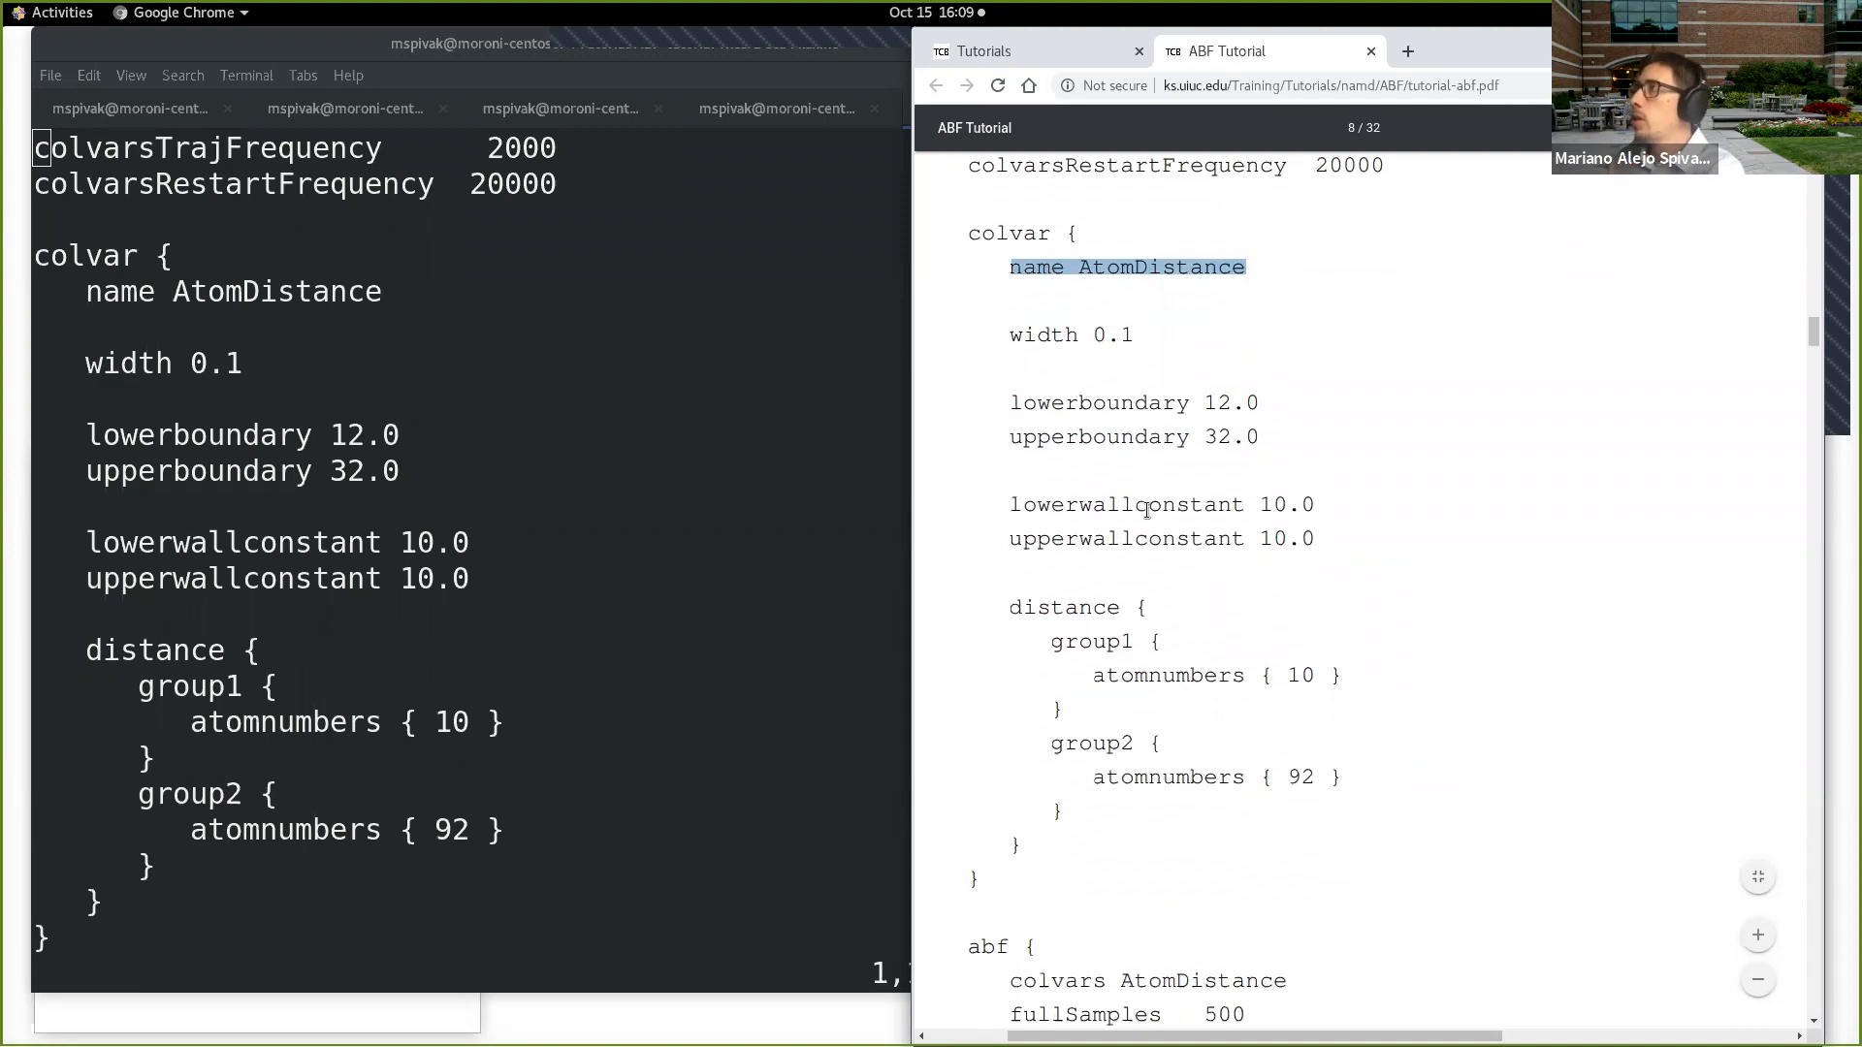
pyautogui.moveTo(967, 898); pyautogui.dragTo(1130, 935)
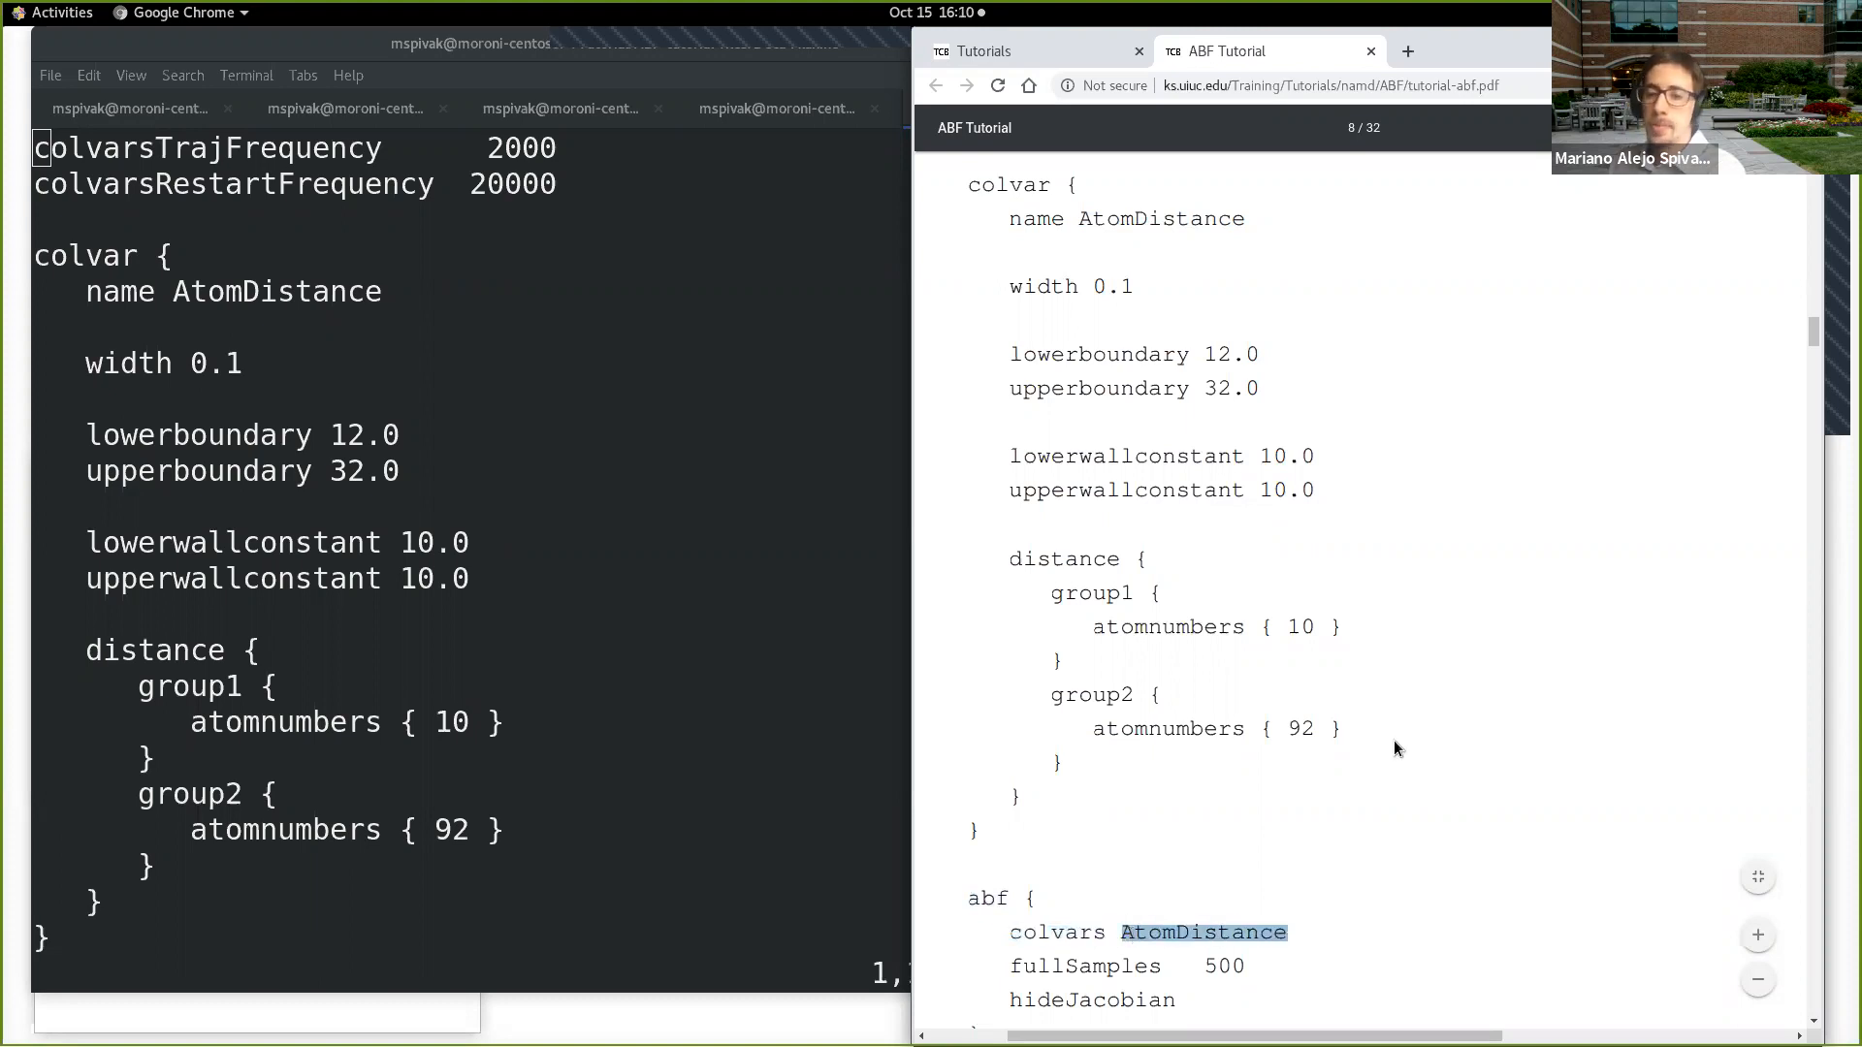
# Step: Highlight the width, lowerboundary and upperboundary lines in the tutorial's colvar block
pyautogui.scroll(1, 1371, 698)
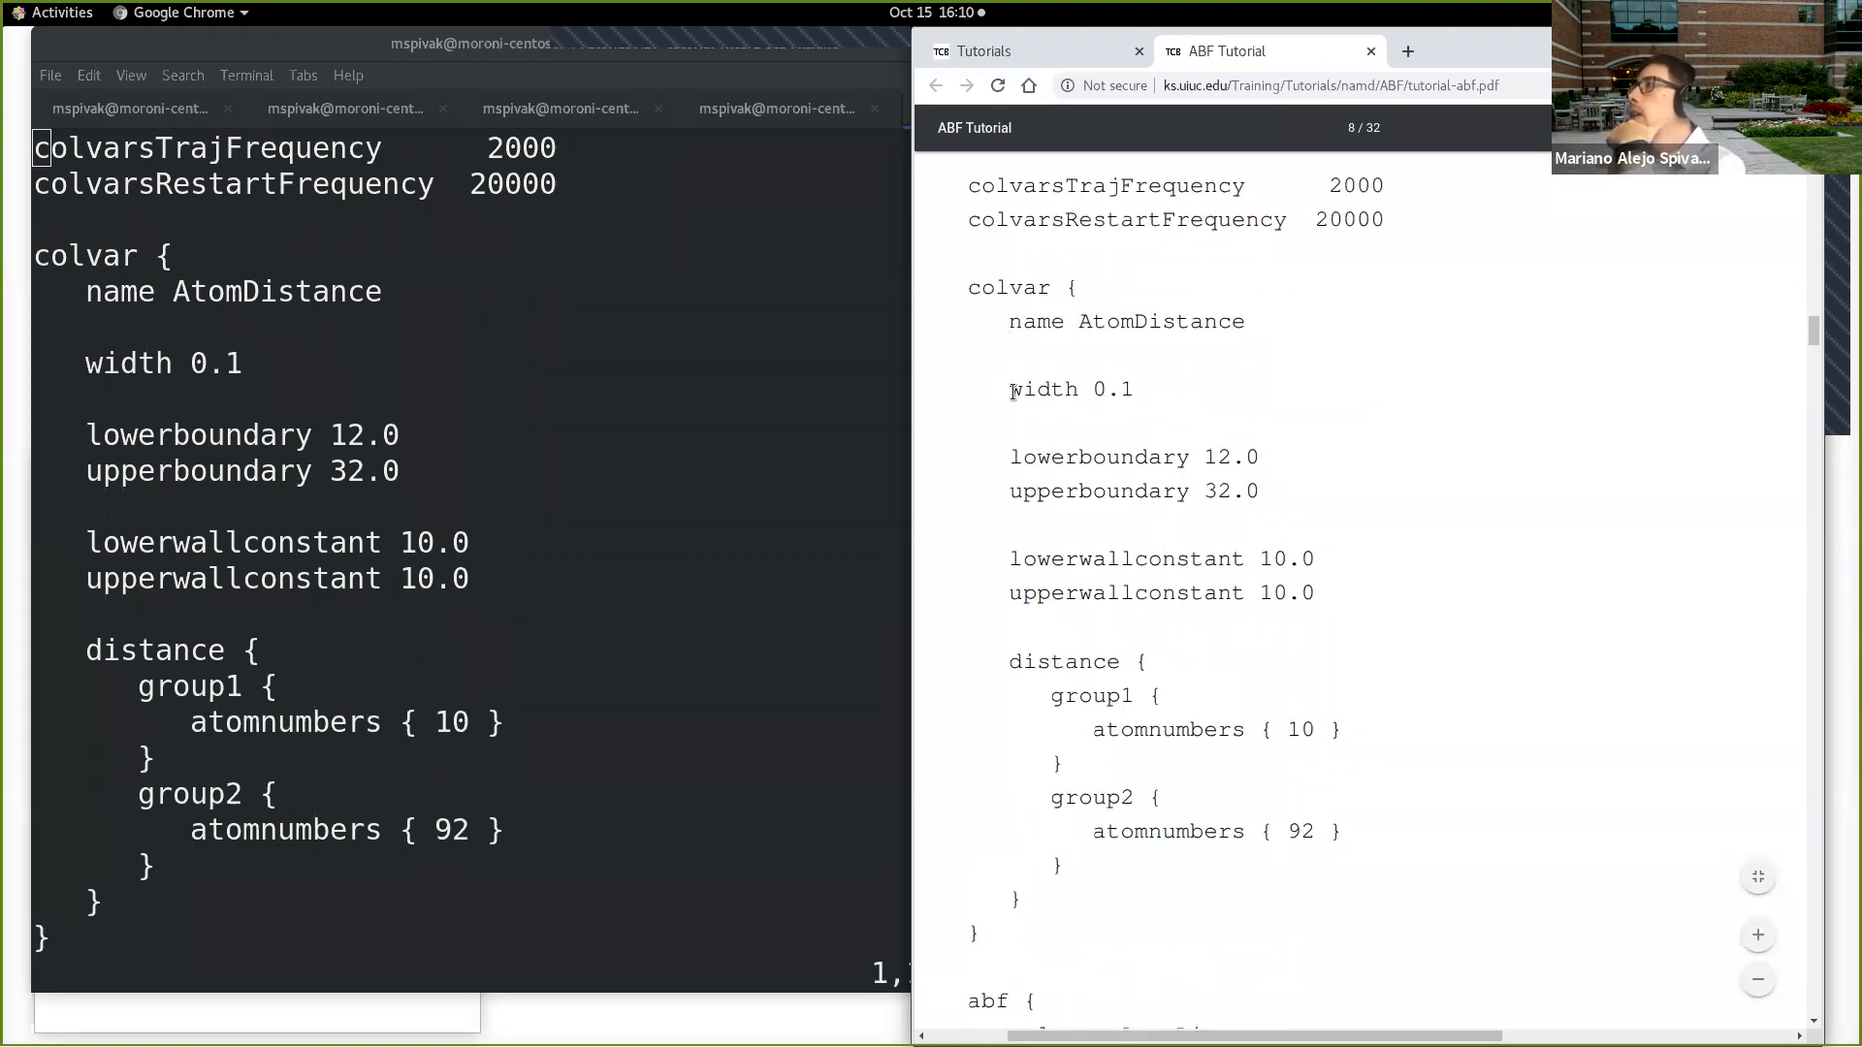
pyautogui.moveTo(1012, 389); pyautogui.dragTo(1272, 499)
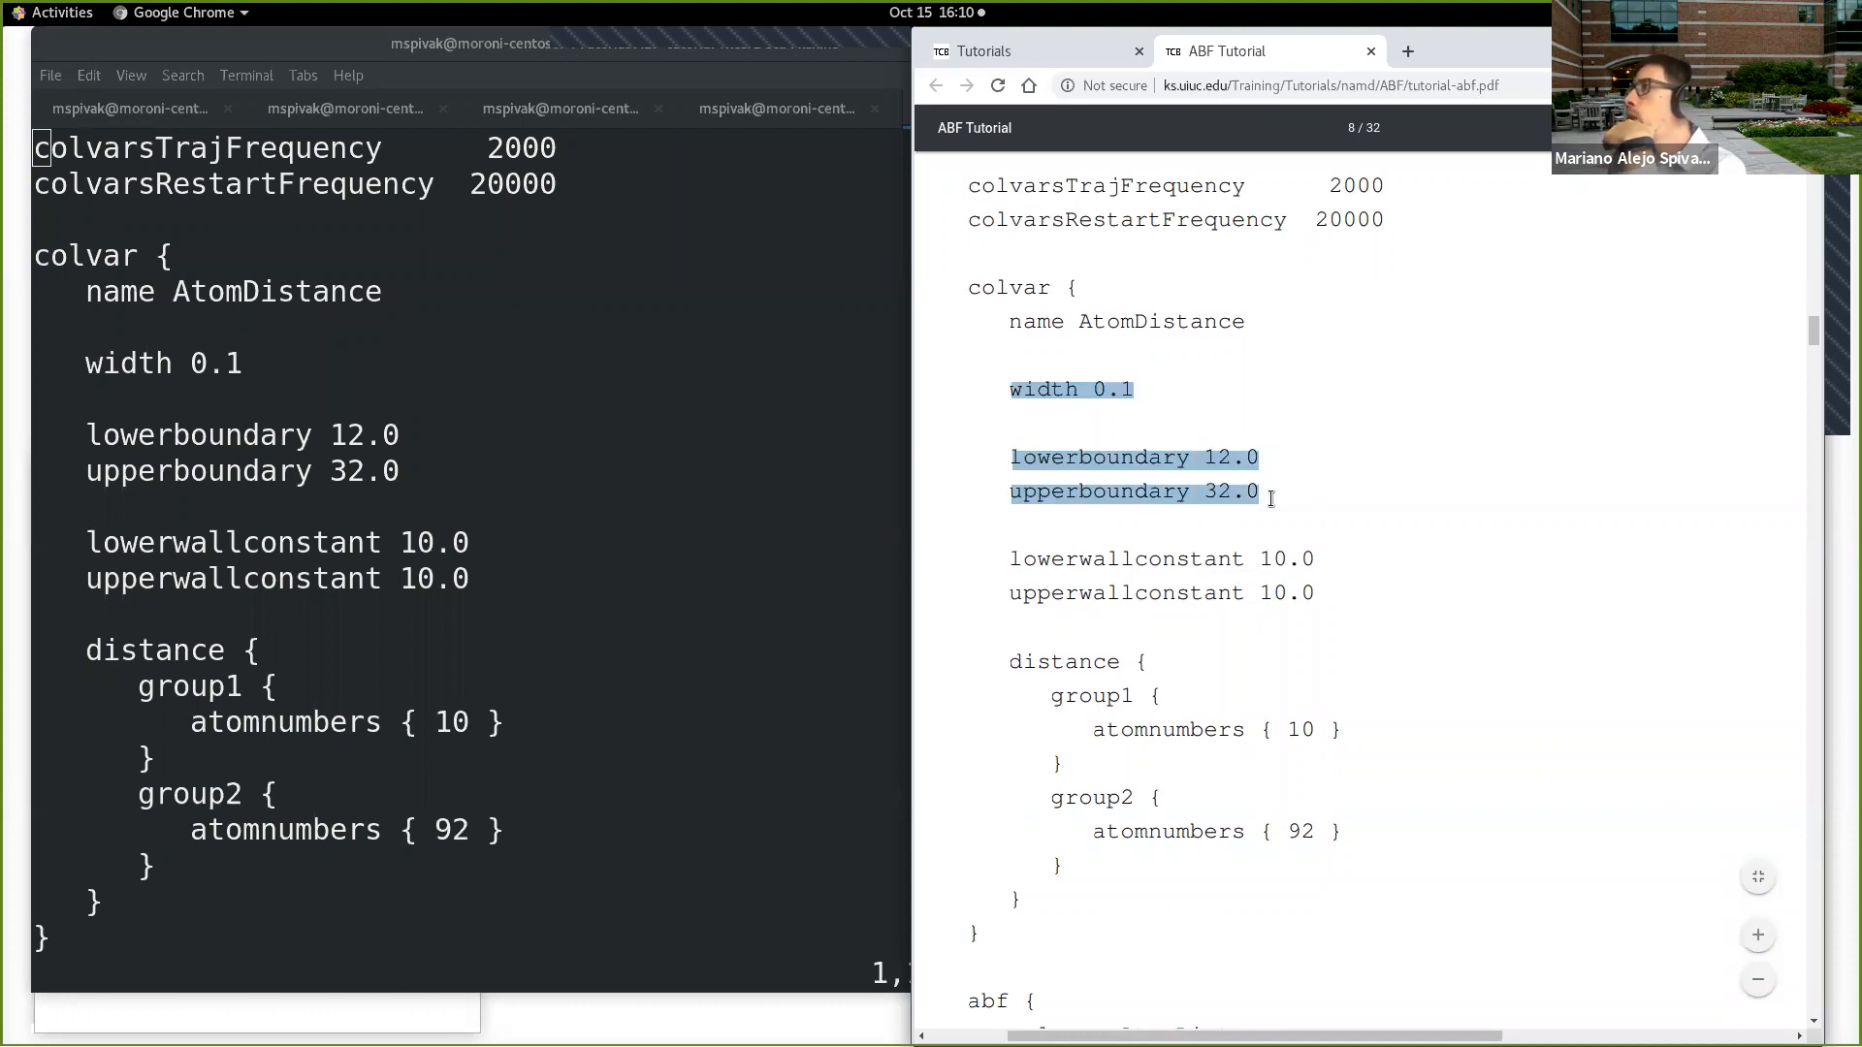
# Step: Highlight the lowerboundary value and then the width value in the tutorial's colvar block
pyautogui.click(1264, 470)
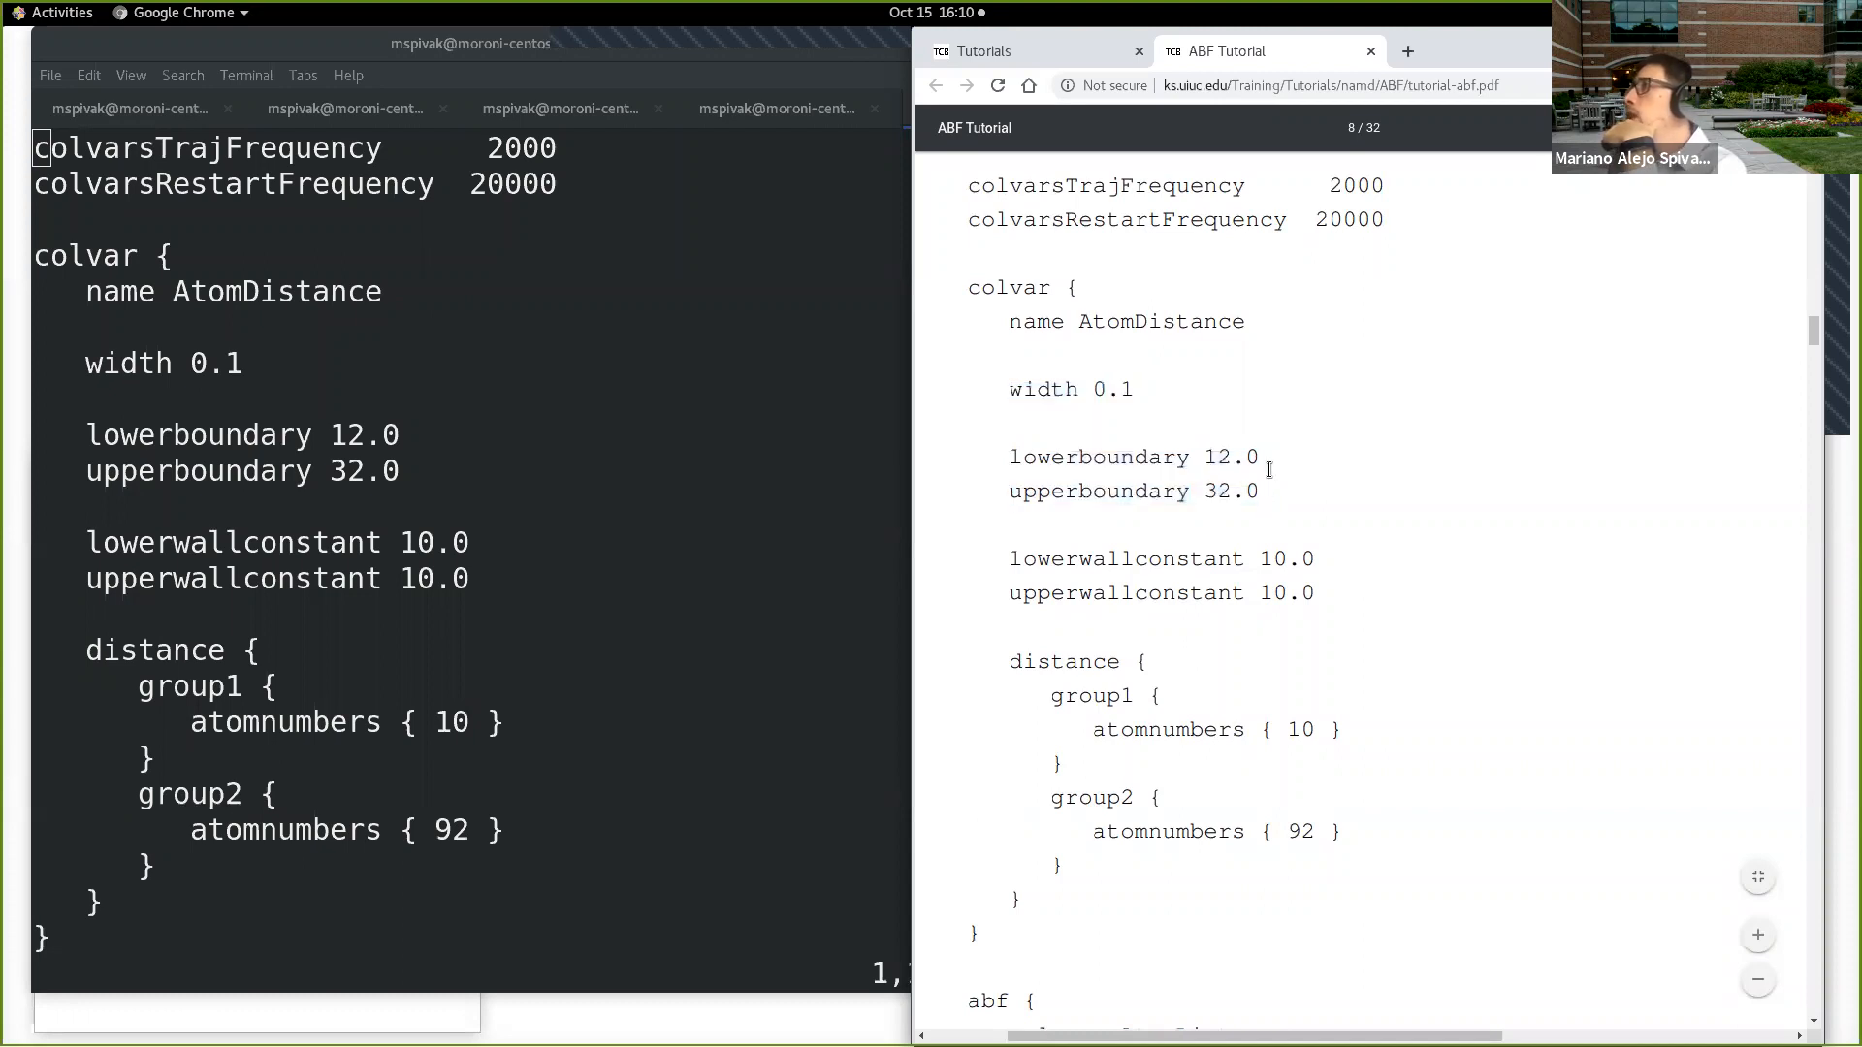
pyautogui.moveTo(1255, 457); pyautogui.dragTo(1202, 459)
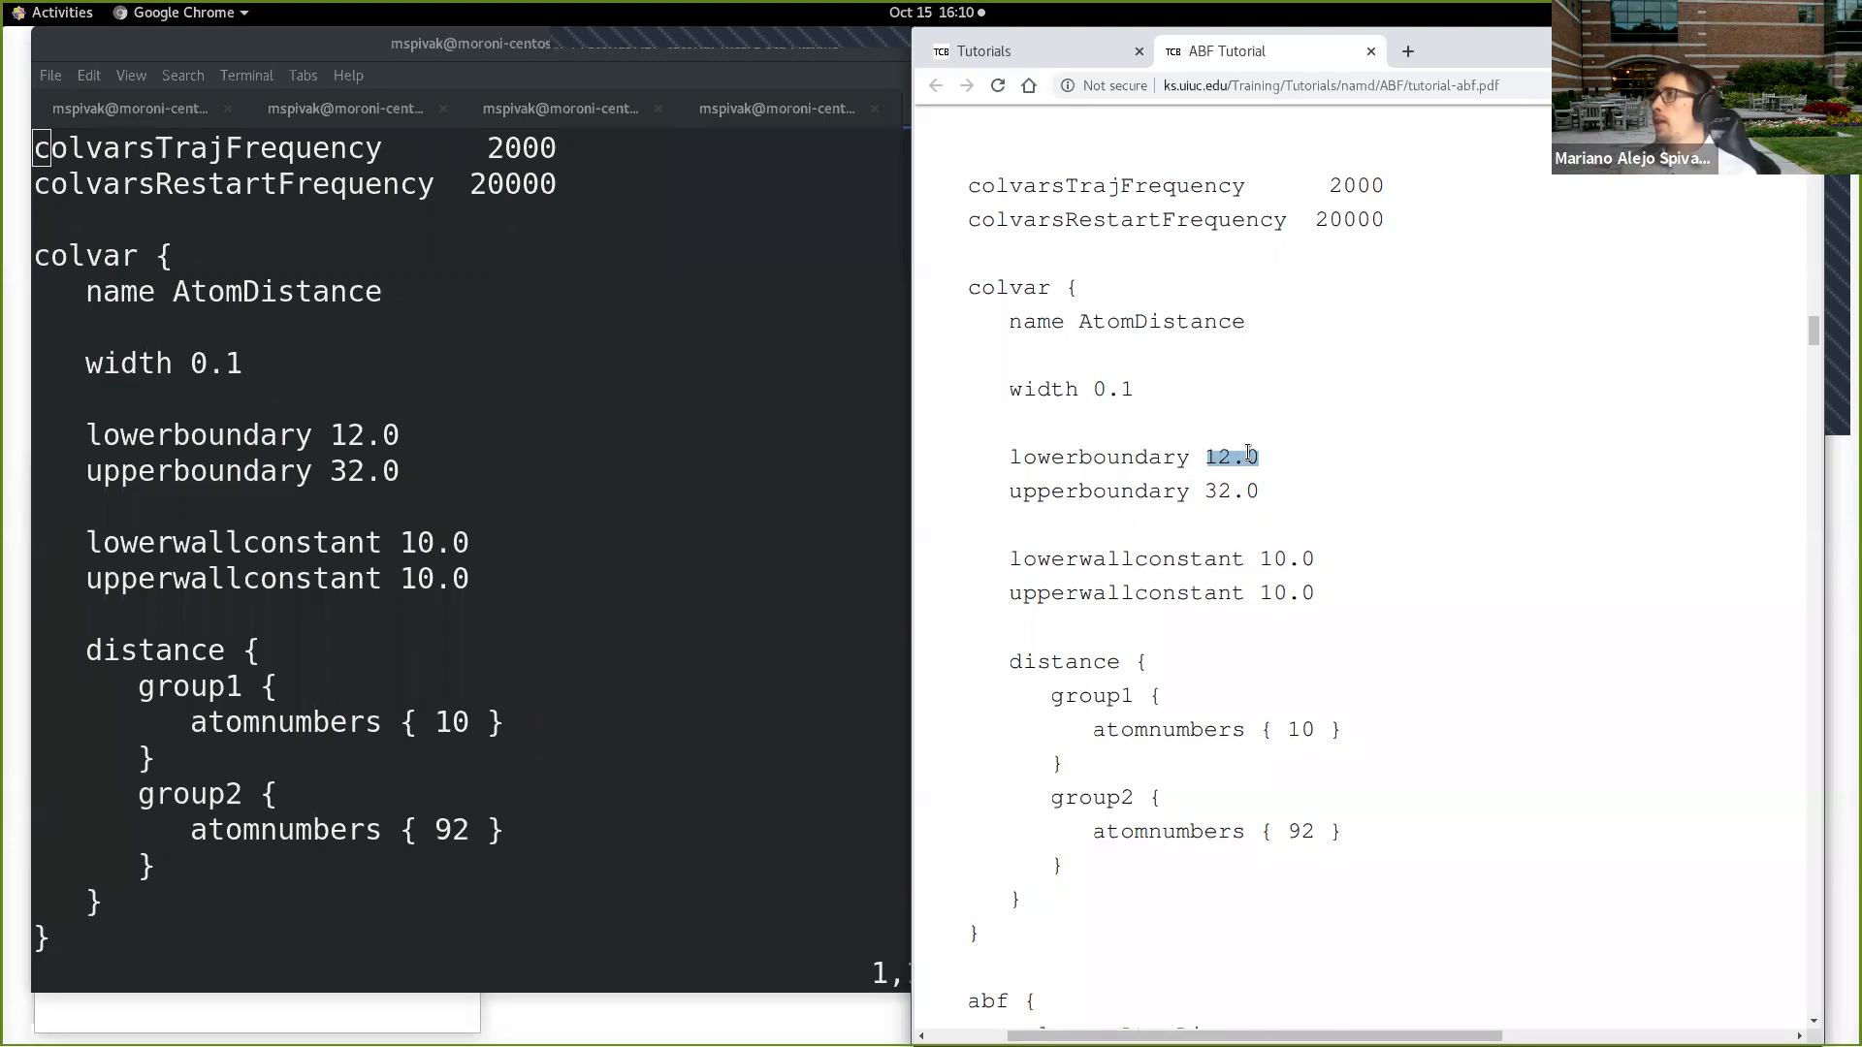
pyautogui.click(1127, 388)
pyautogui.moveTo(1127, 388); pyautogui.dragTo(1093, 383)
pyautogui.click(1093, 386)
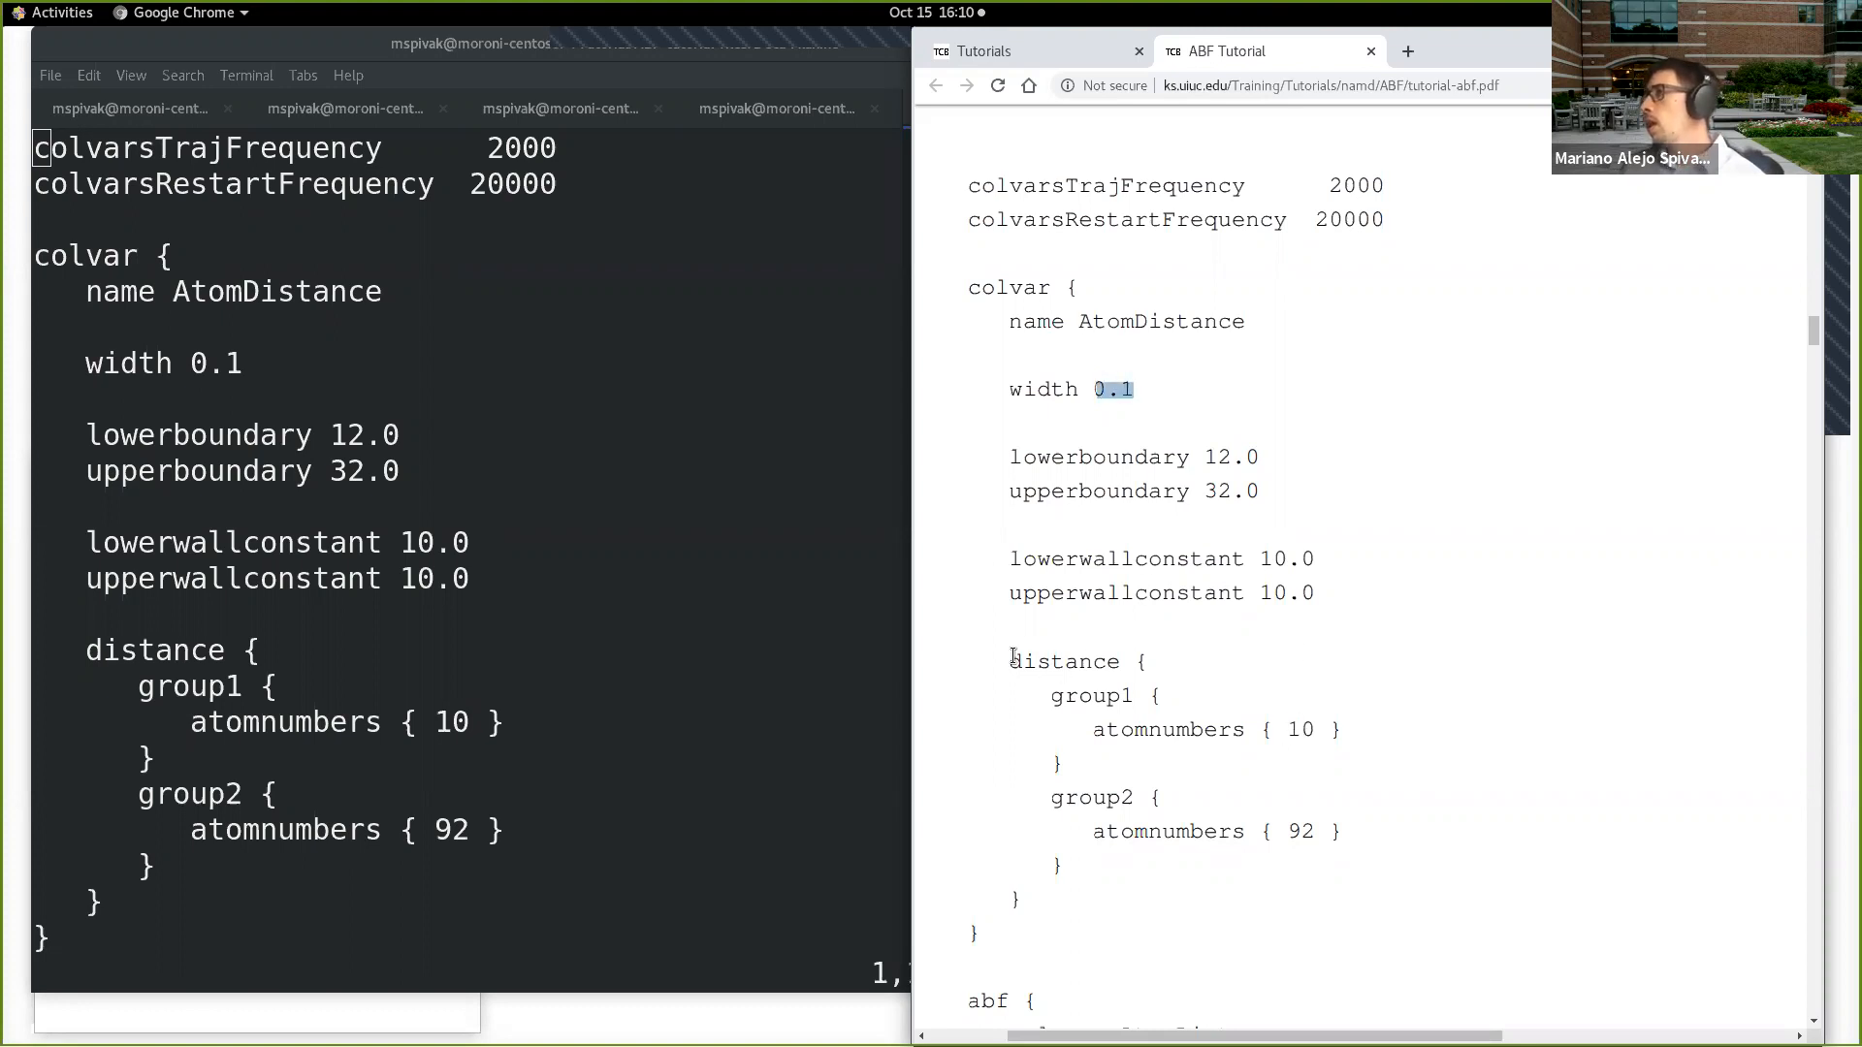
# Step: Highlight the distance block in the tutorial, then the atom numbers of group1 and group2
pyautogui.moveTo(1011, 657); pyautogui.dragTo(1106, 746)
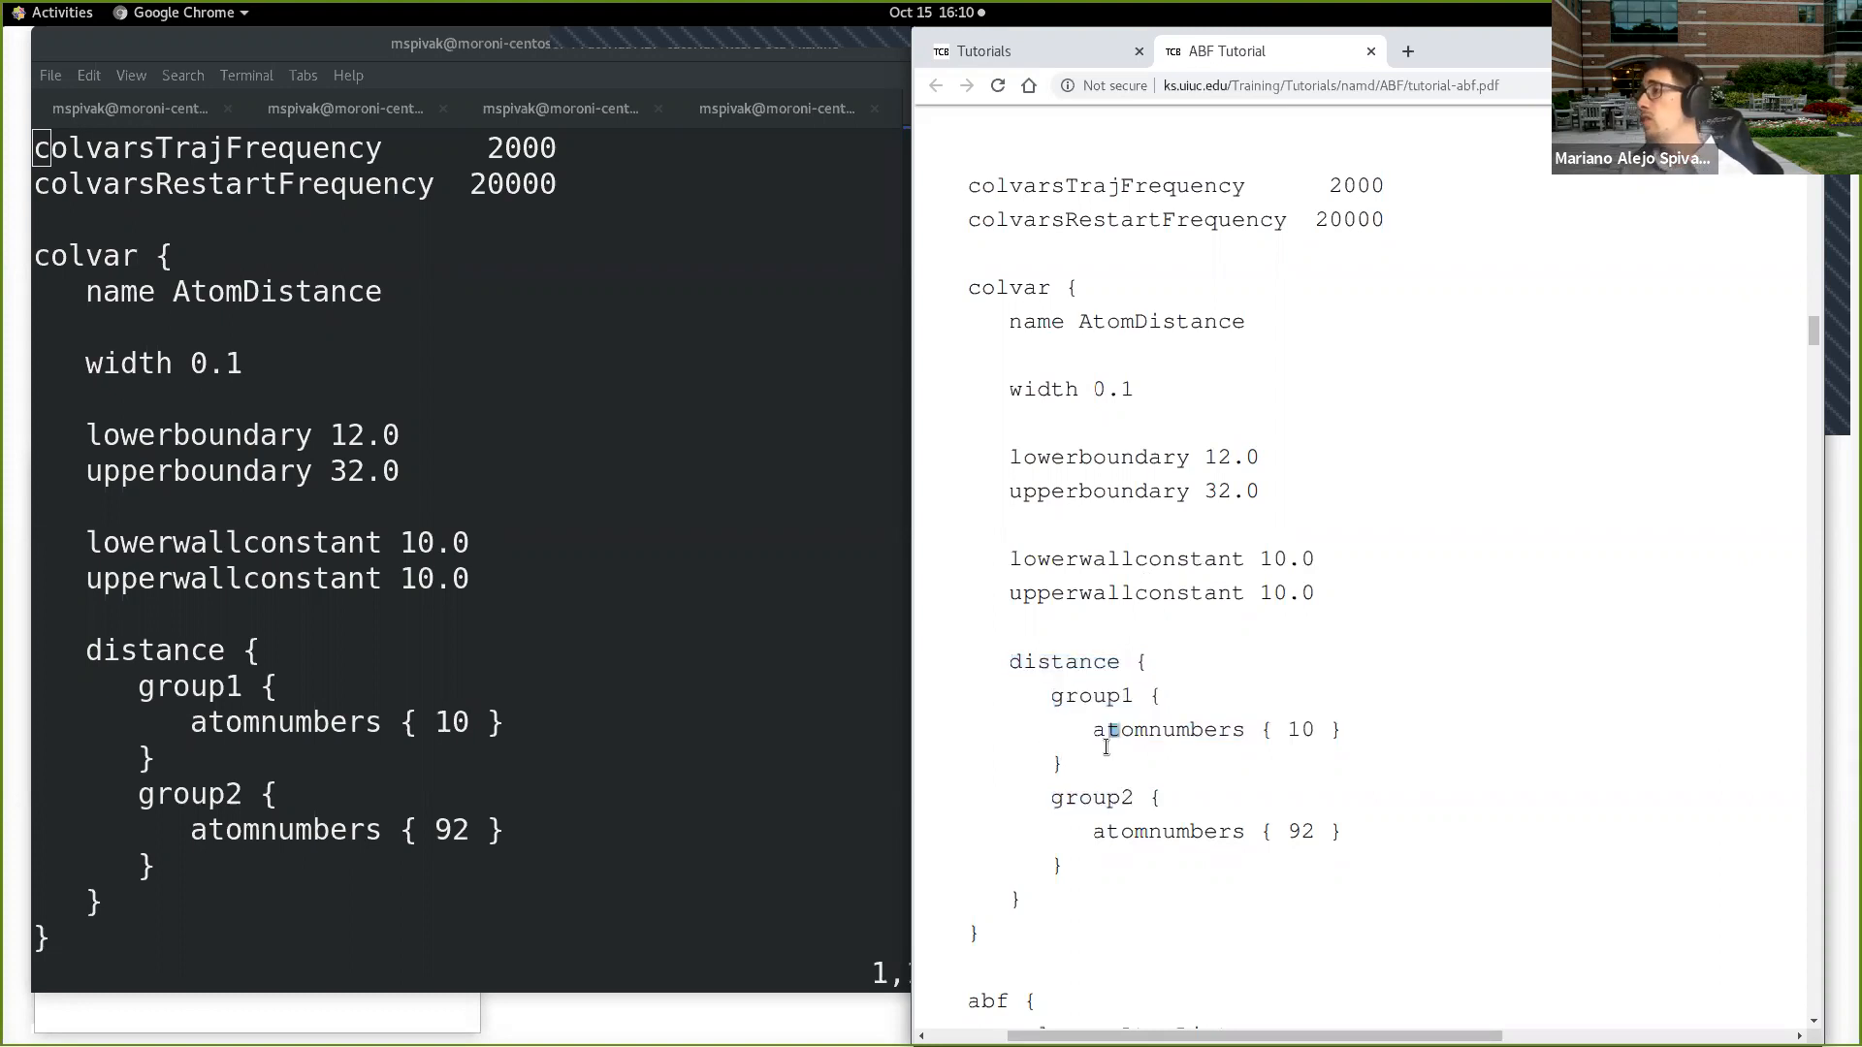
pyautogui.moveTo(1006, 667); pyautogui.dragTo(1027, 897)
pyautogui.click(1053, 865)
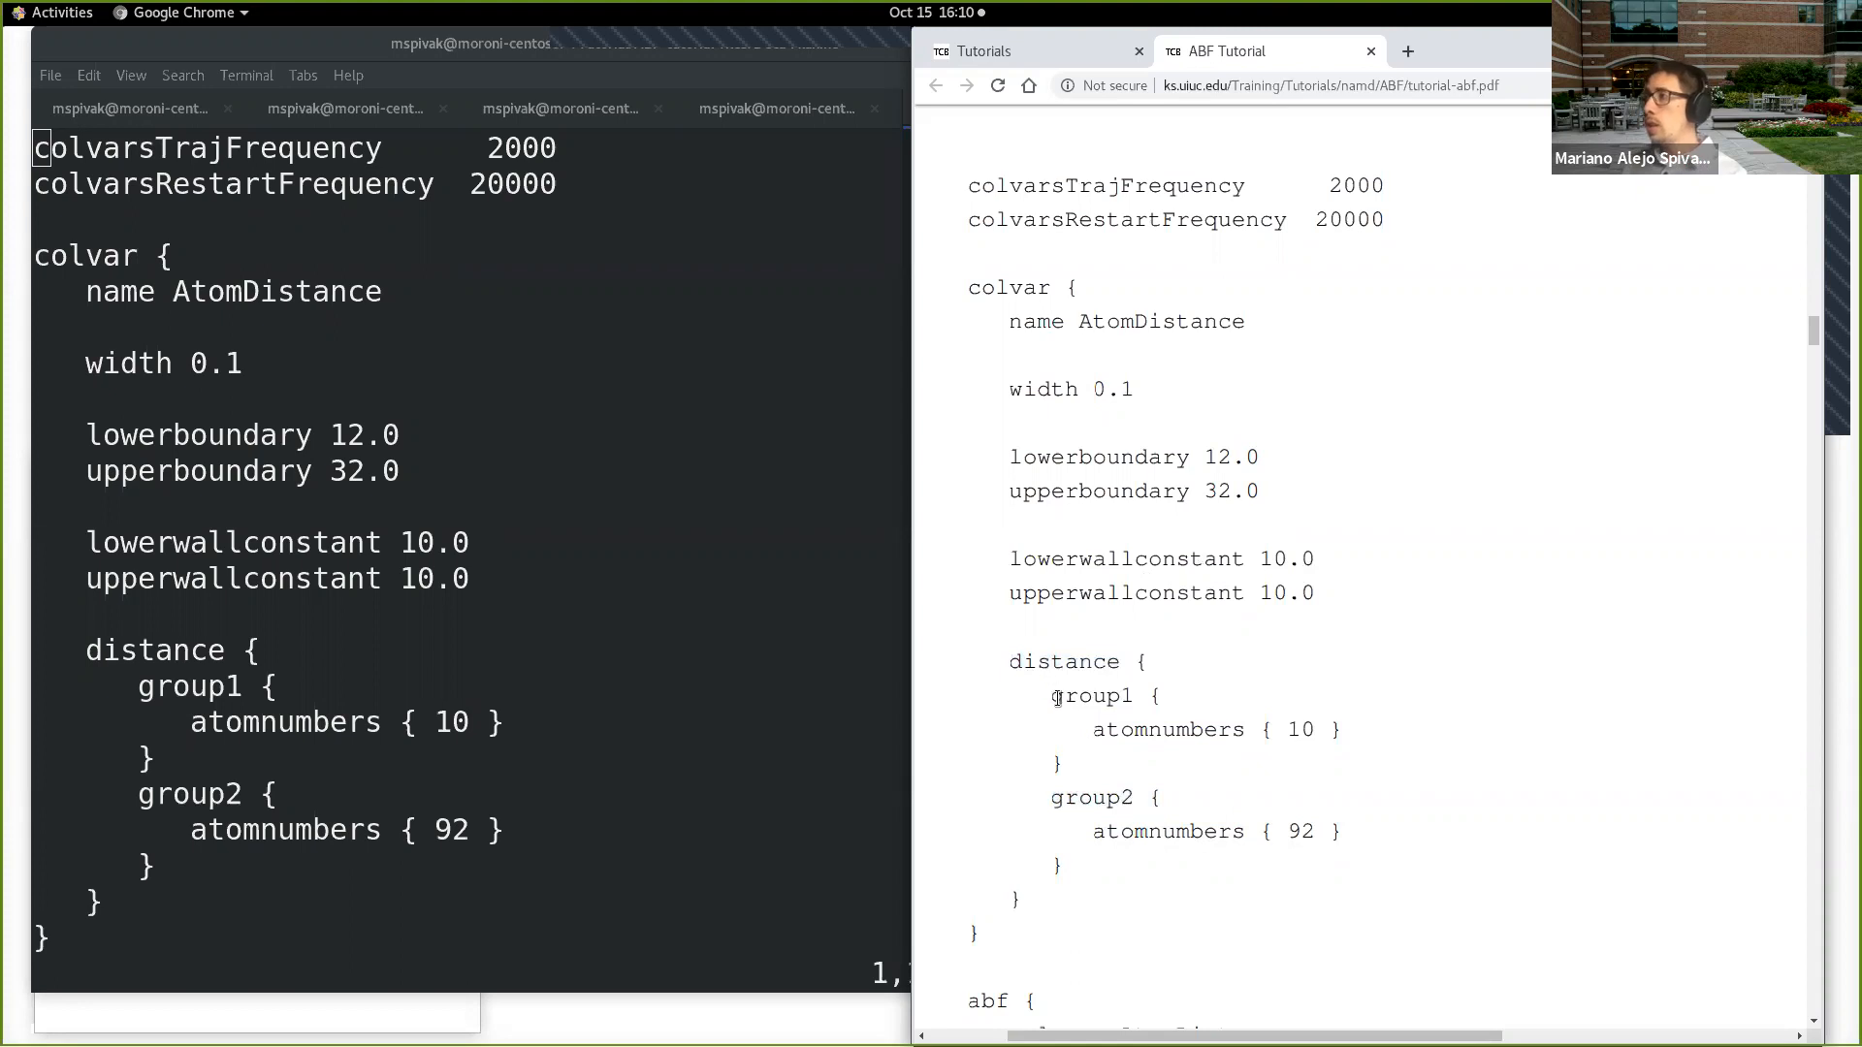
pyautogui.moveTo(1052, 696); pyautogui.dragTo(1295, 729)
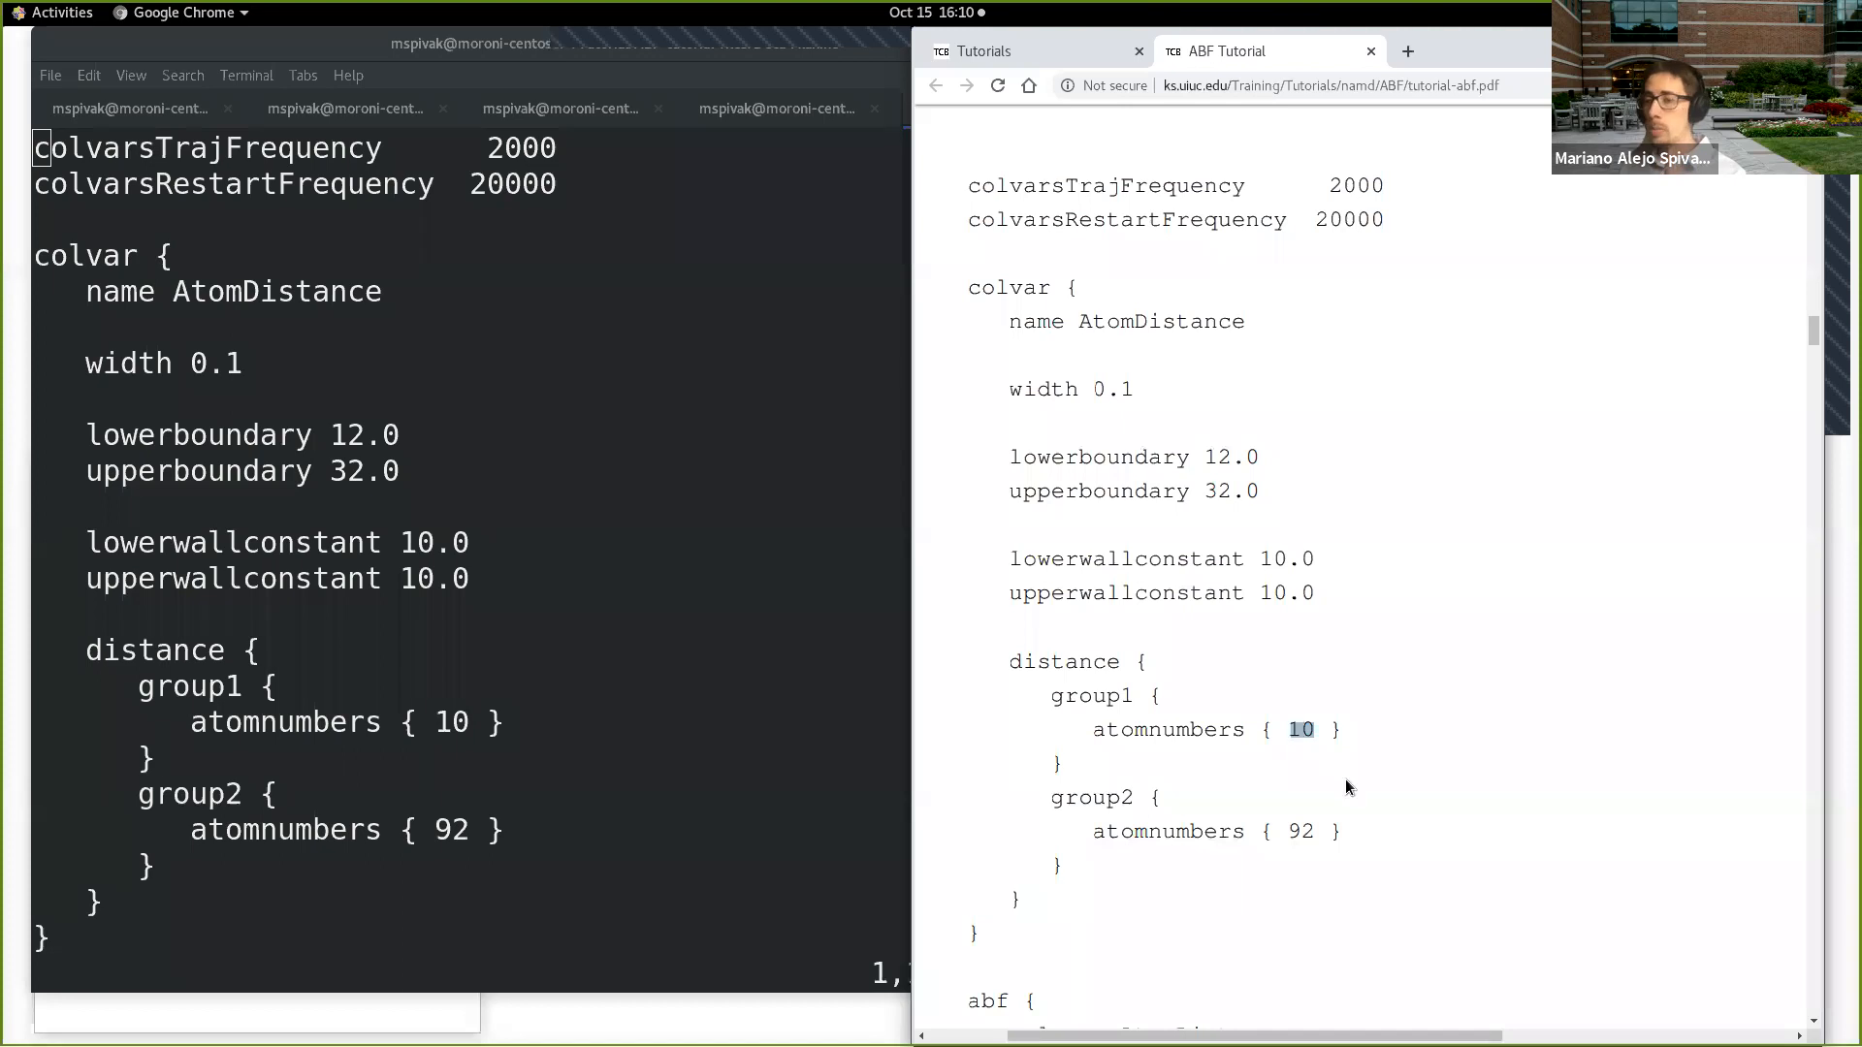
pyautogui.moveTo(1317, 826); pyautogui.dragTo(1300, 824)
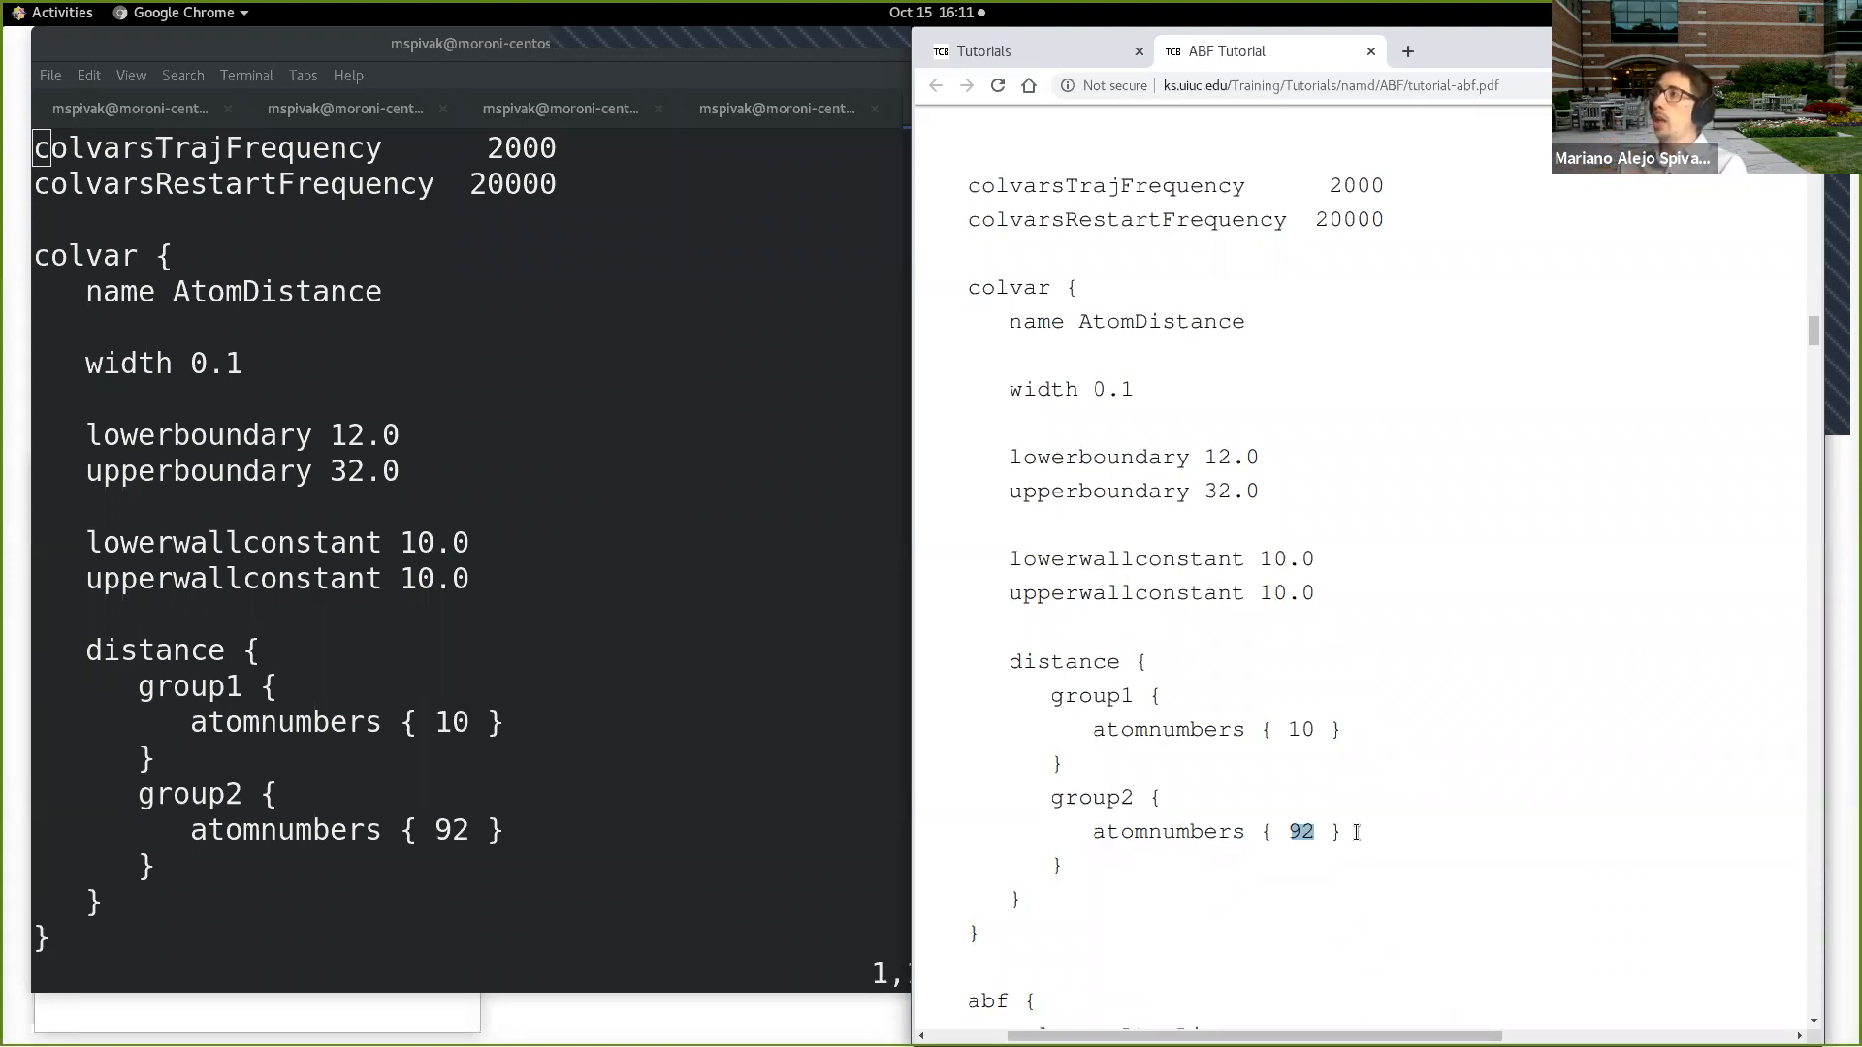
# Step: Highlight the upperboundary value, read on through the abf block and its explanation, then return to the boundaries and clear the highlight
pyautogui.moveTo(1203, 458); pyautogui.dragTo(1258, 491)
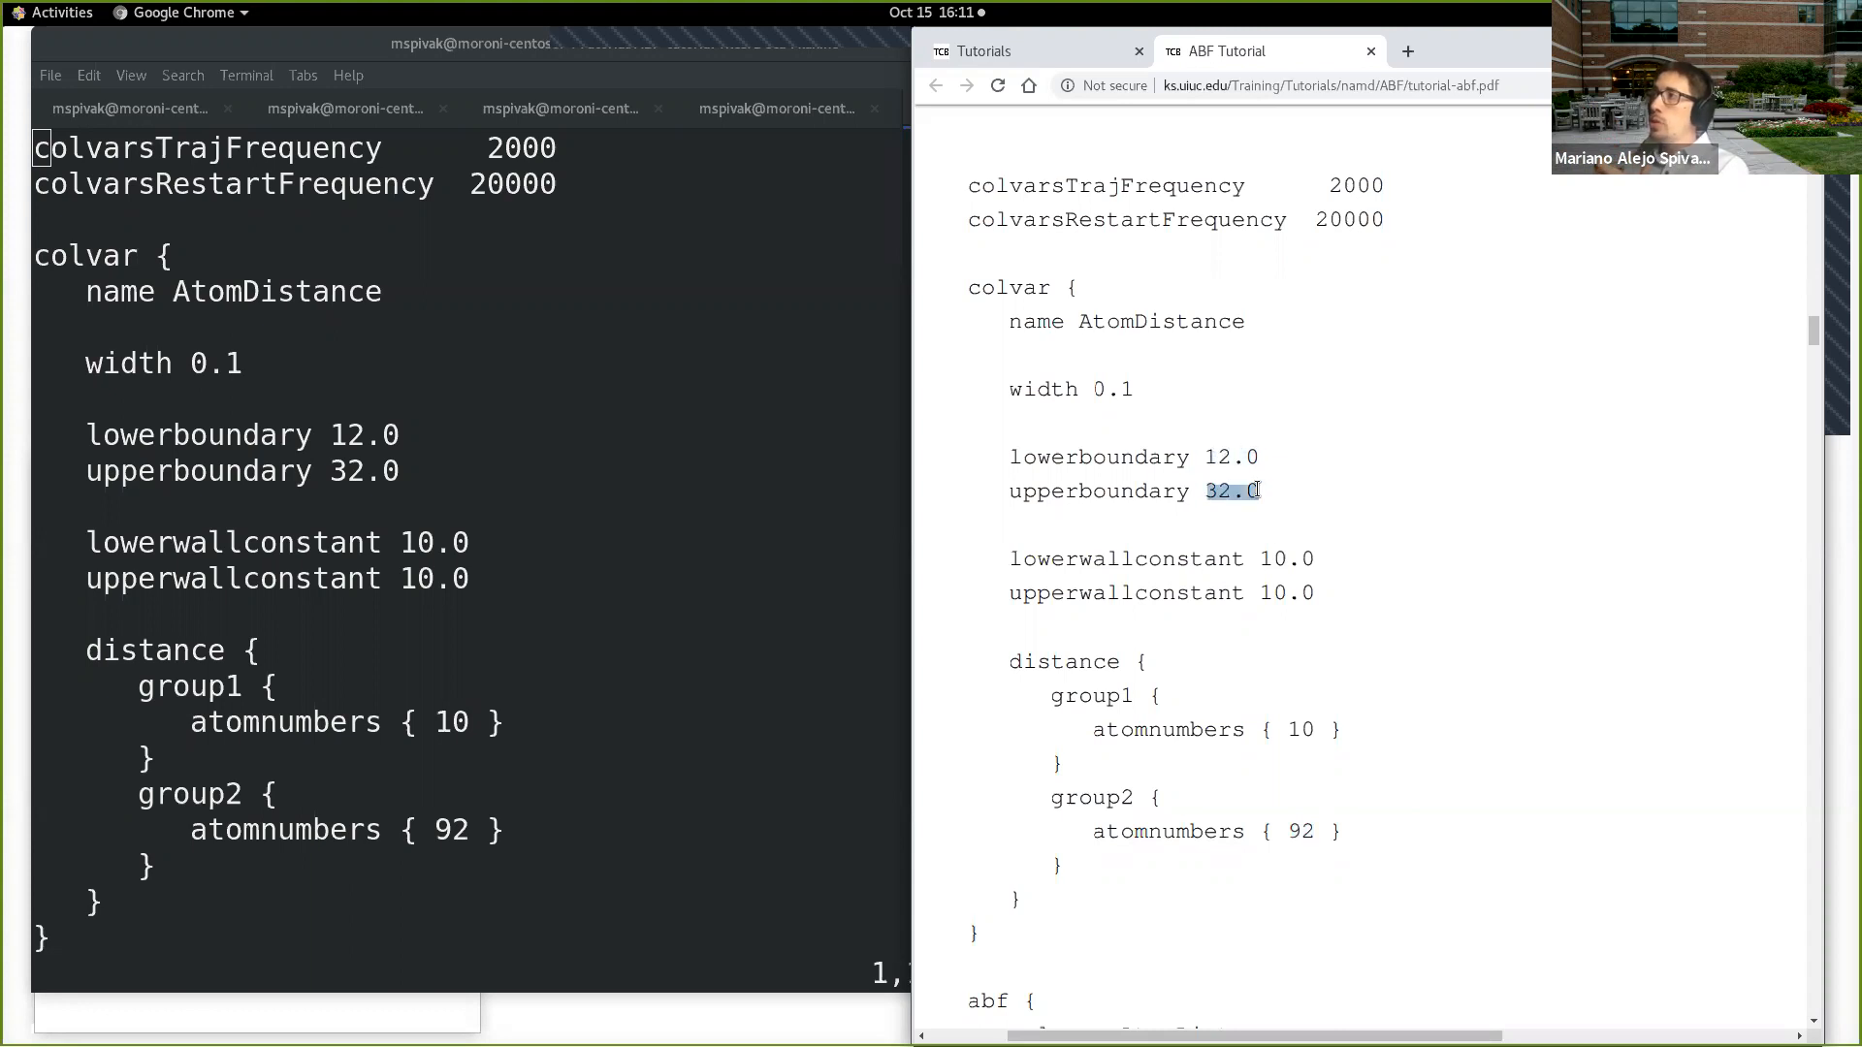
pyautogui.scroll(-3, 1269, 727)
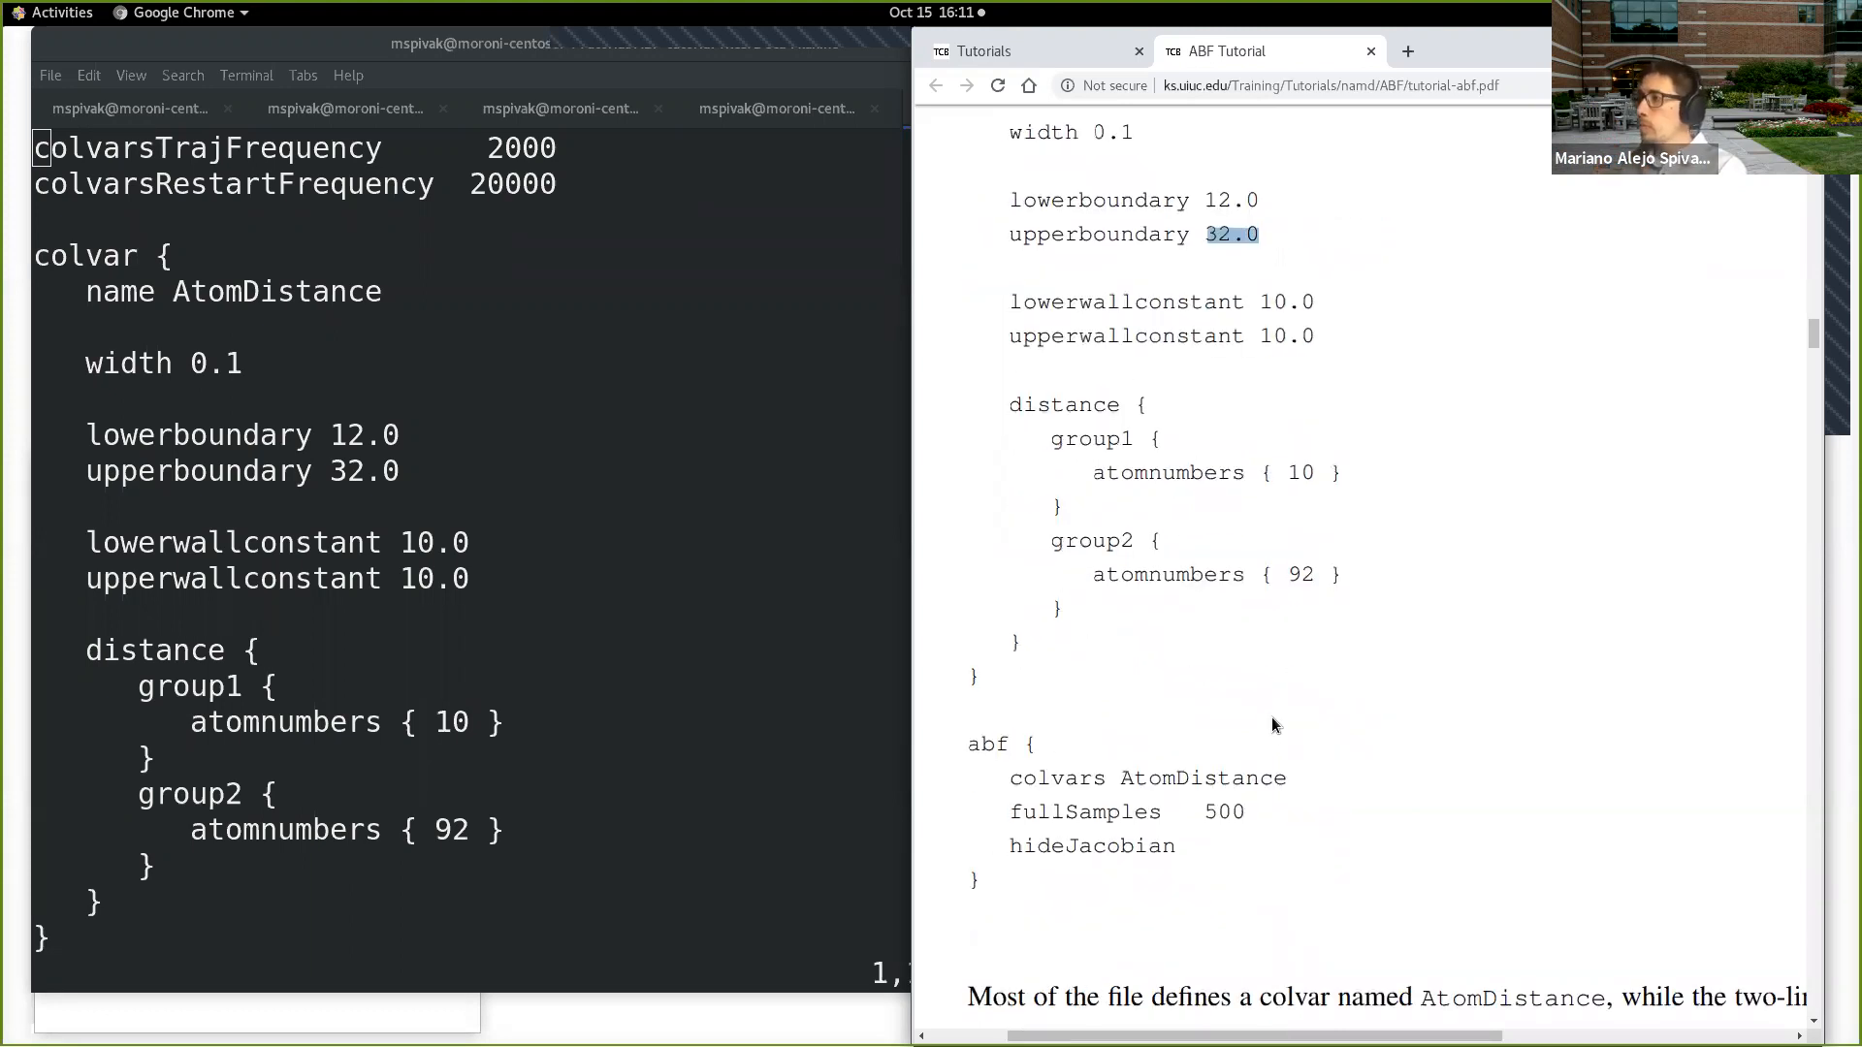
pyautogui.scroll(2, 1271, 714)
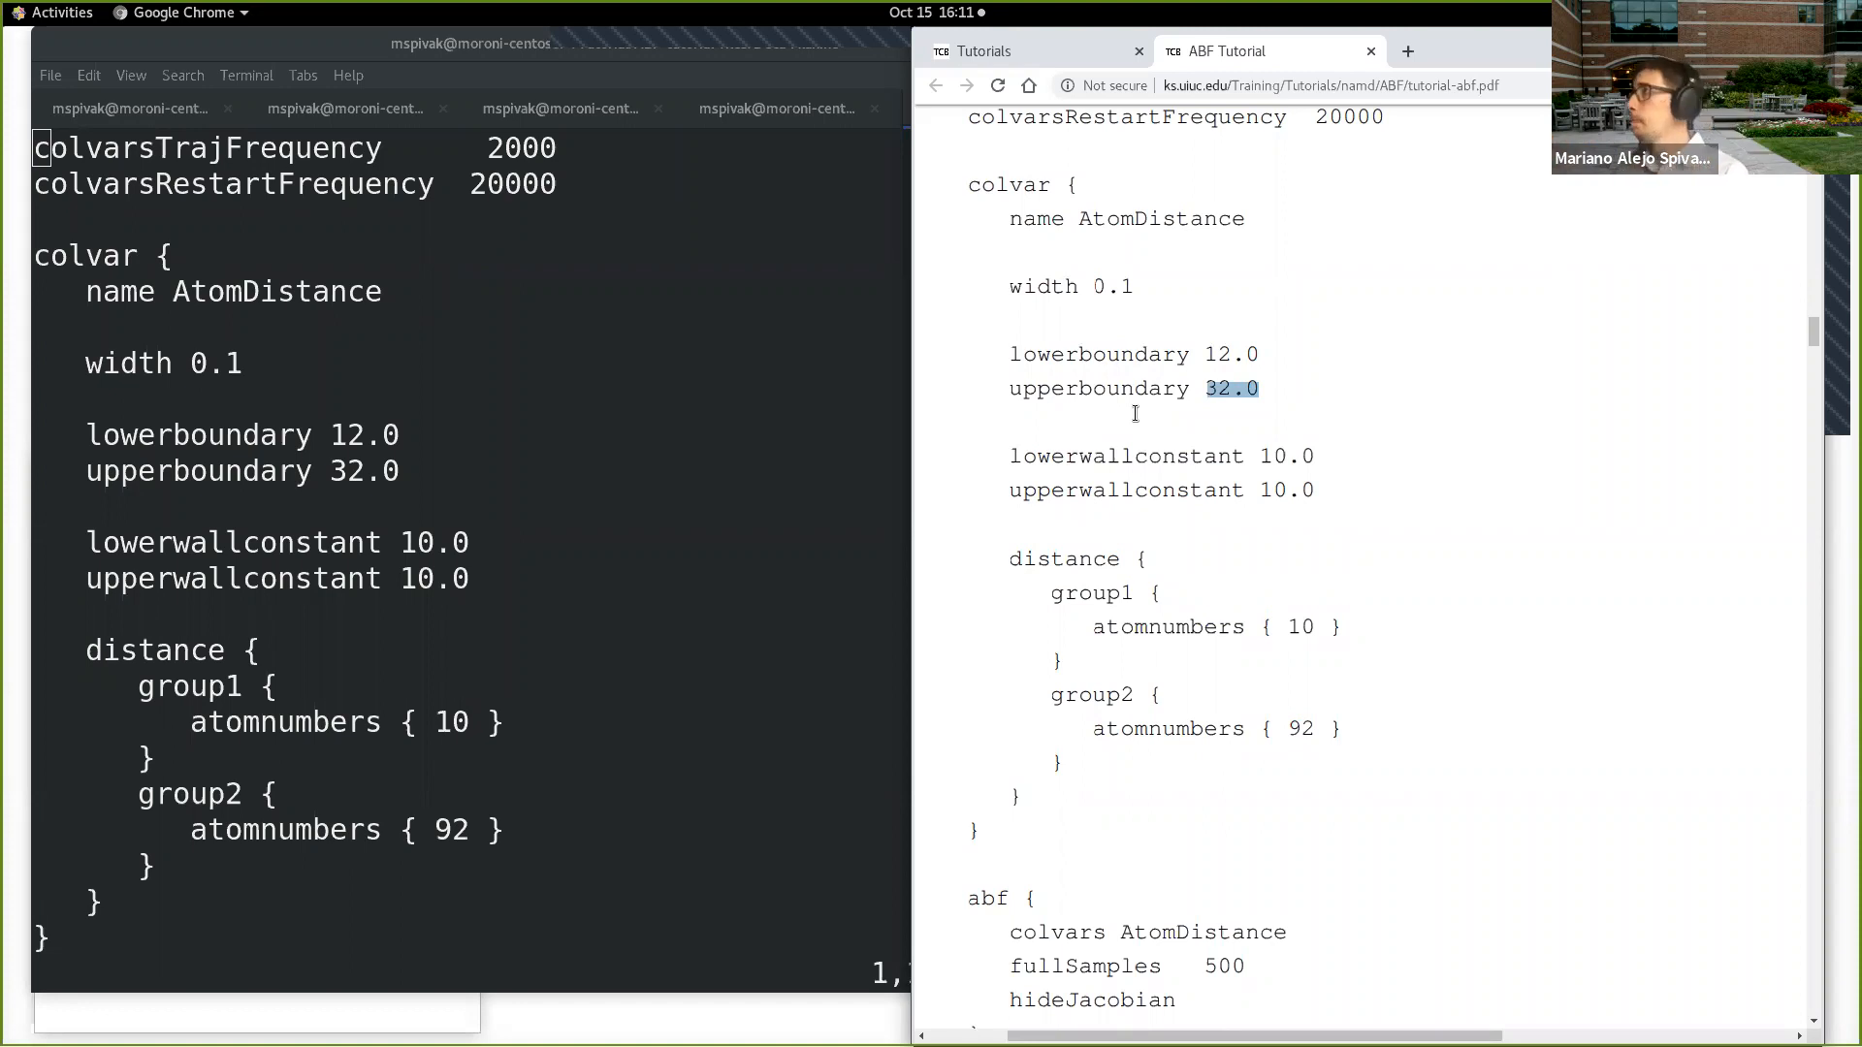
pyautogui.scroll(-3, 1259, 593)
pyautogui.scroll(-5, 1260, 594)
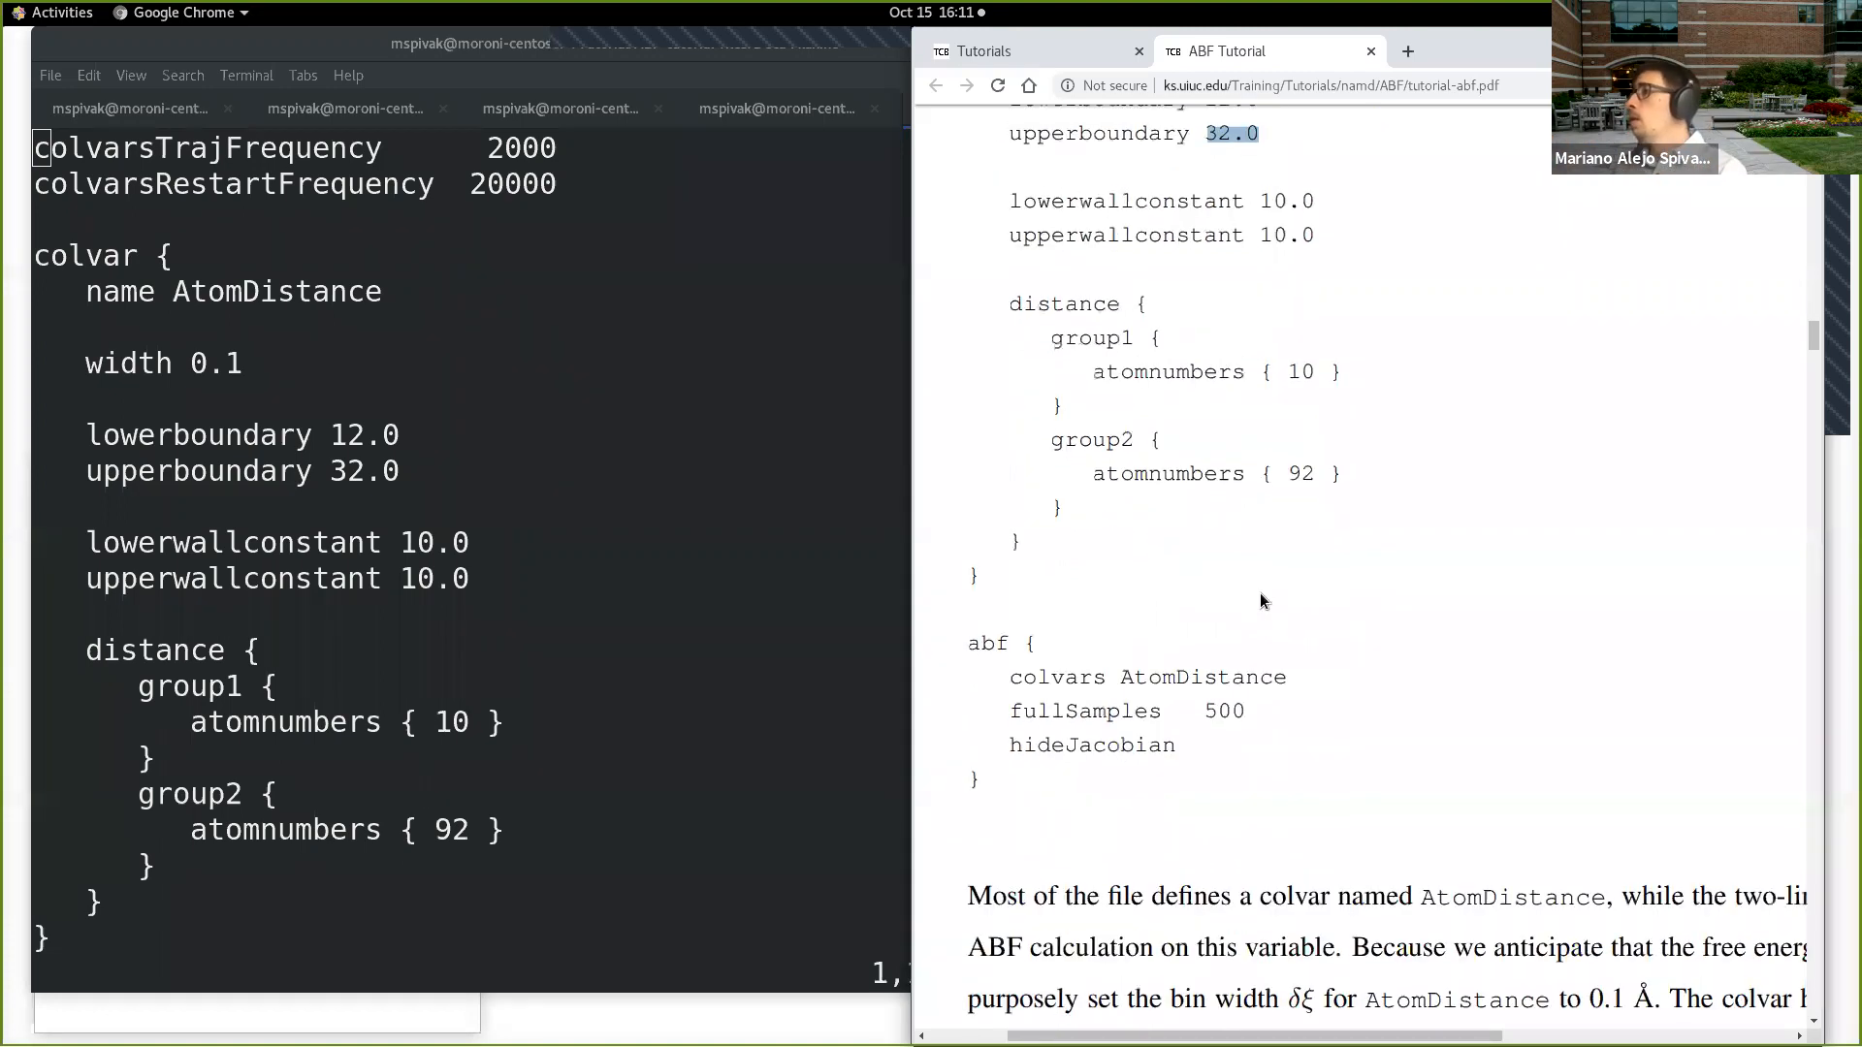
pyautogui.scroll(-3, 1294, 757)
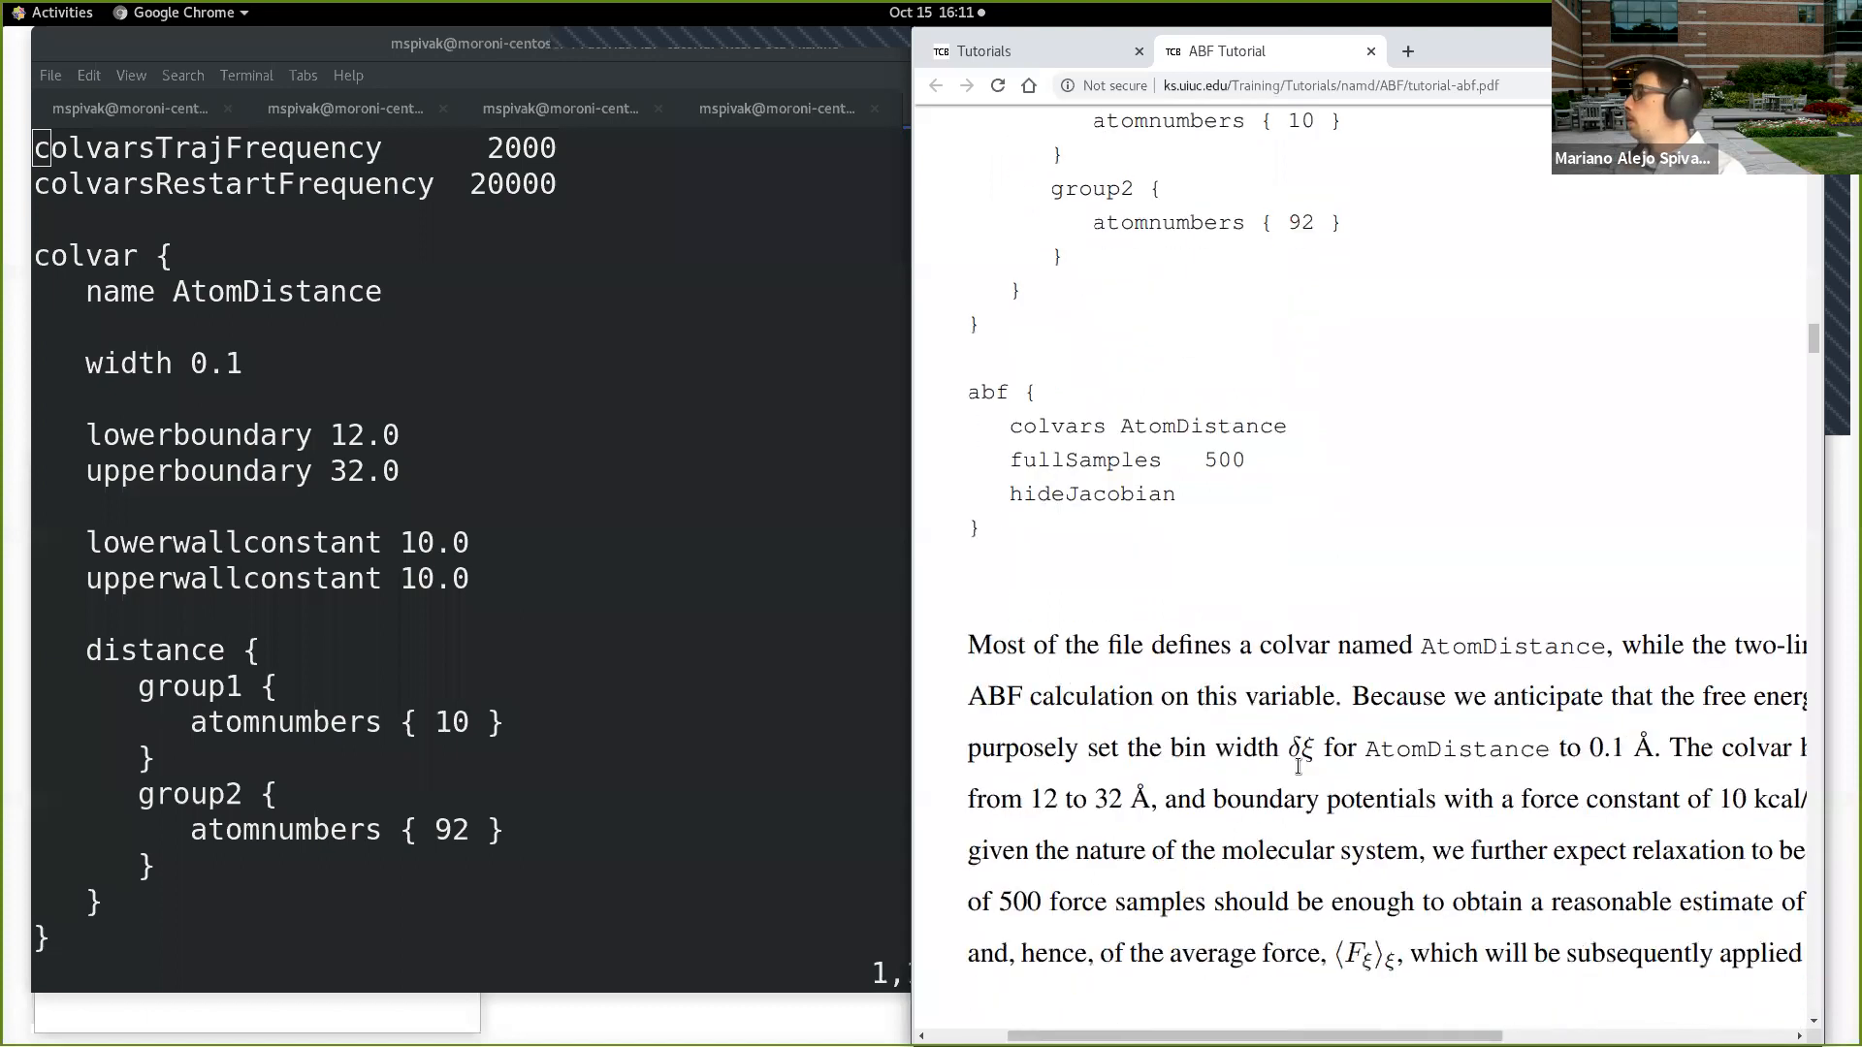
pyautogui.scroll(8, 1218, 679)
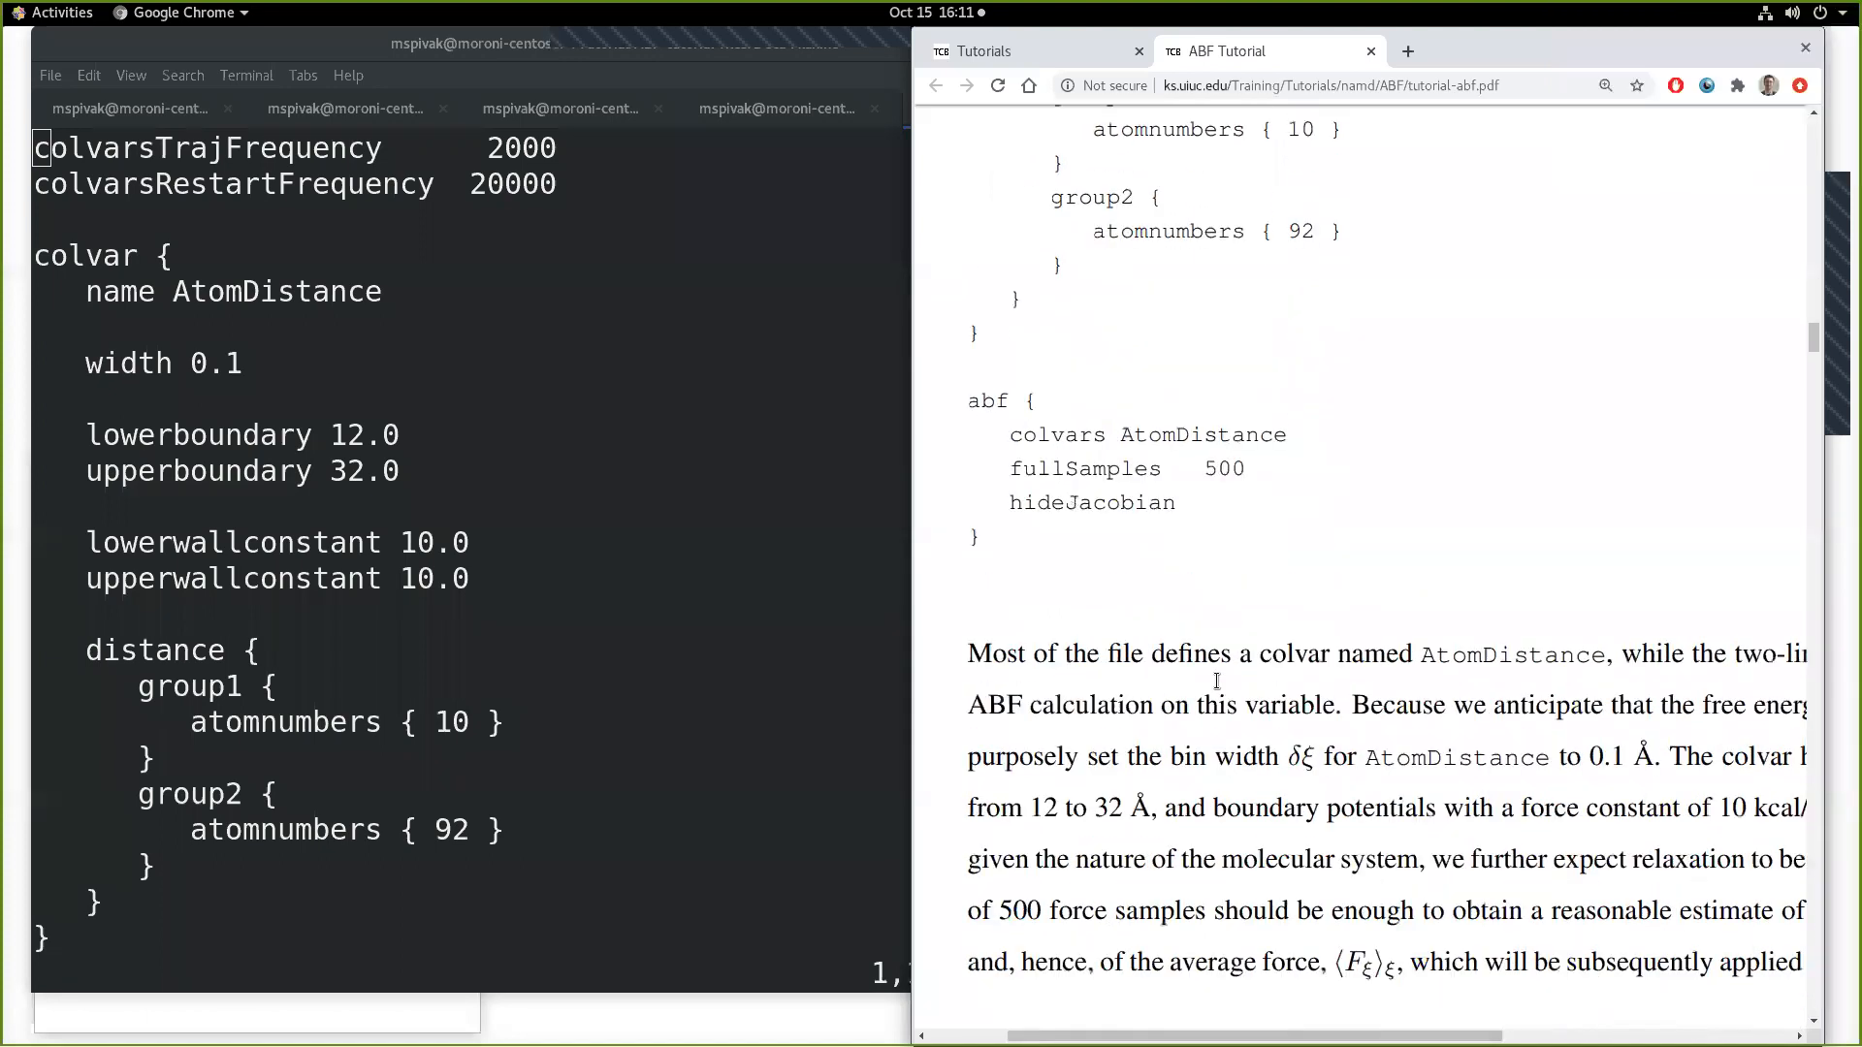
pyautogui.scroll(2, 1218, 684)
pyautogui.click(1264, 304)
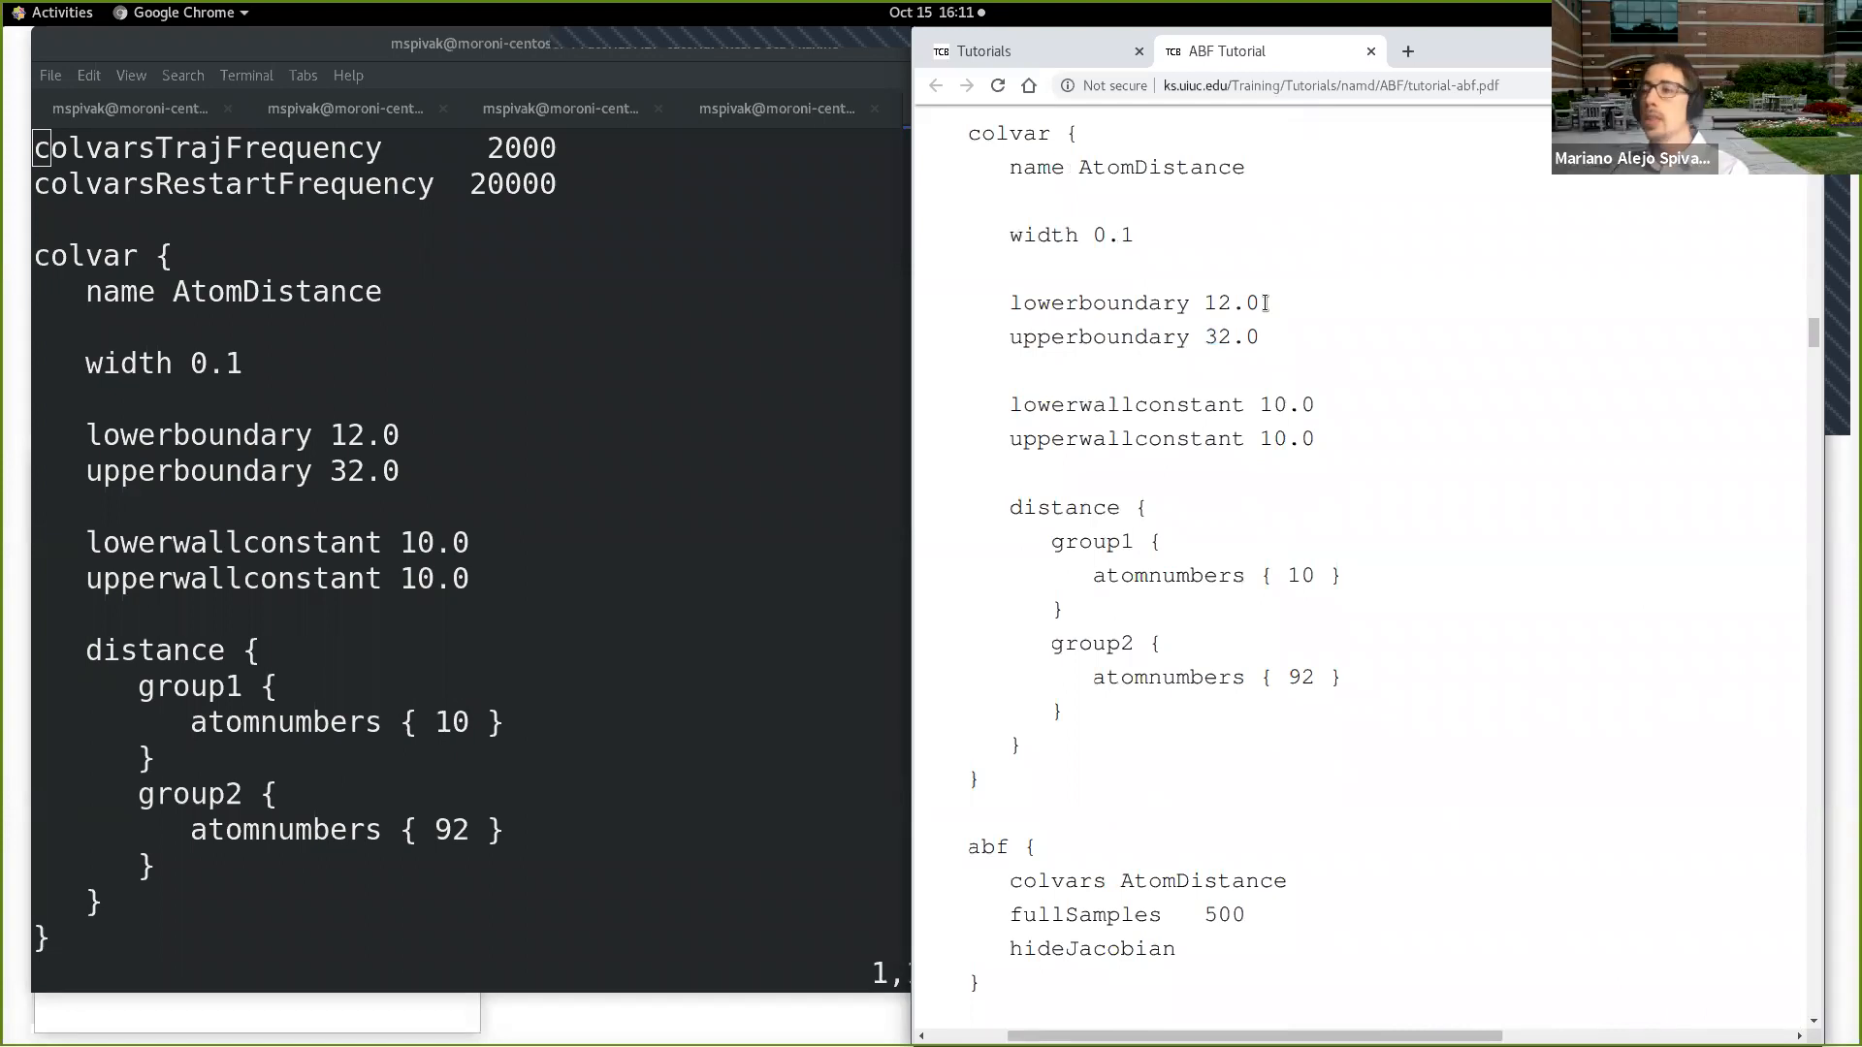
# Step: Switch to VMD, place its main window beside the tutorial, and open the graphical representations of deca-ala.psf
pyautogui.click(269, 1012)
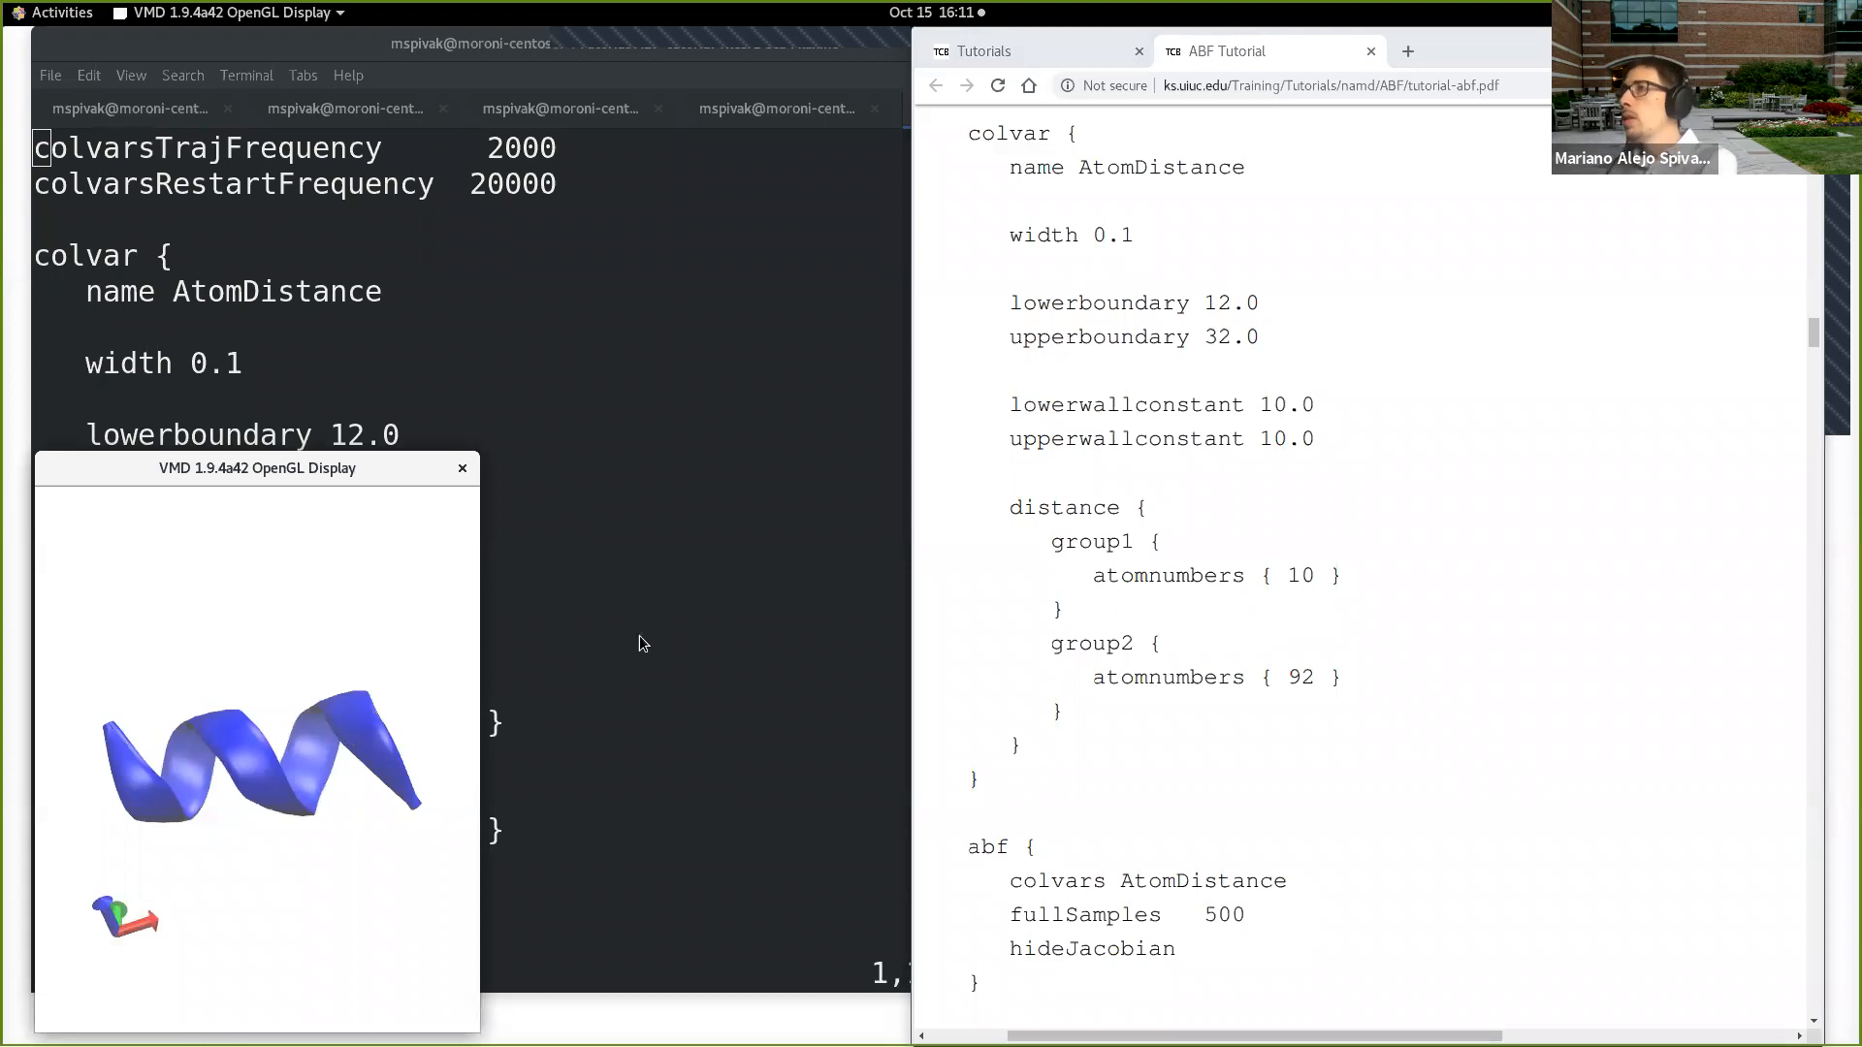
pyautogui.hotkey('alt', 'Tab')
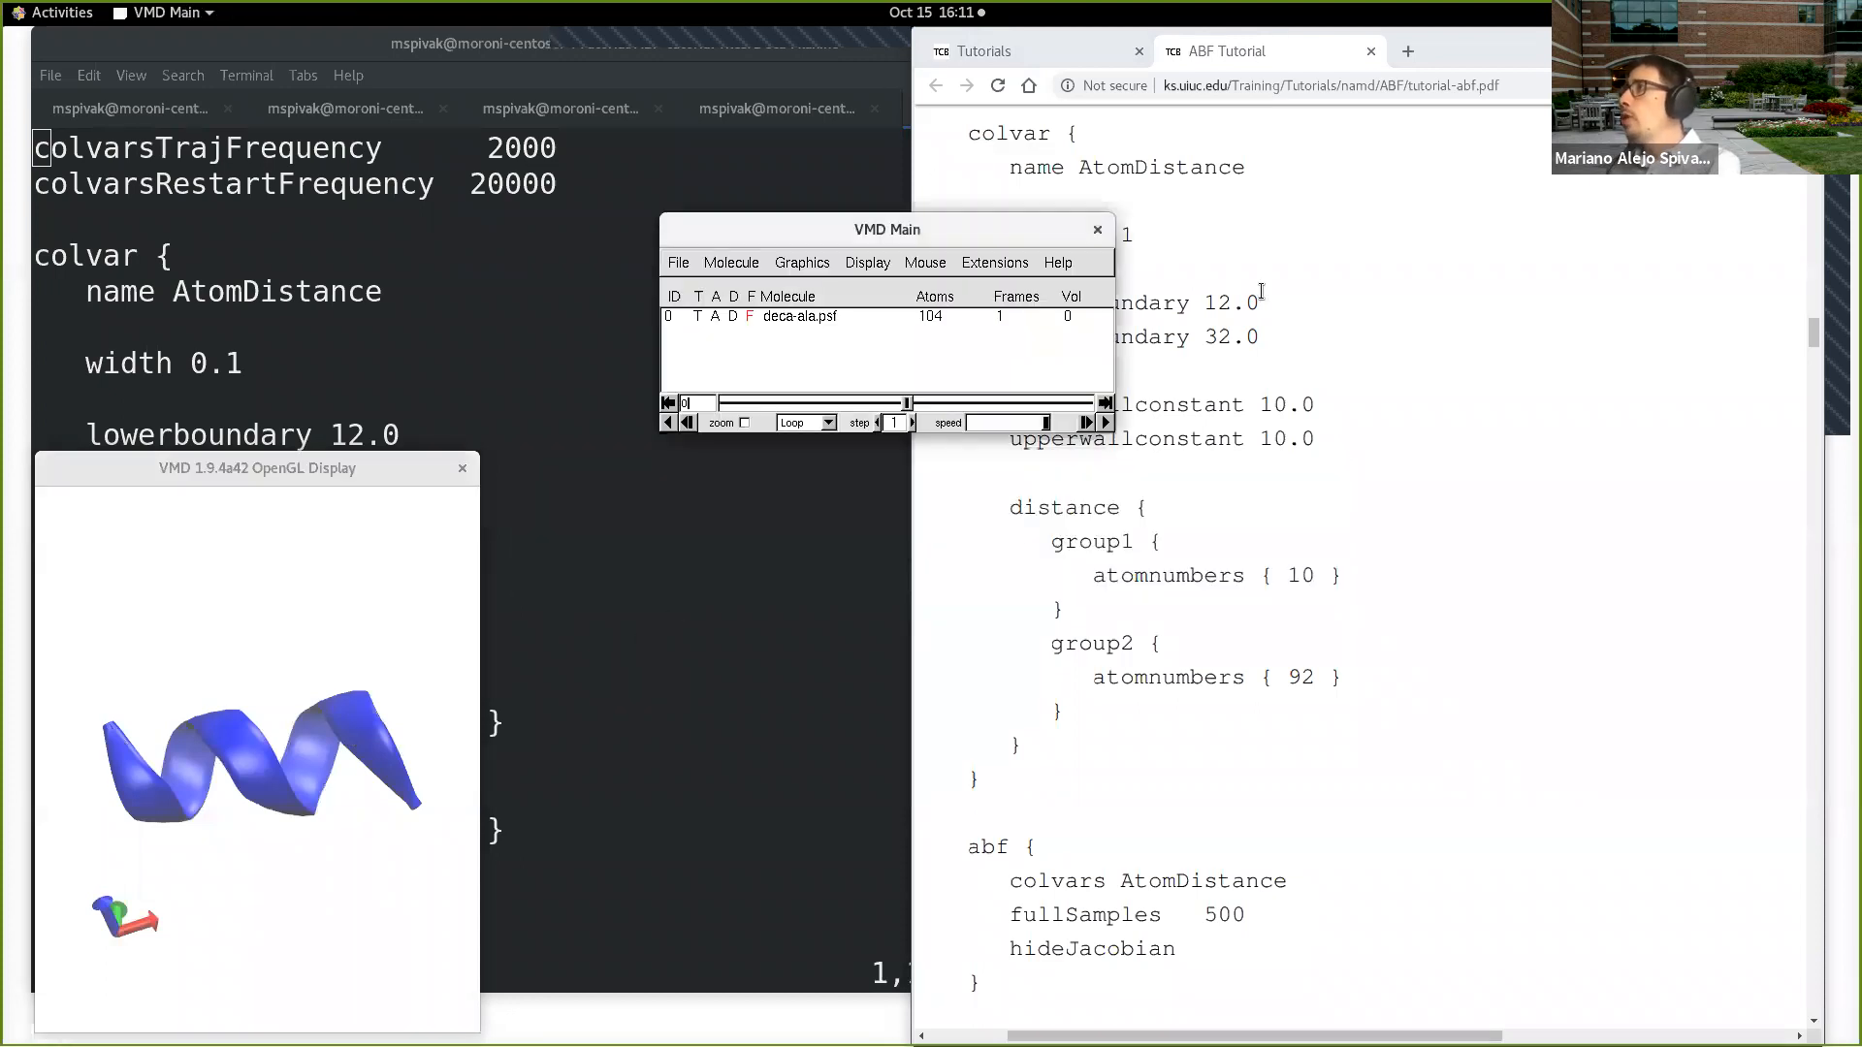
pyautogui.moveTo(1029, 232); pyautogui.dragTo(829, 222)
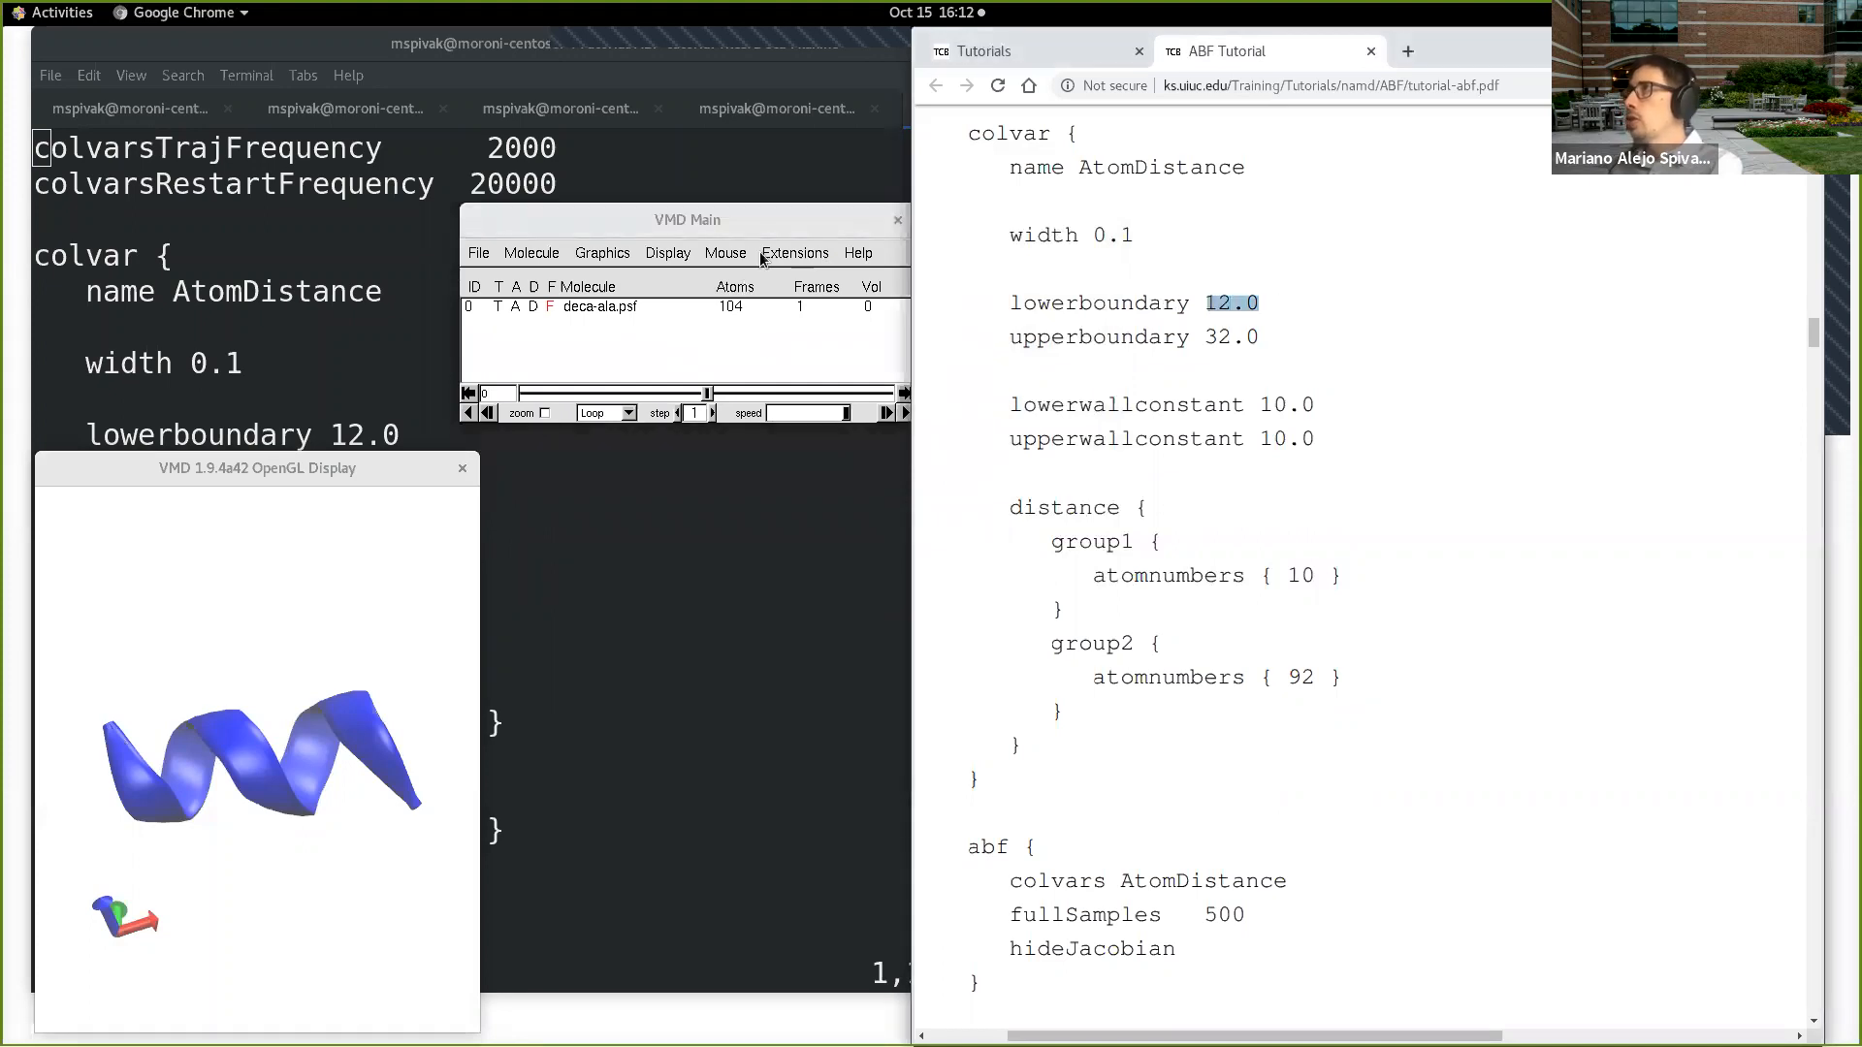
pyautogui.click(795, 252)
pyautogui.click(747, 225)
pyautogui.click(602, 252)
pyautogui.click(631, 277)
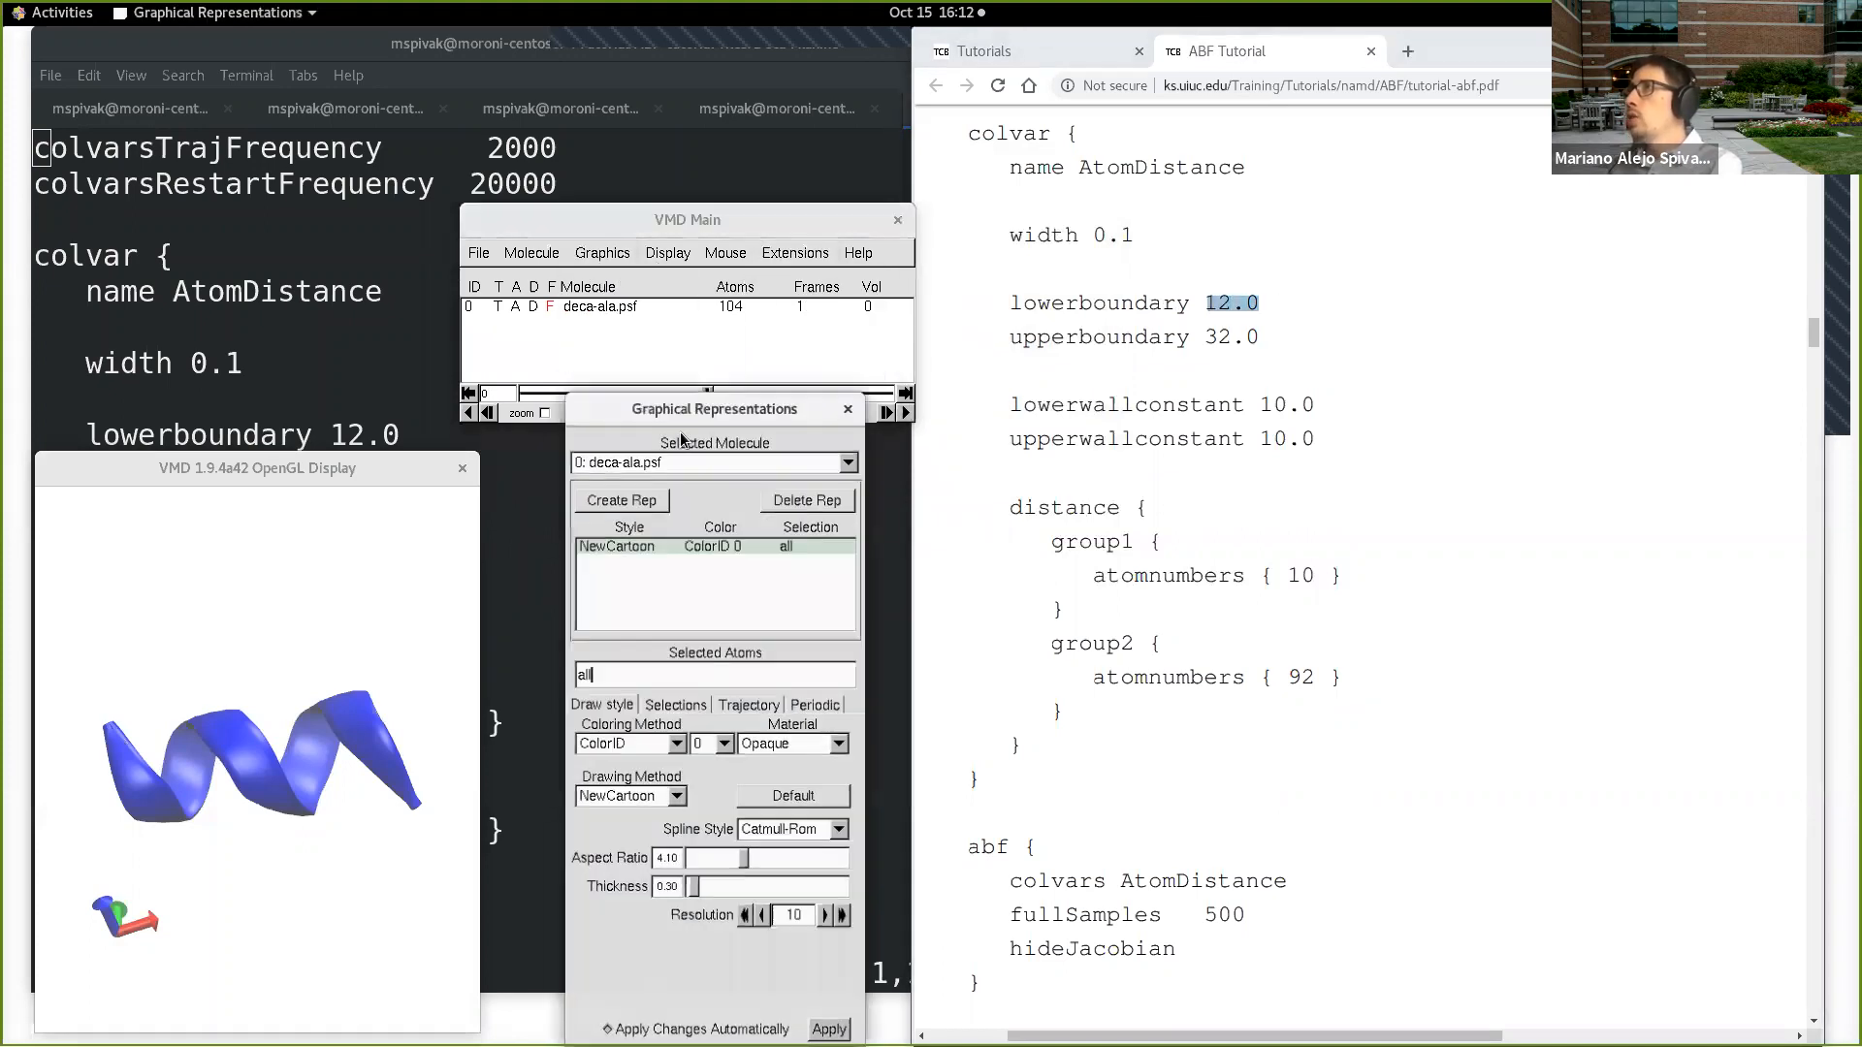
# Step: Draw the whole deca-alanine molecule as Licorice coloured by Name and rotate it for a clearer view
pyautogui.click(670, 793)
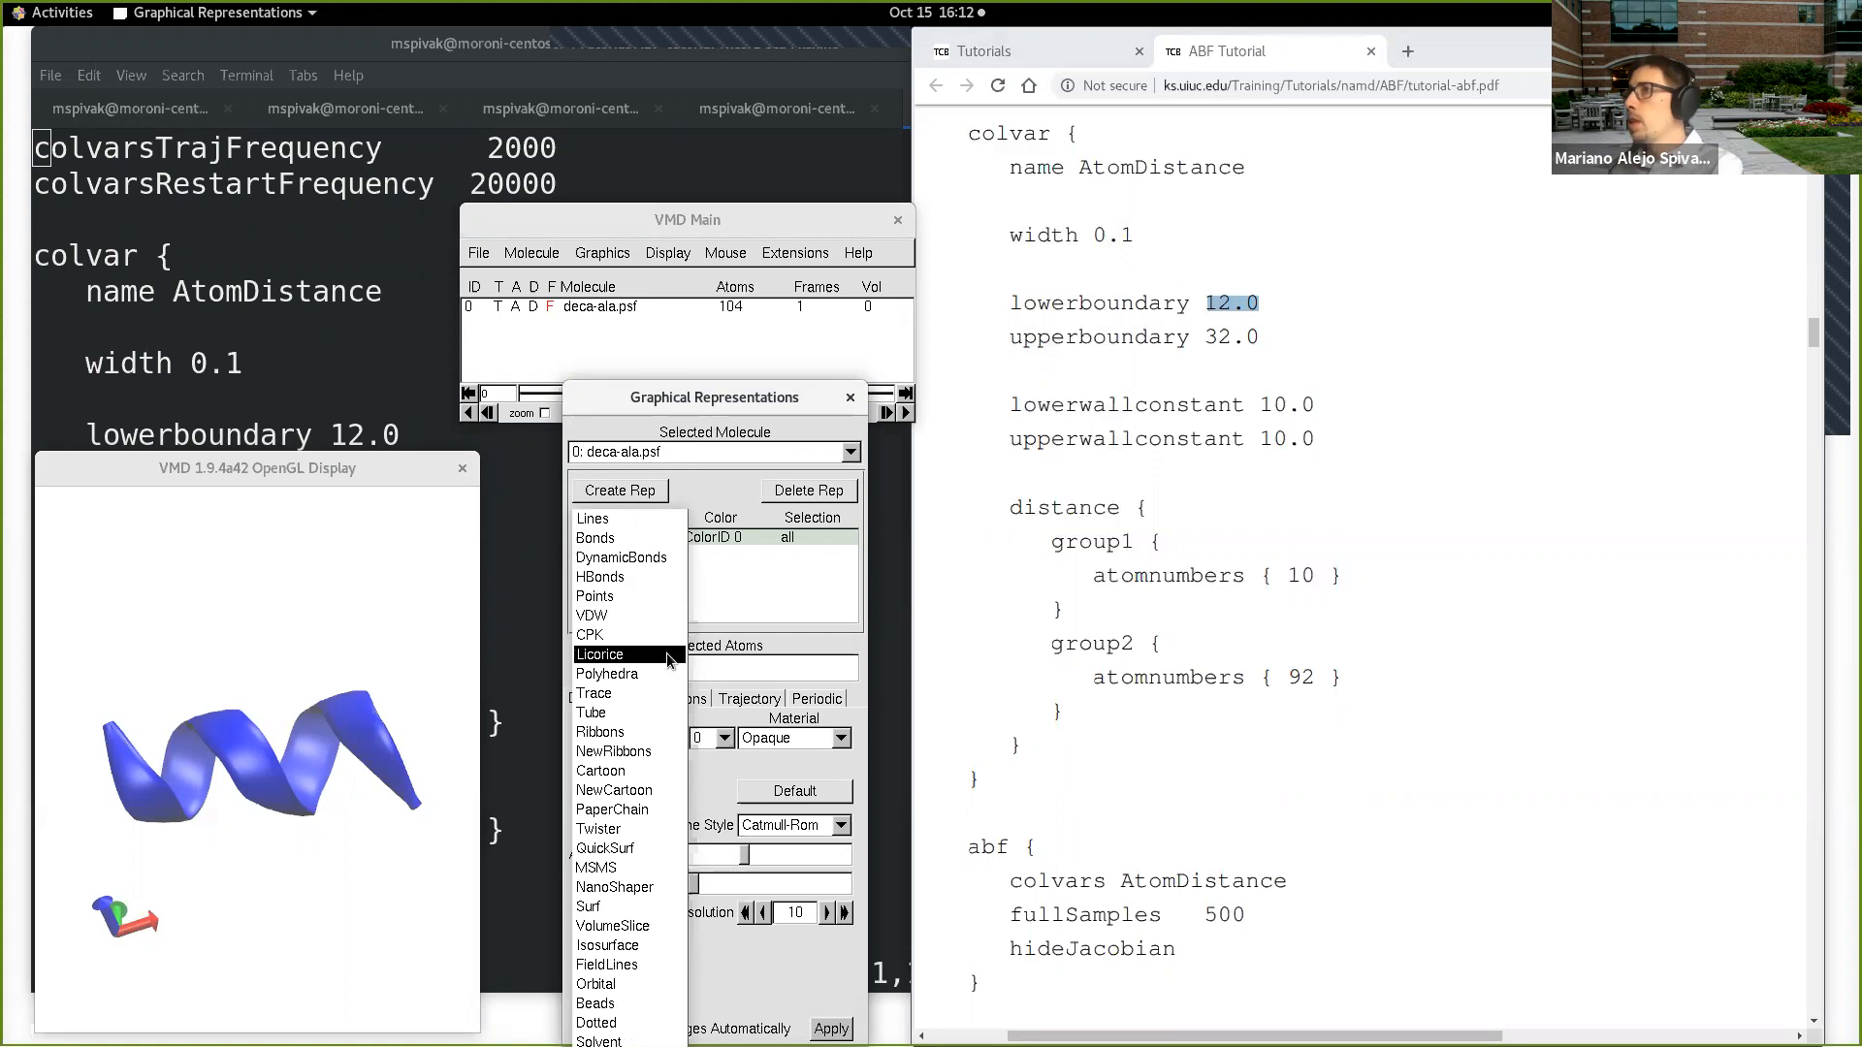
pyautogui.click(631, 655)
pyautogui.click(676, 738)
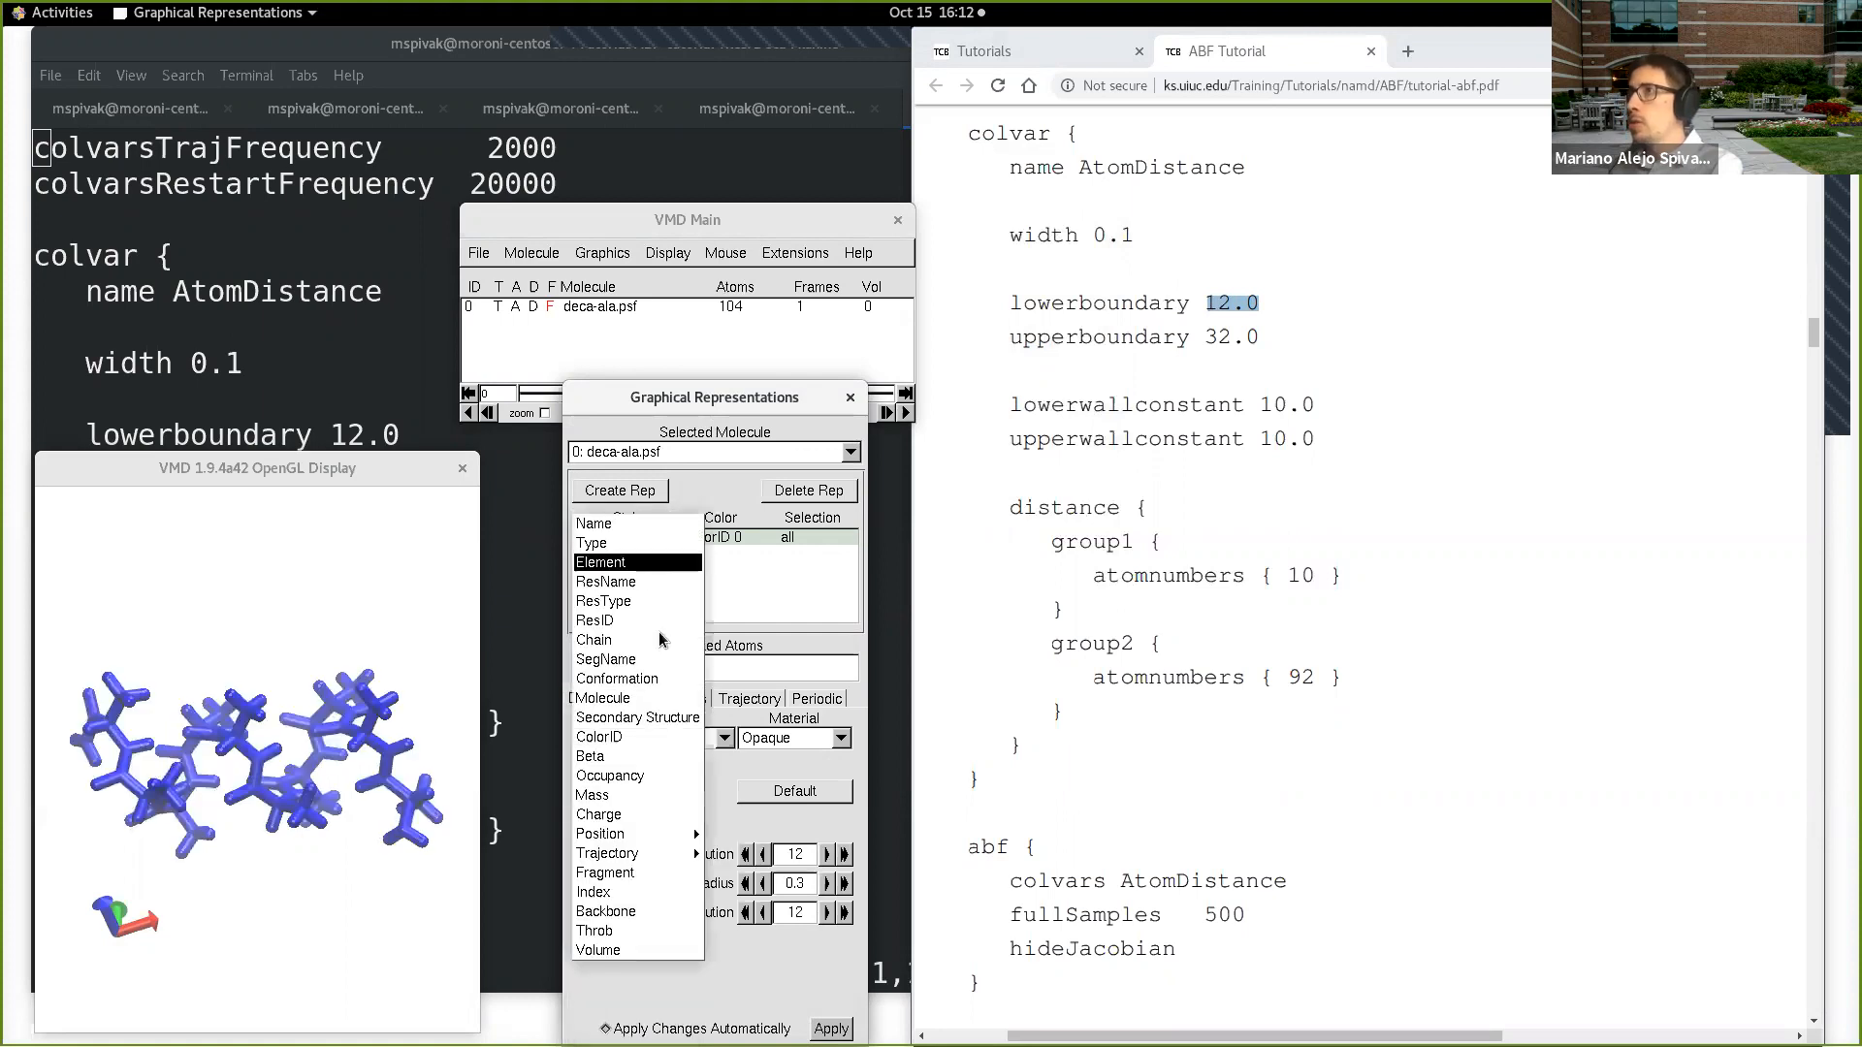
pyautogui.click(648, 521)
pyautogui.moveTo(477, 714); pyautogui.dragTo(462, 629)
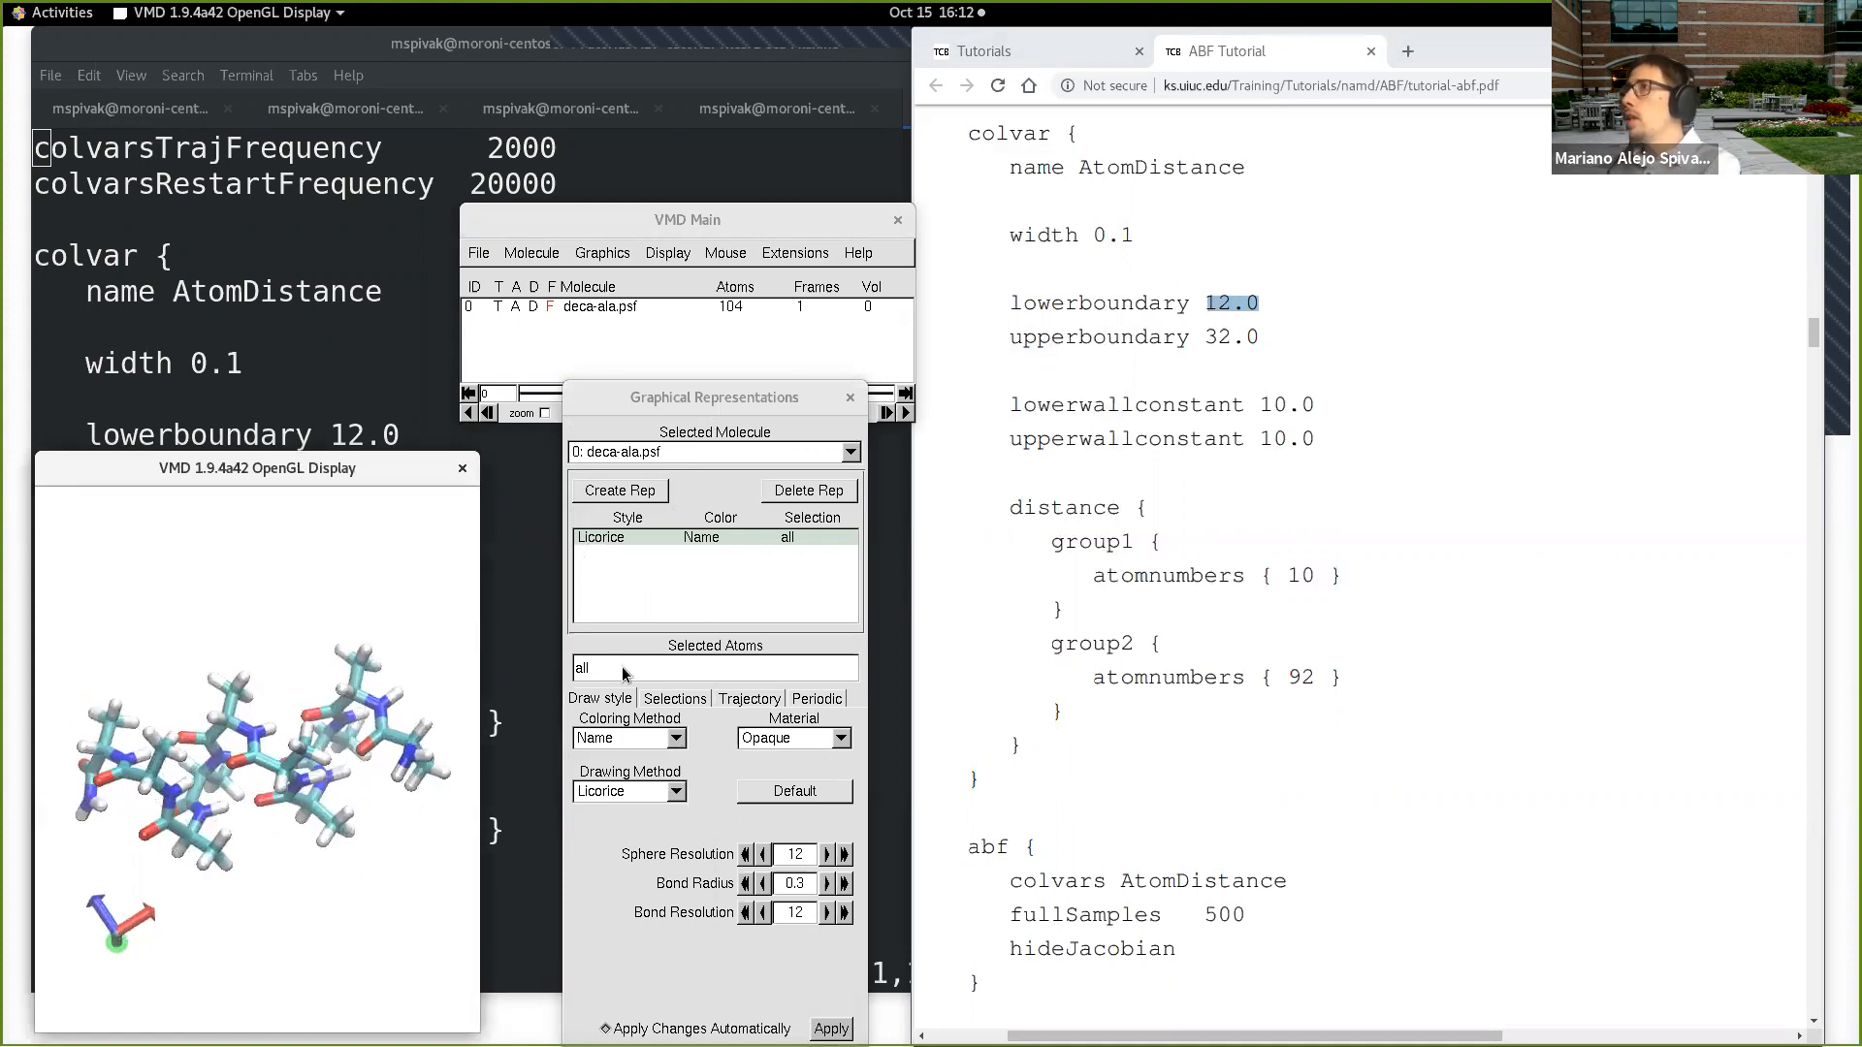
# Step: Add a second representation for the selection "index 10" and draw it as VDW
pyautogui.click(626, 493)
pyautogui.doubleClick(644, 660)
pyautogui.press('BackSpace')
pyautogui.write('index 10')
pyautogui.press('Return')
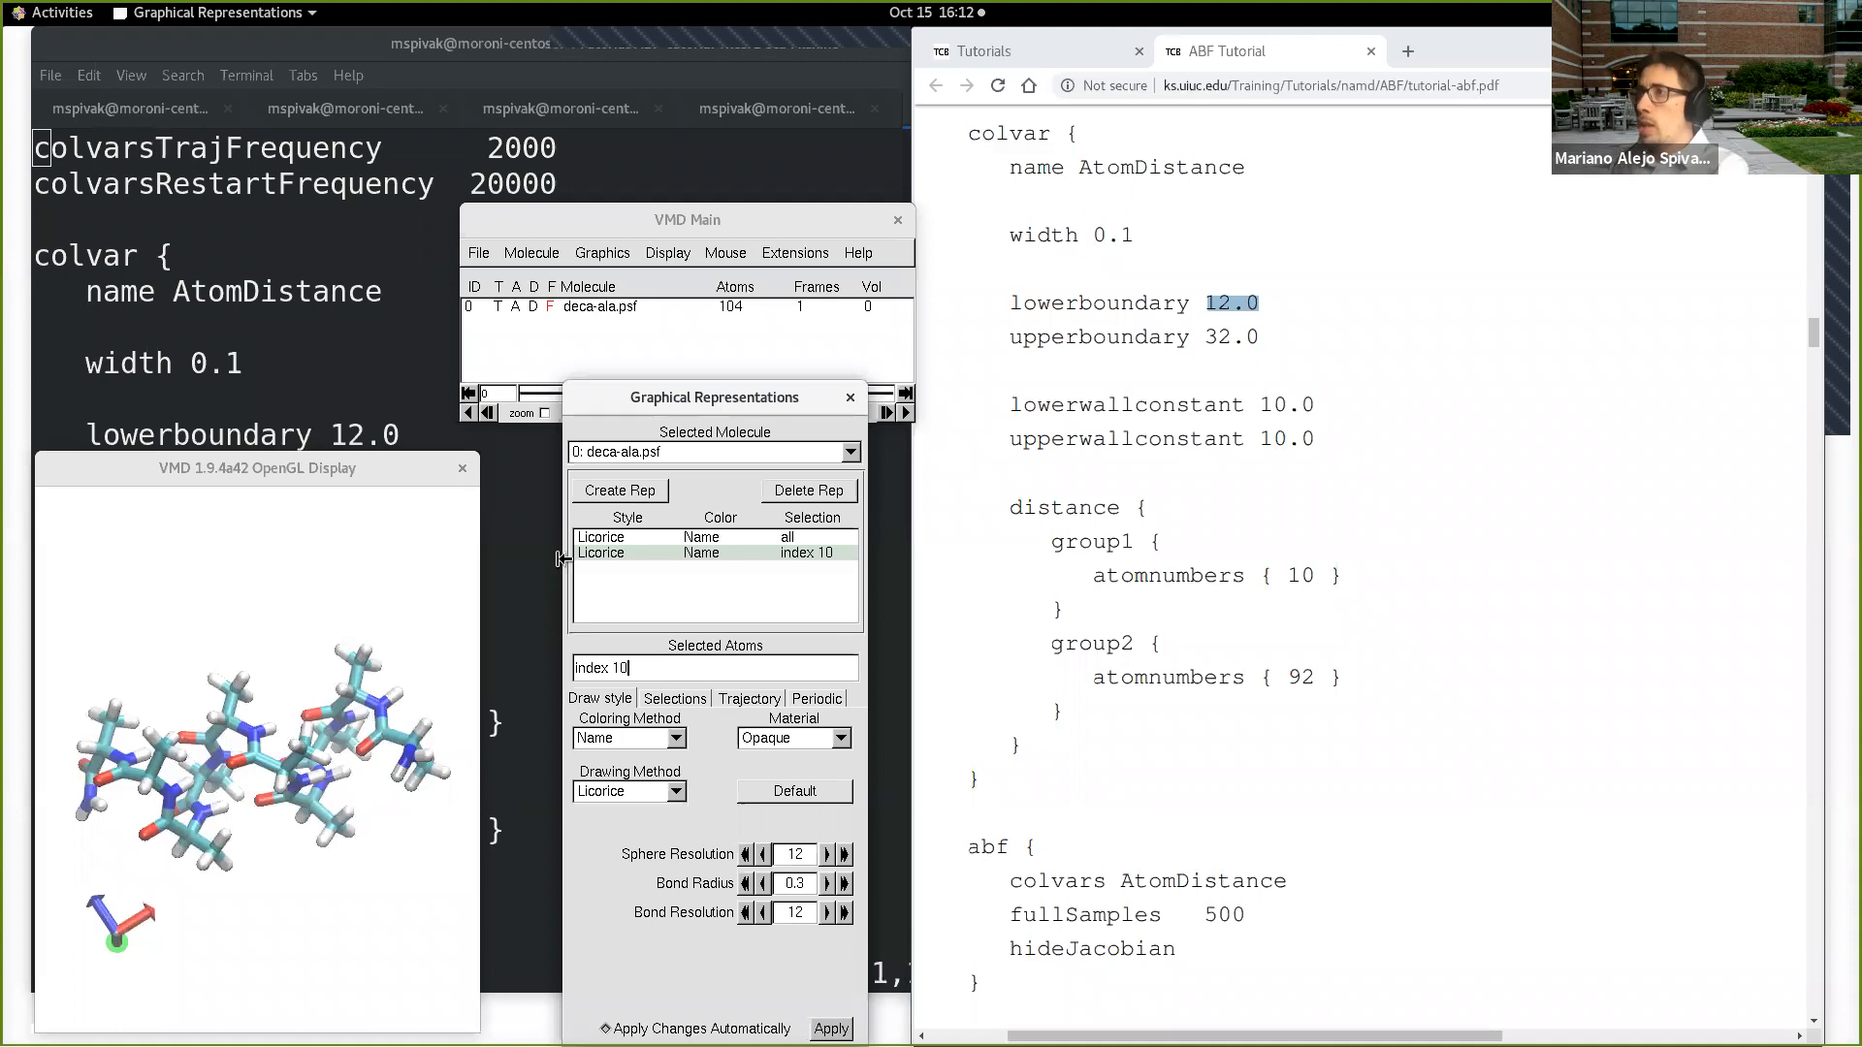
pyautogui.click(629, 790)
pyautogui.click(630, 752)
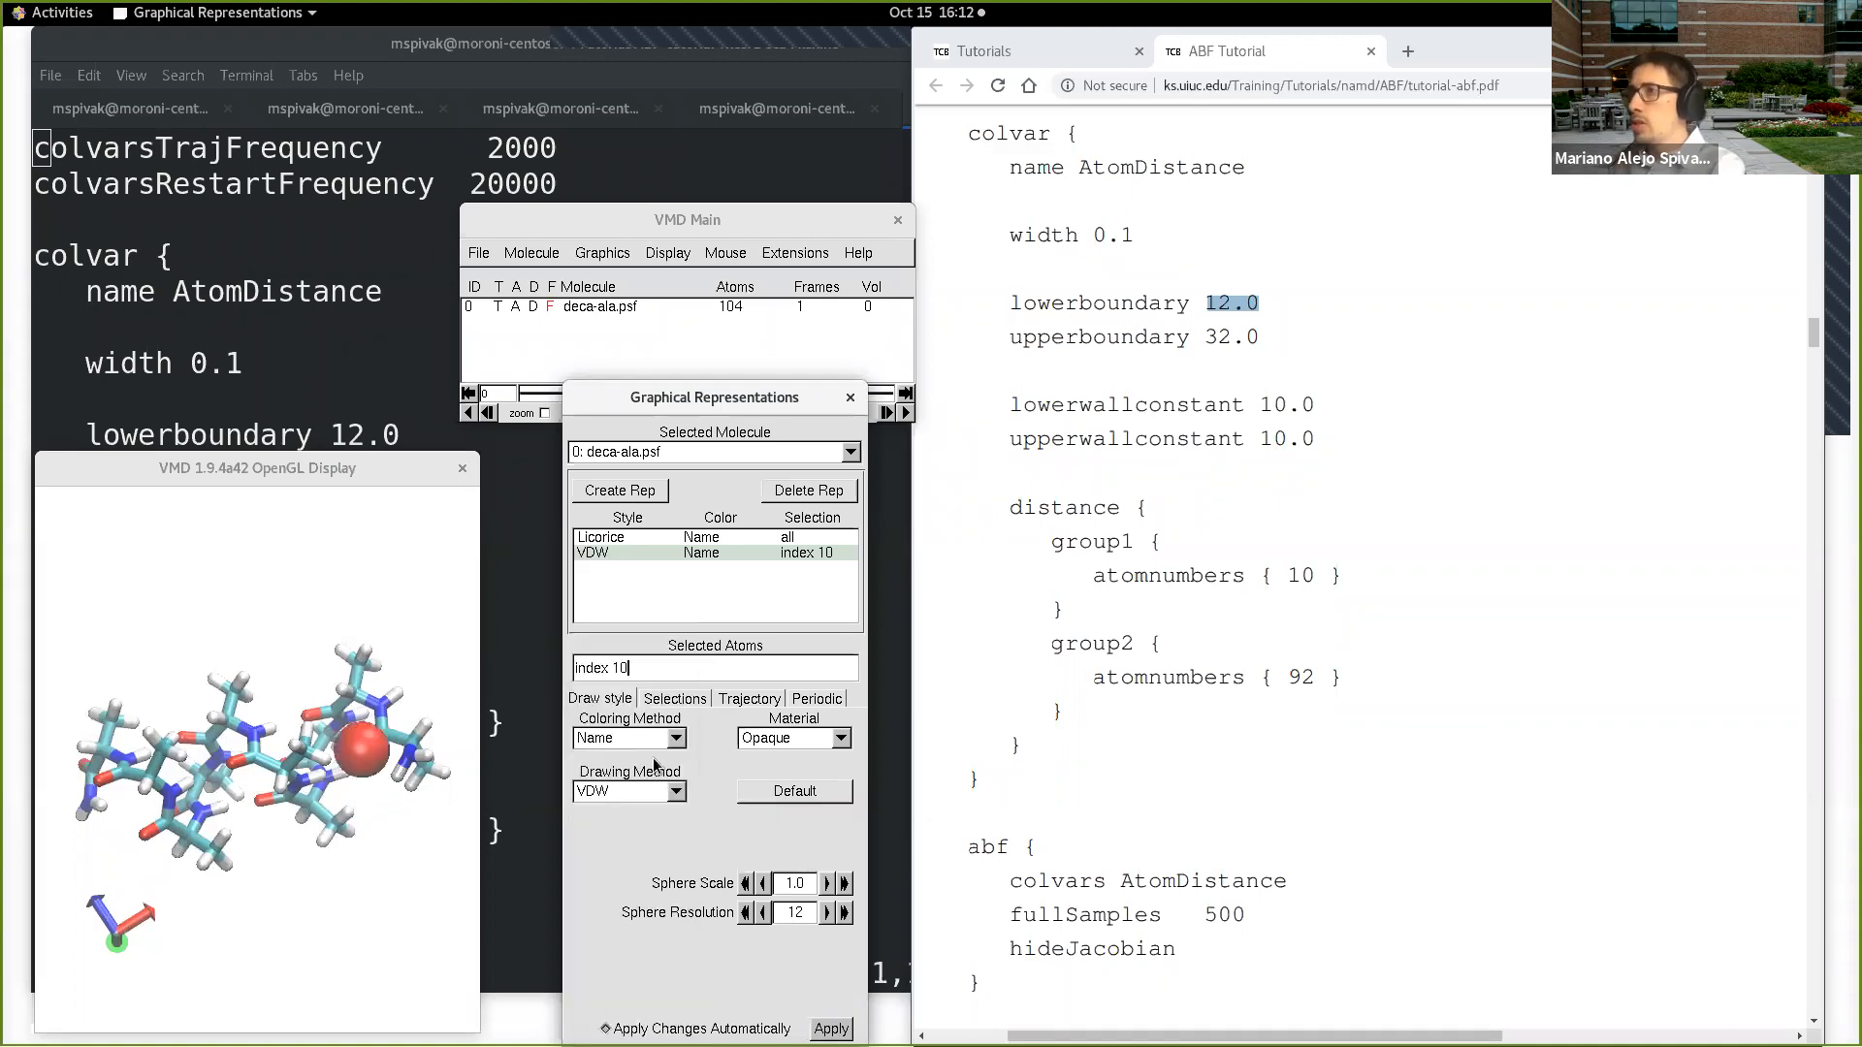
# Step: Inspect the highlighted atom in the molecule and change the VDW representation's selection to "index 9"
pyautogui.moveTo(397, 824); pyautogui.dragTo(404, 865)
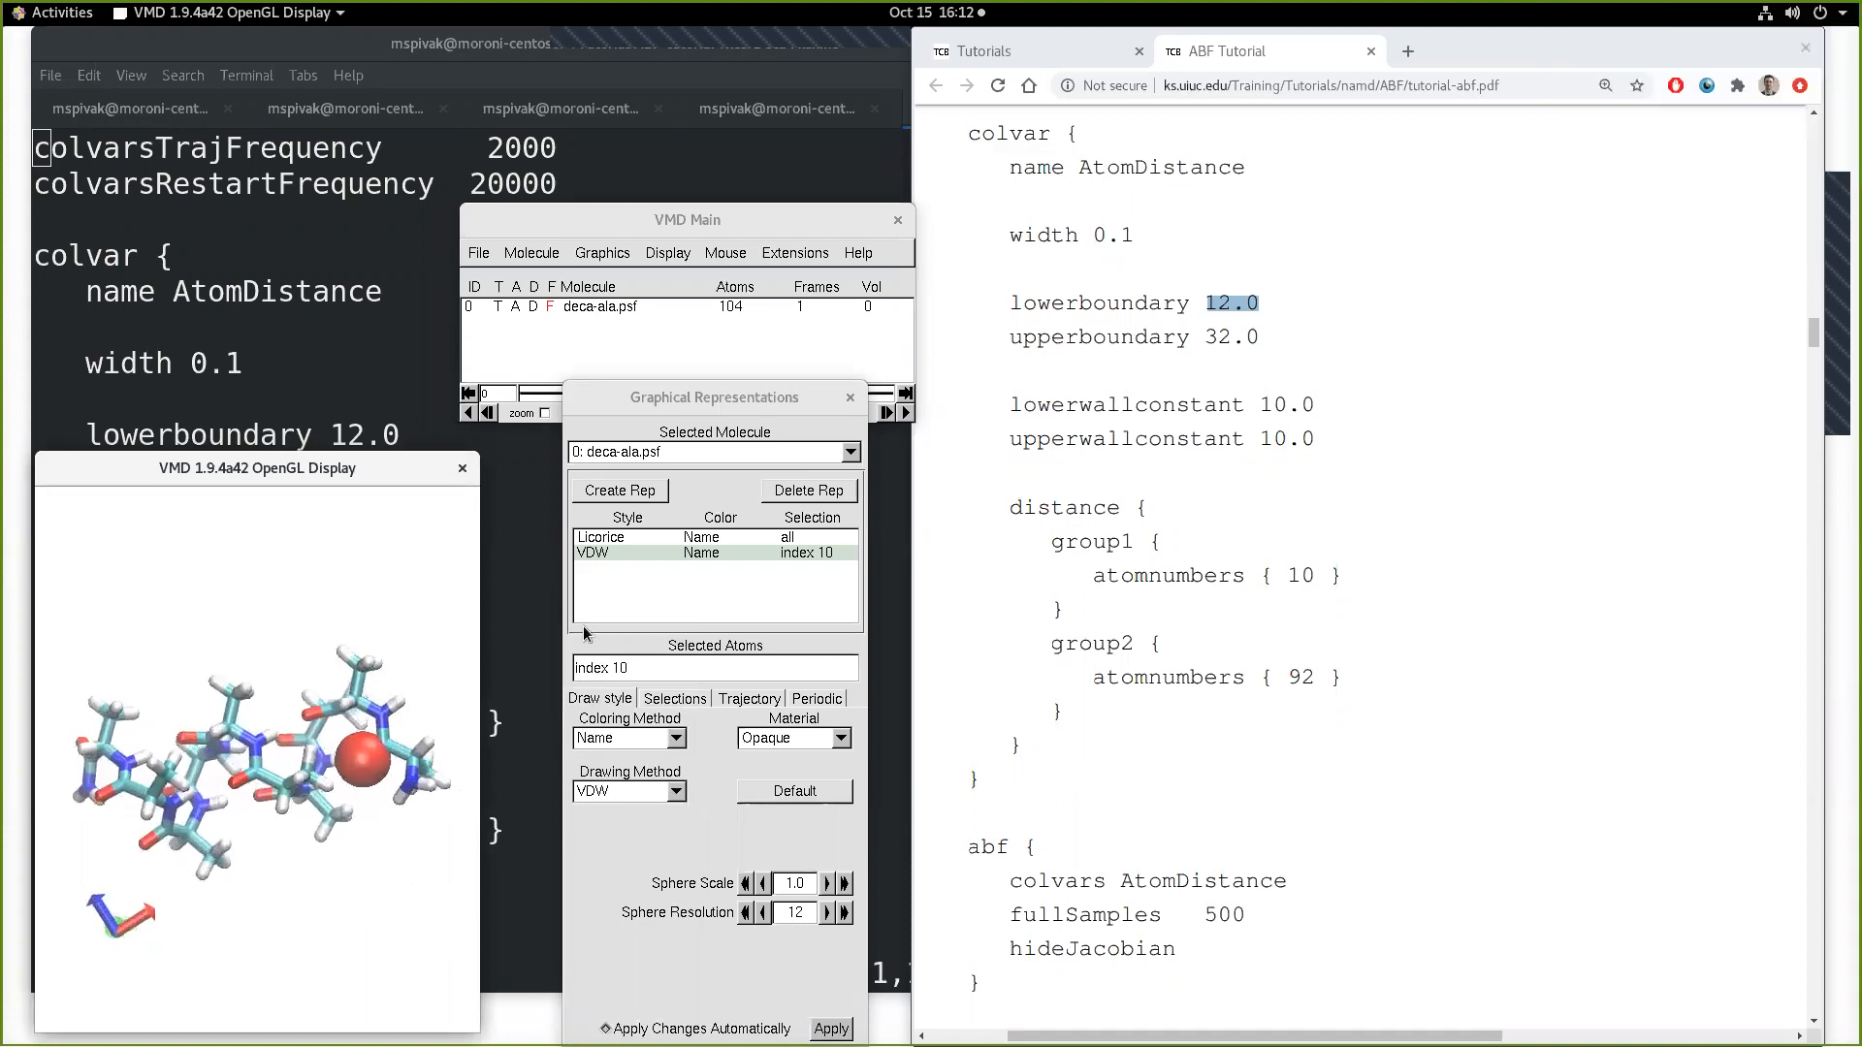
pyautogui.doubleClick(645, 661)
pyautogui.click(449, 727)
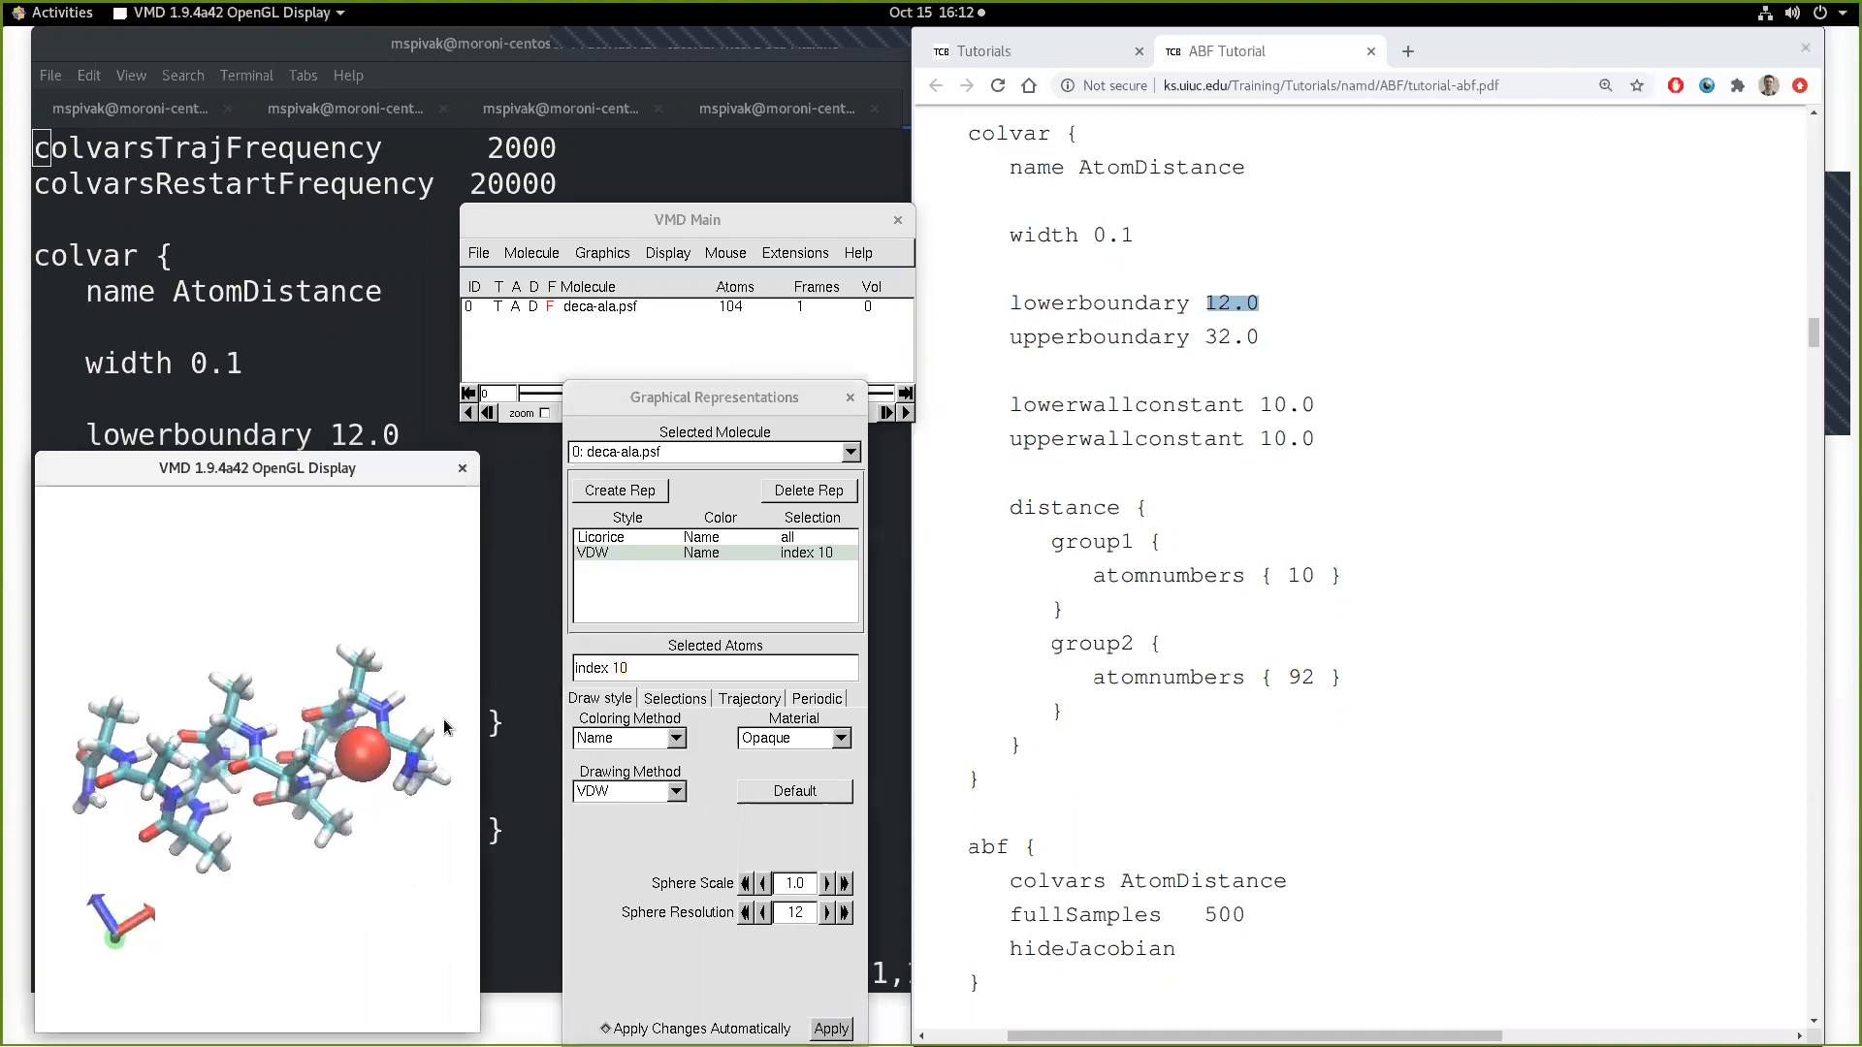
pyautogui.doubleClick(676, 666)
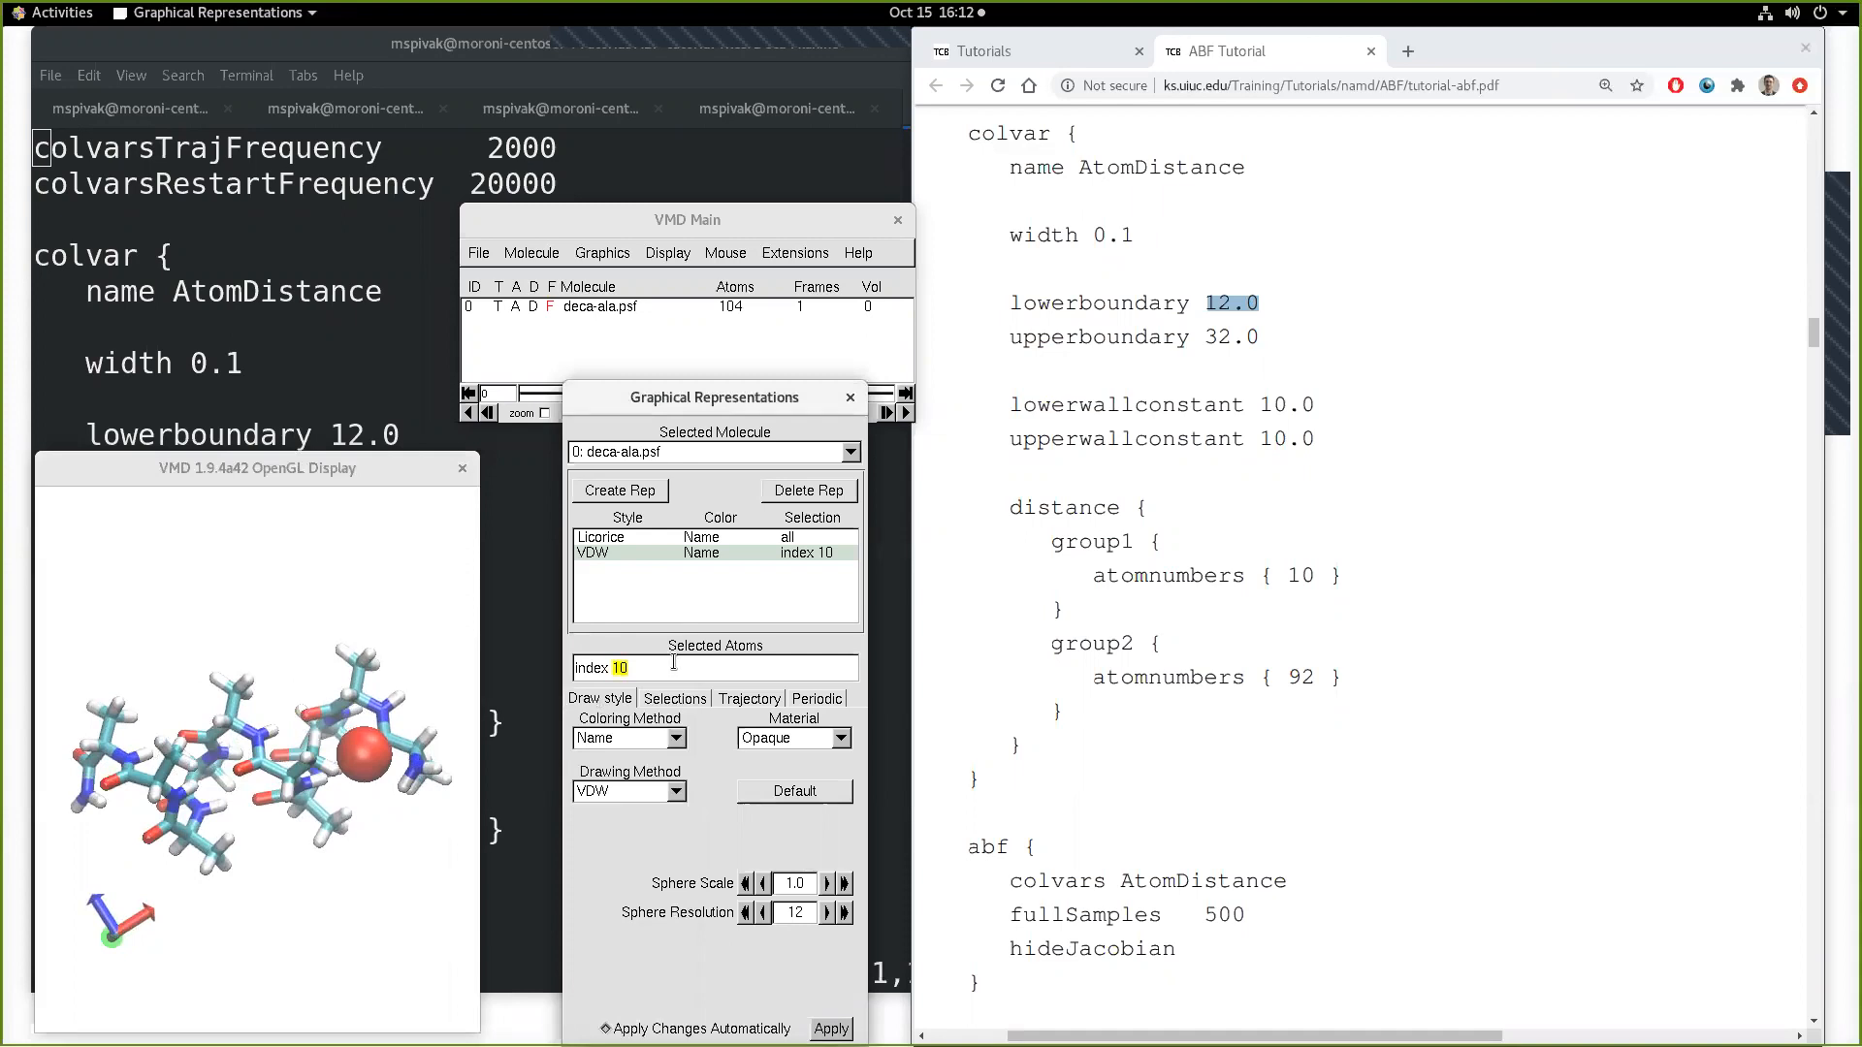
pyautogui.write('9')
pyautogui.press('Return')
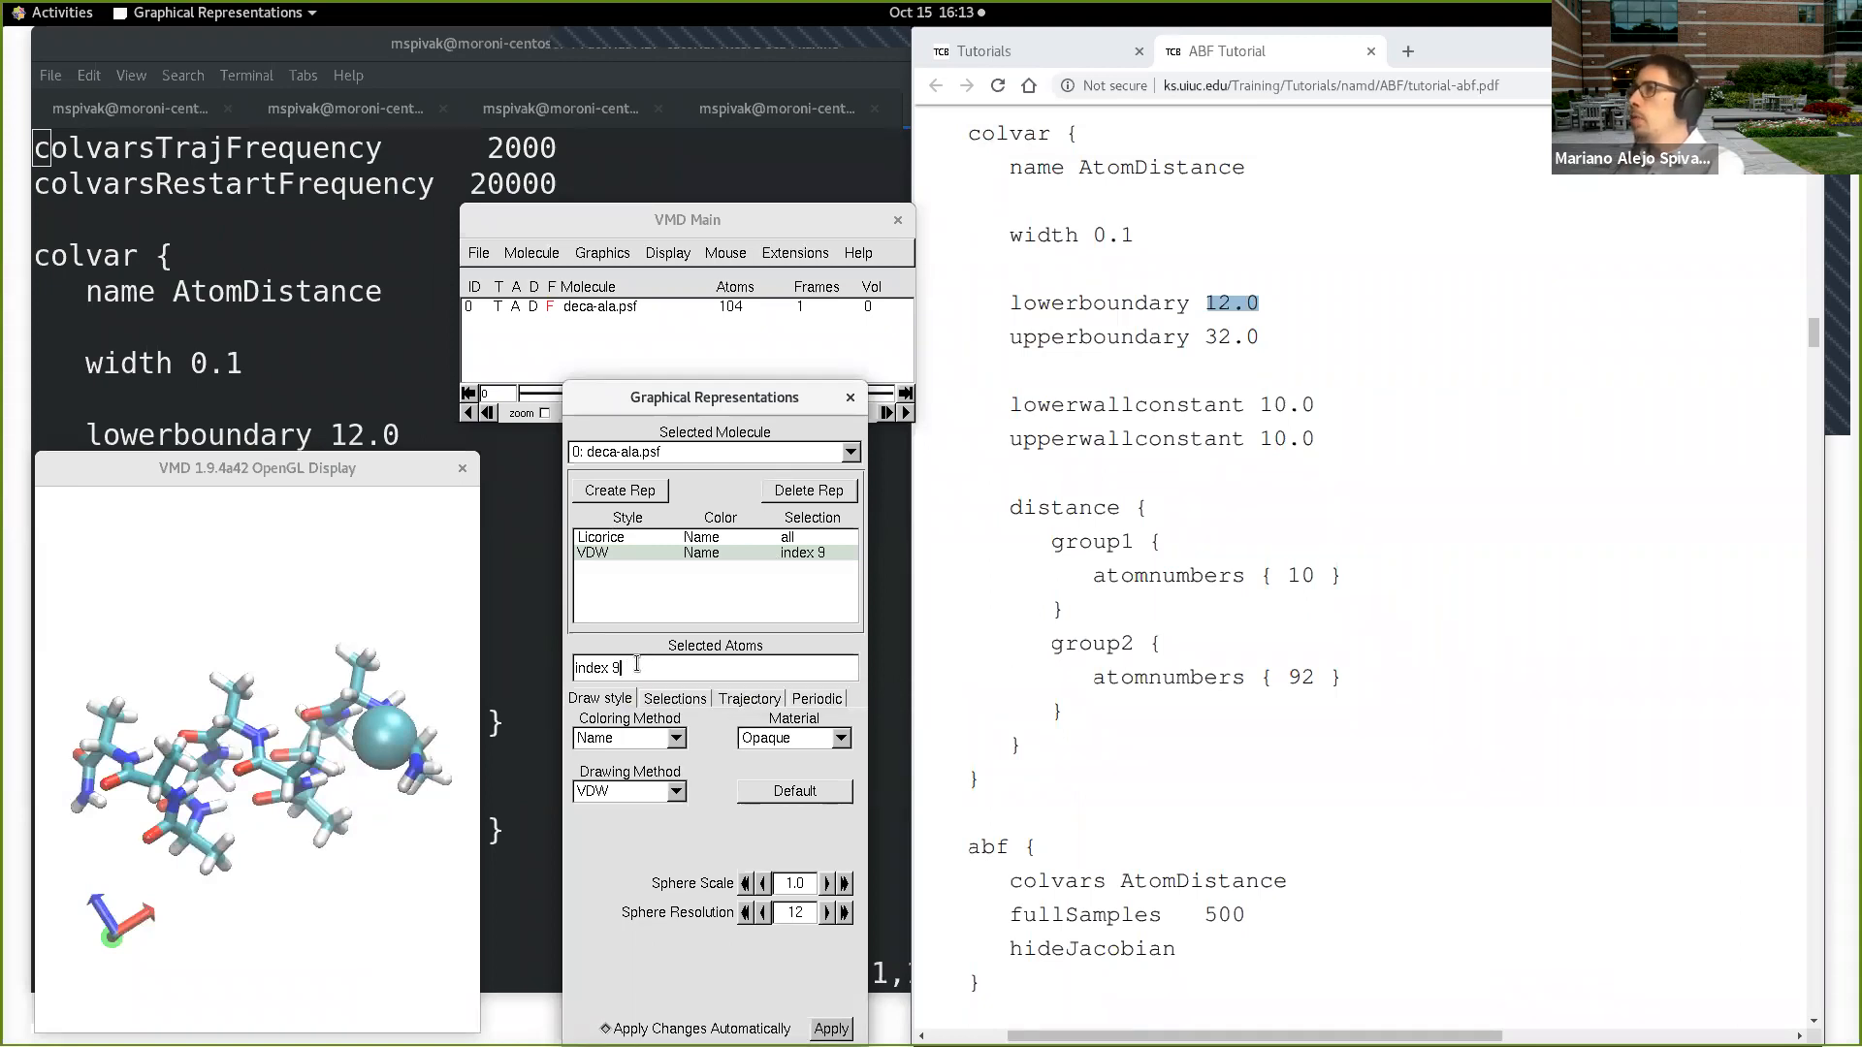
# Step: Change the VDW representation's selection to "index 0"
pyautogui.press('BackSpace')
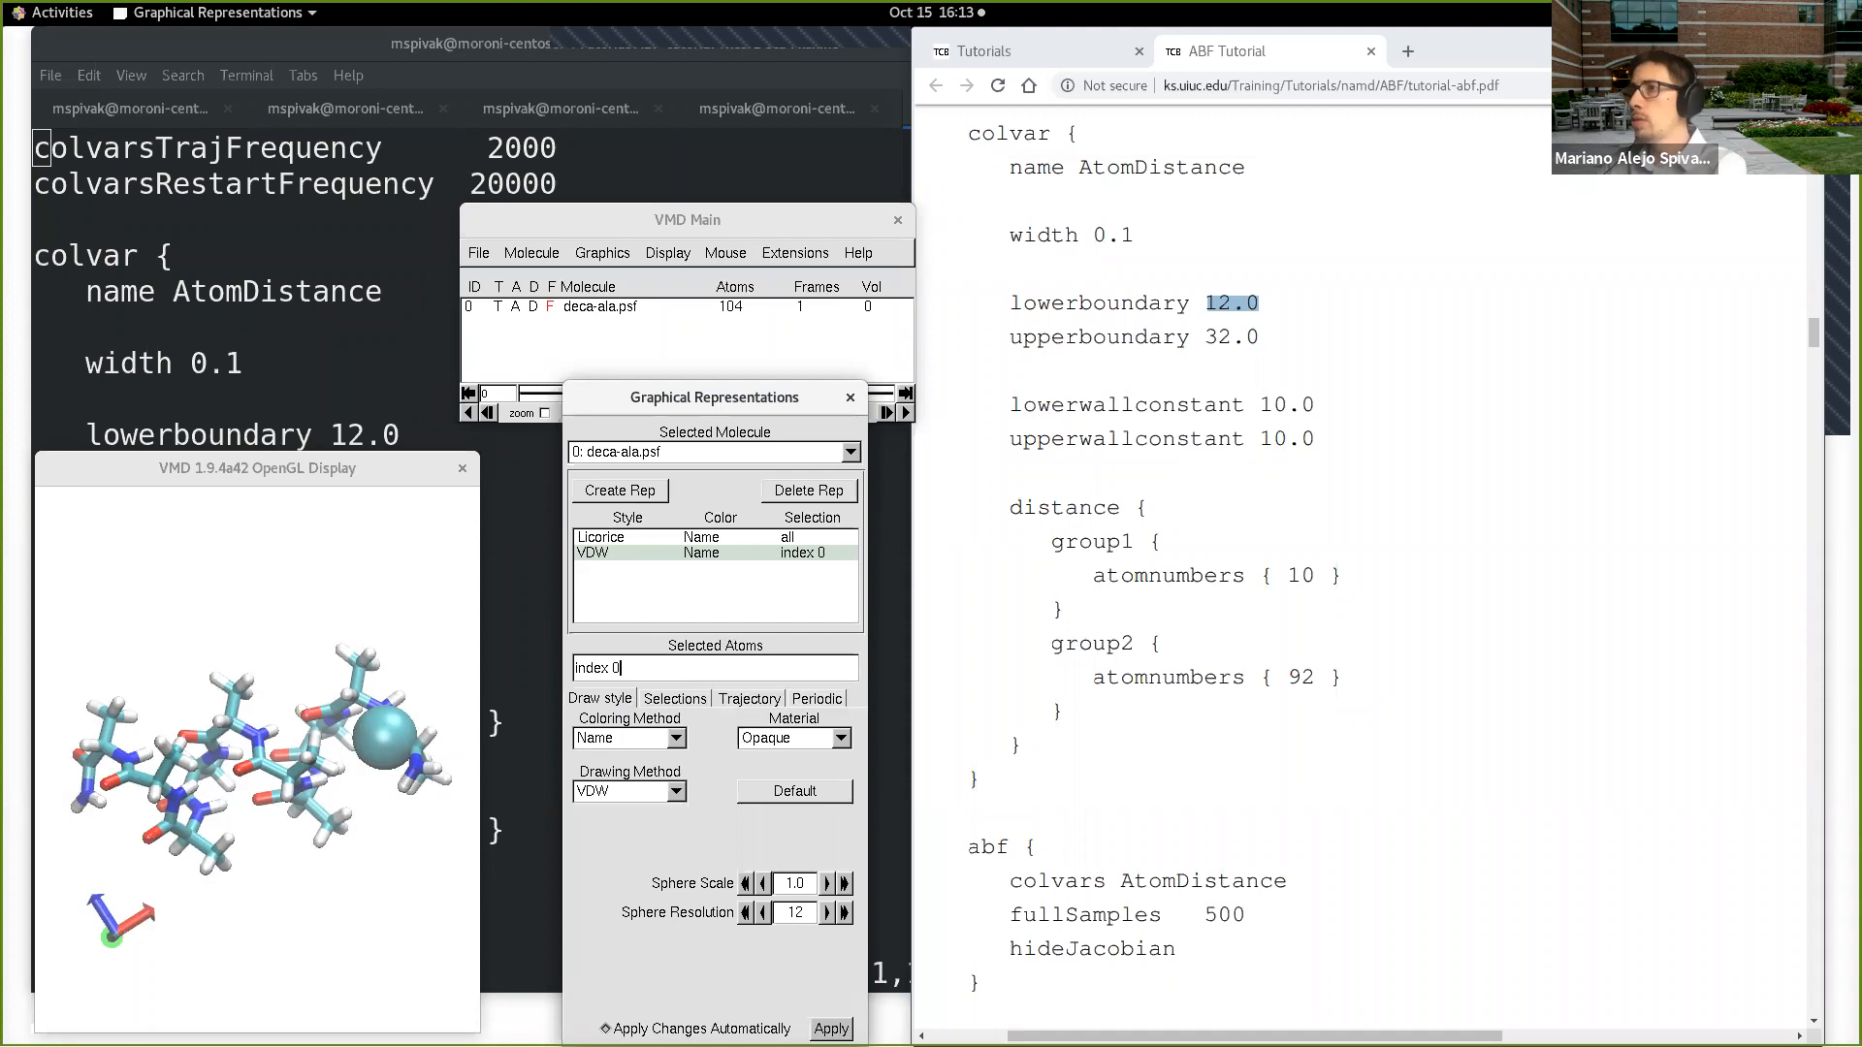
pyautogui.write('0')
pyautogui.press('Return')
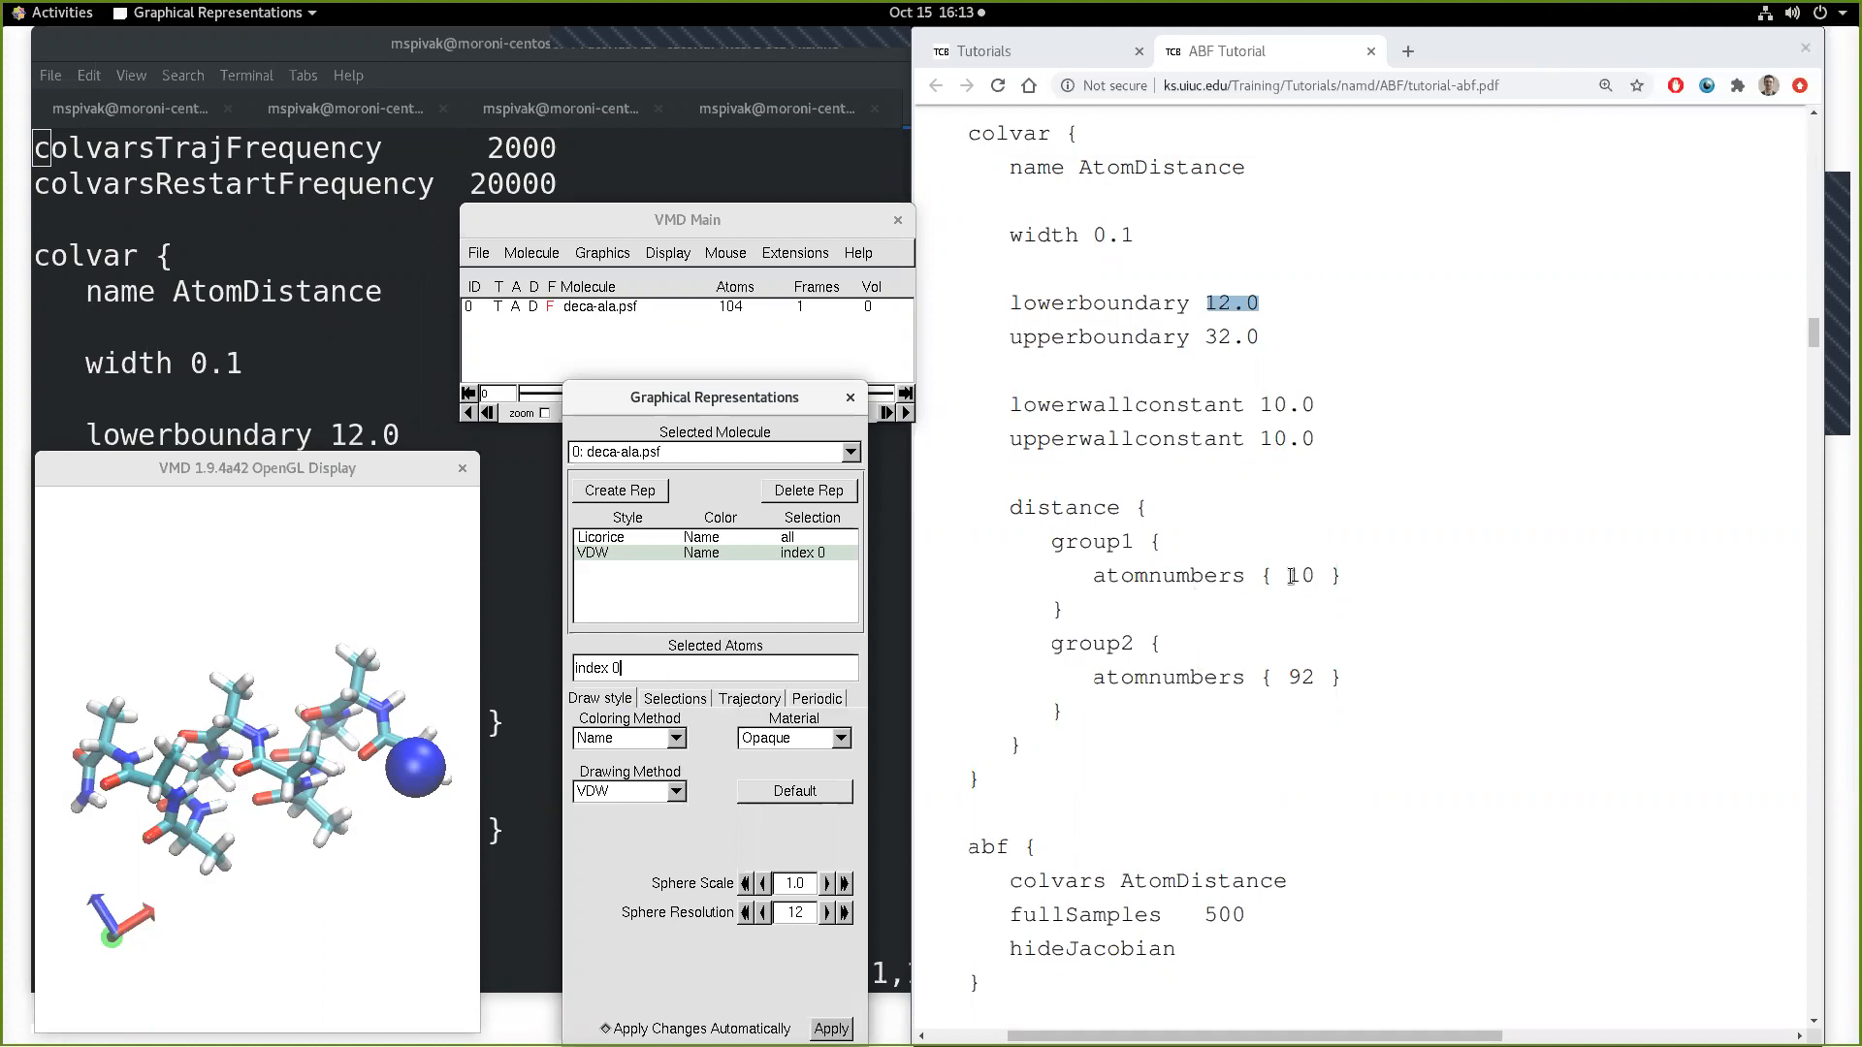
# Step: Highlight group1's atom number in the tutorial and set the VDW representation's selection back to "index 9"
pyautogui.moveTo(1288, 576); pyautogui.dragTo(1317, 573)
pyautogui.click(728, 697)
pyautogui.press('BackSpace')
pyautogui.write('9')
pyautogui.press('Return')
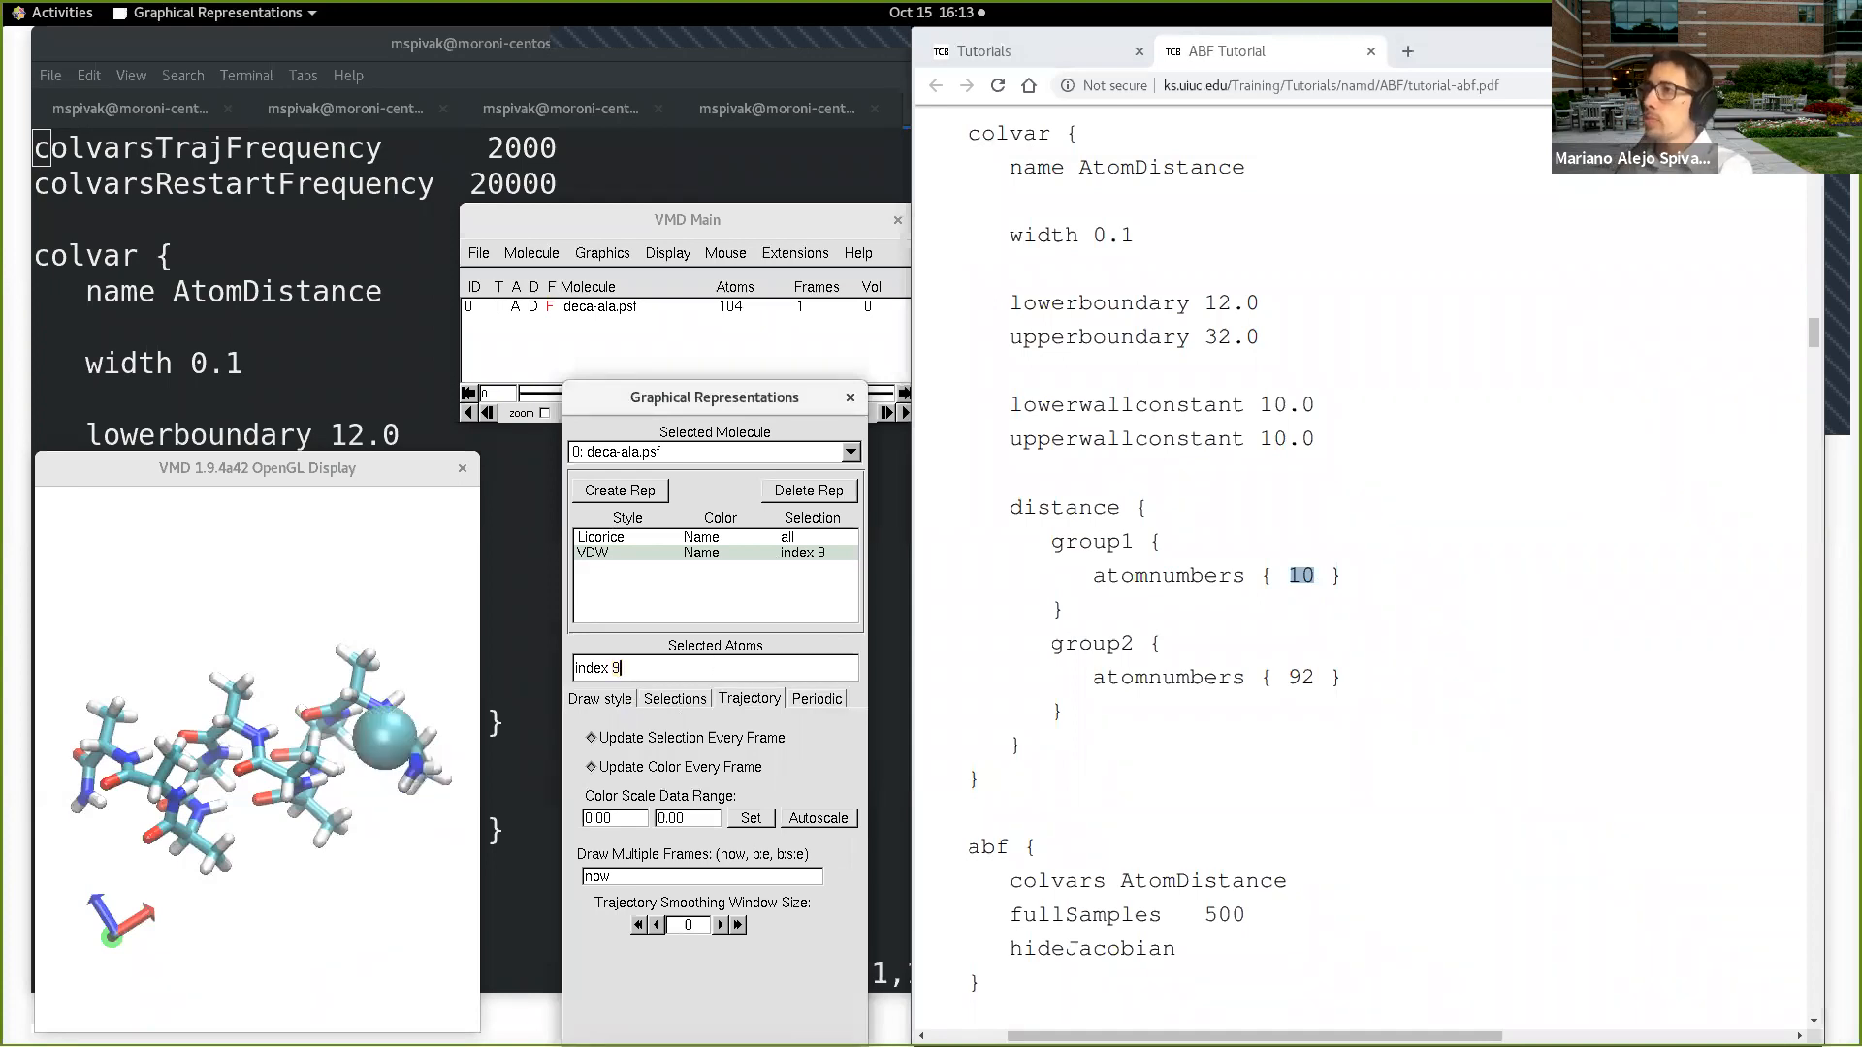
# Step: Rotate the molecule to inspect the marked atom and reduce the VDW sphere scale to 0.8
pyautogui.click(417, 850)
pyautogui.moveTo(417, 849); pyautogui.dragTo(376, 816)
pyautogui.click(599, 698)
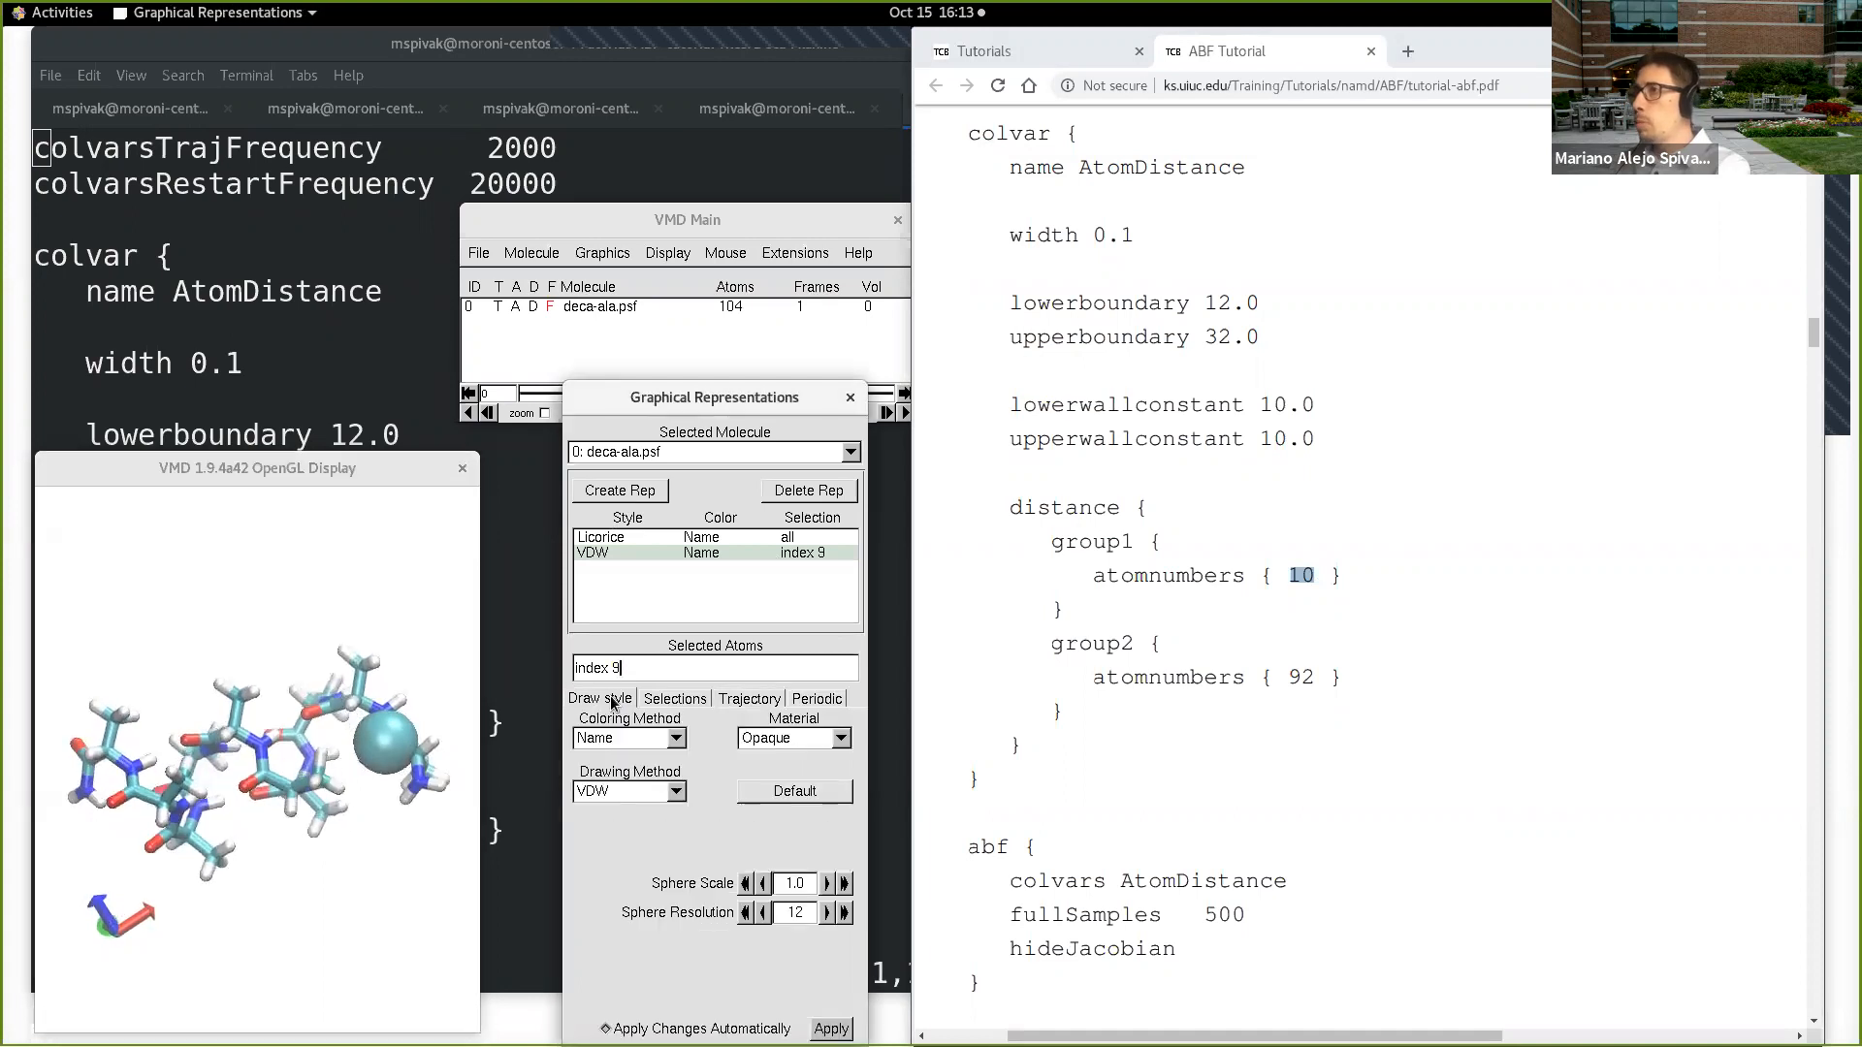
pyautogui.click(764, 884)
pyautogui.click(764, 884)
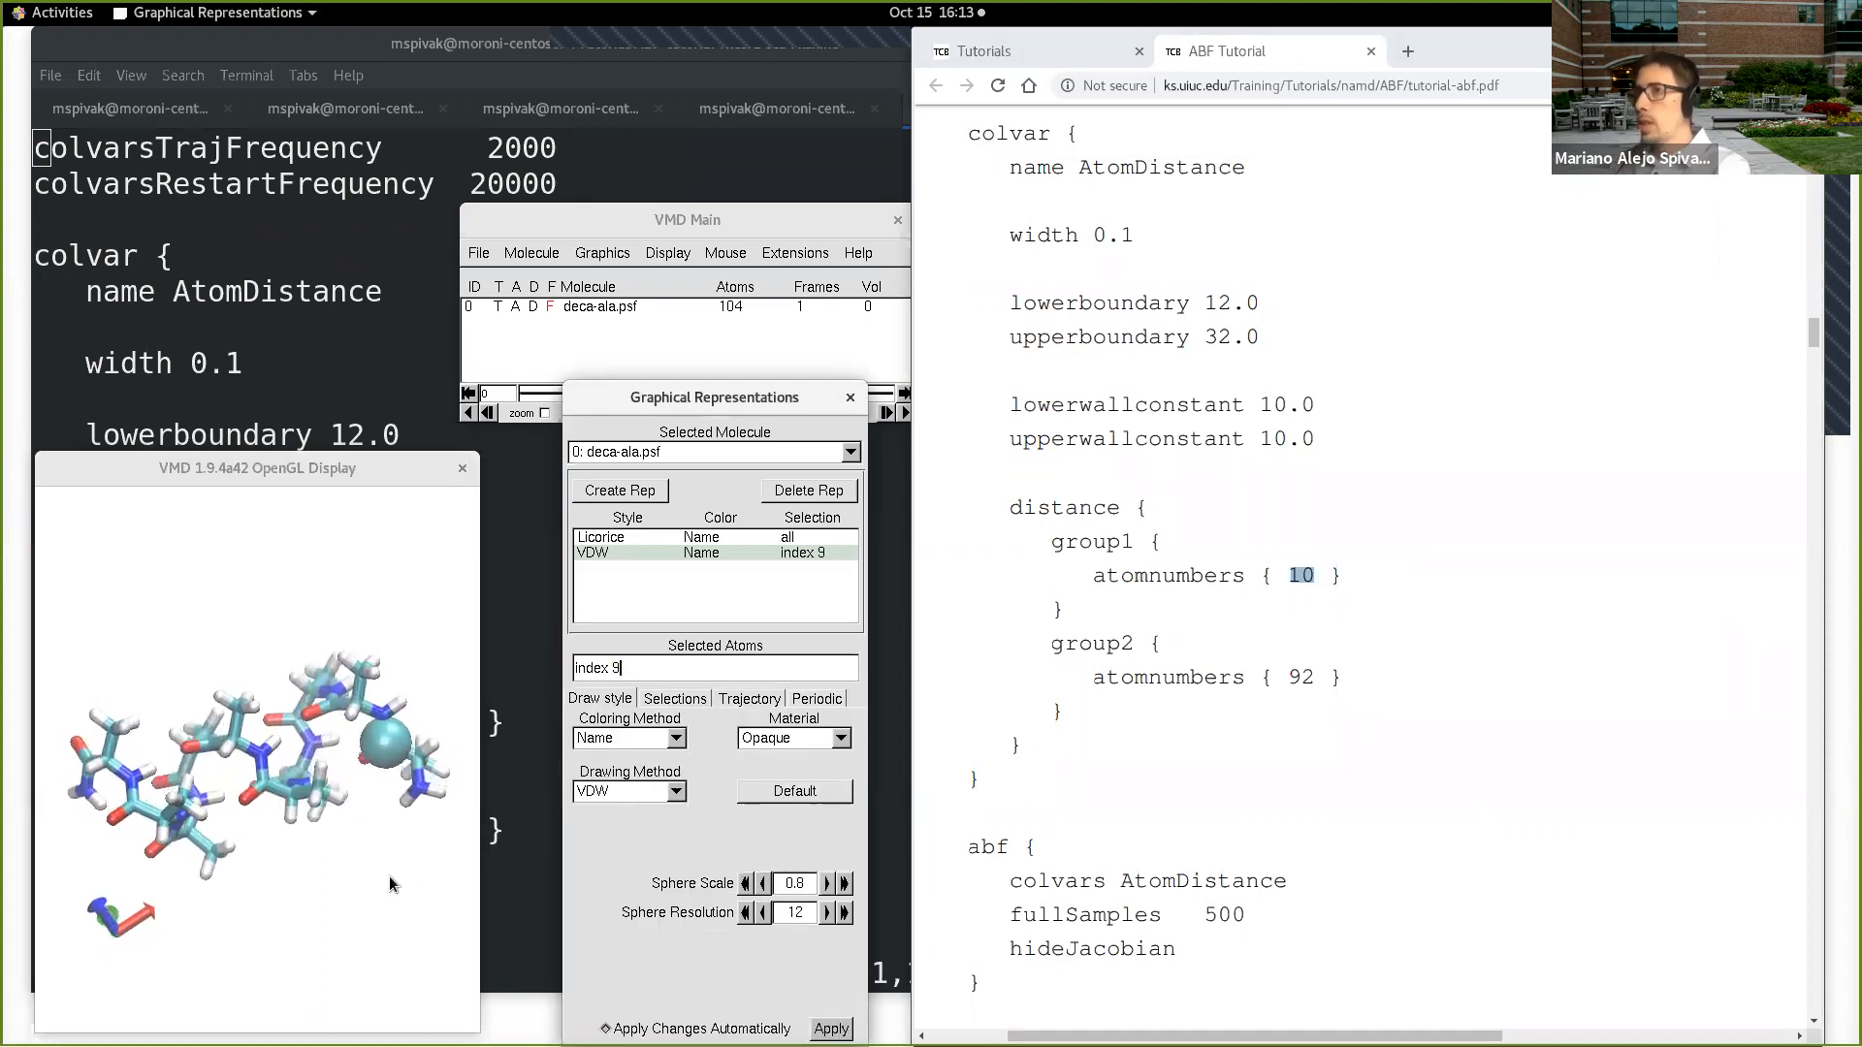
pyautogui.click(392, 840)
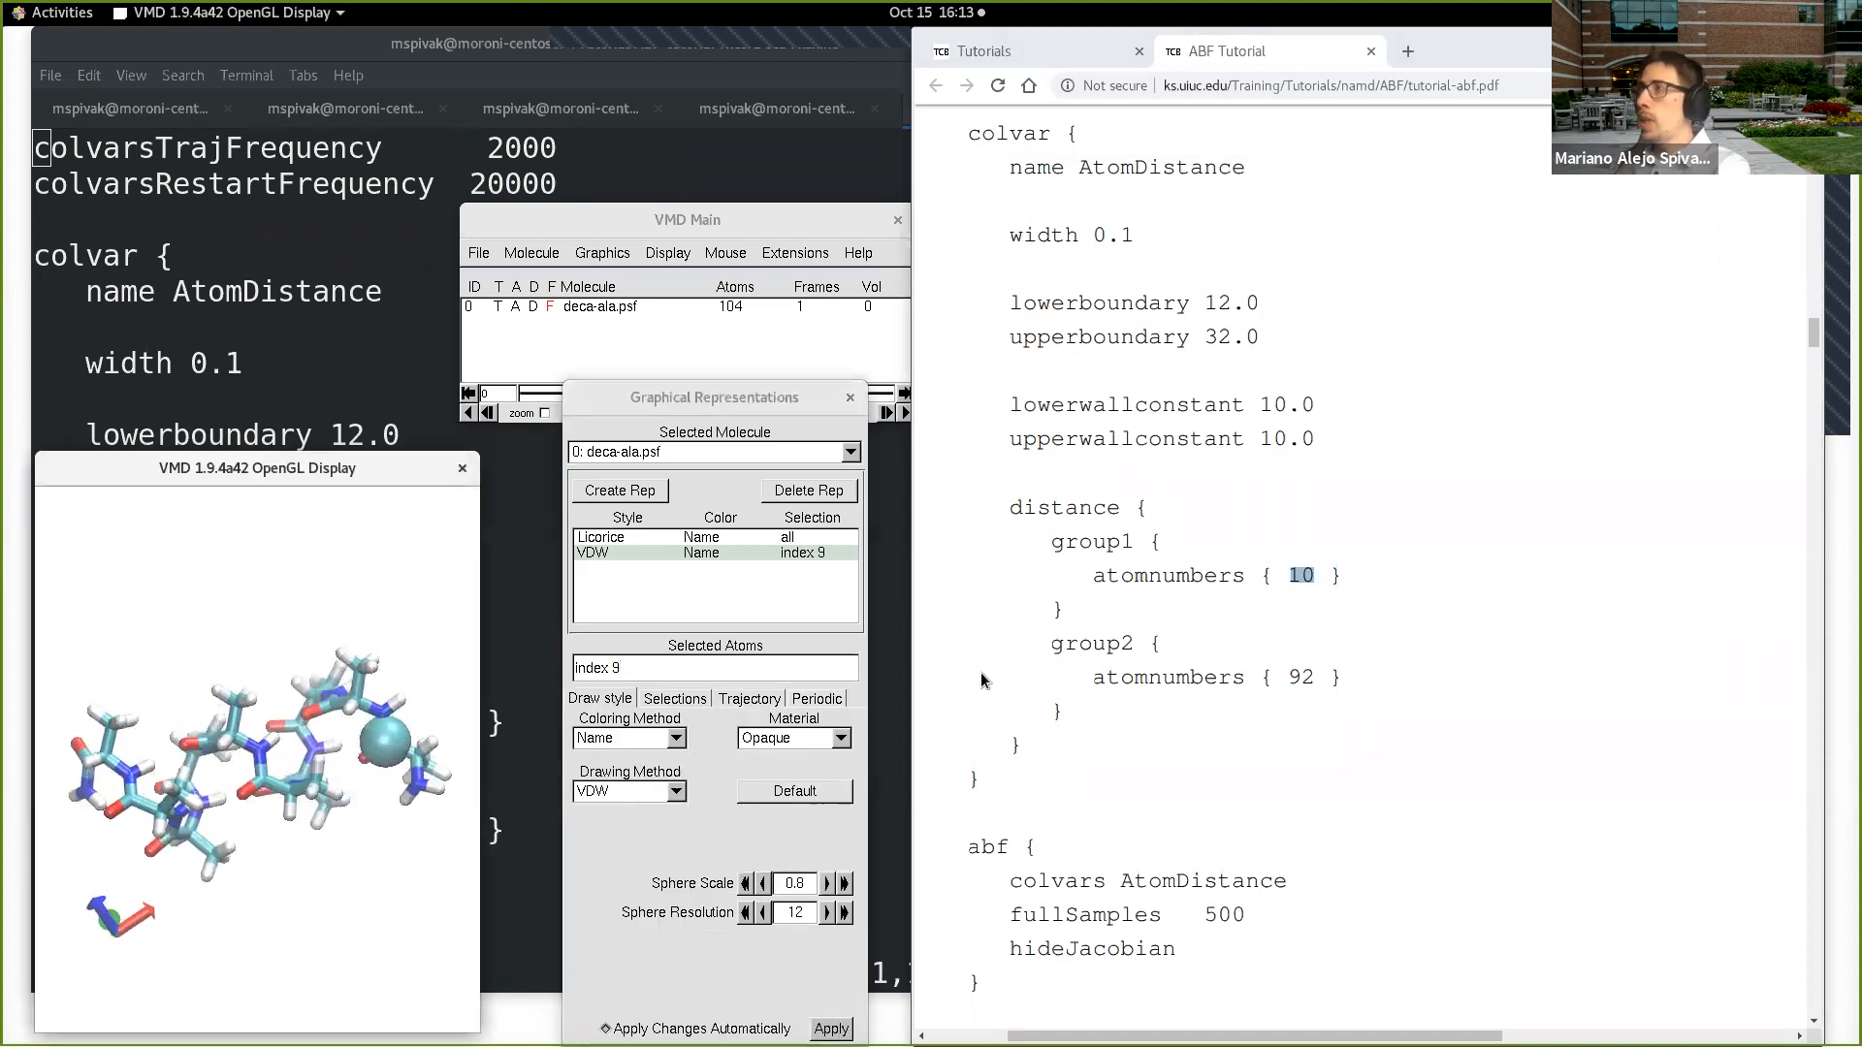
# Step: Extend the VDW representation's selection to "index 9 91" so it covers the atoms of both group1 and group2
pyautogui.moveTo(1351, 578); pyautogui.dragTo(1052, 542)
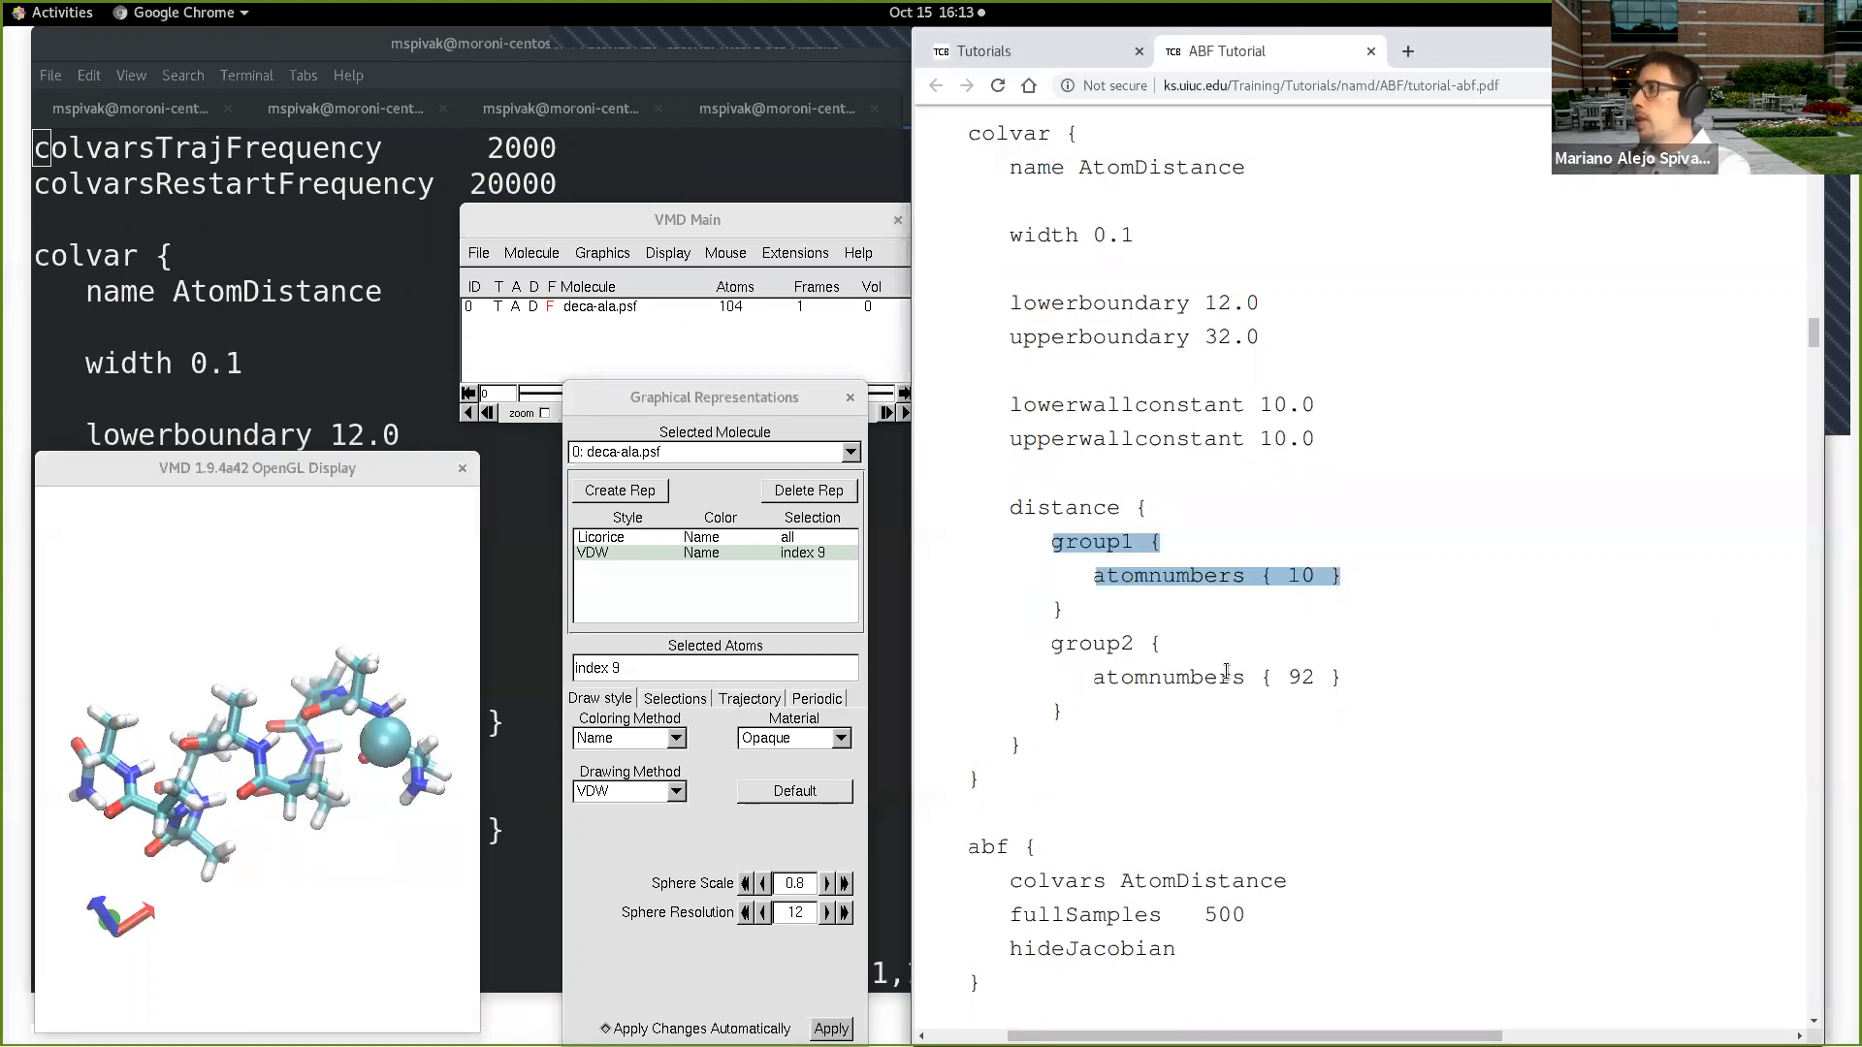
pyautogui.click(676, 663)
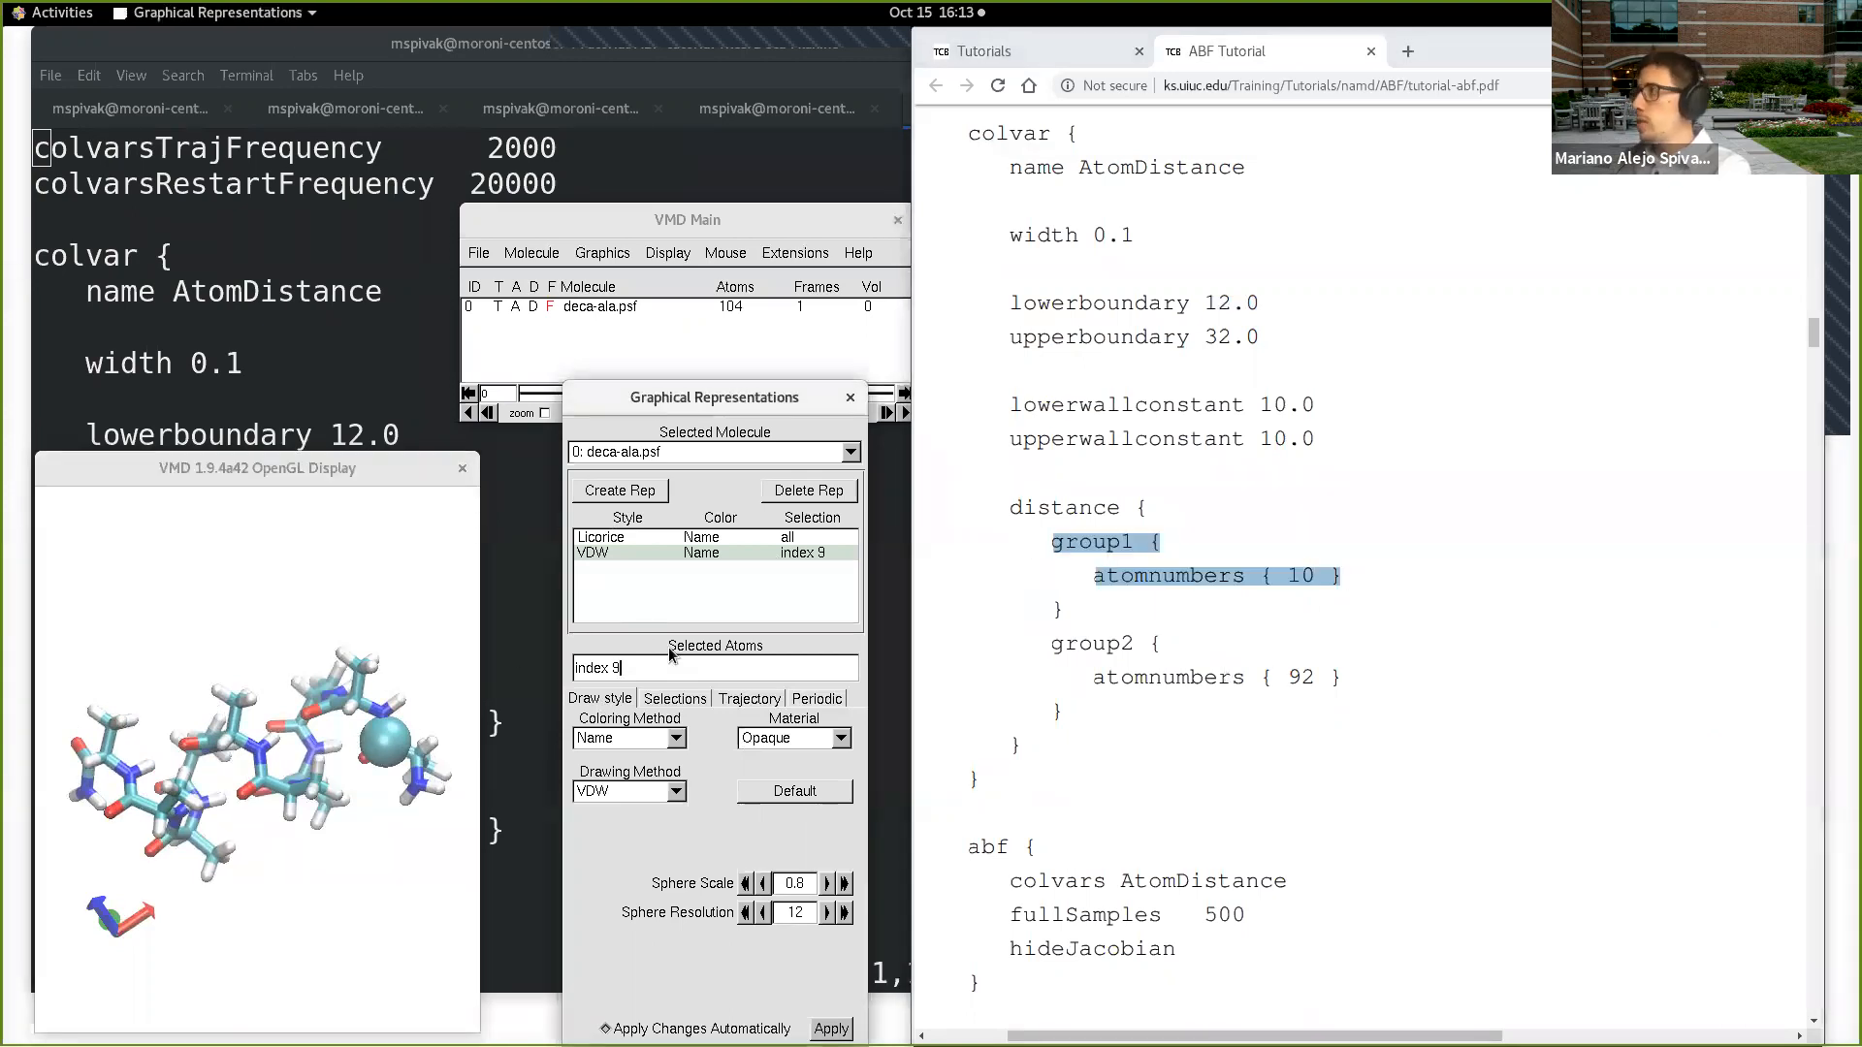
pyautogui.write('91')
pyautogui.press('Return')
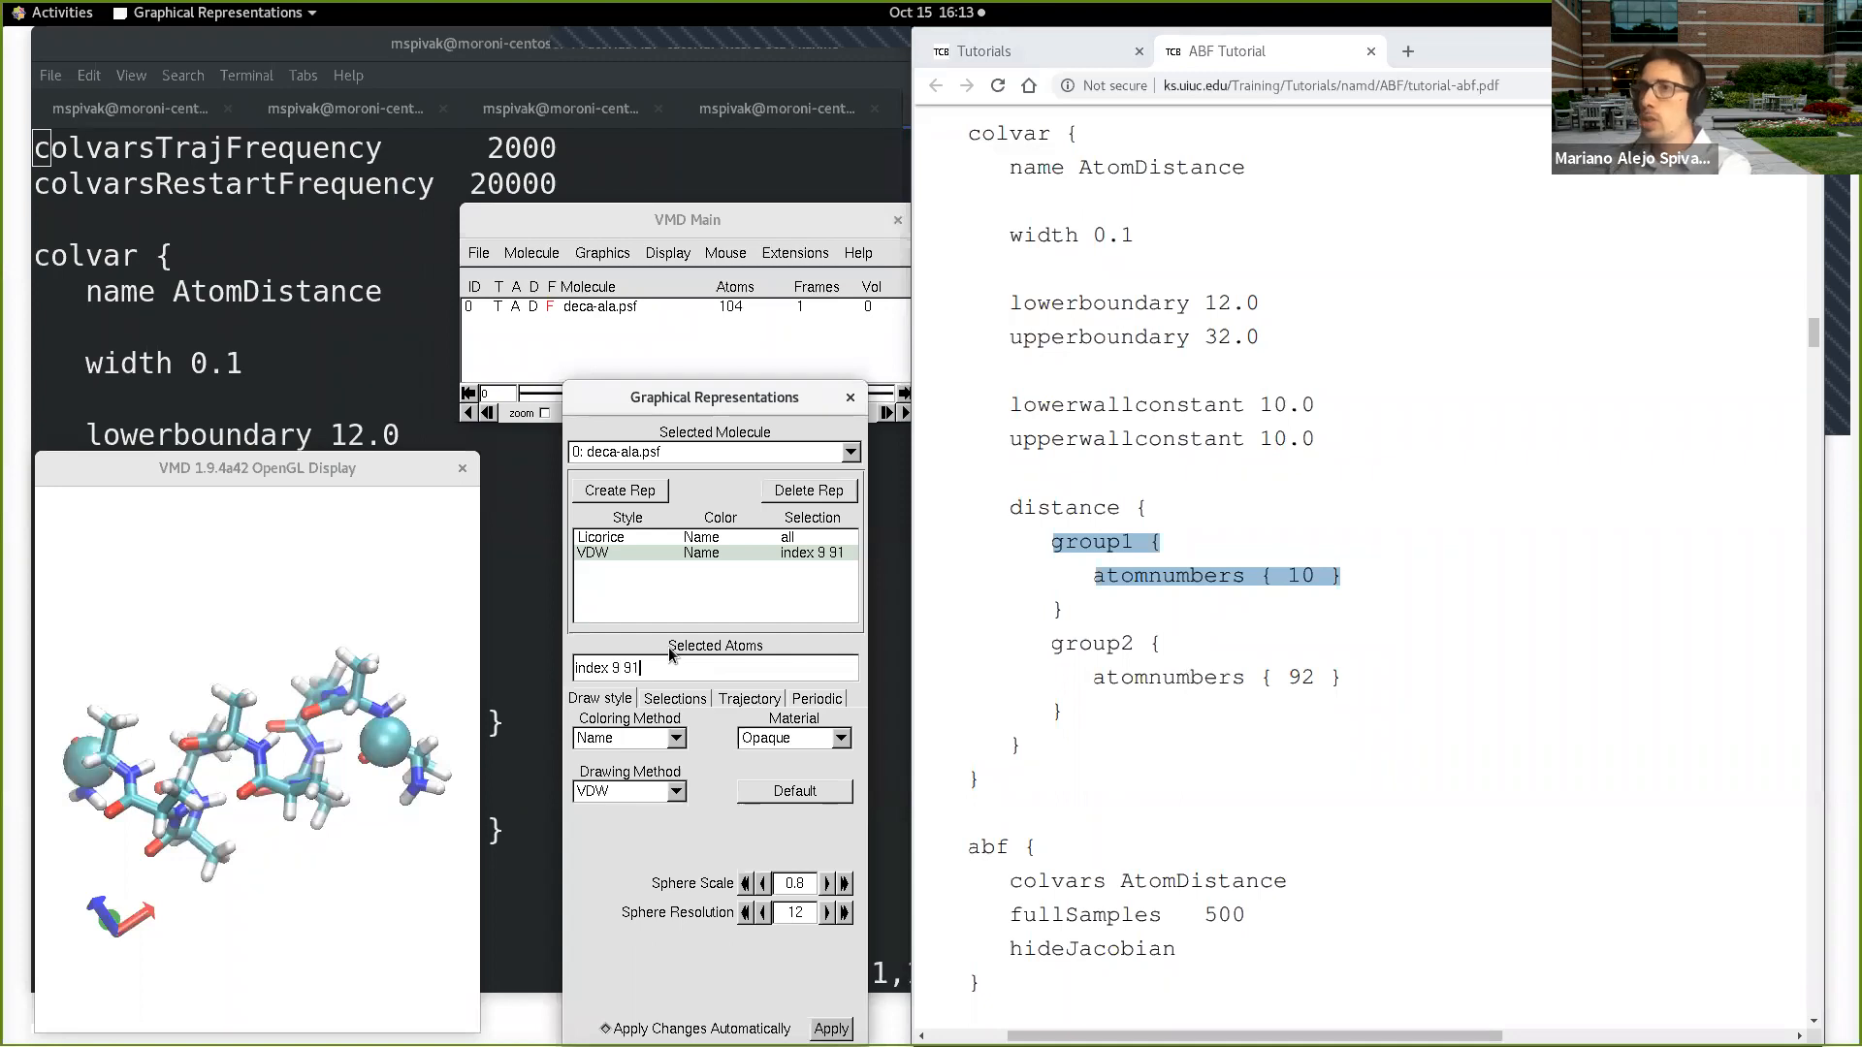
pyautogui.click(434, 855)
pyautogui.moveTo(434, 856); pyautogui.dragTo(422, 853)
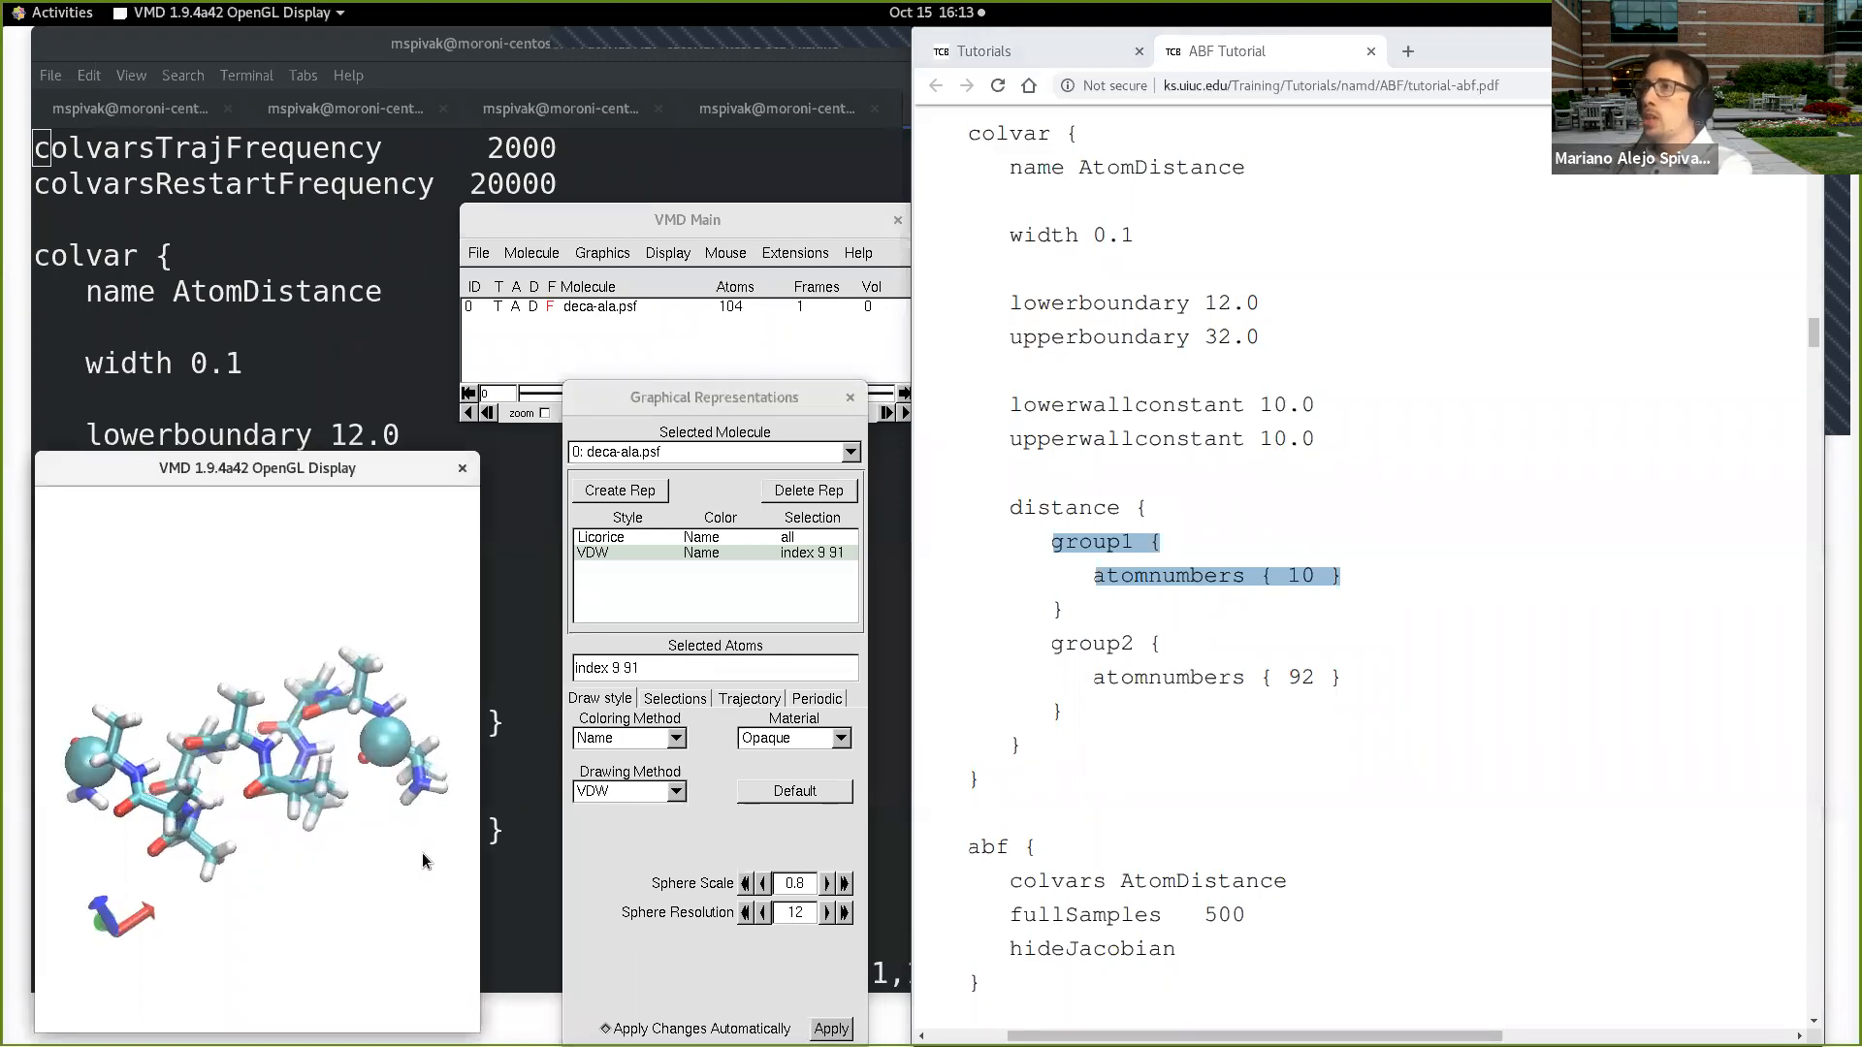
# Step: Add a bond label measuring the distance between the two atoms shown as VDW spheres
pyautogui.click(726, 252)
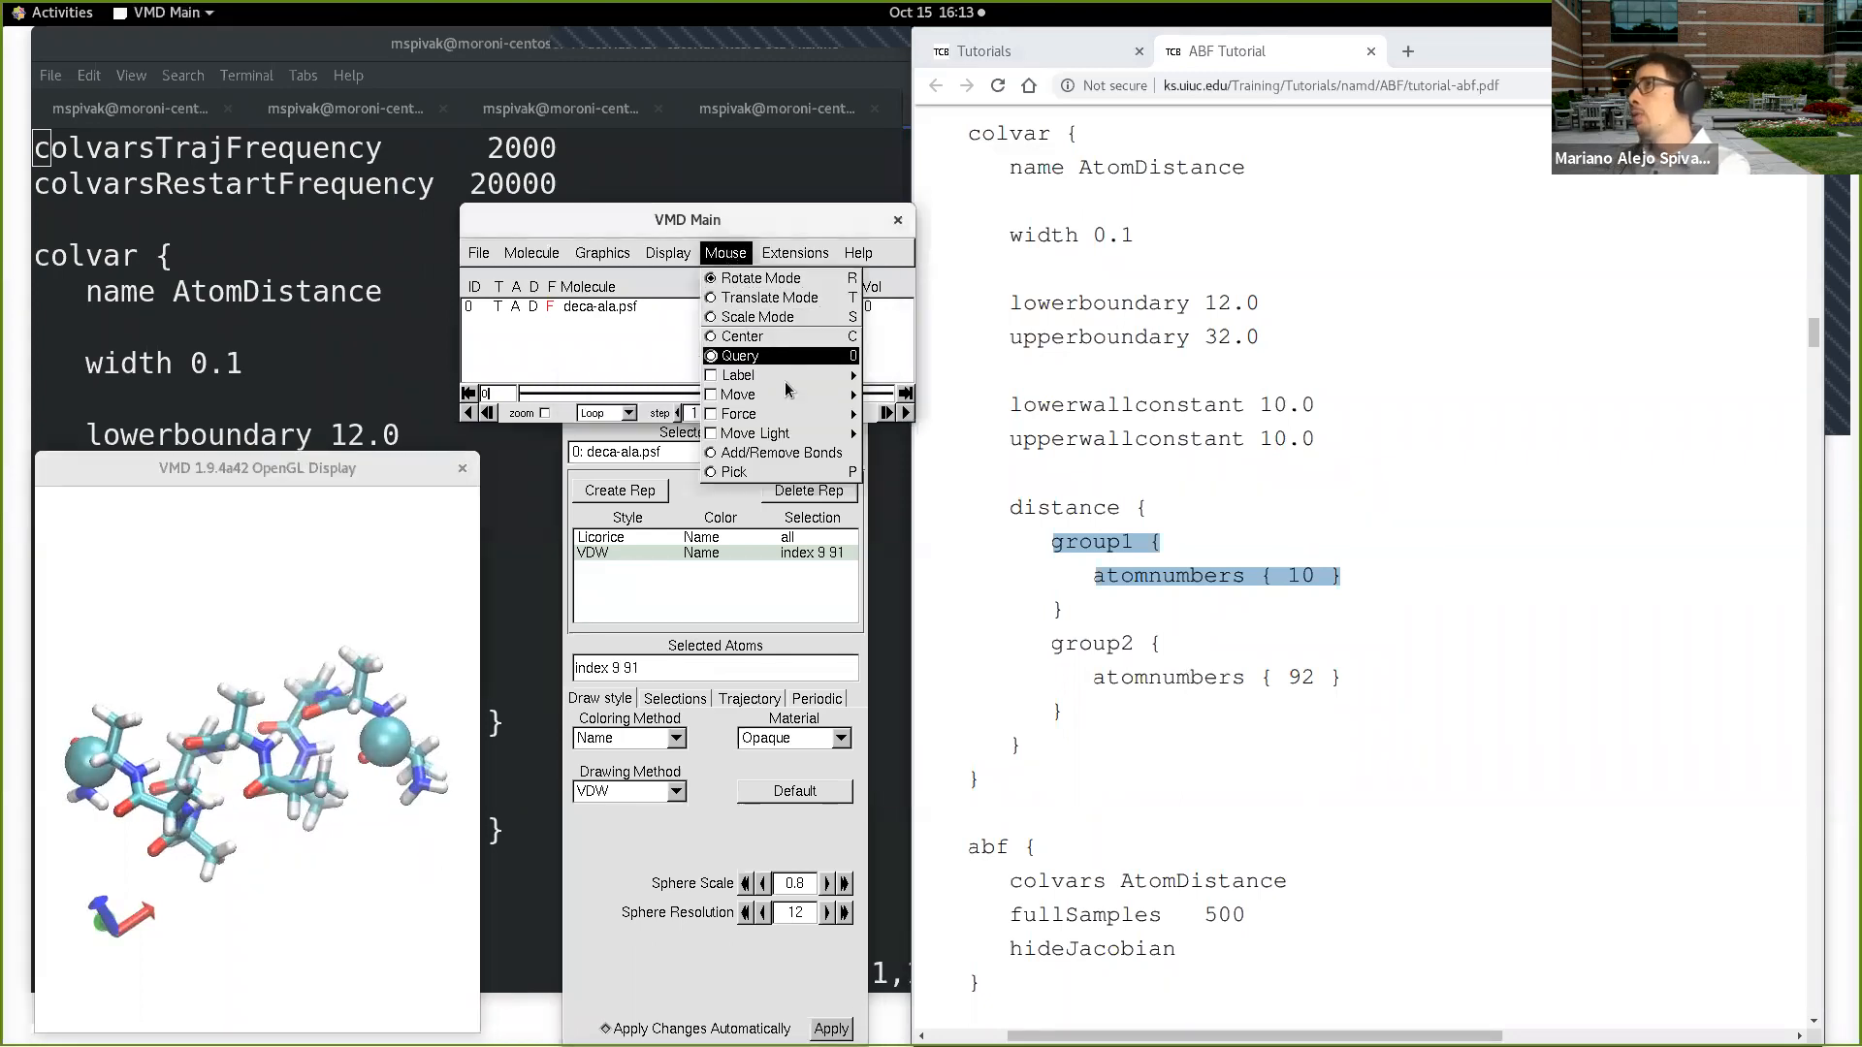
pyautogui.moveTo(801, 376)
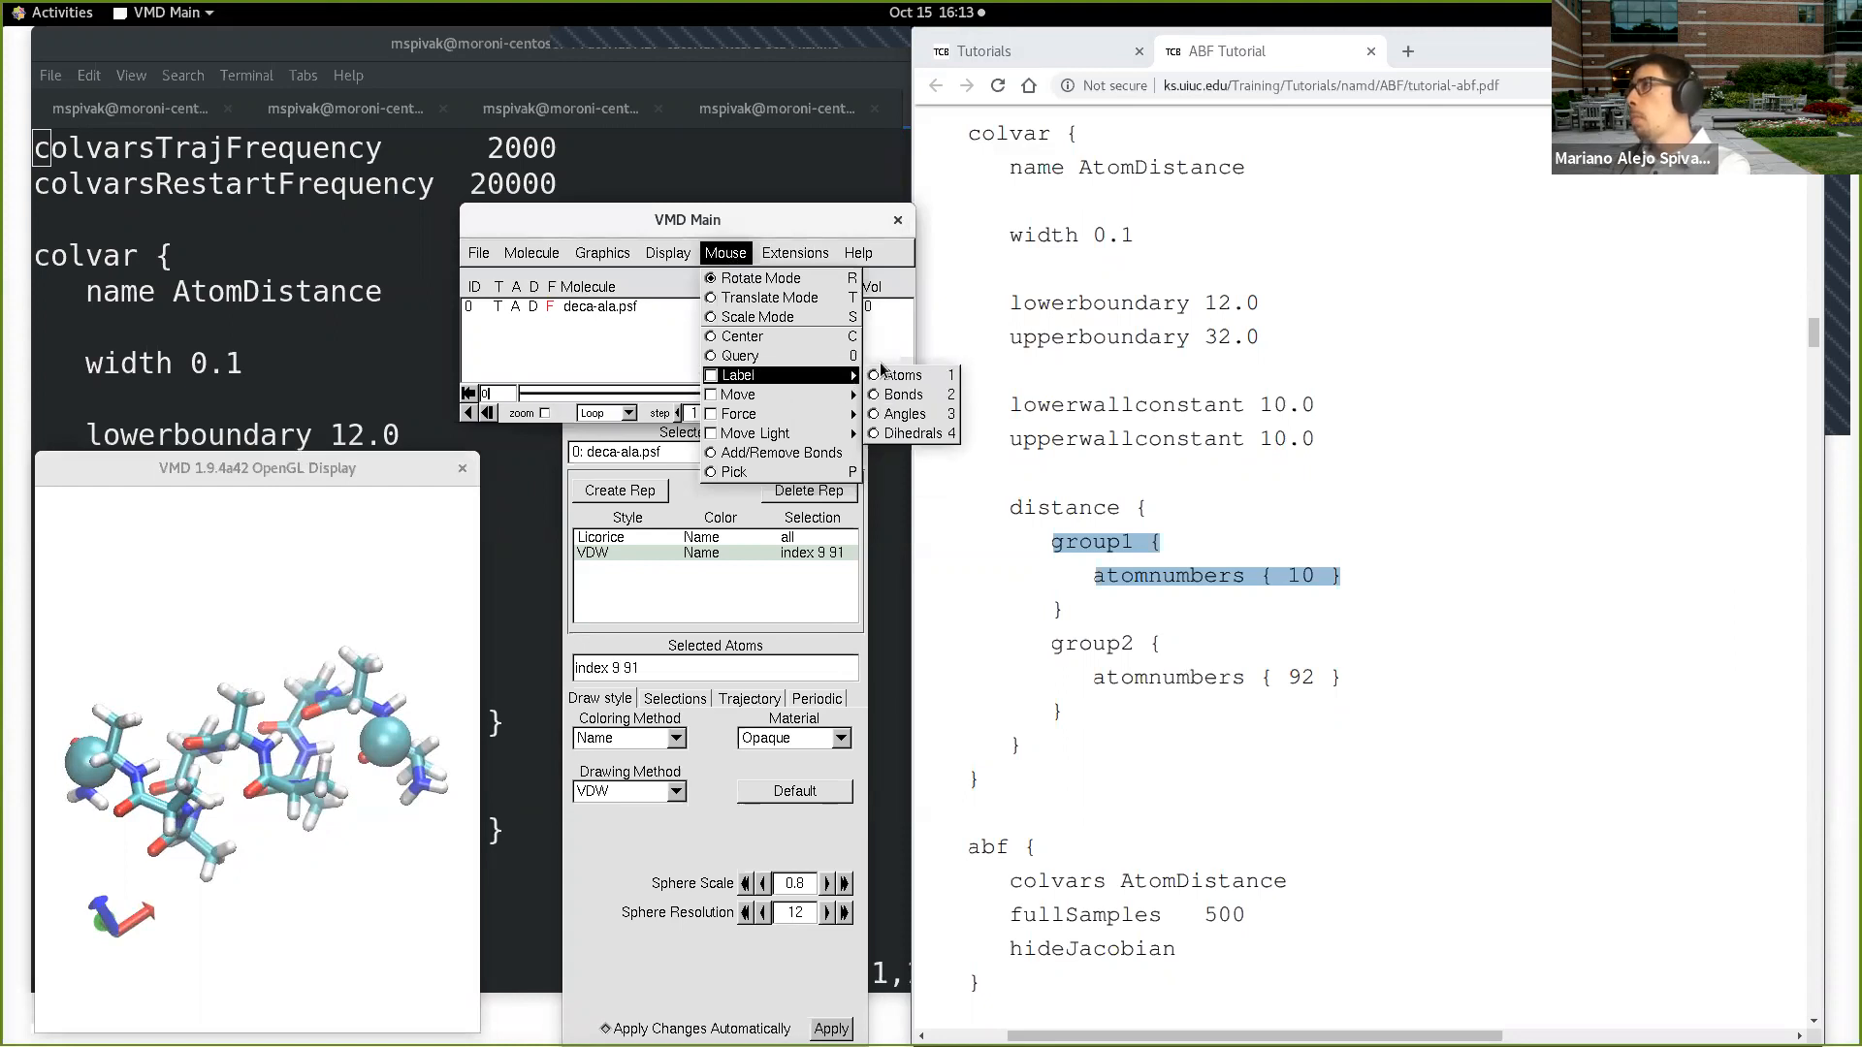
pyautogui.click(920, 397)
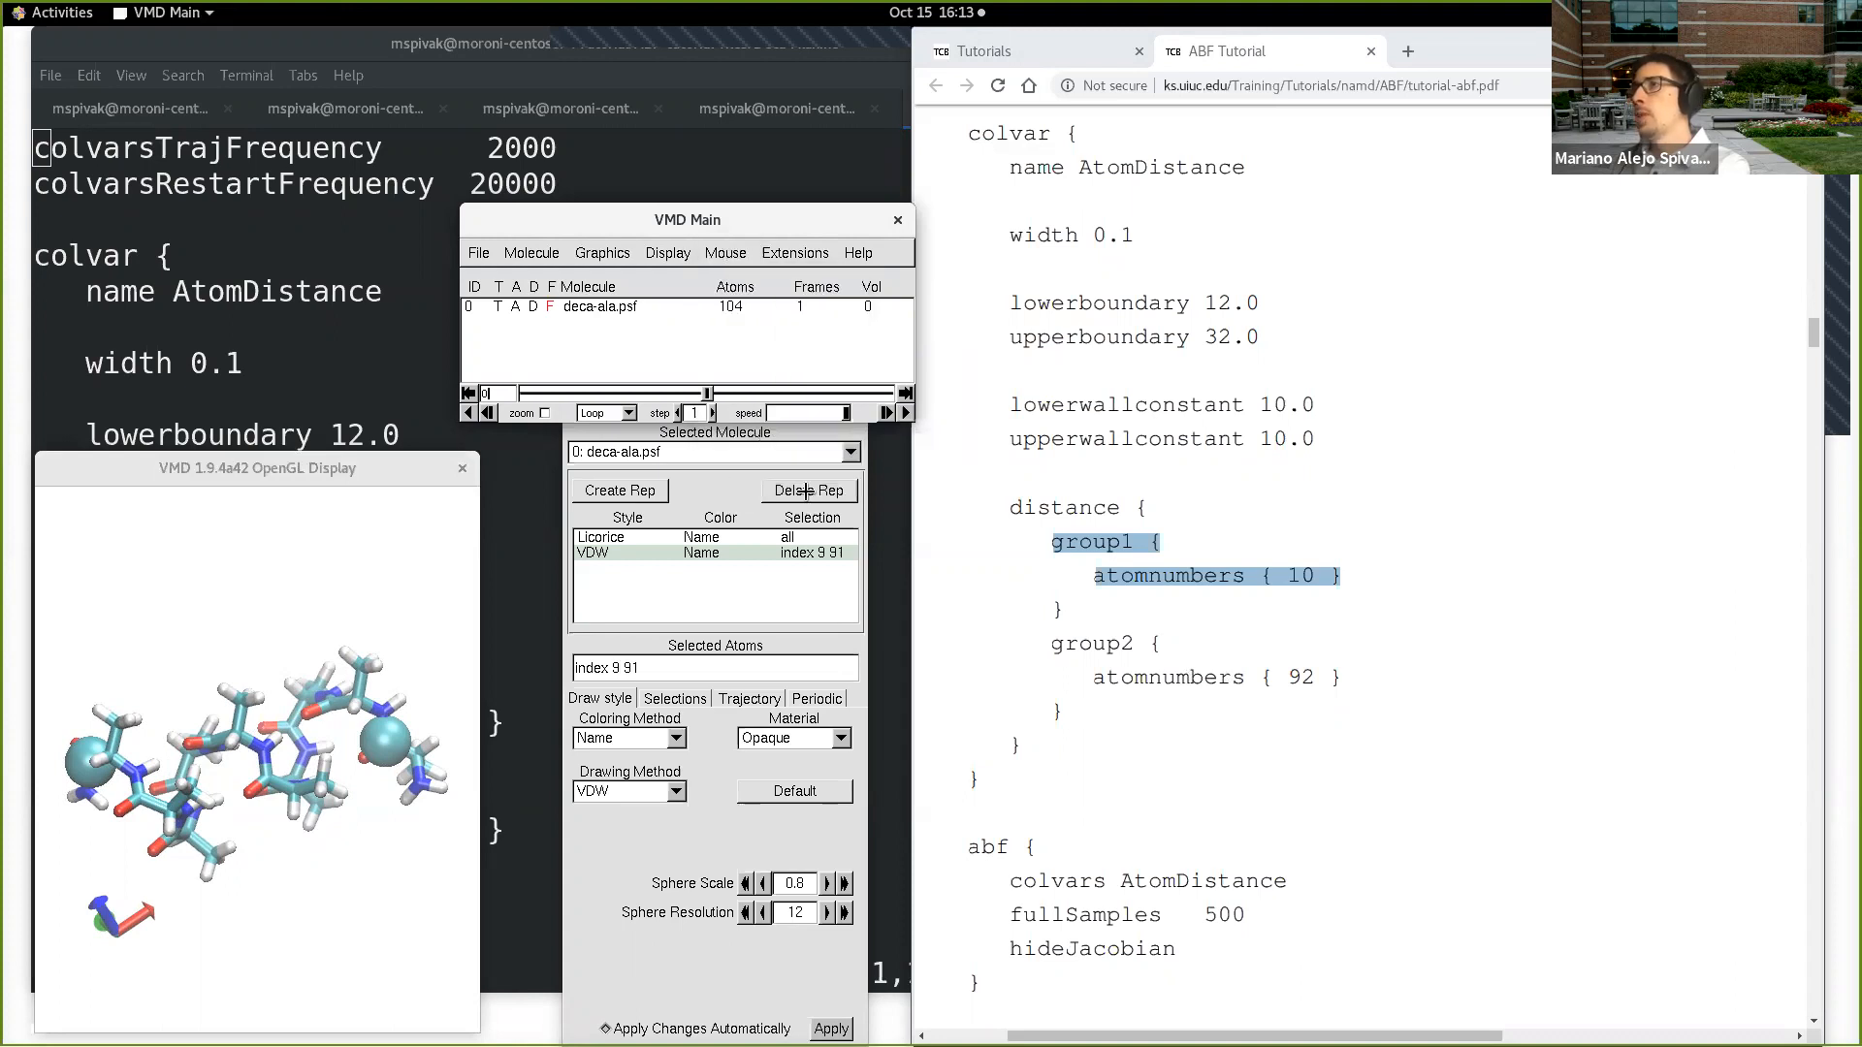
pyautogui.click(138, 650)
pyautogui.moveTo(139, 650); pyautogui.dragTo(152, 632)
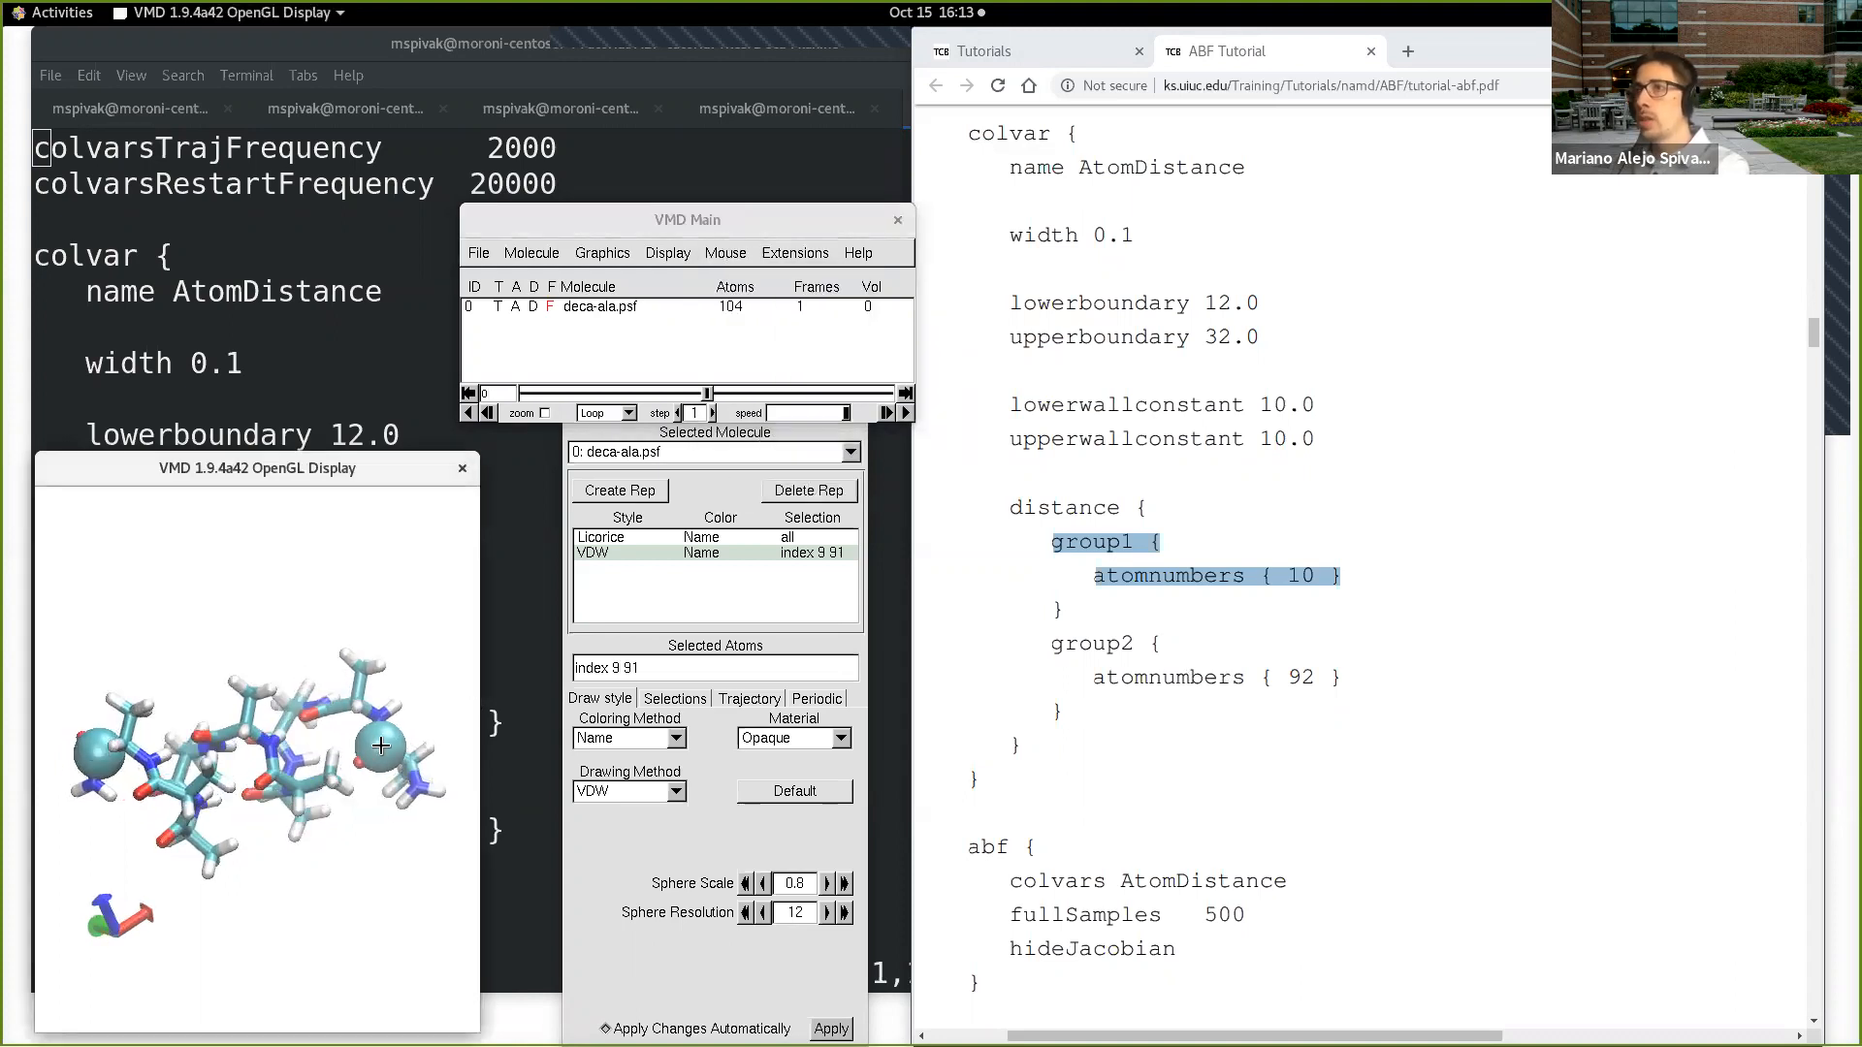
pyautogui.moveTo(417, 710); pyautogui.dragTo(98, 711)
pyautogui.moveTo(286, 663); pyautogui.dragTo(218, 658)
# Step: Set the display background colour to black and rotate the molecule to expose the distance label
pyautogui.click(603, 253)
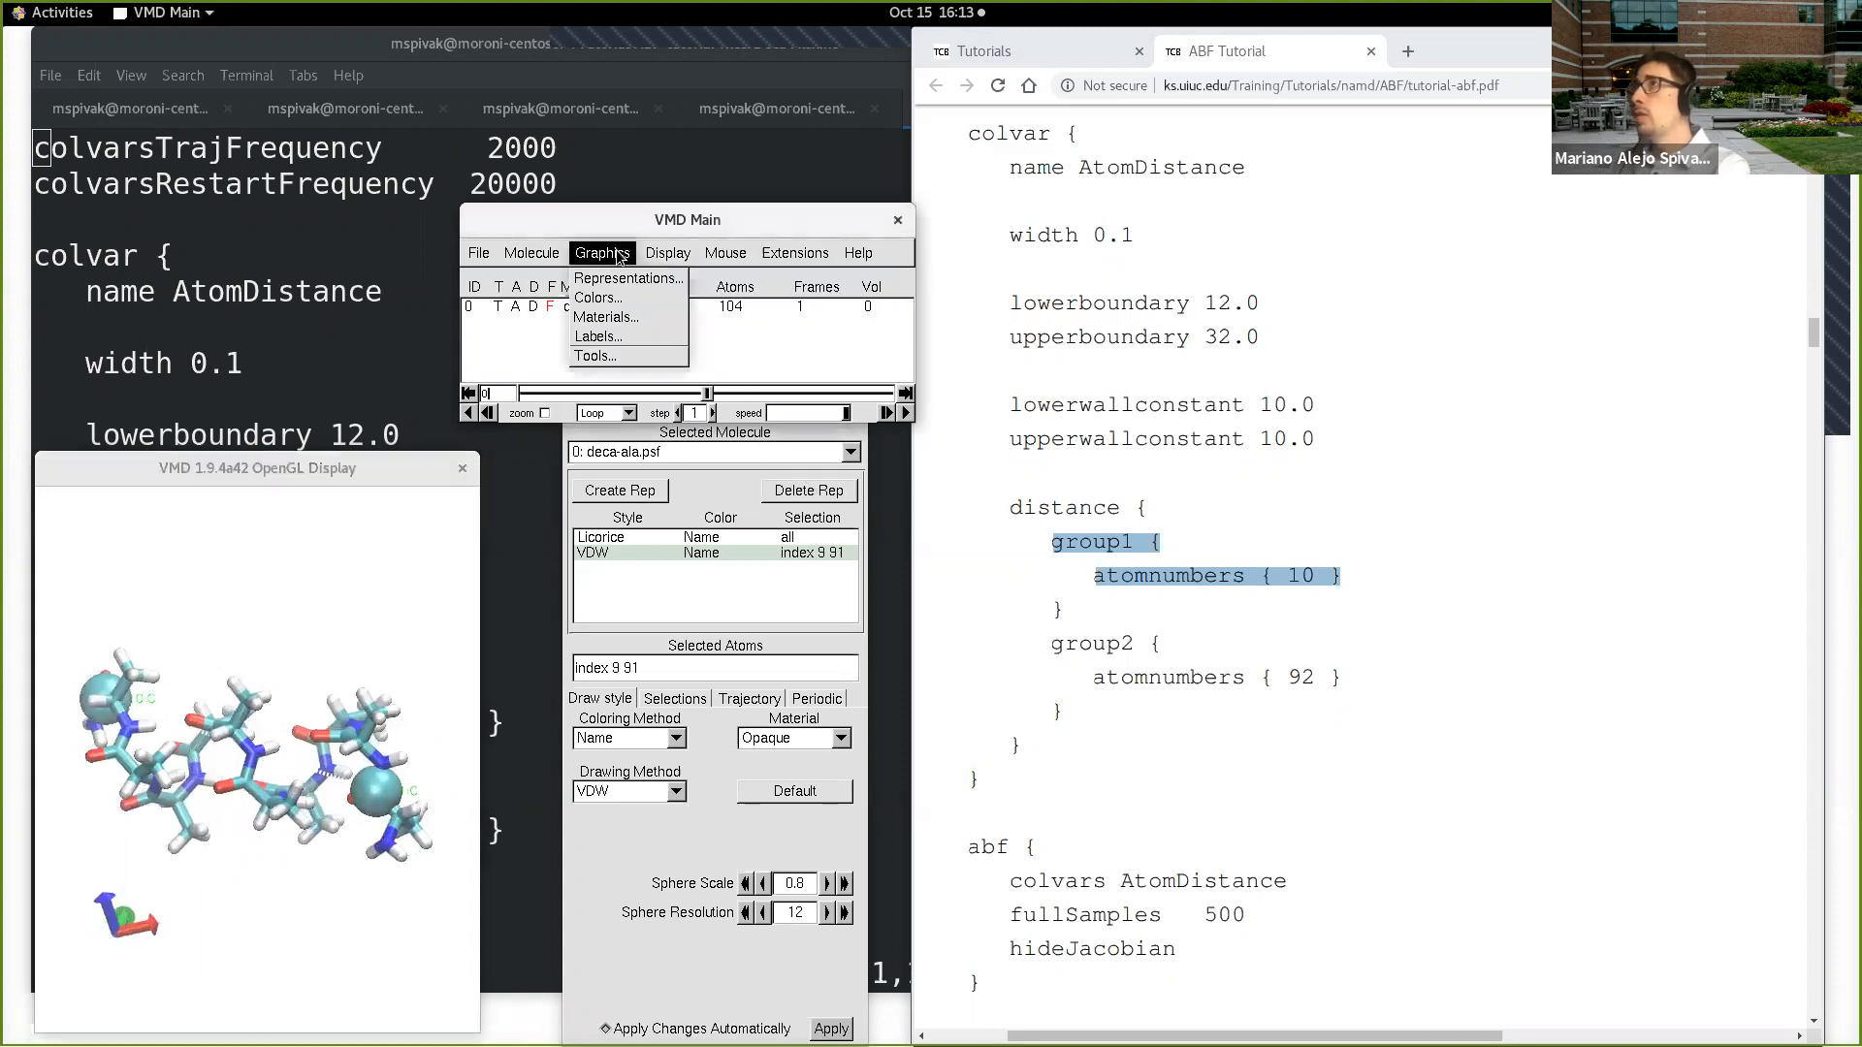
pyautogui.click(621, 299)
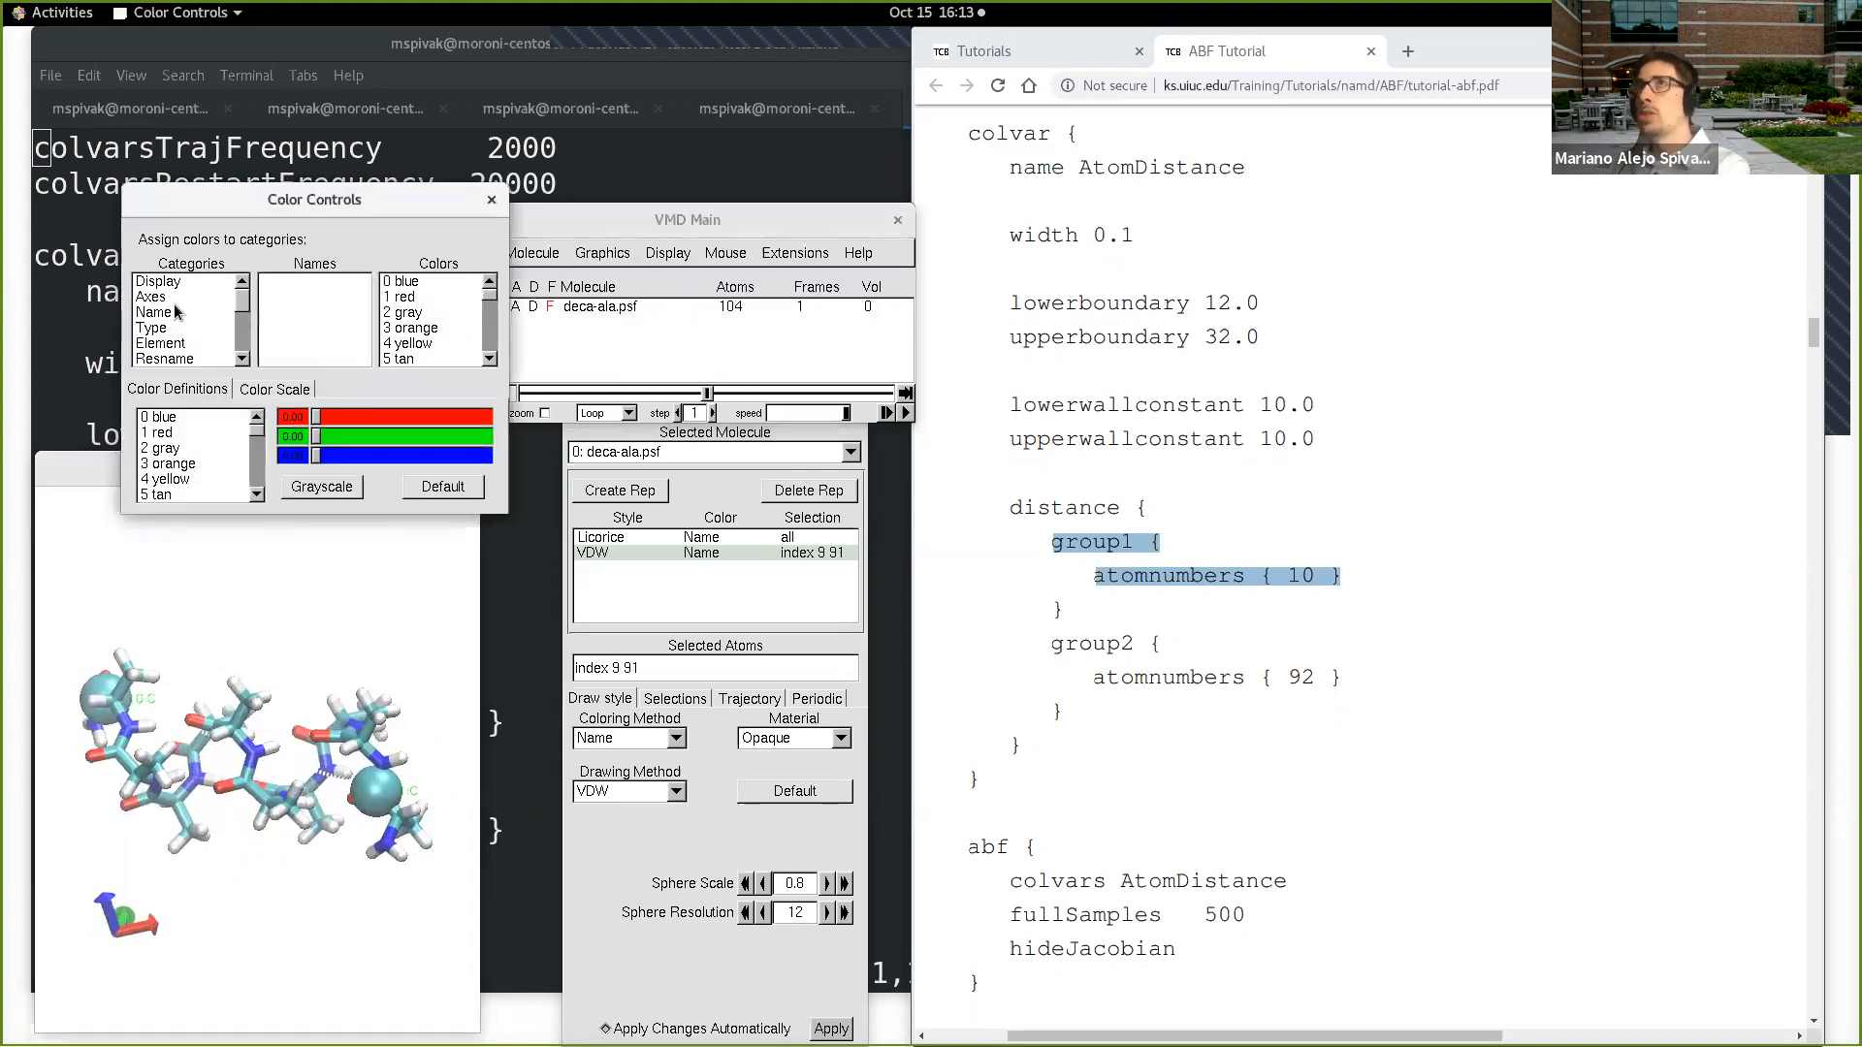
pyautogui.click(212, 282)
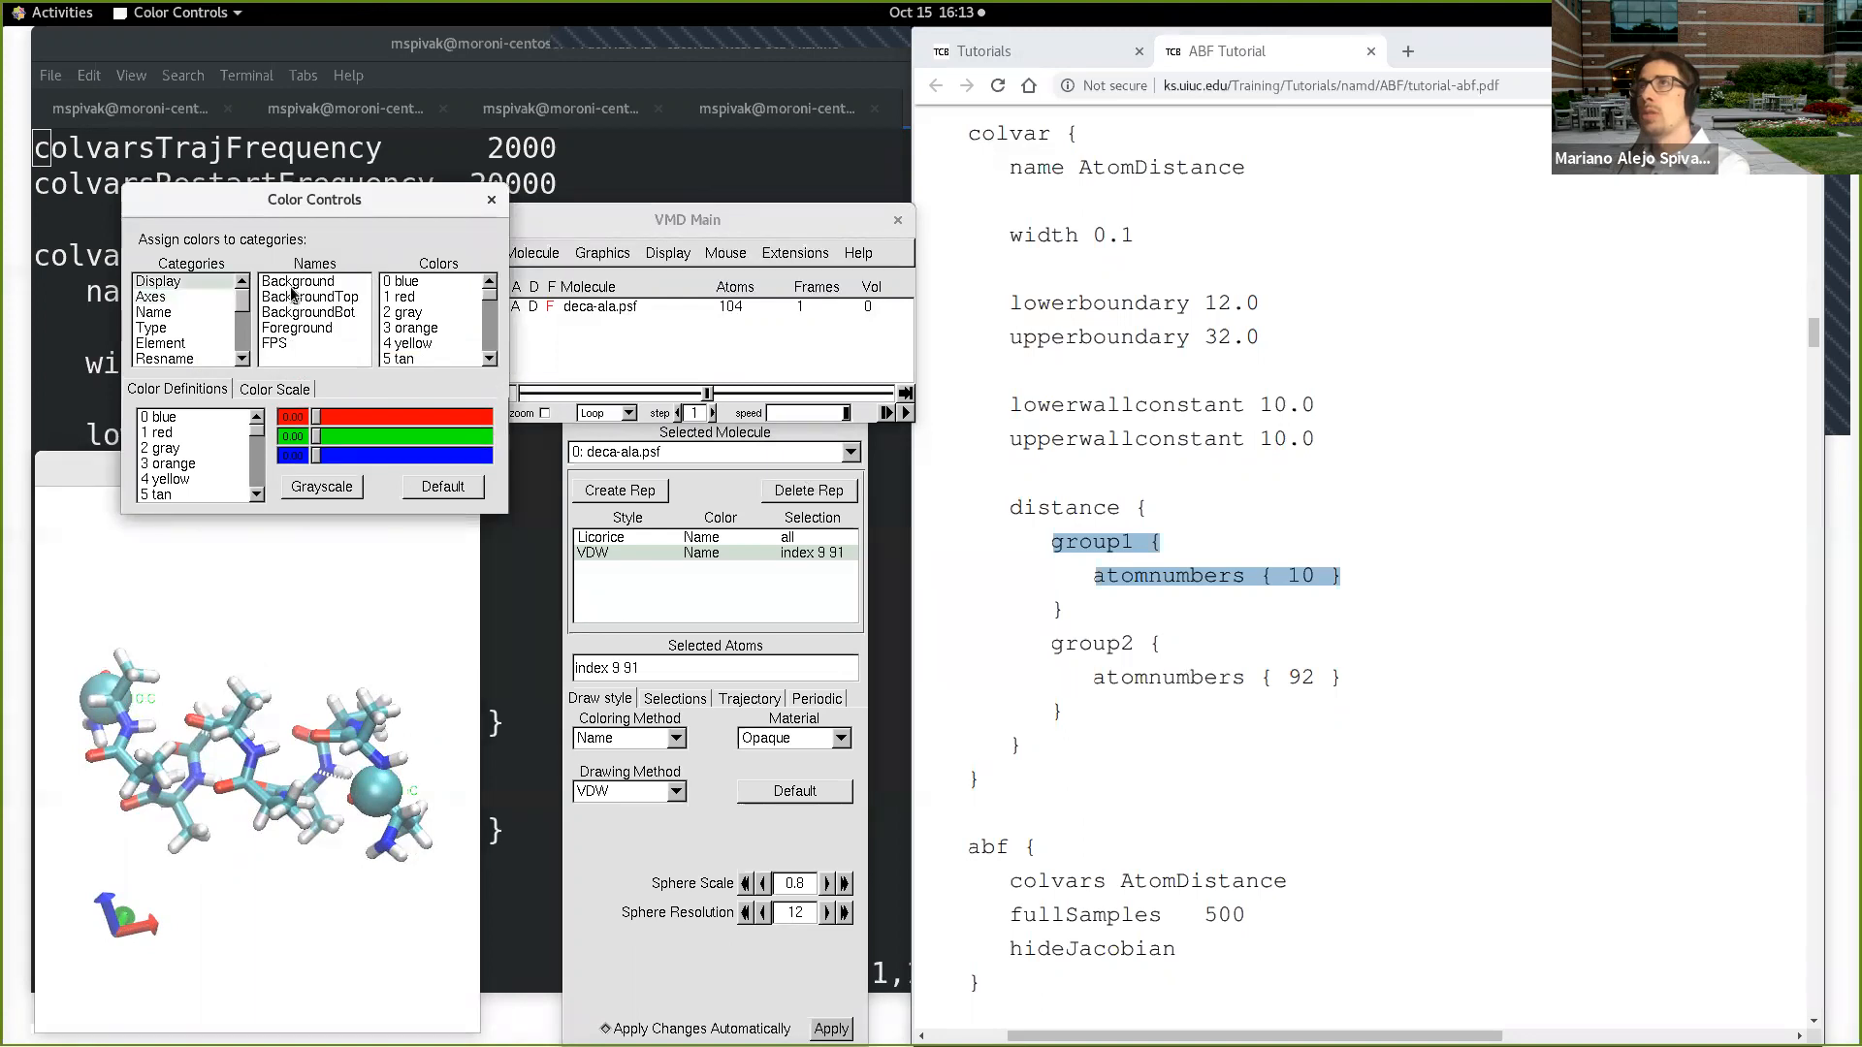
pyautogui.click(484, 362)
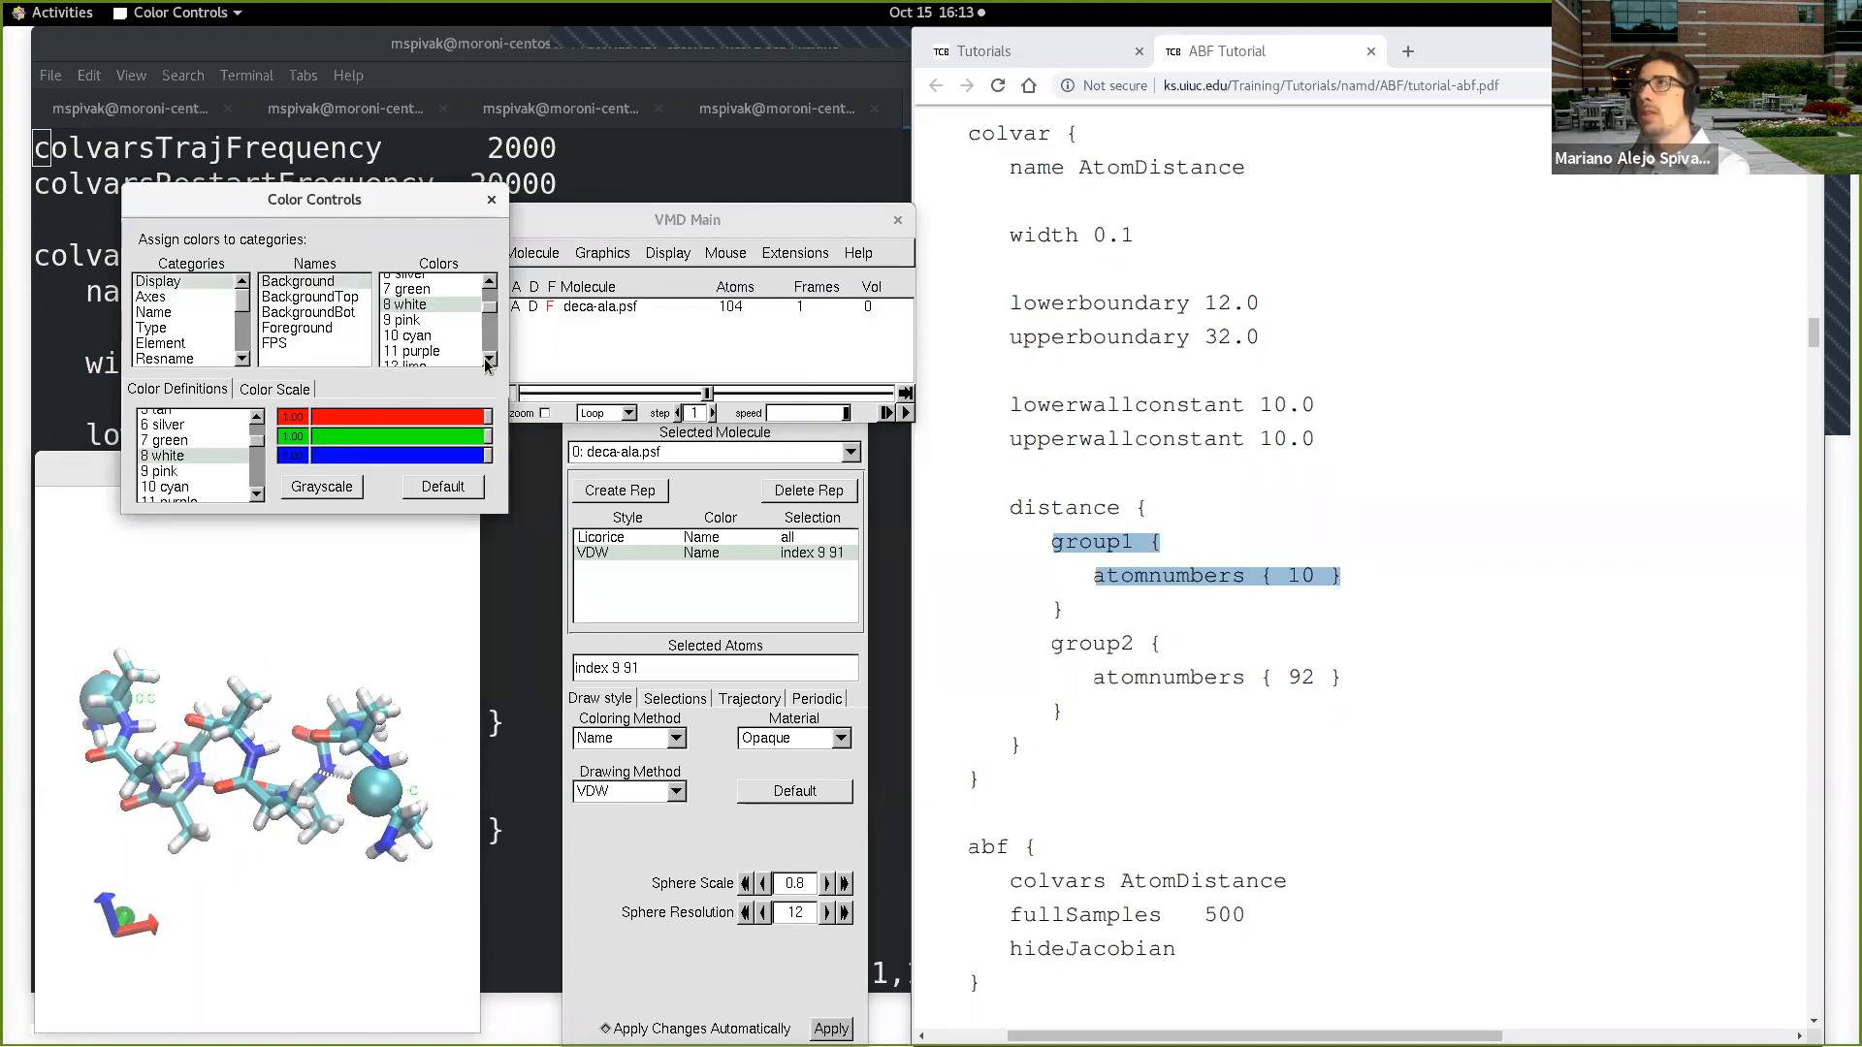
pyautogui.click(418, 322)
pyautogui.moveTo(368, 633); pyautogui.dragTo(385, 762)
pyautogui.click(492, 200)
pyautogui.moveTo(302, 626); pyautogui.dragTo(316, 663)
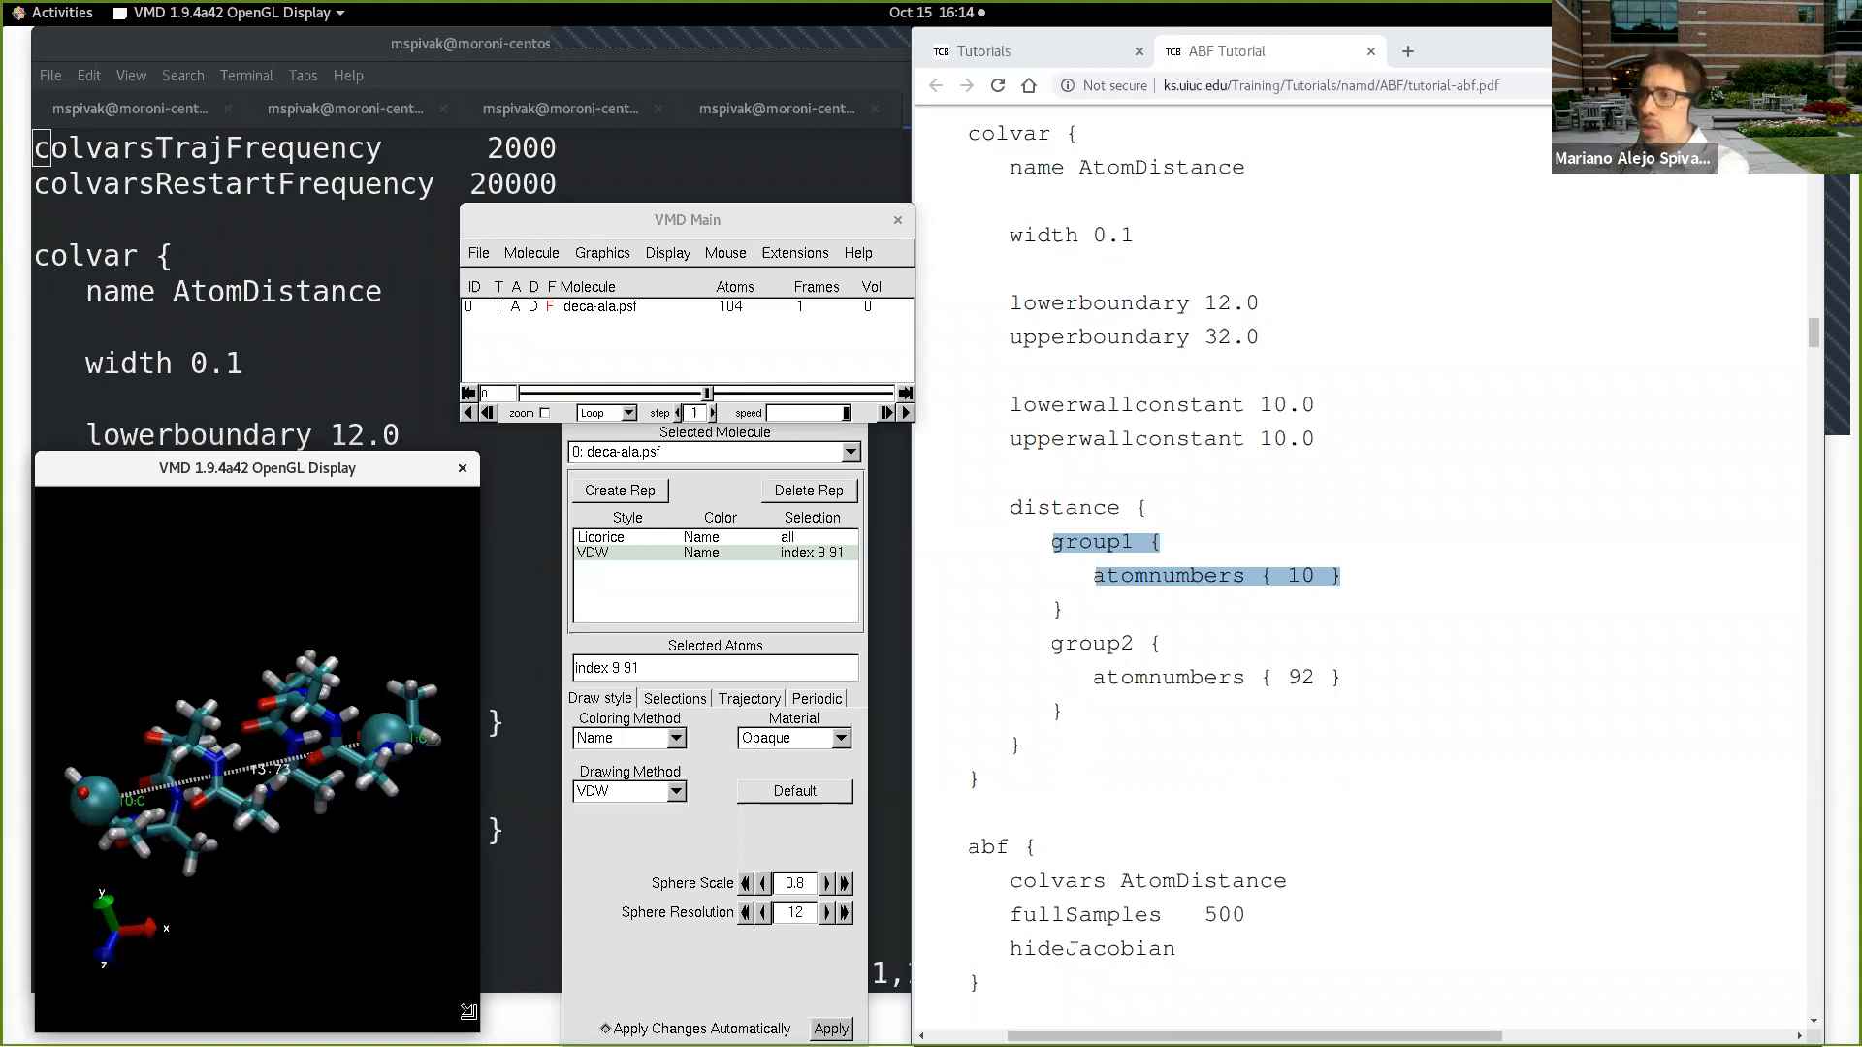
# Step: Enlarge the OpenGL display window and inspect the labelled distance between the two marked atoms up close
pyautogui.moveTo(479, 1031); pyautogui.dragTo(1029, 1045)
pyautogui.moveTo(801, 474); pyautogui.dragTo(891, 284)
pyautogui.scroll(5, 667, 622)
pyautogui.moveTo(703, 708); pyautogui.dragTo(727, 769)
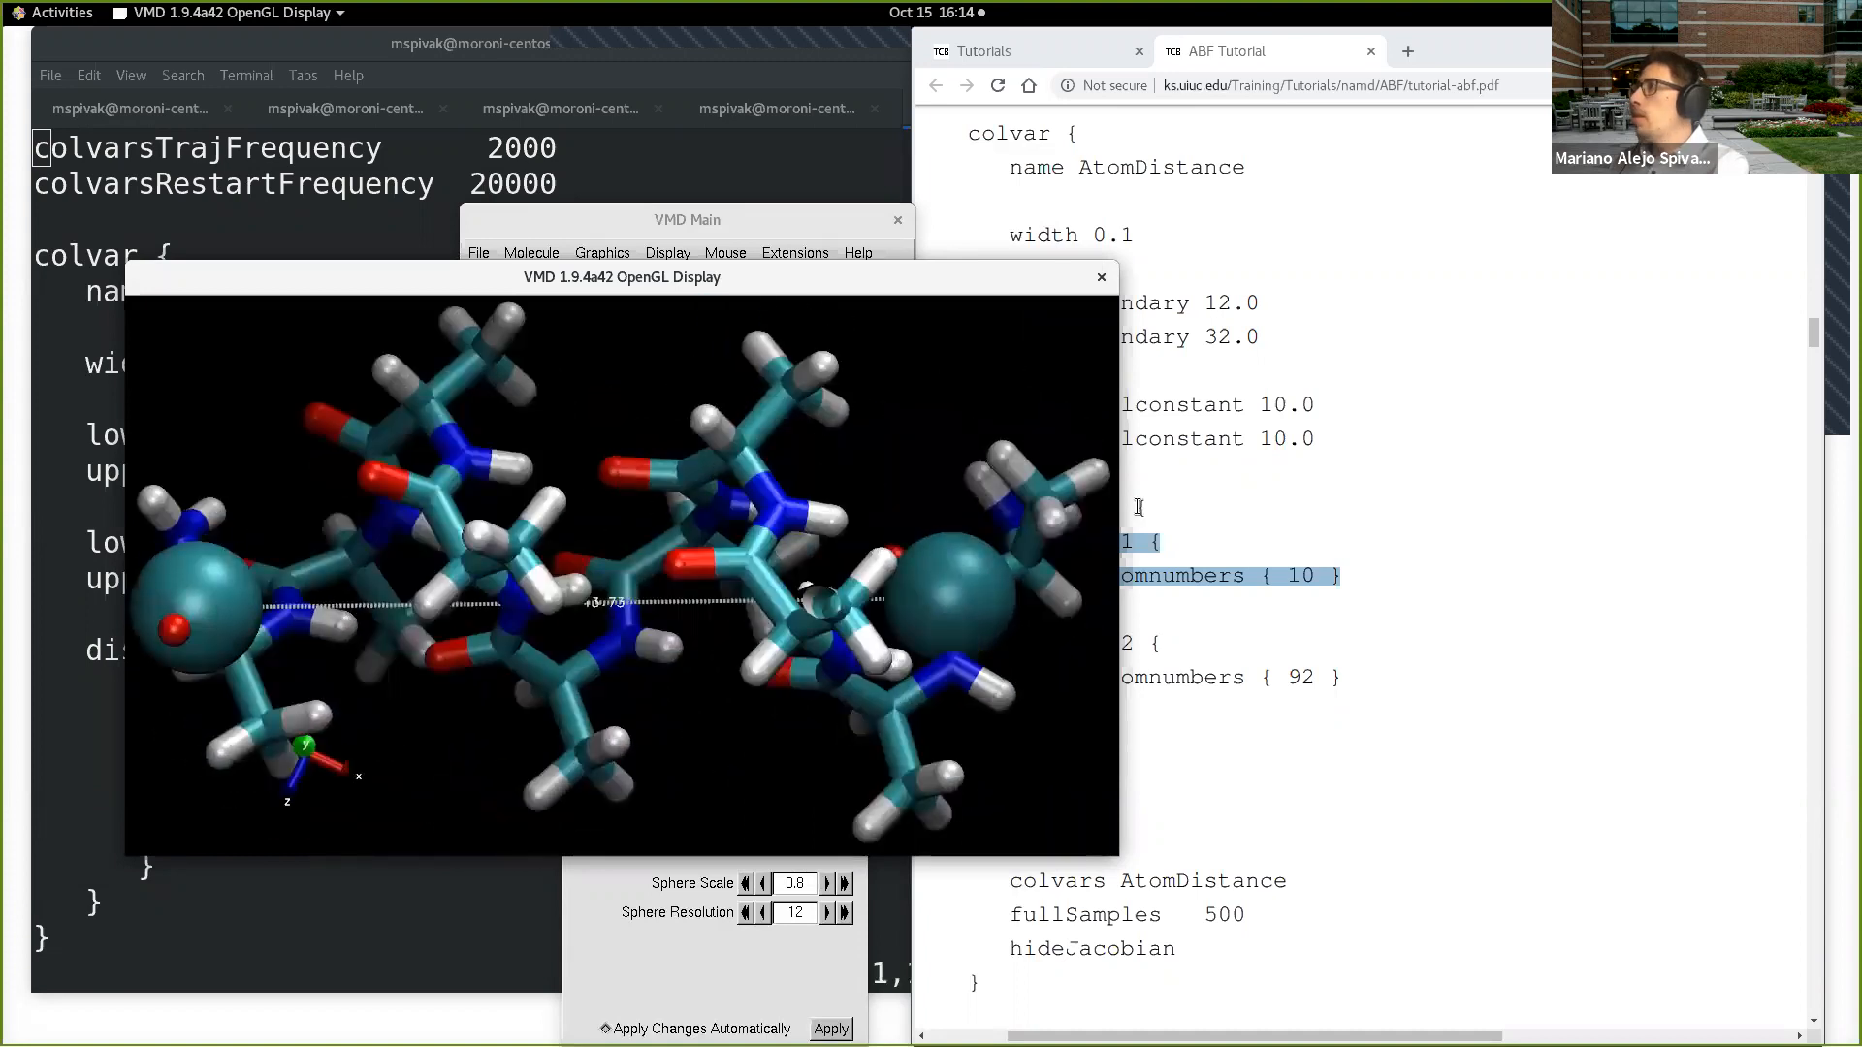
pyautogui.moveTo(961, 472); pyautogui.dragTo(1096, 427)
# Step: Switch to the ABF tutorial in Chrome and widen its window to fit the full paragraph explaining the AtomDistance colvar
pyautogui.click(1195, 286)
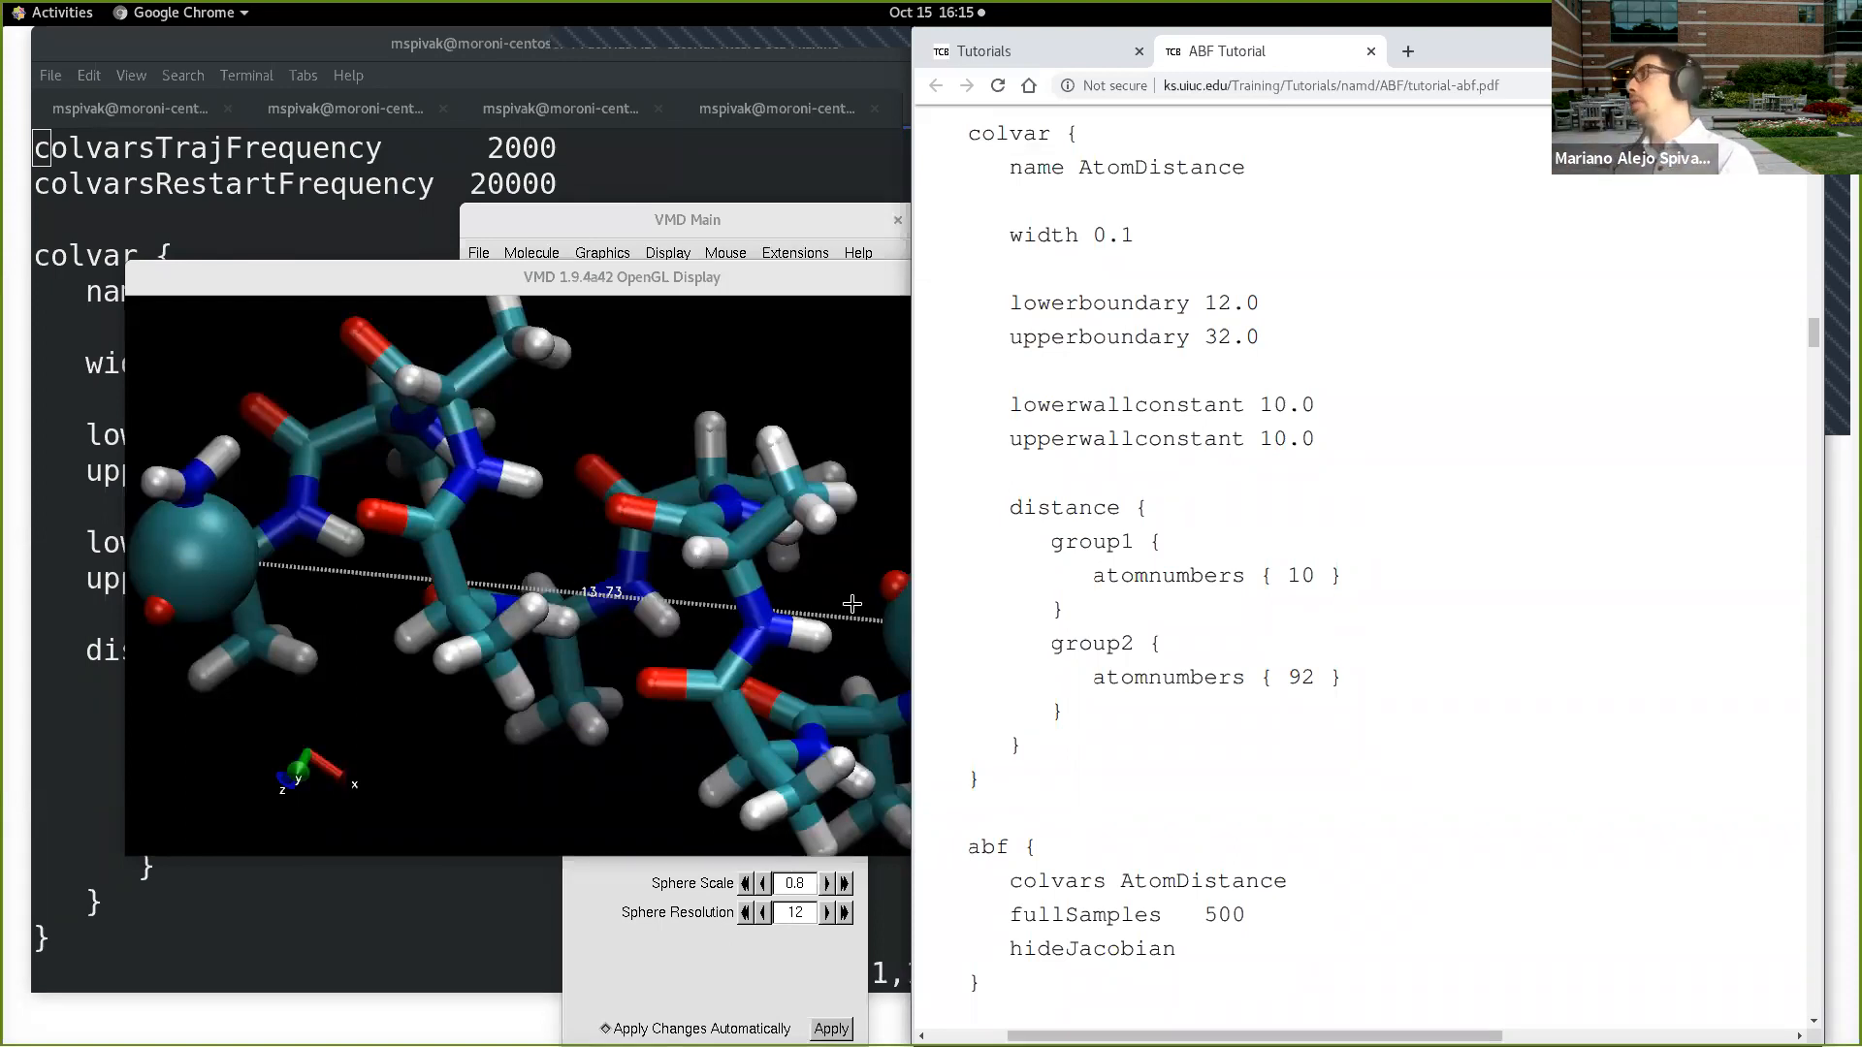
pyautogui.scroll(-2, 1410, 525)
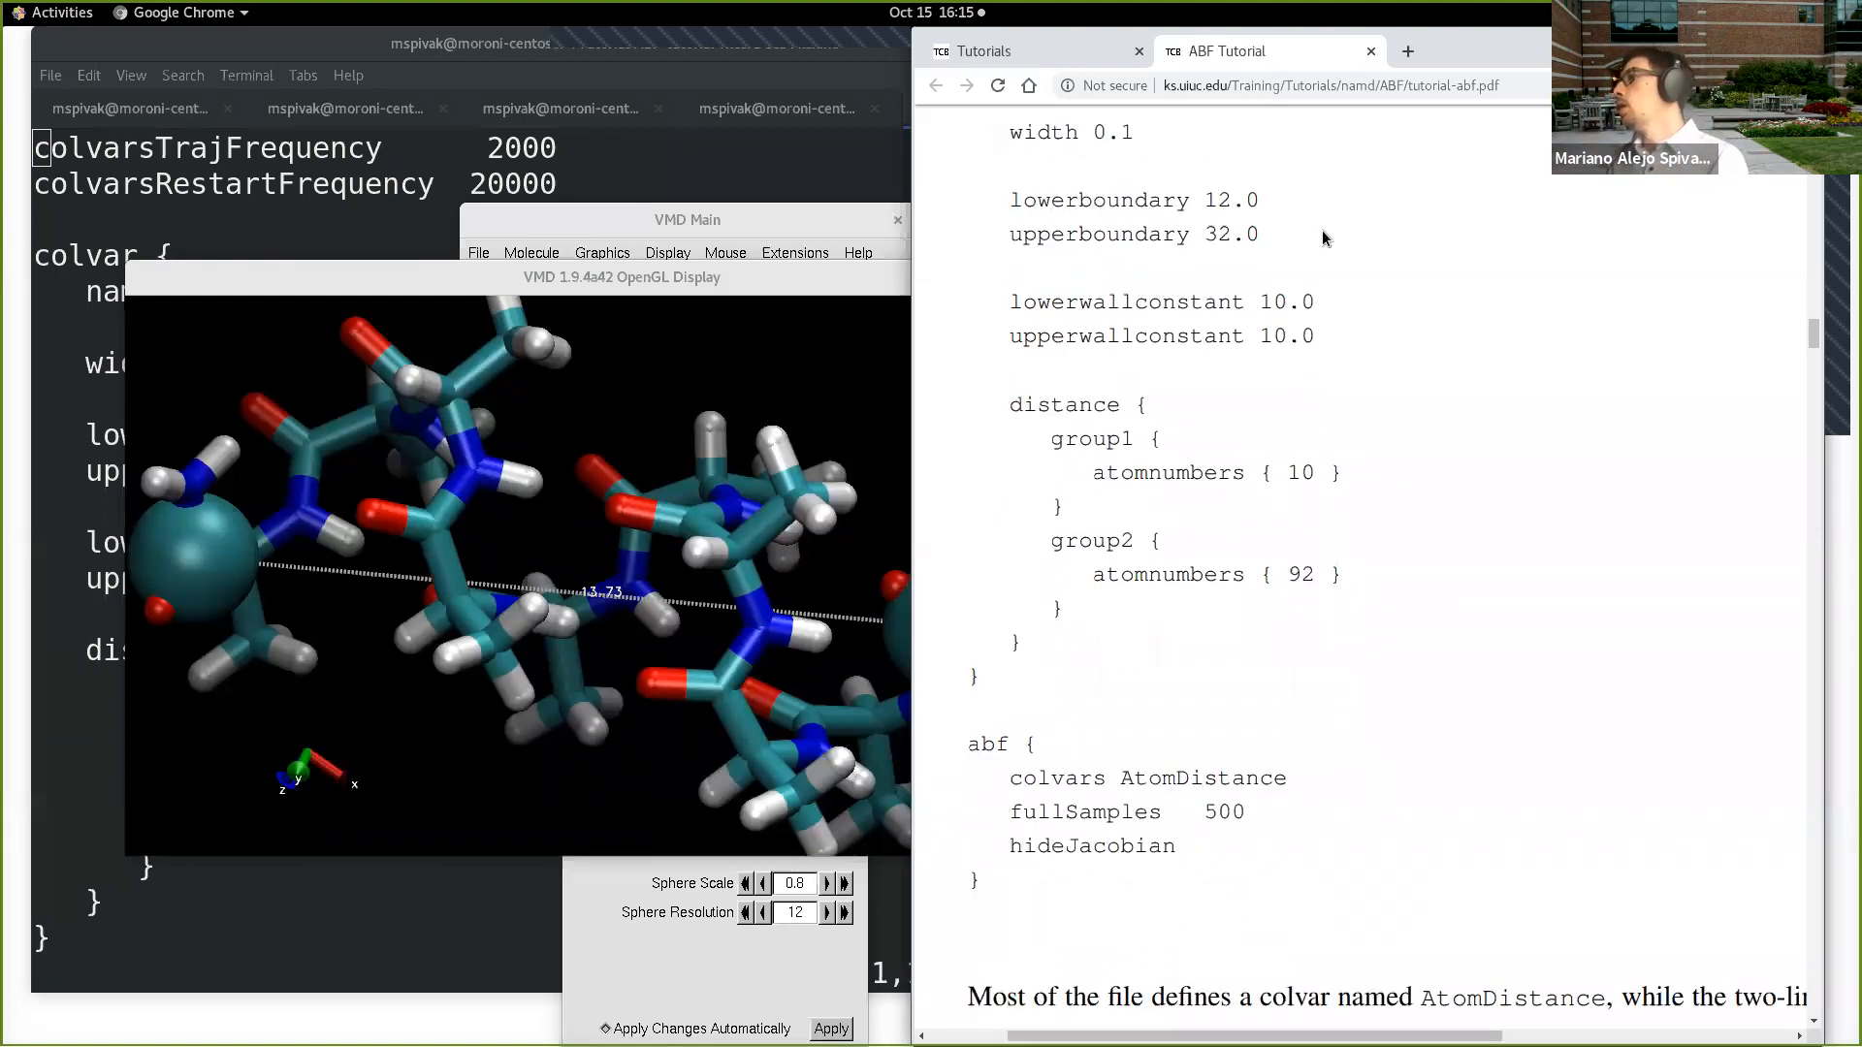
pyautogui.scroll(-1, 1290, 543)
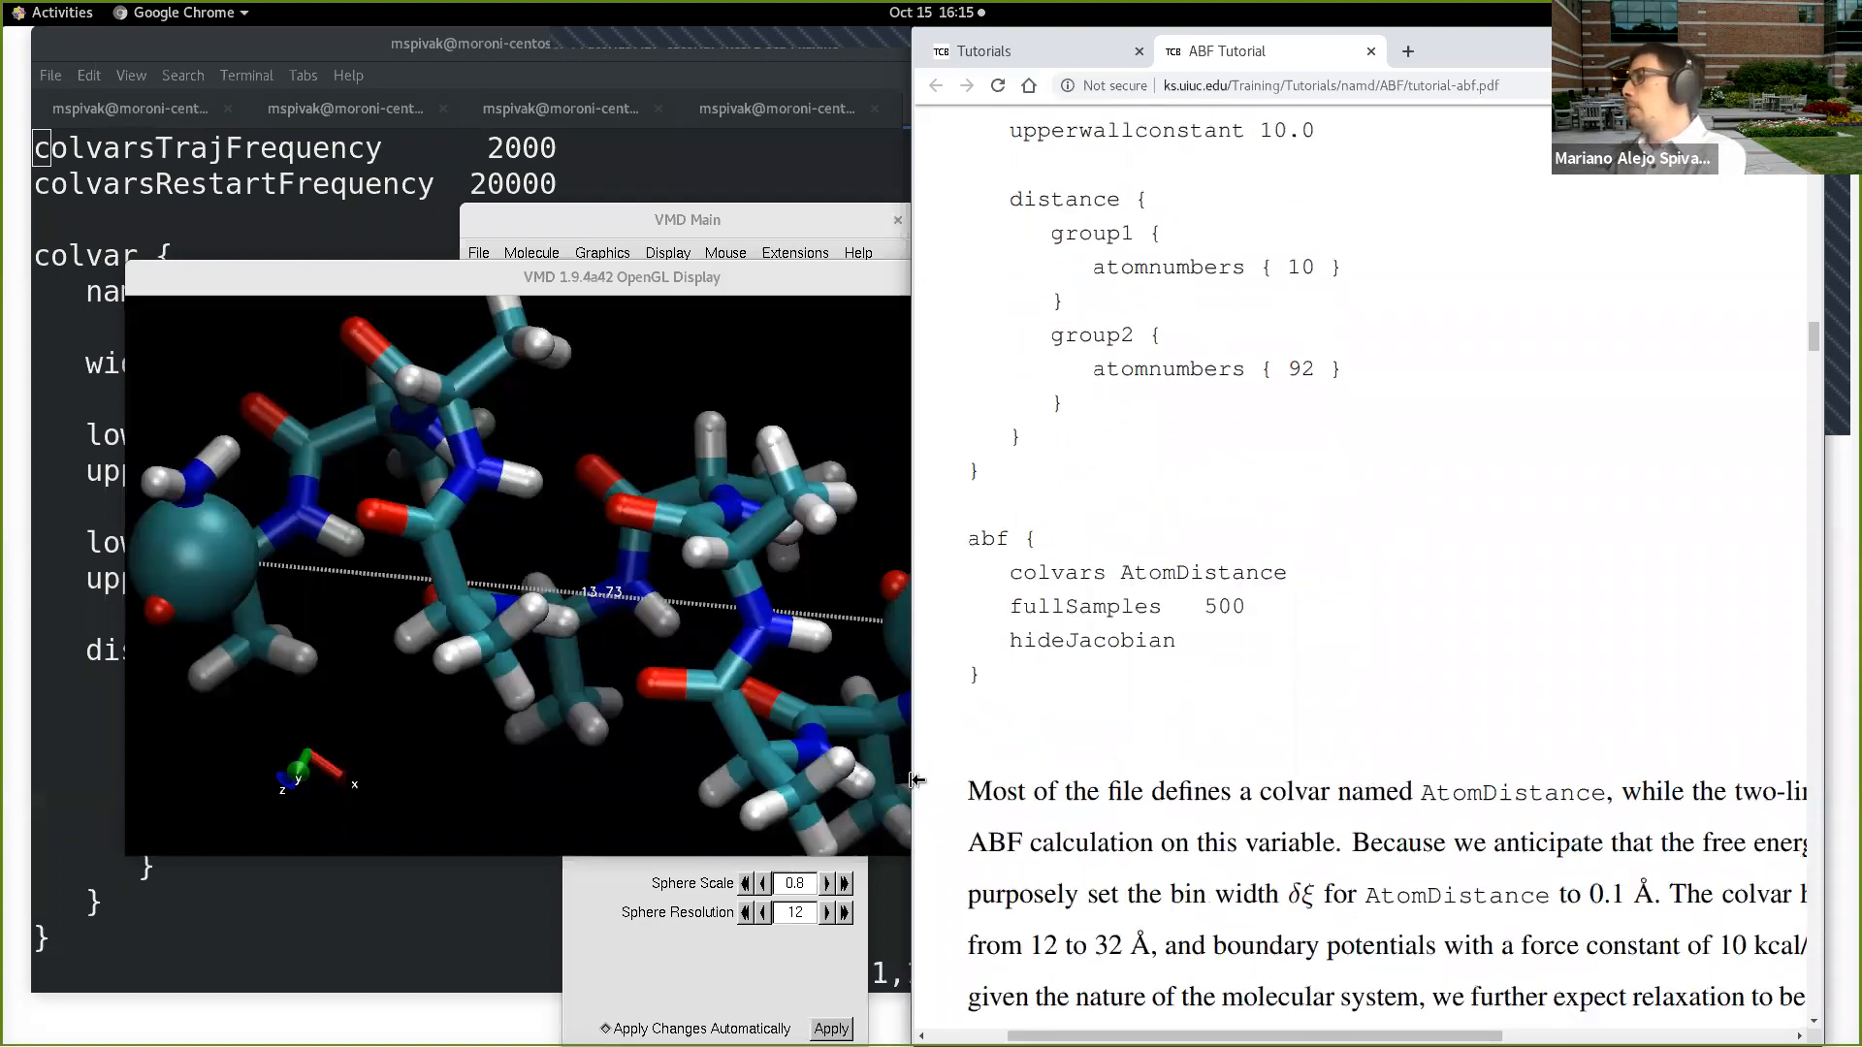
pyautogui.moveTo(915, 780); pyautogui.dragTo(745, 780)
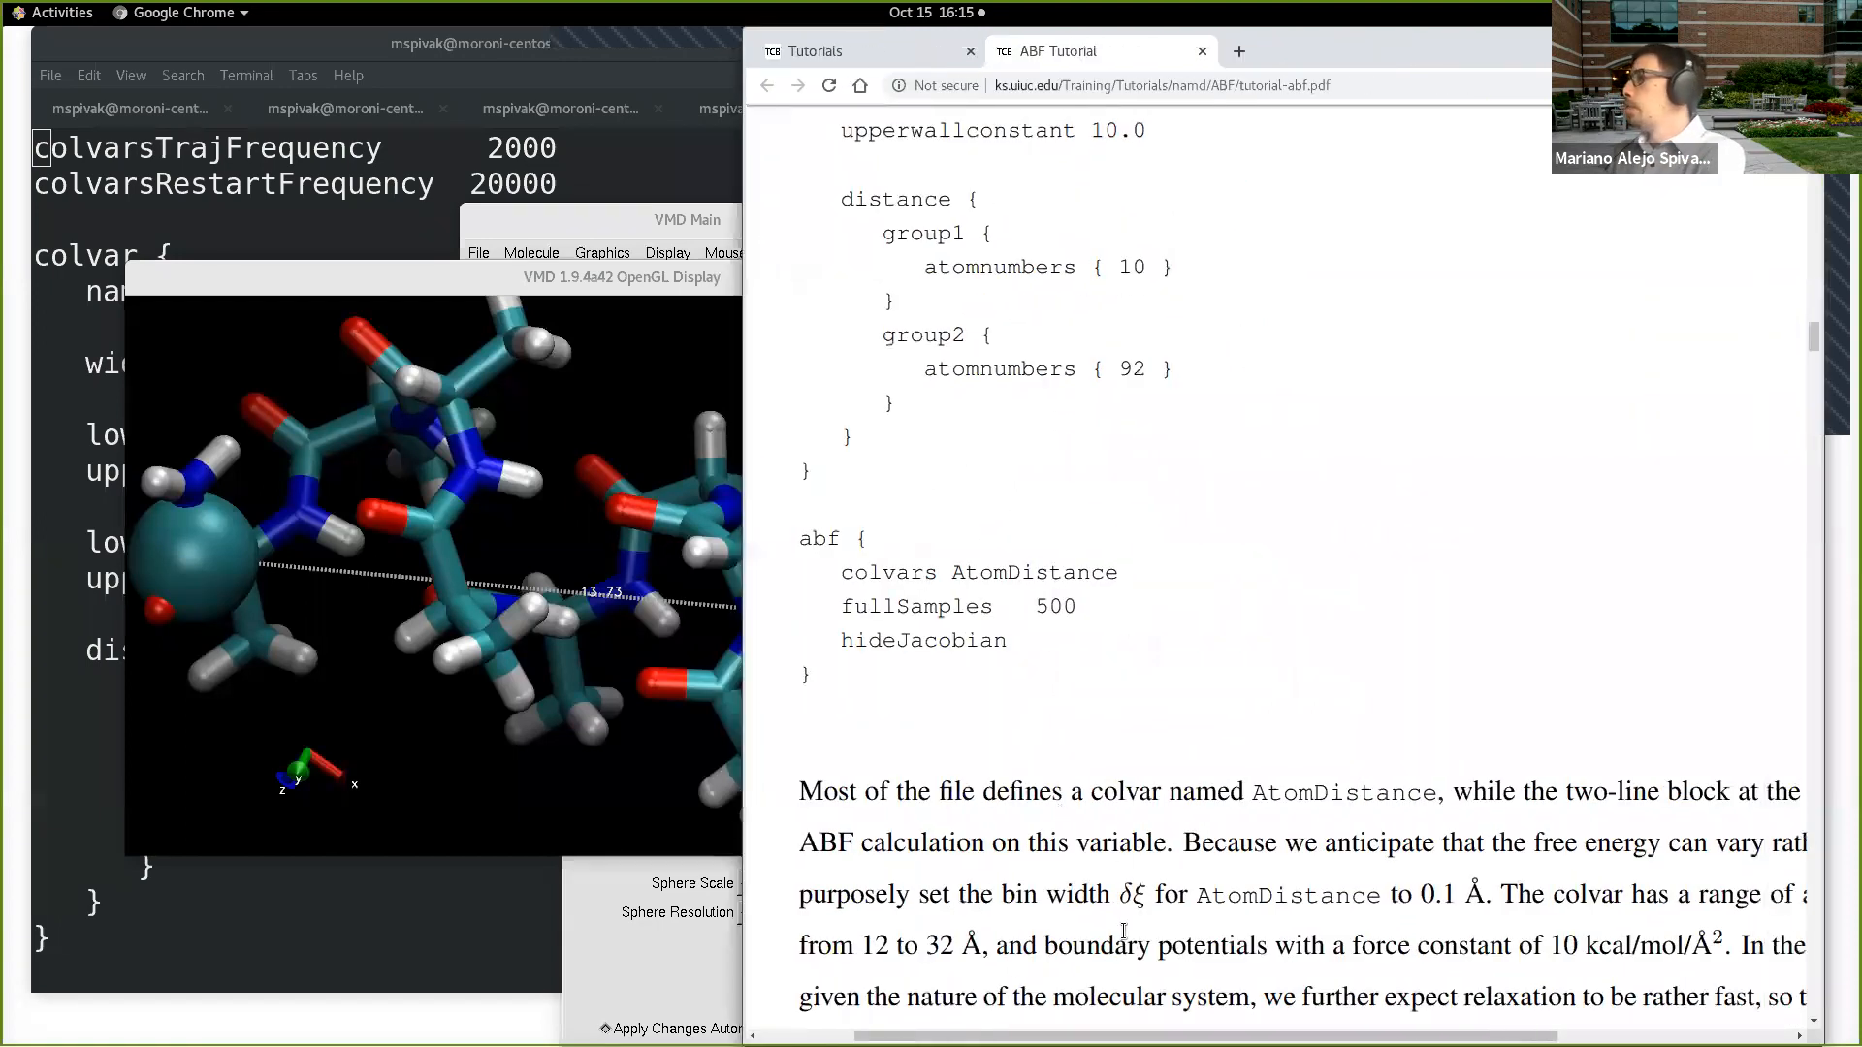
pyautogui.scroll(-1, 1152, 931)
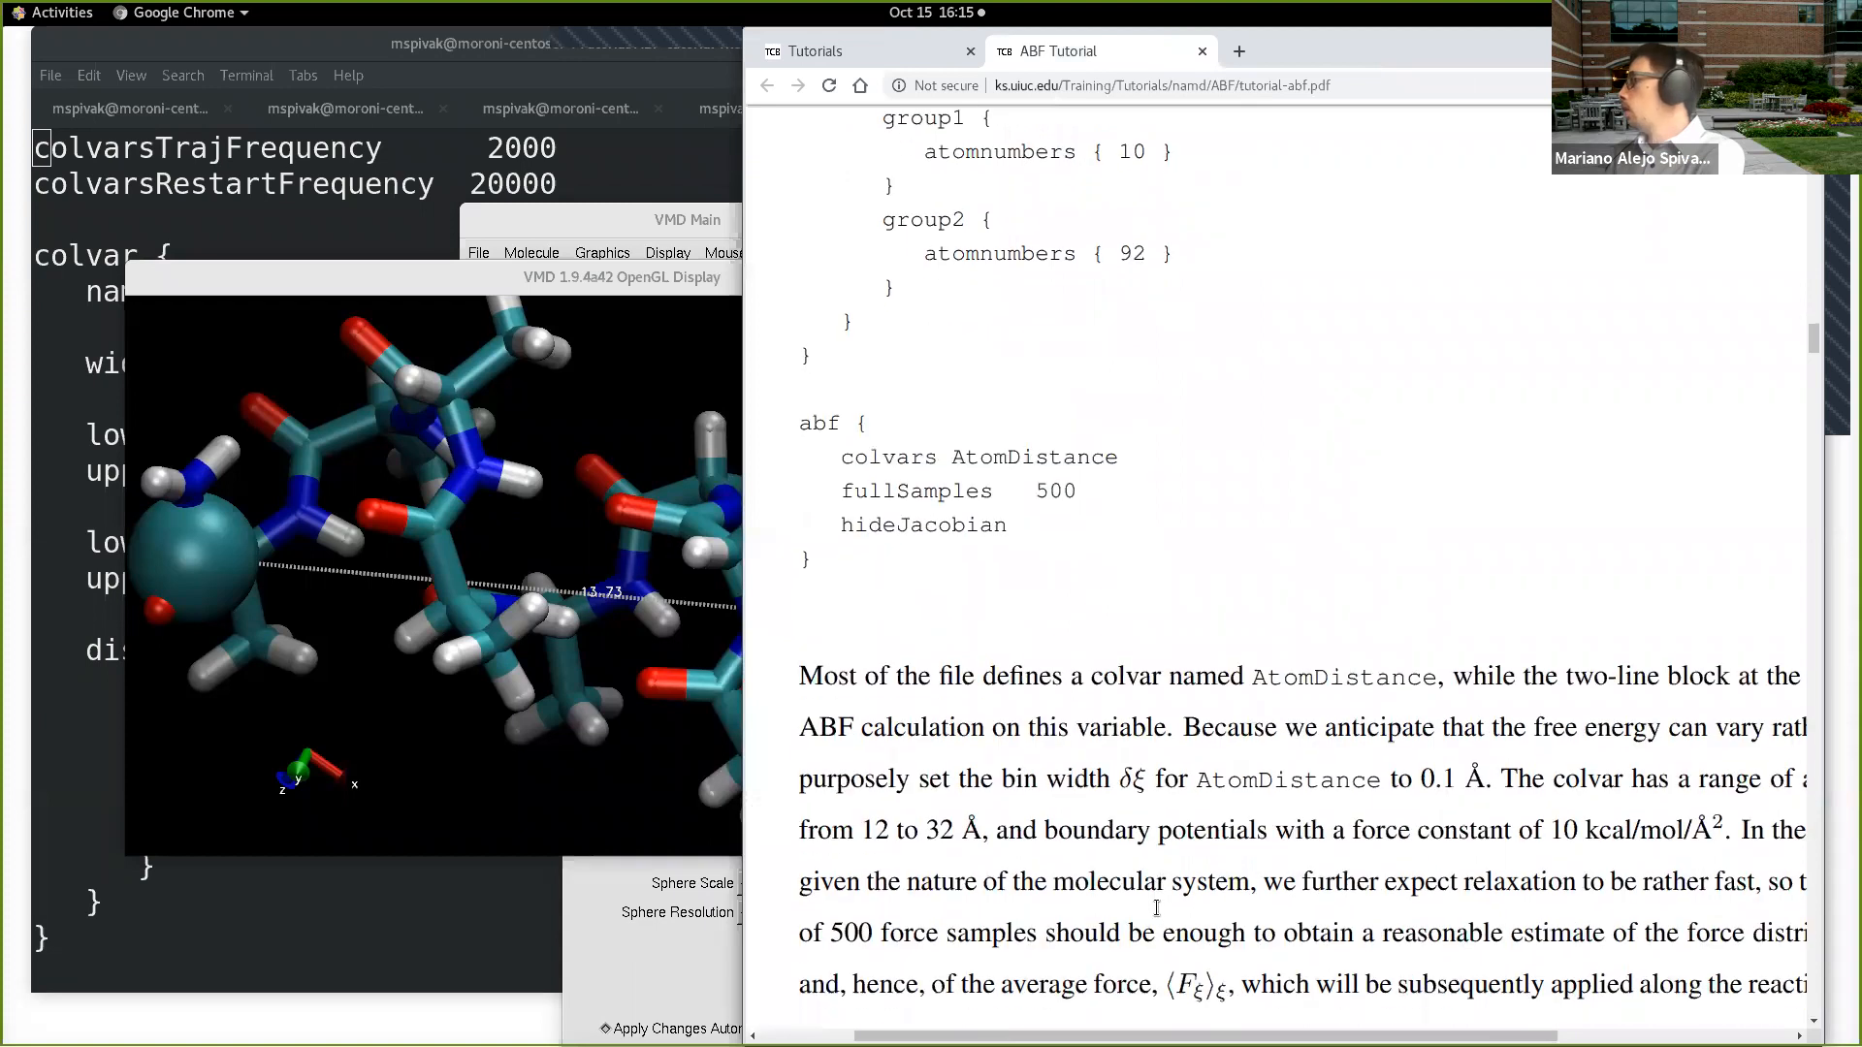
pyautogui.scroll(-1, 1156, 908)
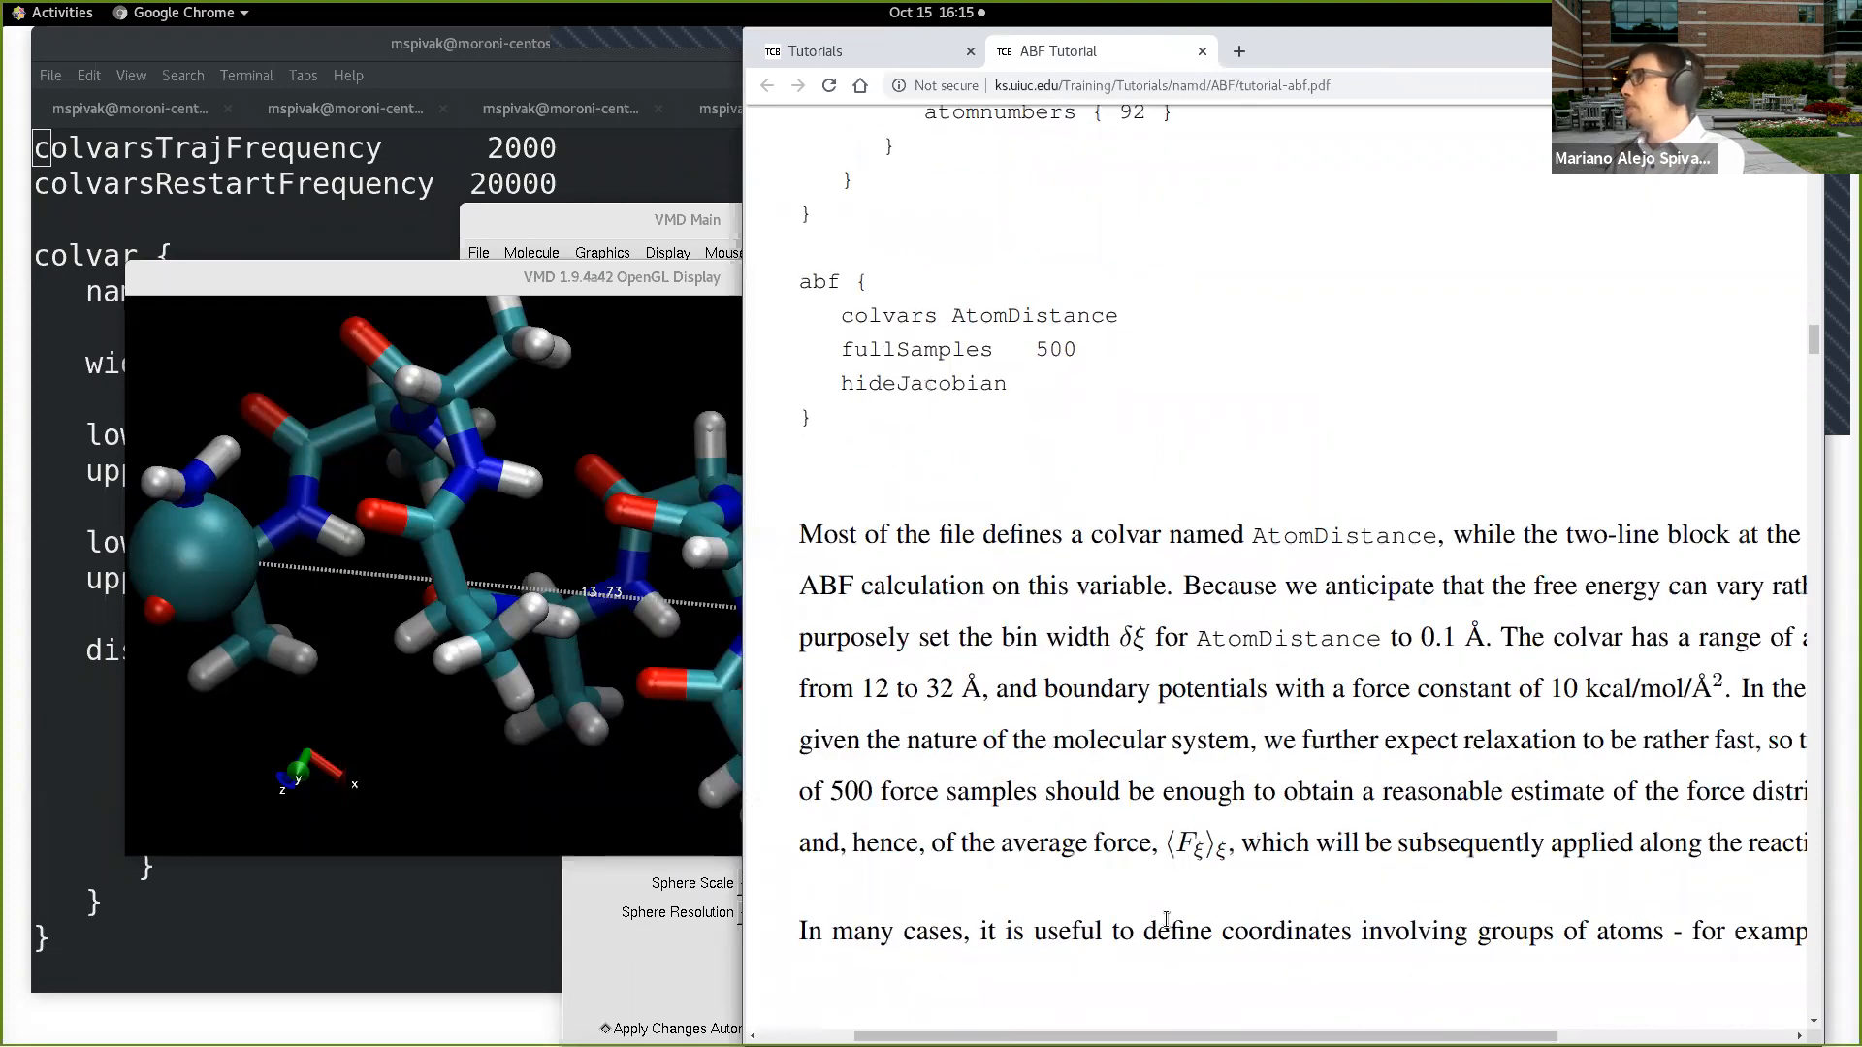
pyautogui.scroll(1, 1167, 918)
pyautogui.scroll(1, 1166, 919)
pyautogui.scroll(-1, 1169, 924)
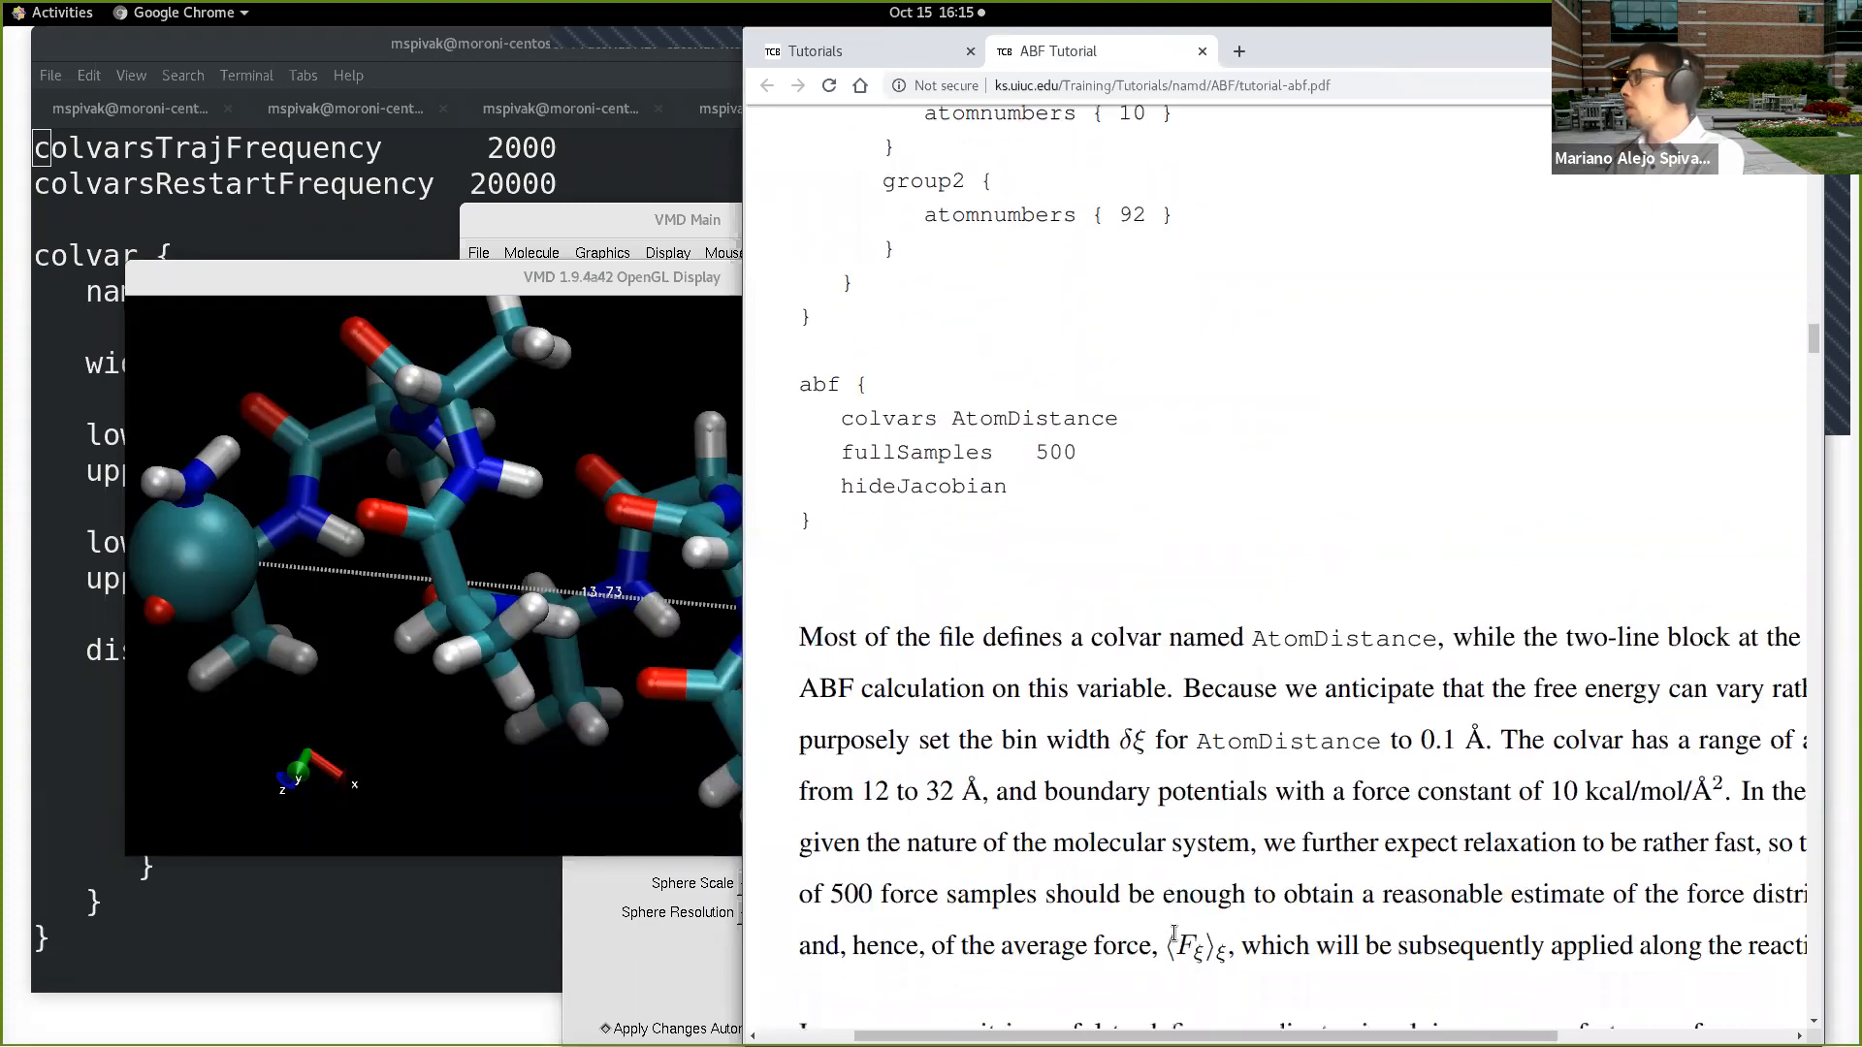
pyautogui.moveTo(1257, 1035); pyautogui.dragTo(1323, 1036)
pyautogui.moveTo(744, 698); pyautogui.dragTo(486, 710)
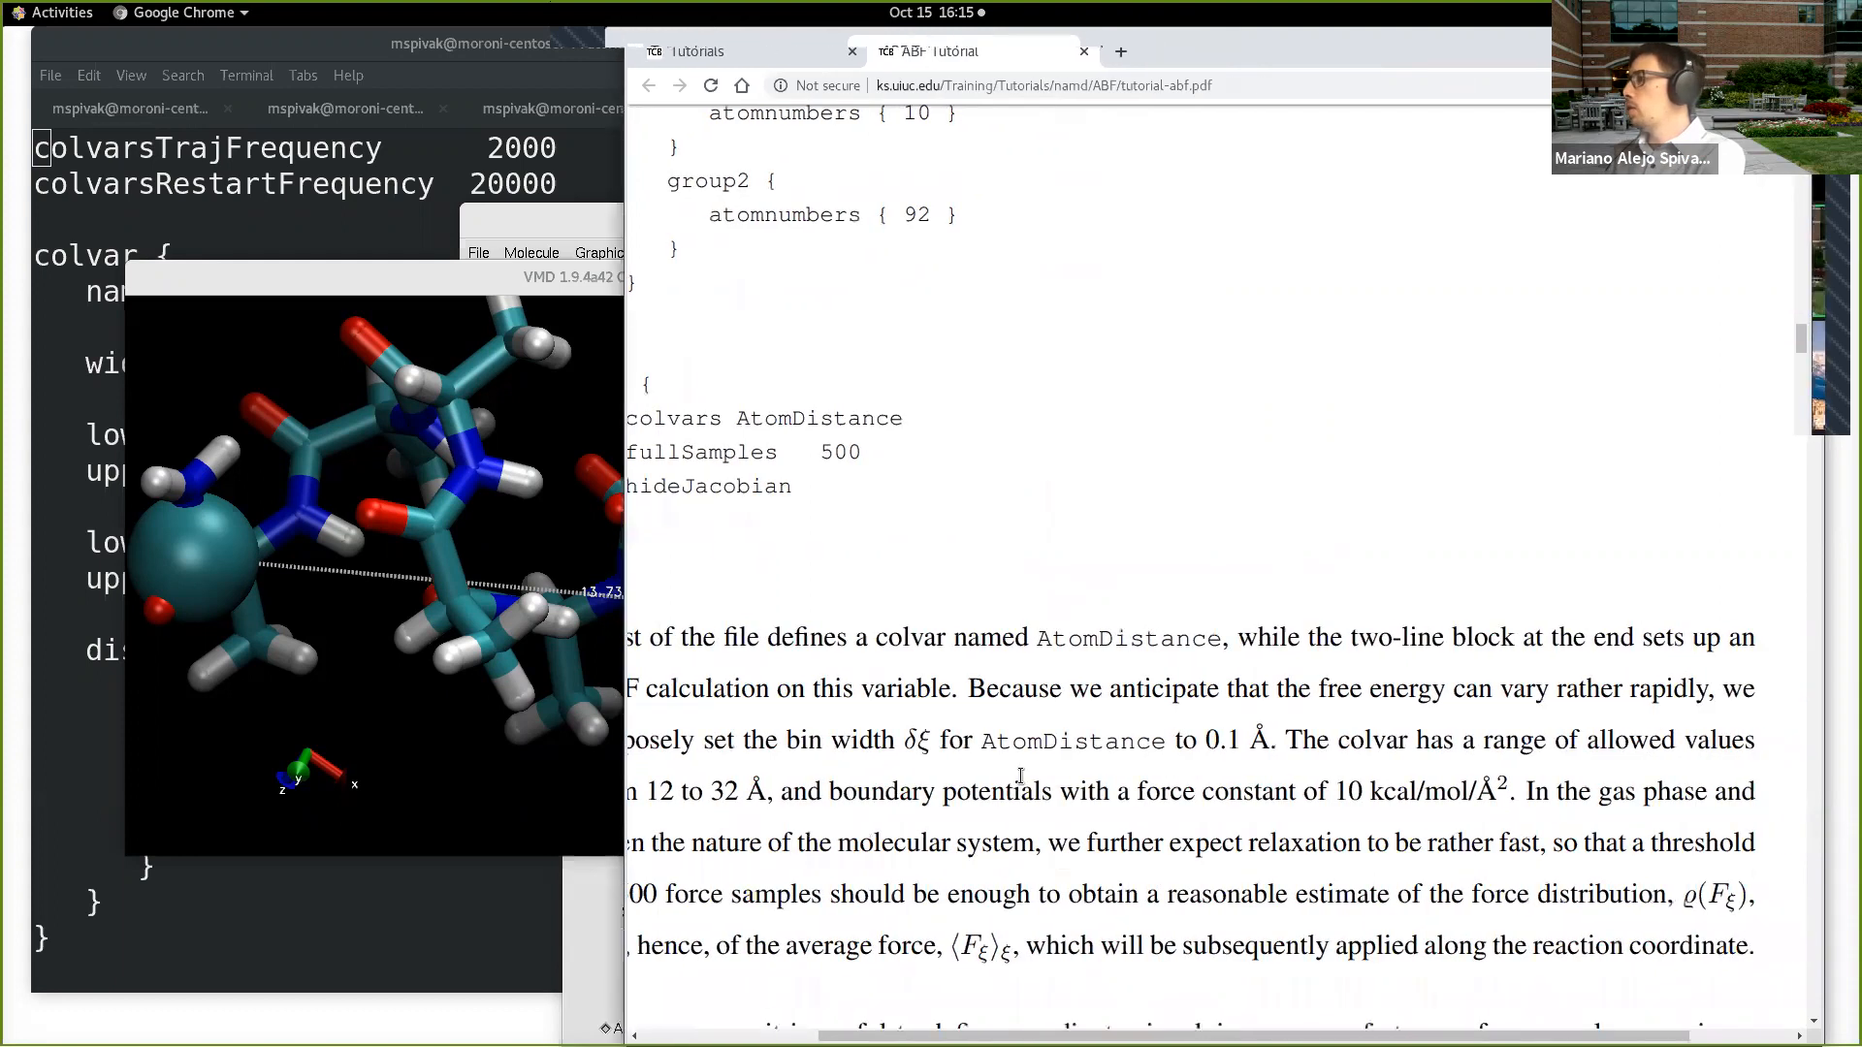
pyautogui.moveTo(1238, 1035); pyautogui.dragTo(1208, 1035)
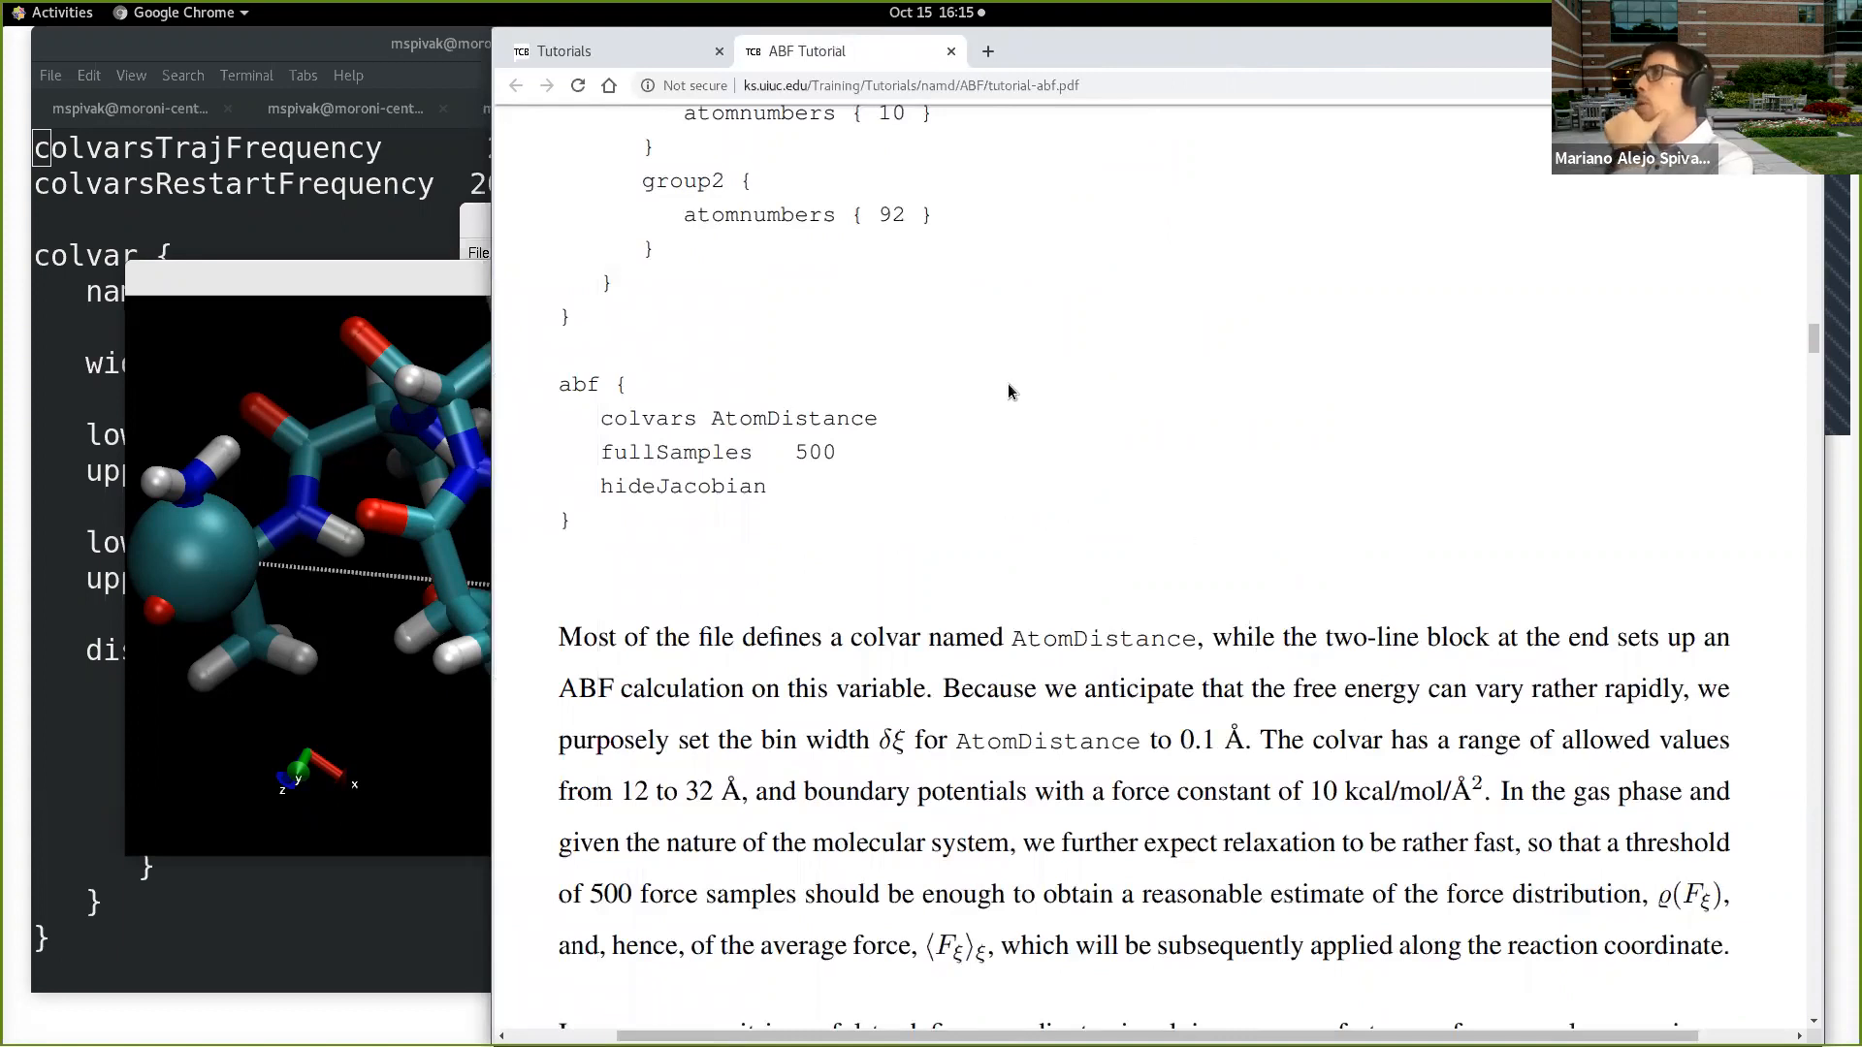
# Step: Review the distance and abf blocks and highlight the tutorial sentence on the colvar's allowed range and boundary potentials
pyautogui.scroll(5, 805, 568)
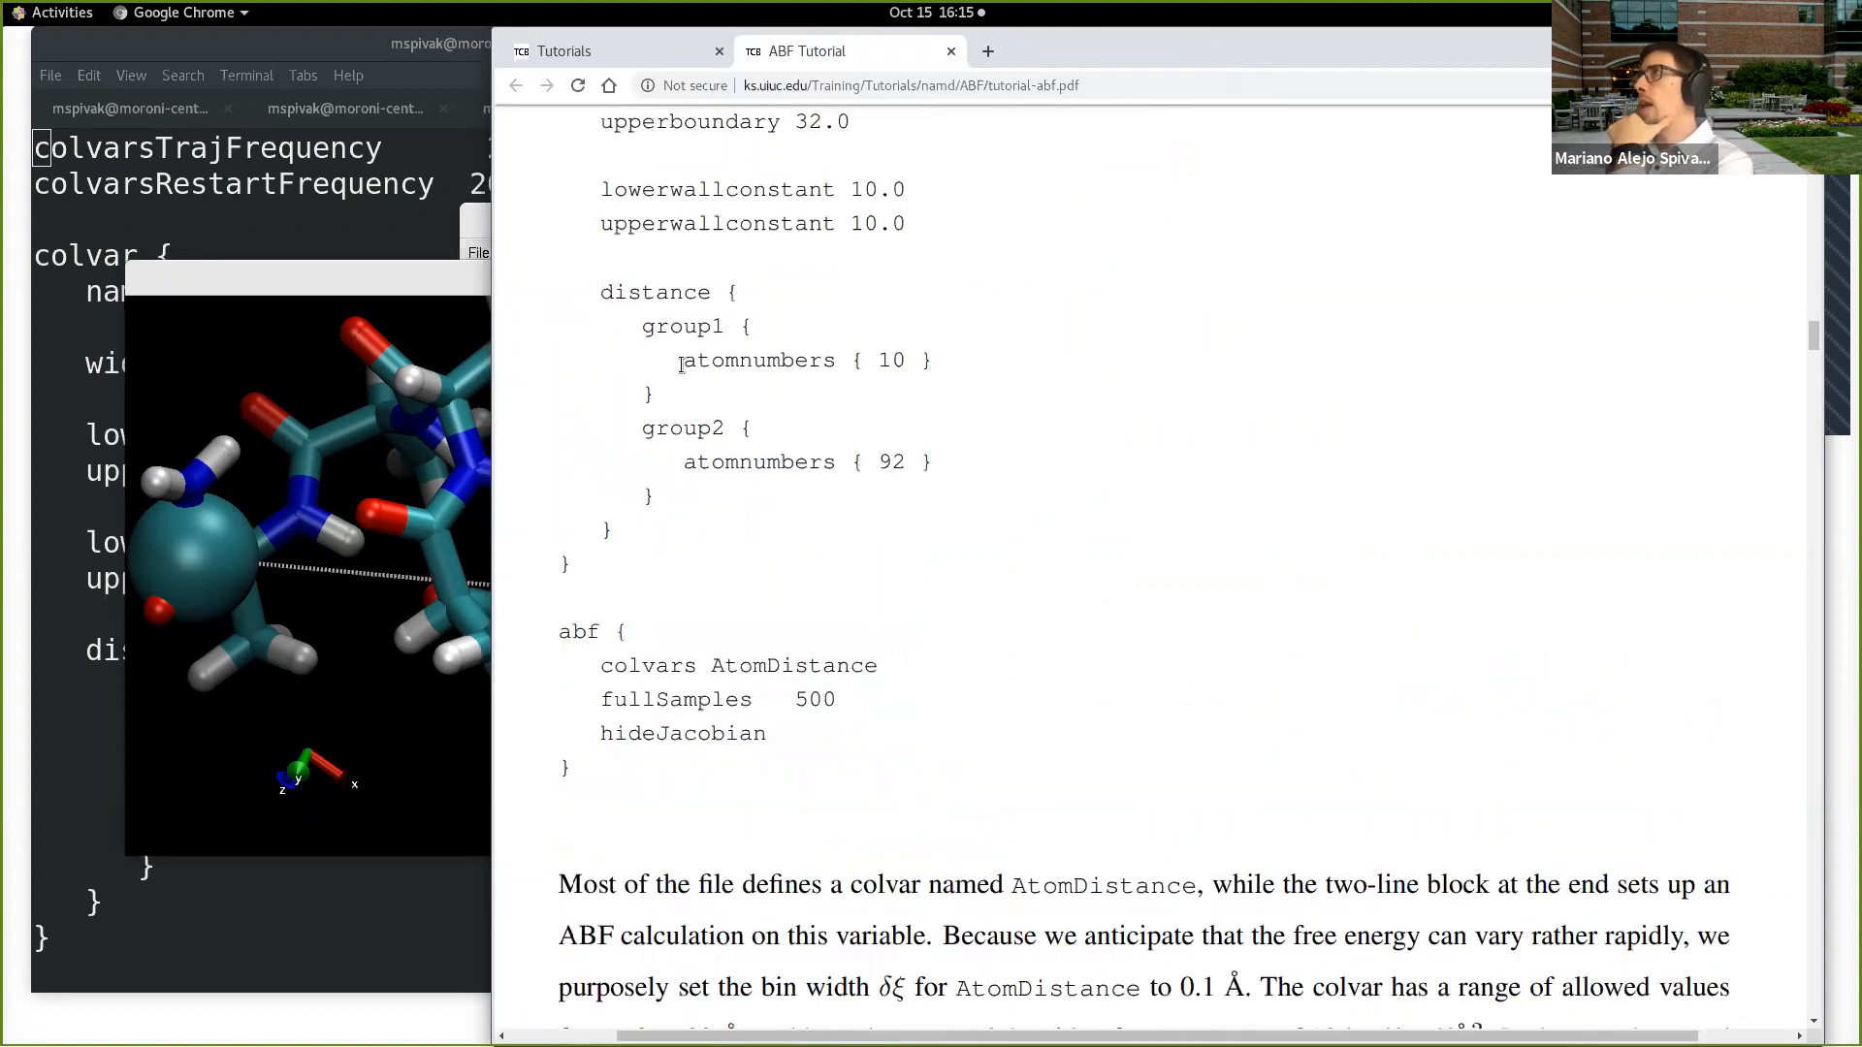
pyautogui.scroll(-4, 839, 574)
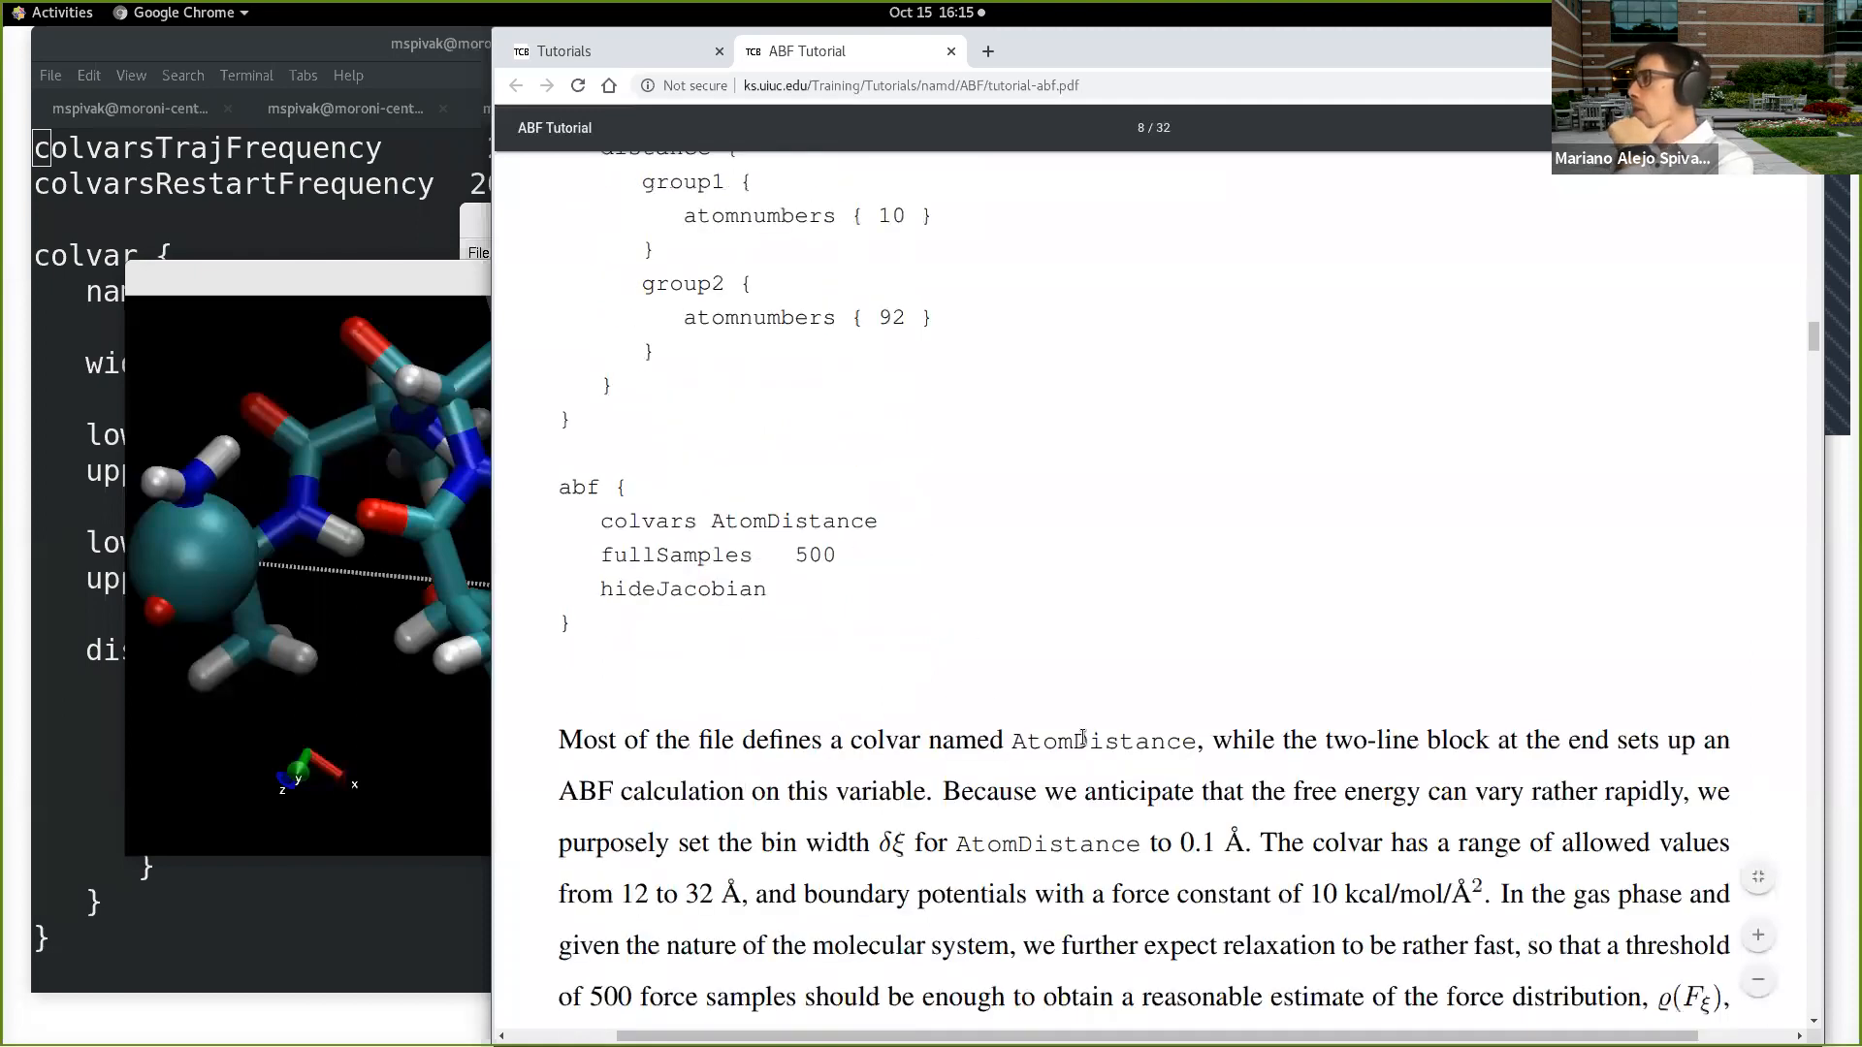
pyautogui.scroll(-2, 1145, 709)
pyautogui.scroll(-1, 1145, 707)
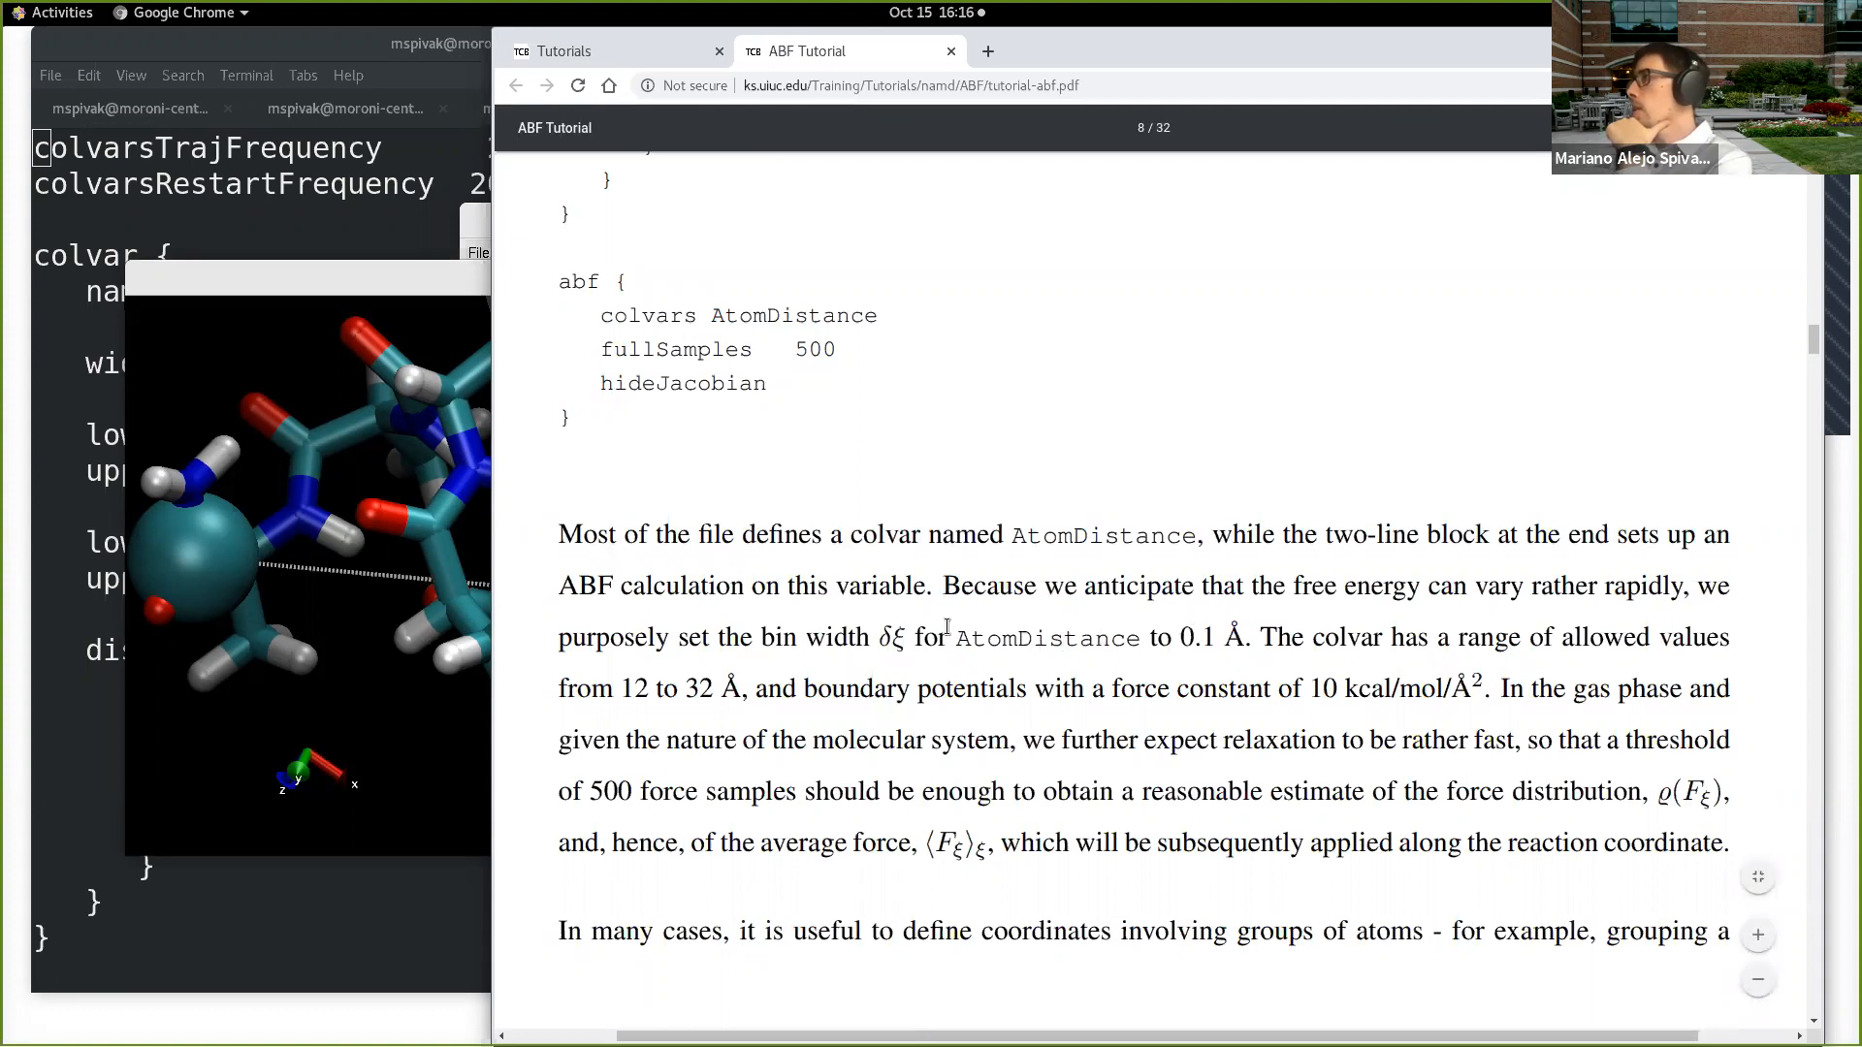
pyautogui.moveTo(878, 635); pyautogui.dragTo(1476, 680)
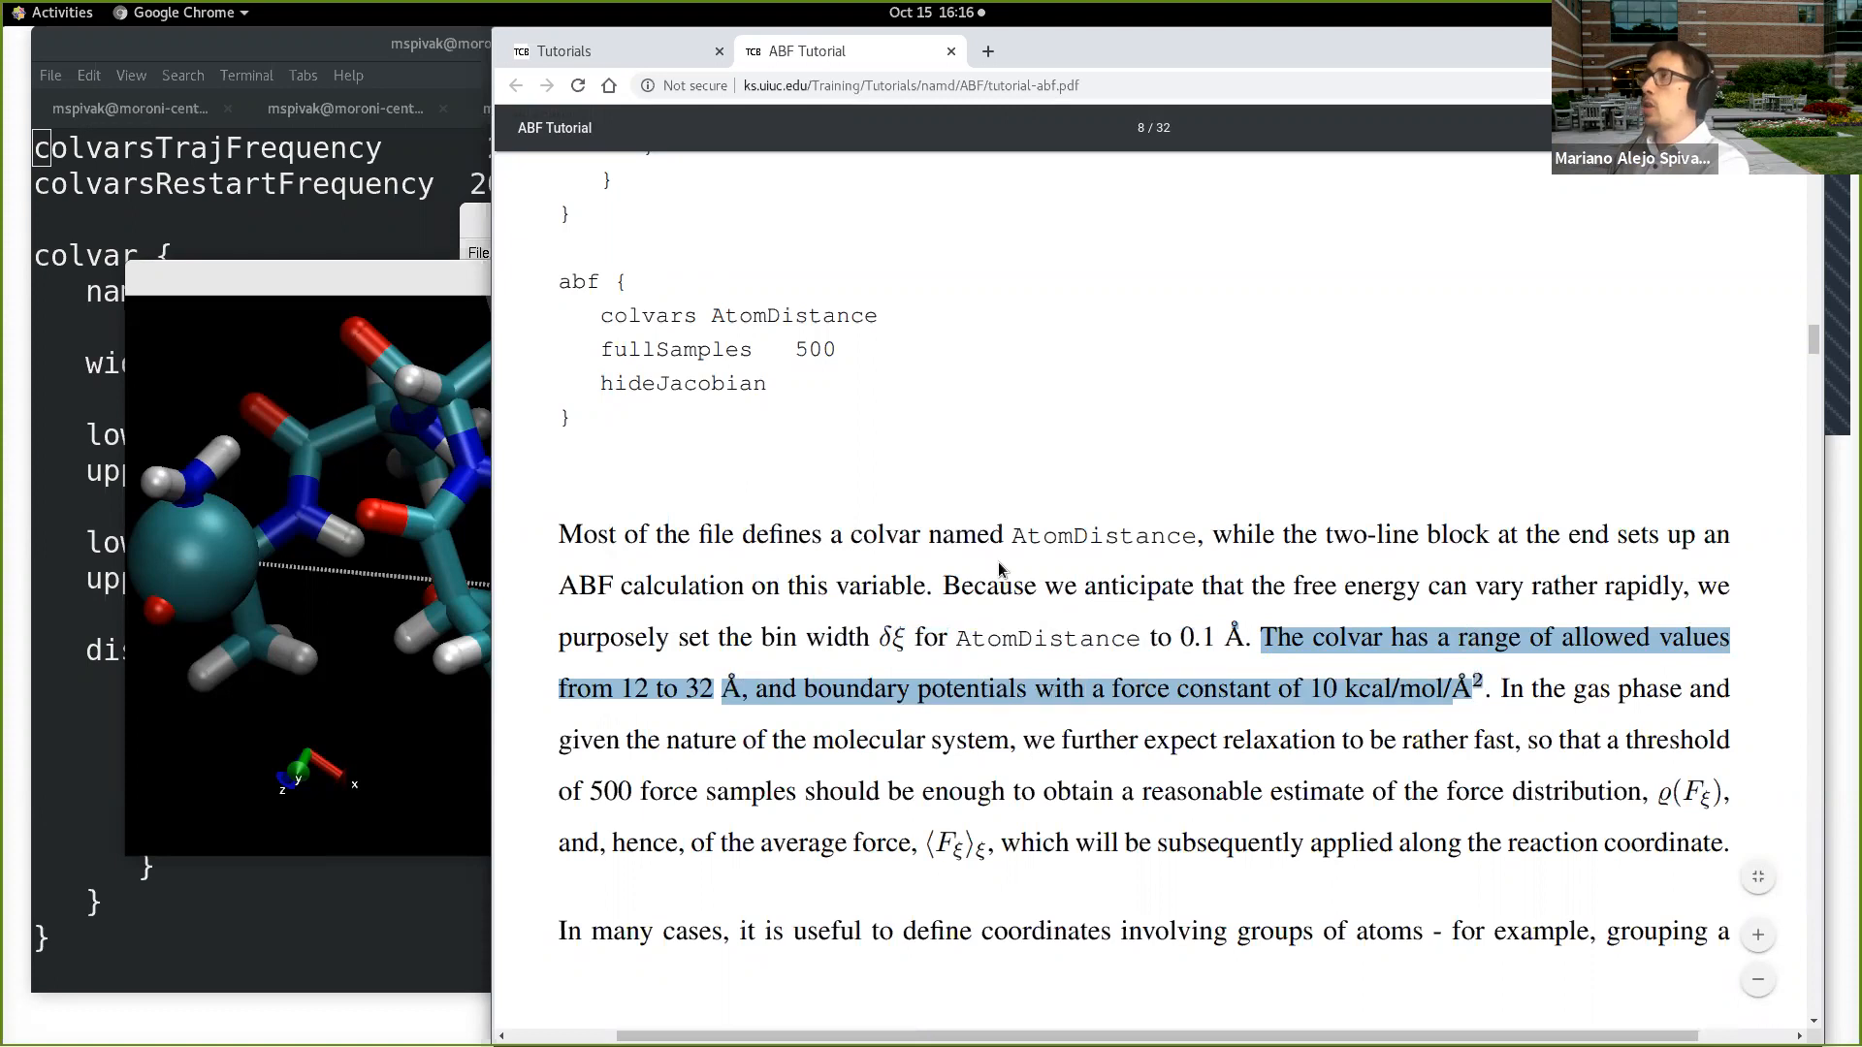
# Step: Check the boundary and wall constant lines in the configuration and highlight the force constant "10 kcal/mol/Å2" in the explanation
pyautogui.scroll(4, 998, 567)
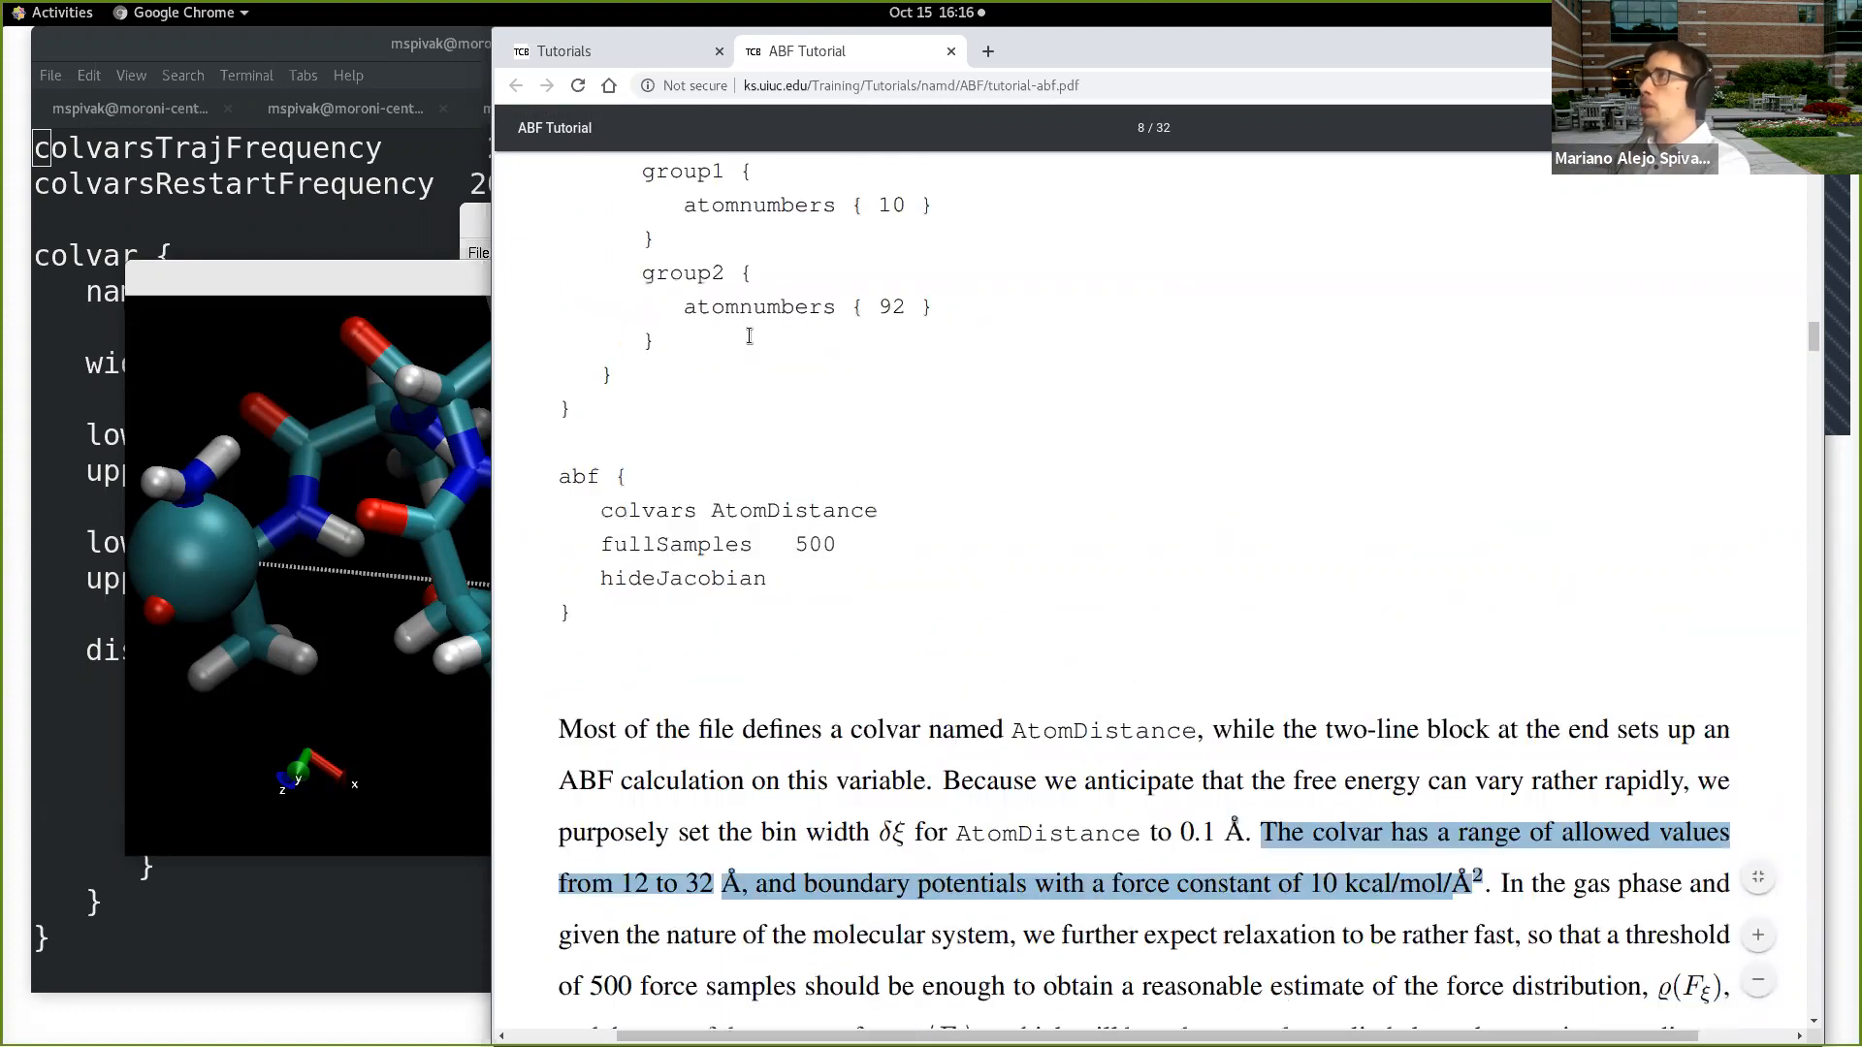
pyautogui.scroll(1, 900, 331)
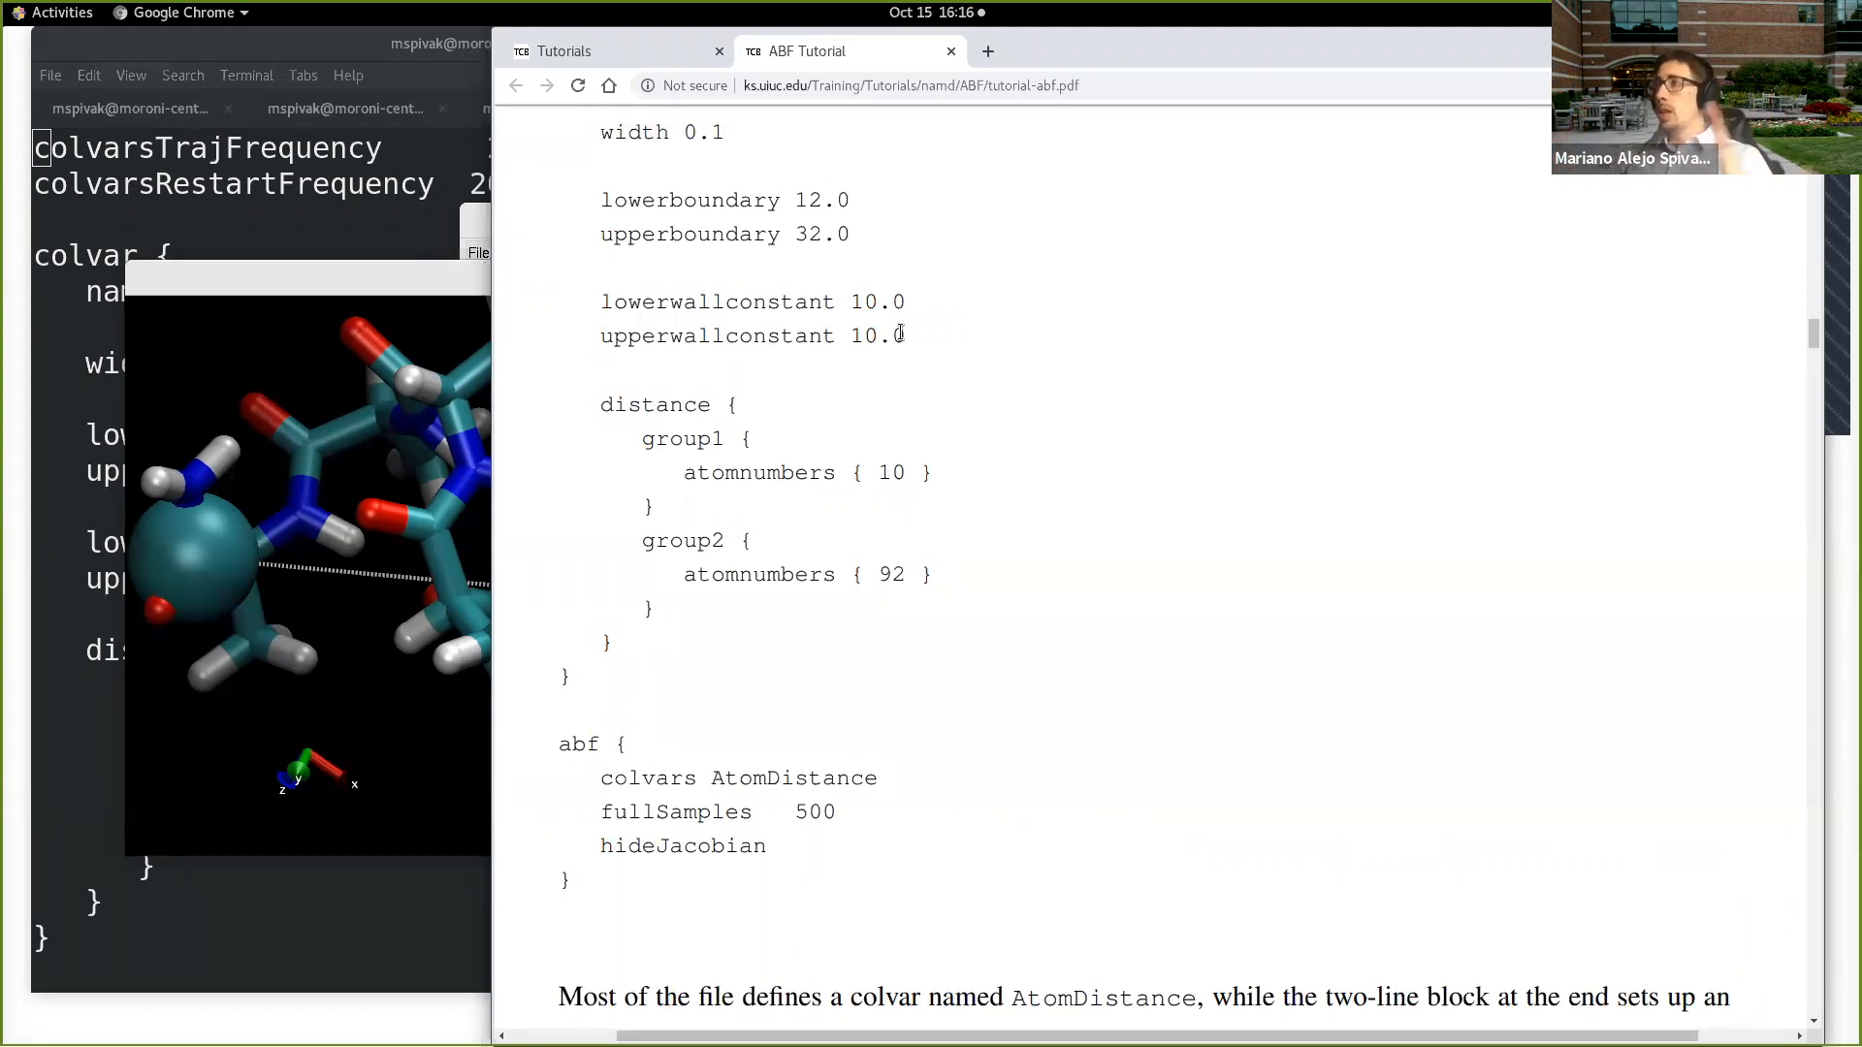
pyautogui.scroll(-1, 1418, 593)
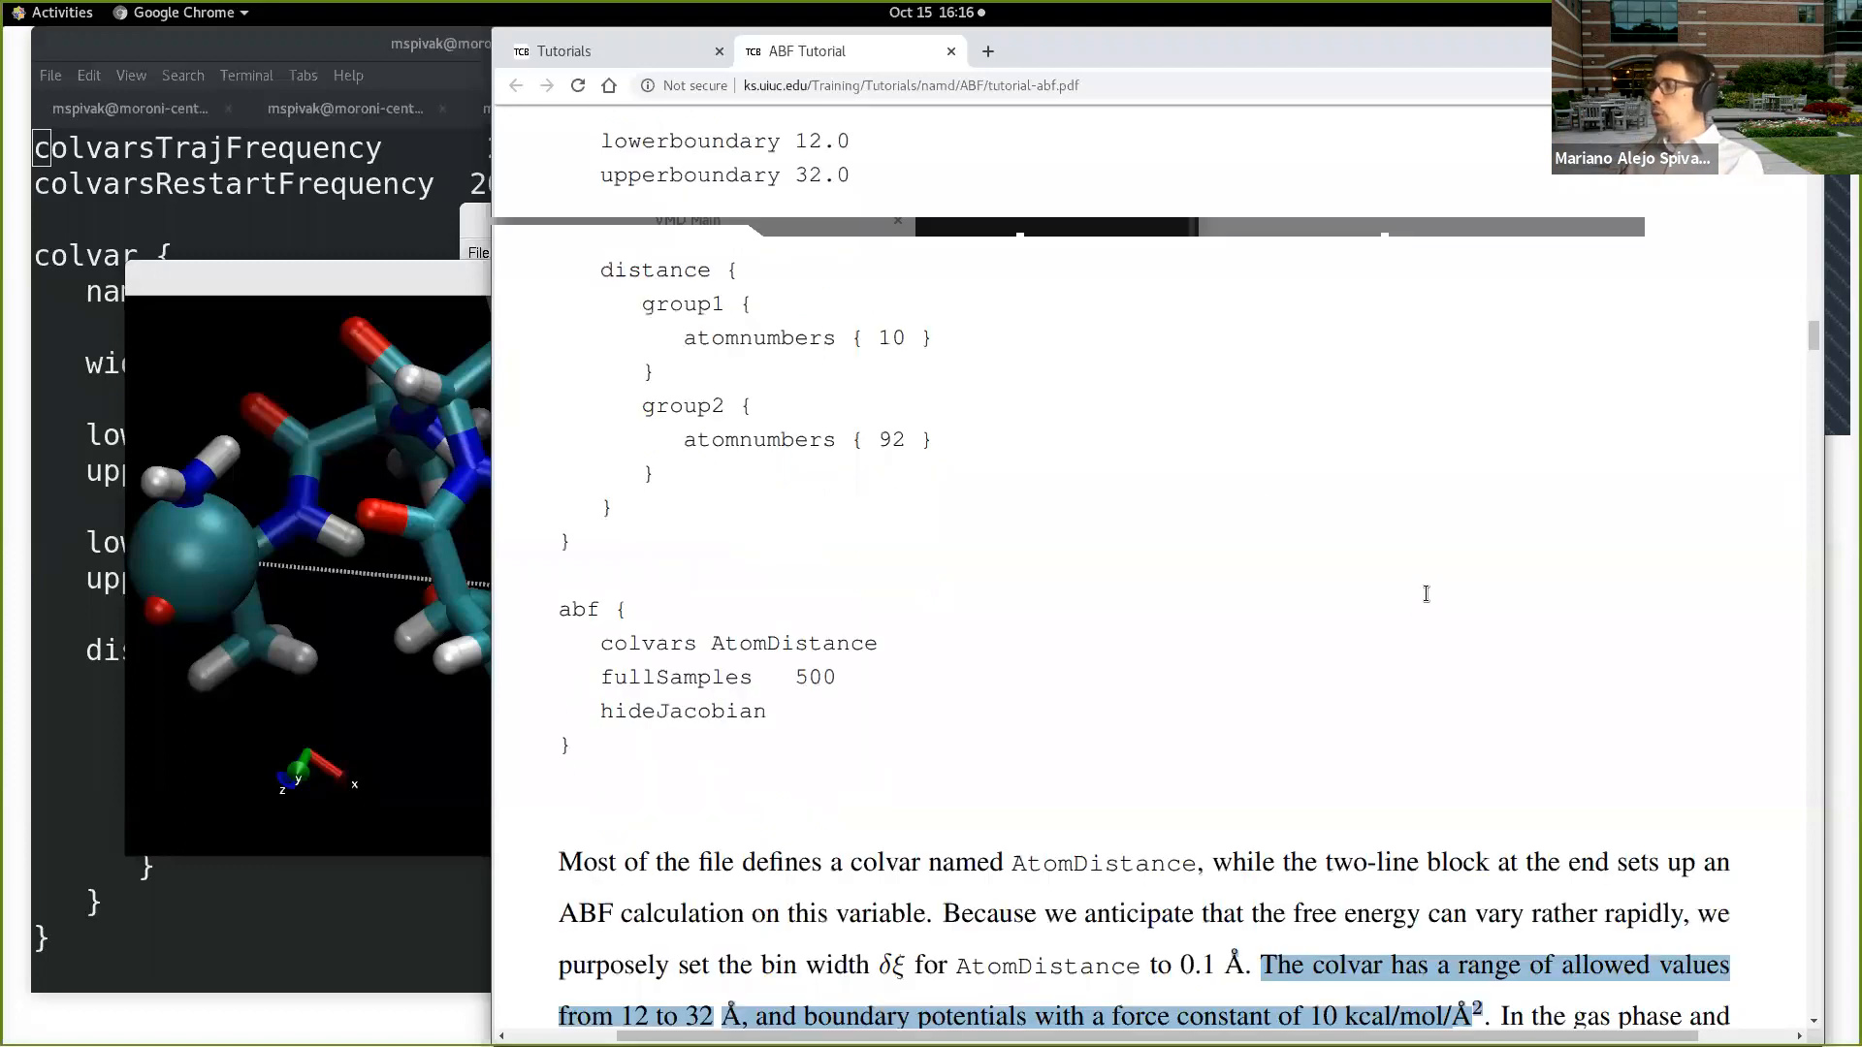
pyautogui.scroll(-3, 1426, 594)
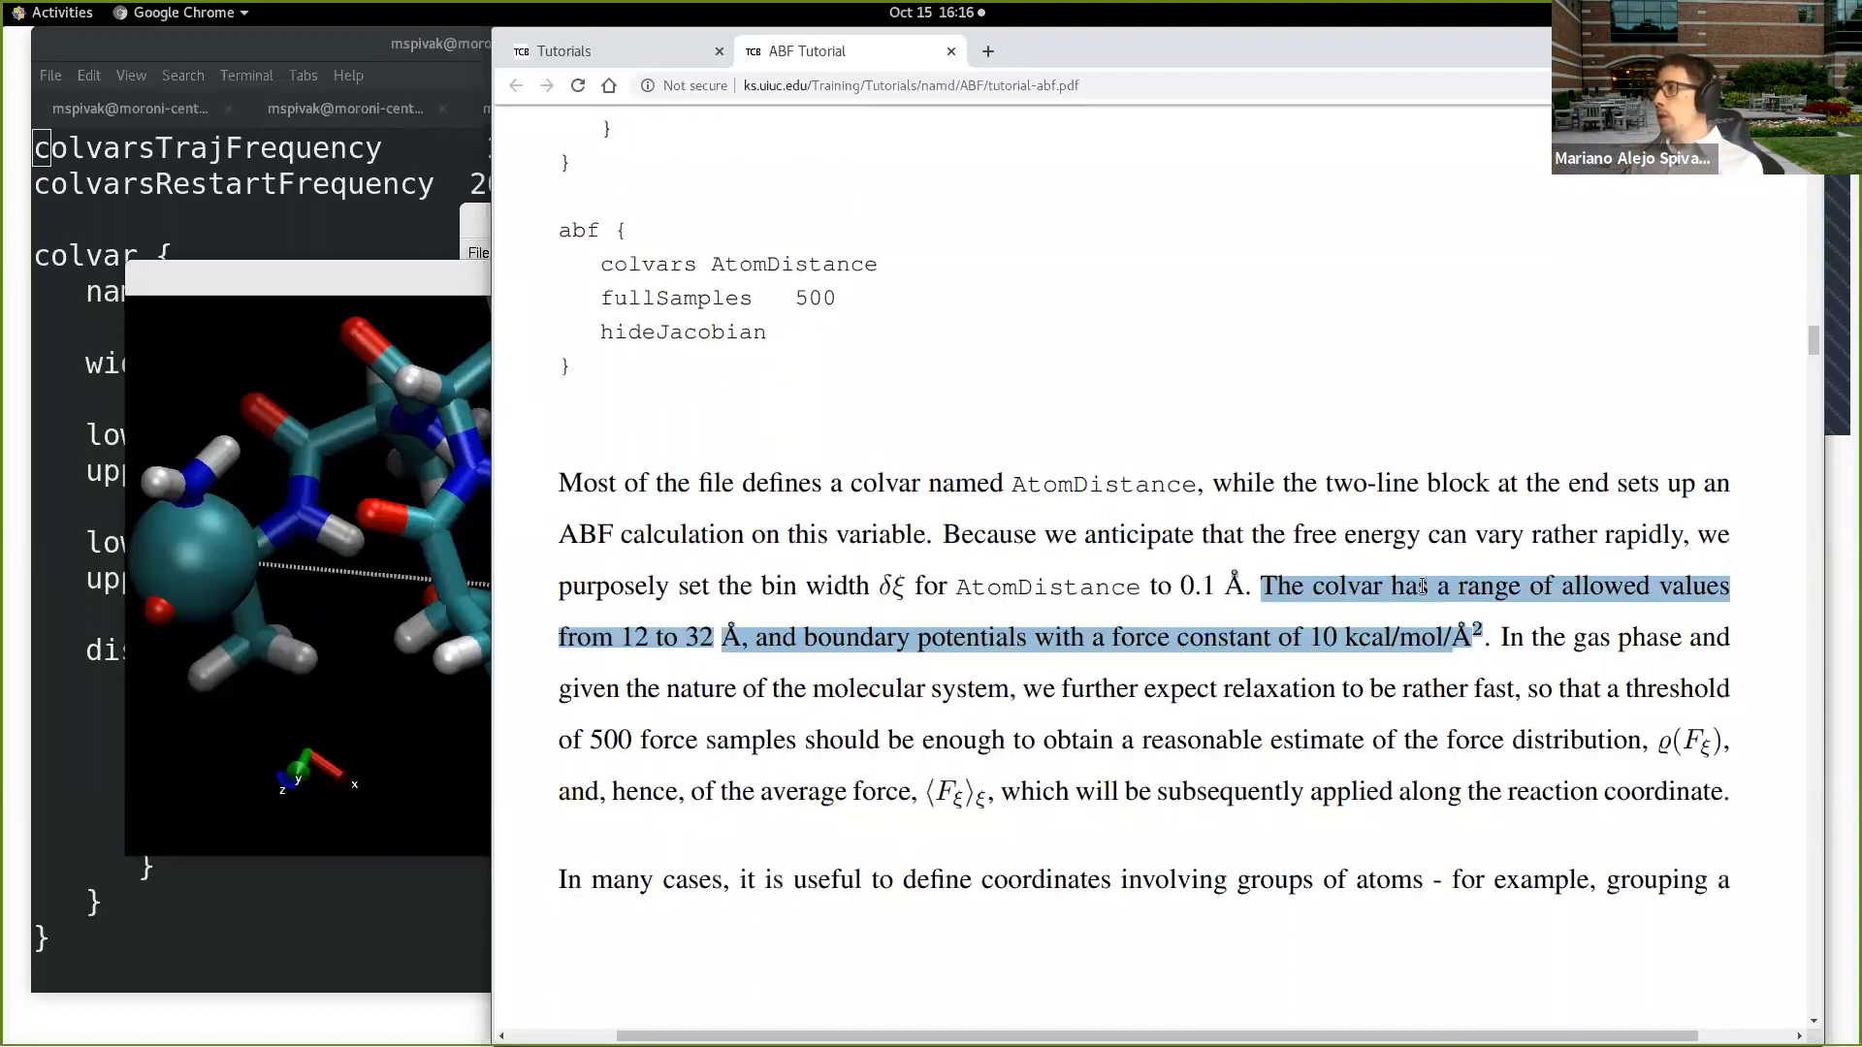
pyautogui.moveTo(1310, 636); pyautogui.dragTo(1486, 623)
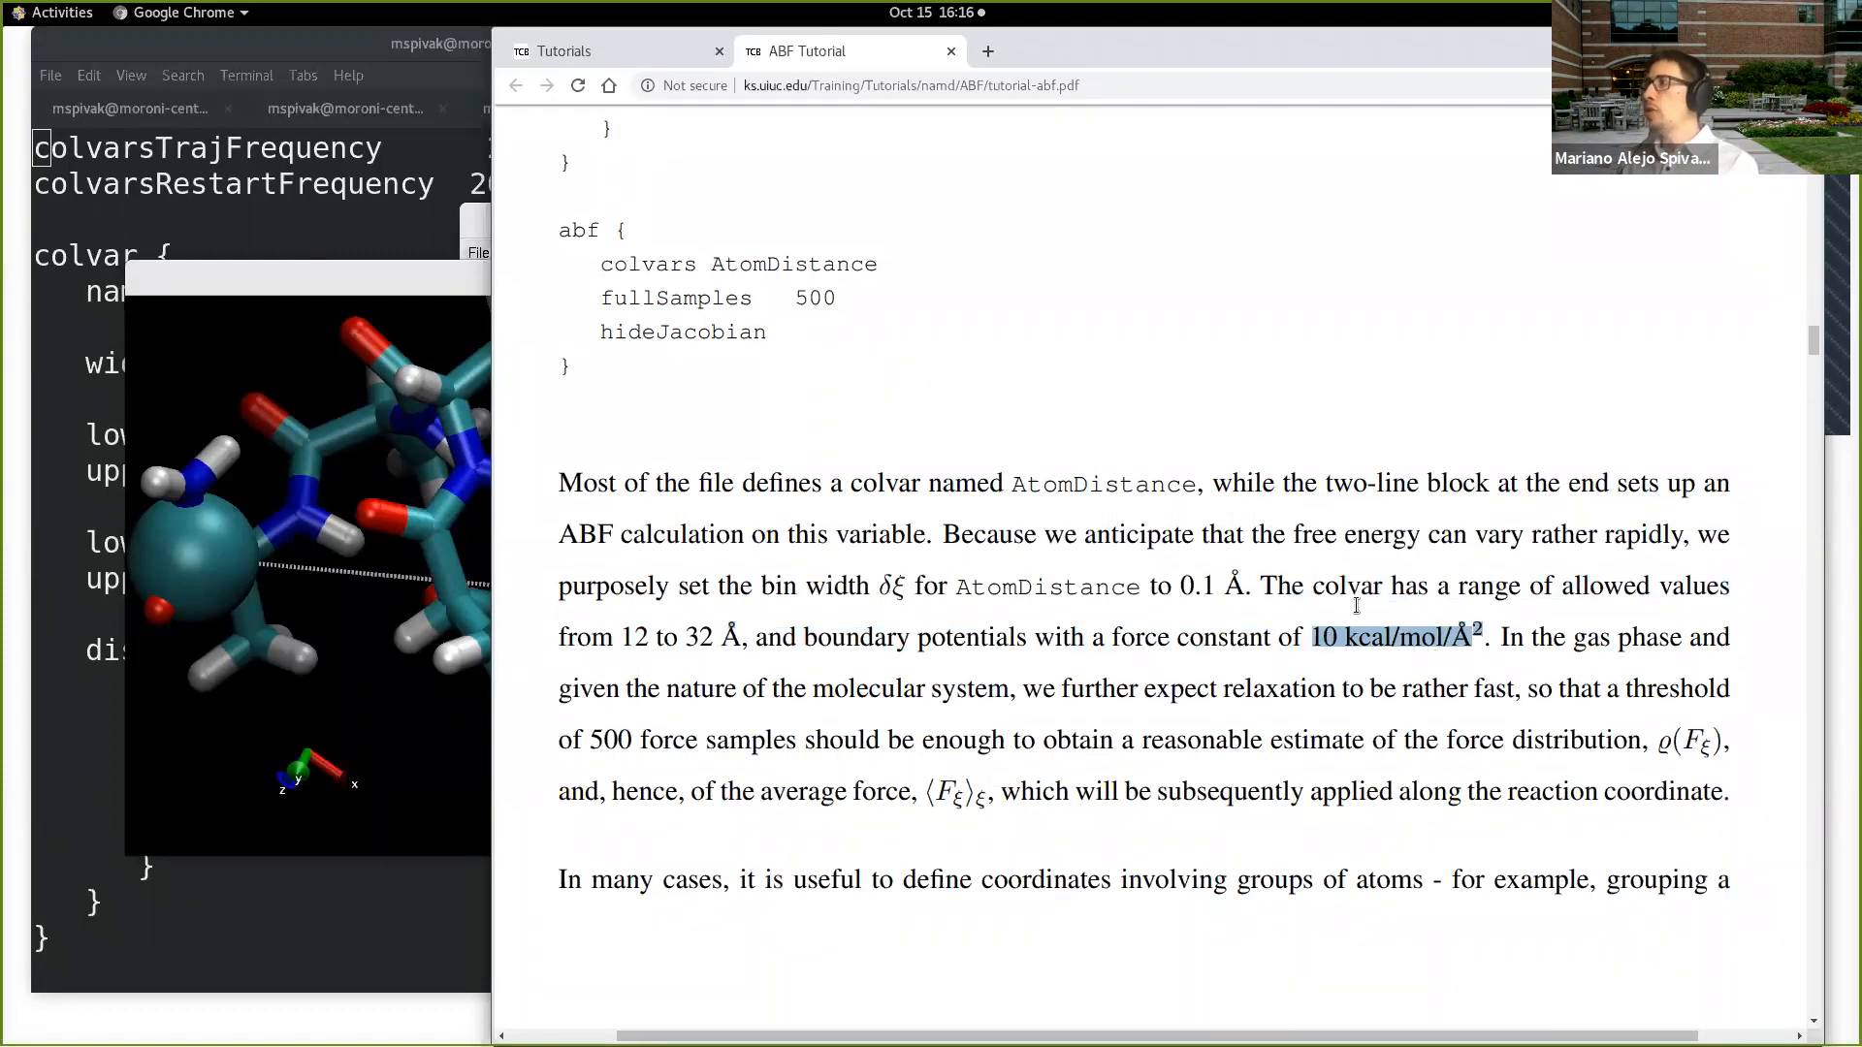
# Step: Highlight the AtomDistance bin width "0.1 Å" in the tutorial's explanation
pyautogui.scroll(1, 1338, 660)
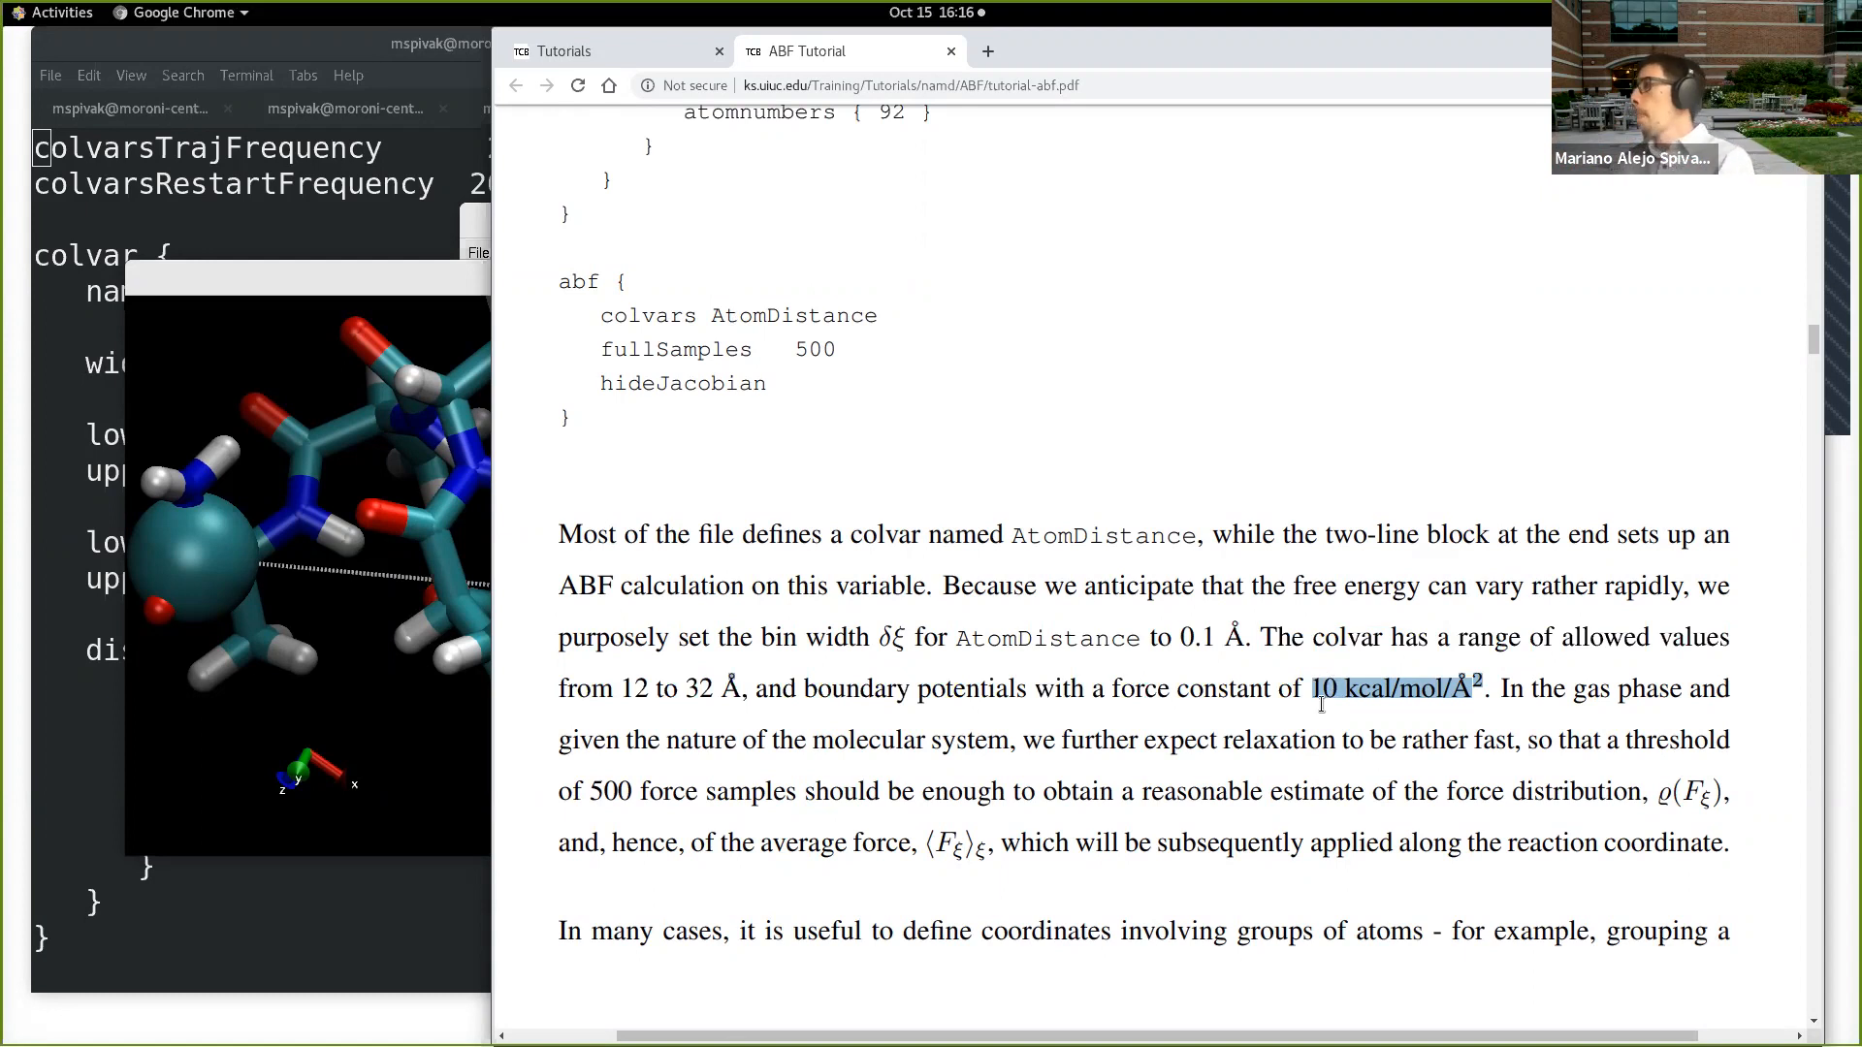
pyautogui.scroll(-2, 1304, 742)
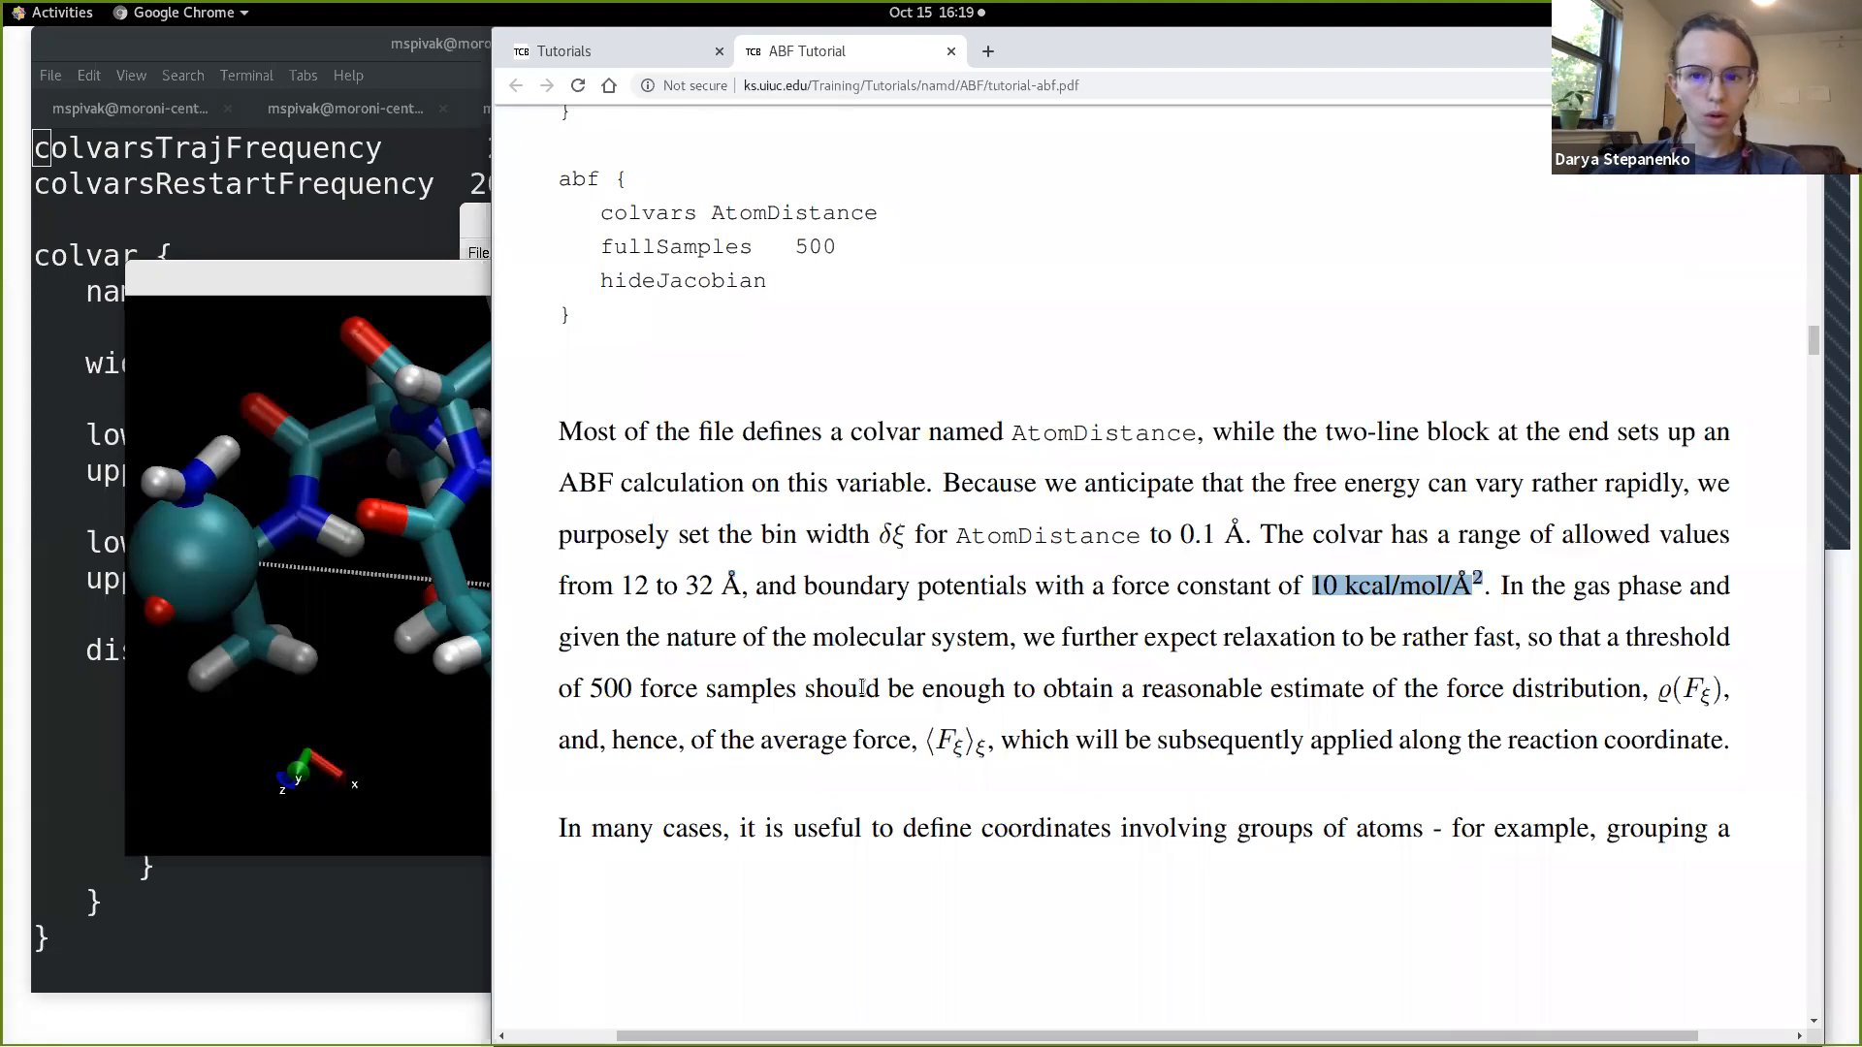
pyautogui.moveTo(1180, 534); pyautogui.dragTo(1234, 533)
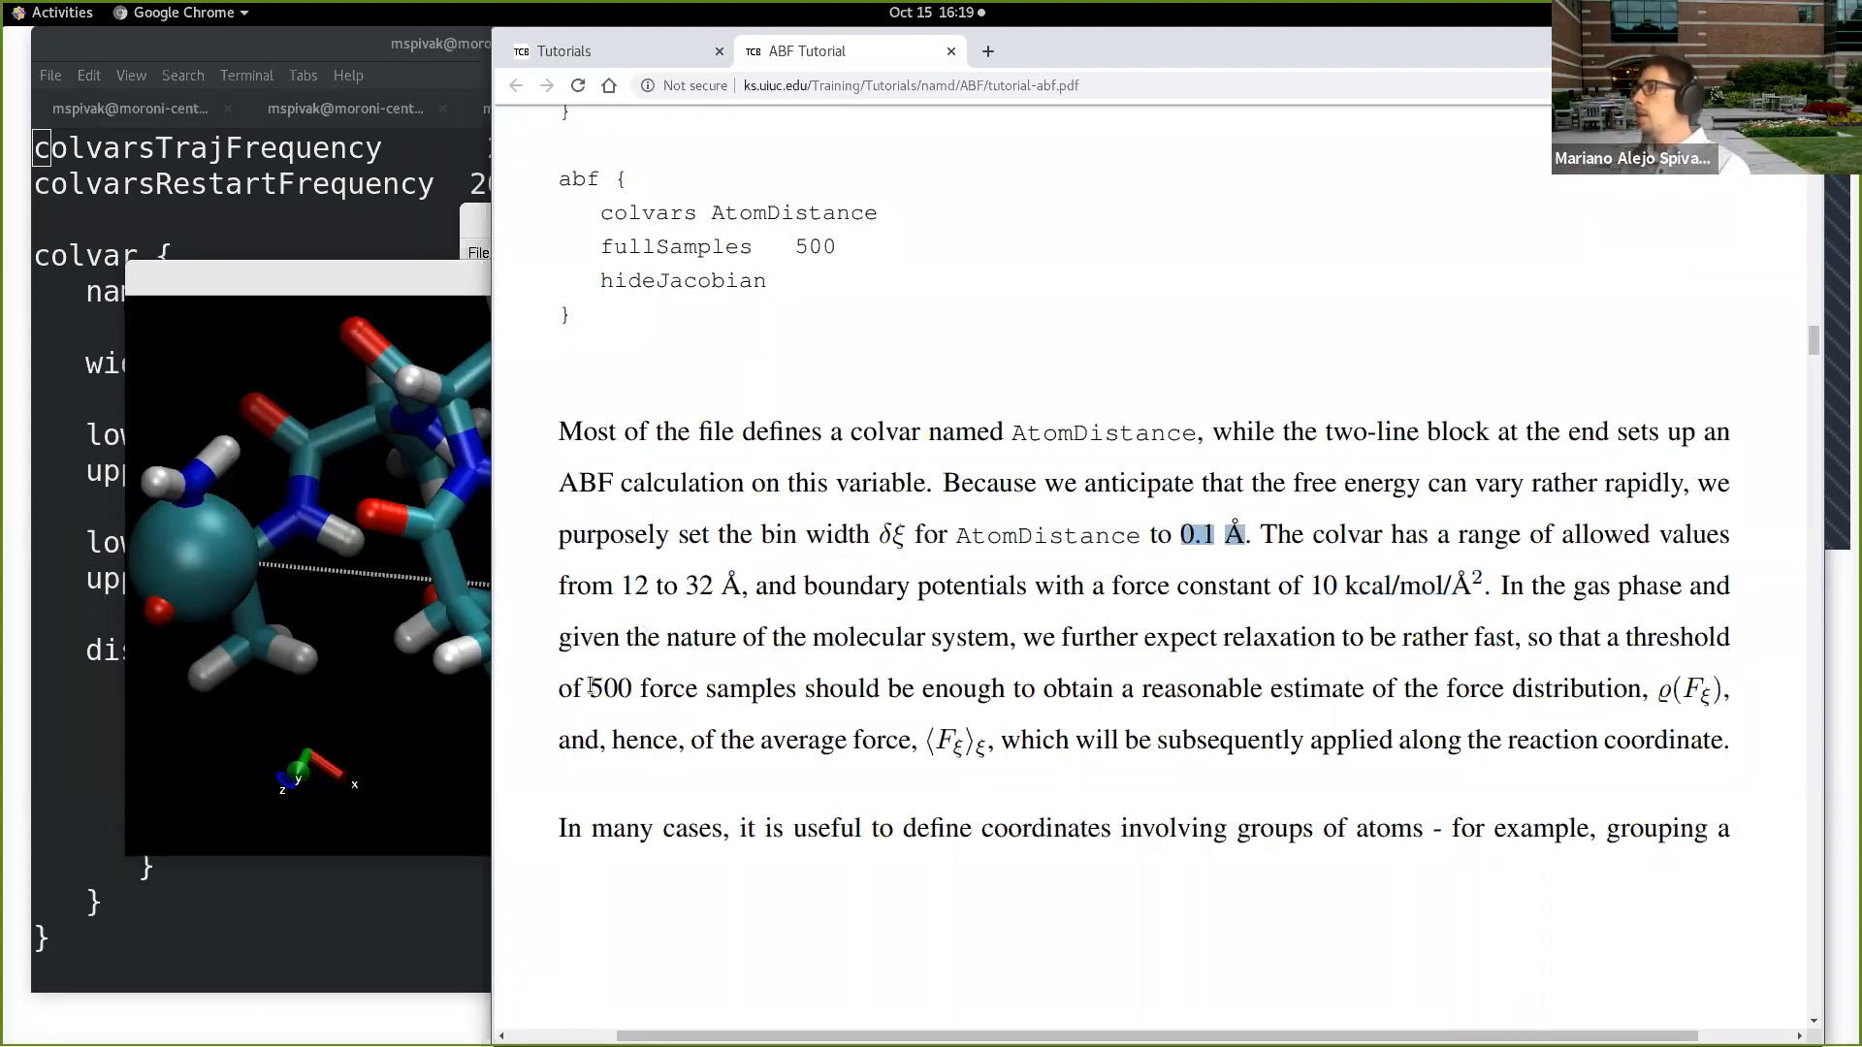
# Step: Highlight the force constant "10 kcal/mol/Å" and the threshold of "500 force samples" in the tutorial's AtomDistance explanation
pyautogui.moveTo(1311, 586); pyautogui.dragTo(1466, 573)
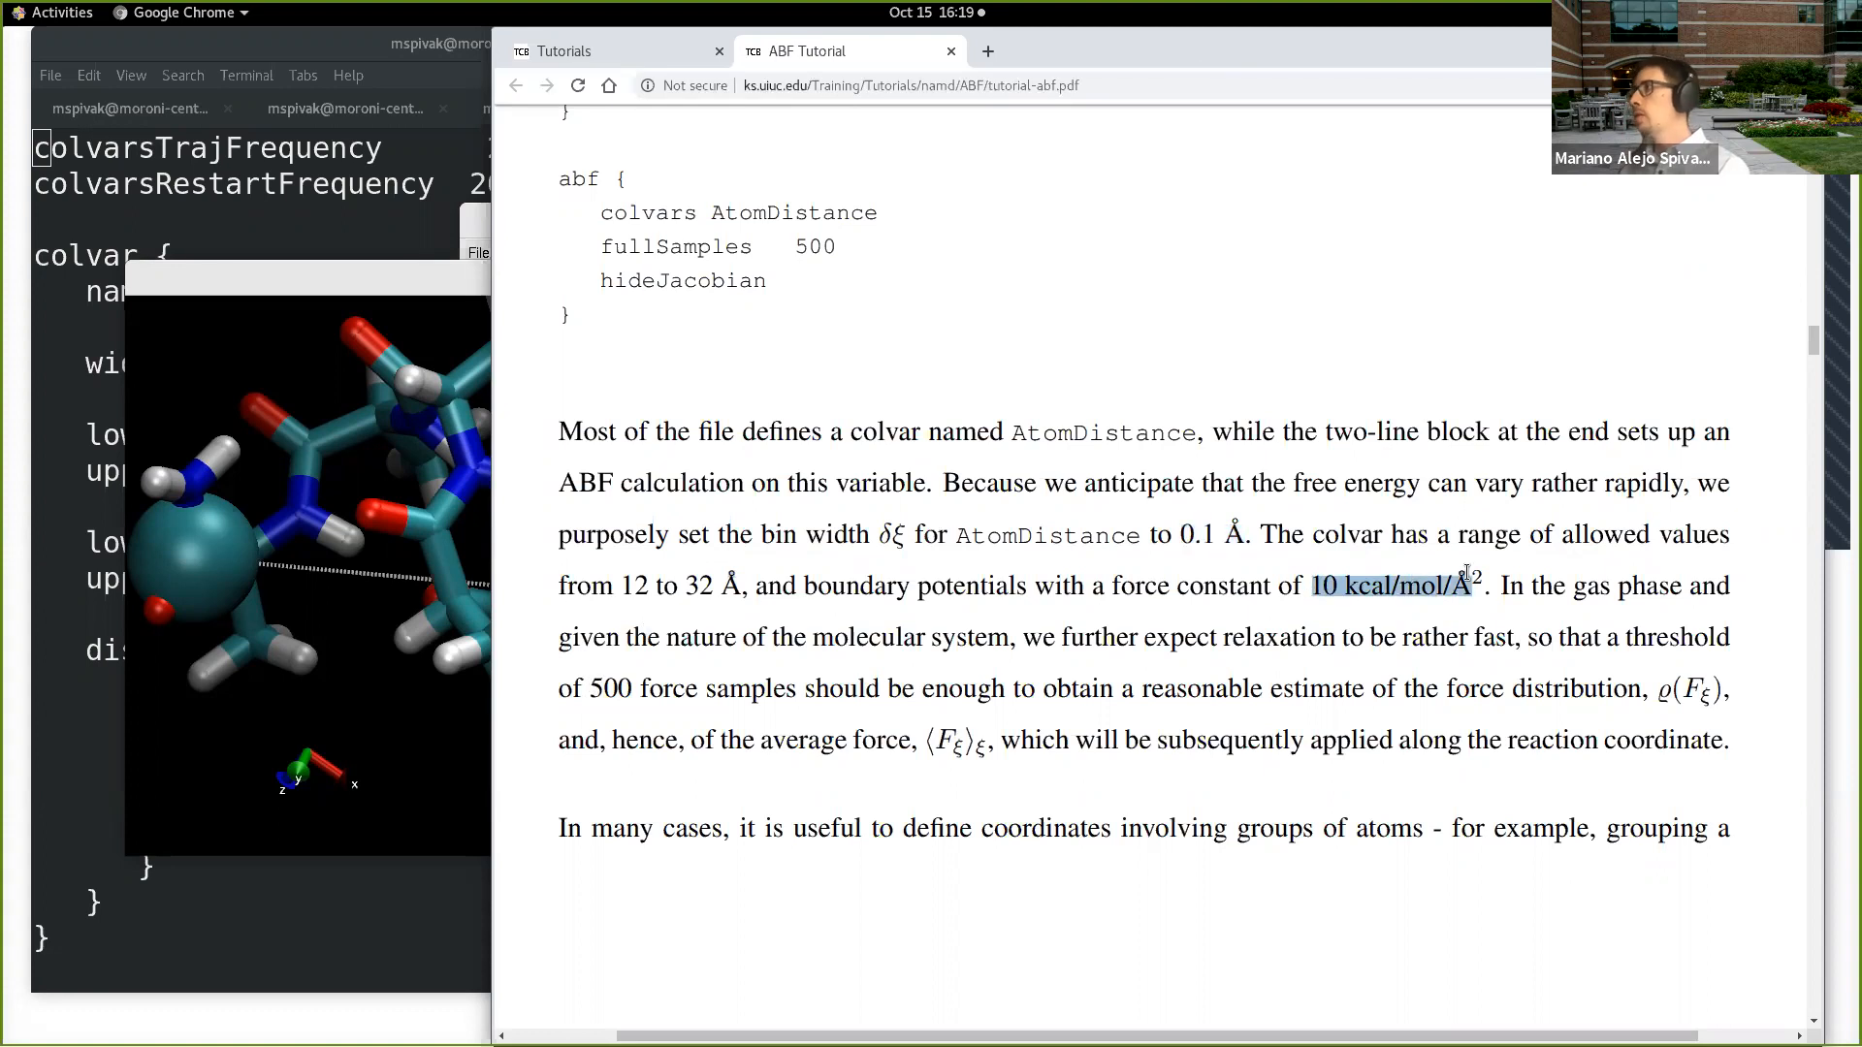
pyautogui.moveTo(590, 689); pyautogui.dragTo(797, 676)
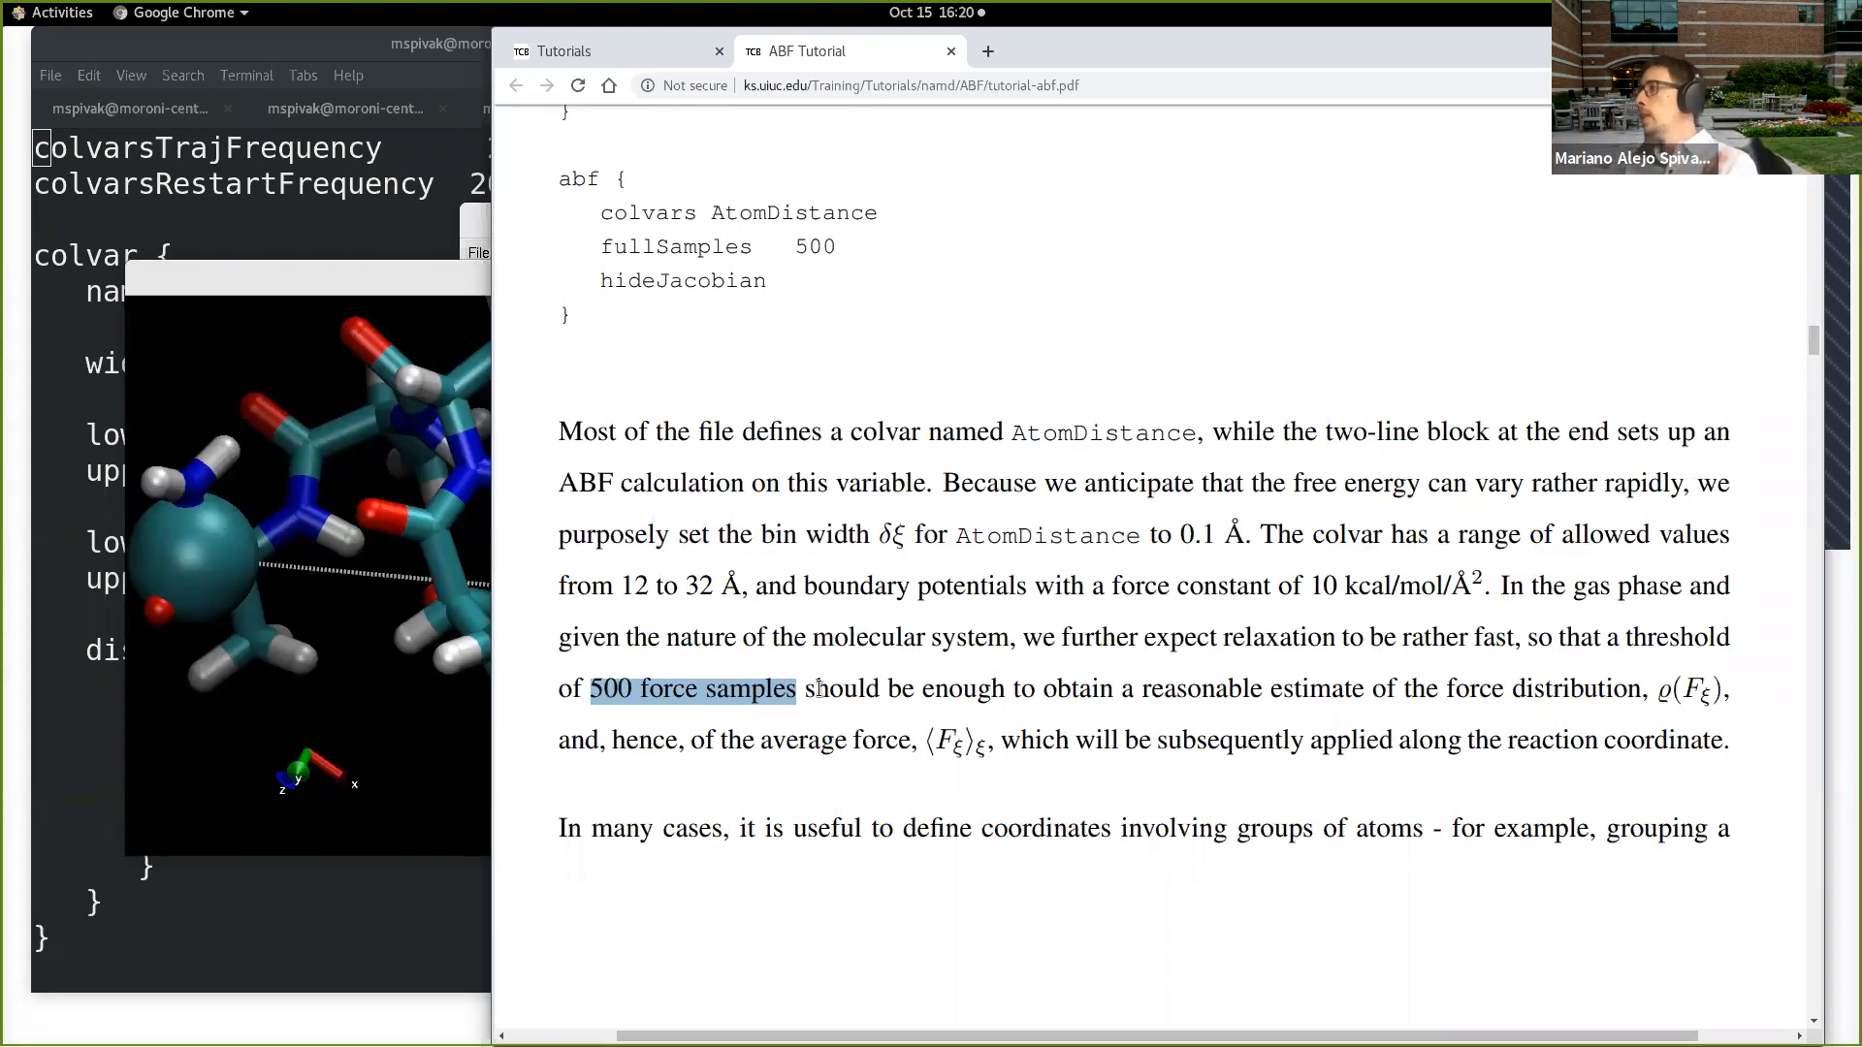
pyautogui.scroll(-3, 1096, 795)
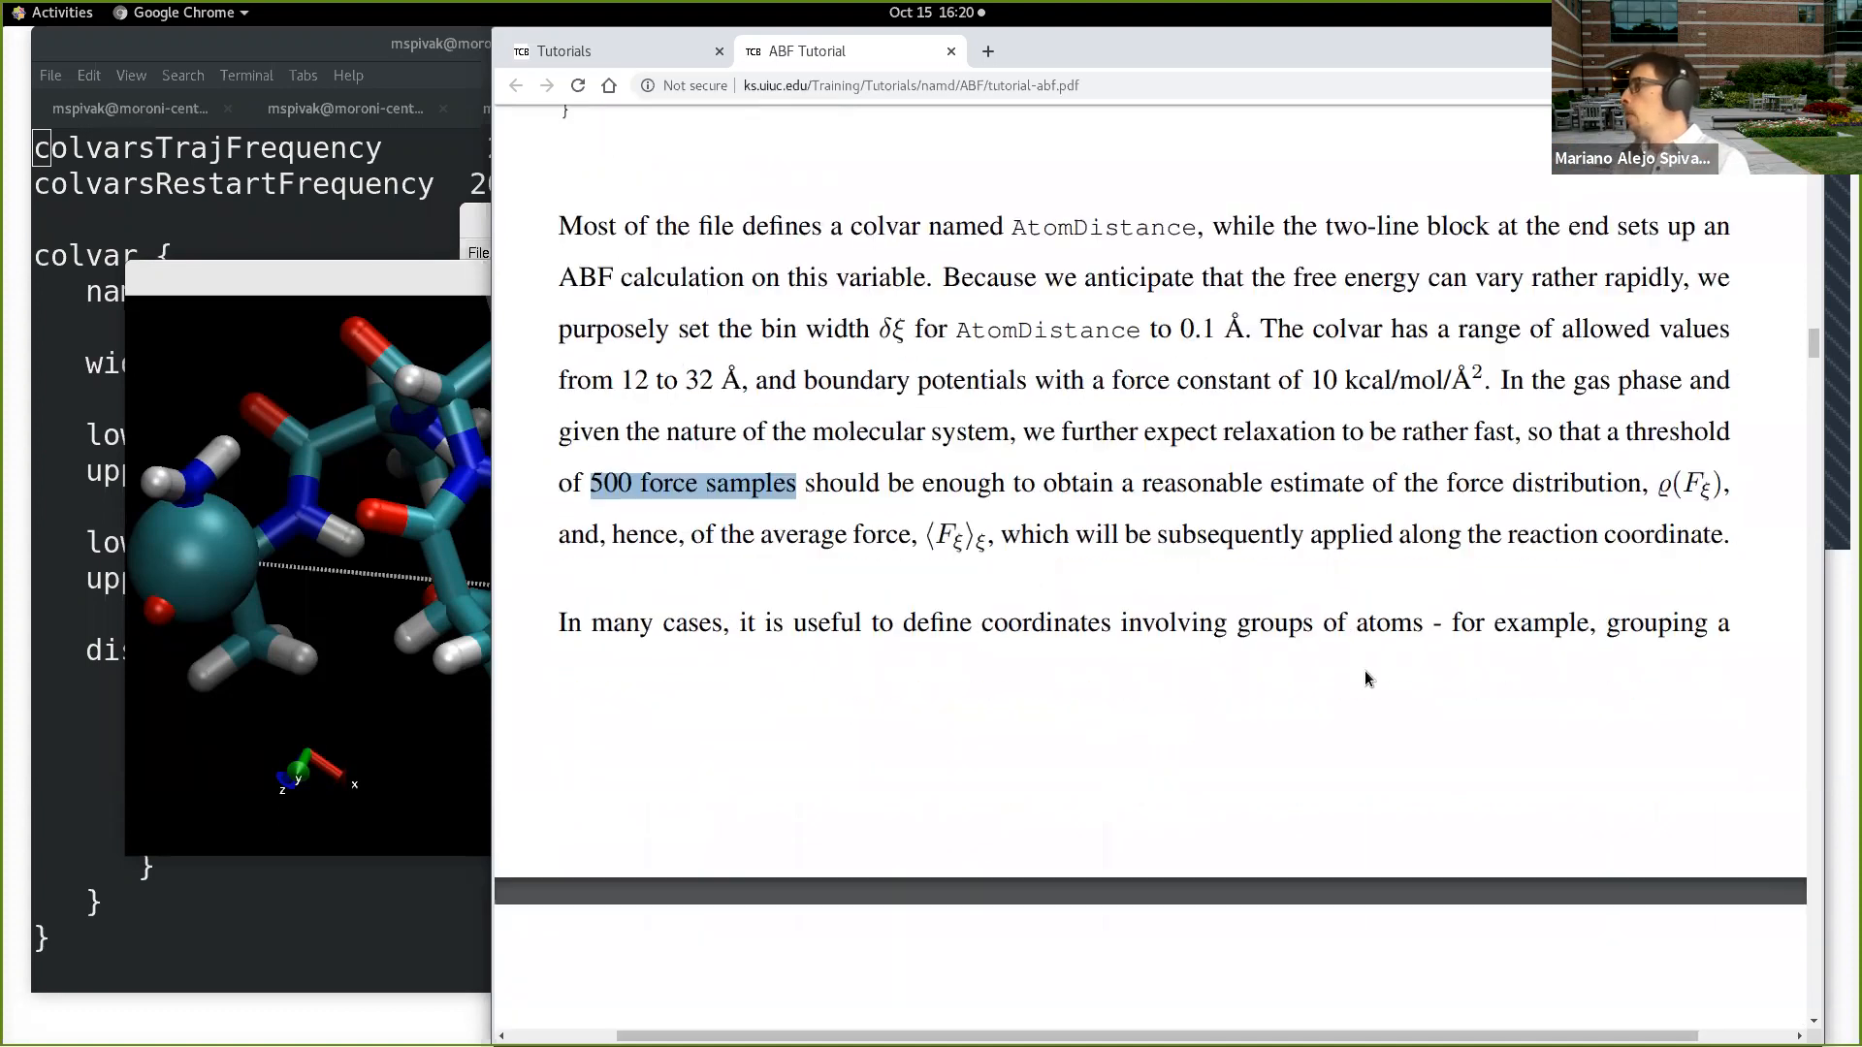
# Step: Go over the explanation's parameters again, highlighting the 0.1 bin width, the 10 kcal/mol force constant and the 500 force samples in turn
pyautogui.scroll(1, 1364, 671)
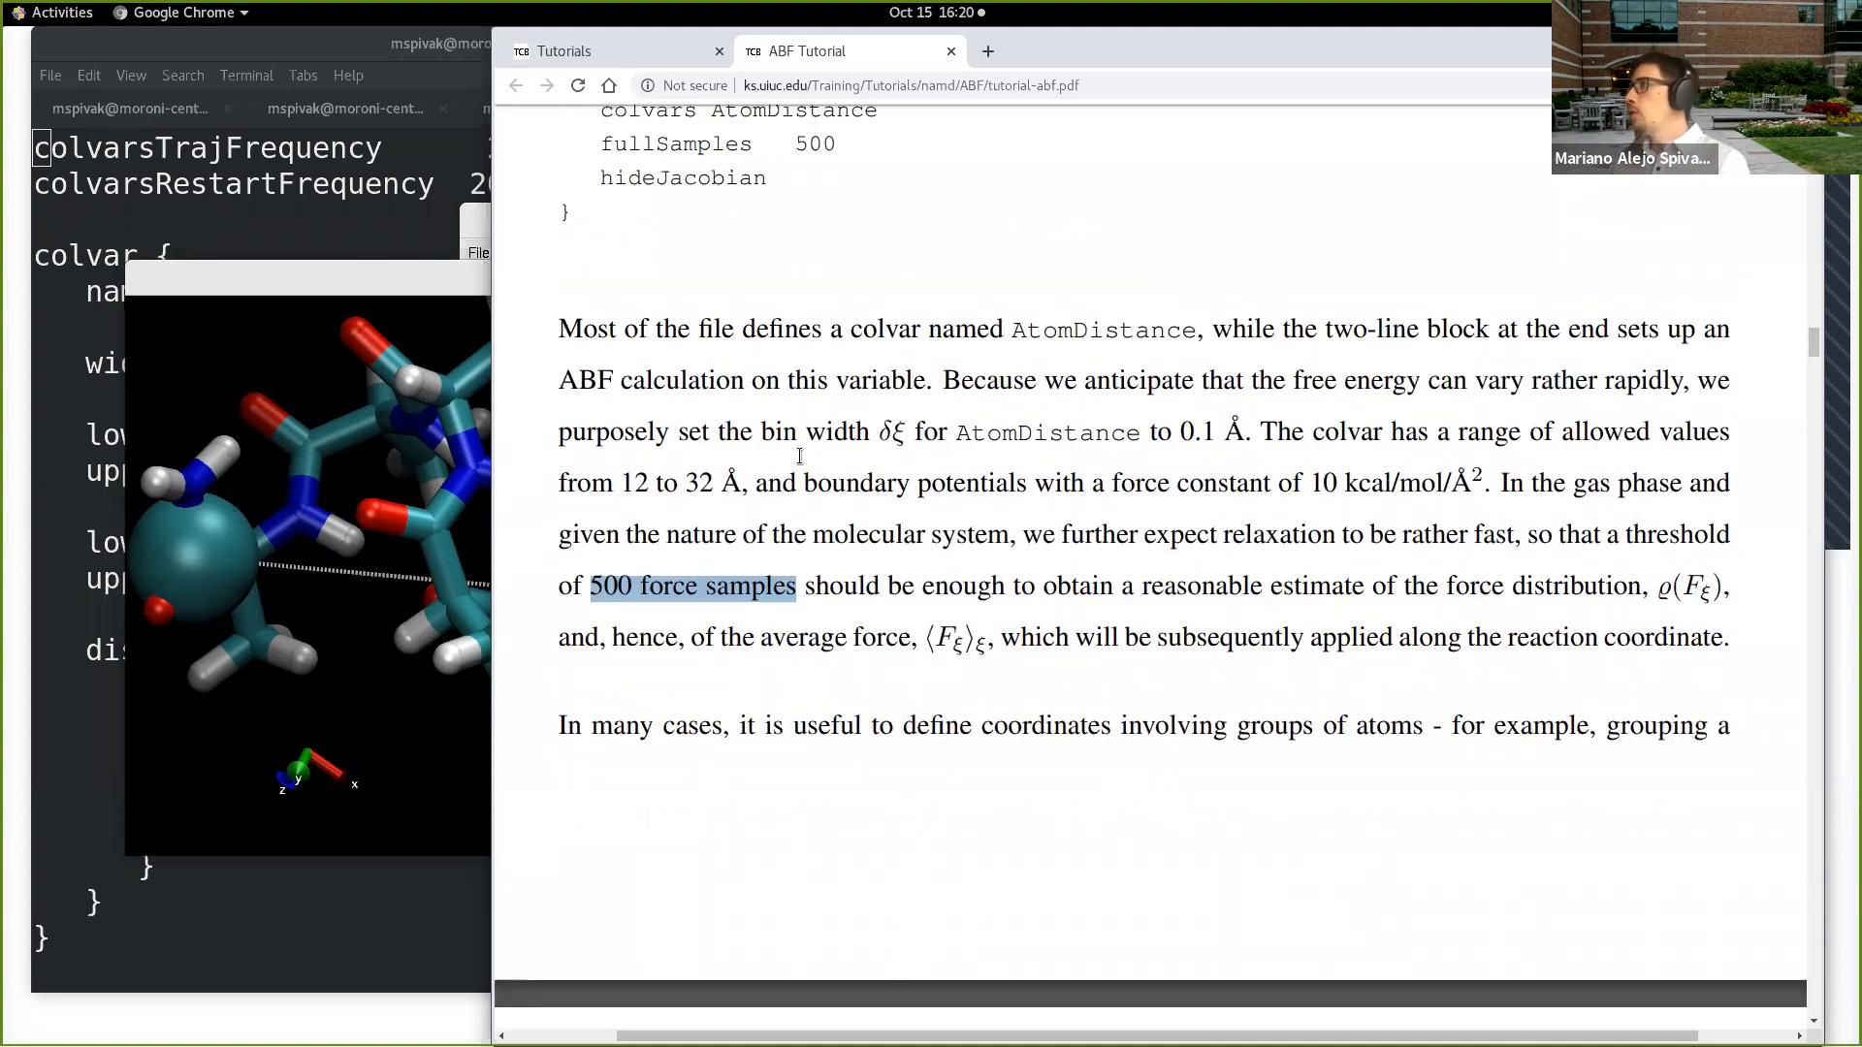
pyautogui.moveTo(1181, 427); pyautogui.dragTo(1232, 431)
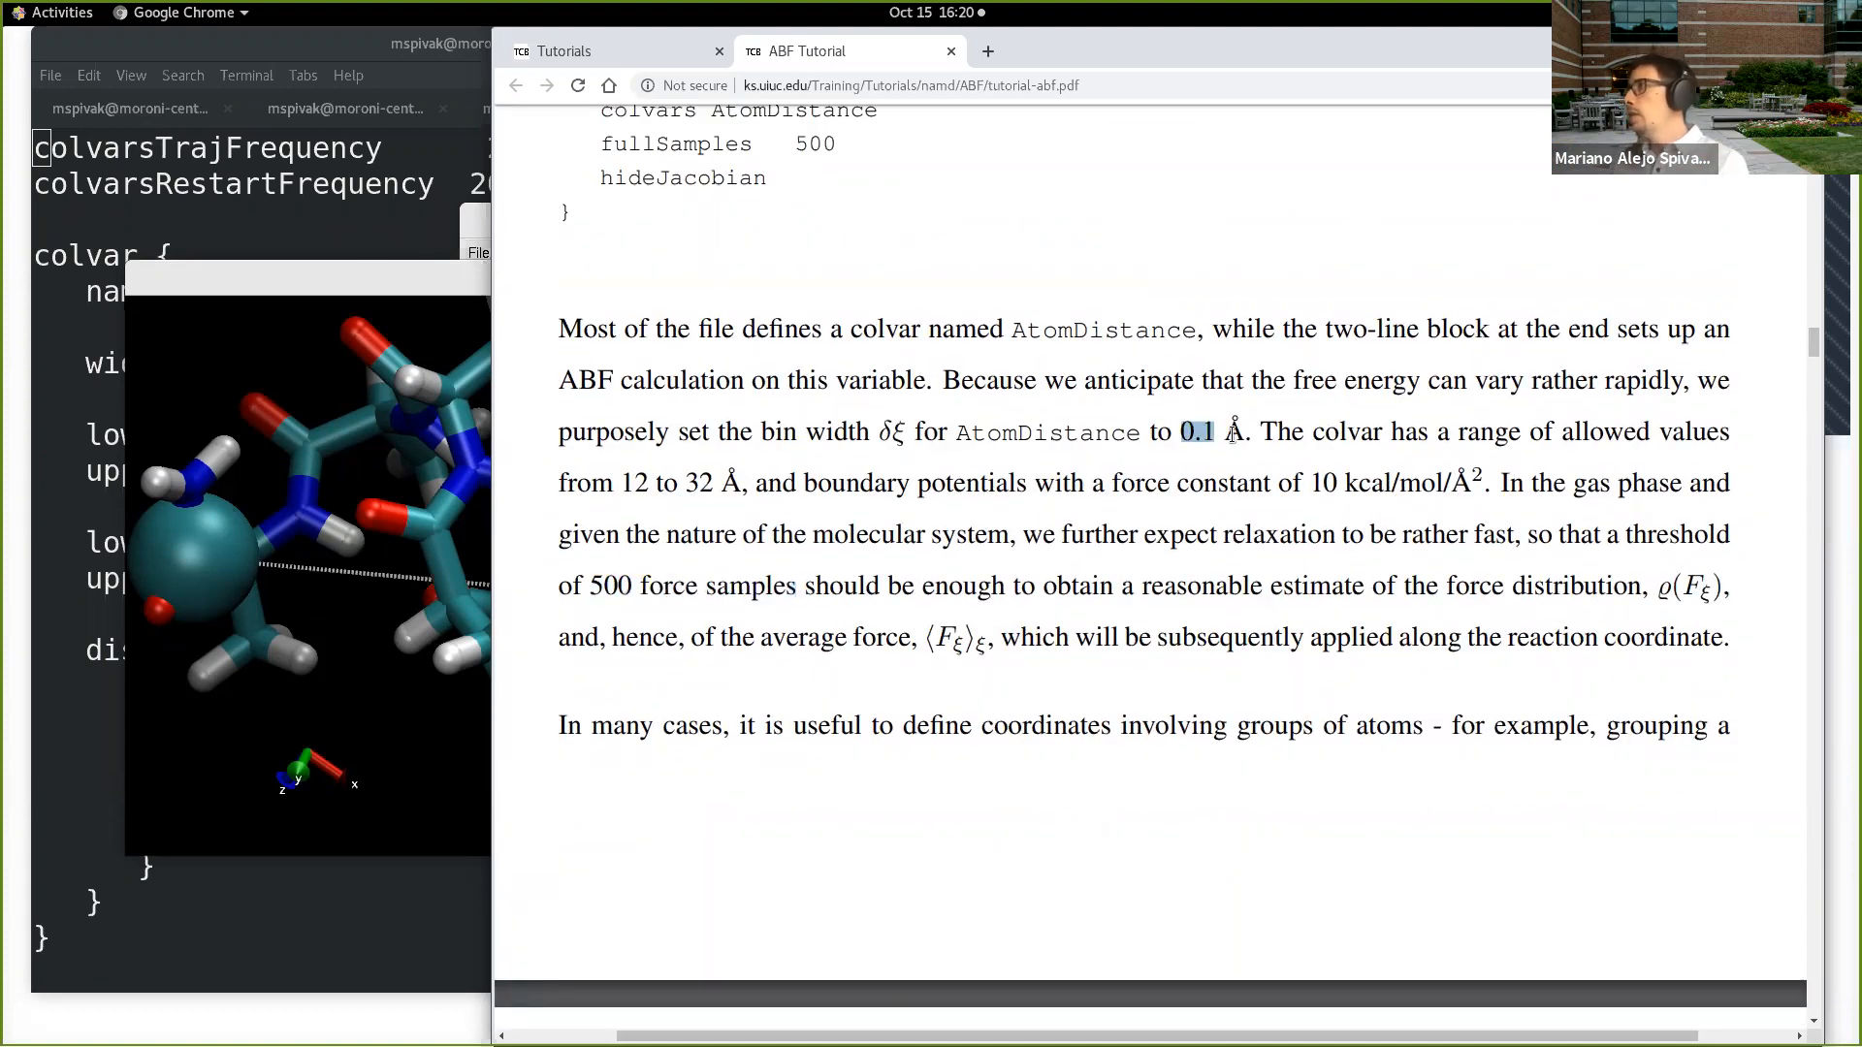
pyautogui.moveTo(1312, 481); pyautogui.dragTo(1437, 483)
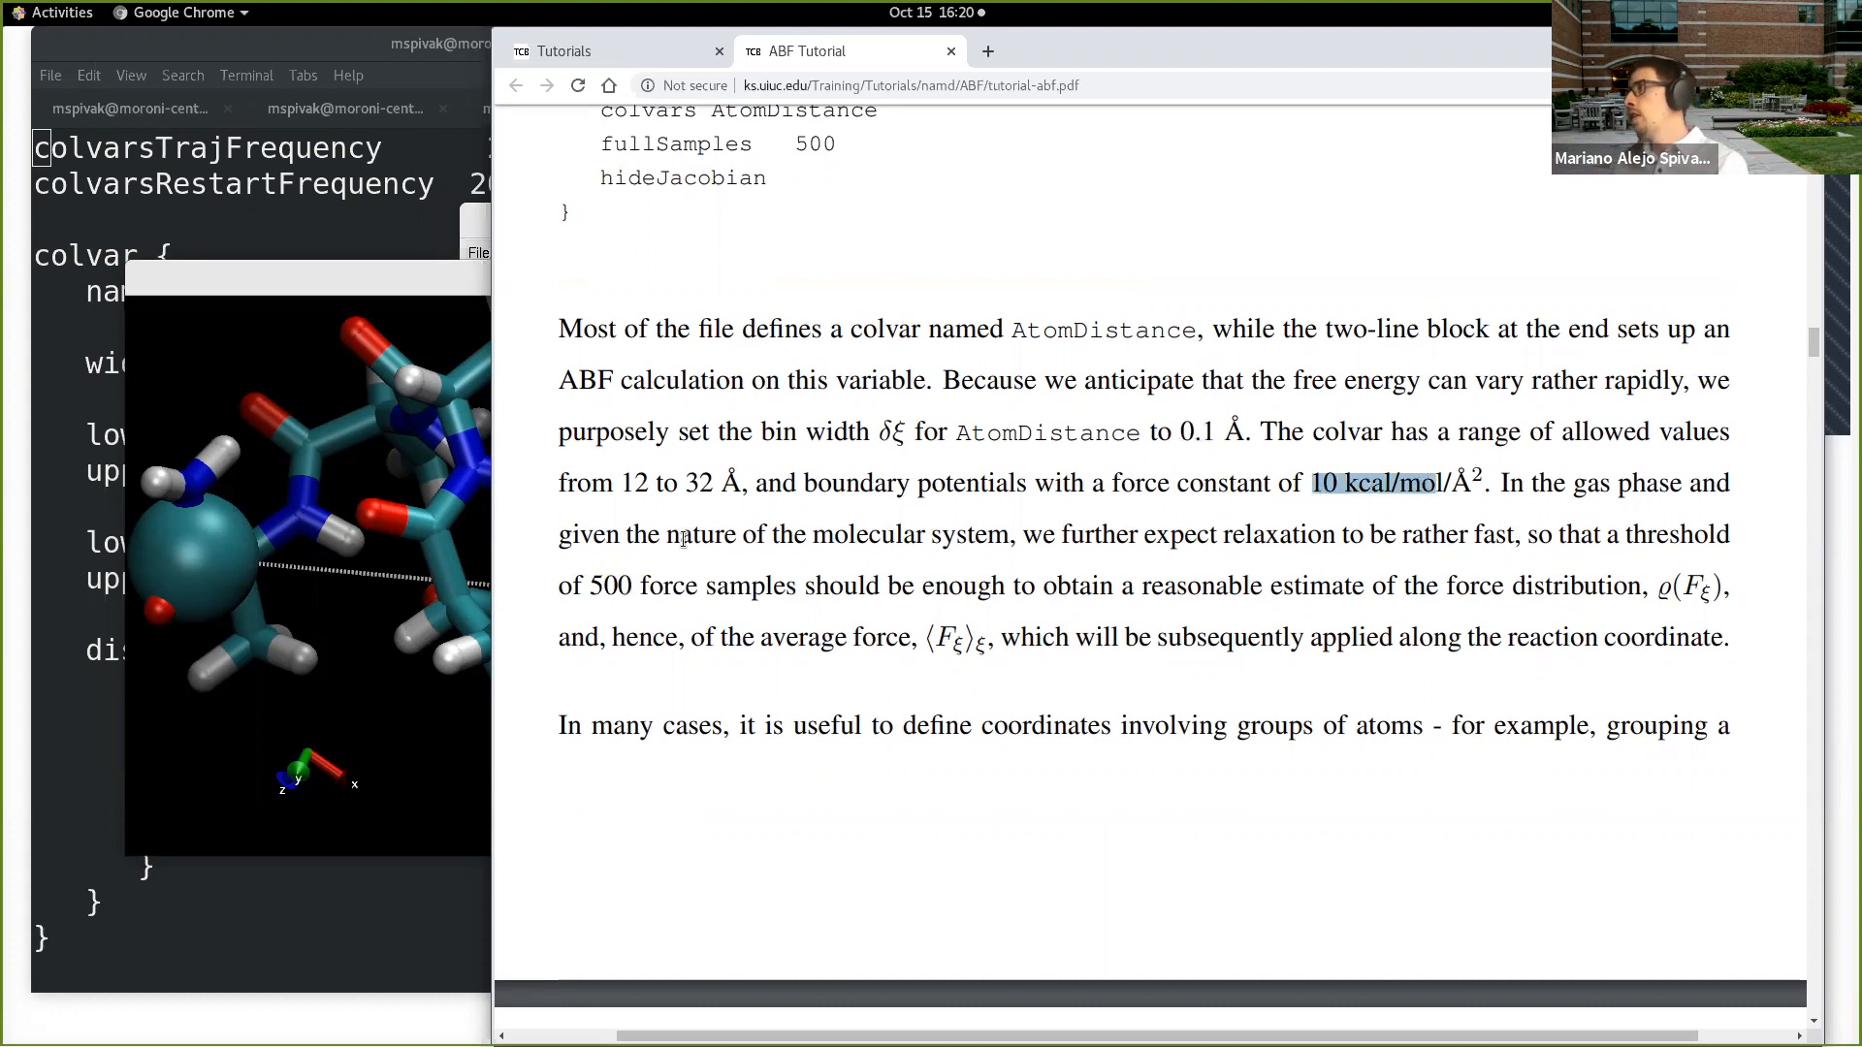
pyautogui.moveTo(574, 586); pyautogui.dragTo(791, 586)
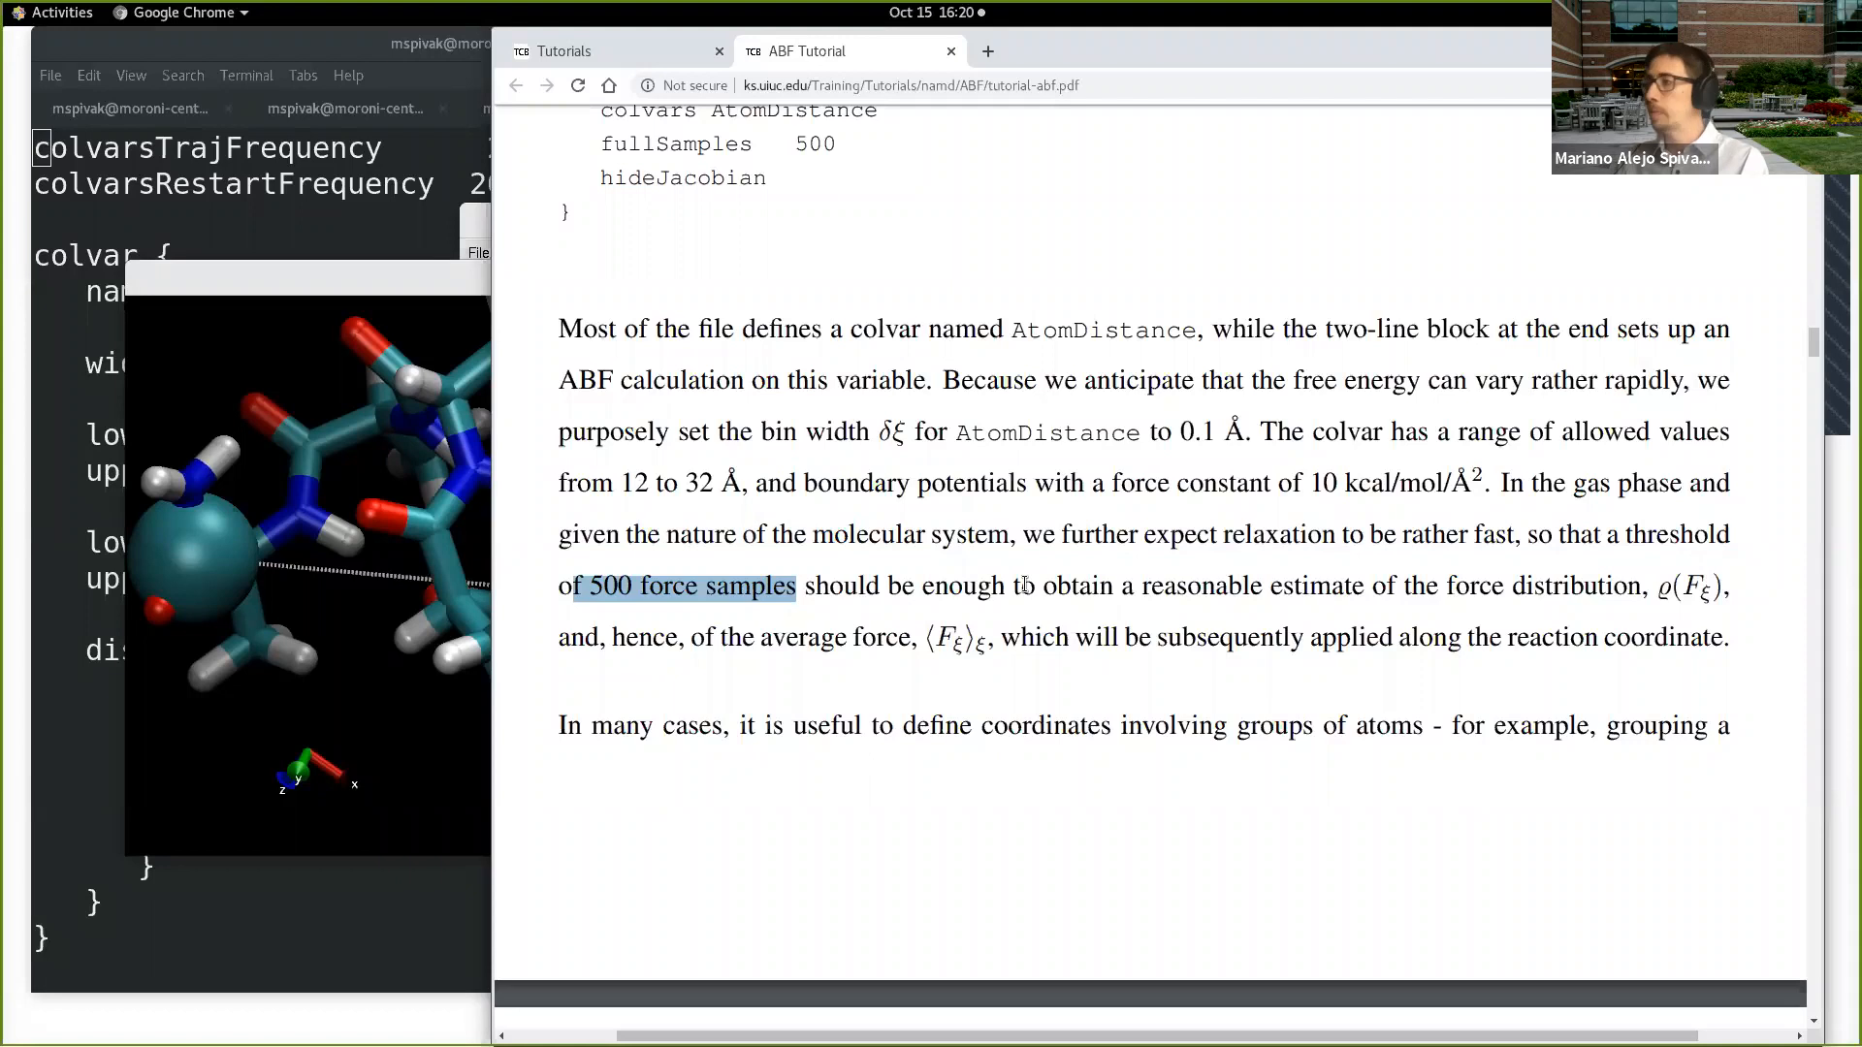
# Step: Read the page 9 passage on grouping heavy atoms with their hydrogens and the replacement Distance.in configuration for COMDistance
pyautogui.scroll(-1, 1111, 603)
pyautogui.scroll(-8, 1091, 625)
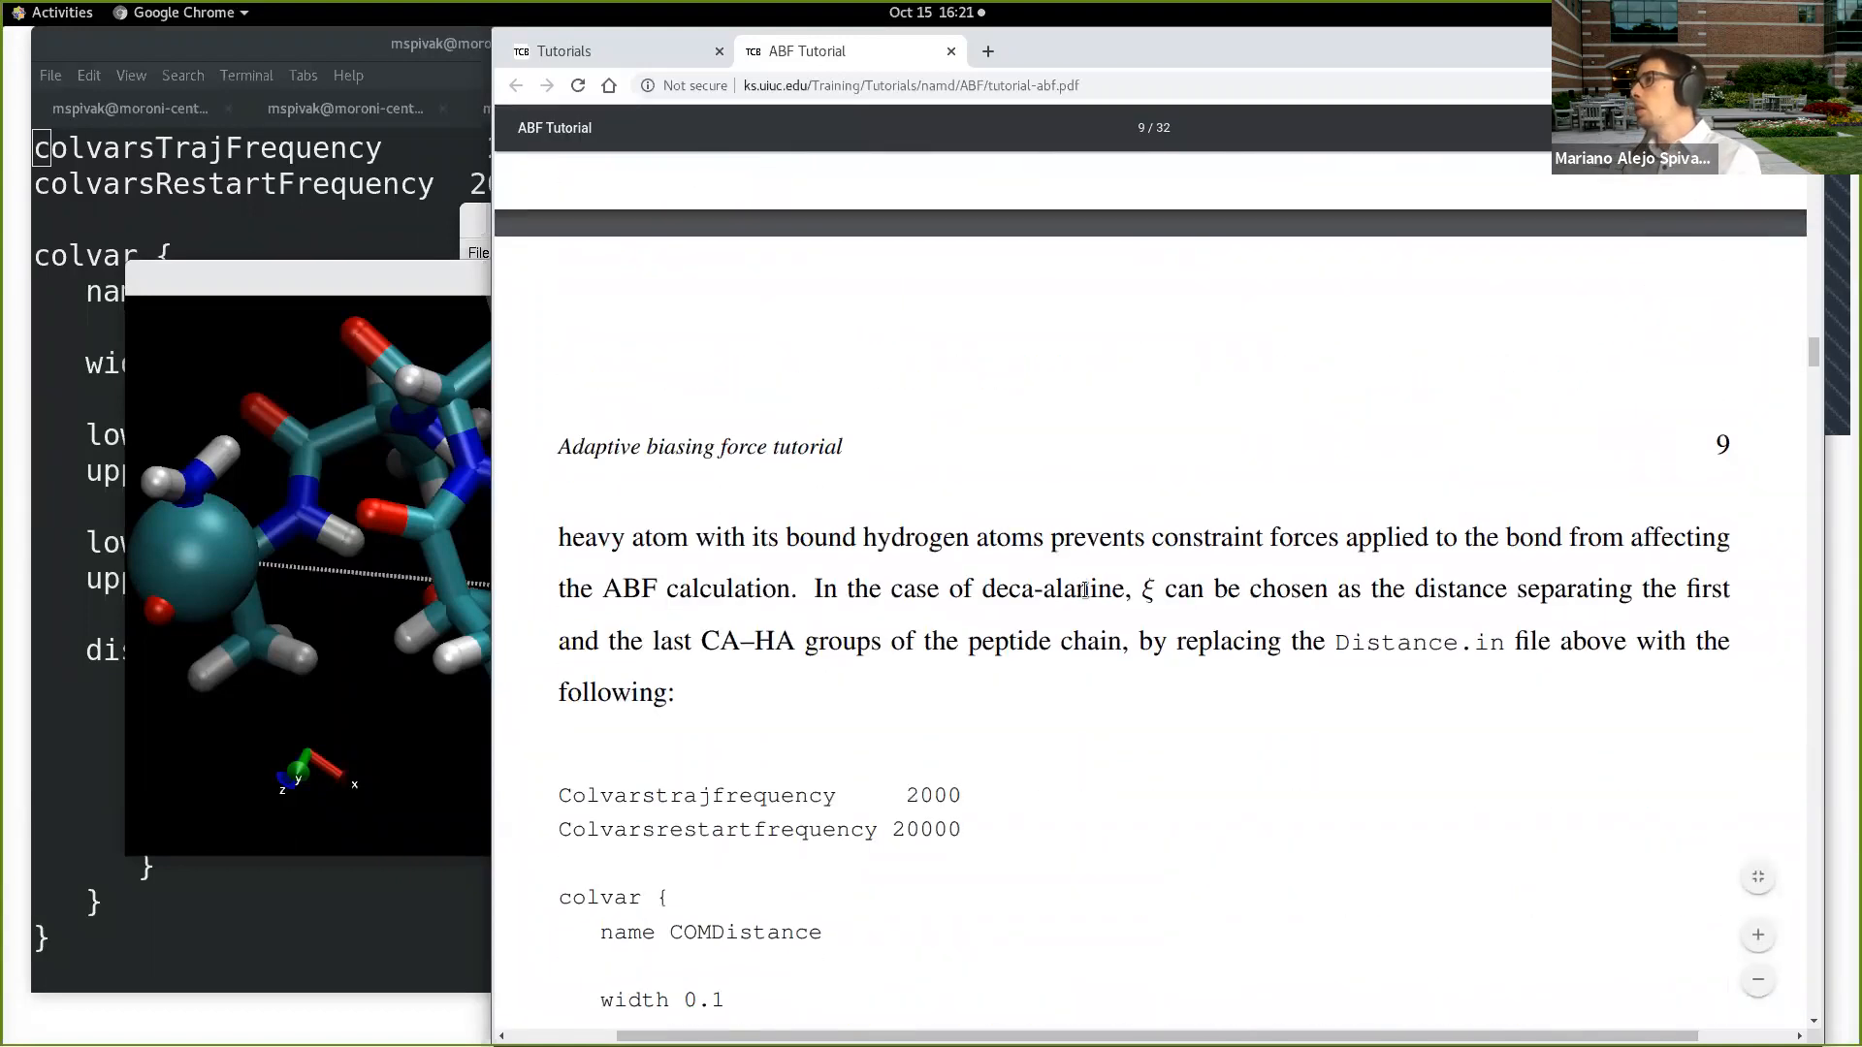
pyautogui.scroll(-1, 1079, 591)
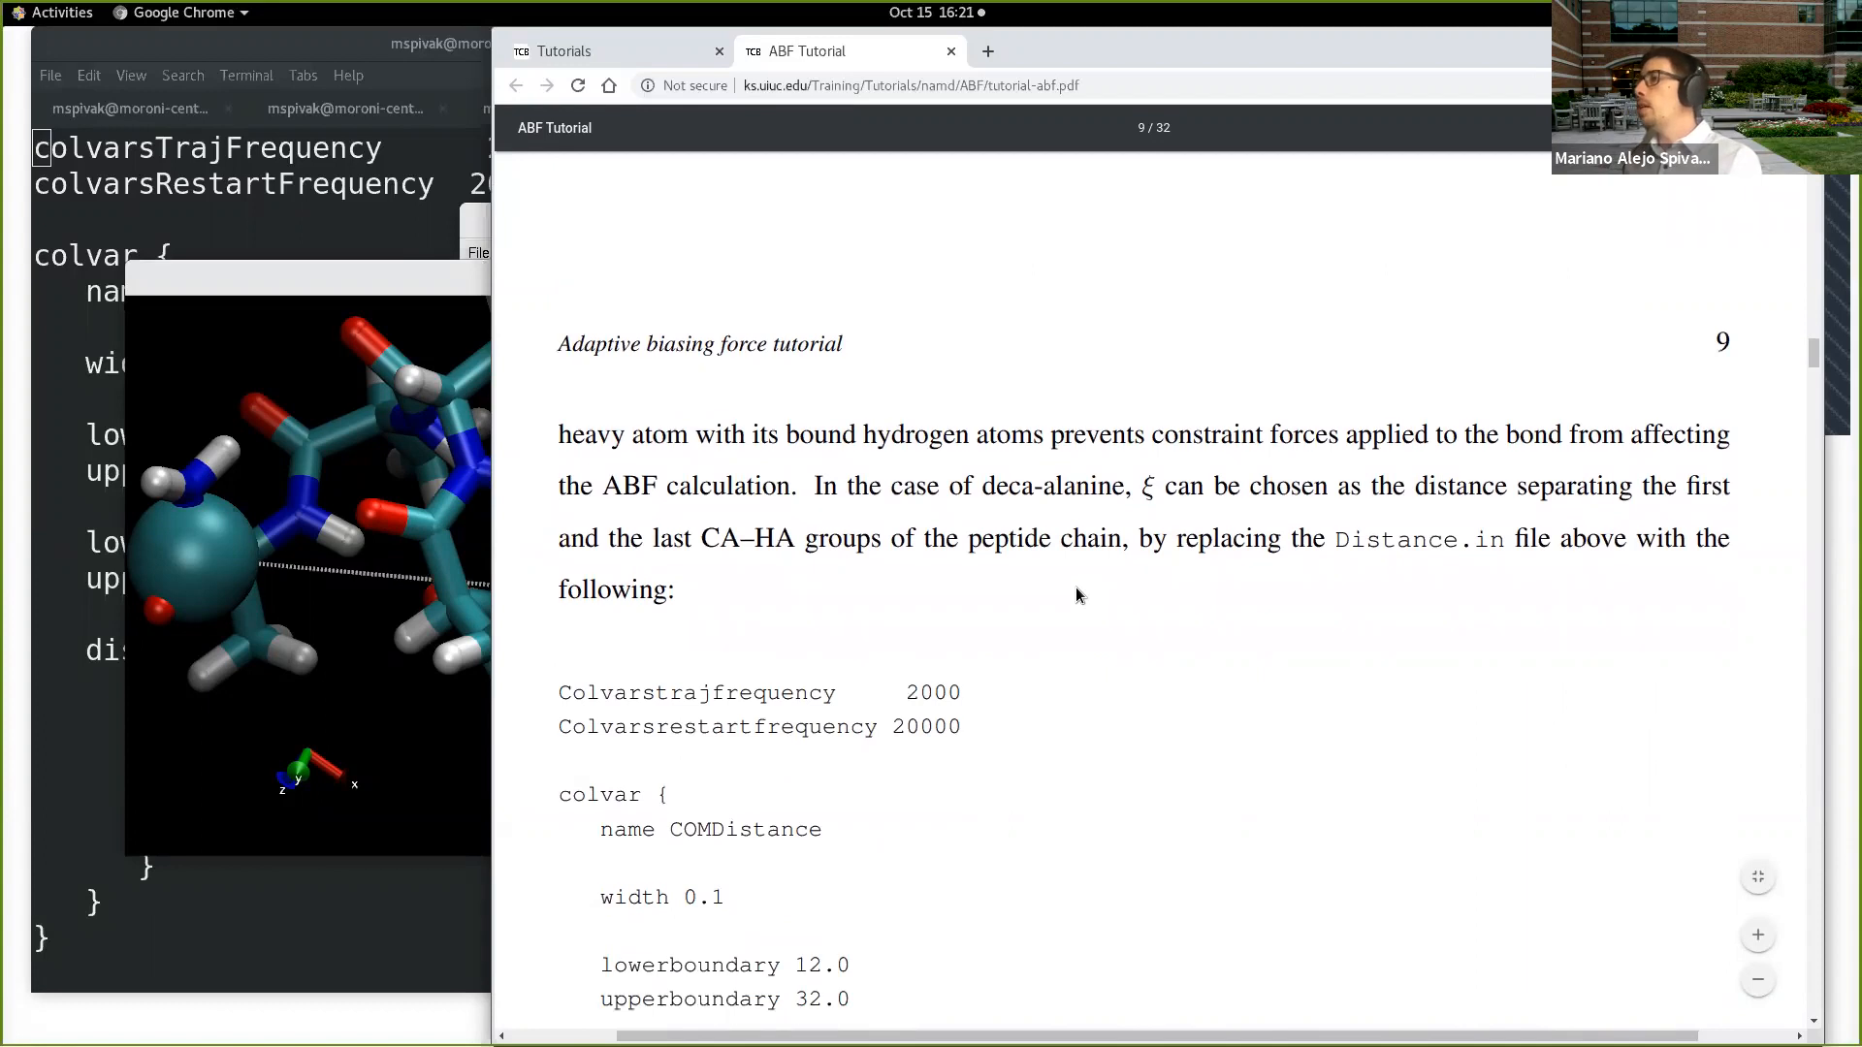
pyautogui.scroll(-2, 1078, 593)
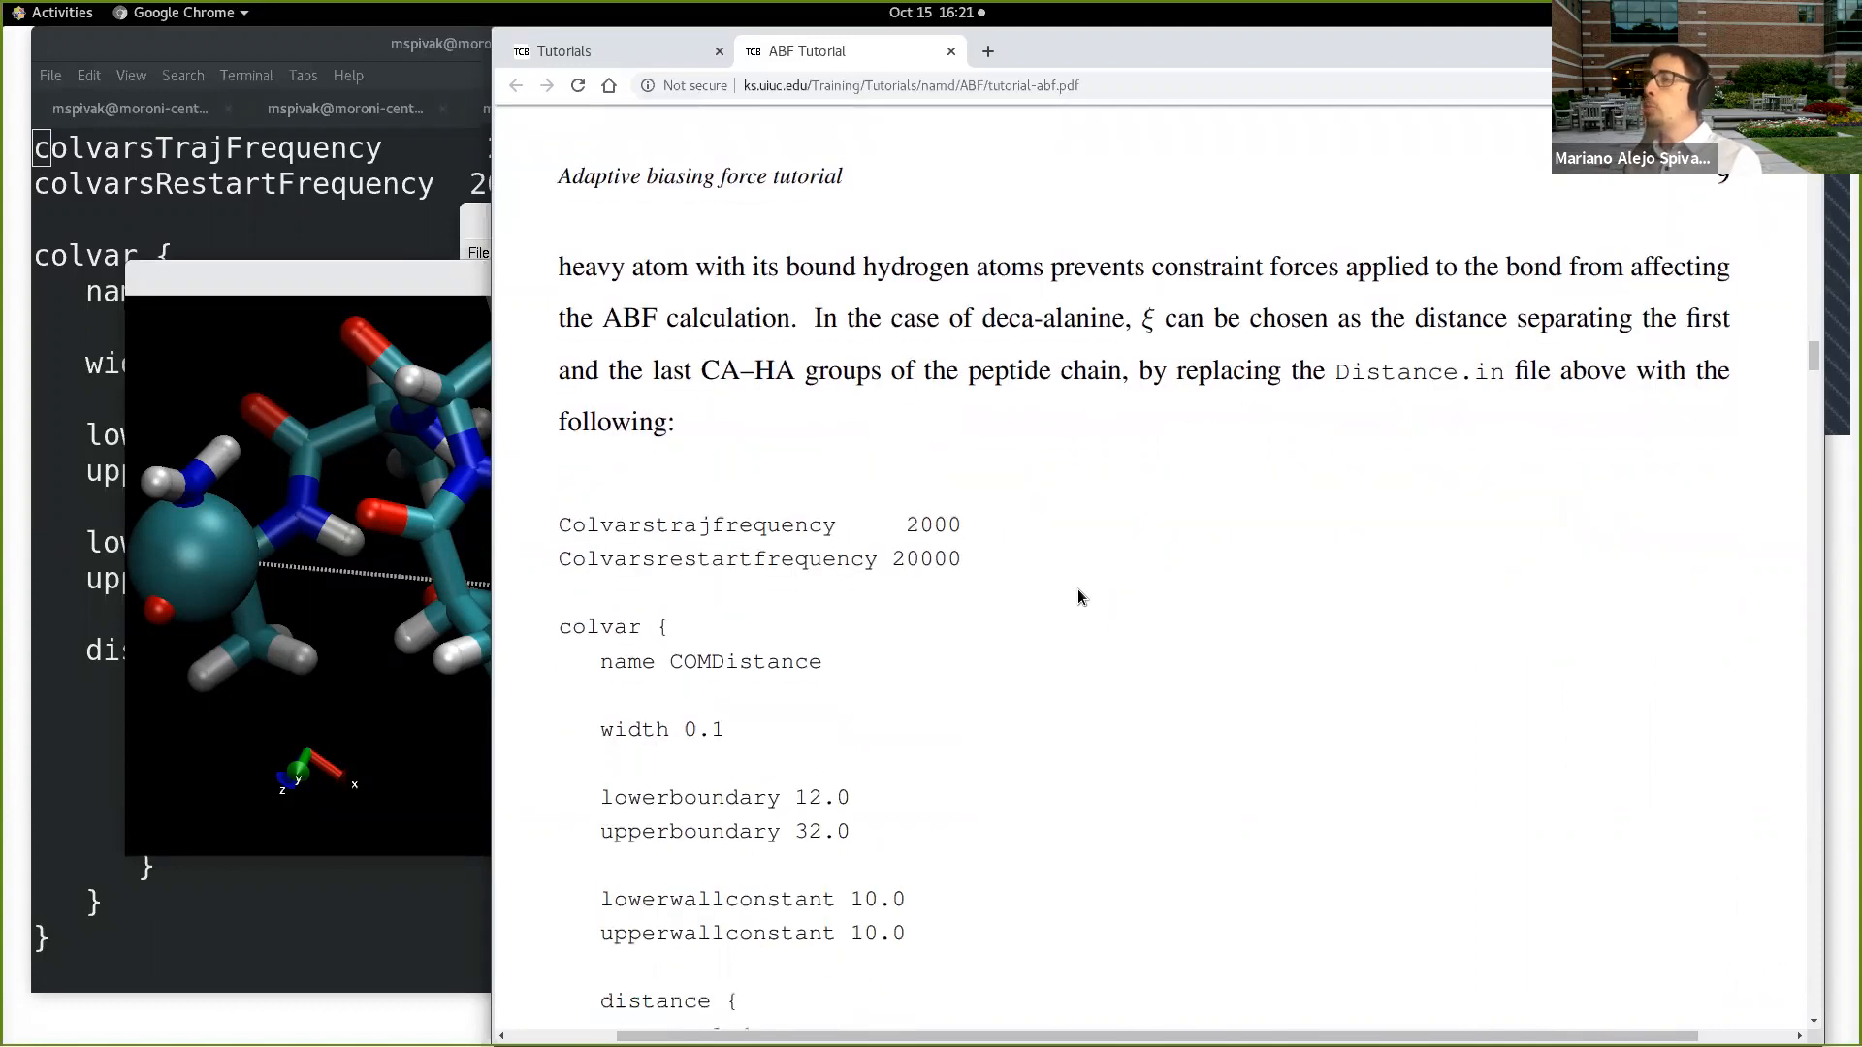
pyautogui.scroll(-1, 1082, 590)
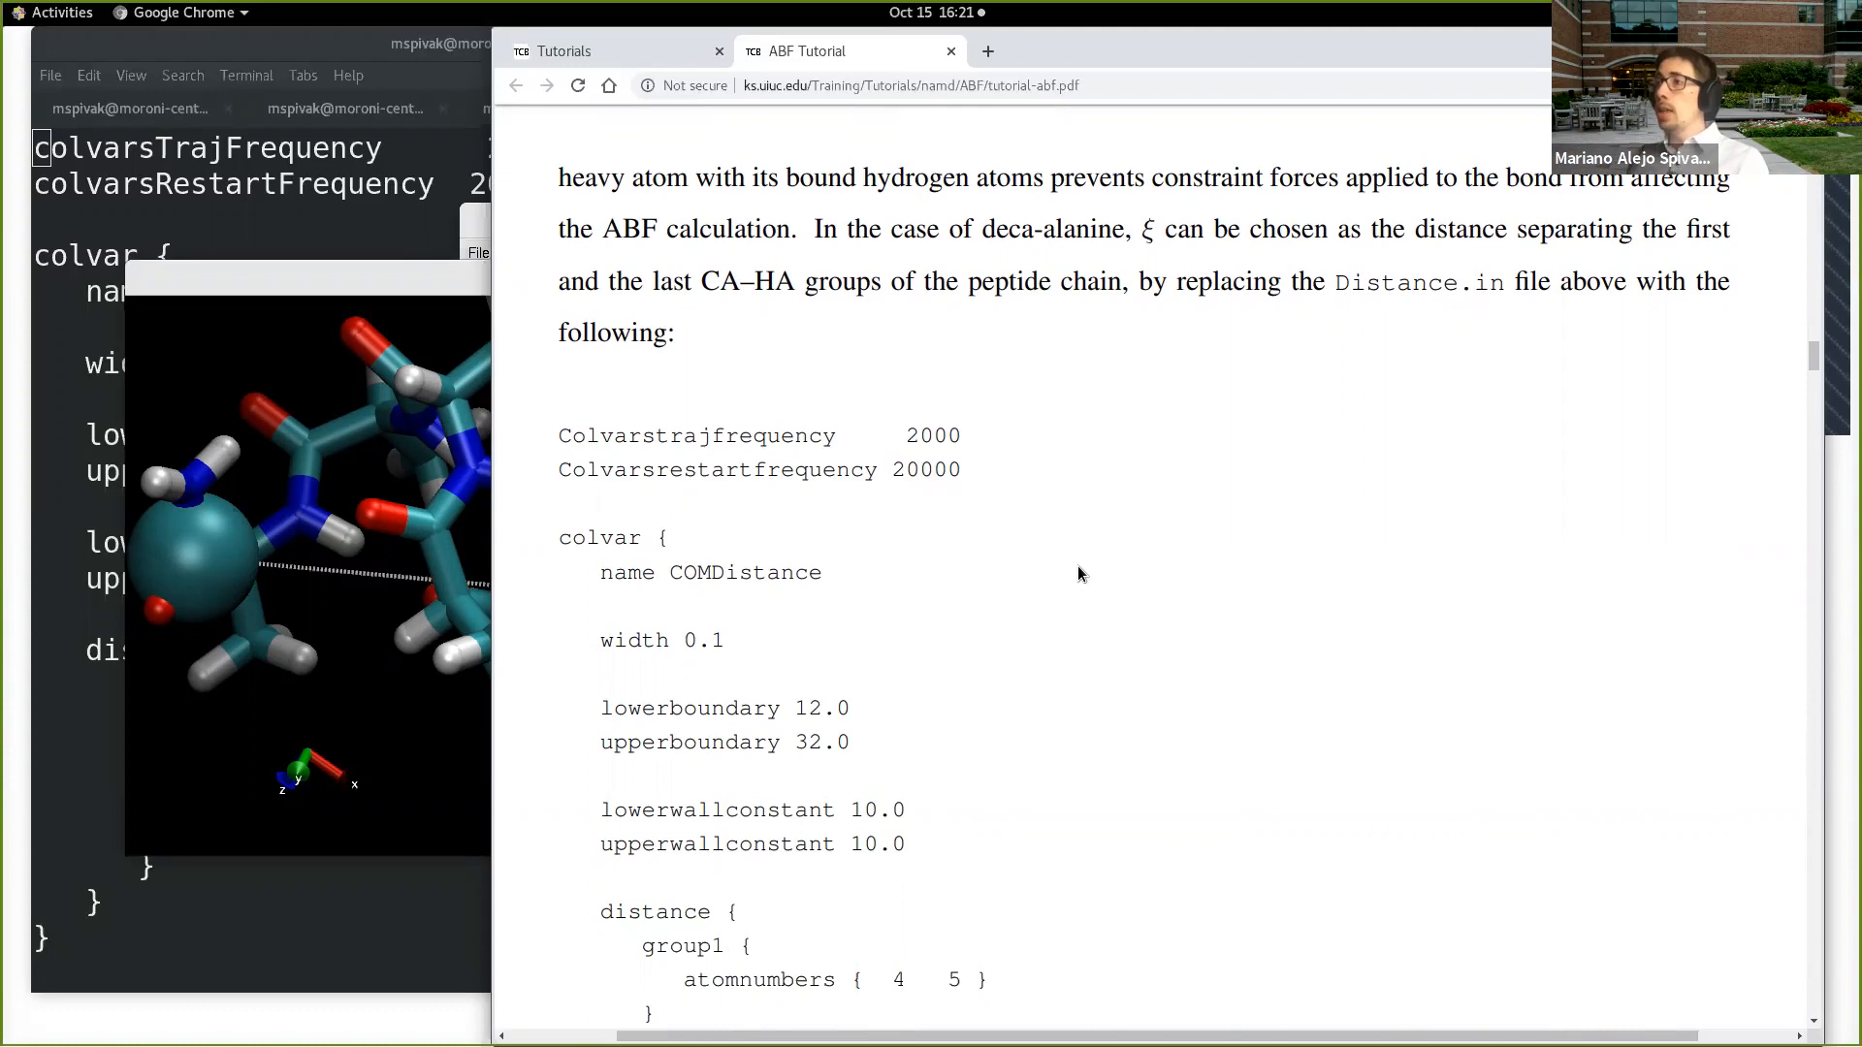
# Step: Return to the AtomDistance configuration and highlight its colvar name, the distance keyword and the atomnumbers lines of group1 and group2
pyautogui.scroll(6, 1079, 572)
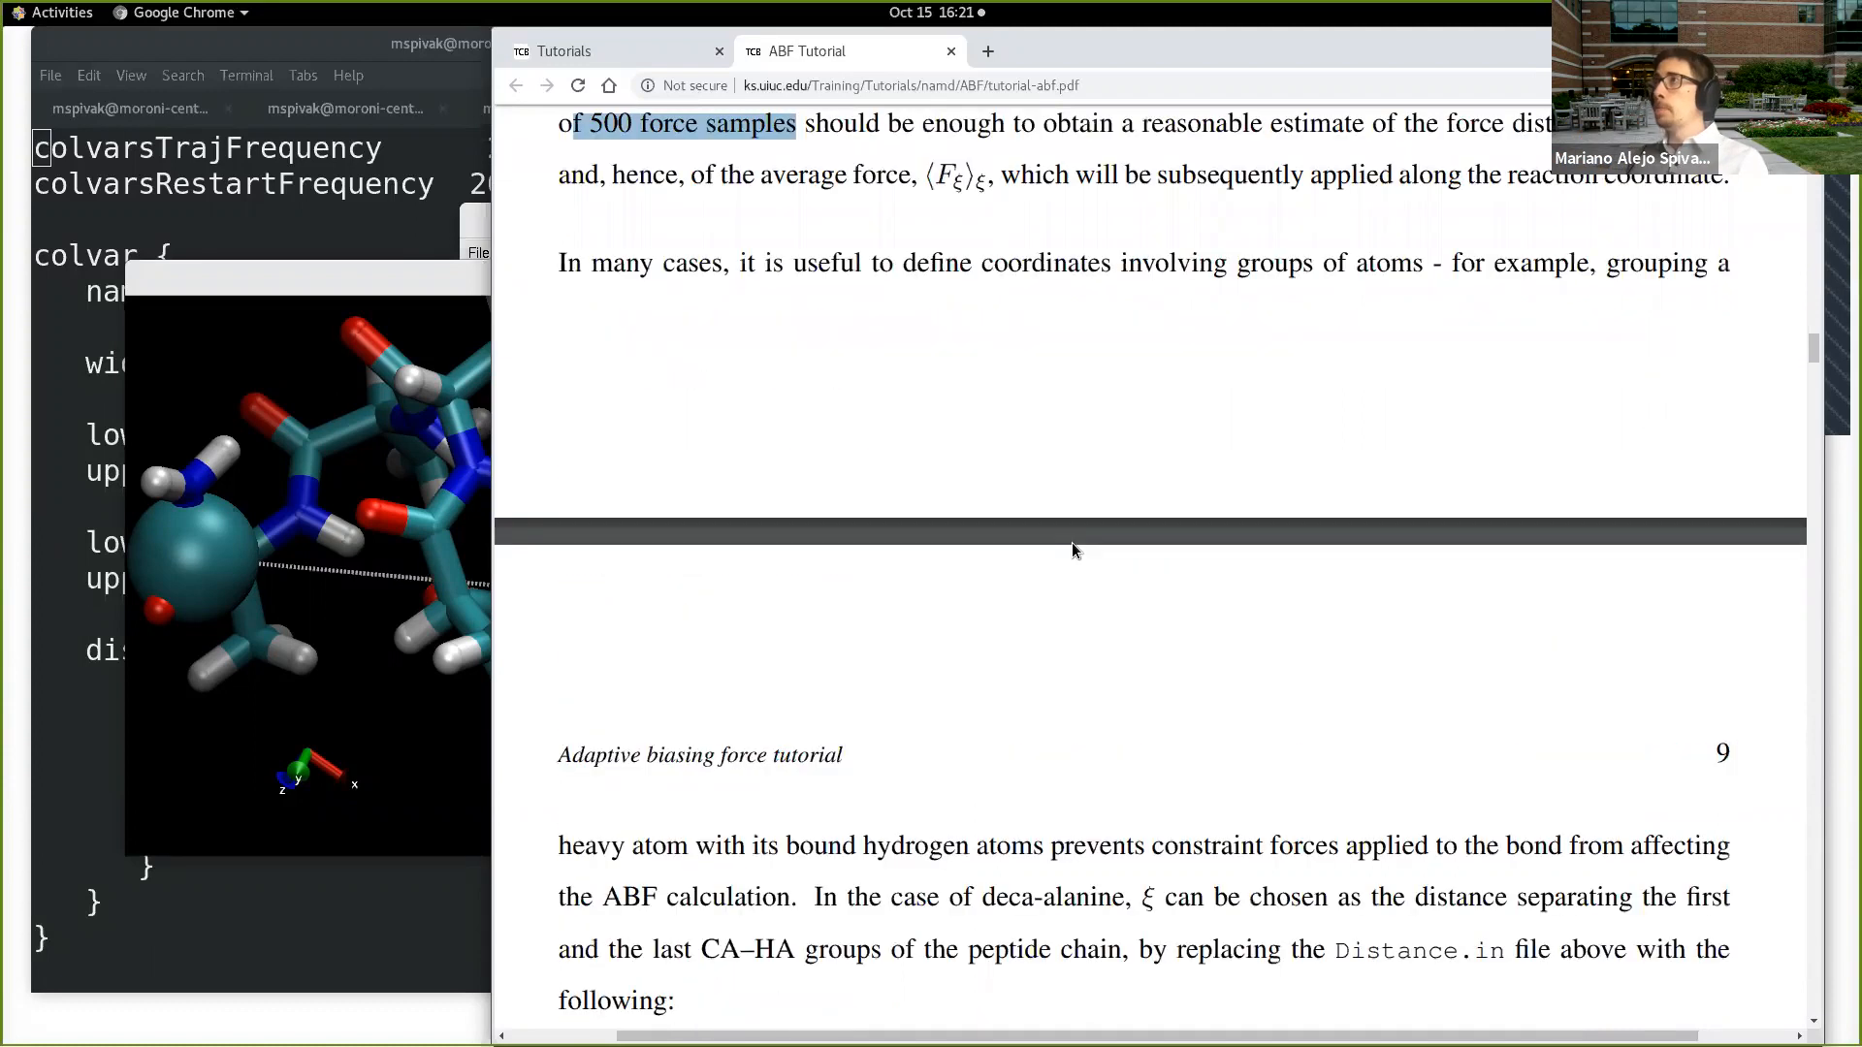
pyautogui.scroll(4, 1072, 540)
pyautogui.scroll(8, 1067, 538)
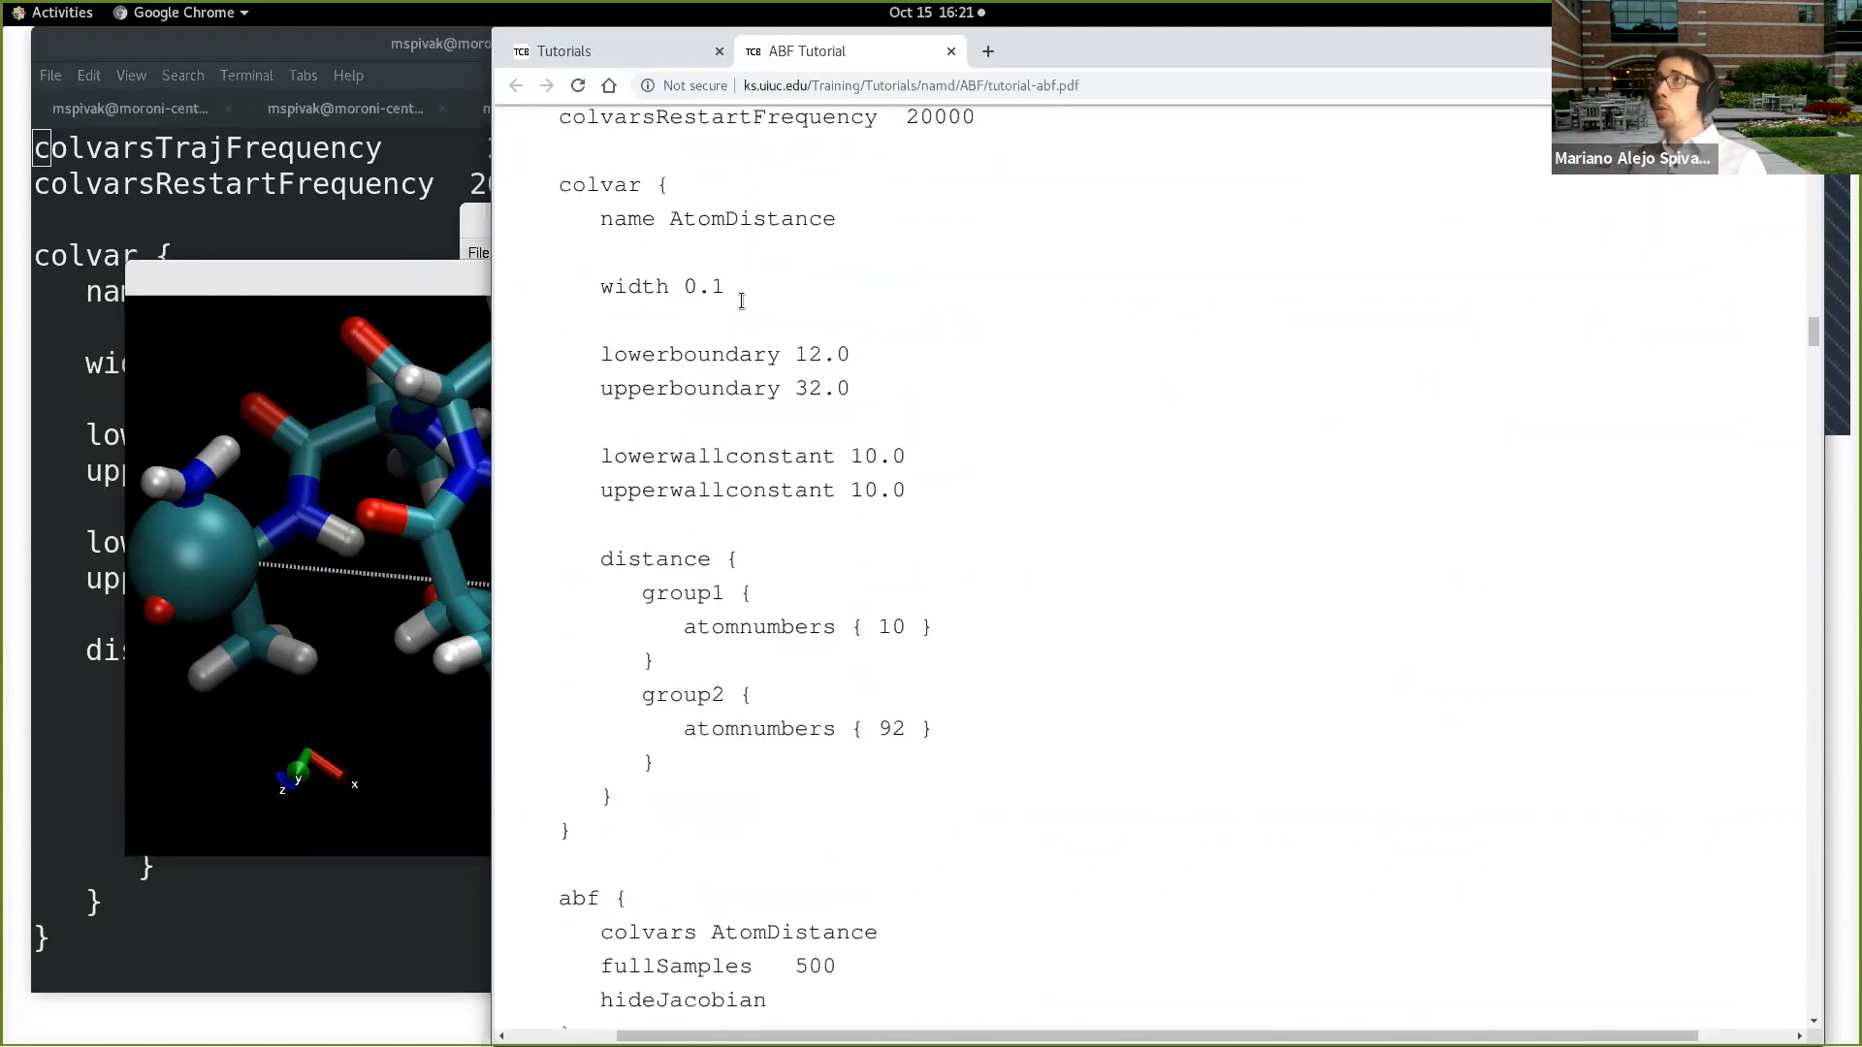
pyautogui.doubleClick(671, 221)
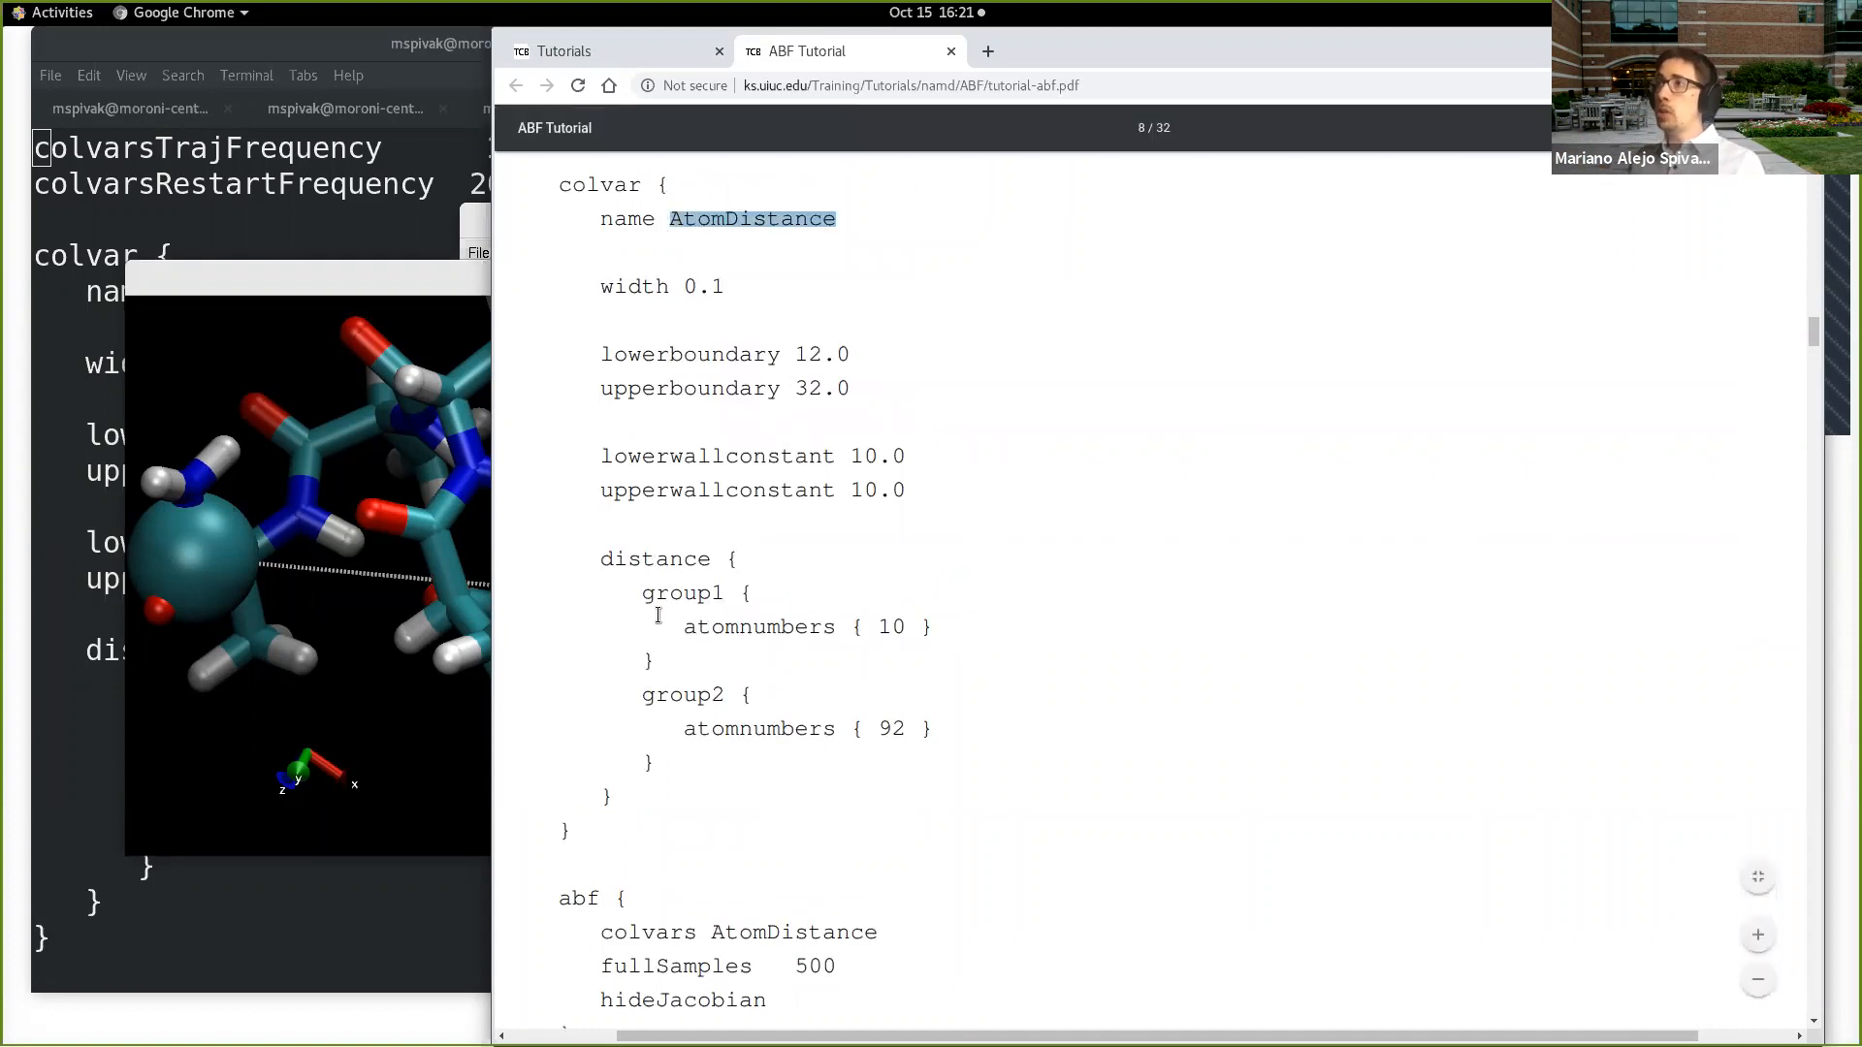
pyautogui.doubleClick(611, 560)
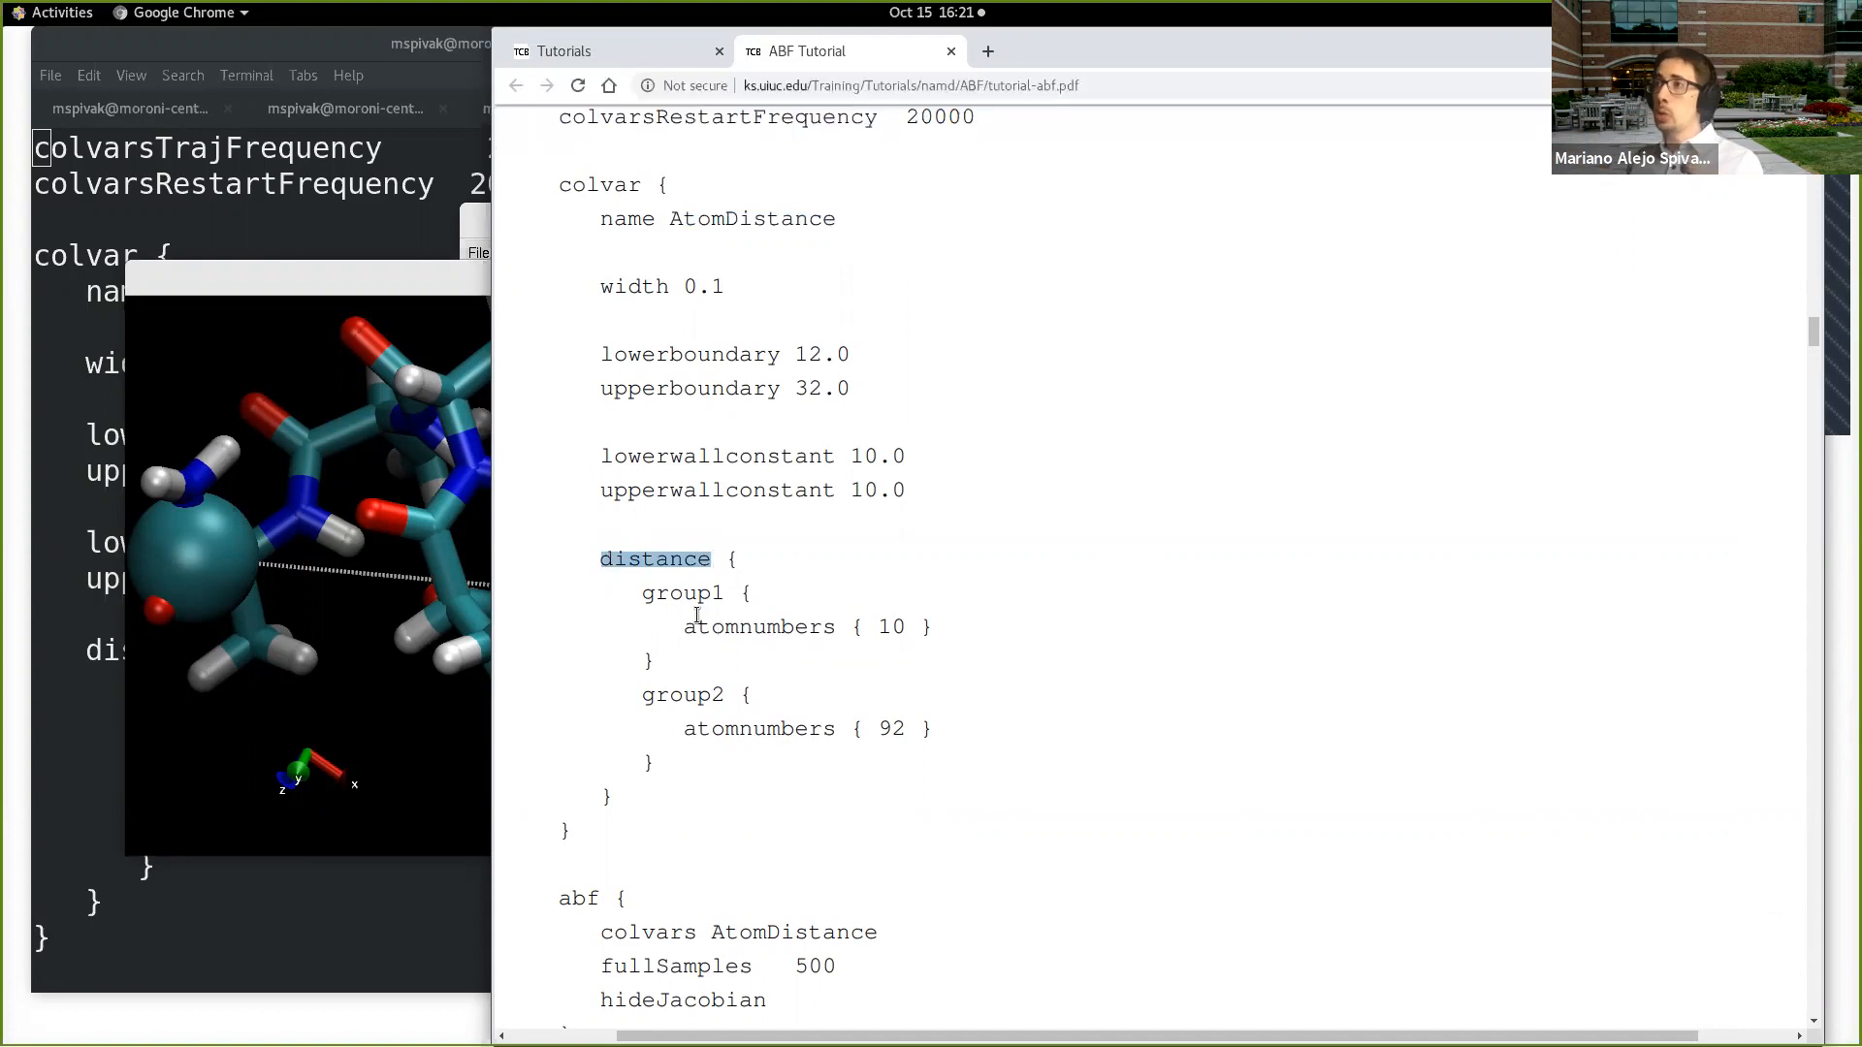
pyautogui.tripleClick(888, 627)
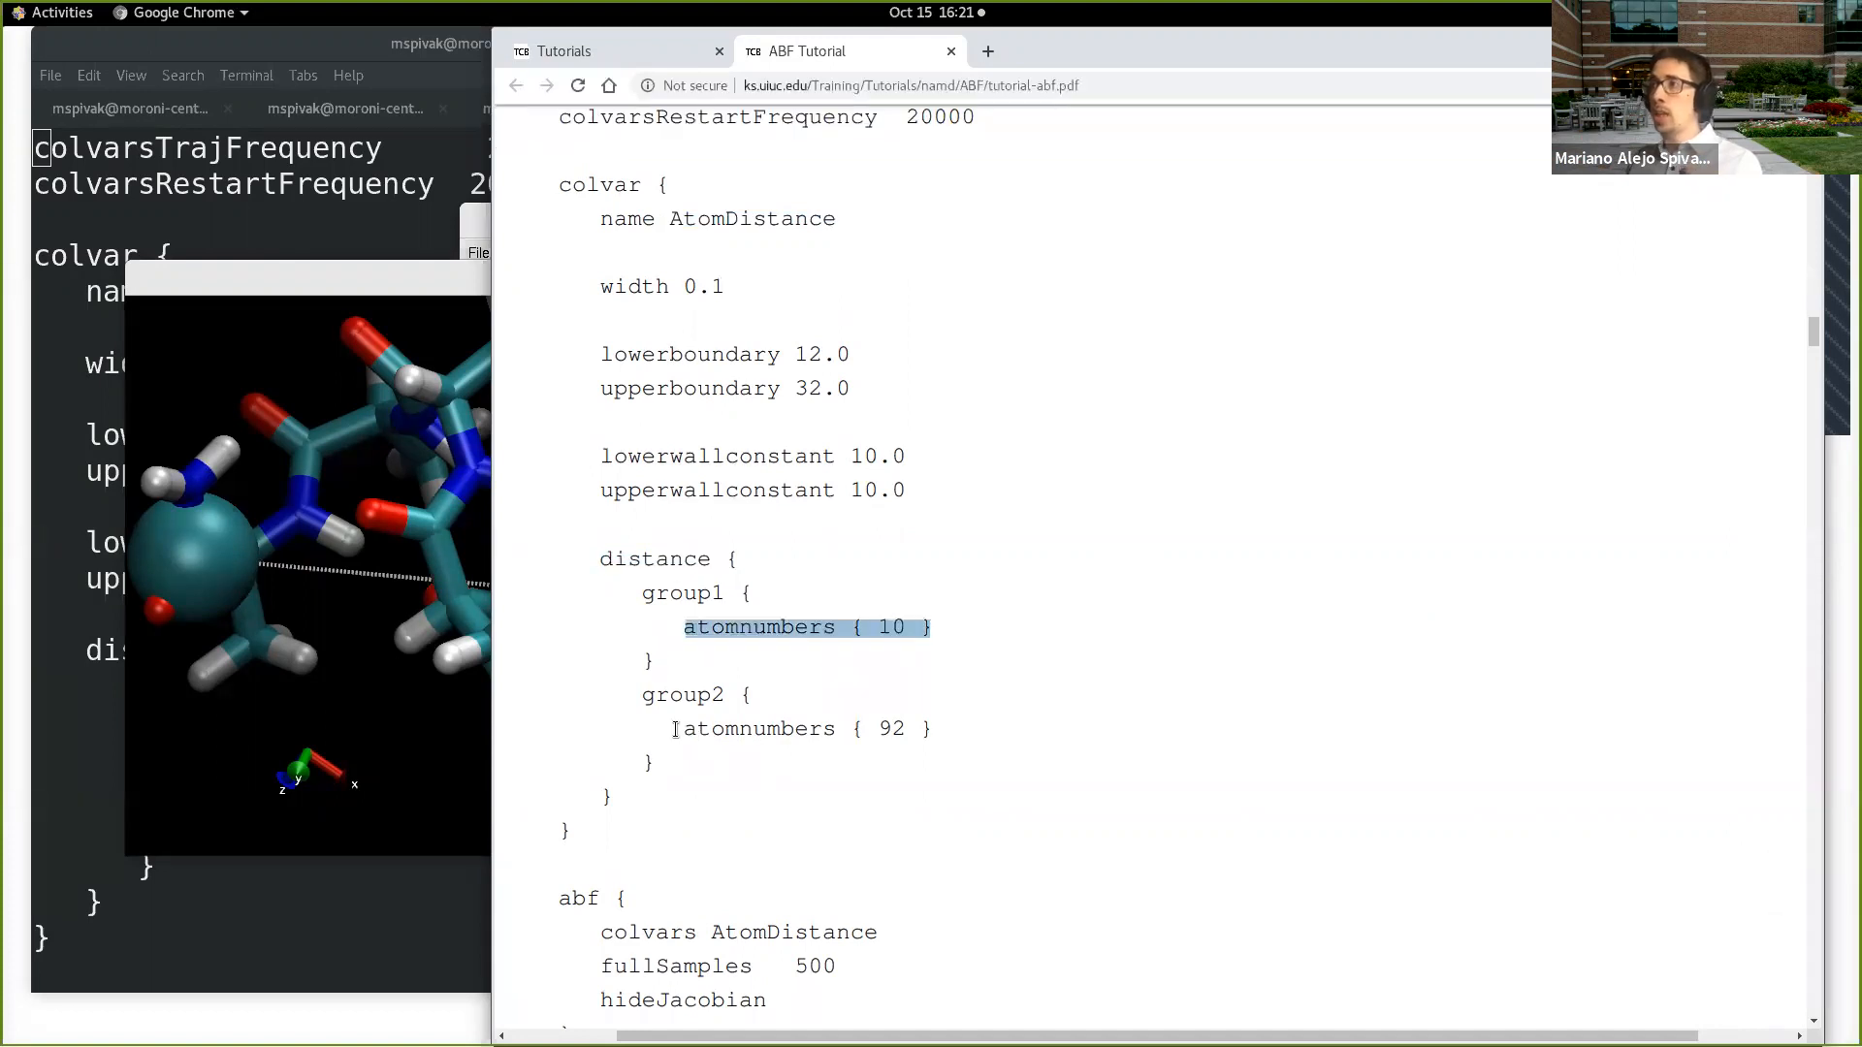
pyautogui.moveTo(685, 728); pyautogui.dragTo(933, 734)
# Step: Compare with the page 9 configuration, highlighting the COMDistance name and the distance block's group1 definition with atoms 4 and 5
pyautogui.scroll(-3, 933, 732)
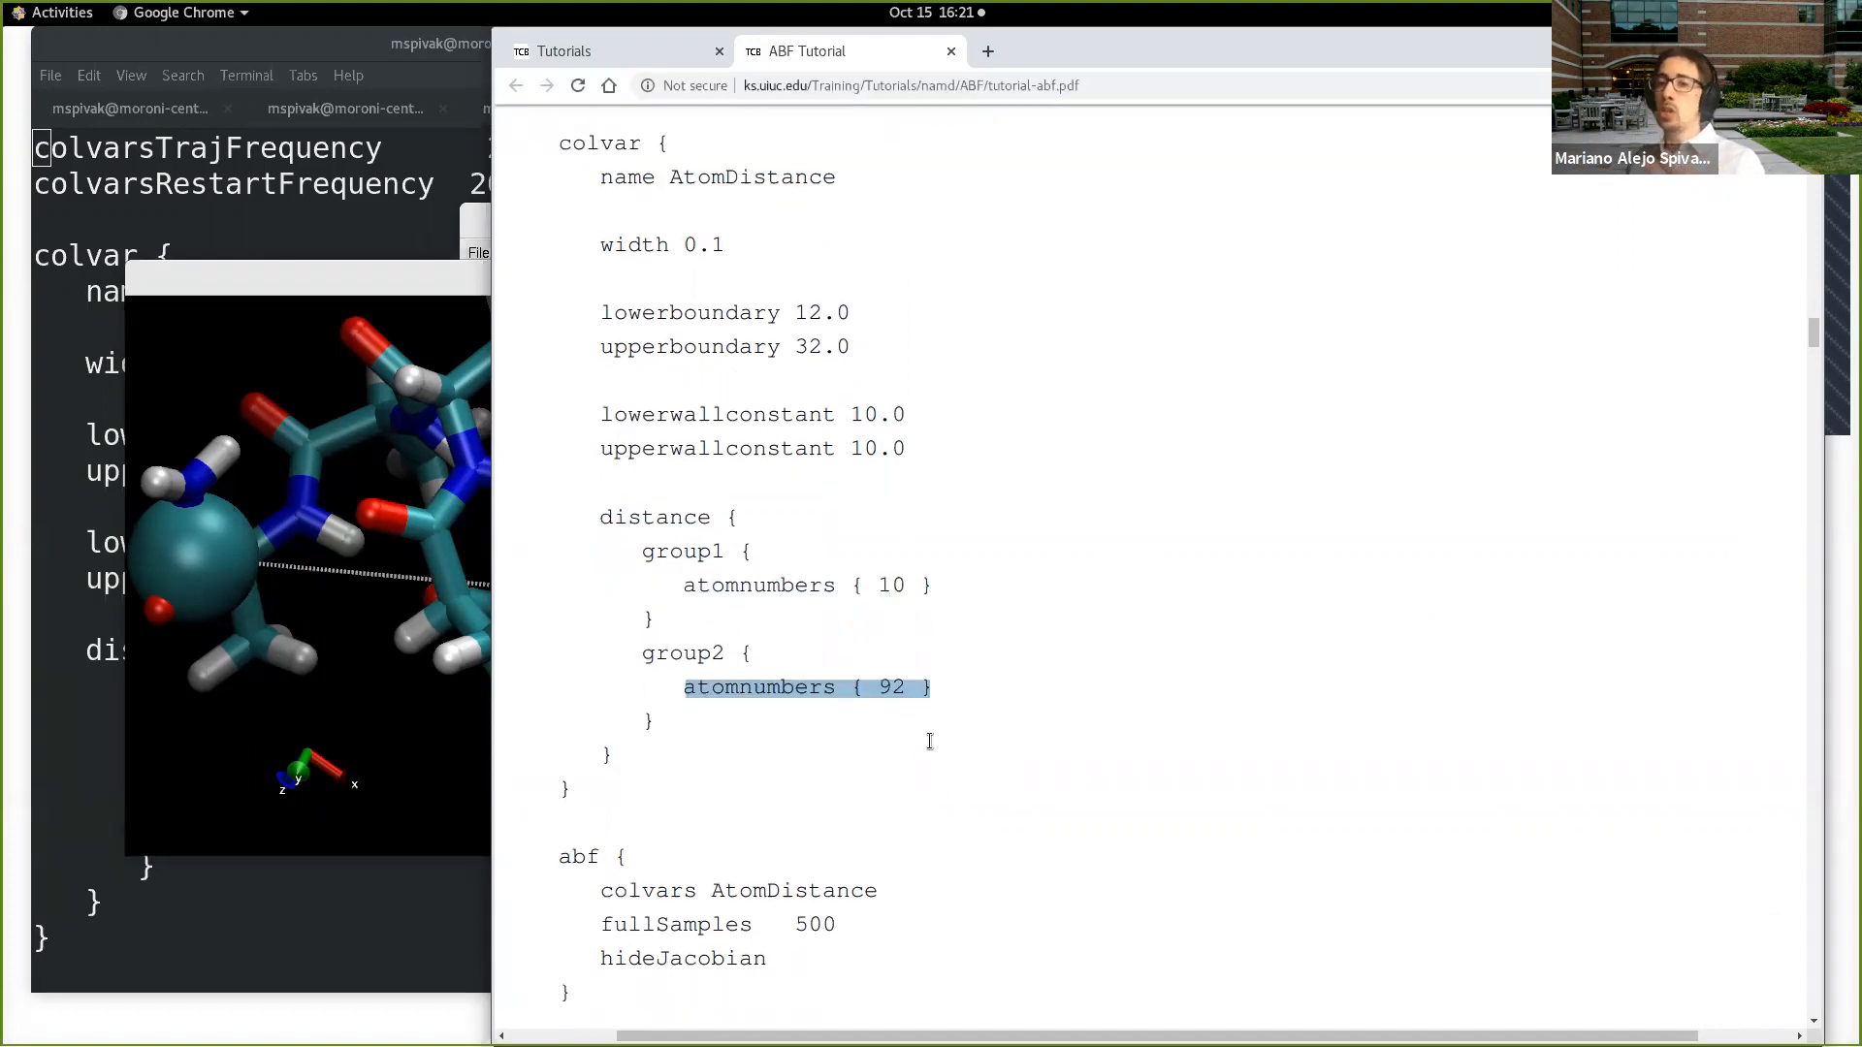
pyautogui.scroll(-15, 933, 727)
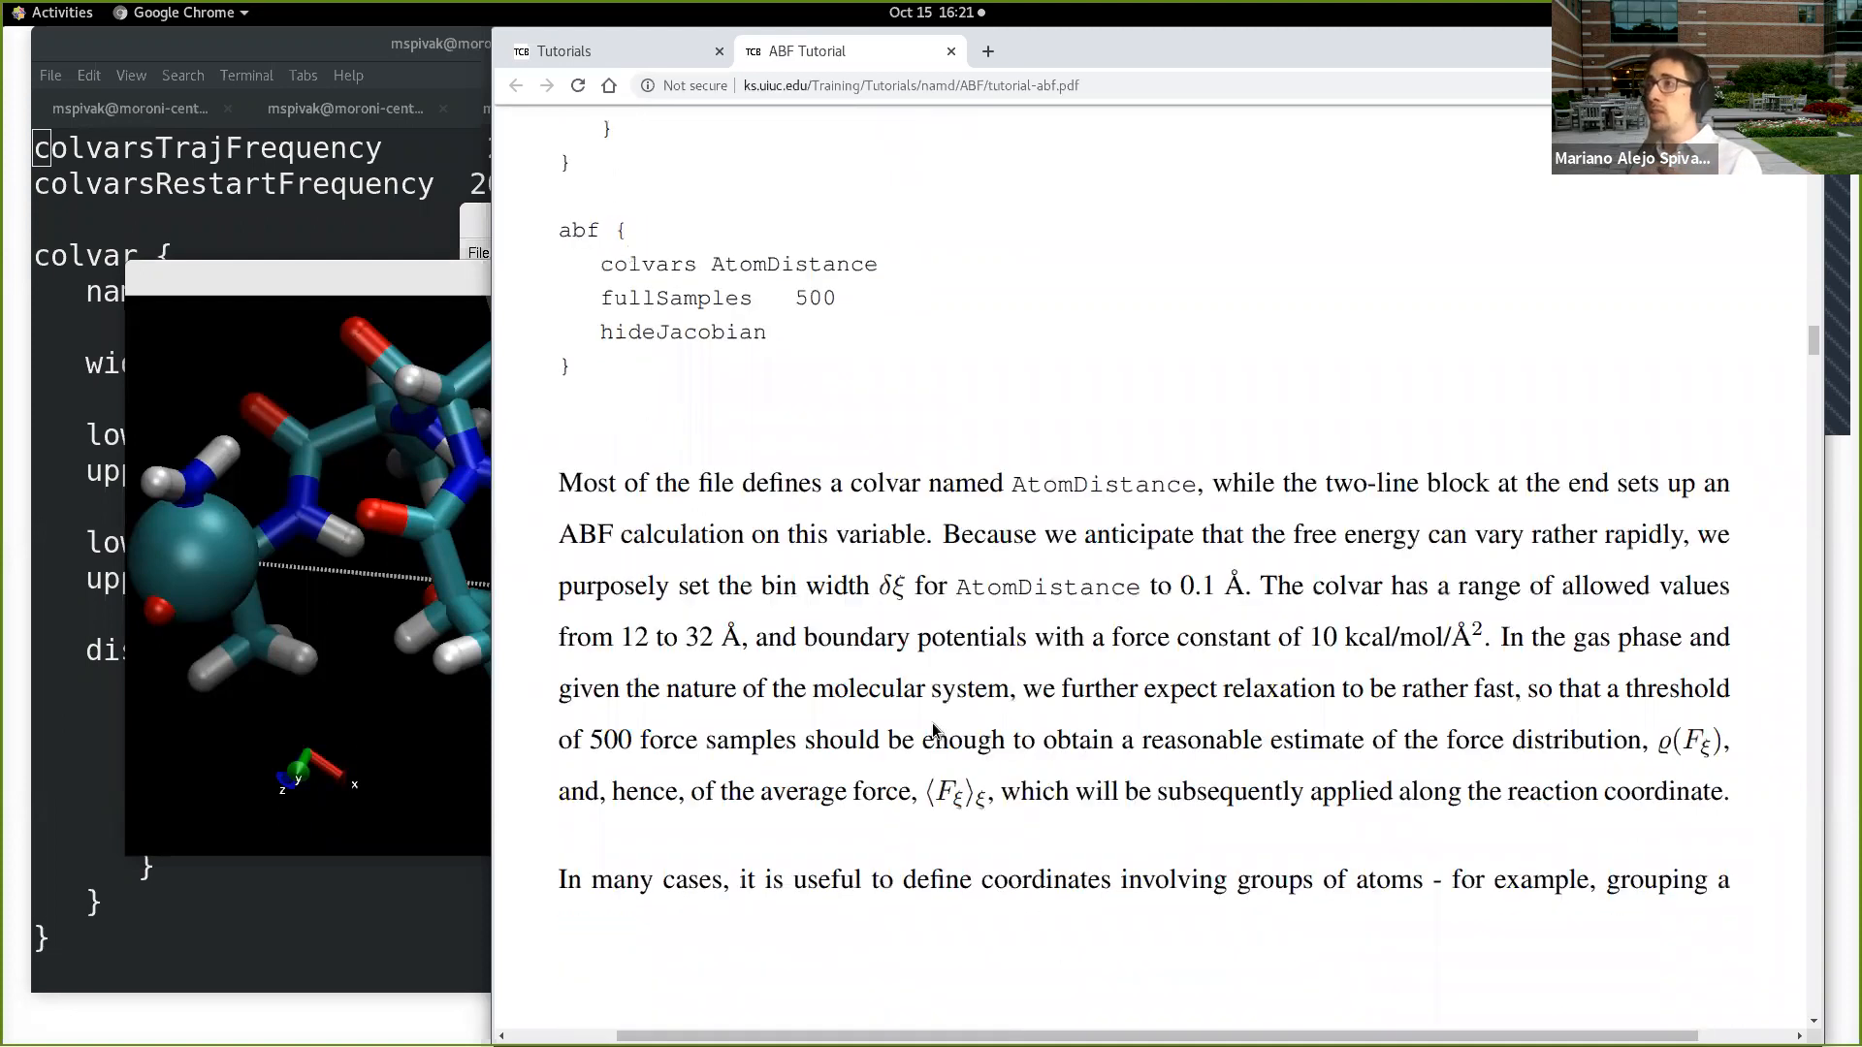
pyautogui.moveTo(672, 520); pyautogui.dragTo(823, 523)
pyautogui.scroll(-3, 891, 599)
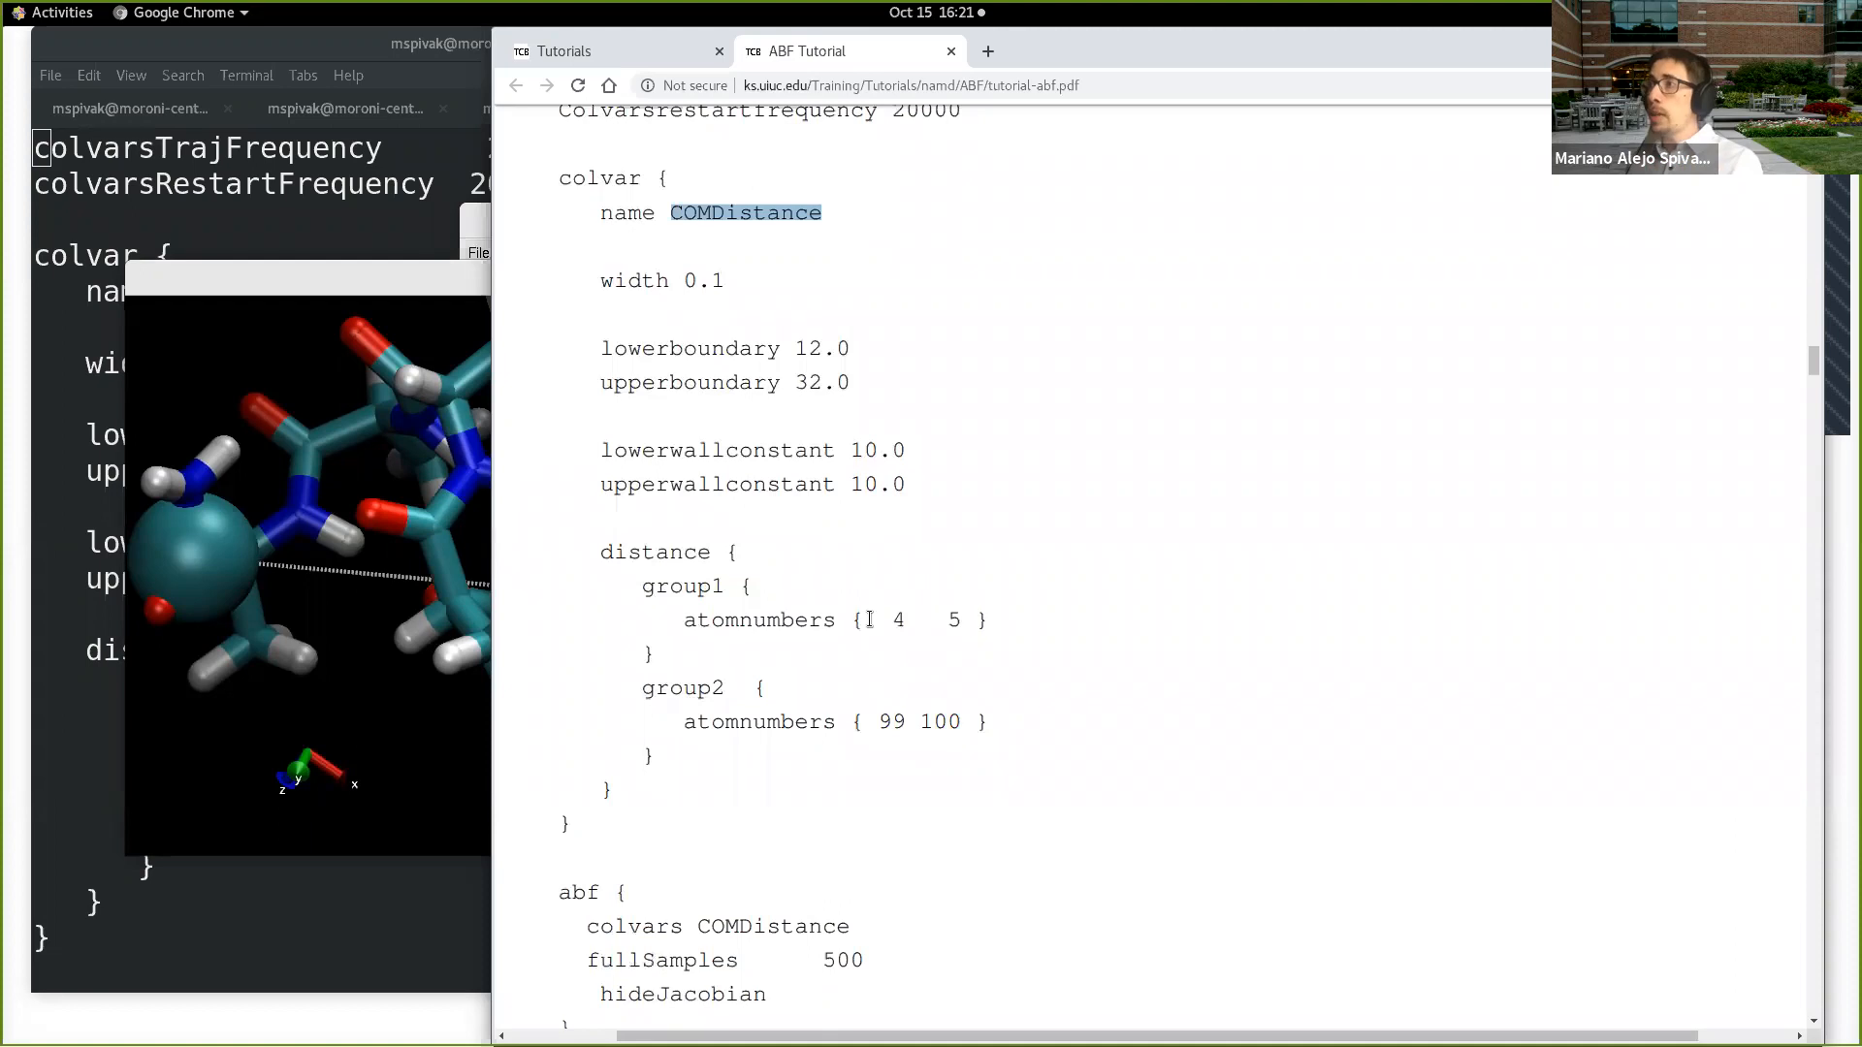
pyautogui.moveTo(602, 552); pyautogui.dragTo(986, 603)
pyautogui.moveTo(642, 586); pyautogui.dragTo(666, 647)
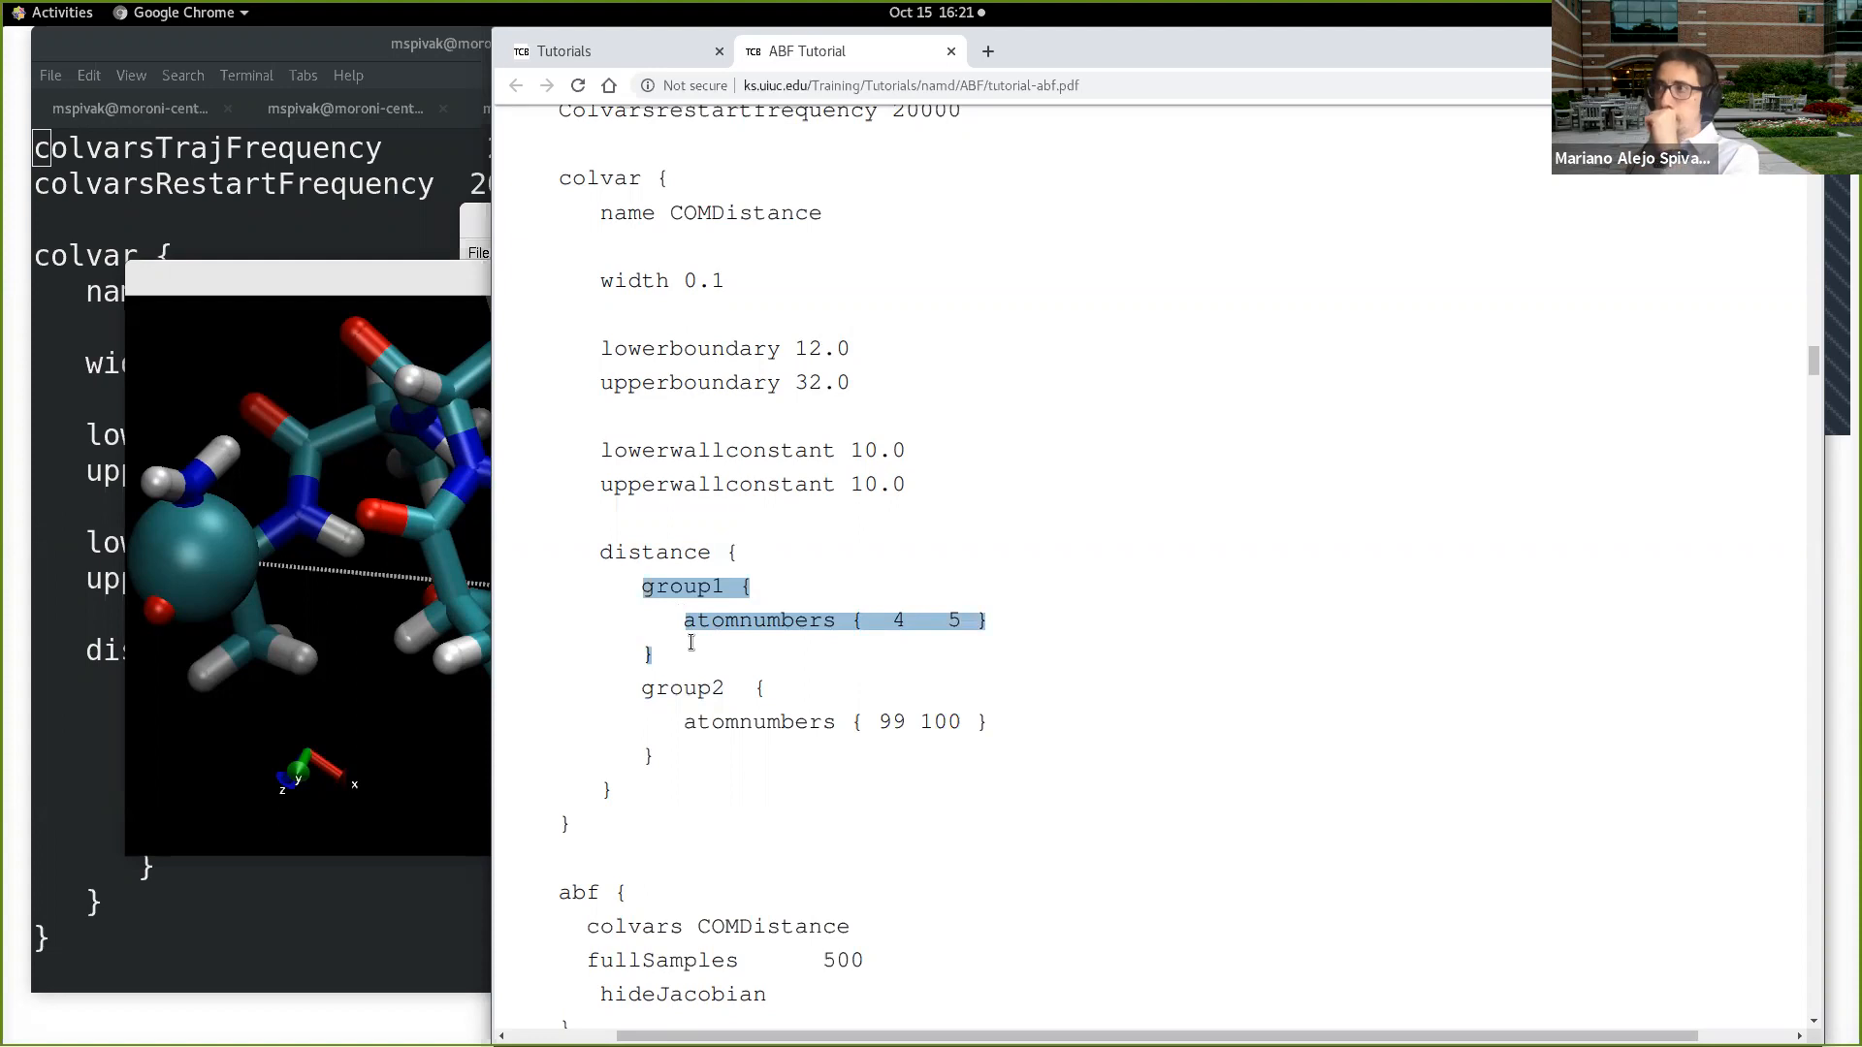
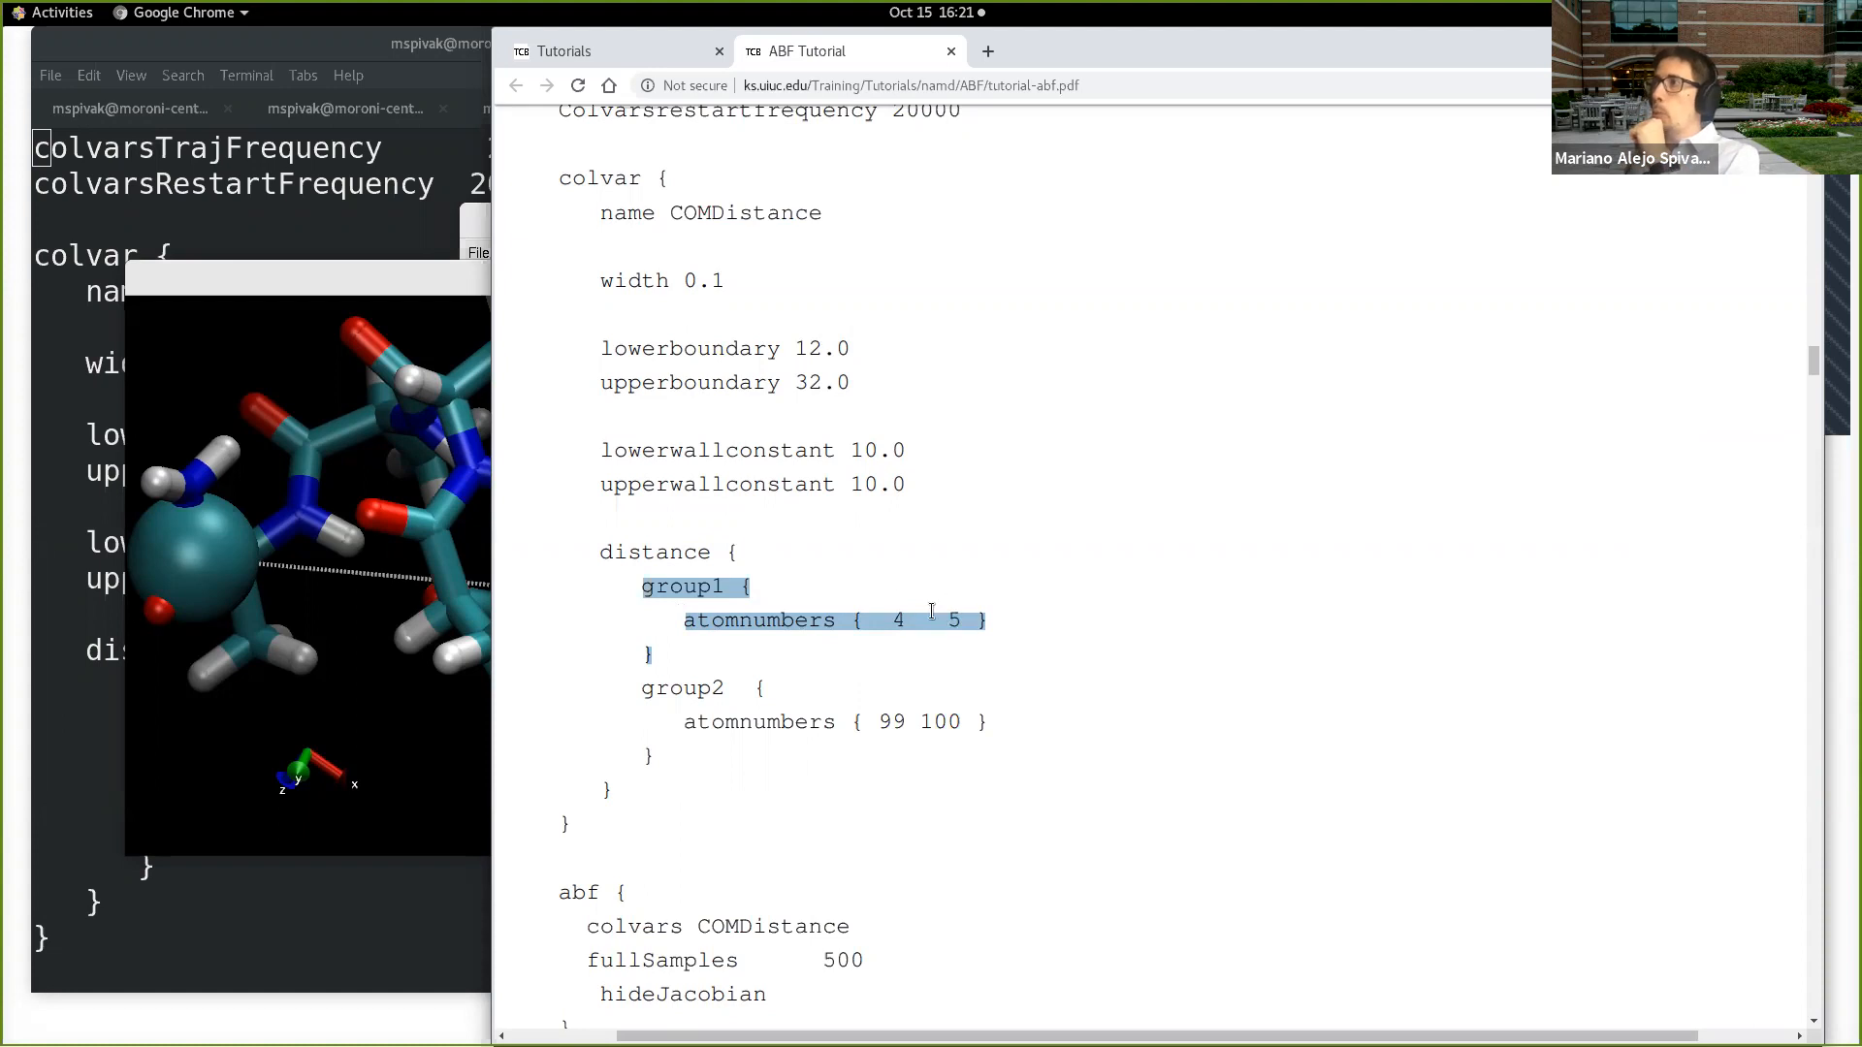
# Step: Highlight the COMDistance atom numbers in turn: 4 and 5 in group1, then 99 and 100 in group2
pyautogui.click(902, 619)
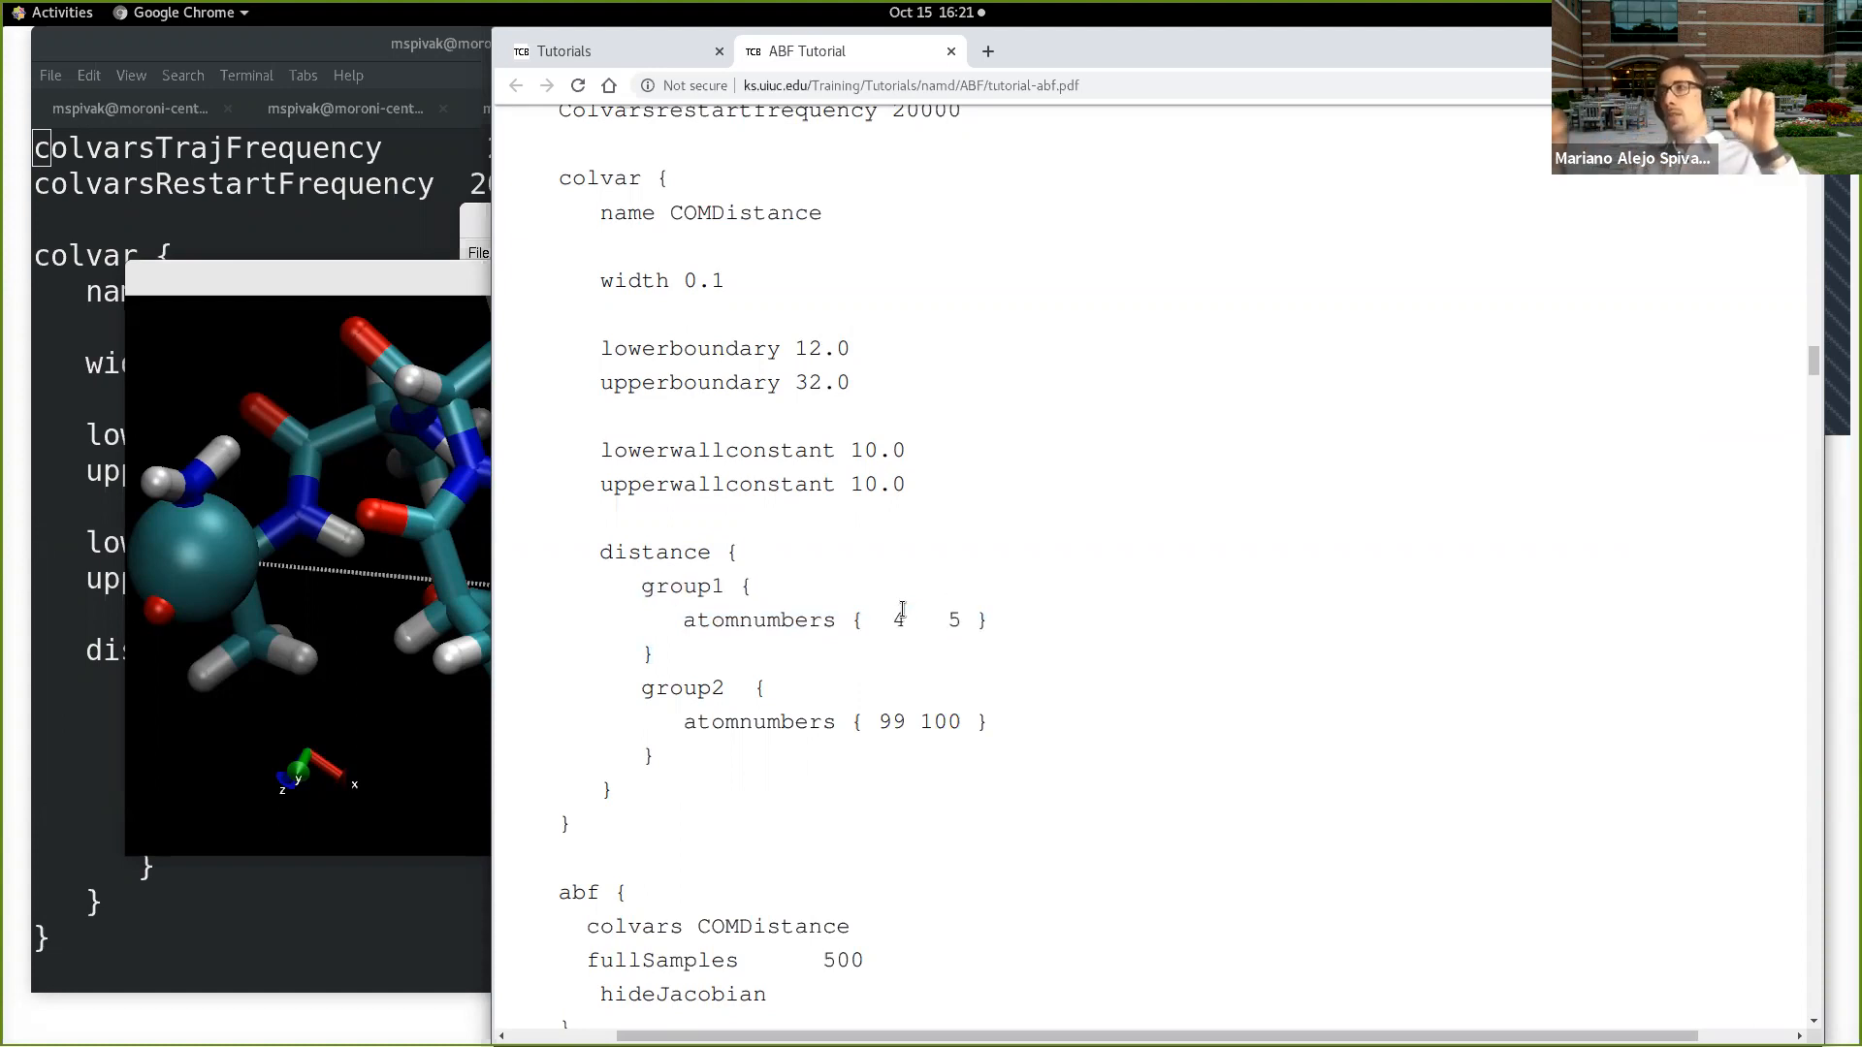
pyautogui.moveTo(975, 625); pyautogui.dragTo(893, 622)
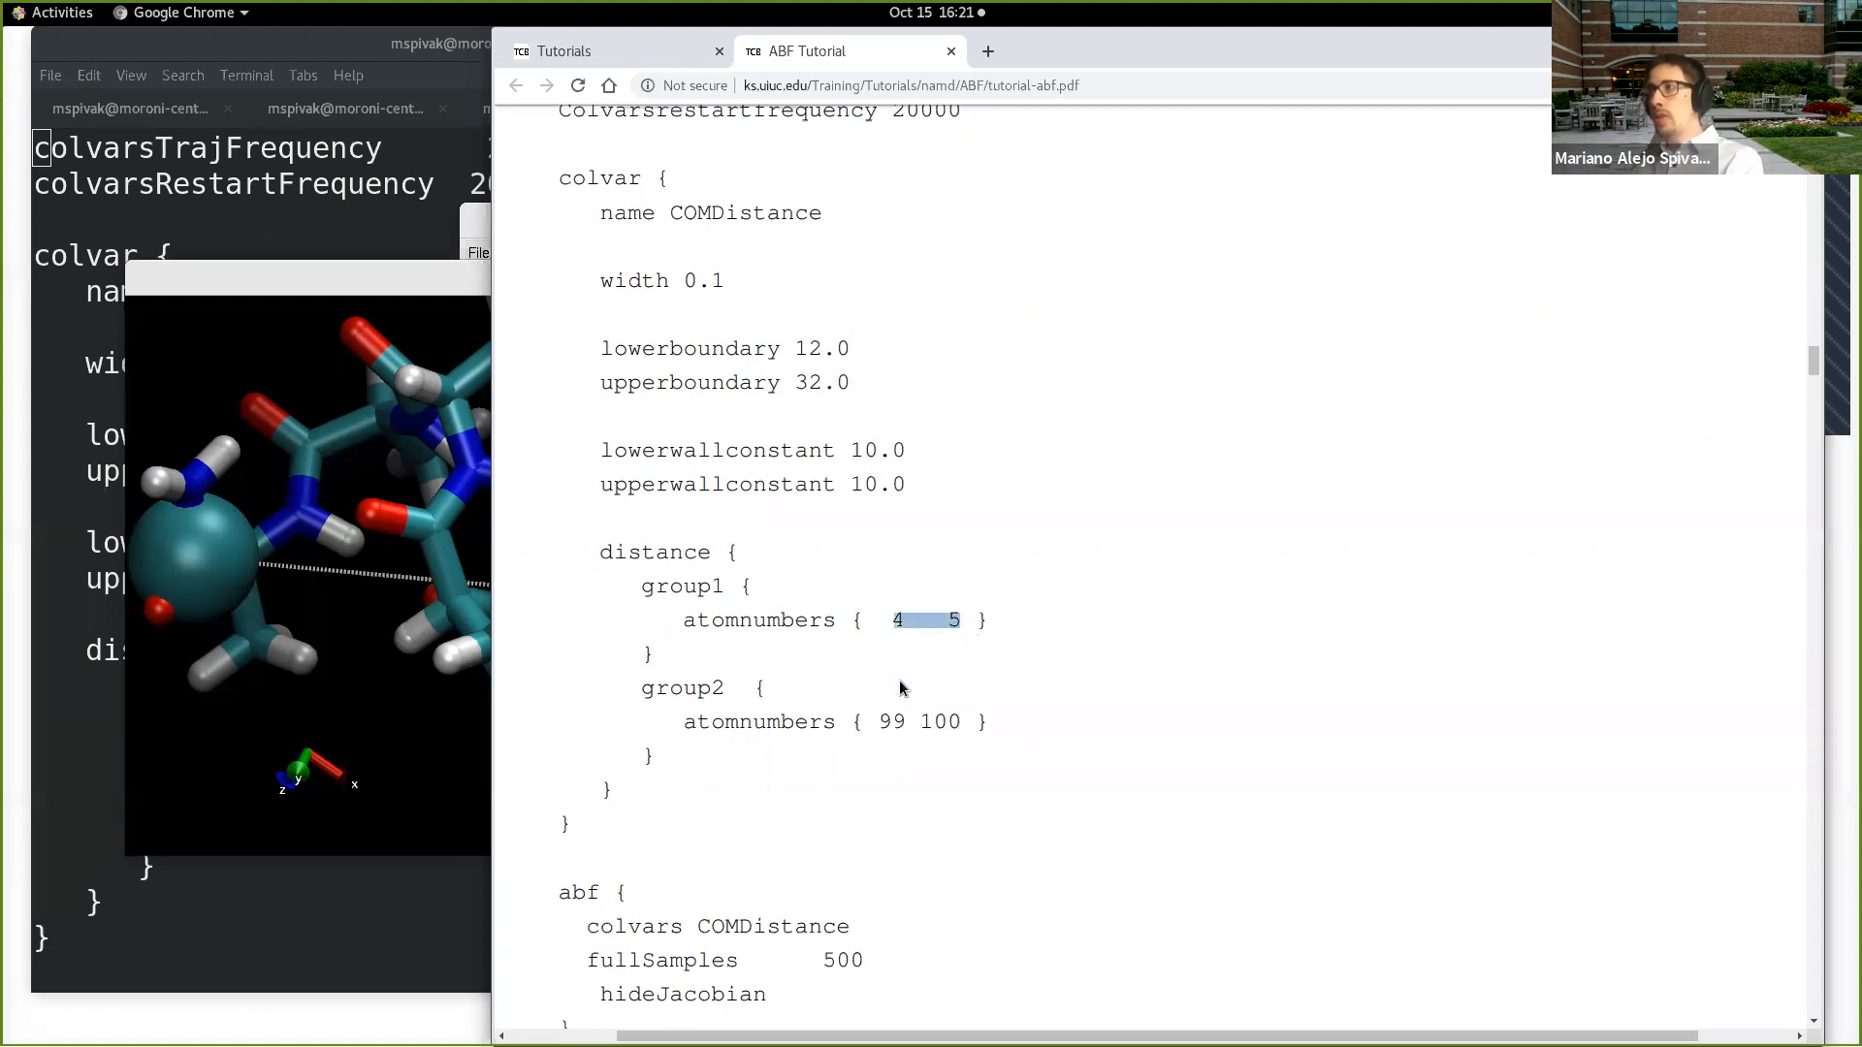
pyautogui.moveTo(879, 725); pyautogui.dragTo(957, 731)
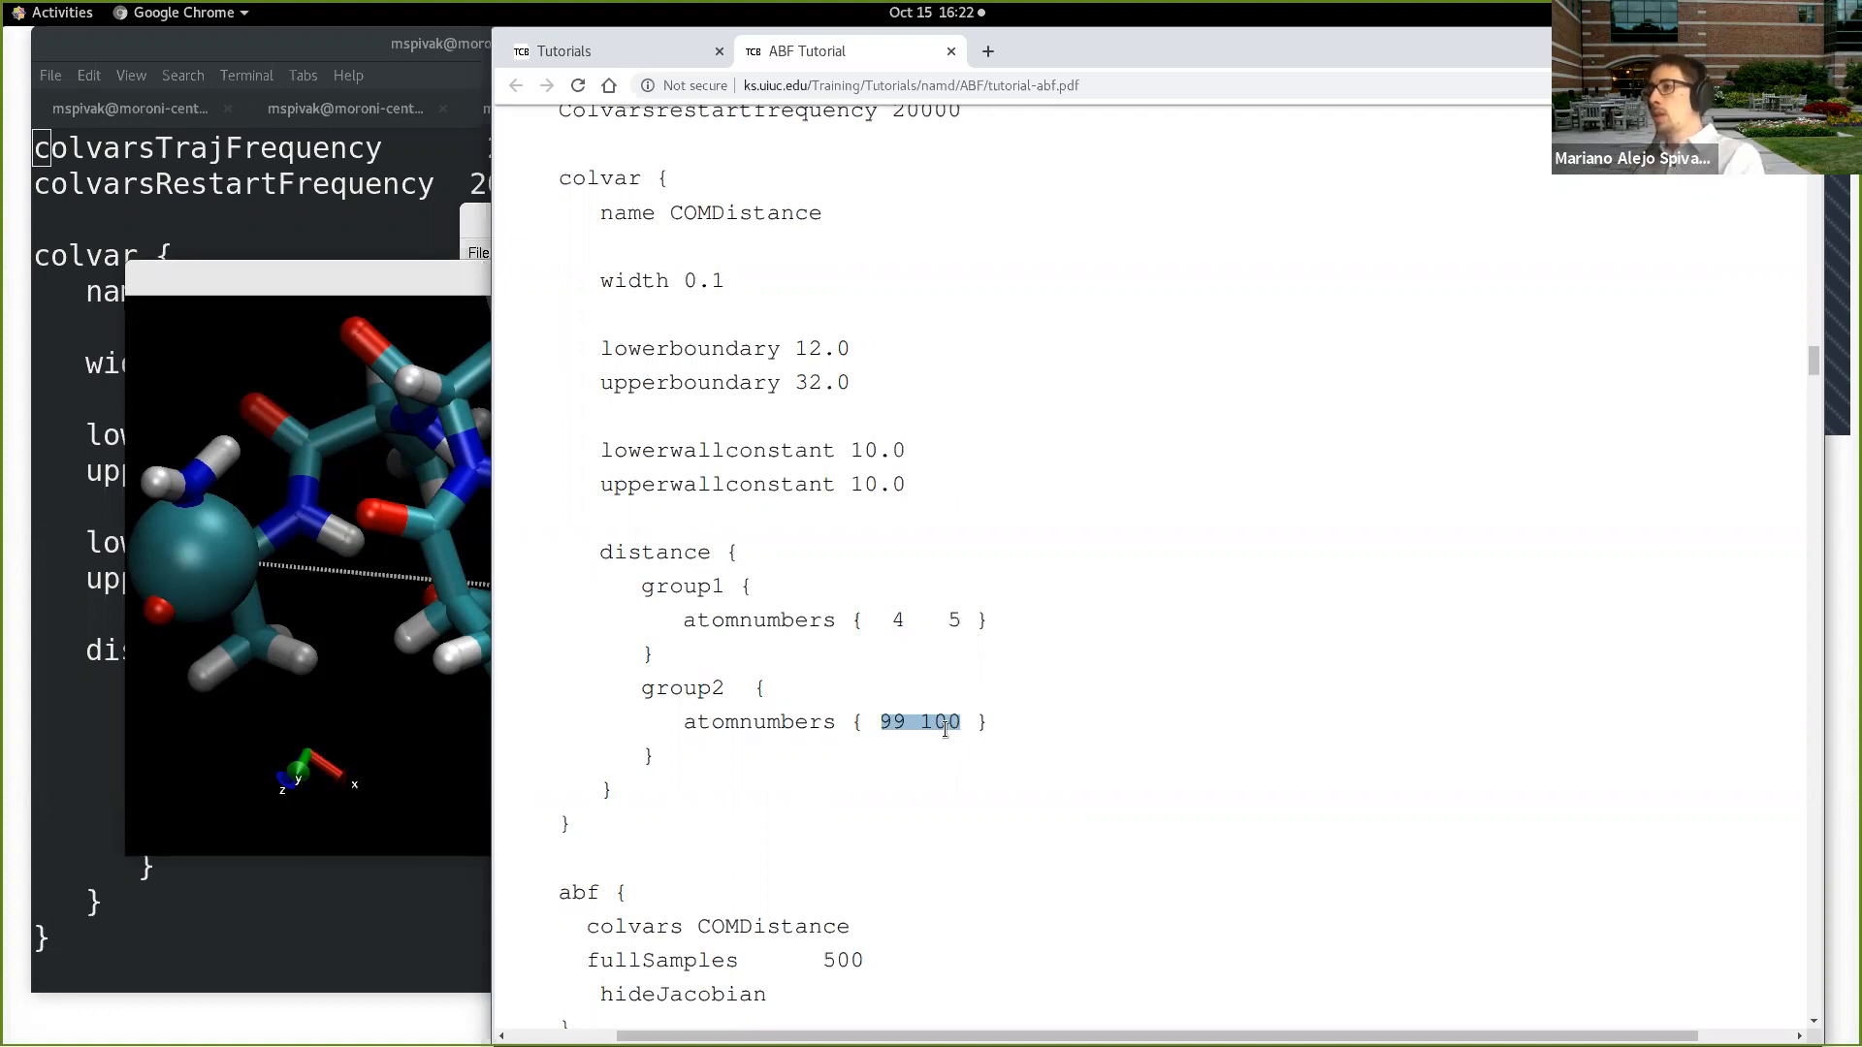
# Step: Review the abf block, highlighting colvars COMDistance and the fullSamples value 500, and glance at section 1.3 on analyzing the results
pyautogui.scroll(-3, 947, 729)
pyautogui.scroll(-3, 941, 733)
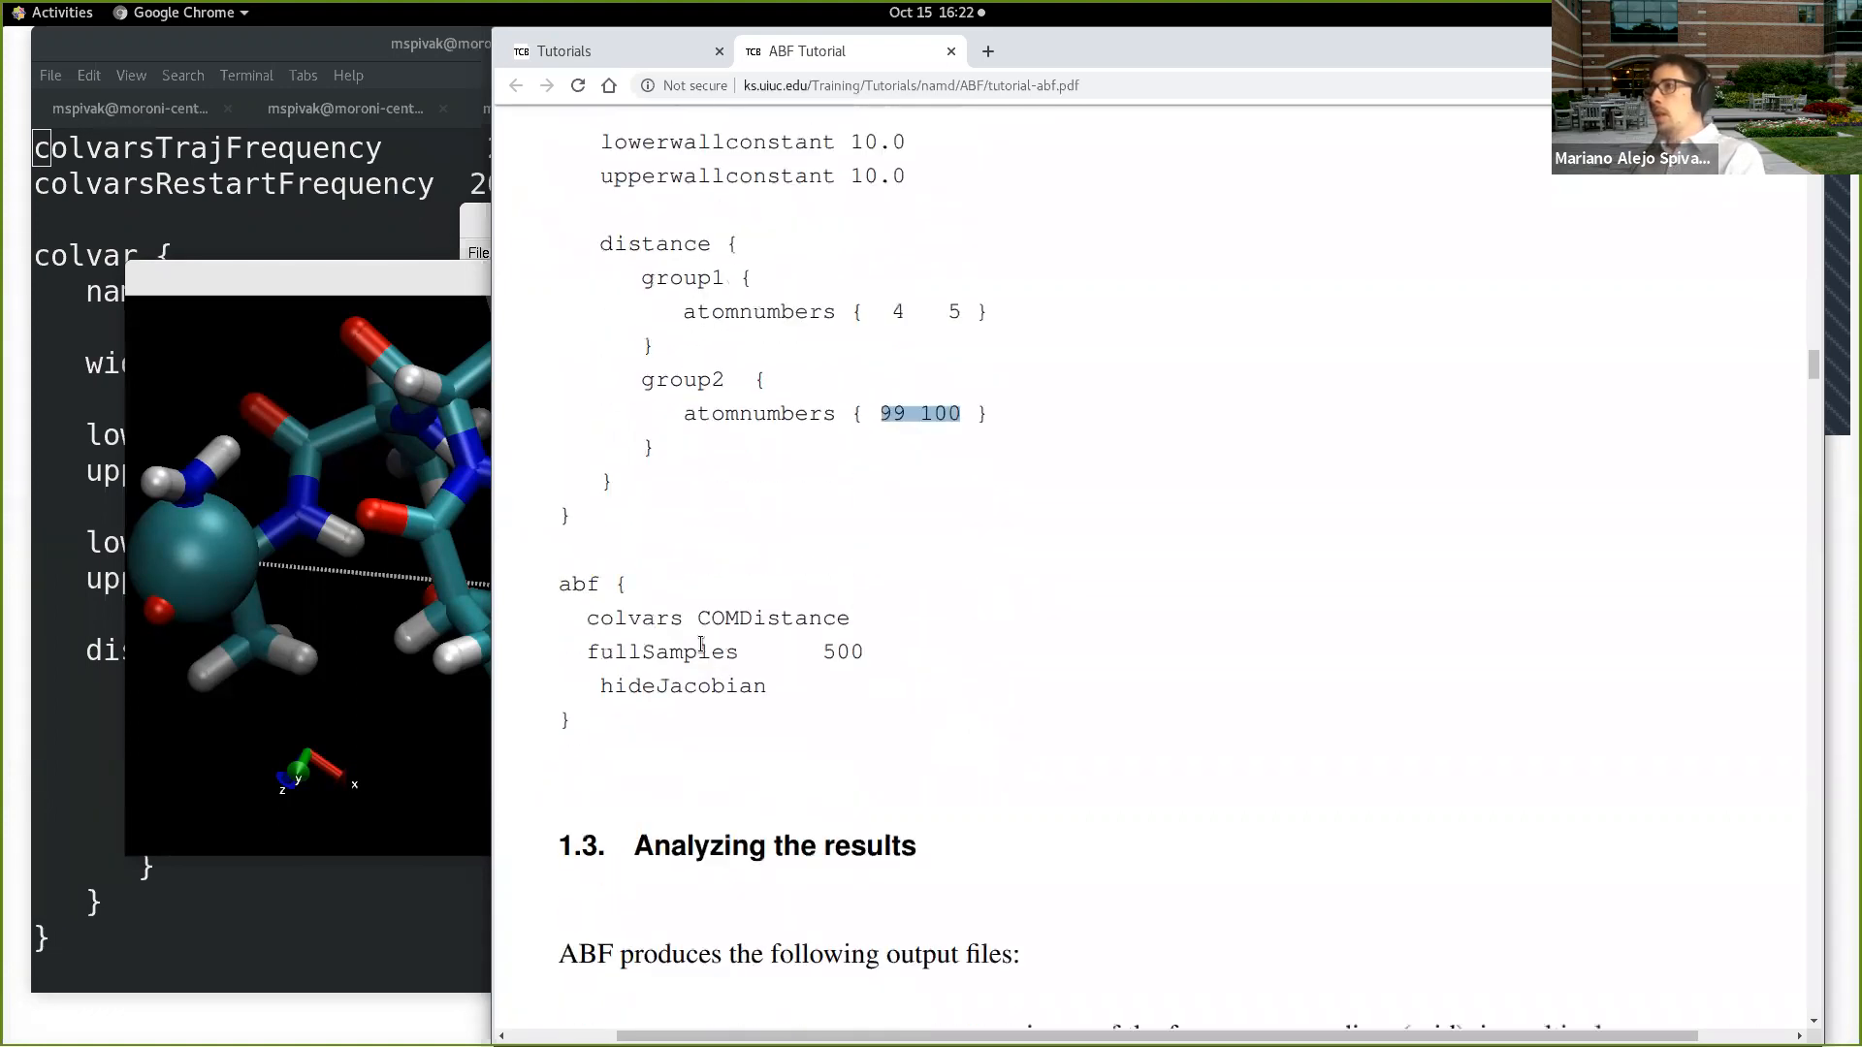
pyautogui.moveTo(561, 585); pyautogui.dragTo(615, 725)
pyautogui.click(645, 698)
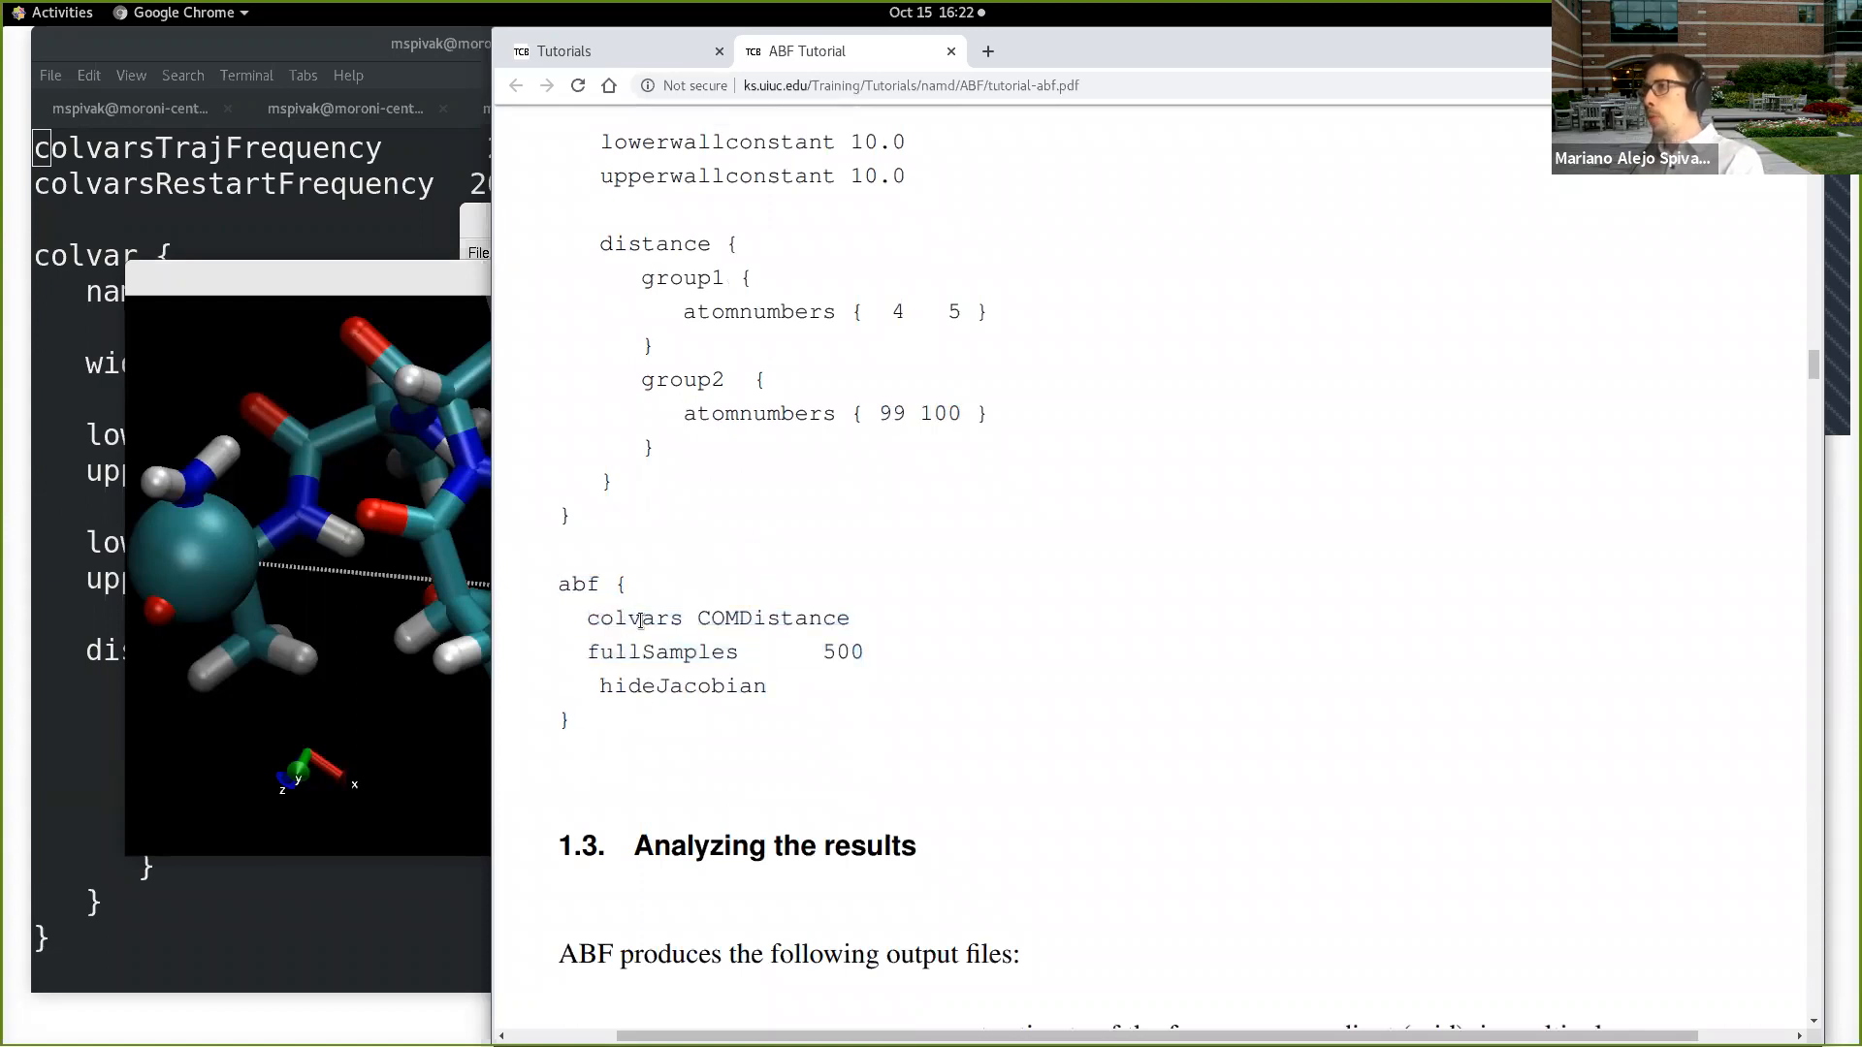
pyautogui.moveTo(561, 589); pyautogui.dragTo(863, 614)
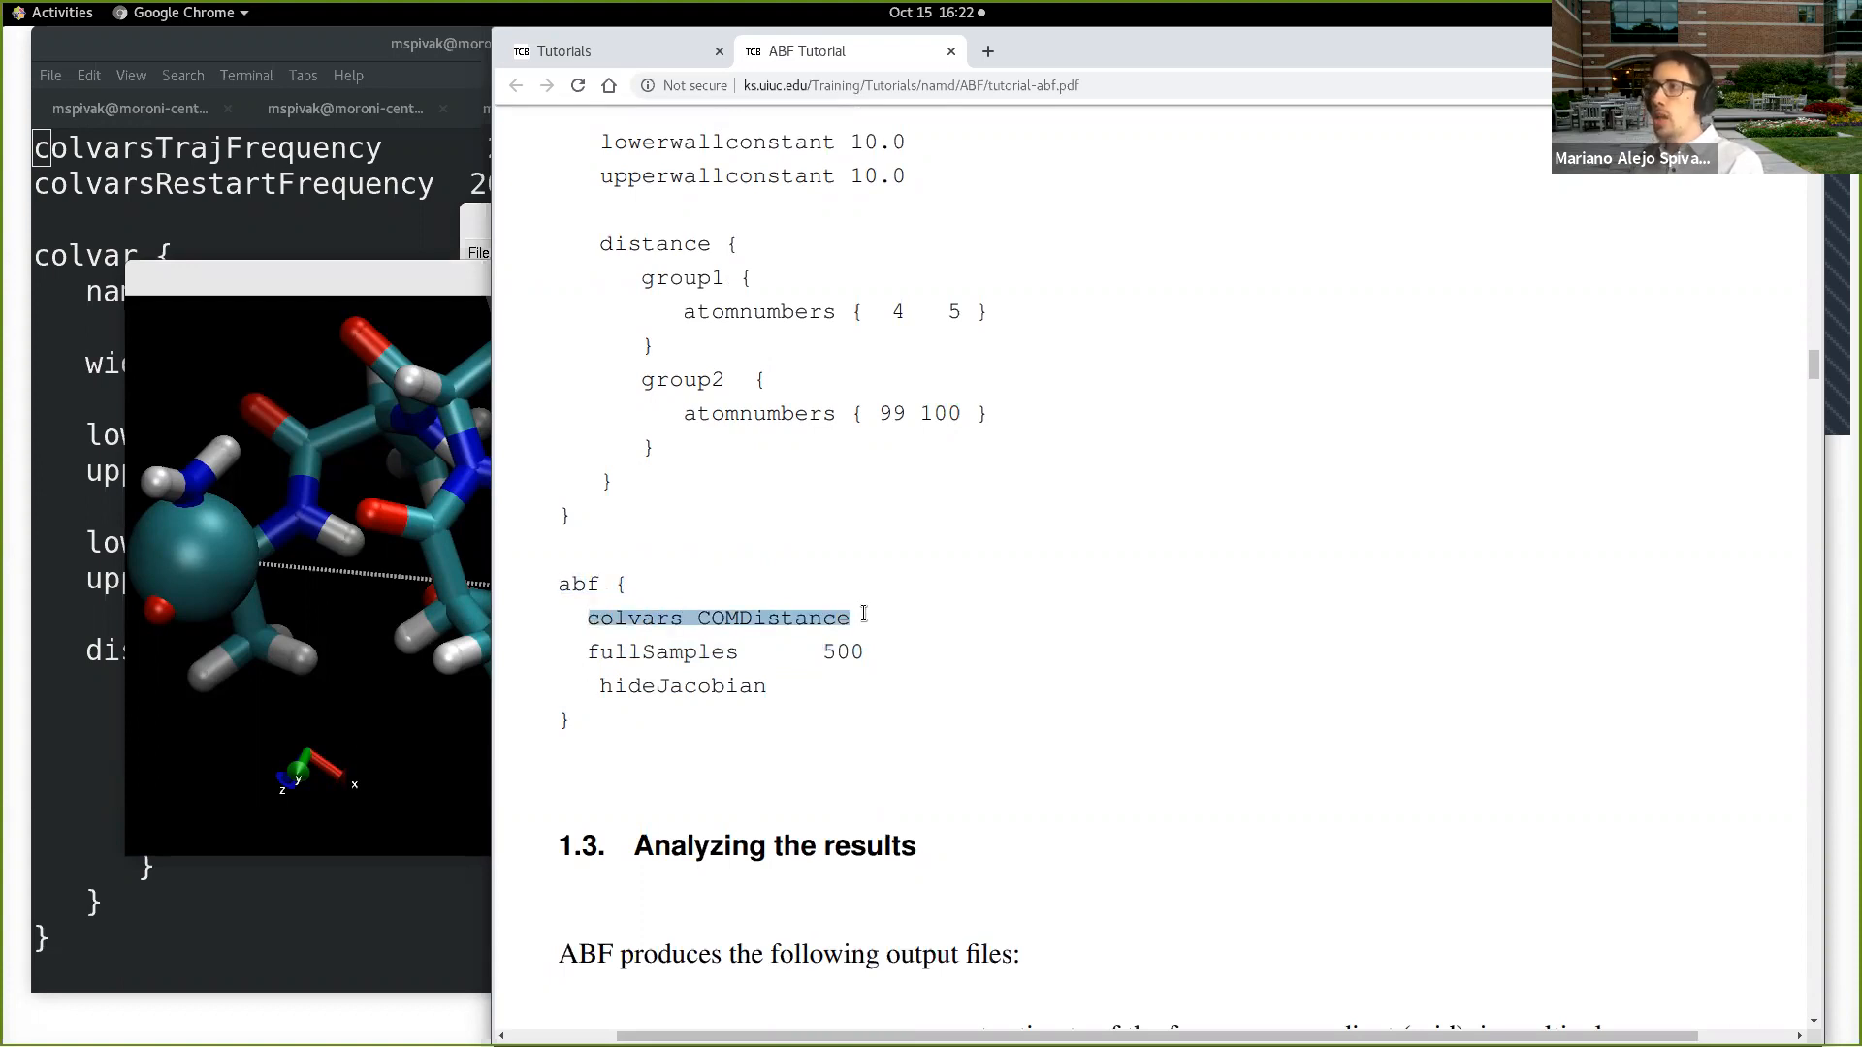
pyautogui.moveTo(587, 650); pyautogui.dragTo(857, 652)
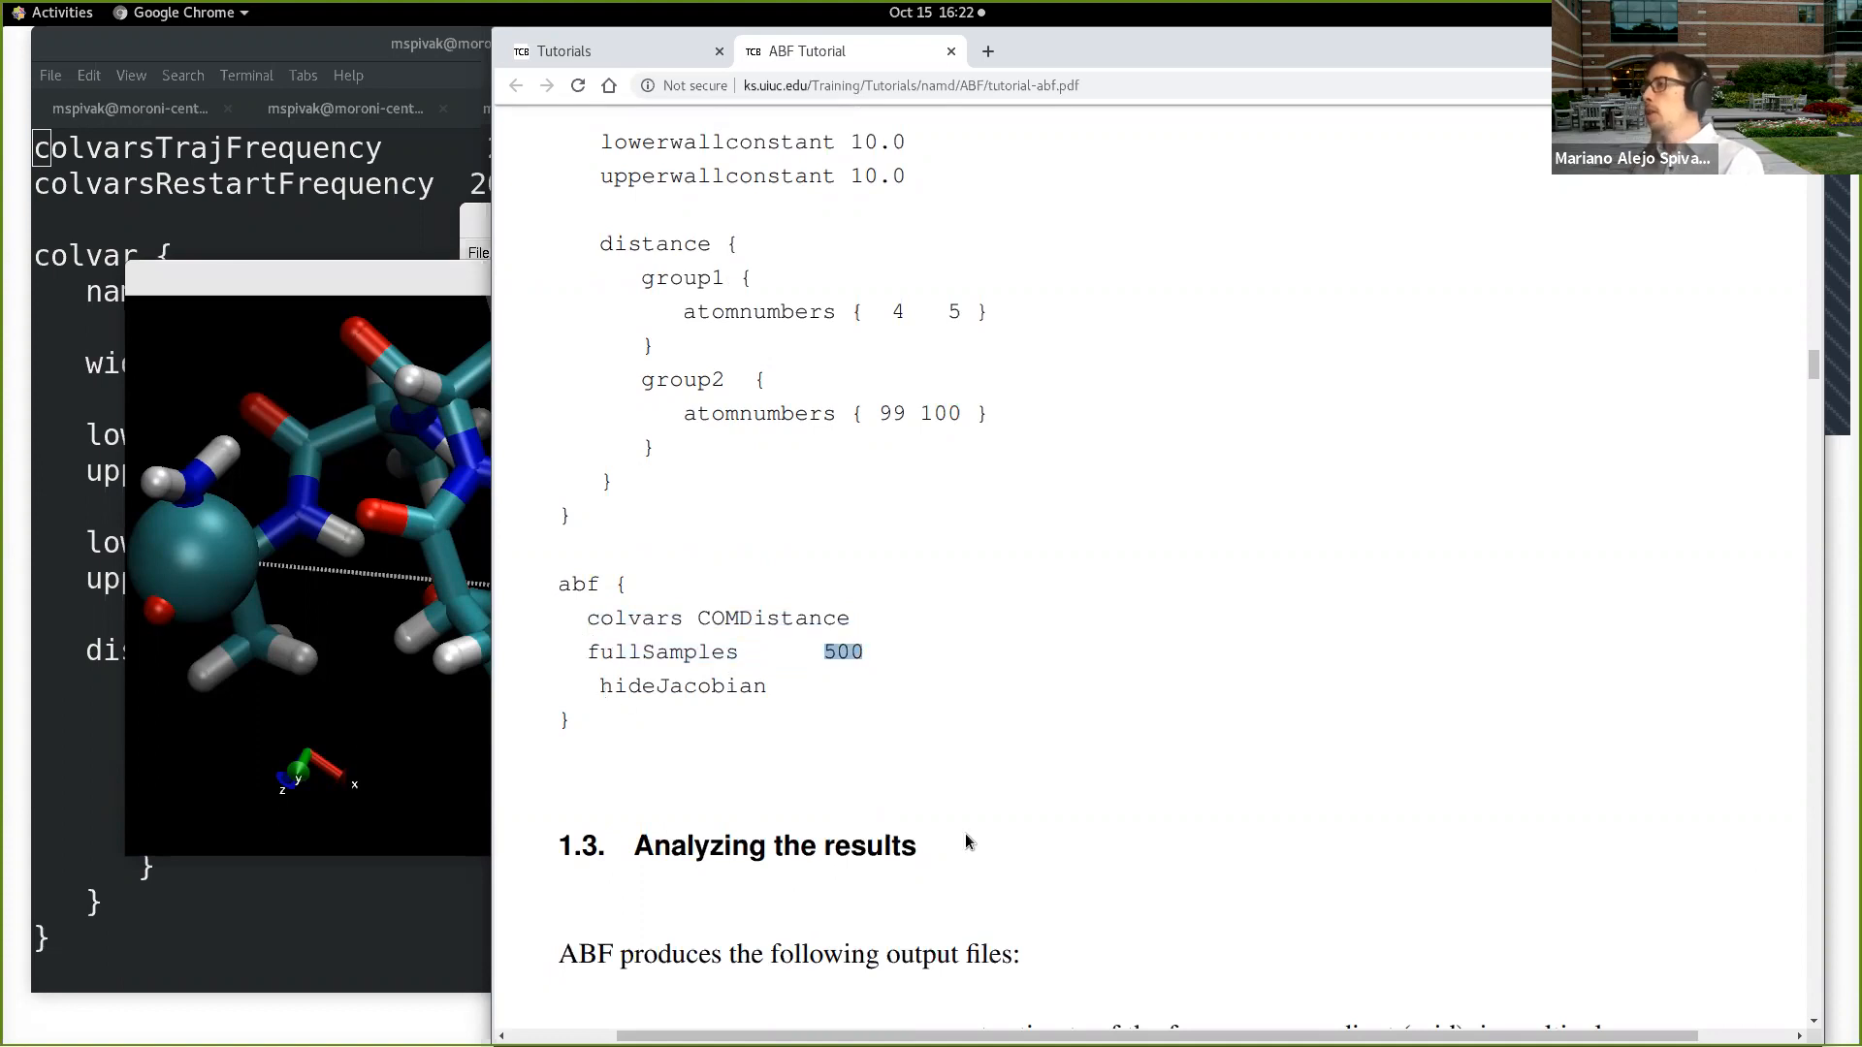
pyautogui.scroll(-4, 966, 840)
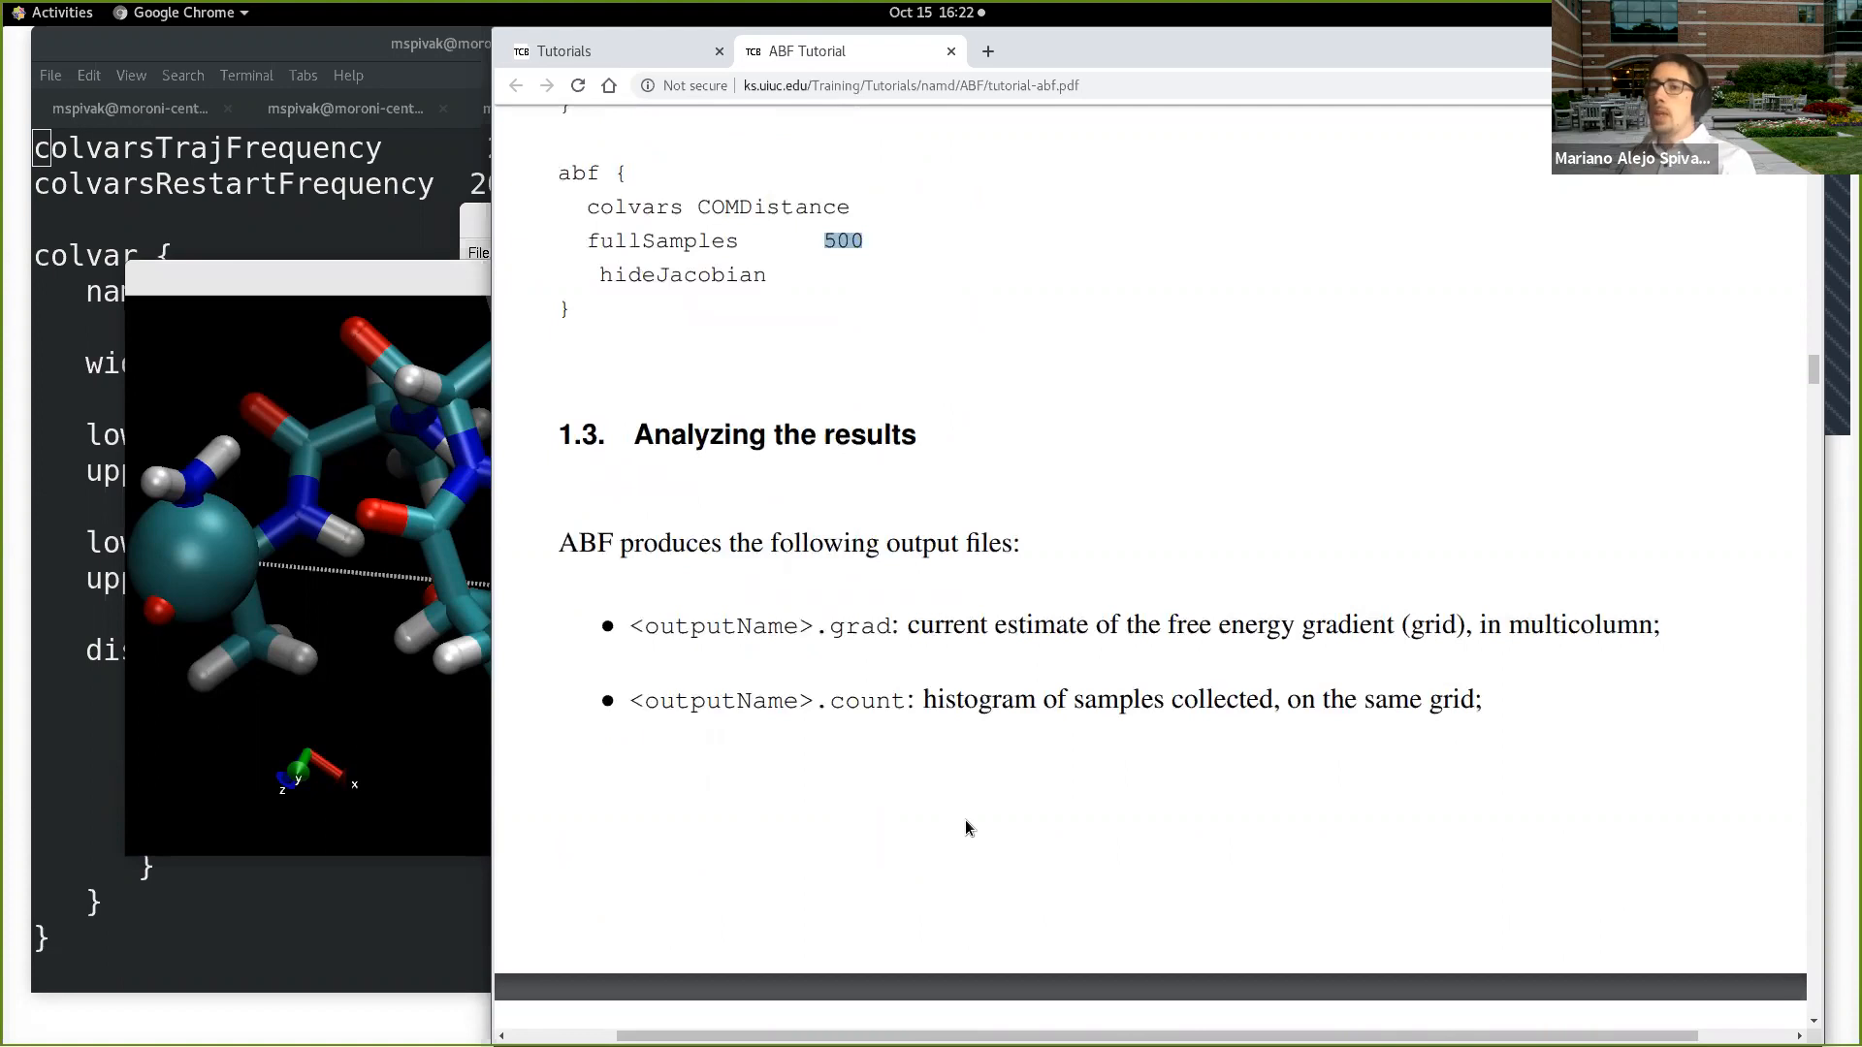
pyautogui.scroll(1, 965, 817)
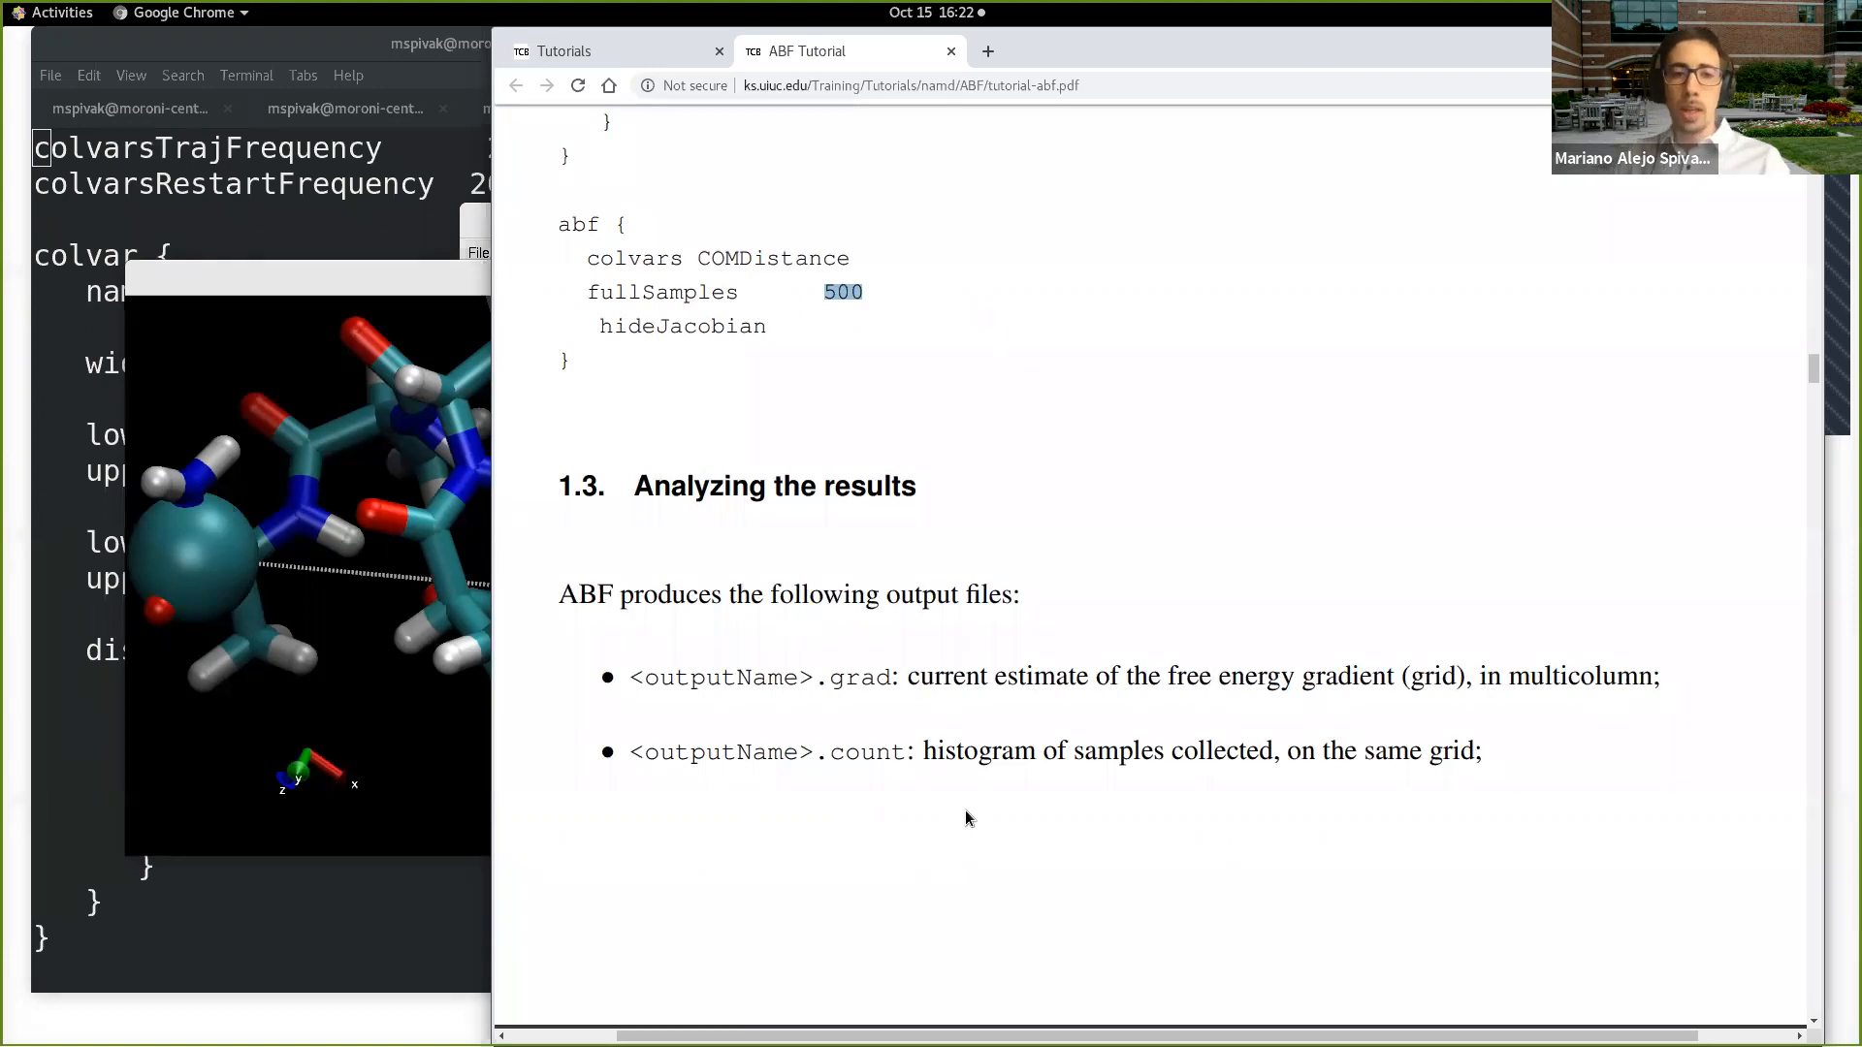
# Step: Switch to the terminal and quit vi, closing Distance.in to return to the Deca-Alanine prompt
pyautogui.click(386, 222)
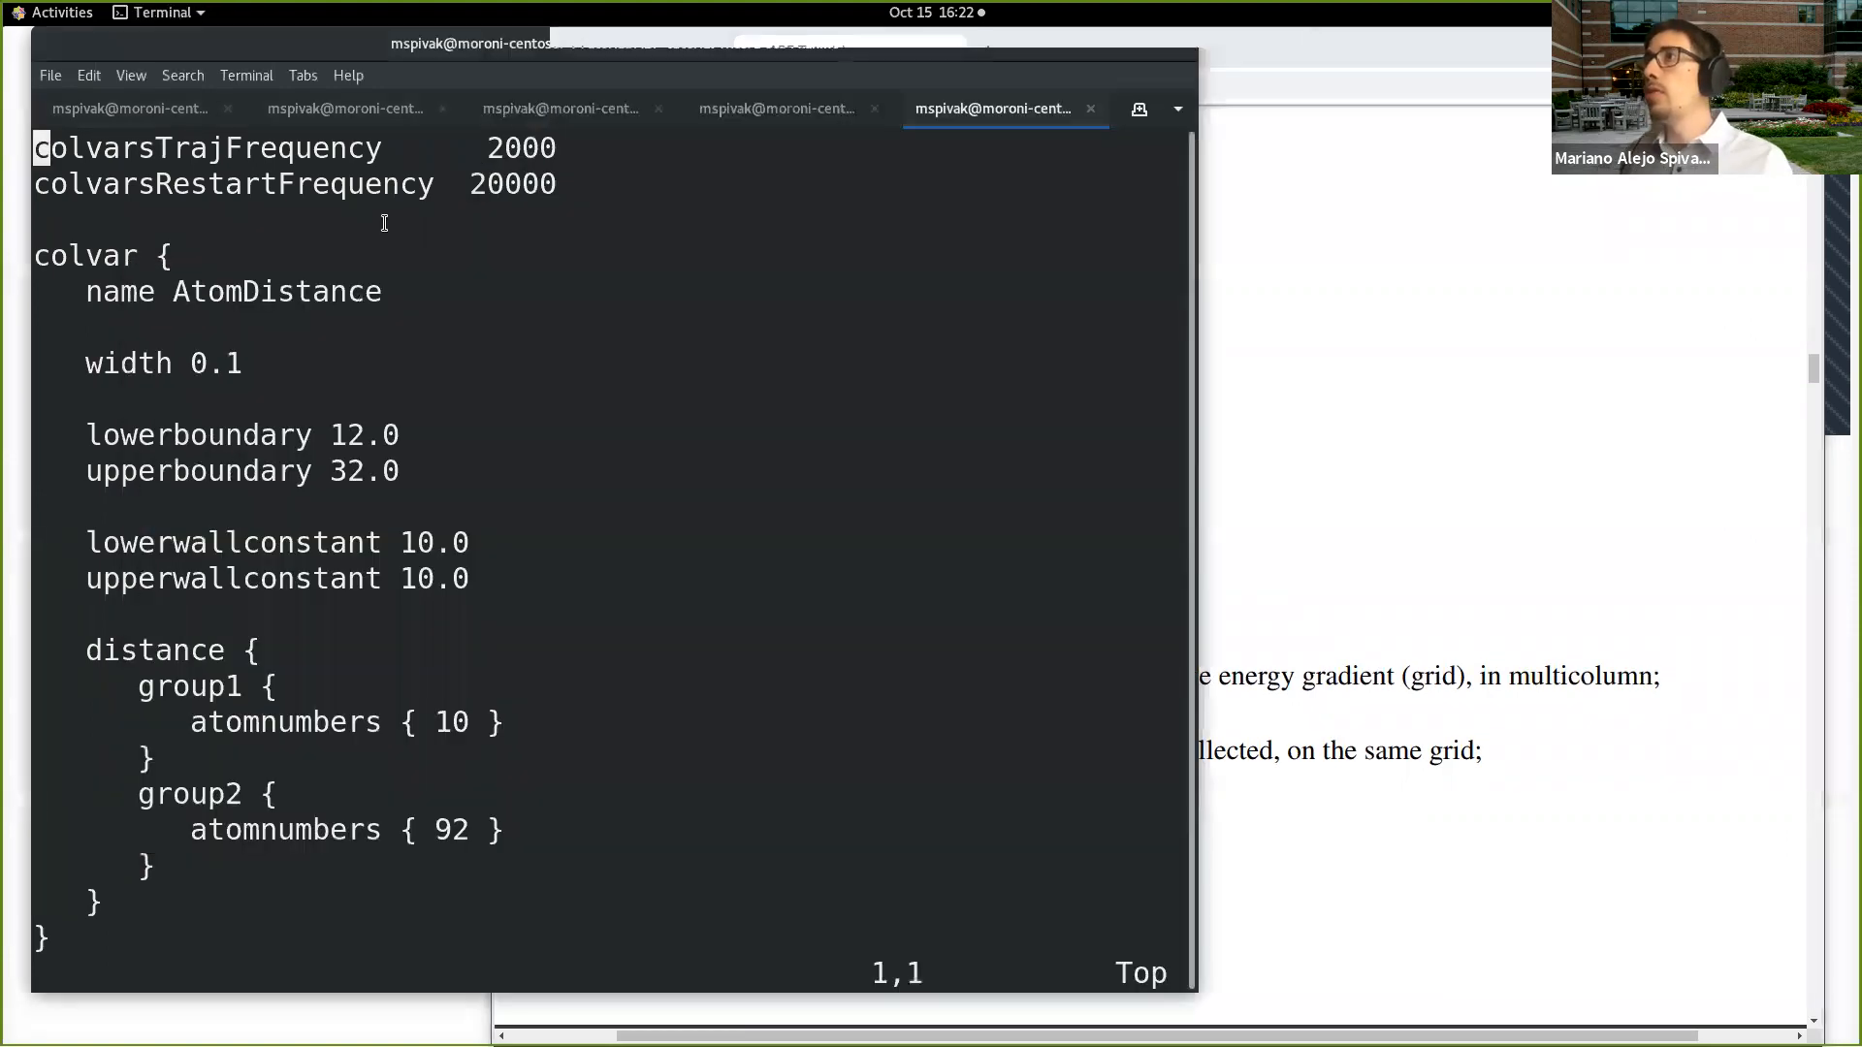
pyautogui.write(':')
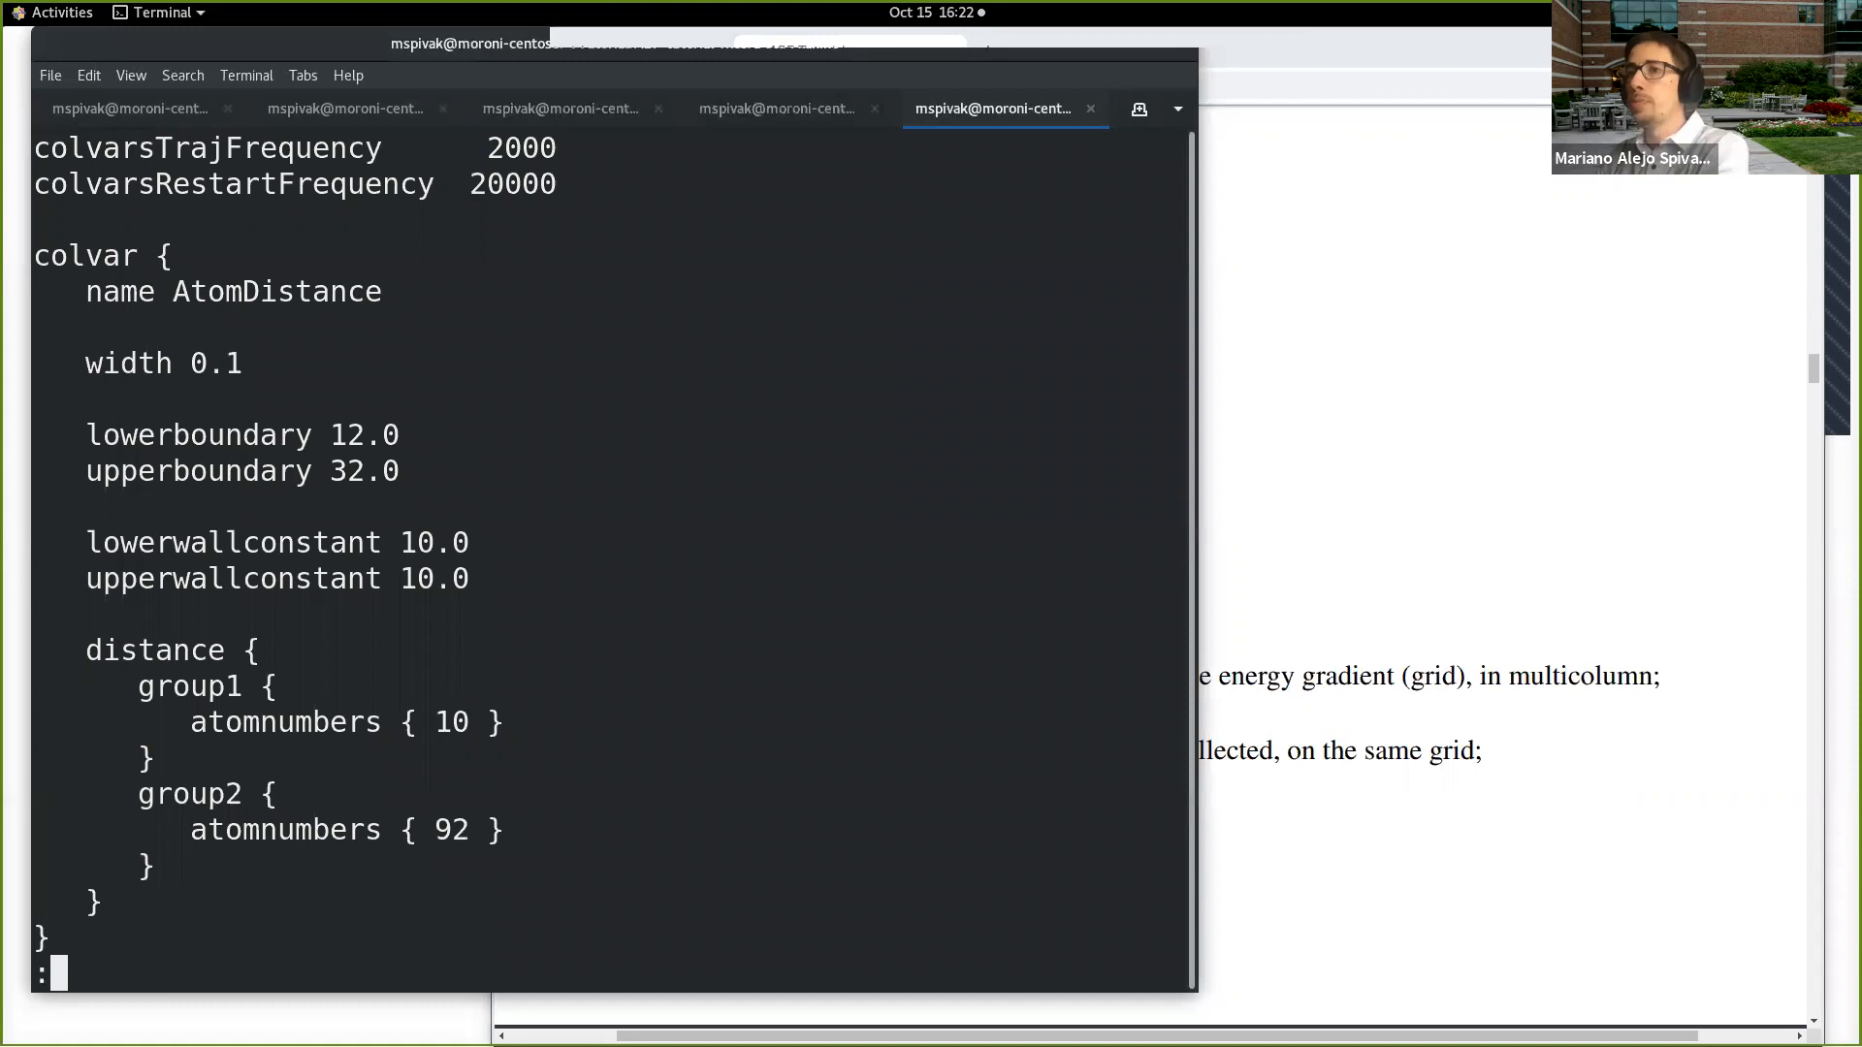
pyautogui.write('q')
pyautogui.press('Return')
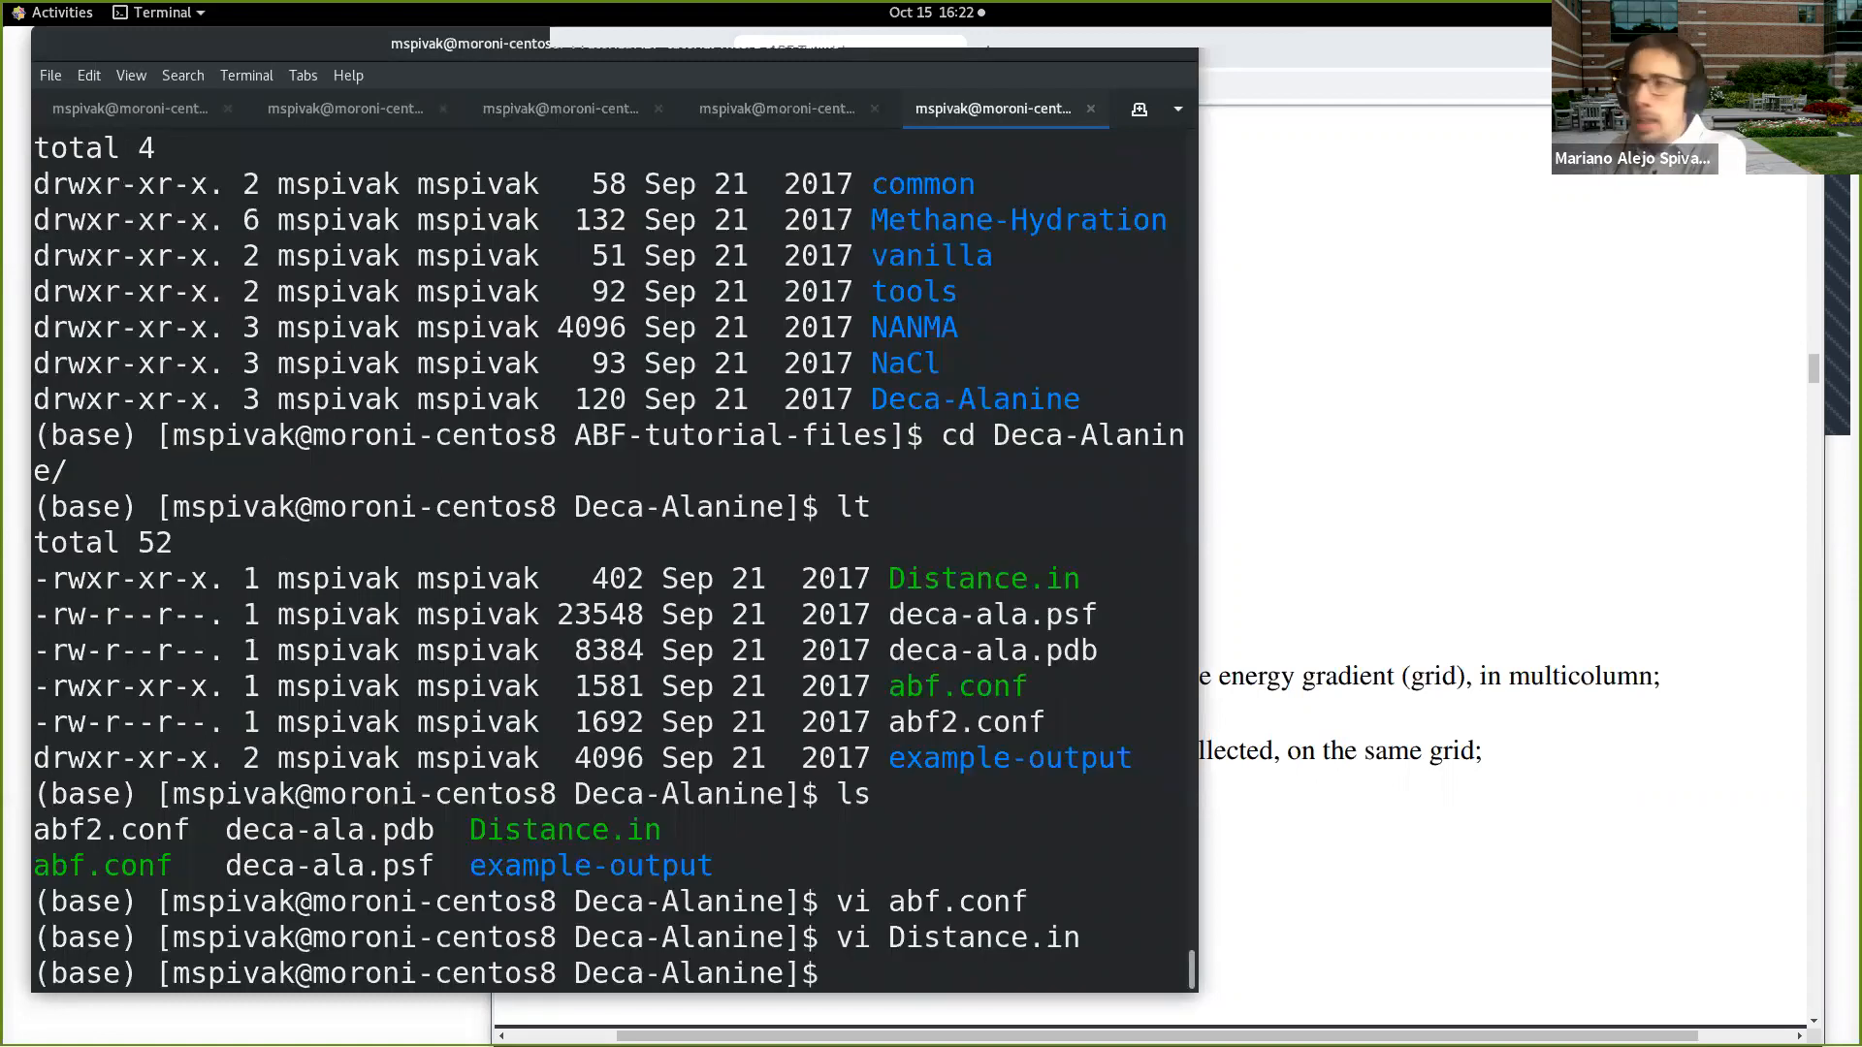
# Step: List the Deca-Alanine folder's files with lt and widen the terminal window
pyautogui.write('lt')
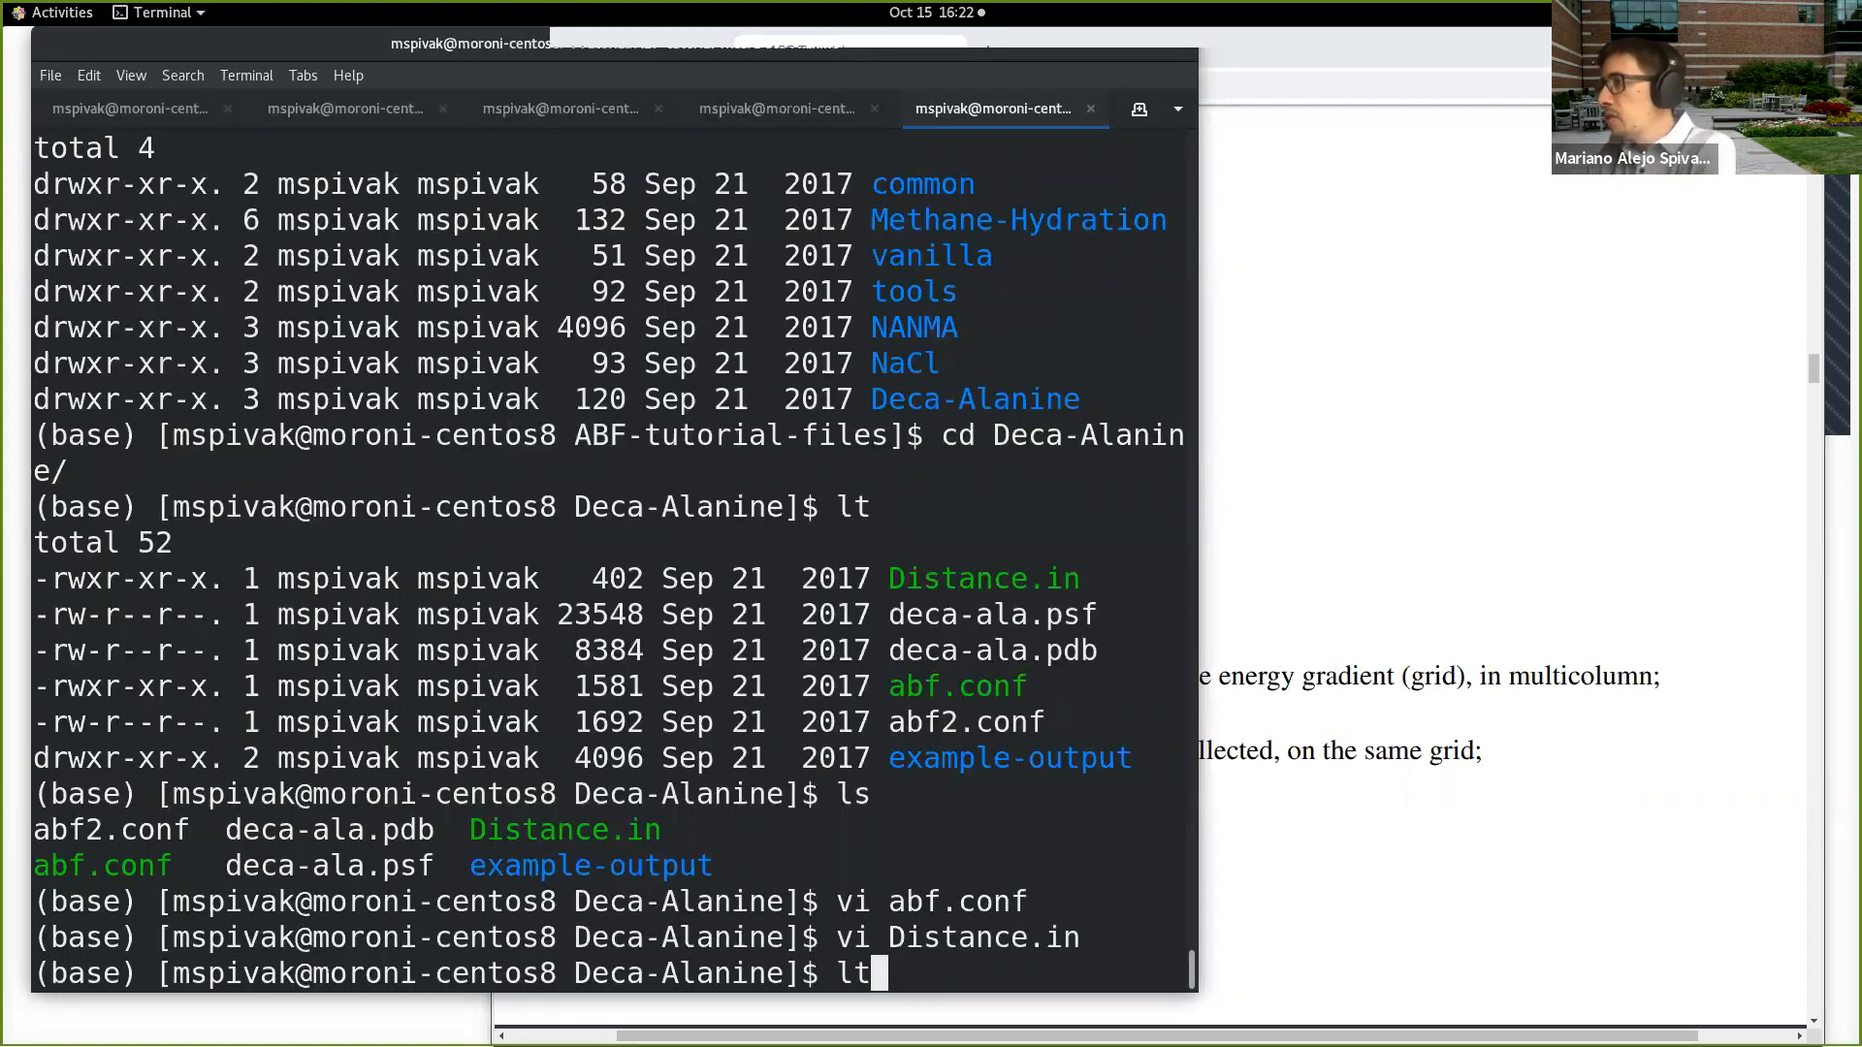
pyautogui.press('Return')
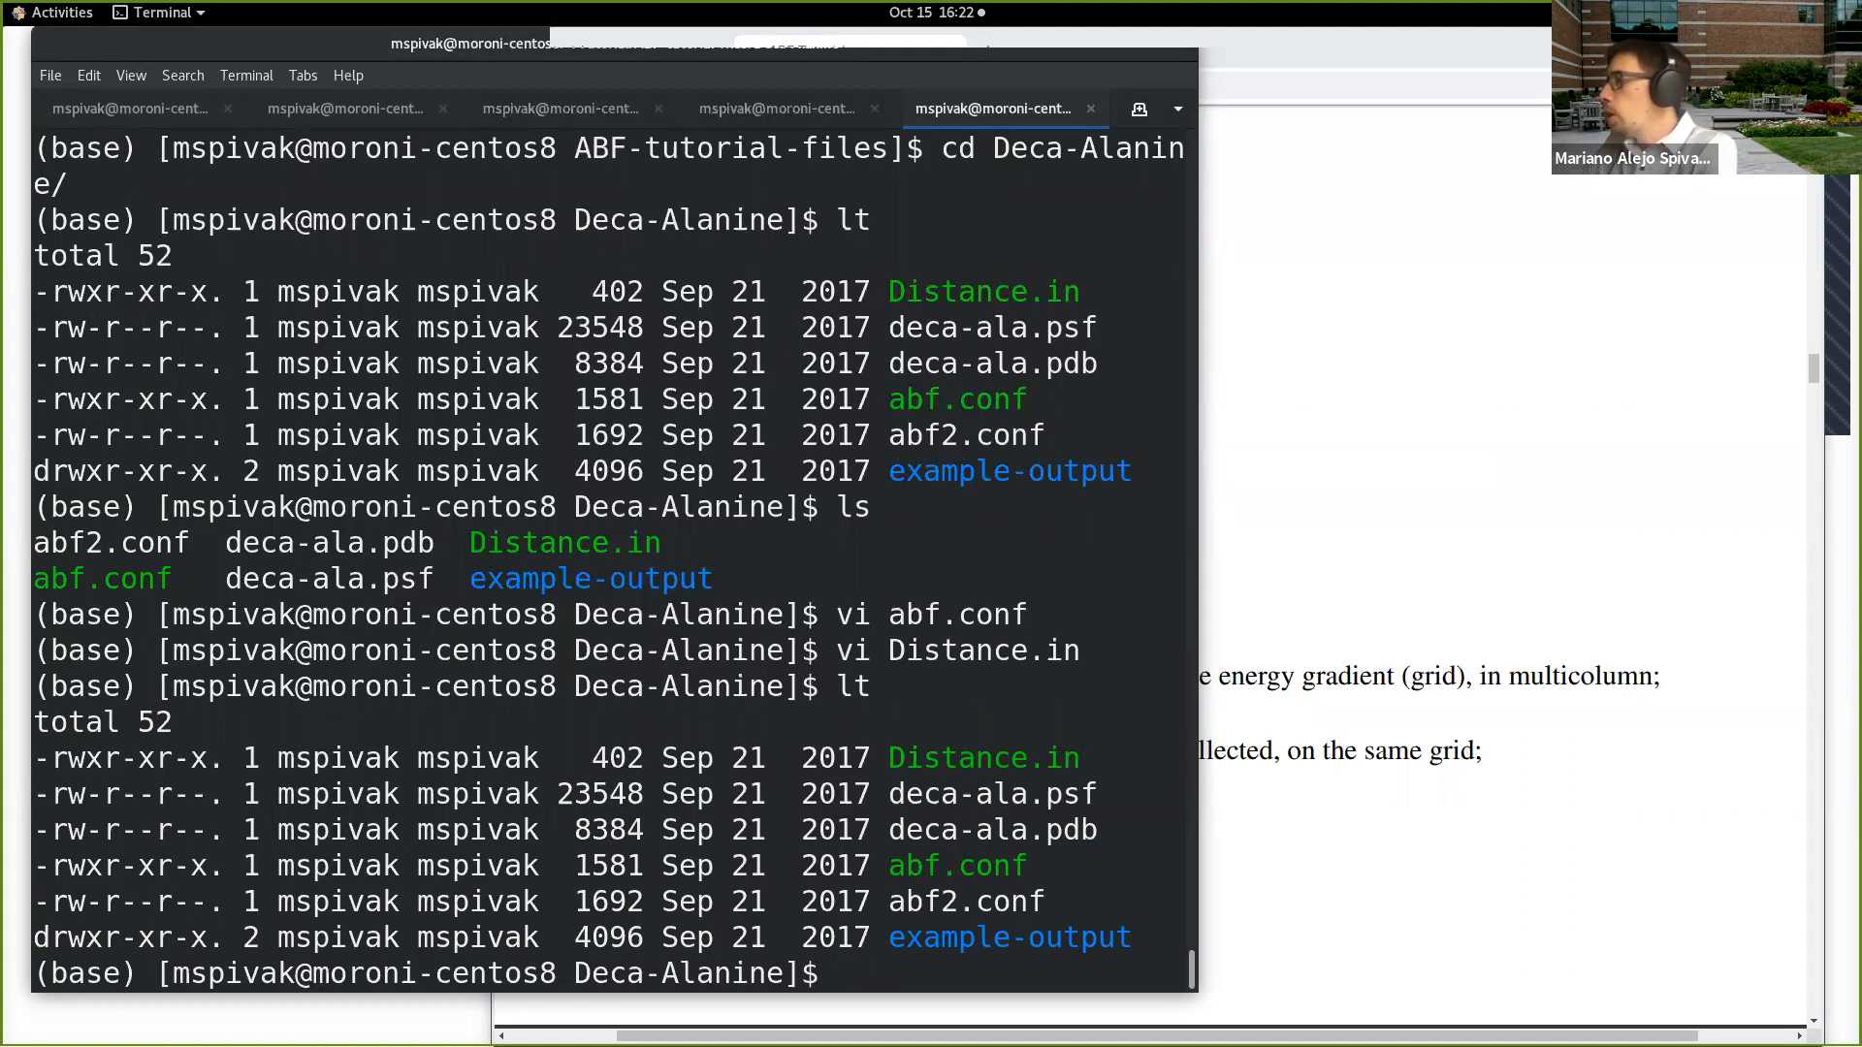
pyautogui.moveTo(1199, 442); pyautogui.dragTo(1617, 446)
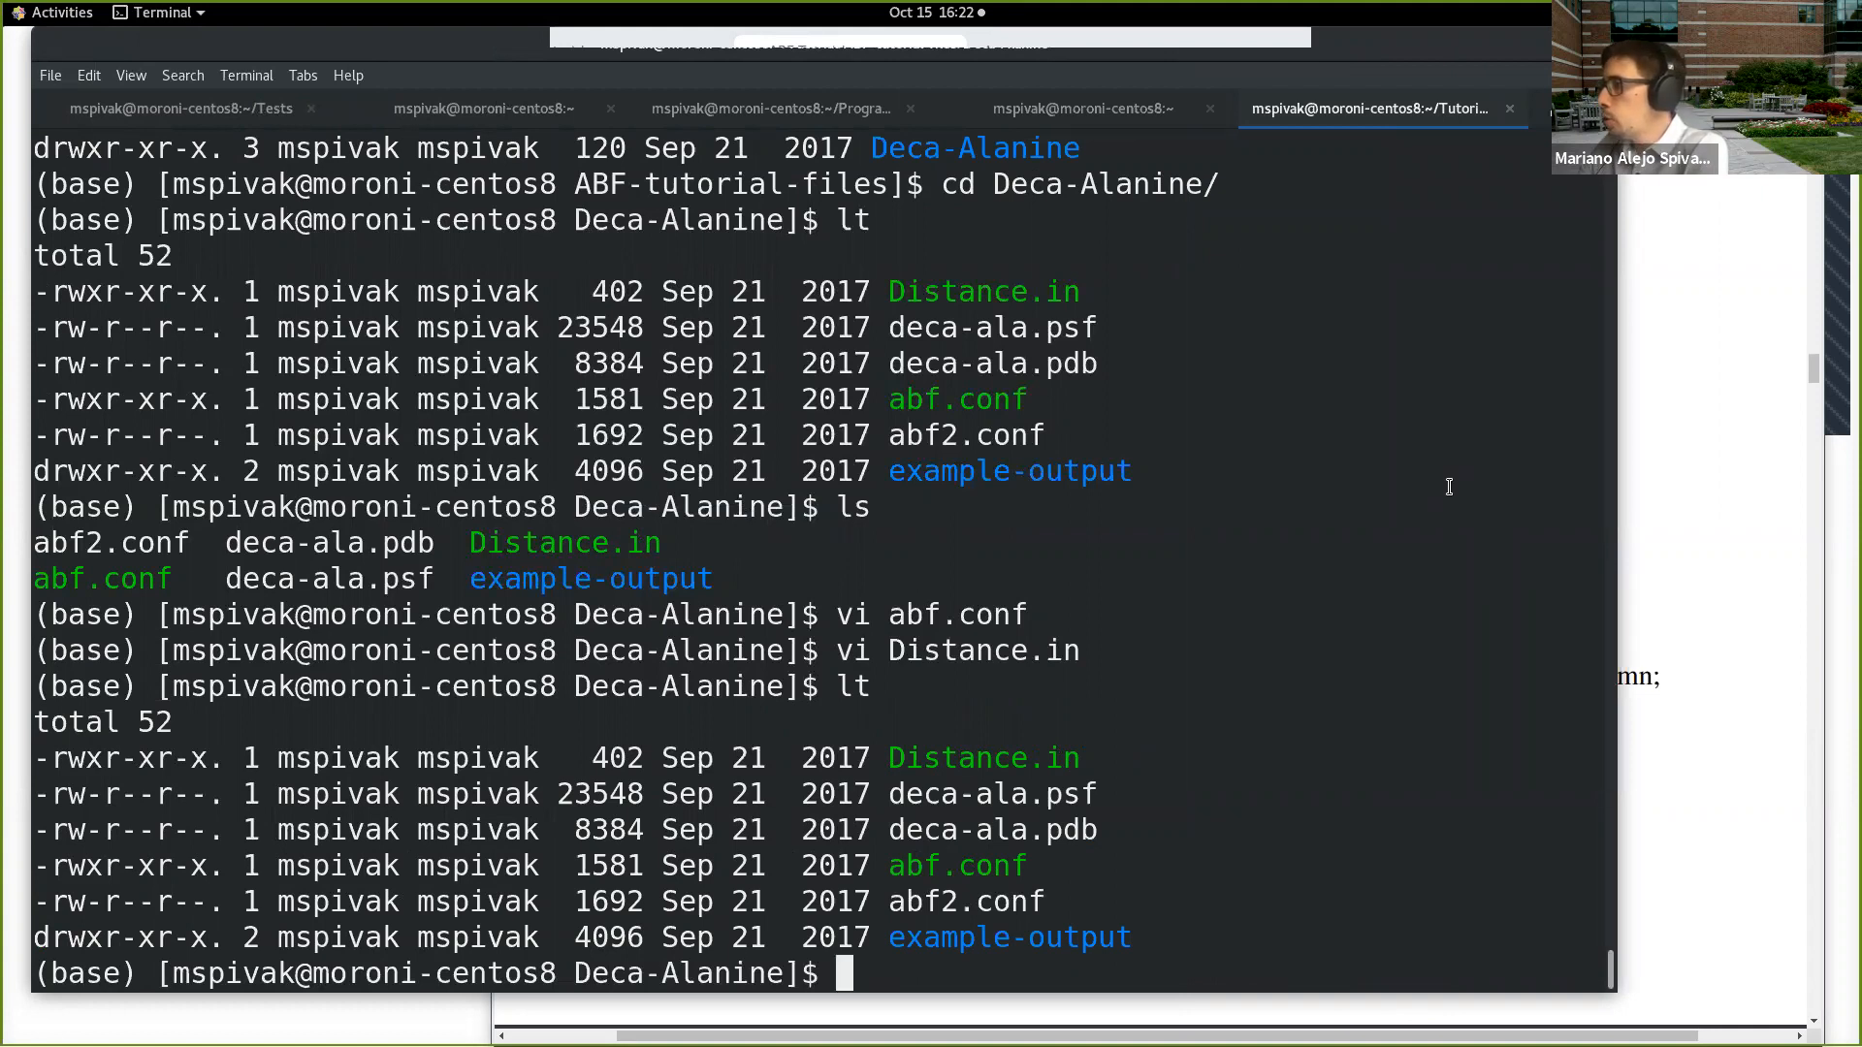
# Step: Run namd2 without a configuration file and highlight the text of its fatal error message
pyautogui.write('namd2')
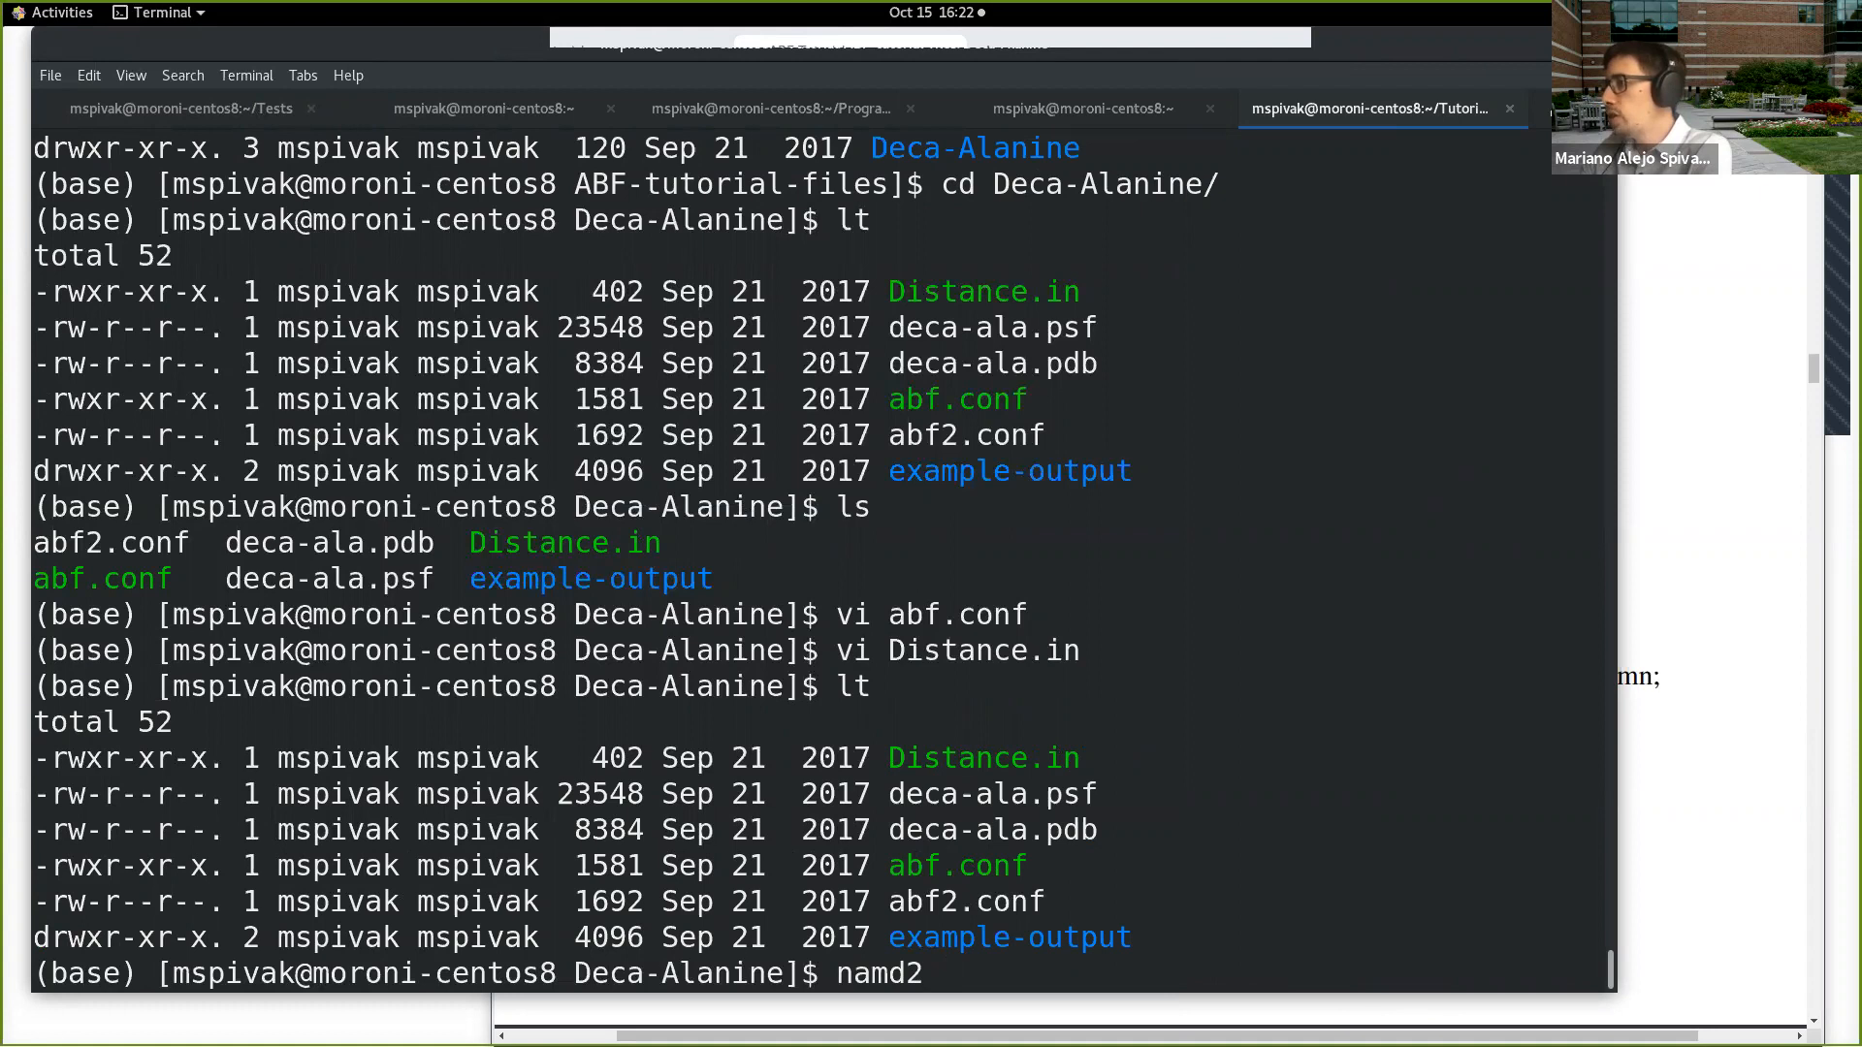
pyautogui.write(' abf.')
pyautogui.press('Tab')
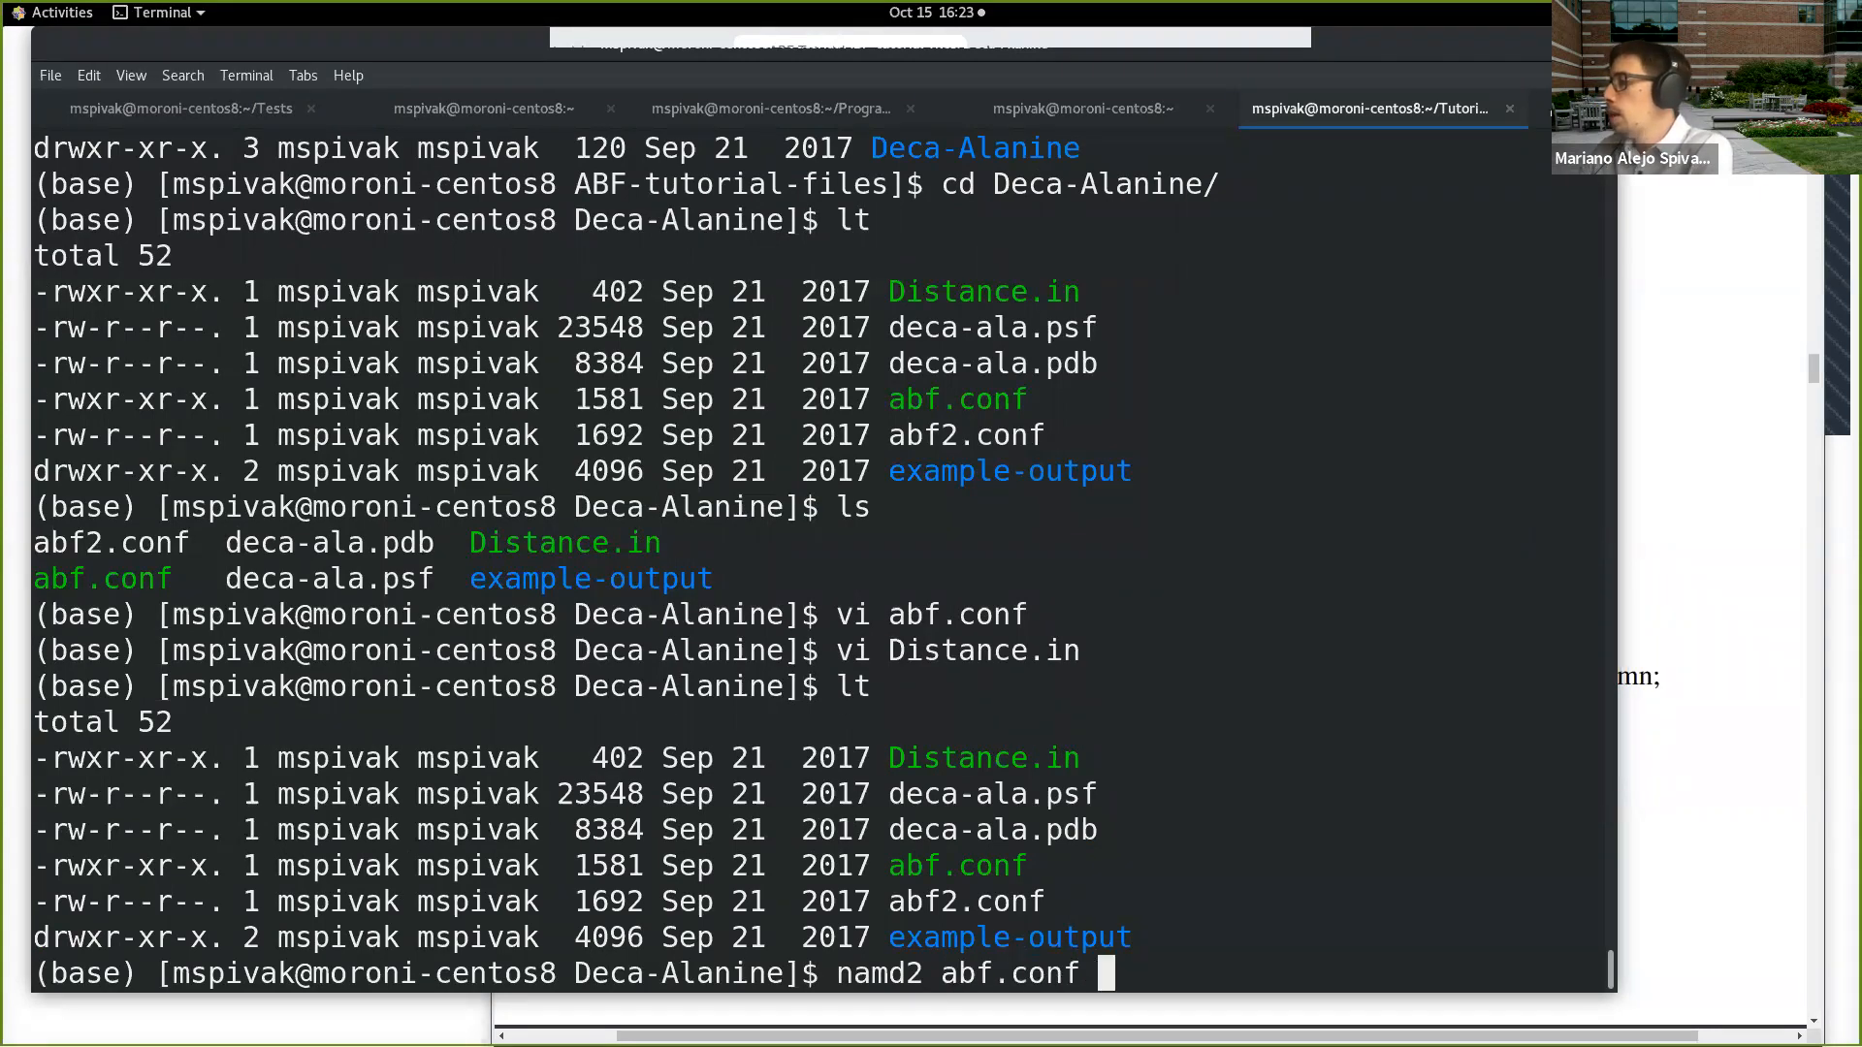
pyautogui.press('BackSpace')
pyautogui.press('BackSpace')
pyautogui.press('BackSpace')
pyautogui.press('BackSpace')
pyautogui.press('BackSpace')
pyautogui.press('BackSpace')
pyautogui.press('BackSpace')
pyautogui.press('BackSpace')
pyautogui.press('BackSpace')
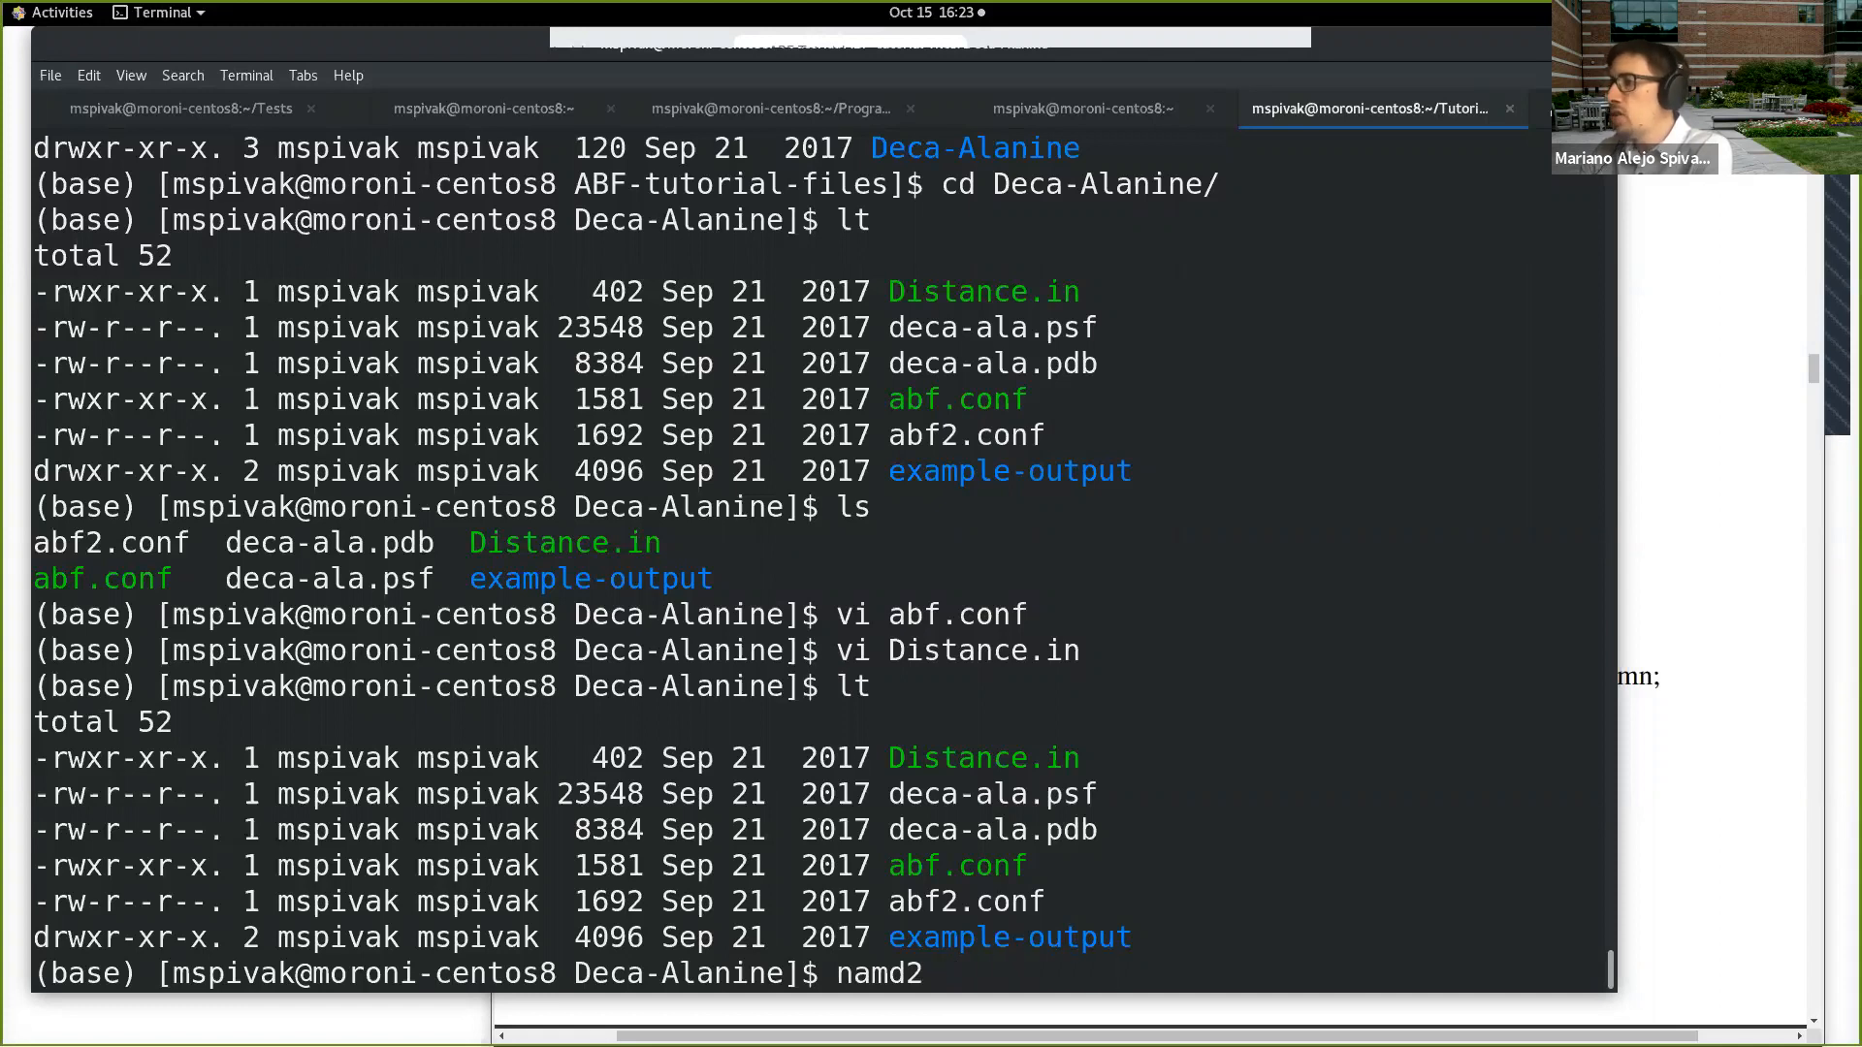
pyautogui.press('Return')
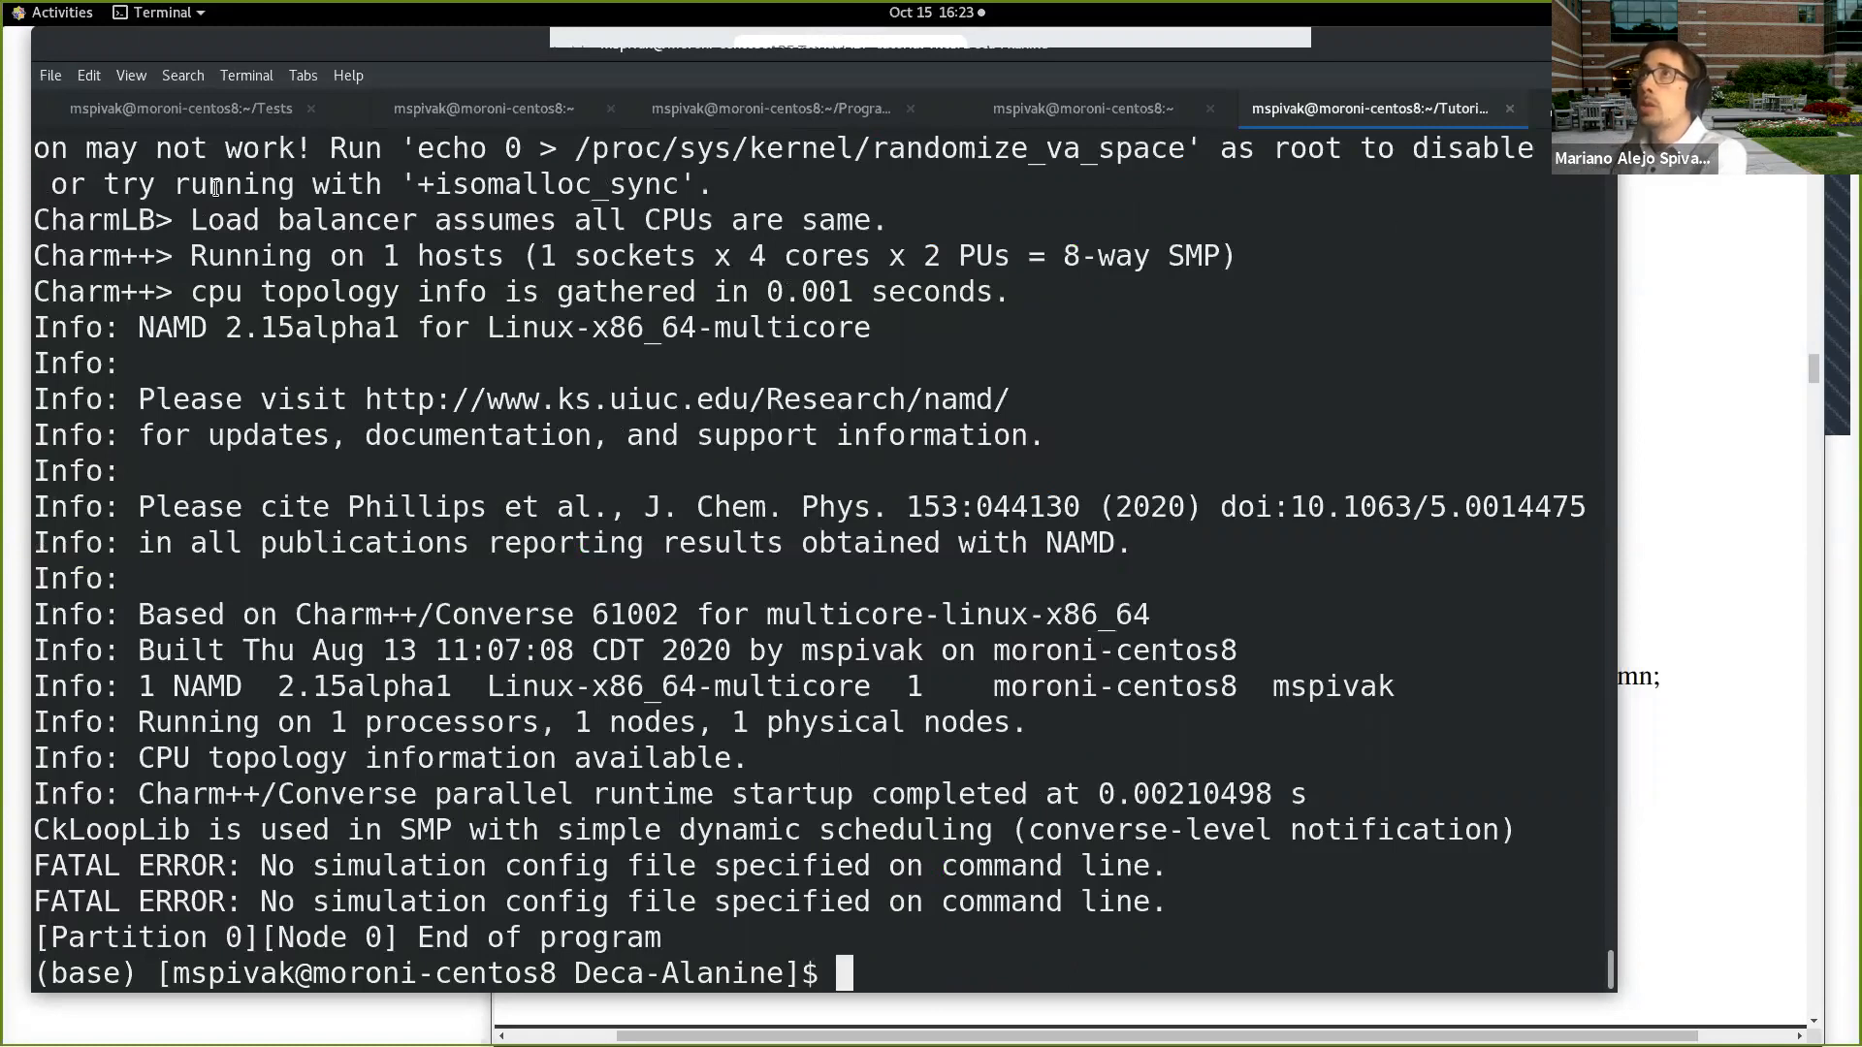
pyautogui.moveTo(262, 868); pyautogui.dragTo(1145, 868)
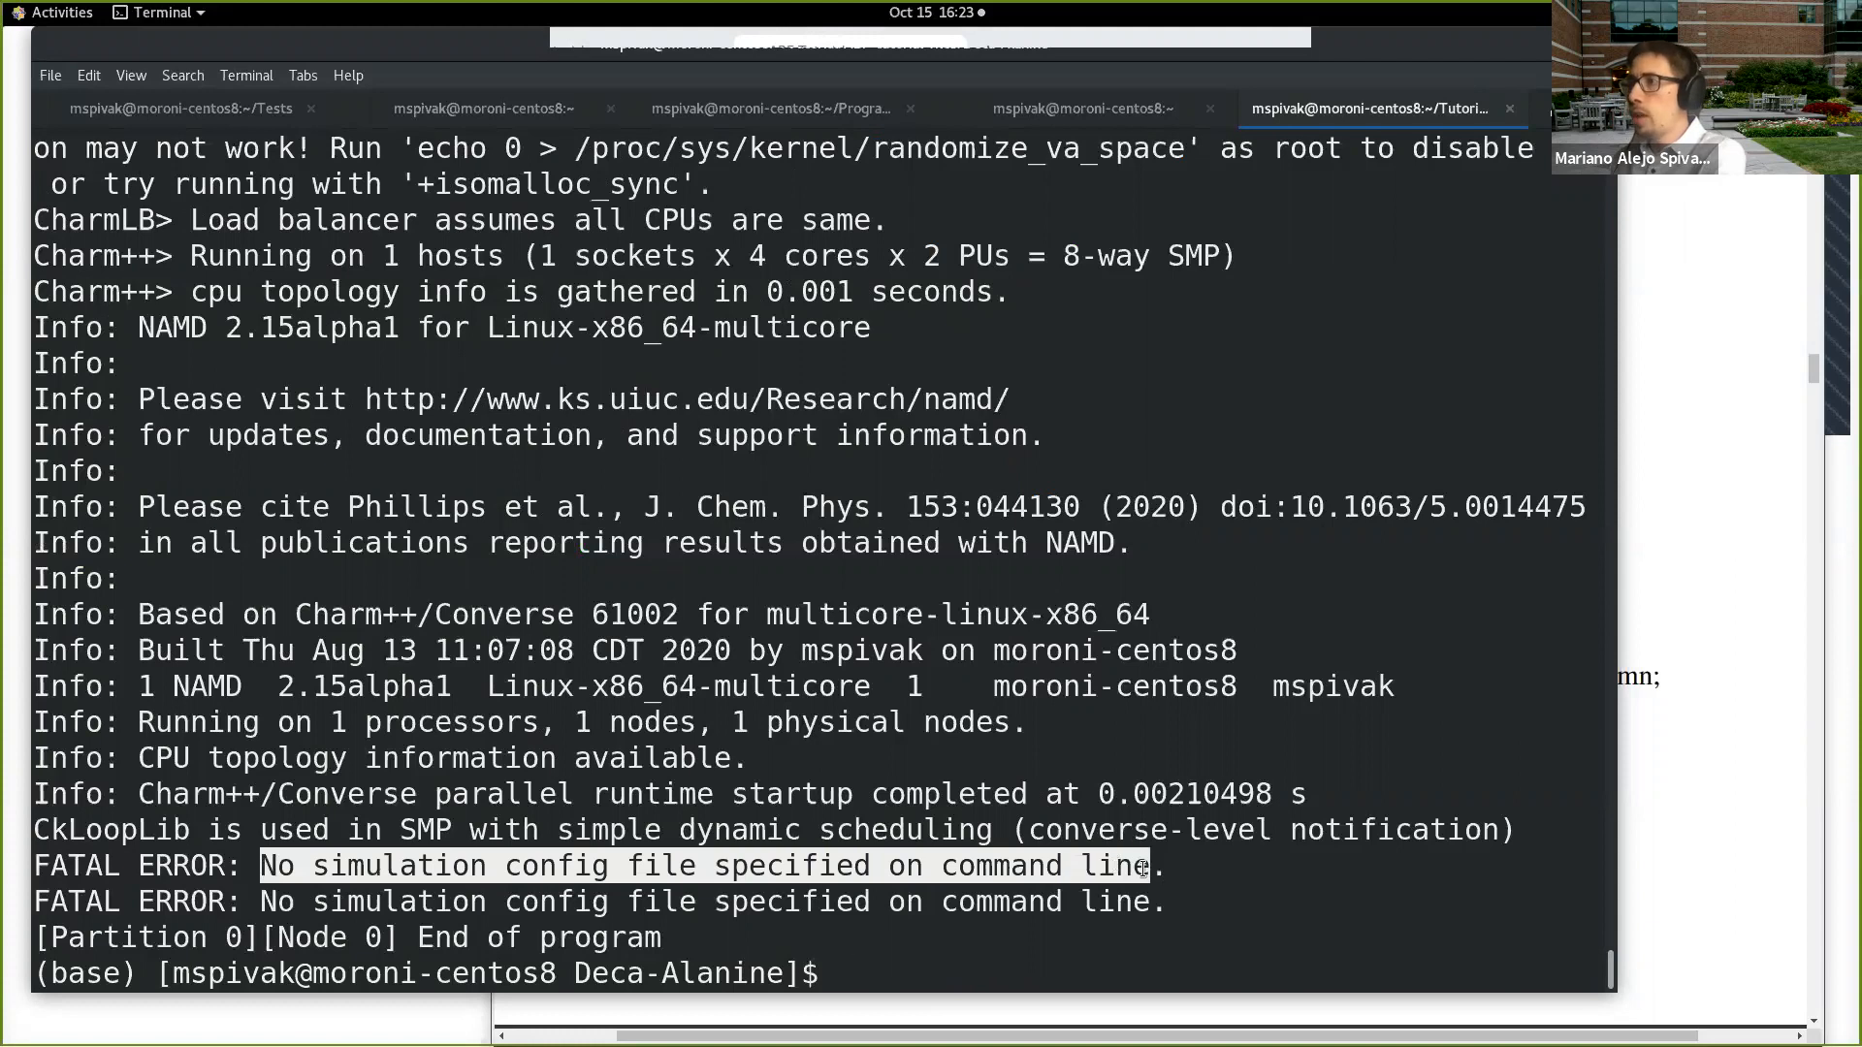
# Step: Clear the terminal with the clear command
pyautogui.click(1041, 966)
pyautogui.write('clear')
pyautogui.press('Return')
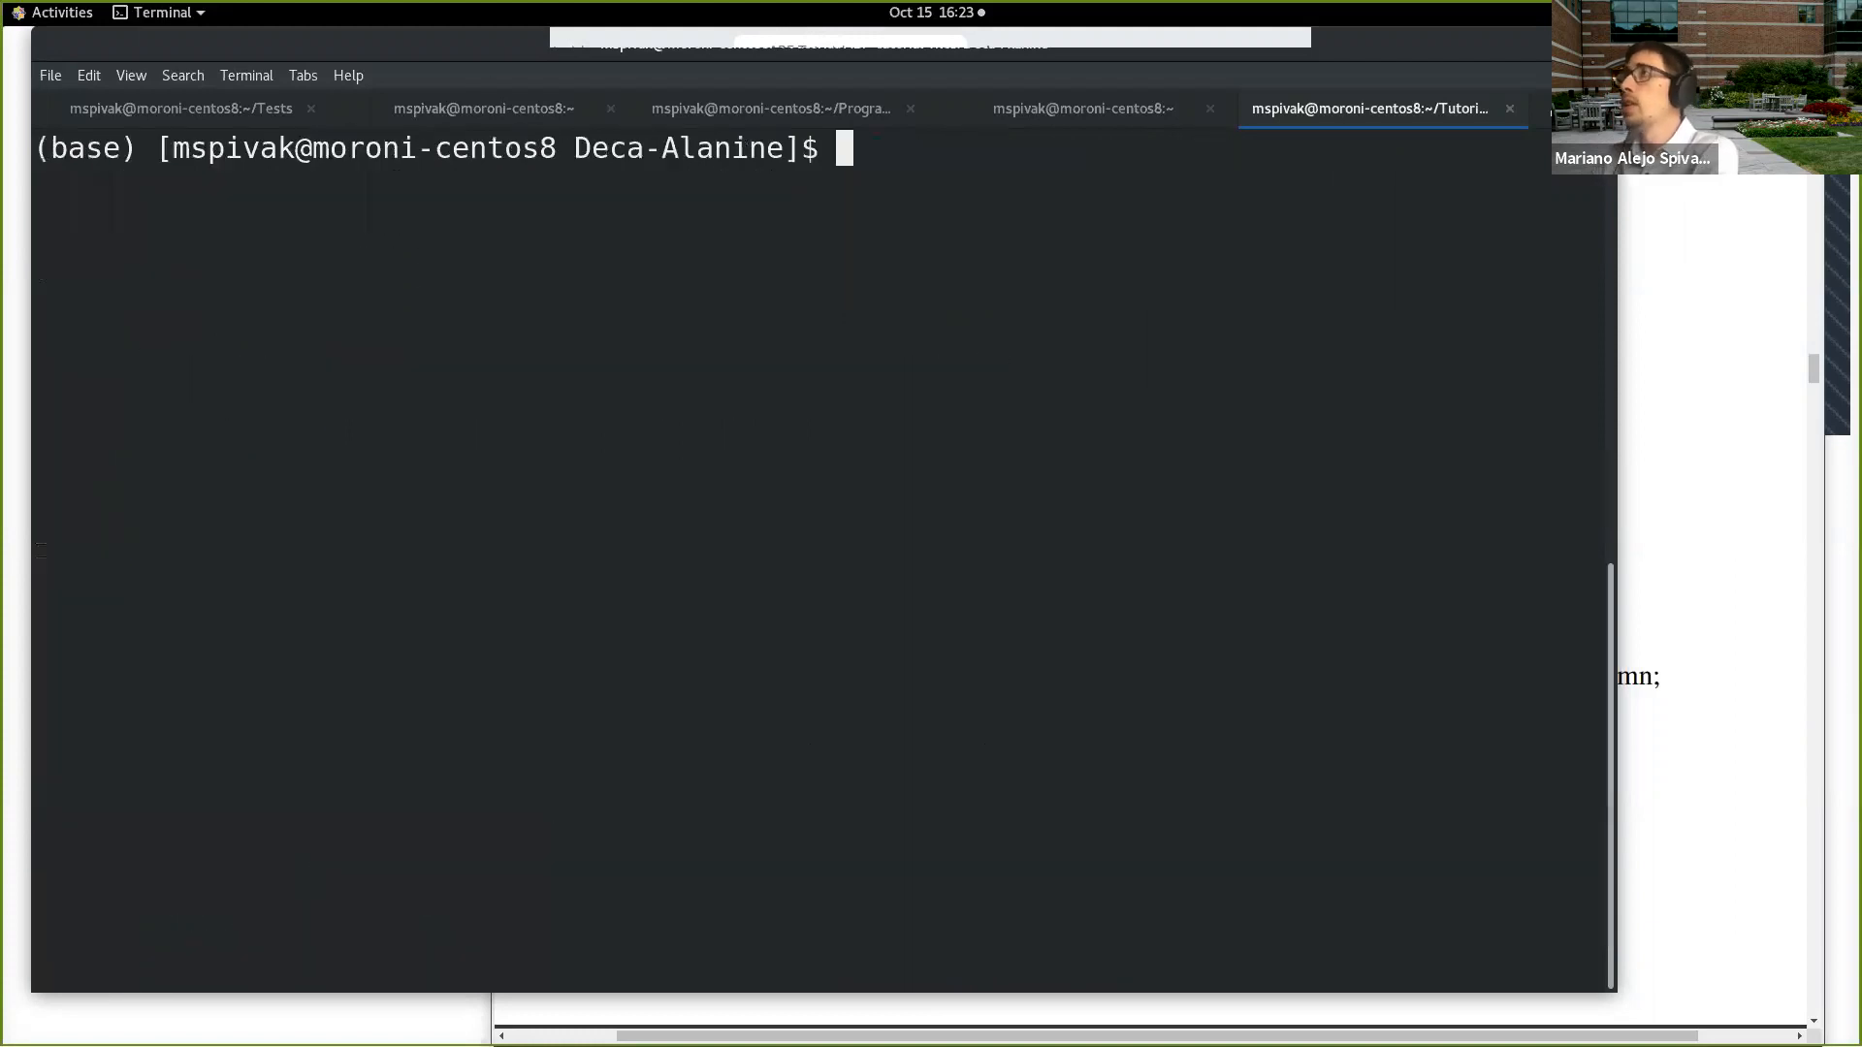
pyautogui.write('namd2 abf')
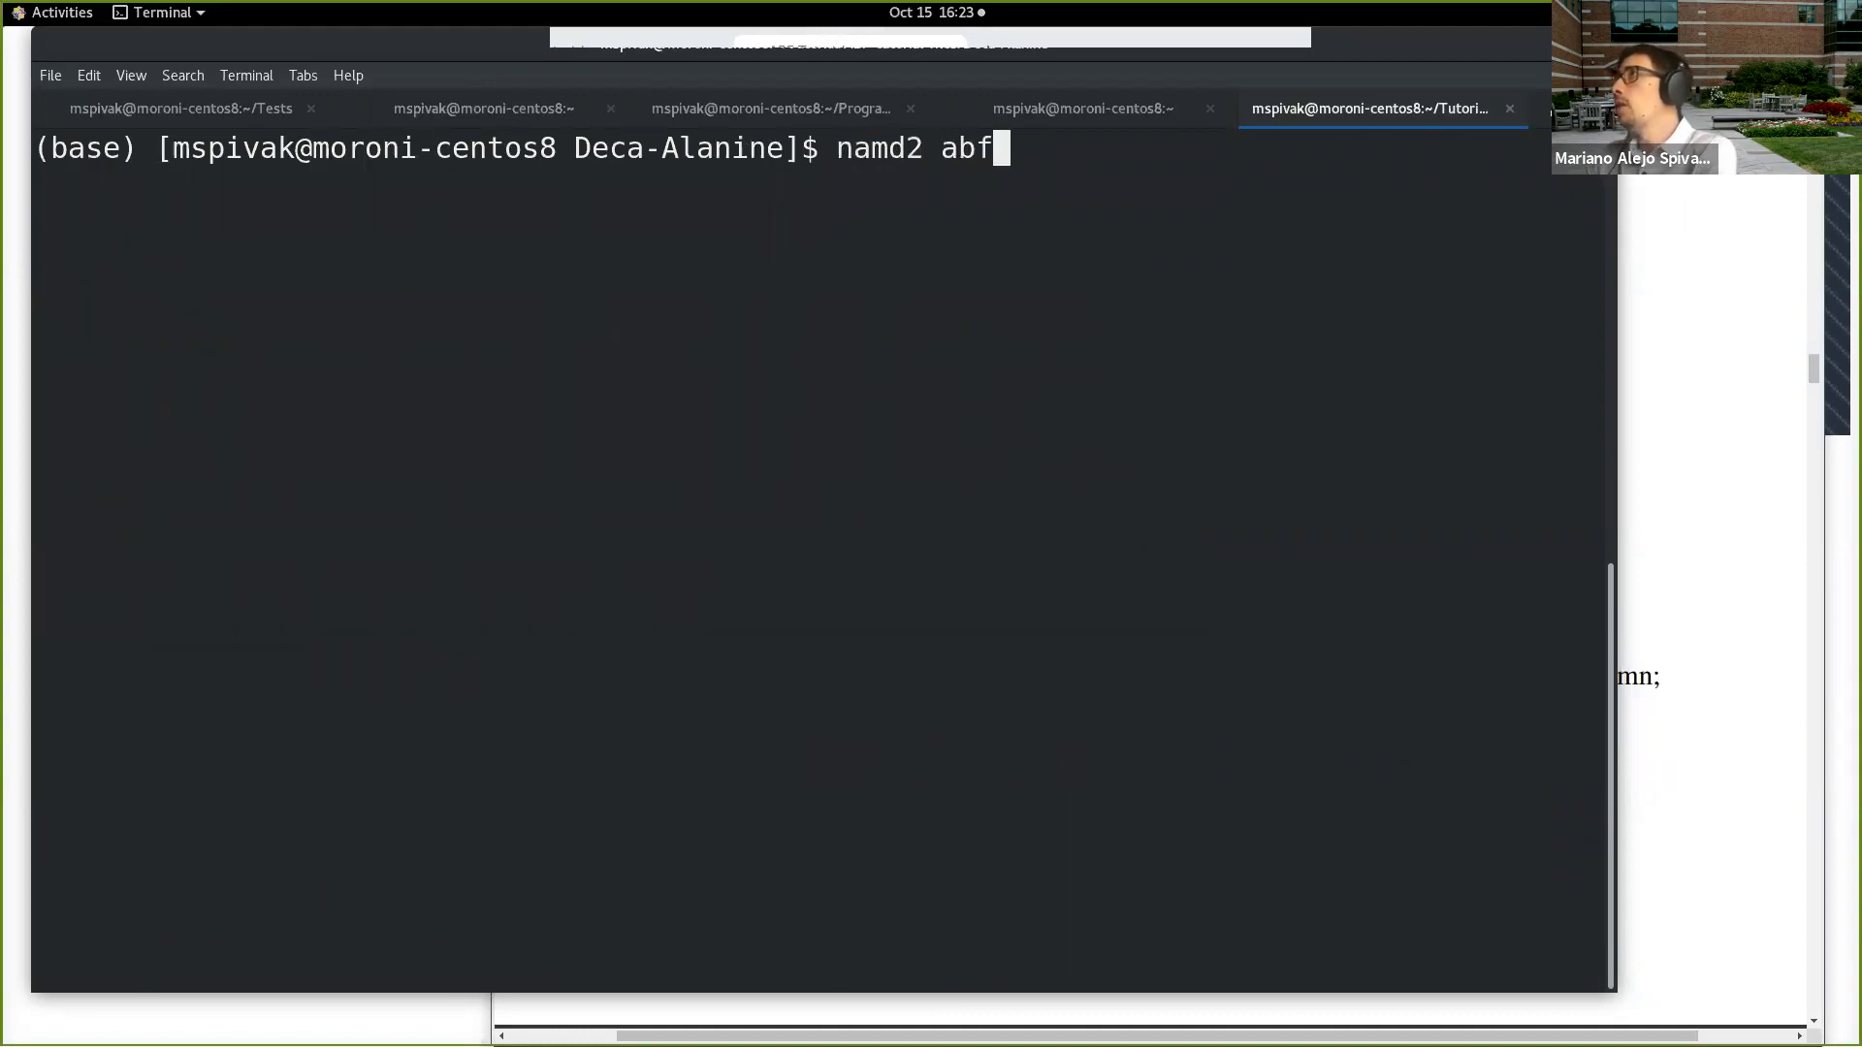
pyautogui.press('Tab')
pyautogui.press('BackSpace')
pyautogui.press('BackSpace')
pyautogui.press('BackSpace')
pyautogui.press('BackSpace')
pyautogui.press('BackSpace')
pyautogui.press('BackSpace')
pyautogui.press('BackSpace')
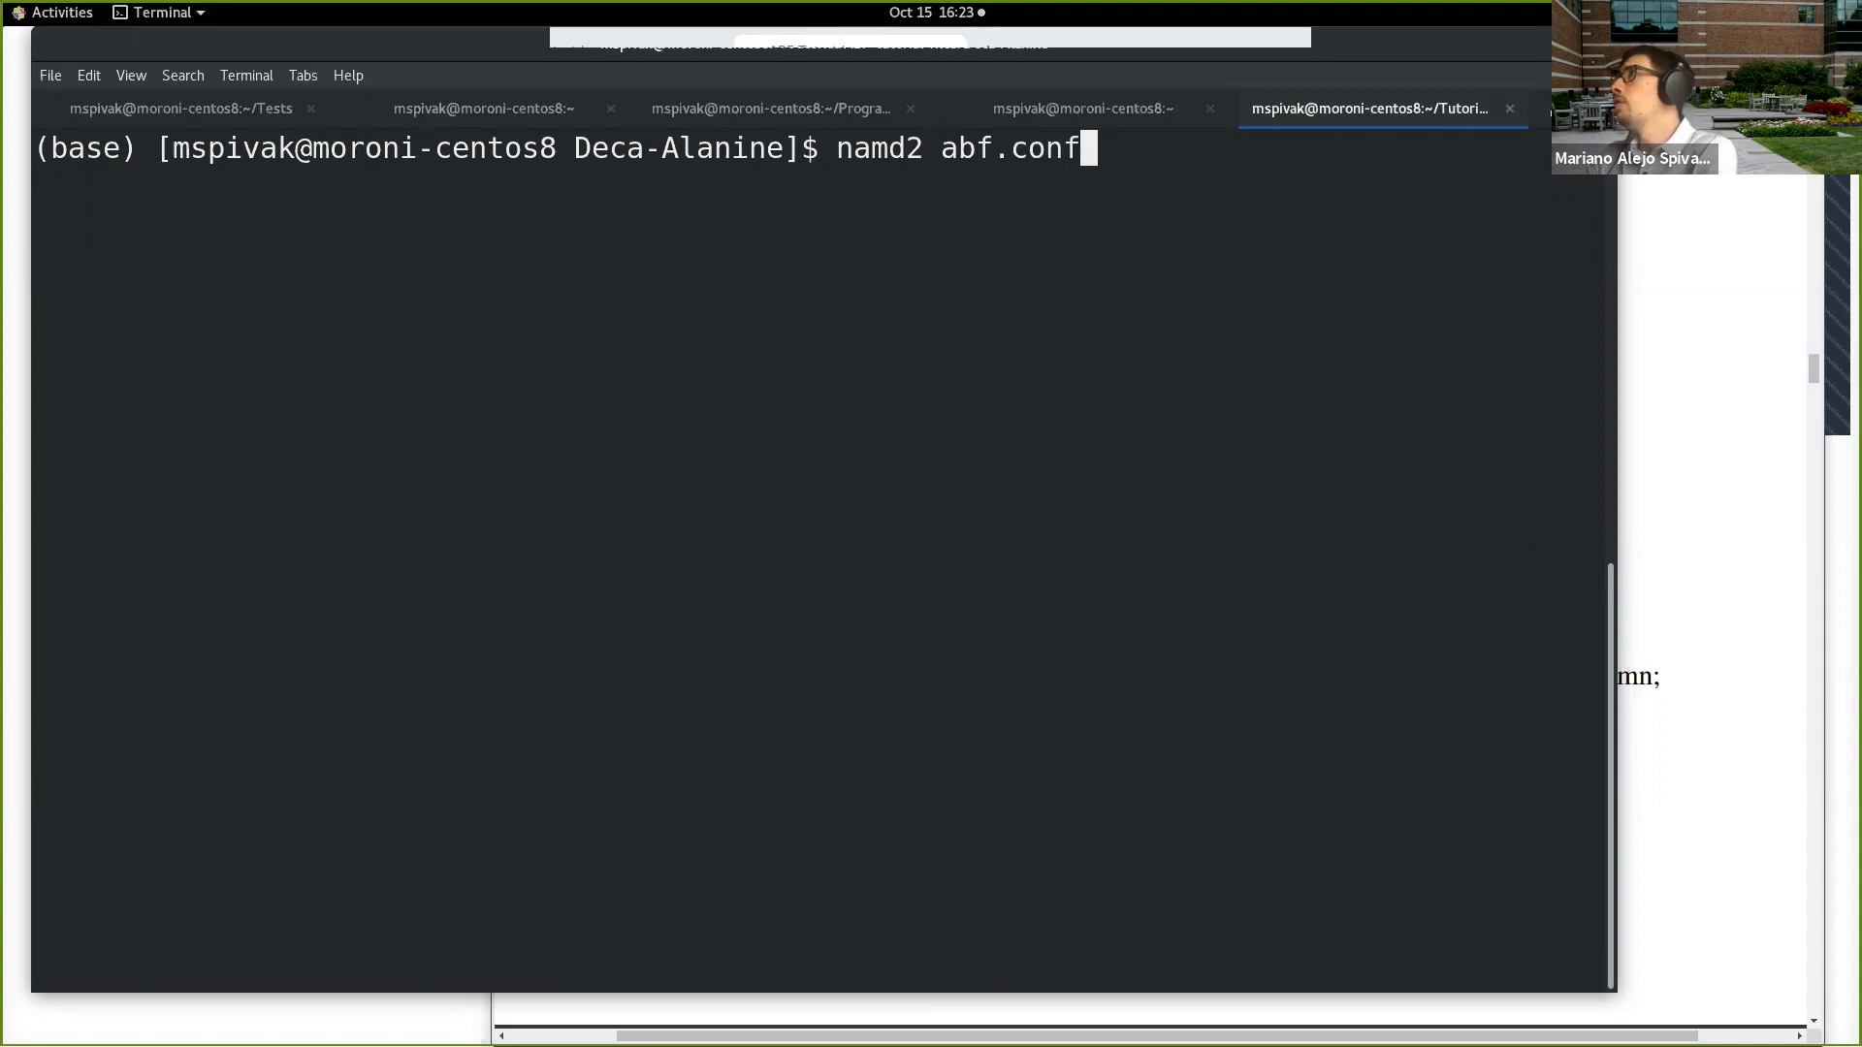
pyautogui.press('BackSpace')
pyautogui.press('BackSpace')
pyautogui.press('BackSpace')
pyautogui.press('BackSpace')
pyautogui.press('BackSpace')
pyautogui.press('BackSpace')
pyautogui.press('BackSpace')
pyautogui.press('BackSpace')
# Step: Open abf.conf in vi, look through its ABF, cut-off, topology and input-file sections, and quit without changes
pyautogui.write('vi abf')
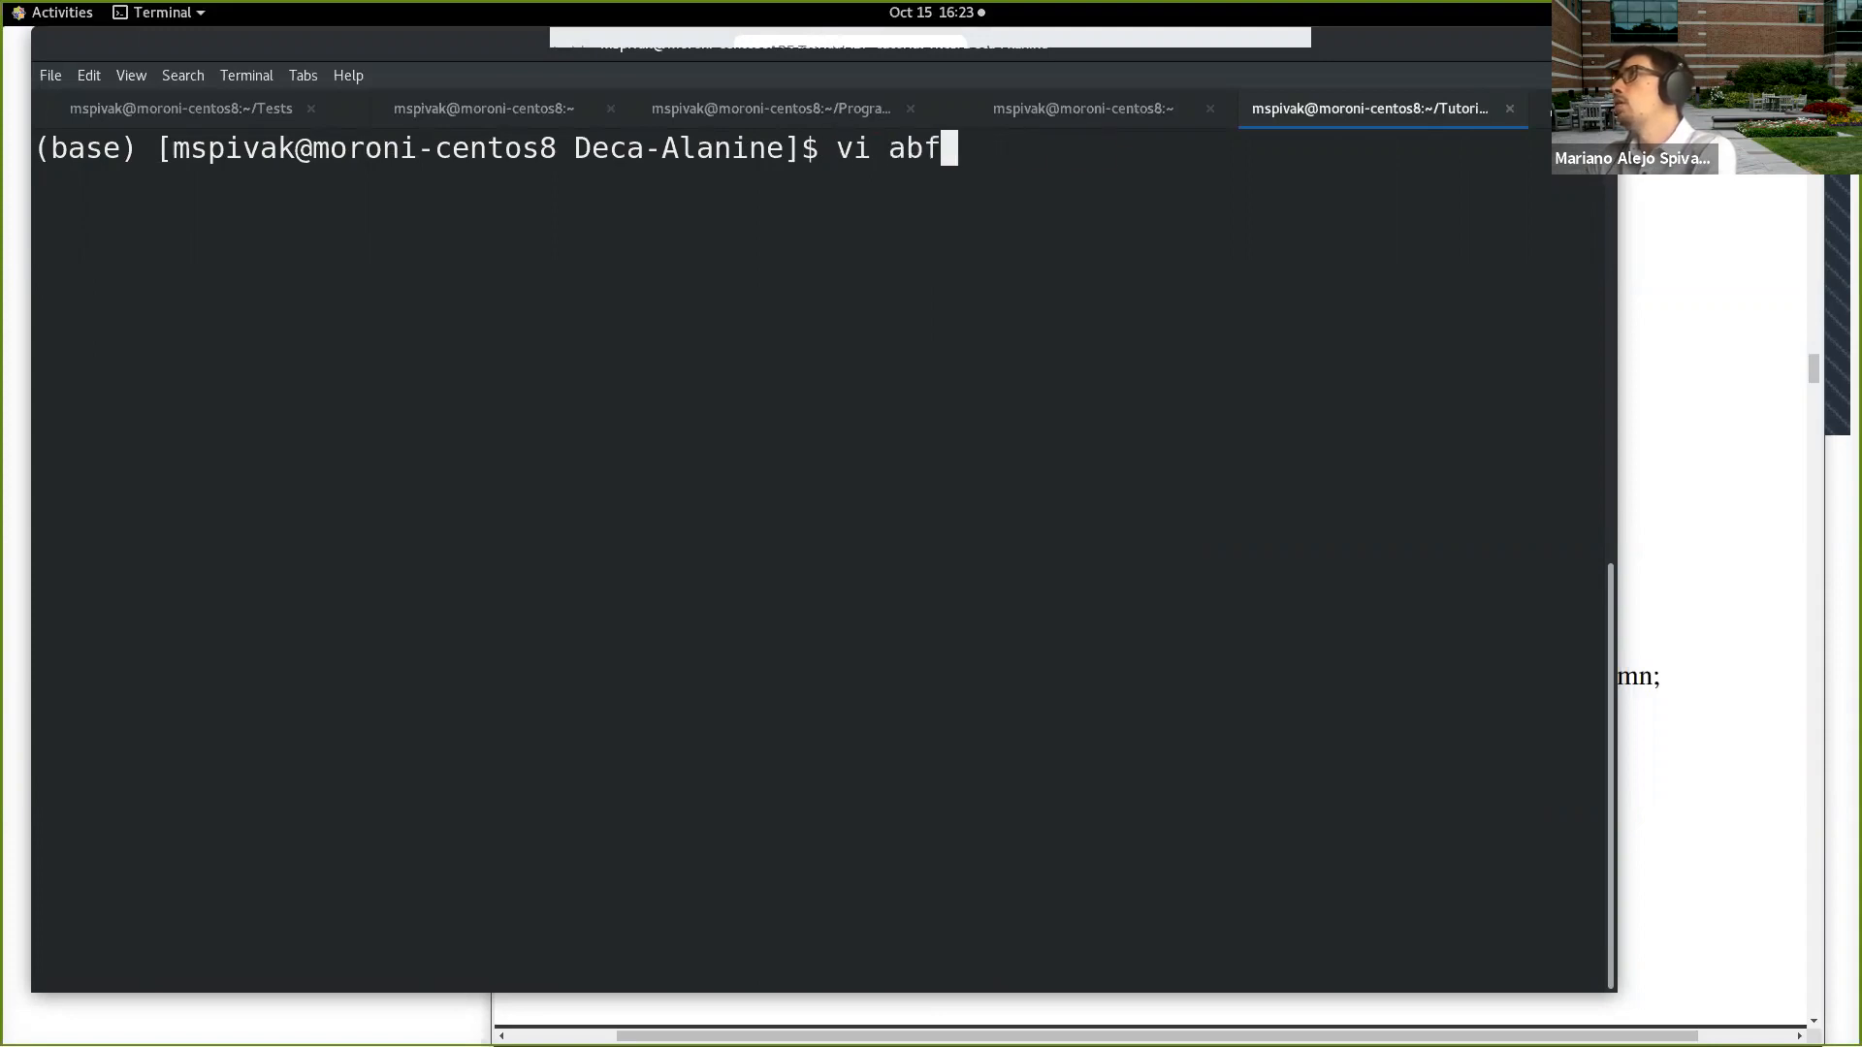
pyautogui.write('.c')
pyautogui.press('Tab')
pyautogui.press('Return')
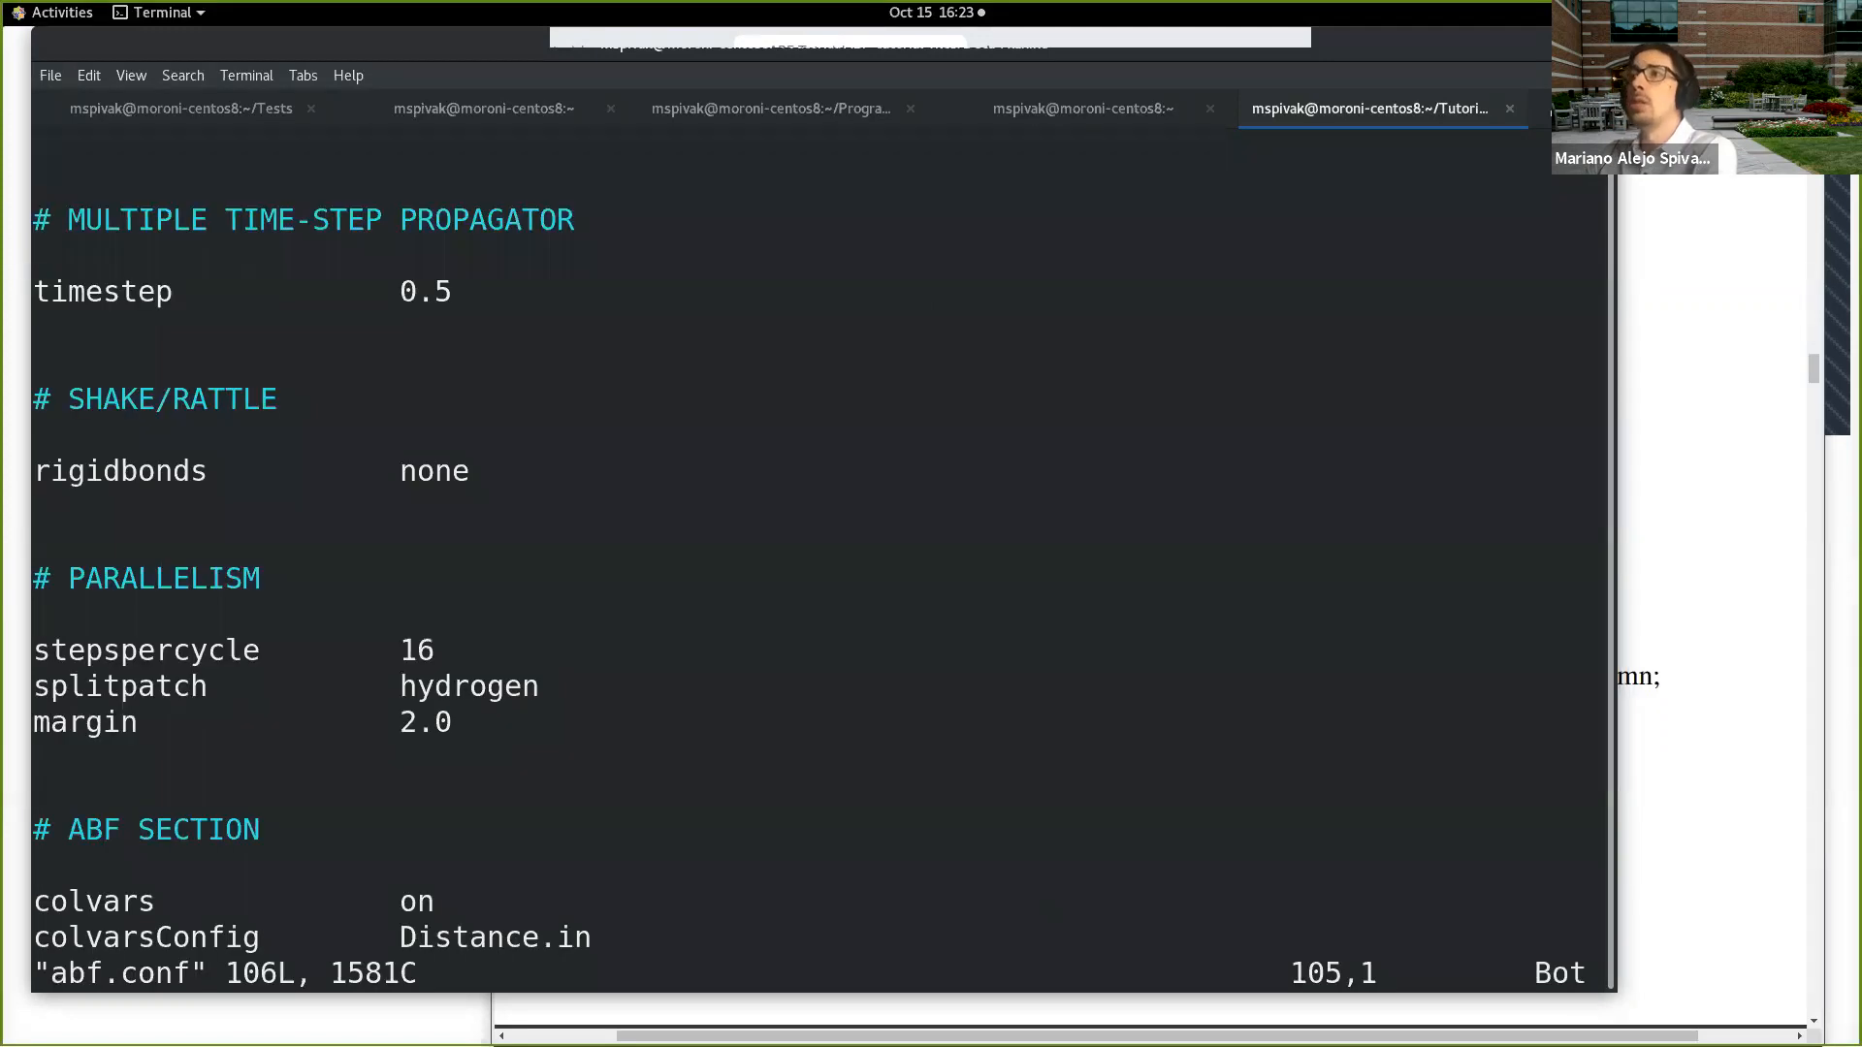
pyautogui.press('Down')
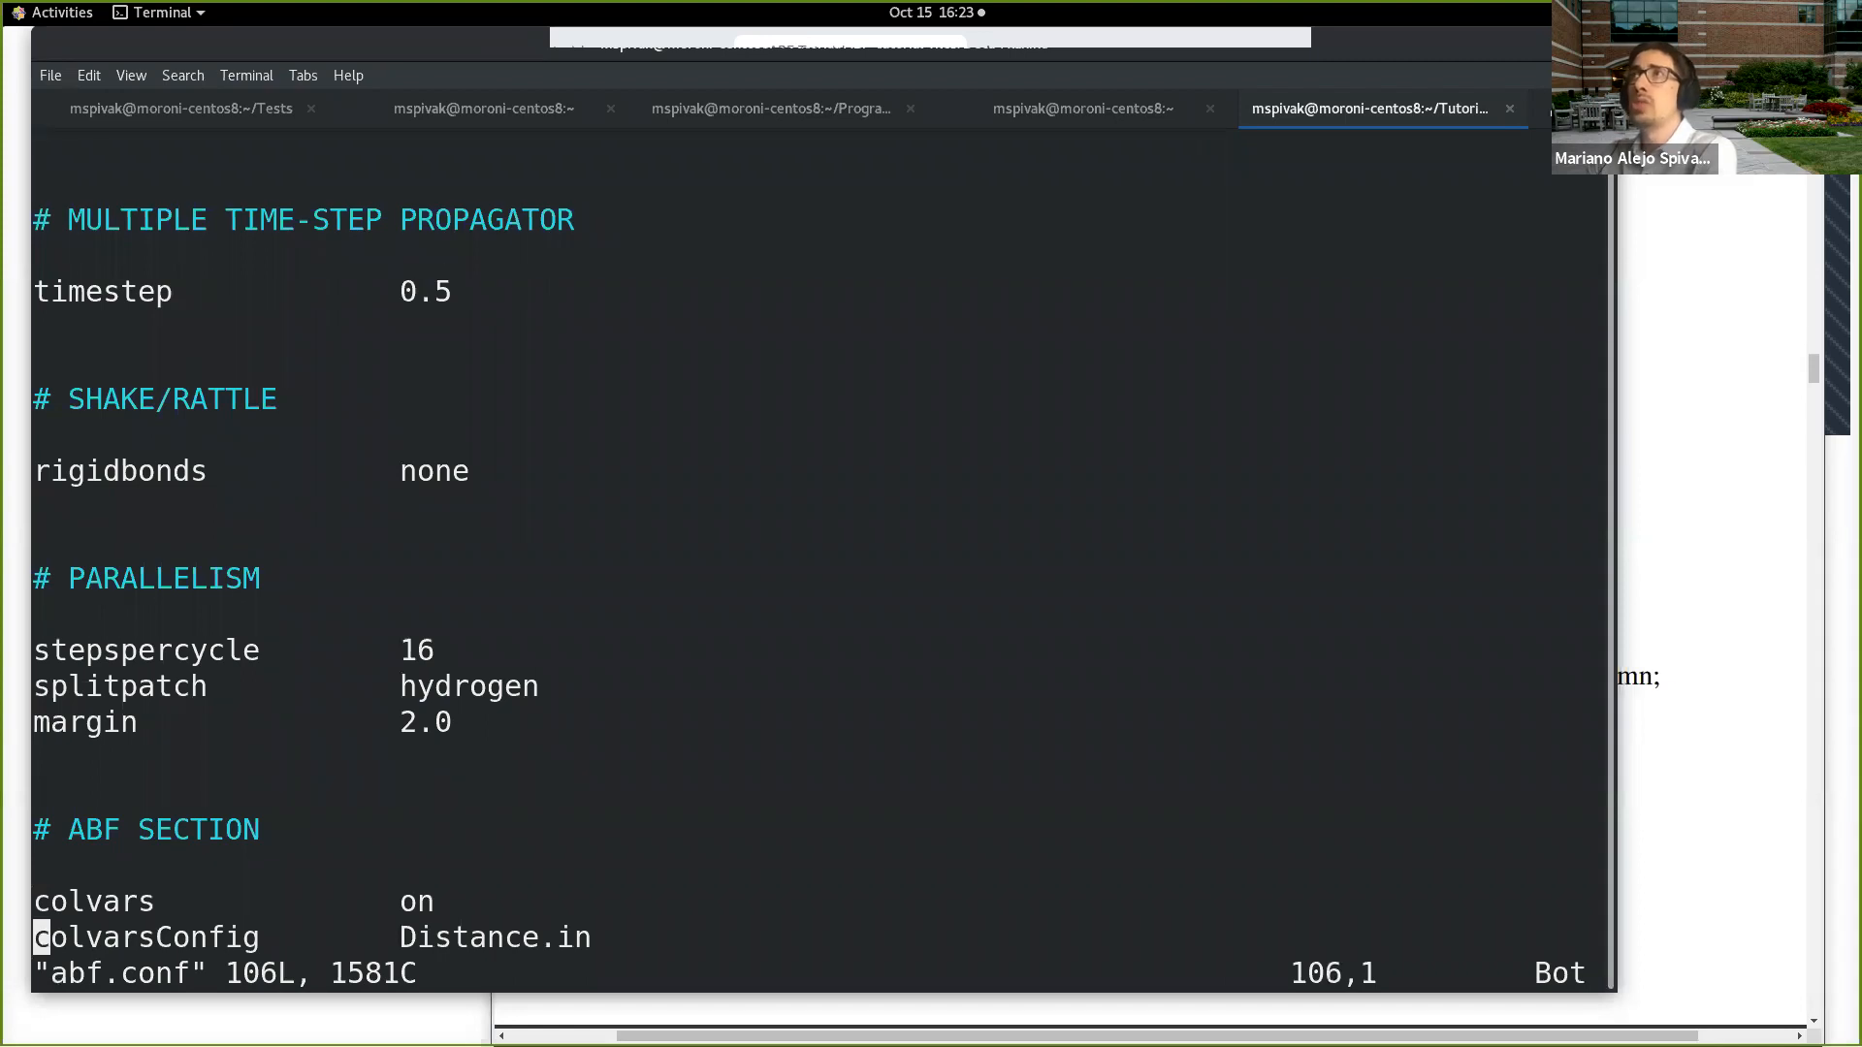
pyautogui.hotkey('ctrl', 'b')
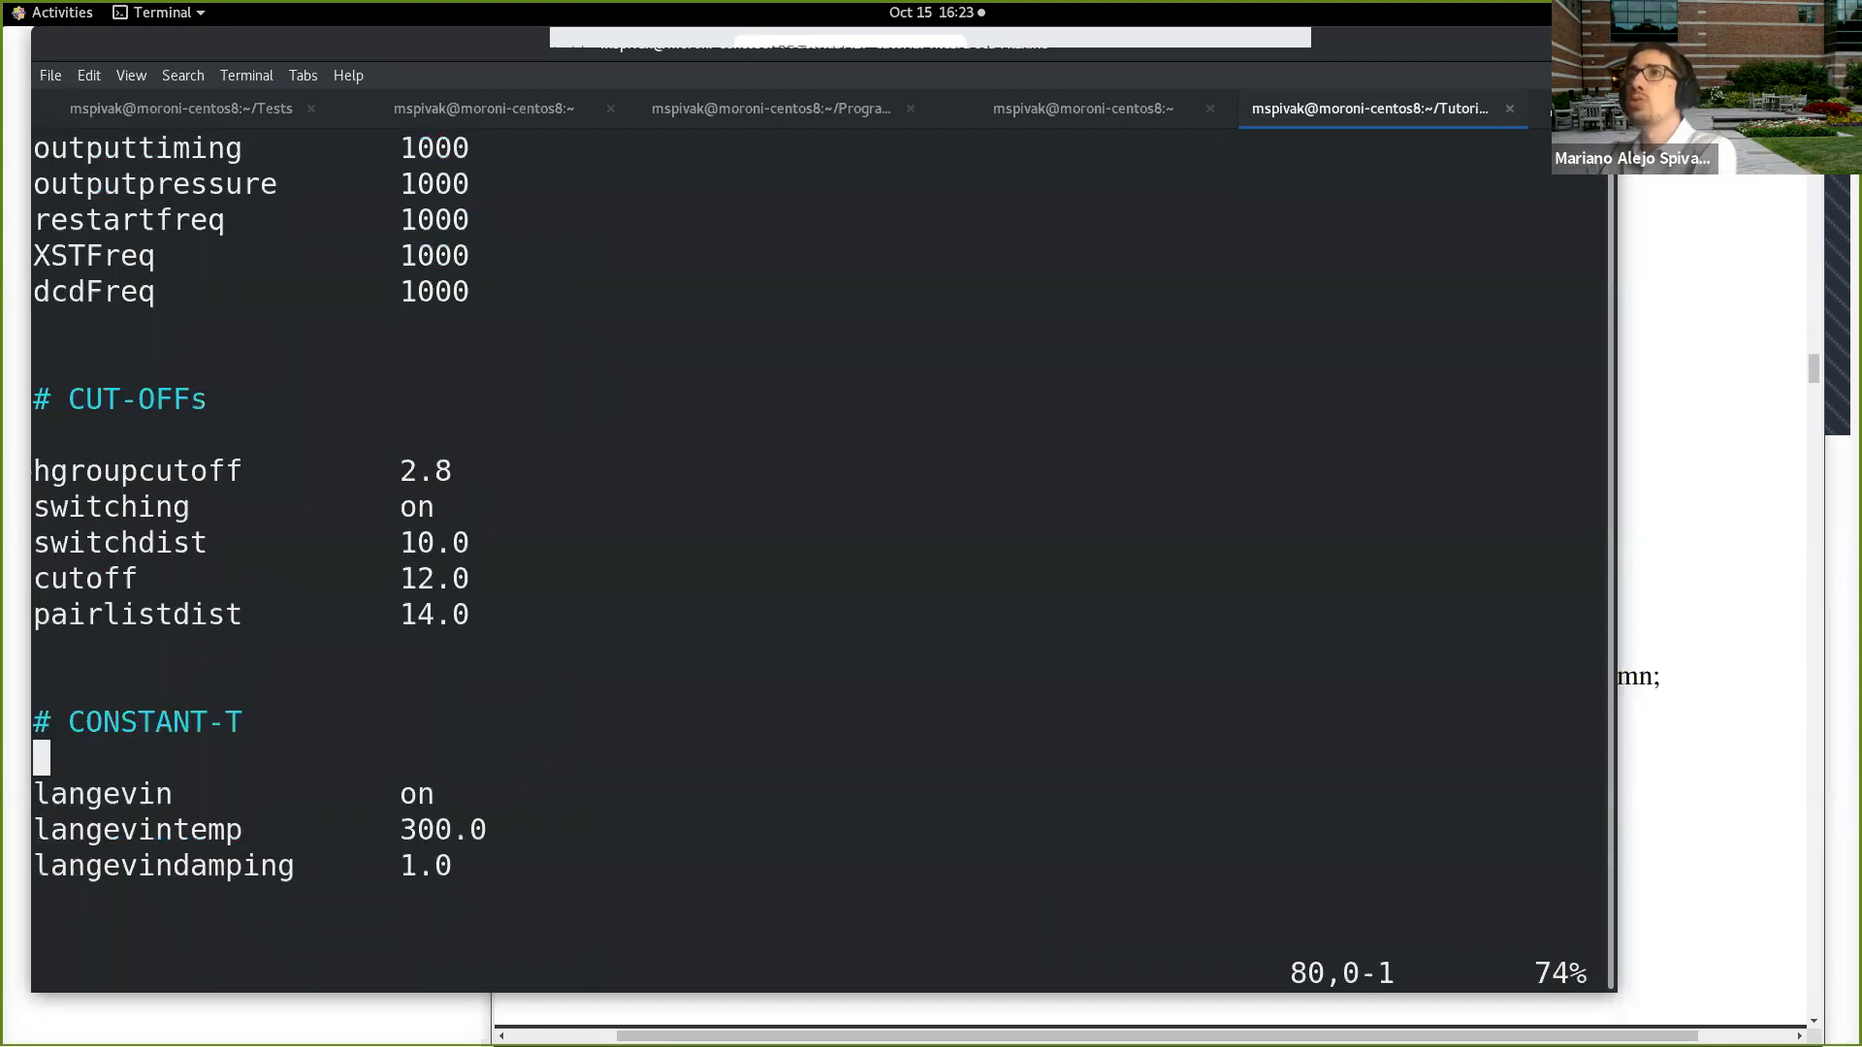
pyautogui.hotkey('ctrl', 'b')
pyautogui.hotkey('ctrl', 'b')
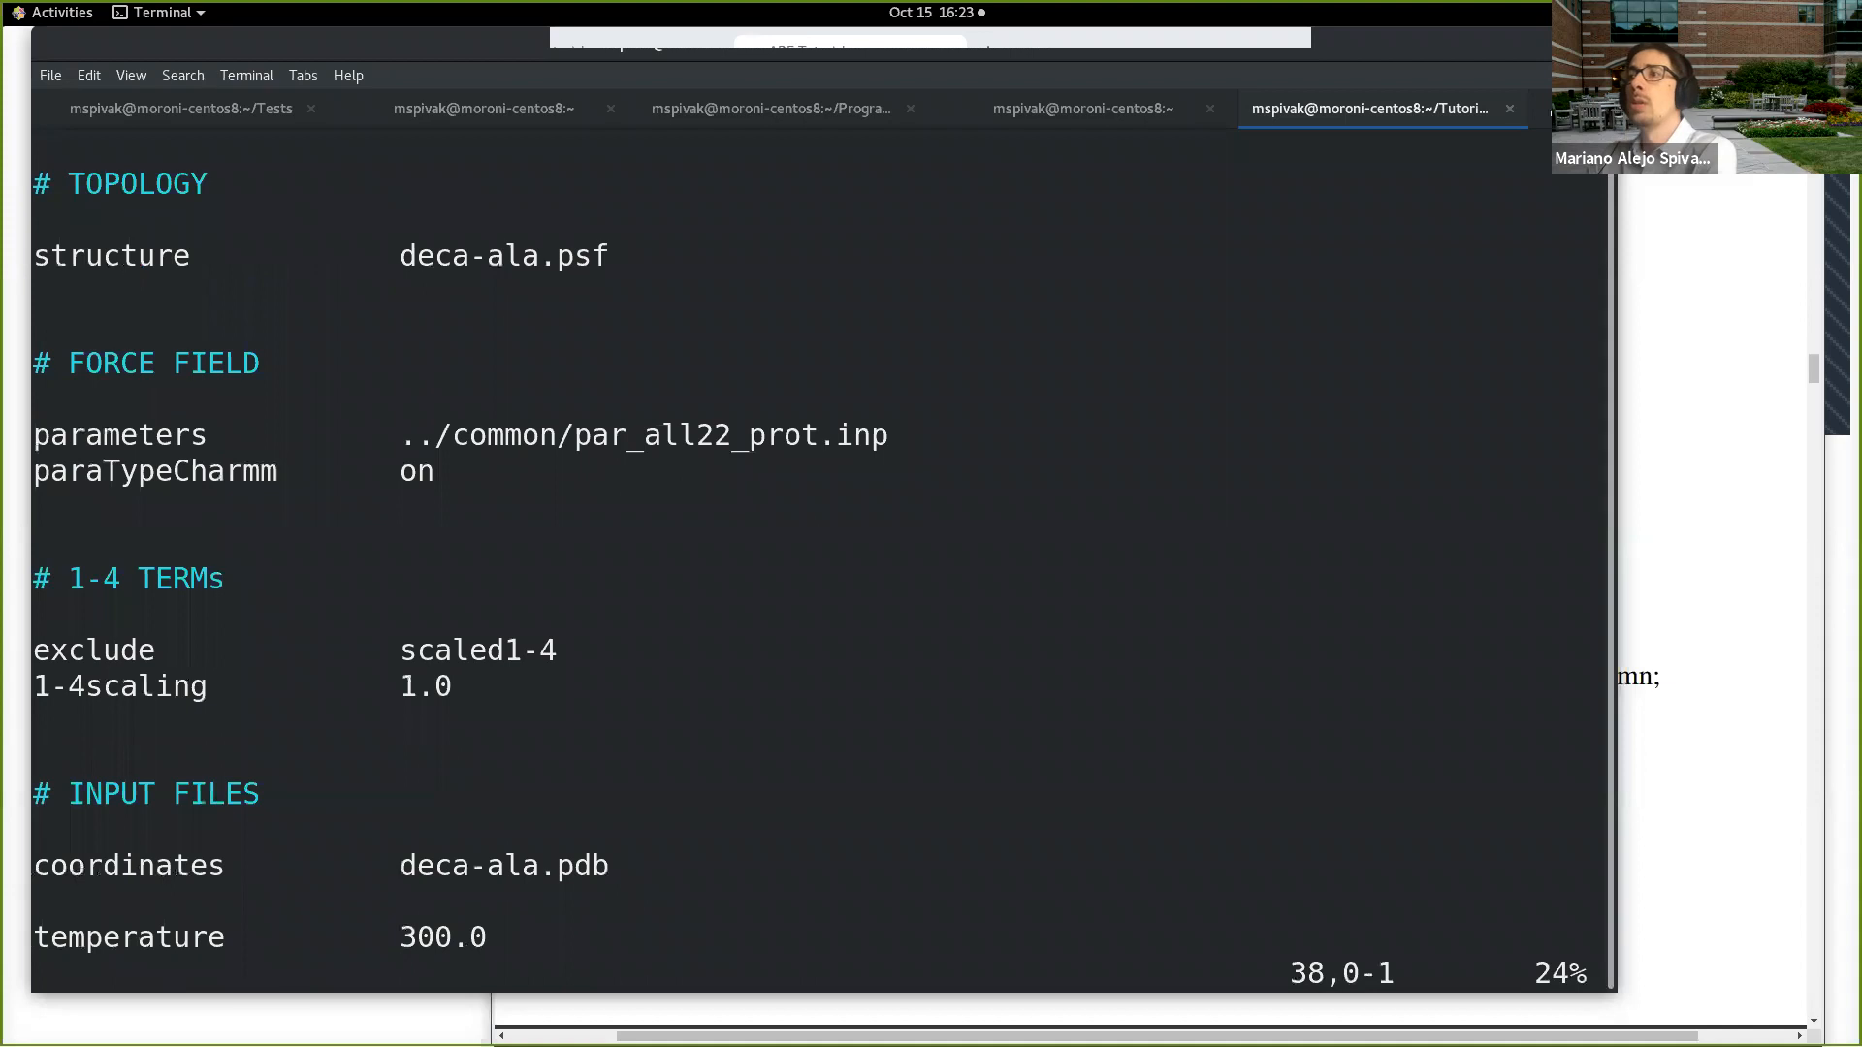
pyautogui.hotkey('ctrl', 'f')
pyautogui.hotkey('ctrl', 'f')
pyautogui.press('"')
pyautogui.press('q')
pyautogui.press('"')
pyautogui.press('Escape')
pyautogui.press(':')
pyautogui.write('q')
pyautogui.press('Return')
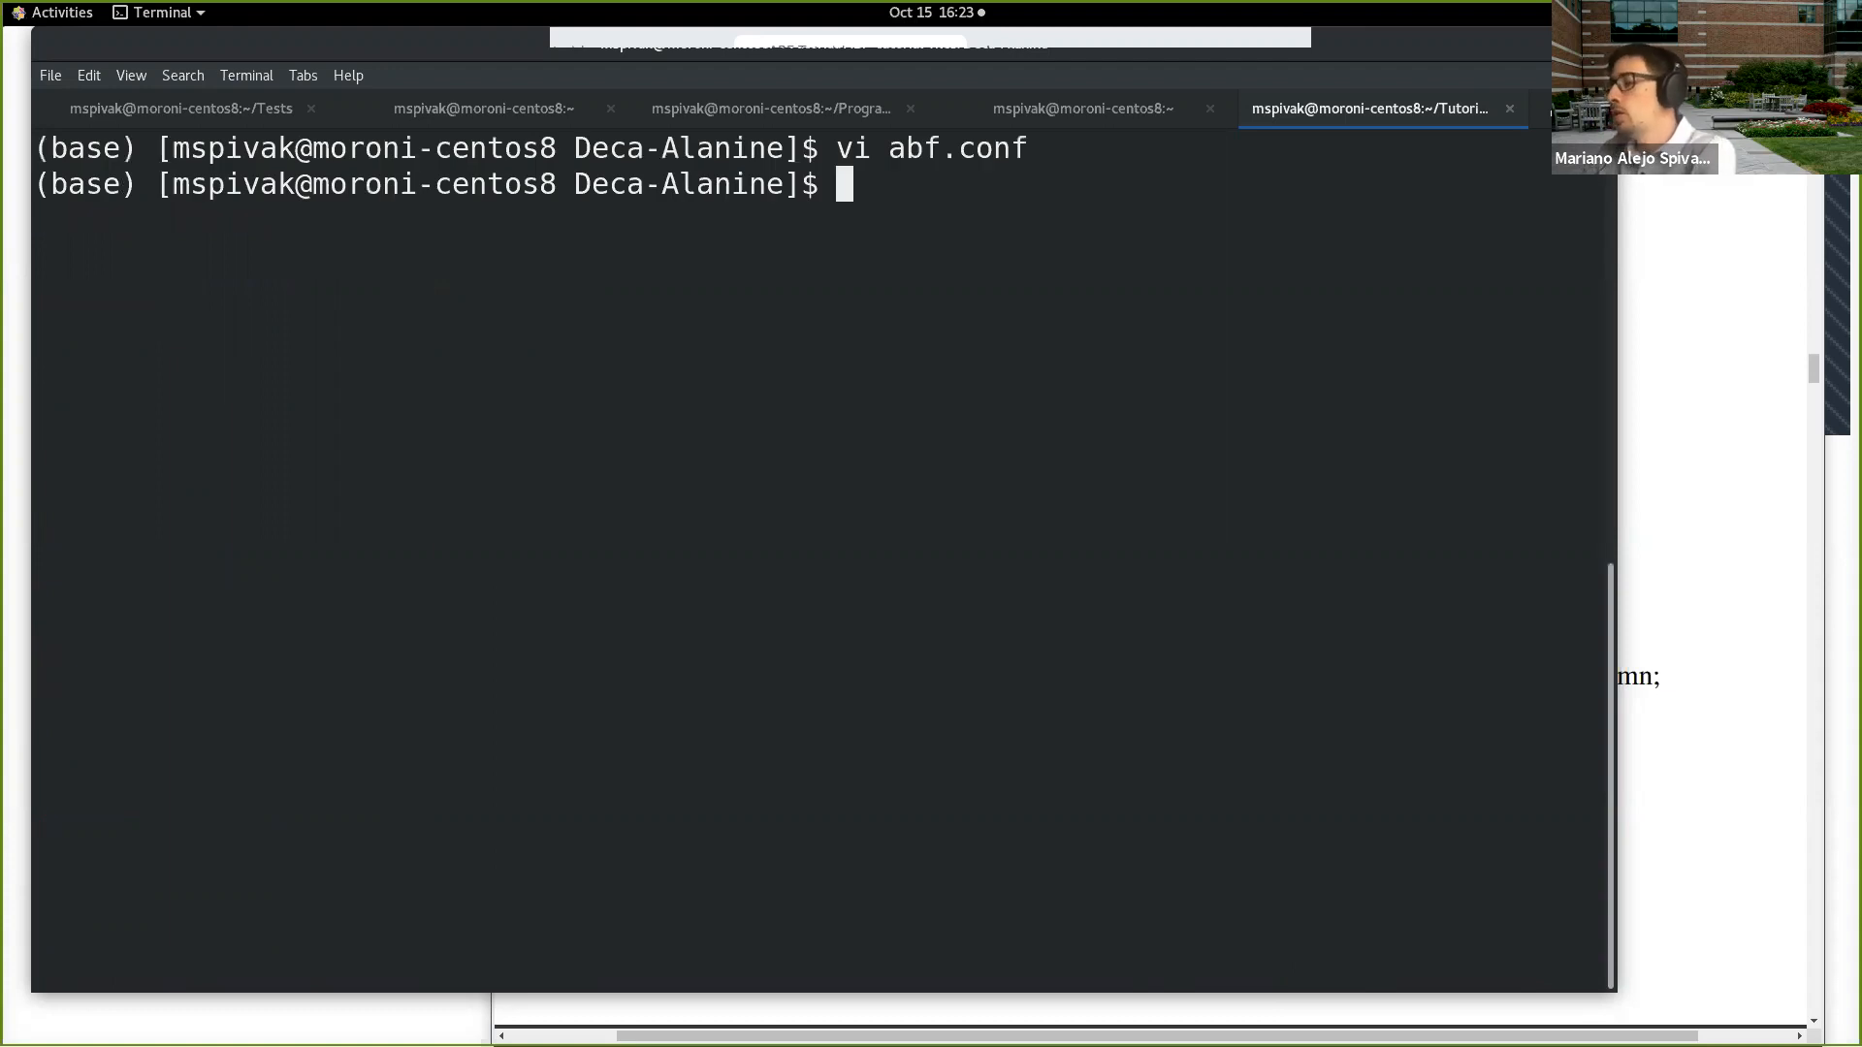
# Step: Run the simulation in the background with its output redirected to a log: namd2 abf.conf > abf.log &
pyautogui.write('namd2 abf.conf > ')
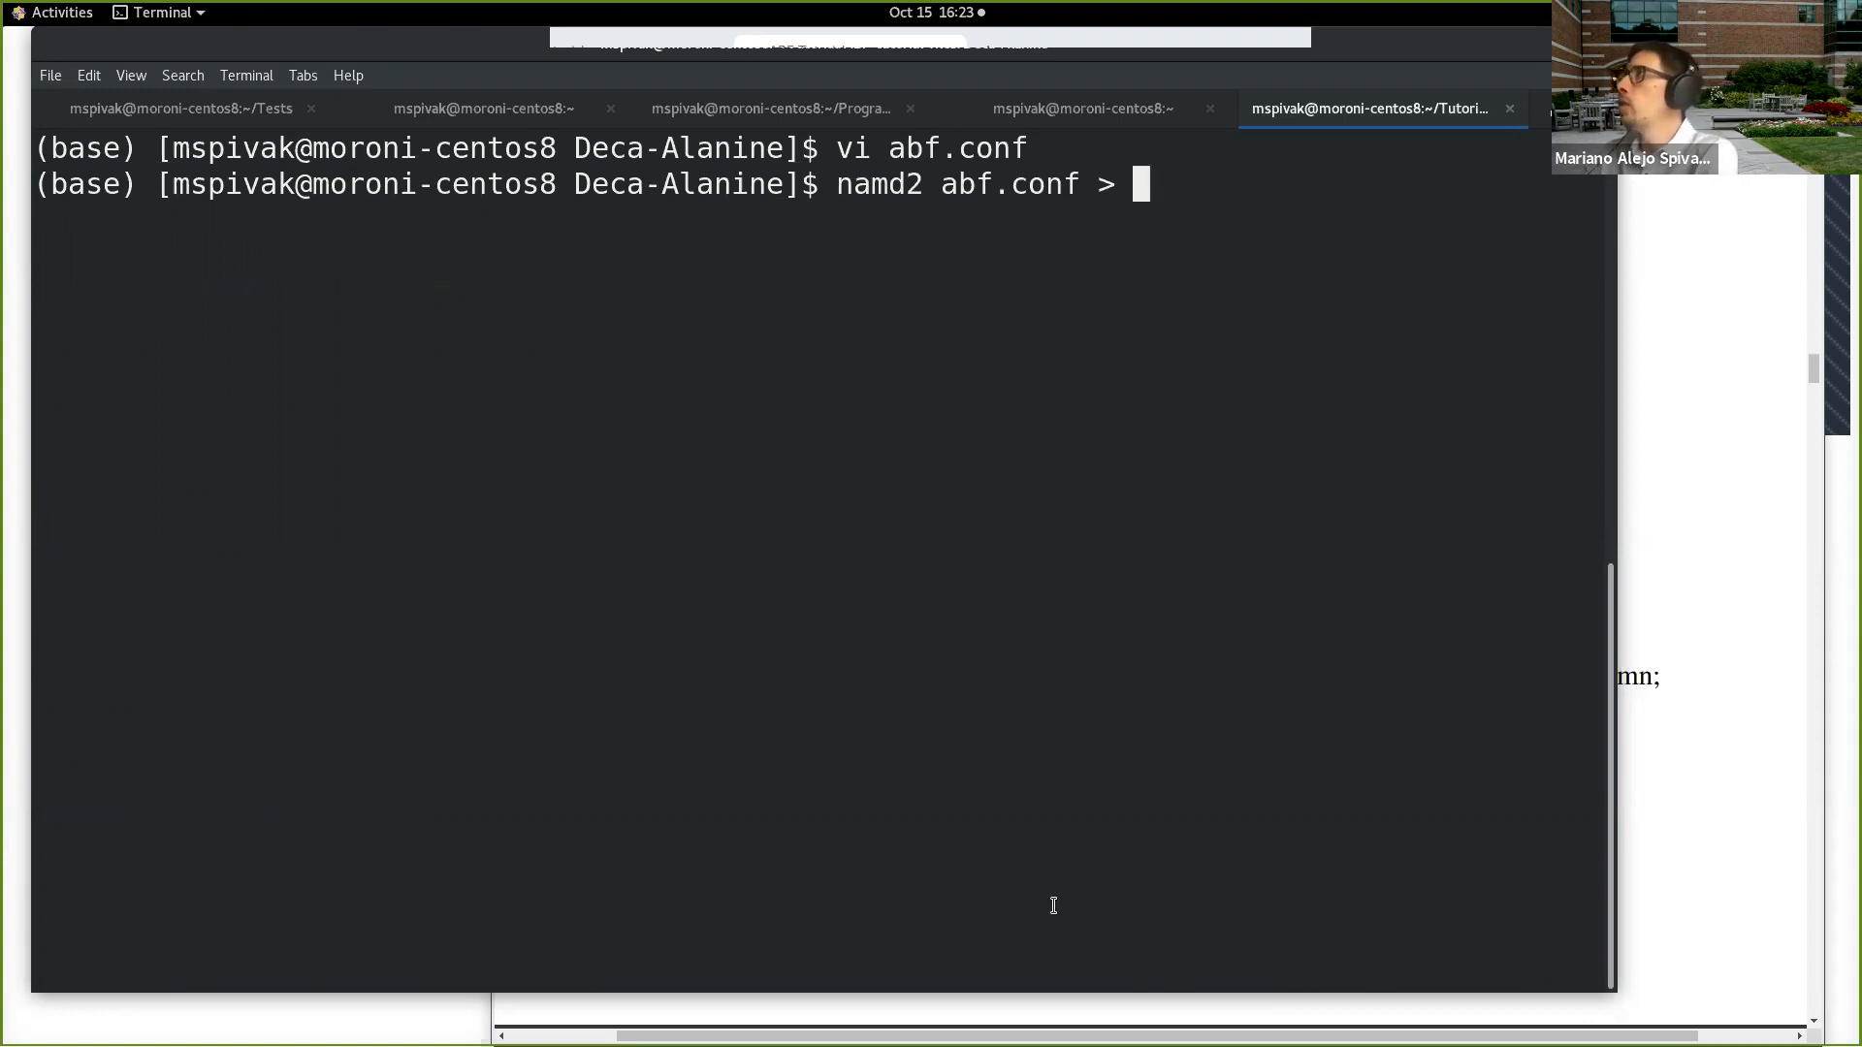
pyautogui.write('abf.log')
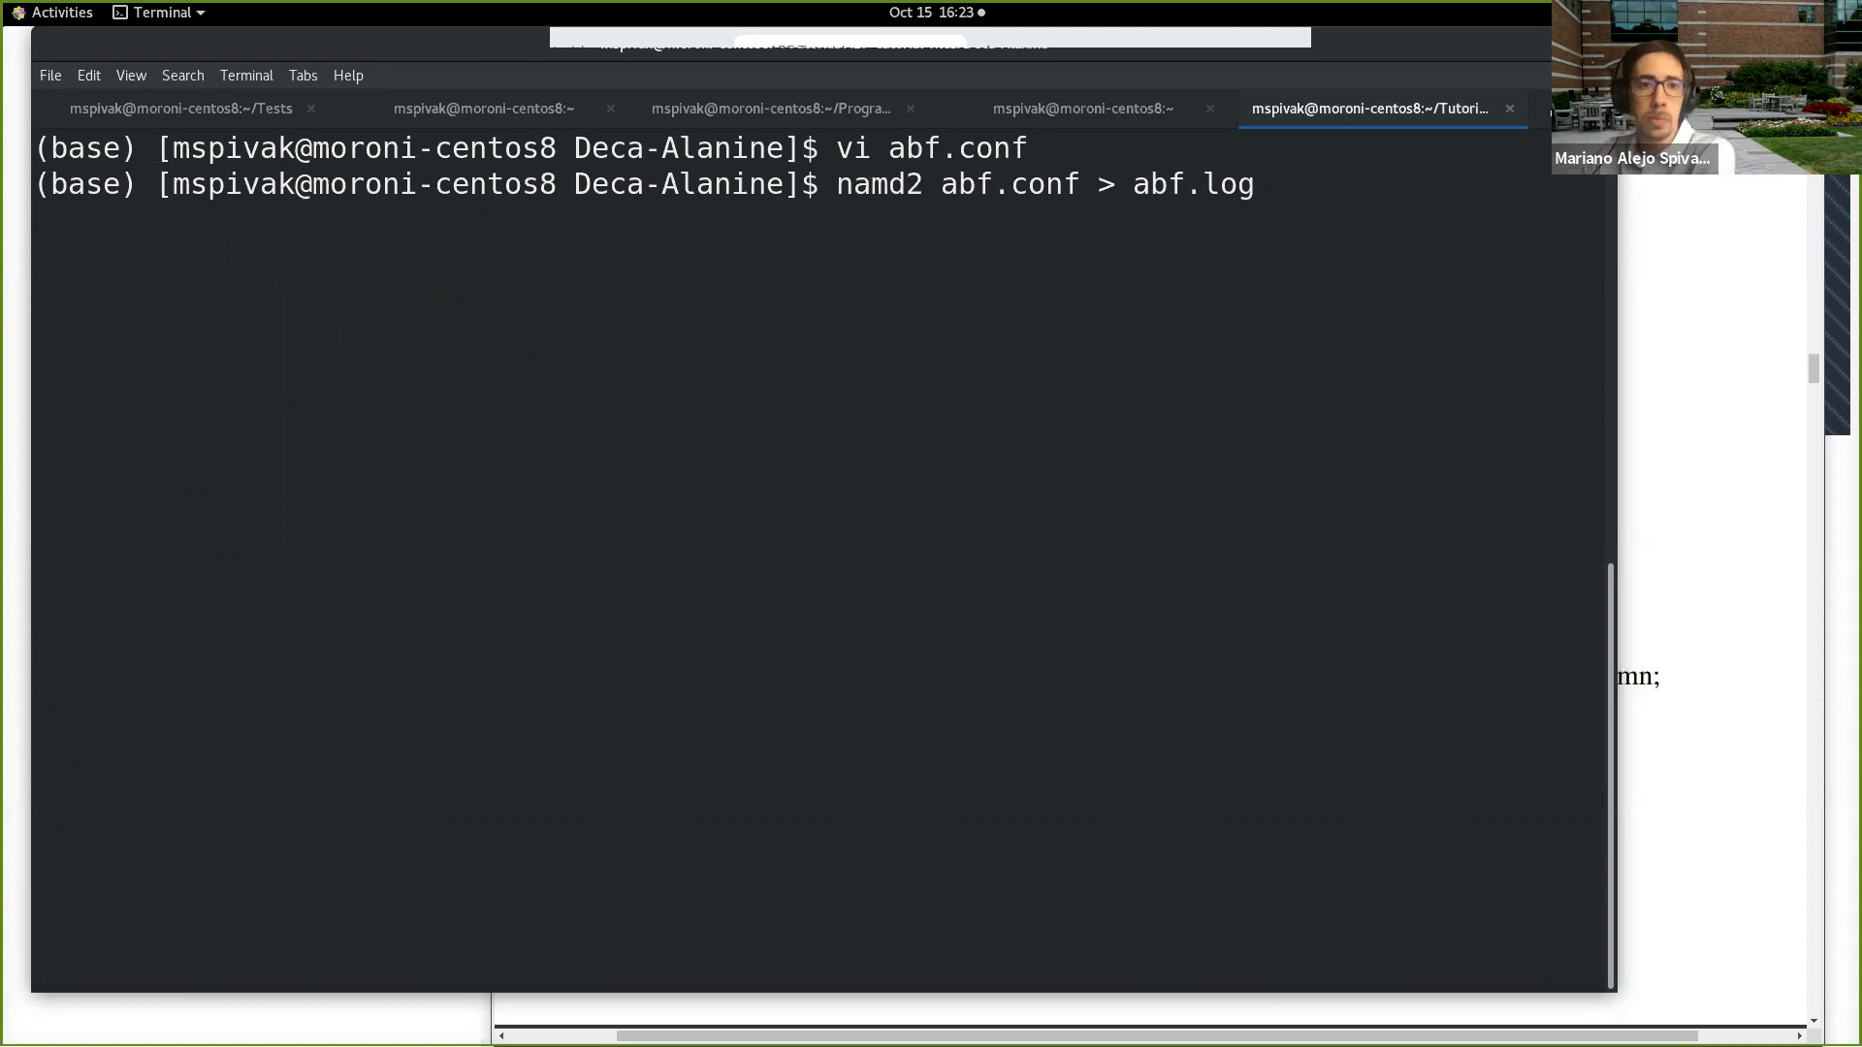
pyautogui.write(' &')
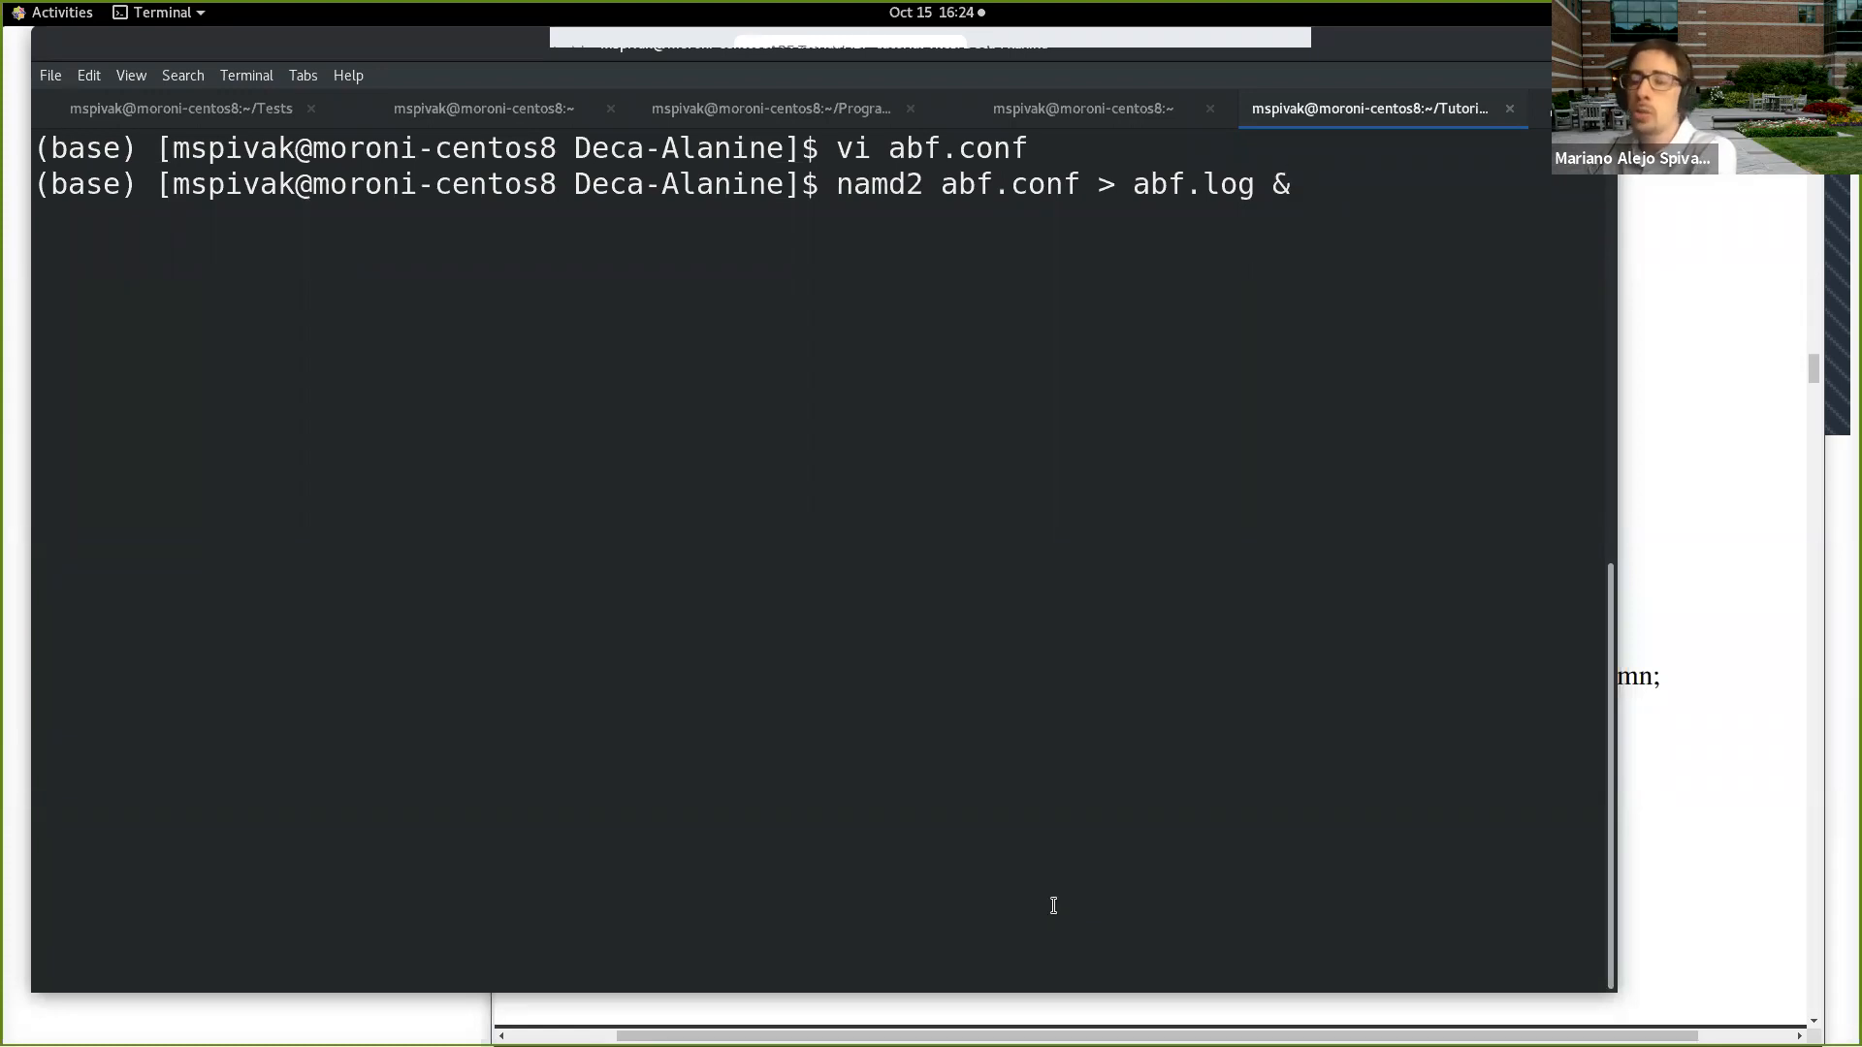
pyautogui.press('Return')
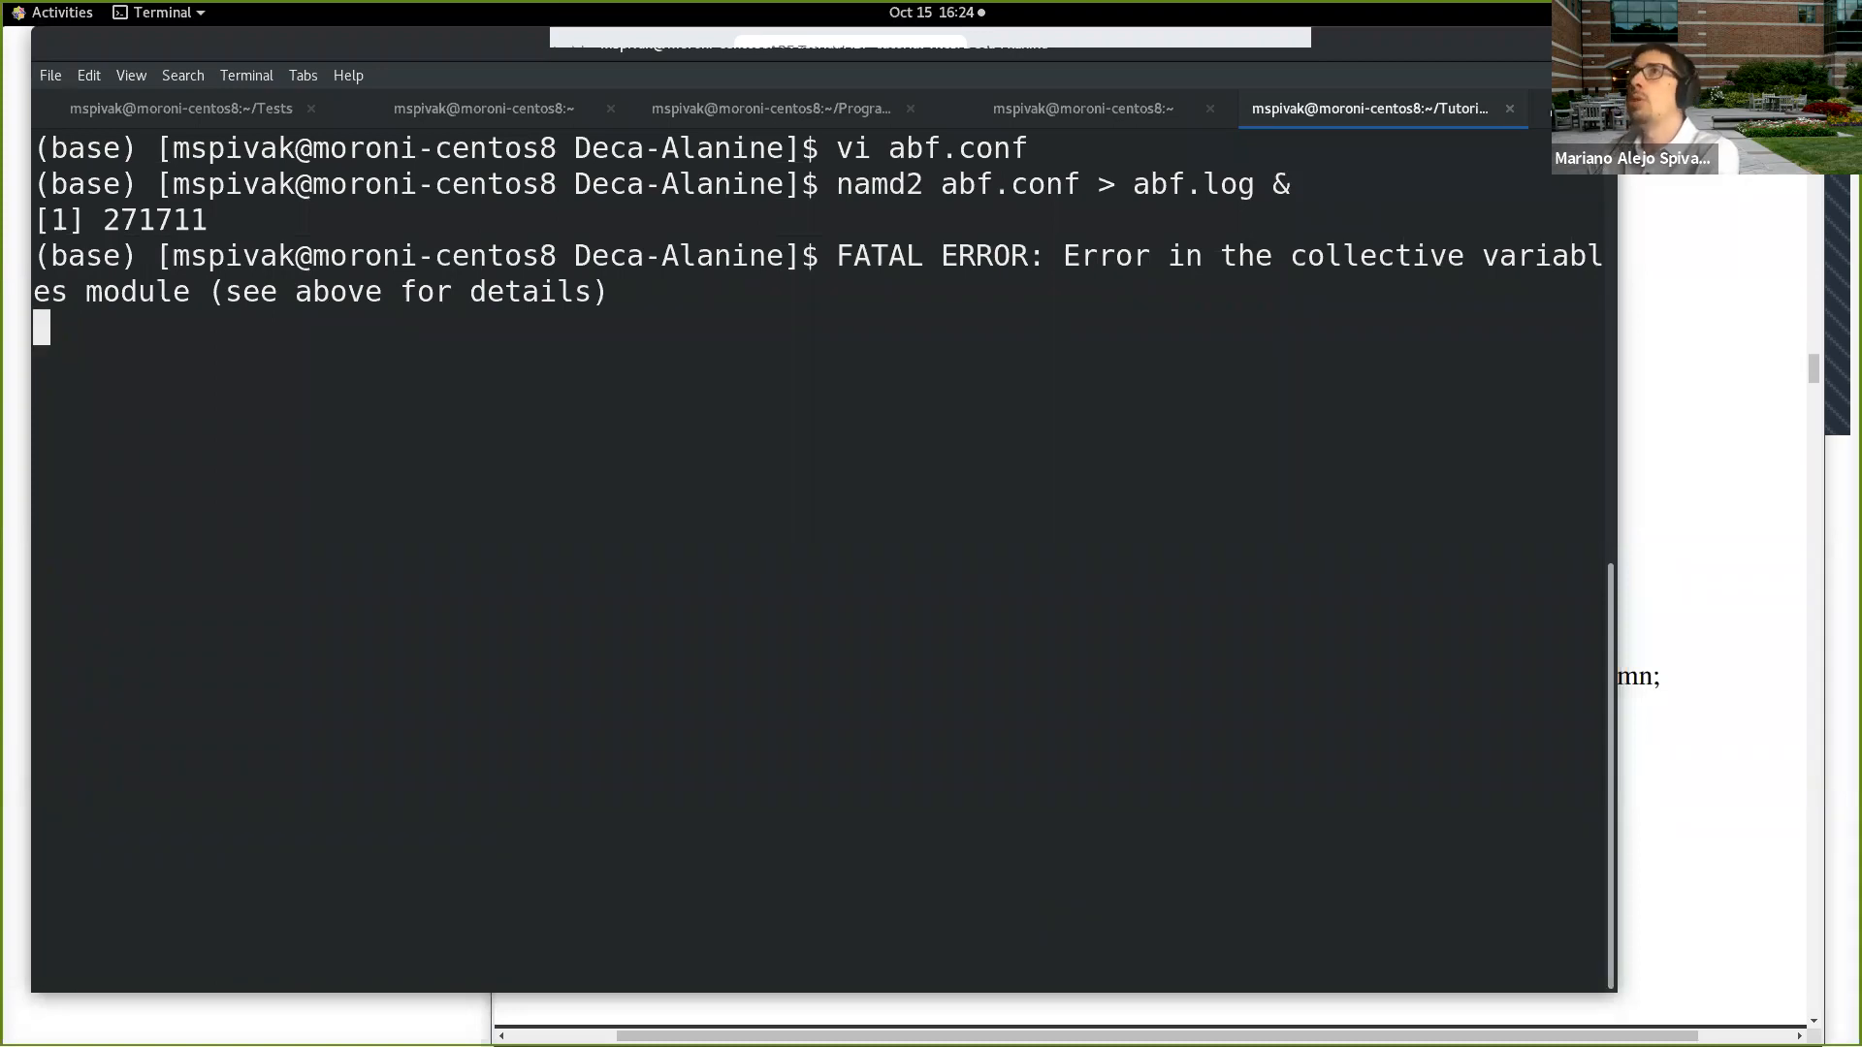
# Step: Return to the prompt and open the run's log abf.log in vi
pyautogui.press('Return')
pyautogui.write('vi abf.l')
pyautogui.press('Tab')
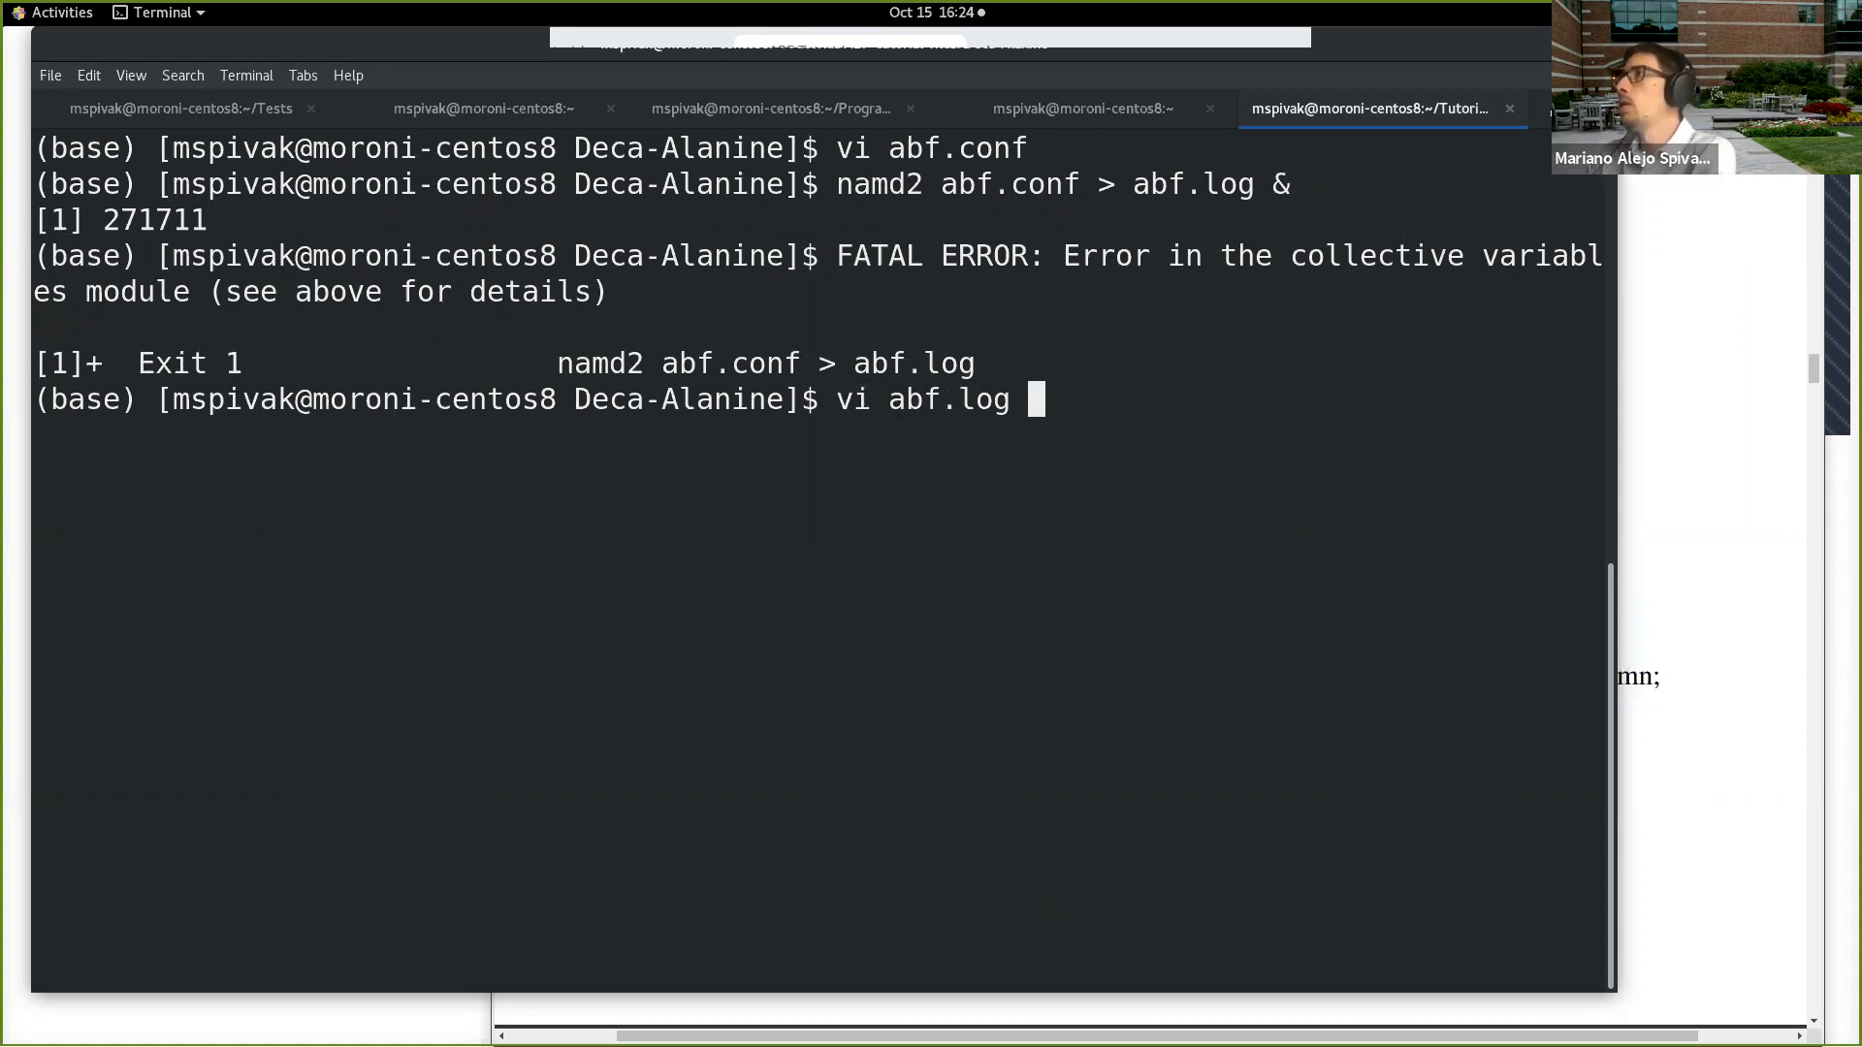
pyautogui.press('Return')
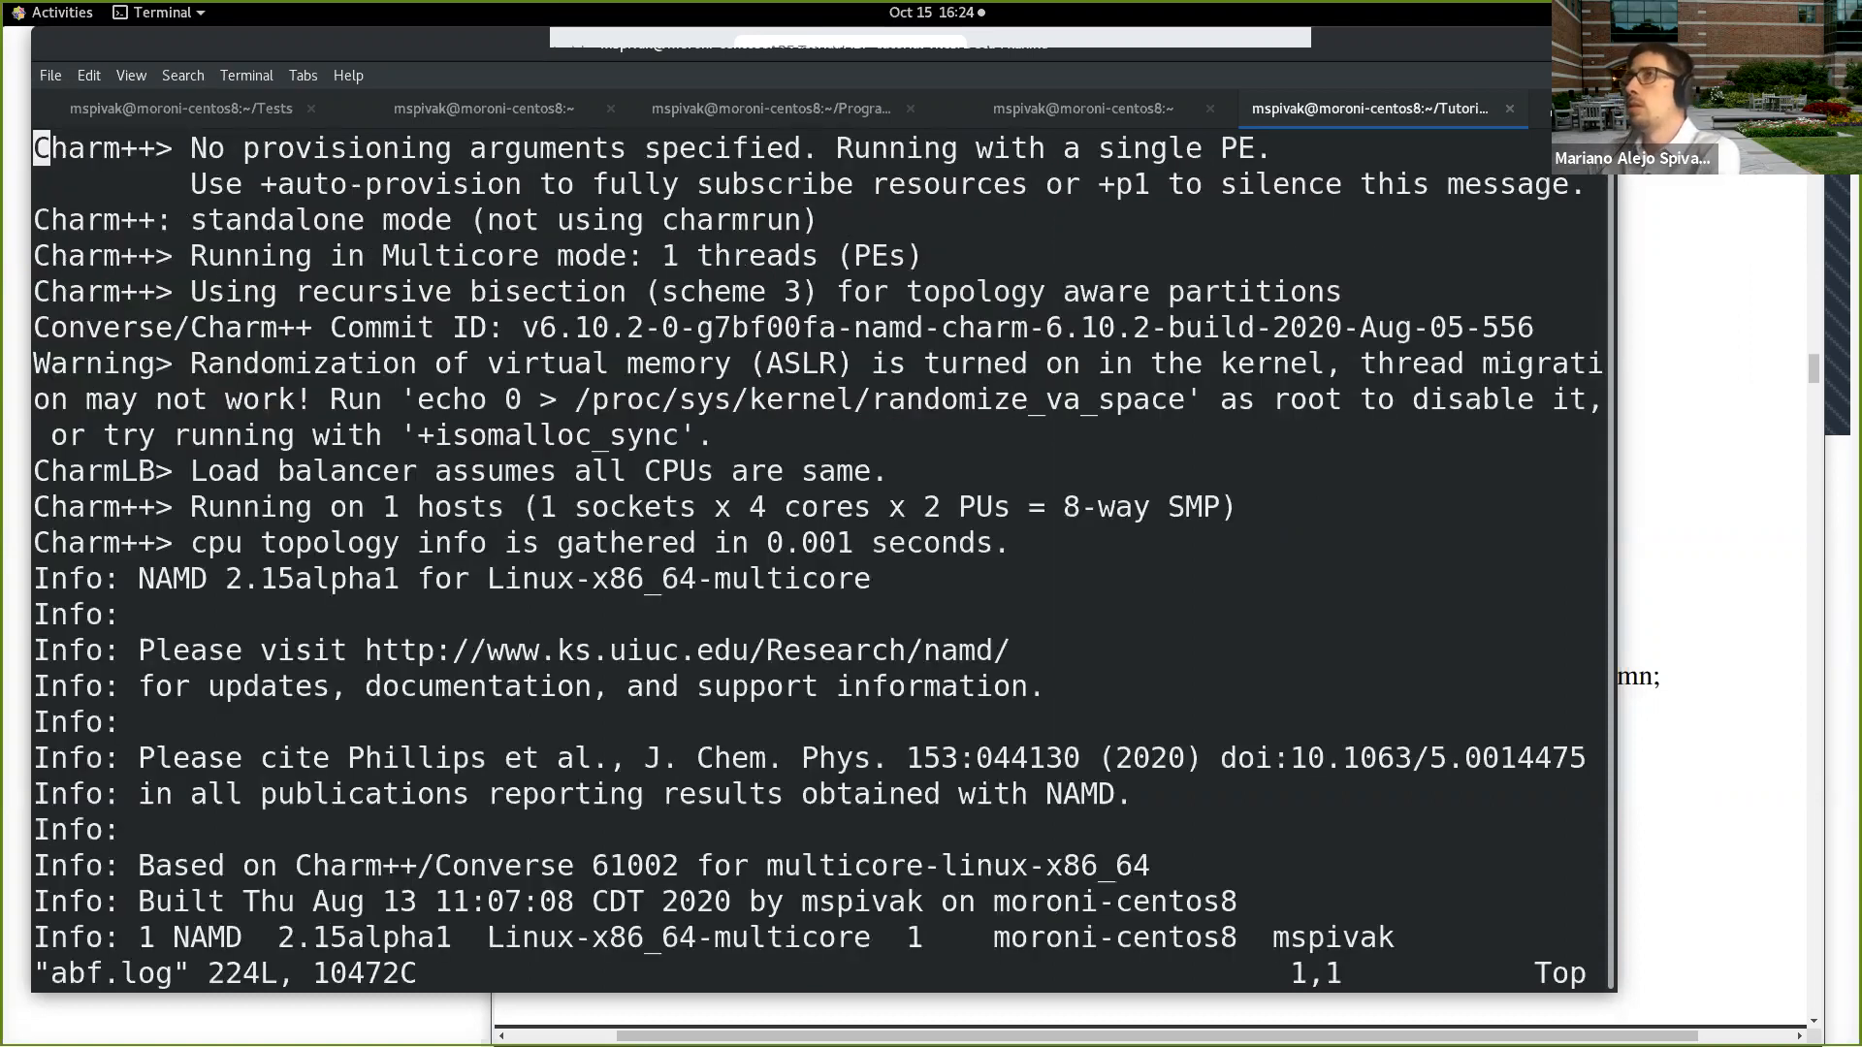
# Step: Go to the end of abf.log and examine its last lines for the reason the run stopped
pyautogui.hotkey('shift', 'g')
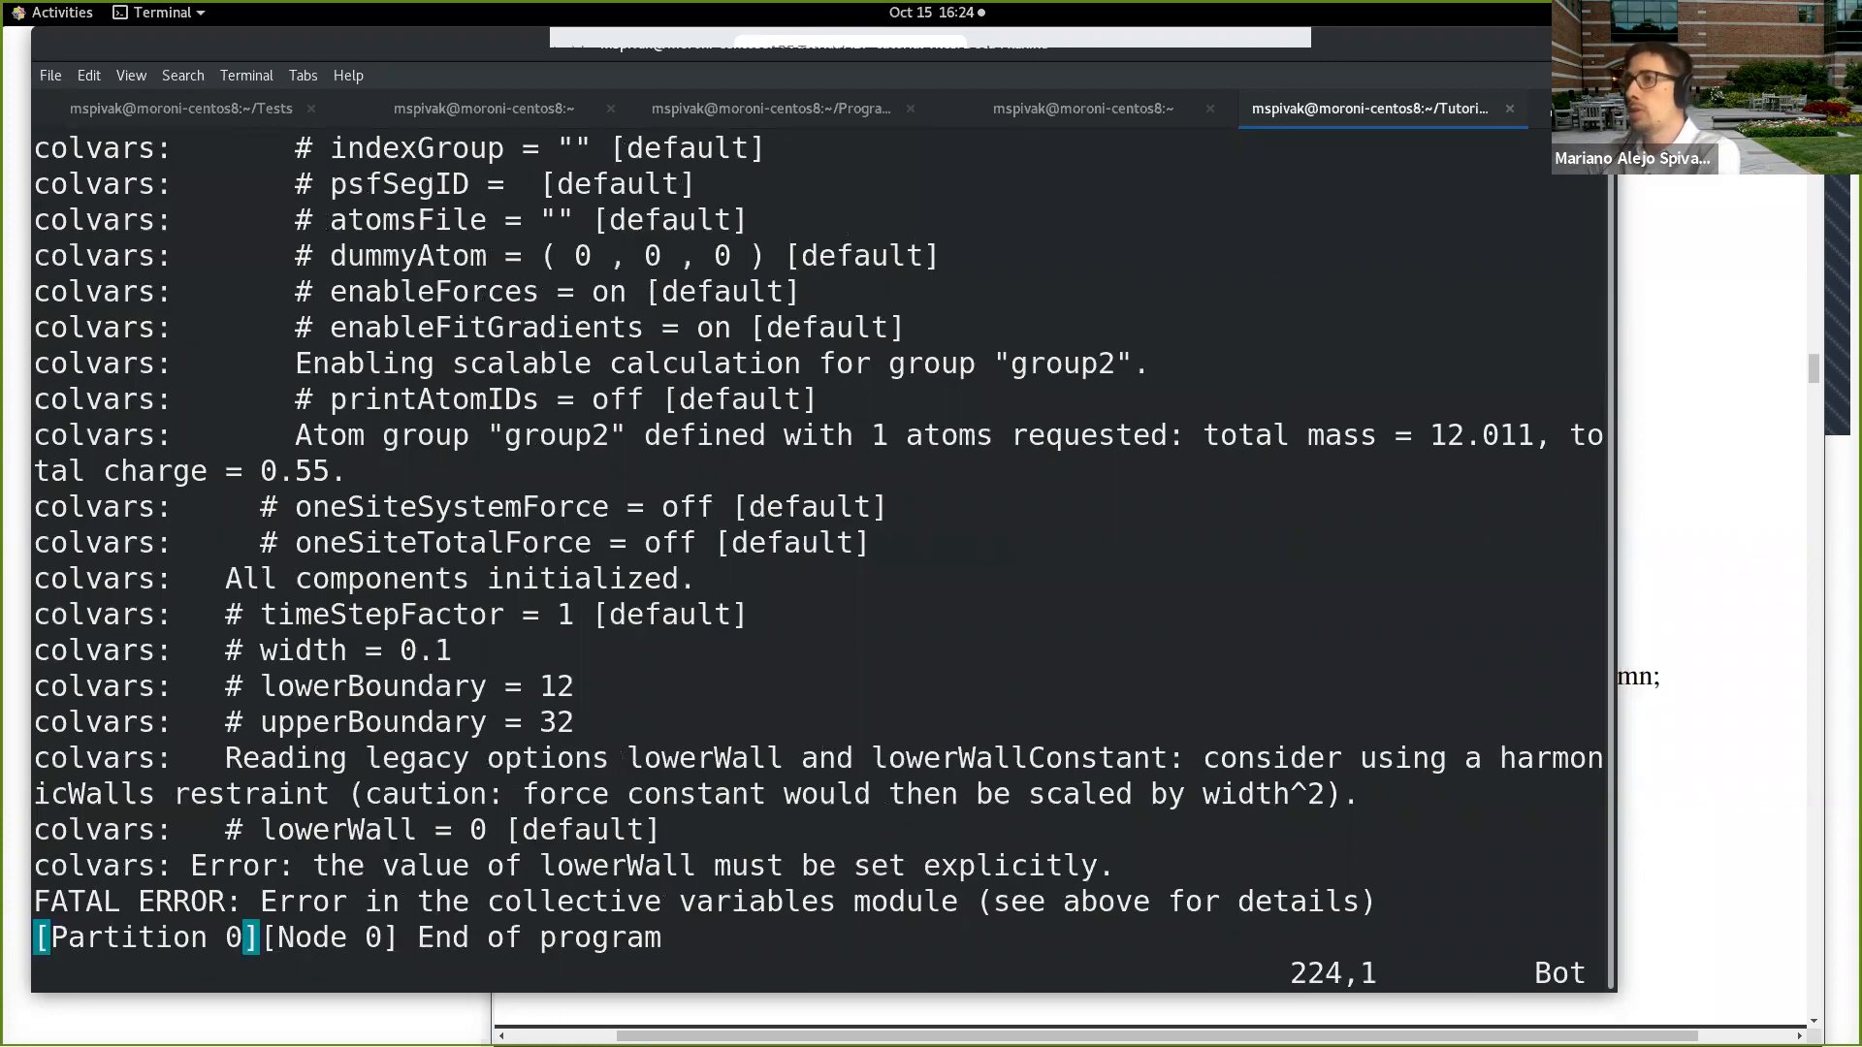
pyautogui.press('Up')
pyautogui.press('Up')
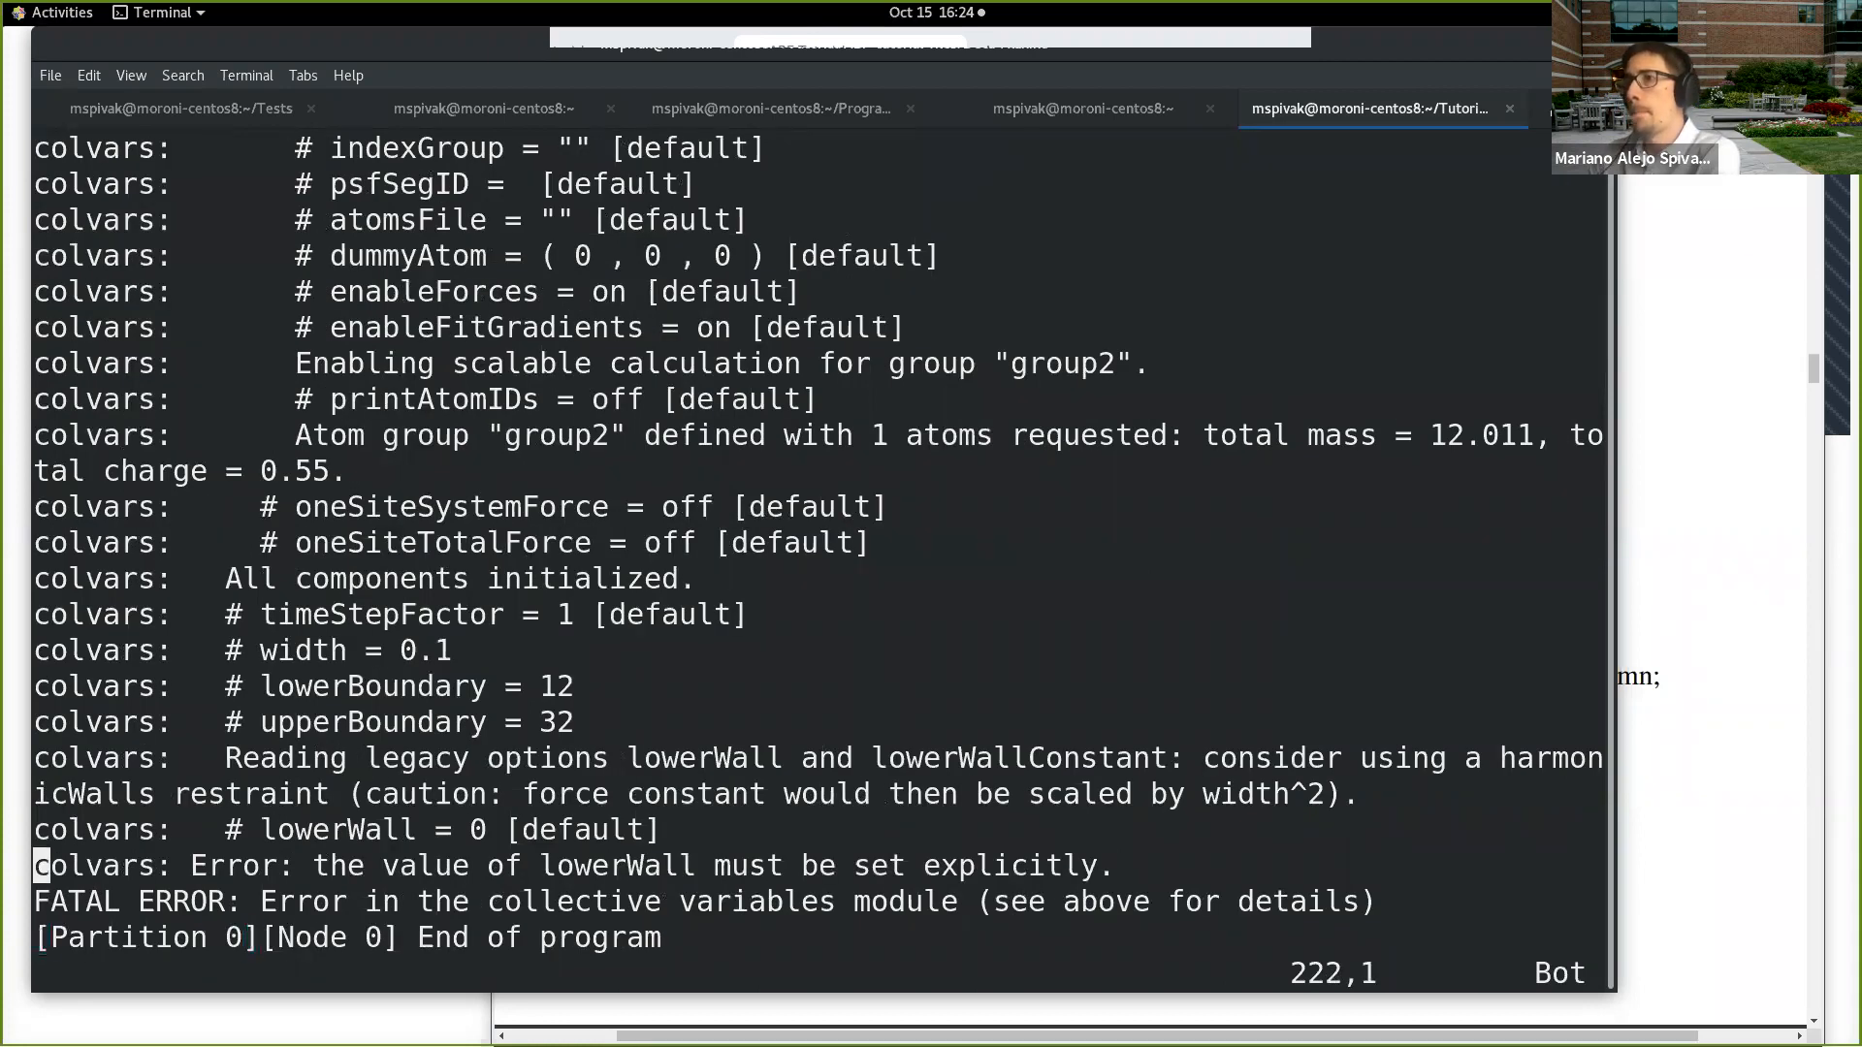
pyautogui.press('Down')
pyautogui.press('Down')
pyautogui.press('Up')
pyautogui.press('Up')
pyautogui.press('Up')
pyautogui.press('Up')
pyautogui.press('Up')
pyautogui.press('Up')
pyautogui.press('Up')
pyautogui.press('Up')
pyautogui.press('Up')
pyautogui.press('Up')
pyautogui.press('Up')
pyautogui.press('Up')
pyautogui.press('Up')
pyautogui.press('Down')
pyautogui.press('Up')
pyautogui.press('Up')
pyautogui.press('Up')
pyautogui.press('Up')
pyautogui.press('Up')
pyautogui.press('Up')
pyautogui.press('Up')
pyautogui.press('Up')
pyautogui.press('Up')
pyautogui.press('Up')
pyautogui.press('Up')
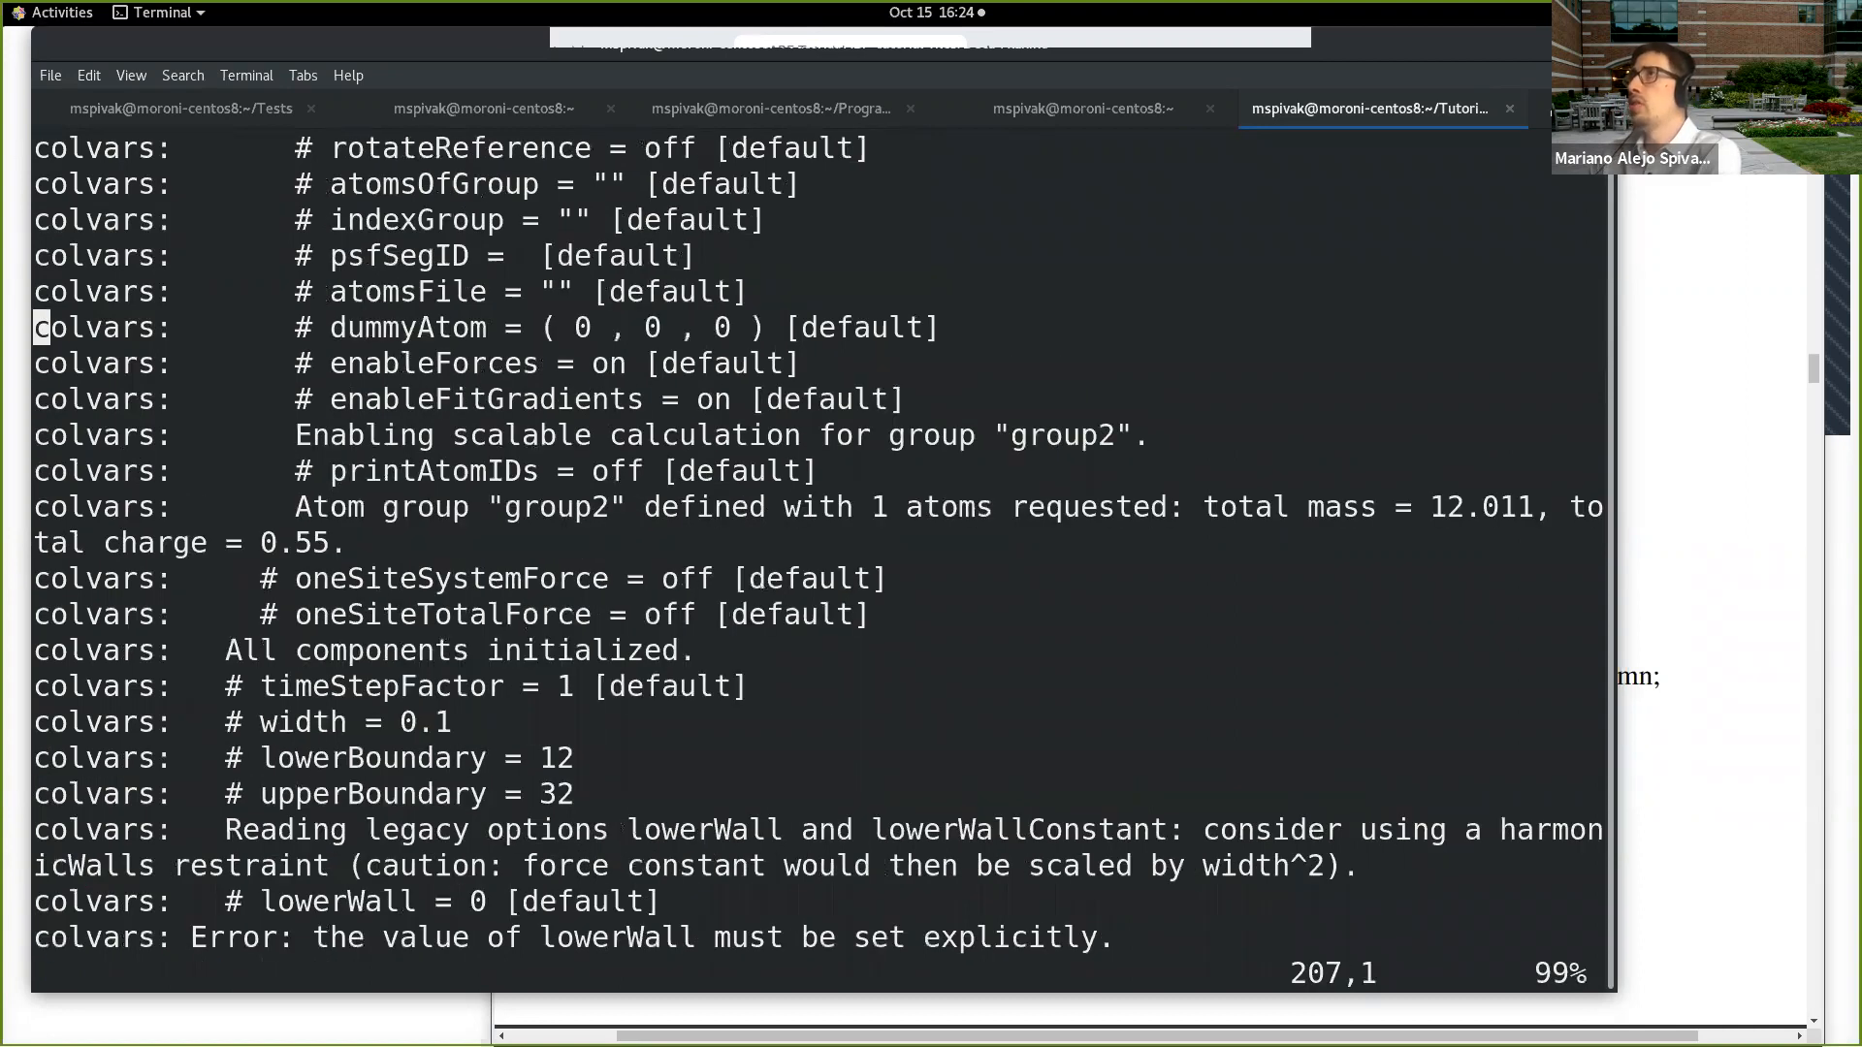
# Step: Go back up the log to where the collective variables module starts initializing and examine its header
pyautogui.press('Up')
pyautogui.press('Up')
pyautogui.press('Up')
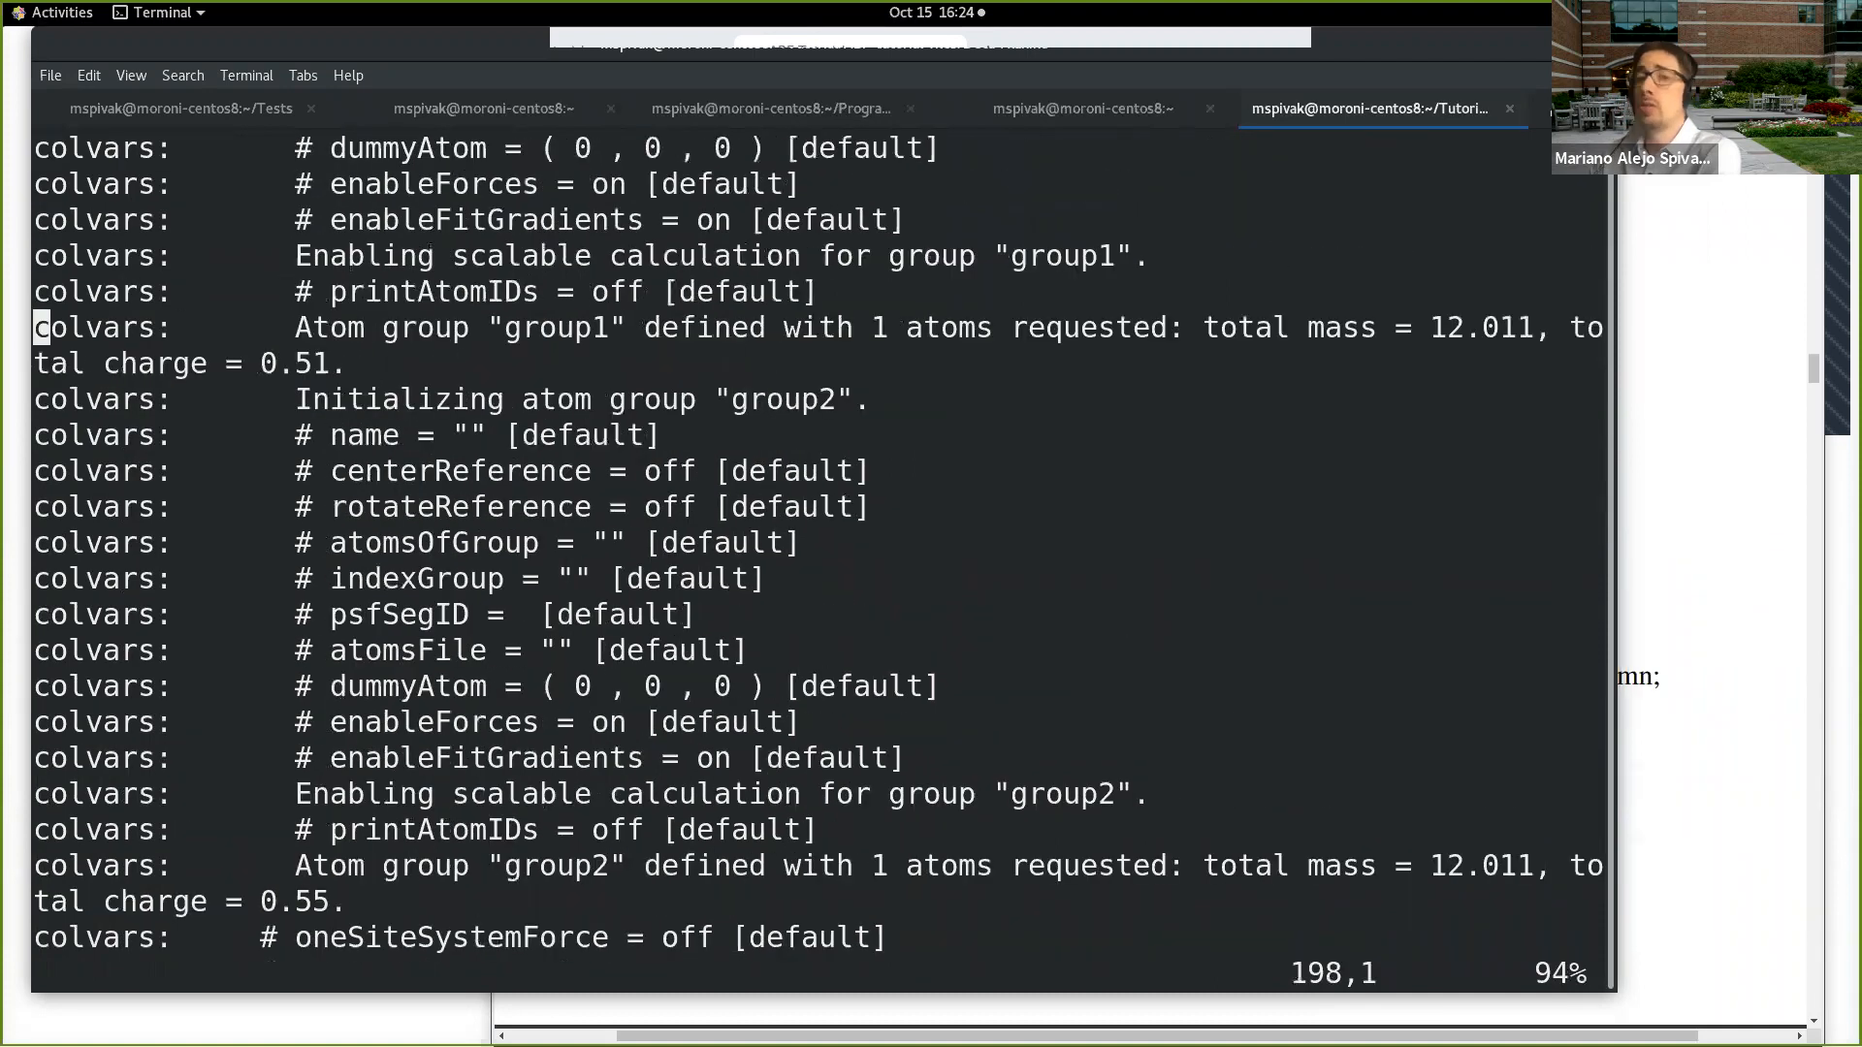
pyautogui.press('Up')
pyautogui.press('Up')
pyautogui.press('Up')
pyautogui.press('Up')
pyautogui.press('Up')
pyautogui.press('Up')
pyautogui.press('Up')
pyautogui.press('Up')
pyautogui.press('Up')
pyautogui.press('Up')
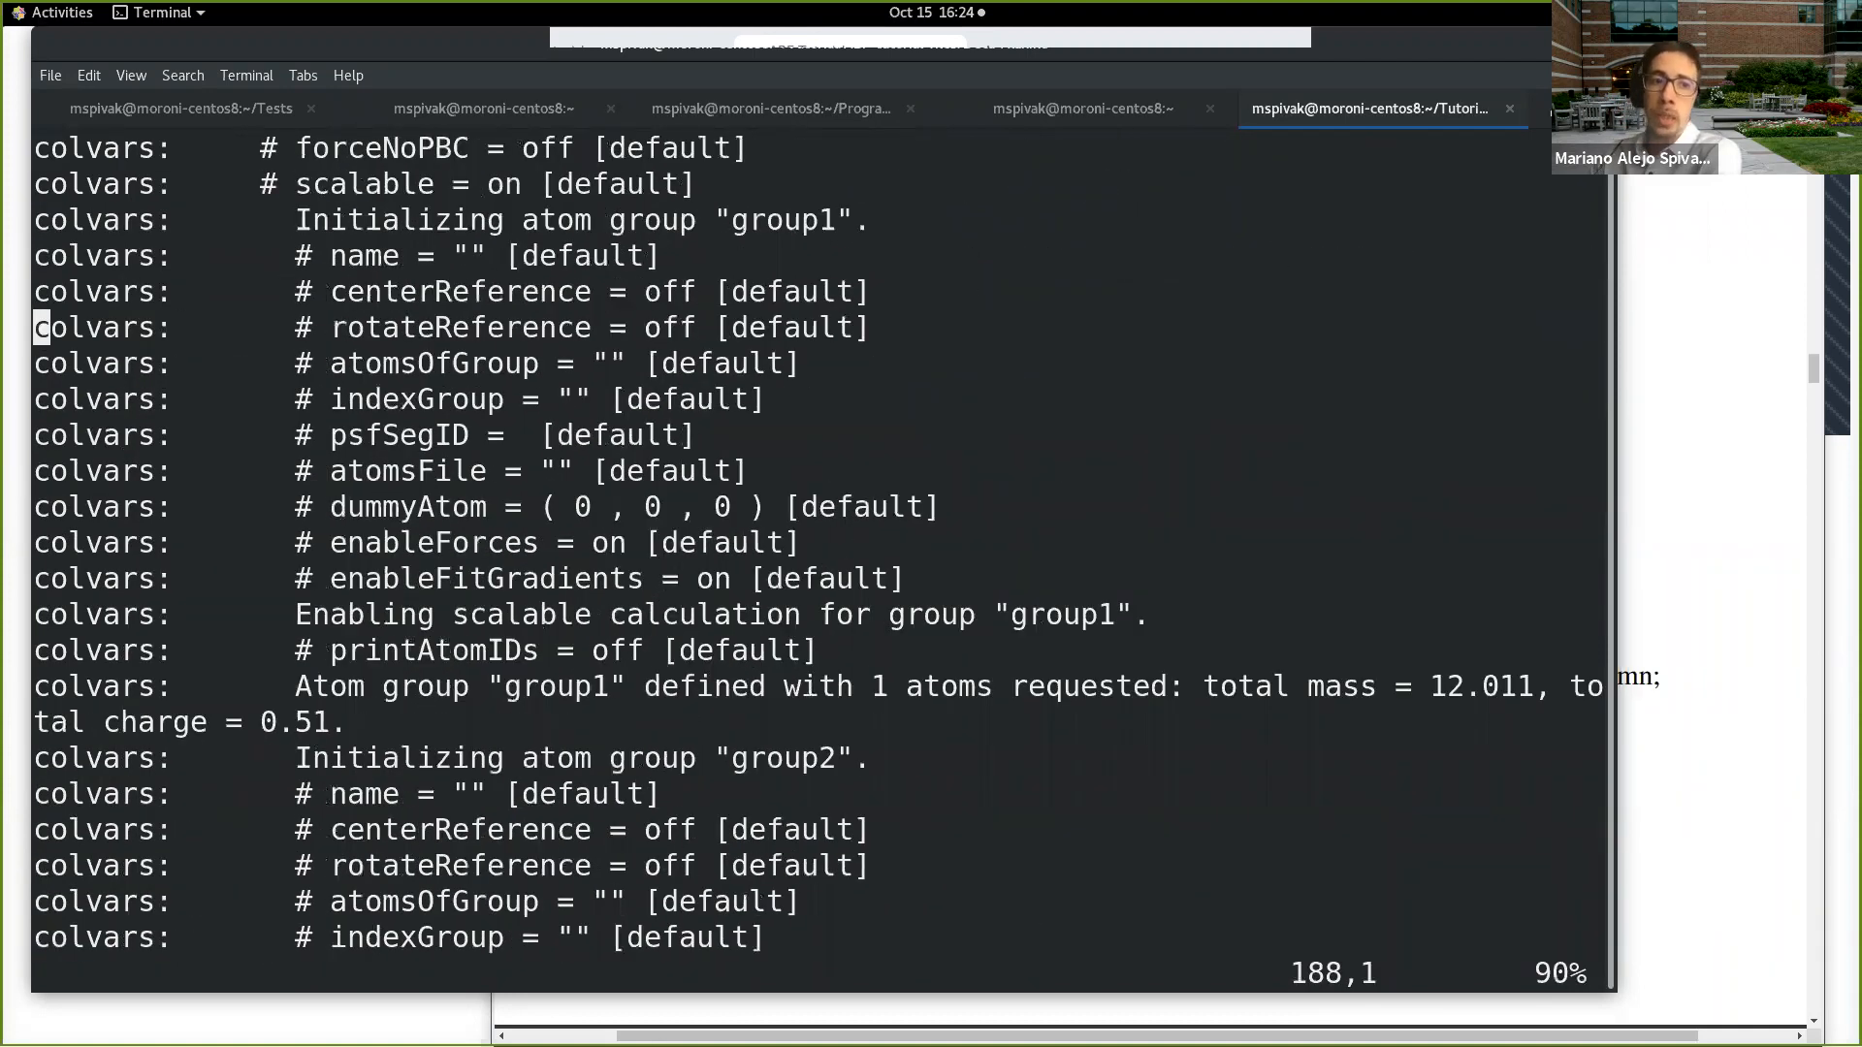
pyautogui.press('Up')
pyautogui.press('Up')
pyautogui.press('Up')
pyautogui.press('Up')
pyautogui.press('Up')
pyautogui.press('Up')
pyautogui.press('Up')
pyautogui.press('Up')
pyautogui.press('Up')
pyautogui.press('Up')
pyautogui.press('Up')
pyautogui.press('Up')
pyautogui.press('Up')
pyautogui.press('Up')
pyautogui.press('Up')
pyautogui.press('Up')
pyautogui.press('Up')
pyautogui.press('Up')
pyautogui.press('Up')
pyautogui.press('Up')
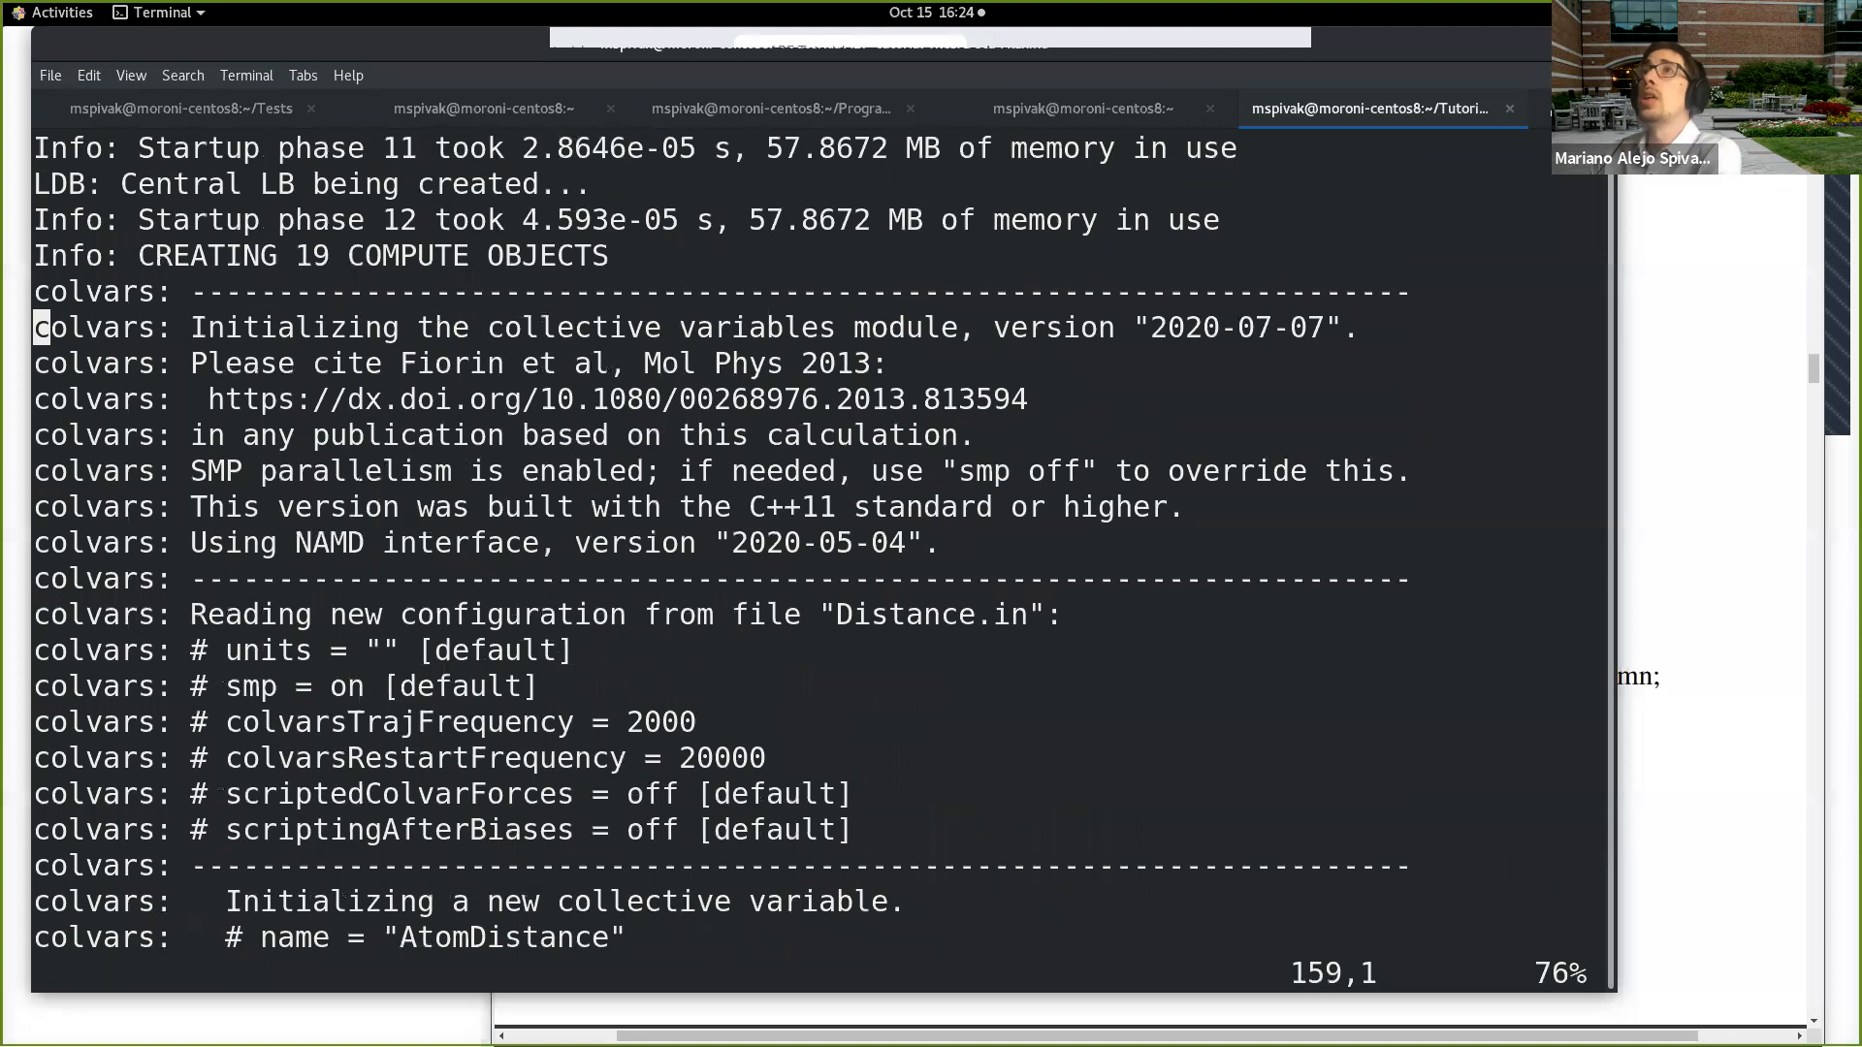
pyautogui.press('Up')
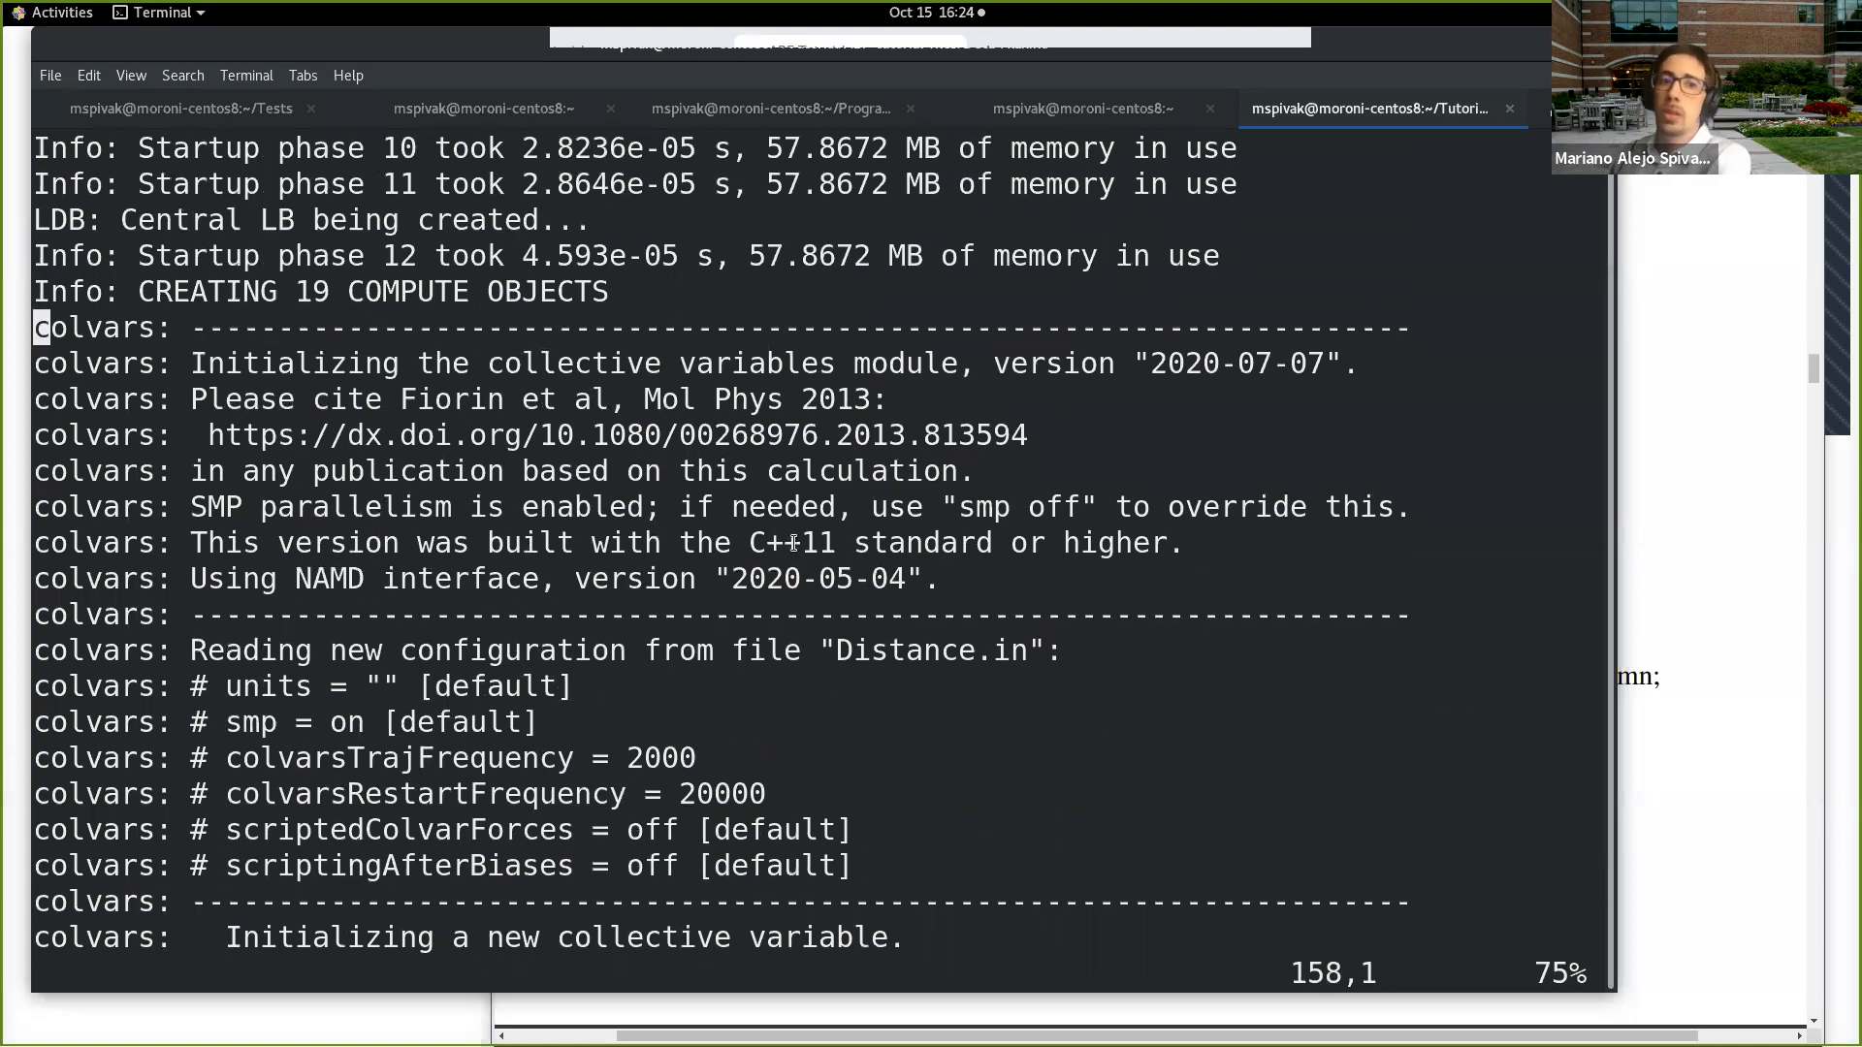
pyautogui.moveTo(35, 328); pyautogui.dragTo(460, 381)
pyautogui.click(529, 364)
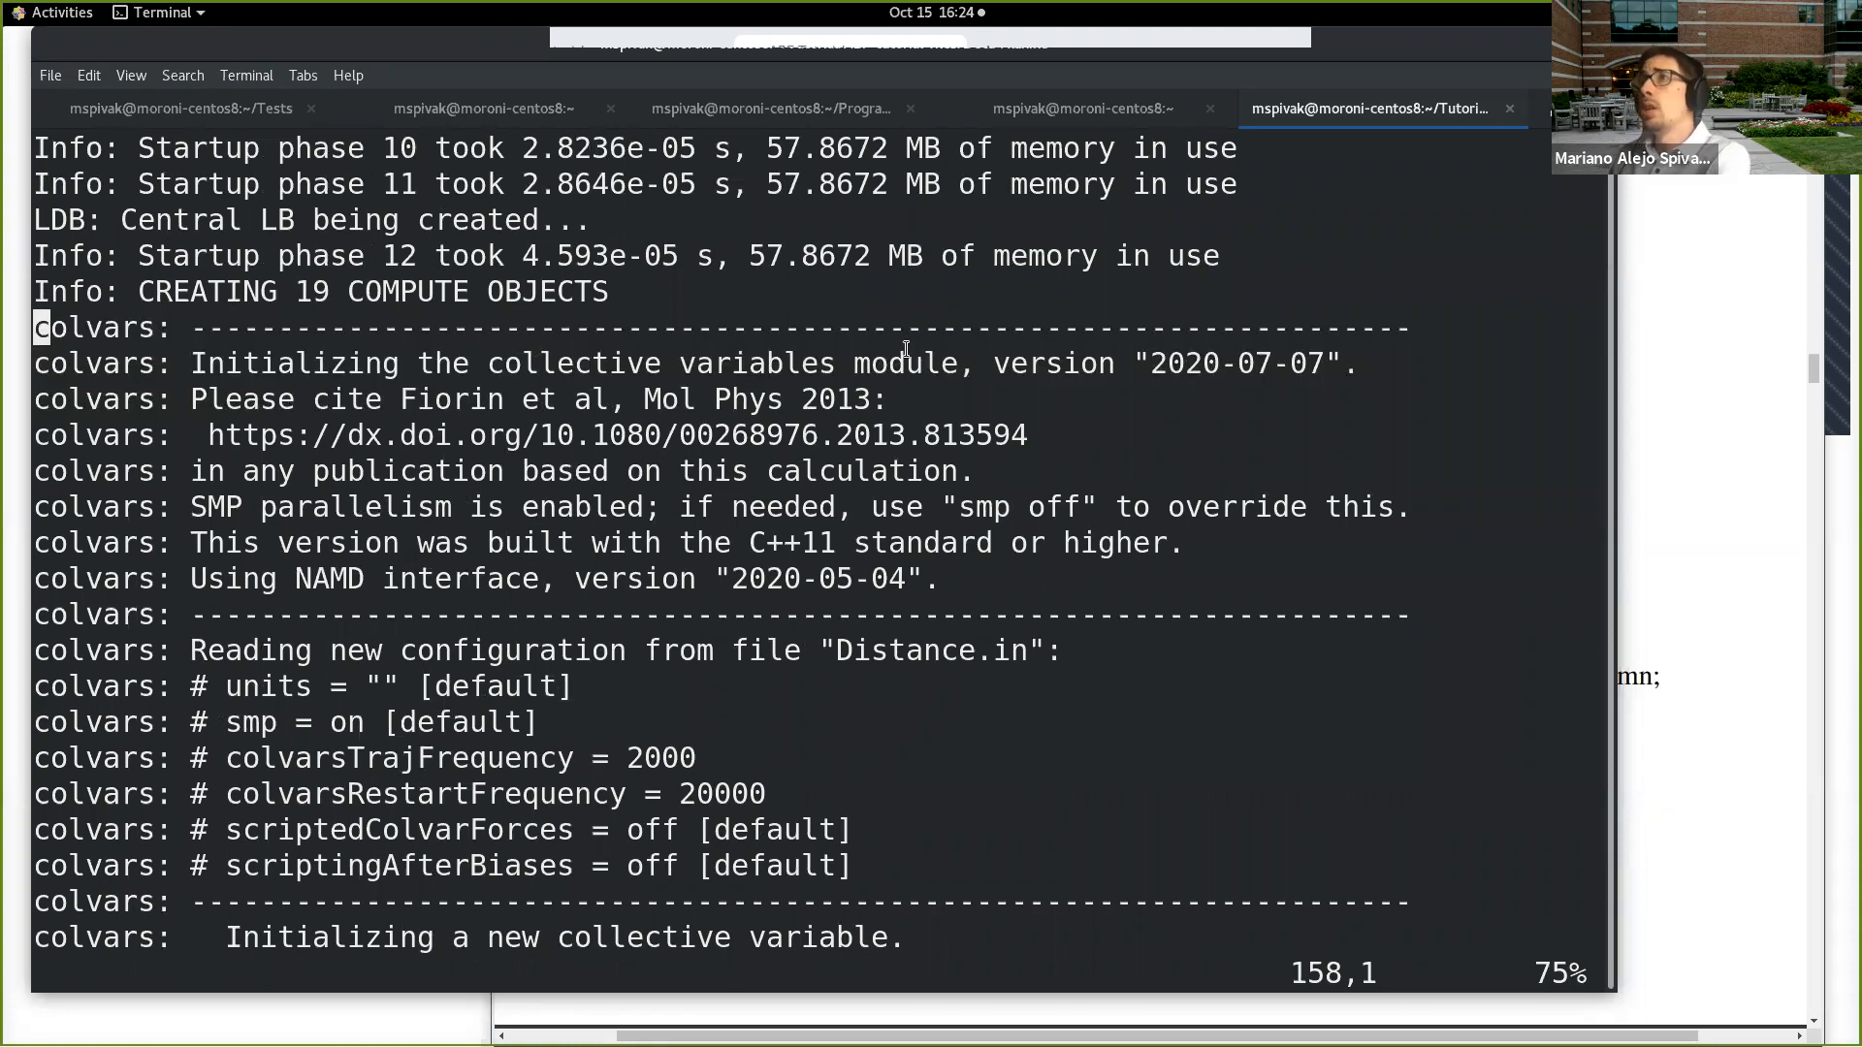
# Step: Examine which colvars configuration file the log reports reading and the general settings taken from it
pyautogui.press('Down')
pyautogui.press('Down')
pyautogui.press('Down')
pyautogui.press('Down')
pyautogui.press('Down')
pyautogui.press('Down')
pyautogui.press('Down')
pyautogui.press('Down')
pyautogui.press('Down')
pyautogui.press('Down')
pyautogui.press('Down')
pyautogui.press('Down')
pyautogui.press('Down')
pyautogui.press('Down')
pyautogui.press('Down')
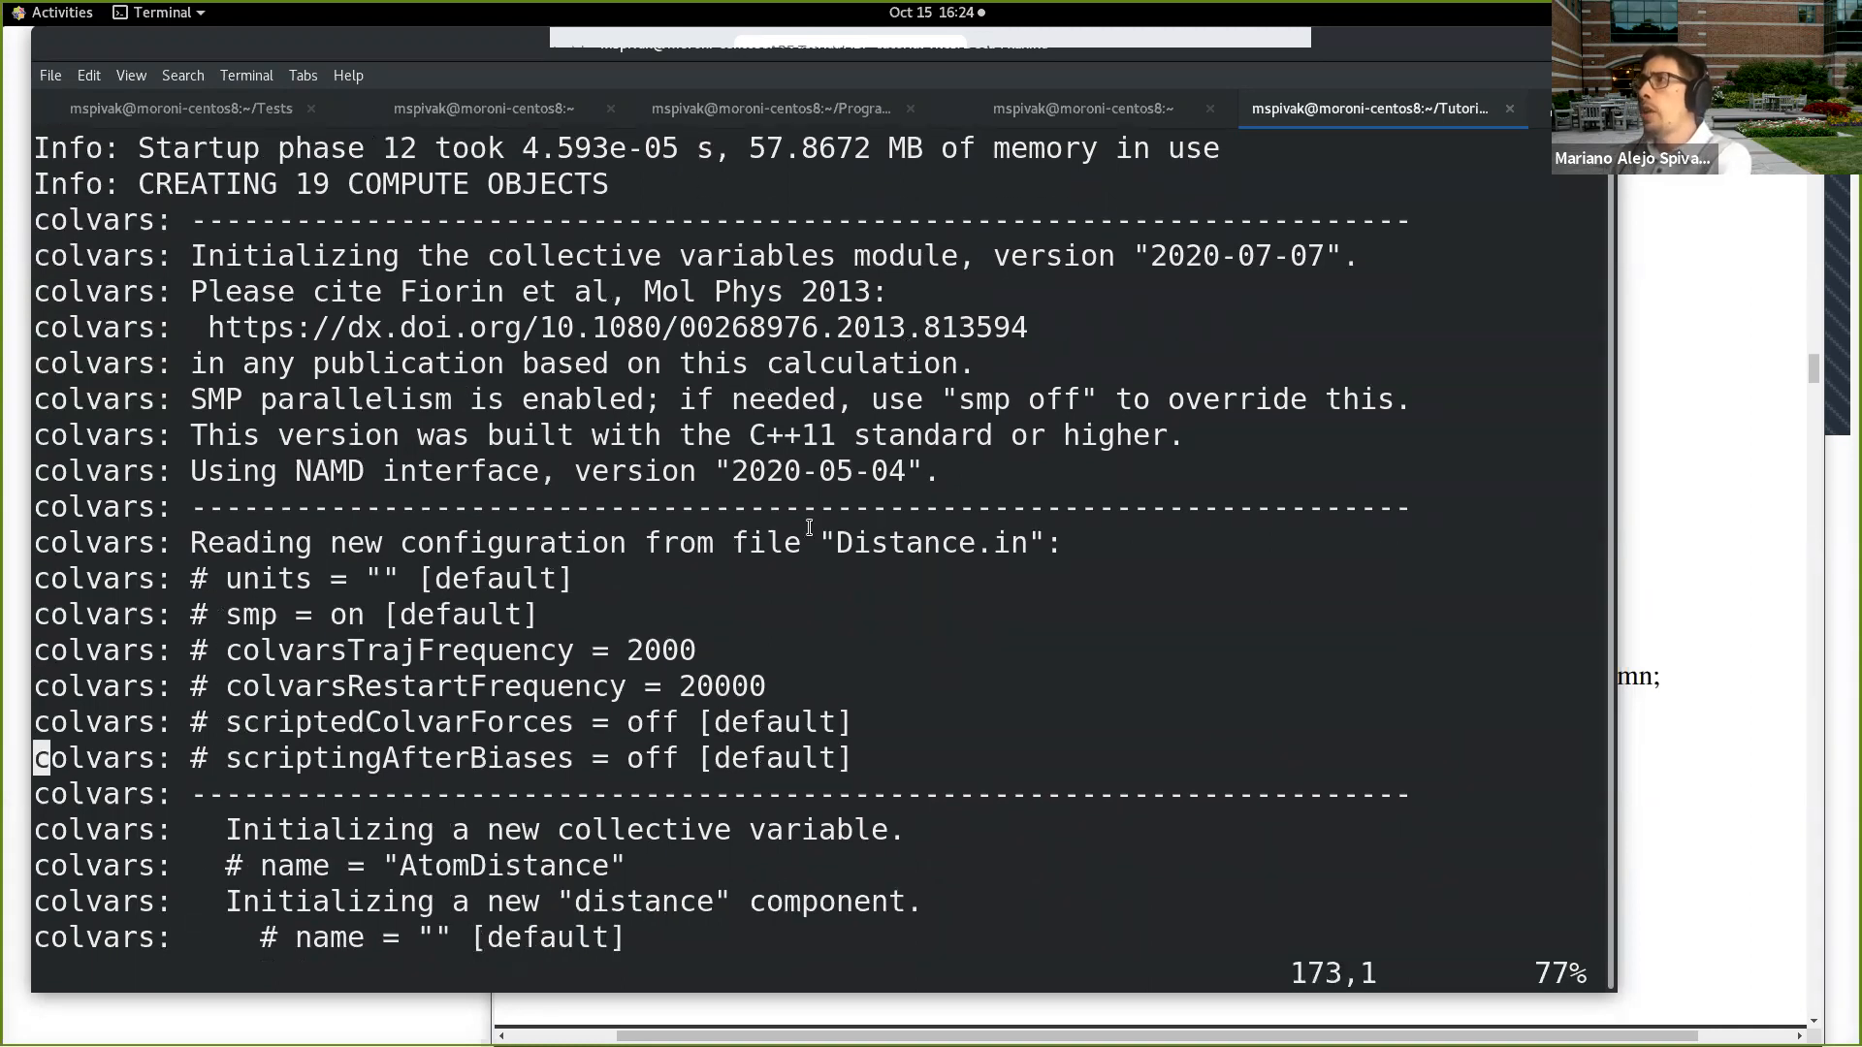
pyautogui.moveTo(830, 544); pyautogui.dragTo(1045, 544)
pyautogui.press('Down')
pyautogui.press('Down')
pyautogui.press('Down')
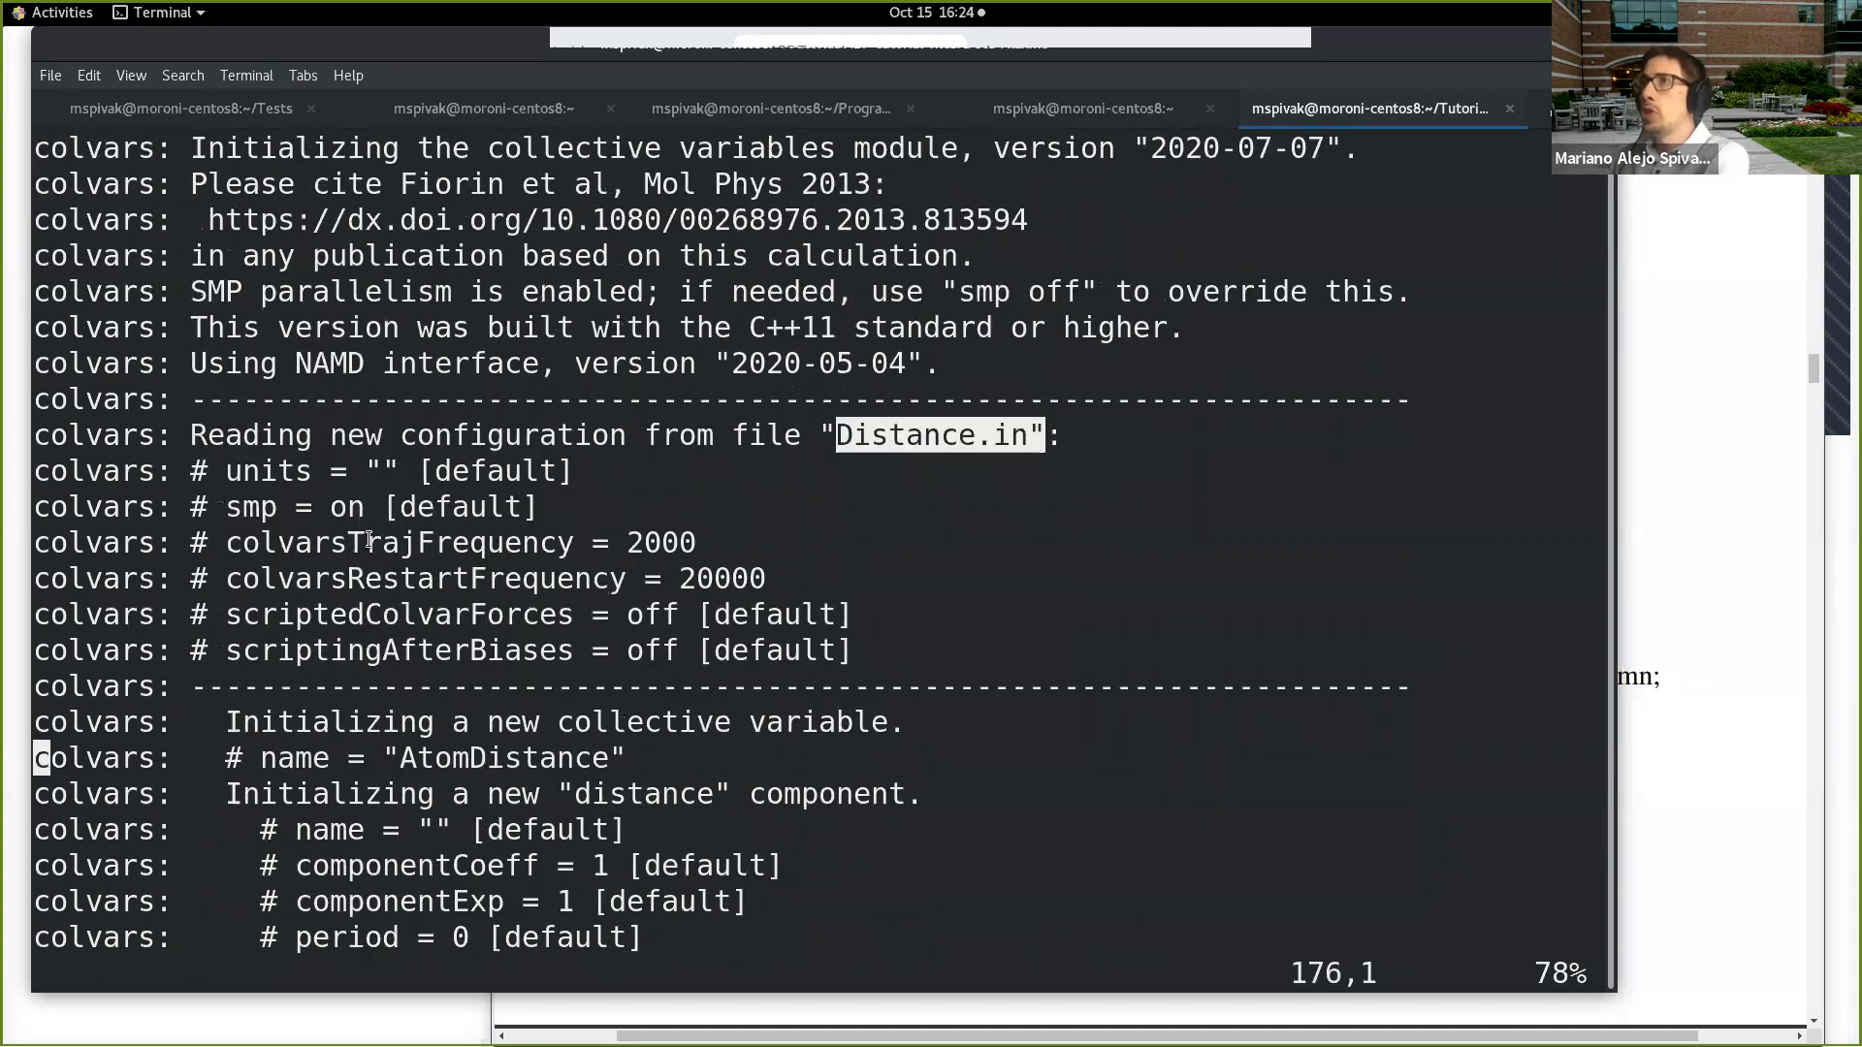
# Step: Examine the log lines that initialize the new collective variable, checking its name and component type
pyautogui.scroll(-2, 577, 596)
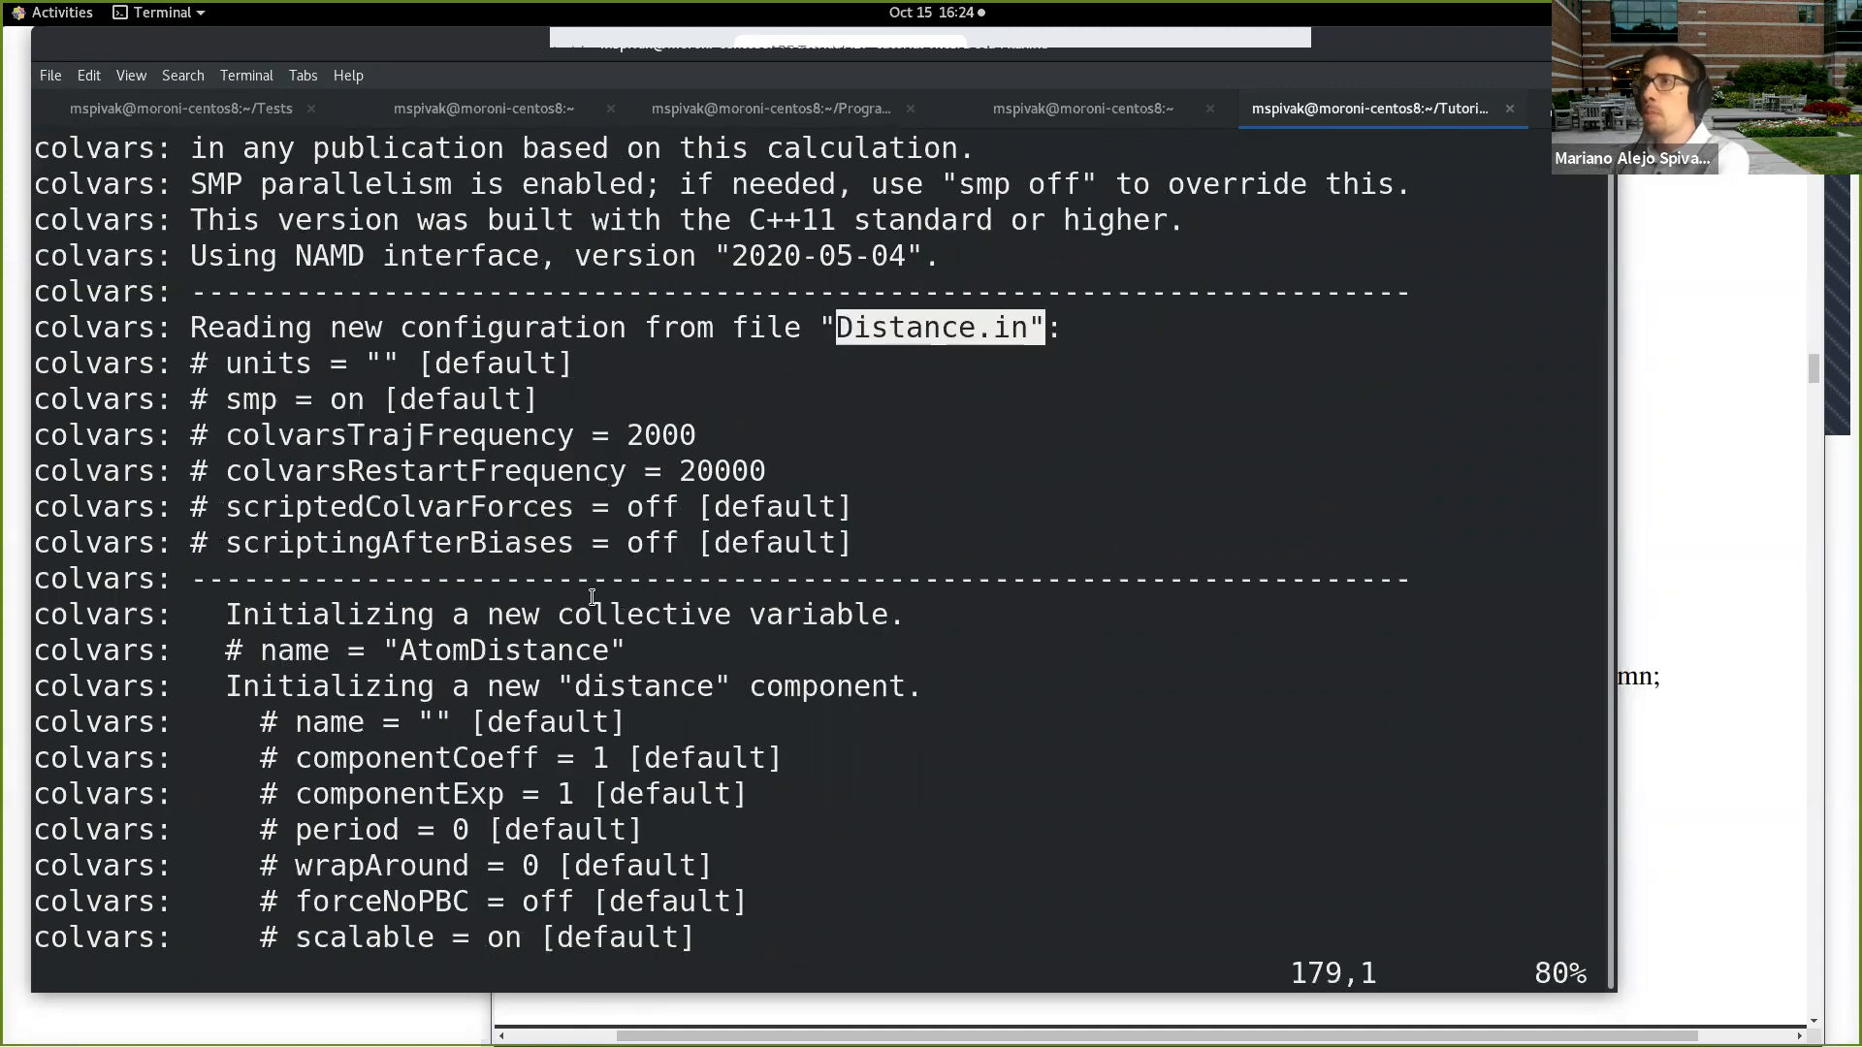
pyautogui.scroll(-1, 524, 624)
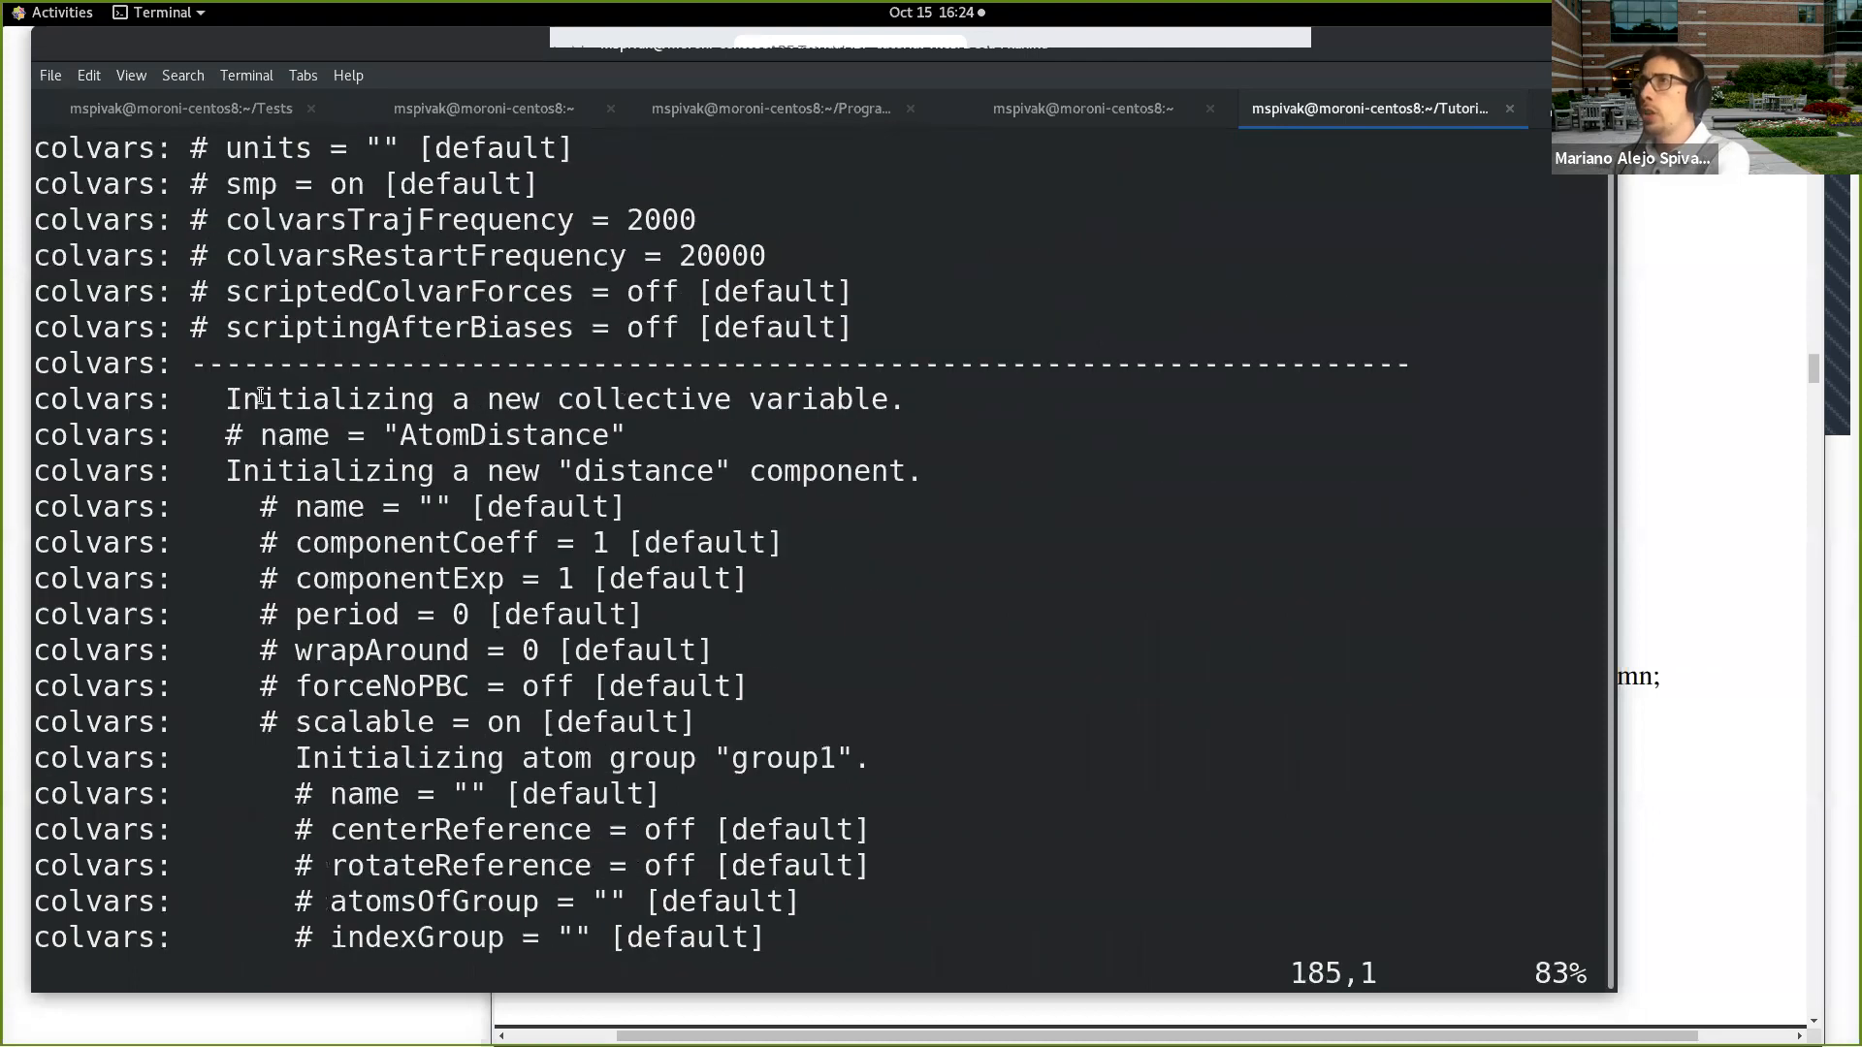
pyautogui.moveTo(226, 399); pyautogui.dragTo(885, 388)
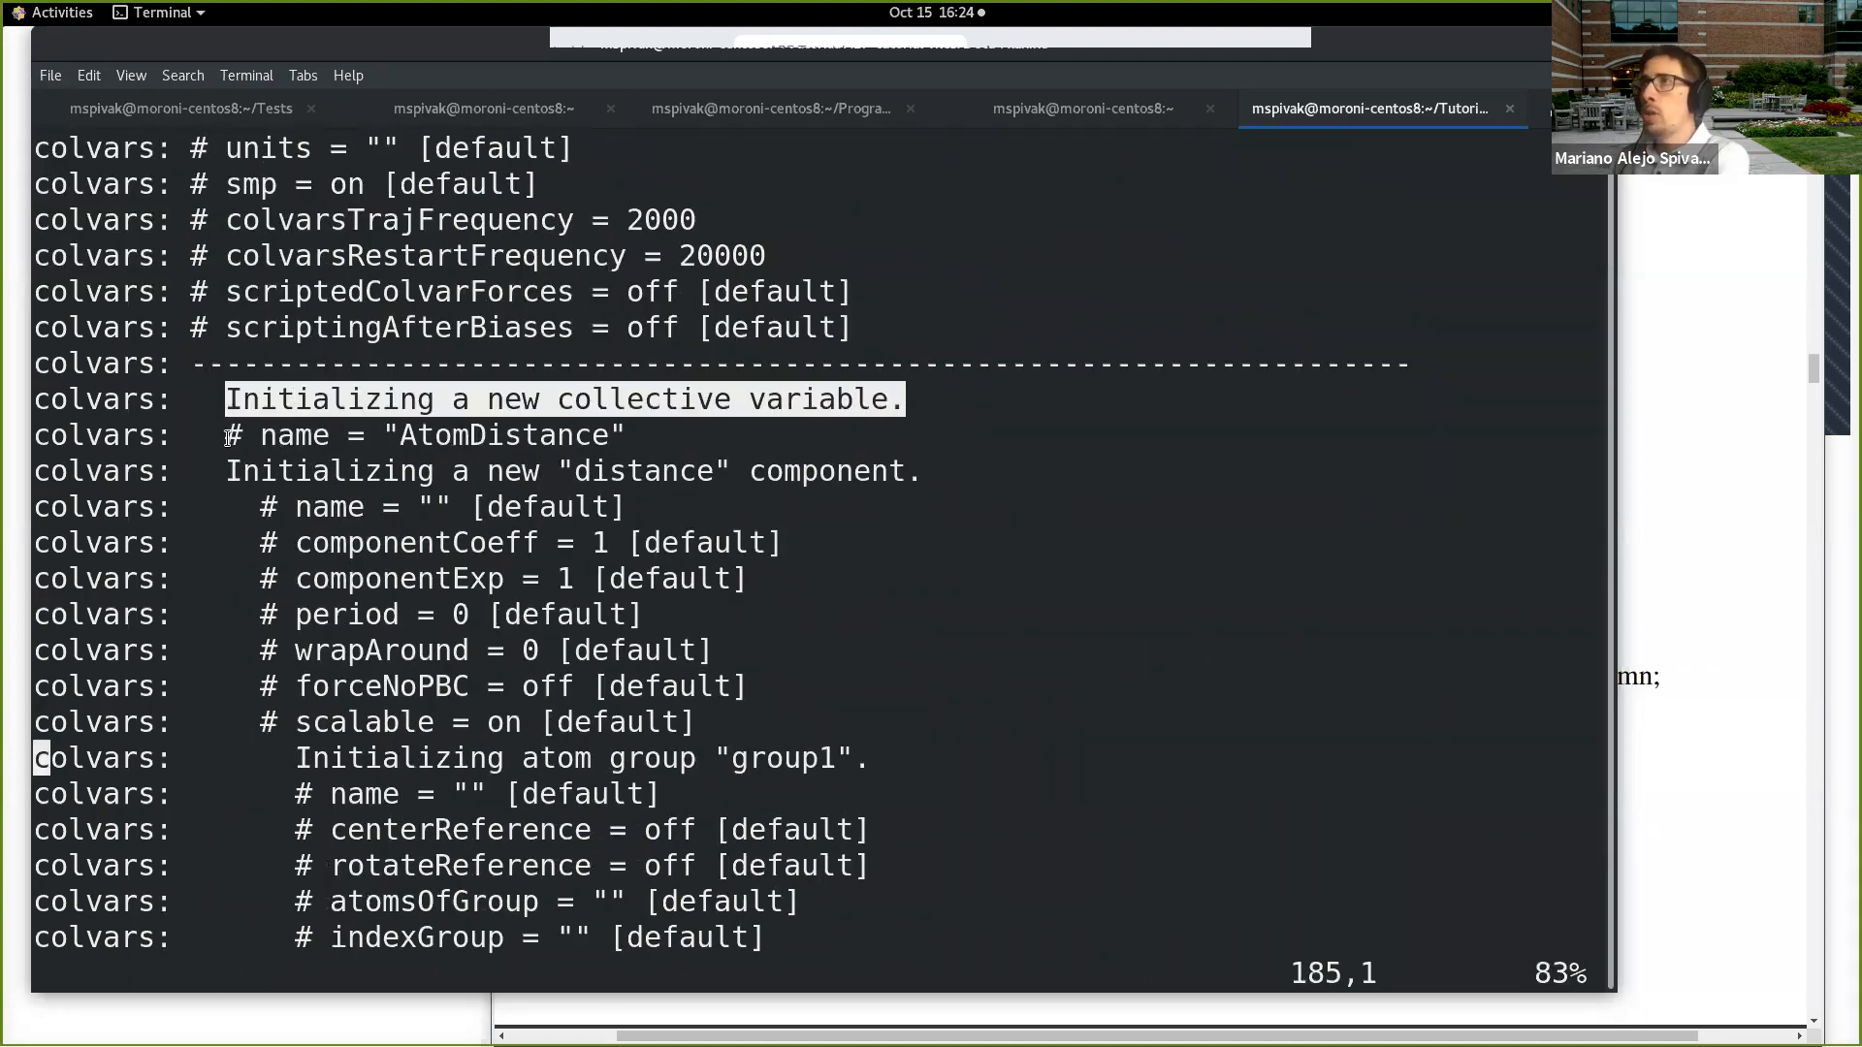
pyautogui.moveTo(402, 435); pyautogui.dragTo(625, 434)
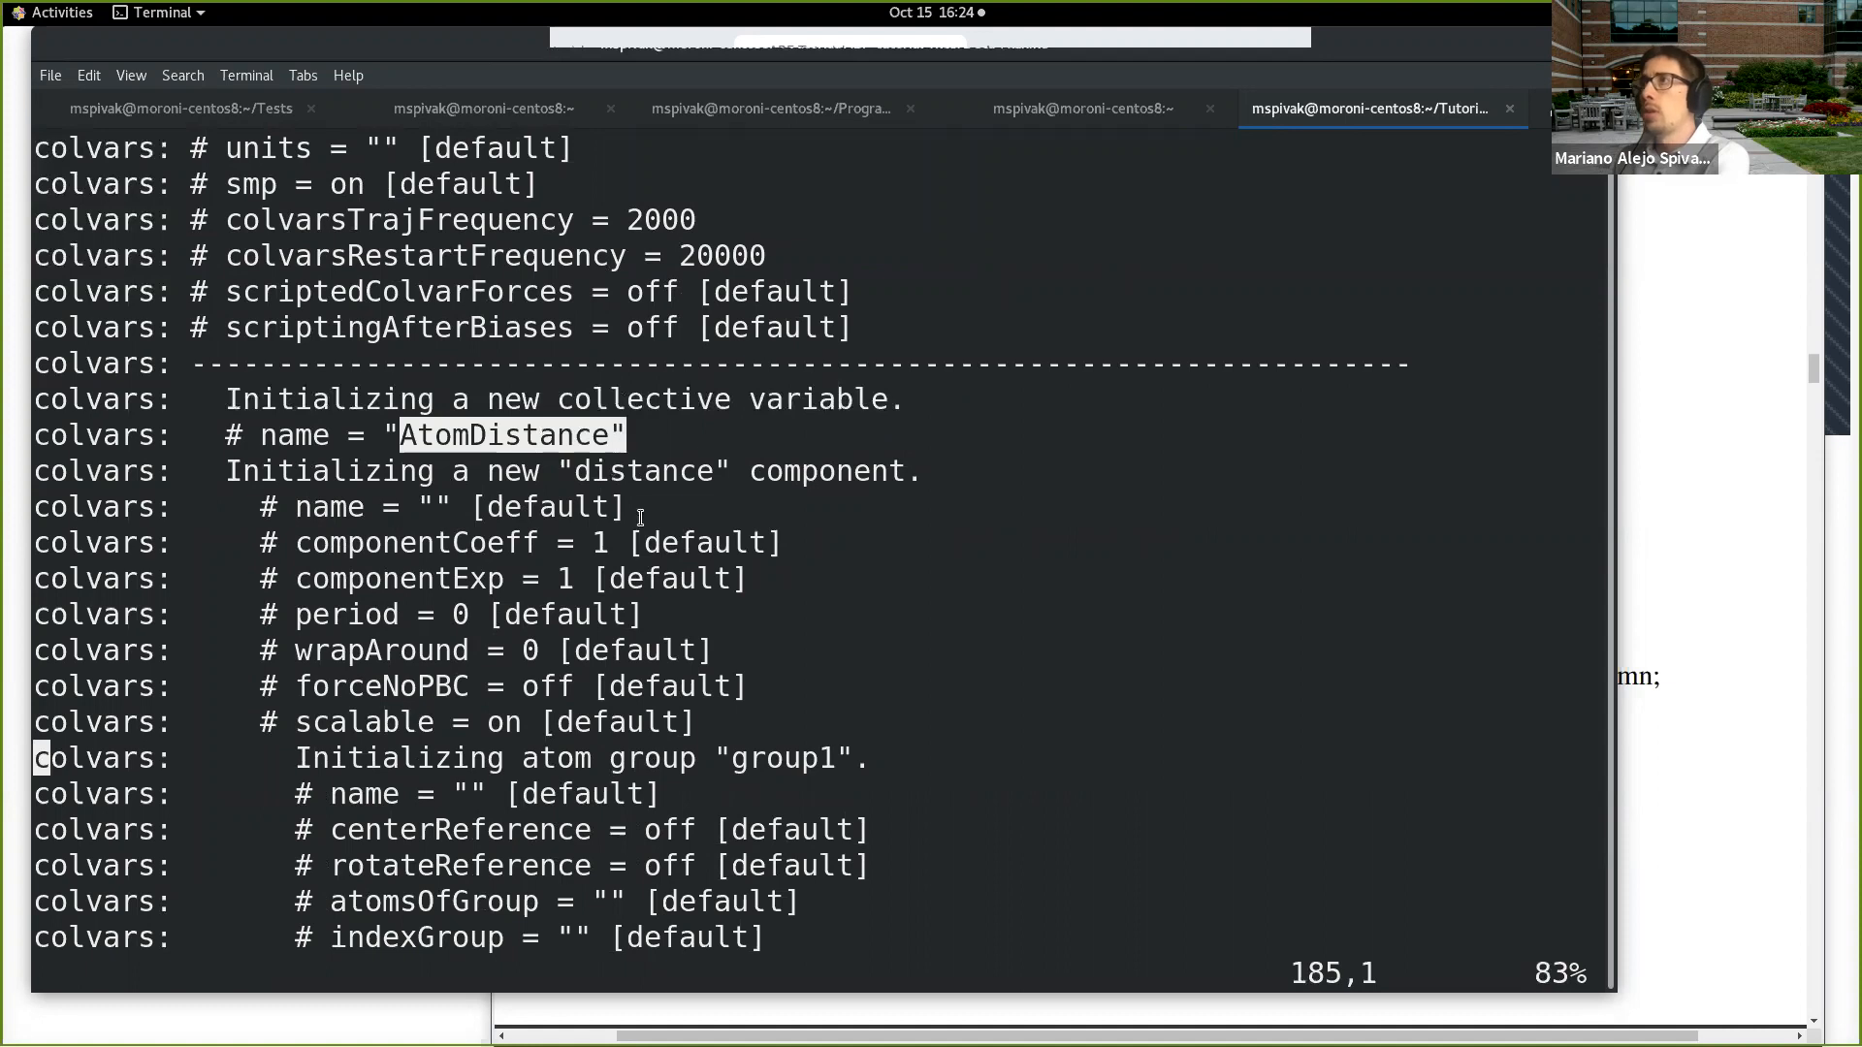
pyautogui.scroll(-2, 703, 449)
pyautogui.moveTo(573, 255); pyautogui.dragTo(731, 255)
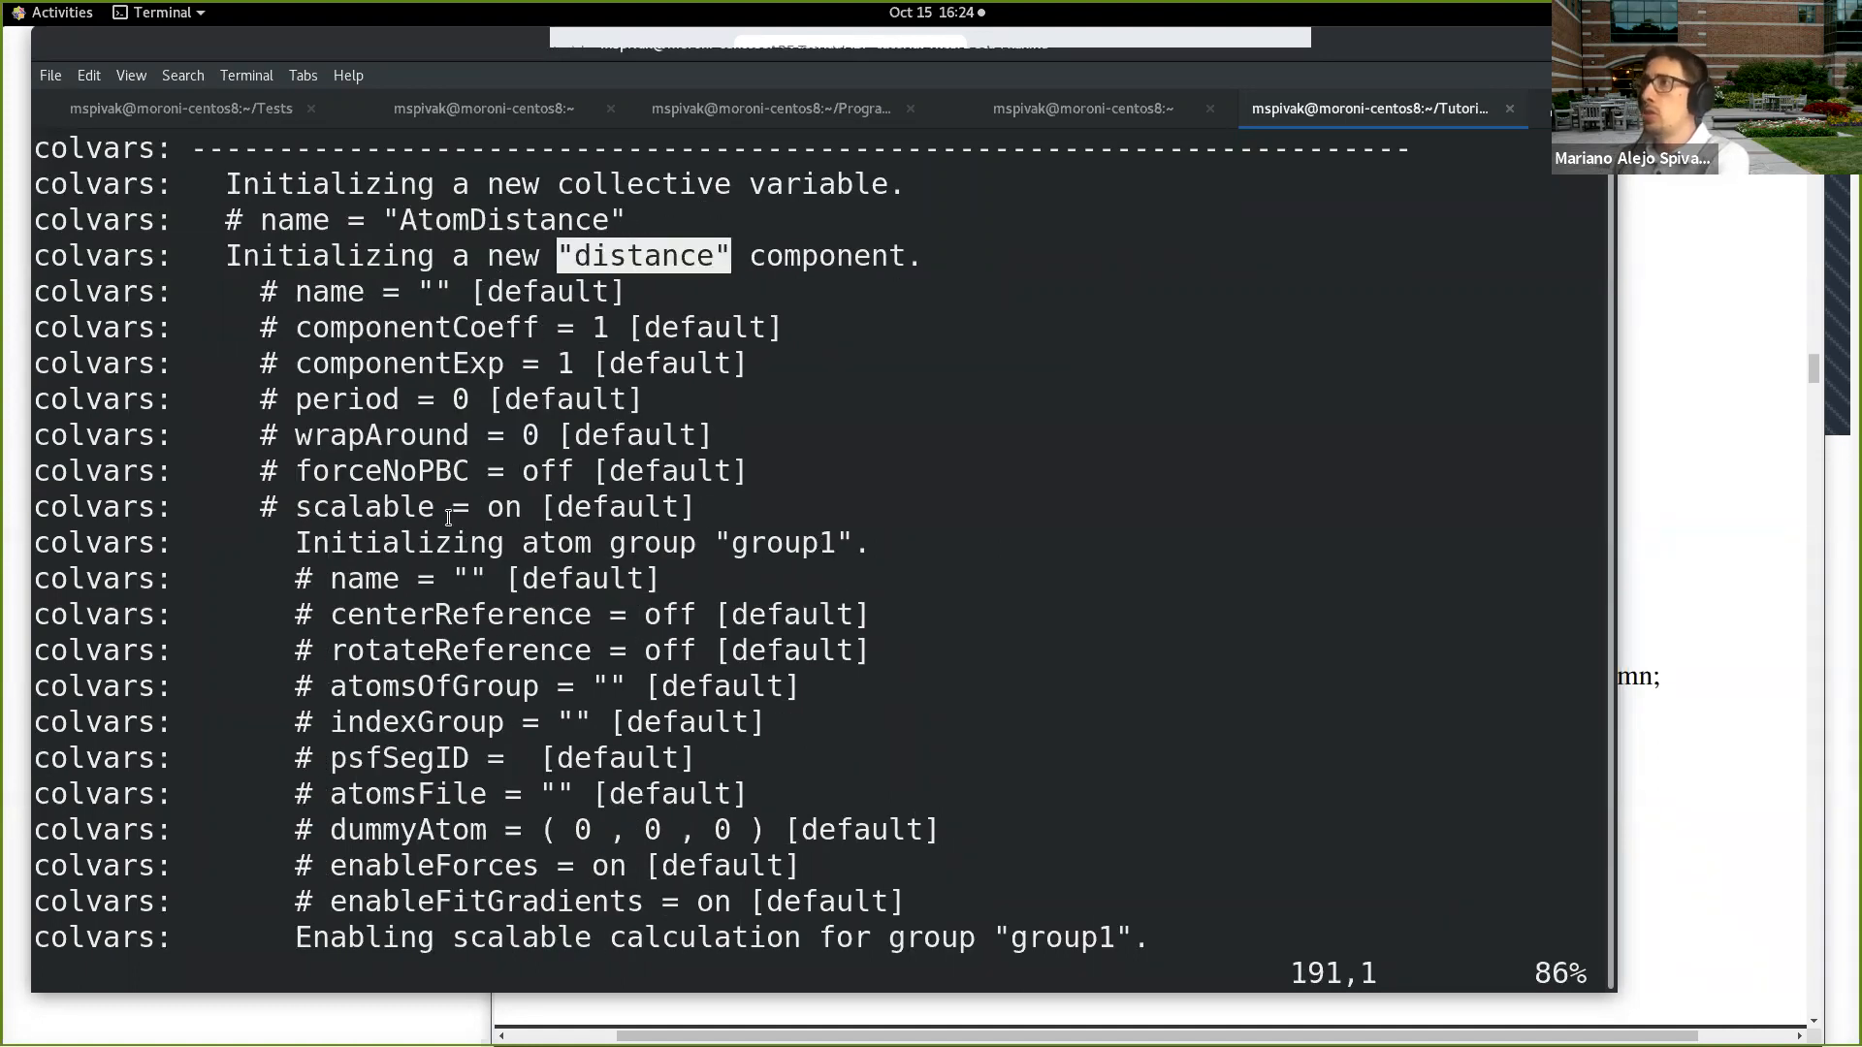
# Step: Examine the log's definitions of atom groups group1 and group2, including requested atoms, mass and charge
pyautogui.scroll(-2, 669, 508)
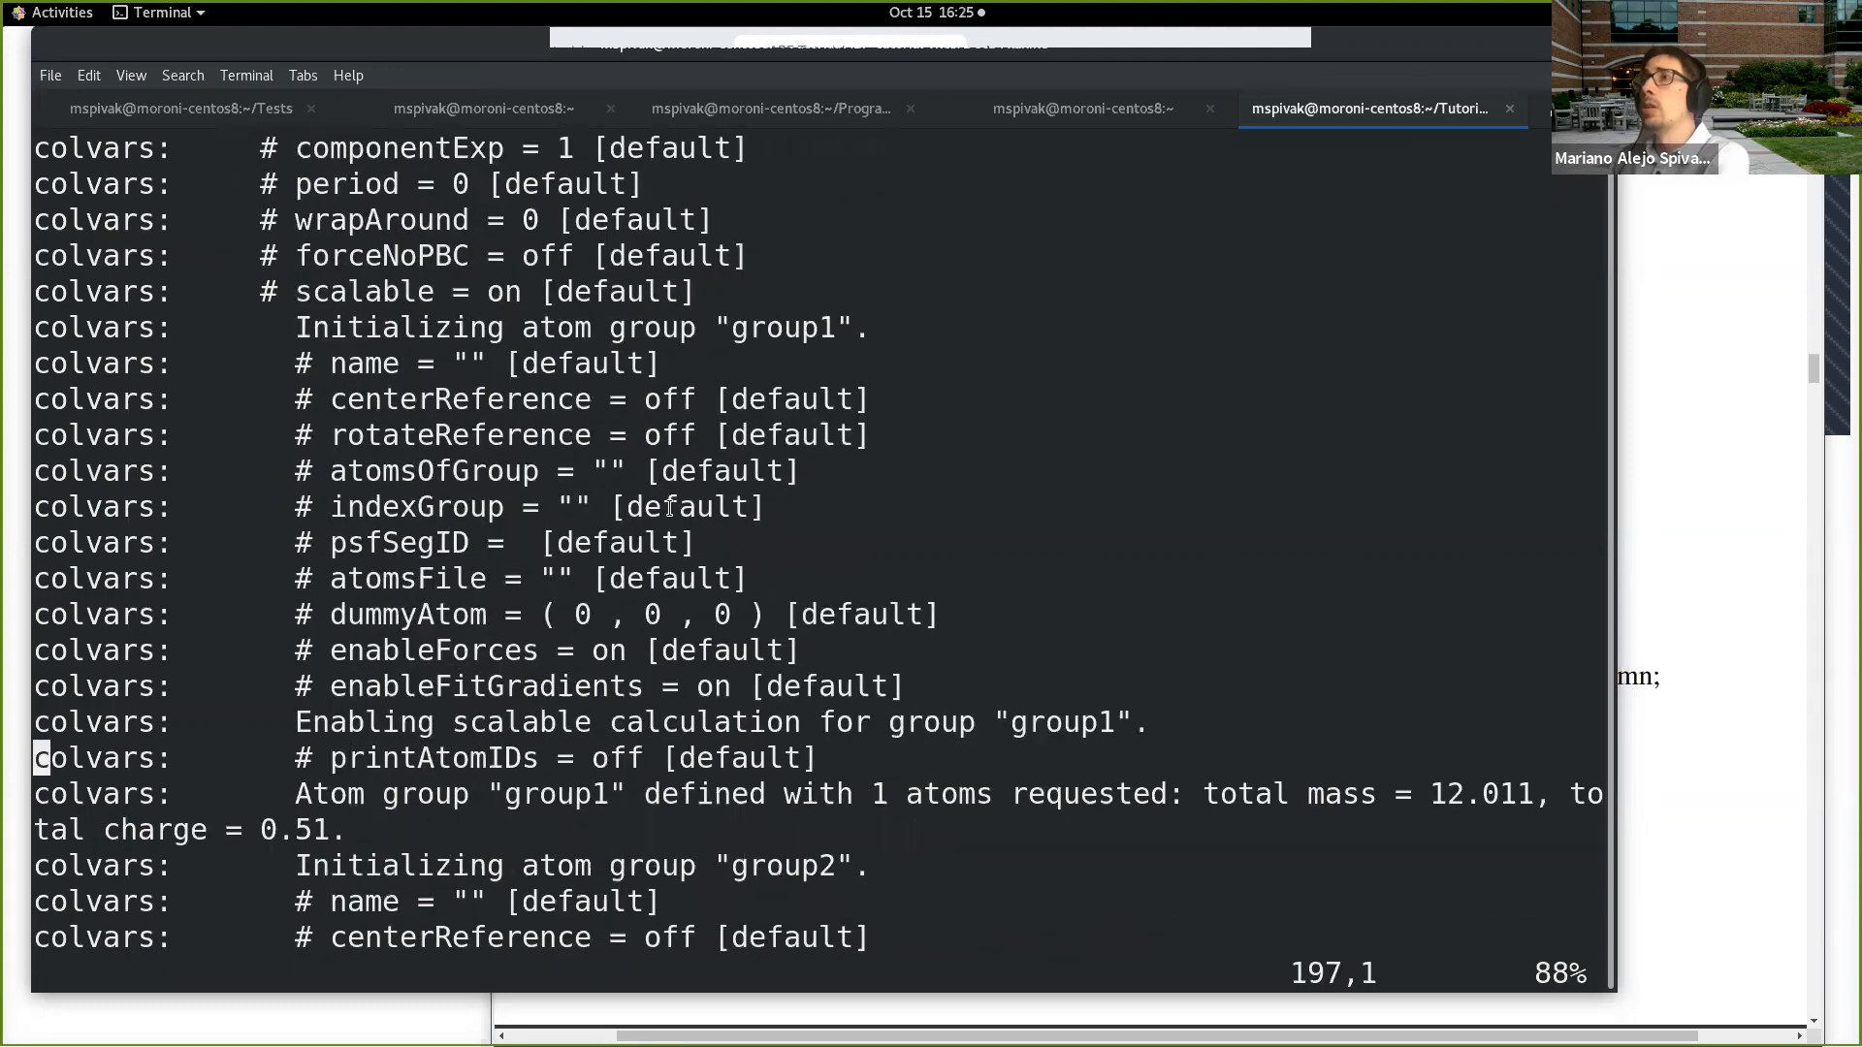
pyautogui.scroll(-3, 669, 507)
pyautogui.moveTo(282, 435); pyautogui.dragTo(1193, 419)
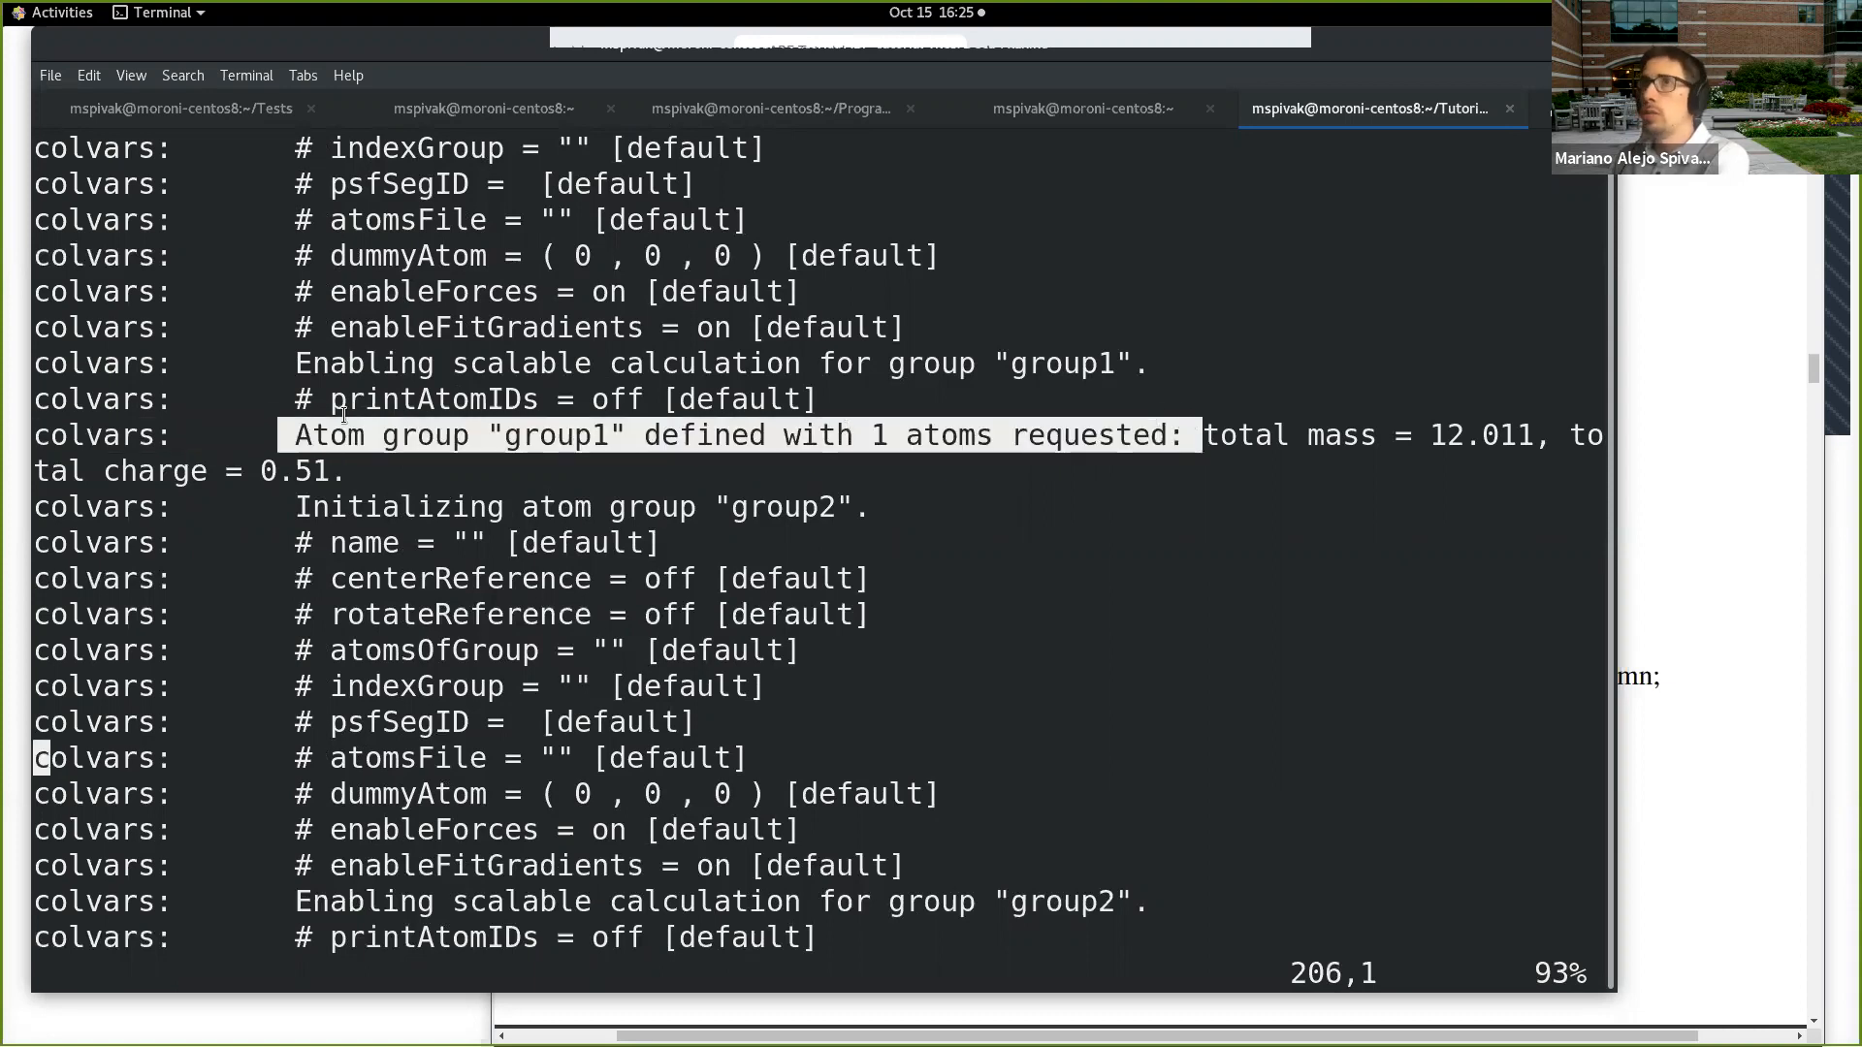
pyautogui.moveTo(1200, 424); pyautogui.dragTo(1534, 436)
pyautogui.scroll(-2, 970, 549)
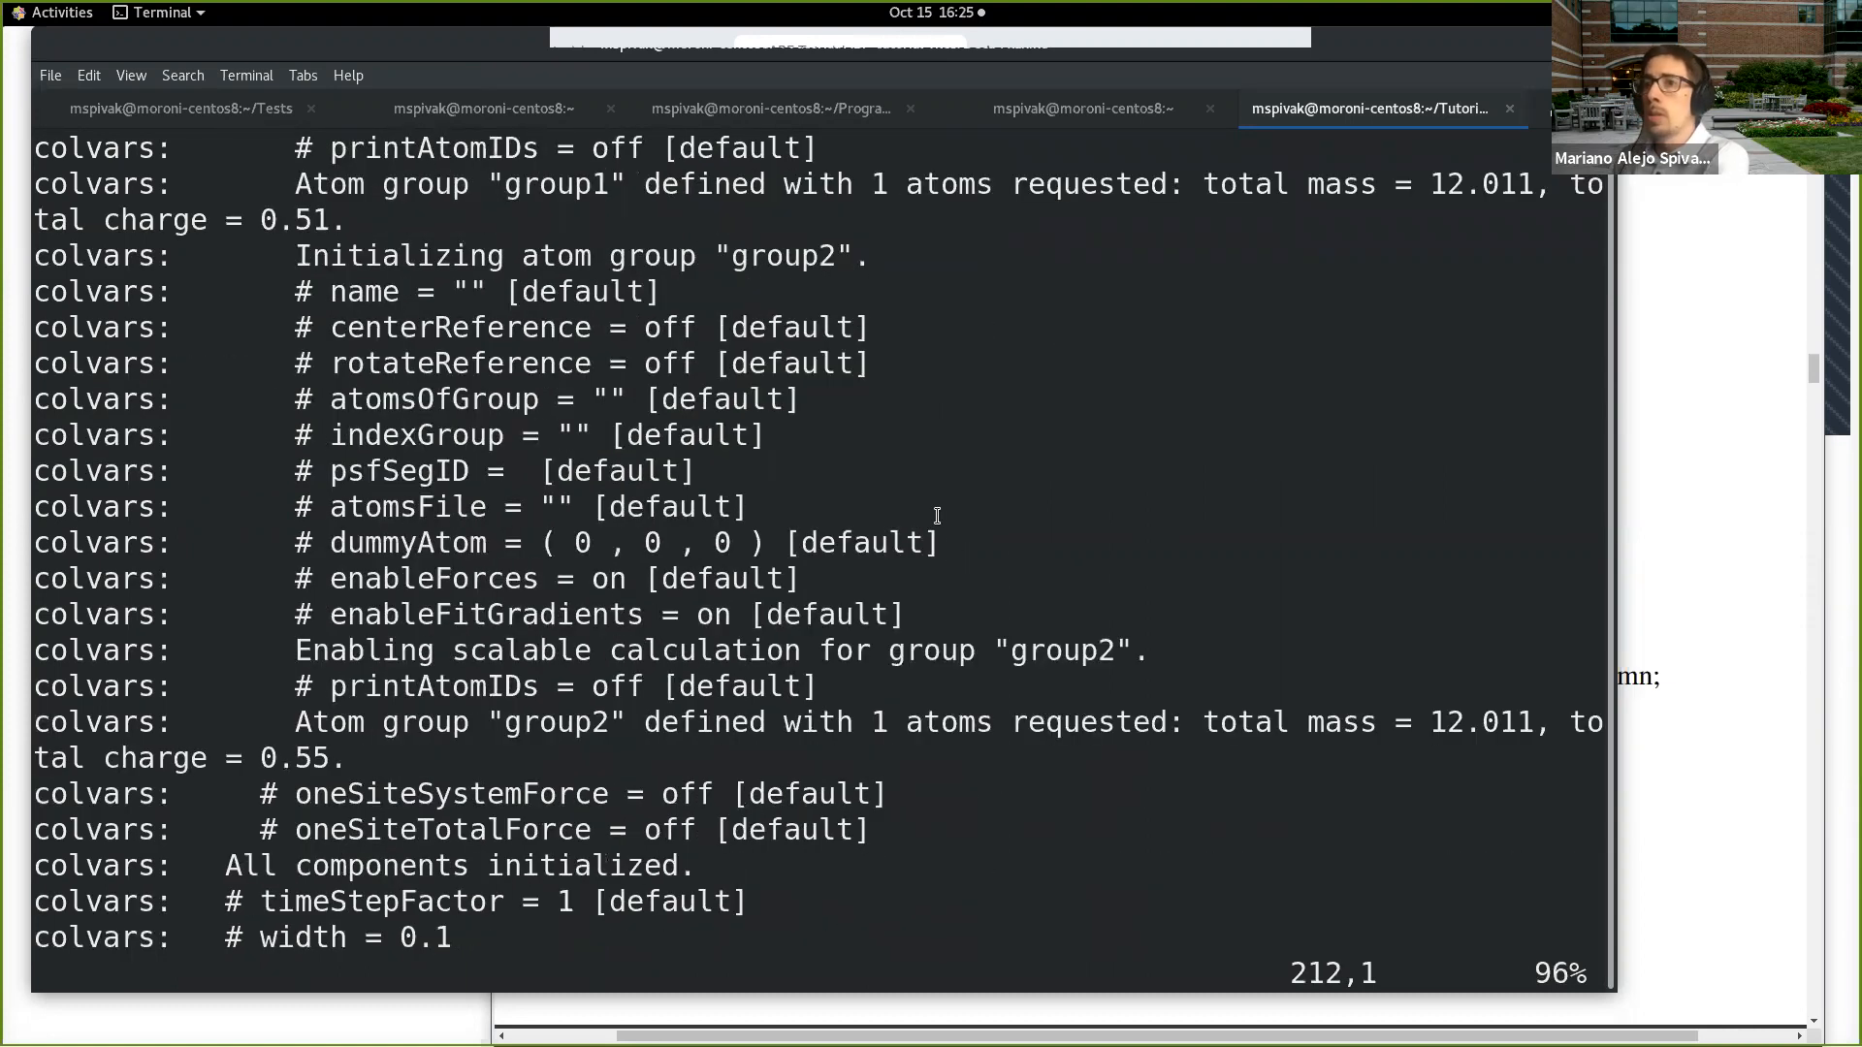
pyautogui.scroll(-2, 937, 515)
pyautogui.scroll(4, 934, 515)
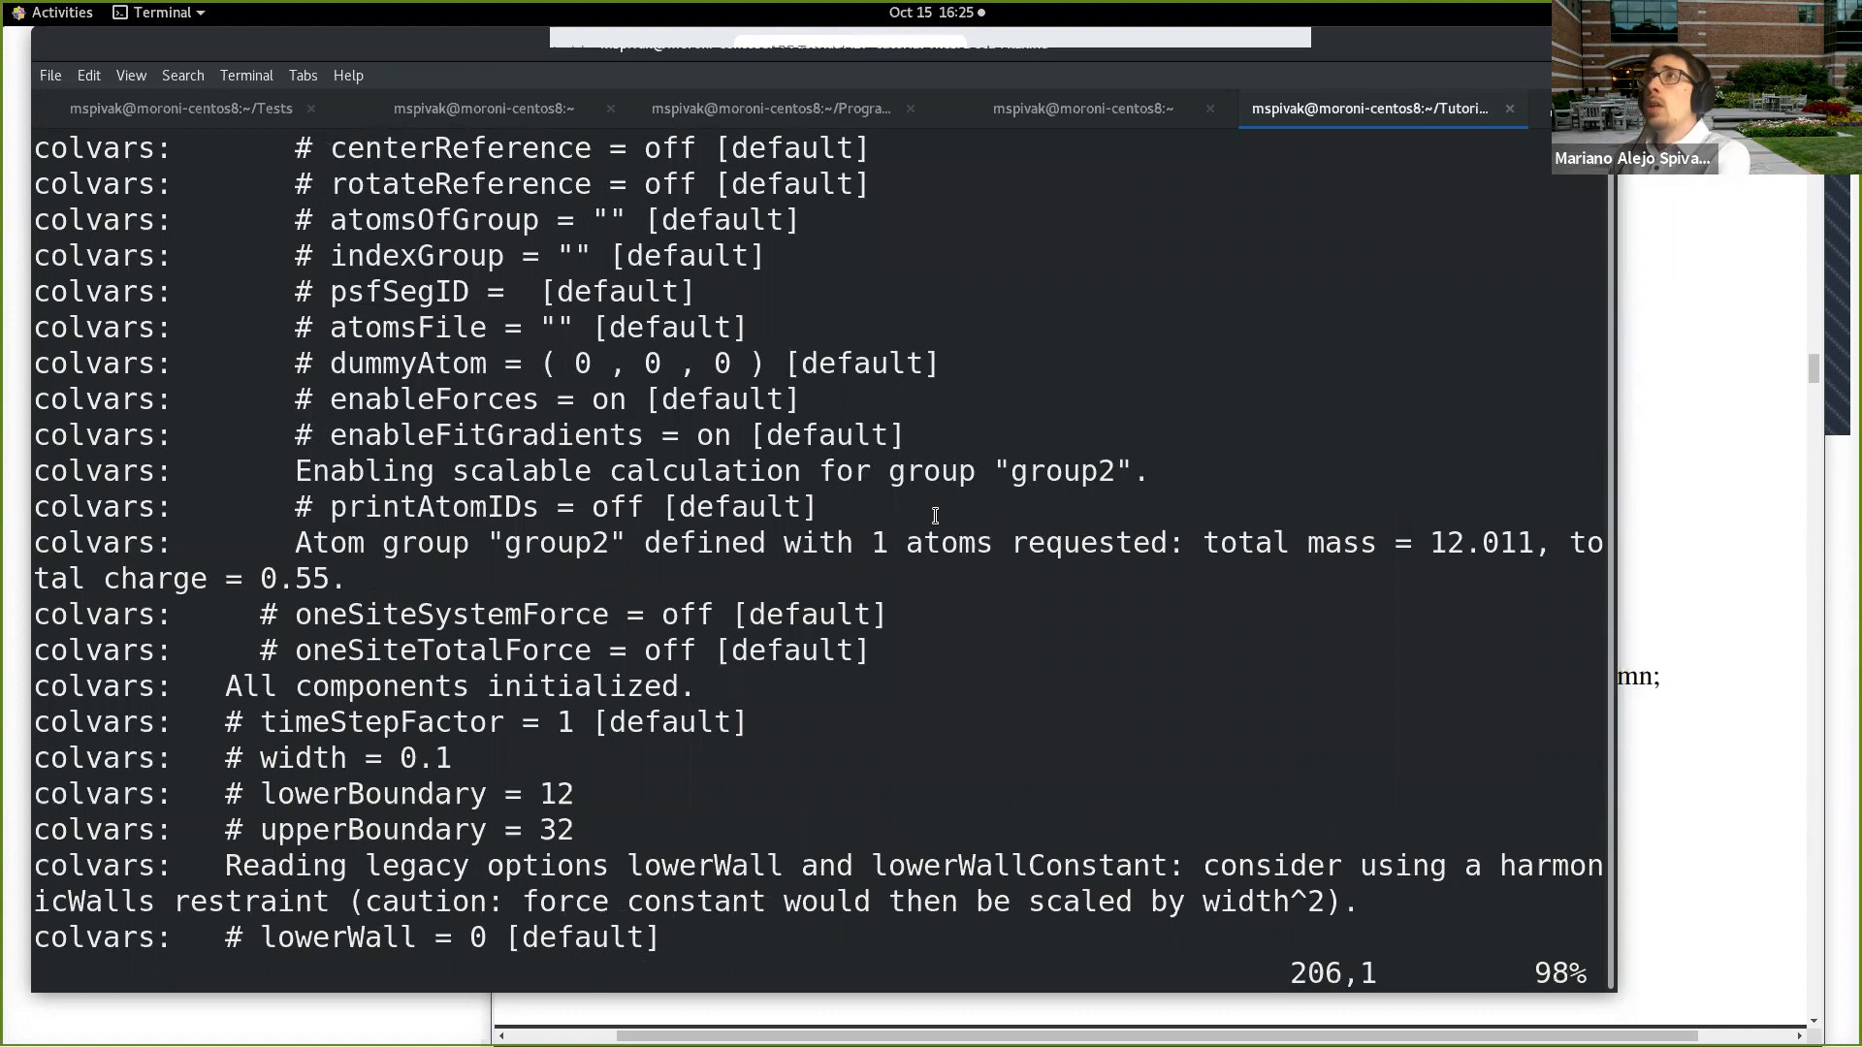
pyautogui.scroll(1, 935, 515)
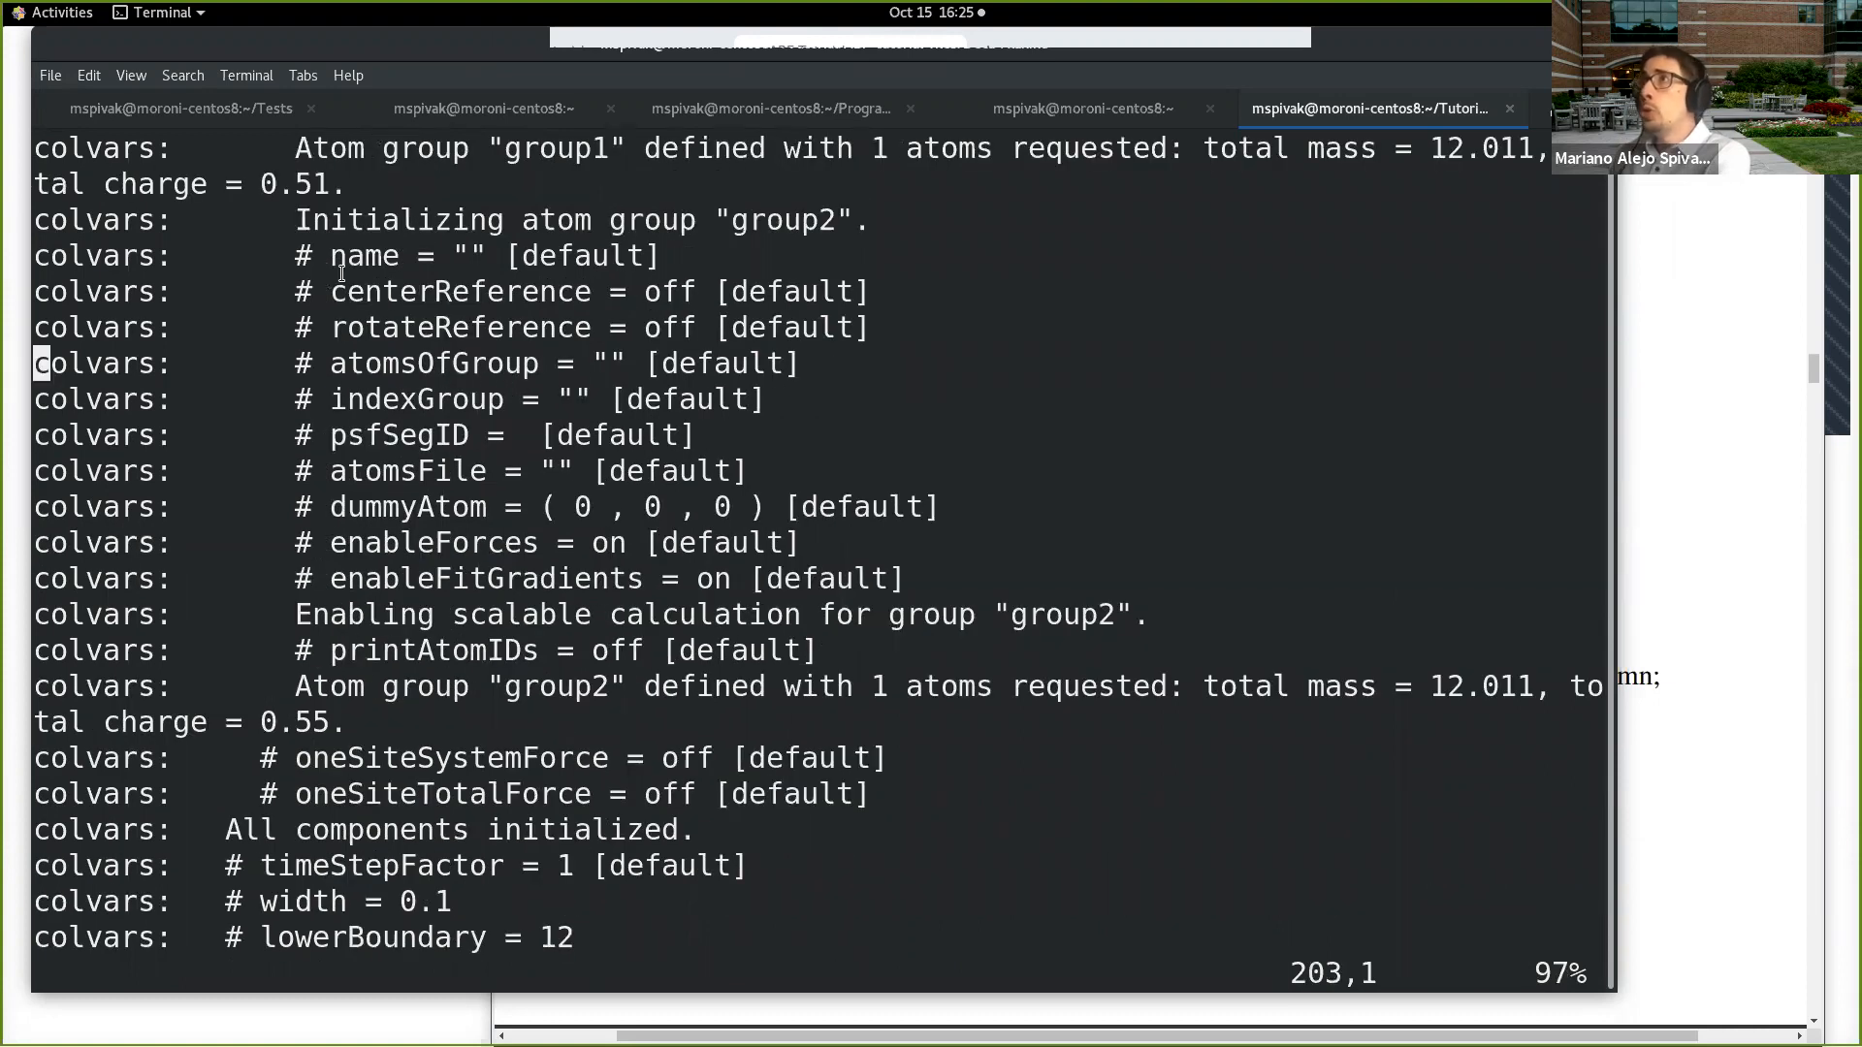
pyautogui.scroll(-3, 565, 577)
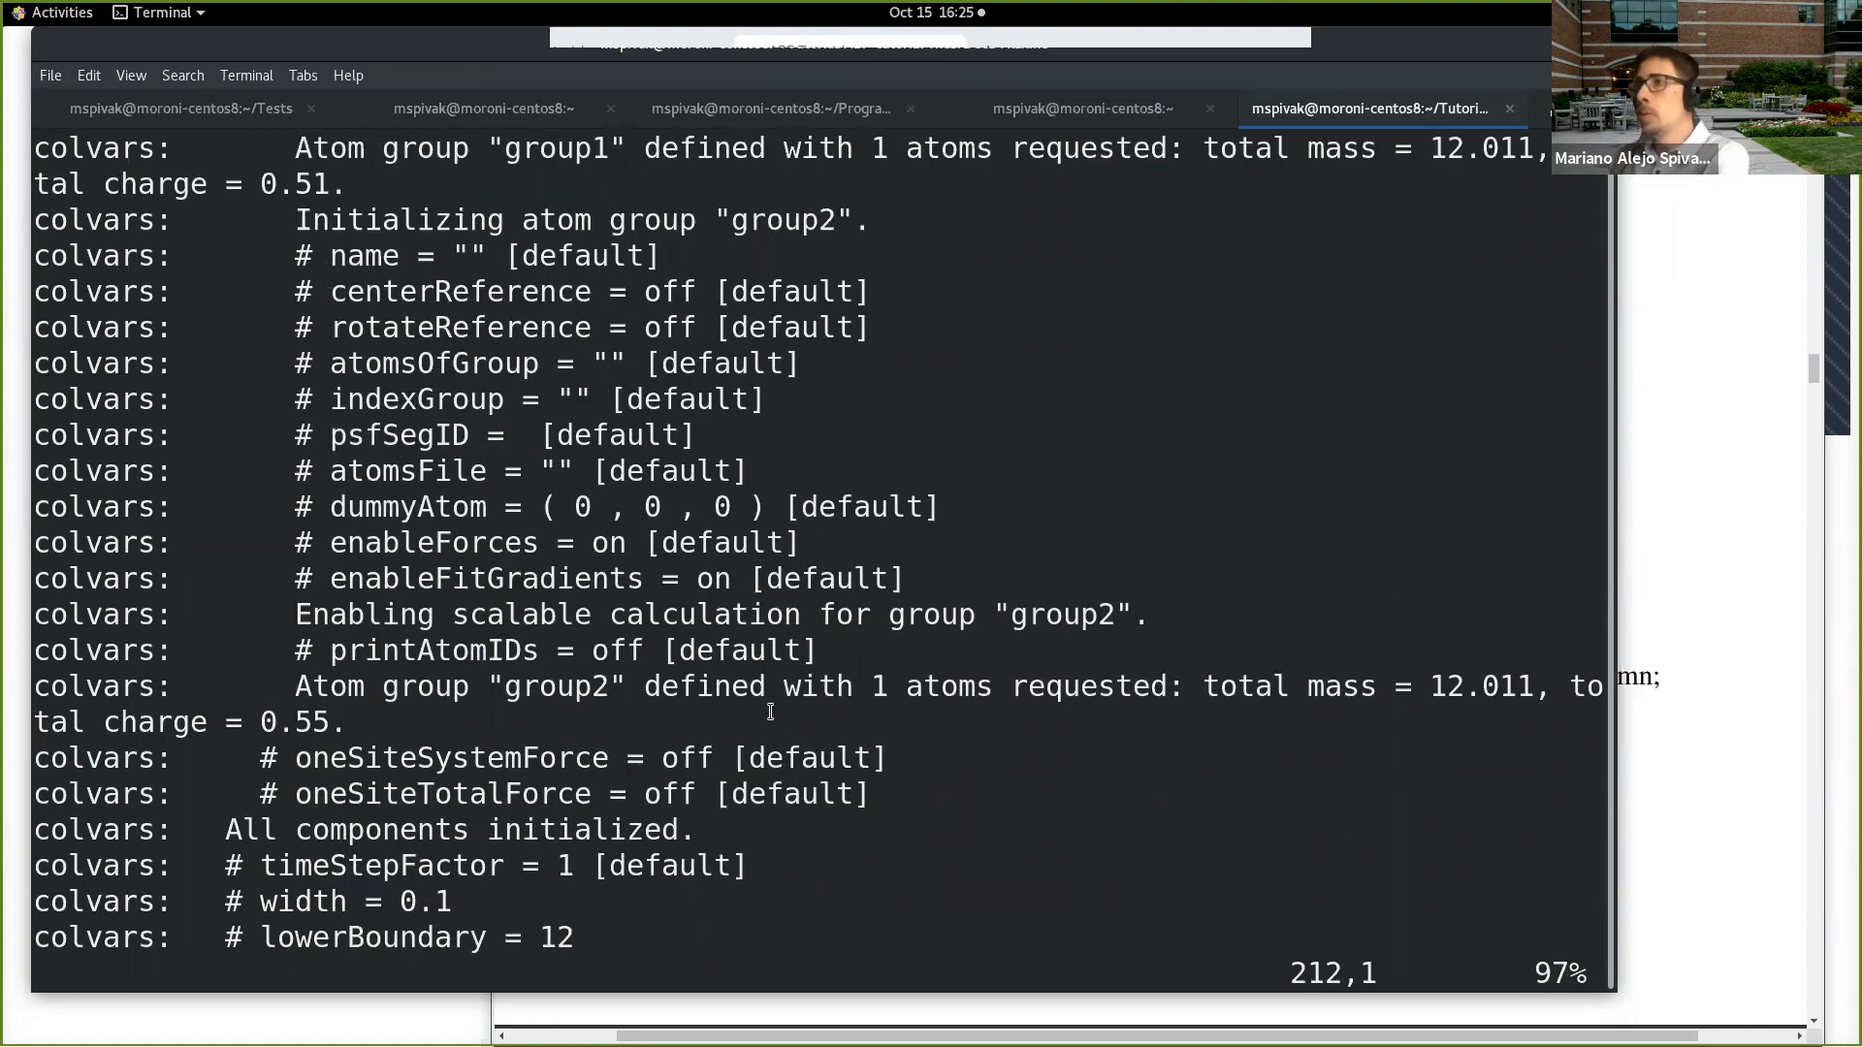
# Step: Return to the end of the log and examine the colvars messages about the lowerWall and lowerWallConstant options
pyautogui.hotkey('shift', 'g')
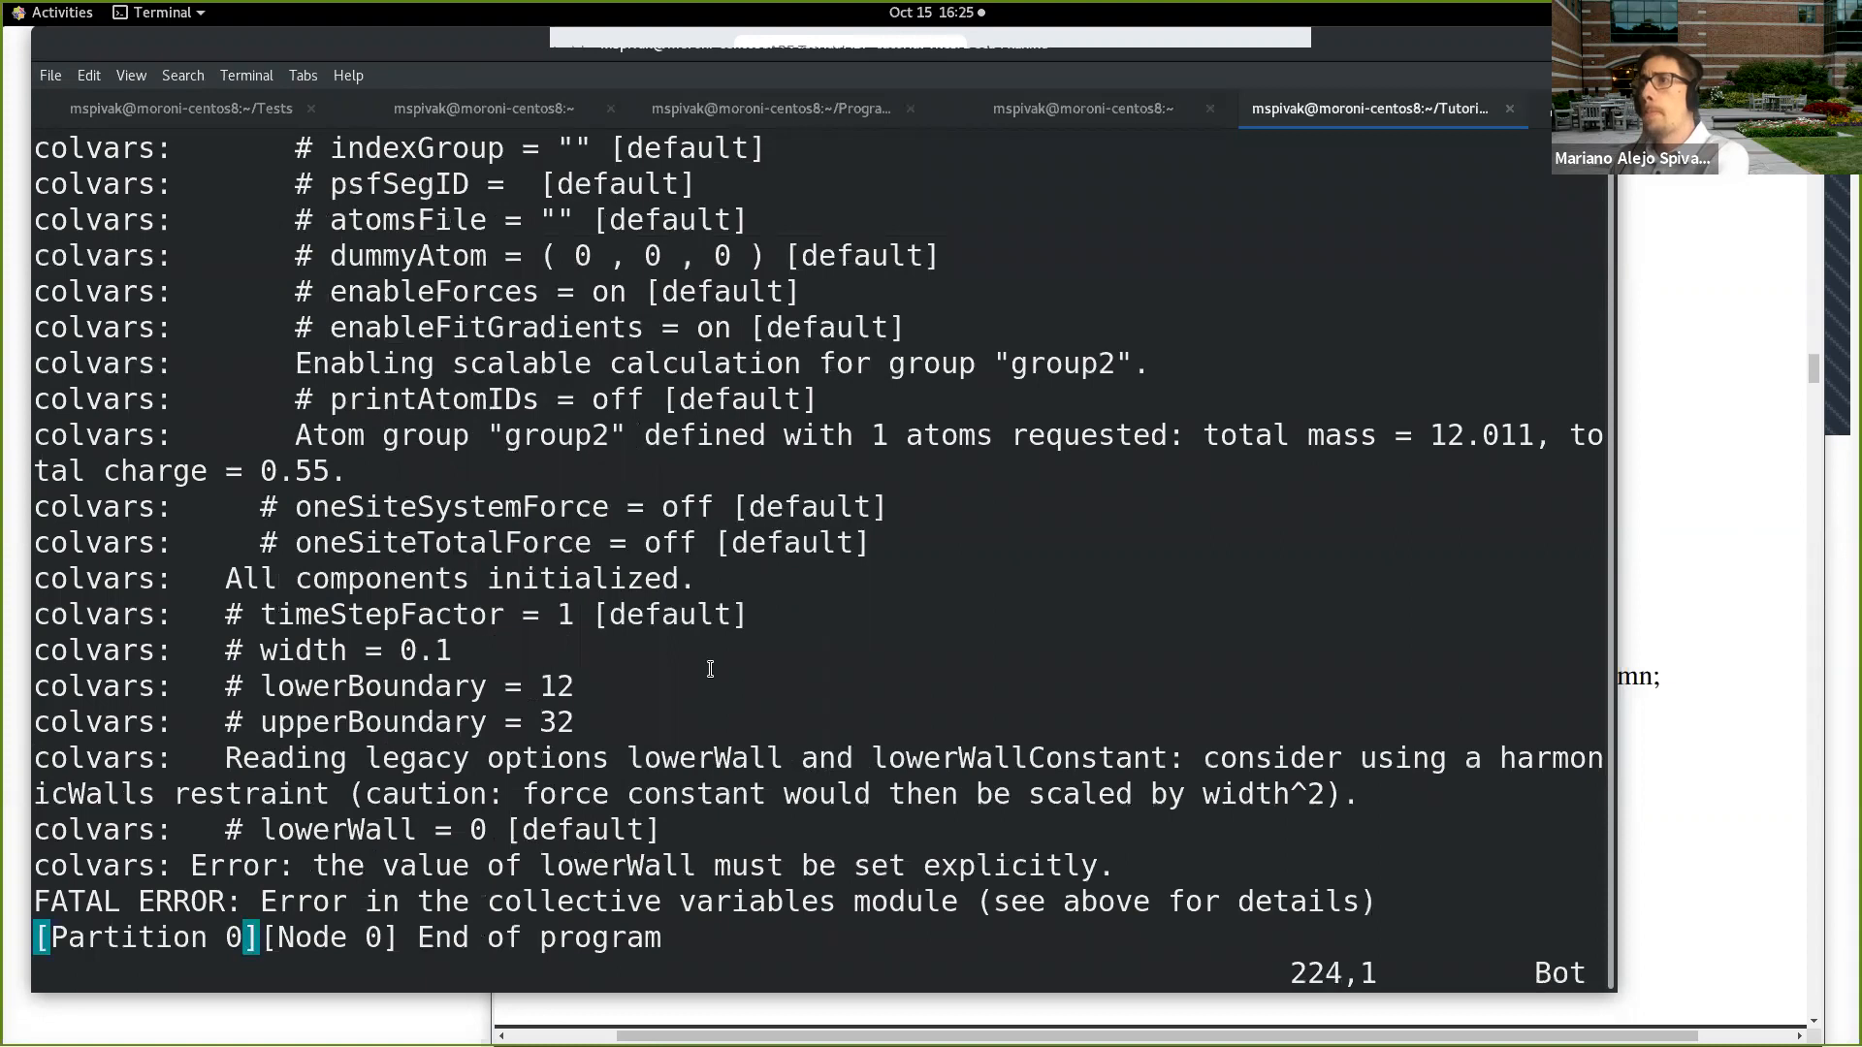
pyautogui.moveTo(226, 758); pyautogui.dragTo(1357, 804)
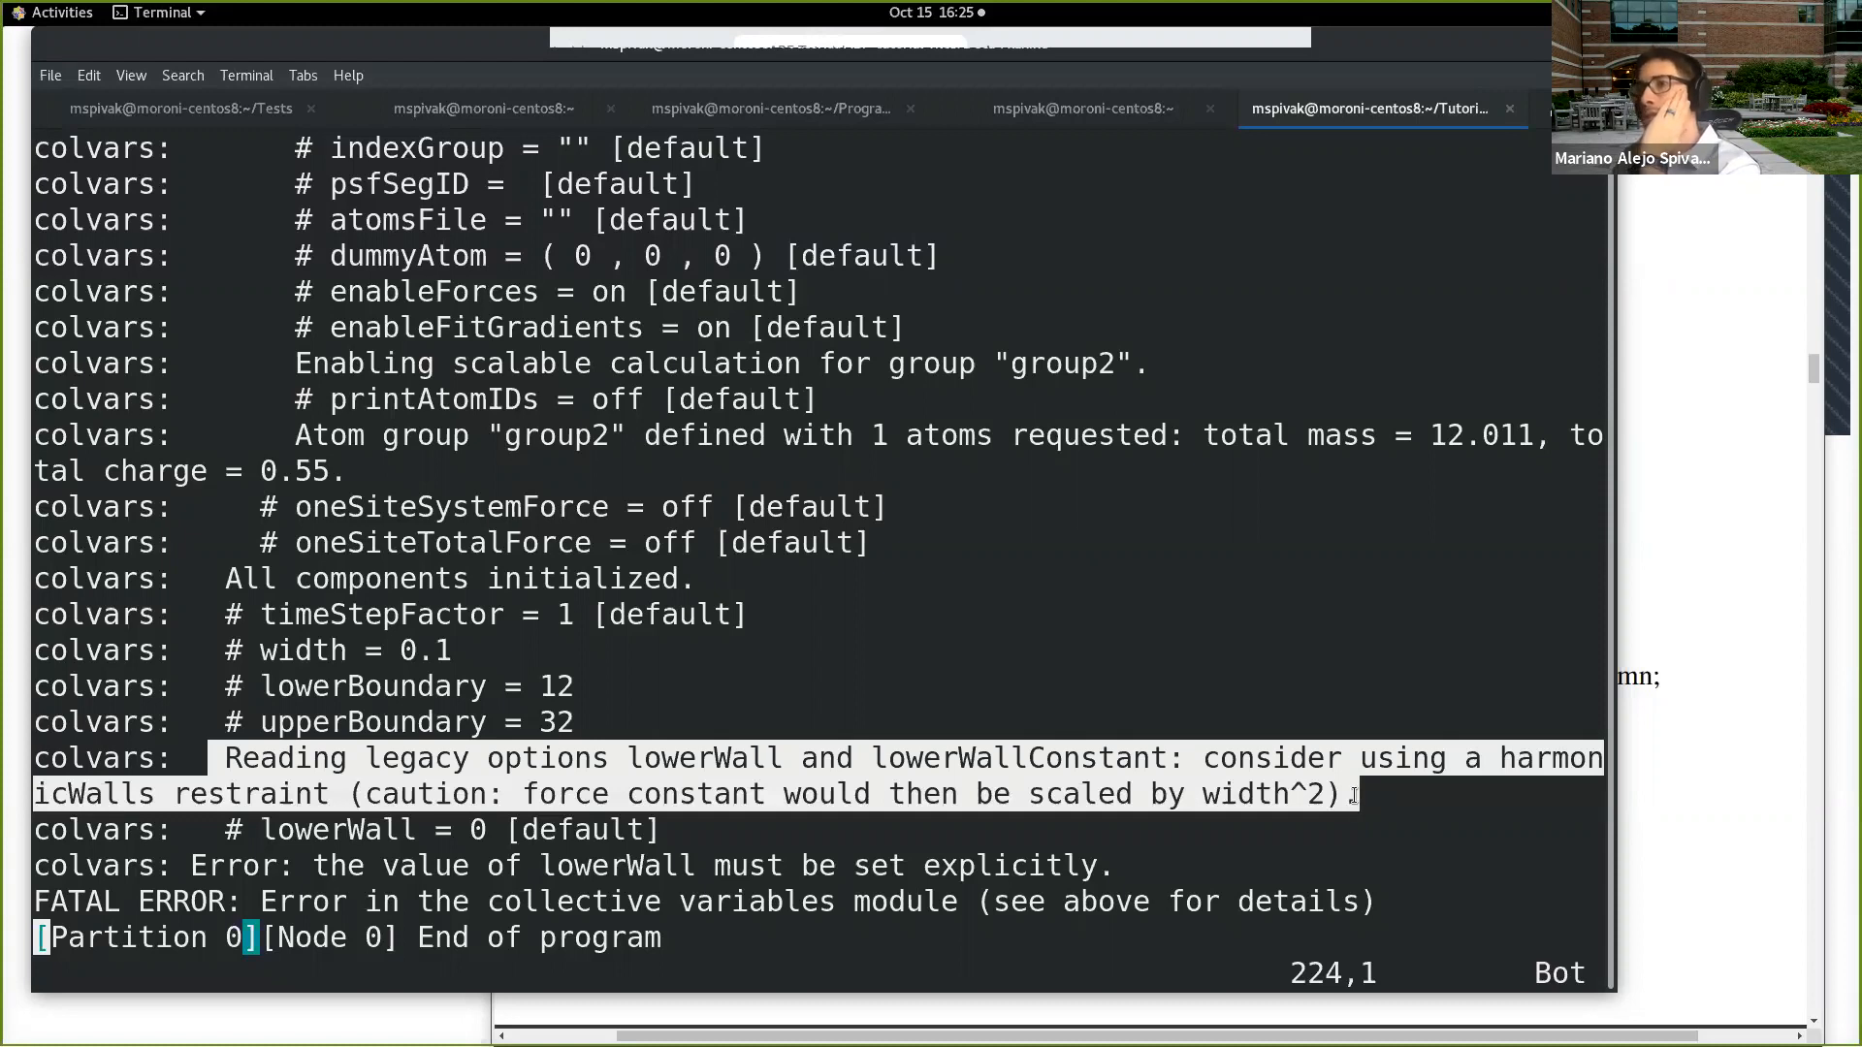
pyautogui.moveTo(1355, 804); pyautogui.dragTo(1267, 870)
pyautogui.click(1196, 865)
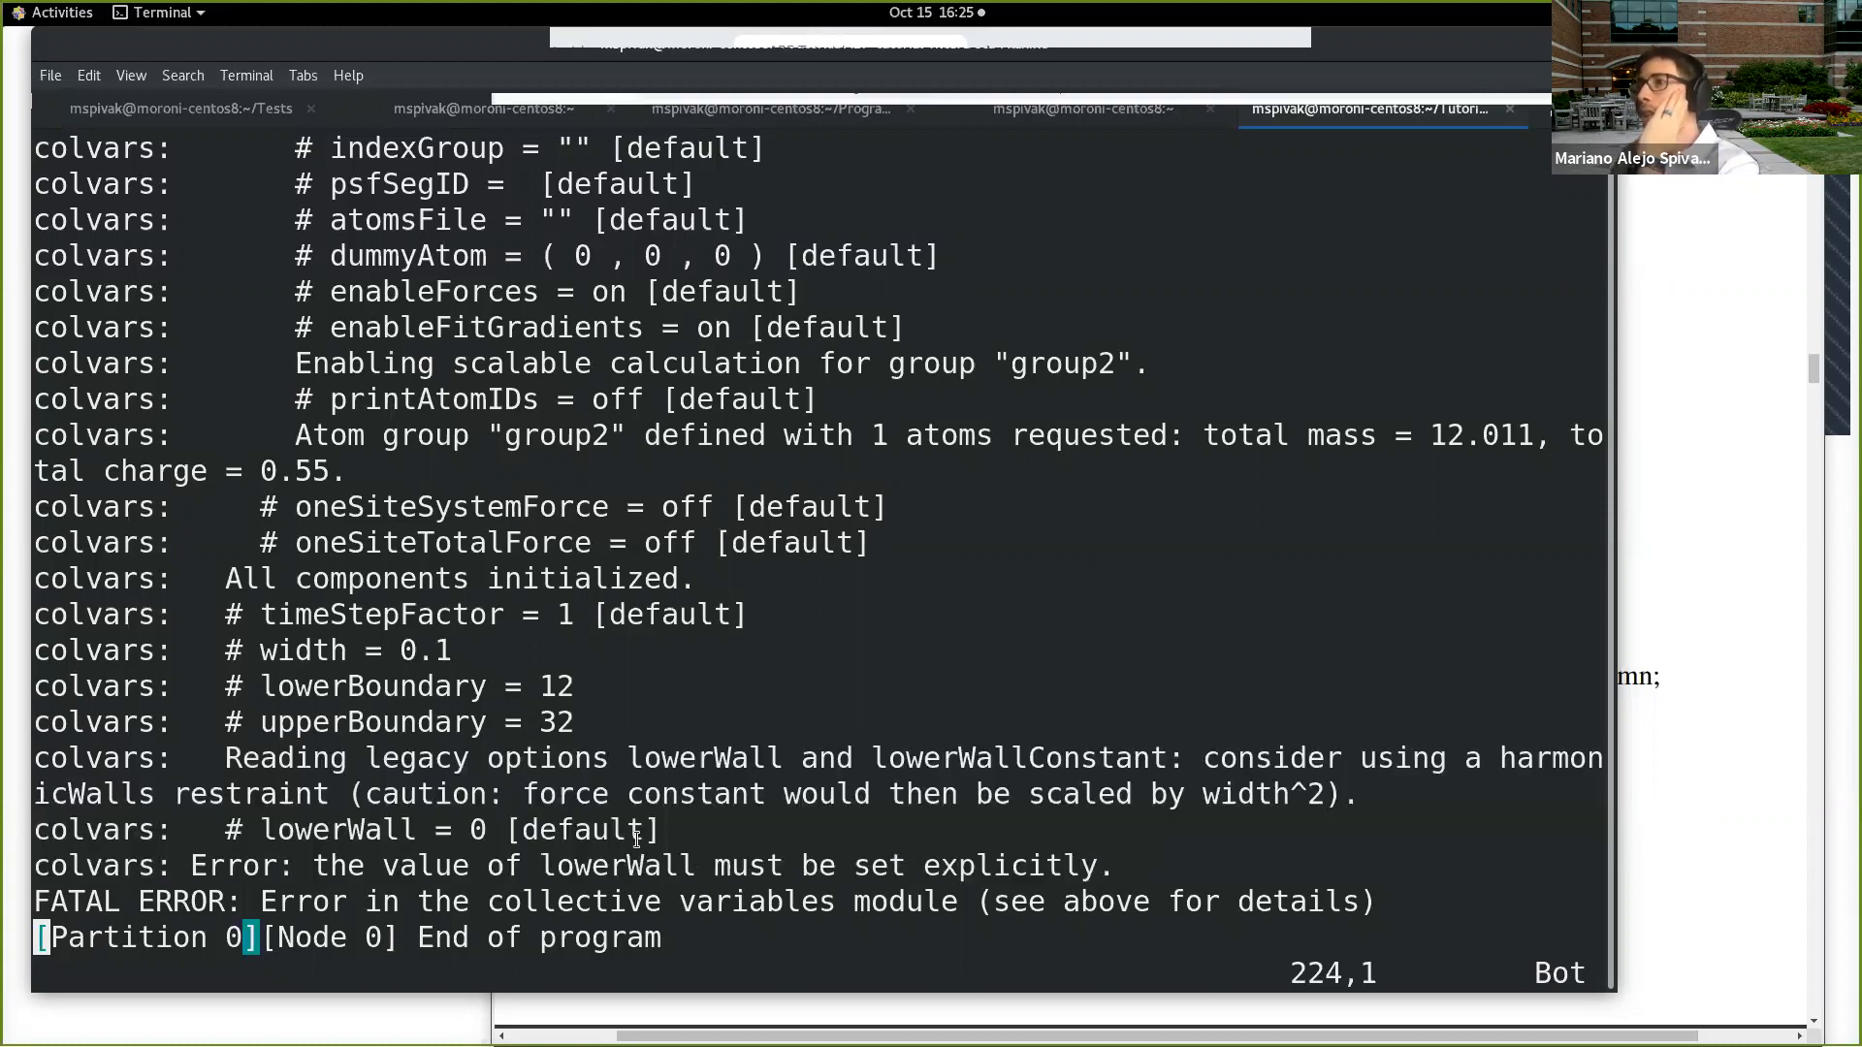
pyautogui.moveTo(525, 868); pyautogui.dragTo(1132, 862)
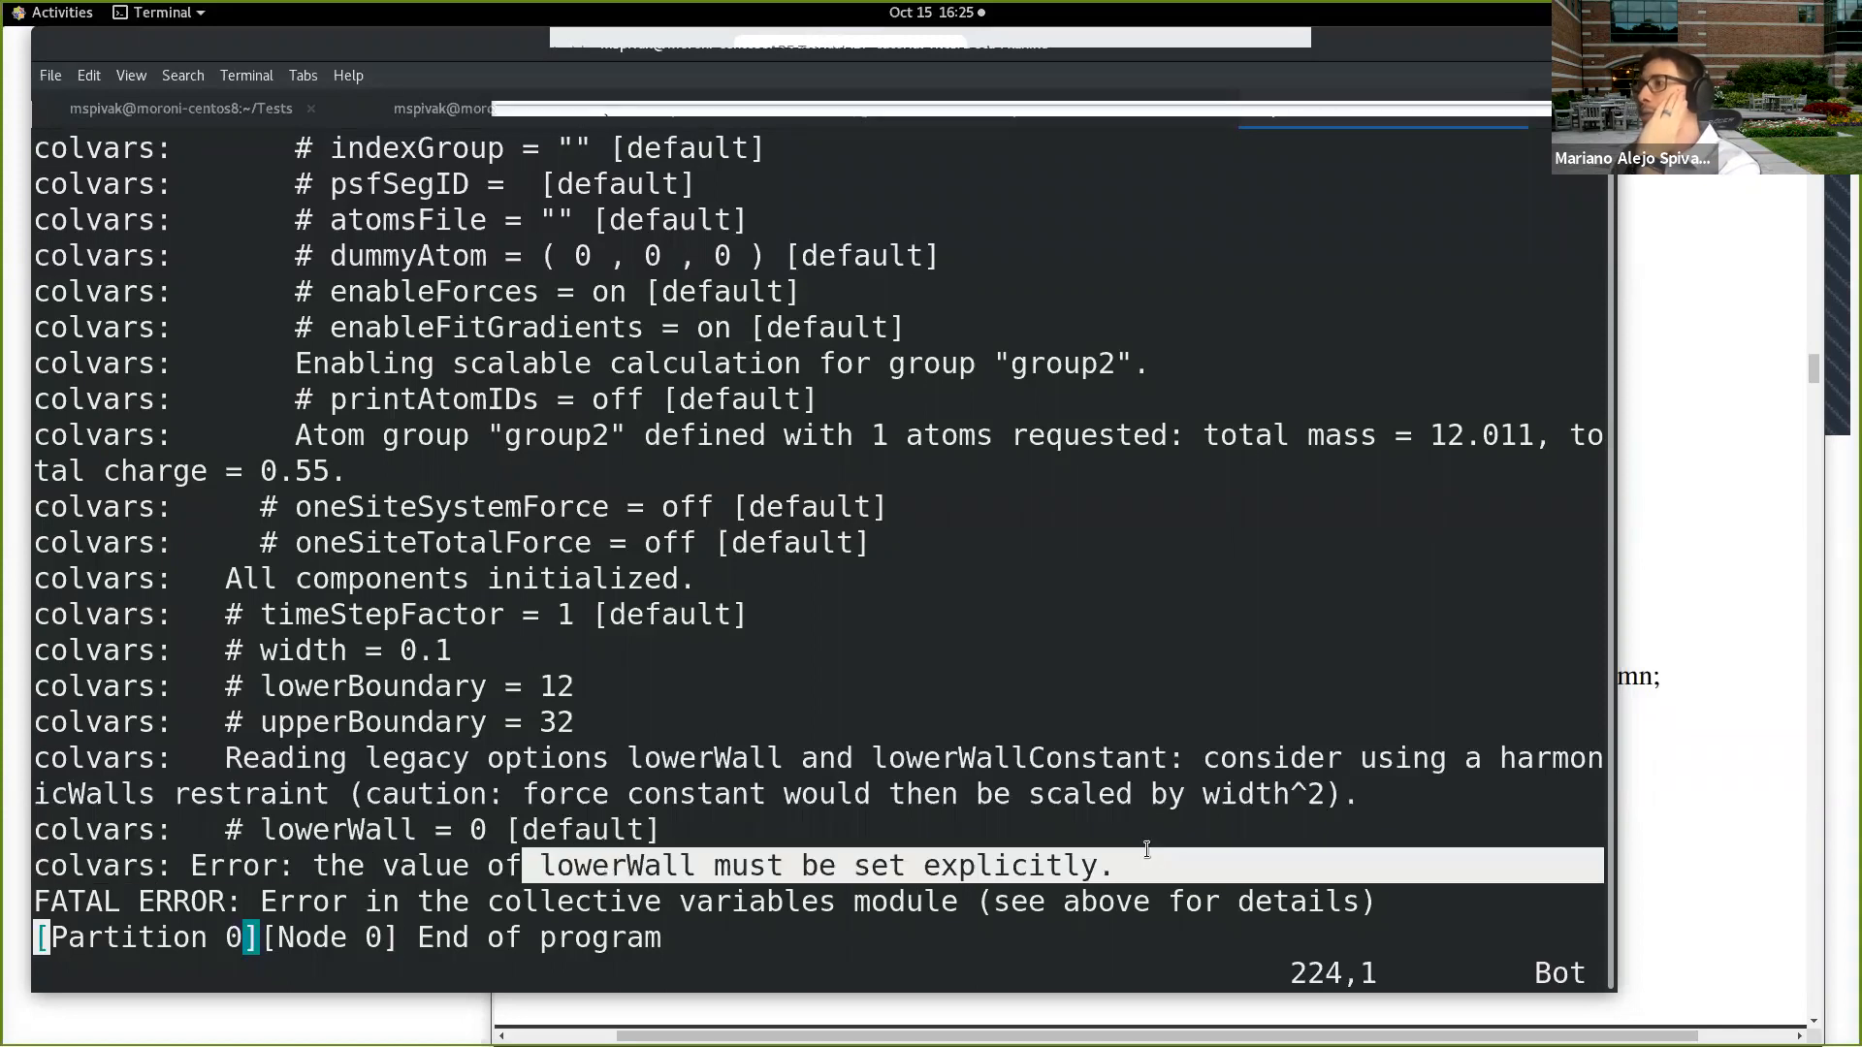
pyautogui.click(1093, 859)
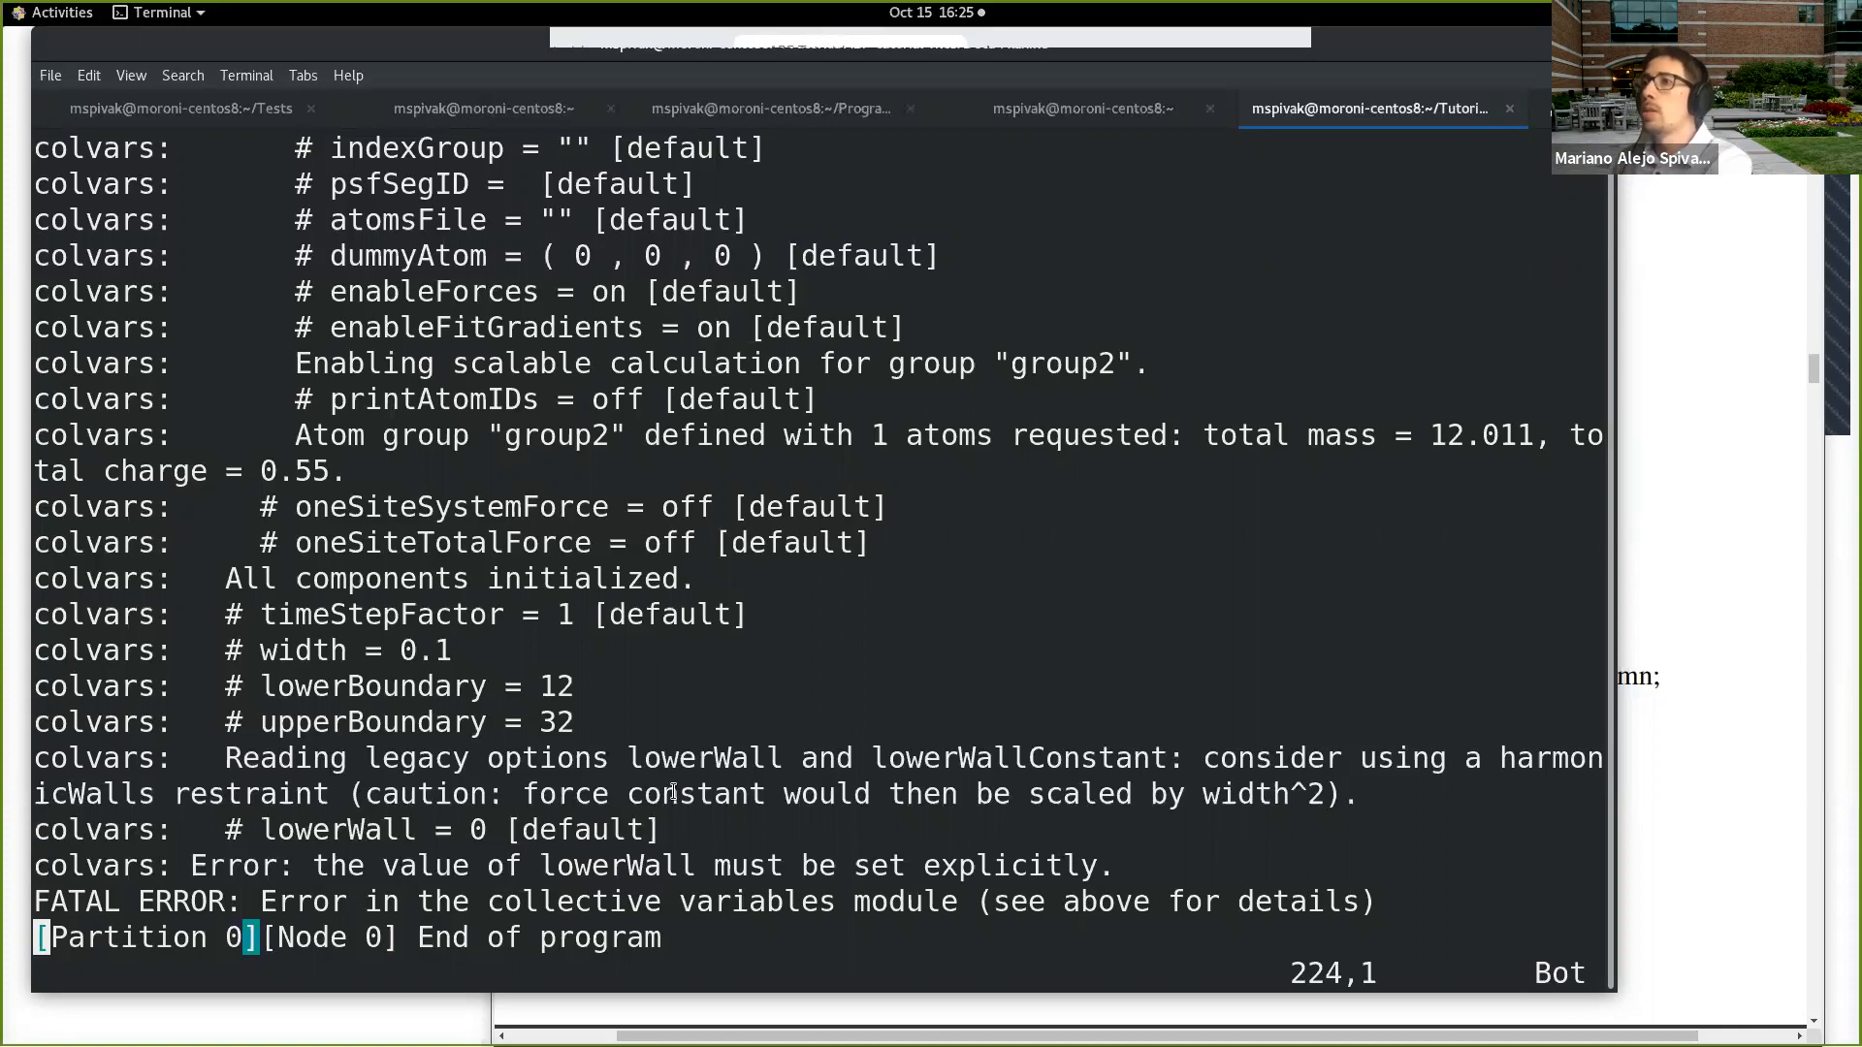
pyautogui.moveTo(487, 832); pyautogui.dragTo(260, 832)
# Step: Quit the log and open the colvars configuration file Distance.in in vi
pyautogui.write(':q')
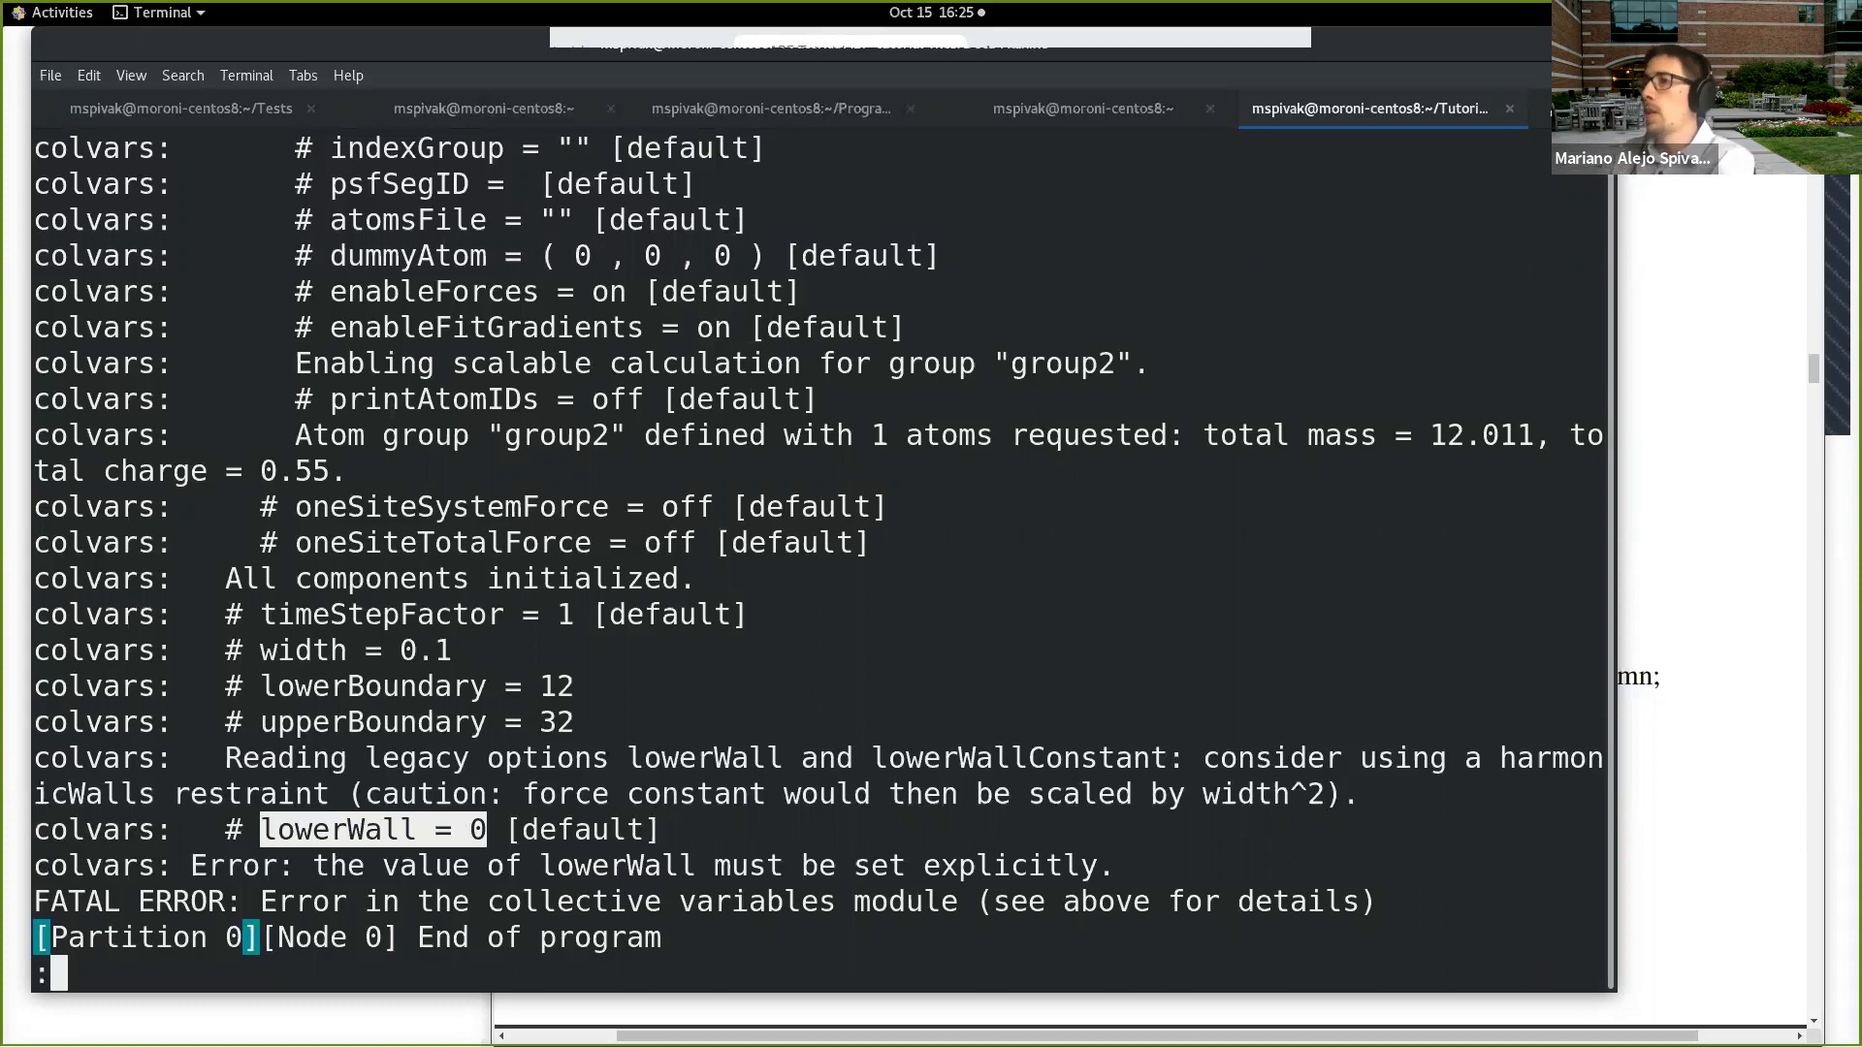
pyautogui.press('Return')
pyautogui.write('vi De')
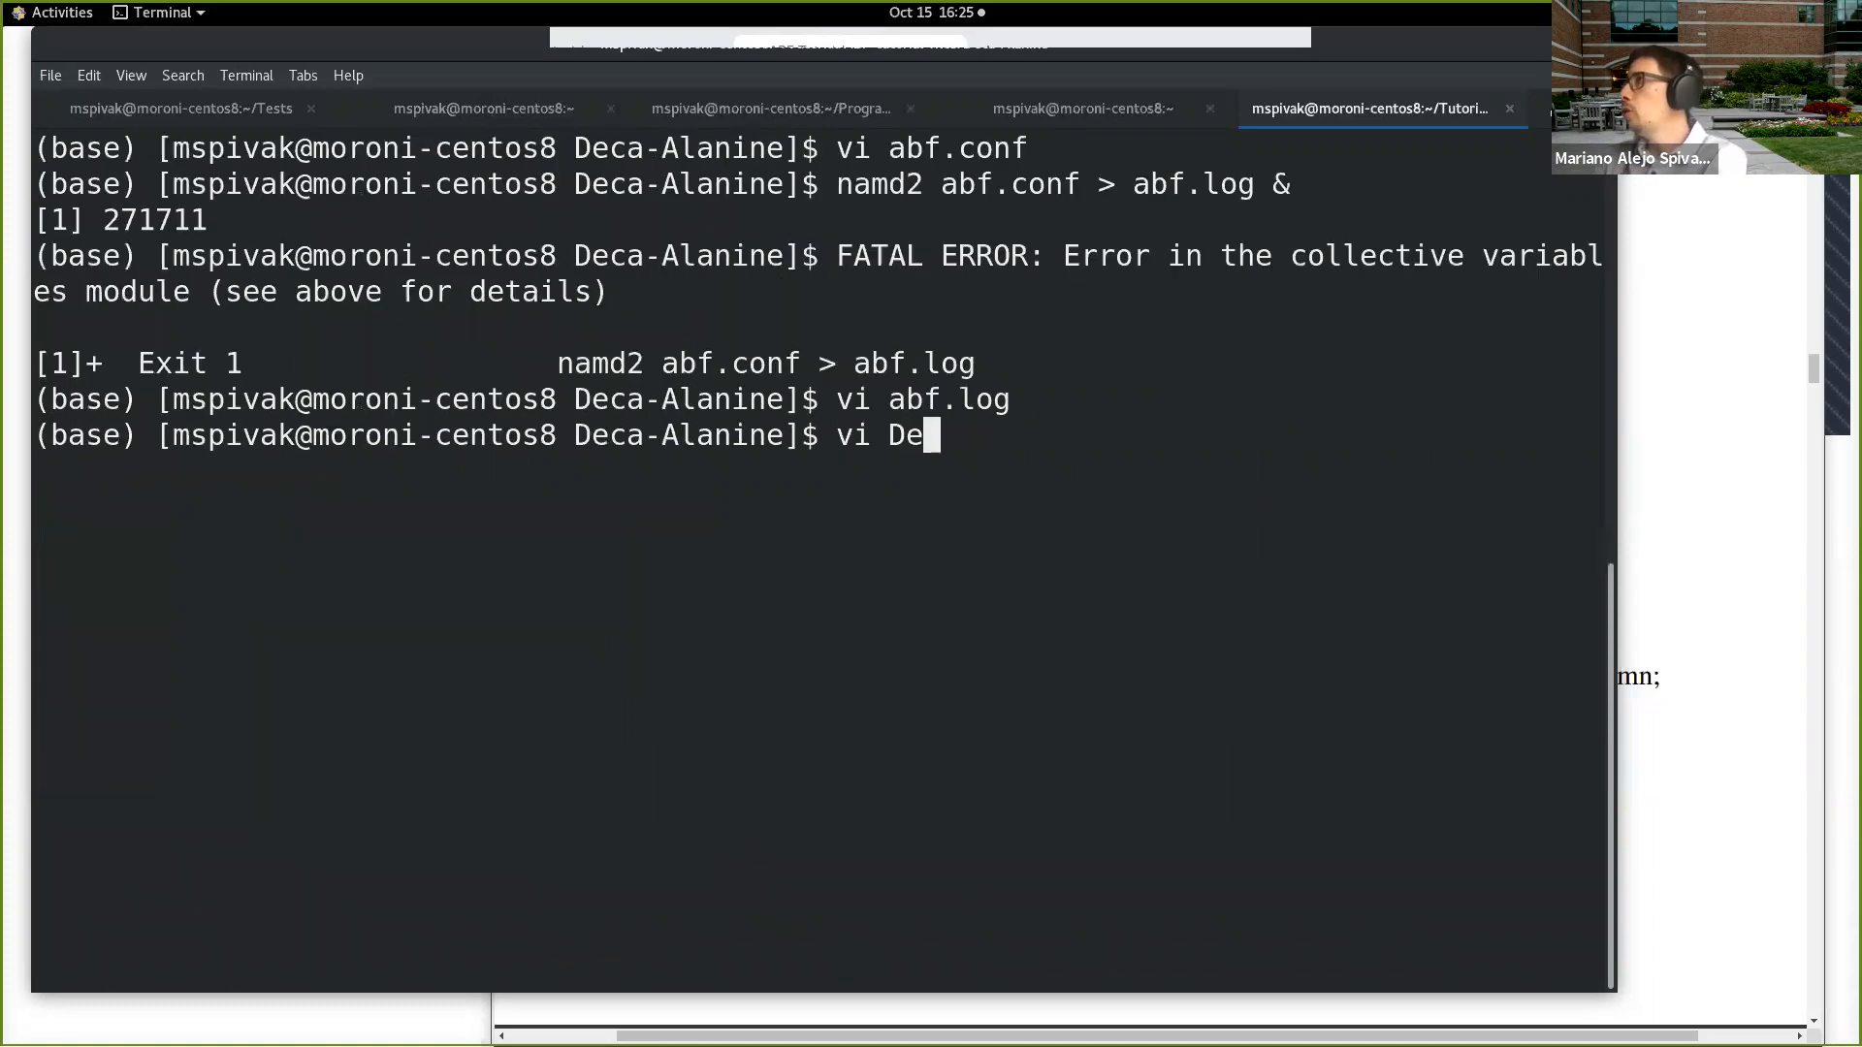
pyautogui.write('f')
pyautogui.press('BackSpace')
pyautogui.press('BackSpace')
pyautogui.press('BackSpace')
pyautogui.write('D')
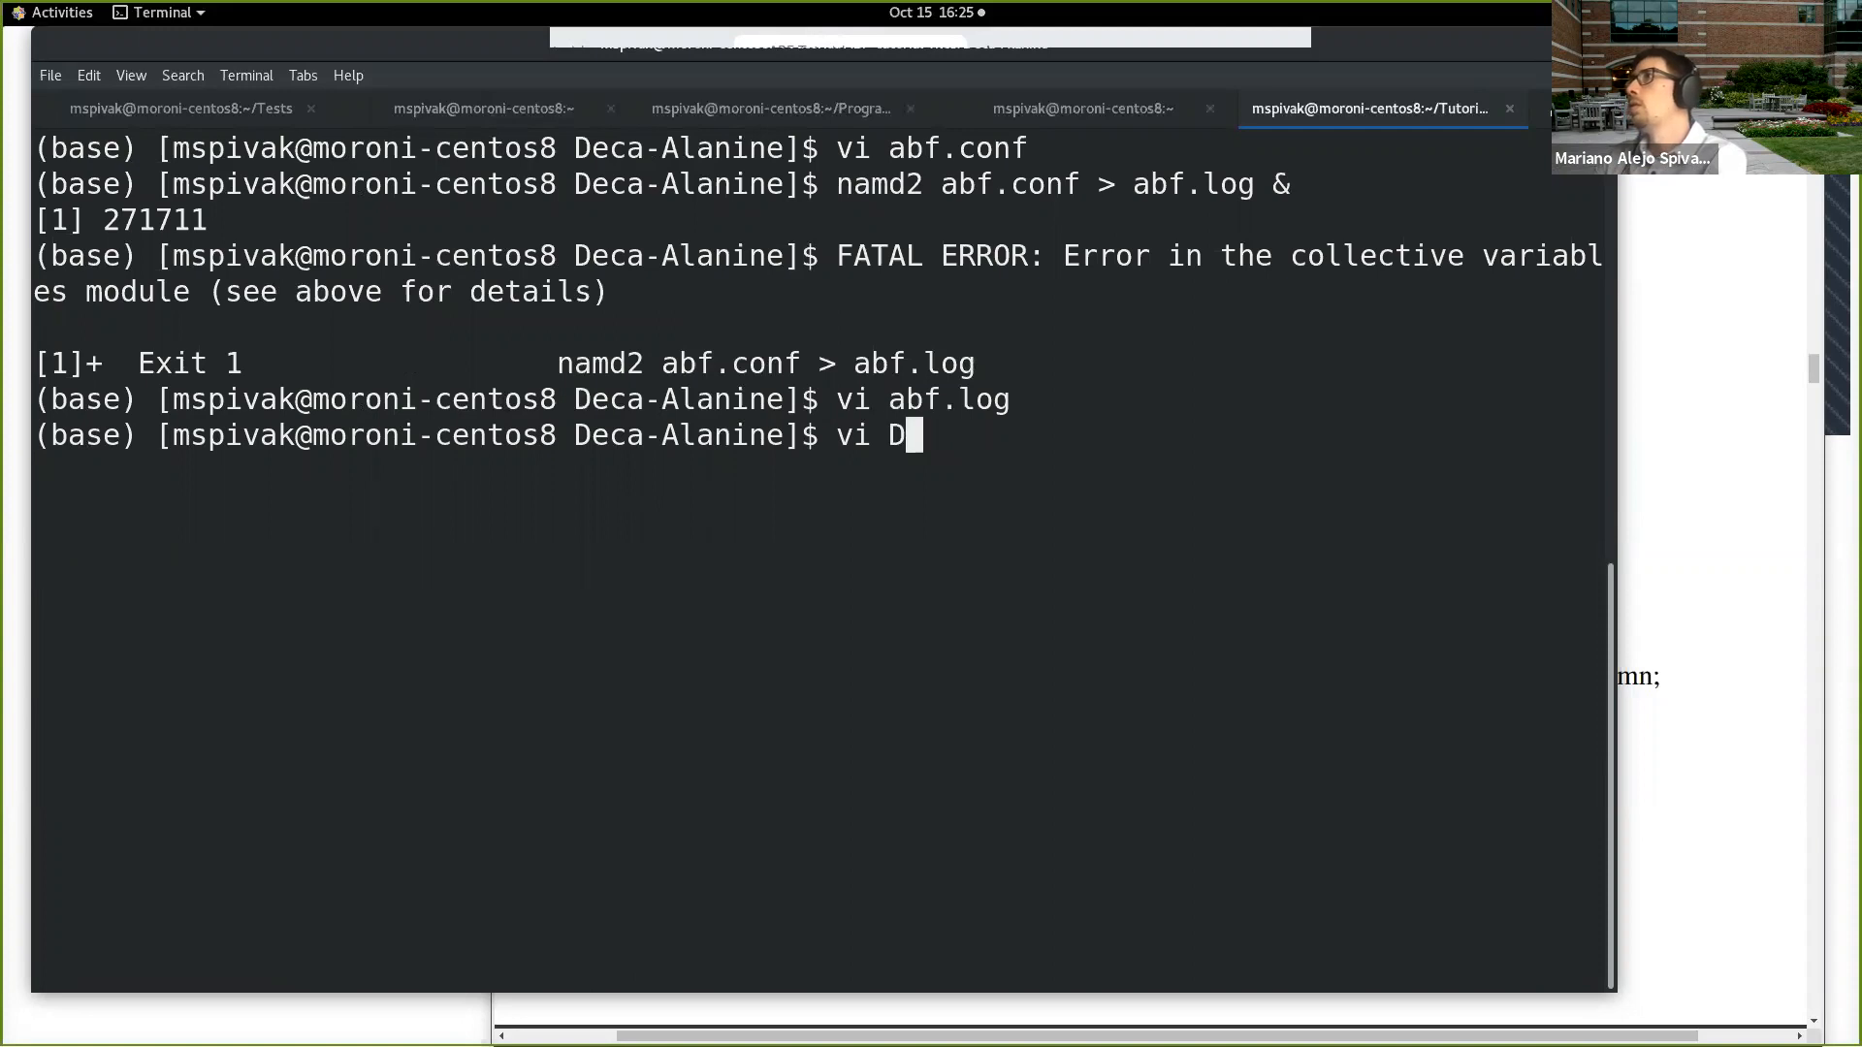
pyautogui.write('i')
pyautogui.press('Tab')
pyautogui.press('Return')
# Step: Rename the lowerboundary keyword in the colvar block to lowerwall, keeping its 12.0 value
pyautogui.press('Down')
pyautogui.press('Down')
pyautogui.press('Down')
pyautogui.press('Down')
pyautogui.press('Down')
pyautogui.press('Down')
pyautogui.press('Down')
pyautogui.press('Down')
pyautogui.press('Right')
pyautogui.press('Right')
pyautogui.press('Right')
pyautogui.press('Right')
pyautogui.press('Right')
pyautogui.press('Right')
pyautogui.press('Right')
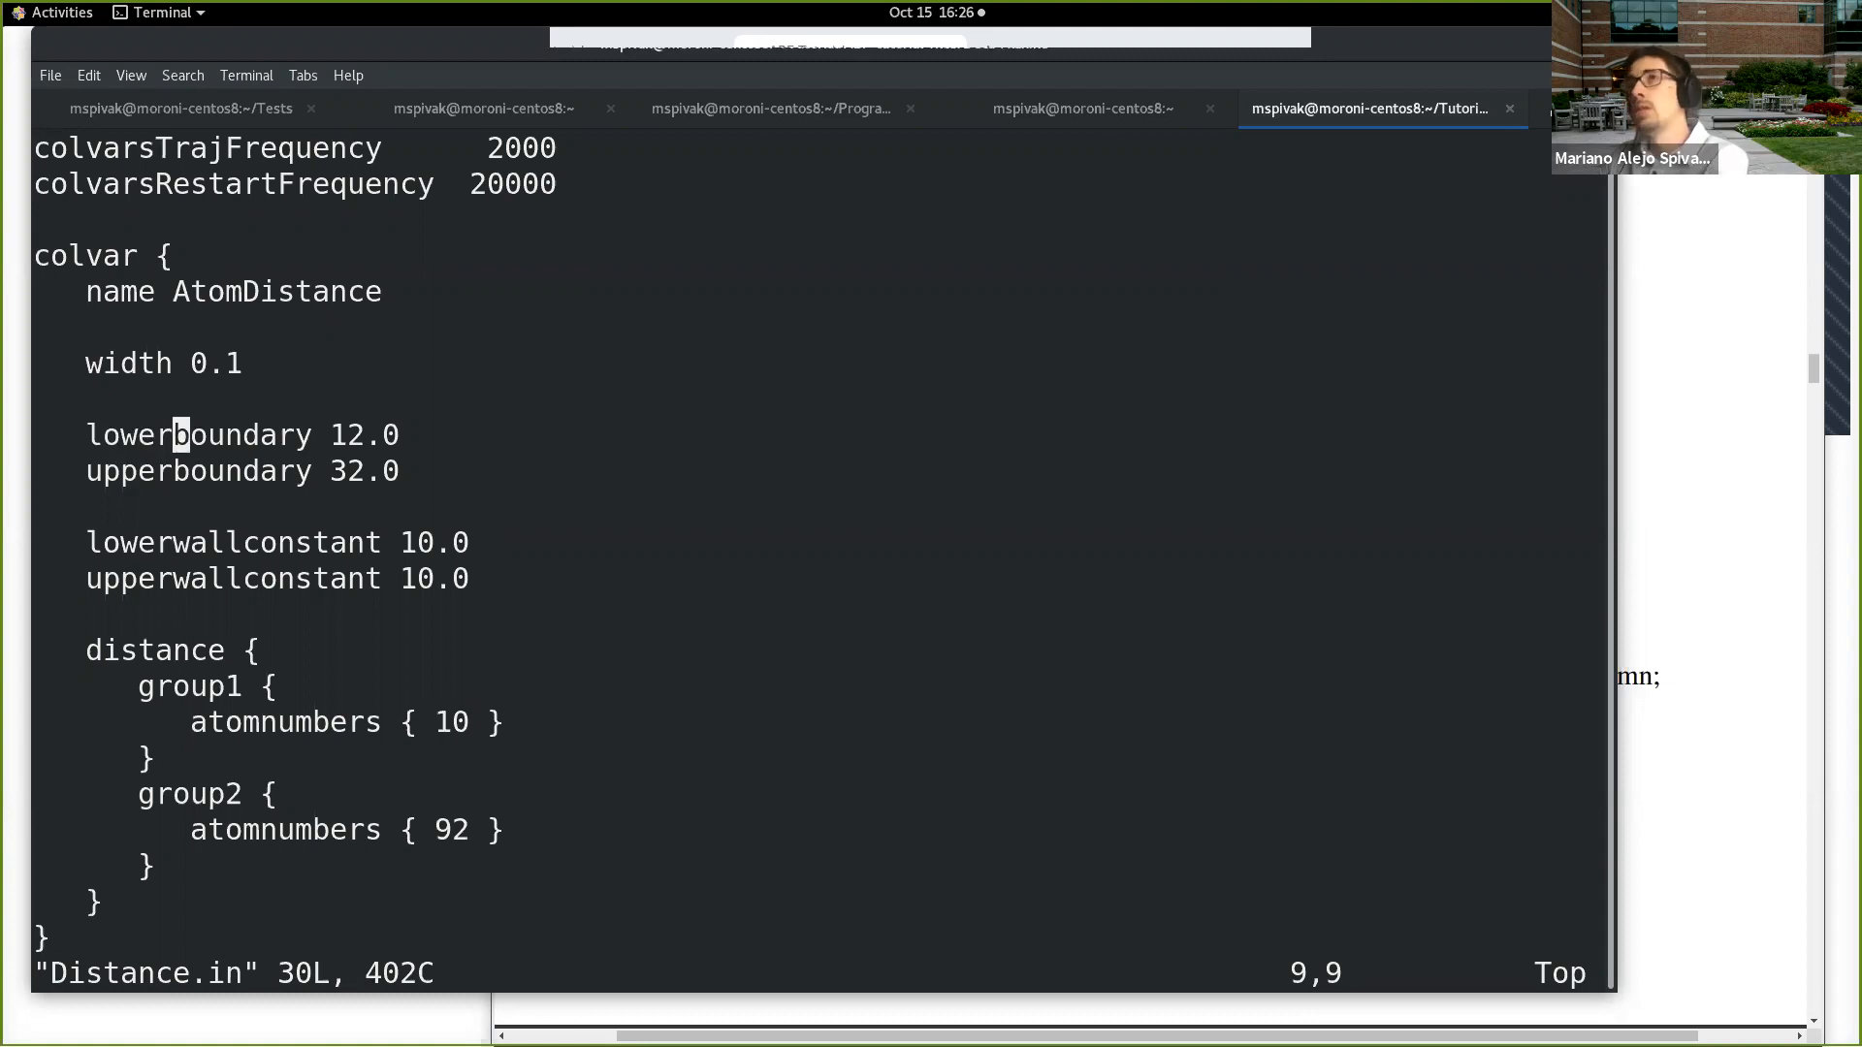
pyautogui.write('cw')
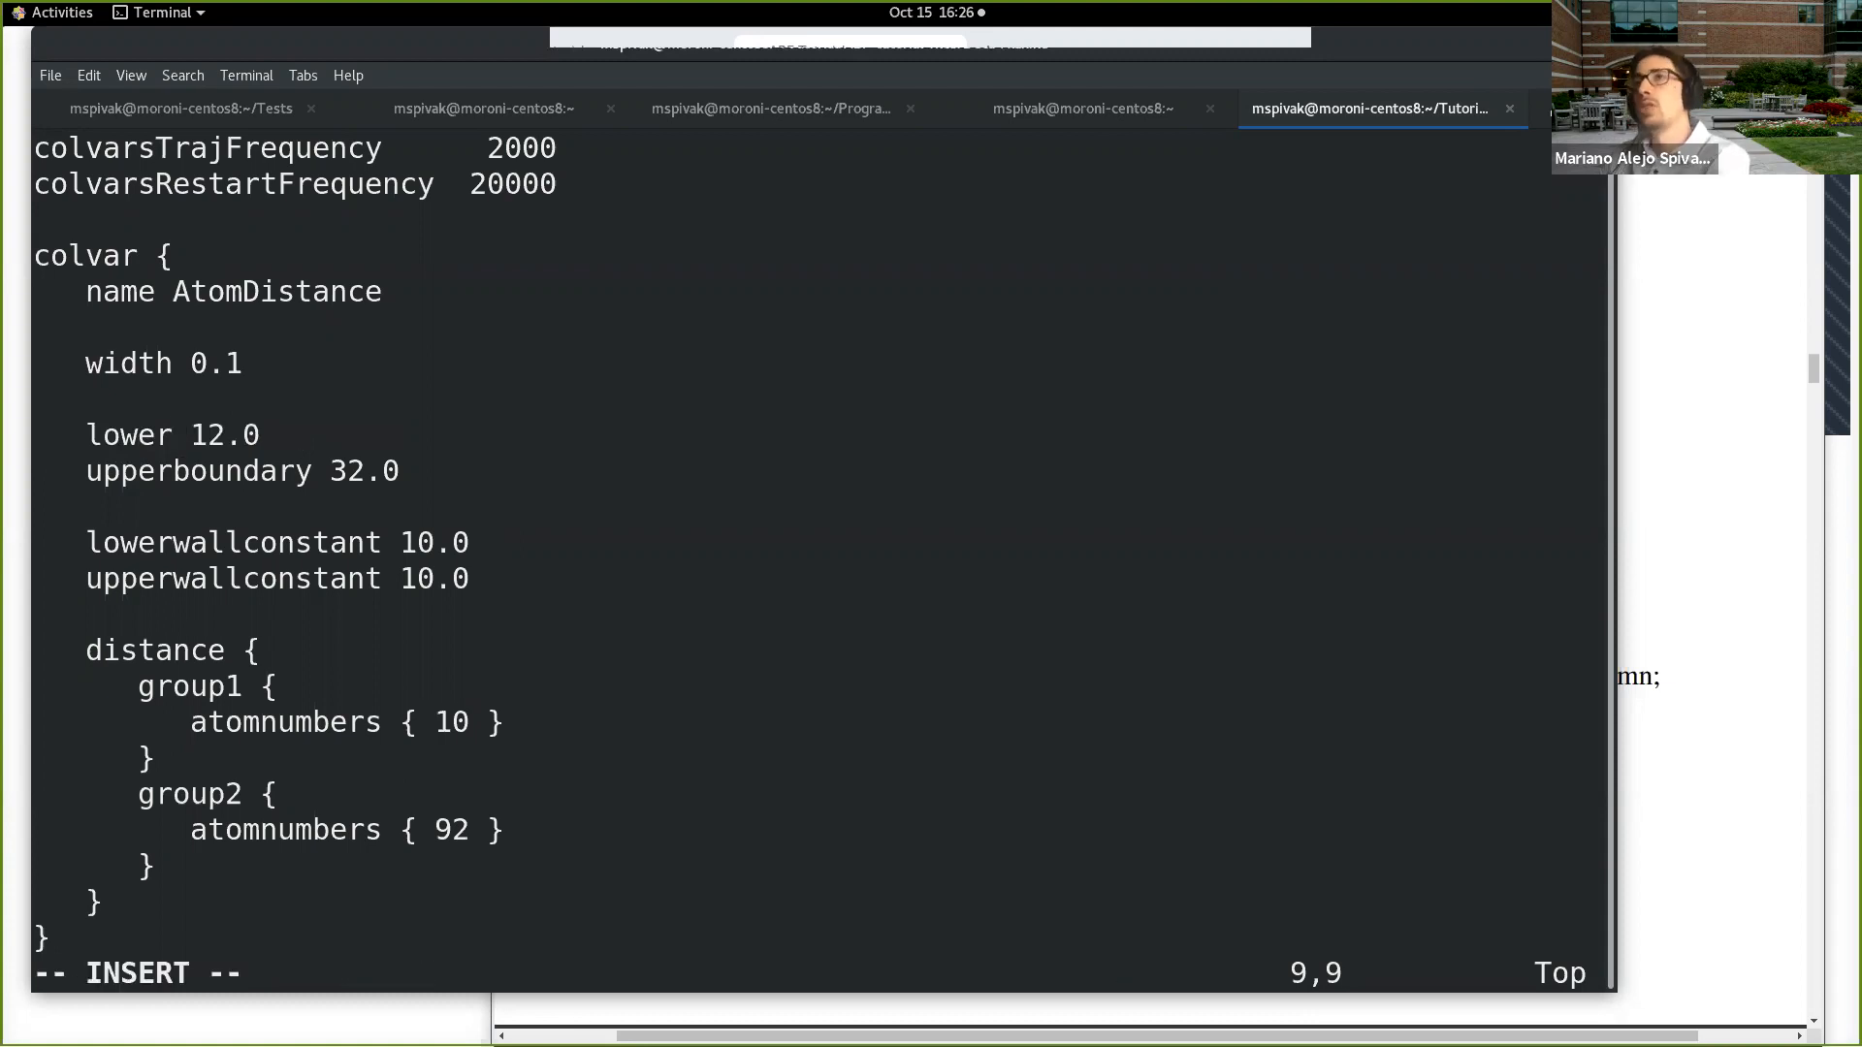
pyautogui.write('wall')
# Step: Rename the upperboundary keyword on the following line to upperwall, keeping its 32.0 value
pyautogui.press('Down')
pyautogui.press('Left')
pyautogui.press('Left')
pyautogui.press('Left')
pyautogui.press('Left')
pyautogui.write('wall')
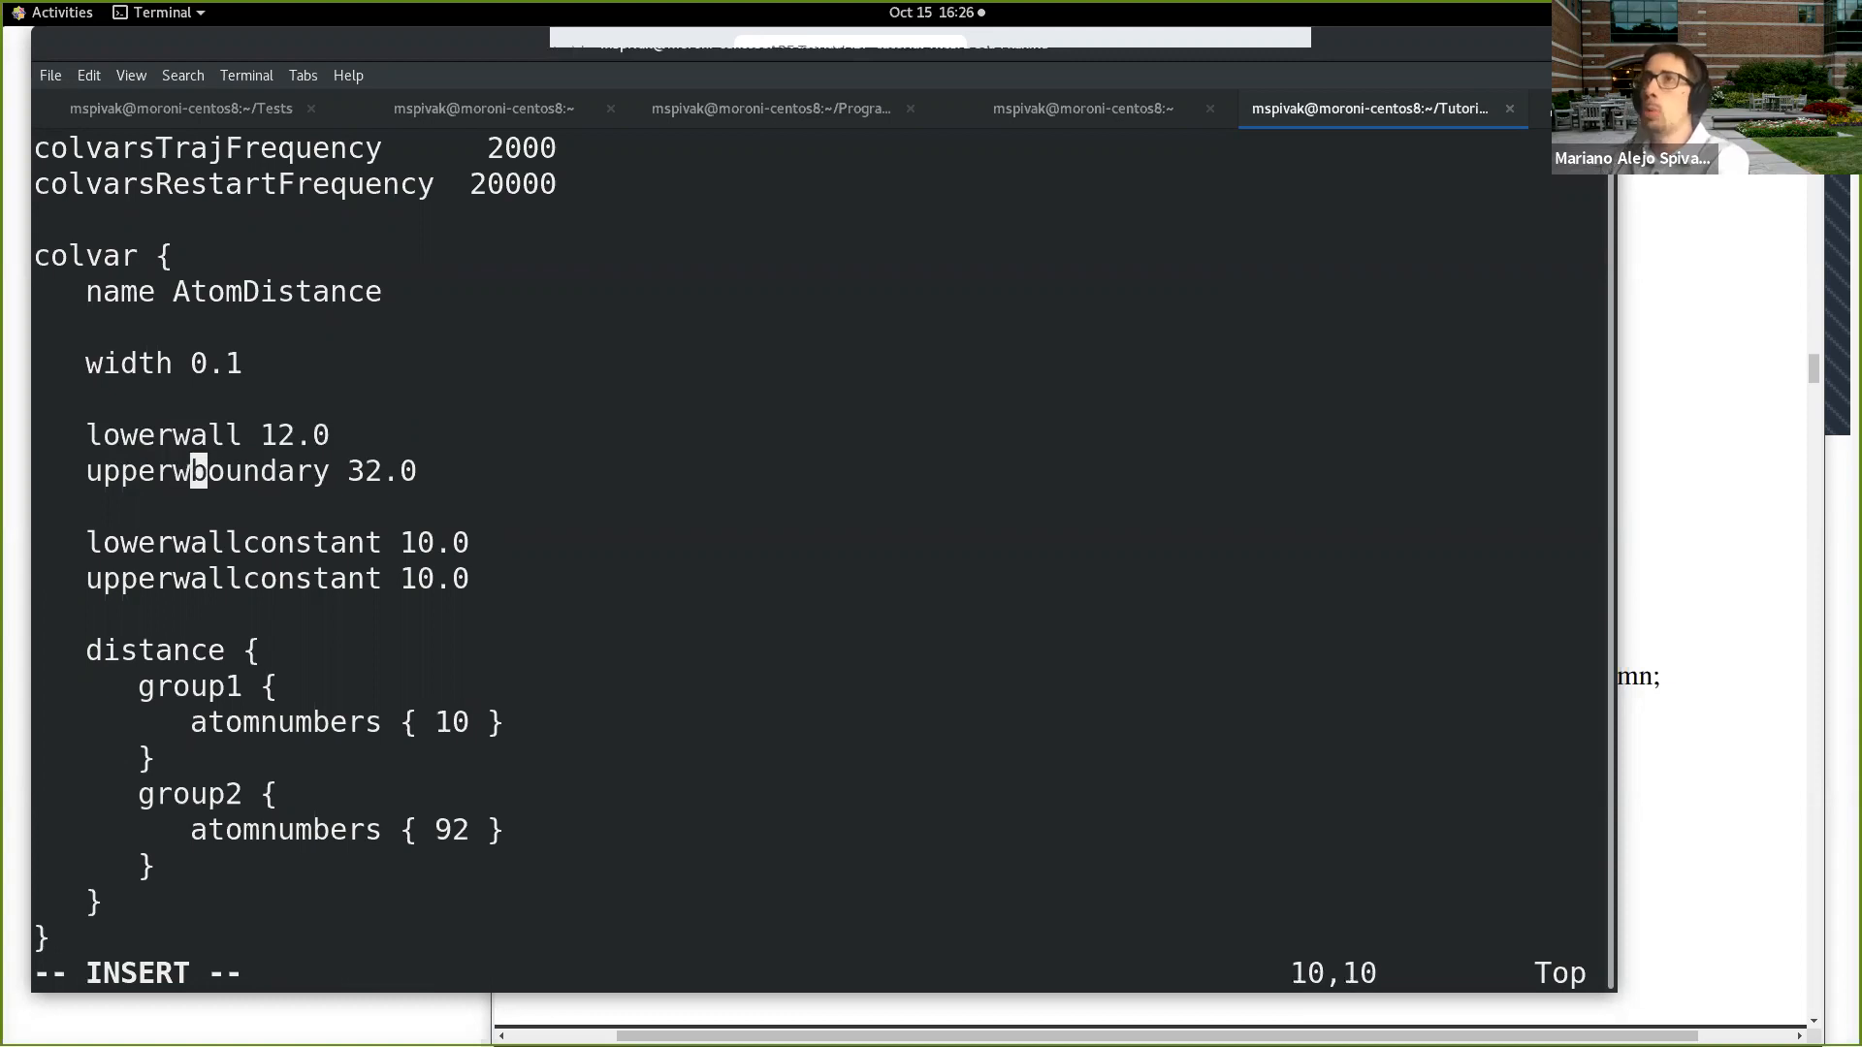
pyautogui.press('Delete')
pyautogui.press('Delete')
pyautogui.press('Delete')
pyautogui.press('Delete')
pyautogui.press('Delete')
pyautogui.press('Delete')
pyautogui.press('Delete')
pyautogui.press('Delete')
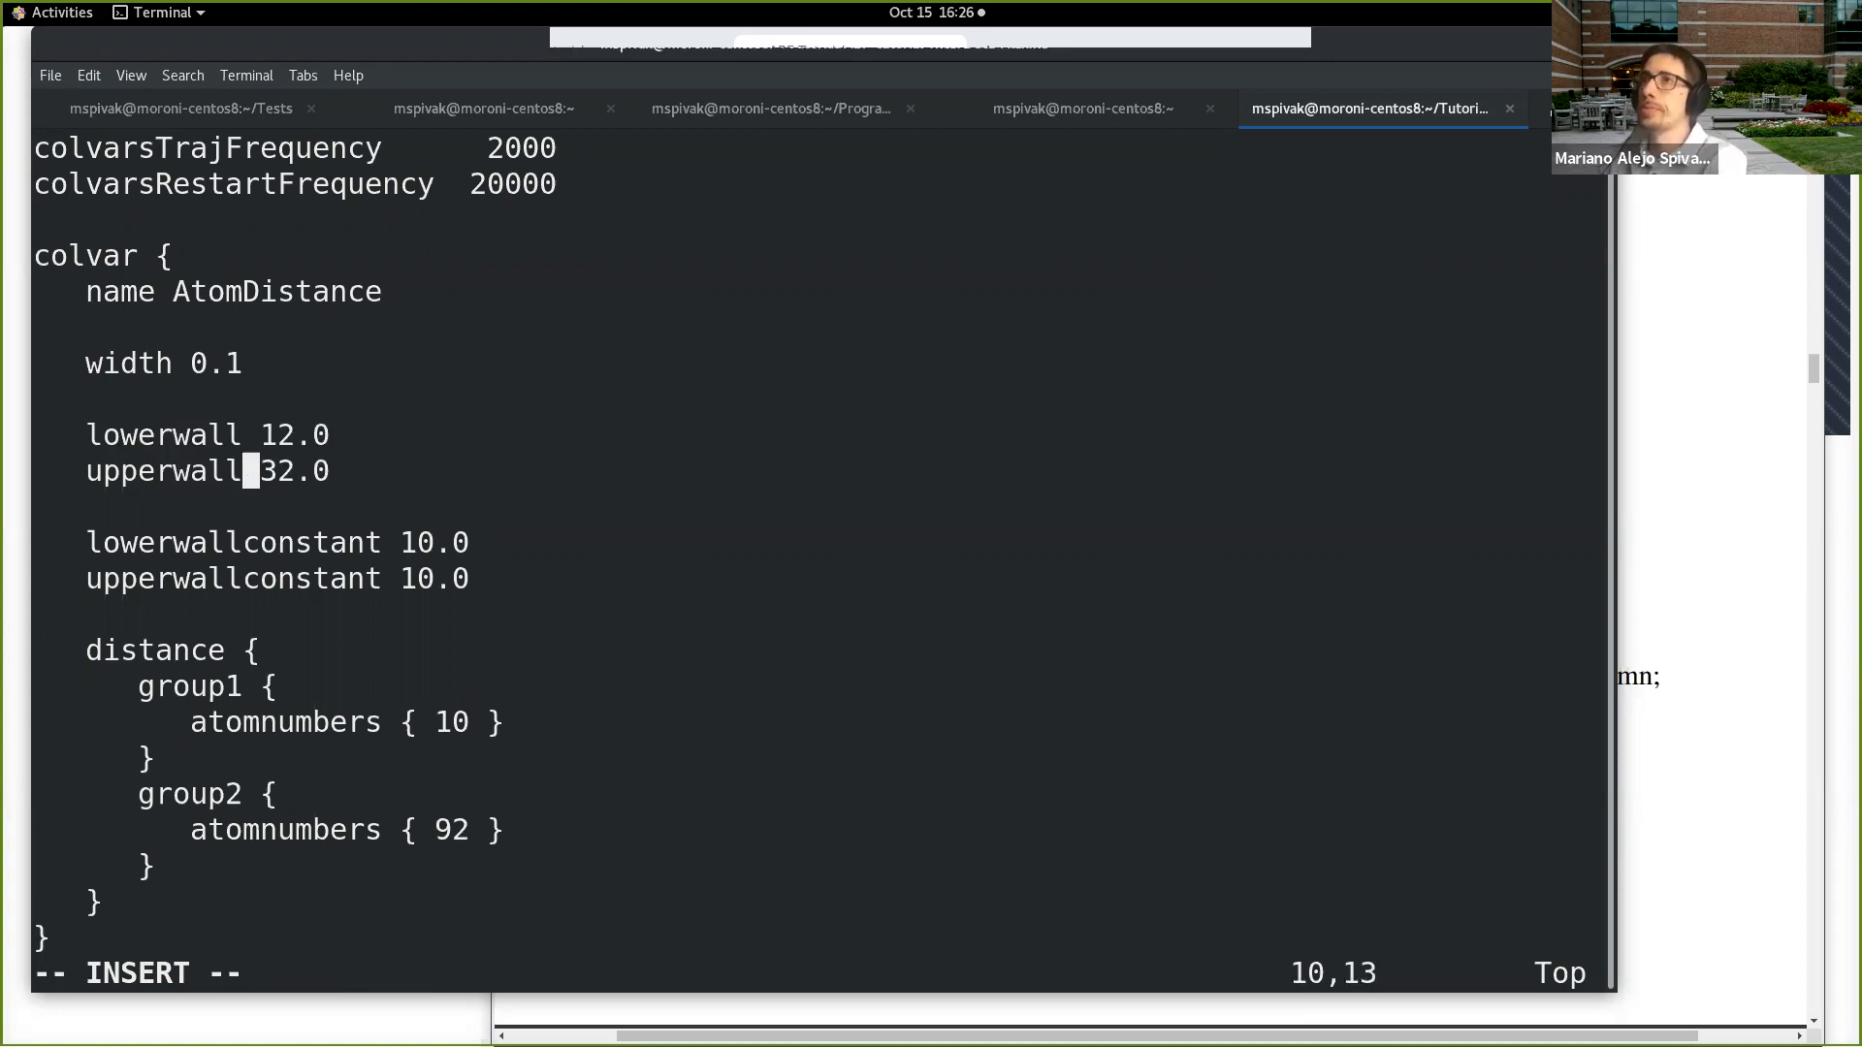
# Step: Leave insert mode and save Distance.in, keeping the file open in vi
pyautogui.press('Escape')
pyautogui.write(':w')
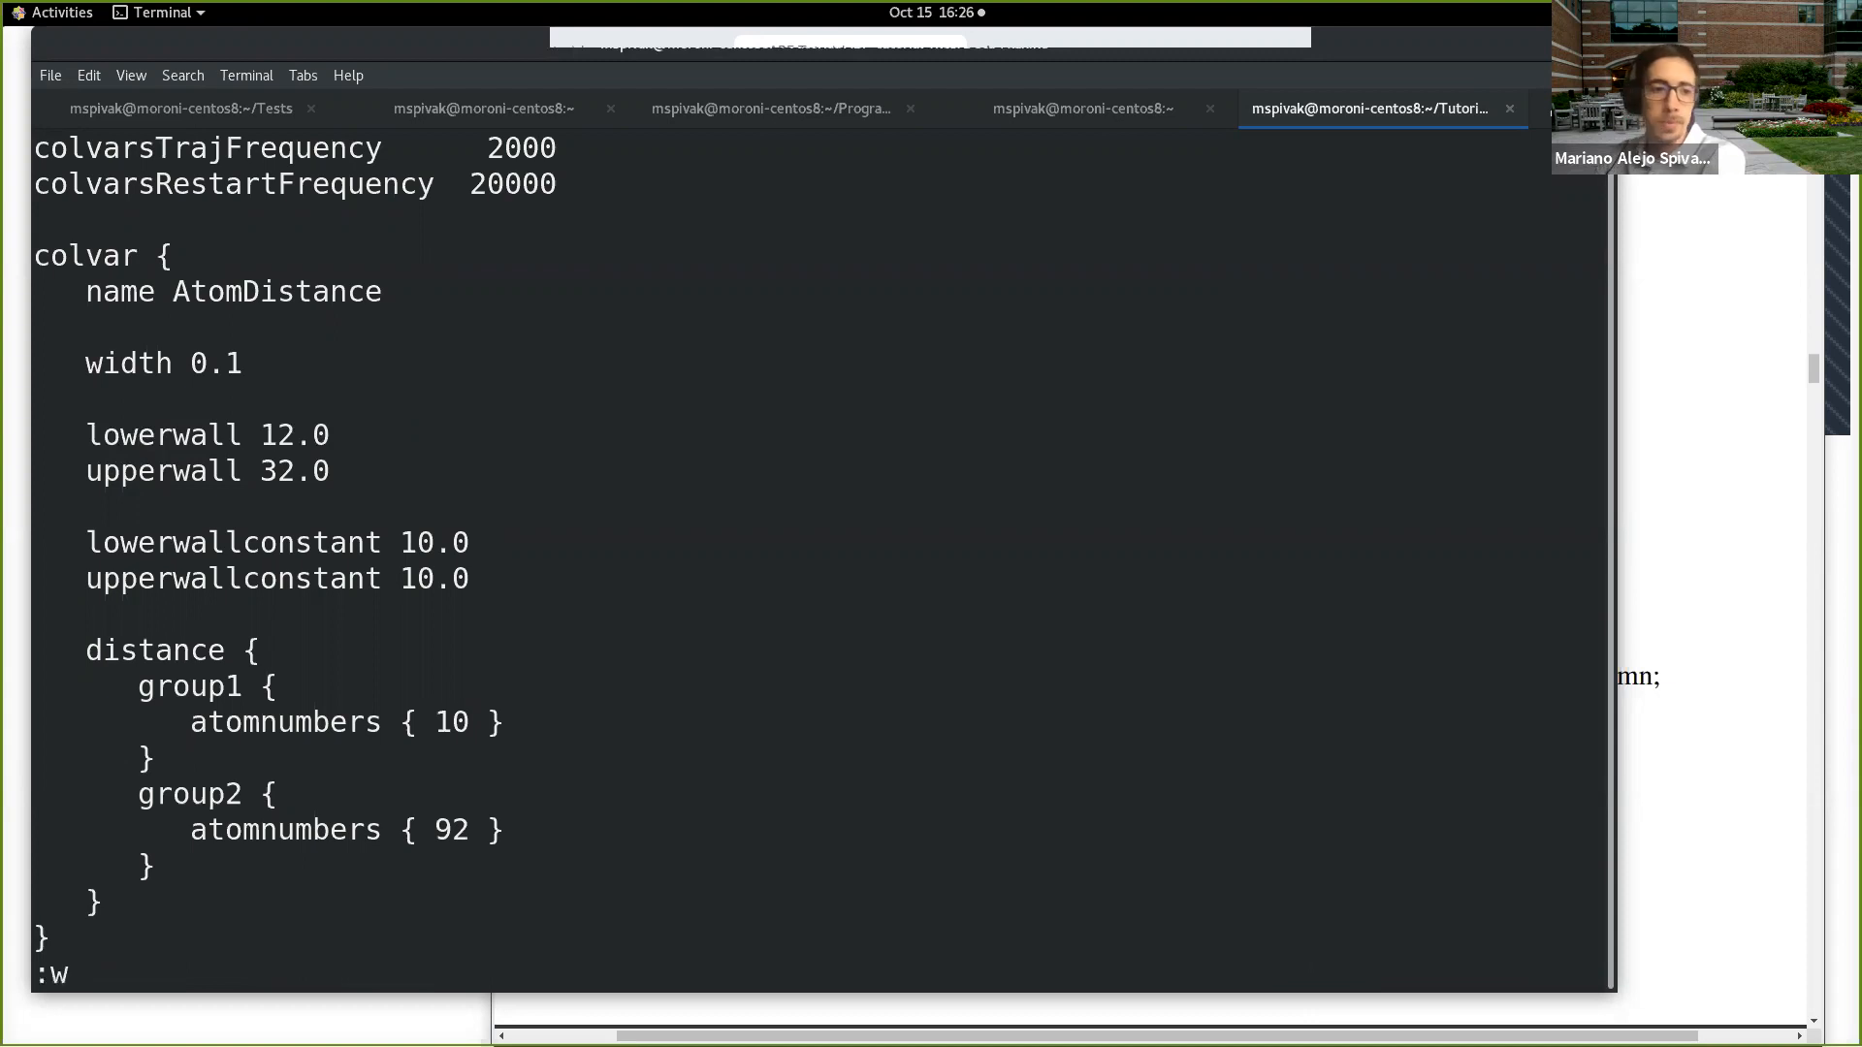
pyautogui.press('Return')
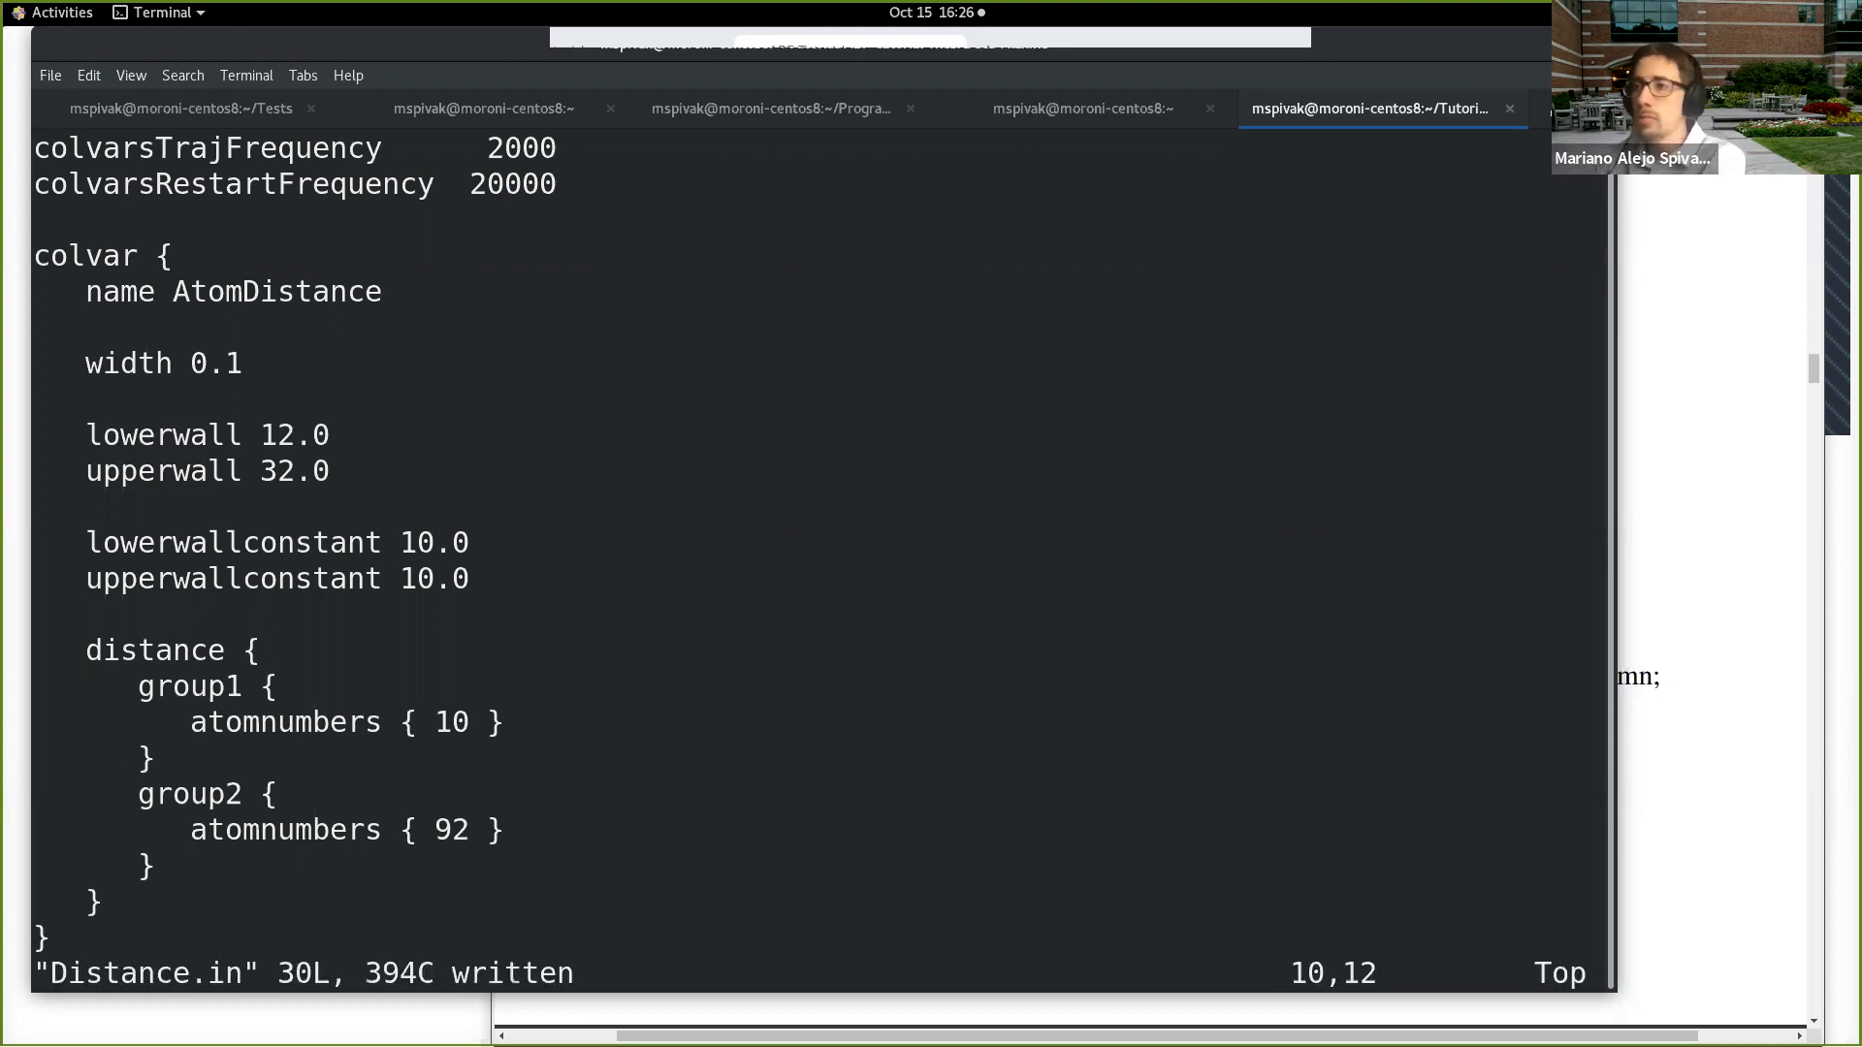
# Step: Quit Distance.in and rerun namd2 on abf.conf in the background, sending its output to abf2.log
pyautogui.write(':q')
pyautogui.press('Return')
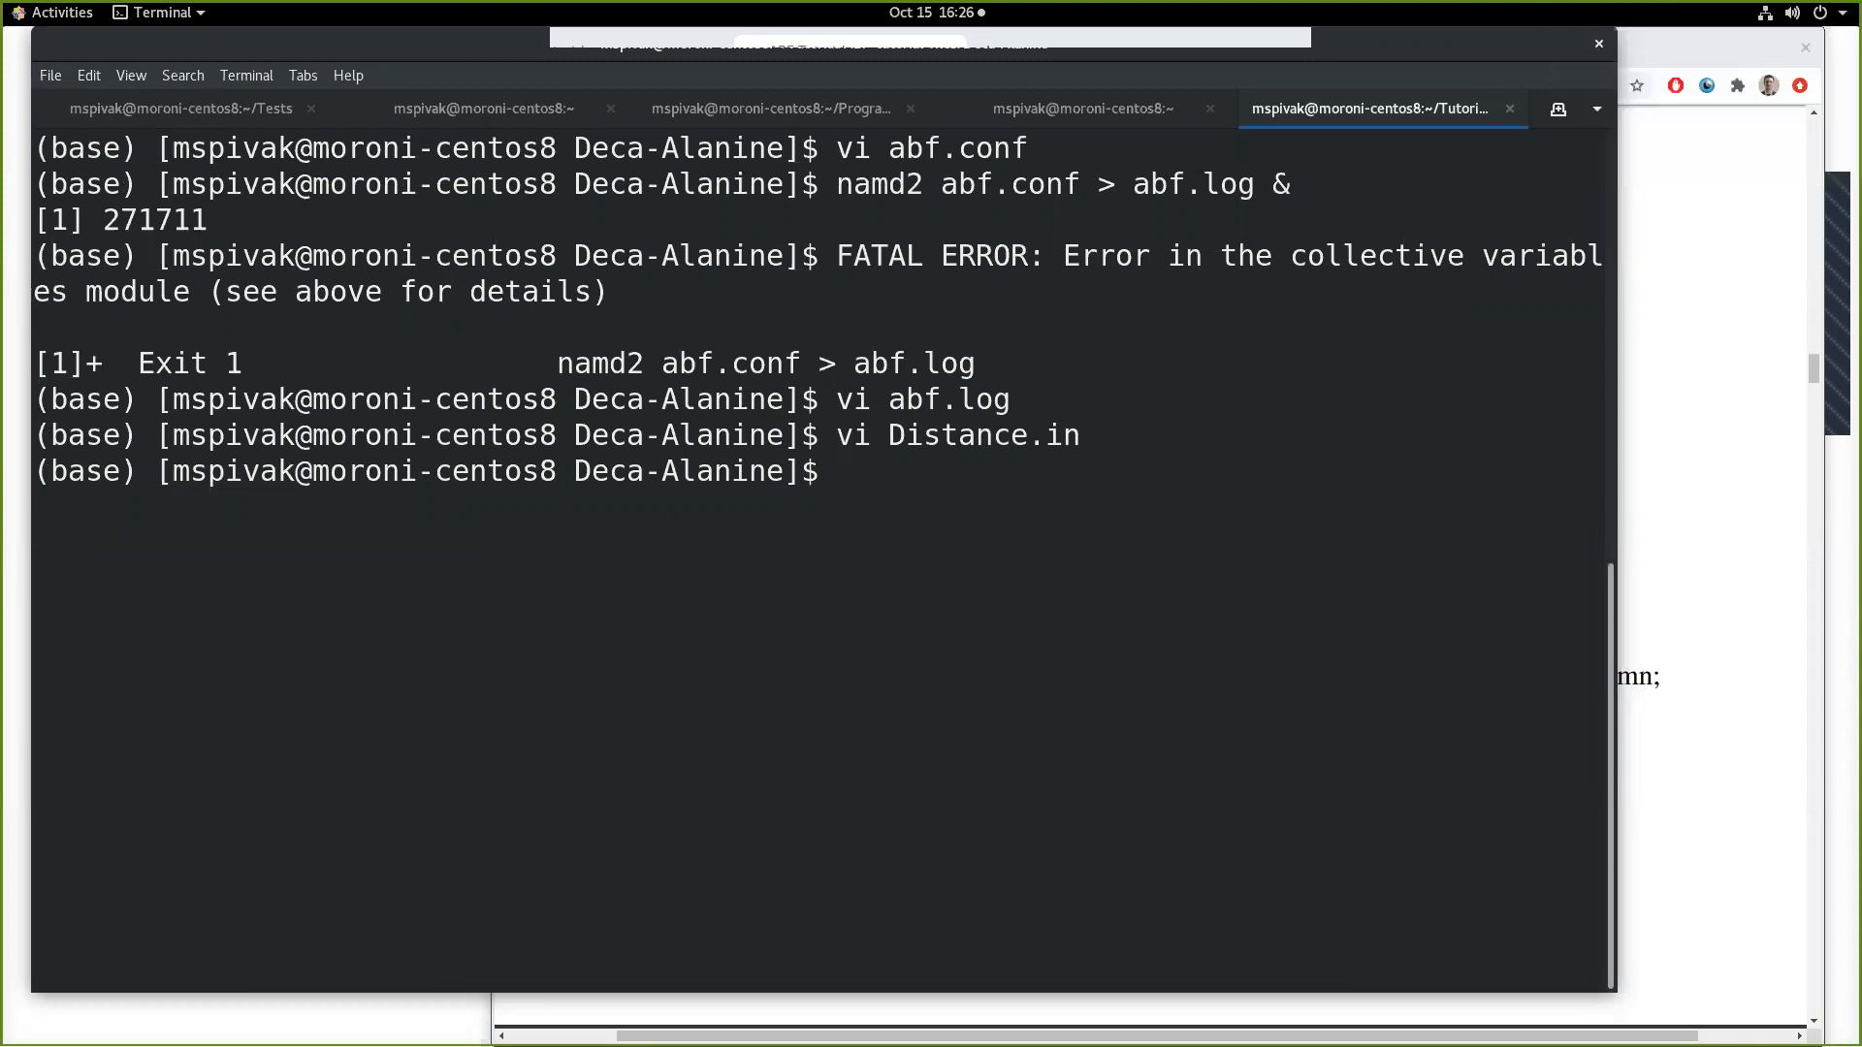
pyautogui.press('Up')
pyautogui.press('Up')
pyautogui.press('Up')
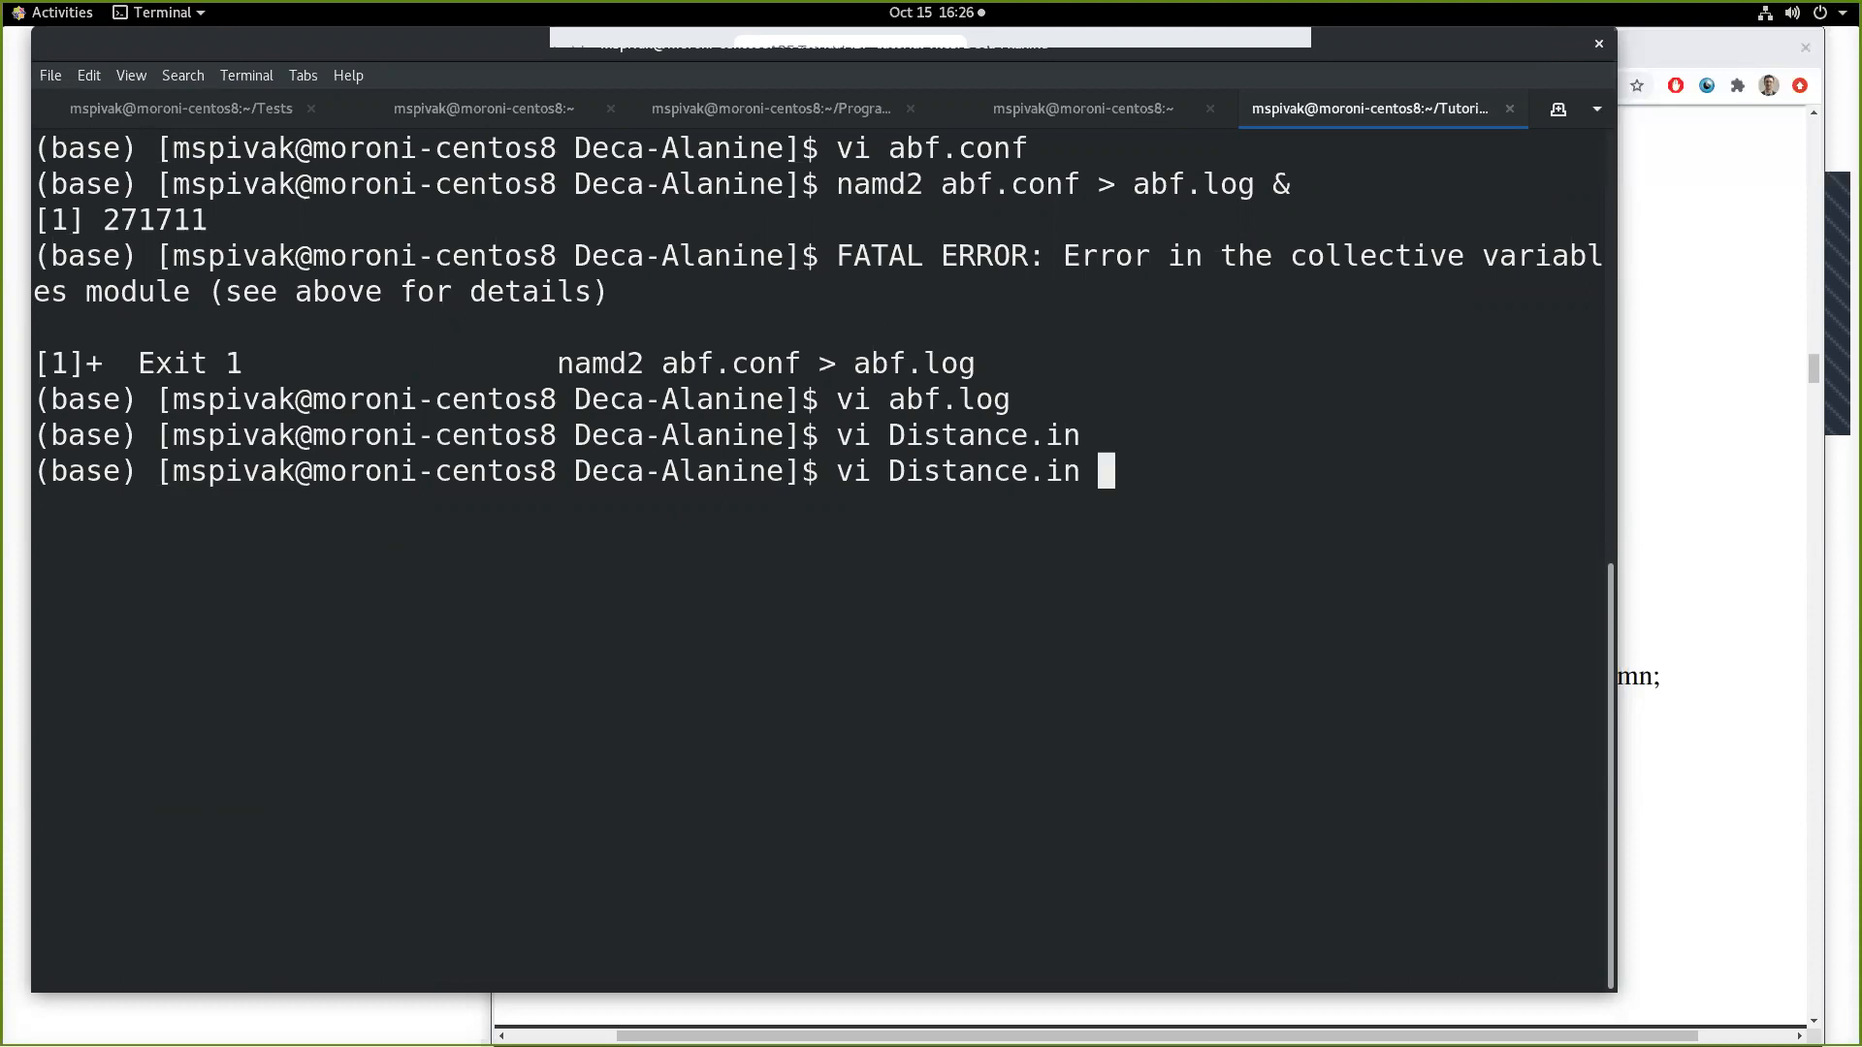
pyautogui.press('Left')
pyautogui.press('Left')
pyautogui.press('Left')
pyautogui.press('Left')
pyautogui.press('Left')
pyautogui.press('Left')
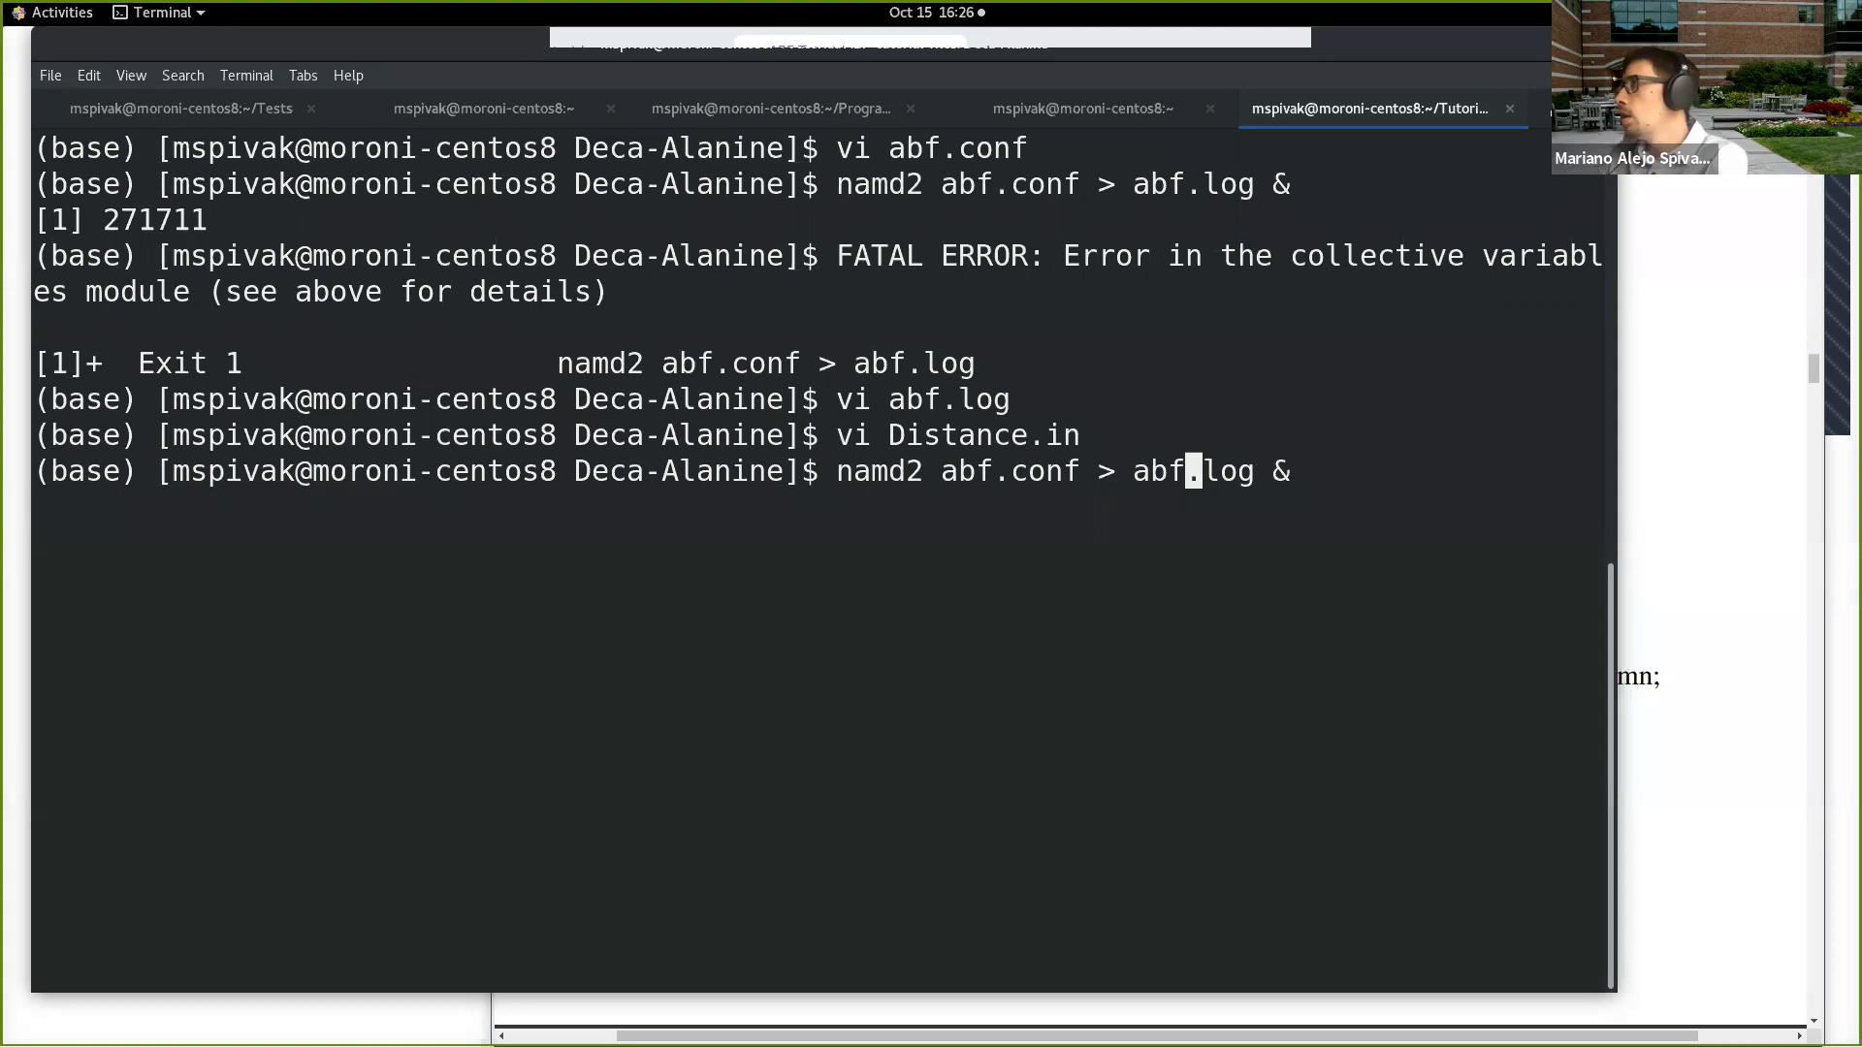
pyautogui.press('Right')
pyautogui.press('Right')
pyautogui.press('Right')
pyautogui.press('Right')
pyautogui.write('2')
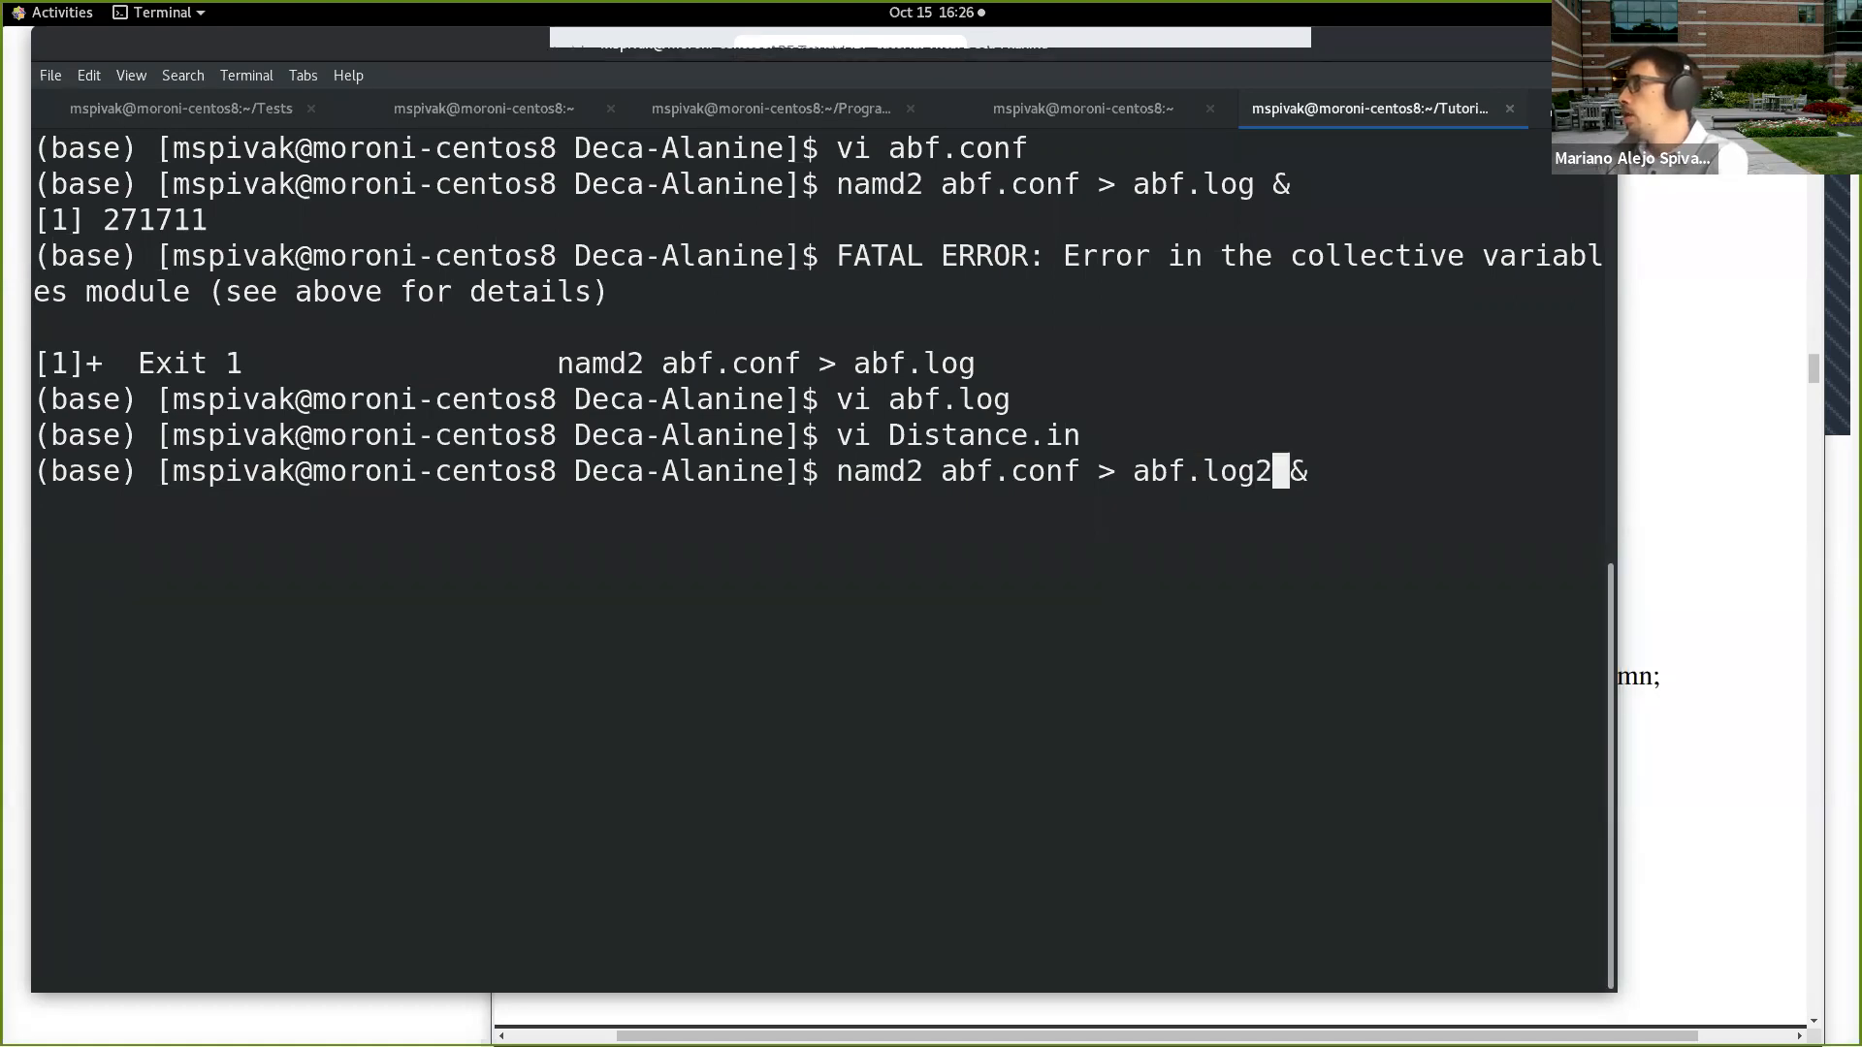
pyautogui.press('BackSpace')
pyautogui.press('Left')
pyautogui.press('Left')
pyautogui.press('Left')
pyautogui.press('Left')
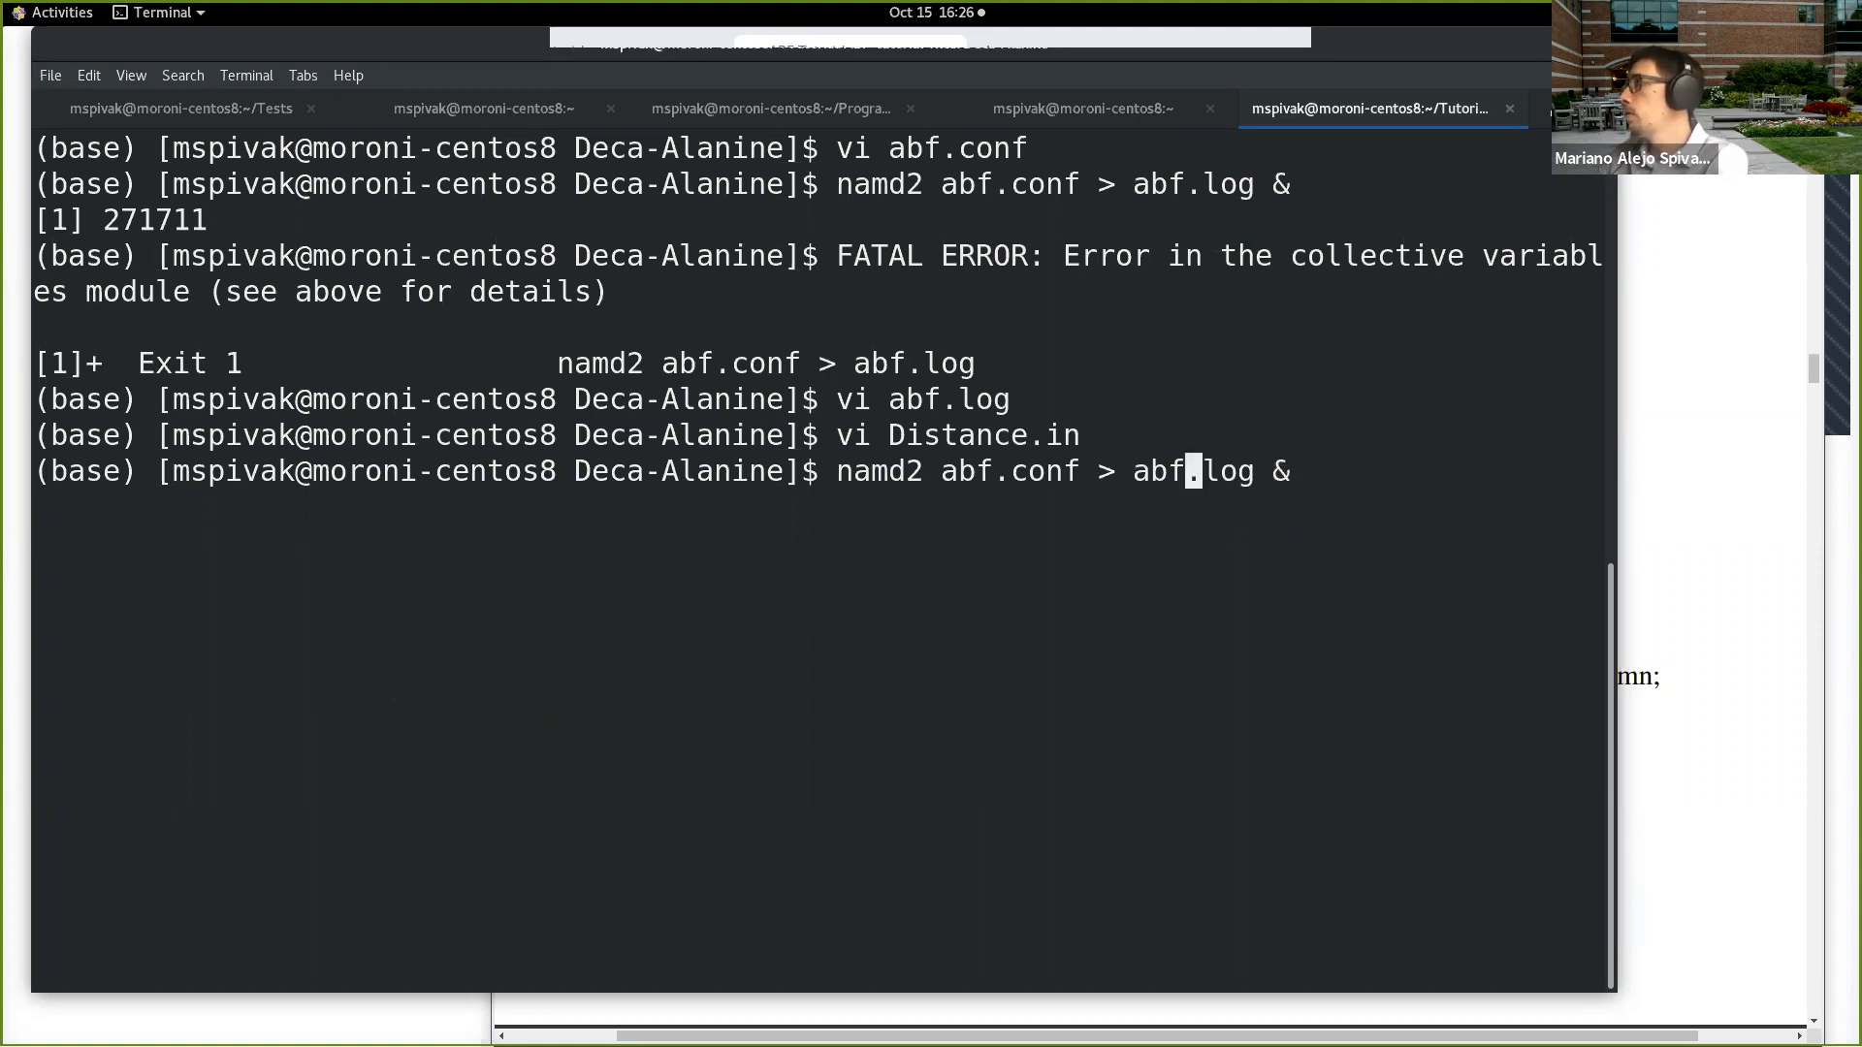
pyautogui.write('2')
pyautogui.press('End')
pyautogui.press('Return')
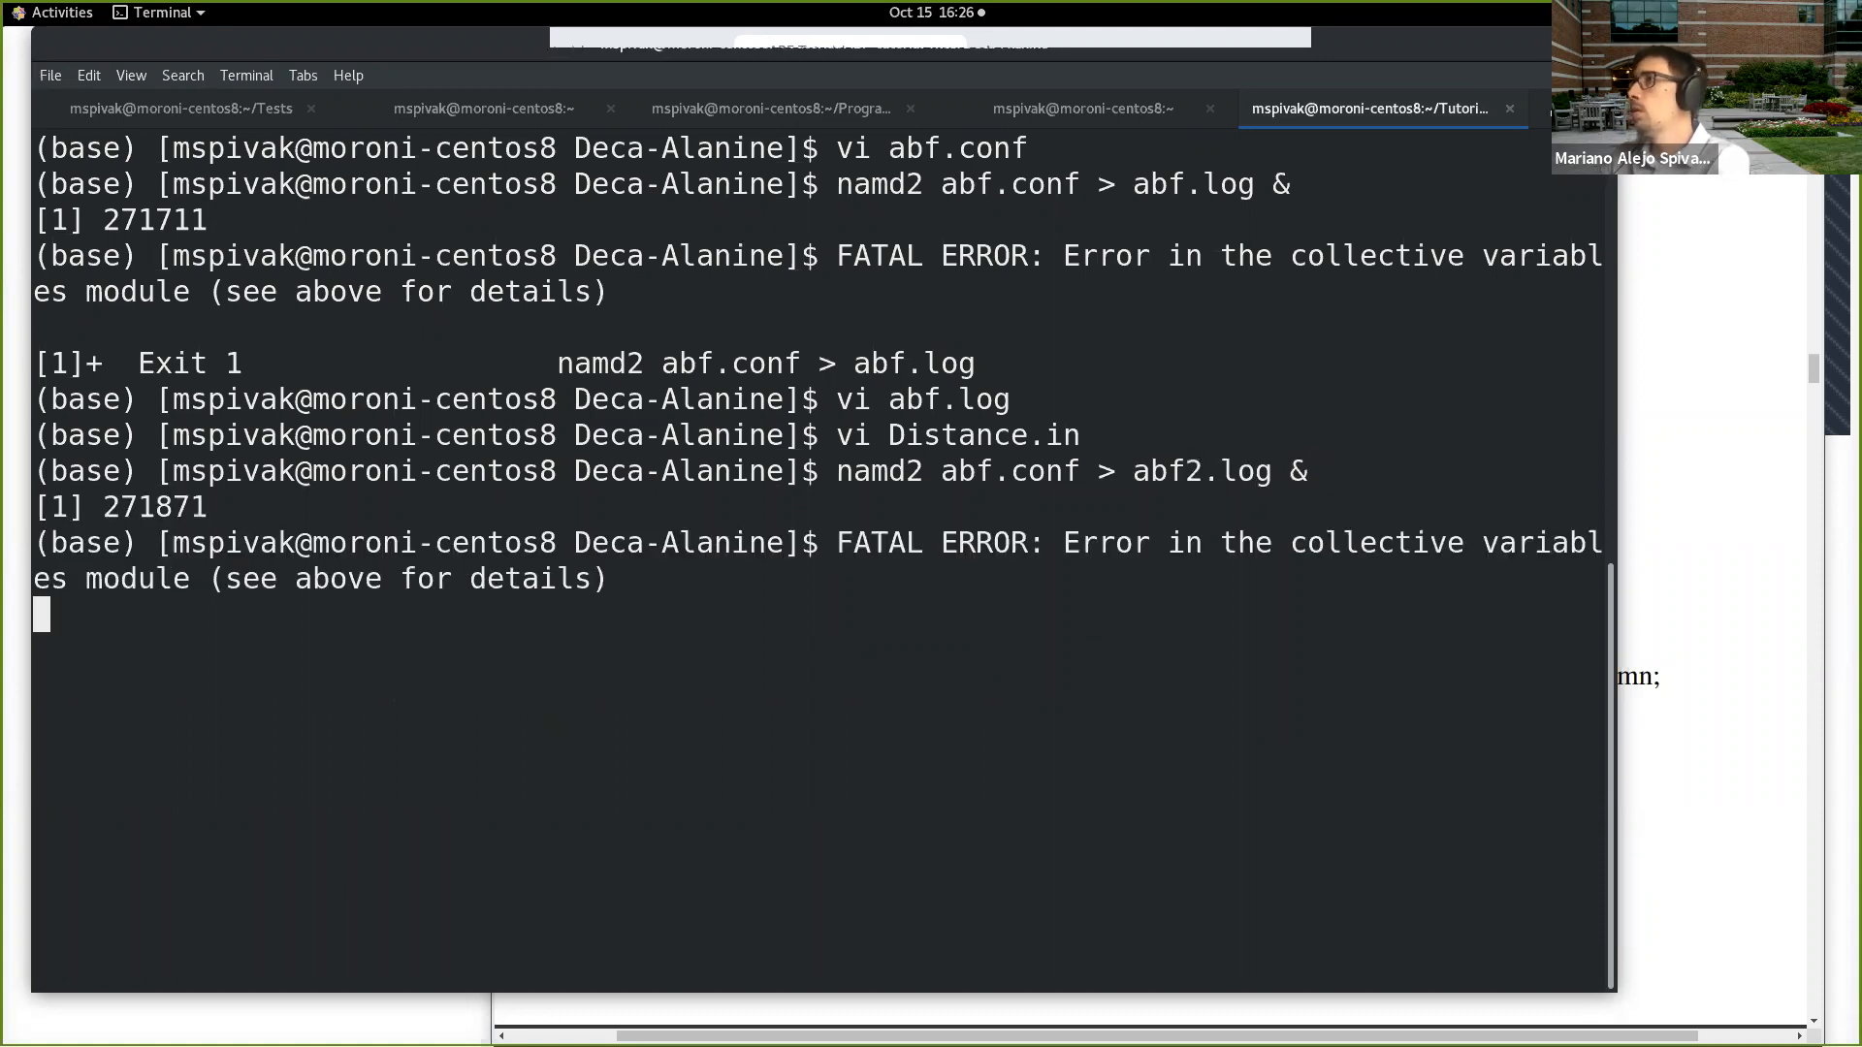
pyautogui.press('Return')
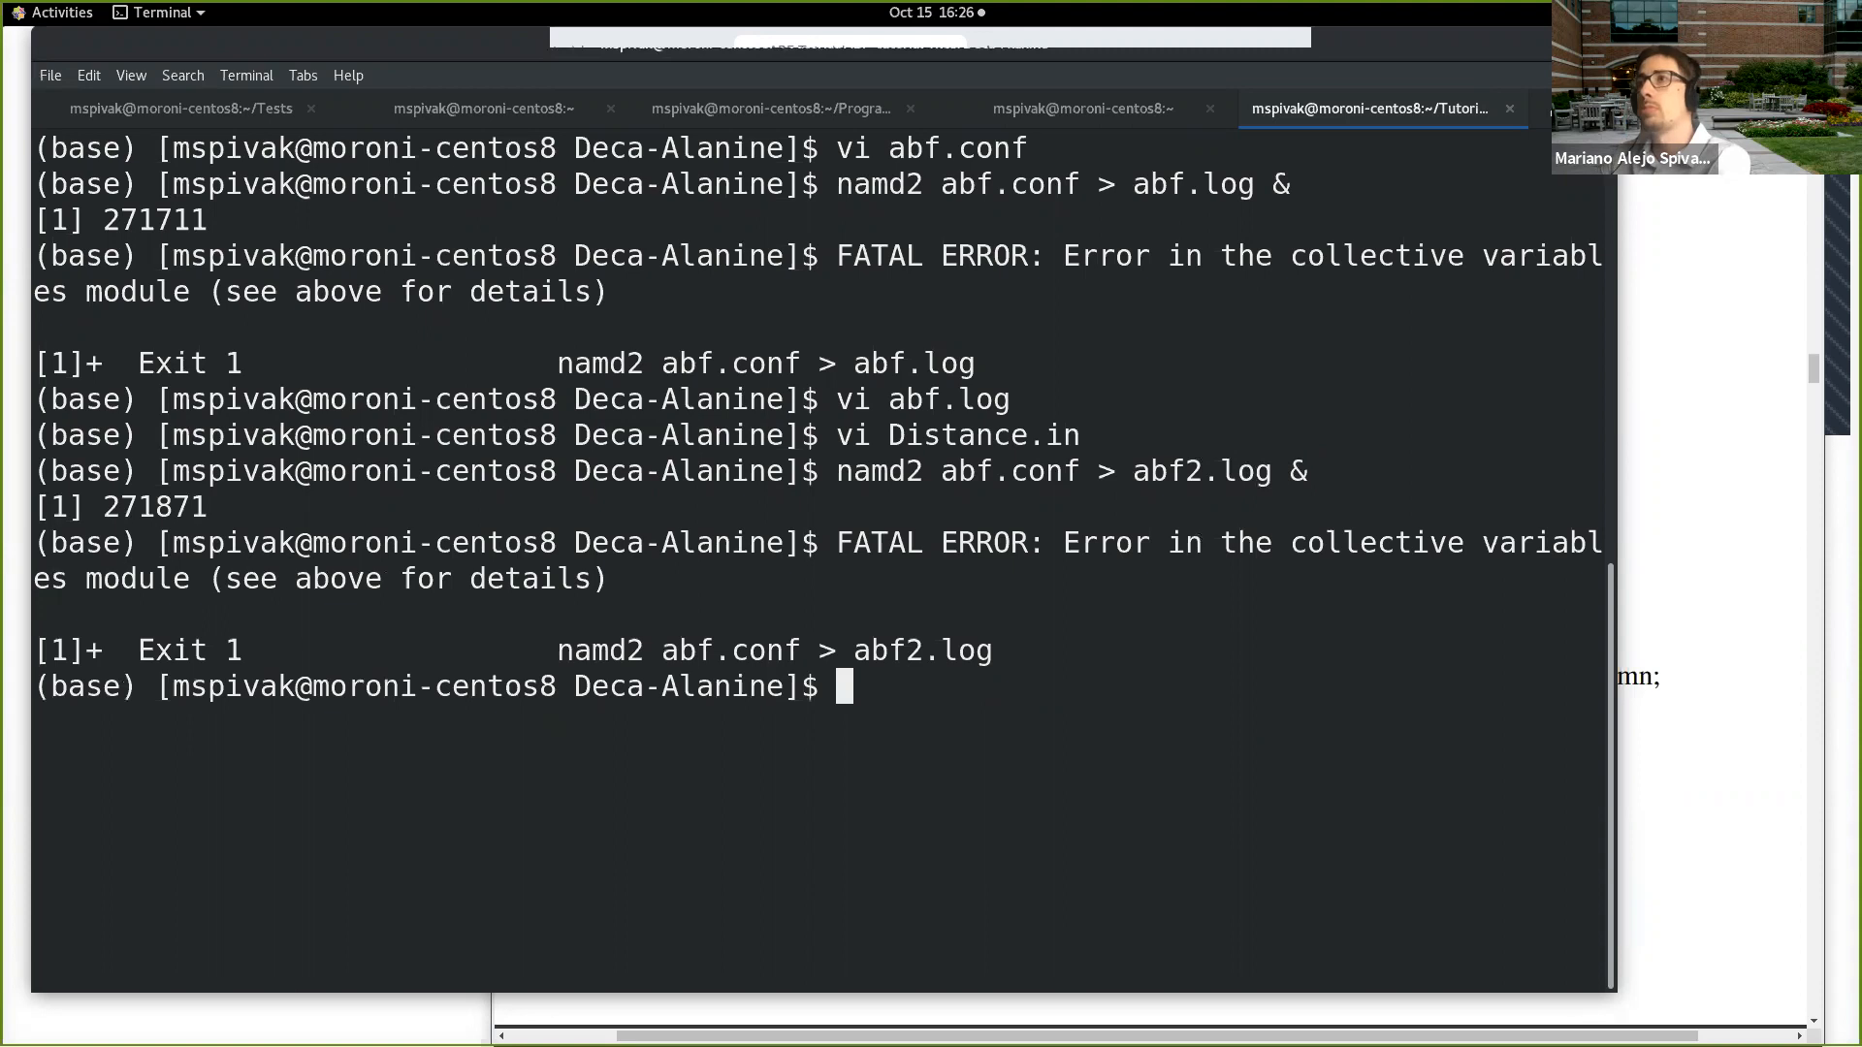
# Step: Open abf2.log in vi and go to the colvars error lines at the end of the file
pyautogui.write('vi abf2.')
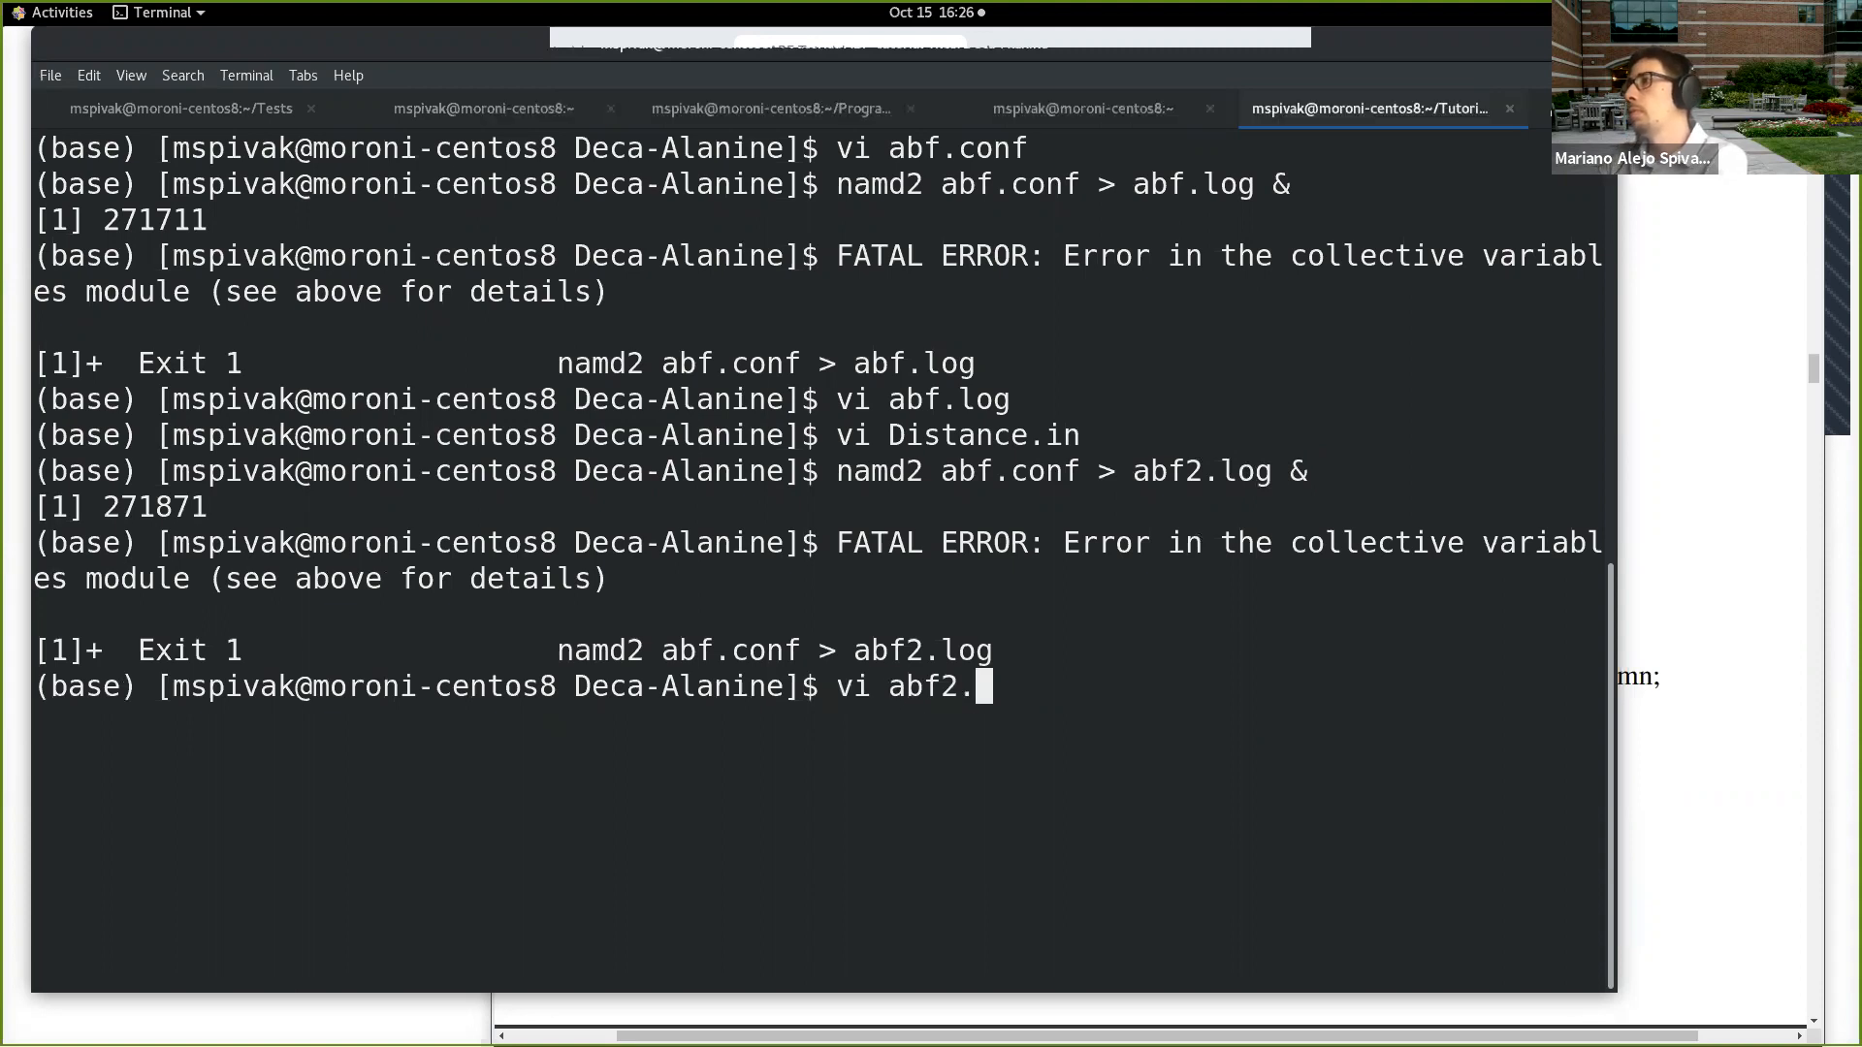
pyautogui.write('log')
pyautogui.press('Return')
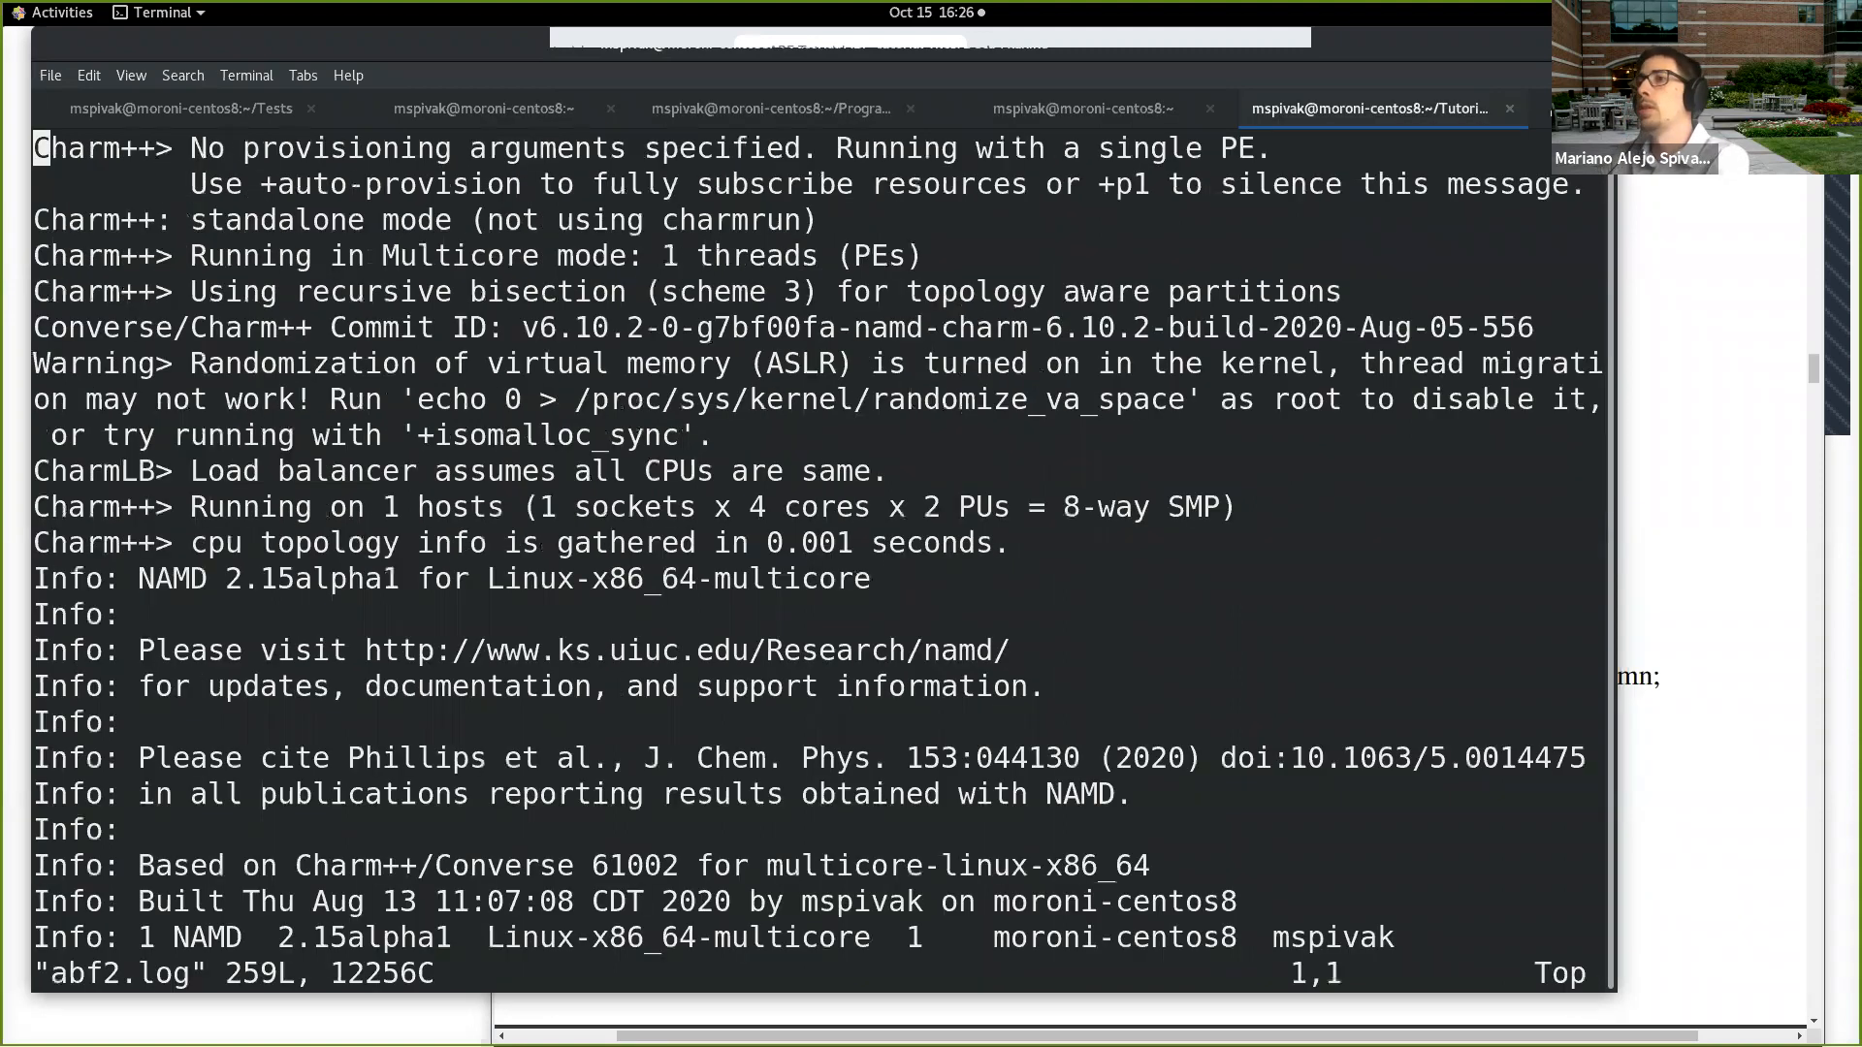
pyautogui.hotkey('shift', 'g')
pyautogui.press('k')
pyautogui.press('k')
pyautogui.press('k')
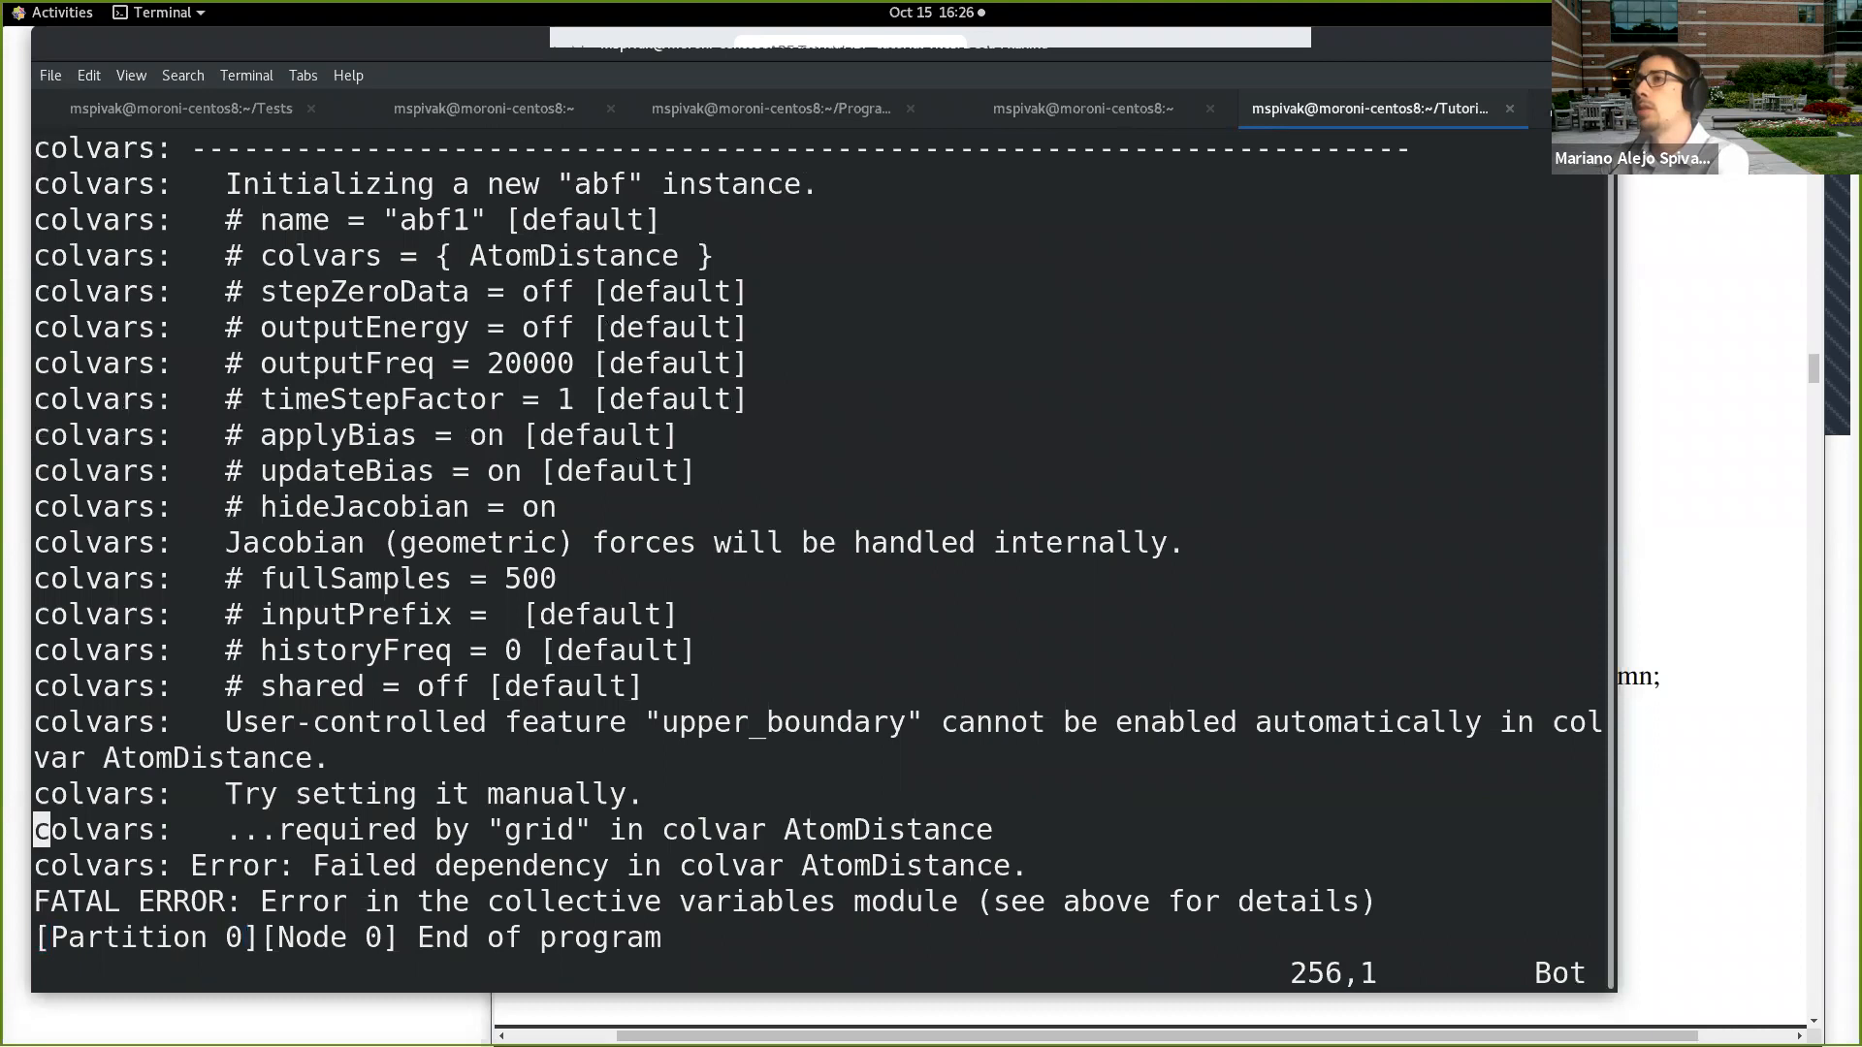
pyautogui.press('k')
pyautogui.press('k')
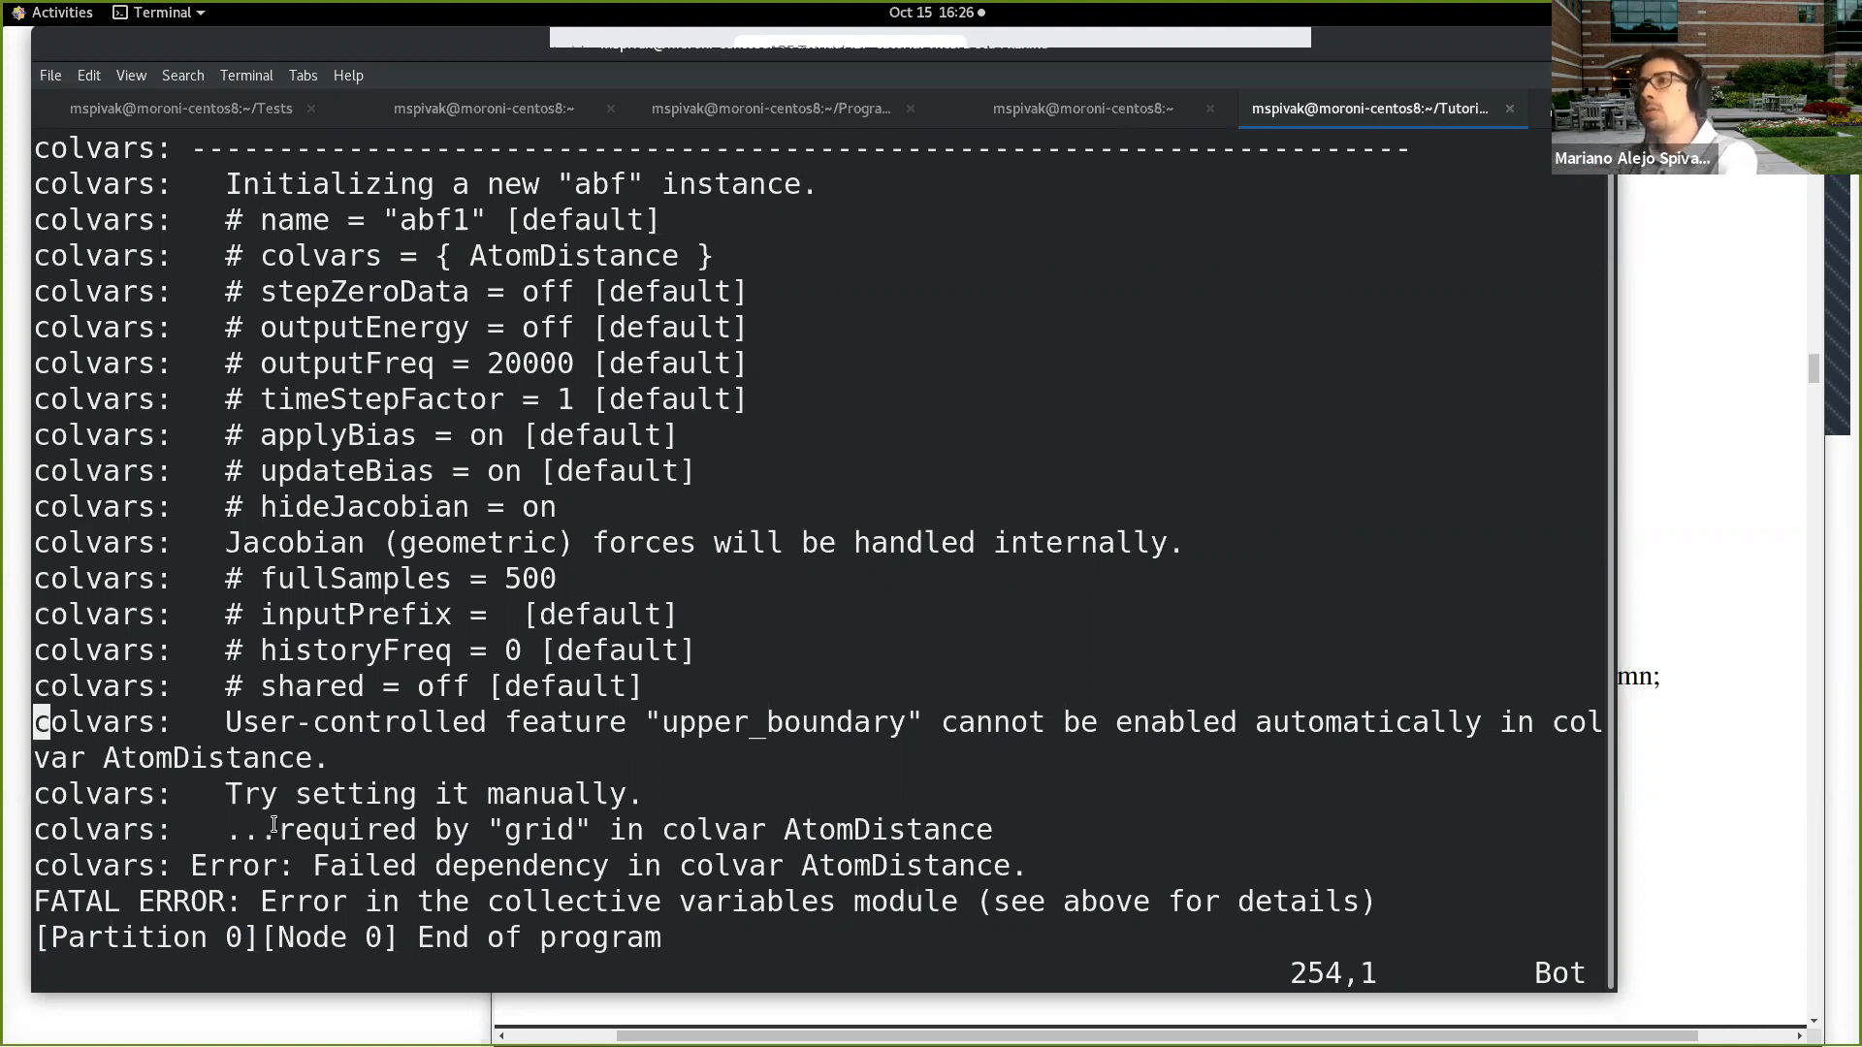
# Step: Highlight the error lines from the upper_boundary message through the failed dependency in AtomDistance
pyautogui.moveTo(229, 722); pyautogui.dragTo(1100, 747)
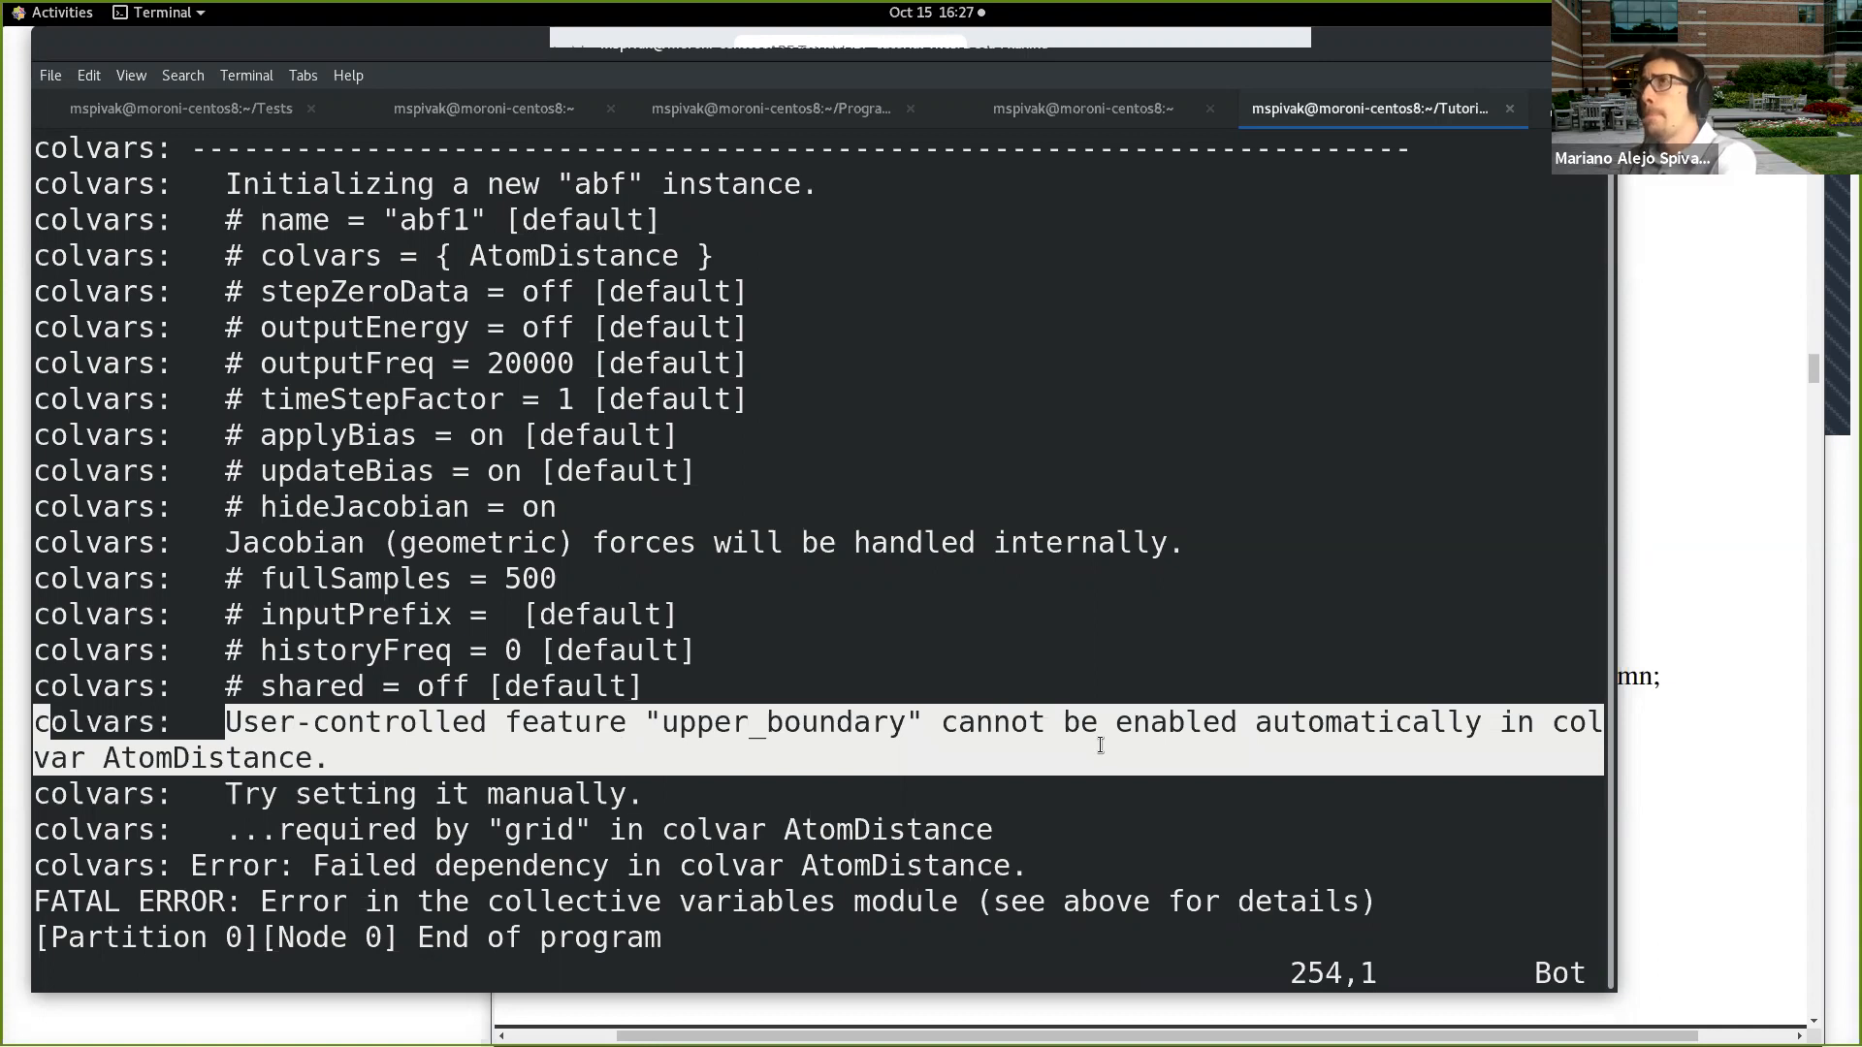
pyautogui.moveTo(1092, 805); pyautogui.dragTo(1092, 805)
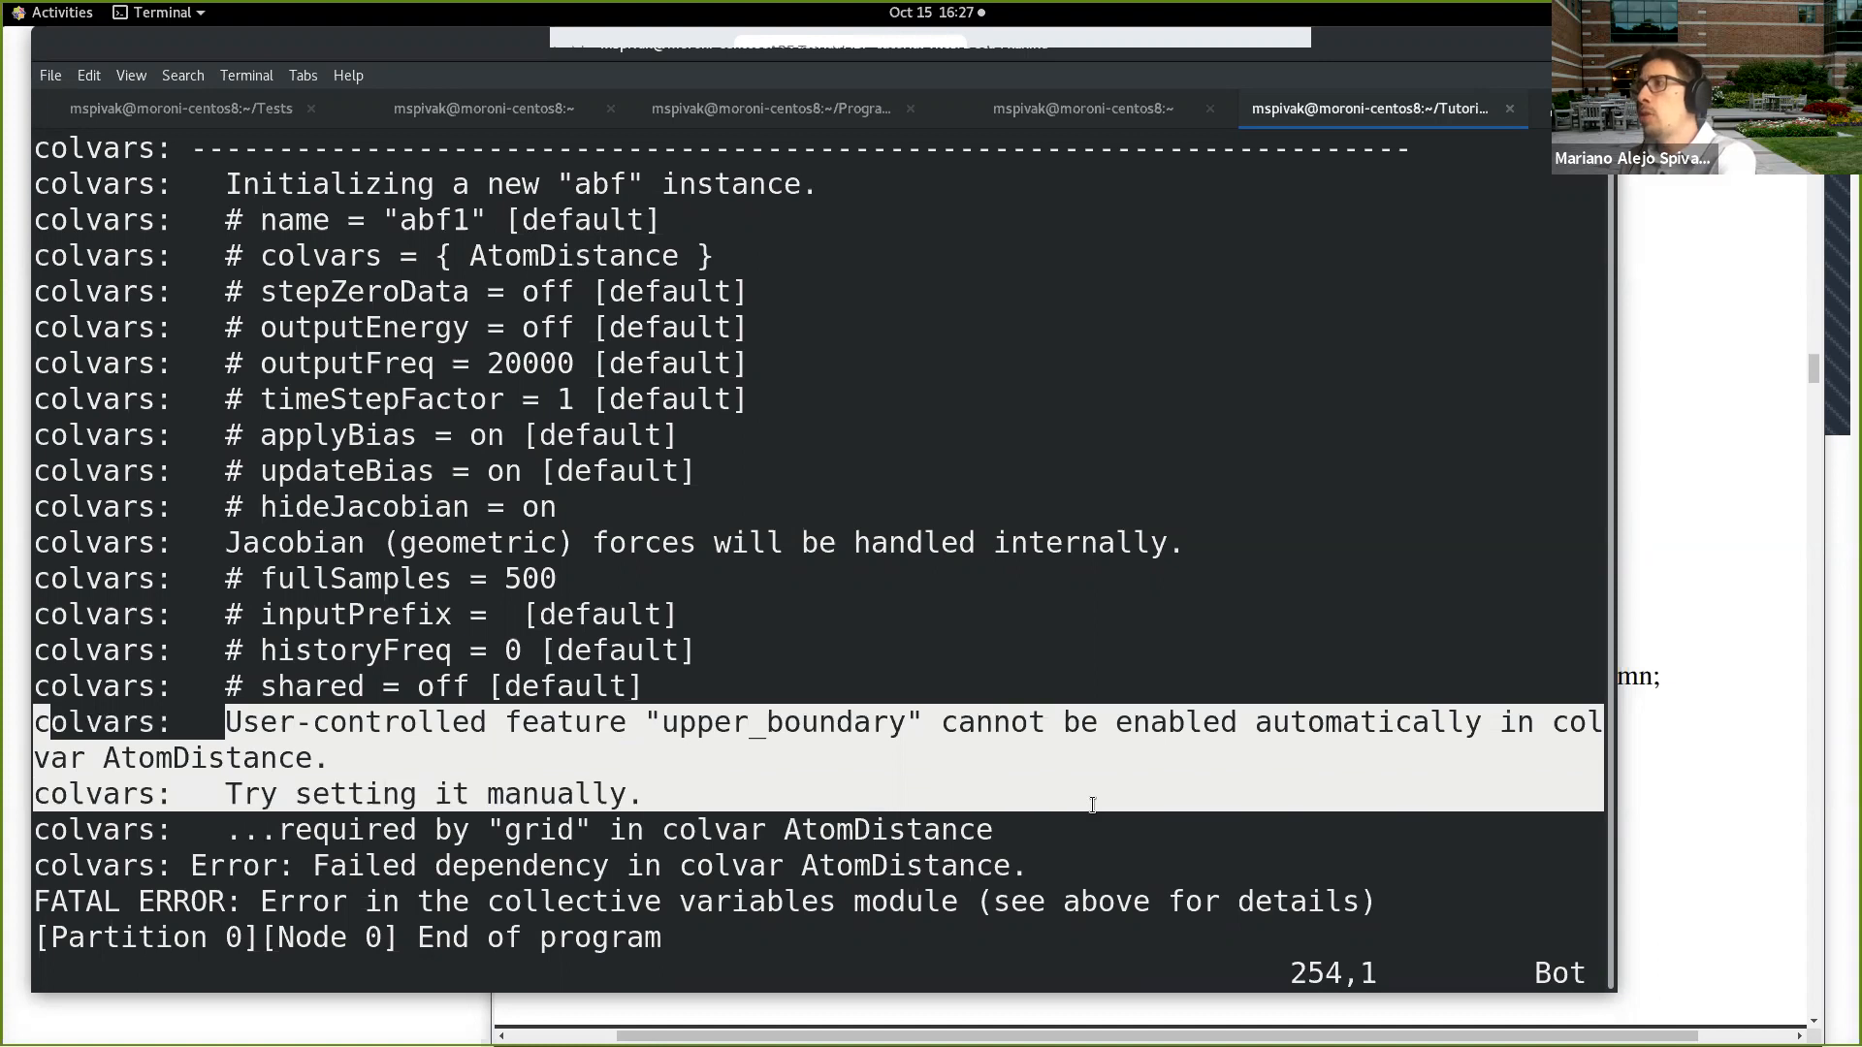
pyautogui.moveTo(1092, 801); pyautogui.dragTo(1090, 855)
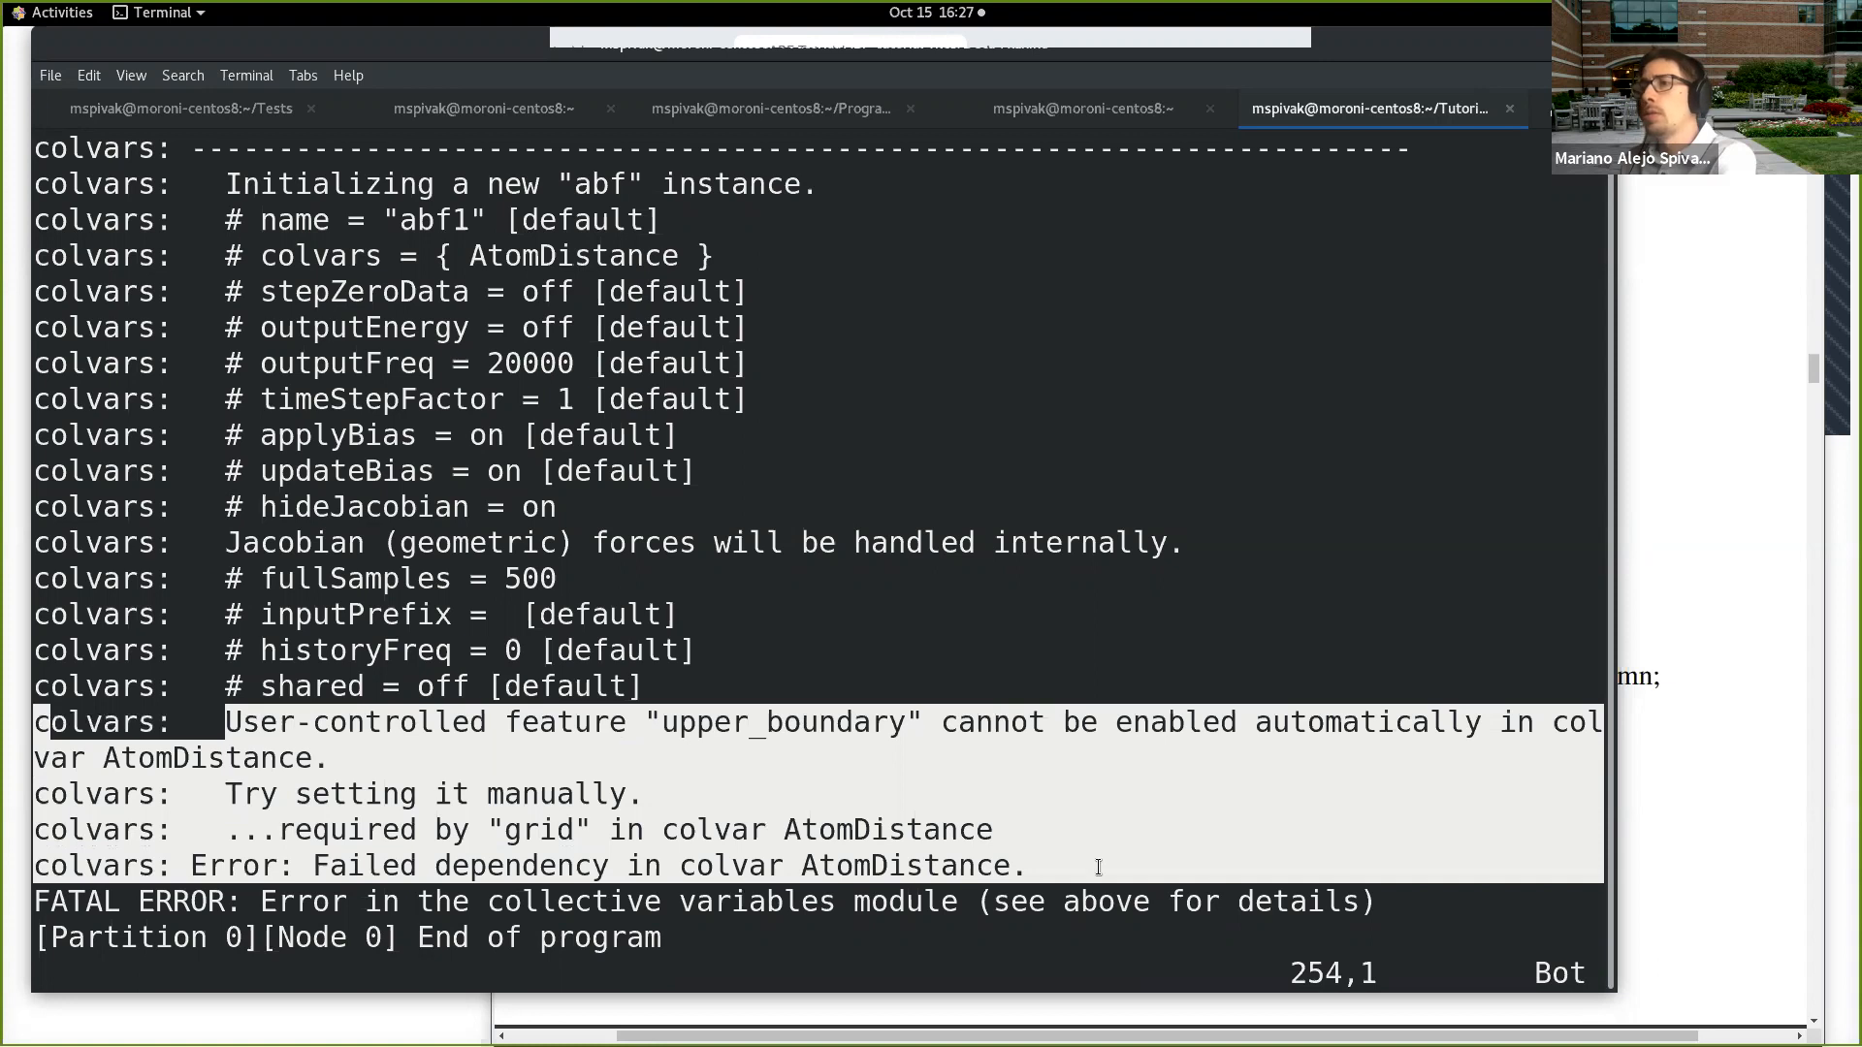
# Step: Quit the log and reopen Distance.in in vi
pyautogui.write(':q')
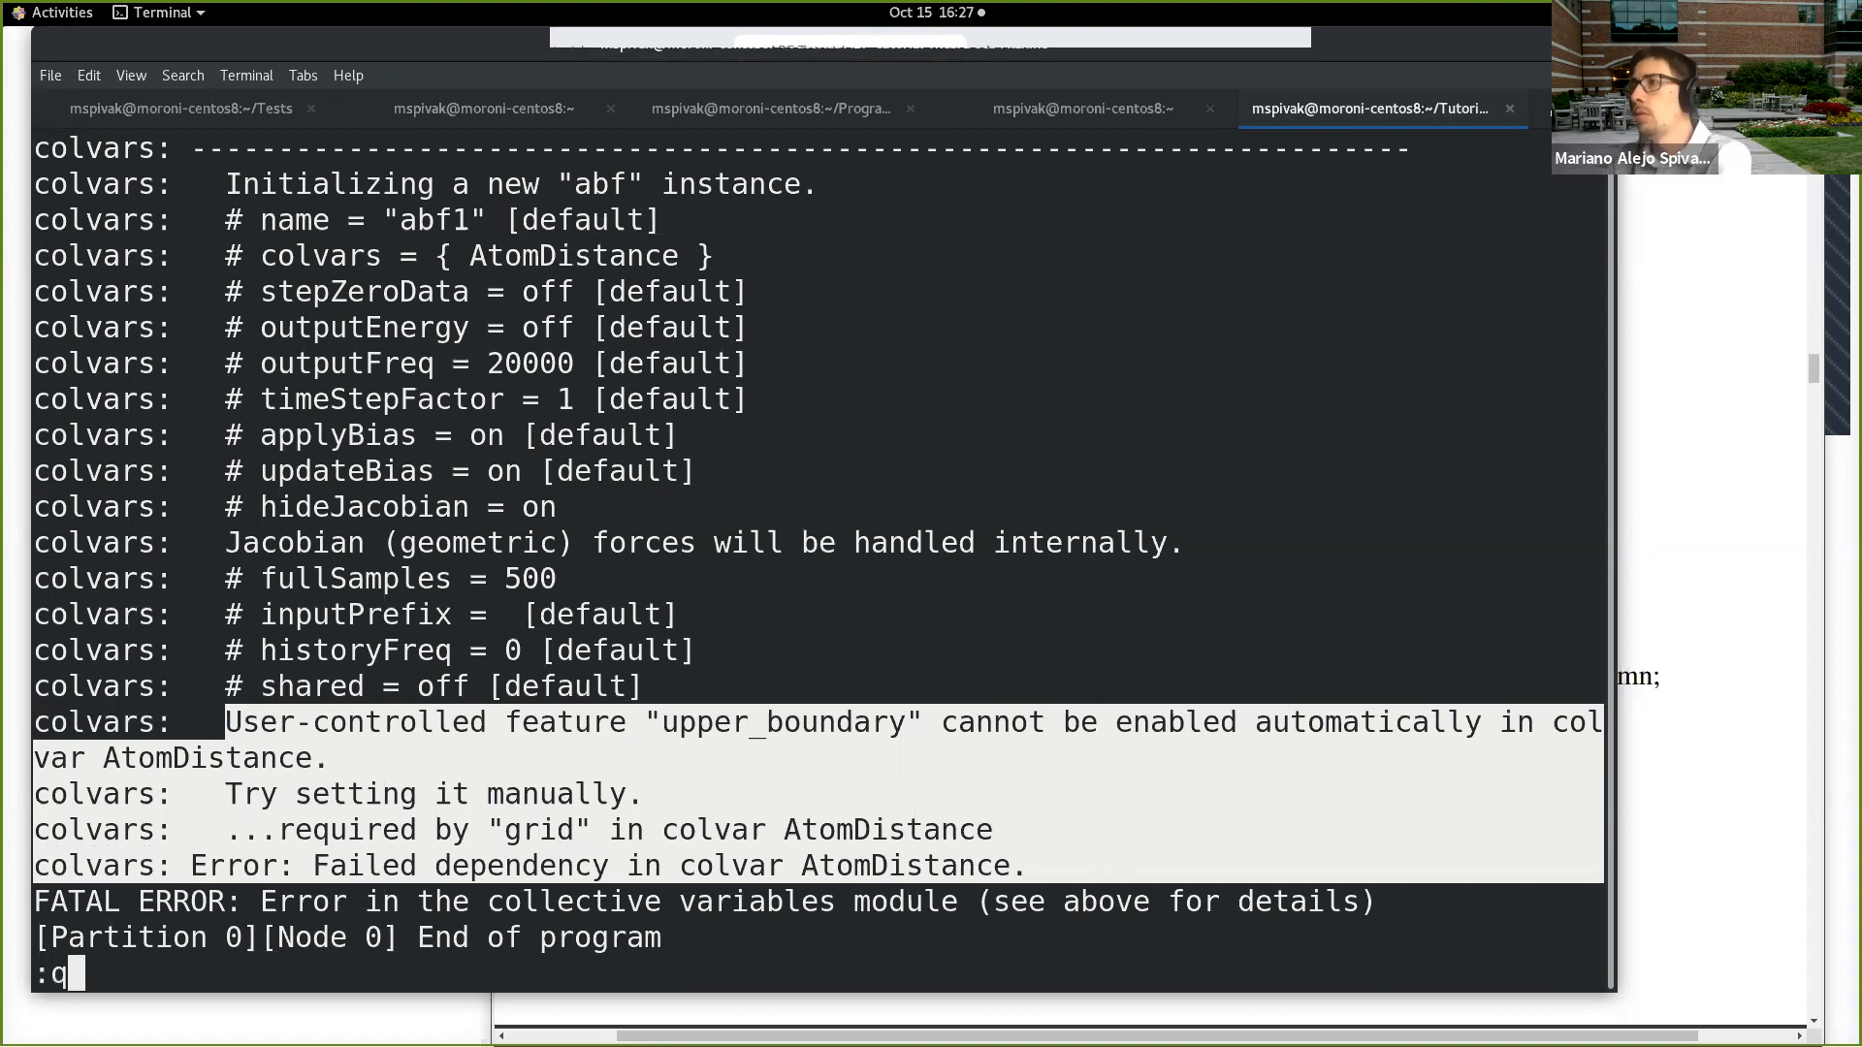
pyautogui.press('Return')
pyautogui.write('vi Distance.in')
pyautogui.press('Return')
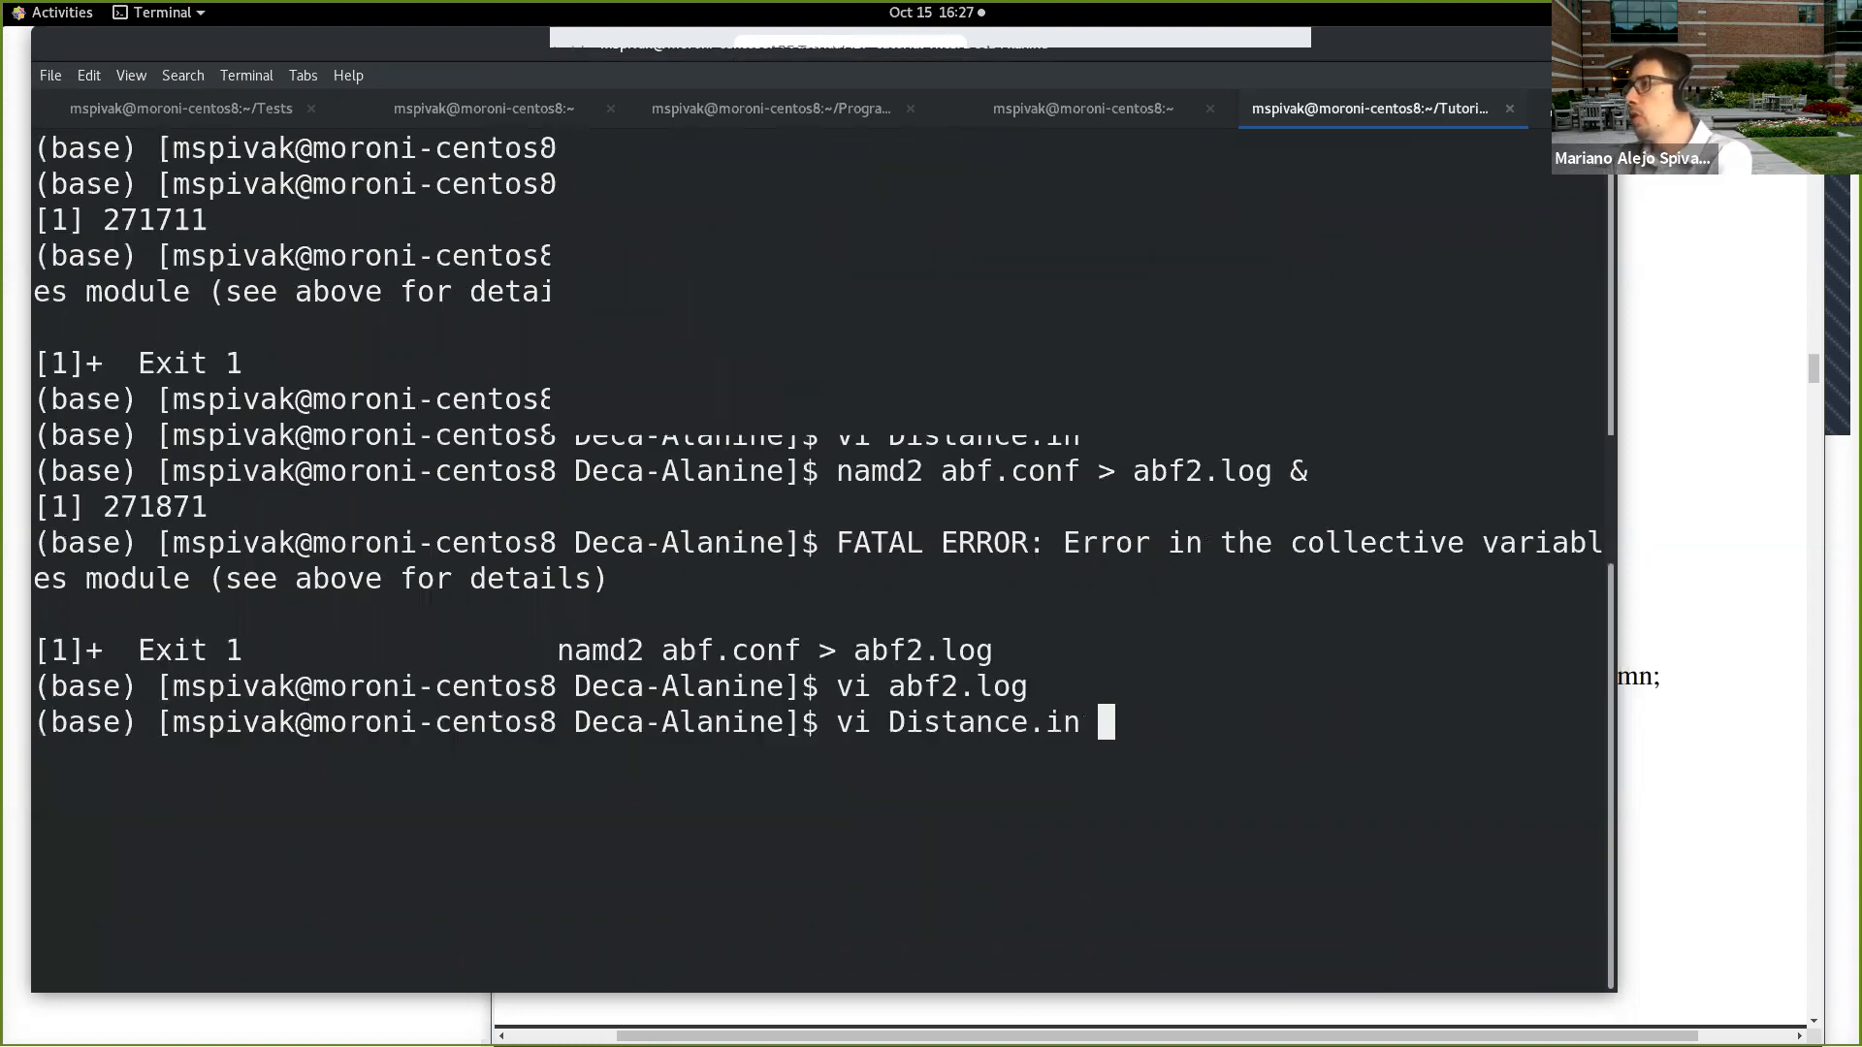
pyautogui.press('Return')
# Step: Rename the lowerwall keyword in the colvar block back to lowerboundary, keeping its 12.0 value
pyautogui.press('Up')
pyautogui.press('Up')
pyautogui.press('Right')
pyautogui.press('Right')
pyautogui.press('Right')
pyautogui.press('Right')
pyautogui.press('Right')
pyautogui.press('Right')
pyautogui.press('Right')
pyautogui.press('Right')
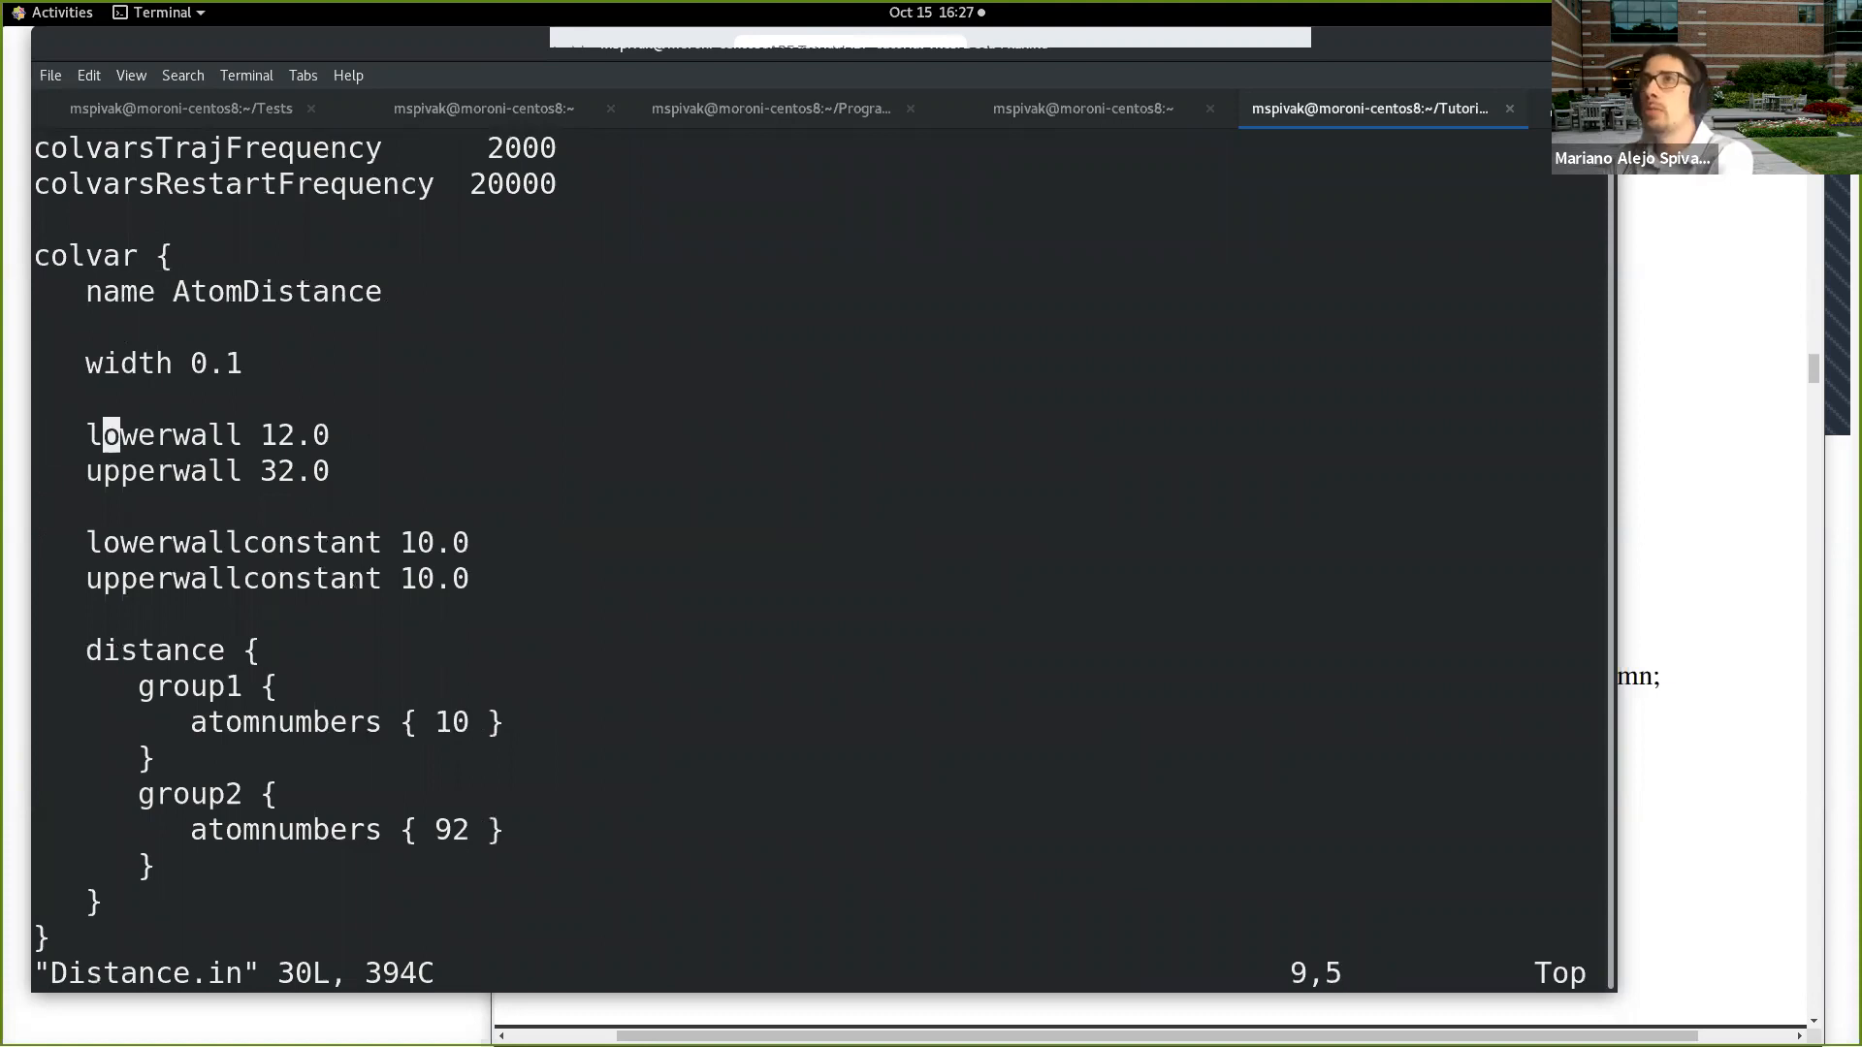
pyautogui.write('cwboun')
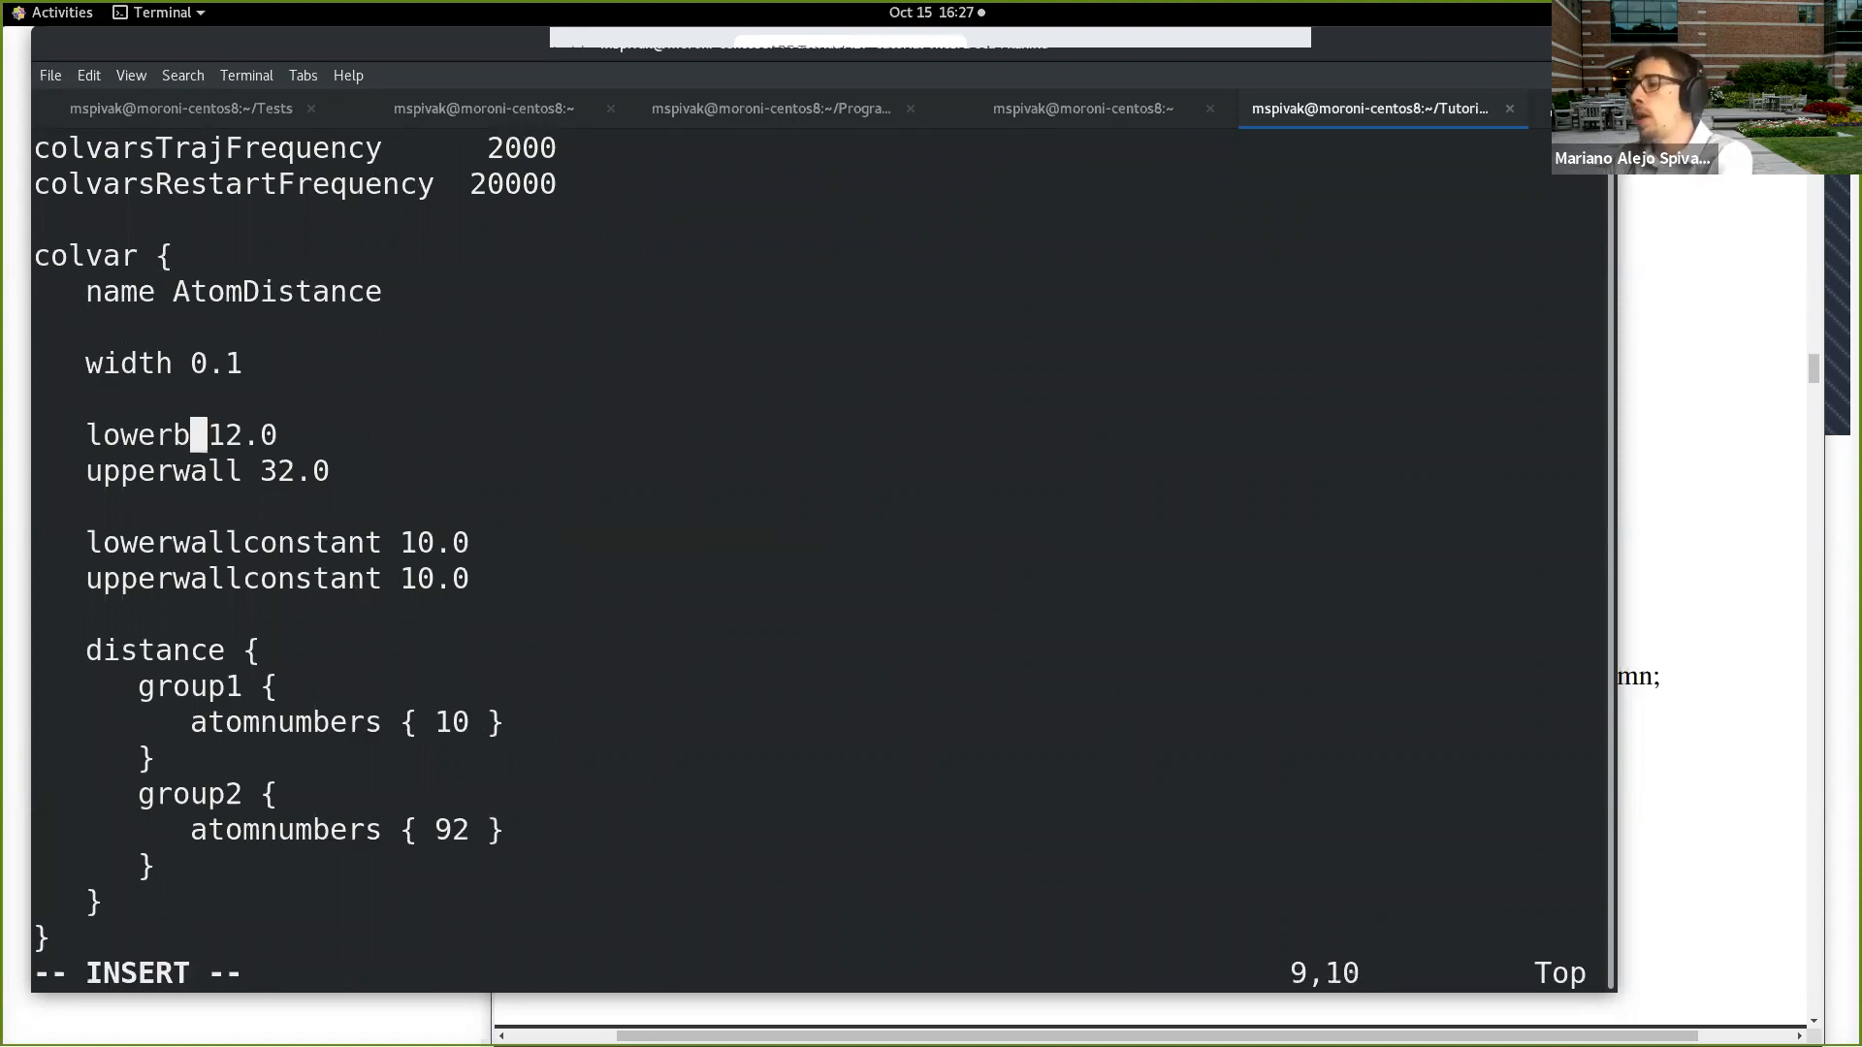
pyautogui.write('dary')
# Step: Rename the upperwall keyword on the following line back to upperboundary, keeping its 32.0 value
pyautogui.press('Down')
pyautogui.press('Left')
pyautogui.press('Left')
pyautogui.press('Left')
pyautogui.press('Left')
pyautogui.press('Left')
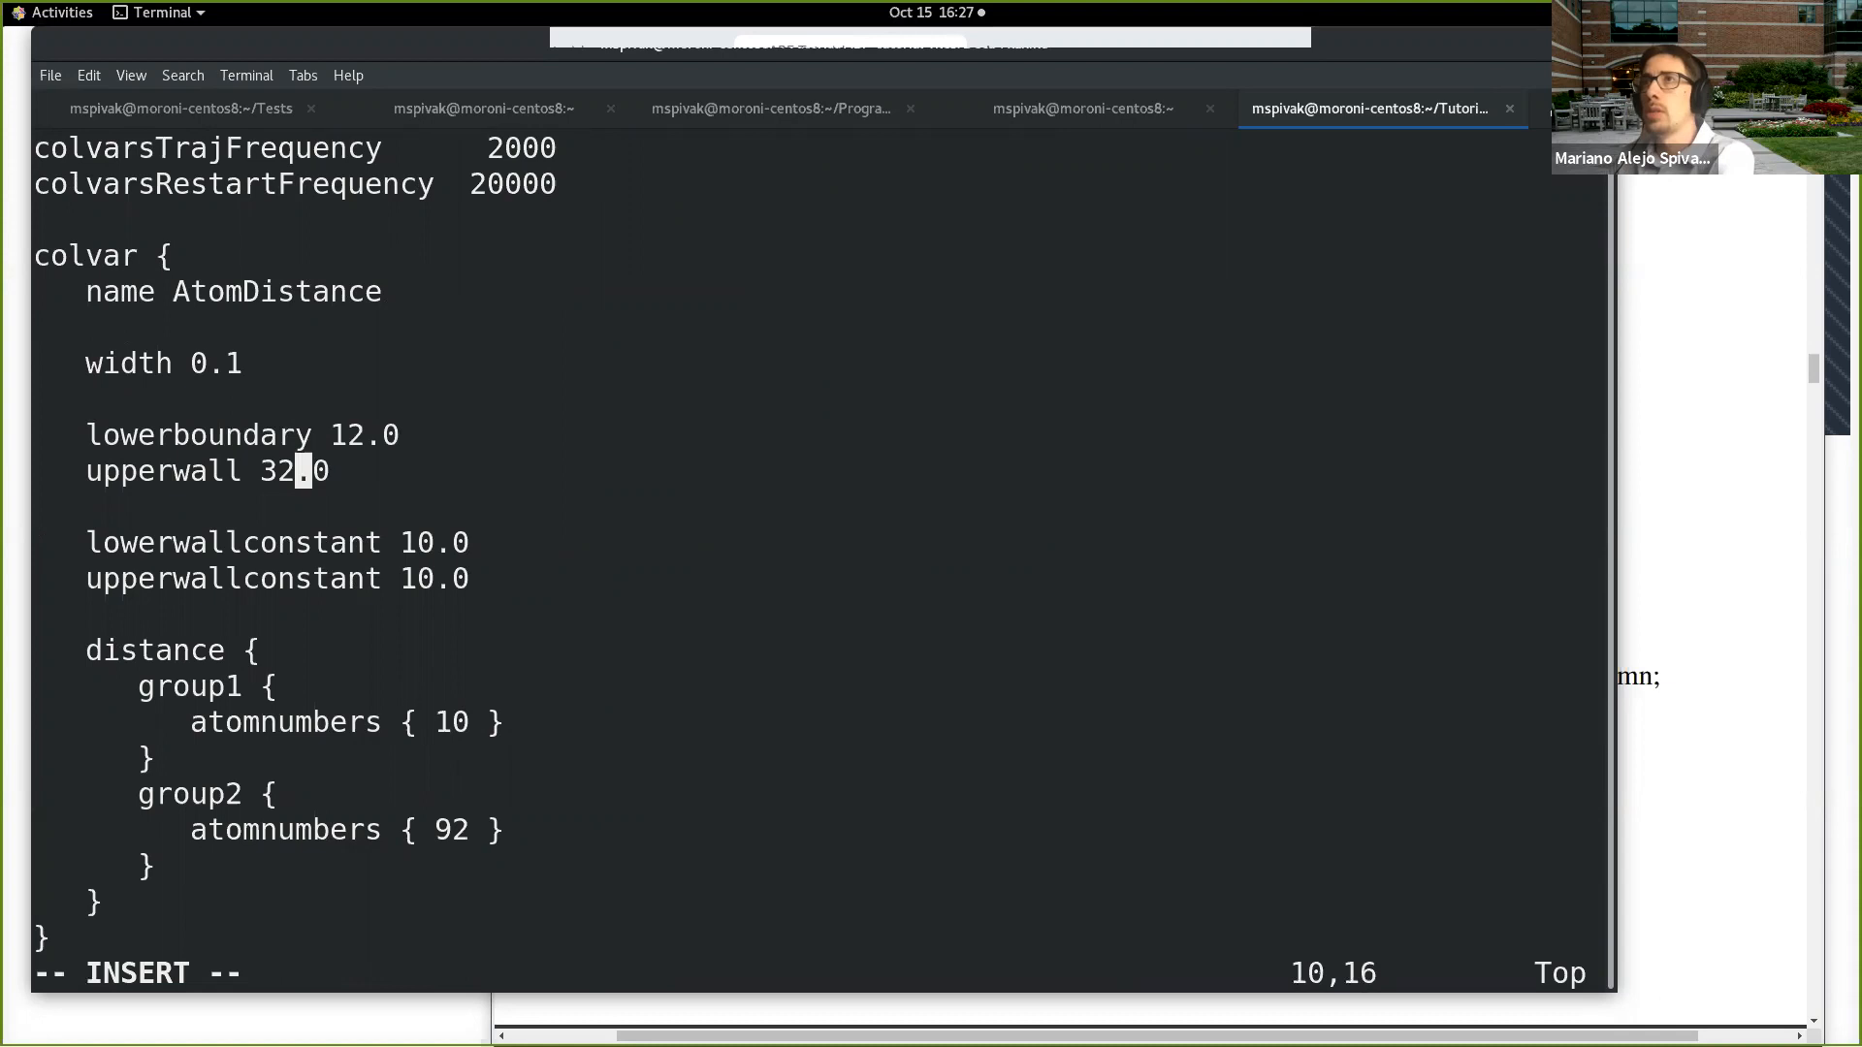
pyautogui.press('Left')
pyautogui.press('Left')
pyautogui.press('Left')
pyautogui.write('boundary')
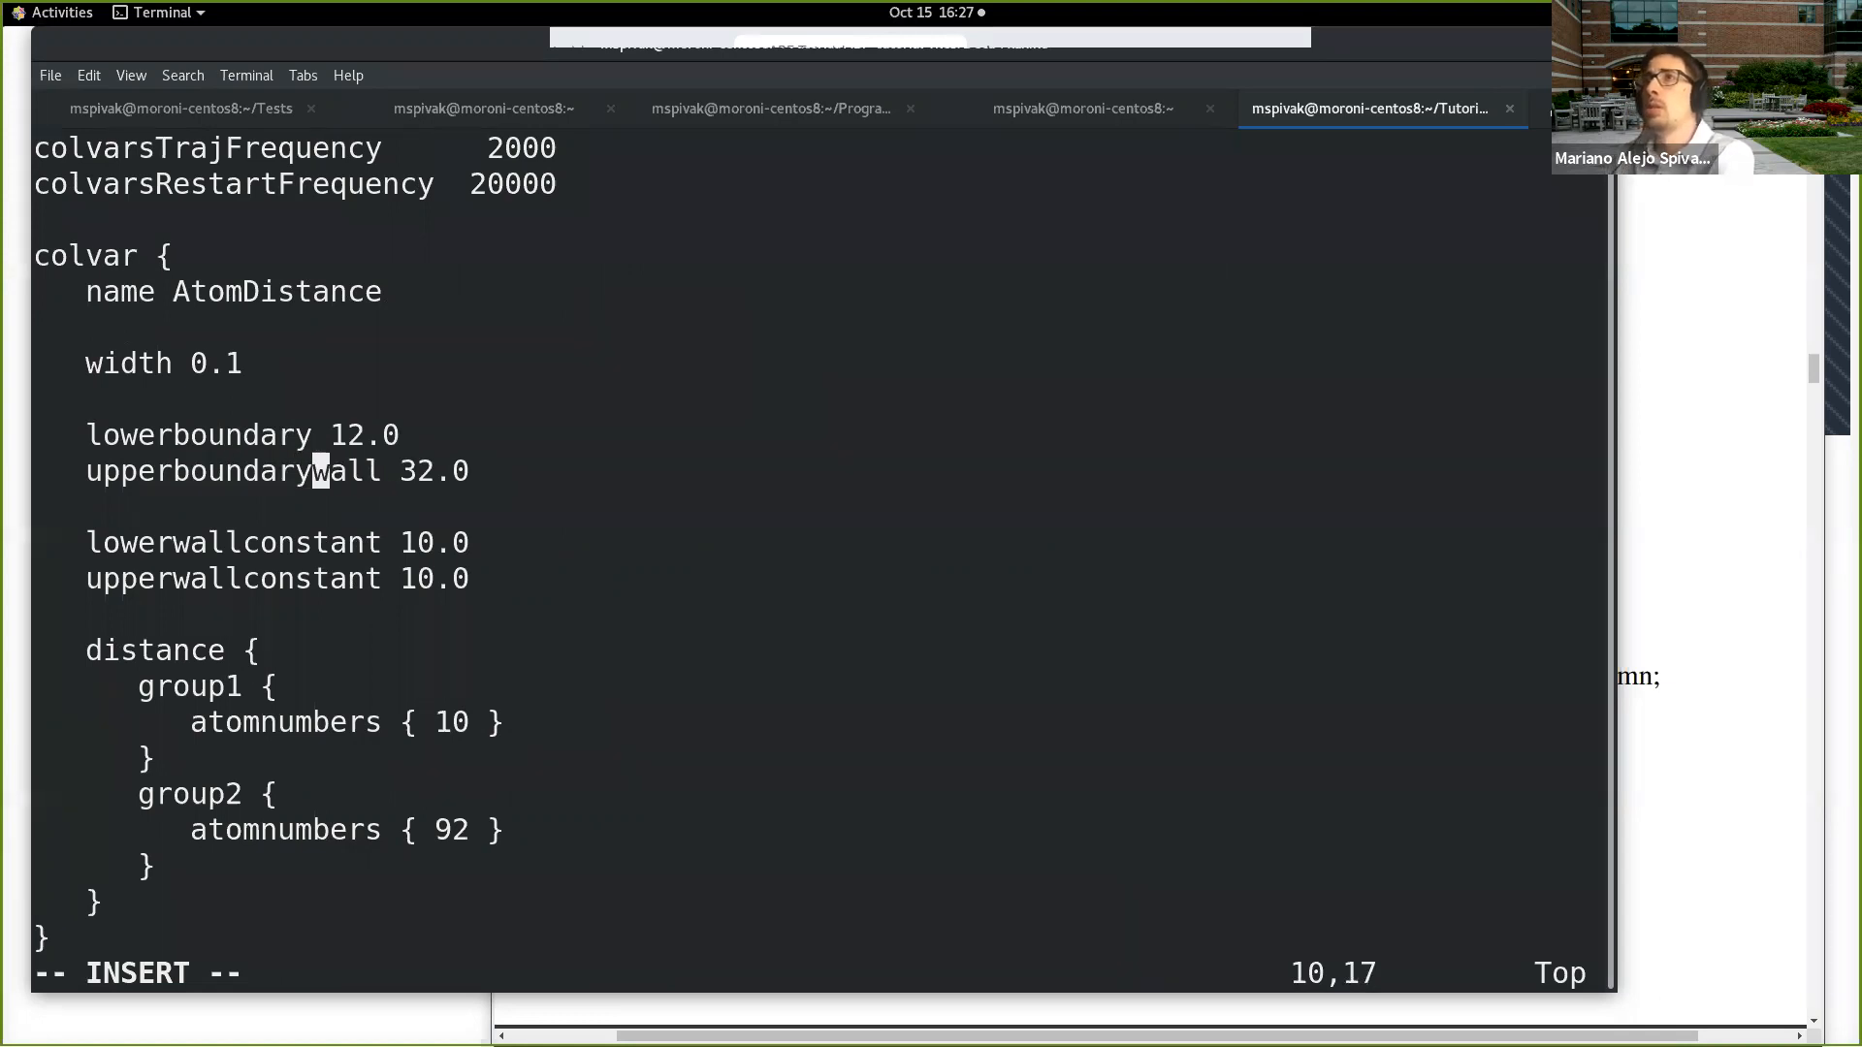
pyautogui.press('Delete')
pyautogui.press('Delete')
pyautogui.press('Delete')
pyautogui.press('Delete')
pyautogui.press('Escape')
# Step: Add an indented line lowerwall 12.0 below the boundary lines, set off by blank lines
pyautogui.press('Down')
pyautogui.press('o')
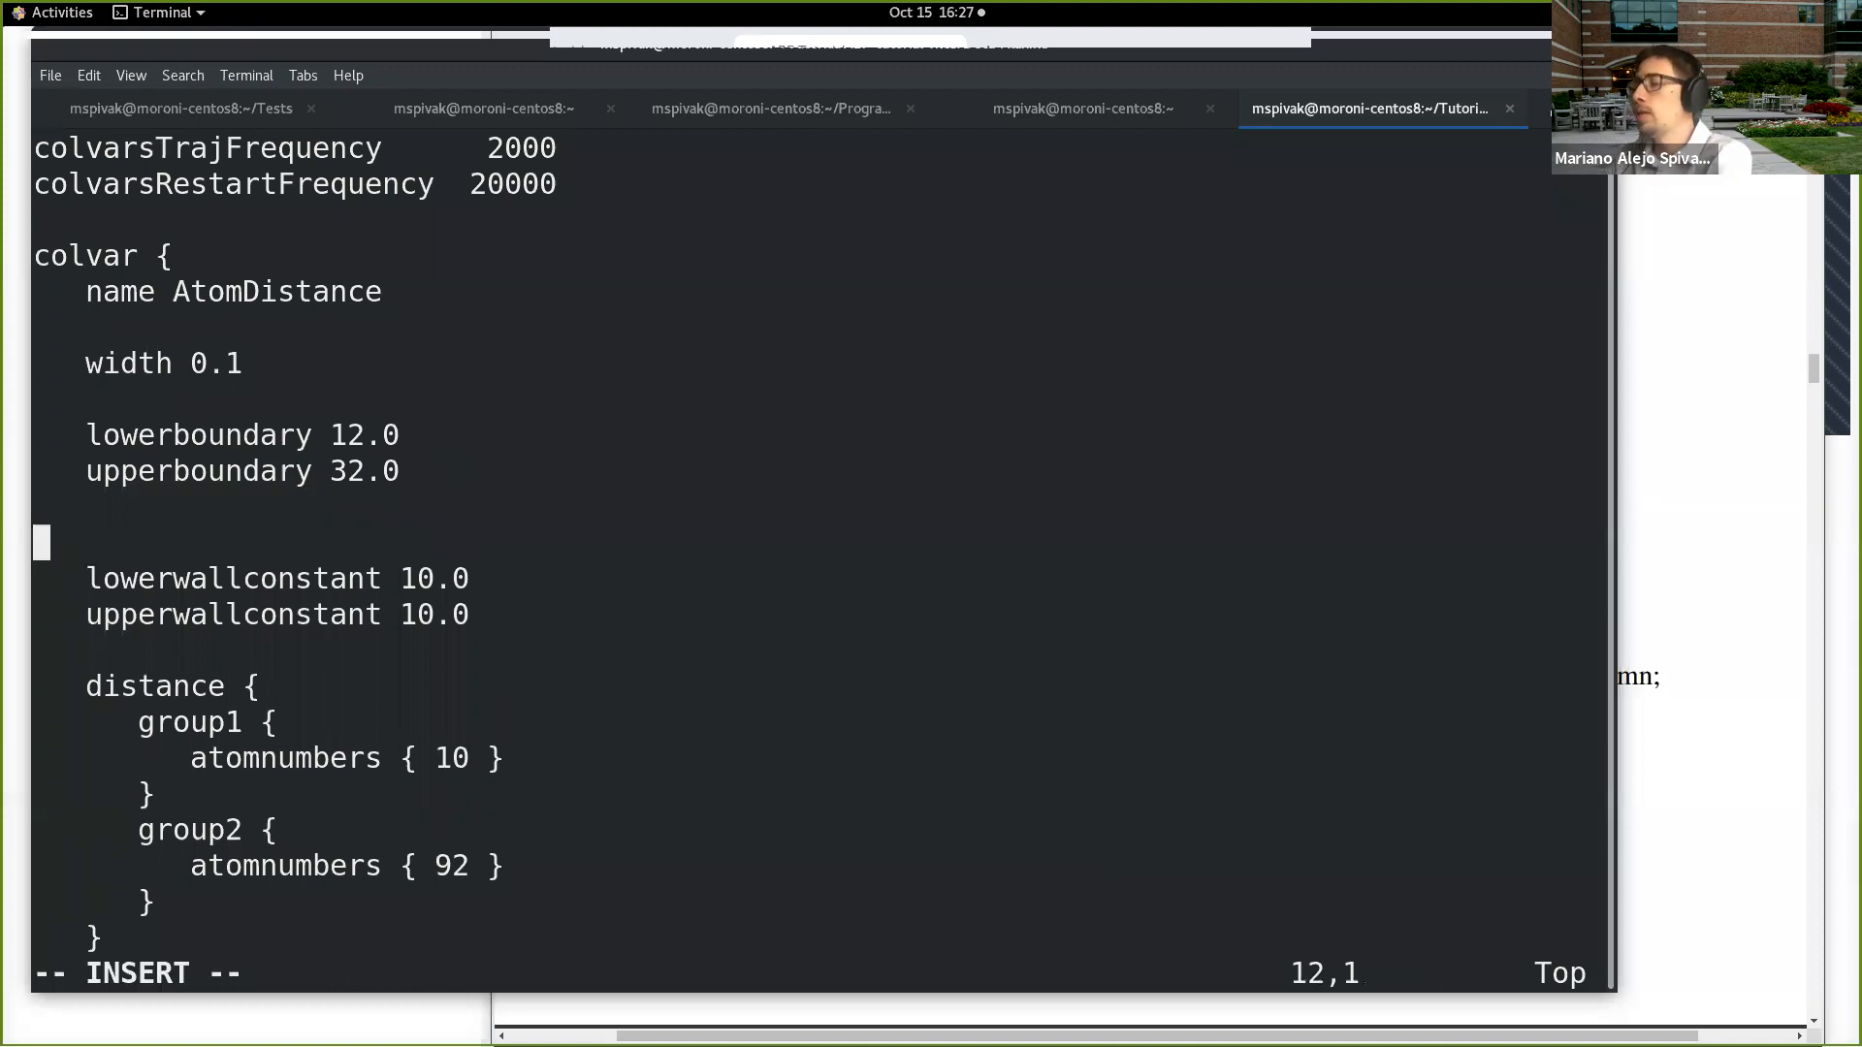
pyautogui.press('Return')
pyautogui.press('Up')
pyautogui.press('Tab')
pyautogui.press('BackSpace')
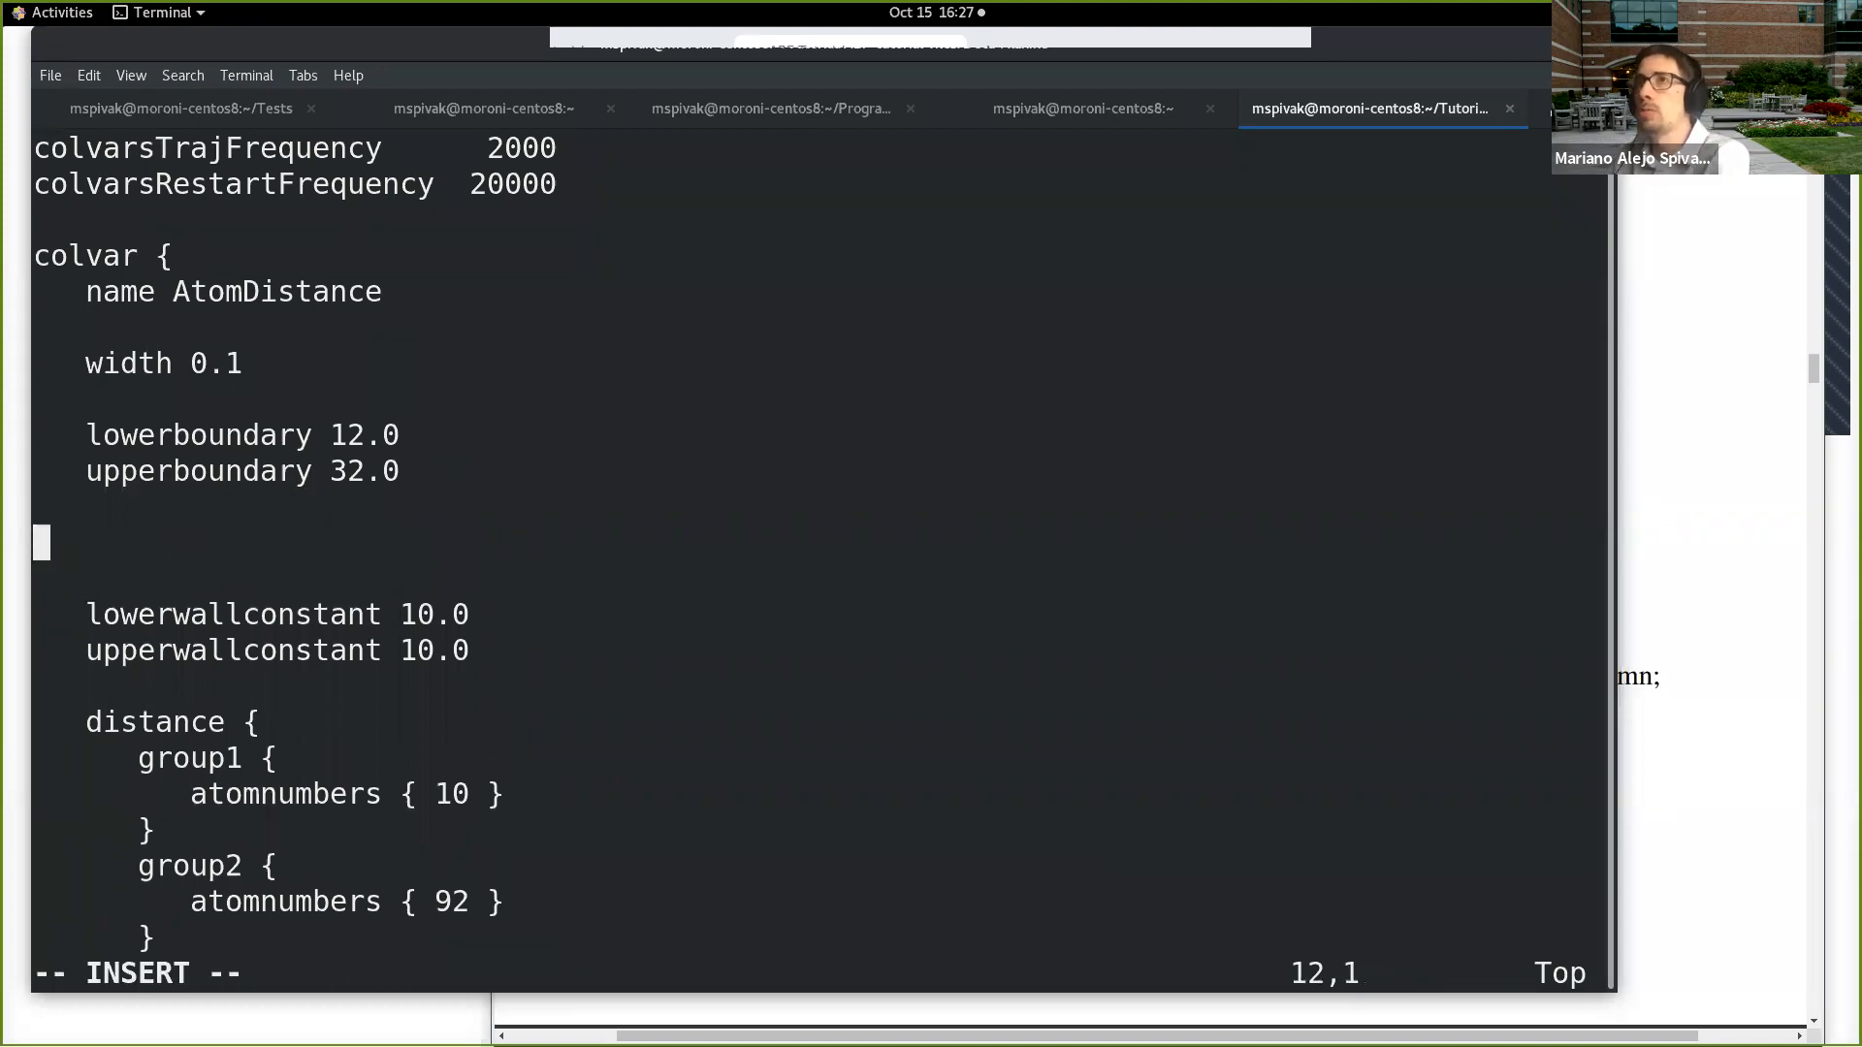
pyautogui.write('lowerwall ')
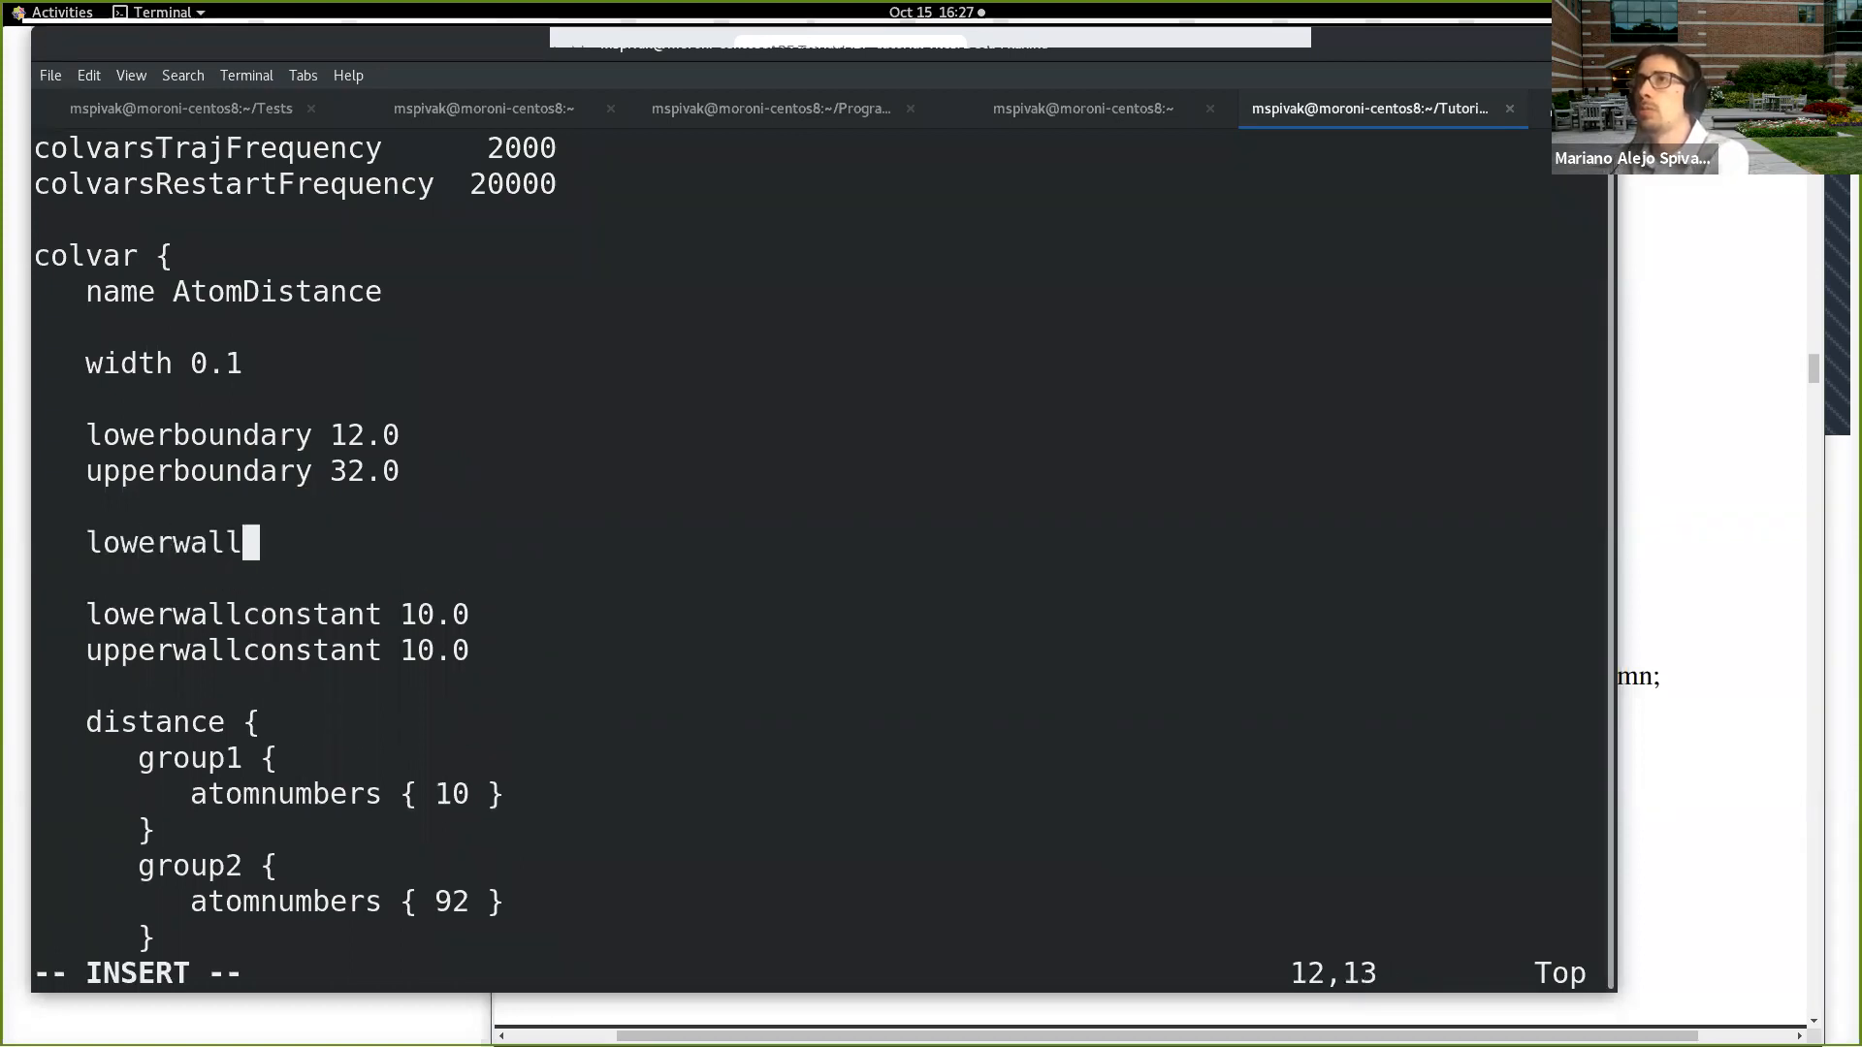
pyautogui.write('12.0')
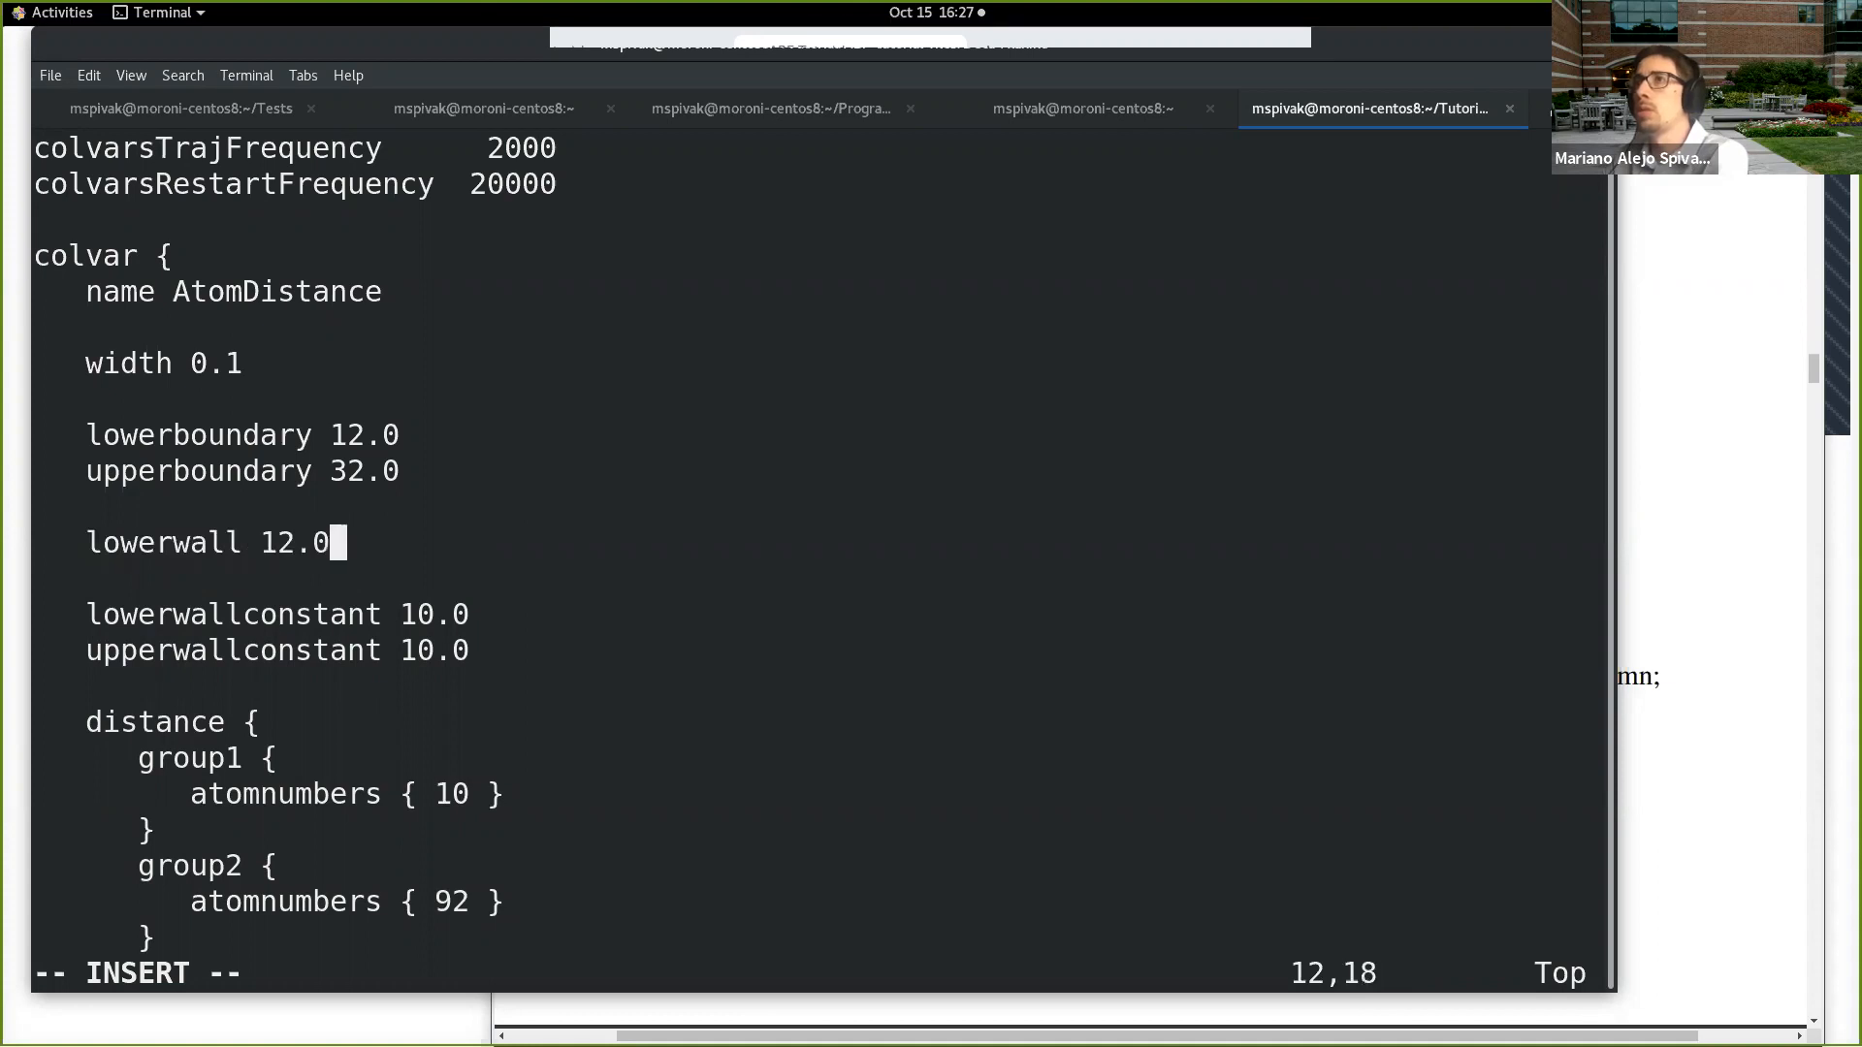
# Step: Add the line upperwall 32.0 directly below the new lowerwall line
pyautogui.press('Return')
pyautogui.write('u[[')
pyautogui.press('BackSpace')
pyautogui.press('BackSpace')
pyautogui.write('pperwa;;')
pyautogui.press('BackSpace')
pyautogui.press('BackSpace')
pyautogui.write('ll 32.-')
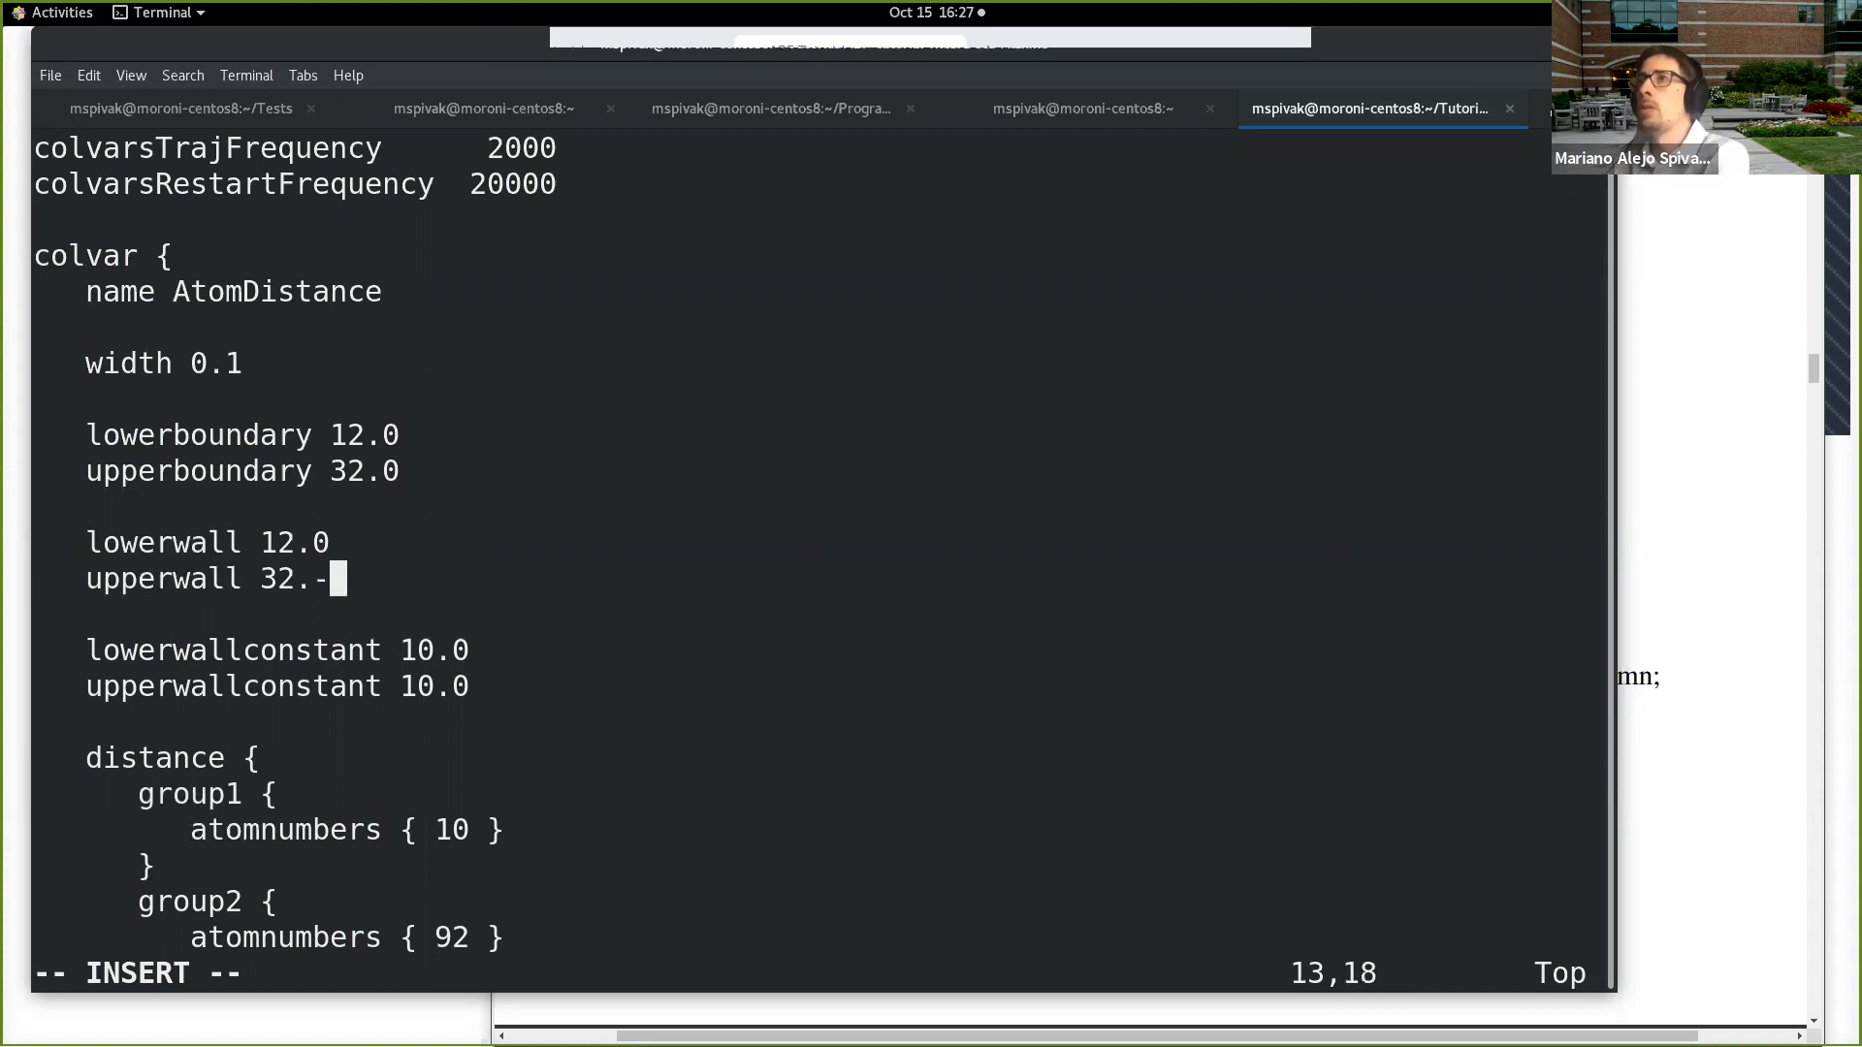
pyautogui.press('BackSpace')
pyautogui.write('0')
# Step: Save Distance.in and quit vi
pyautogui.press('Escape')
pyautogui.write(':wq')
pyautogui.press('Return')
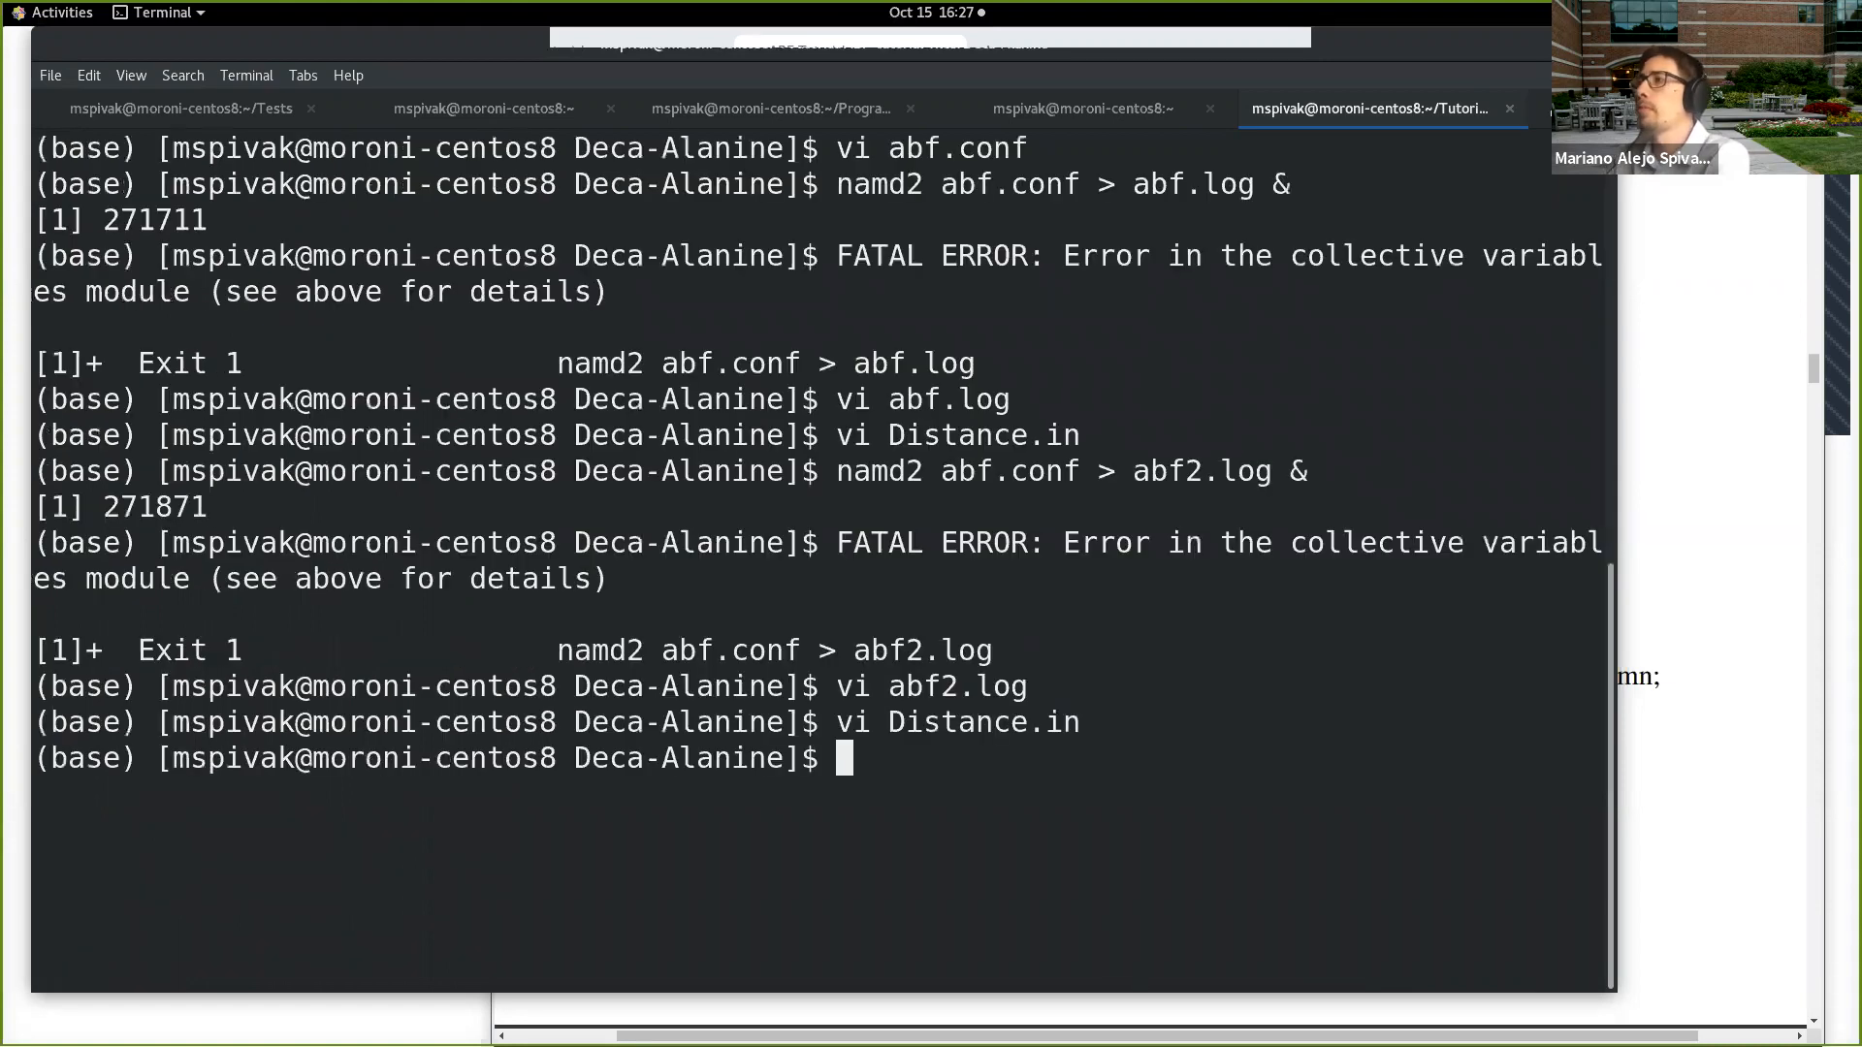
# Step: Rerun namd2 on abf.conf in the background, sending its output to abf3.log
pyautogui.press('Up')
pyautogui.press('Up')
pyautogui.press('Up')
pyautogui.press('Left')
pyautogui.press('Left')
pyautogui.press('Left')
pyautogui.press('Left')
pyautogui.press('Left')
pyautogui.press('BackSpace')
pyautogui.write('3')
pyautogui.press('End')
pyautogui.press('Return')
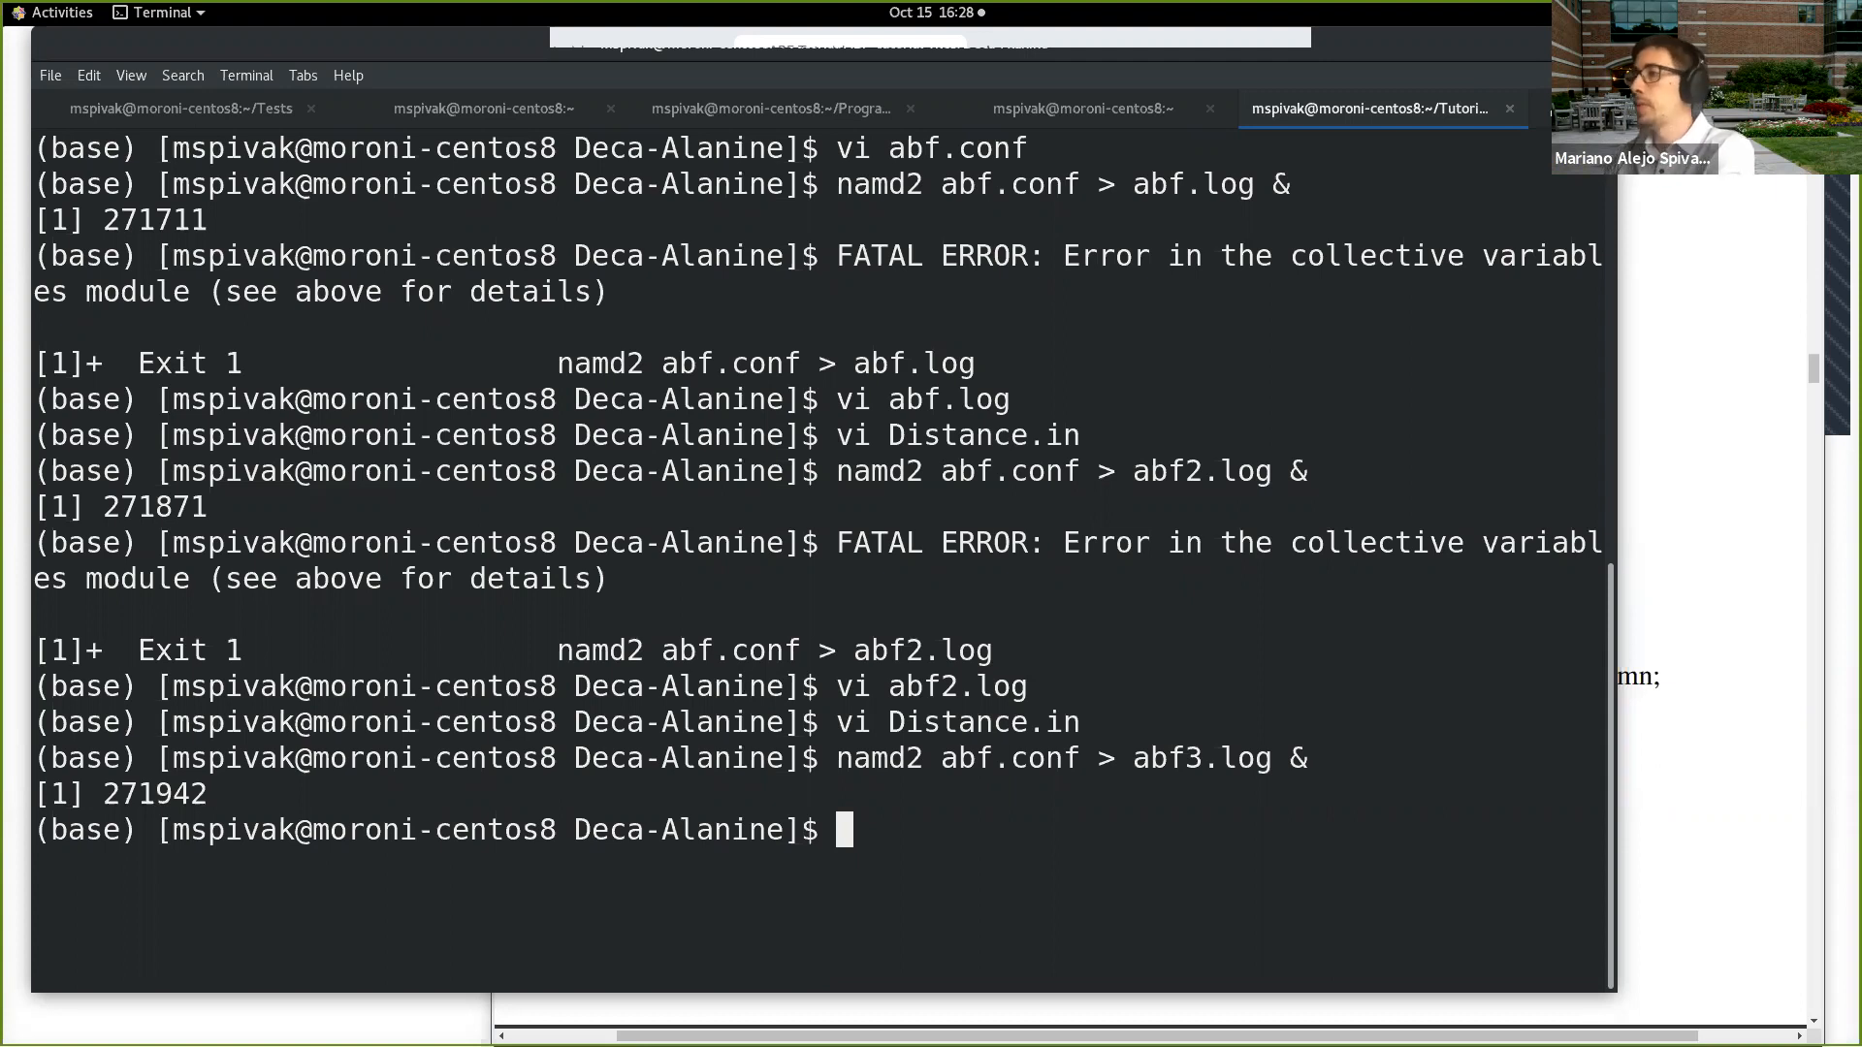
# Step: List the files in the Deca-Alanine directory with lt and open abf3.log in vi
pyautogui.write('lt')
pyautogui.press('Return')
pyautogui.write('vi ab')
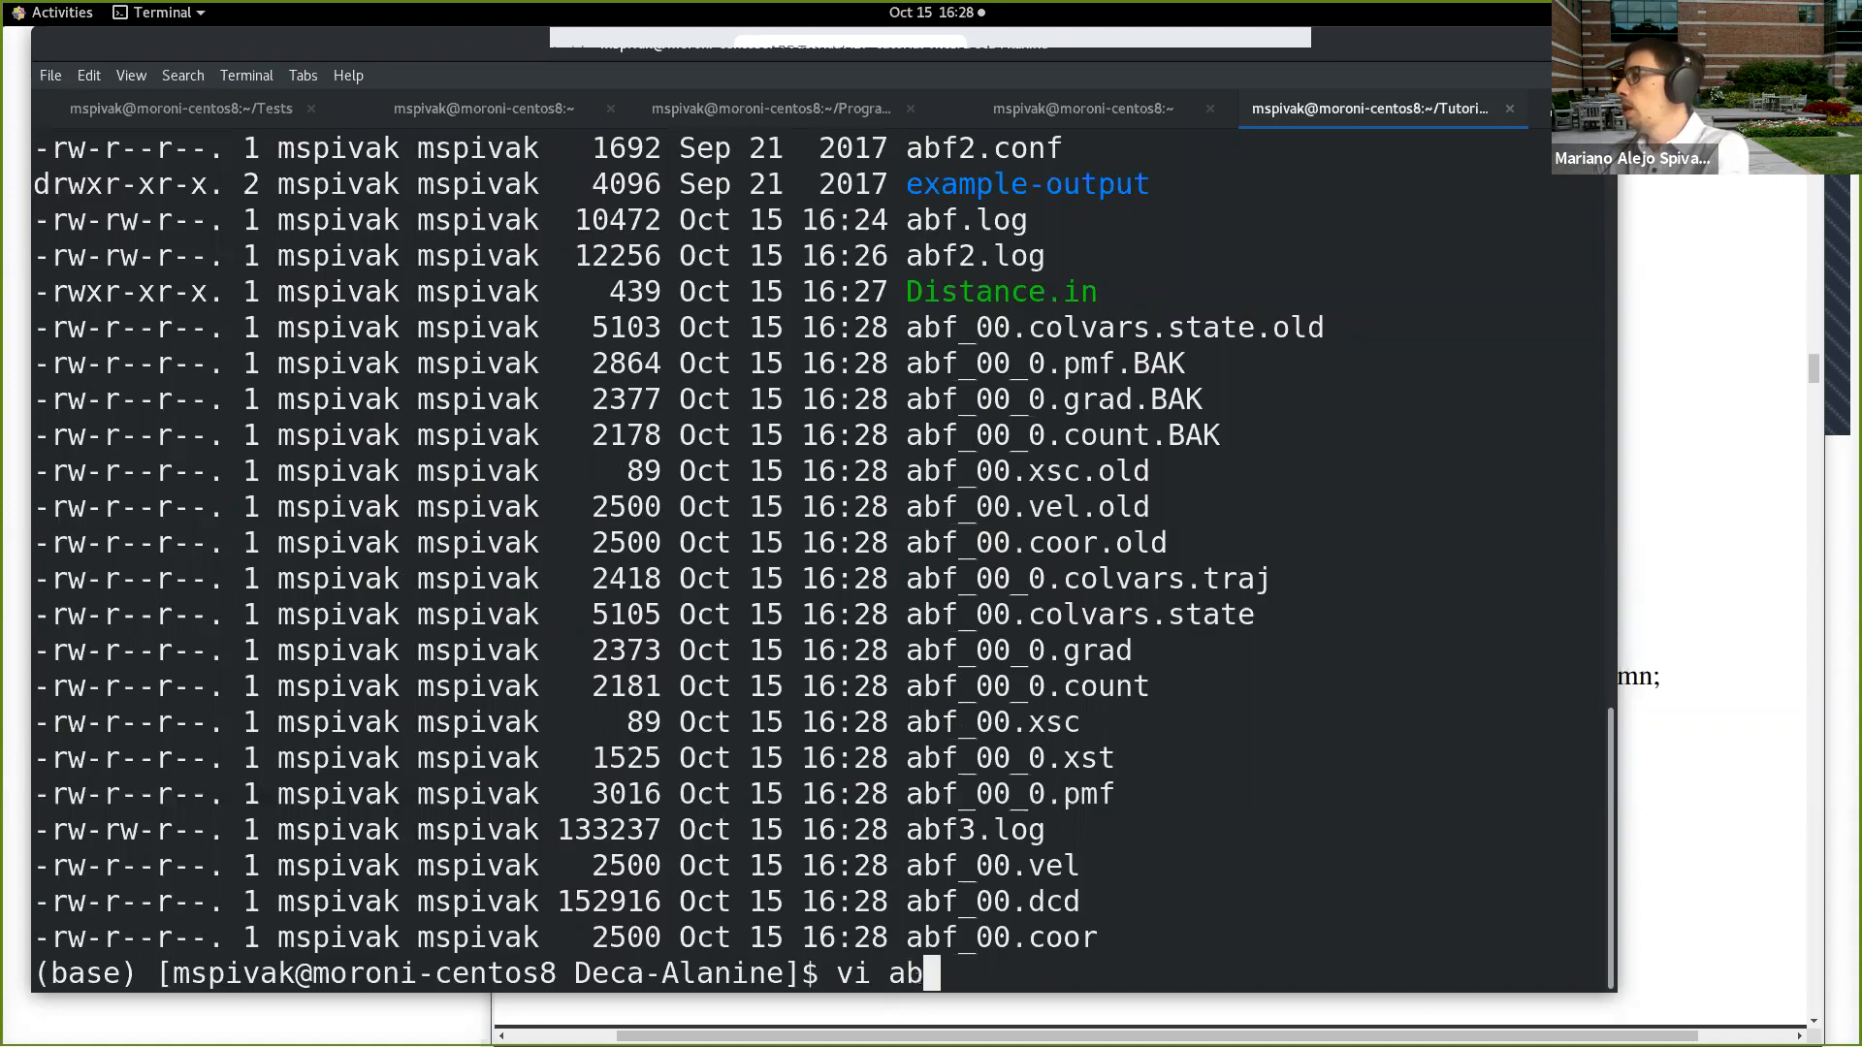
pyautogui.write('f3')
pyautogui.press('Tab')
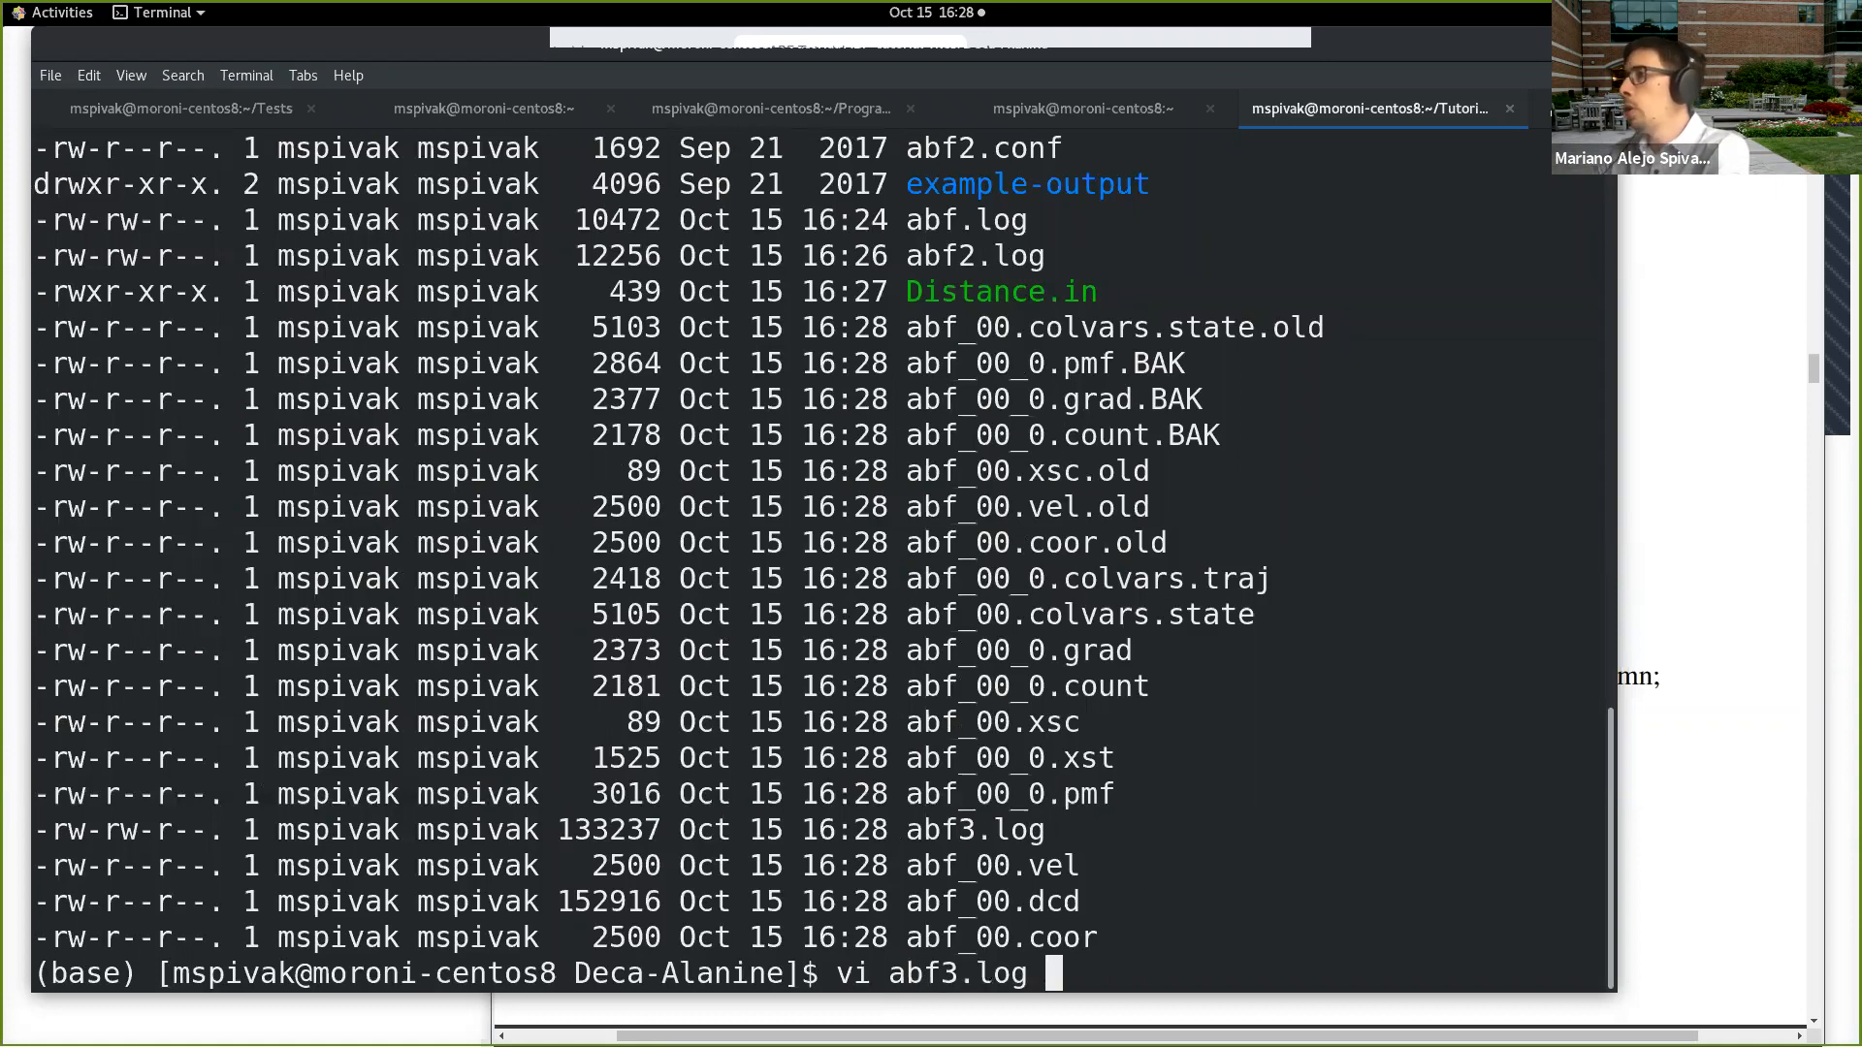
pyautogui.press('Return')
# Step: Read through abf3.log from the simulation parameters to the colvars and abf initialization section
pyautogui.press('Down')
pyautogui.press('Down')
pyautogui.press('Down')
pyautogui.press('Down')
pyautogui.press('Down')
pyautogui.press('Down')
pyautogui.press('Down')
pyautogui.press('Down')
pyautogui.press('Down')
pyautogui.press('Down')
pyautogui.press('Down')
pyautogui.press('Down')
pyautogui.press('Down')
pyautogui.press('Down')
pyautogui.press('Down')
pyautogui.press('Down')
pyautogui.press('Down')
pyautogui.press('Down')
pyautogui.press('Down')
pyautogui.press('Down')
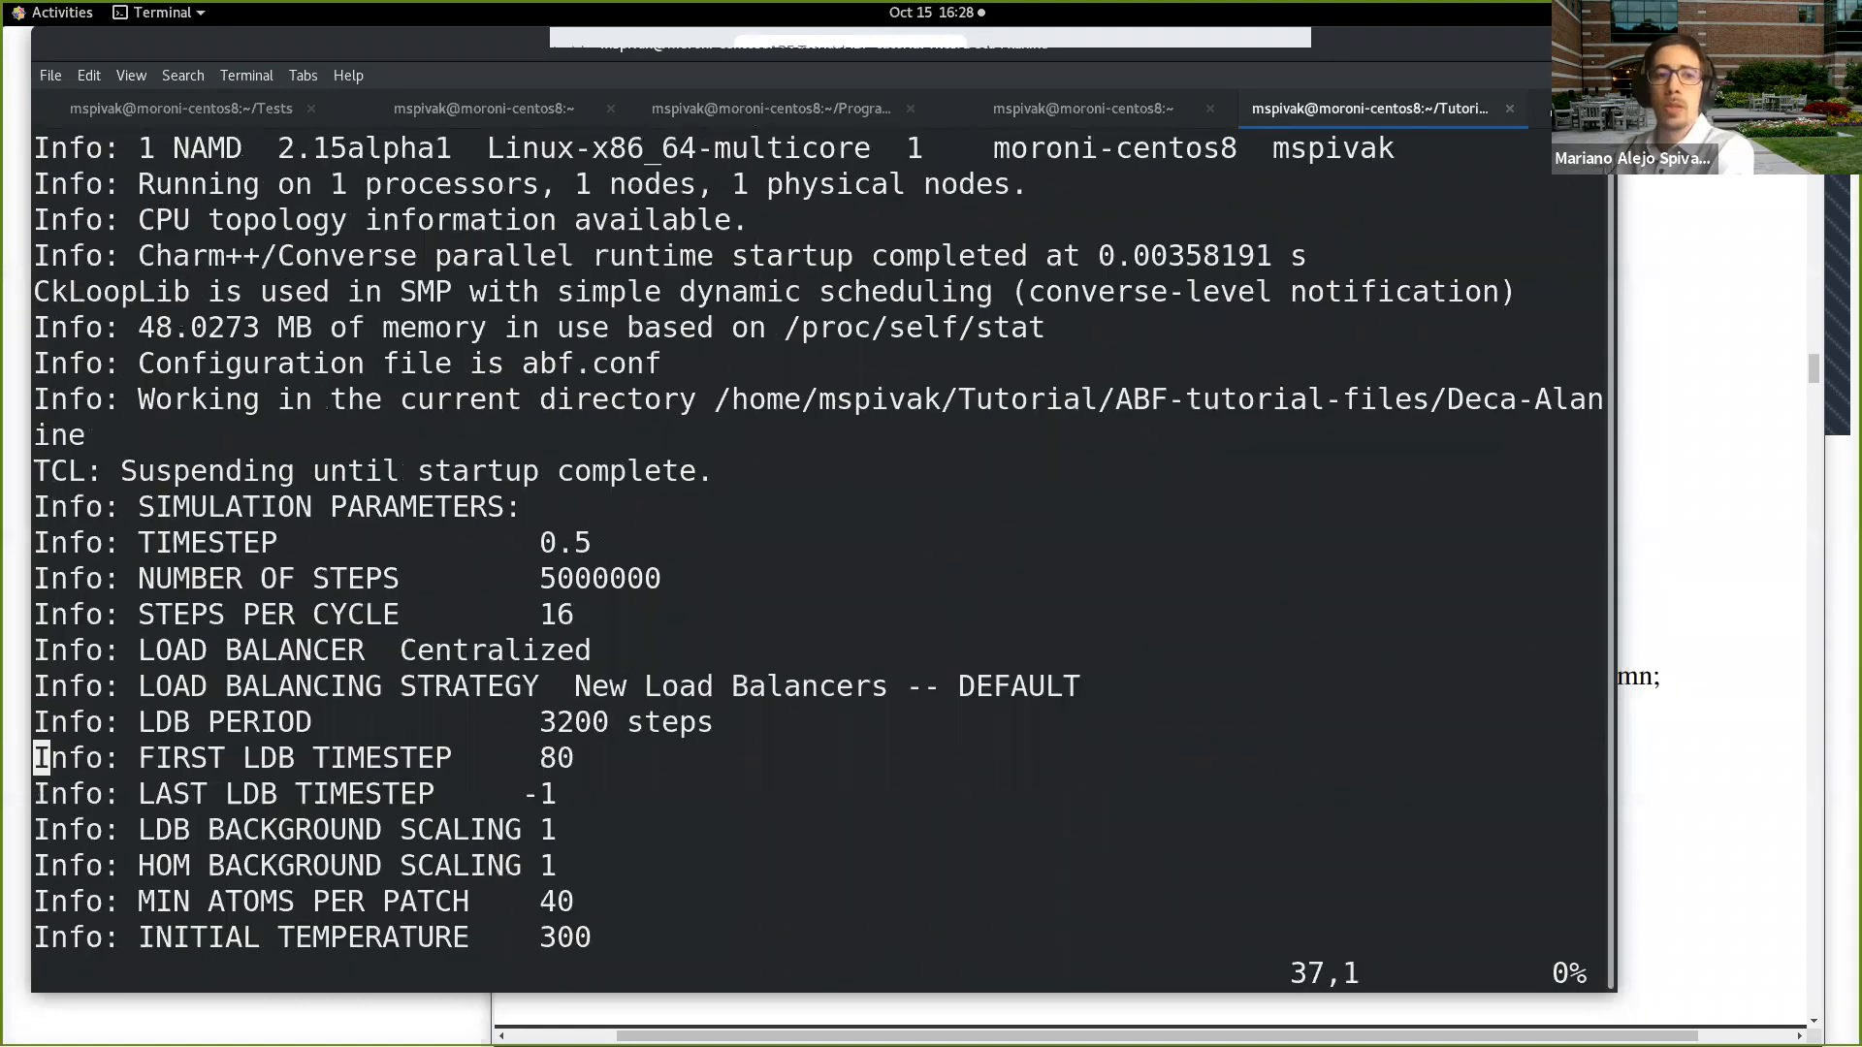
pyautogui.press('Down')
pyautogui.press('Down')
pyautogui.press('Down')
pyautogui.press('Down')
pyautogui.press('Down')
pyautogui.press('Down')
pyautogui.press('Down')
pyautogui.press('Down')
pyautogui.press('Down')
pyautogui.press('Down')
pyautogui.press('Down')
pyautogui.press('Down')
pyautogui.press('Down')
pyautogui.press('Down')
pyautogui.press('Down')
pyautogui.press('Down')
pyautogui.press('Down')
pyautogui.press('Down')
pyautogui.press('Down')
pyautogui.press('Down')
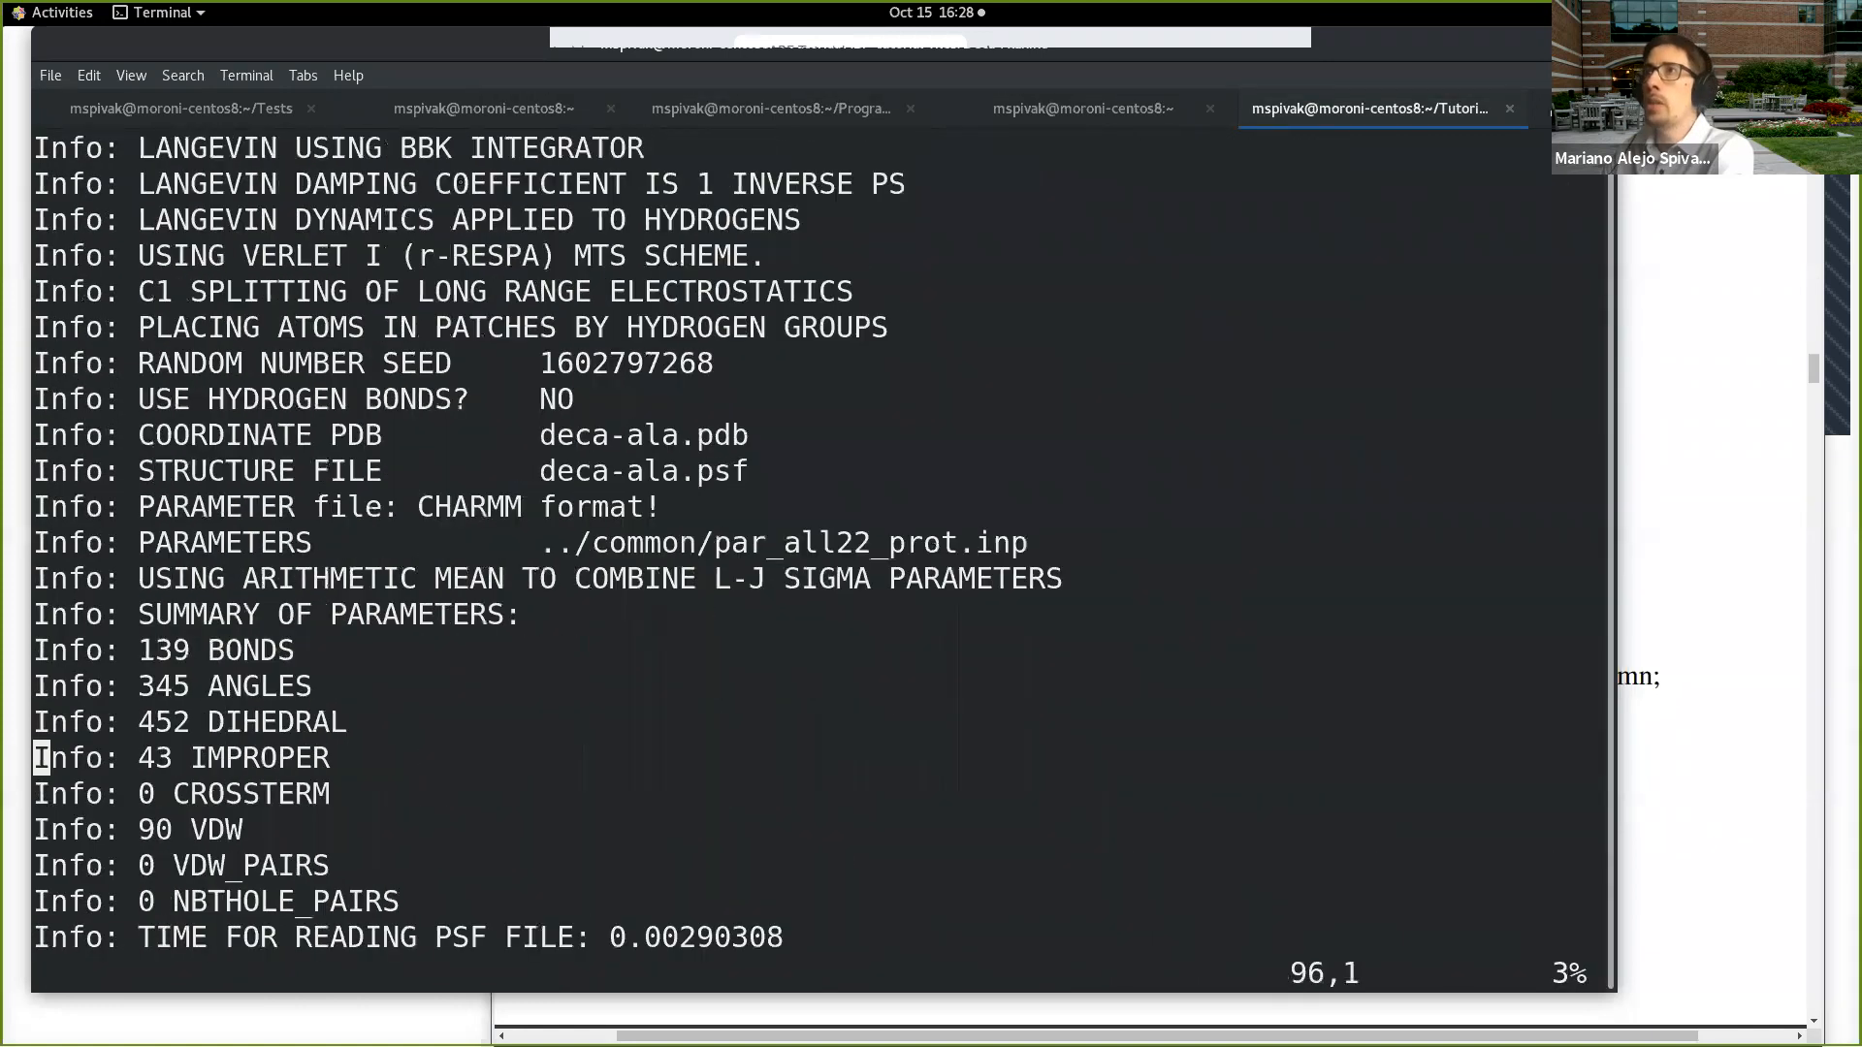
pyautogui.press('Down')
pyautogui.press('Down')
pyautogui.press('Down')
pyautogui.press('Down')
pyautogui.press('Down')
pyautogui.press('Down')
pyautogui.press('Down')
pyautogui.press('Down')
pyautogui.press('Down')
pyautogui.press('Down')
pyautogui.press('Down')
pyautogui.press('Down')
pyautogui.press('Down')
pyautogui.press('Down')
pyautogui.press('Down')
pyautogui.press('Down')
pyautogui.press('Down')
pyautogui.press('Down')
pyautogui.press('Down')
pyautogui.press('Down')
pyautogui.press('Down')
pyautogui.press('Down')
pyautogui.press('Down')
pyautogui.press('Down')
pyautogui.press('Down')
pyautogui.press('Down')
pyautogui.press('Down')
pyautogui.press('Down')
pyautogui.press('Down')
pyautogui.press('Down')
pyautogui.press('Down')
pyautogui.press('Down')
pyautogui.press('Down')
pyautogui.press('Down')
pyautogui.press('Down')
pyautogui.press('Down')
pyautogui.press('Down')
pyautogui.press('Down')
pyautogui.press('Down')
pyautogui.press('Down')
pyautogui.press('Down')
pyautogui.press('Down')
pyautogui.press('Down')
pyautogui.press('Down')
pyautogui.press('Down')
pyautogui.press('Down')
pyautogui.press('Down')
pyautogui.press('Down')
pyautogui.press('Down')
pyautogui.press('Down')
pyautogui.press('Down')
pyautogui.press('Down')
pyautogui.press('Down')
pyautogui.press('Down')
pyautogui.press('Down')
pyautogui.press('Down')
pyautogui.press('Down')
pyautogui.press('Down')
pyautogui.press('Down')
pyautogui.press('Down')
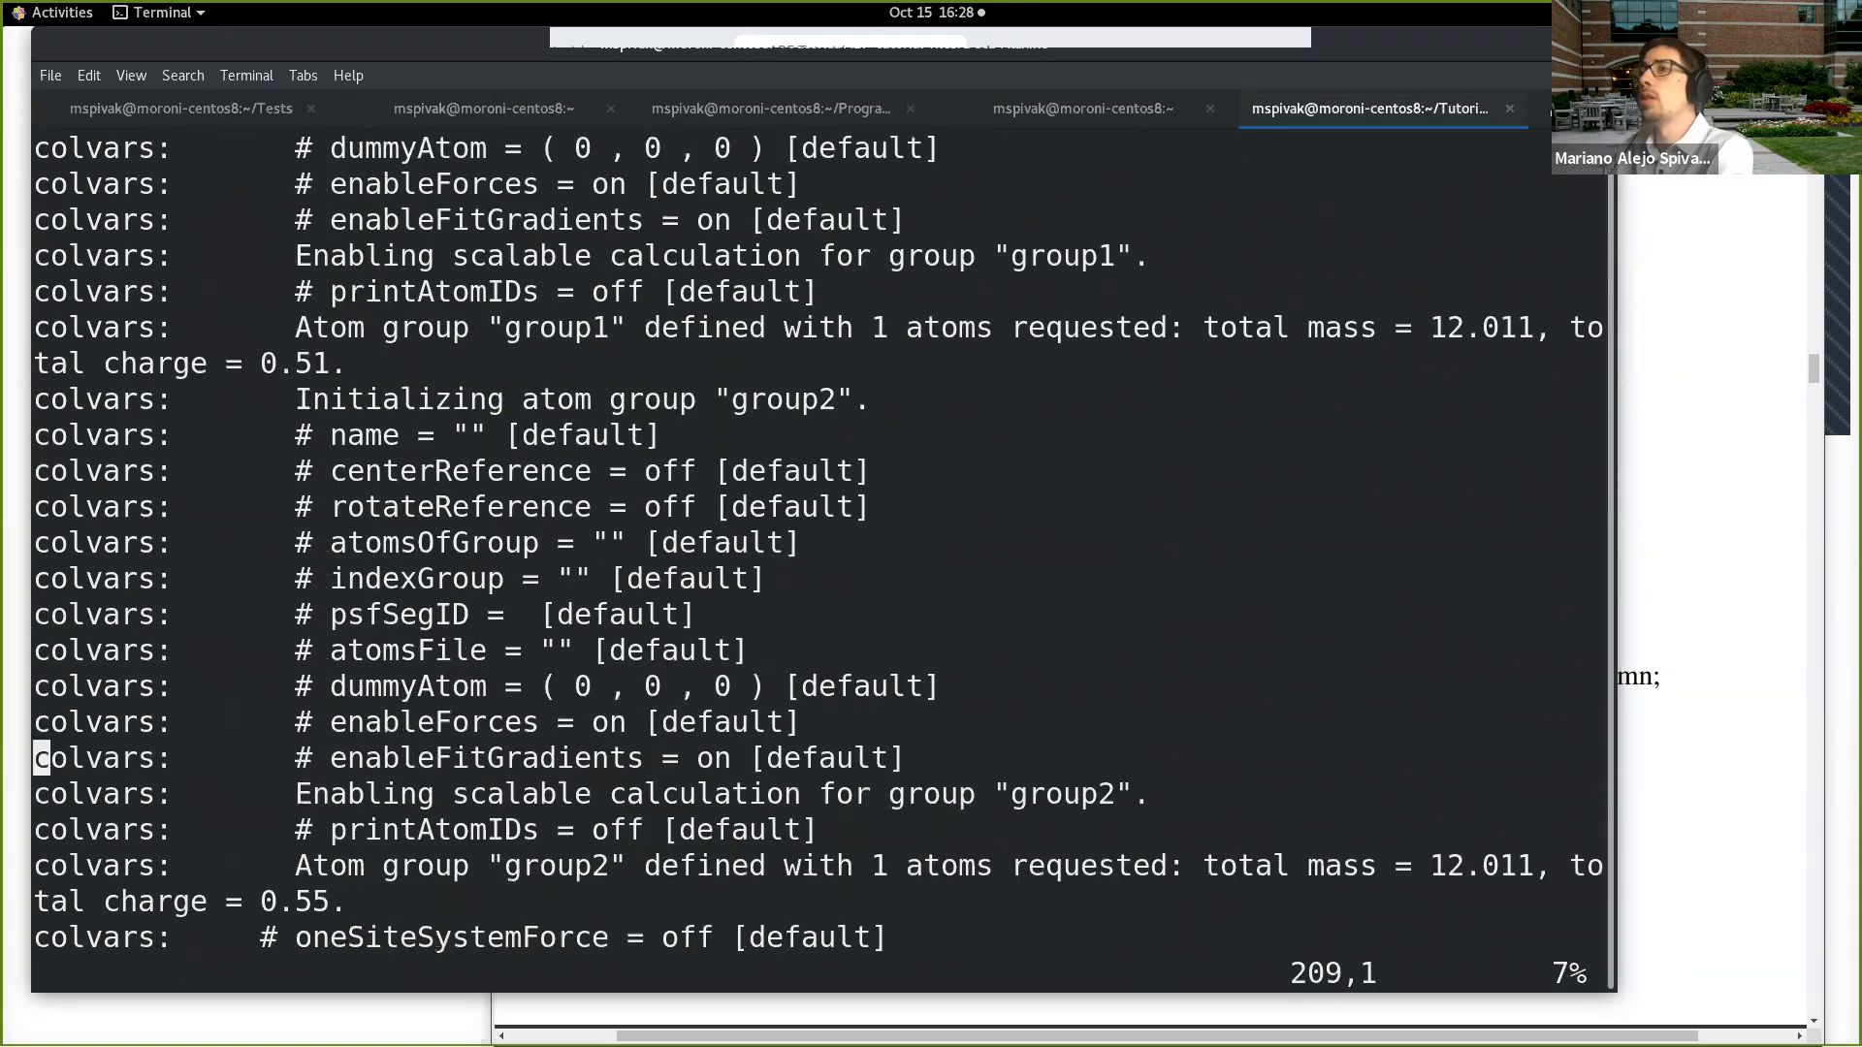
pyautogui.press('Down')
pyautogui.press('Down')
pyautogui.press('Down')
pyautogui.press('Down')
pyautogui.press('Down')
pyautogui.press('Down')
pyautogui.press('Down')
pyautogui.press('Down')
pyautogui.press('Down')
pyautogui.press('Down')
pyautogui.press('Down')
pyautogui.press('Down')
pyautogui.press('Down')
pyautogui.press('Down')
pyautogui.press('Down')
pyautogui.press('Down')
pyautogui.press('Down')
pyautogui.press('Down')
pyautogui.press('Down')
pyautogui.press('Down')
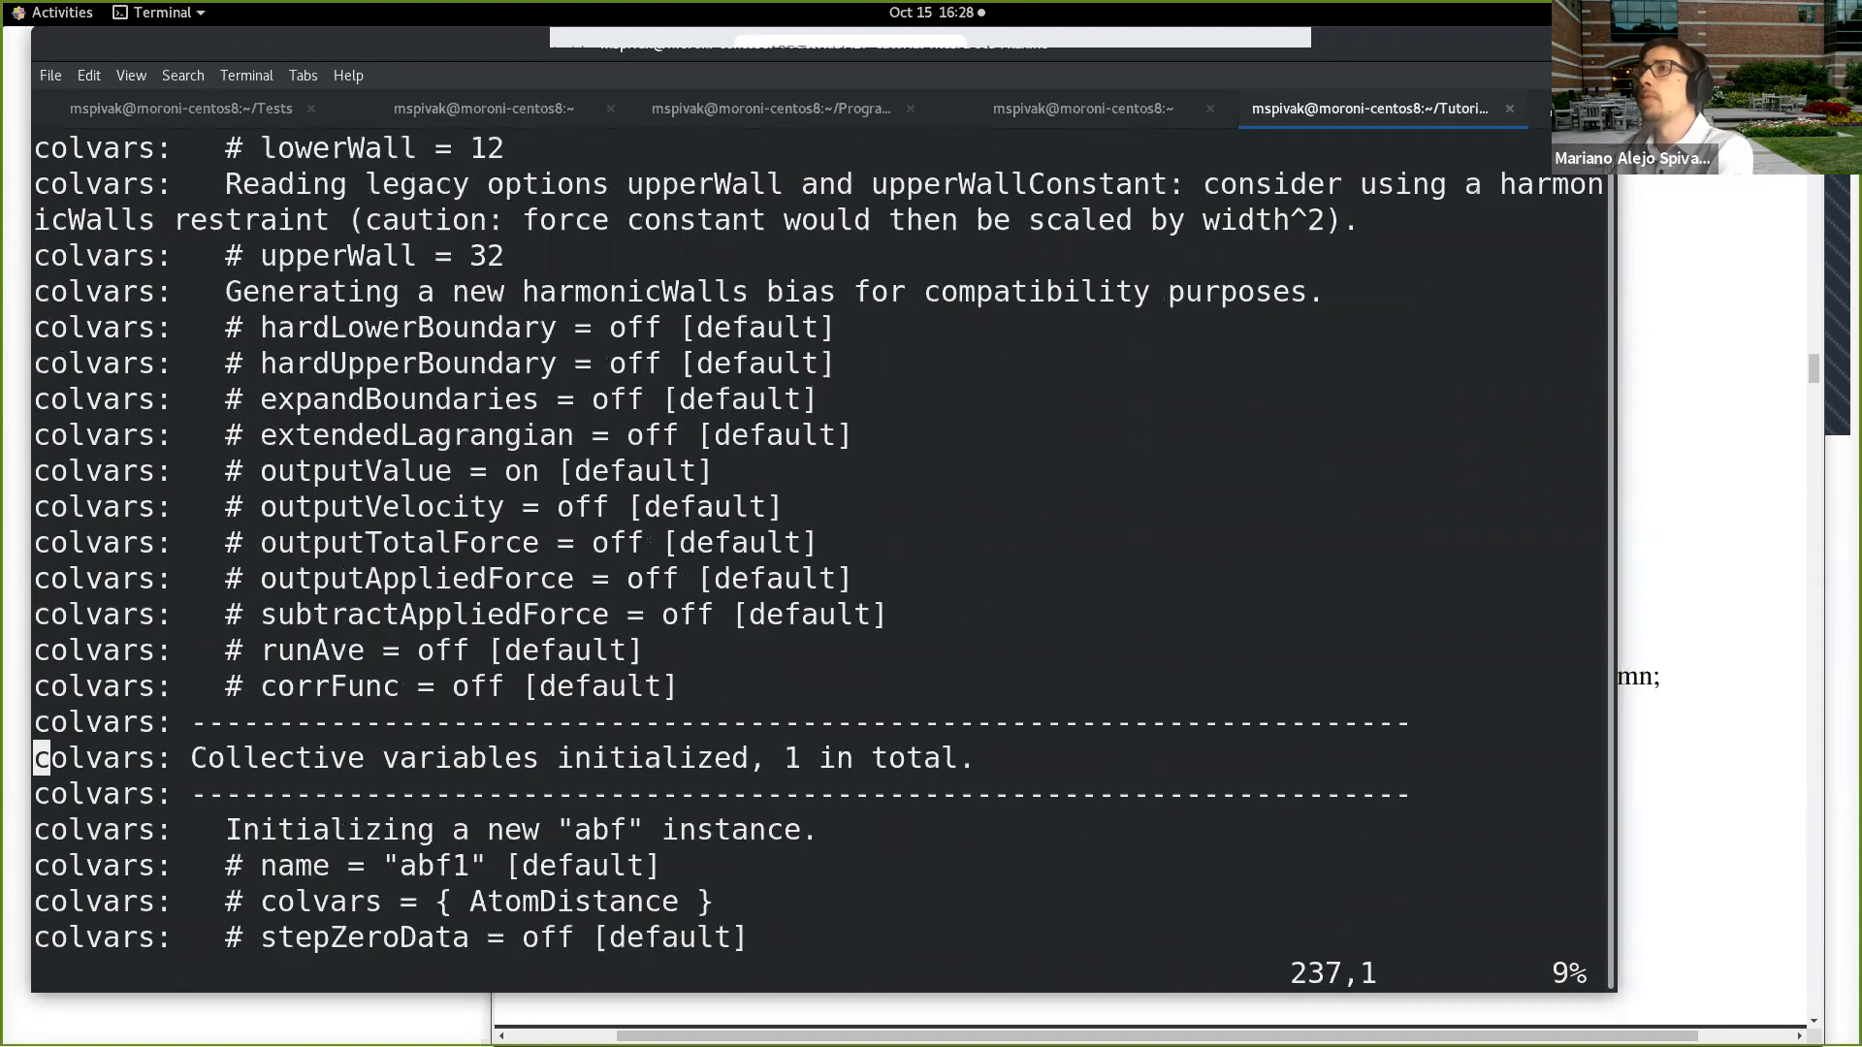
pyautogui.press('Down')
pyautogui.press('Down')
pyautogui.press('Down')
pyautogui.press('Down')
pyautogui.press('Down')
pyautogui.press('Down')
pyautogui.press('Down')
pyautogui.press('Down')
pyautogui.press('Down')
pyautogui.press('Down')
pyautogui.press('Down')
pyautogui.press('Down')
pyautogui.press('Down')
pyautogui.press('Down')
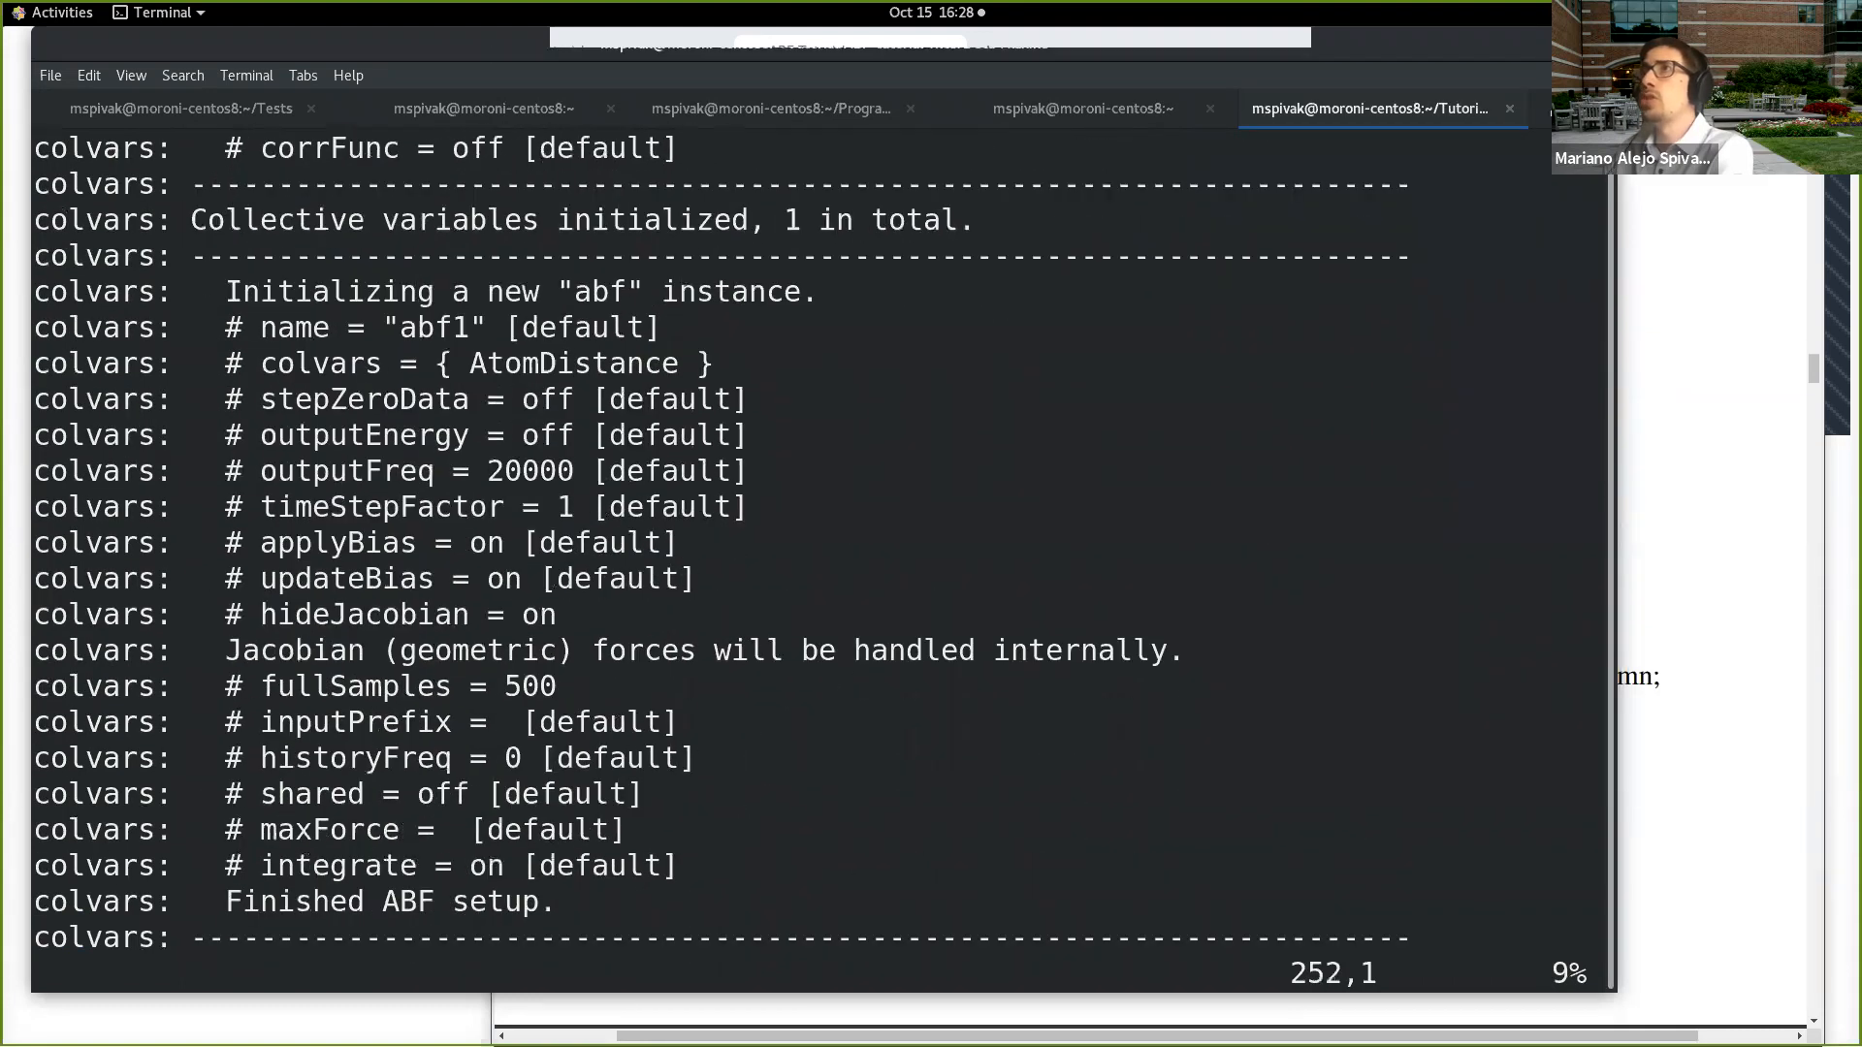
pyautogui.press('k')
pyautogui.press('k')
pyautogui.press('k')
pyautogui.press('k')
pyautogui.press('k')
pyautogui.press('k')
pyautogui.press('k')
pyautogui.press('k')
pyautogui.press('k')
pyautogui.press('k')
pyautogui.press('k')
pyautogui.press('k')
pyautogui.press('k')
pyautogui.press('k')
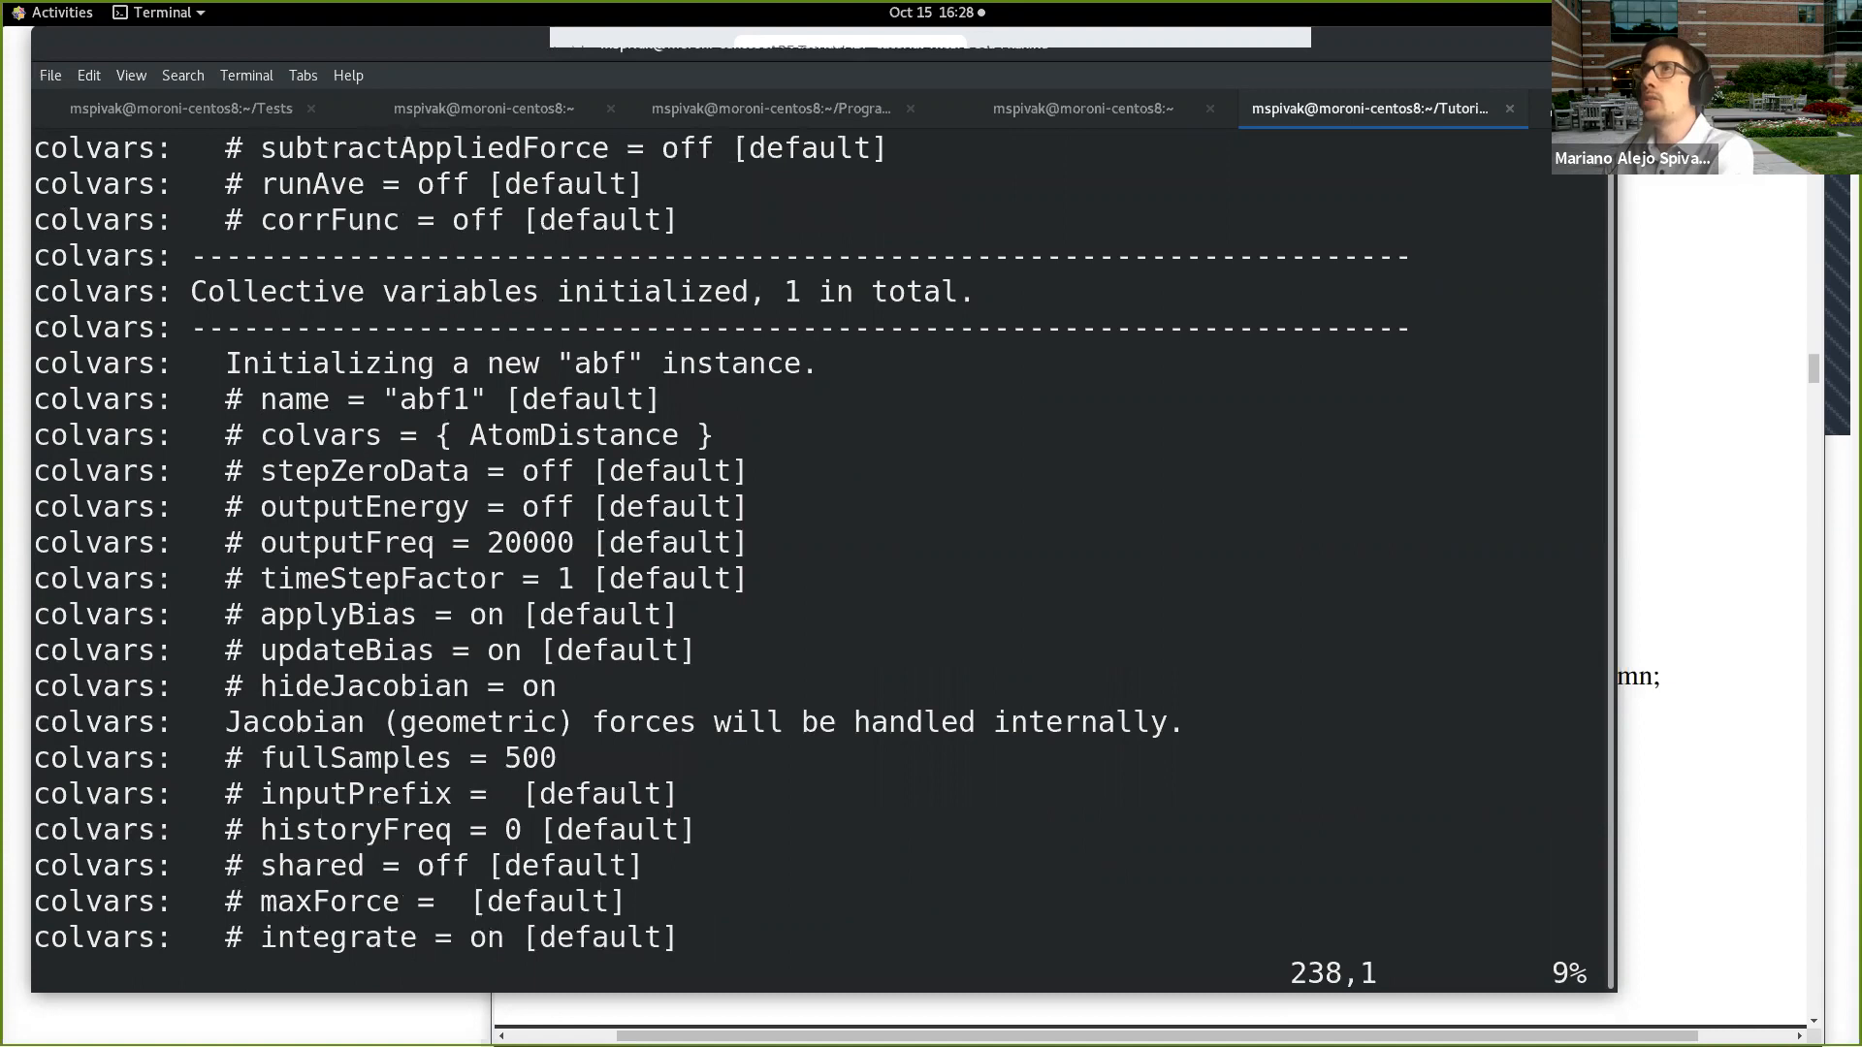
# Step: Examine the initialization settings of the "abf" instance in abf3.log
pyautogui.press('k')
pyautogui.press('j')
pyautogui.press('j')
pyautogui.press('j')
pyautogui.press('k')
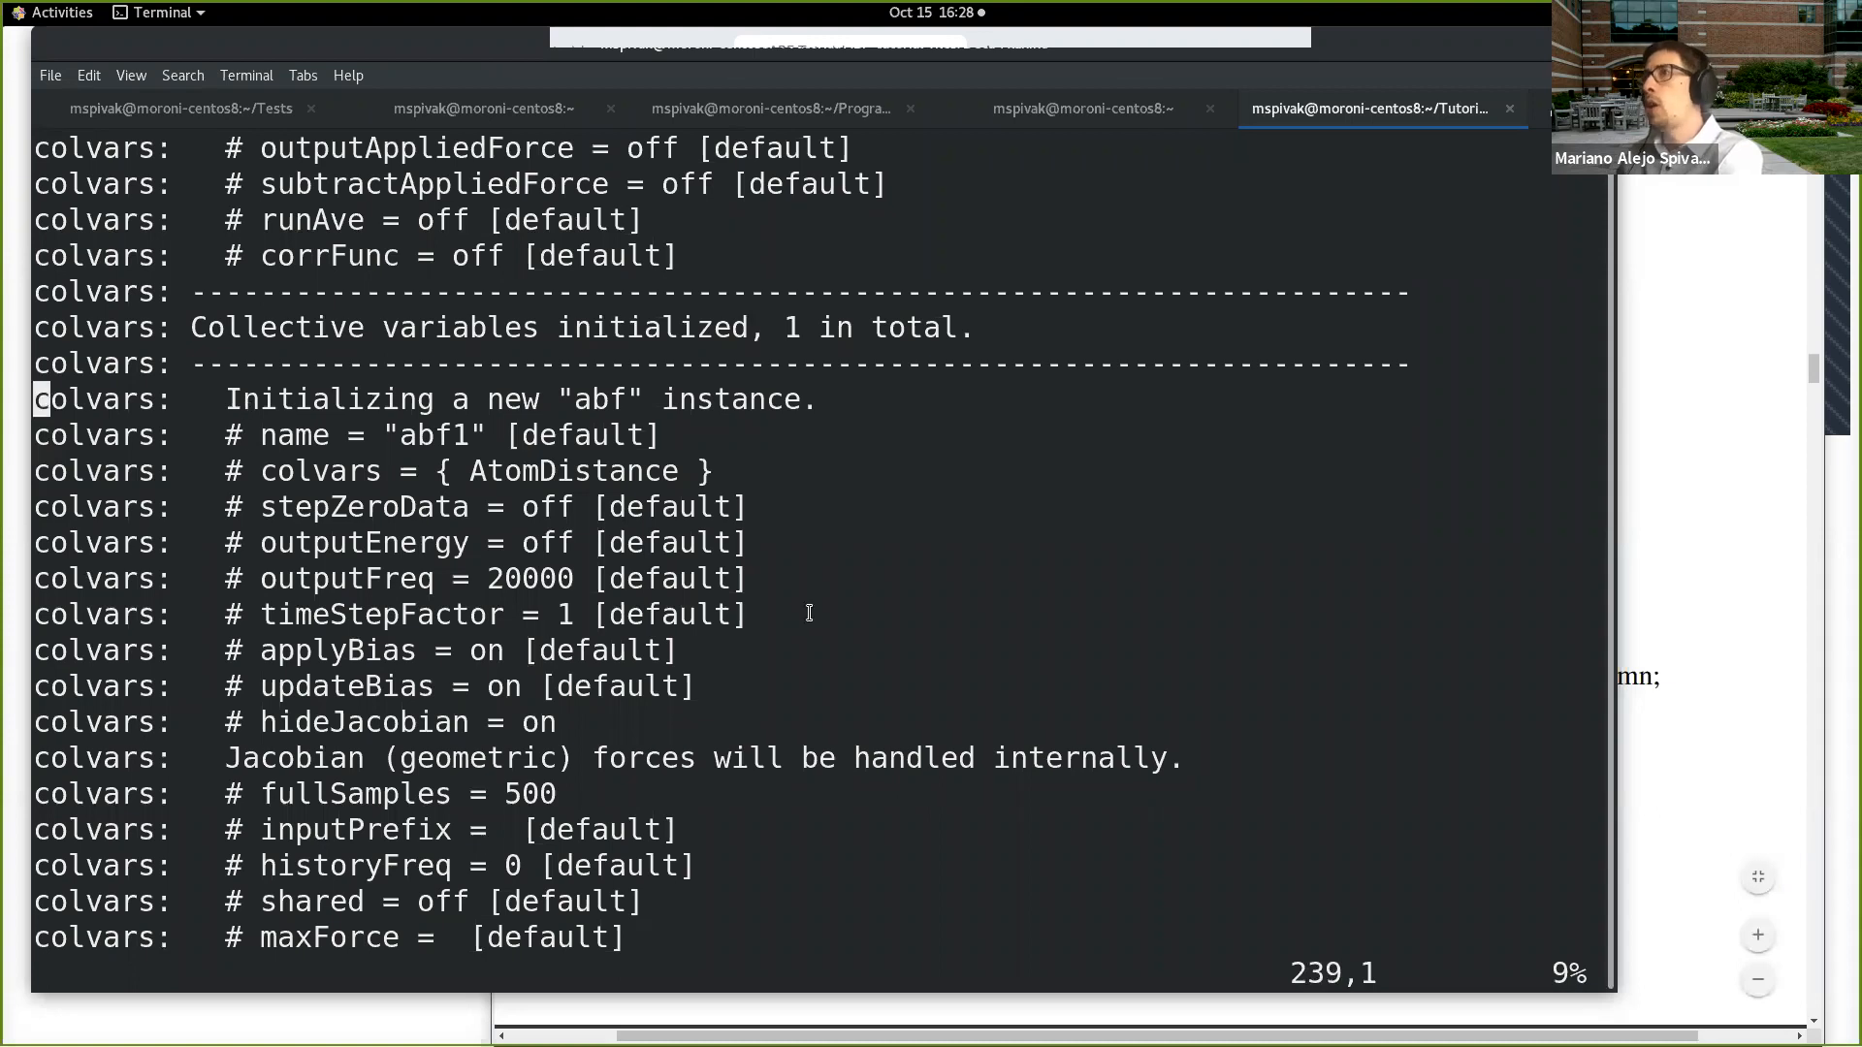
pyautogui.press('j')
pyautogui.press('j')
pyautogui.press('j')
pyautogui.press('k')
pyautogui.press('k')
pyautogui.press('k')
pyautogui.moveTo(558, 399); pyautogui.dragTo(802, 389)
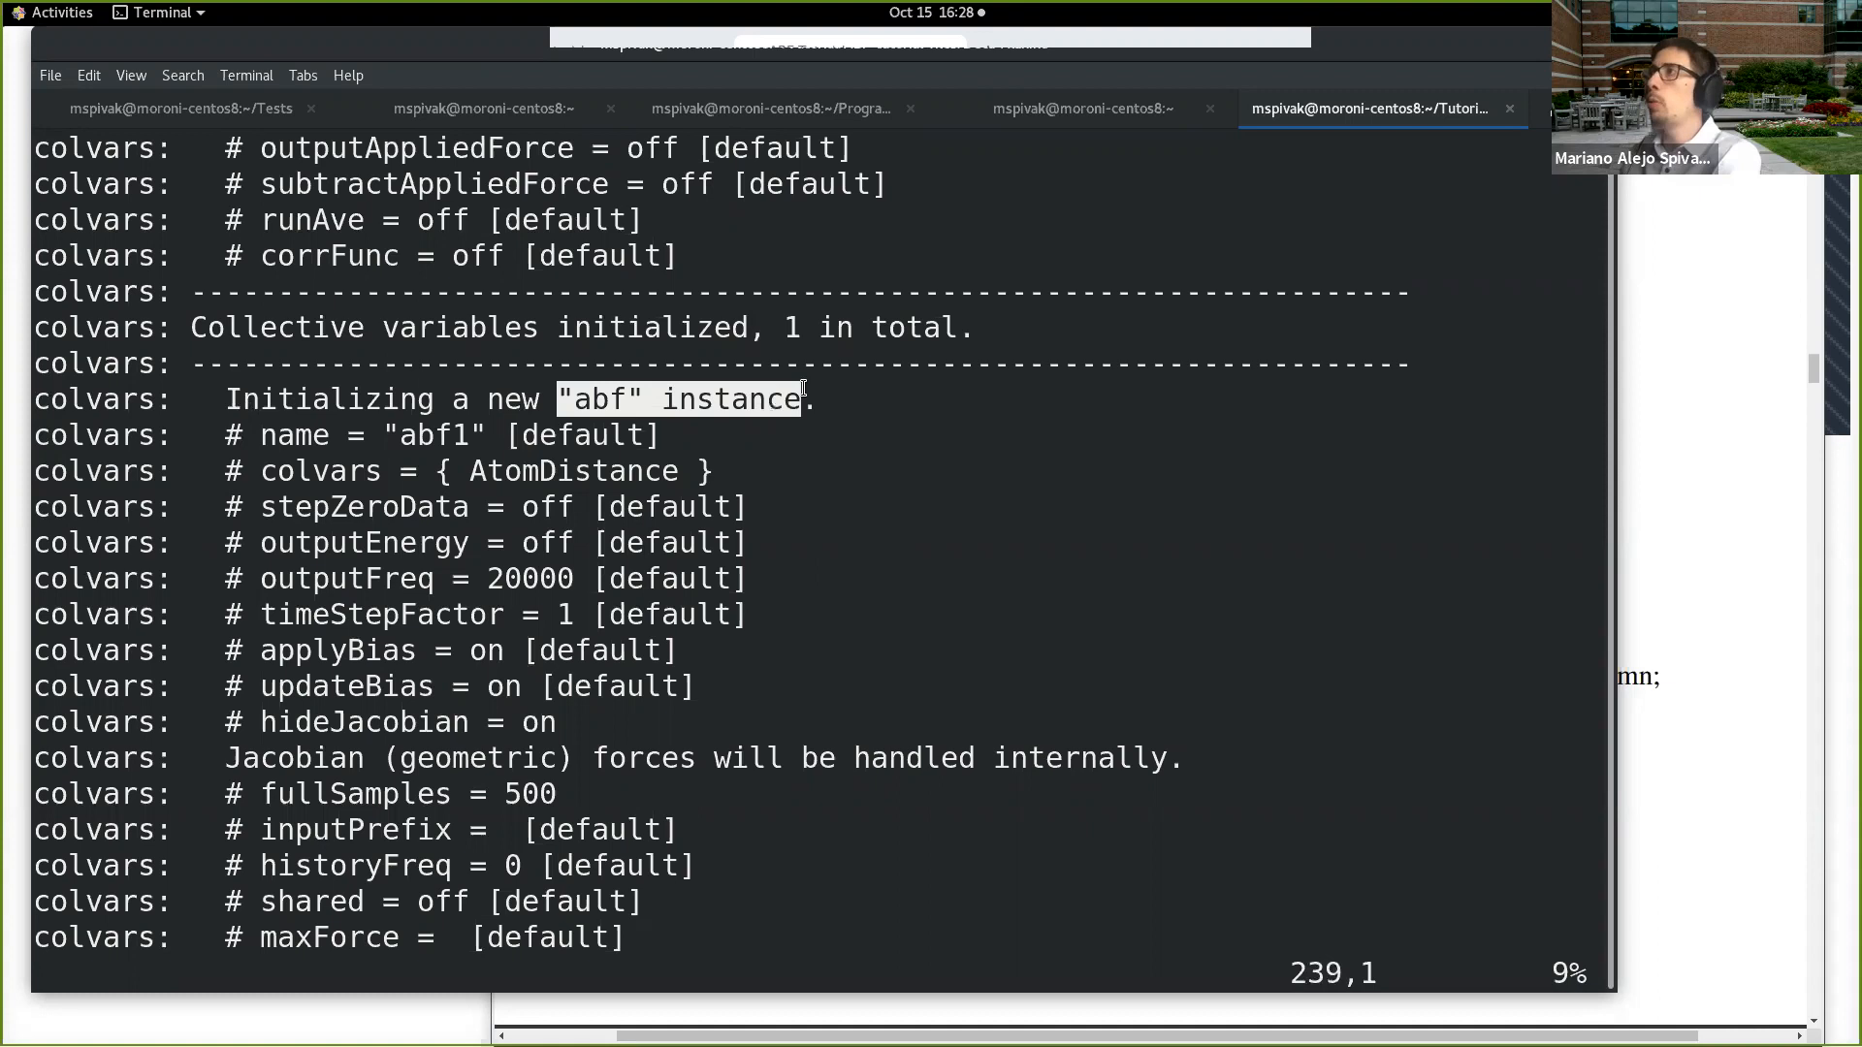
# Step: Examine the "harmonicwalls" instance in abf3.log, including its lower and upper walls and wall constants
pyautogui.press('j')
pyautogui.press('j')
pyautogui.press('j')
pyautogui.press('j')
pyautogui.press('j')
pyautogui.press('j')
pyautogui.press('j')
pyautogui.press('j')
pyautogui.press('j')
pyautogui.press('j')
pyautogui.press('j')
pyautogui.press('j')
pyautogui.press('j')
pyautogui.press('j')
pyautogui.press('j')
pyautogui.press('j')
pyautogui.press('j')
pyautogui.press('j')
pyautogui.press('j')
pyautogui.press('j')
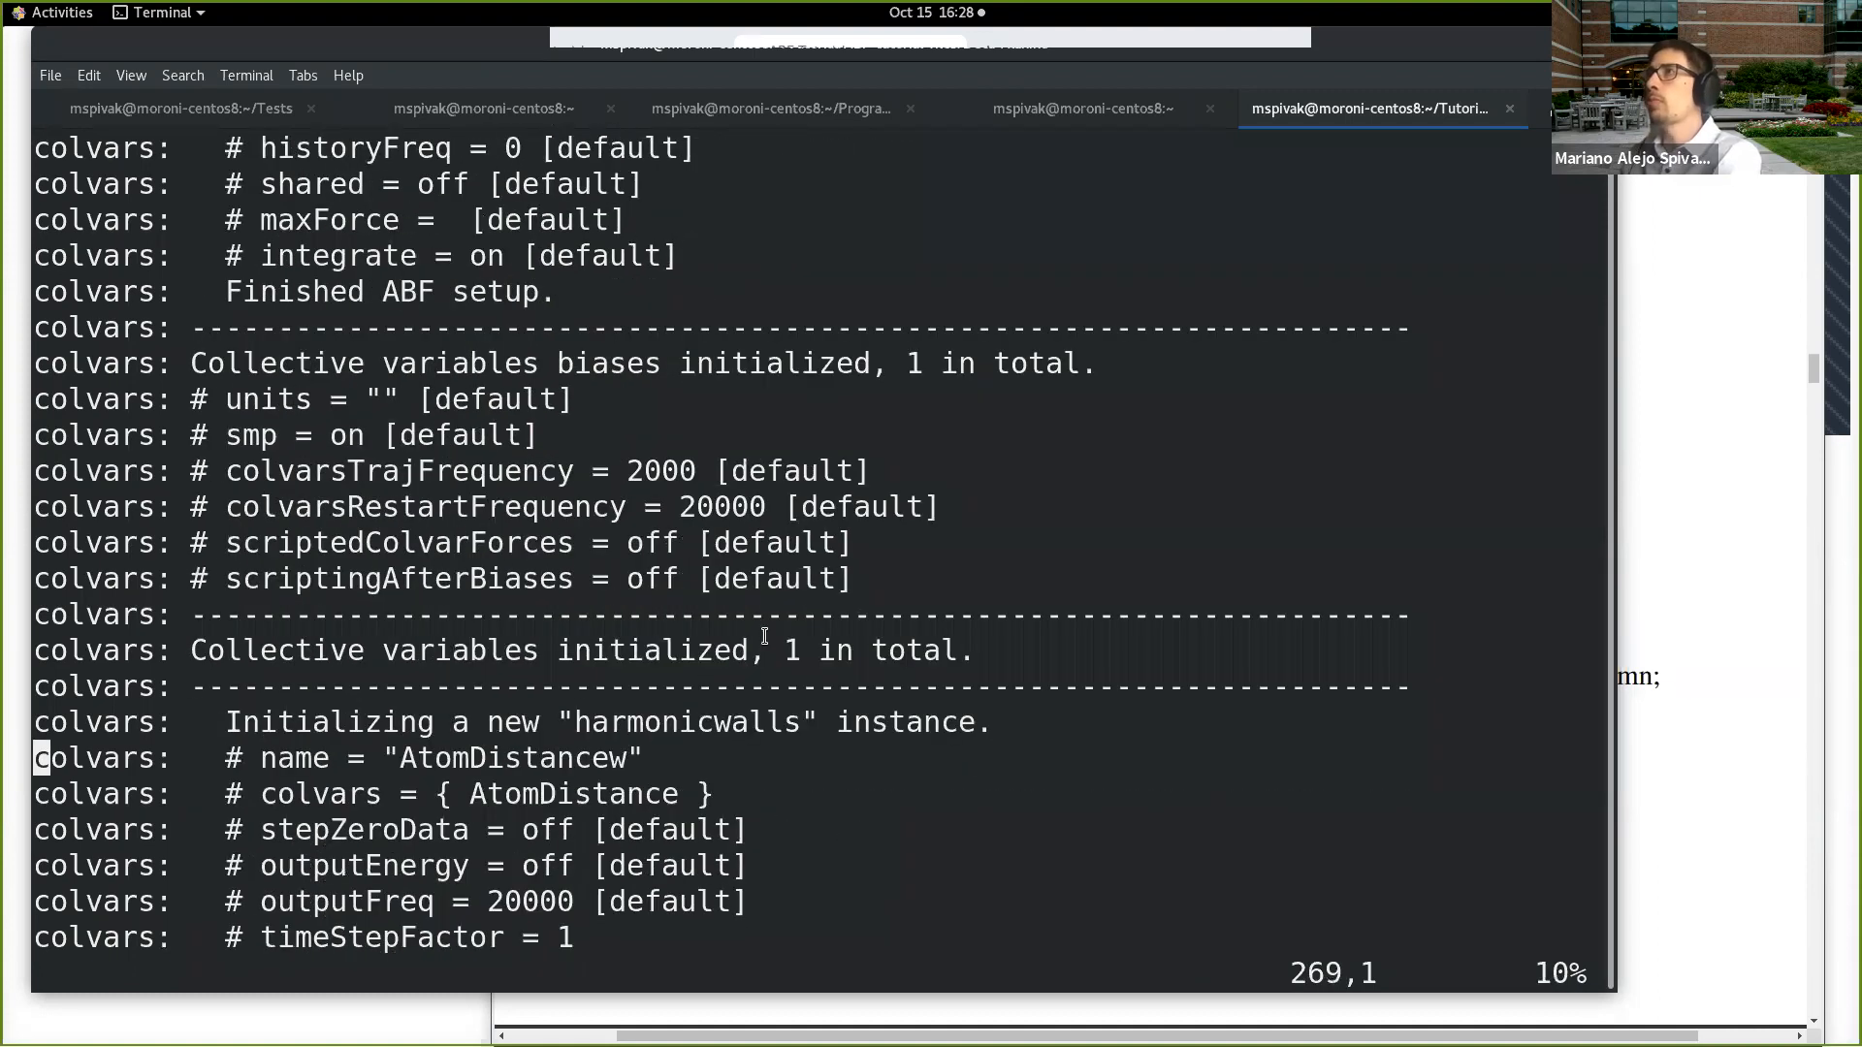
pyautogui.press('j')
pyautogui.press('j')
pyautogui.press('j')
pyautogui.press('j')
pyautogui.press('j')
pyautogui.press('j')
pyautogui.press('j')
pyautogui.press('j')
pyautogui.press('j')
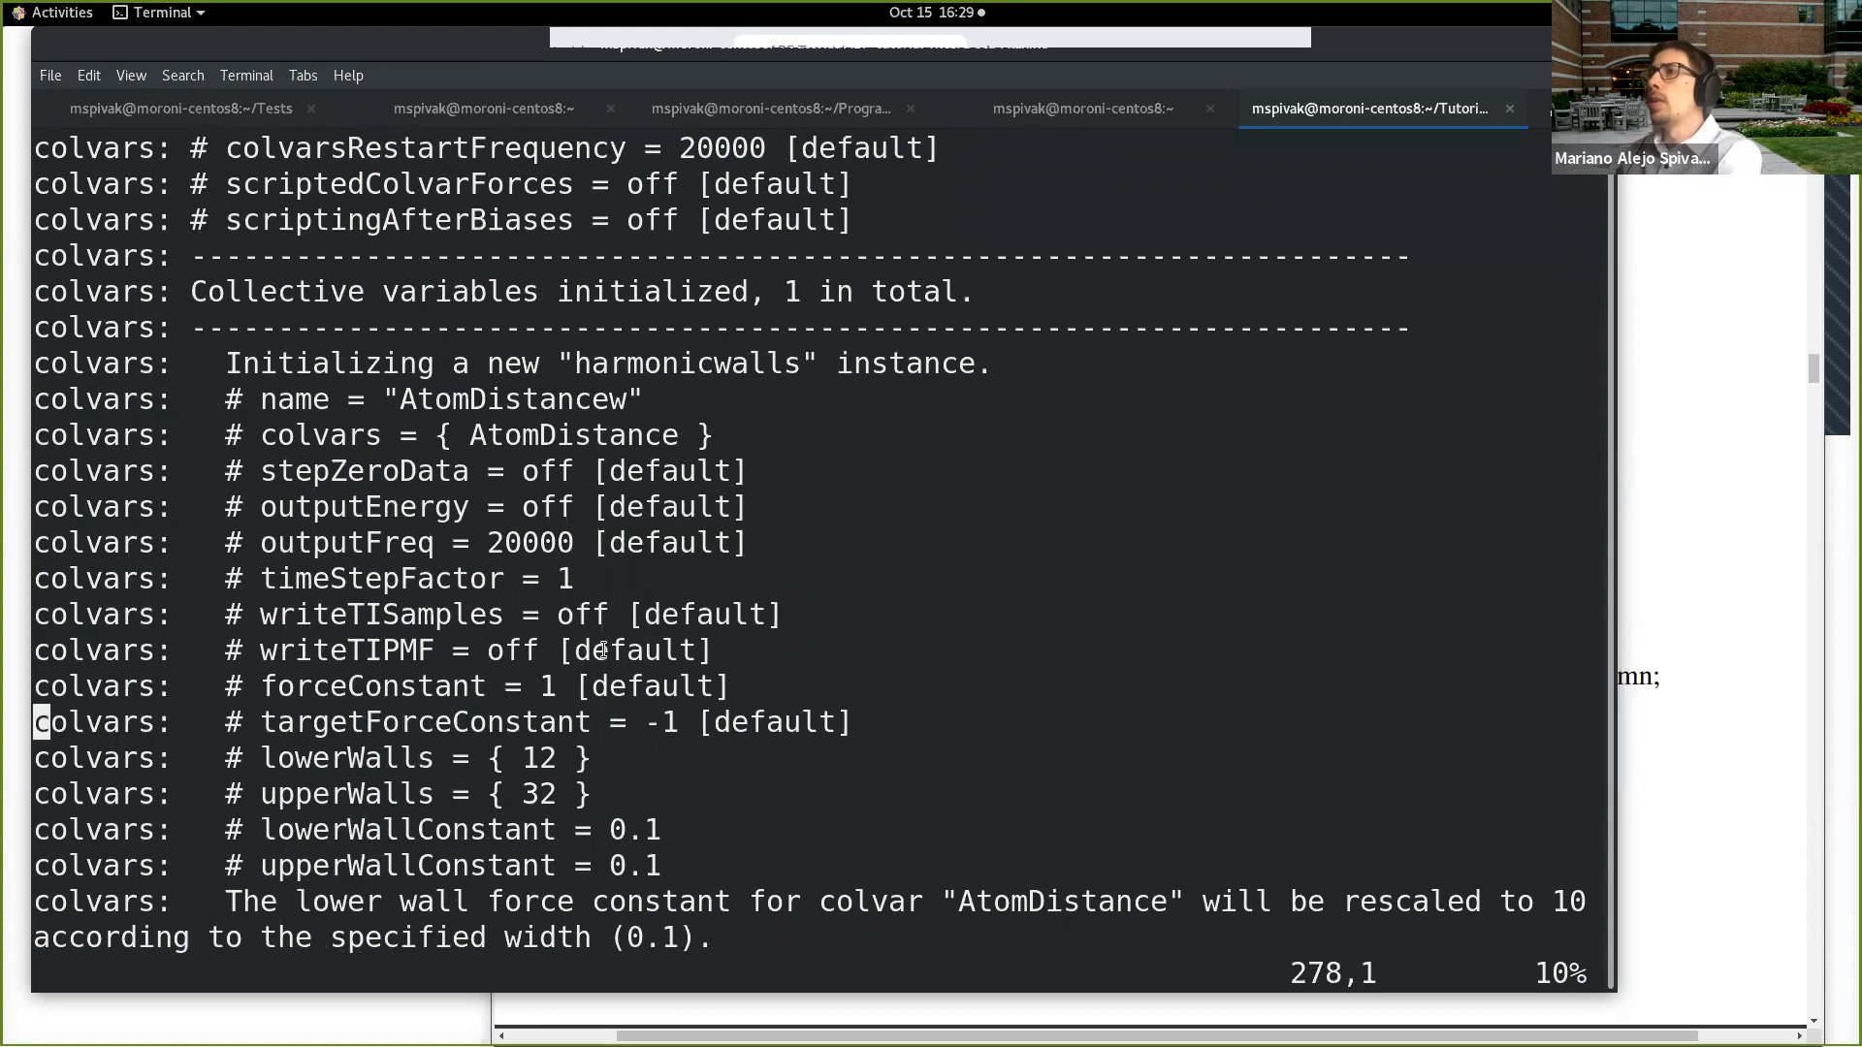
pyautogui.press('j')
pyautogui.press('j')
pyautogui.press('j')
pyautogui.press('j')
pyautogui.press('j')
pyautogui.press('j')
pyautogui.press('j')
pyautogui.press('j')
pyautogui.press('j')
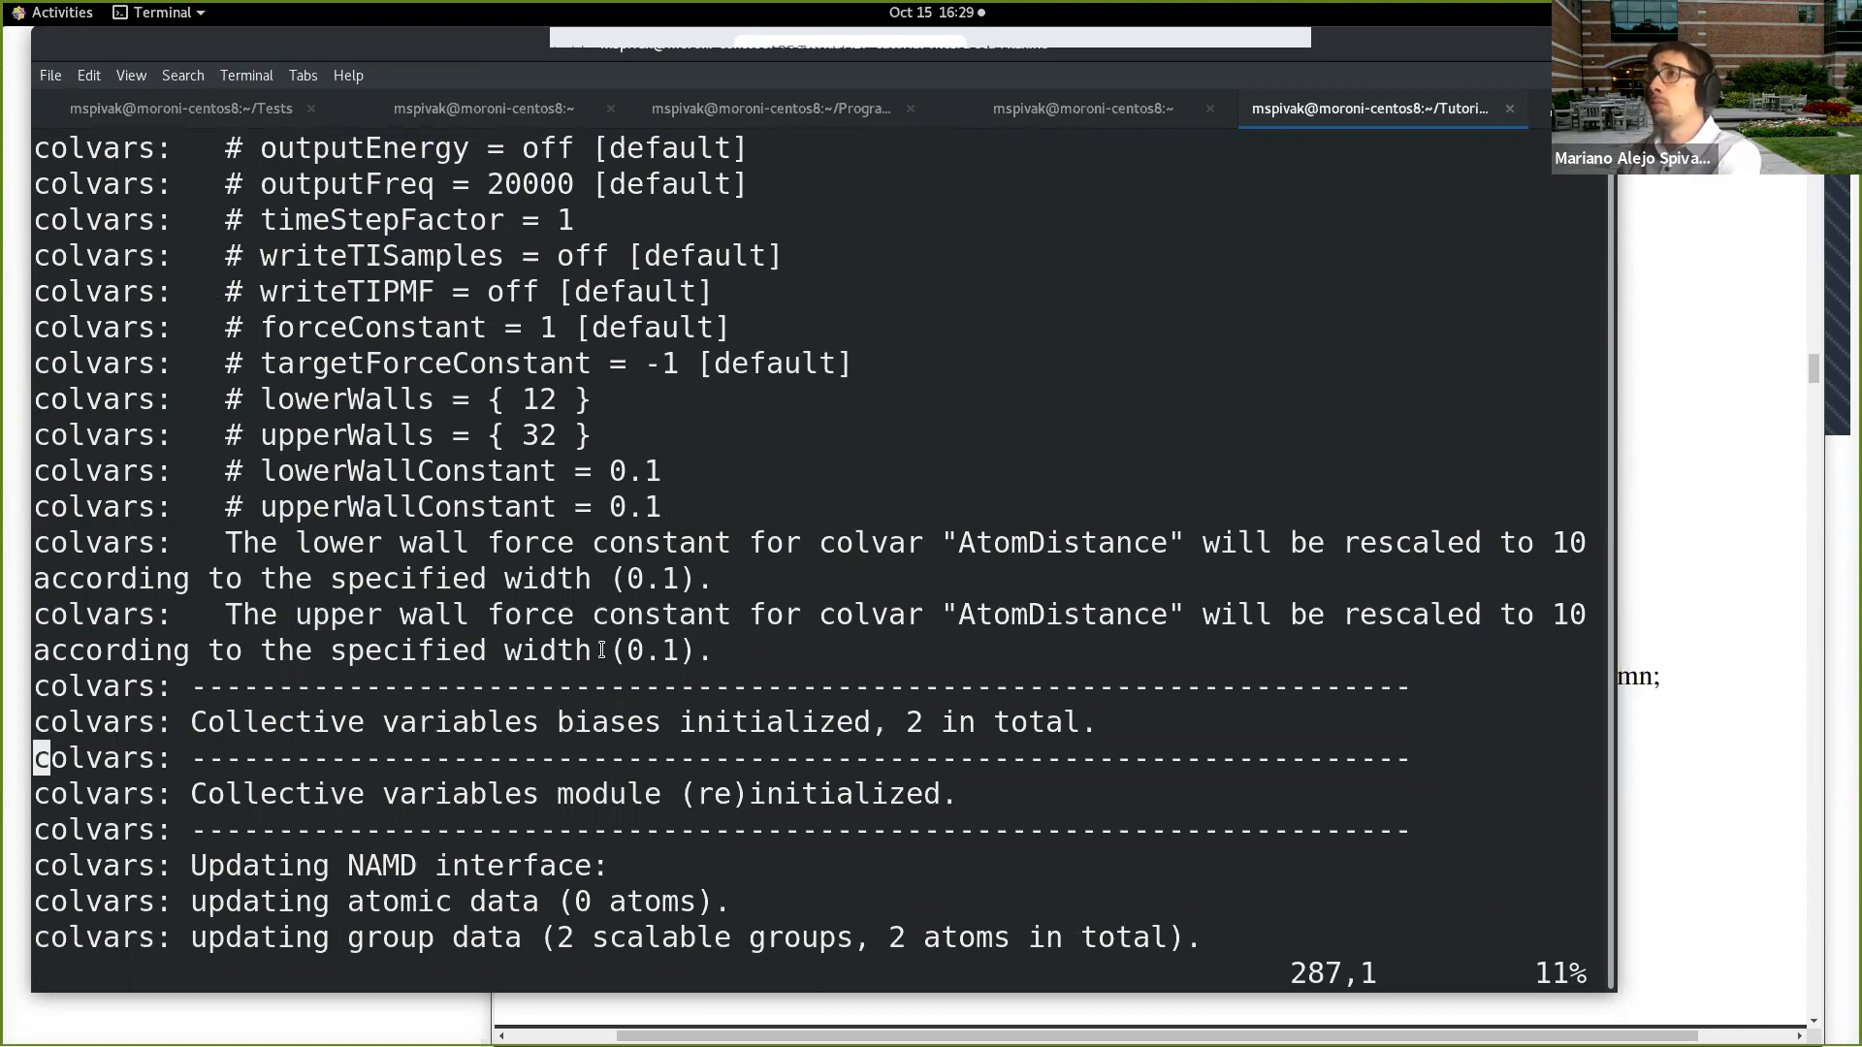
# Step: Look through the startup, benchmark and energy output to the end of abf3.log and quit vi
pyautogui.scroll(-5, 601, 650)
pyautogui.scroll(-1, 601, 649)
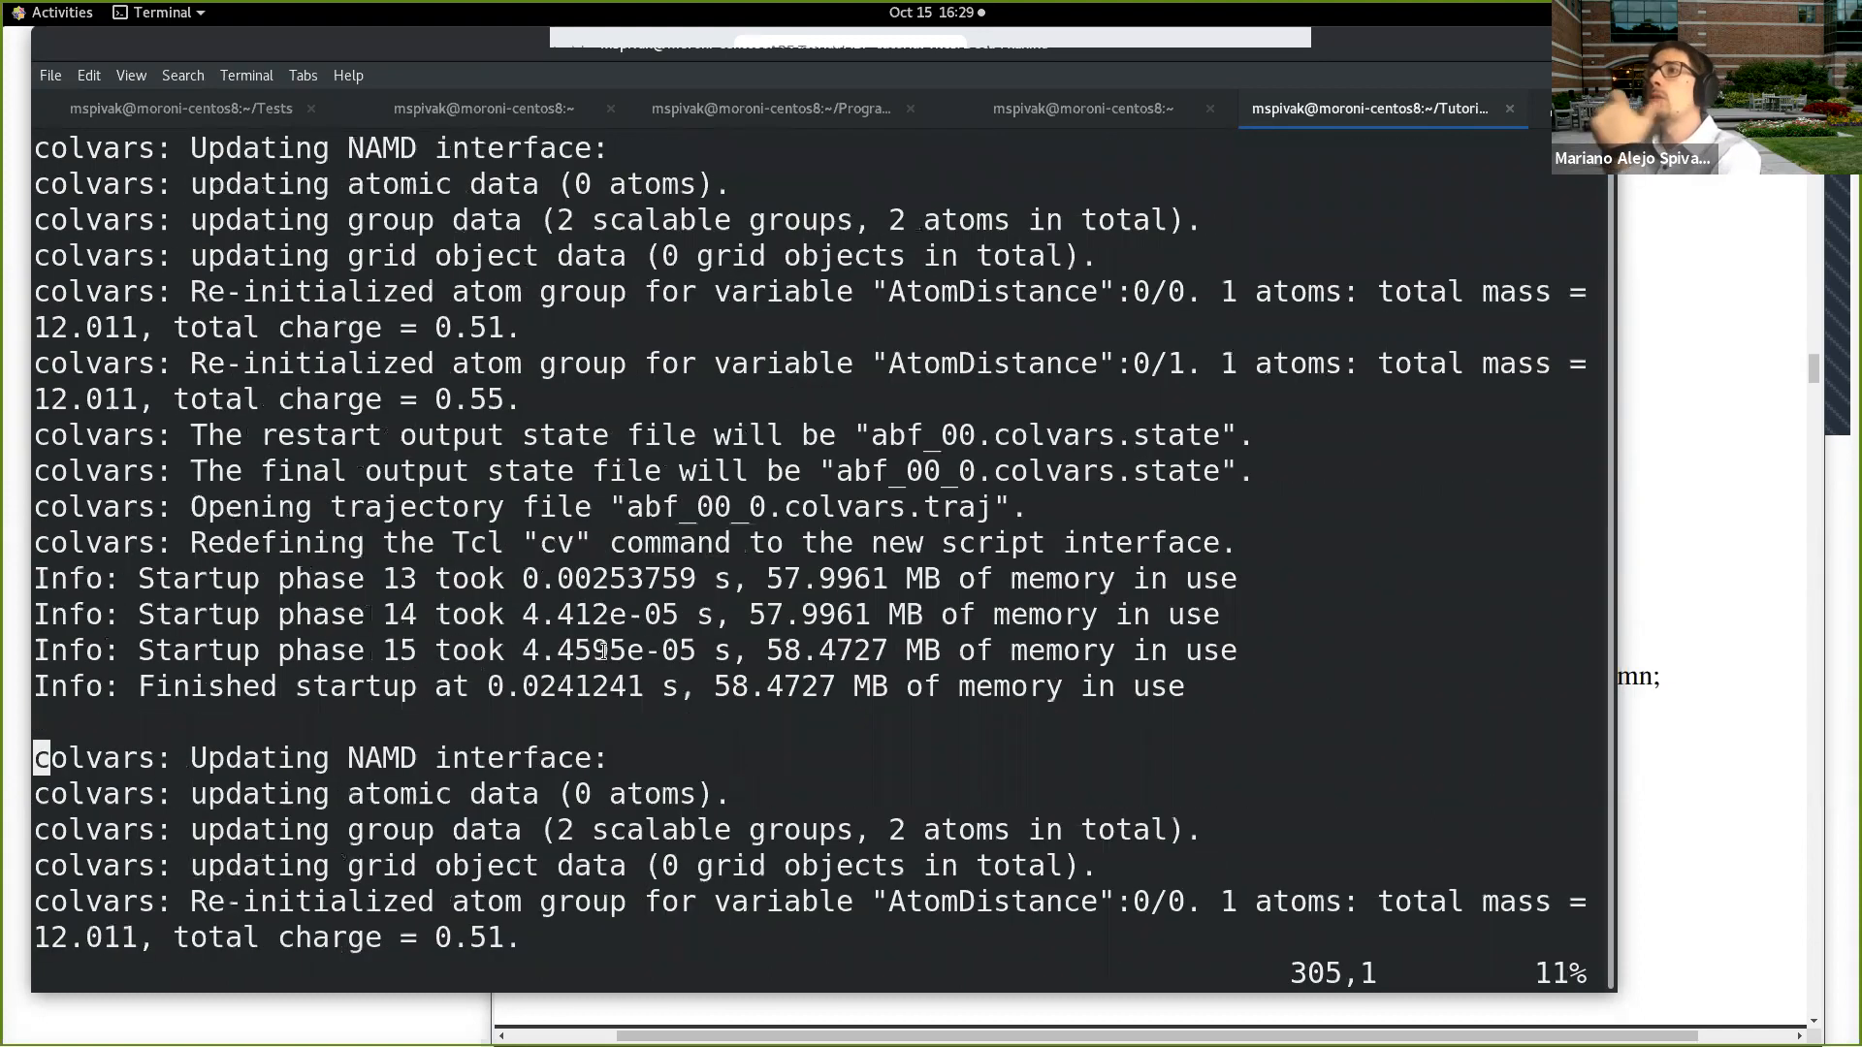
pyautogui.scroll(-2, 602, 650)
pyautogui.scroll(-1, 603, 681)
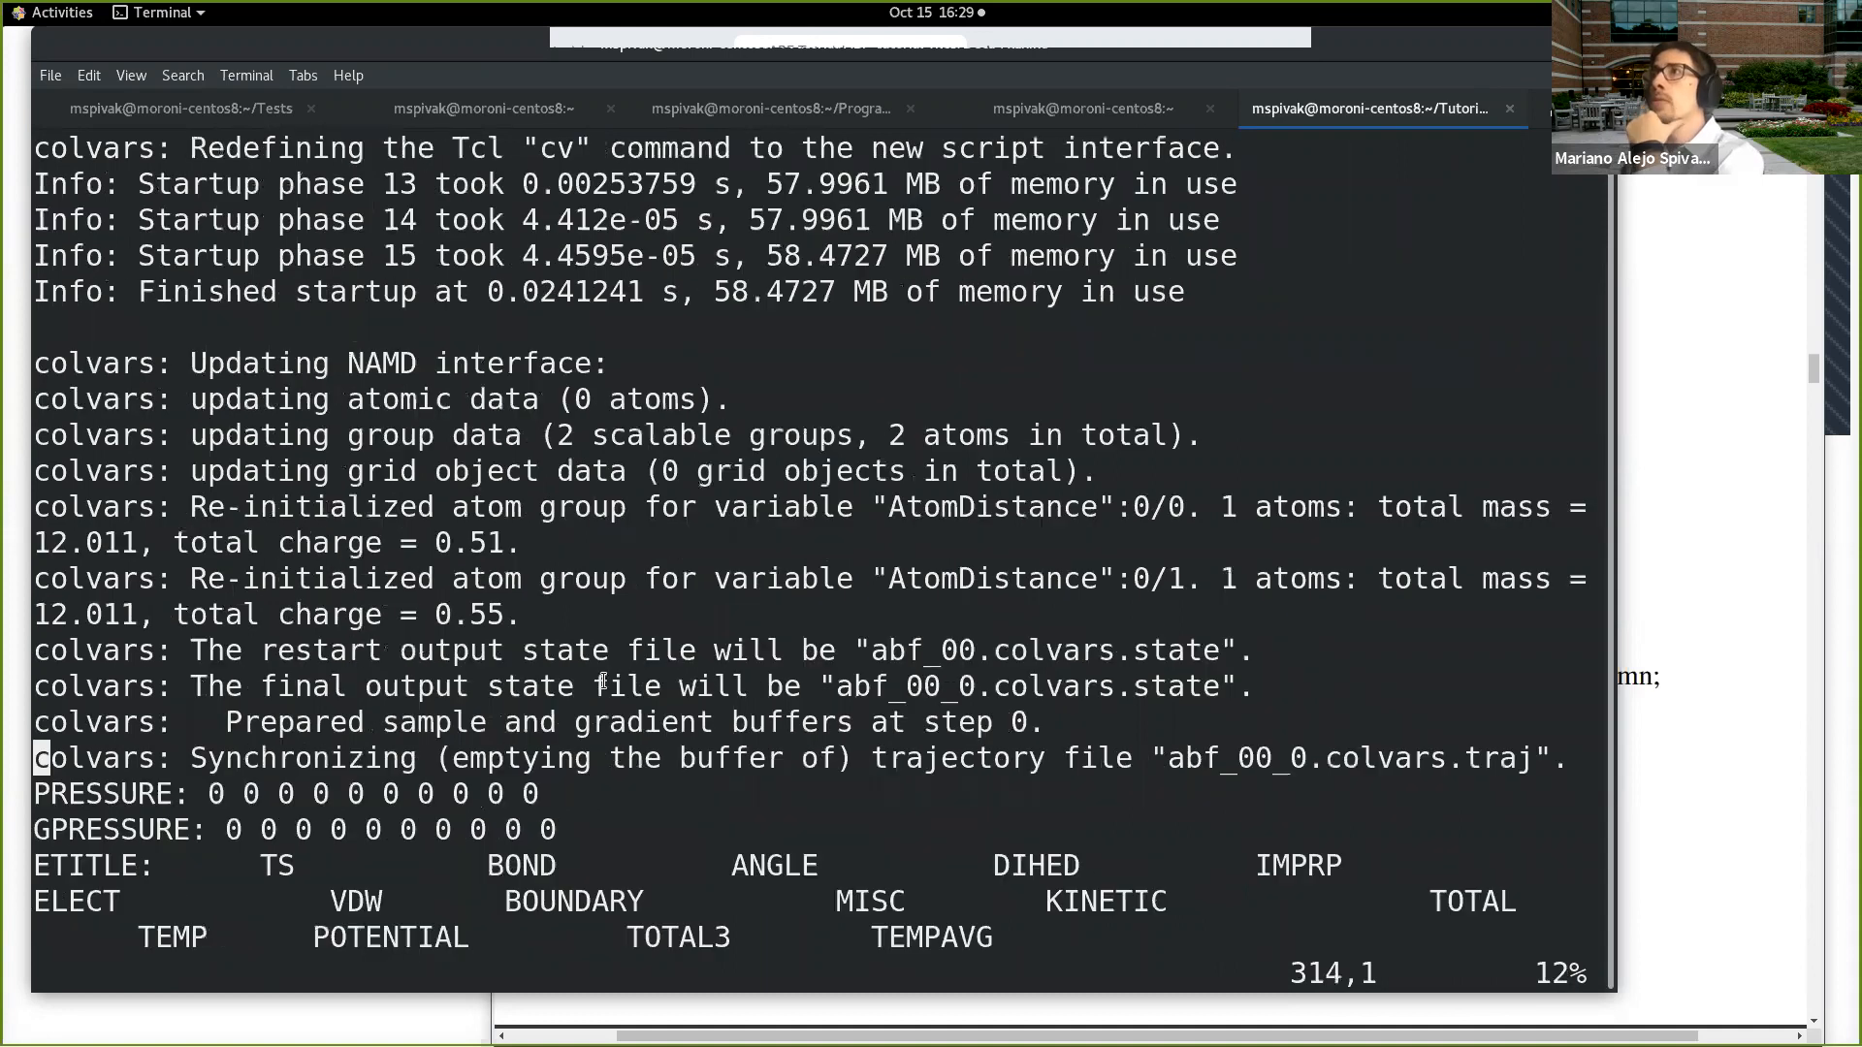
pyautogui.scroll(-10, 609, 655)
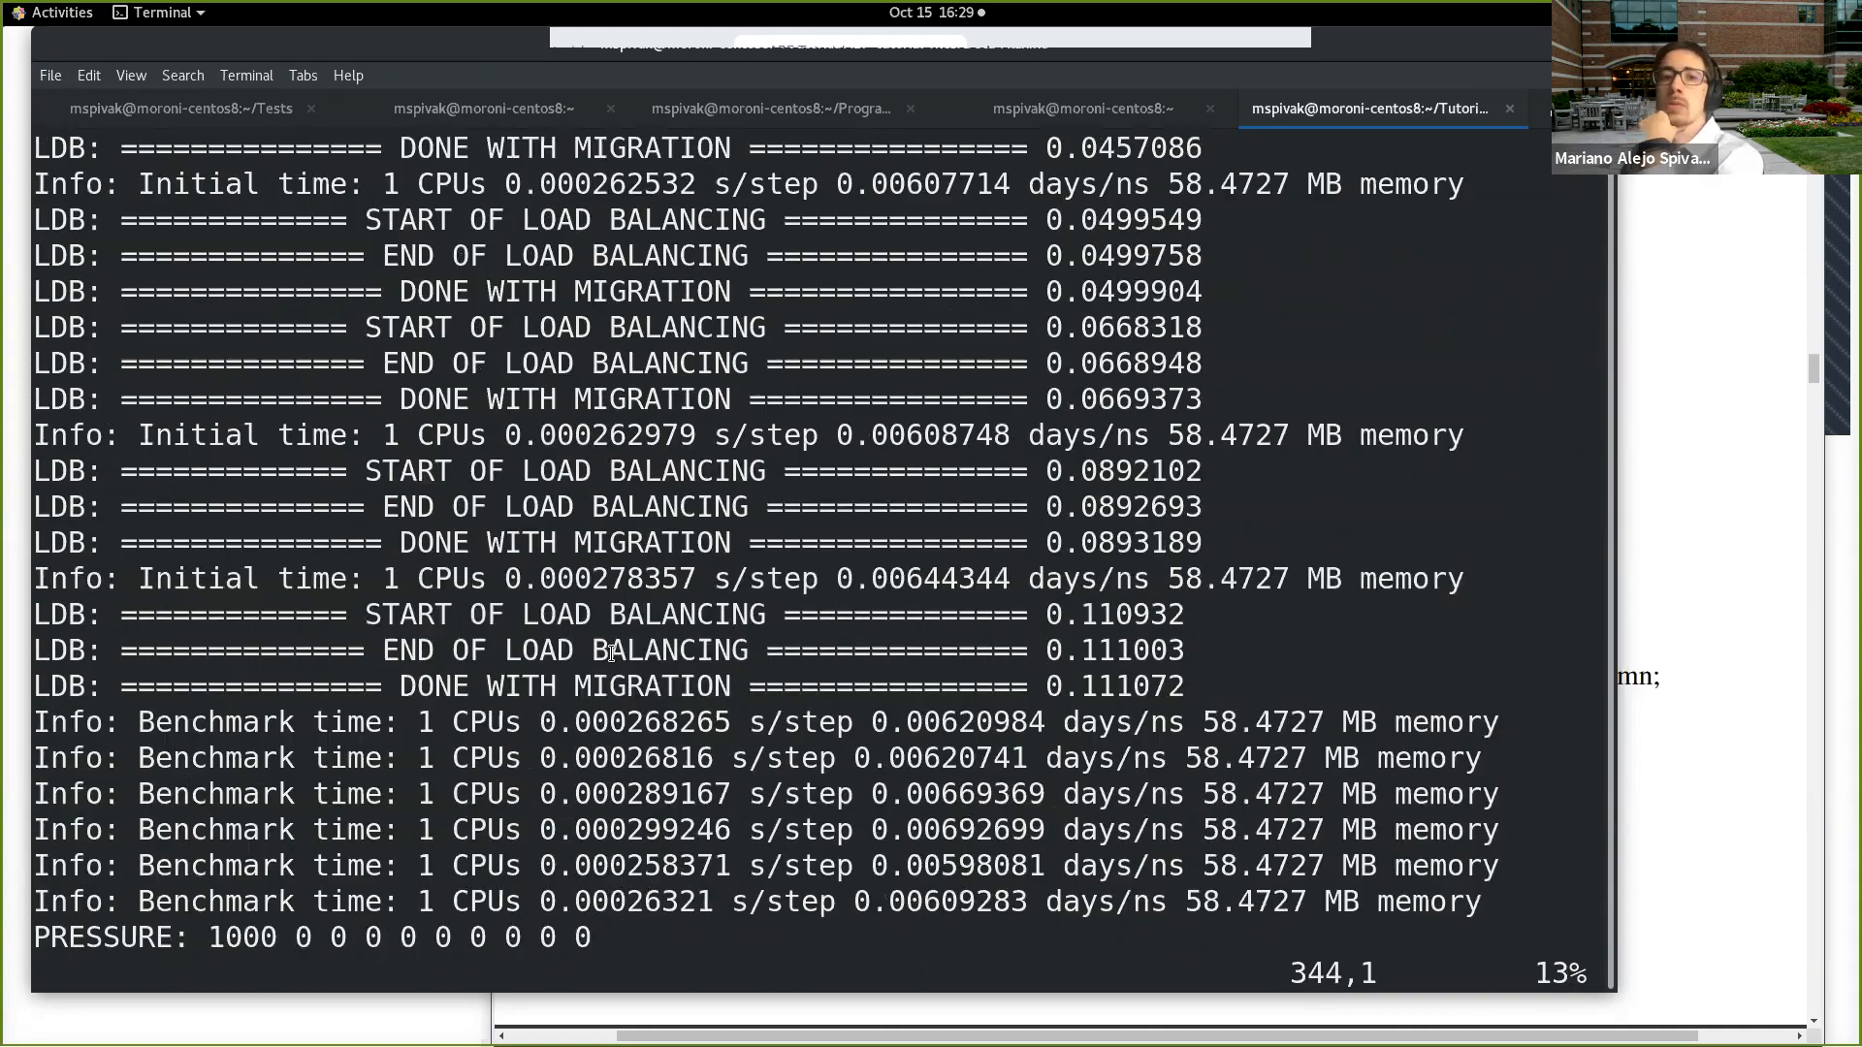
pyautogui.scroll(-2, 612, 652)
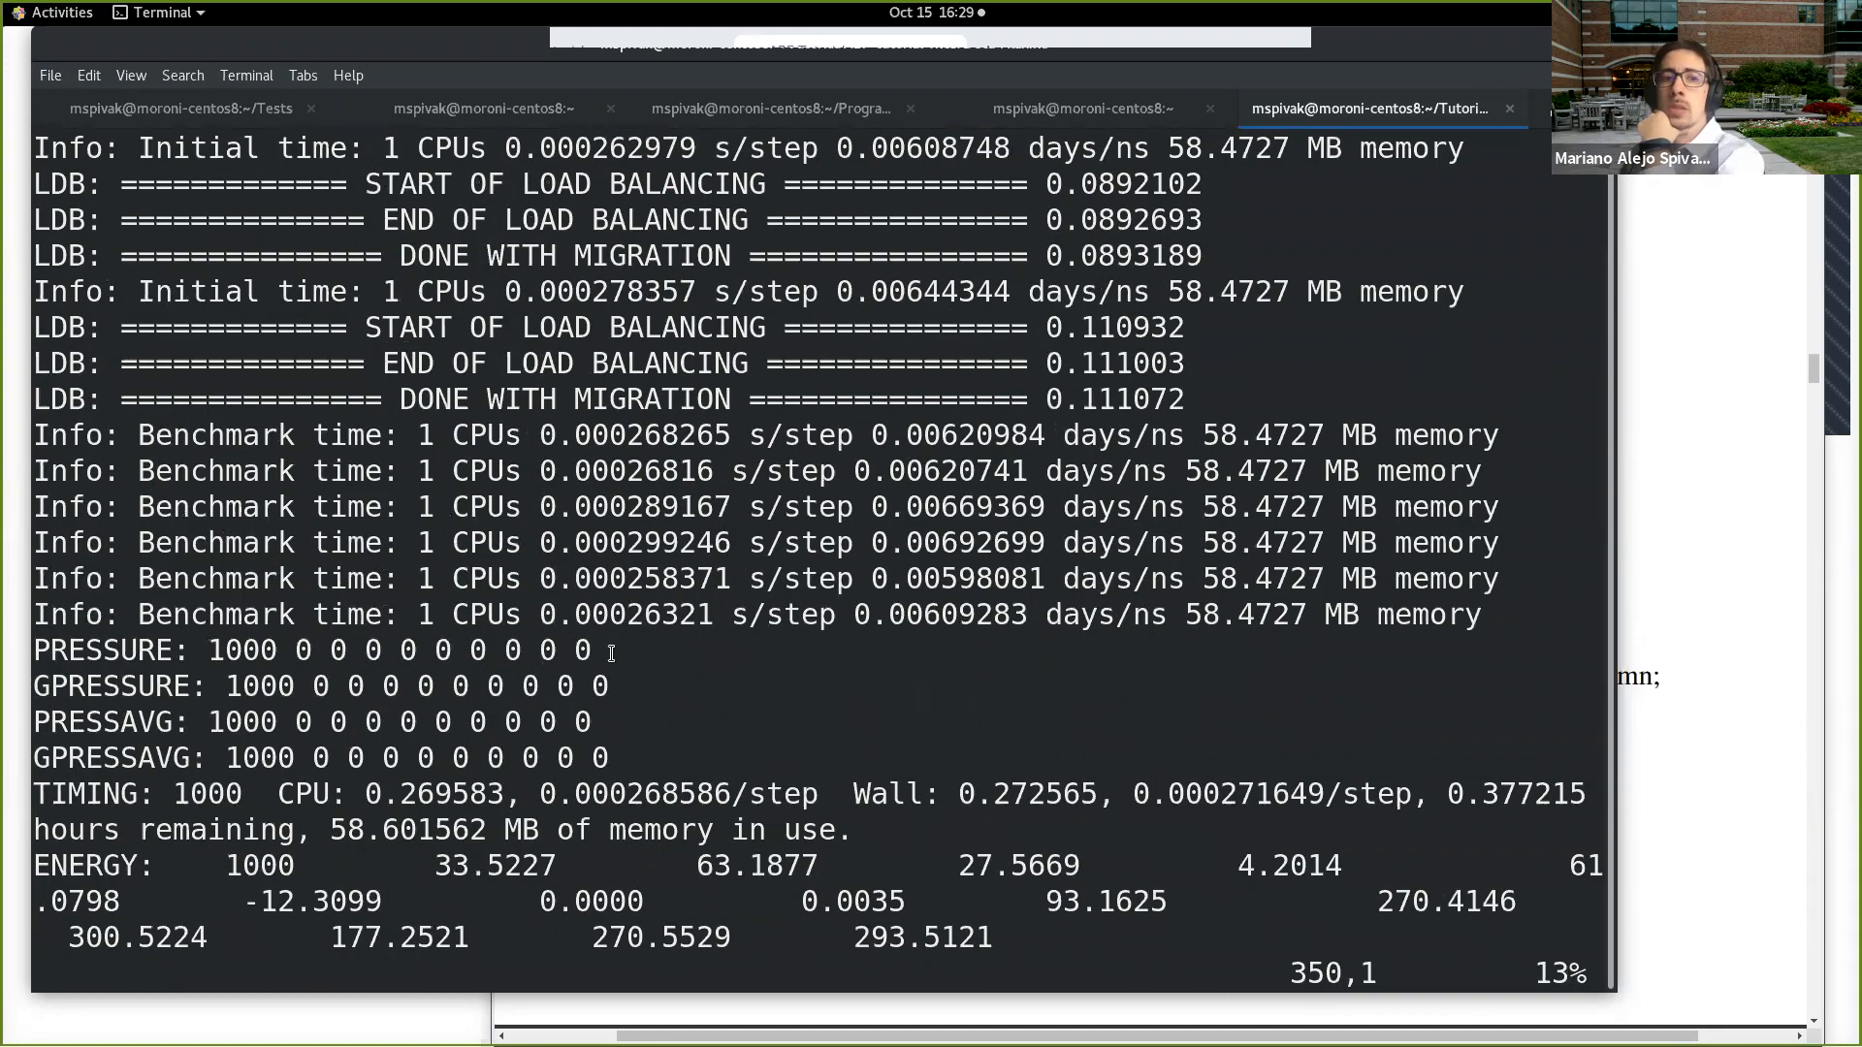
pyautogui.scroll(-10, 612, 653)
pyautogui.scroll(-1, 615, 650)
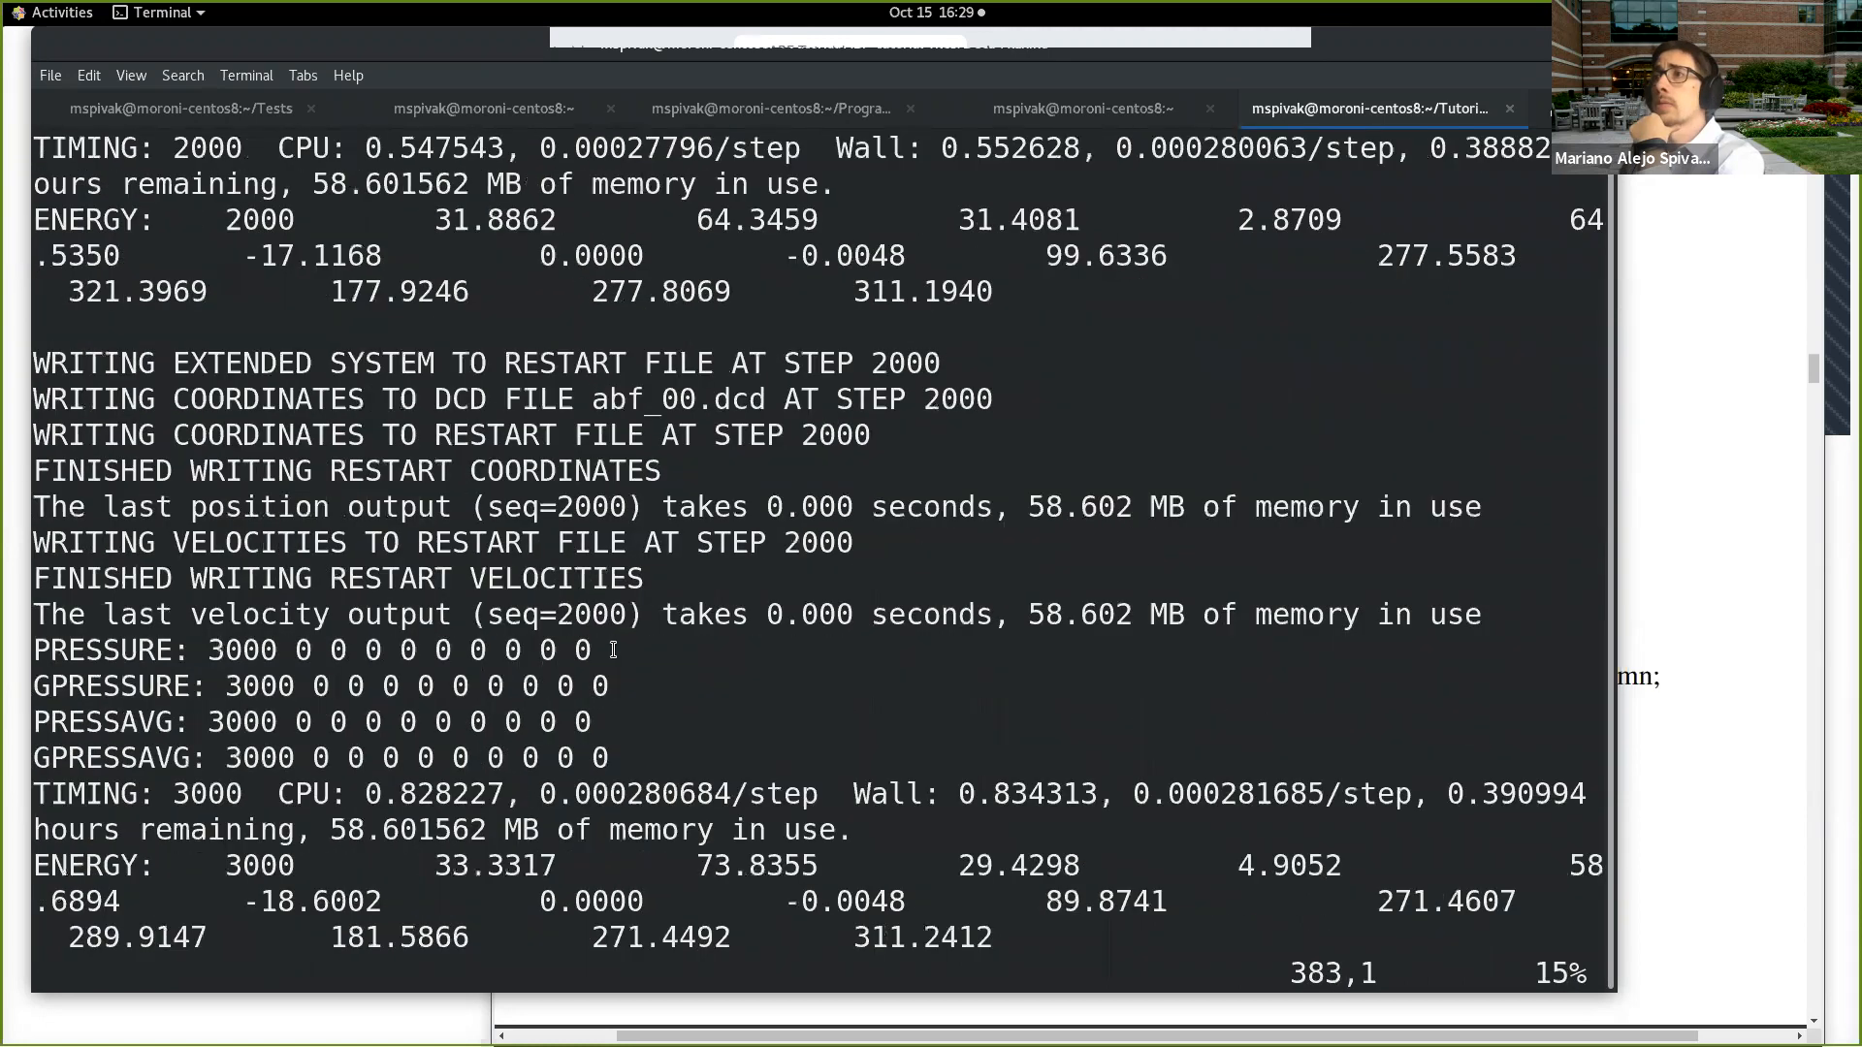
pyautogui.scroll(-5, 617, 650)
pyautogui.scroll(-20, 617, 643)
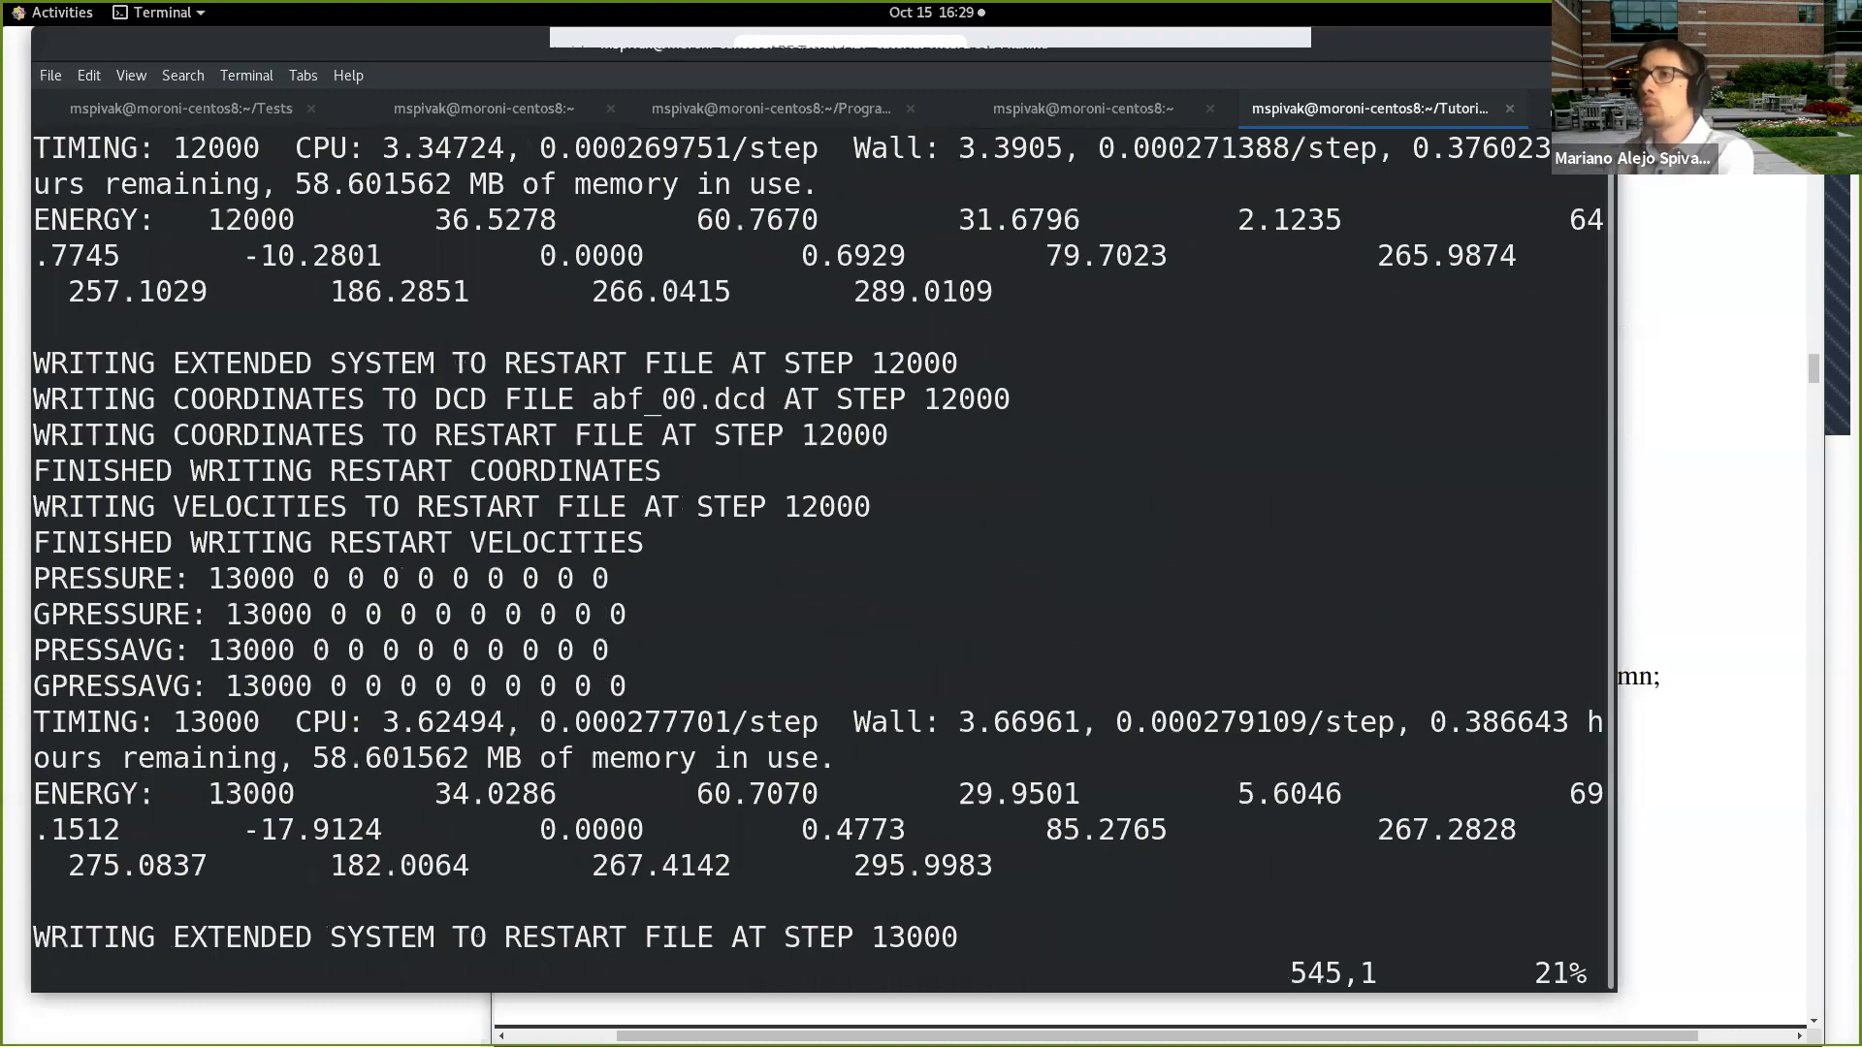
pyautogui.hotkey('shift', 'g')
pyautogui.write(':q')
pyautogui.press('Return')
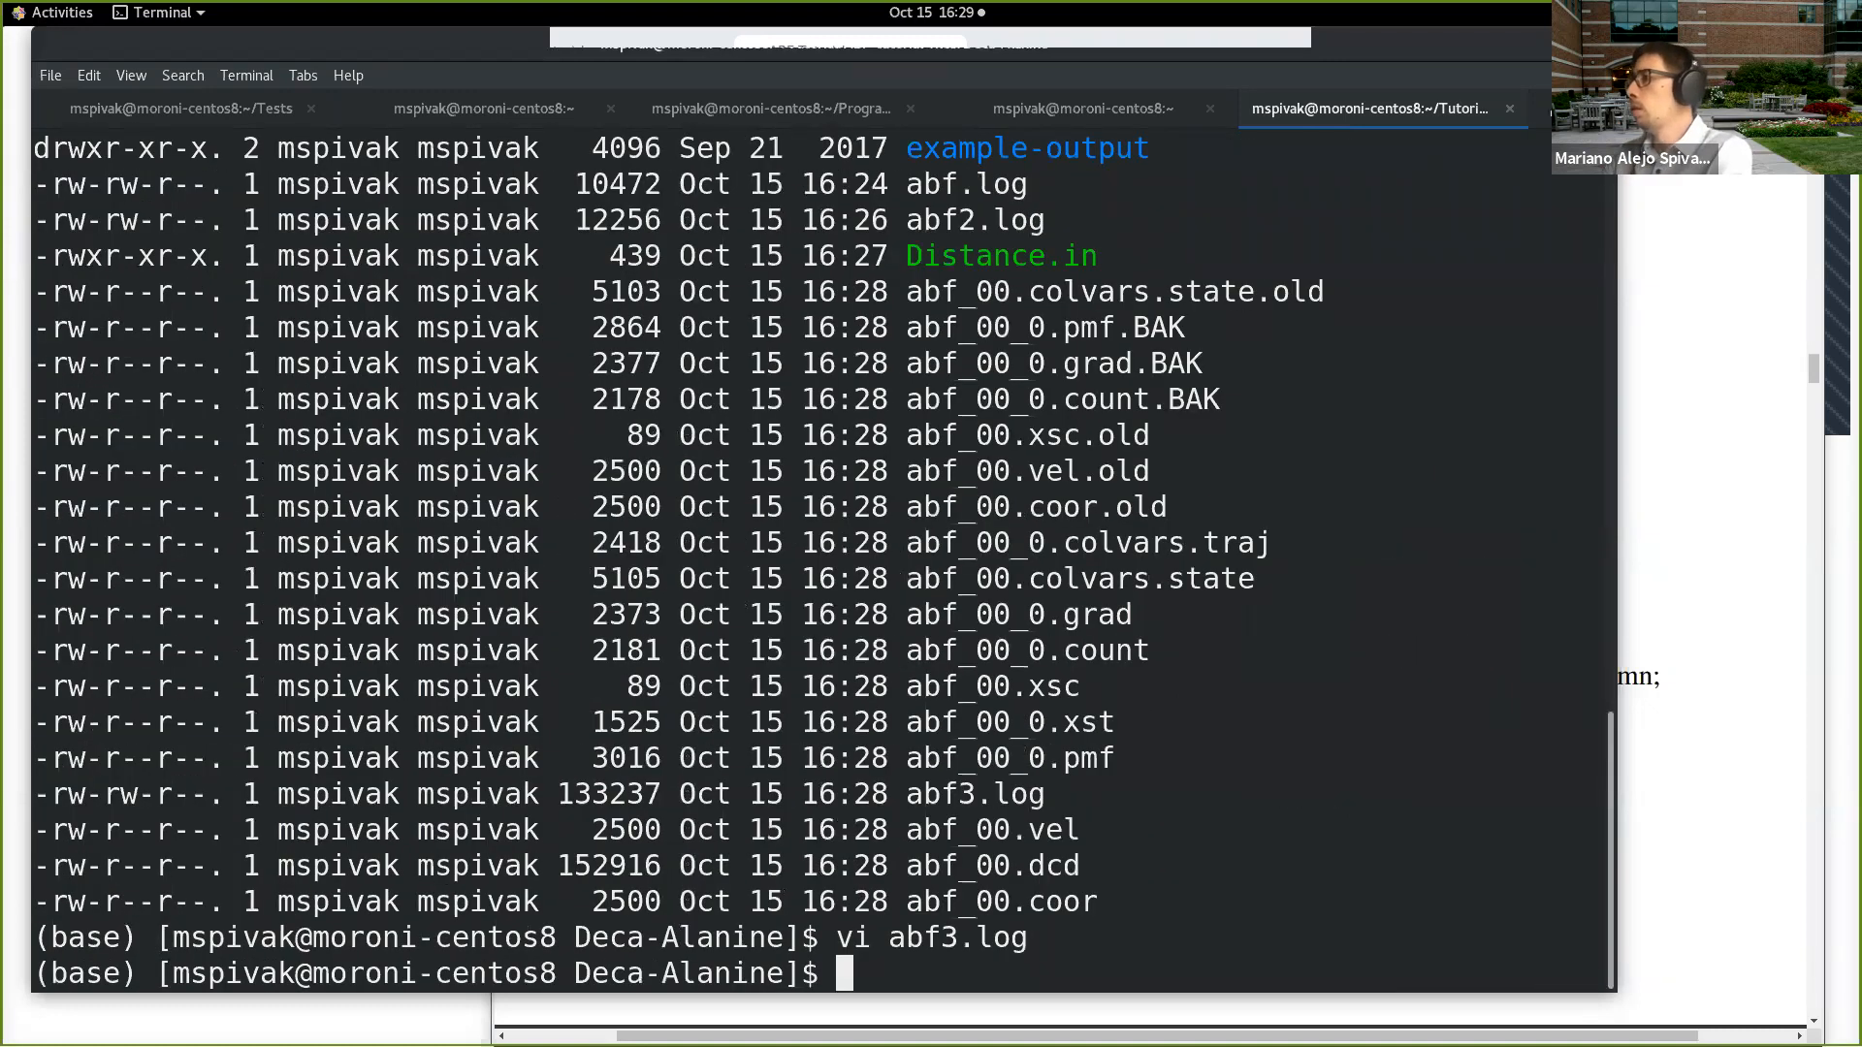
# Step: Check with top whether the namd2 job is running, and quit top
pyautogui.write('top')
pyautogui.press('Return')
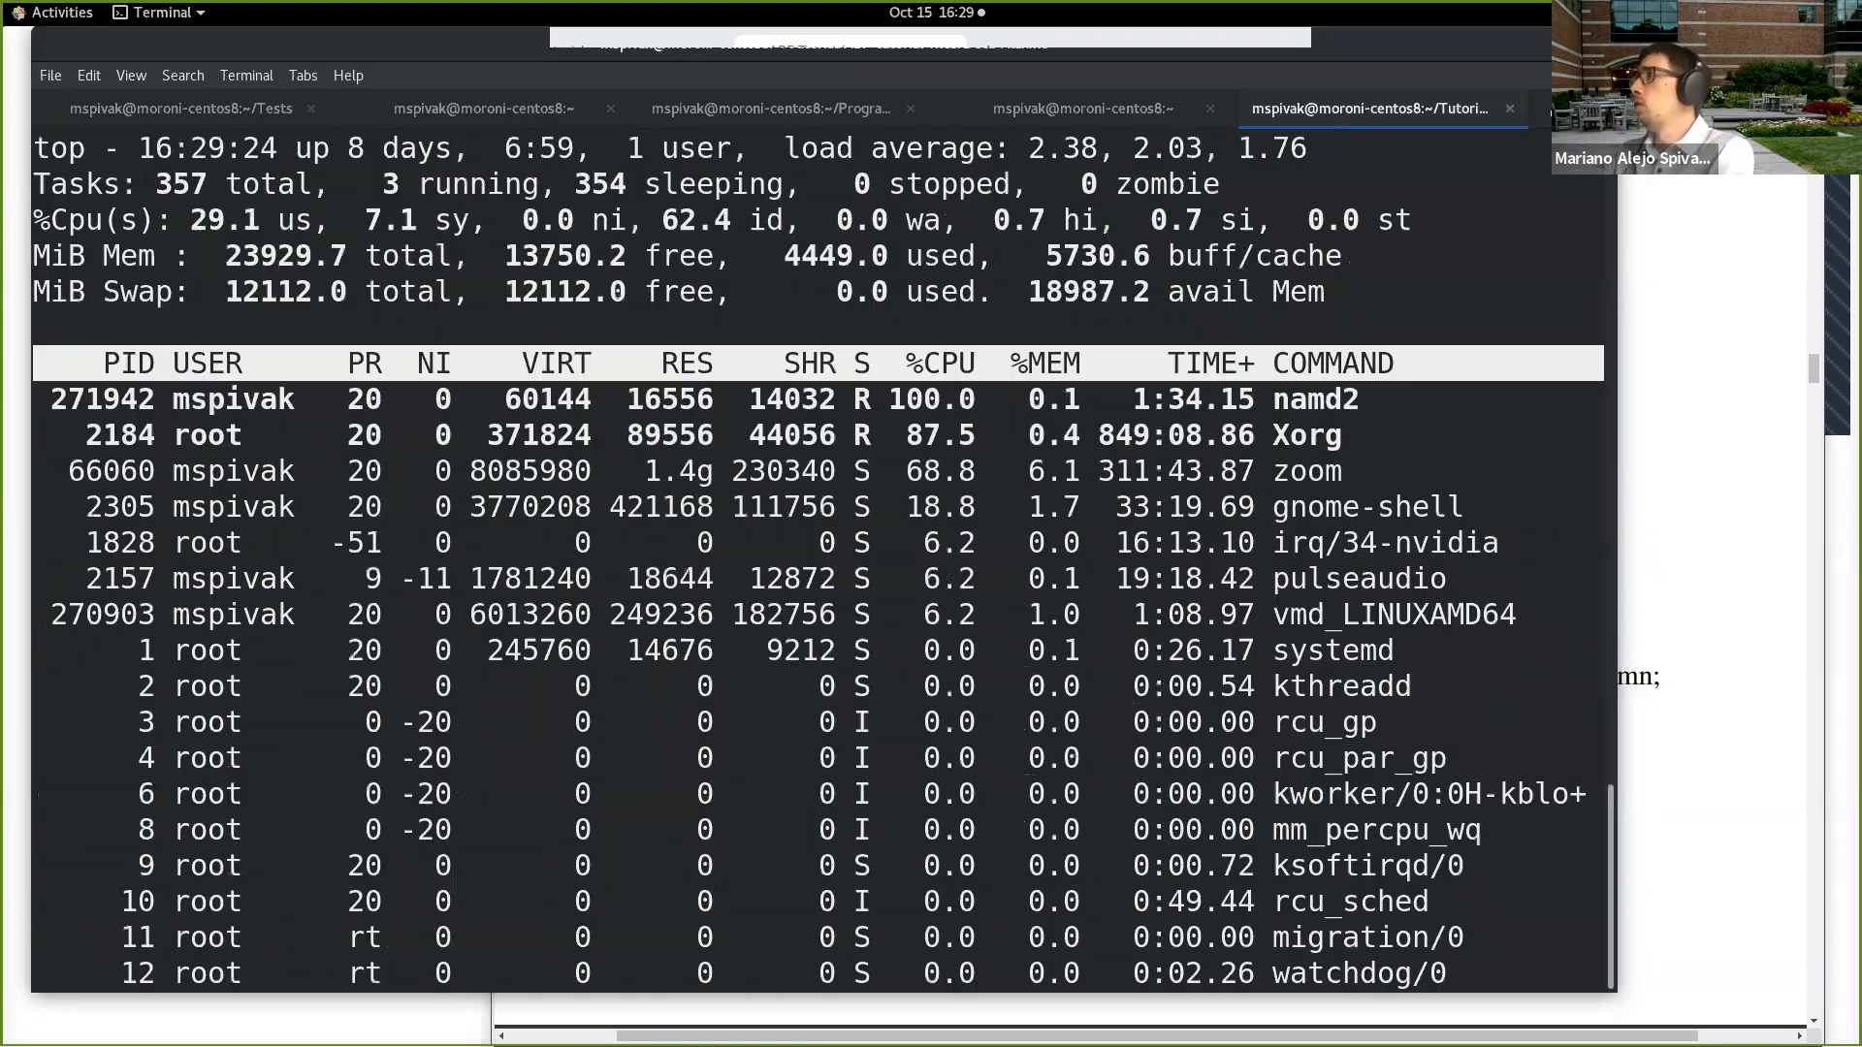
pyautogui.write('qls -ltr')
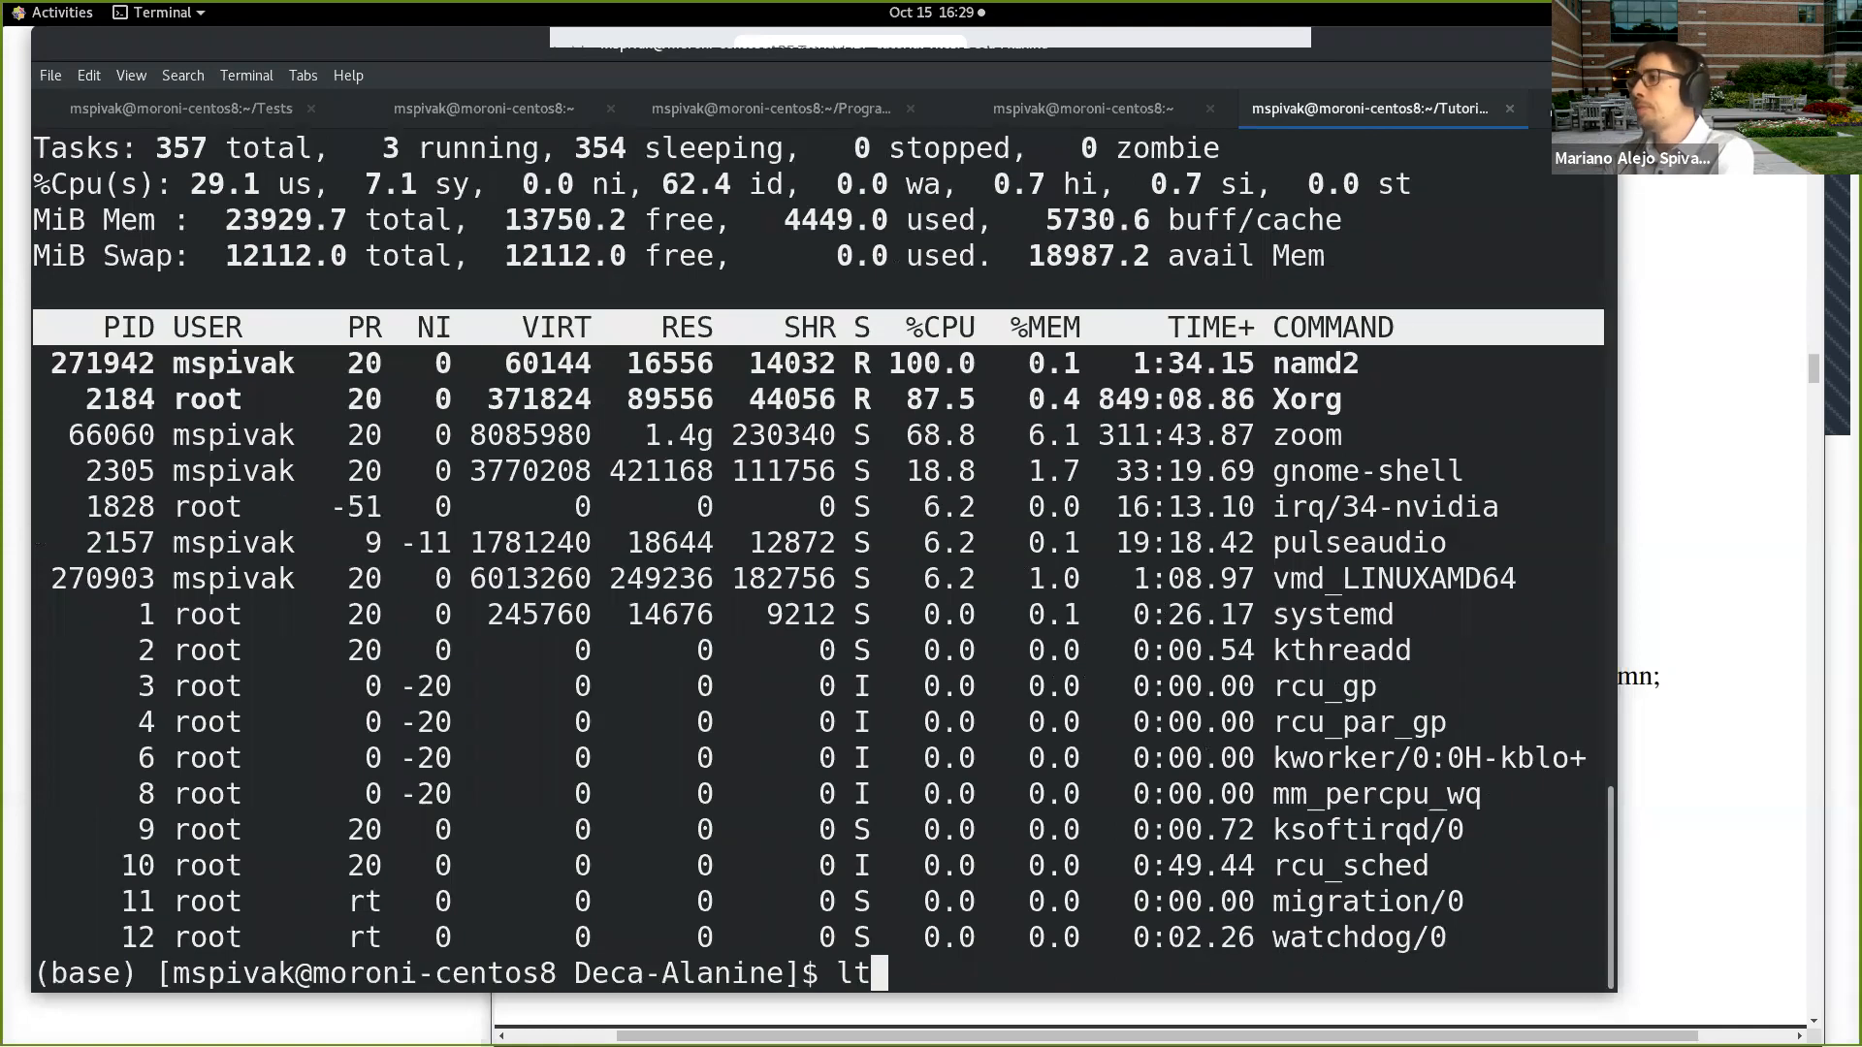
# Step: Clear the terminal and list the Deca-Alanine directory with lt to review the output files written by the run
pyautogui.press('Return')
pyautogui.write('clear')
pyautogui.press('Return')
pyautogui.write('ls -ltr')
pyautogui.press('Return')
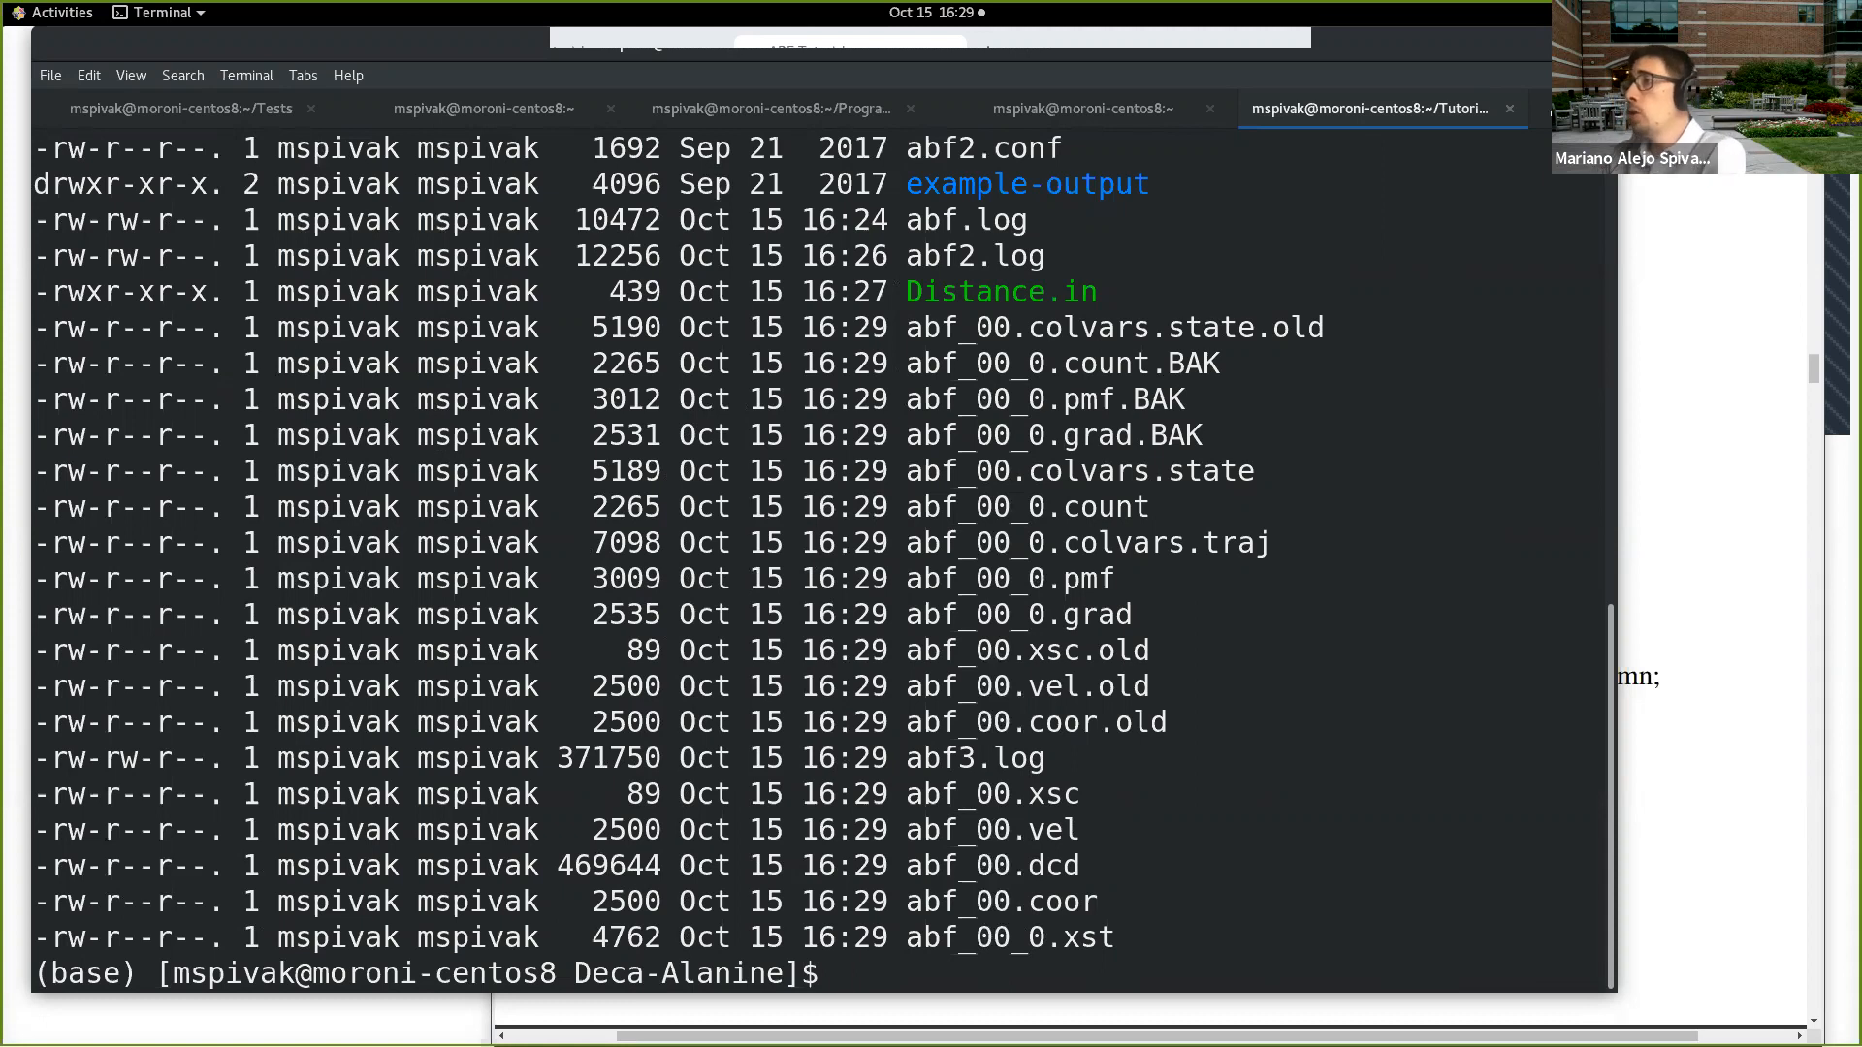
pyautogui.scroll(6, 587, 546)
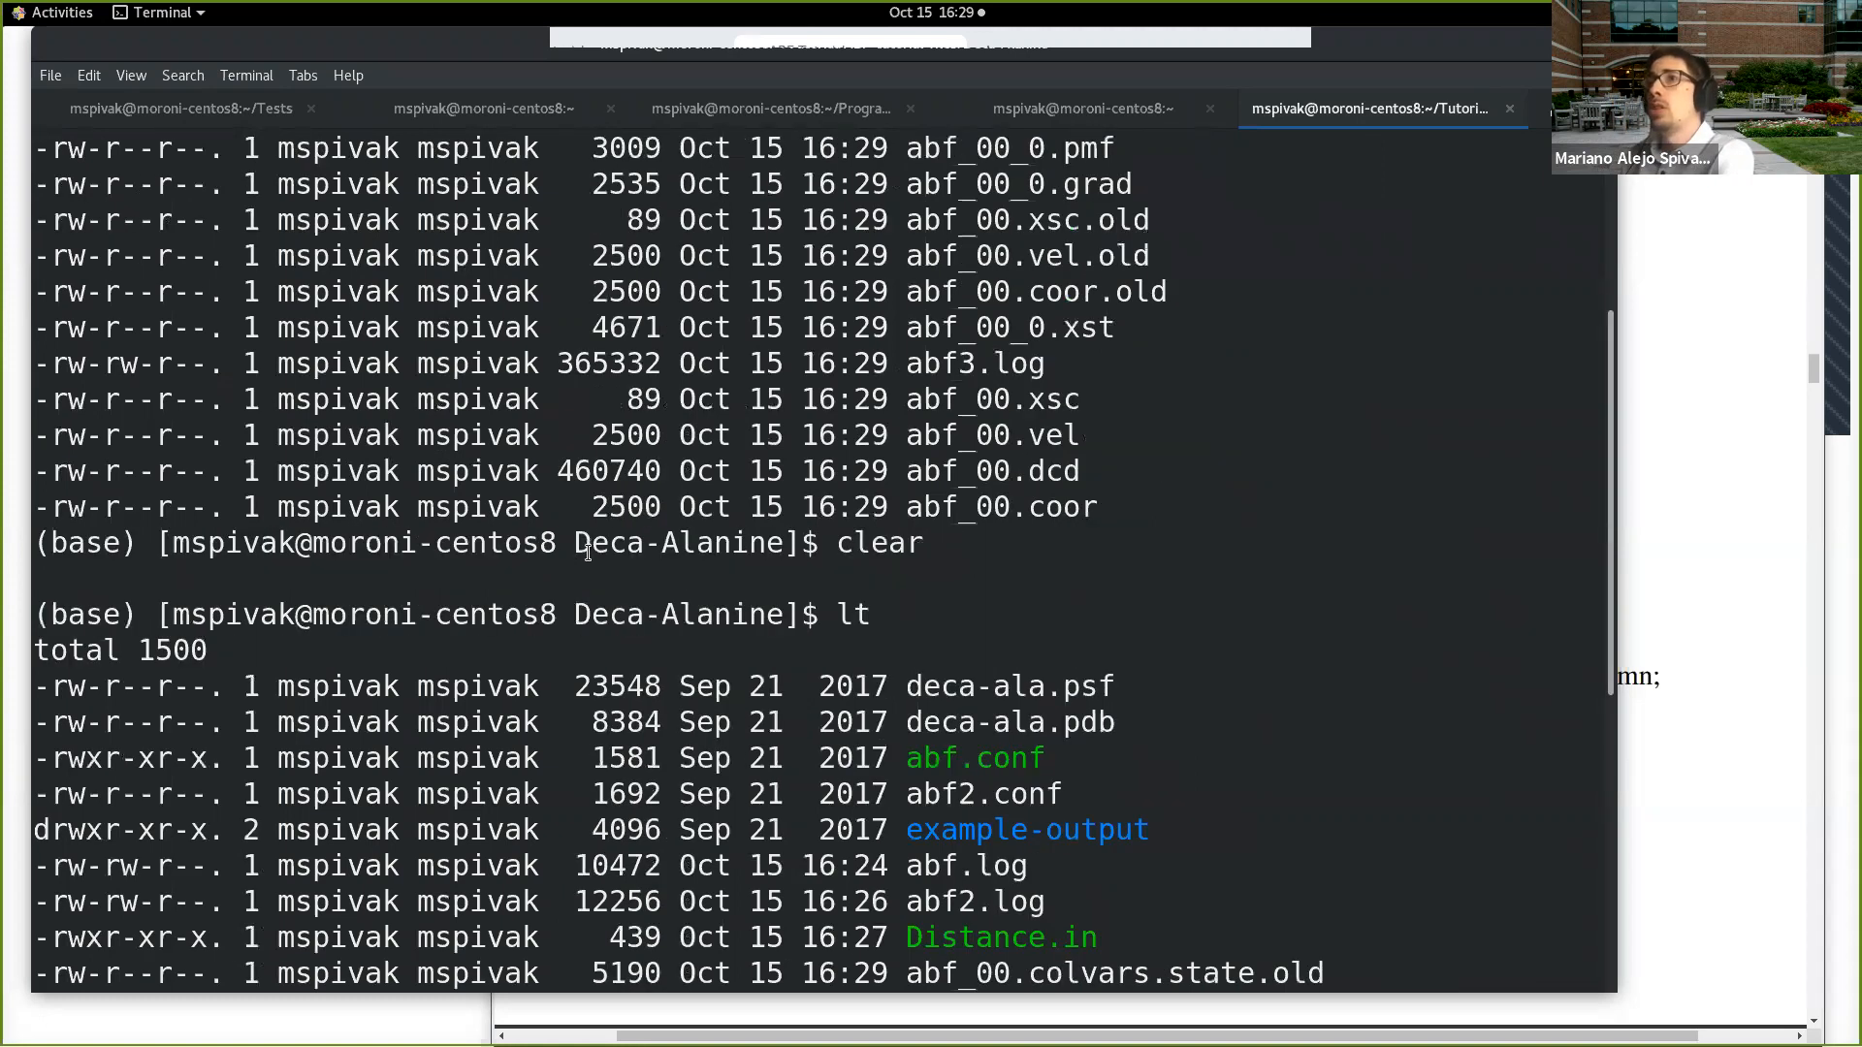
pyautogui.scroll(4, 580, 557)
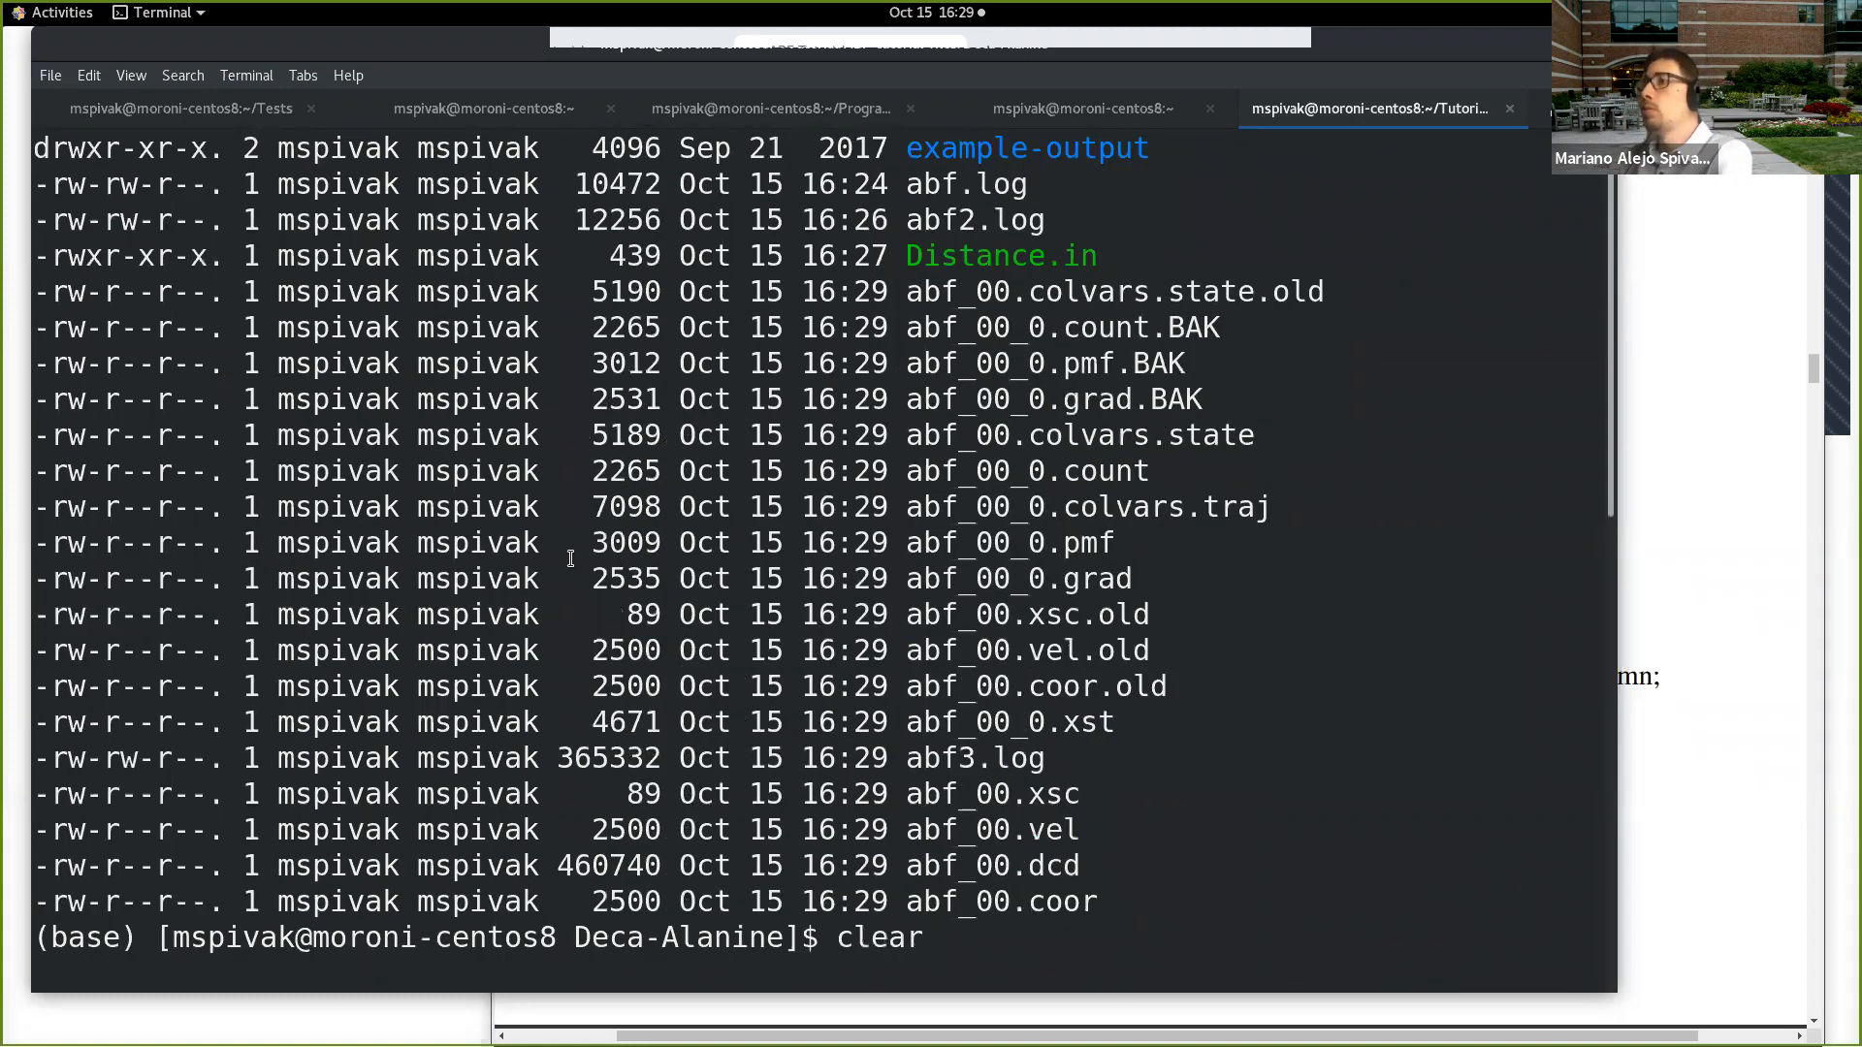
pyautogui.scroll(-10, 570, 559)
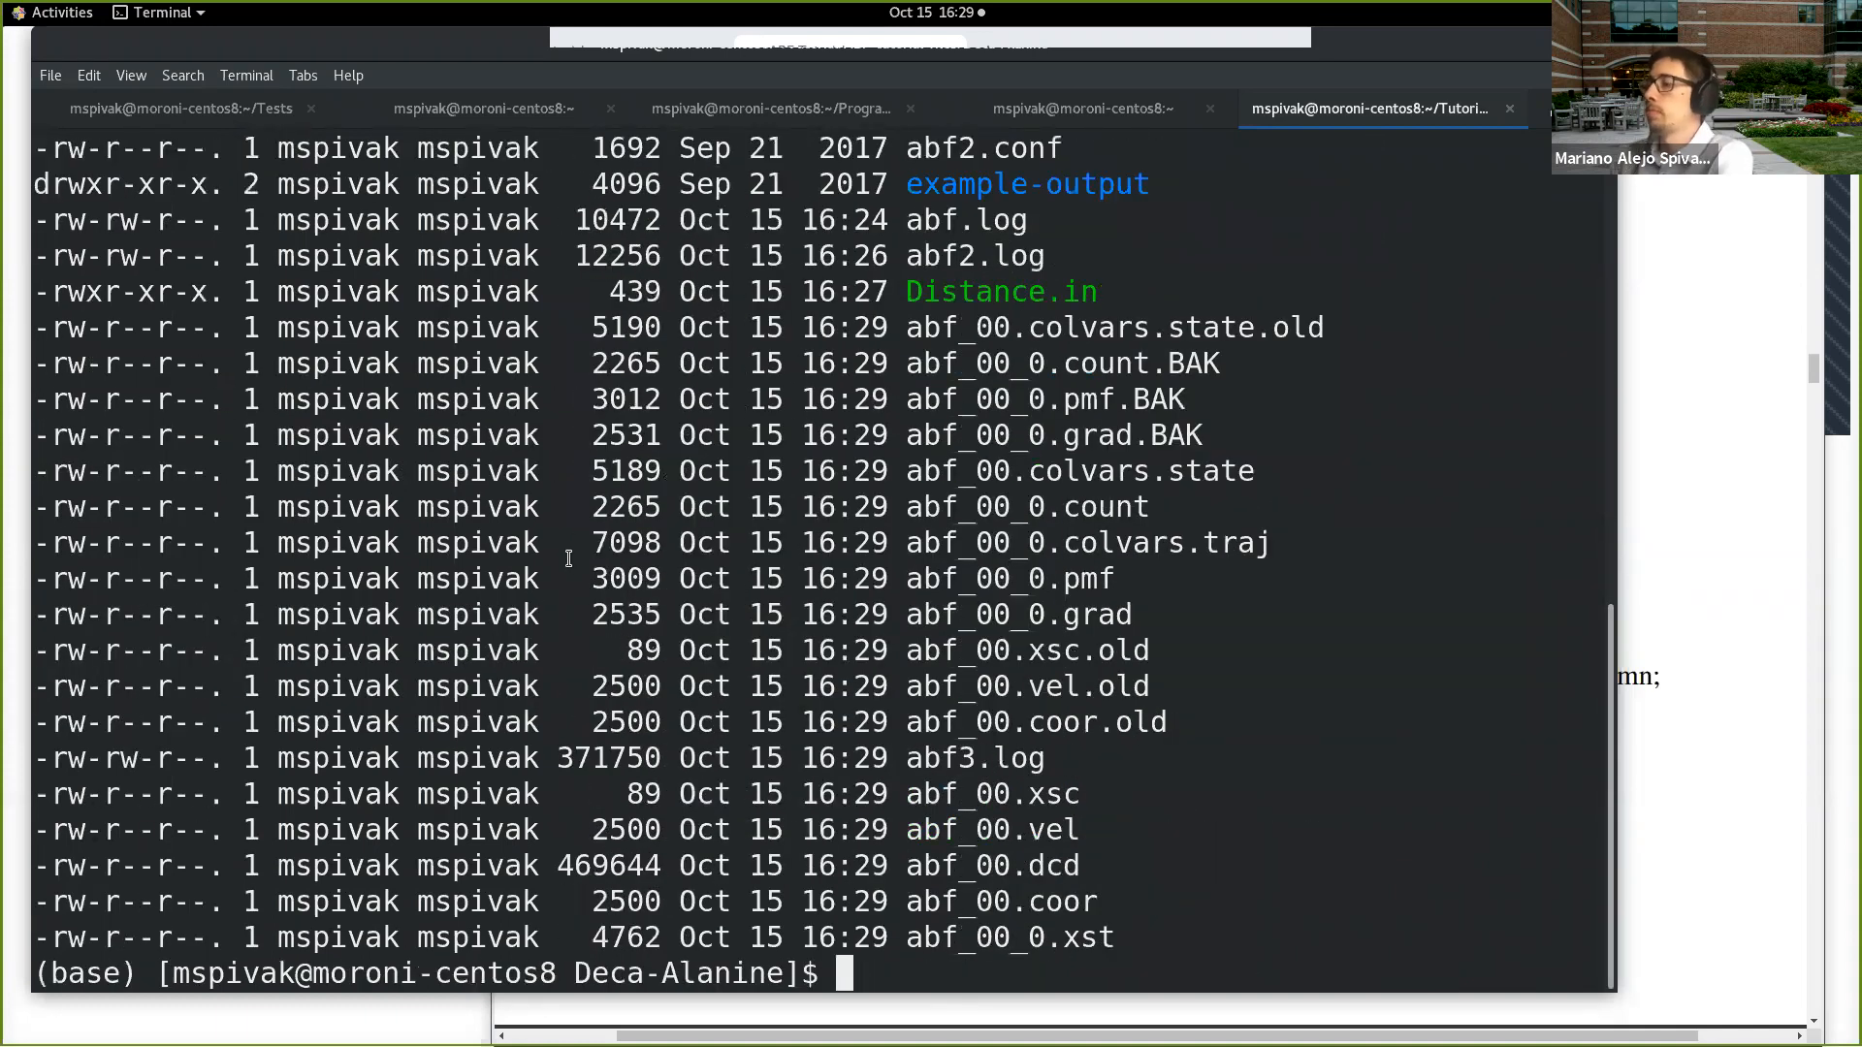
# Step: Find the namd2 process ID with top and kill process 271942
pyautogui.write('top')
pyautogui.press('Return')
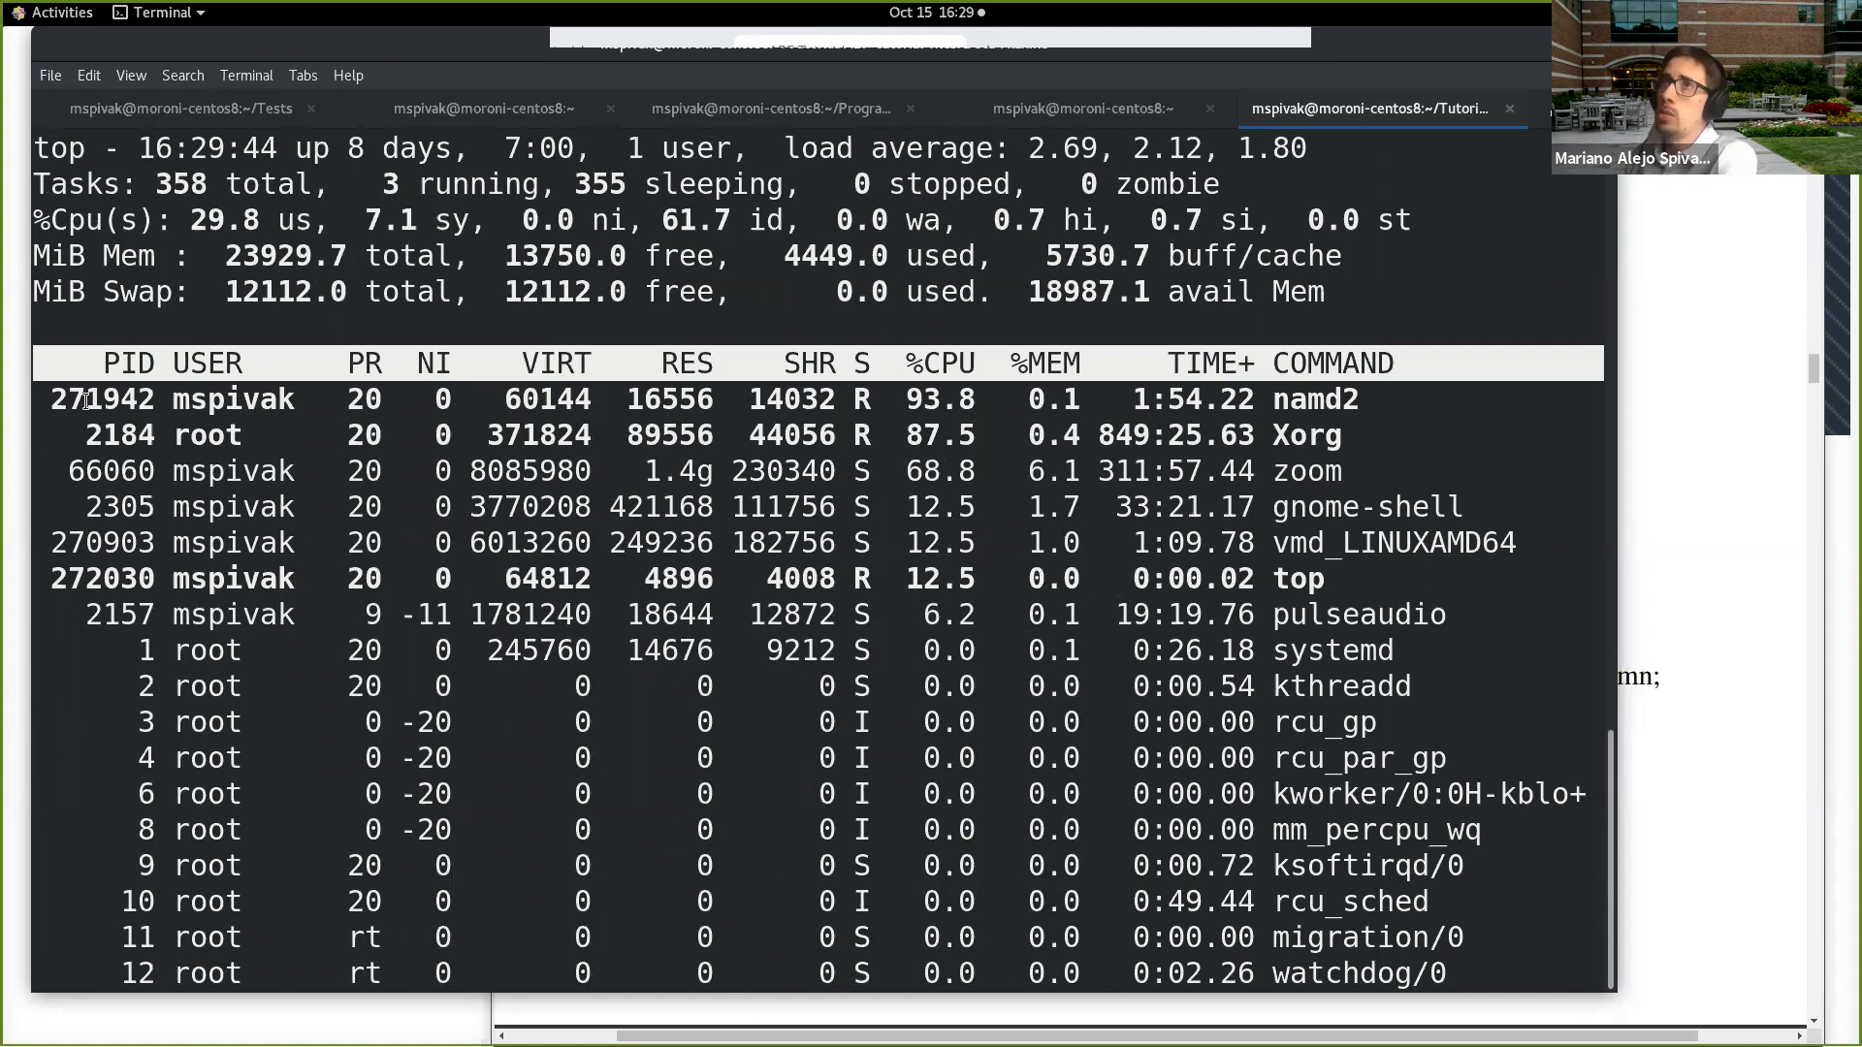
pyautogui.doubleClick(88, 399)
pyautogui.hotkey('ctrl', 'c')
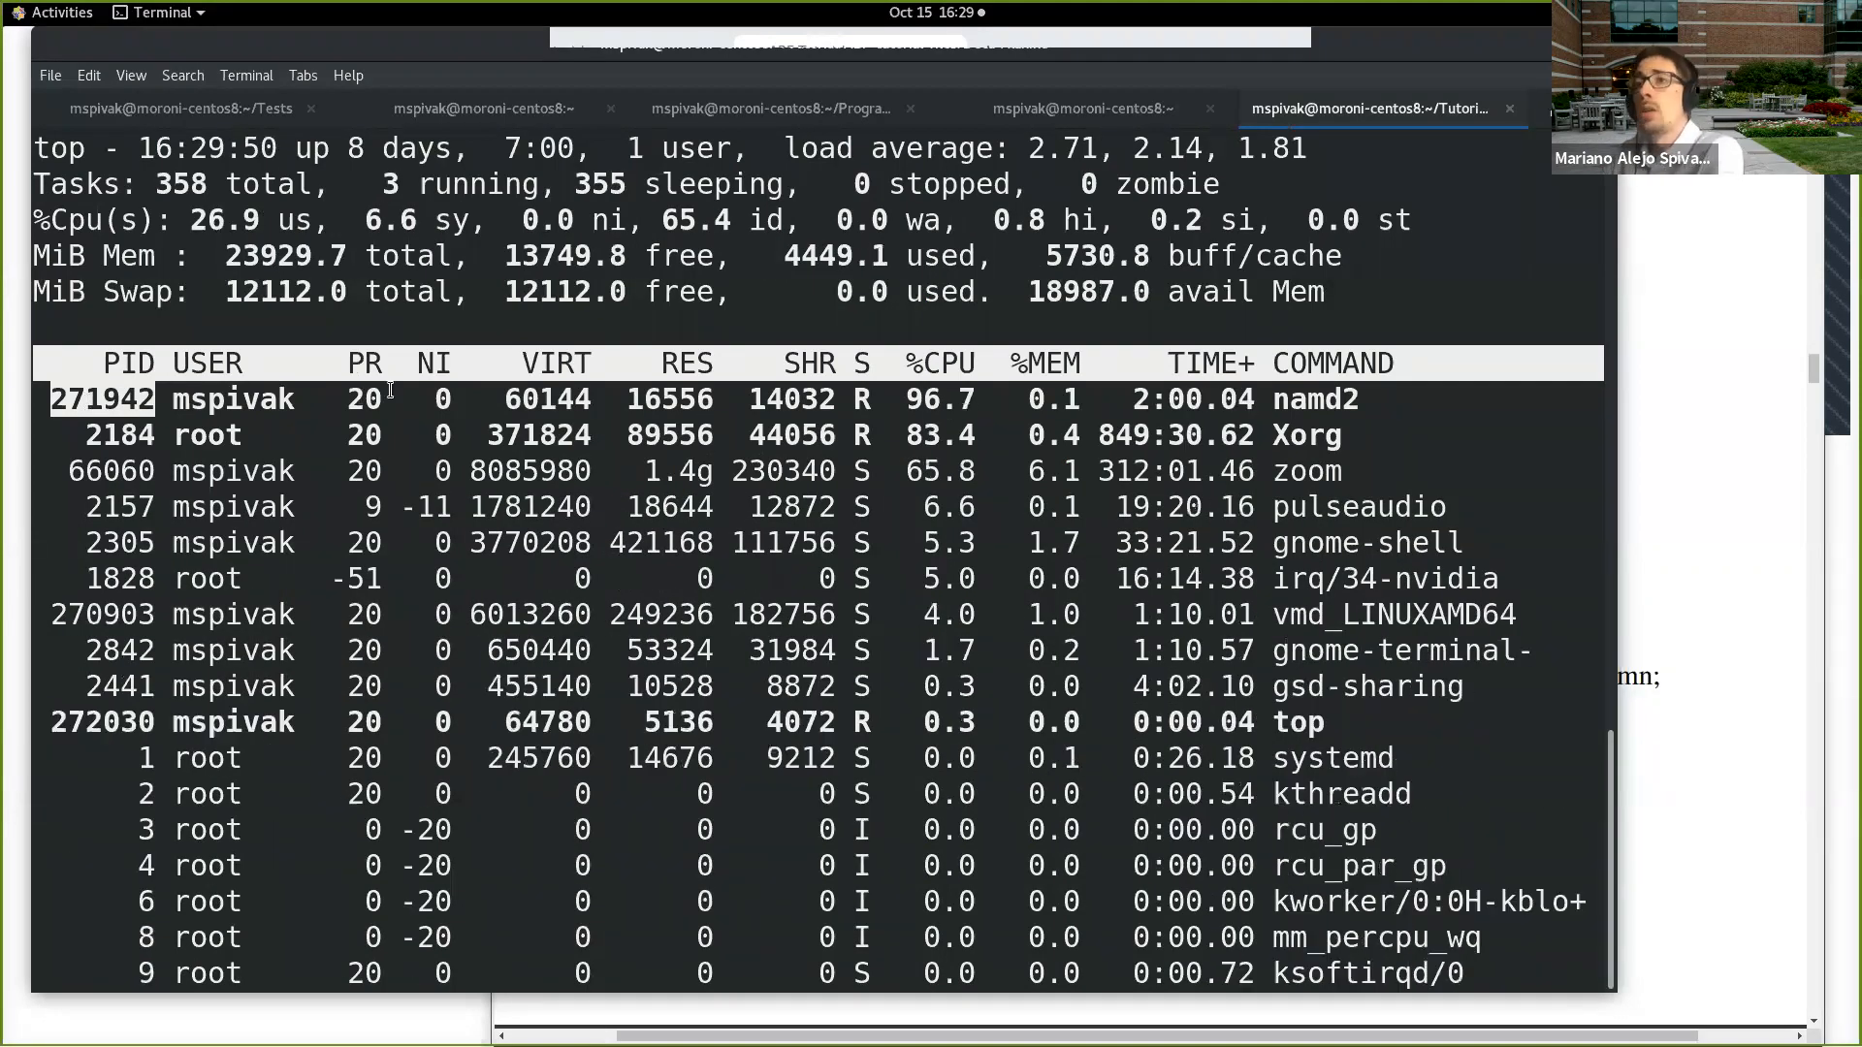
pyautogui.hotkey('ctrl', 'd')
pyautogui.write('q')
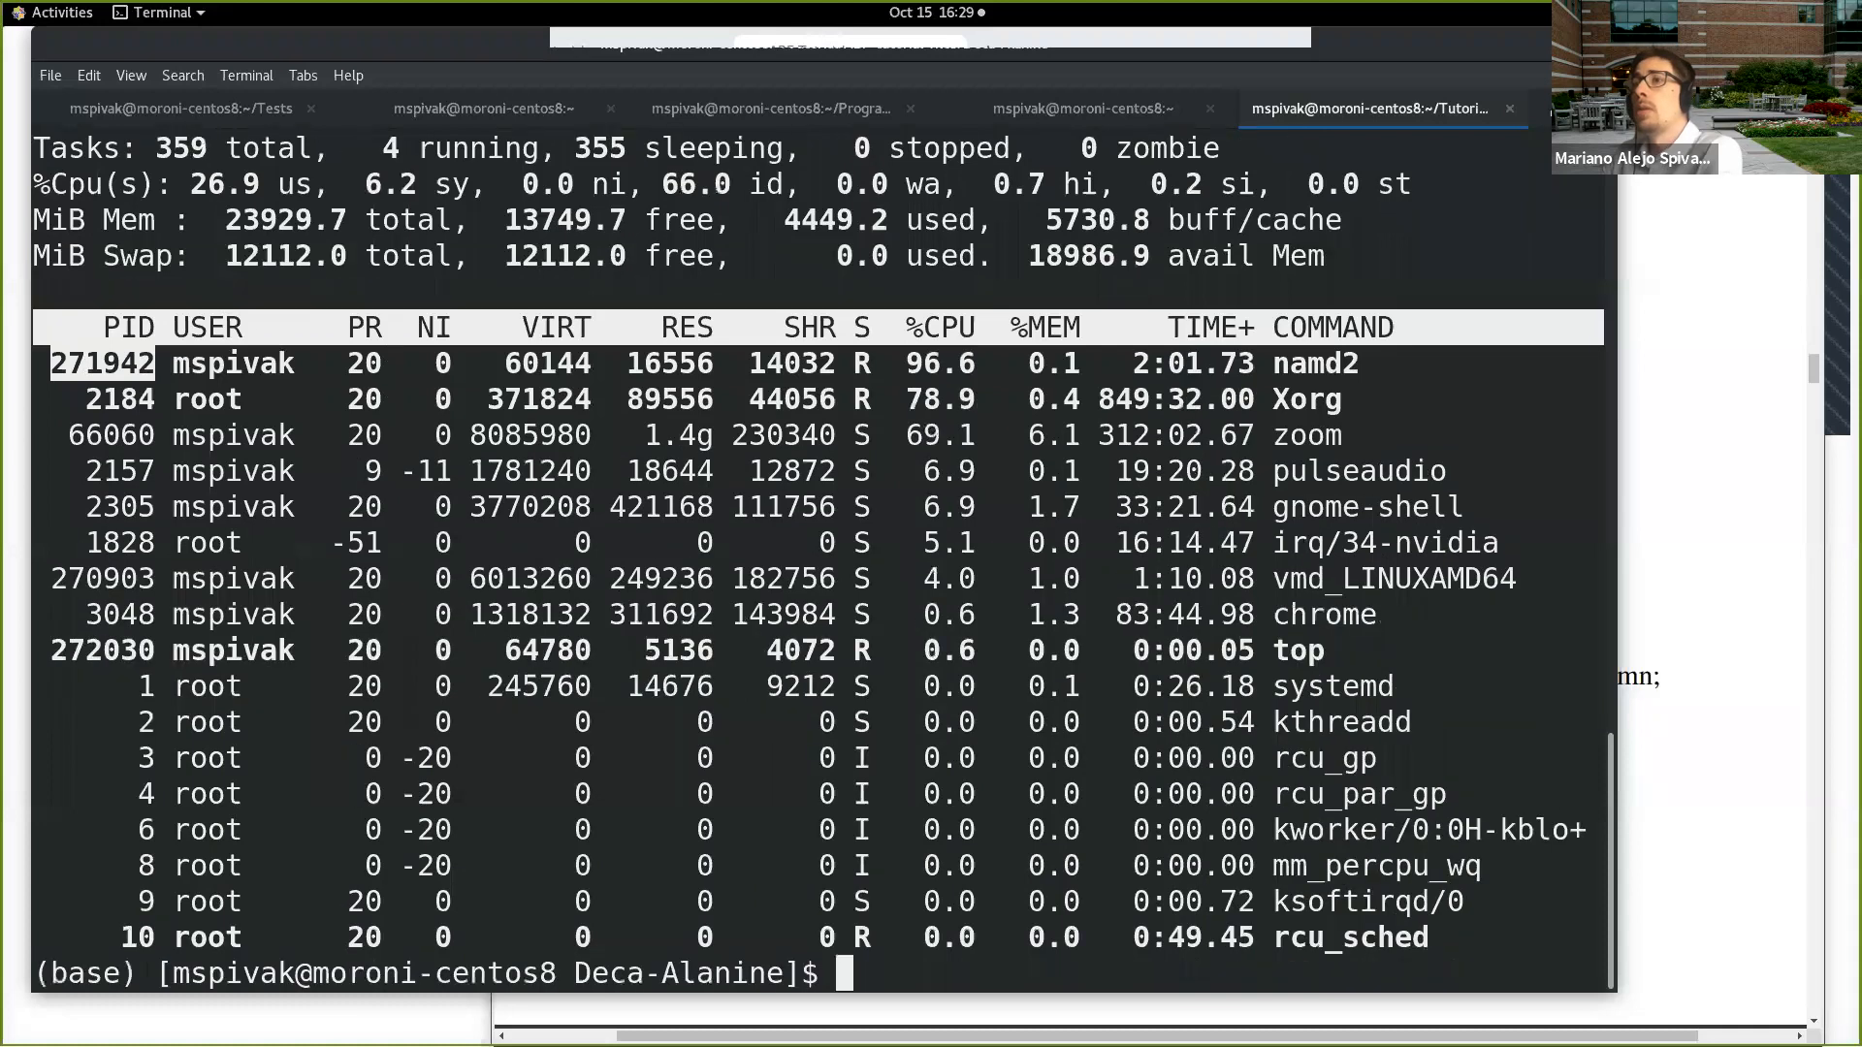
pyautogui.write('kill')
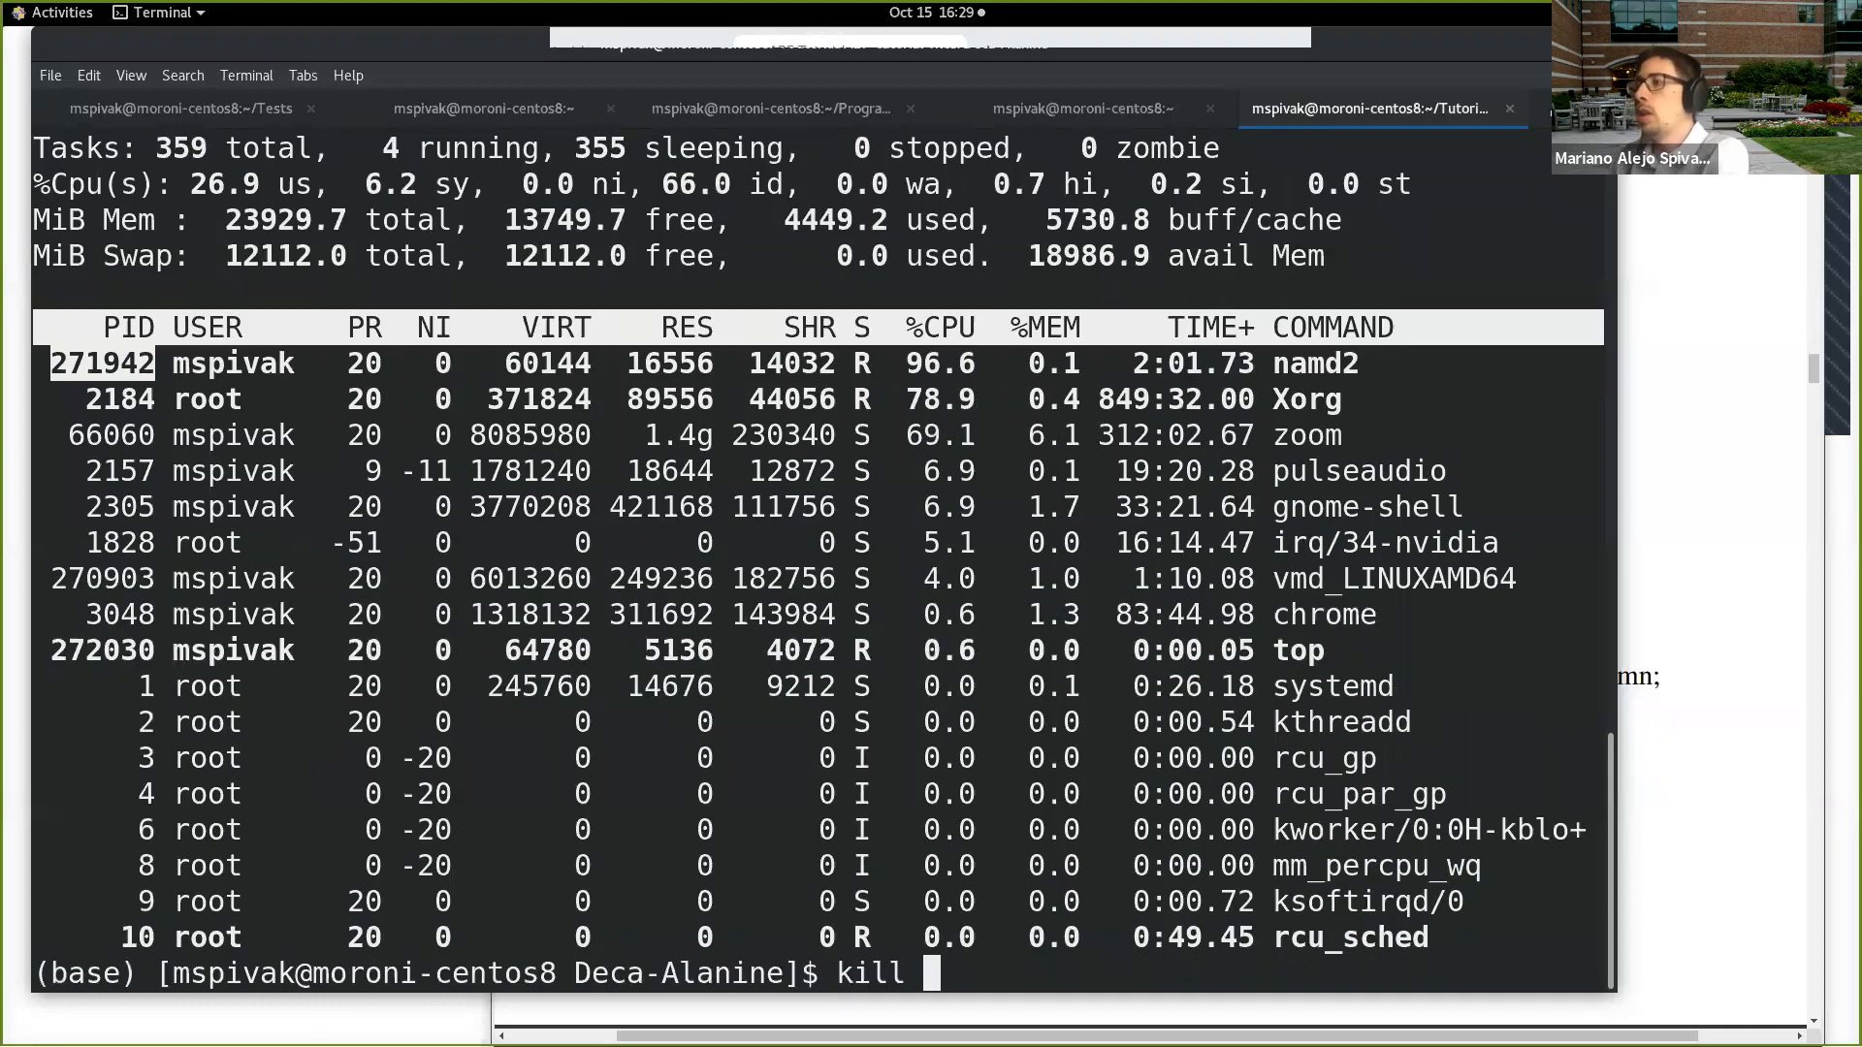
pyautogui.middleClick(991, 974)
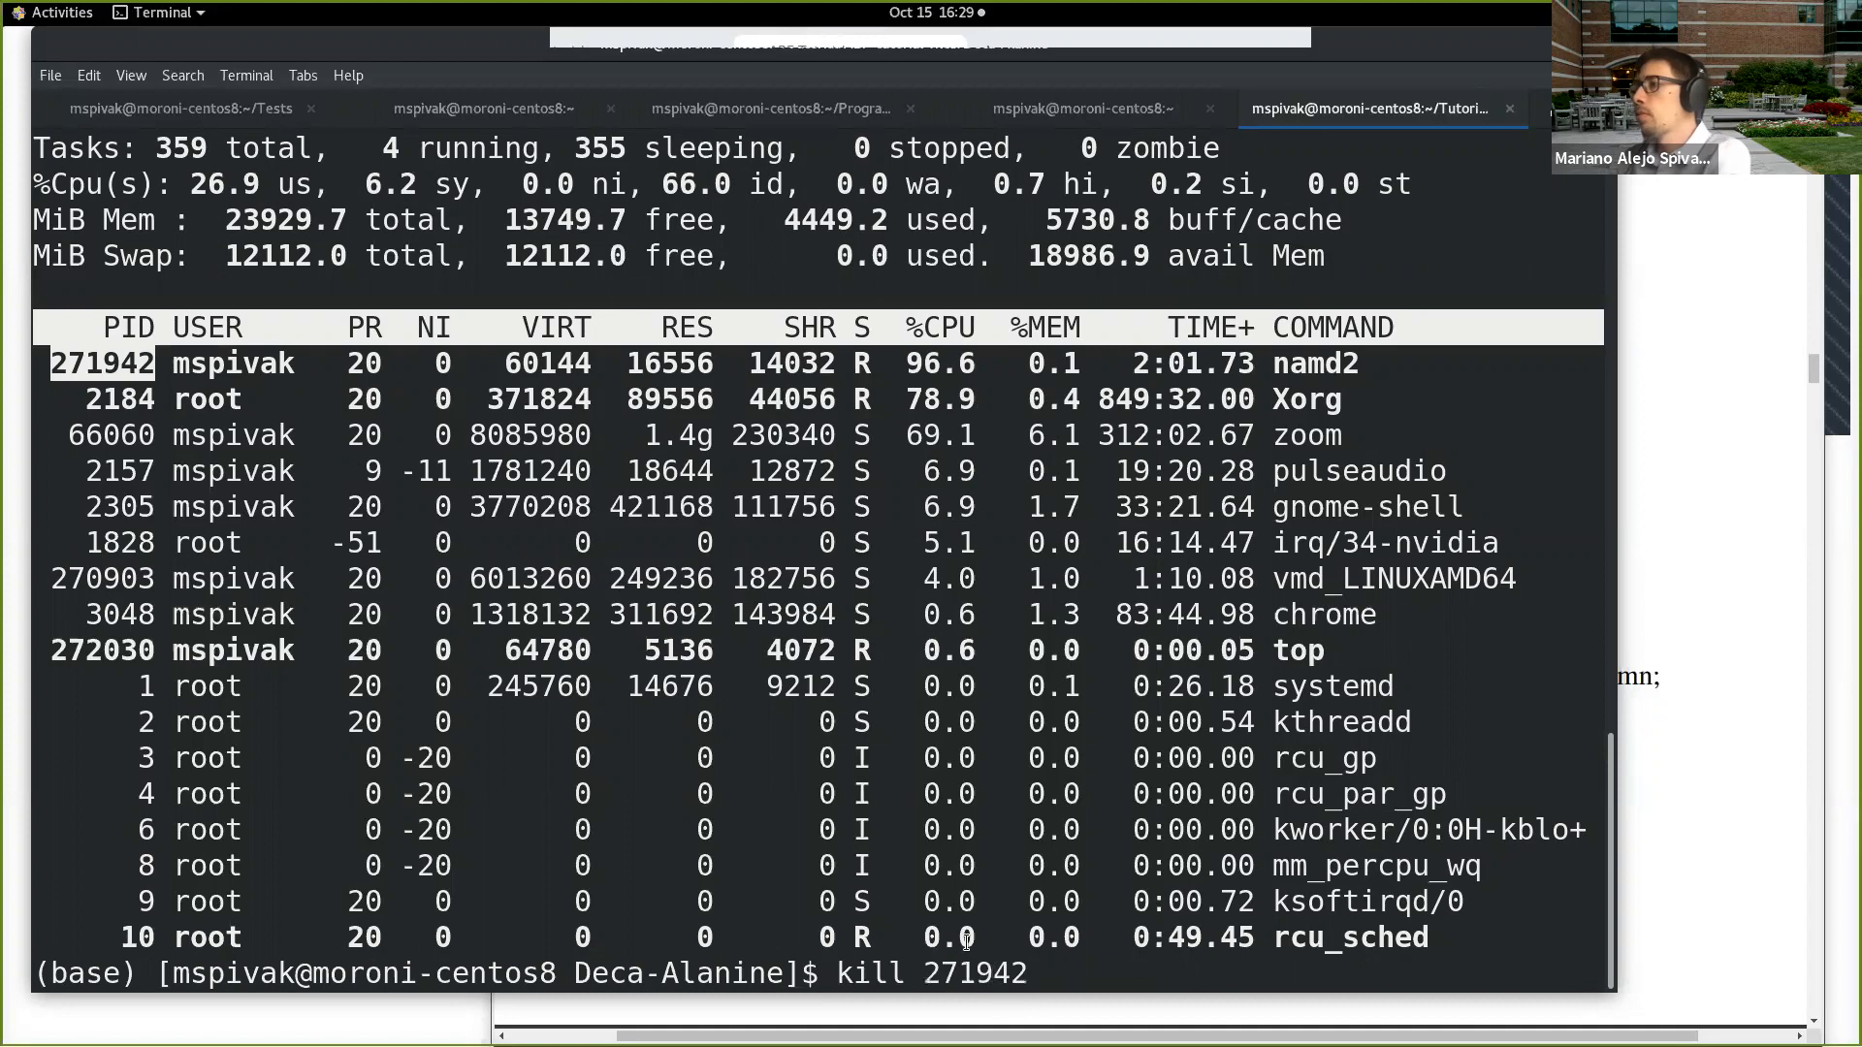
pyautogui.press('Return')
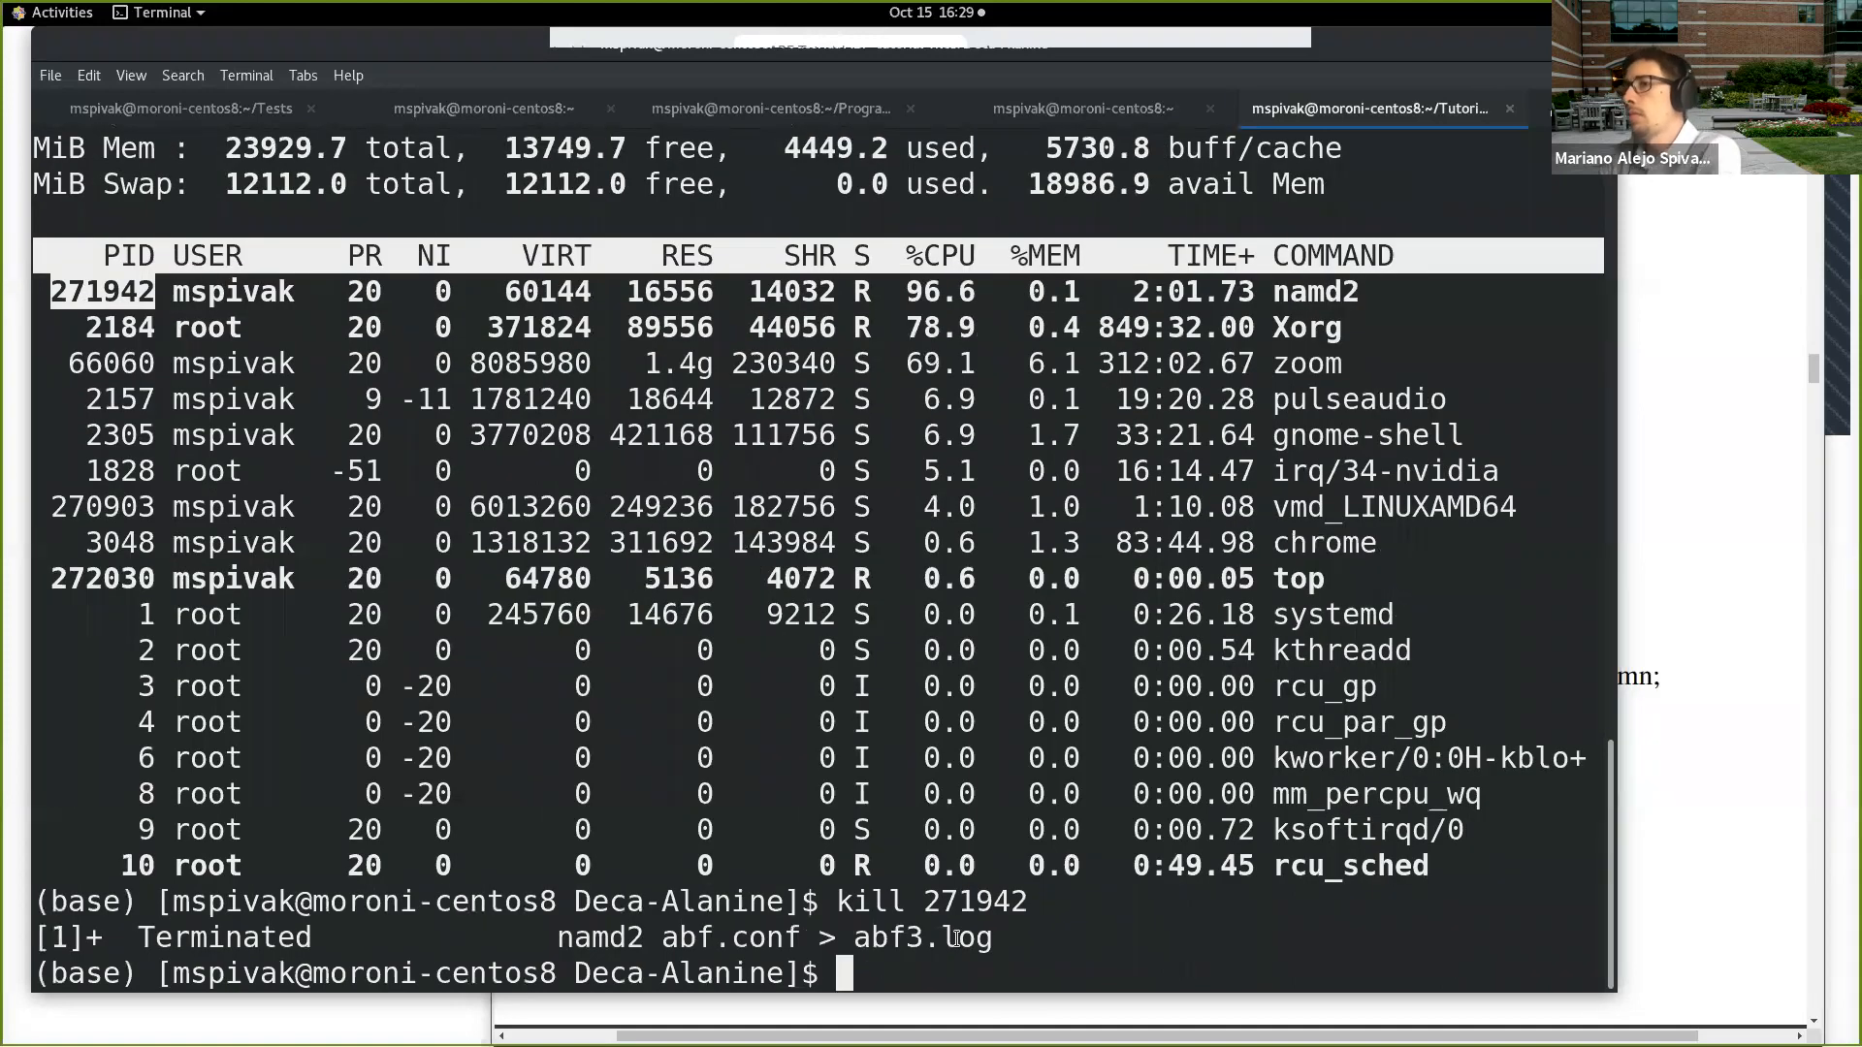
# Step: List the Deca-Alanine files with lt, and change into the example-output directory to list its files as well
pyautogui.write('lt')
pyautogui.press('Return')
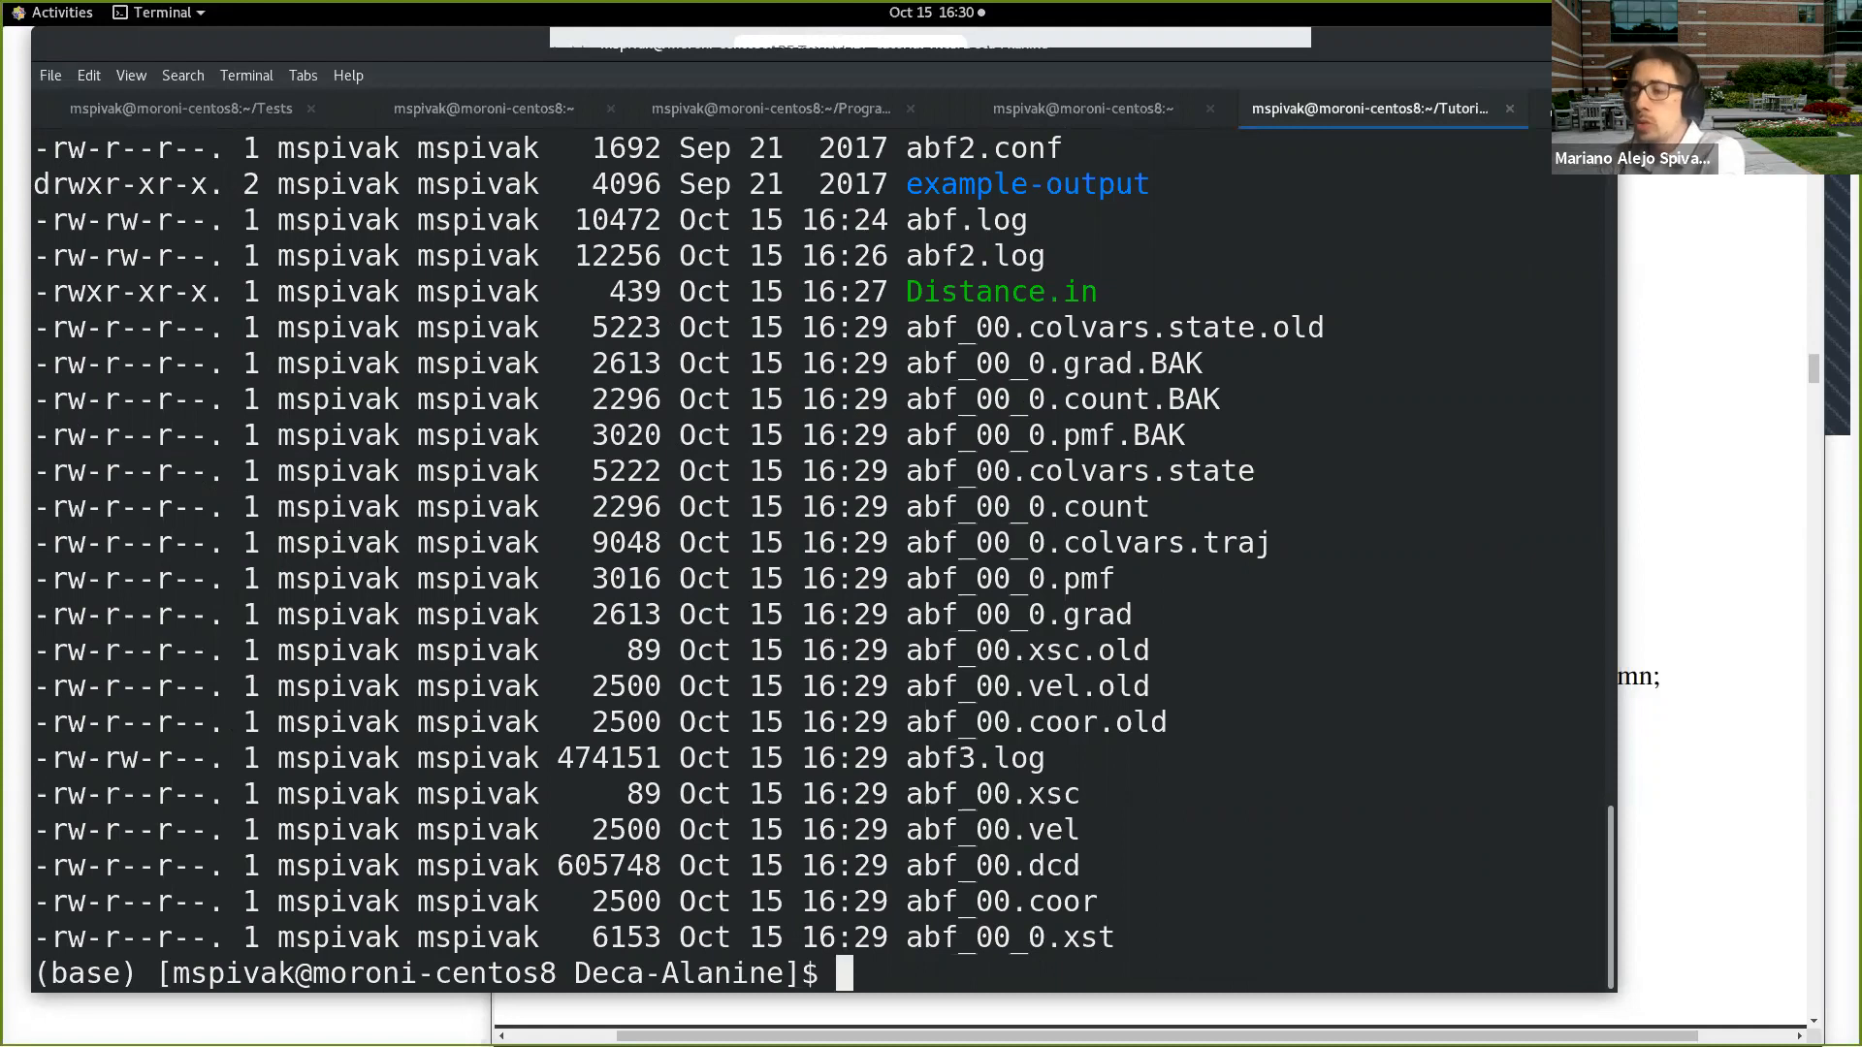
pyautogui.write('cd ')
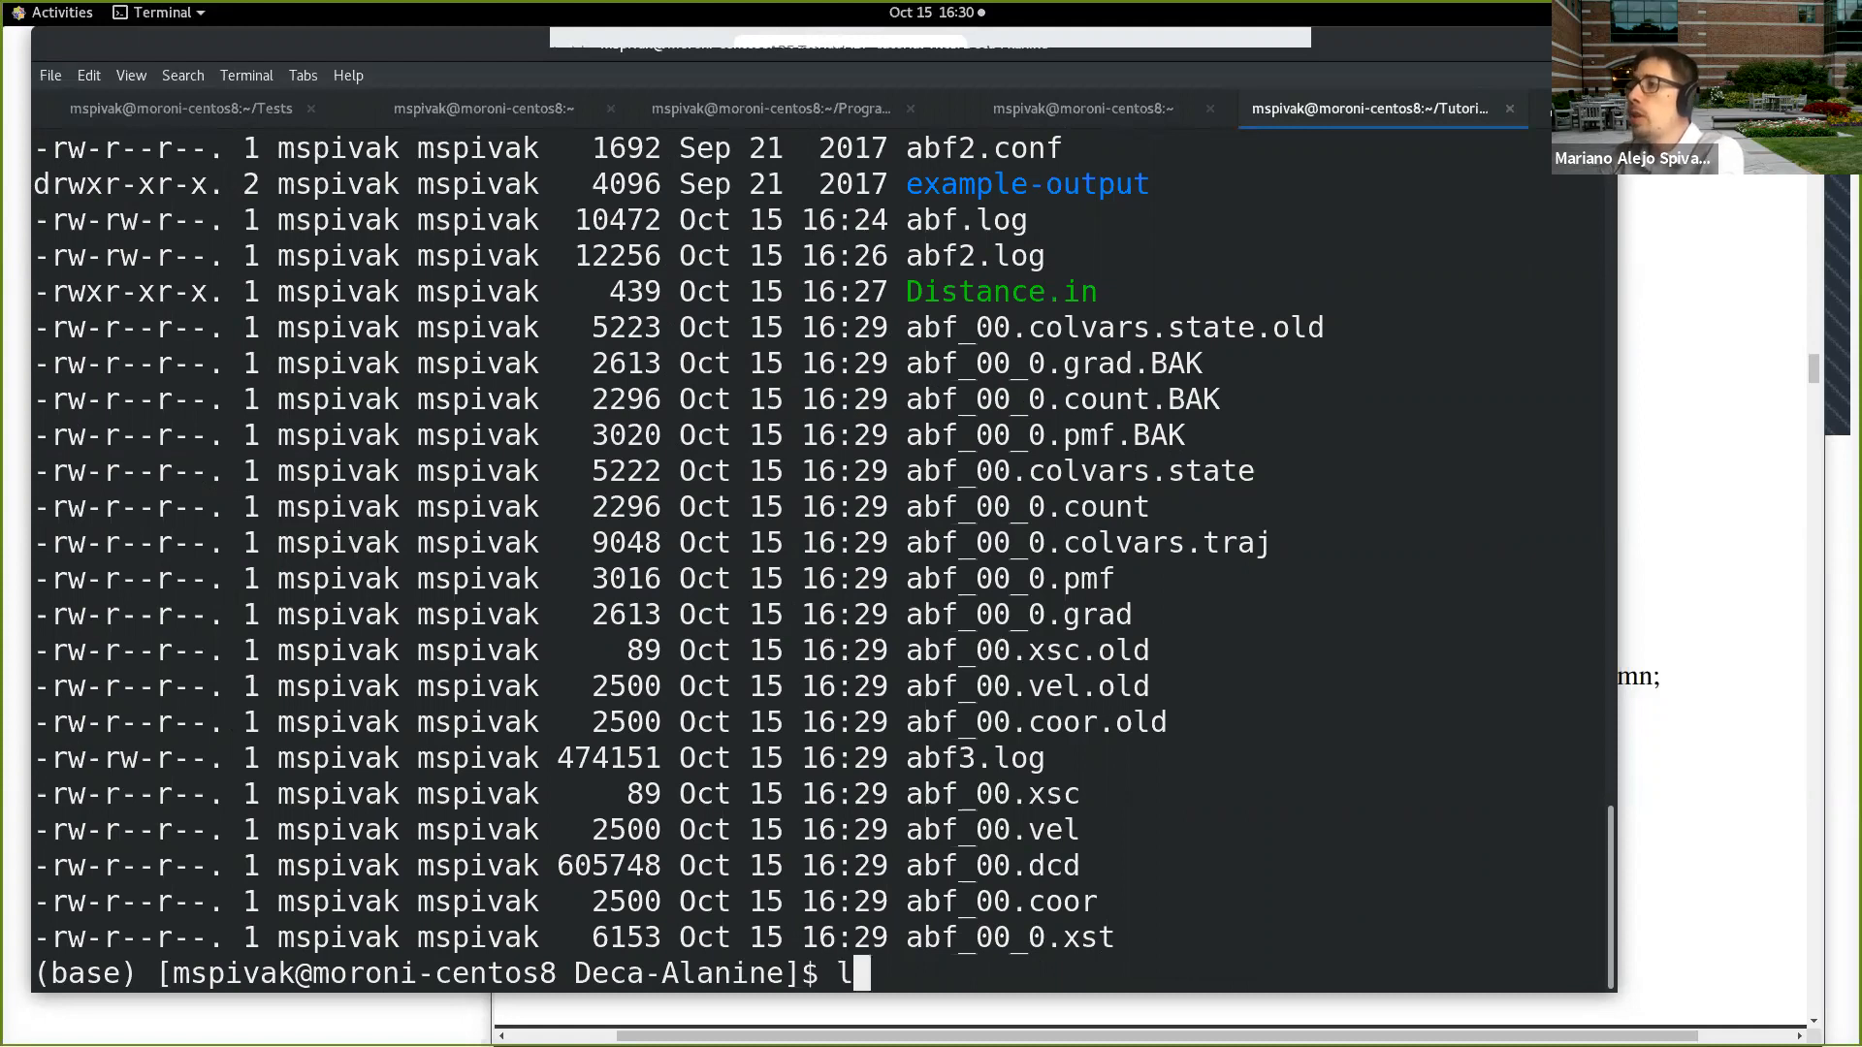
pyautogui.write('ex')
pyautogui.press('Tab')
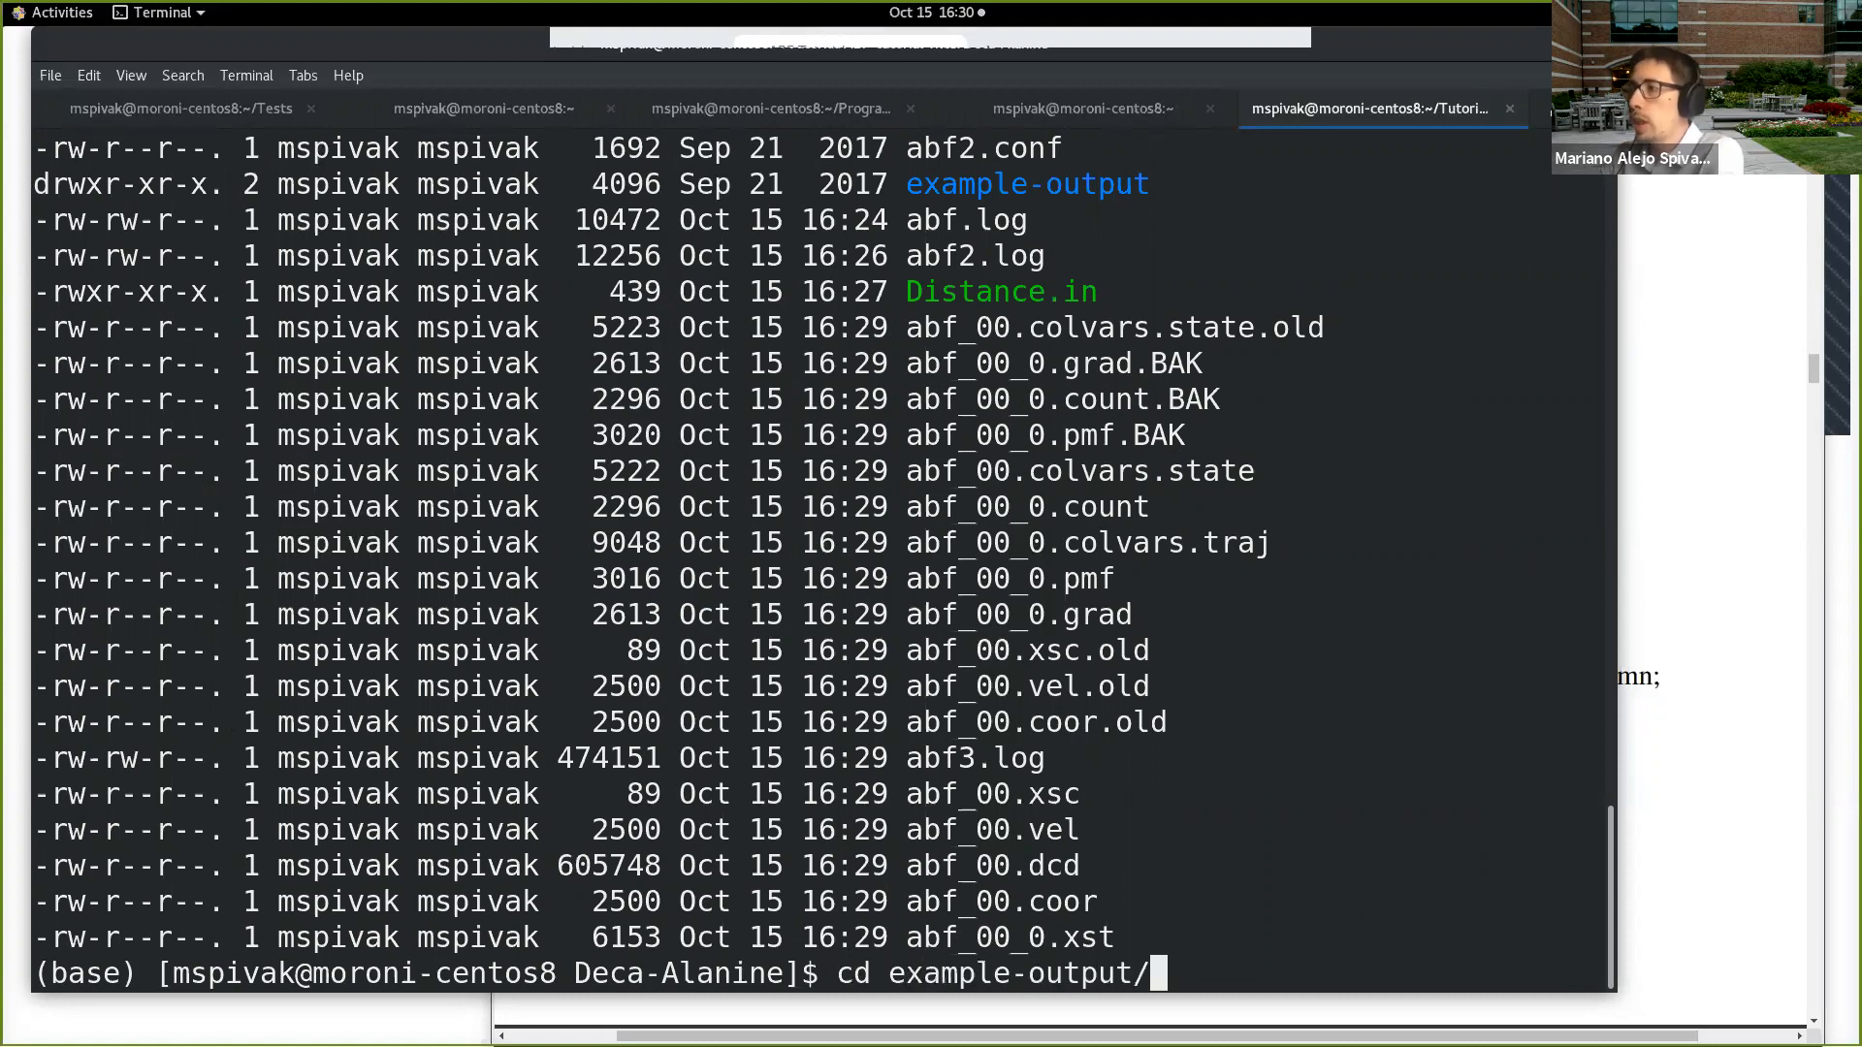
pyautogui.press('Return')
pyautogui.write('lt')
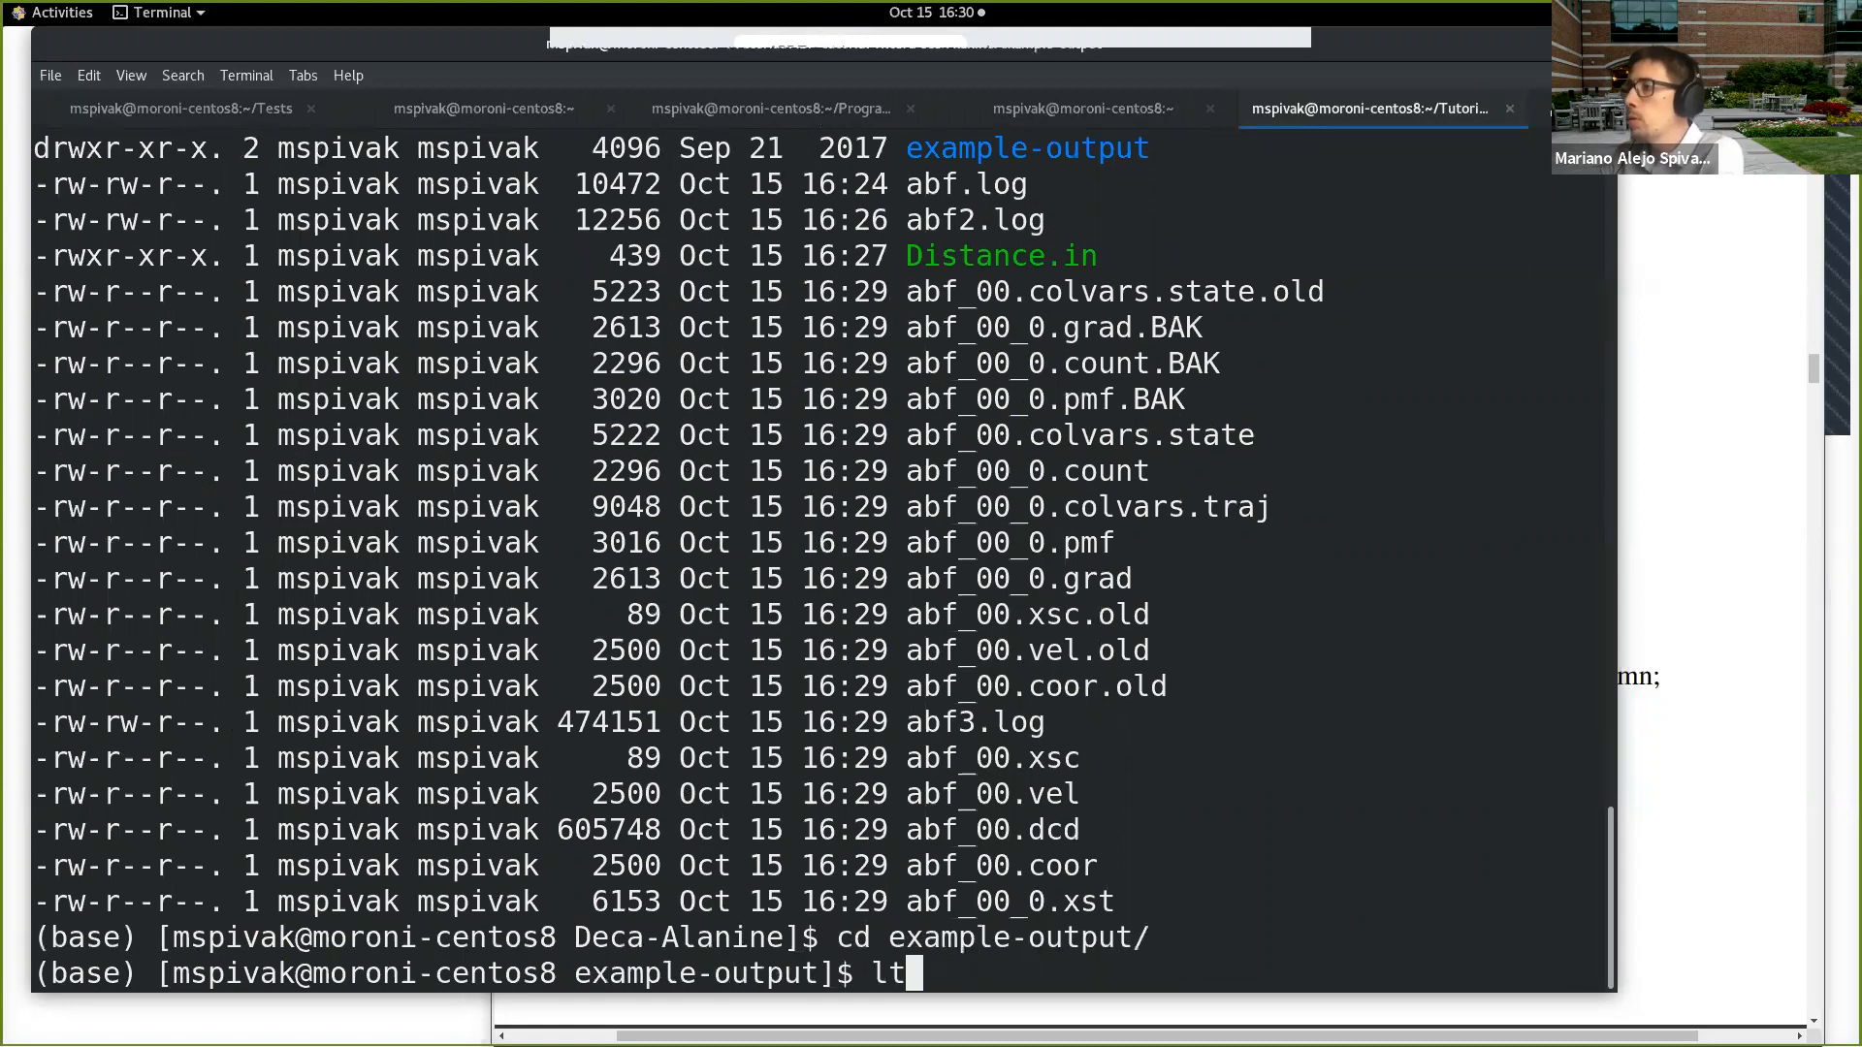
pyautogui.press('Return')
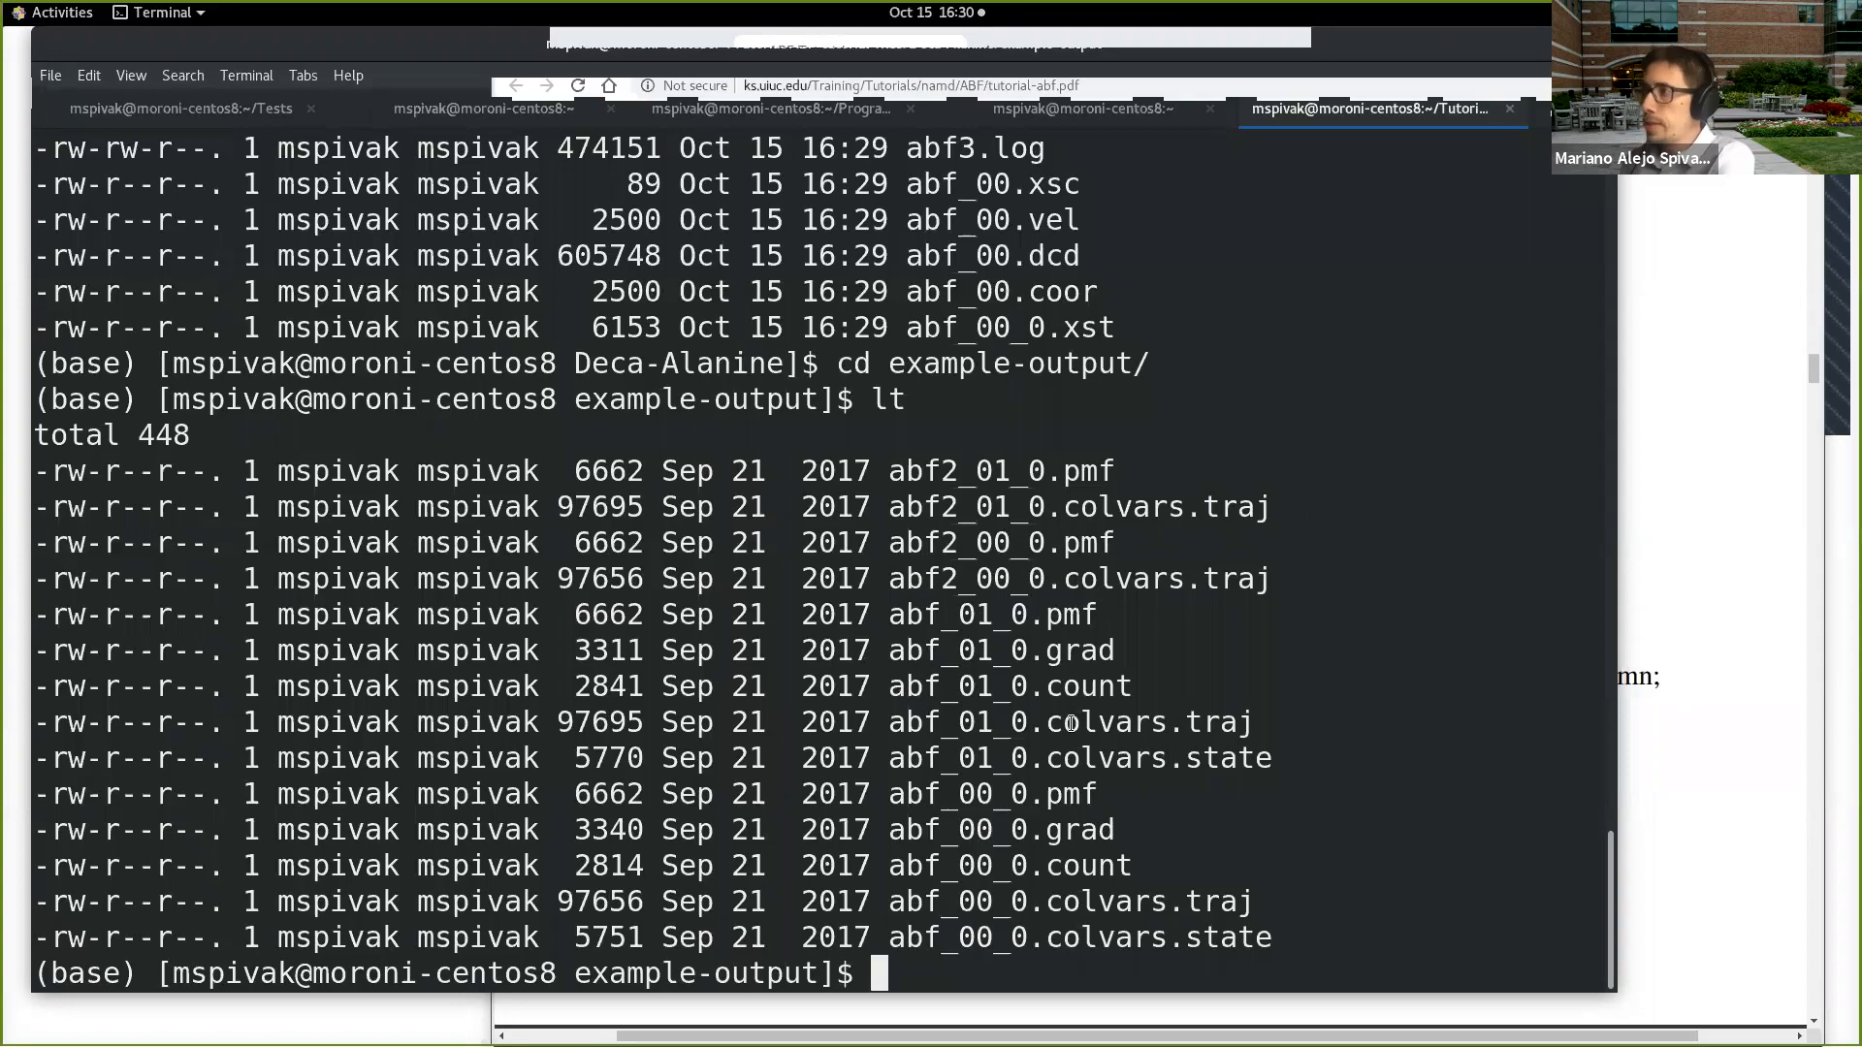
# Step: Switch to the ABF Tutorial in Chrome, narrow its window slightly and read the .grad and .count descriptions in section 1.3
pyautogui.click(1708, 602)
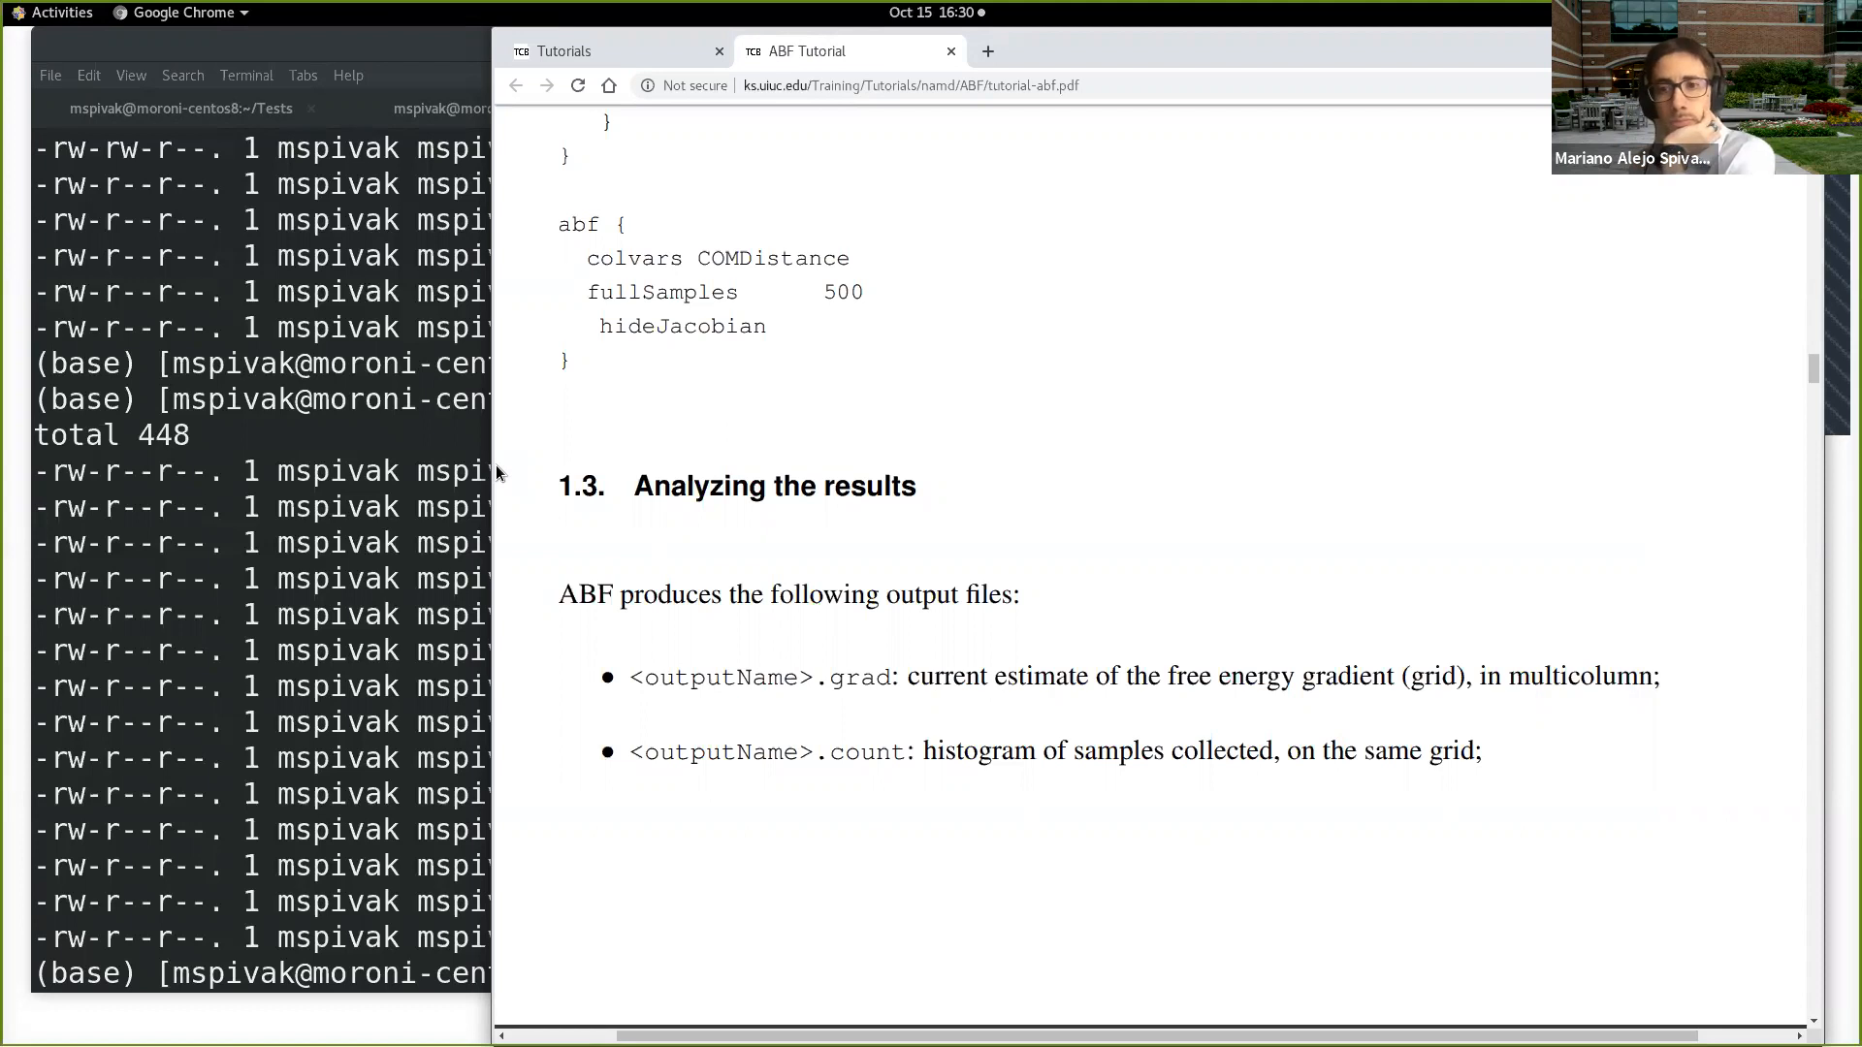
pyautogui.moveTo(495, 465); pyautogui.dragTo(526, 465)
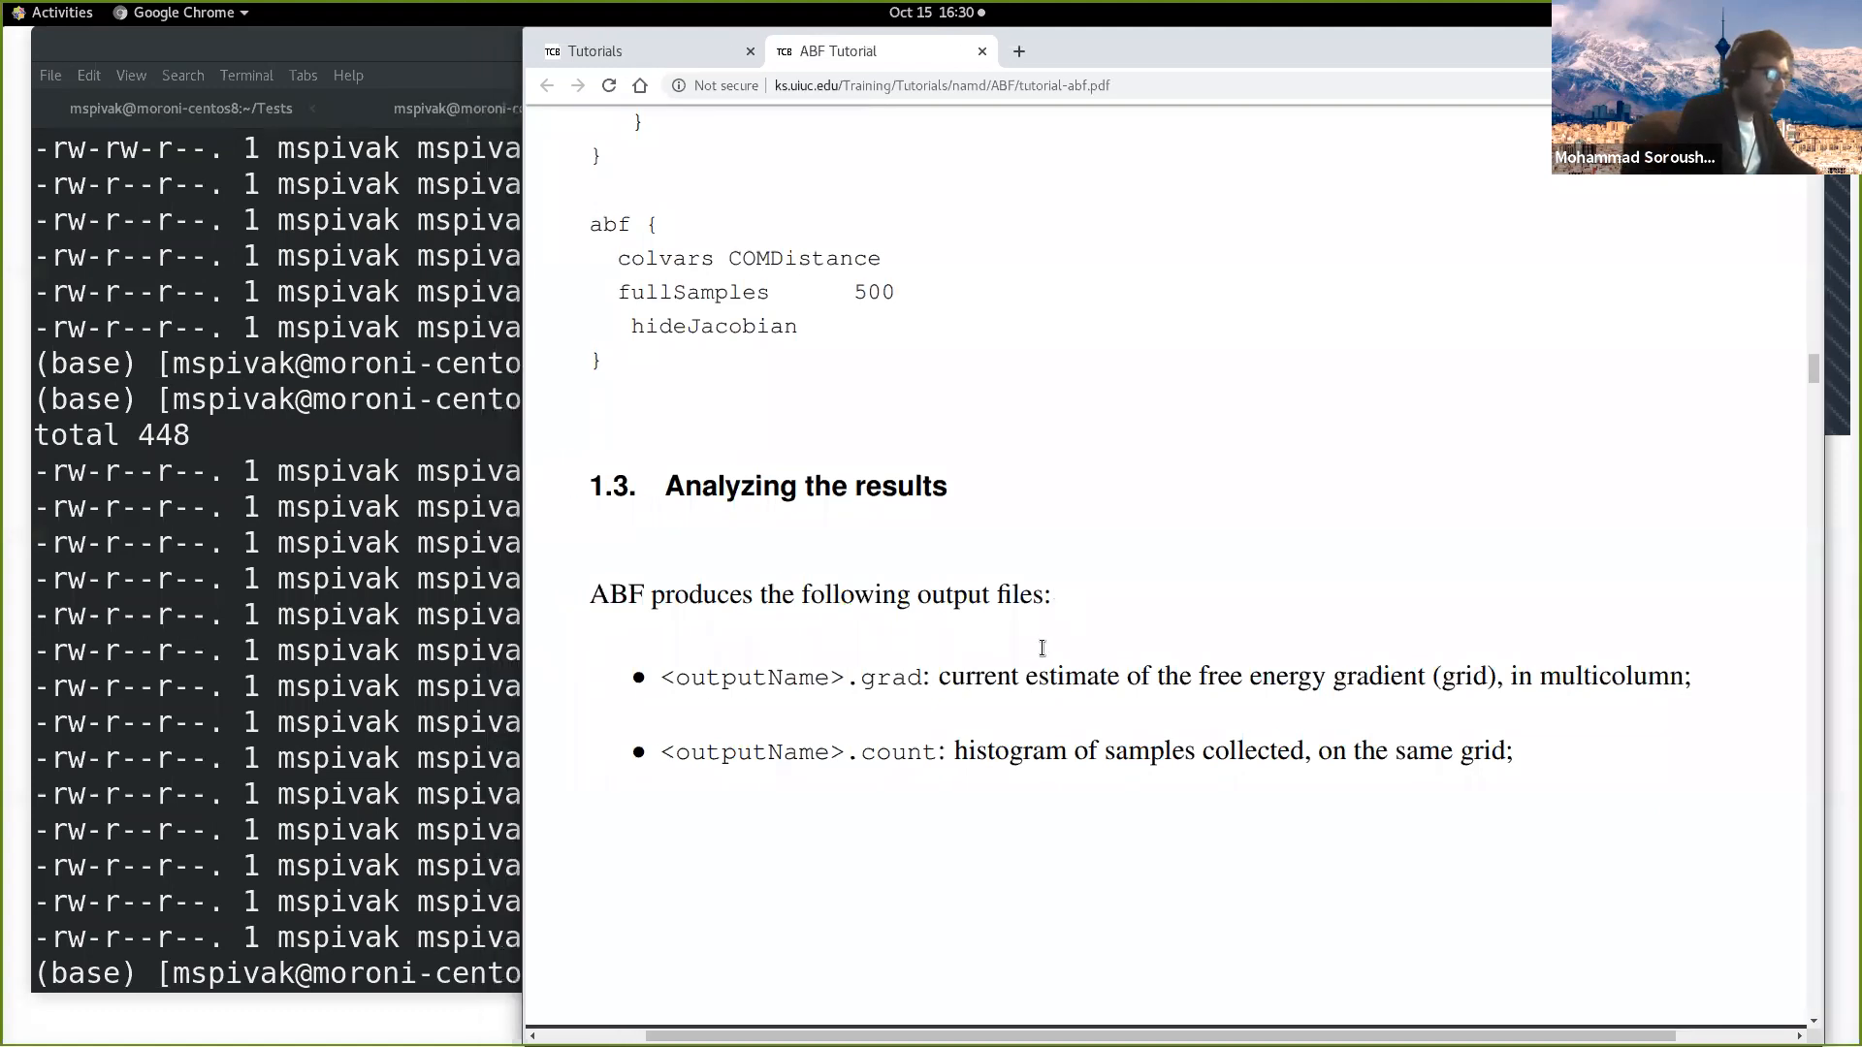
pyautogui.moveTo(589, 485); pyautogui.dragTo(839, 485)
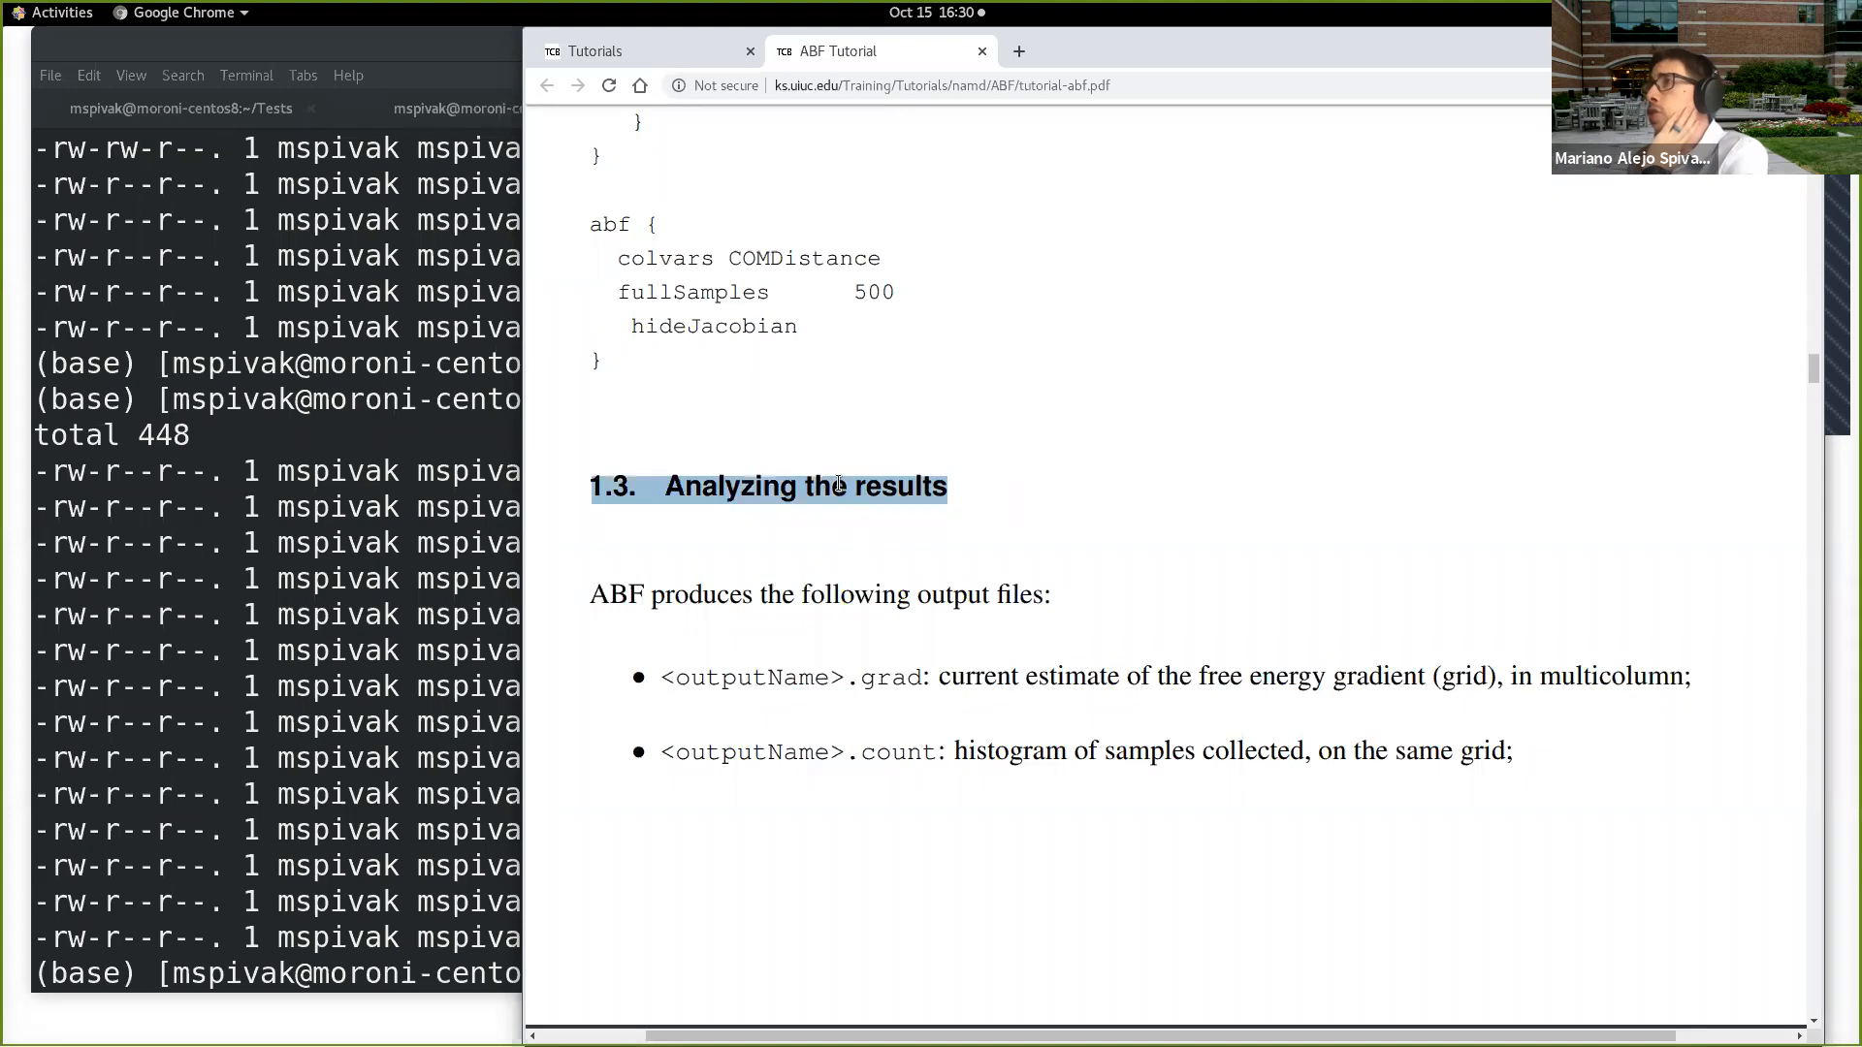
pyautogui.moveTo(589, 597); pyautogui.dragTo(1069, 597)
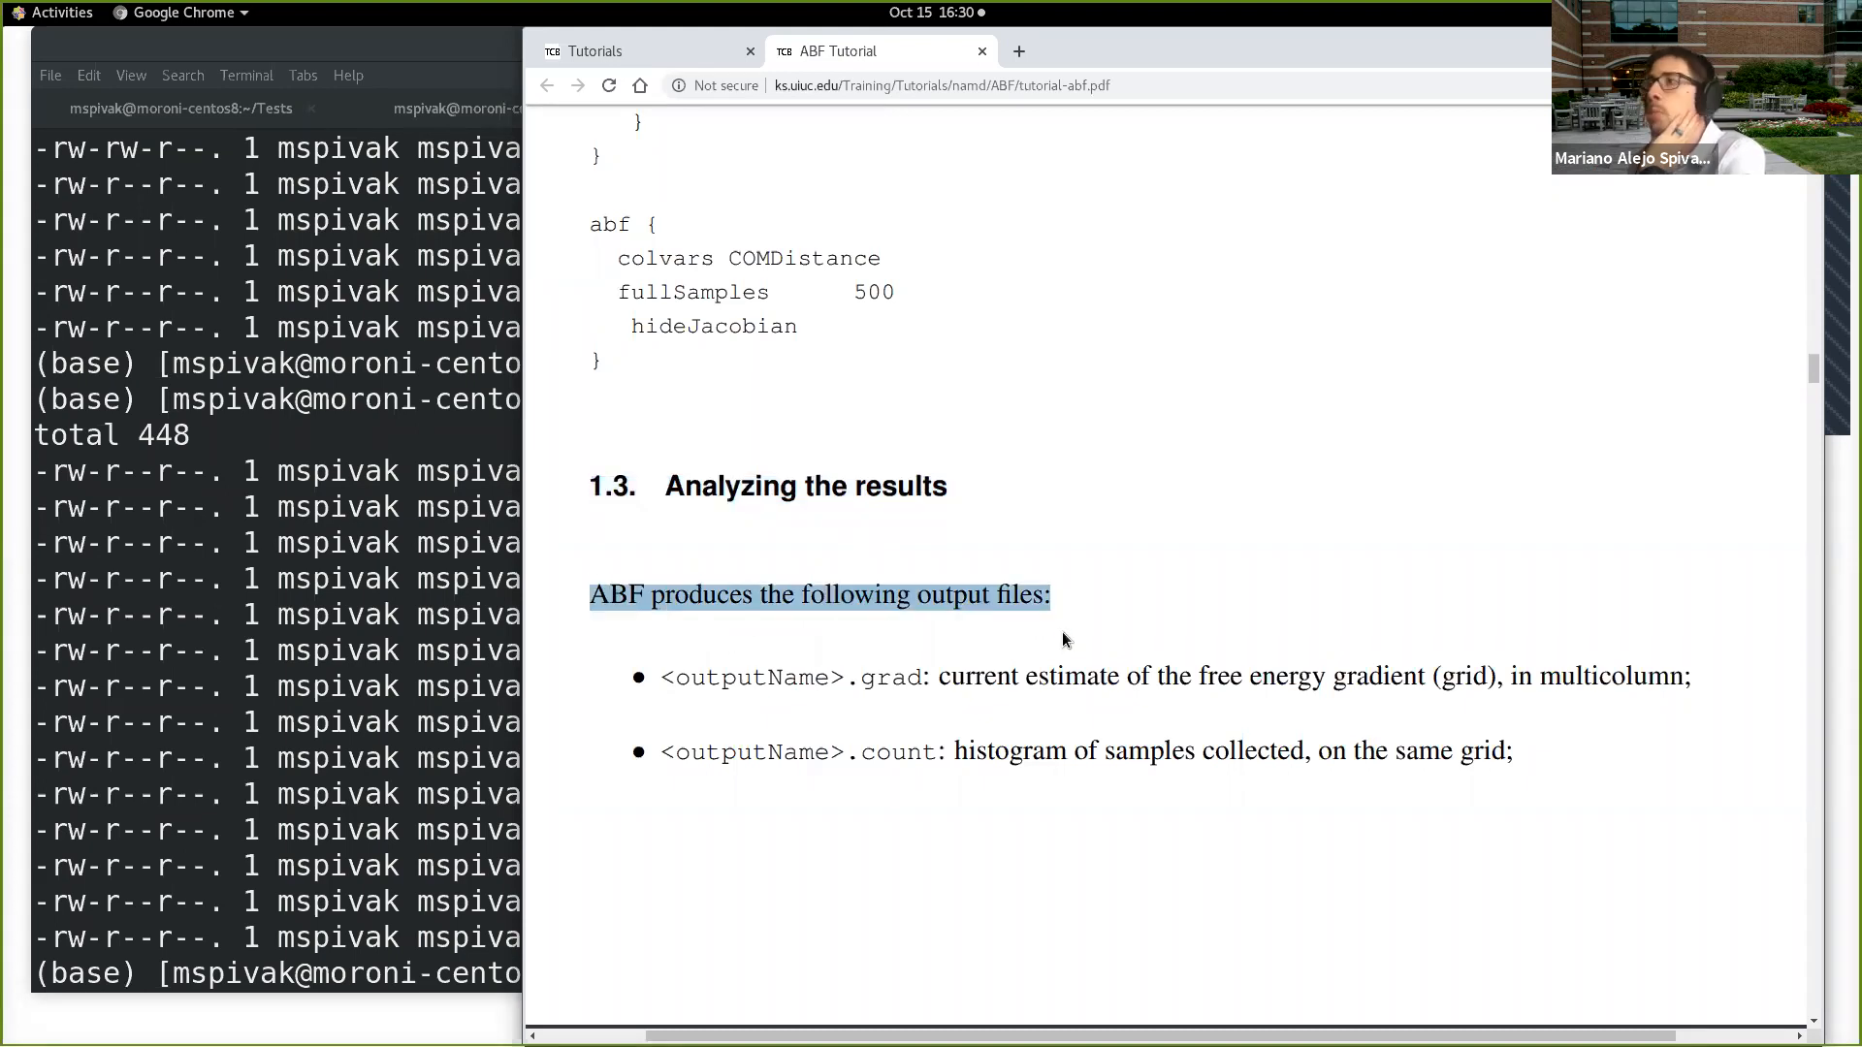
pyautogui.moveTo(851, 678); pyautogui.dragTo(1679, 671)
pyautogui.click(942, 678)
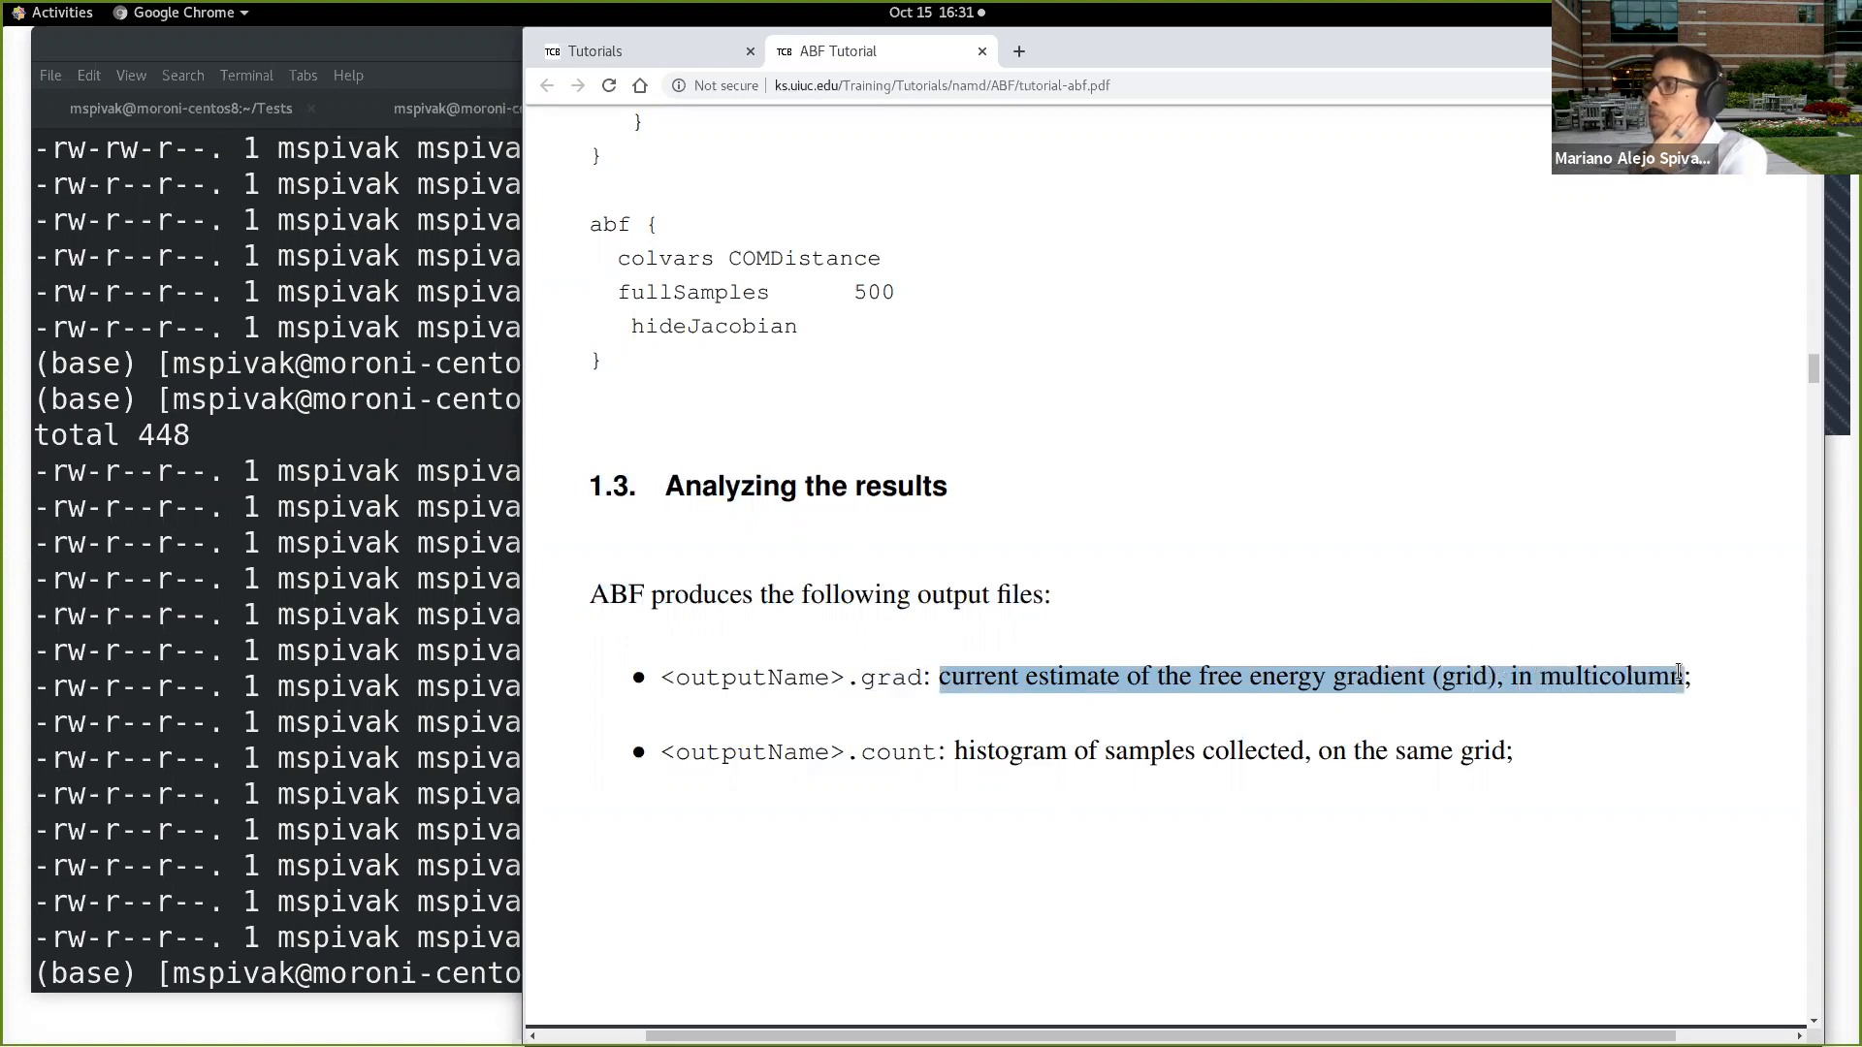
pyautogui.moveTo(854, 749); pyautogui.dragTo(1527, 746)
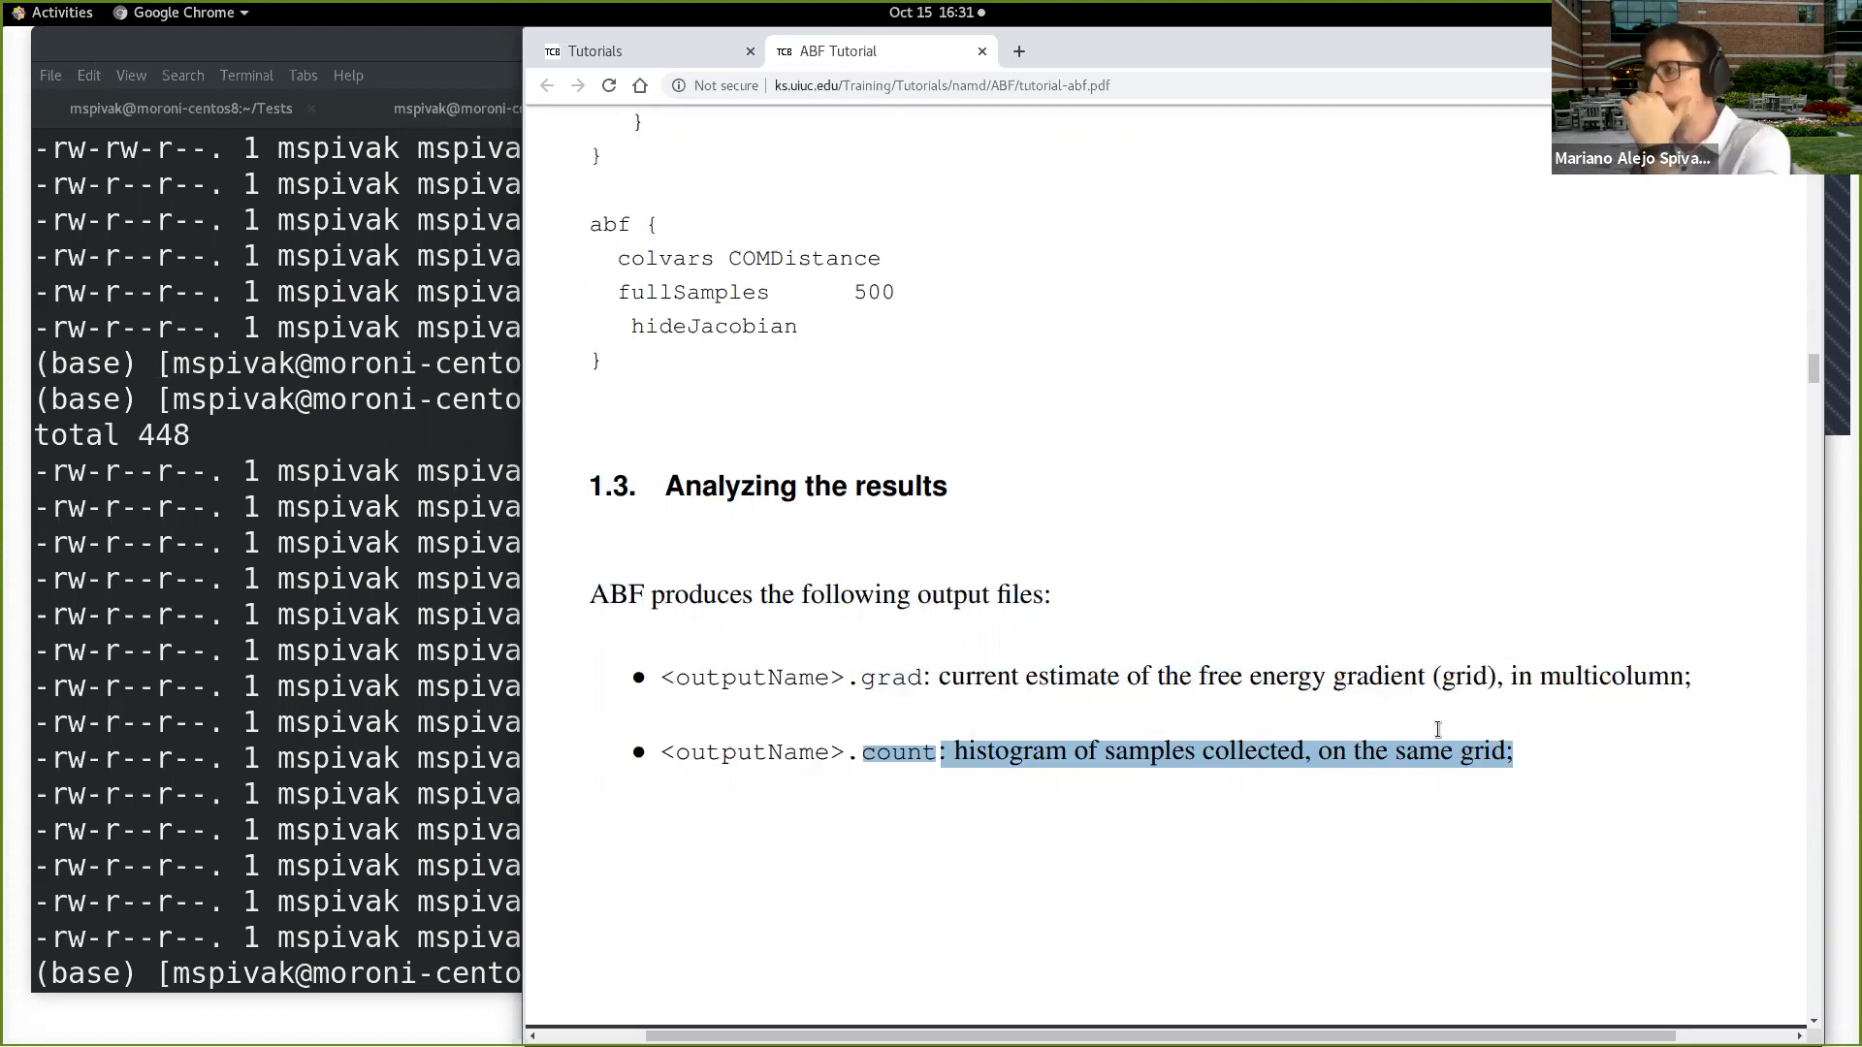
# Step: Read the .pmf output file description and the note on the data's text format in section 1.3 of the ABF Tutorial
pyautogui.scroll(-5, 1324, 755)
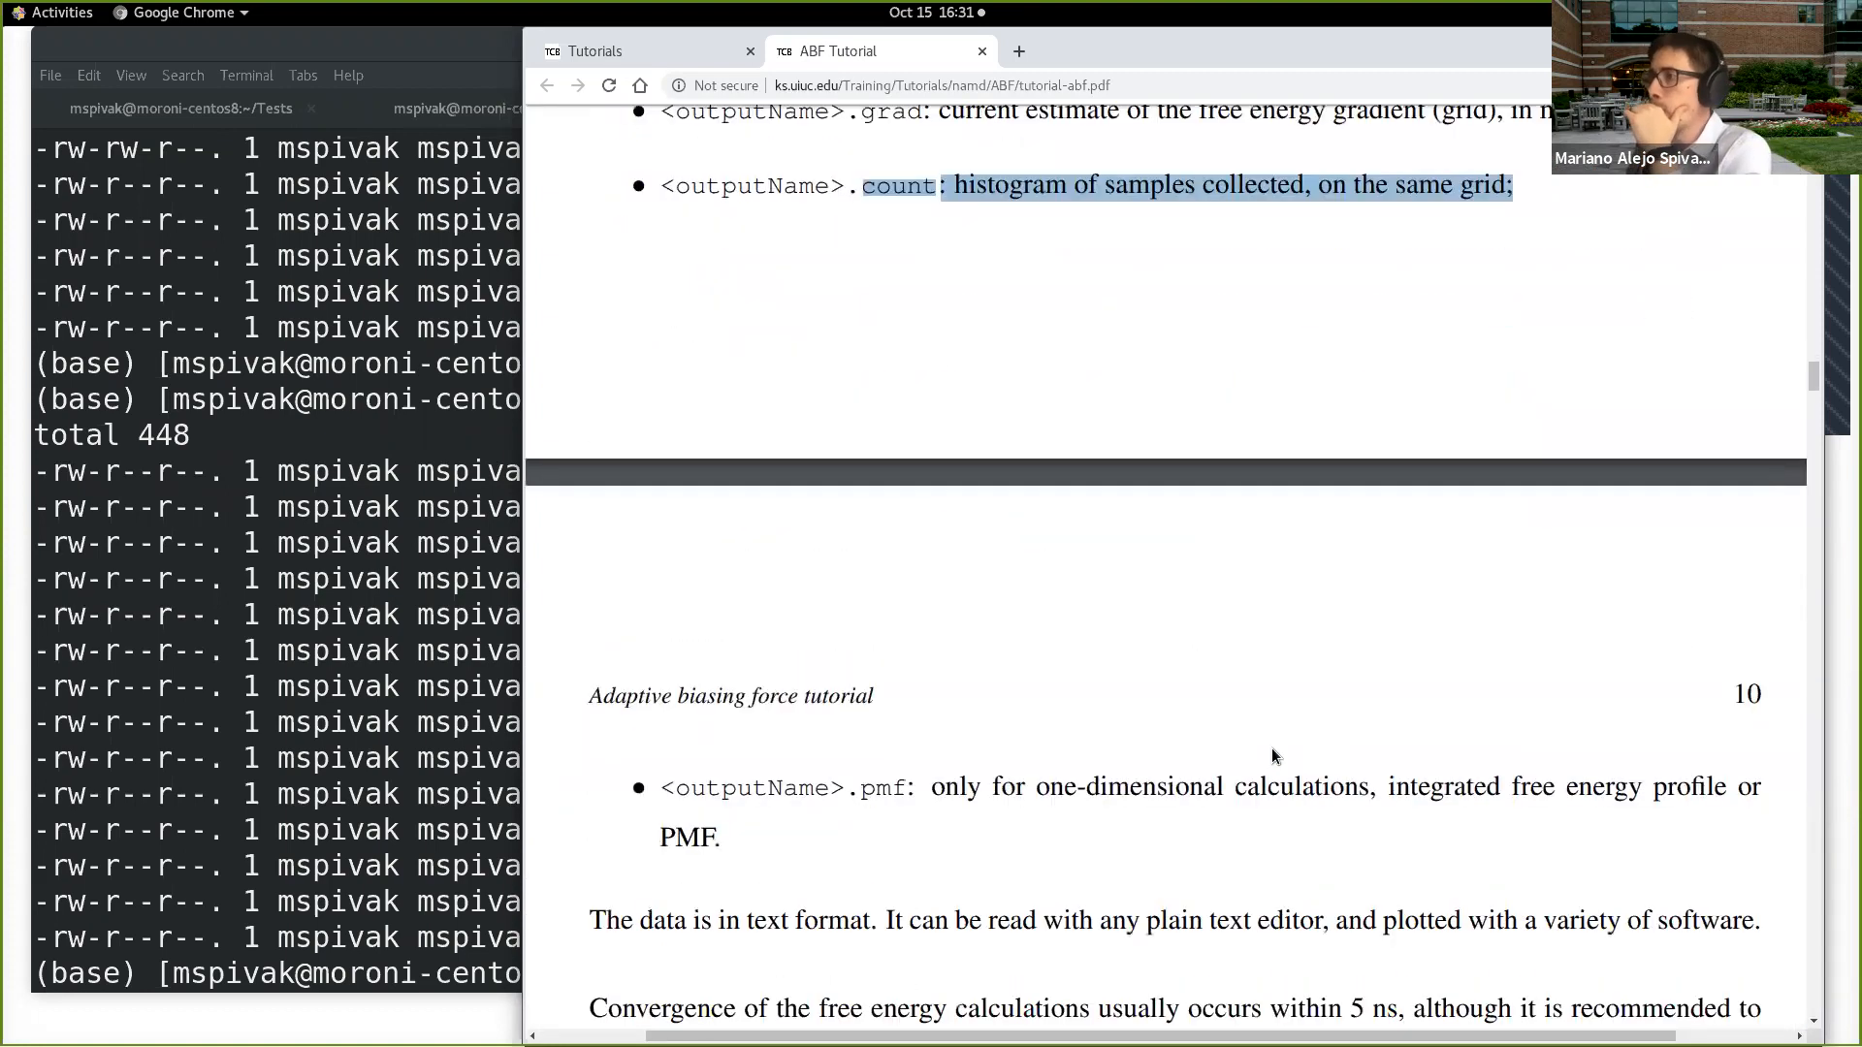
pyautogui.scroll(-1, 1272, 748)
pyautogui.moveTo(863, 690); pyautogui.dragTo(1723, 682)
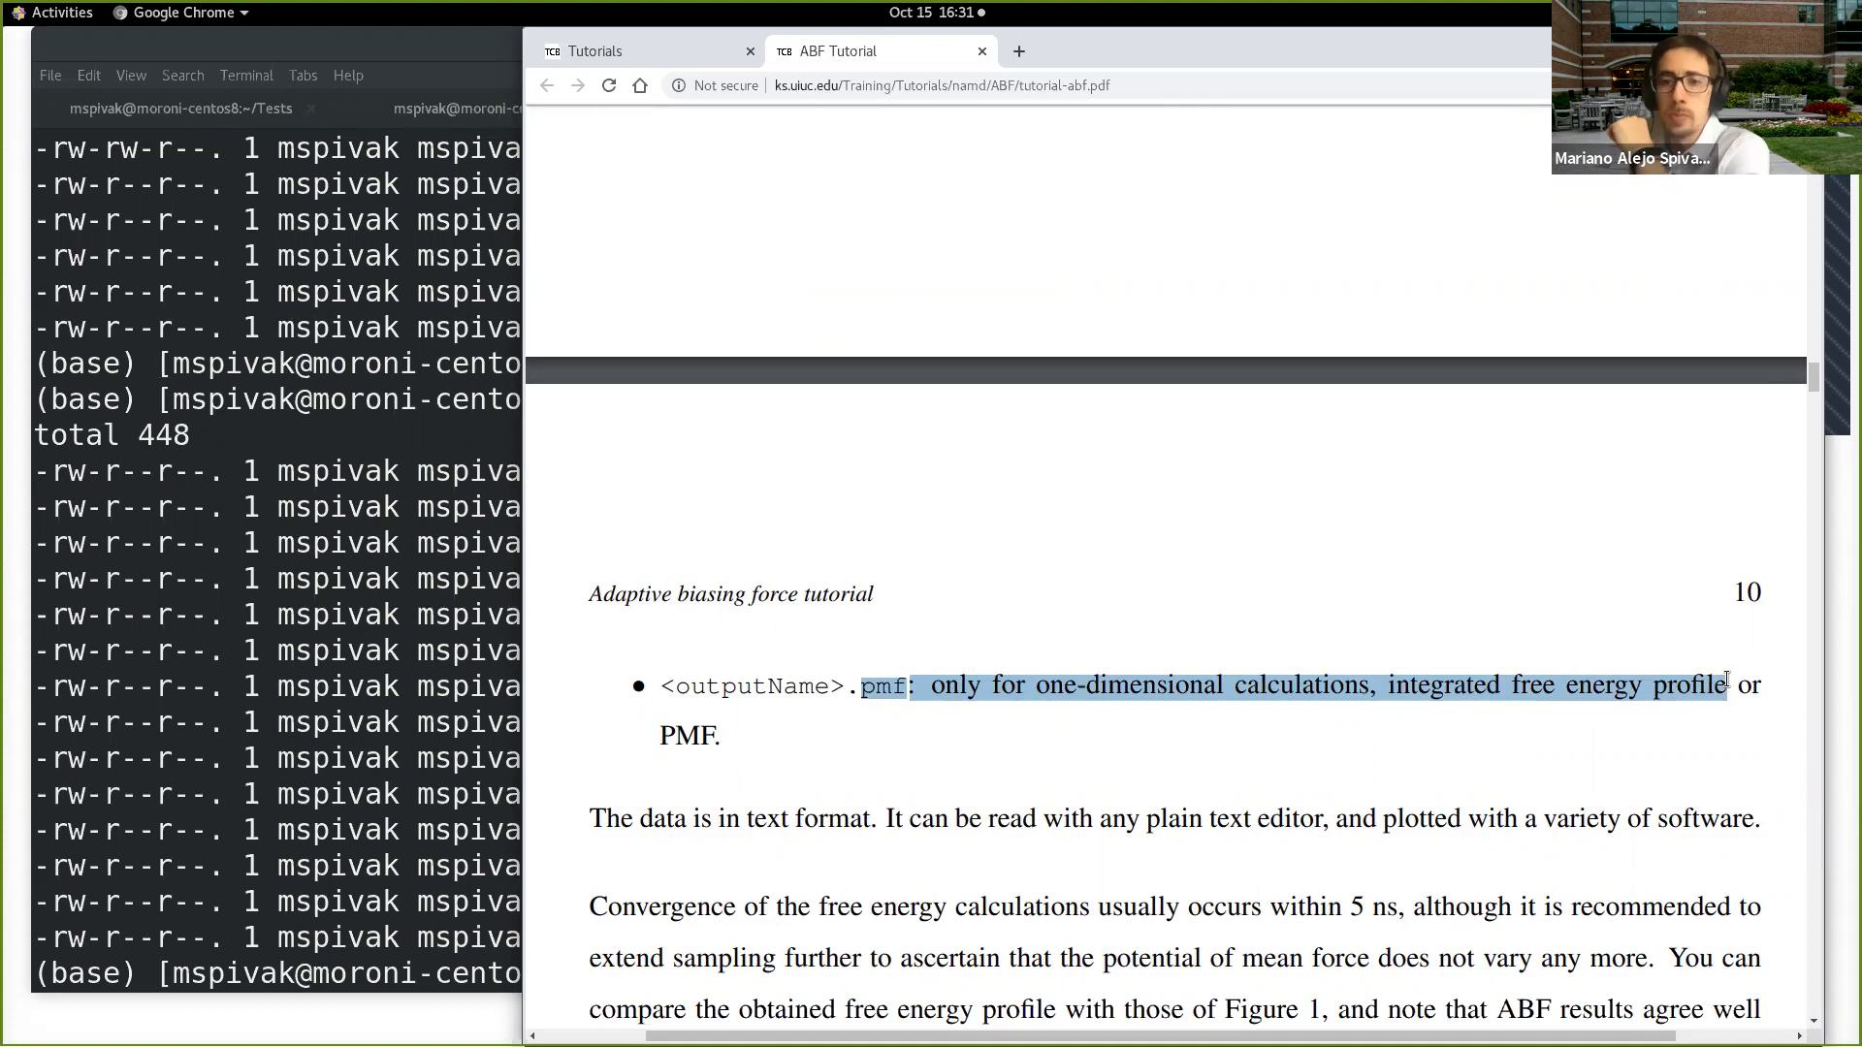
pyautogui.scroll(-1, 1042, 691)
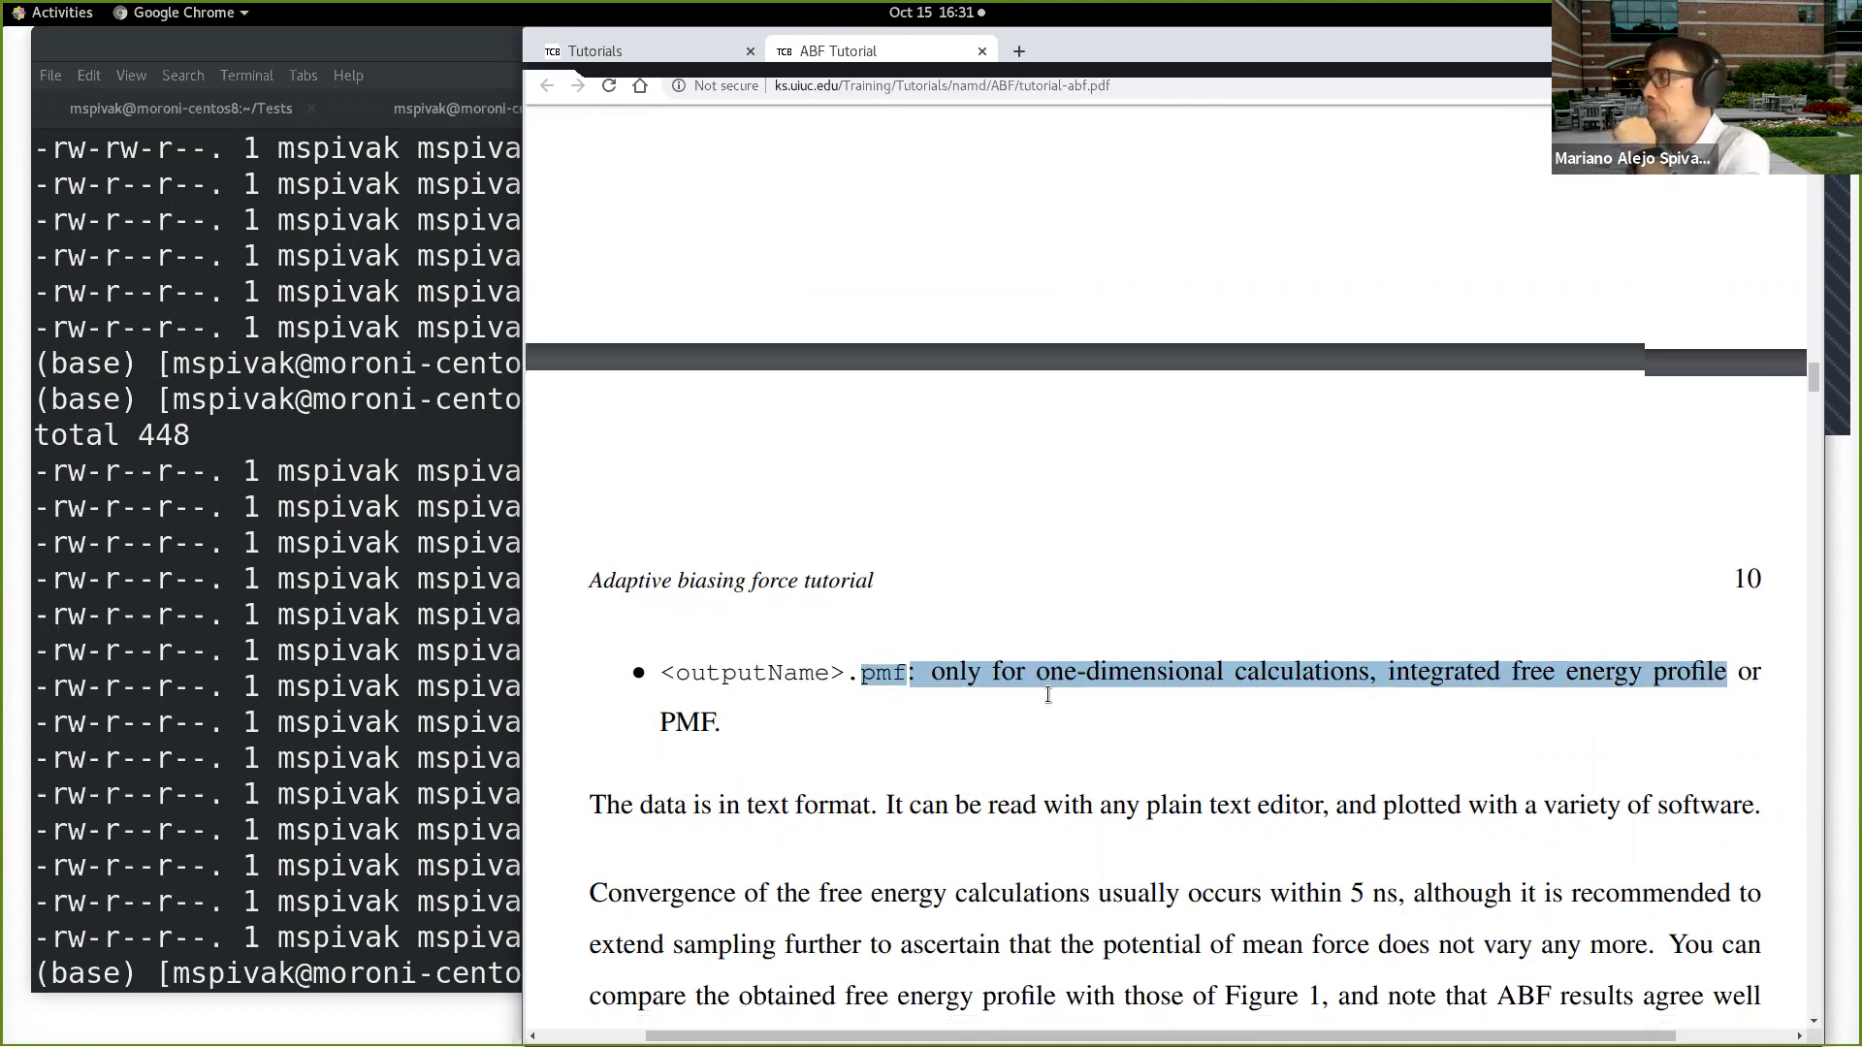
pyautogui.scroll(-3, 1047, 694)
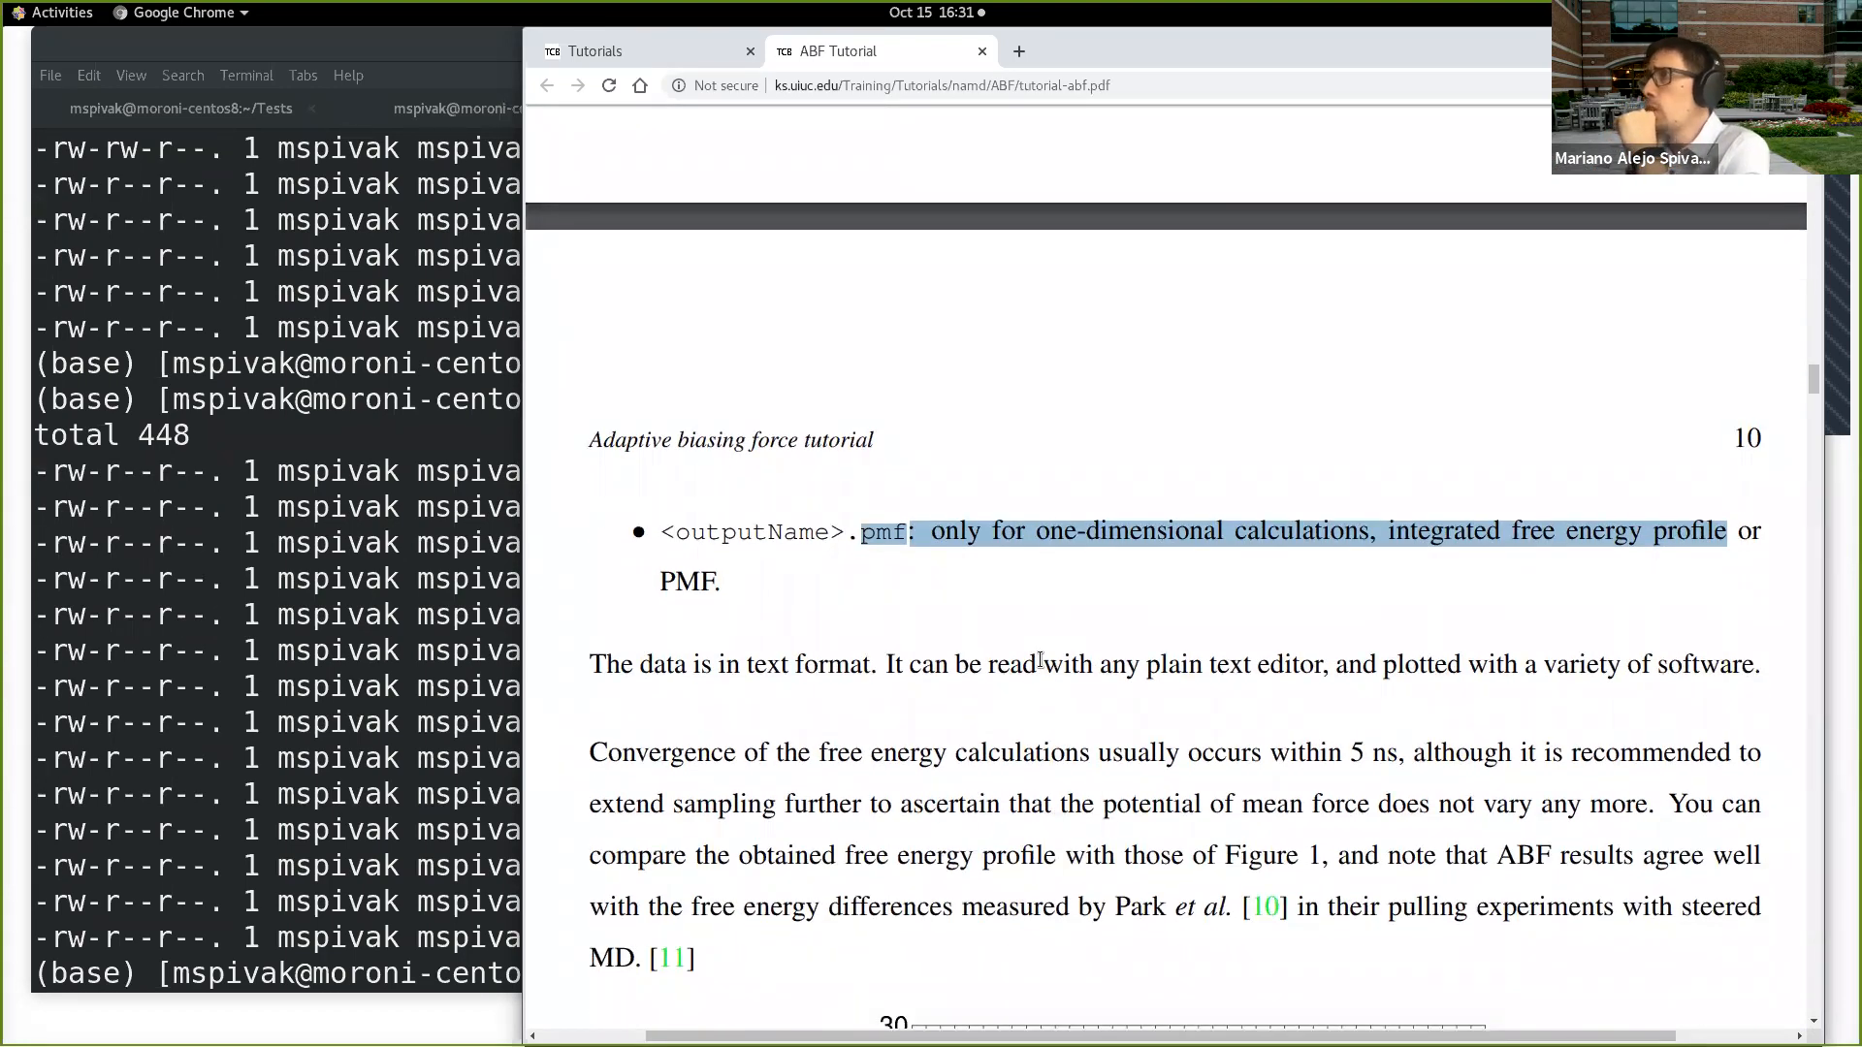
pyautogui.scroll(-3, 853, 630)
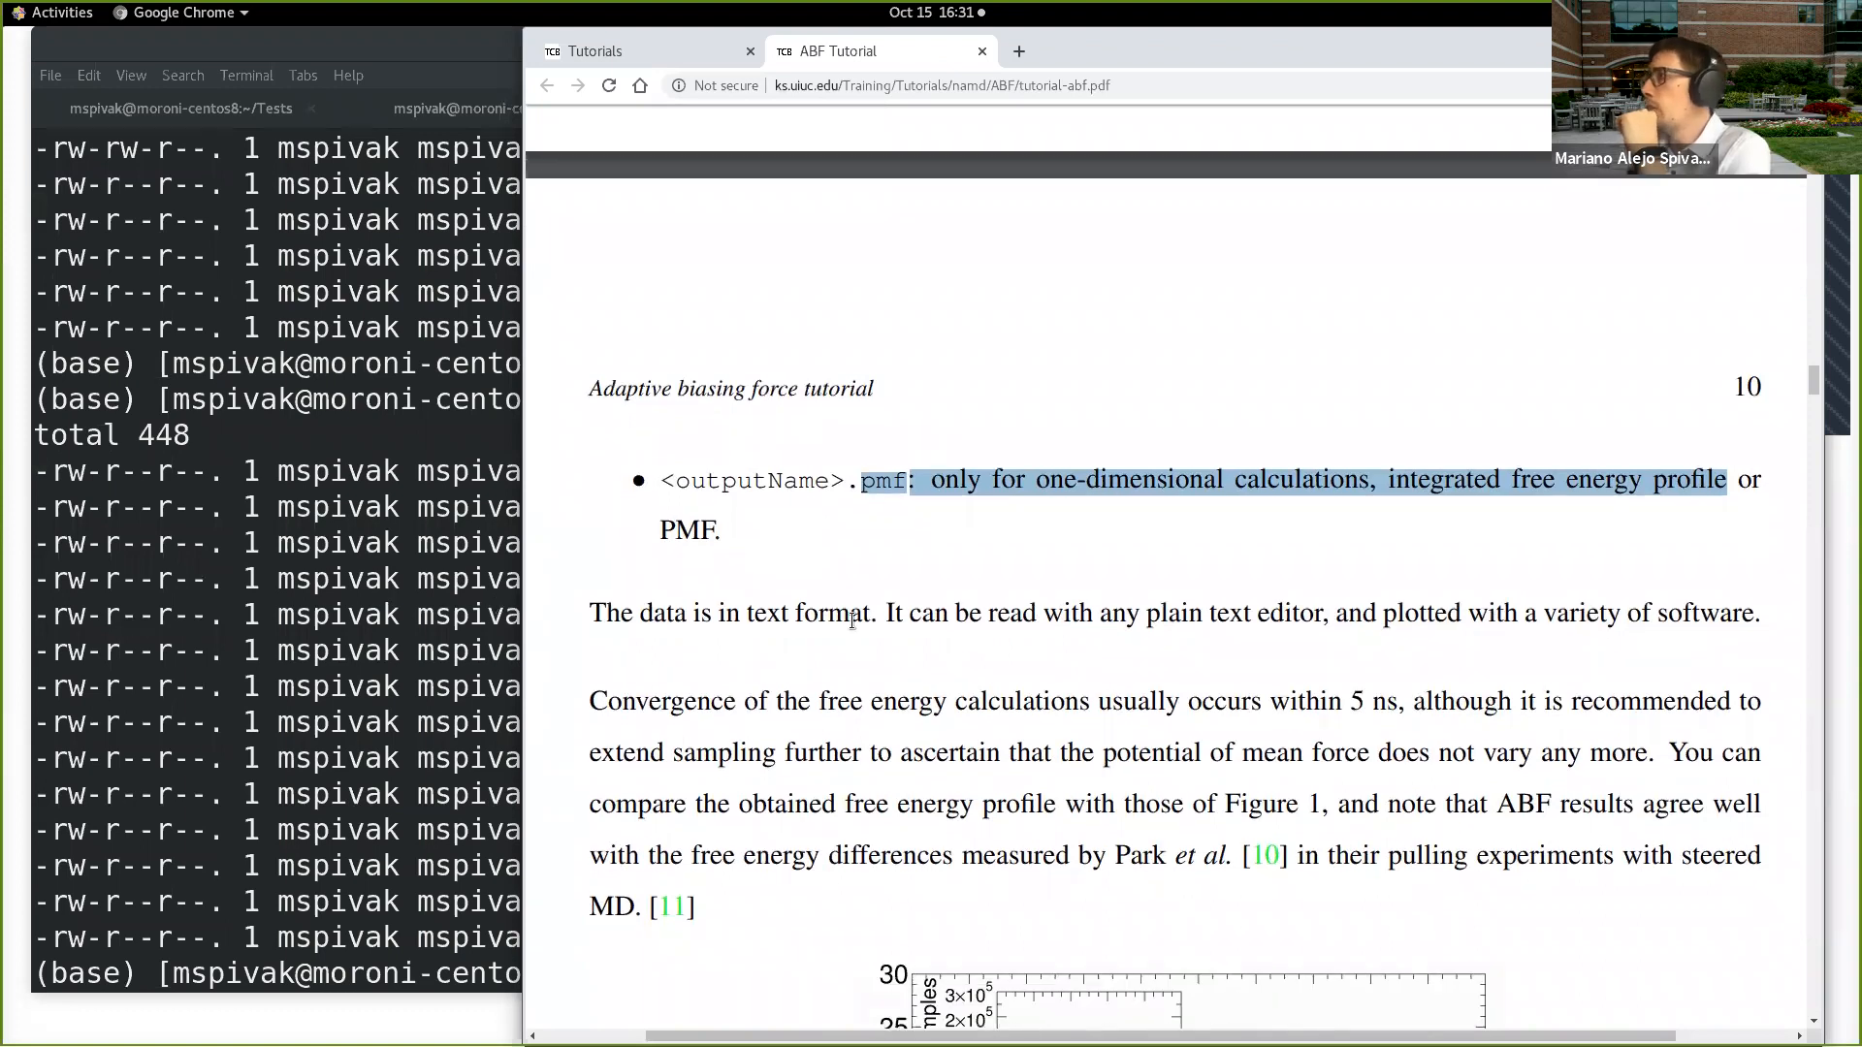
pyautogui.moveTo(594, 508); pyautogui.dragTo(1743, 496)
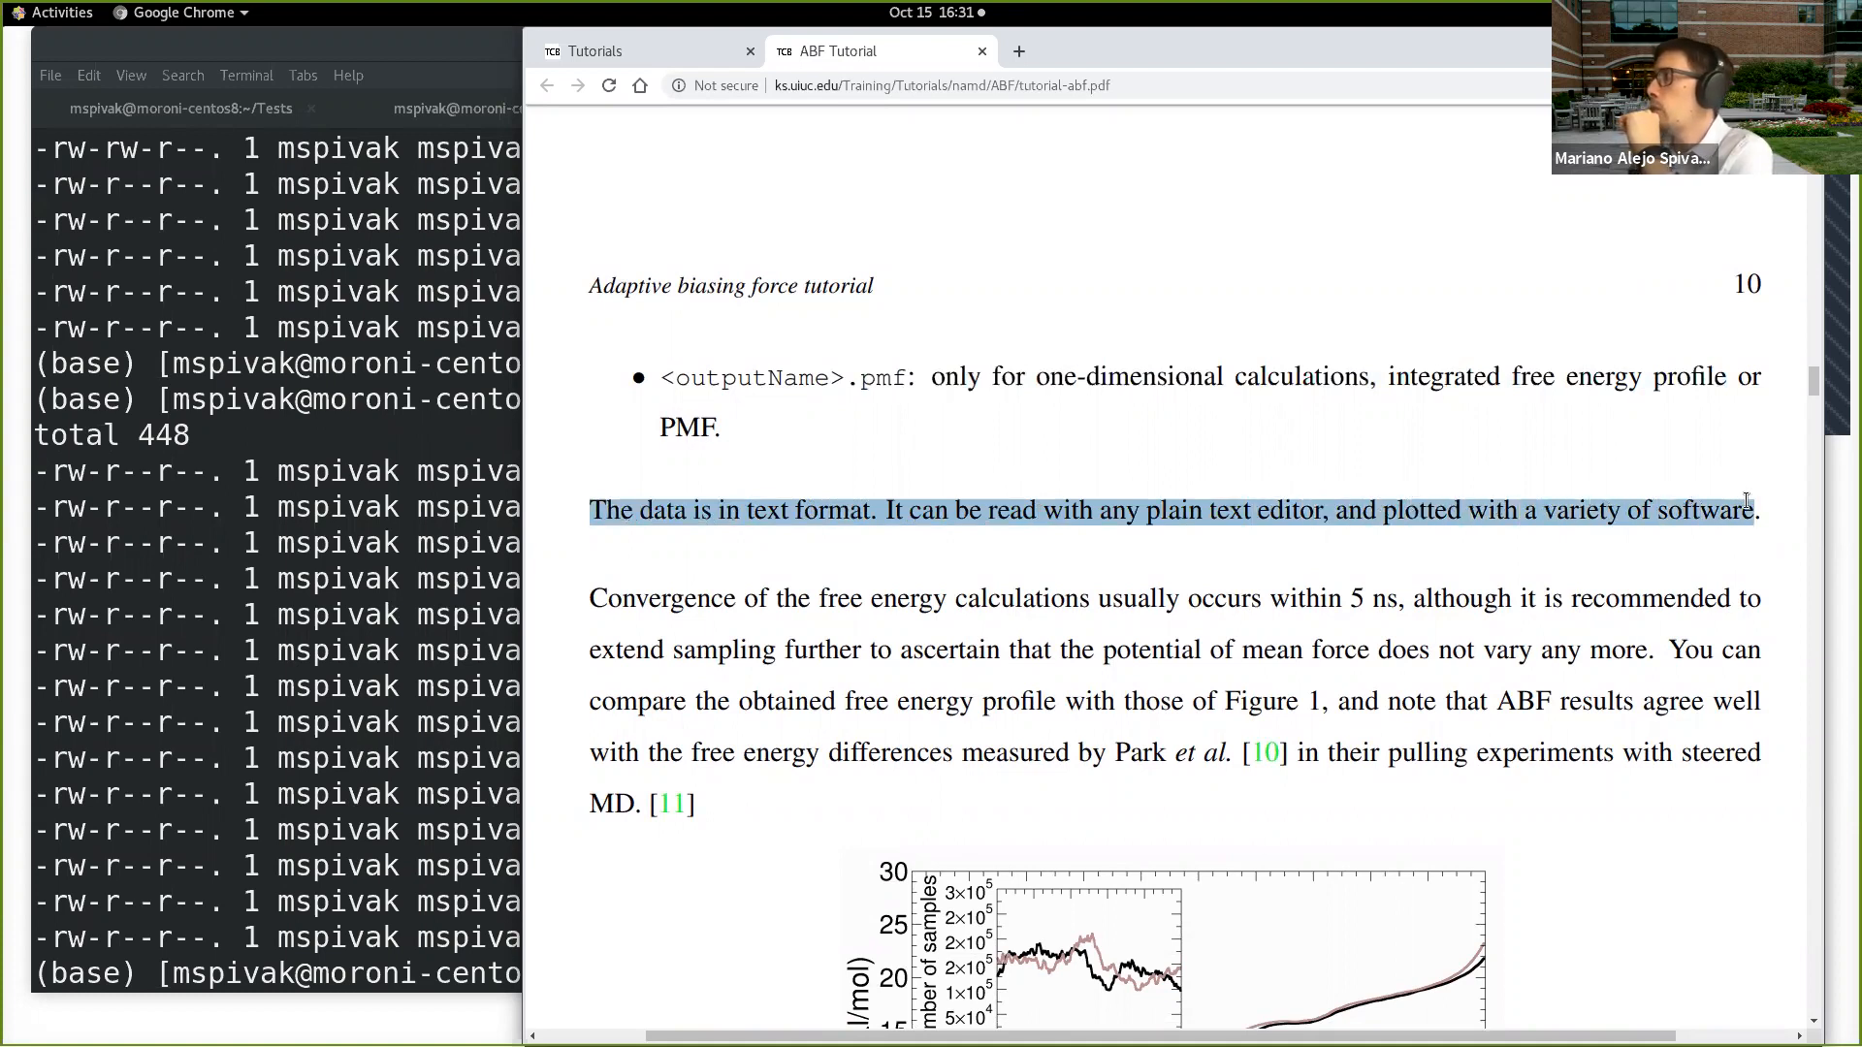
# Step: Examine the convergence paragraph and the deca-alanine free energy profiles in Figure 1
pyautogui.scroll(-2, 960, 691)
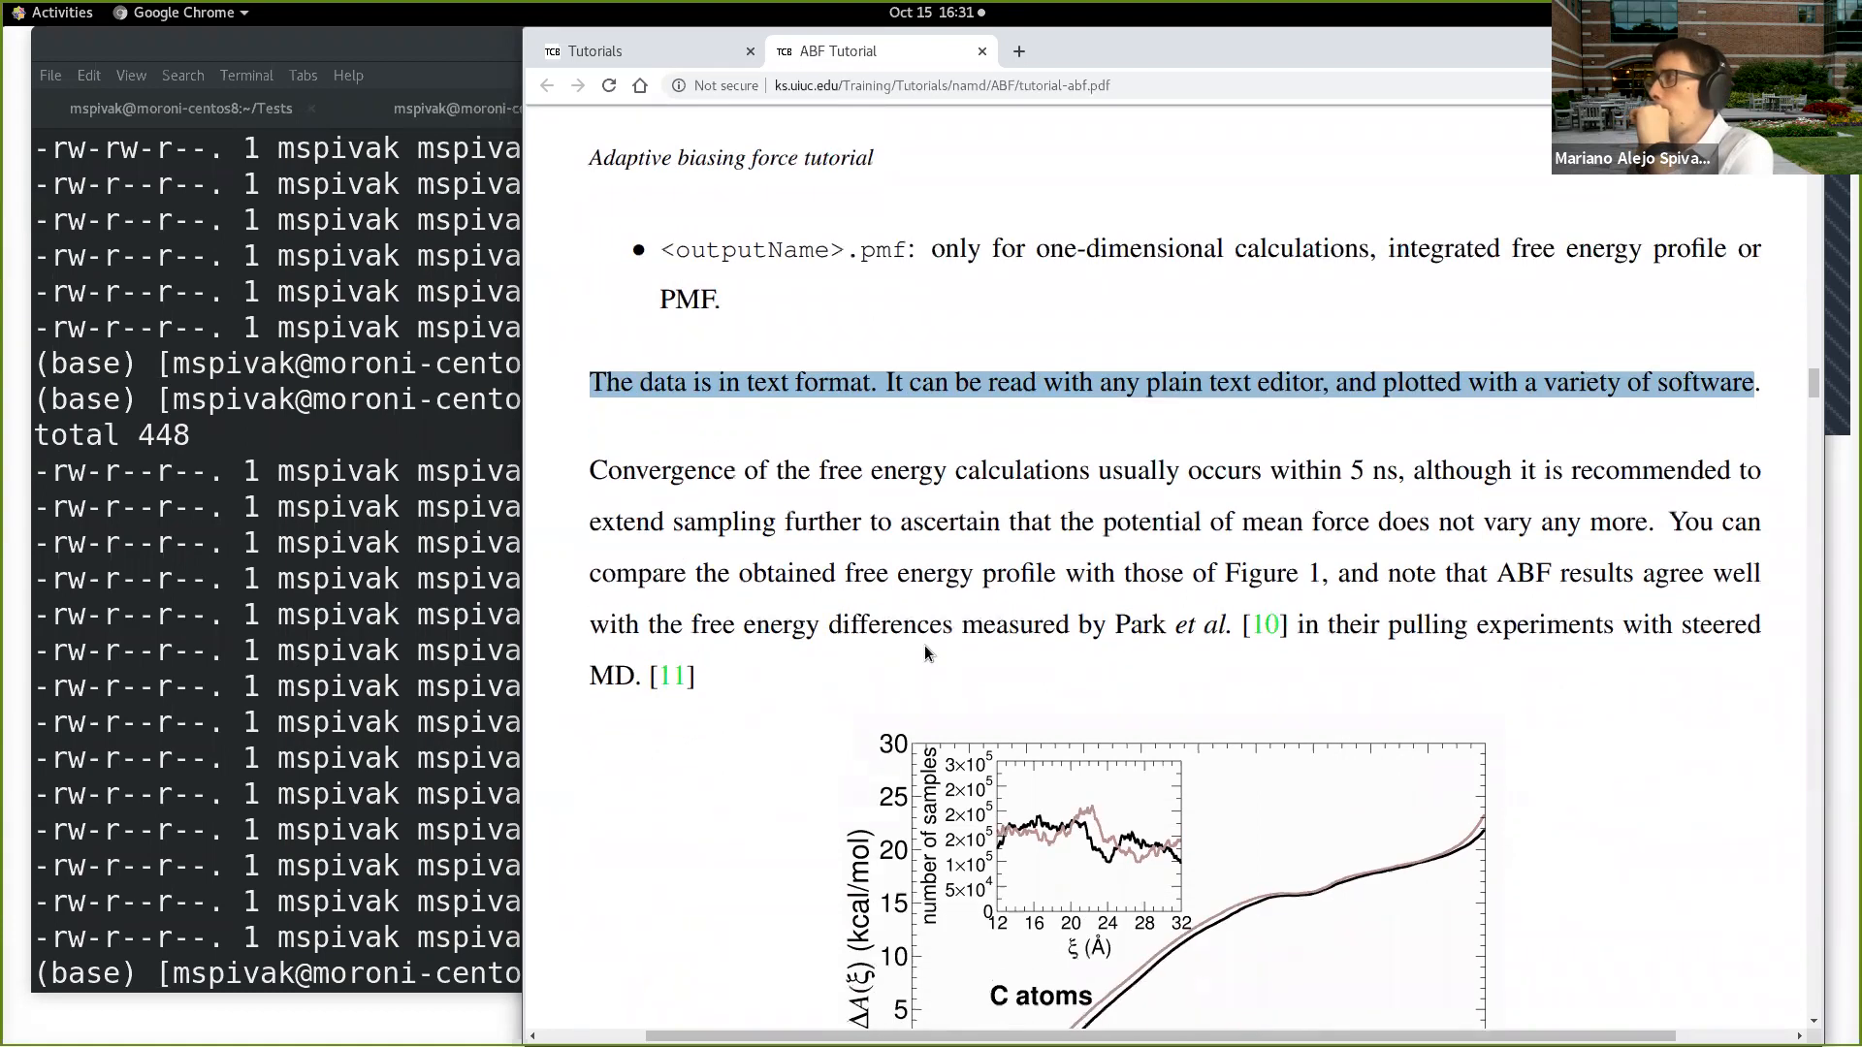
pyautogui.scroll(-2, 792, 547)
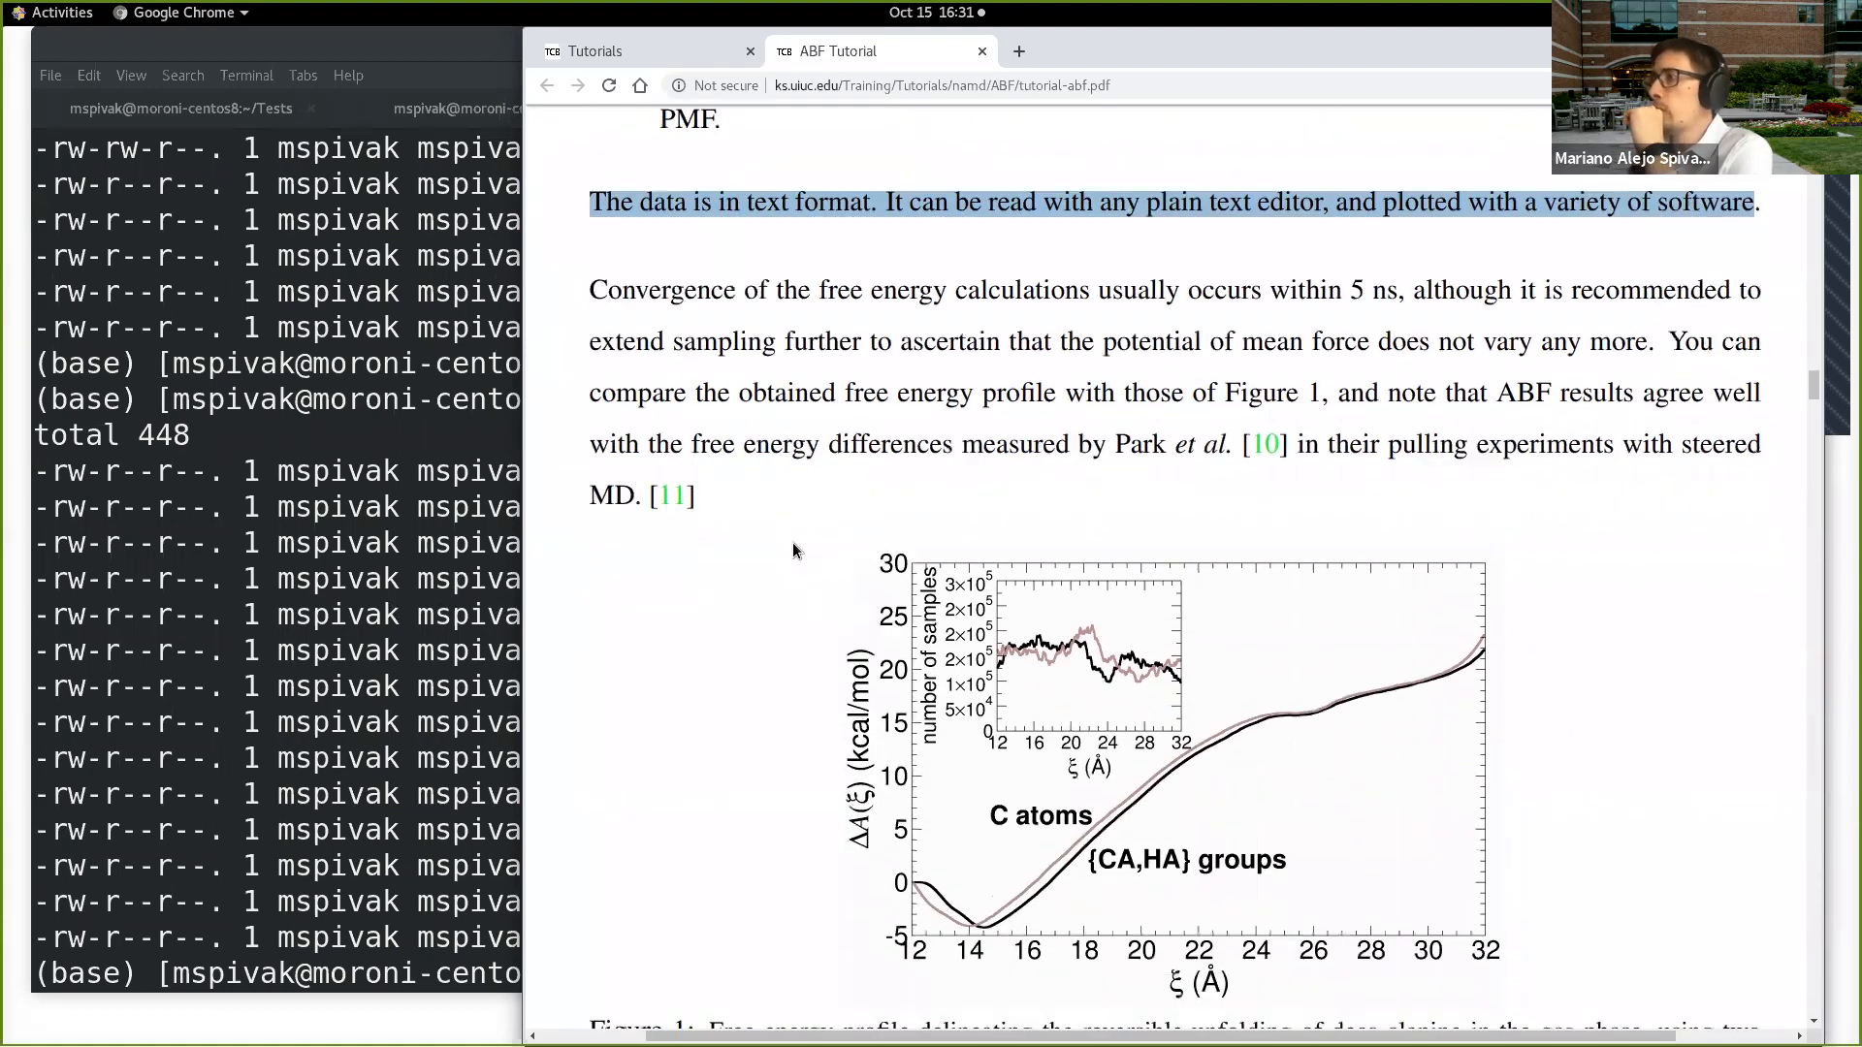
pyautogui.scroll(-3, 795, 540)
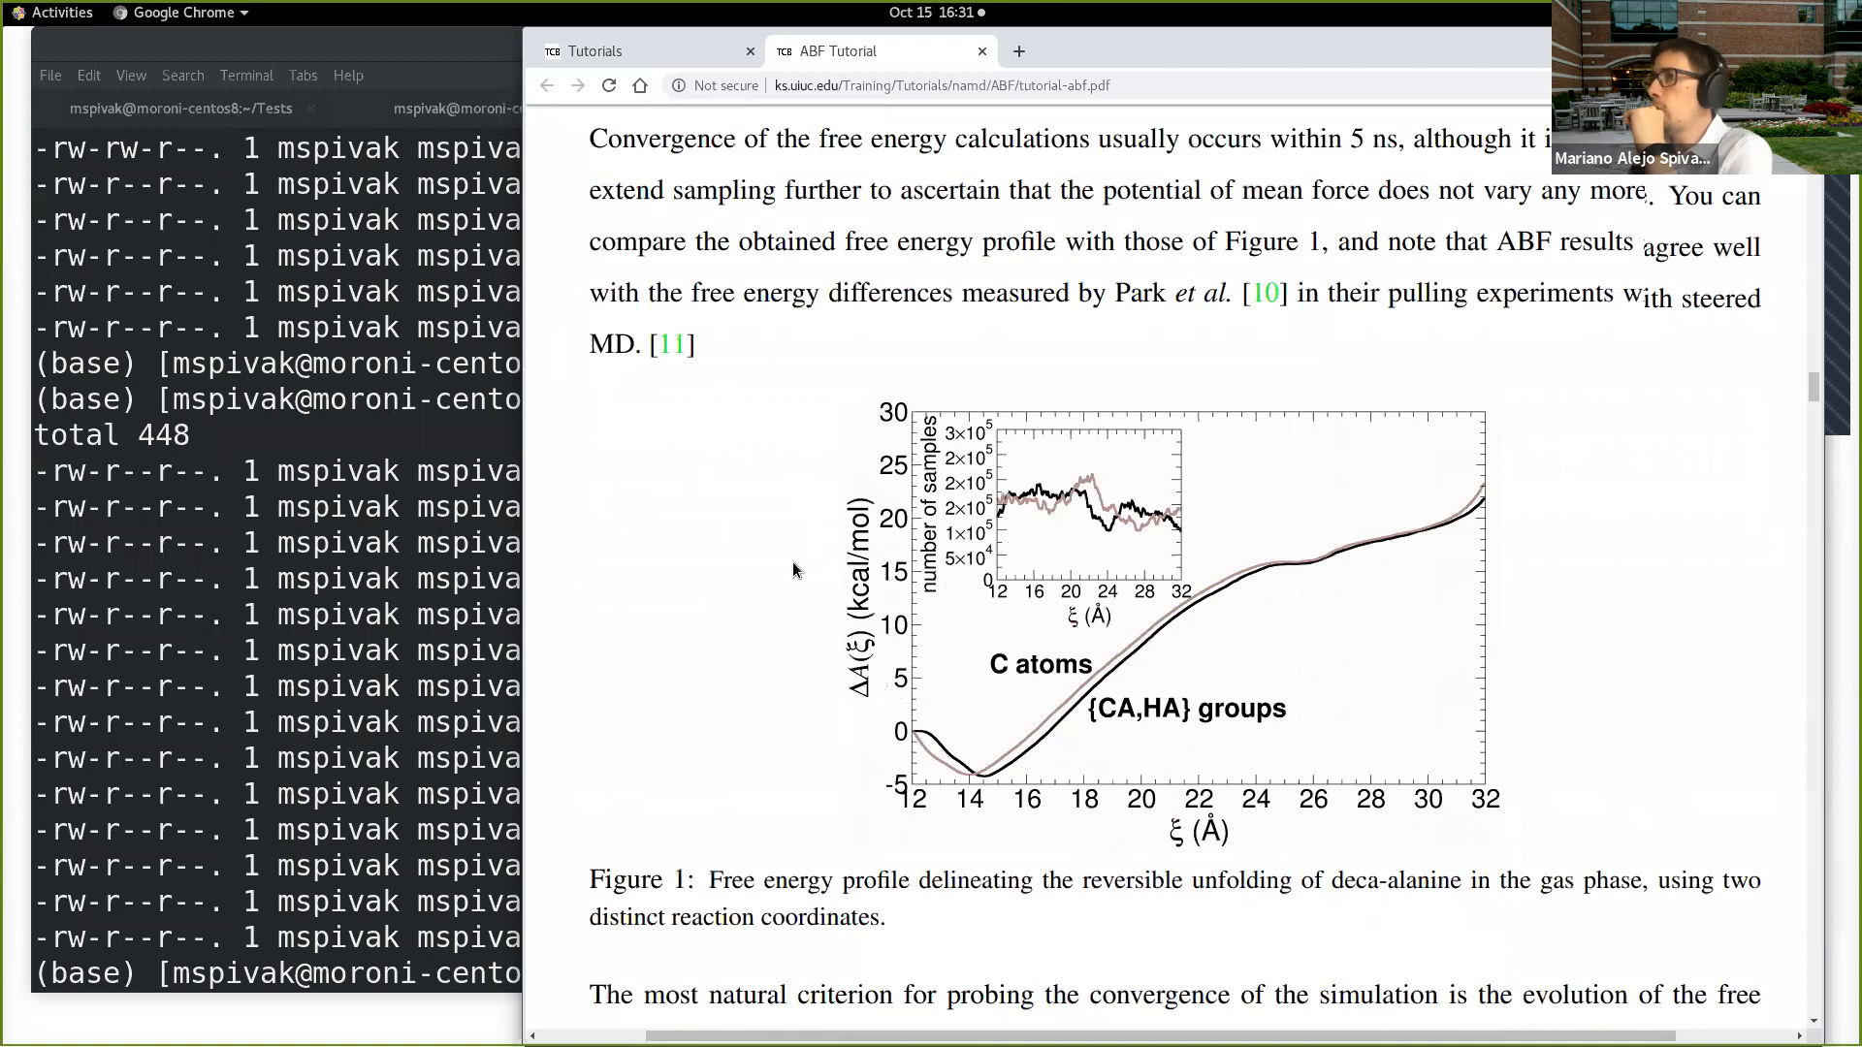
pyautogui.scroll(2, 793, 561)
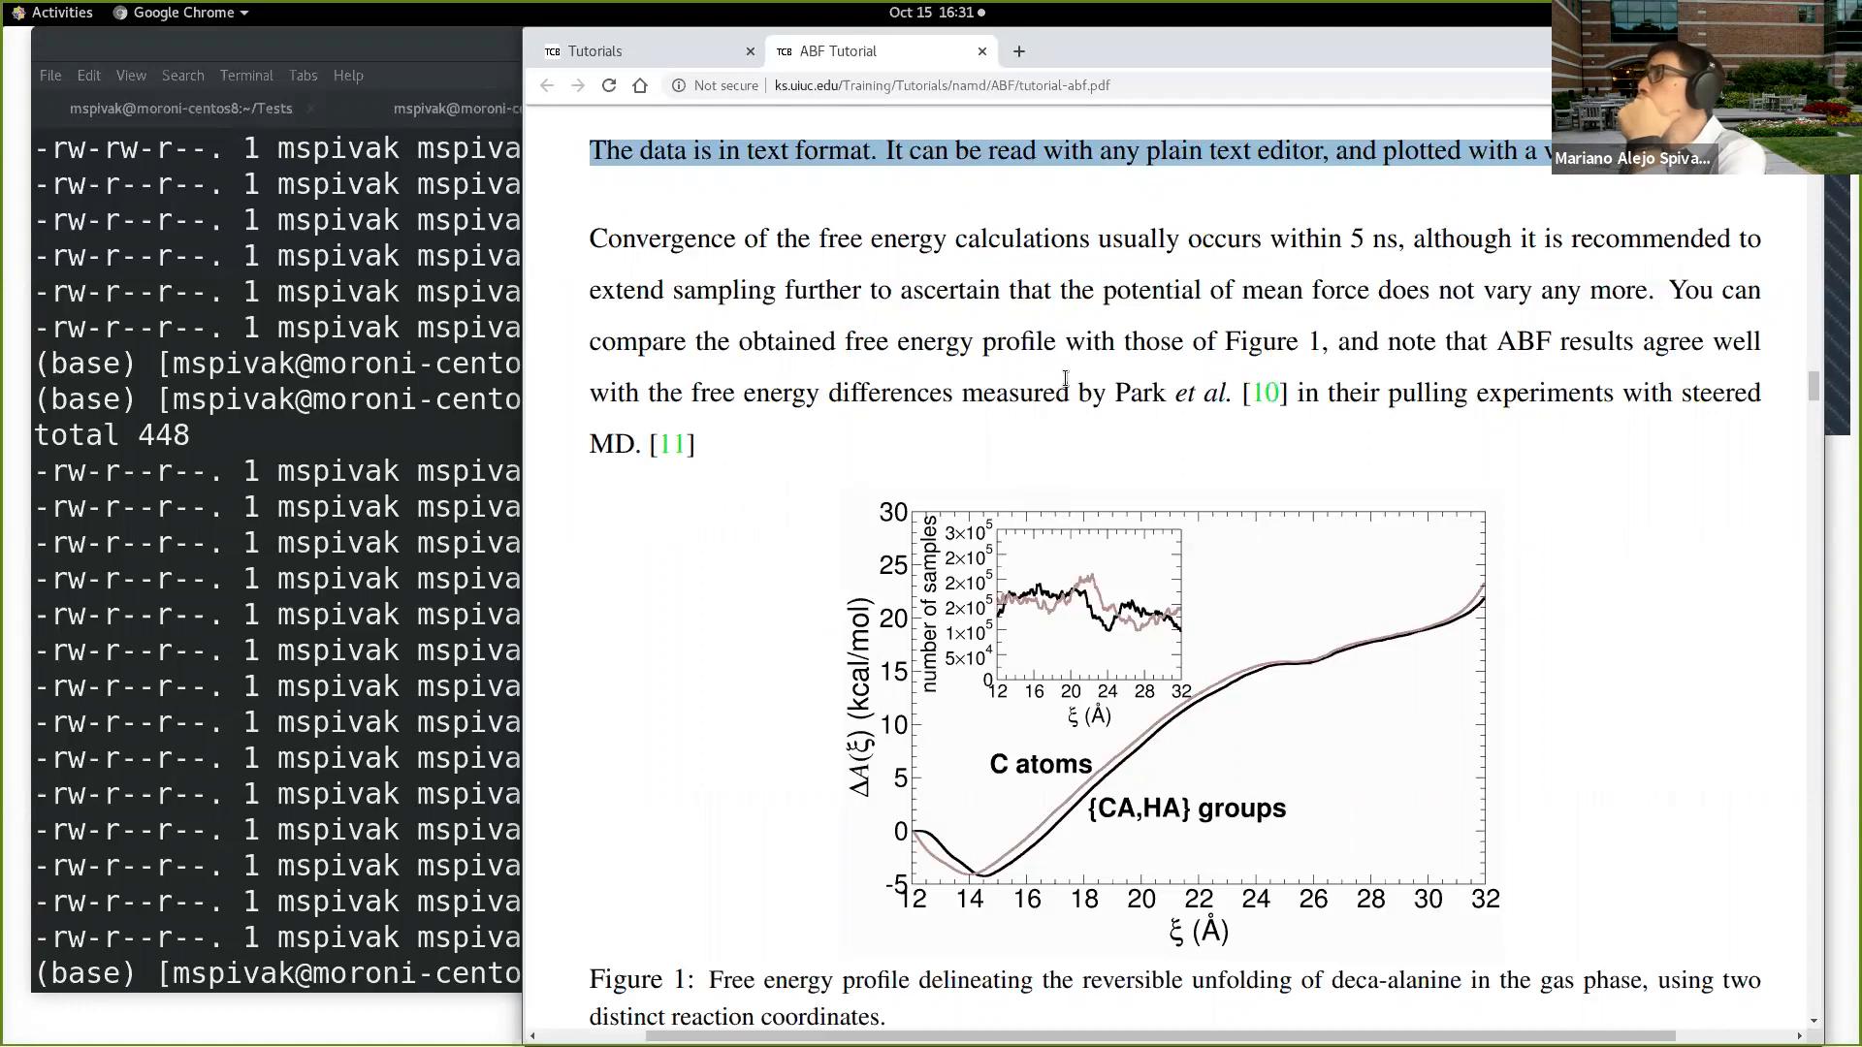
pyautogui.click(1533, 535)
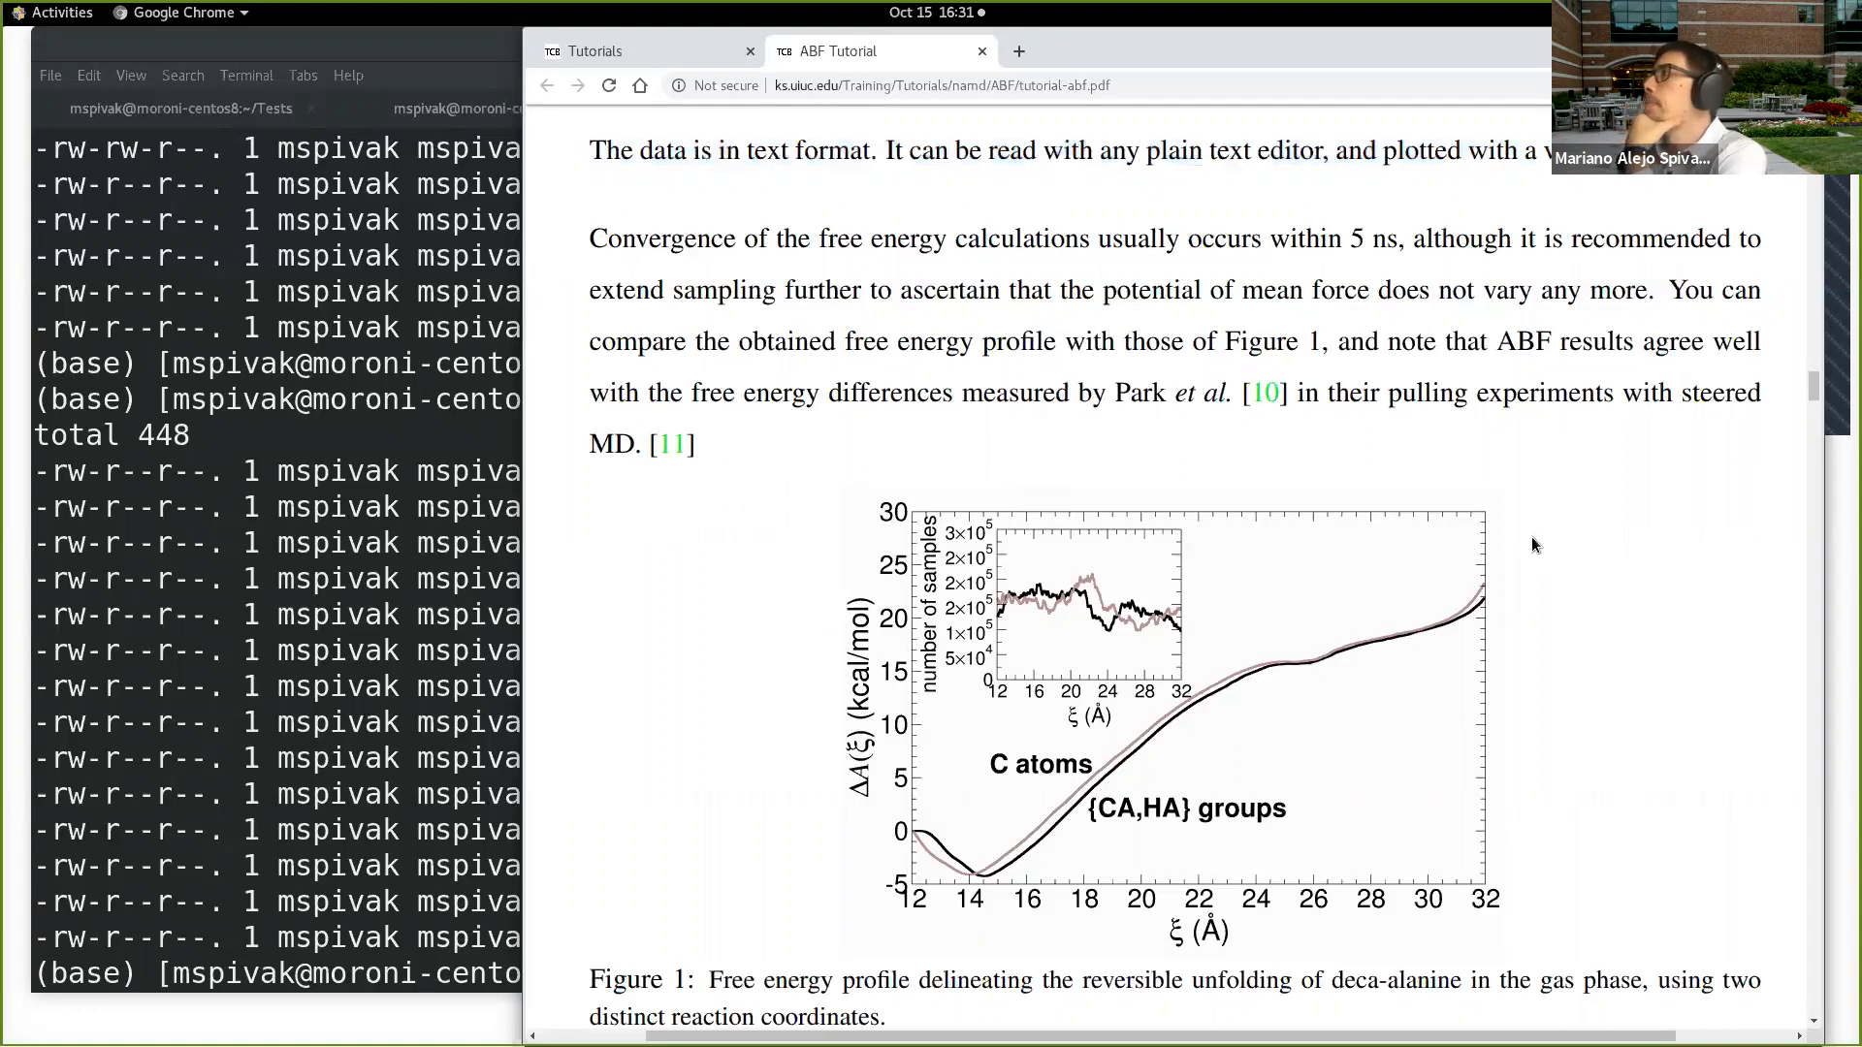
# Step: Switch to the Terminal and open abf_00_0.pmf from example-output in vi
pyautogui.hotkey('alt', 'Tab')
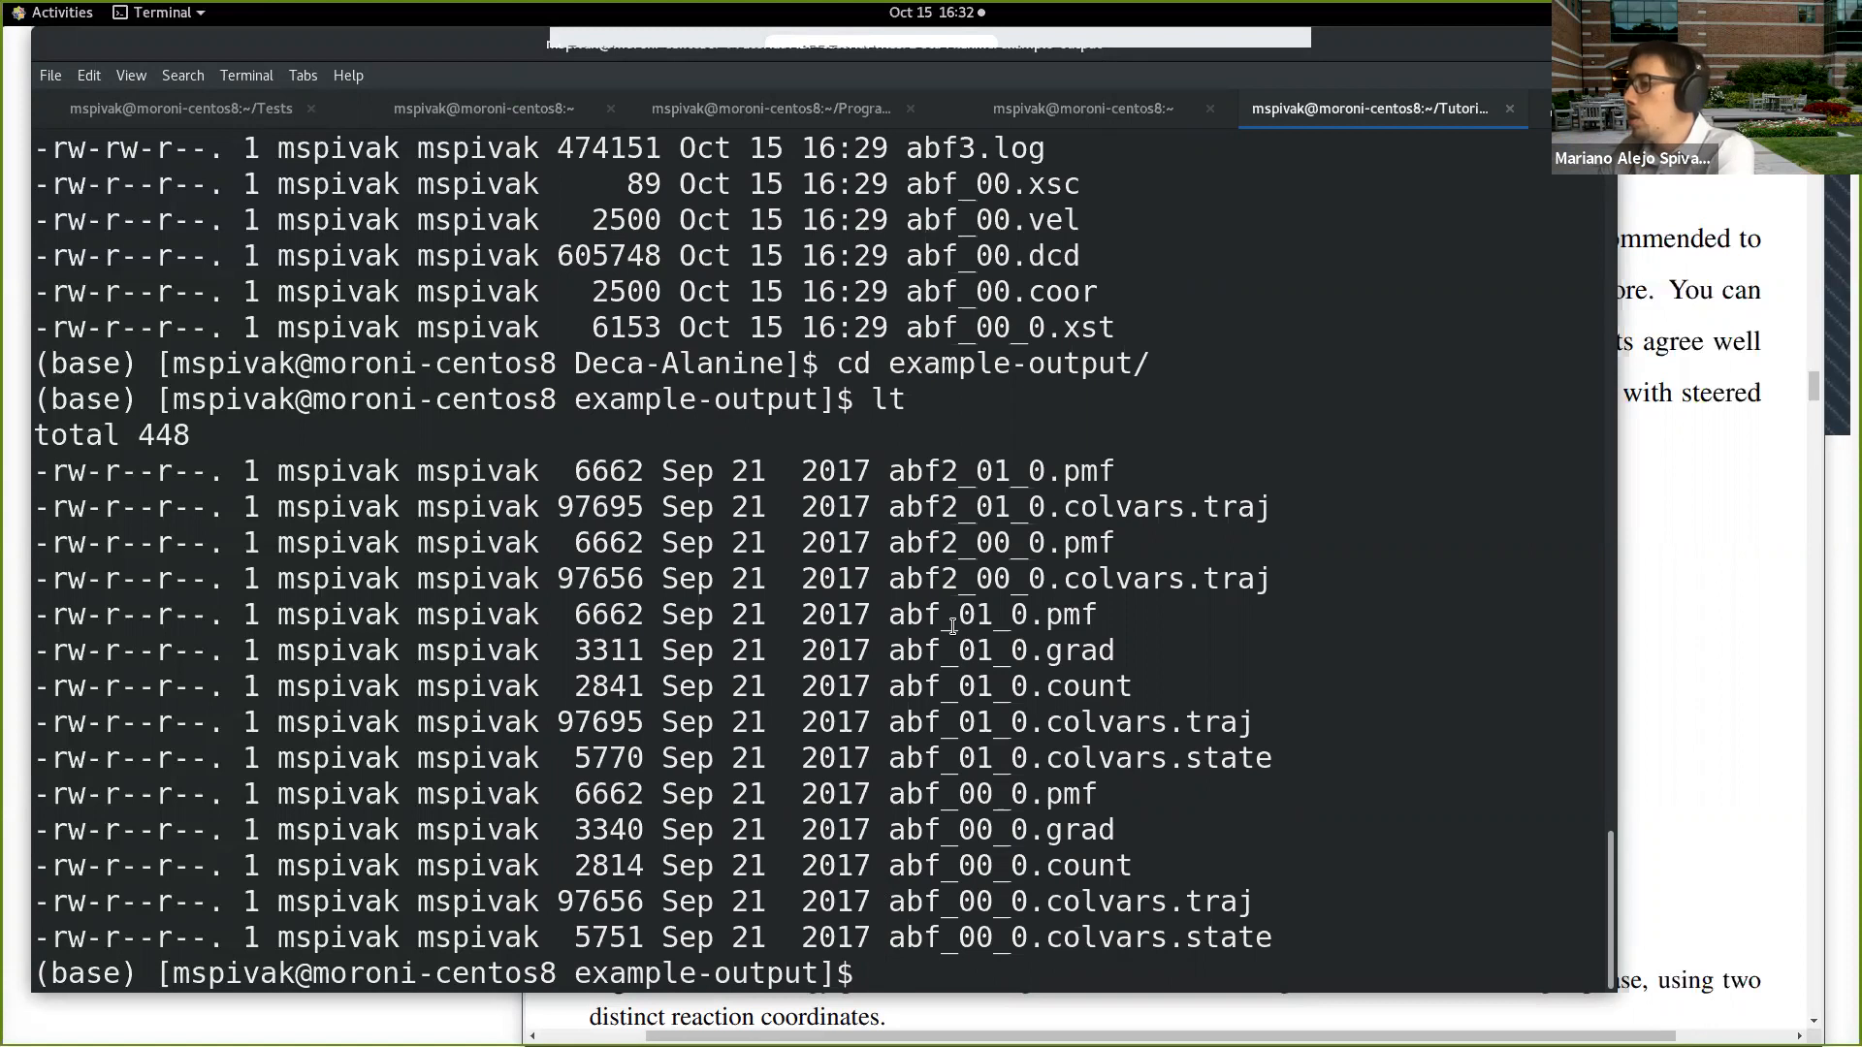
pyautogui.write('vi')
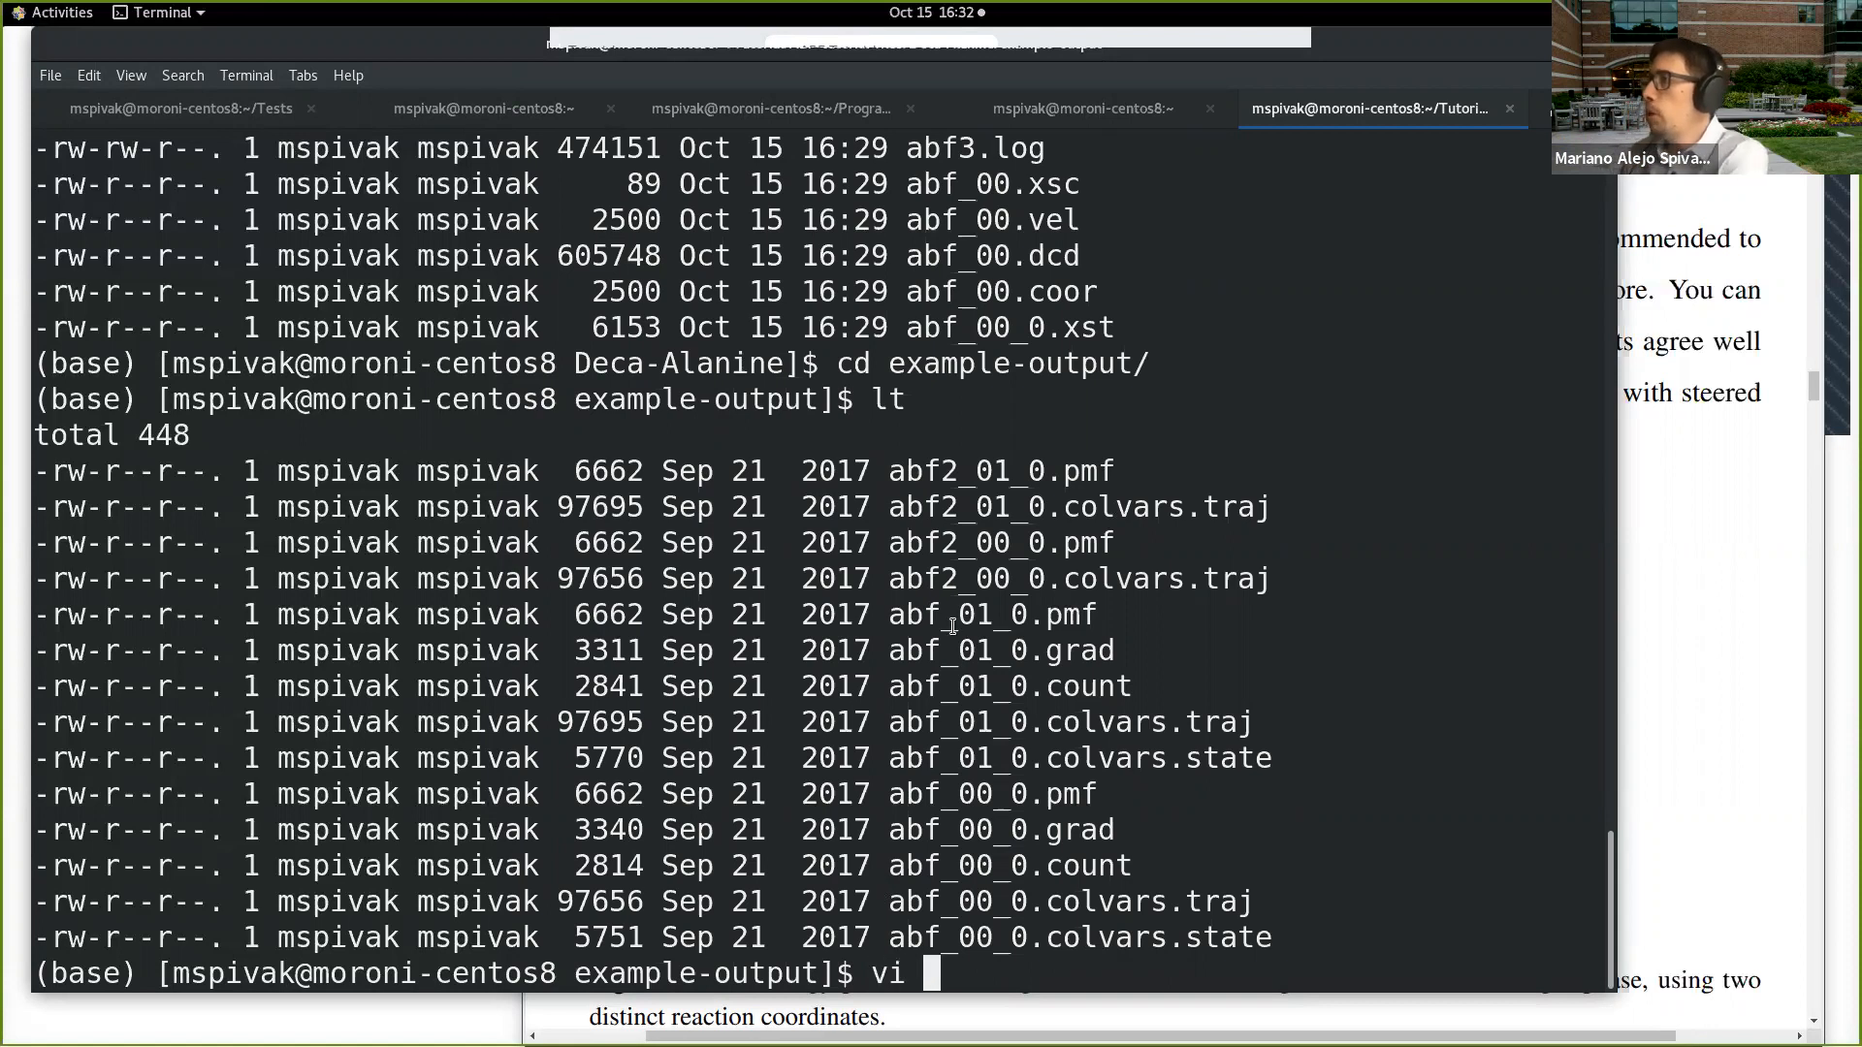
pyautogui.doubleClick(1042, 791)
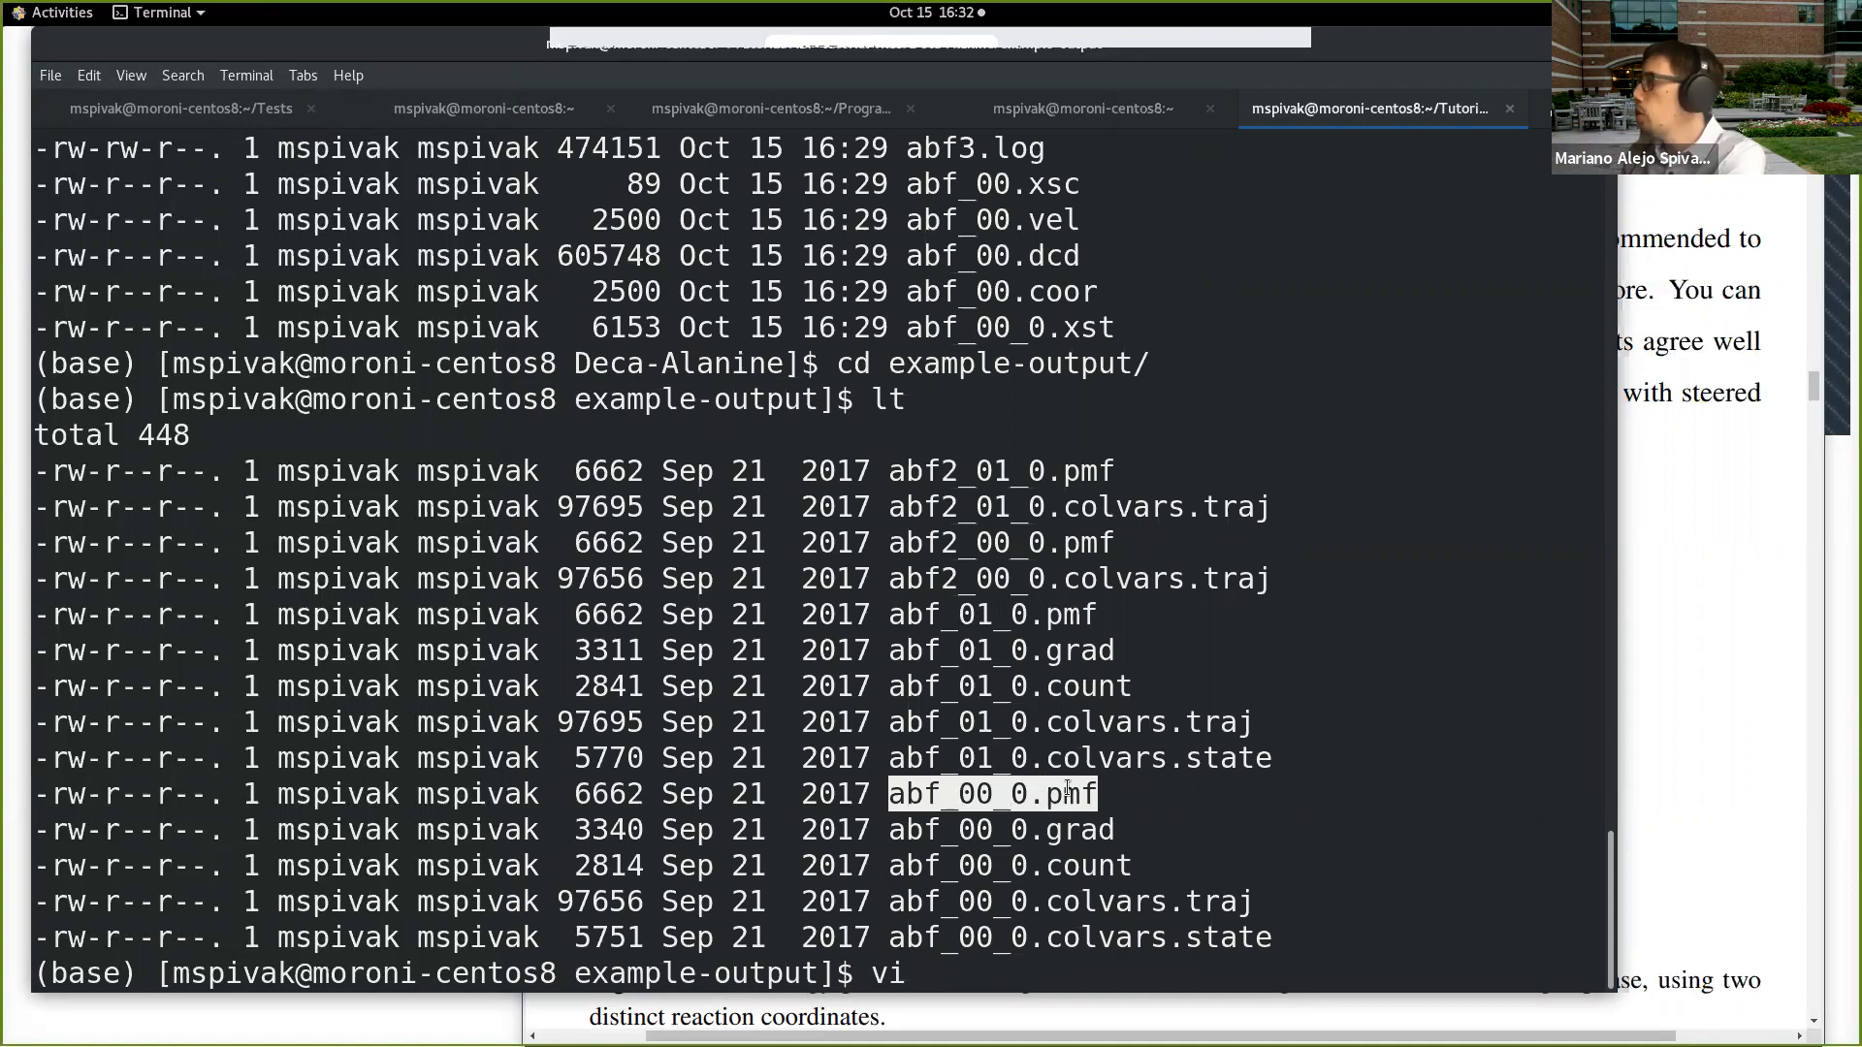
pyautogui.middleClick(996, 967)
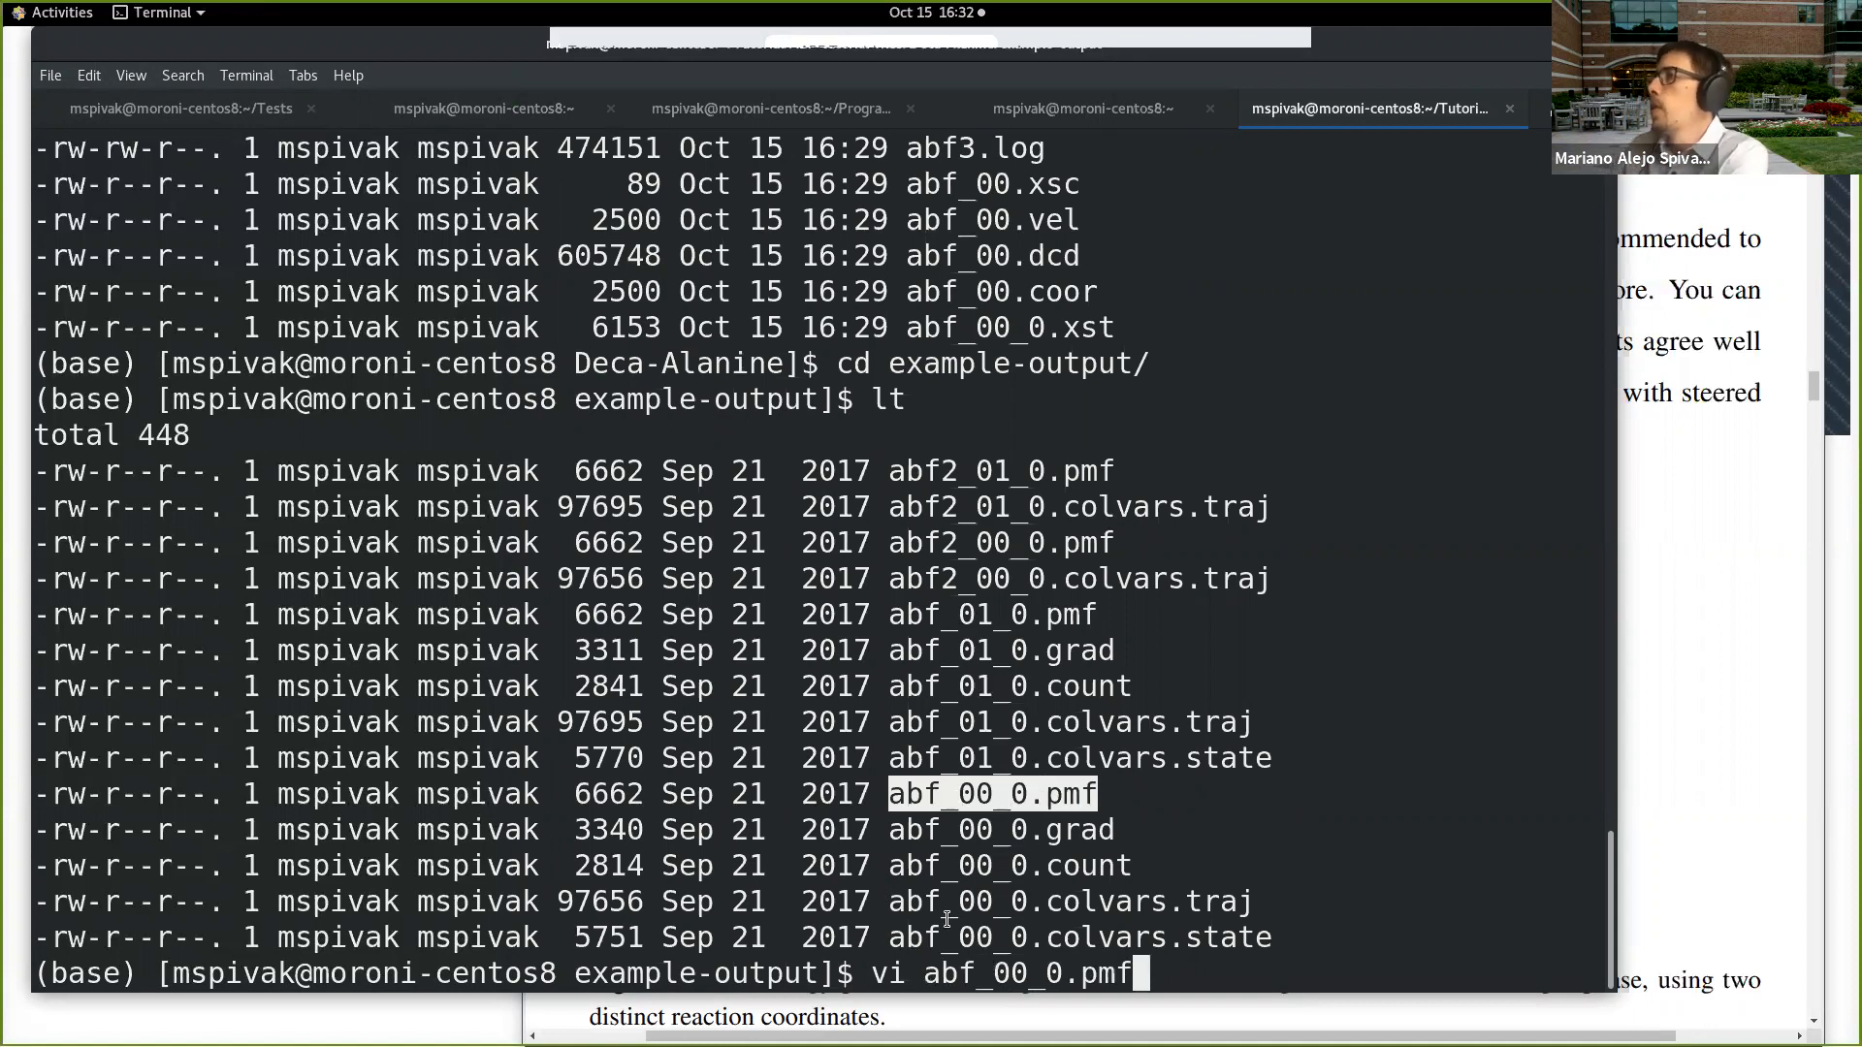
pyautogui.press('Return')
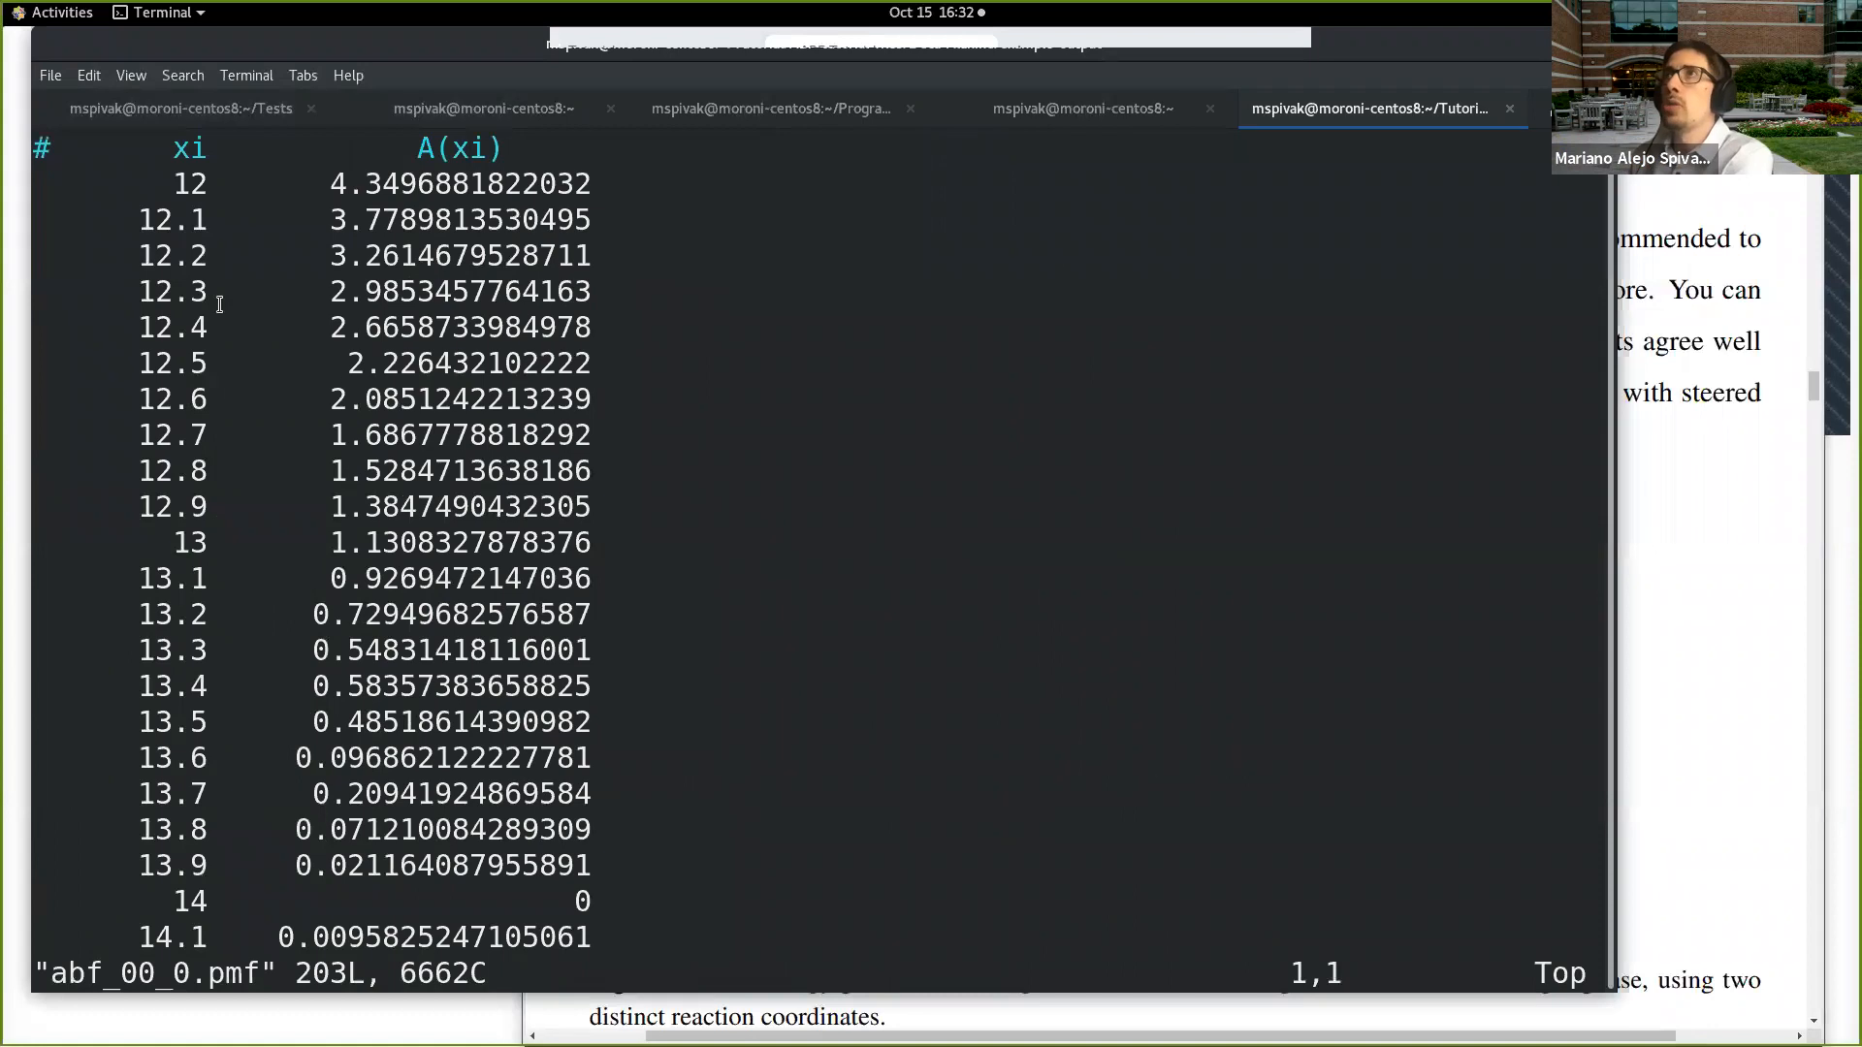
# Step: Examine the xi and A(xi) columns of abf_00_0.pmf down past xi 15, and quit vi
pyautogui.doubleClick(190, 144)
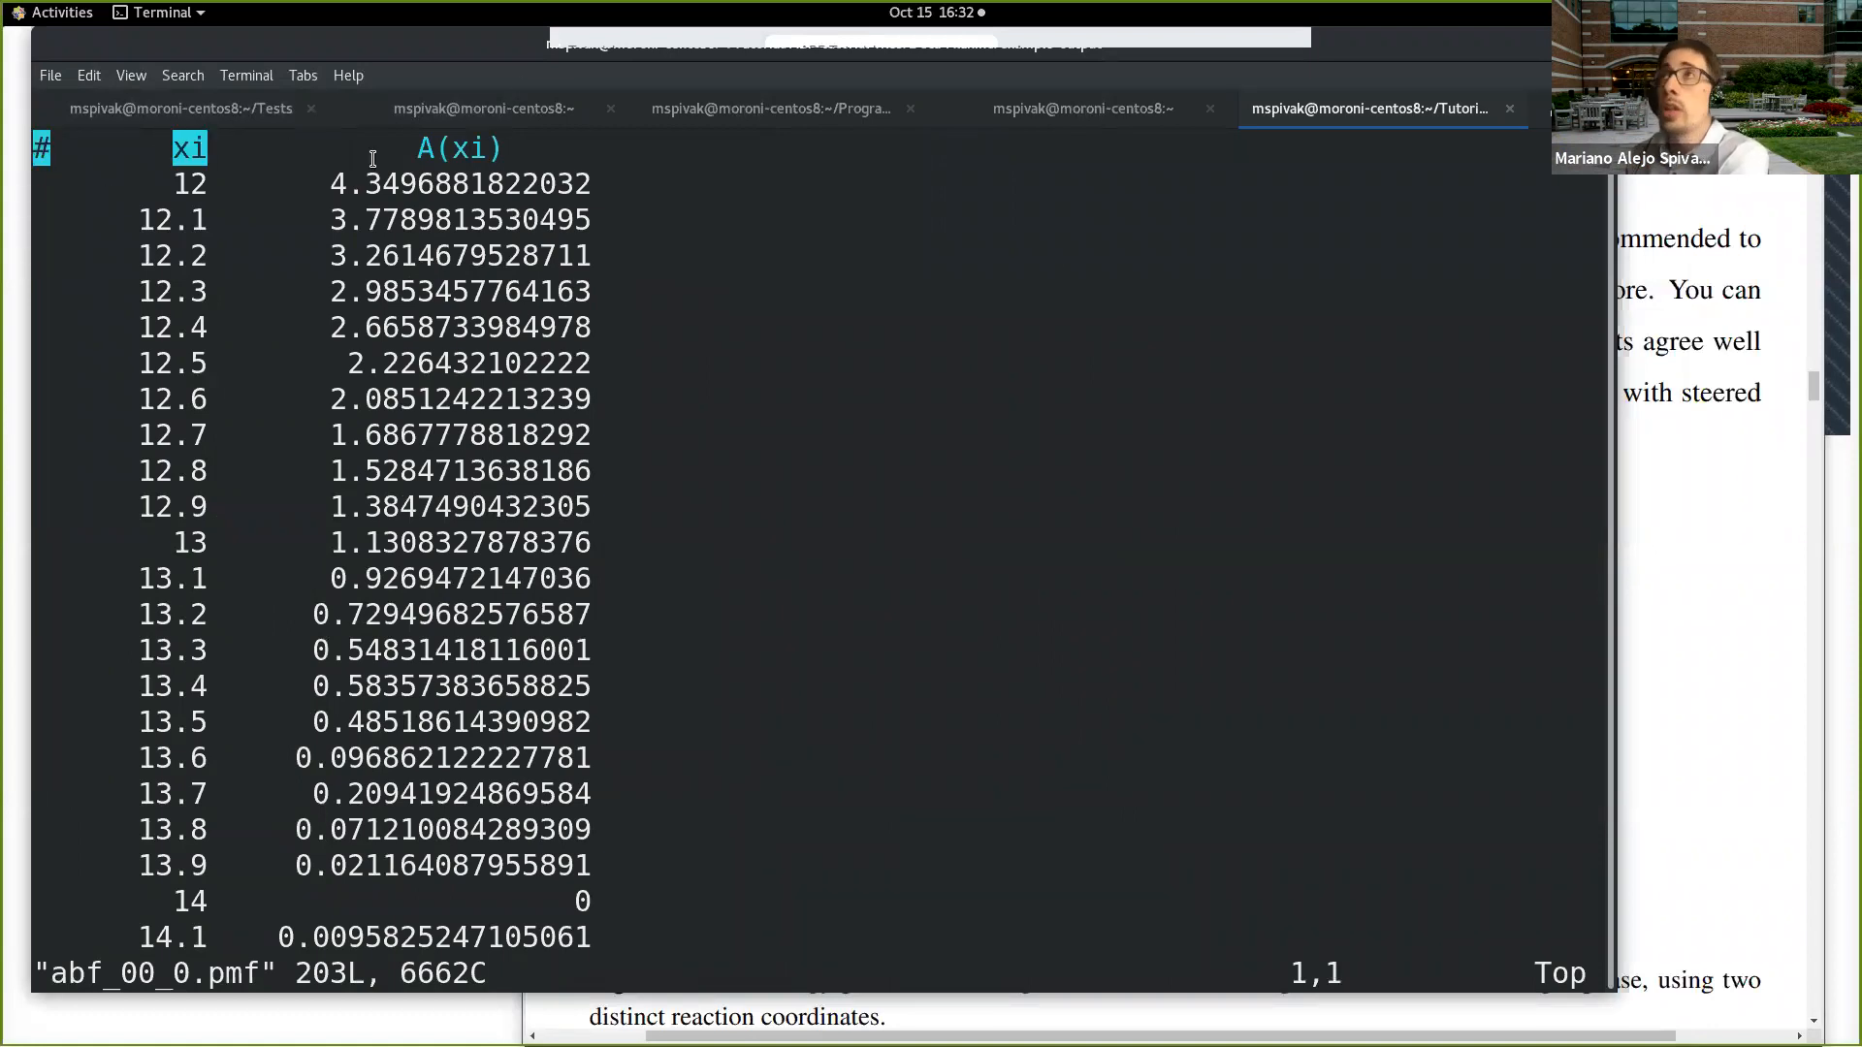
pyautogui.moveTo(425, 155); pyautogui.dragTo(496, 158)
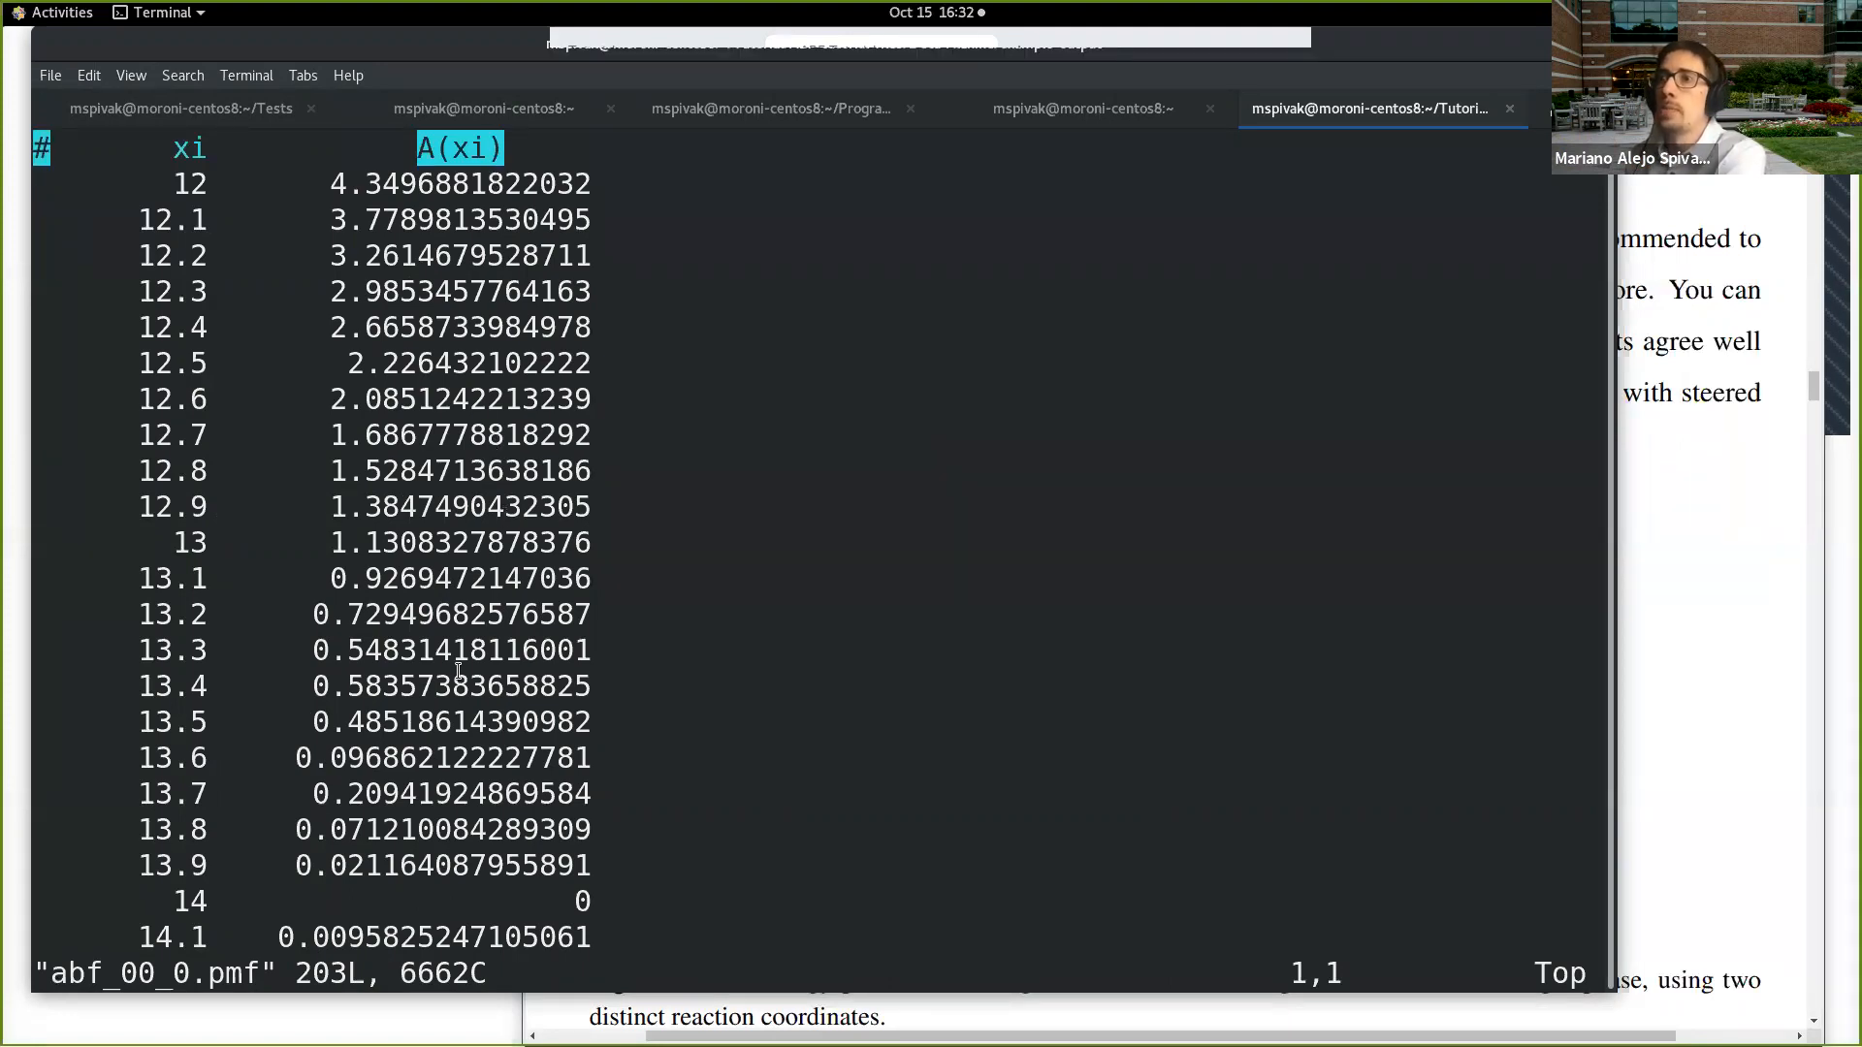
pyautogui.press('Down')
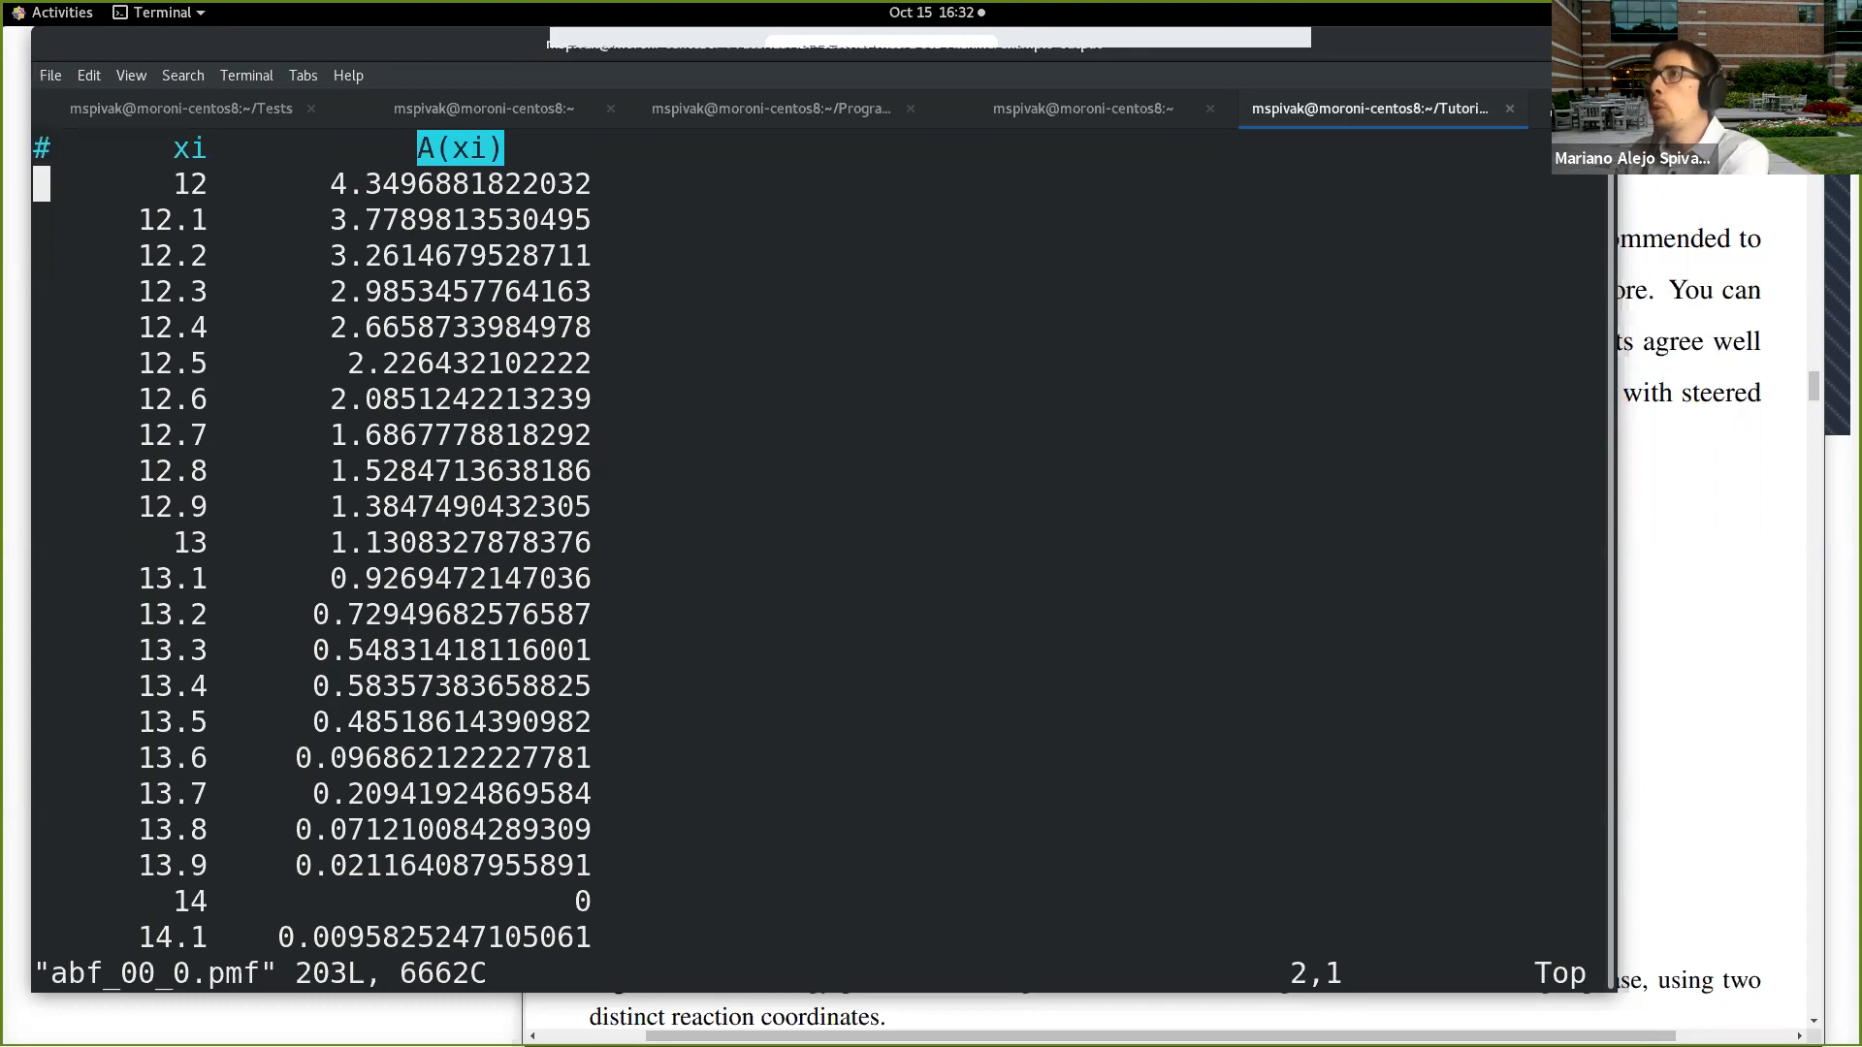
pyautogui.press('Down')
pyautogui.press('Down')
pyautogui.press('Down')
pyautogui.press('Down')
pyautogui.press('Down')
pyautogui.press('Down')
pyautogui.press('Down')
pyautogui.press('Down')
pyautogui.press('Down')
pyautogui.press('Down')
pyautogui.press('Down')
pyautogui.press('Down')
pyautogui.press('Down')
pyautogui.press('Down')
pyautogui.press('Down')
pyautogui.press('Down')
pyautogui.press('Down')
pyautogui.press('Down')
pyautogui.press('Down')
pyautogui.press('Down')
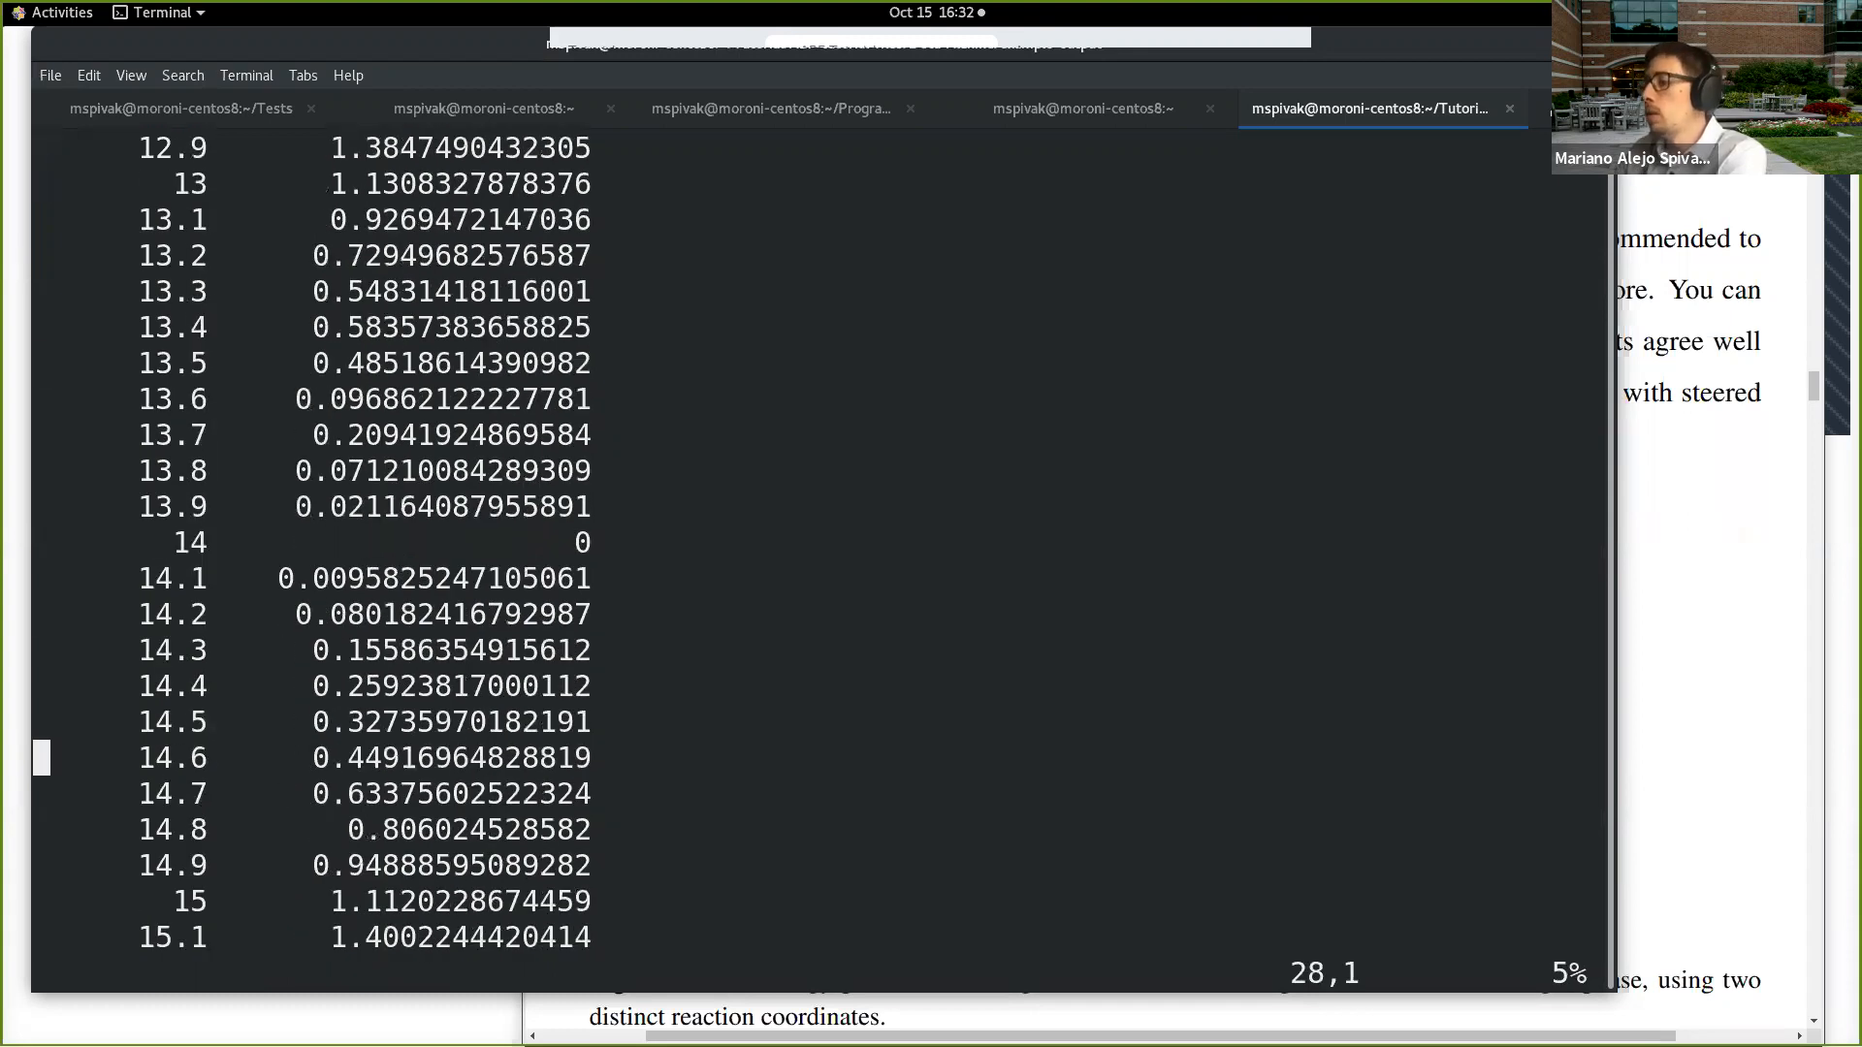
pyautogui.write(':q')
pyautogui.press('Return')
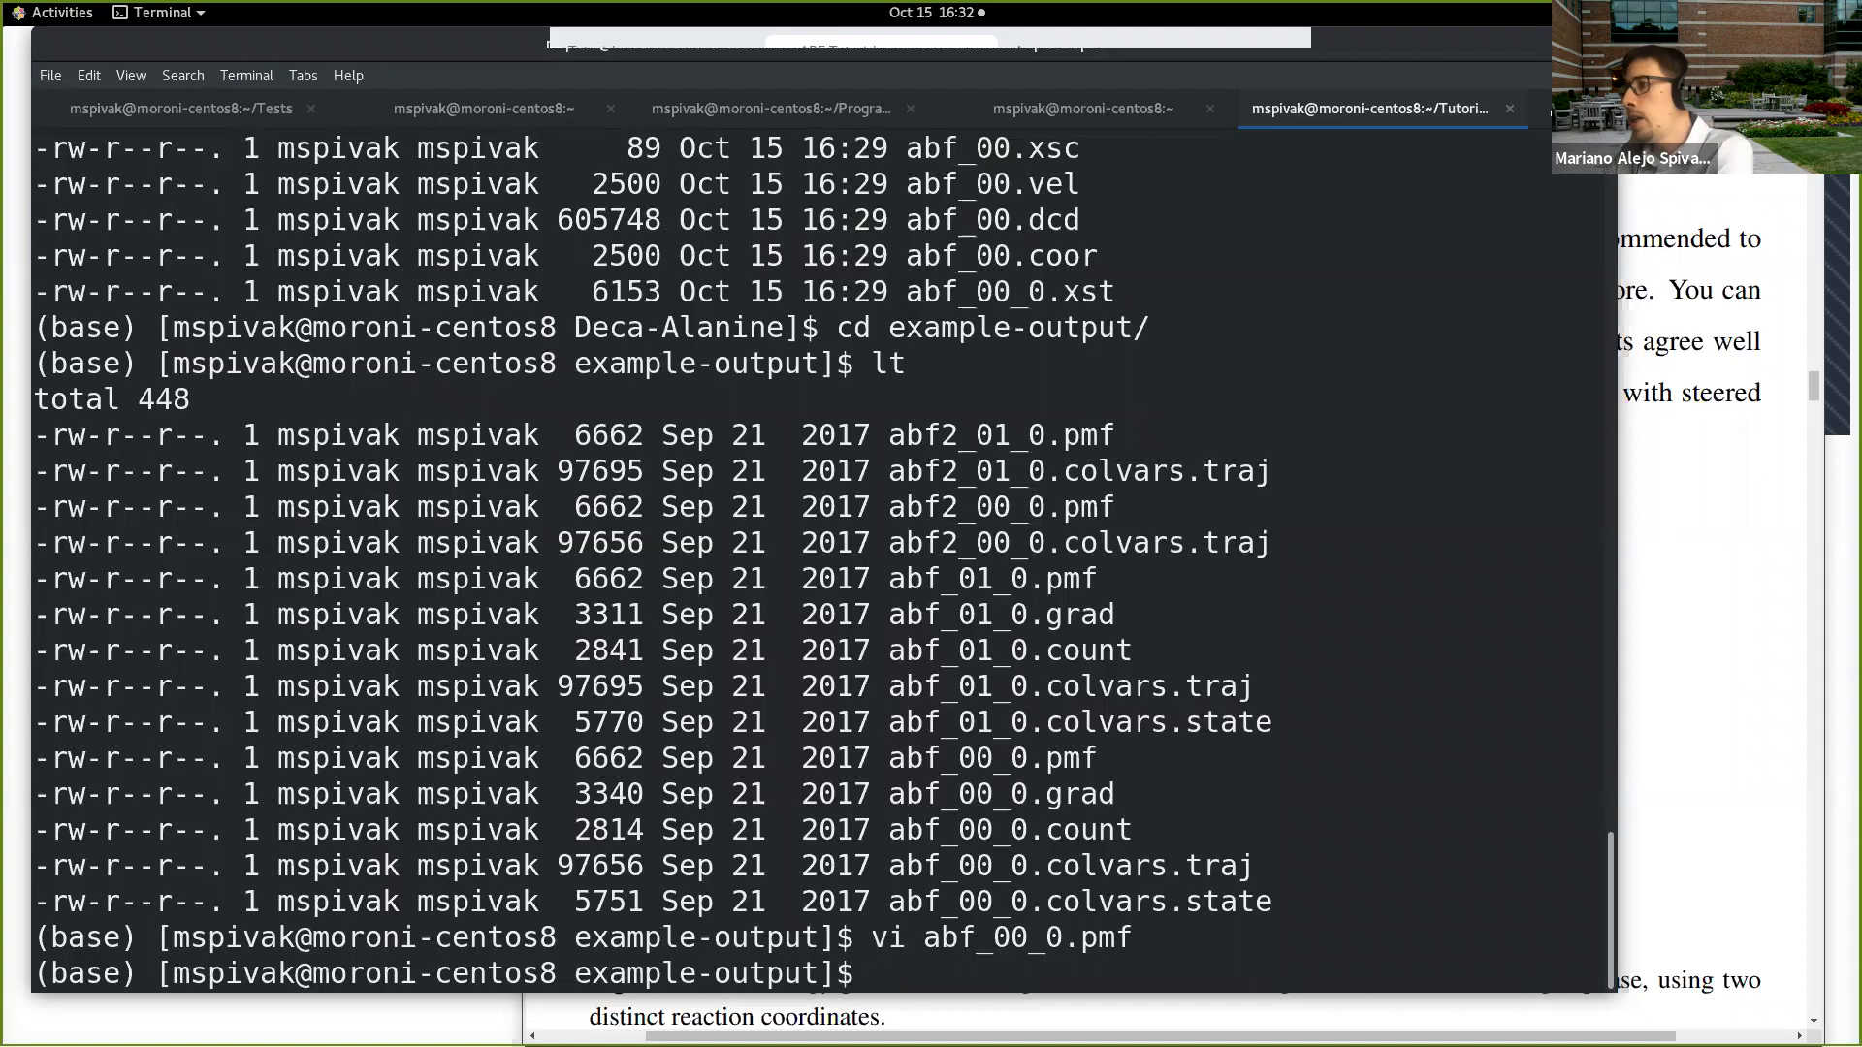
# Step: Try to start gnuplot and list the available commands beginning with gn
pyautogui.write('gnuplot')
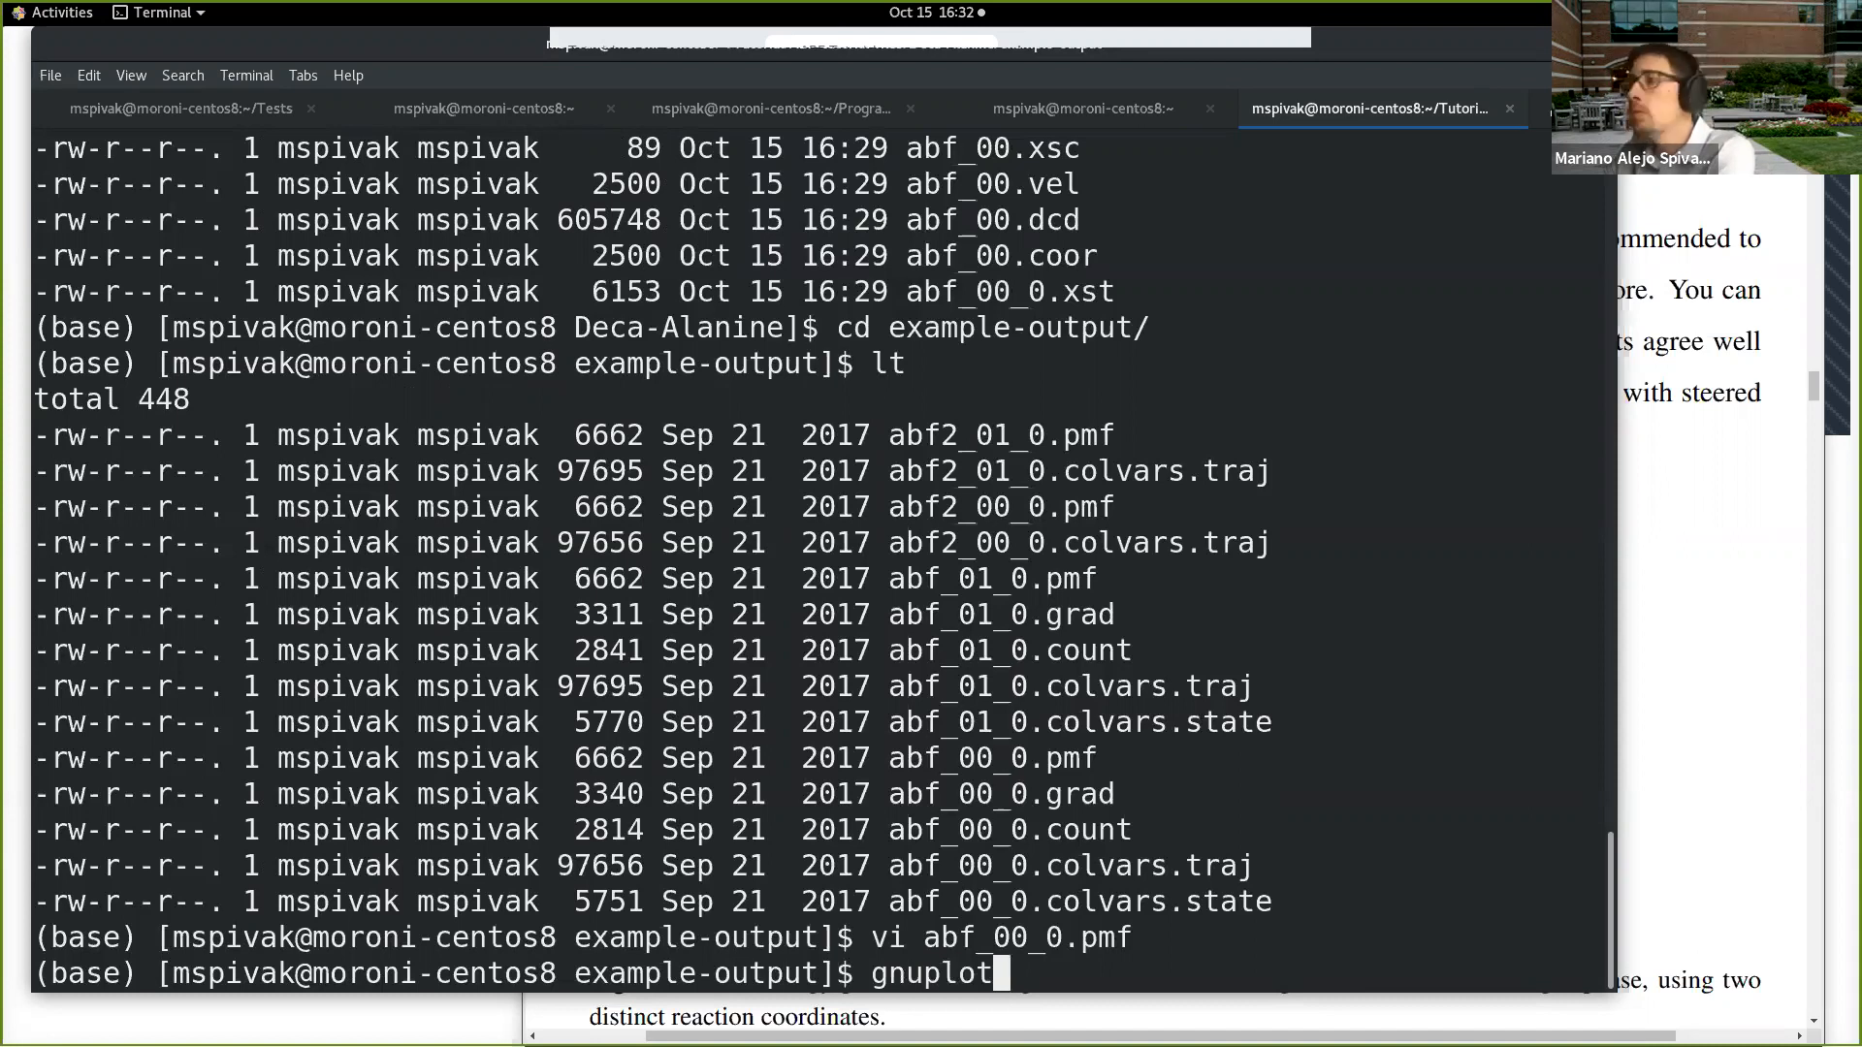
pyautogui.press('Return')
pyautogui.write('gn')
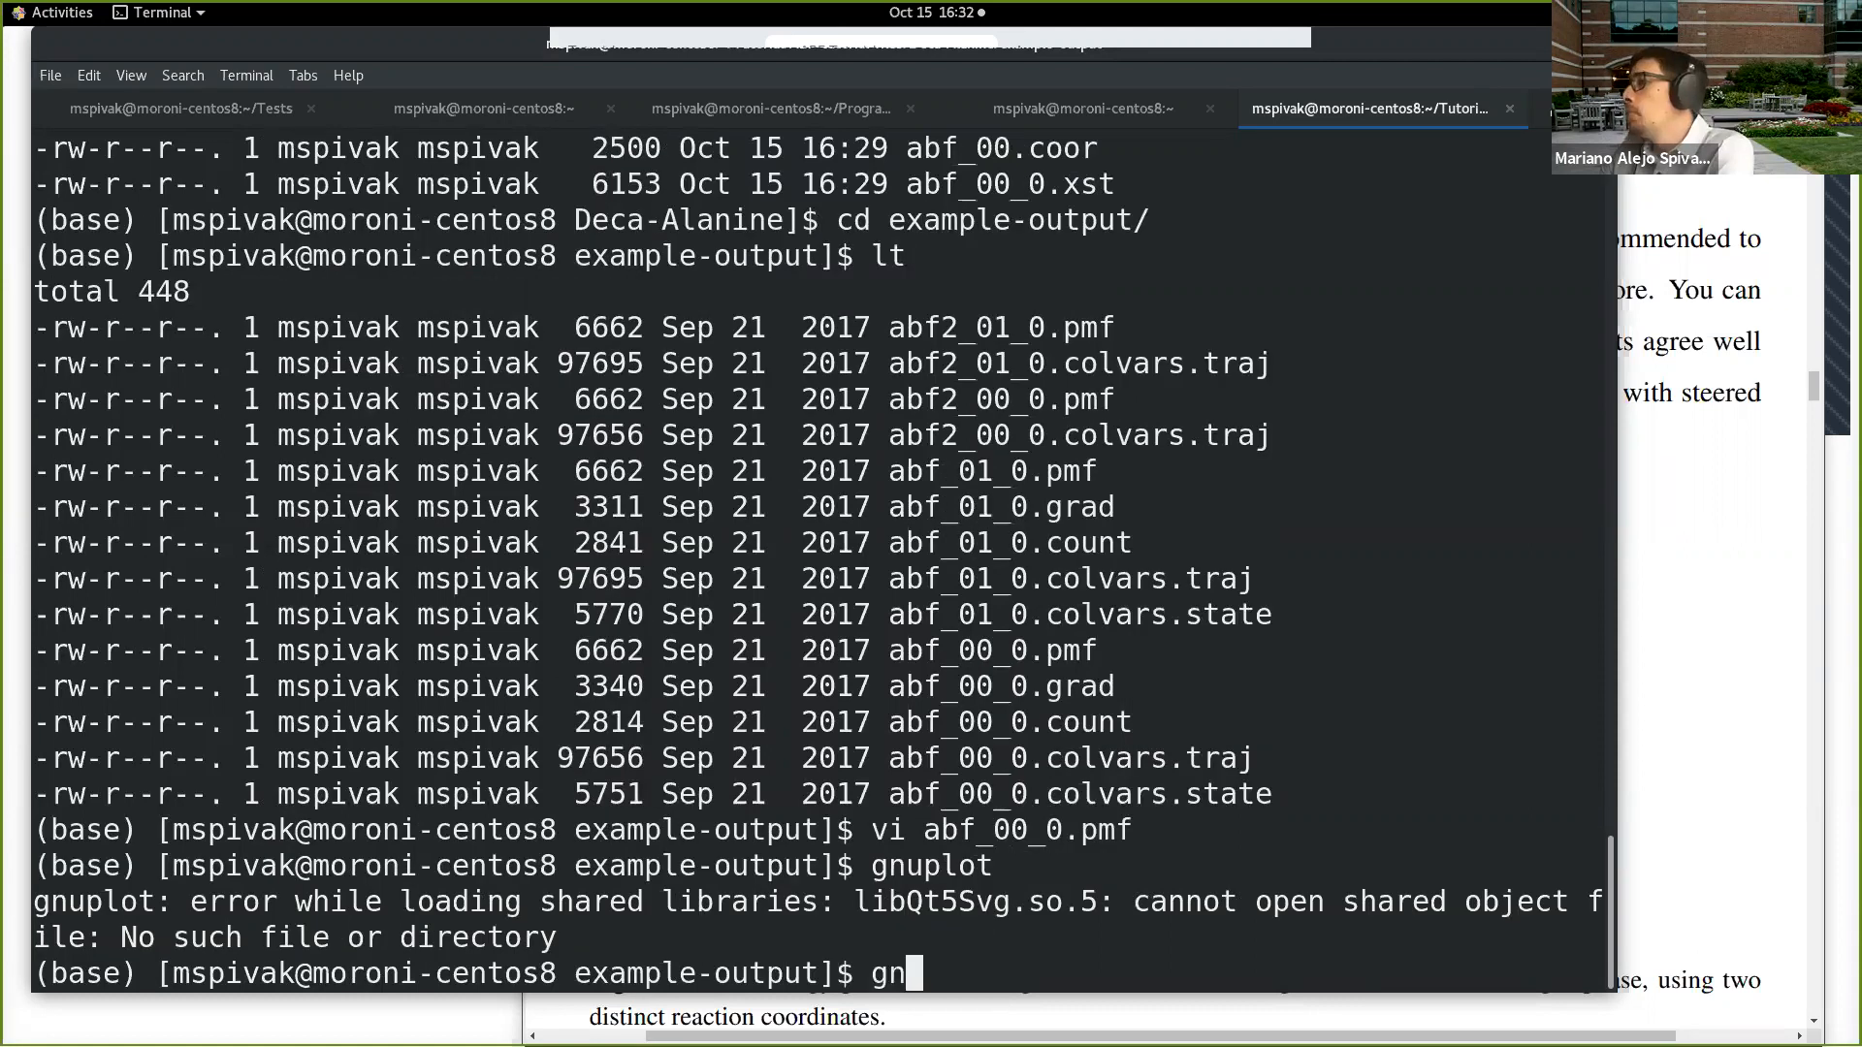
pyautogui.press('Tab')
pyautogui.press('Tab')
pyautogui.press('Tab')
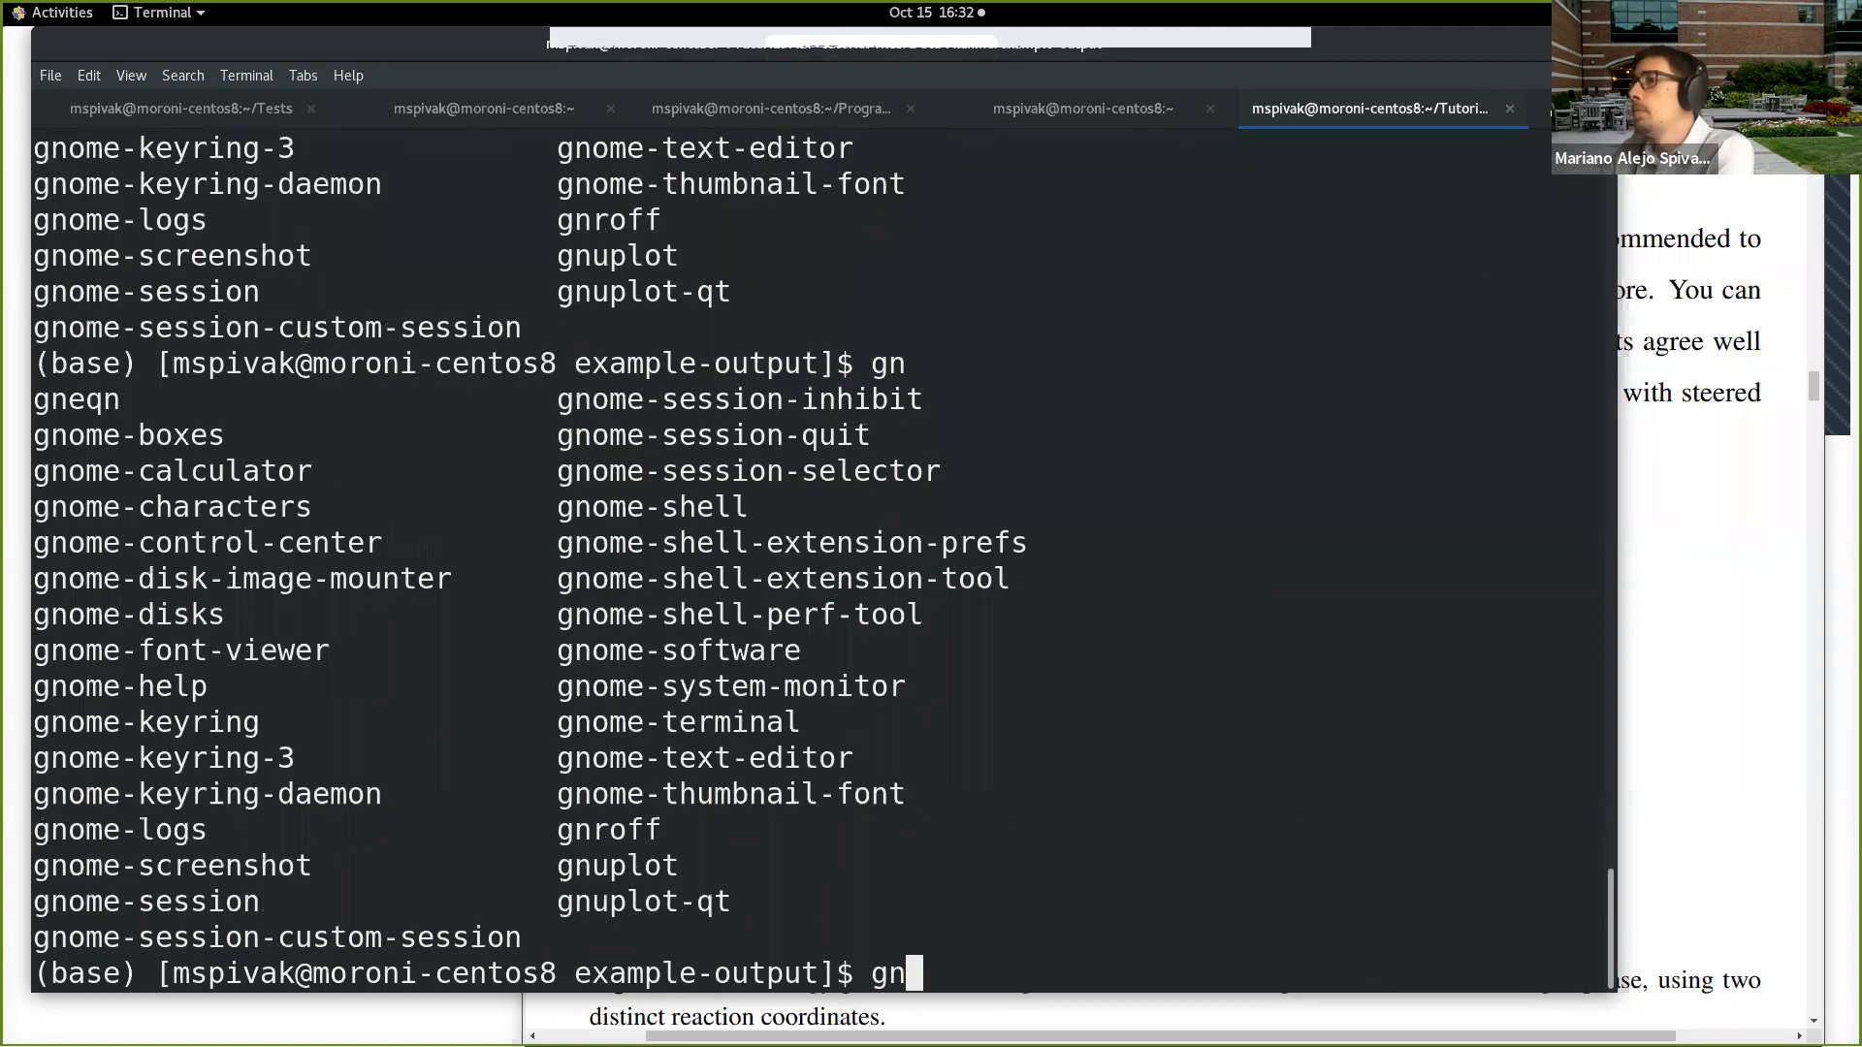
# Step: Discard the retyped gnuplot command and list the example-output files with lt
pyautogui.write('uplot')
pyautogui.press('BackSpace')
pyautogui.hotkey('ctrl', 'u')
pyautogui.write('lt')
pyautogui.press('Return')
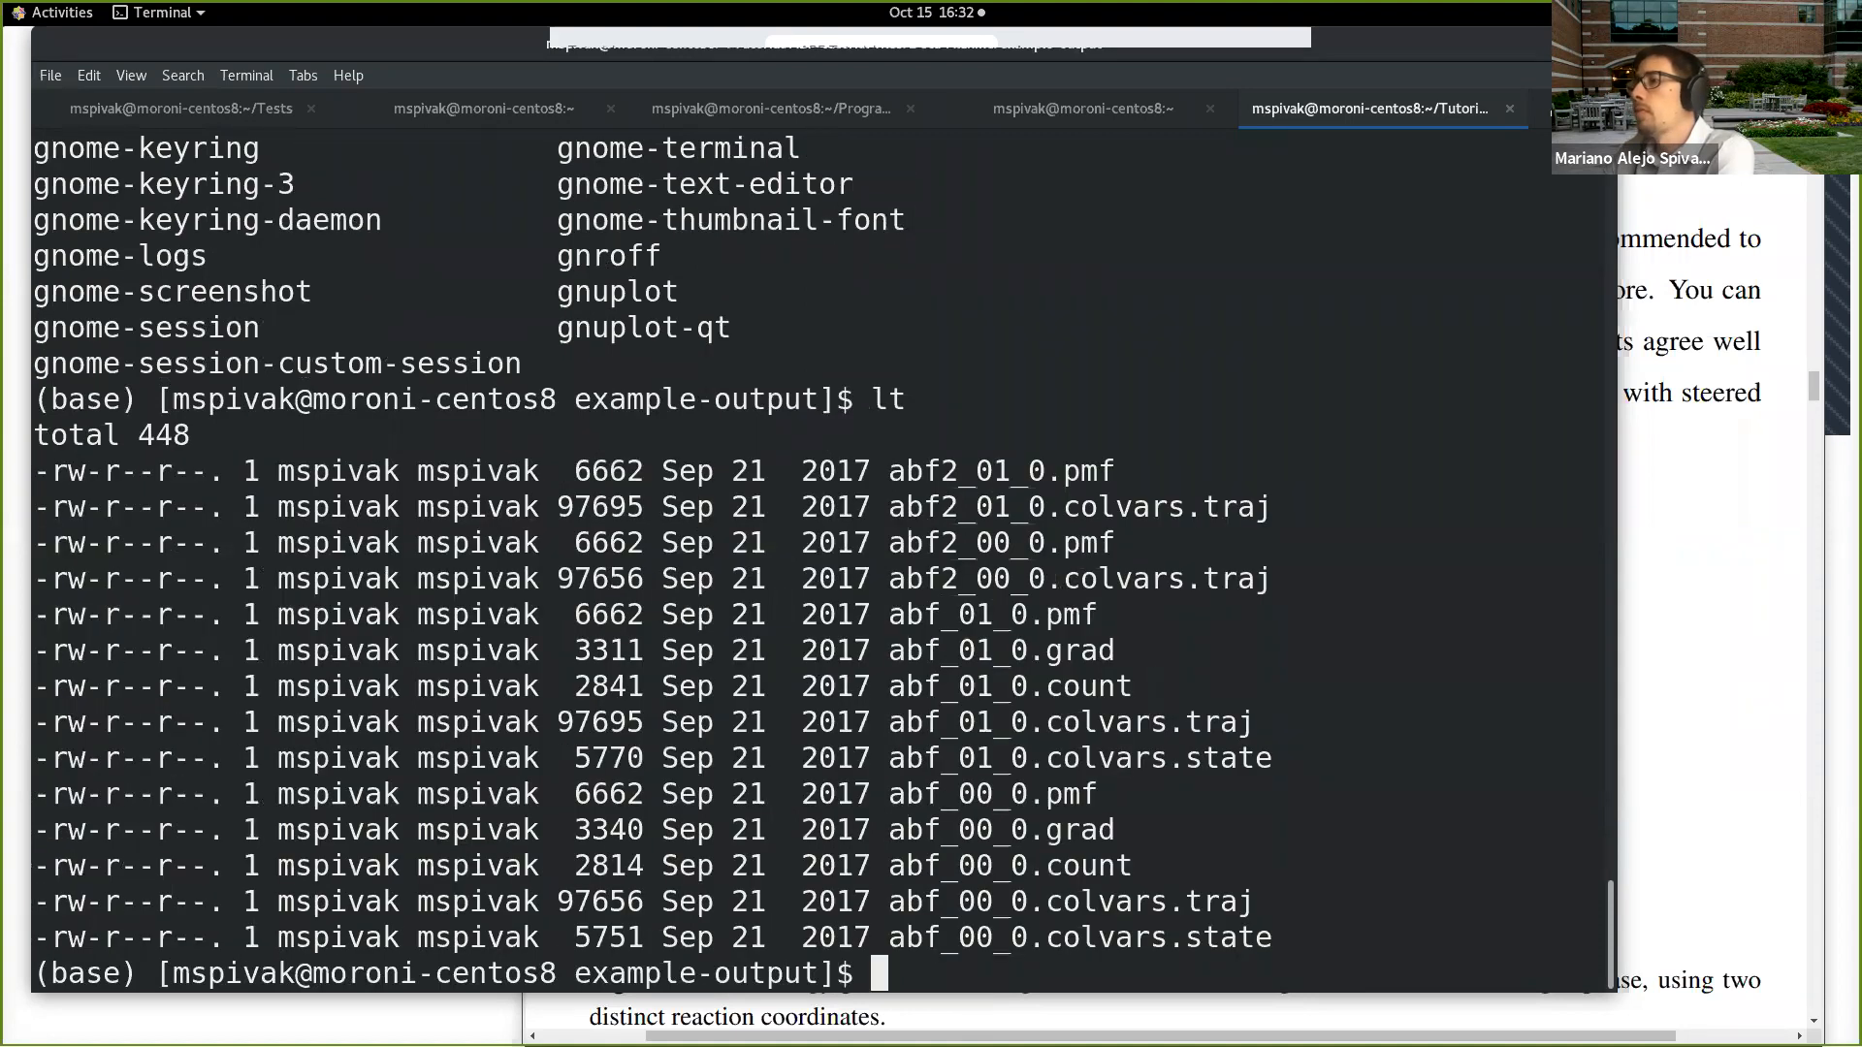
pyautogui.write('xmg')
pyautogui.press('BackSpace')
pyautogui.press('BackSpace')
pyautogui.press('BackSpace')
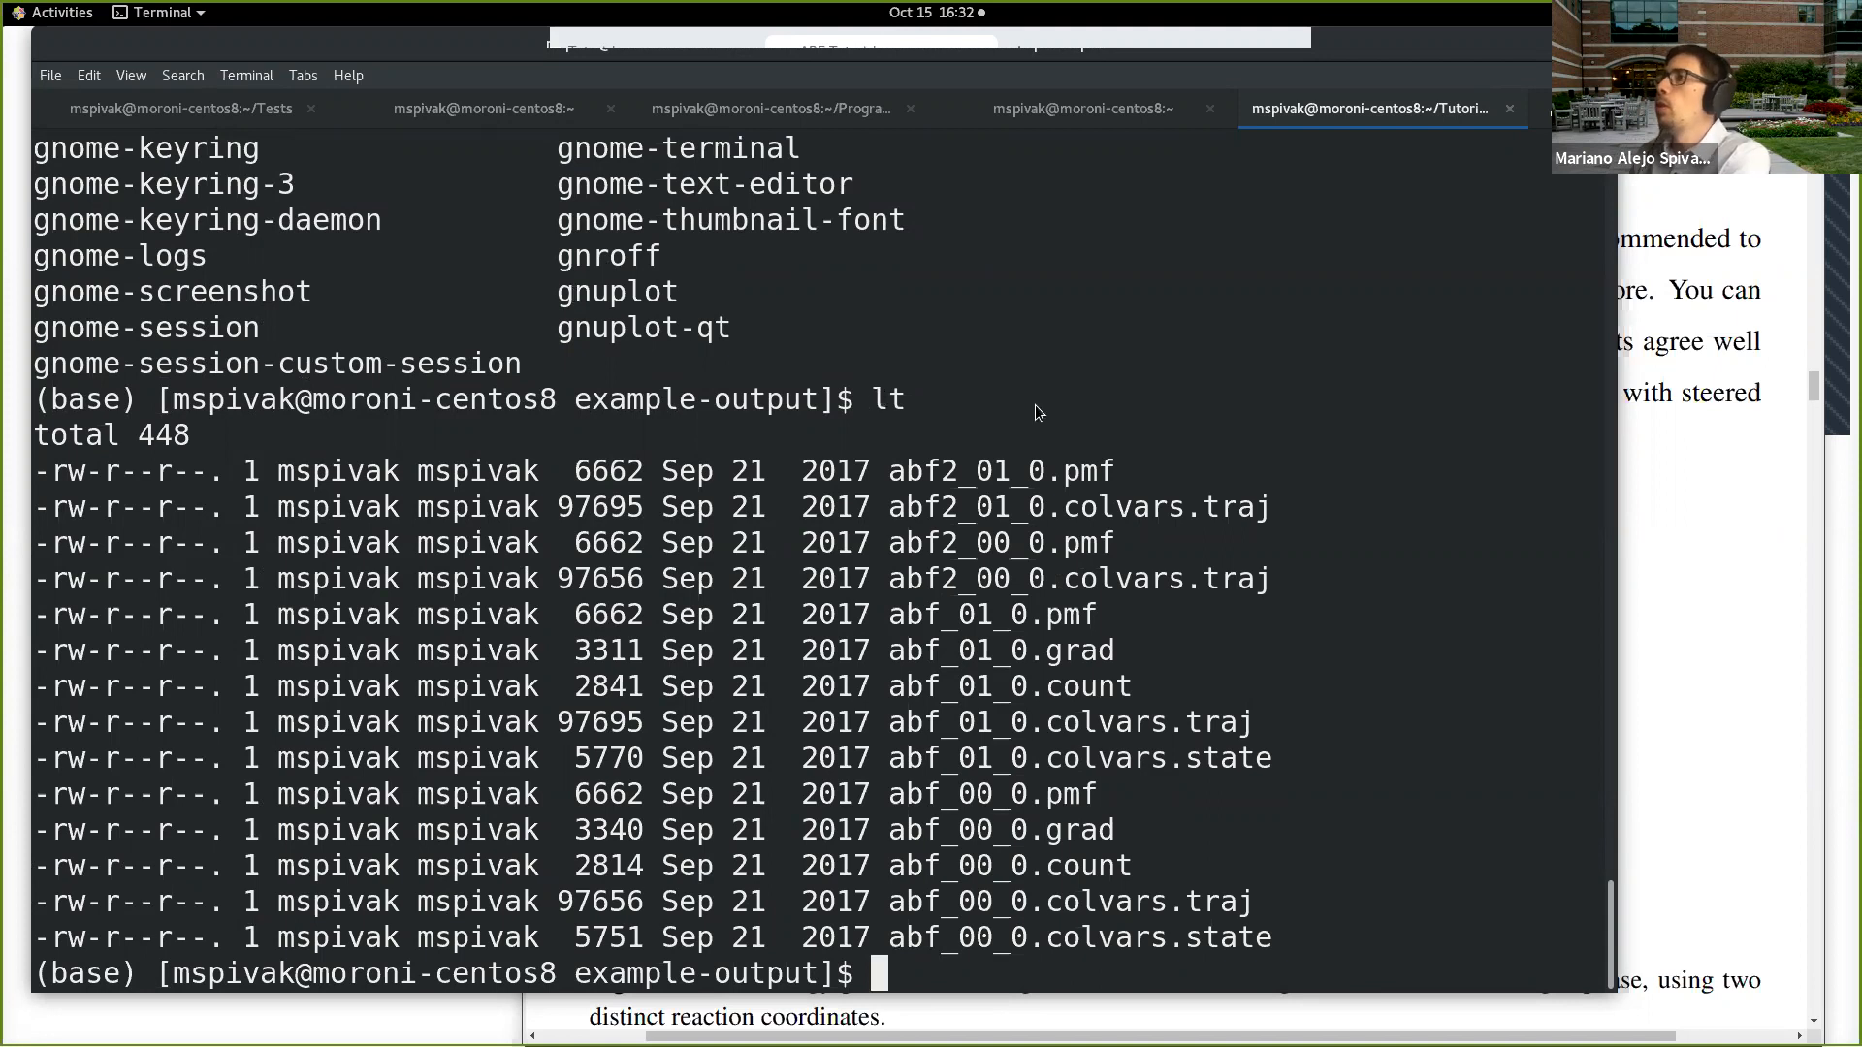
# Step: Search the installed applications for a spreadsheet program and start LibreOffice Calc with a blank spreadsheet
pyautogui.press('super')
pyautogui.click(969, 70)
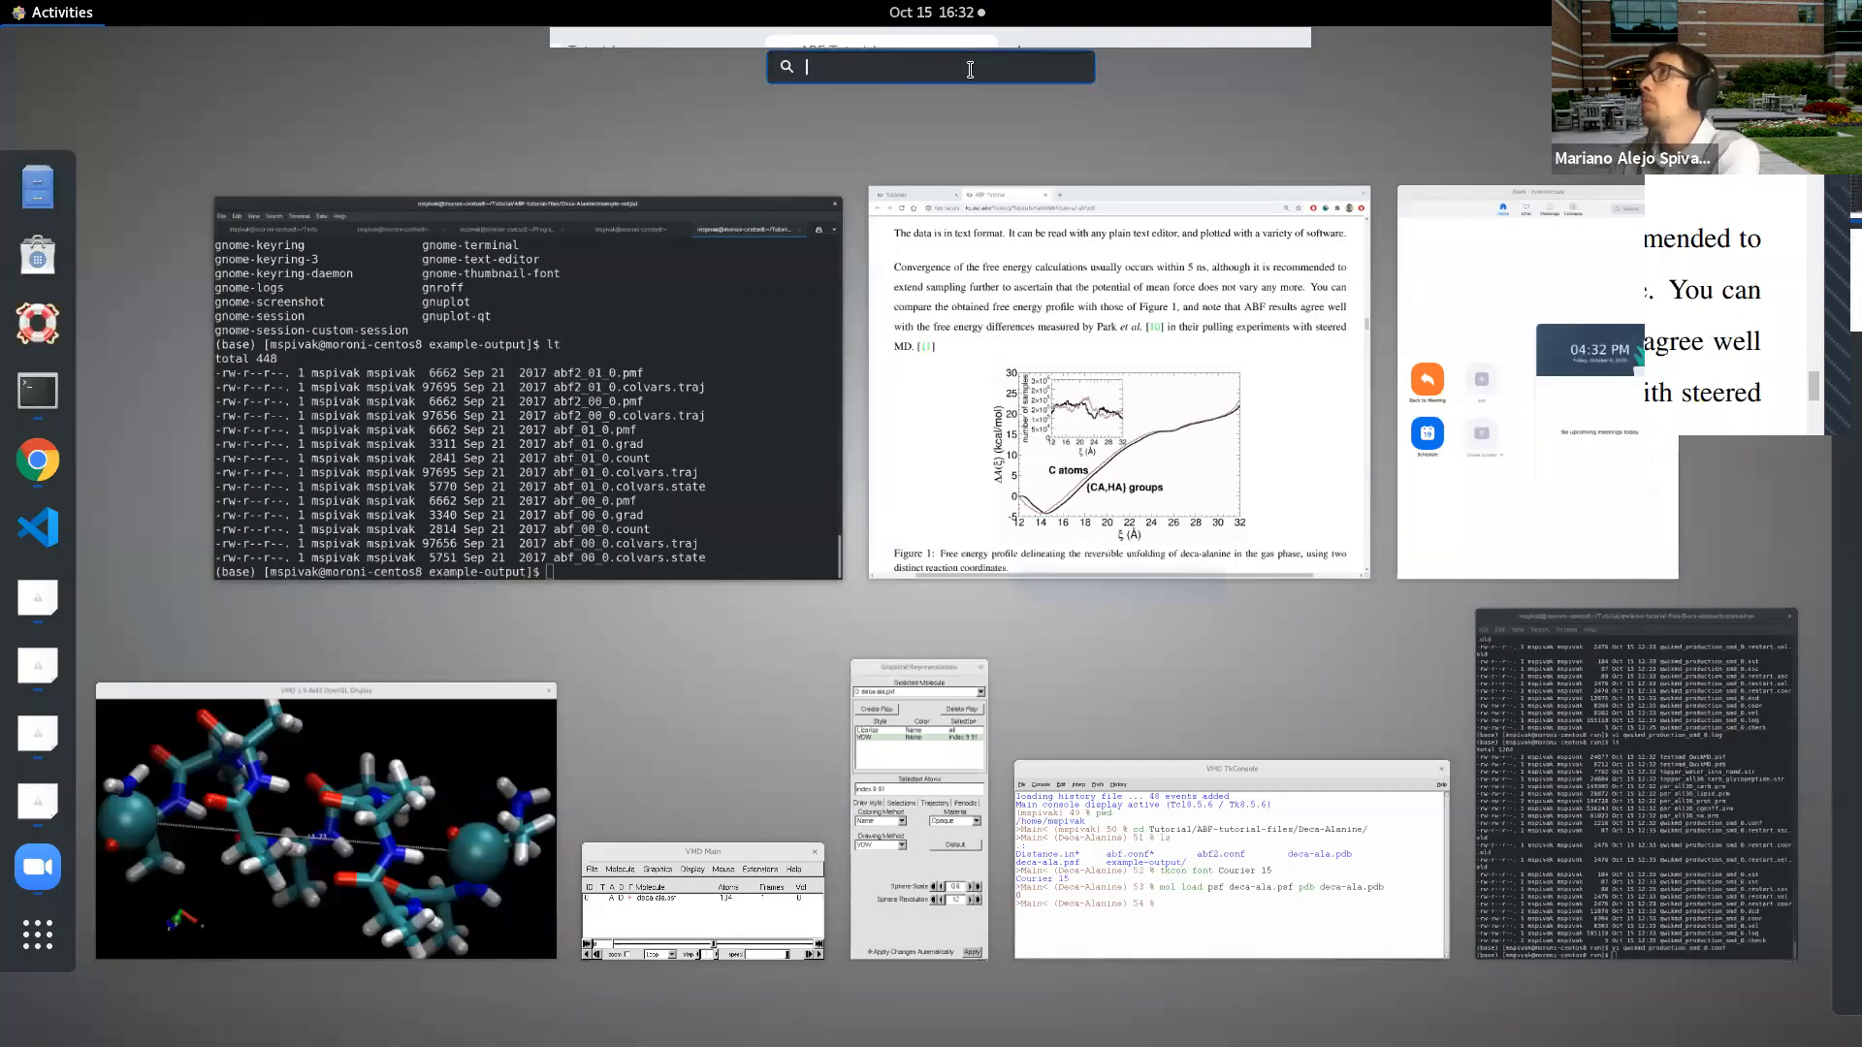
pyautogui.write('offi')
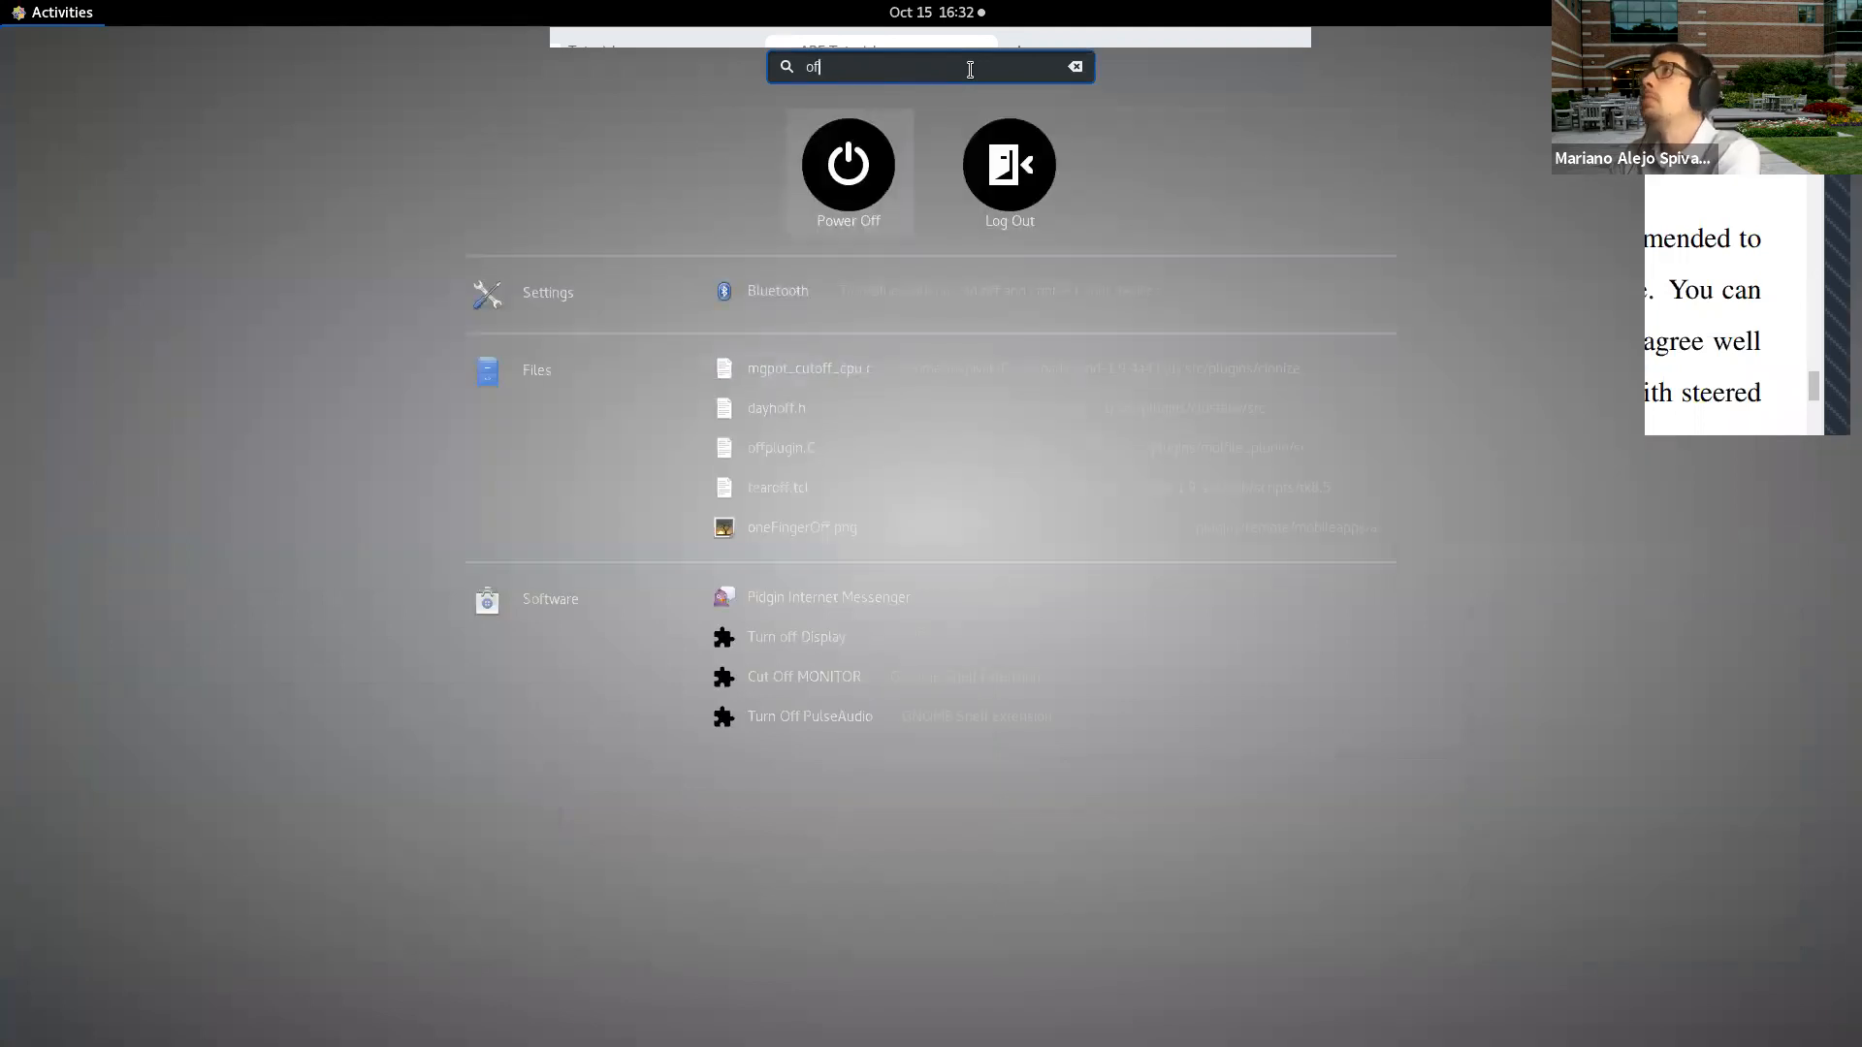
pyautogui.press('BackSpace')
pyautogui.press('BackSpace')
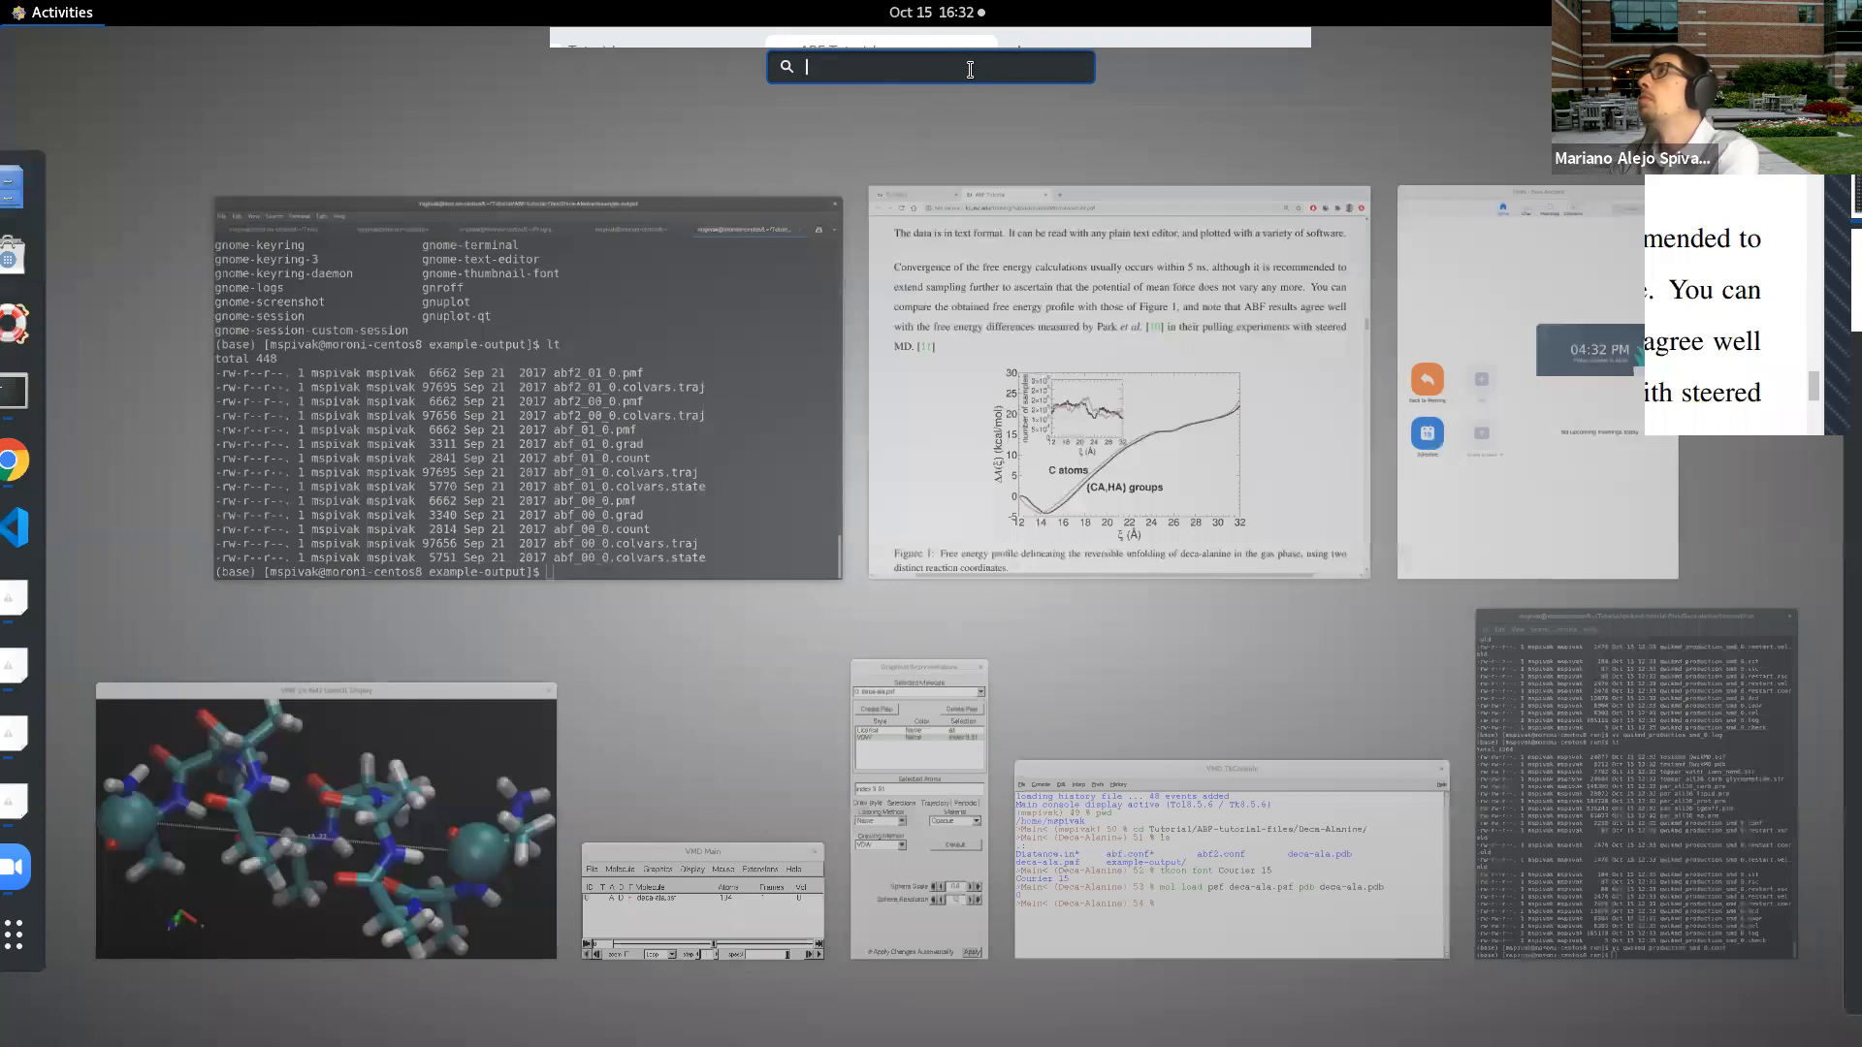
pyautogui.write('exce')
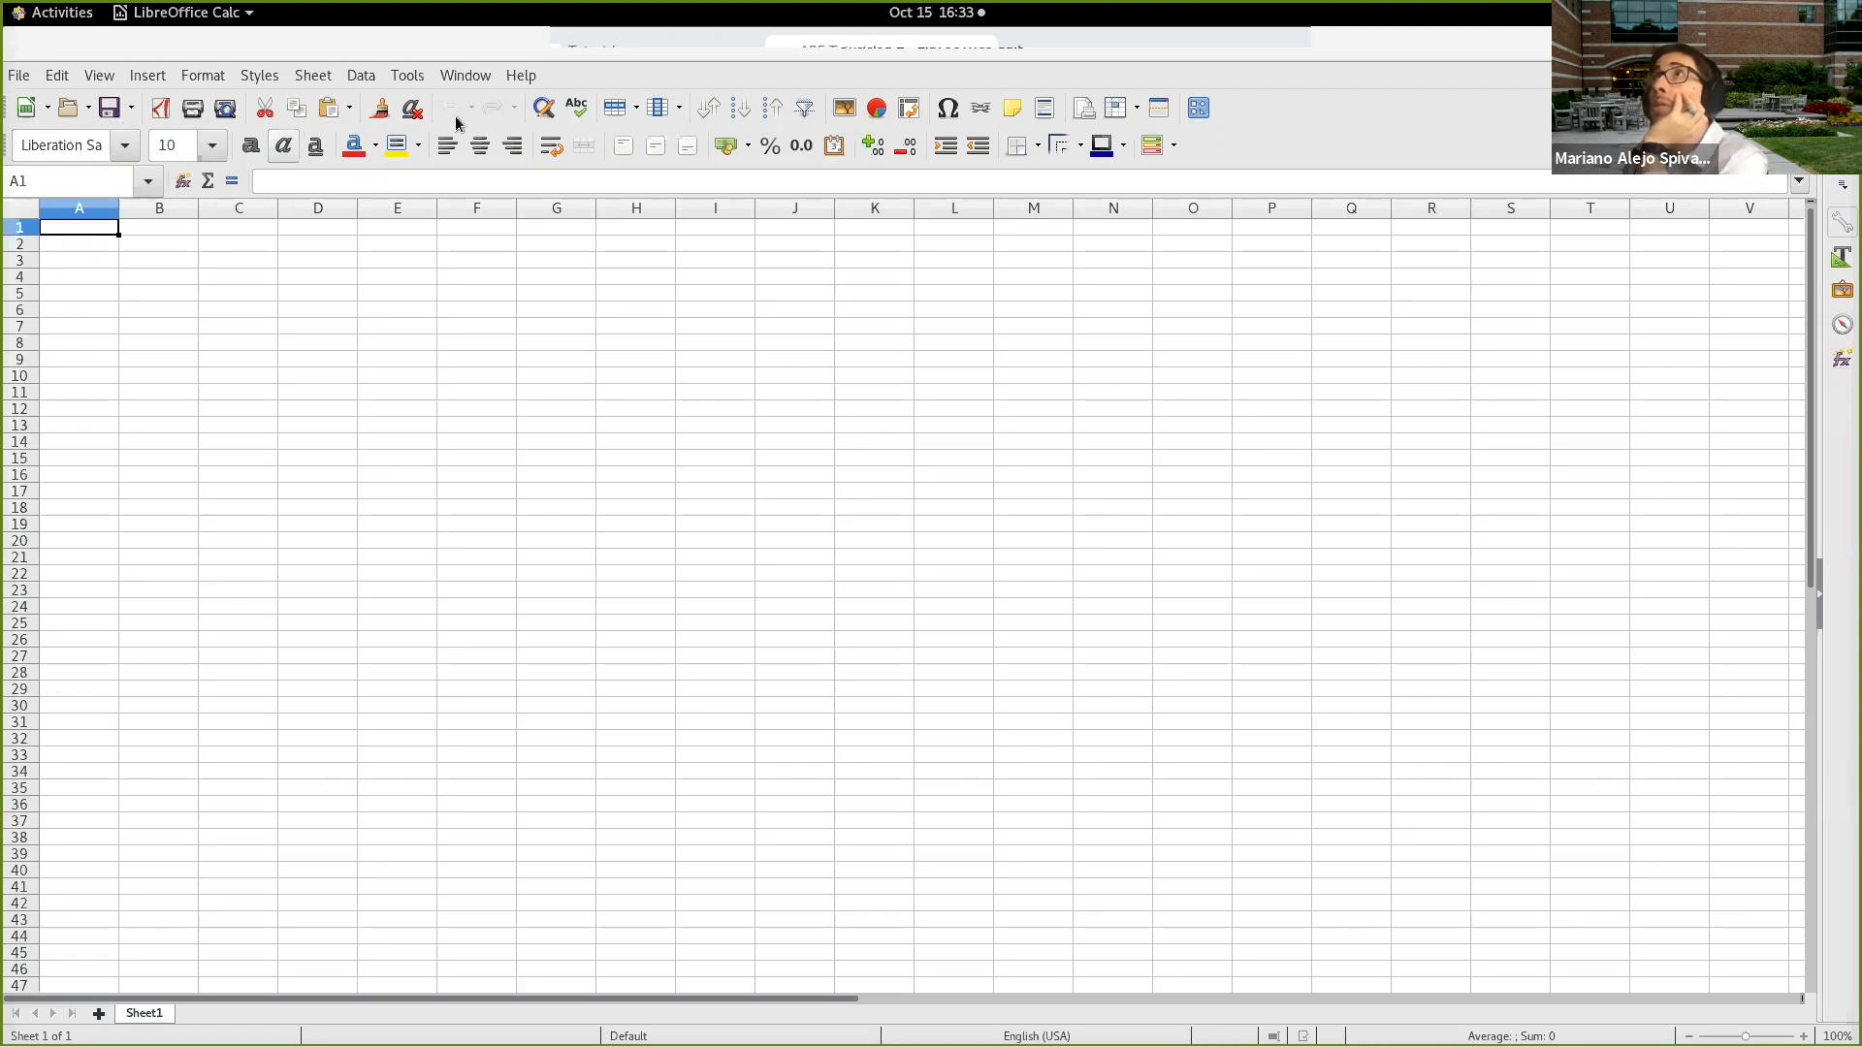
# Step: Open abf2_00_0.pmf from the ABF tutorial's Deca-Alanine example-output folder, accepting the default text import settings
pyautogui.click(361, 75)
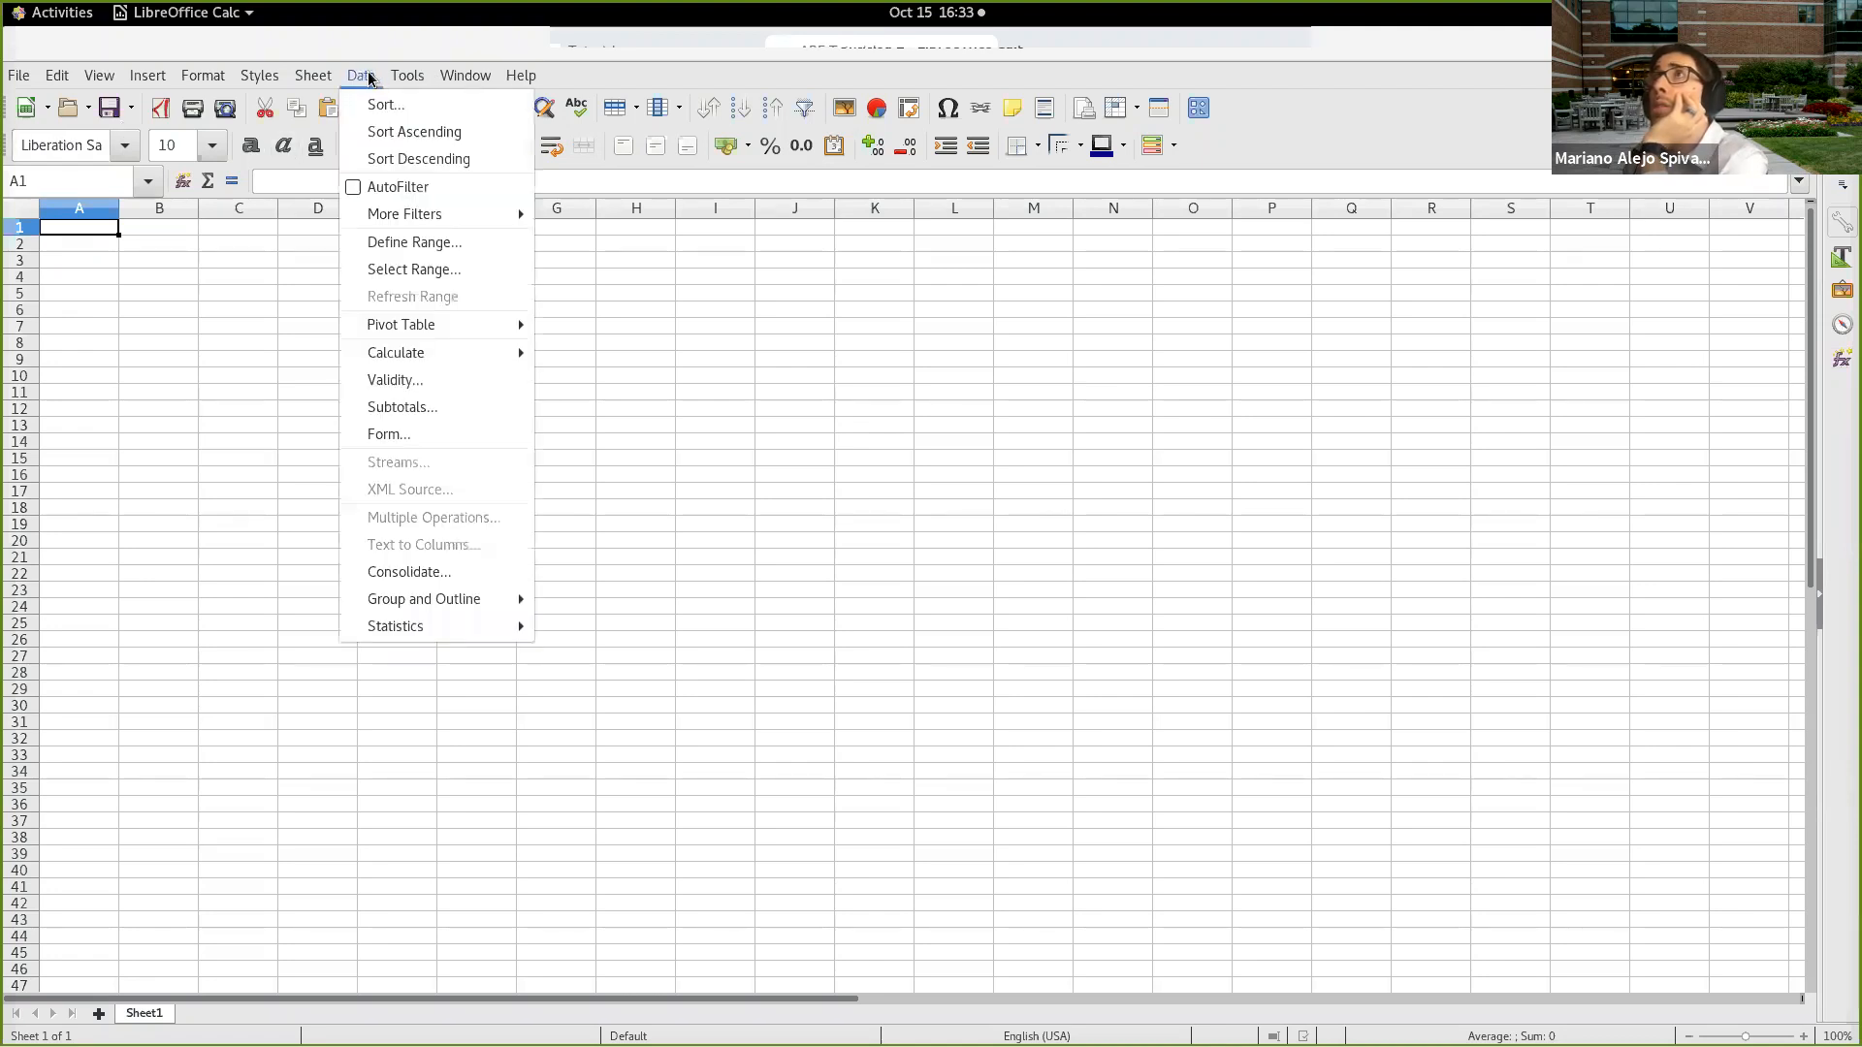
pyautogui.click(363, 76)
pyautogui.click(21, 74)
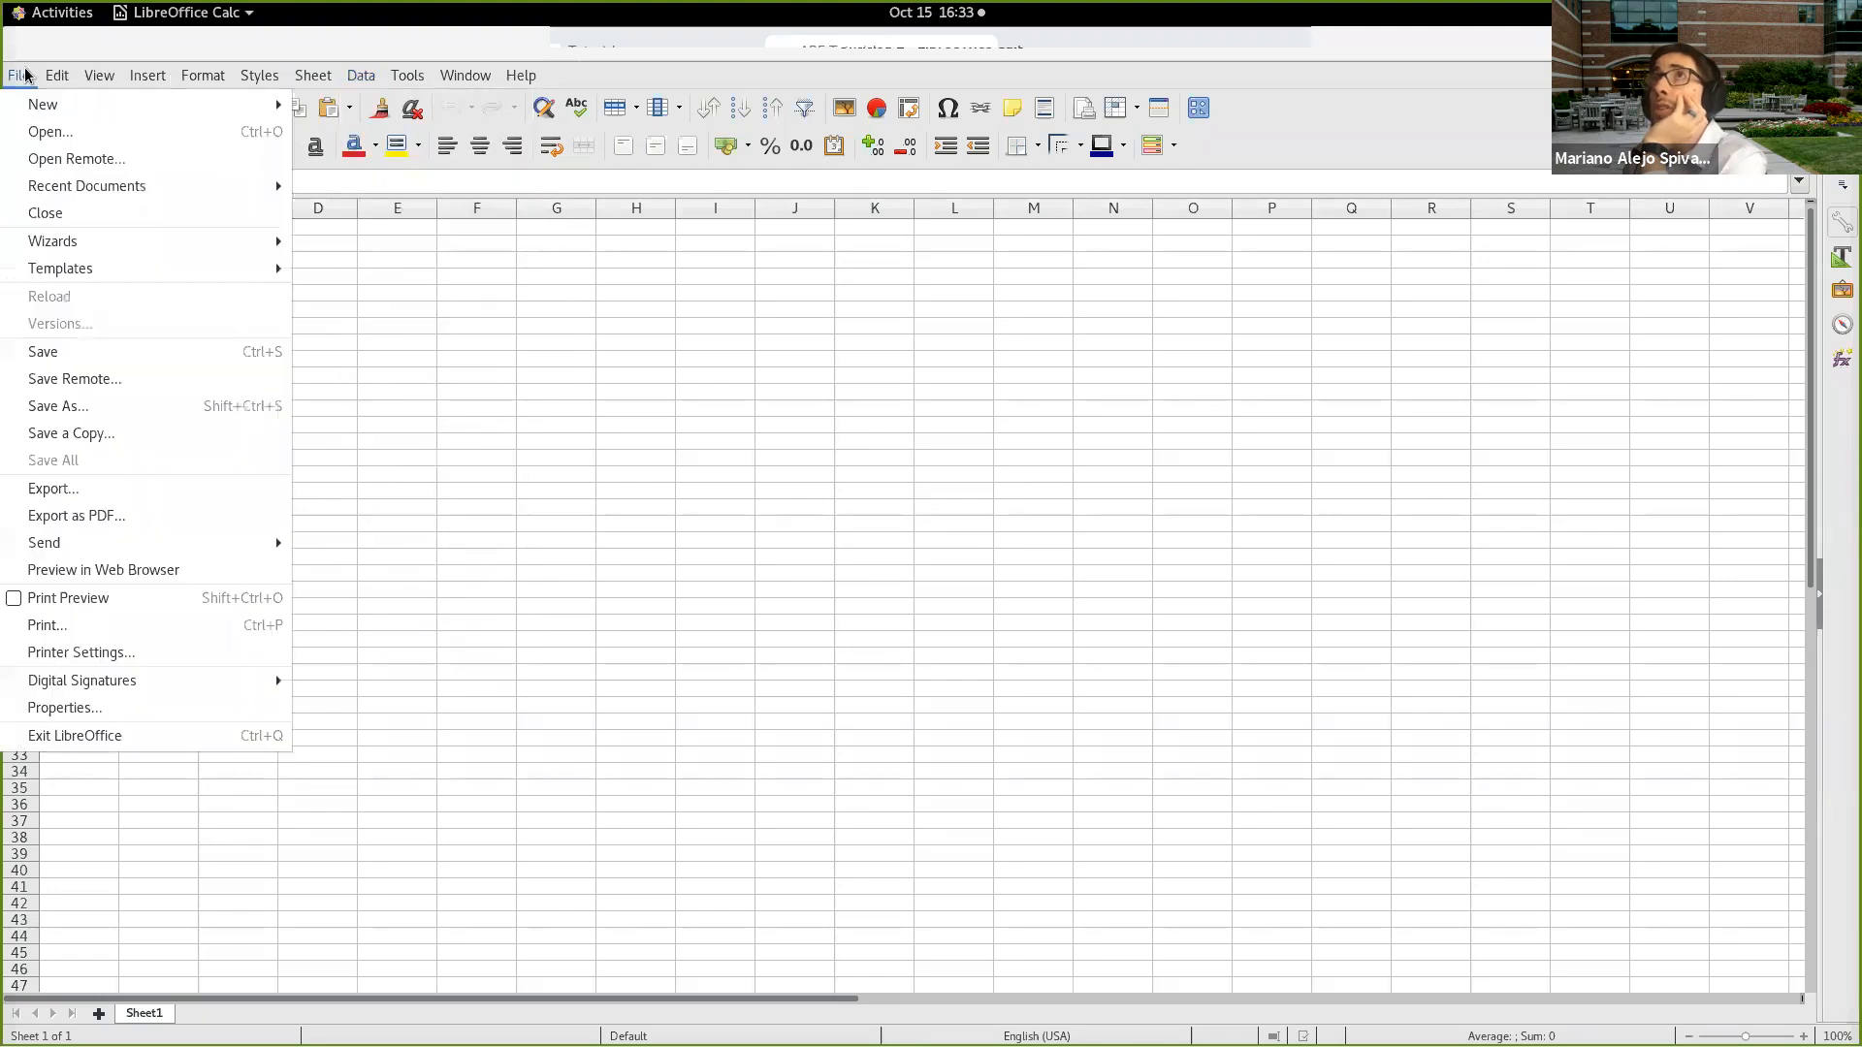
pyautogui.click(57, 135)
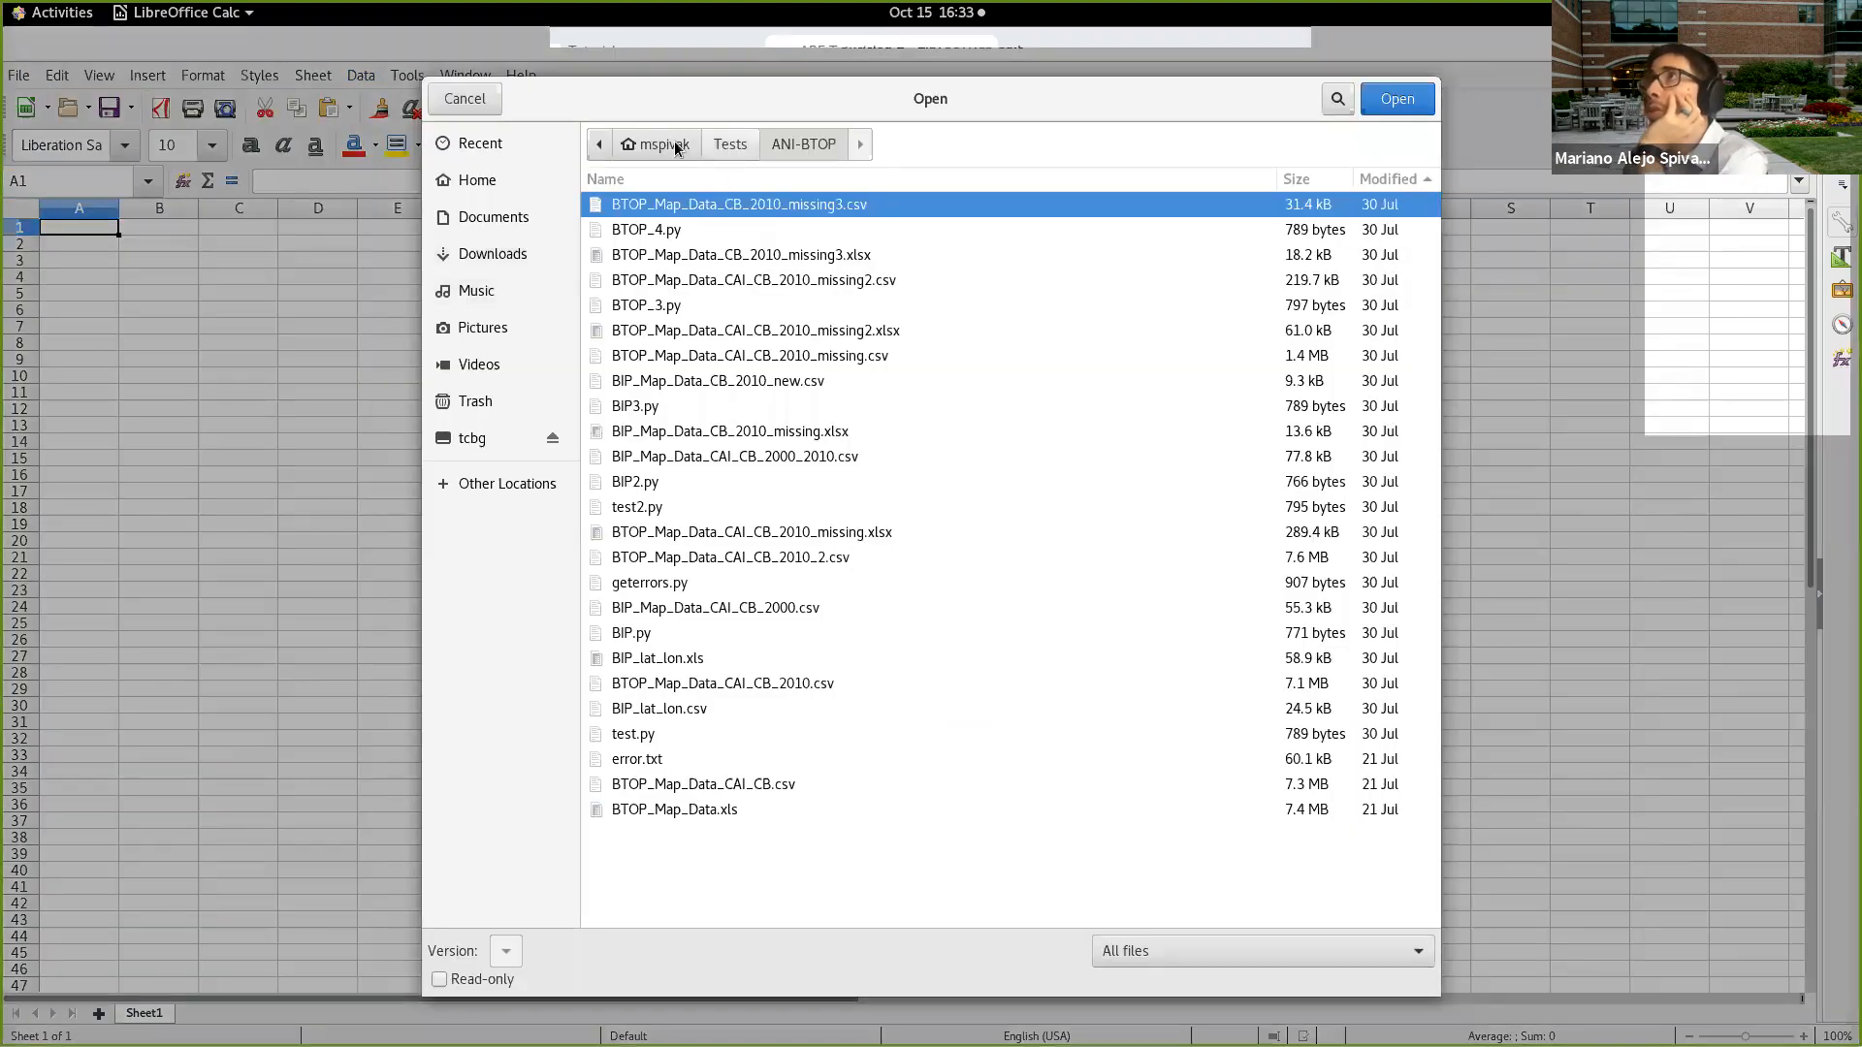
pyautogui.click(676, 145)
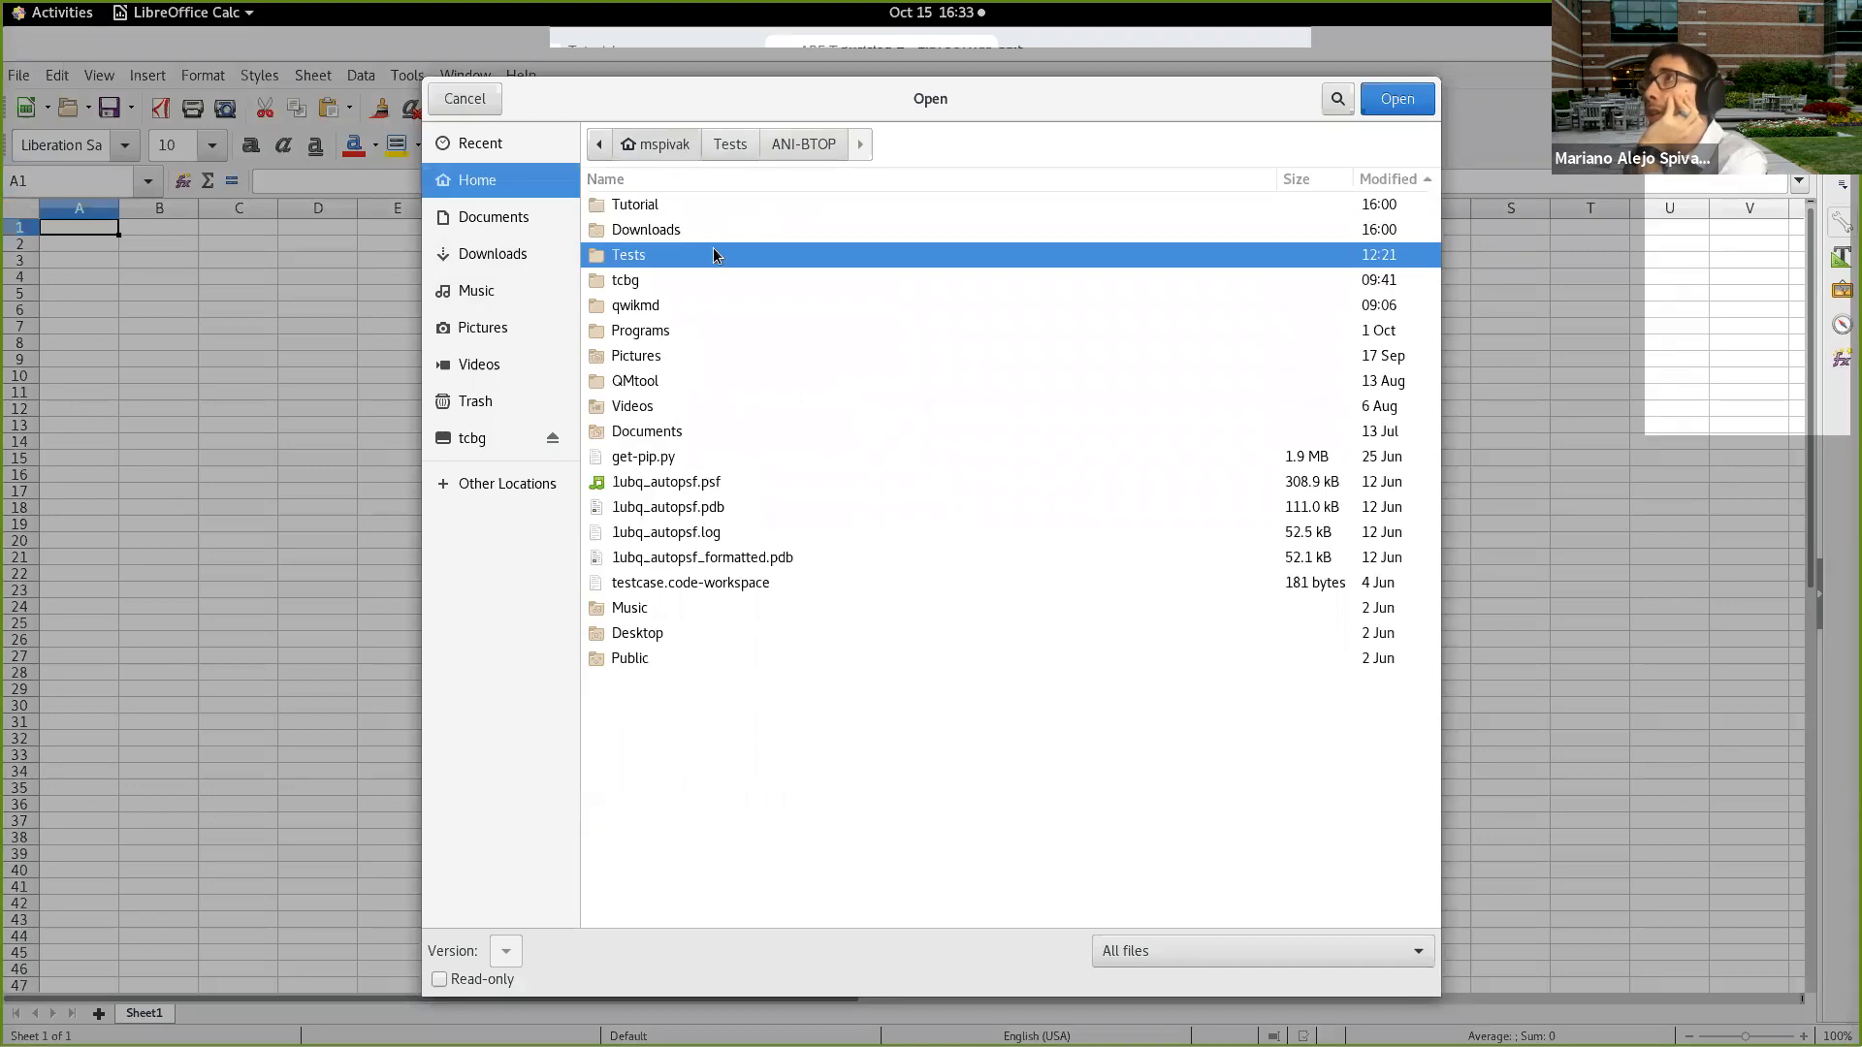
pyautogui.doubleClick(715, 204)
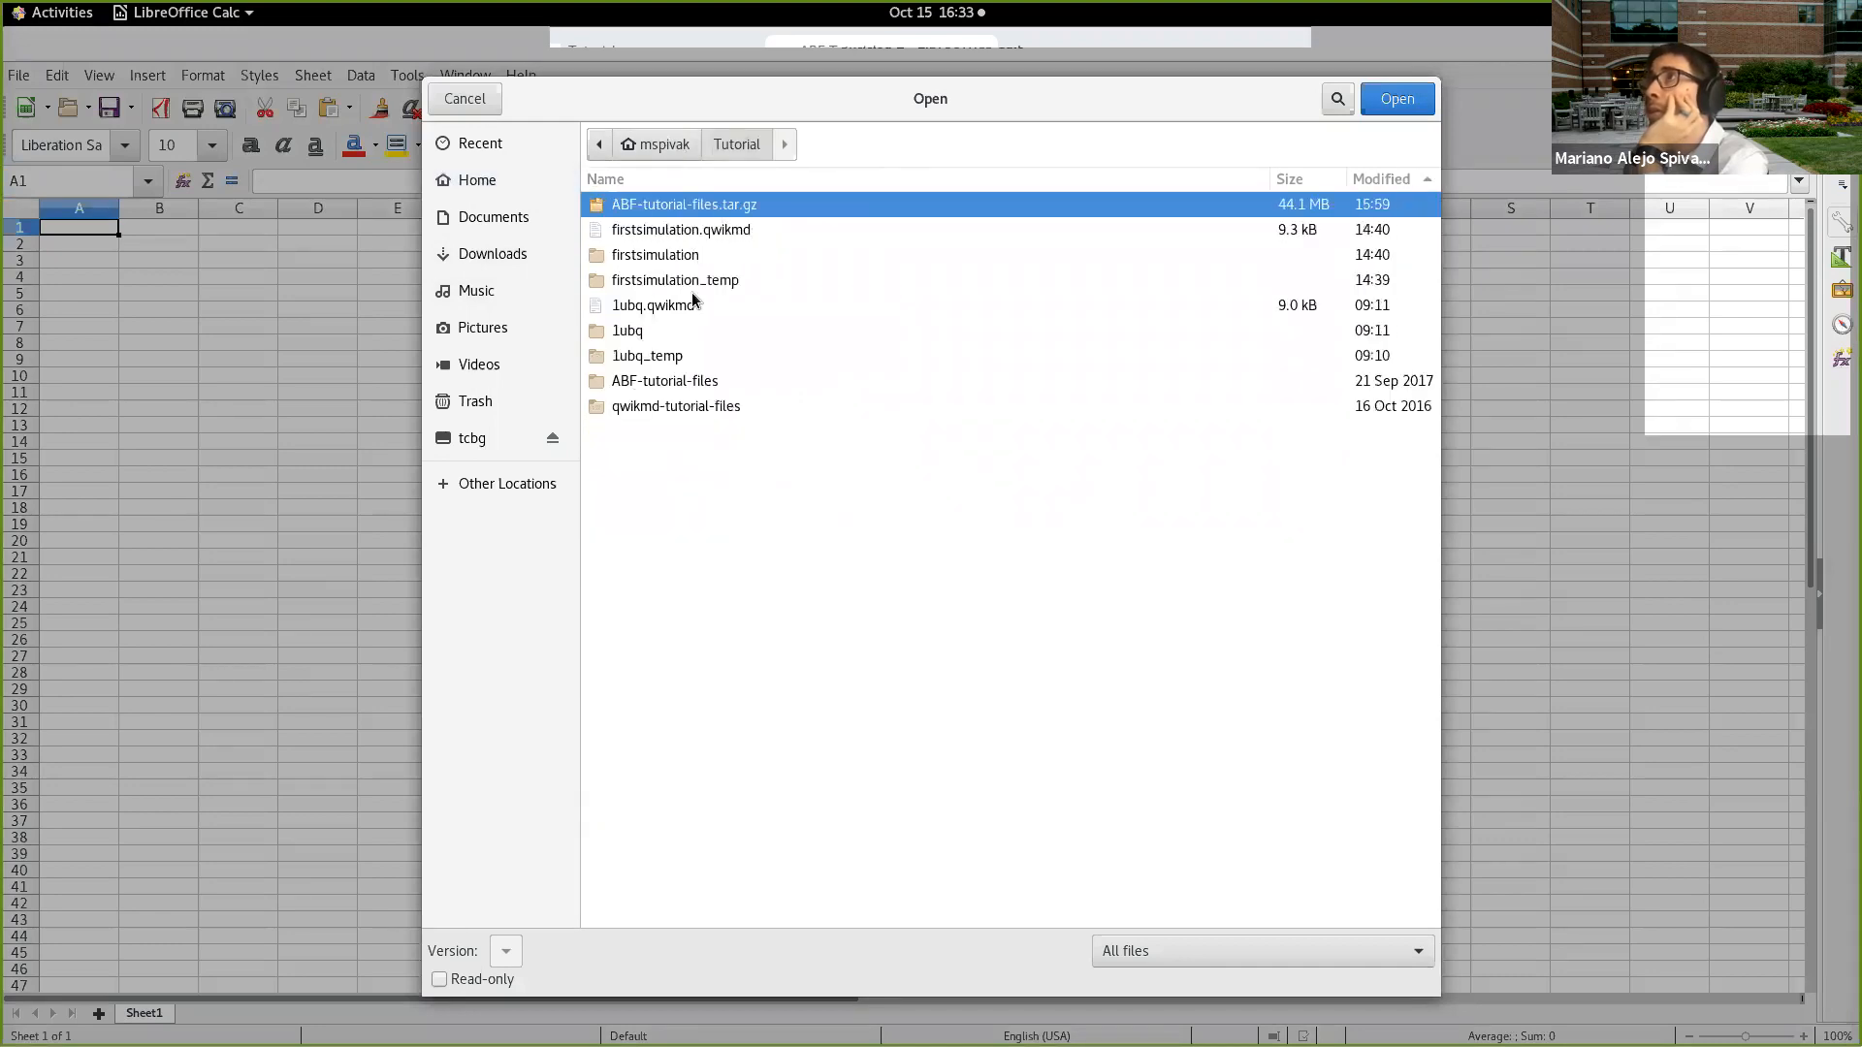
pyautogui.doubleClick(703, 381)
pyautogui.doubleClick(714, 208)
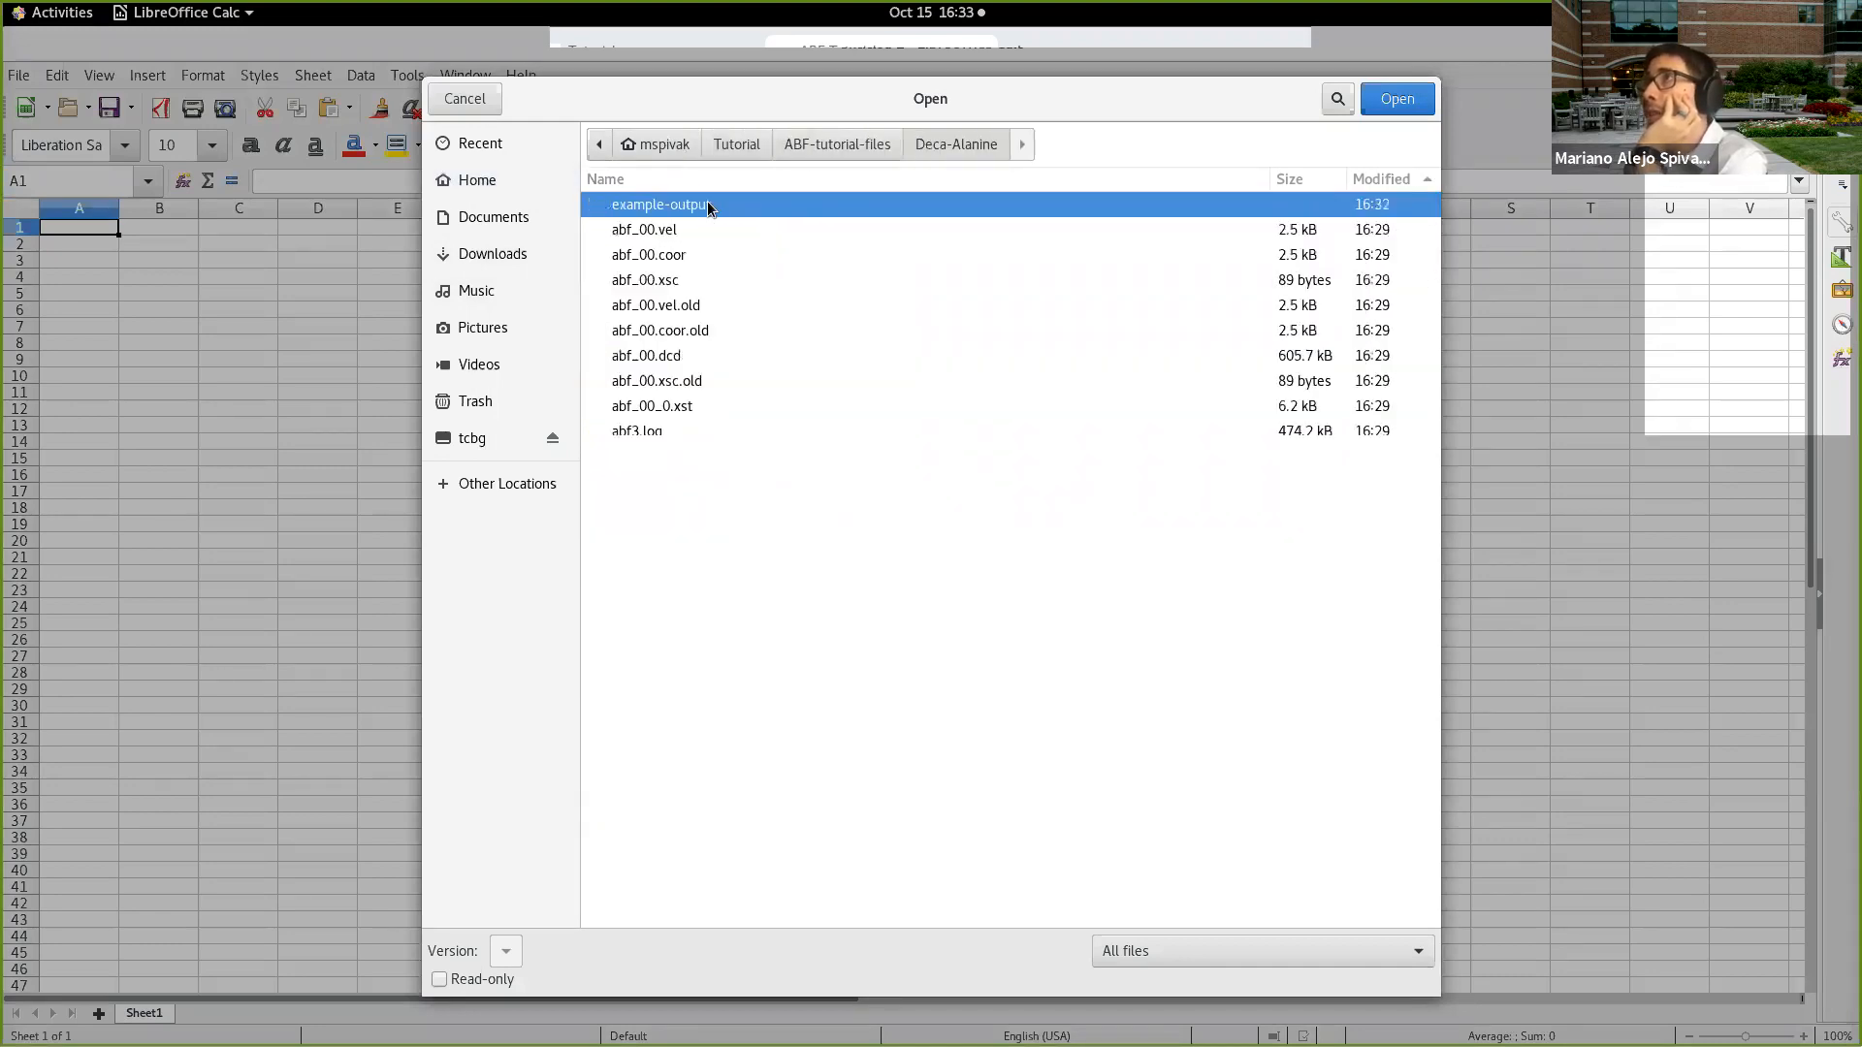
pyautogui.doubleClick(714, 207)
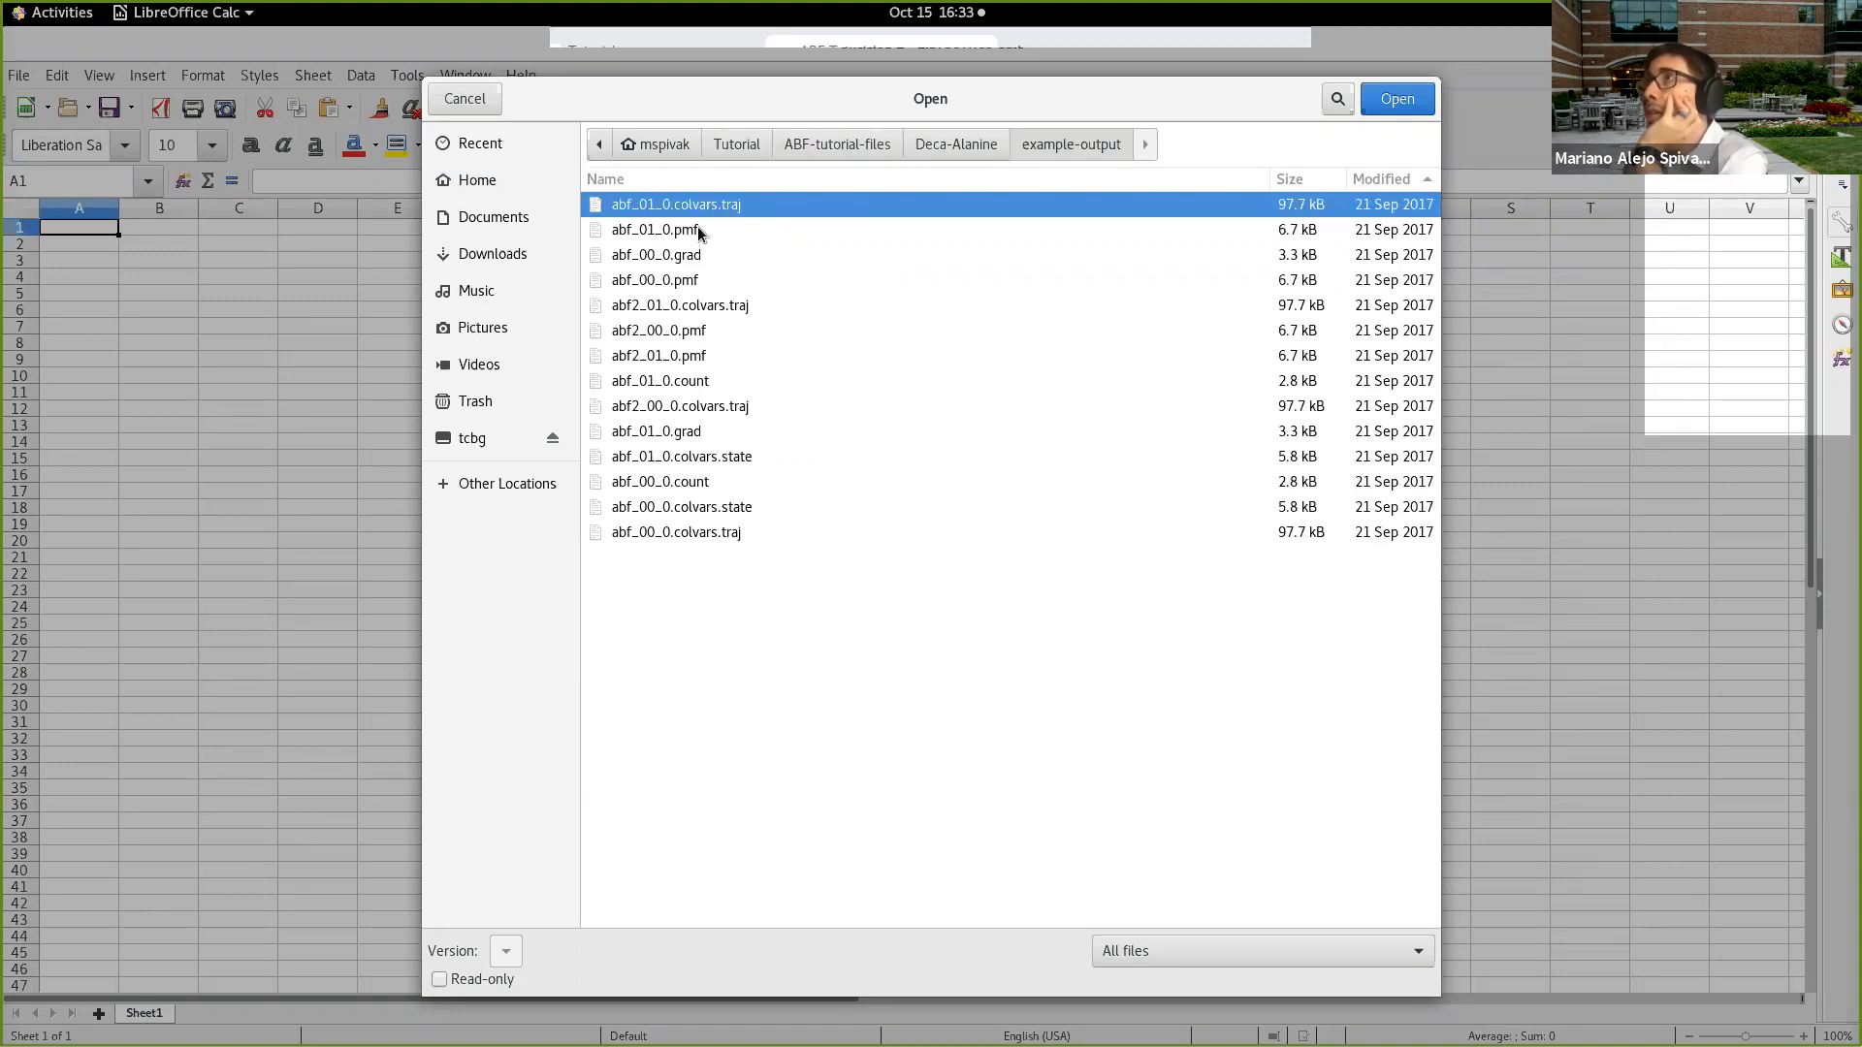
pyautogui.click(707, 333)
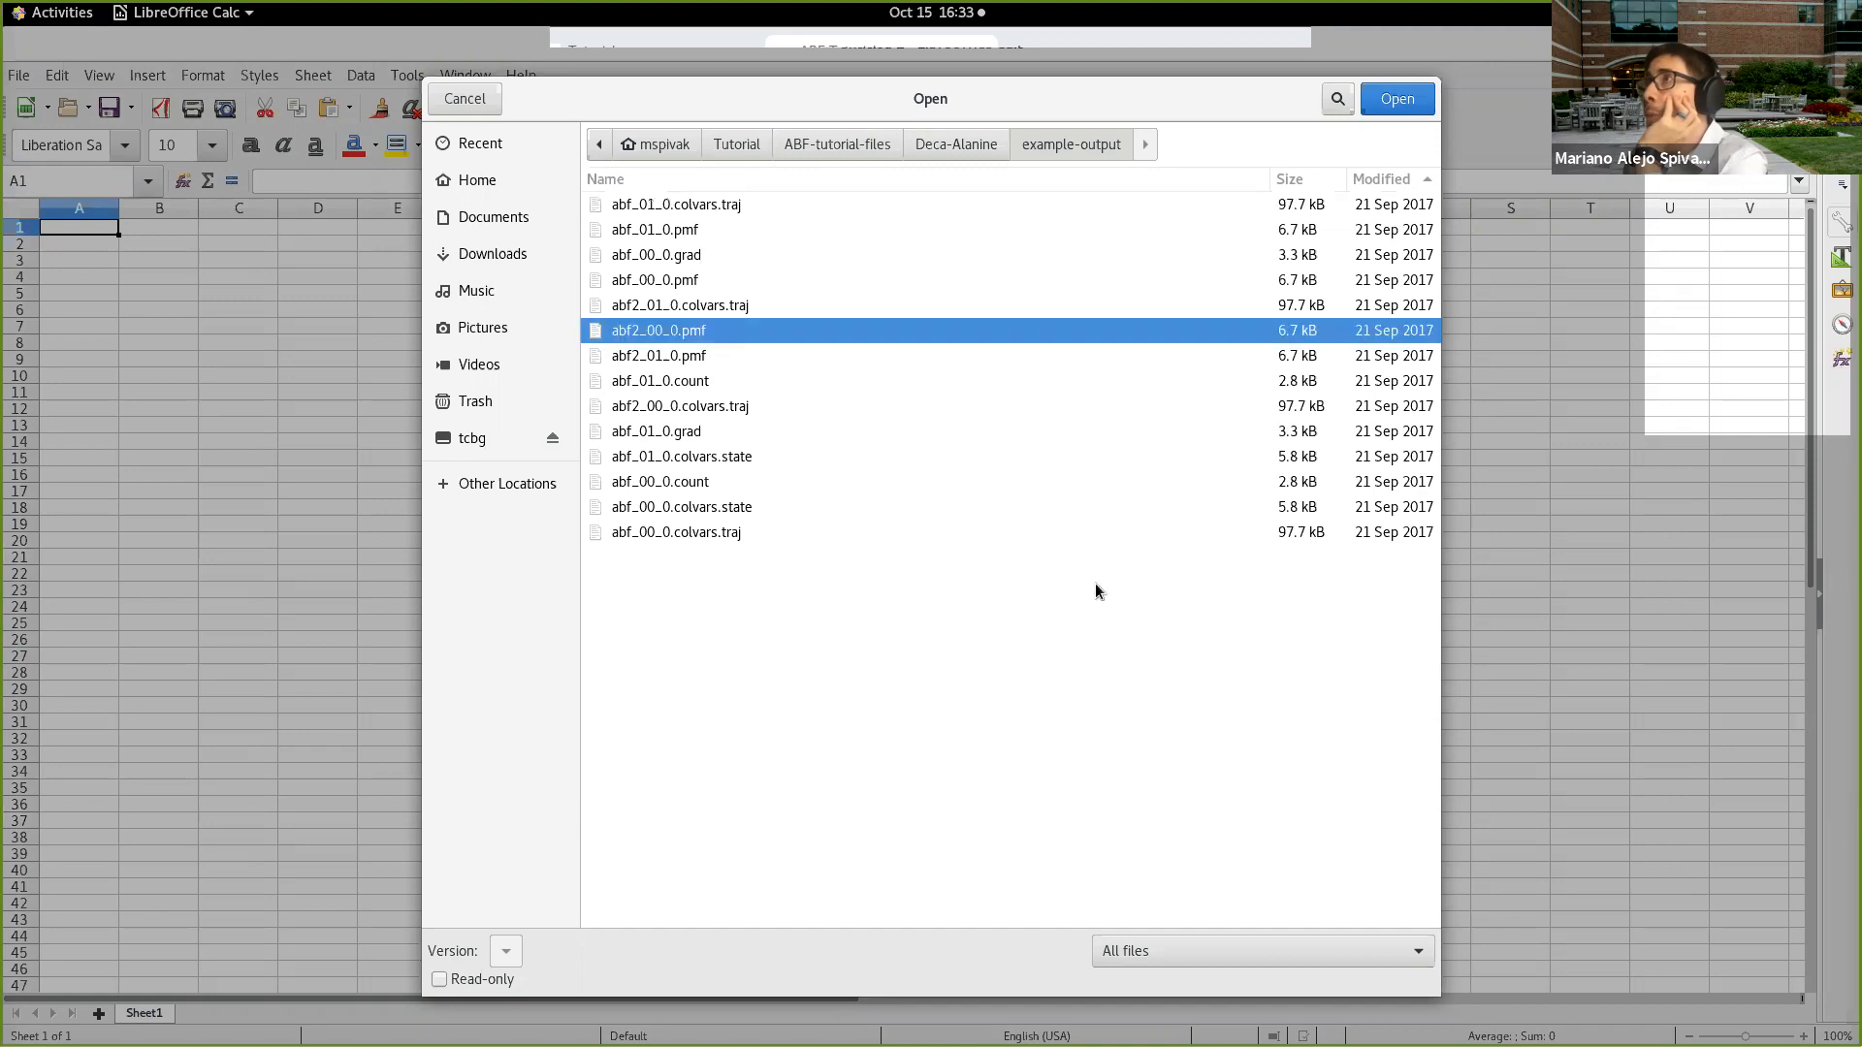
pyautogui.click(1403, 98)
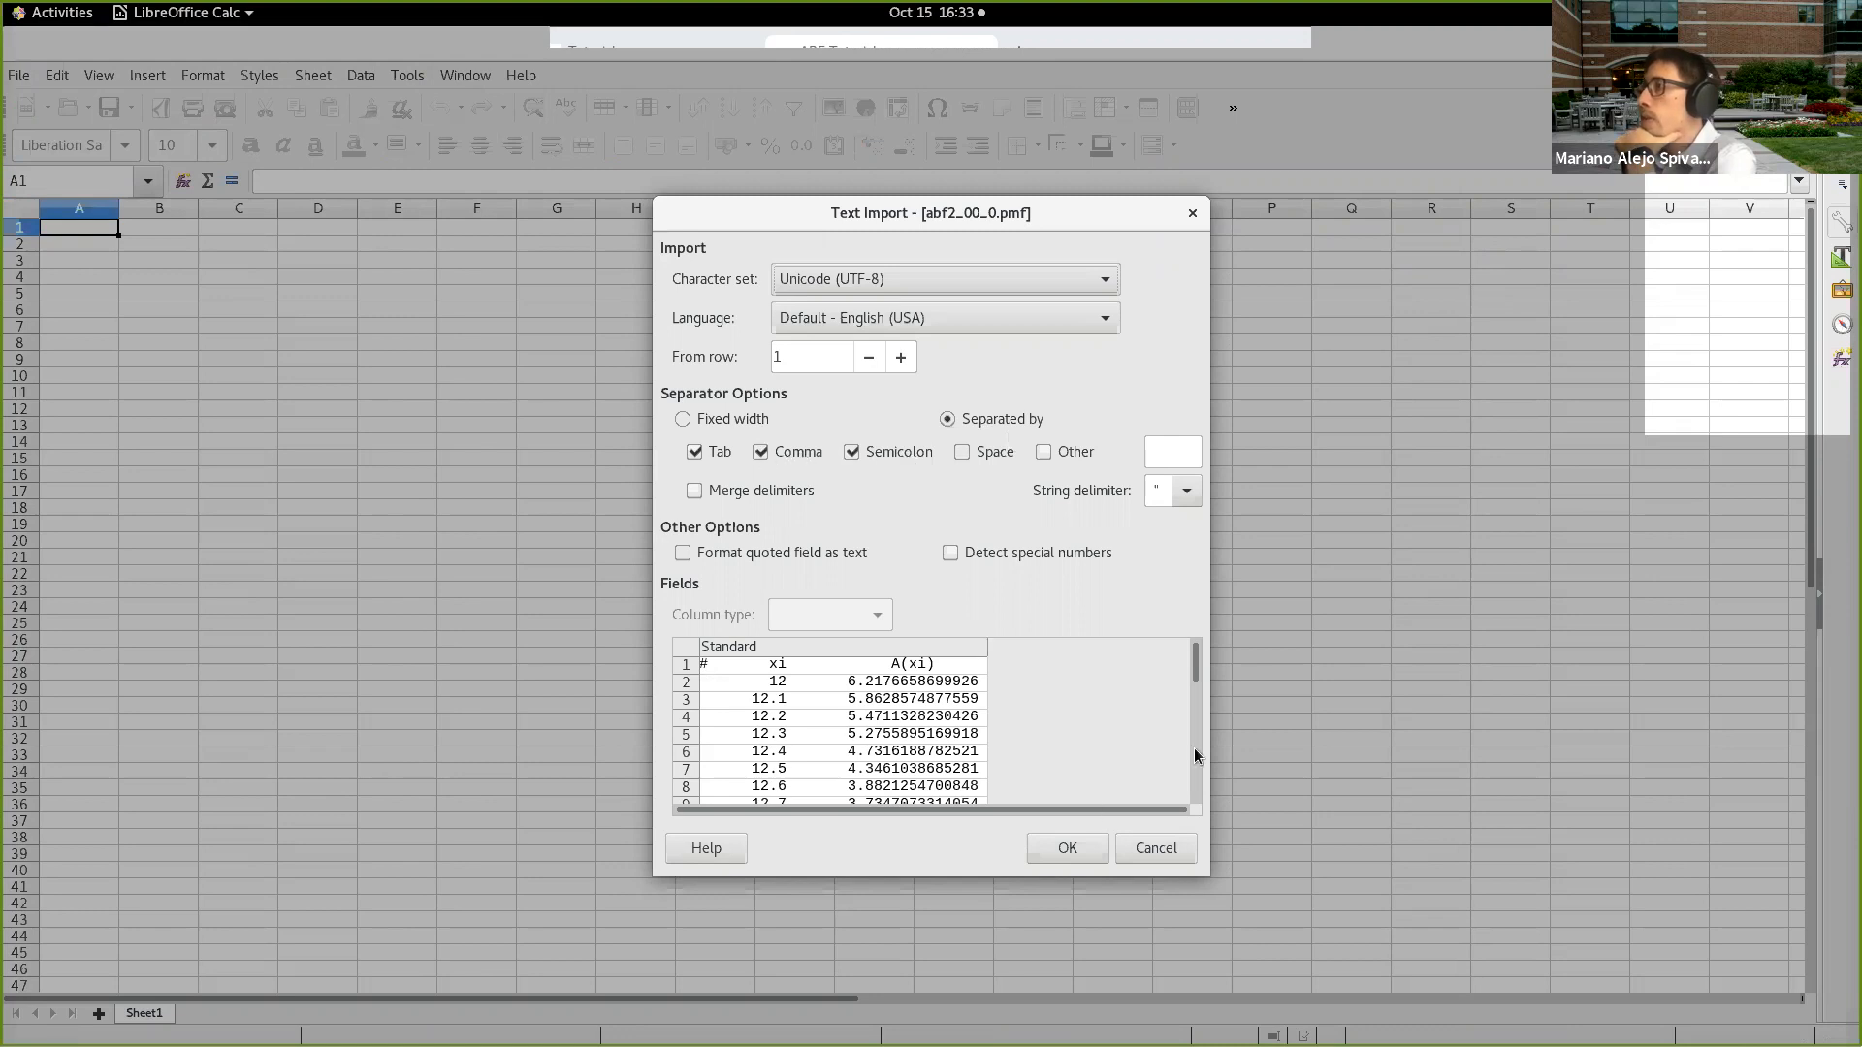
pyautogui.click(1068, 848)
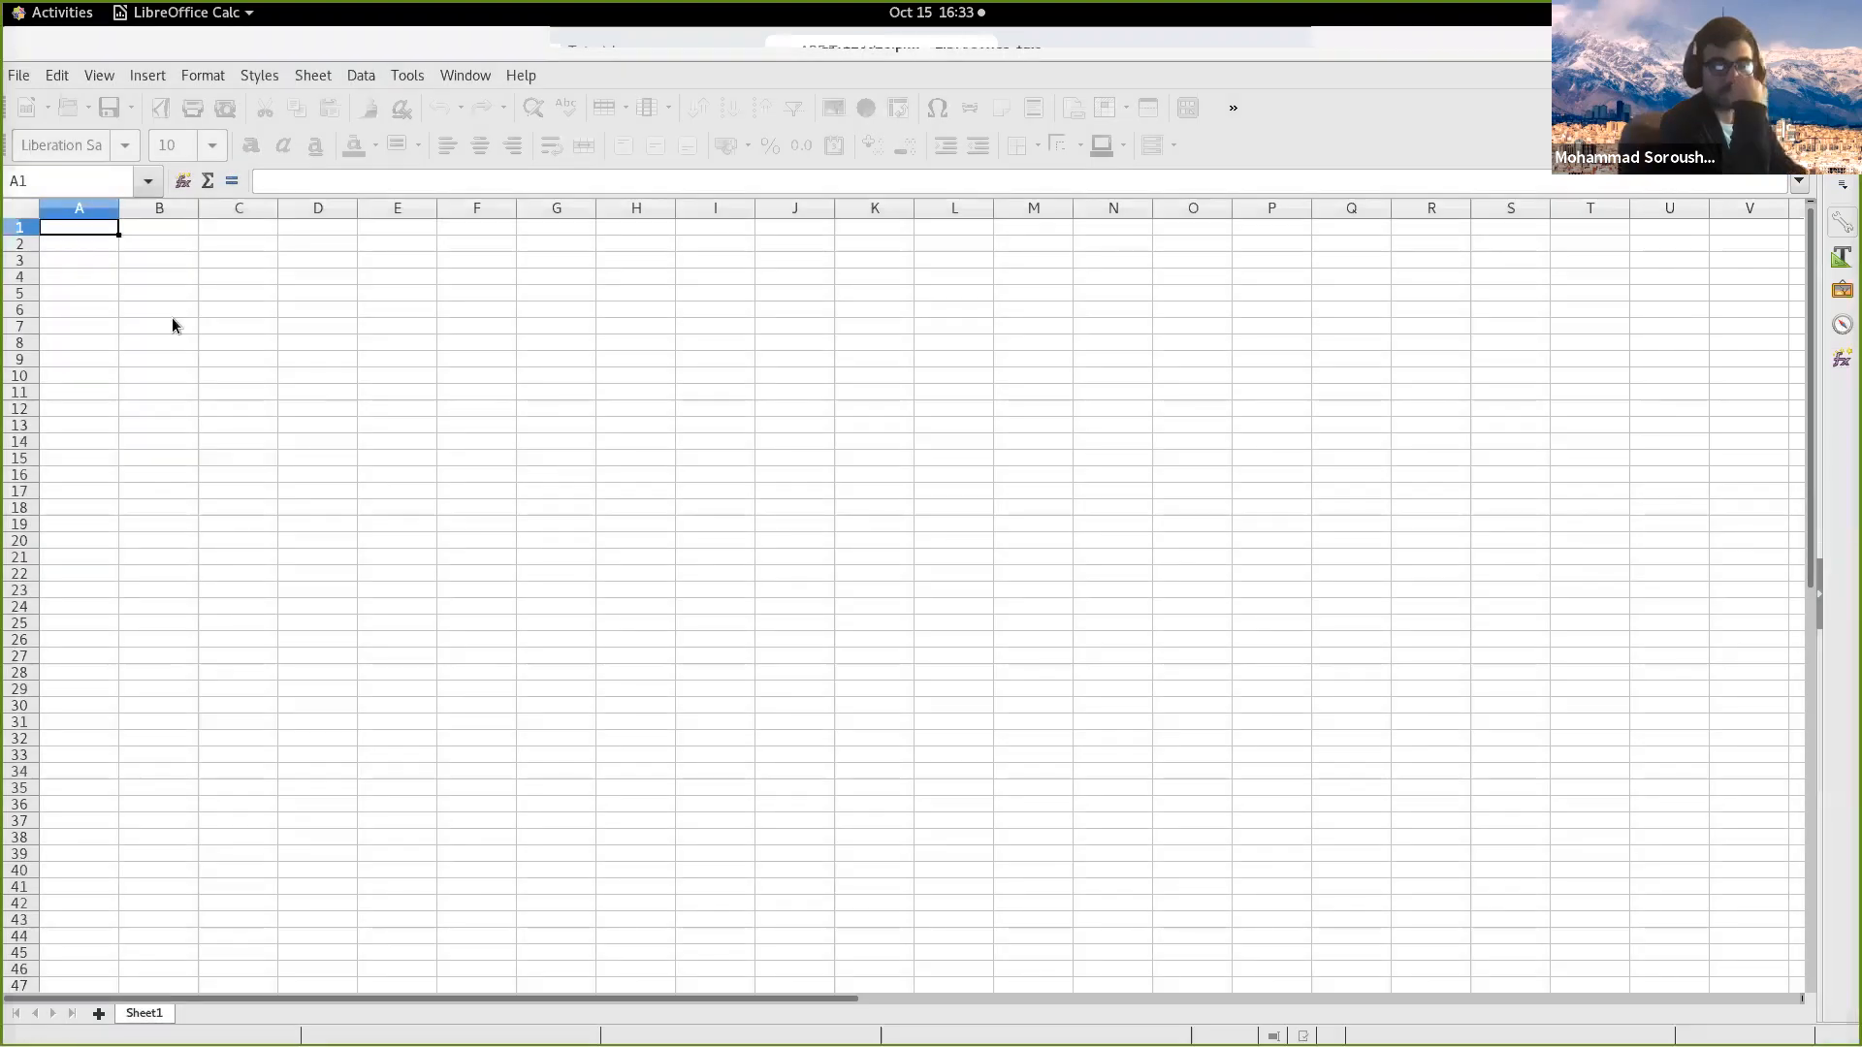
# Step: Split column A into separate xi and A(xi) columns with Text to Columns, using fixed width and a break at about 15
pyautogui.click(185, 245)
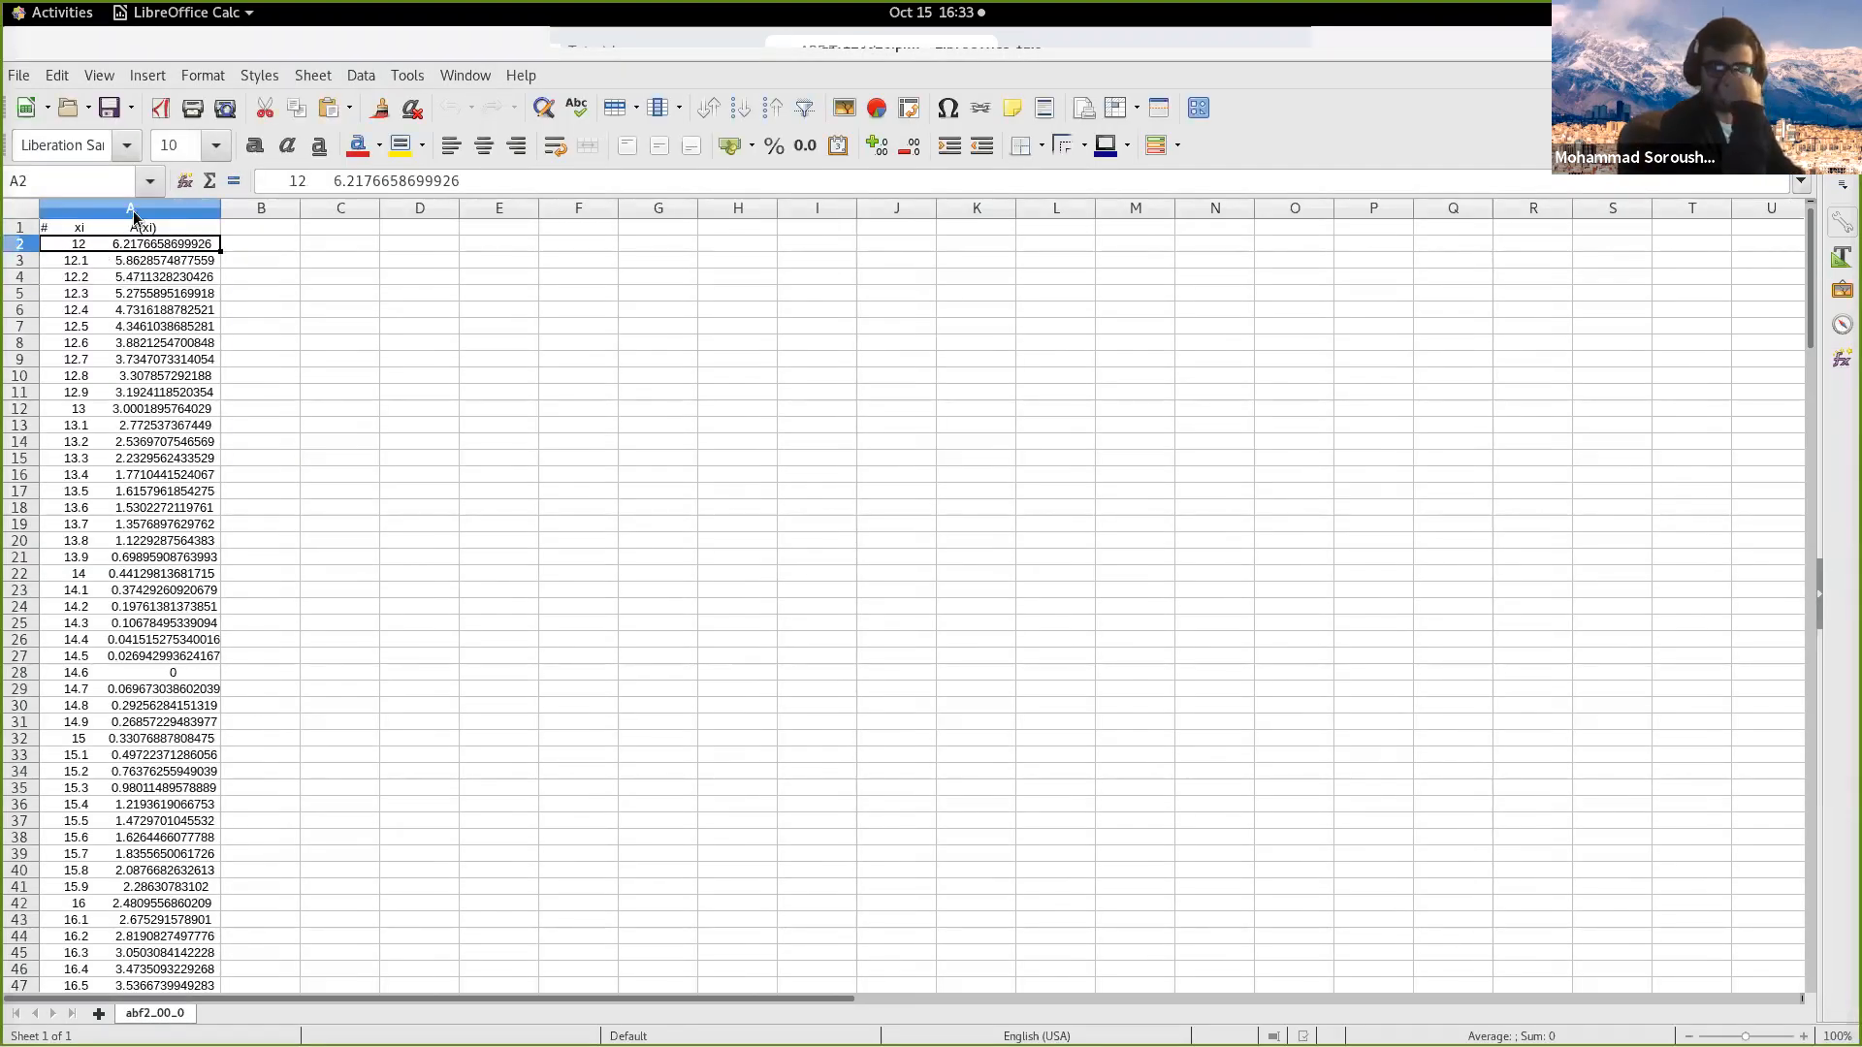
pyautogui.click(132, 211)
pyautogui.click(376, 78)
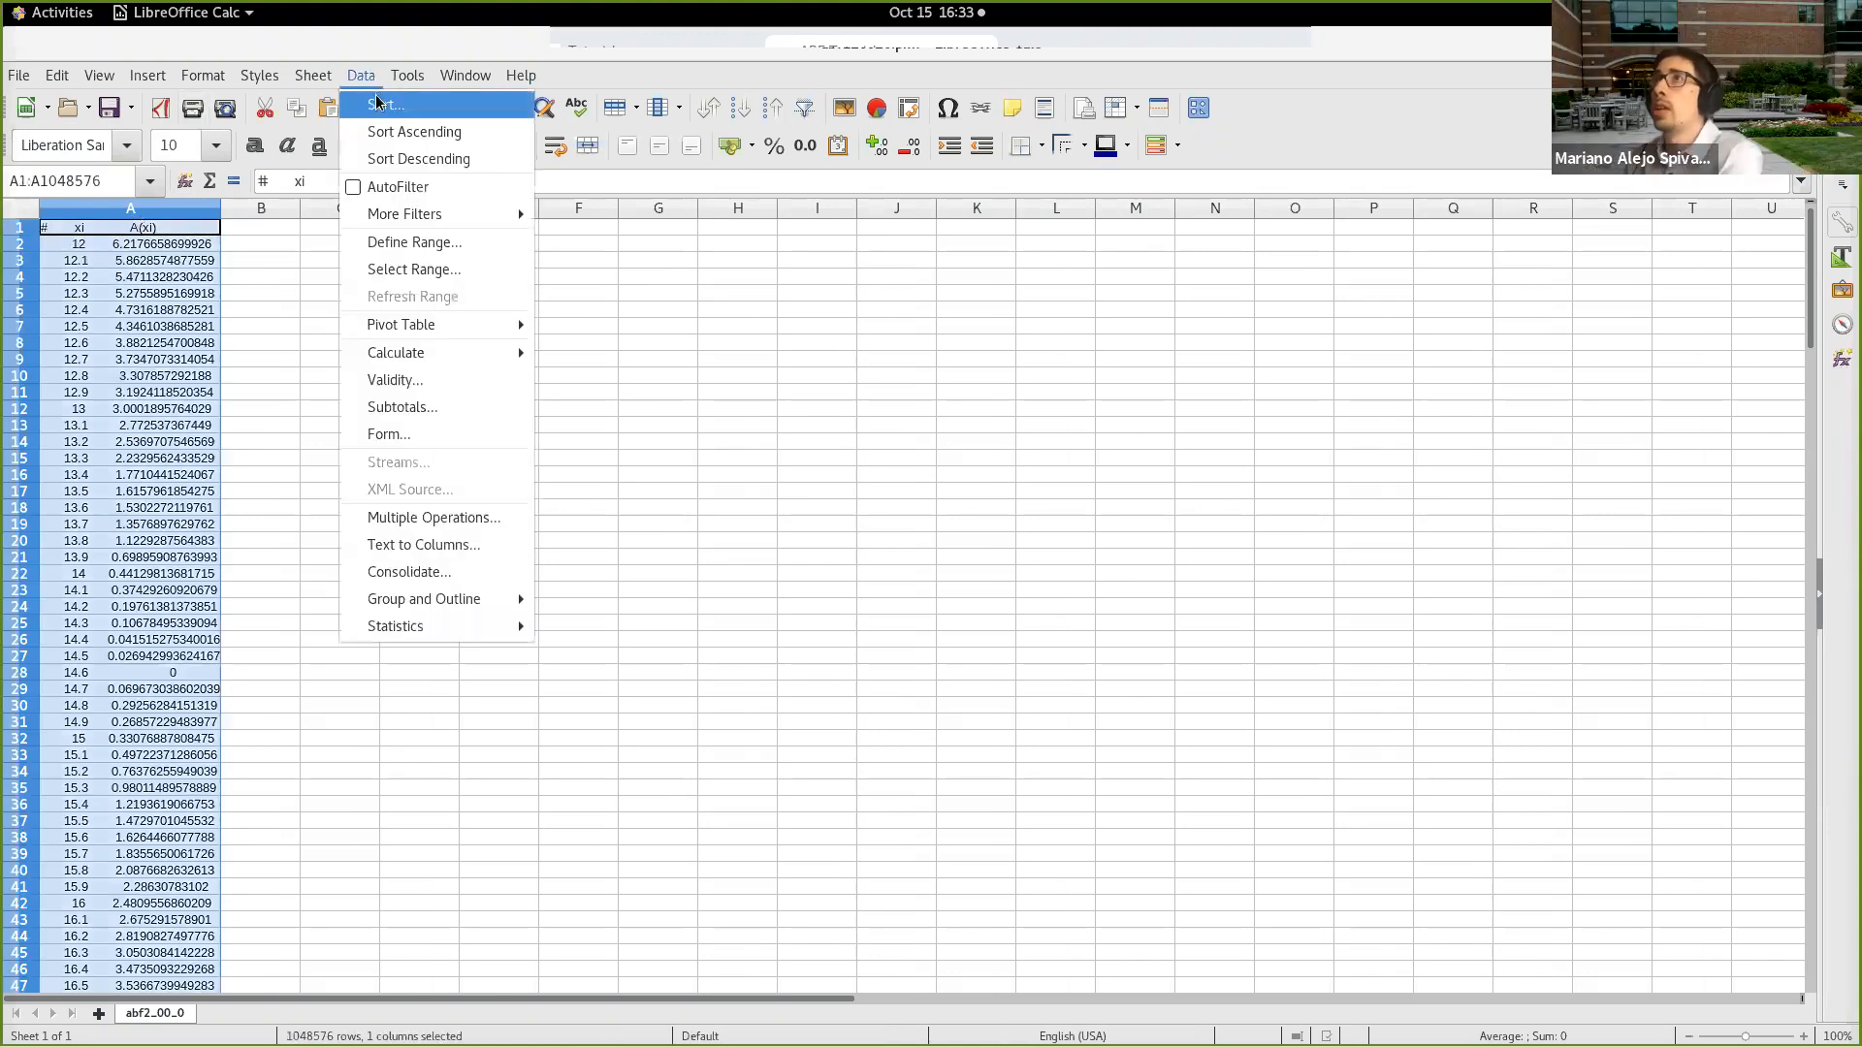
pyautogui.click(475, 545)
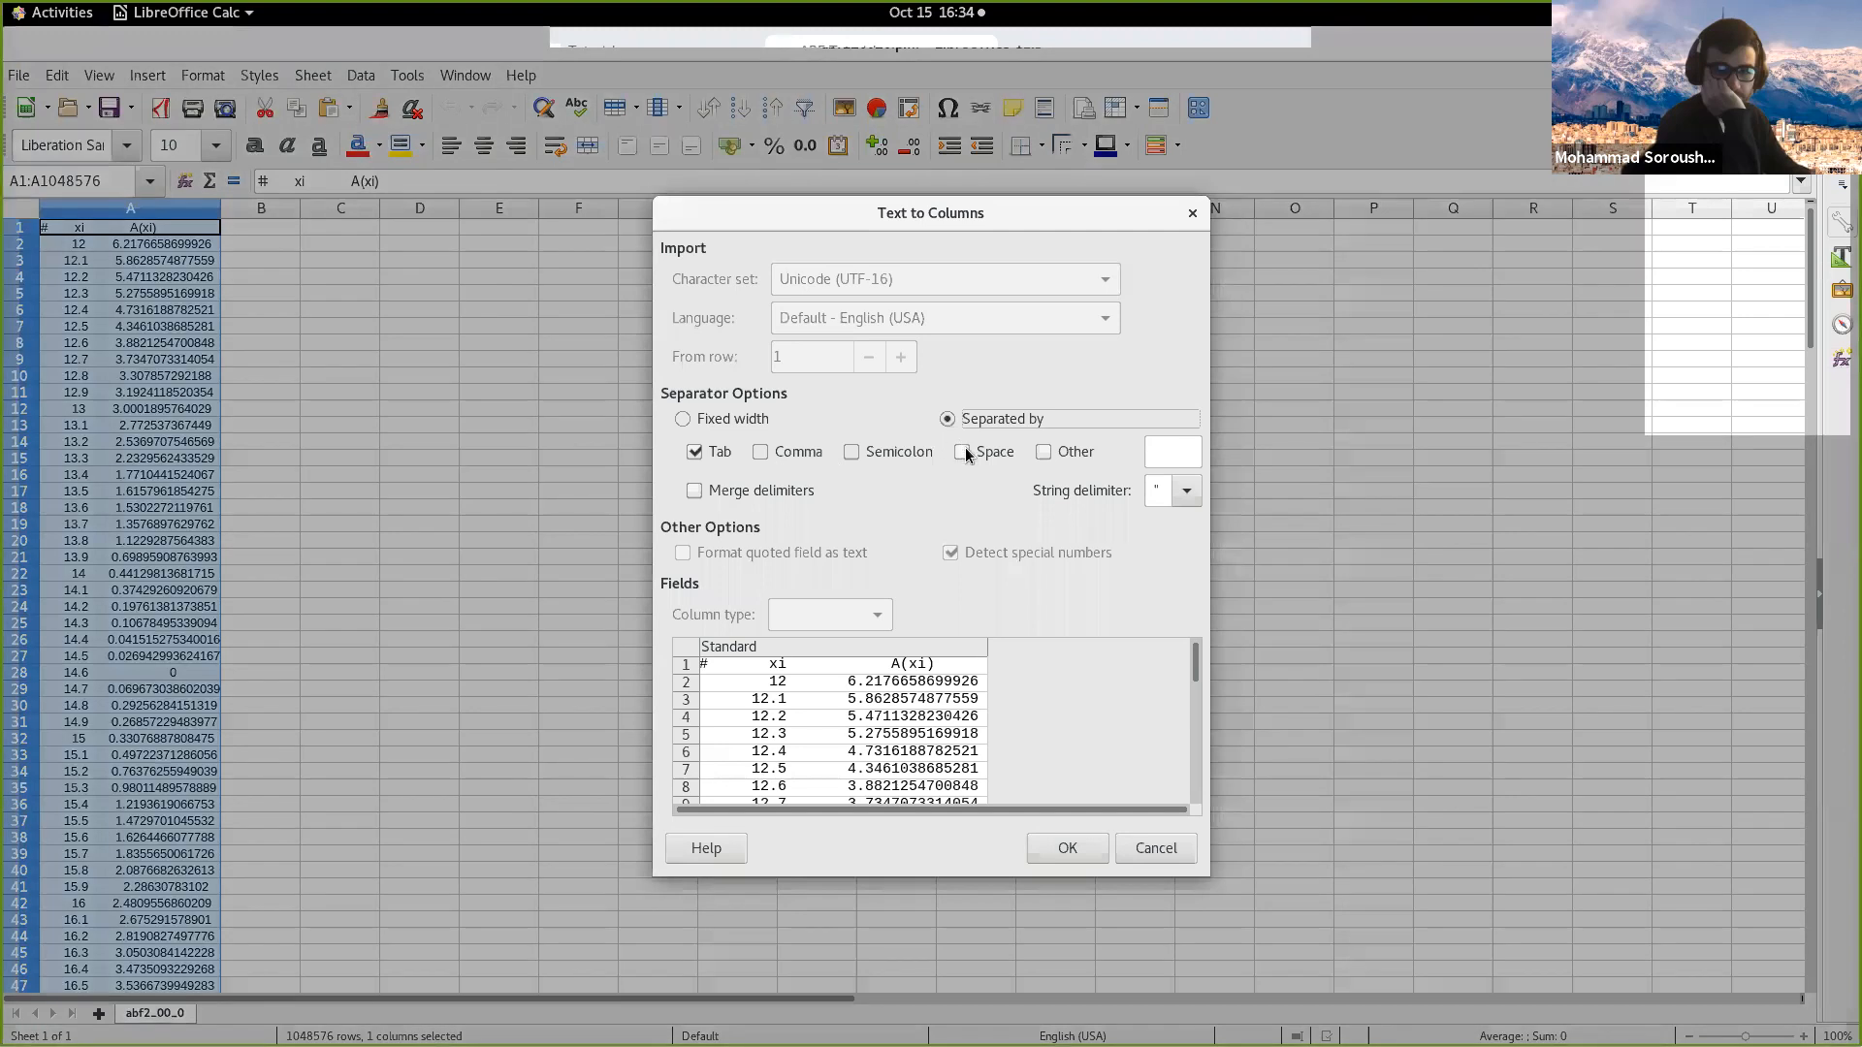
pyautogui.click(963, 453)
pyautogui.click(986, 458)
pyautogui.click(682, 419)
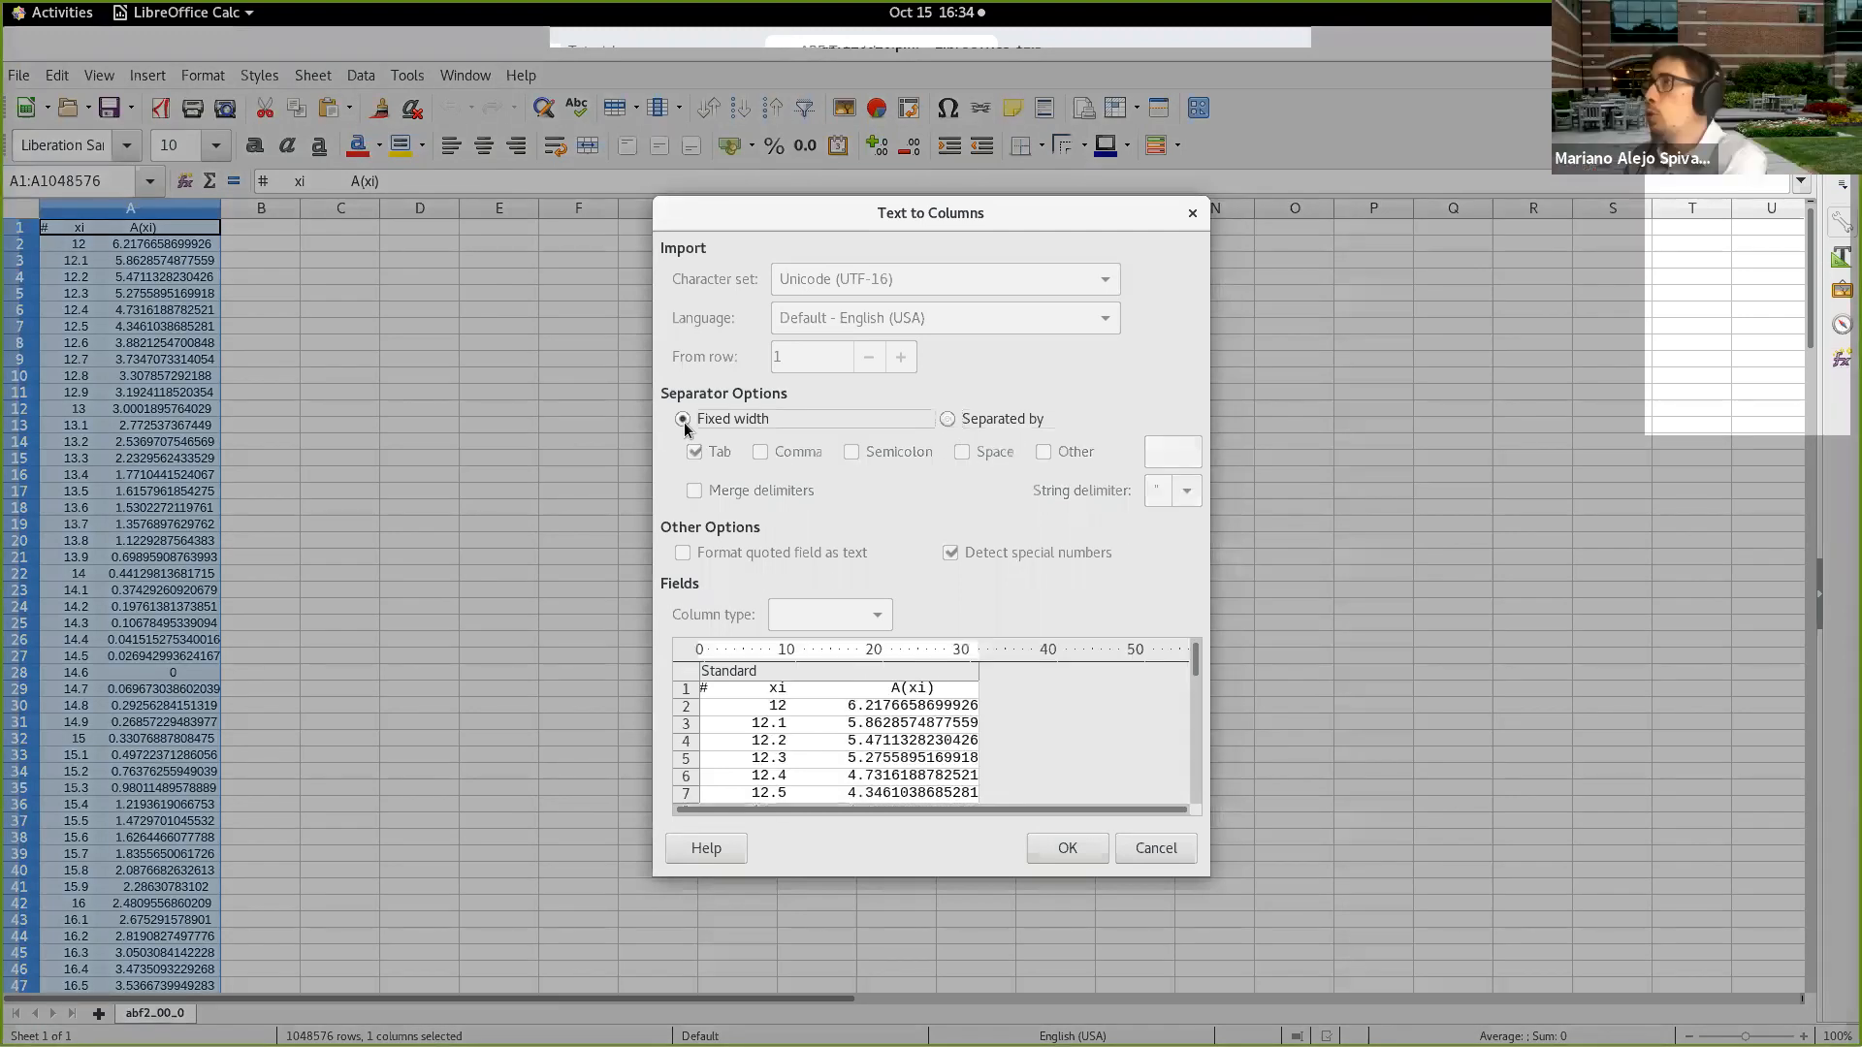
pyautogui.click(831, 651)
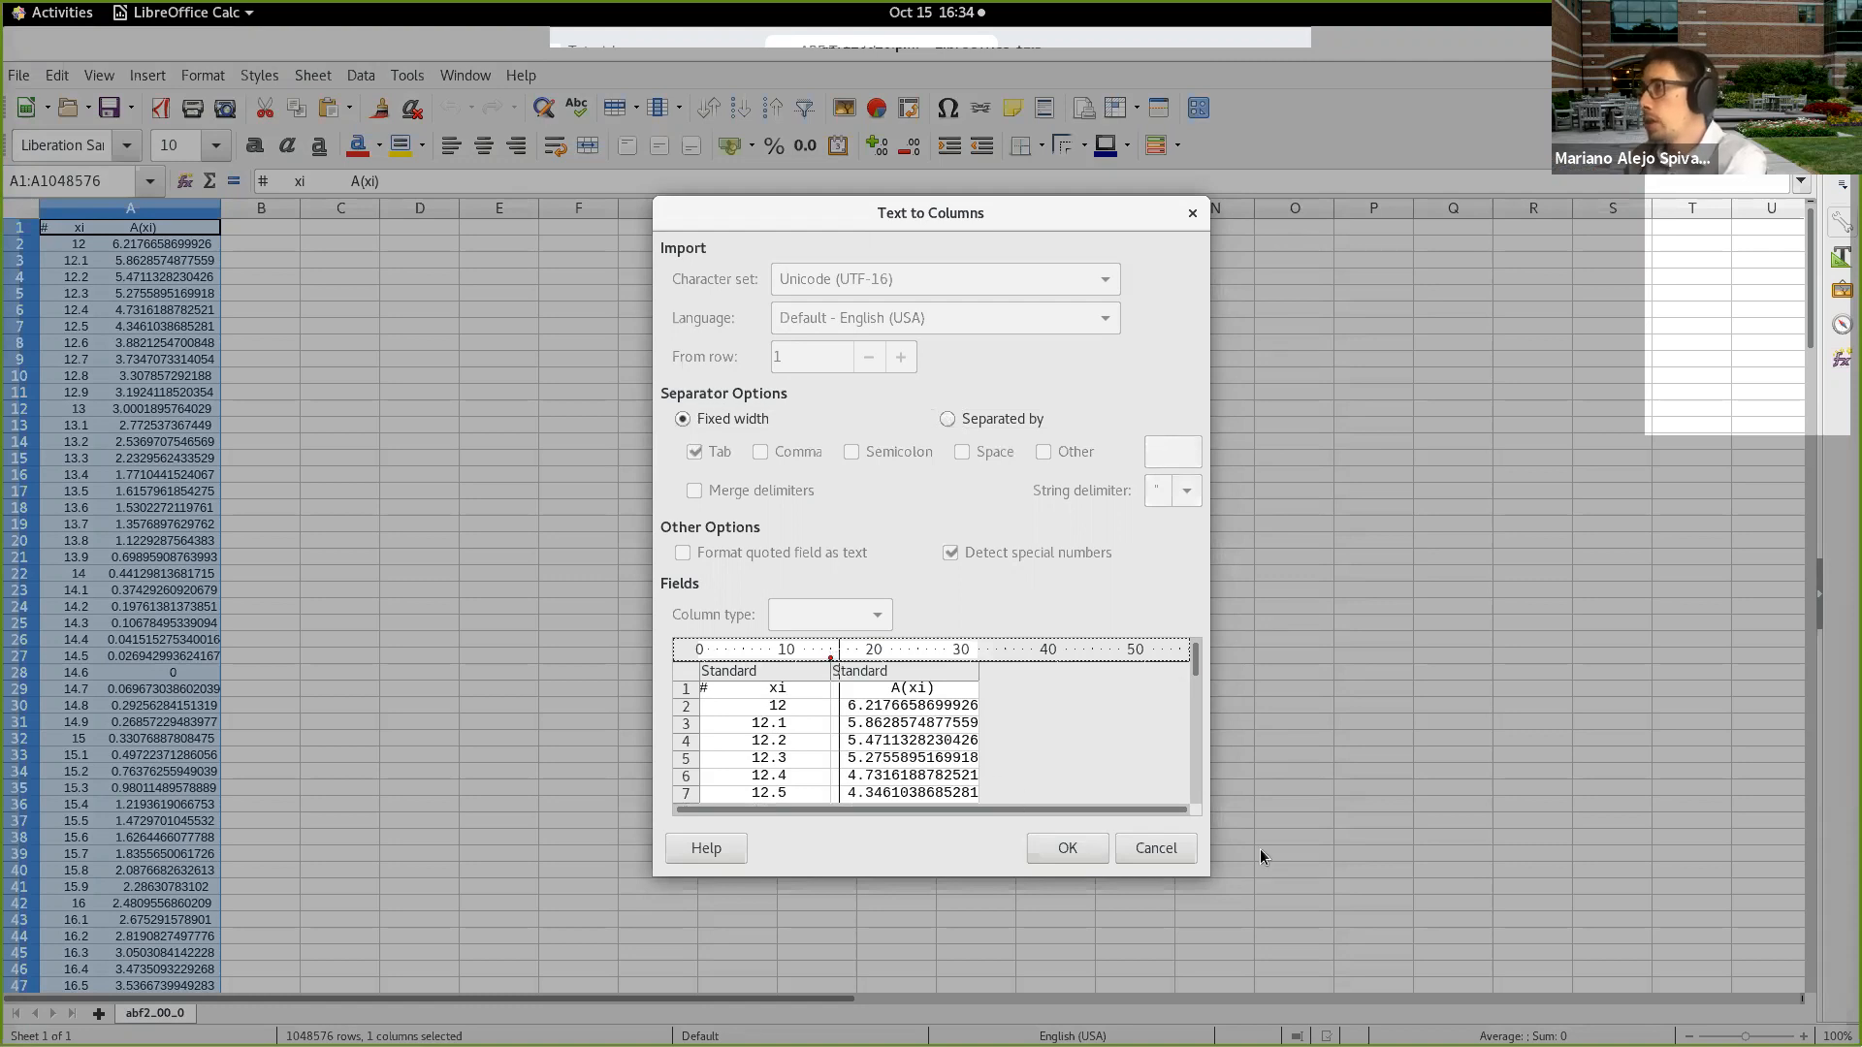
pyautogui.click(1076, 848)
pyautogui.click(532, 579)
# Step: Create a points-only XY (Scatter) chart from the xi and A(xi) values in A2:B202
pyautogui.click(170, 244)
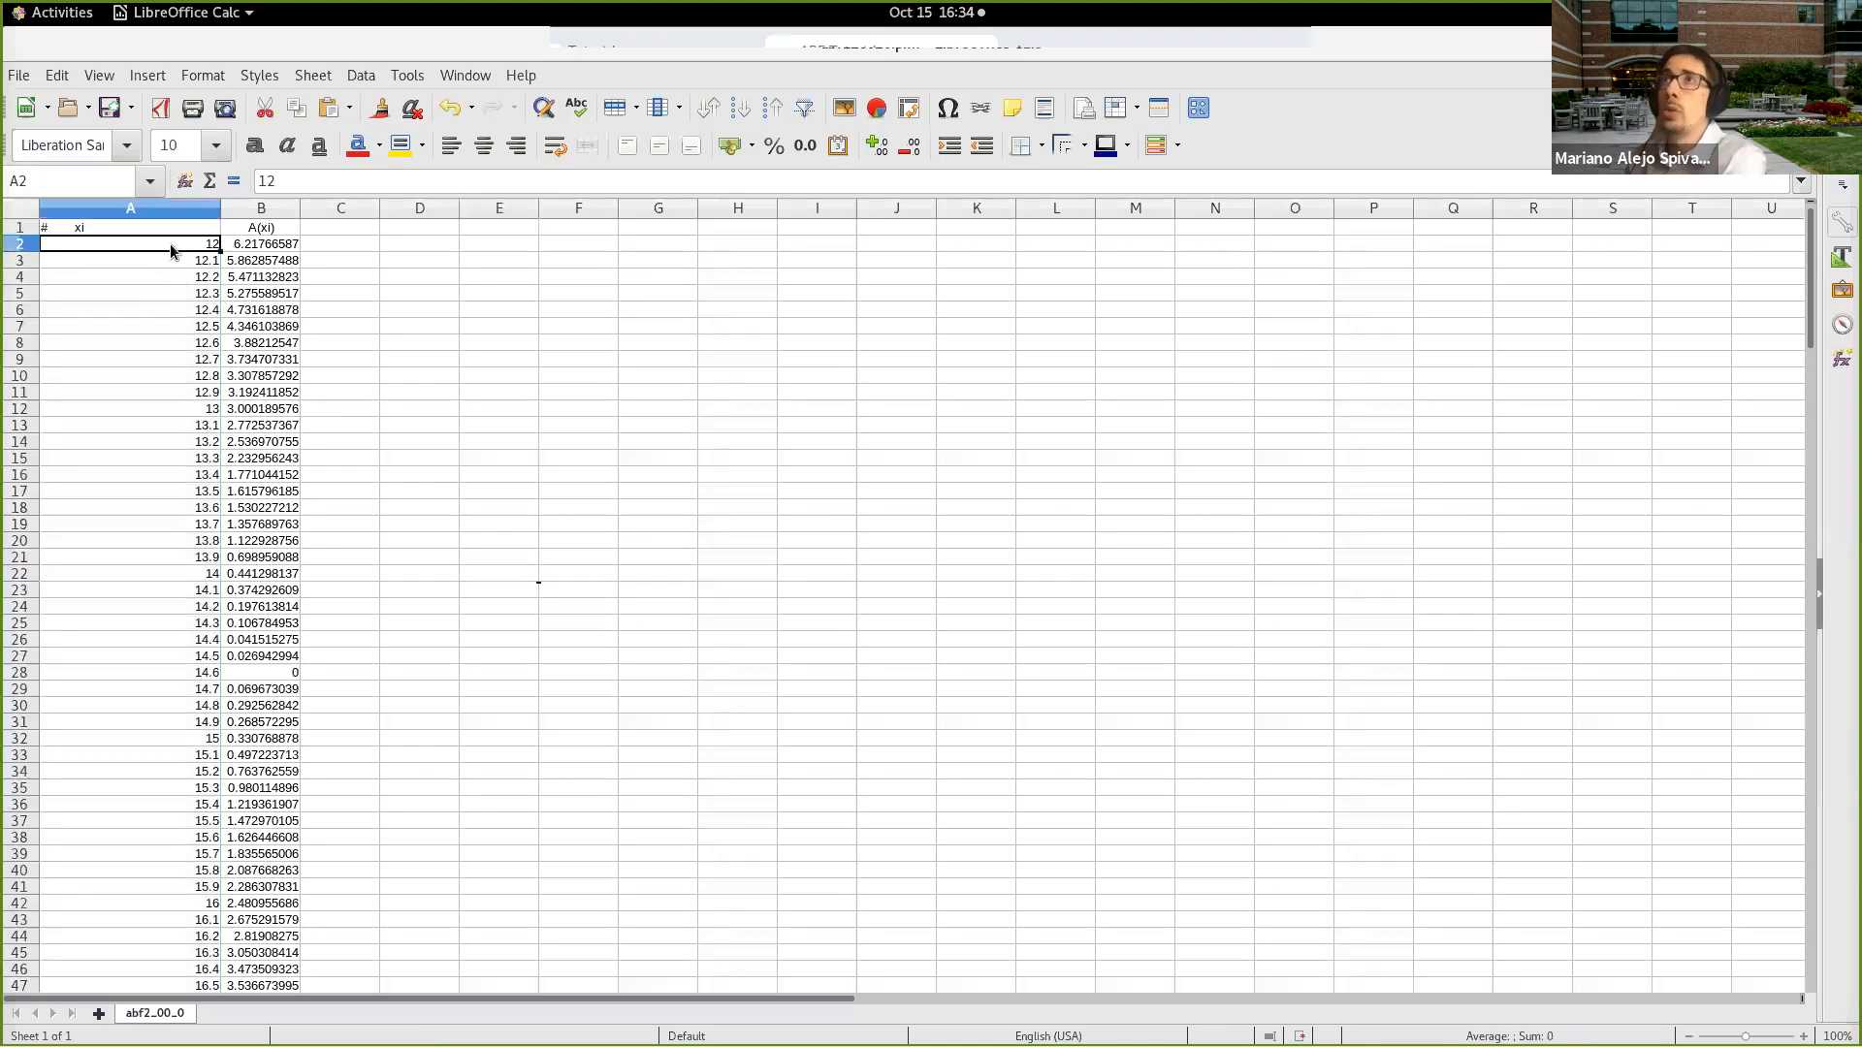
pyautogui.moveTo(171, 243); pyautogui.dragTo(185, 725)
pyautogui.click(283, 279)
pyautogui.click(277, 243)
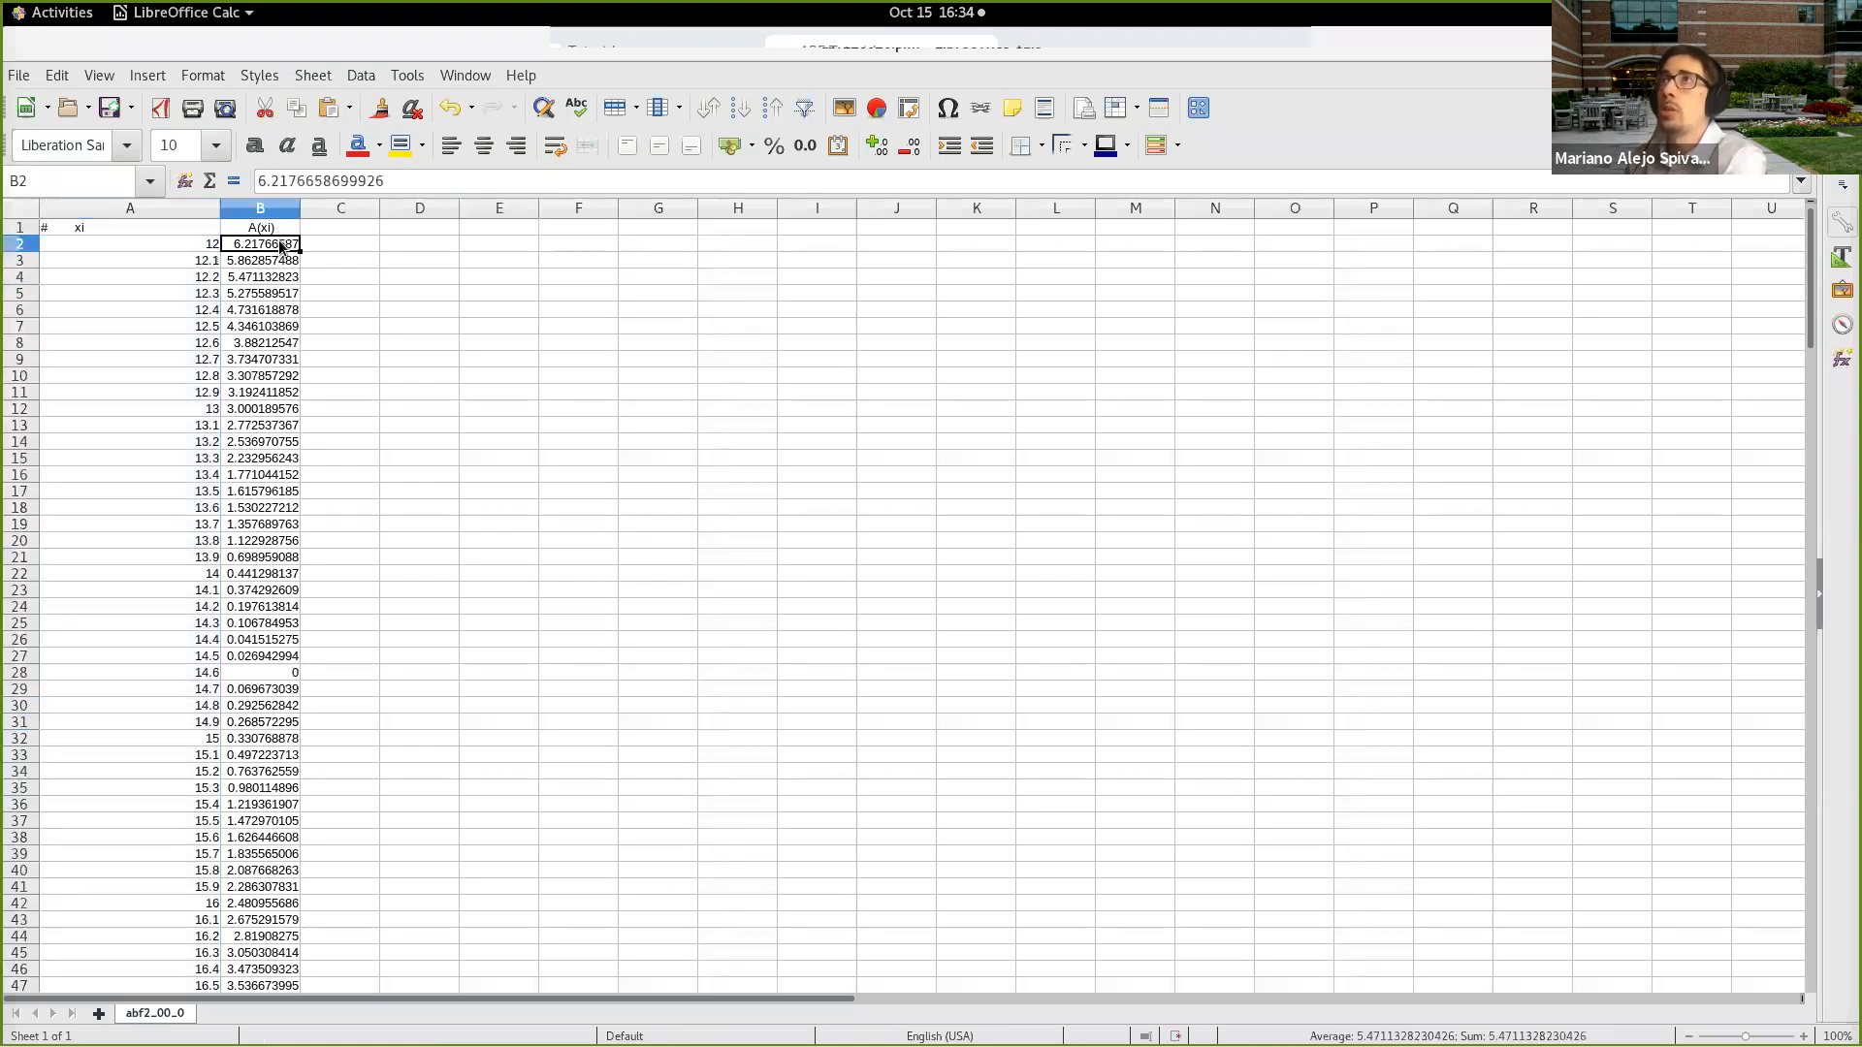
pyautogui.moveTo(277, 242); pyautogui.dragTo(281, 476)
pyautogui.click(161, 243)
pyautogui.moveTo(301, 900); pyautogui.dragTo(260, 347)
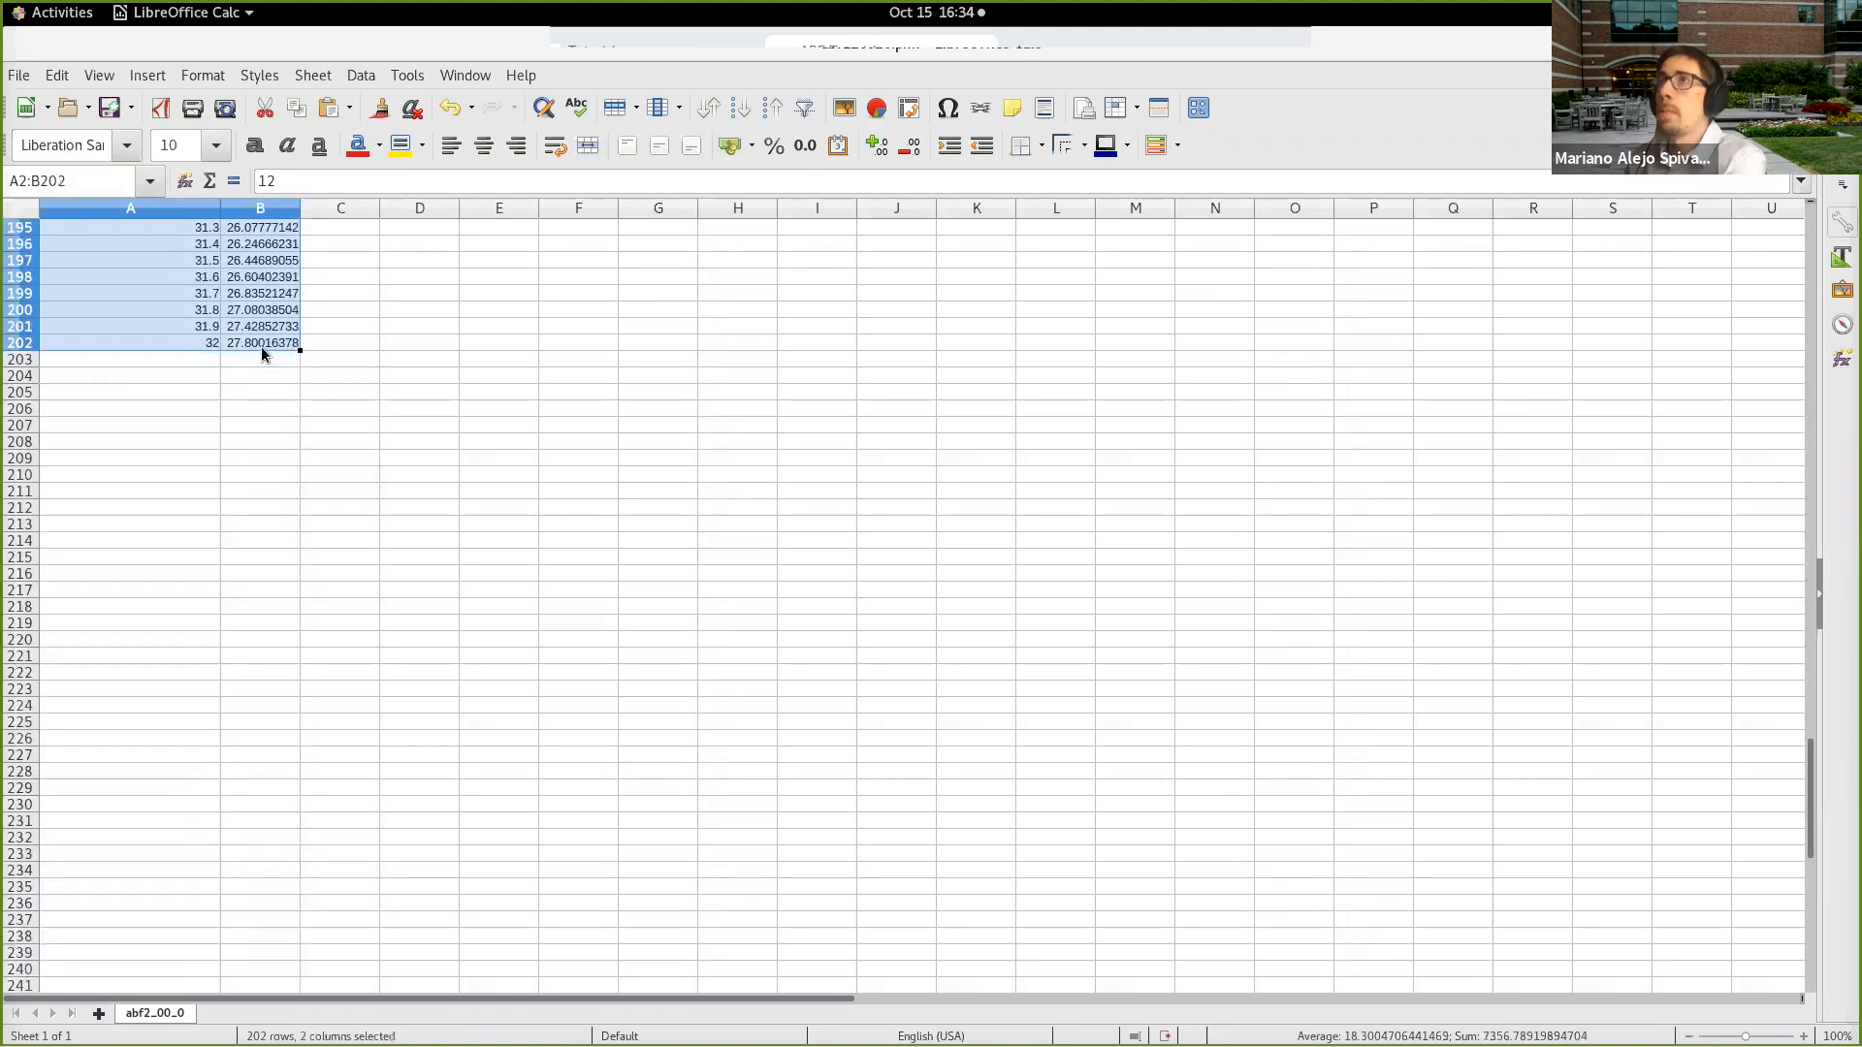
pyautogui.scroll(11, 428, 452)
pyautogui.click(136, 77)
pyautogui.click(147, 77)
pyautogui.click(151, 77)
pyautogui.click(153, 78)
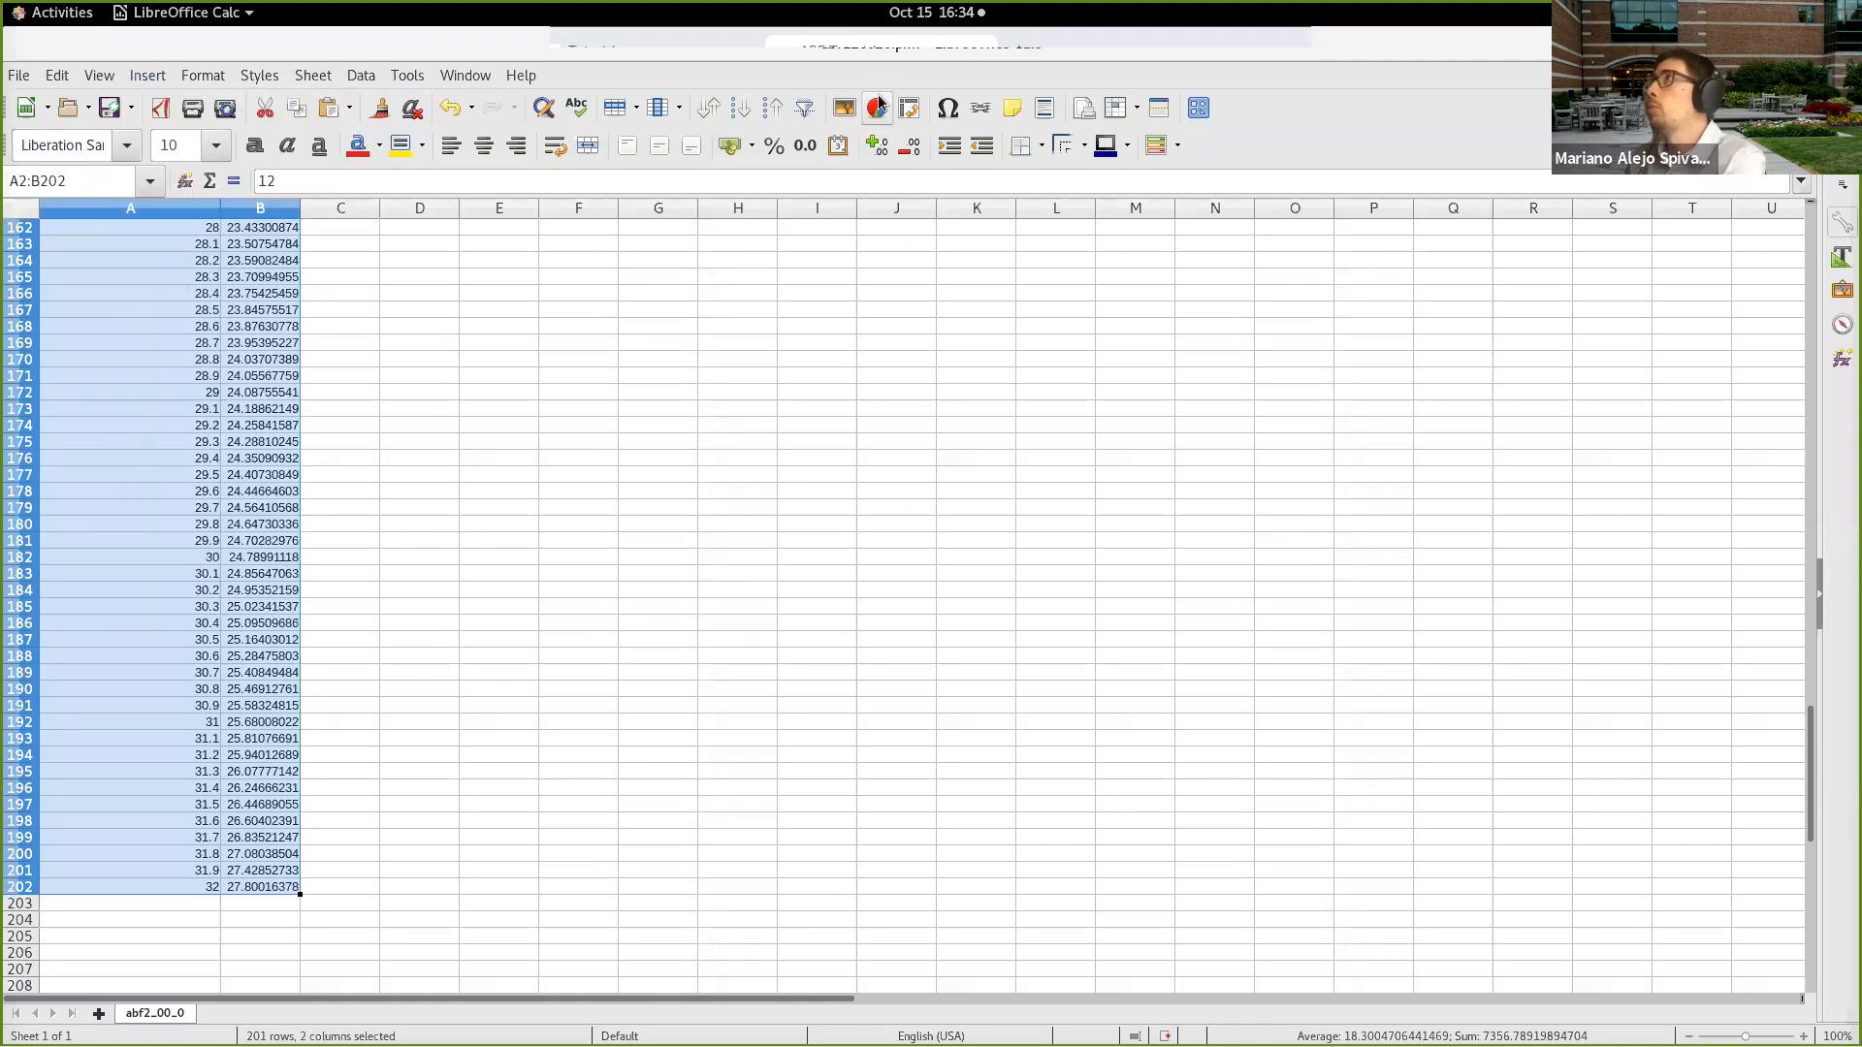
pyautogui.click(880, 108)
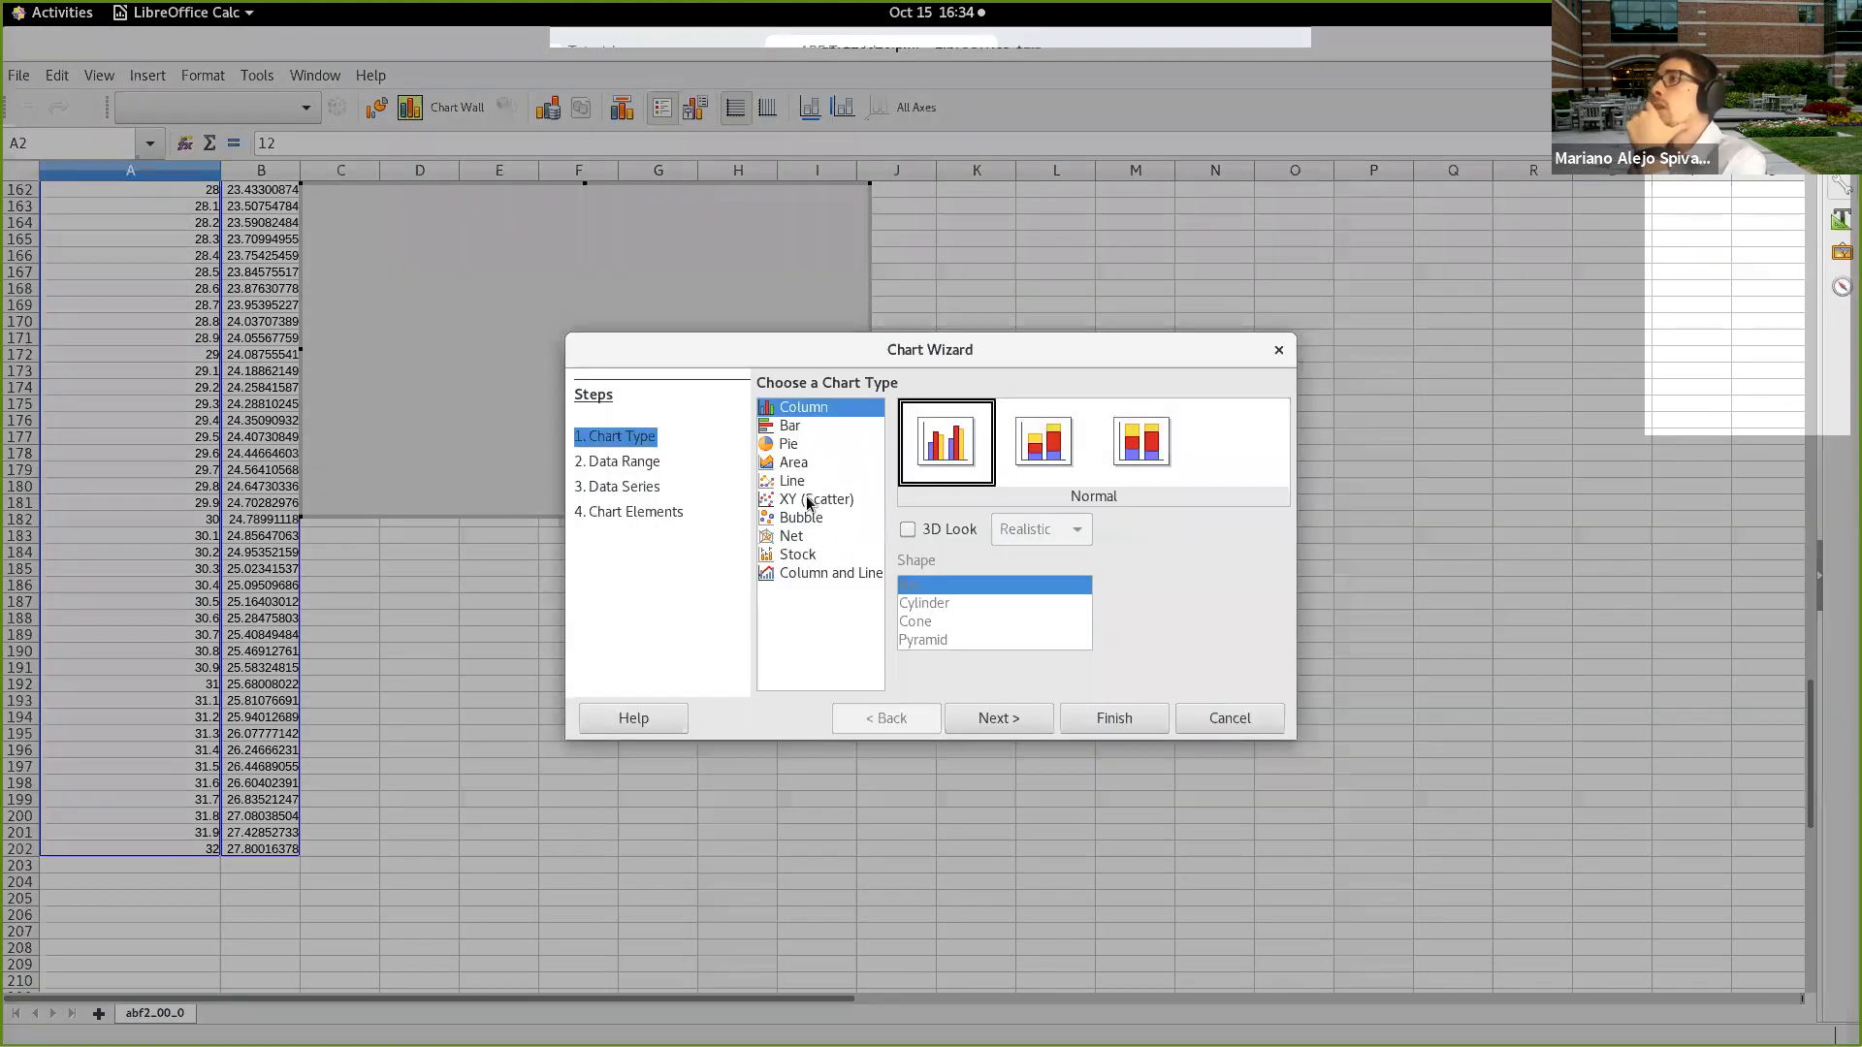
pyautogui.click(809, 500)
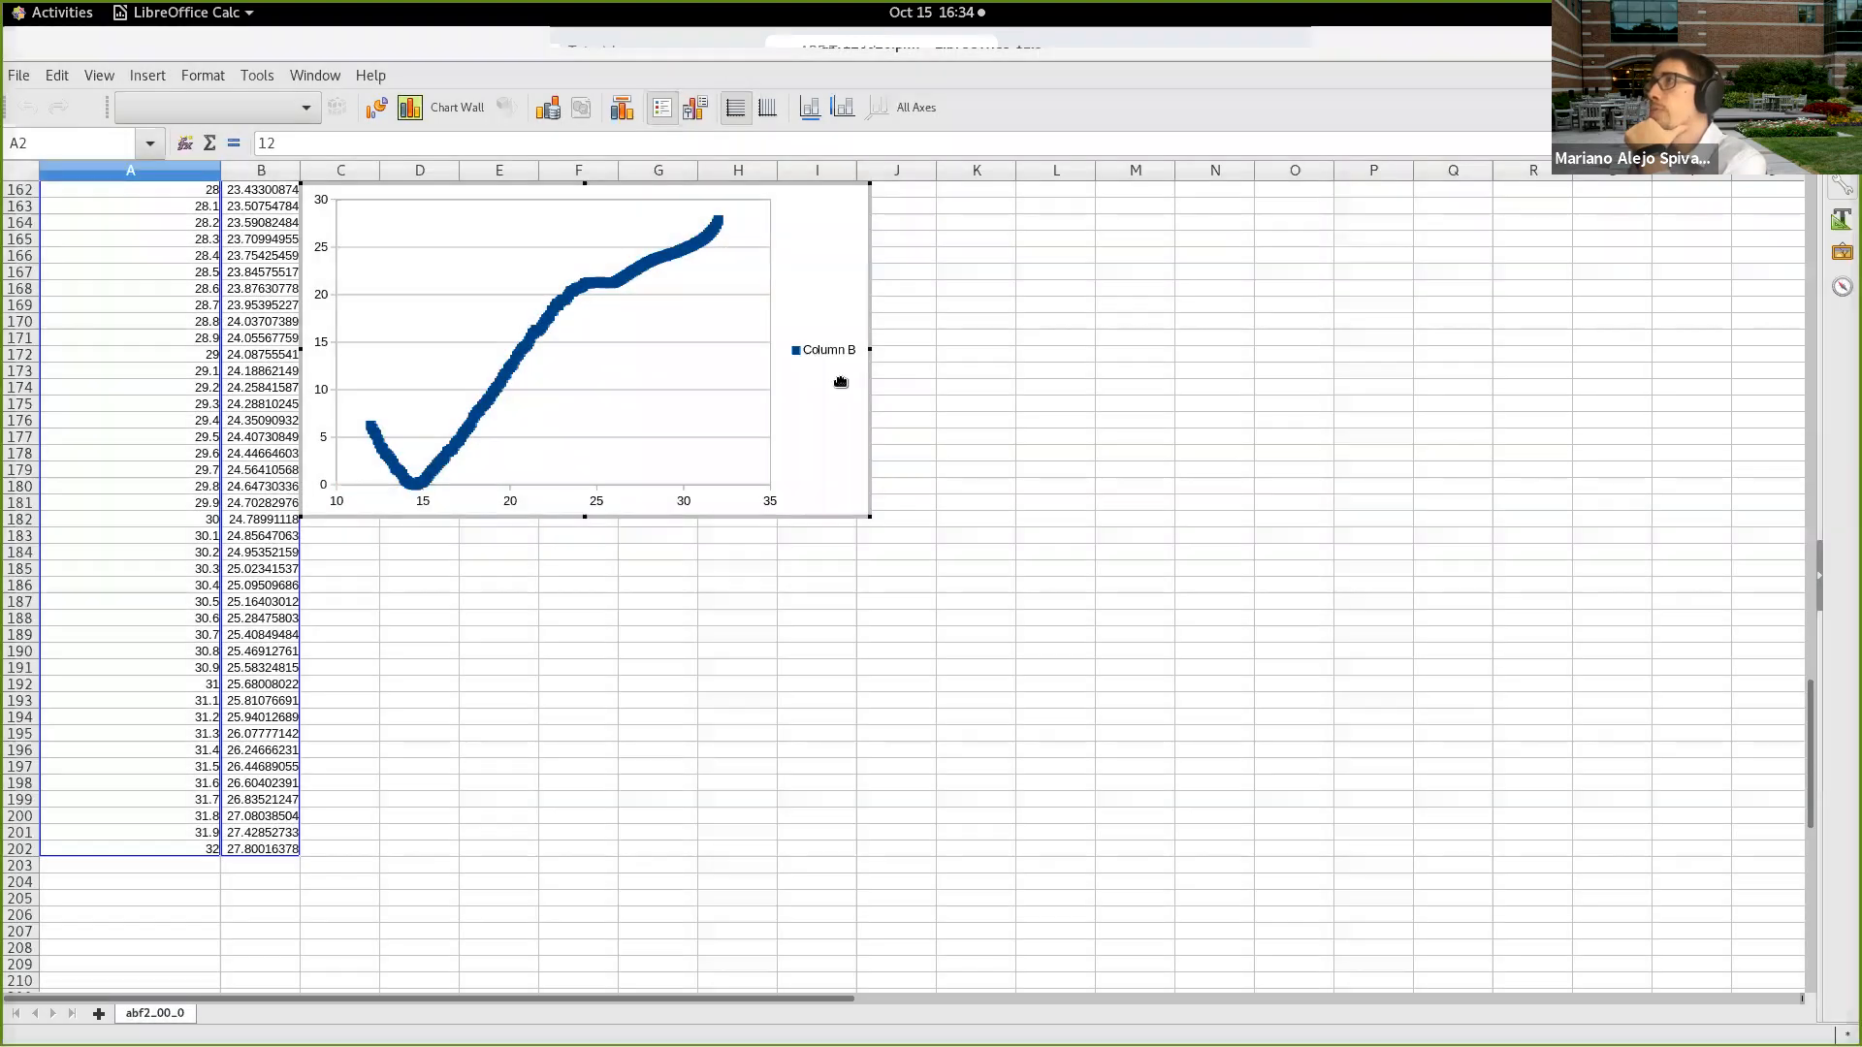
# Step: Place the legend inside the plot area, then enlarge the chart and reposition it clear of the data columns
pyautogui.click(825, 360)
pyautogui.moveTo(825, 359); pyautogui.dragTo(698, 374)
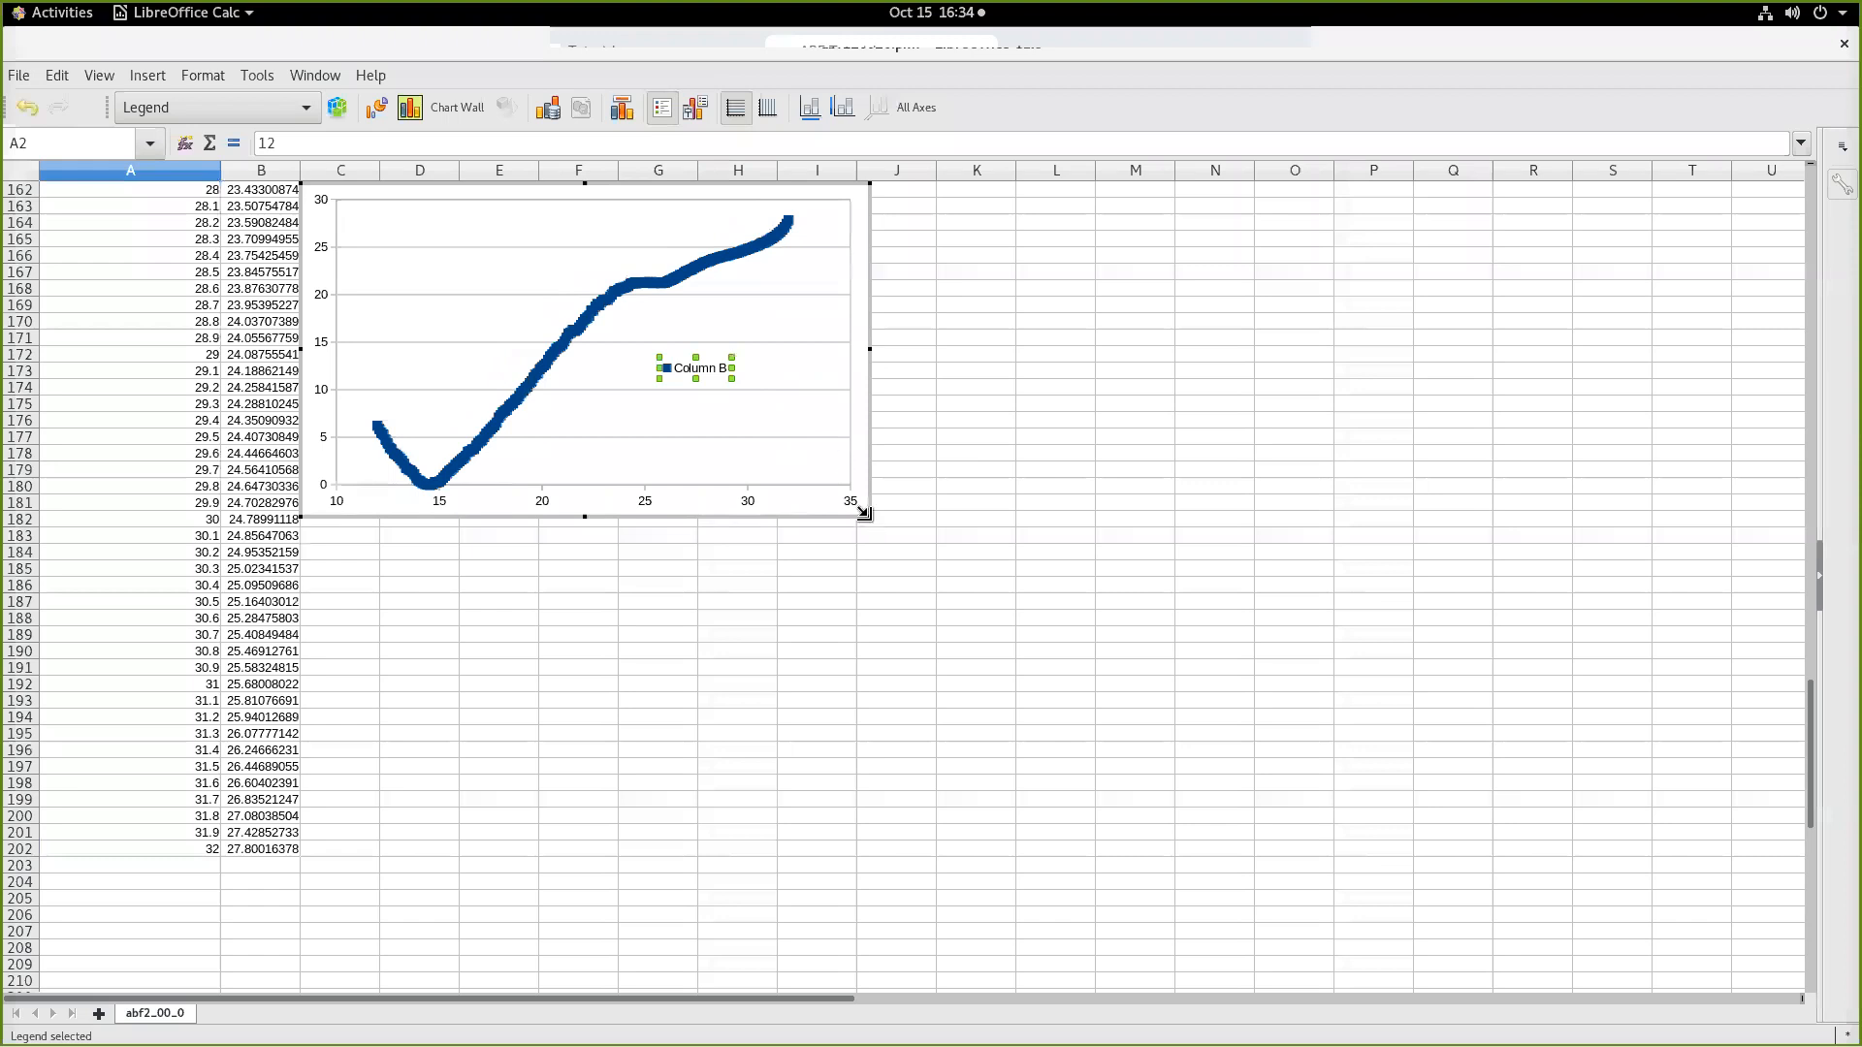
pyautogui.moveTo(863, 513); pyautogui.dragTo(925, 661)
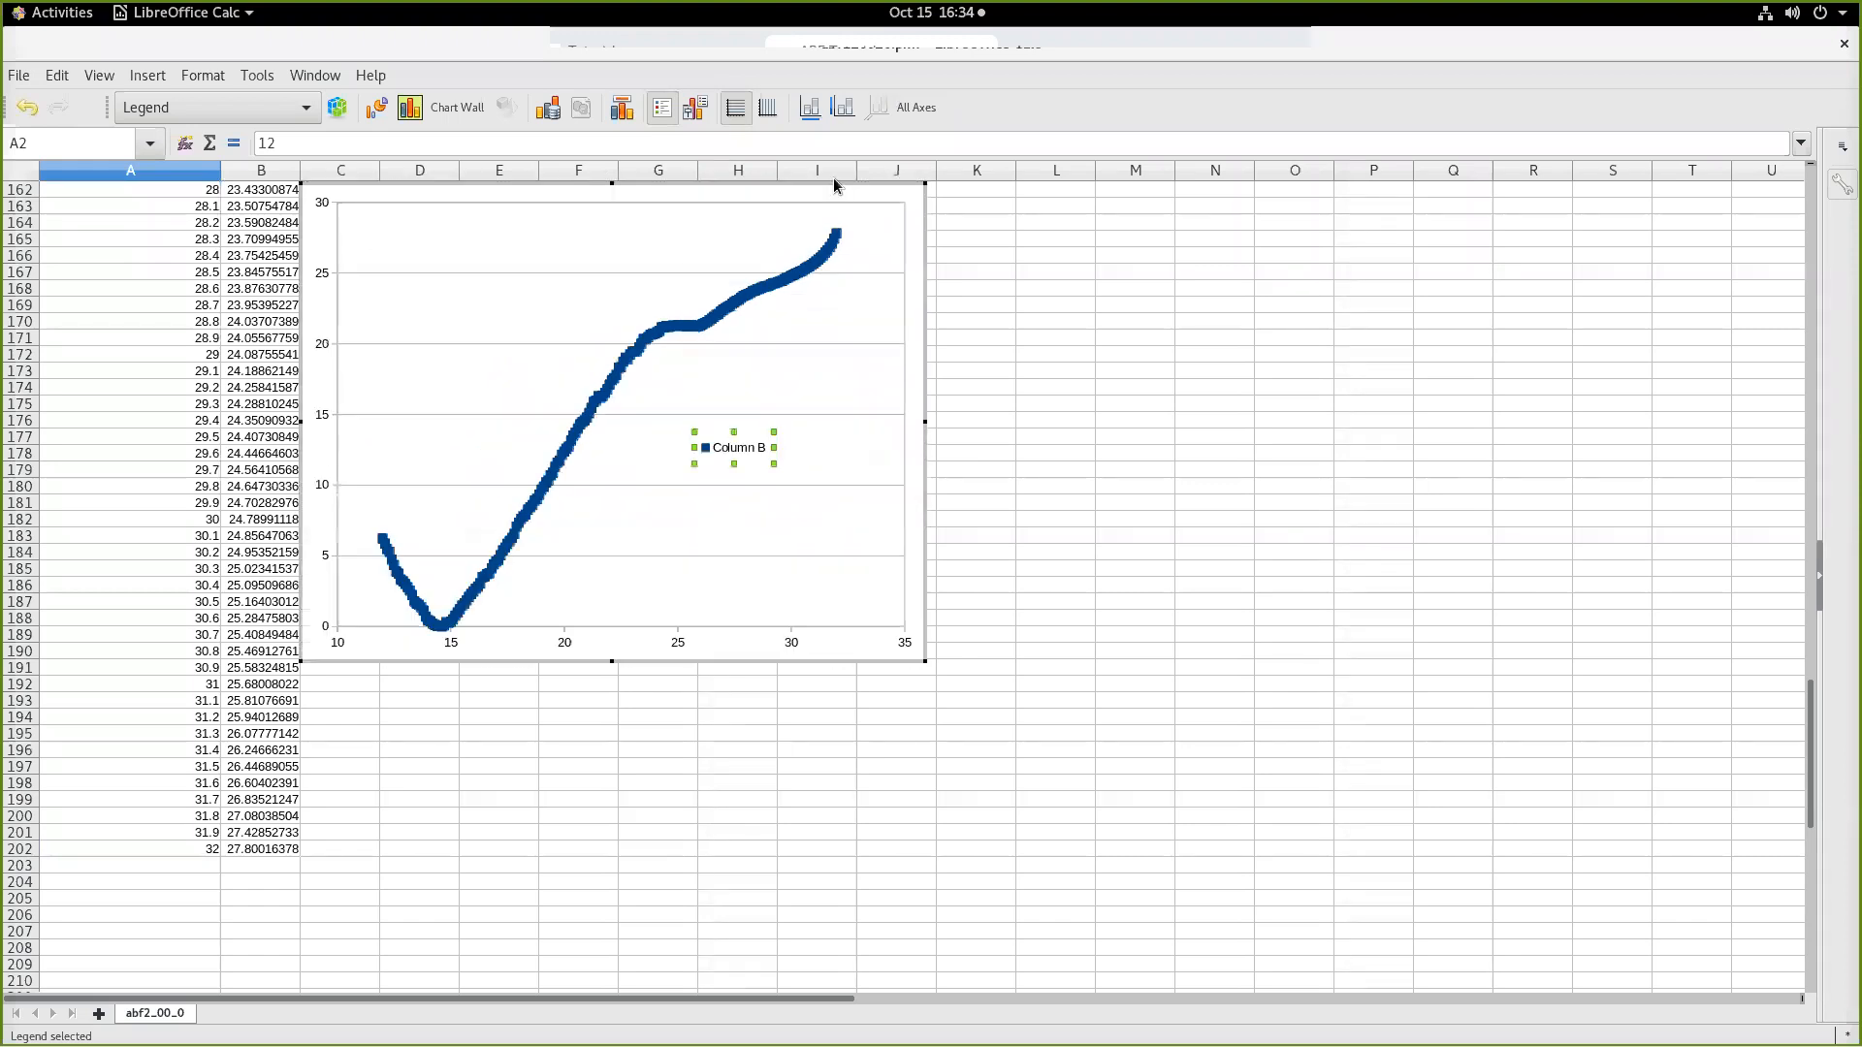
pyautogui.moveTo(834, 180); pyautogui.dragTo(947, 257)
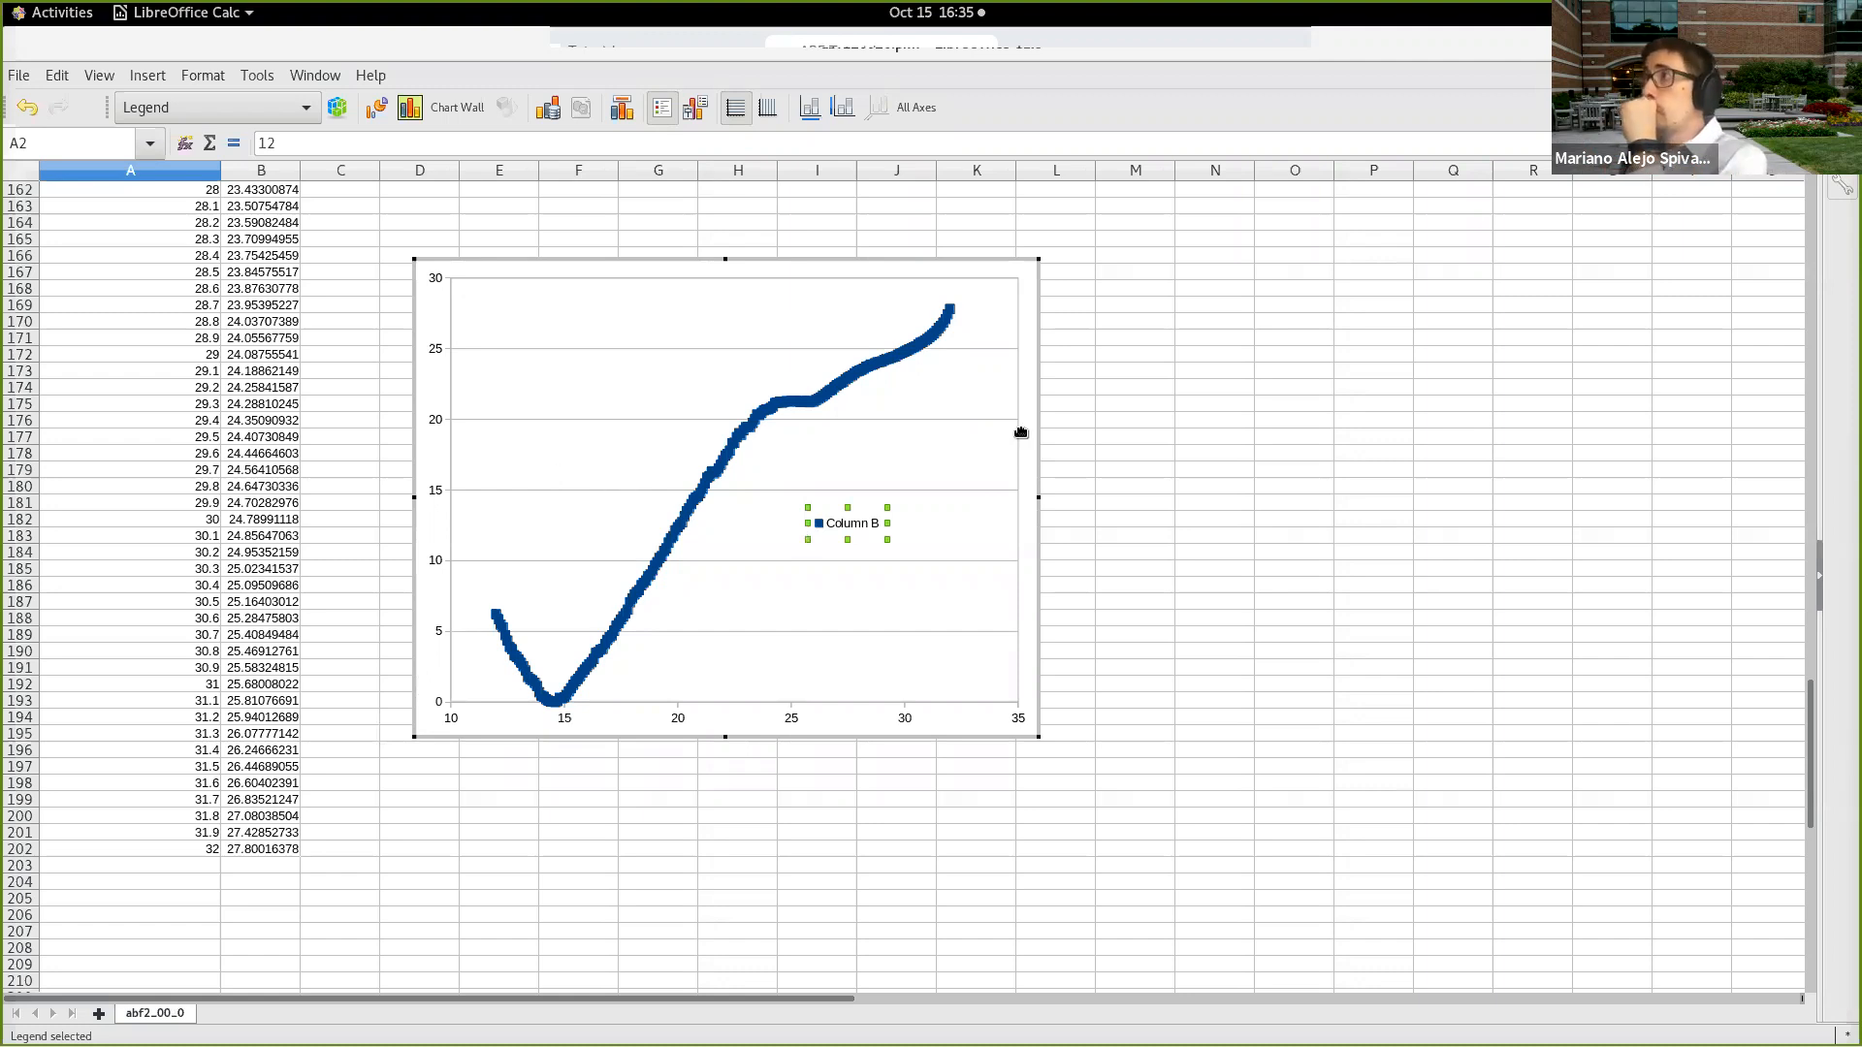
pyautogui.click(19, 75)
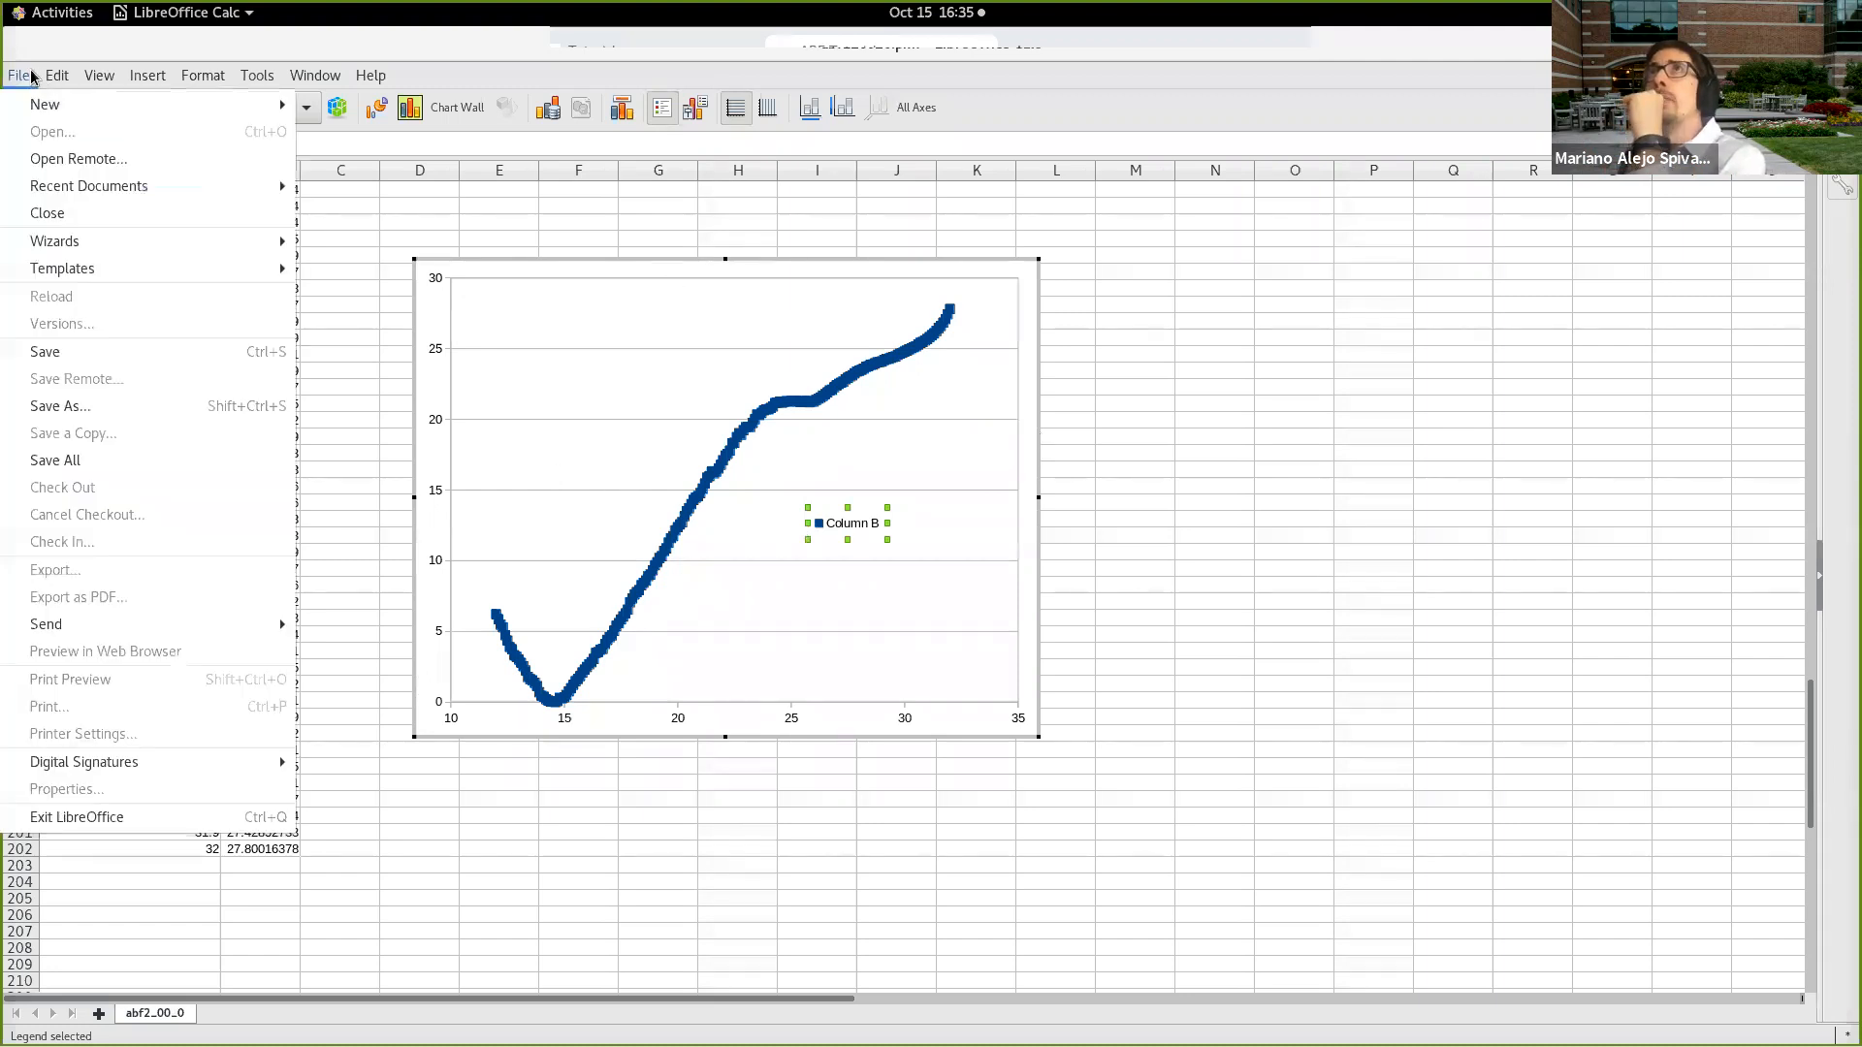
pyautogui.click(46, 158)
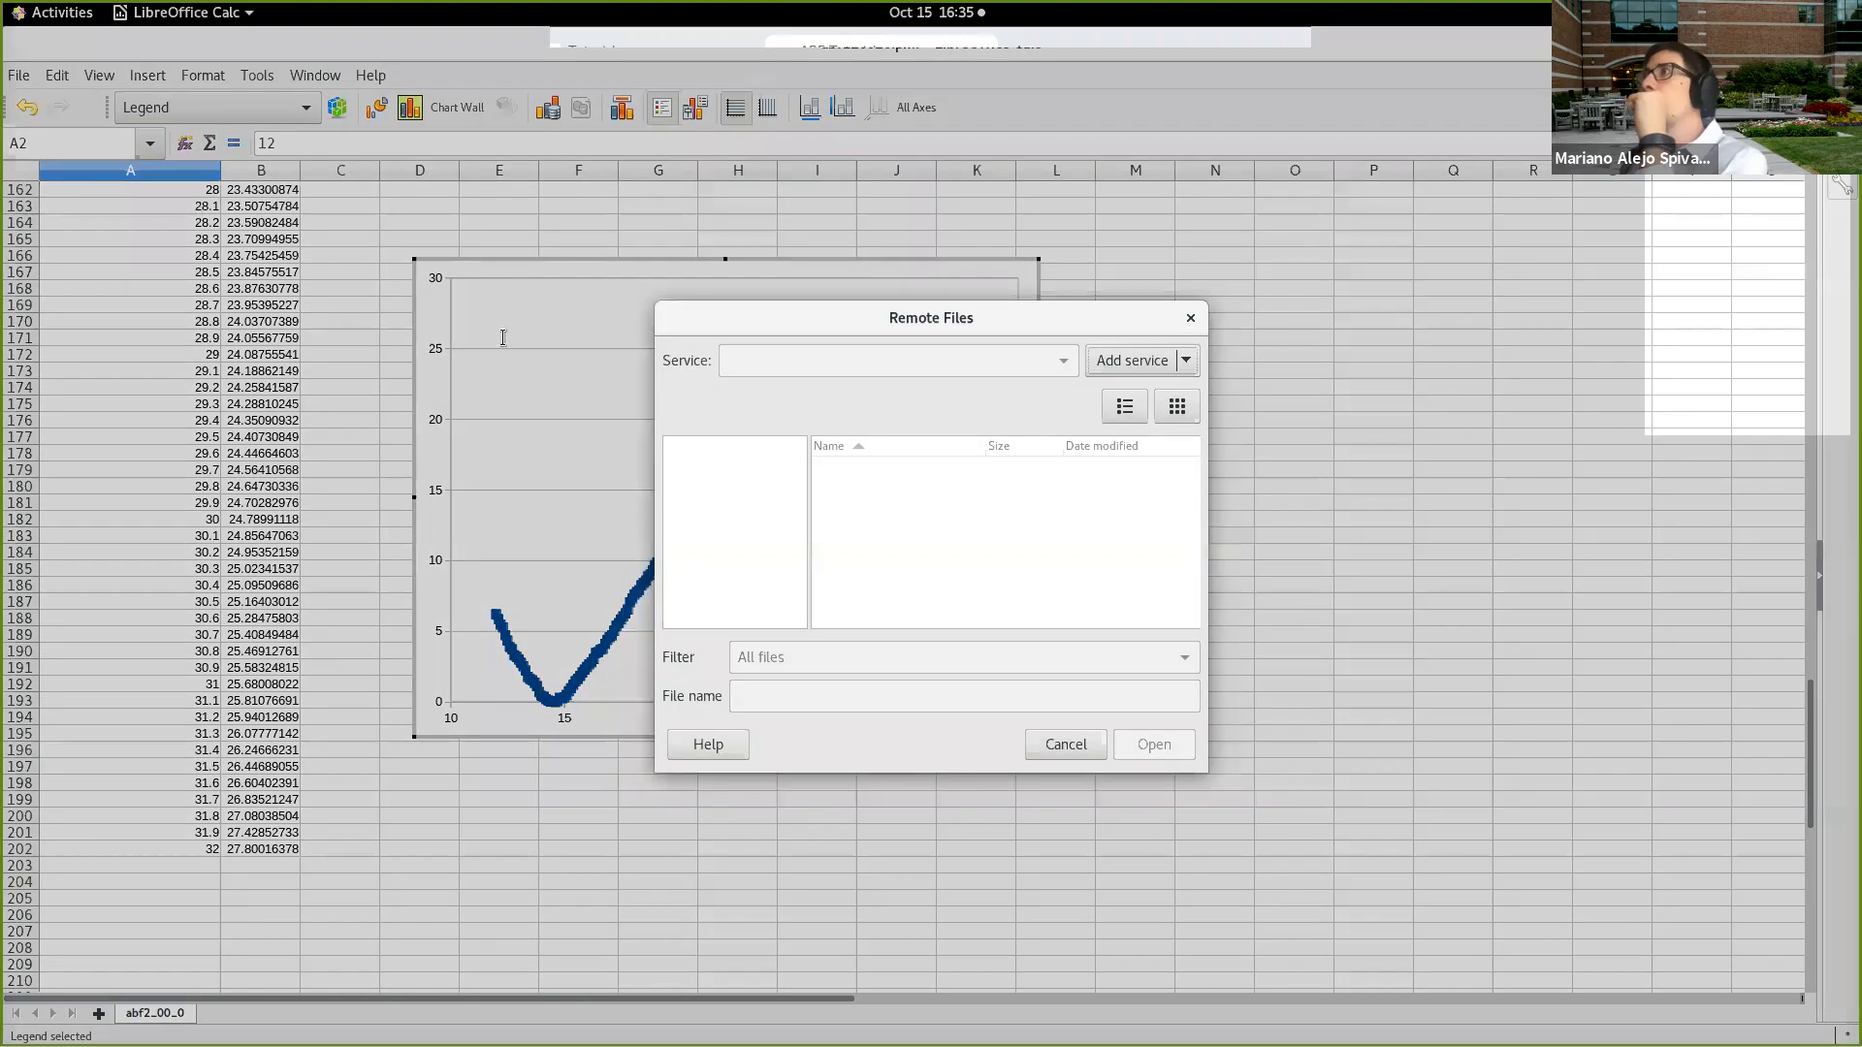
pyautogui.click(1071, 745)
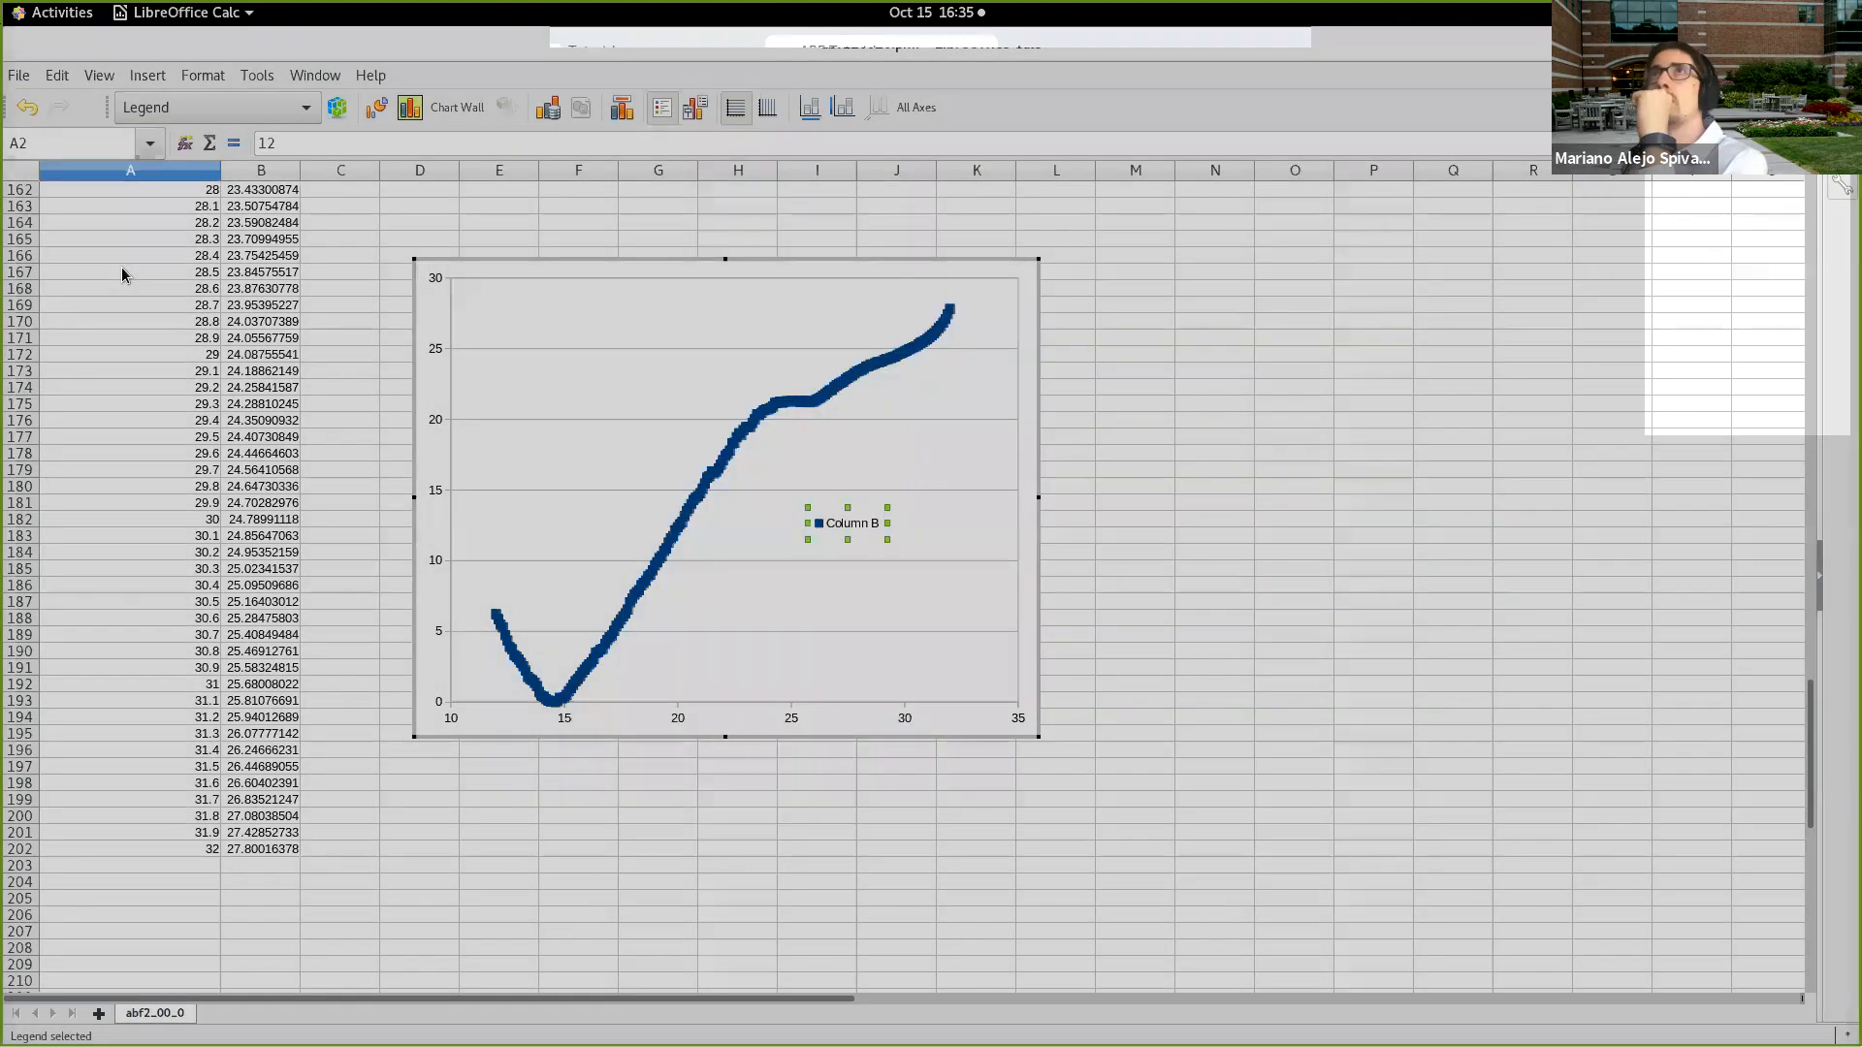
pyautogui.click(20, 76)
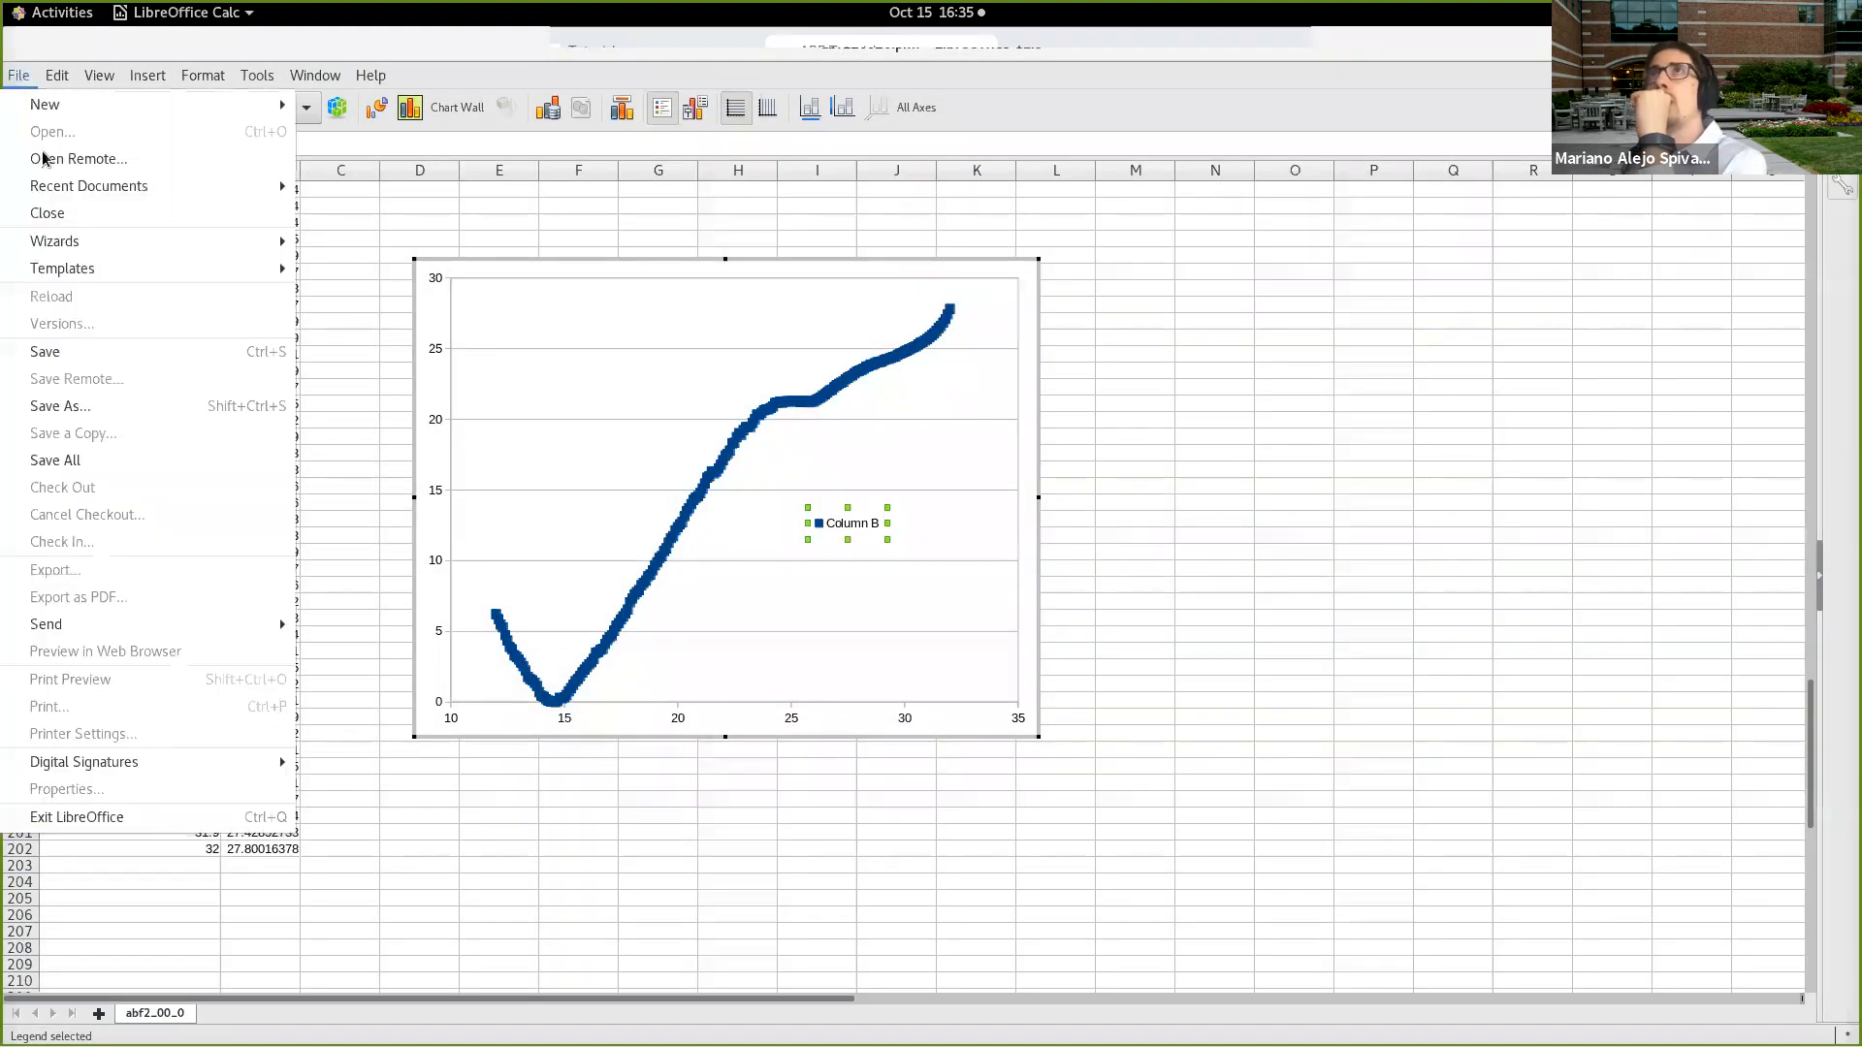
pyautogui.click(392, 226)
# Step: Leave chart editing and open abf_01_0.pmf from the example-output folder, importing it with the fixed width option
pyautogui.click(352, 230)
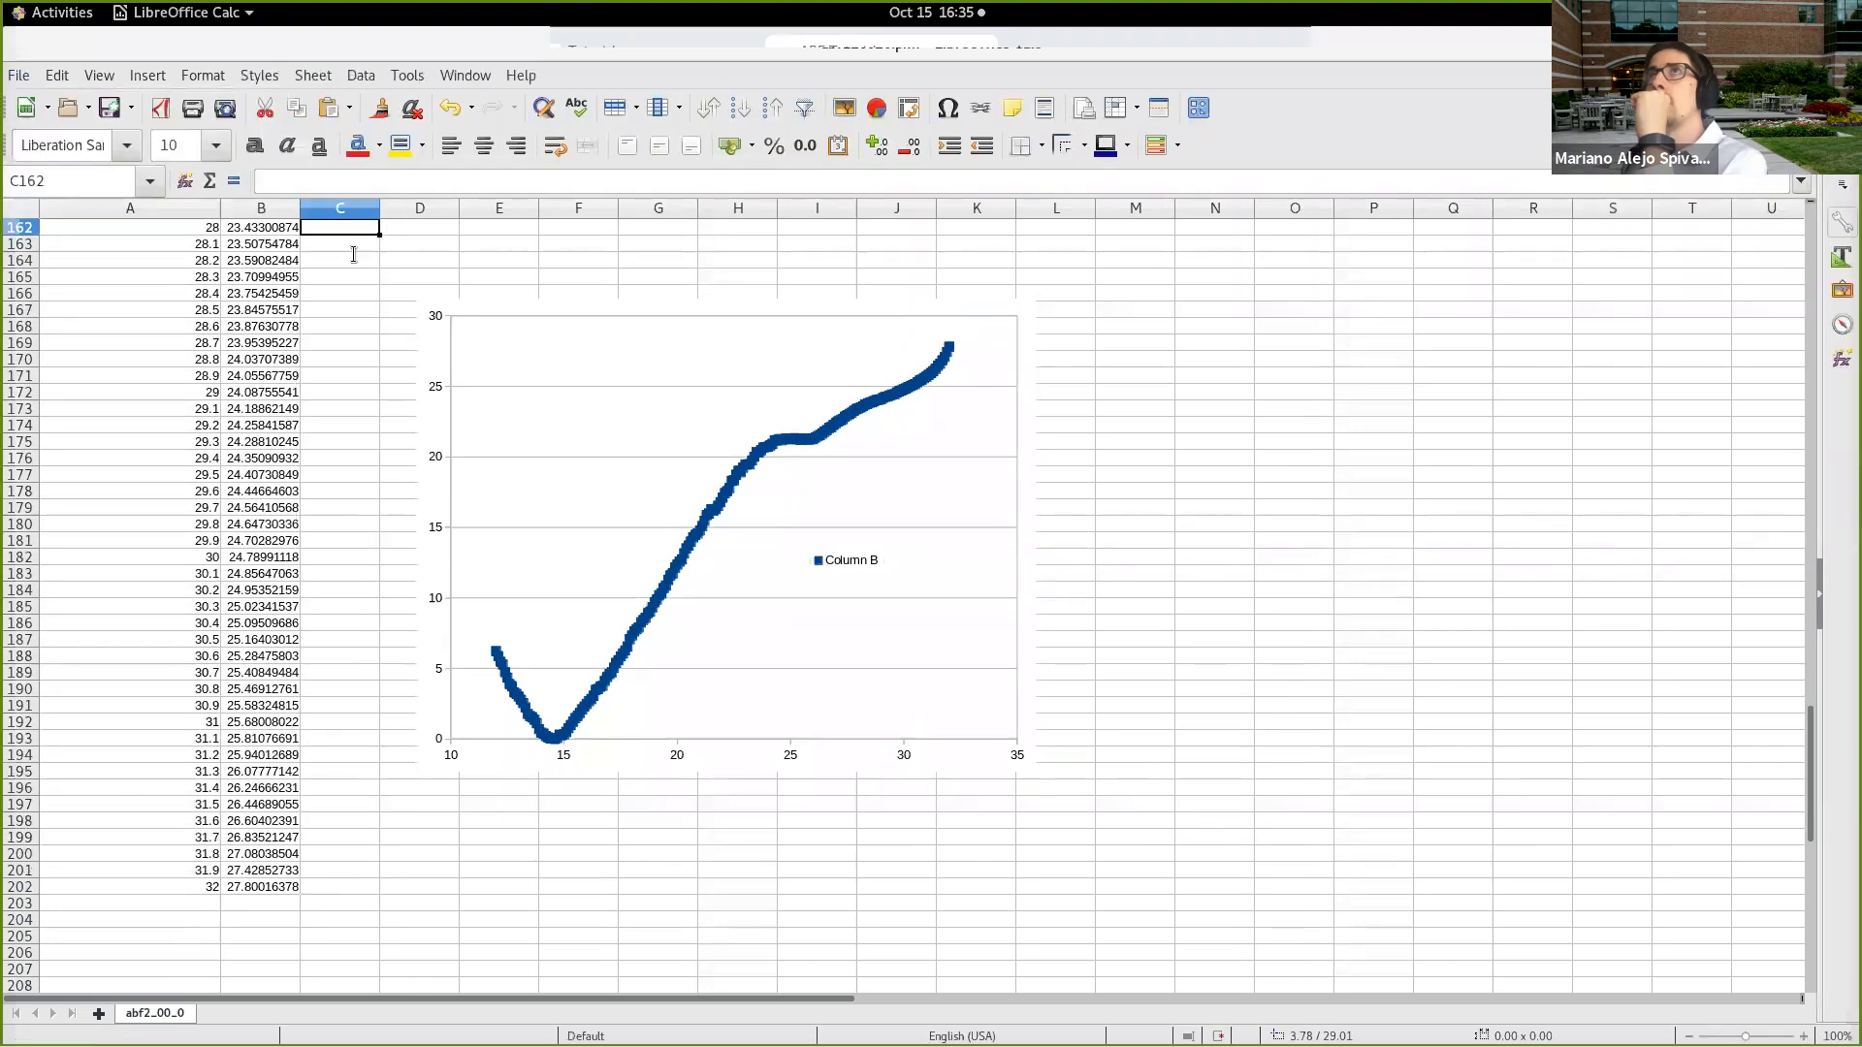
pyautogui.click(18, 74)
pyautogui.click(49, 133)
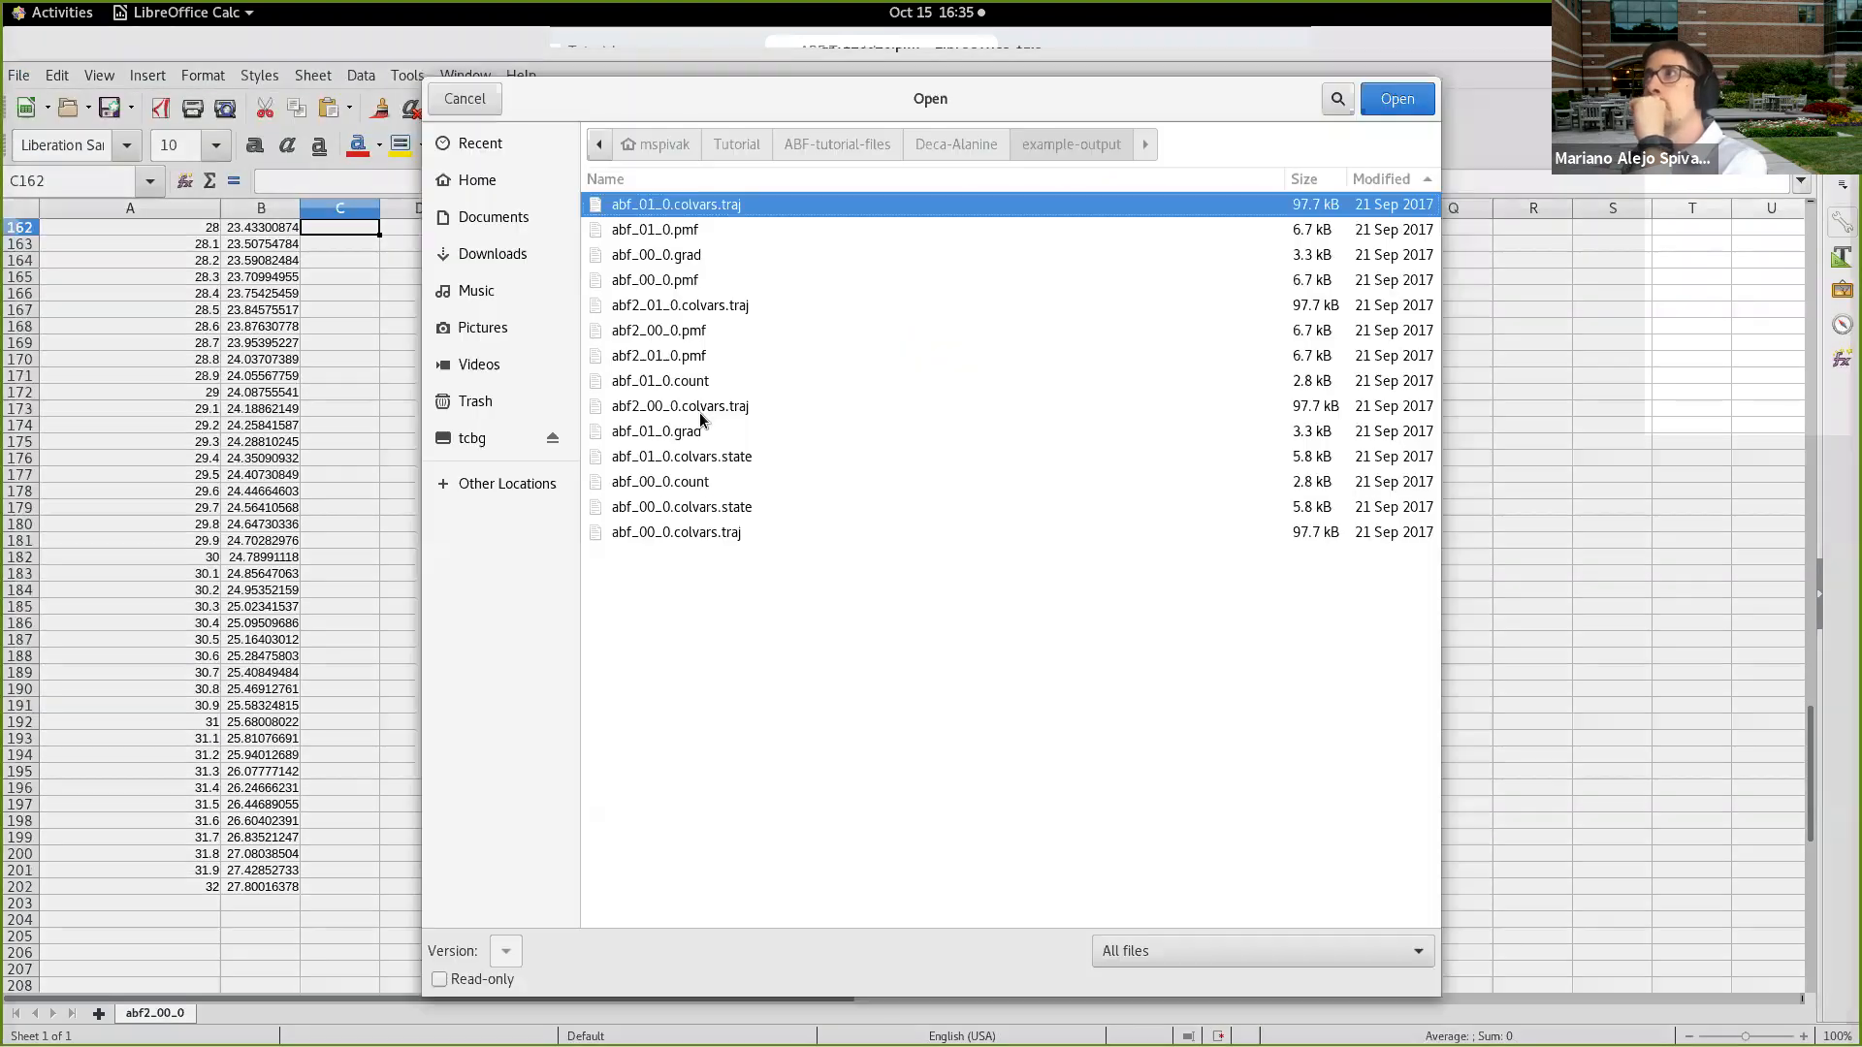
pyautogui.click(718, 231)
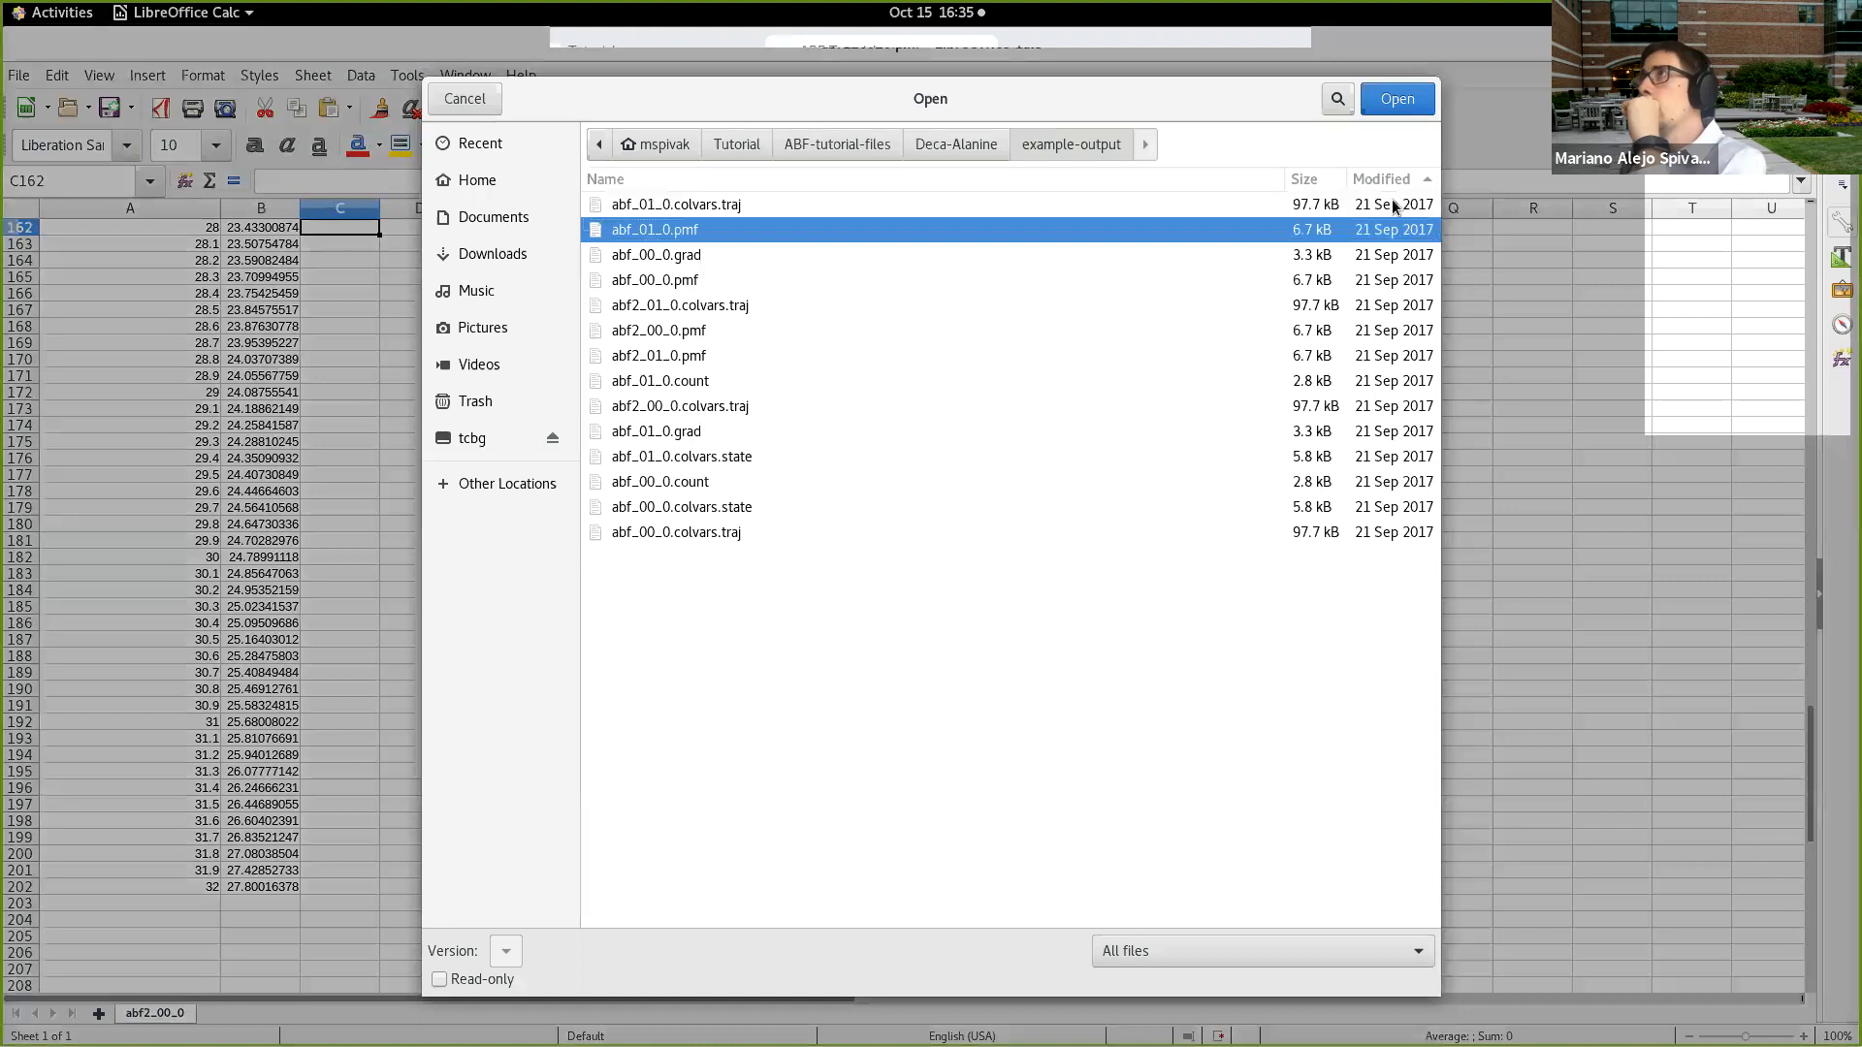
pyautogui.click(1397, 100)
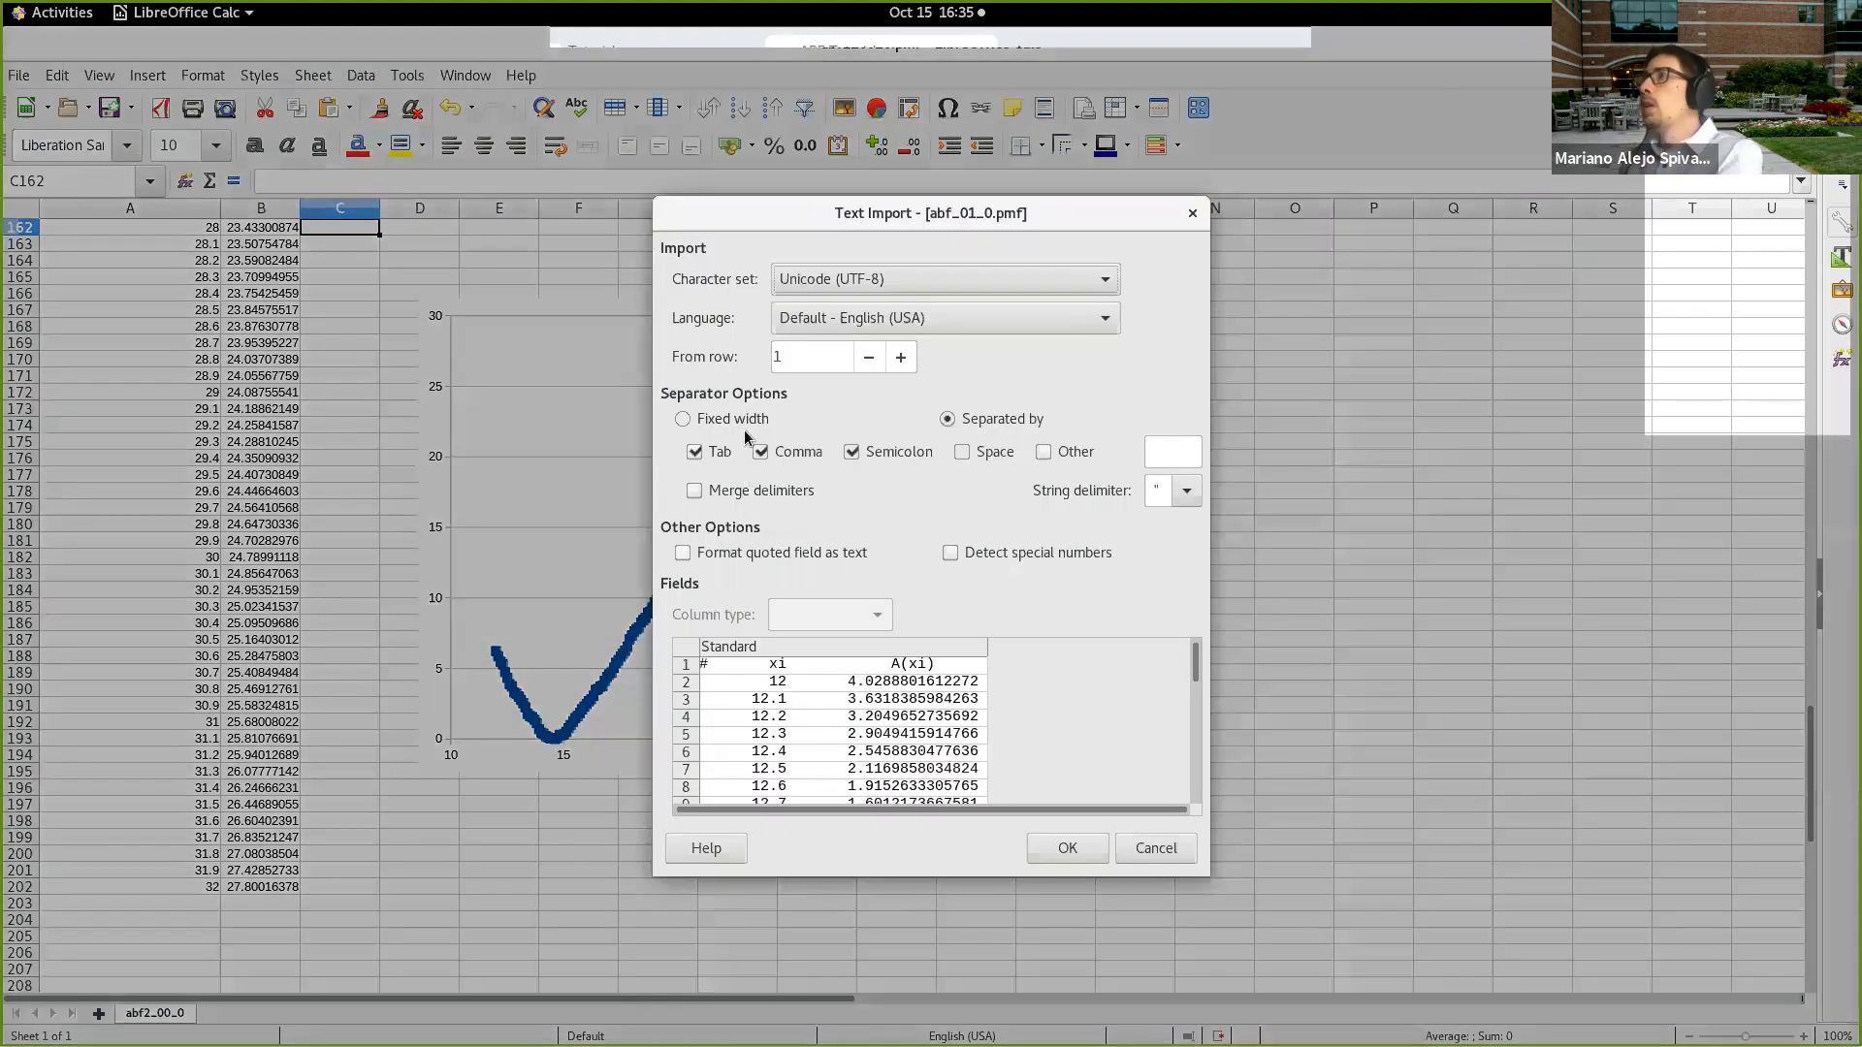
pyautogui.click(731, 419)
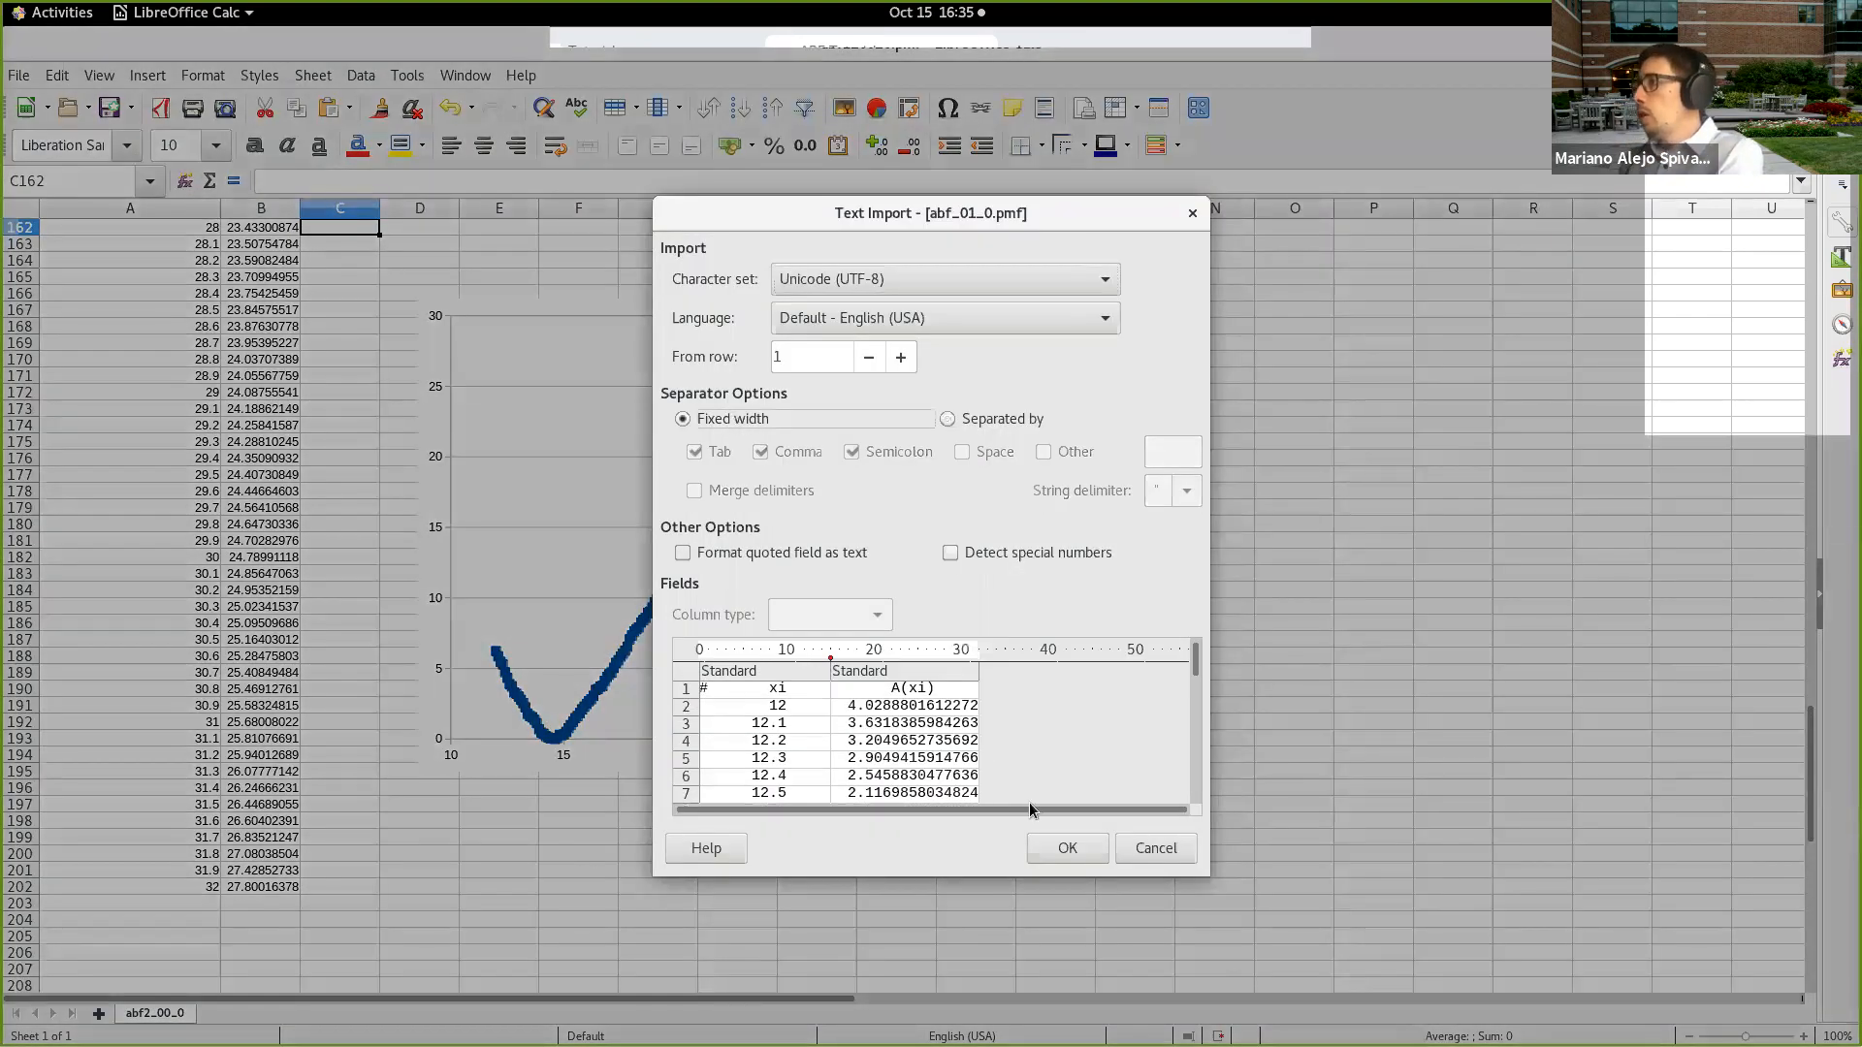
pyautogui.click(1067, 849)
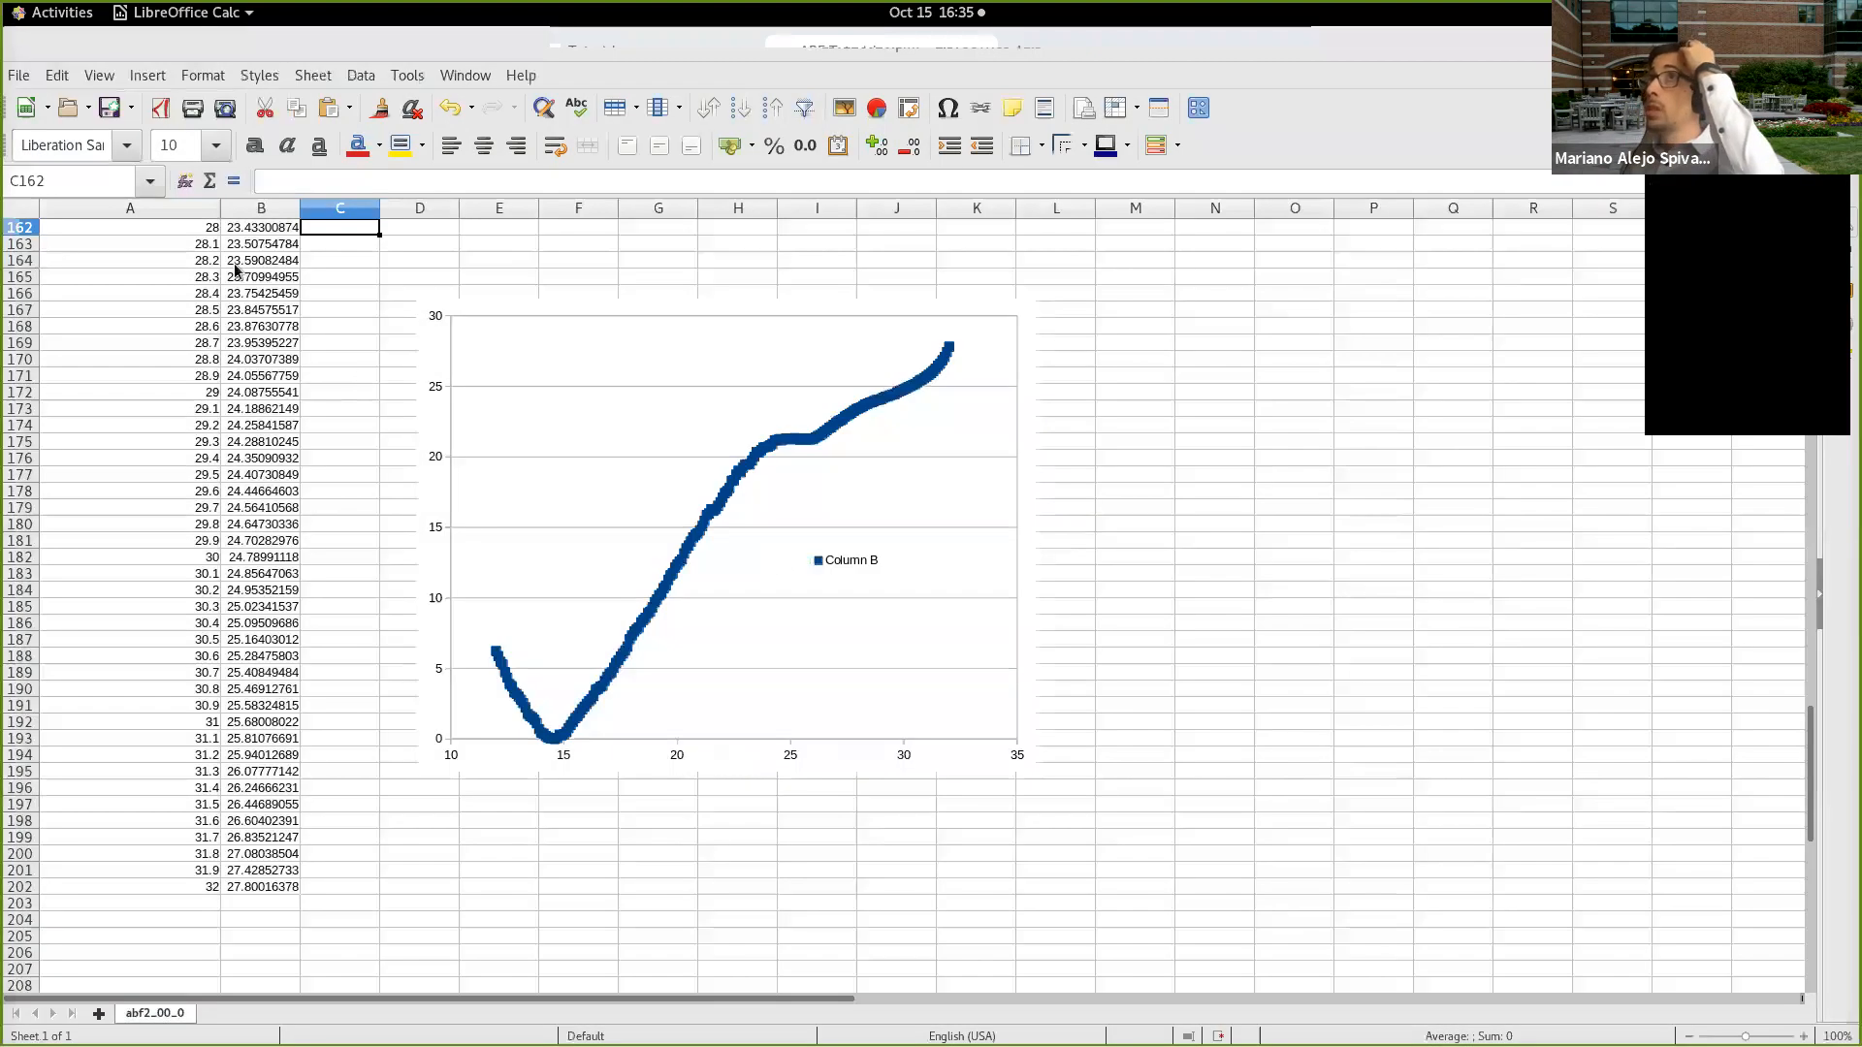
# Step: Copy the A(xi) column from abf_01_0.pmf into empty column C of the abf2_00_0.pmf sheet
pyautogui.click(155, 208)
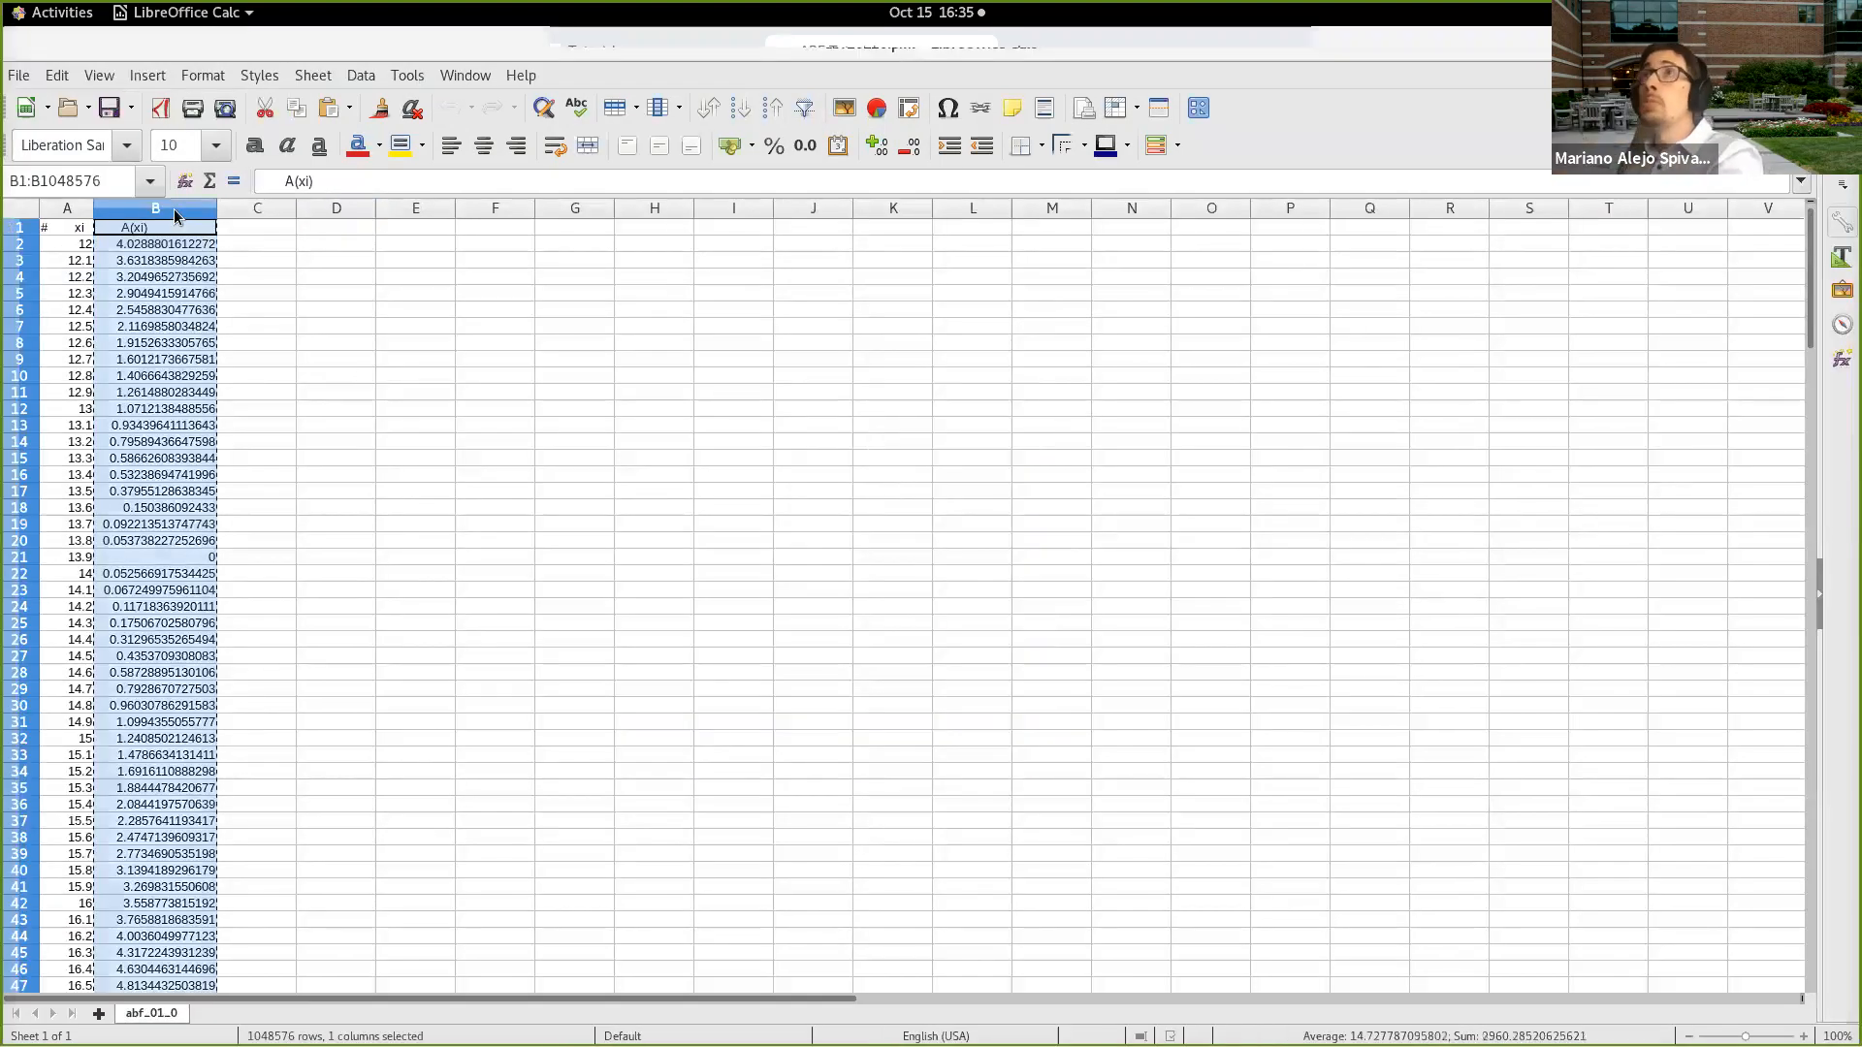
pyautogui.click(466, 76)
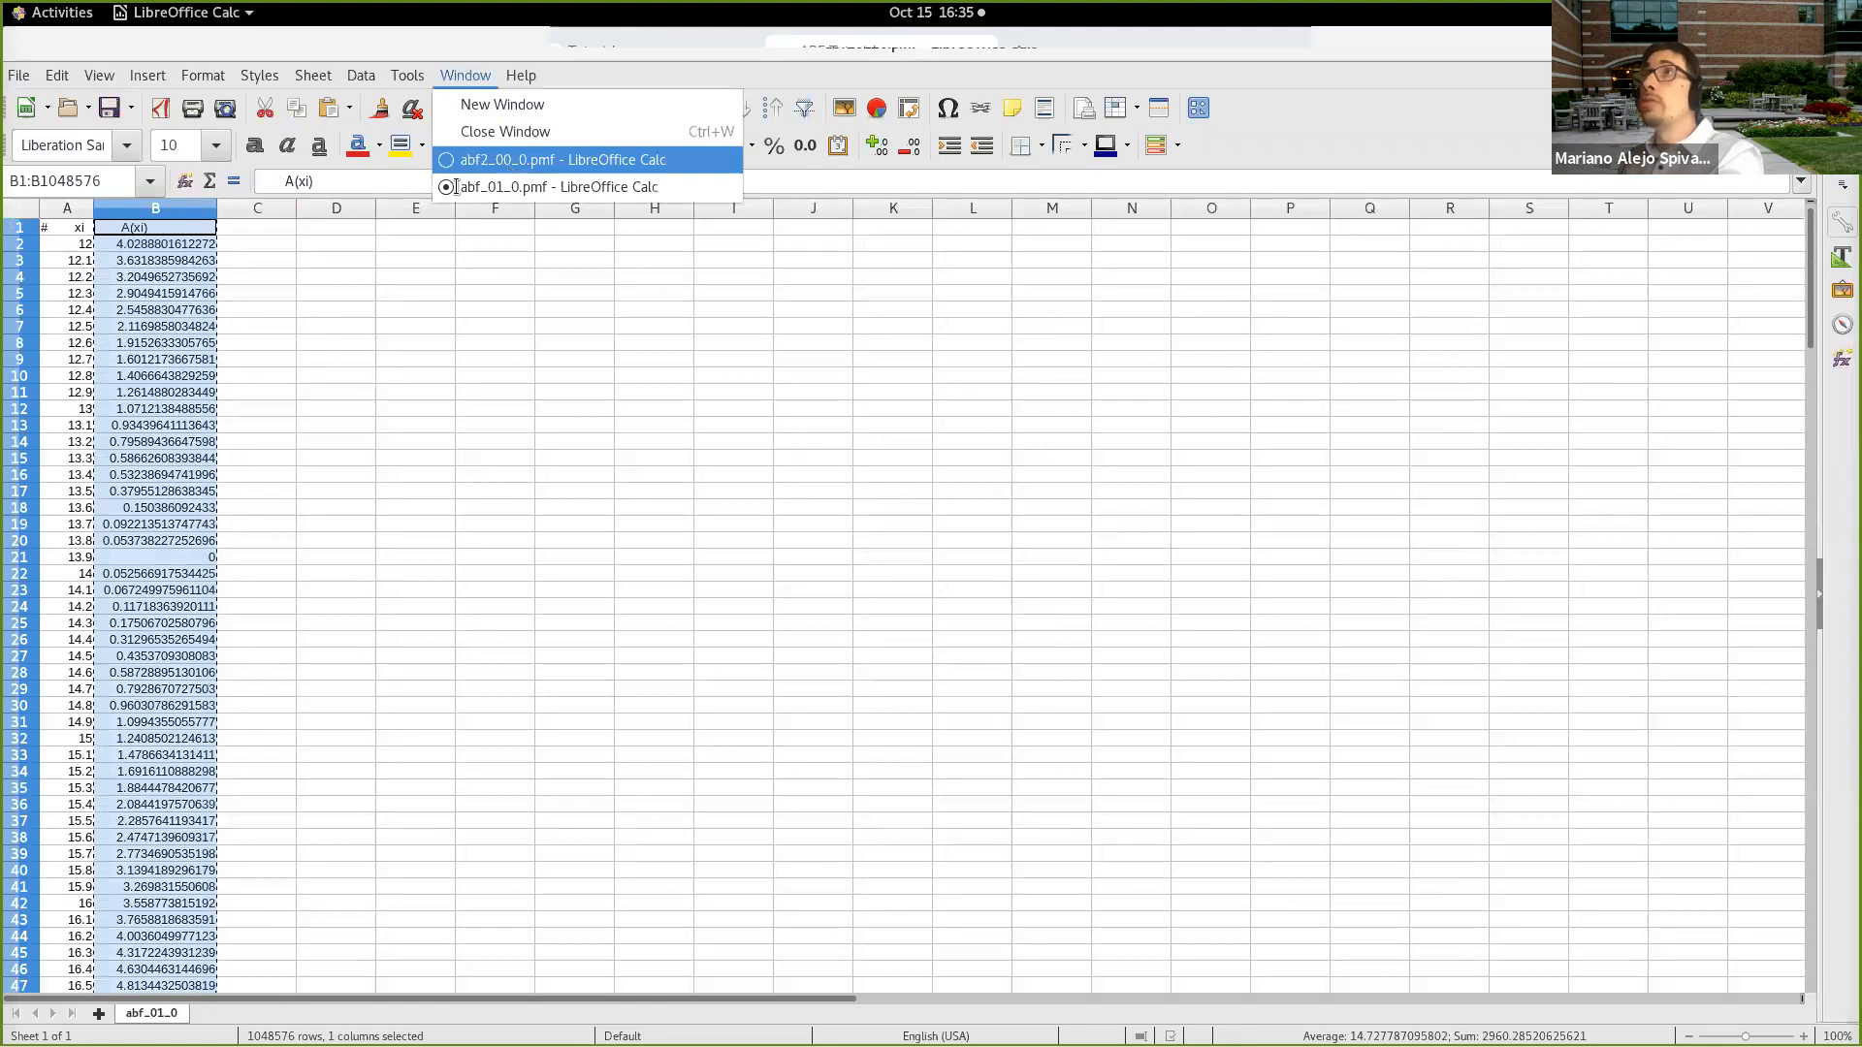
pyautogui.click(528, 159)
pyautogui.scroll(1, 373, 221)
pyautogui.click(358, 212)
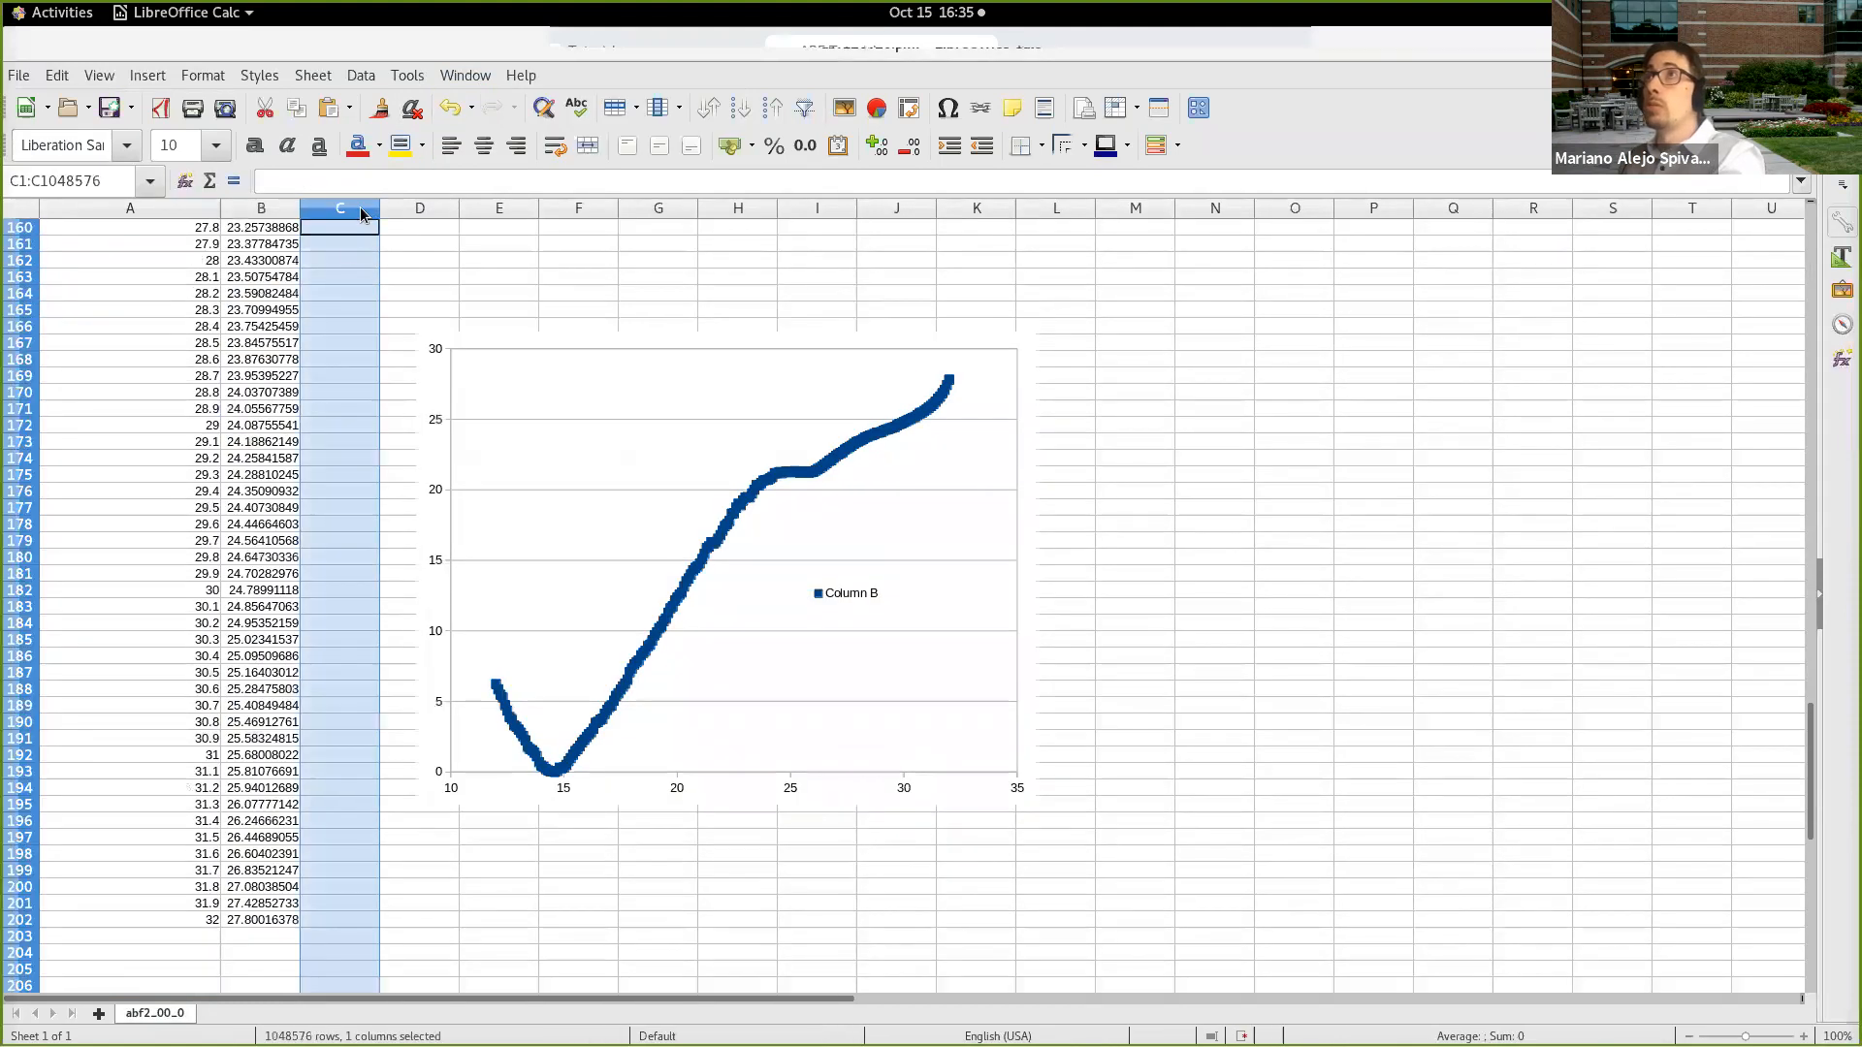
pyautogui.hotkey('ctrl', 'v')
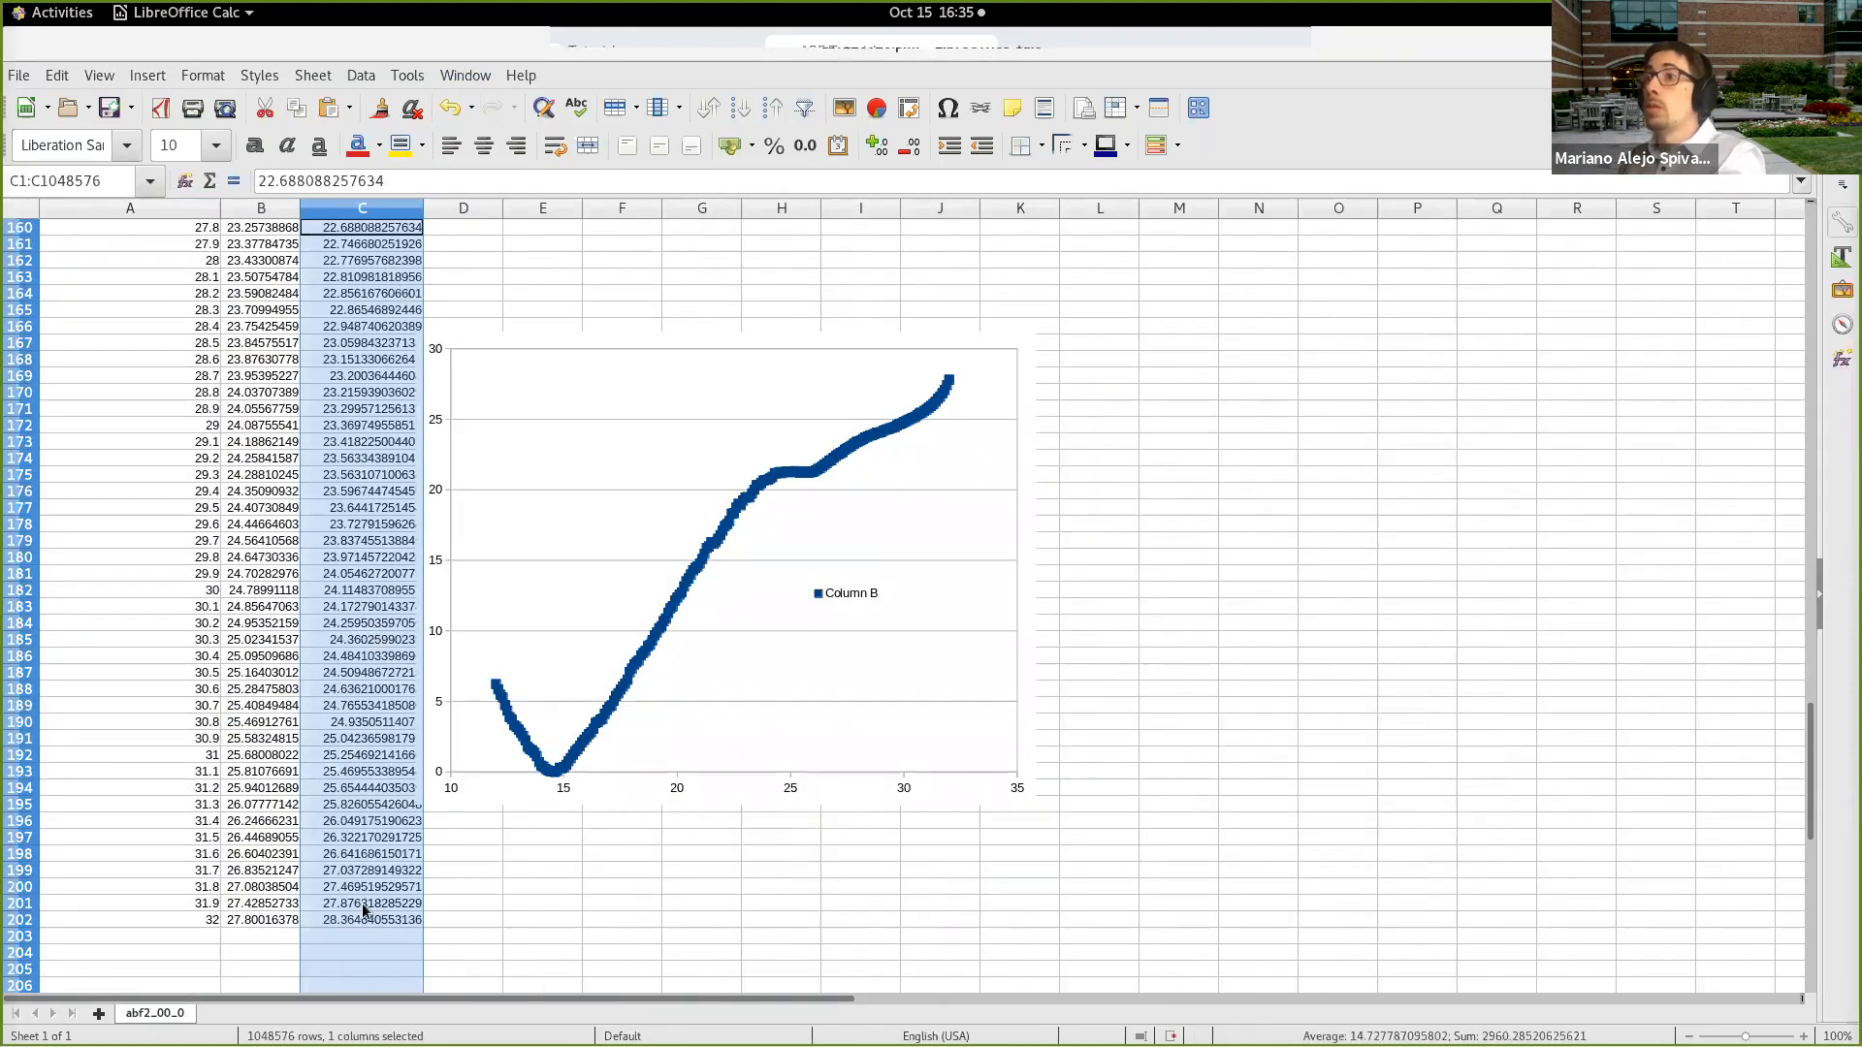
# Step: Open the scatter chart for editing
pyautogui.click(645, 645)
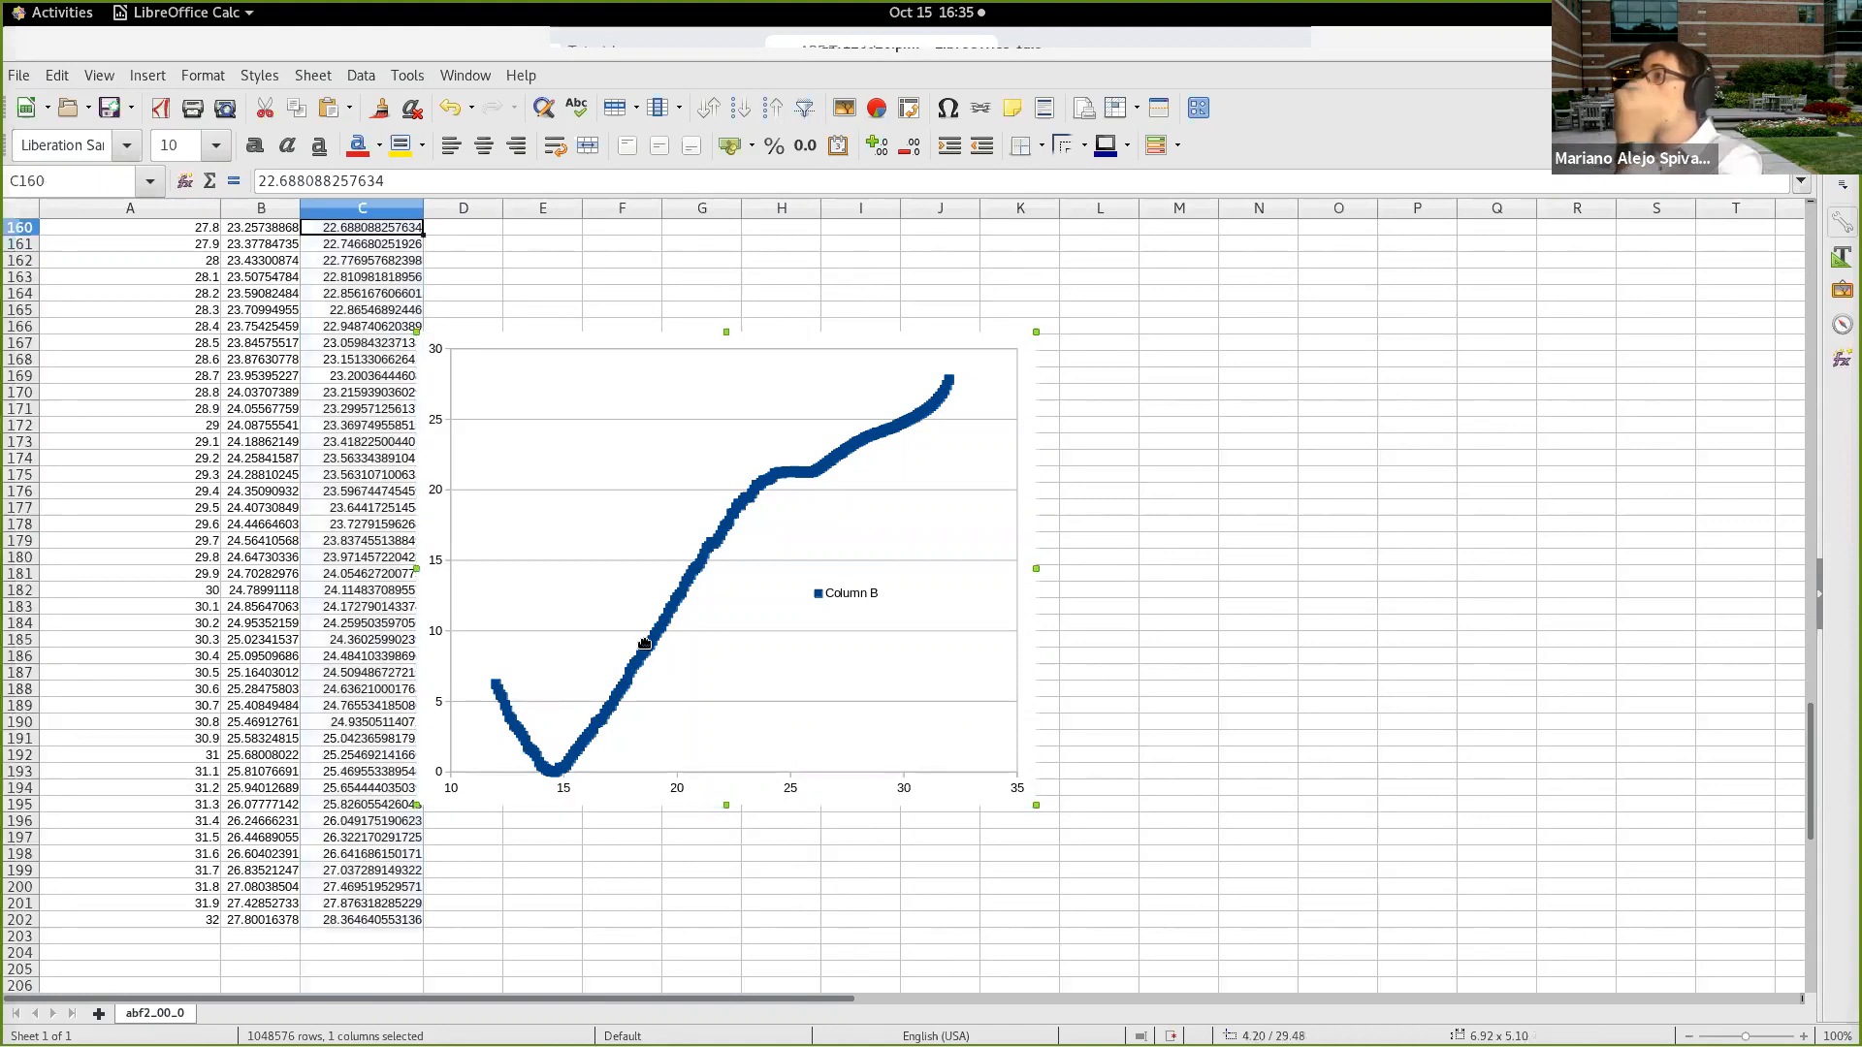
pyautogui.rightClick(645, 644)
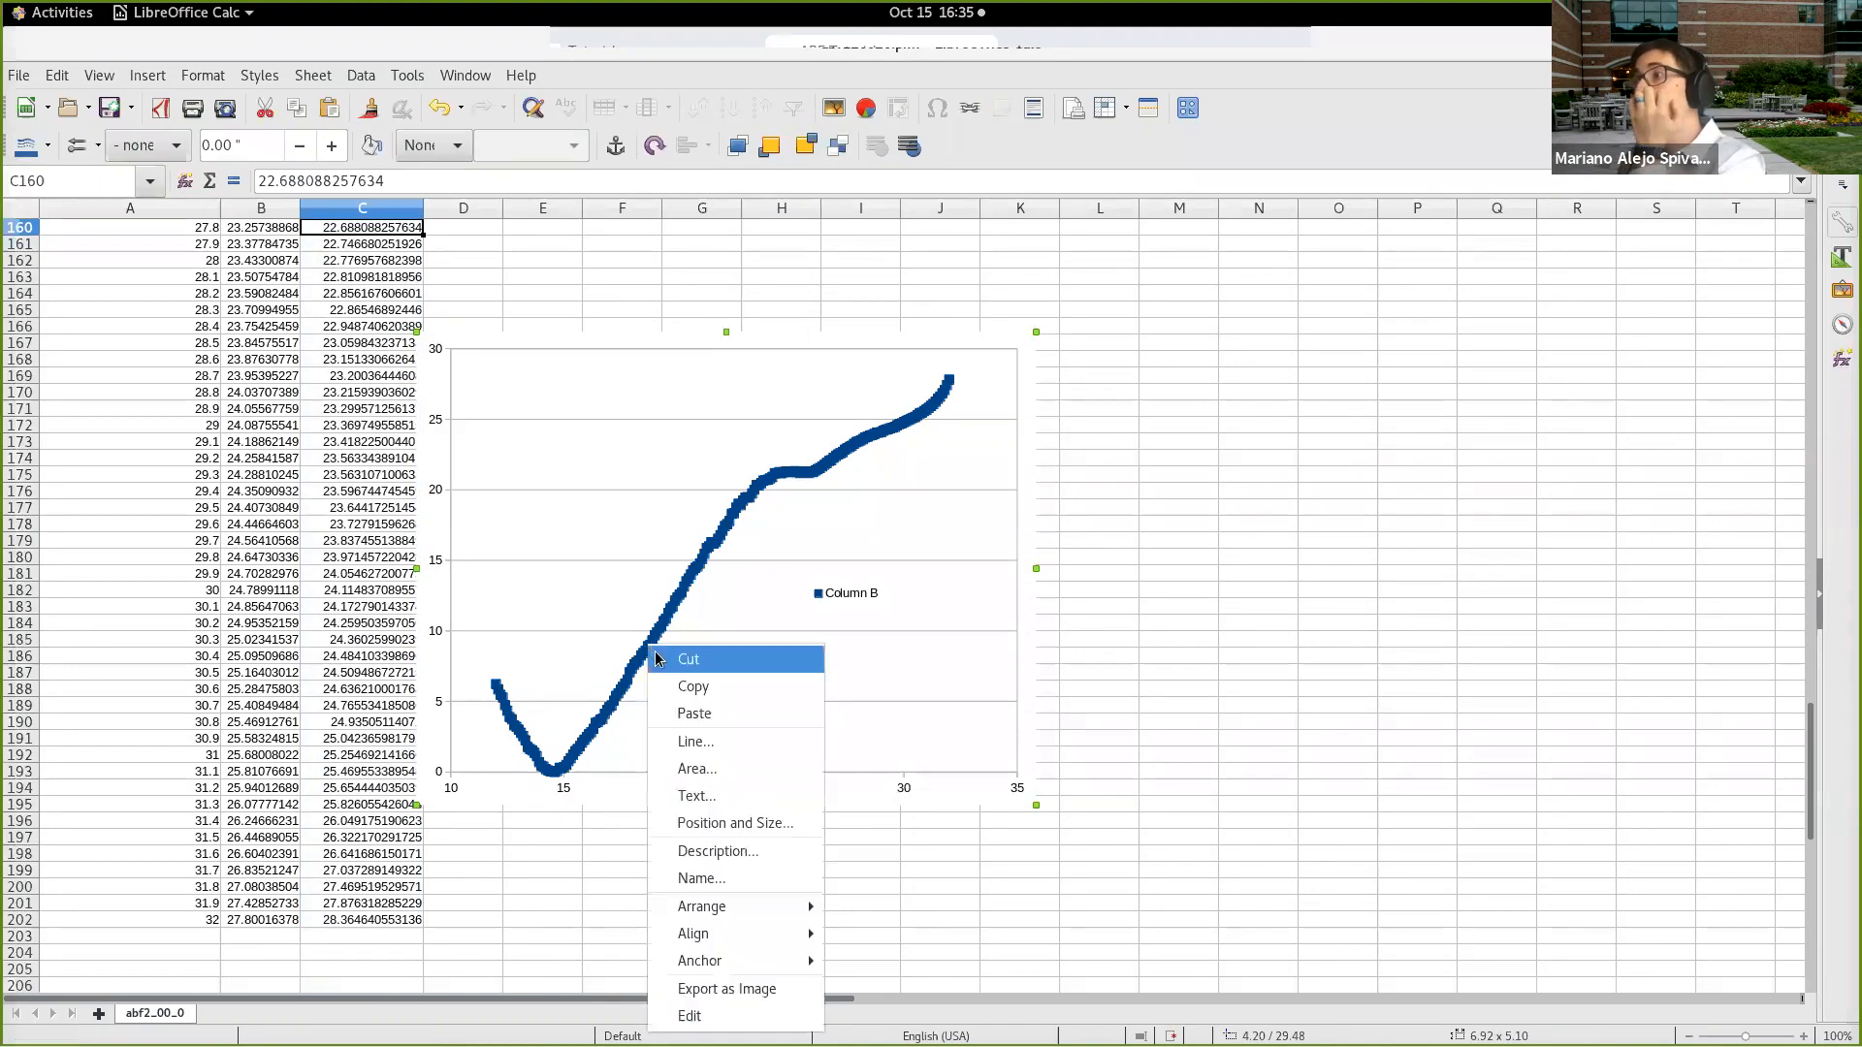
pyautogui.click(642, 624)
pyautogui.hotkey('ctrl', 'z')
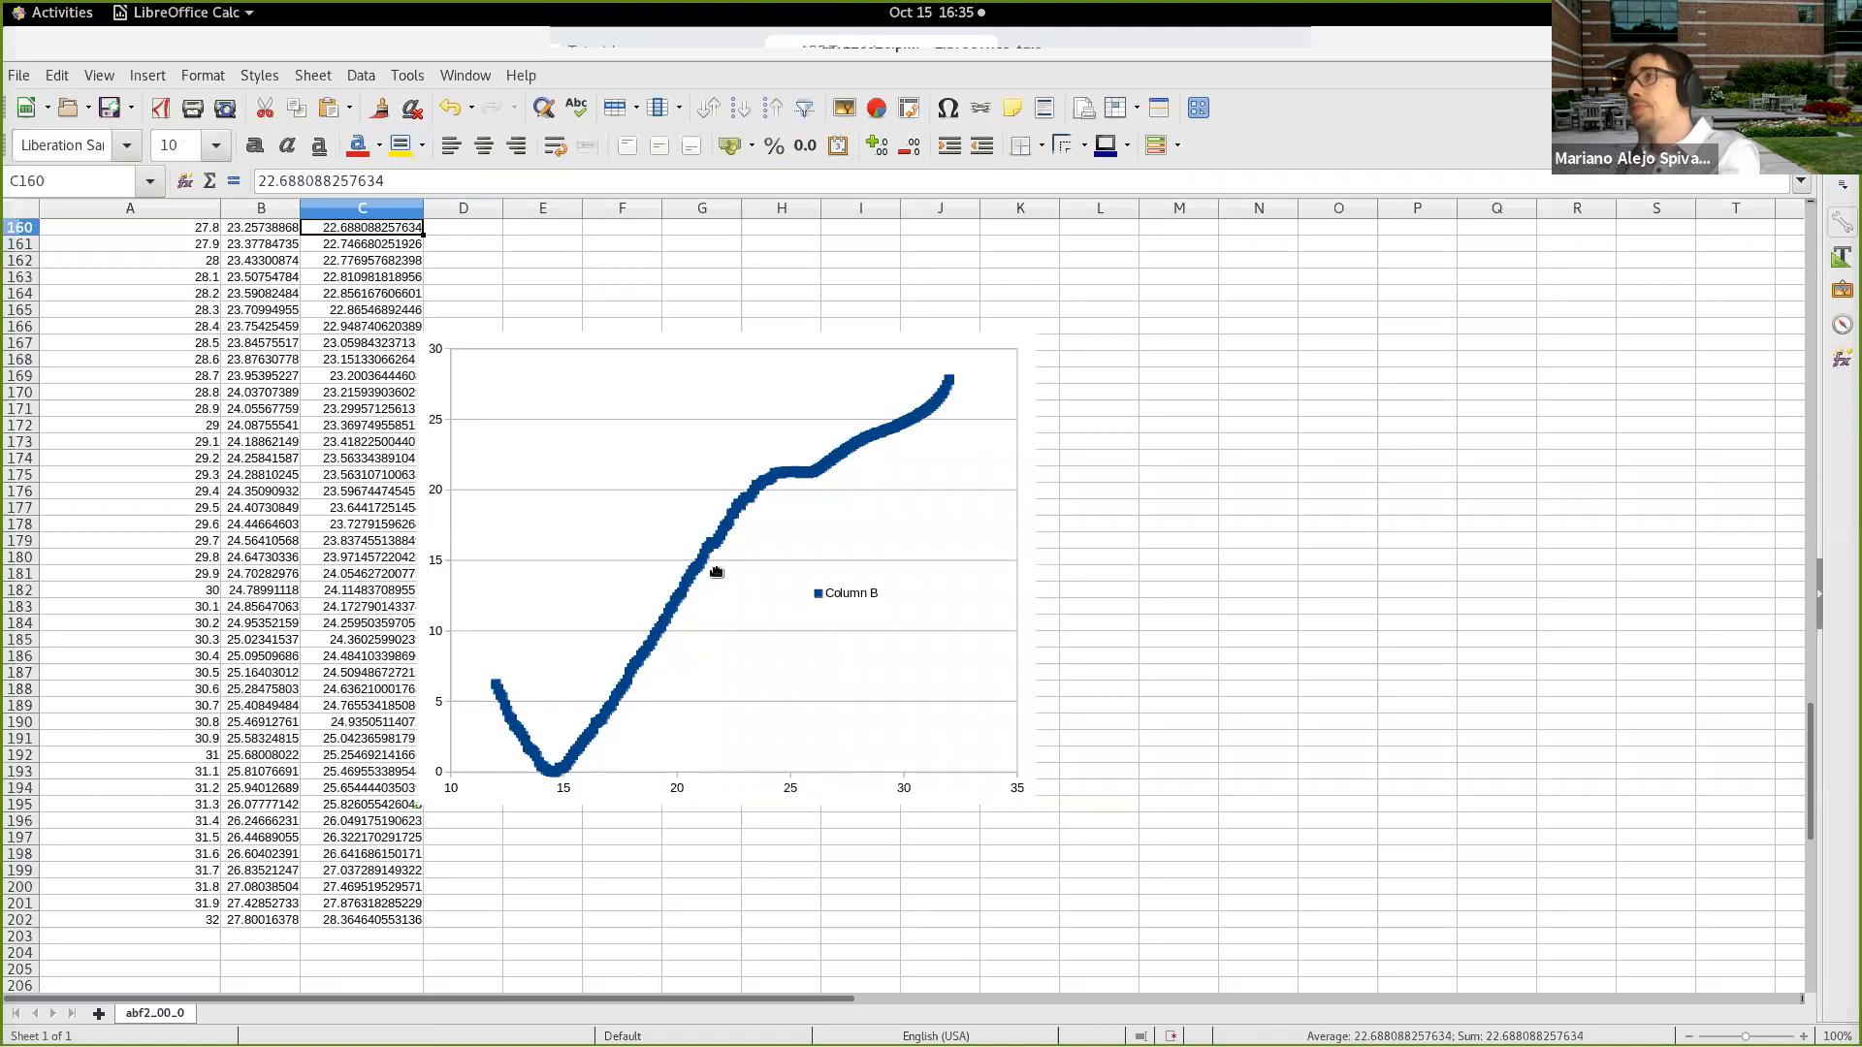
pyautogui.doubleClick(714, 547)
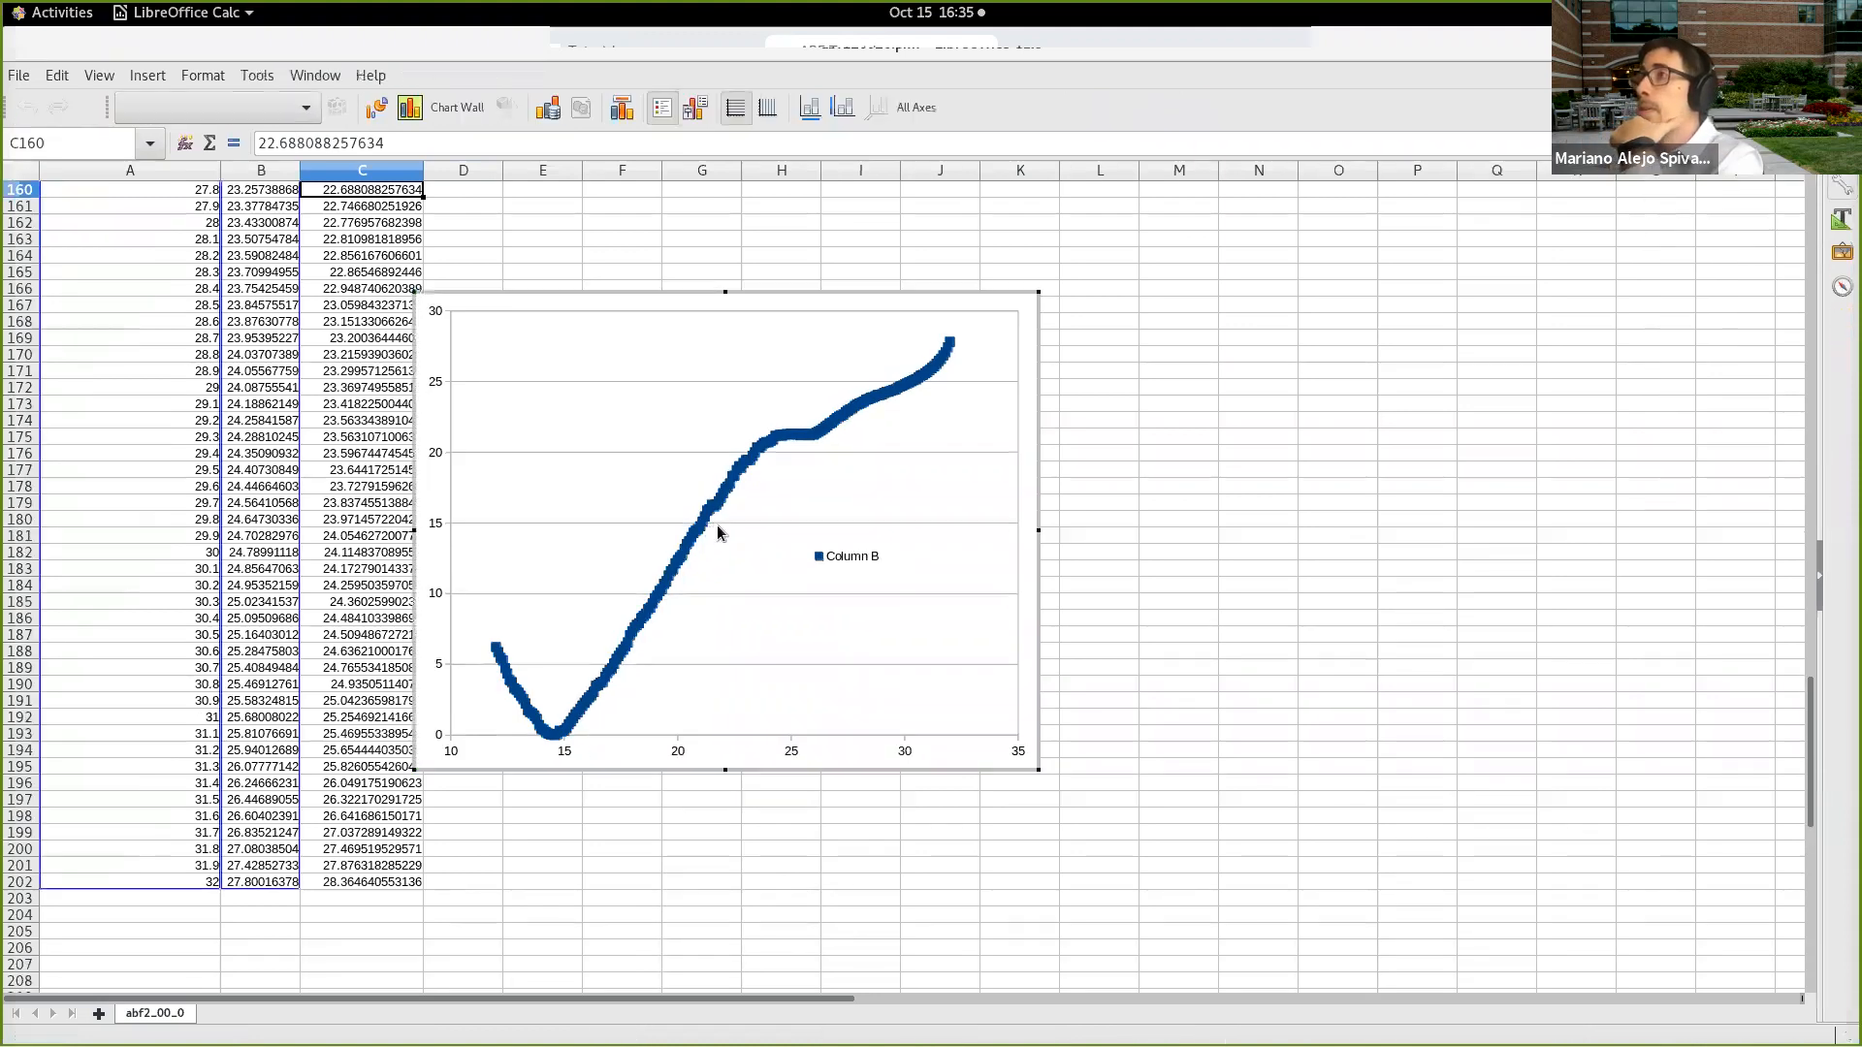
pyautogui.rightClick(714, 517)
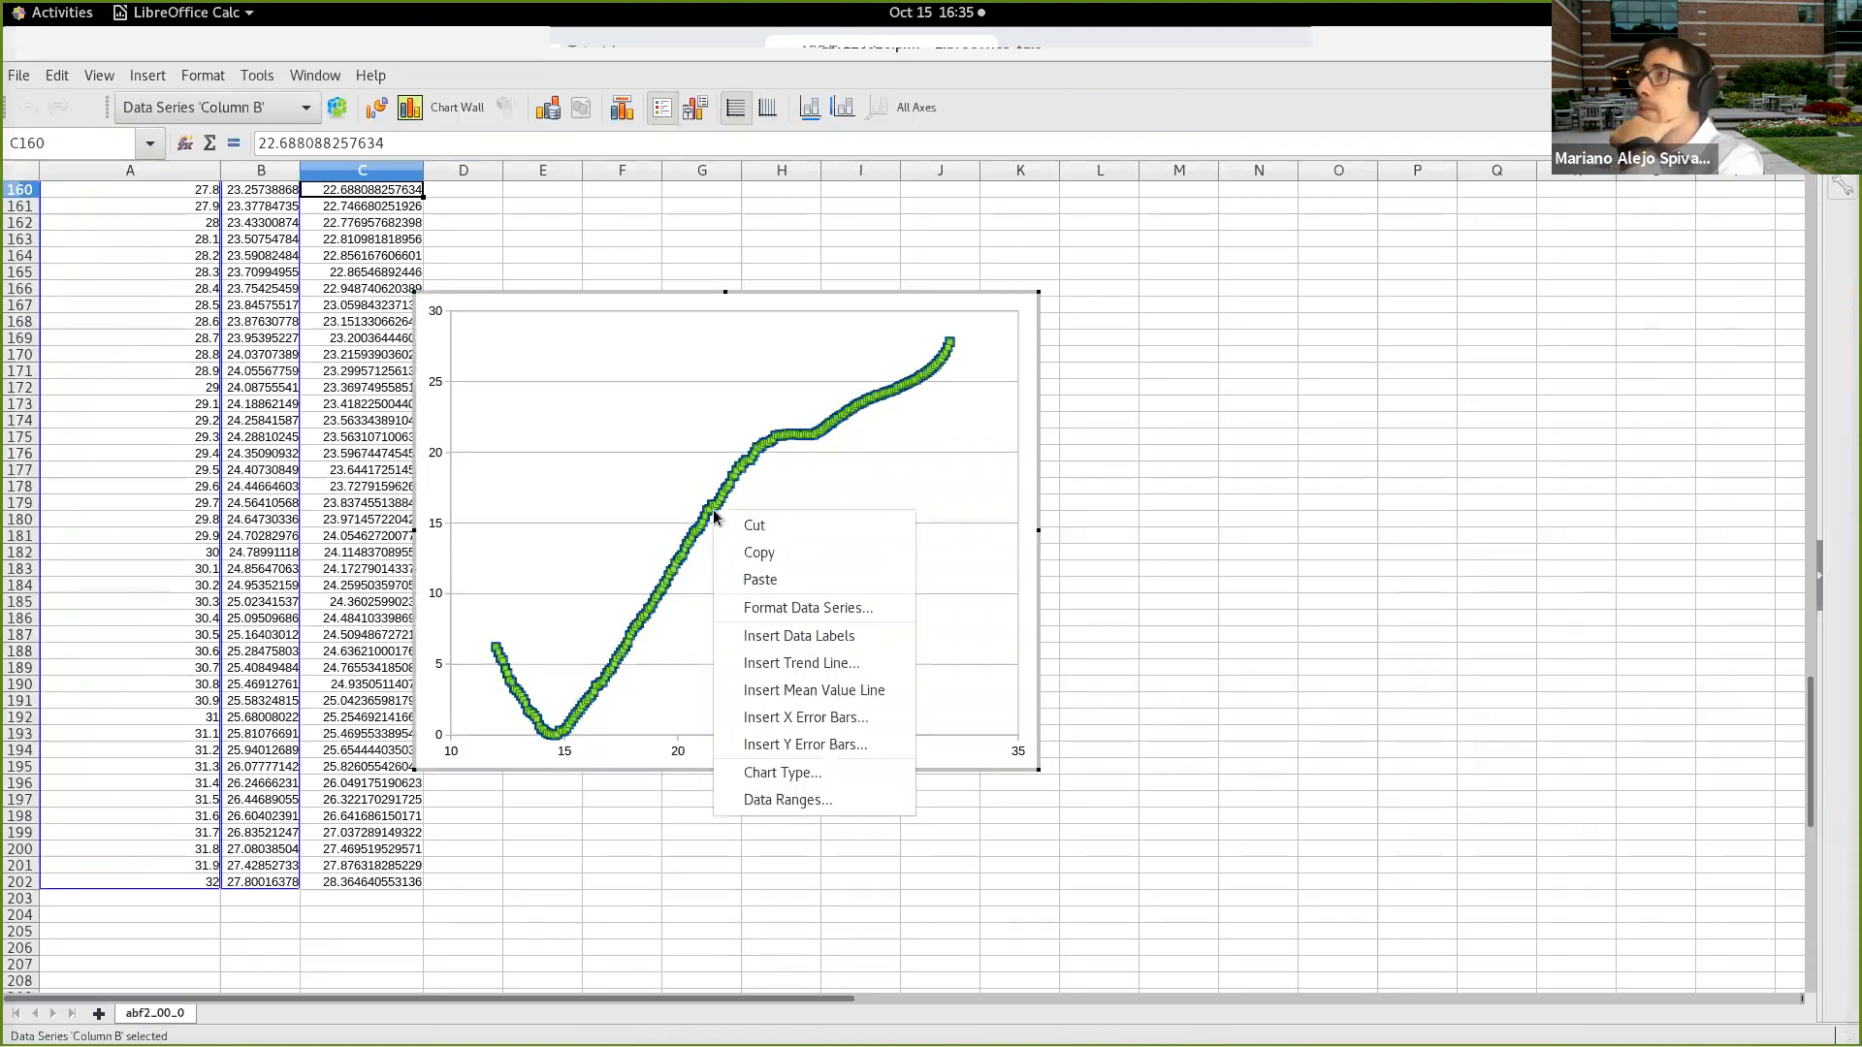
pyautogui.click(790, 635)
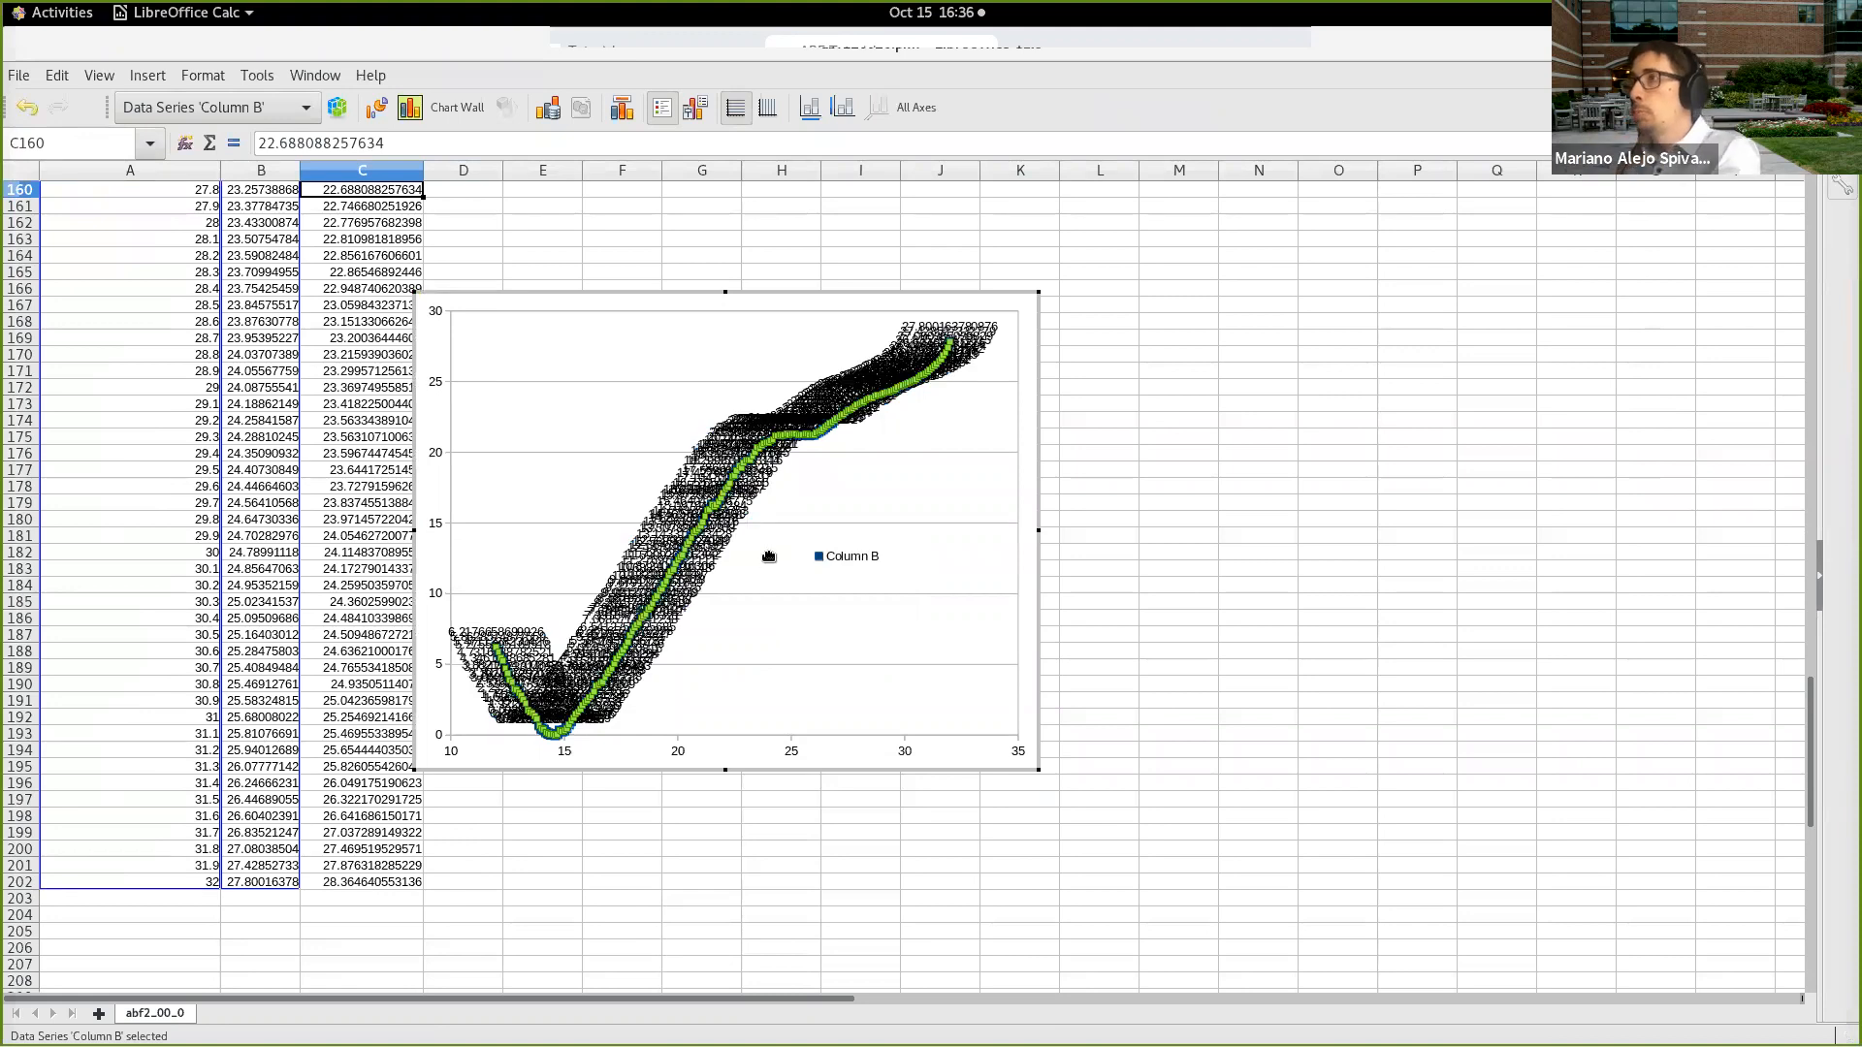
pyautogui.hotkey('ctrl', 'z')
# Step: Add a second data series to the chart, reusing $abf2_00_0.$A$2:$A$202 as its X-values
pyautogui.rightClick(710, 496)
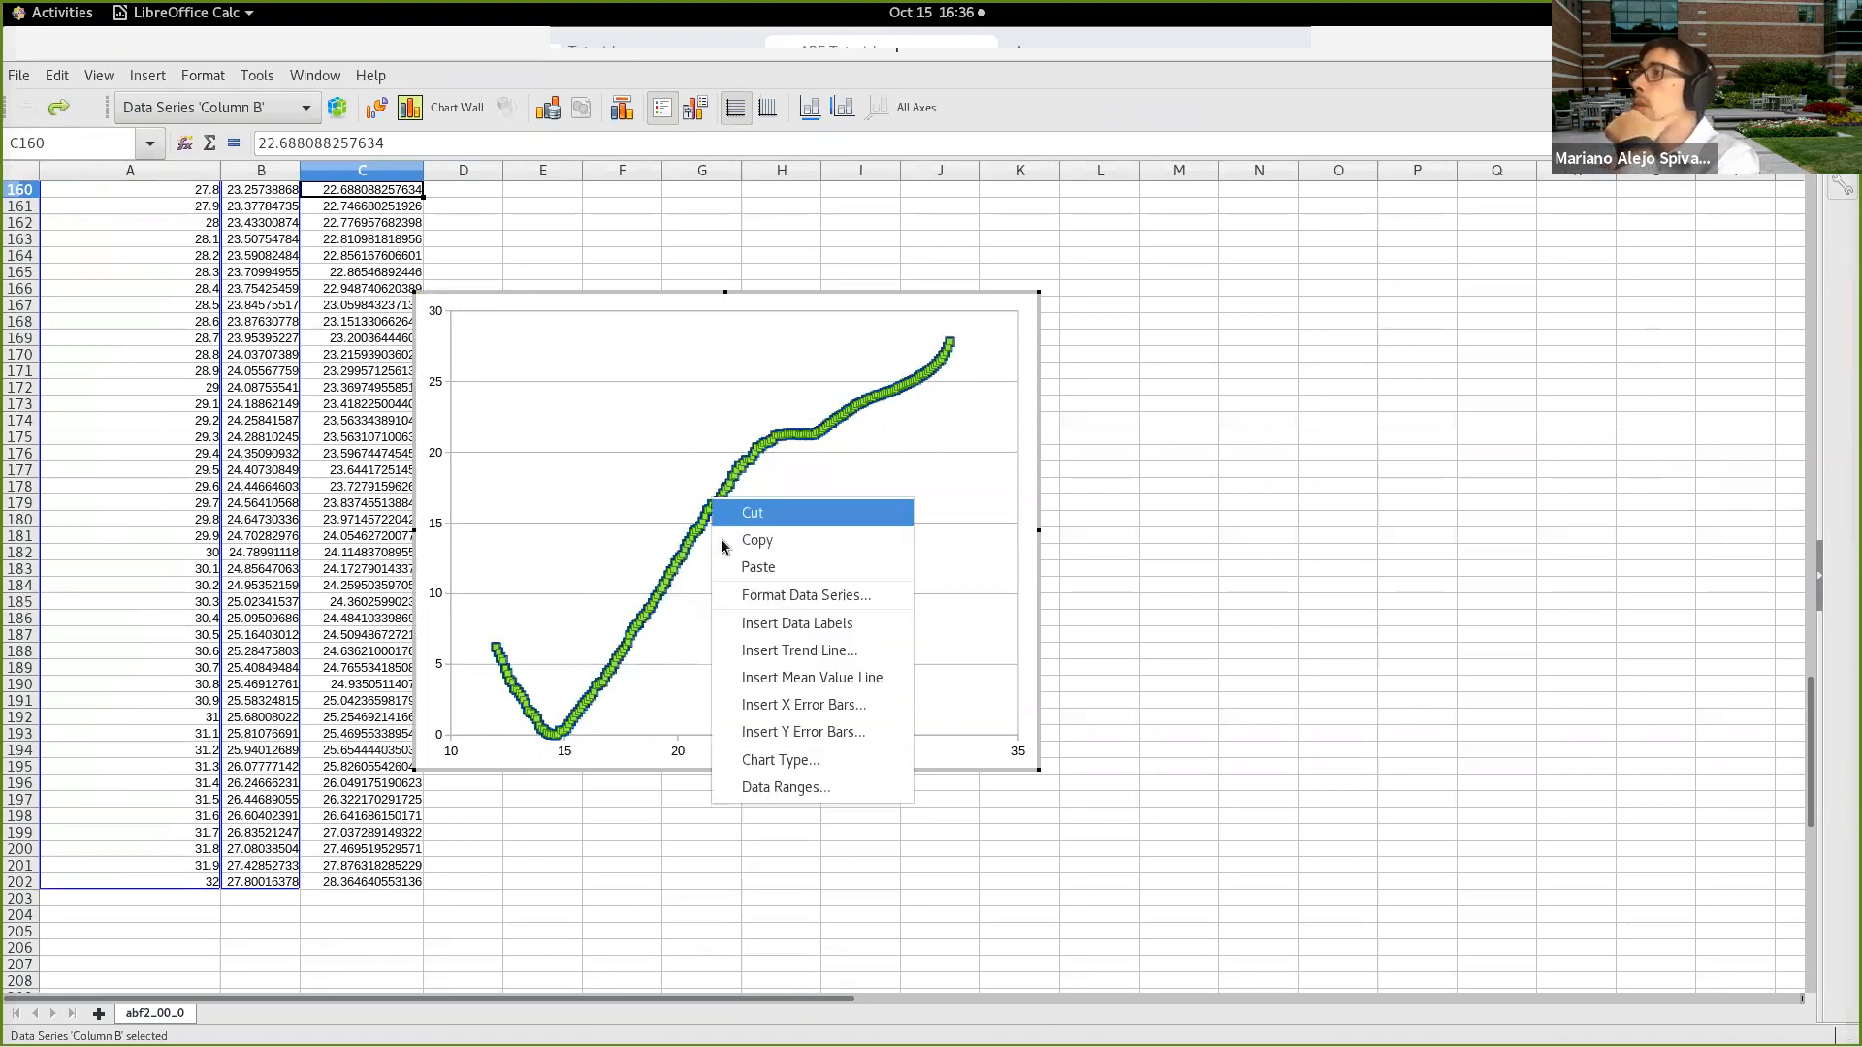
pyautogui.click(787, 787)
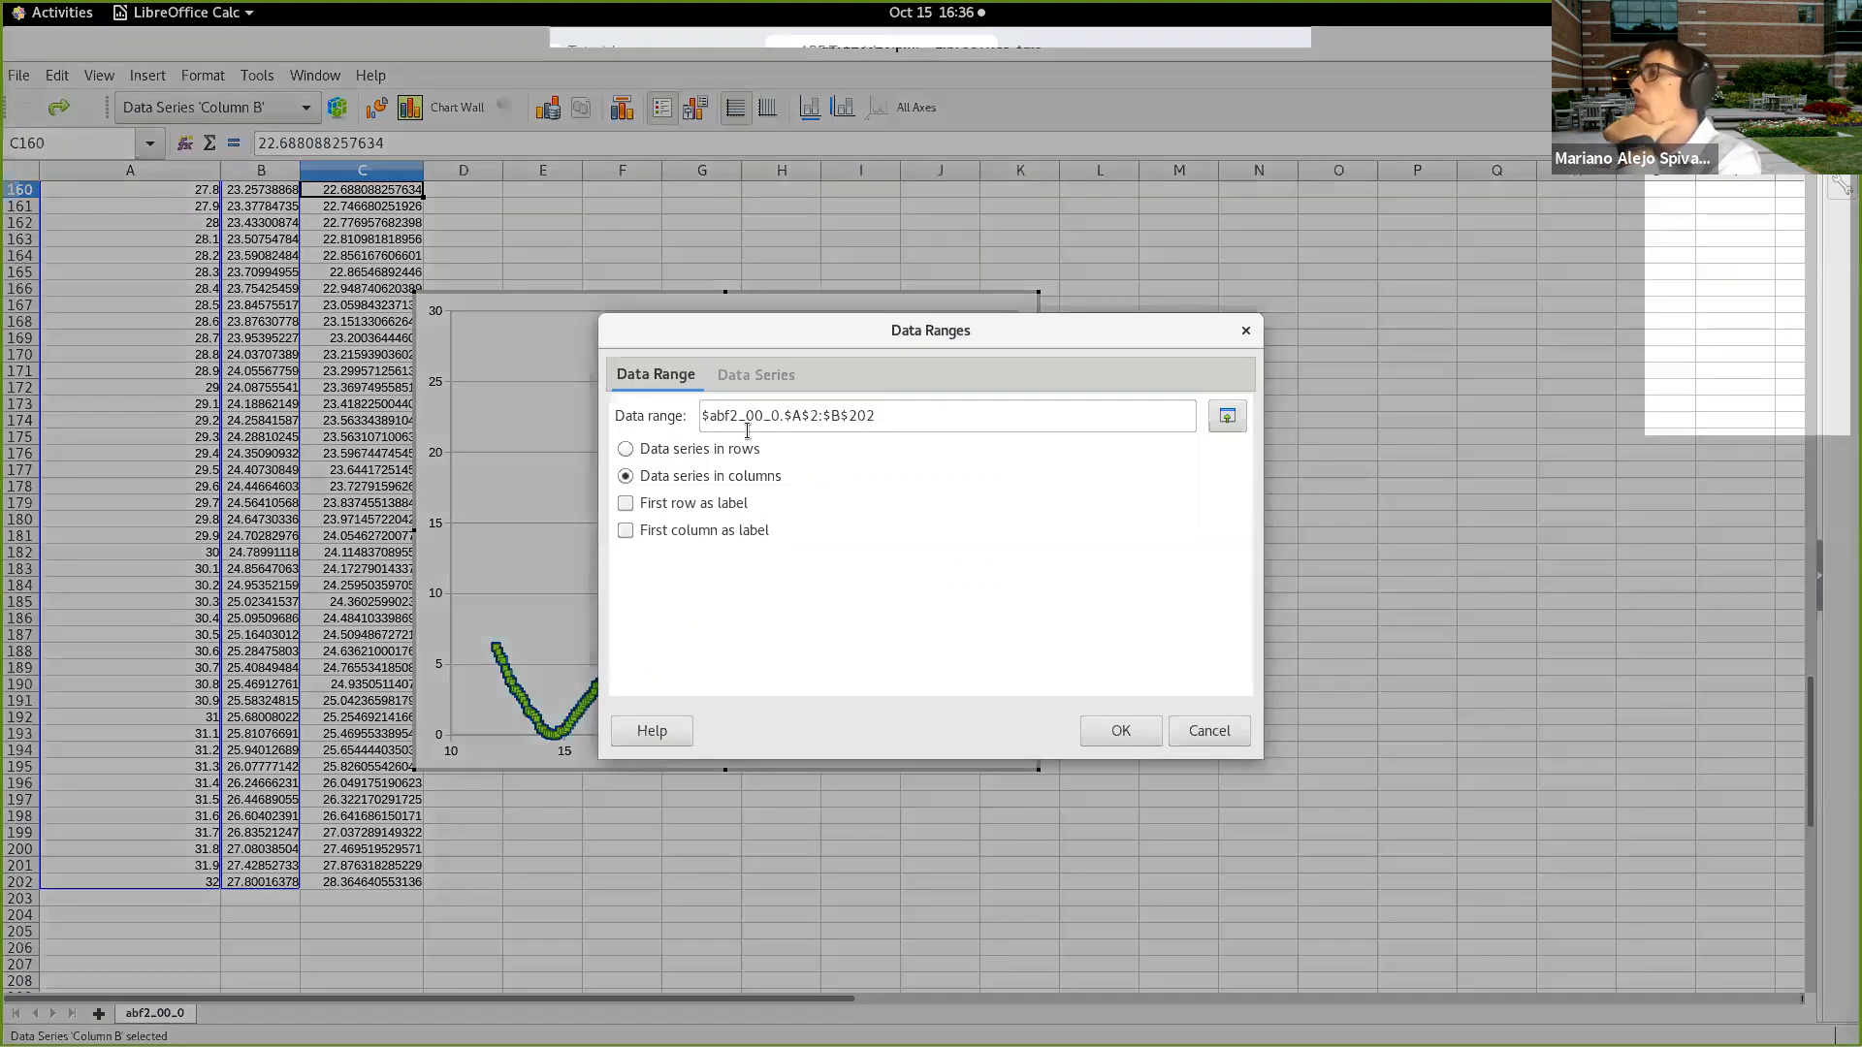
pyautogui.click(739, 378)
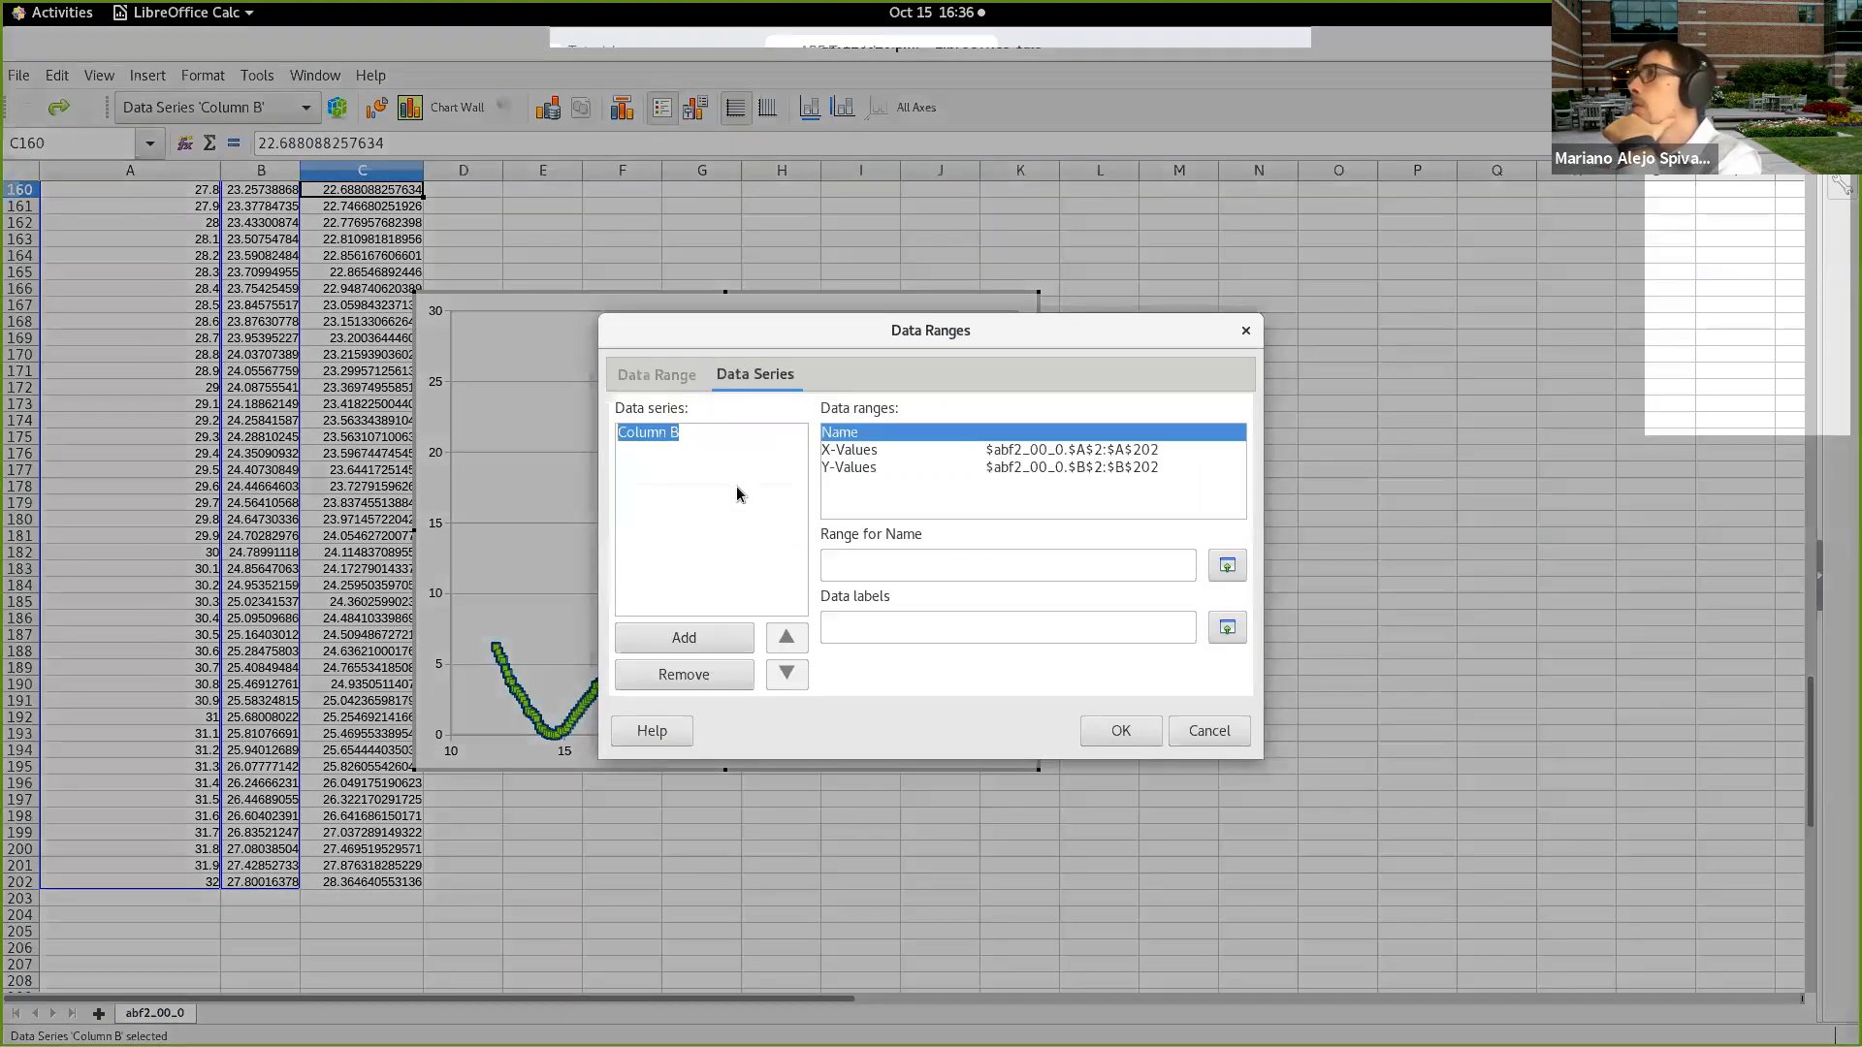
pyautogui.click(721, 642)
pyautogui.click(872, 450)
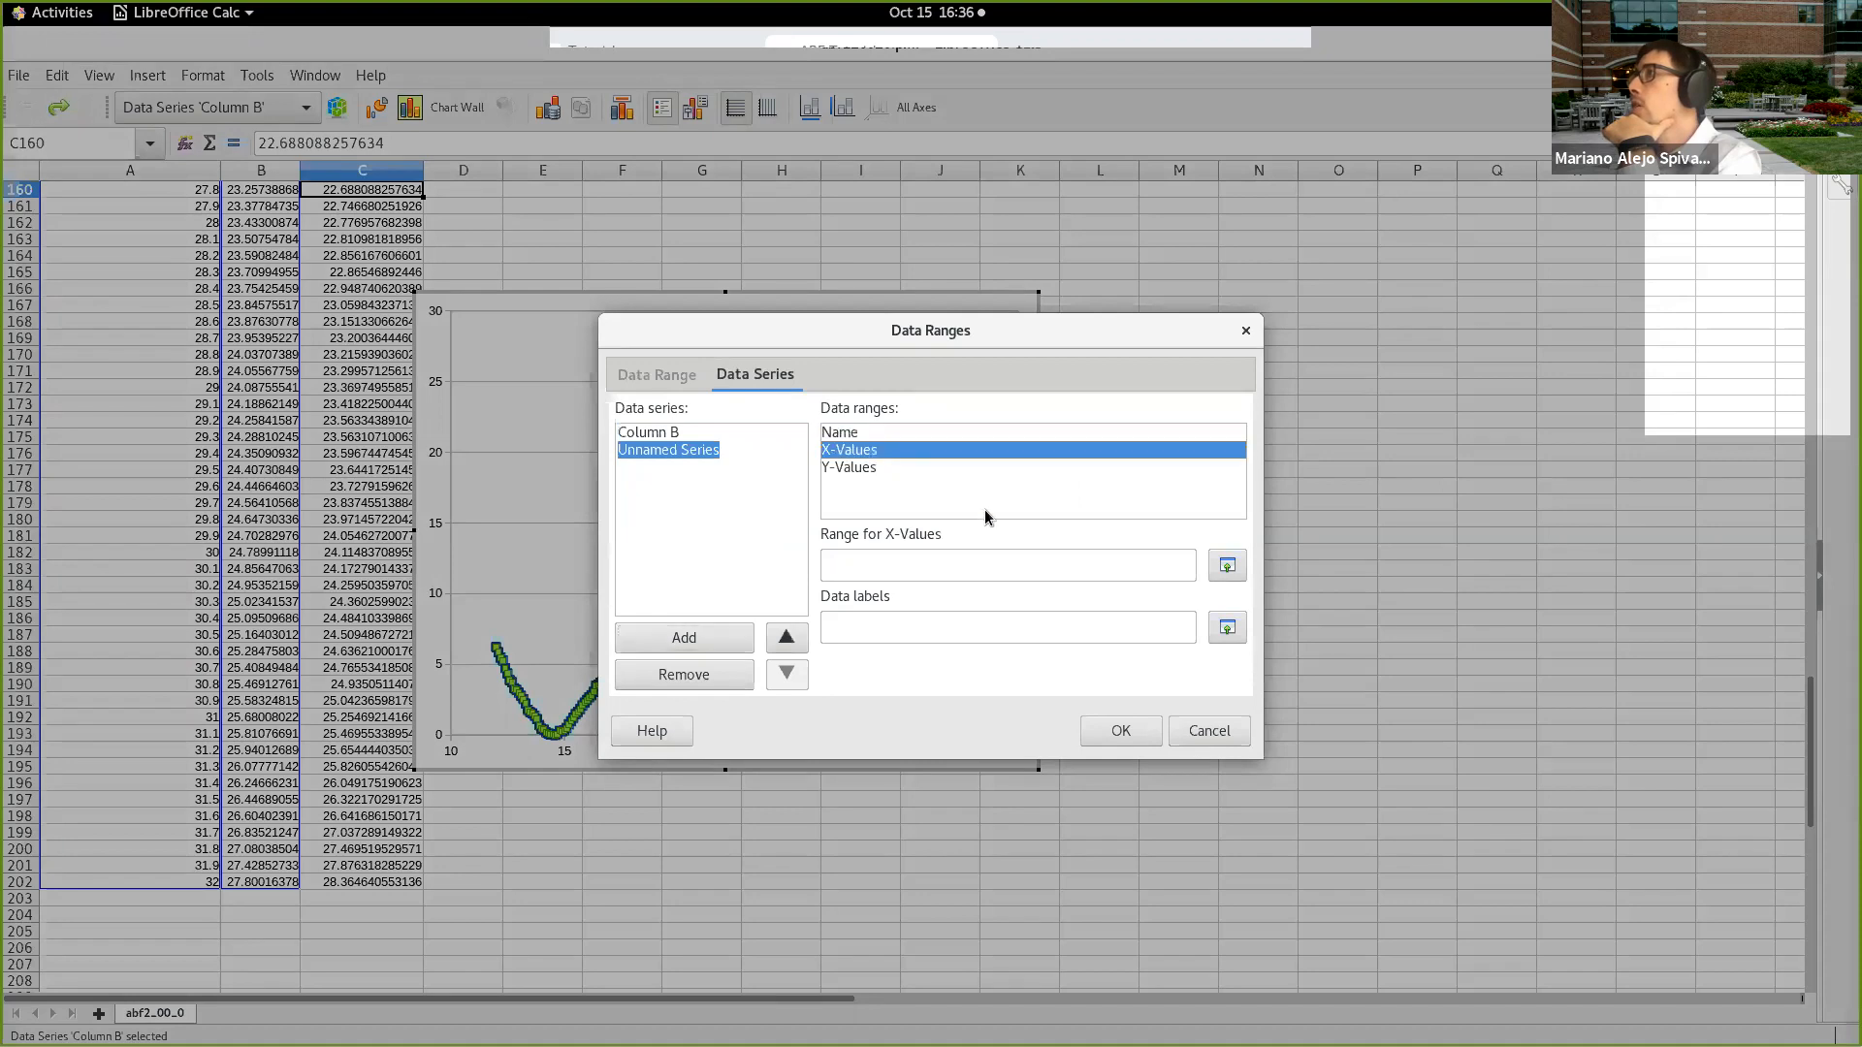
pyautogui.click(692, 432)
pyautogui.click(1164, 561)
pyautogui.click(667, 450)
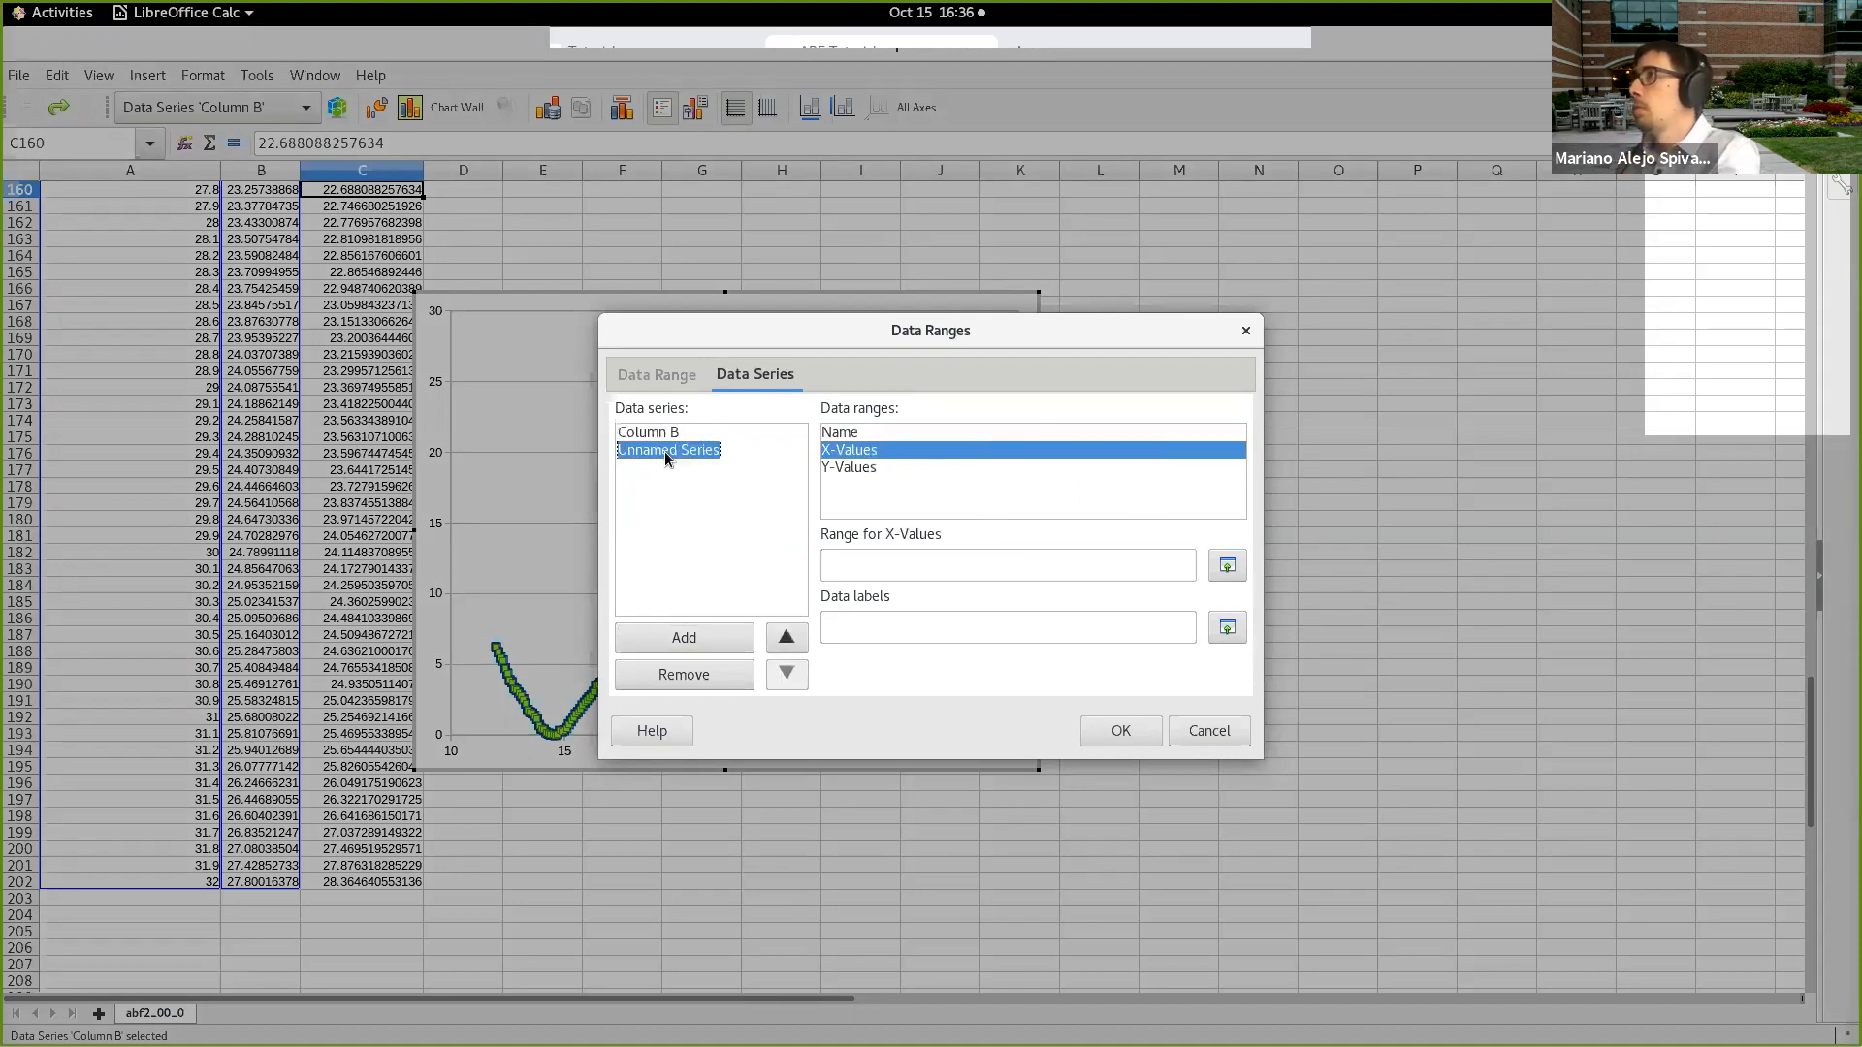
pyautogui.click(929, 565)
pyautogui.write('$abf2_00_0.$A$2:$A$202')
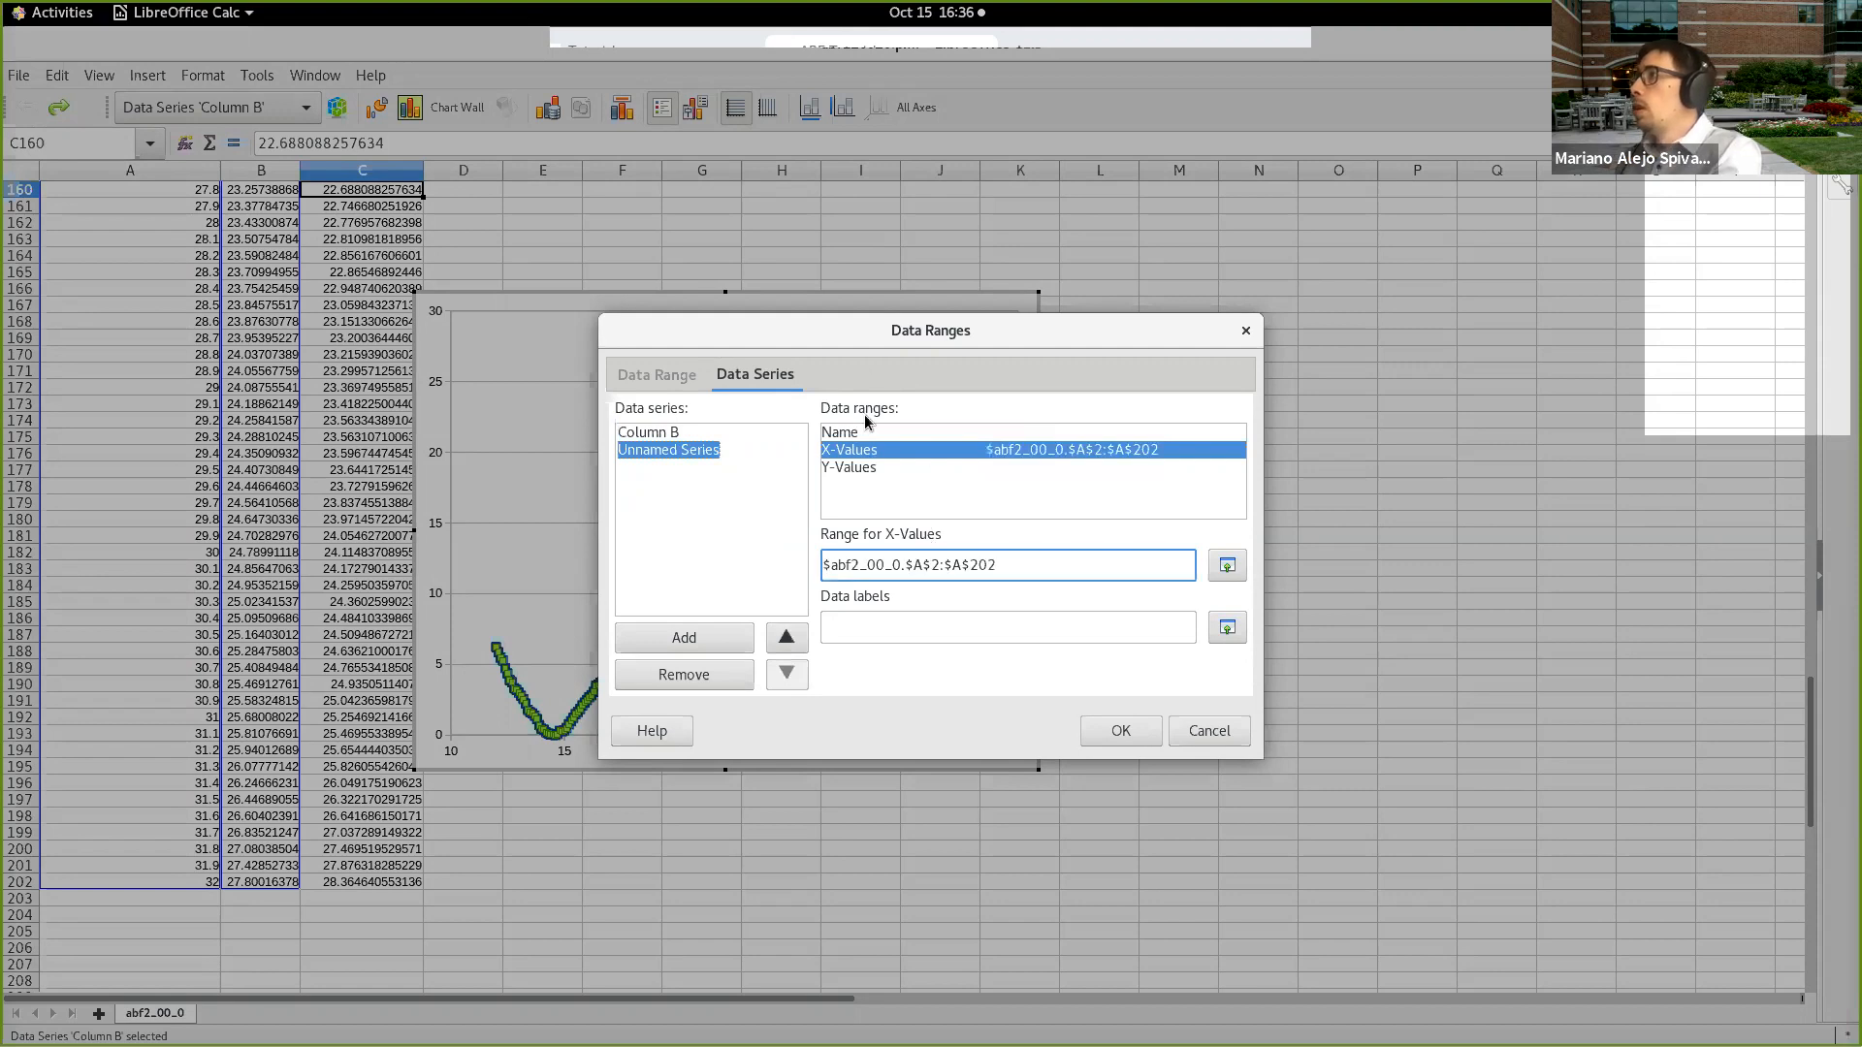
# Step: Set the new series' Y-values to $abf2_00_0.$C$2:$C$202, apply the data ranges and enlarge the chart
pyautogui.click(880, 466)
pyautogui.click(935, 565)
pyautogui.write('$abf2_00_0.$A$2:$A$202')
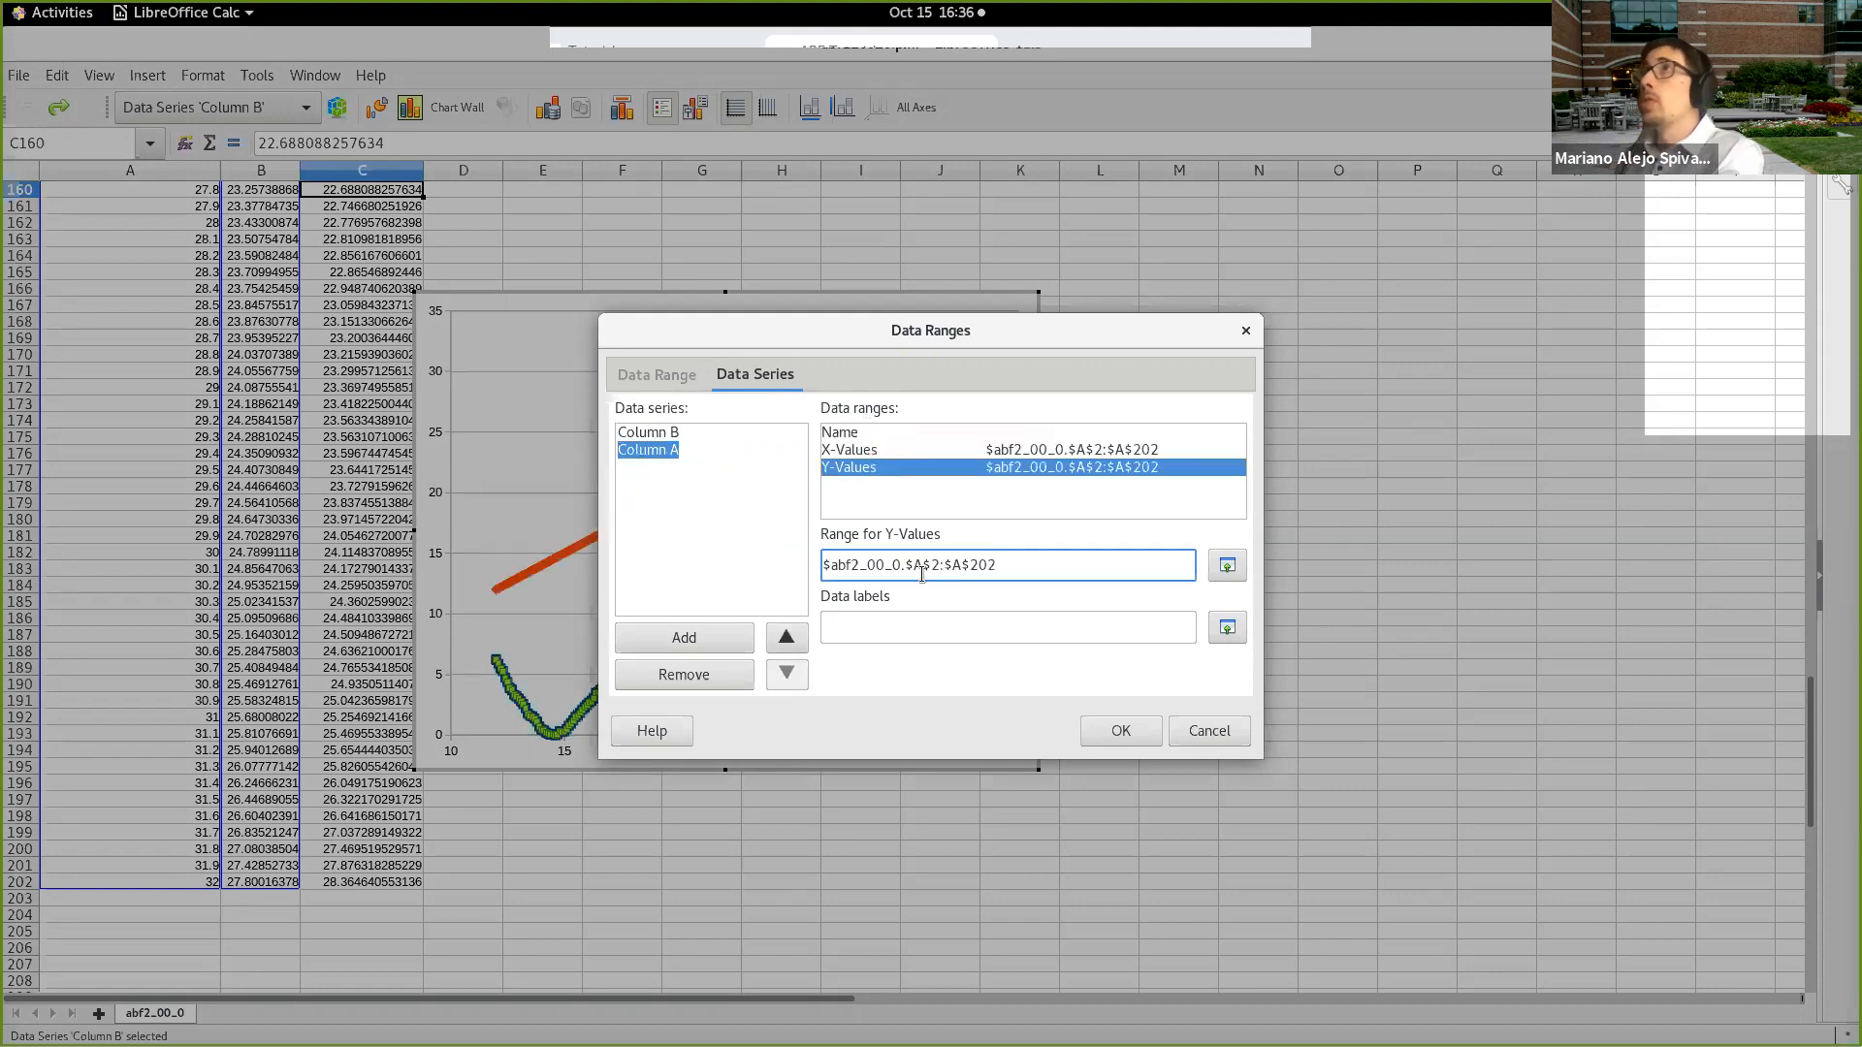
pyautogui.moveTo(923, 573); pyautogui.dragTo(916, 575)
pyautogui.write('C')
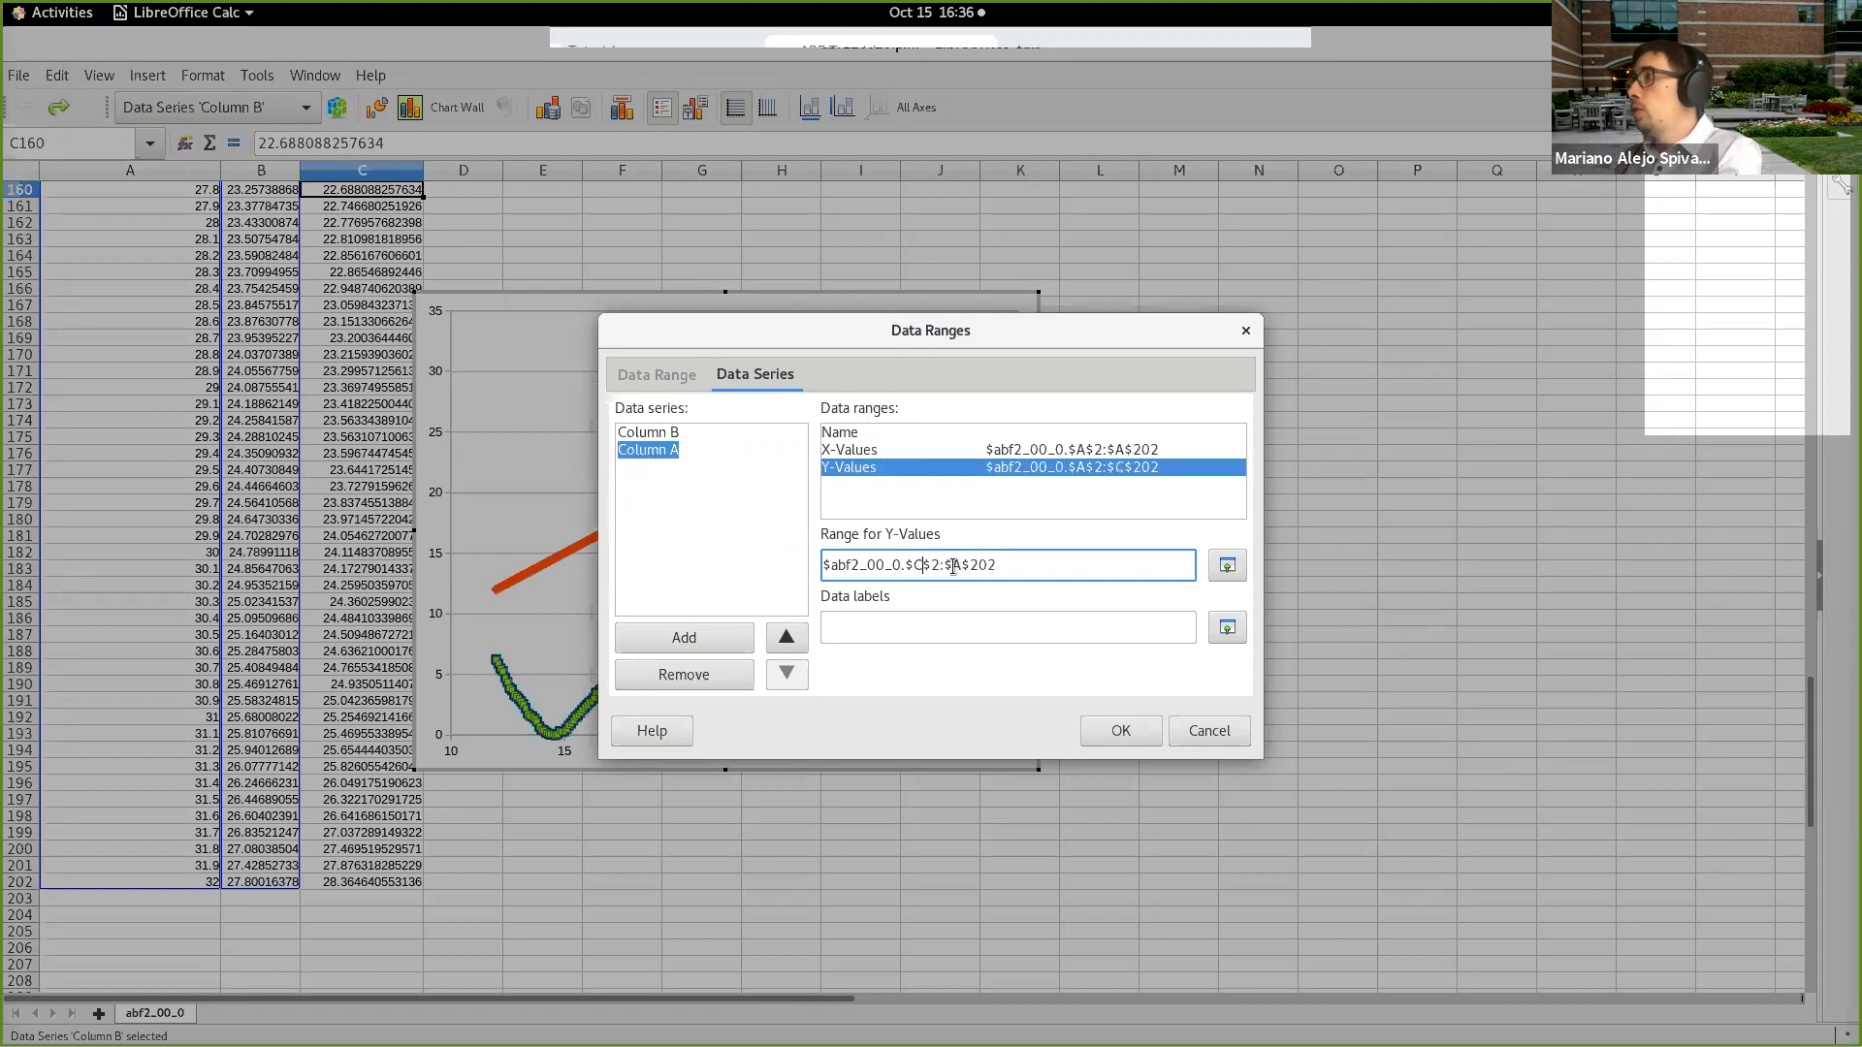
pyautogui.write('C')
pyautogui.click(1144, 728)
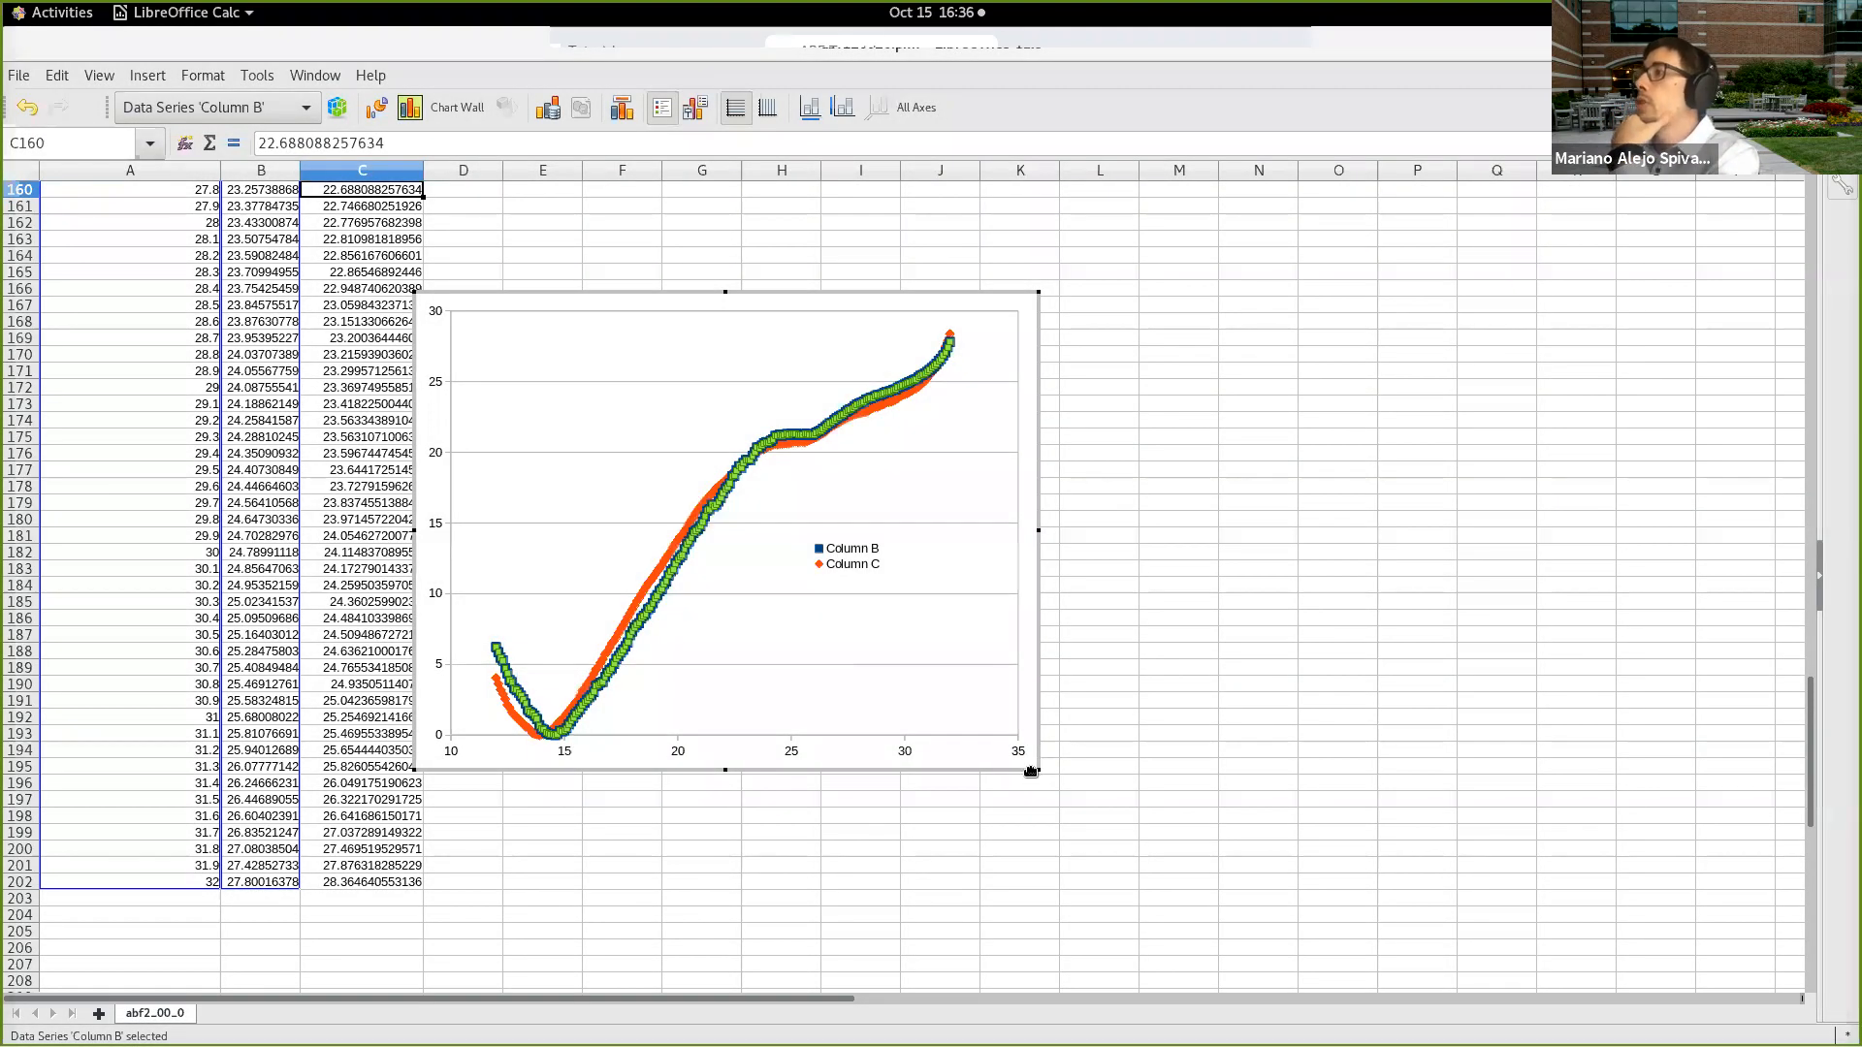
pyautogui.moveTo(1031, 771); pyautogui.dragTo(1252, 834)
pyautogui.click(926, 671)
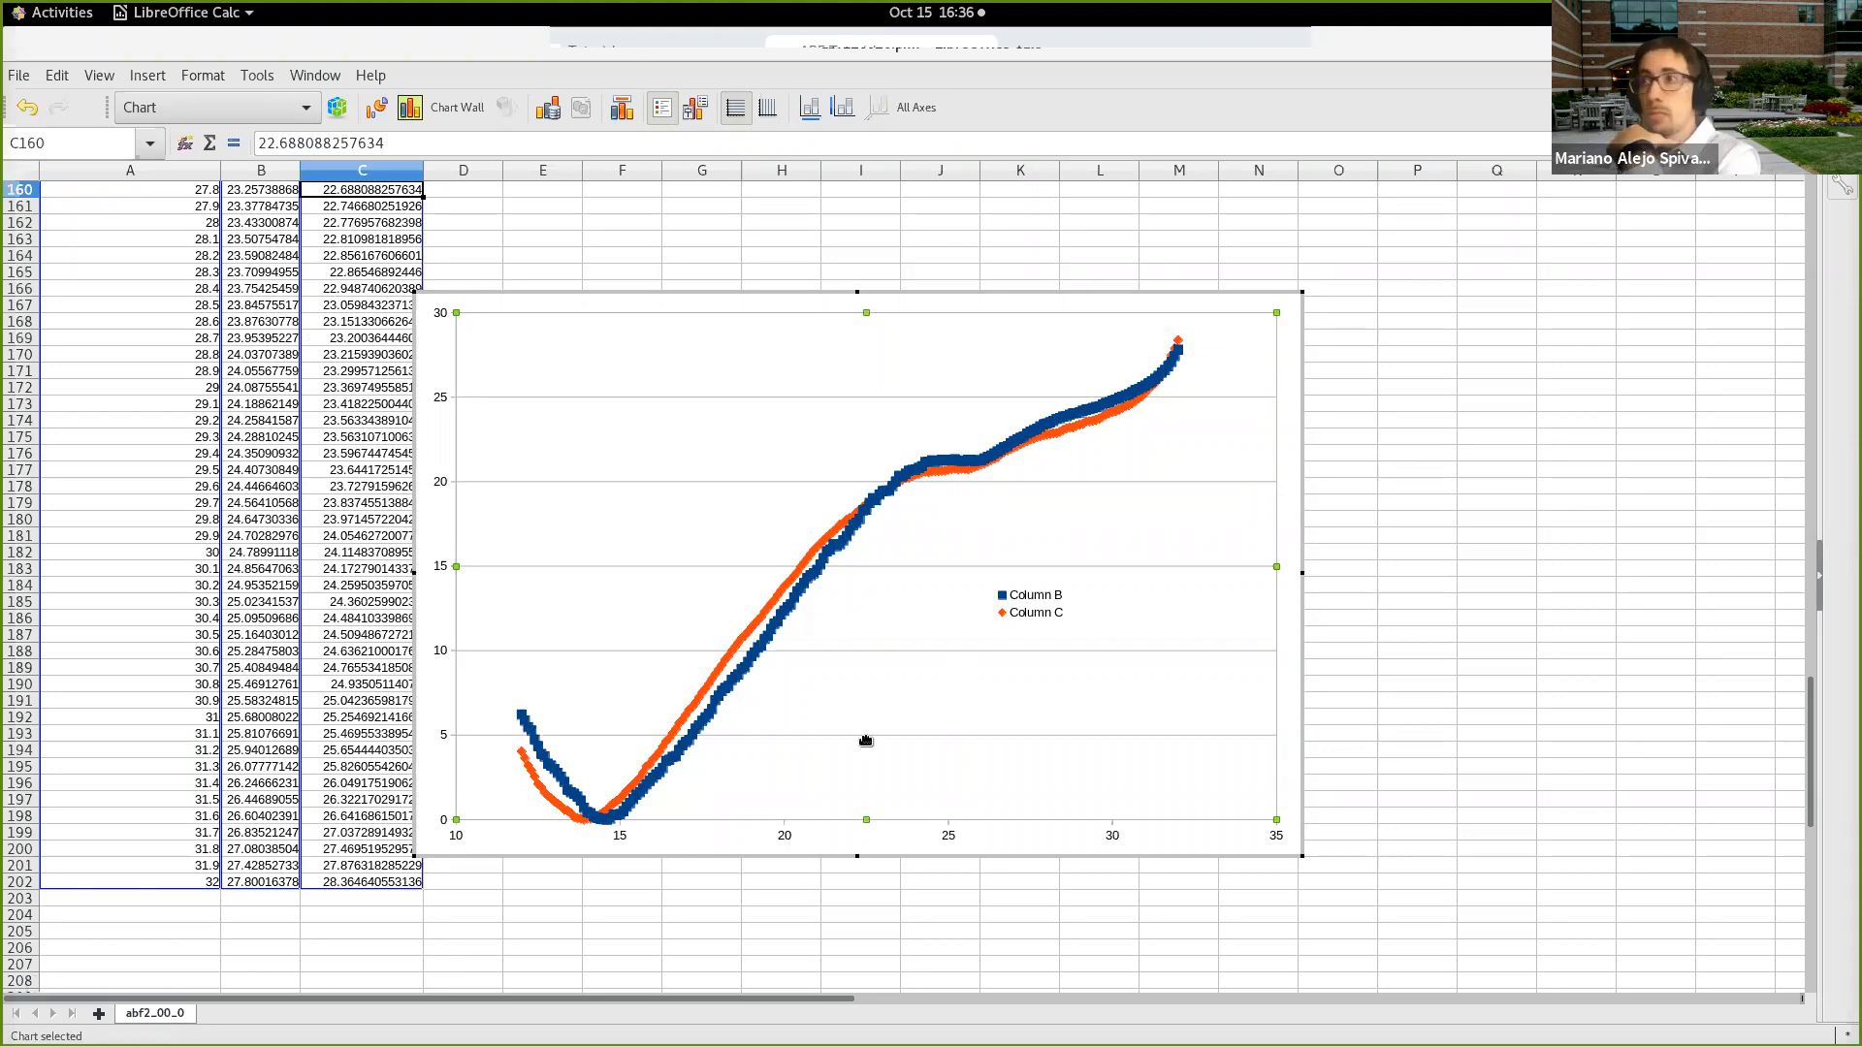
# Step: Switch to the ABF tutorial in Google Chrome, narrow its window, and shift the spreadsheet chart over the data columns
pyautogui.hotkey('alt', 'Tab')
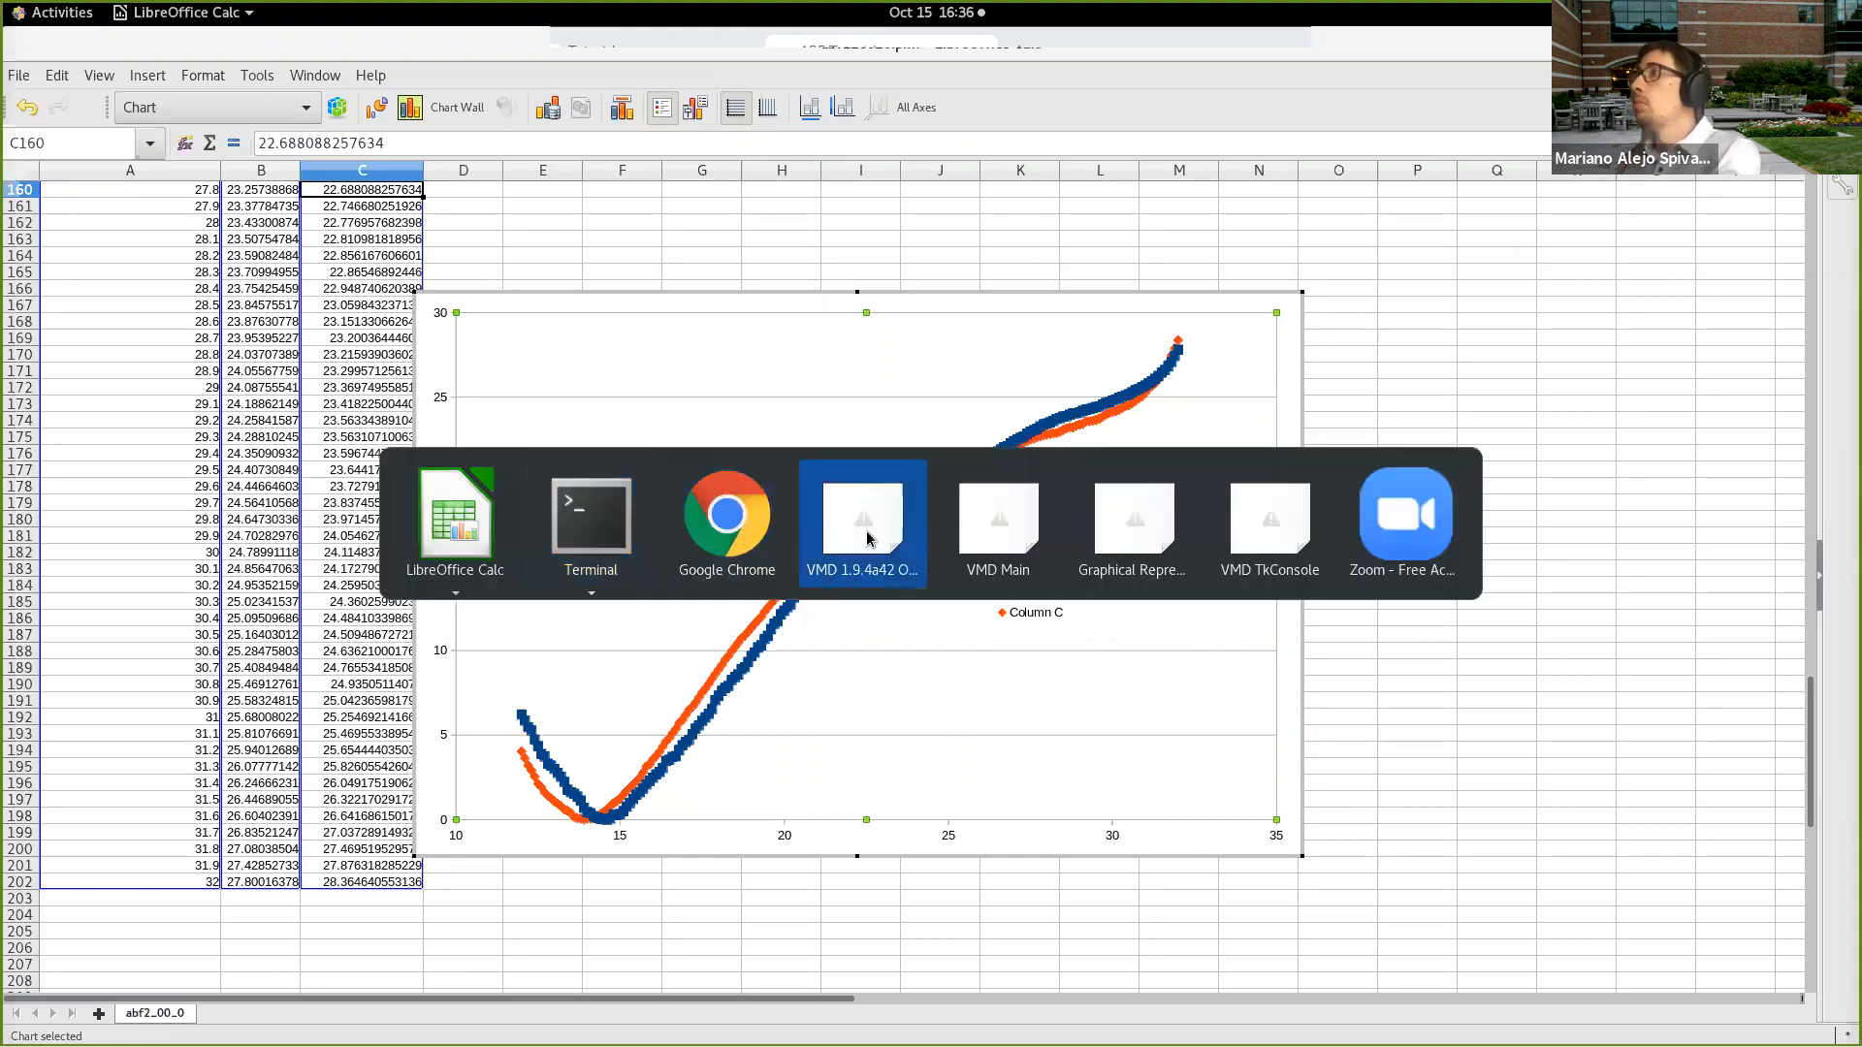
pyautogui.click(723, 531)
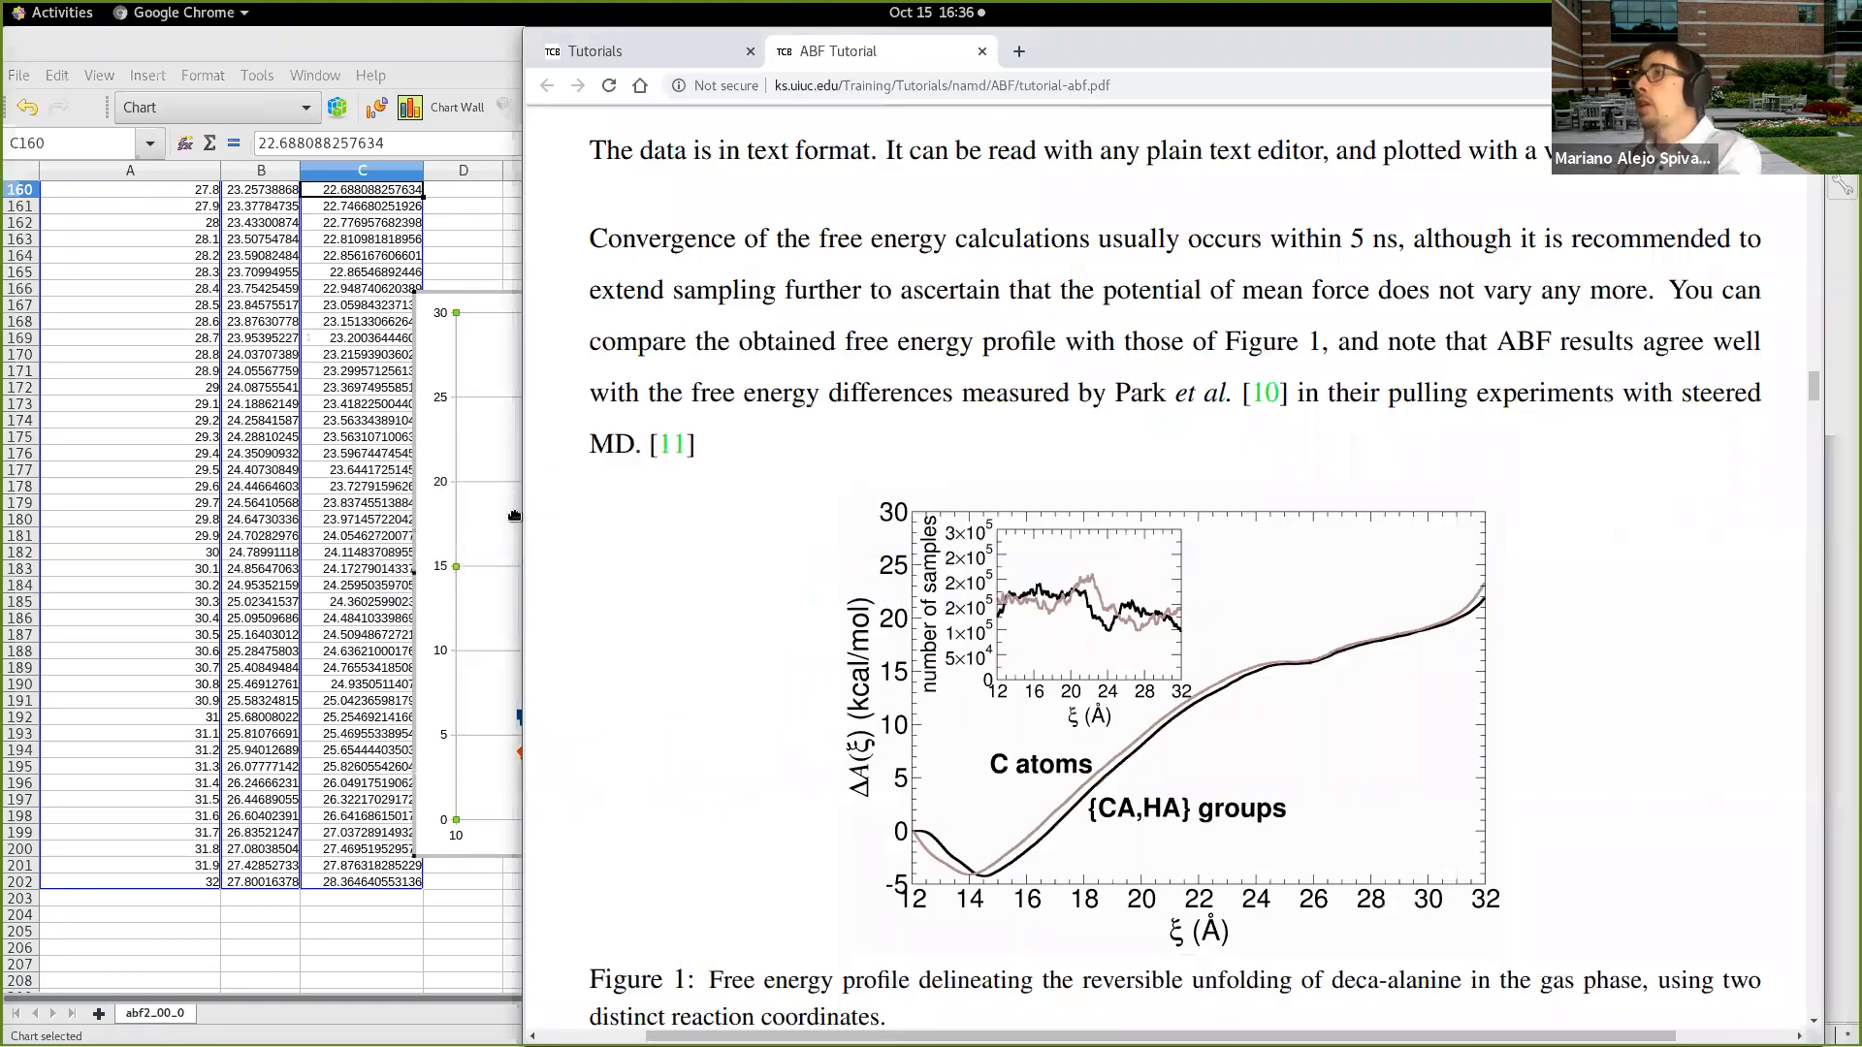
pyautogui.moveTo(529, 514); pyautogui.dragTo(992, 549)
pyautogui.moveTo(840, 294); pyautogui.dragTo(588, 281)
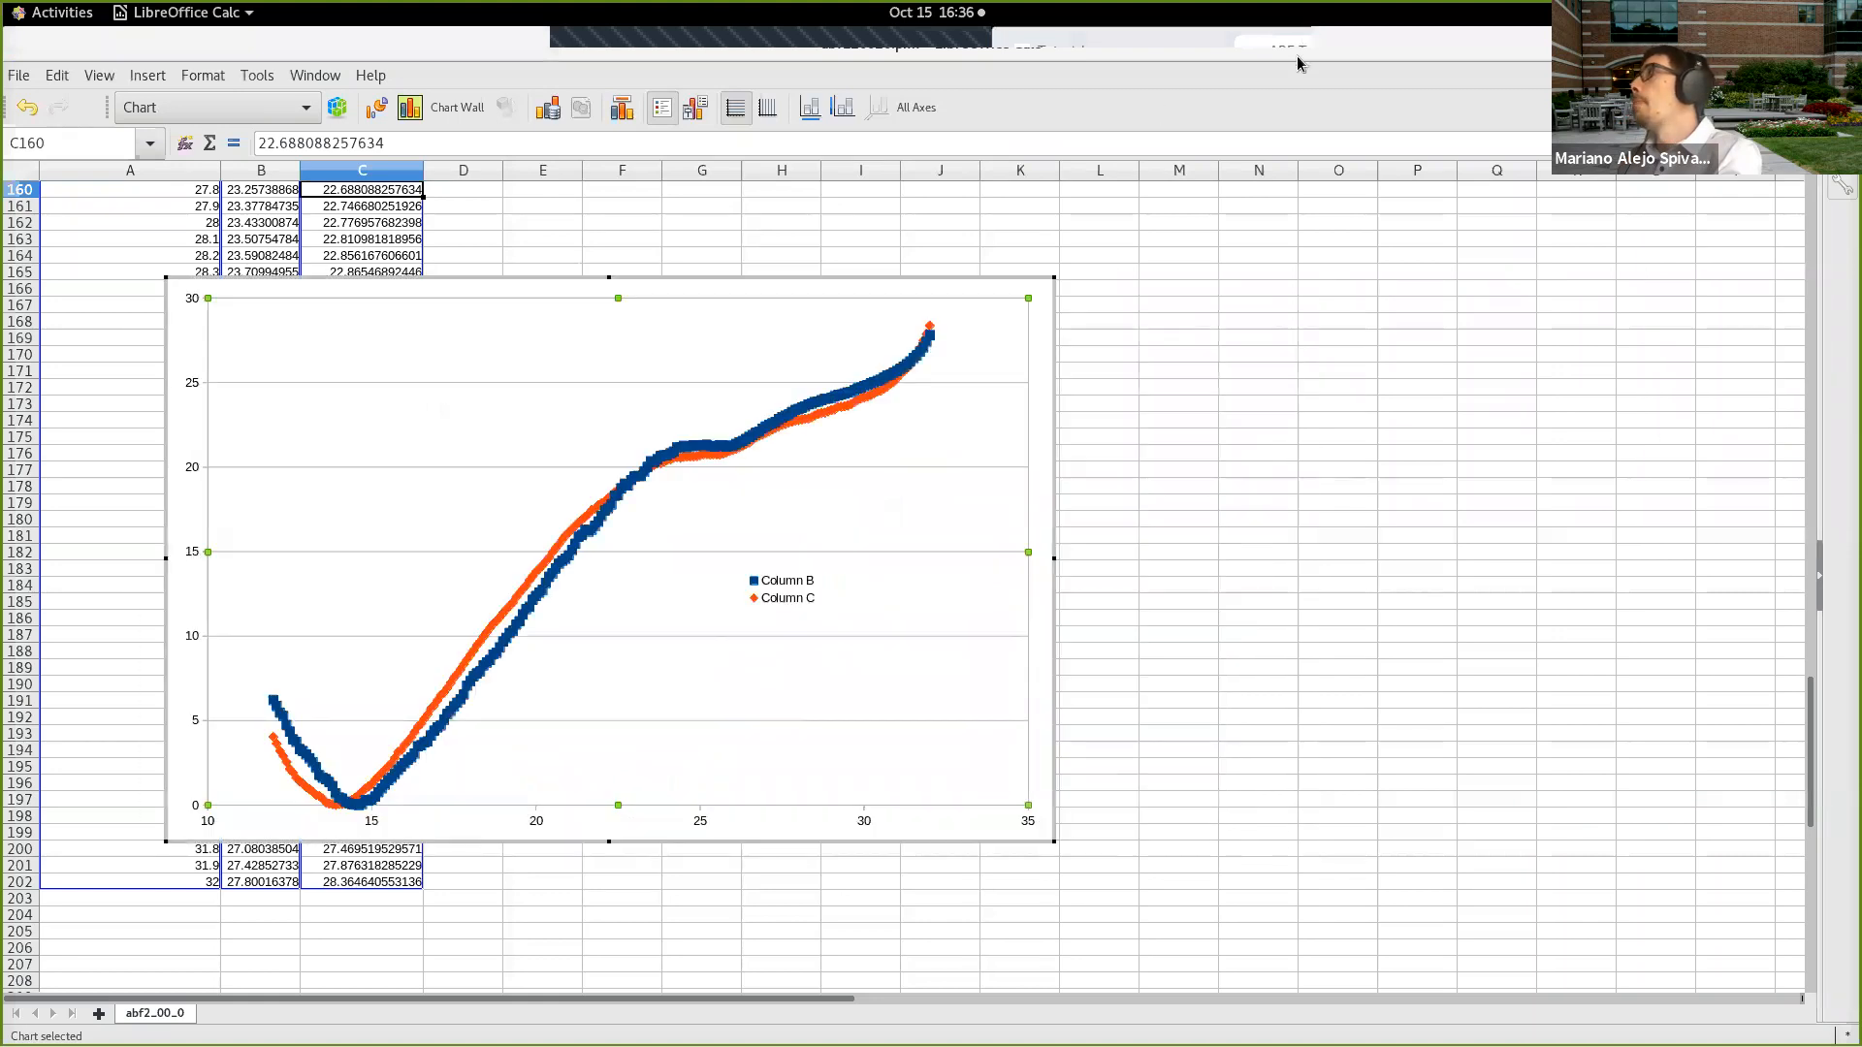
# Step: Shrink the spreadsheet window beside a widened browser window so the chart and the tutorial's Figure 1 can be compared
pyautogui.moveTo(1305, 43); pyautogui.dragTo(1034, 57)
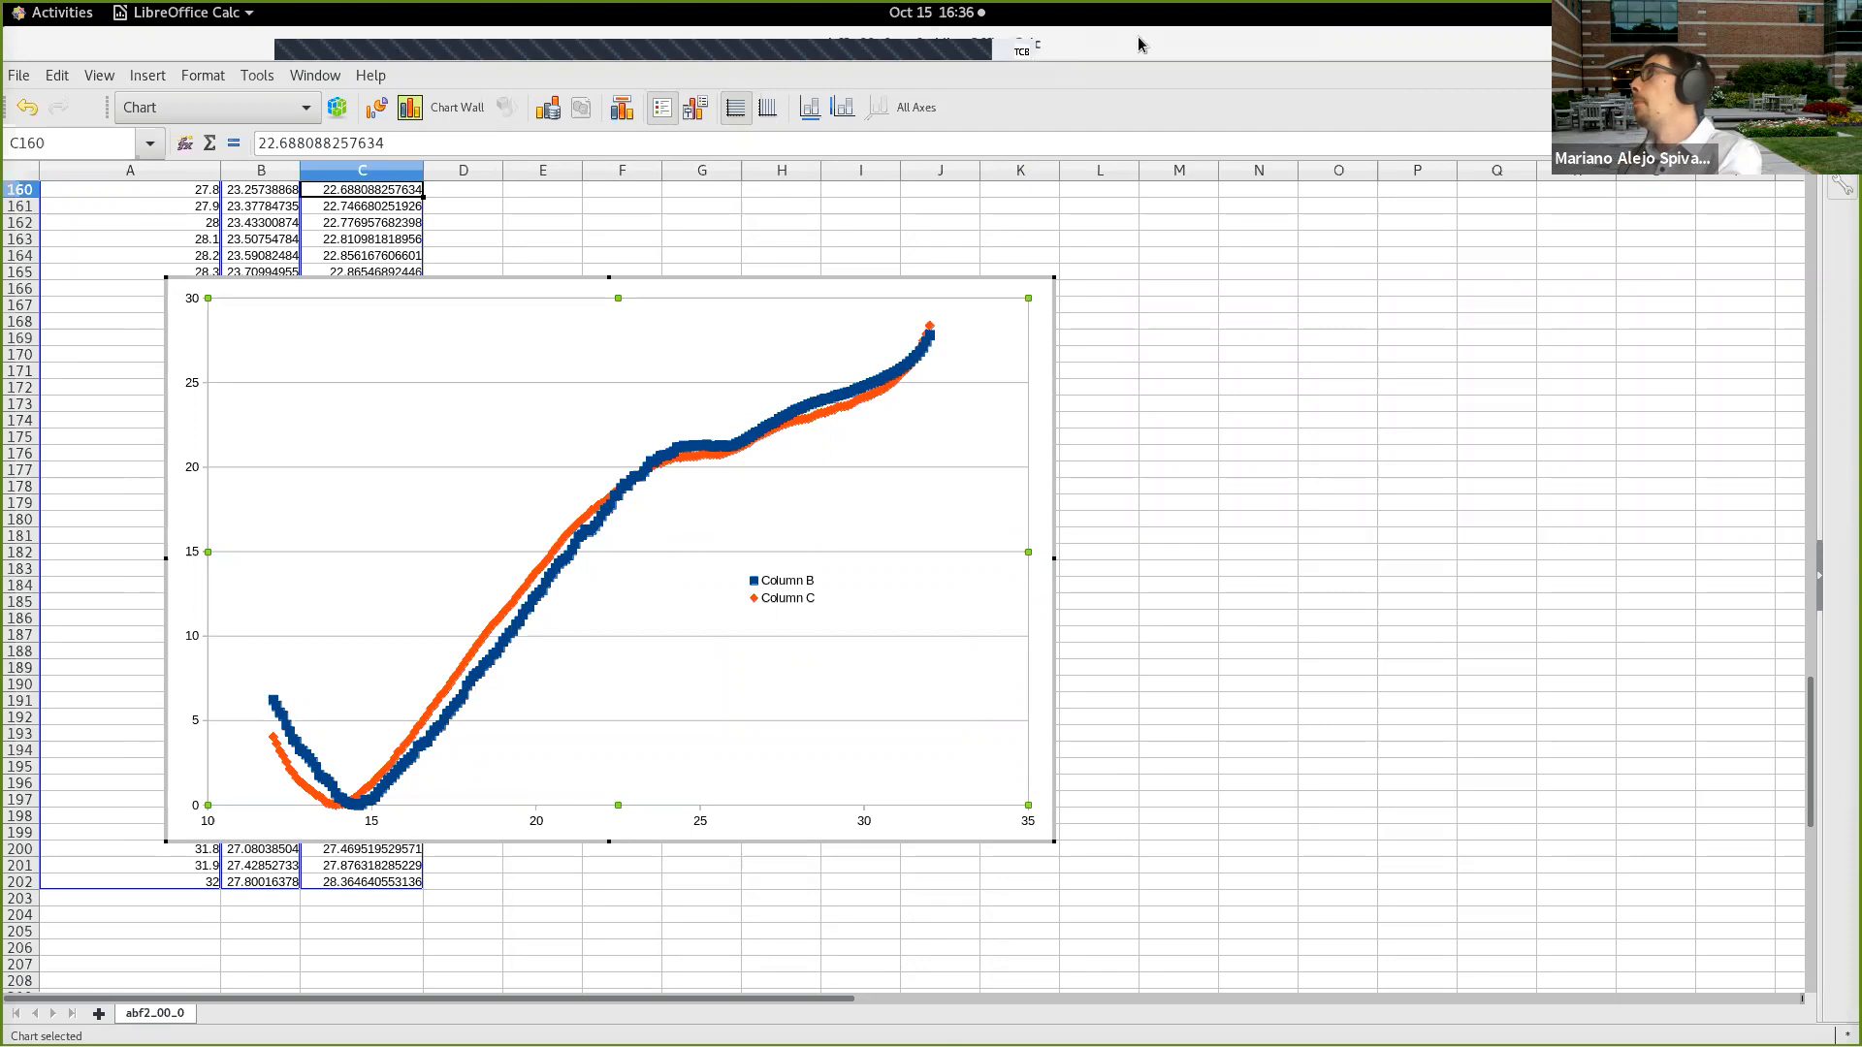
pyautogui.doubleClick(1140, 43)
pyautogui.moveTo(382, 251); pyautogui.dragTo(982, 987)
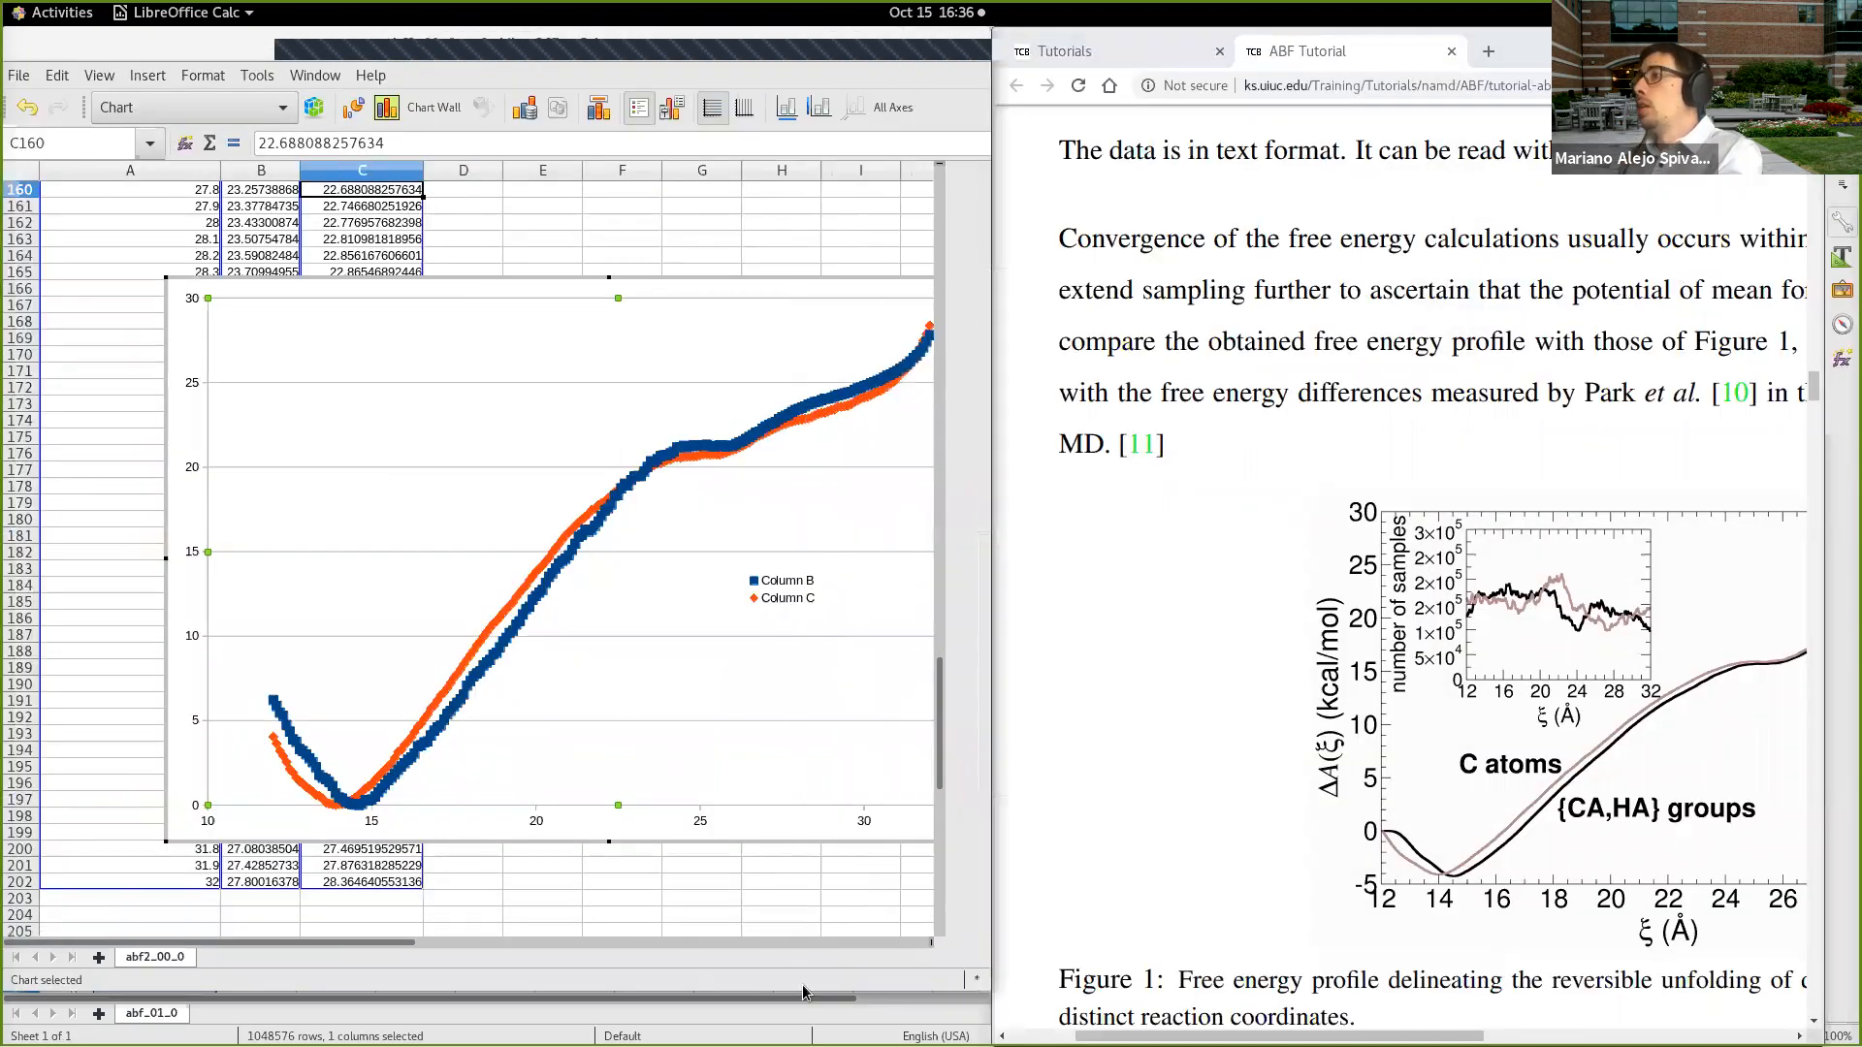
pyautogui.moveTo(376, 944)
pyautogui.mouseDown()
pyautogui.moveTo(358, 939)
pyautogui.moveTo(382, 926)
pyautogui.mouseUp()
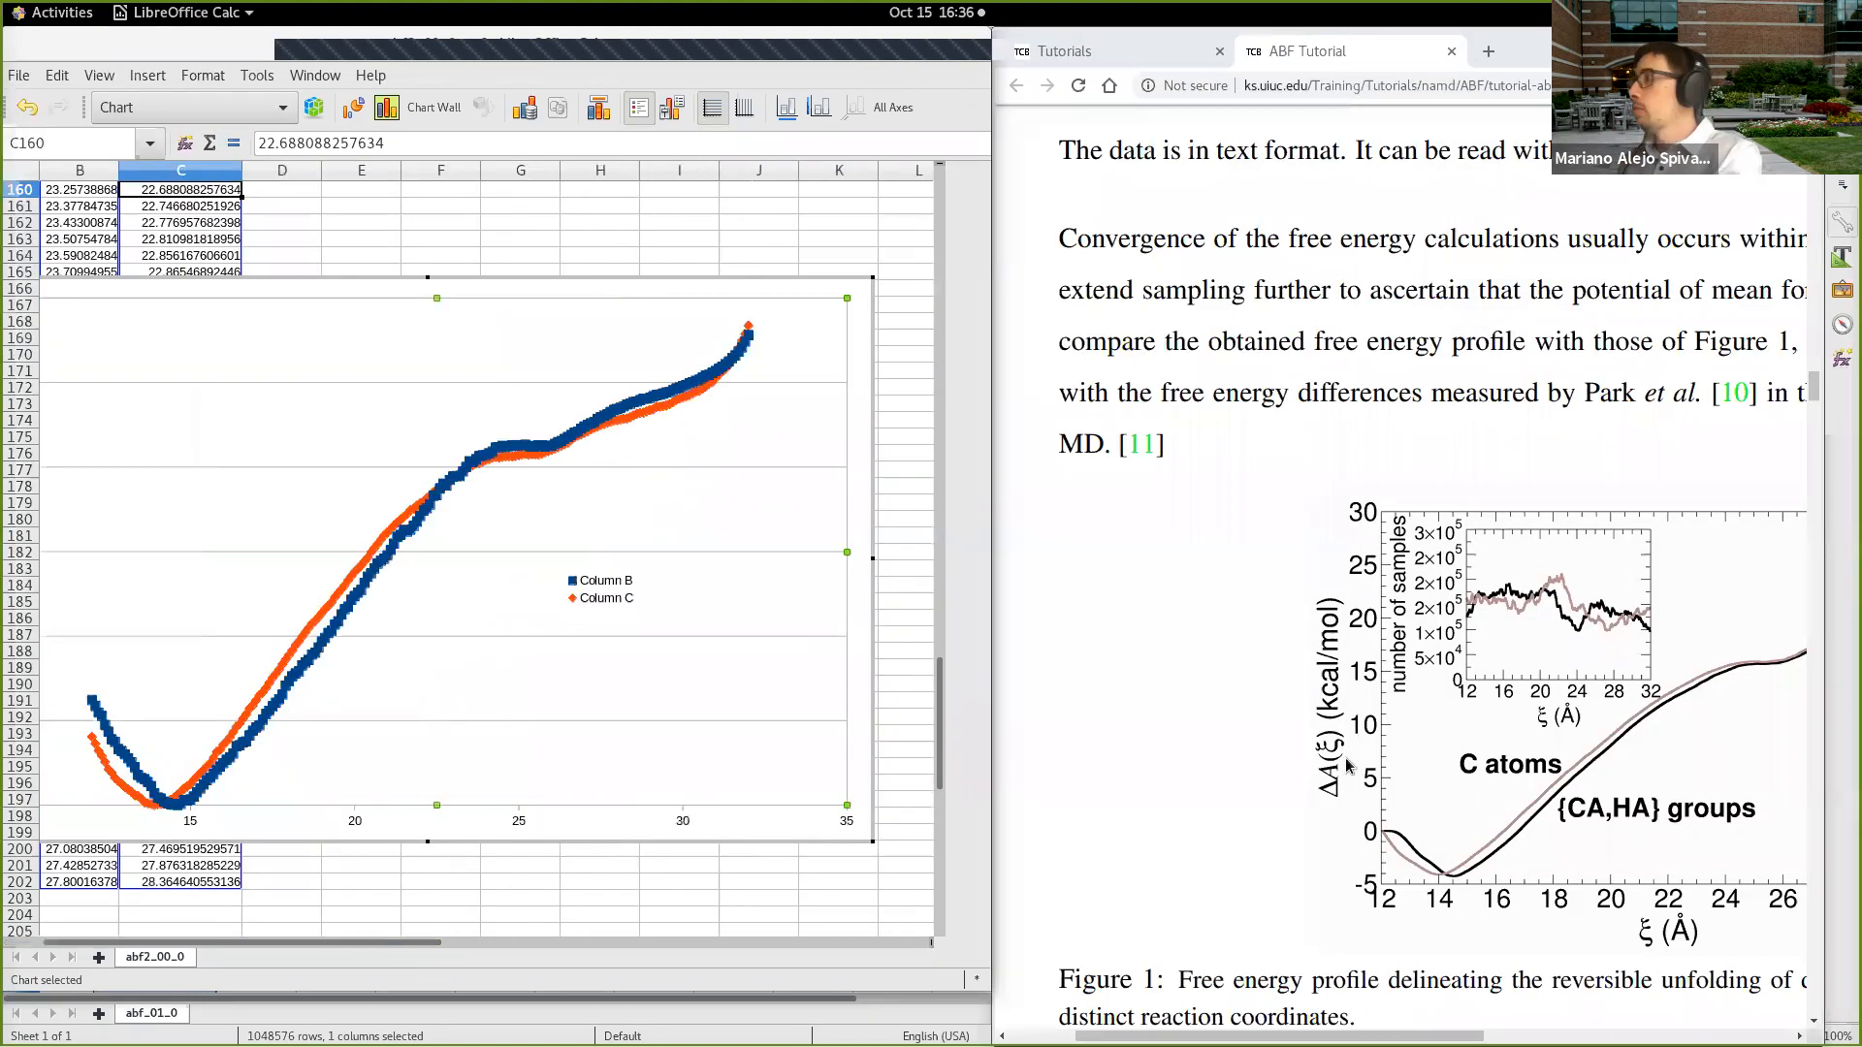
pyautogui.moveTo(1314, 1036); pyautogui.dragTo(1445, 1017)
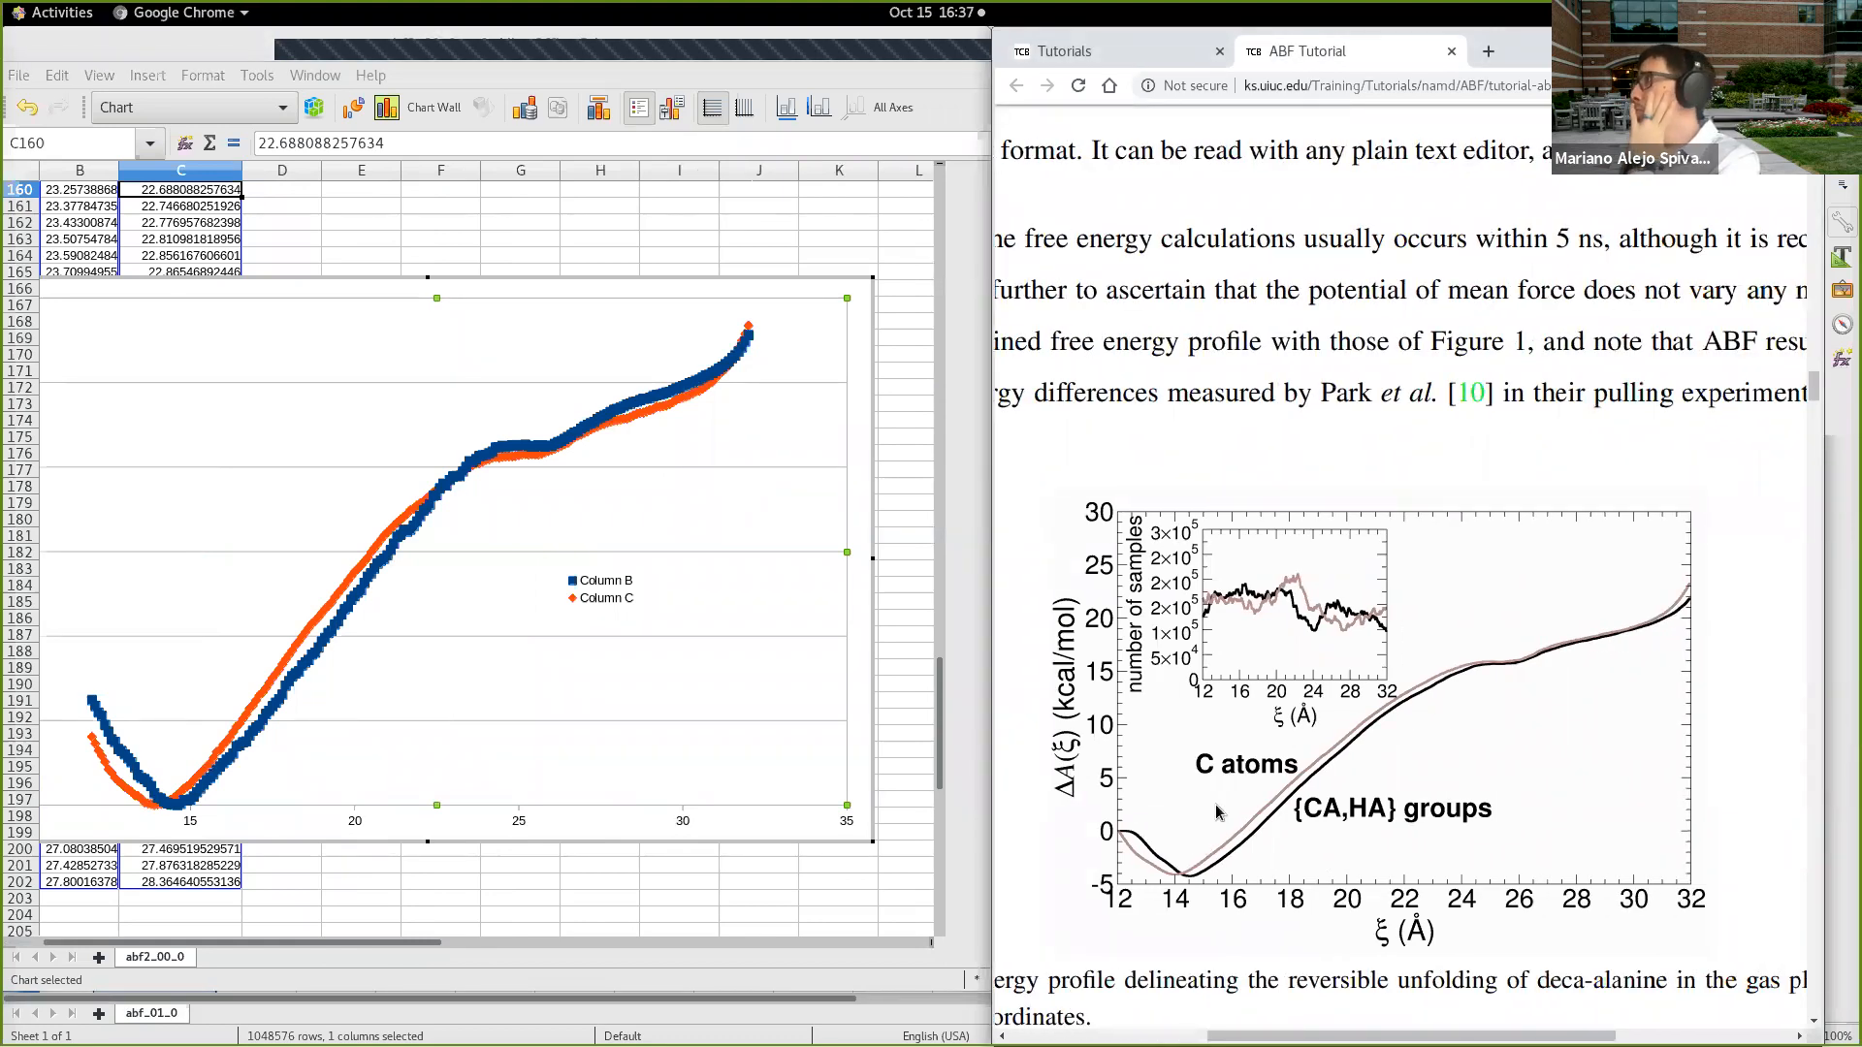
pyautogui.moveTo(990, 562); pyautogui.dragTo(659, 560)
pyautogui.moveTo(1293, 1036); pyautogui.dragTo(1255, 1034)
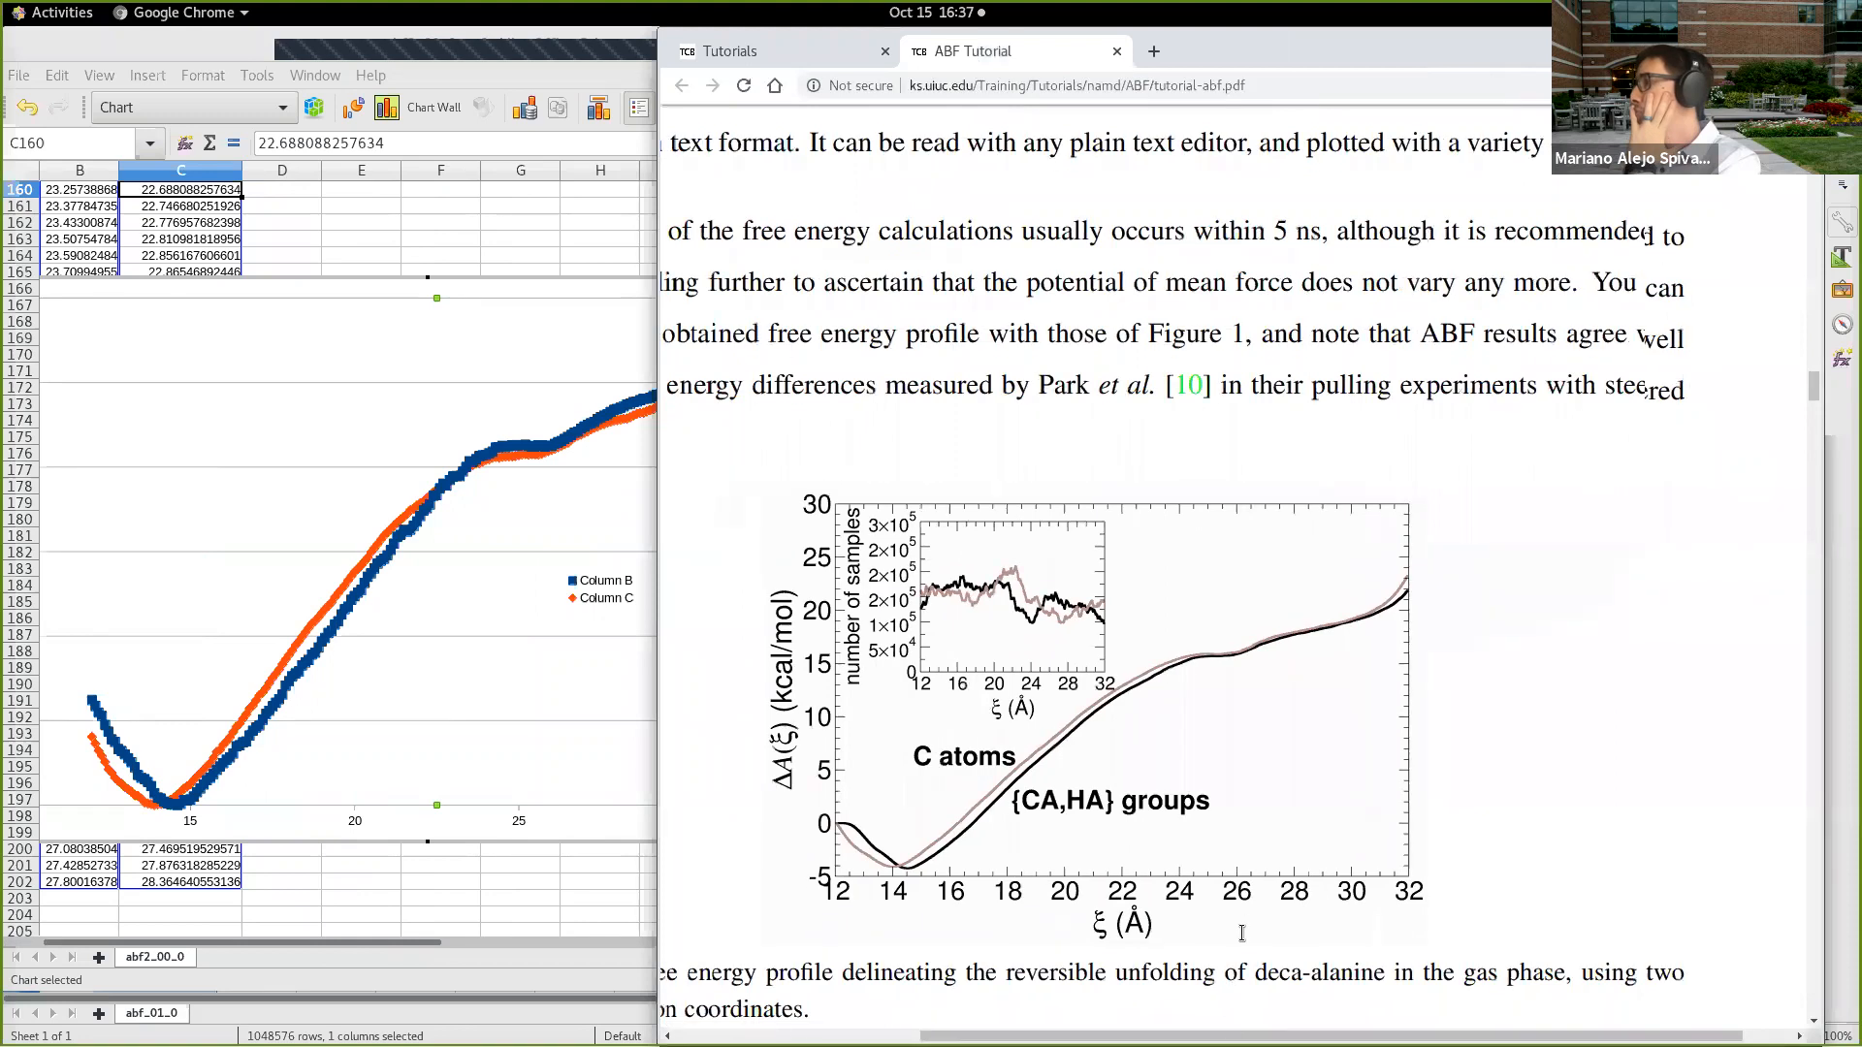
# Step: Zoom out the tutorial and examine Figure 1 and the convergence discussion, looking ahead to the methane hydration section
pyautogui.scroll(-4, 1241, 950)
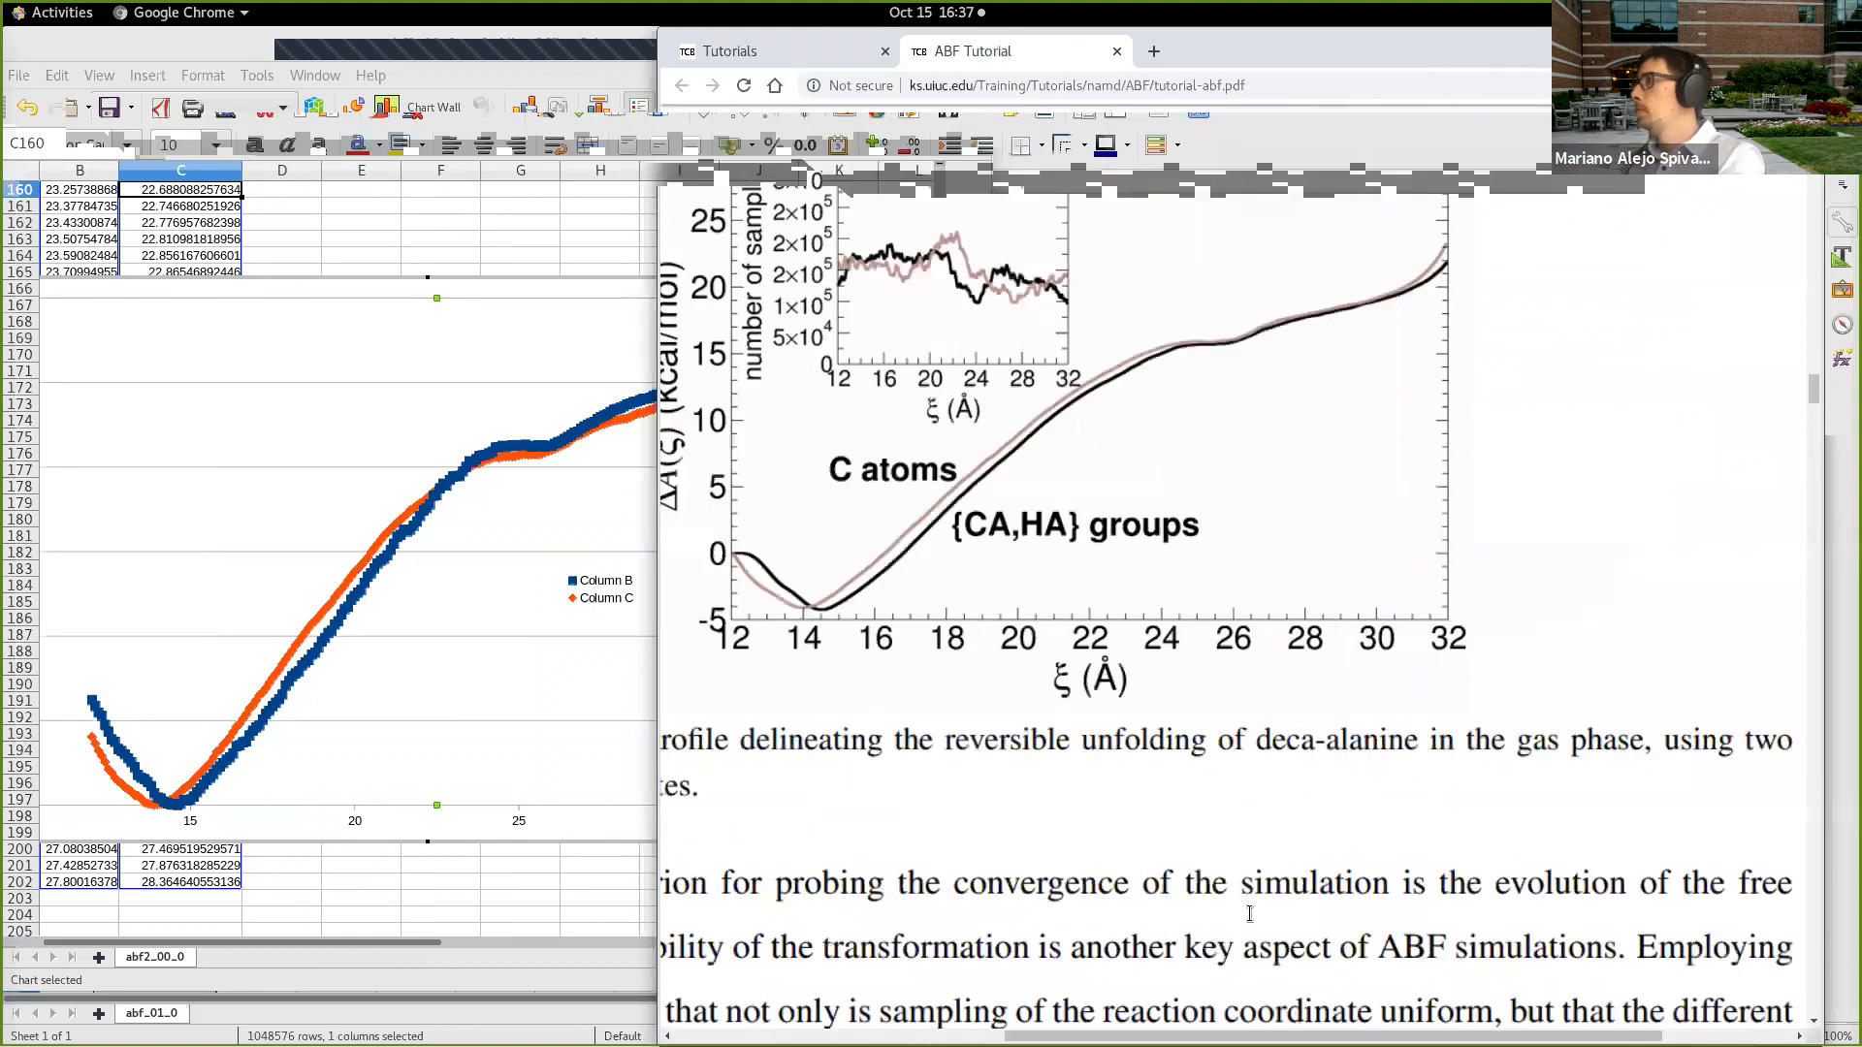
pyautogui.keyDown('ctrl'); pyautogui.scroll(-3, 1250, 914); pyautogui.keyUp('ctrl')
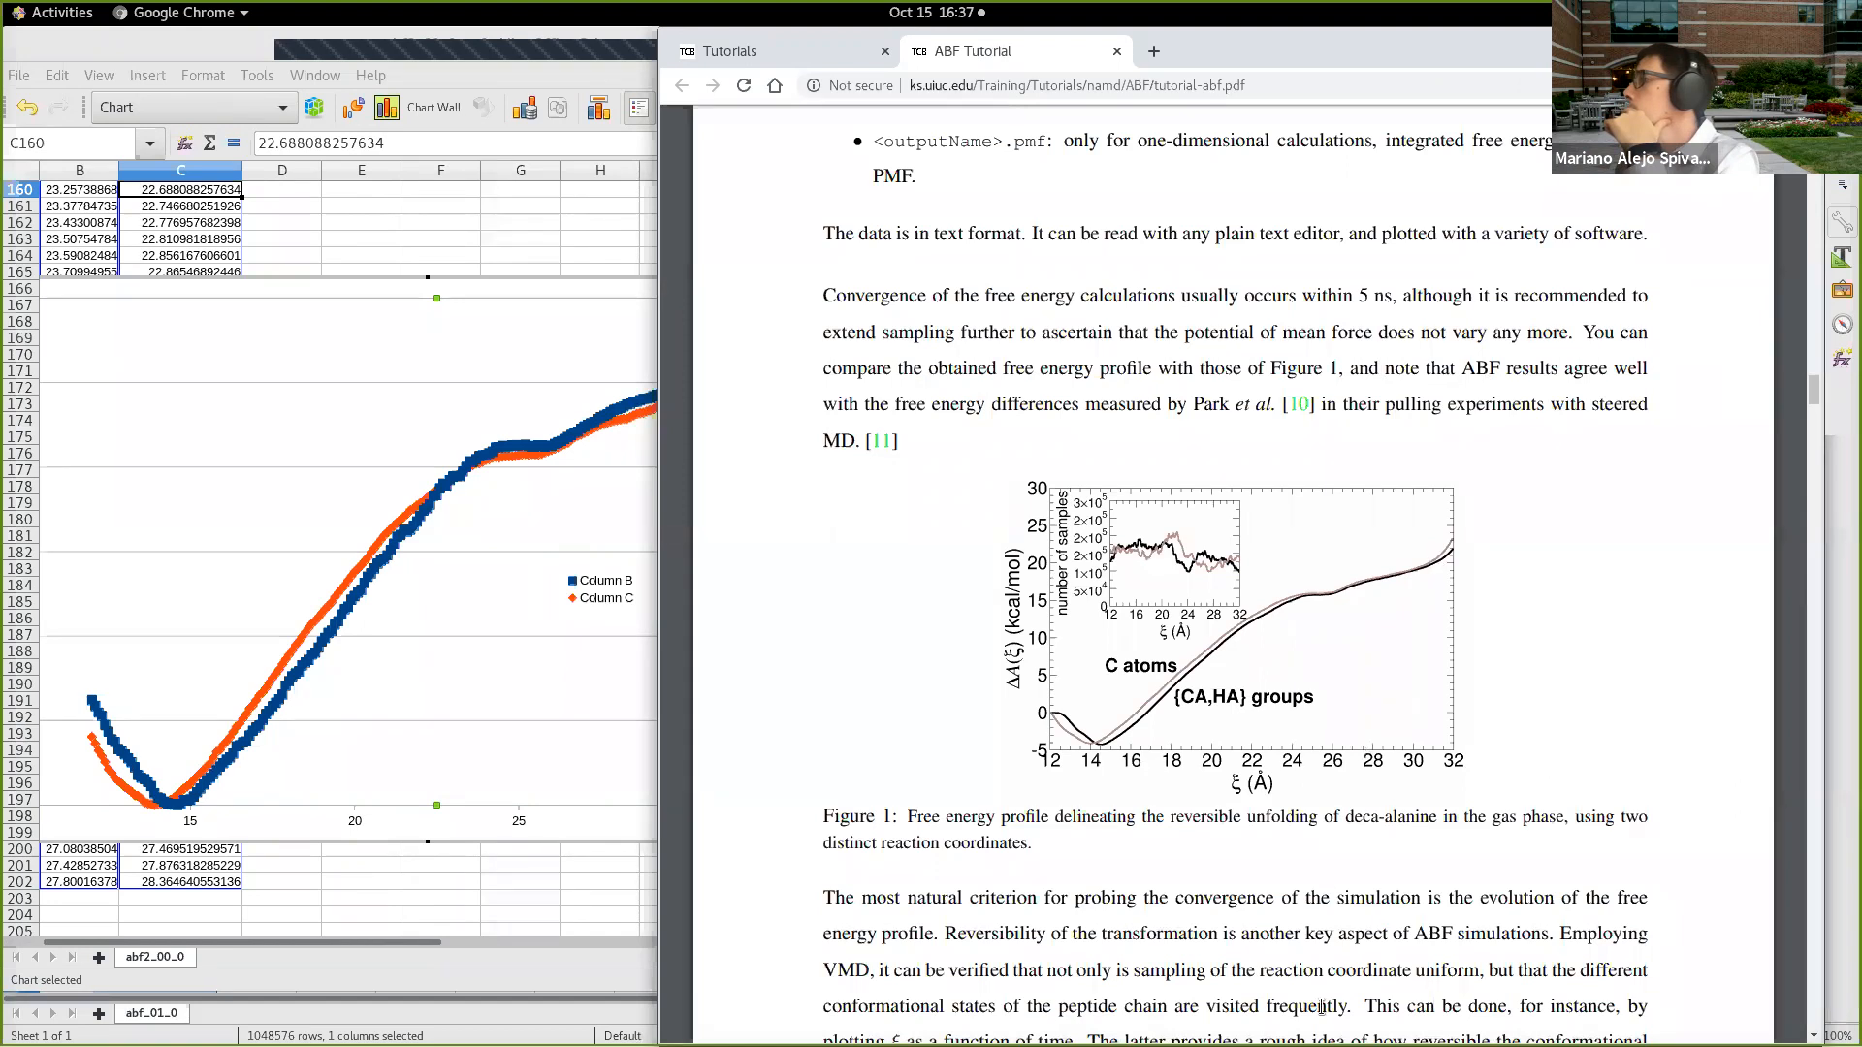
pyautogui.scroll(-3, 1475, 520)
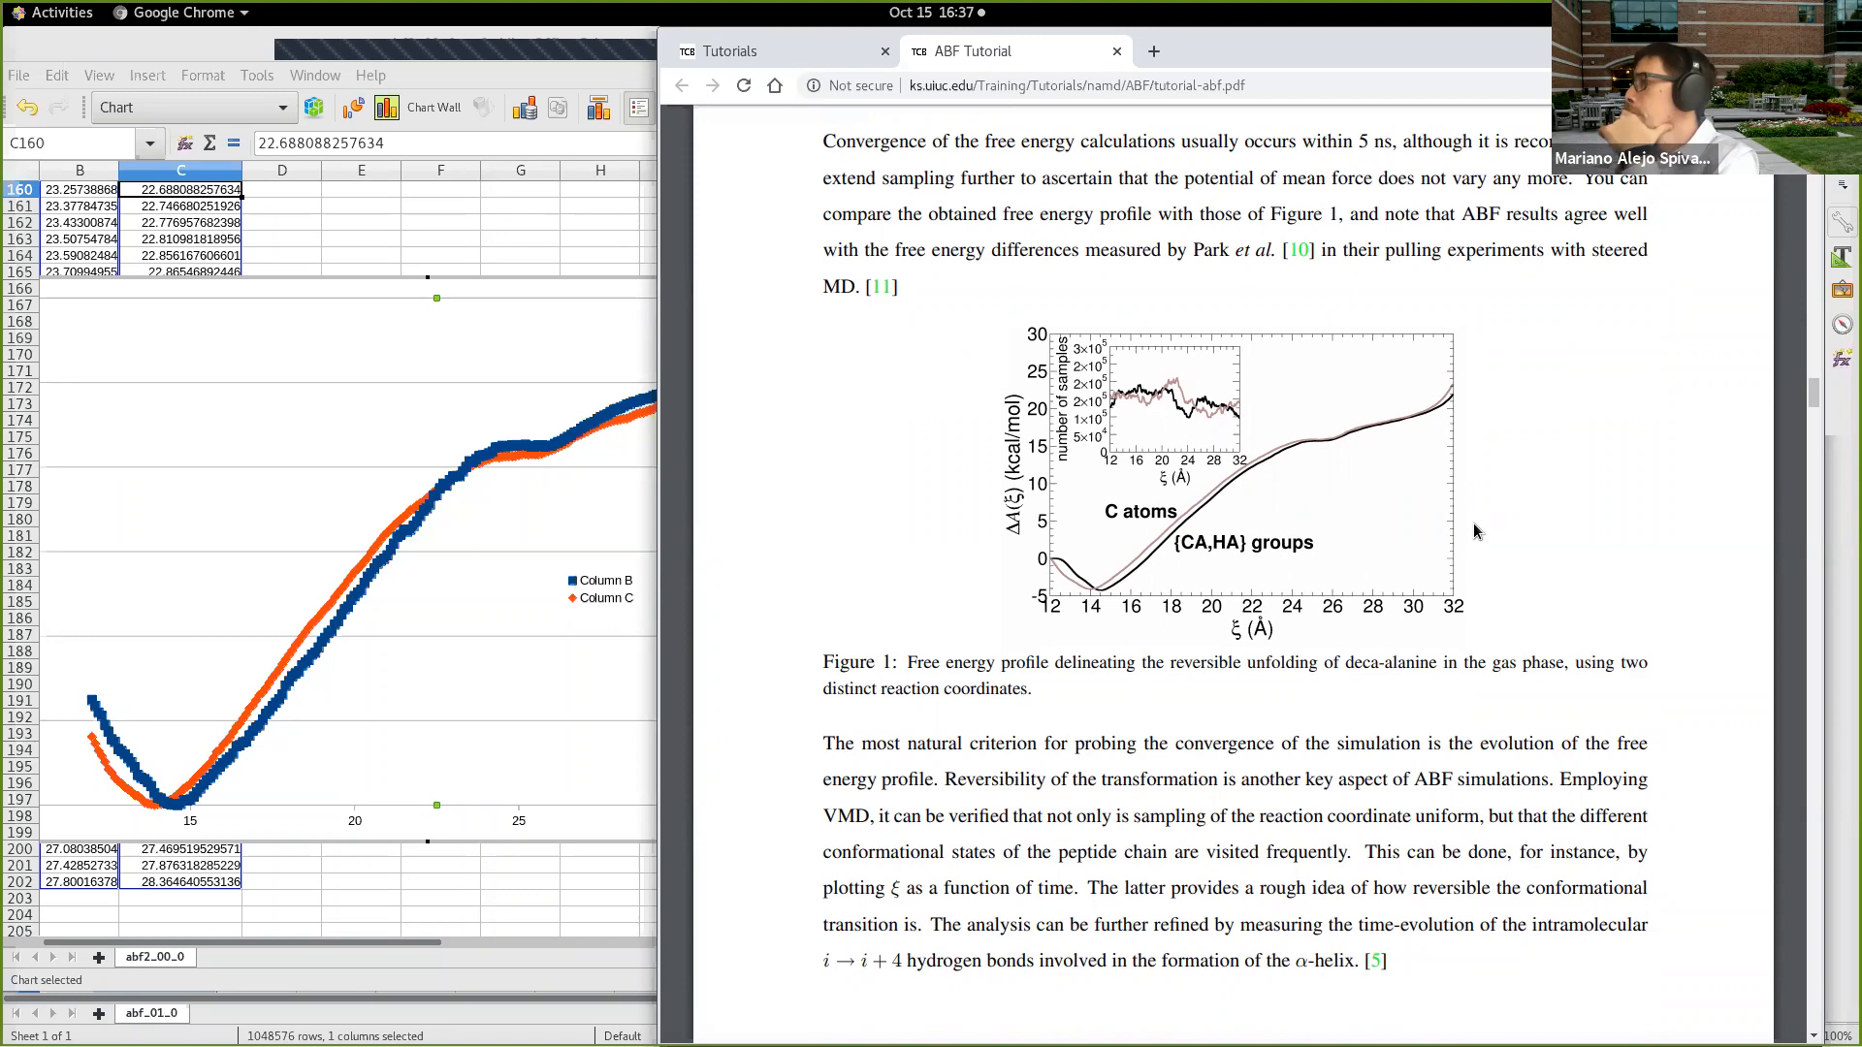
pyautogui.scroll(-1, 1472, 524)
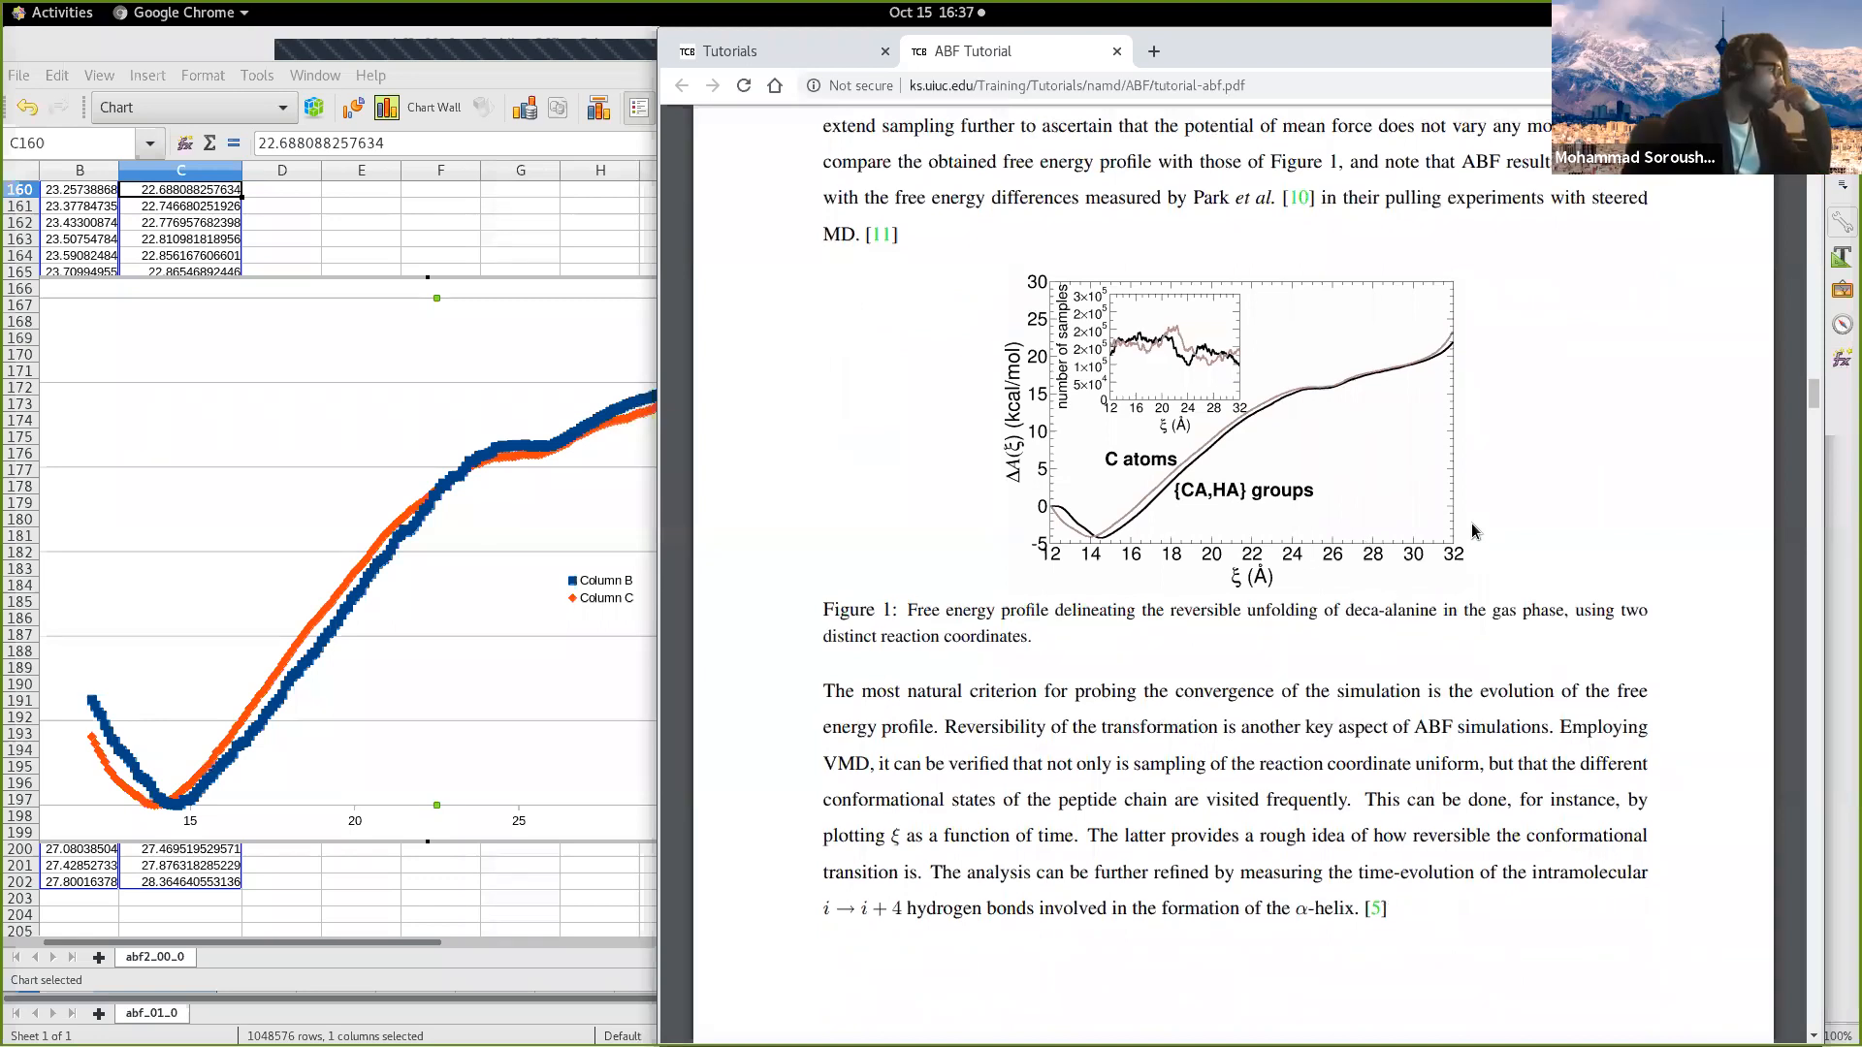
pyautogui.scroll(-5, 1470, 522)
pyautogui.scroll(-6, 1469, 527)
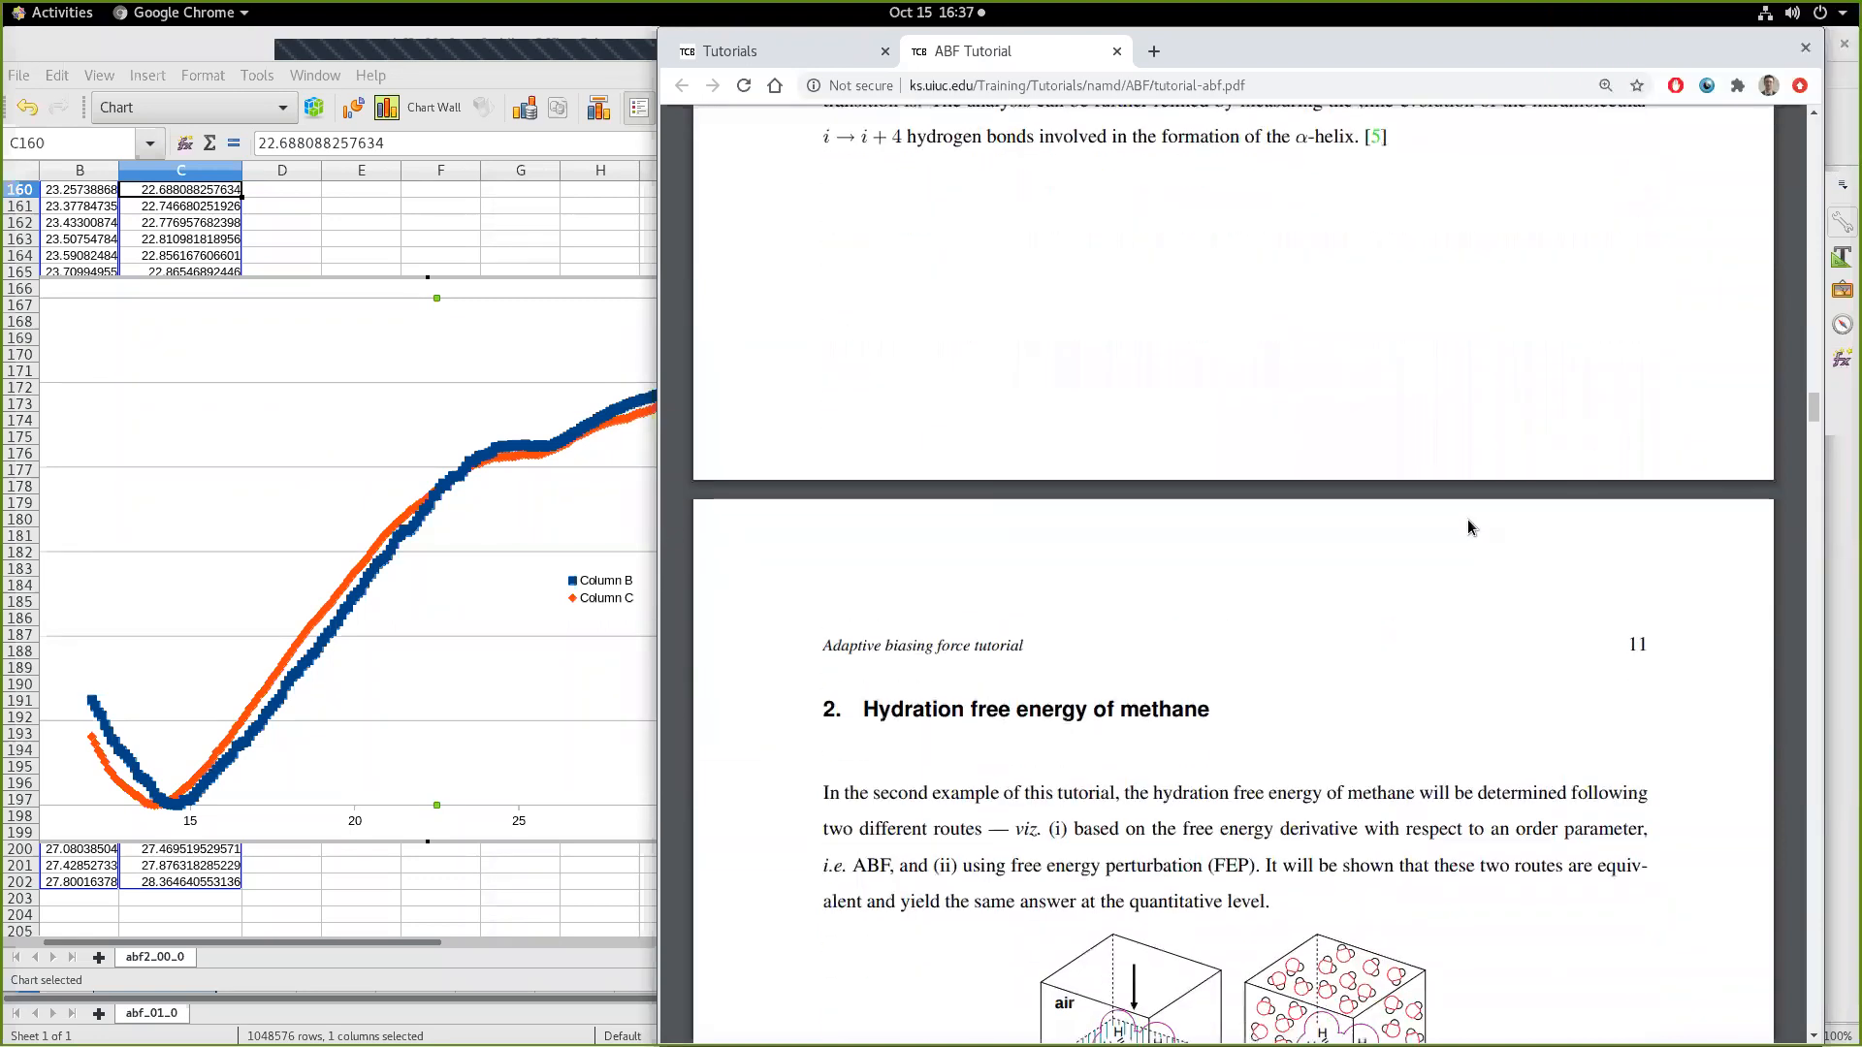
pyautogui.scroll(7, 1468, 526)
pyautogui.scroll(6, 1468, 519)
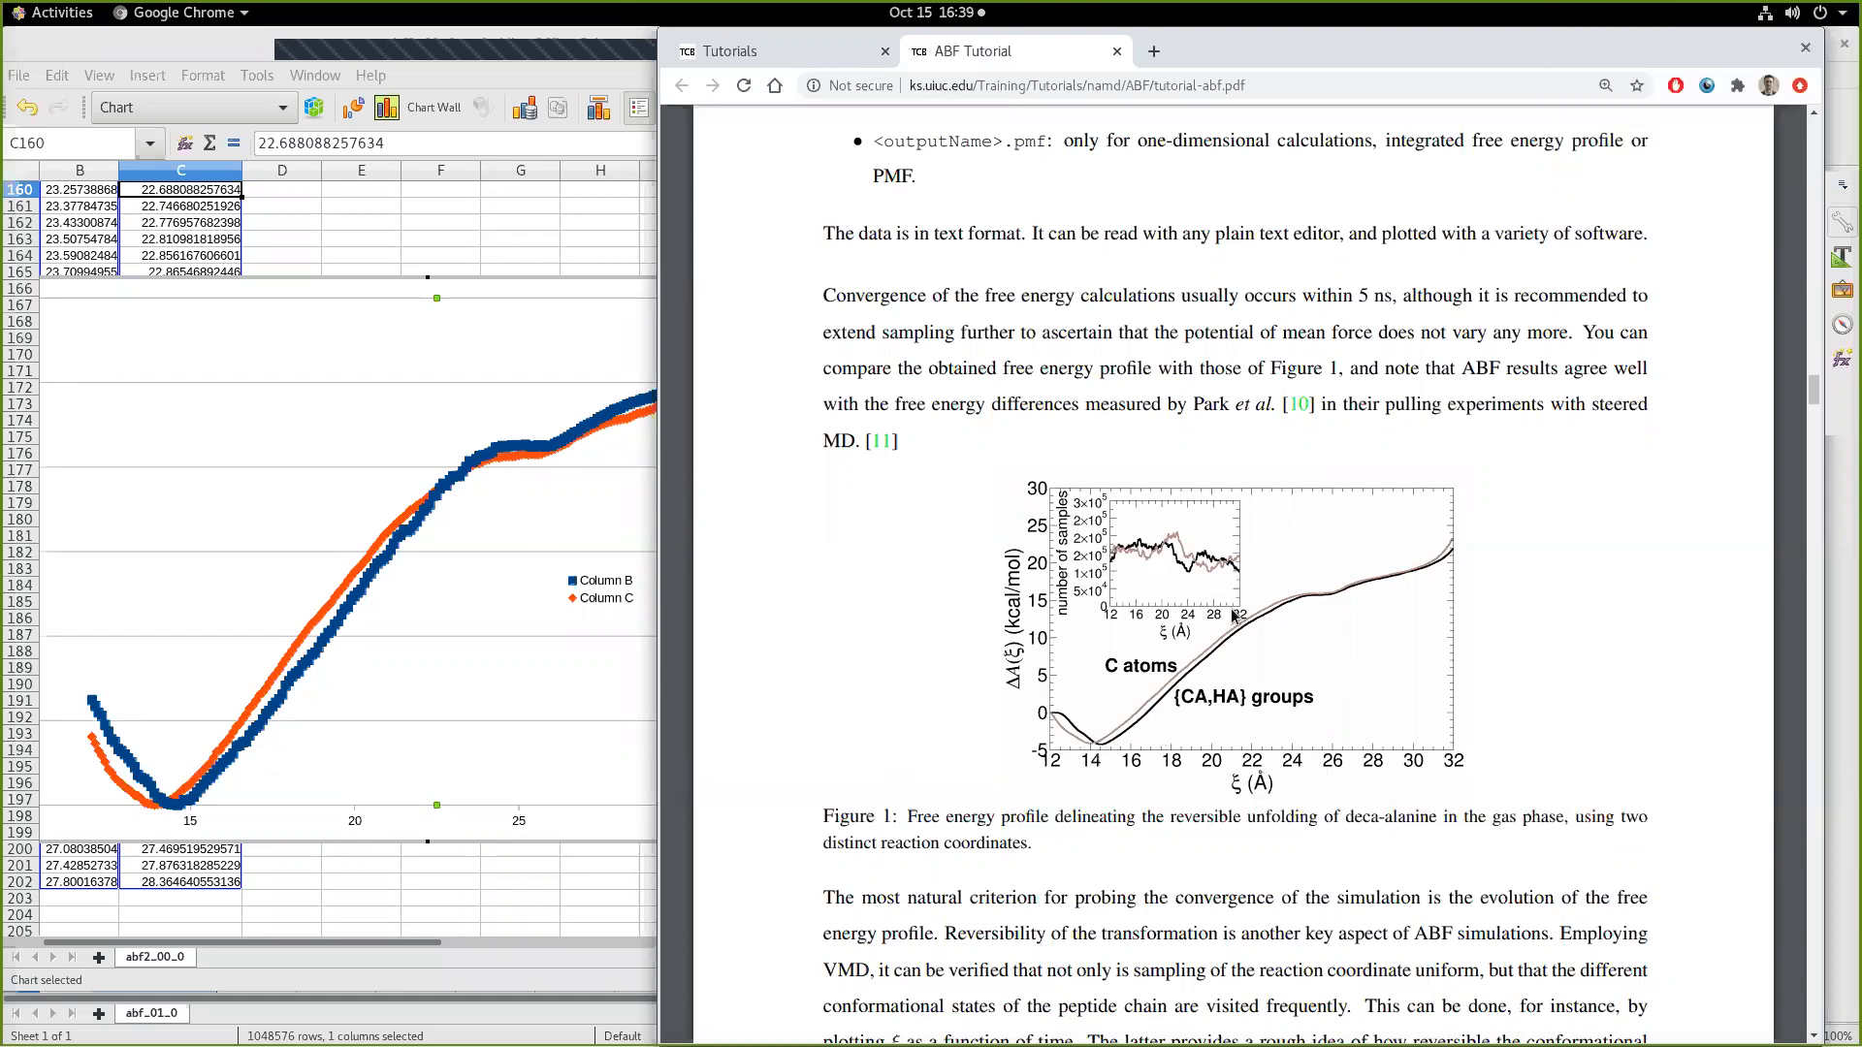
pyautogui.scroll(-3, 1101, 722)
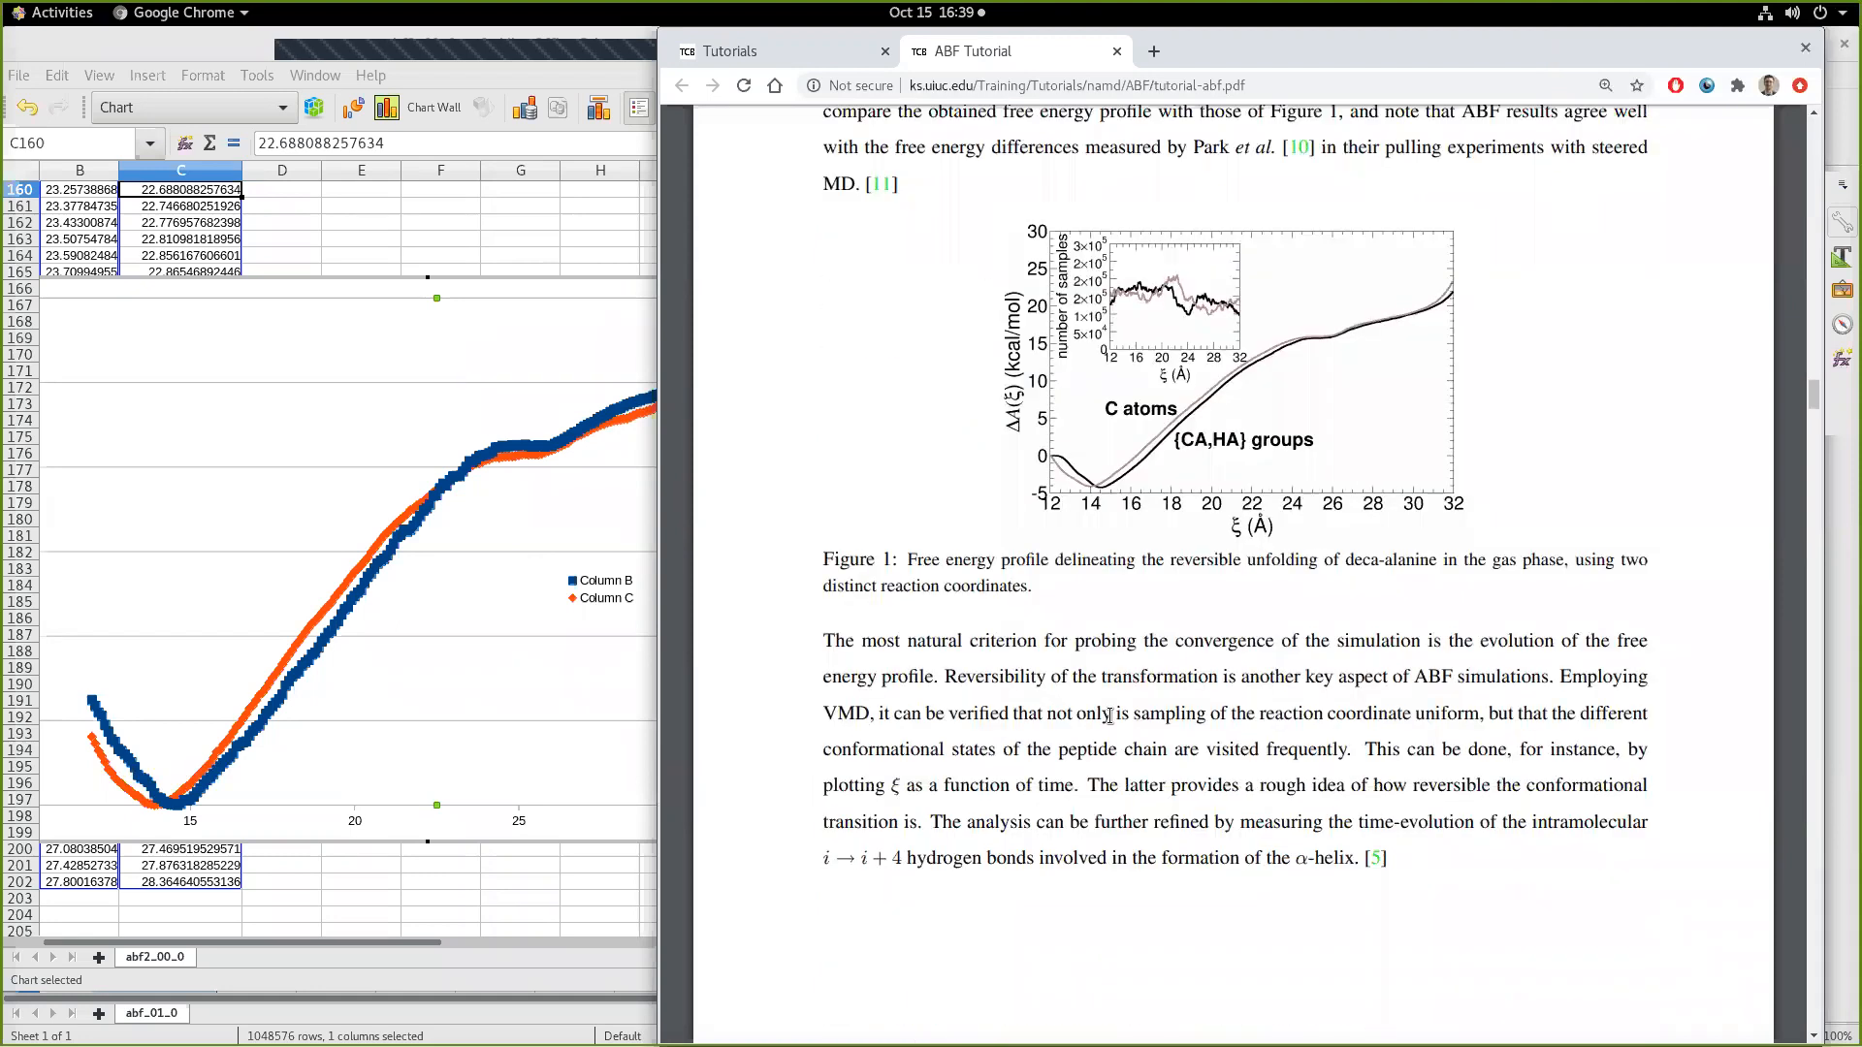
# Step: Review Figure 1 in the ABF tutorial and read the methane hydration free energy section through the FEP free energy equation
pyautogui.scroll(3, 1212, 601)
pyautogui.scroll(-1, 1353, 470)
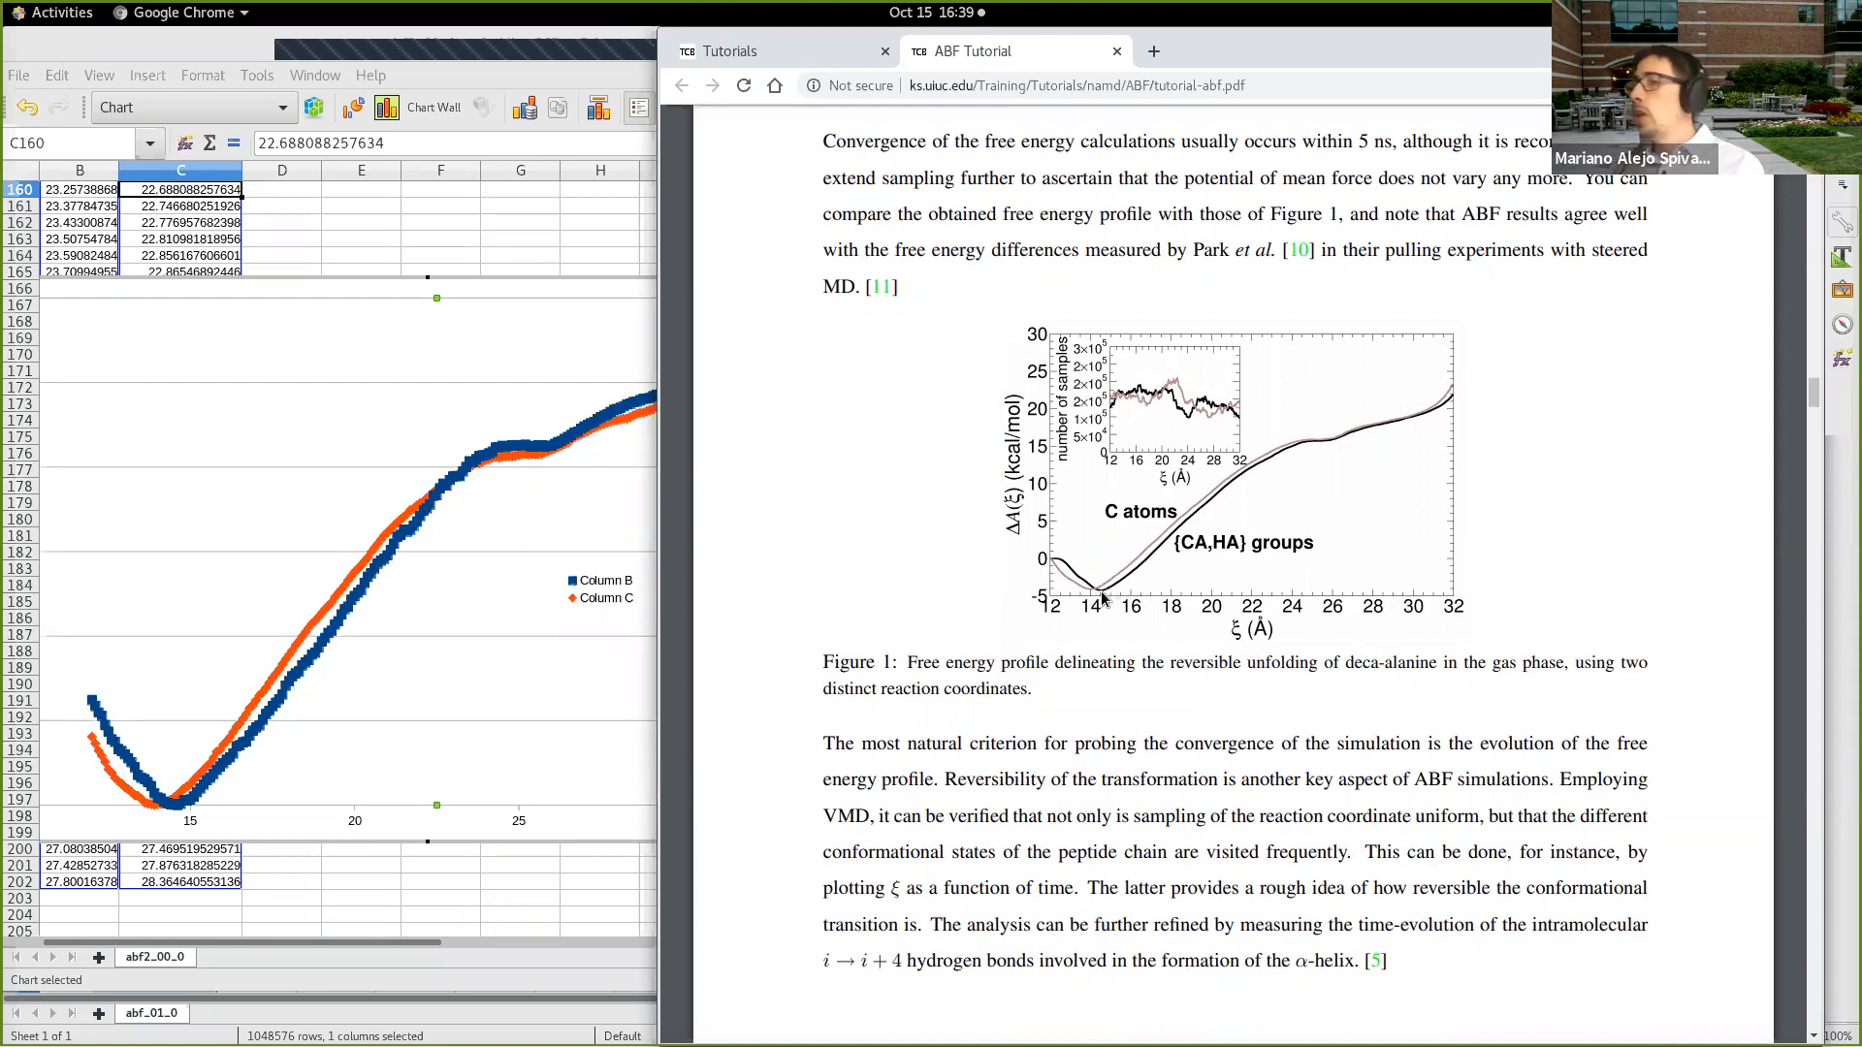
pyautogui.scroll(-5, 1101, 589)
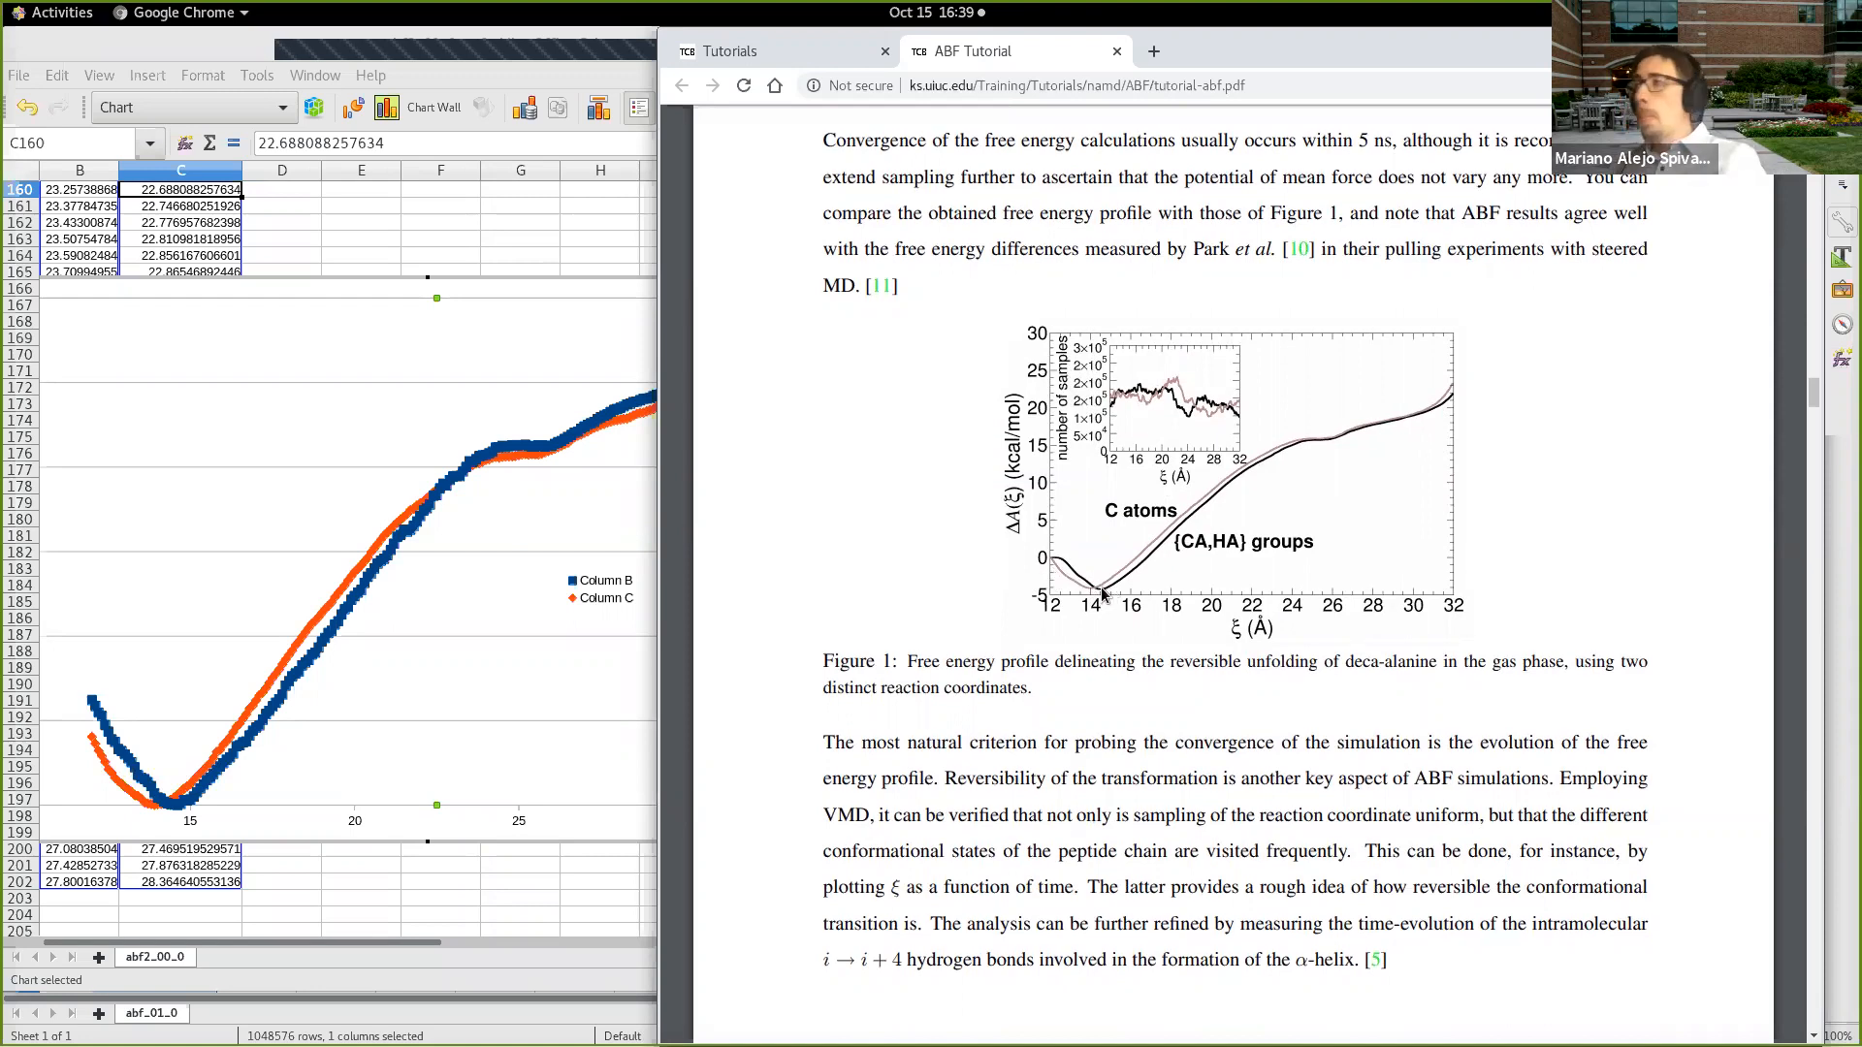
pyautogui.scroll(-10, 1096, 579)
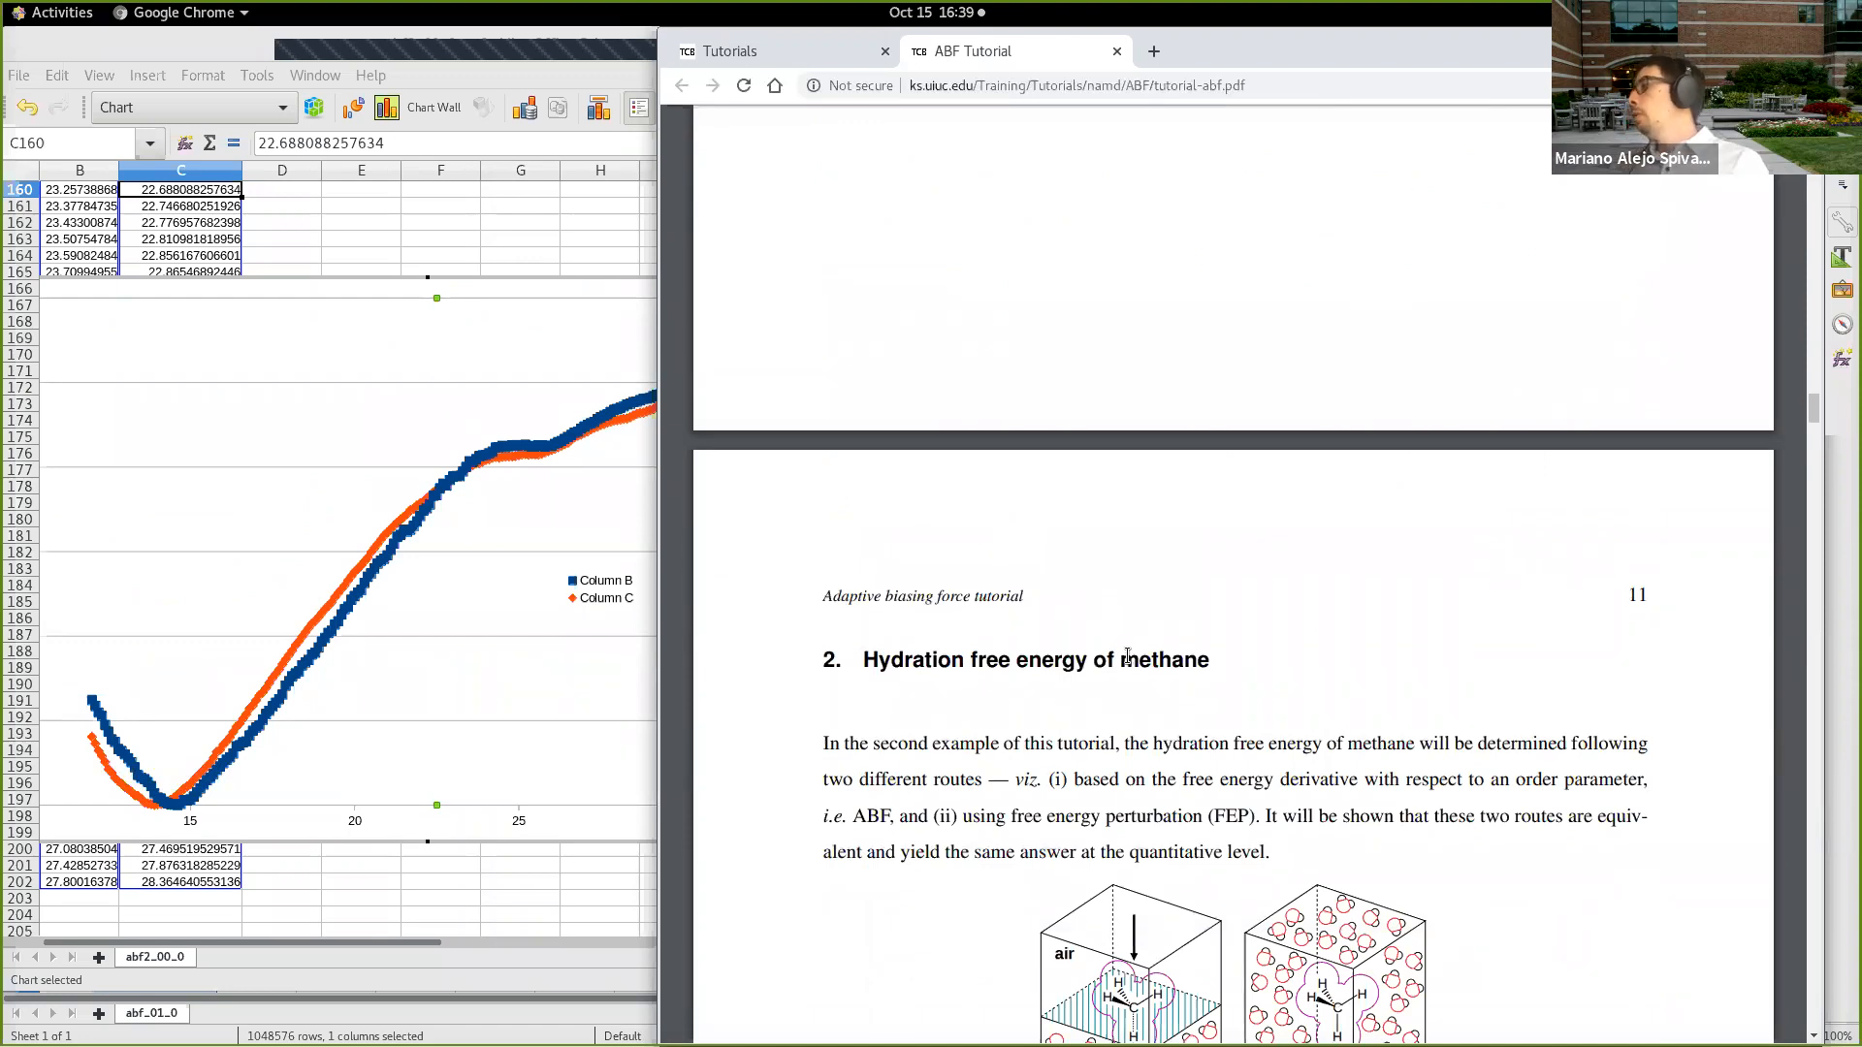
pyautogui.scroll(-4, 1130, 651)
pyautogui.scroll(-5, 1251, 931)
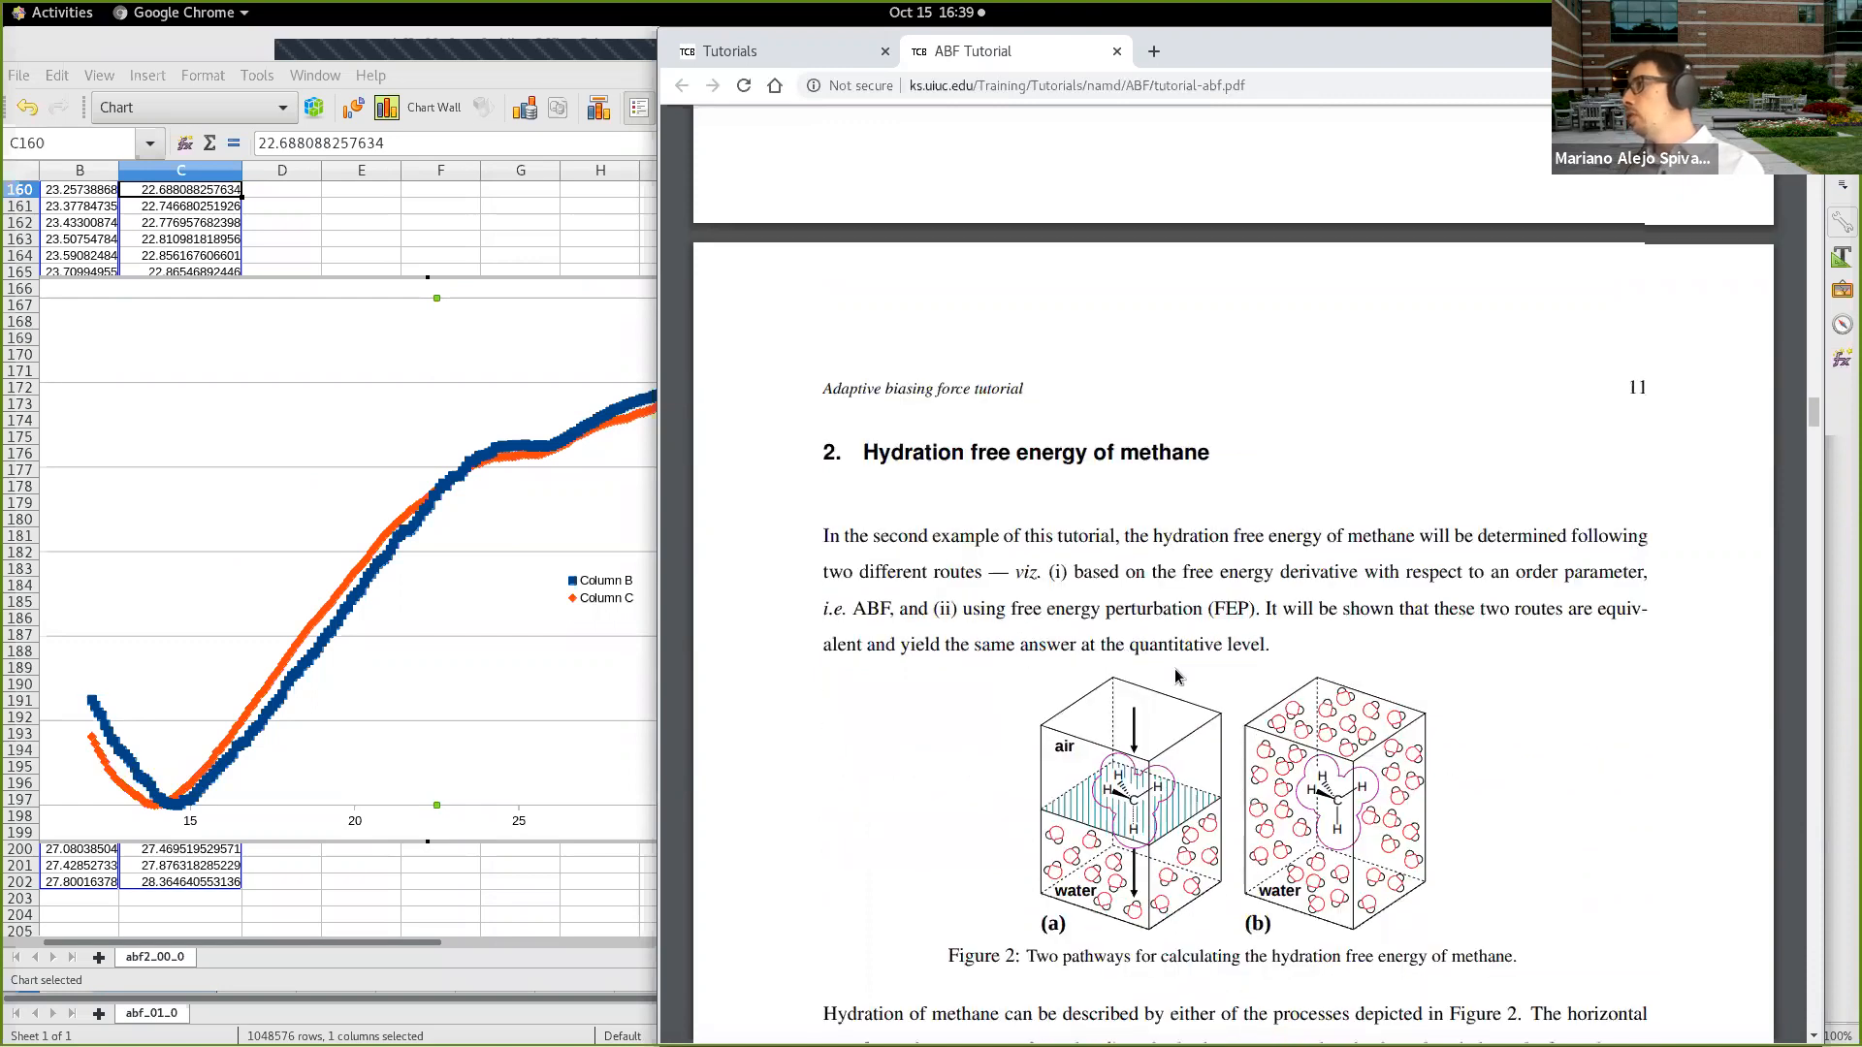
pyautogui.scroll(-4, 1153, 873)
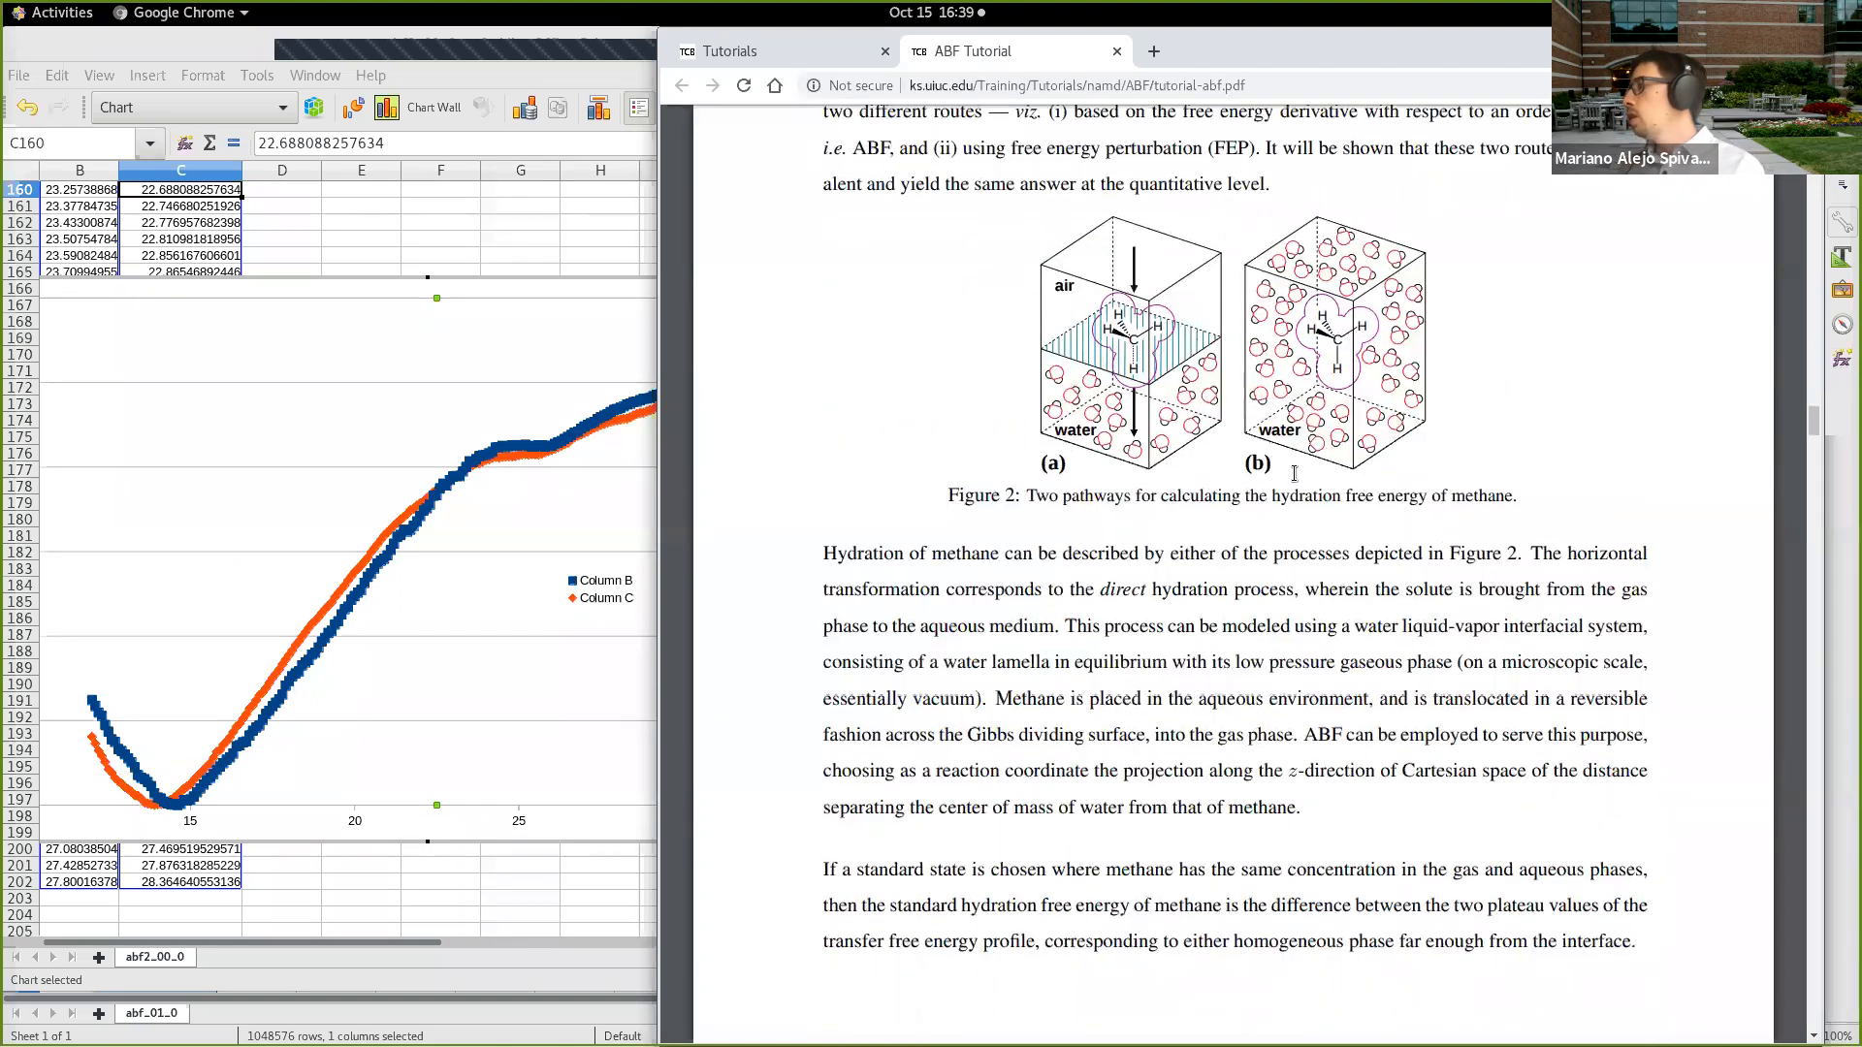
pyautogui.scroll(-10, 1259, 548)
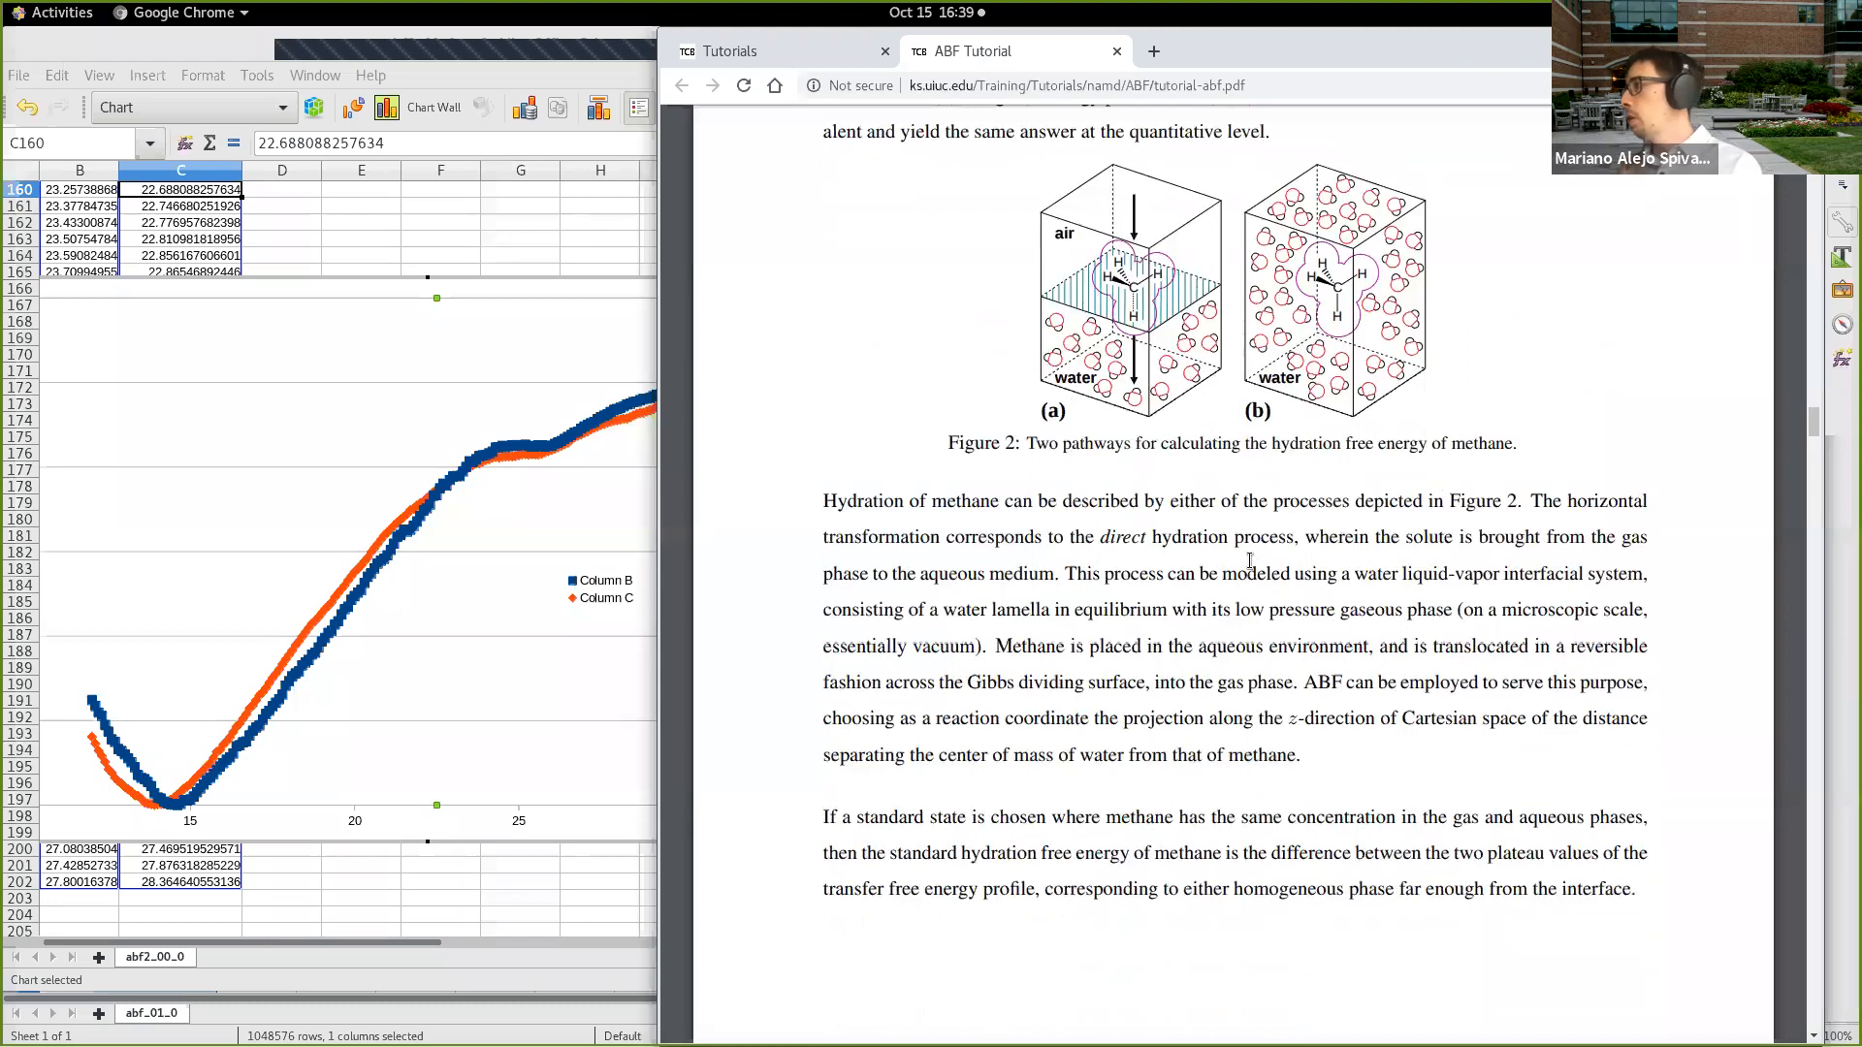
pyautogui.scroll(-13, 1247, 563)
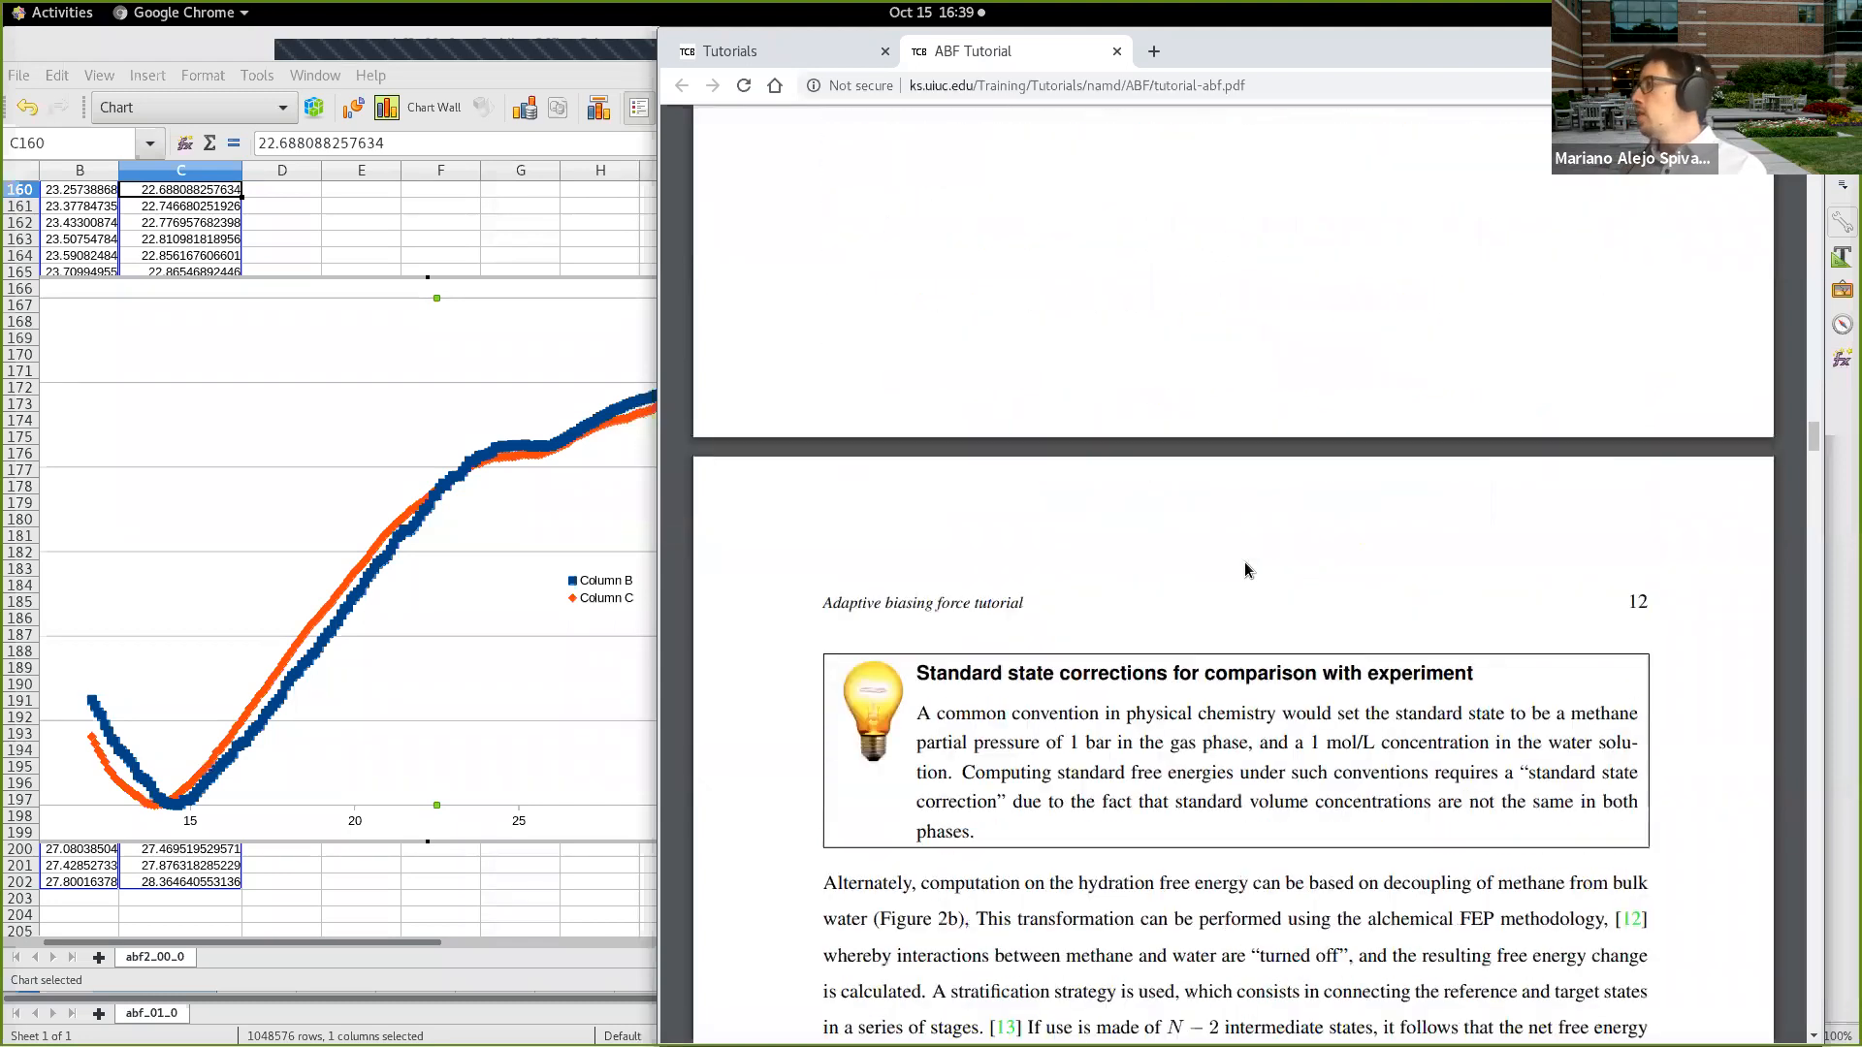
pyautogui.scroll(-12, 1245, 569)
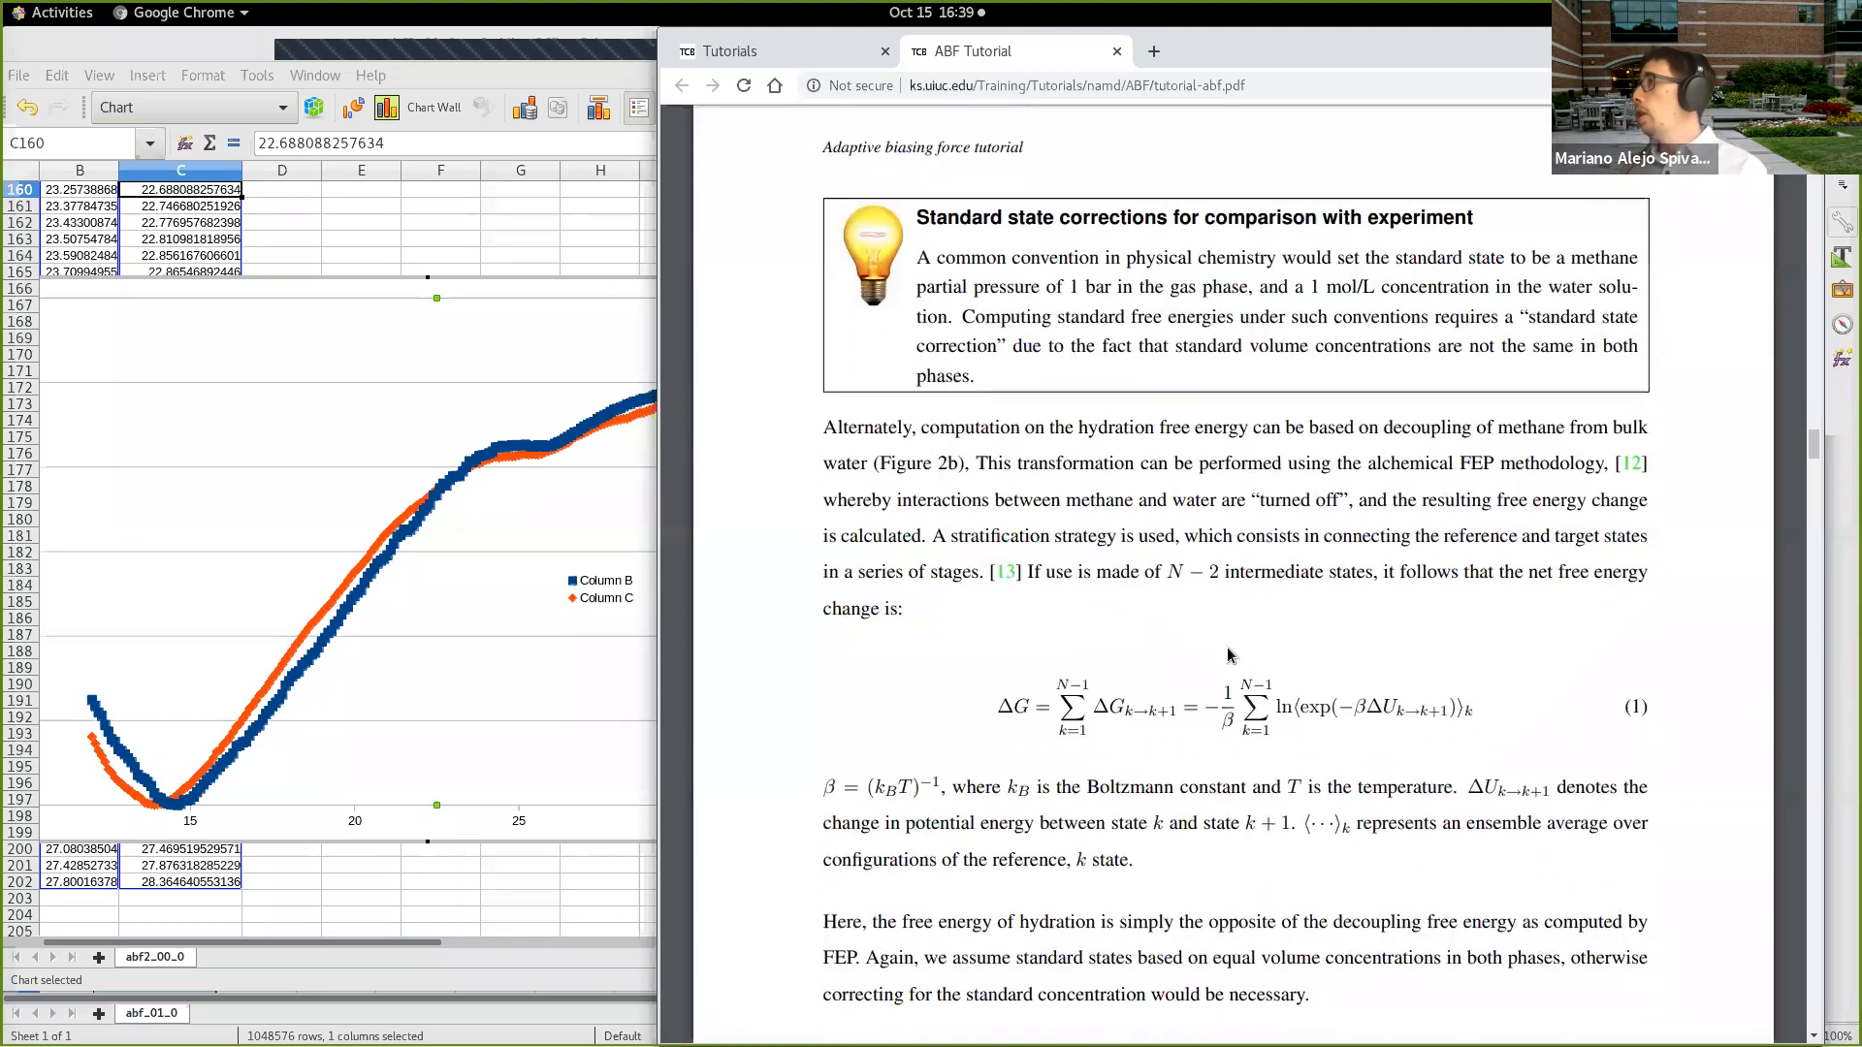
# Step: Read the tutorial's System setup section, covering PSF file generation and the NAMD configuration with the ProjectionZ colvar block
pyautogui.scroll(-8, 1227, 640)
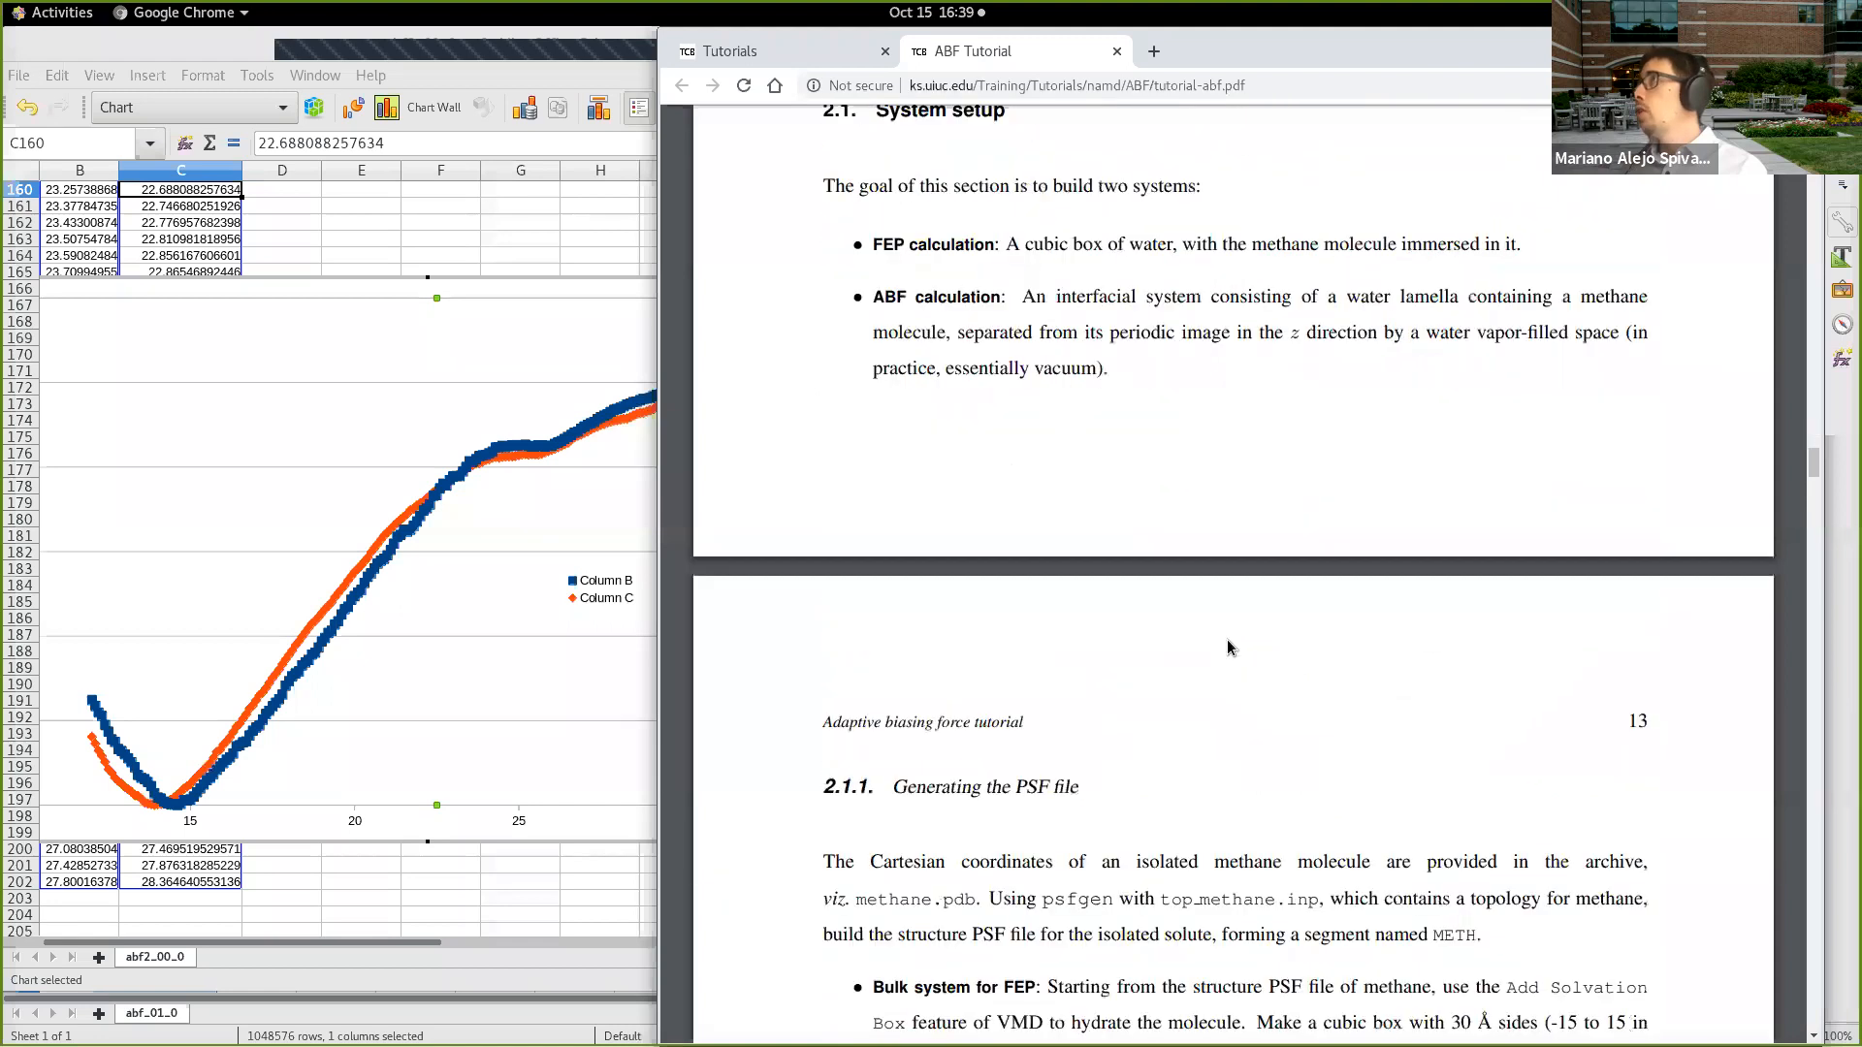
pyautogui.scroll(-10, 1231, 643)
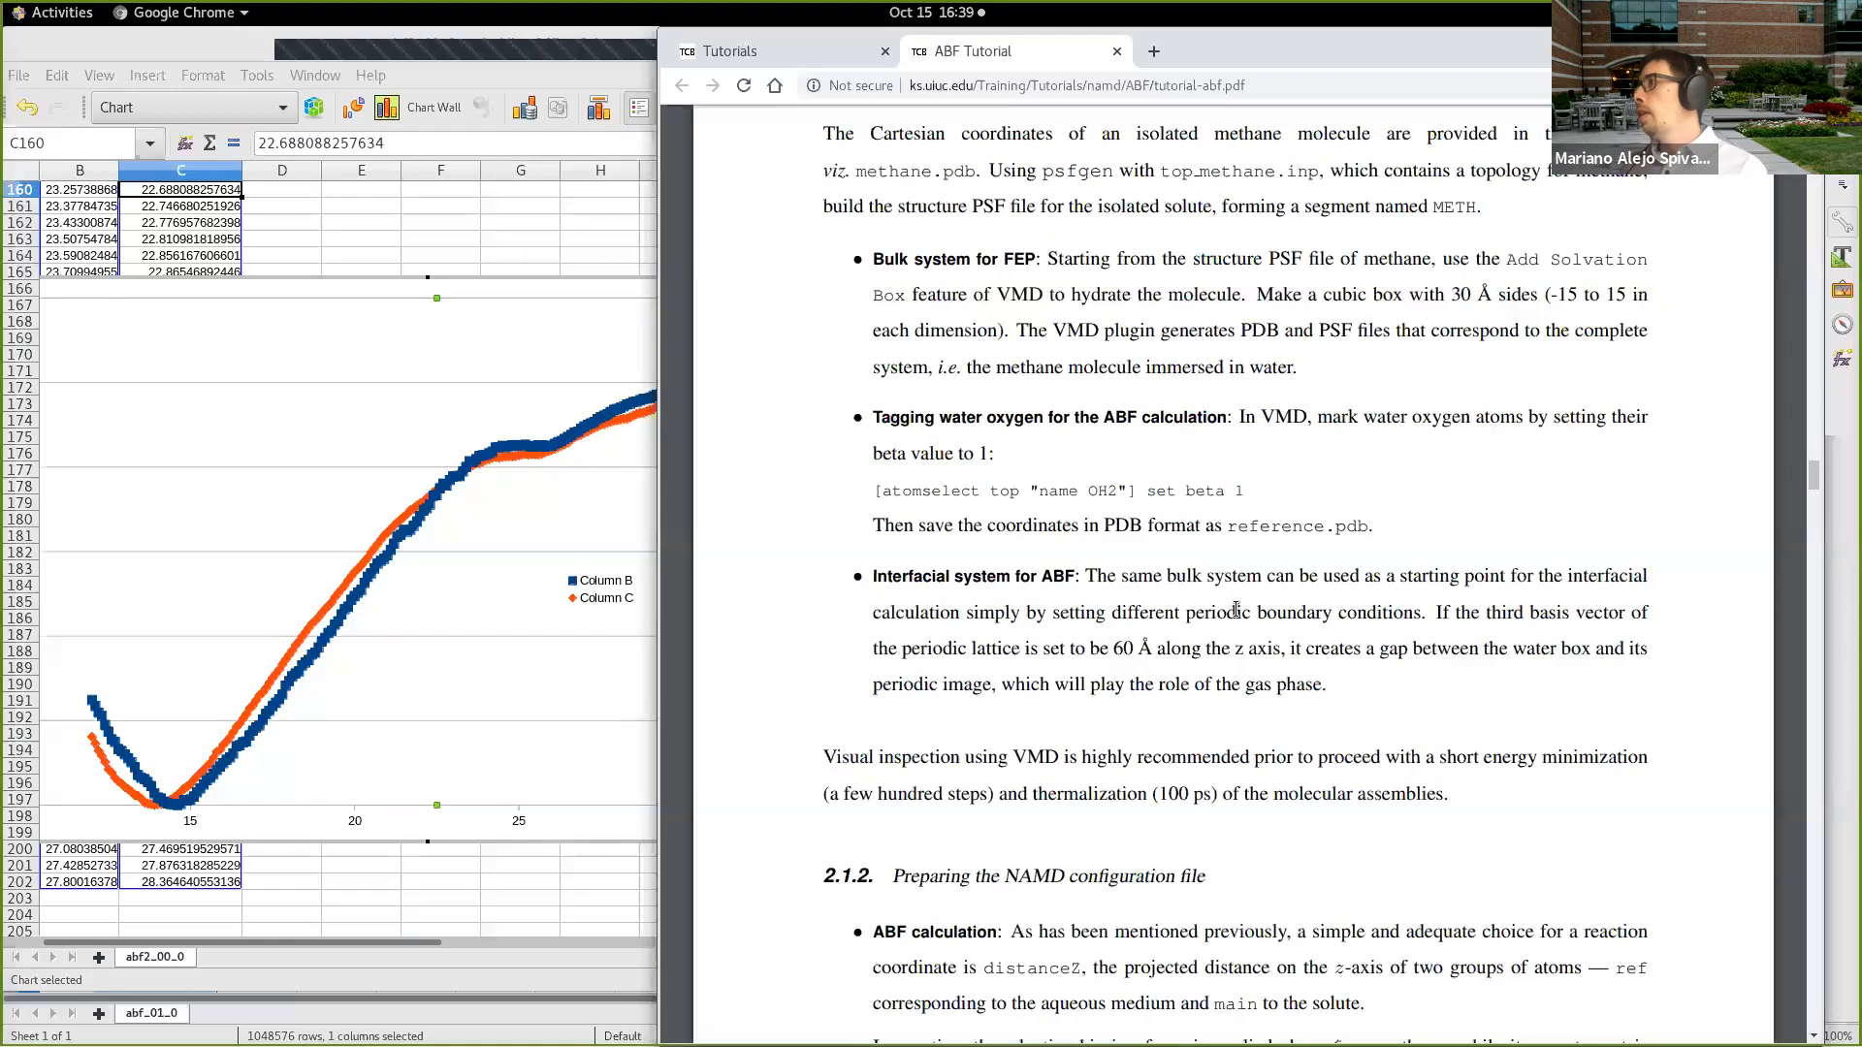
pyautogui.scroll(-1, 1240, 610)
pyautogui.scroll(-12, 1241, 610)
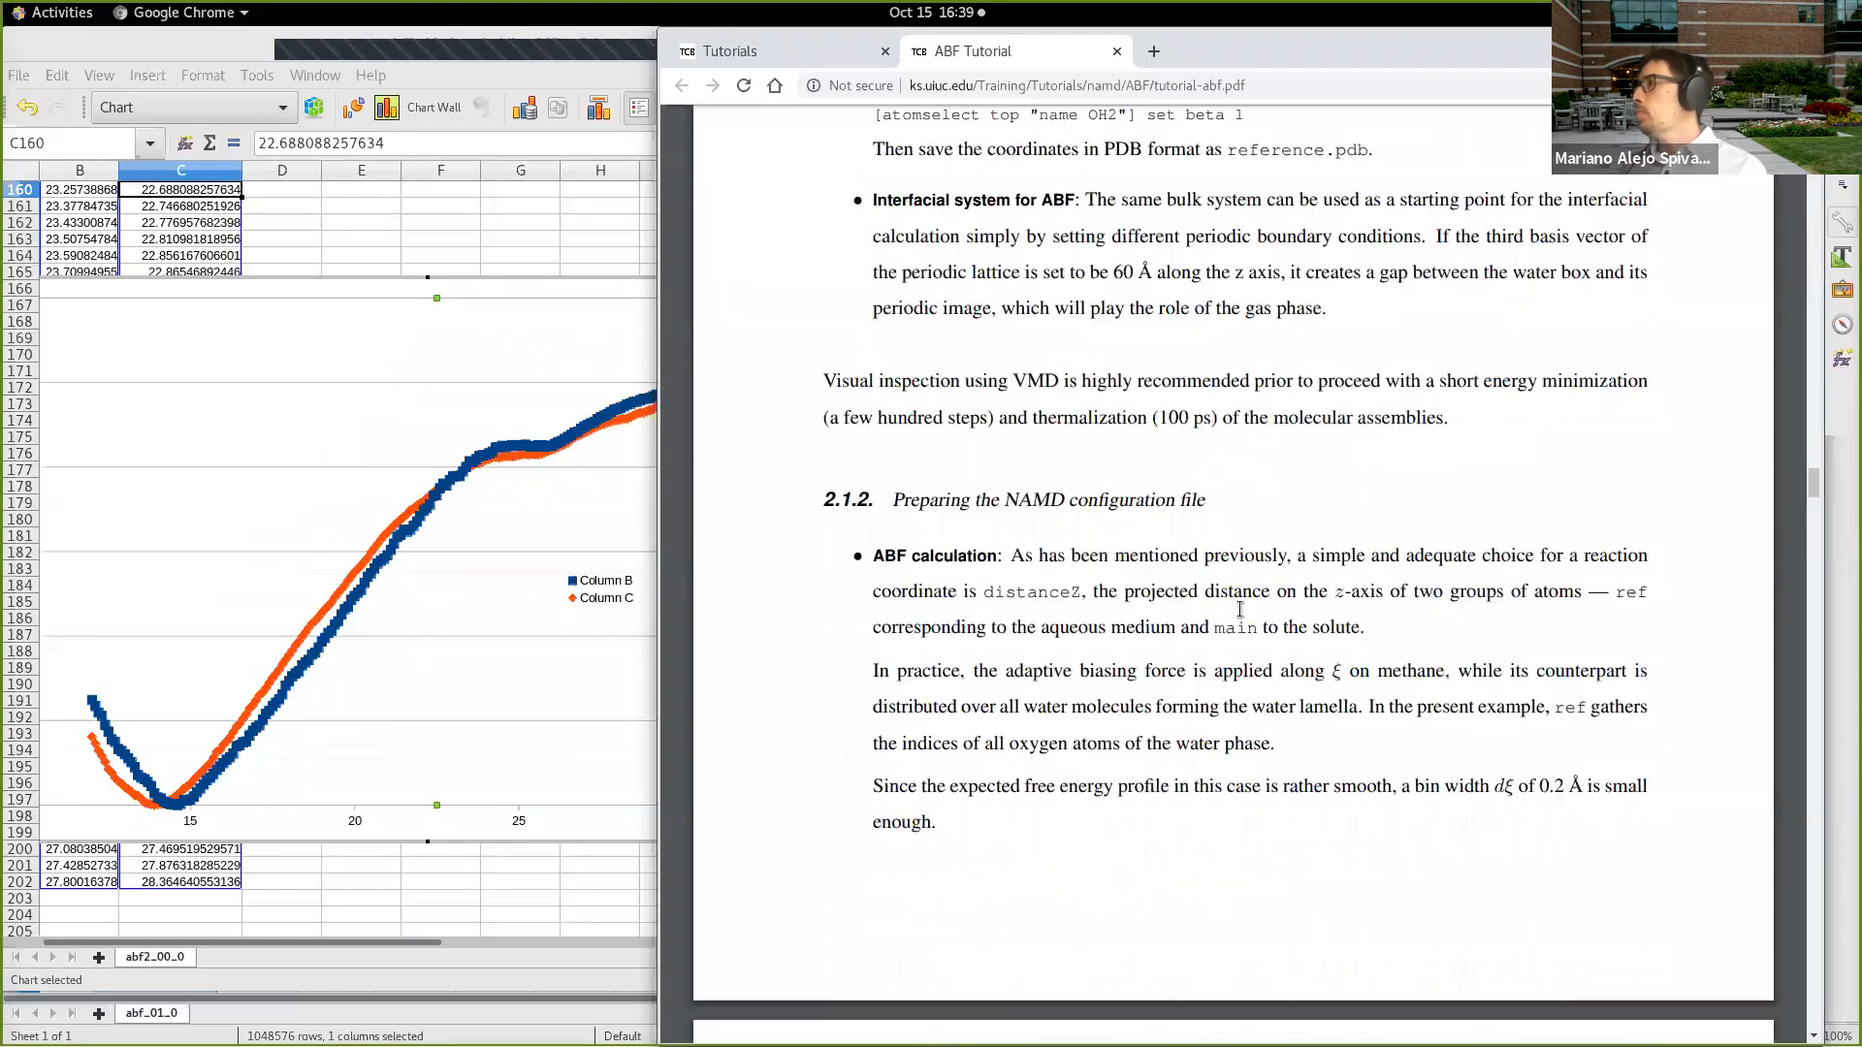
pyautogui.scroll(4, 1238, 609)
pyautogui.scroll(-2, 1234, 613)
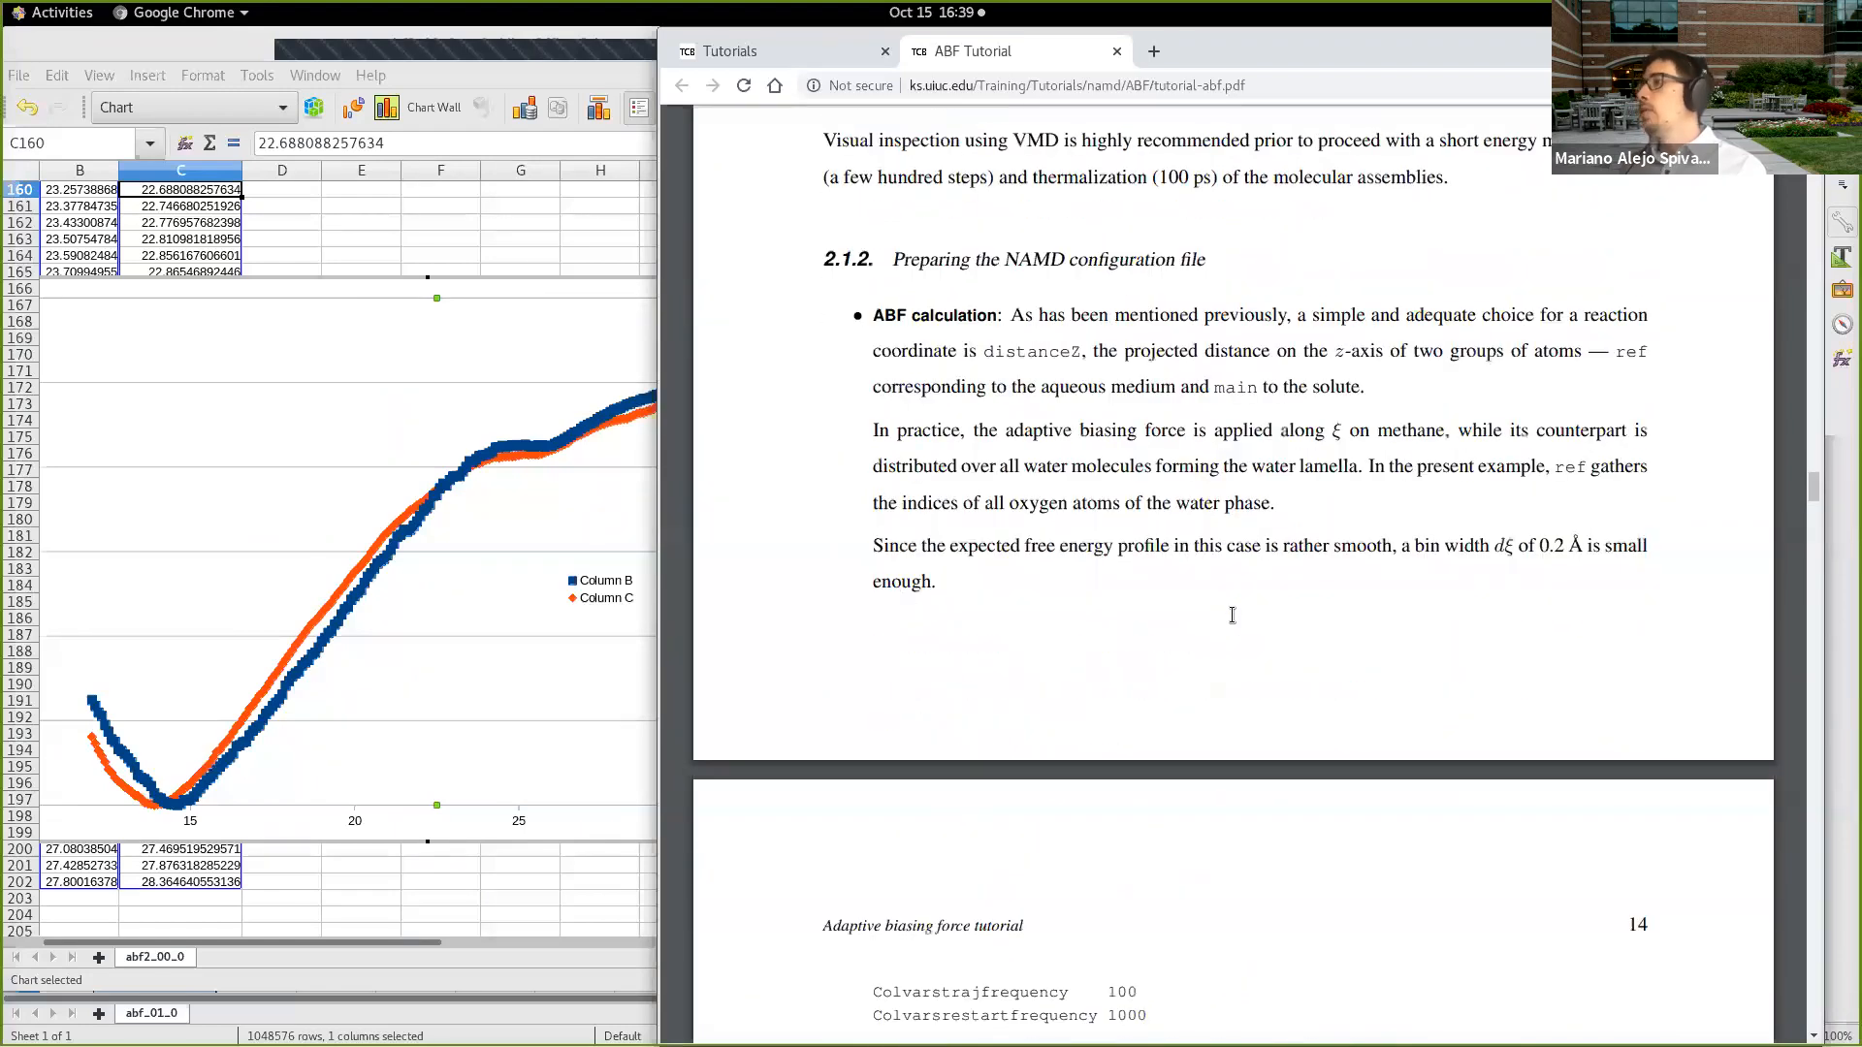
pyautogui.scroll(-10, 1232, 621)
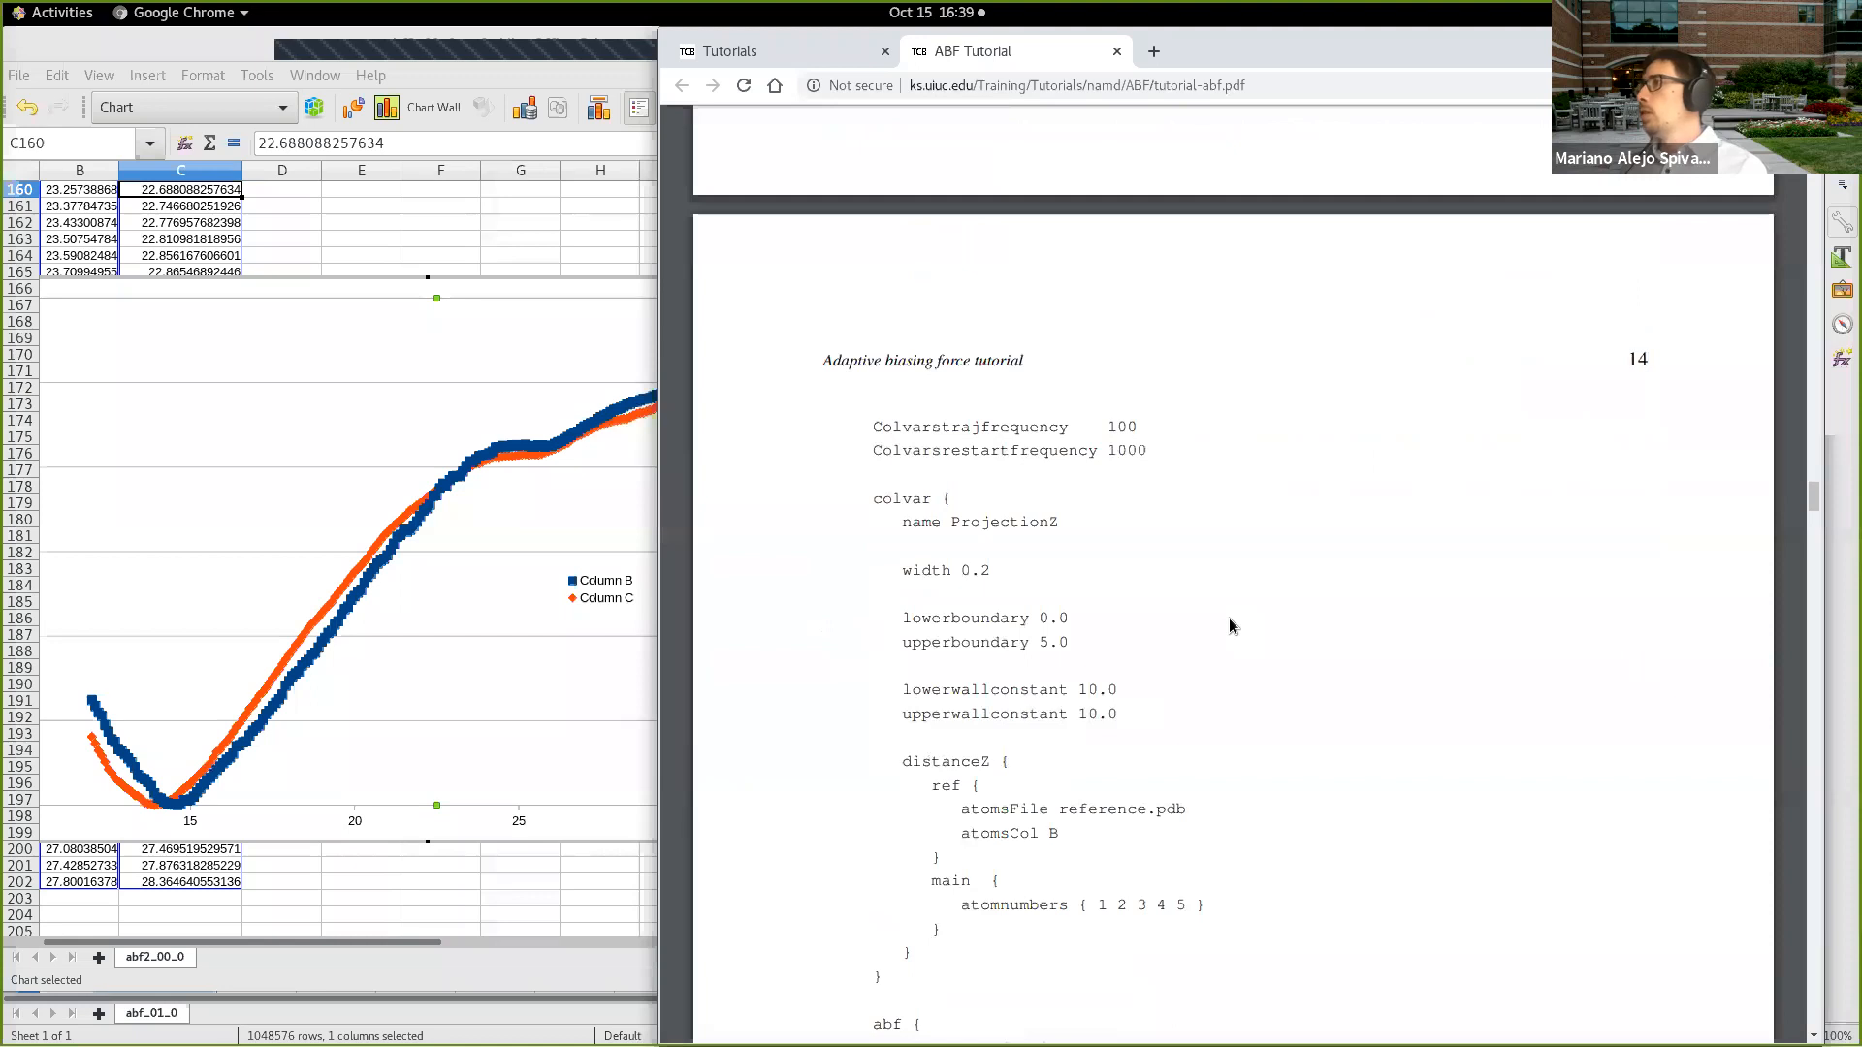
pyautogui.scroll(-2, 1230, 619)
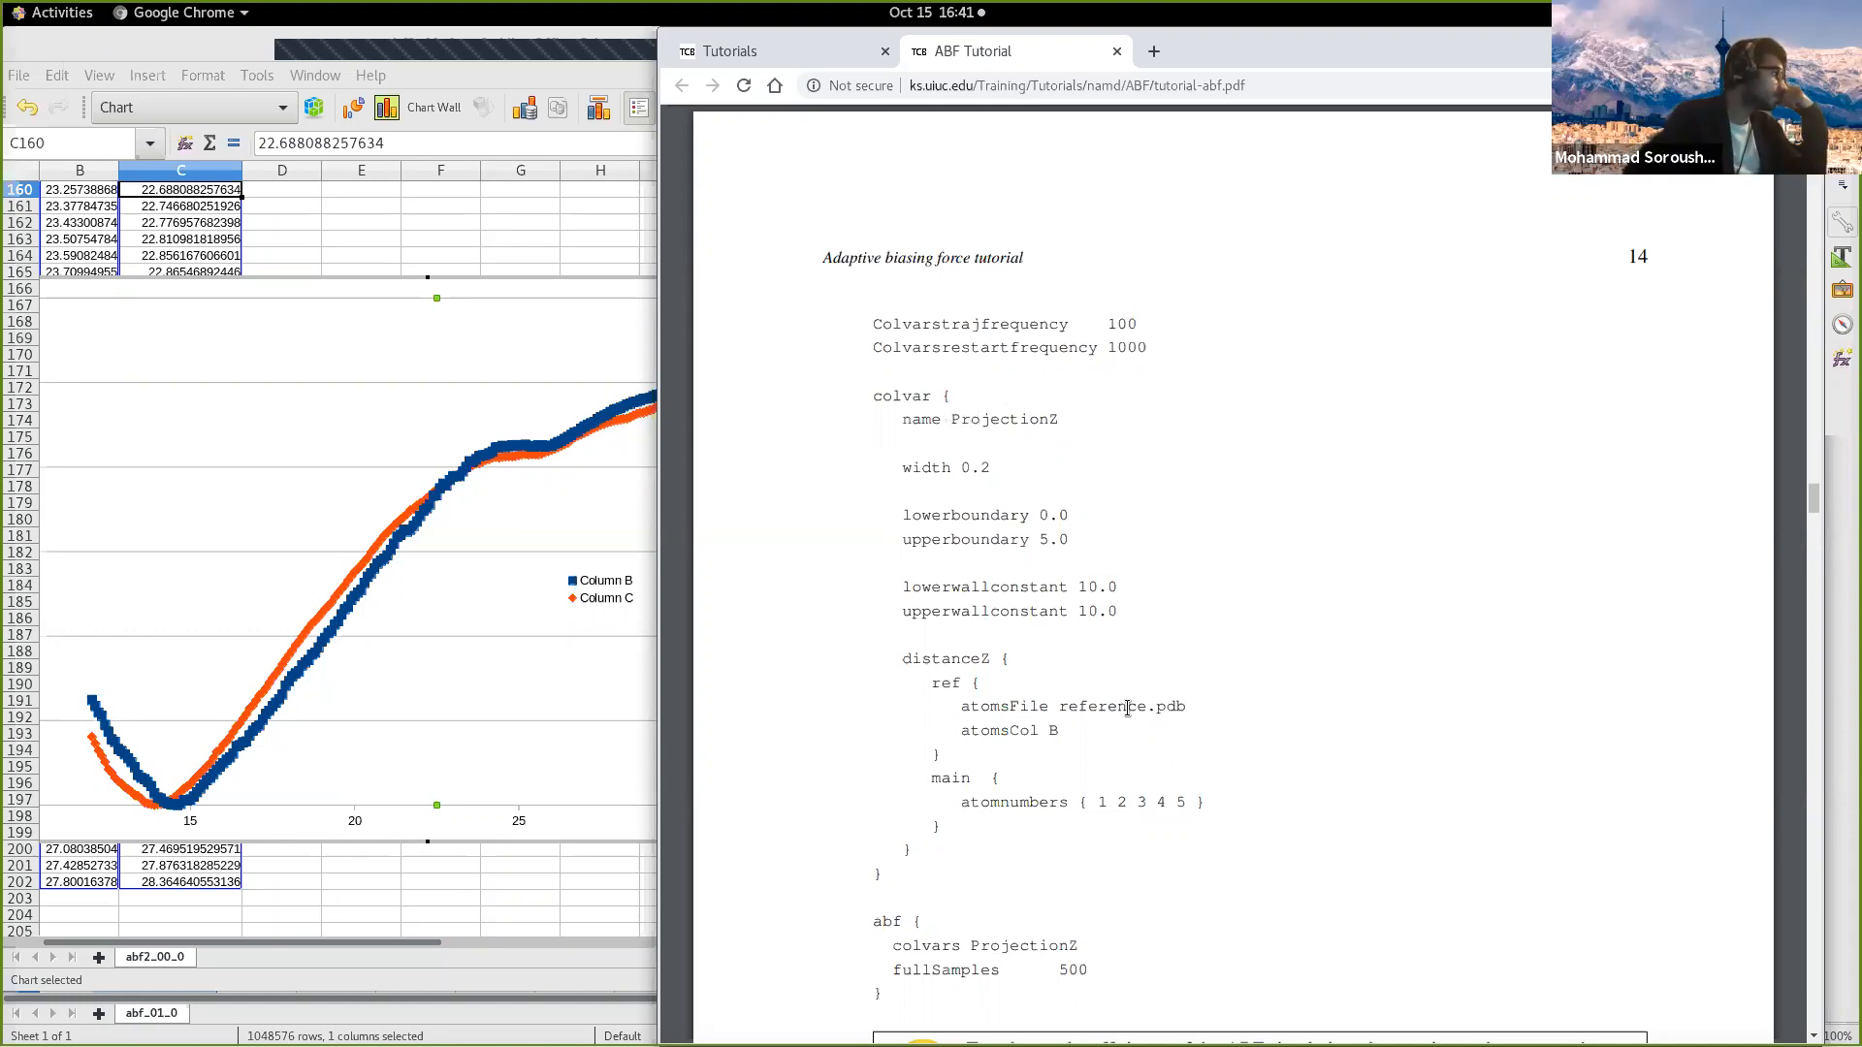
# Step: Search Google for "namd user guide colvars" in a new browser tab and open the NAMD 2.14 User's Guide
pyautogui.click(1154, 58)
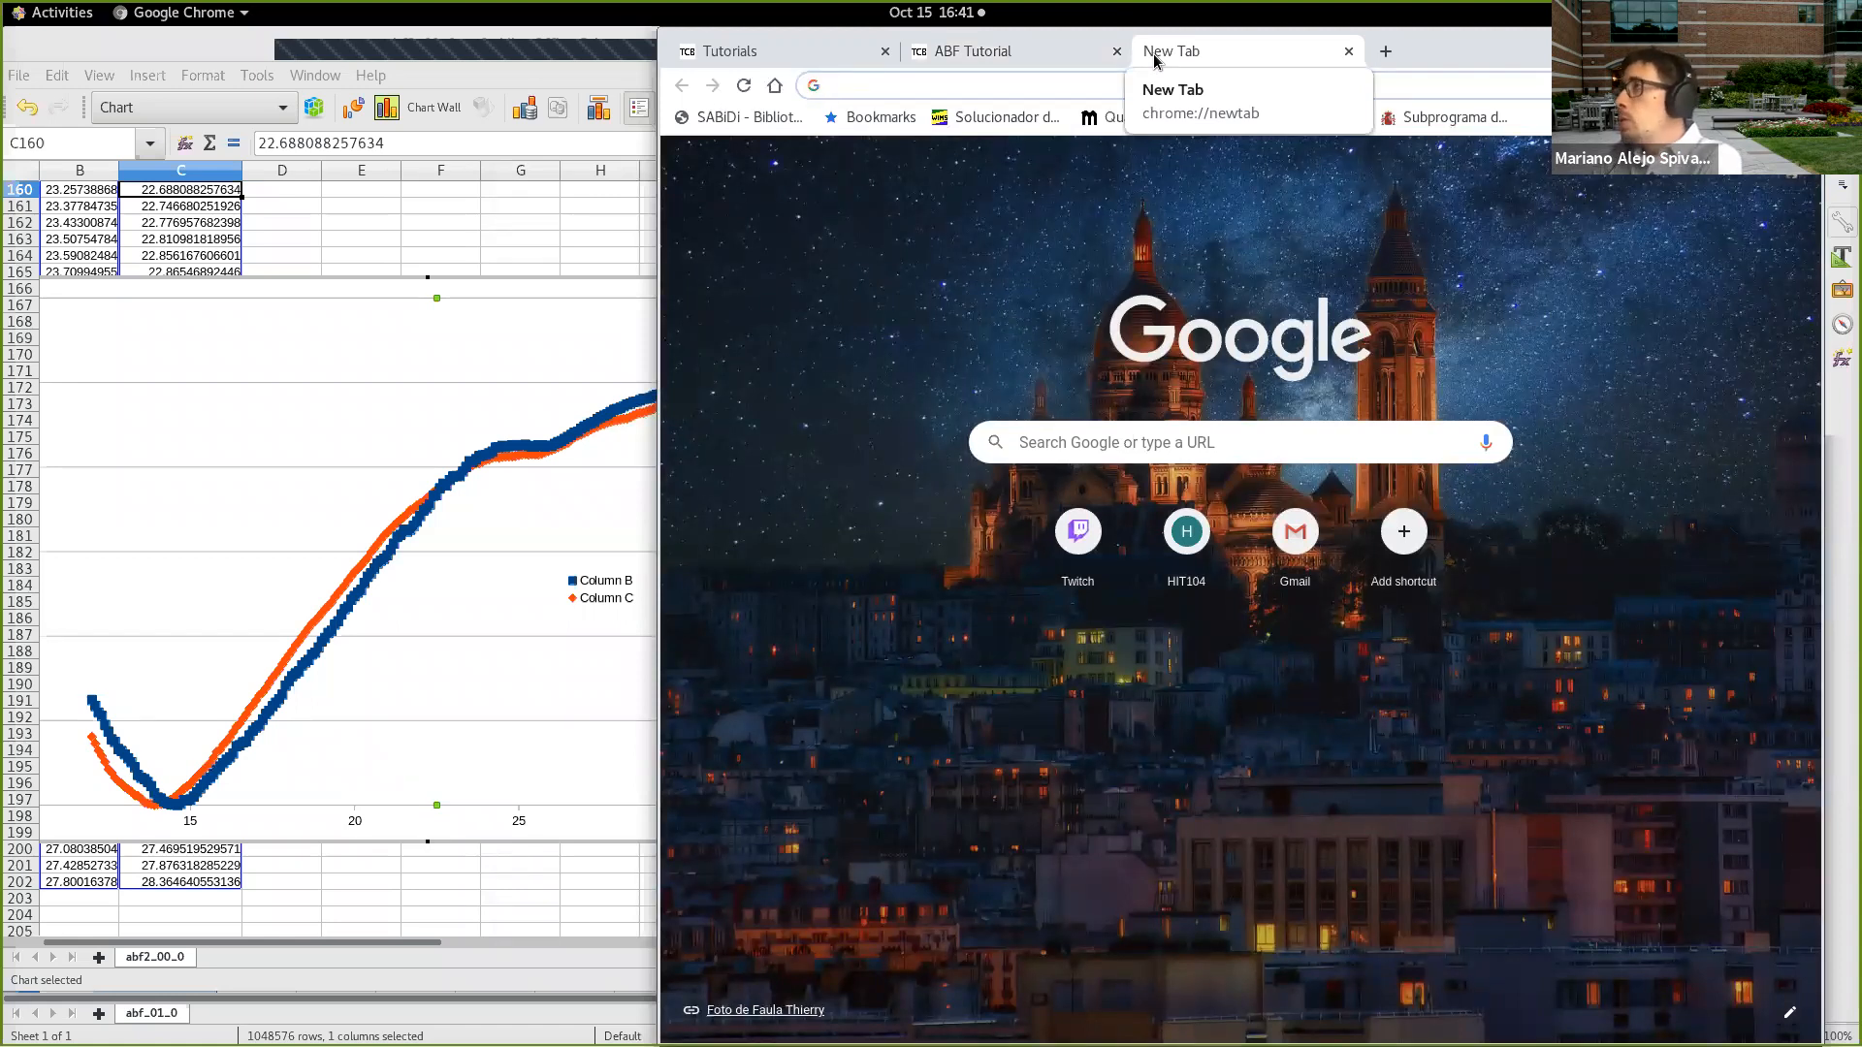
pyautogui.write('namd user guide ')
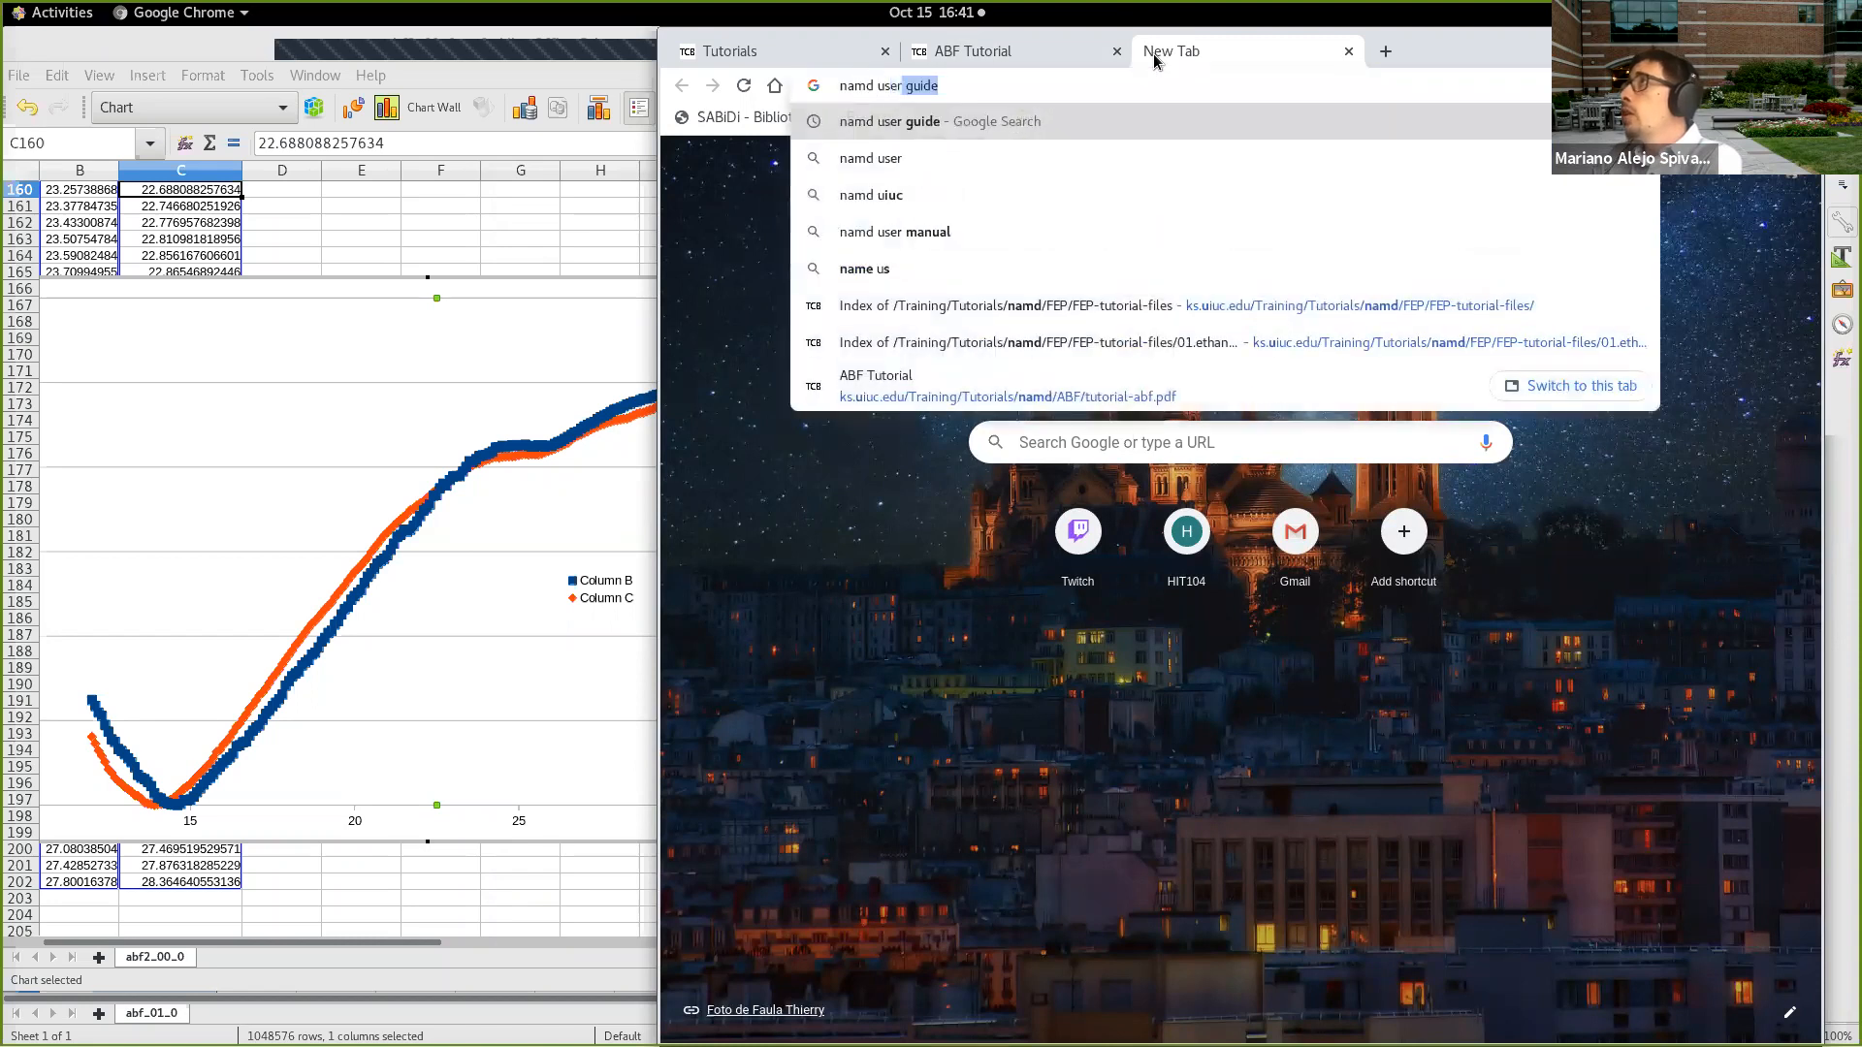
pyautogui.write('colvars')
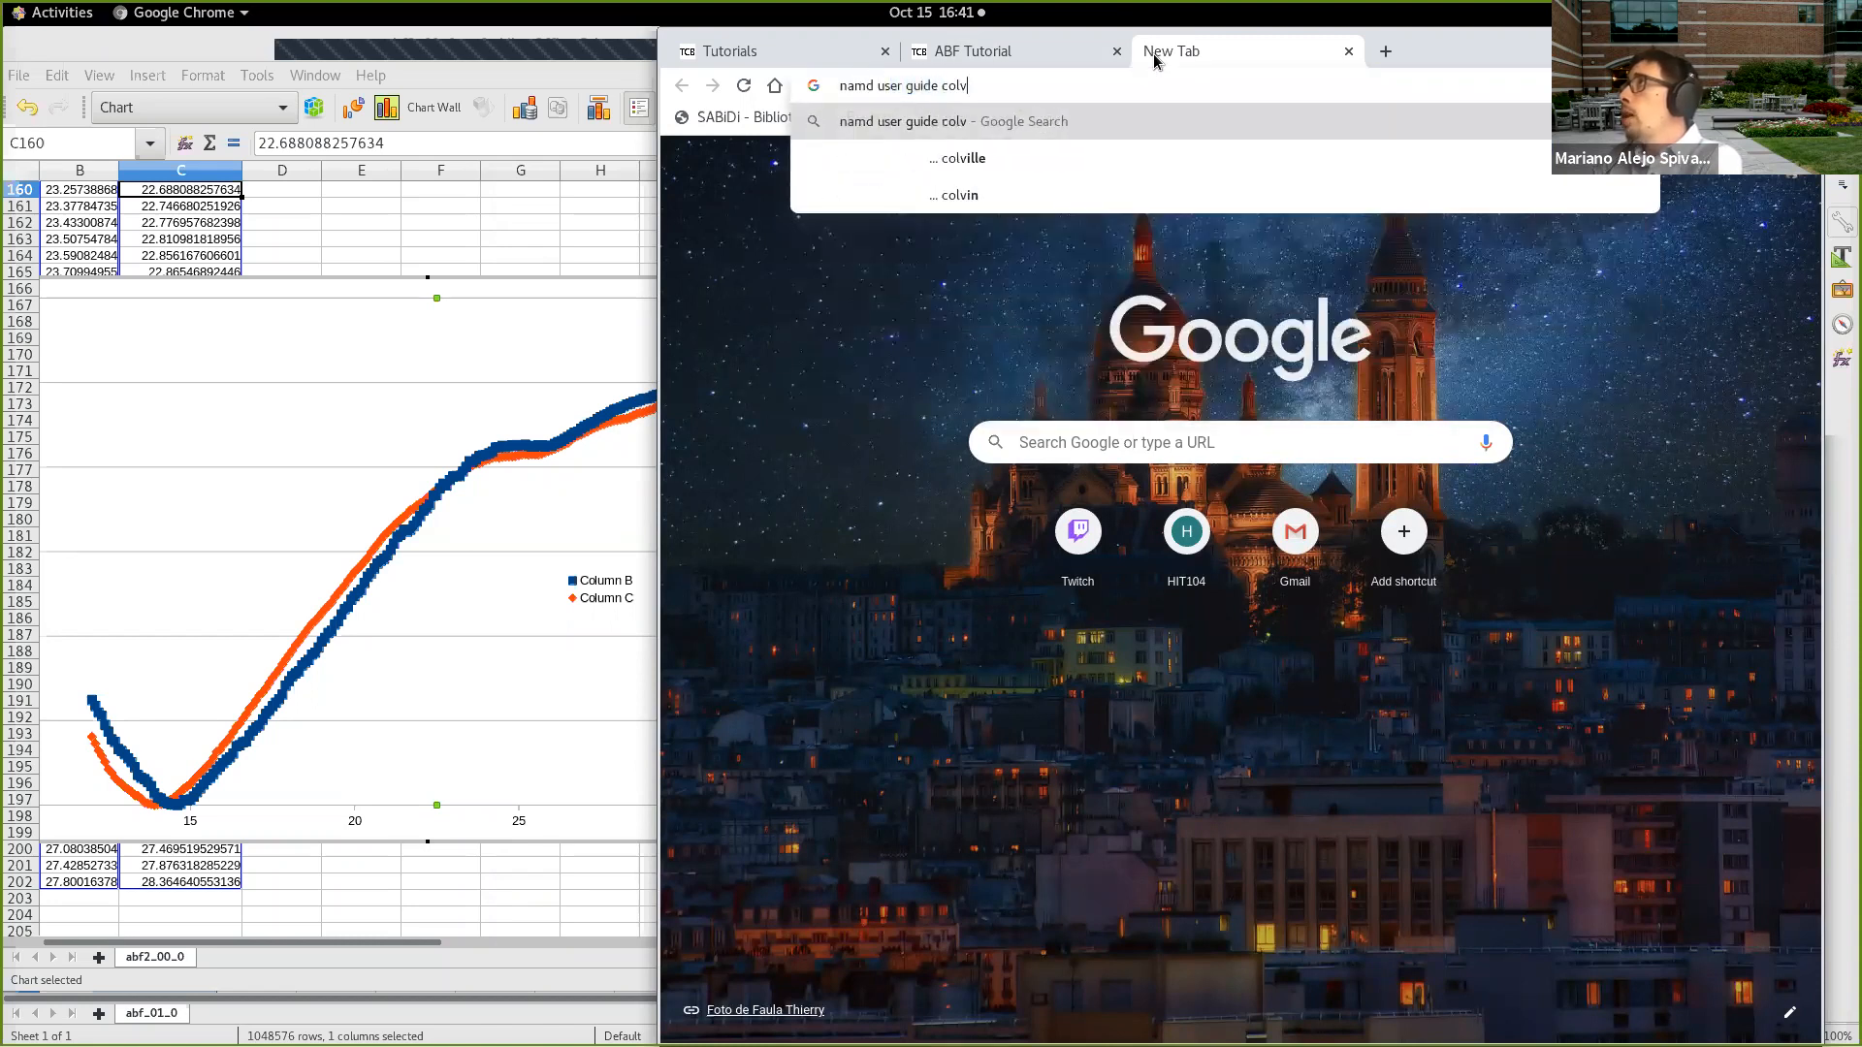
pyautogui.press('Return')
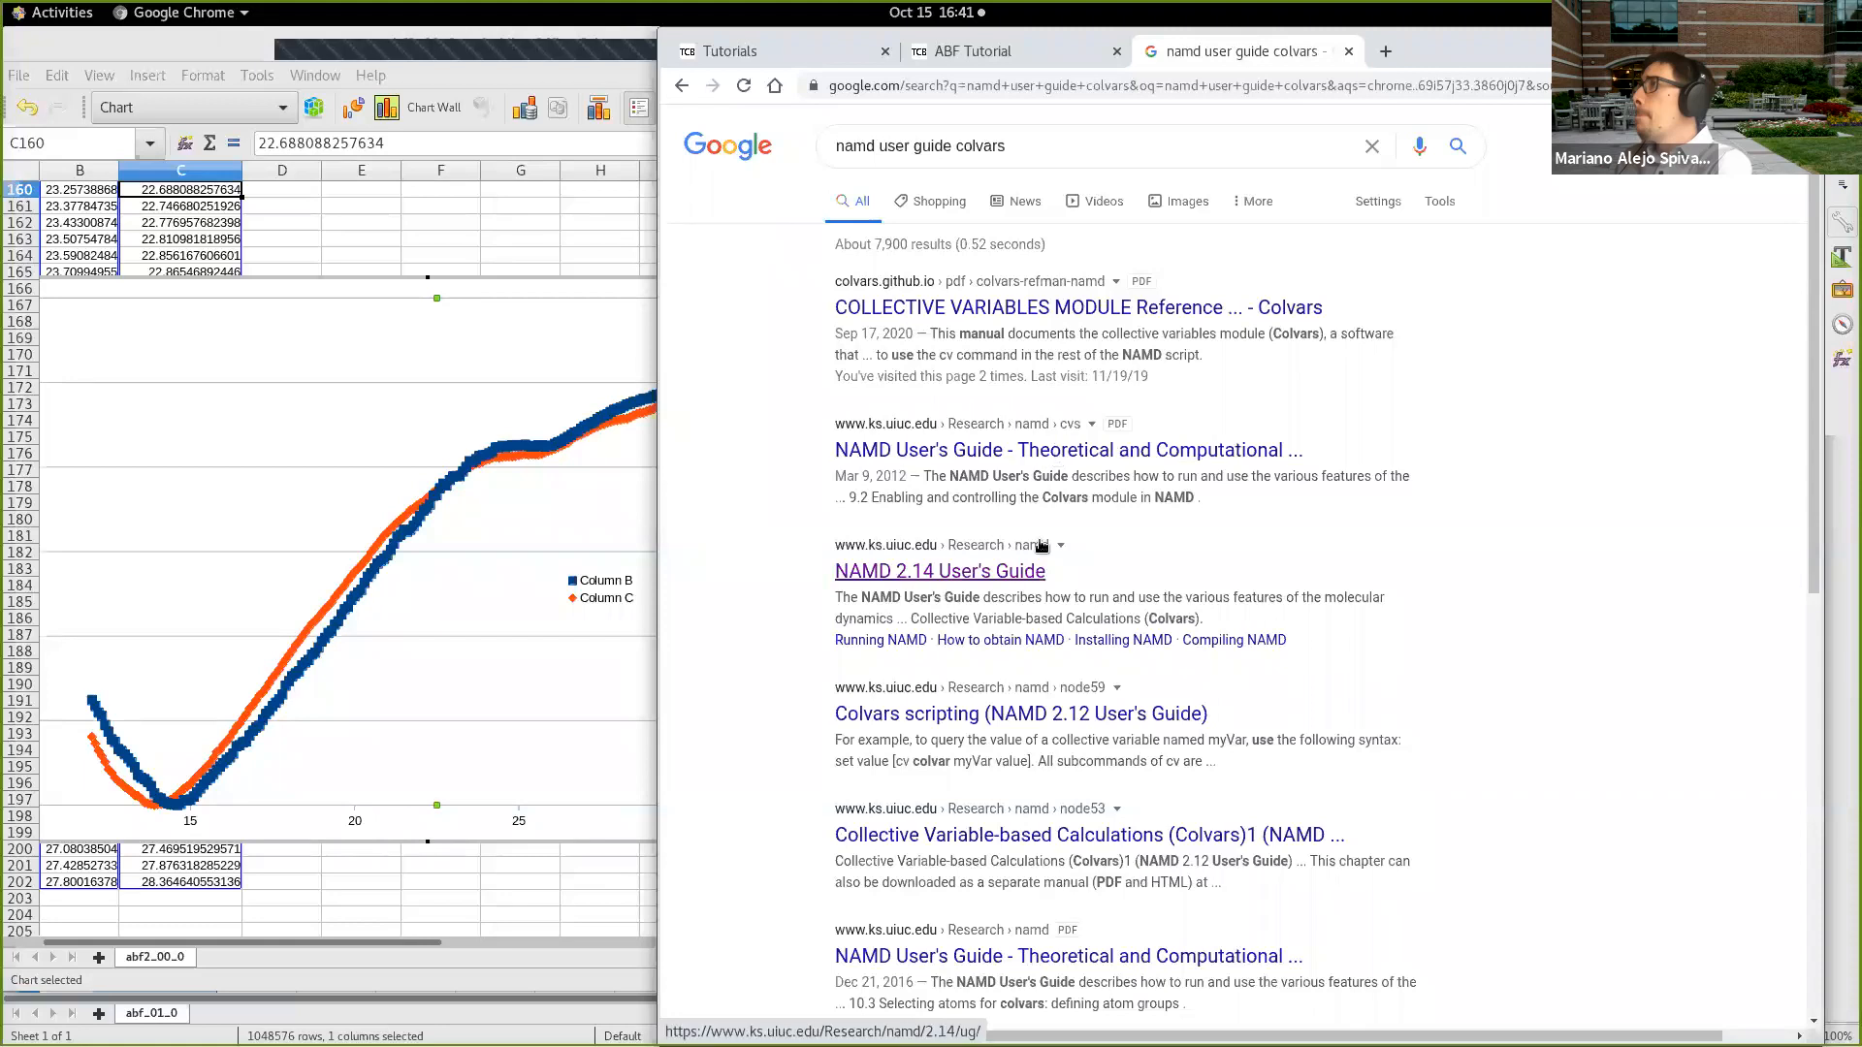
pyautogui.click(1030, 574)
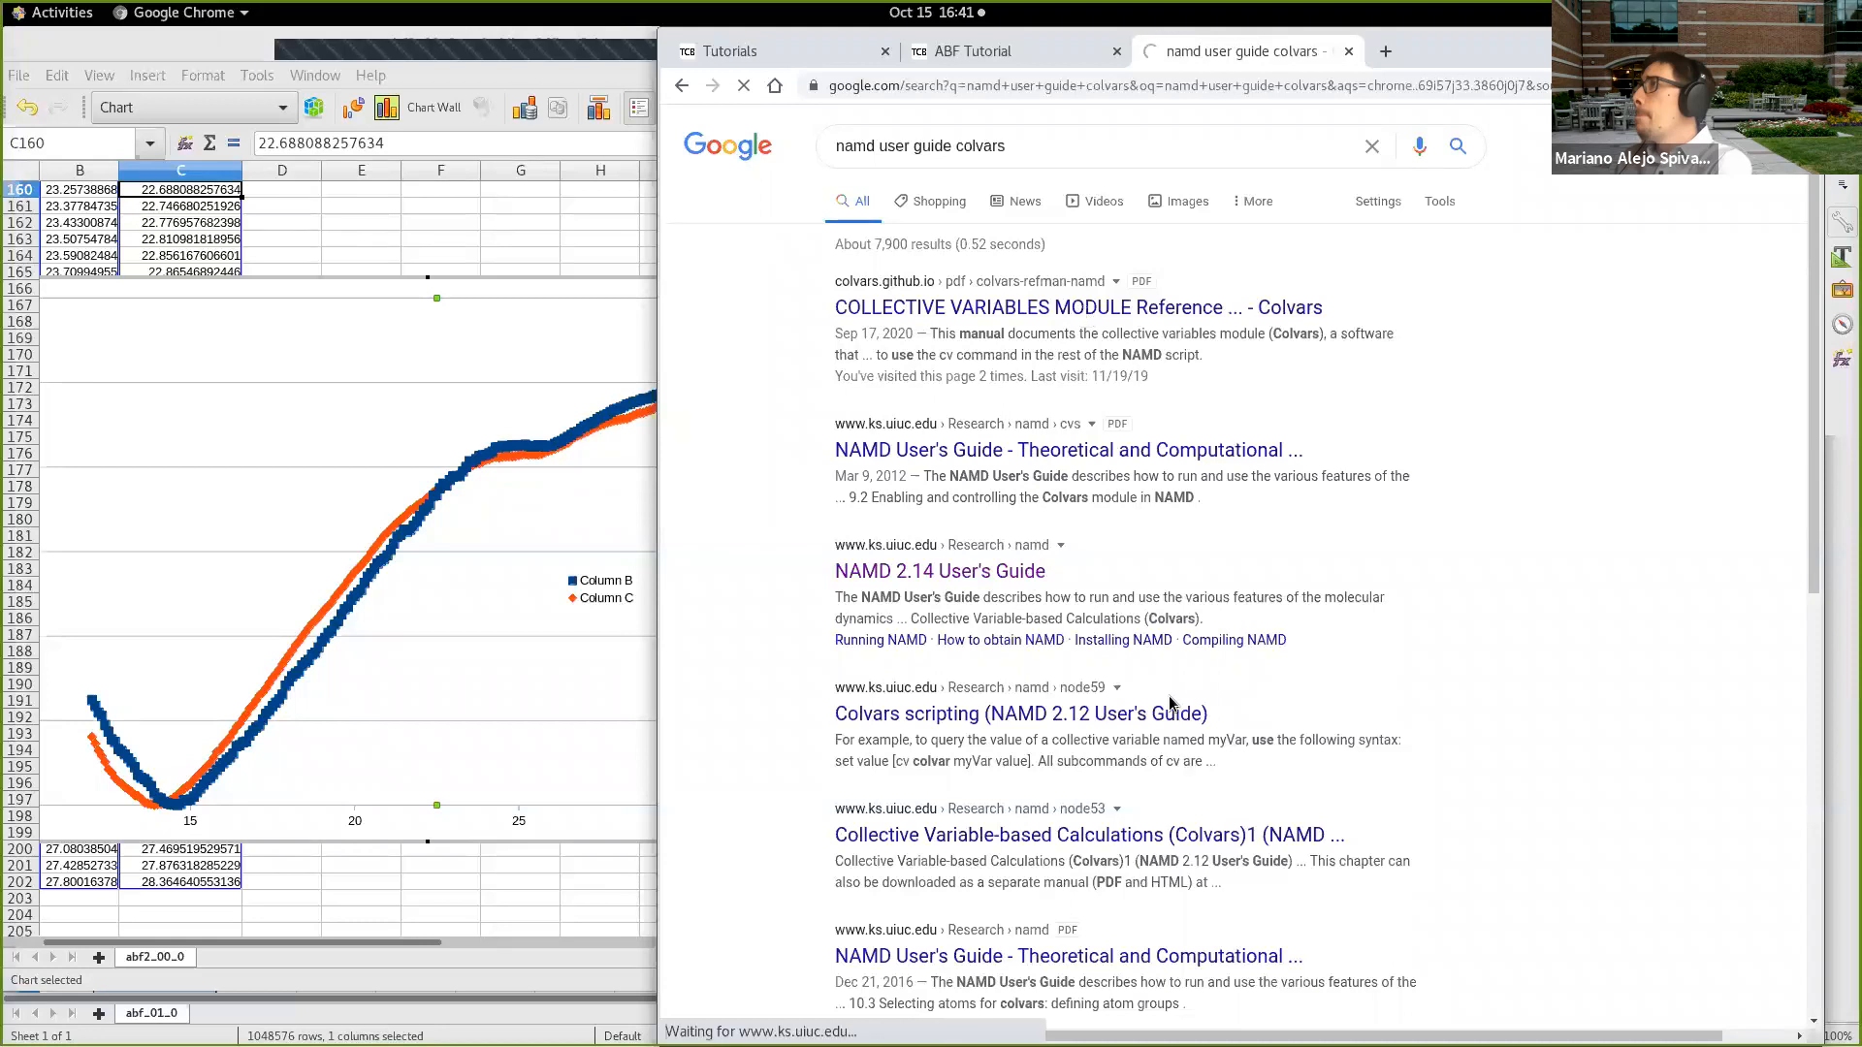
# Step: Open the guide's Contents page and highlight the Collective Variable-based Calculations (Colvars) entries, clearing the selection each time
pyautogui.scroll(-1, 1034, 467)
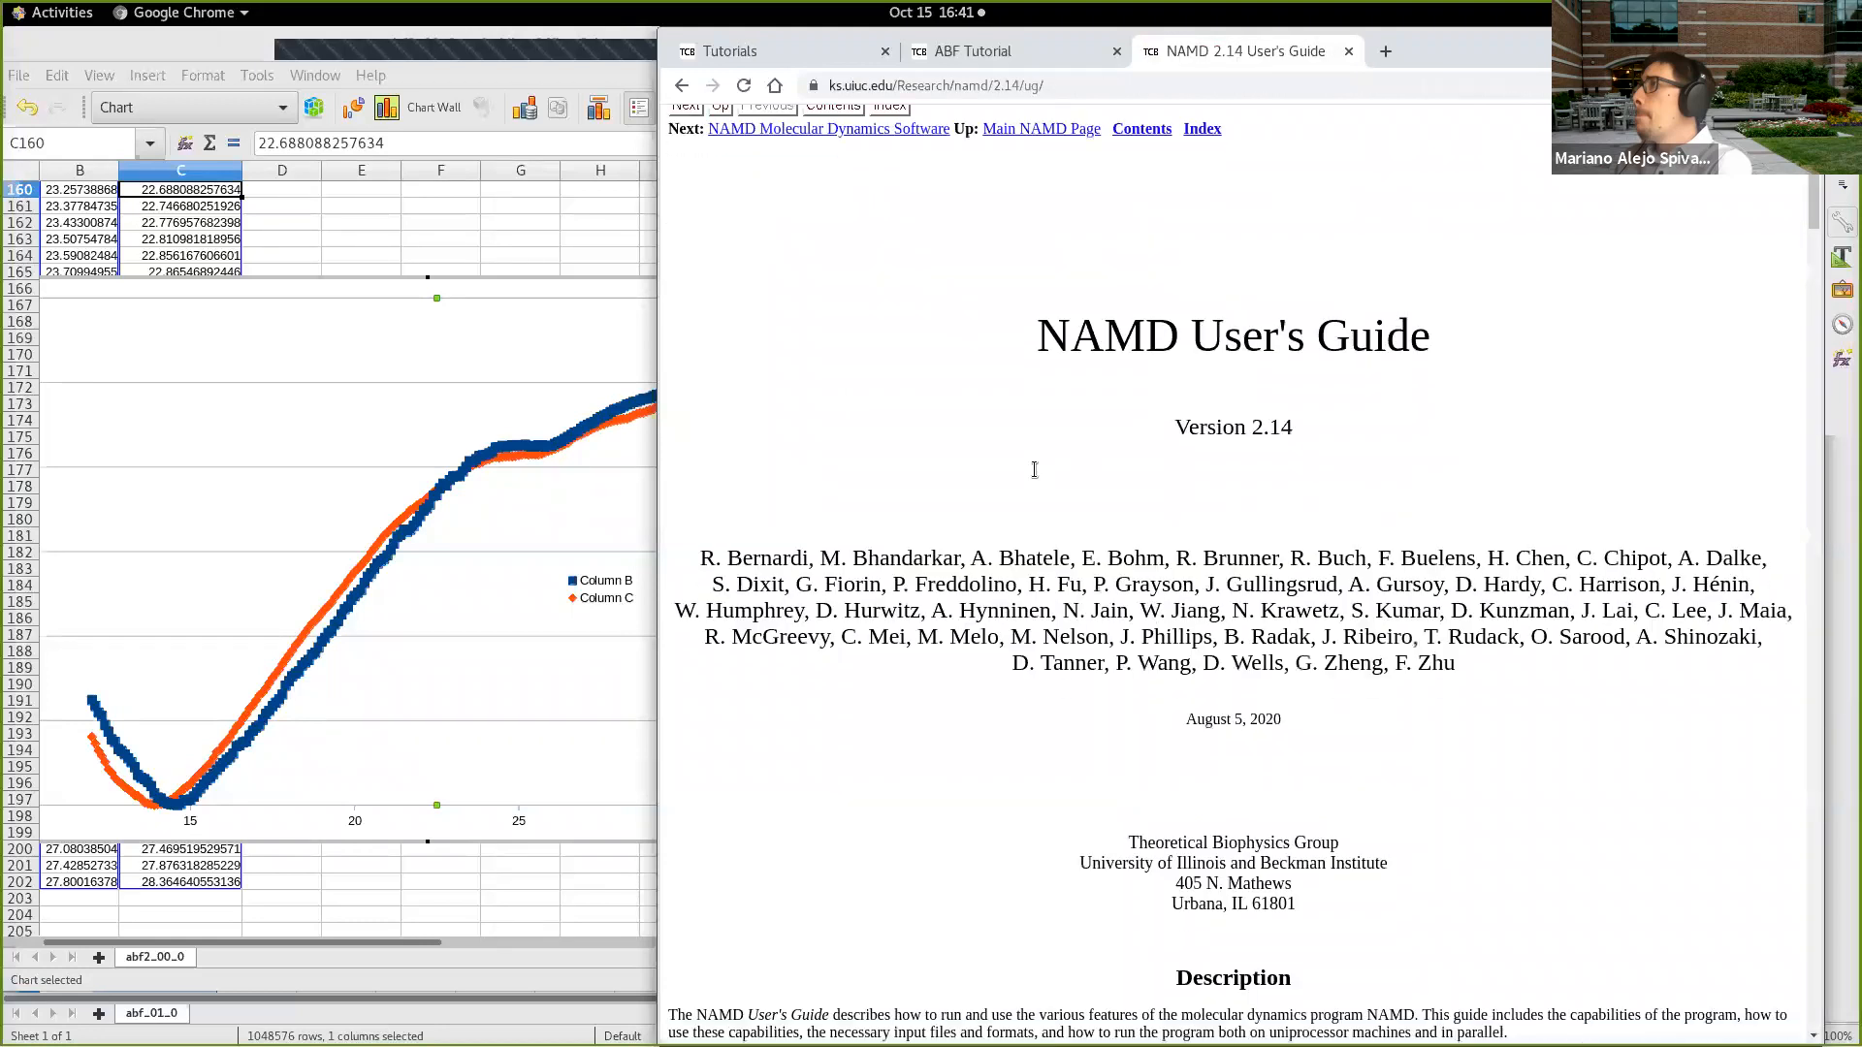
pyautogui.scroll(1, 1158, 204)
pyautogui.click(1150, 152)
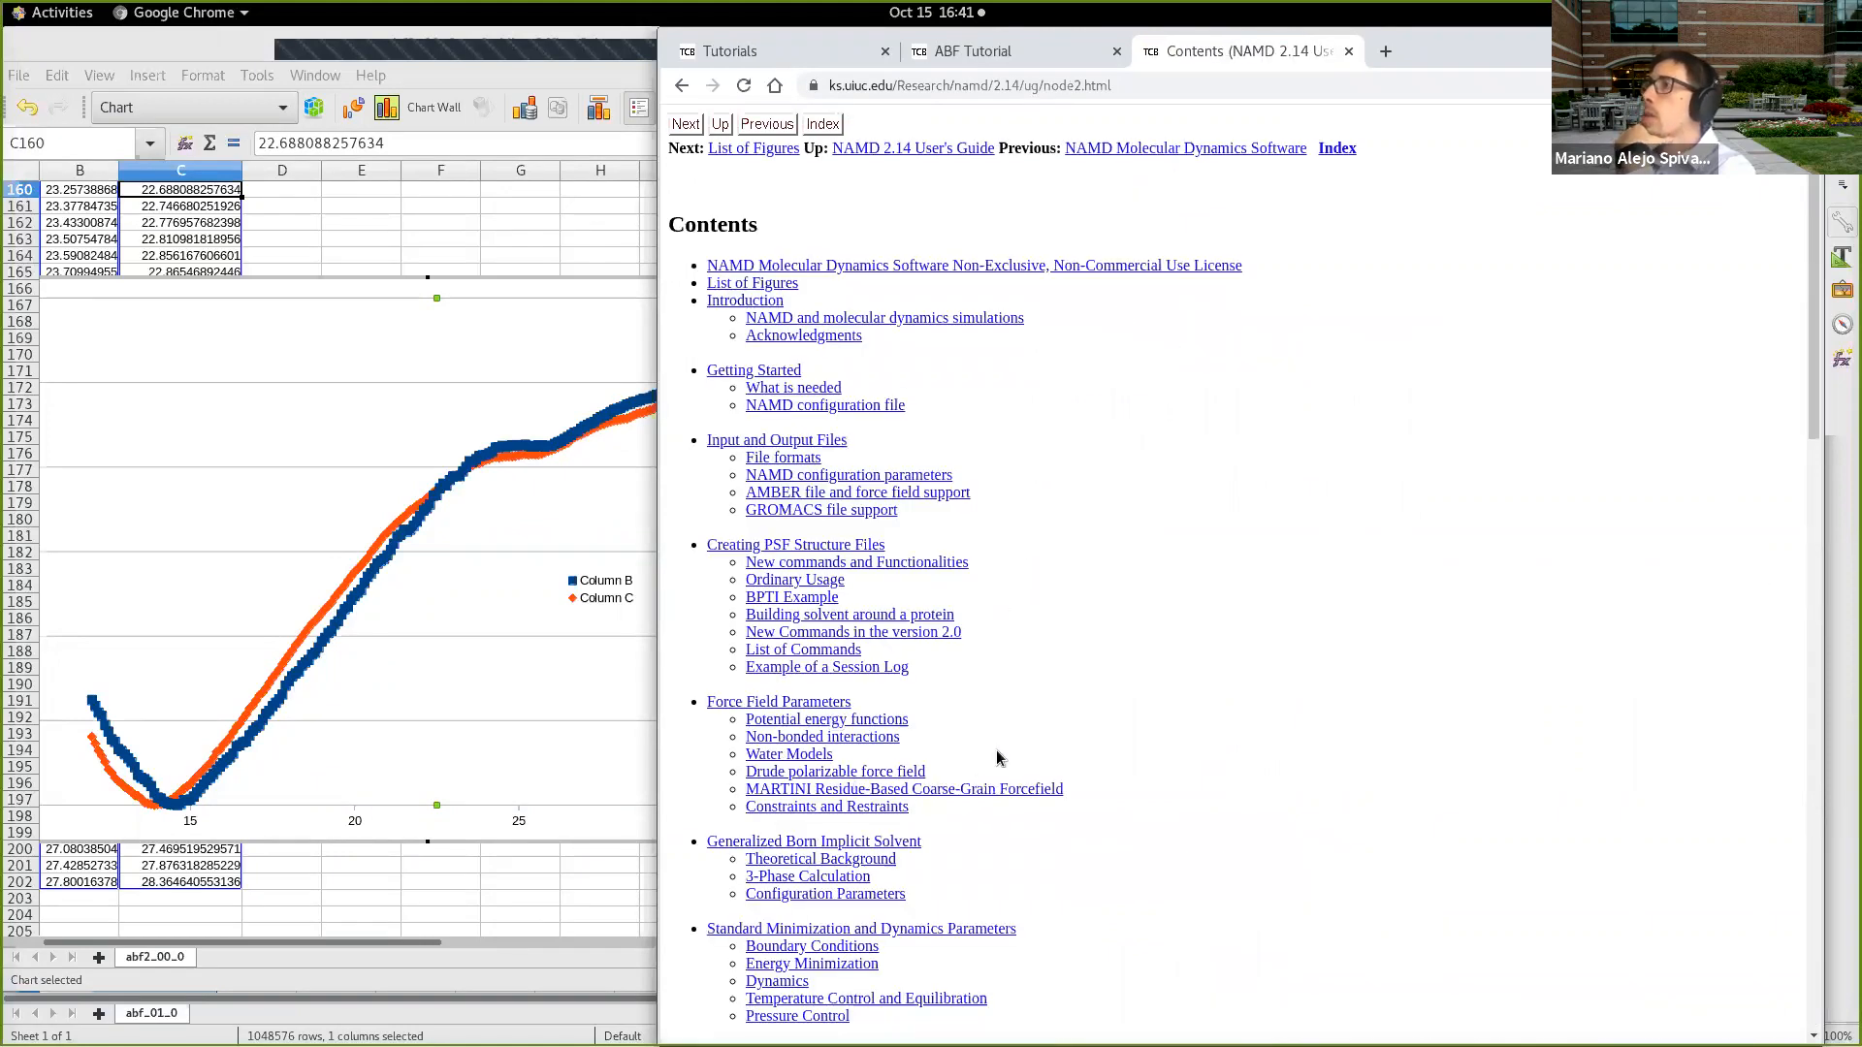
pyautogui.scroll(-3, 997, 756)
pyautogui.scroll(-3, 997, 762)
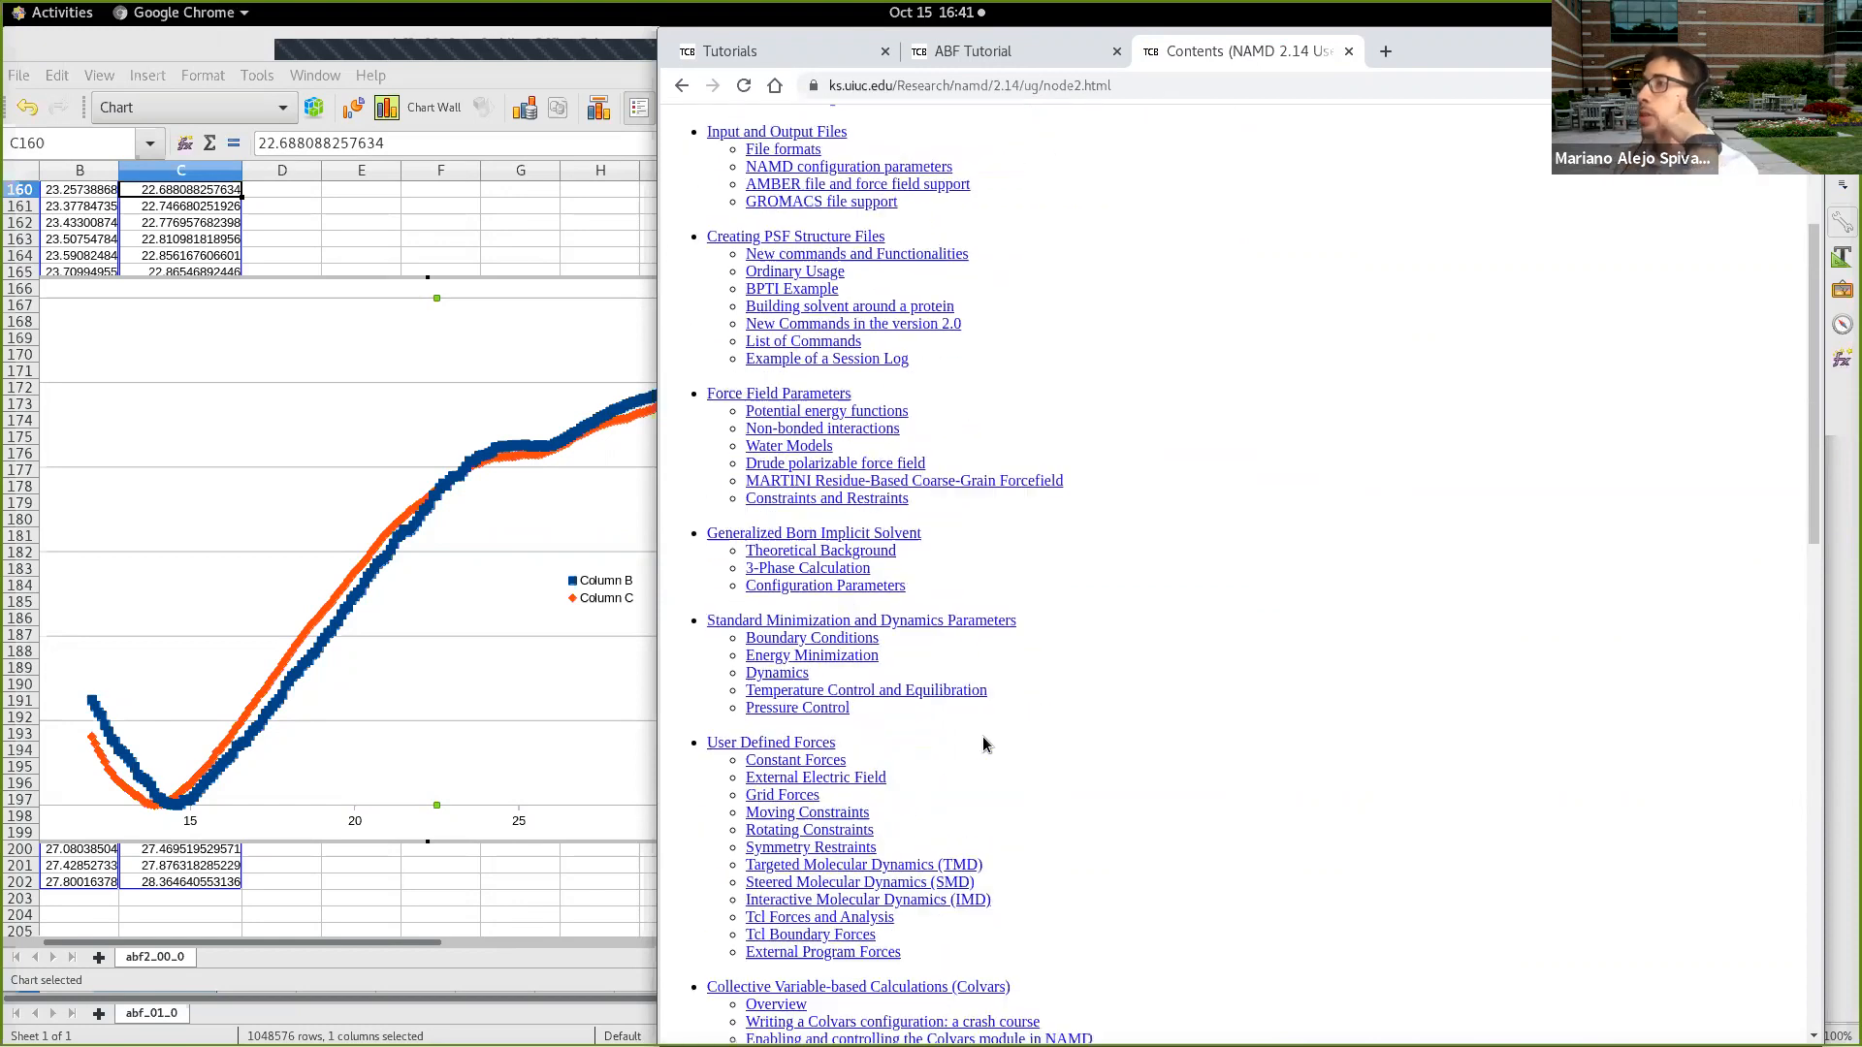
pyautogui.scroll(-4, 989, 742)
pyautogui.moveTo(1005, 873); pyautogui.dragTo(695, 730)
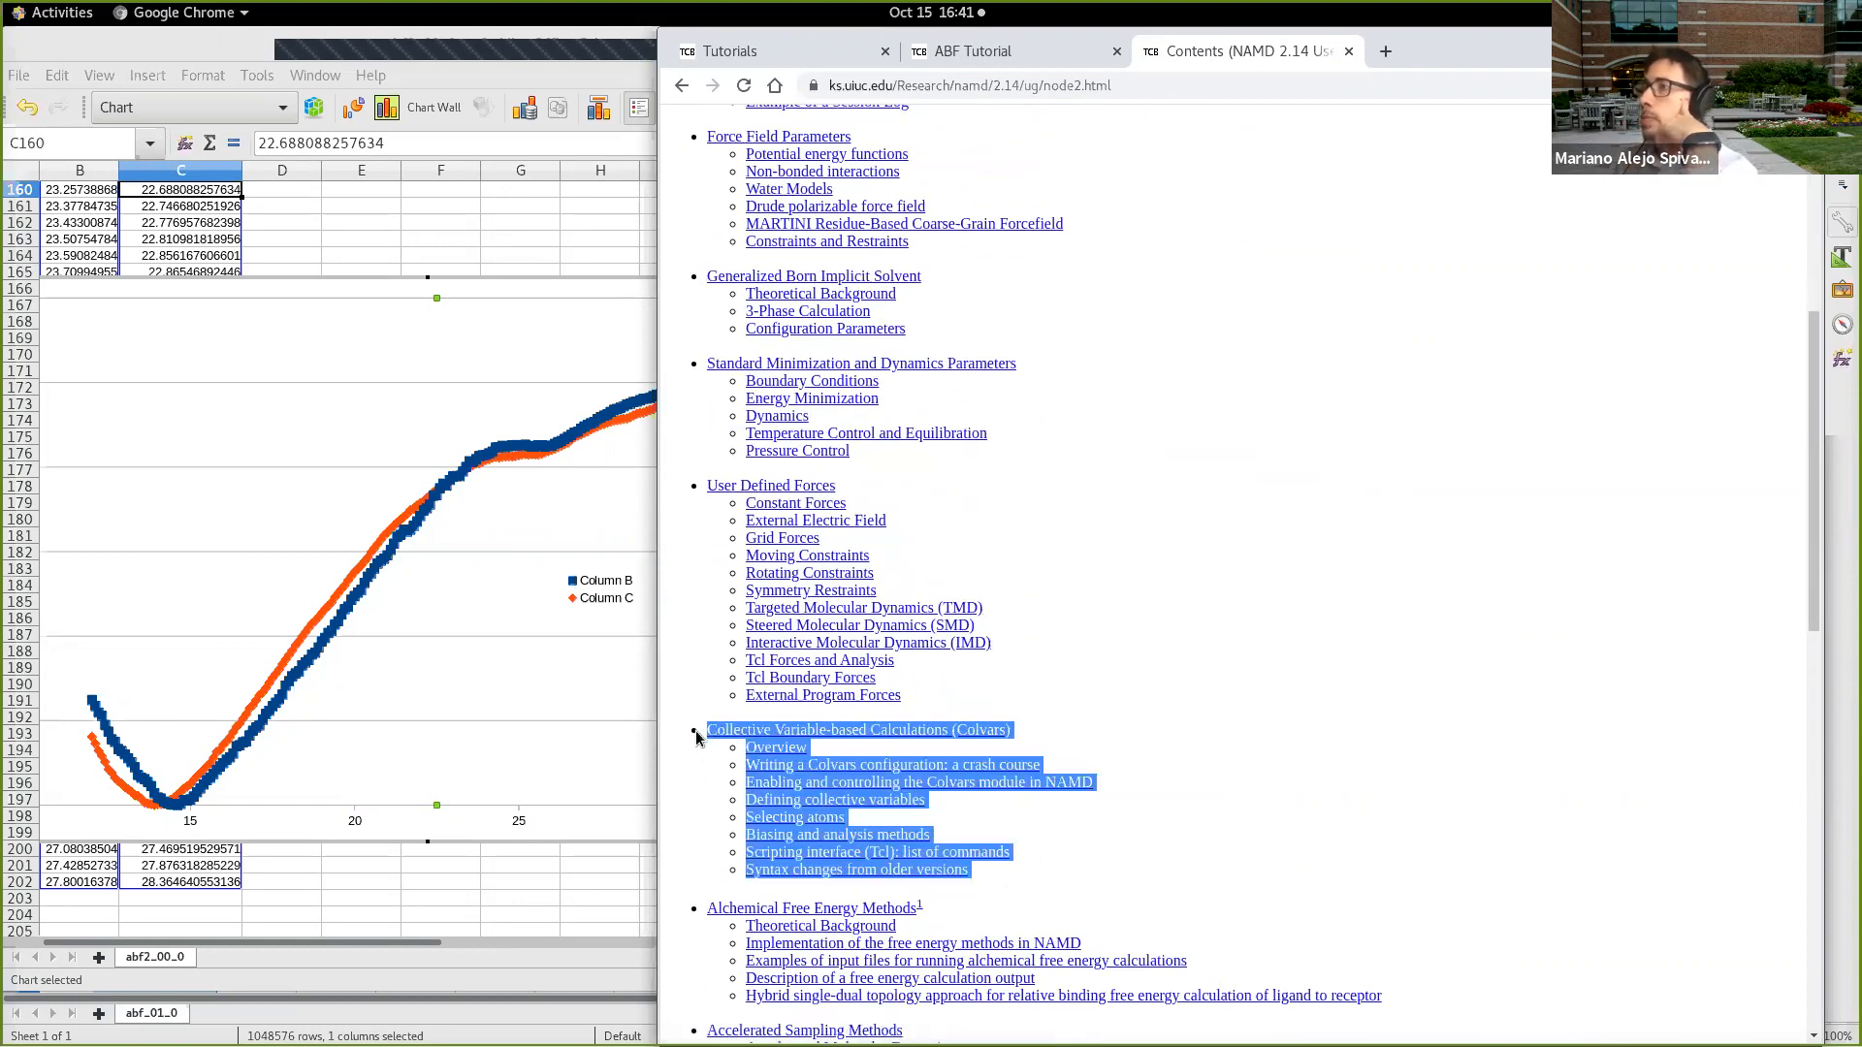
pyautogui.click(1108, 842)
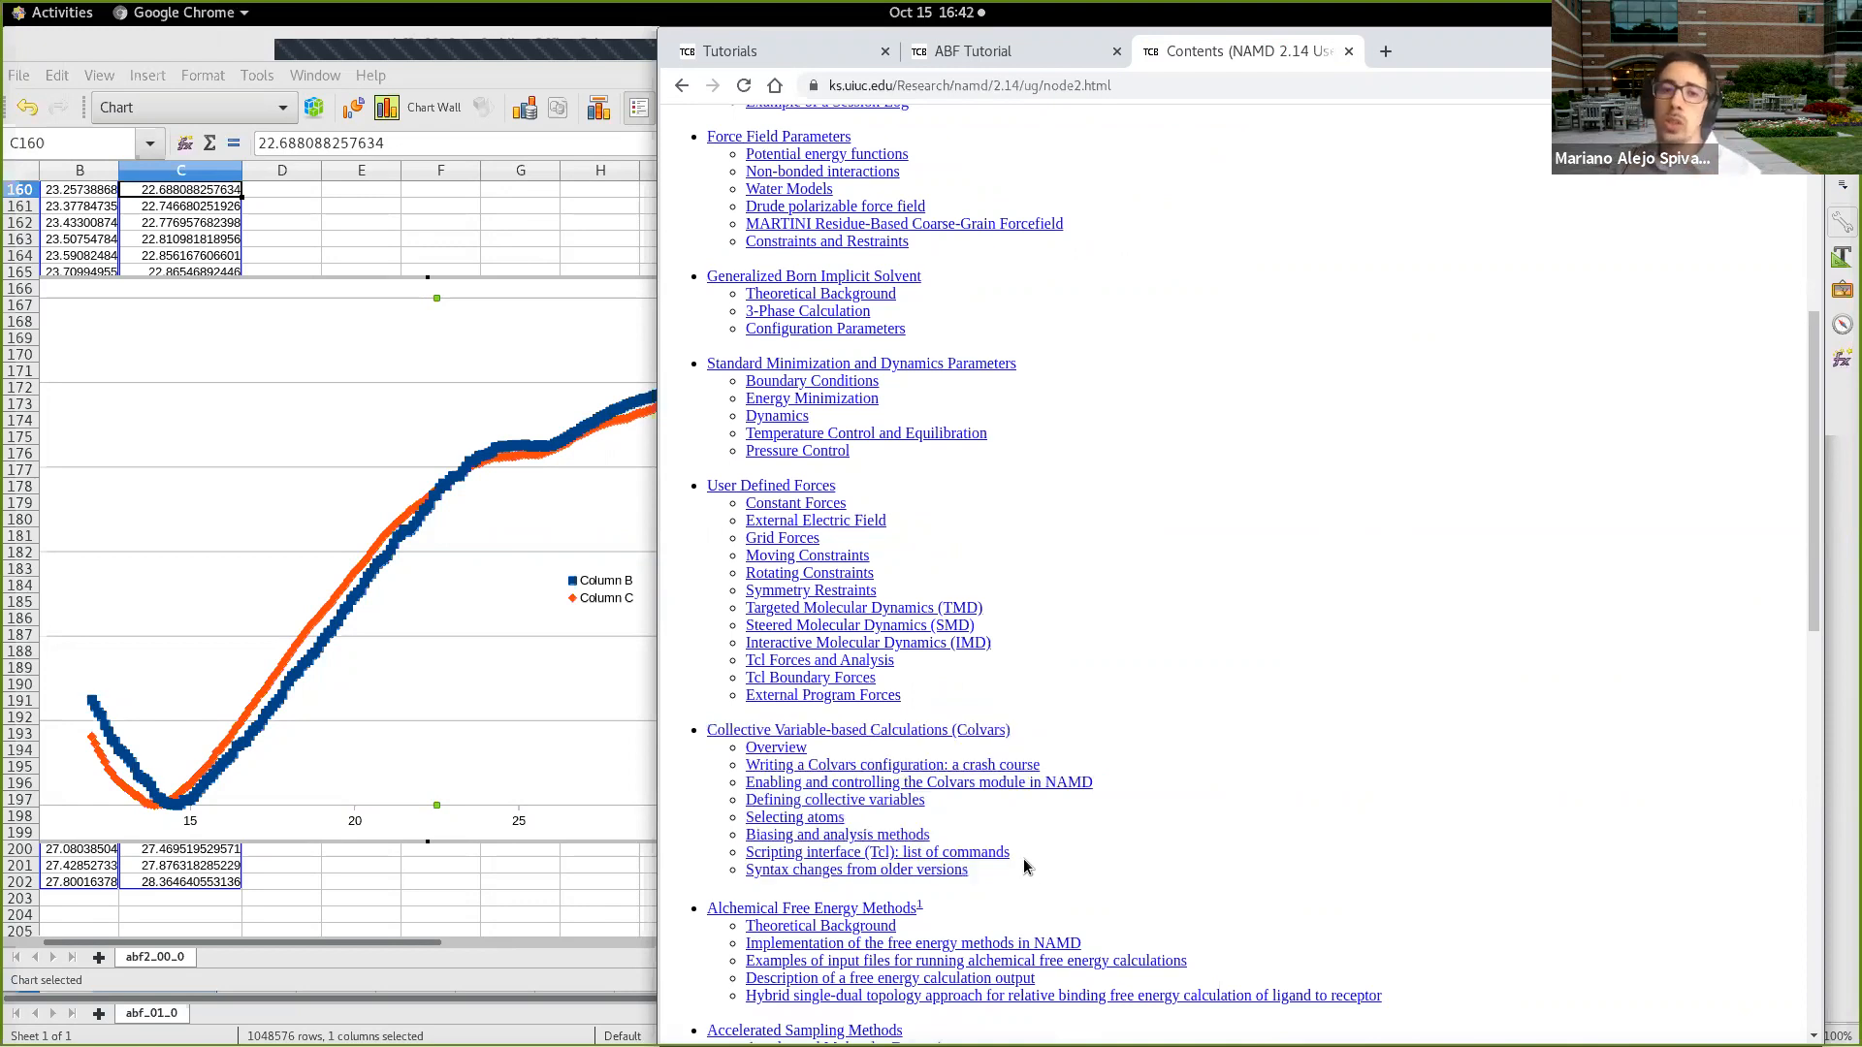
pyautogui.moveTo(1022, 885); pyautogui.dragTo(708, 734)
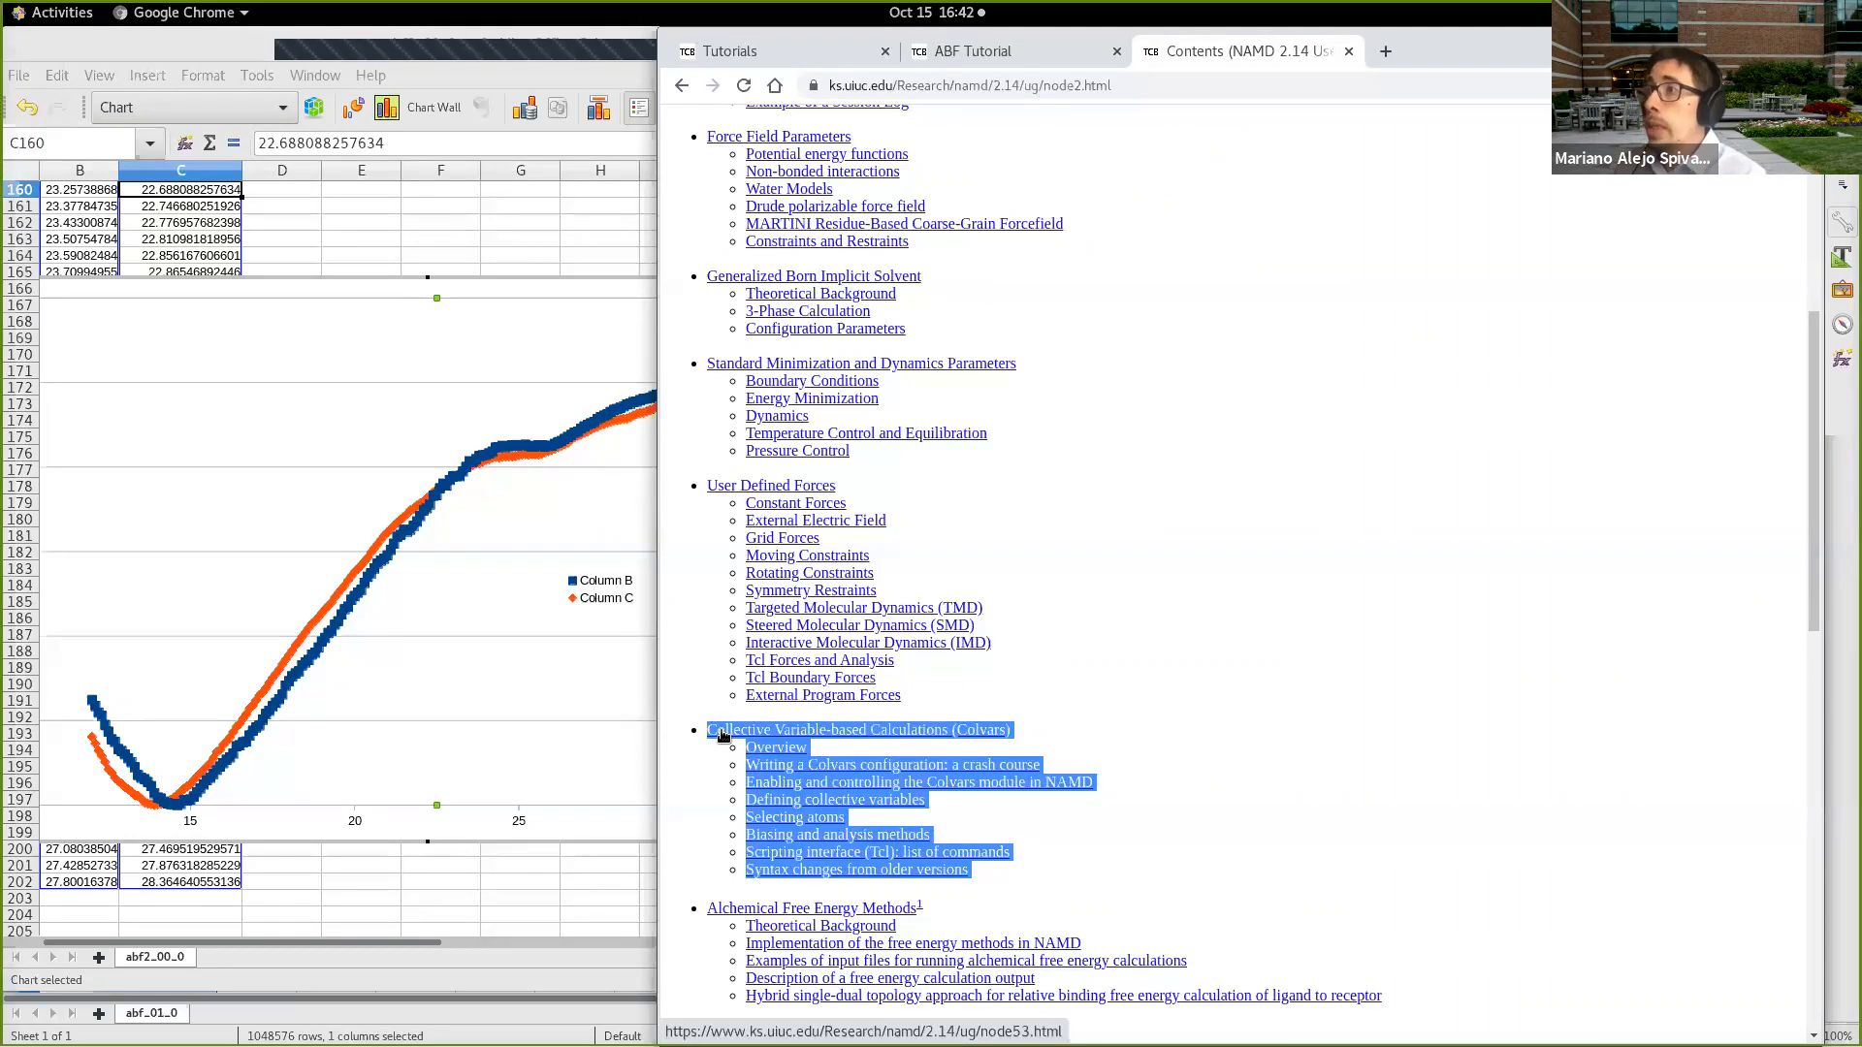
pyautogui.click(1125, 870)
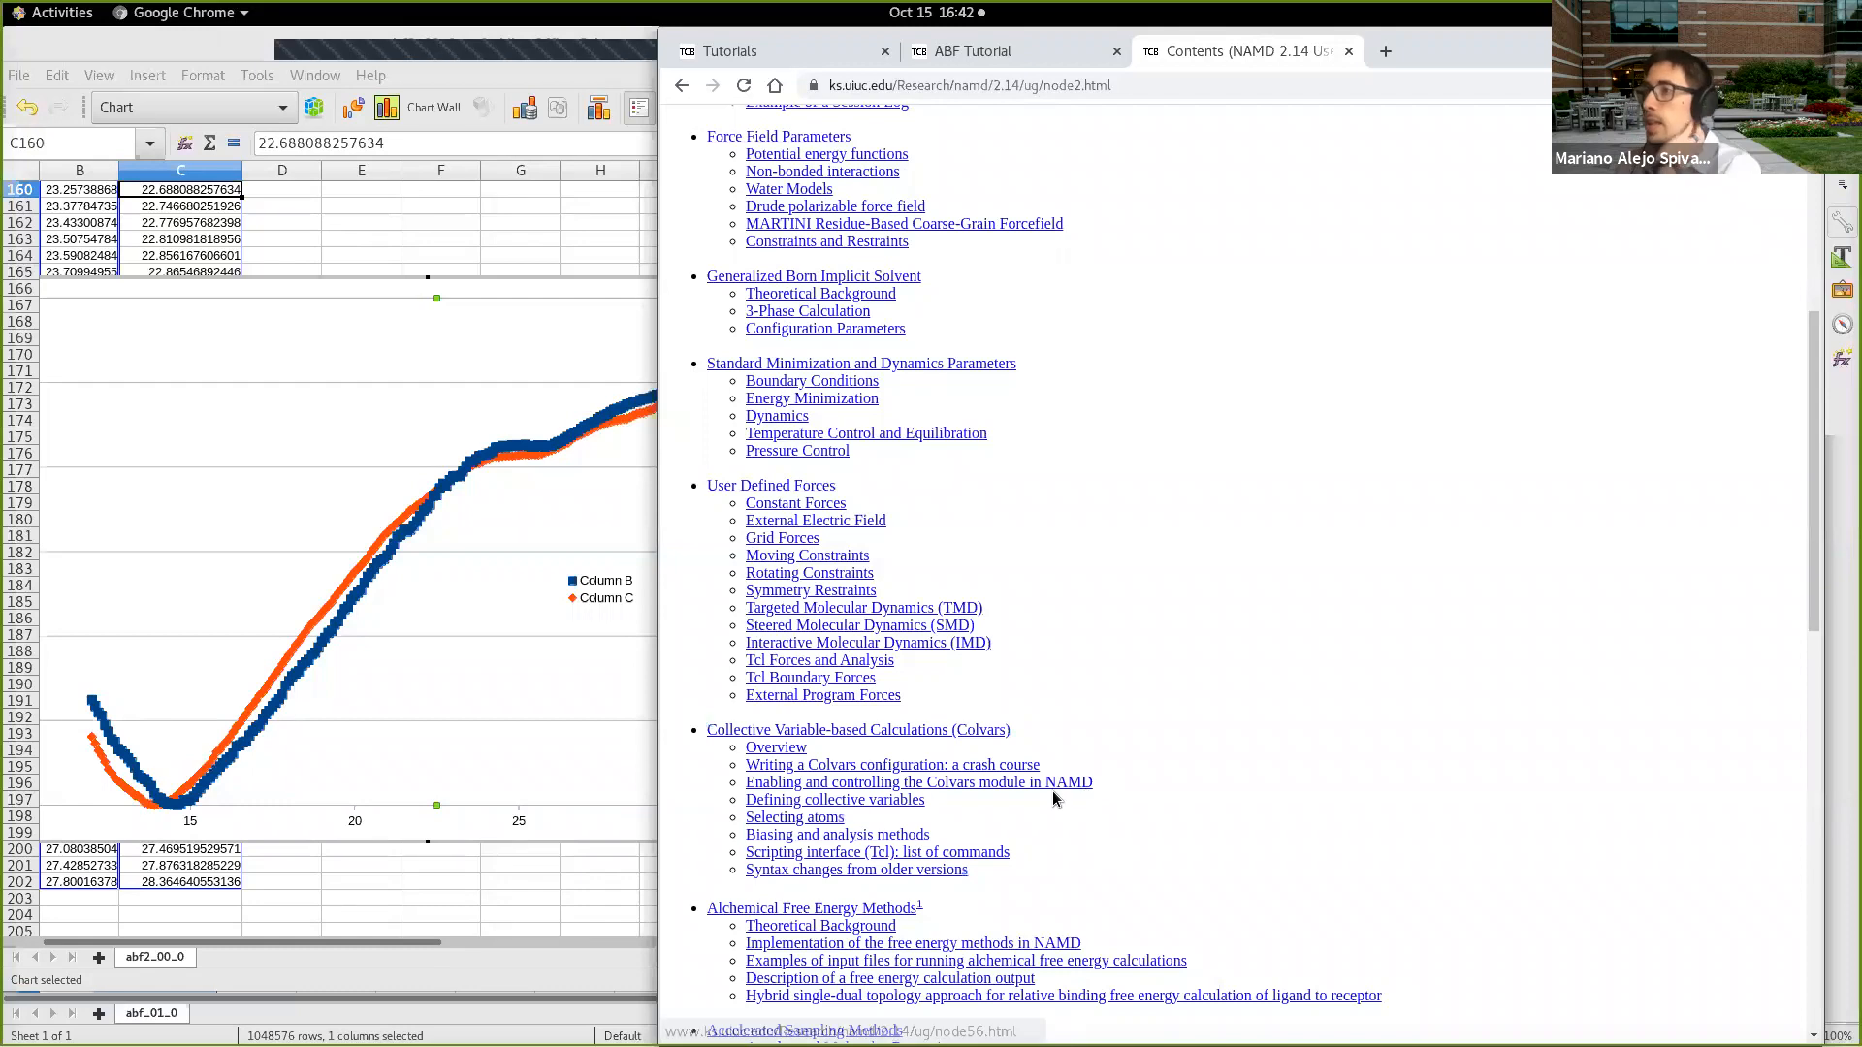
# Step: Open the Collective Variable-based Calculations (Colvars) chapter and look through its subsections on defining collective variables
pyautogui.scroll(-2, 1024, 791)
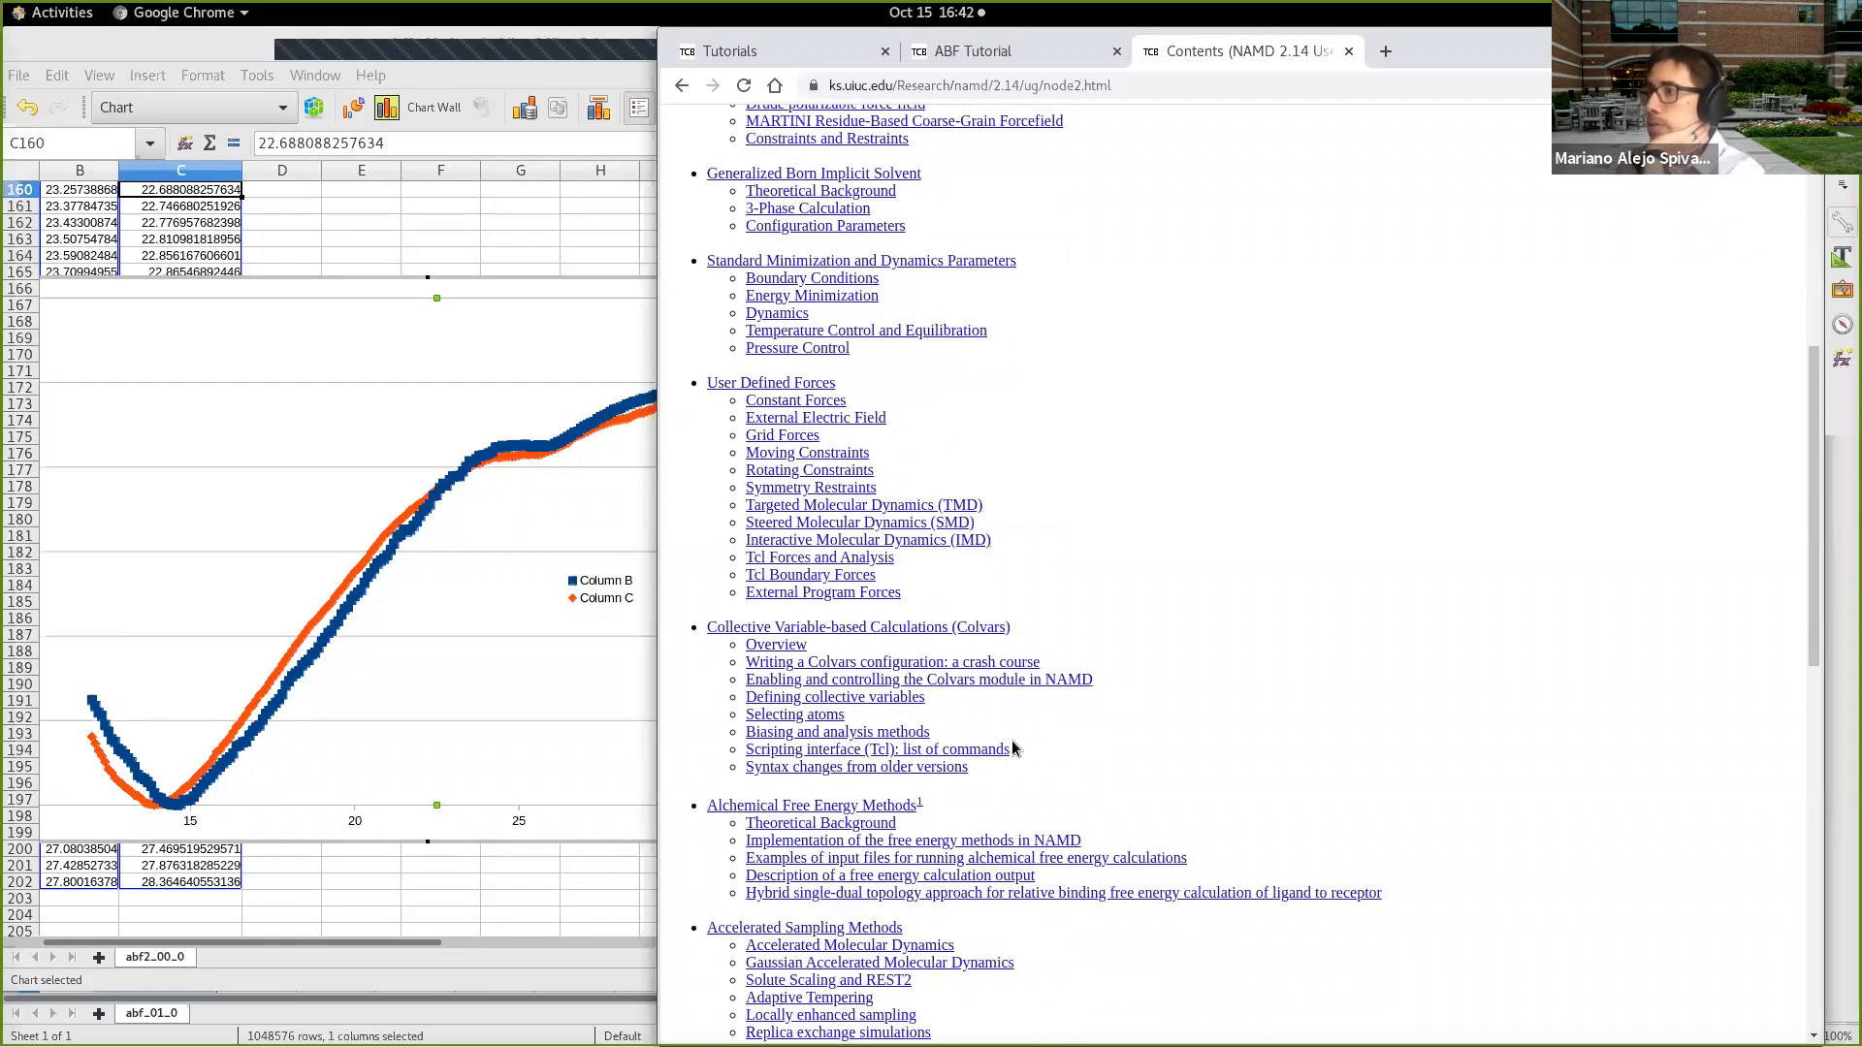
pyautogui.click(937, 633)
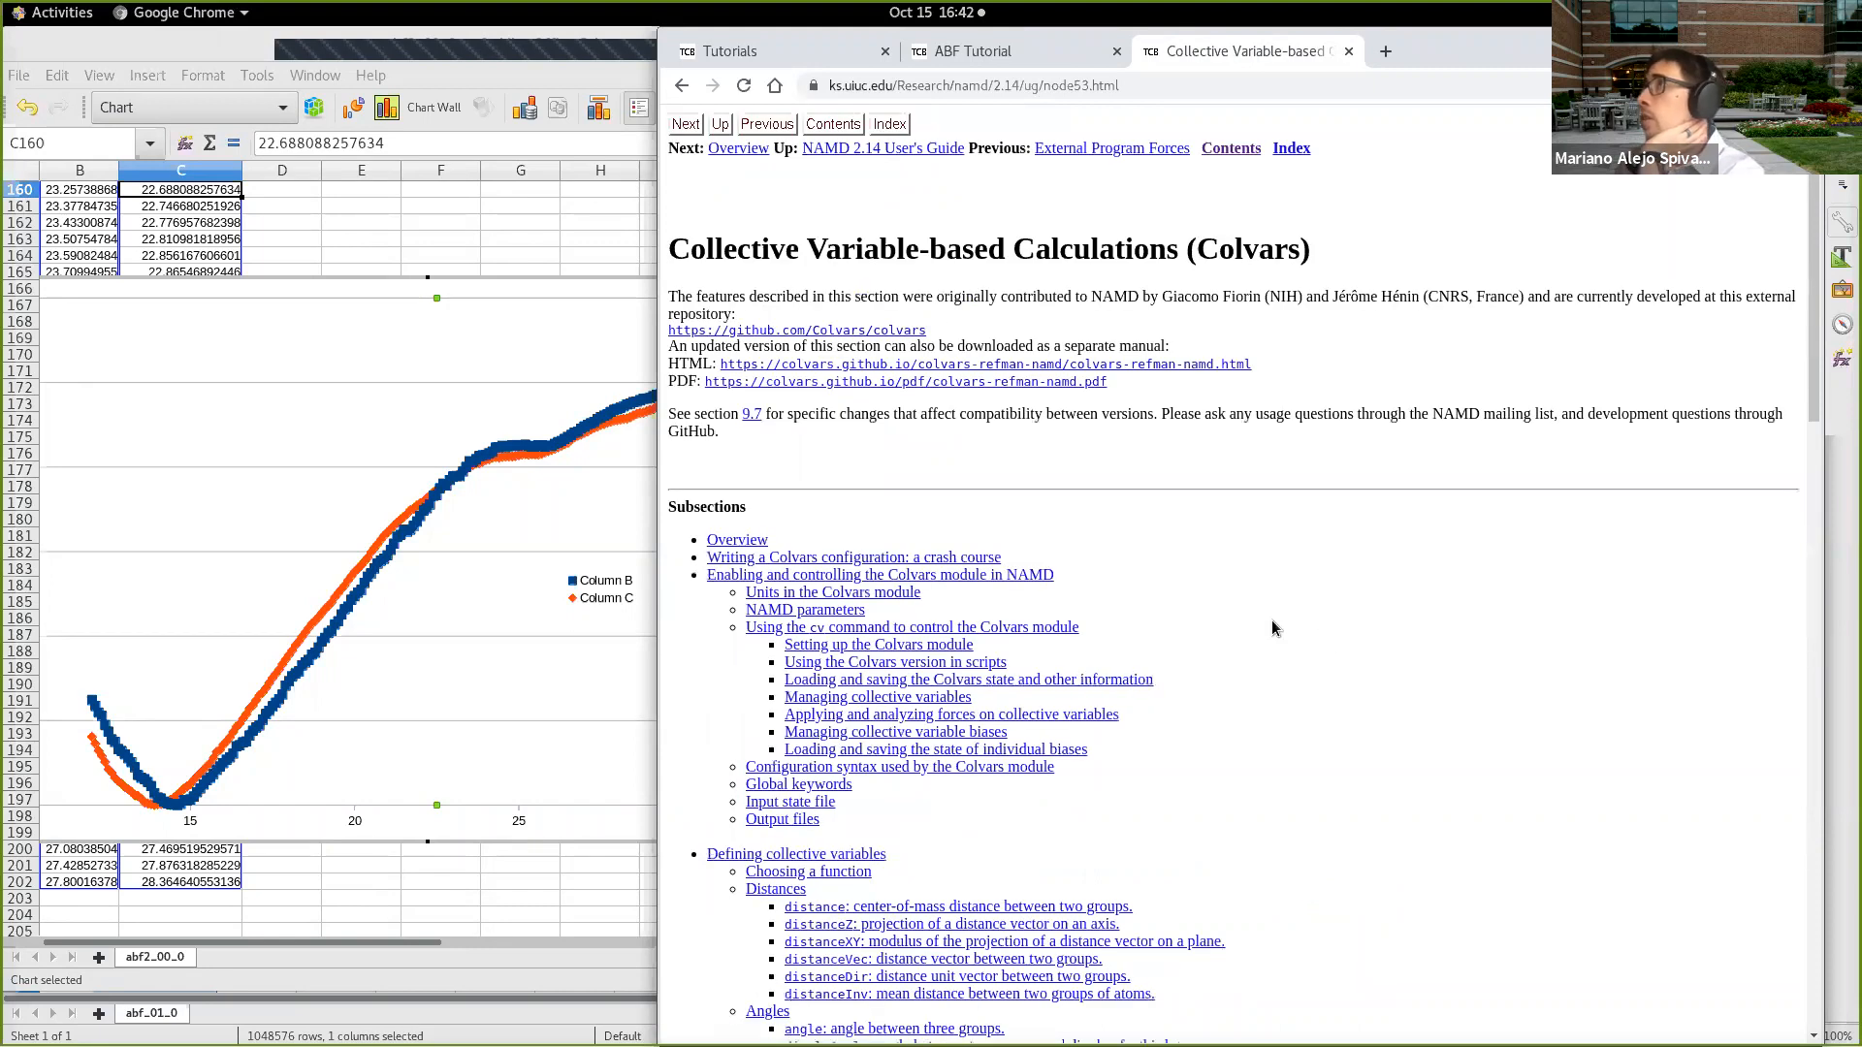
pyautogui.scroll(-3, 1264, 621)
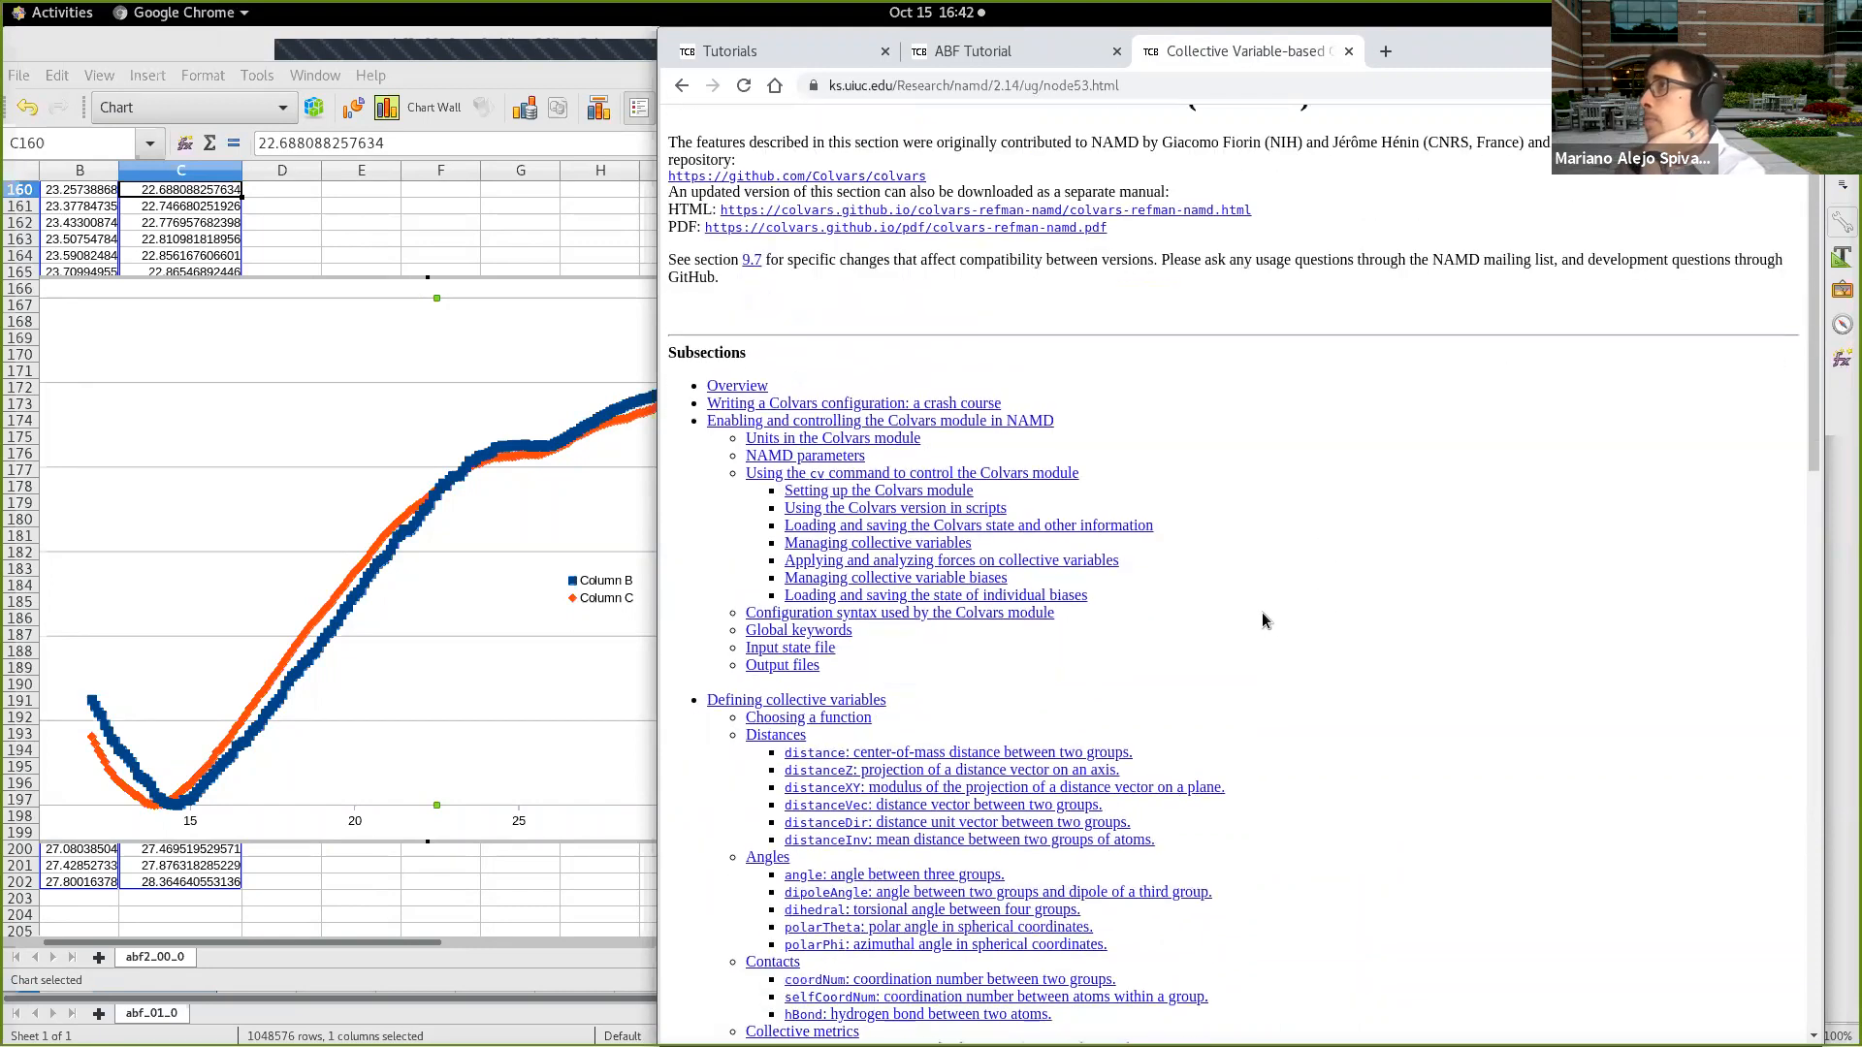
pyautogui.scroll(-3, 1261, 613)
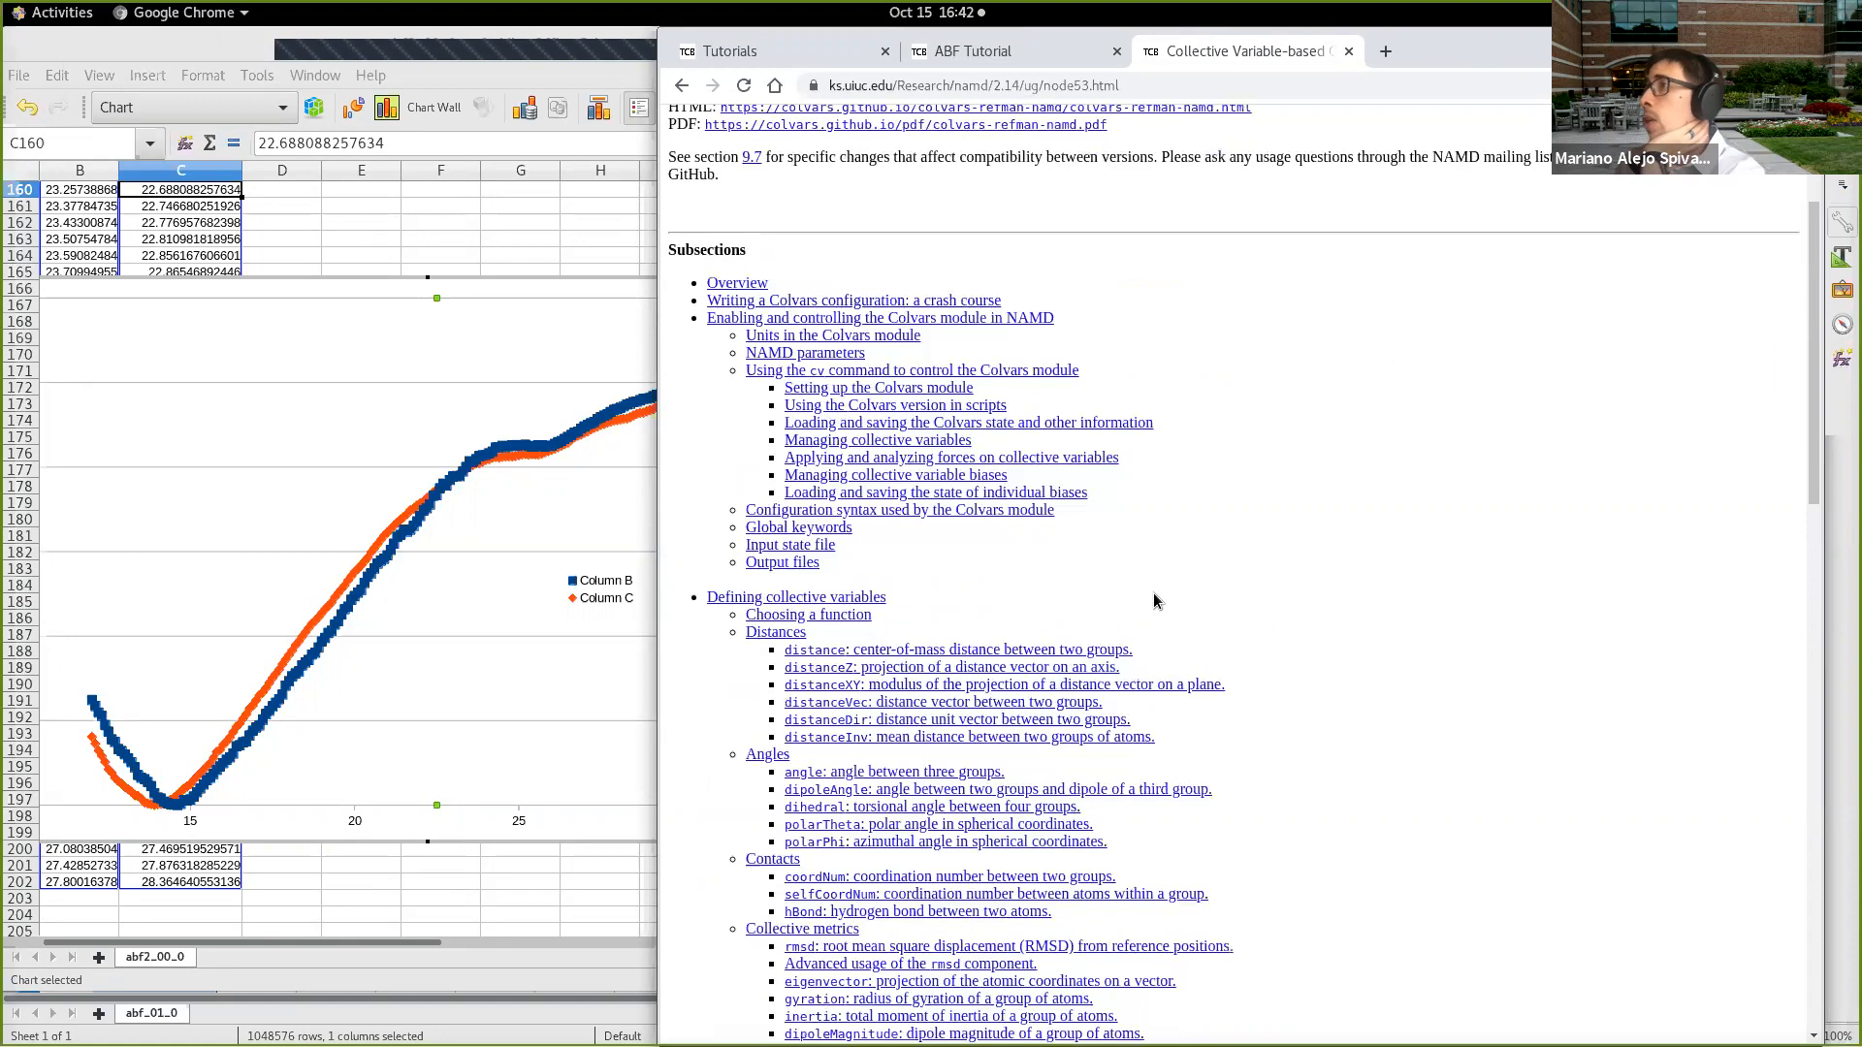
pyautogui.scroll(-1, 1035, 554)
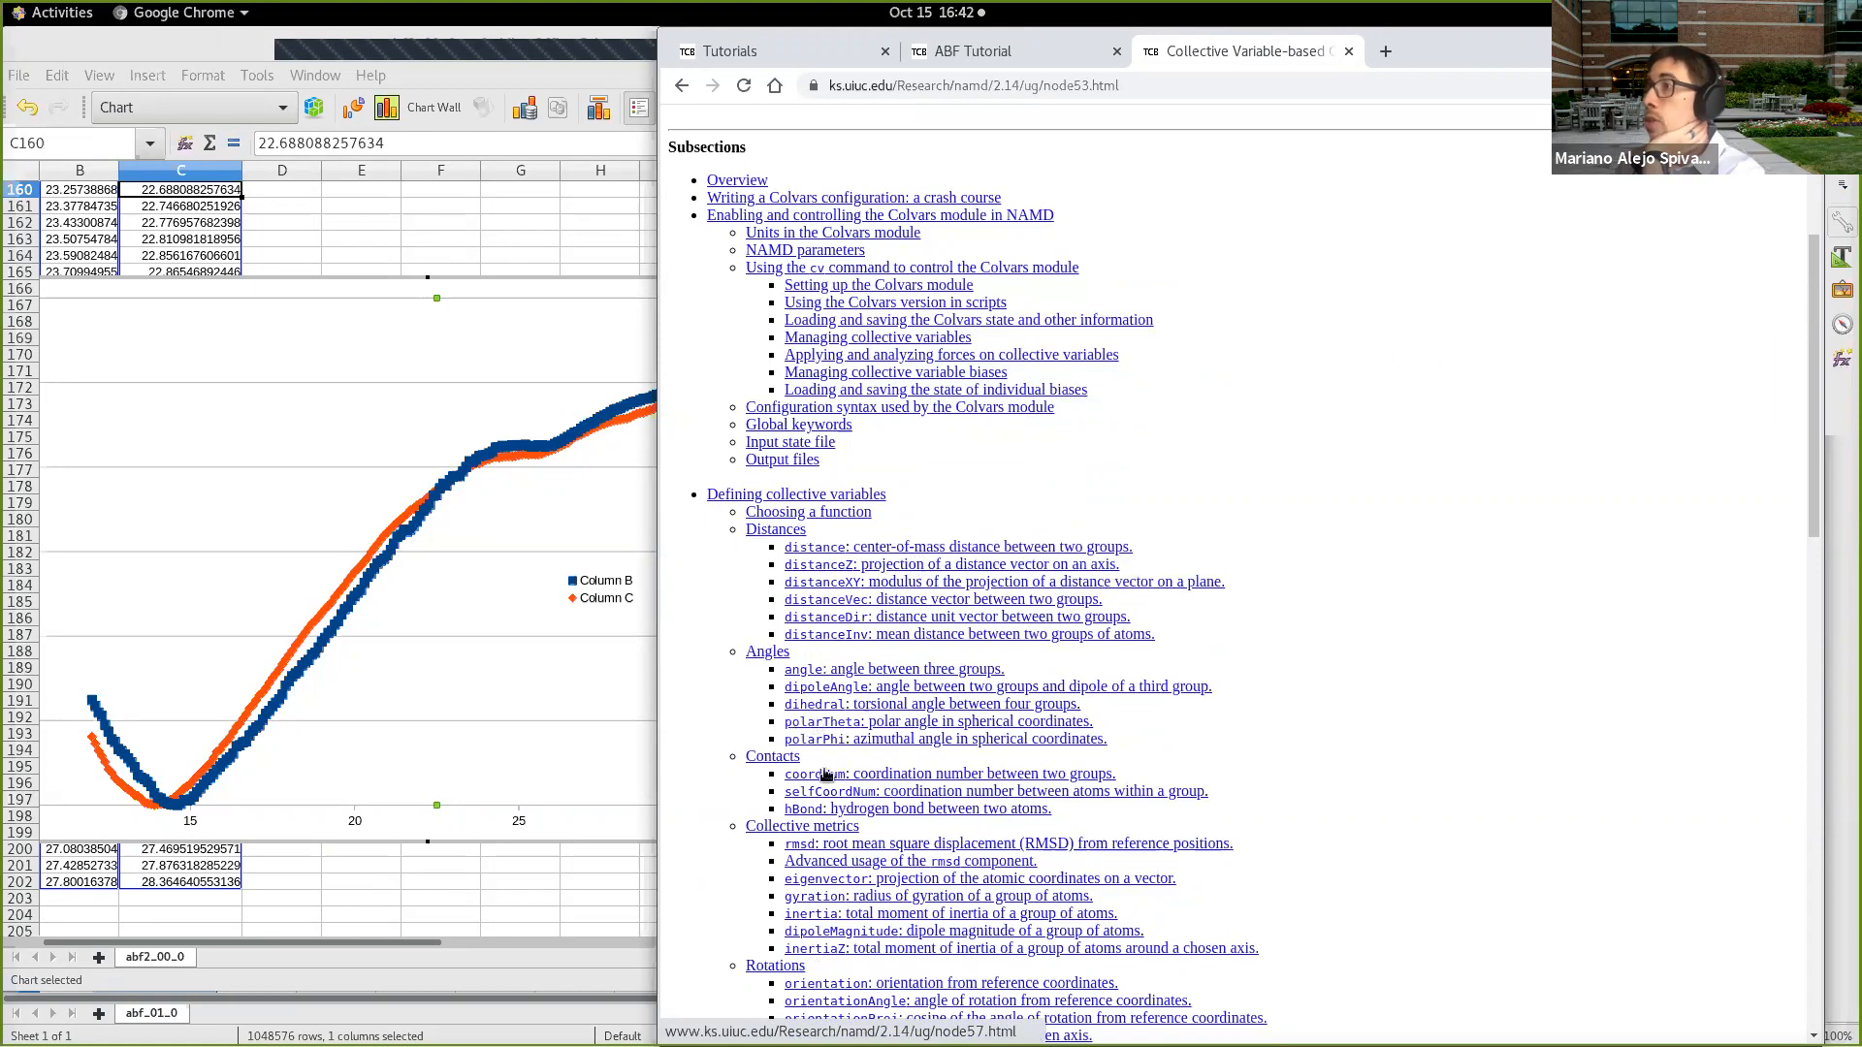
pyautogui.scroll(-4, 876, 819)
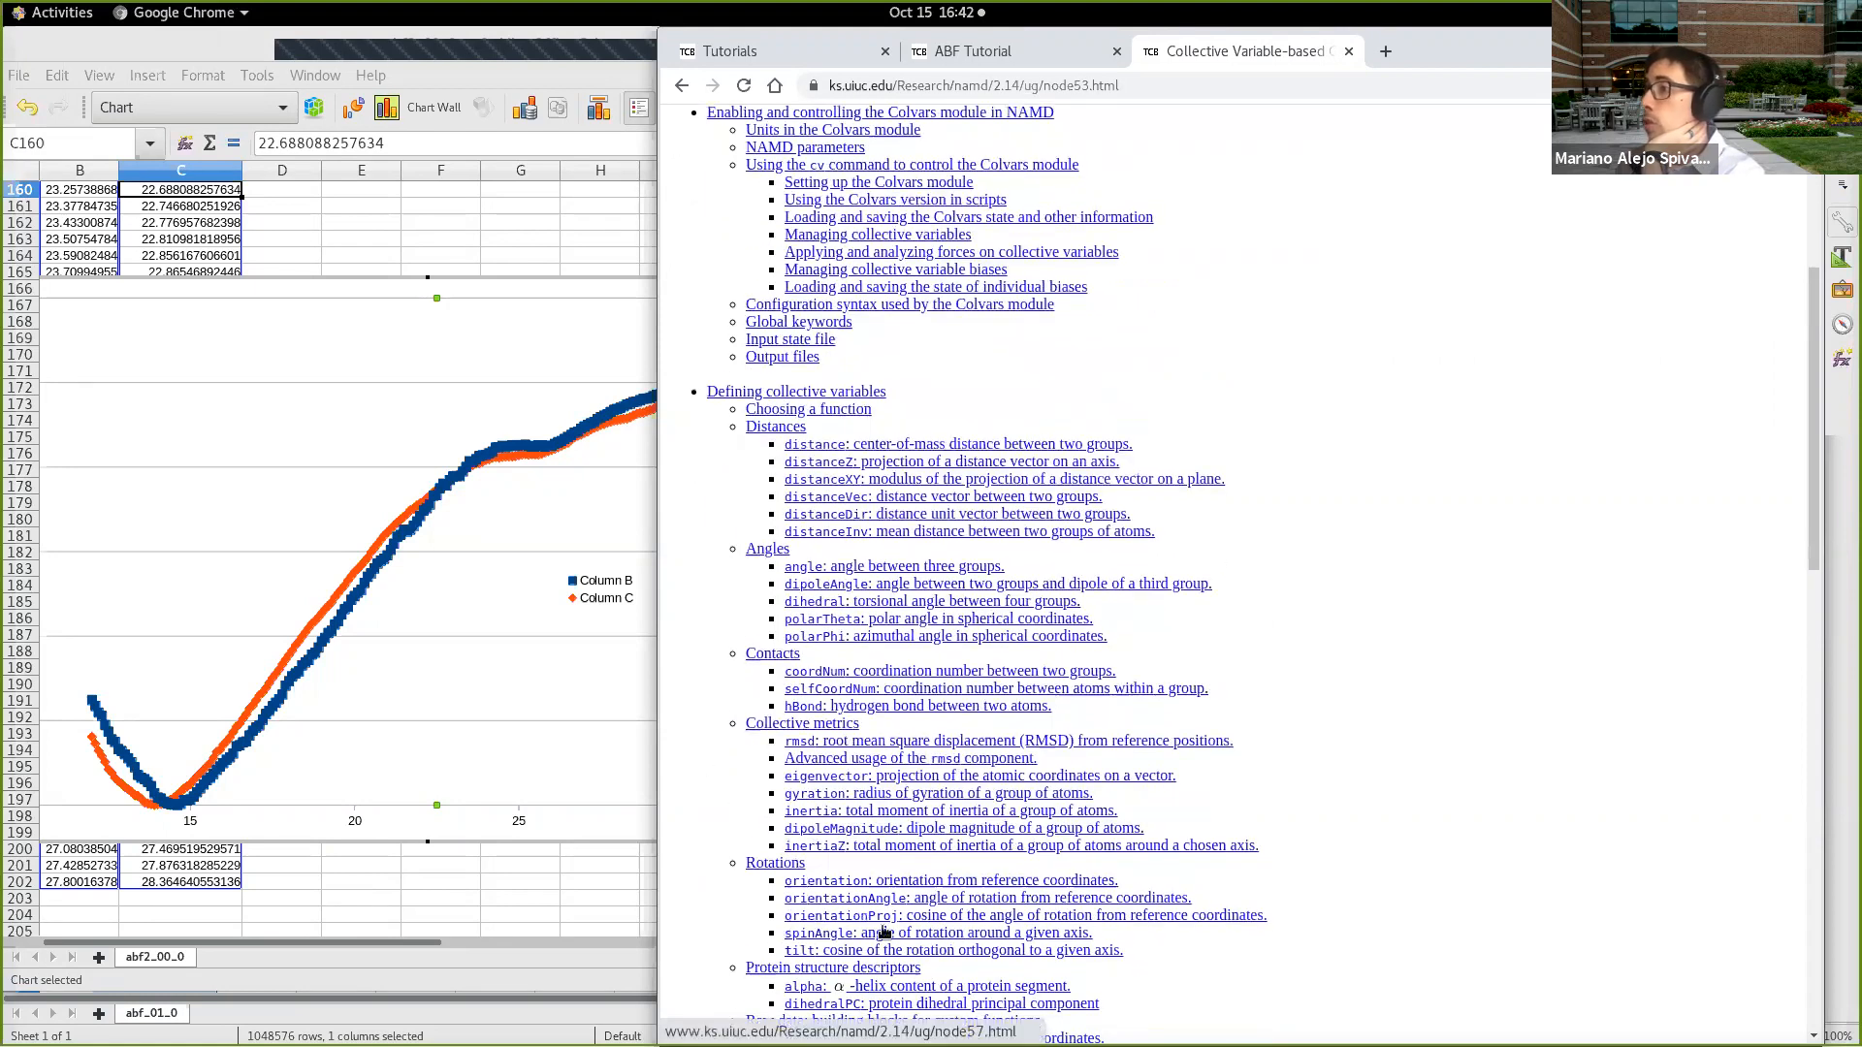
pyautogui.scroll(-2, 779, 957)
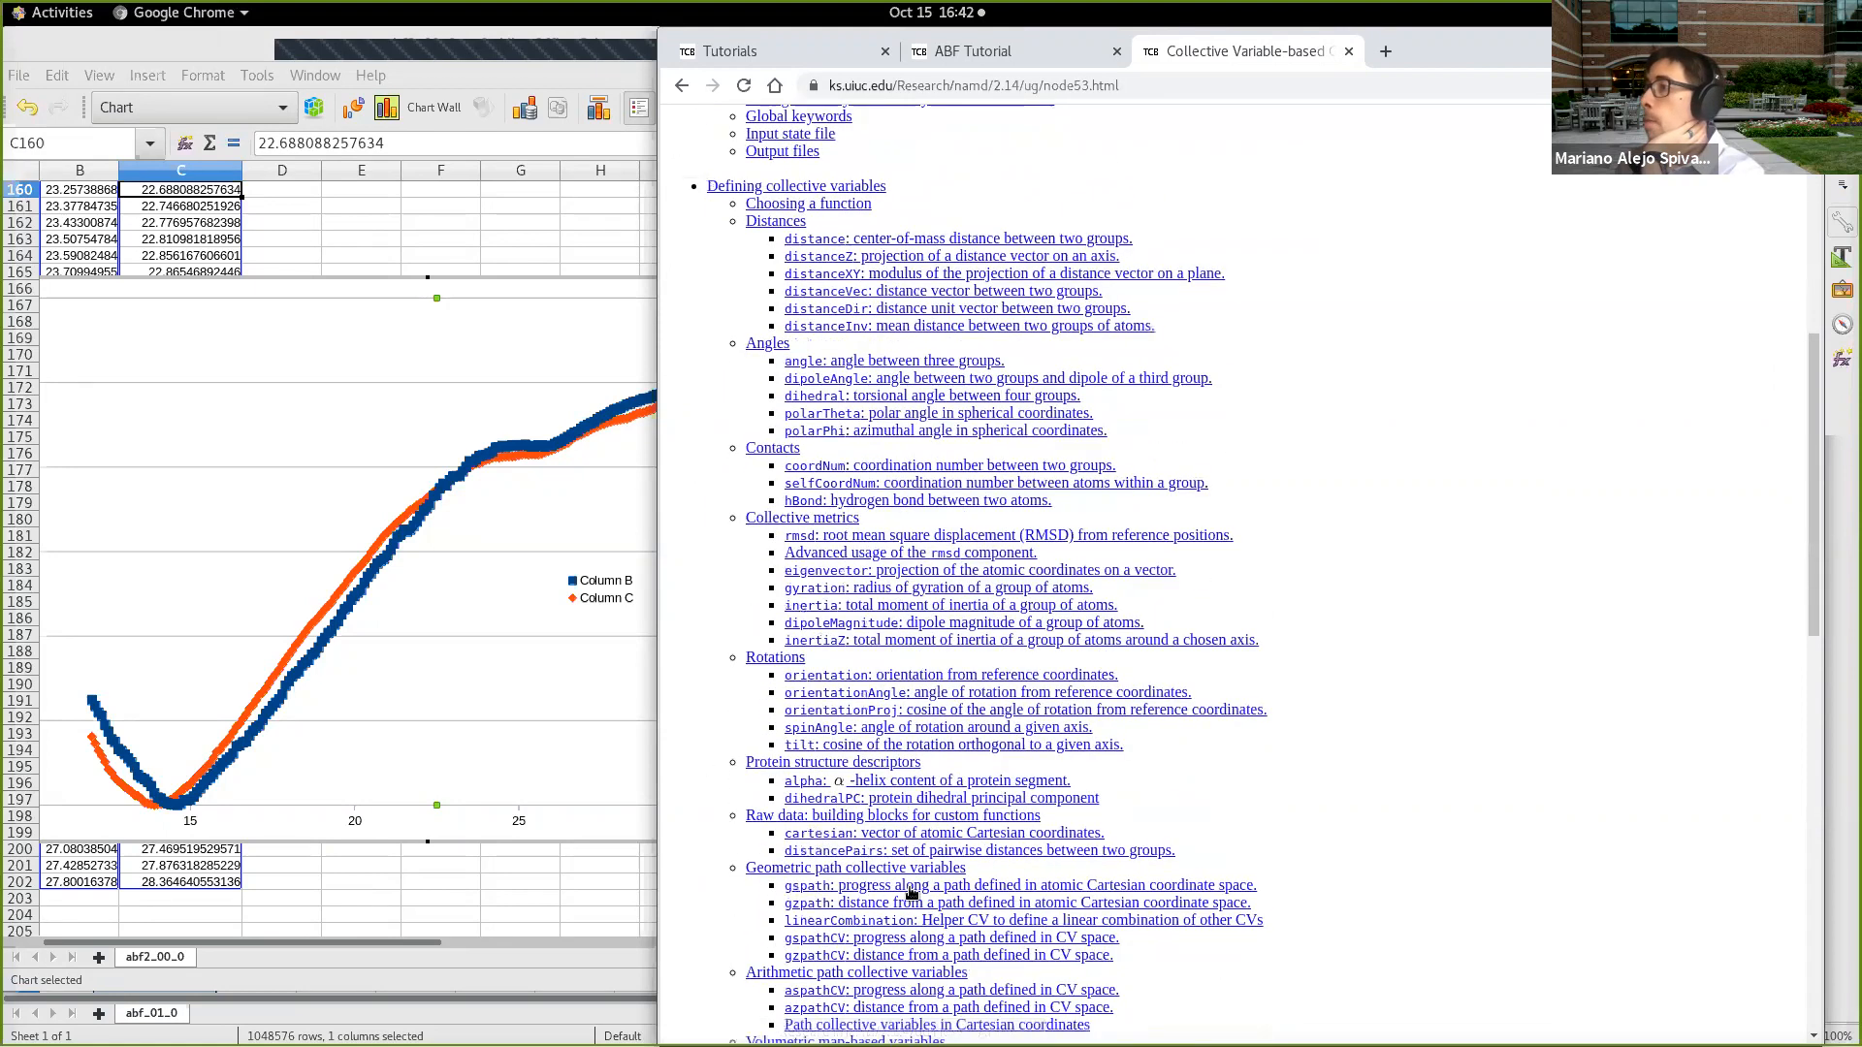
pyautogui.scroll(-1, 905, 889)
pyautogui.scroll(-2, 905, 889)
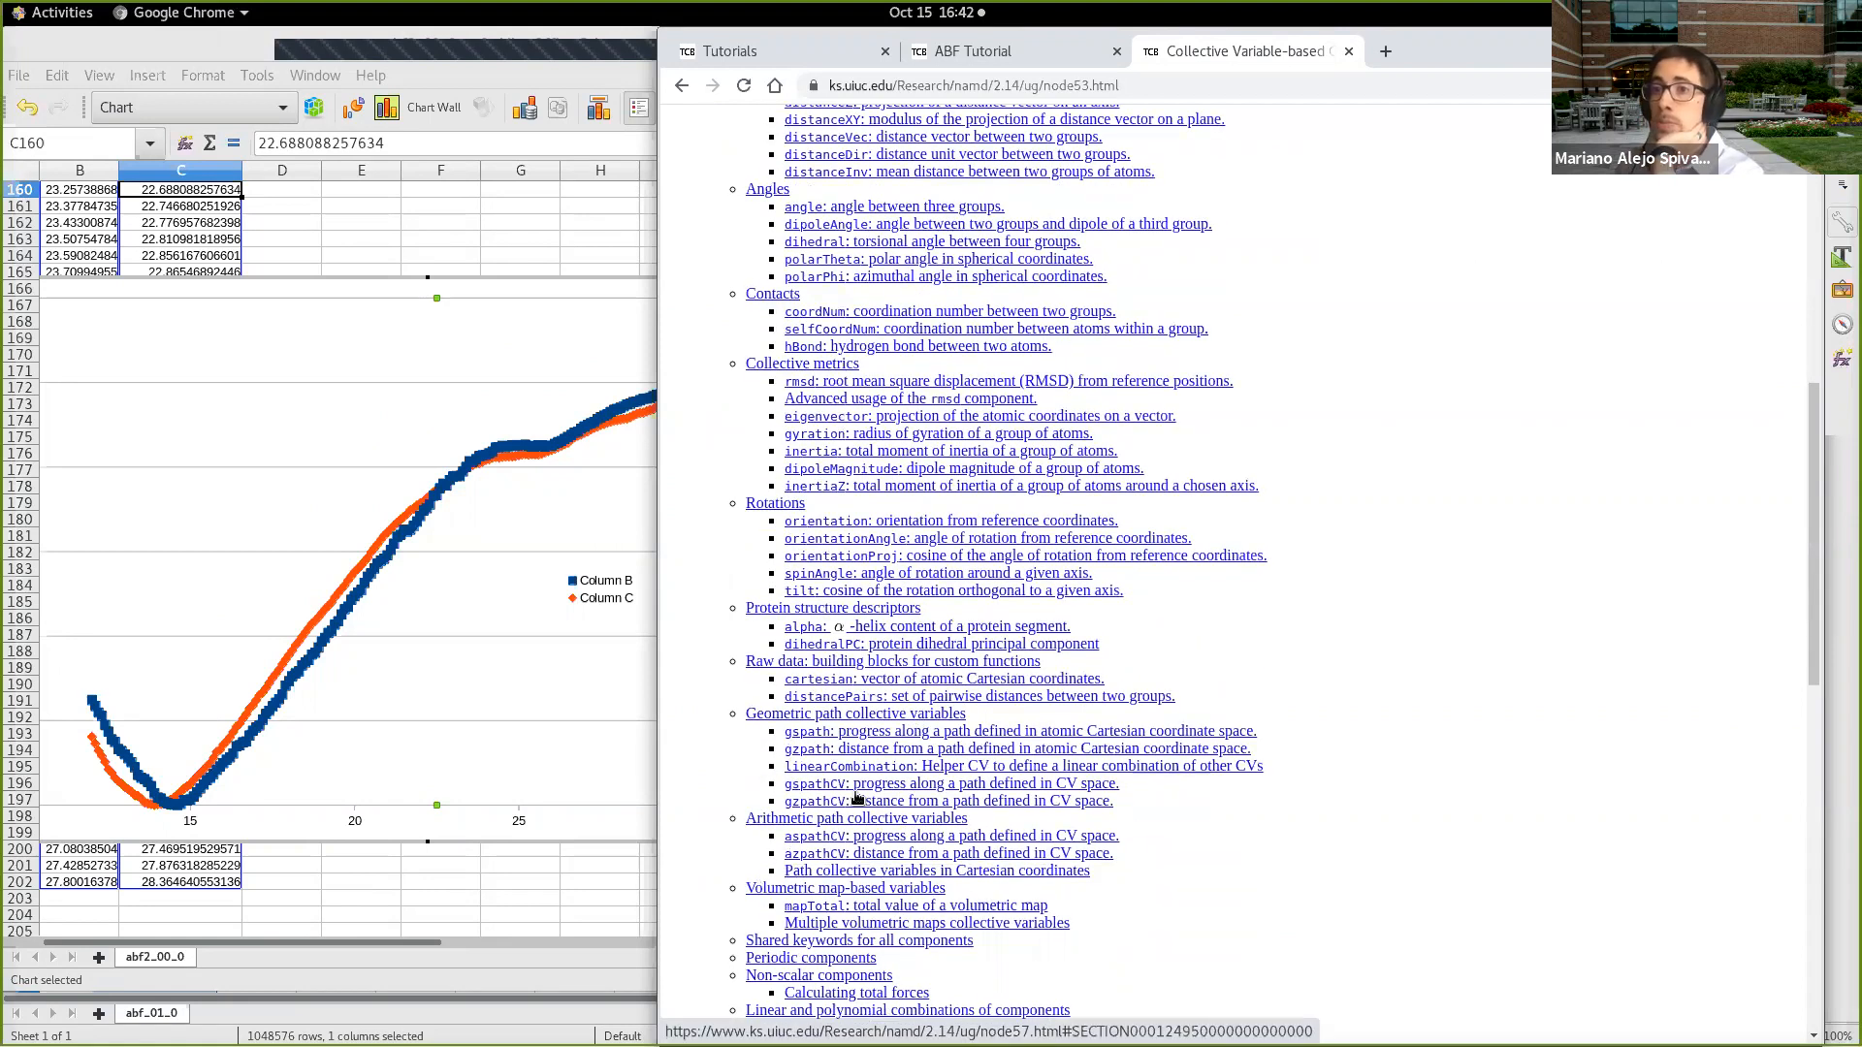
pyautogui.scroll(-1, 873, 788)
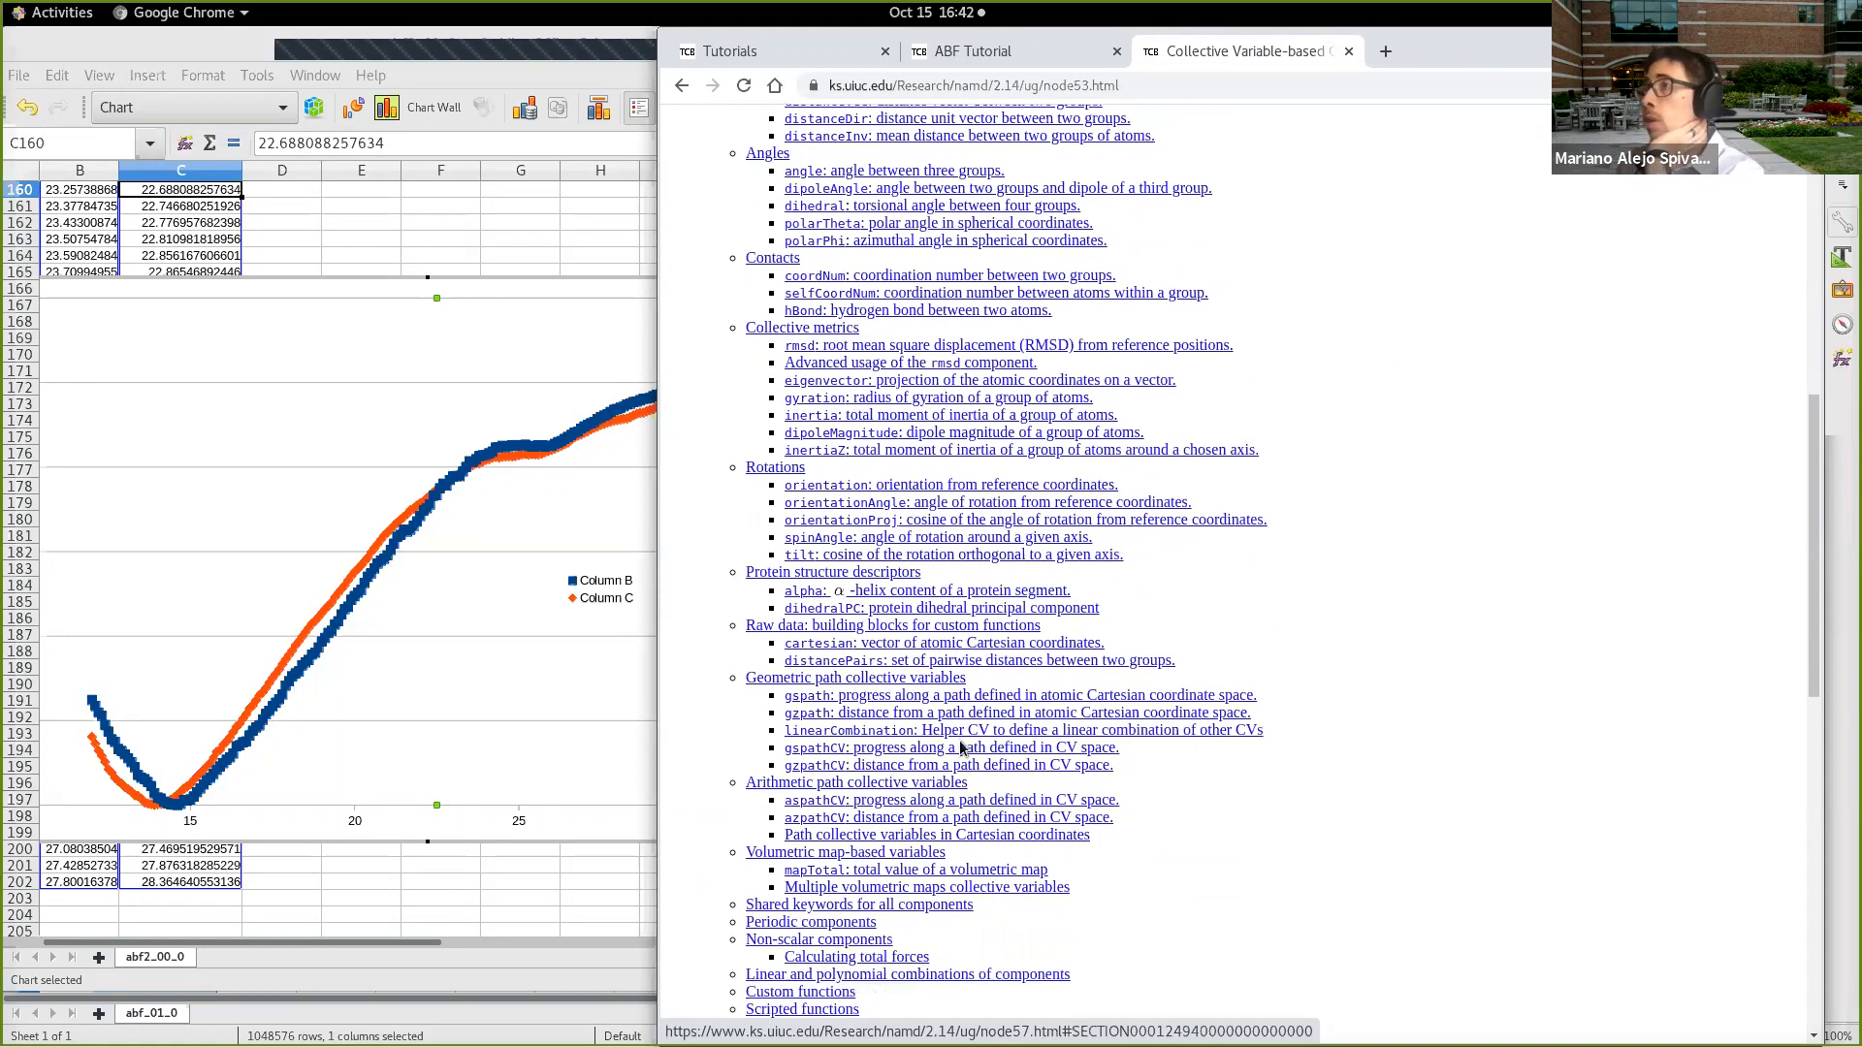
# Step: Examine the rest of the Colvars chapter's contents, from path collective variables through atom selection to biasing and analysis methods
pyautogui.scroll(-3, 970, 747)
pyautogui.scroll(-3, 1013, 784)
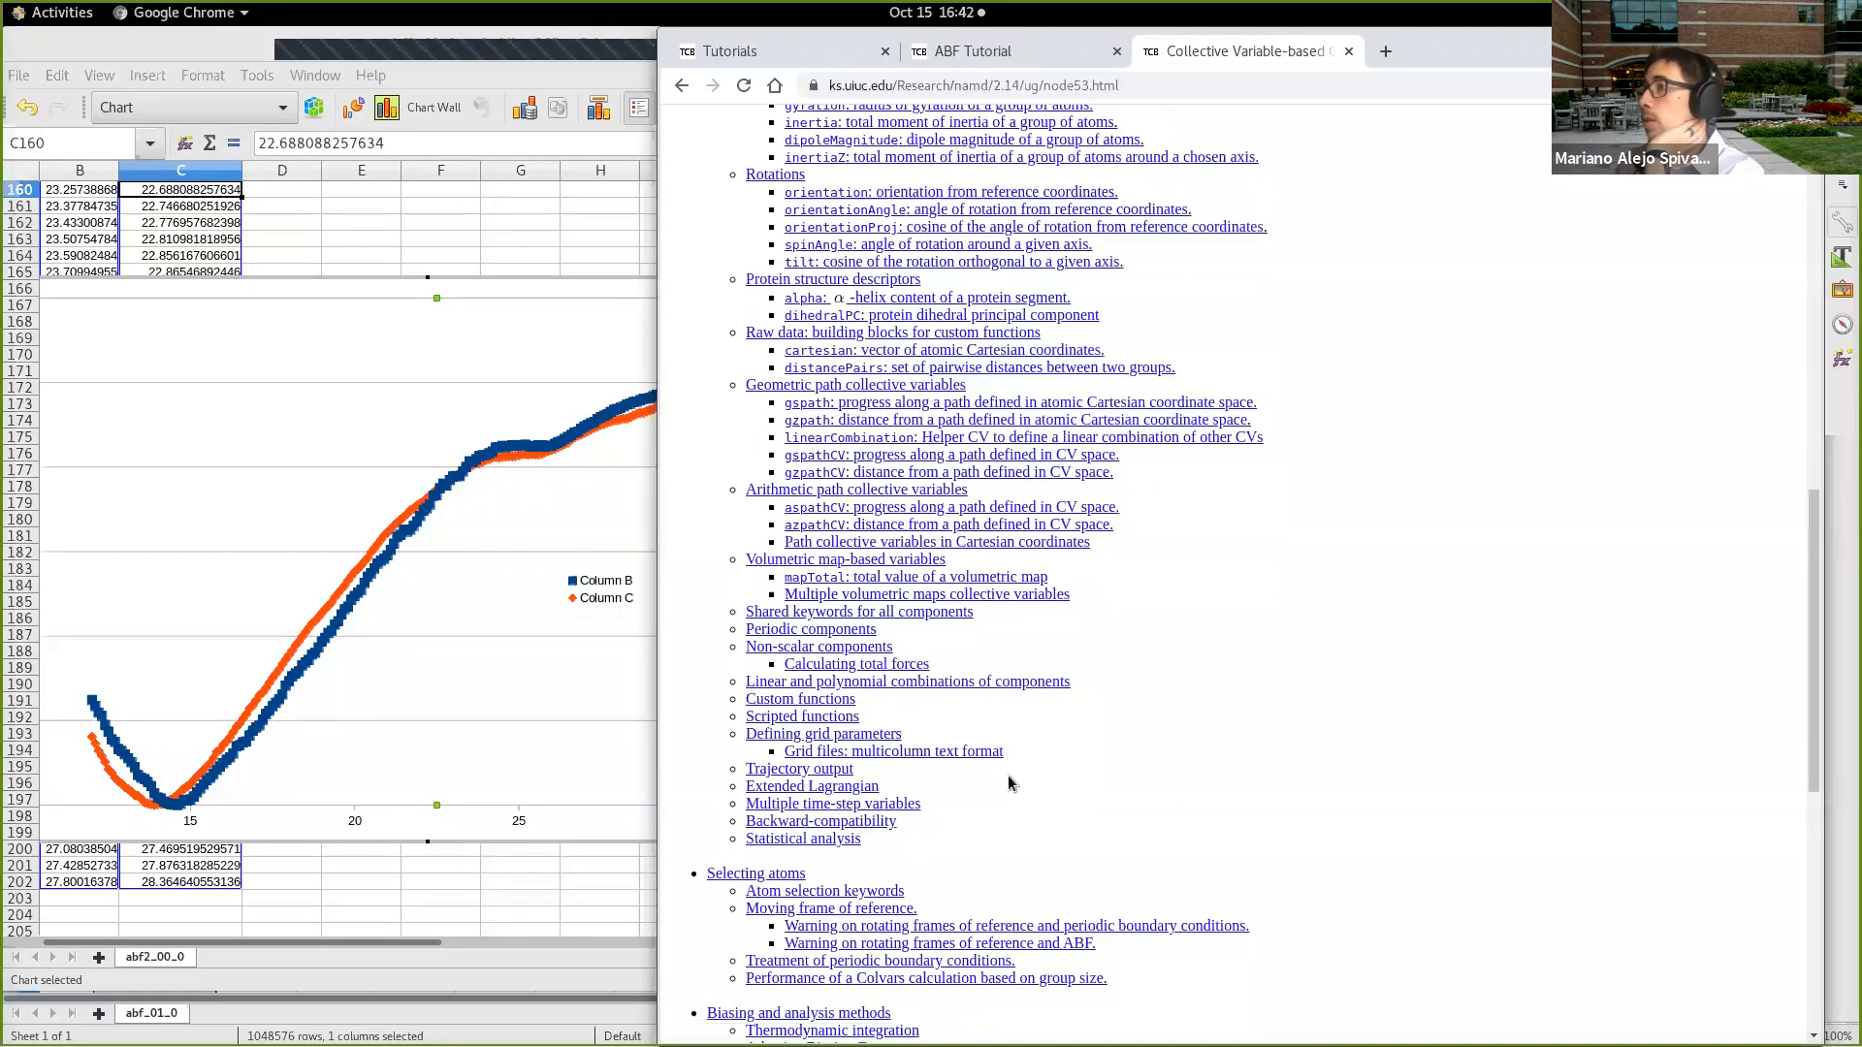
pyautogui.scroll(-3, 1001, 829)
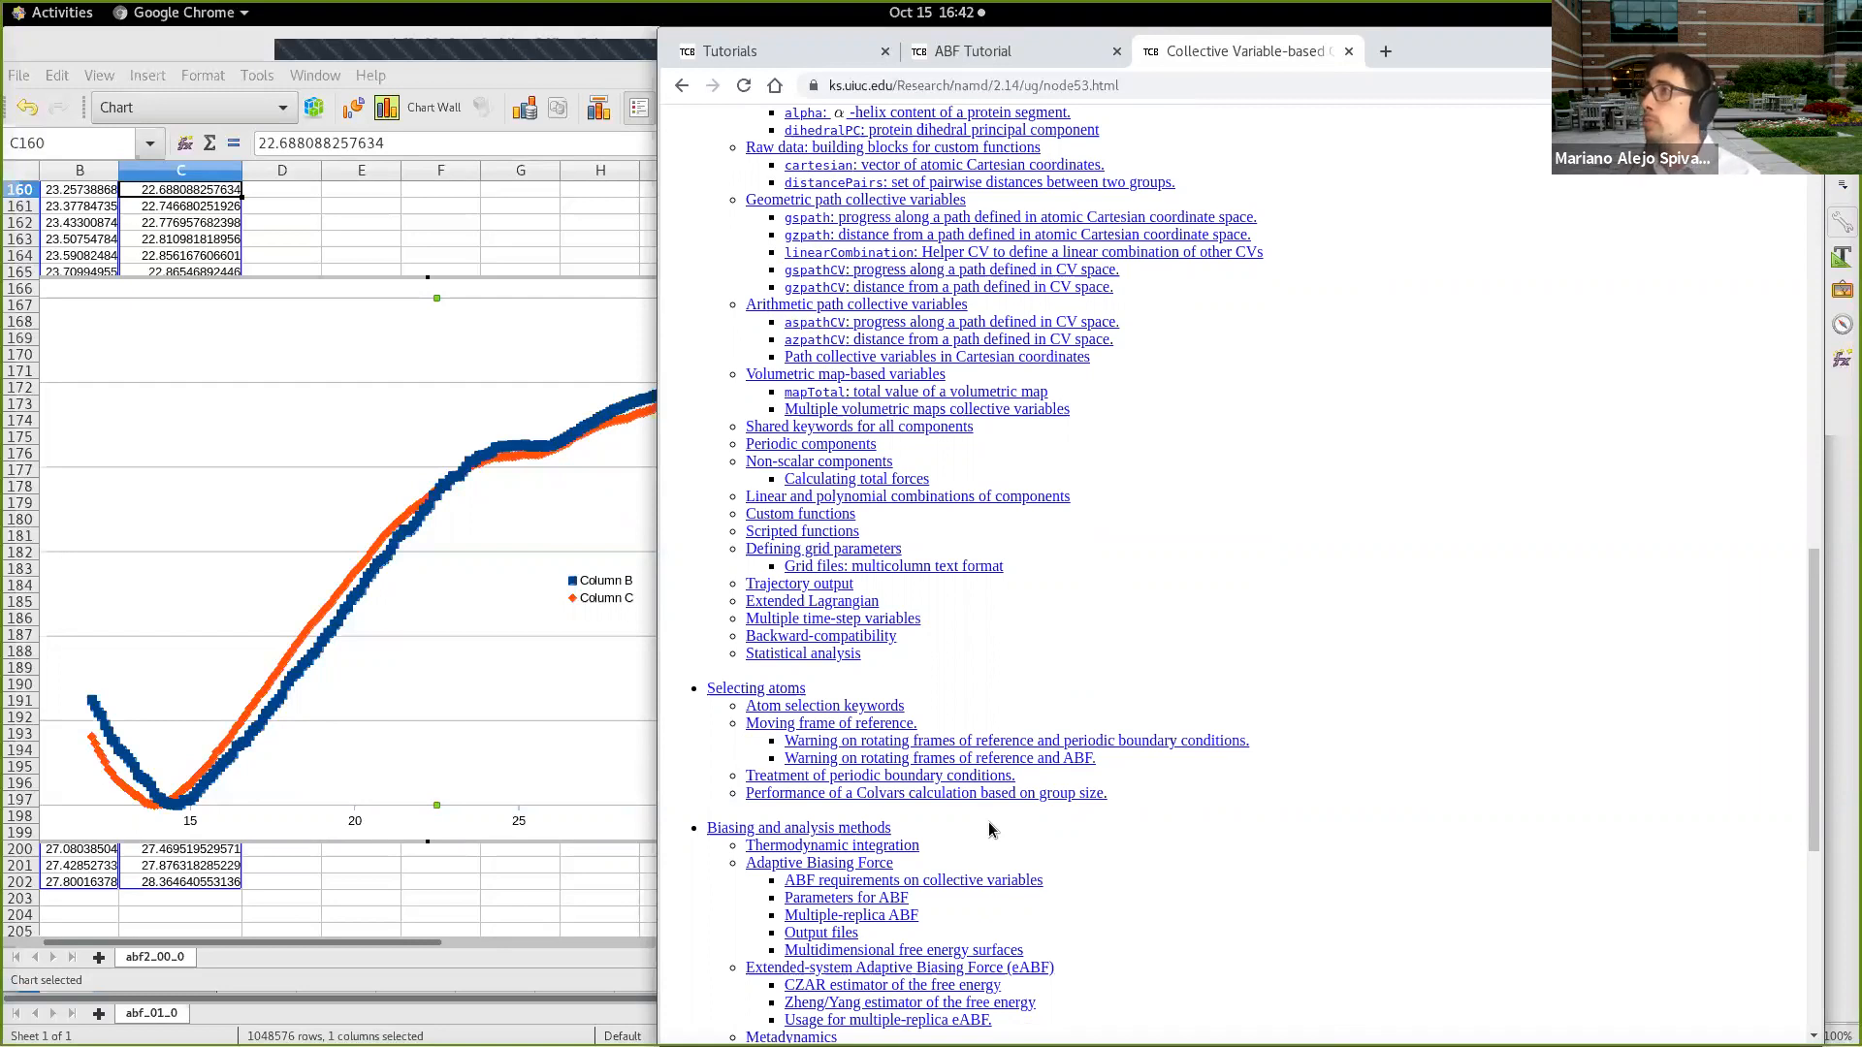
pyautogui.scroll(-5, 1062, 647)
pyautogui.scroll(-6, 1051, 647)
pyautogui.scroll(8, 1051, 647)
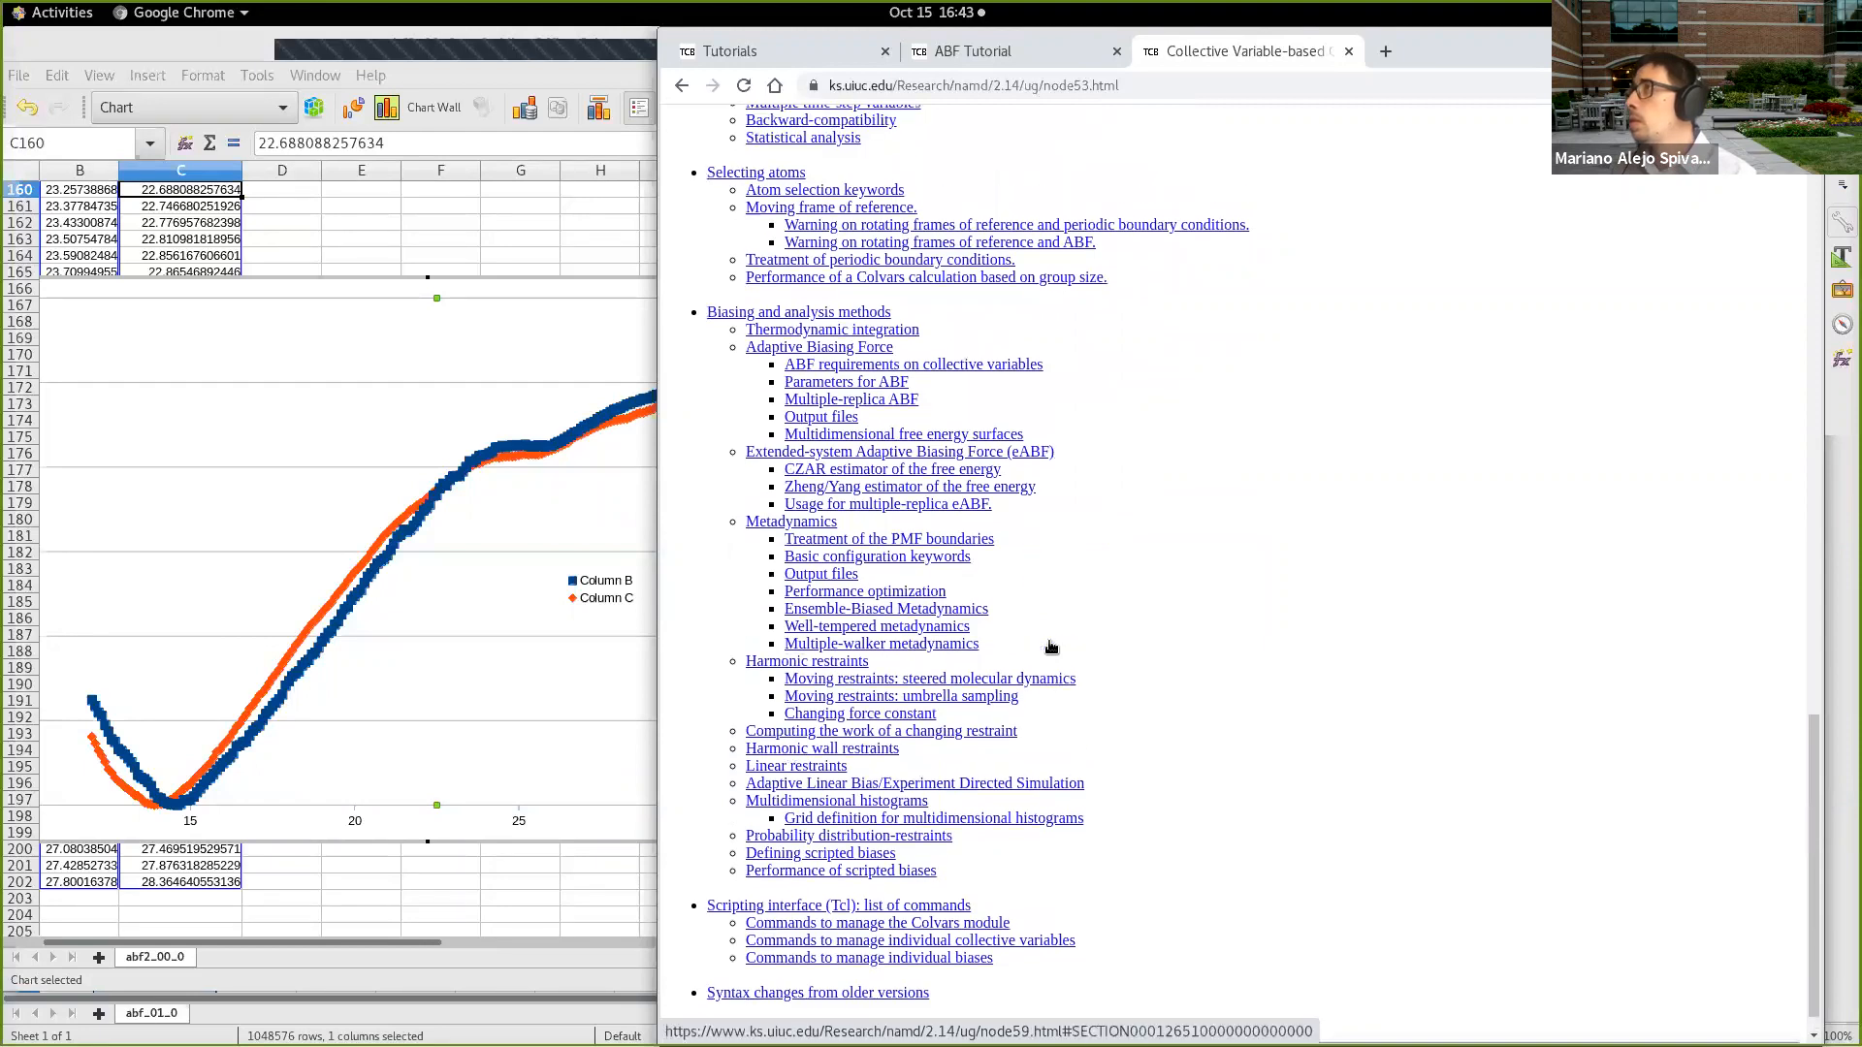
# Step: Close the Colvars guide and ABF Tutorial tabs, and switch to the abf2_00_0 spreadsheet with the PMF chart in LibreOffice Calc
pyautogui.click(1348, 50)
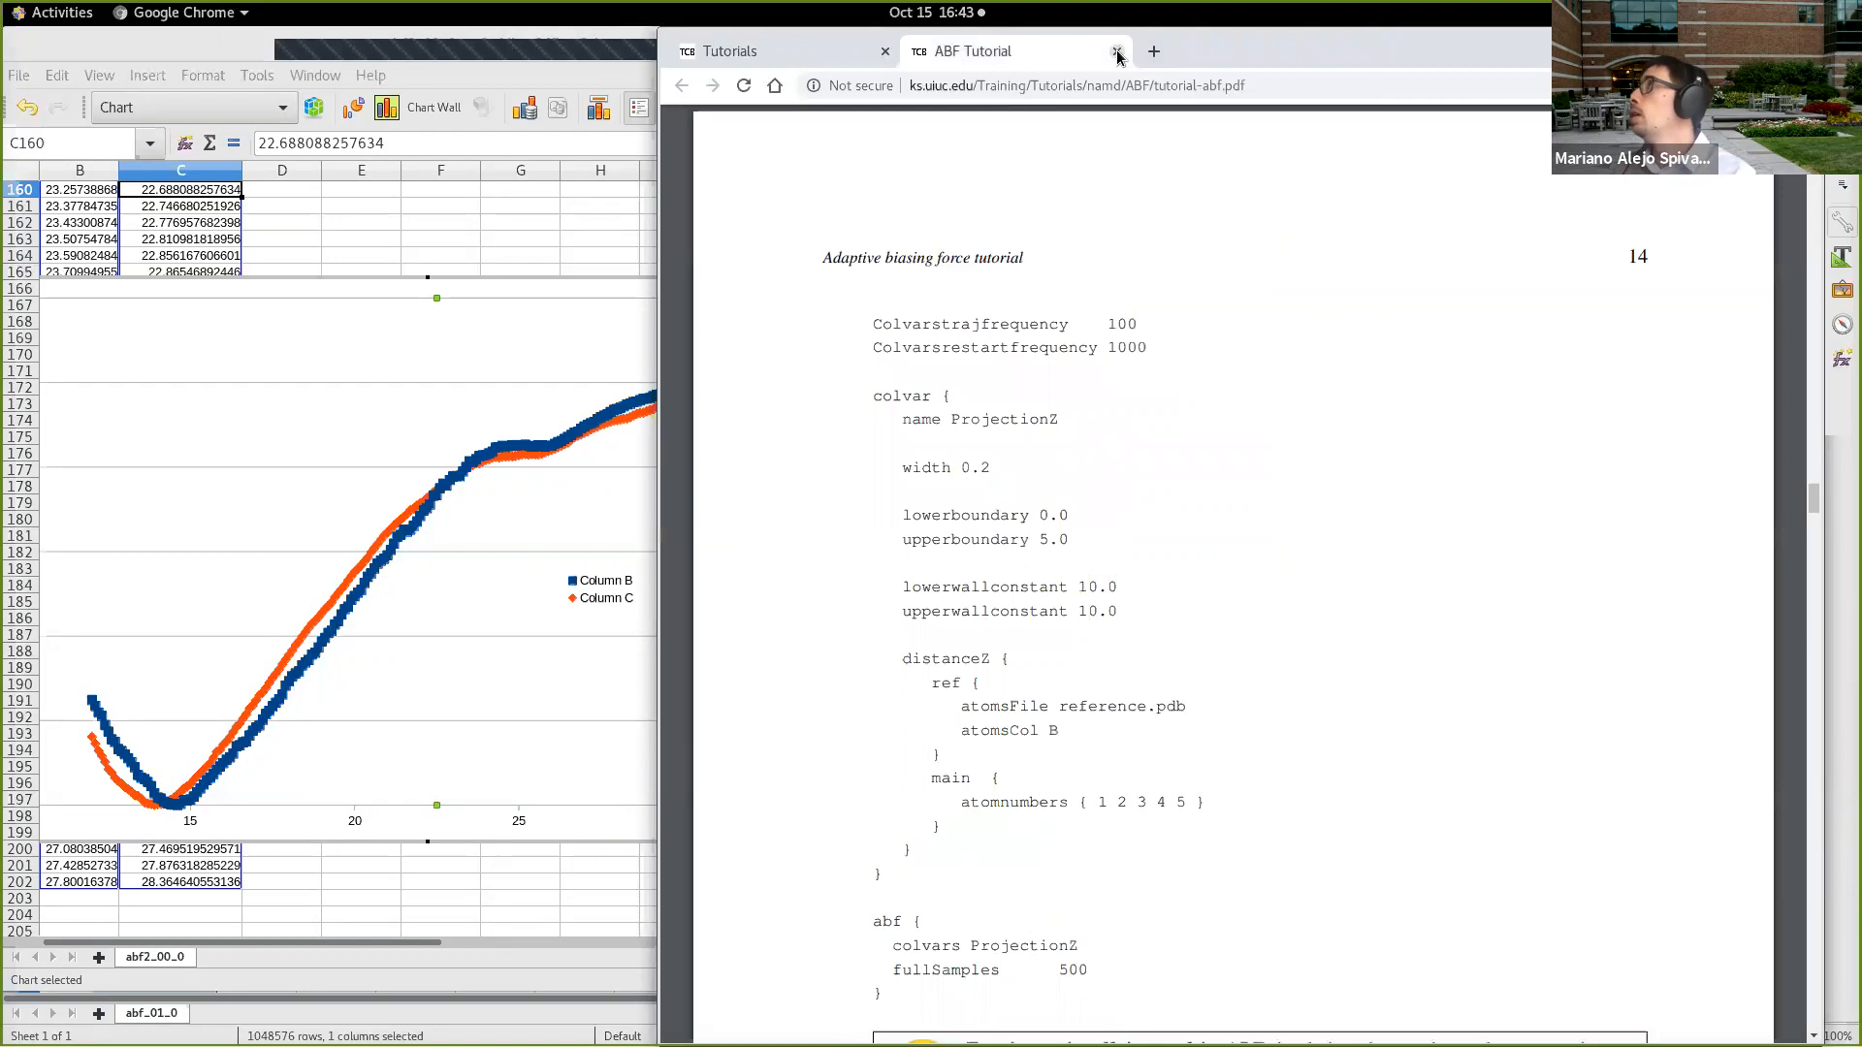
pyautogui.click(1115, 49)
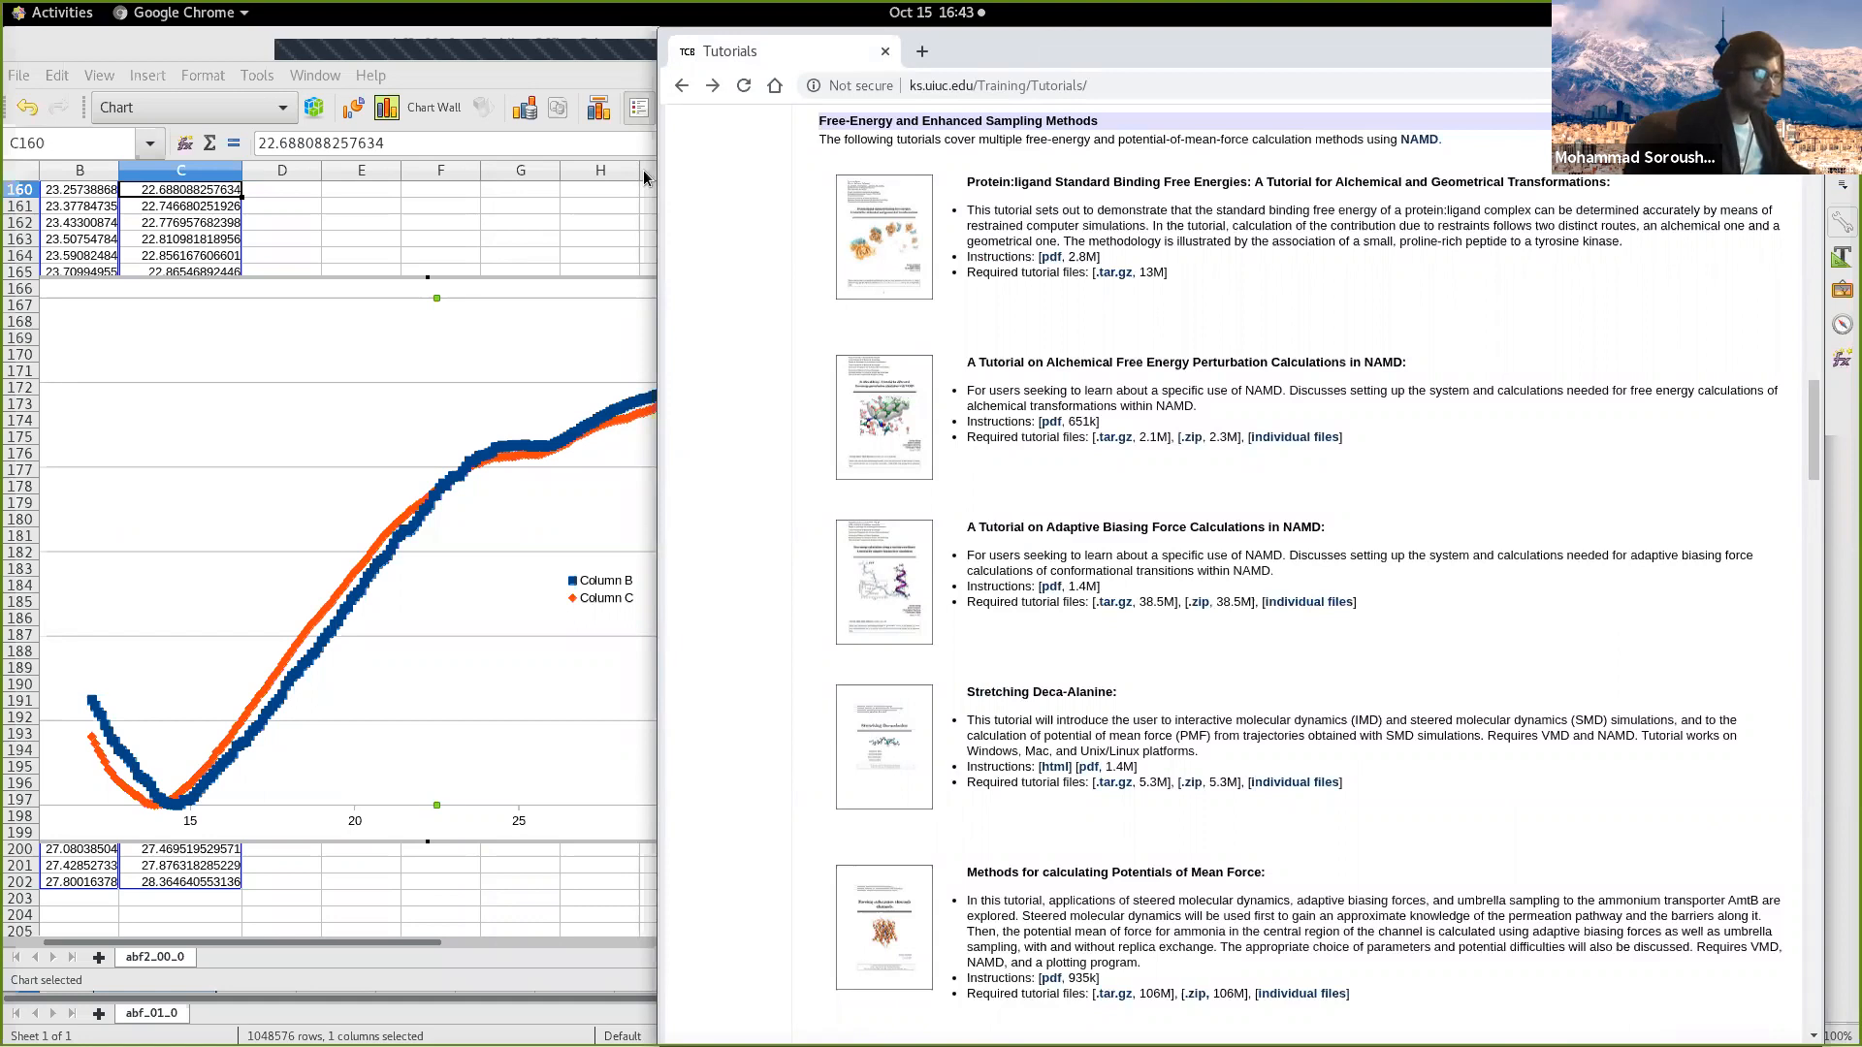
pyautogui.click(574, 197)
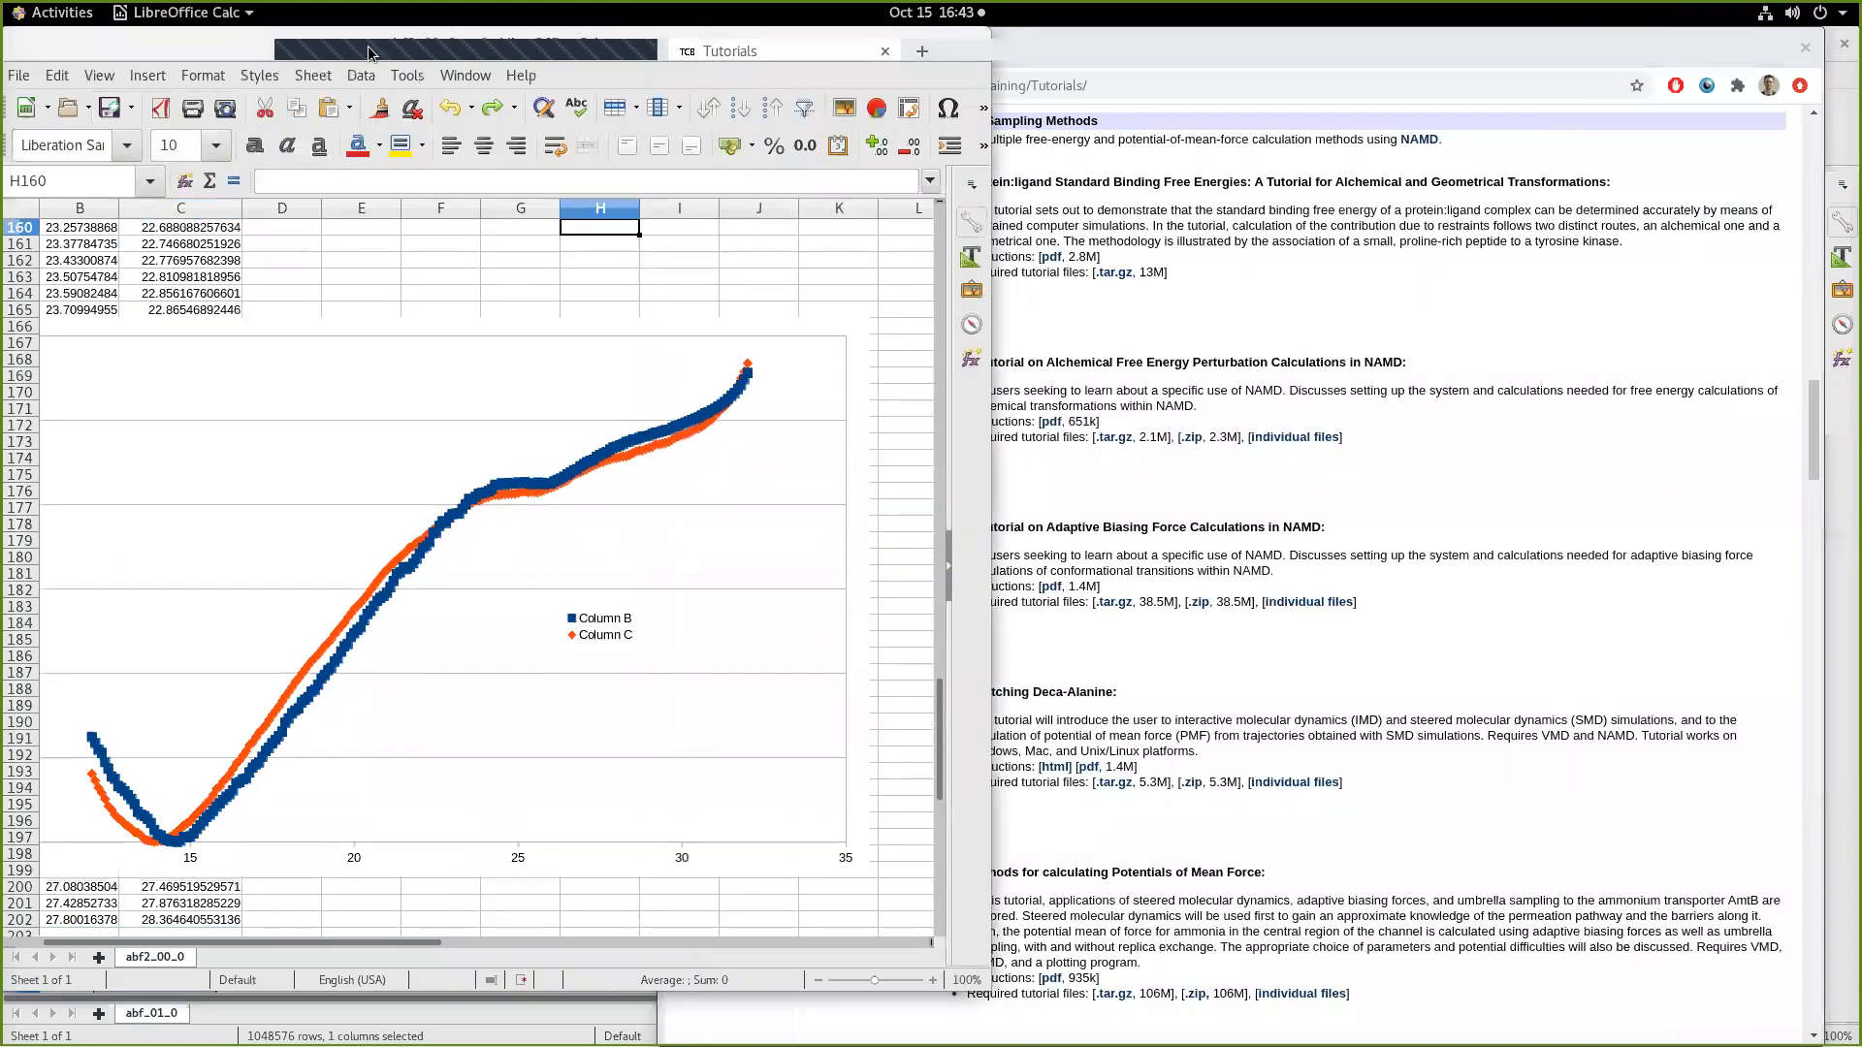
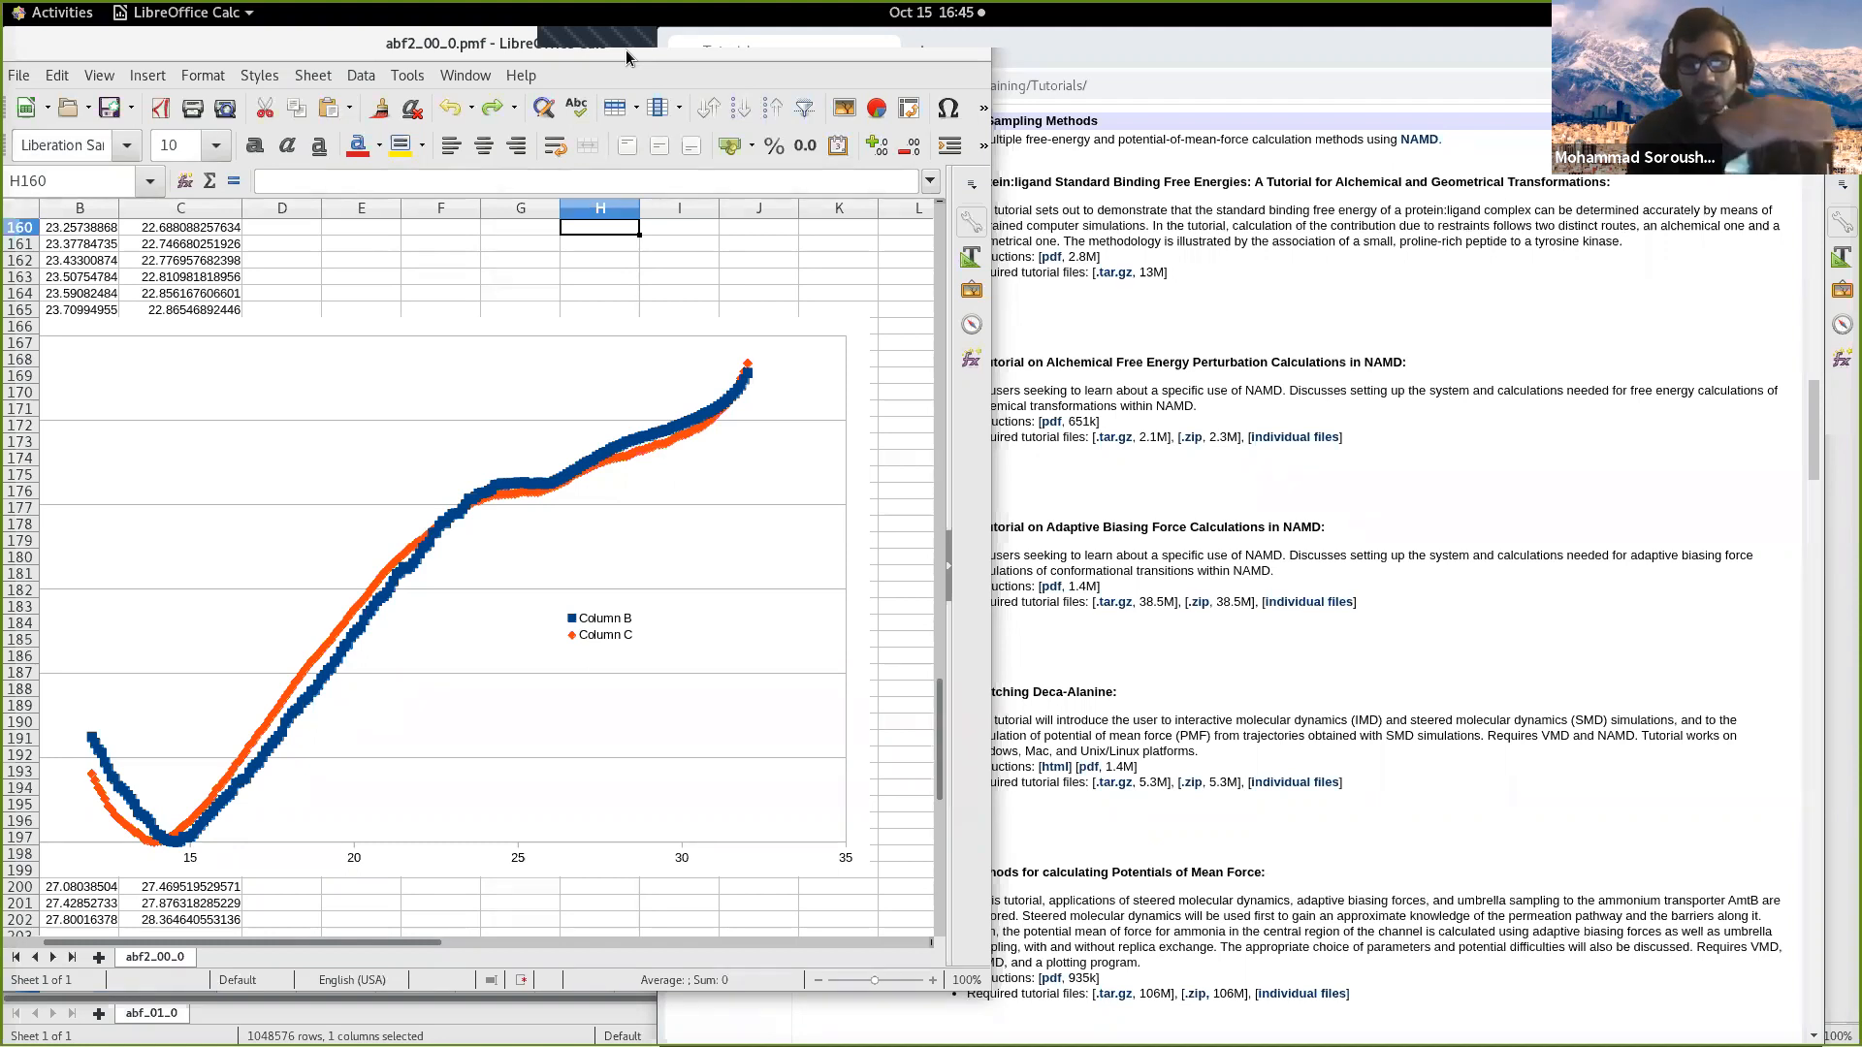
# Step: Close the abf2_00_0 spreadsheet with its PMF chart and the abf_01_0 spreadsheet
pyautogui.moveTo(636, 47); pyautogui.dragTo(1346, 160)
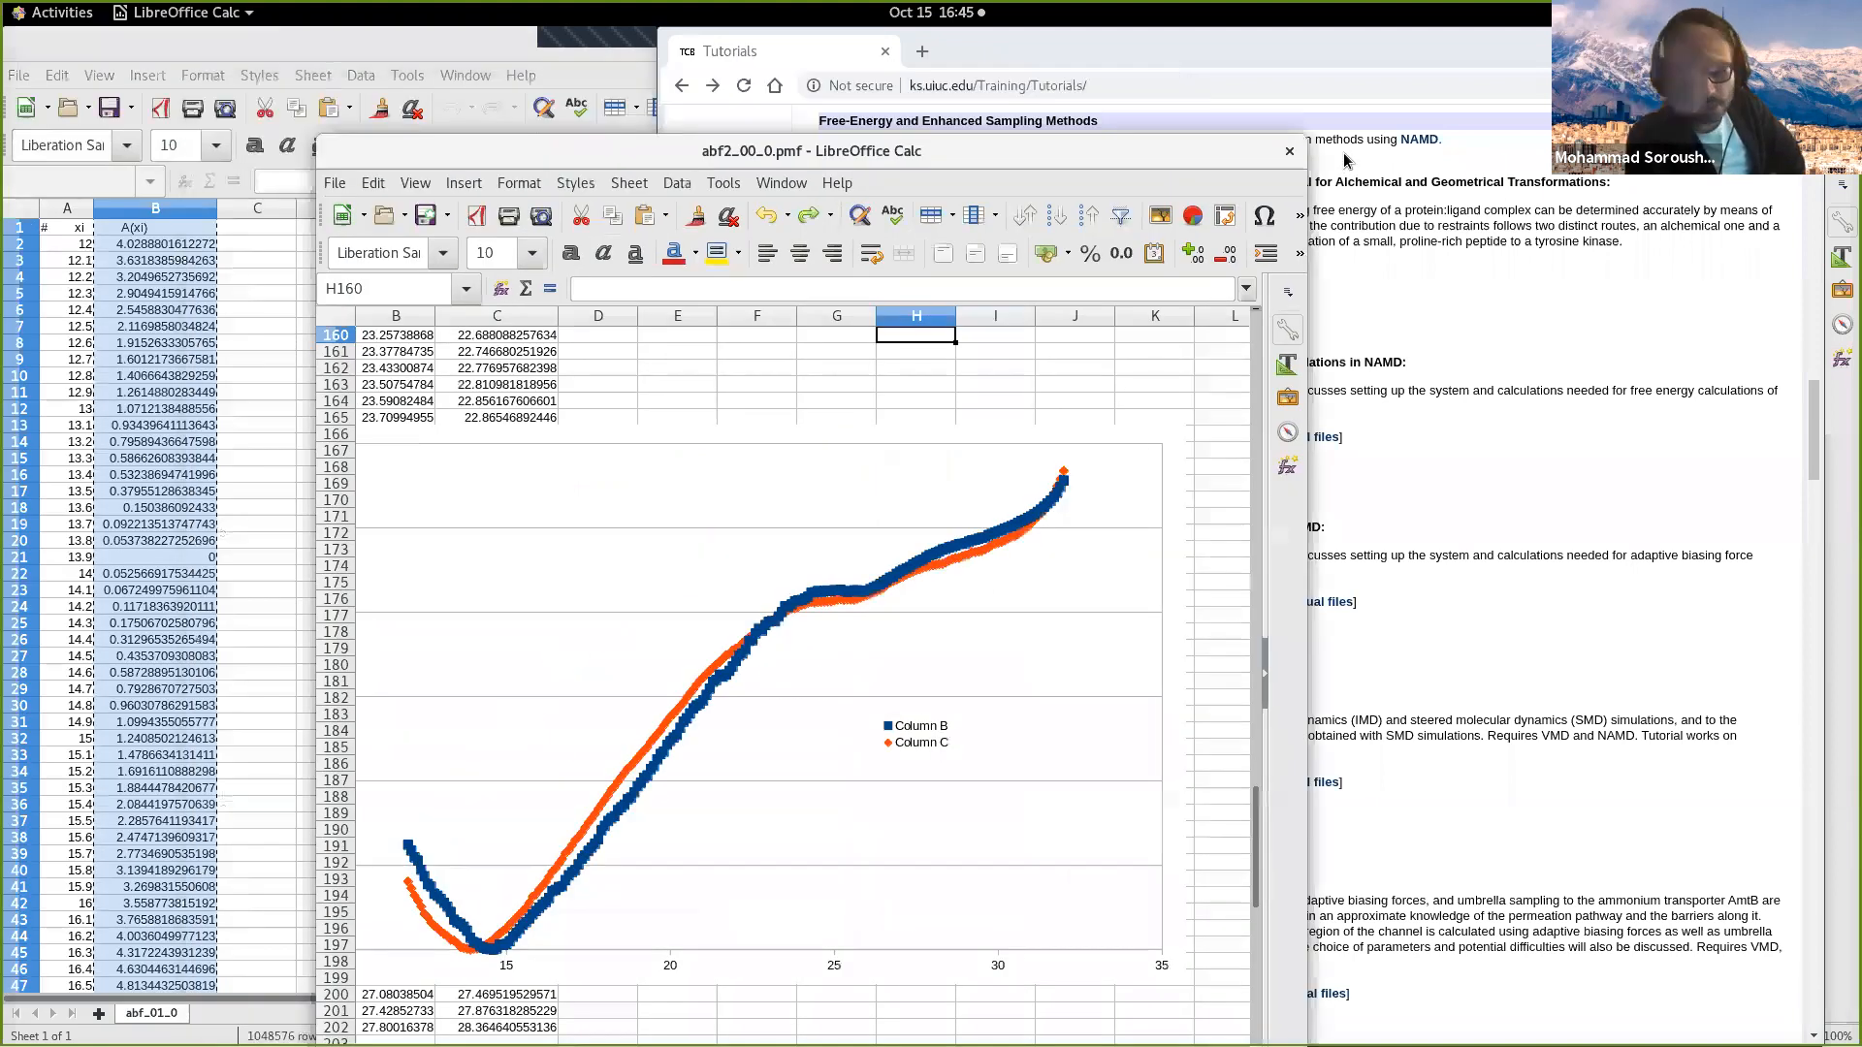
pyautogui.click(1289, 151)
pyautogui.click(834, 677)
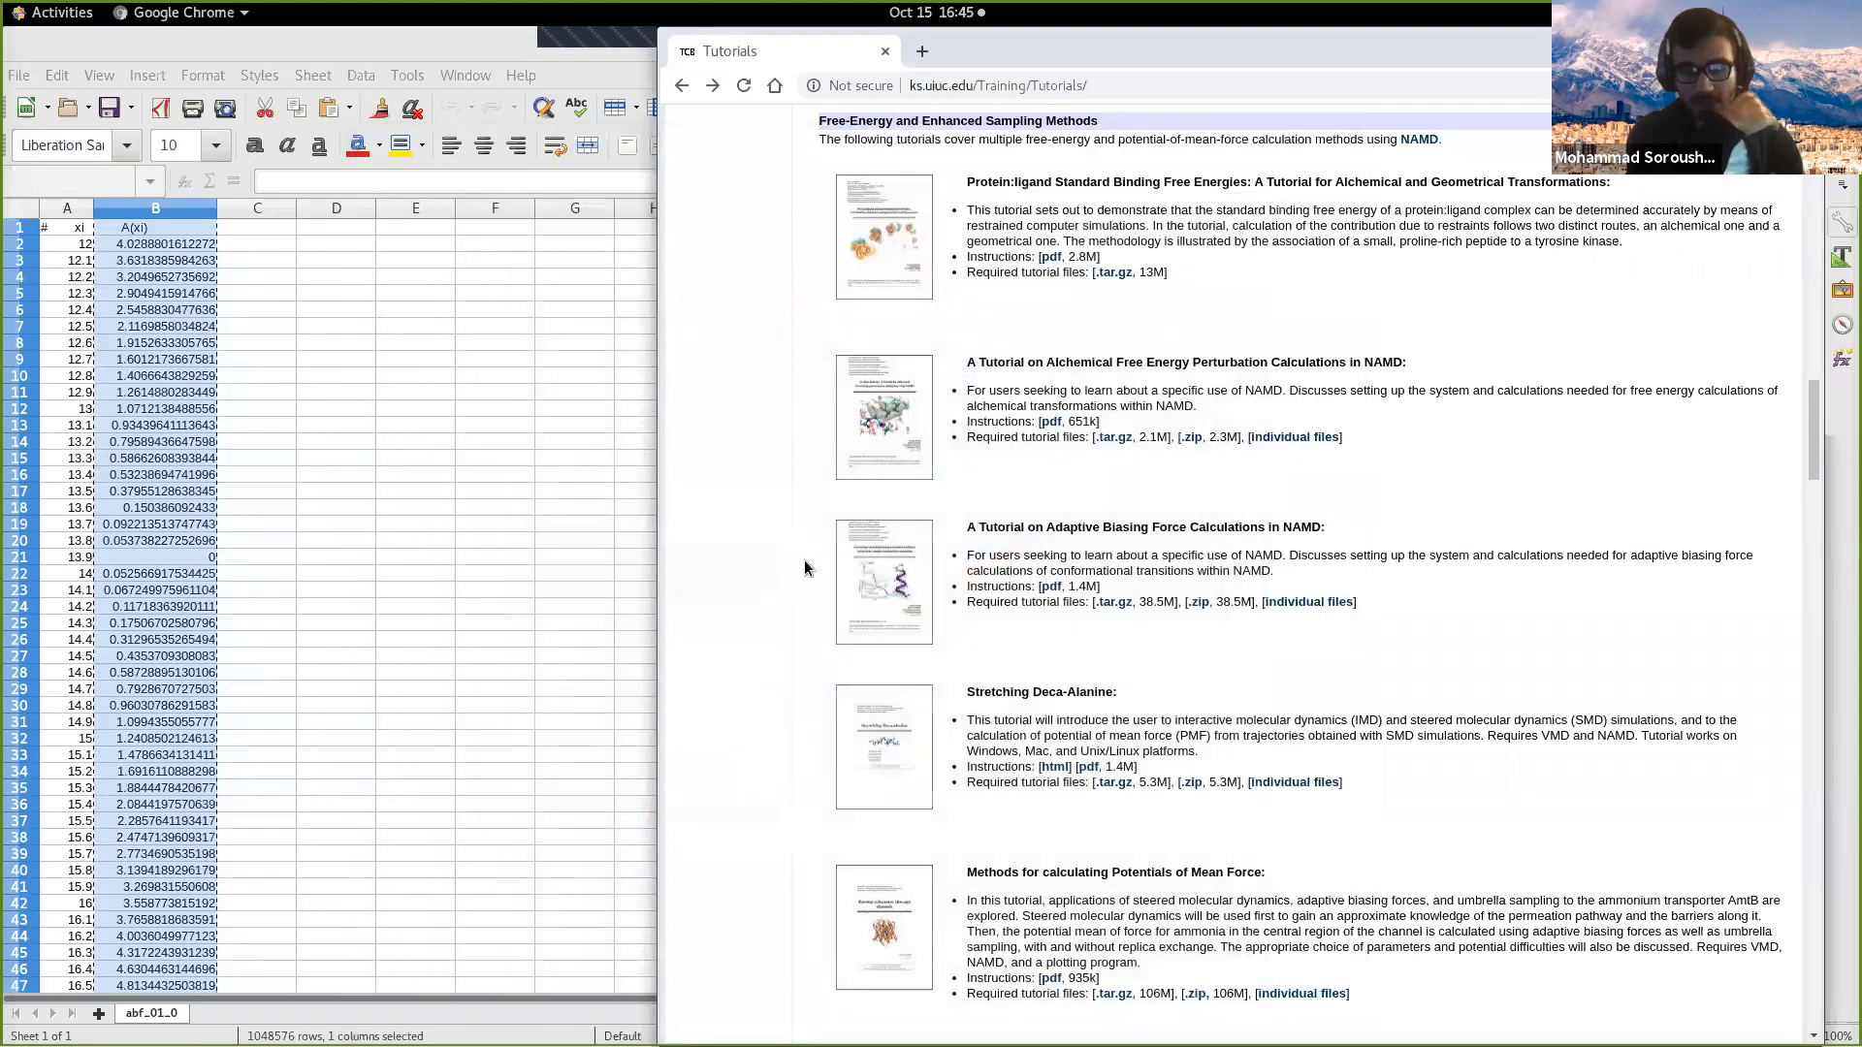
pyautogui.click(562, 50)
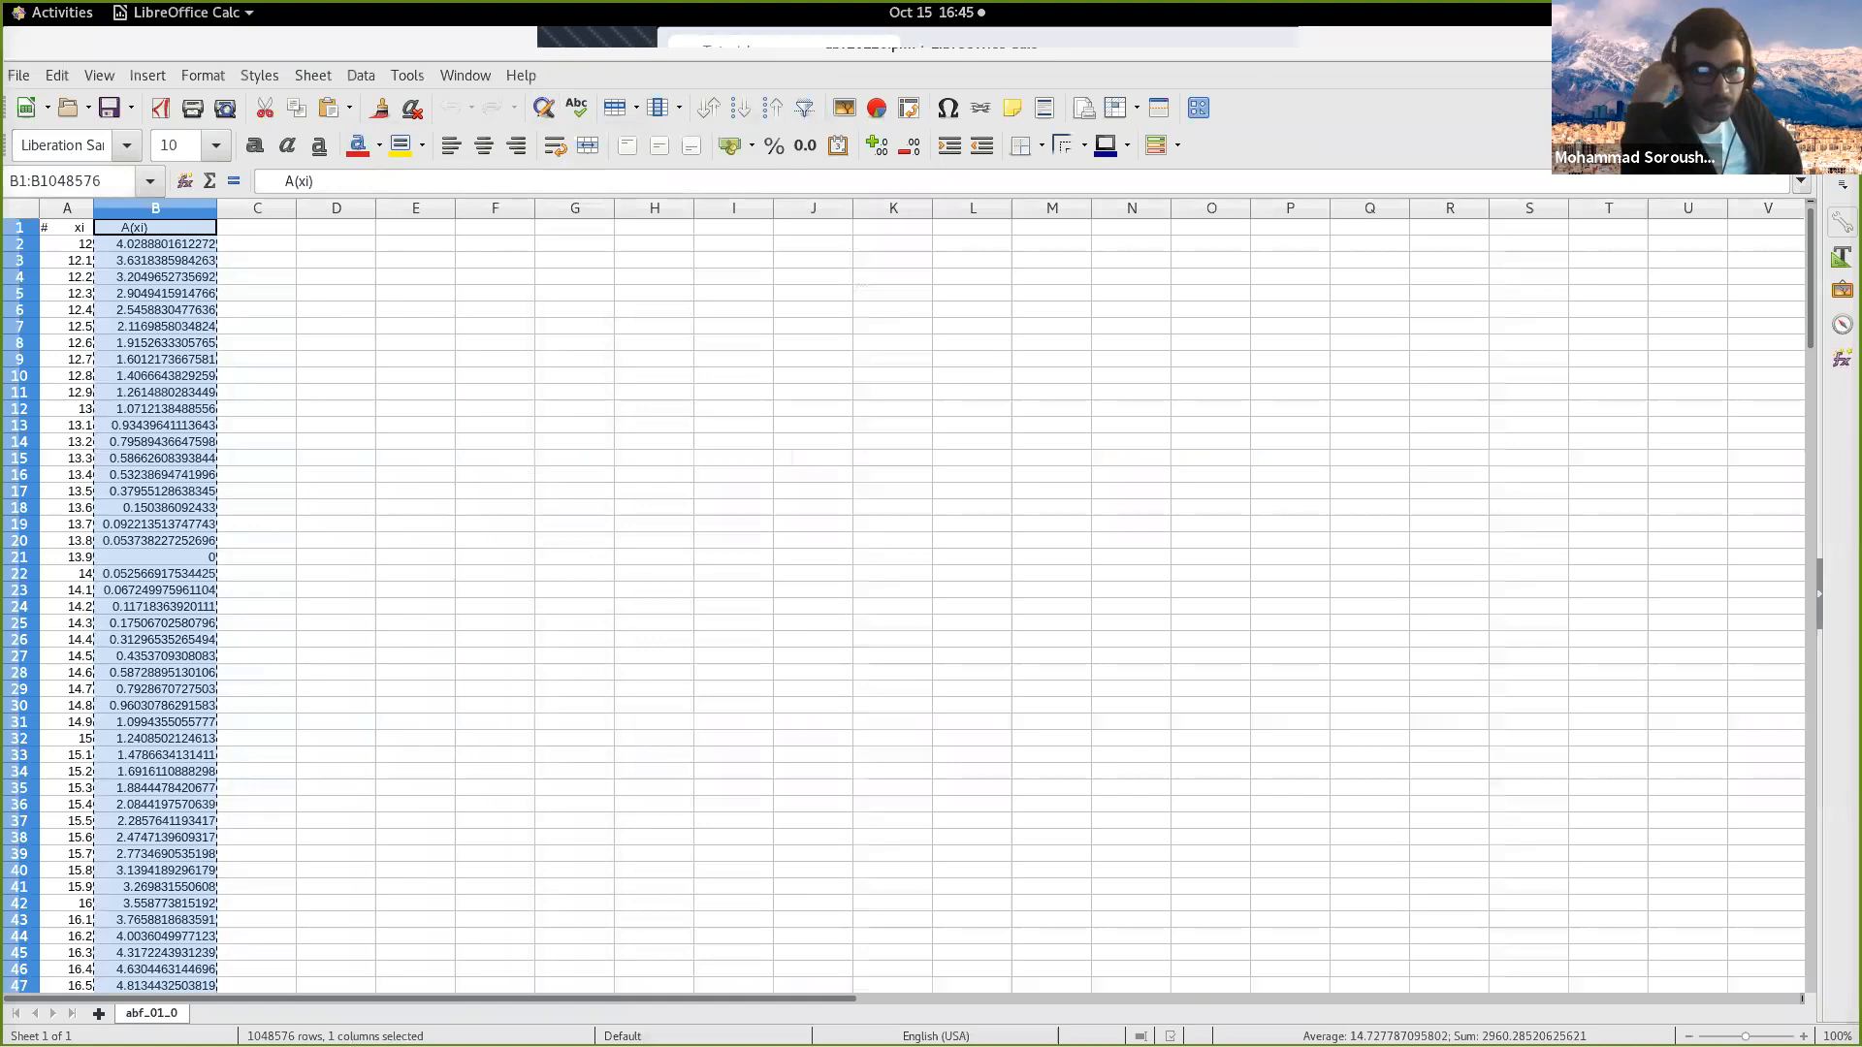
pyautogui.click(1838, 44)
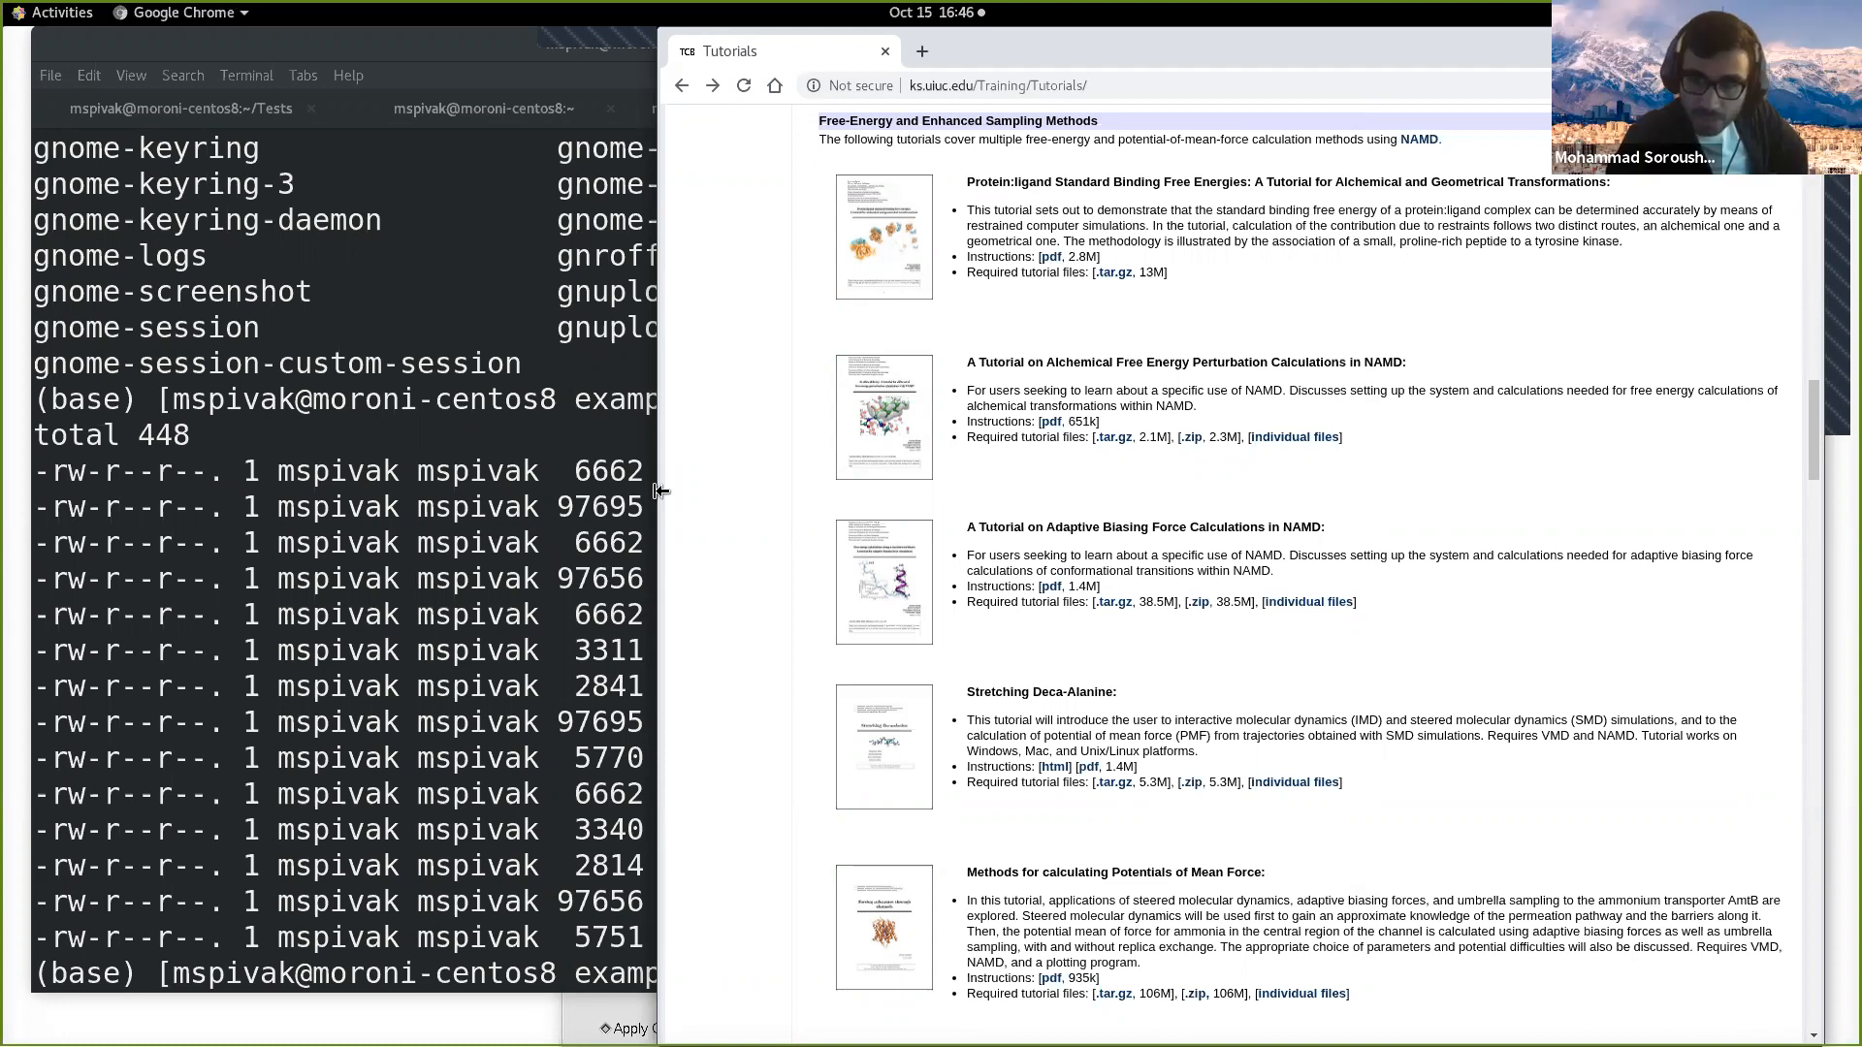
# Step: Narrow the browser window, switch to the terminal, and go up to the Deca-Alanine folder to list its files with lt
pyautogui.moveTo(662, 492); pyautogui.dragTo(821, 484)
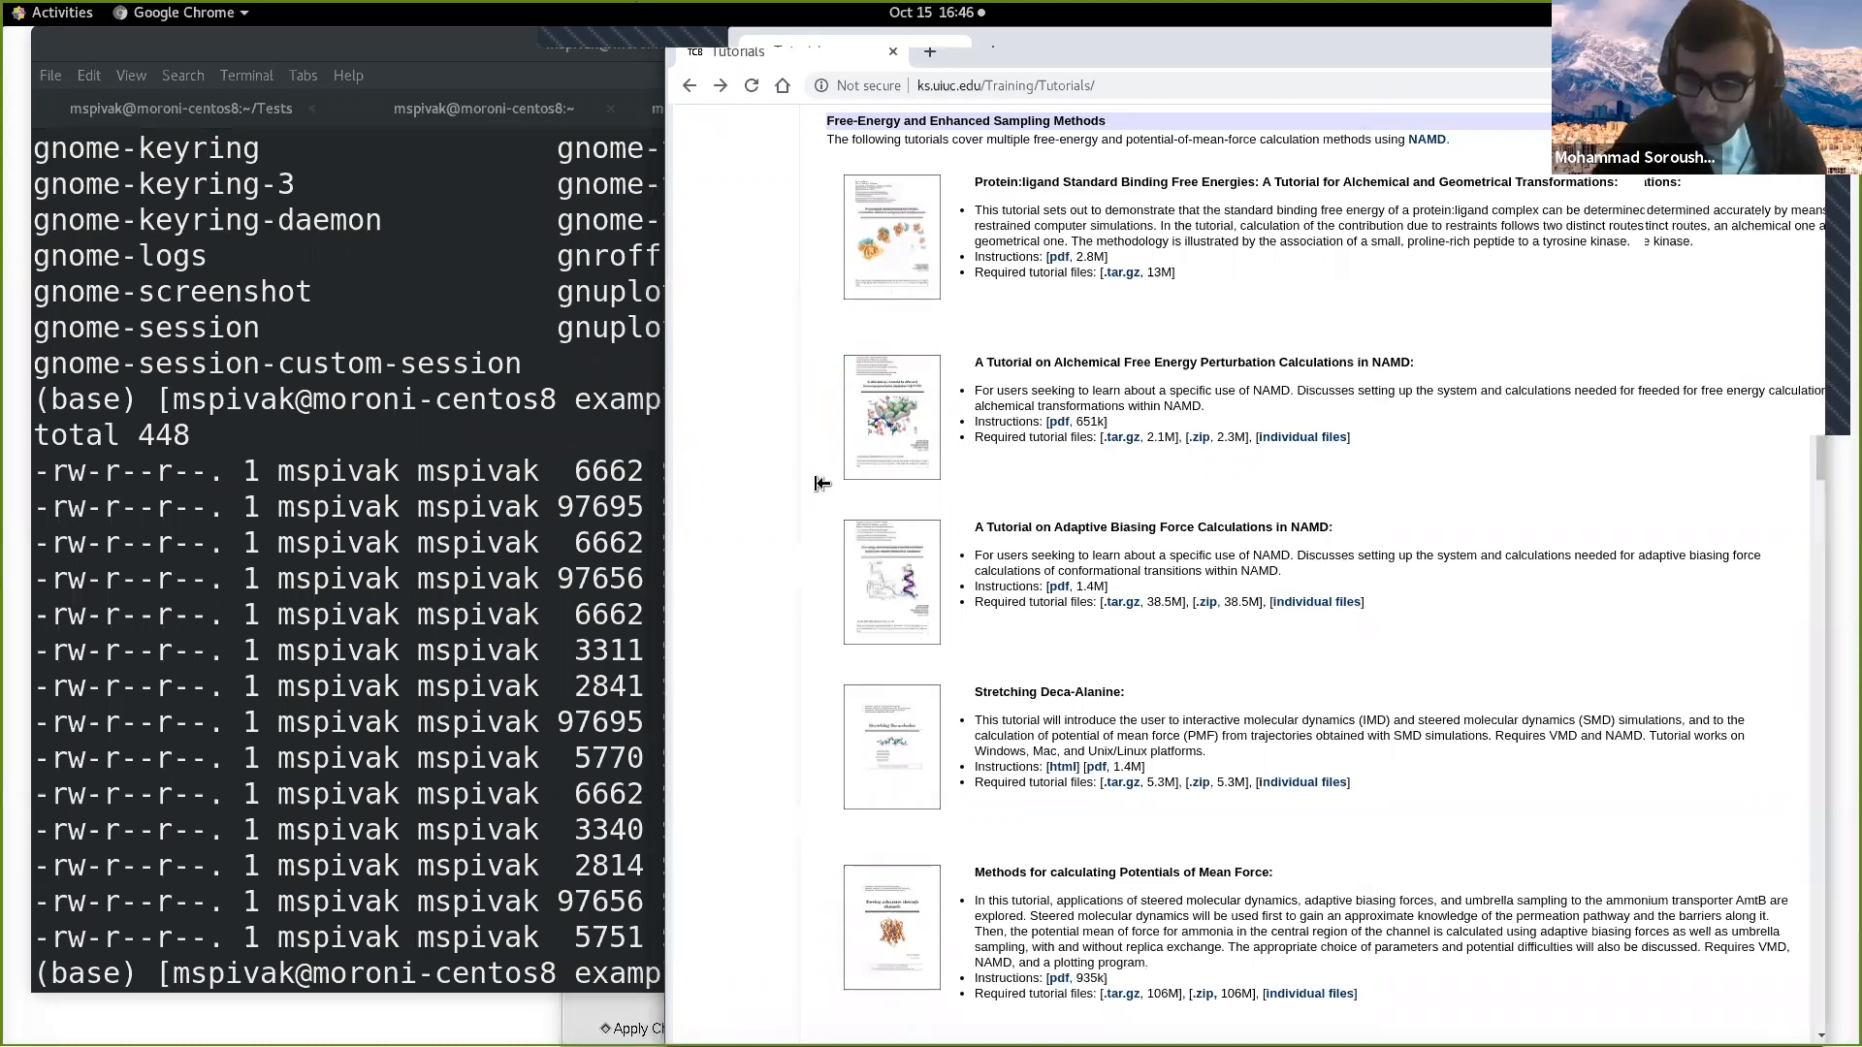
pyautogui.click(730, 490)
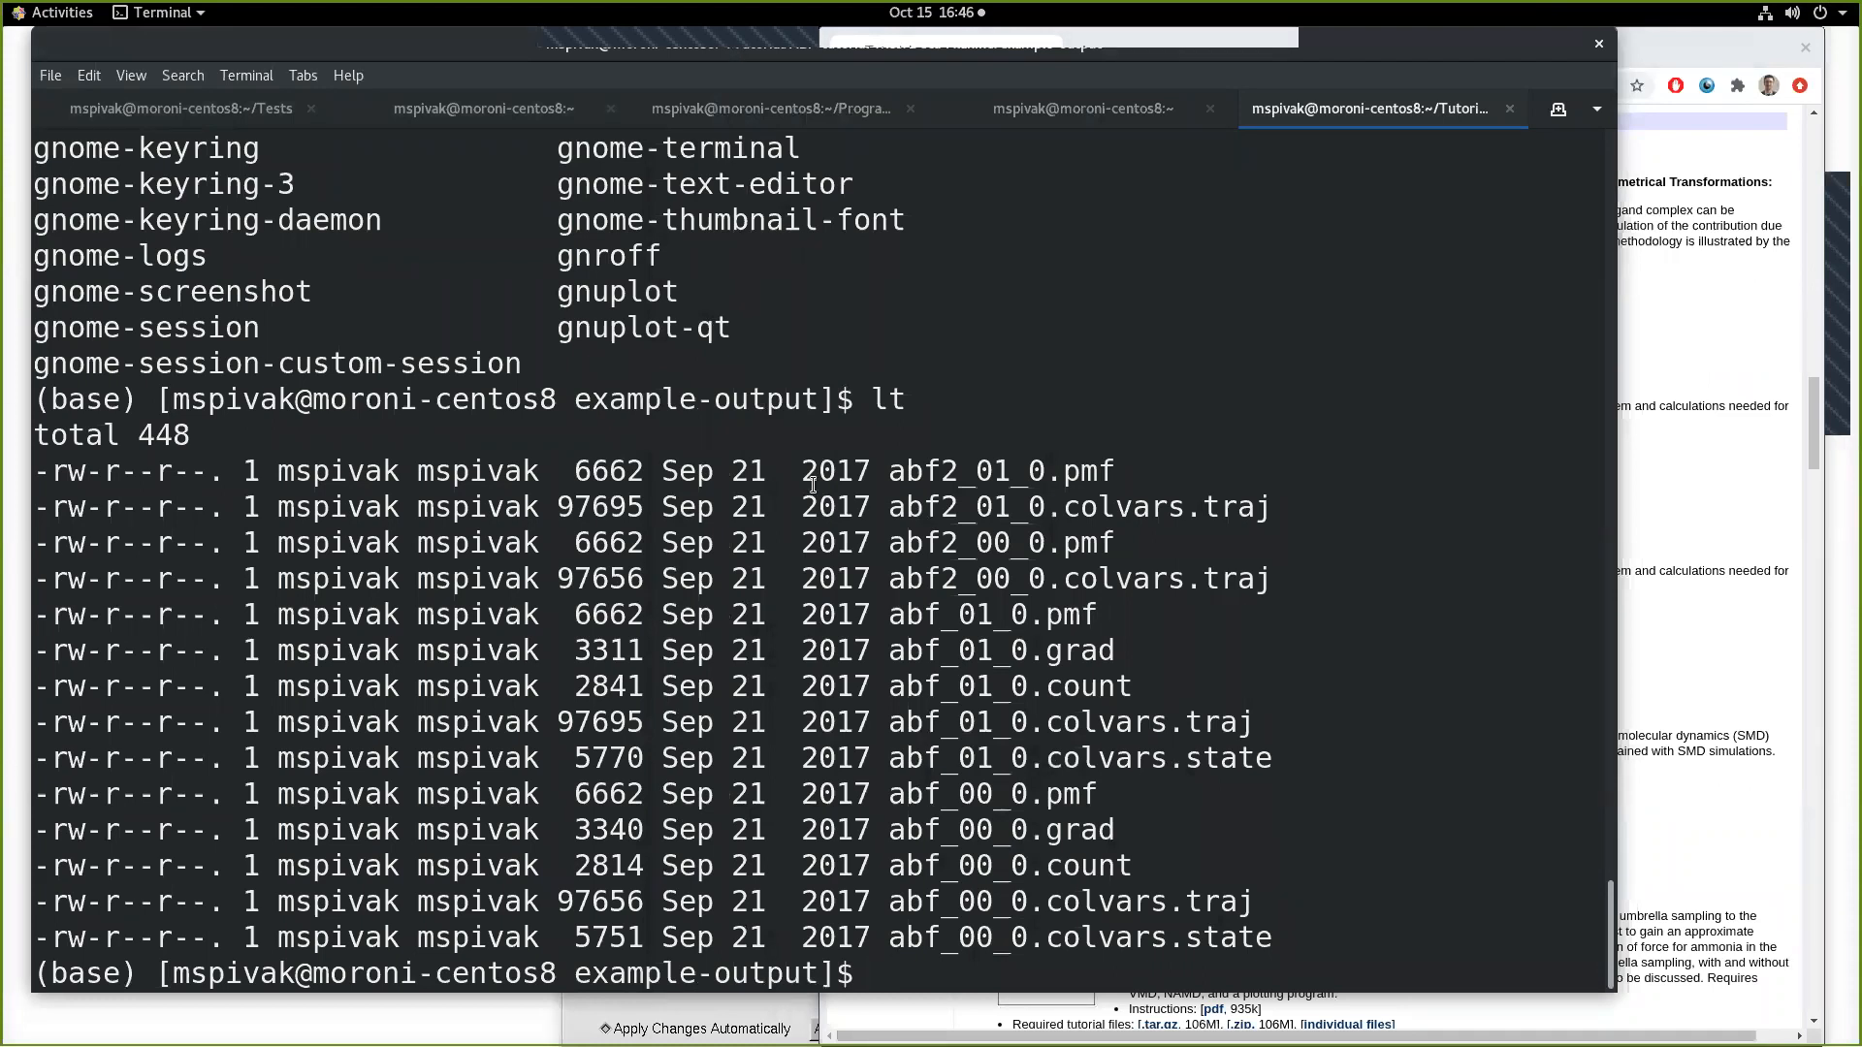
pyautogui.write('cd ../')
pyautogui.press('Return')
pyautogui.write('lt')
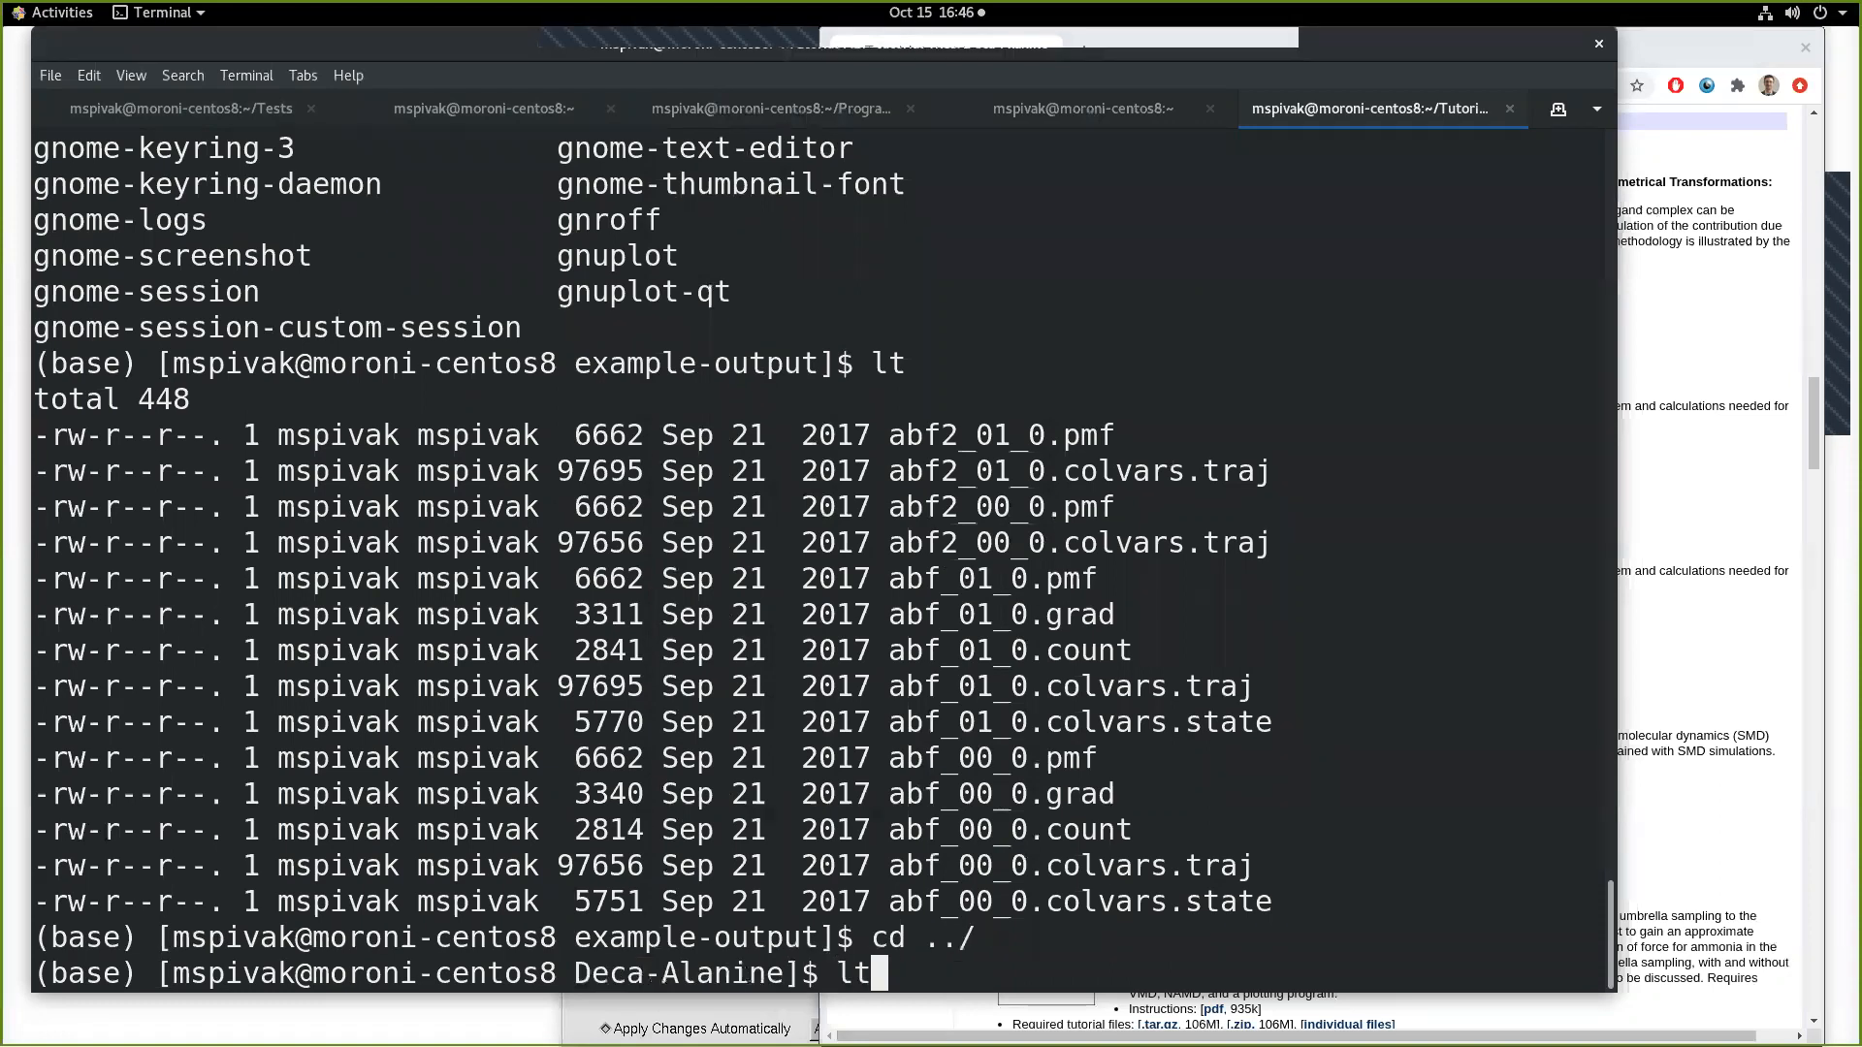
pyautogui.press('Return')
# Step: Open Distance.in in vi and look over the AtomDistance colvar definition from its first line
pyautogui.write('vi ab')
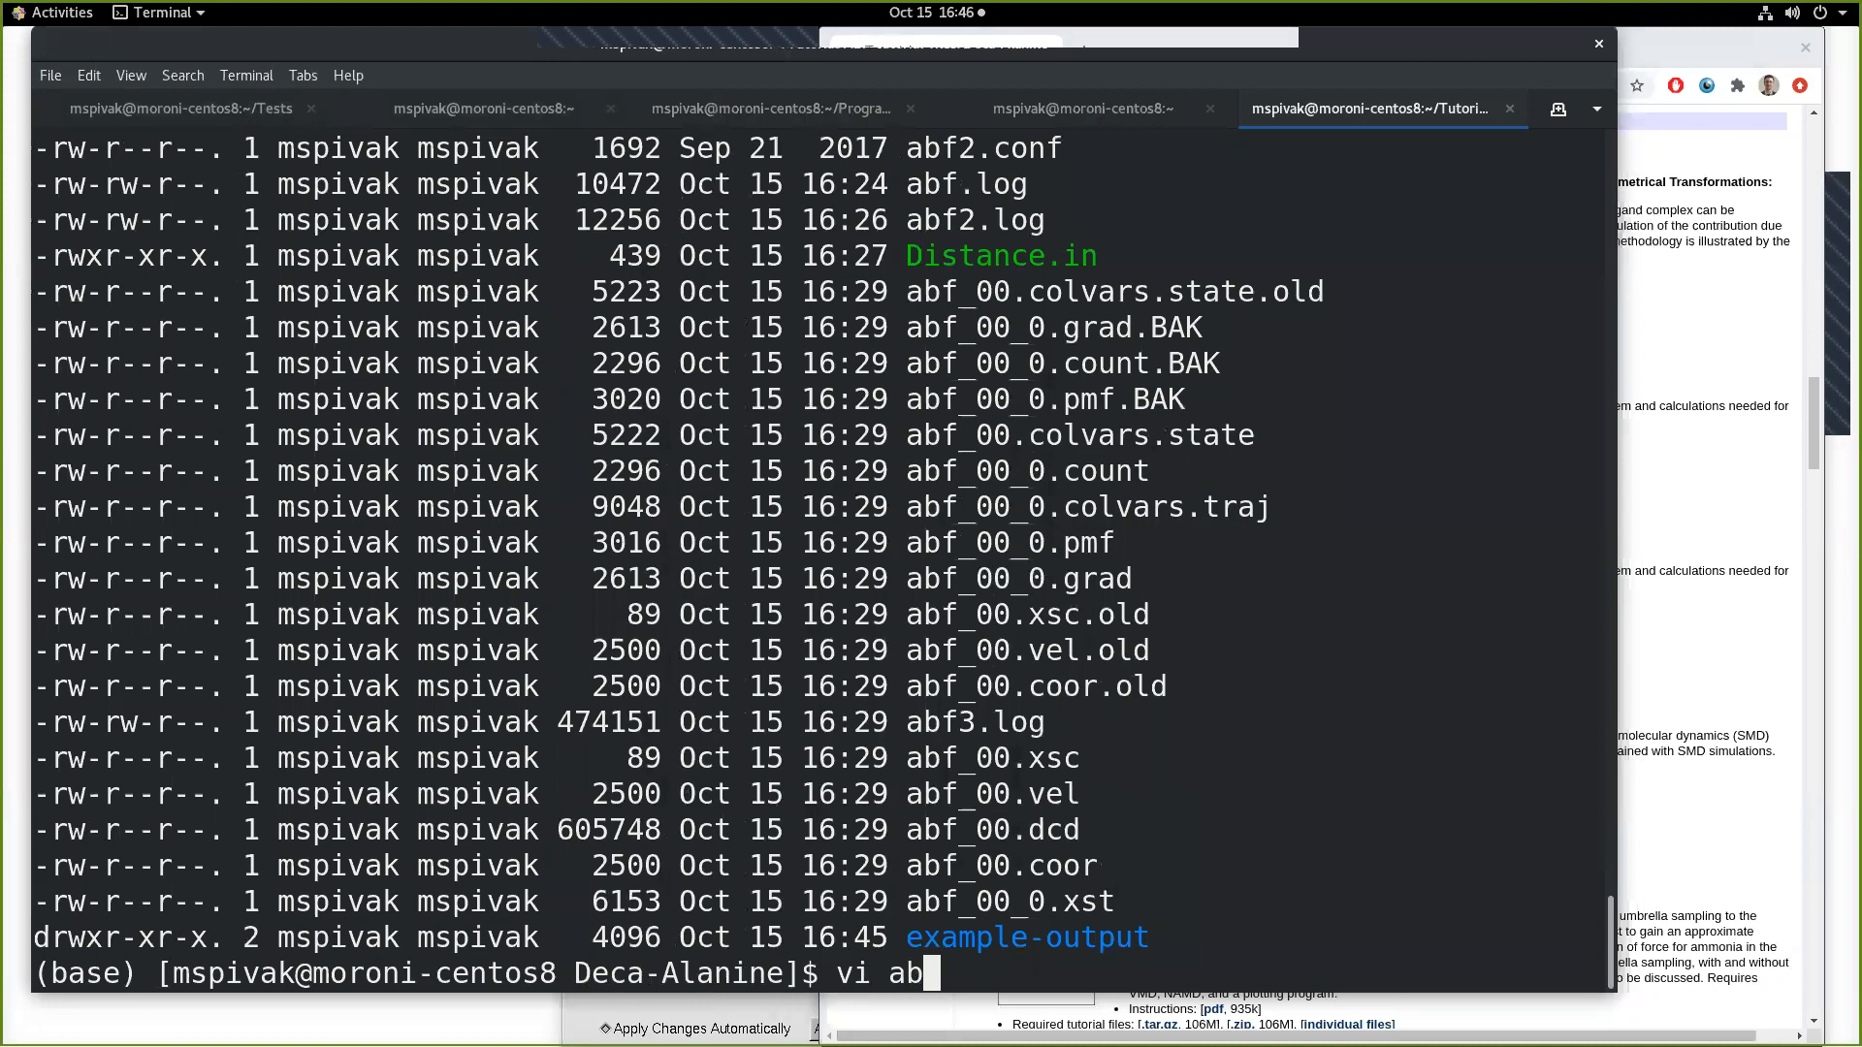
pyautogui.write('f')
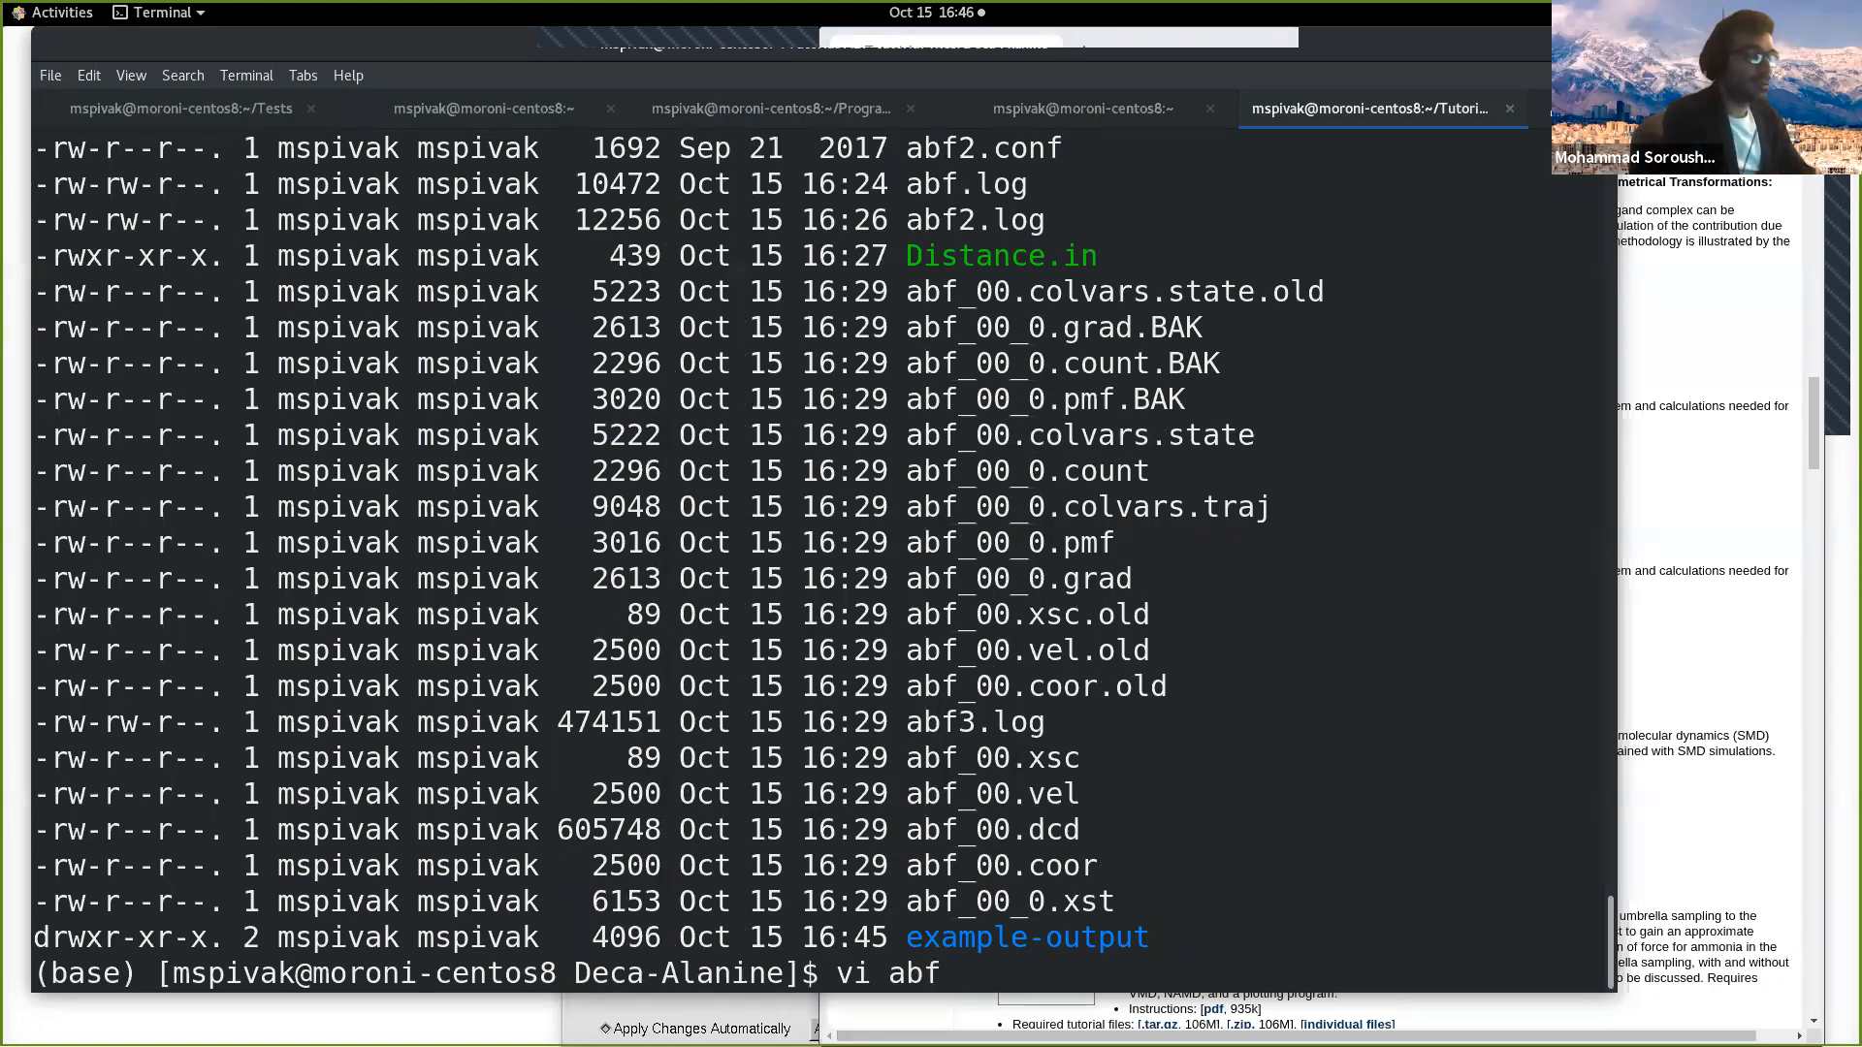
pyautogui.press('BackSpace')
pyautogui.press('BackSpace')
pyautogui.press('BackSpace')
pyautogui.write('DIs')
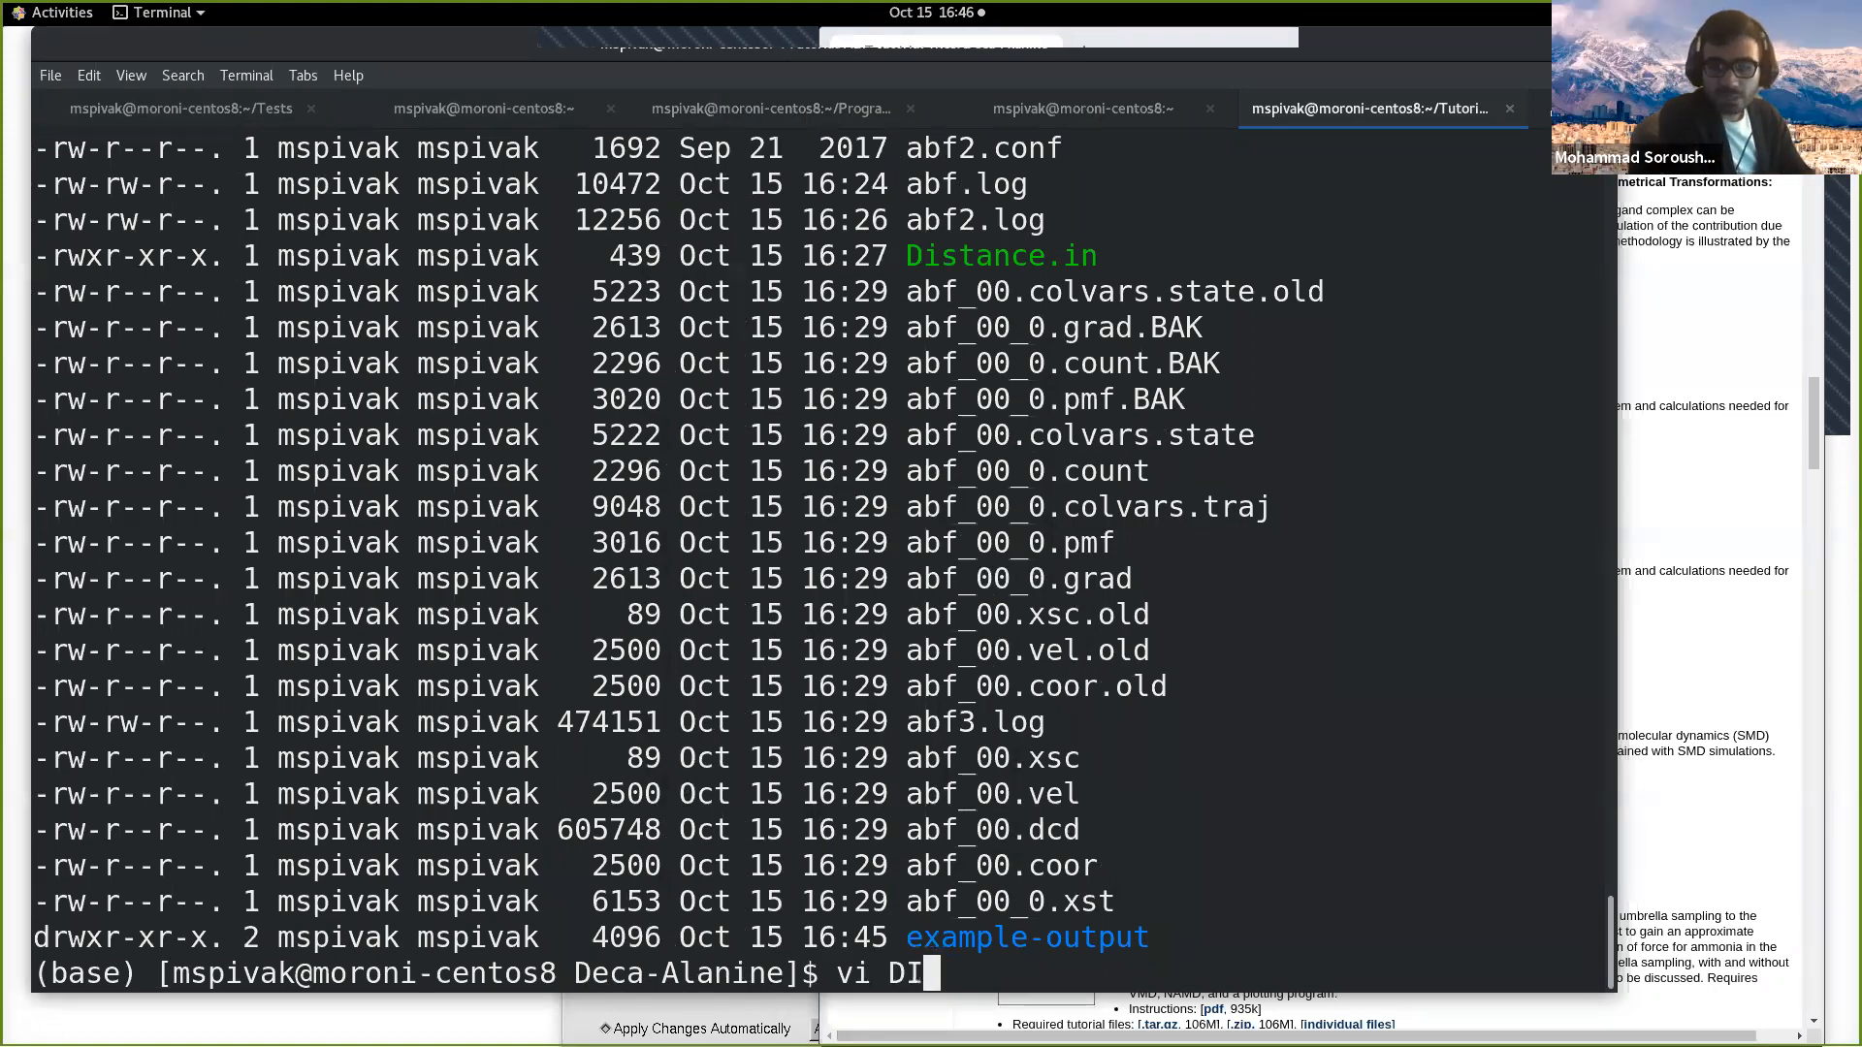
pyautogui.press('BackSpace')
pyautogui.press('BackSpace')
pyautogui.write('is')
pyautogui.press('Tab')
pyautogui.press('Return')
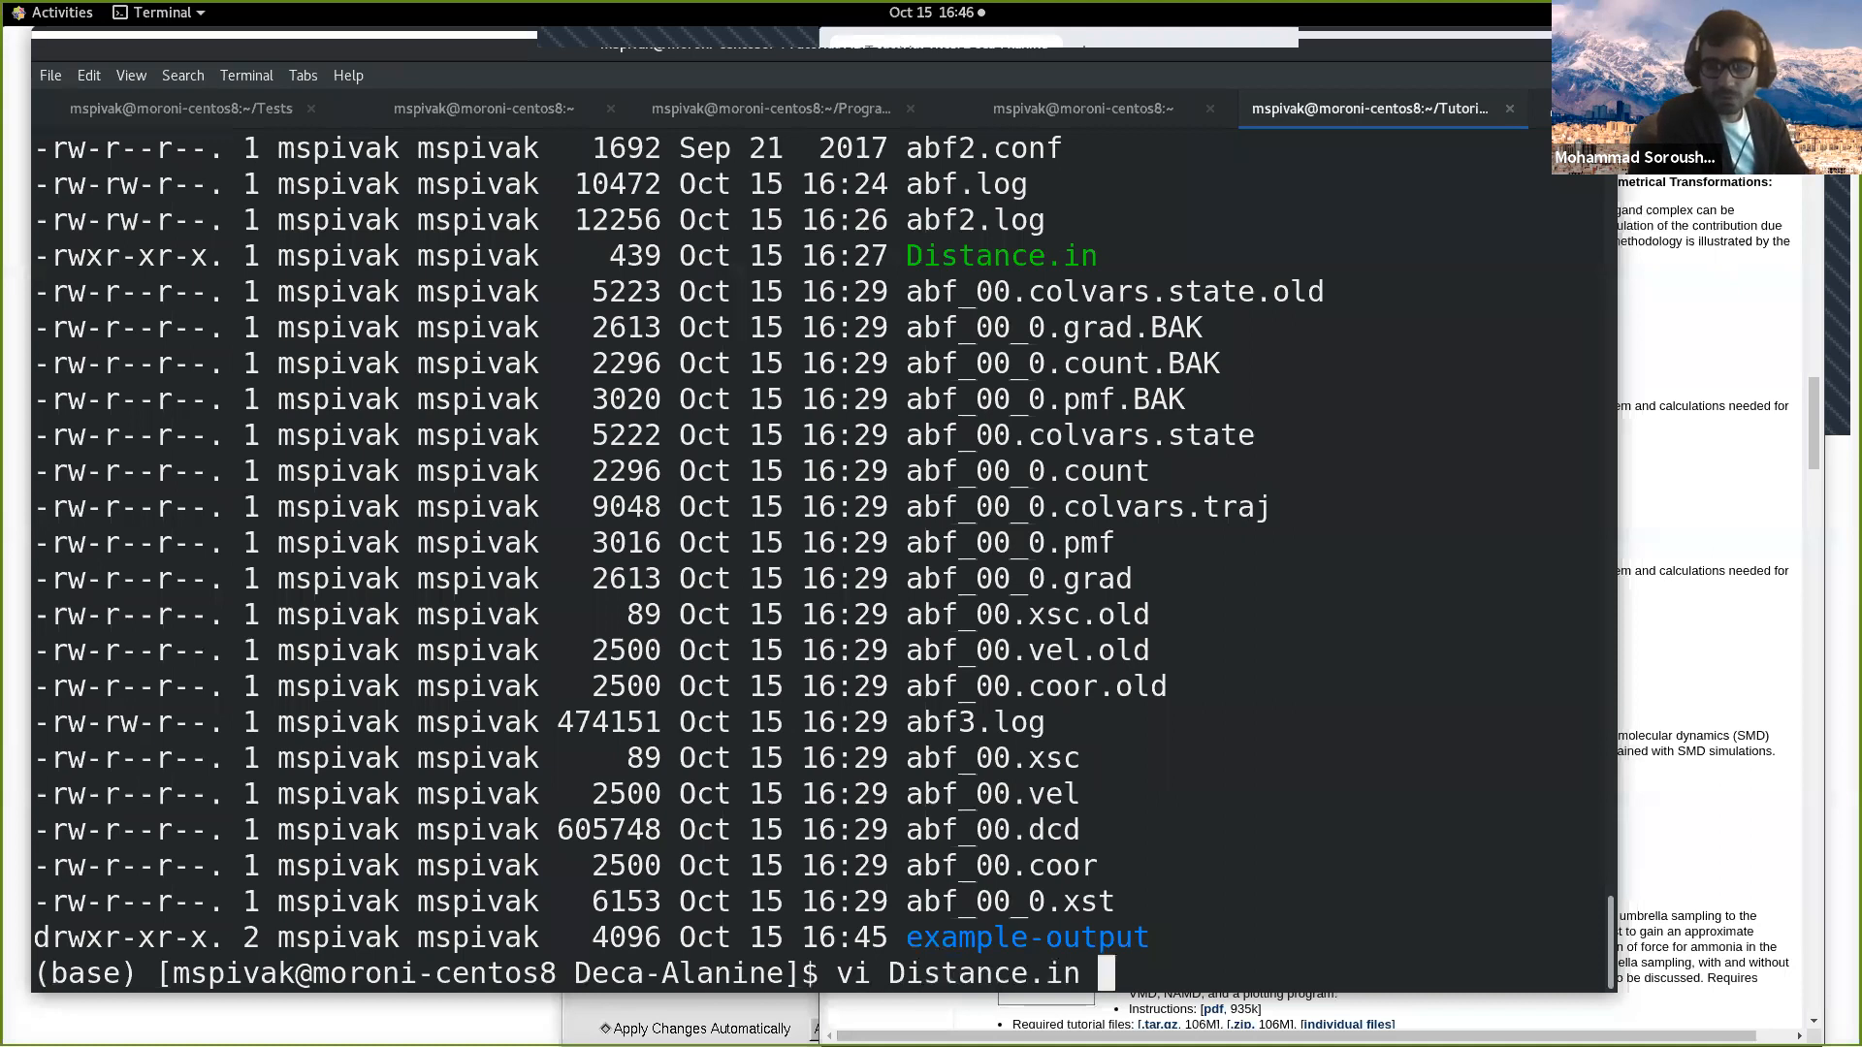
pyautogui.press('Up')
pyautogui.press('Up')
pyautogui.press('Up')
pyautogui.press('Up')
pyautogui.press('Up')
pyautogui.press('Up')
pyautogui.press('Up')
pyautogui.press('Up')
pyautogui.press('Up')
pyautogui.press('Up')
pyautogui.press('Up')
pyautogui.press('Up')
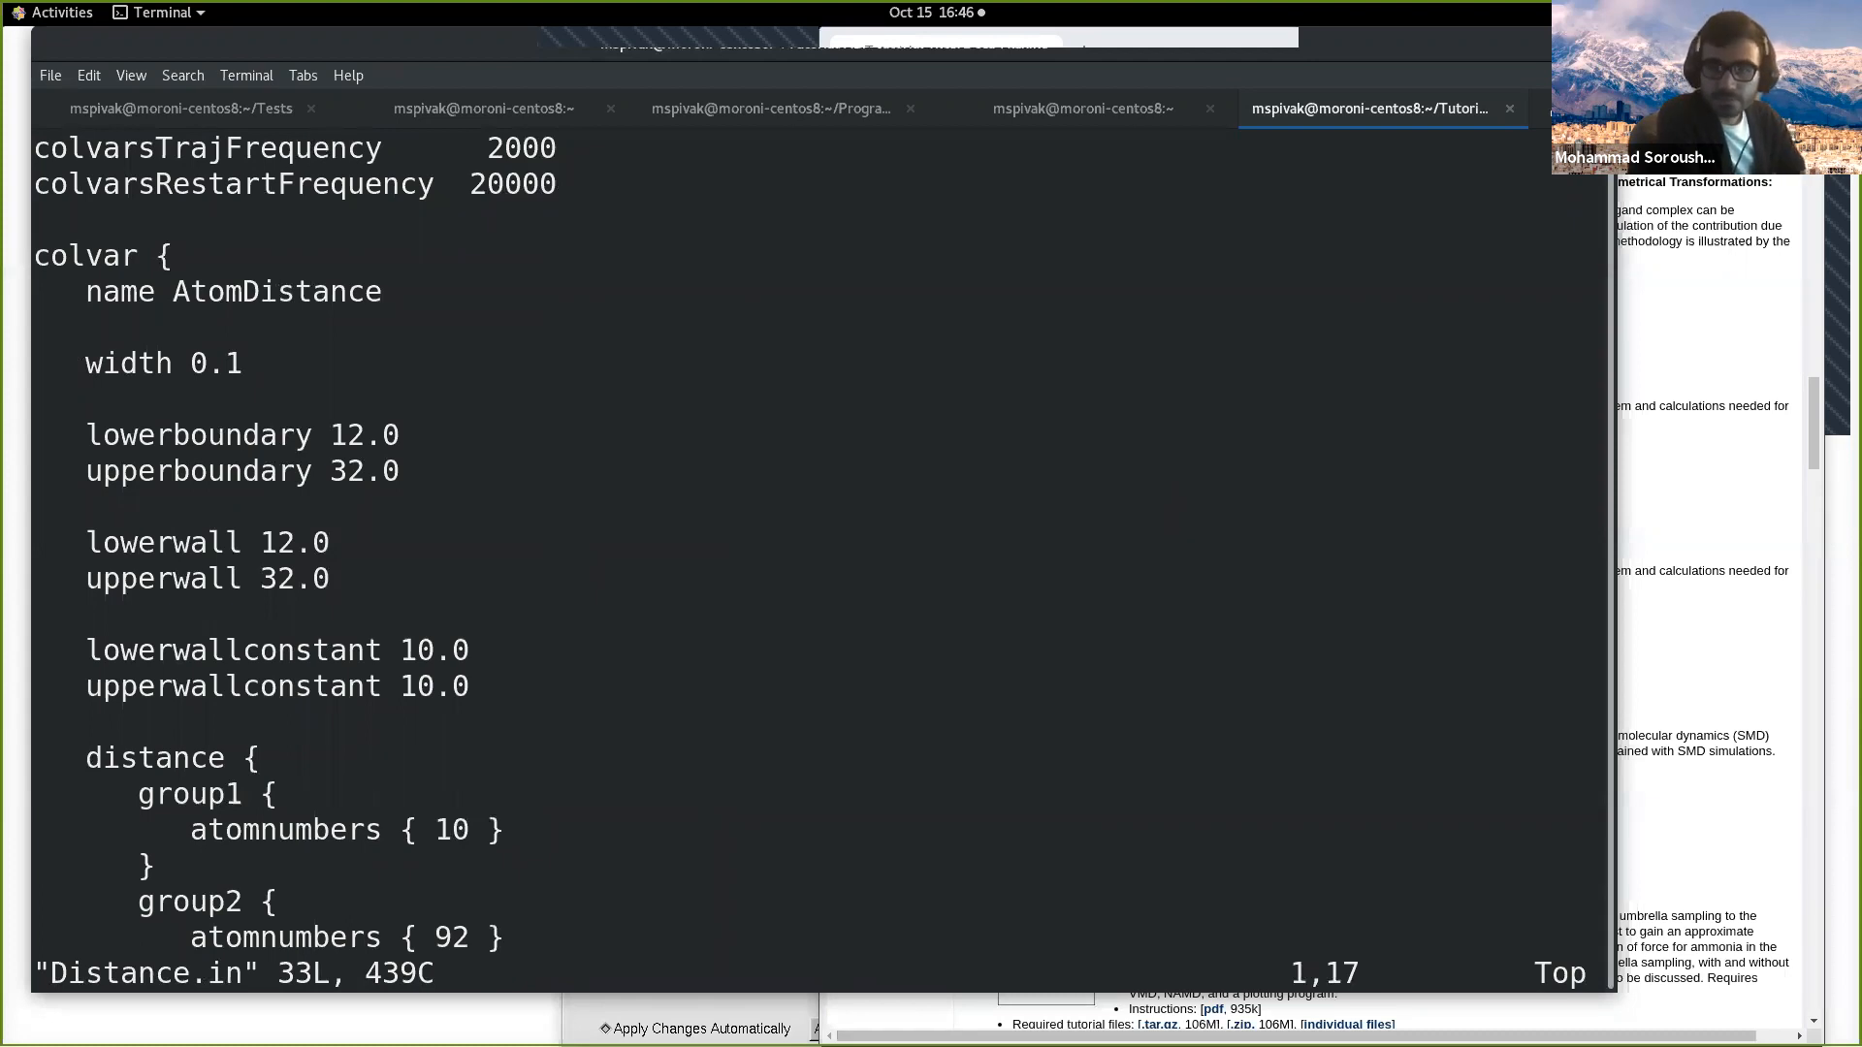
# Step: Save and quit Distance.in with :wq, leaving the shell's command line empty
pyautogui.write(':wq')
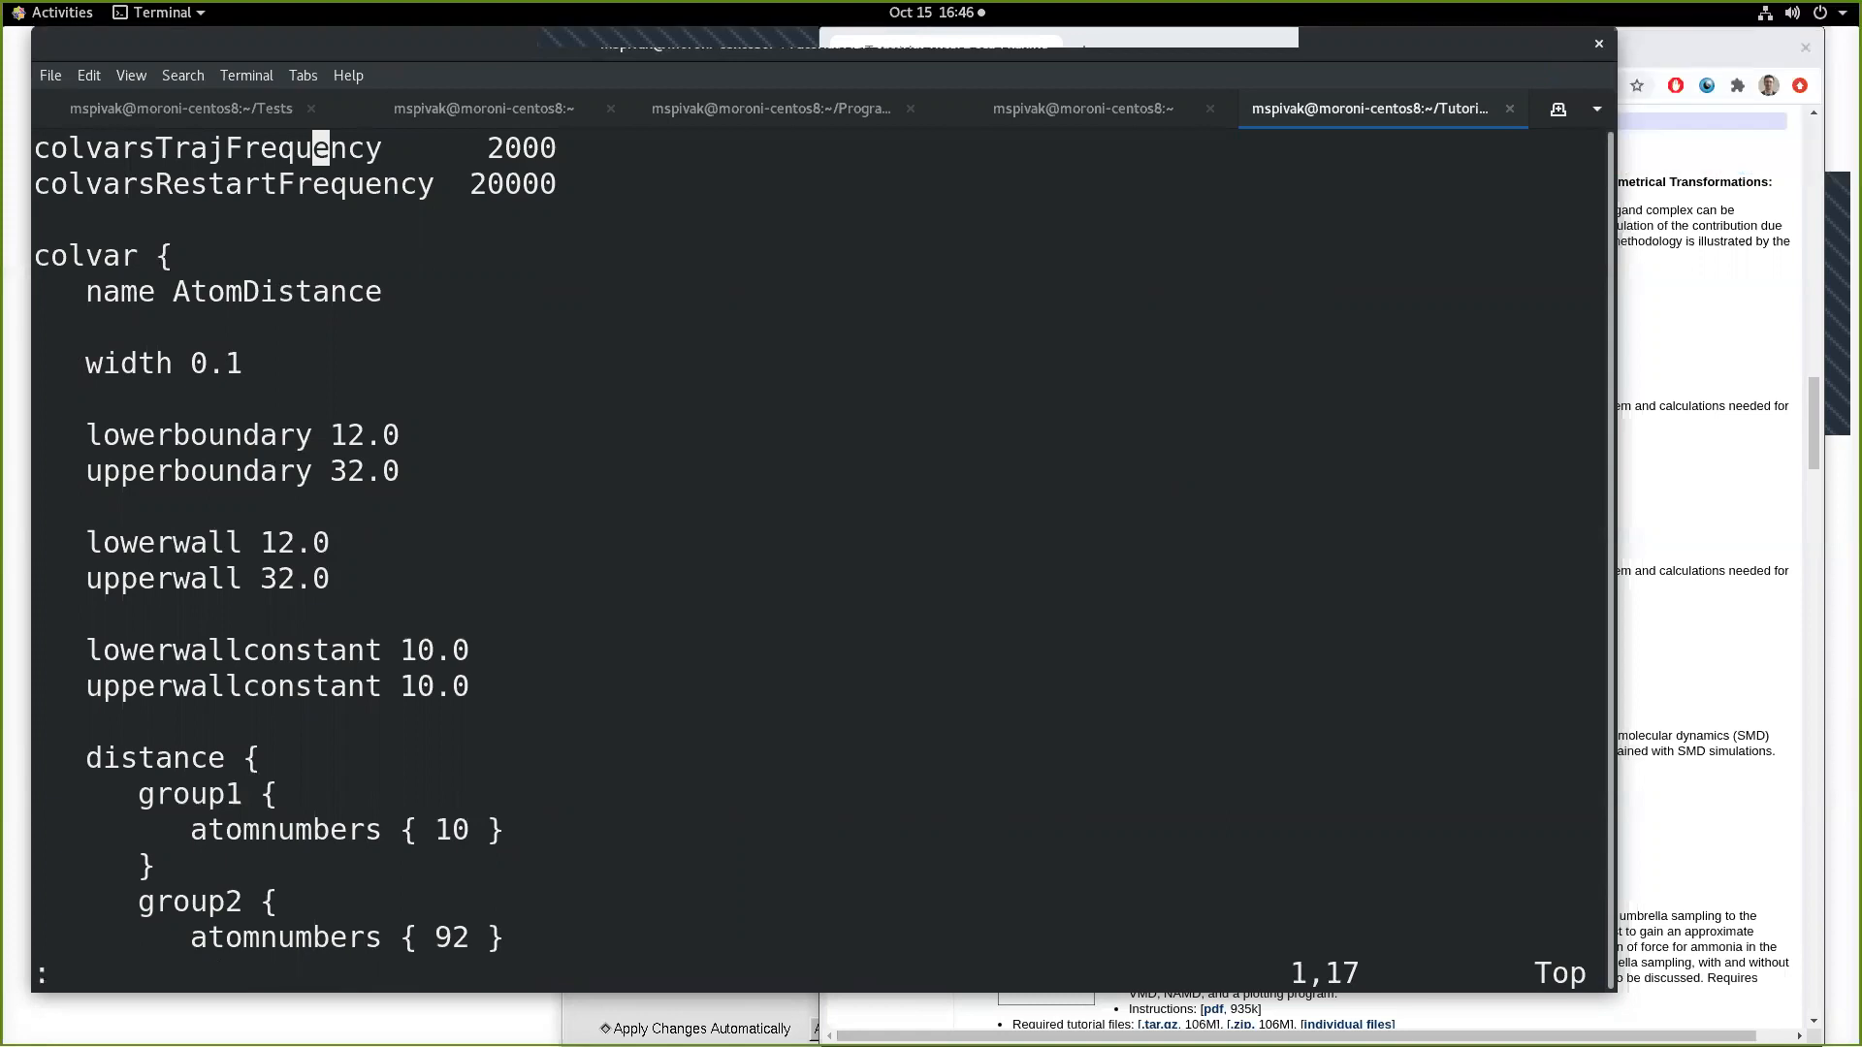
pyautogui.press('Return')
pyautogui.write('cd')
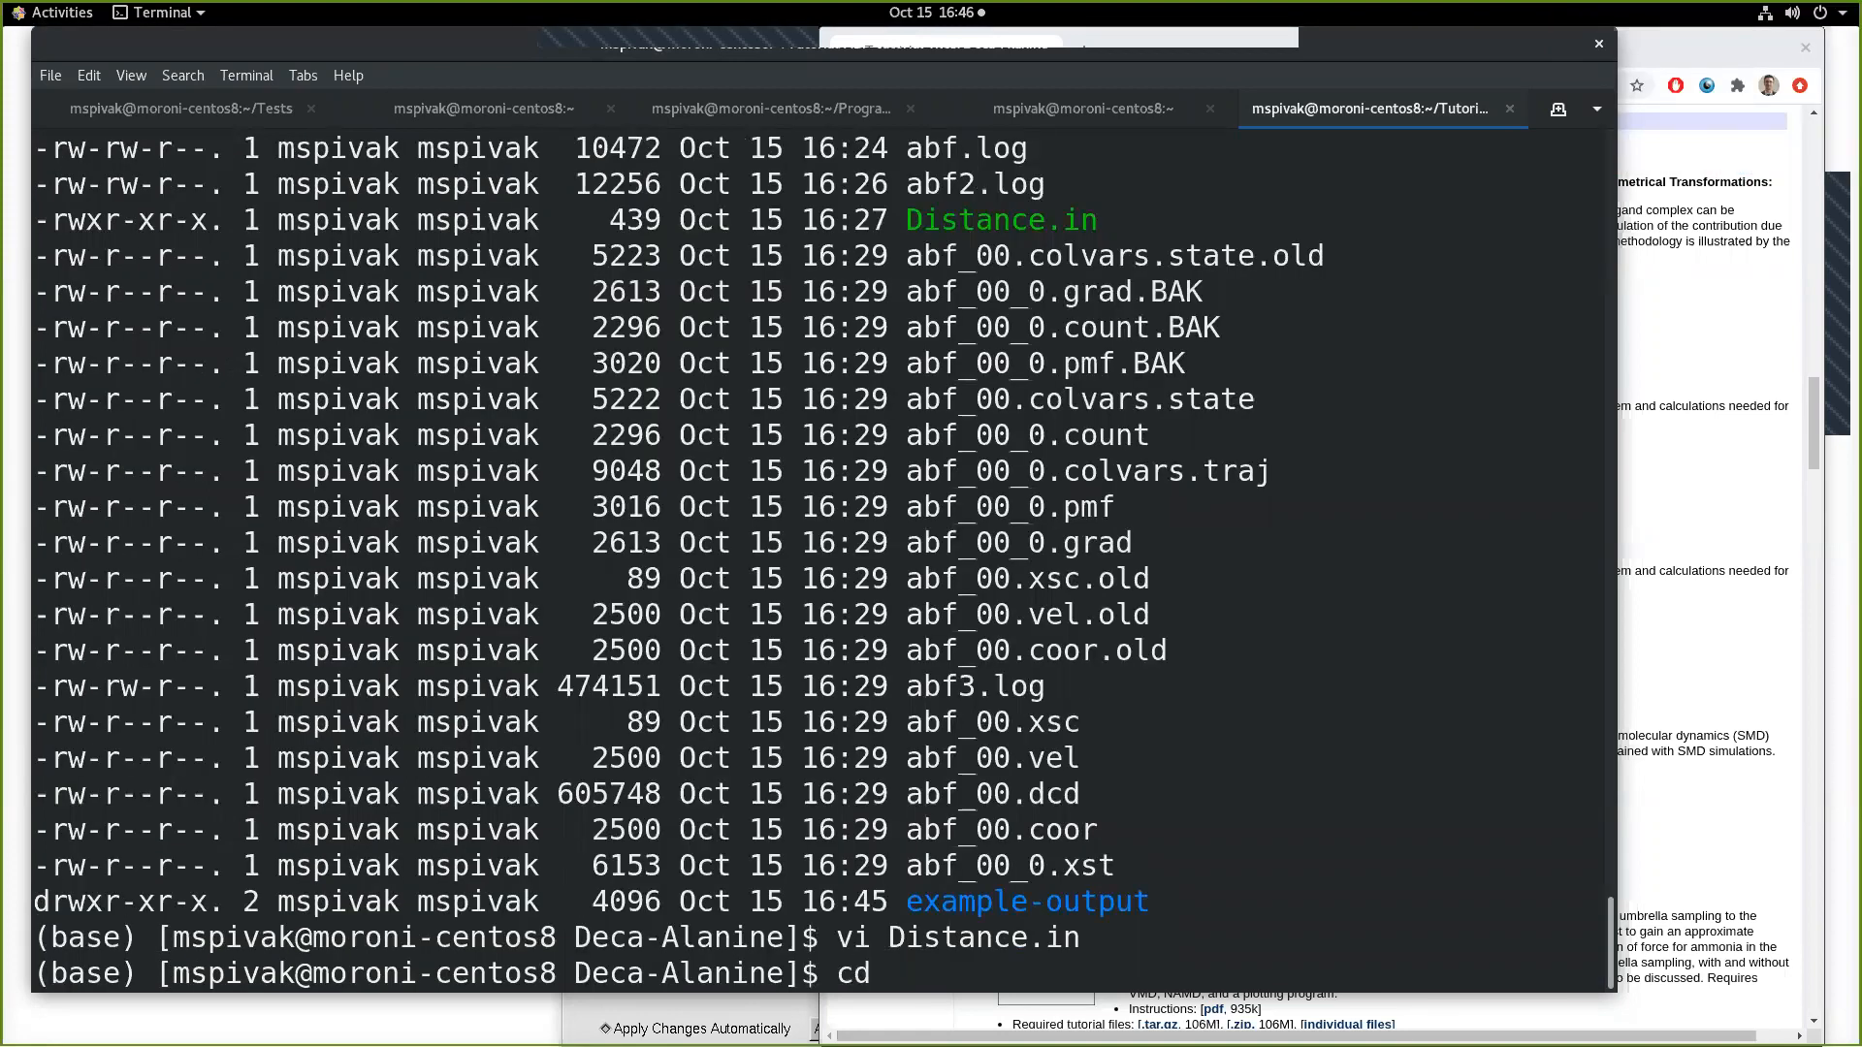
pyautogui.press('BackSpace')
pyautogui.press('BackSpace')
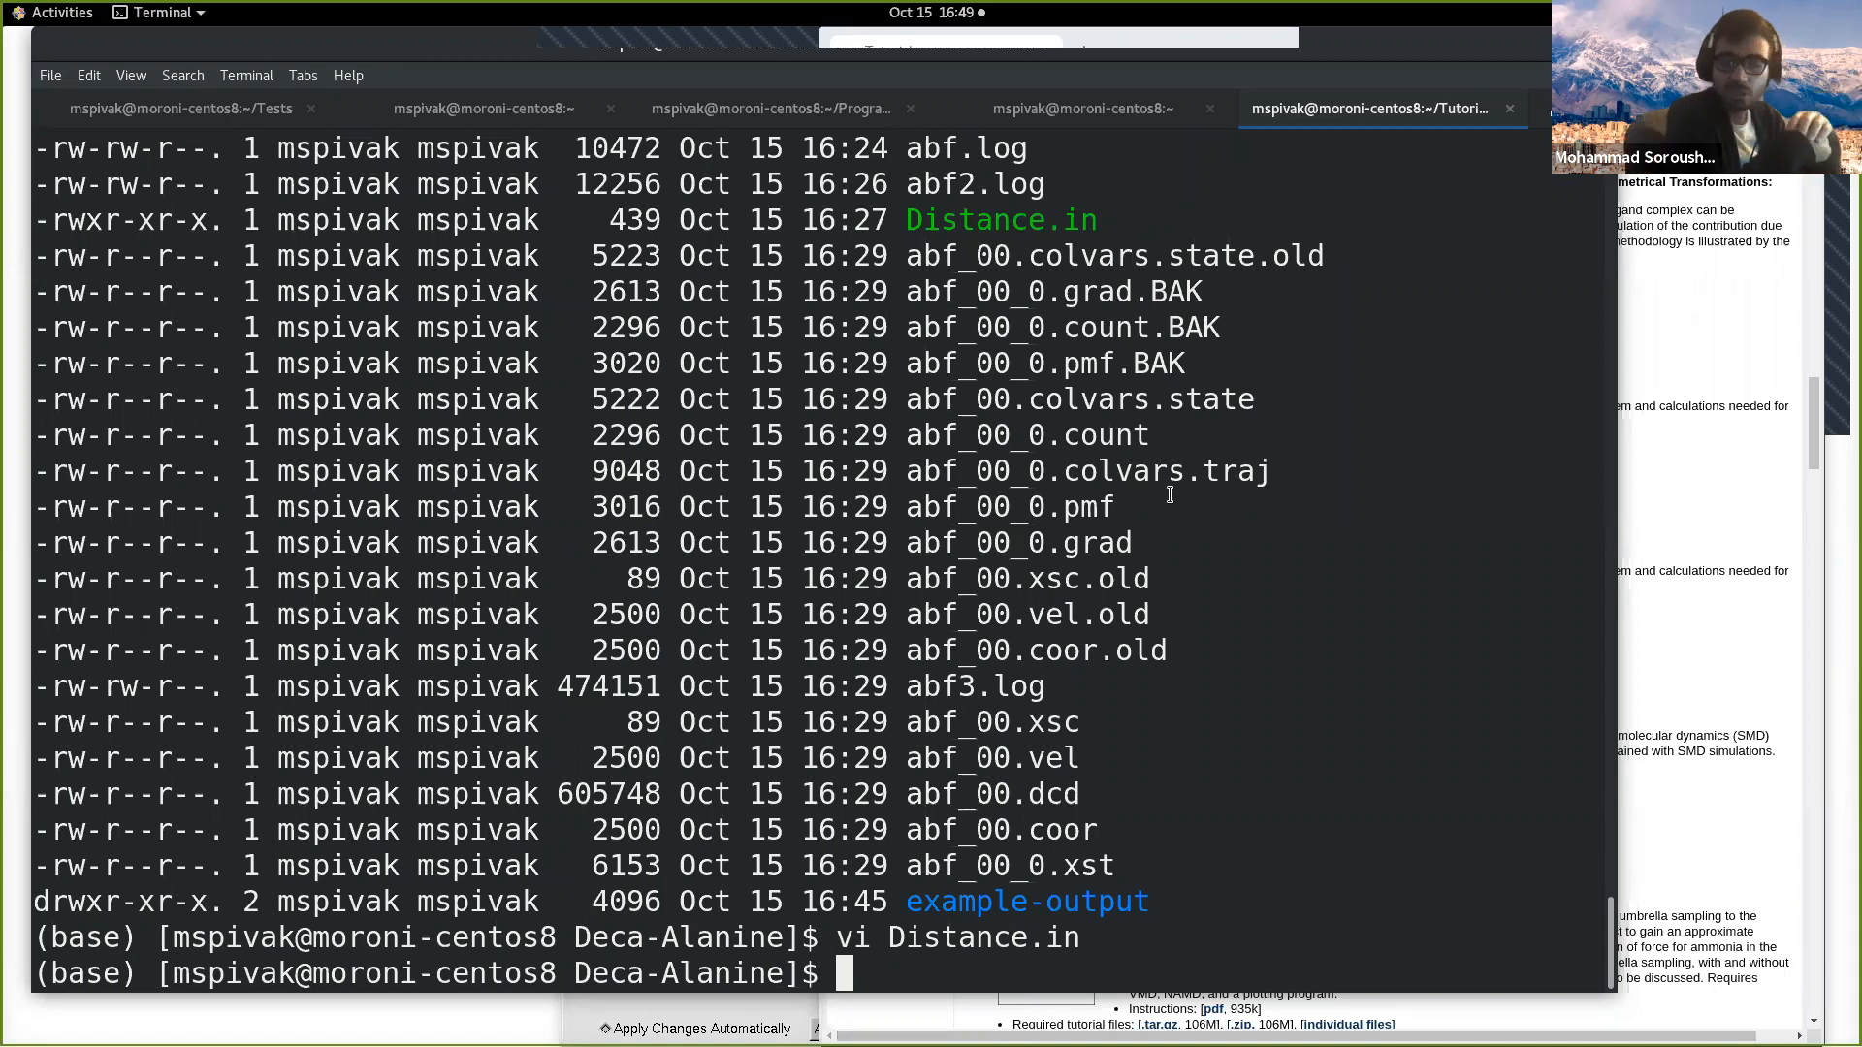
# Step: Switch to the Tutorials page in the browser, search it for "force fie", and go to the Force Field Toolkit tutorial under Specialized Topics
pyautogui.click(1713, 508)
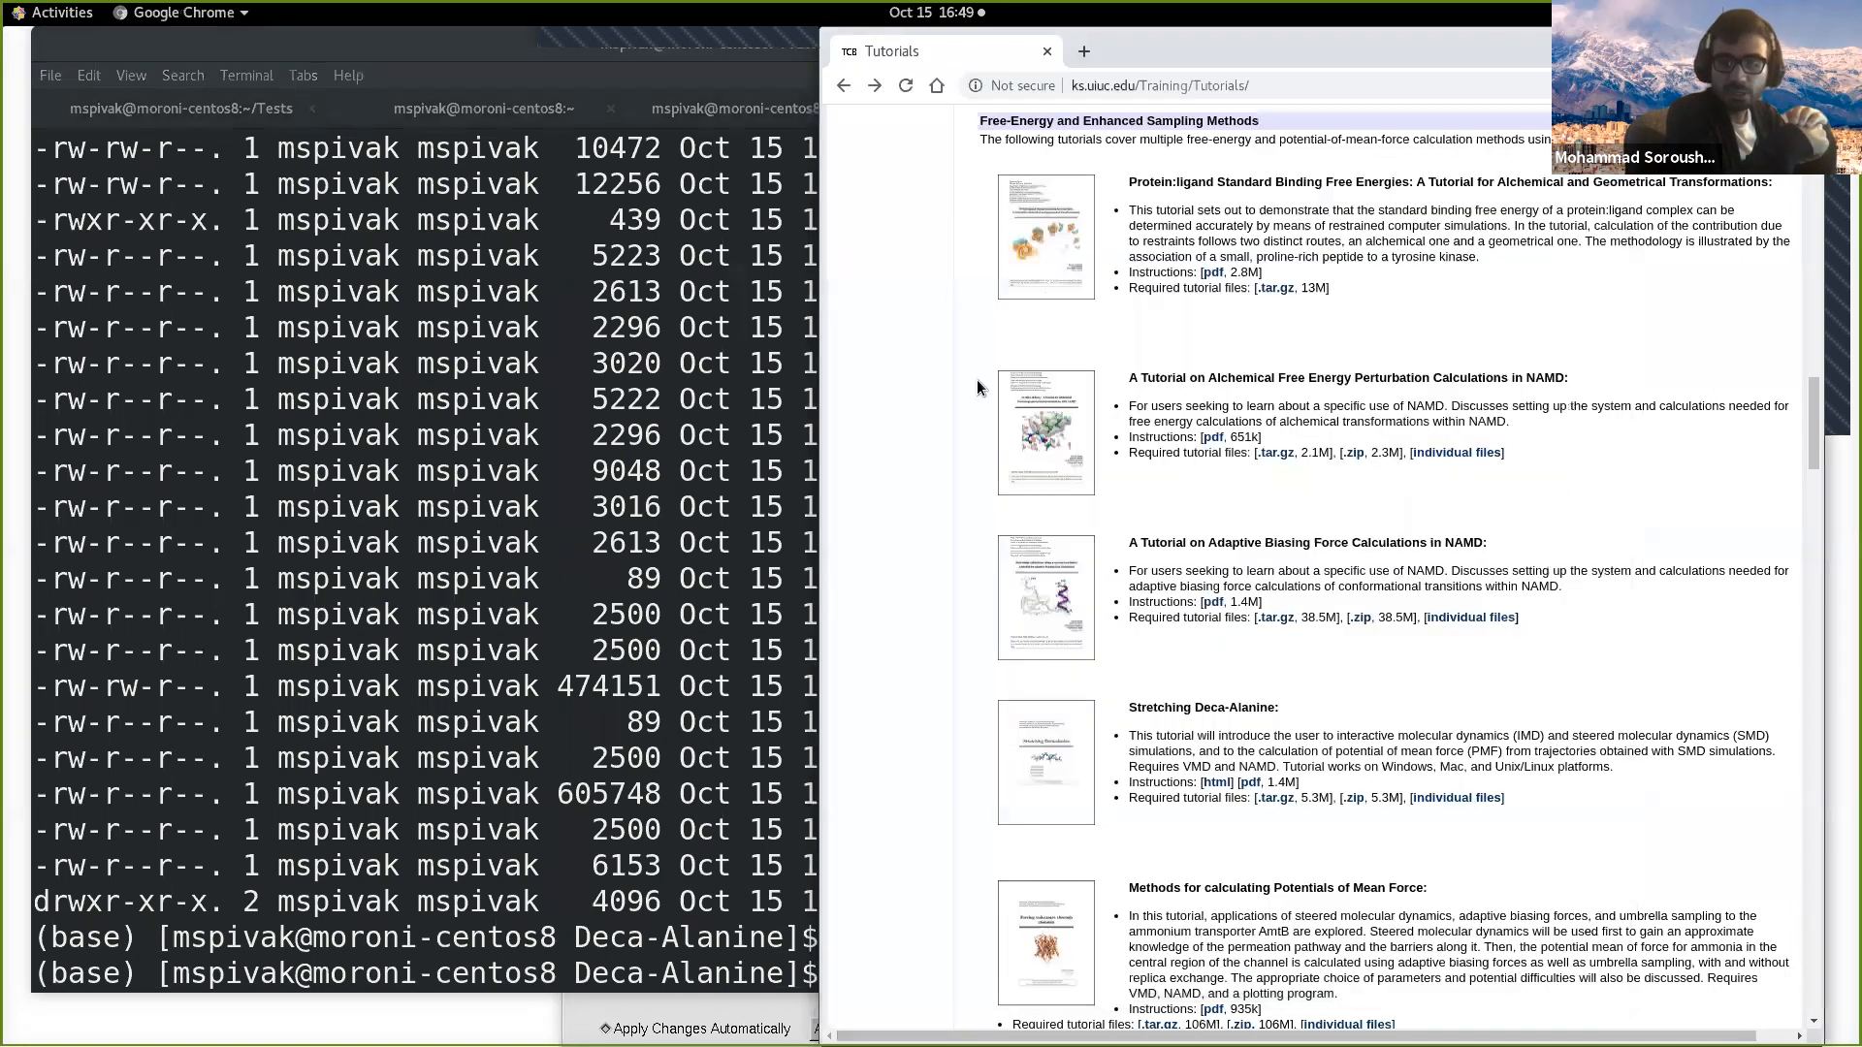
pyautogui.moveTo(821, 365); pyautogui.dragTo(854, 355)
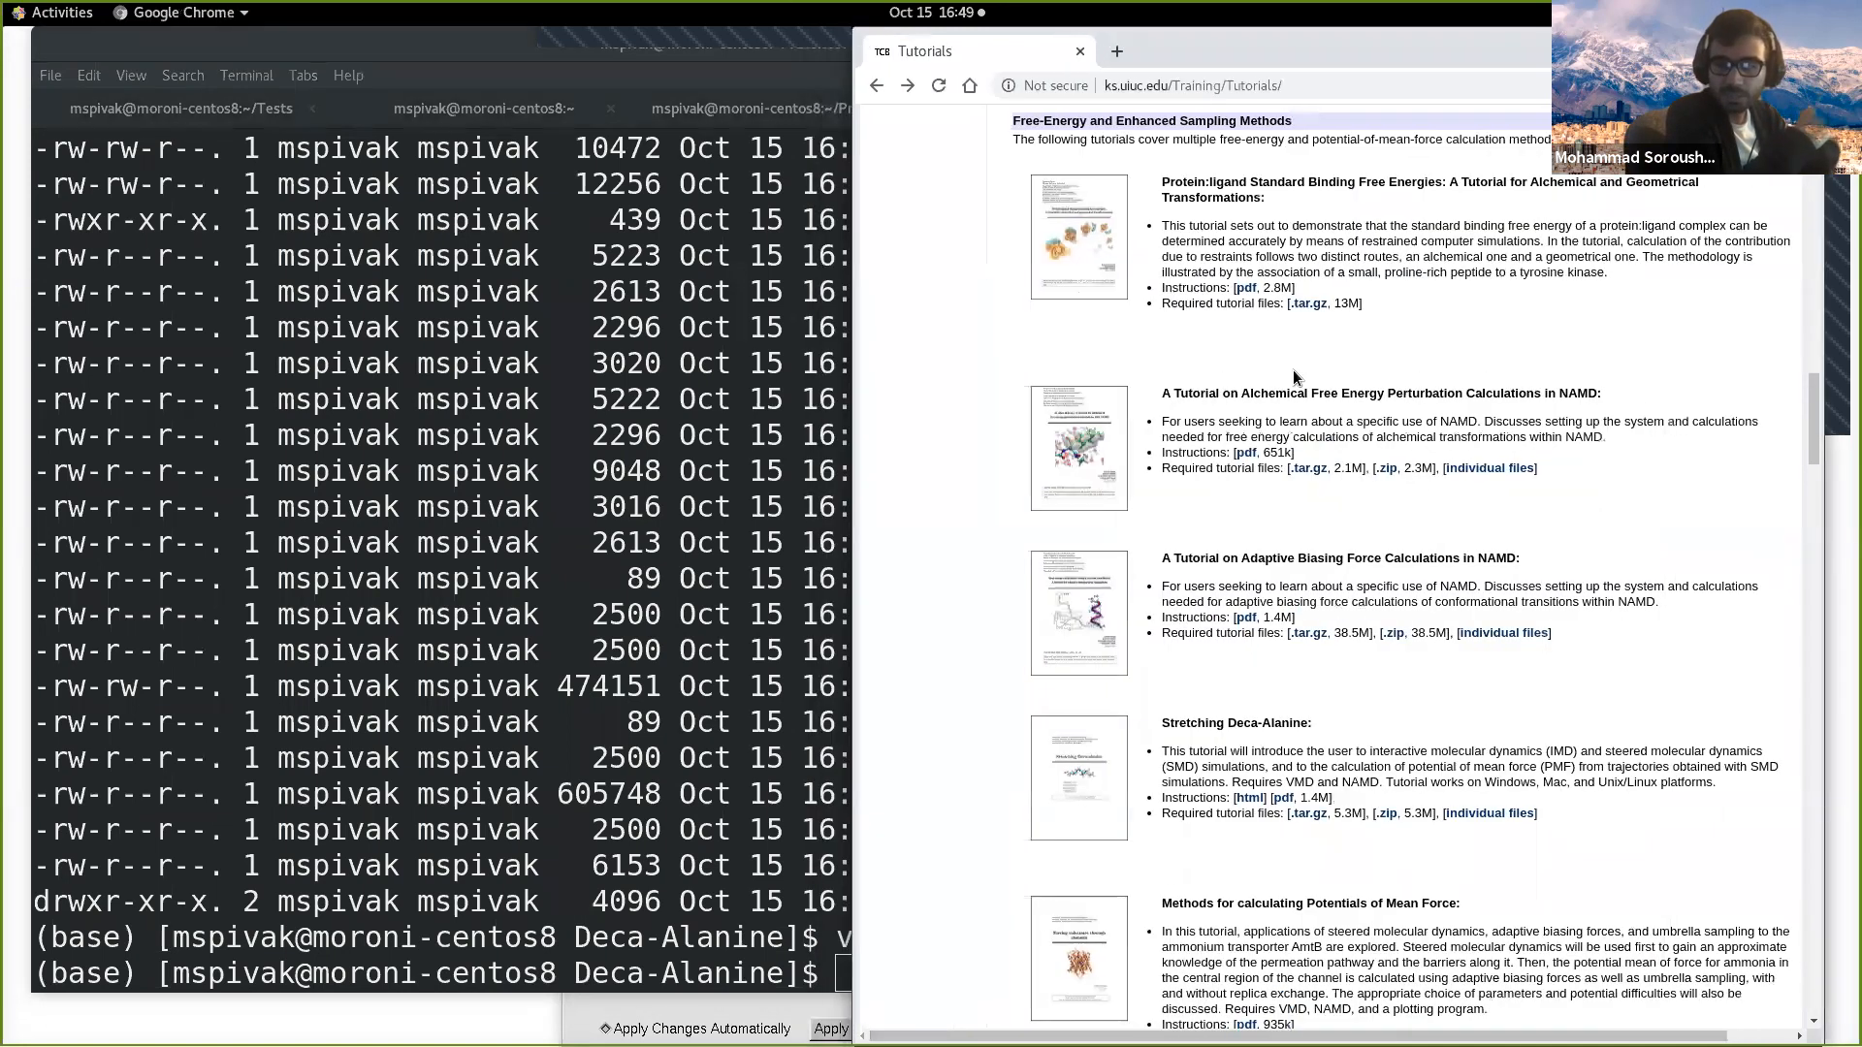
pyautogui.hotkey('ctrl', 'f')
pyautogui.write('f')
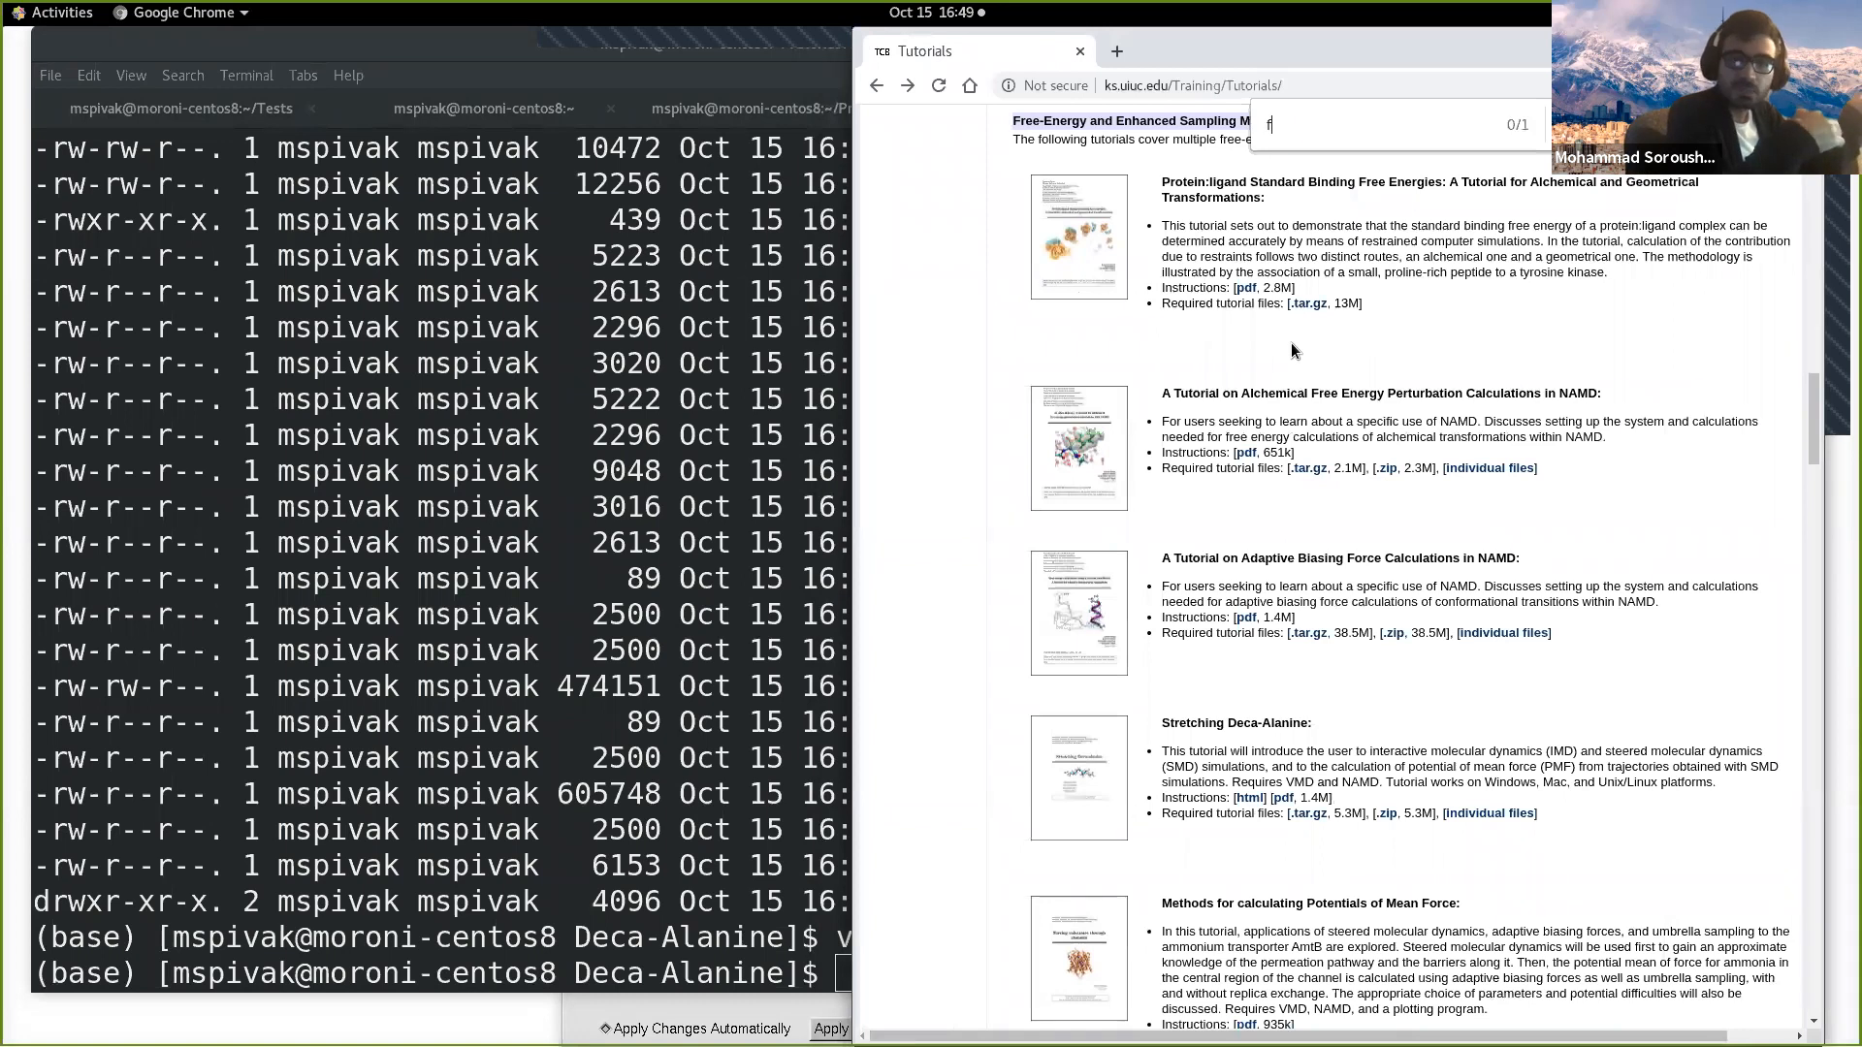
pyautogui.write('orce fie')
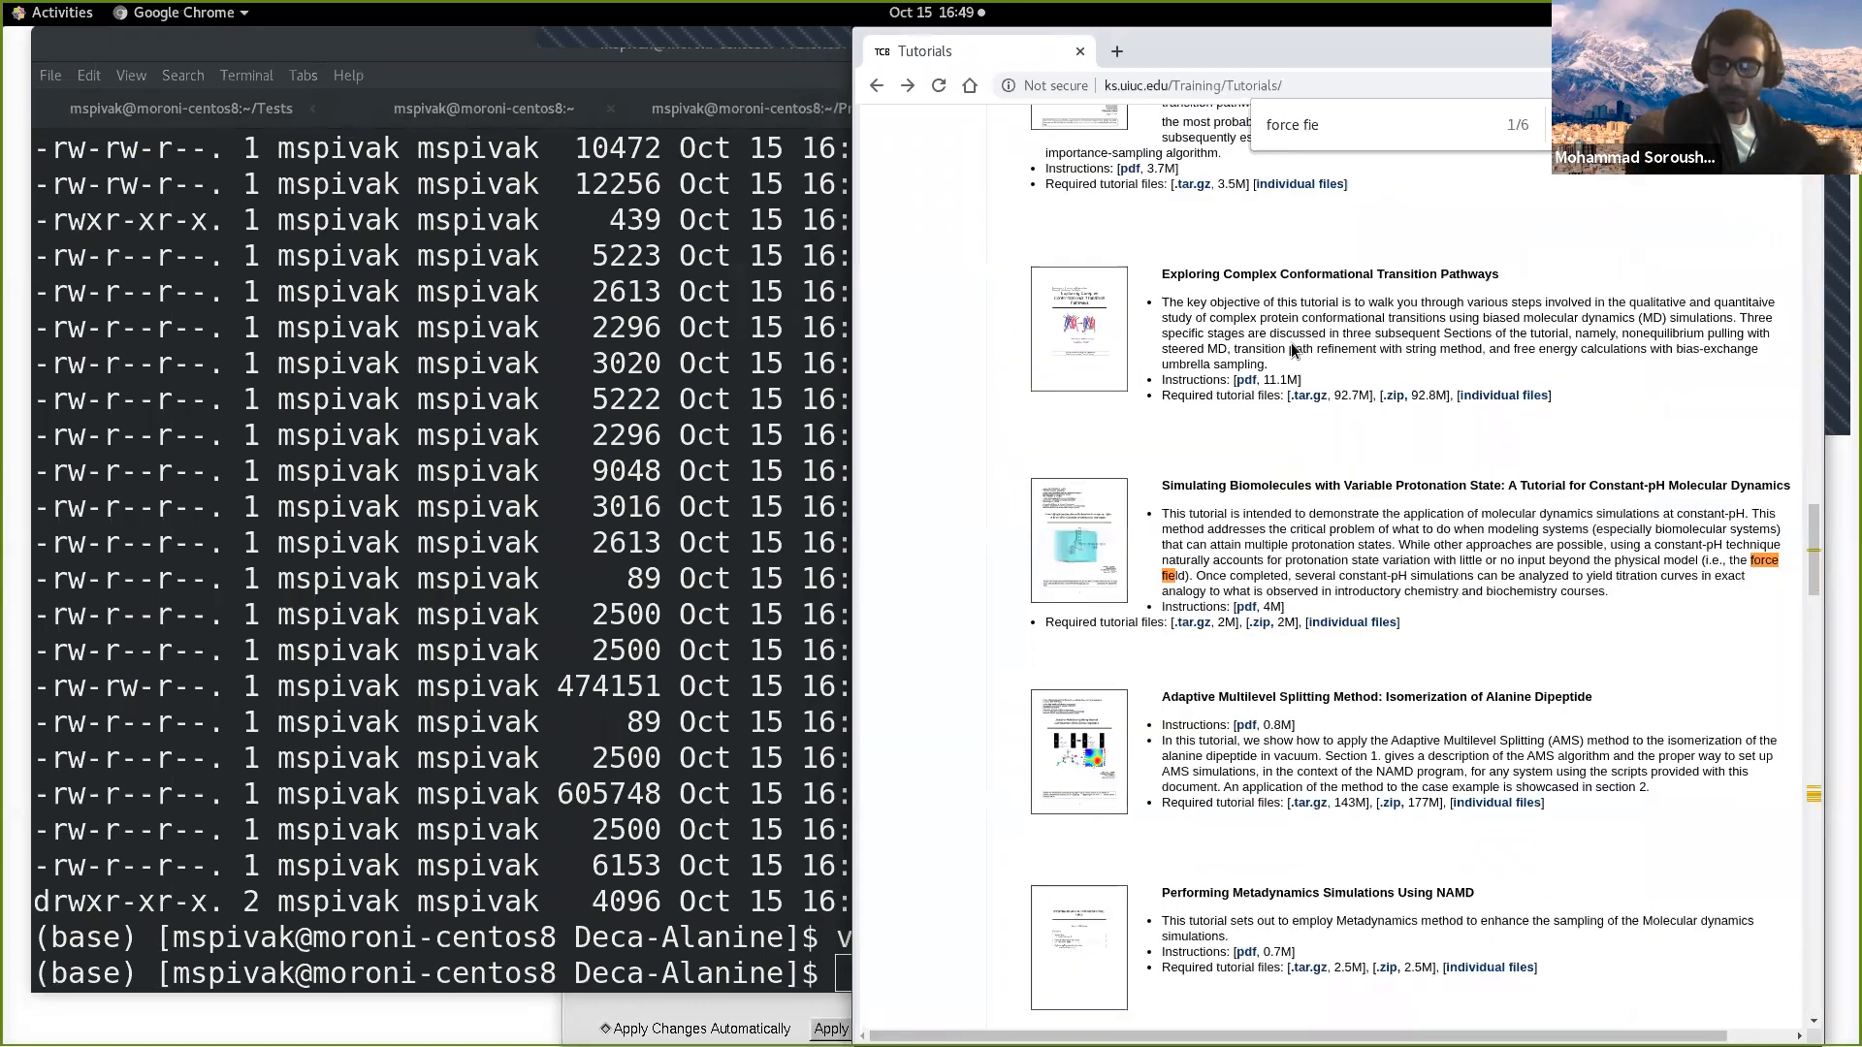
pyautogui.press('Return')
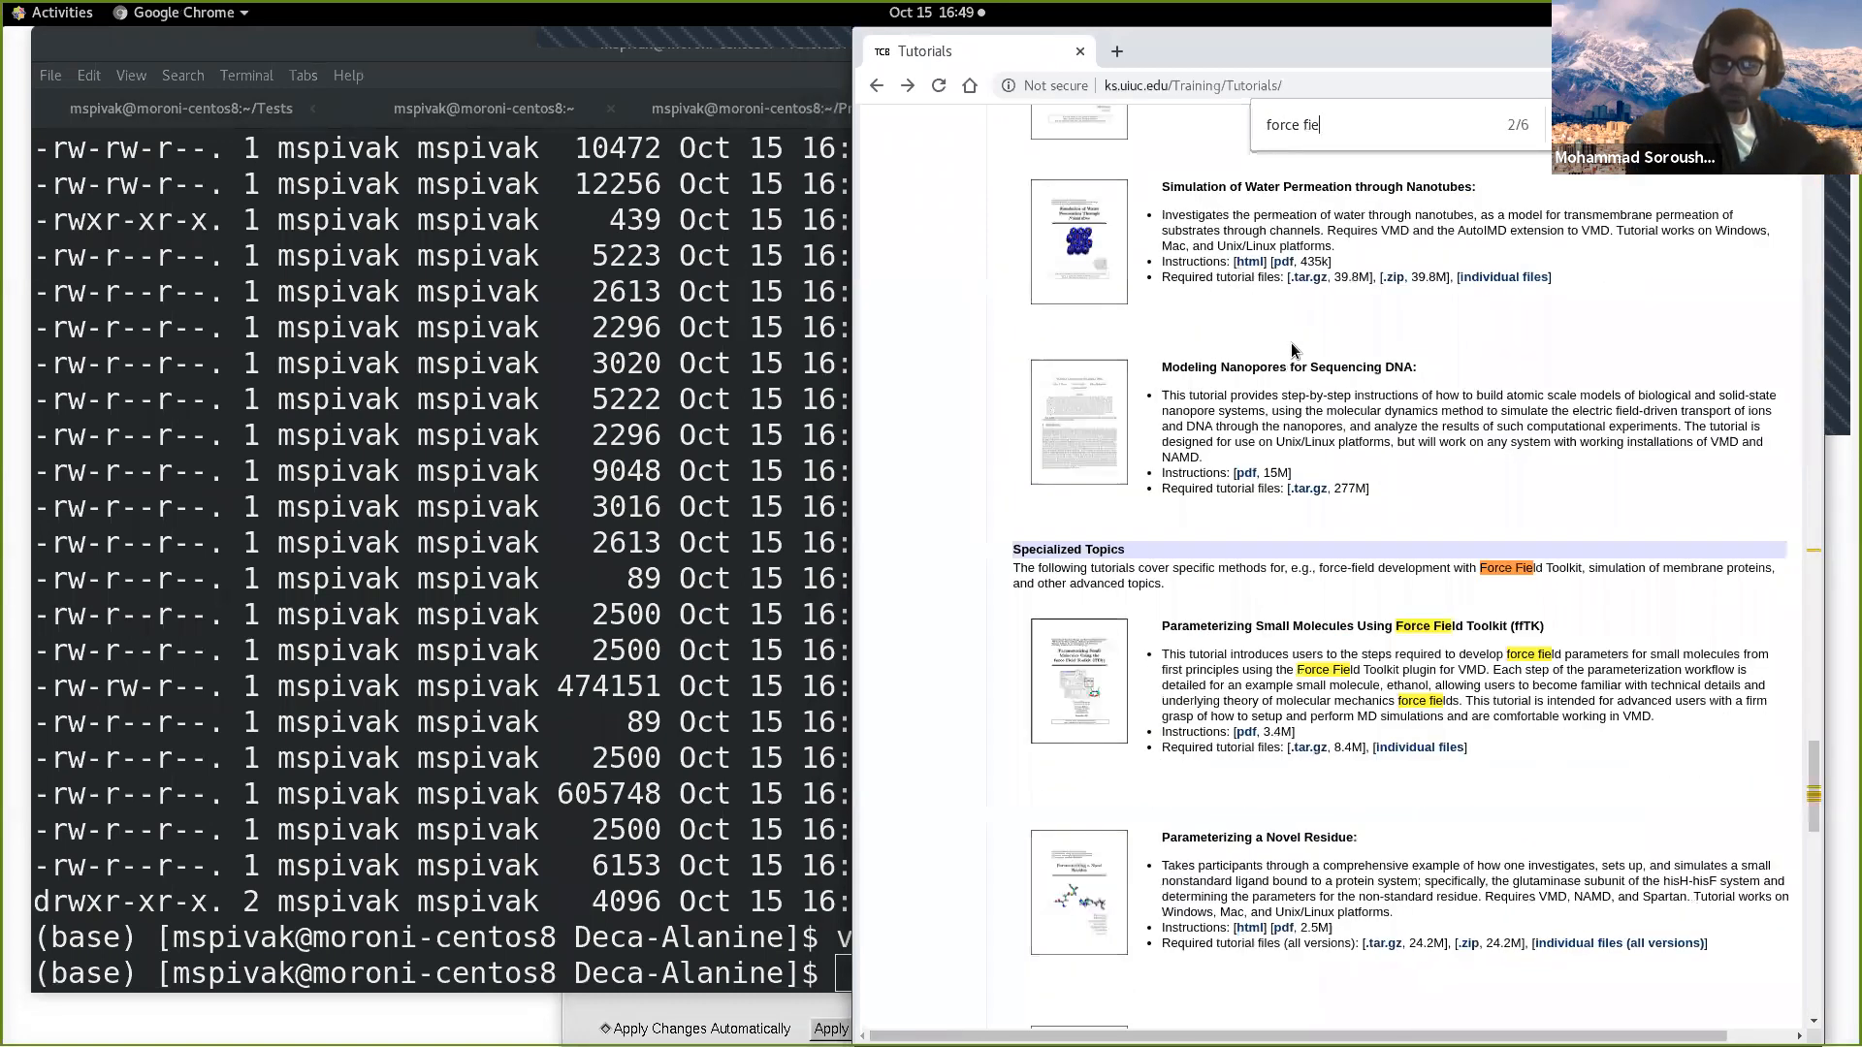
pyautogui.scroll(-4, 1290, 344)
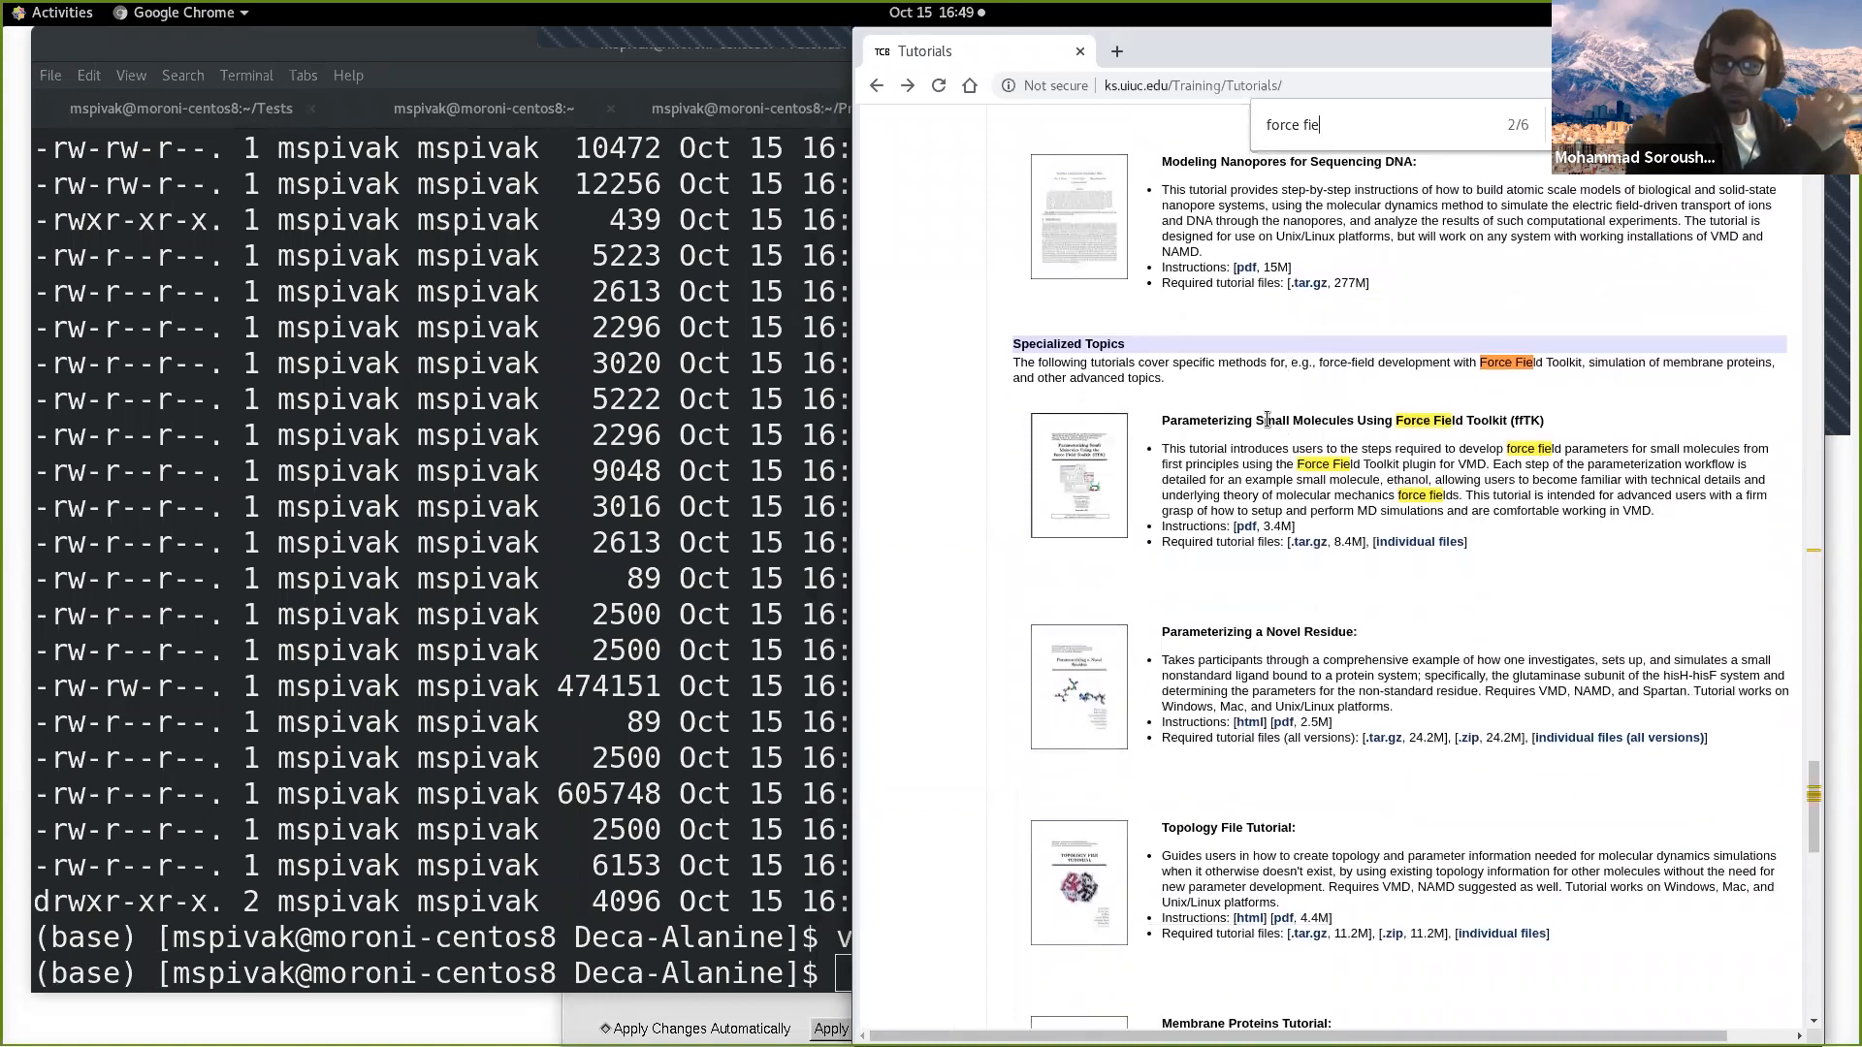
# Step: Shrink the terminal window to uncover the VMD display, and close VMD's Graphical Representations window
pyautogui.click(786, 406)
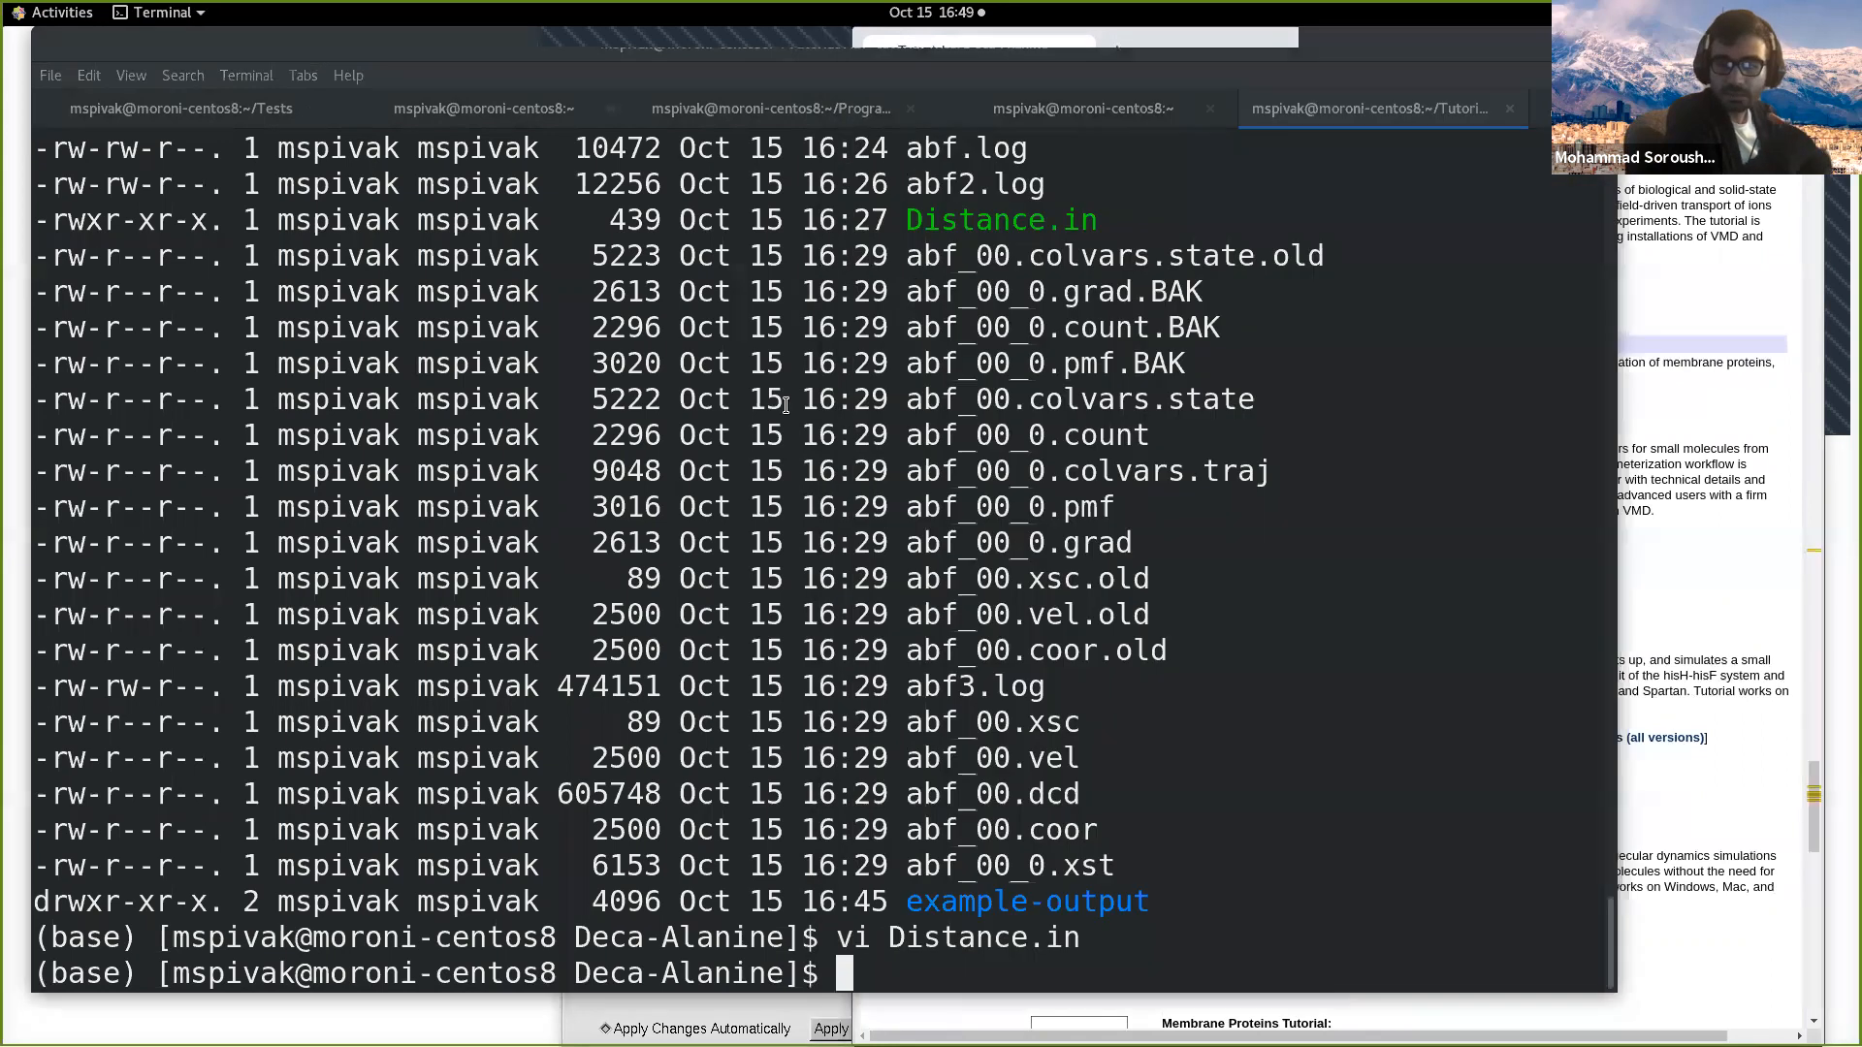
pyautogui.moveTo(1608, 986); pyautogui.dragTo(901, 490)
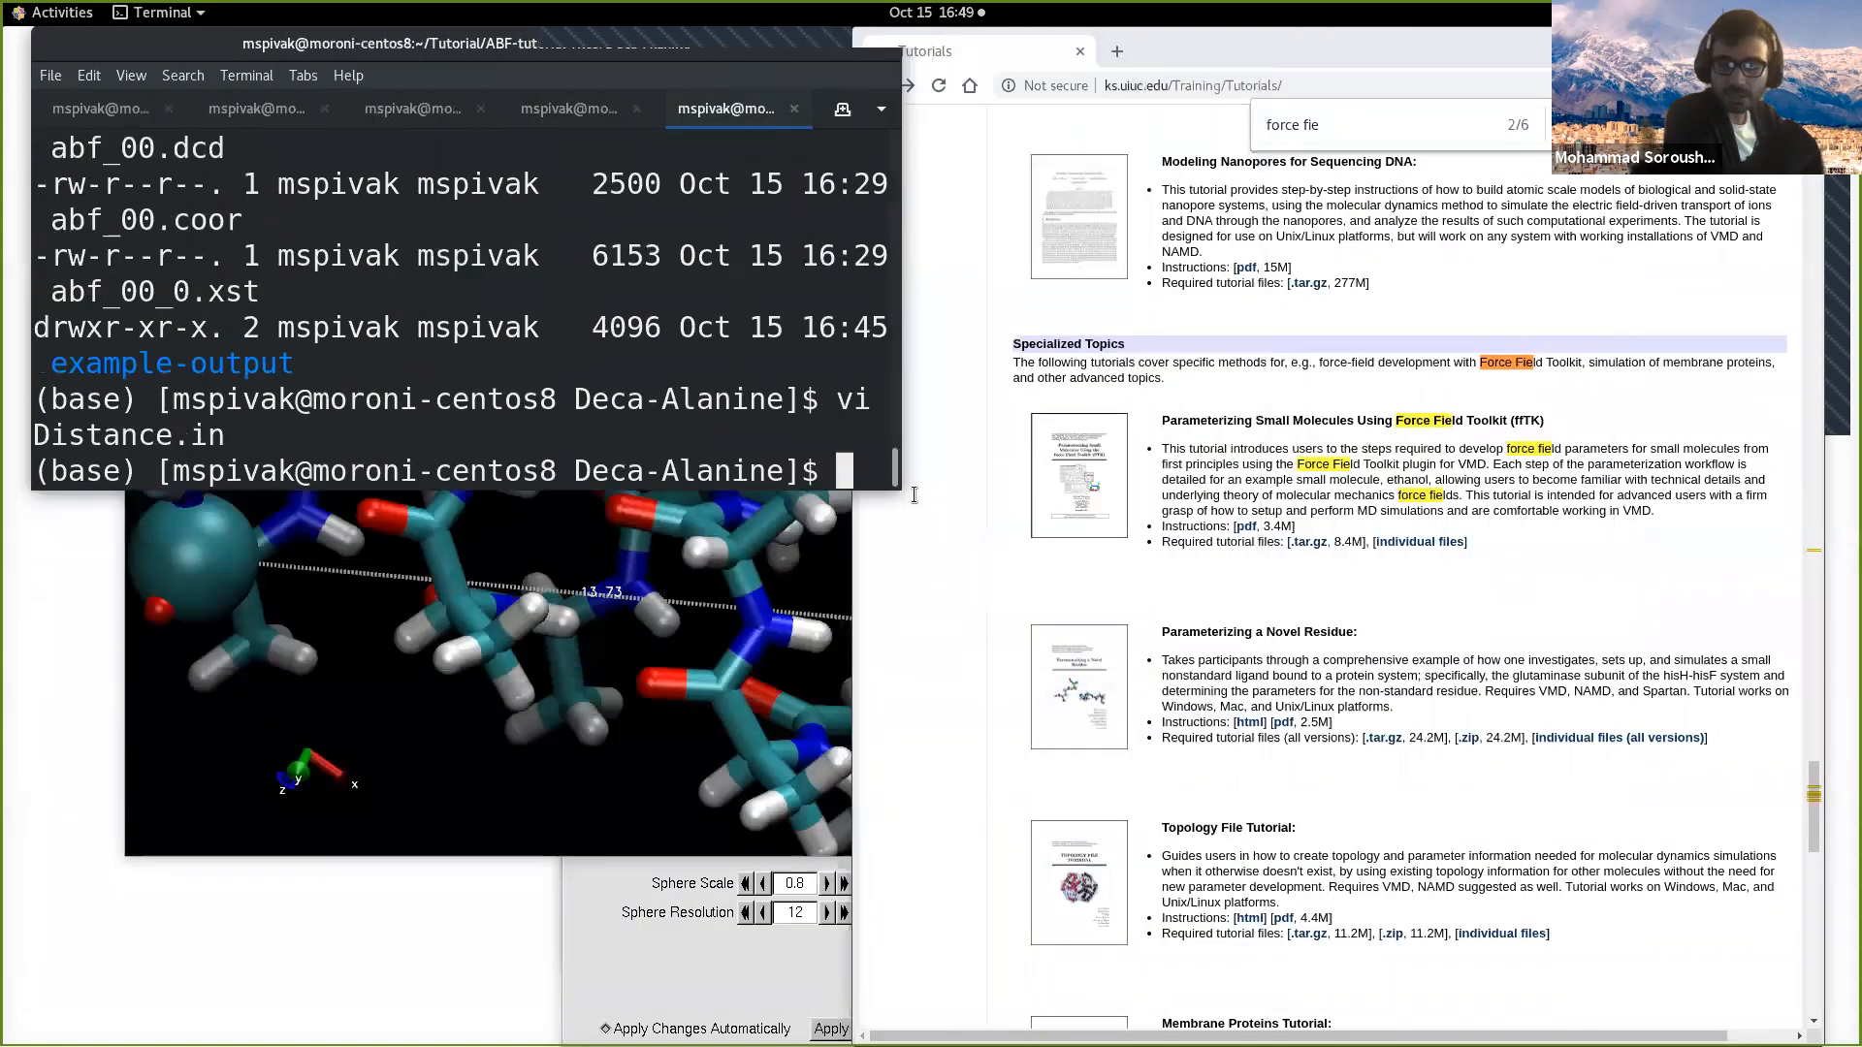
pyautogui.click(797, 574)
pyautogui.click(698, 965)
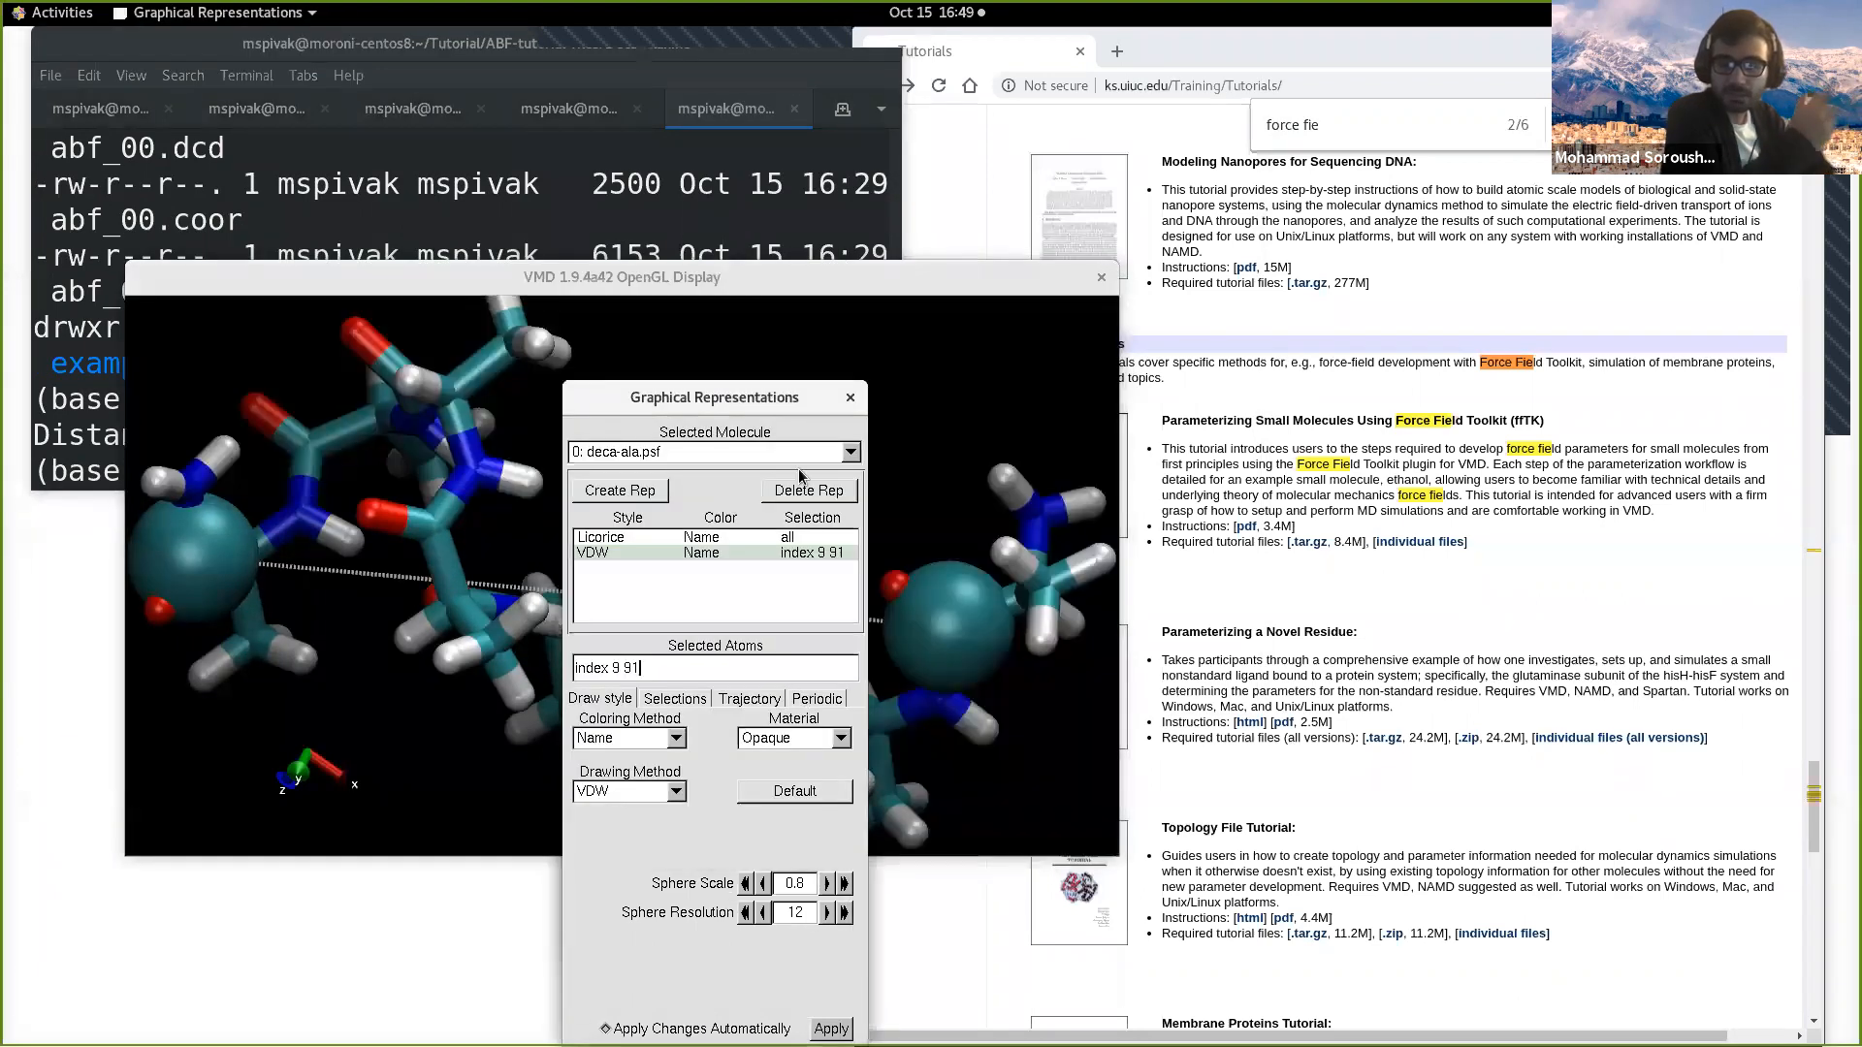
pyautogui.click(858, 408)
# Step: Bring up VMD Main and quit VMD, confirming the exit
pyautogui.hotkey('alt', 'Tab')
pyautogui.hotkey('alt', 'Tab')
pyautogui.hotkey('alt', 'Tab')
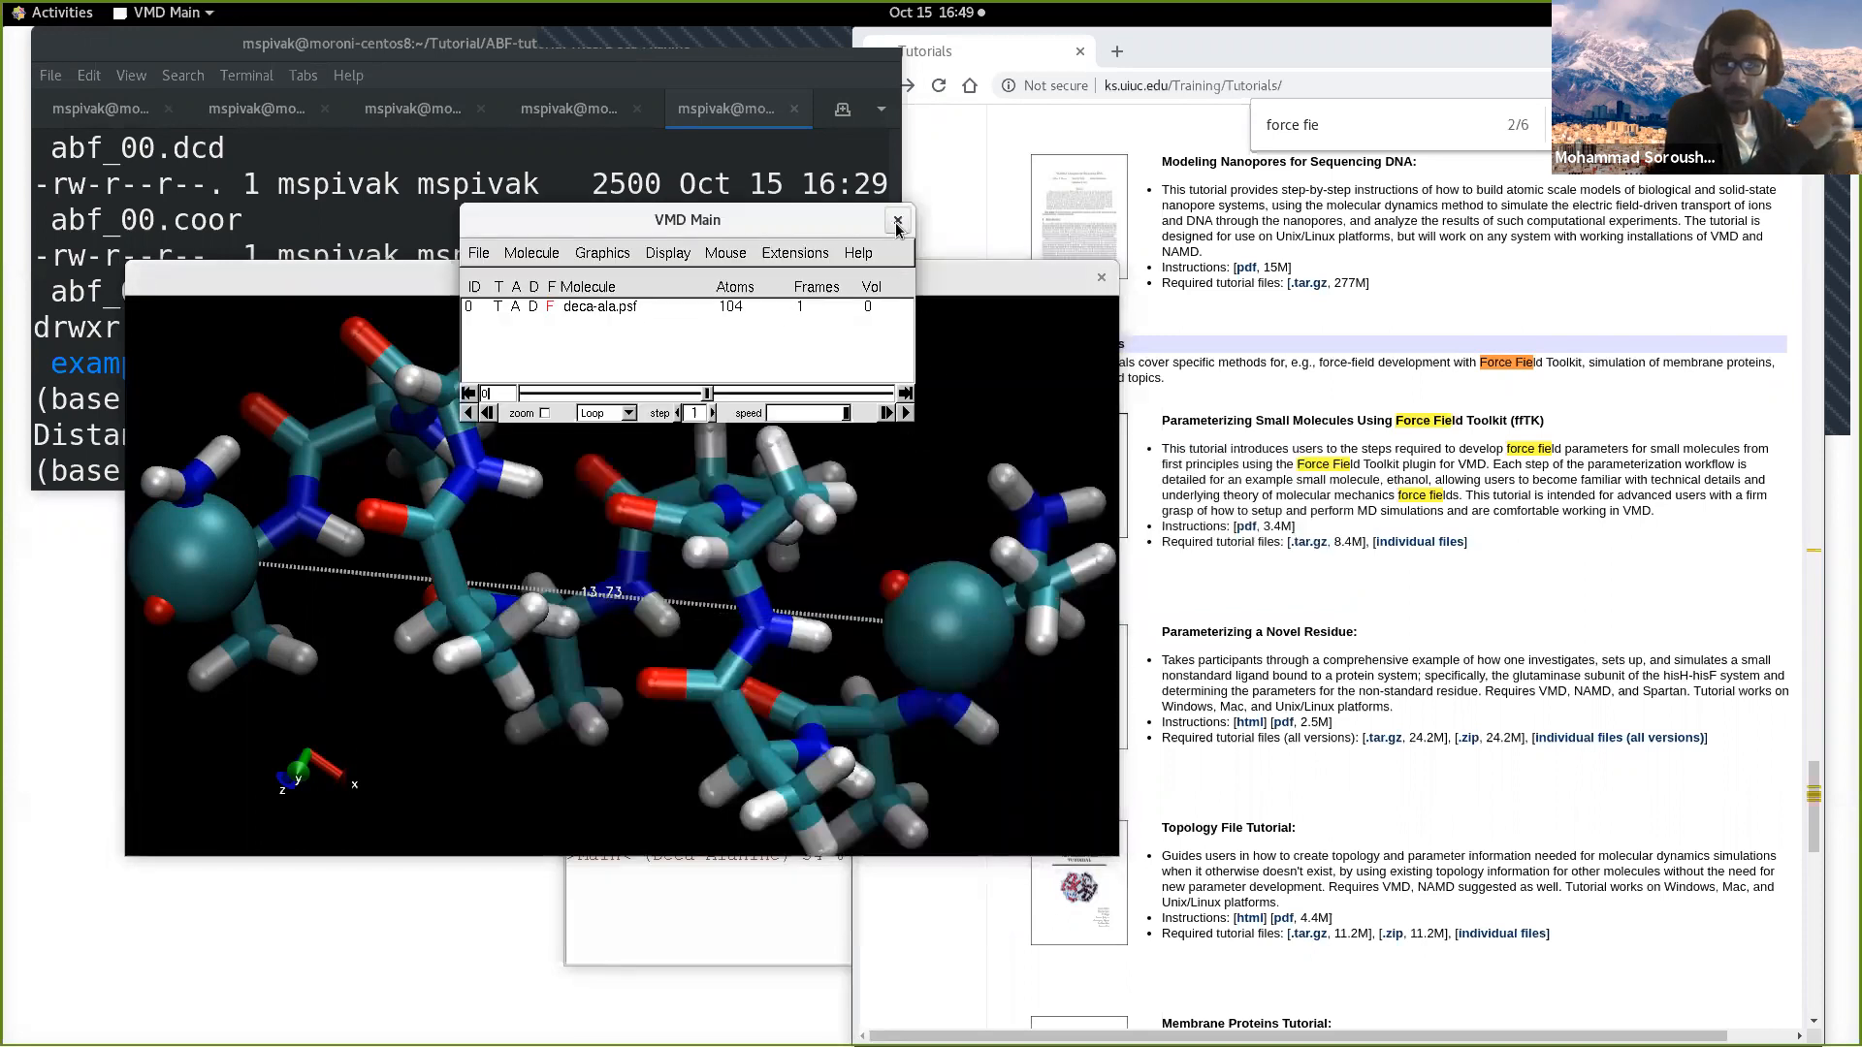
pyautogui.click(896, 222)
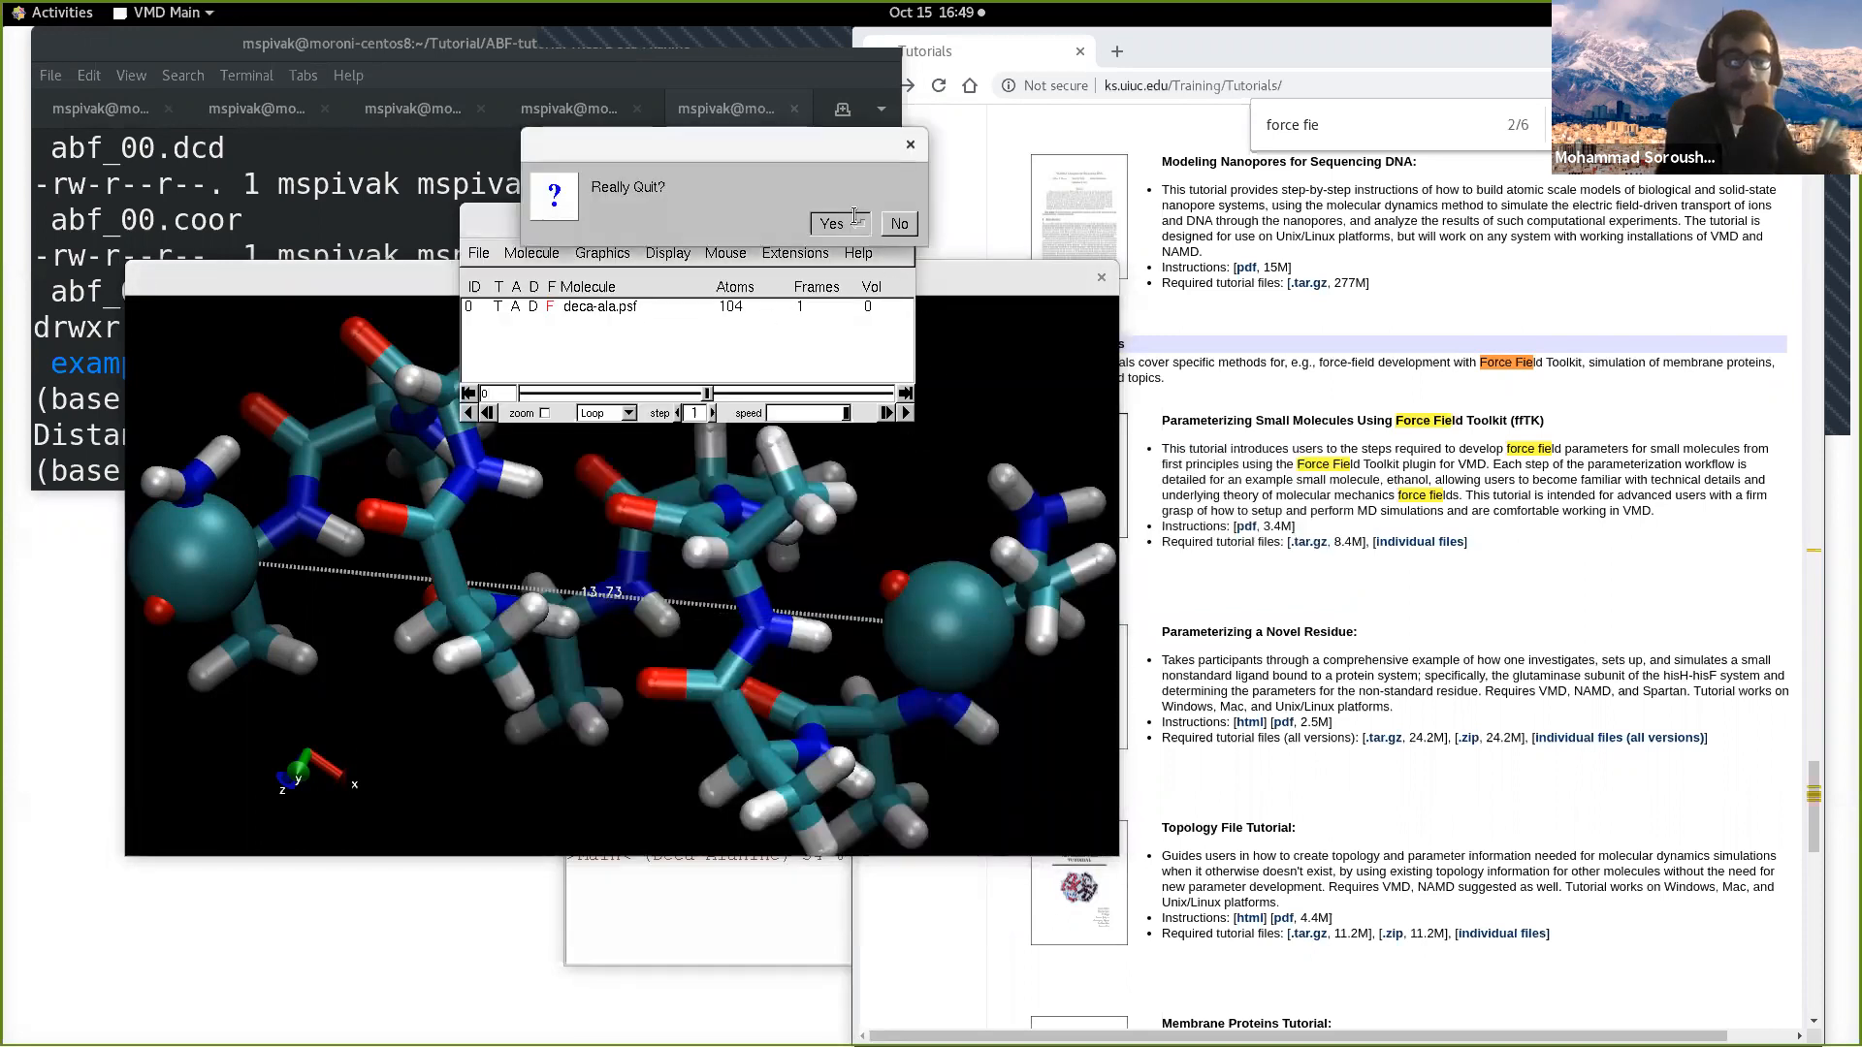
pyautogui.click(856, 223)
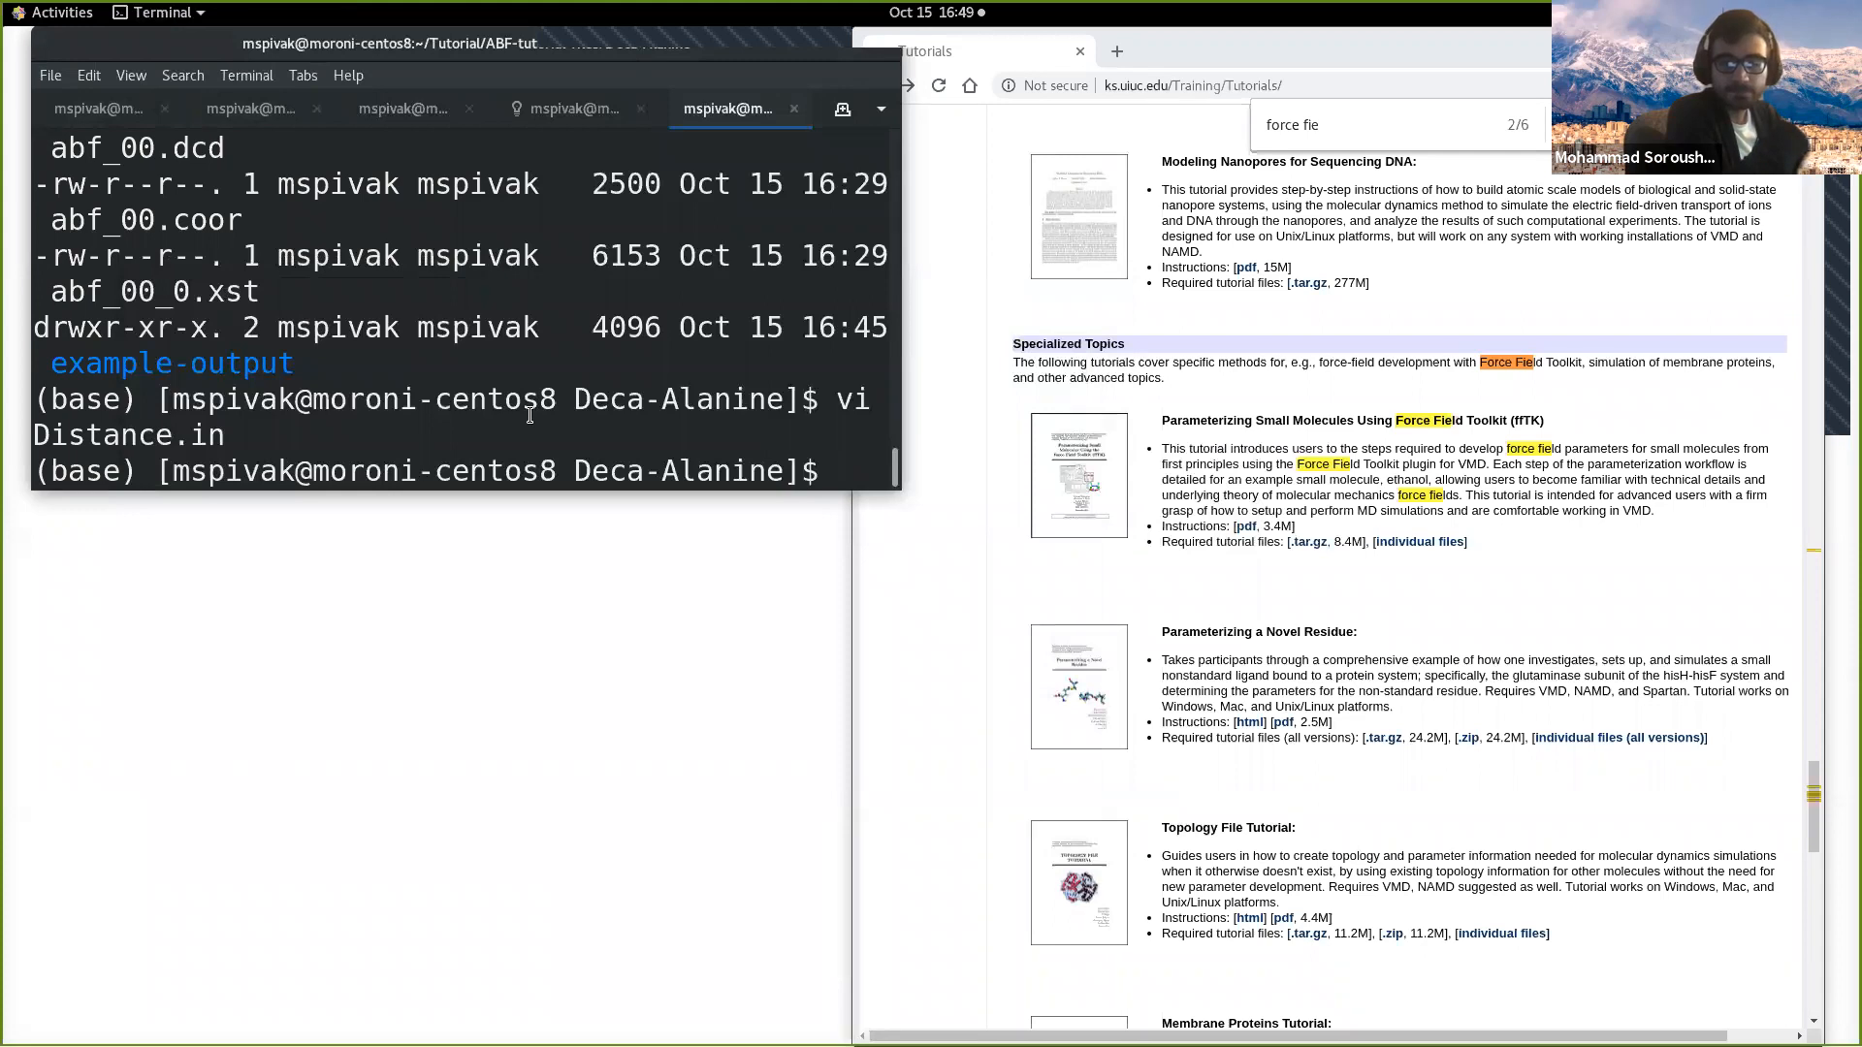
# Step: Switch to the terminal session where VMD had been running and launch vmd again
pyautogui.click(567, 124)
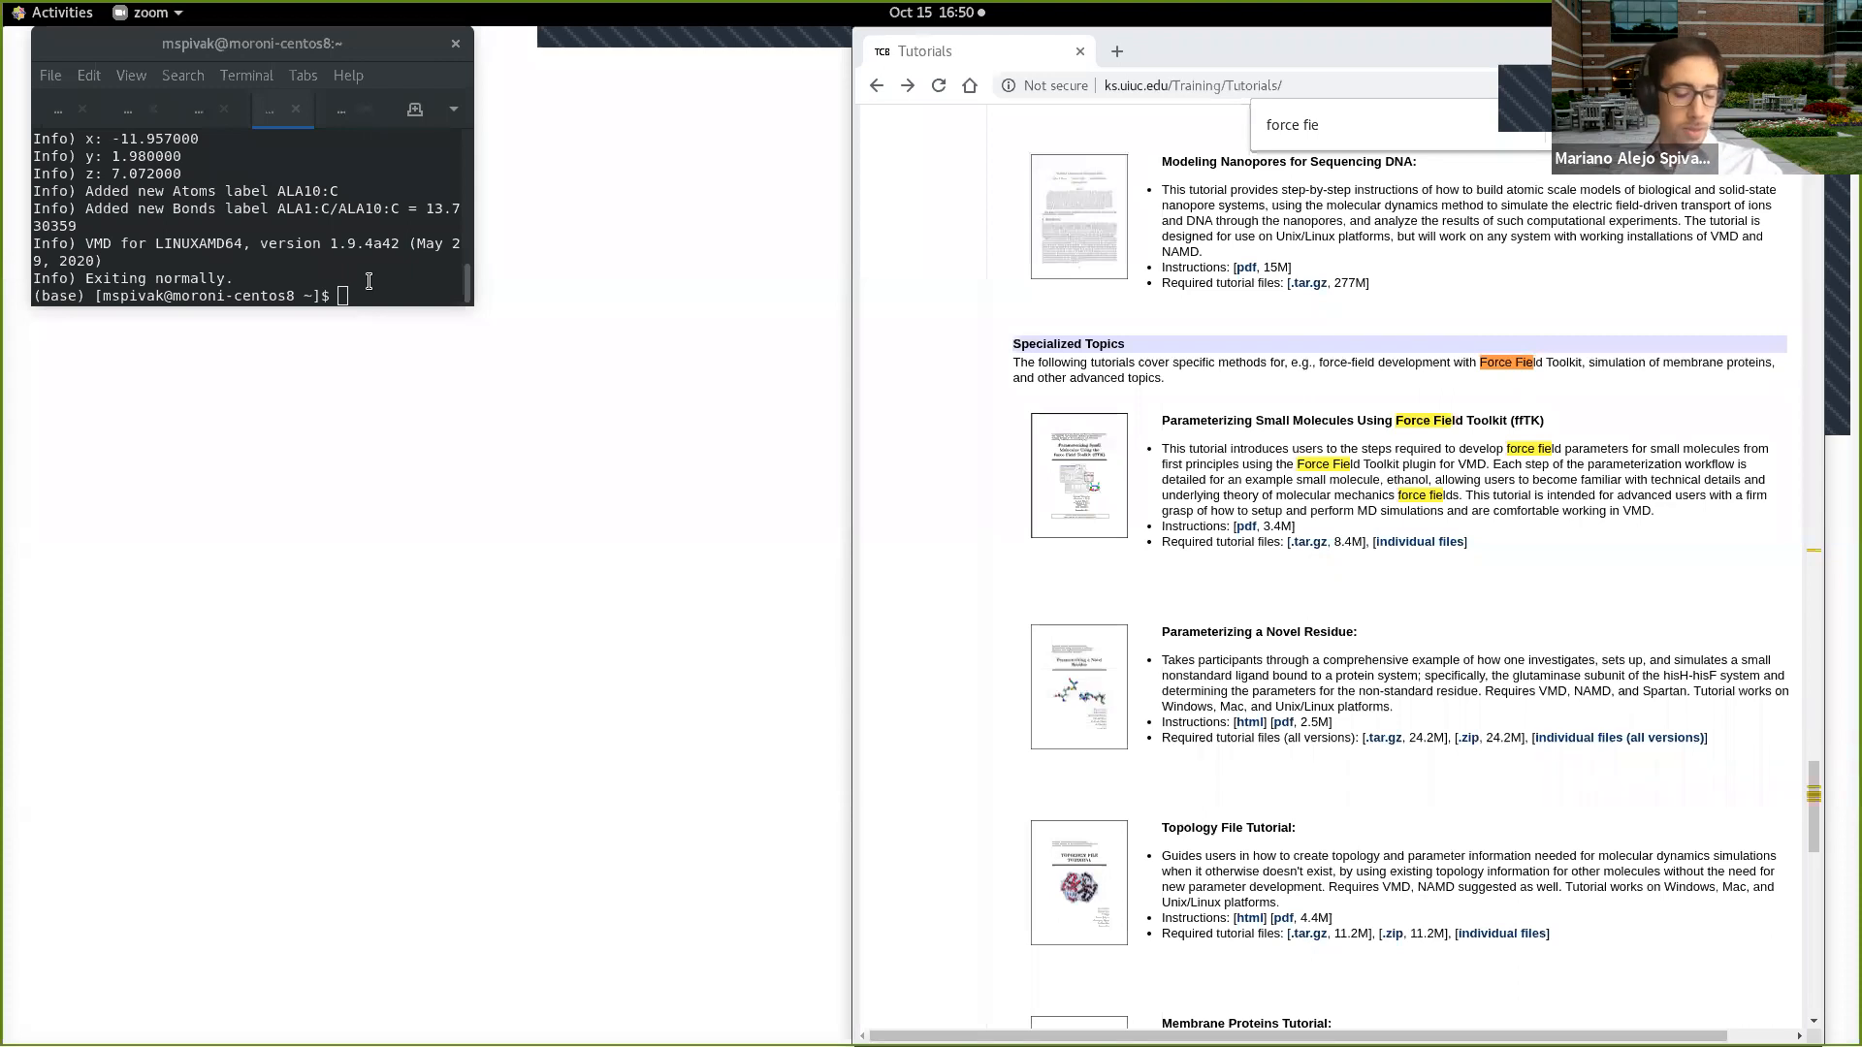
pyautogui.click(368, 282)
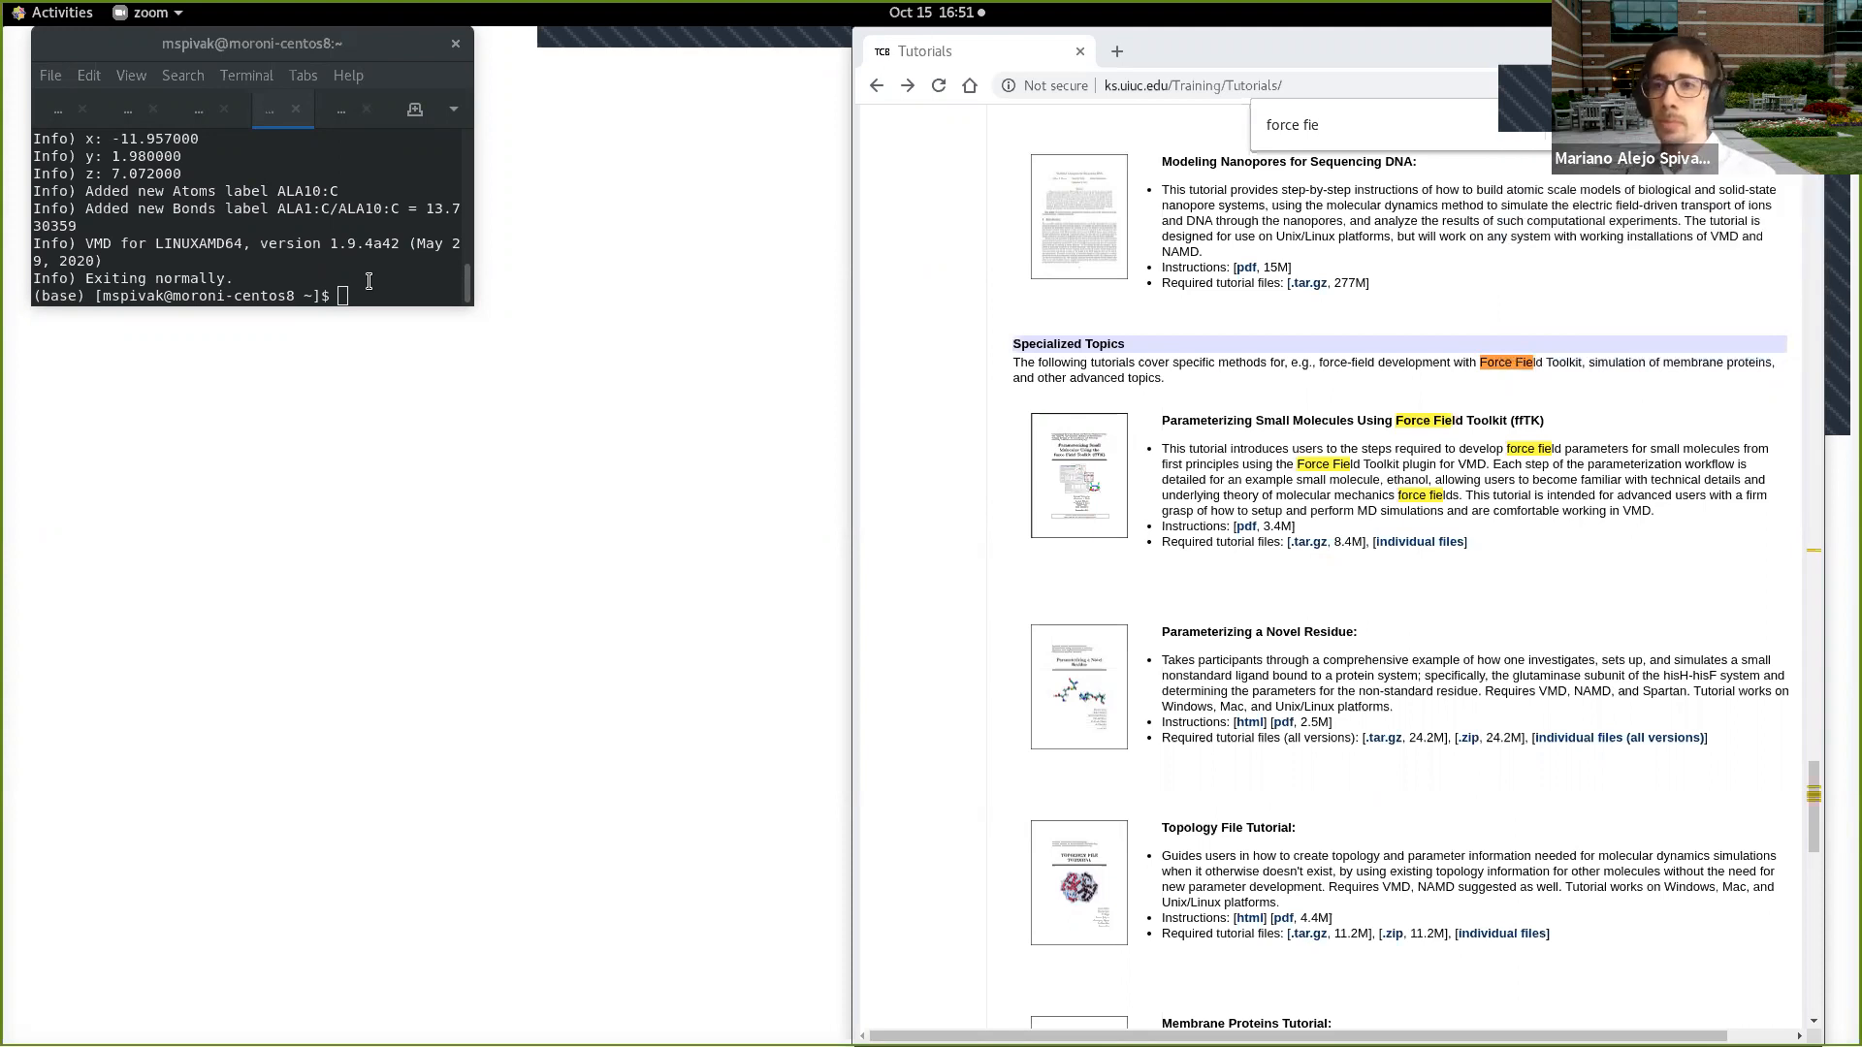
pyautogui.click(369, 282)
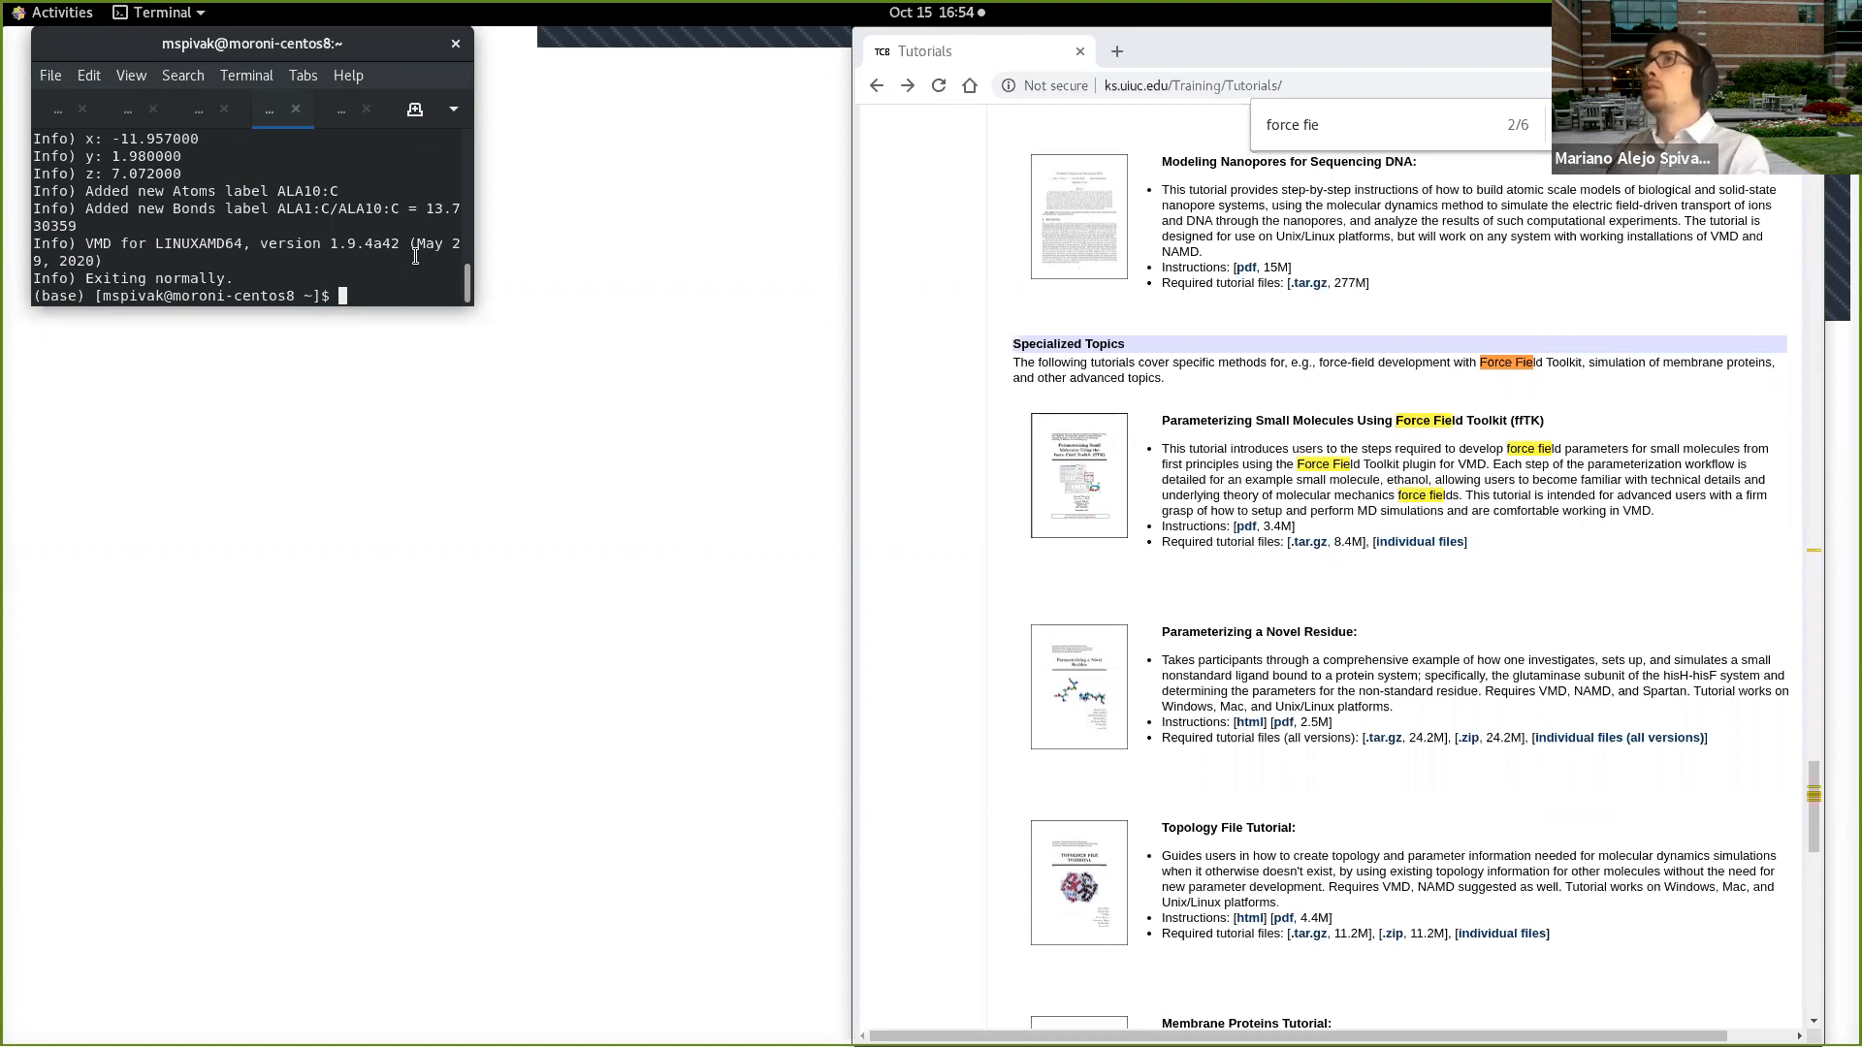
pyautogui.write('vmd')
pyautogui.press('Return')
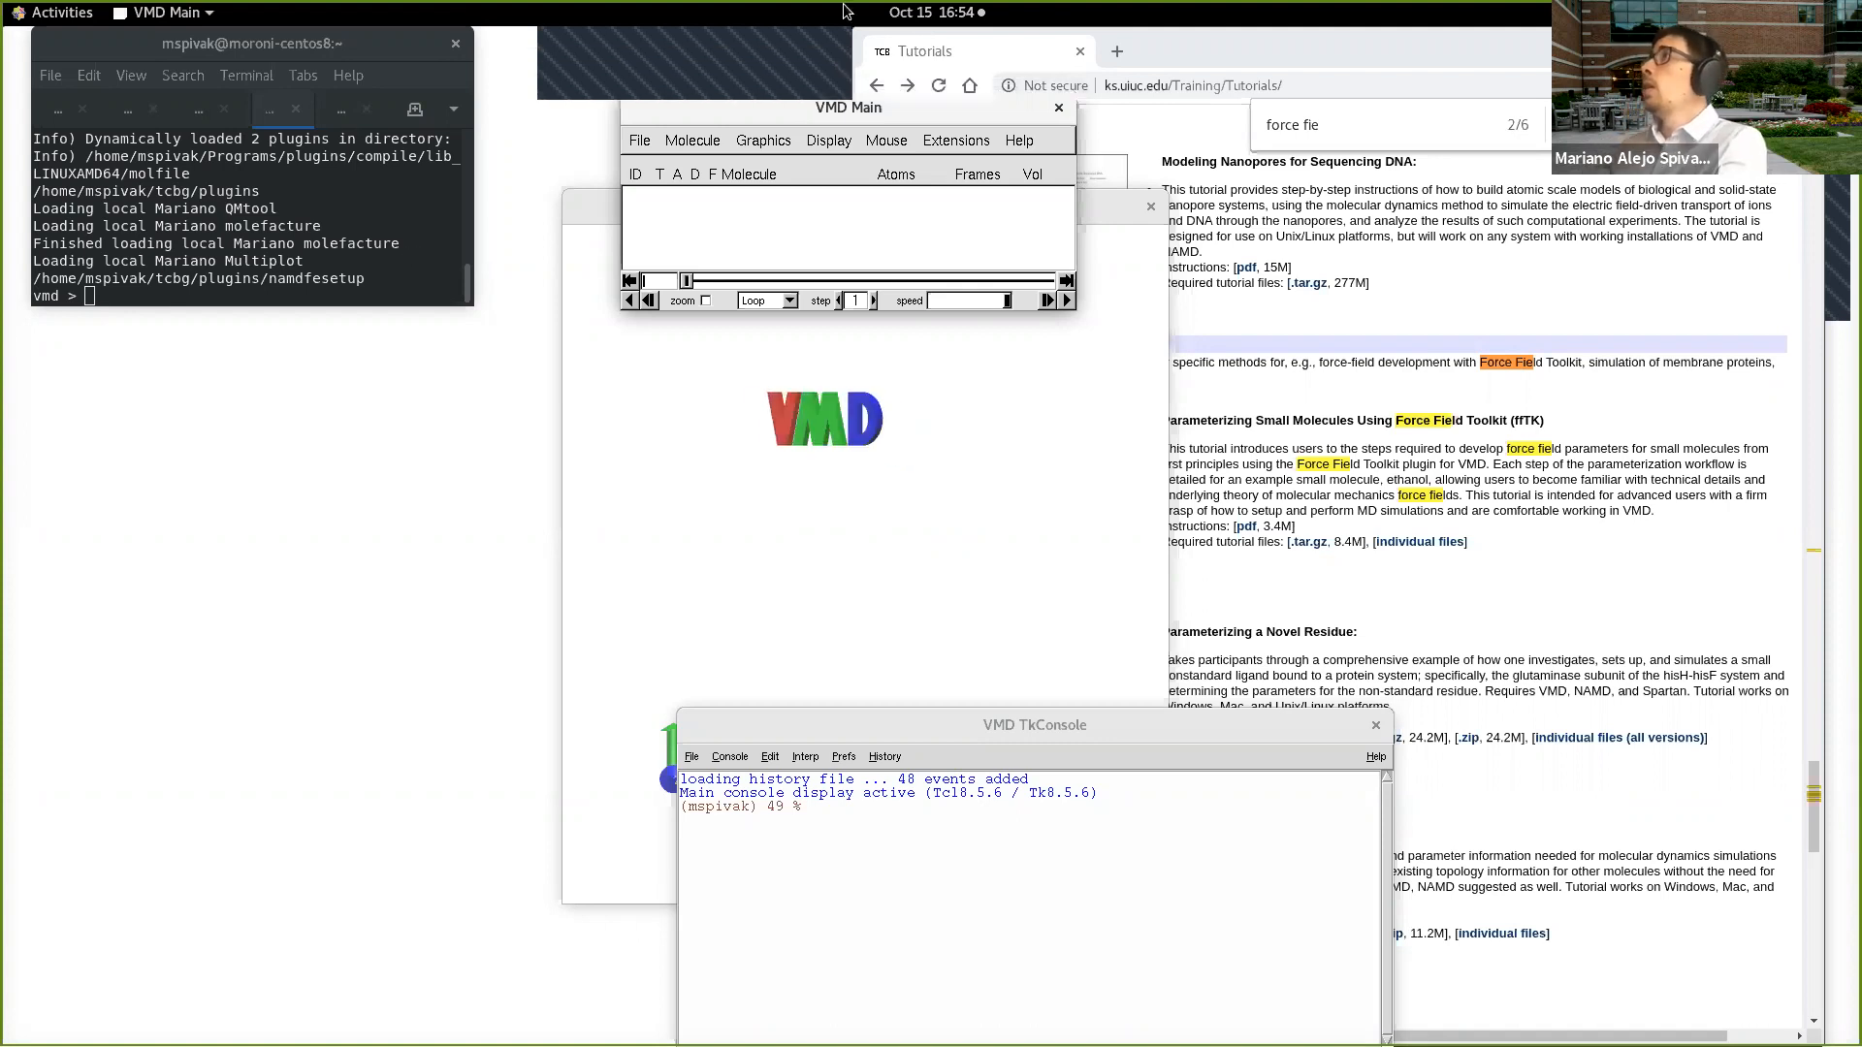
# Step: Arrange the VMD Main, OpenGL Display and TkConsole windows so that none of them overlap
pyautogui.moveTo(973, 246); pyautogui.dragTo(938, 321)
pyautogui.moveTo(946, 205); pyautogui.dragTo(414, 485)
pyautogui.moveTo(1006, 685); pyautogui.dragTo(983, 616)
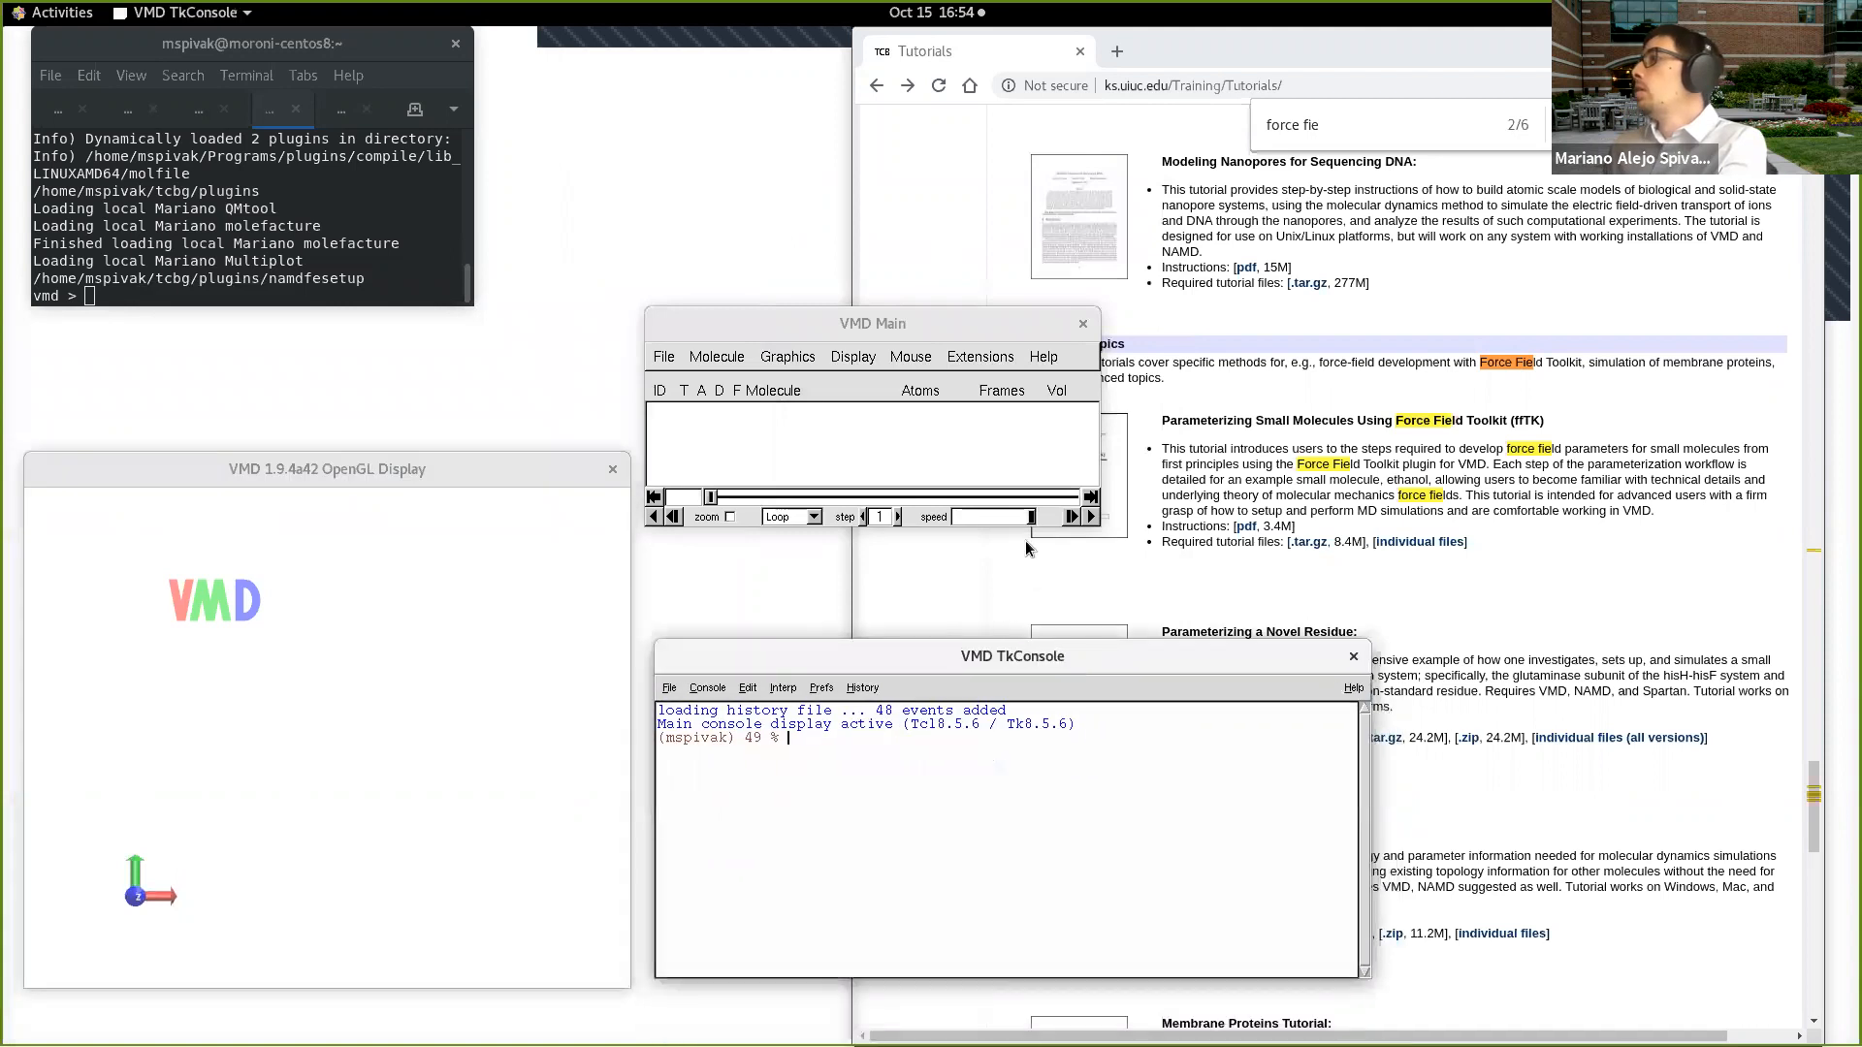
# Step: Open the QMTool simulation extension, place its window below VMD Main with the TkConsole beside it, and show Molecule Info
pyautogui.click(979, 357)
pyautogui.moveTo(984, 459)
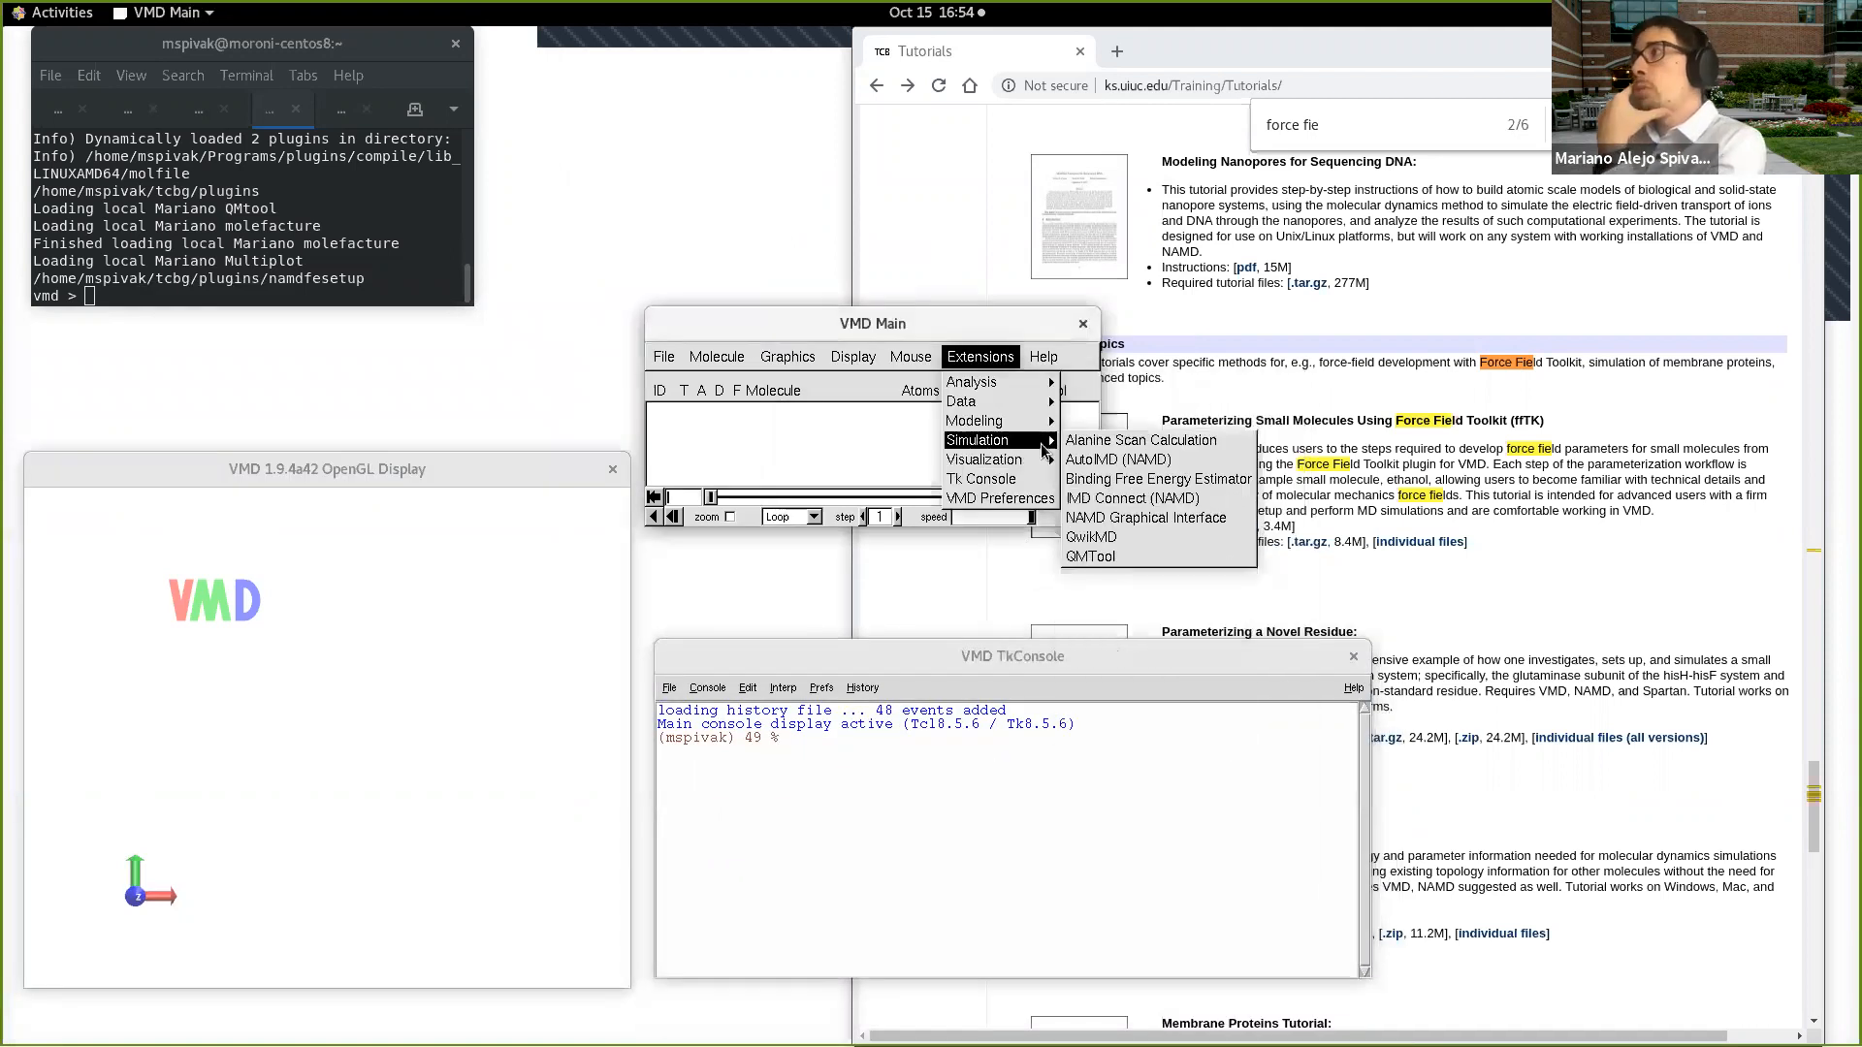
pyautogui.click(1131, 557)
pyautogui.moveTo(295, 39); pyautogui.dragTo(983, 542)
pyautogui.moveTo(1114, 654); pyautogui.dragTo(1545, 579)
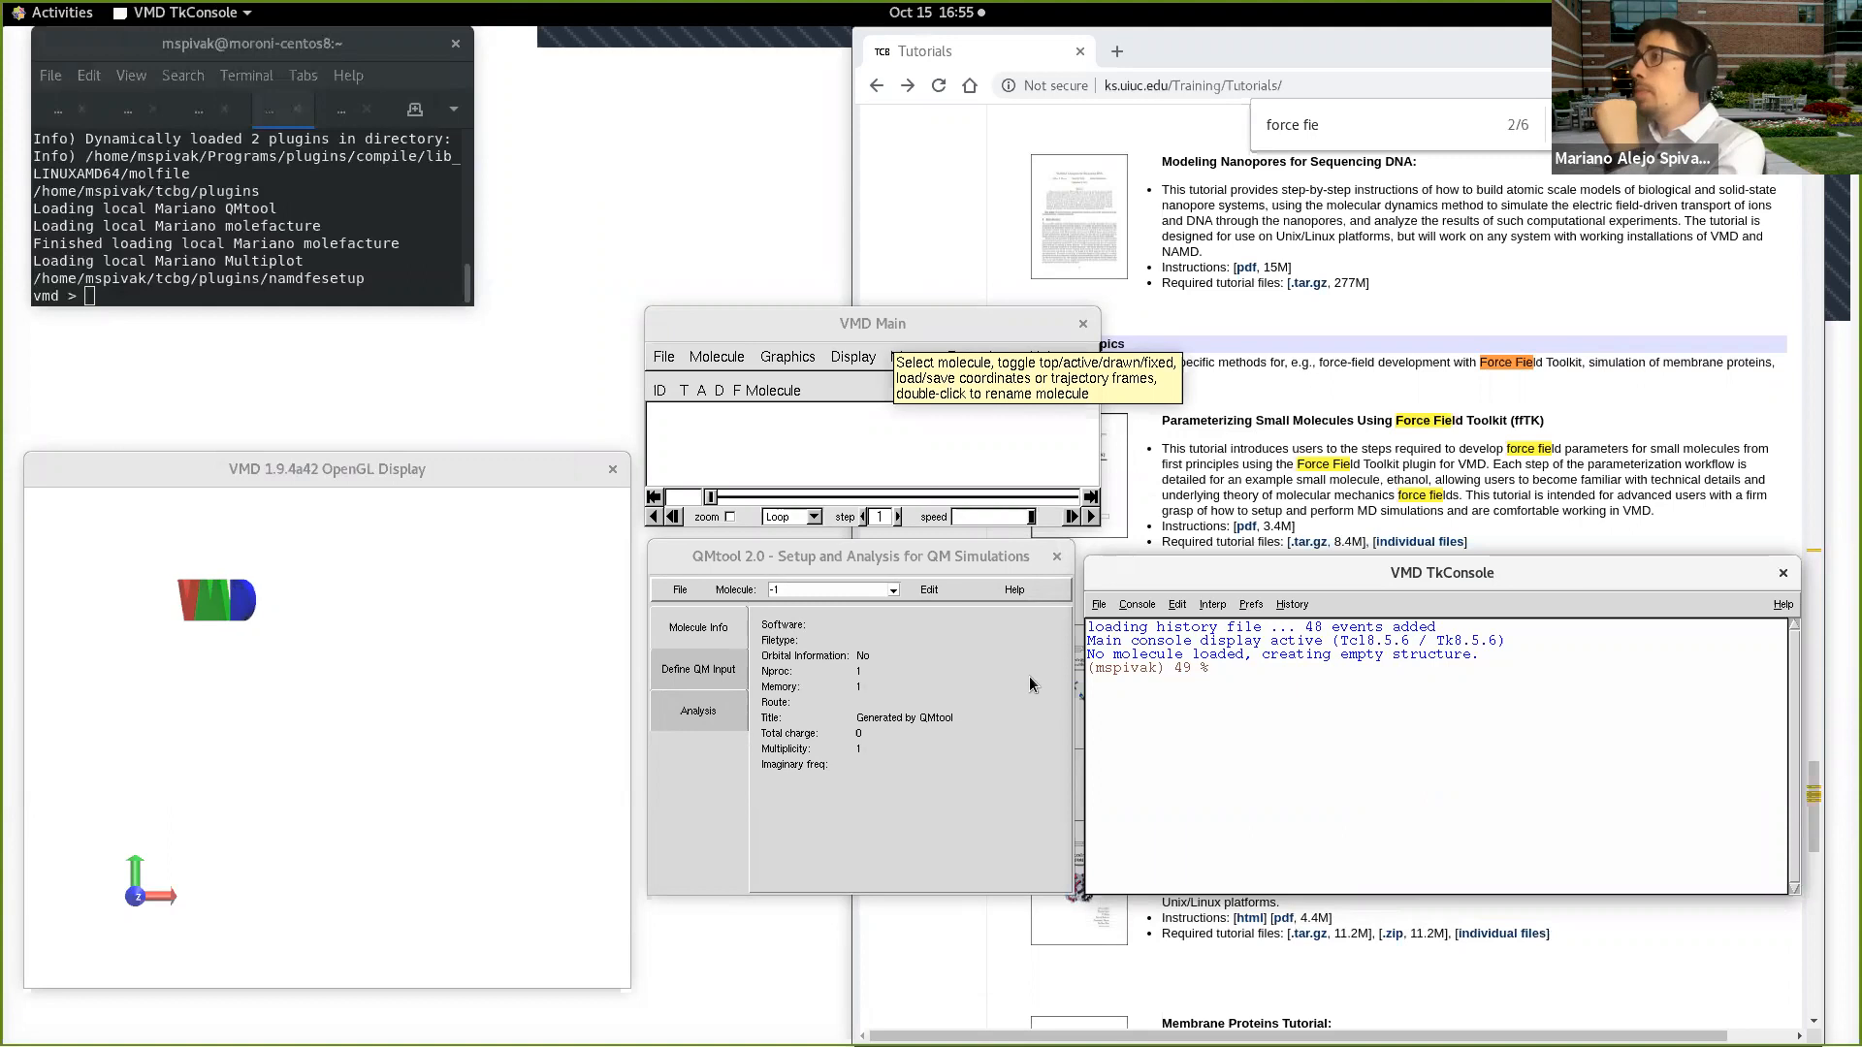
pyautogui.click(711, 632)
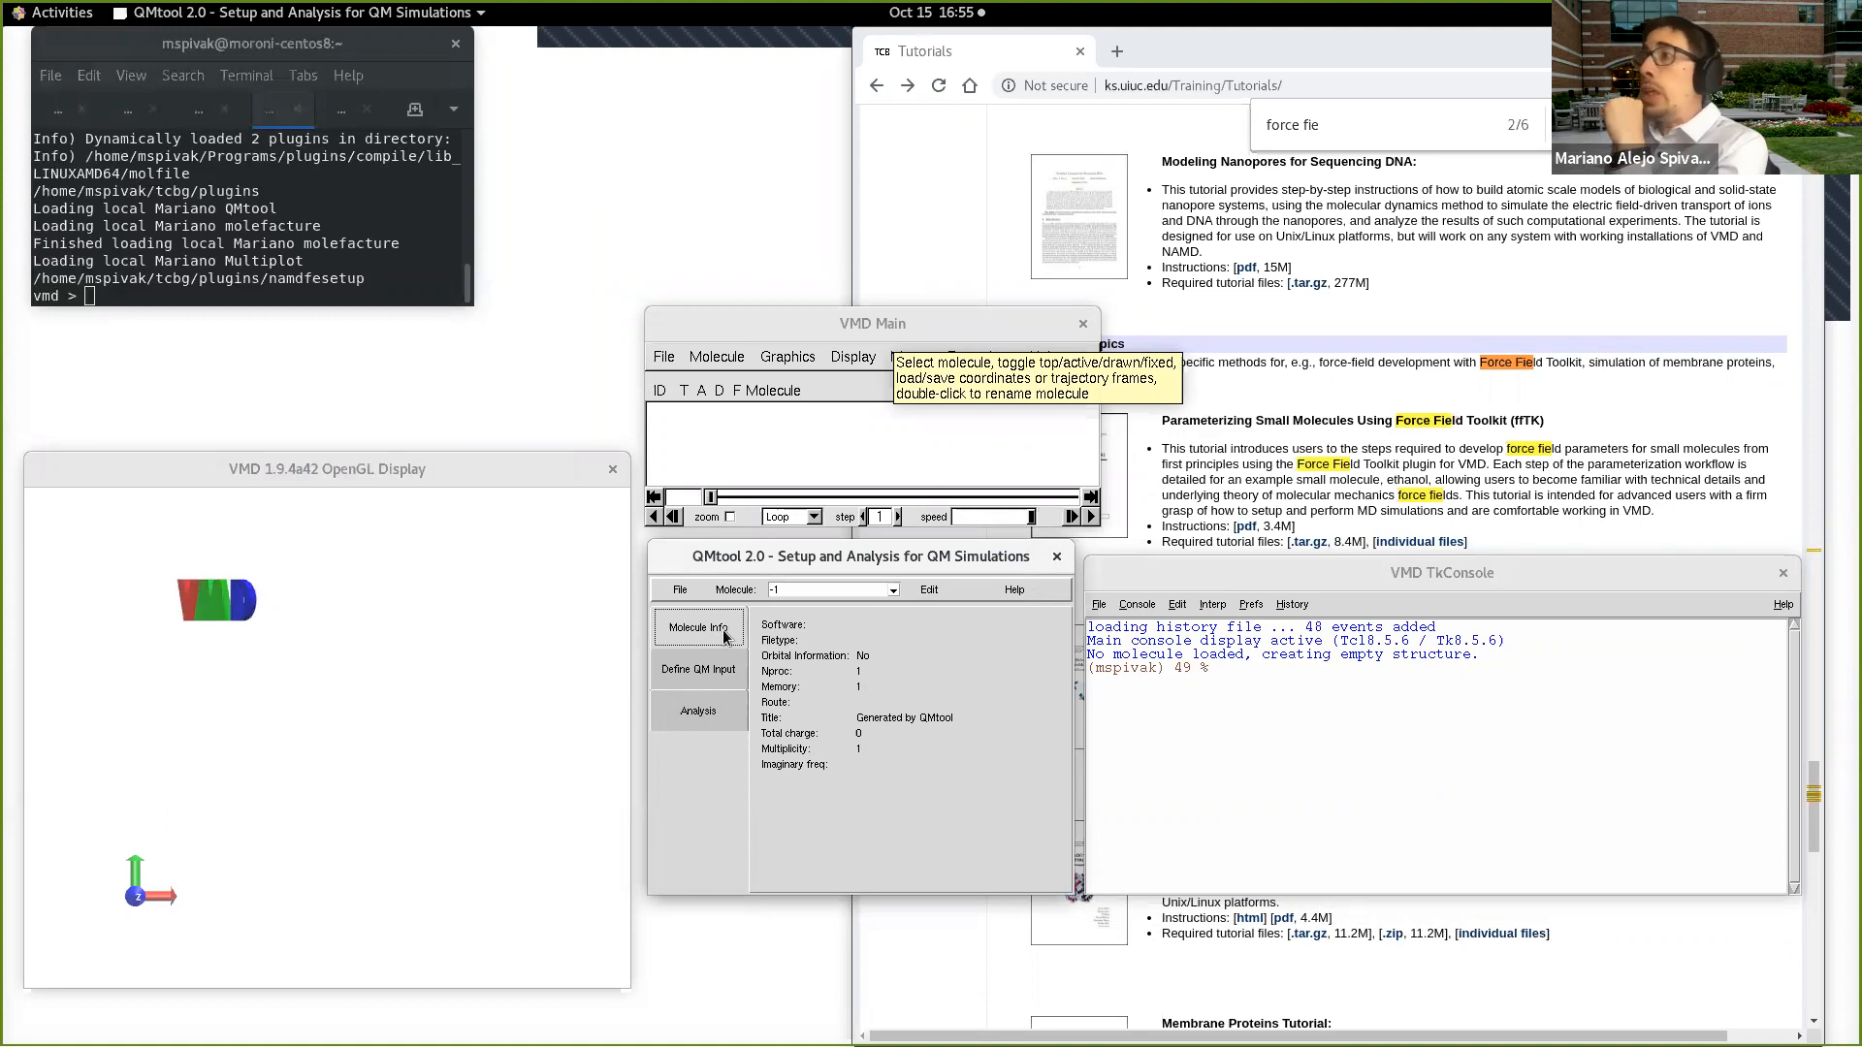
# Step: Open the structure editor from QMtool and place the Molefacture window over the TkConsole, clear of the OpenGL Display
pyautogui.click(929, 591)
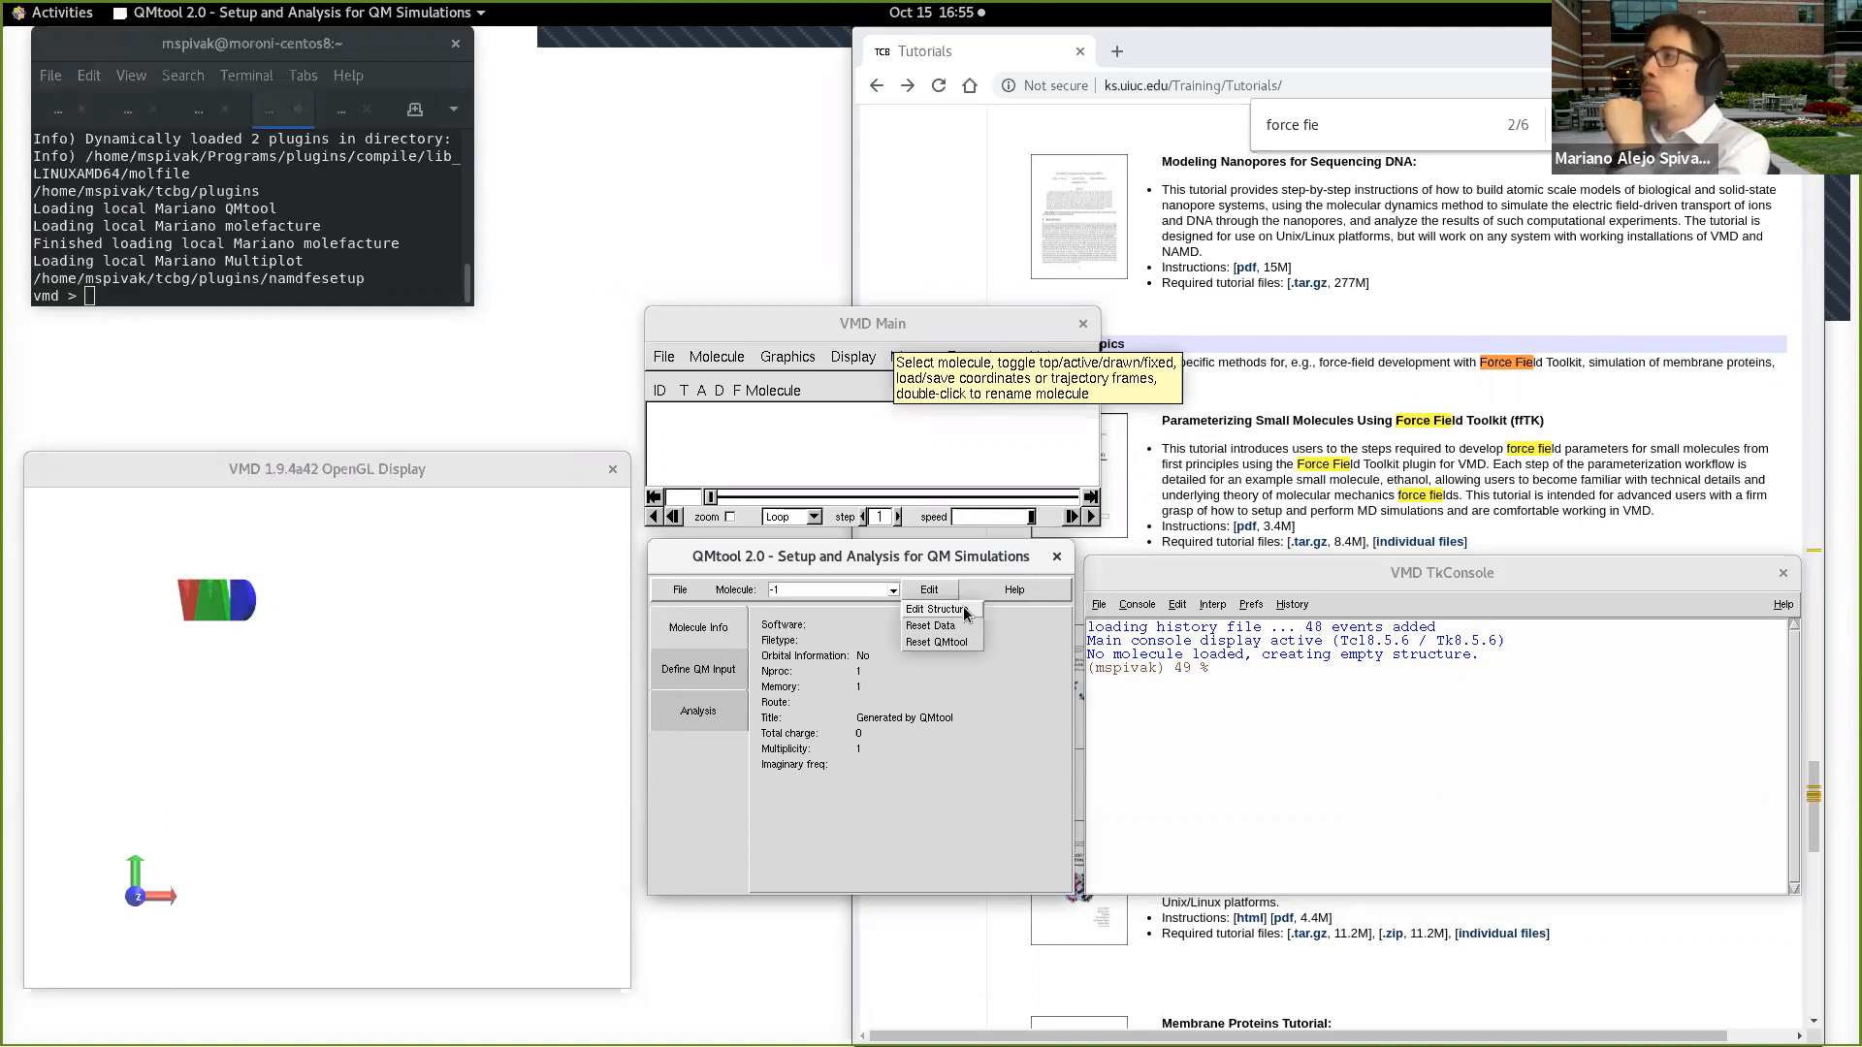
pyautogui.click(936, 610)
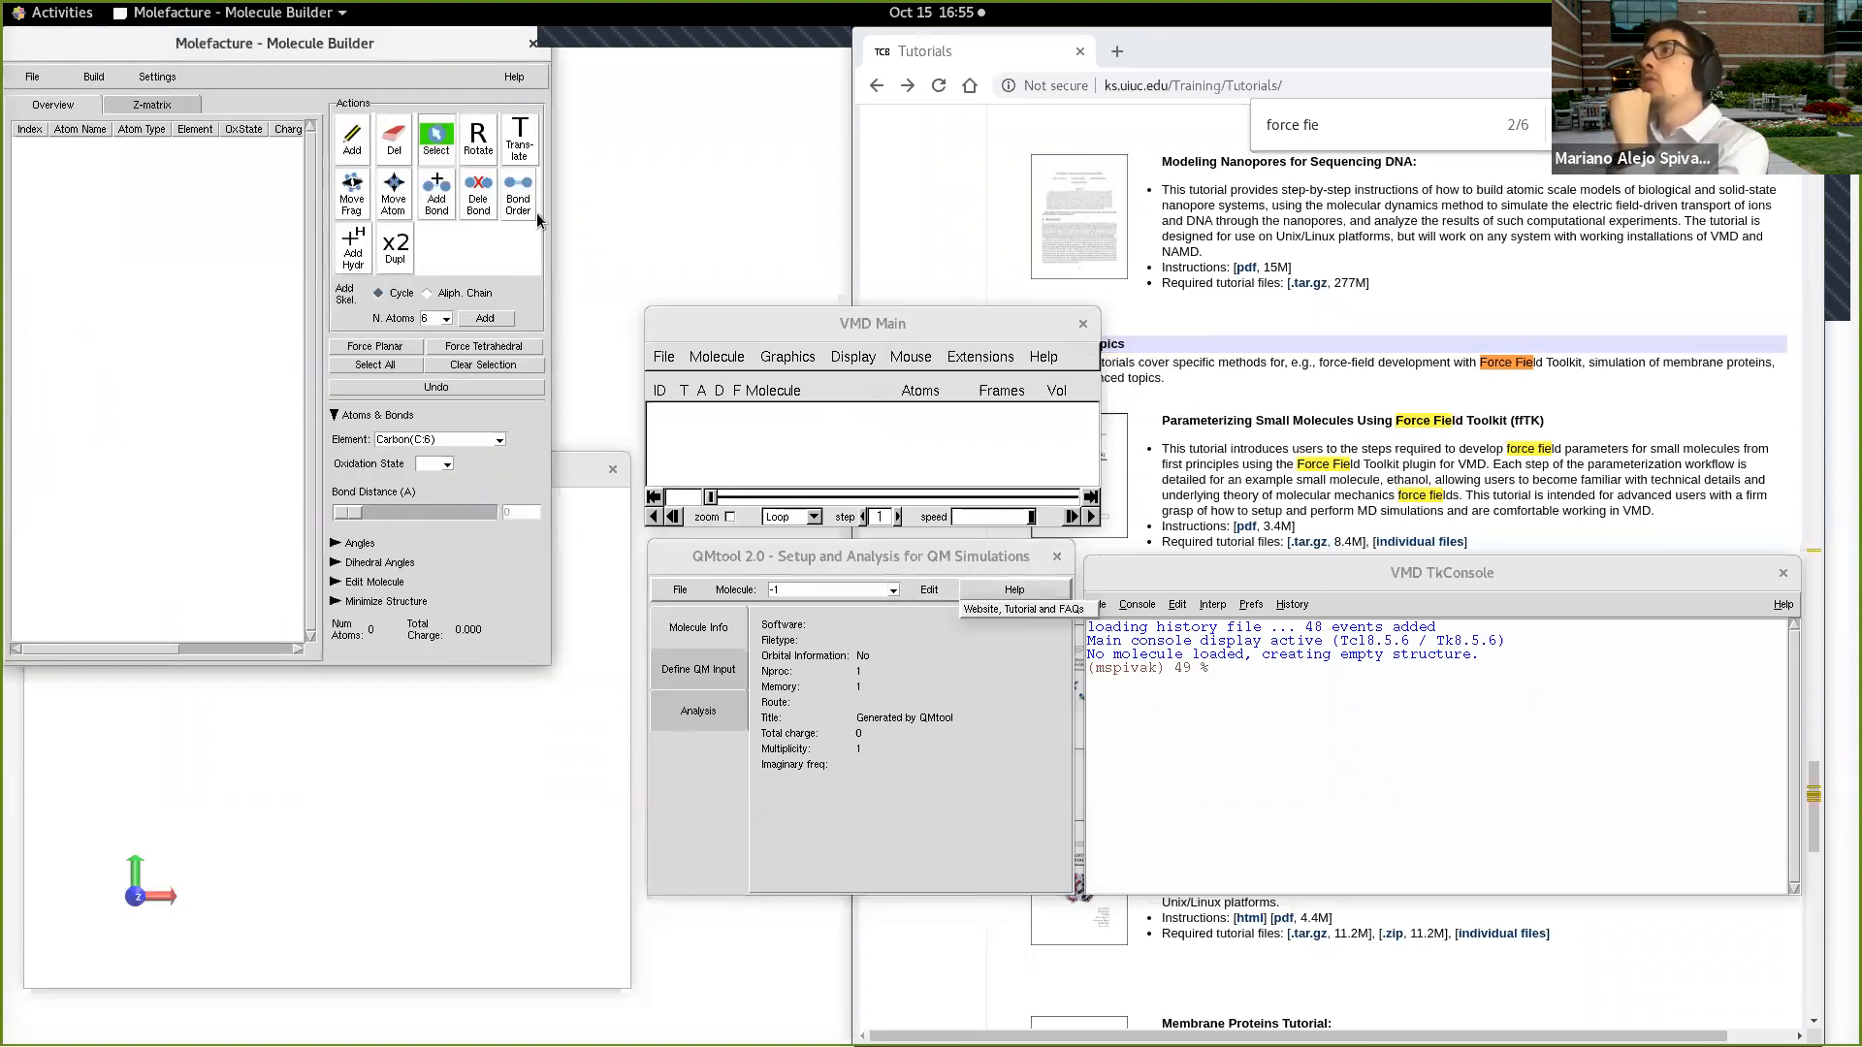
pyautogui.moveTo(430, 61); pyautogui.dragTo(1484, 341)
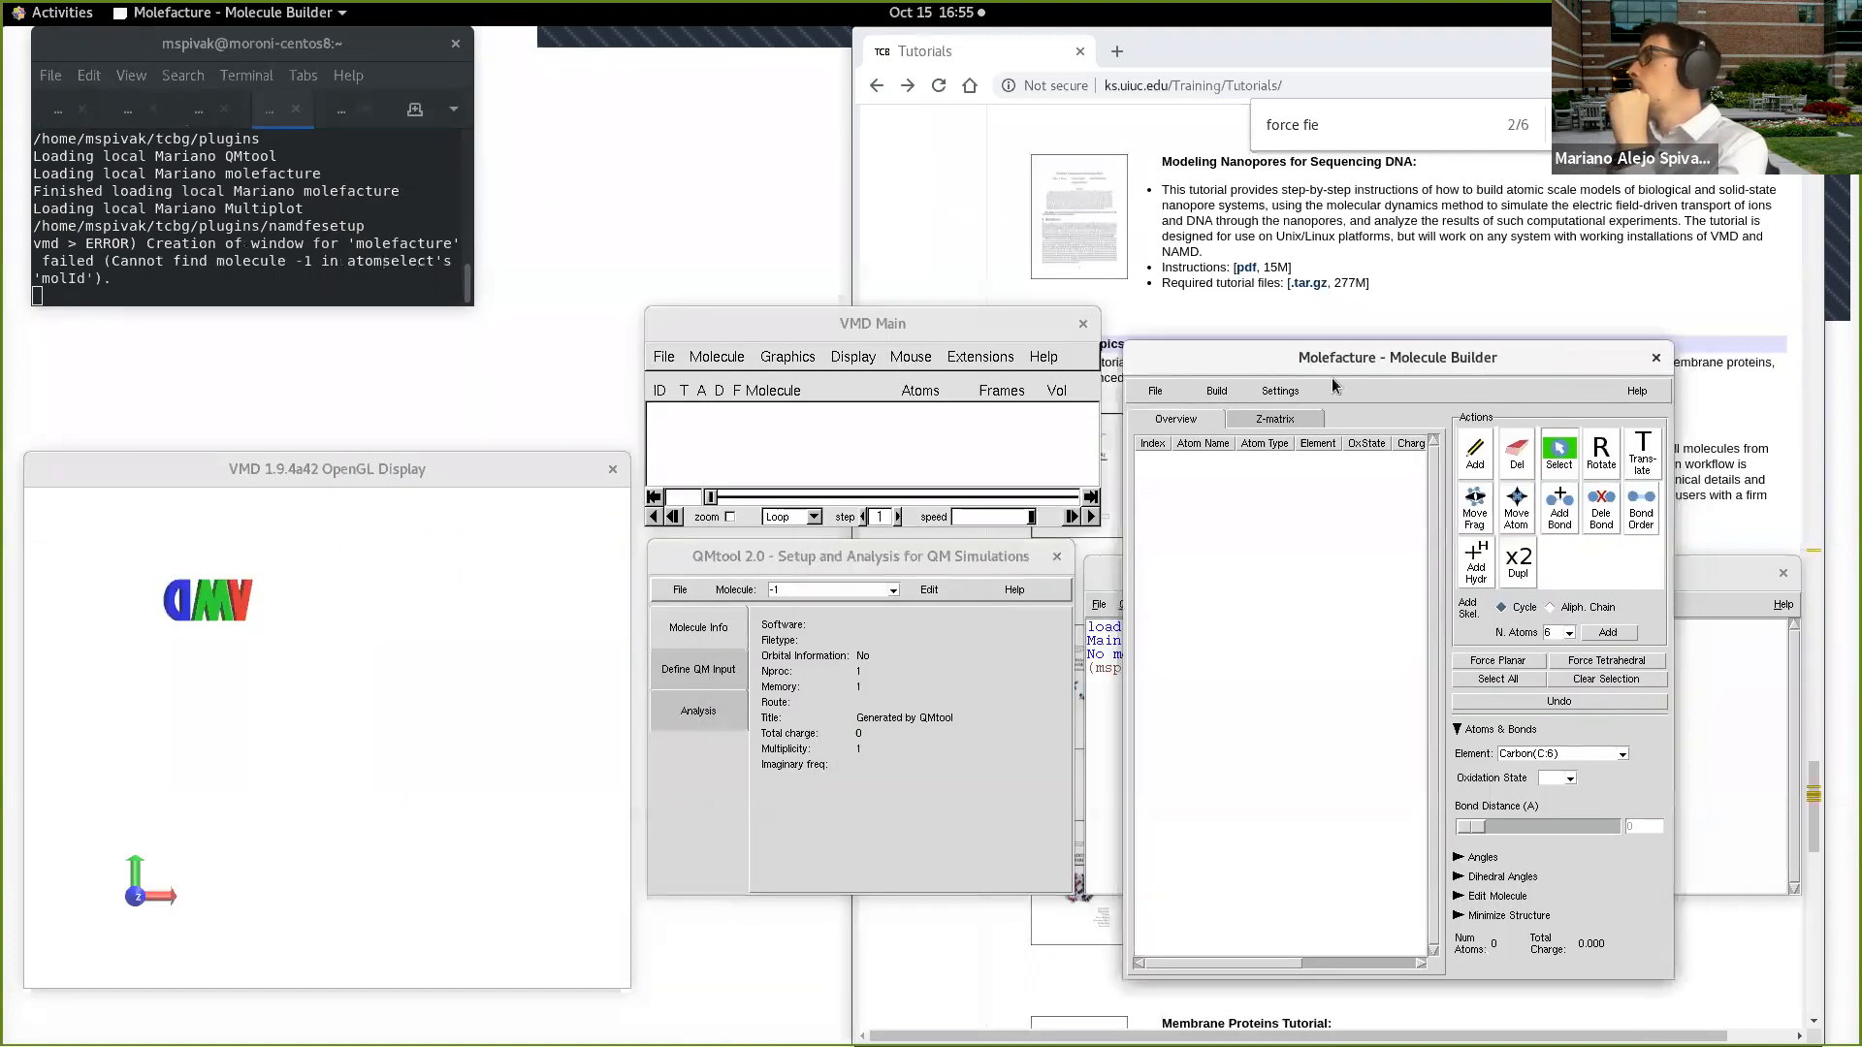
# Step: Start a new molecule from scratch in Molefacture and add benzene as an independent fragment
pyautogui.click(1148, 390)
pyautogui.moveTo(1242, 411)
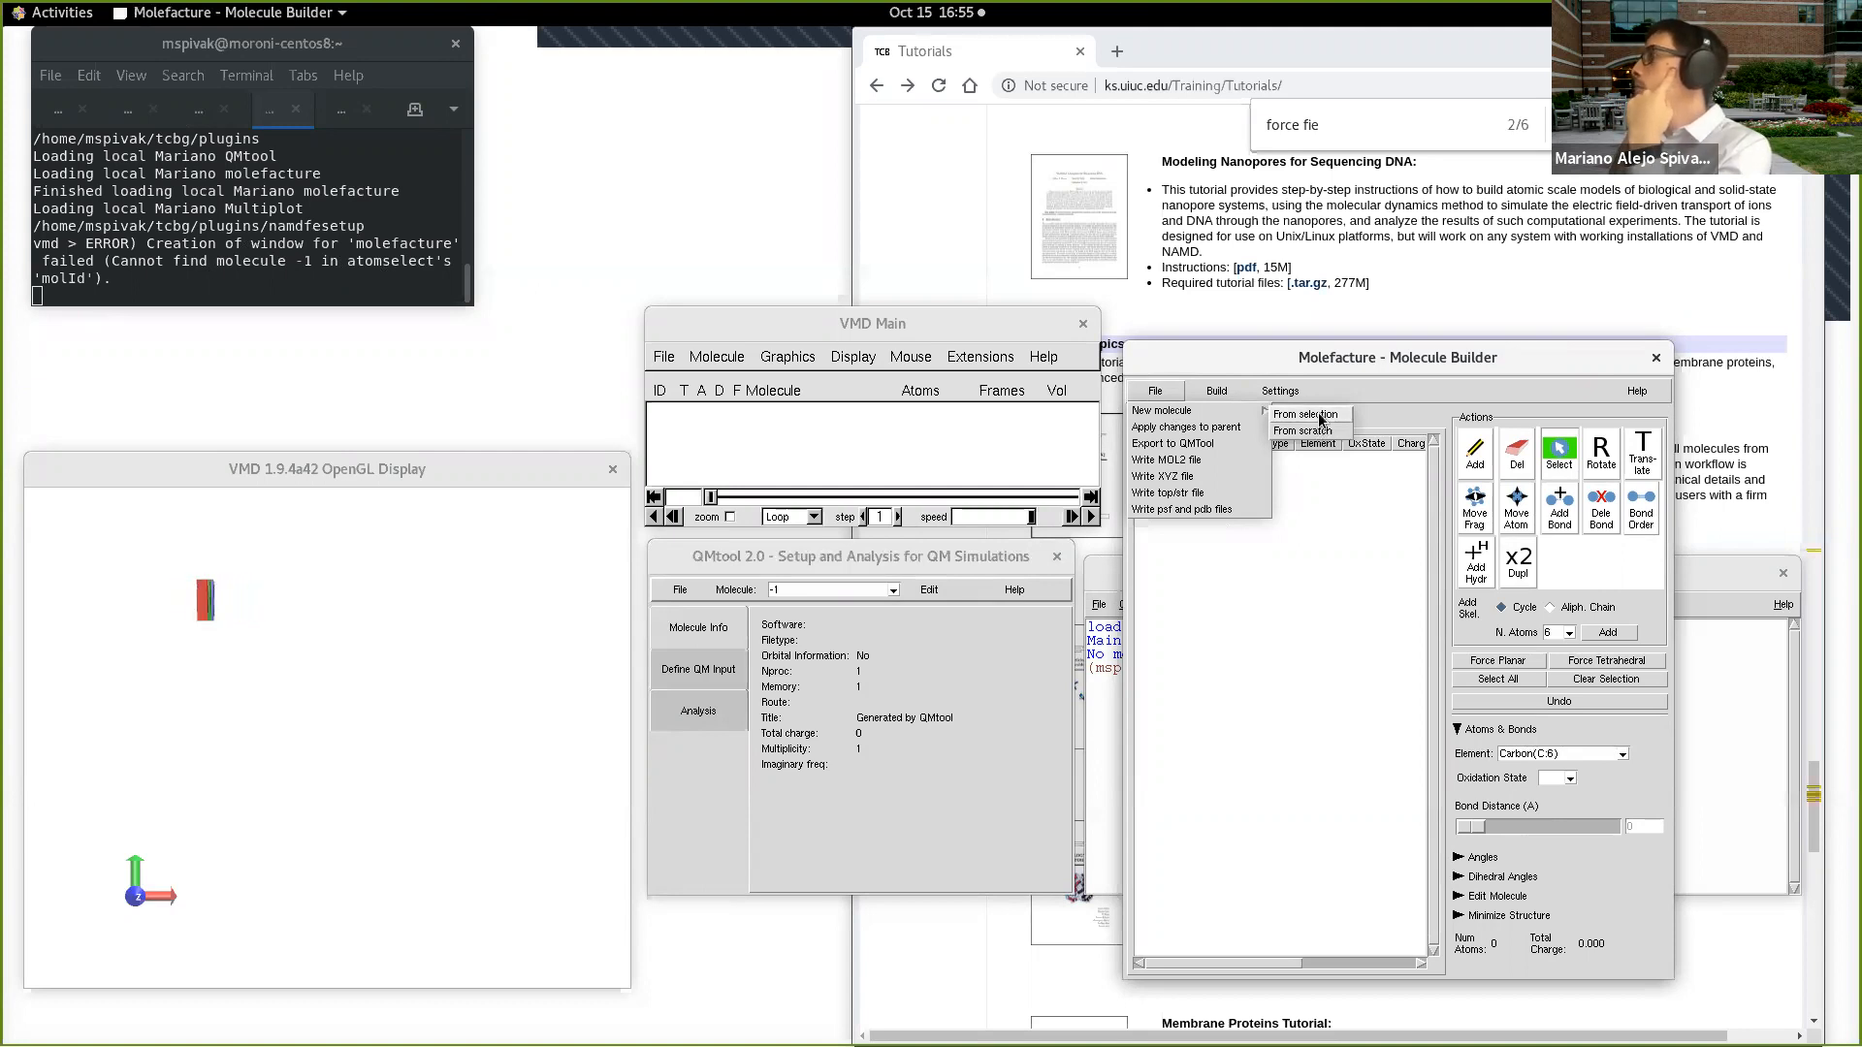
pyautogui.click(1317, 435)
pyautogui.click(1216, 391)
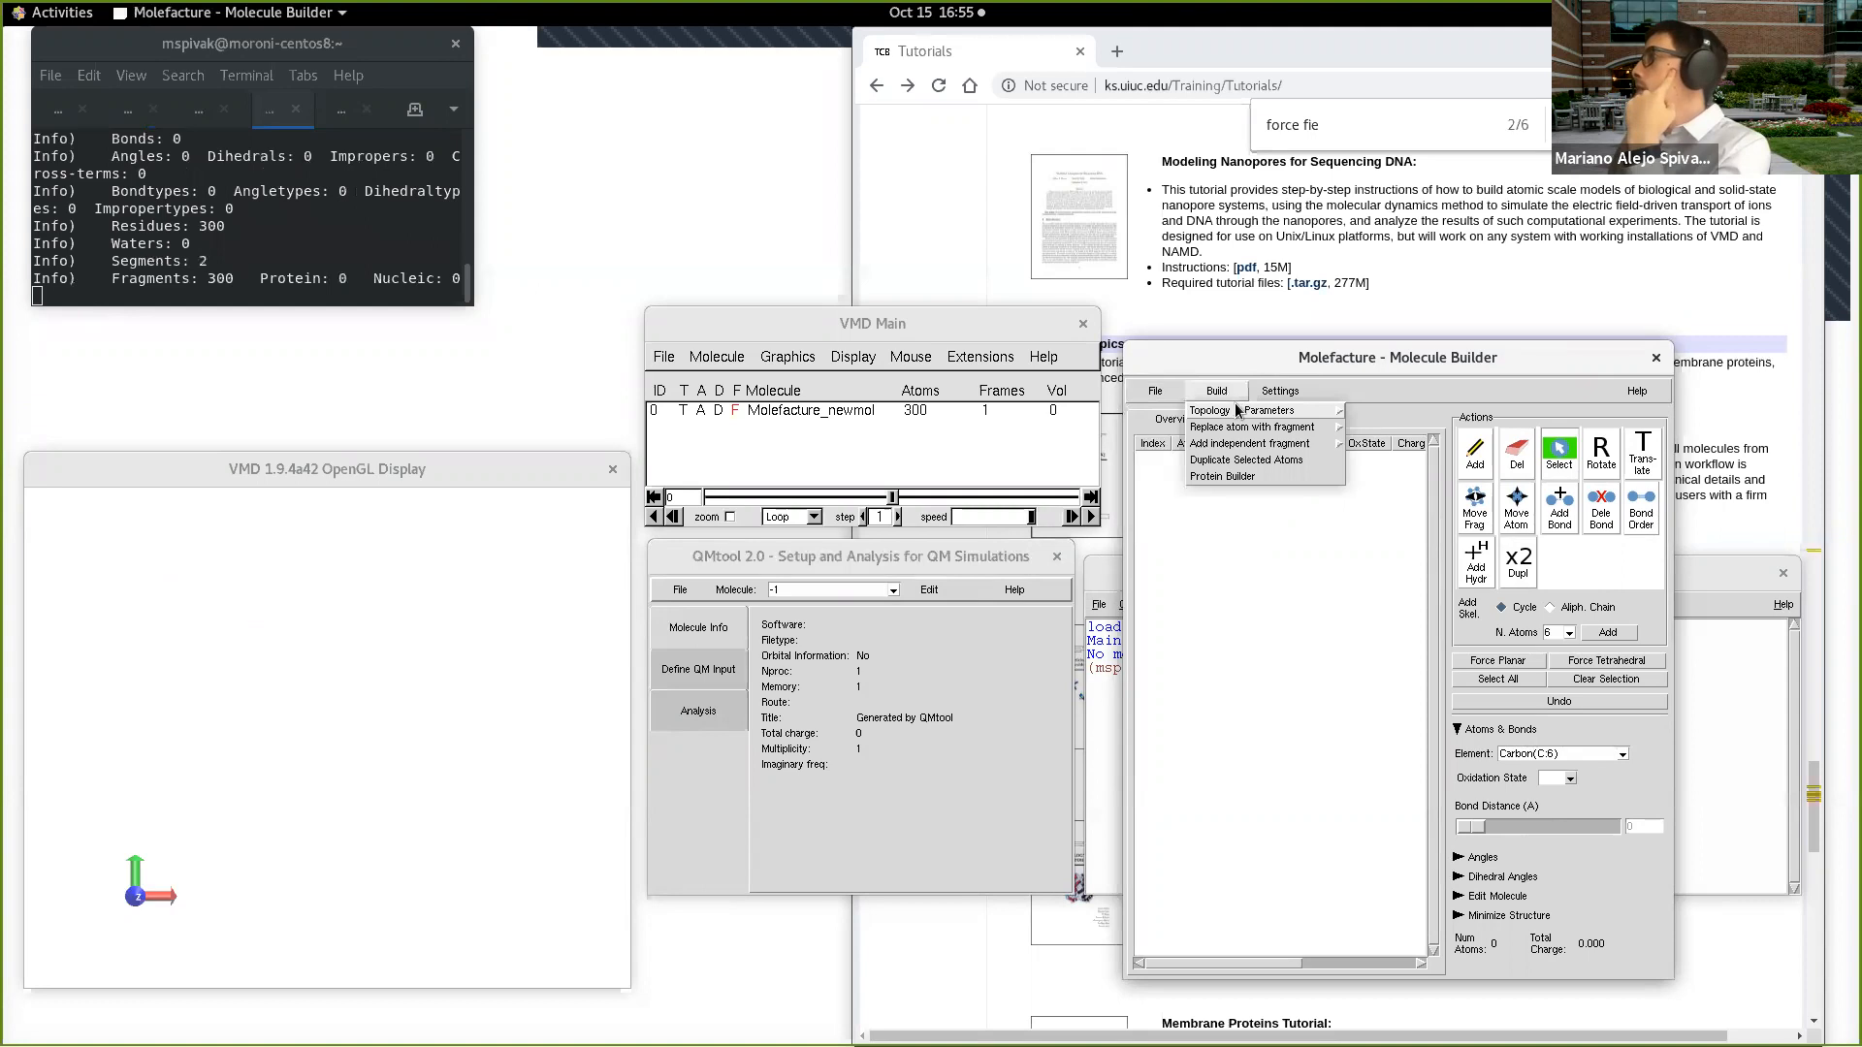
pyautogui.moveTo(1257, 443)
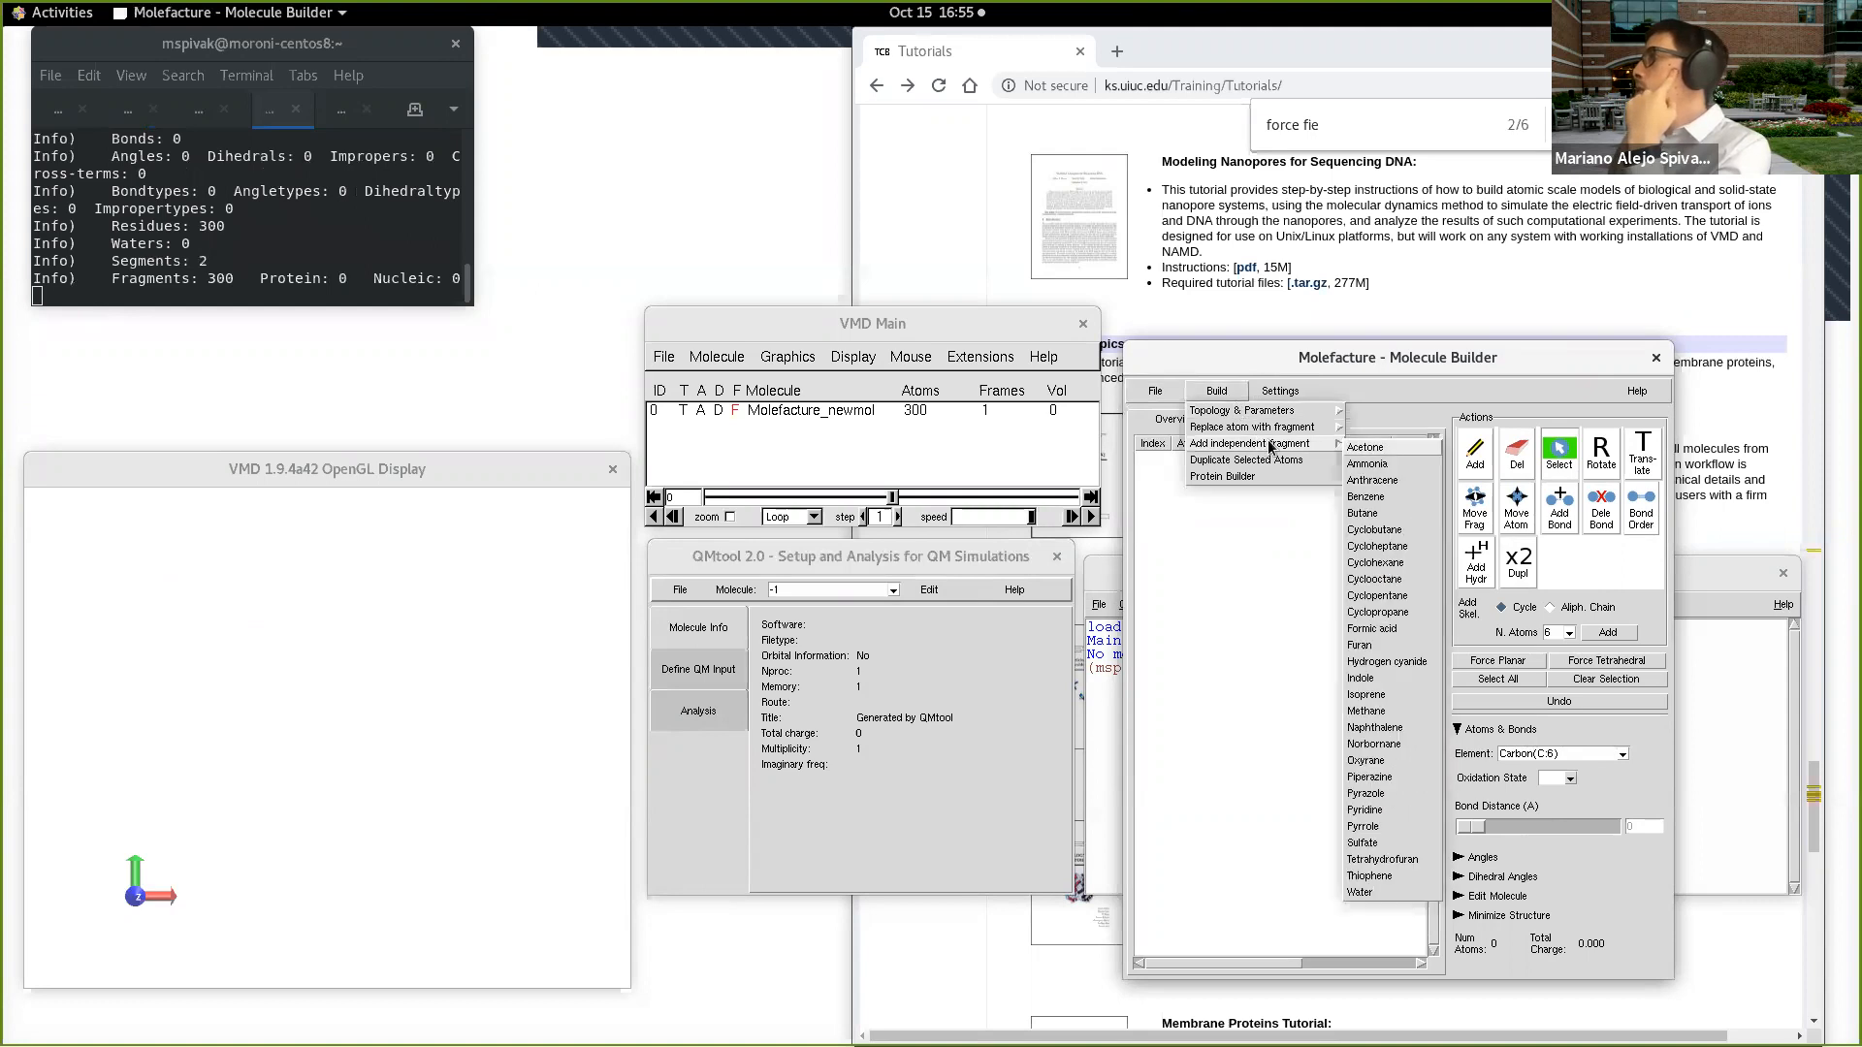
pyautogui.click(1396, 498)
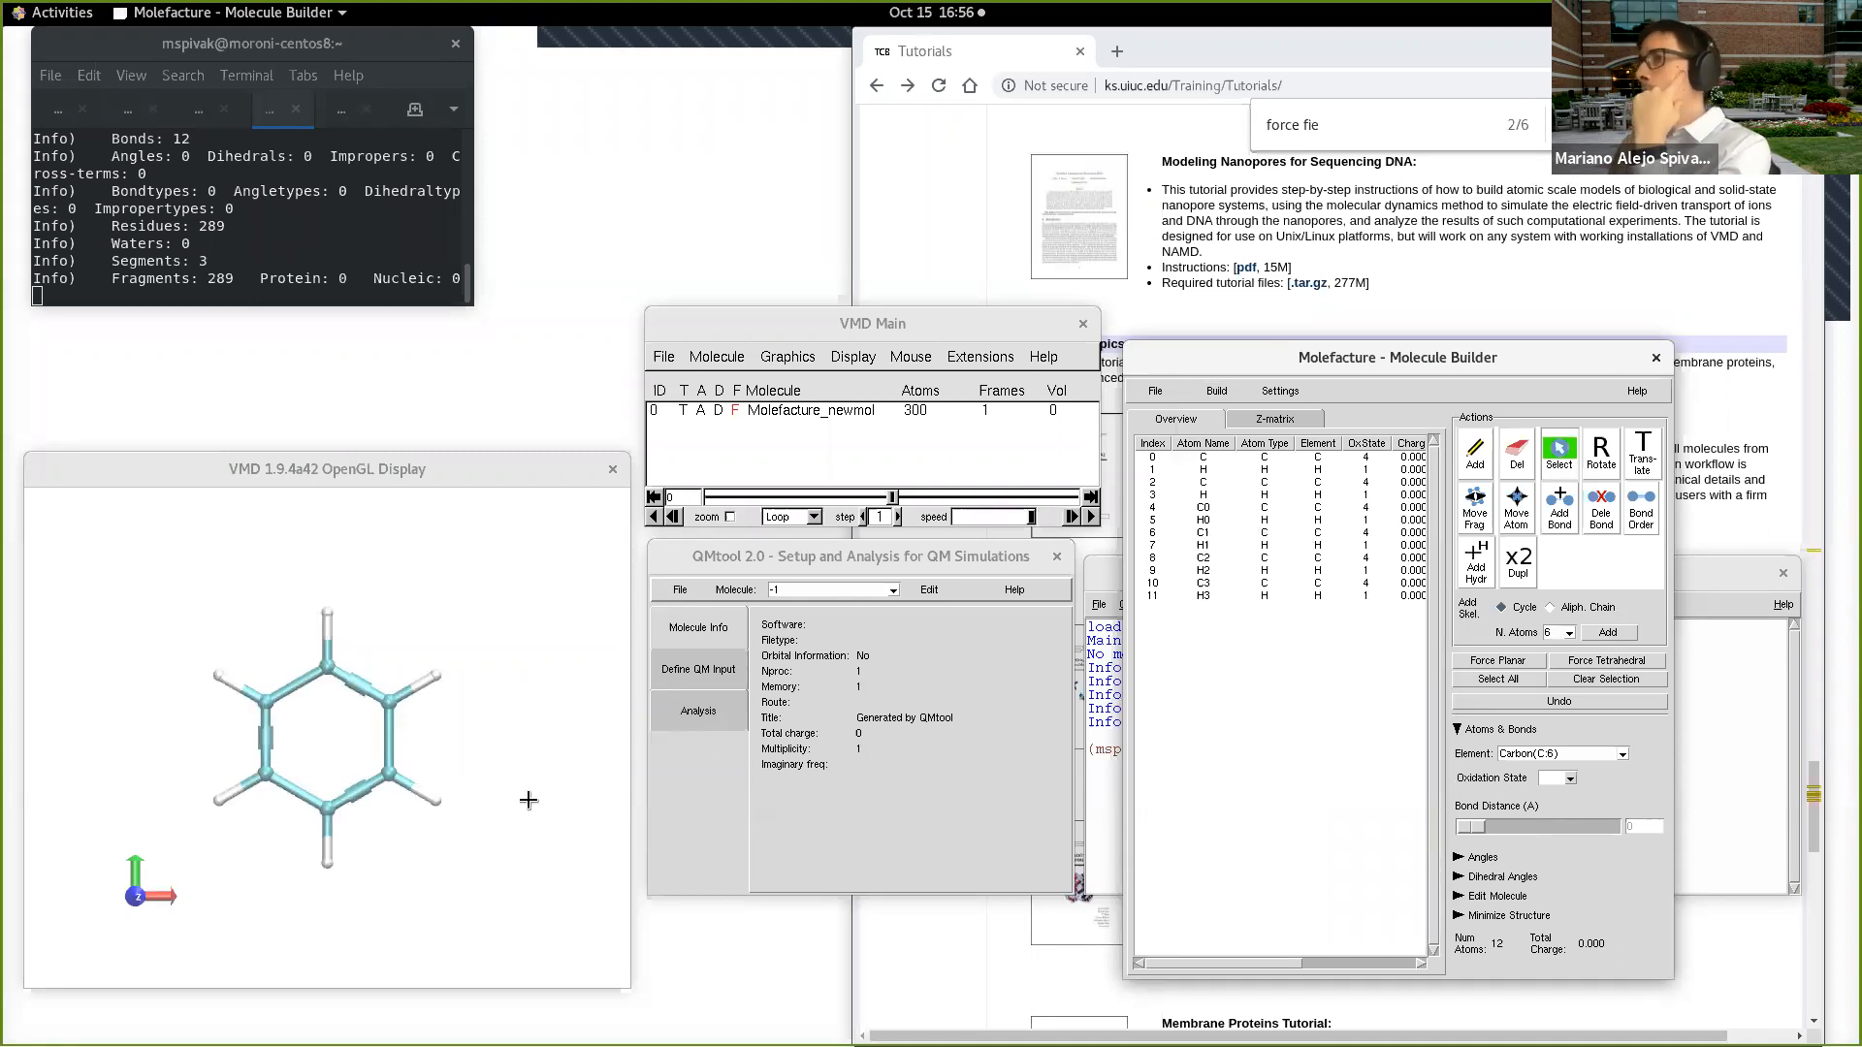
# Step: Replace hydrogen H3 (index 11) of the benzene ring with a hydroxyl fragment
pyautogui.click(434, 803)
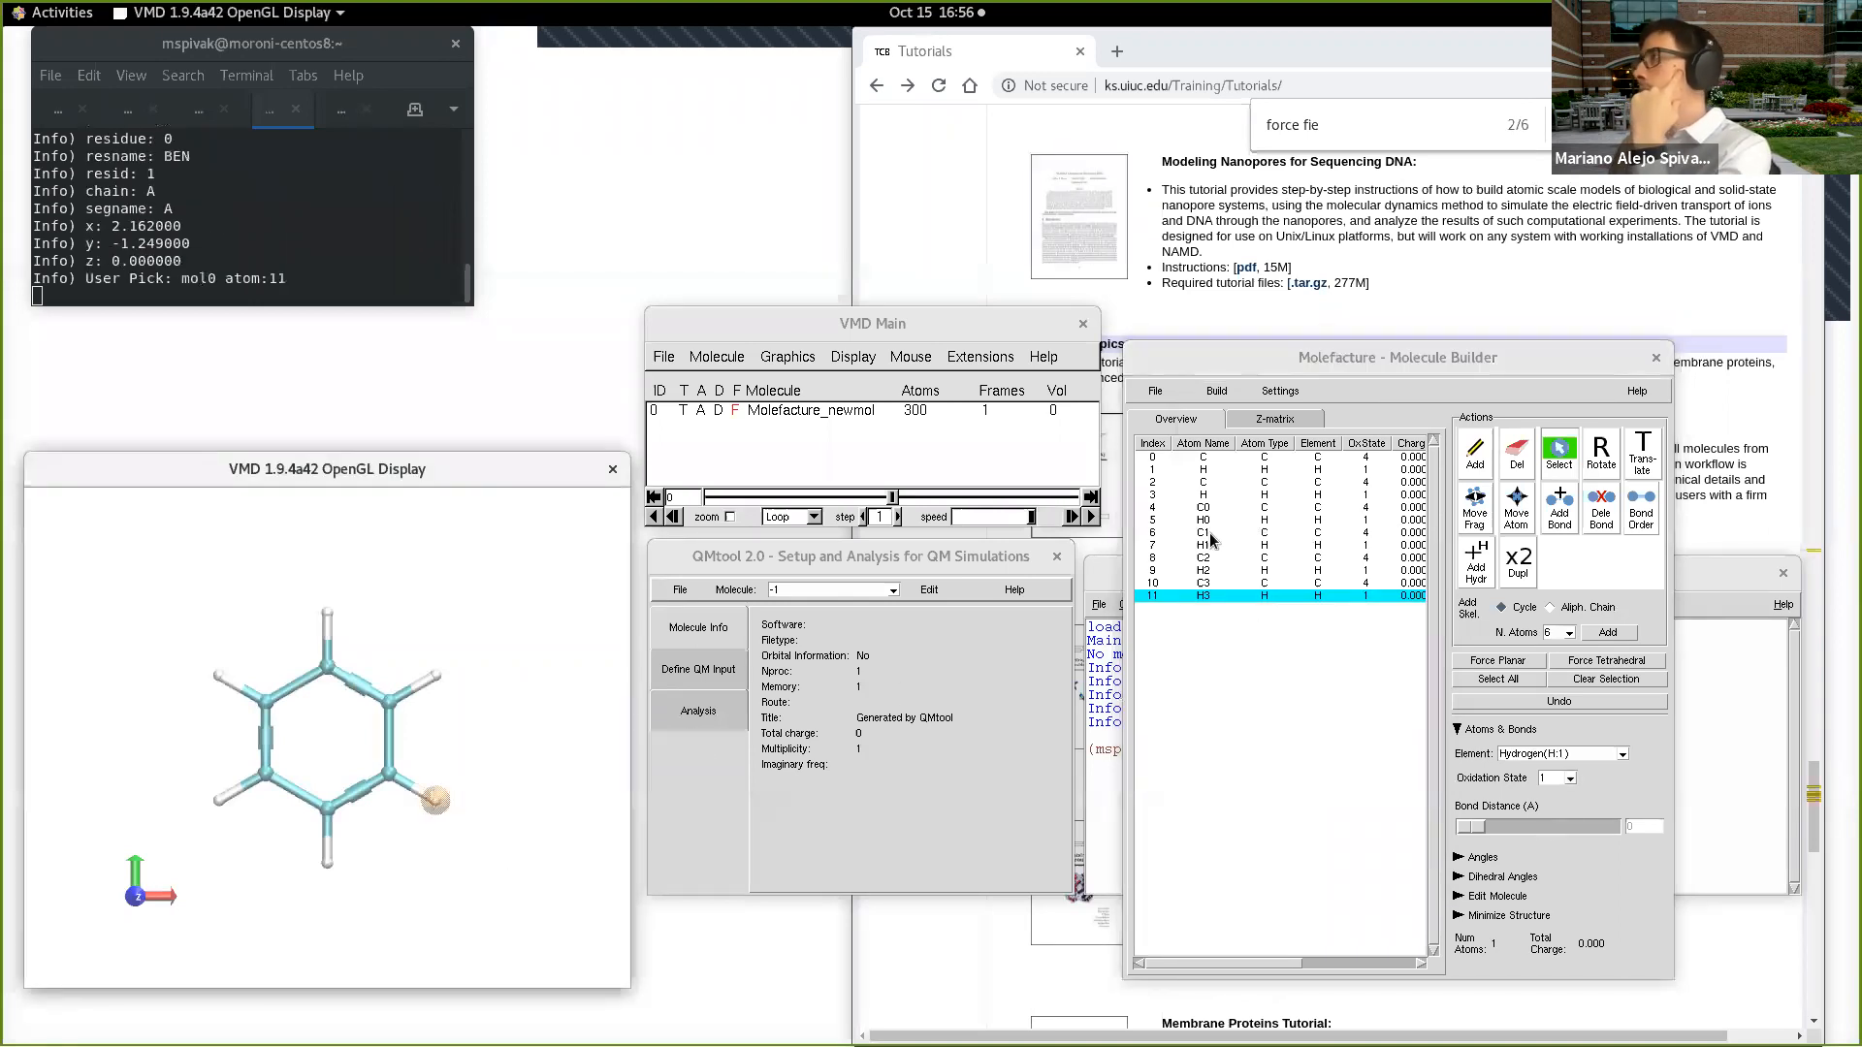
pyautogui.click(1217, 392)
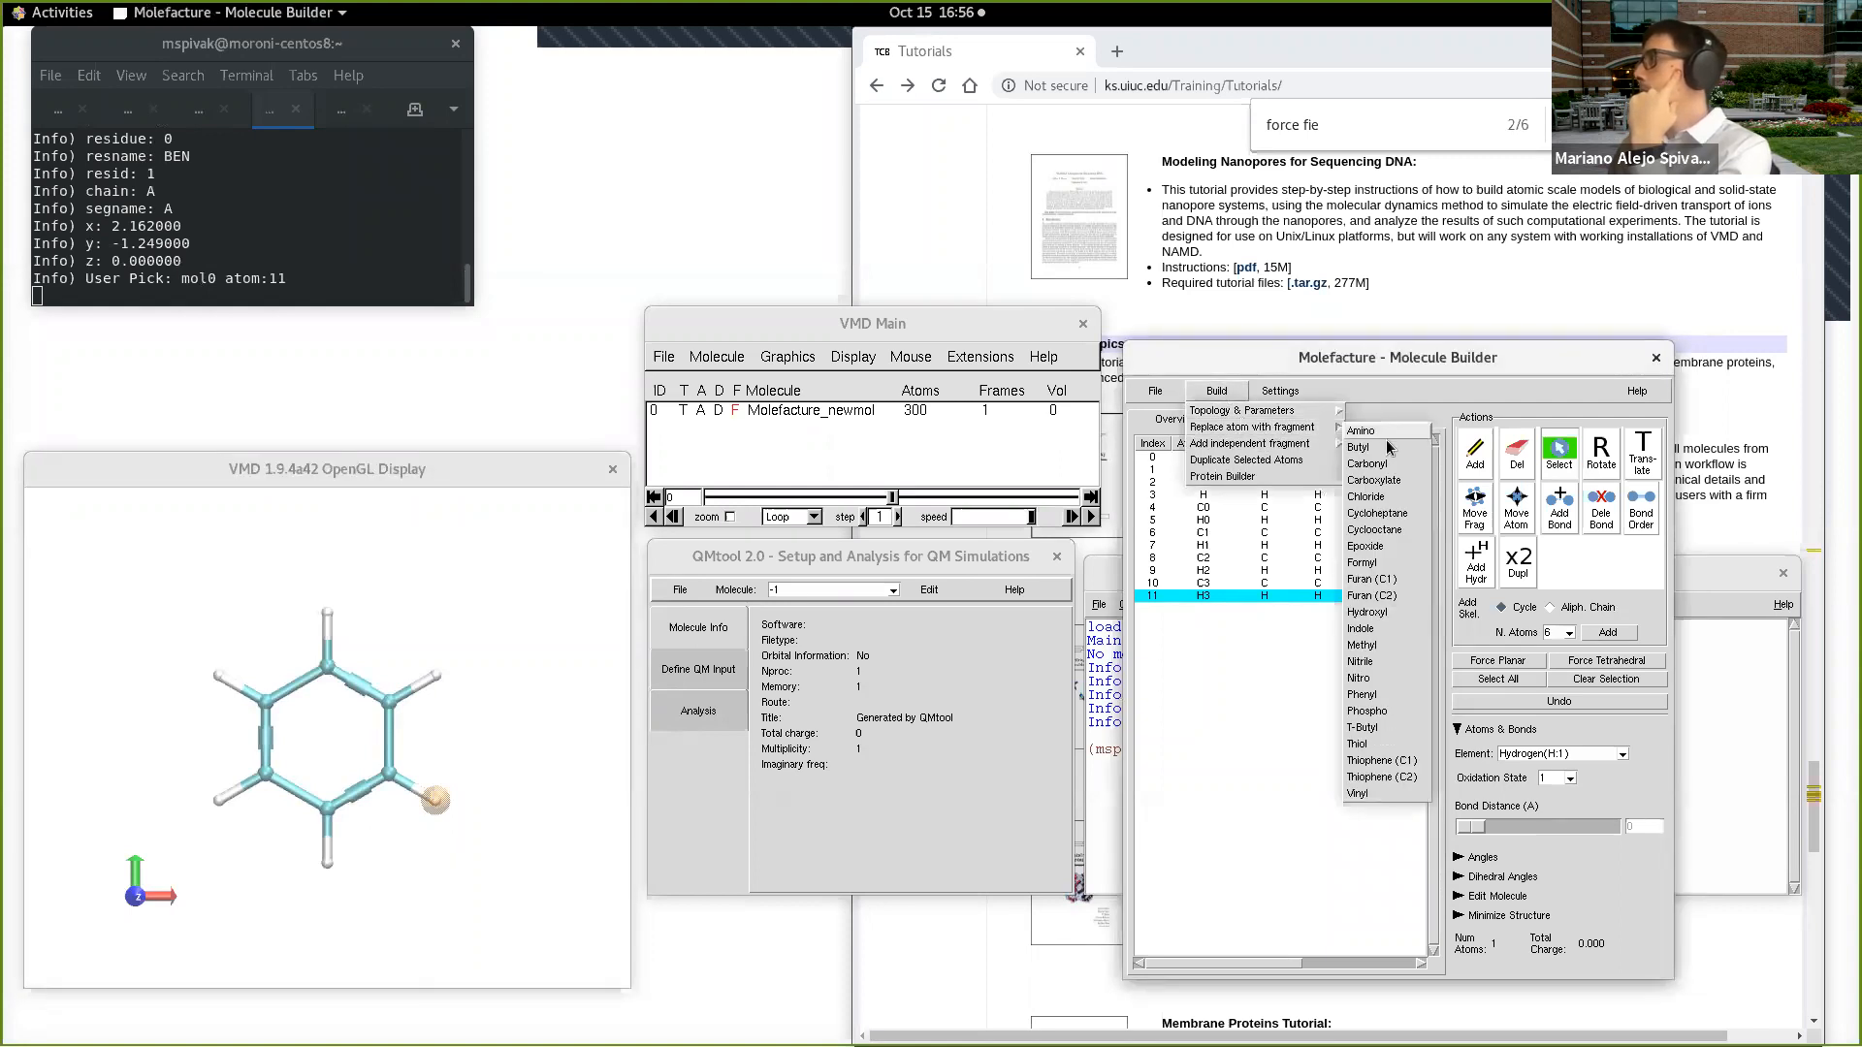
pyautogui.click(1393, 612)
pyautogui.moveTo(460, 744)
pyautogui.mouseDown()
pyautogui.moveTo(556, 782)
pyautogui.moveTo(465, 759)
pyautogui.mouseUp()
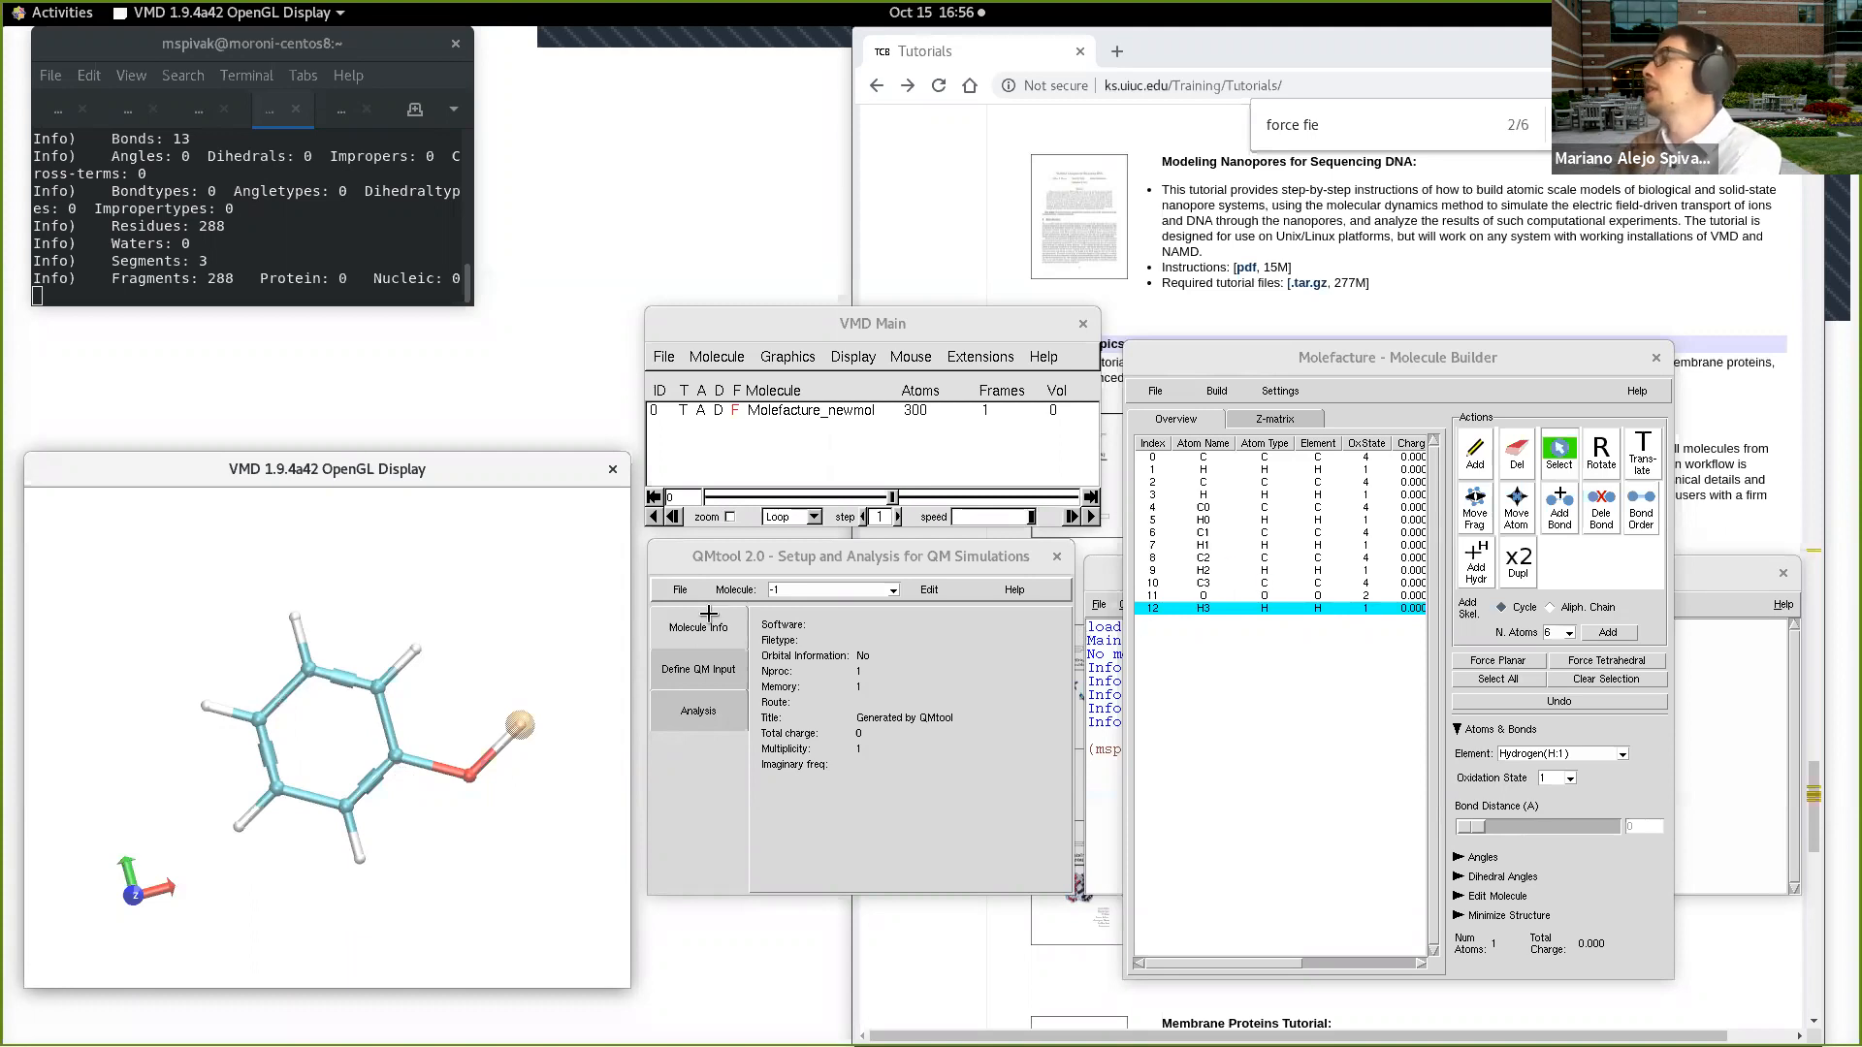
pyautogui.moveTo(310, 744); pyautogui.dragTo(337, 745)
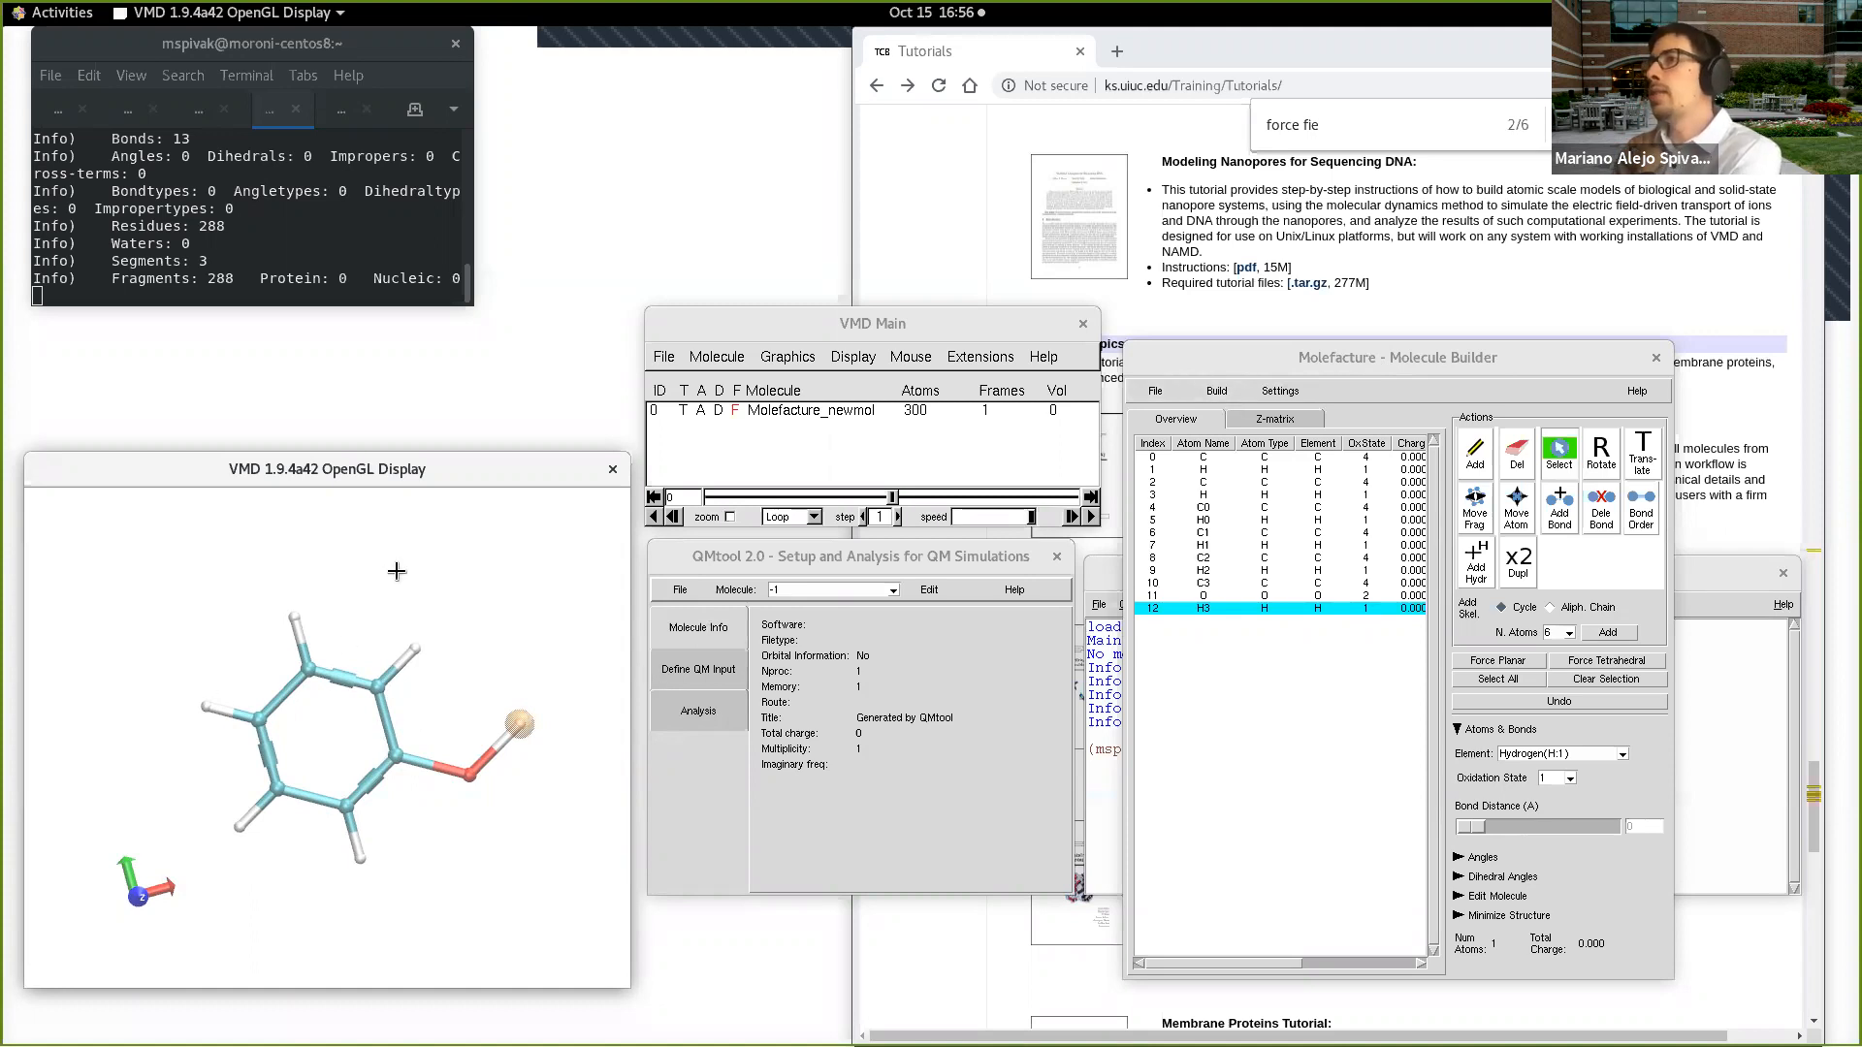
pyautogui.click(1232, 391)
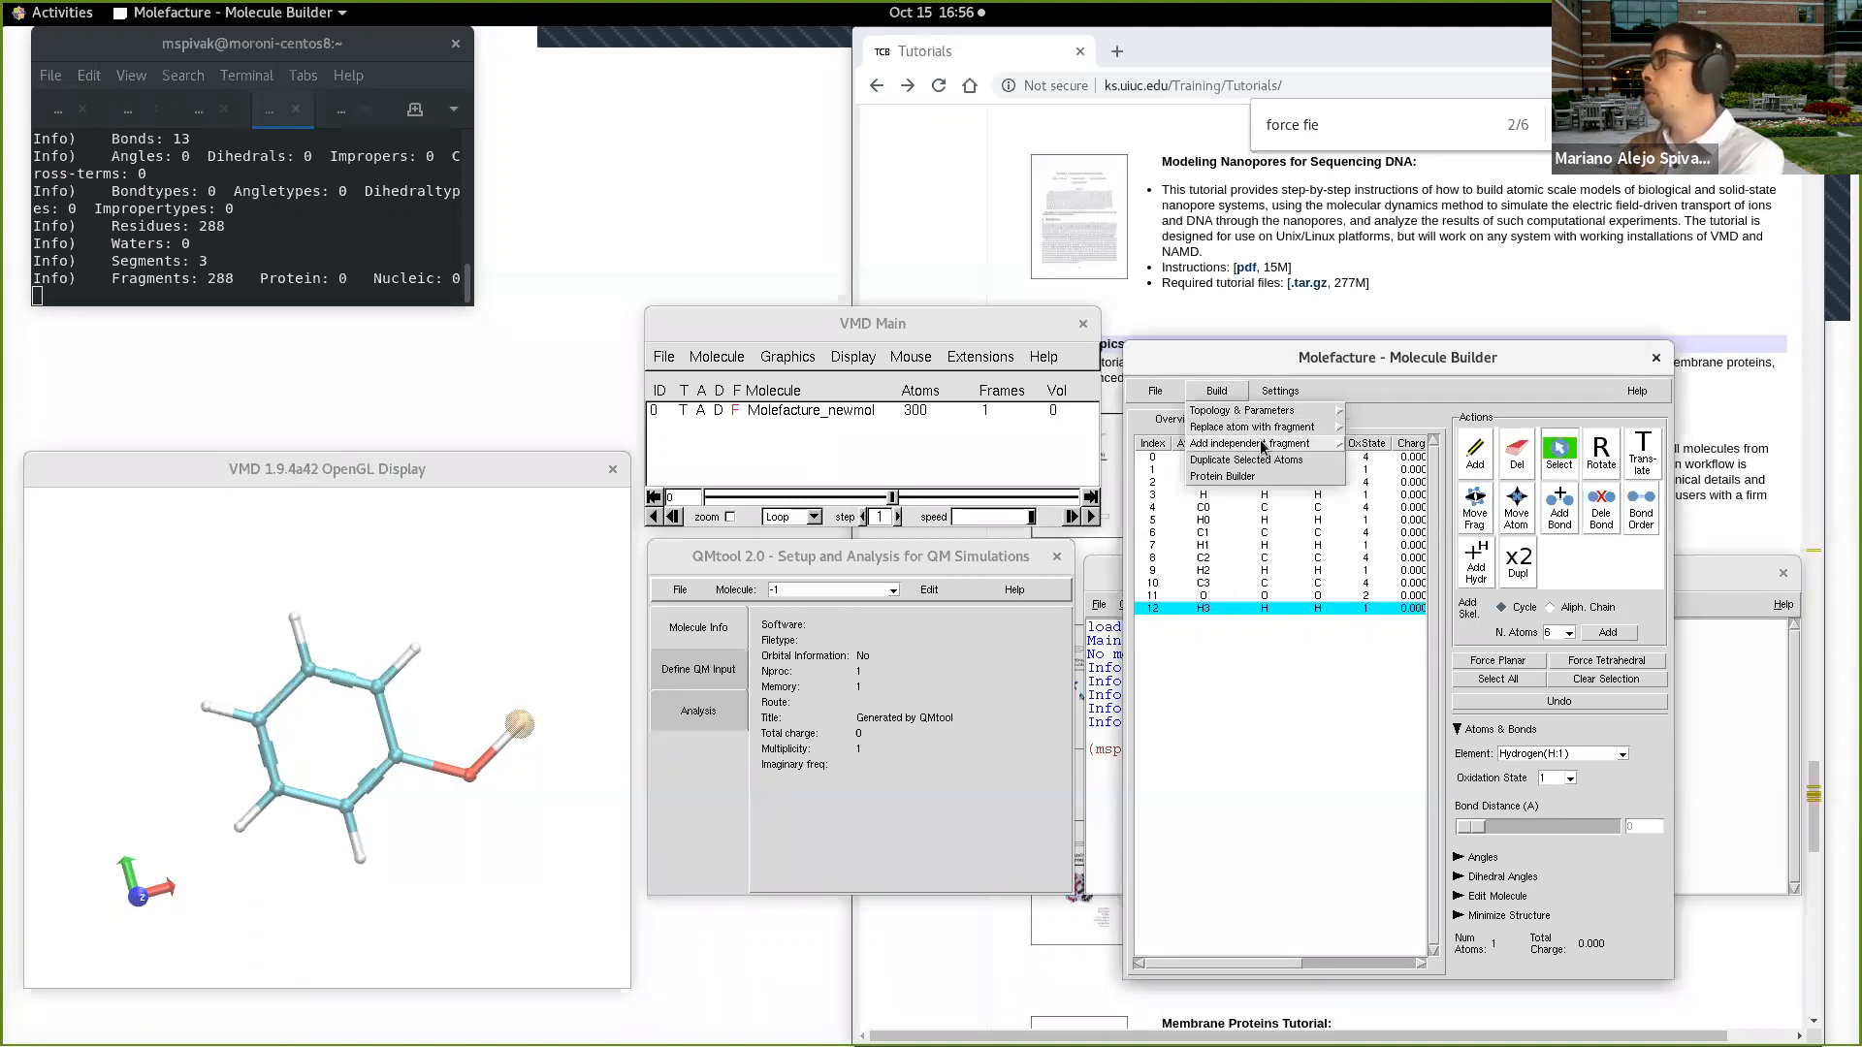
pyautogui.moveTo(1273, 449)
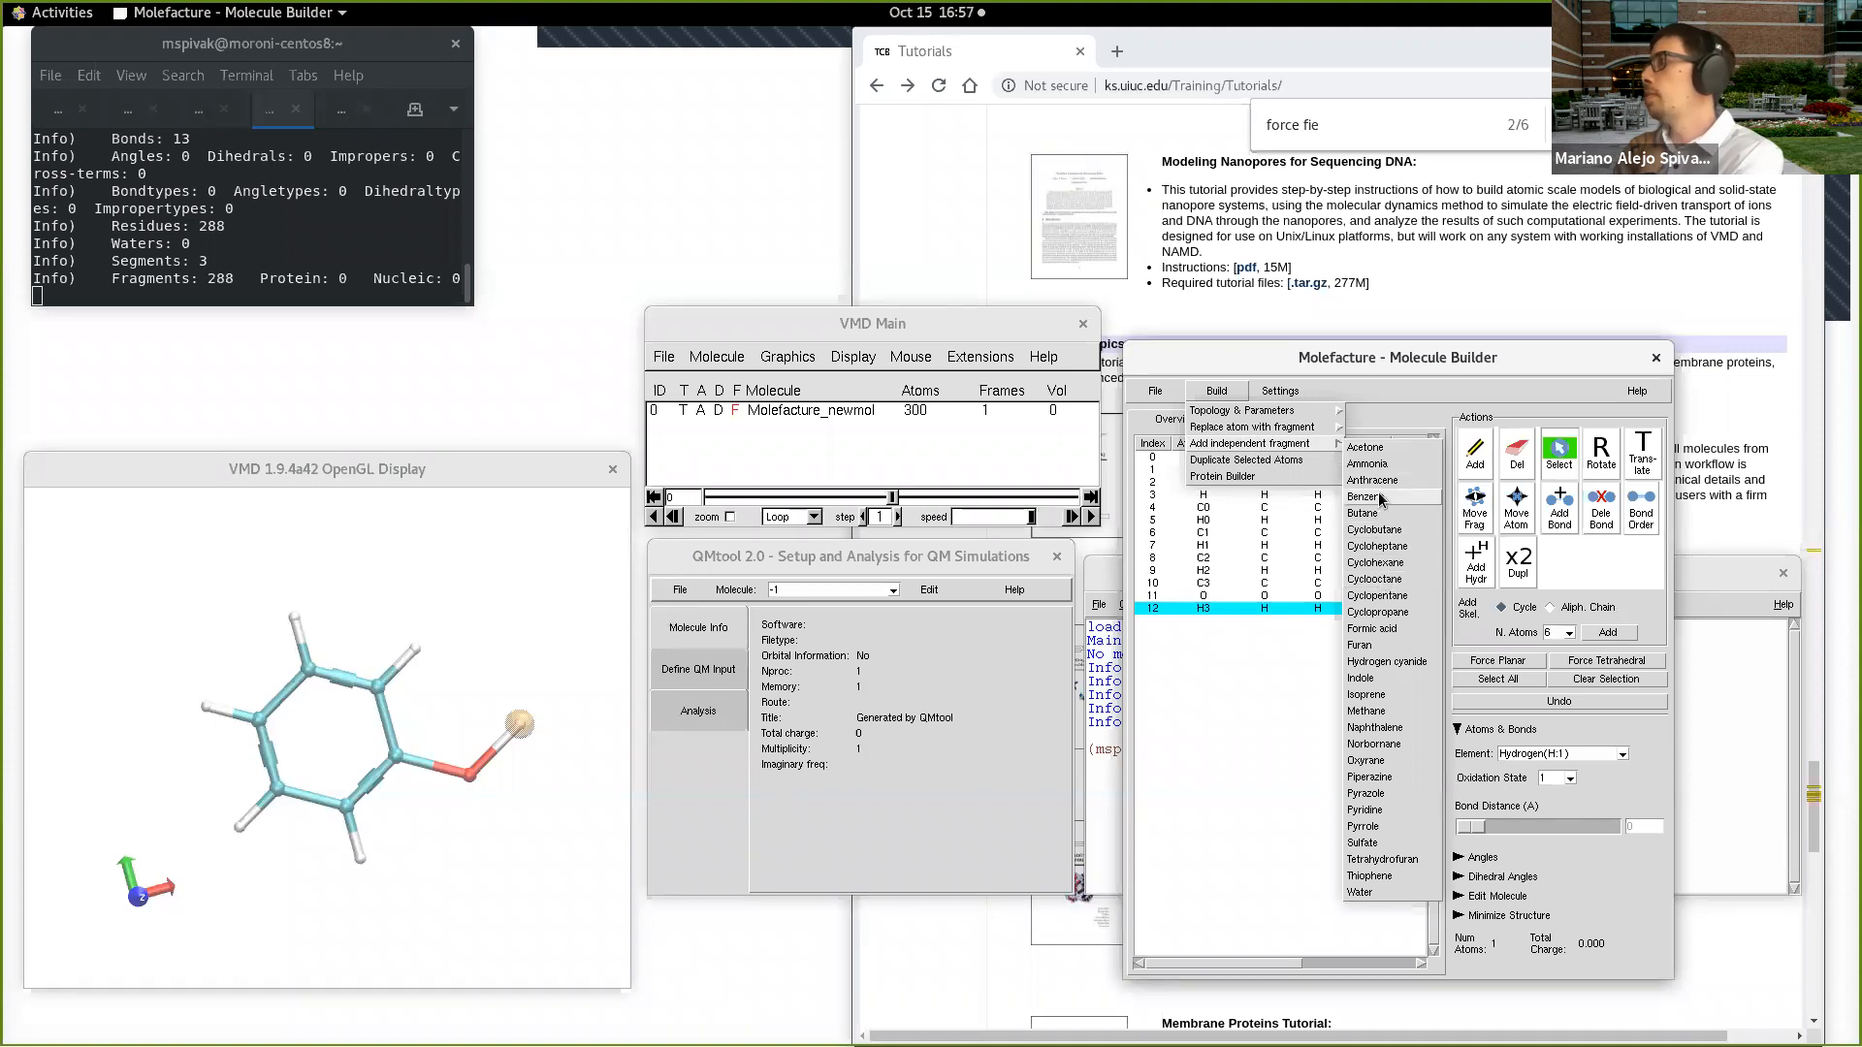
pyautogui.click(1378, 398)
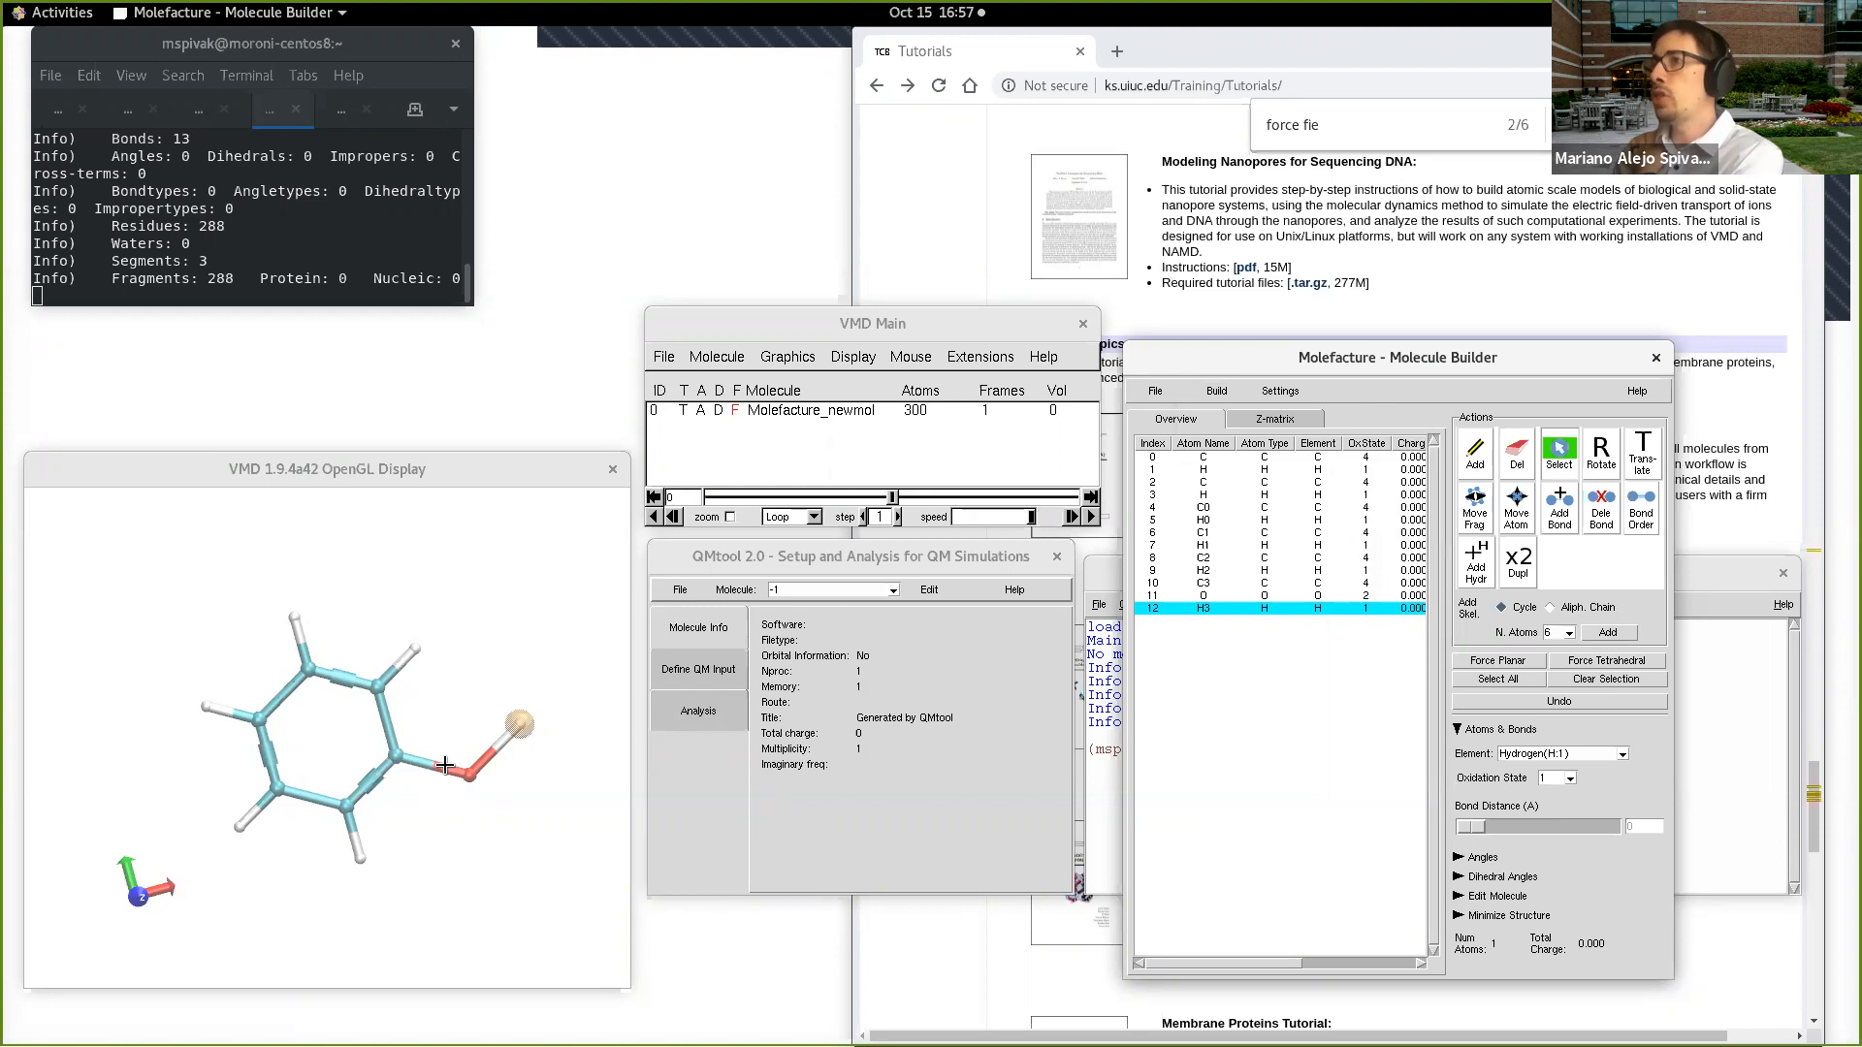
pyautogui.click(1216, 391)
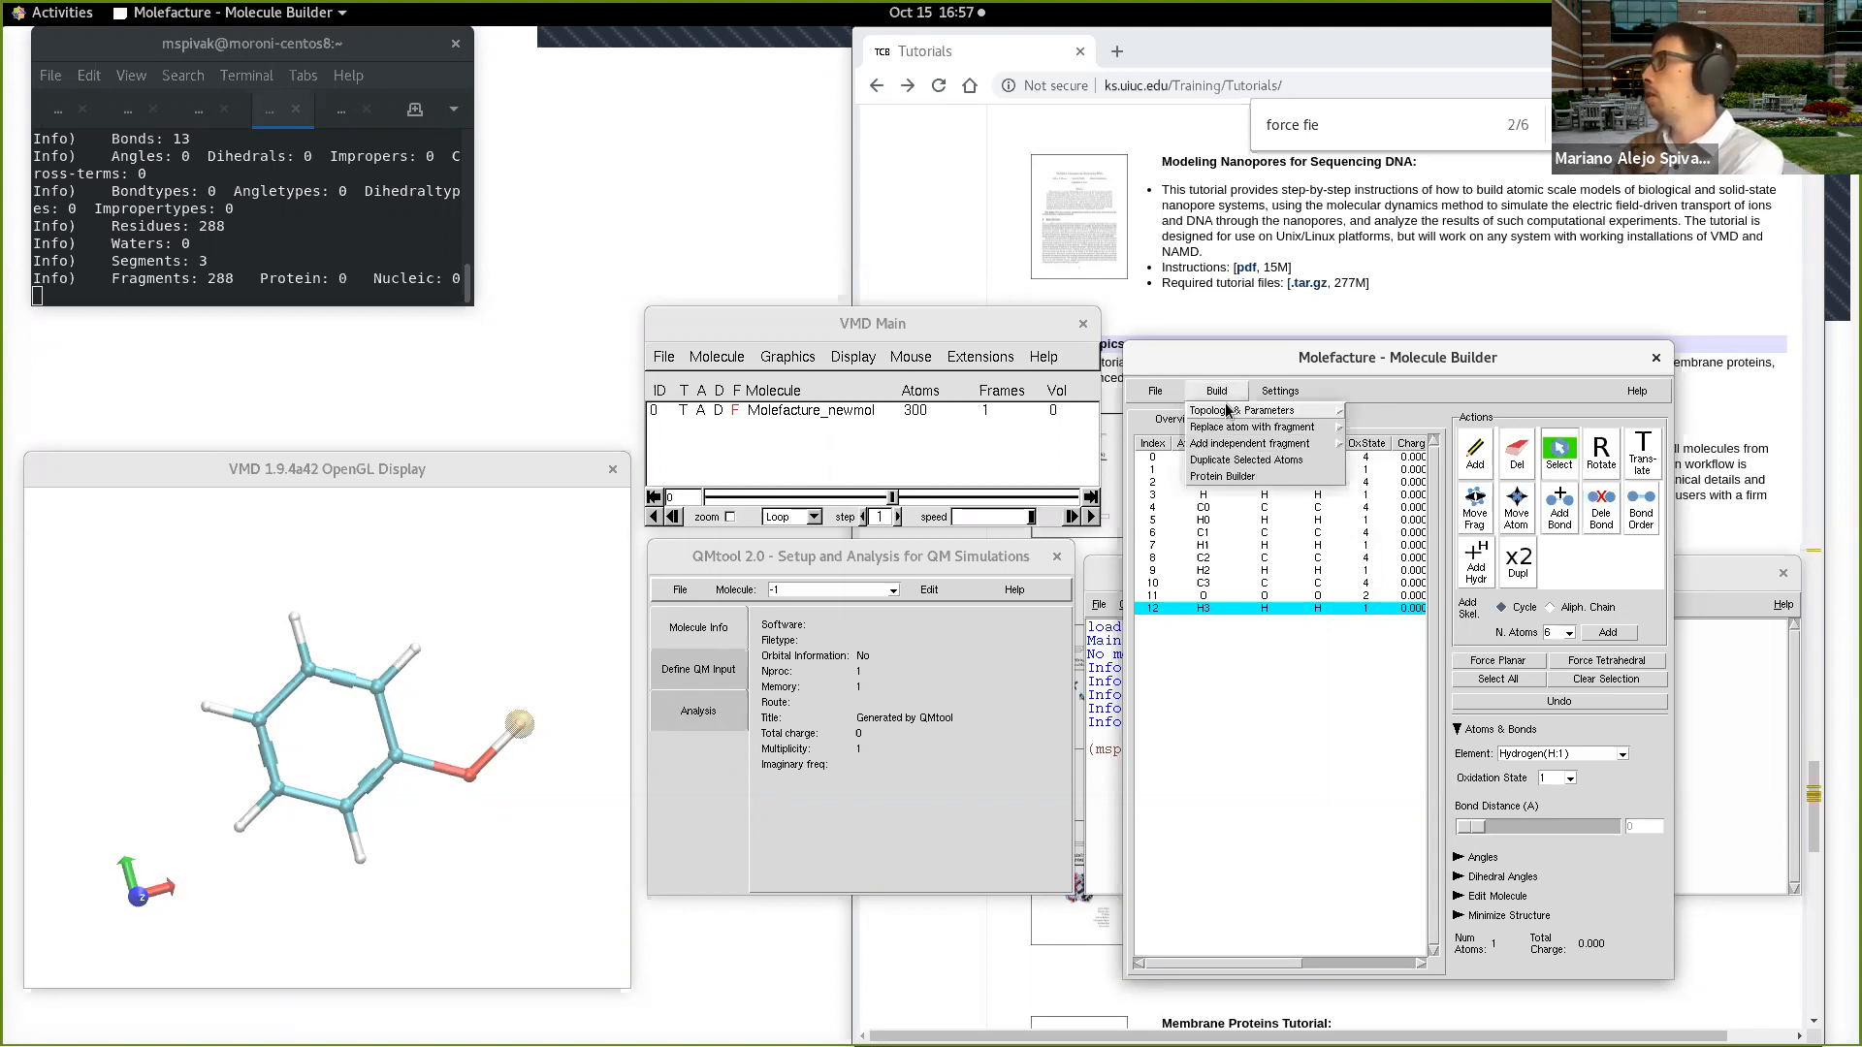
pyautogui.moveTo(1259, 432)
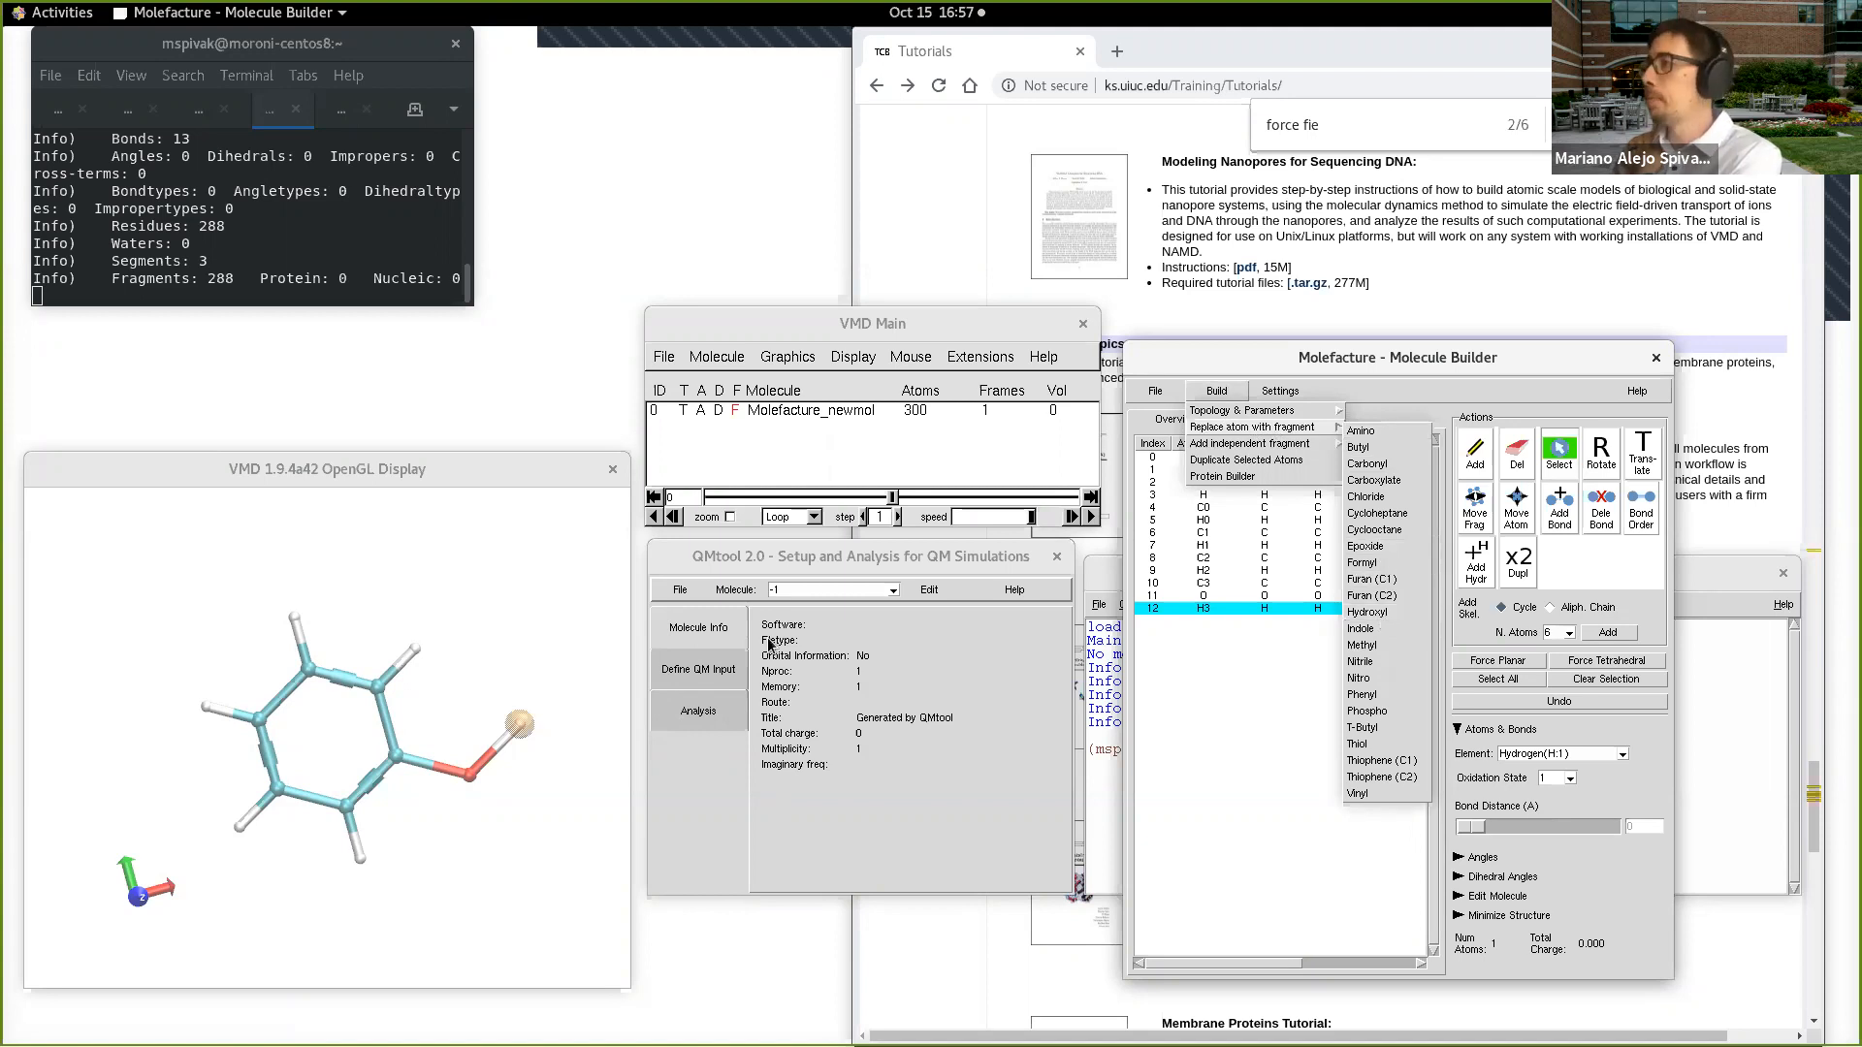
pyautogui.click(491, 625)
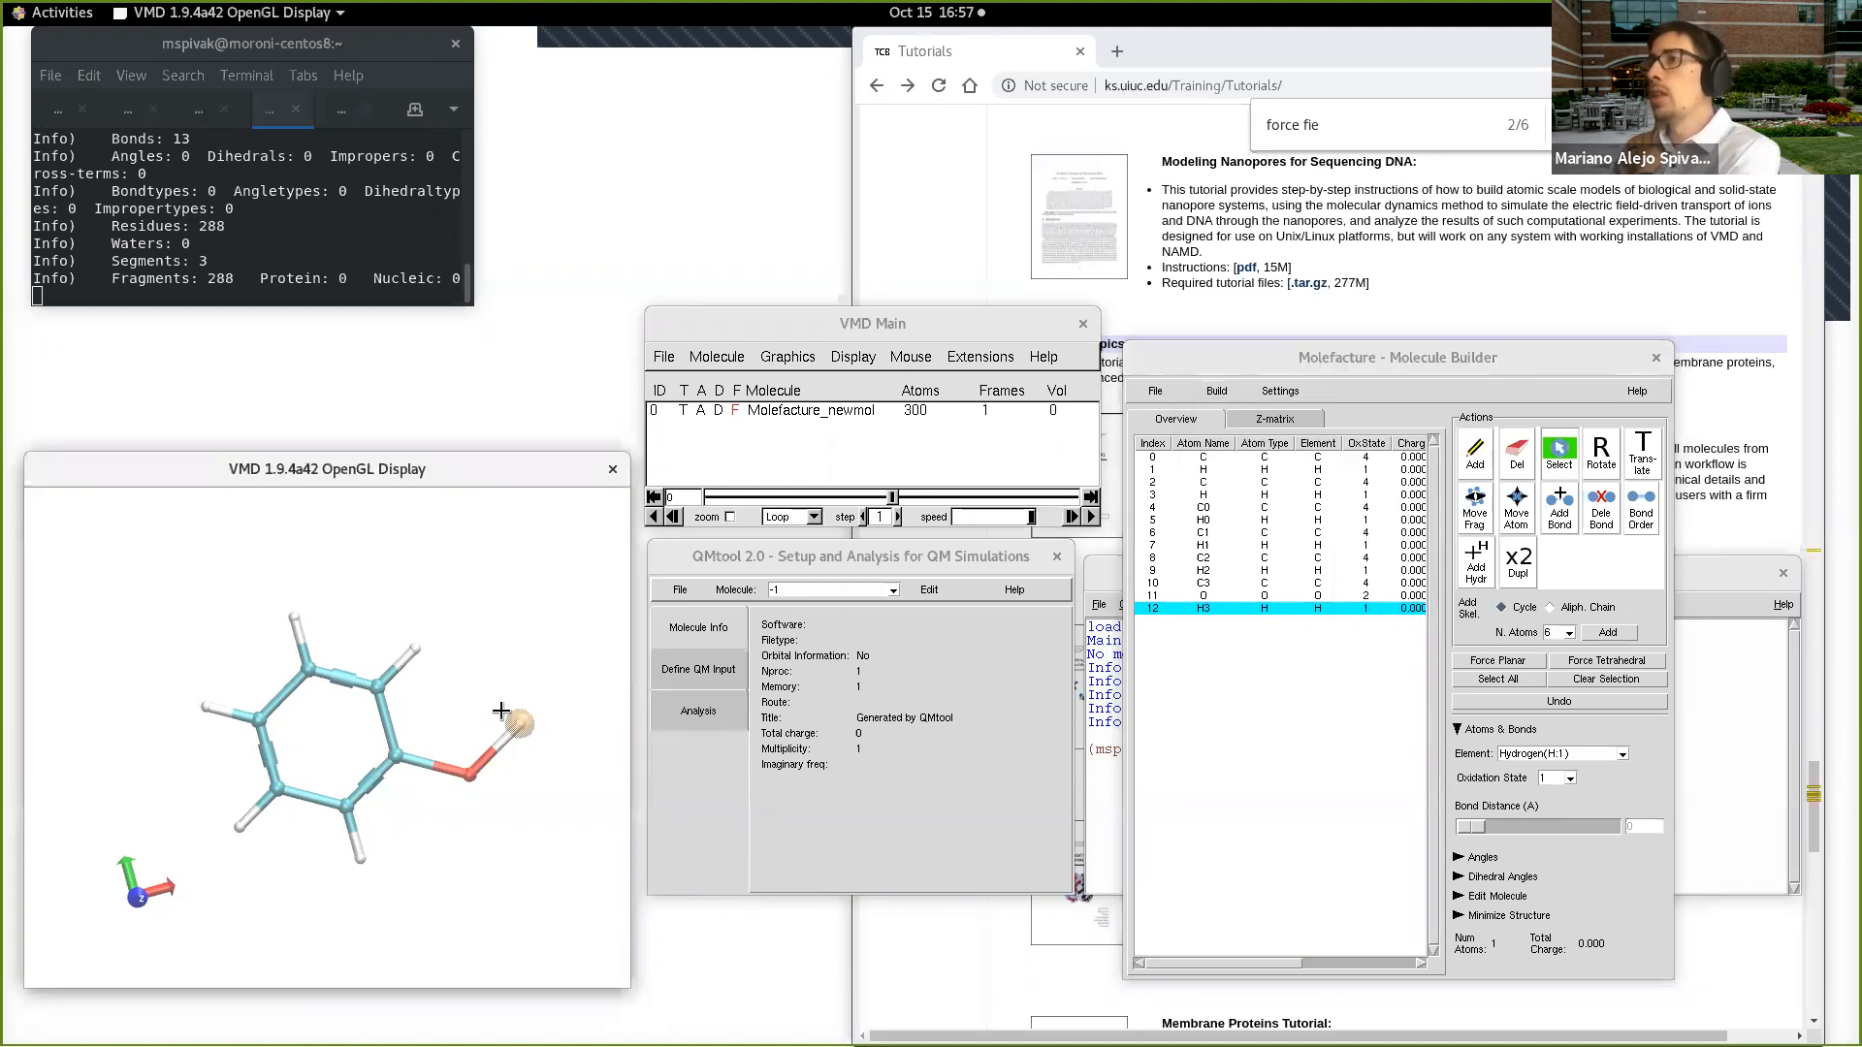
# Step: Change the ring hydrogen opposite the hydroxyl group to nitrogen and add the missing hydrogens to that nitrogen
pyautogui.click(209, 705)
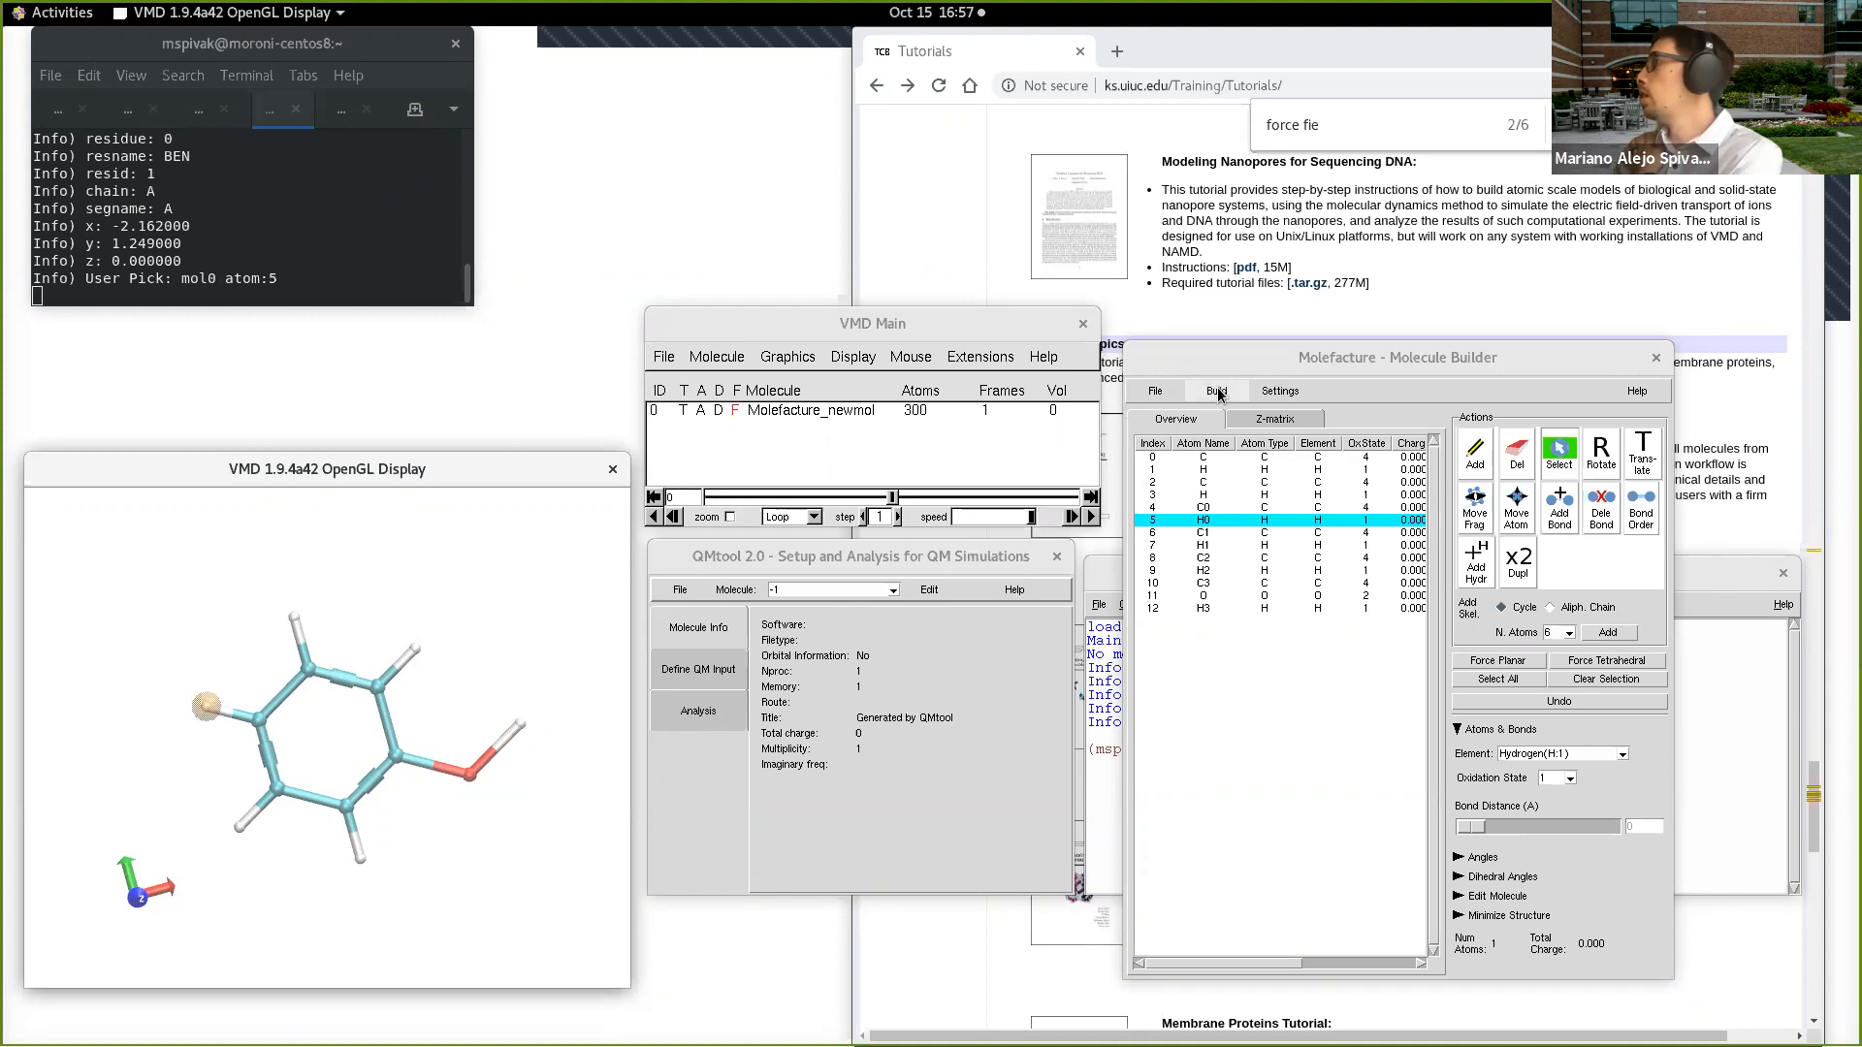
pyautogui.click(1598, 756)
pyautogui.click(1552, 806)
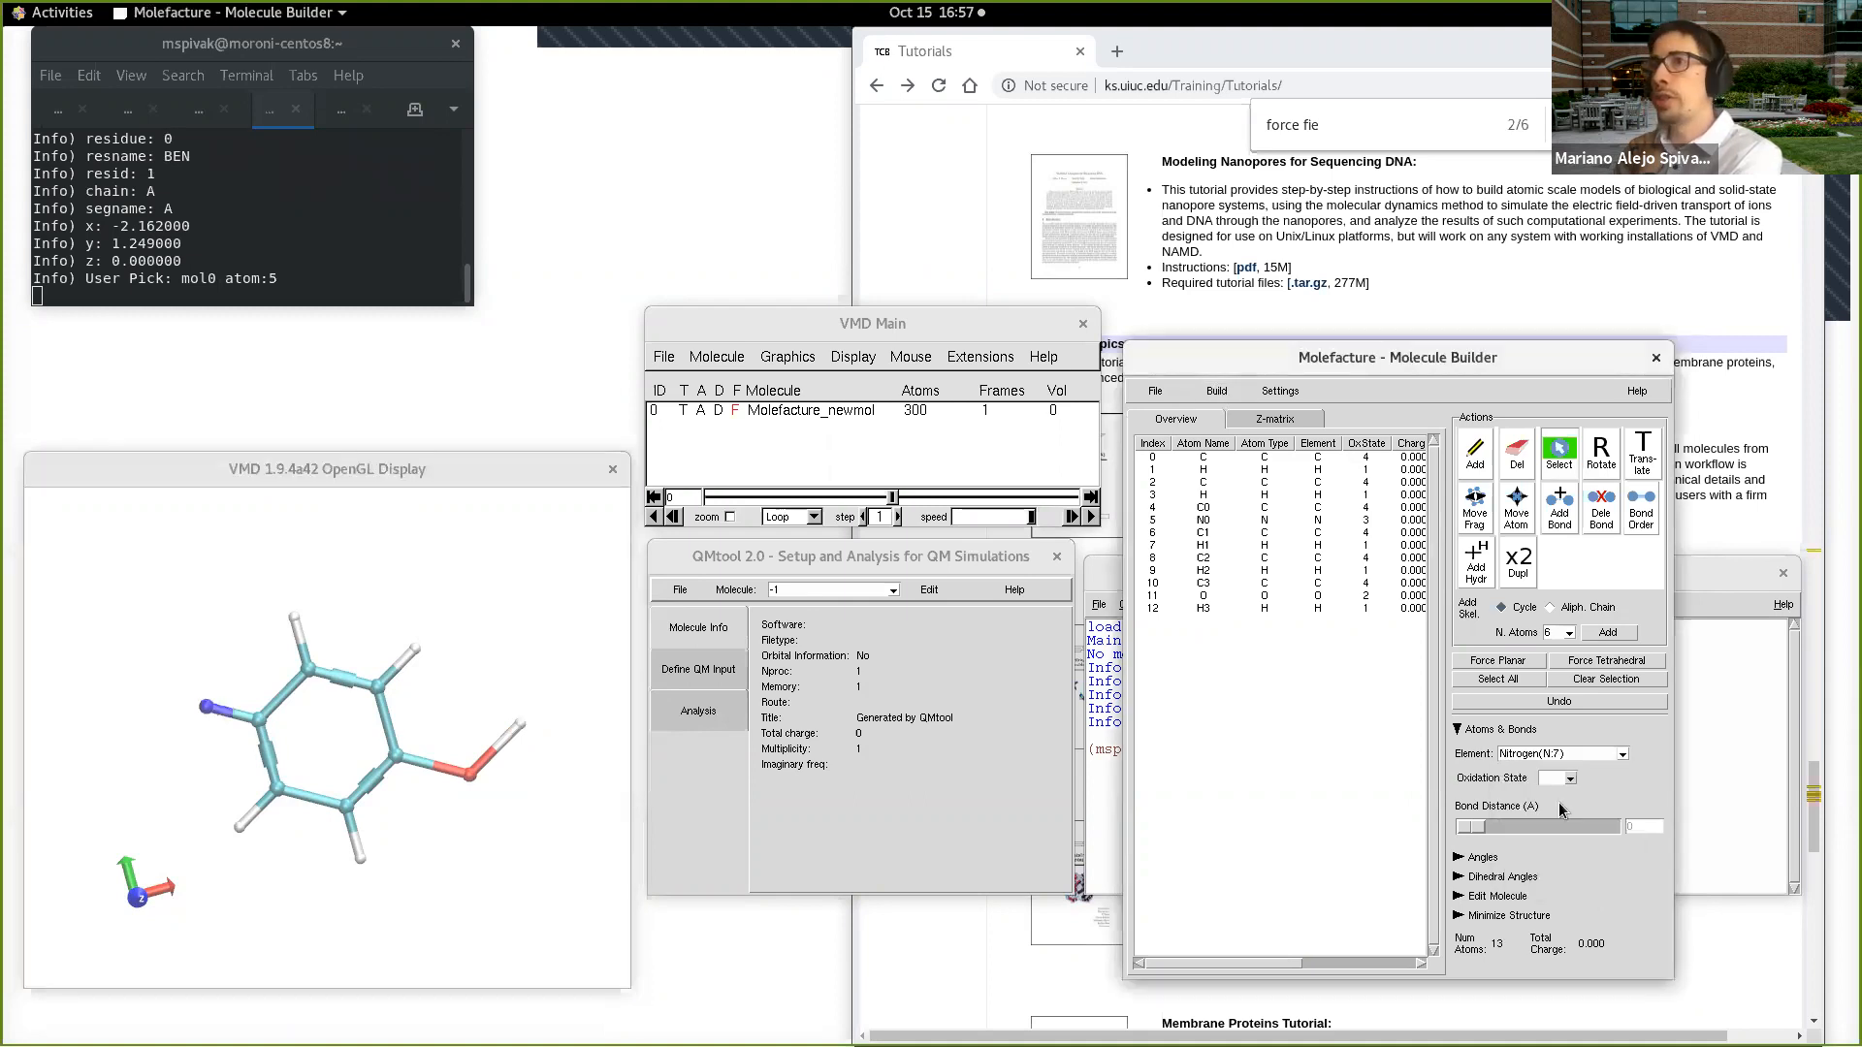
pyautogui.click(204, 703)
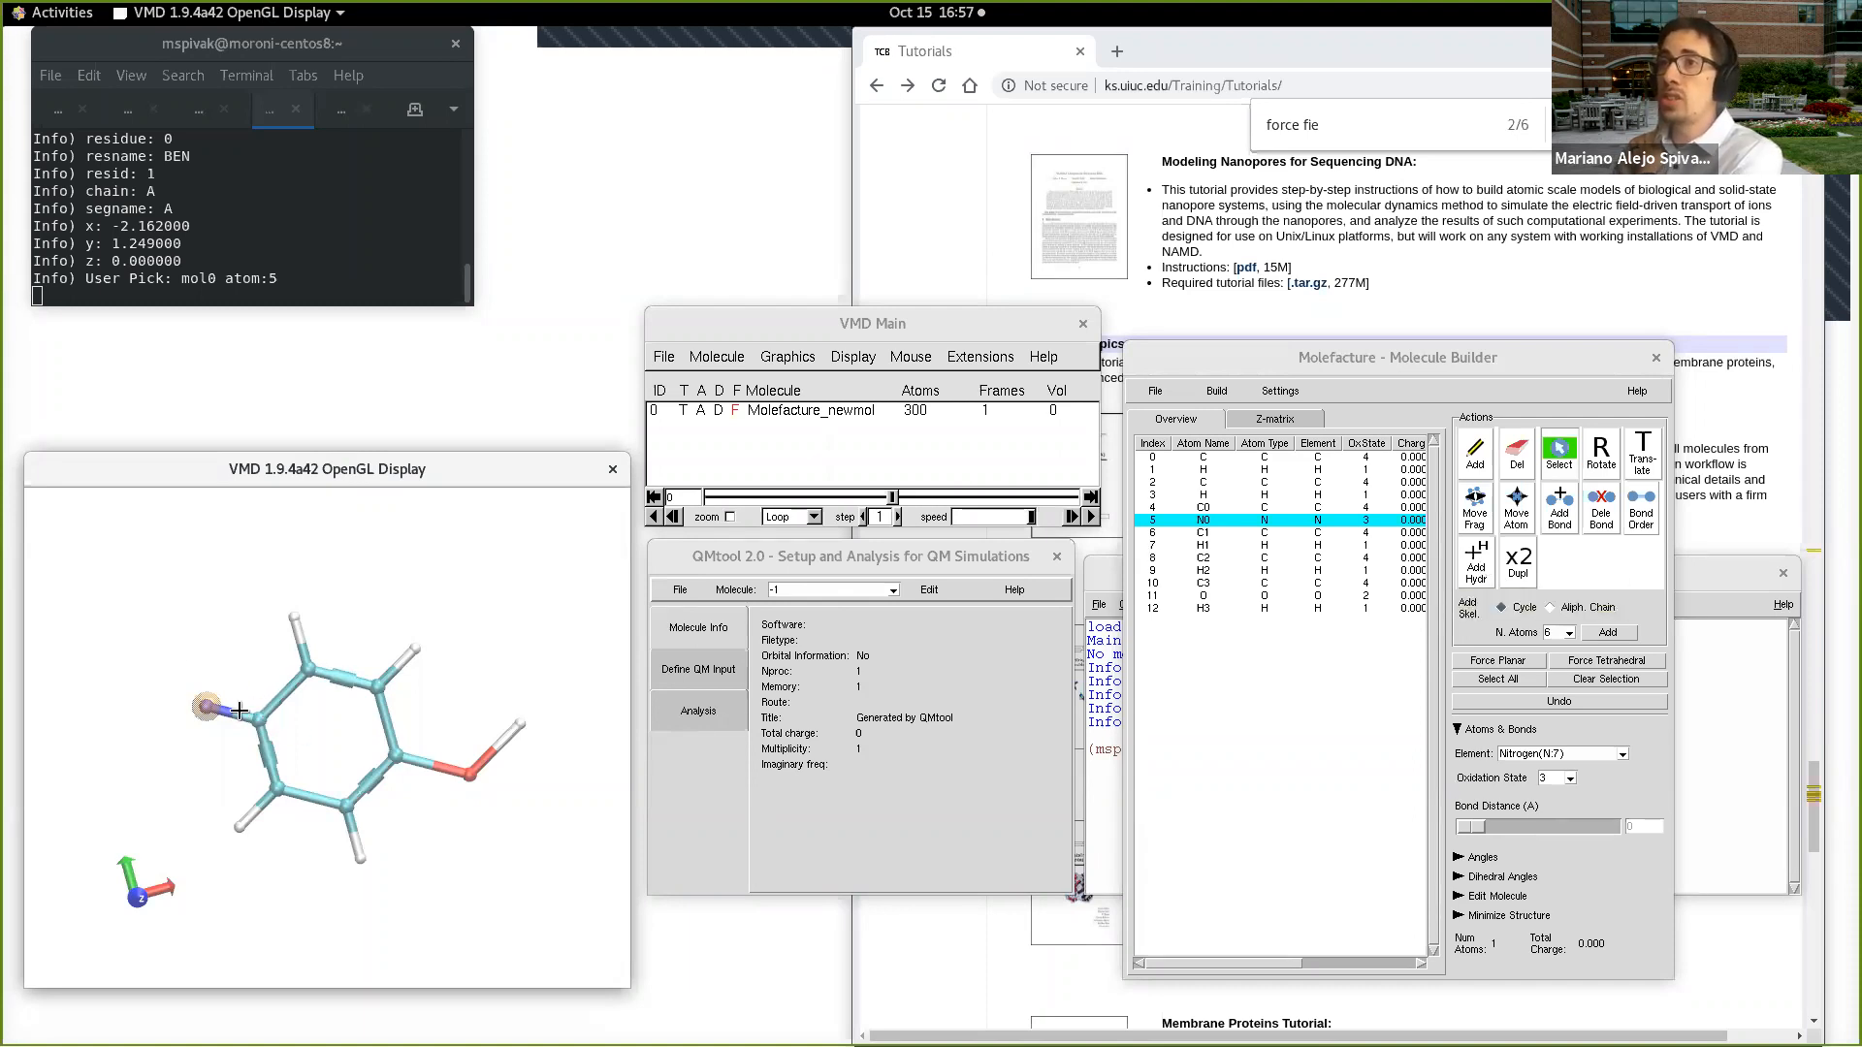
pyautogui.click(1476, 563)
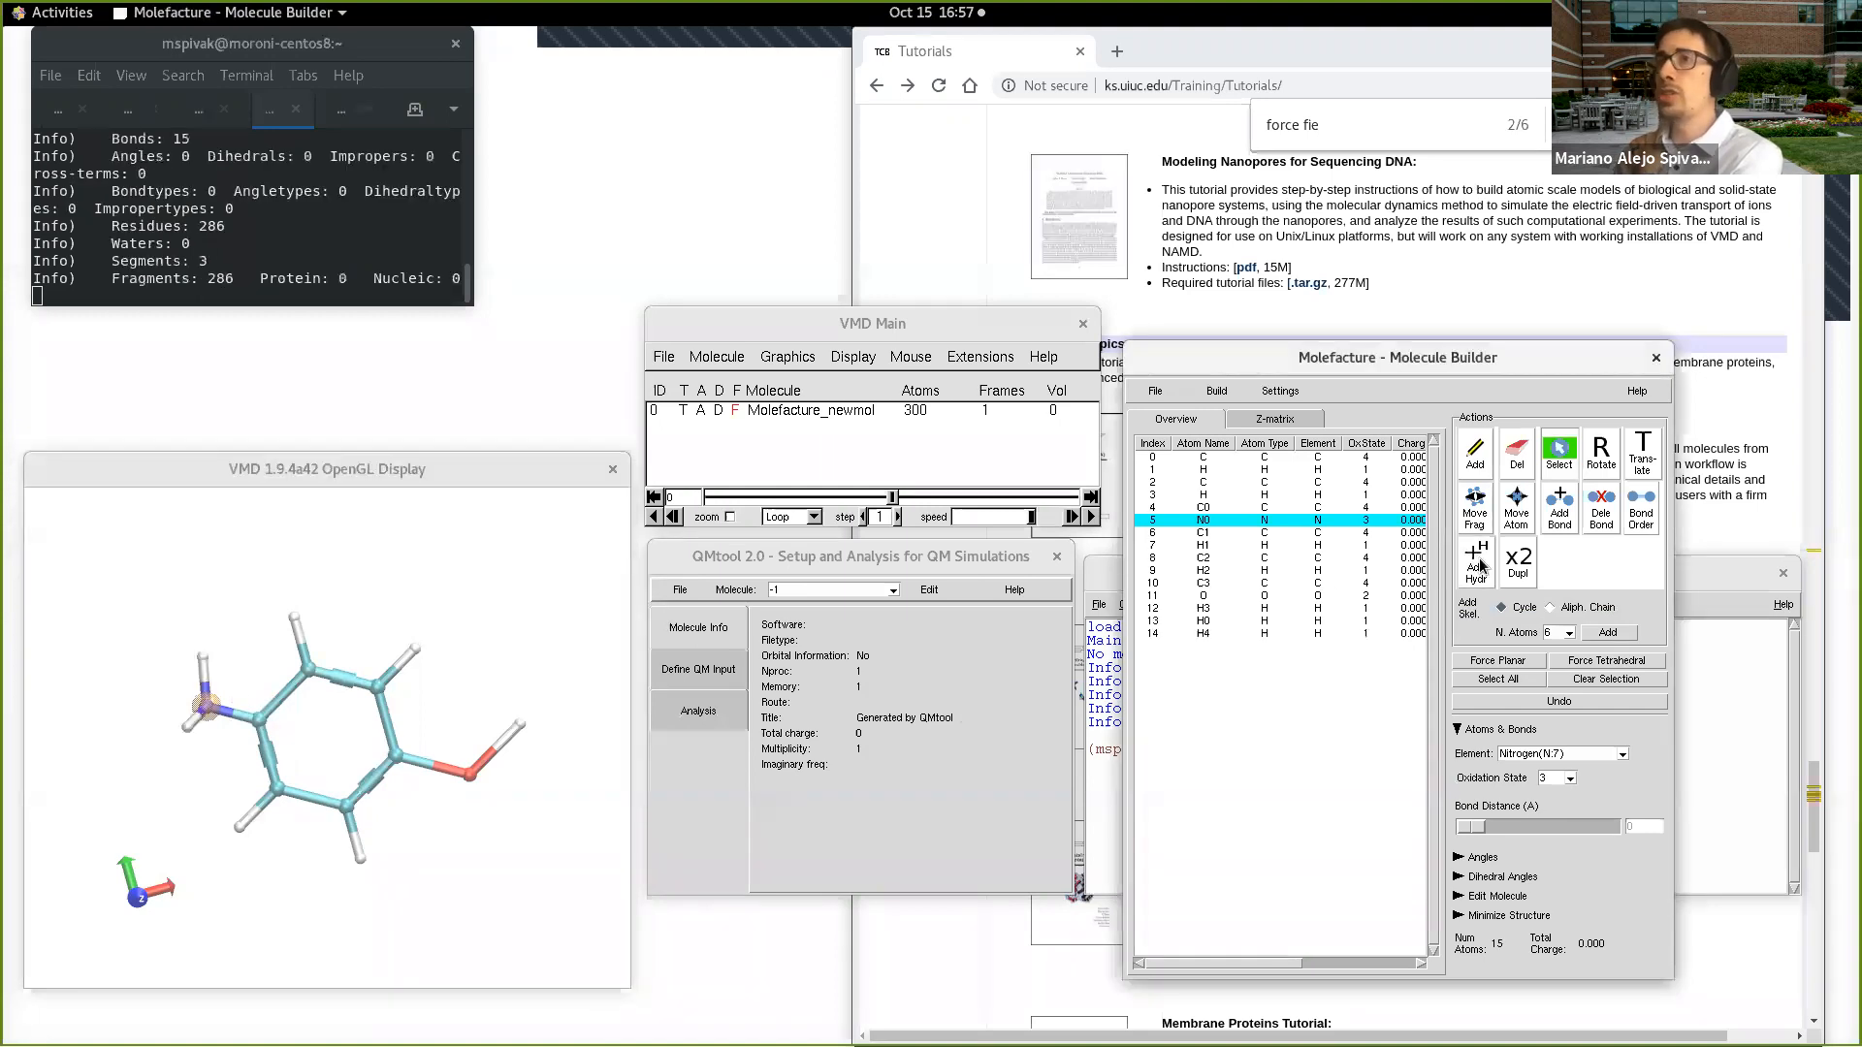
# Step: Replace hydrogen H0 (index 13) on the nitrogen with a methyl fragment
pyautogui.moveTo(242, 666); pyautogui.dragTo(224, 821)
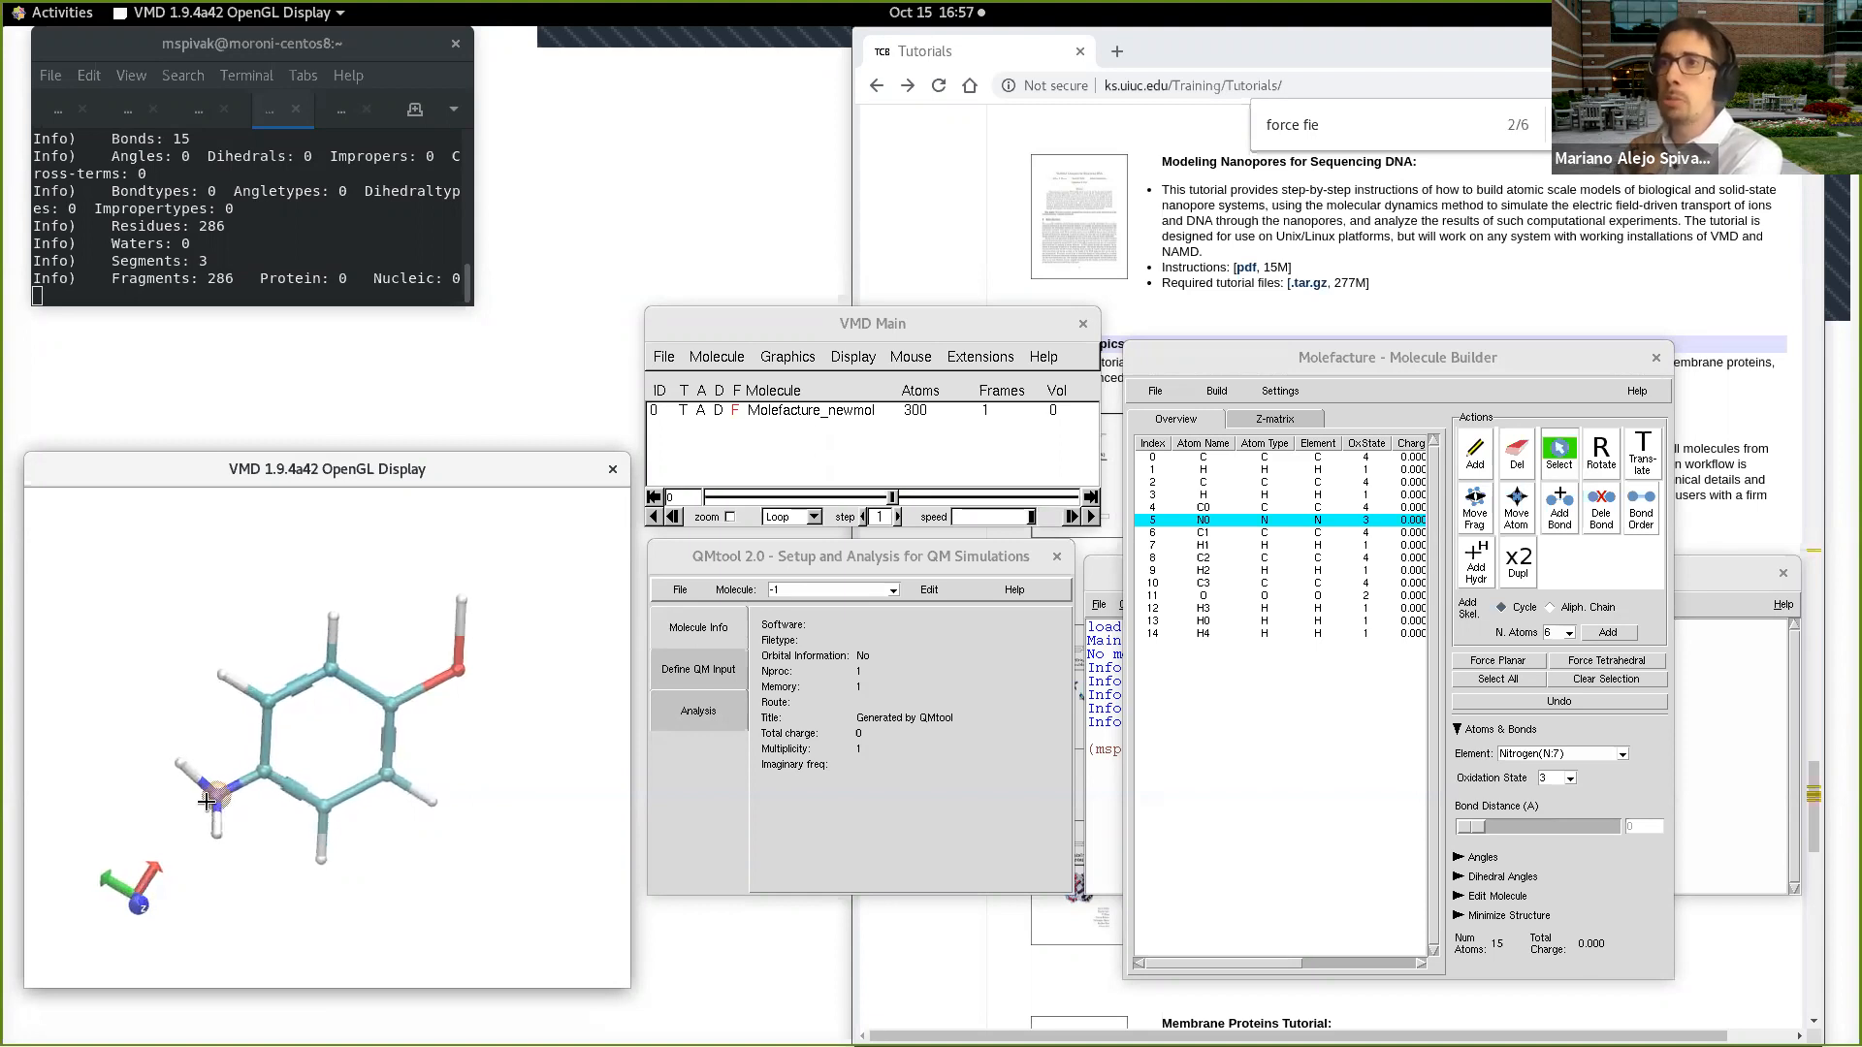
pyautogui.click(181, 763)
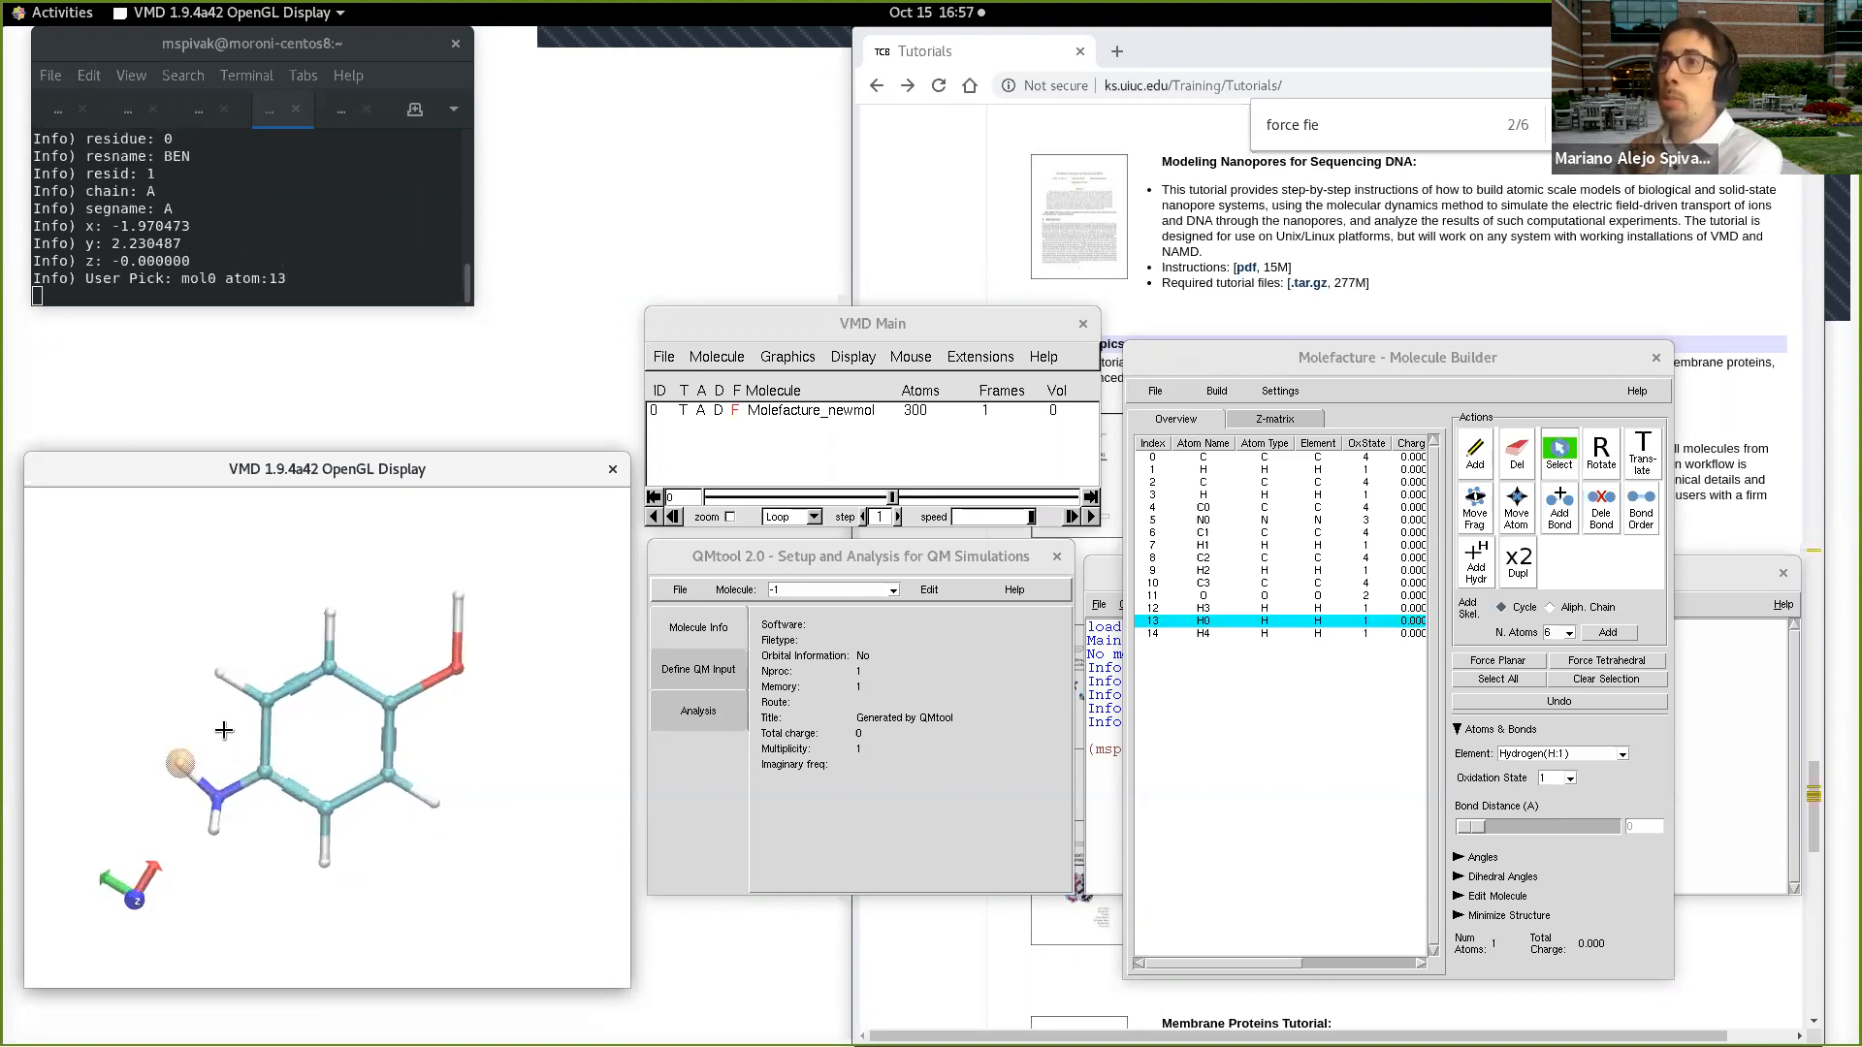
pyautogui.click(1230, 391)
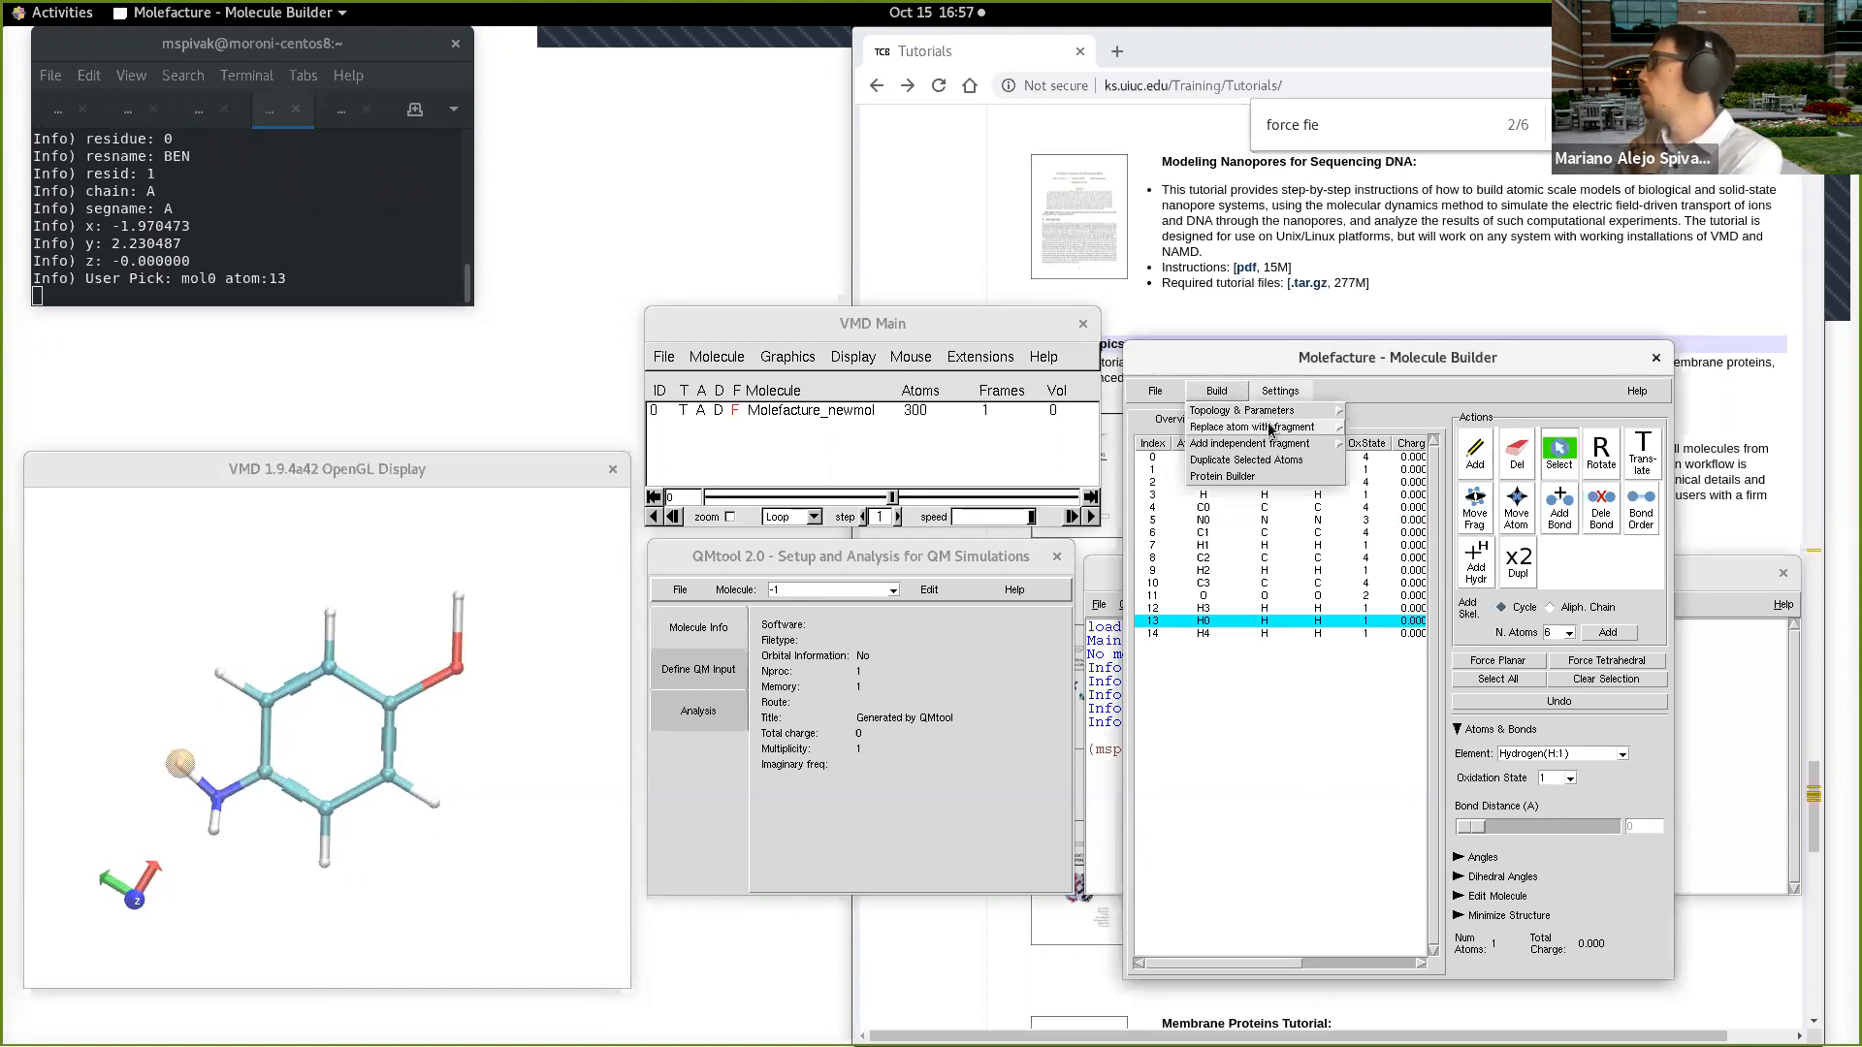
pyautogui.moveTo(1273, 430)
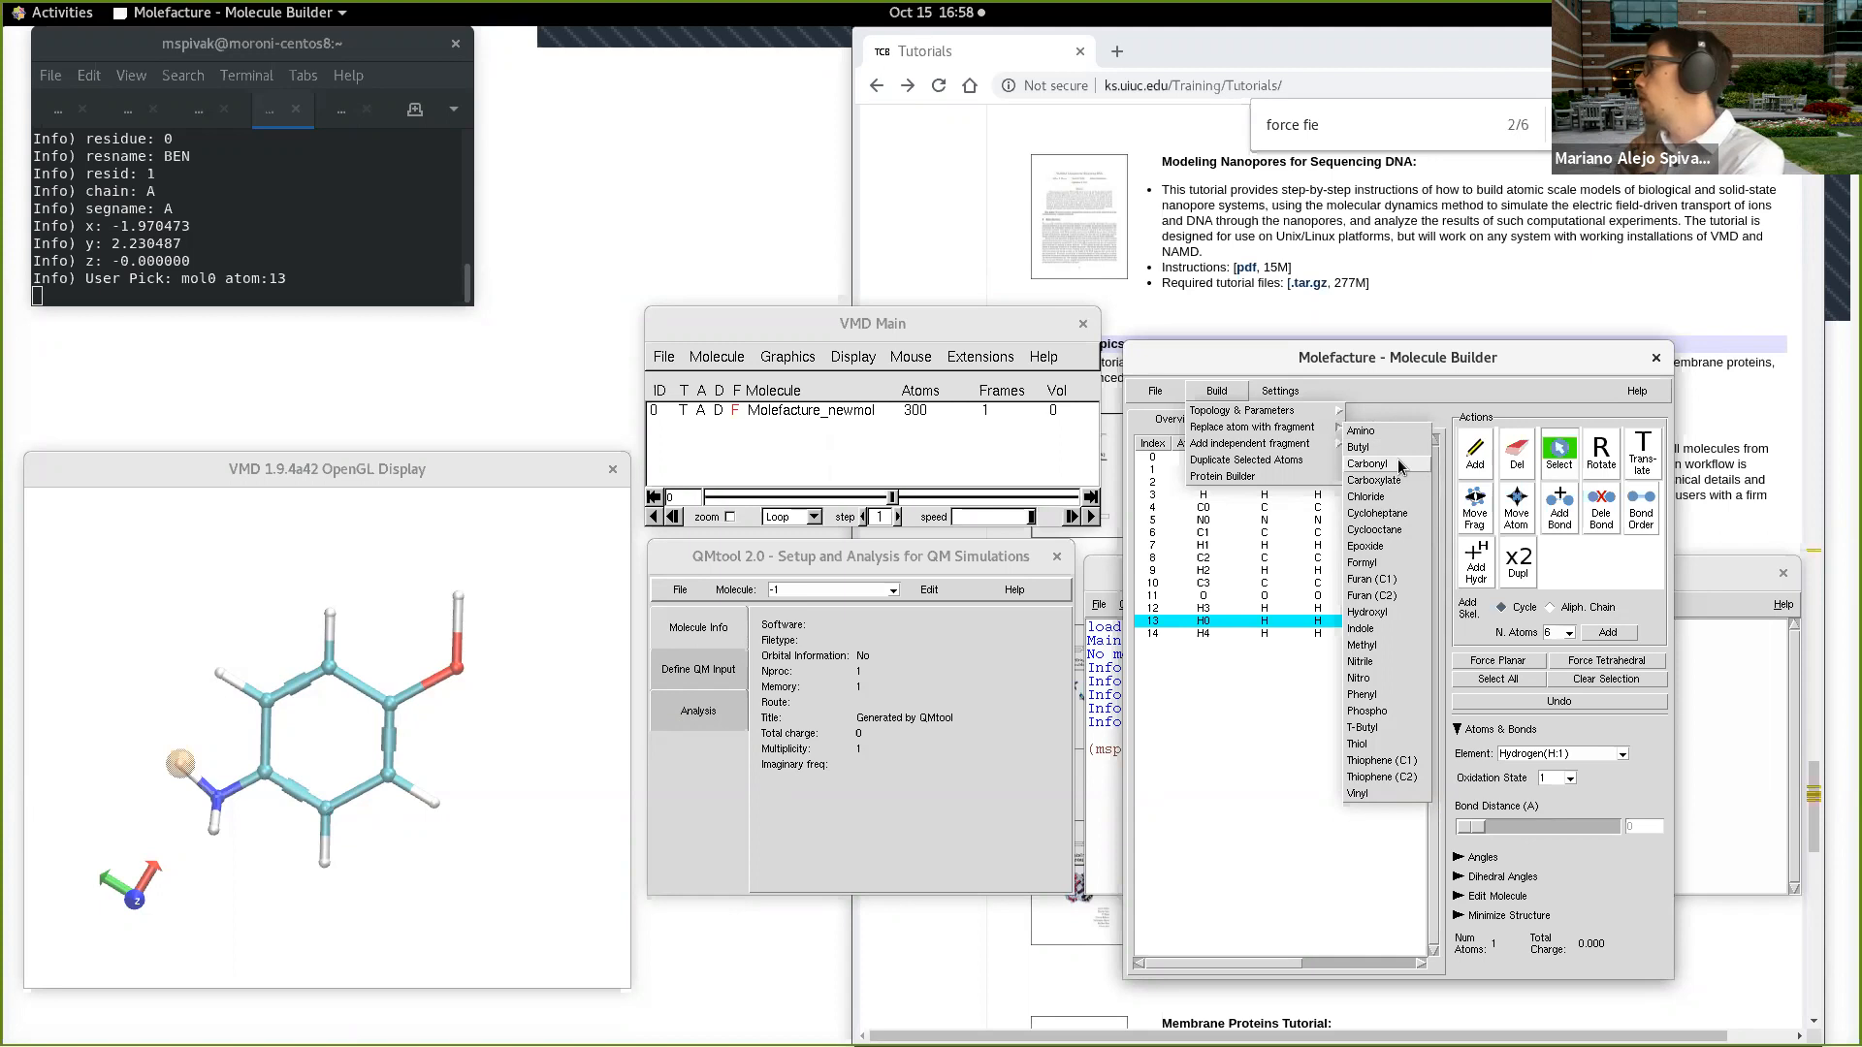
pyautogui.click(1398, 647)
# Step: Change hydrogen H5 (index 16) of the new methyl group to oxygen
pyautogui.moveTo(455, 782); pyautogui.dragTo(469, 823)
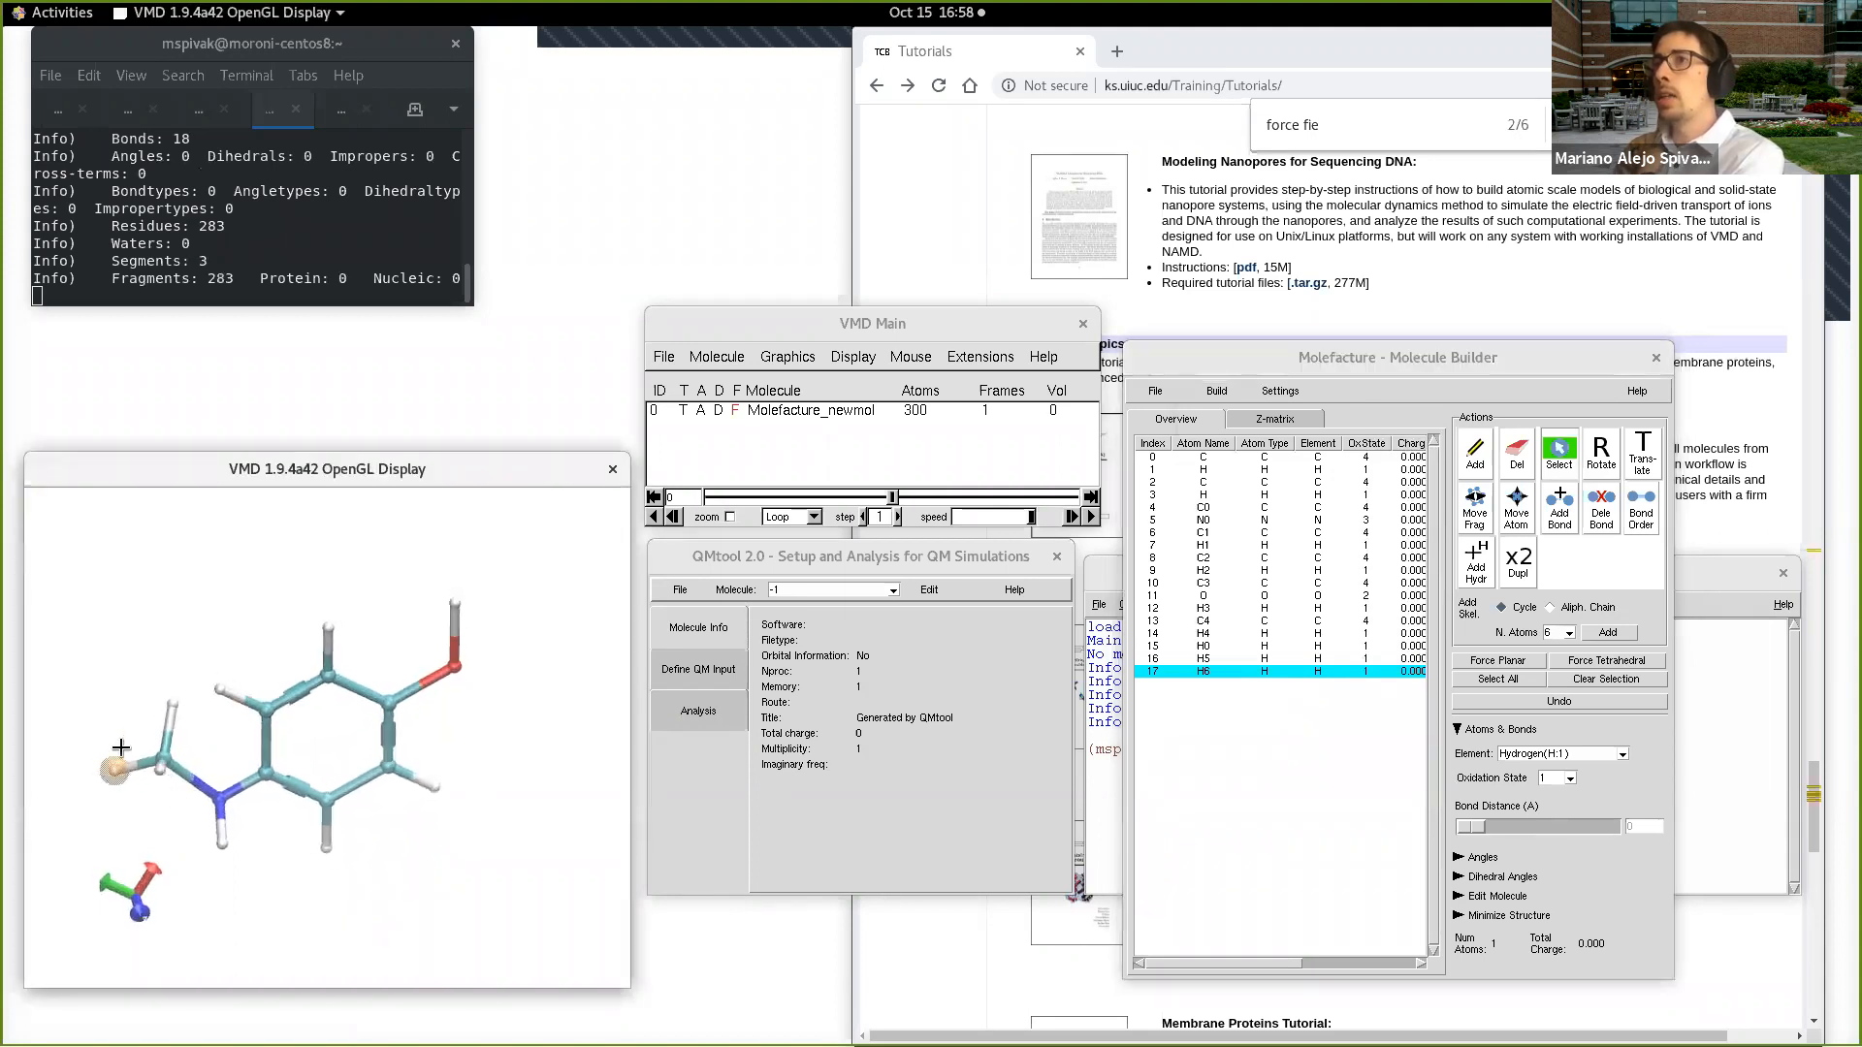
pyautogui.click(173, 702)
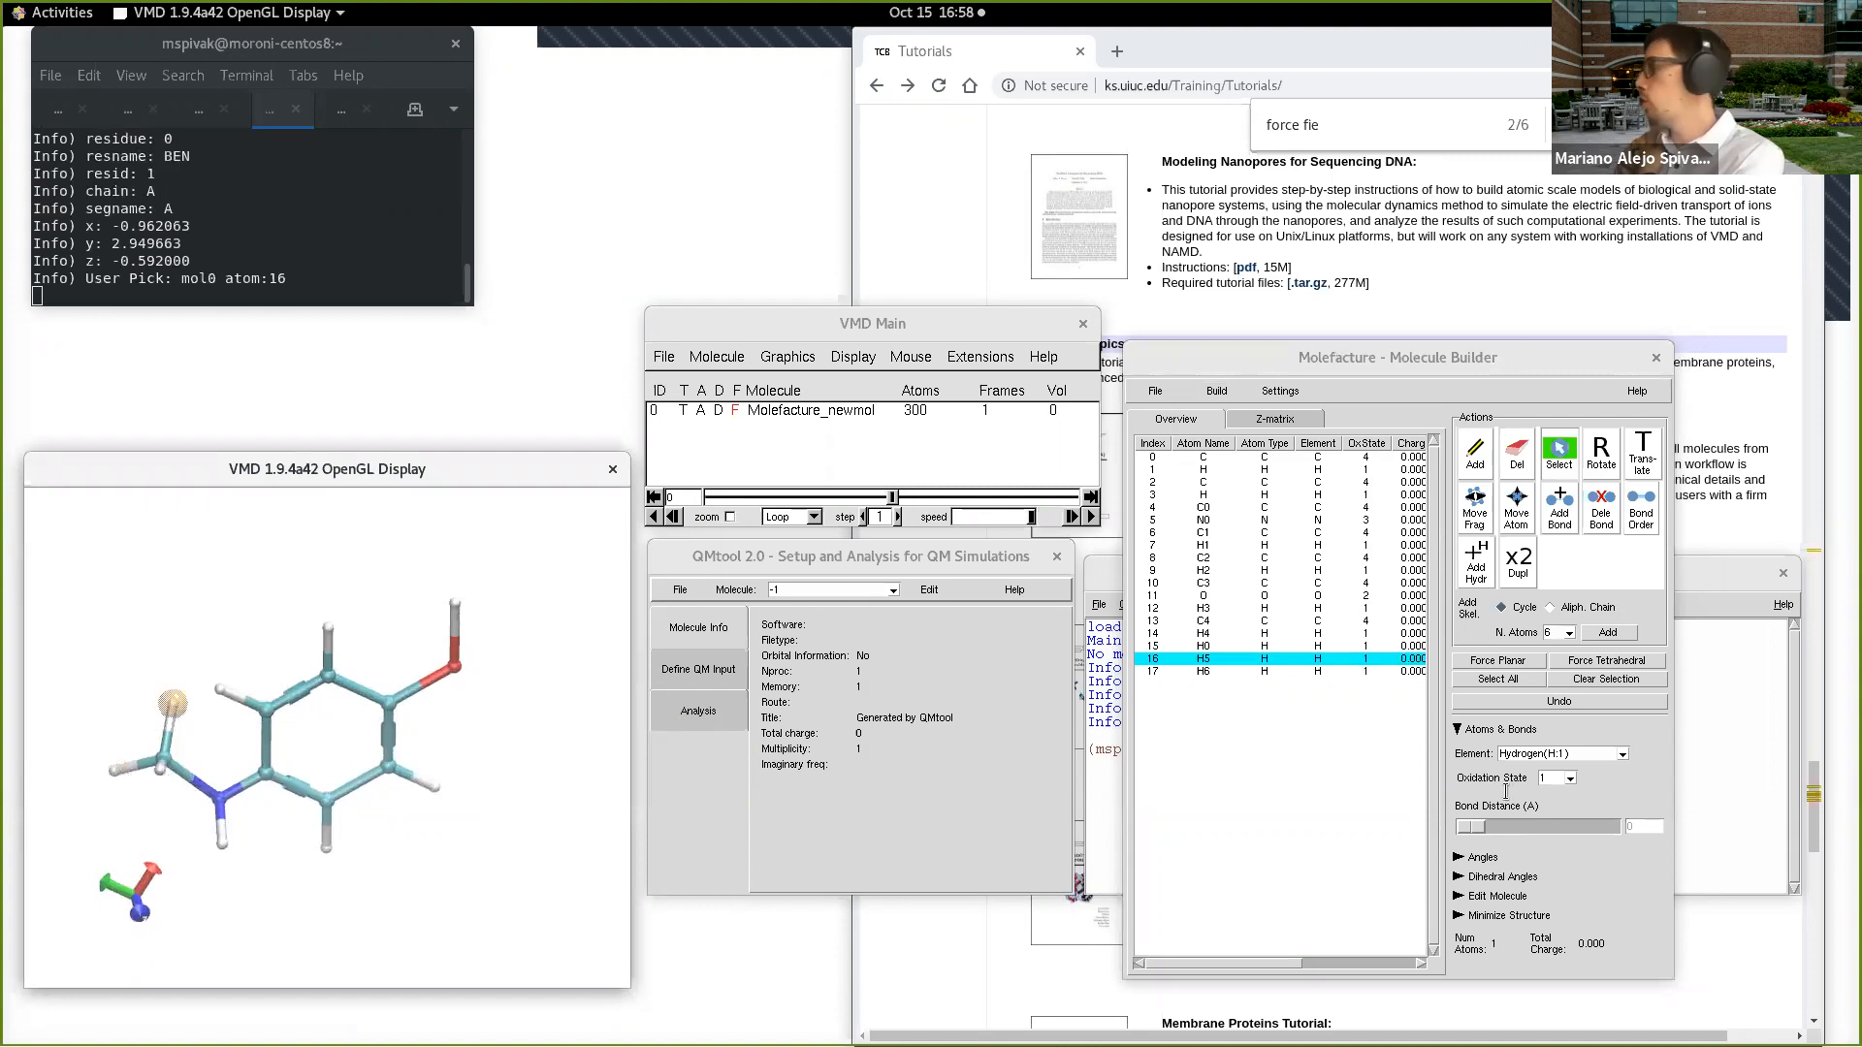
pyautogui.click(1622, 754)
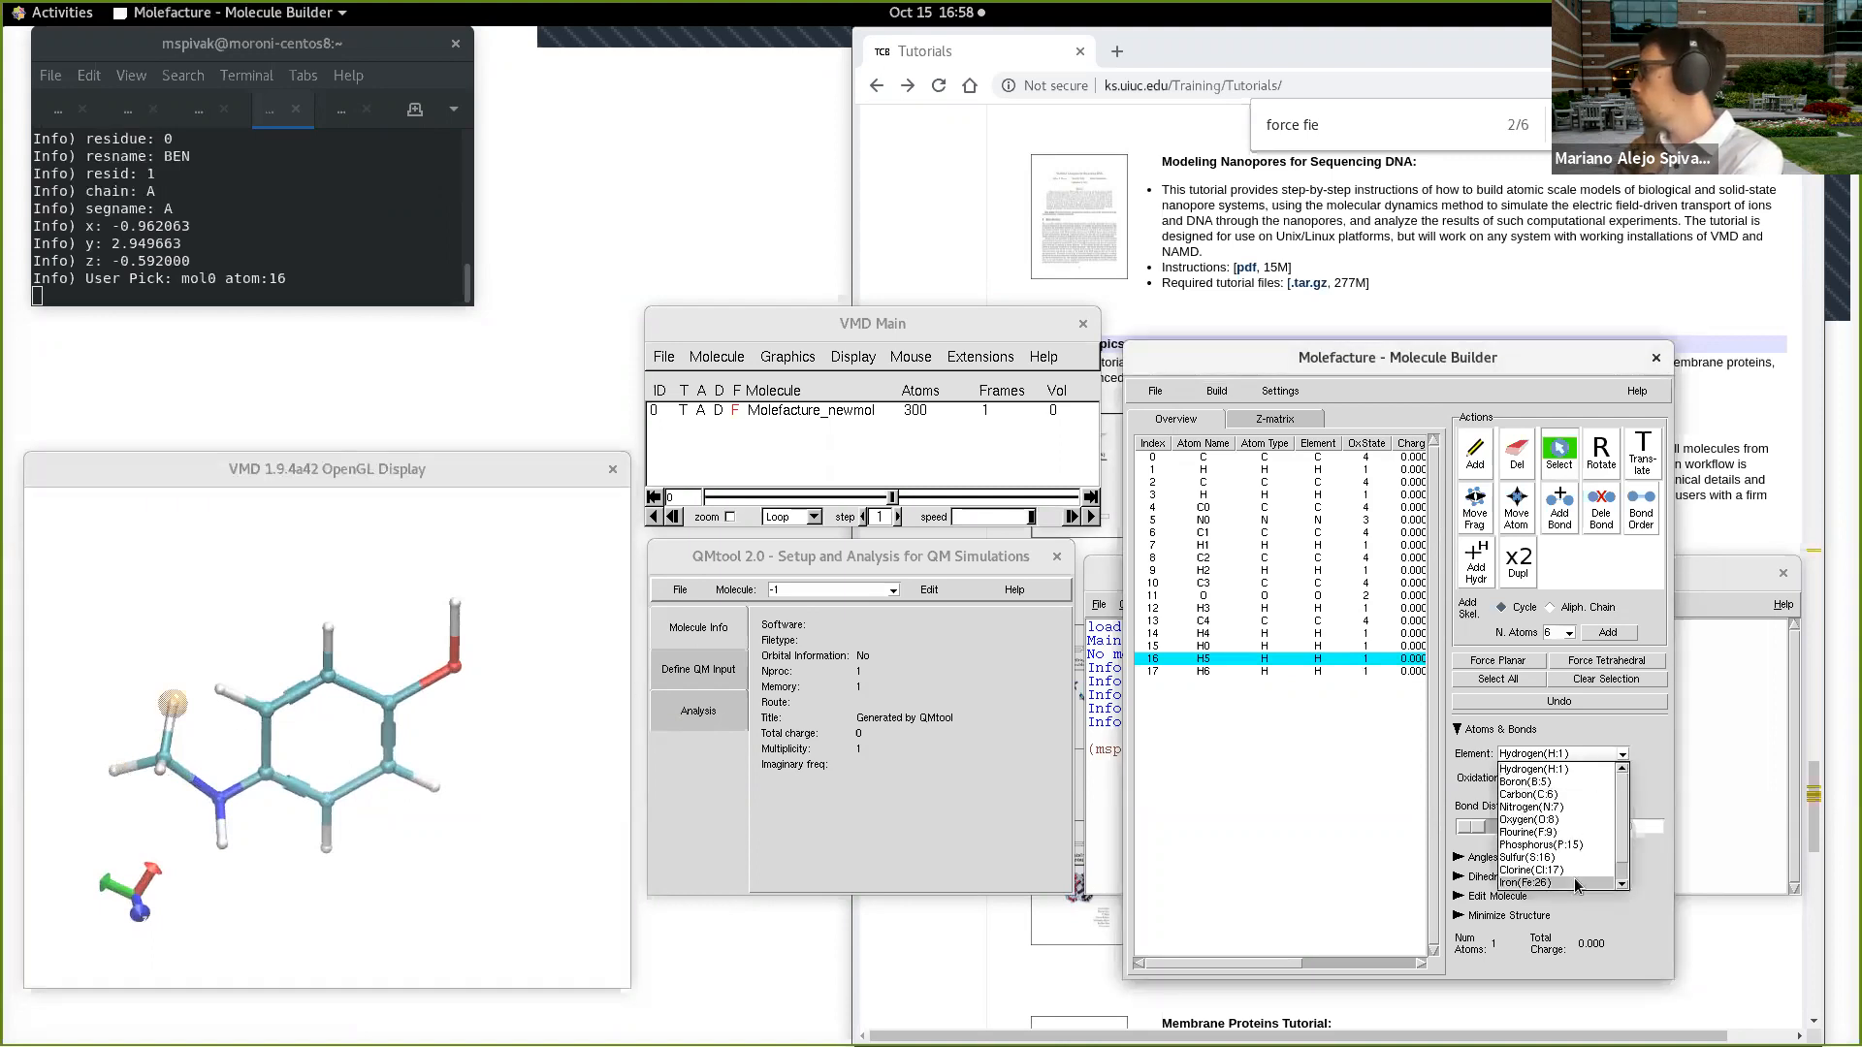
pyautogui.click(1580, 823)
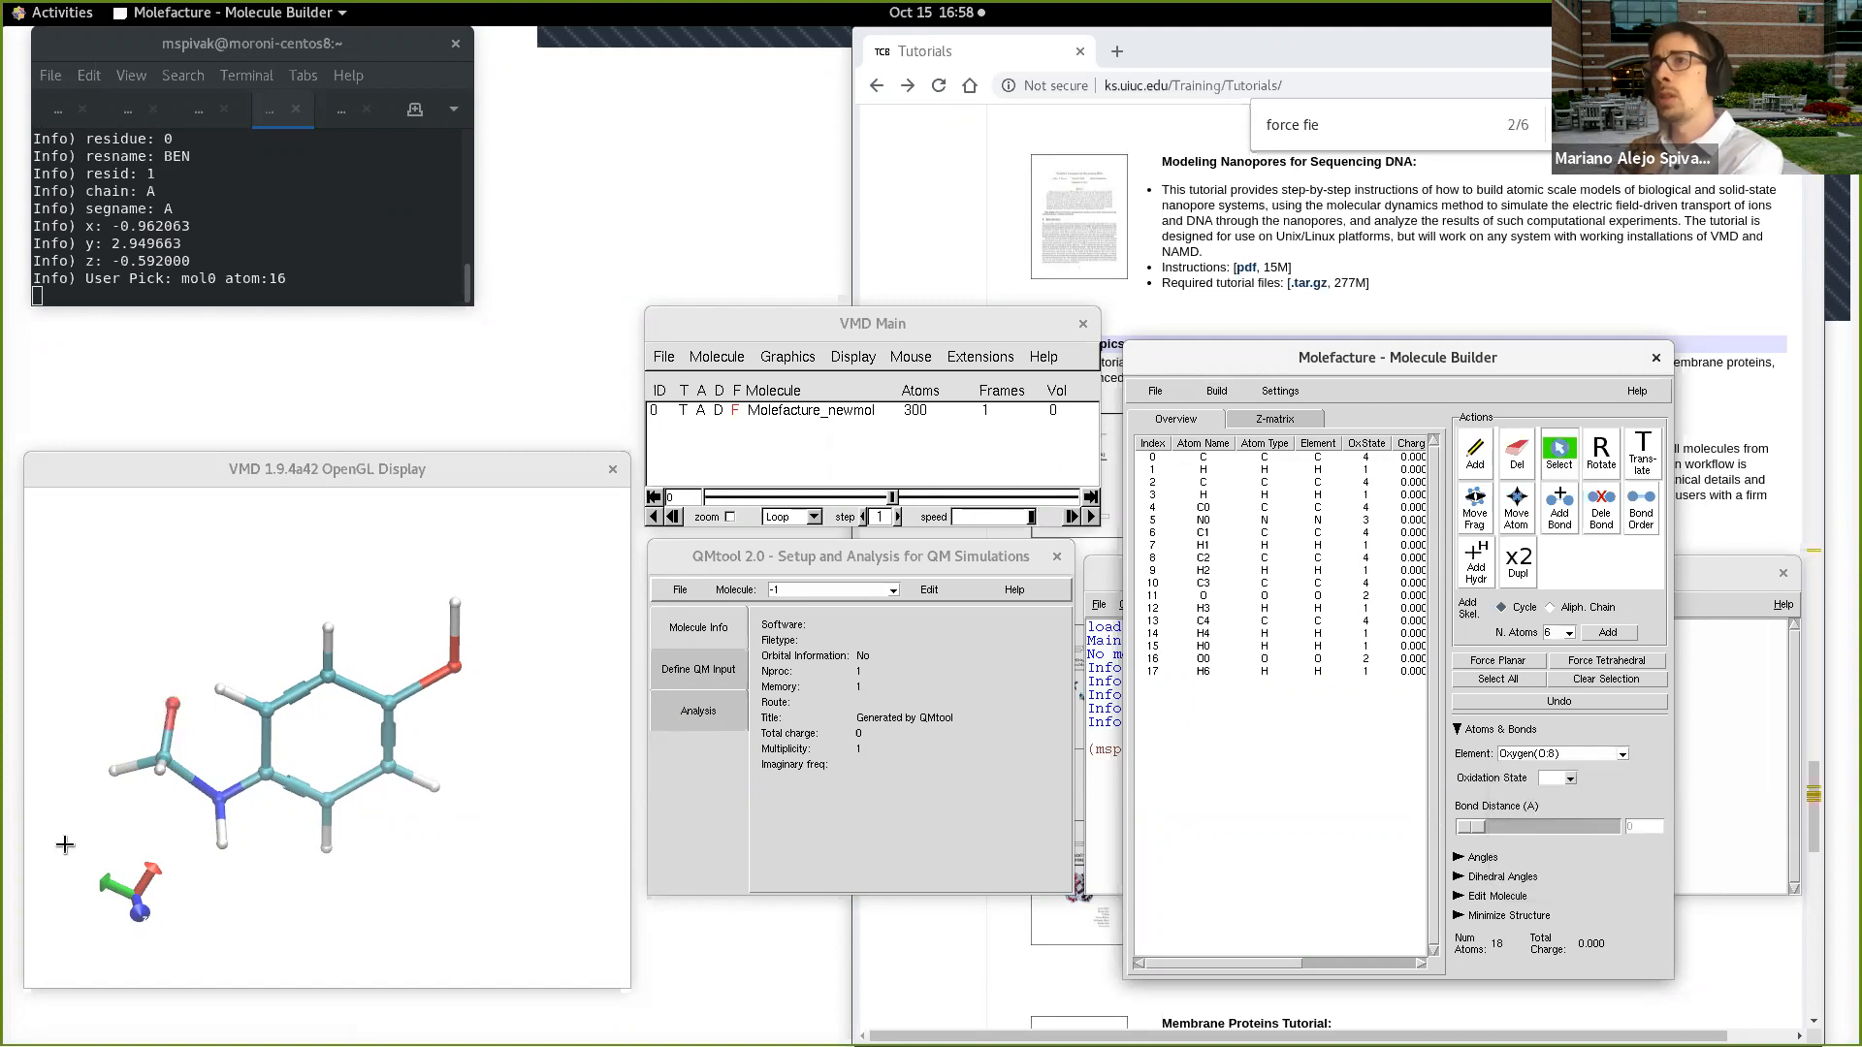
# Step: Set the bond between methyl carbon C4 and its oxygen O0 to a double bond
pyautogui.click(182, 777)
pyautogui.moveTo(181, 777); pyautogui.dragTo(145, 792)
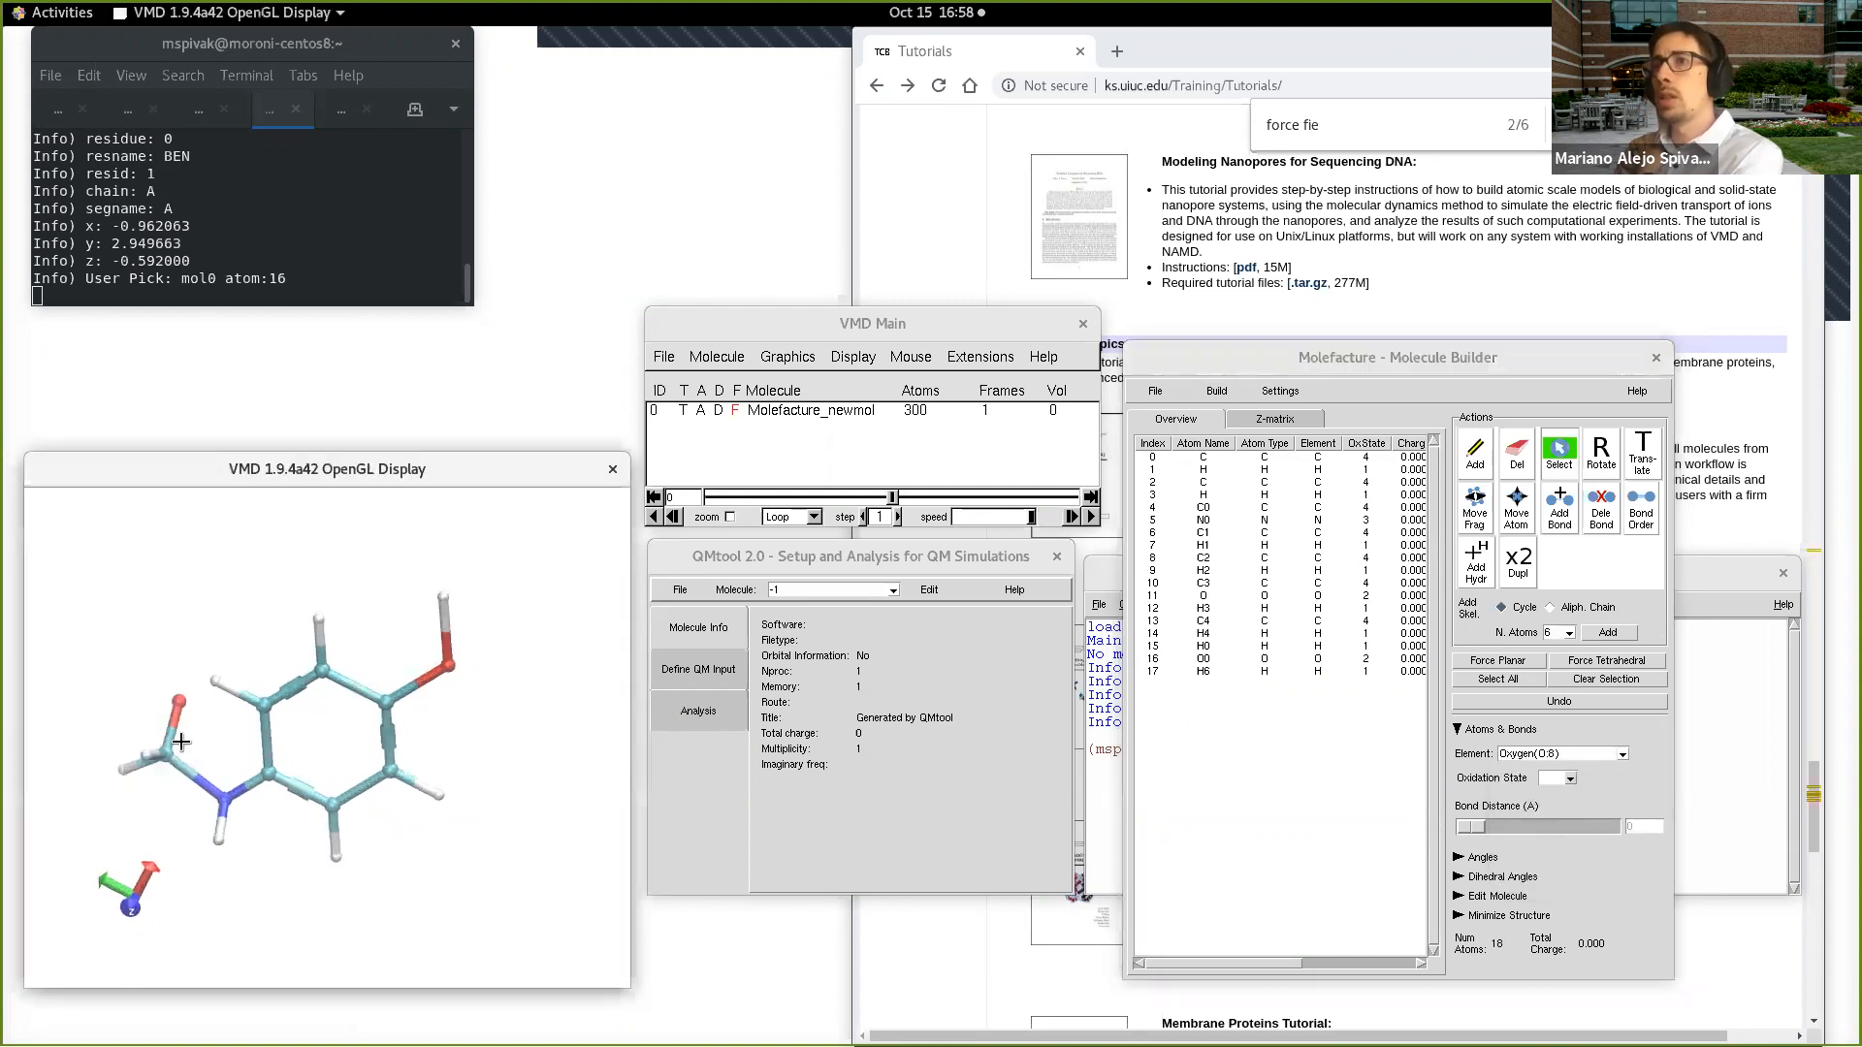
pyautogui.click(166, 750)
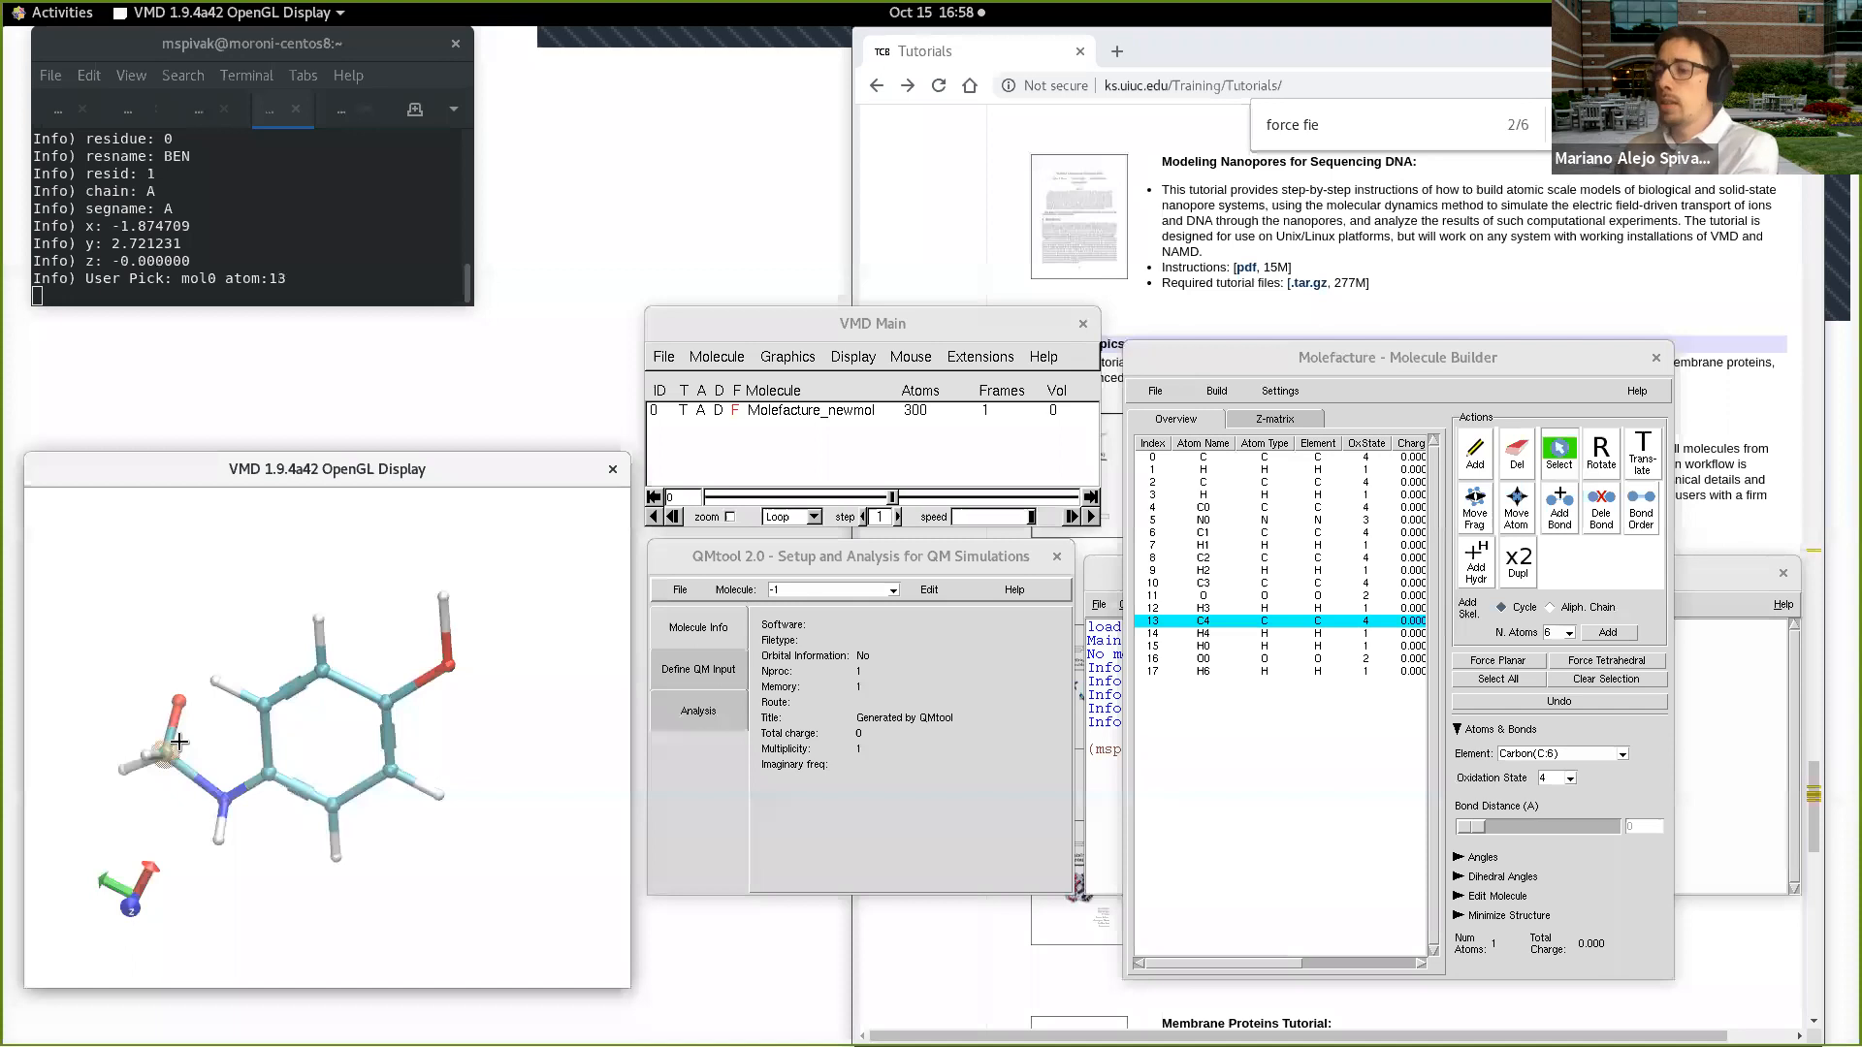
pyautogui.click(178, 700)
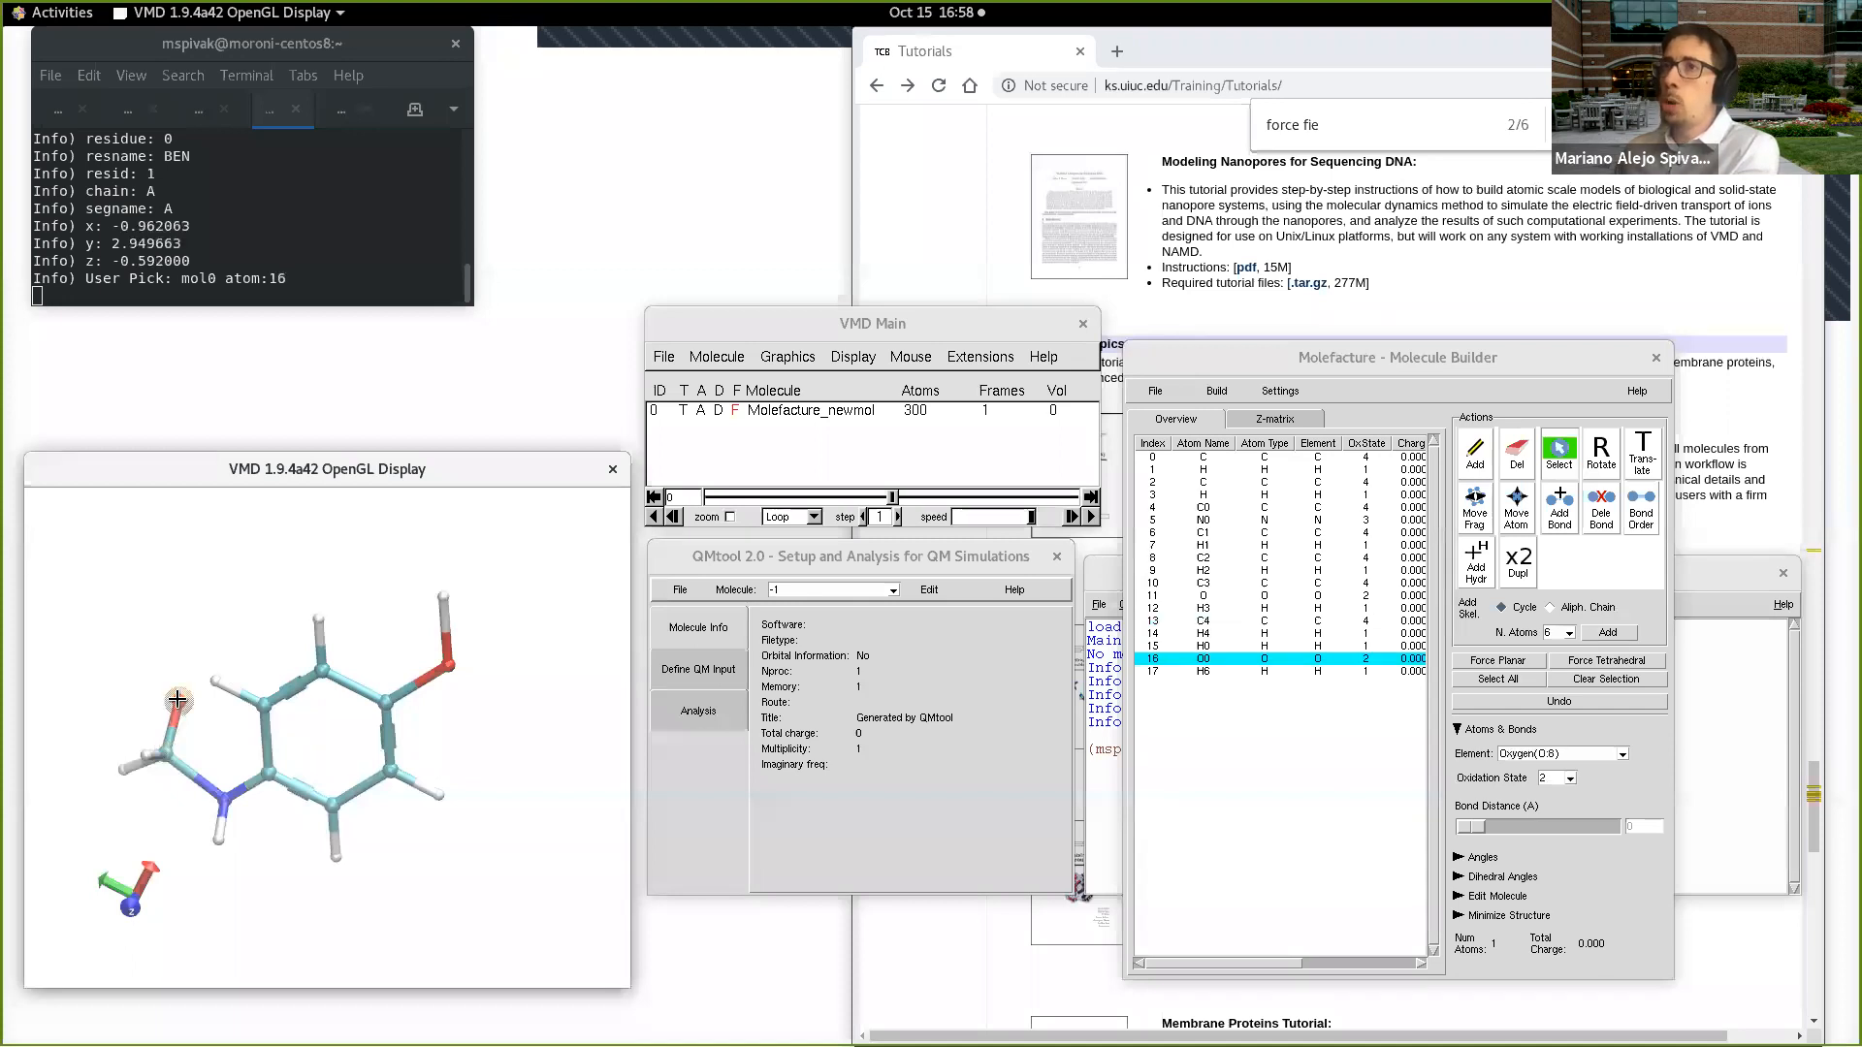
pyautogui.click(164, 755)
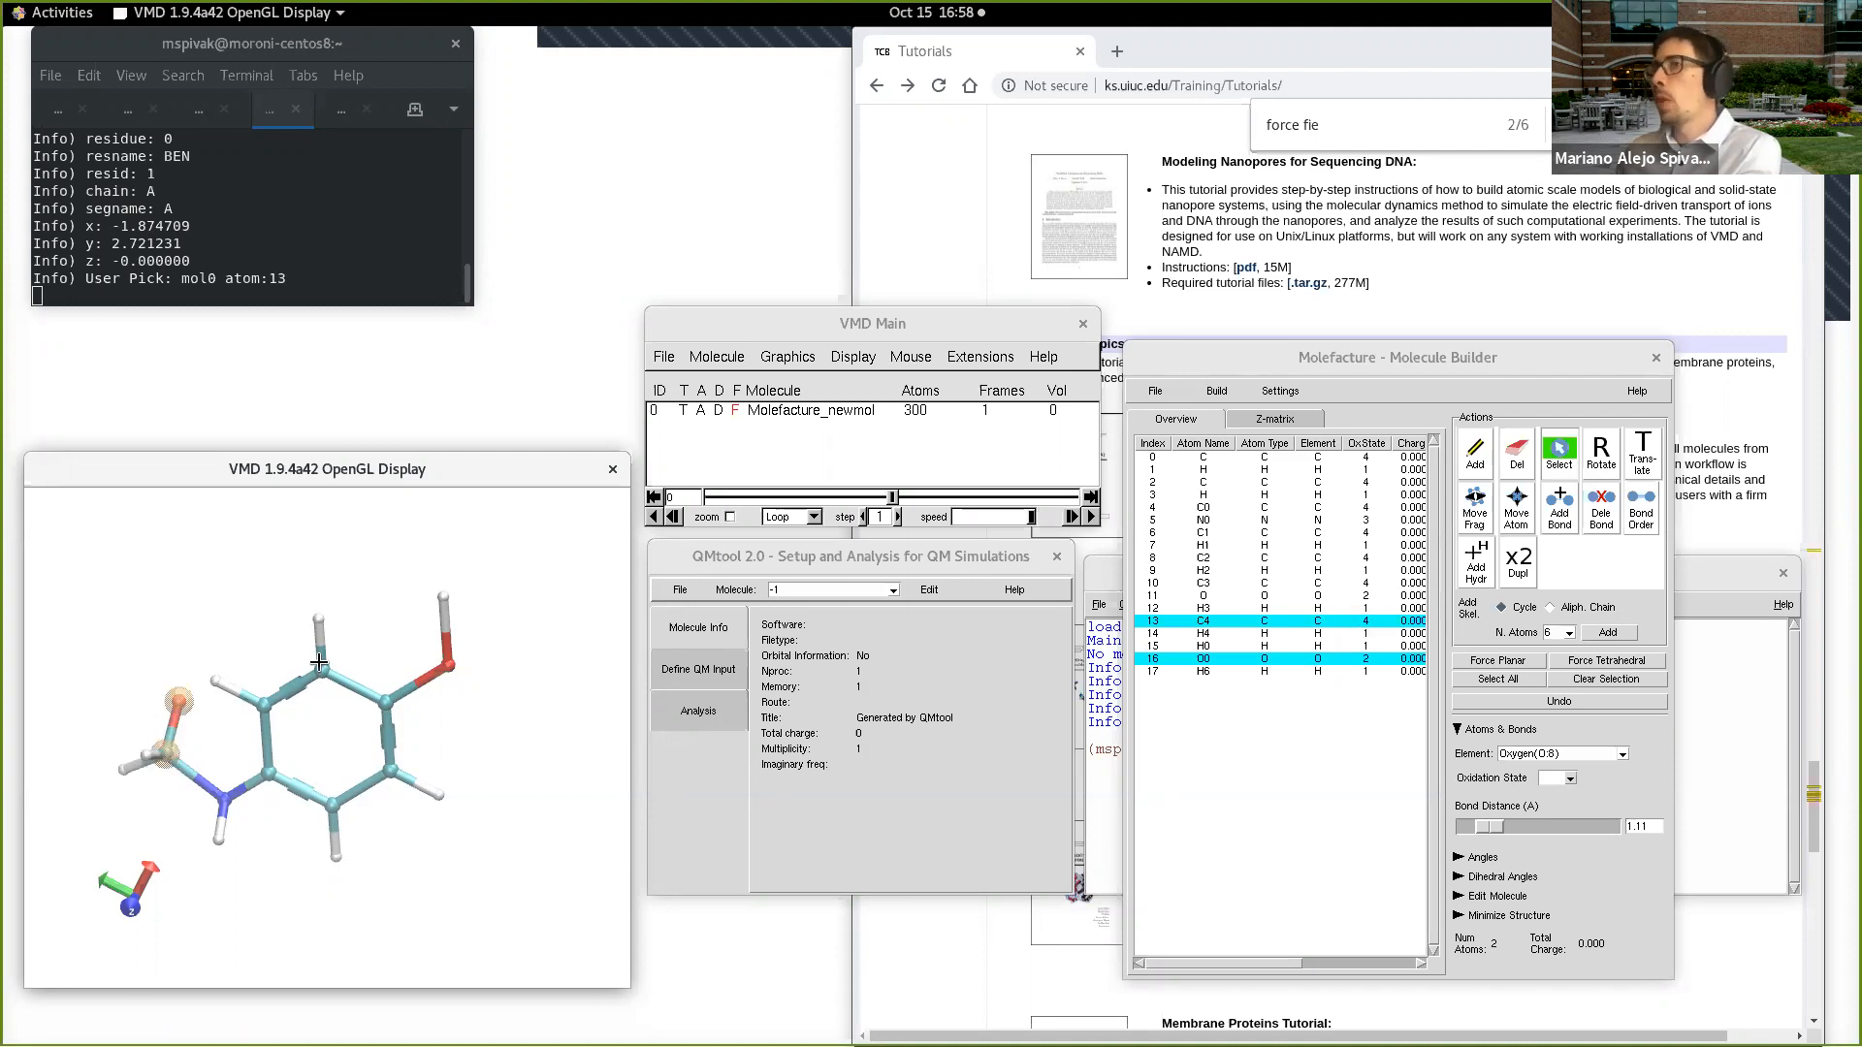
pyautogui.click(1654, 521)
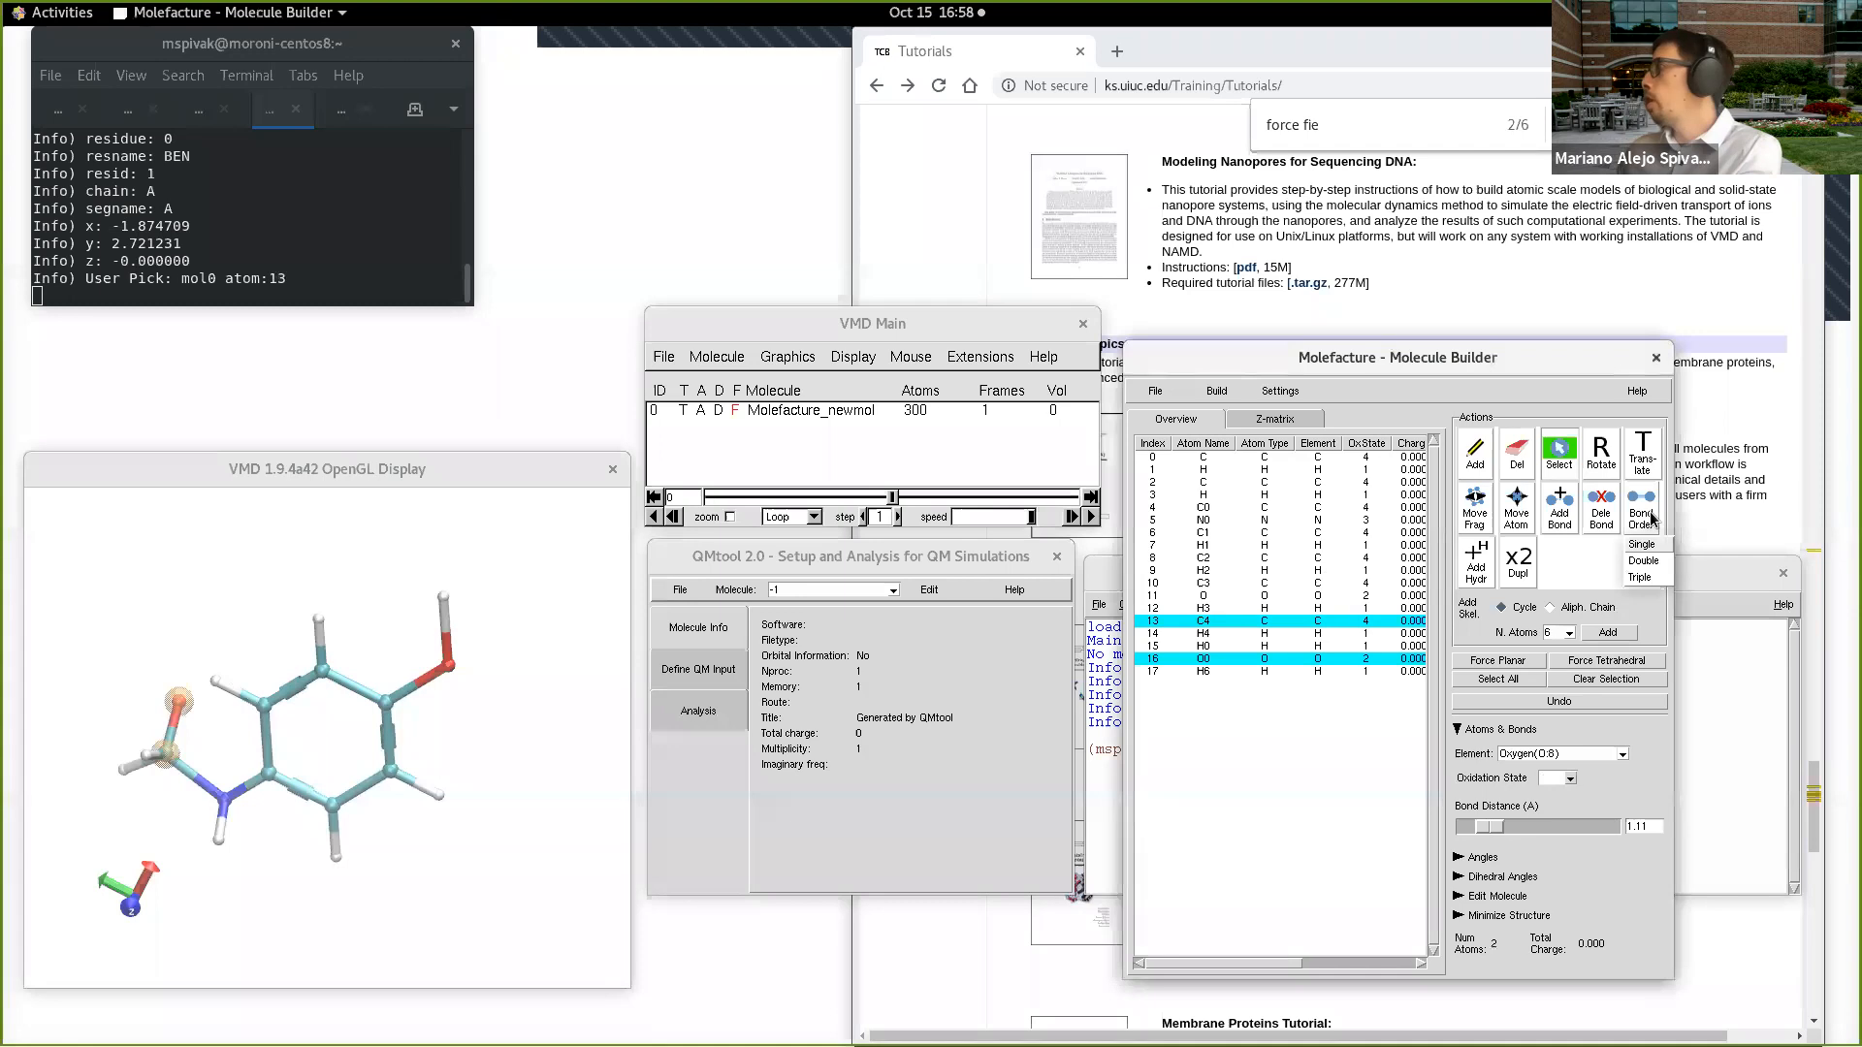
pyautogui.click(1660, 562)
pyautogui.moveTo(191, 757); pyautogui.dragTo(207, 810)
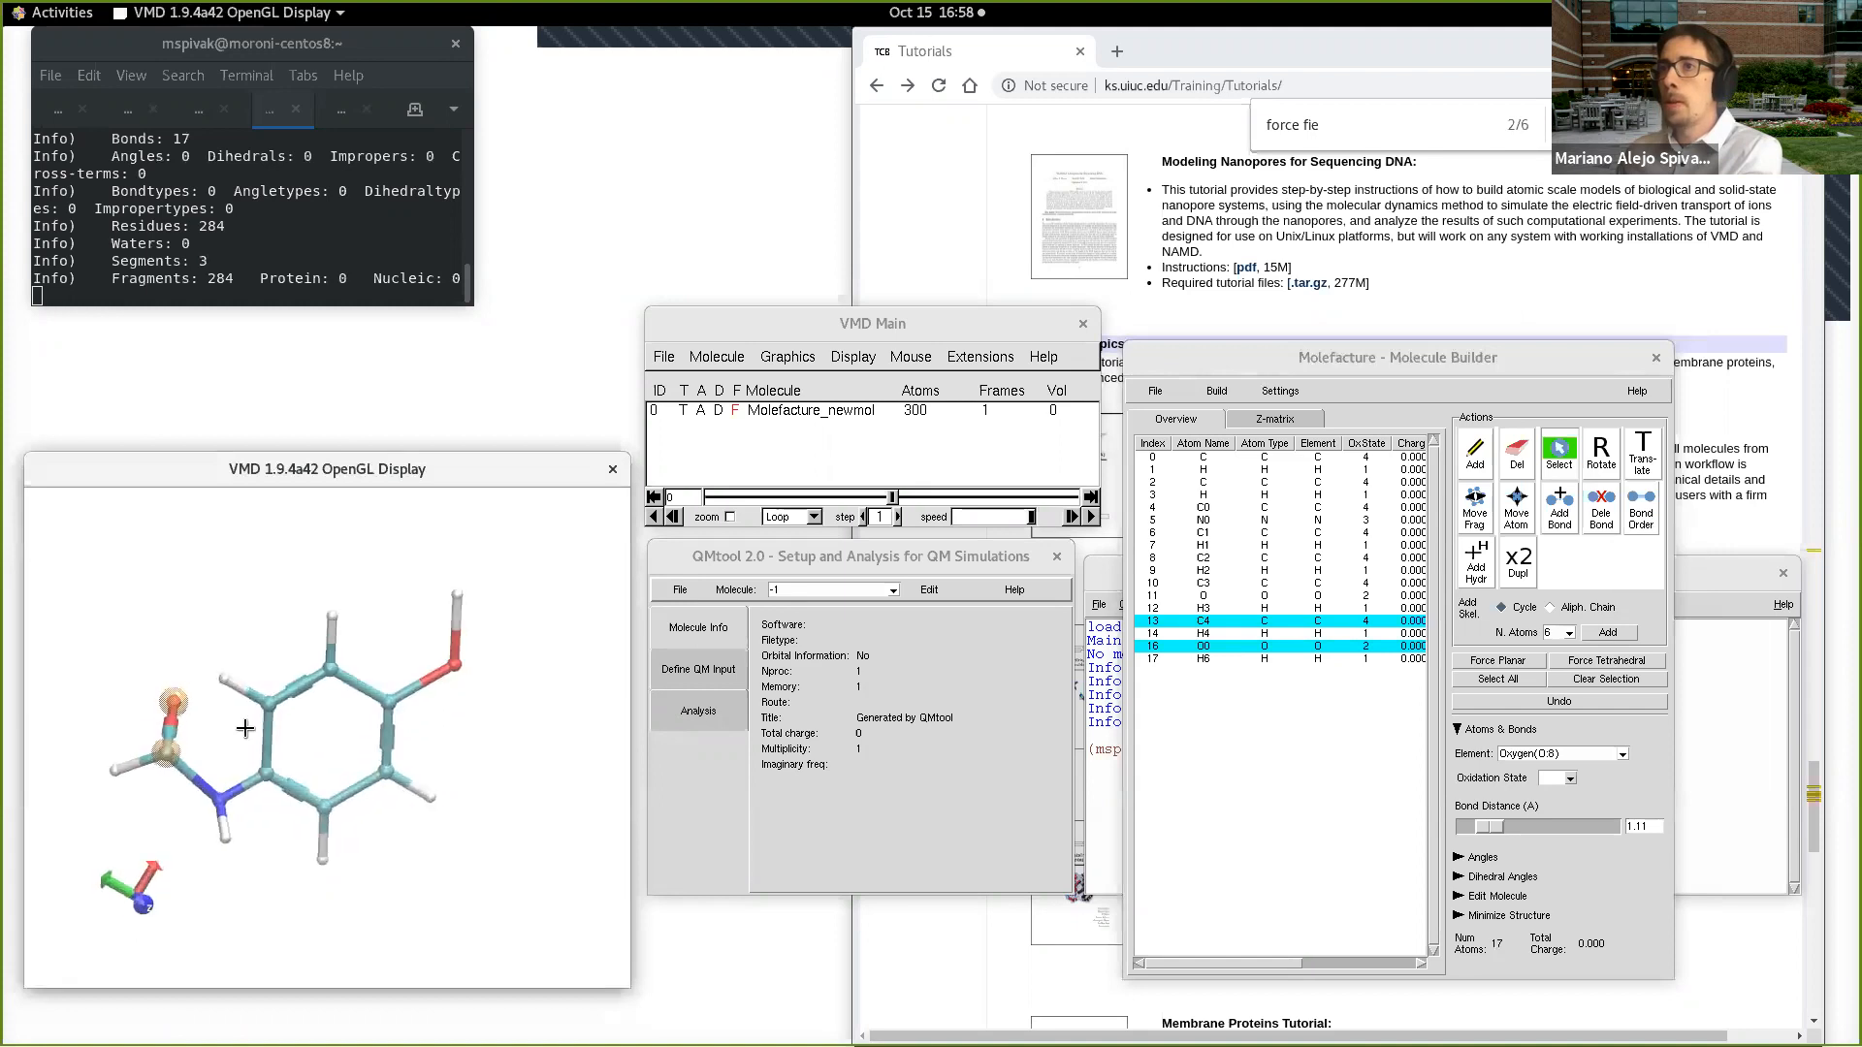
# Step: Replace hydrogen H6 (index 17) on the carbonyl carbon with a methyl fragment
pyautogui.click(114, 771)
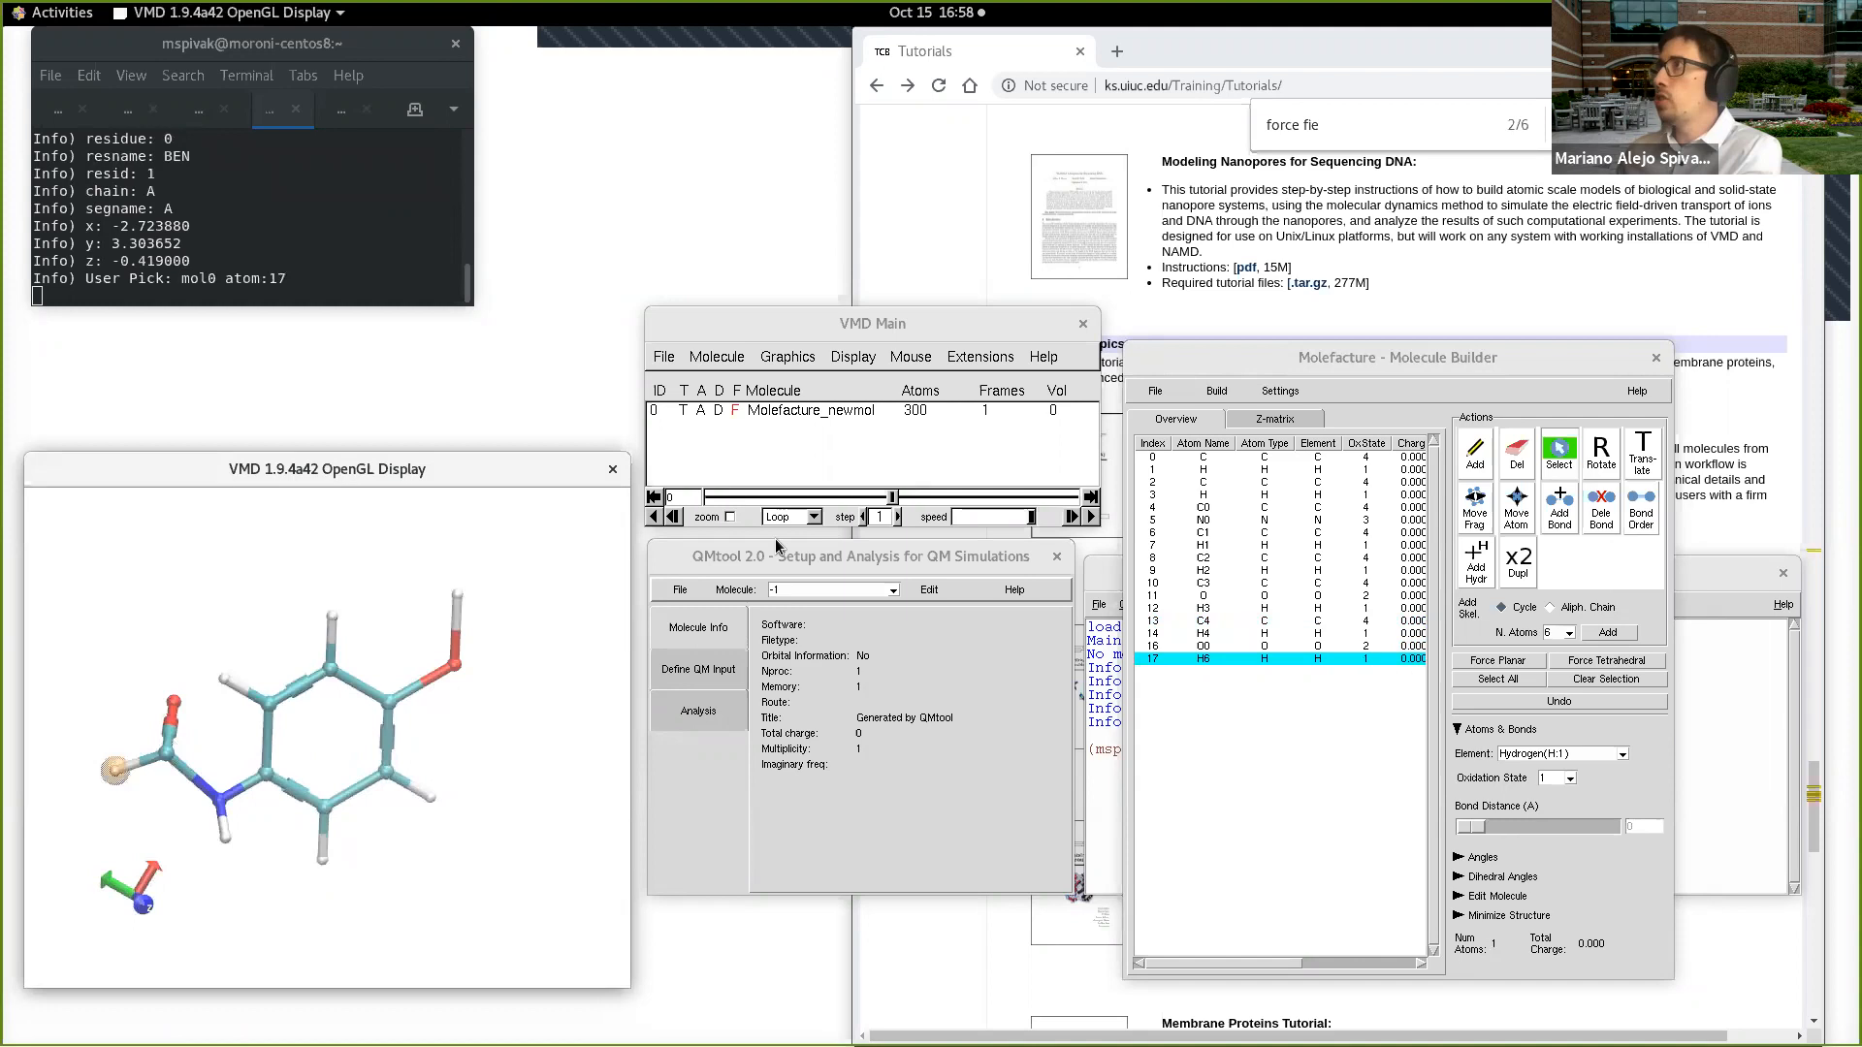
pyautogui.click(1227, 392)
pyautogui.moveTo(1229, 390)
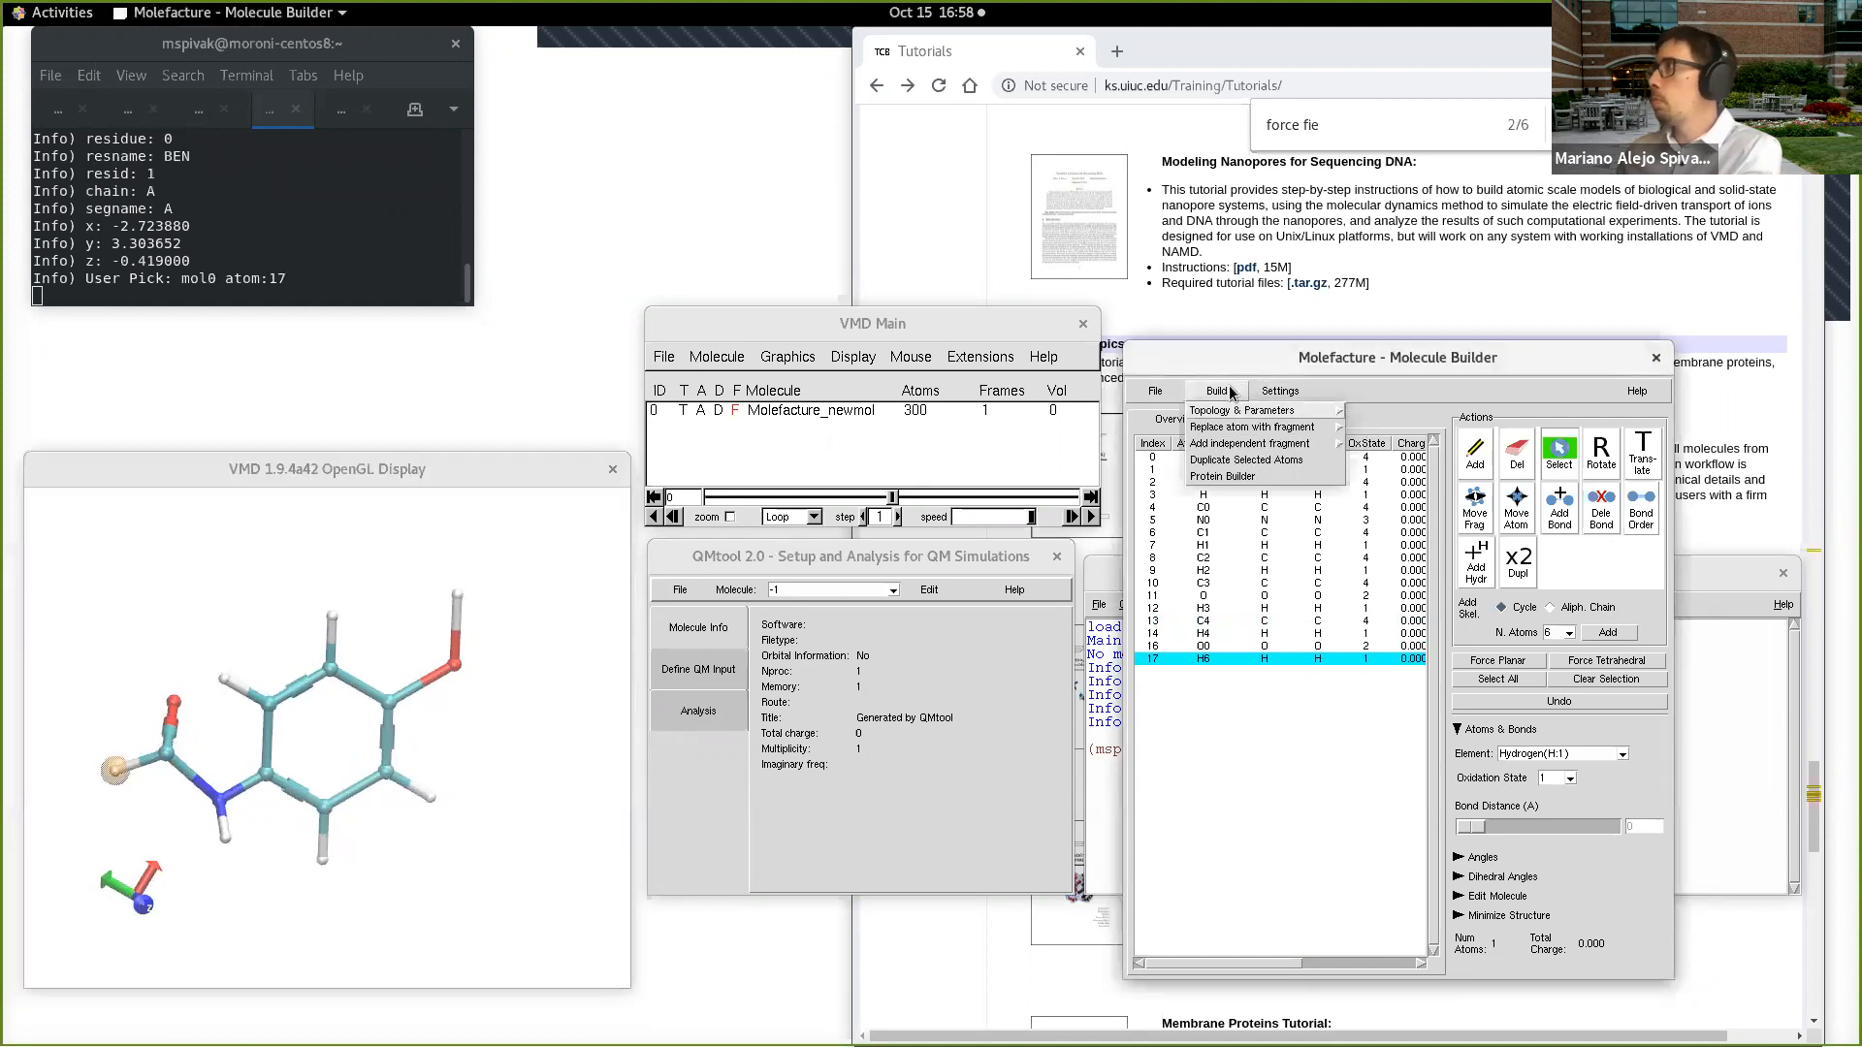
pyautogui.moveTo(1302, 427)
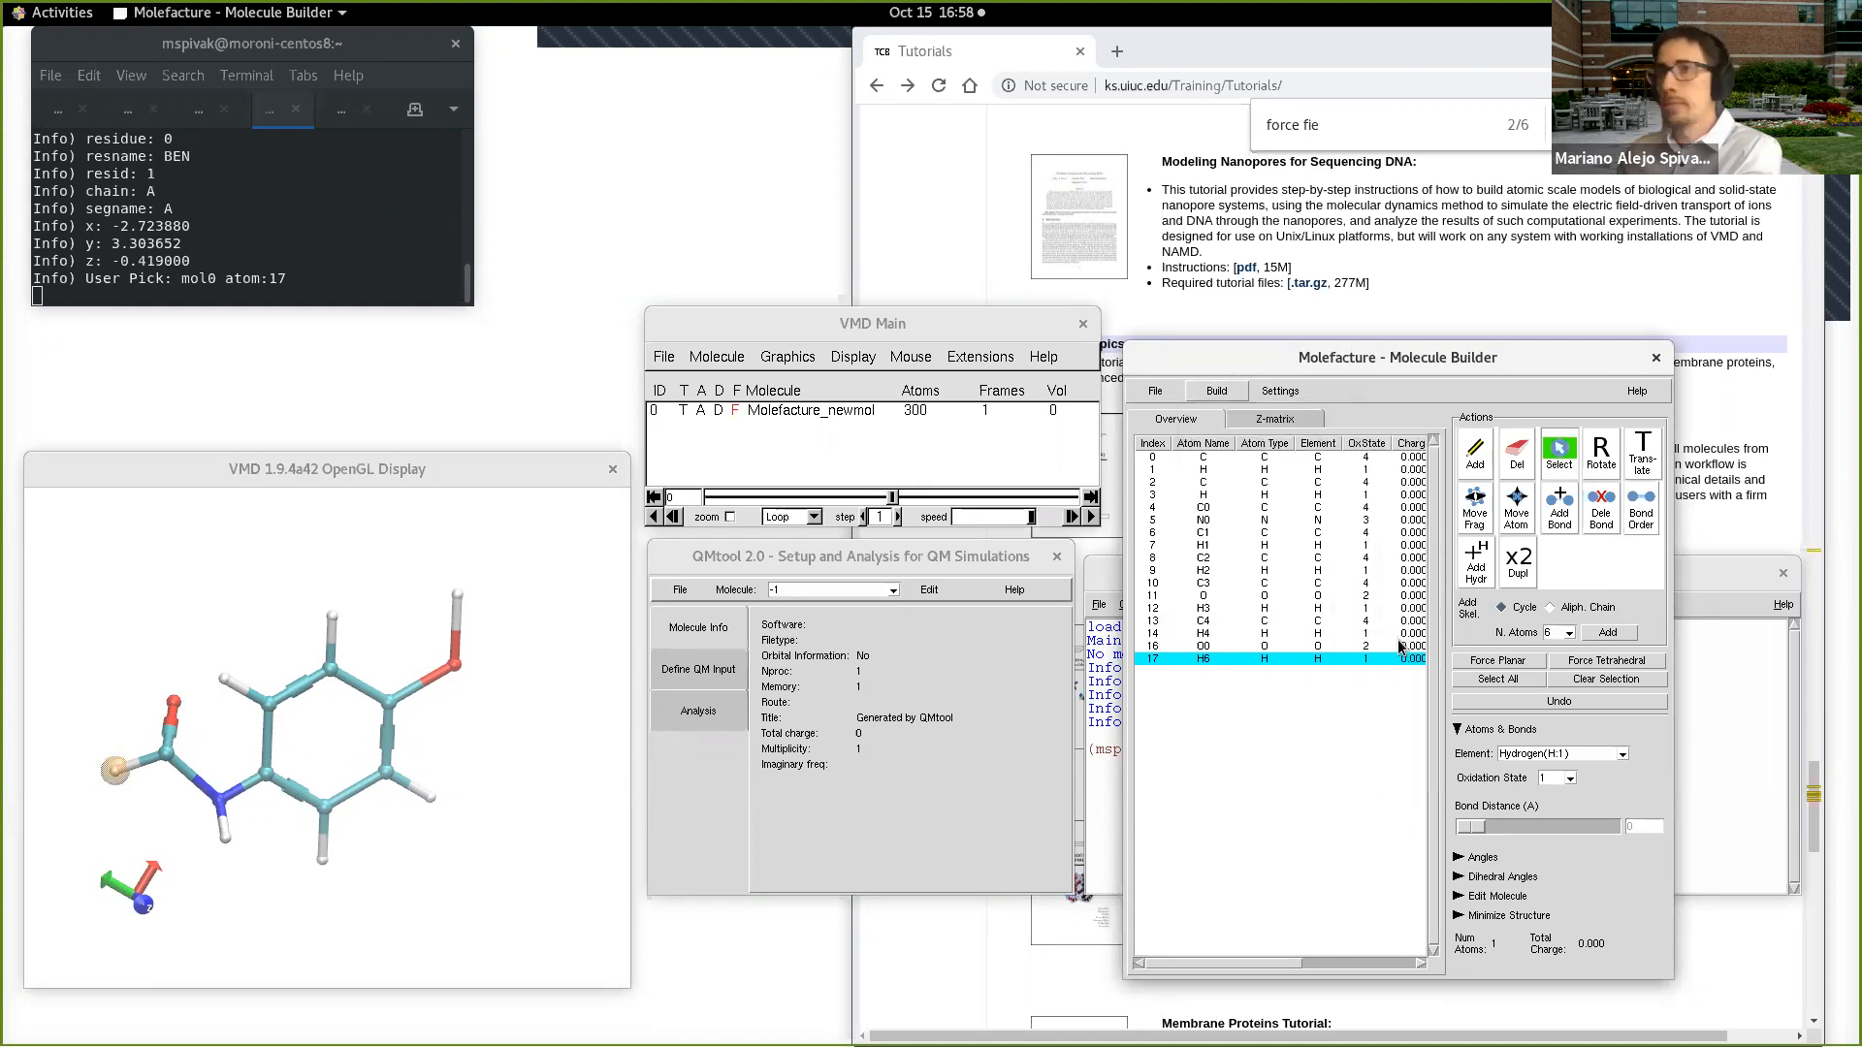
pyautogui.click(1362, 645)
# Step: Try to minimize the structure for 500 steps with the CHARMM36 force field
pyautogui.moveTo(460, 771); pyautogui.dragTo(468, 756)
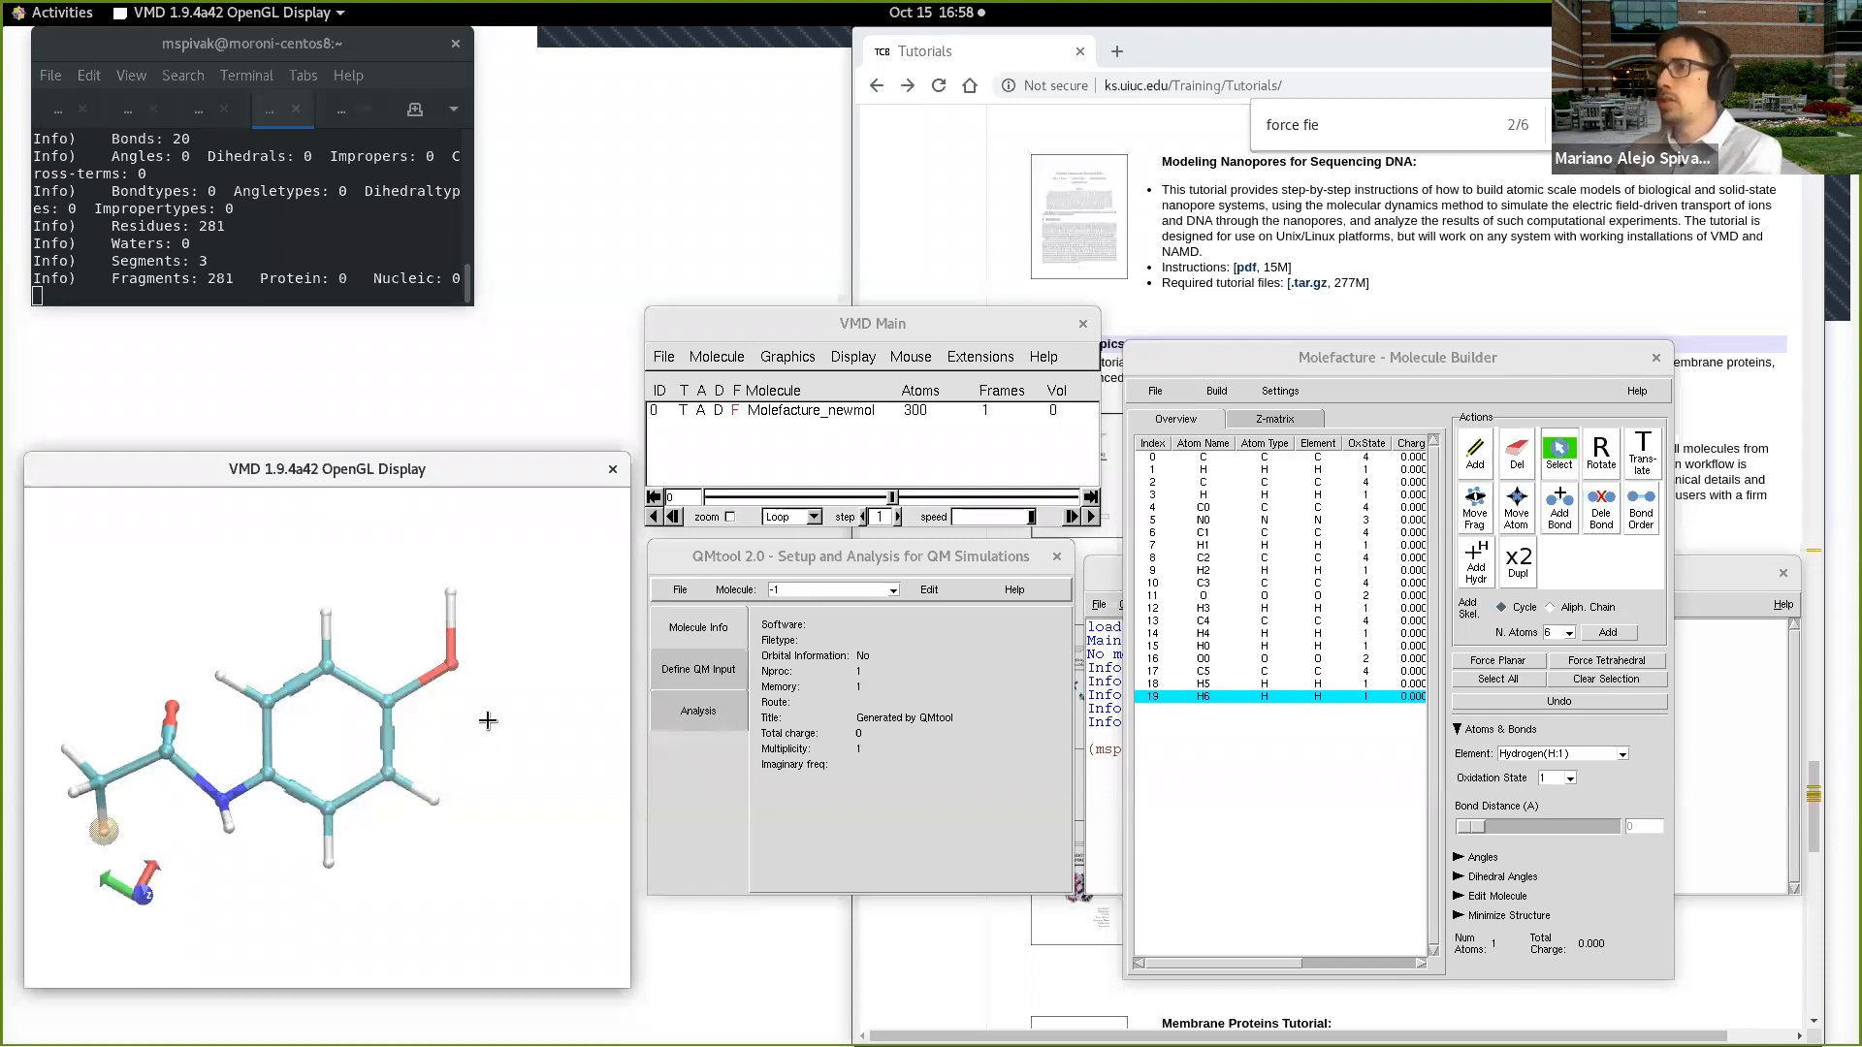
pyautogui.moveTo(488, 717)
pyautogui.mouseDown()
pyautogui.moveTo(483, 700)
pyautogui.moveTo(480, 719)
pyautogui.mouseUp()
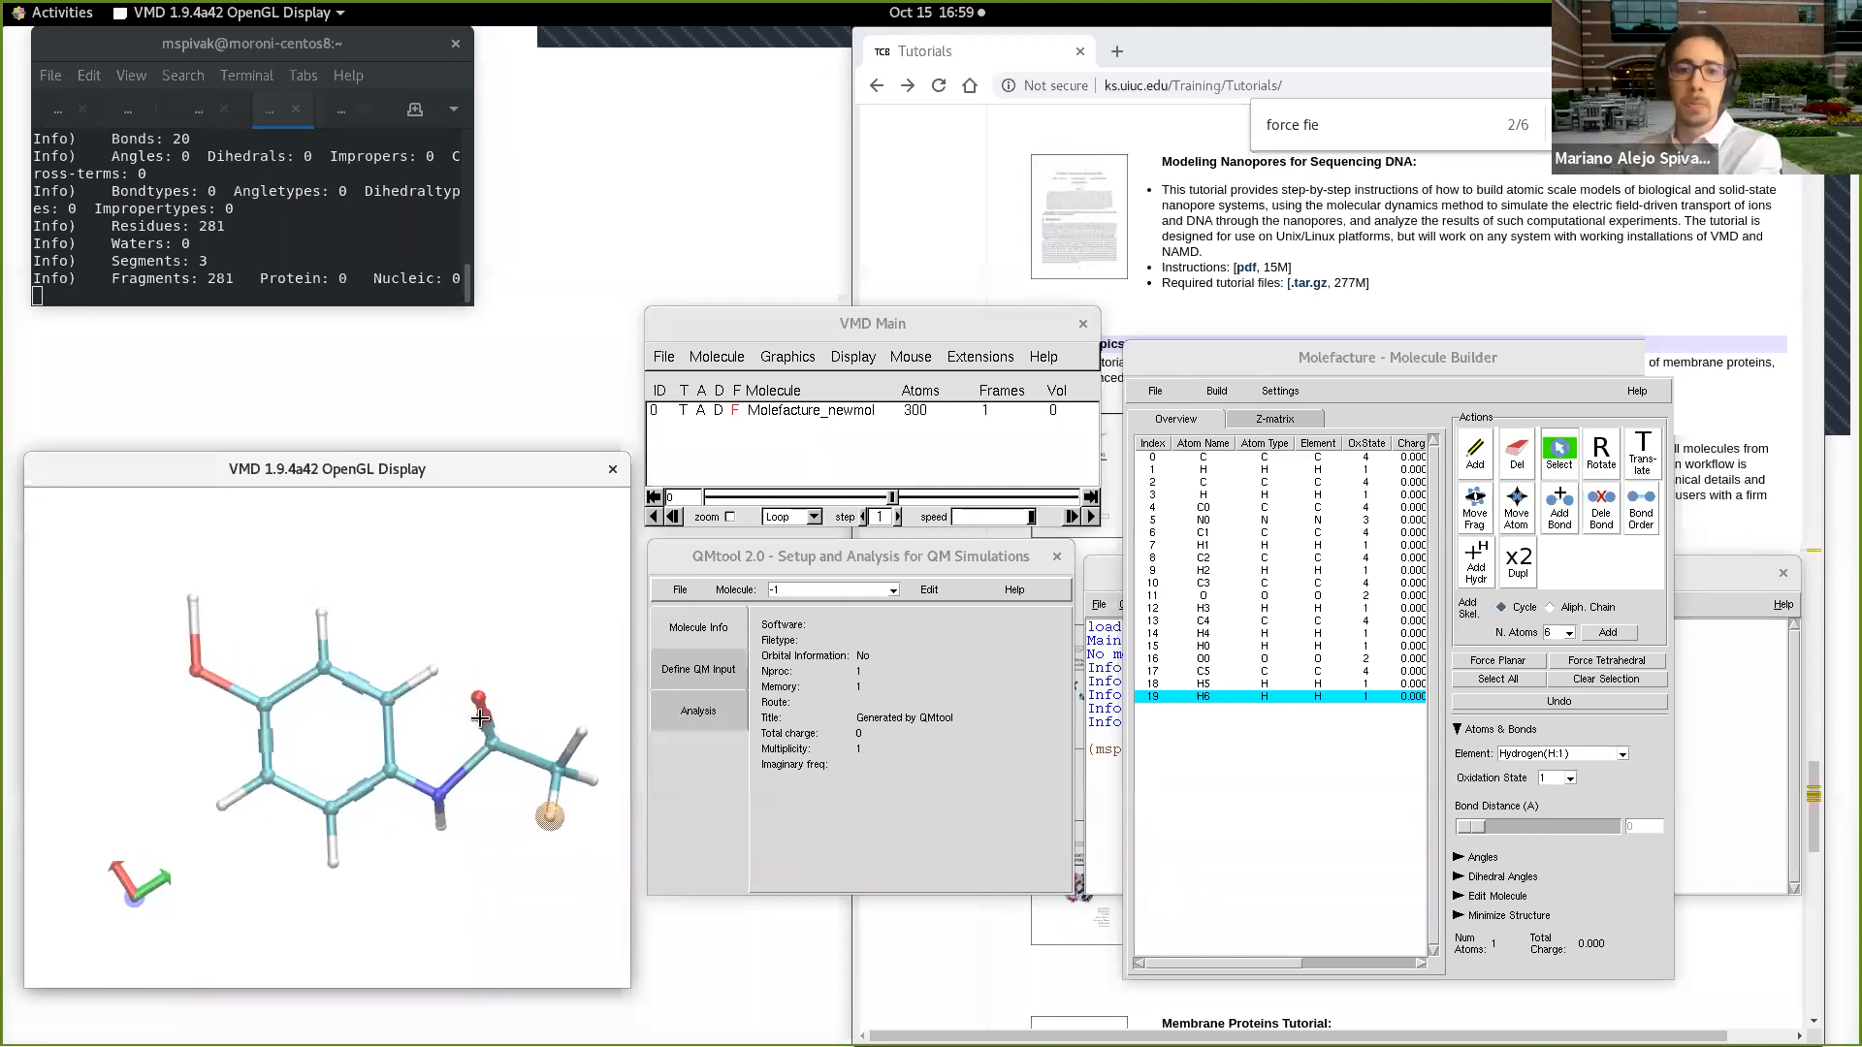
pyautogui.moveTo(486, 857); pyautogui.dragTo(81, 484)
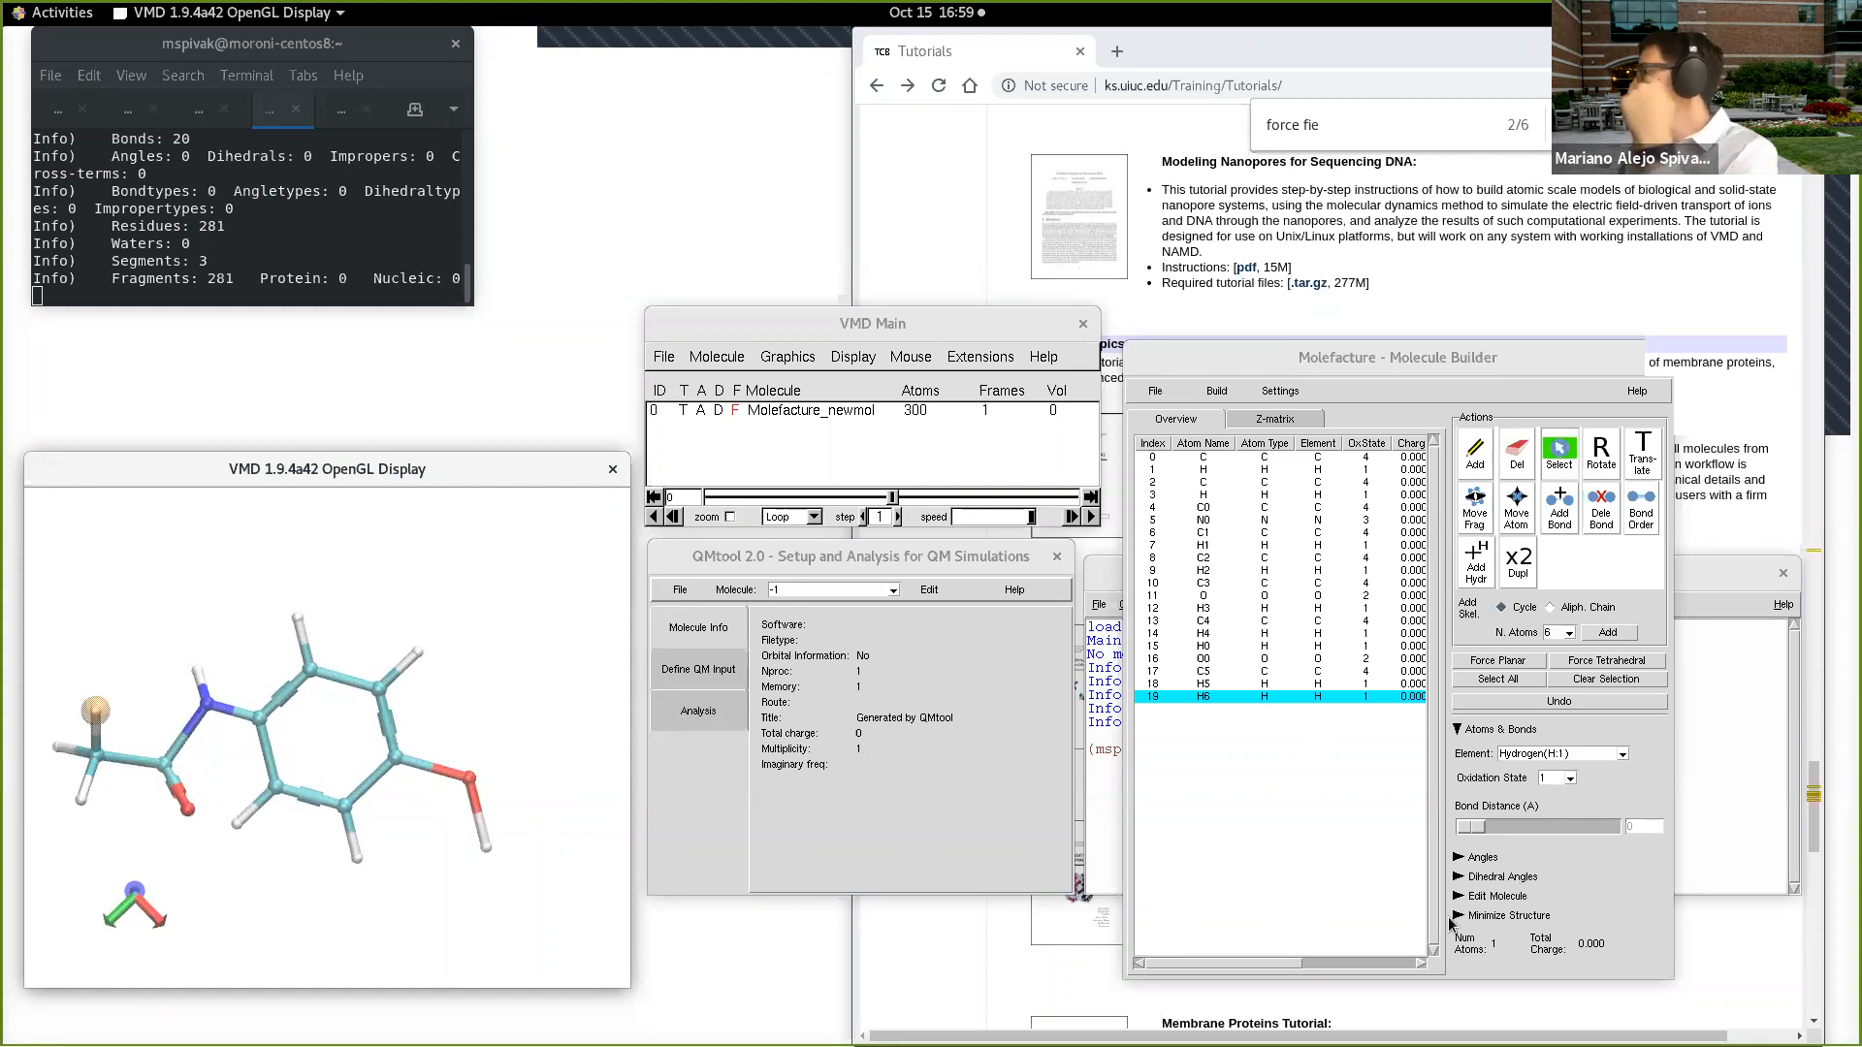
pyautogui.moveTo(416, 838); pyautogui.dragTo(417, 888)
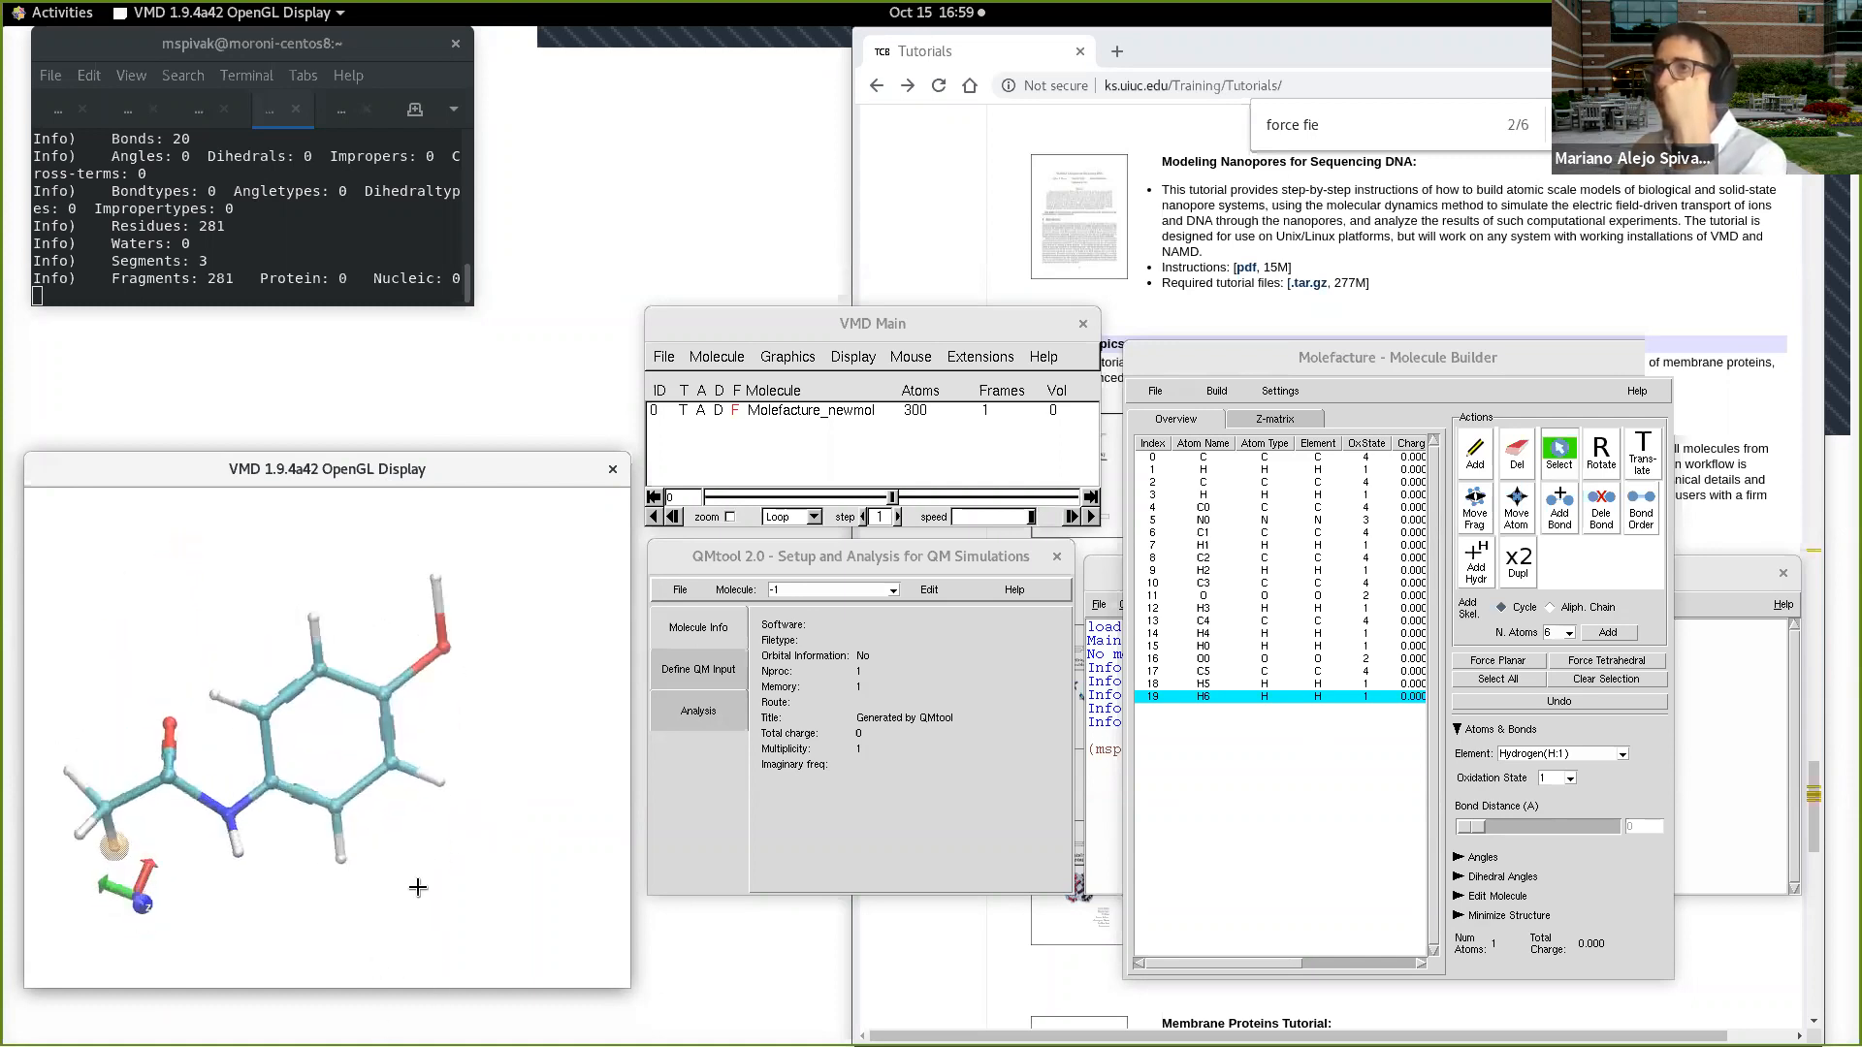
pyautogui.click(1509, 915)
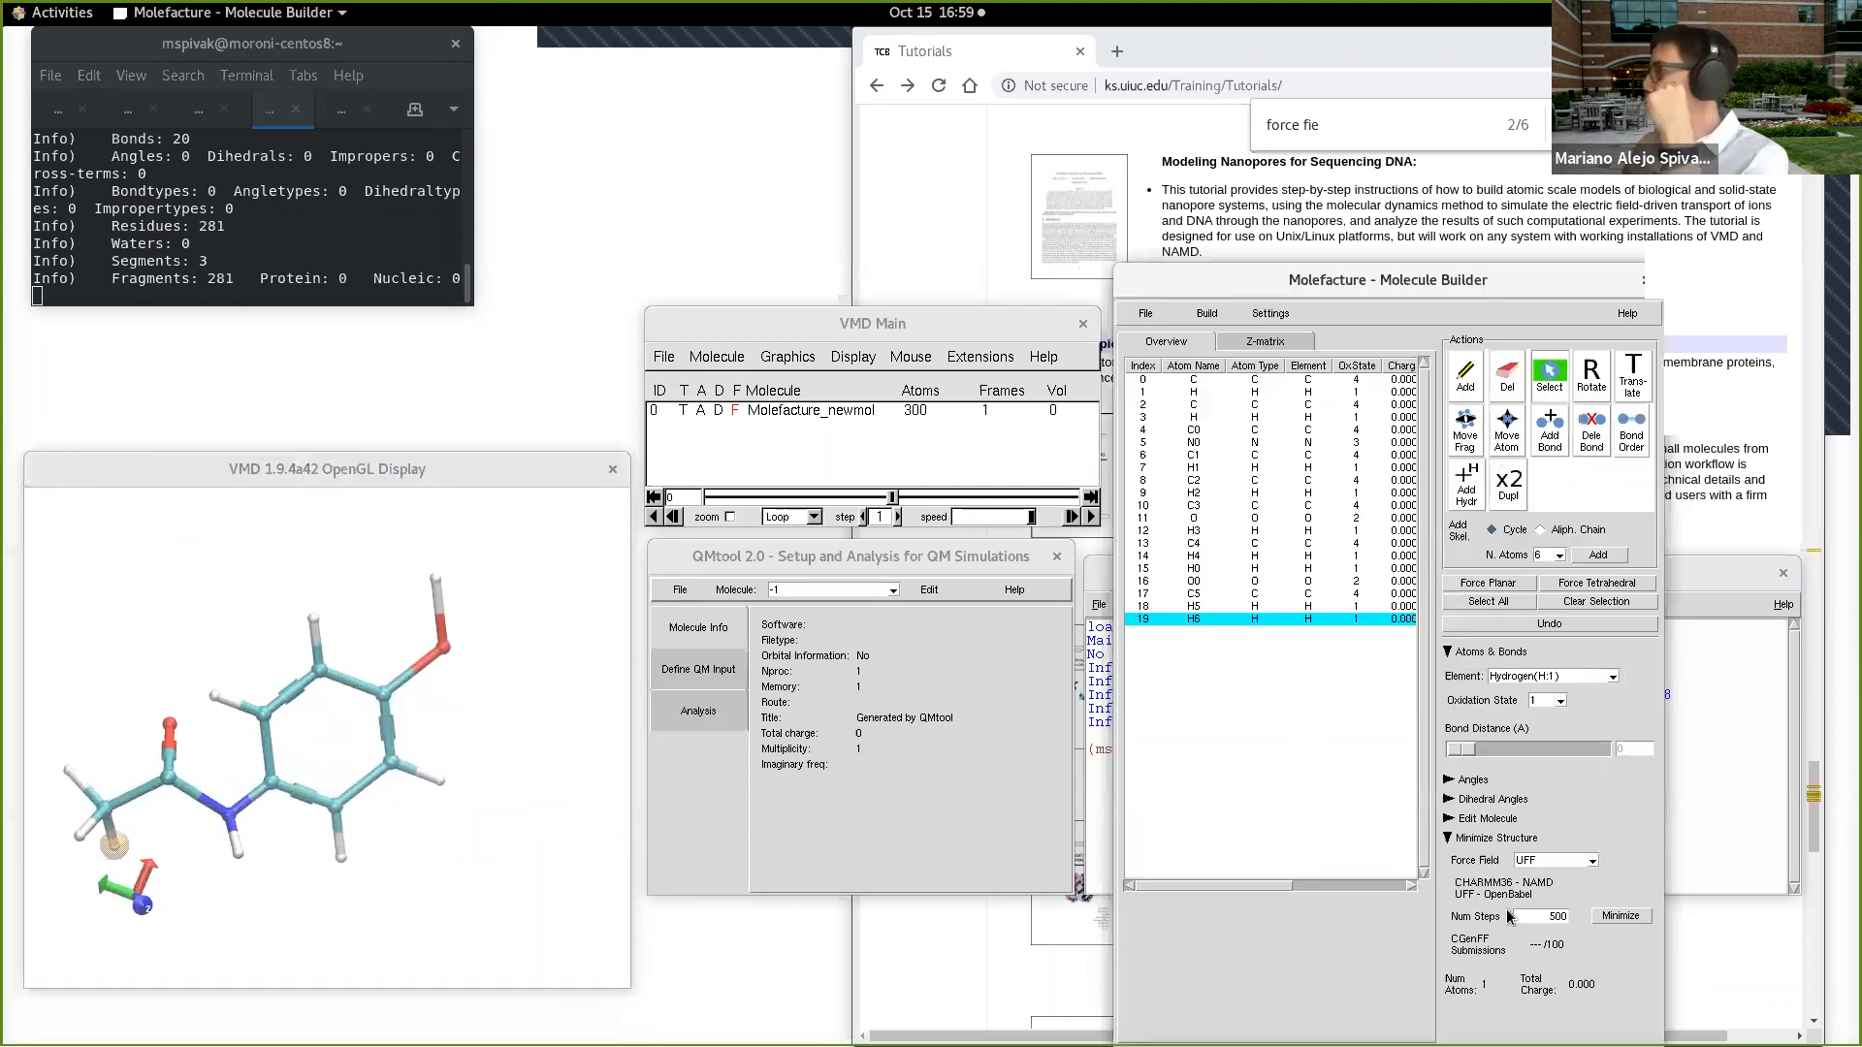
pyautogui.click(1553, 862)
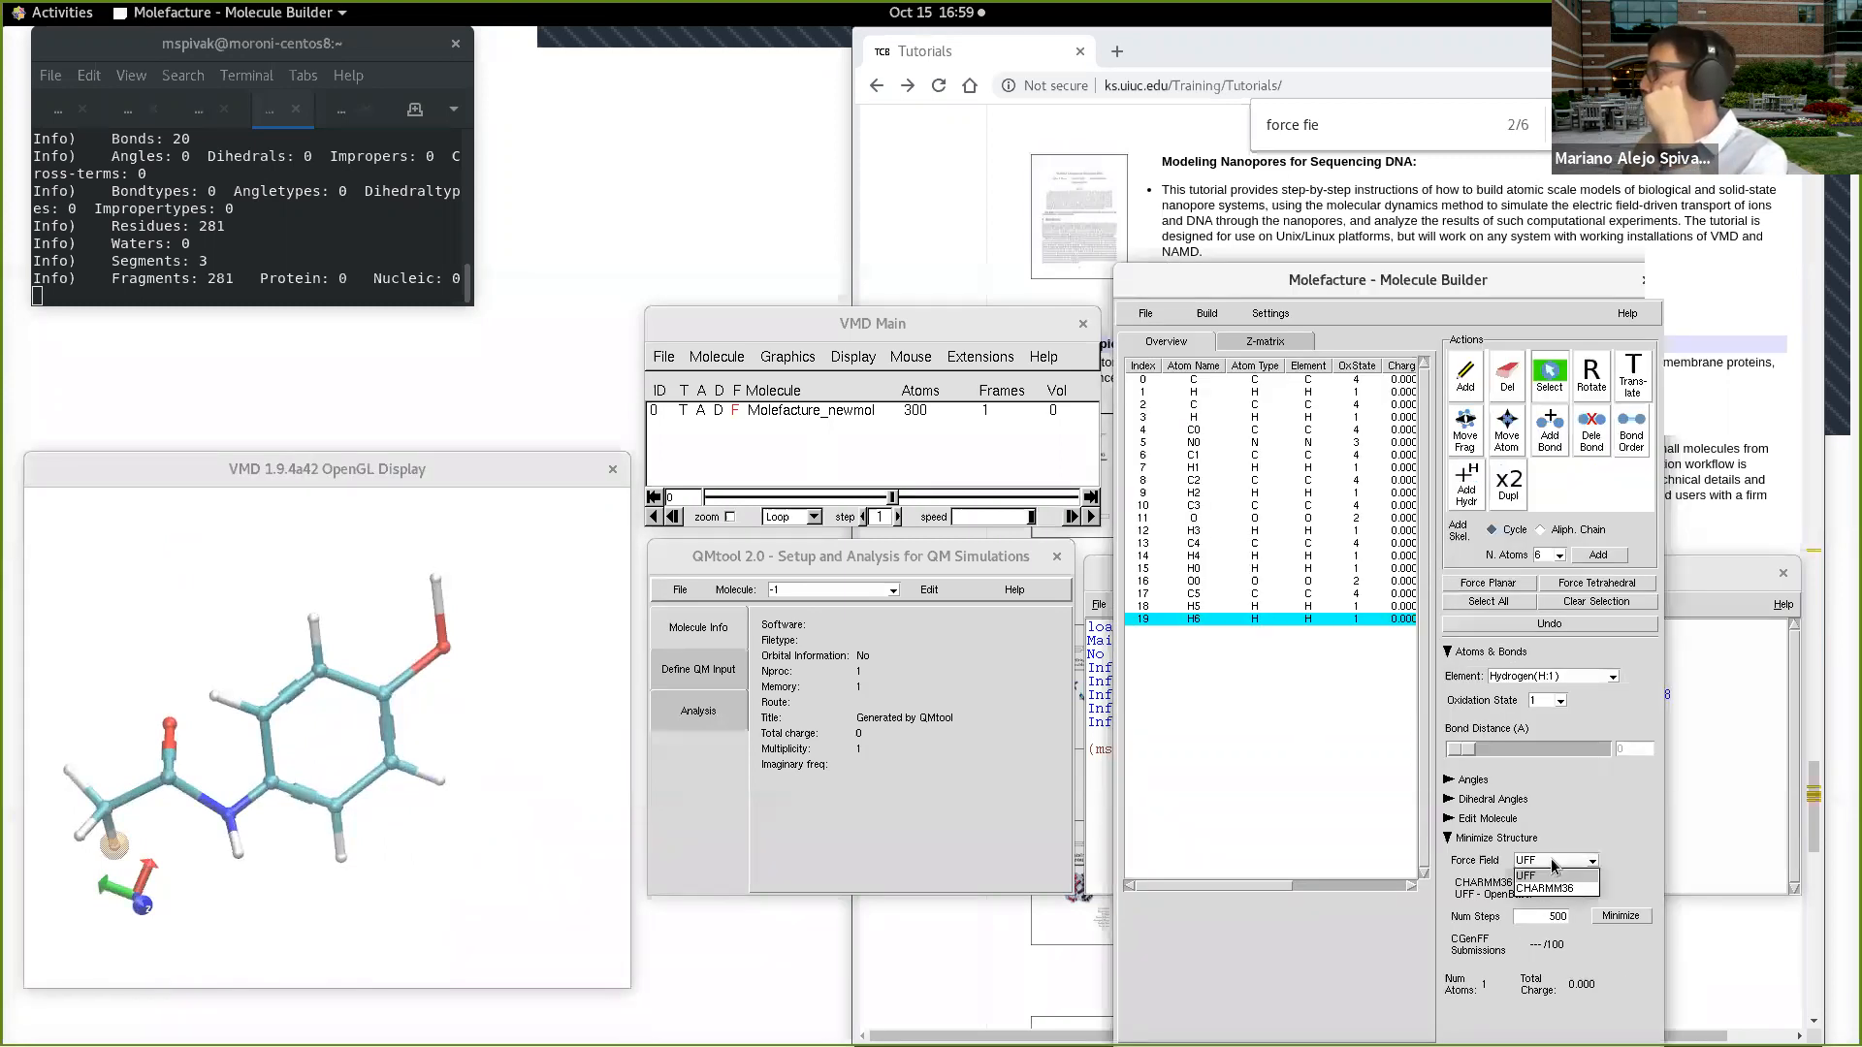
pyautogui.click(1552, 862)
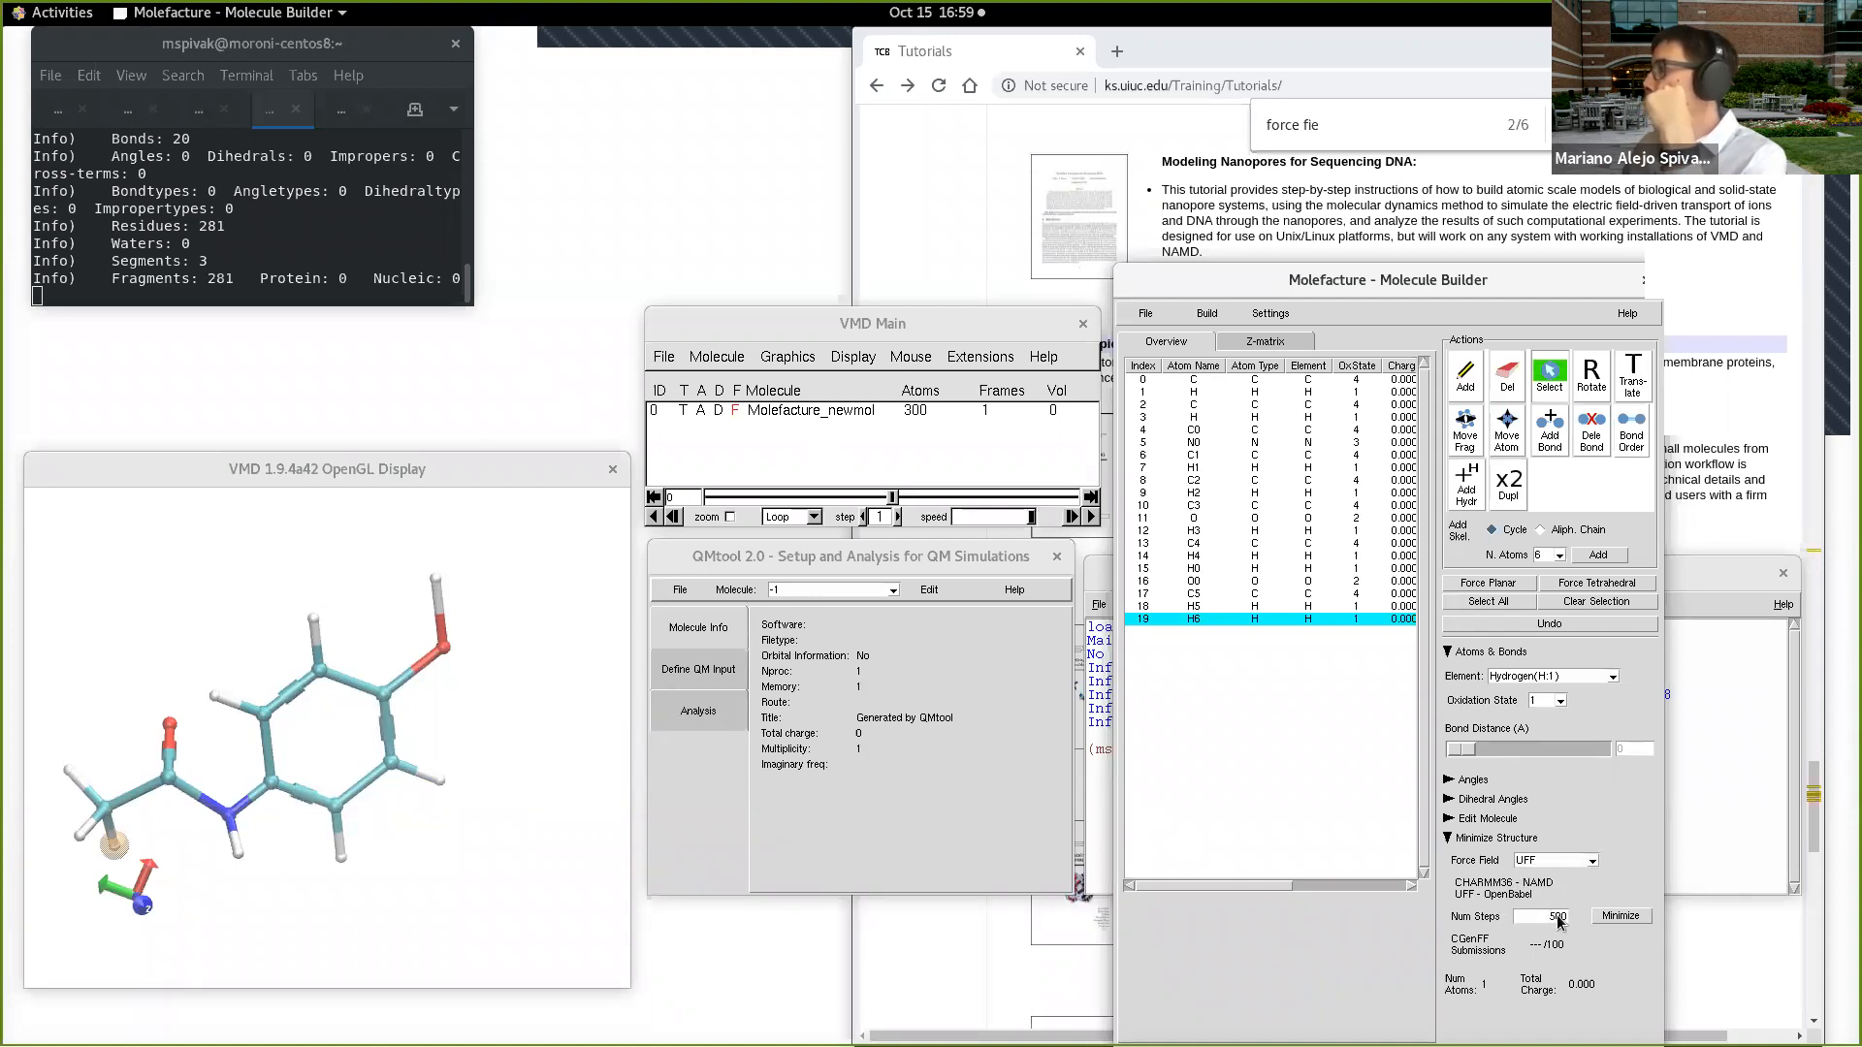
pyautogui.click(1553, 862)
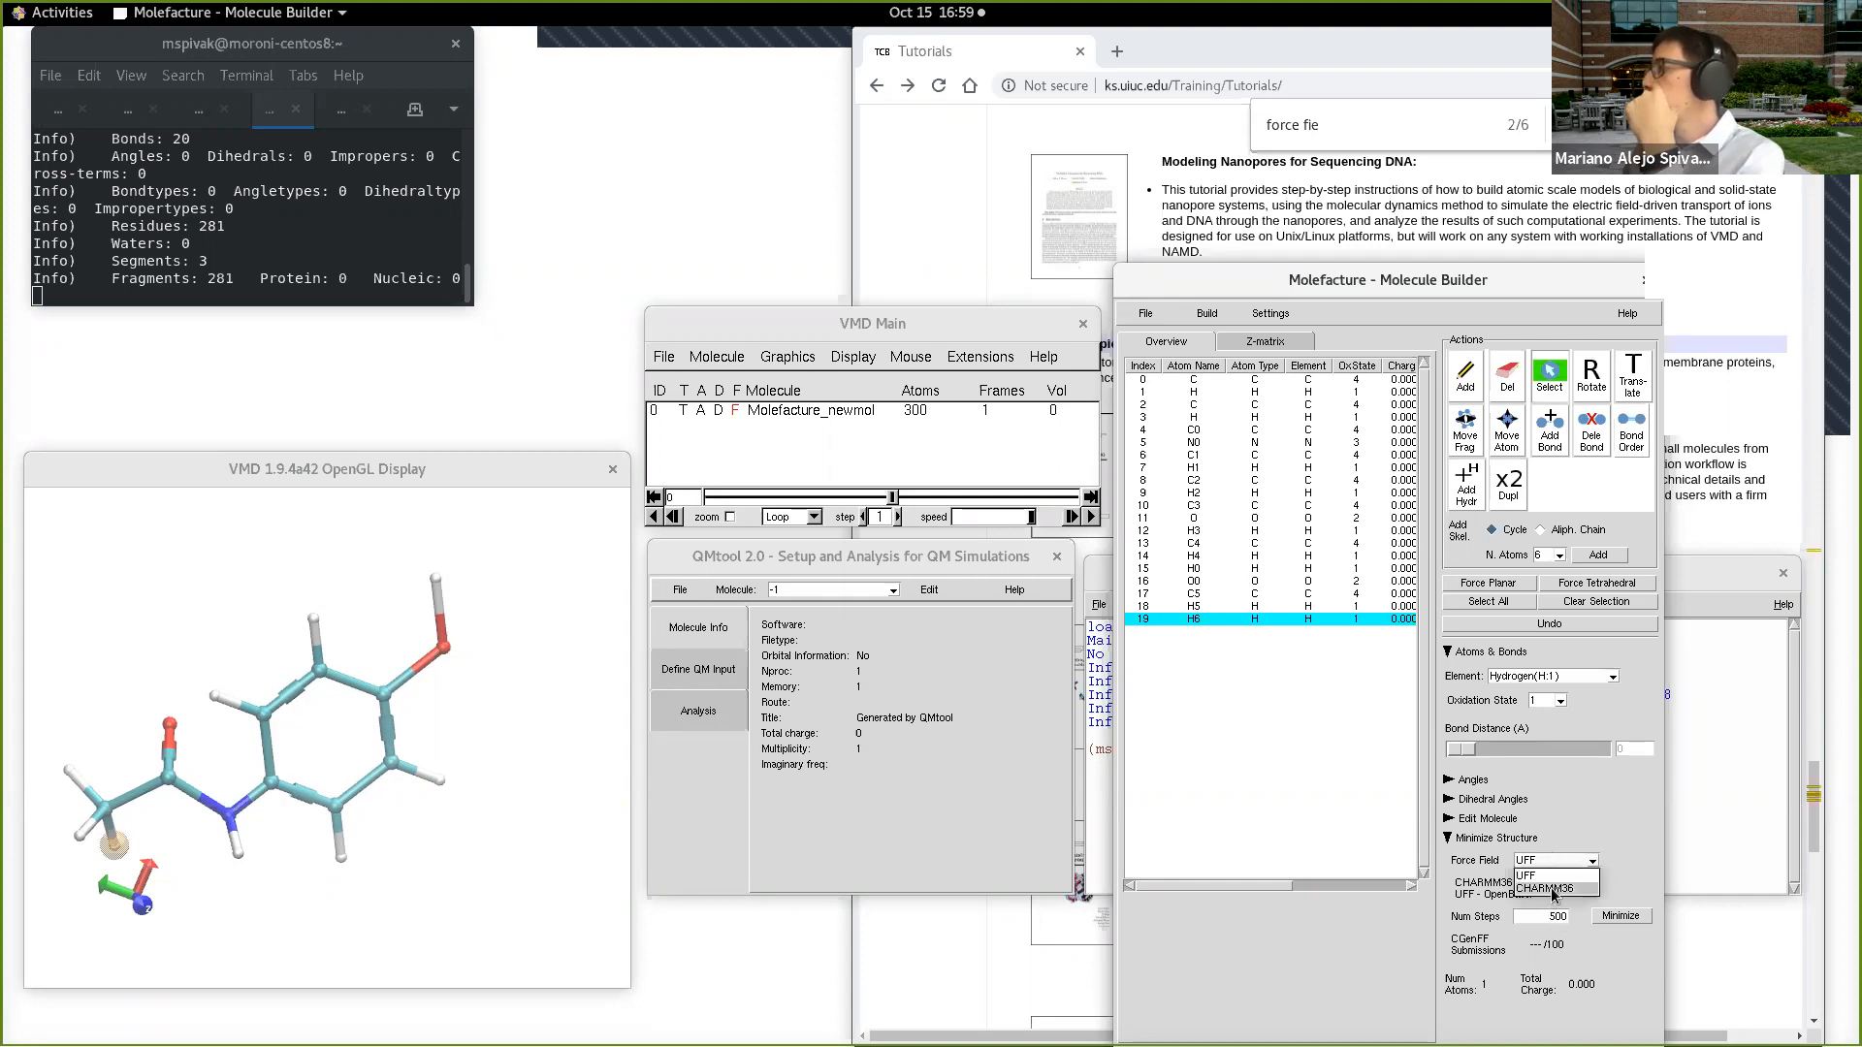
pyautogui.click(1551, 894)
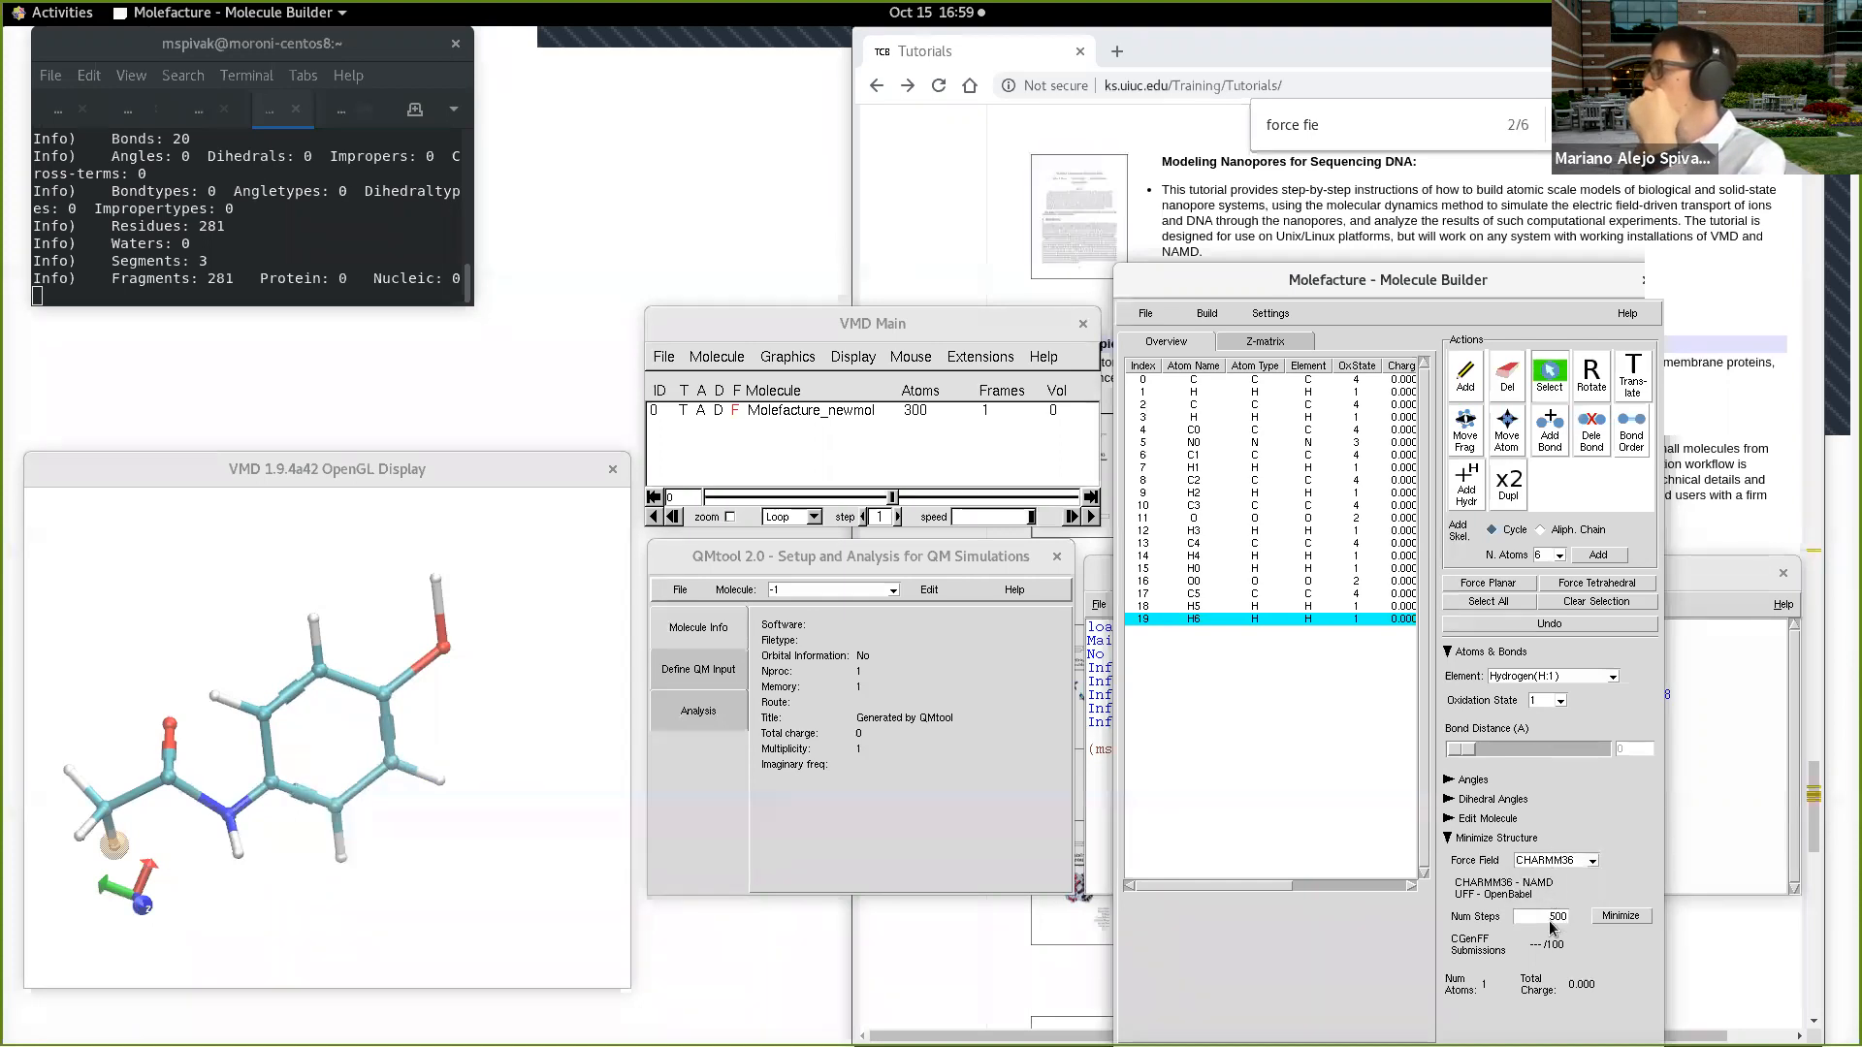
pyautogui.click(1617, 918)
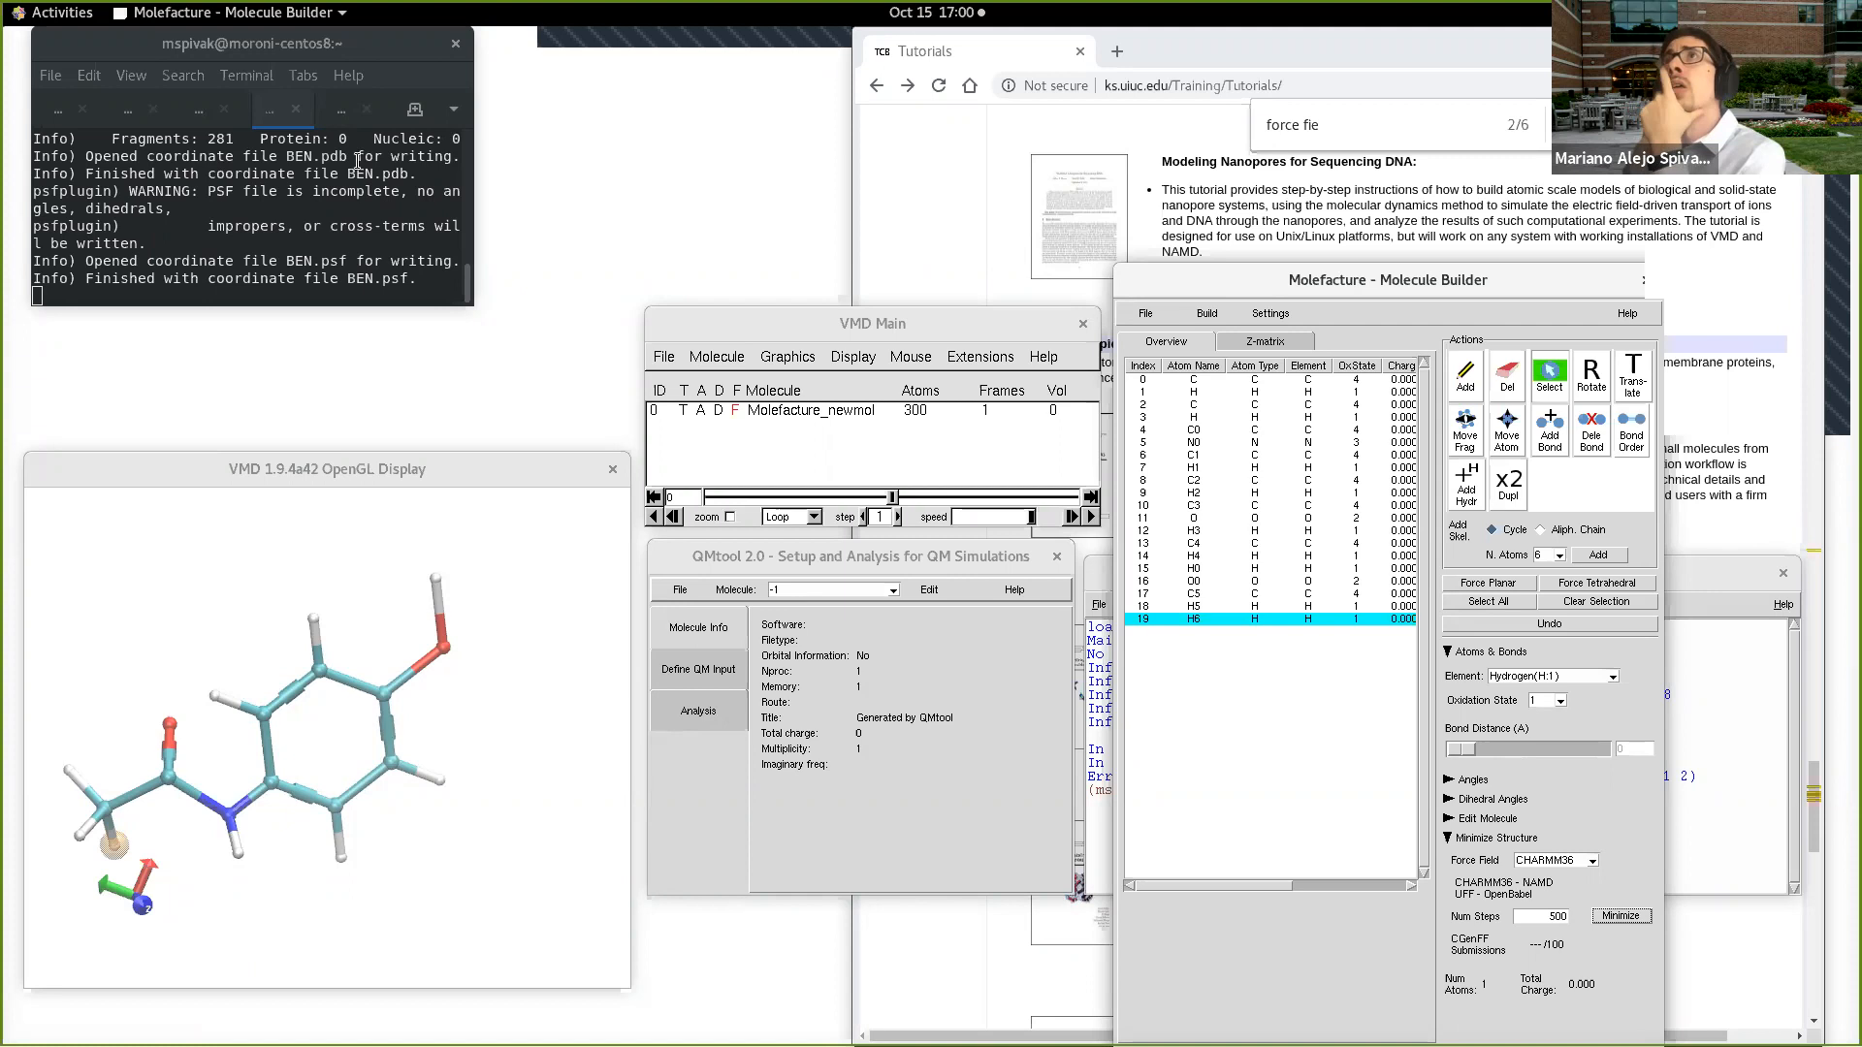
# Step: Enlarge the terminal window and read the output of the minimization attempt
pyautogui.scroll(5, 318, 209)
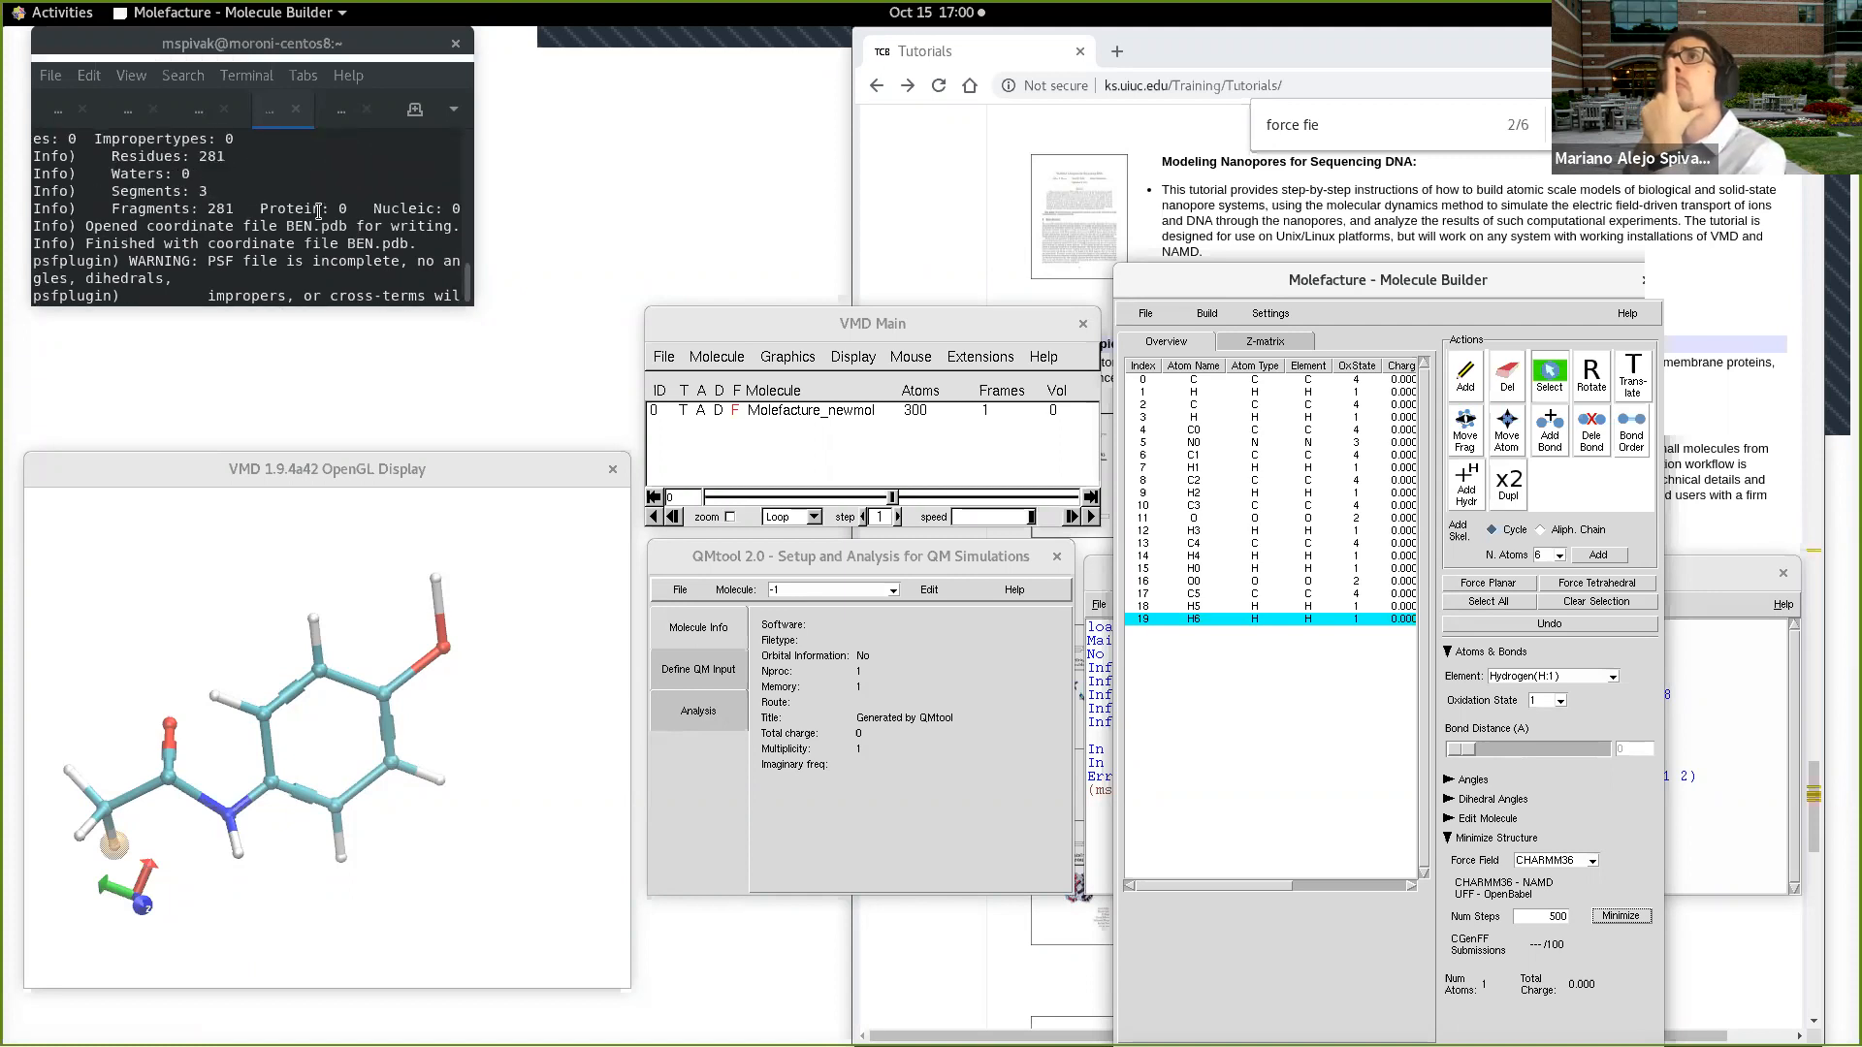
pyautogui.scroll(-5, 318, 209)
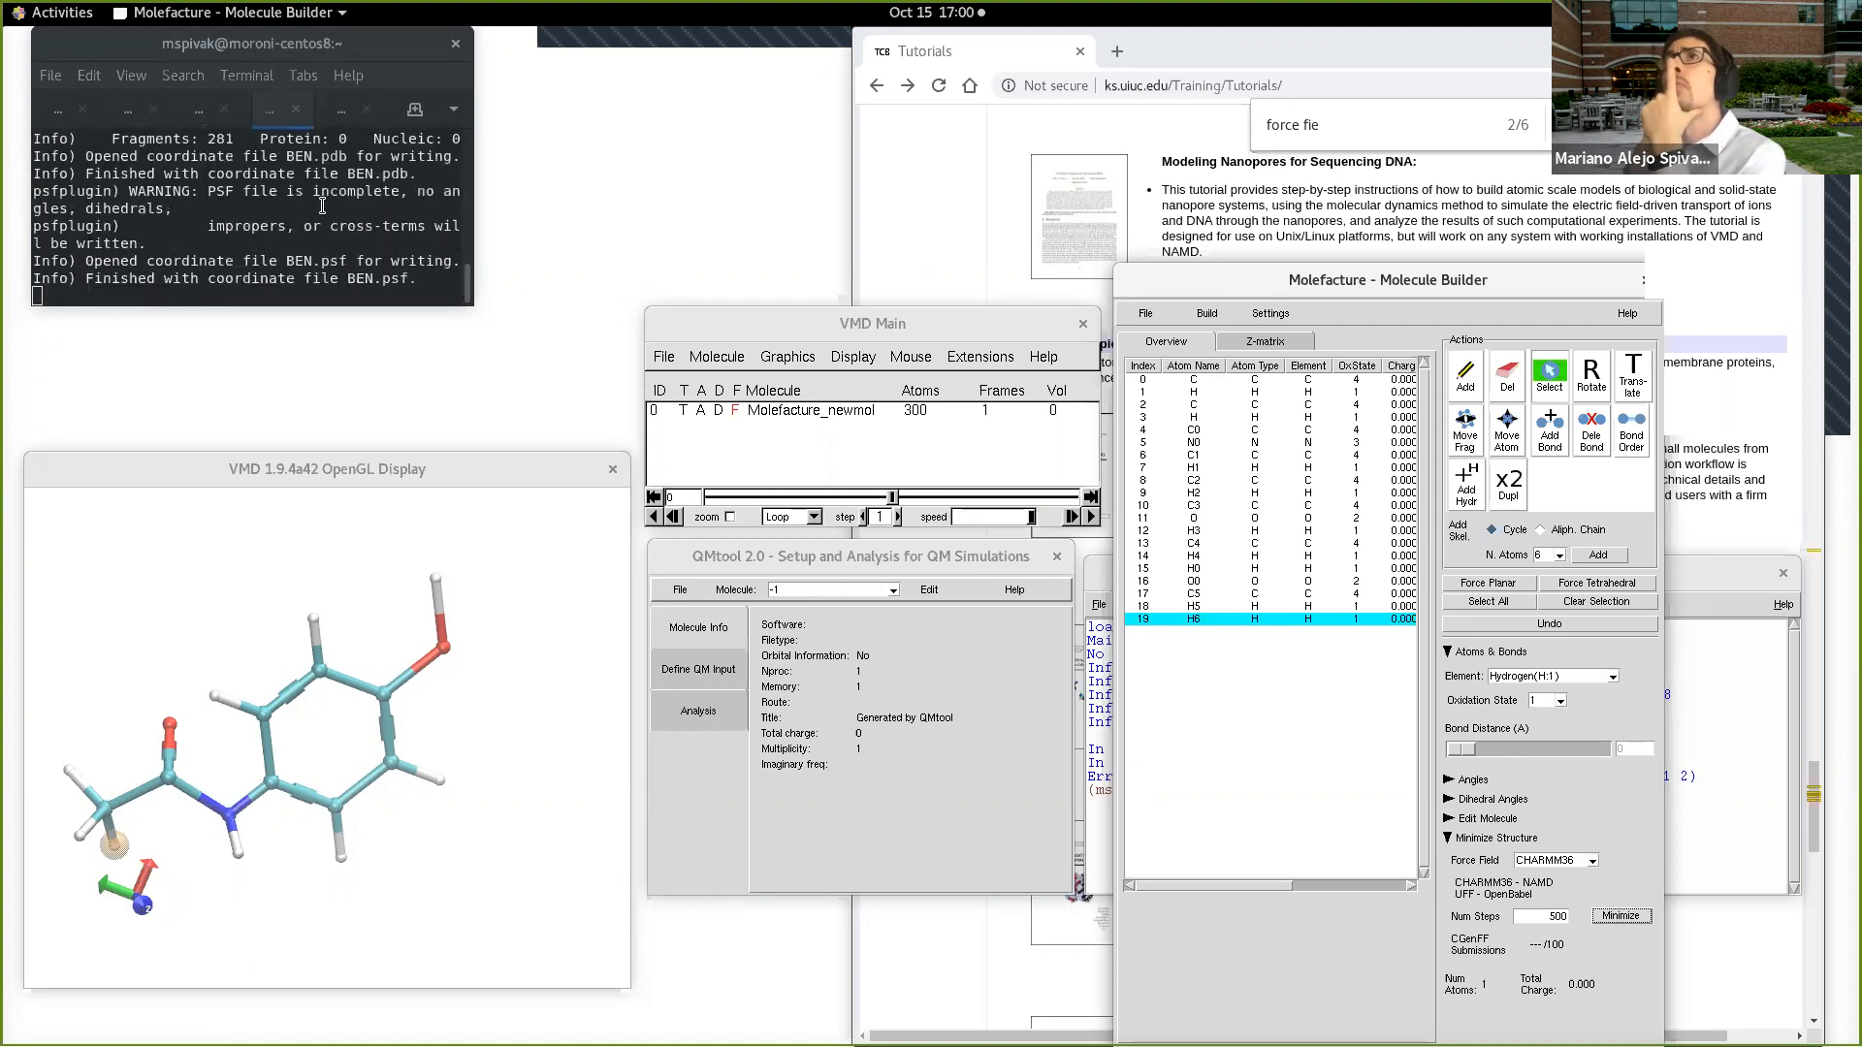
pyautogui.moveTo(336, 307); pyautogui.dragTo(345, 341)
pyautogui.moveTo(467, 280); pyautogui.dragTo(535, 280)
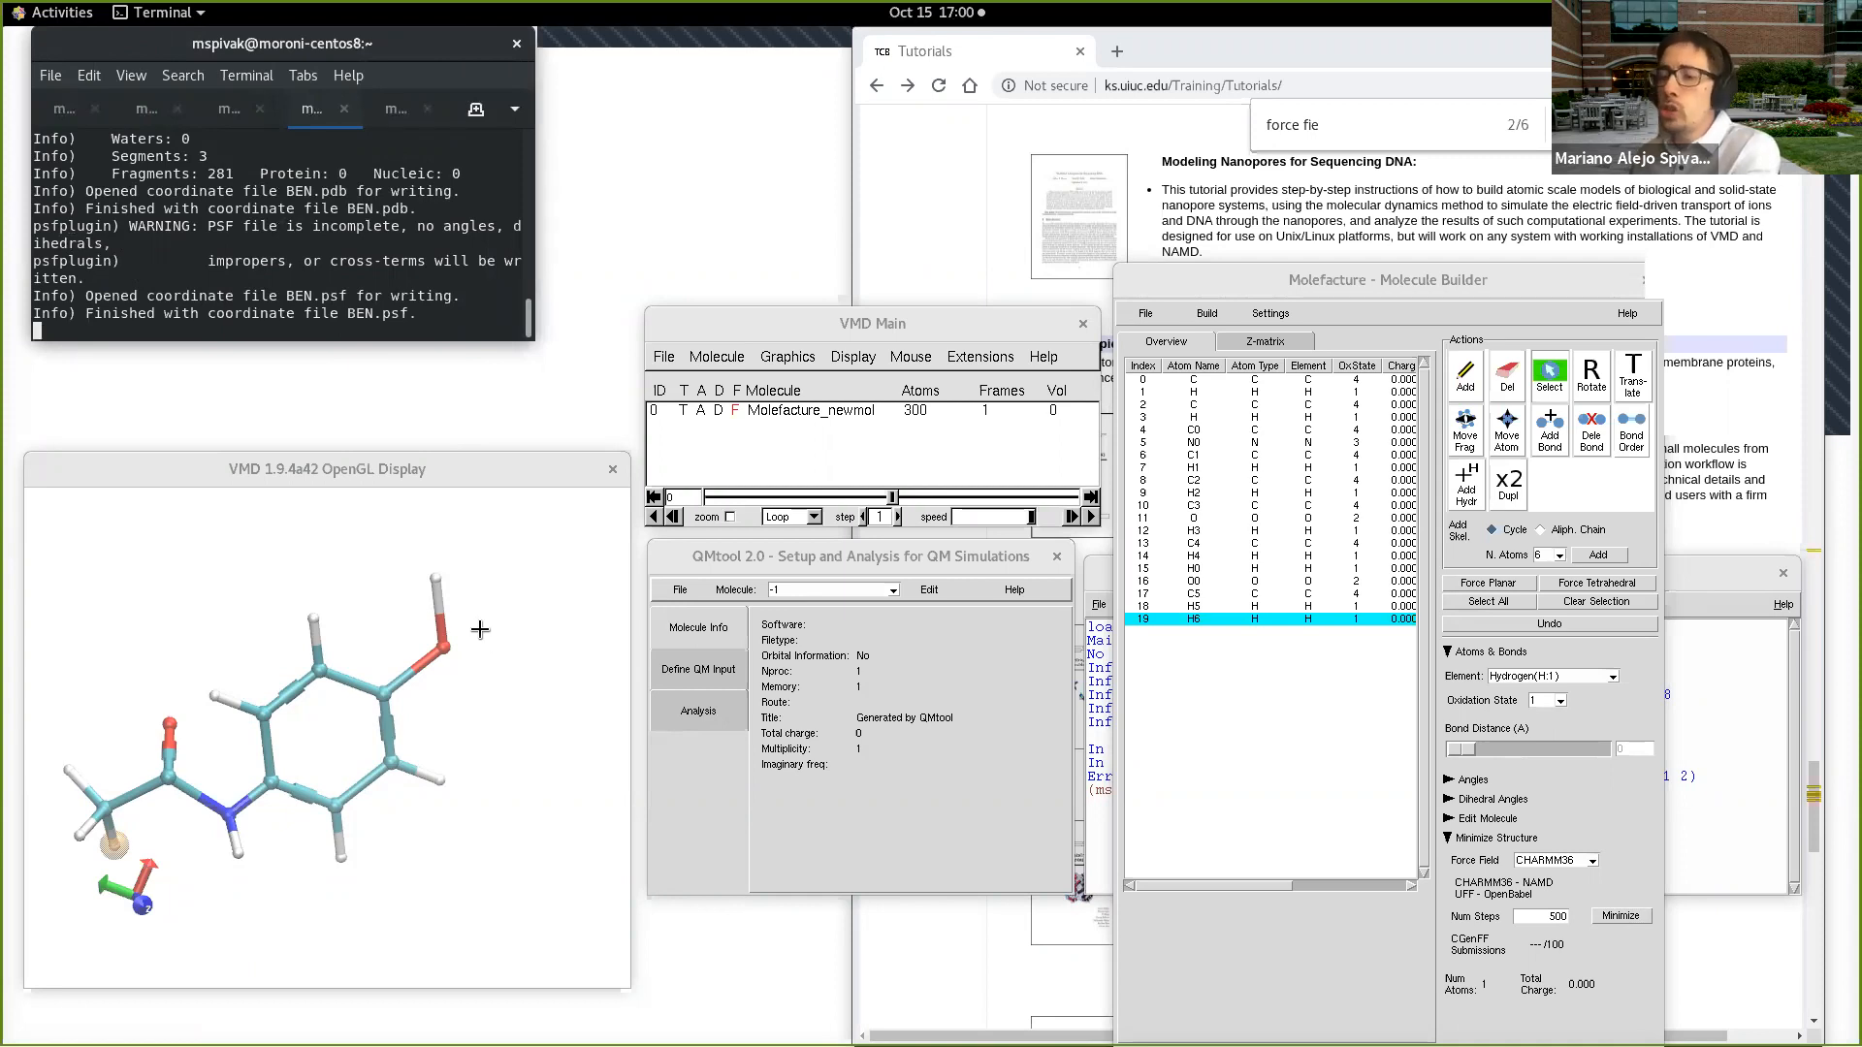
# Step: Check the atom types of the hydroxyl oxygen (index 11), its hydrogen H3 and the other hydrogens in the atom list
pyautogui.click(432, 663)
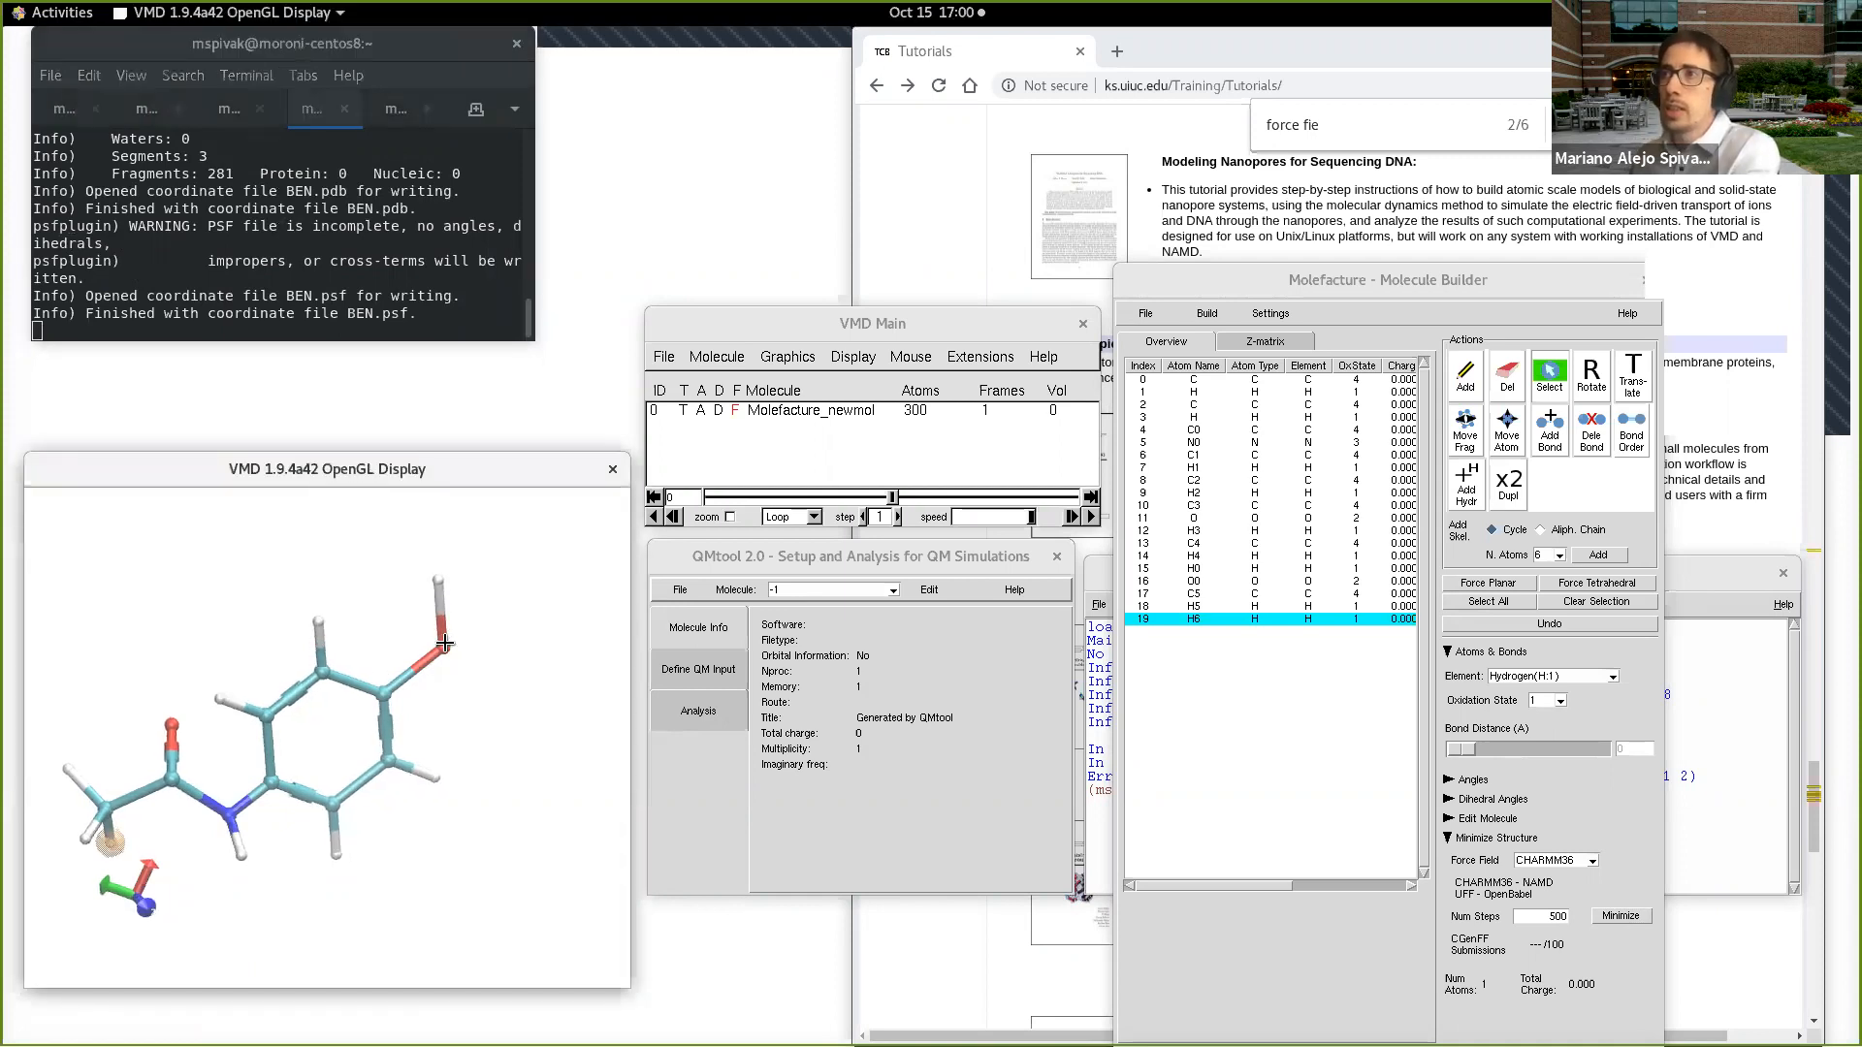
pyautogui.click(434, 579)
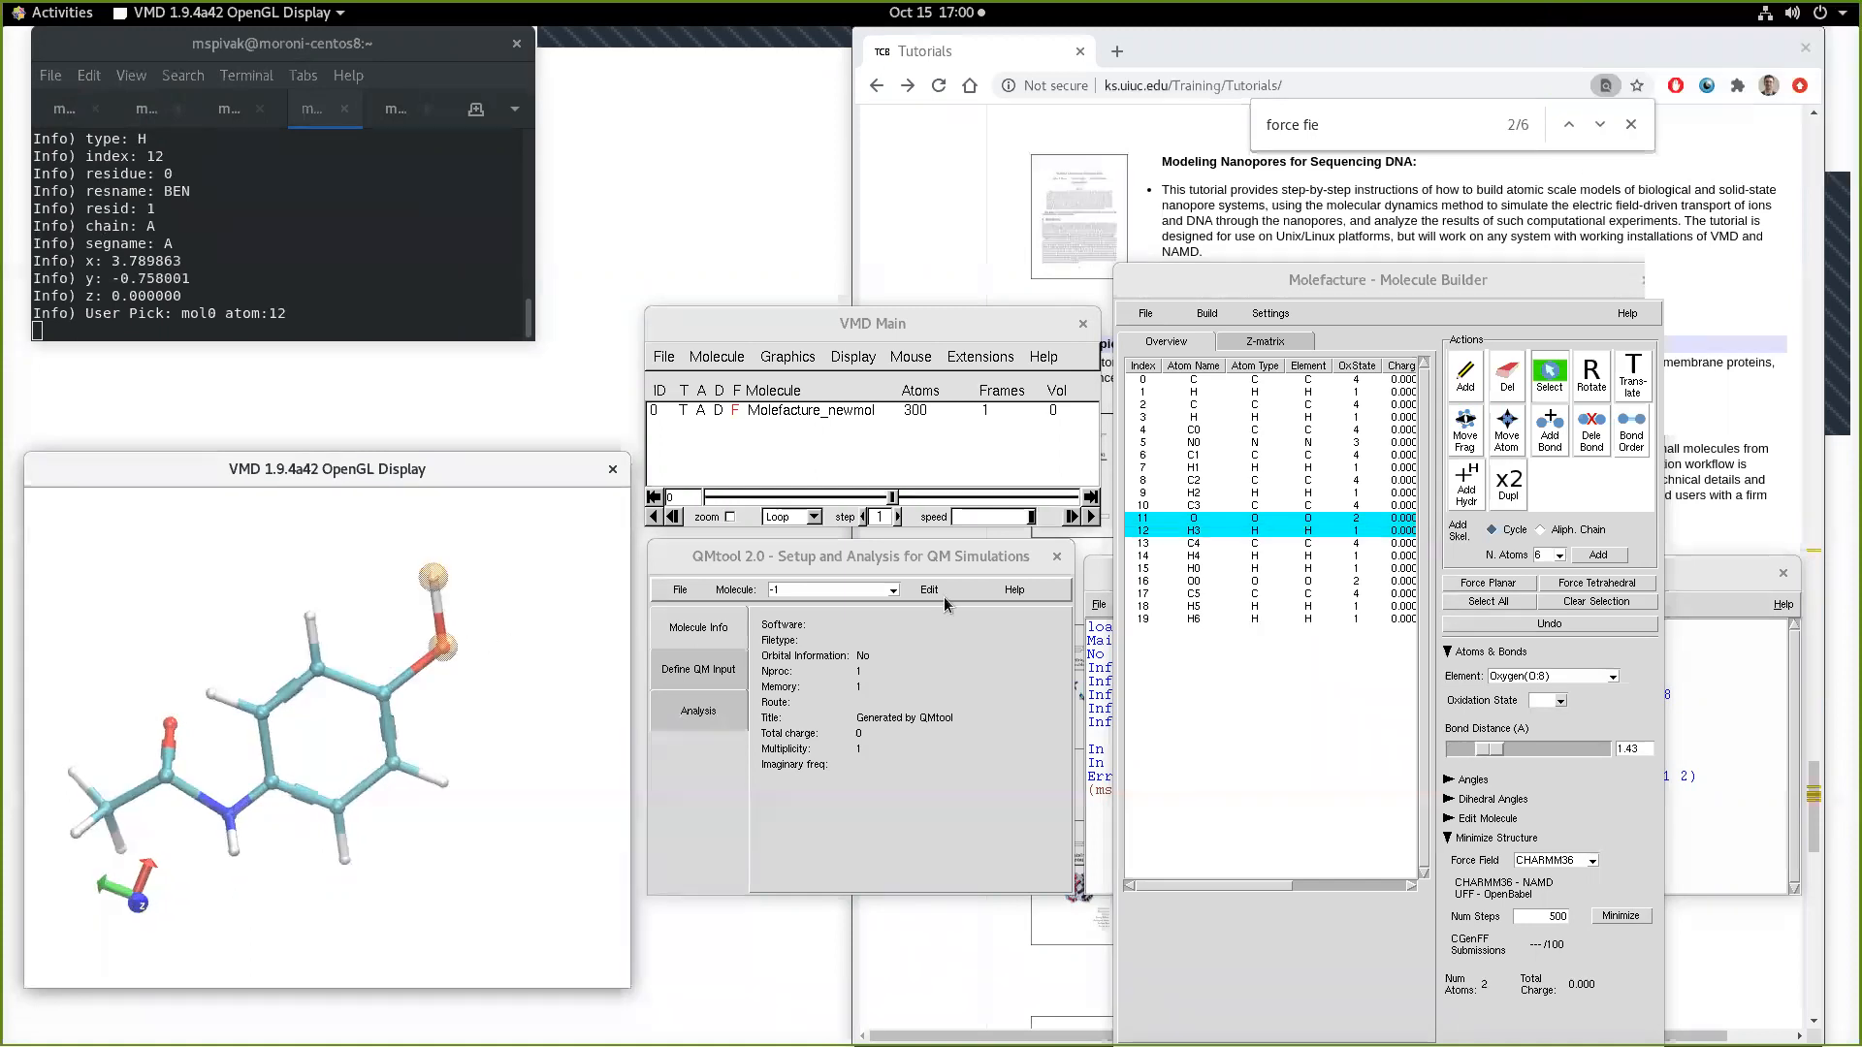
pyautogui.click(1267, 517)
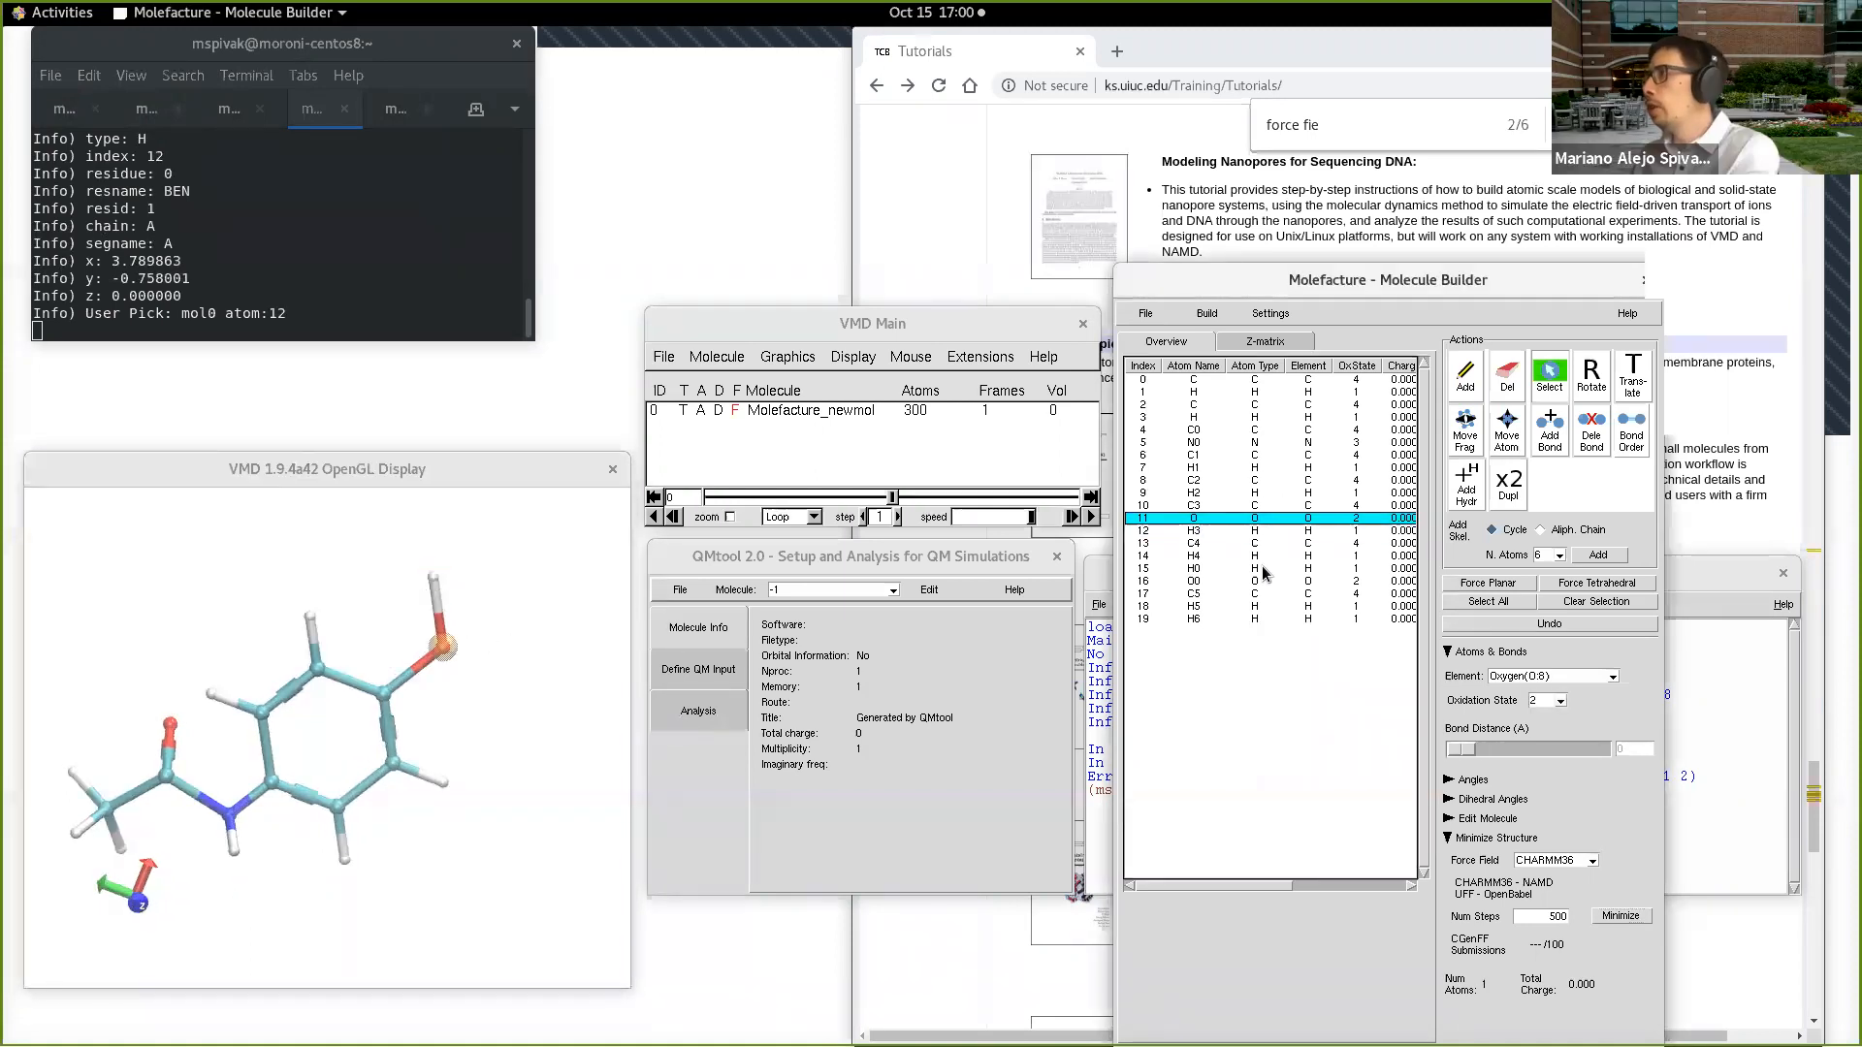
pyautogui.keyDown('shift'); pyautogui.click(1262, 568); pyautogui.keyUp('shift')
pyautogui.click(1260, 530)
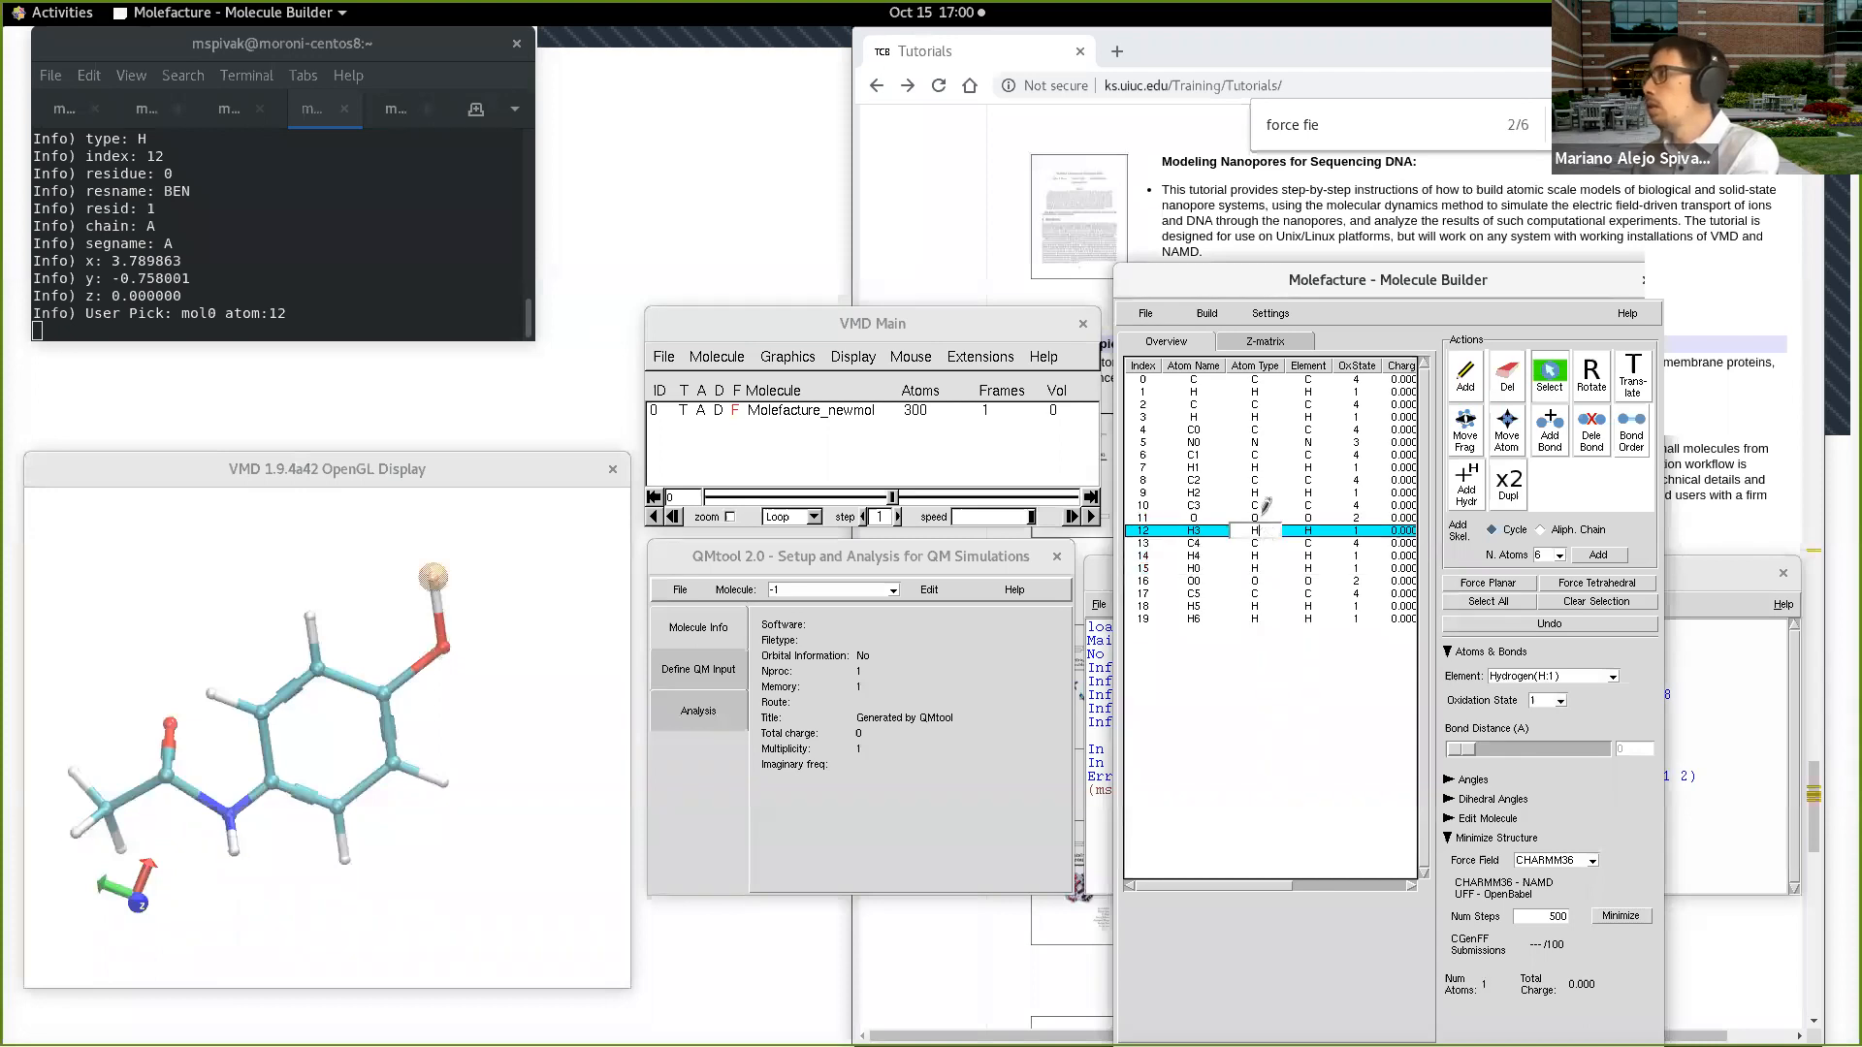
pyautogui.click(1262, 516)
pyautogui.keyDown('ctrl'); pyautogui.click(1263, 555); pyautogui.keyUp('ctrl')
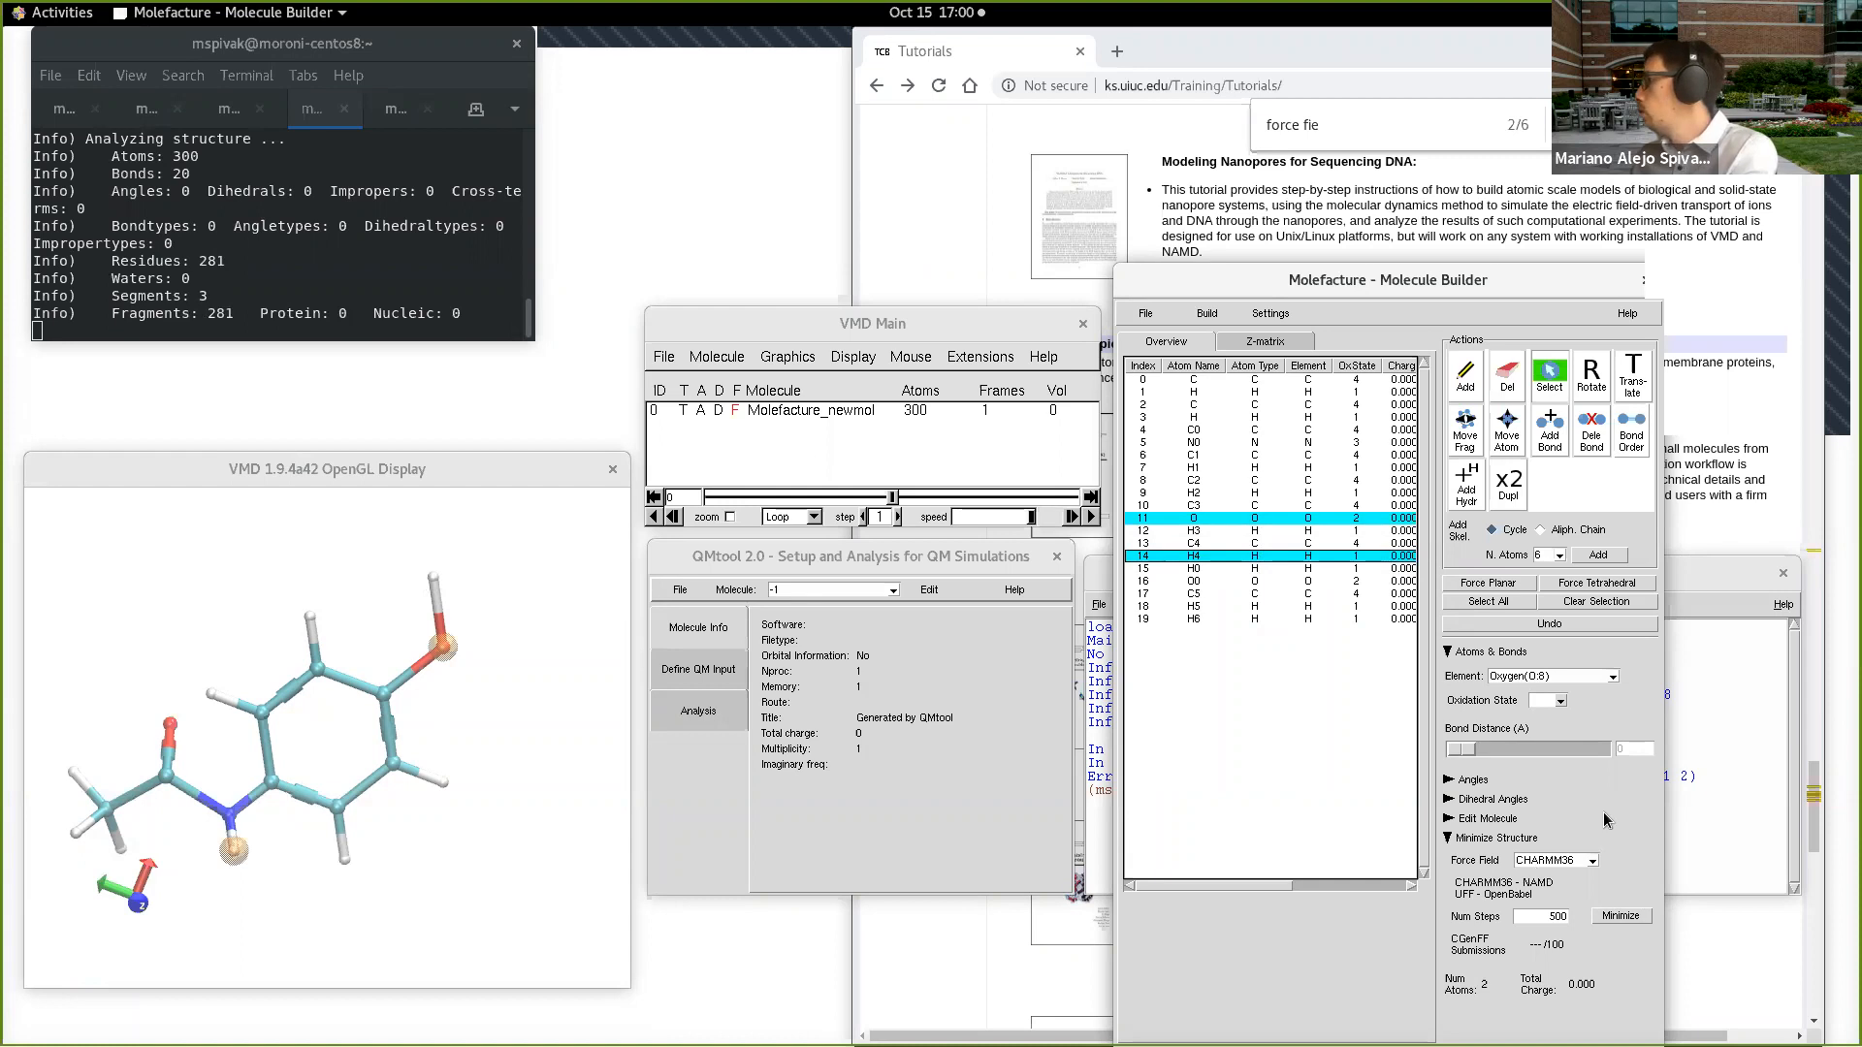
# Step: Try to minimize the structure with the UFF force field and decline to specify the path of obminimize
pyautogui.click(1576, 861)
pyautogui.click(1591, 887)
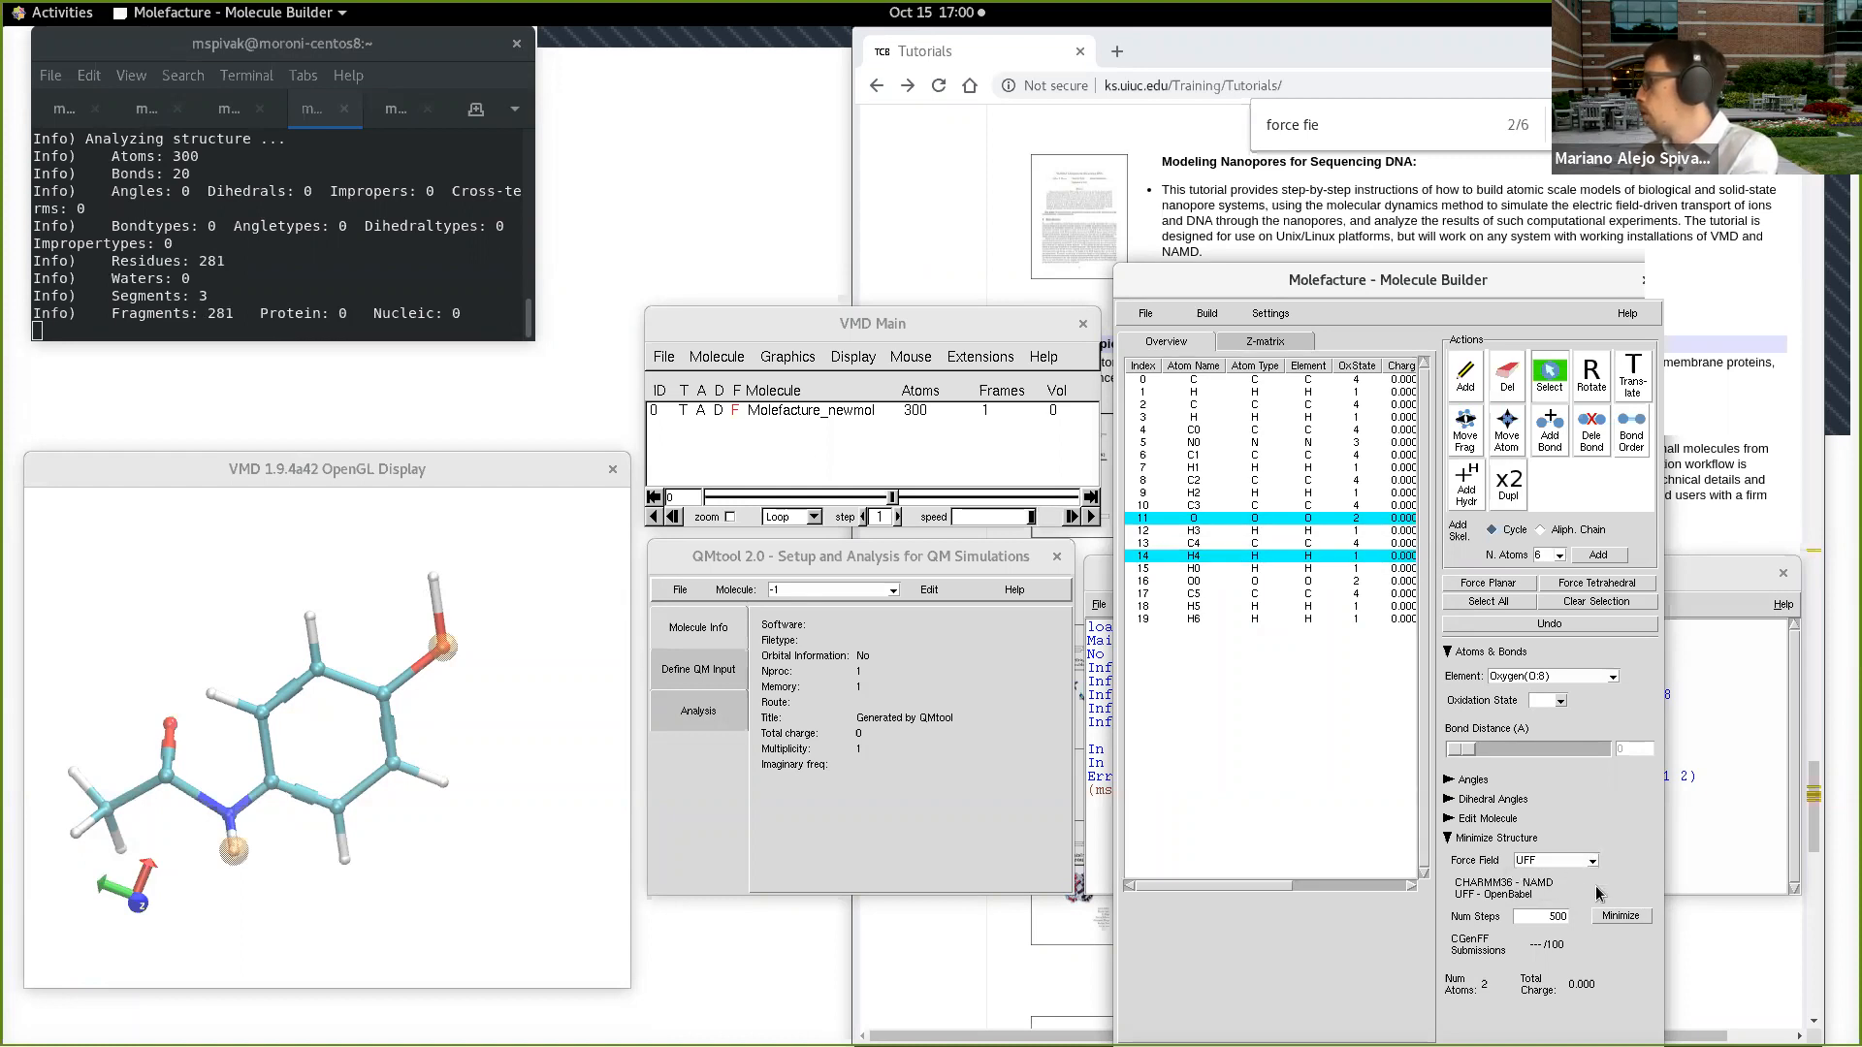
pyautogui.click(1616, 918)
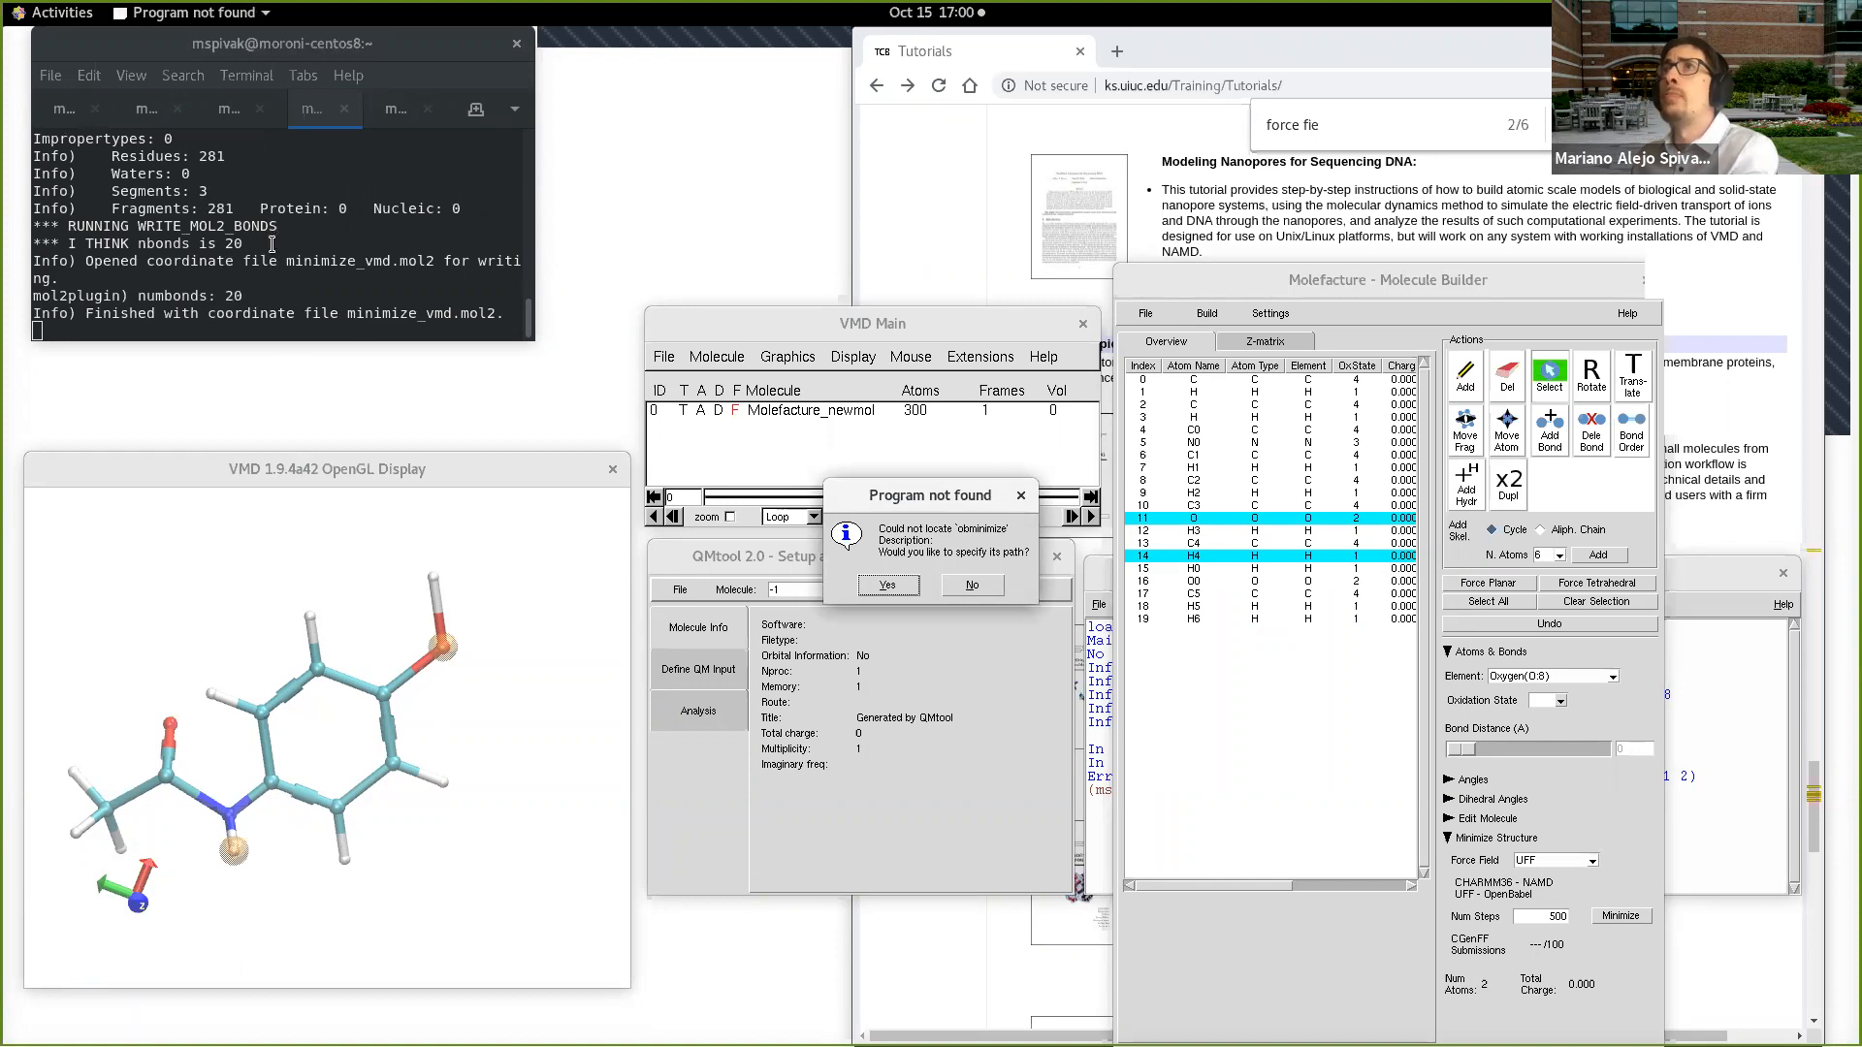
pyautogui.click(403, 674)
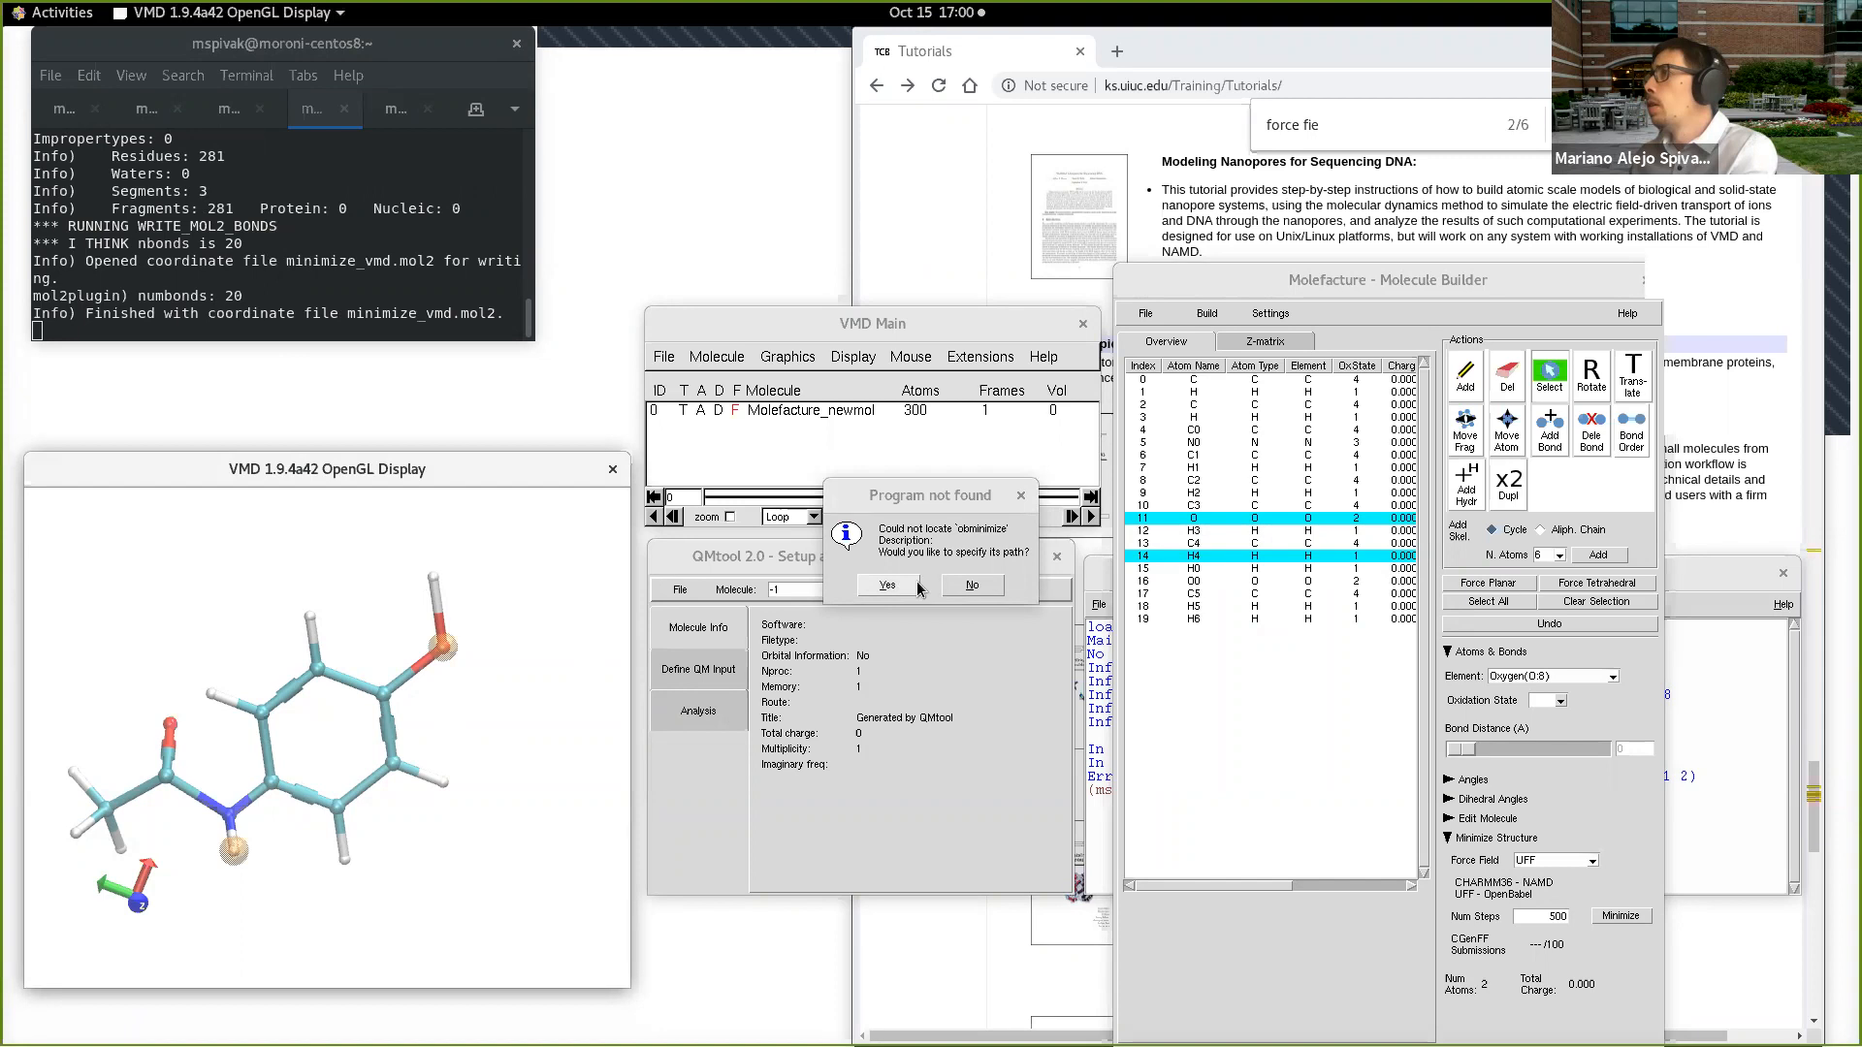
pyautogui.click(970, 584)
# Step: Try the minimization again with CHARMM36 and move the TkConsole clear of the atom list to read its error output
pyautogui.click(1577, 869)
pyautogui.click(1555, 902)
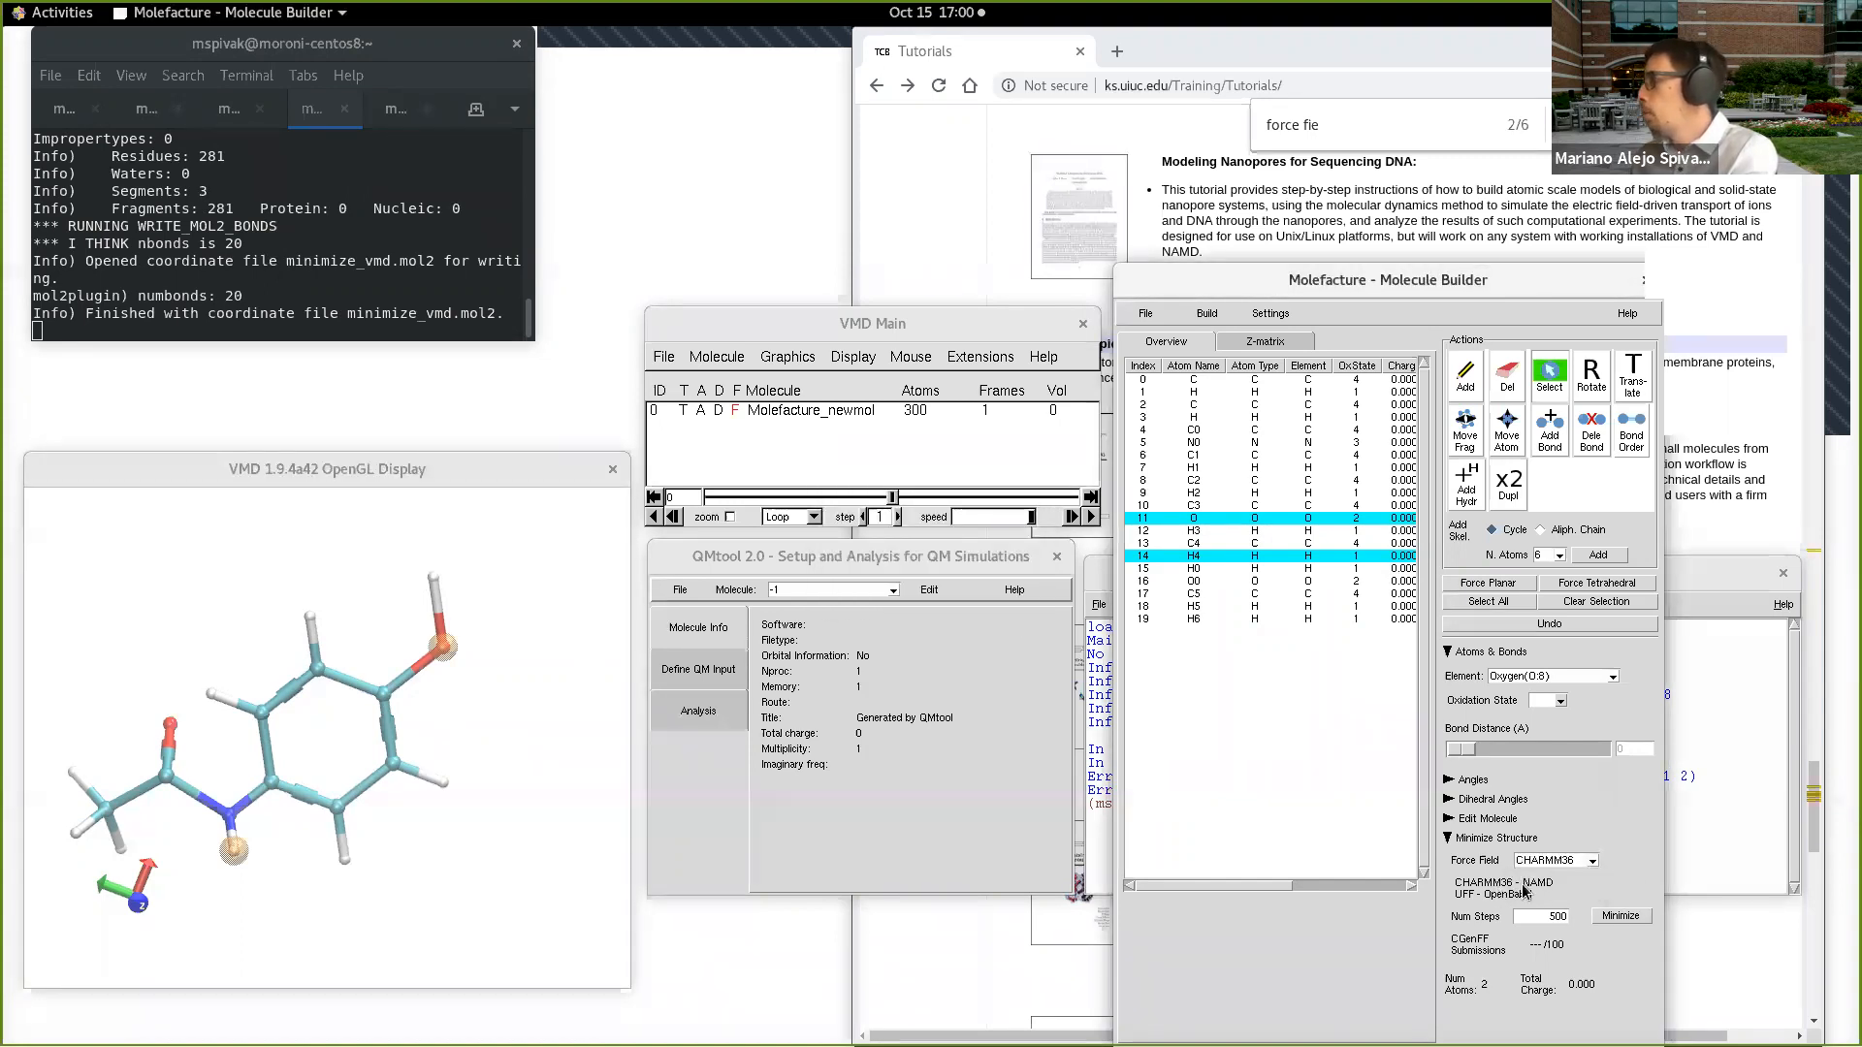
pyautogui.click(1621, 917)
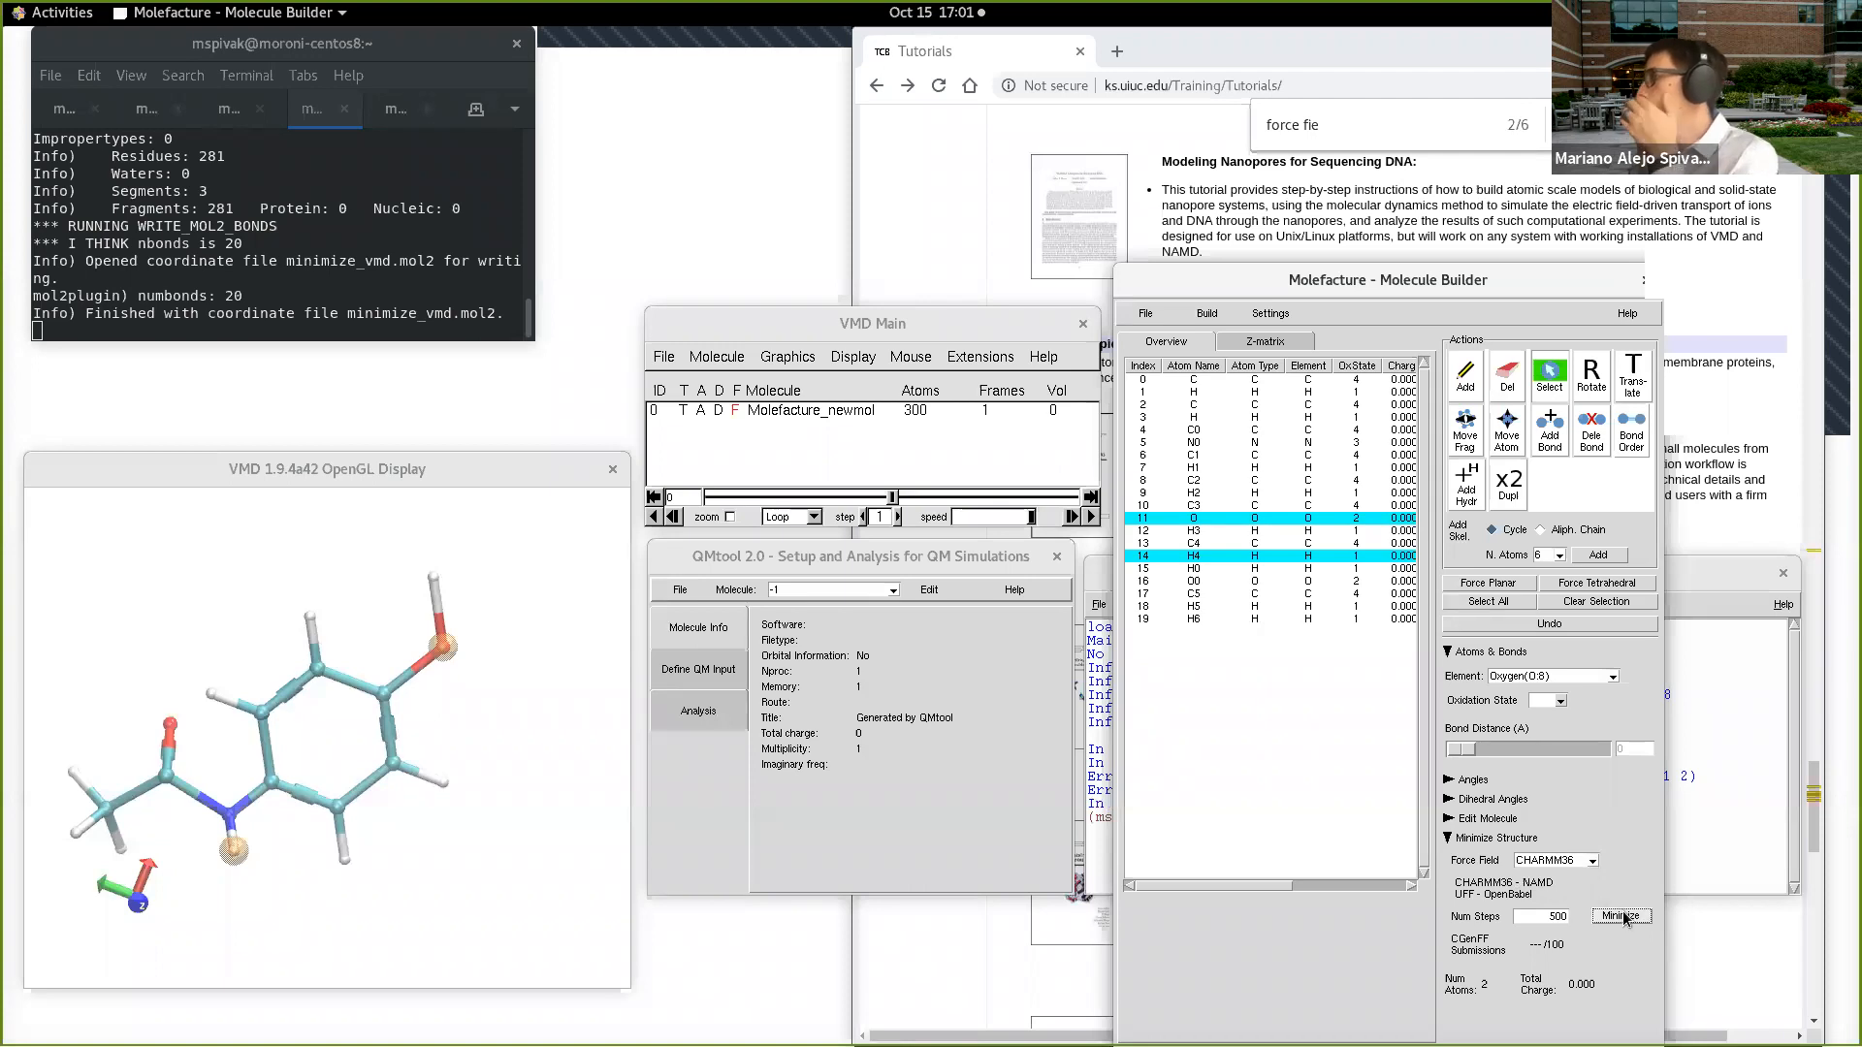
pyautogui.click(1093, 790)
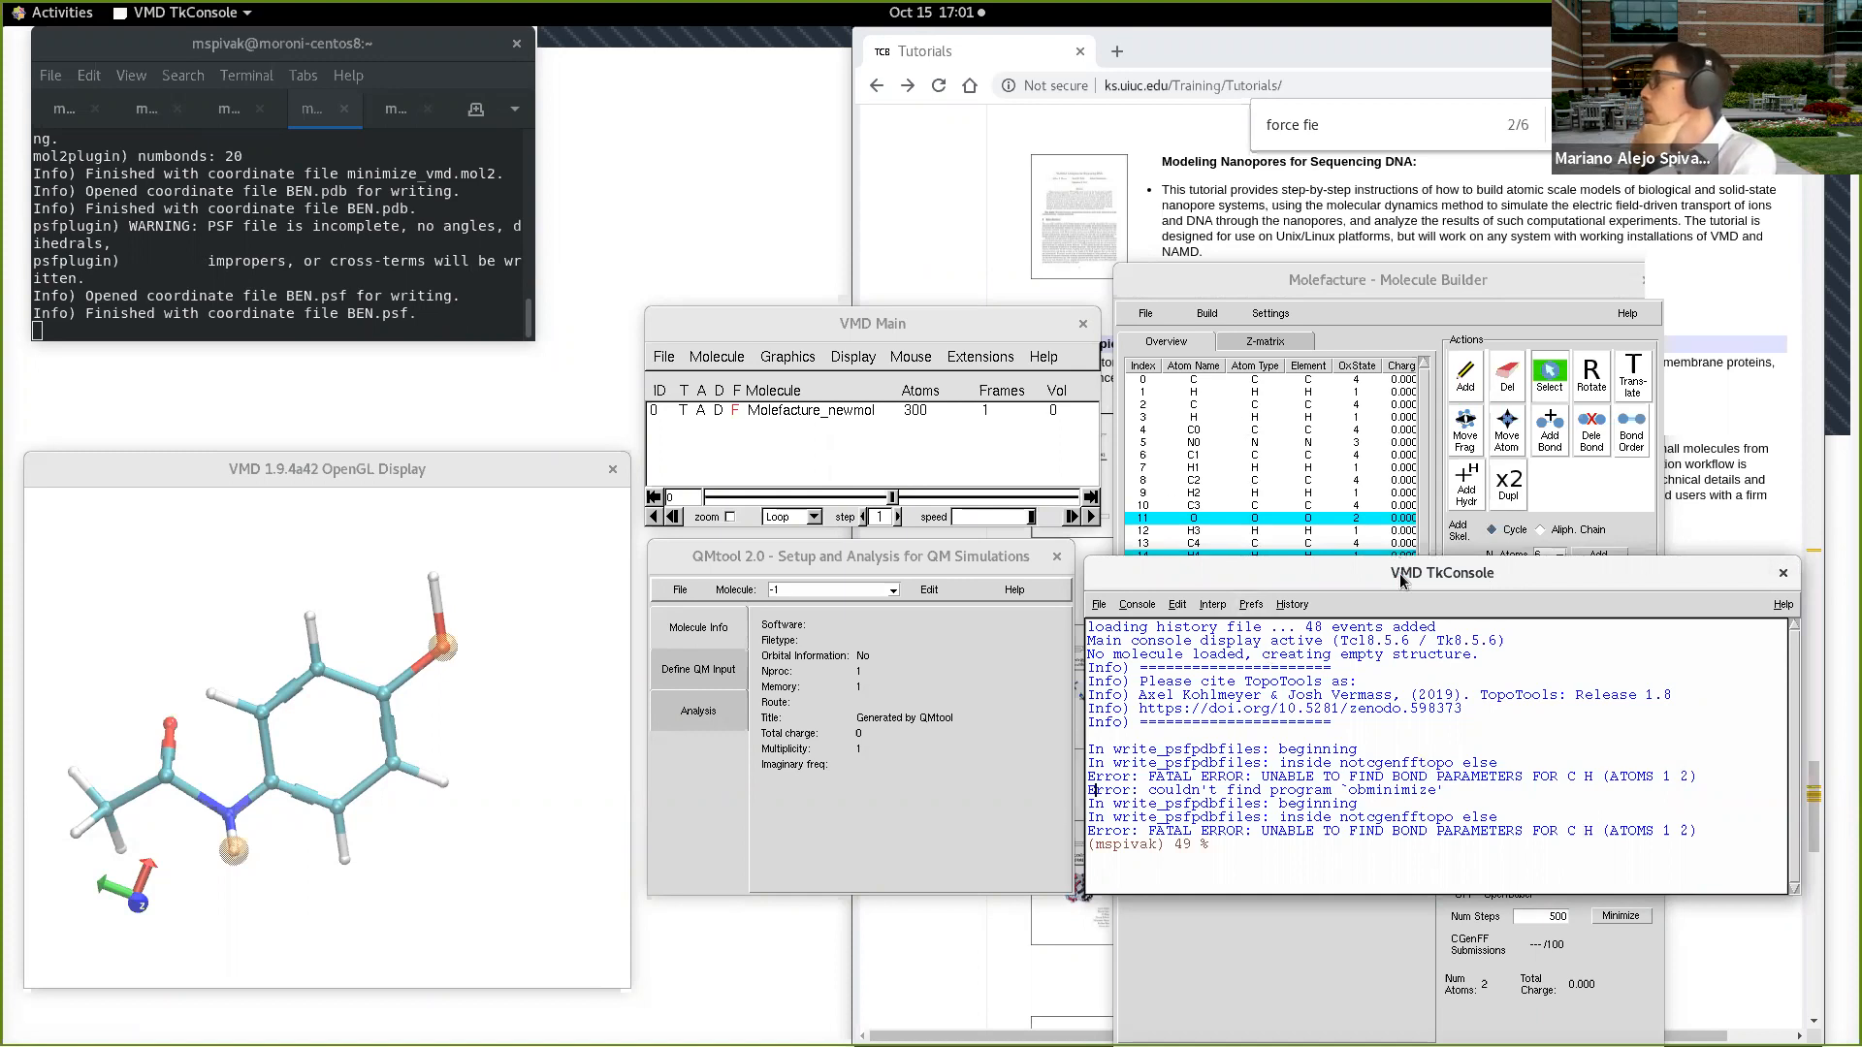
pyautogui.moveTo(1401, 580); pyautogui.dragTo(644, 79)
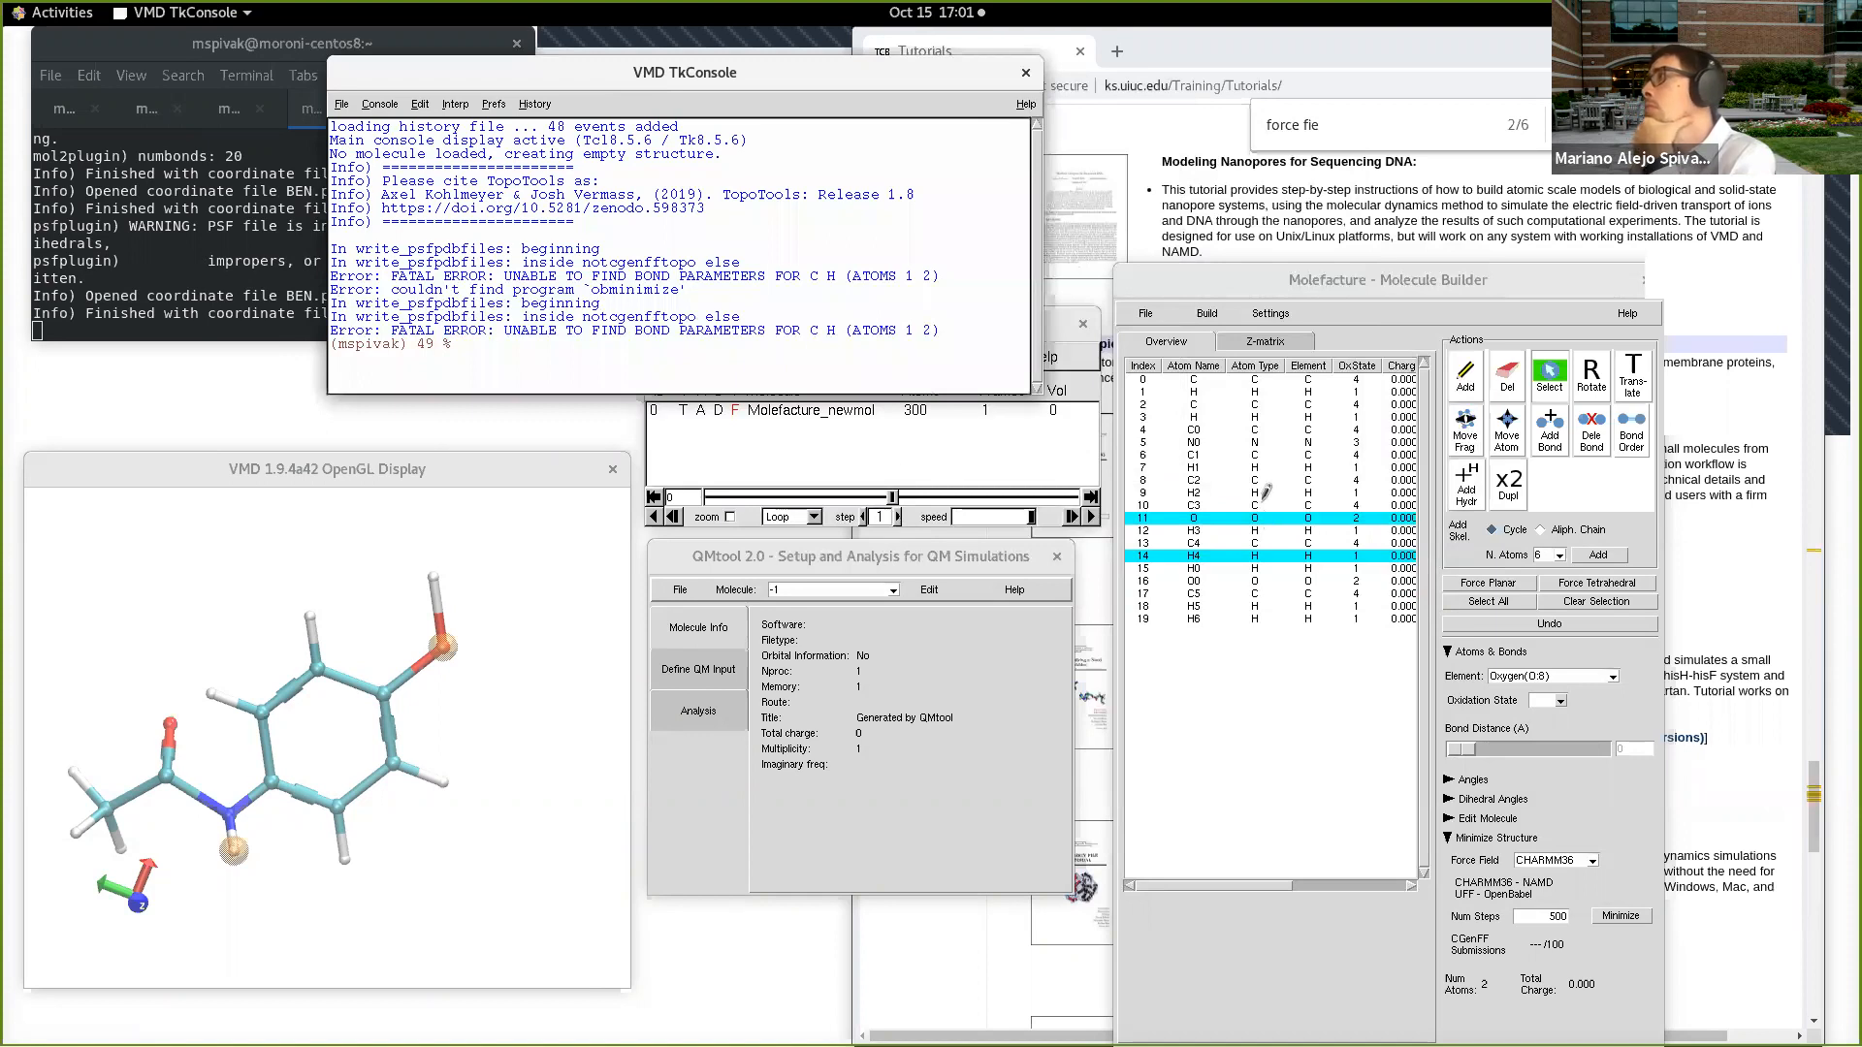
# Step: Select the six ring carbons (index 0, 2, 4, 6, 8 and 10) in the atom list to check their atom types
pyautogui.click(1261, 380)
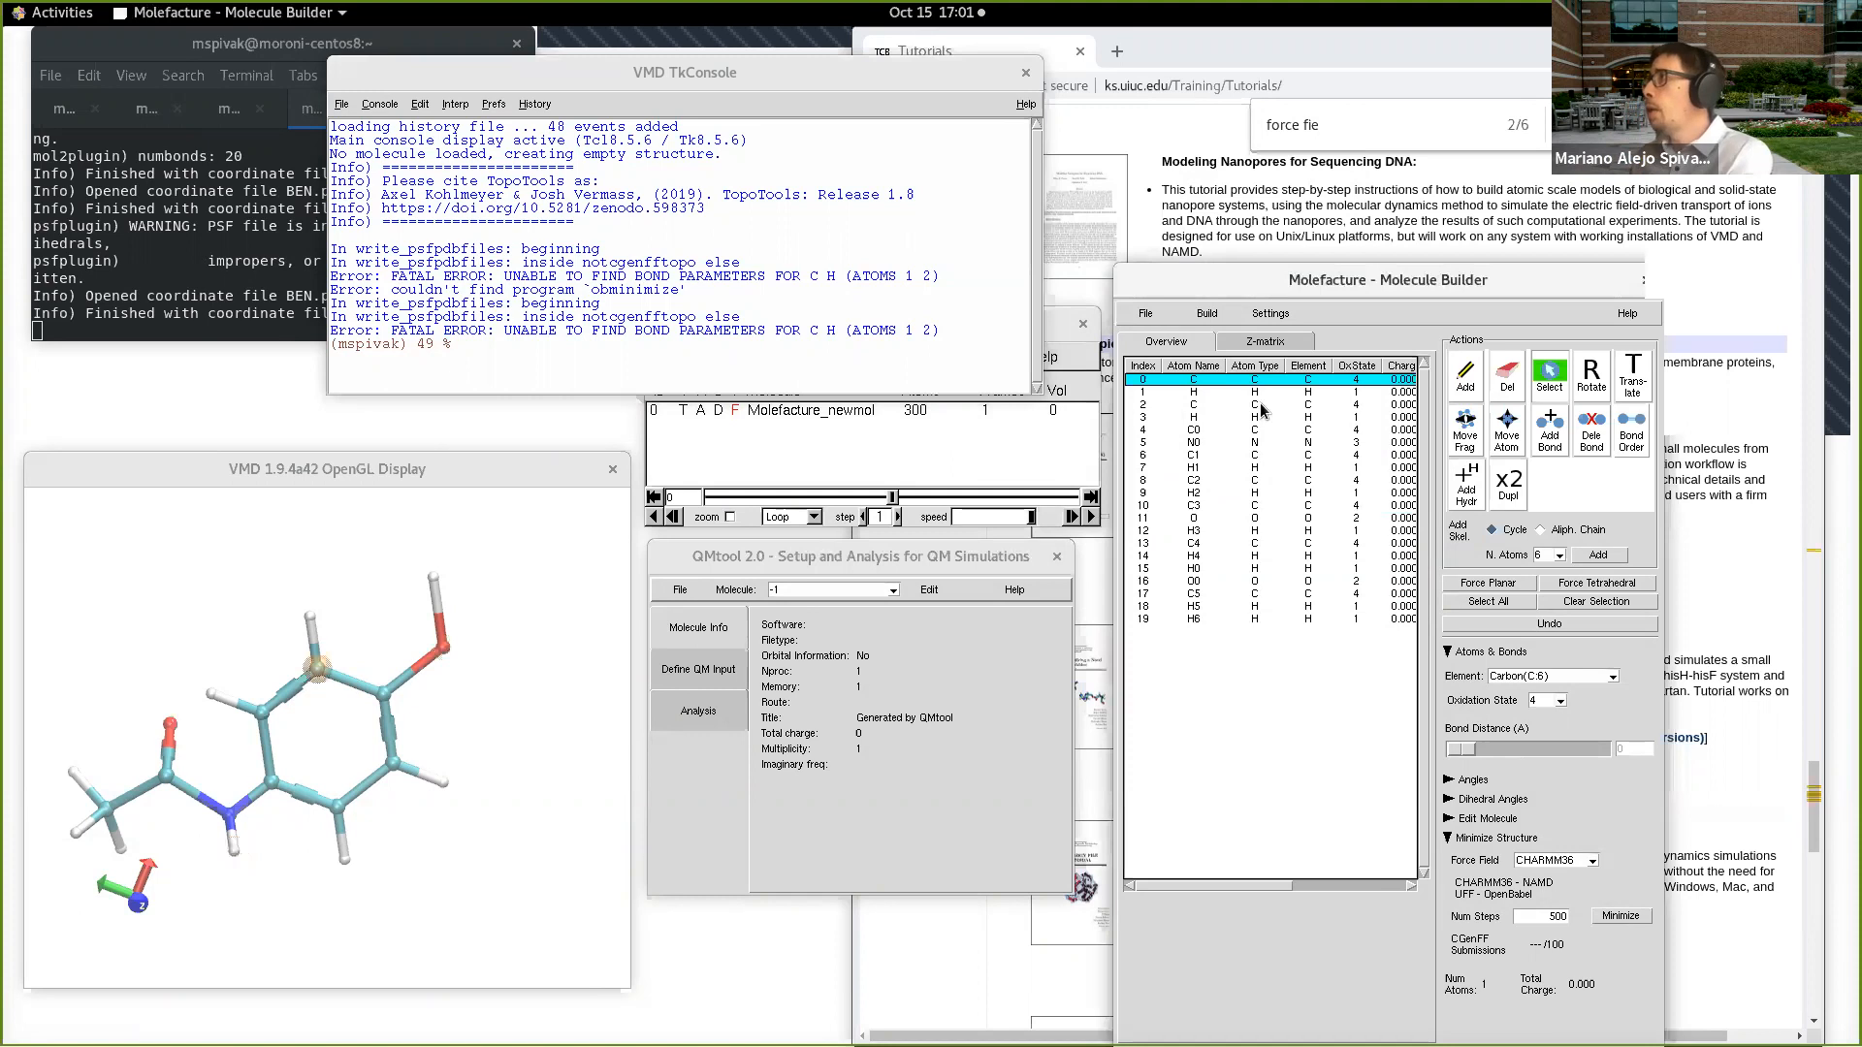
pyautogui.keyDown('ctrl'); pyautogui.click(1263, 405); pyautogui.keyUp('ctrl')
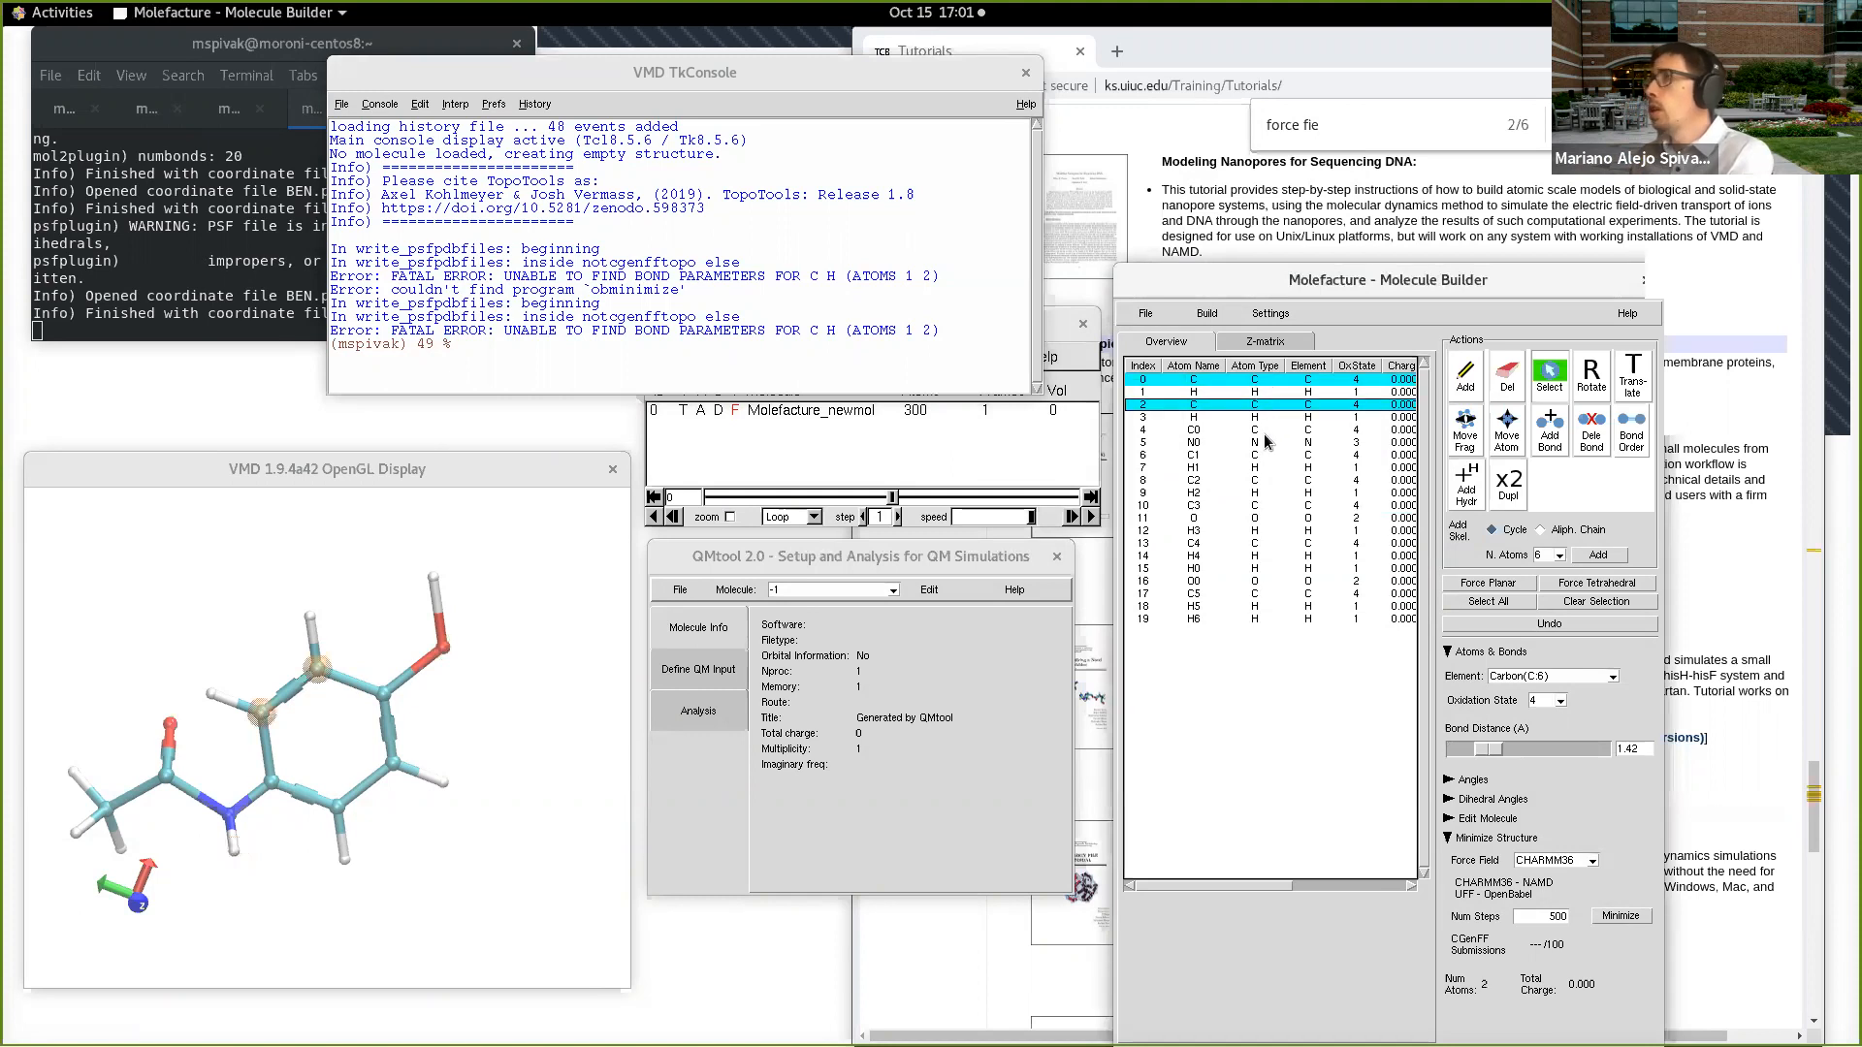
pyautogui.keyDown('ctrl'); pyautogui.click(1266, 430); pyautogui.keyUp('ctrl')
pyautogui.keyDown('ctrl'); pyautogui.click(1261, 456); pyautogui.keyUp('ctrl')
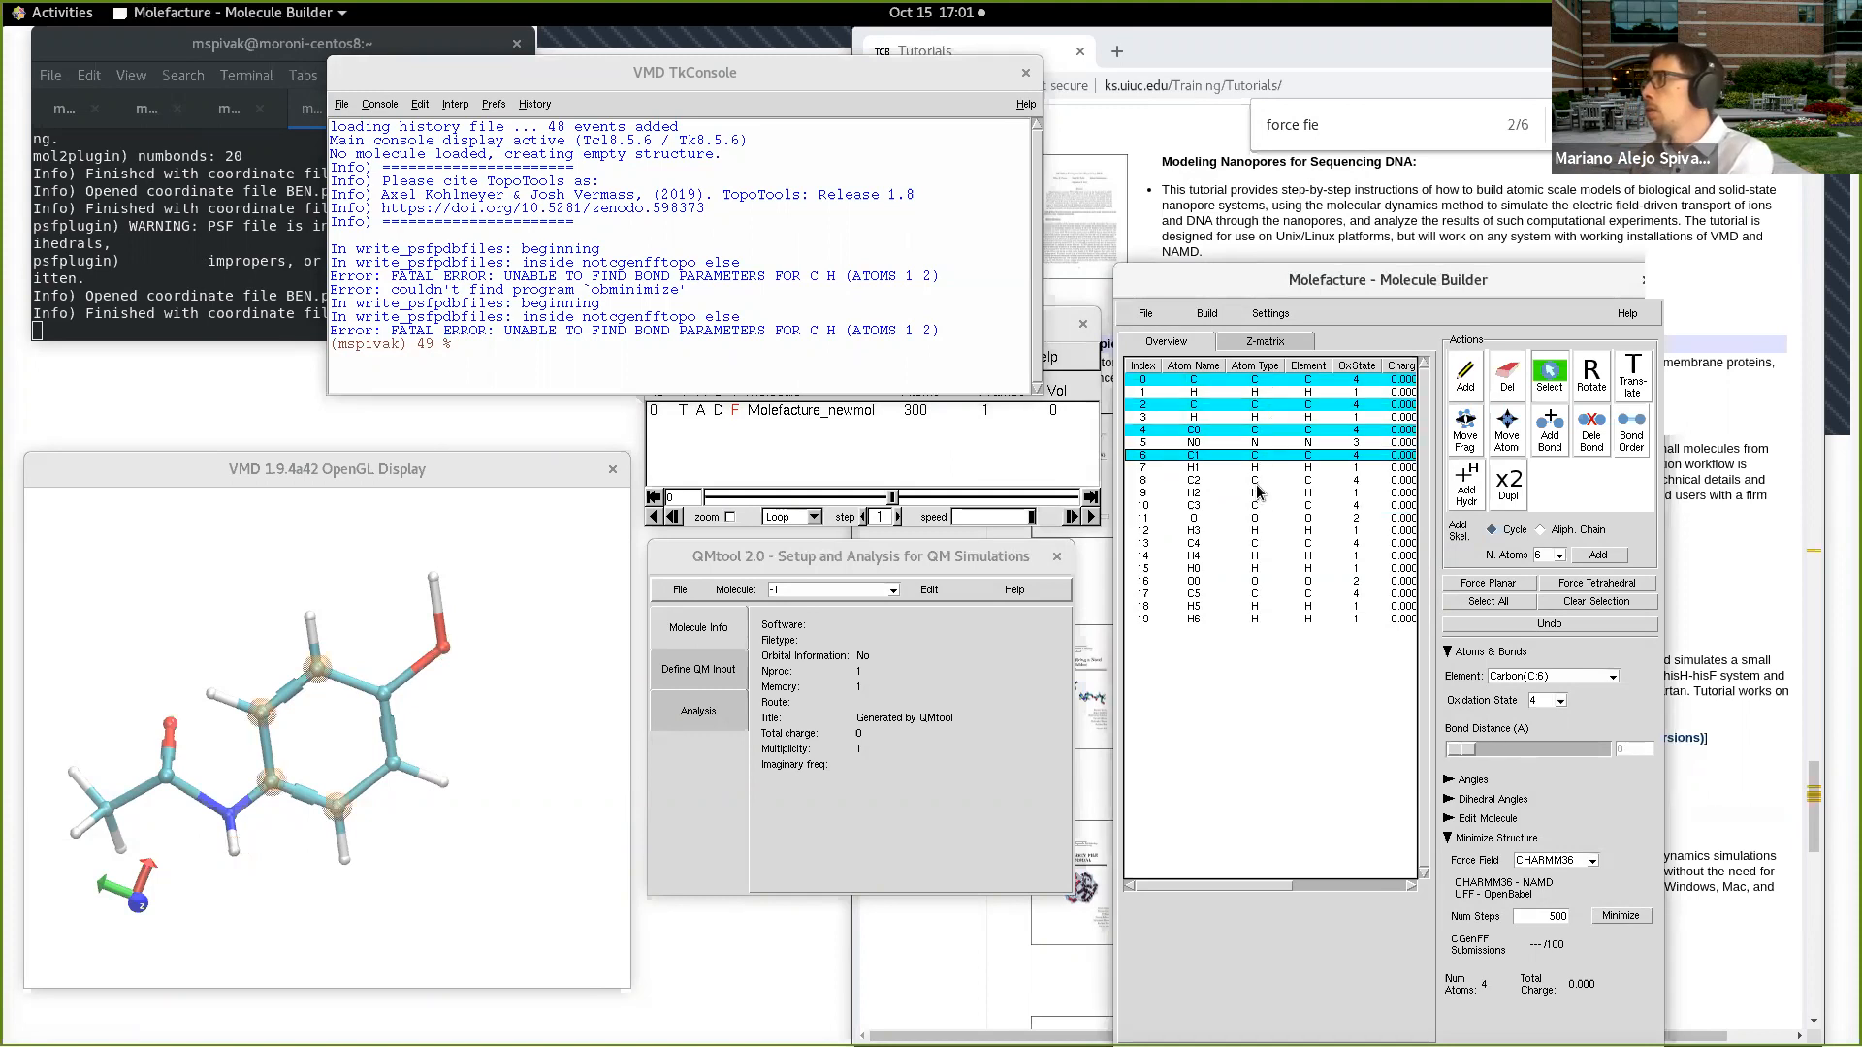
pyautogui.keyDown('ctrl'); pyautogui.click(1263, 479); pyautogui.keyUp('ctrl')
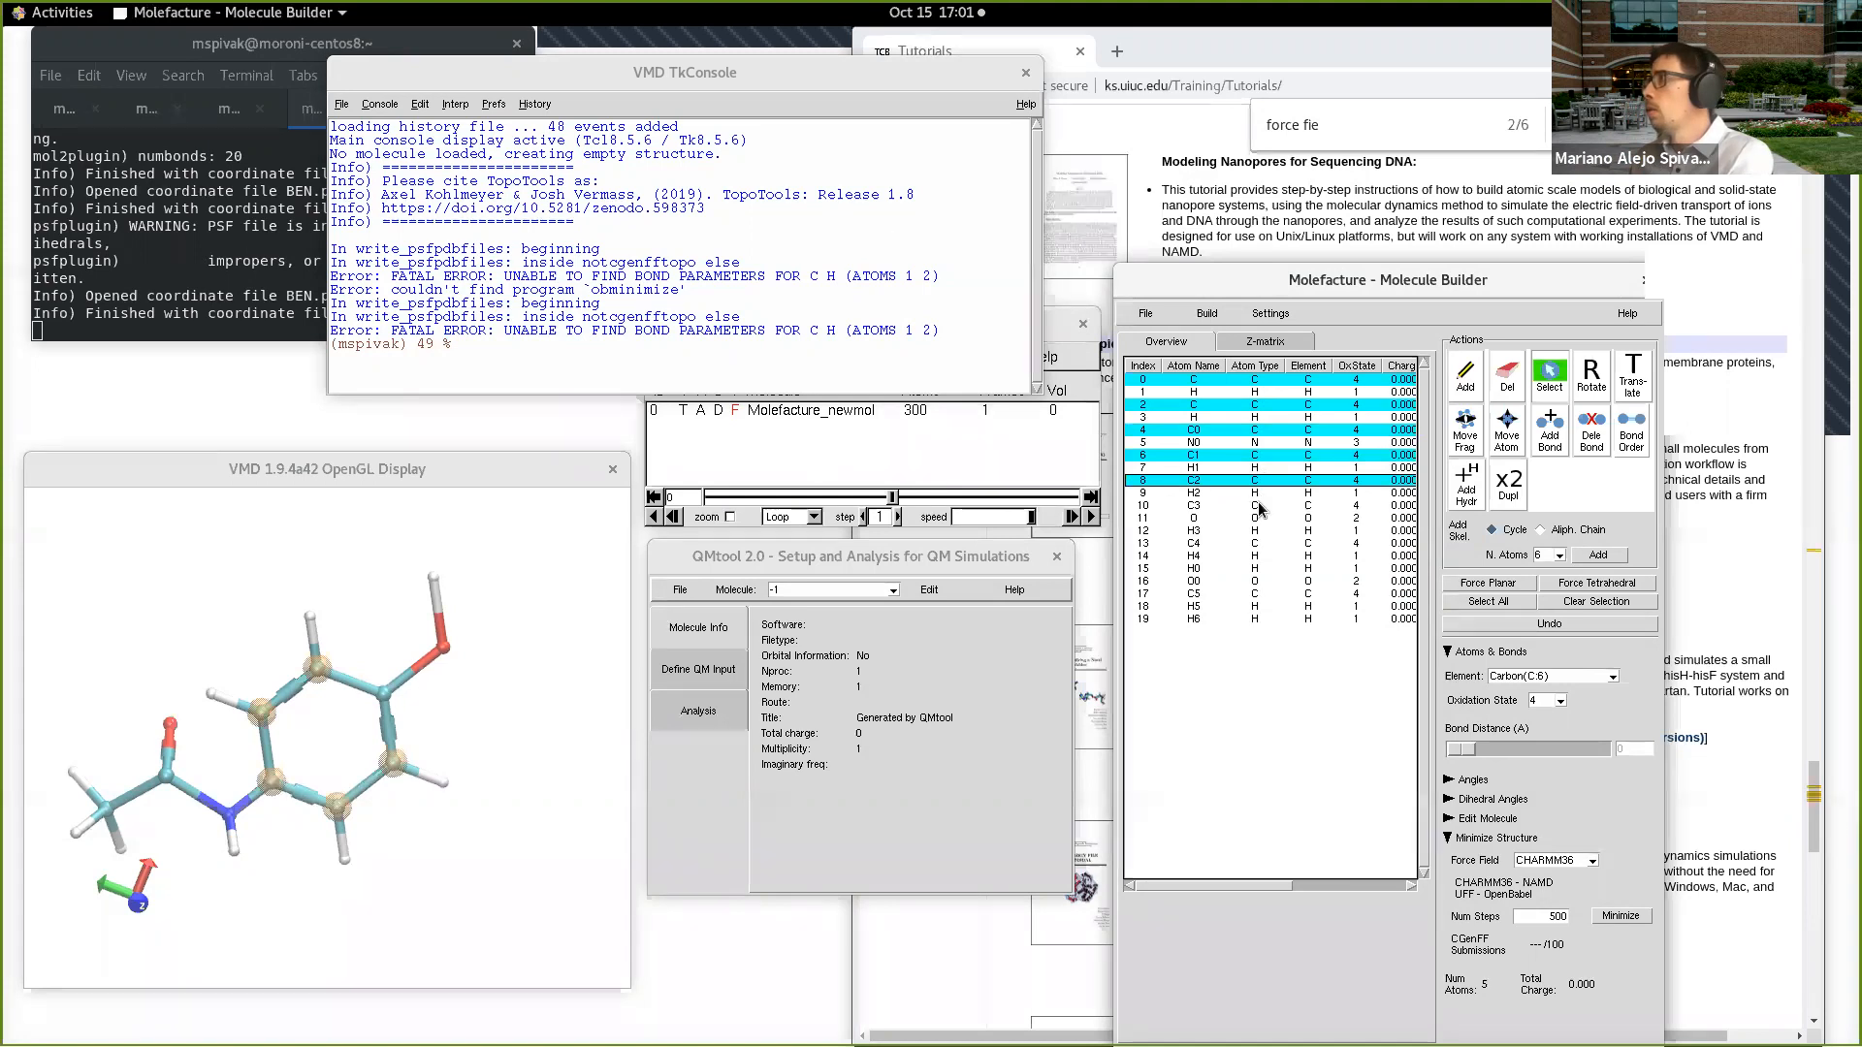
pyautogui.keyDown('ctrl'); pyautogui.click(1253, 505); pyautogui.keyUp('ctrl')
# Step: Set the atom type to CA for the carbons at index 0, 2 and 4 and to HA for the hydrogens at index 1 and 3
pyautogui.click(1264, 380)
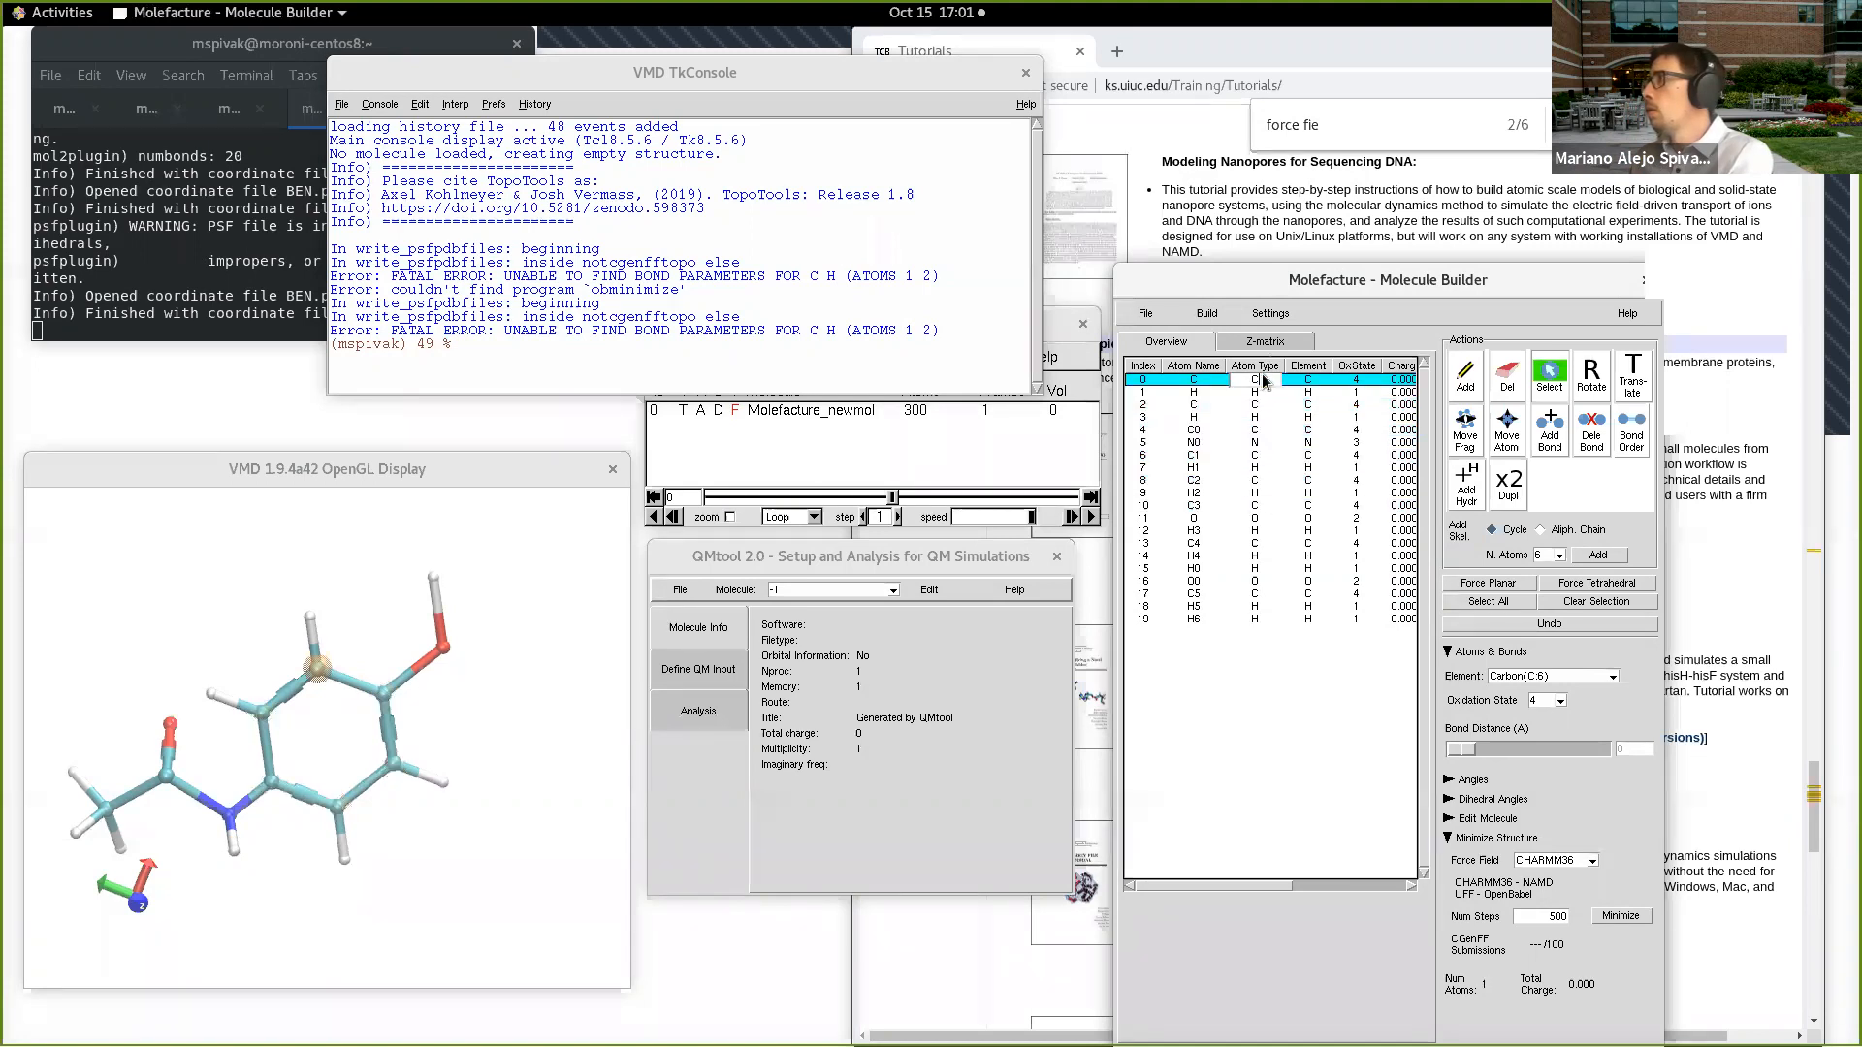
pyautogui.write('A')
pyautogui.press('Return')
pyautogui.click(1266, 392)
pyautogui.write('A')
pyautogui.press('Return')
pyautogui.click(1267, 405)
pyautogui.press('Return')
pyautogui.click(1267, 418)
pyautogui.write('A')
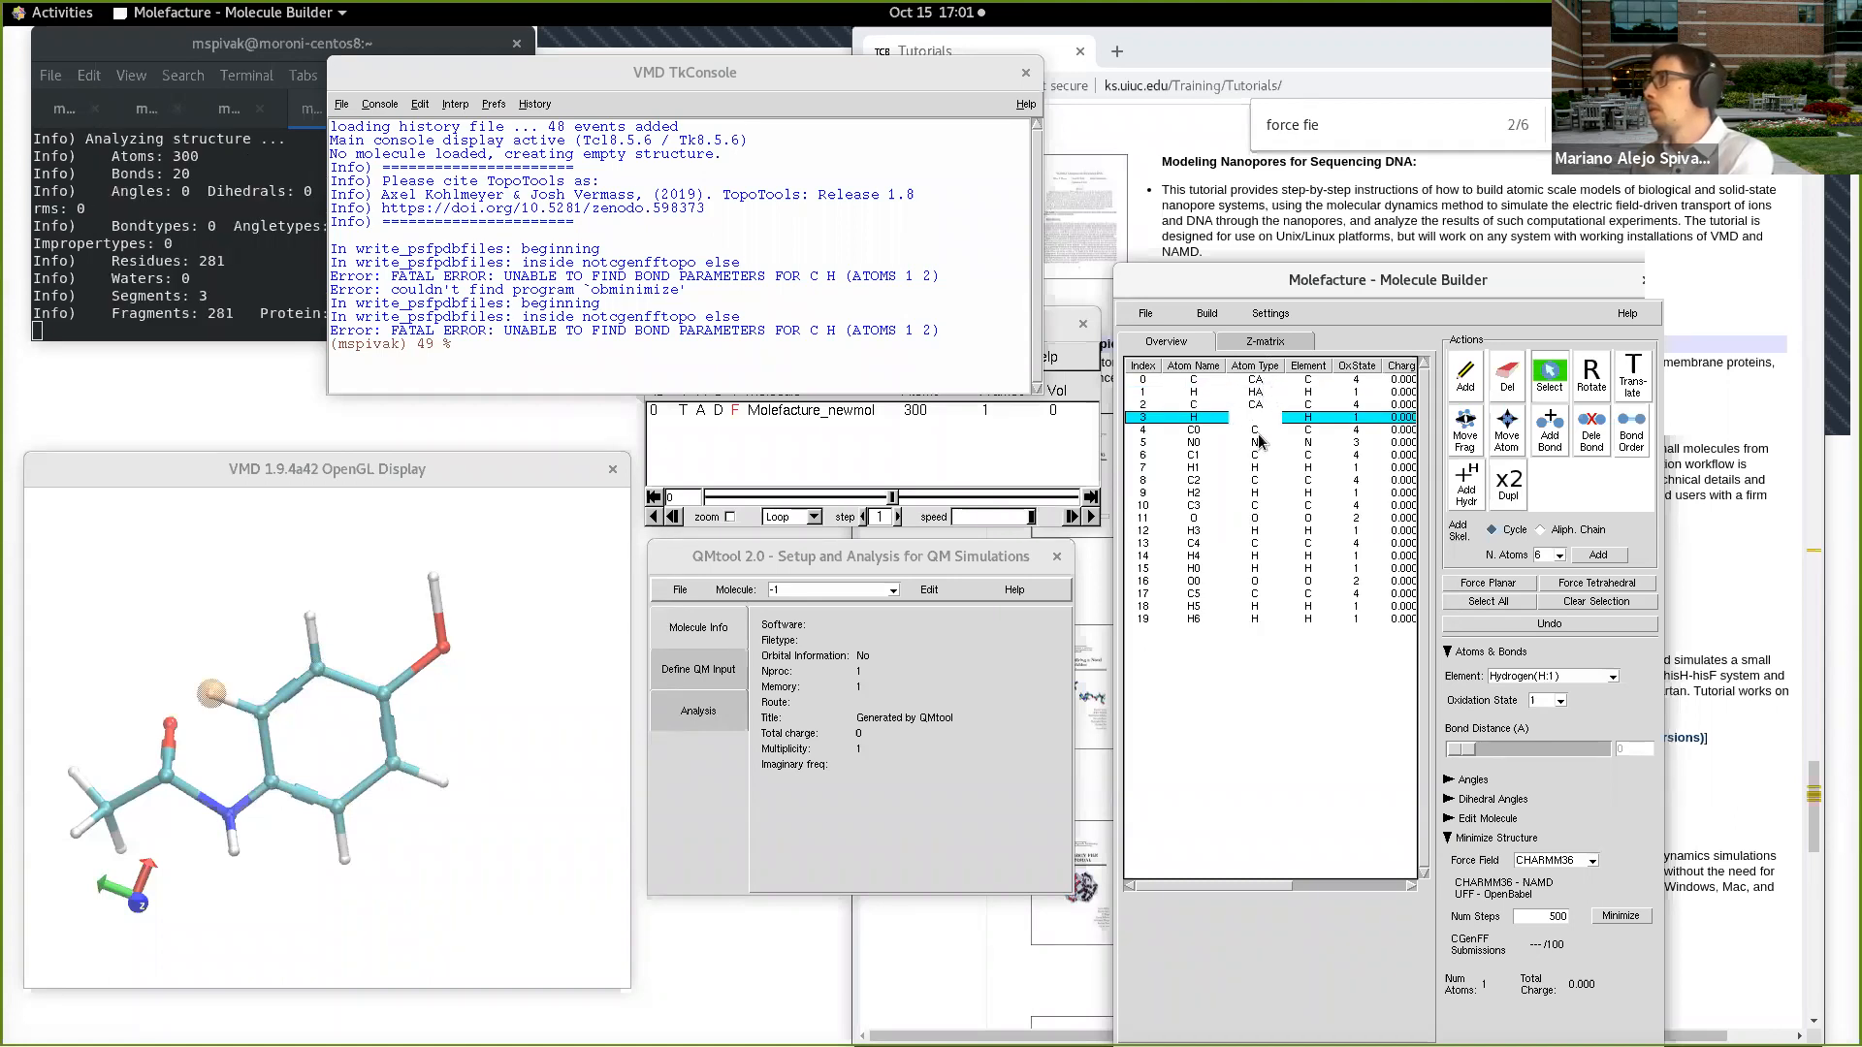
pyautogui.press('Return')
pyautogui.press('Return')
pyautogui.click(1266, 442)
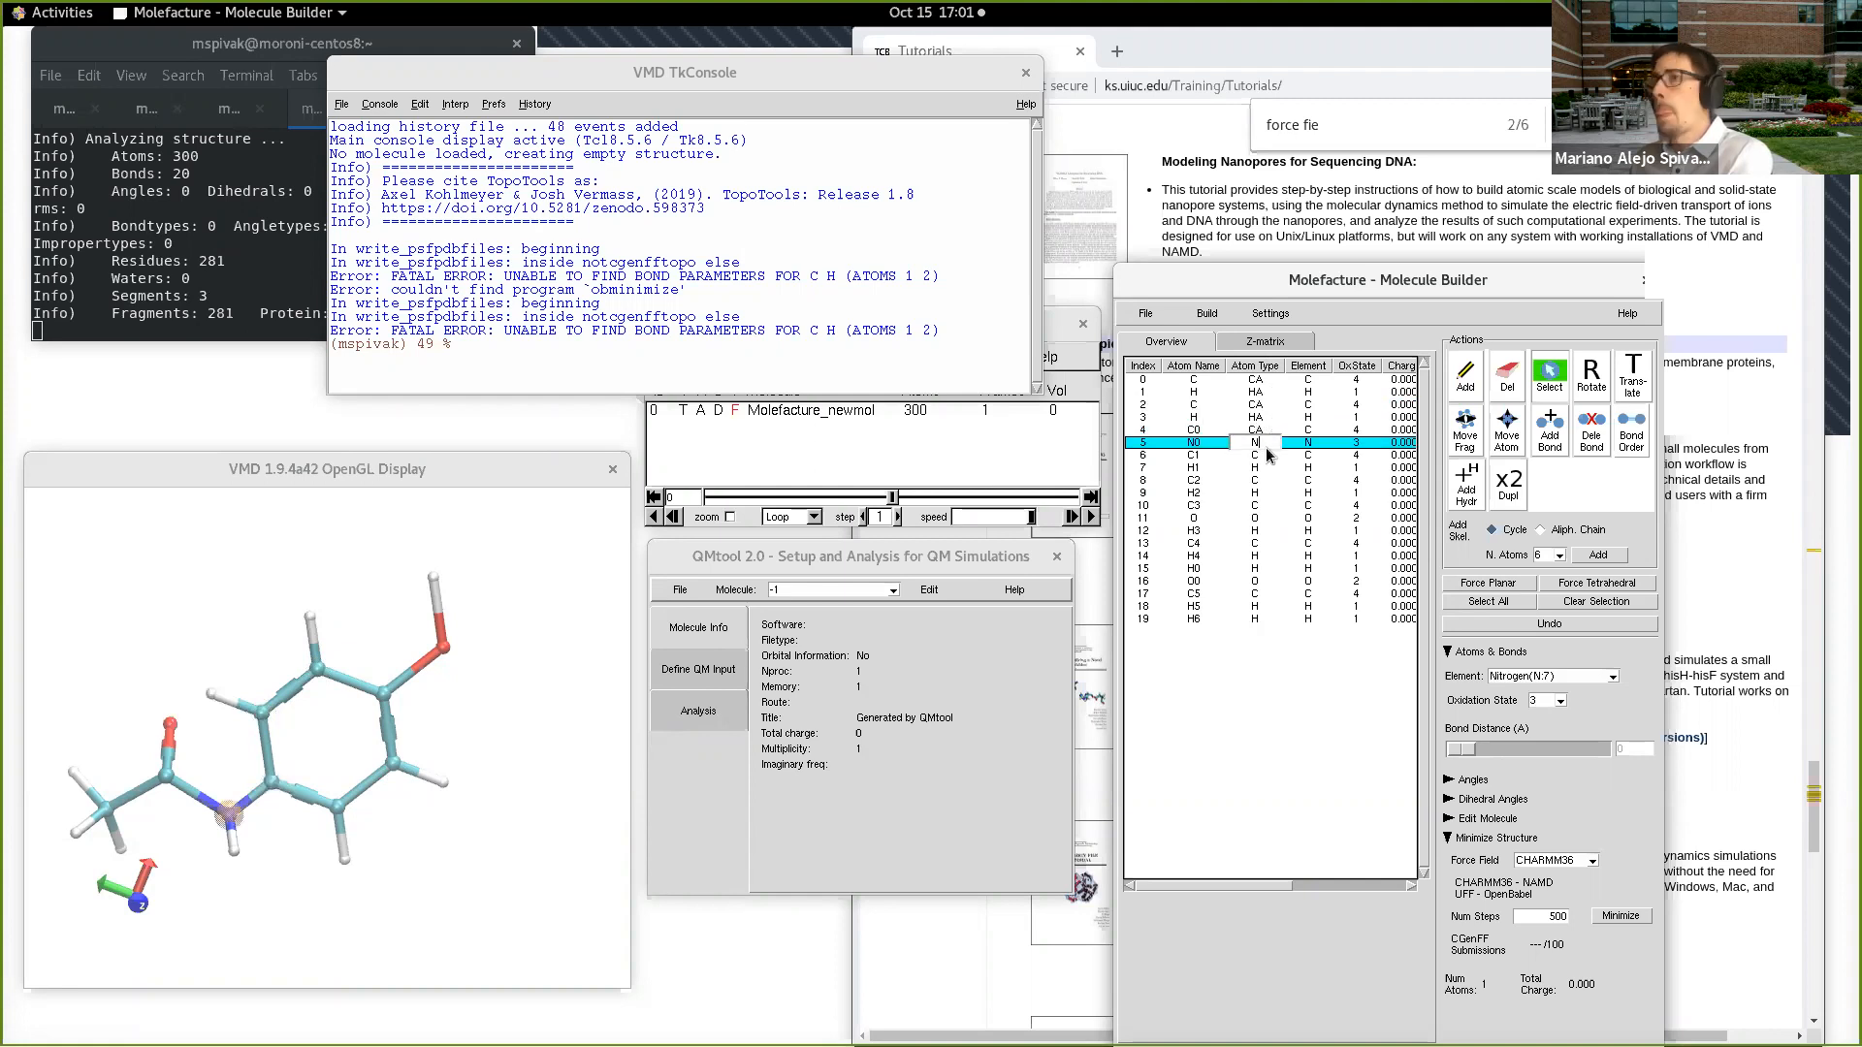
pyautogui.press('Return')
pyautogui.click(1253, 780)
# Step: Close the existing QMtool window and export the molecule from Molefacture to QMTool
pyautogui.moveTo(369, 762); pyautogui.dragTo(396, 797)
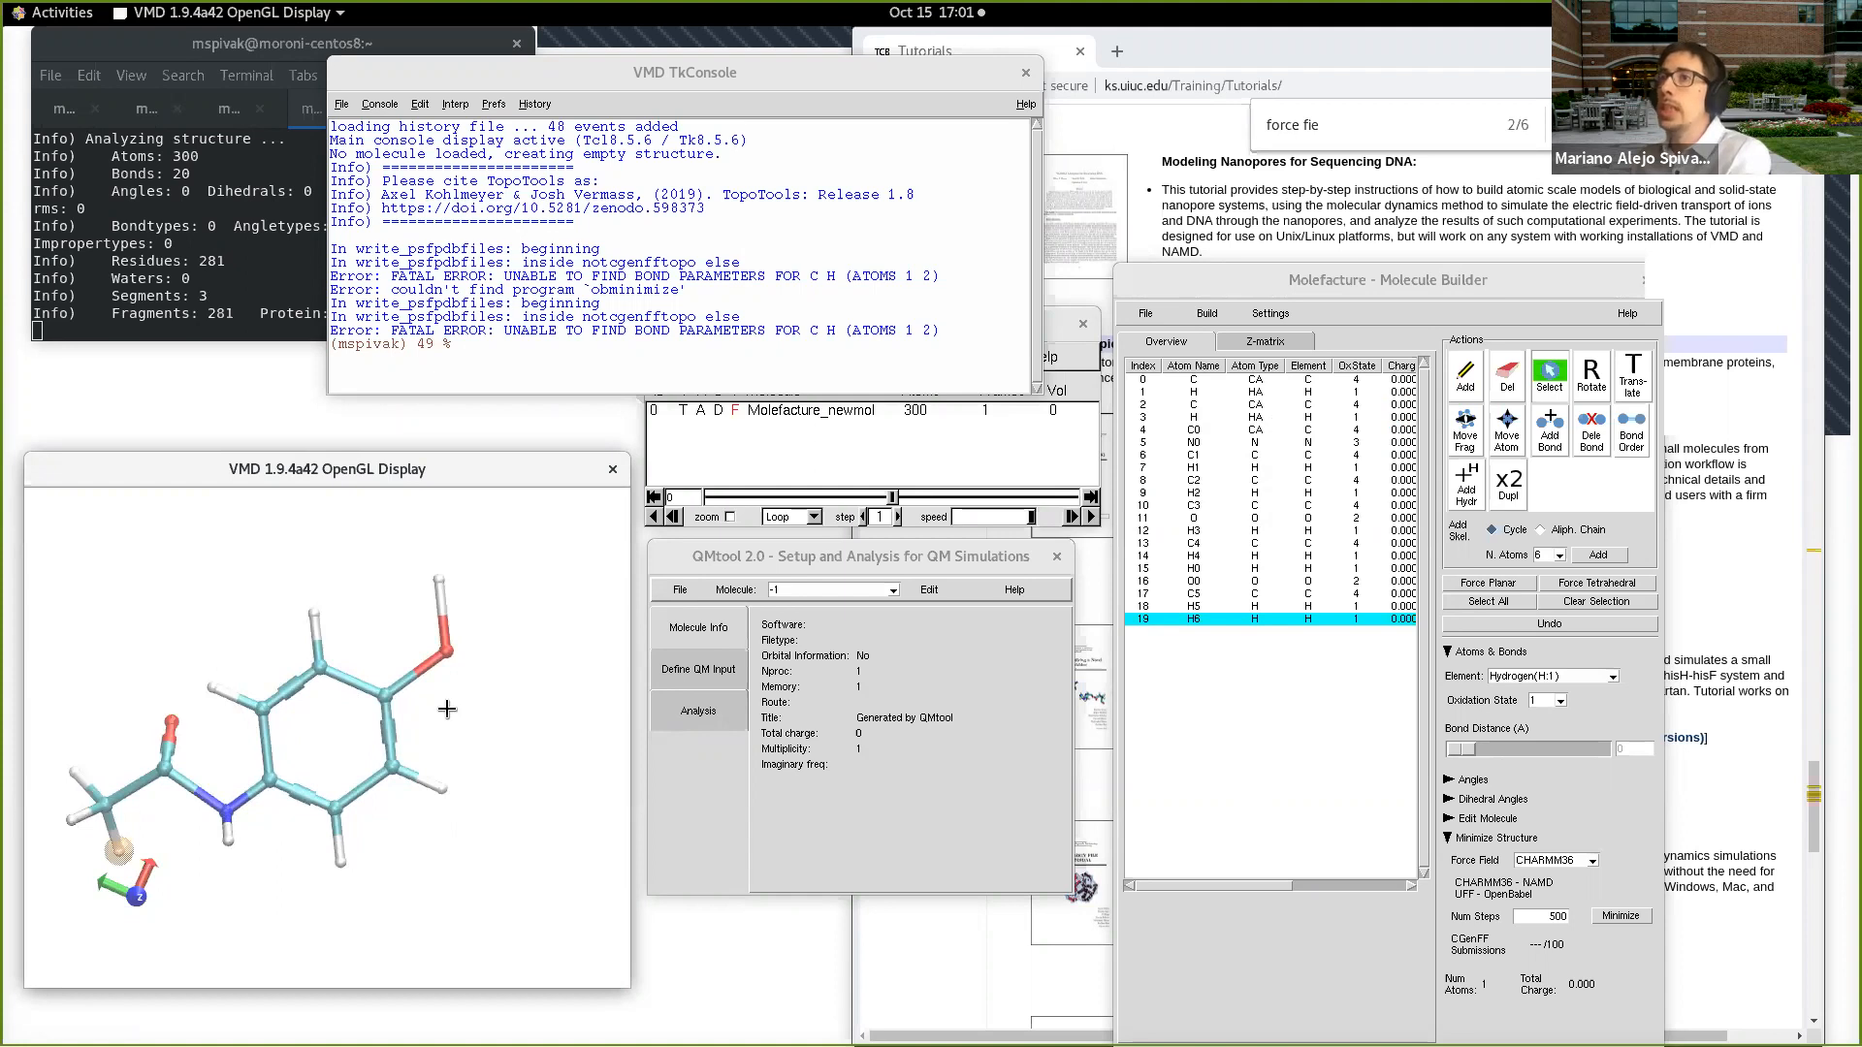
pyautogui.scroll(1, 447, 709)
pyautogui.scroll(-2, 448, 711)
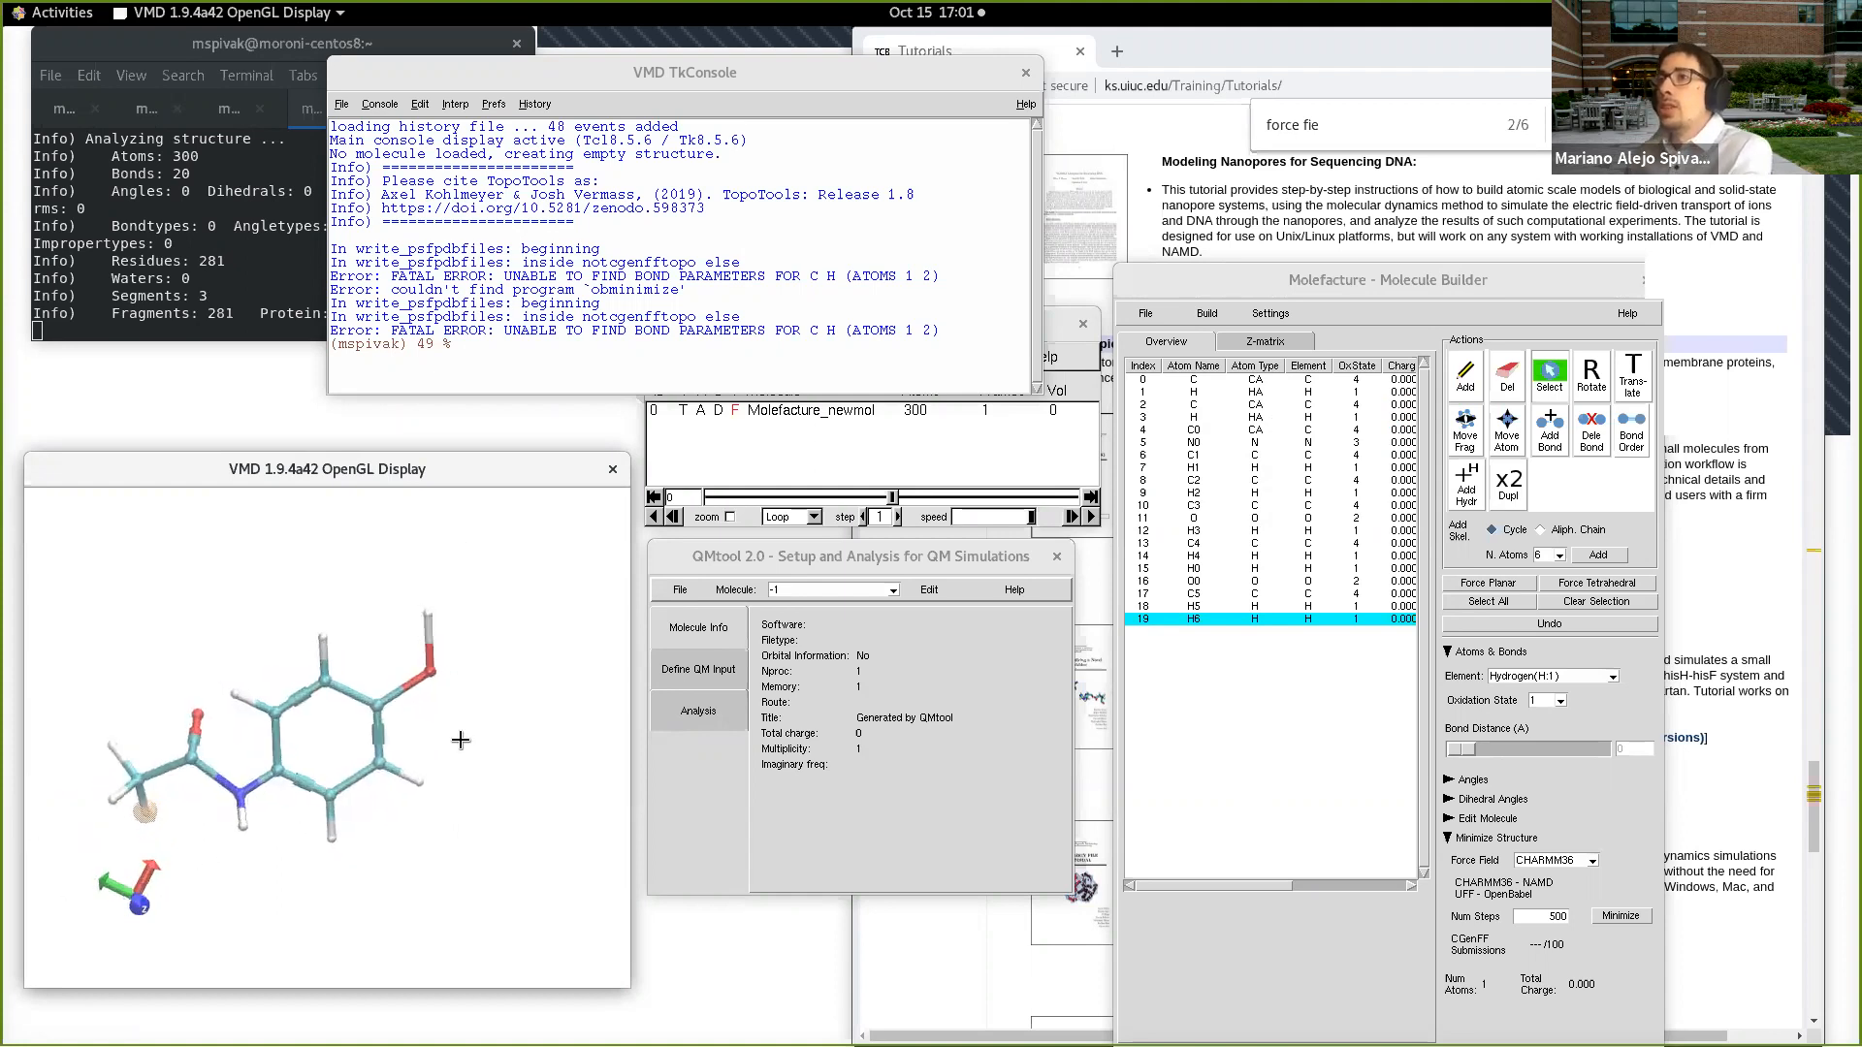
pyautogui.moveTo(1412, 288); pyautogui.dragTo(1387, 234)
pyautogui.moveTo(485, 737); pyautogui.dragTo(439, 738)
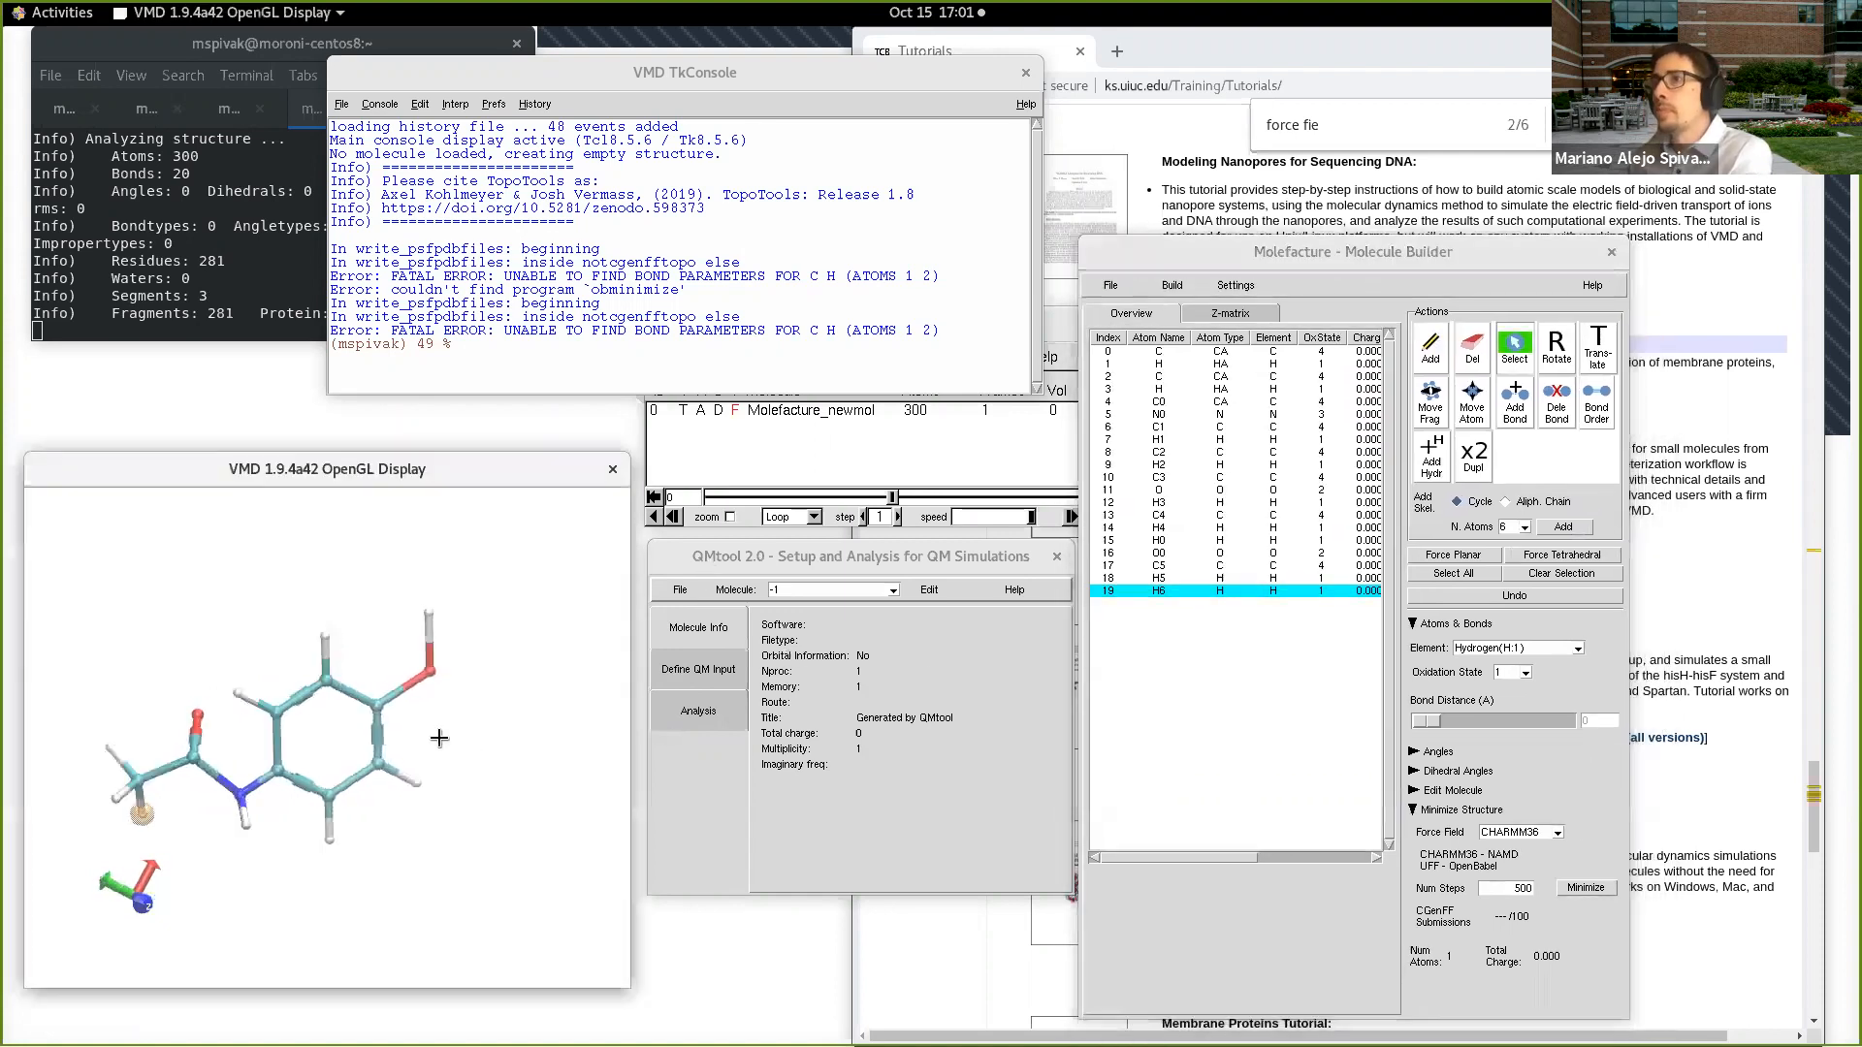
pyautogui.click(1111, 287)
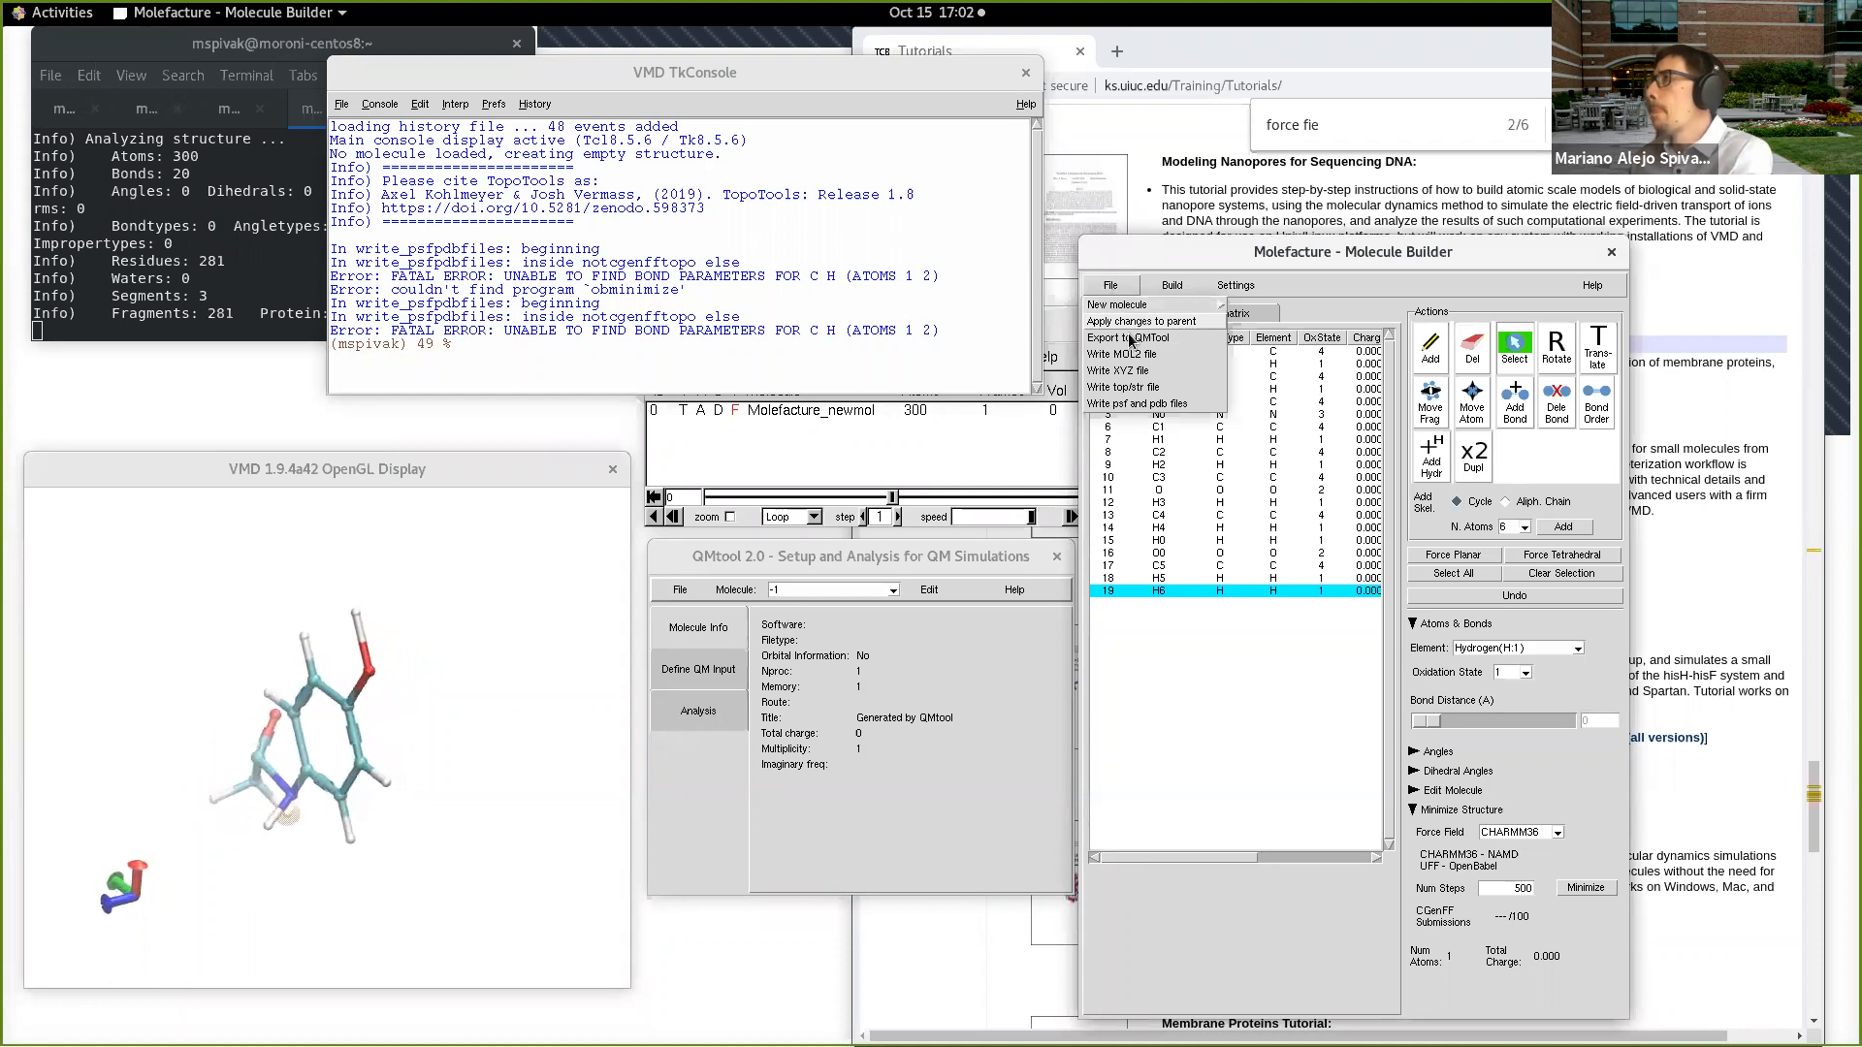
pyautogui.click(1144, 321)
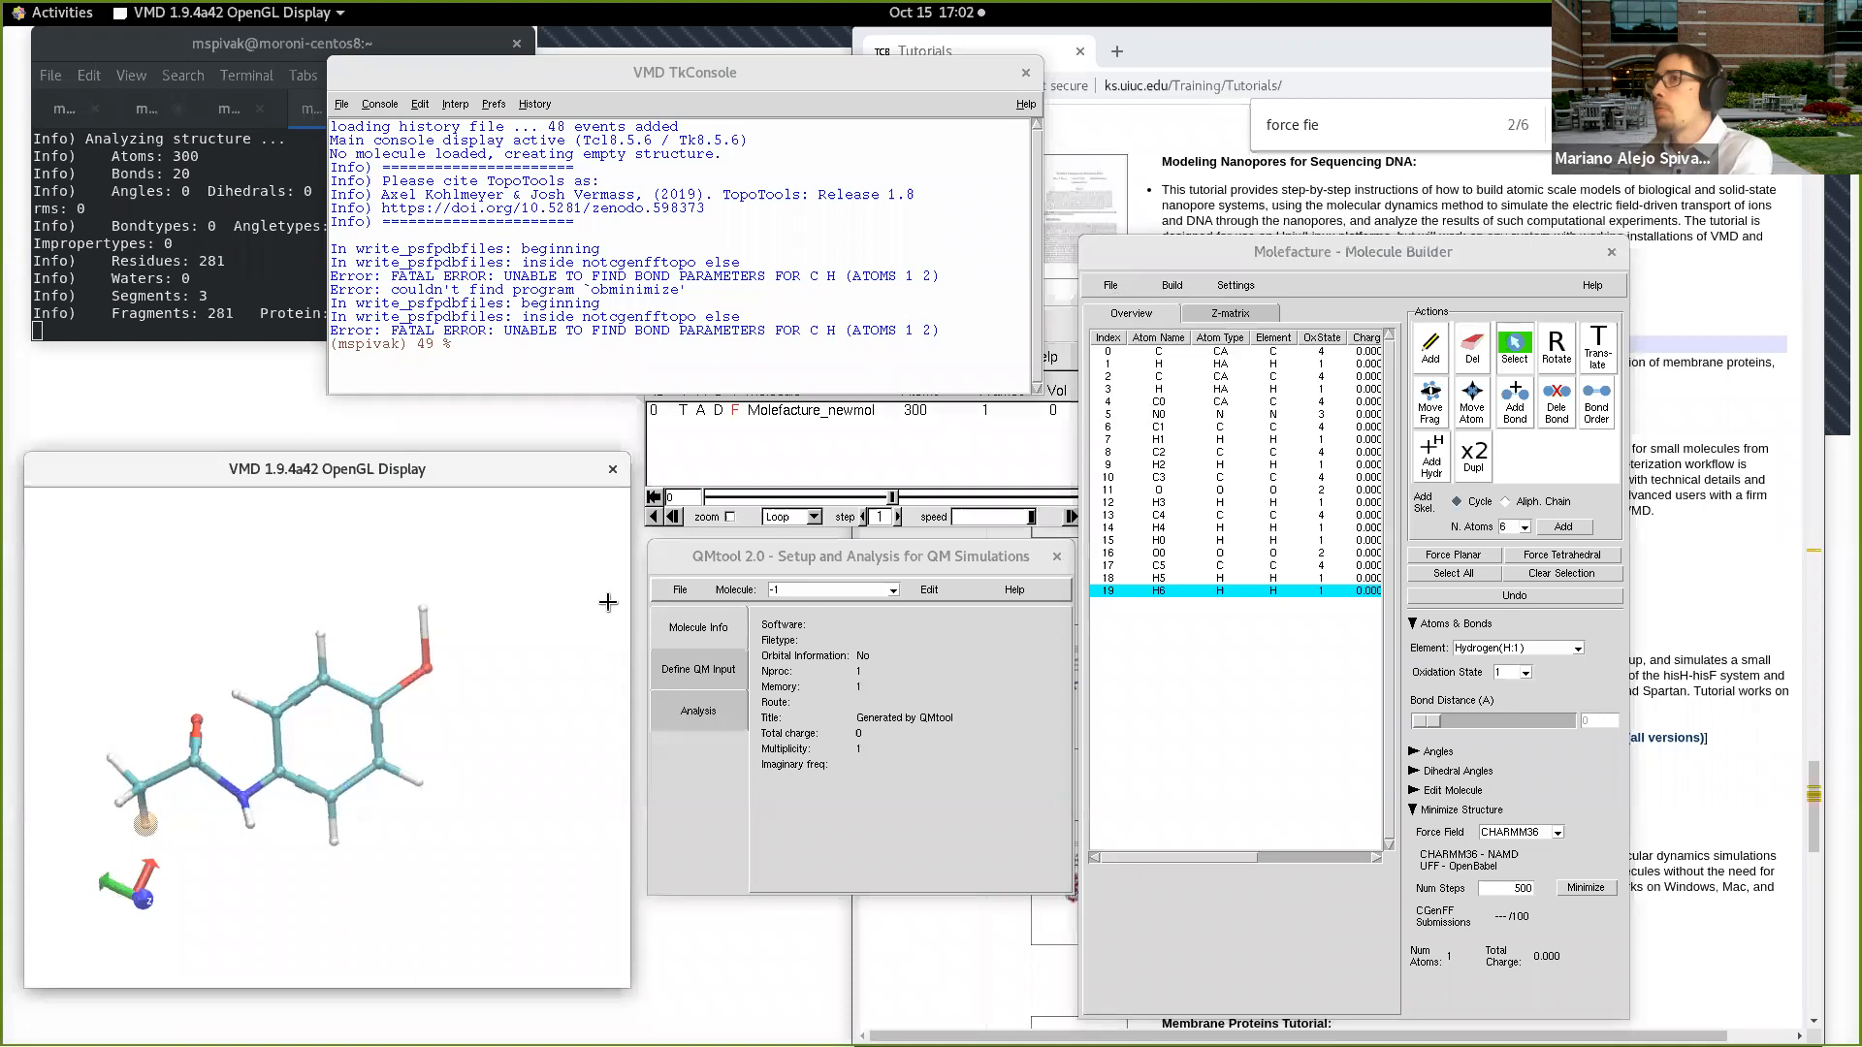
pyautogui.click(1057, 556)
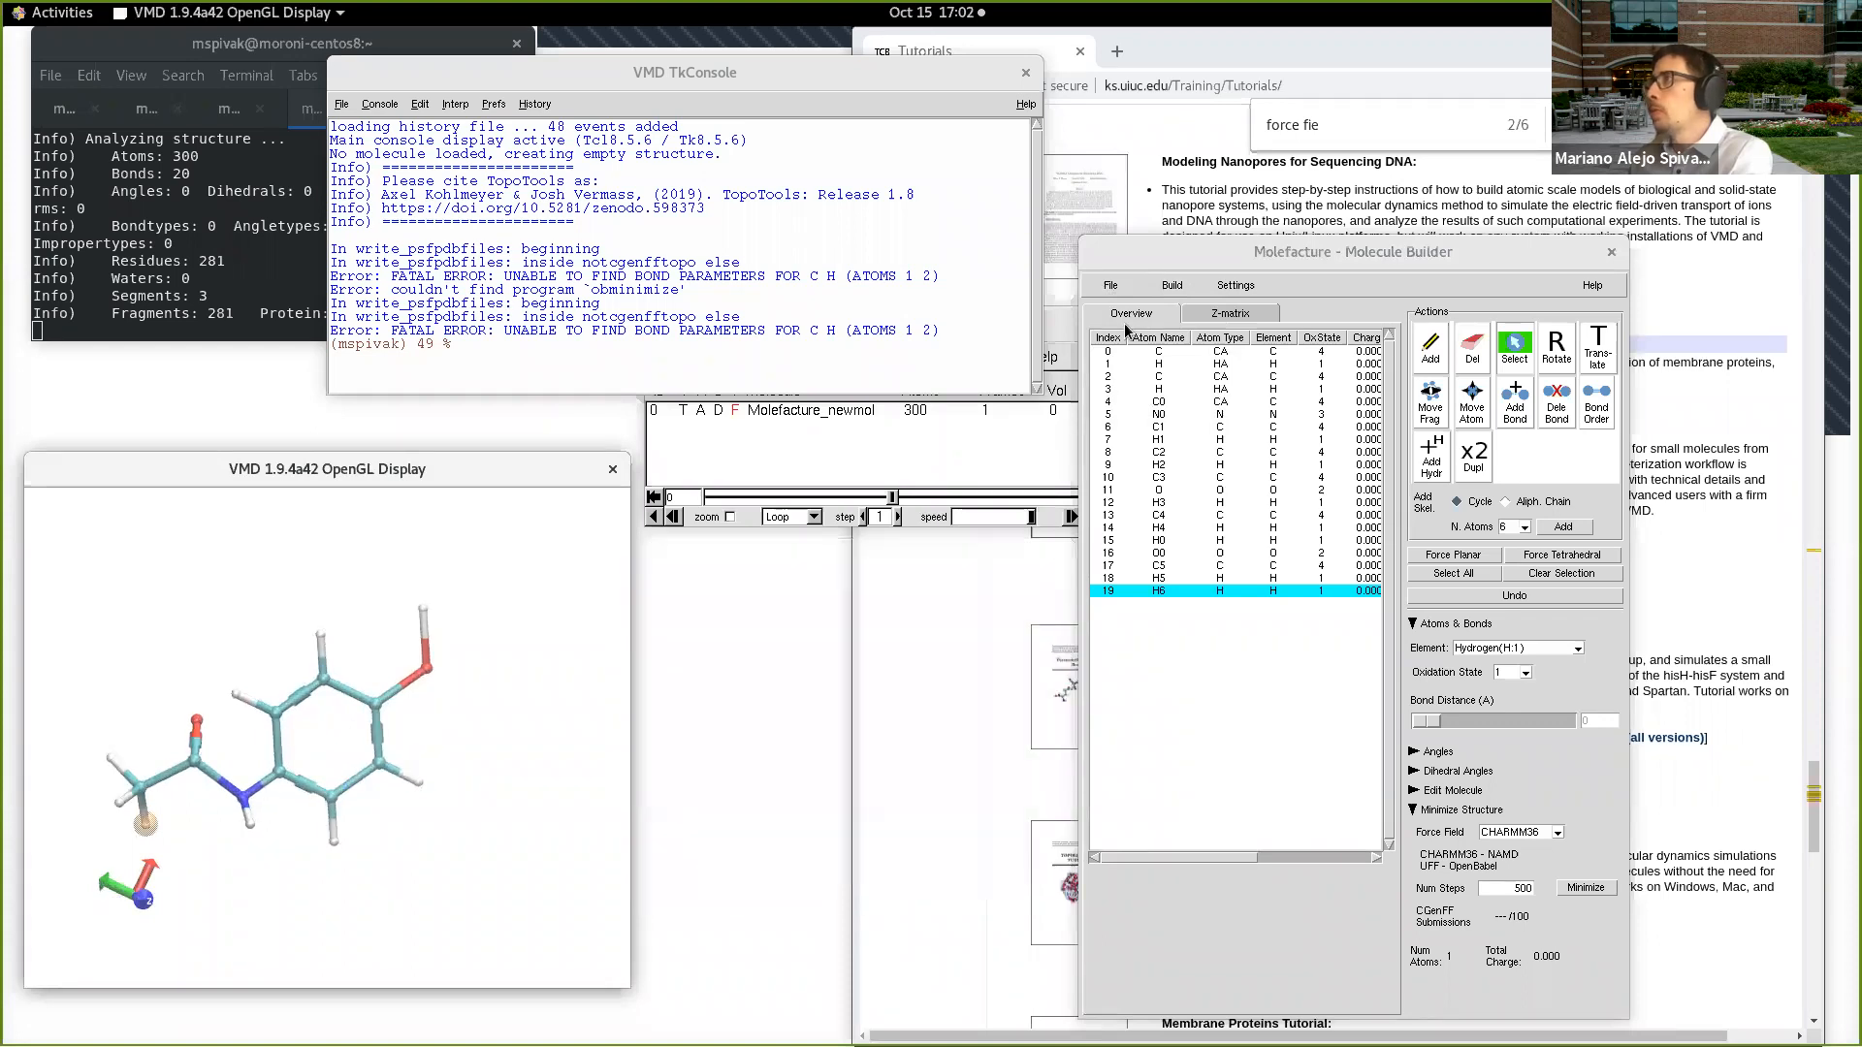
pyautogui.click(1111, 285)
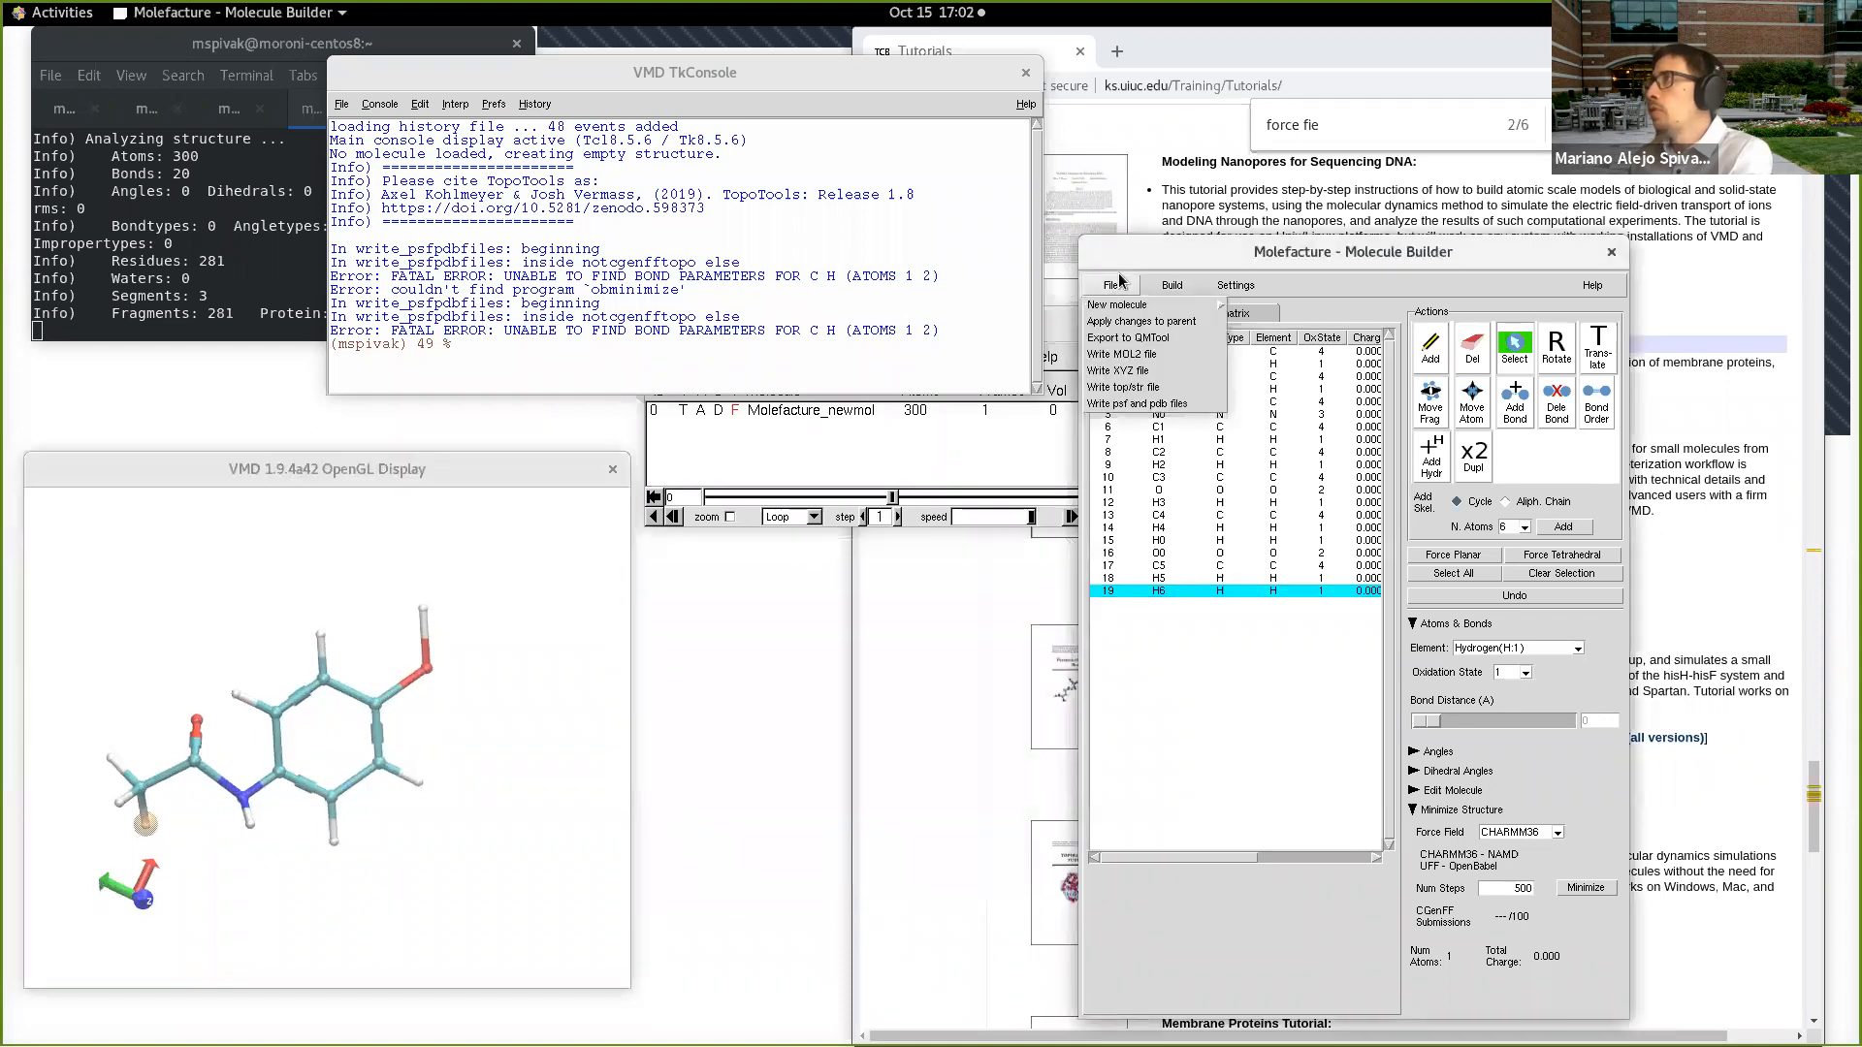
pyautogui.click(1129, 338)
# Step: Inspect the exported molecule from several angles in the OpenGL display and bring the VMD Main and QMtool windows forward
pyautogui.moveTo(442, 741)
pyautogui.mouseDown()
pyautogui.moveTo(455, 796)
pyautogui.moveTo(452, 767)
pyautogui.mouseUp()
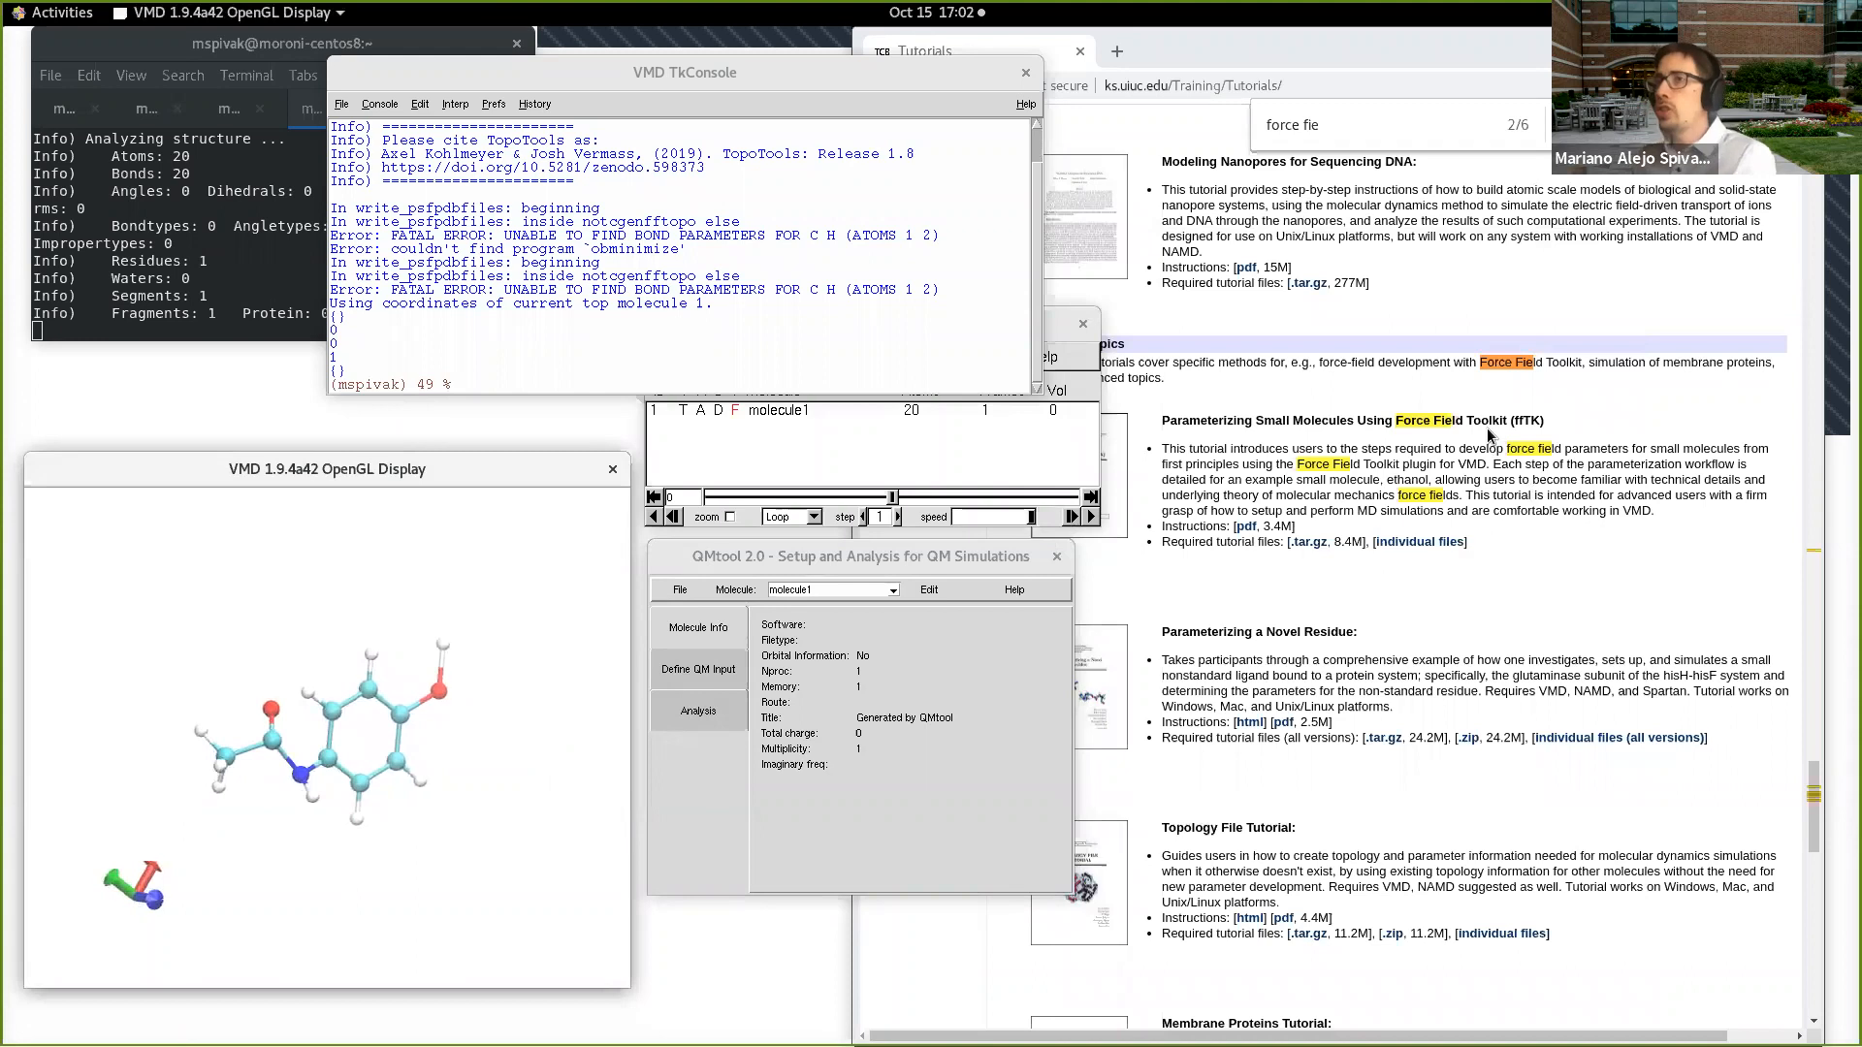
pyautogui.click(460, 748)
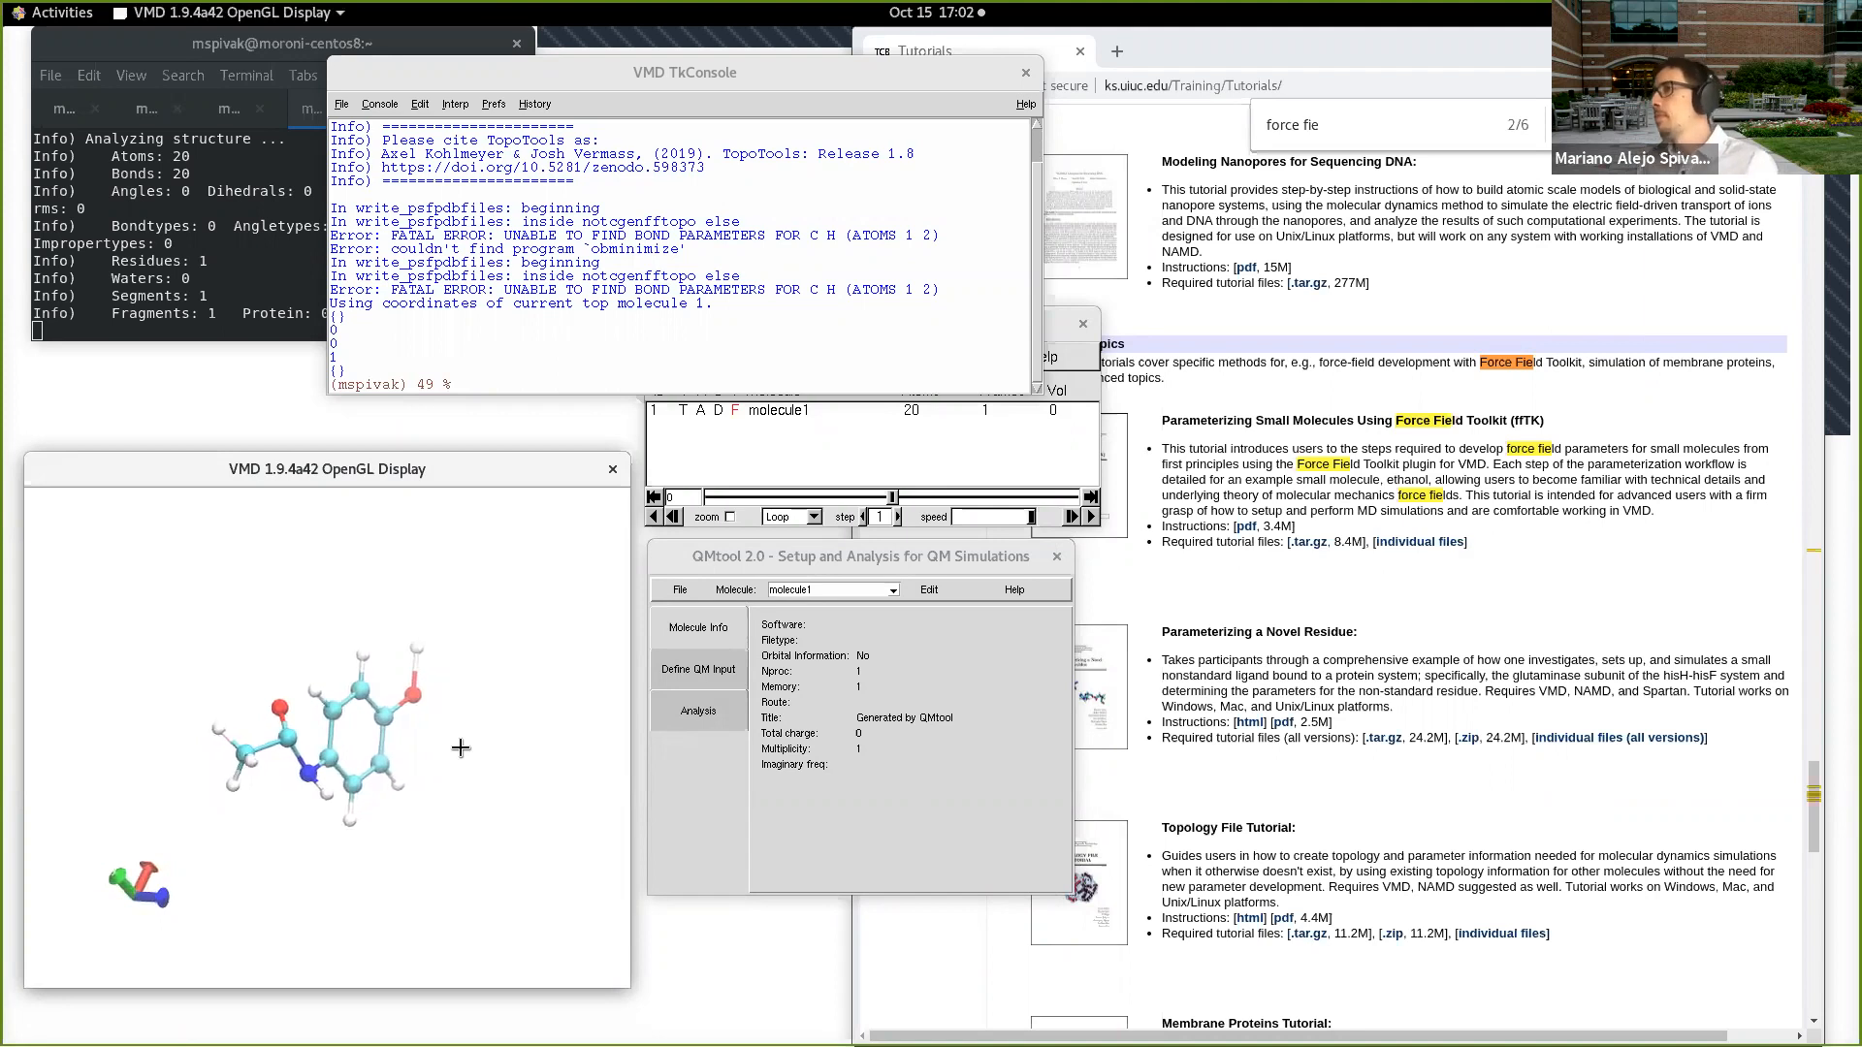
pyautogui.moveTo(322, 684); pyautogui.dragTo(582, 766)
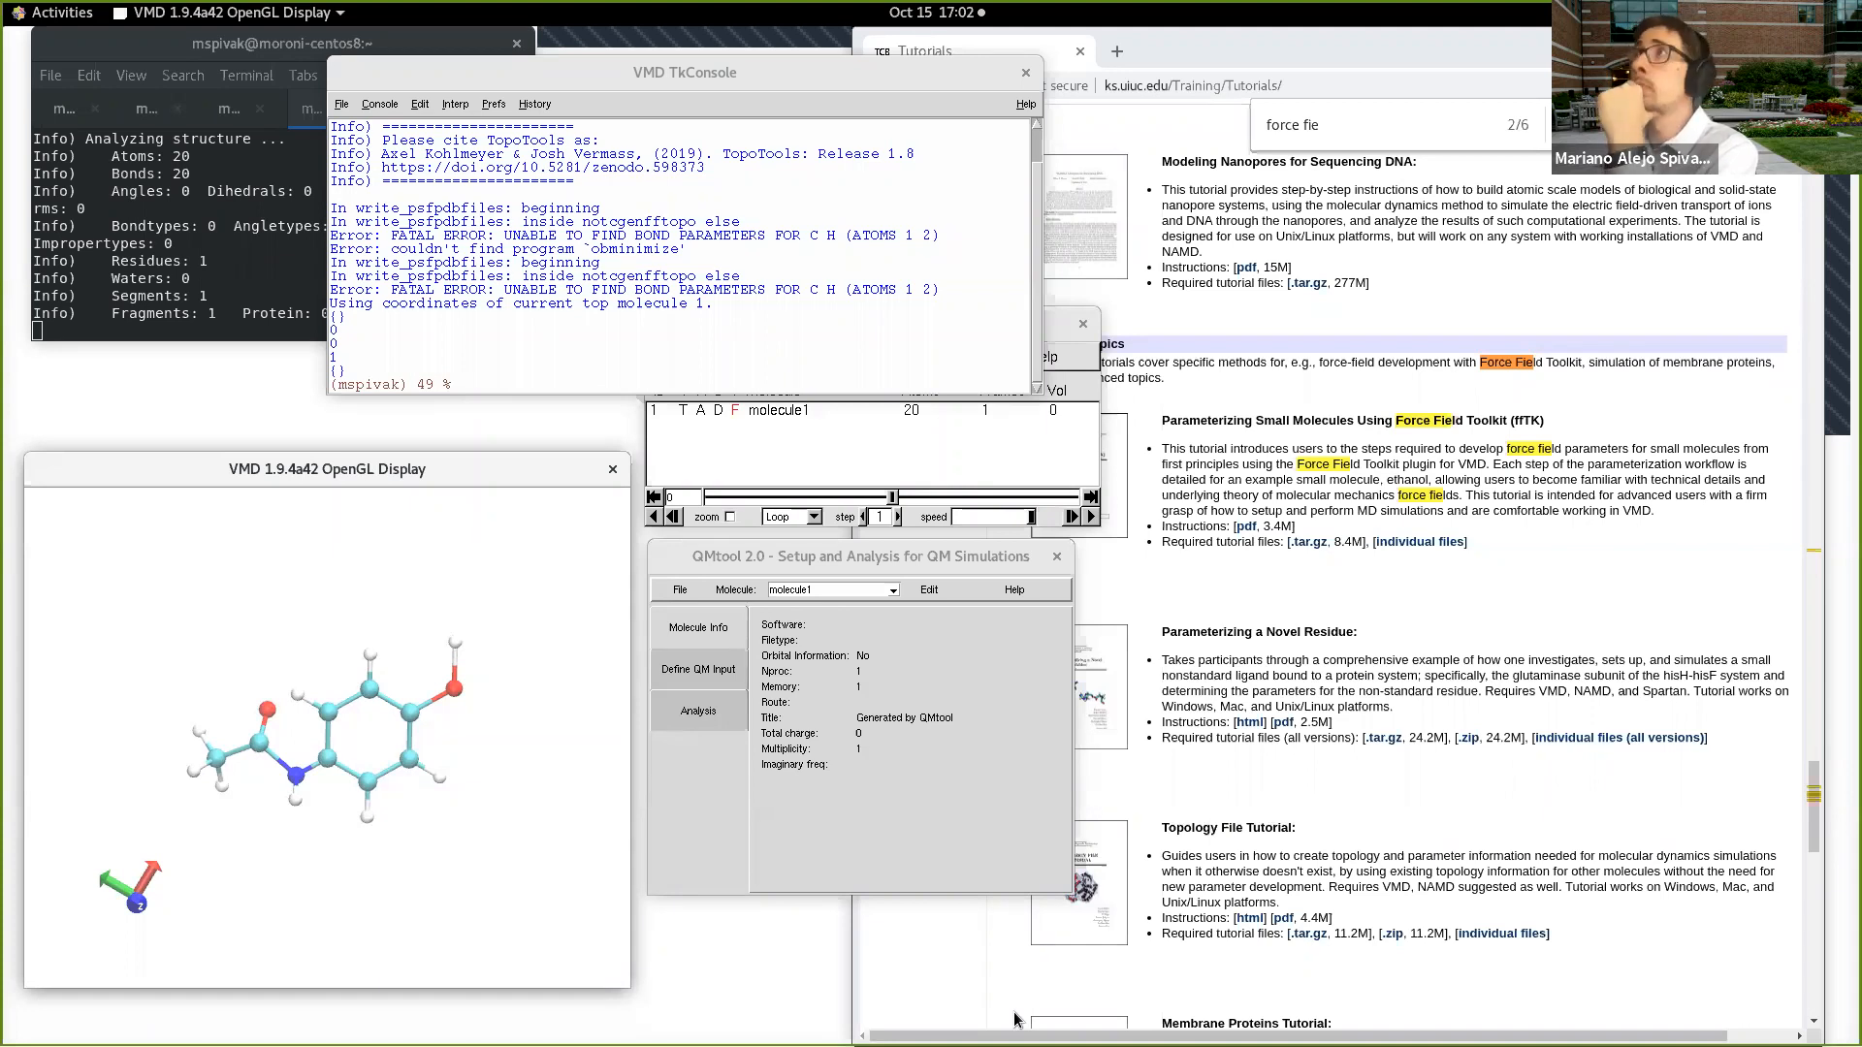
pyautogui.click(968, 466)
pyautogui.moveTo(454, 773); pyautogui.dragTo(480, 769)
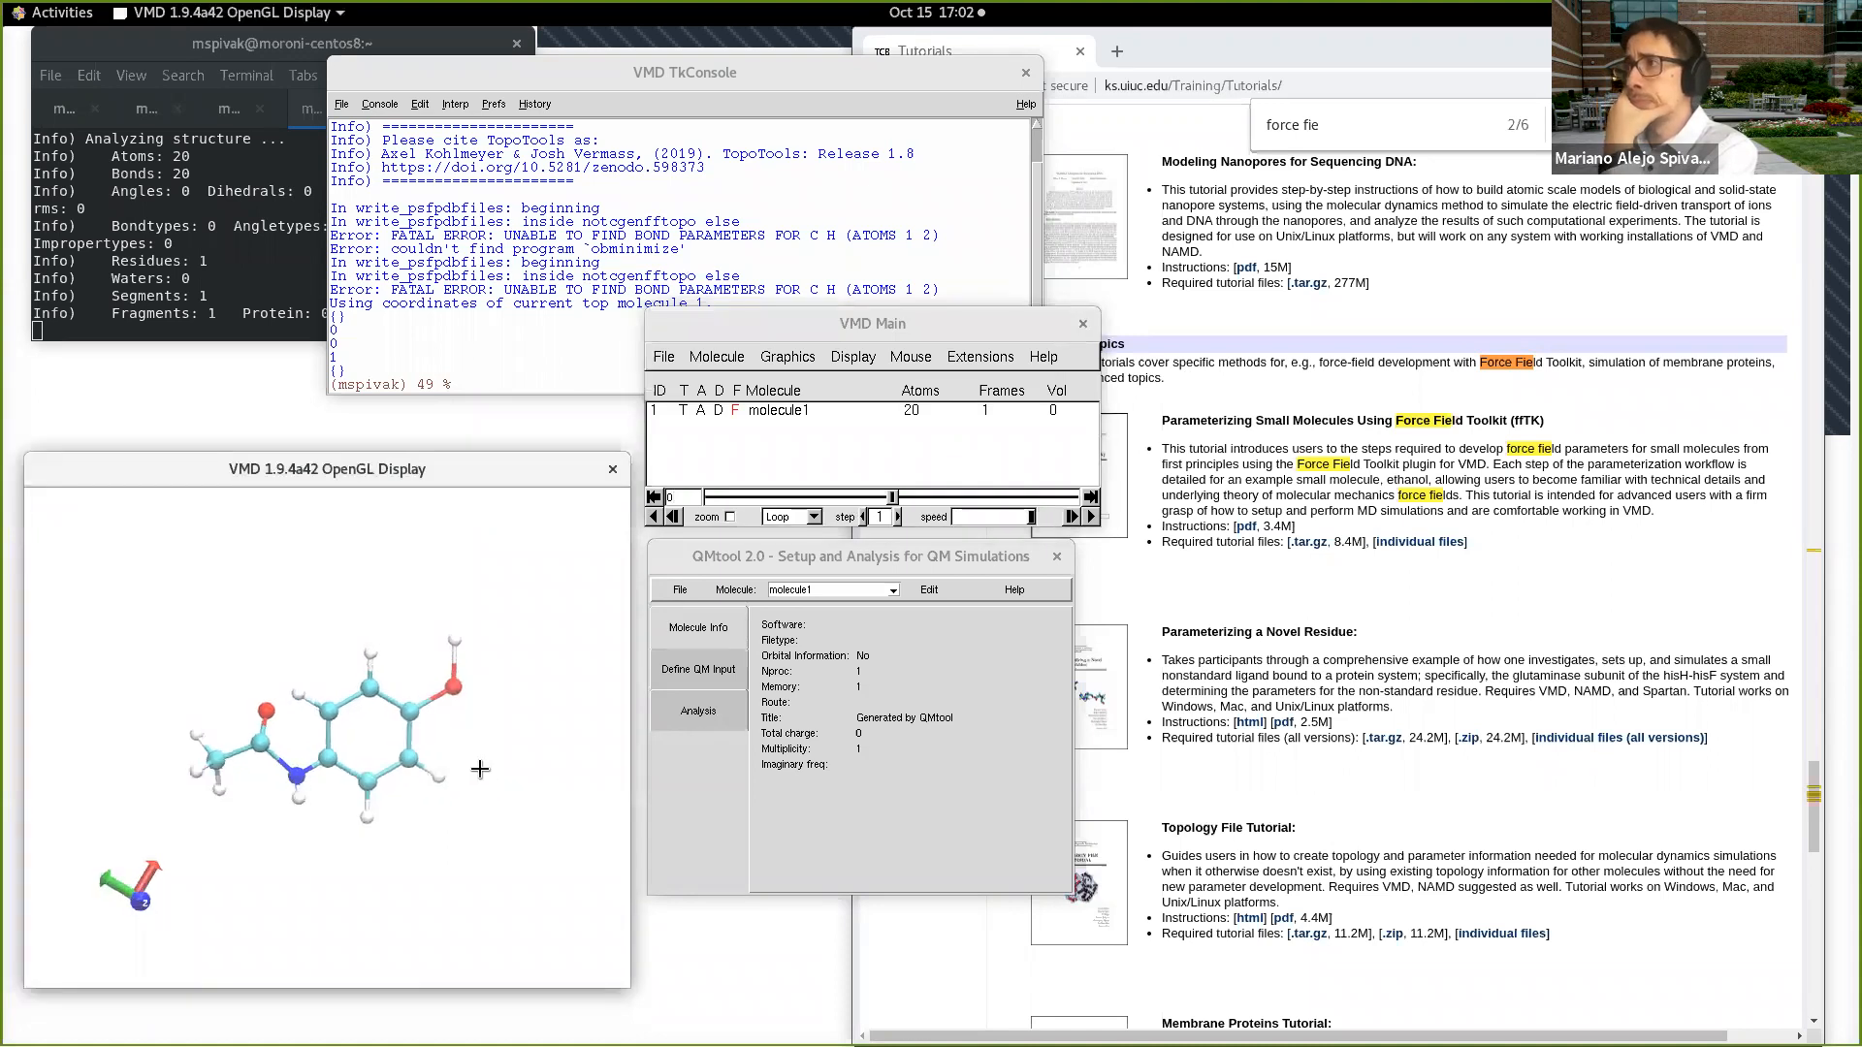
pyautogui.click(924, 642)
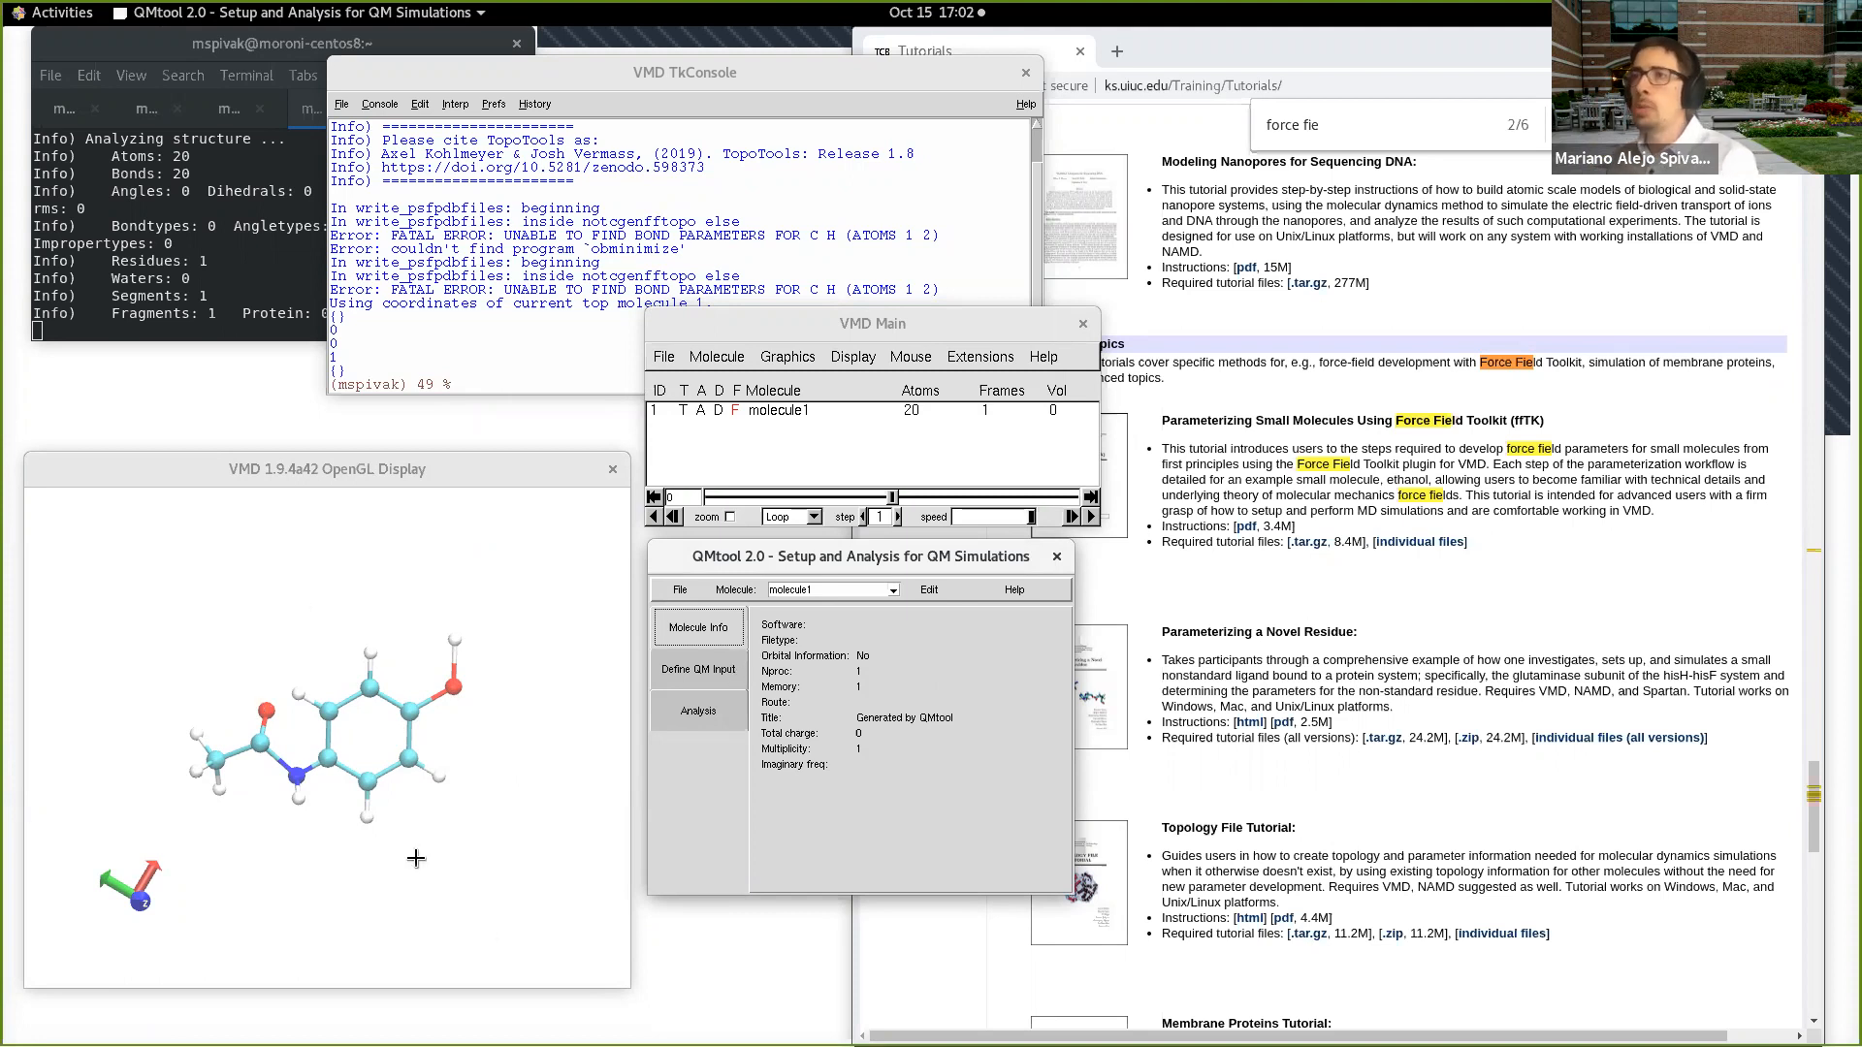
pyautogui.moveTo(385, 774); pyautogui.dragTo(380, 767)
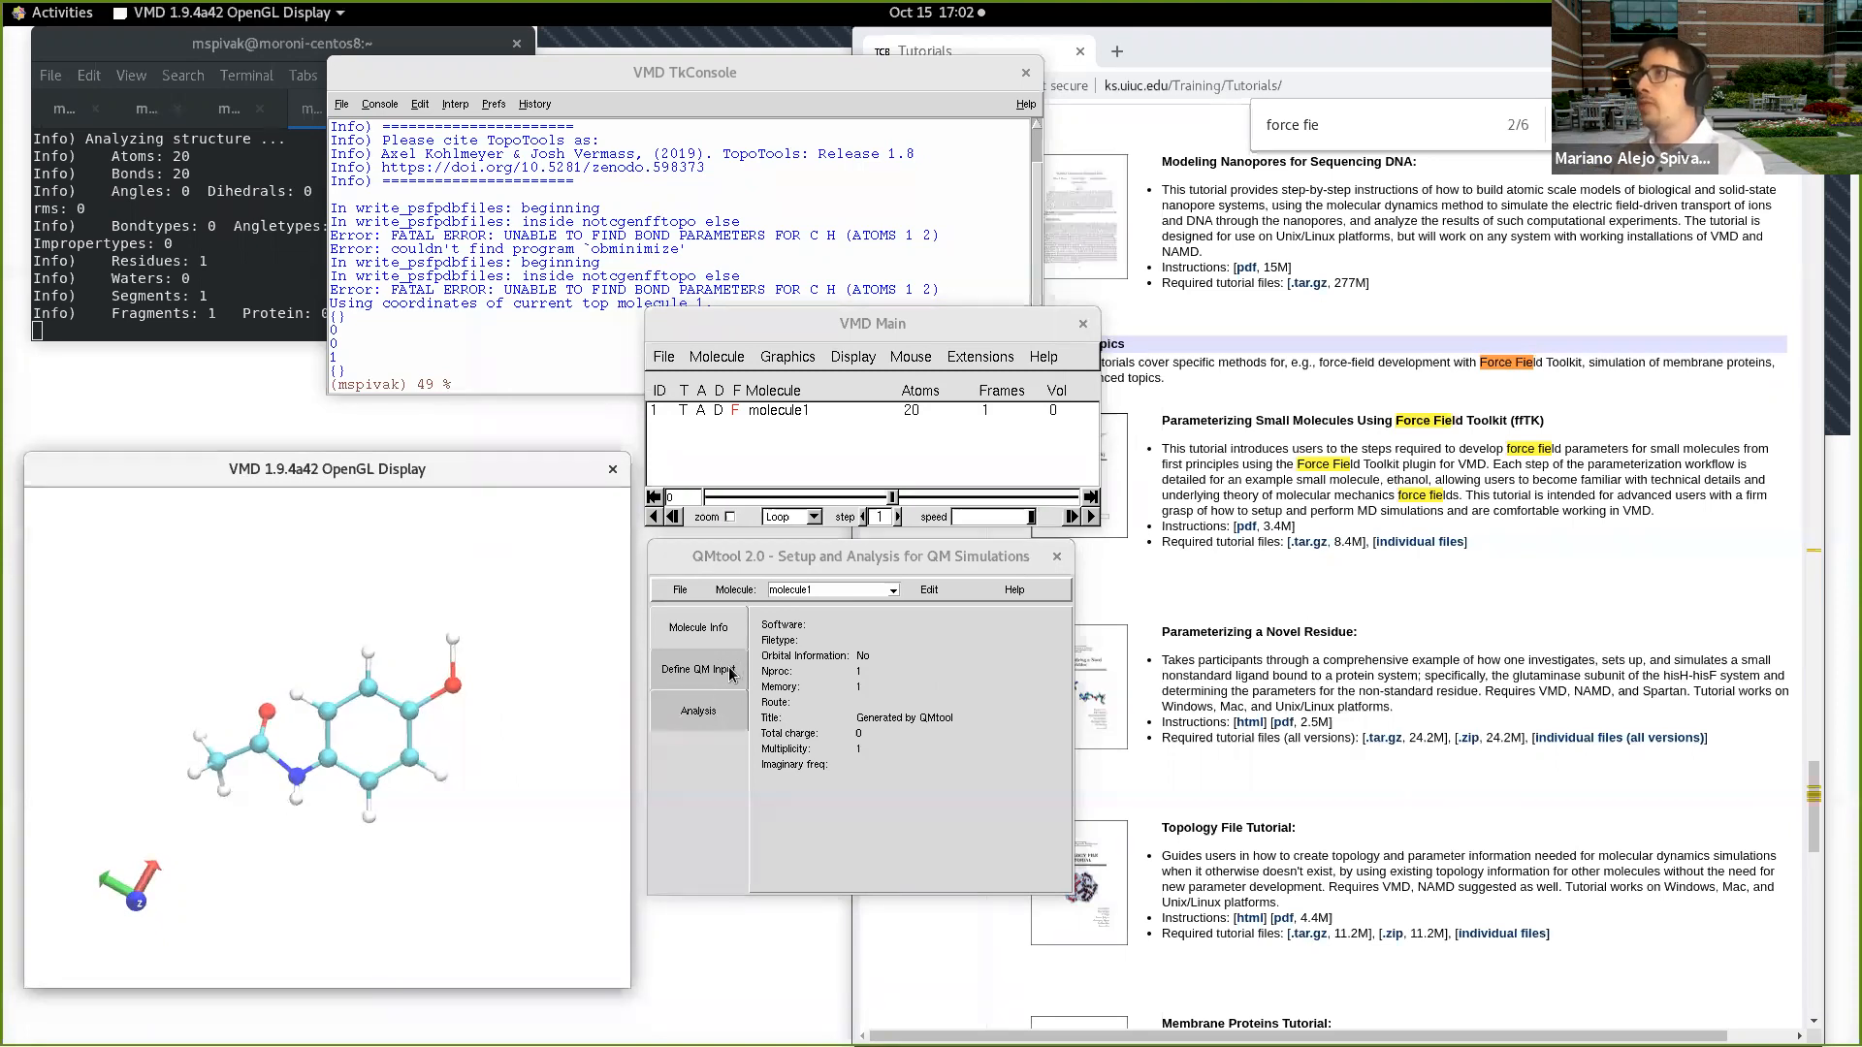
# Step: In the QM input settings, choose ORCA as the QM software and Geometry optimization as the simulation type
pyautogui.click(699, 670)
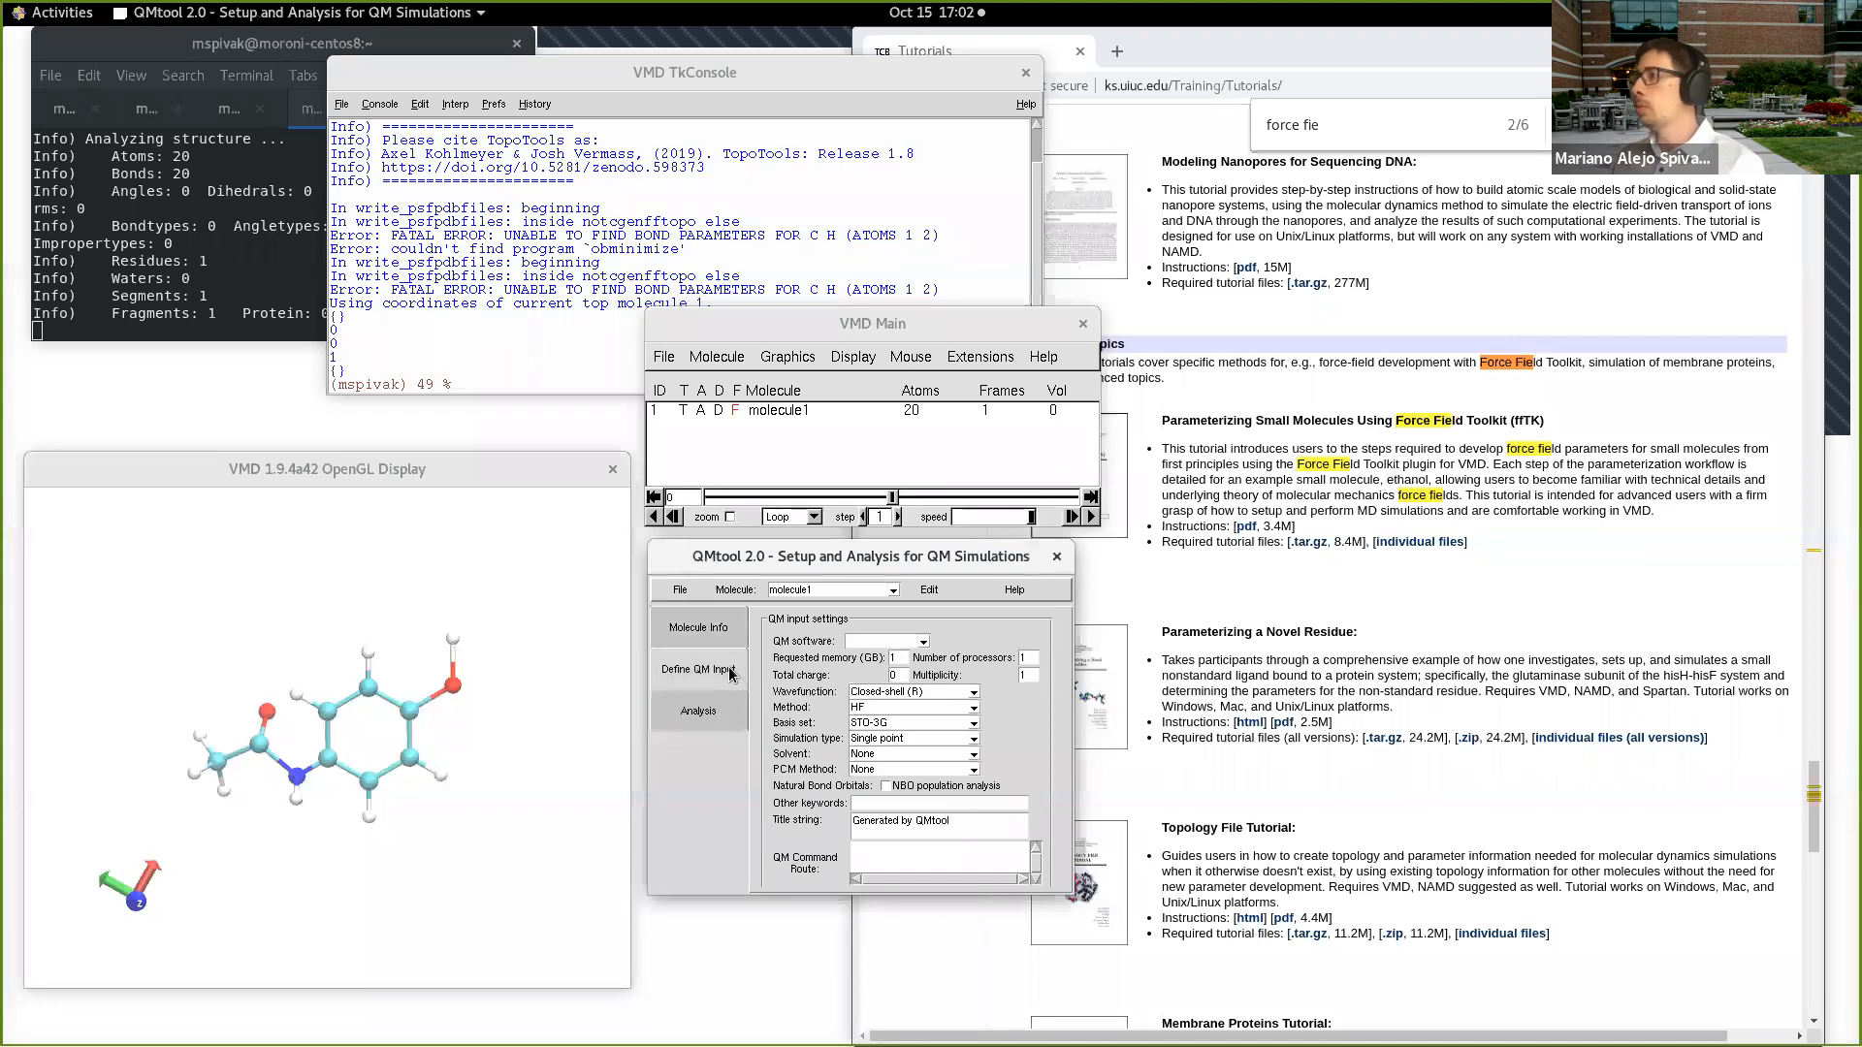
pyautogui.moveTo(1066, 890); pyautogui.dragTo(1086, 929)
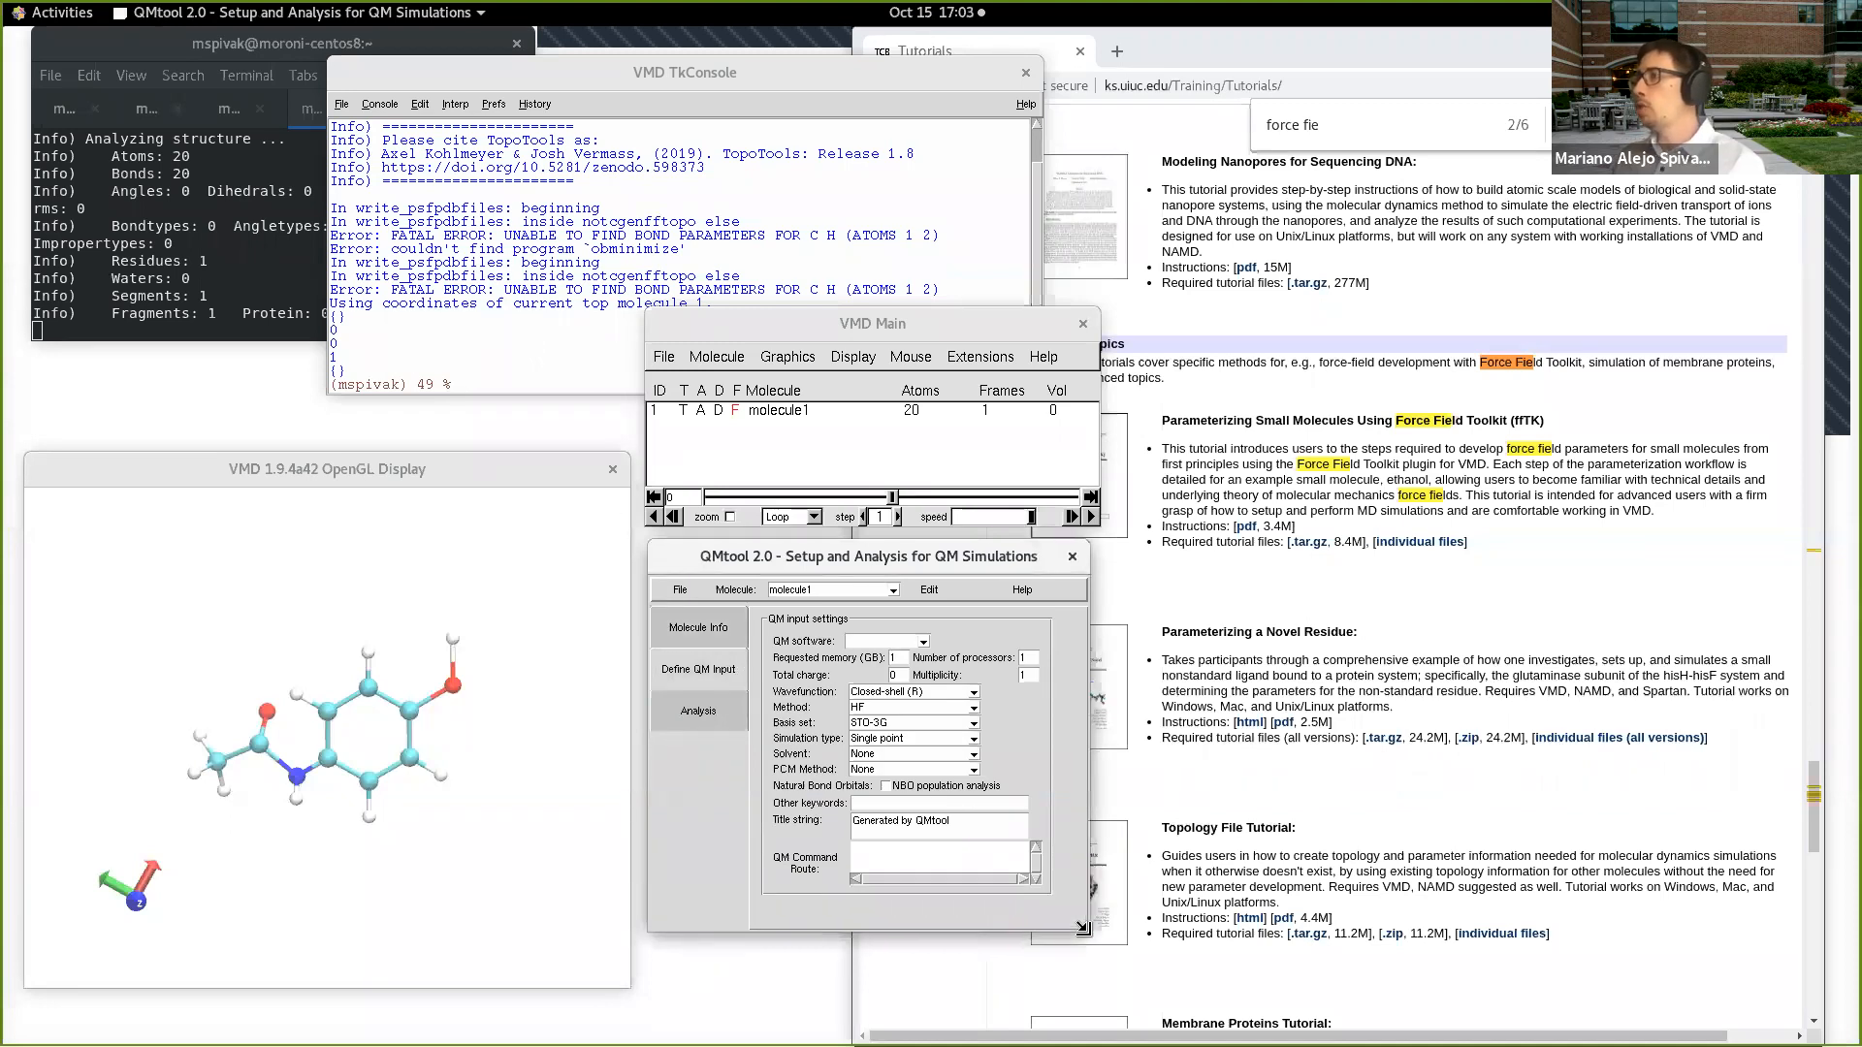
pyautogui.click(898, 642)
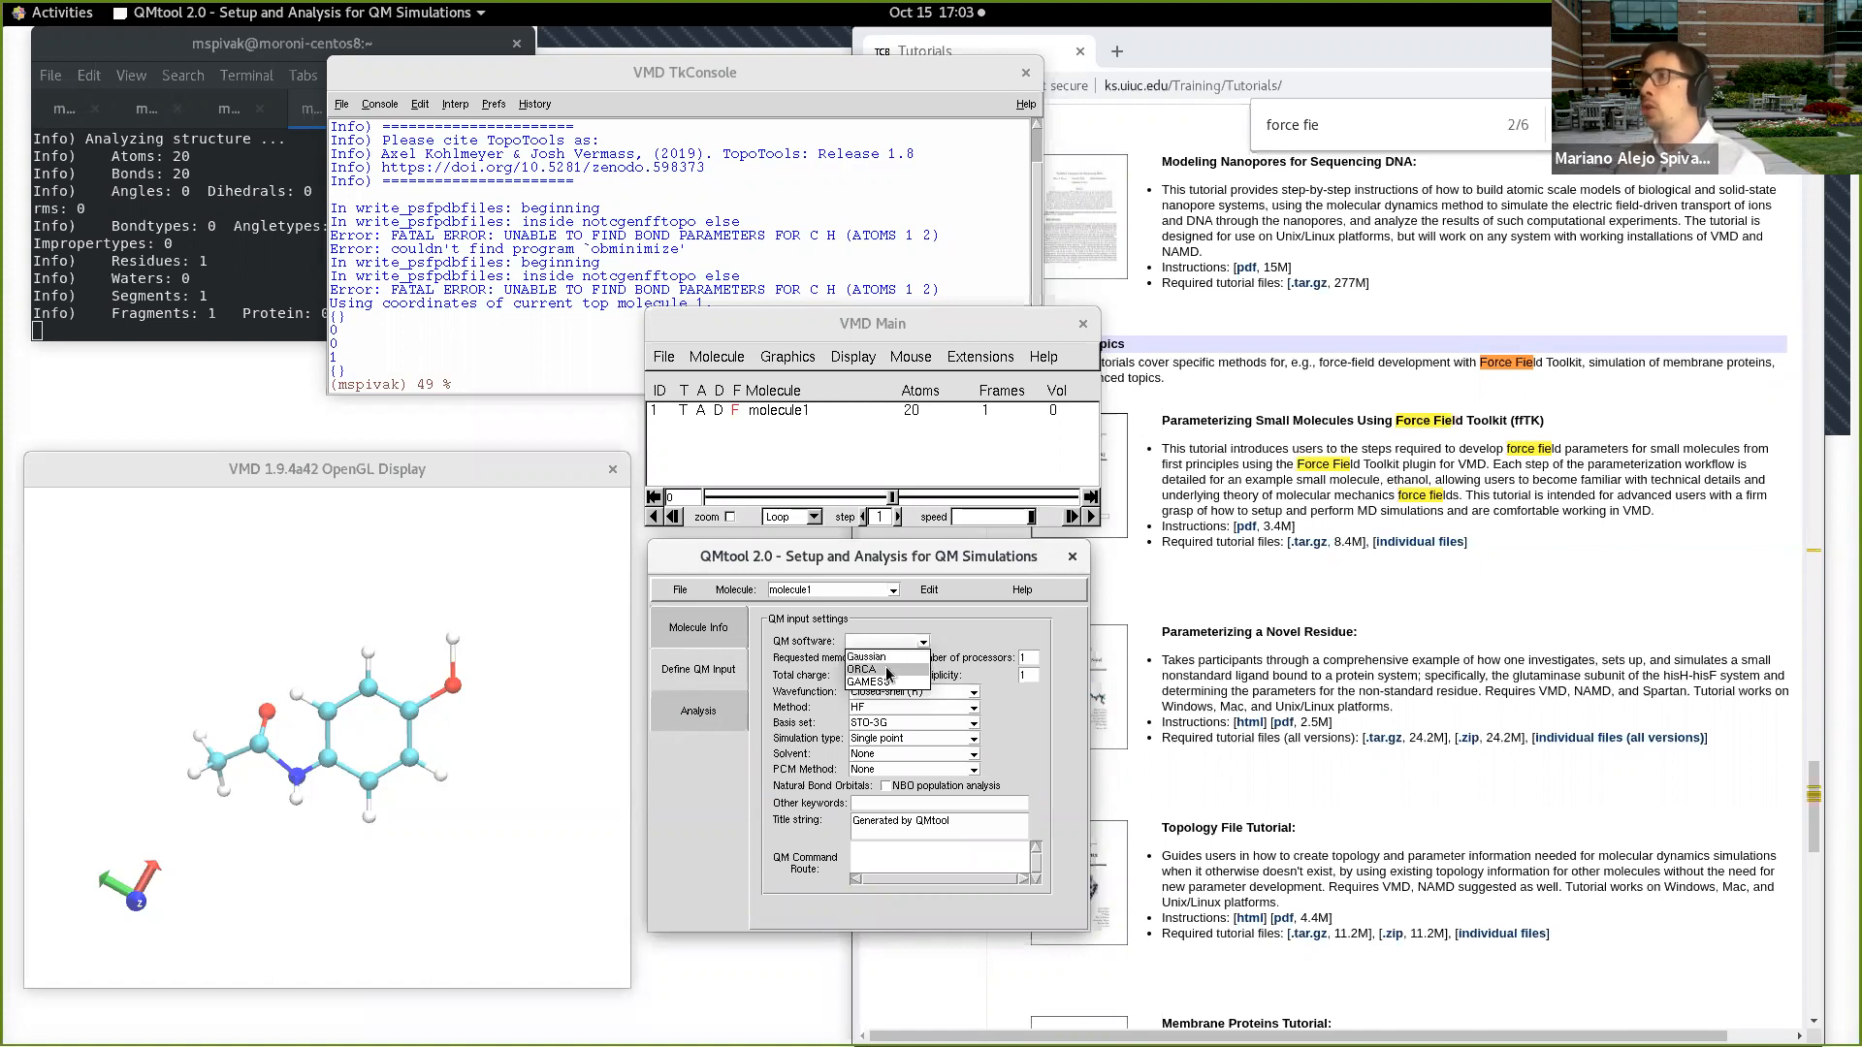
pyautogui.click(890, 670)
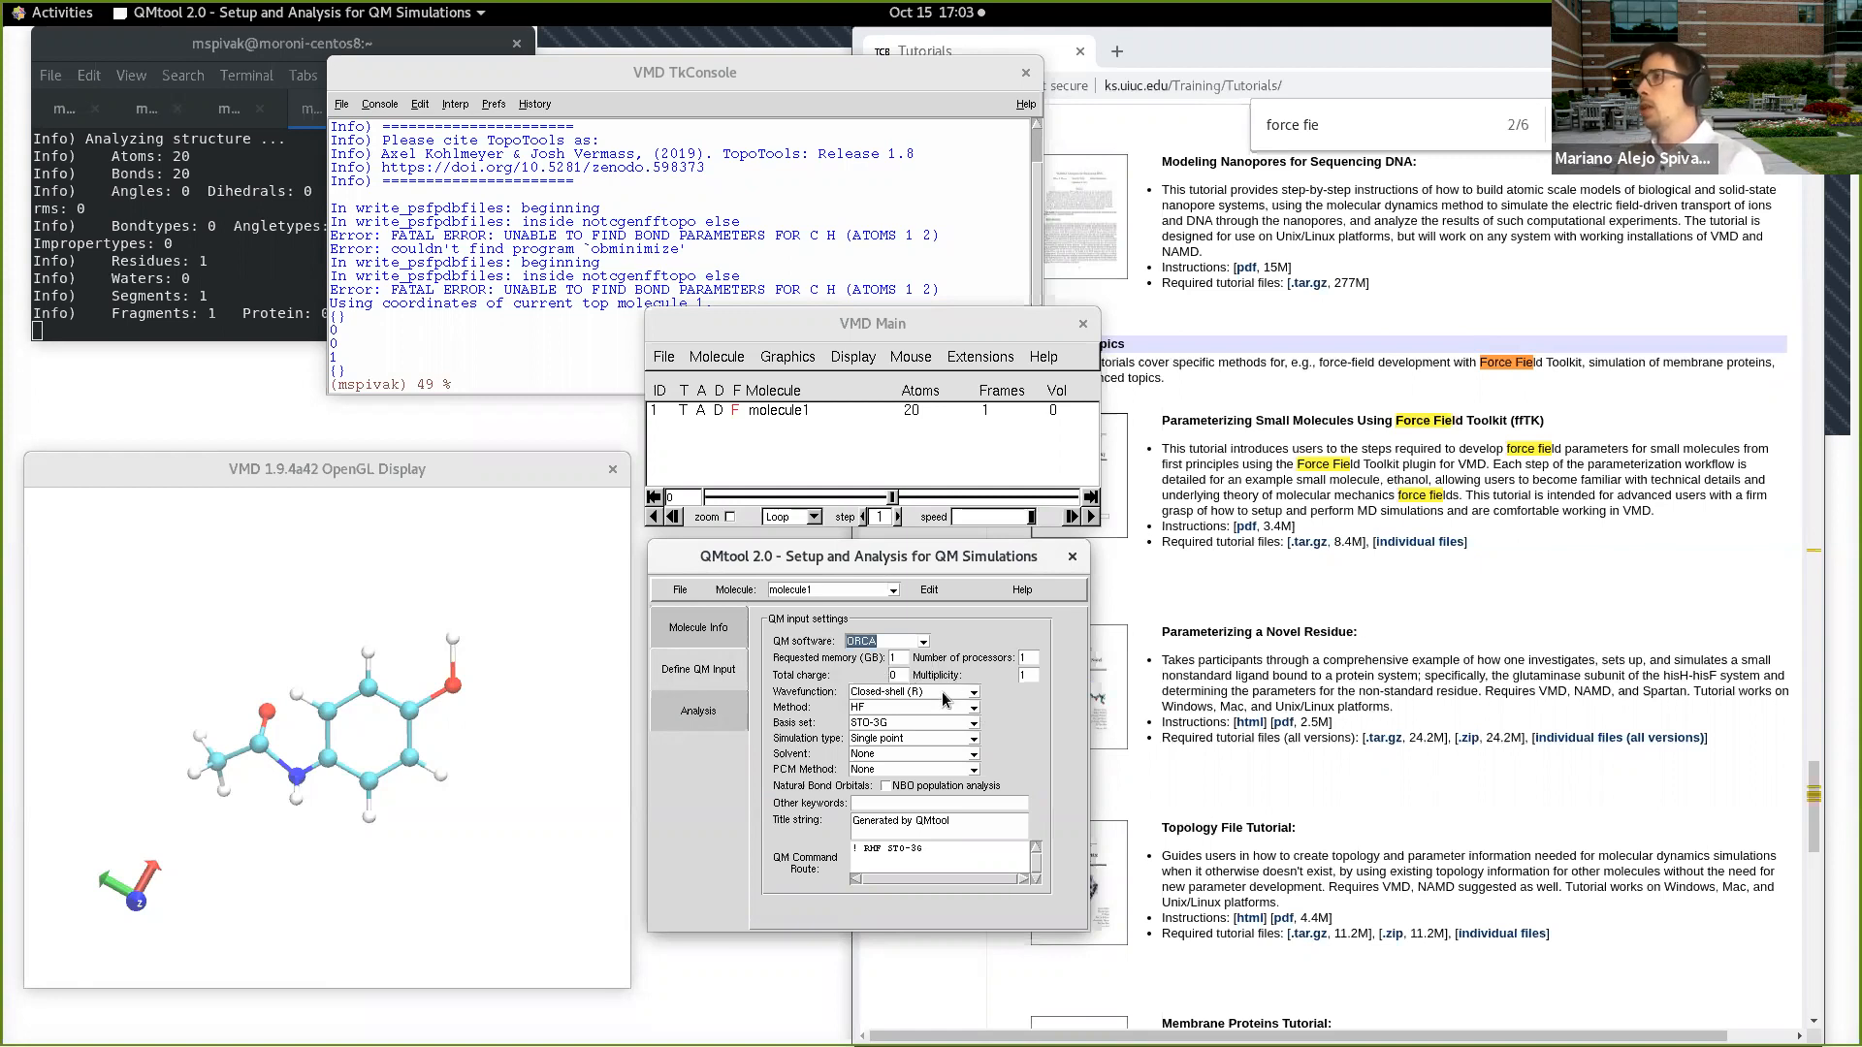
pyautogui.click(880, 739)
pyautogui.click(899, 766)
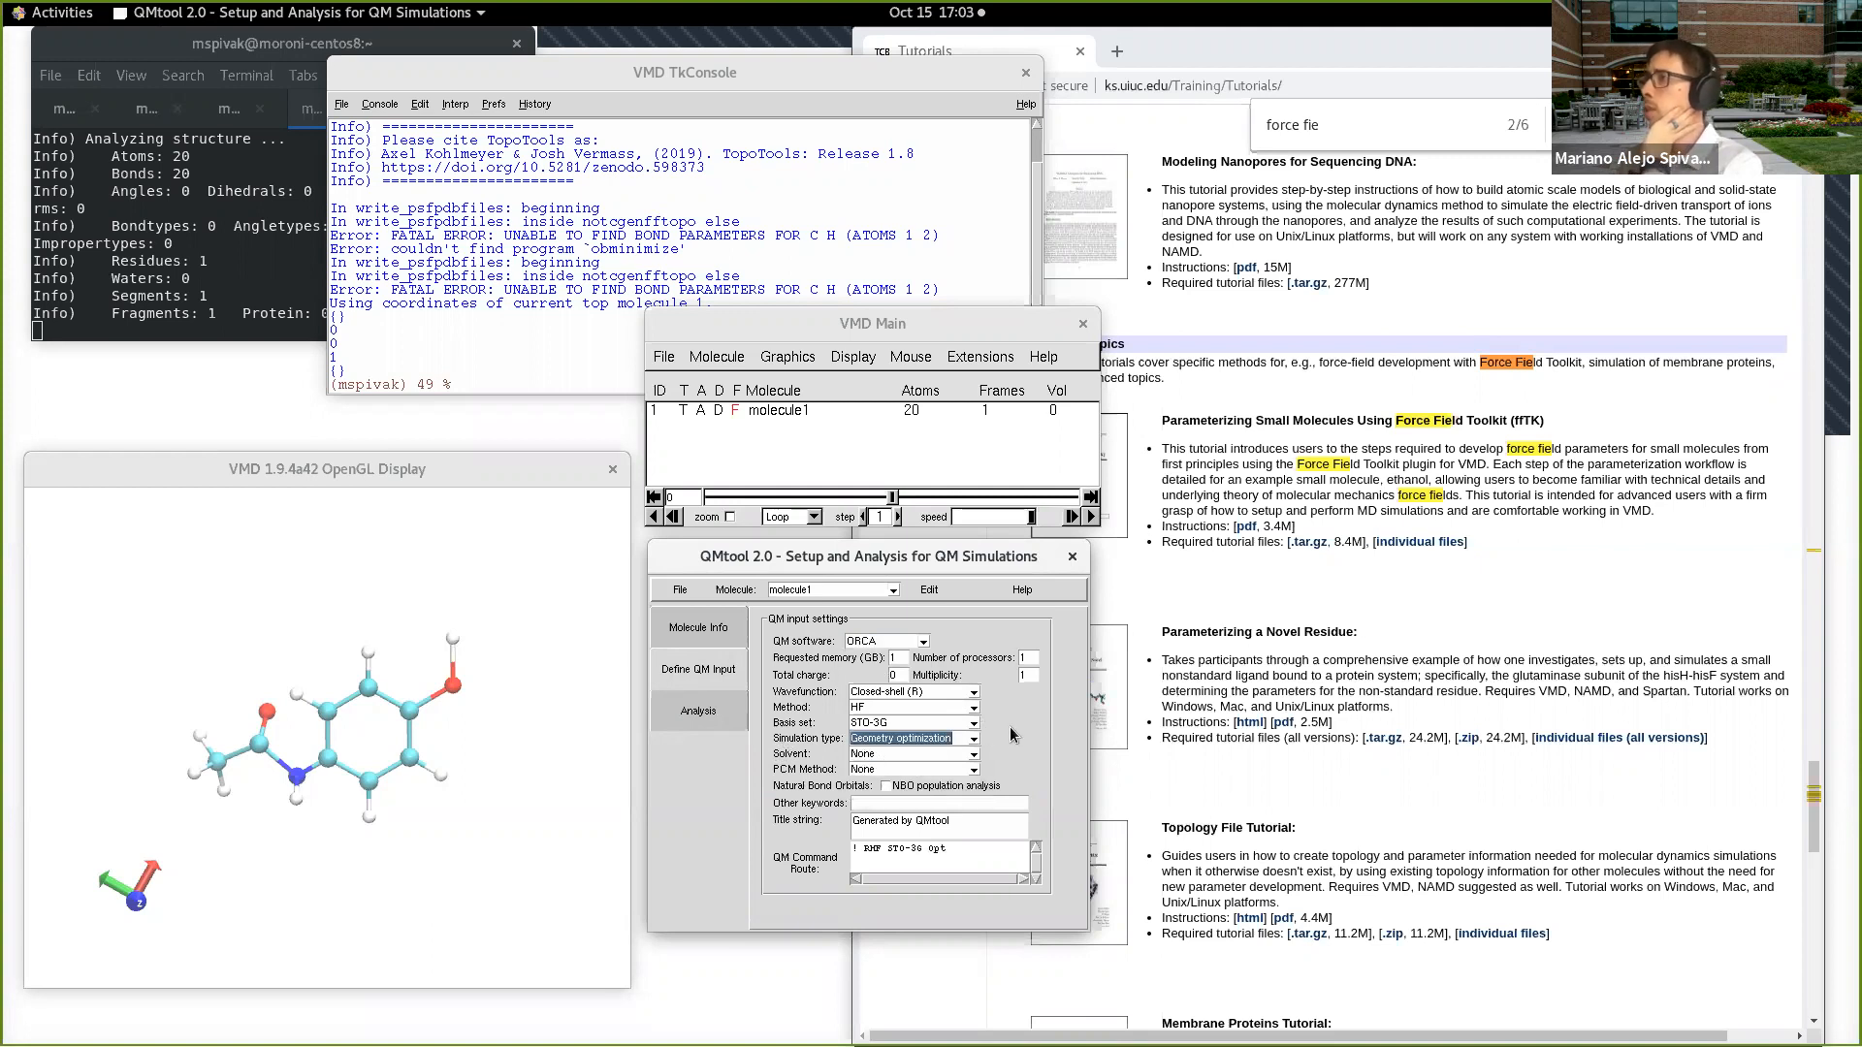
# Step: Set the QM calculation to 4 processors, the DFT B3LYP method and the 6-31G basis set
pyautogui.doubleClick(1025, 659)
pyautogui.write('4')
pyautogui.click(898, 676)
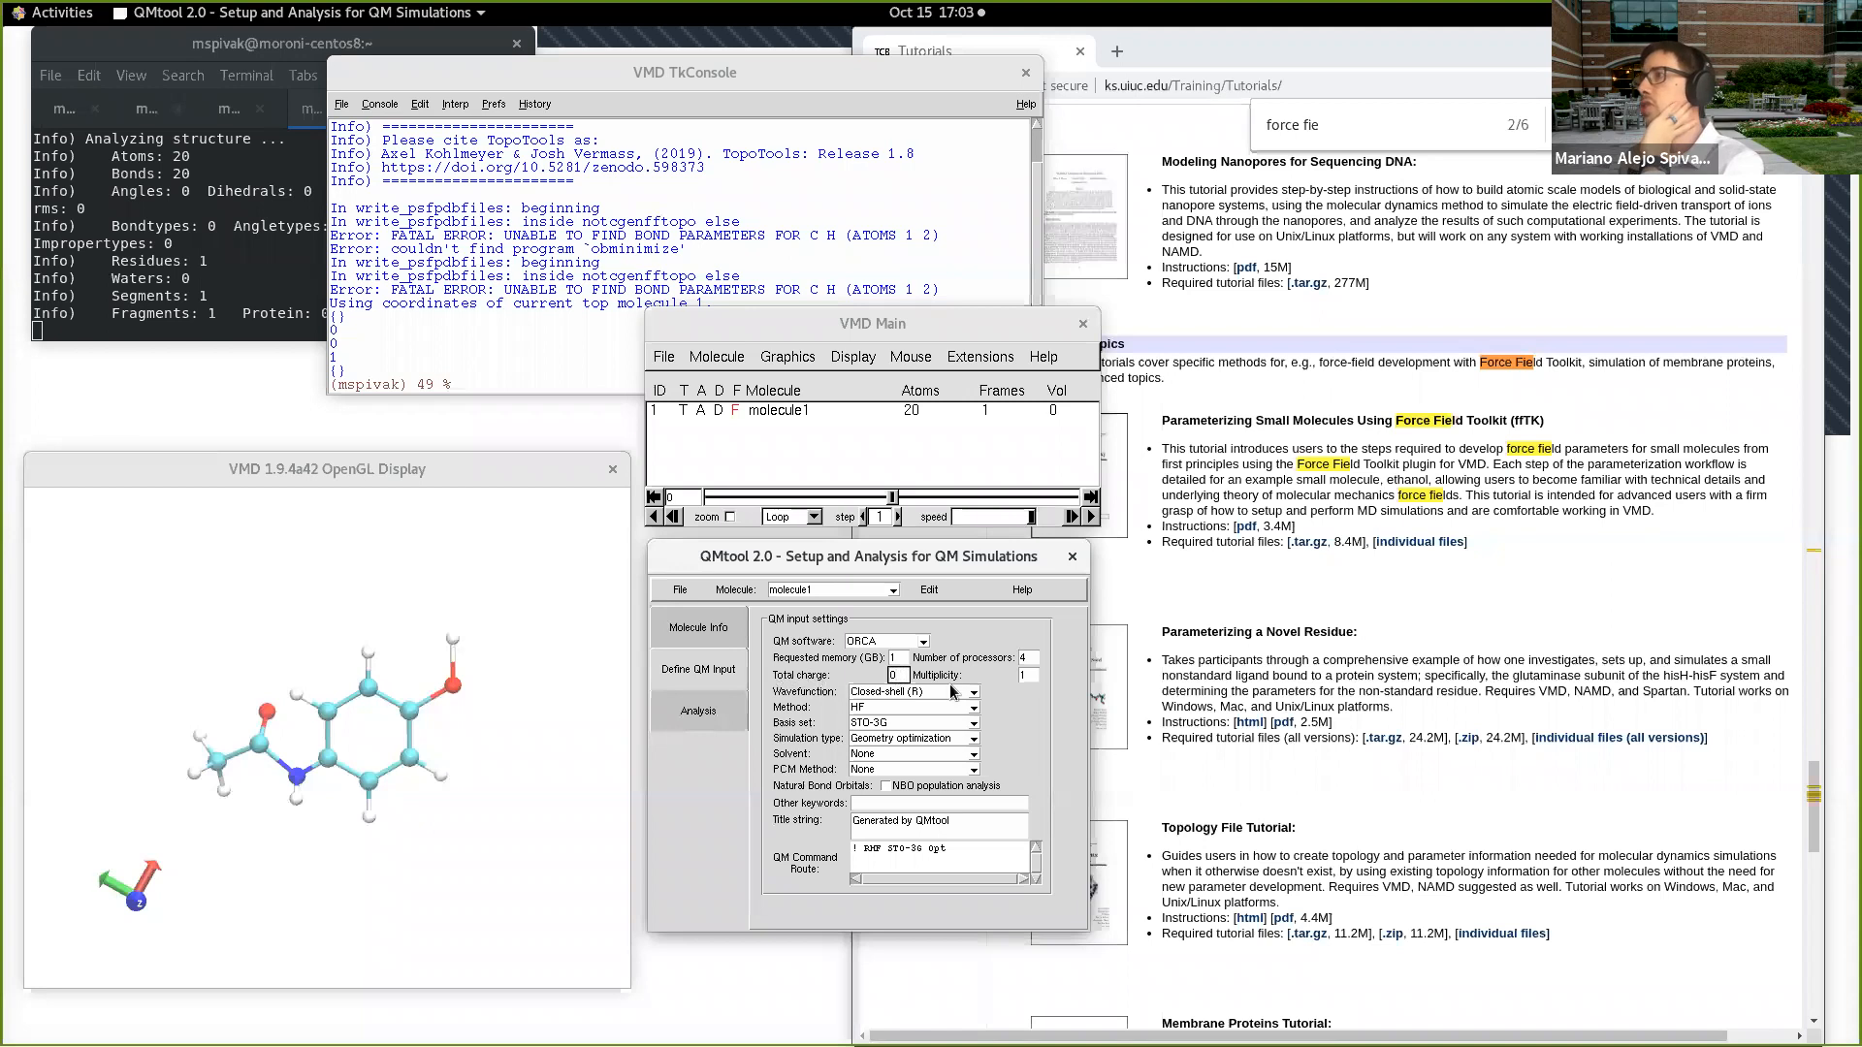
pyautogui.click(1027, 672)
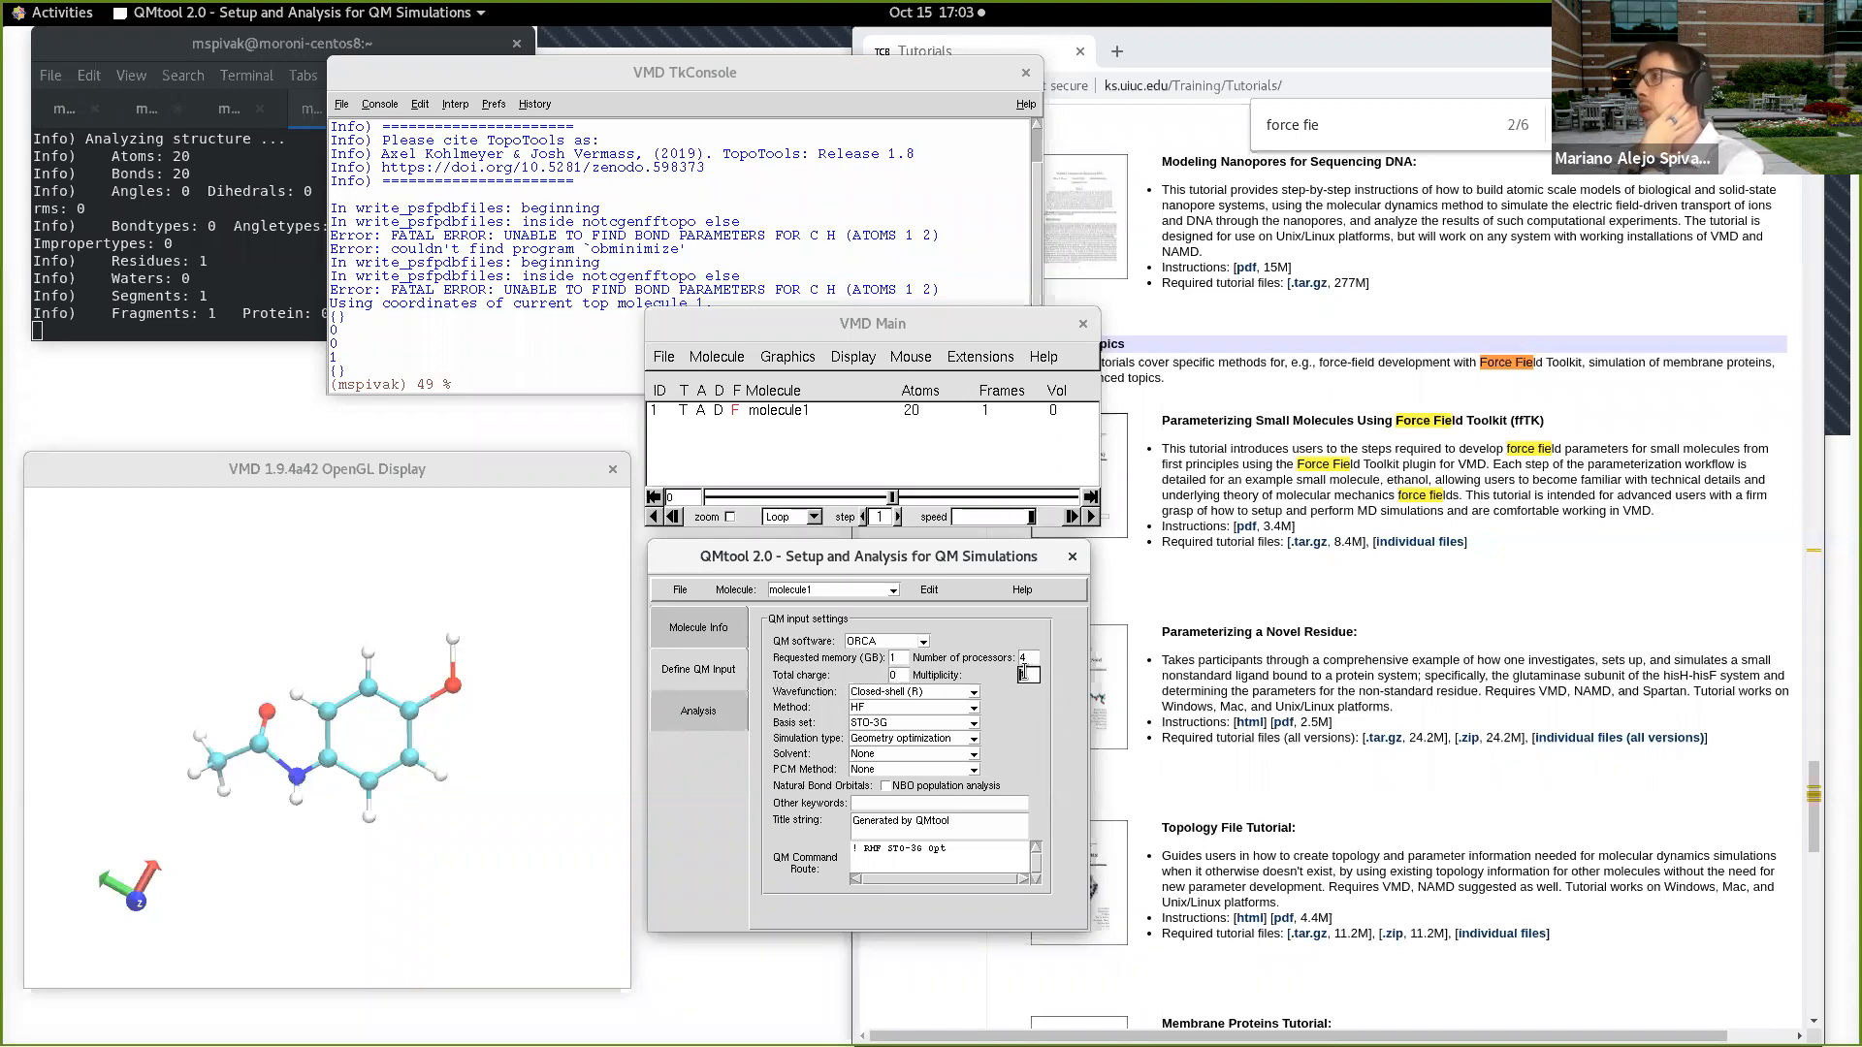
pyautogui.click(975, 709)
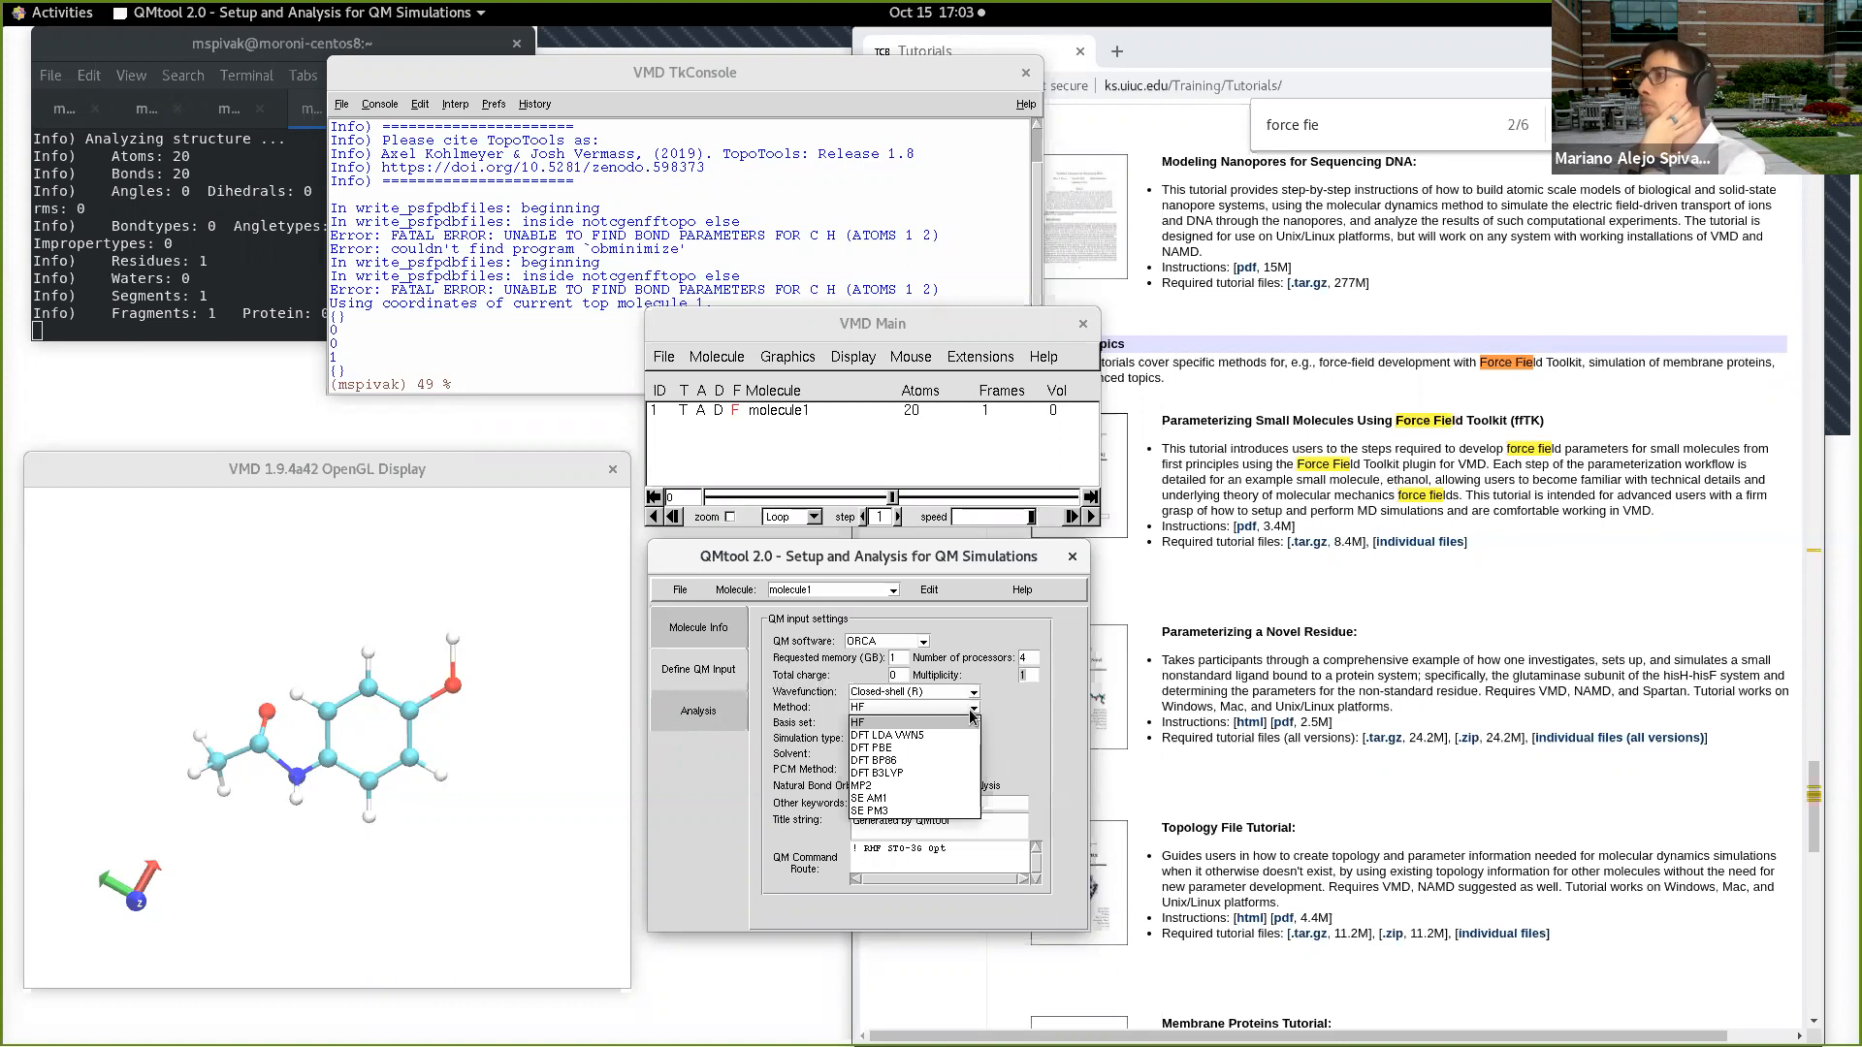
pyautogui.click(916, 772)
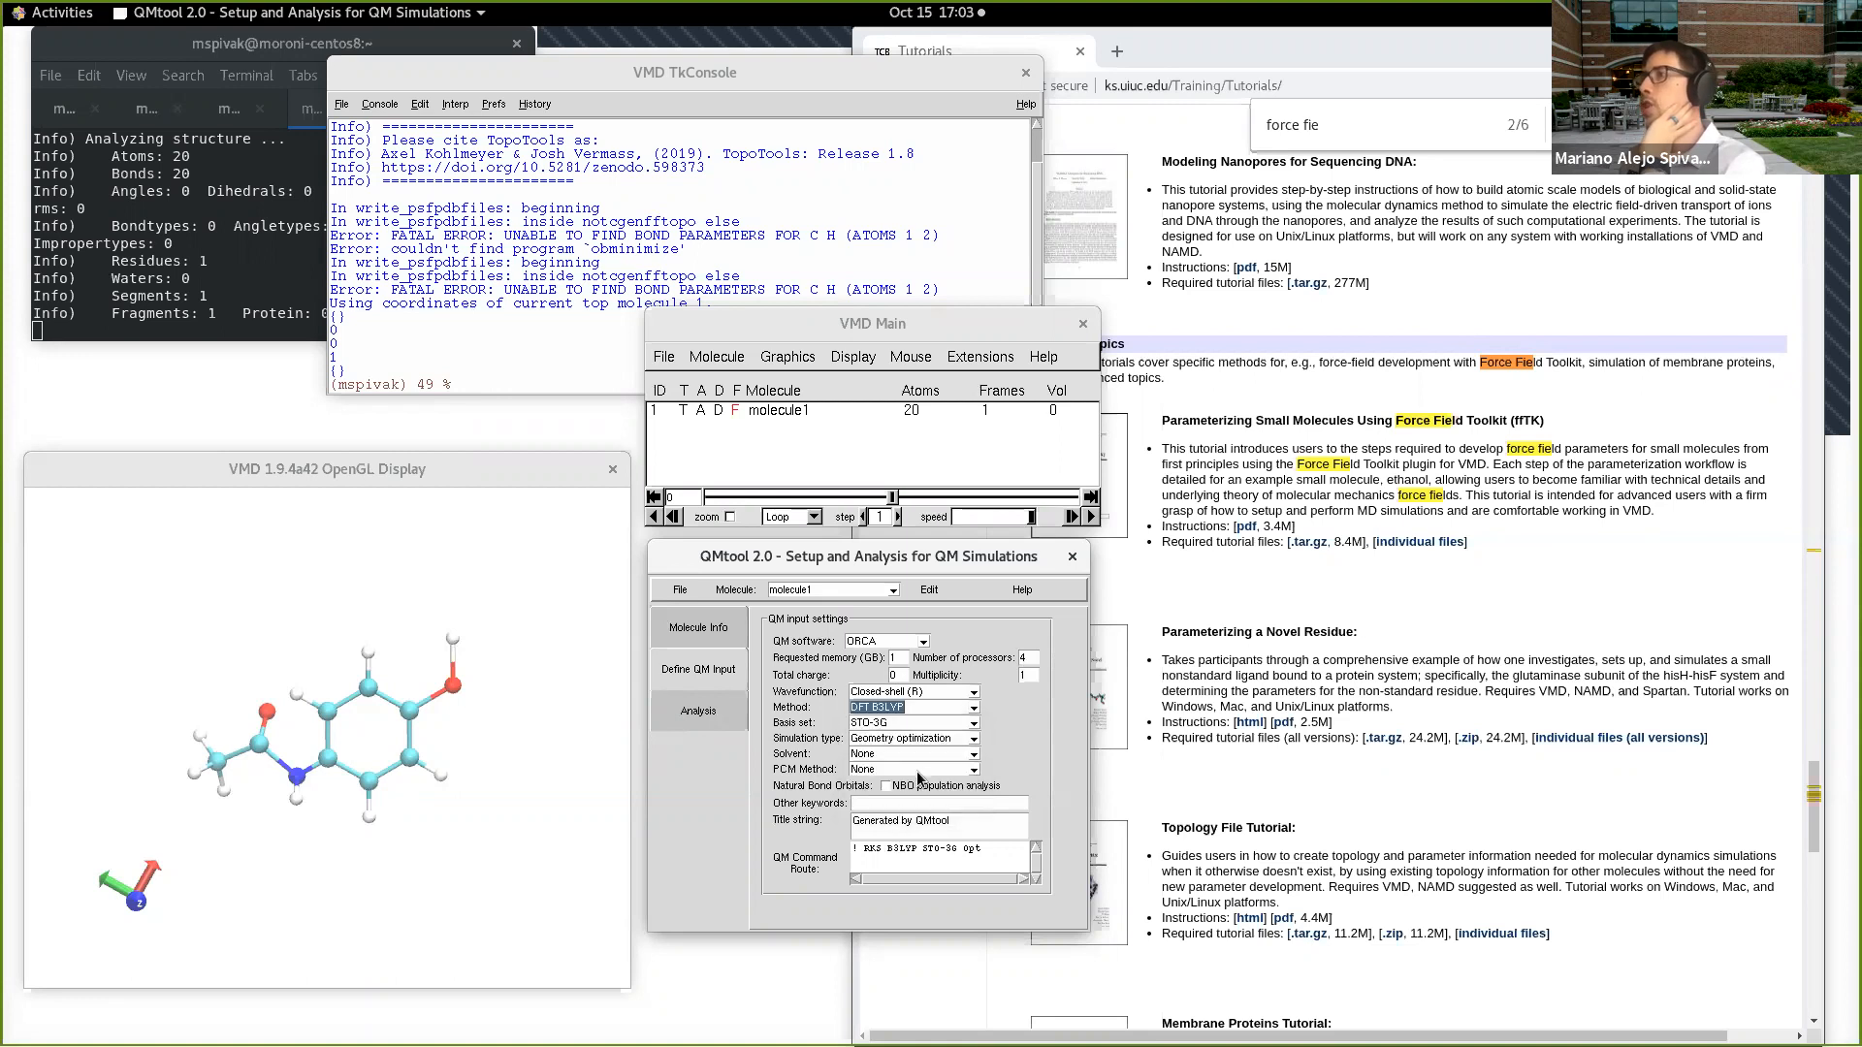
pyautogui.click(972, 724)
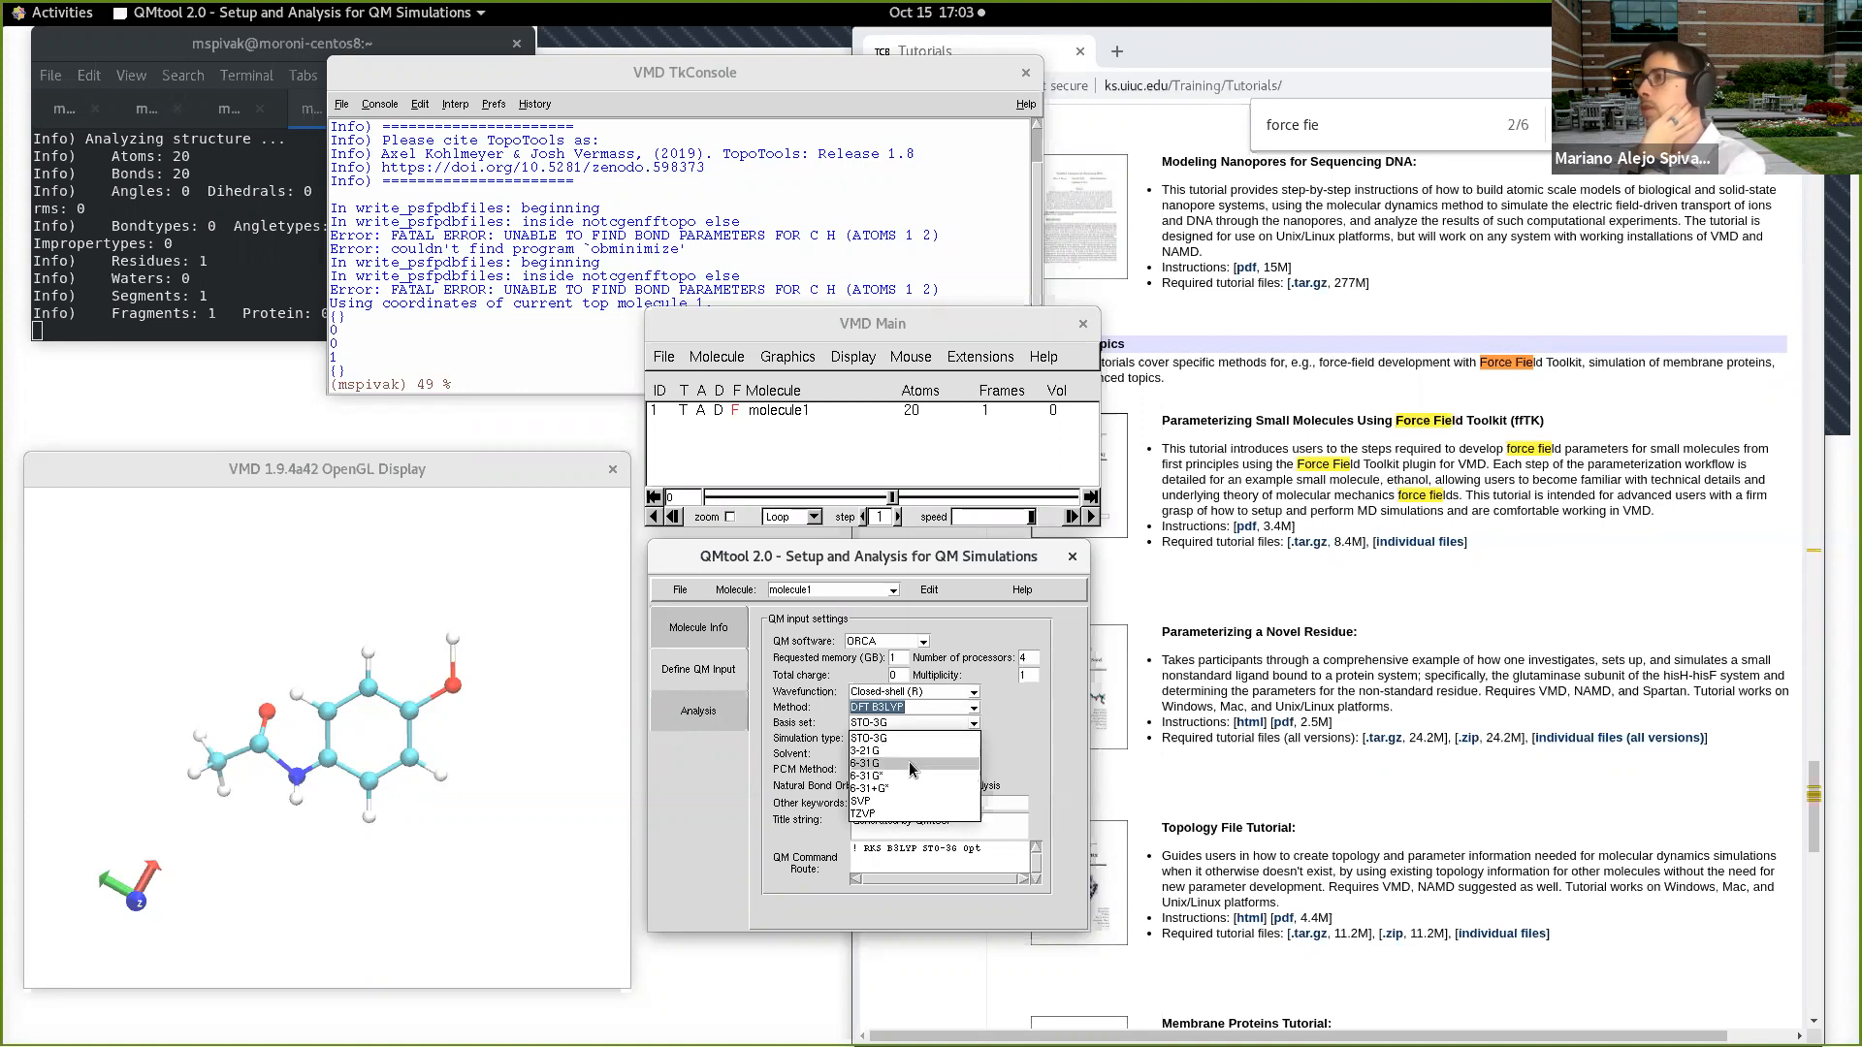
pyautogui.click(910, 763)
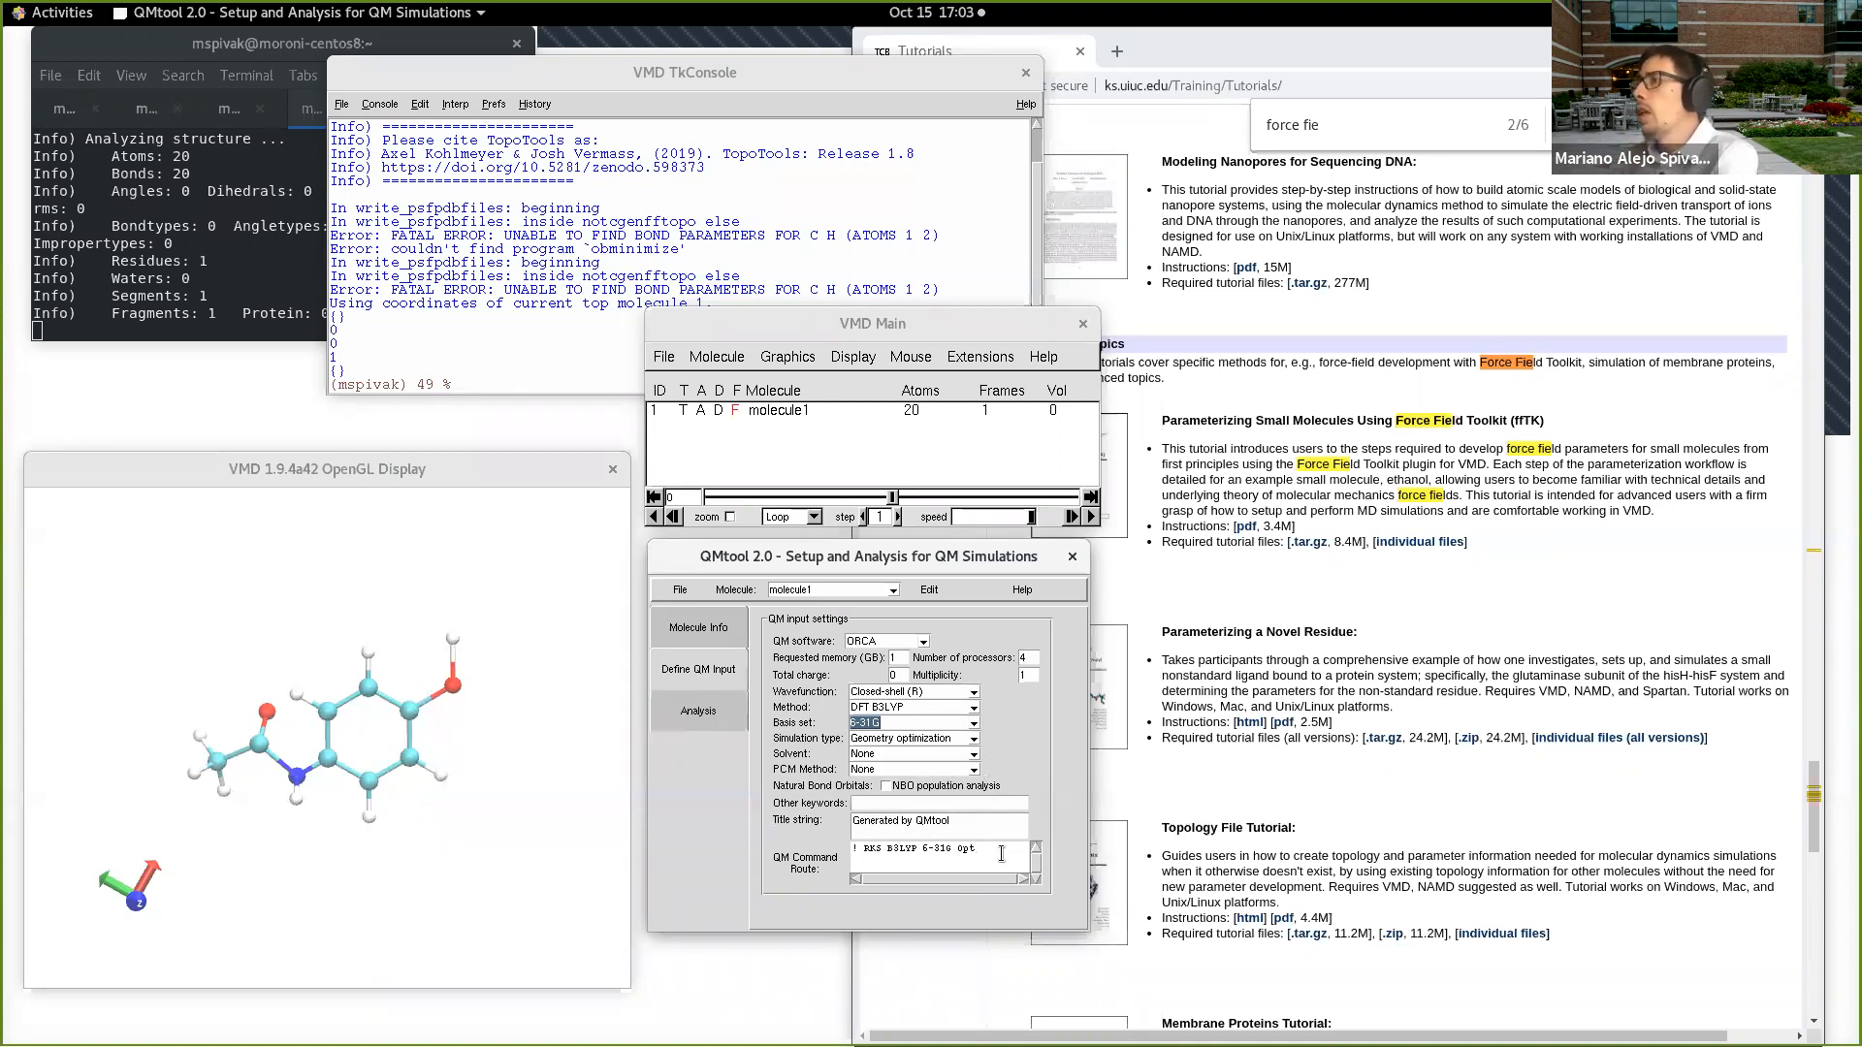
# Step: Save the ORCA input file as acetaminophen.inp in the Tests folder
pyautogui.click(680, 590)
pyautogui.click(690, 627)
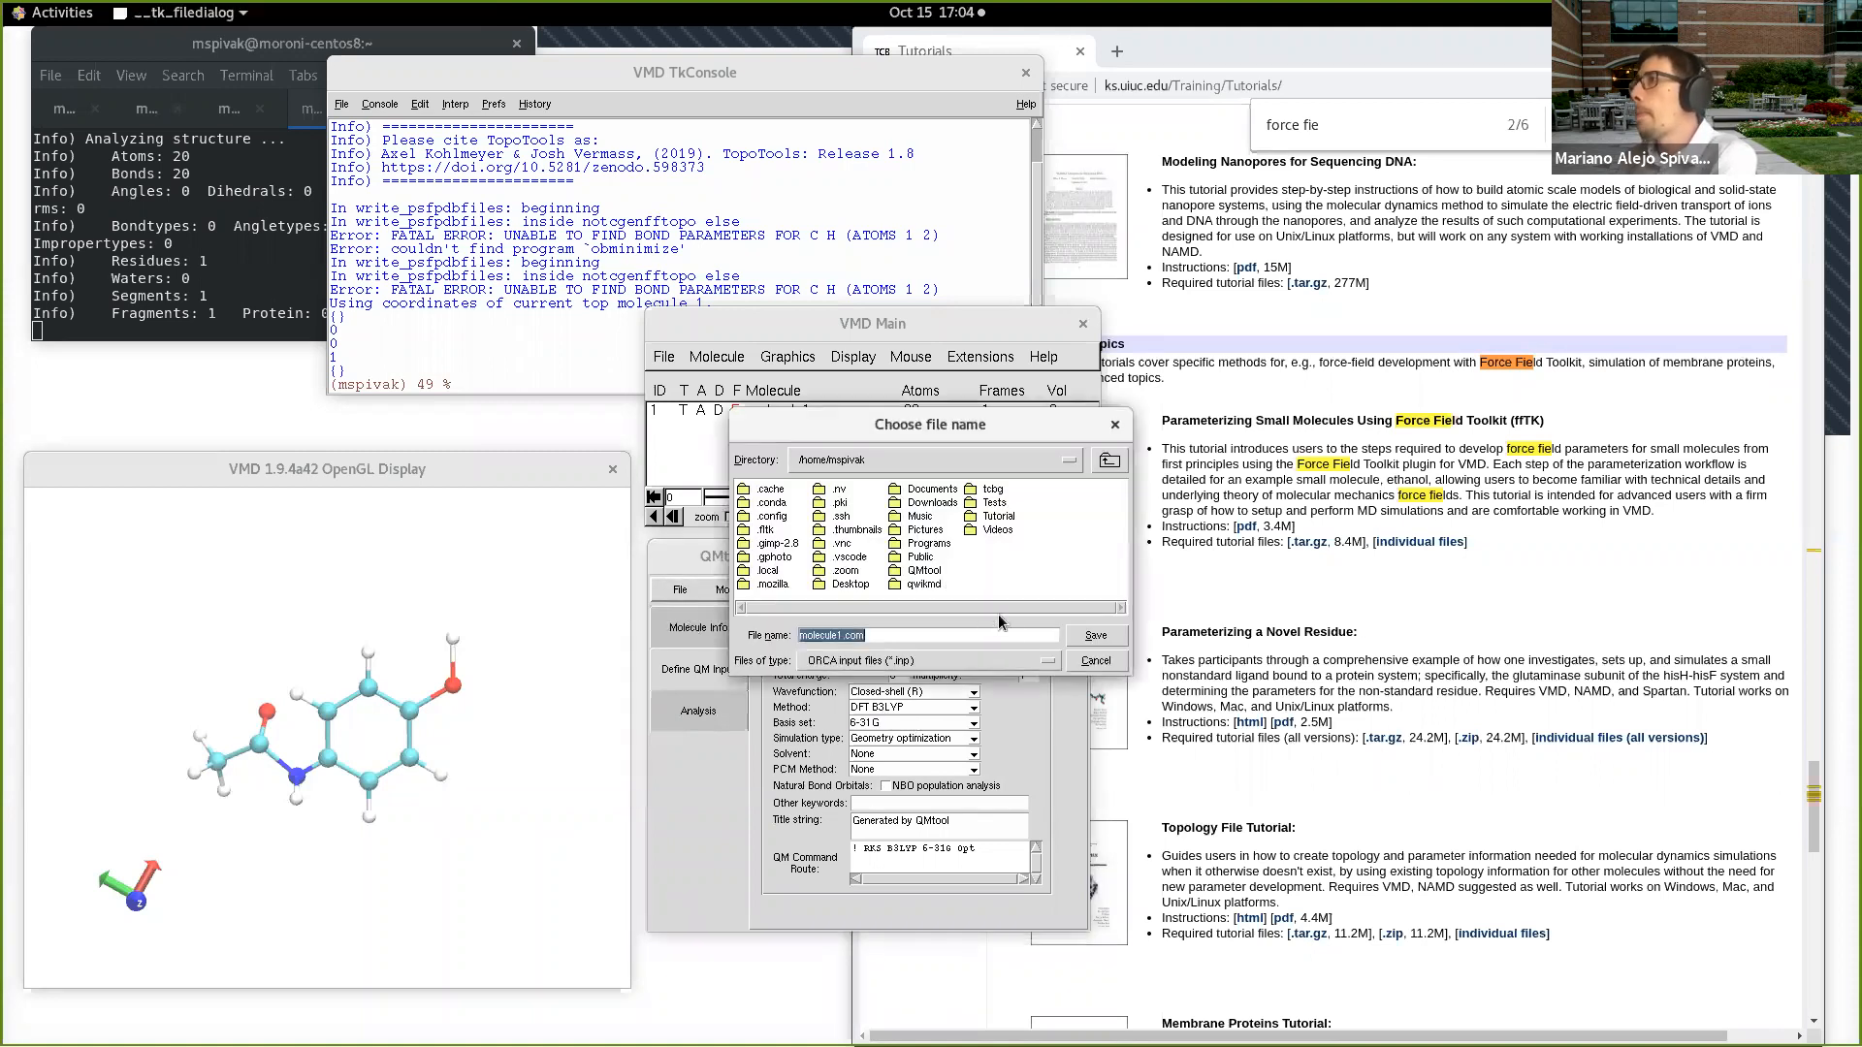
pyautogui.doubleClick(995, 502)
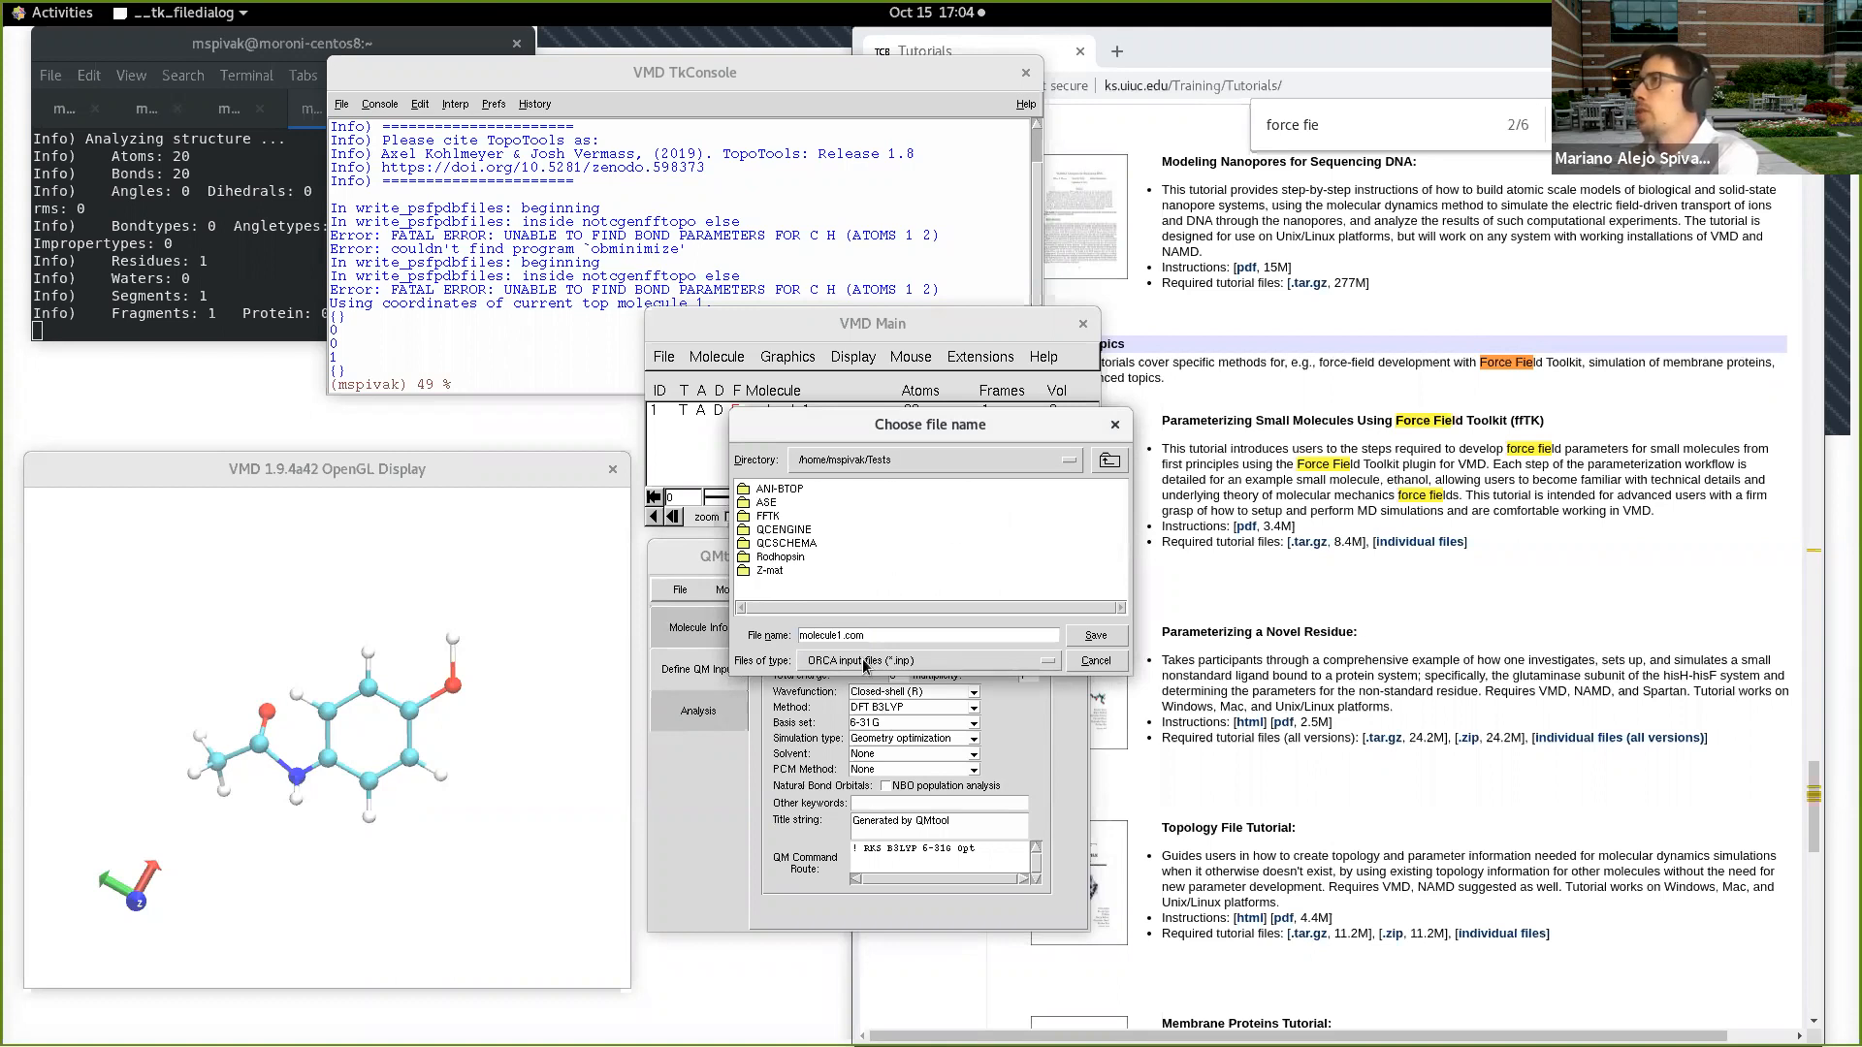
pyautogui.moveTo(869, 639); pyautogui.dragTo(774, 639)
pyautogui.write('acetaminophen.inp')
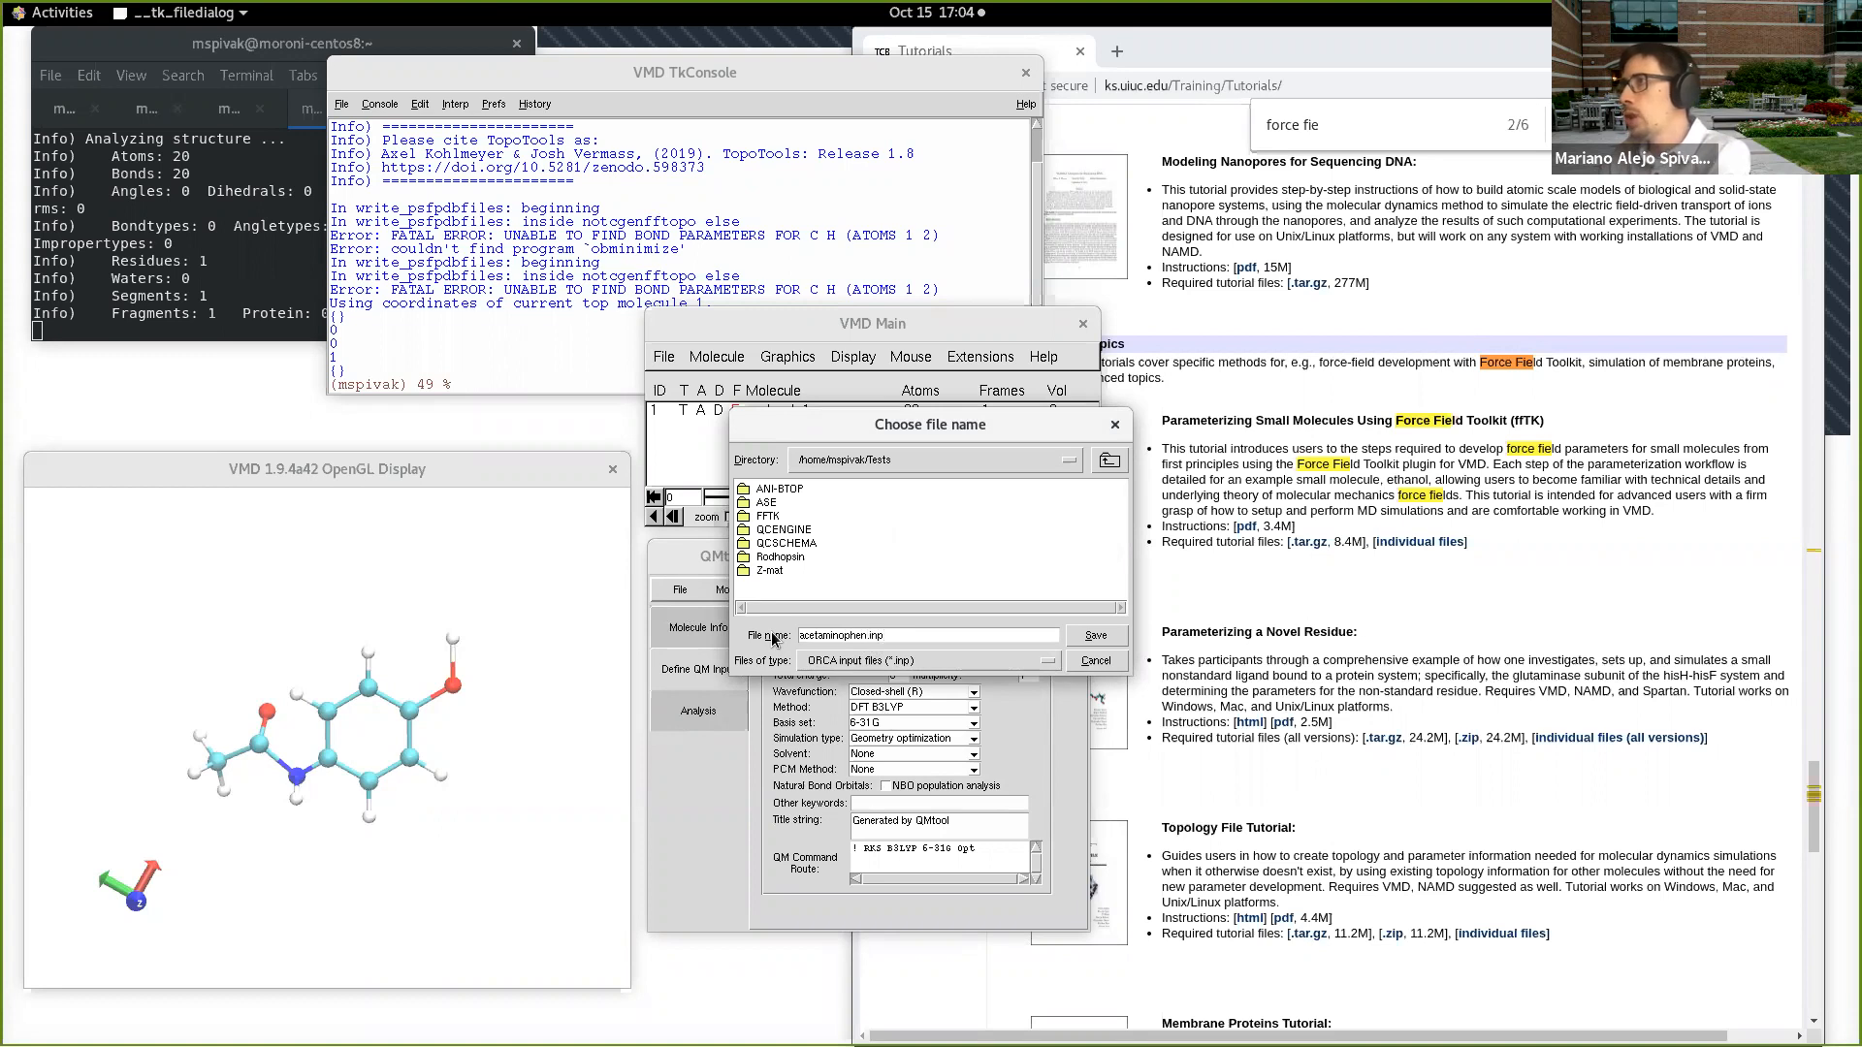
pyautogui.press('Return')
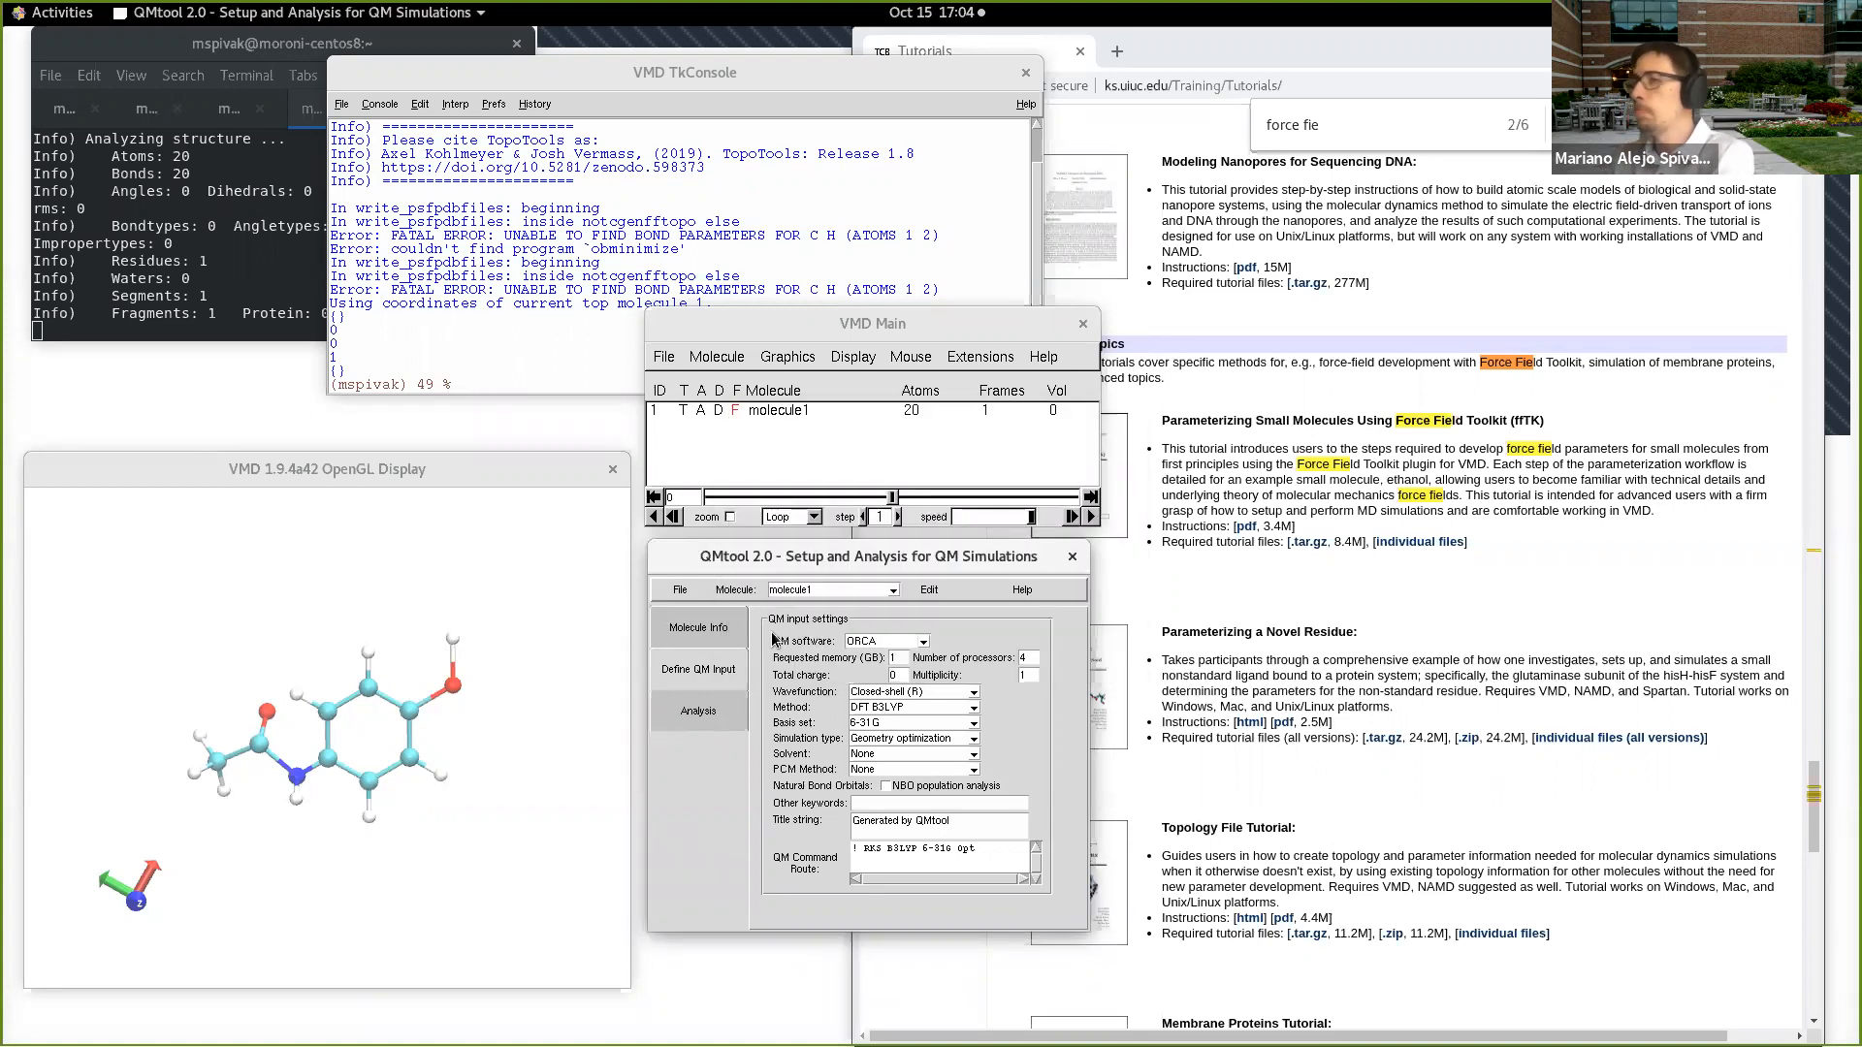
# Step: Switch to an enlarged terminal, change to the Tests directory and list its files with ls -lrt
pyautogui.click(295, 301)
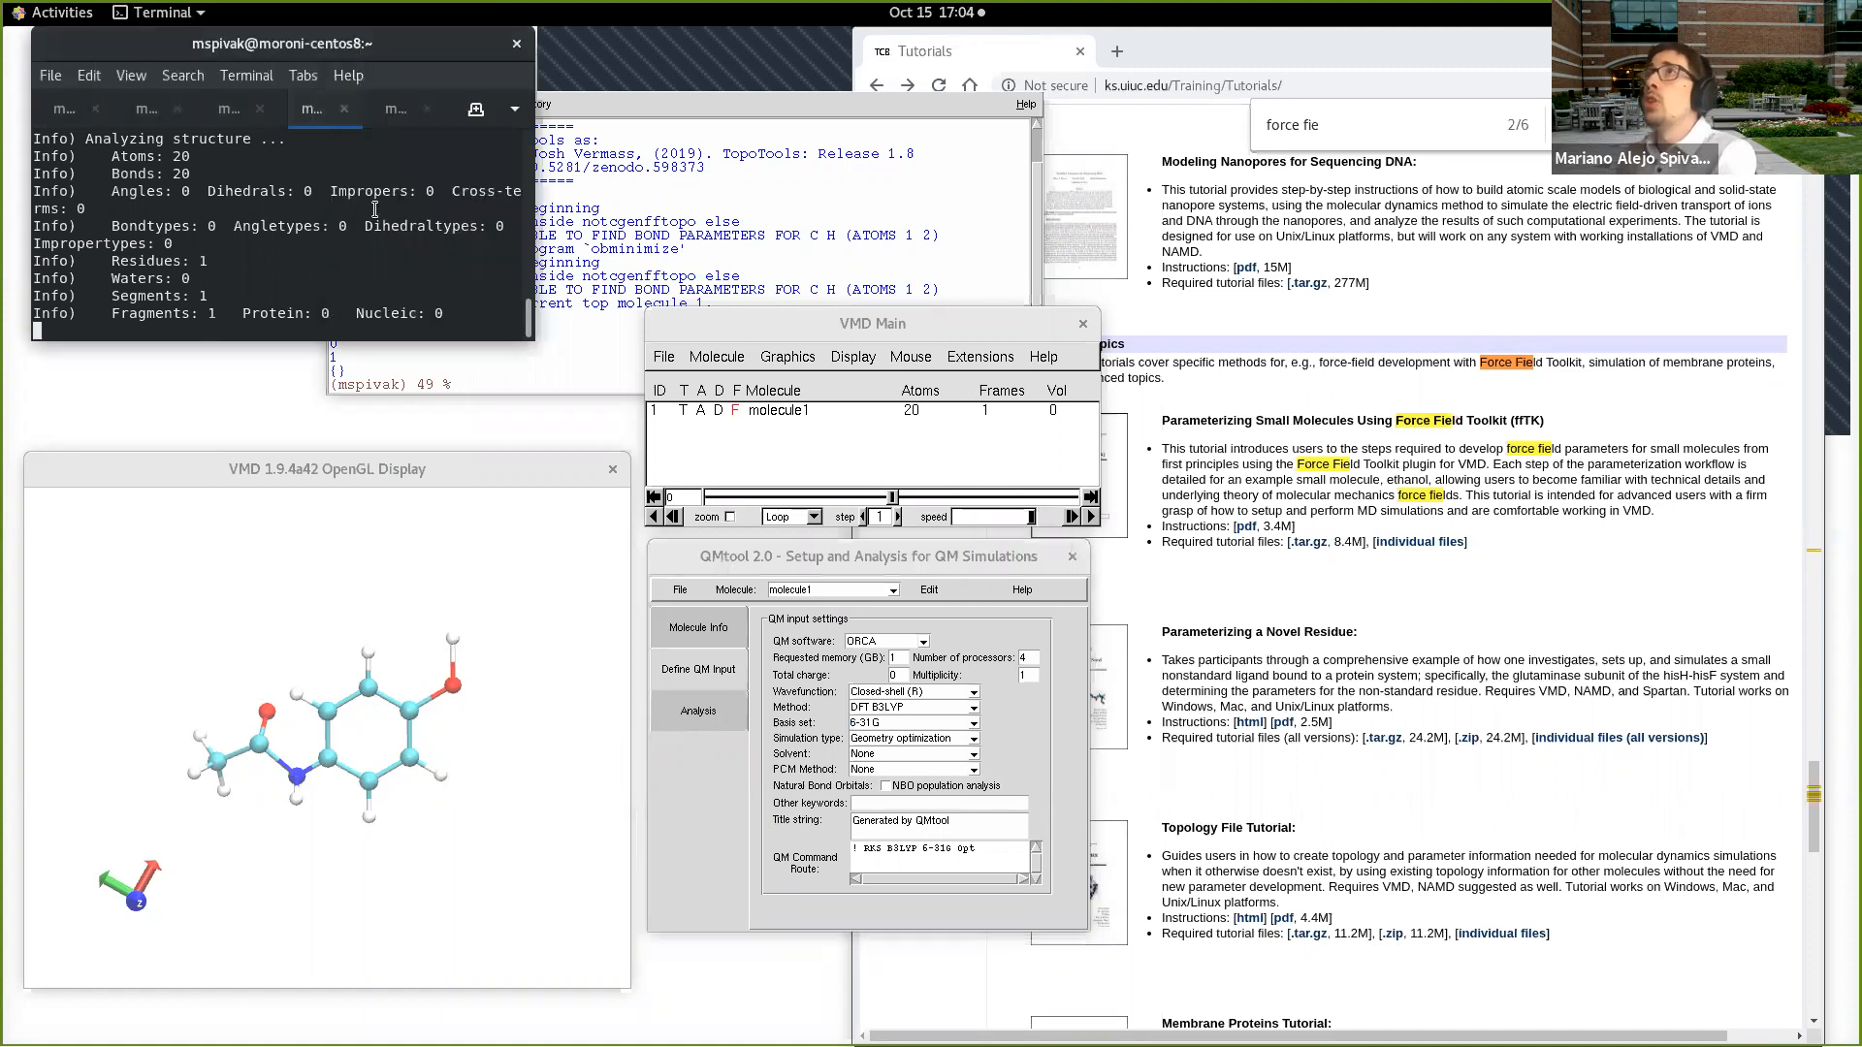
pyautogui.moveTo(537, 343); pyautogui.dragTo(822, 621)
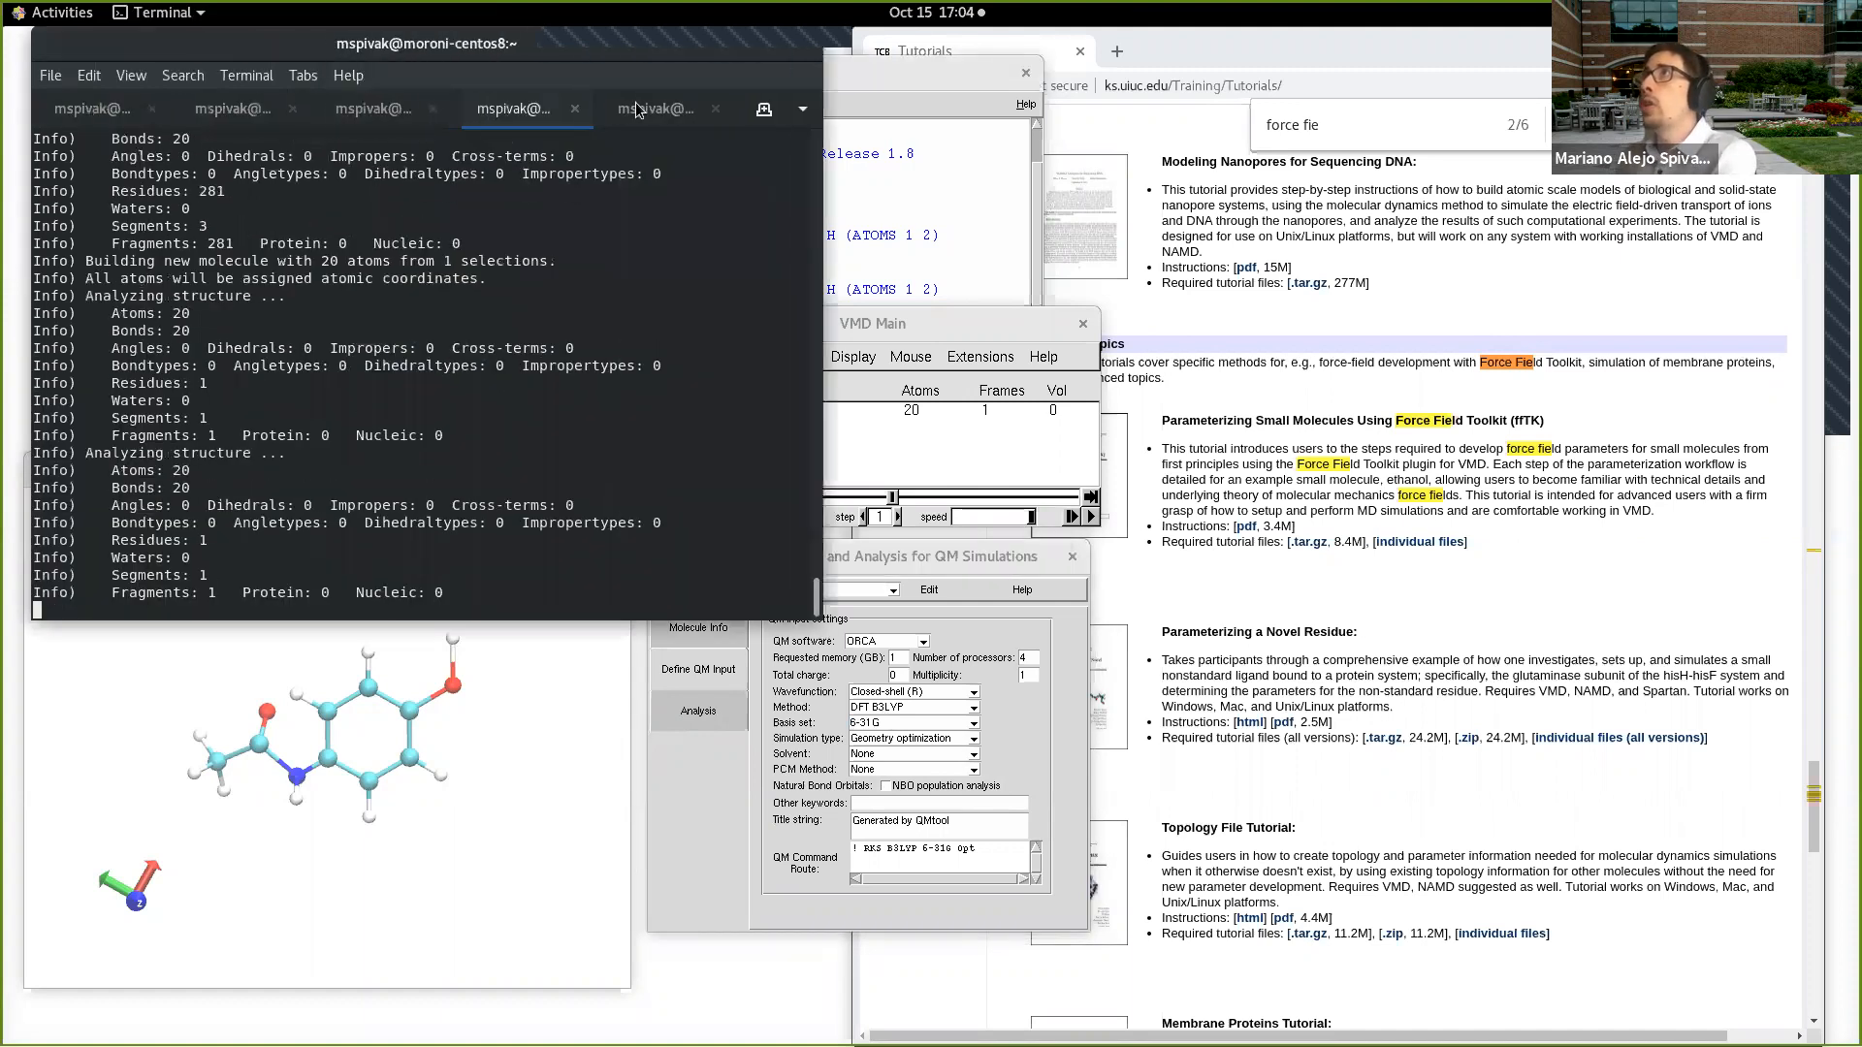
pyautogui.click(657, 117)
pyautogui.write('cd')
pyautogui.press('Return')
pyautogui.write('cd Tests')
pyautogui.press('Return')
pyautogui.write('ls -lrt')
pyautogui.press('Return')
# Step: Open acetaminophen.inp from the Tests directory in the vi editor
pyautogui.write('vi')
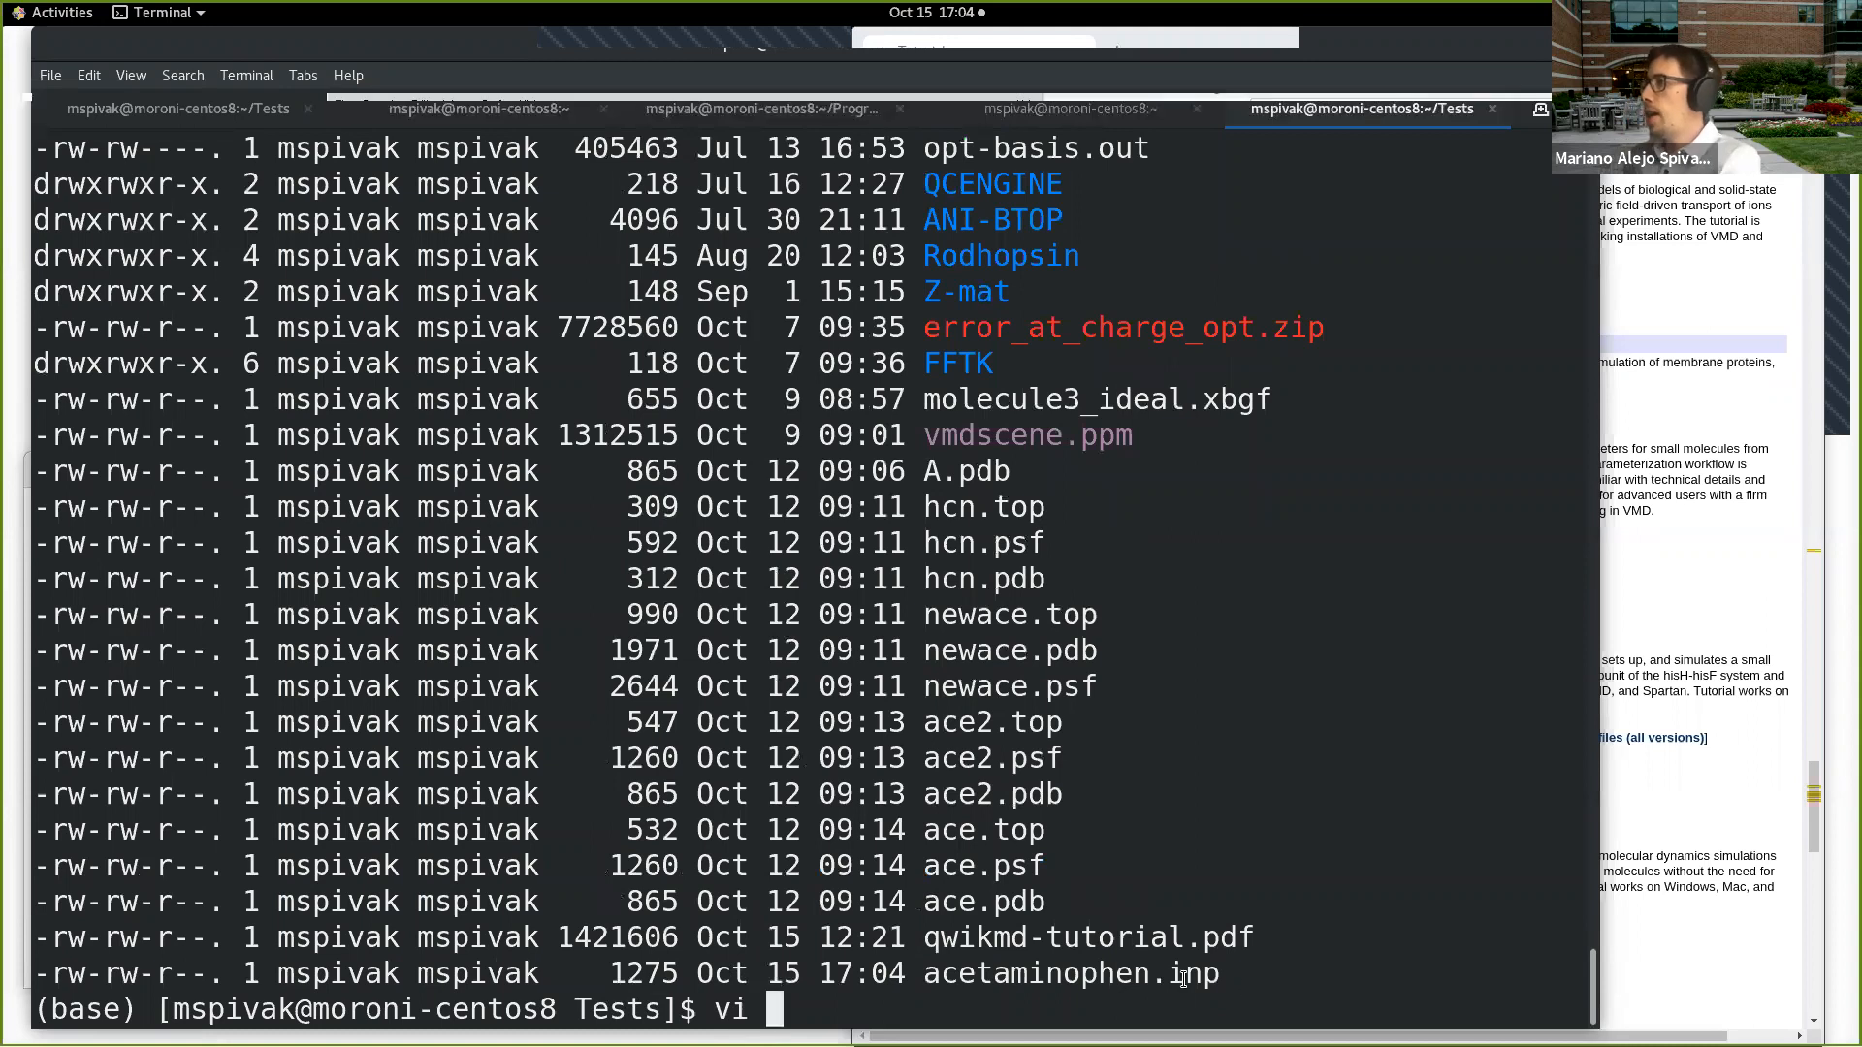
pyautogui.doubleClick(1183, 974)
pyautogui.middleClick(1183, 975)
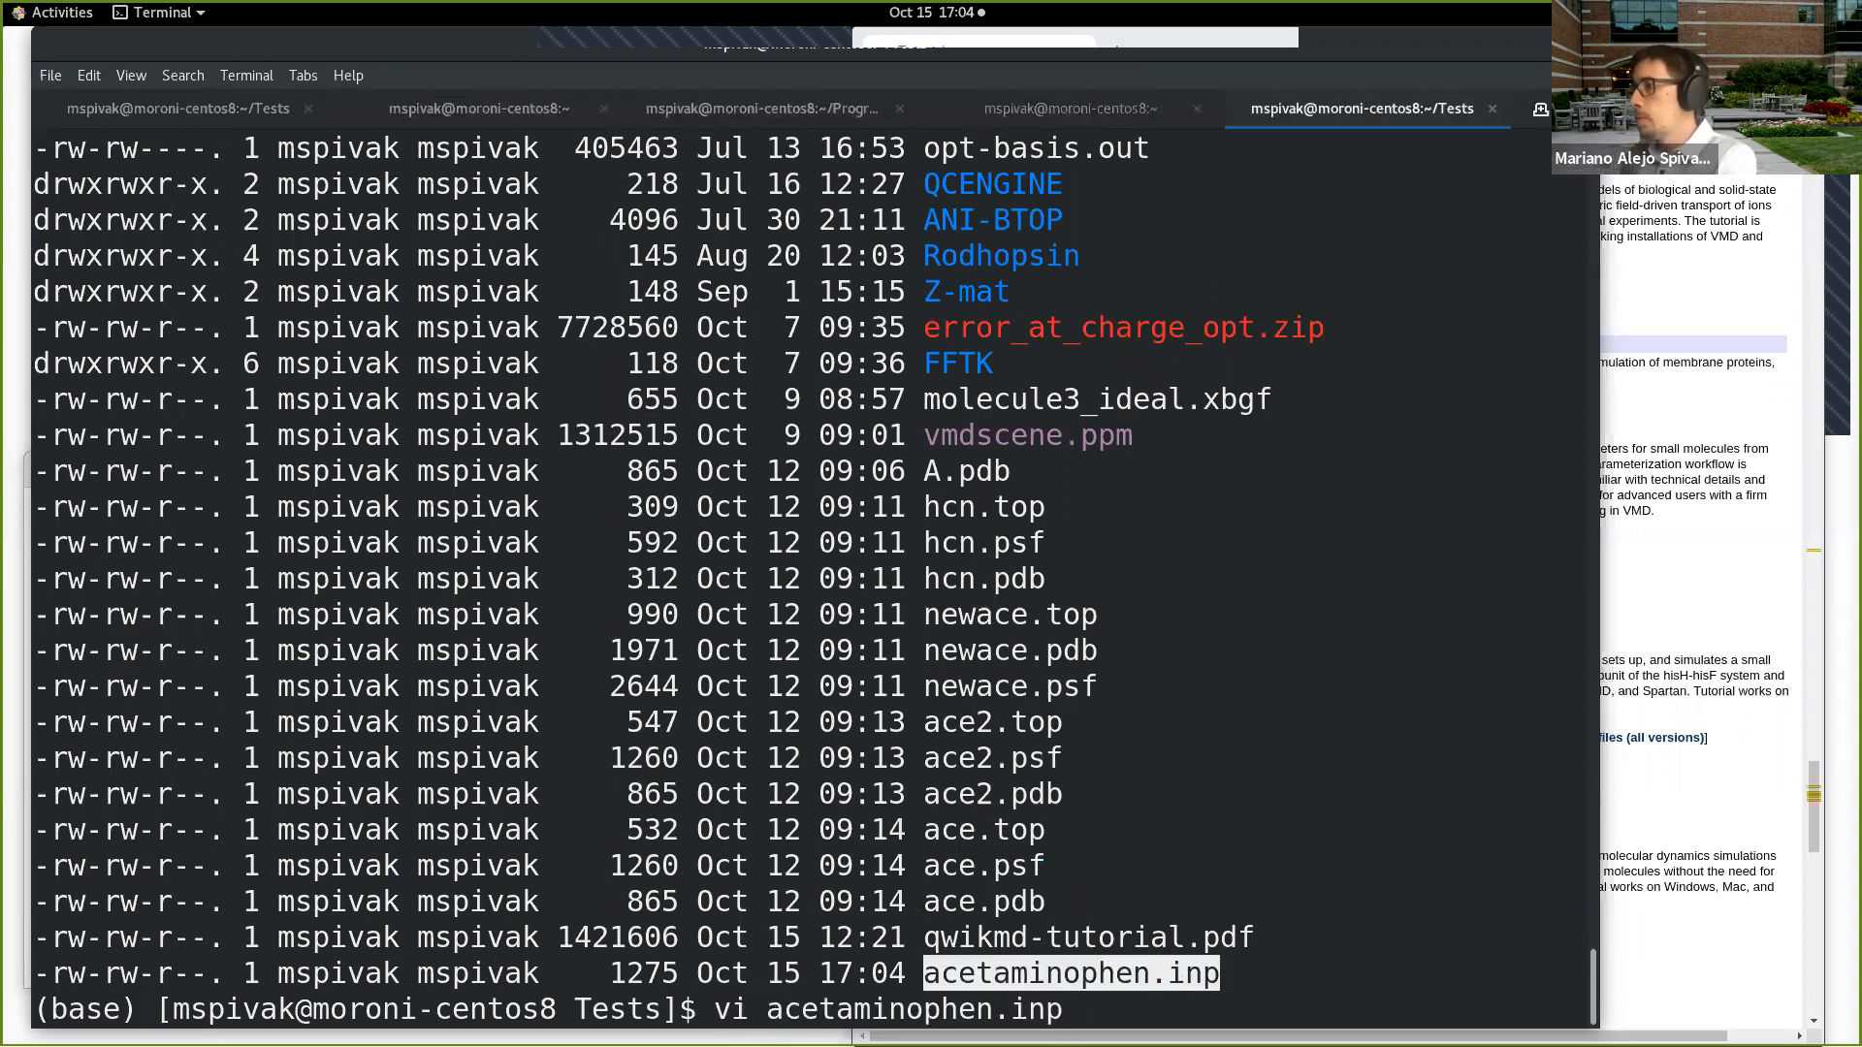
pyautogui.press('Return')
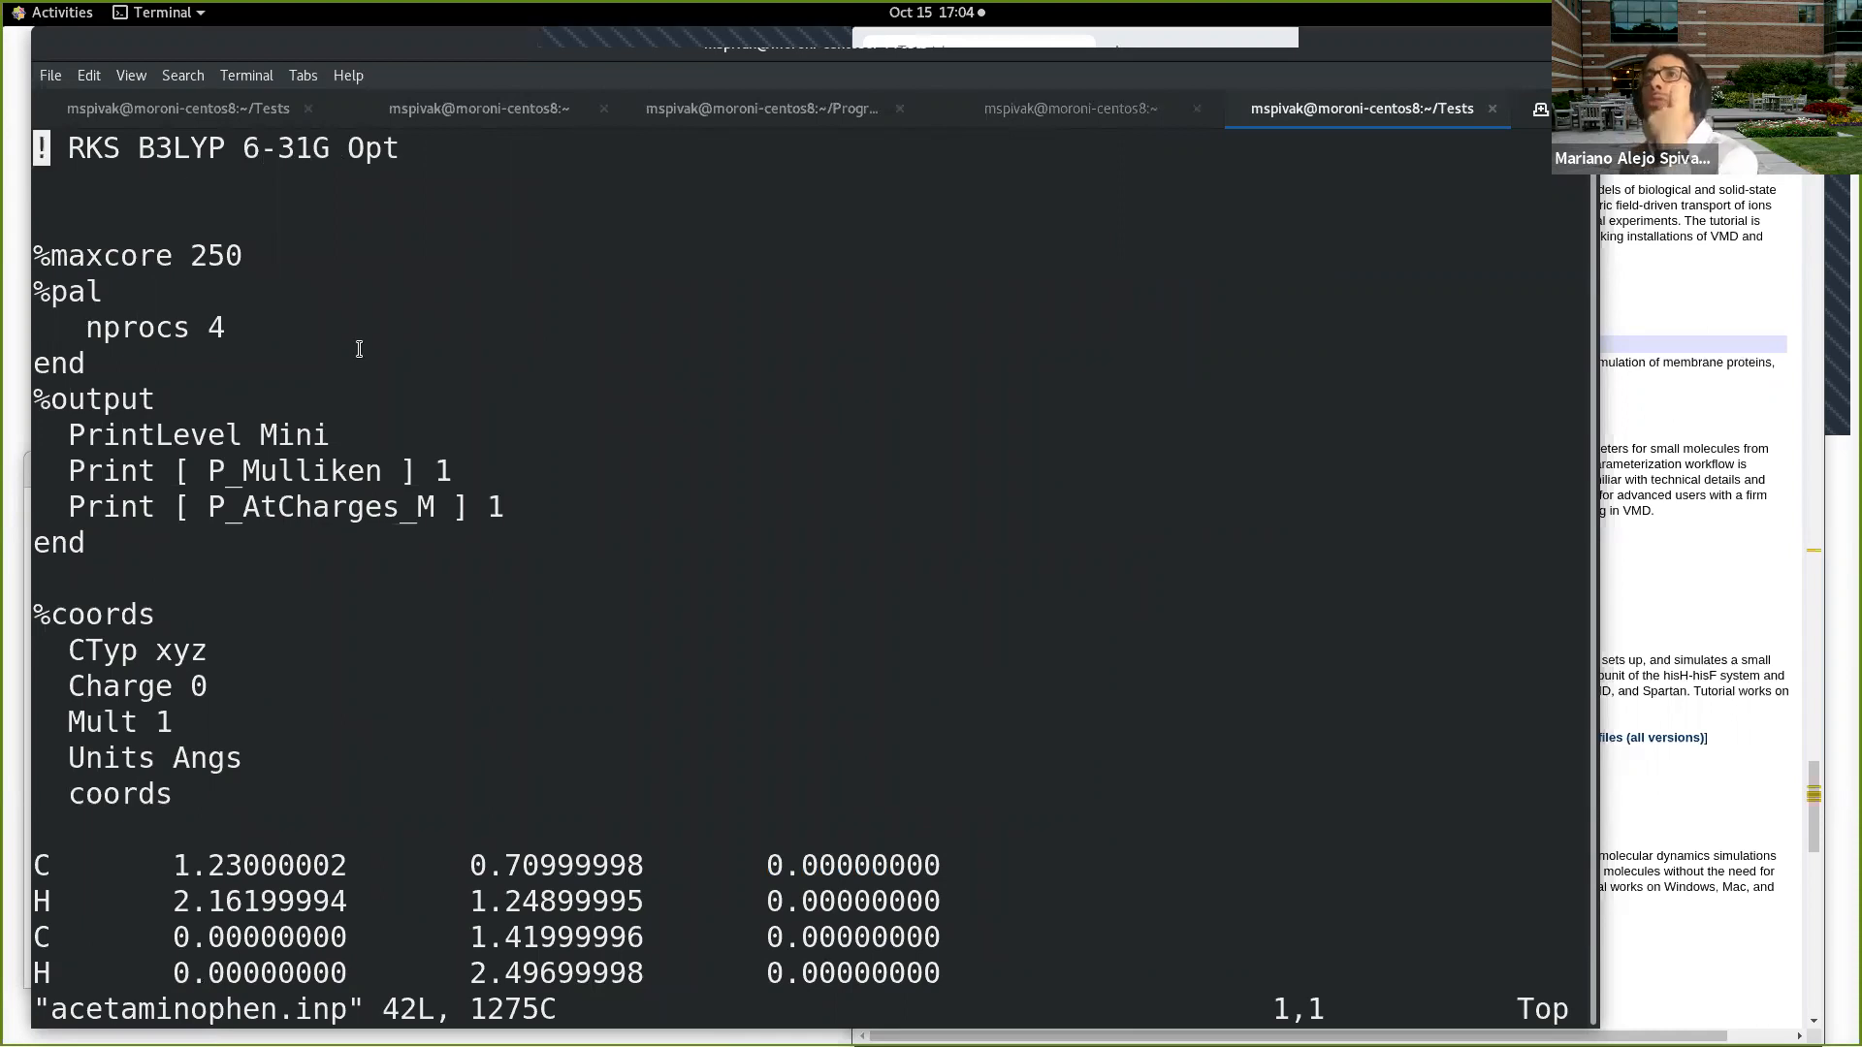
# Step: Examine the atom coordinates and the calculation keyword line in acetaminophen.inp, and quit the editor without changes
pyautogui.scroll(-8, 360, 345)
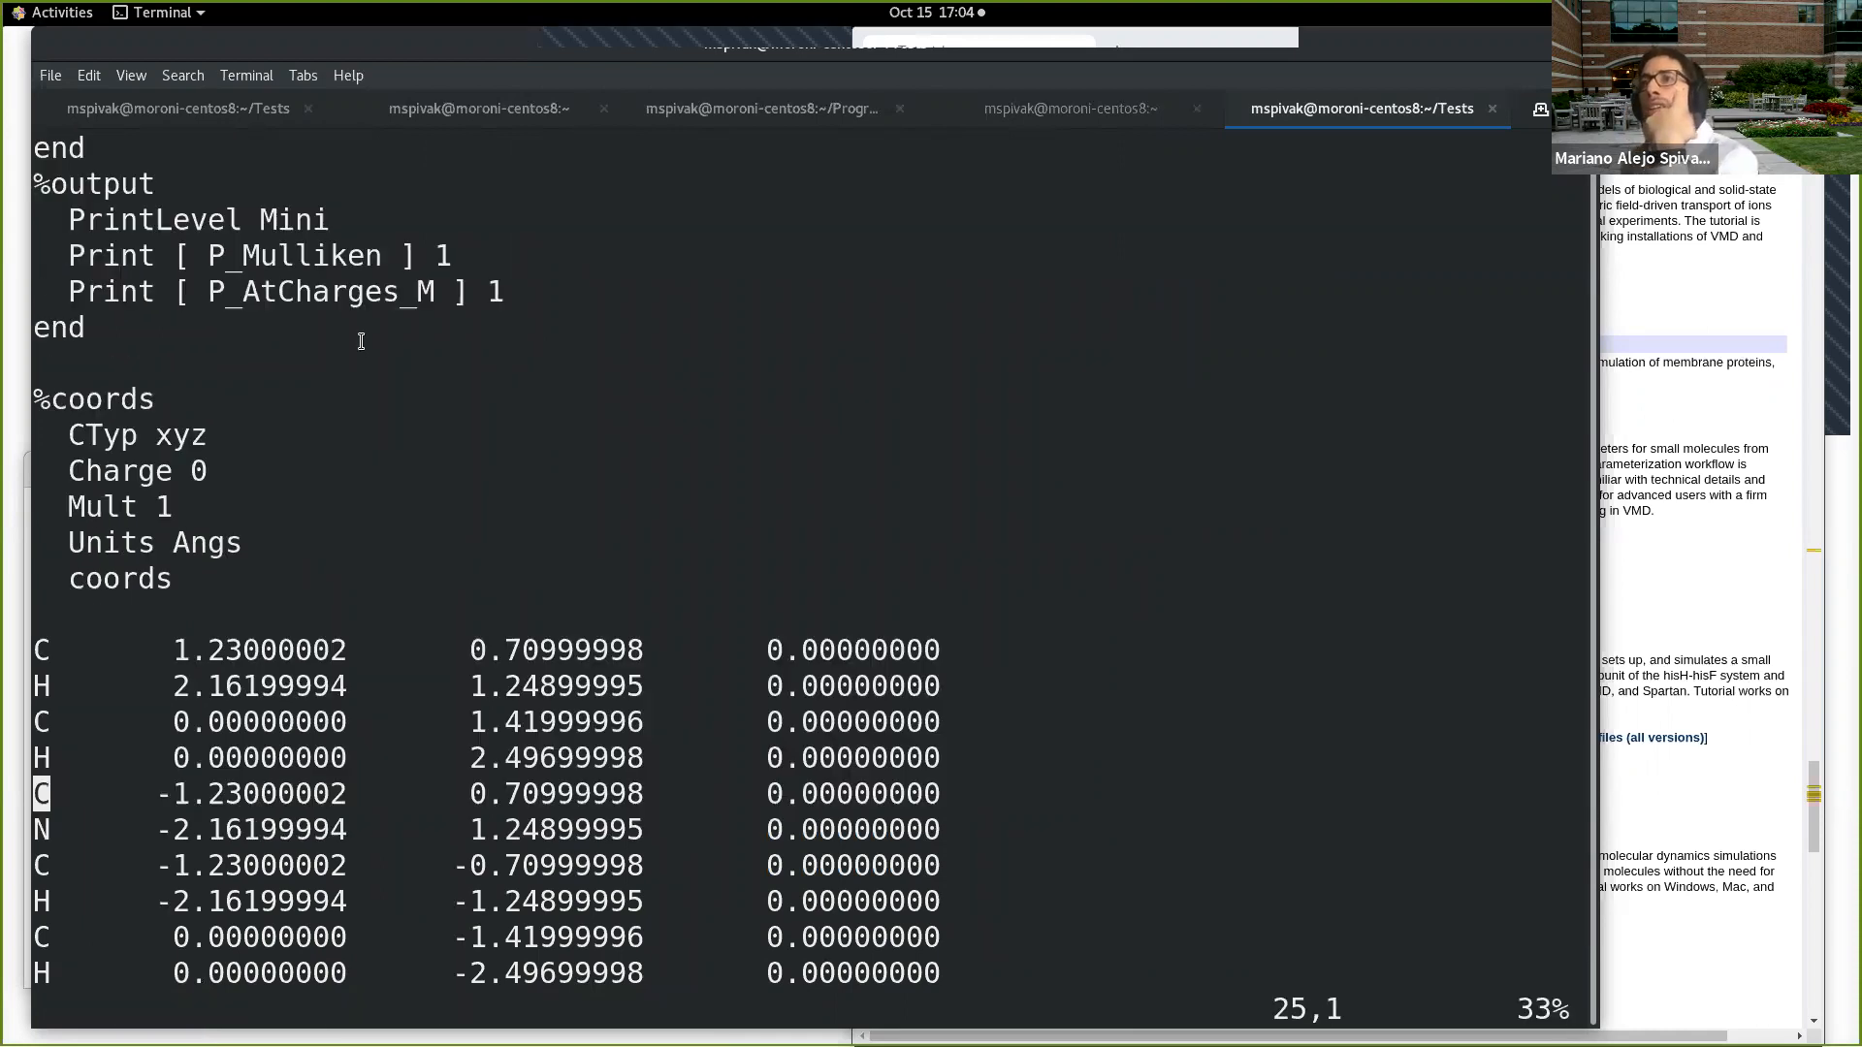
pyautogui.scroll(-6, 361, 341)
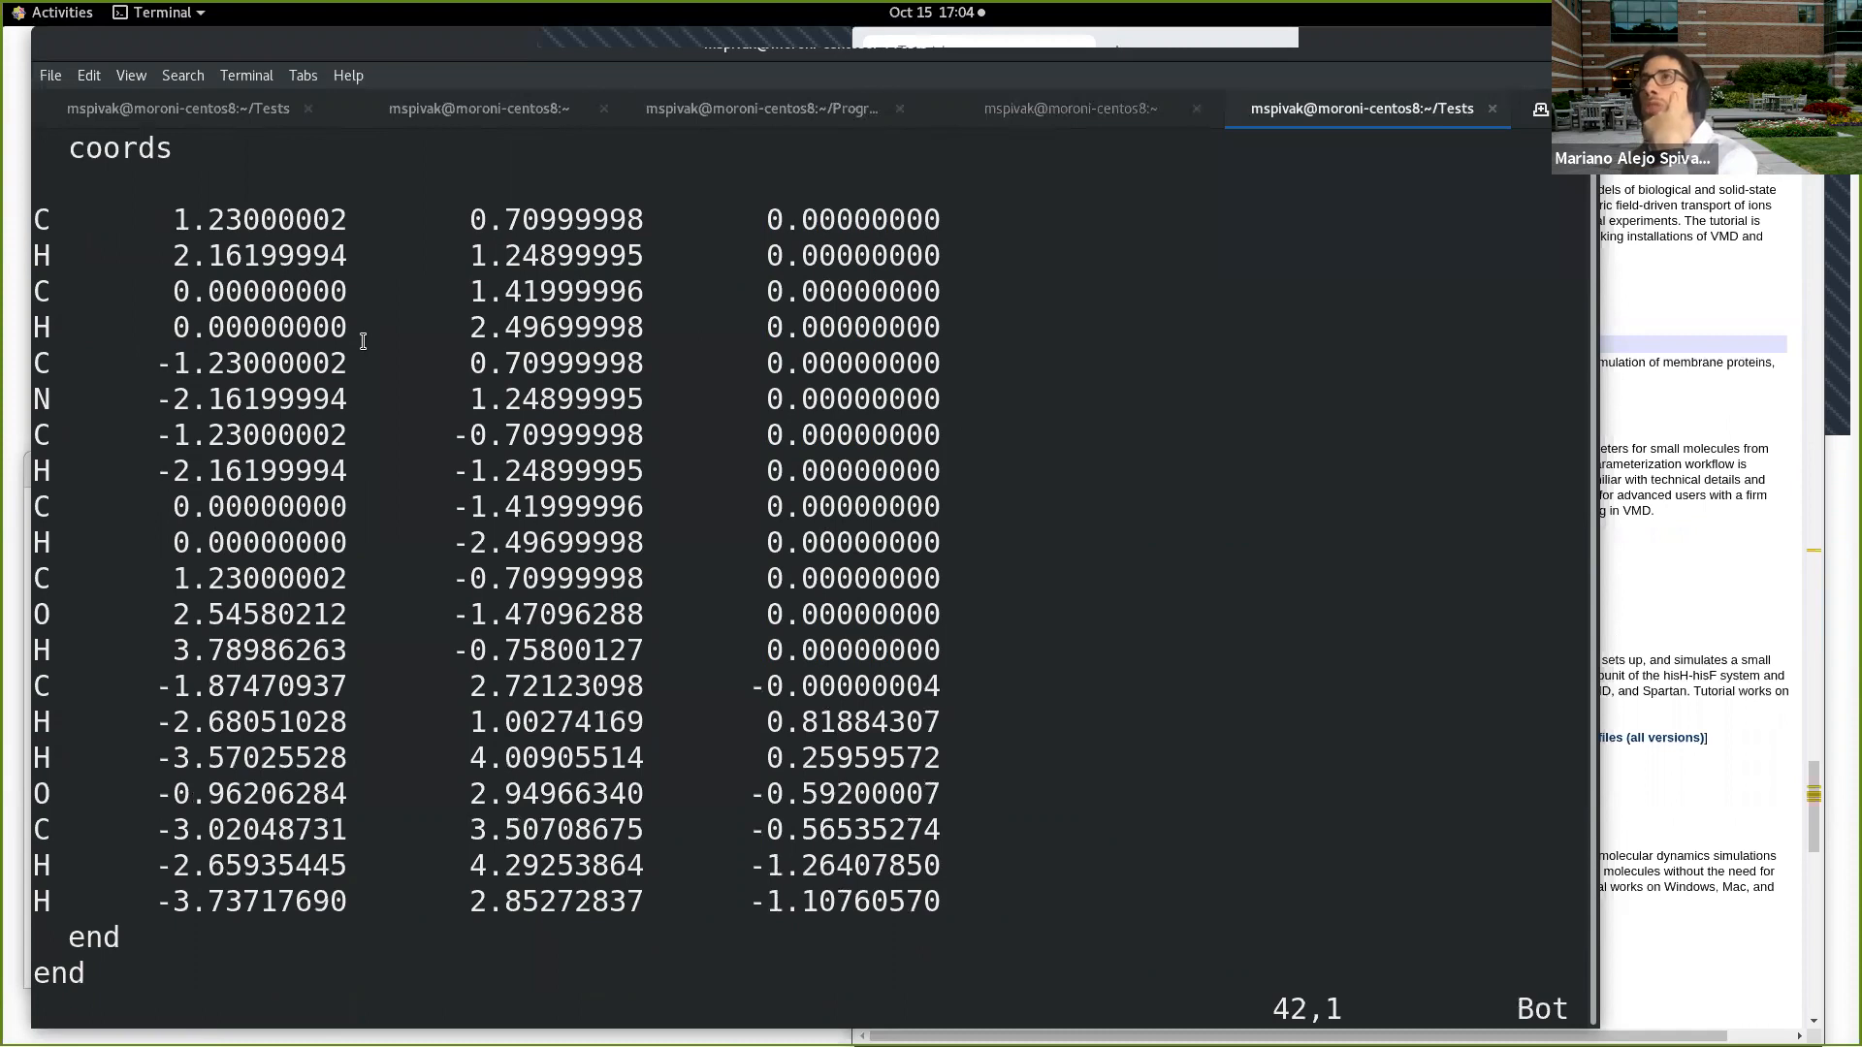
pyautogui.moveTo(41, 219); pyautogui.dragTo(970, 902)
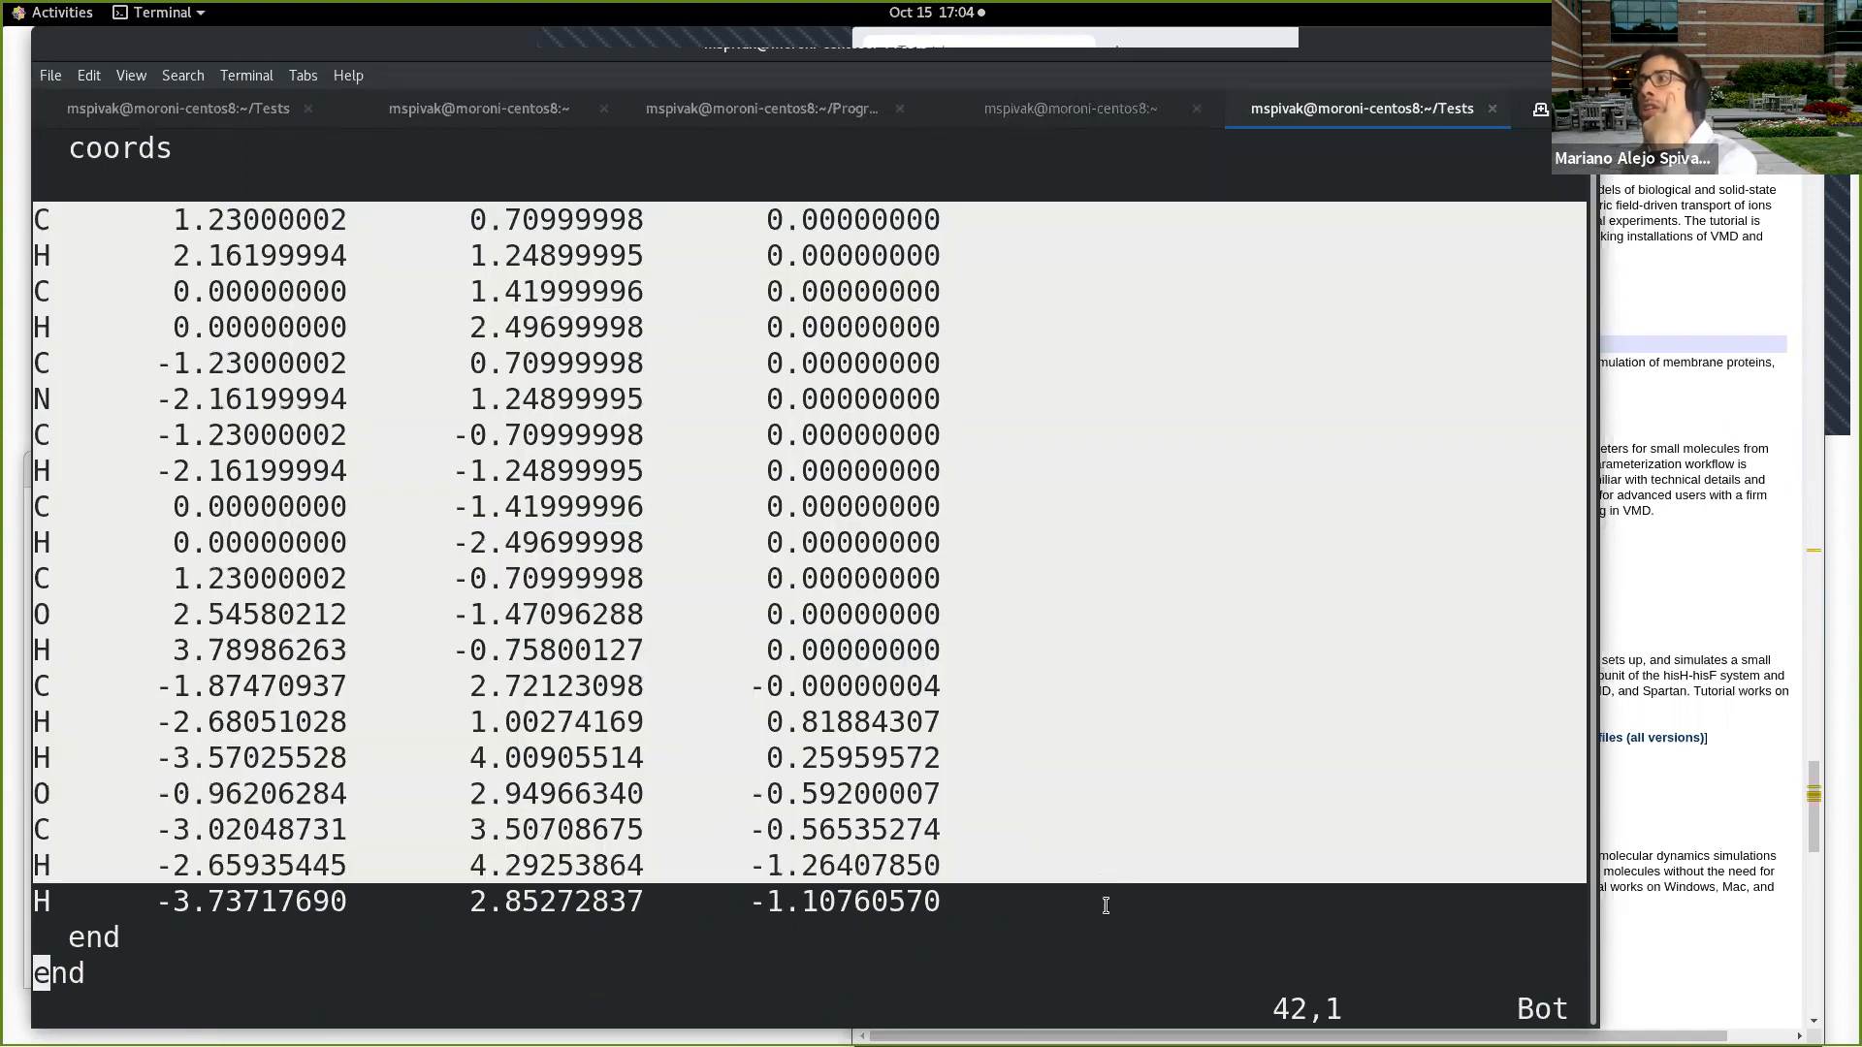
pyautogui.scroll(4, 907, 665)
pyautogui.scroll(4, 902, 623)
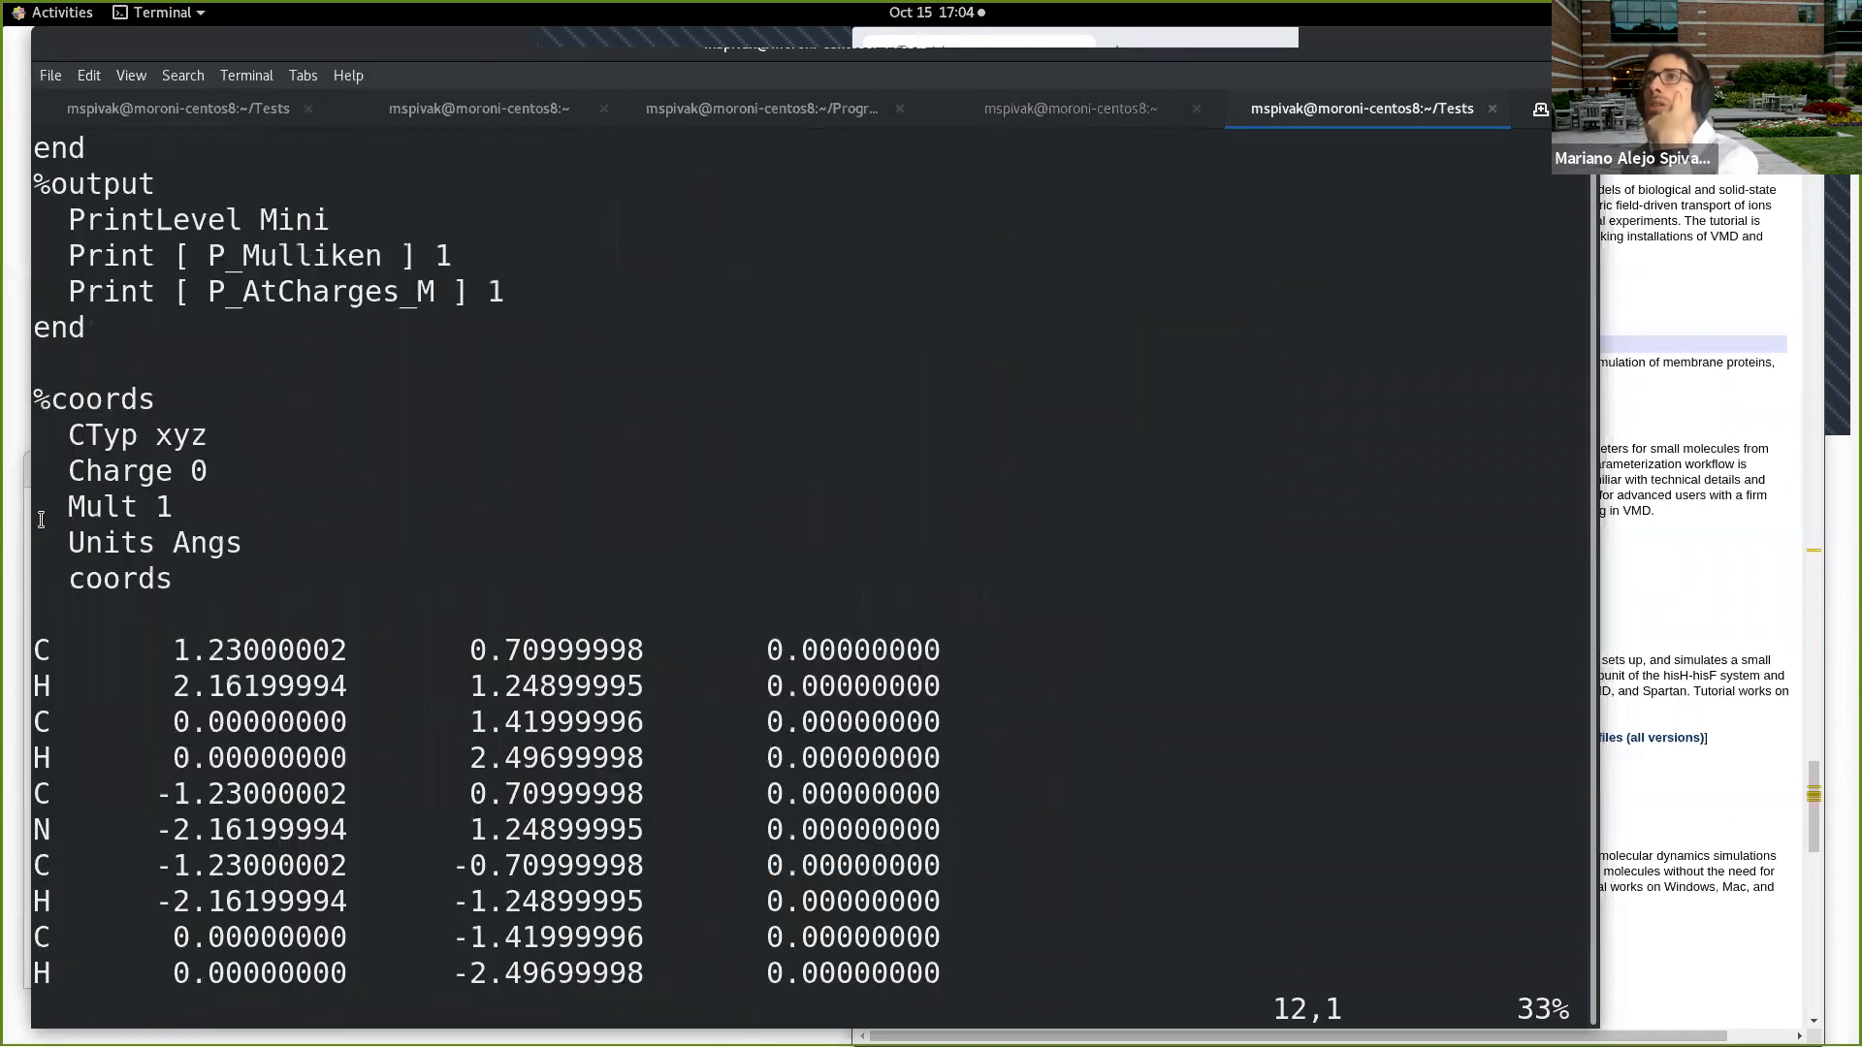
pyautogui.scroll(3, 229, 364)
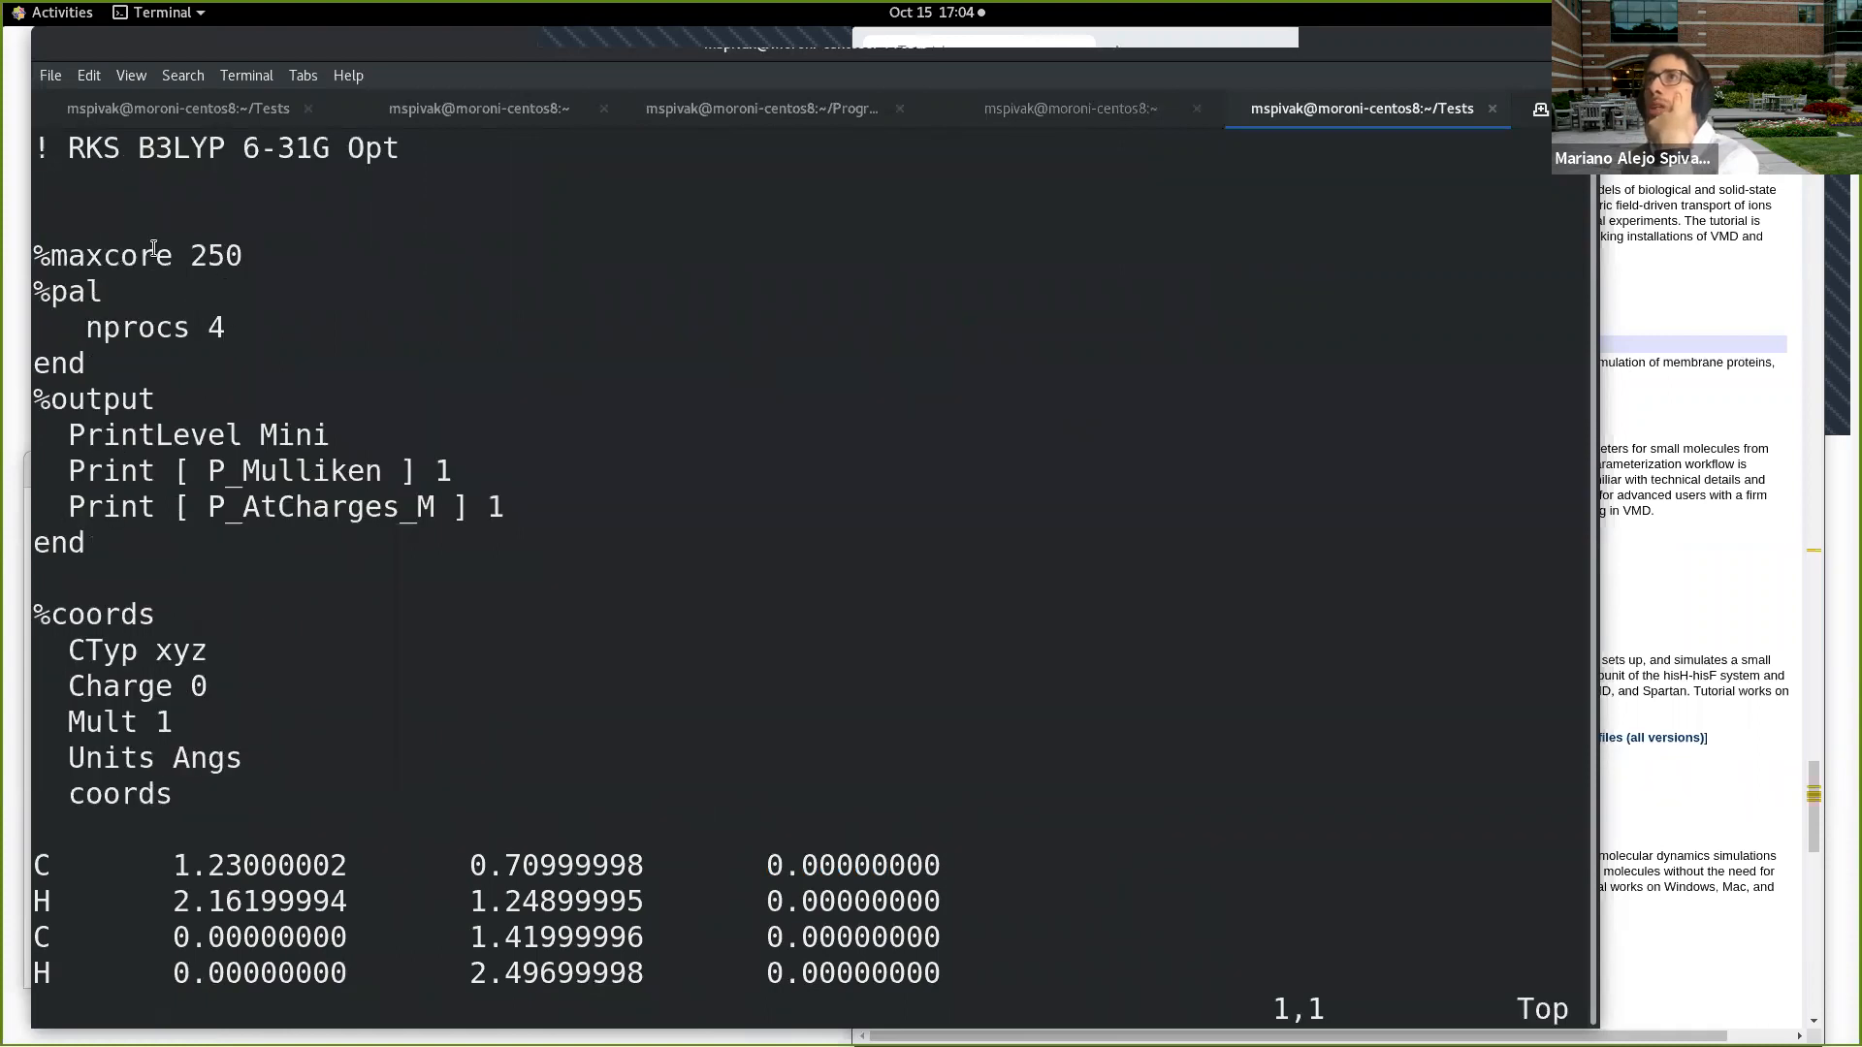
pyautogui.moveTo(41, 155); pyautogui.dragTo(384, 163)
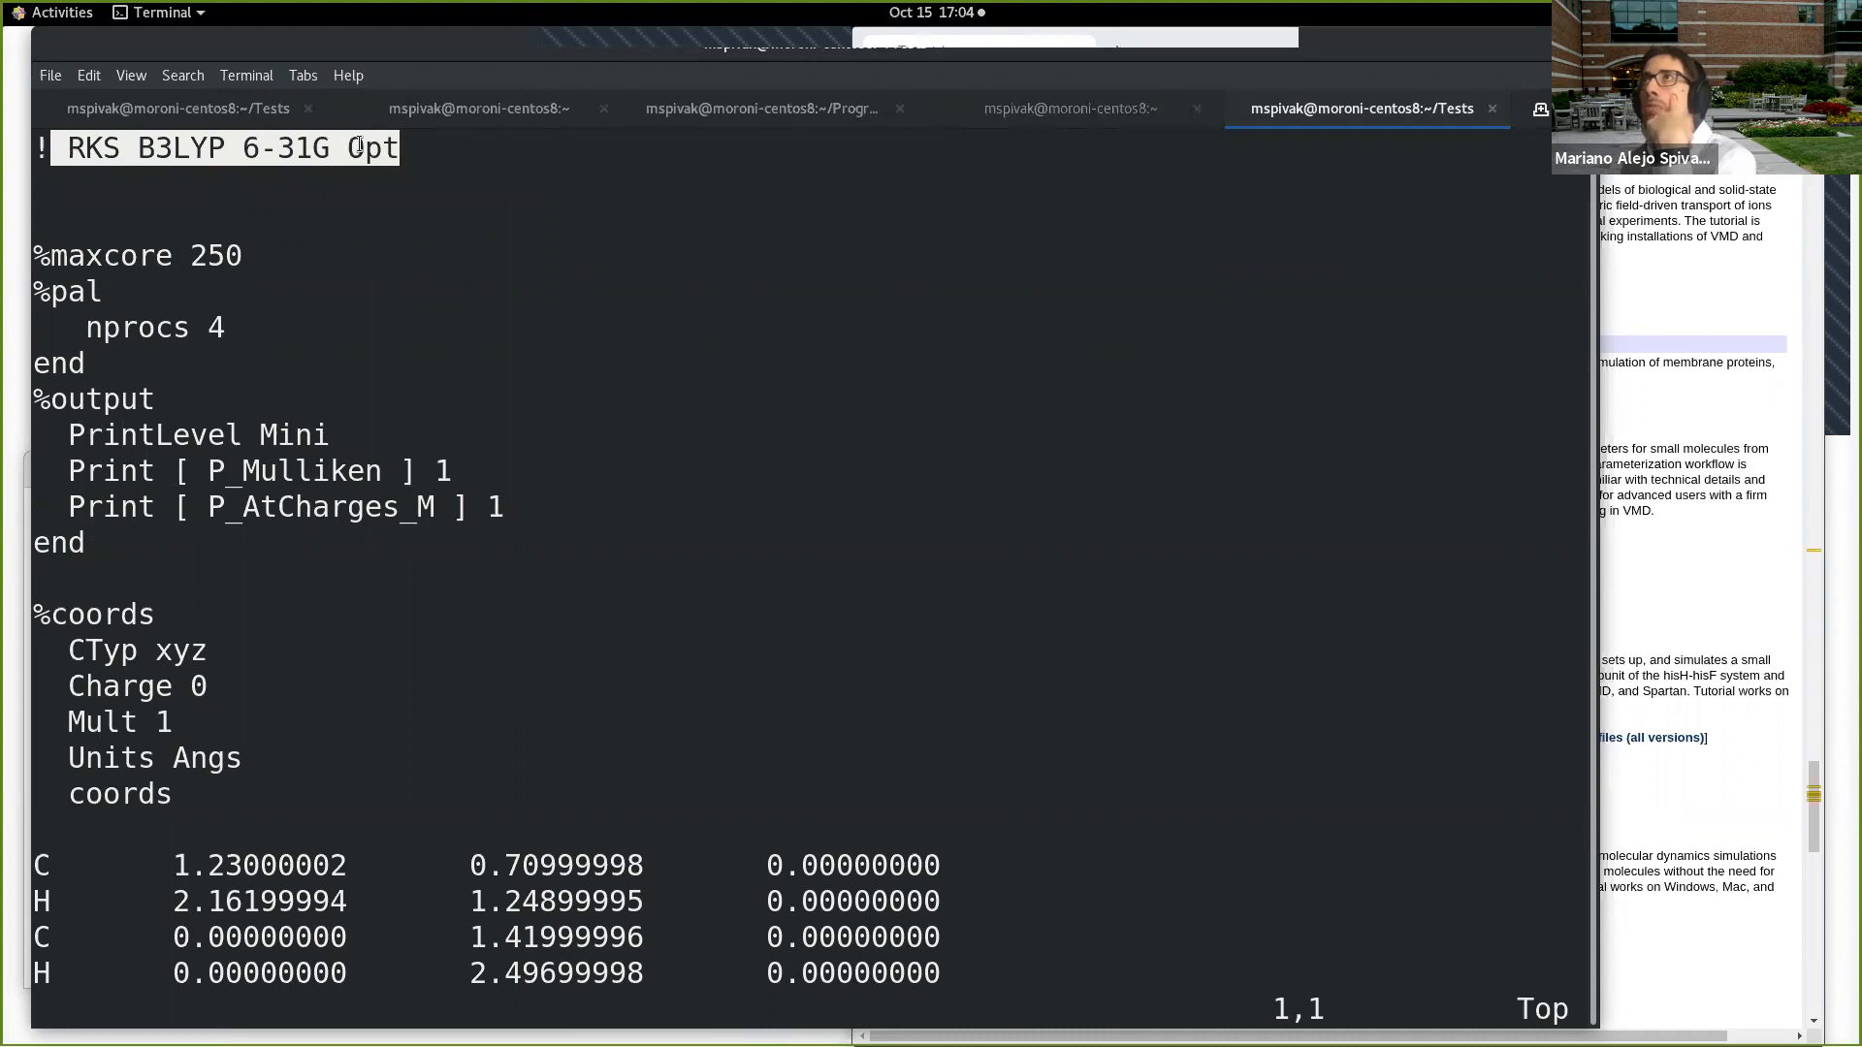
pyautogui.click(773, 253)
pyautogui.write(':')
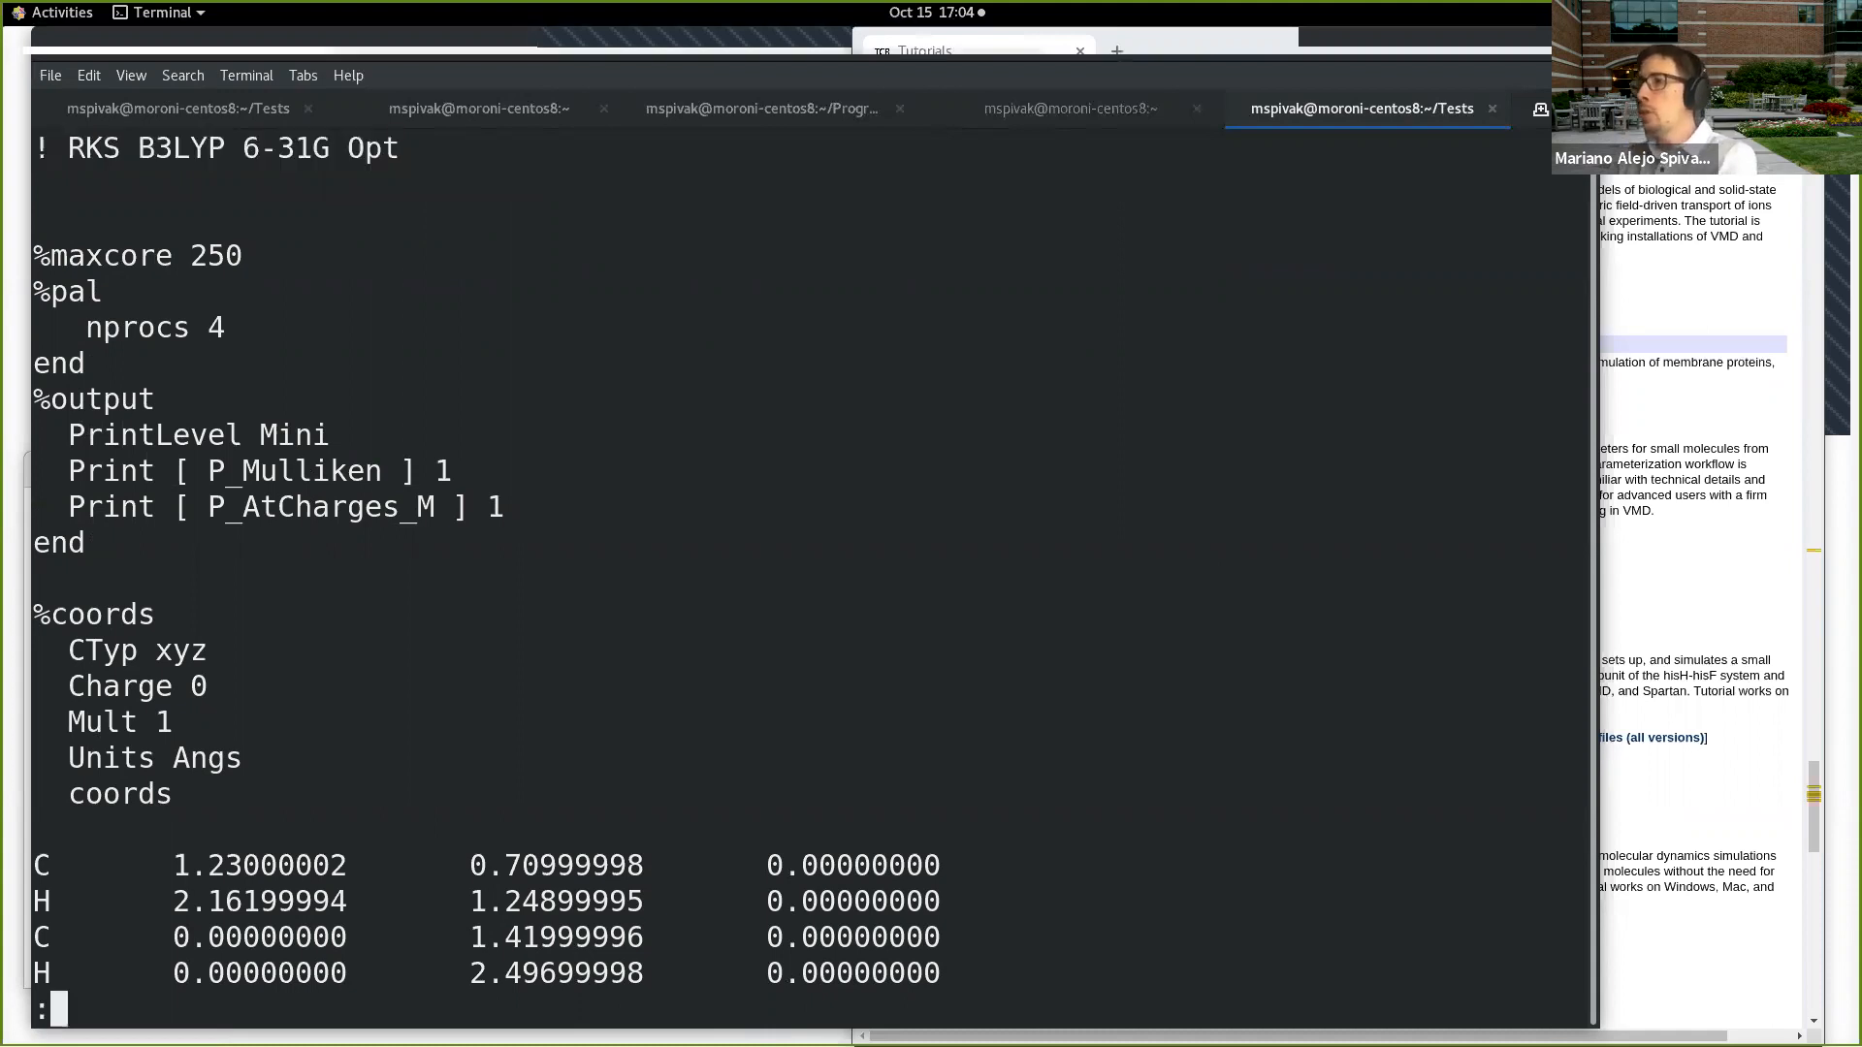
pyautogui.write('q')
pyautogui.press('Return')
# Step: Check that ORCA is available by calling orca without arguments and locating its executable with which orca
pyautogui.write('orca')
pyautogui.press('Return')
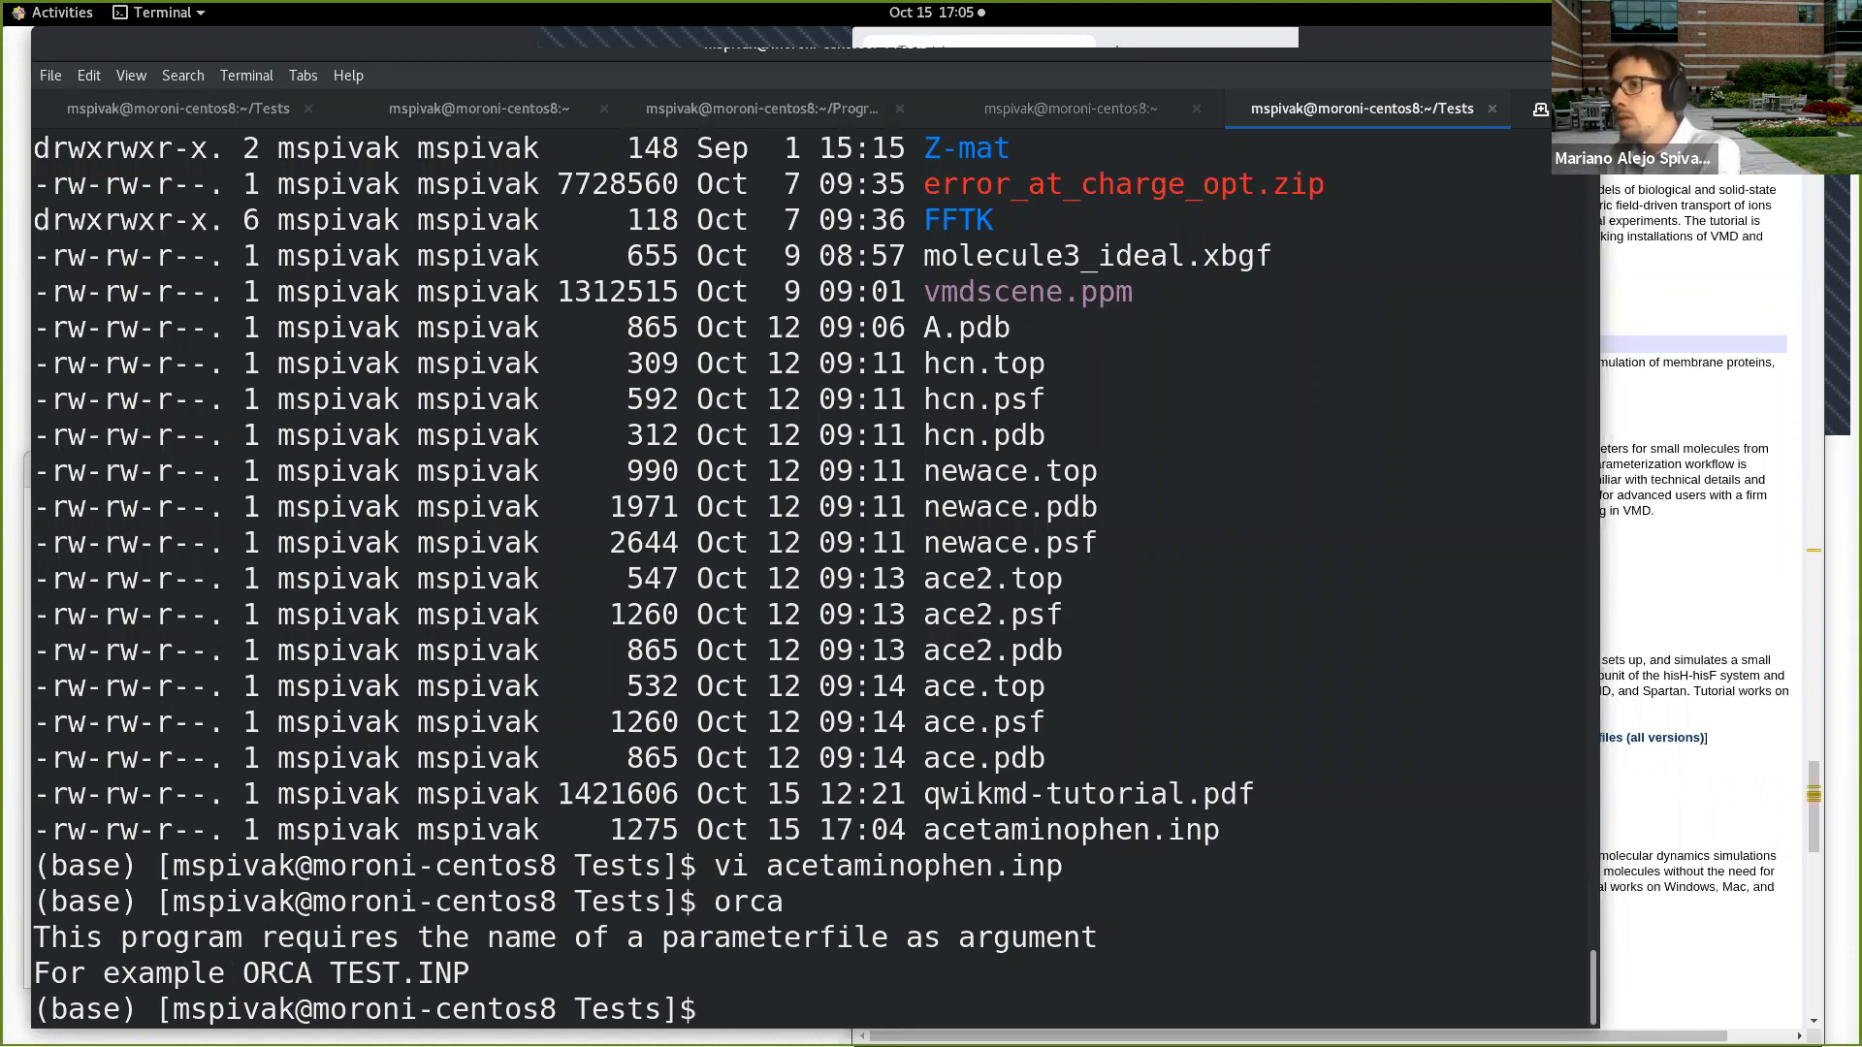
pyautogui.write('which orca')
pyautogui.press('Return')
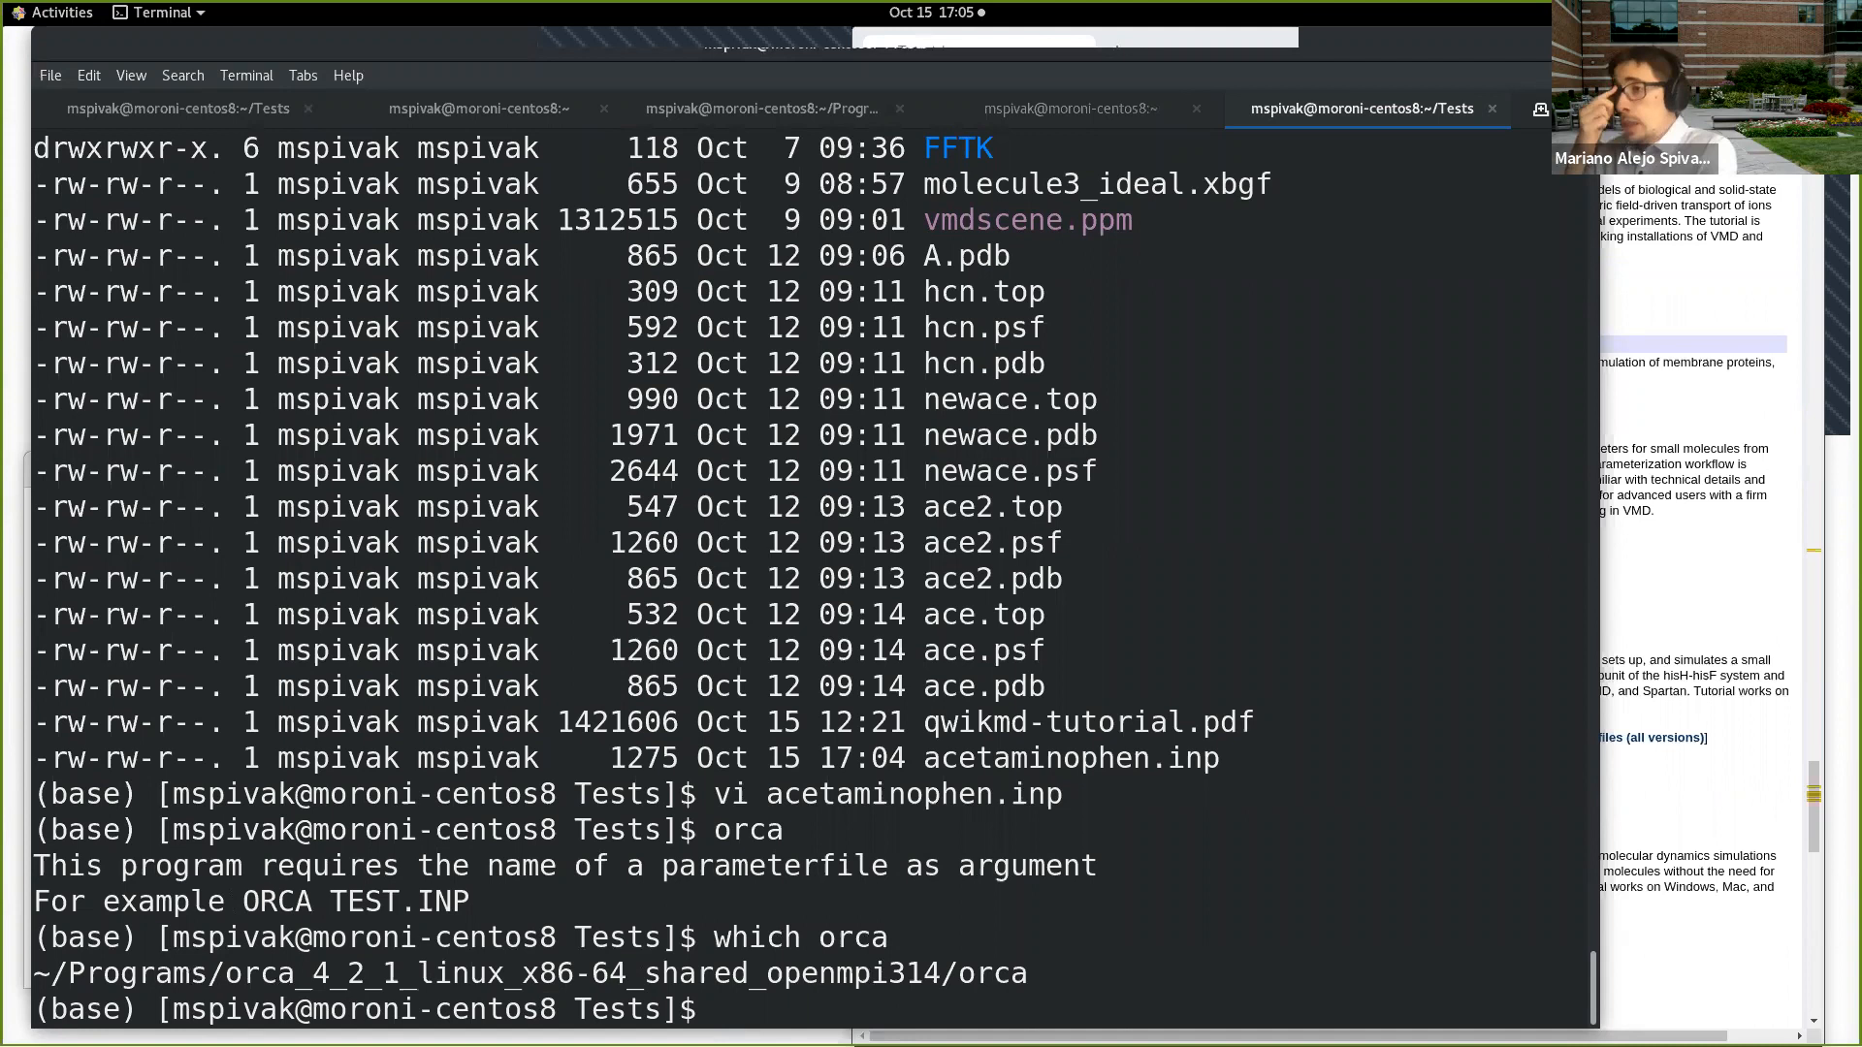
# Step: Try to run ORCA on the input and log its output with orca acetaminophen.inp | tee acetaminophen.out
pyautogui.write('orca ace')
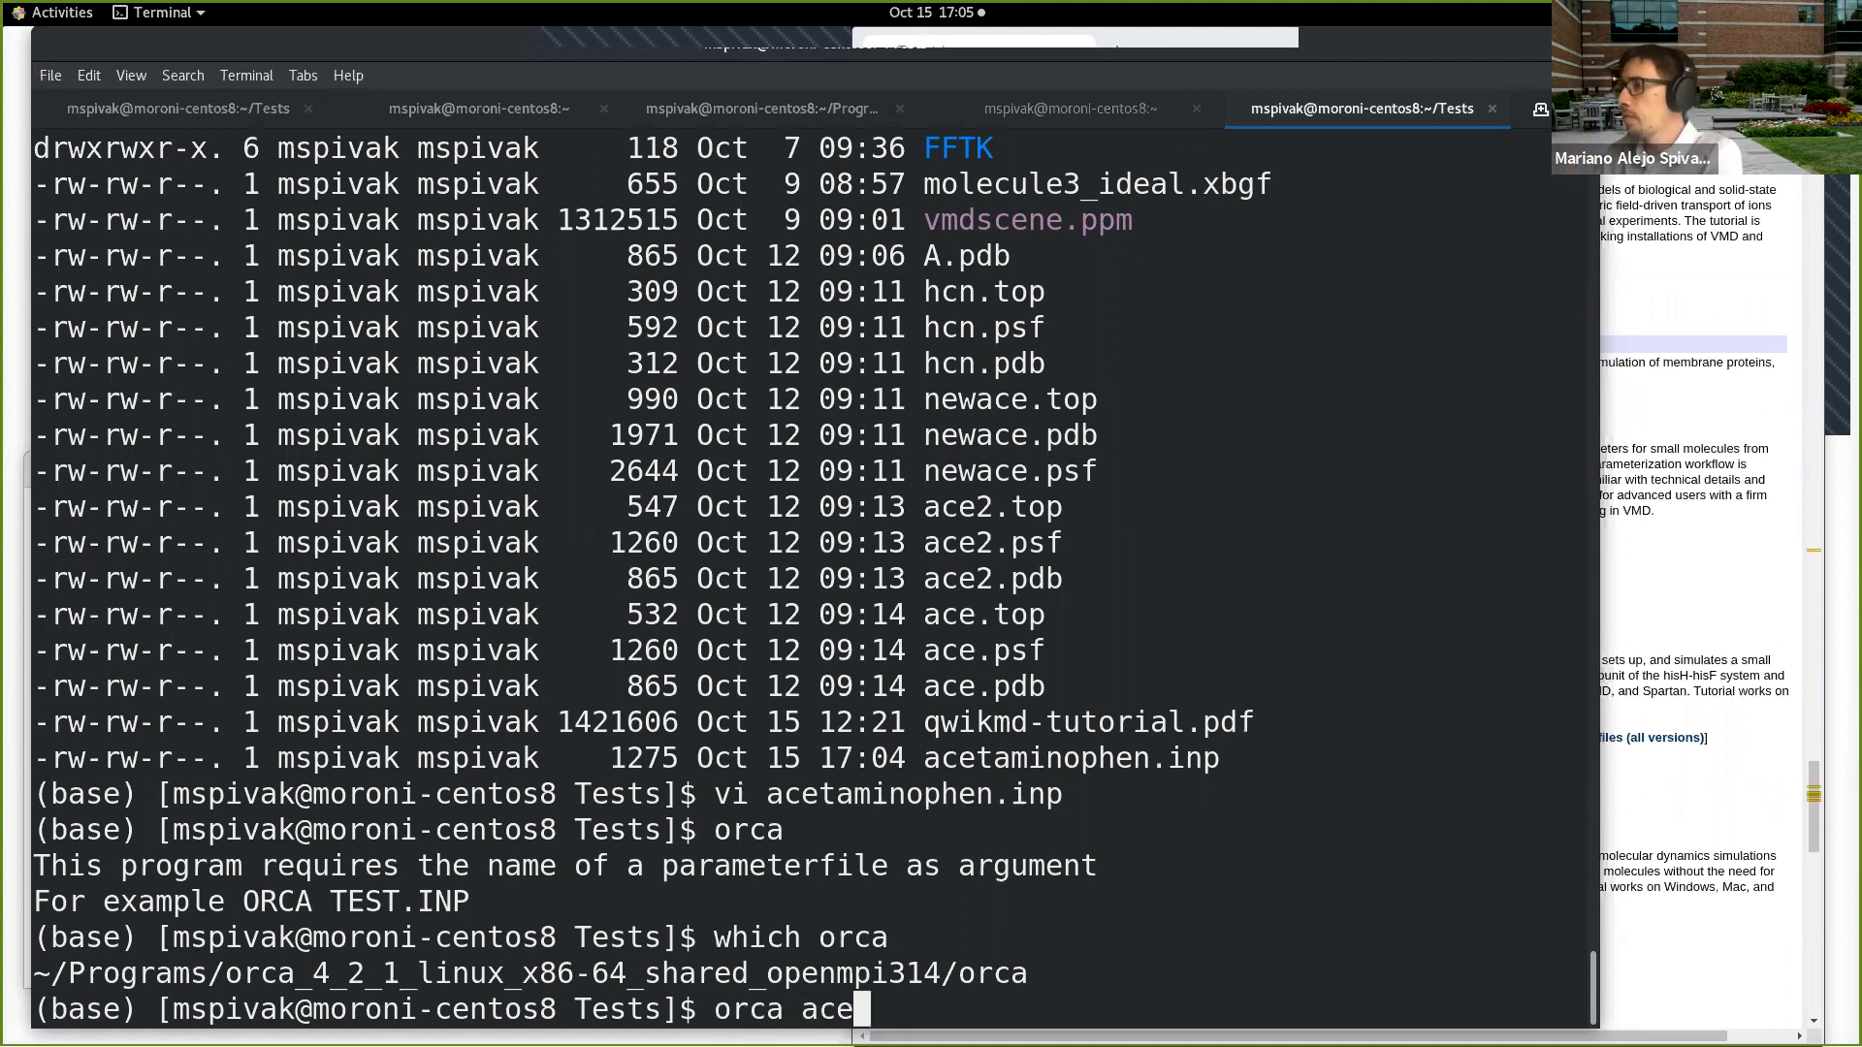
pyautogui.press('Tab')
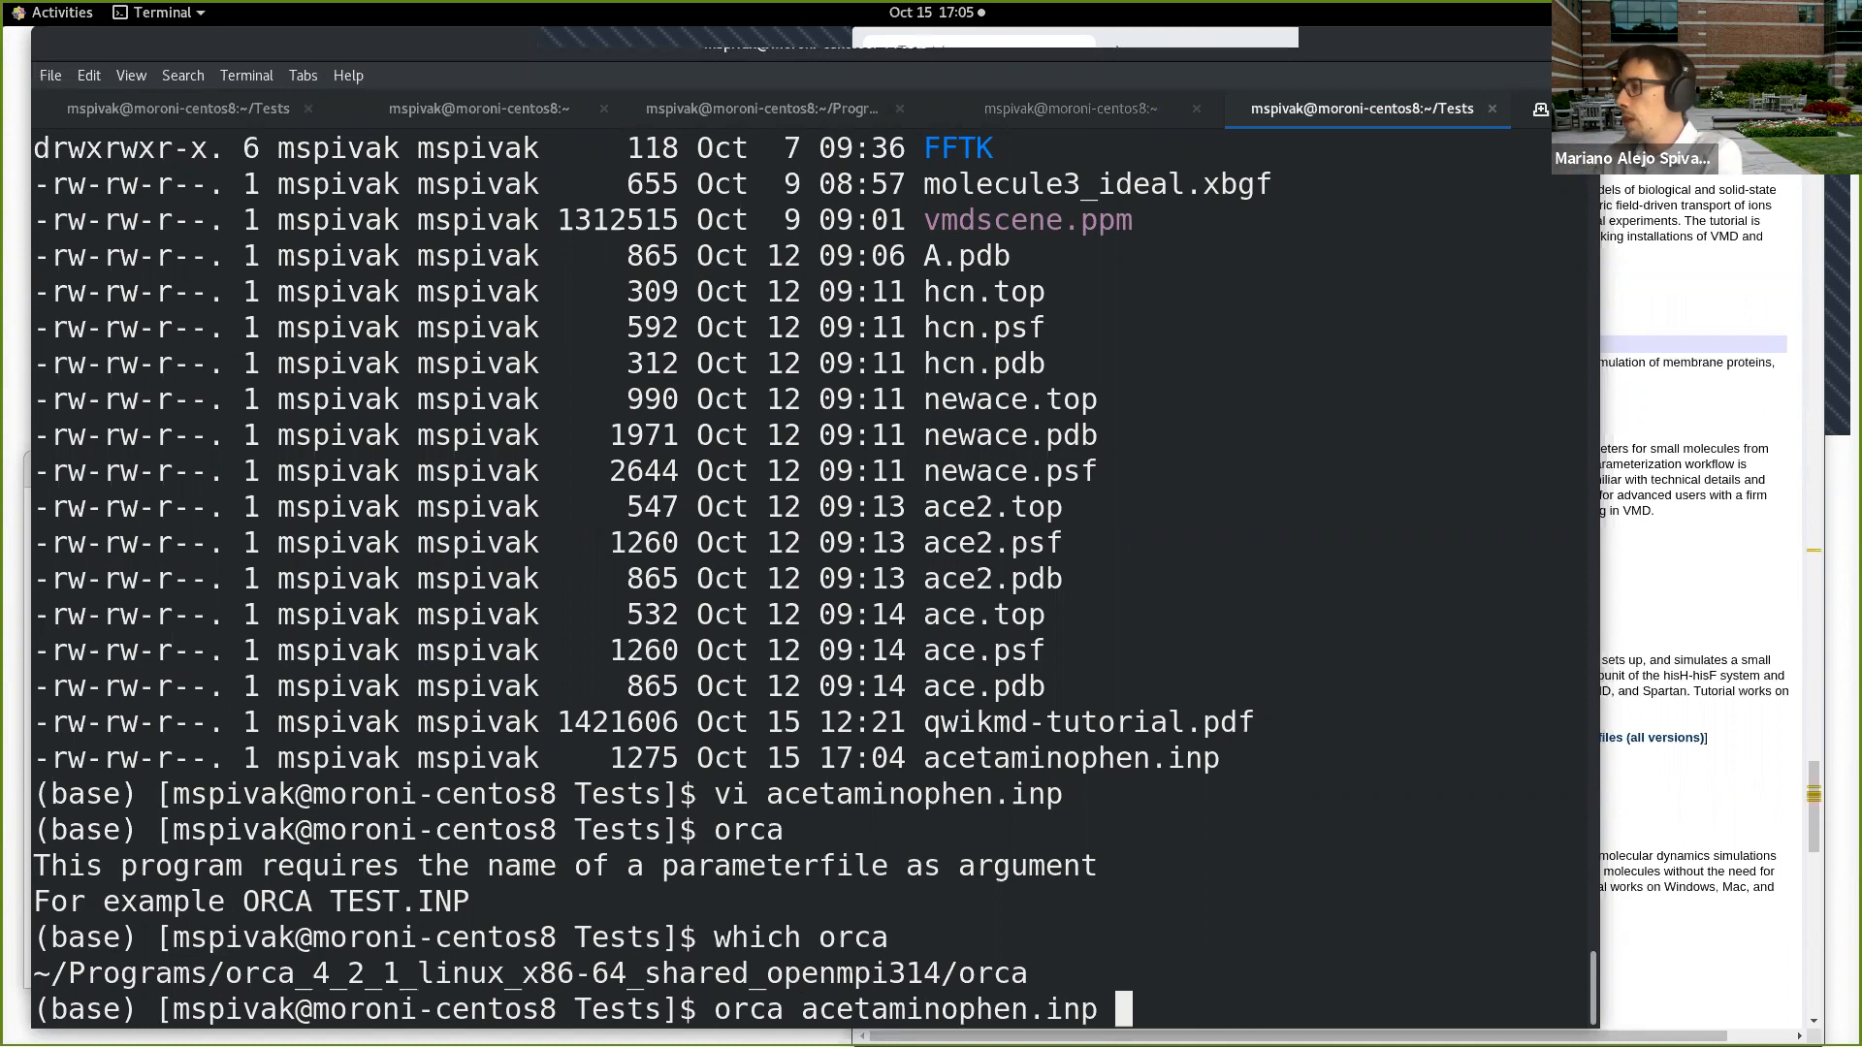
pyautogui.write('| tee acet')
pyautogui.press('BackSpace')
pyautogui.press('BackSpace')
pyautogui.press('BackSpace')
pyautogui.press('BackSpace')
pyautogui.write('out')
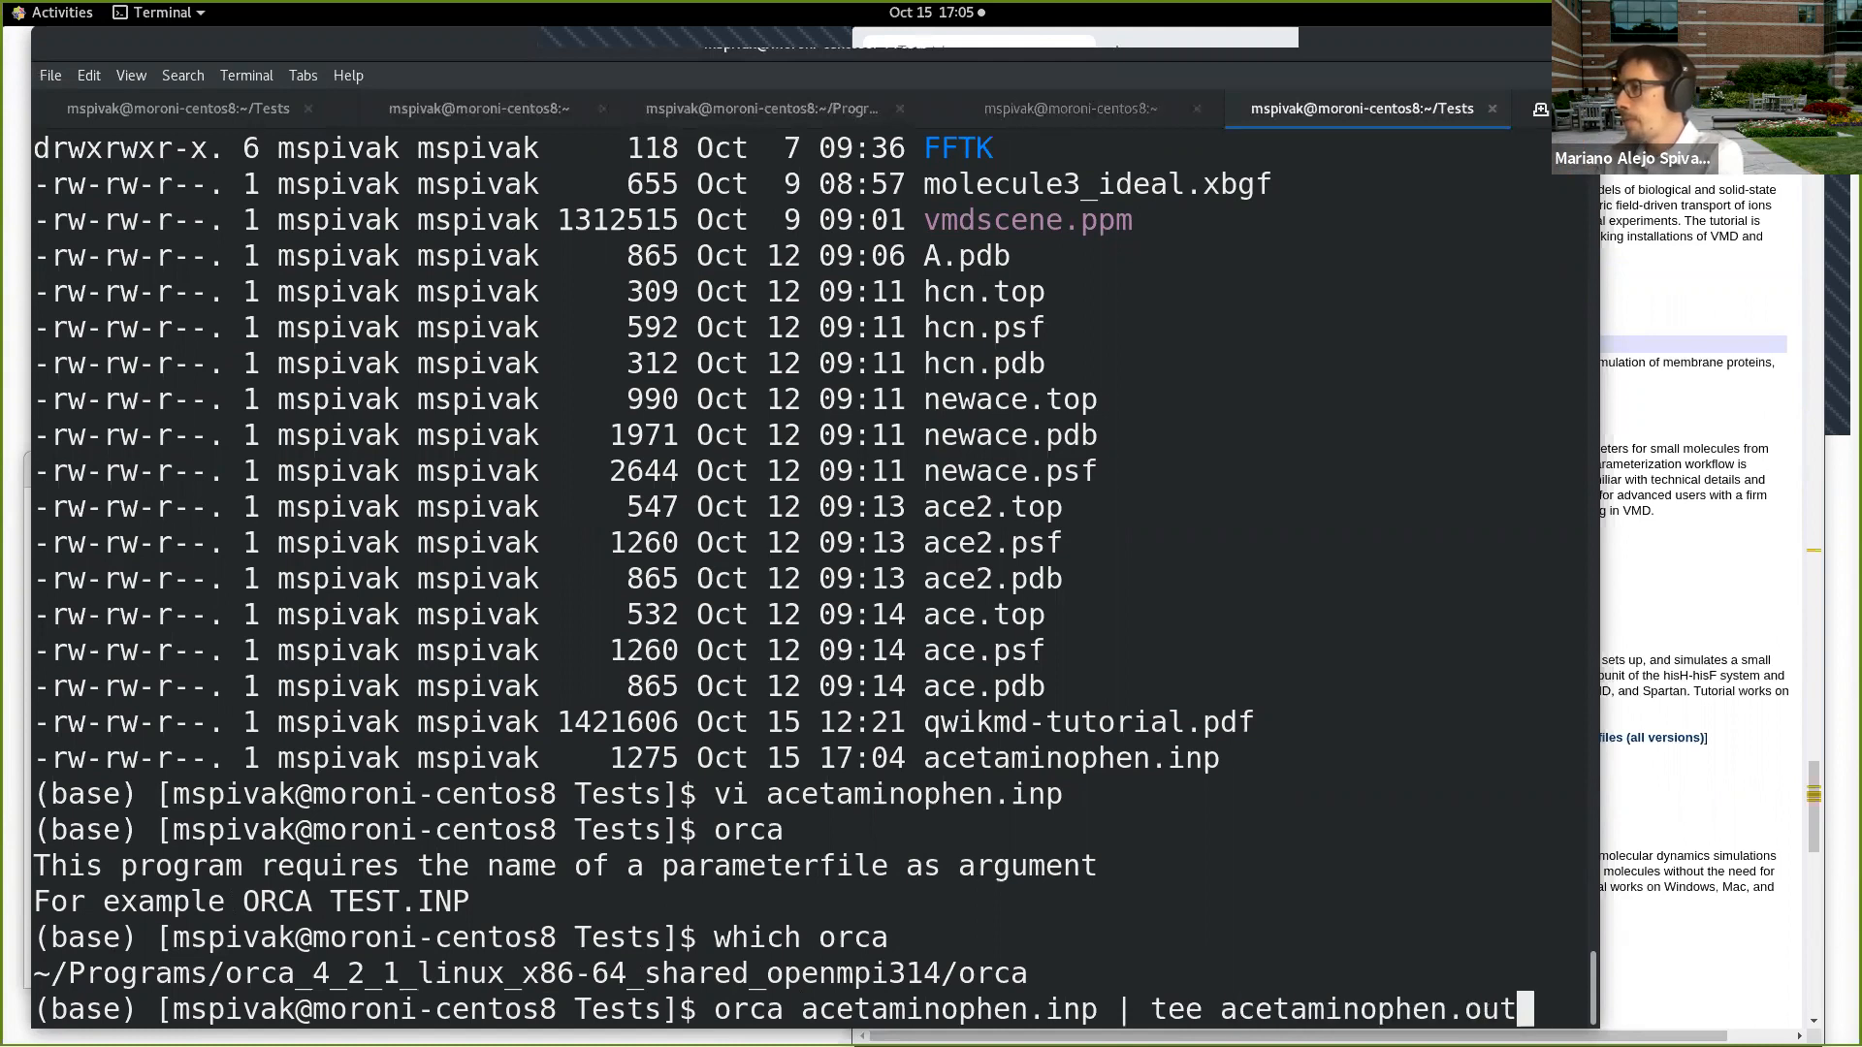
pyautogui.press('Return')
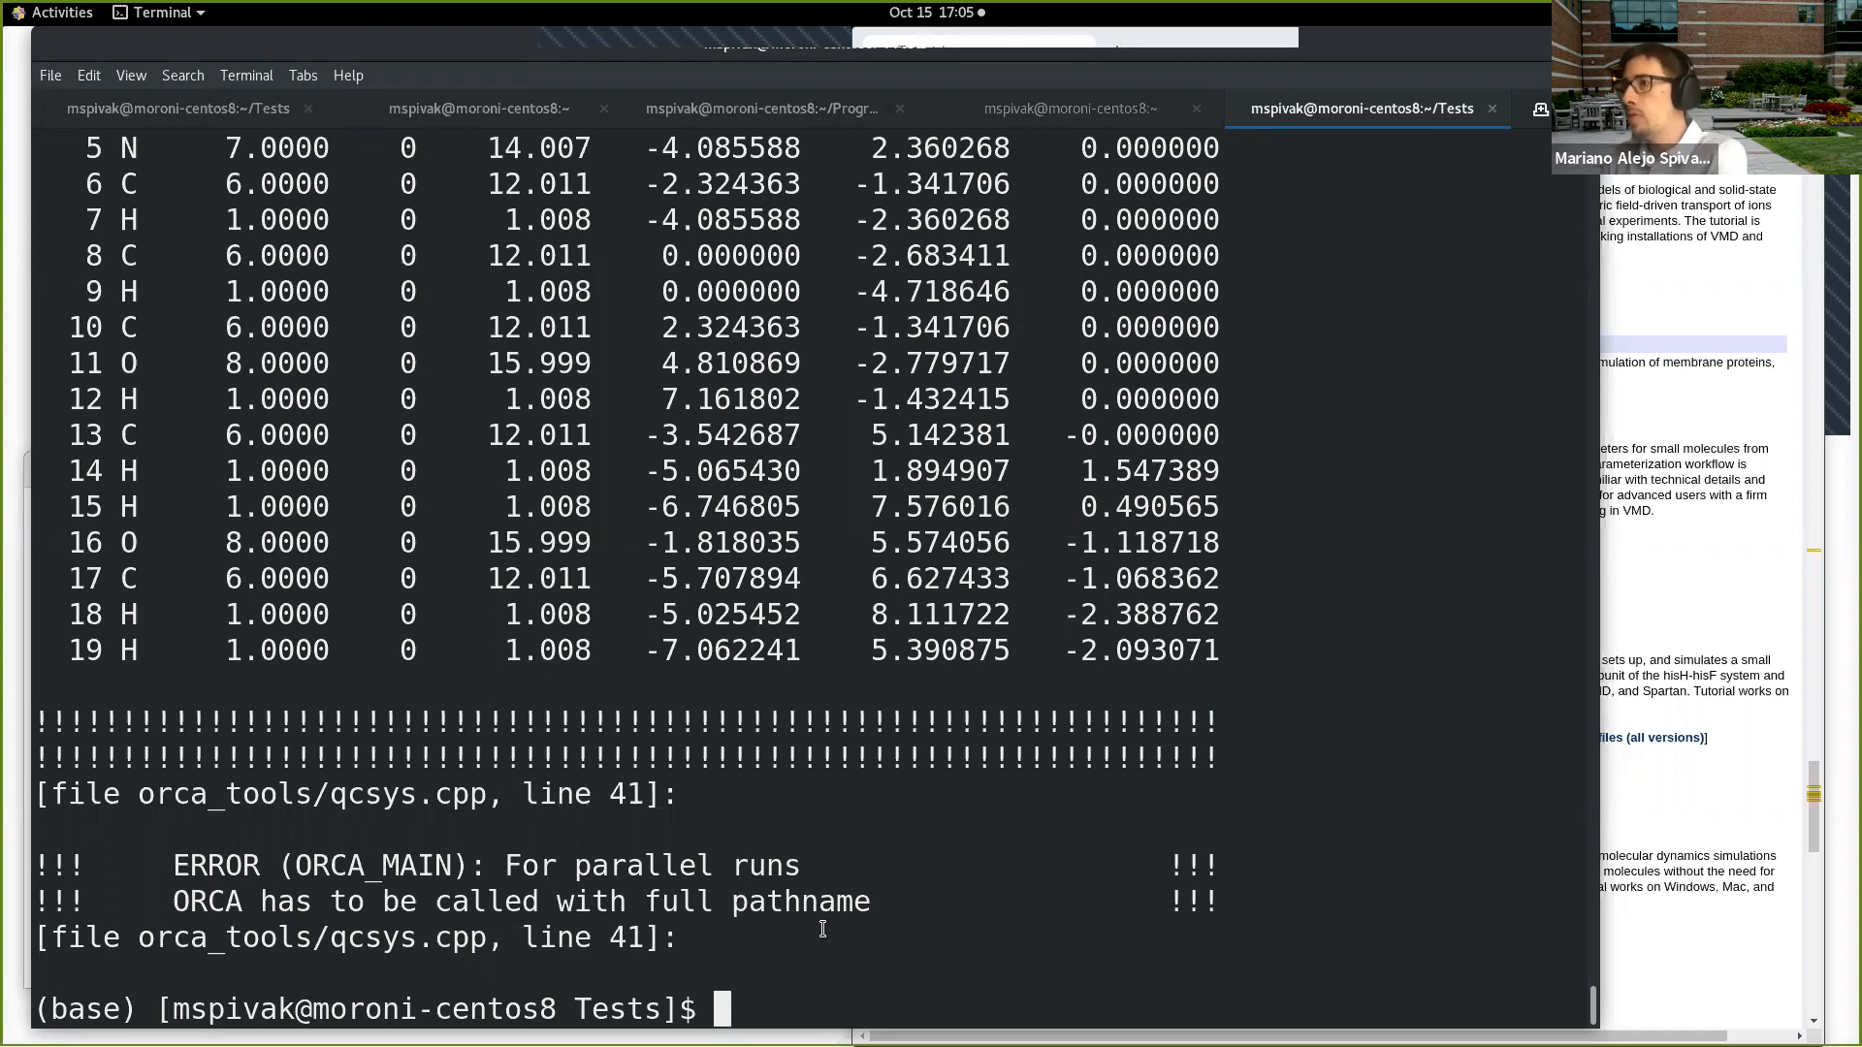
# Step: Look up the full path of the ORCA executable with which orca
pyautogui.write('wchi')
pyautogui.press('BackSpace')
pyautogui.press('BackSpace')
pyautogui.press('BackSpace')
pyautogui.write('hich orca')
pyautogui.press('Return')
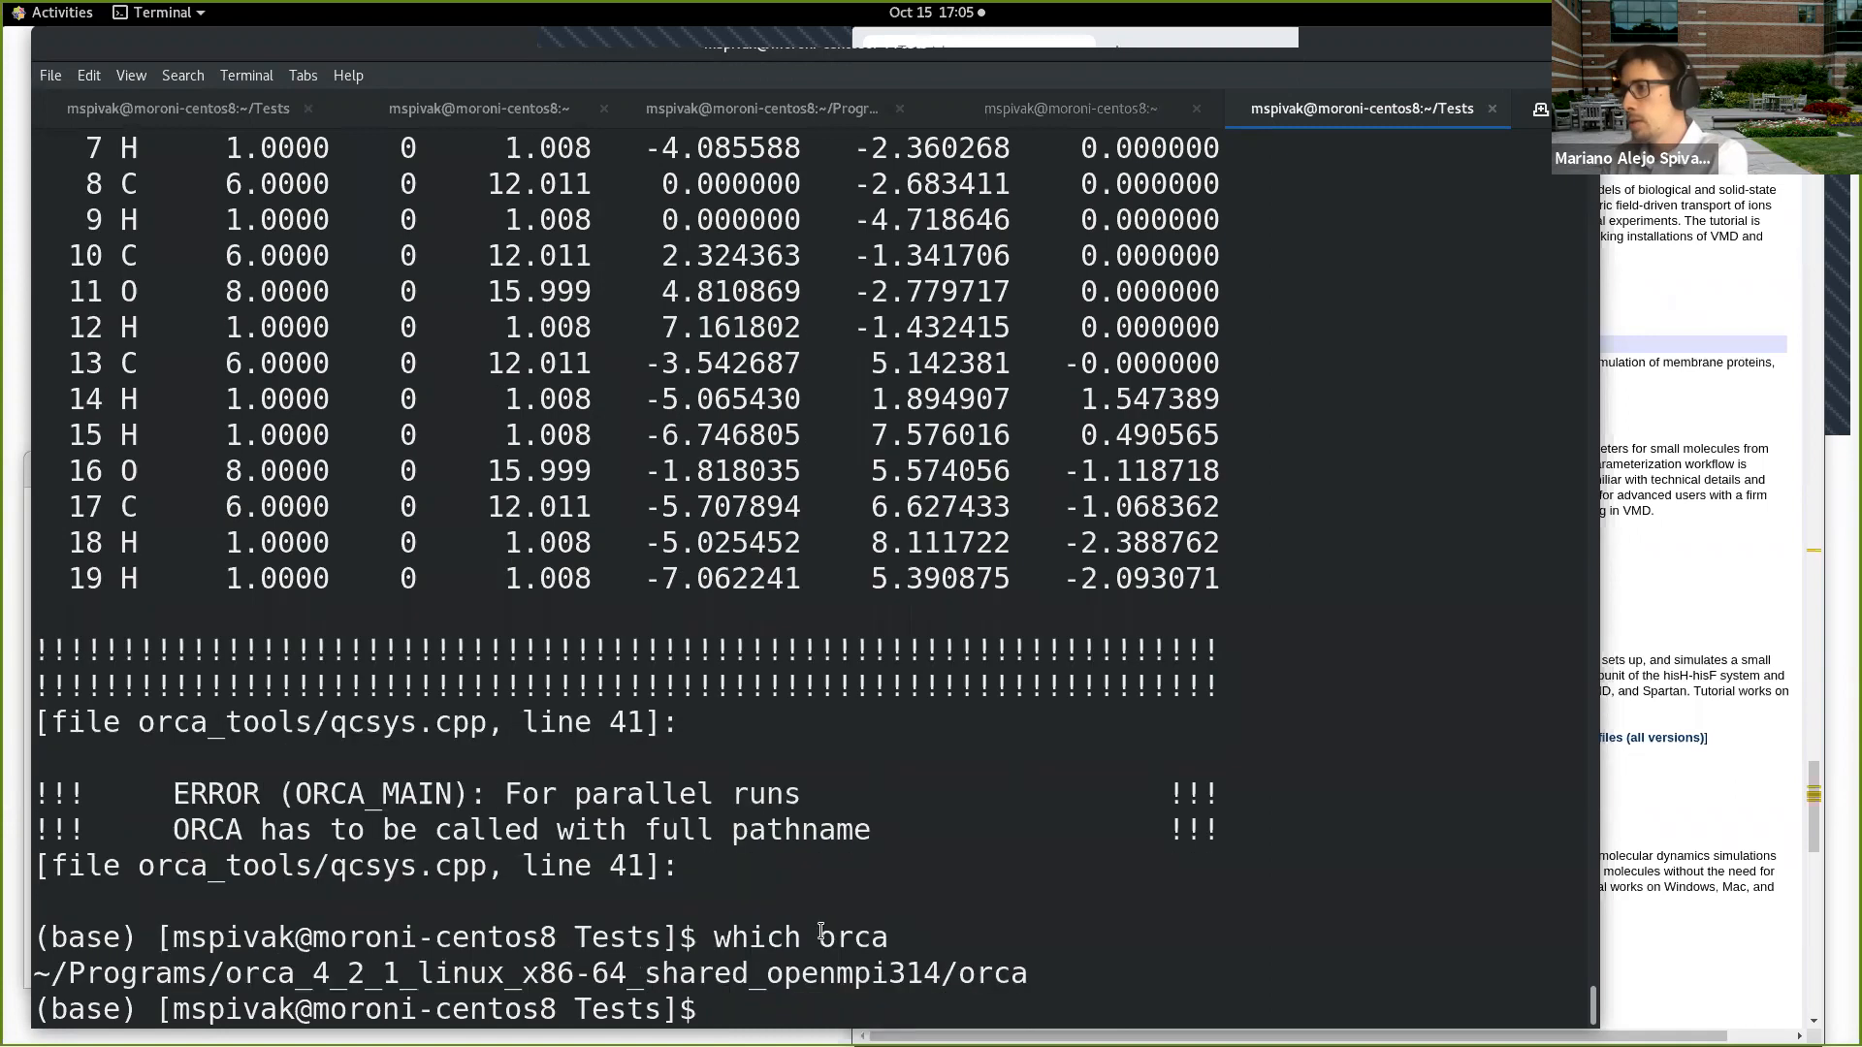
# Step: Try to run acetaminophen.inp with the full path ~/Programs/orca_4_2_1_linux_x86-64_shared_openmpi314/orca, sending the output through tee to acetaminophen.out
pyautogui.doubleClick(886, 972)
pyautogui.middleClick(922, 1018)
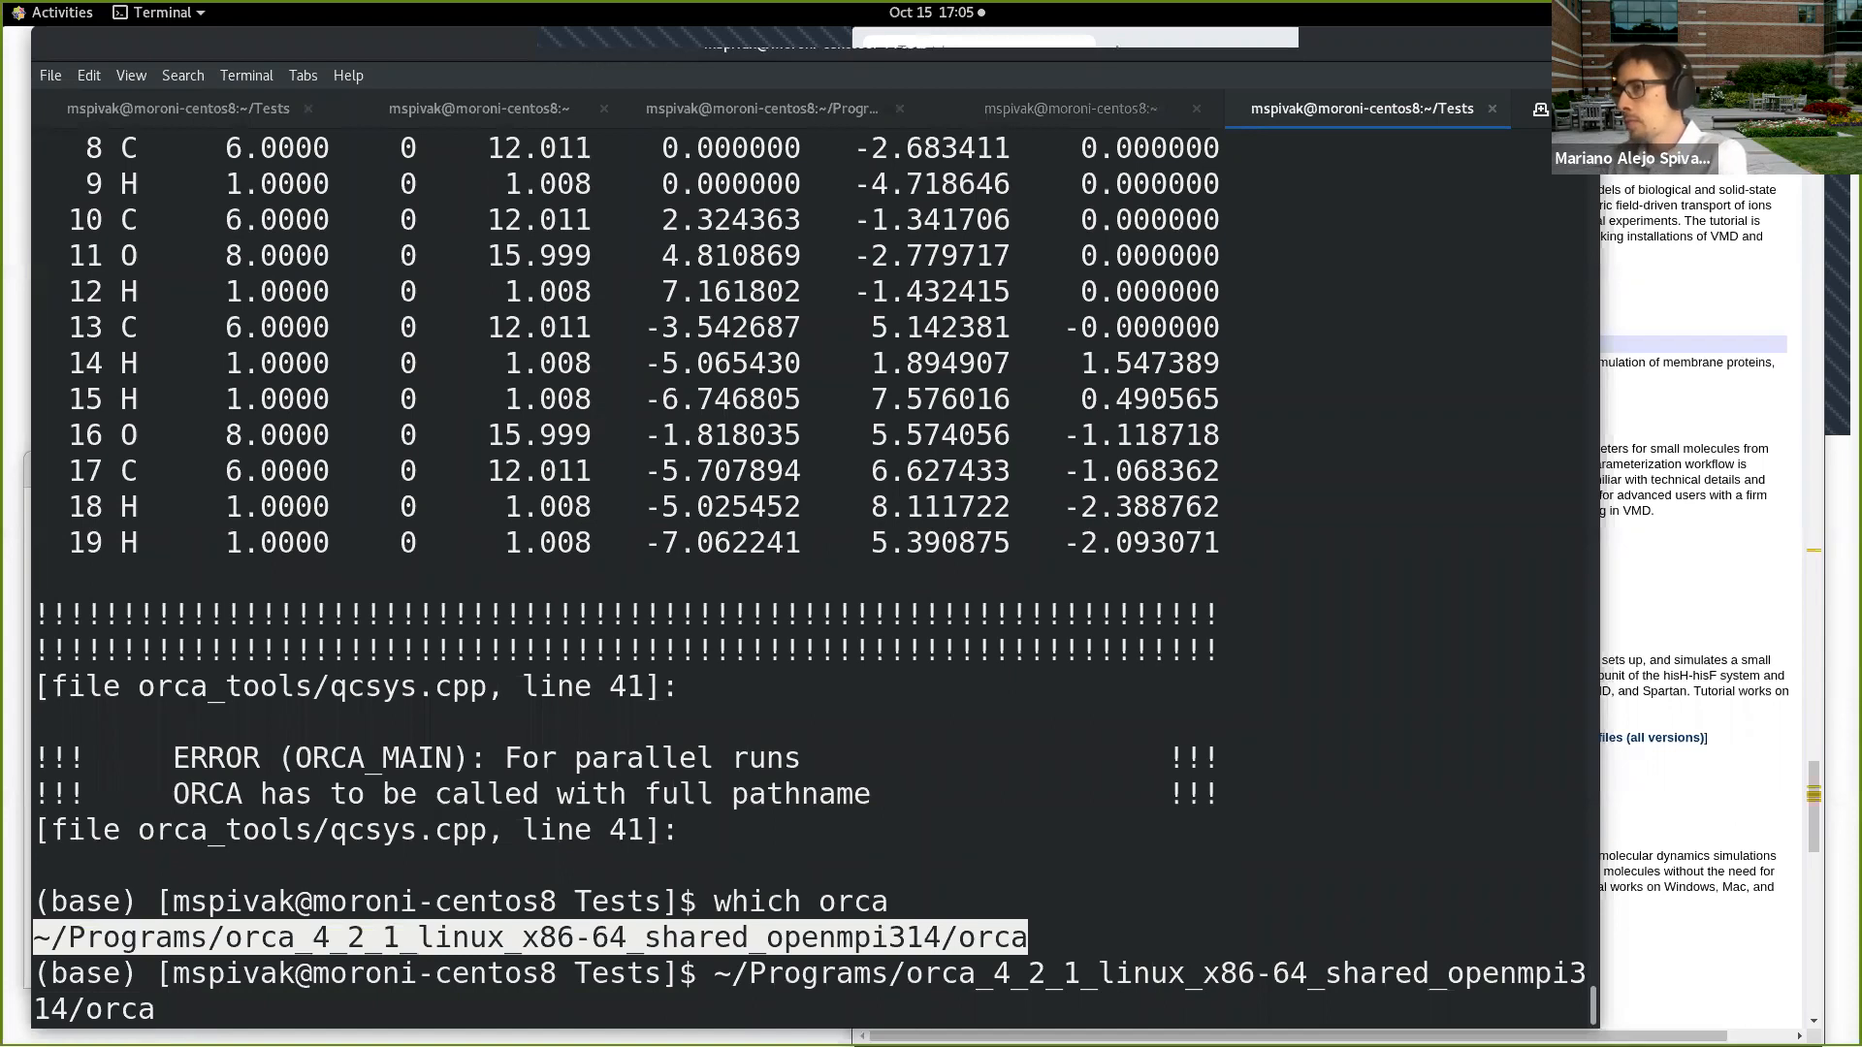
pyautogui.write('ace')
pyautogui.press('Tab')
pyautogui.write('.in')
pyautogui.press('Tab')
pyautogui.press('Tab')
pyautogui.write('p')
pyautogui.press('Tab')
pyautogui.write('| tee acet')
pyautogui.press('Tab')
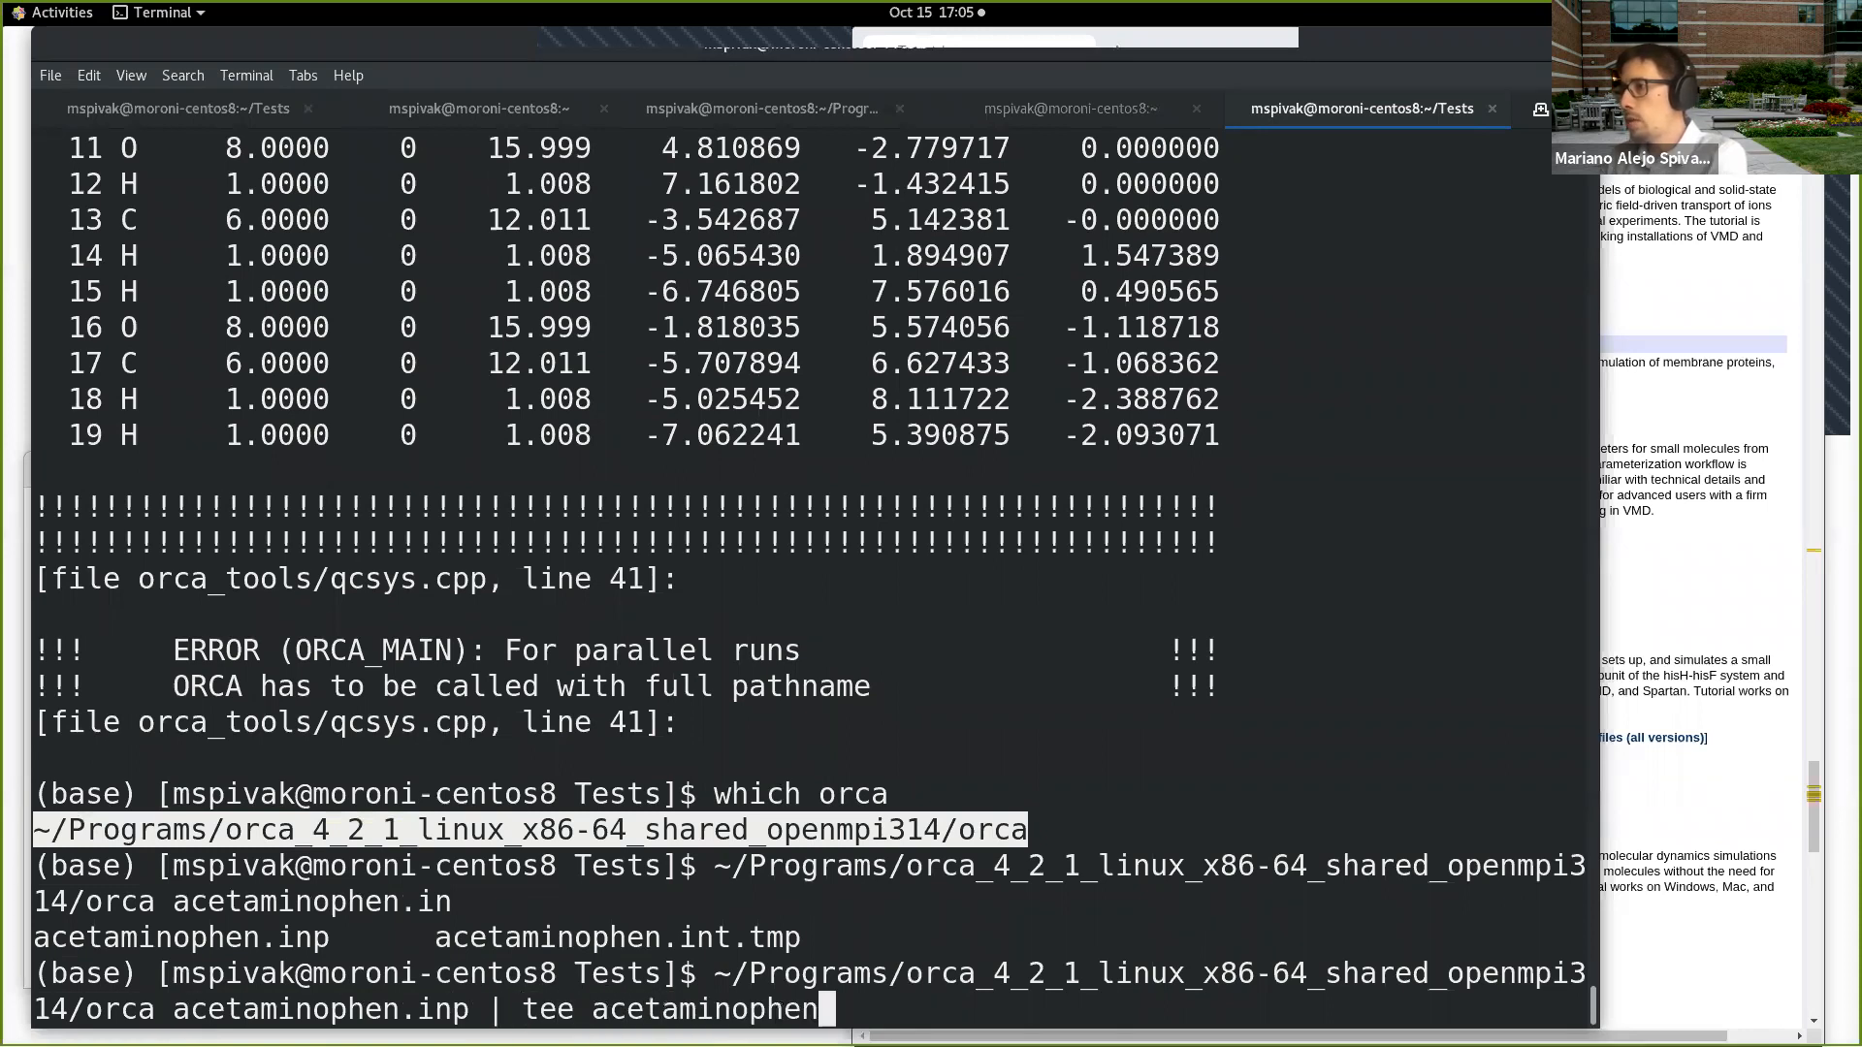
pyautogui.write('.out2')
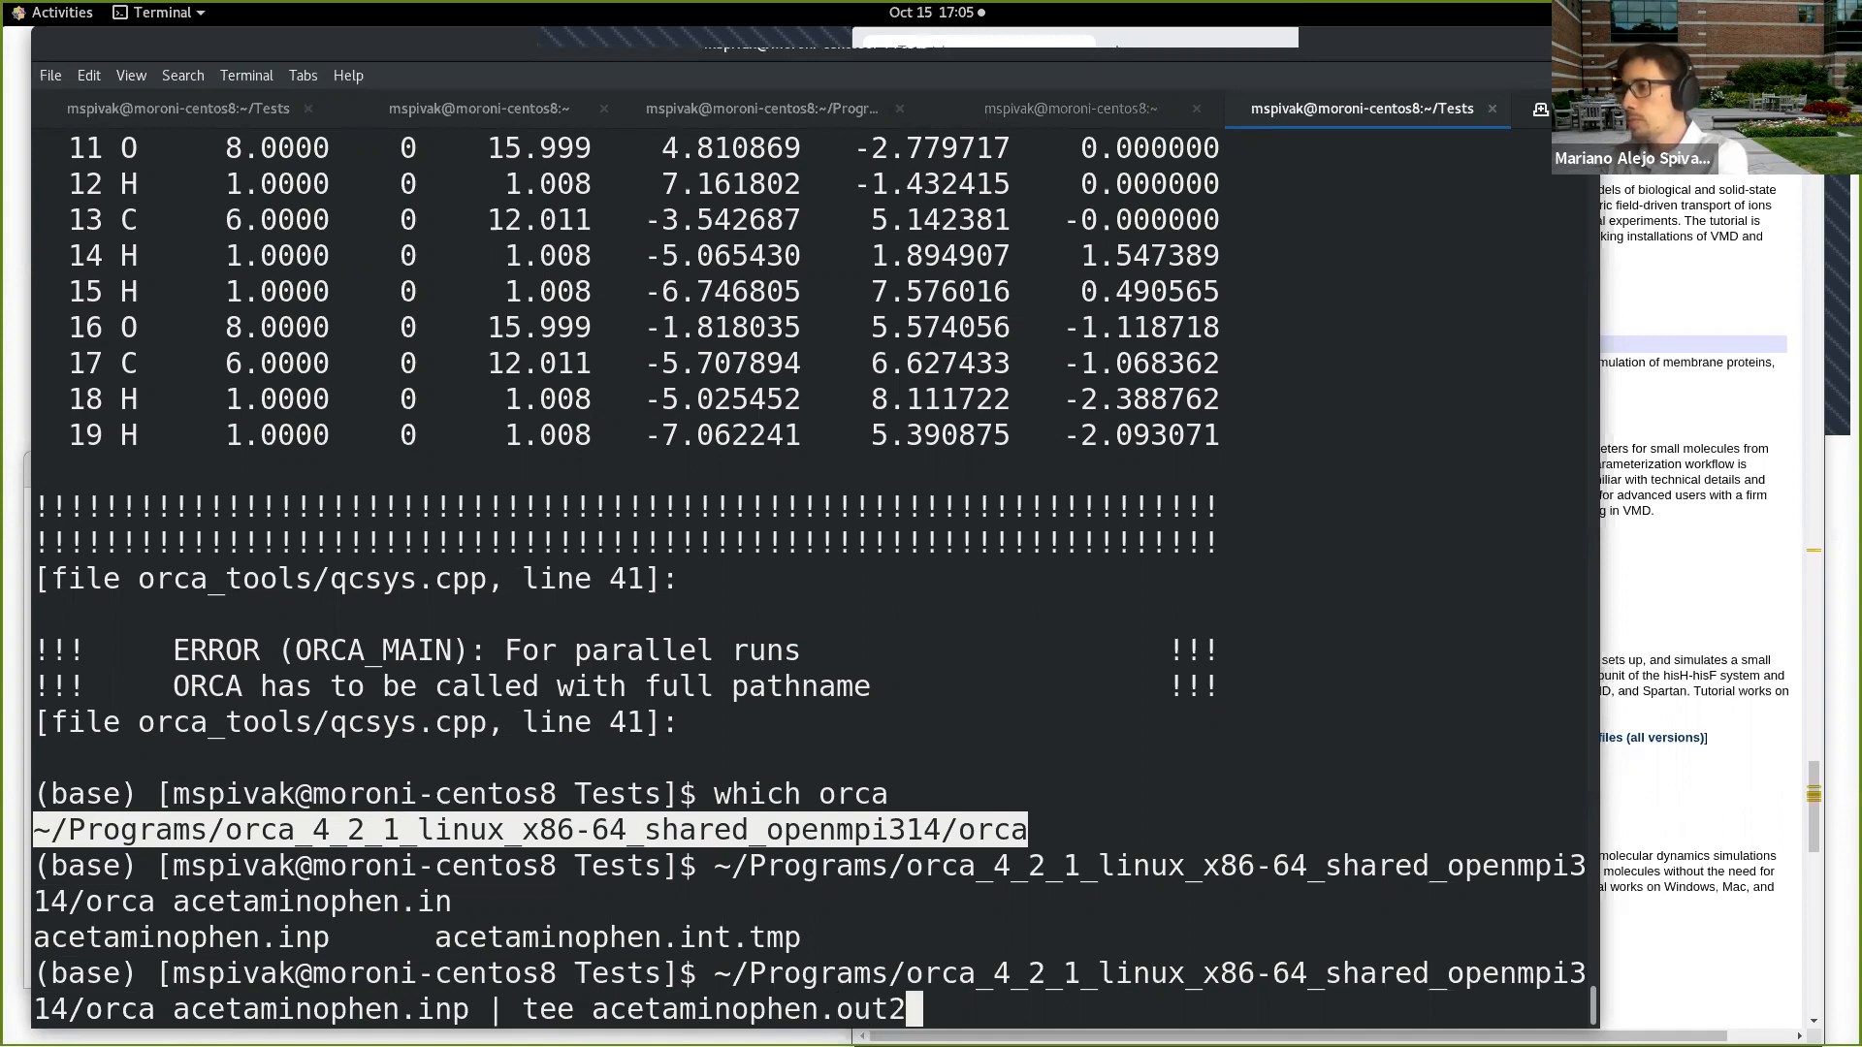
pyautogui.press('Return')
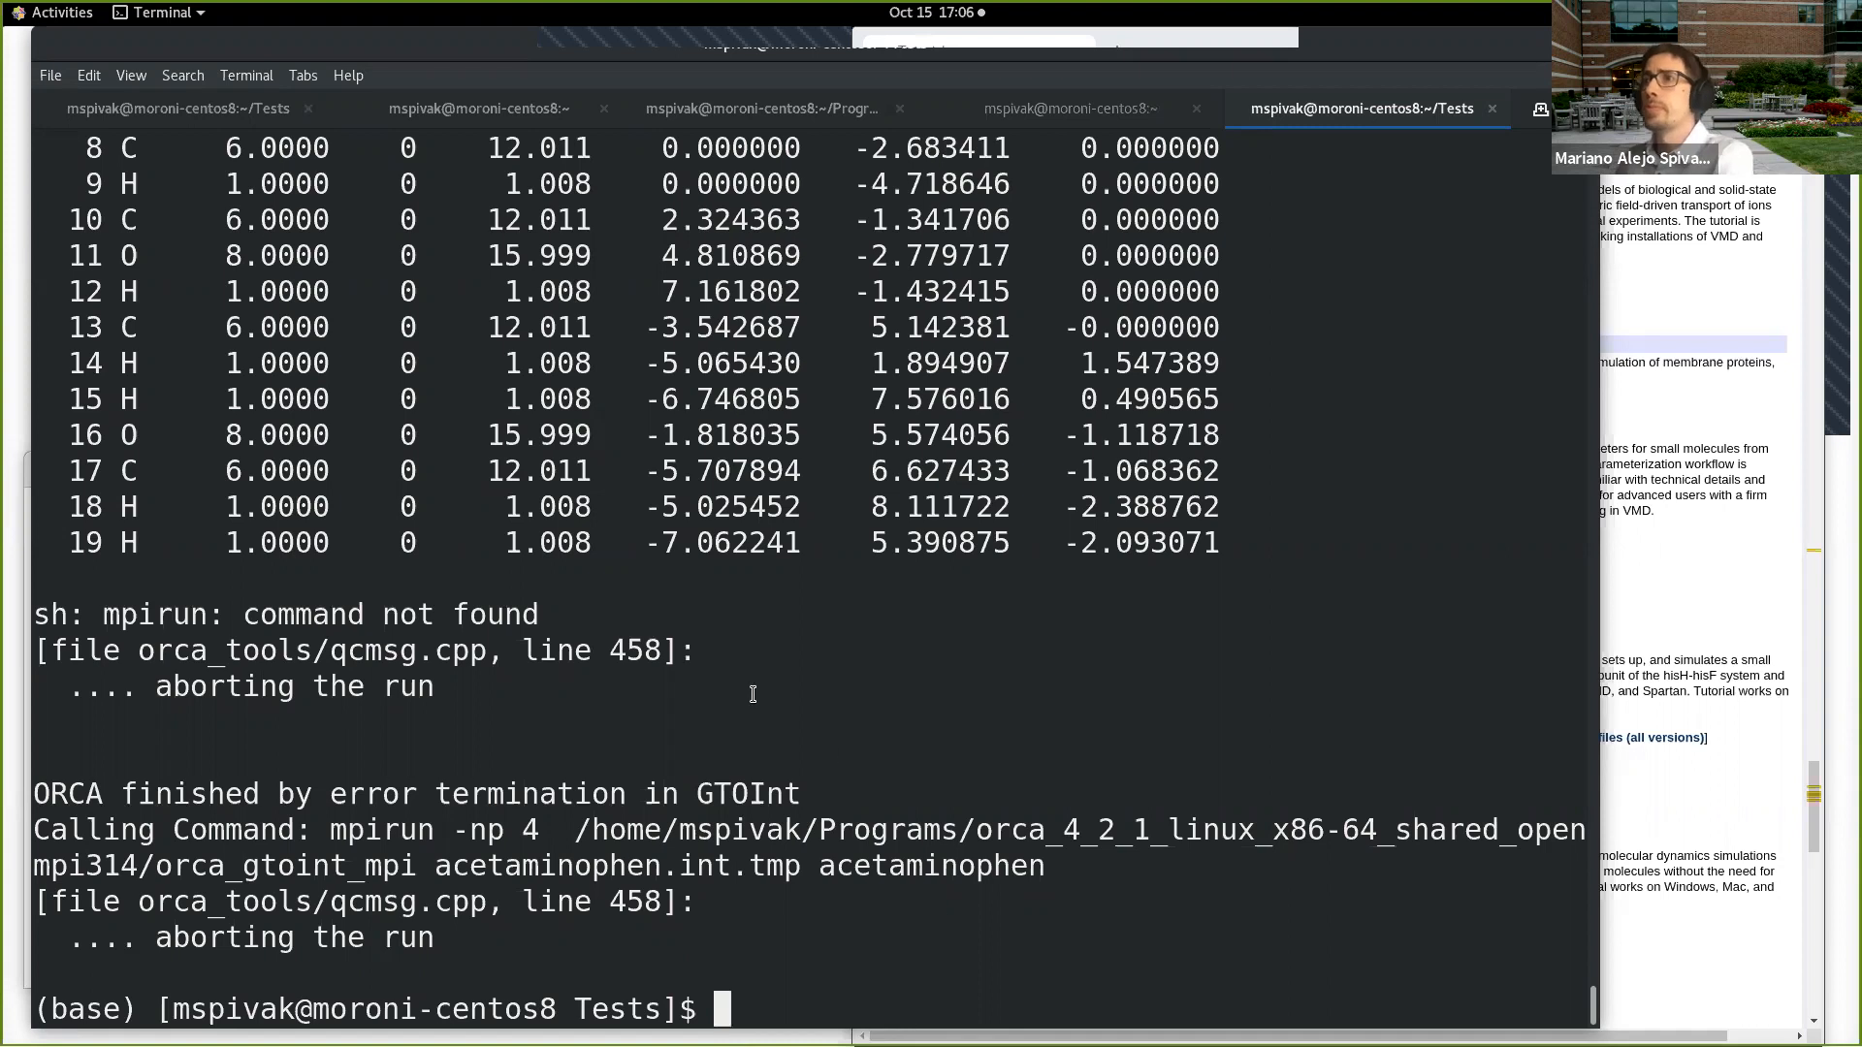
pyautogui.write('vi ace')
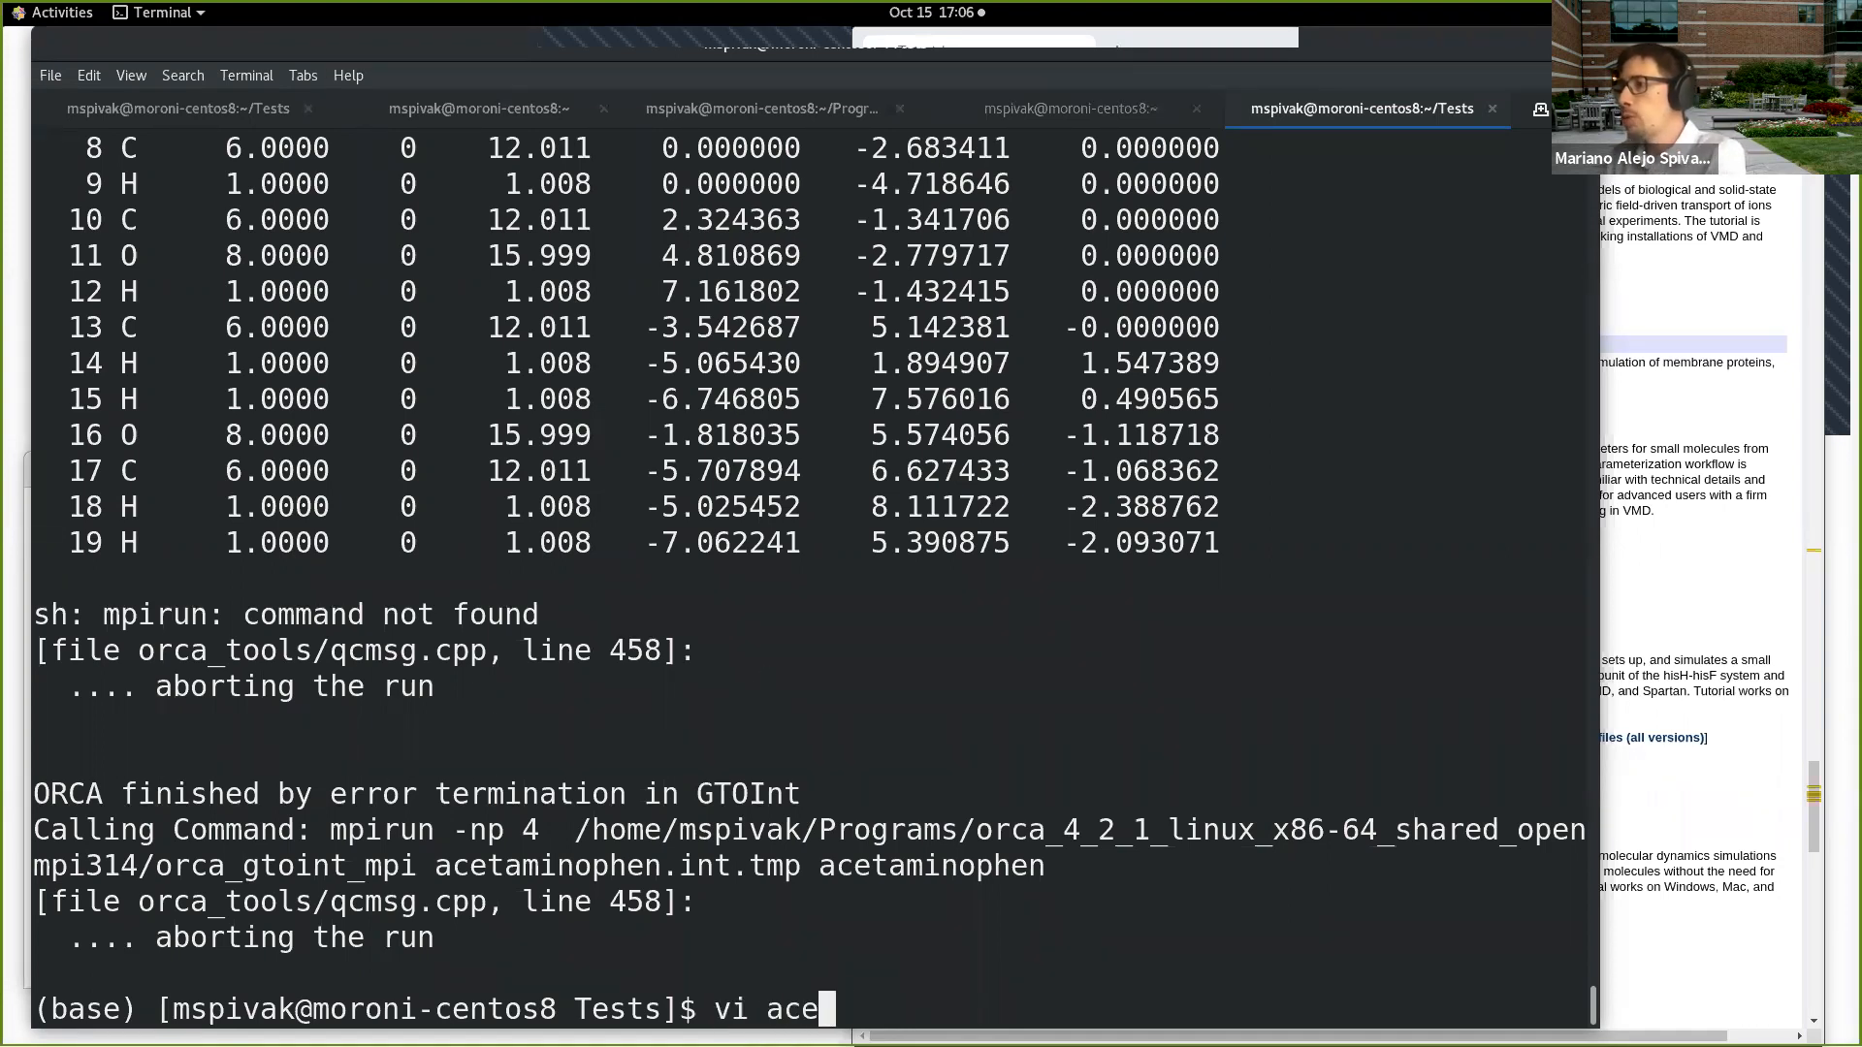
pyautogui.press('Tab')
pyautogui.write('.in')
pyautogui.press('Return')
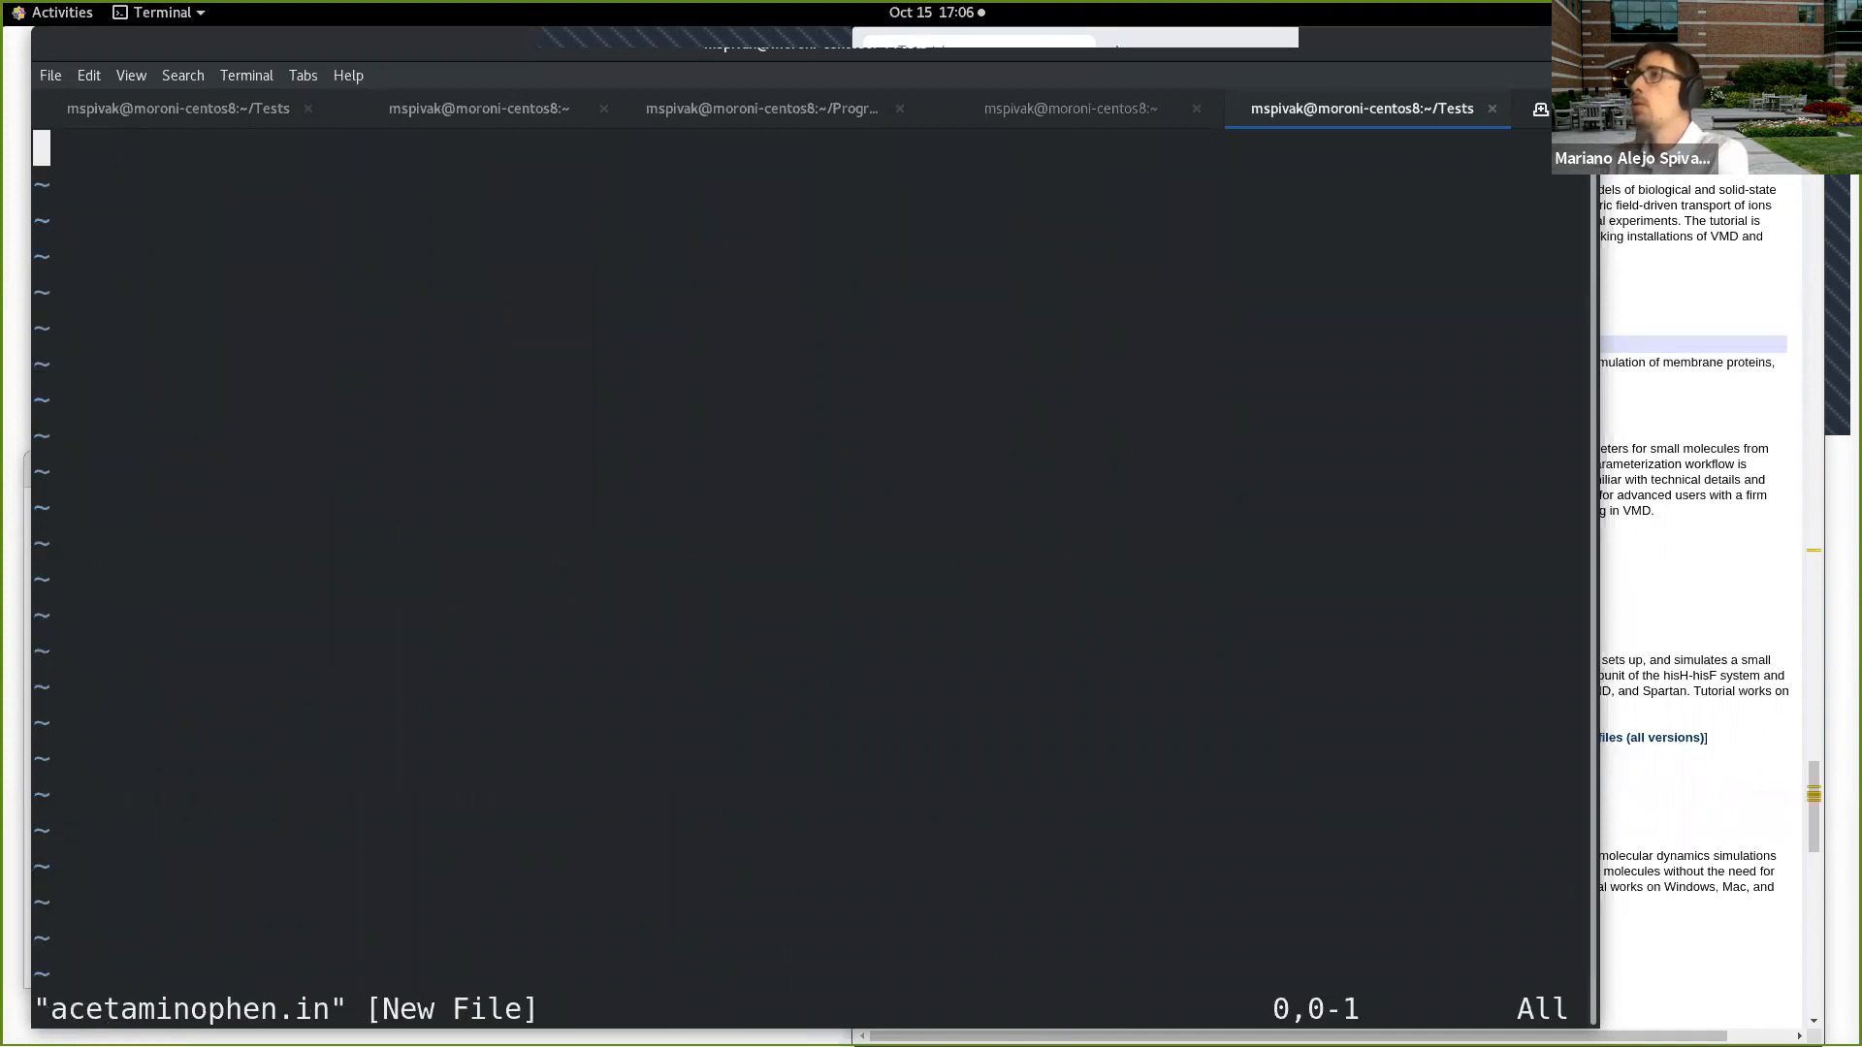
pyautogui.write(':q')
pyautogui.press('Return')
# Step: Delete the three-line %pal block with nprocs 4 from acetaminophen.inp in vi, and save the file
pyautogui.press('Up')
pyautogui.write('p')
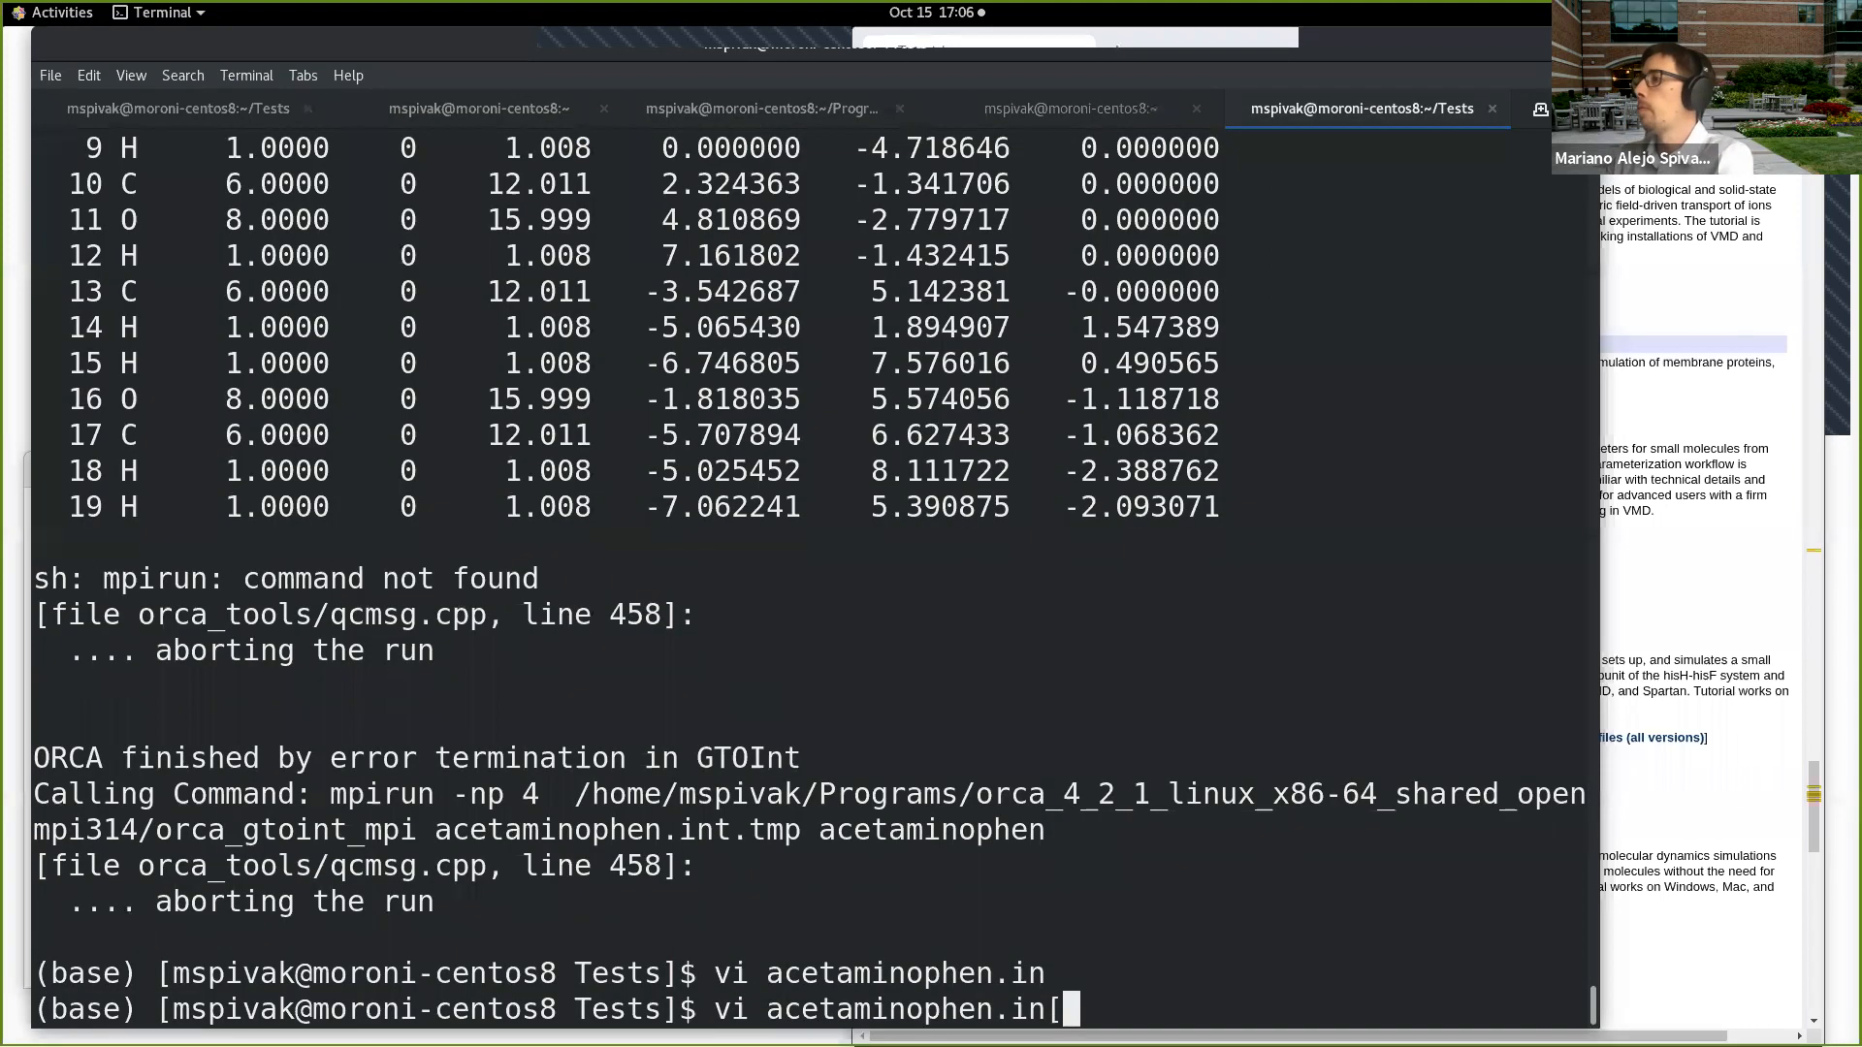
pyautogui.press('Return')
pyautogui.press('Down')
pyautogui.press('Down')
pyautogui.press('Down')
pyautogui.press('Down')
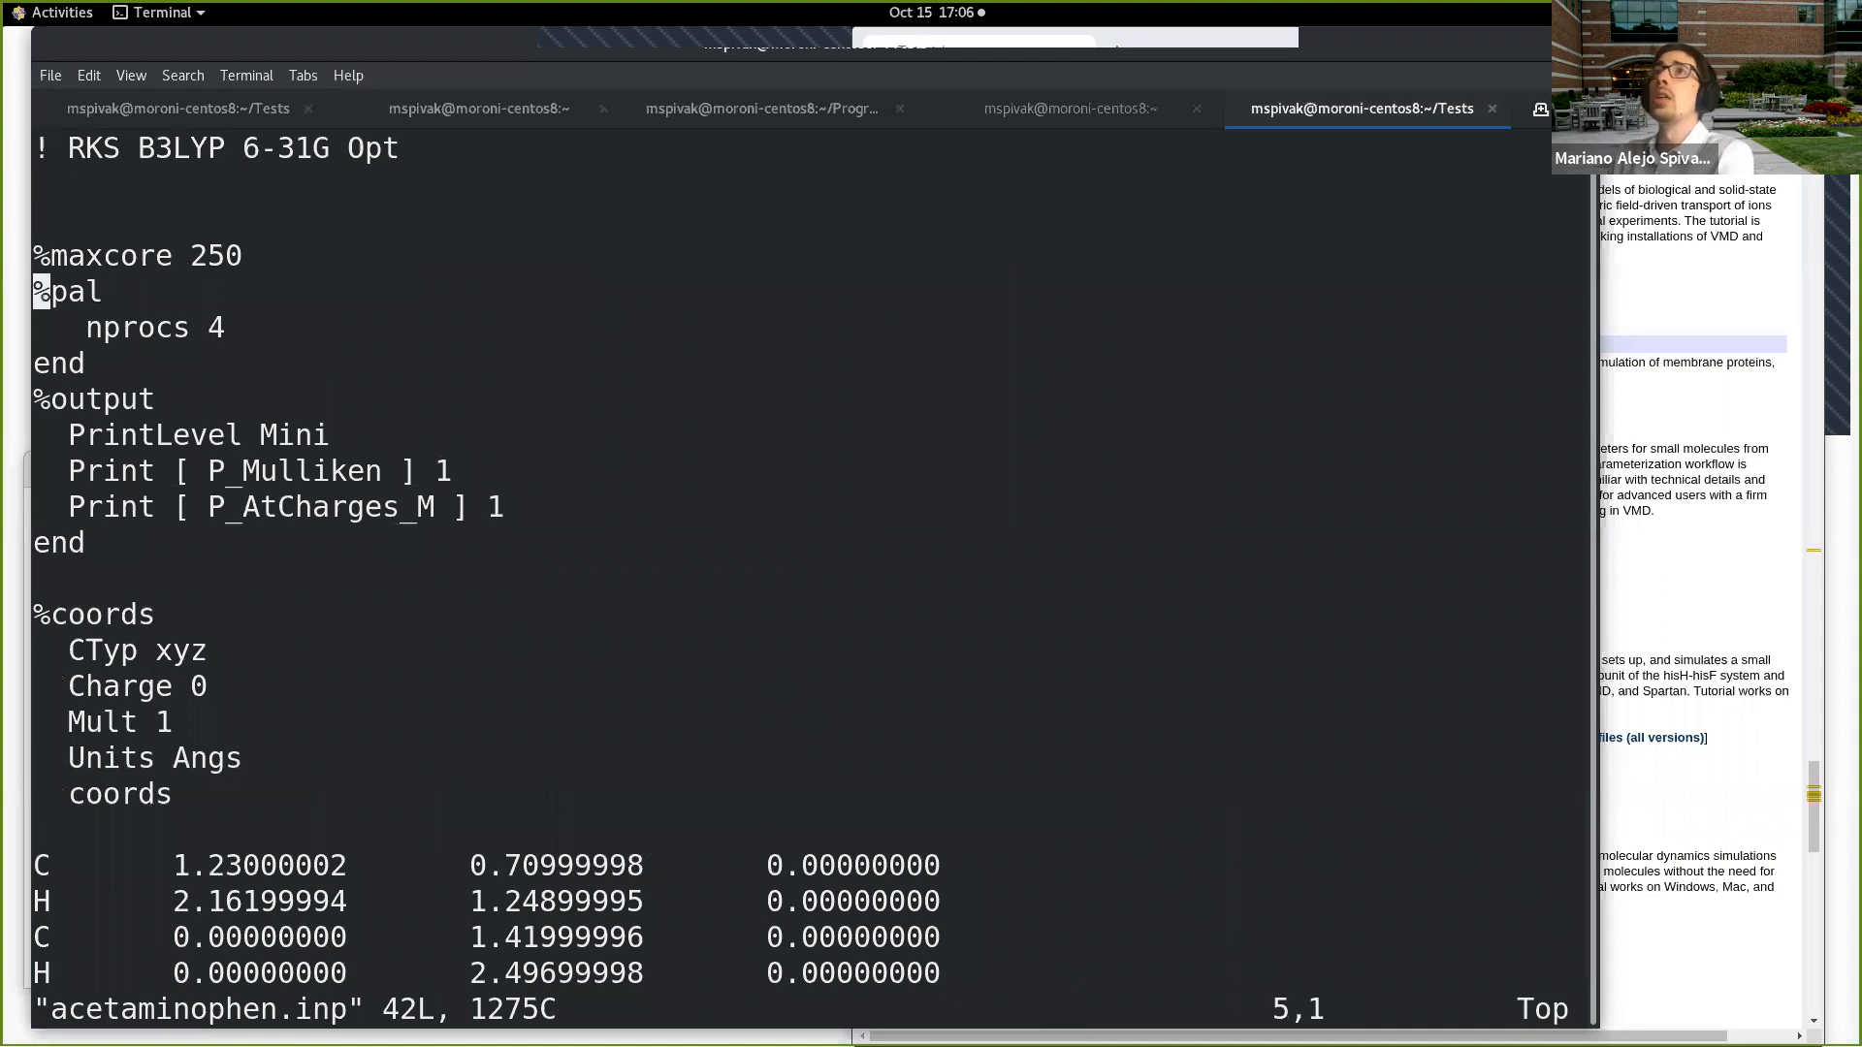
pyautogui.press('d')
pyautogui.press('d')
pyautogui.press('d')
pyautogui.press('d')
pyautogui.press('d')
pyautogui.press('d')
pyautogui.press('Up')
pyautogui.press('Up')
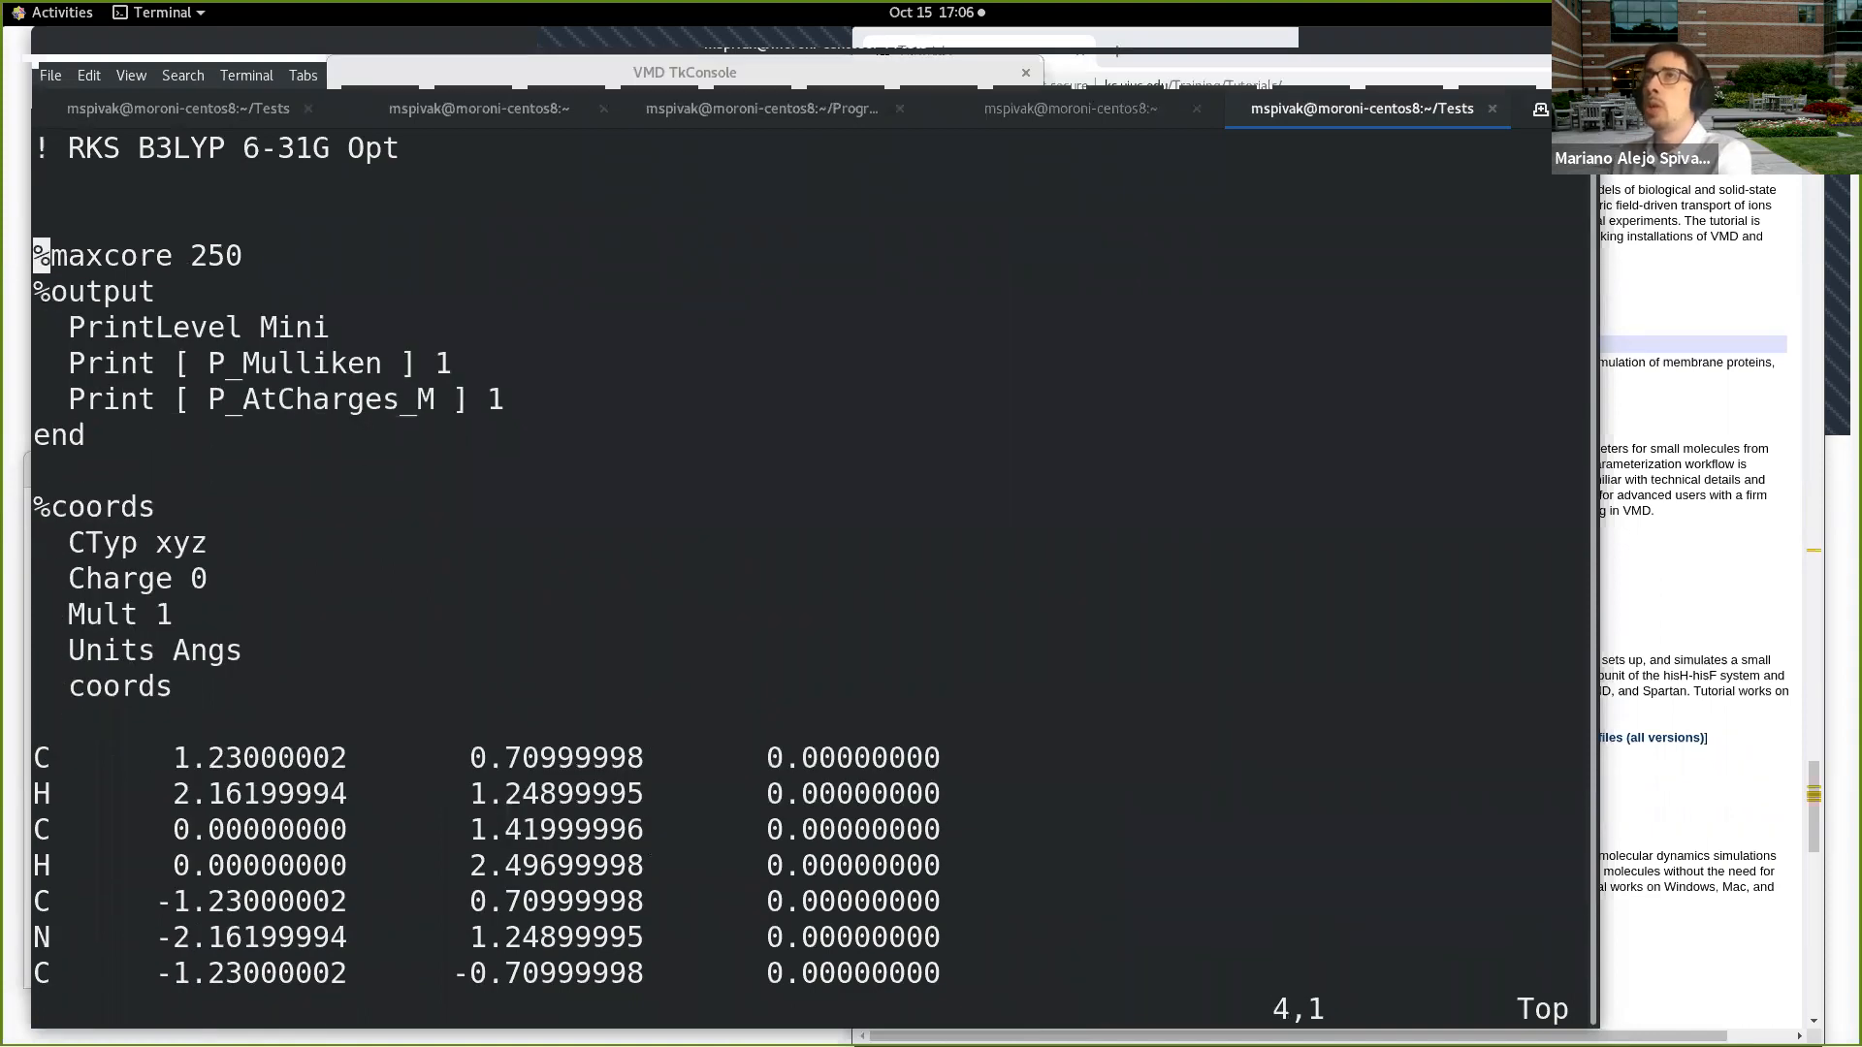
pyautogui.write(':wq')
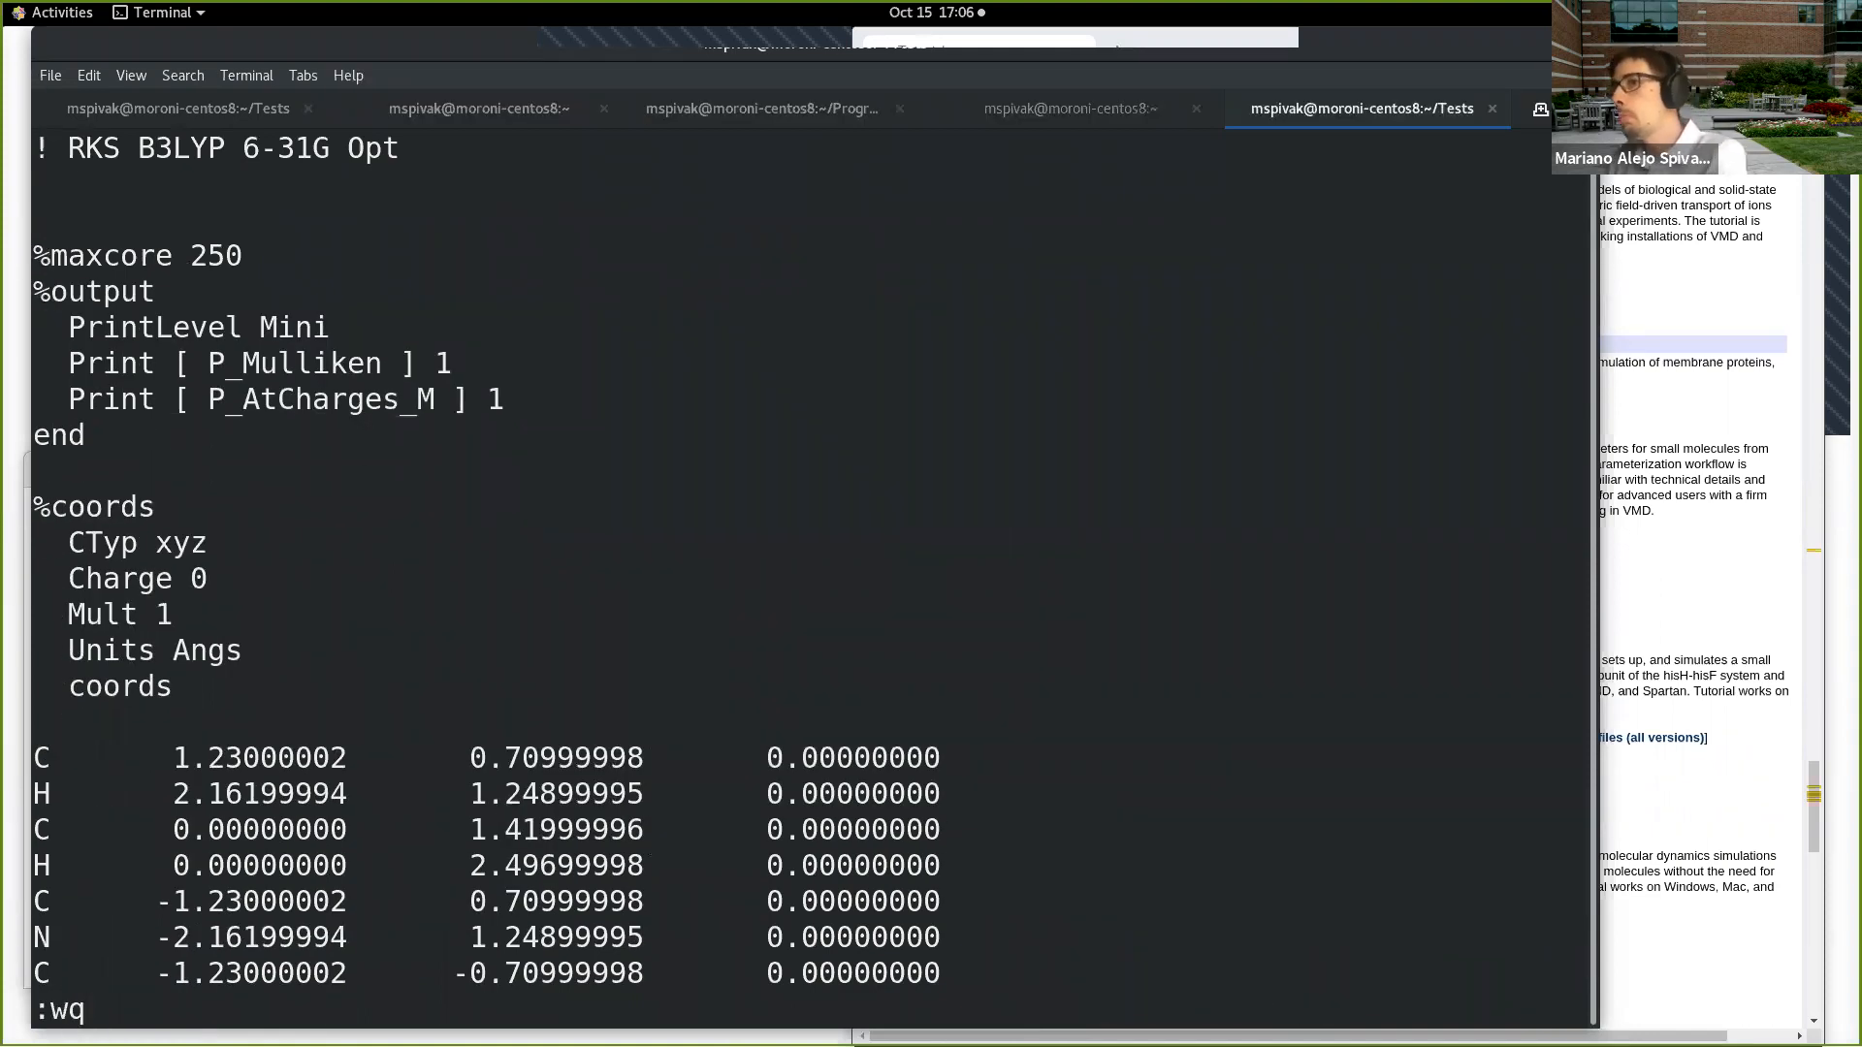
pyautogui.press('Return')
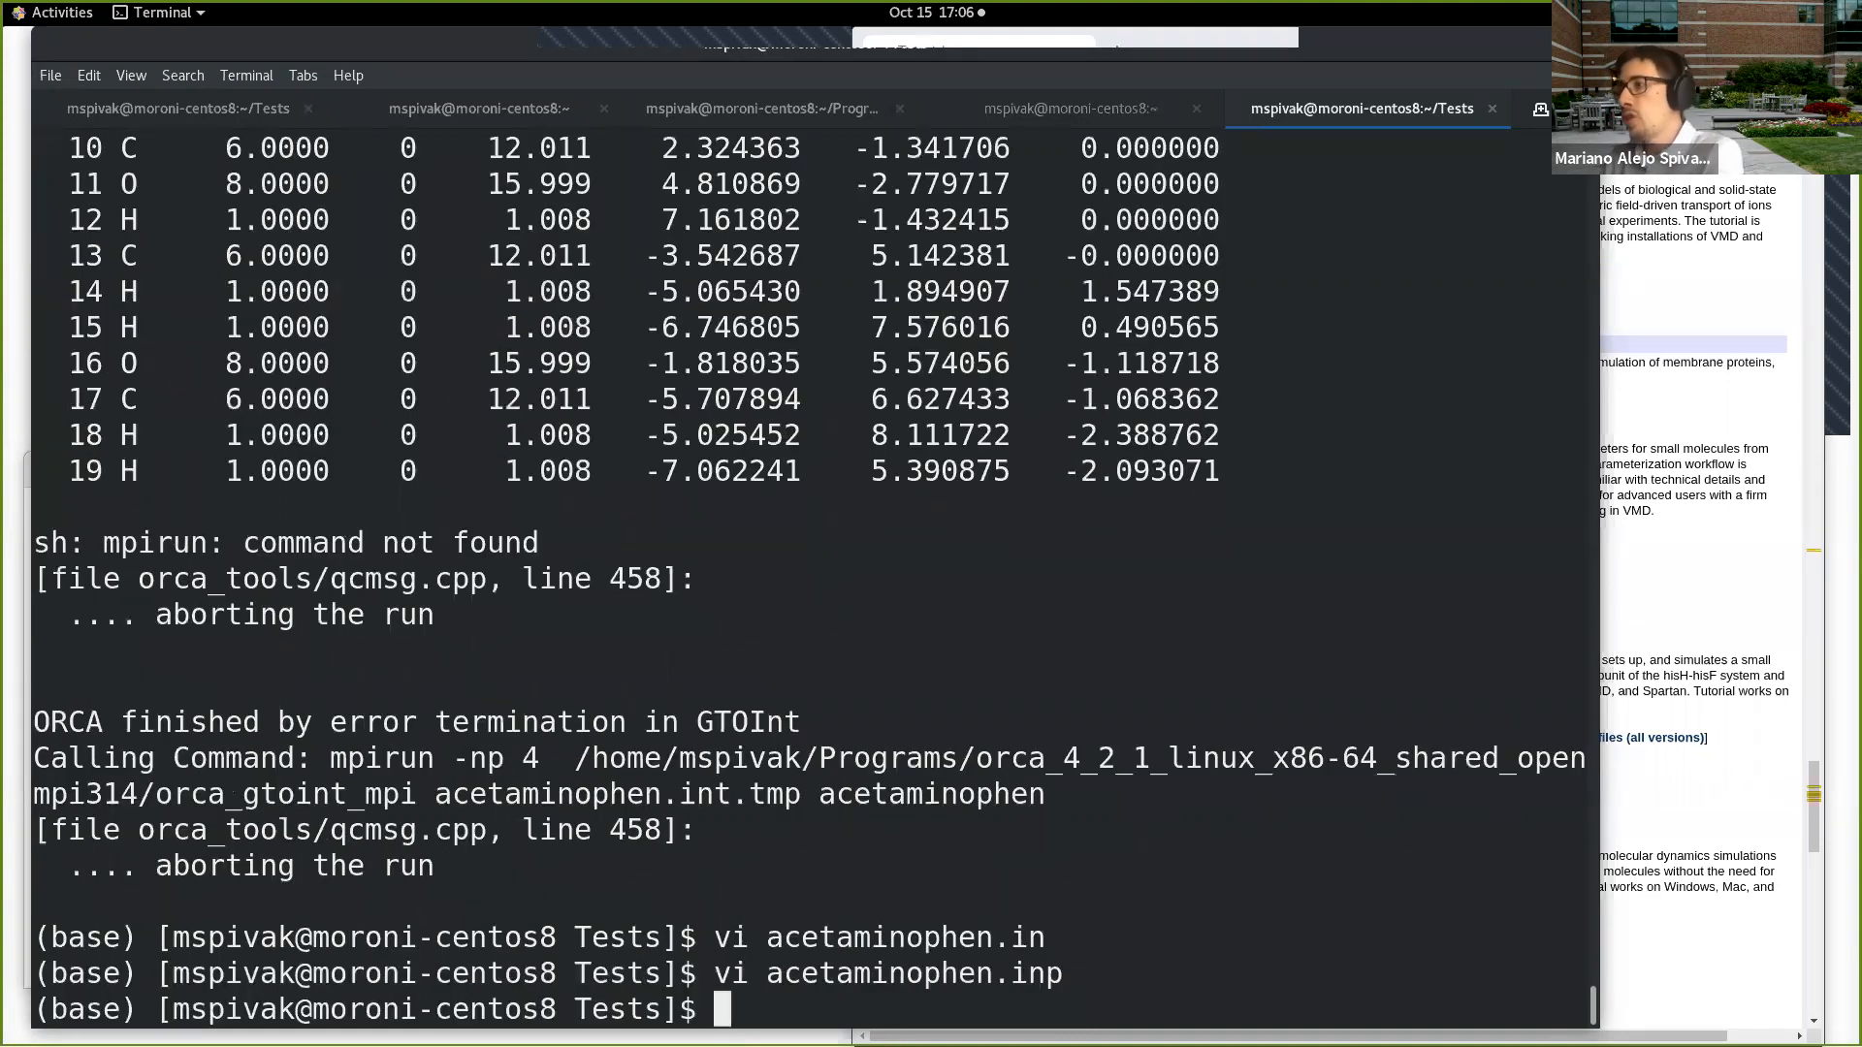
# Step: Run ORCA on the edited input in serial mode with orca acetaminophen.inp | tee acetaminophen.out
pyautogui.write('vi acet')
pyautogui.press('Tab')
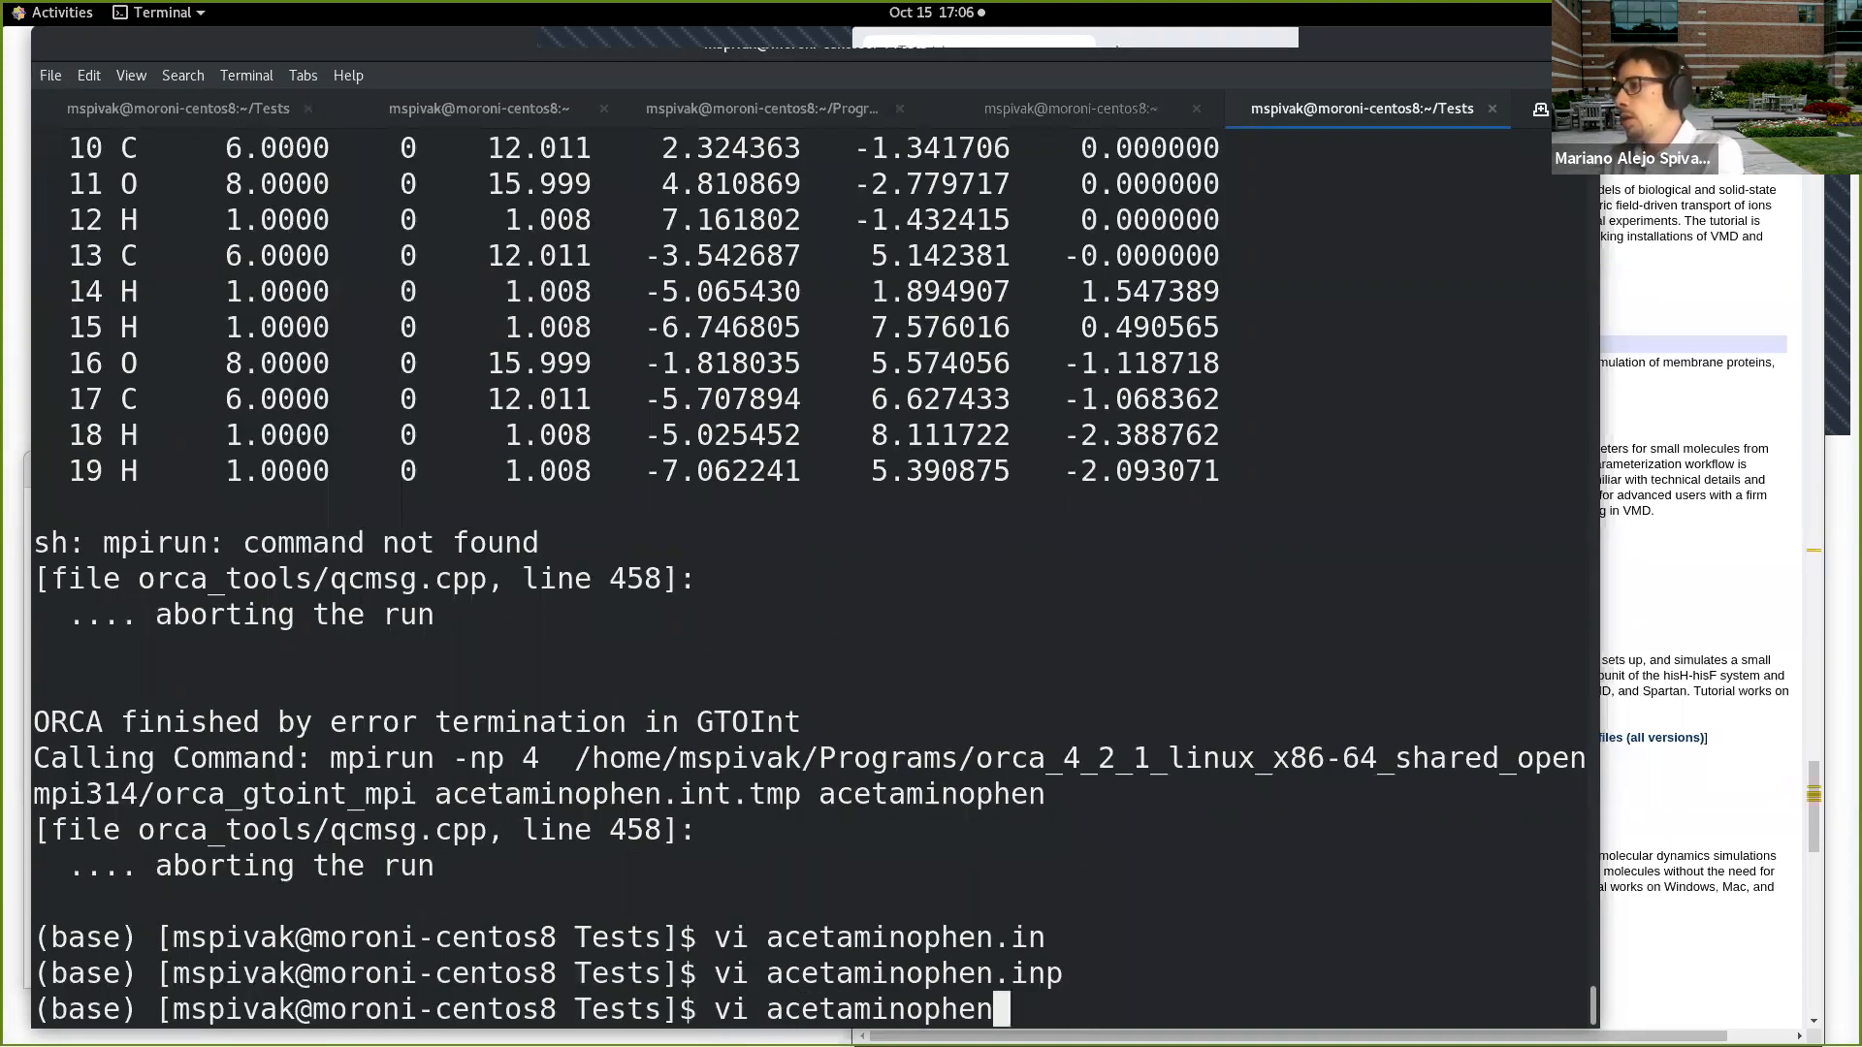
pyautogui.press('Up')
pyautogui.press('Up')
pyautogui.press('Up')
pyautogui.press('Up')
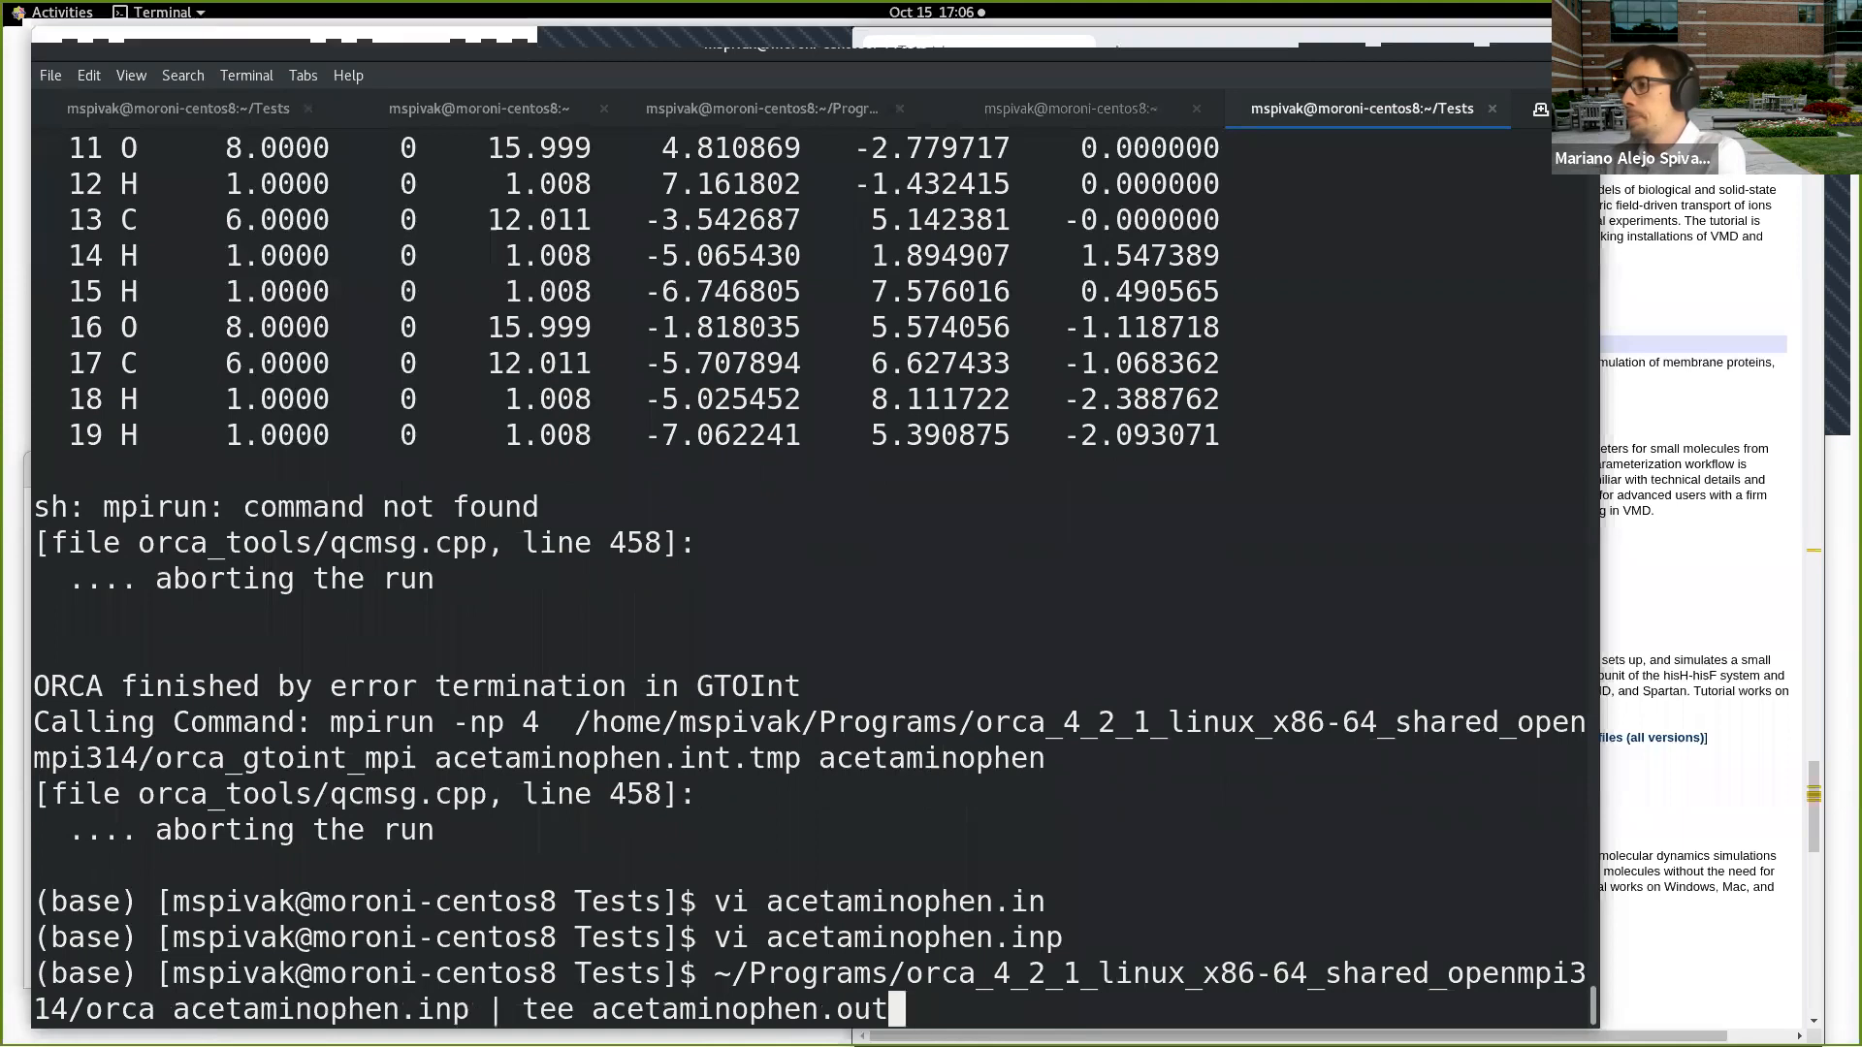
pyautogui.press('Up')
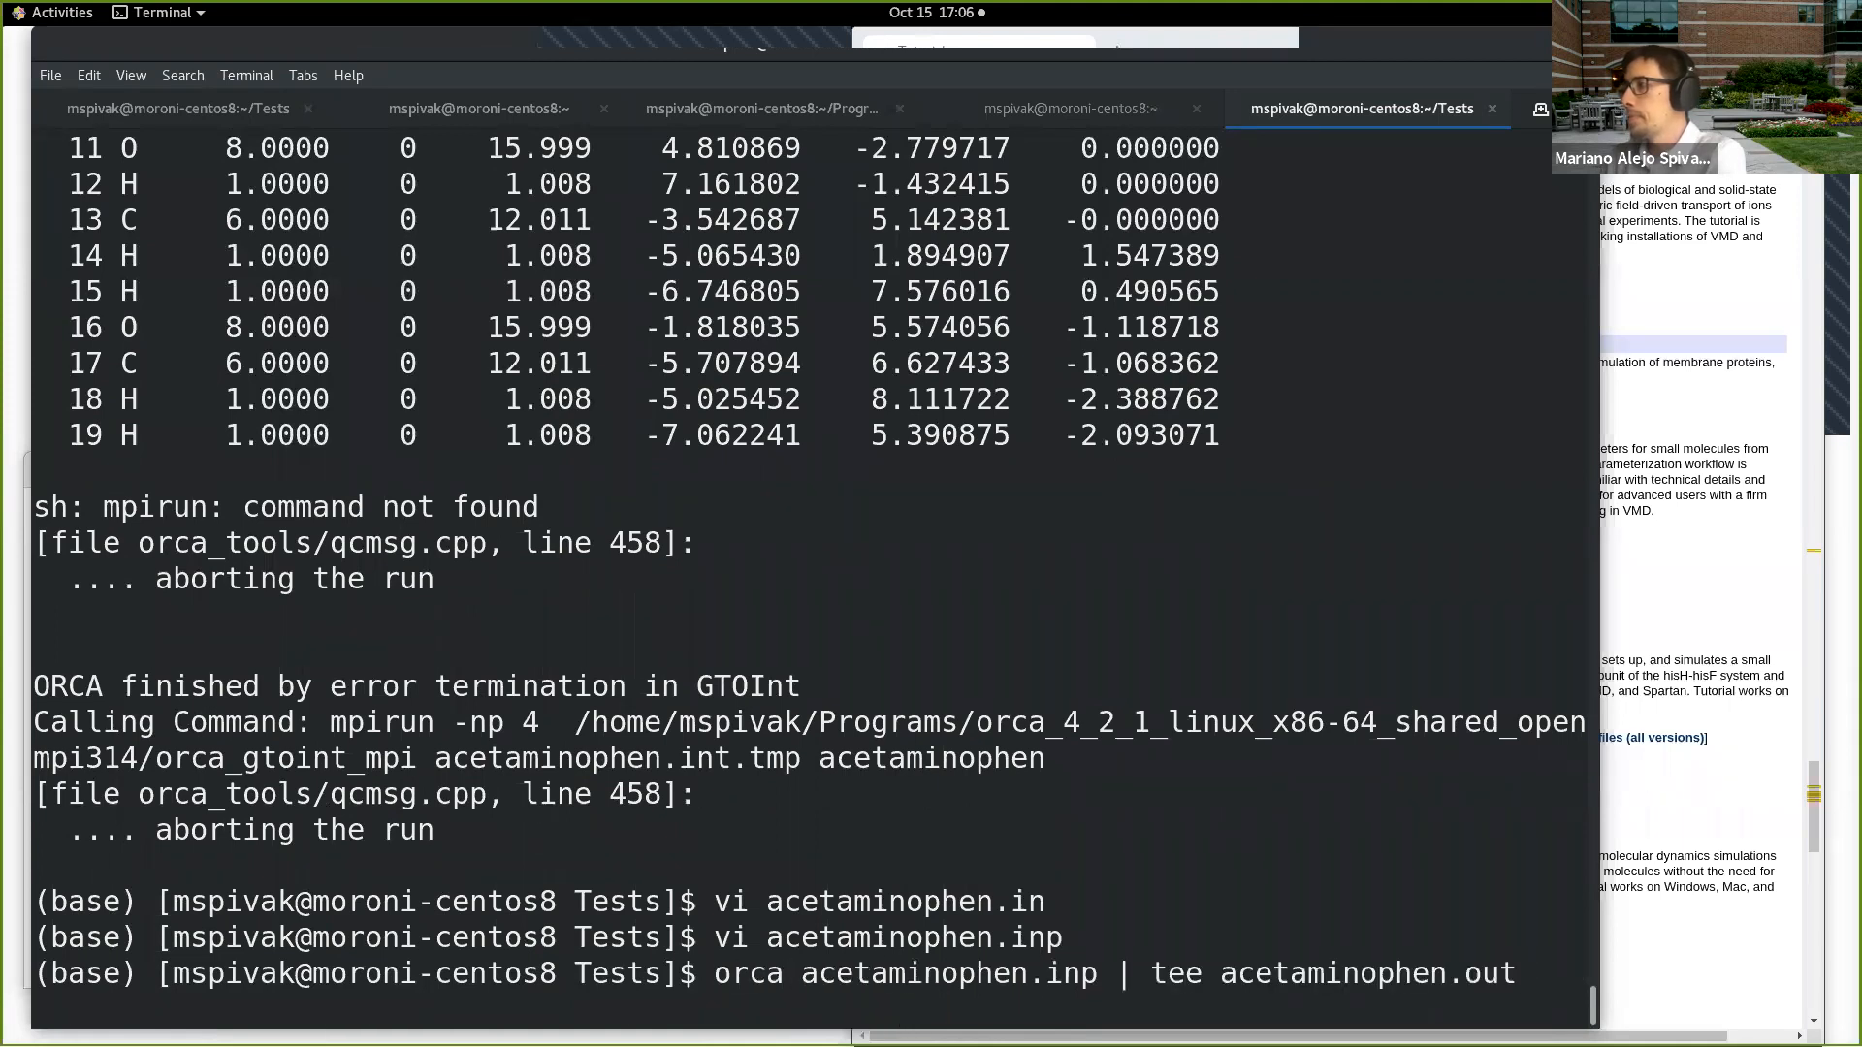
pyautogui.press('Return')
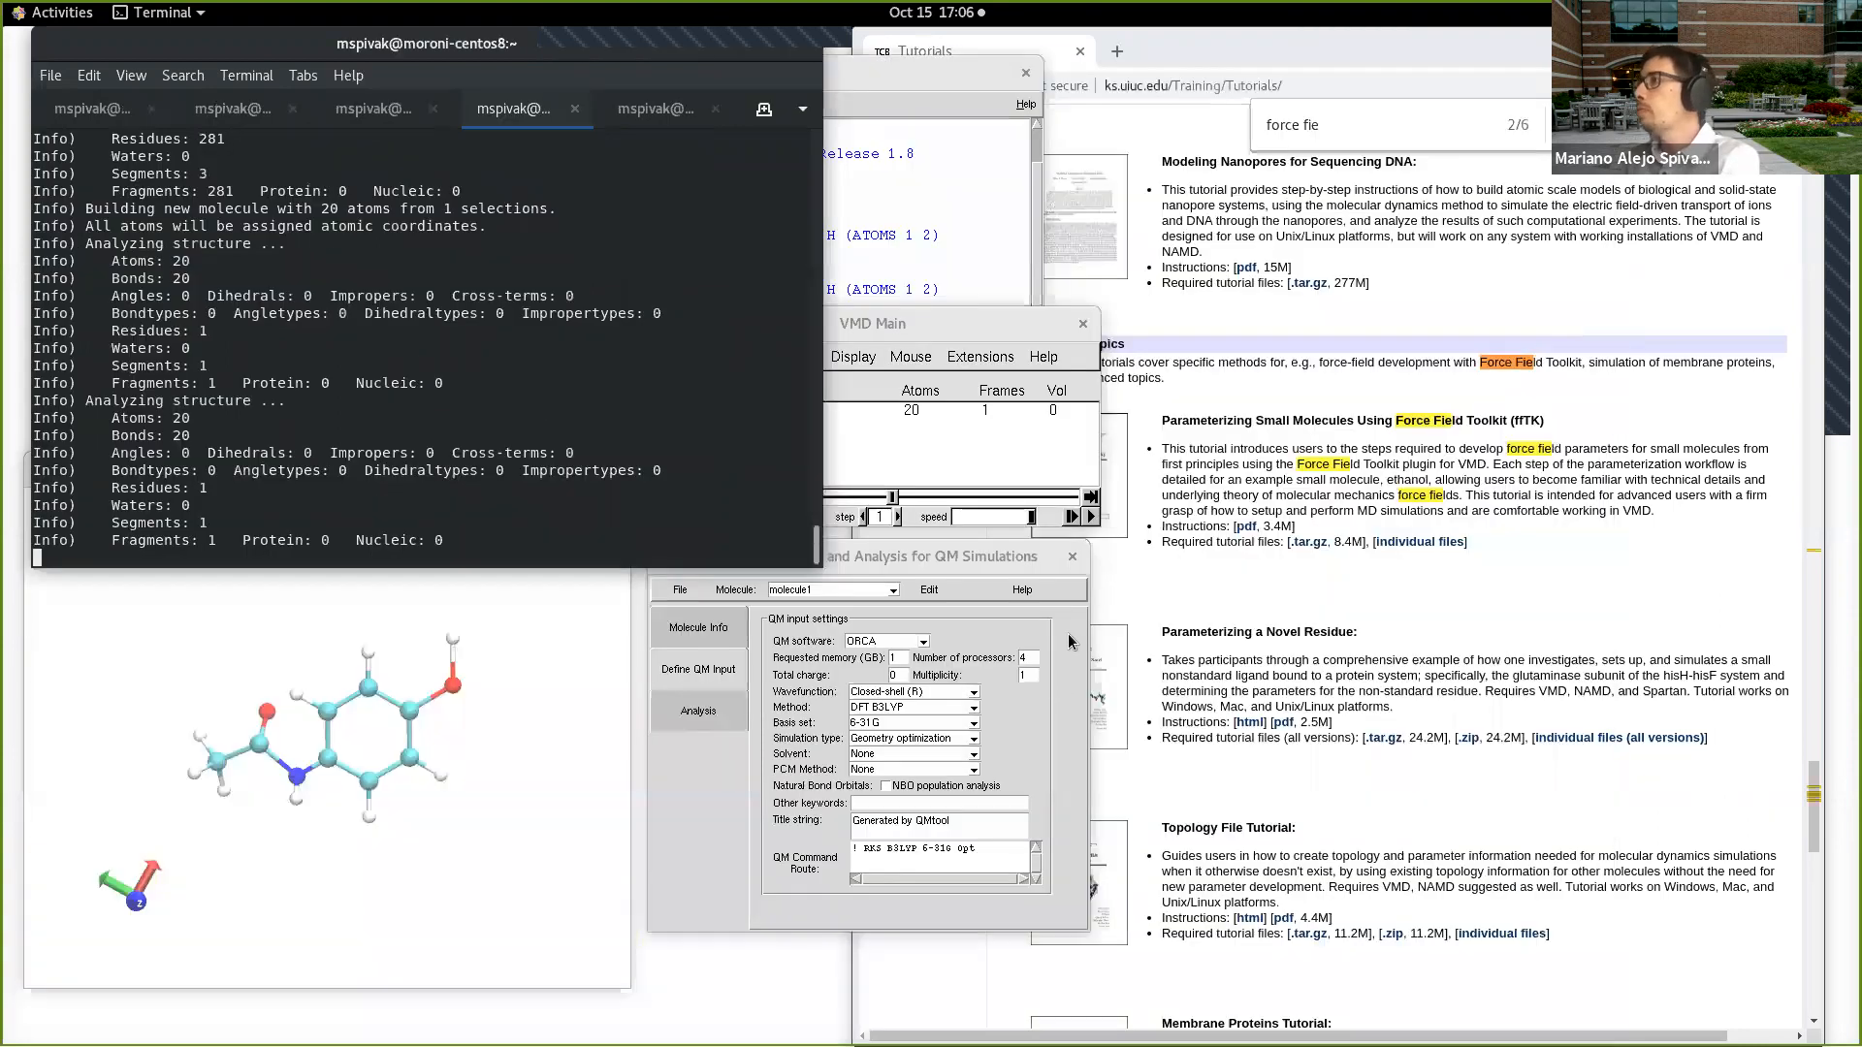
# Step: Switch to VMD, arrange the QMtool and VMD Main windows beside the OpenGL display, and rotate the acetaminophen molecule
pyautogui.click(1008, 595)
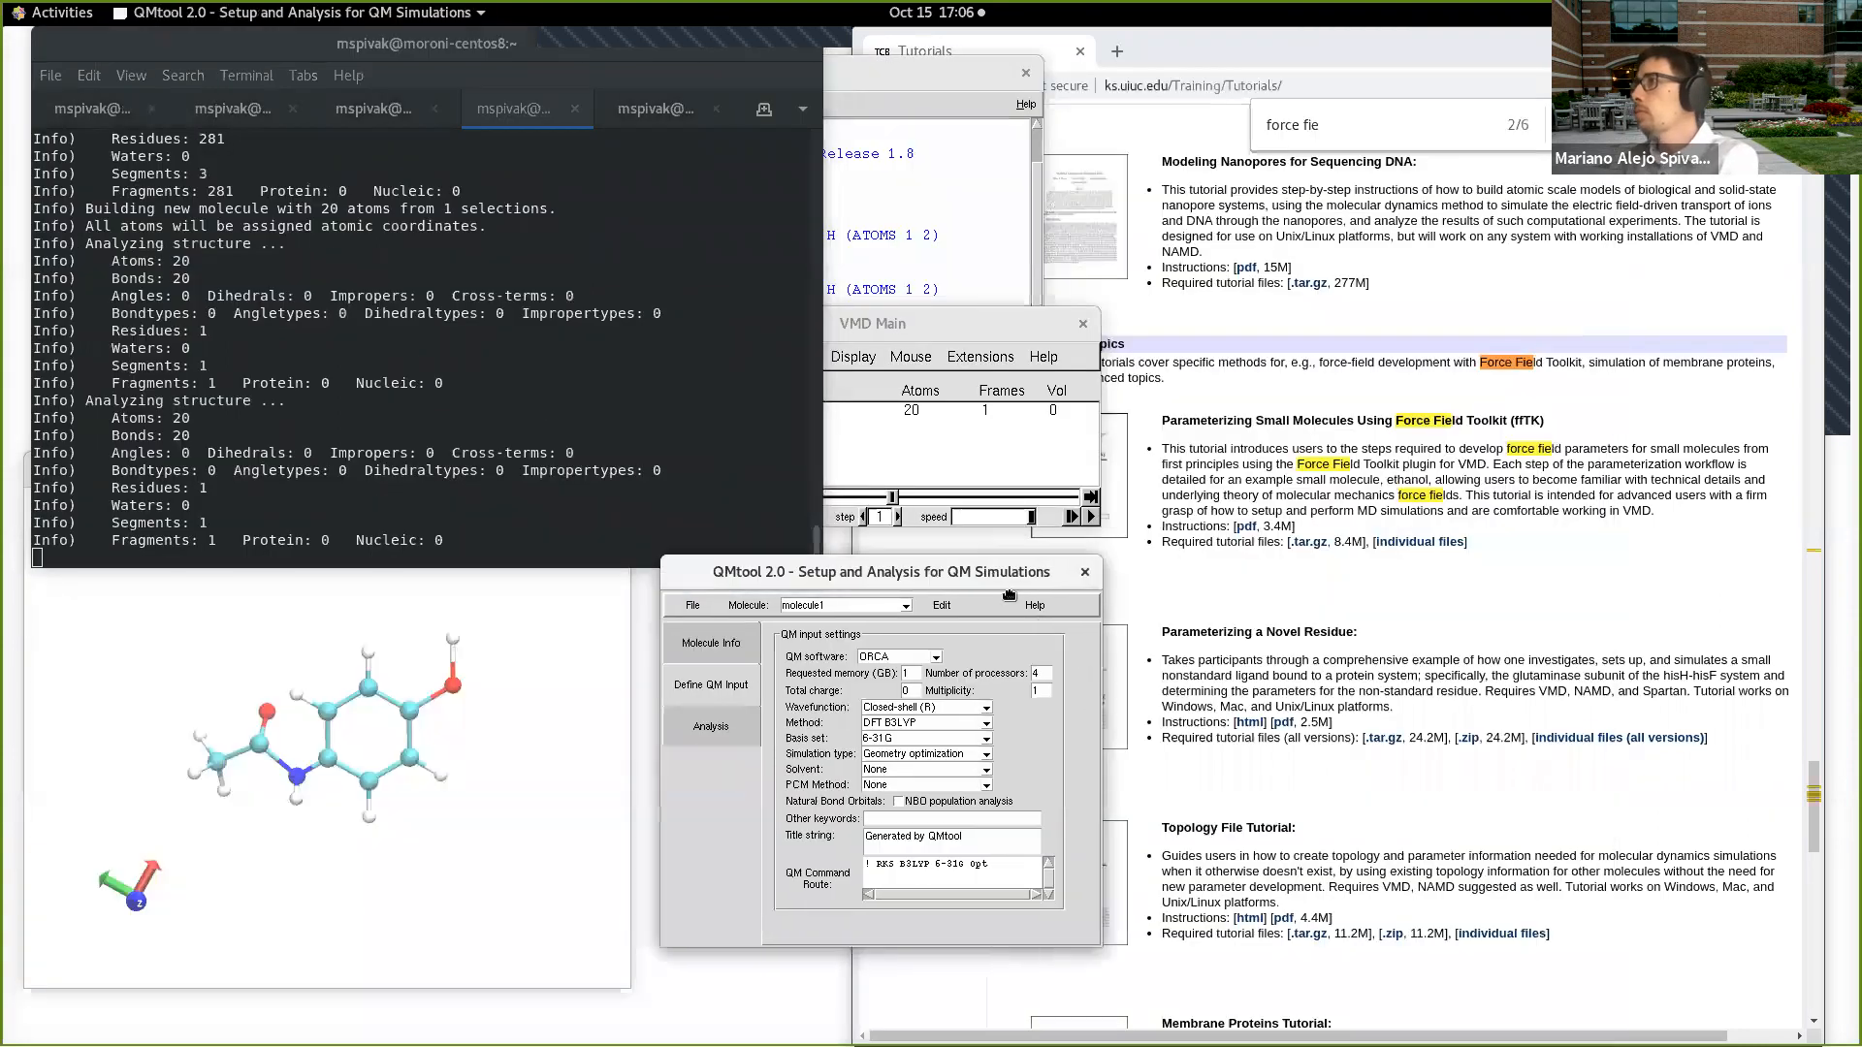
pyautogui.moveTo(1008, 595); pyautogui.dragTo(1038, 626)
pyautogui.moveTo(977, 323); pyautogui.dragTo(990, 373)
pyautogui.click(578, 719)
pyautogui.moveTo(500, 753); pyautogui.dragTo(528, 714)
pyautogui.click(890, 608)
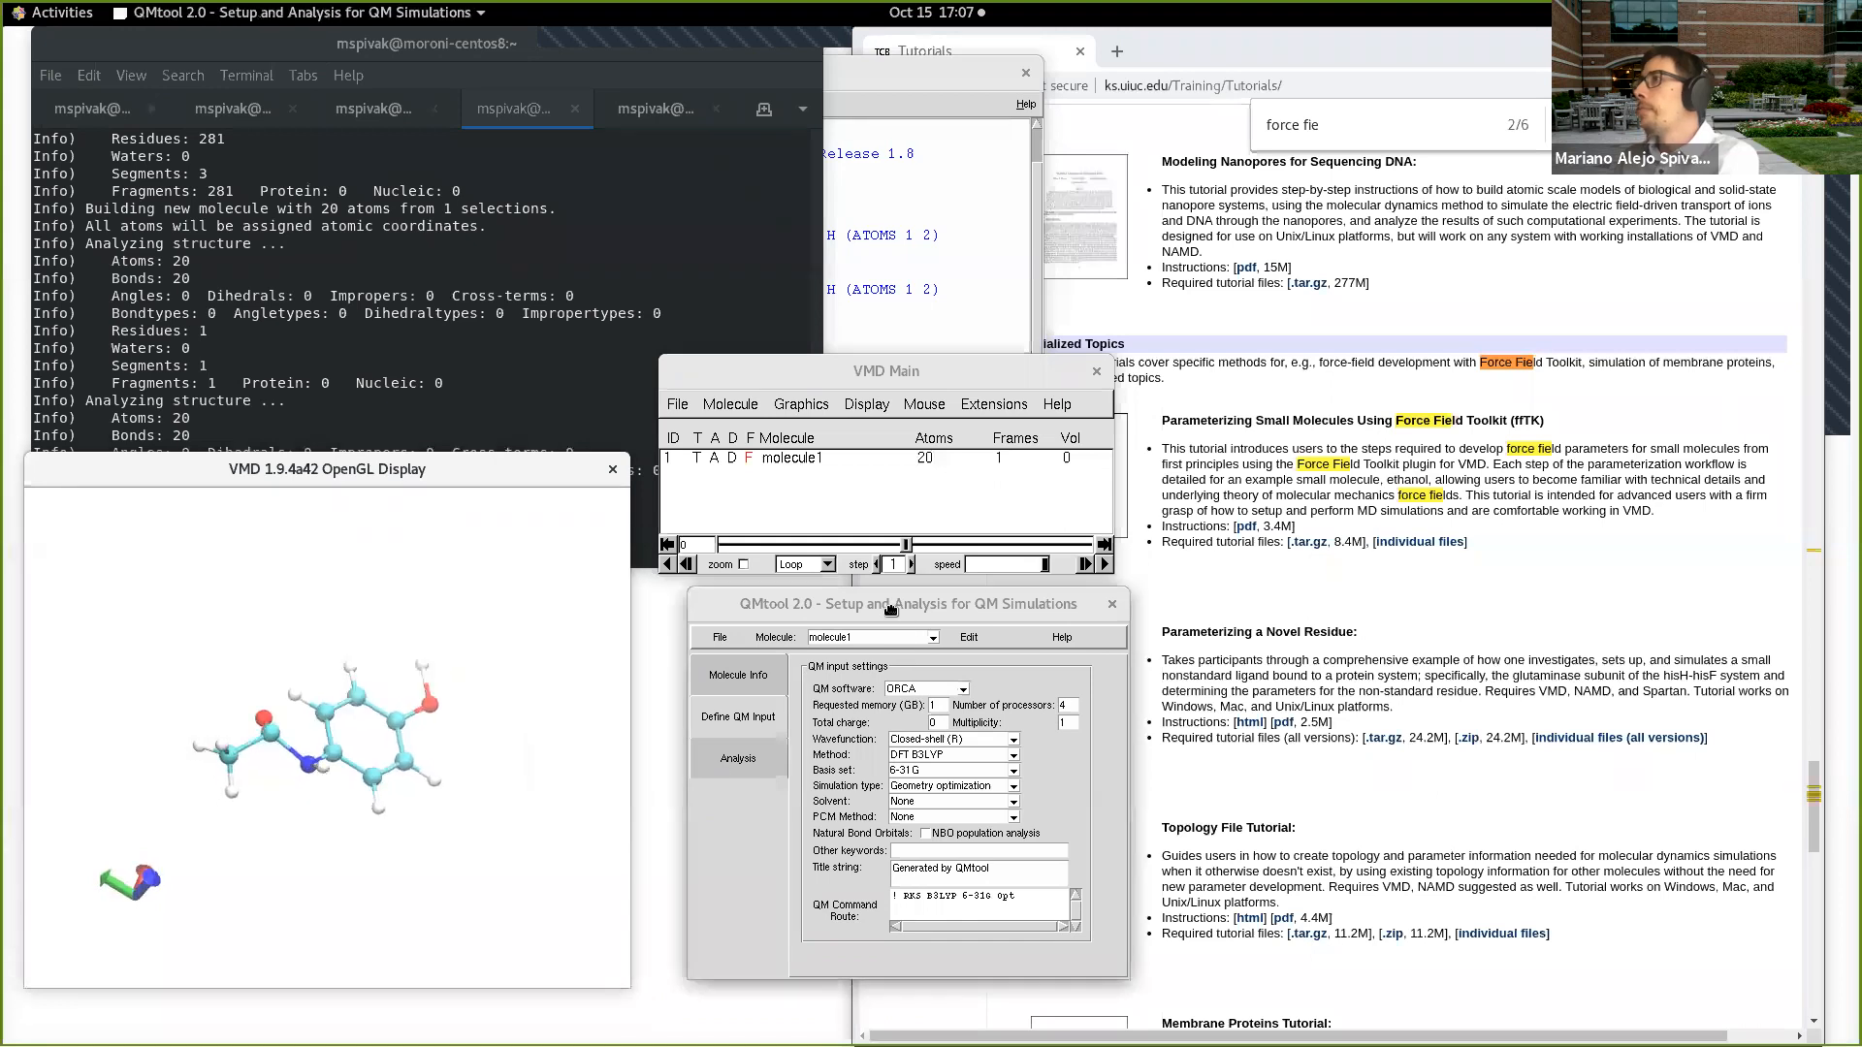
pyautogui.moveTo(891, 608); pyautogui.dragTo(869, 607)
pyautogui.moveTo(525, 620); pyautogui.dragTo(482, 668)
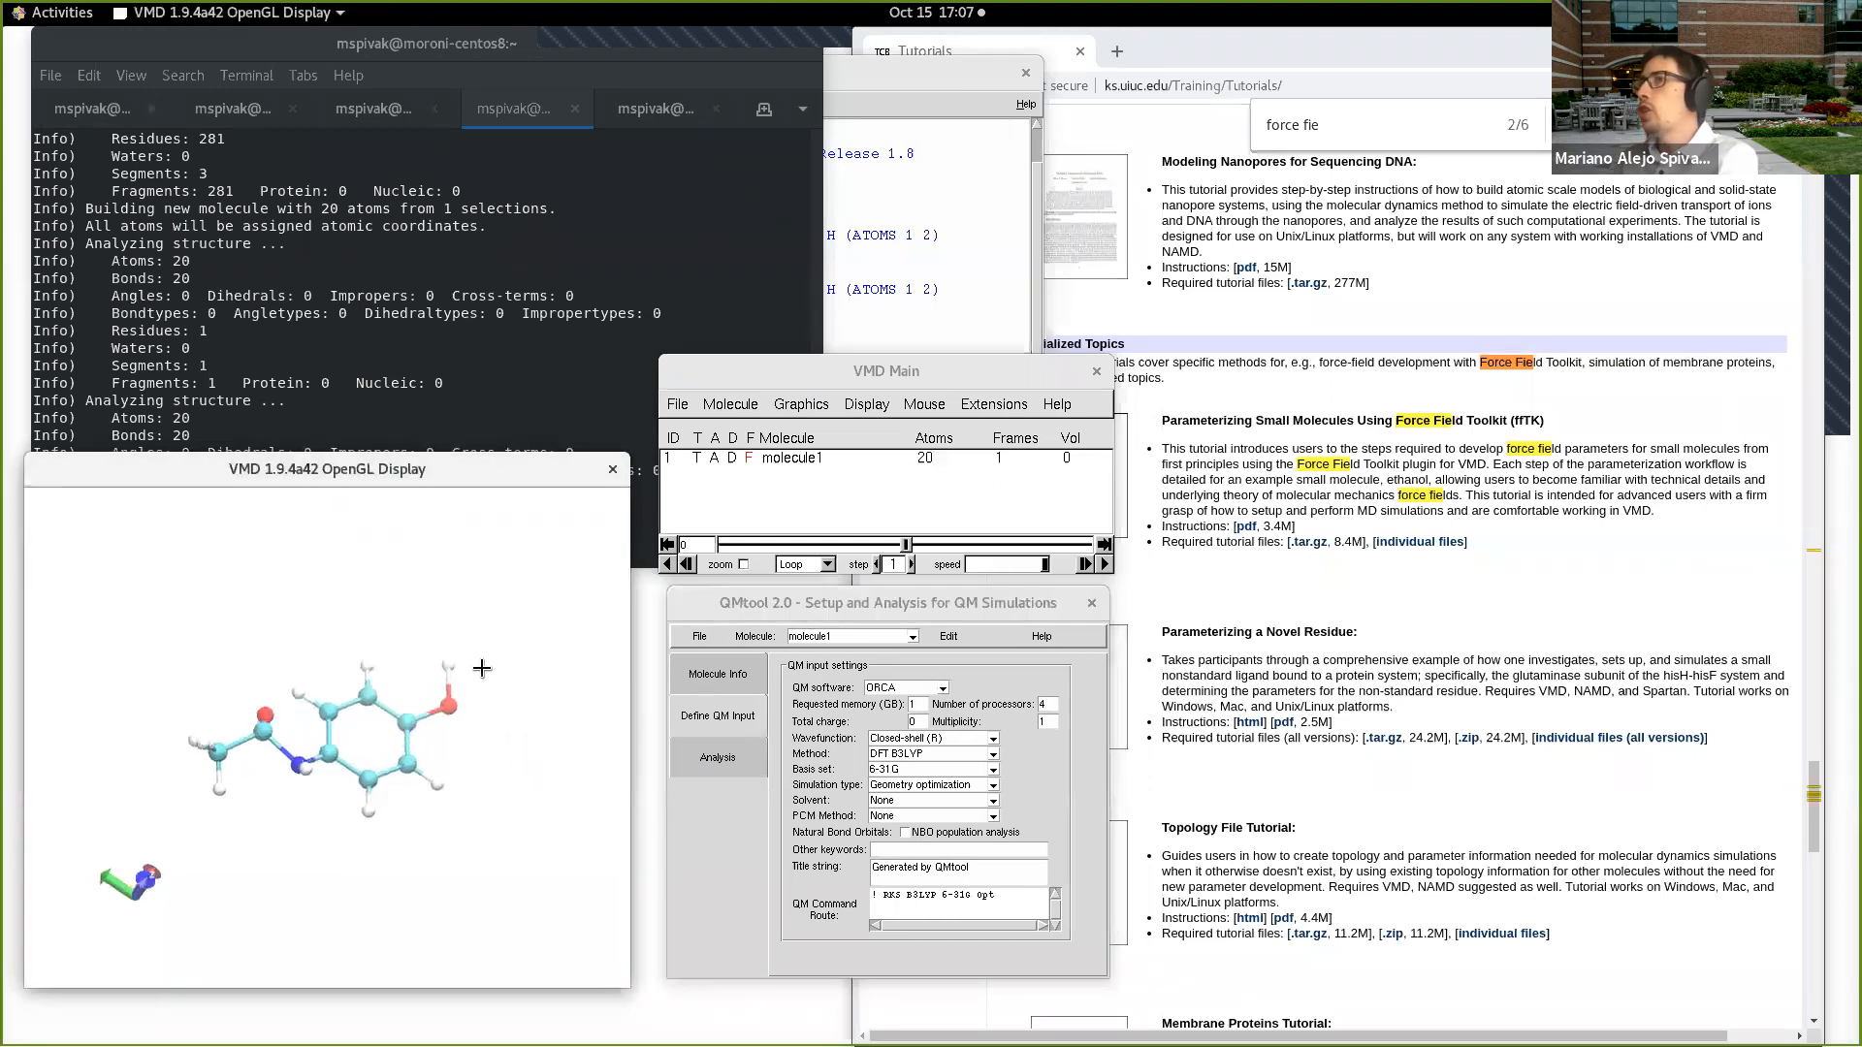
# Step: Close the QMtool window and delete molecule1 from the VMD molecule list
pyautogui.click(1091, 603)
pyautogui.rightClick(863, 466)
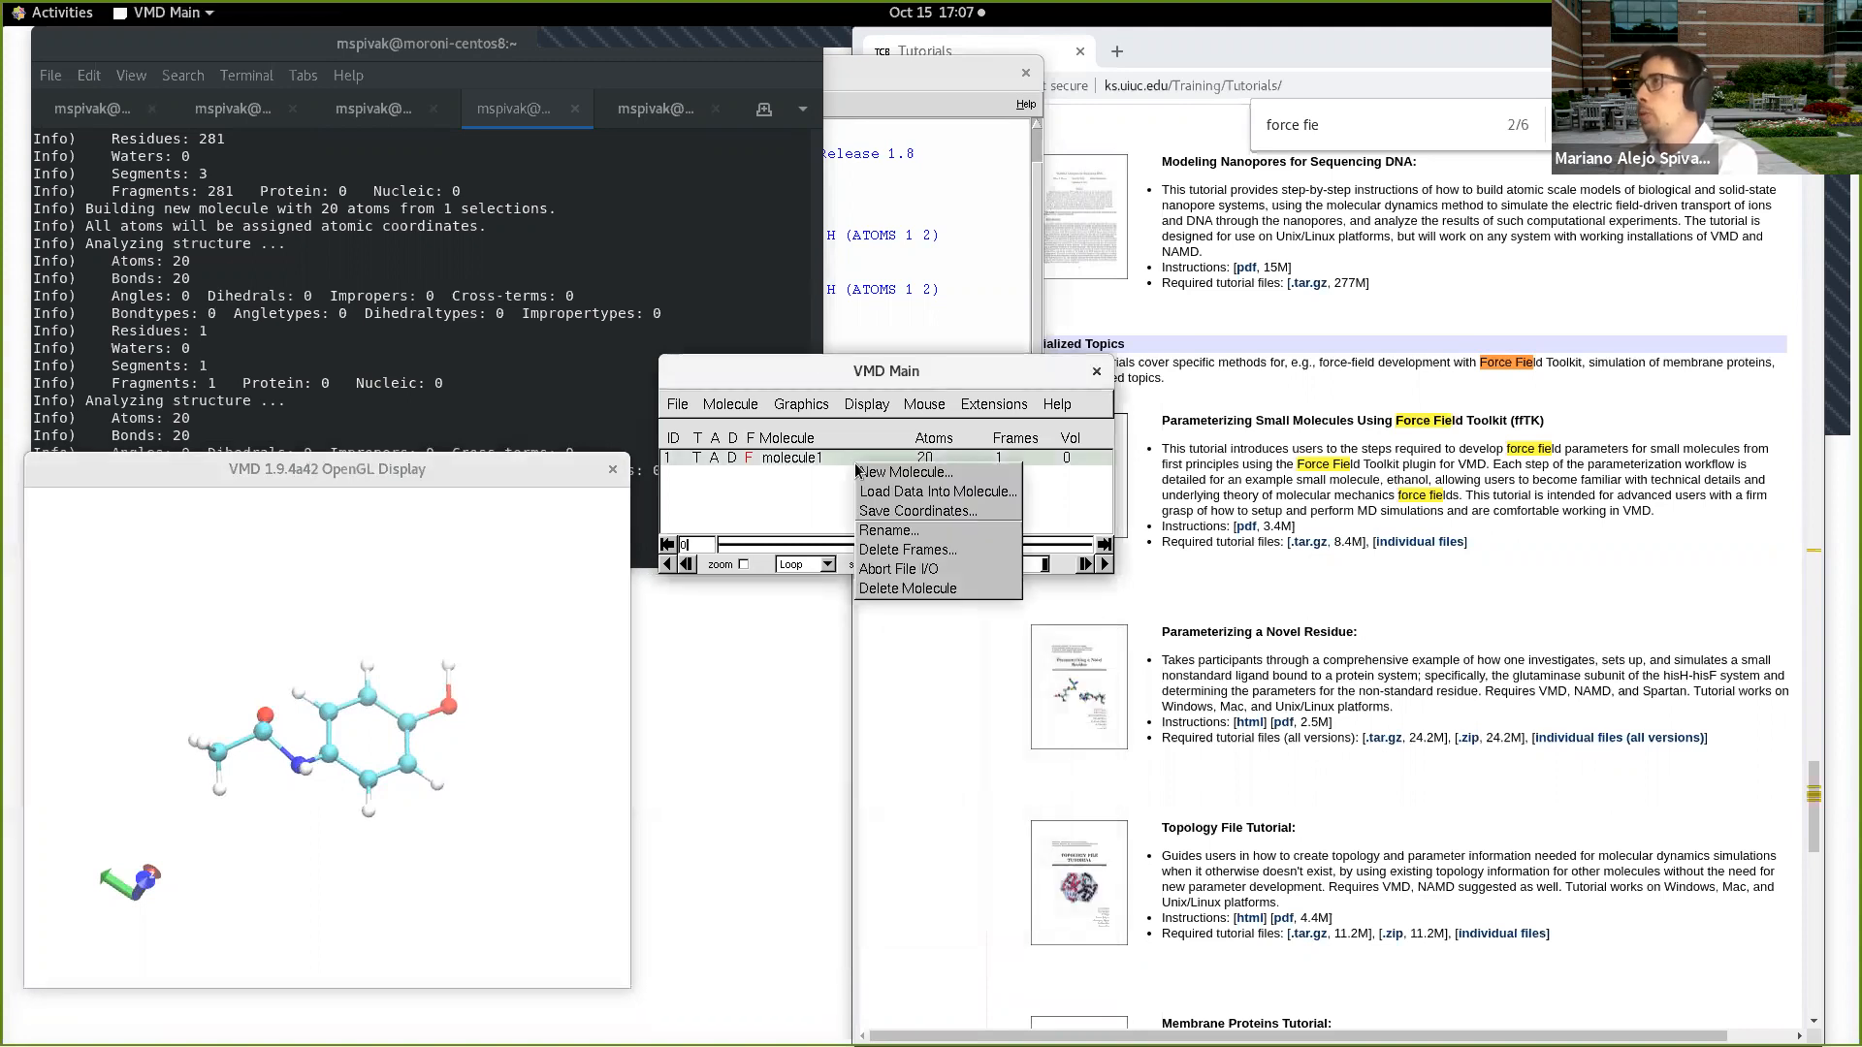
pyautogui.click(905, 592)
pyautogui.click(450, 667)
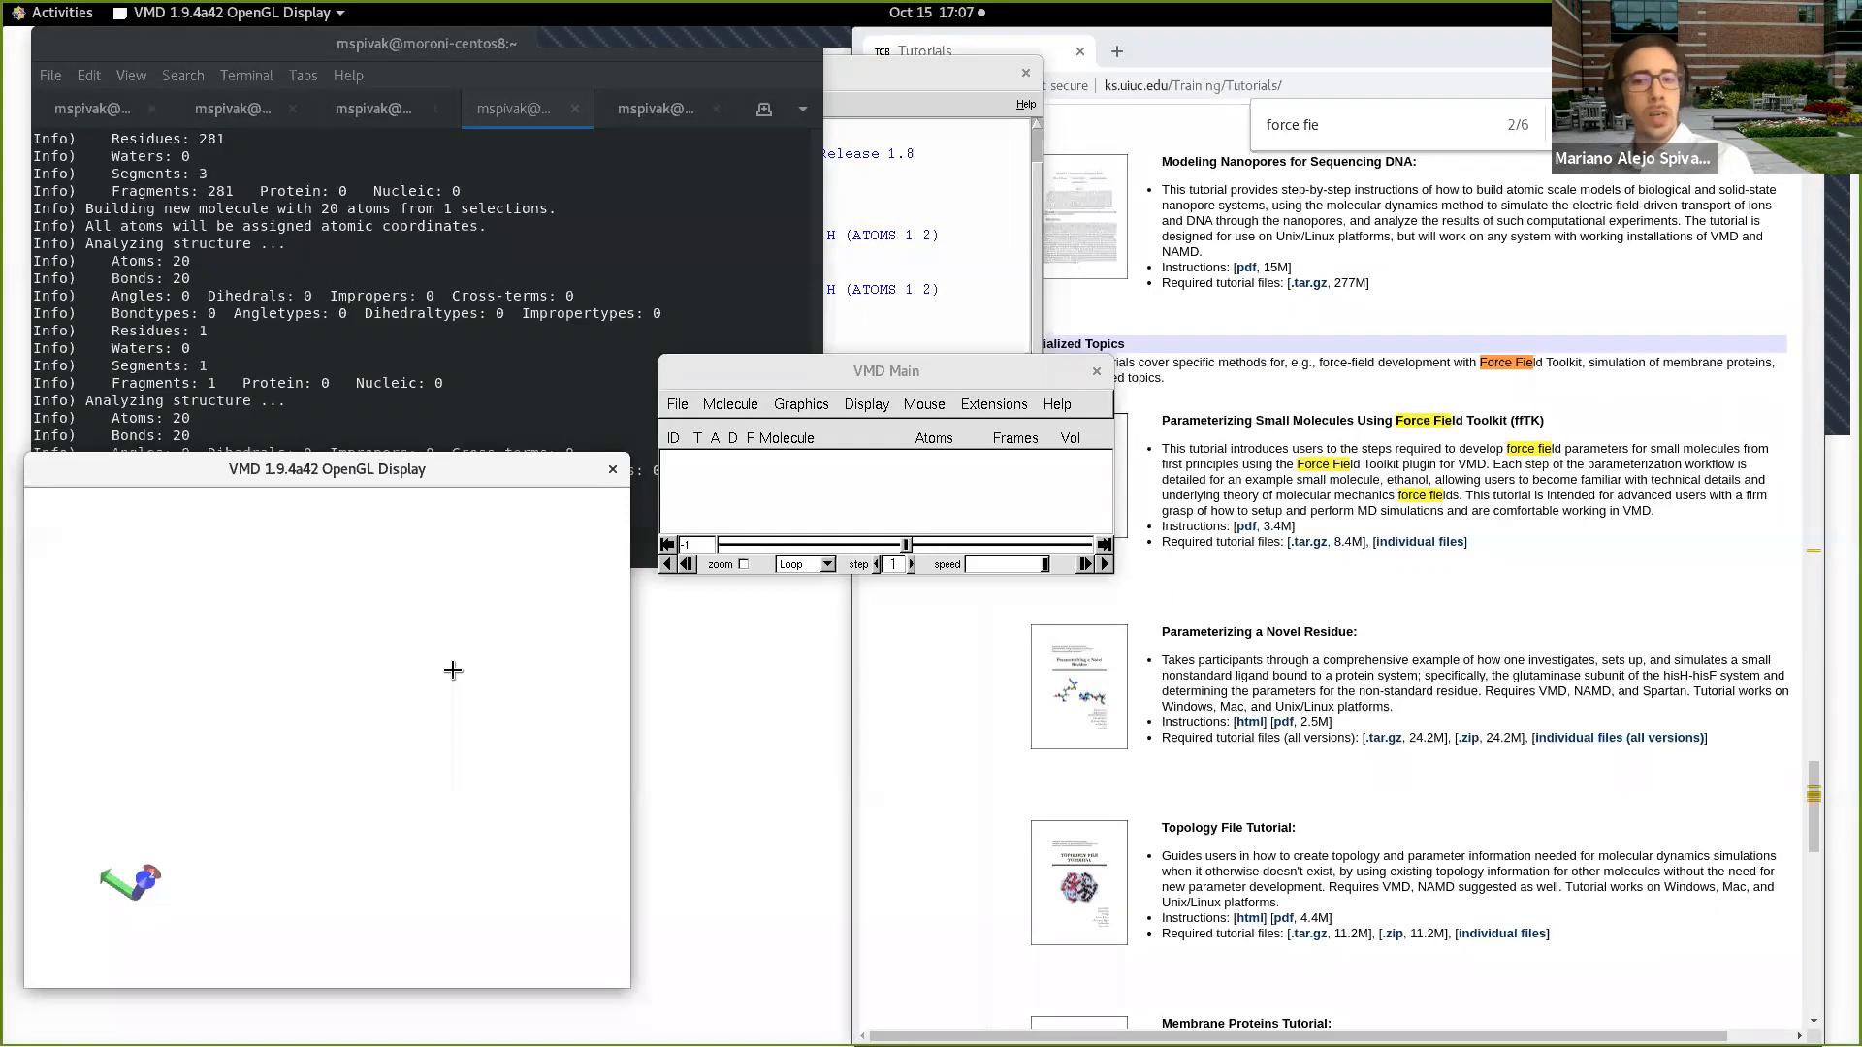
# Step: Open the QwikMD simulation extension, arrange its window beside VMD Main, and show the QM/MM settings of the Advanced Run mode
pyautogui.click(994, 403)
pyautogui.moveTo(1026, 490)
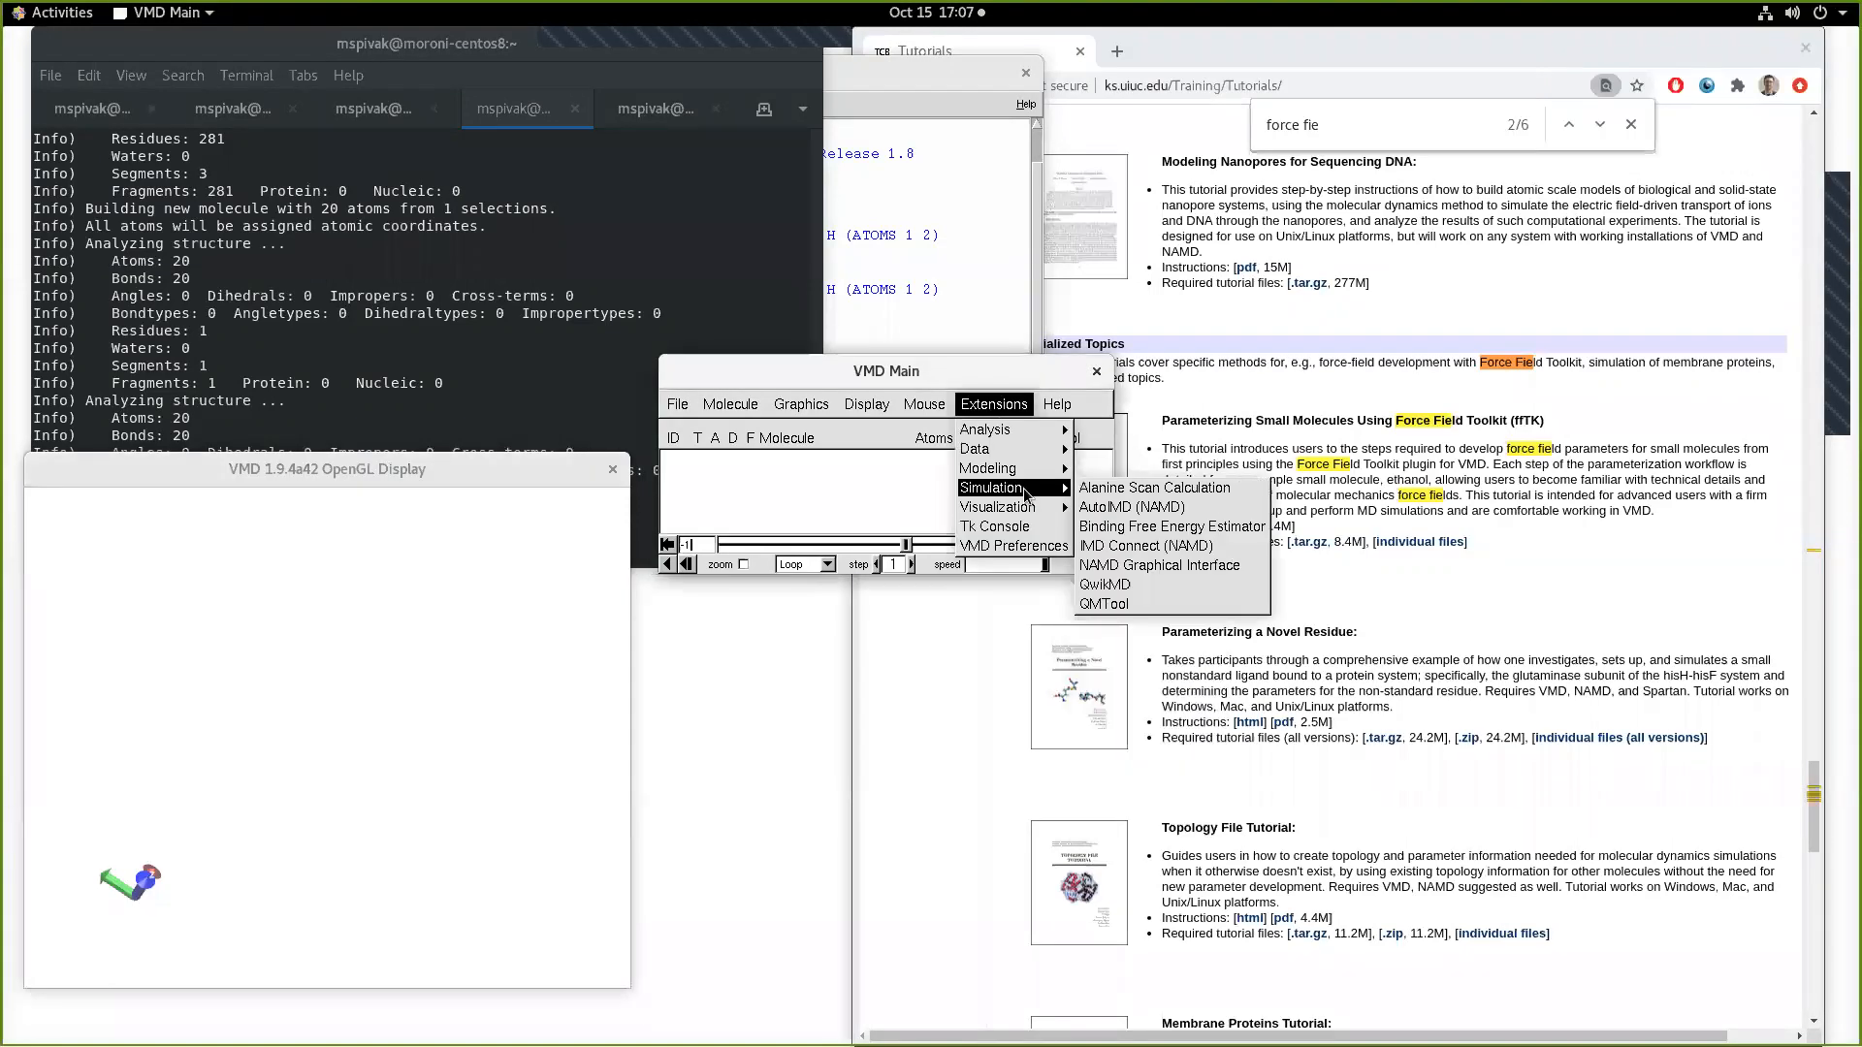
pyautogui.click(1166, 584)
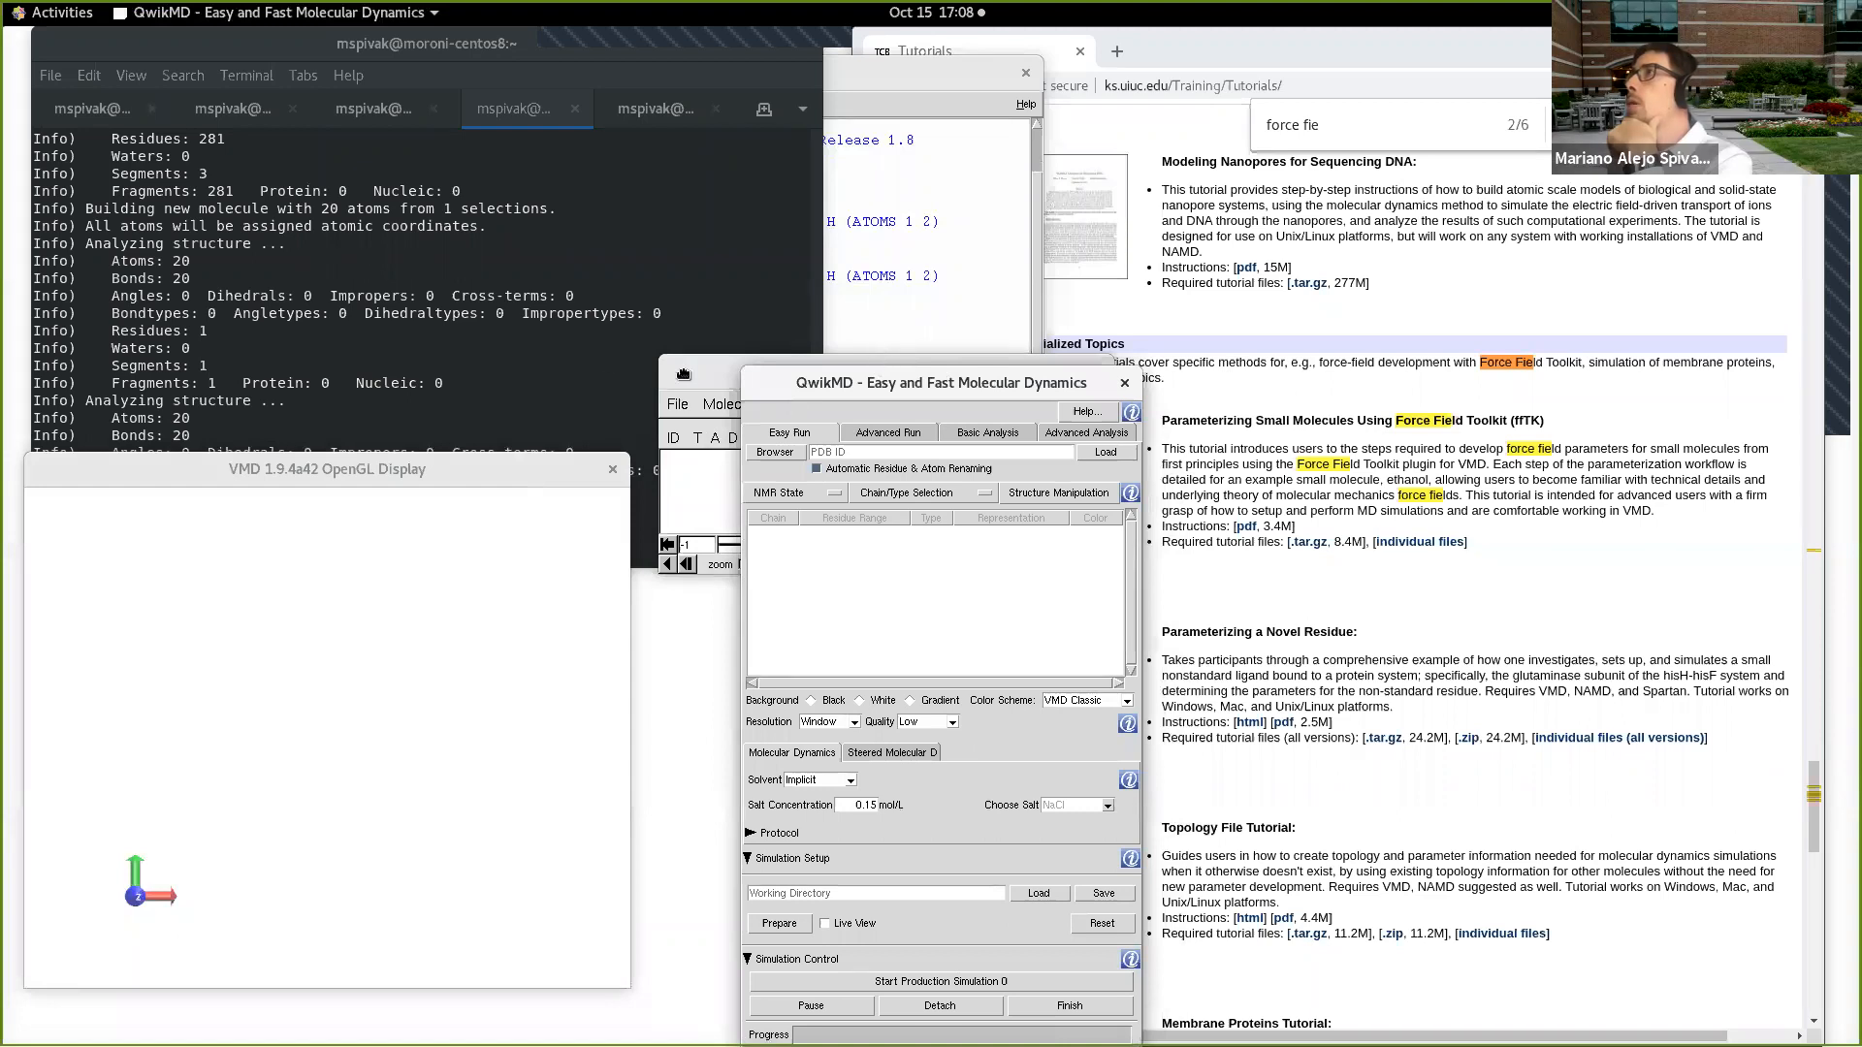
pyautogui.moveTo(916, 383); pyautogui.dragTo(896, 306)
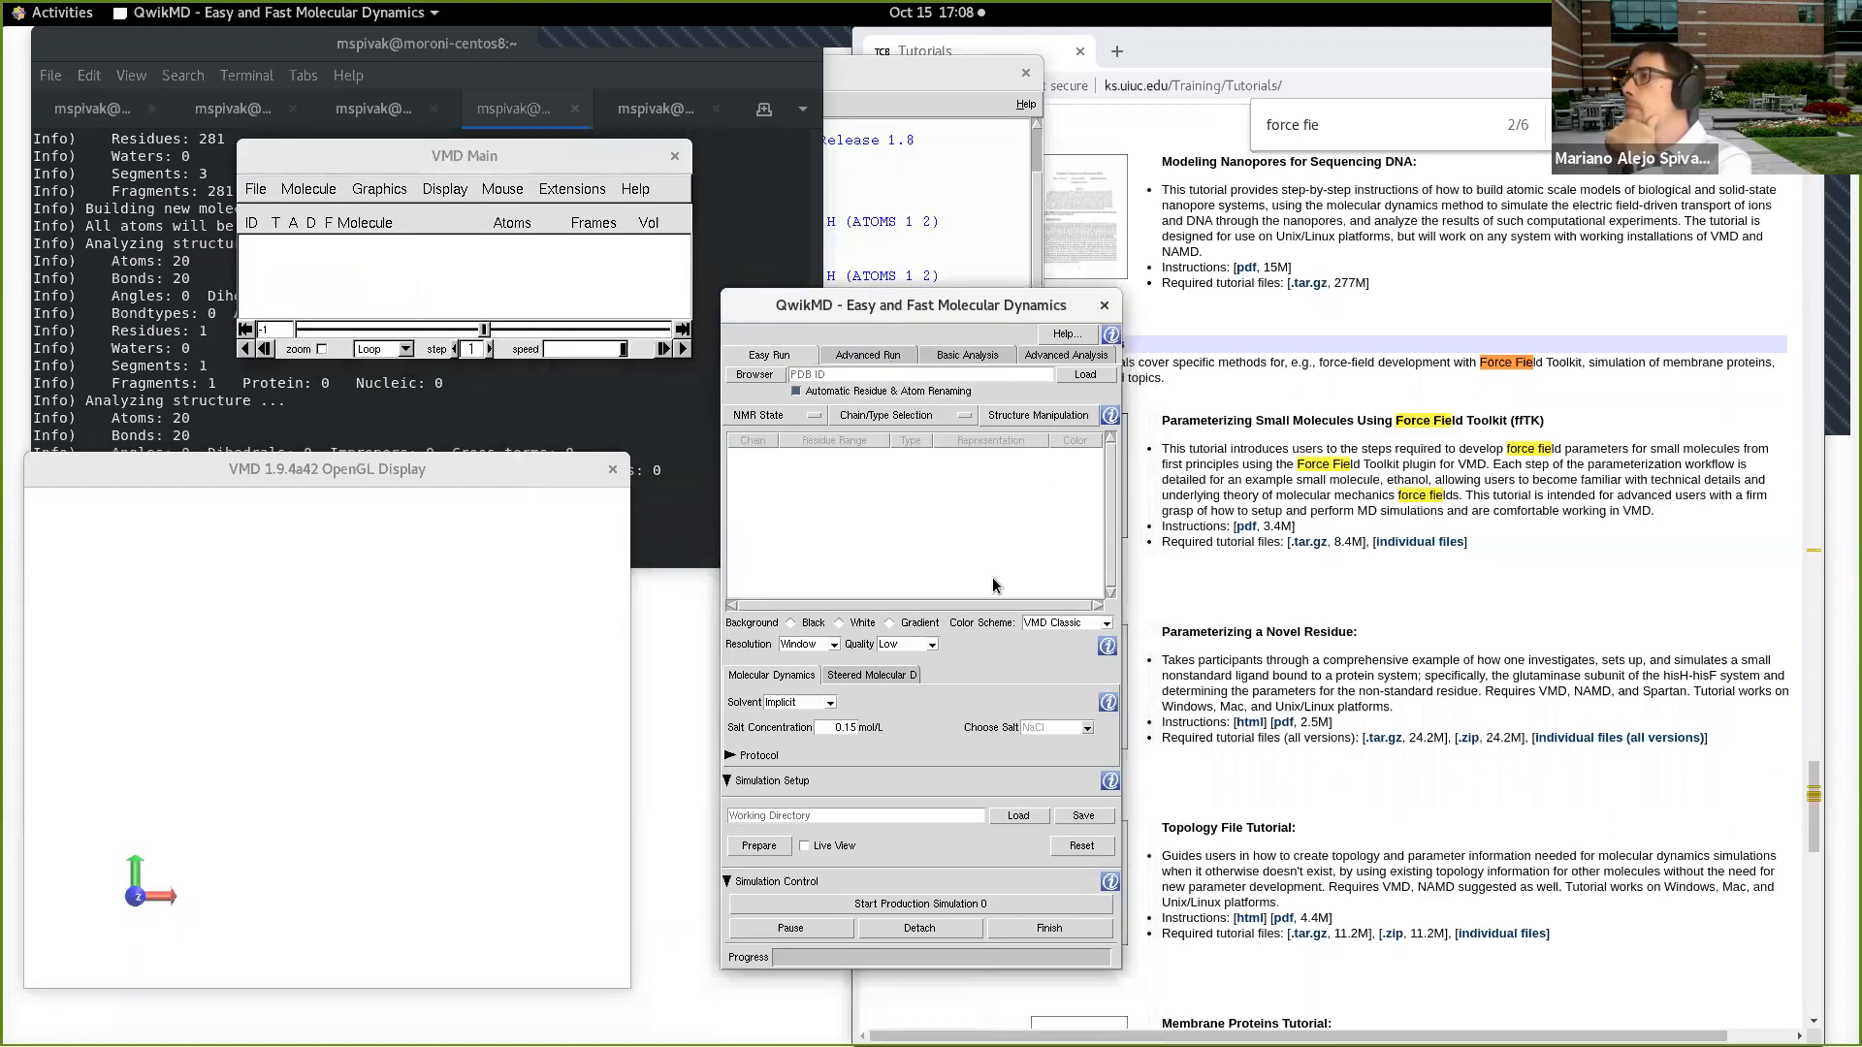
pyautogui.click(853, 357)
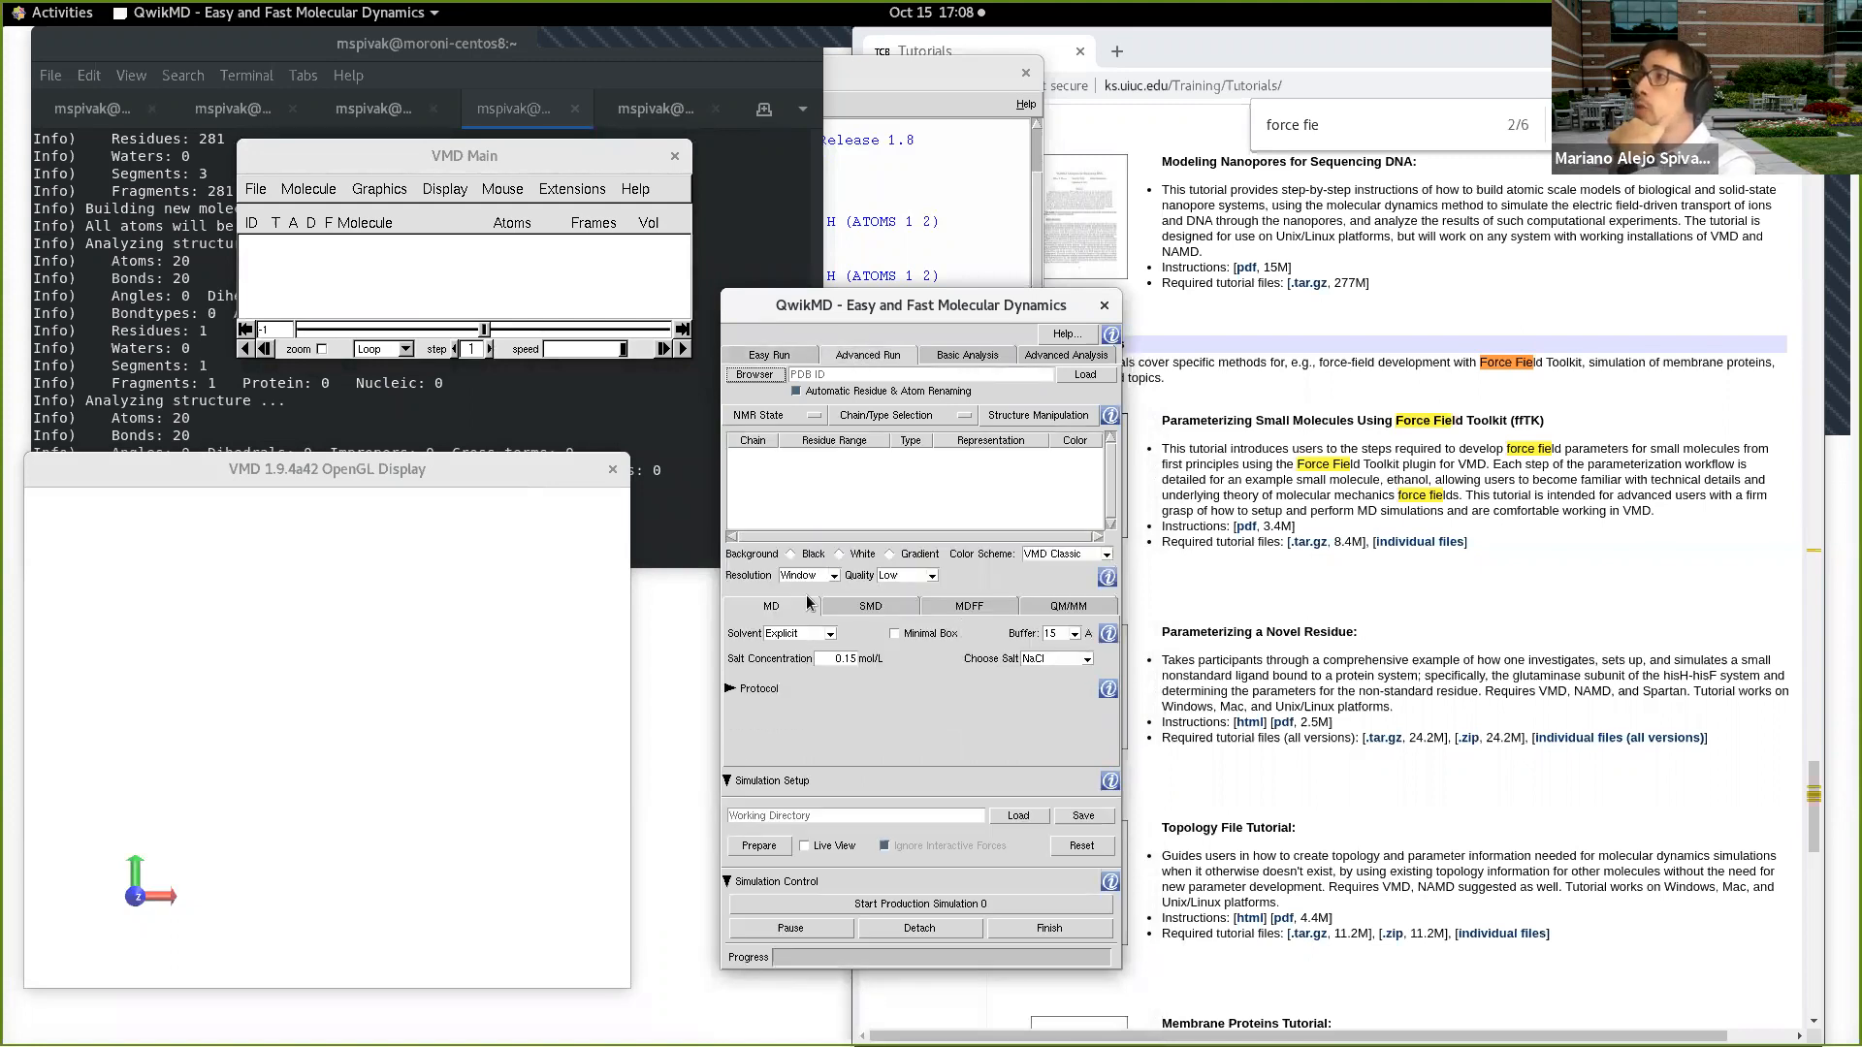
pyautogui.click(1096, 607)
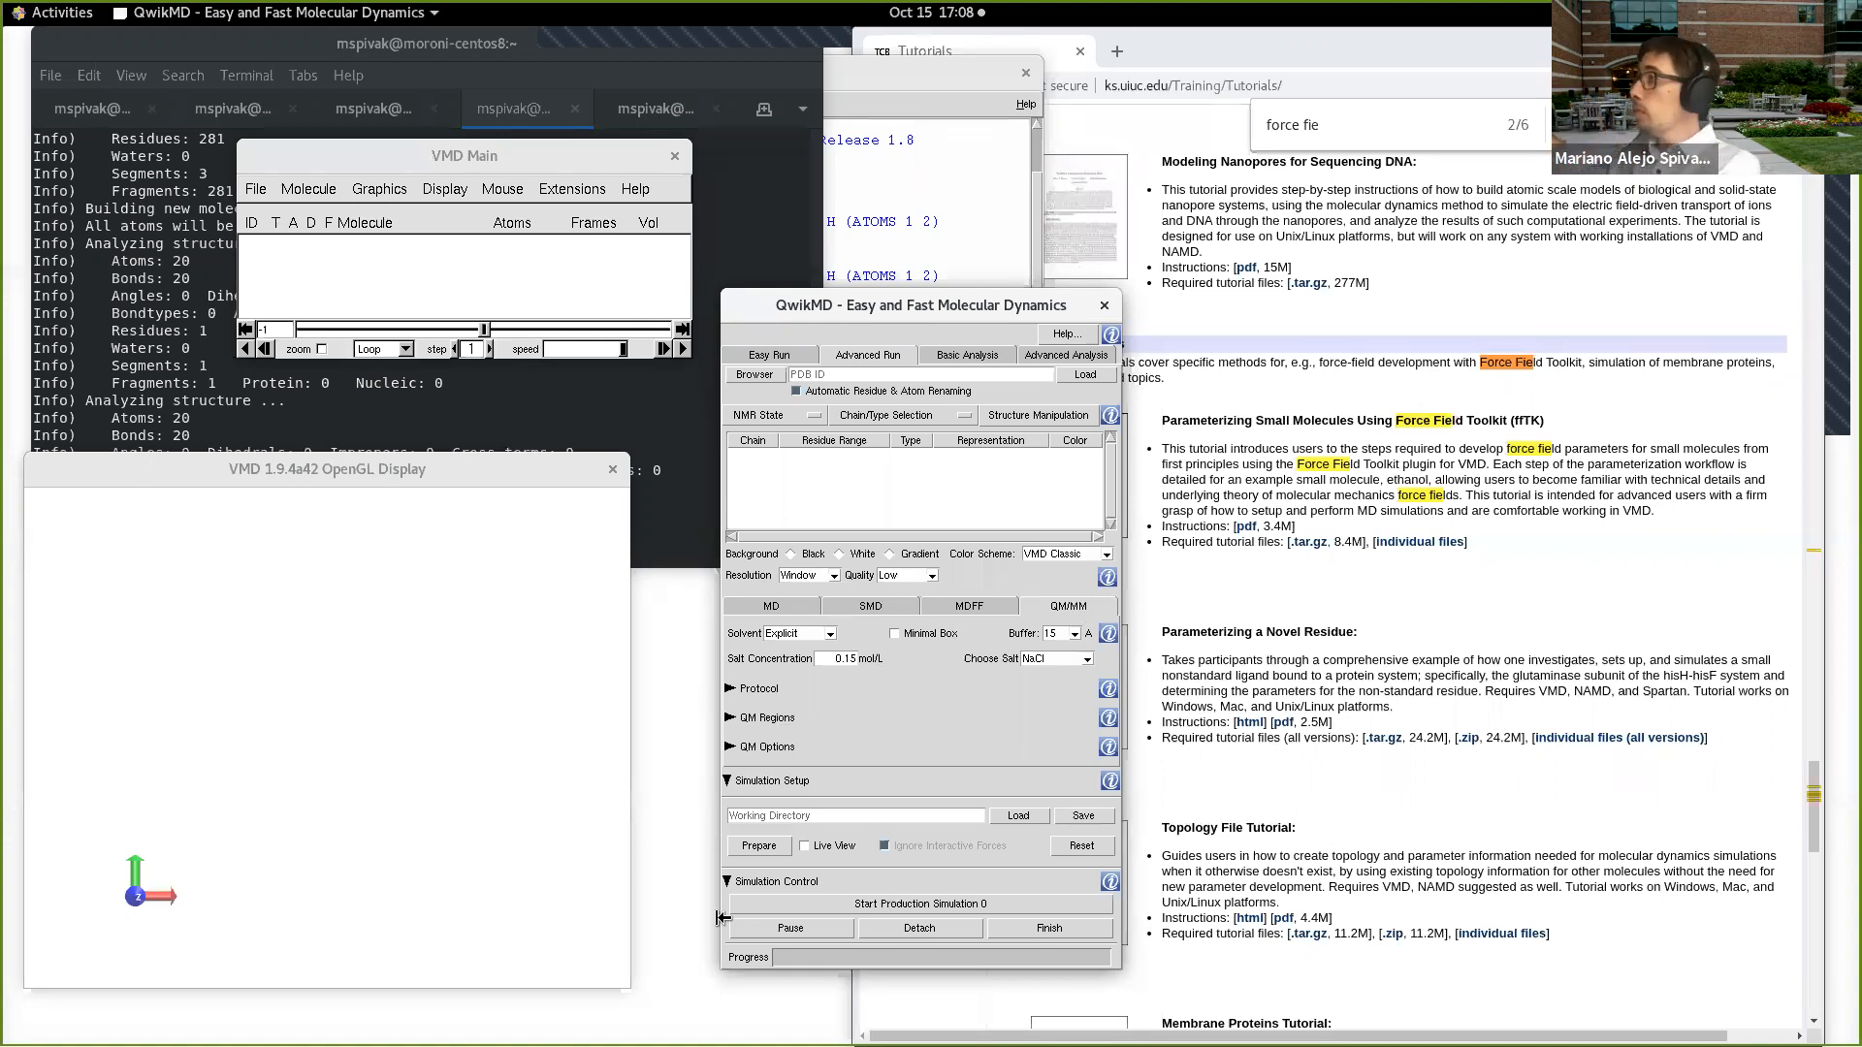
# Step: Switch to Chrome, search the Tutorials page for "qm", step through the matches, and clear the search term
pyautogui.click(1282, 584)
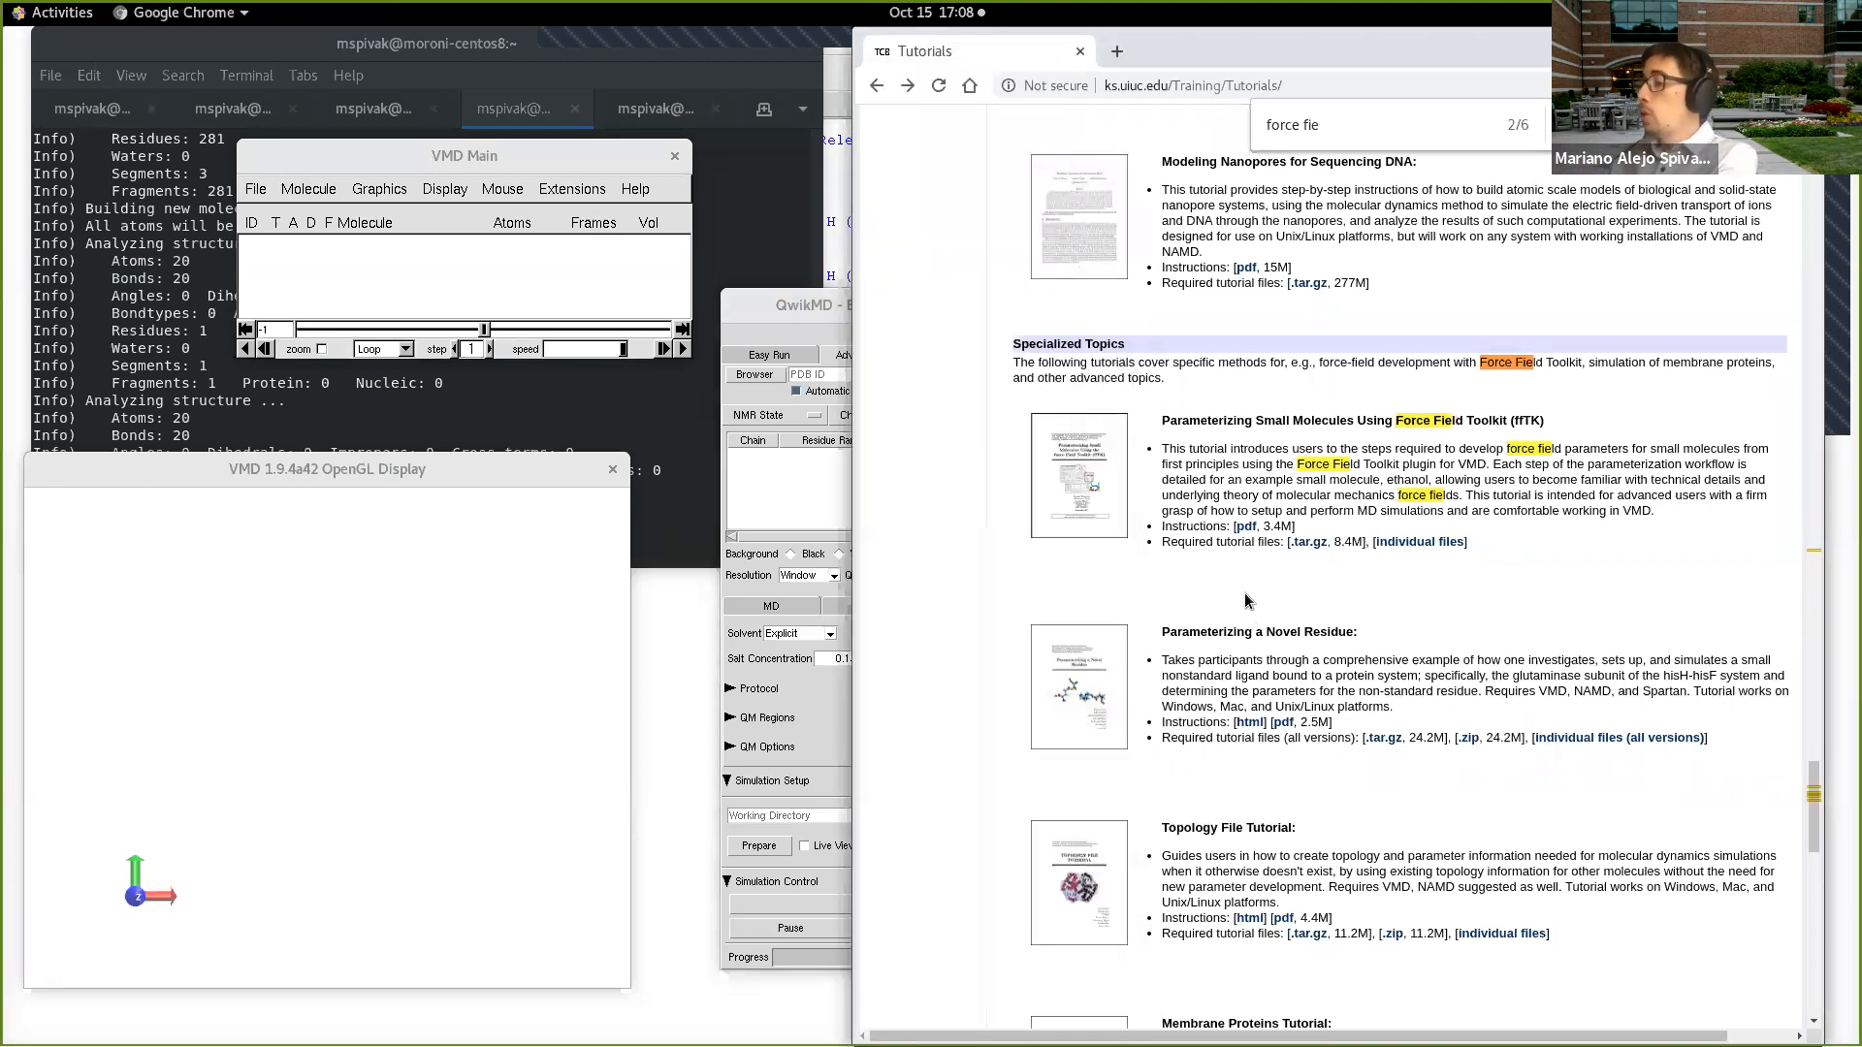
pyautogui.hotkey('ctrl', 'f')
pyautogui.write('qm')
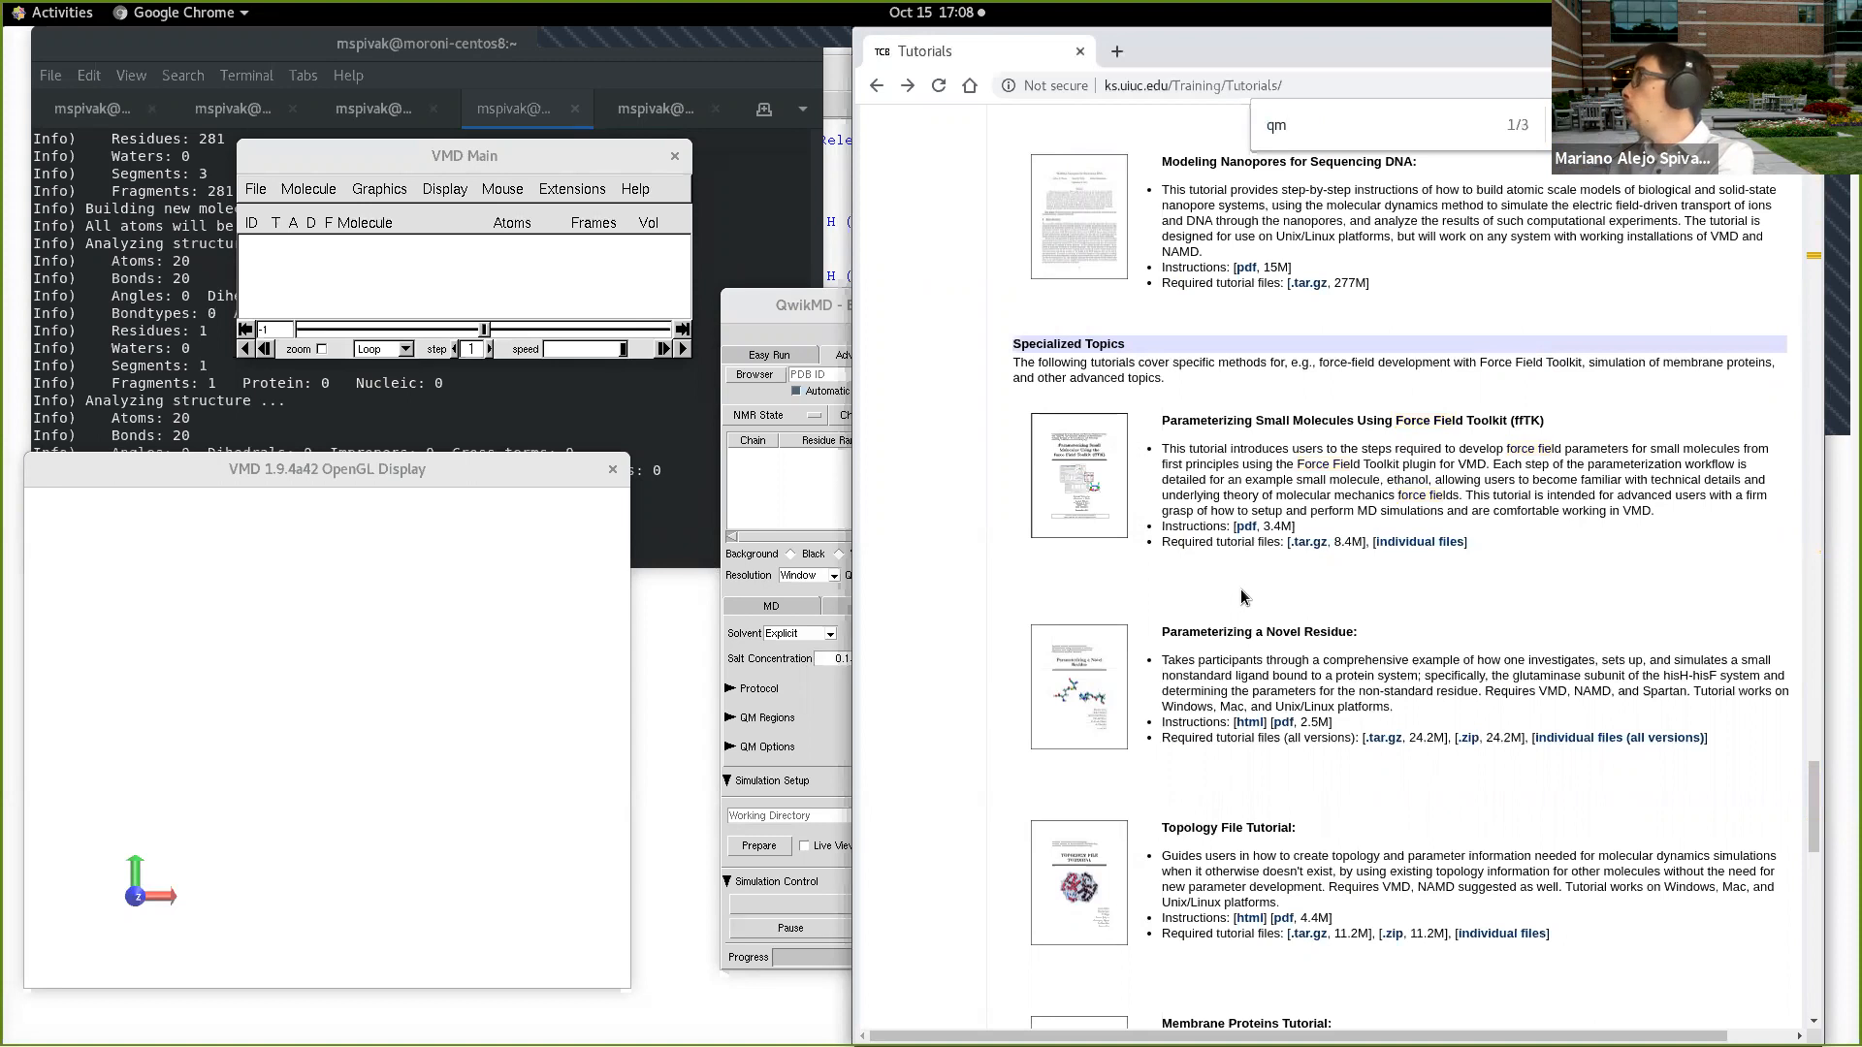
pyautogui.press('Return')
pyautogui.press('Return')
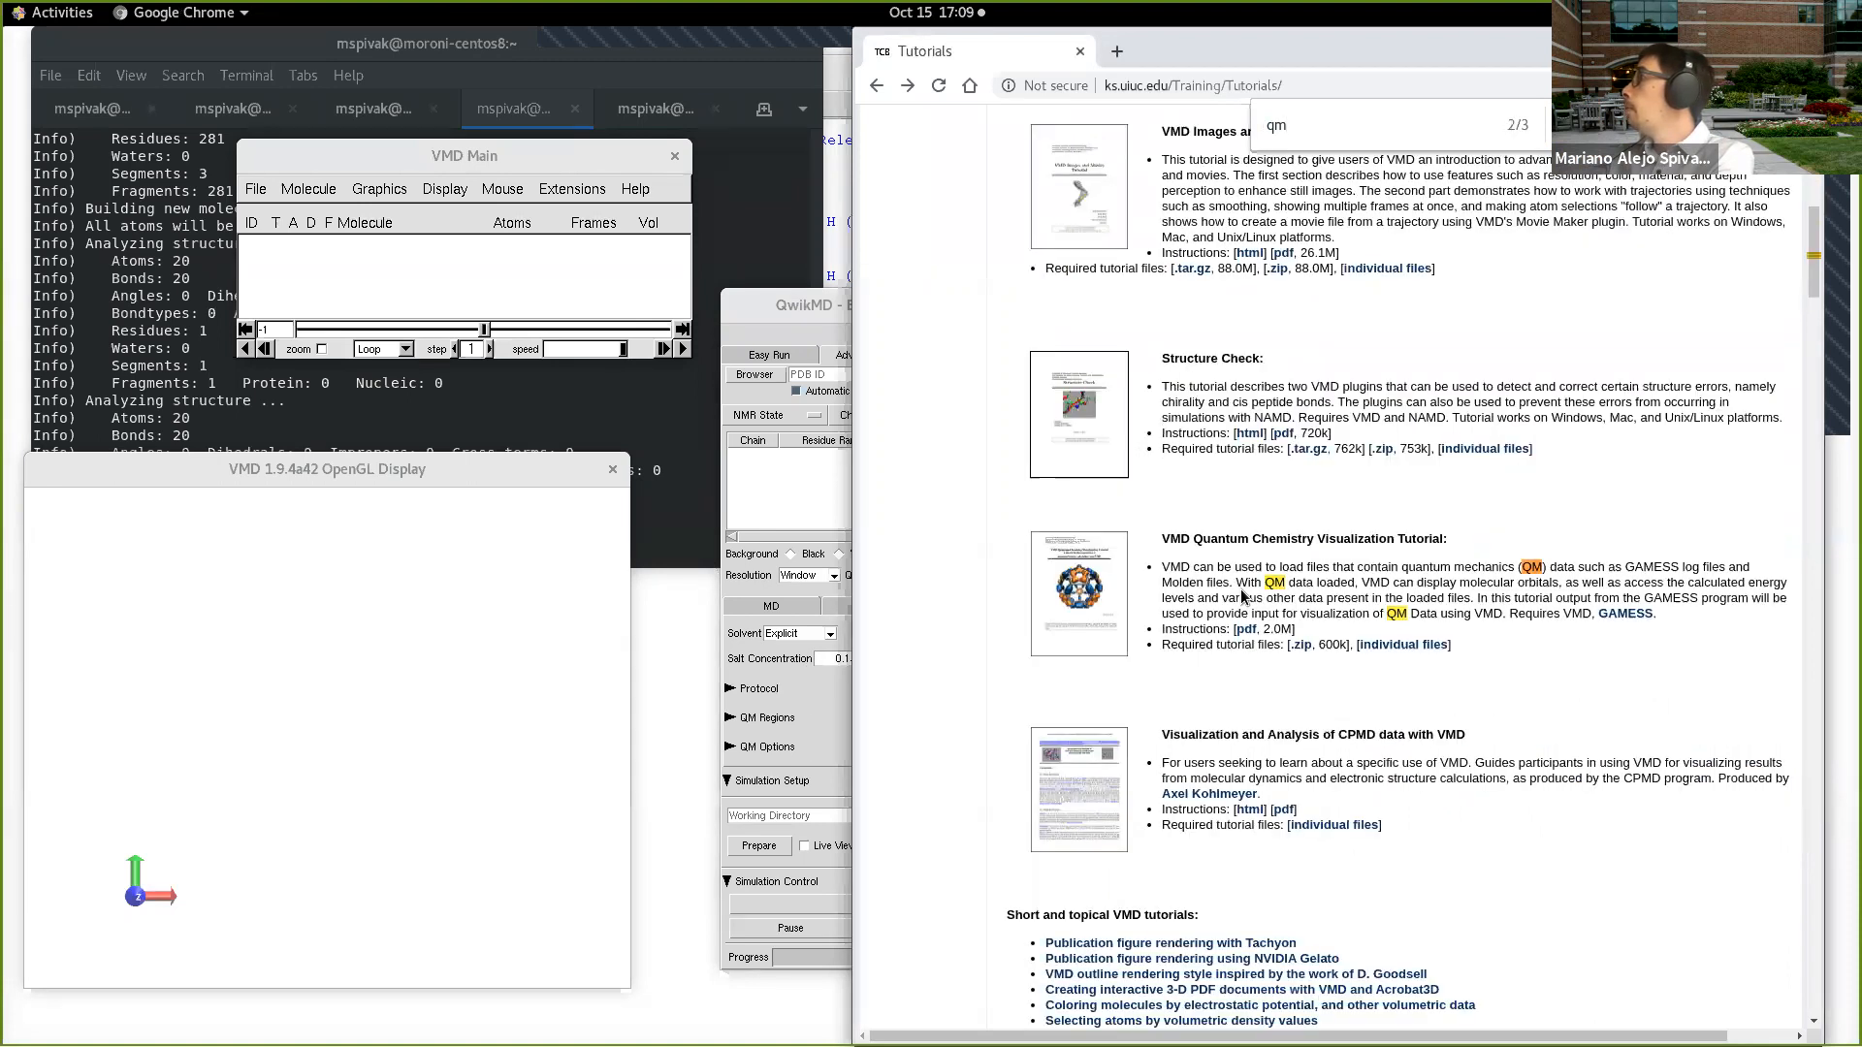
pyautogui.press('BackSpace')
pyautogui.press('BackSpace')
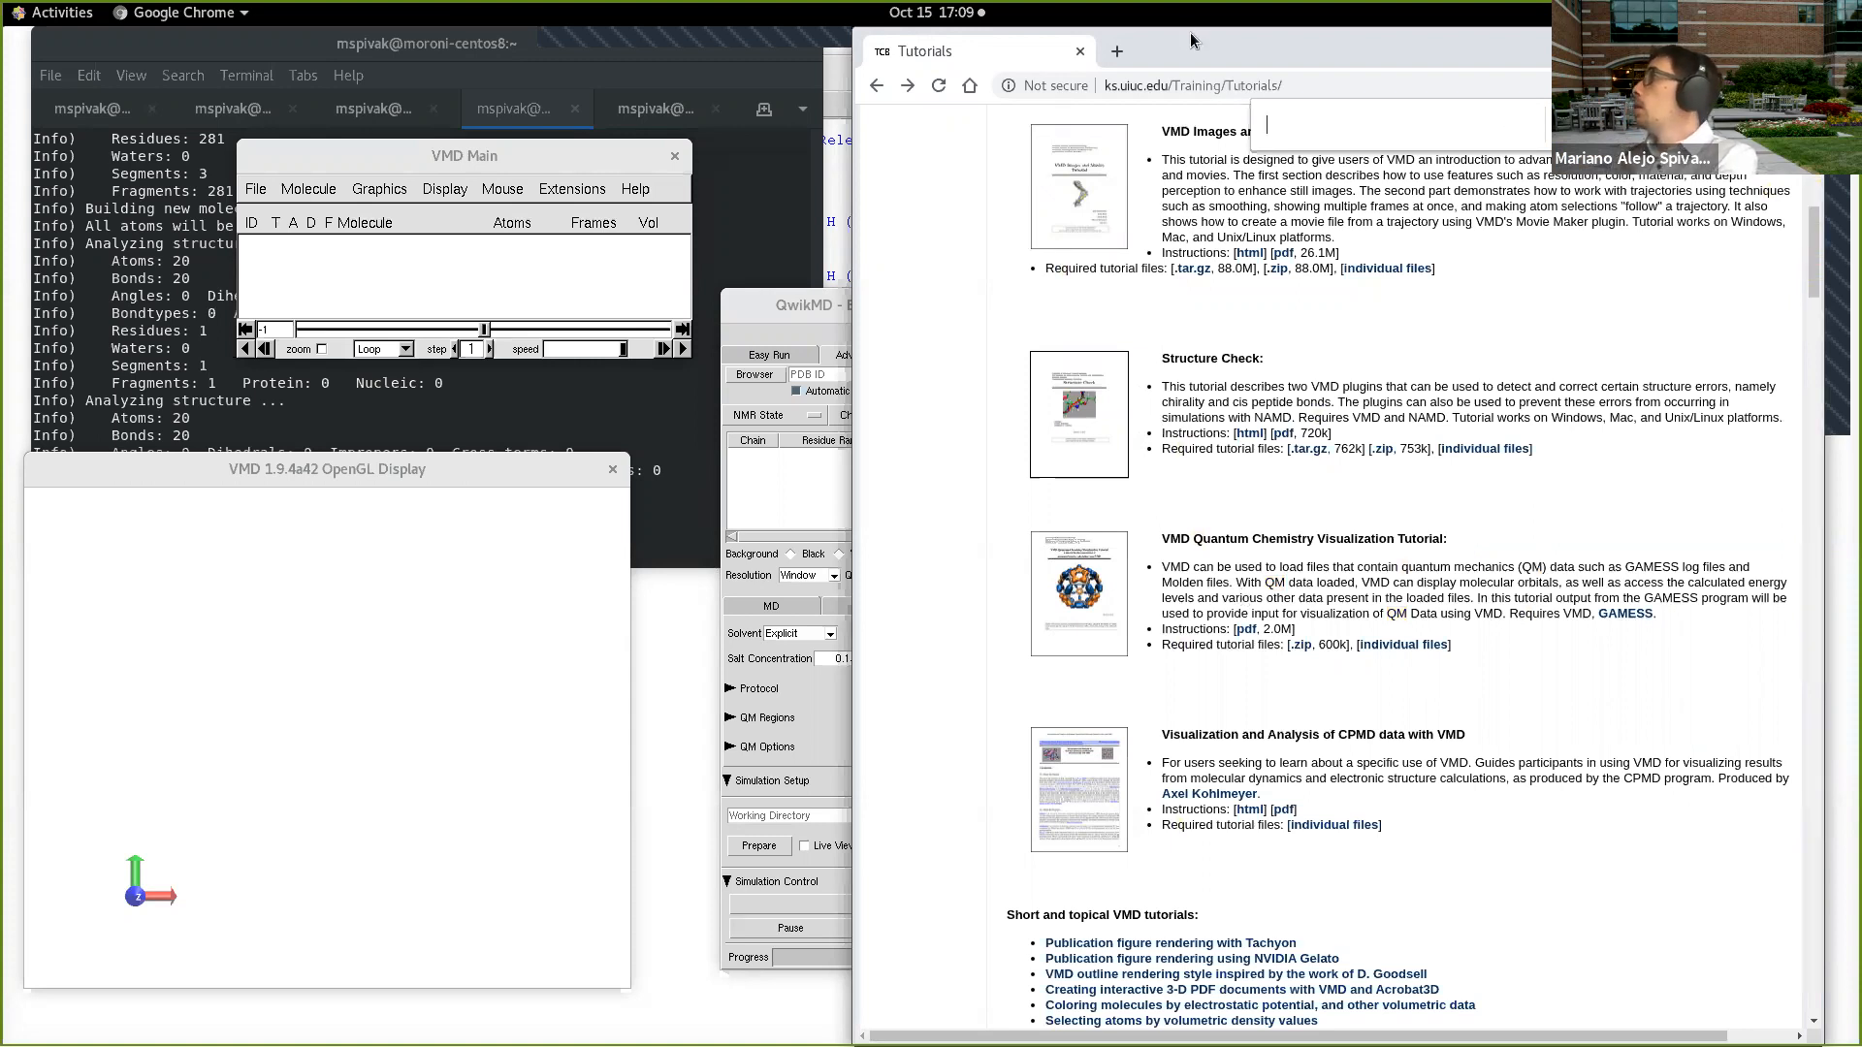
# Step: Search Google for "namd qmmm" in a new tab and open the Hybrid QM/MM NAMD page
pyautogui.click(1118, 53)
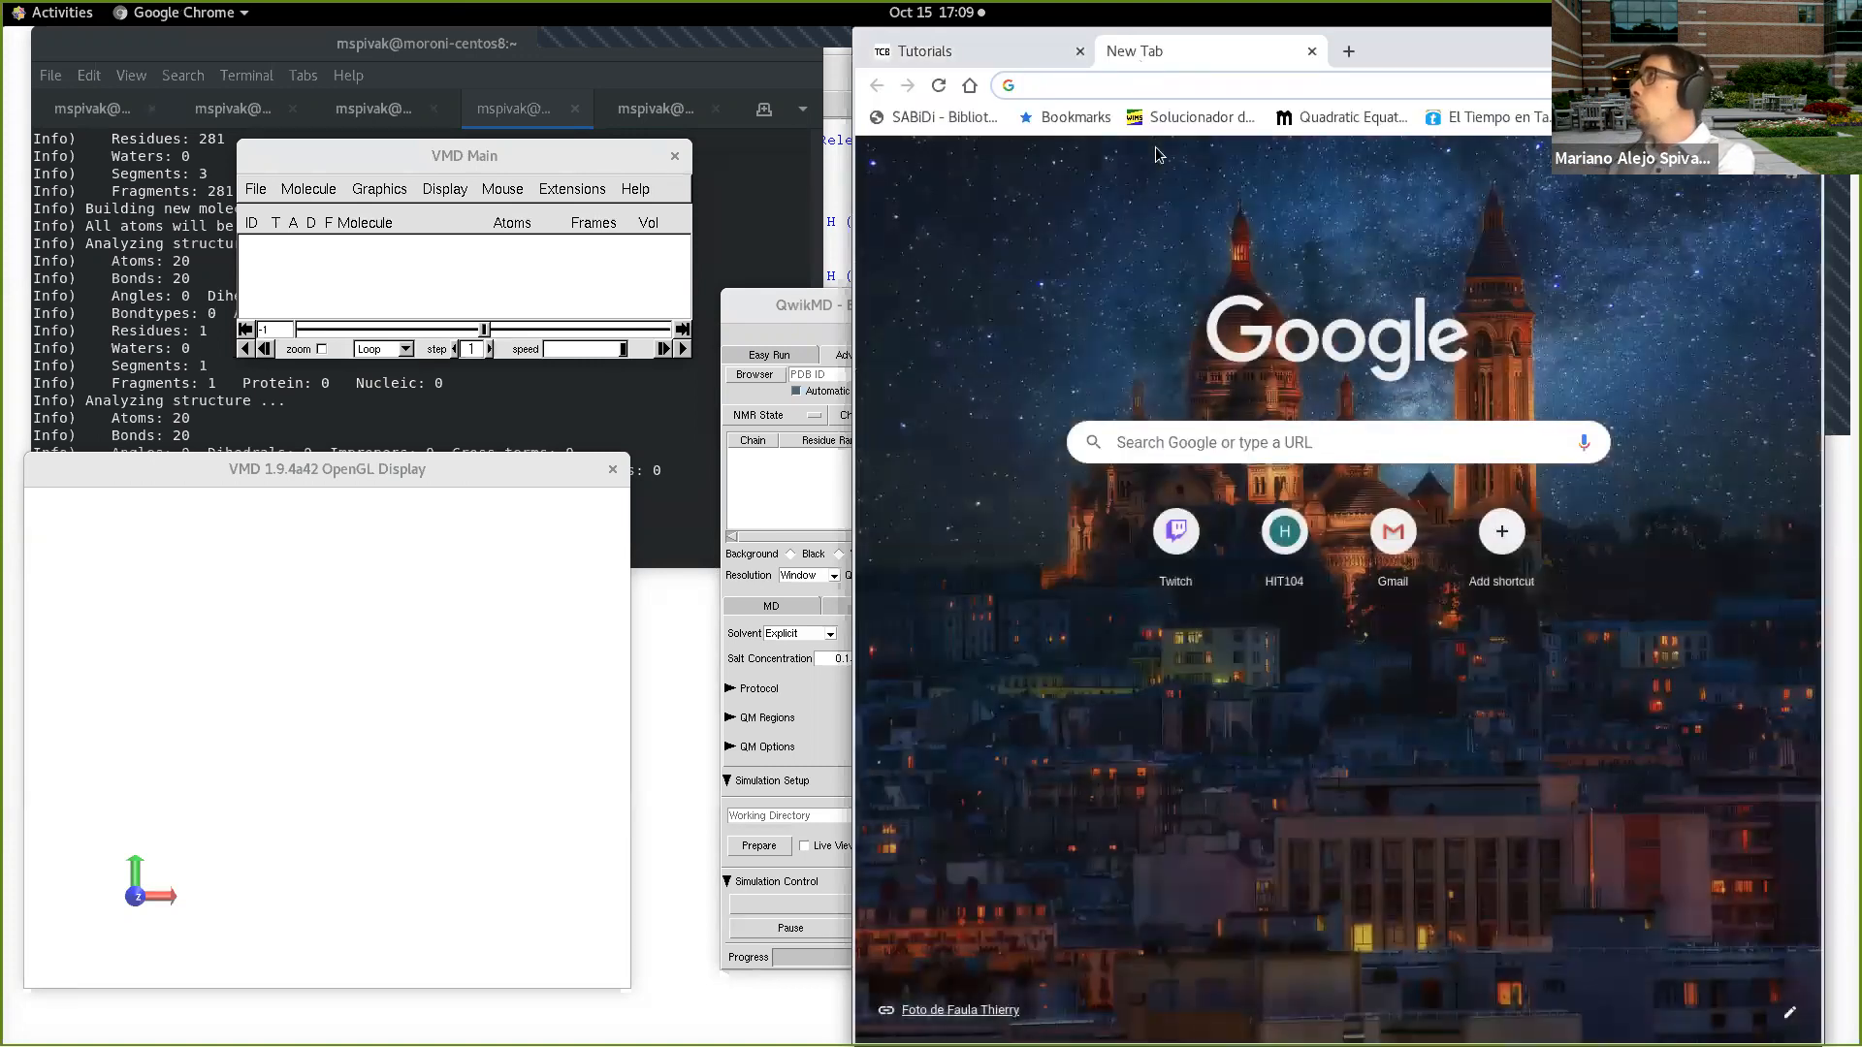
pyautogui.write('namd qmmm')
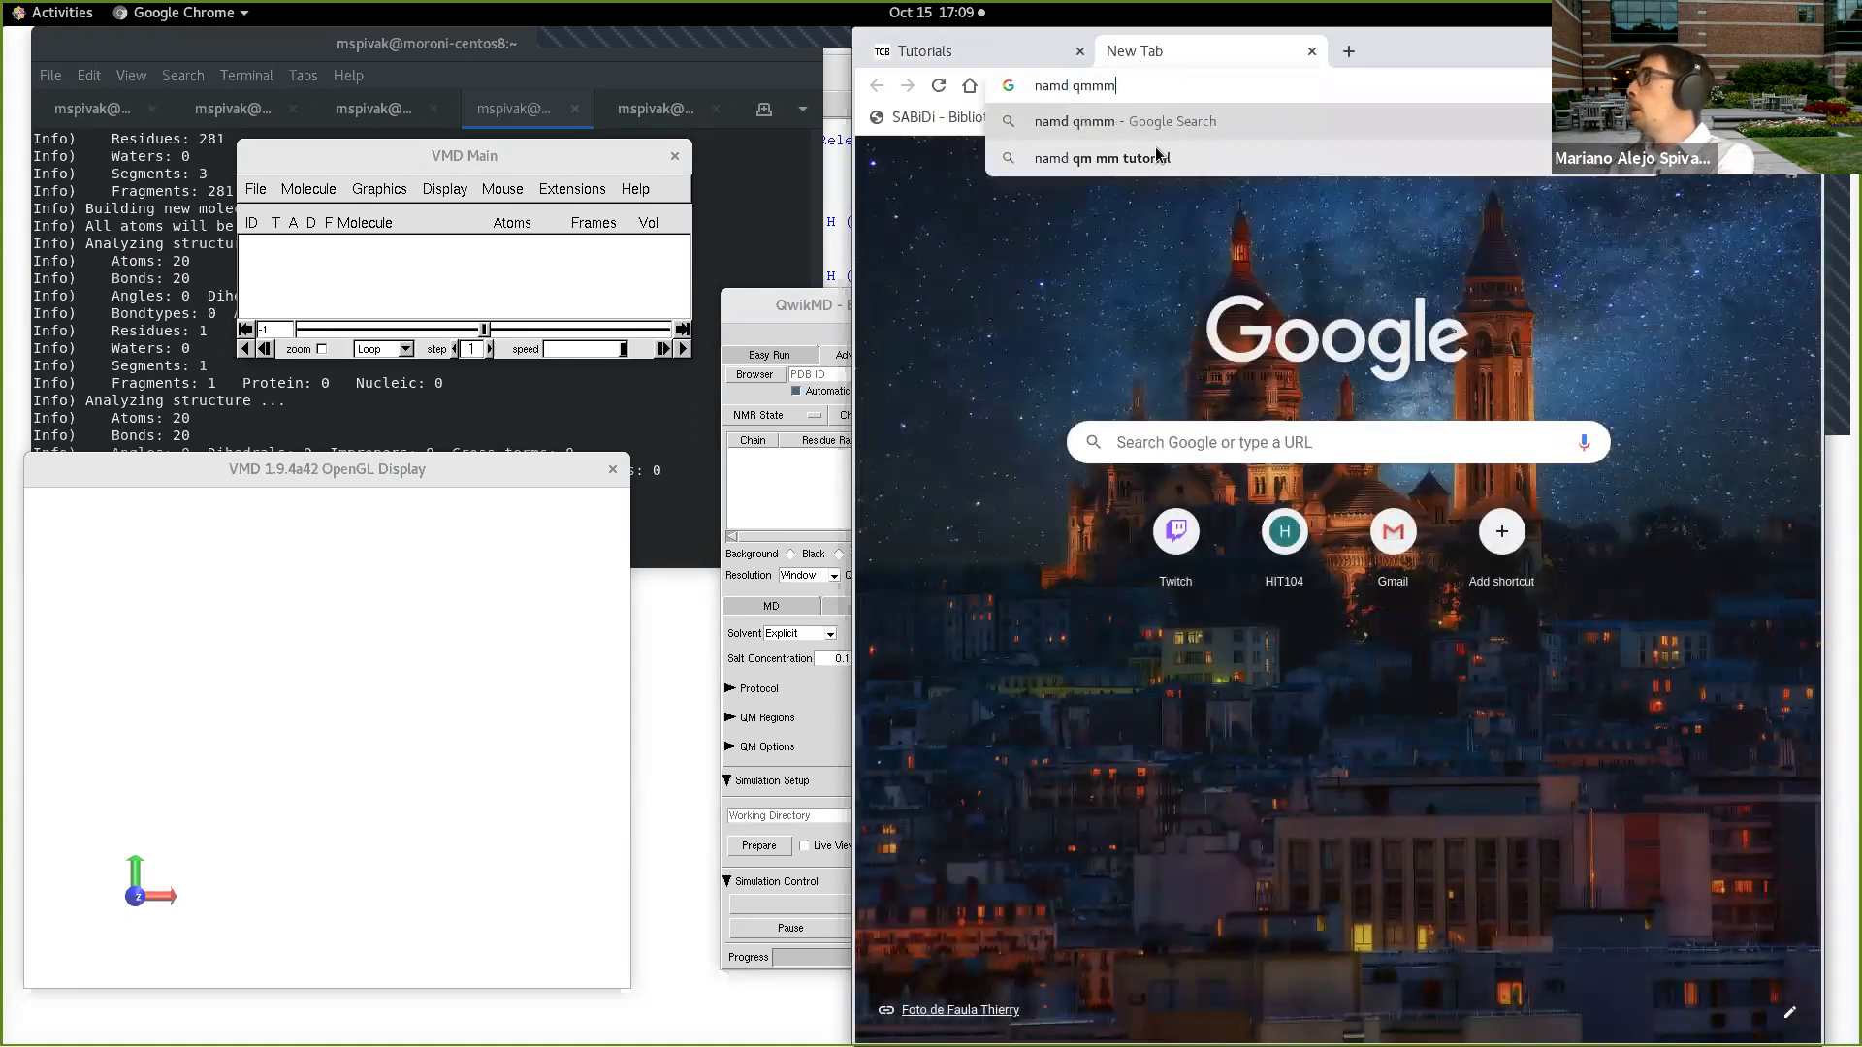
pyautogui.press('Return')
pyautogui.click(1076, 187)
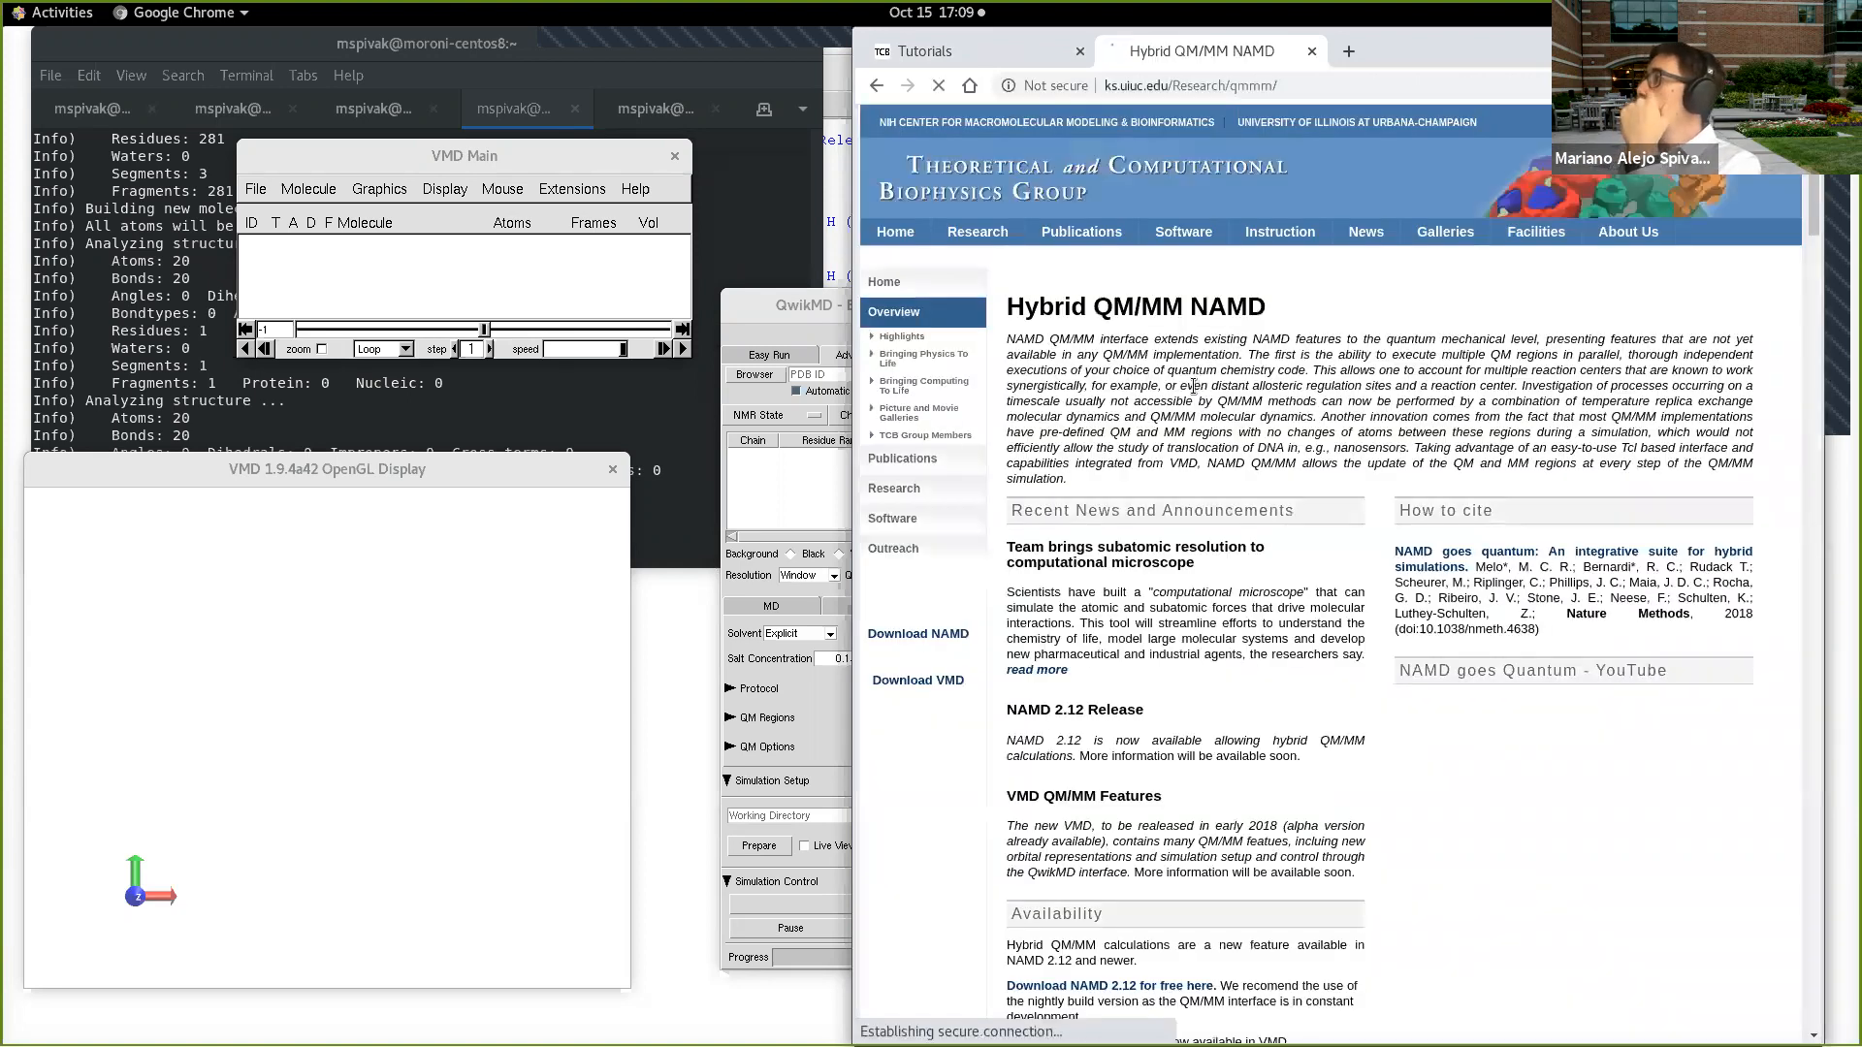
# Step: Open the basic tutorial PDF linked in the Tutorial section of the Hybrid QM/MM NAMD page
pyautogui.scroll(-4, 1183, 475)
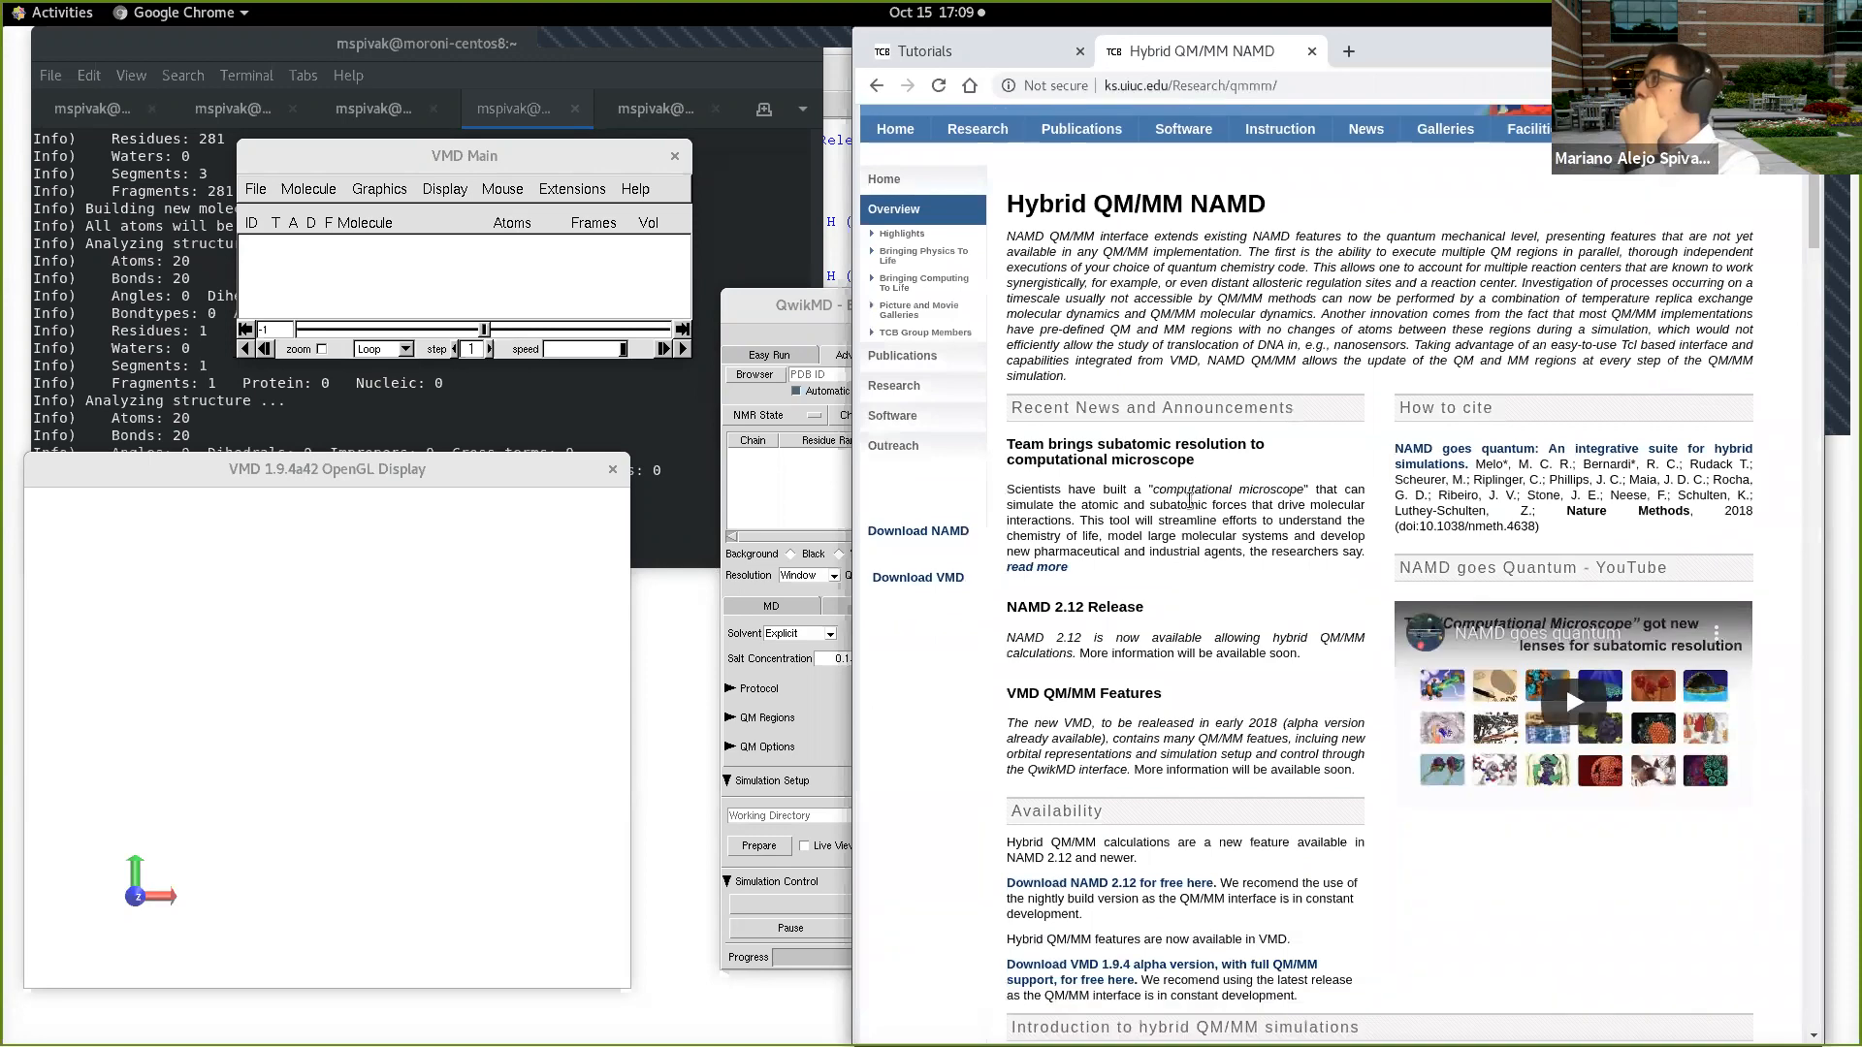
pyautogui.scroll(-8, 1183, 475)
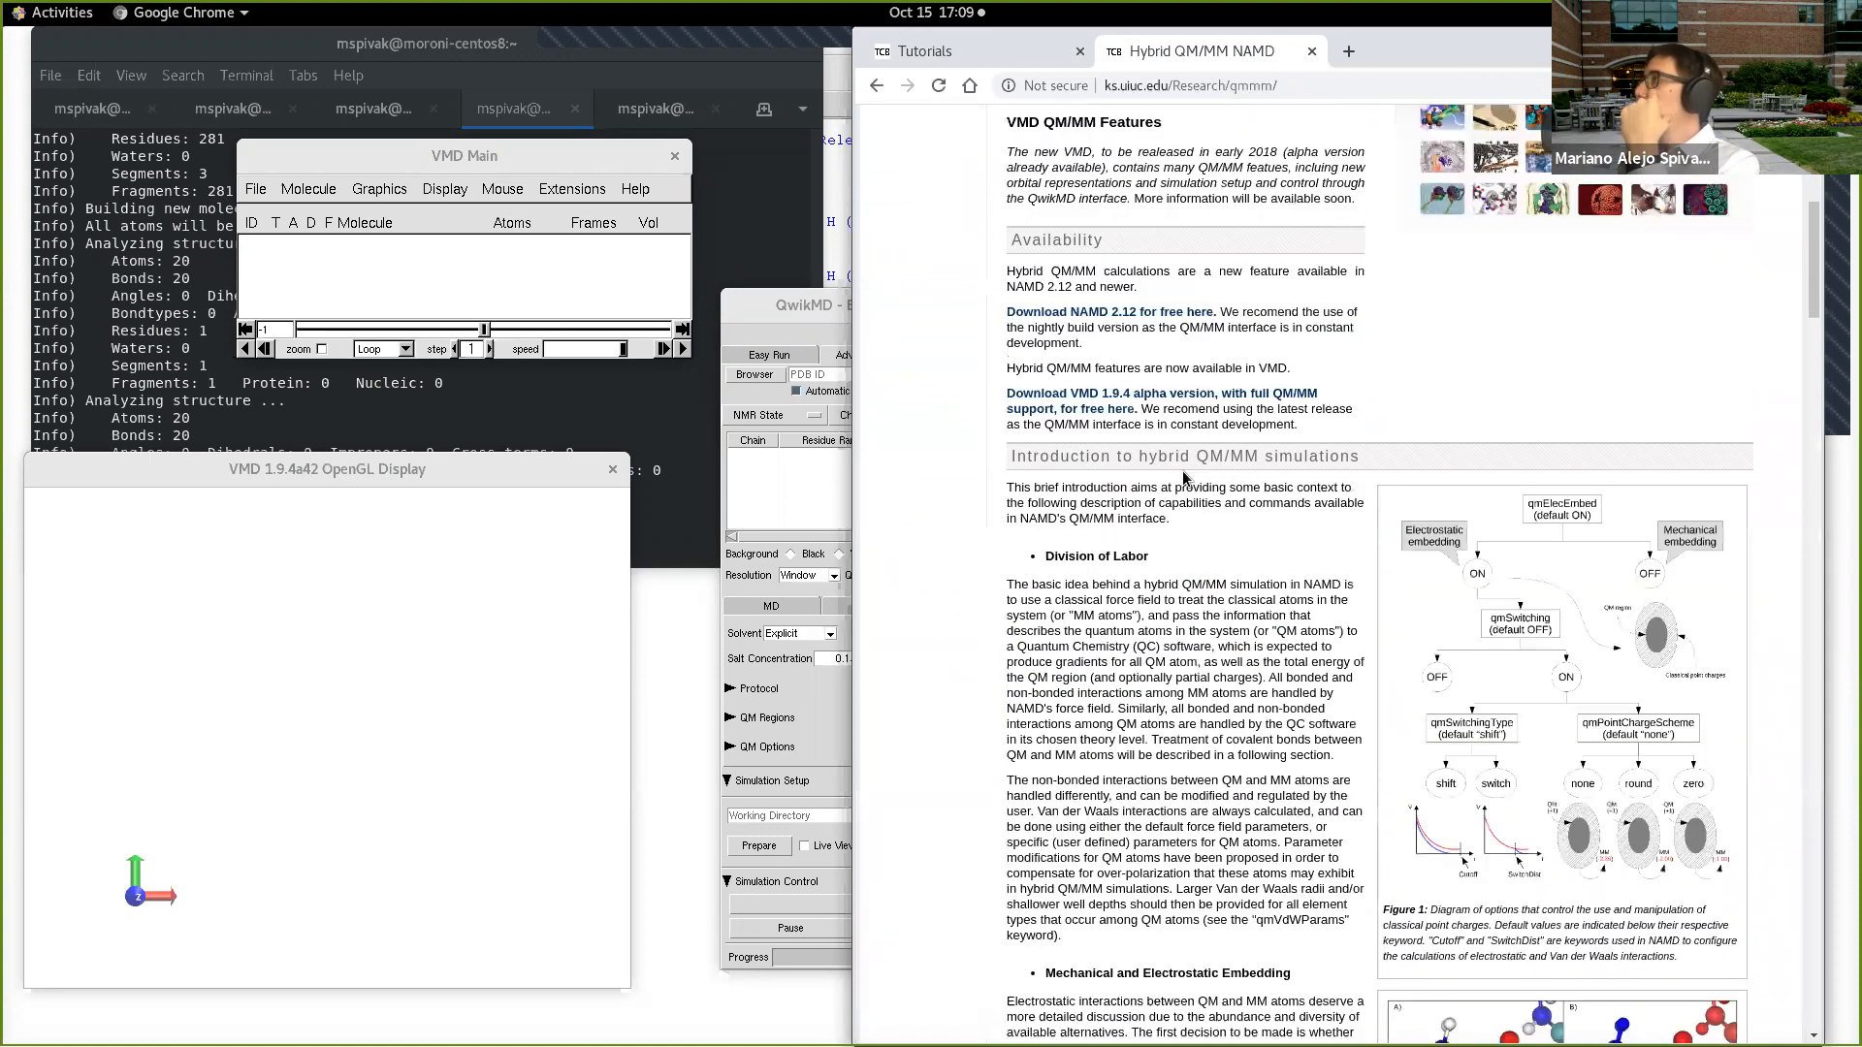
pyautogui.scroll(-4, 1183, 475)
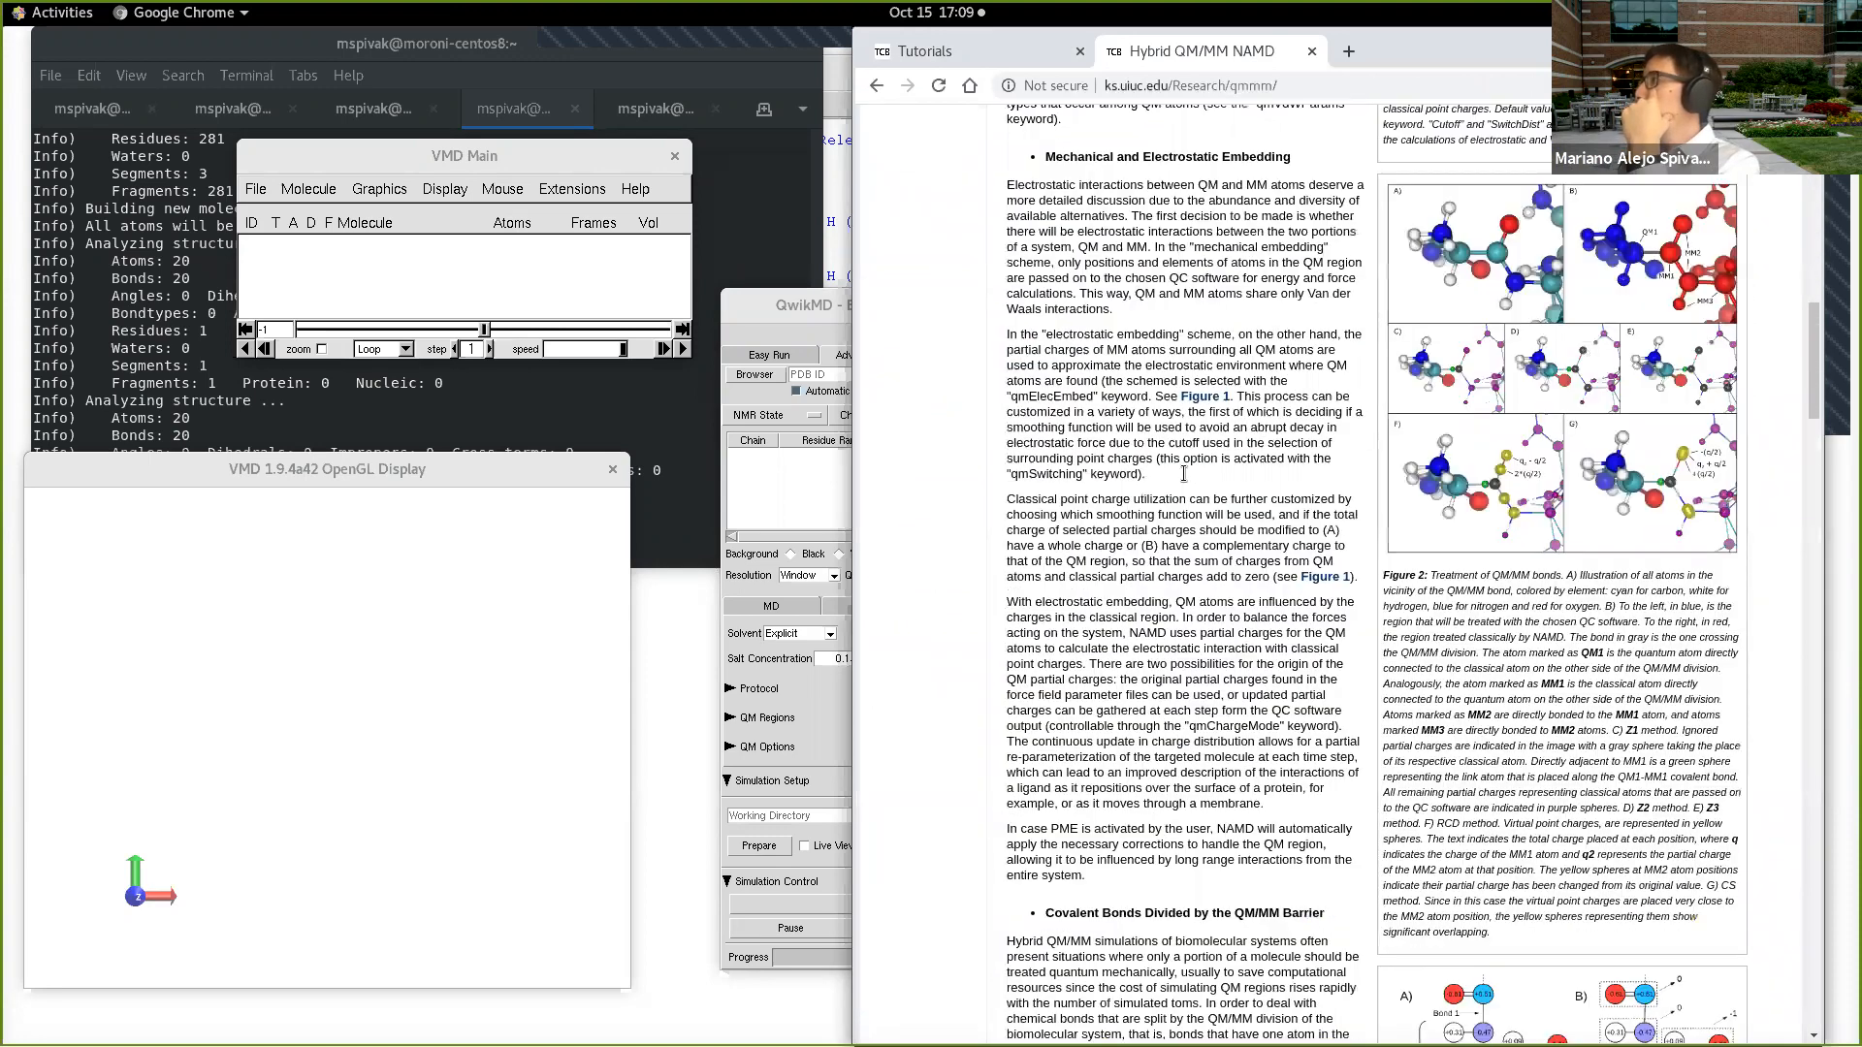
pyautogui.scroll(-20, 1183, 474)
pyautogui.scroll(-8, 974, 504)
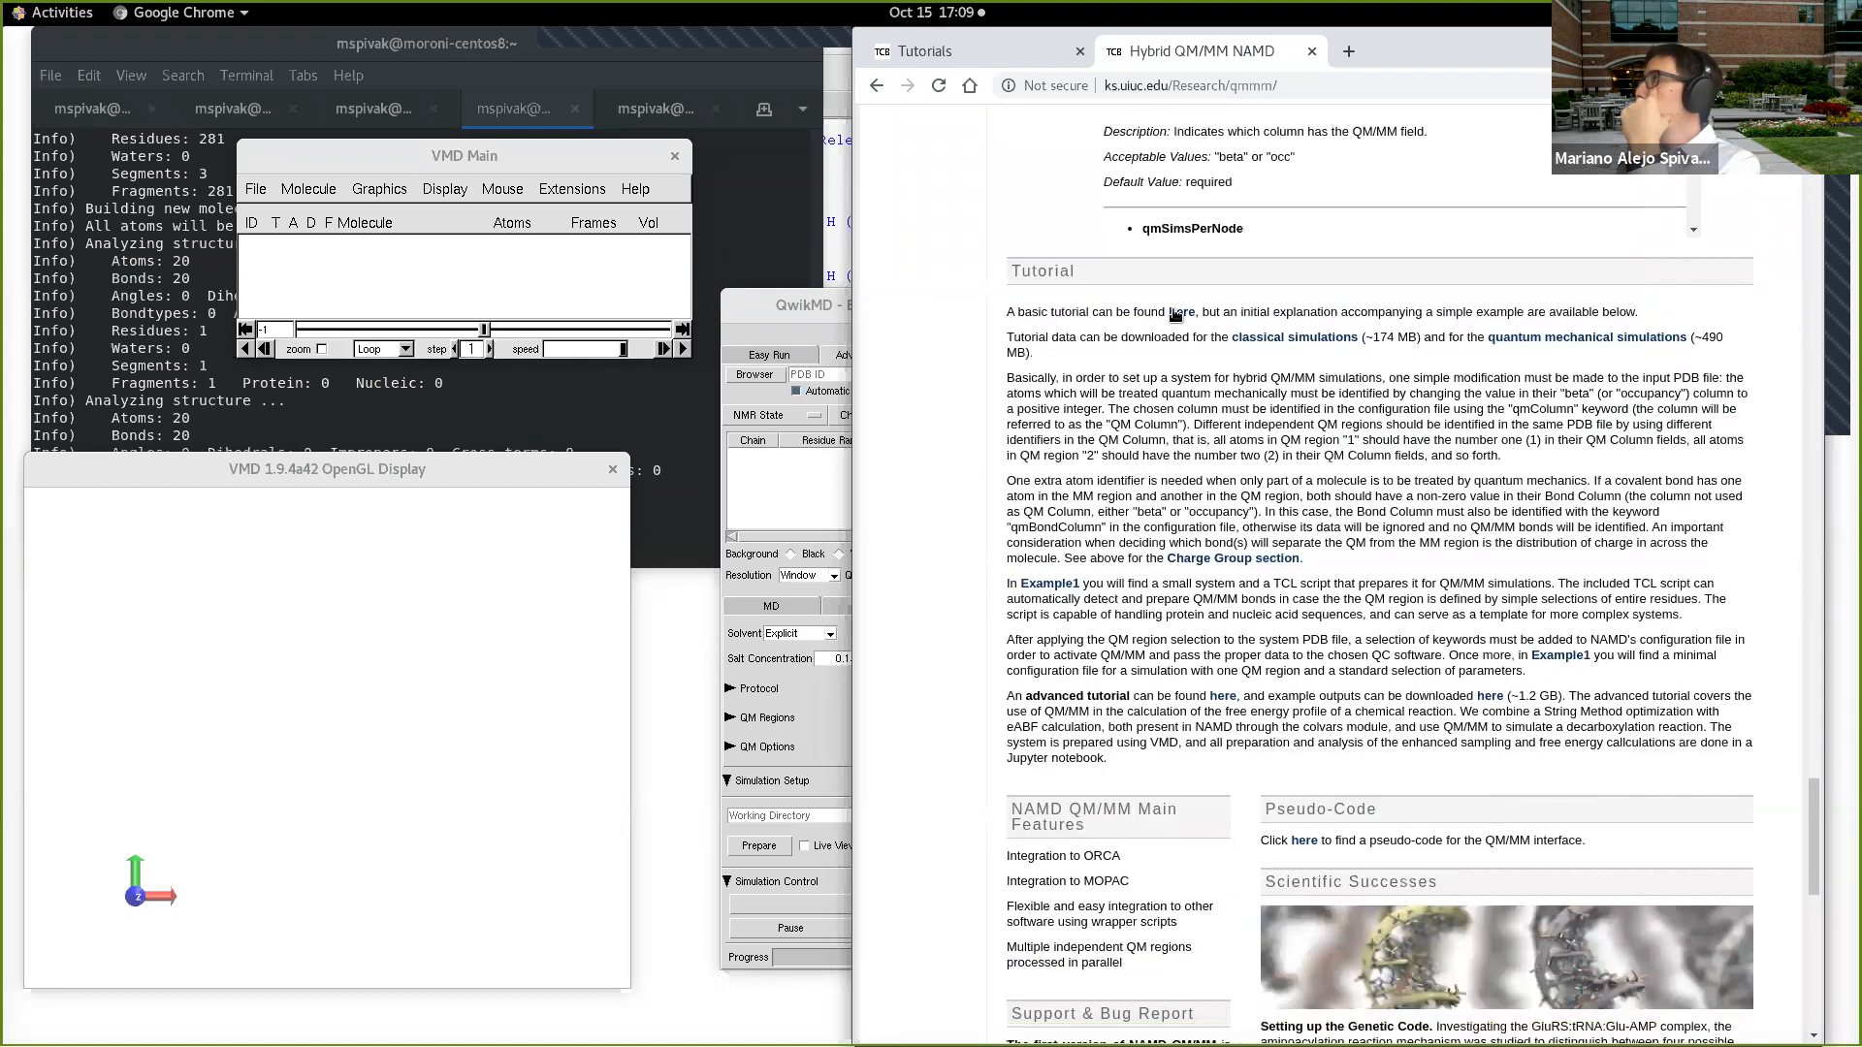
pyautogui.click(1176, 312)
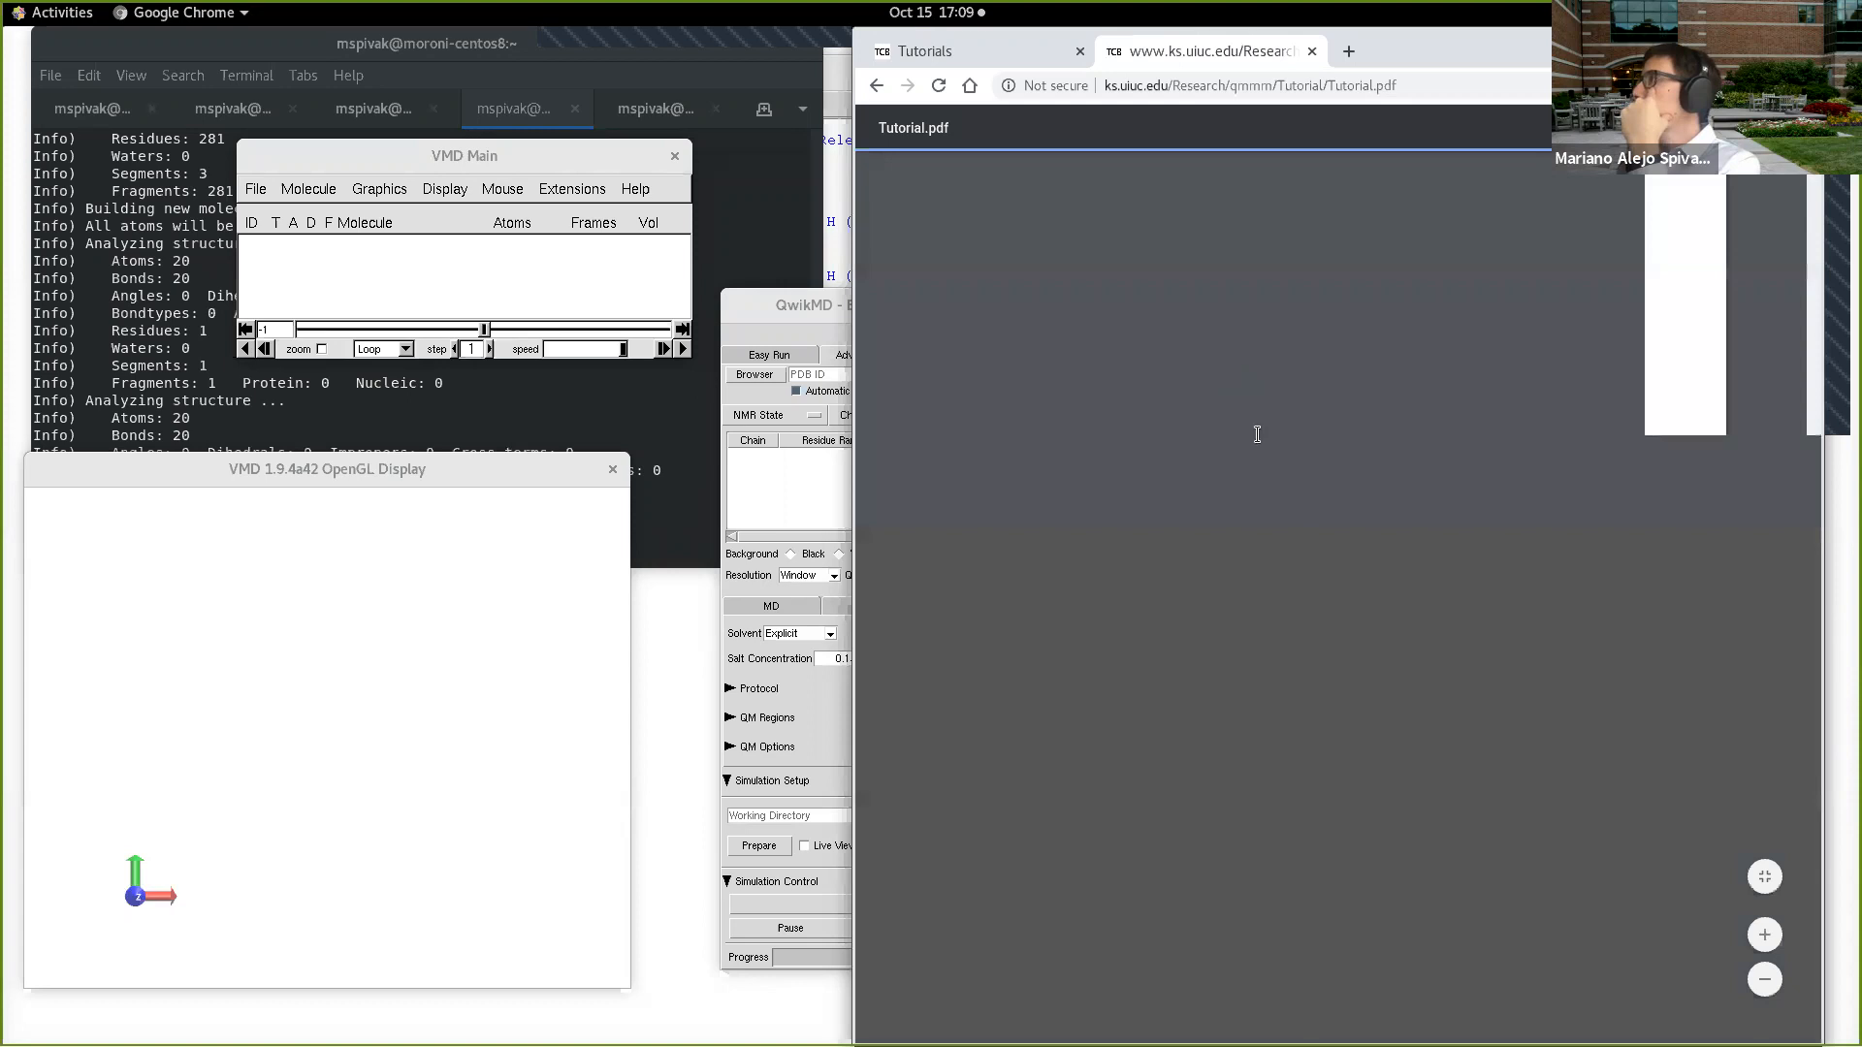
# Step: Look through the QM/MM tutorial PDF up to page 7 and examine Figure 1 with the QwikMD windows enlarged
pyautogui.scroll(-5, 1358, 376)
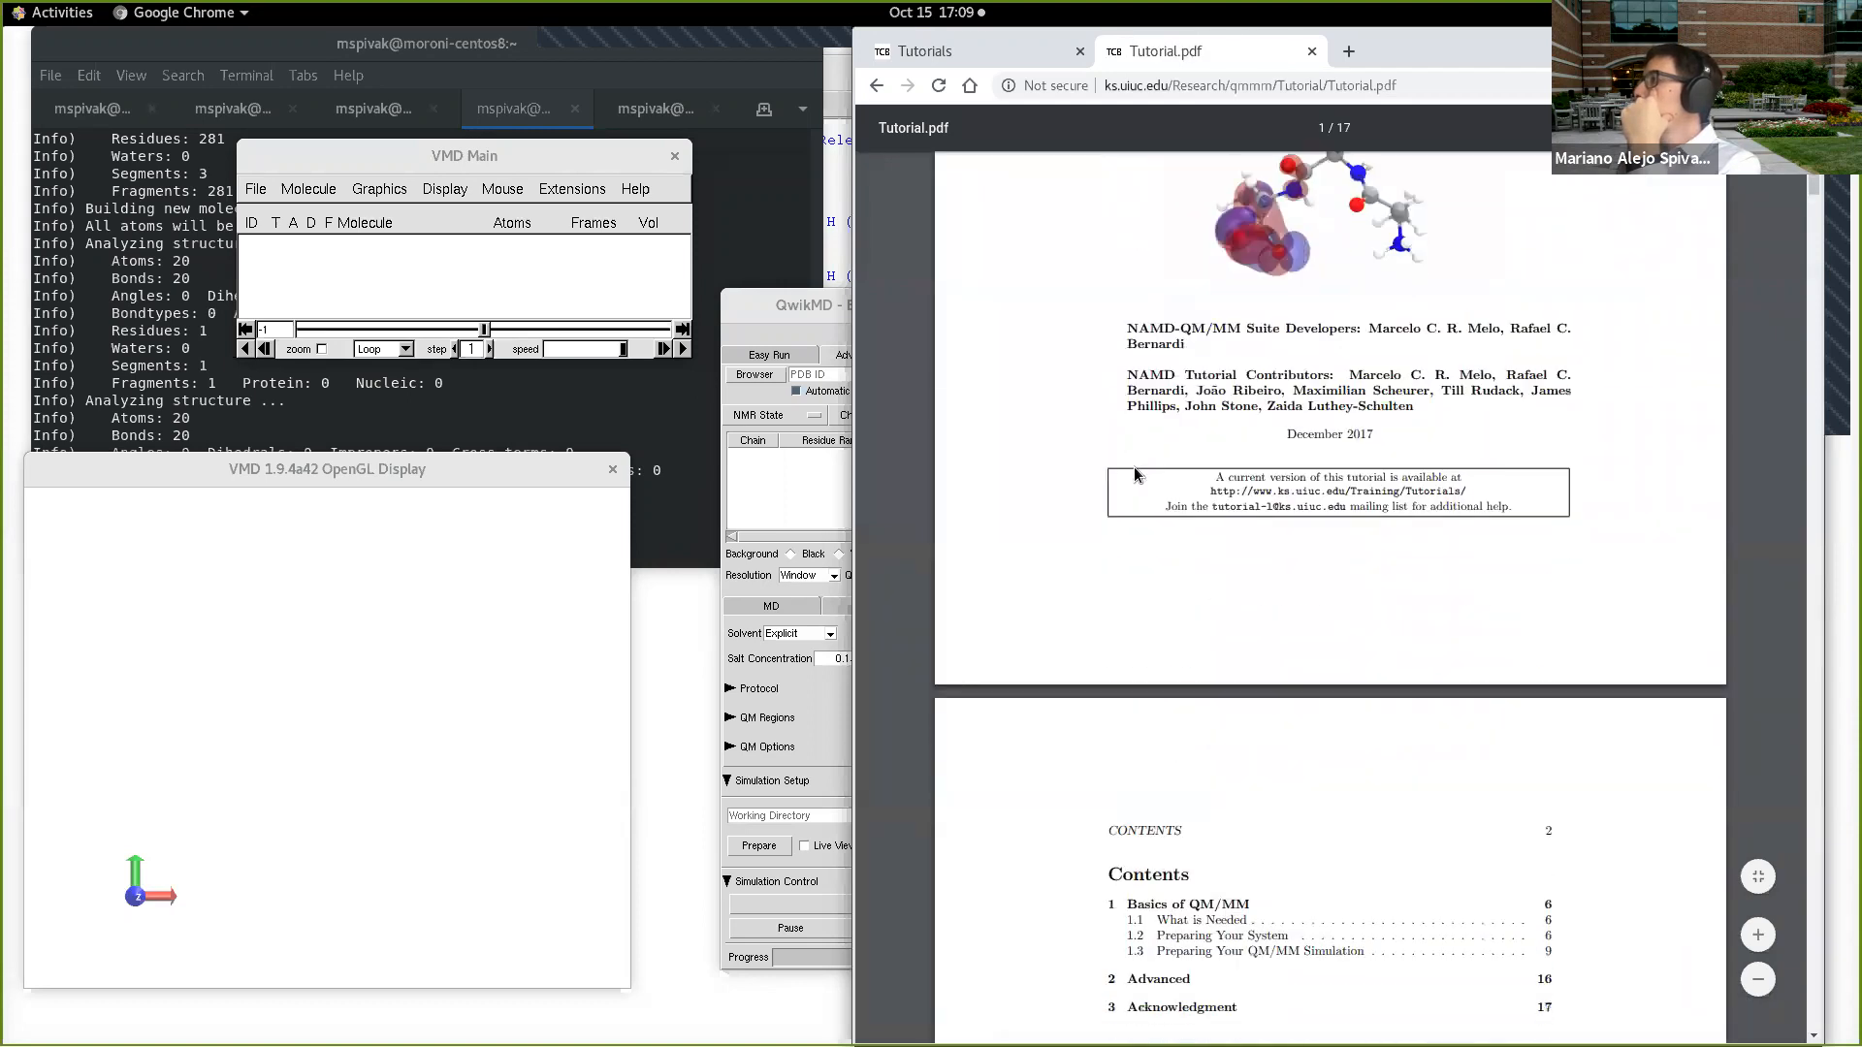
pyautogui.scroll(-4, 1134, 472)
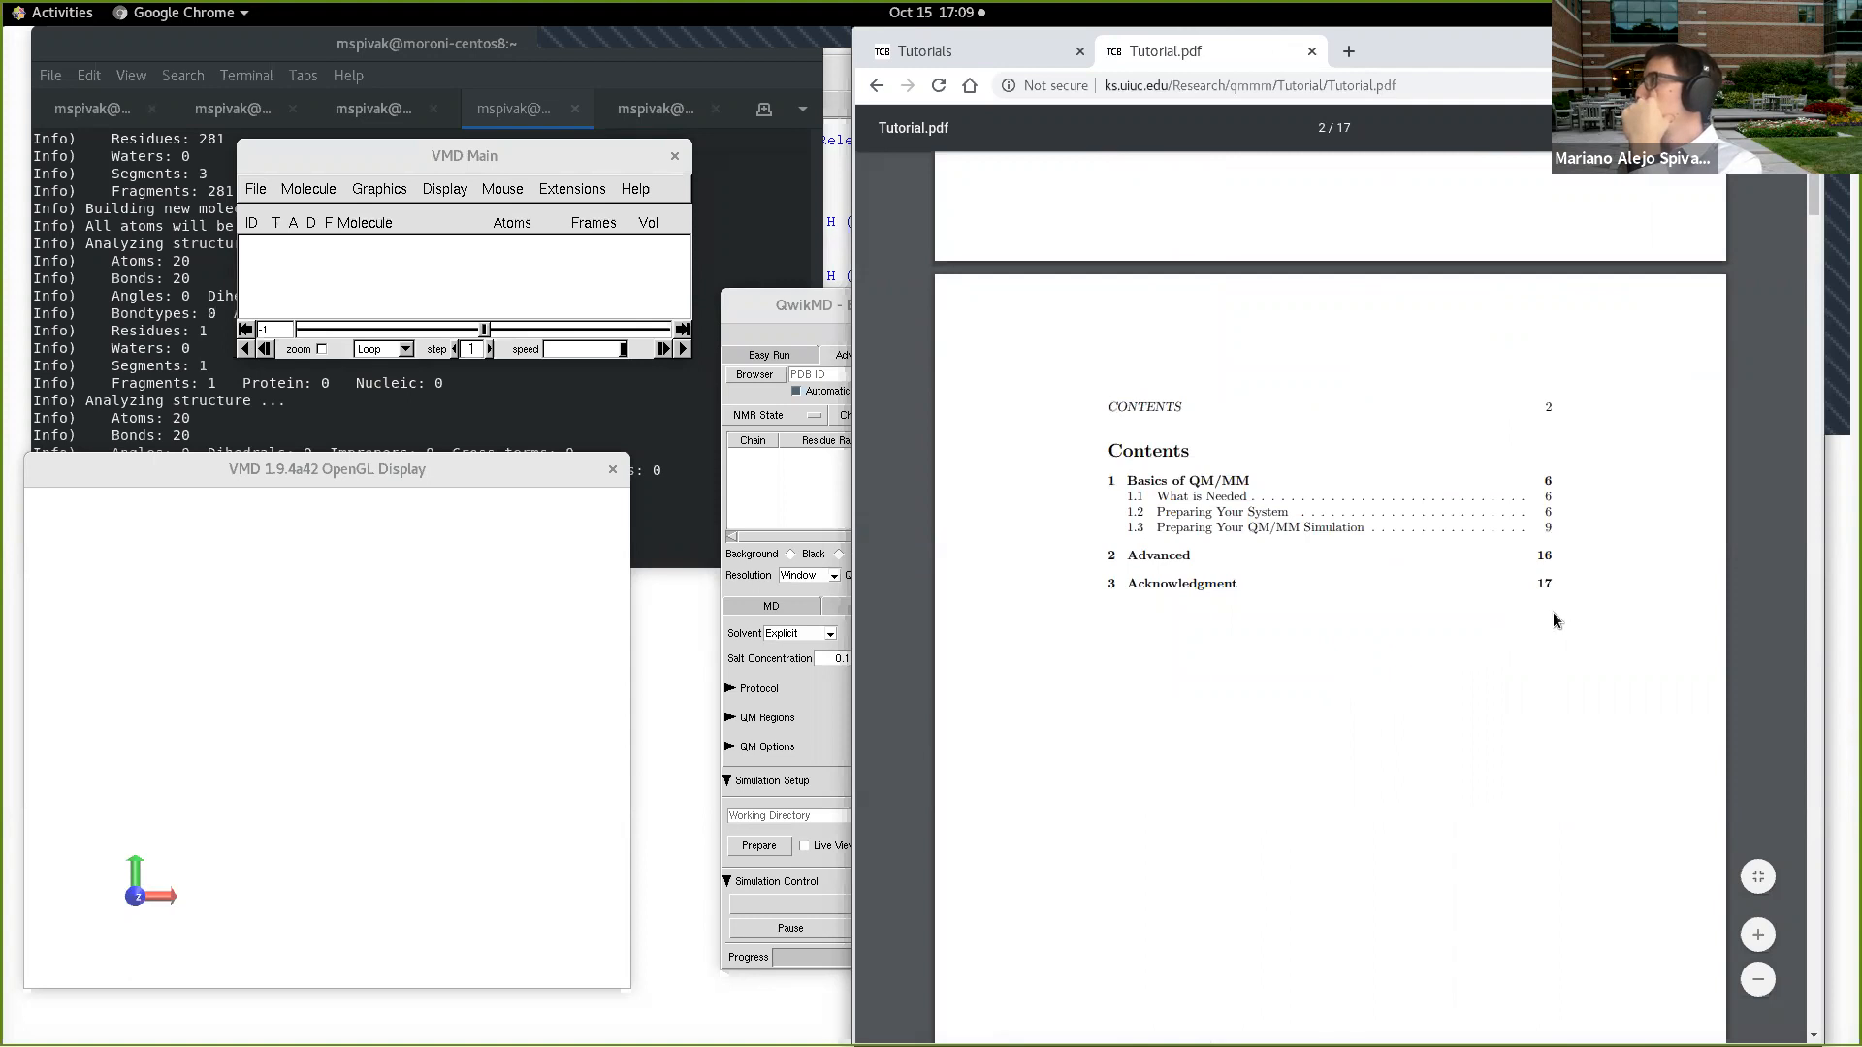
pyautogui.scroll(-10, 1417, 590)
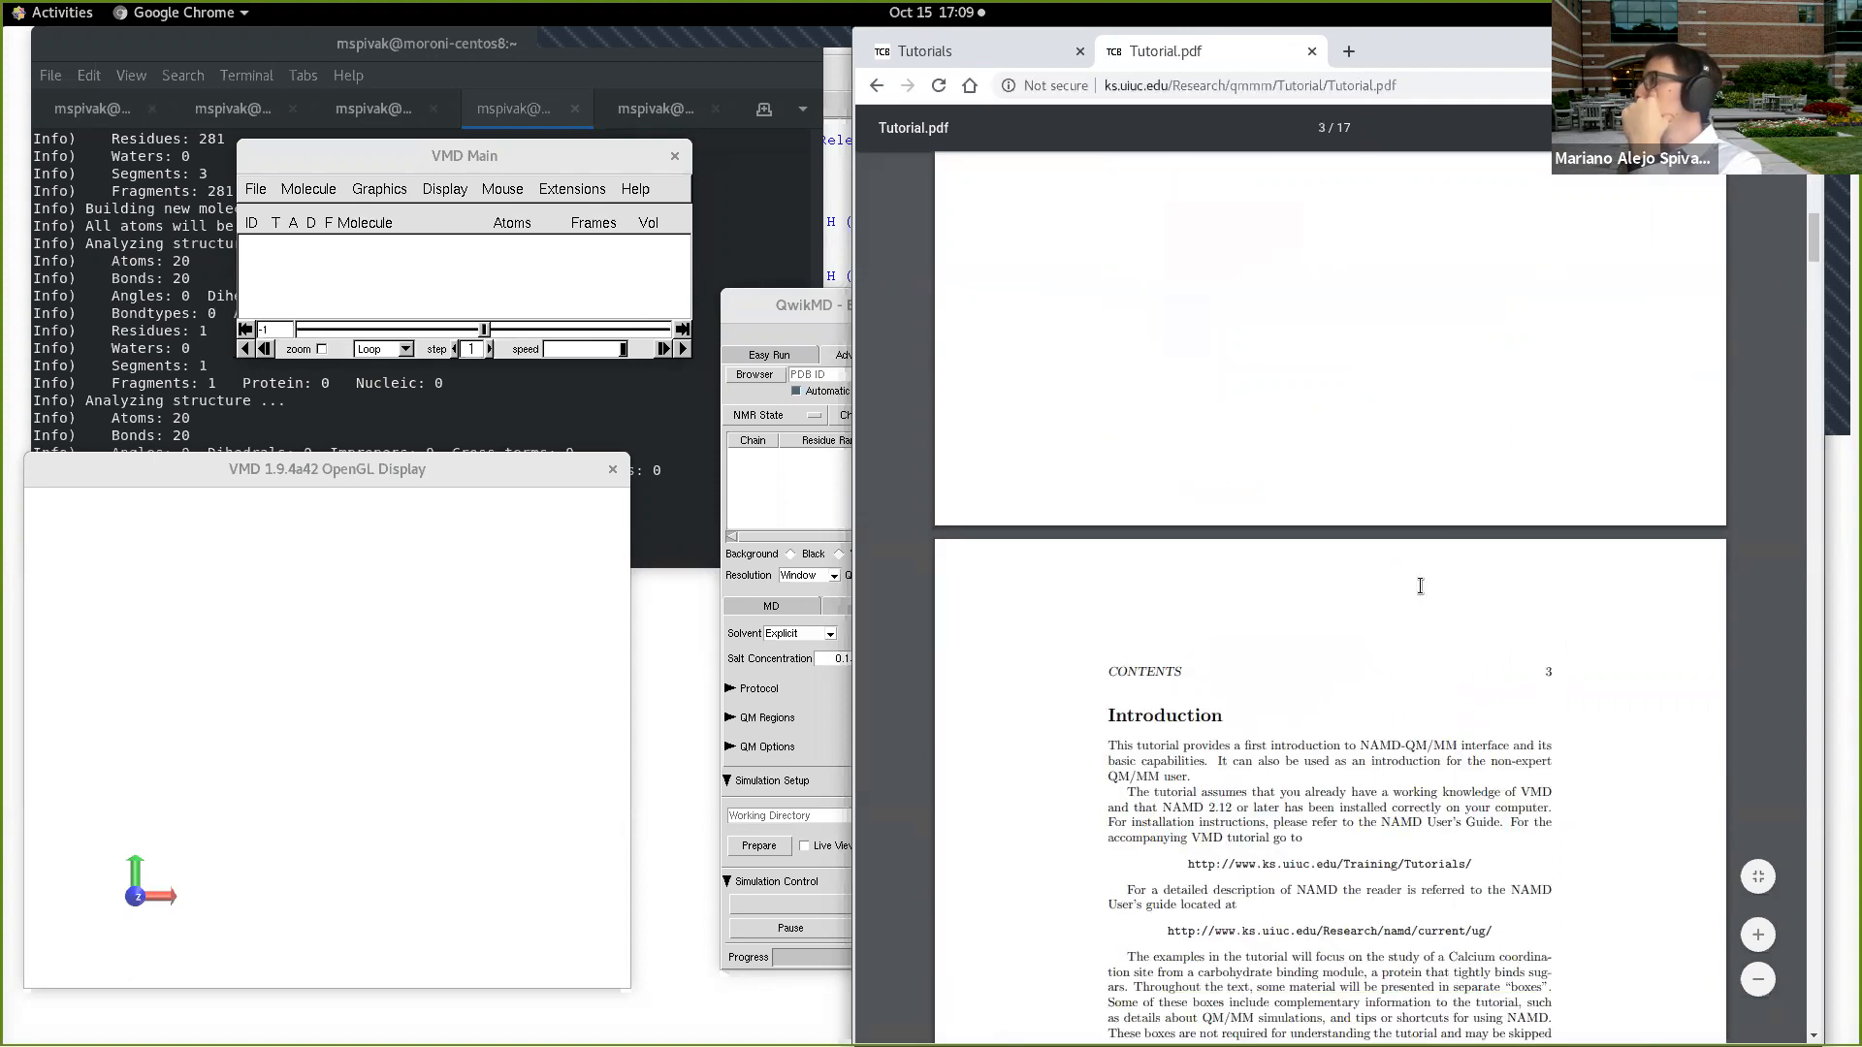
pyautogui.scroll(-10, 1418, 580)
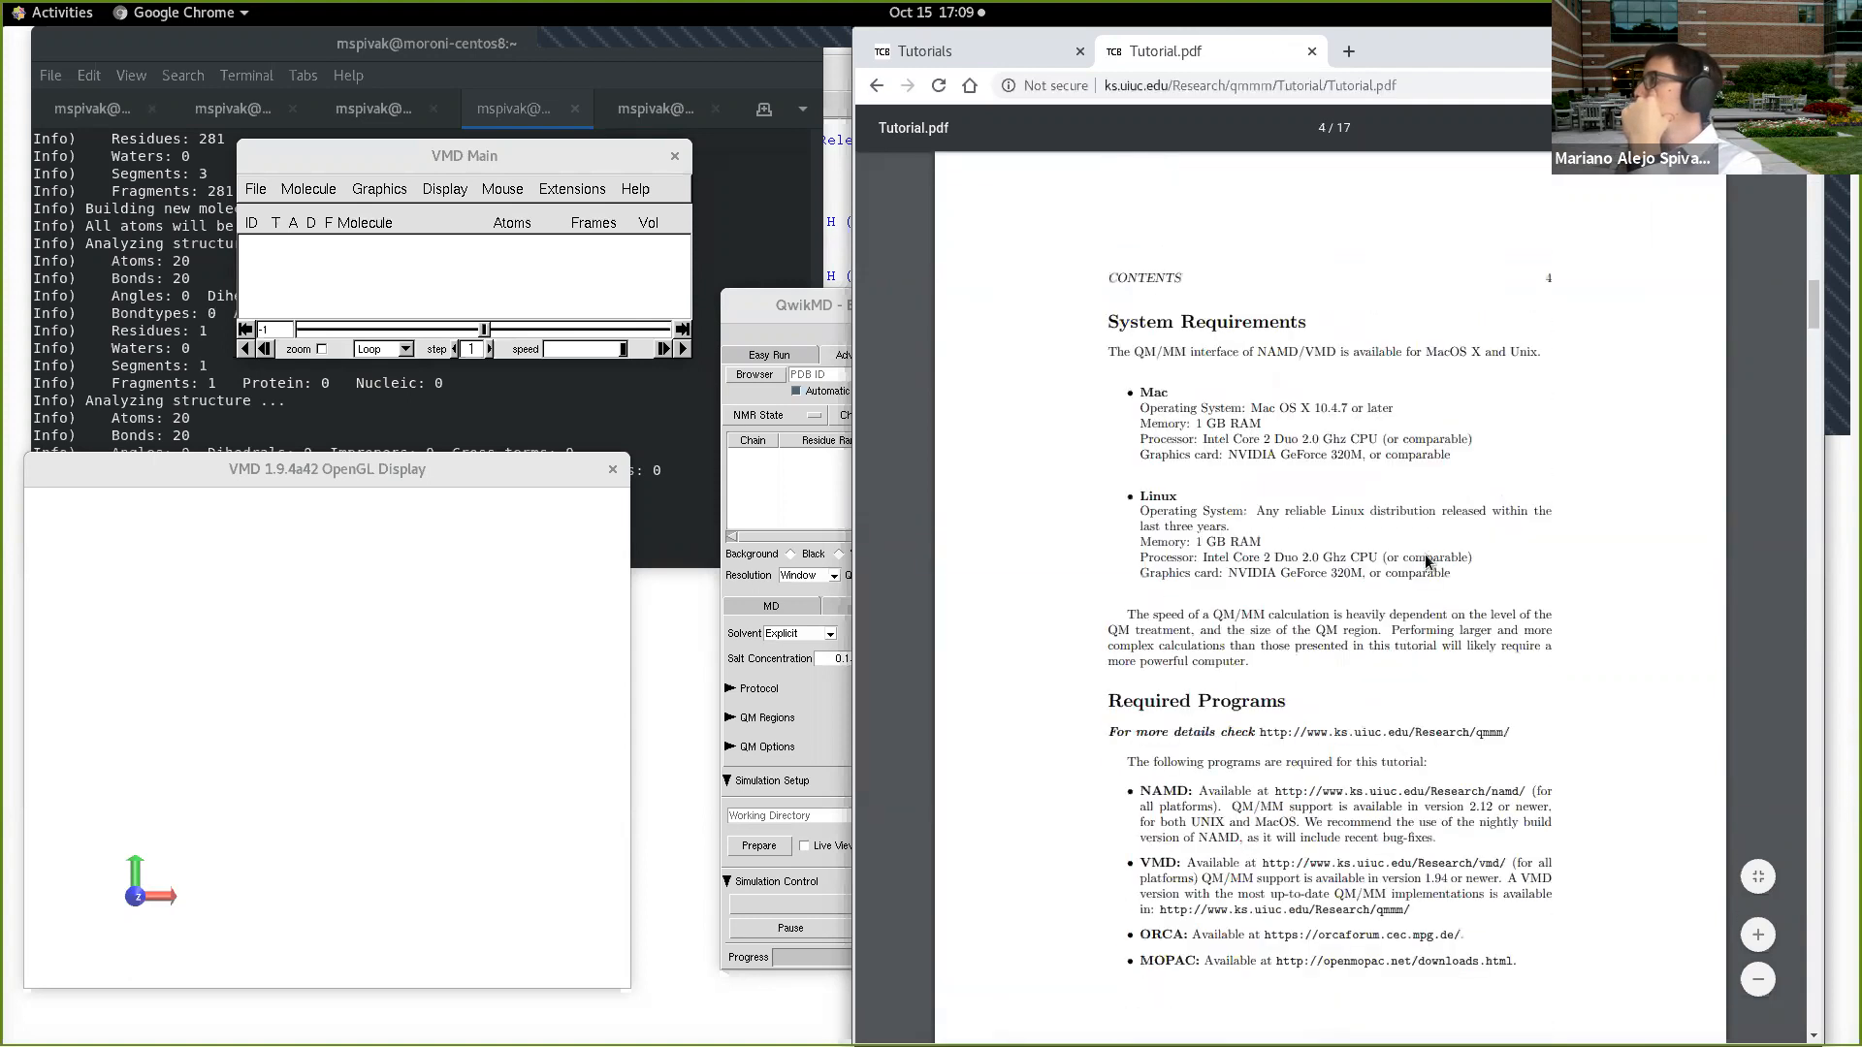
pyautogui.scroll(-20, 1426, 561)
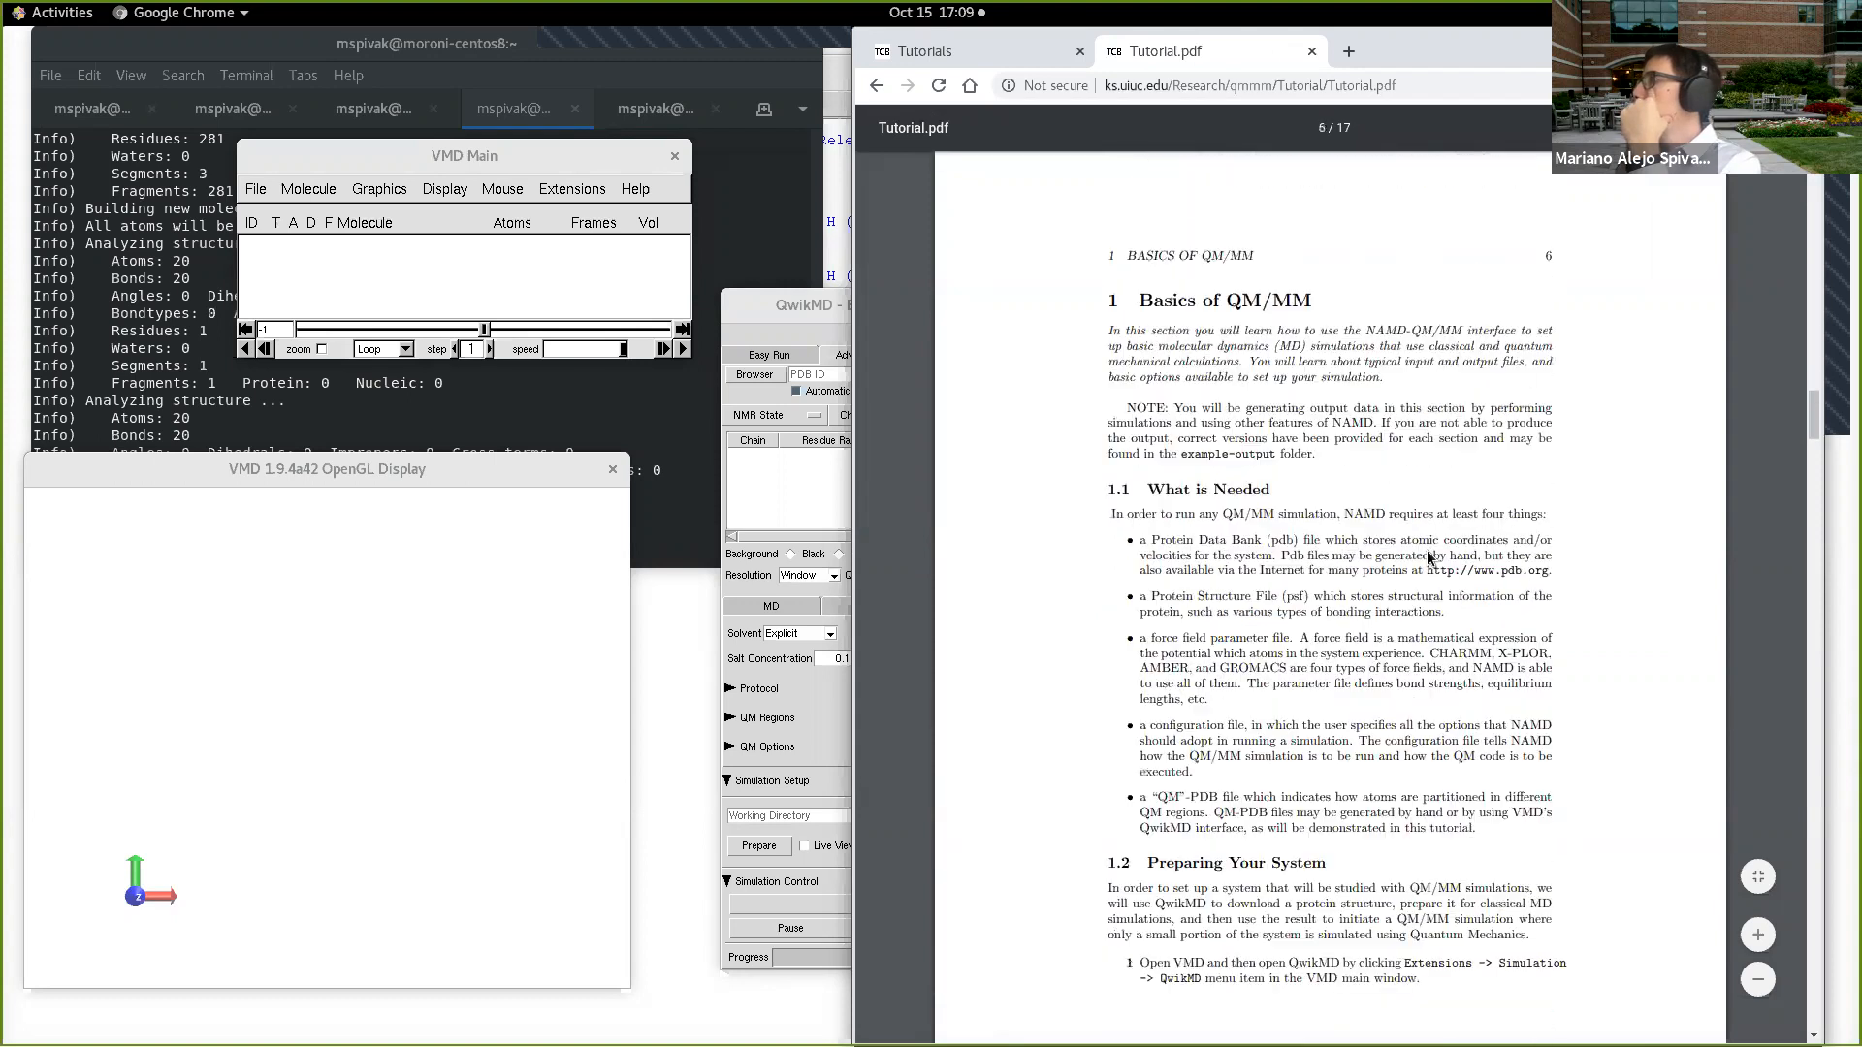
pyautogui.scroll(-10, 1427, 558)
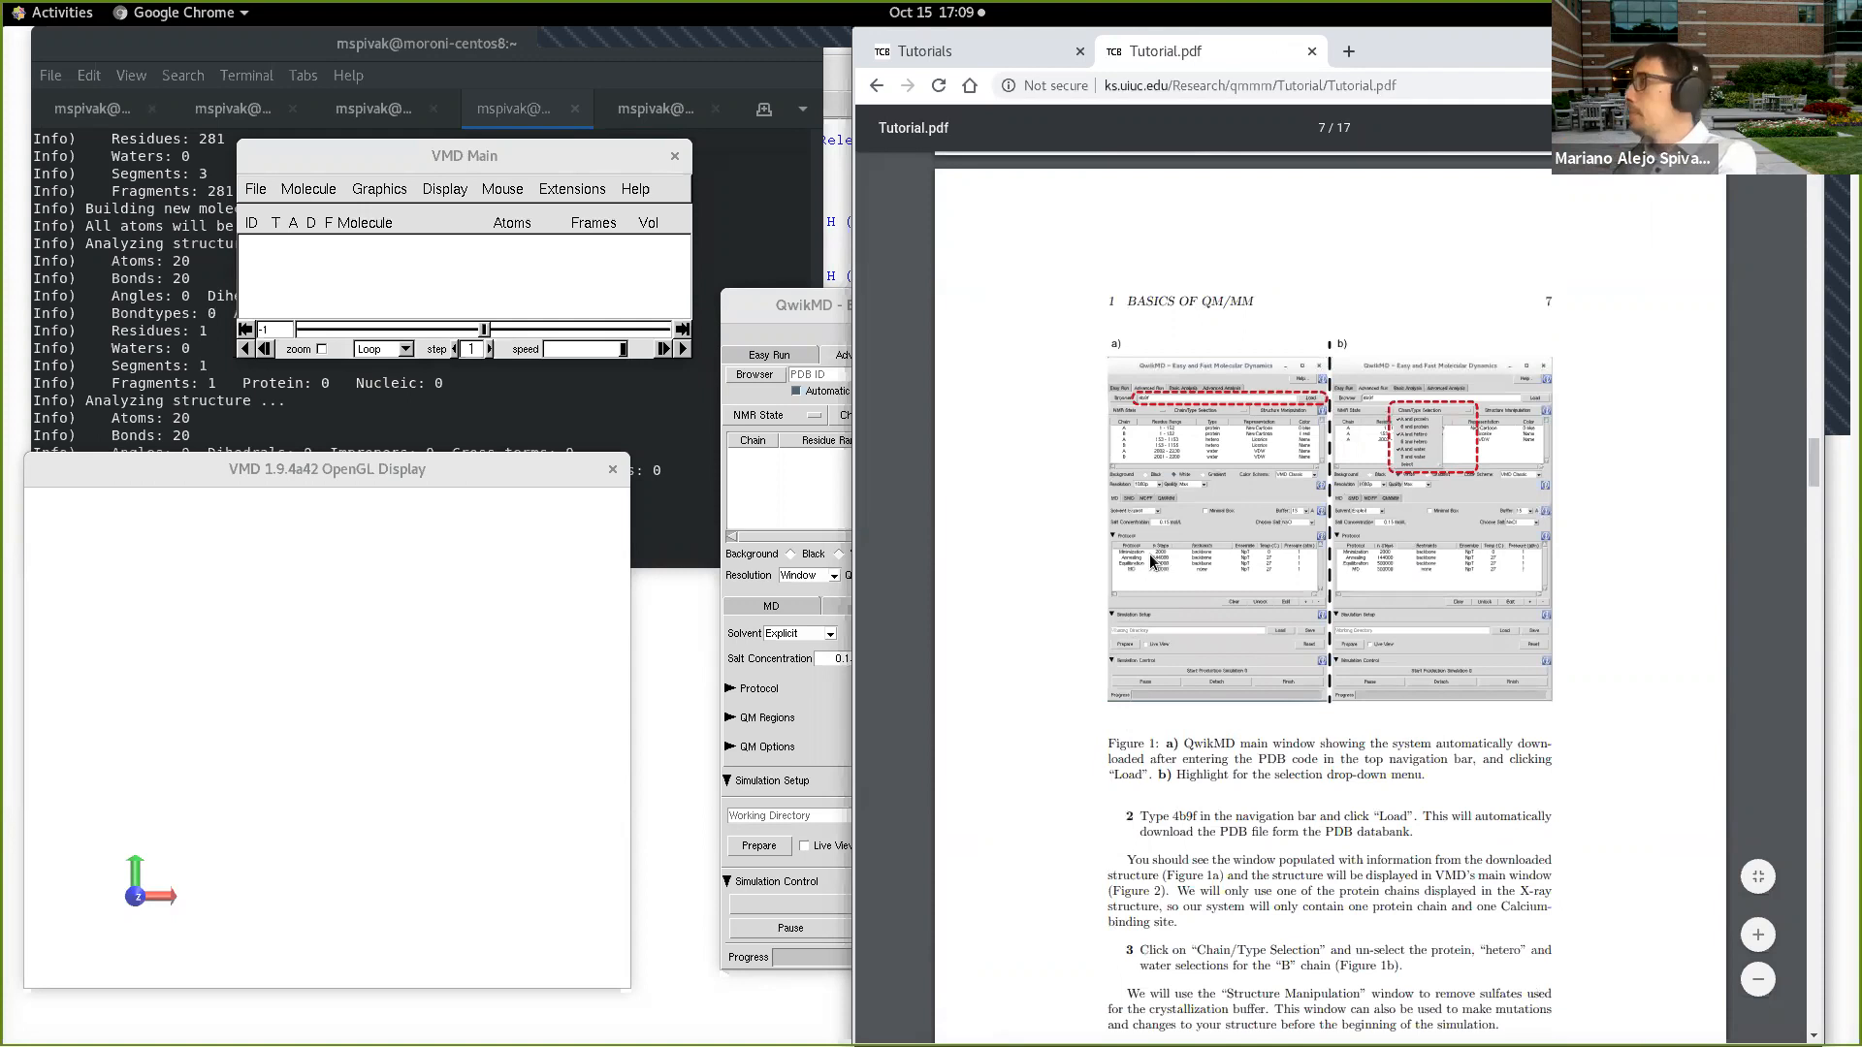
pyautogui.keyDown('ctrl'); pyautogui.scroll(1, 1149, 555); pyautogui.keyUp('ctrl')
pyautogui.keyDown('ctrl'); pyautogui.scroll(1, 1149, 555); pyautogui.keyUp('ctrl')
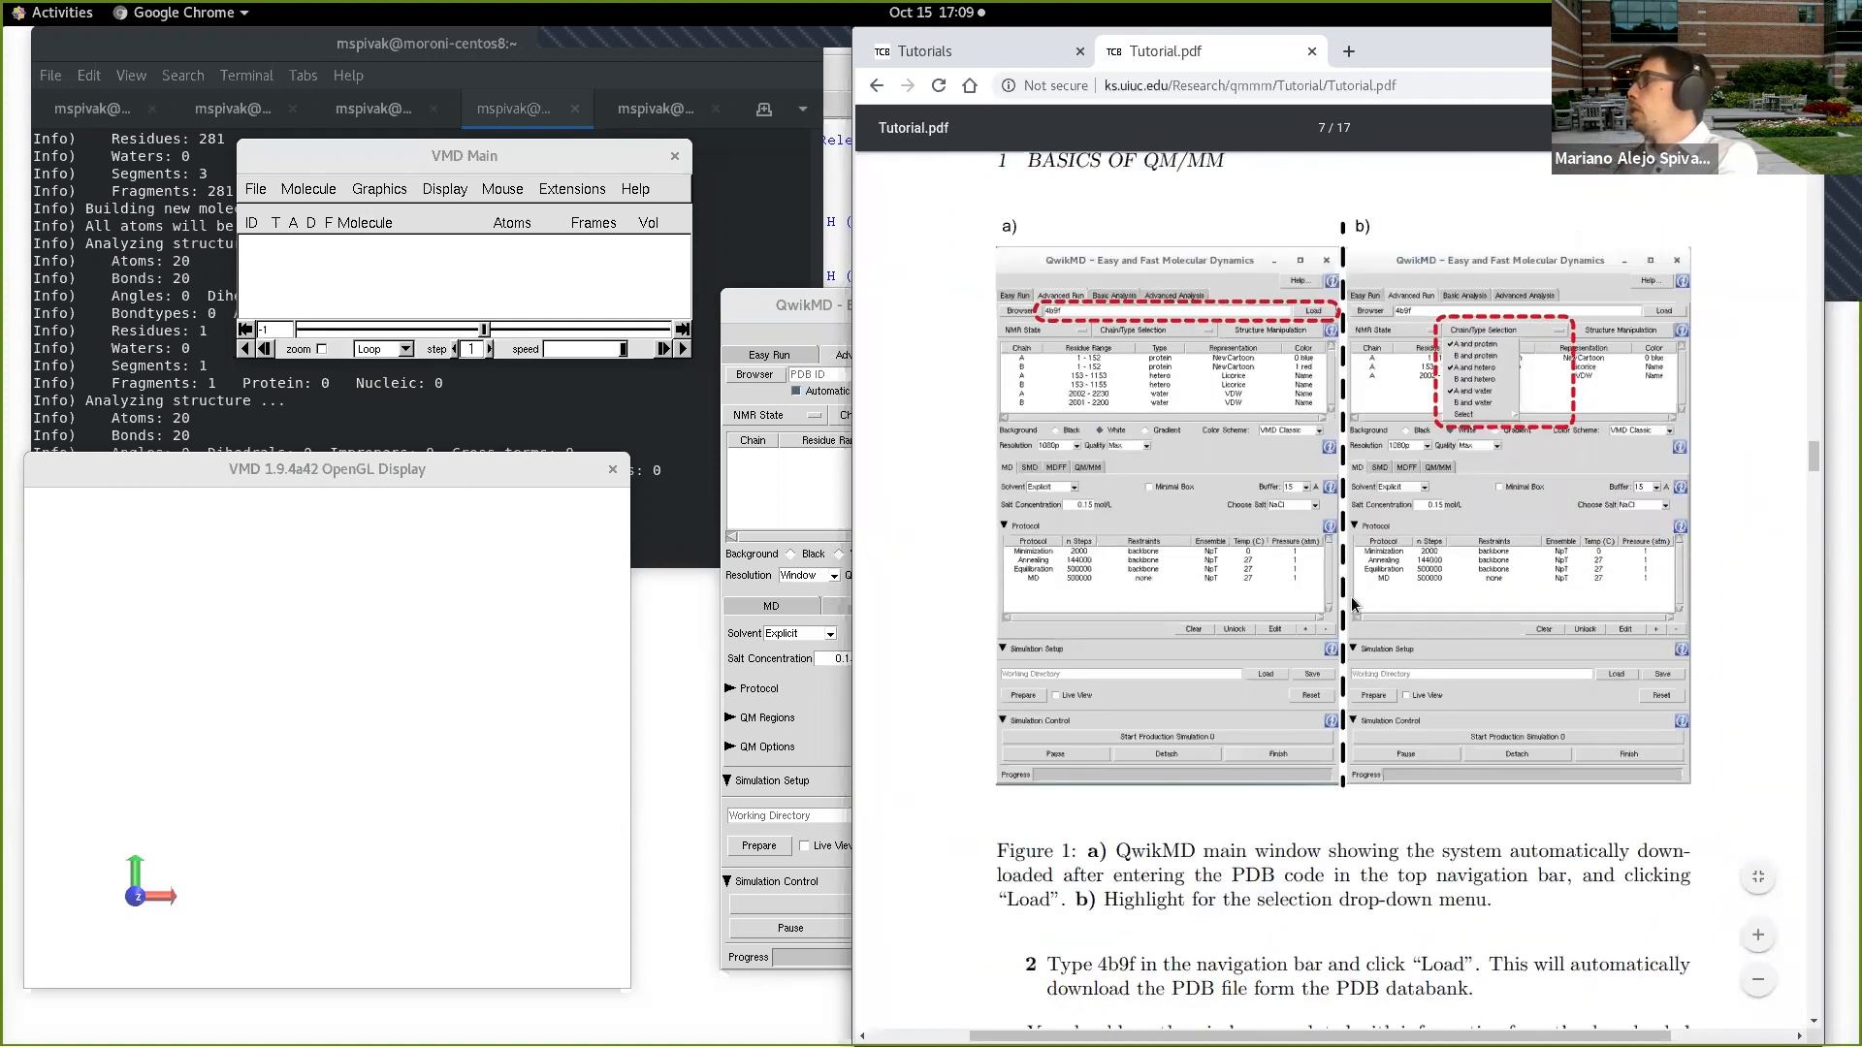
pyautogui.scroll(1, 1353, 604)
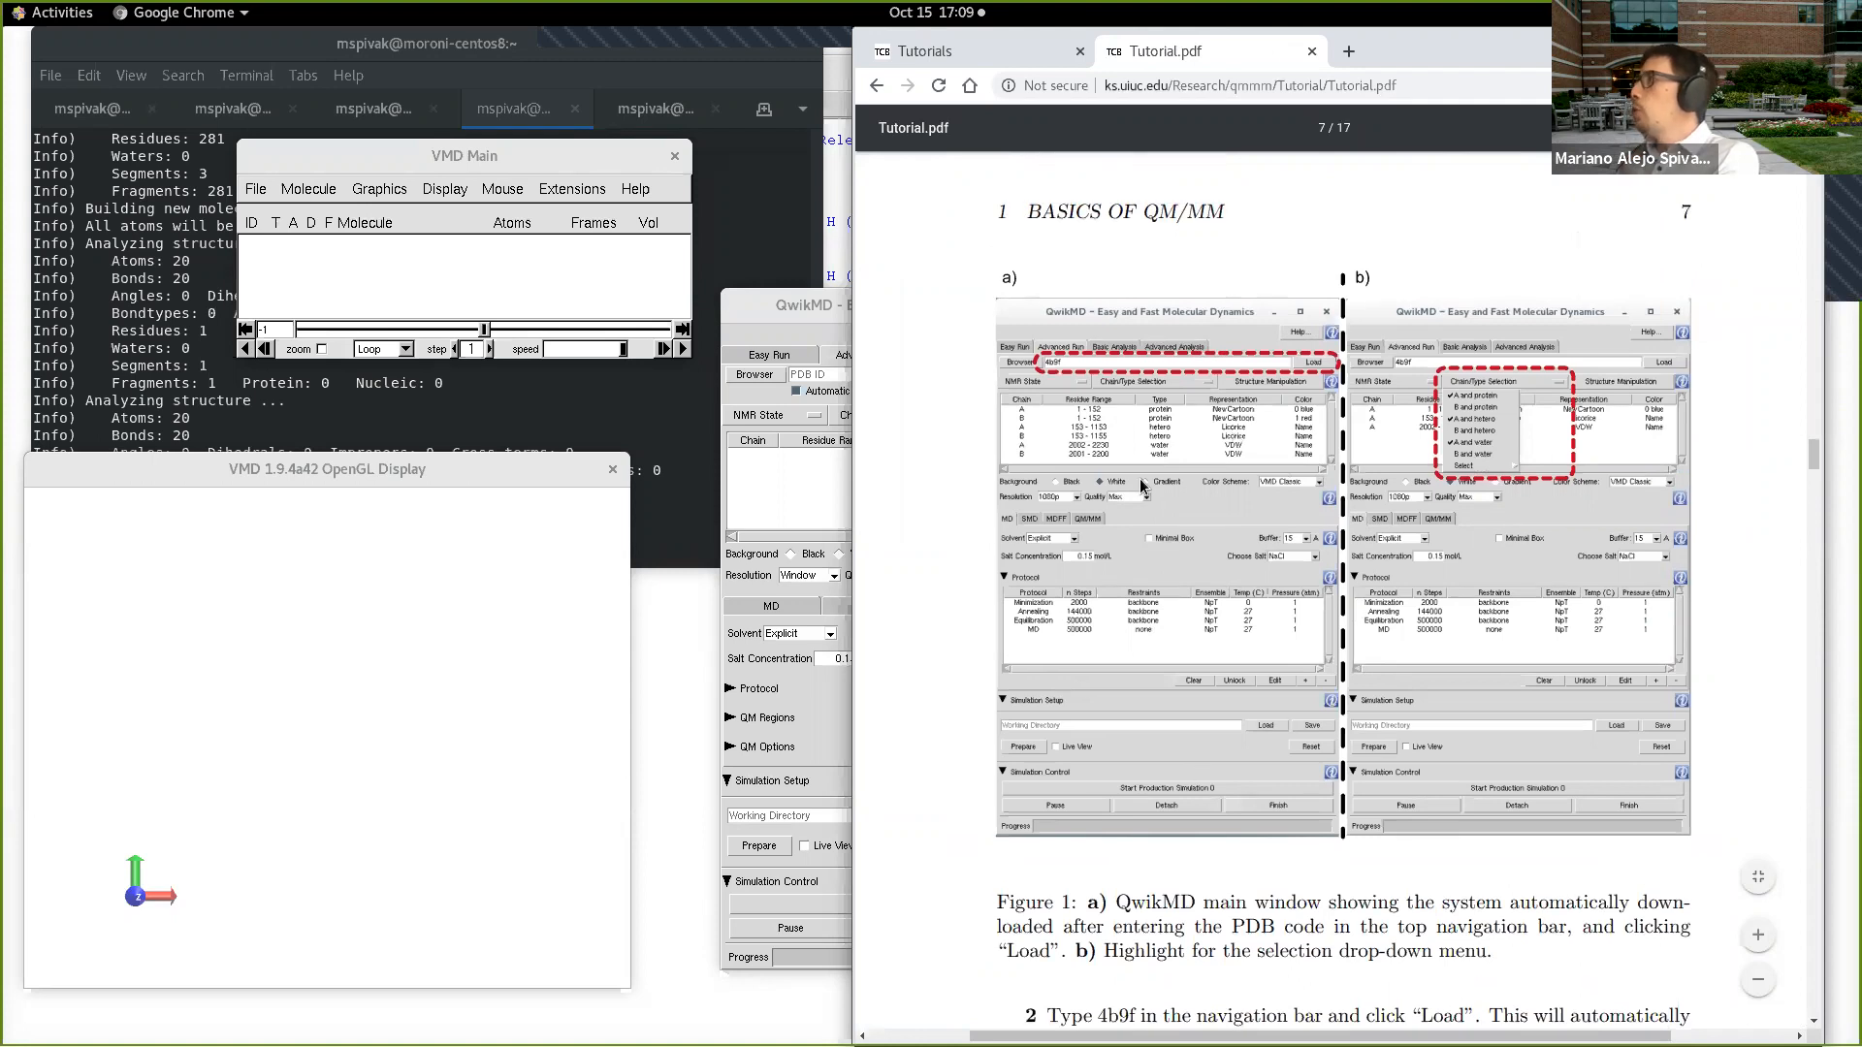
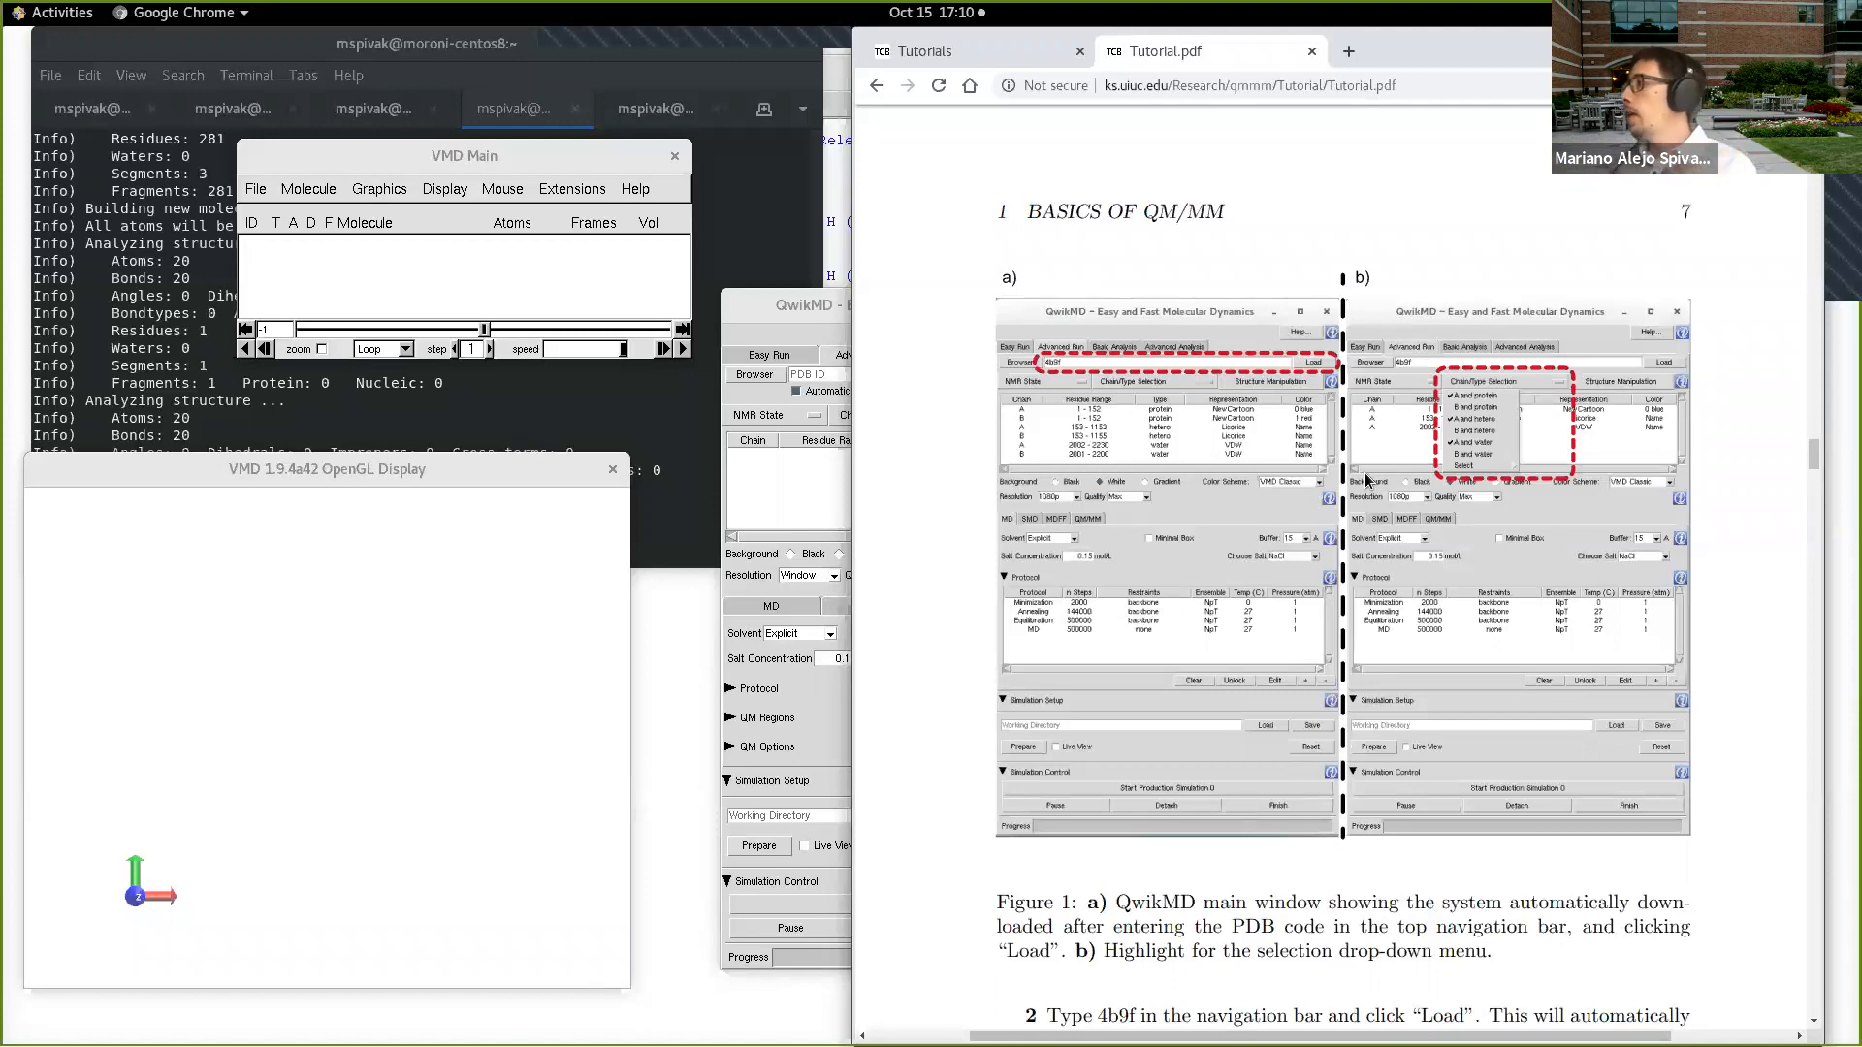
# Step: Look through the QM/MM tutorial PDF from page 7 to page 13, examining the structure manipulation and QM region selection figures
pyautogui.scroll(-4, 1299, 514)
pyautogui.scroll(-12, 1306, 517)
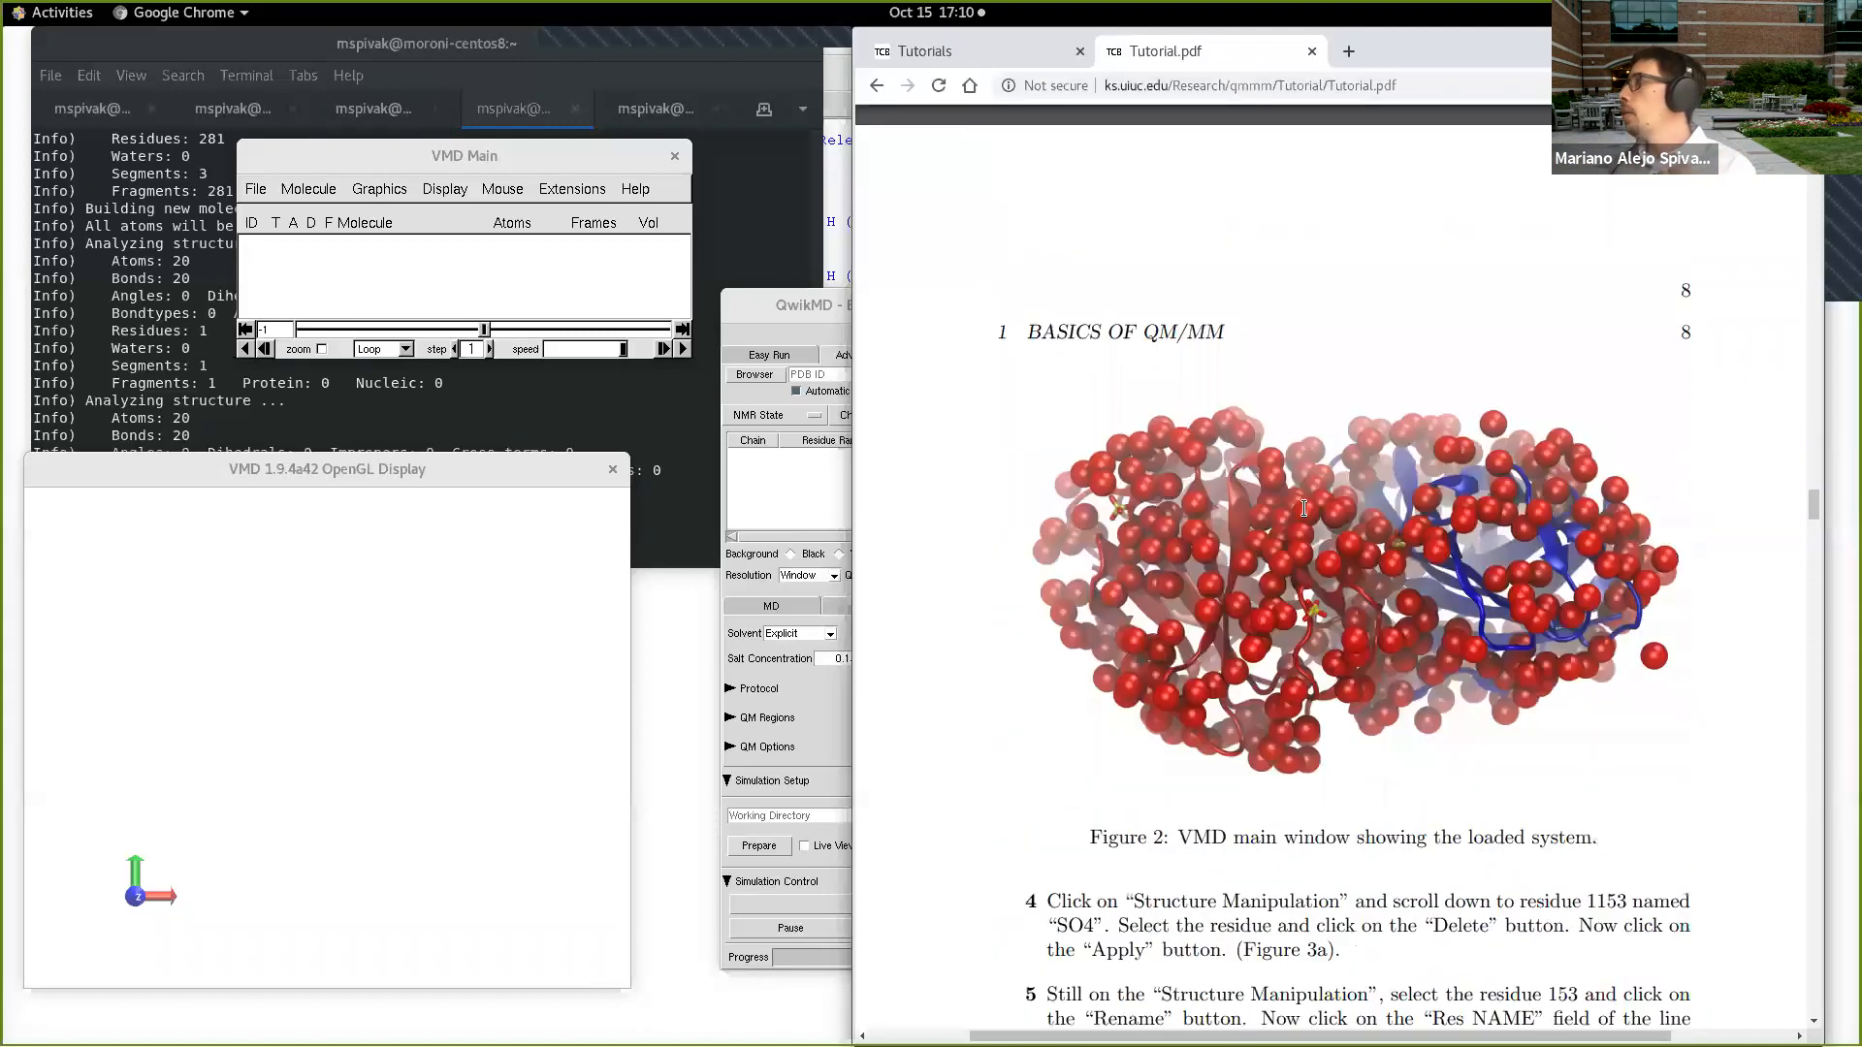
pyautogui.scroll(-15, 1314, 521)
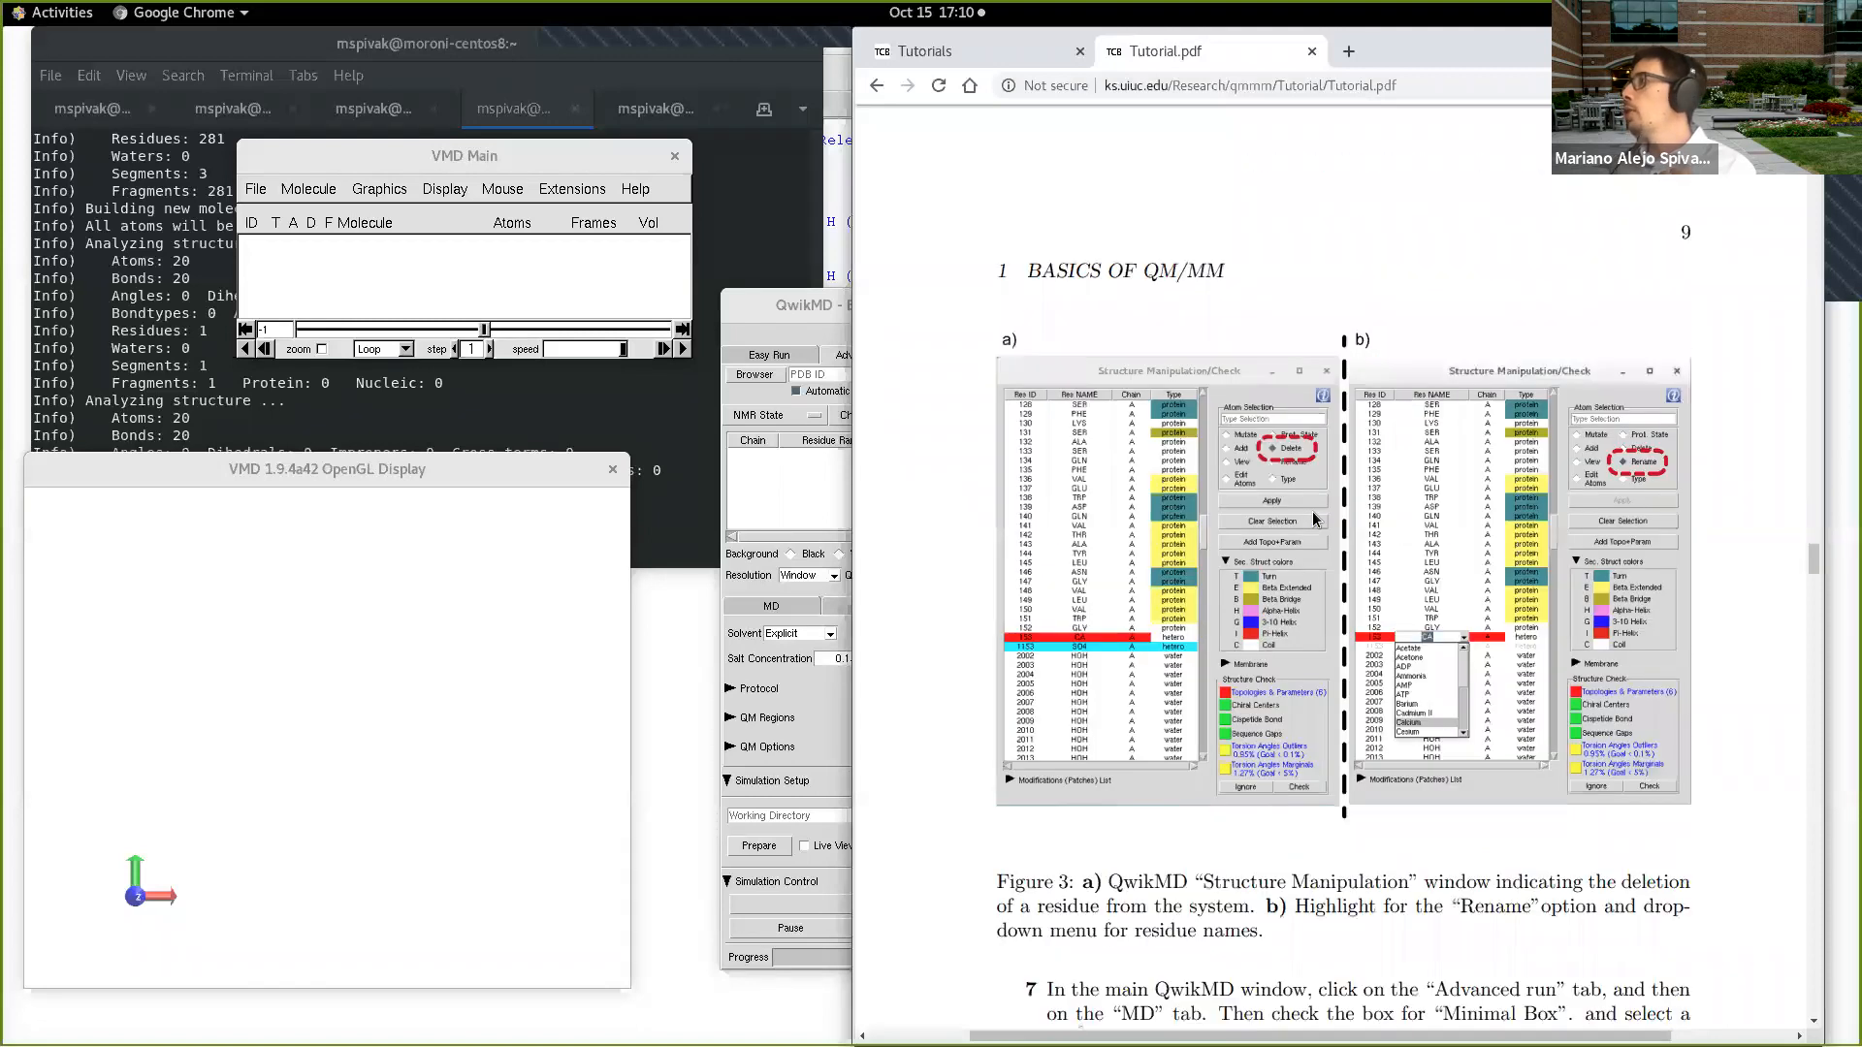
pyautogui.scroll(10, 1313, 517)
pyautogui.scroll(-20, 1311, 514)
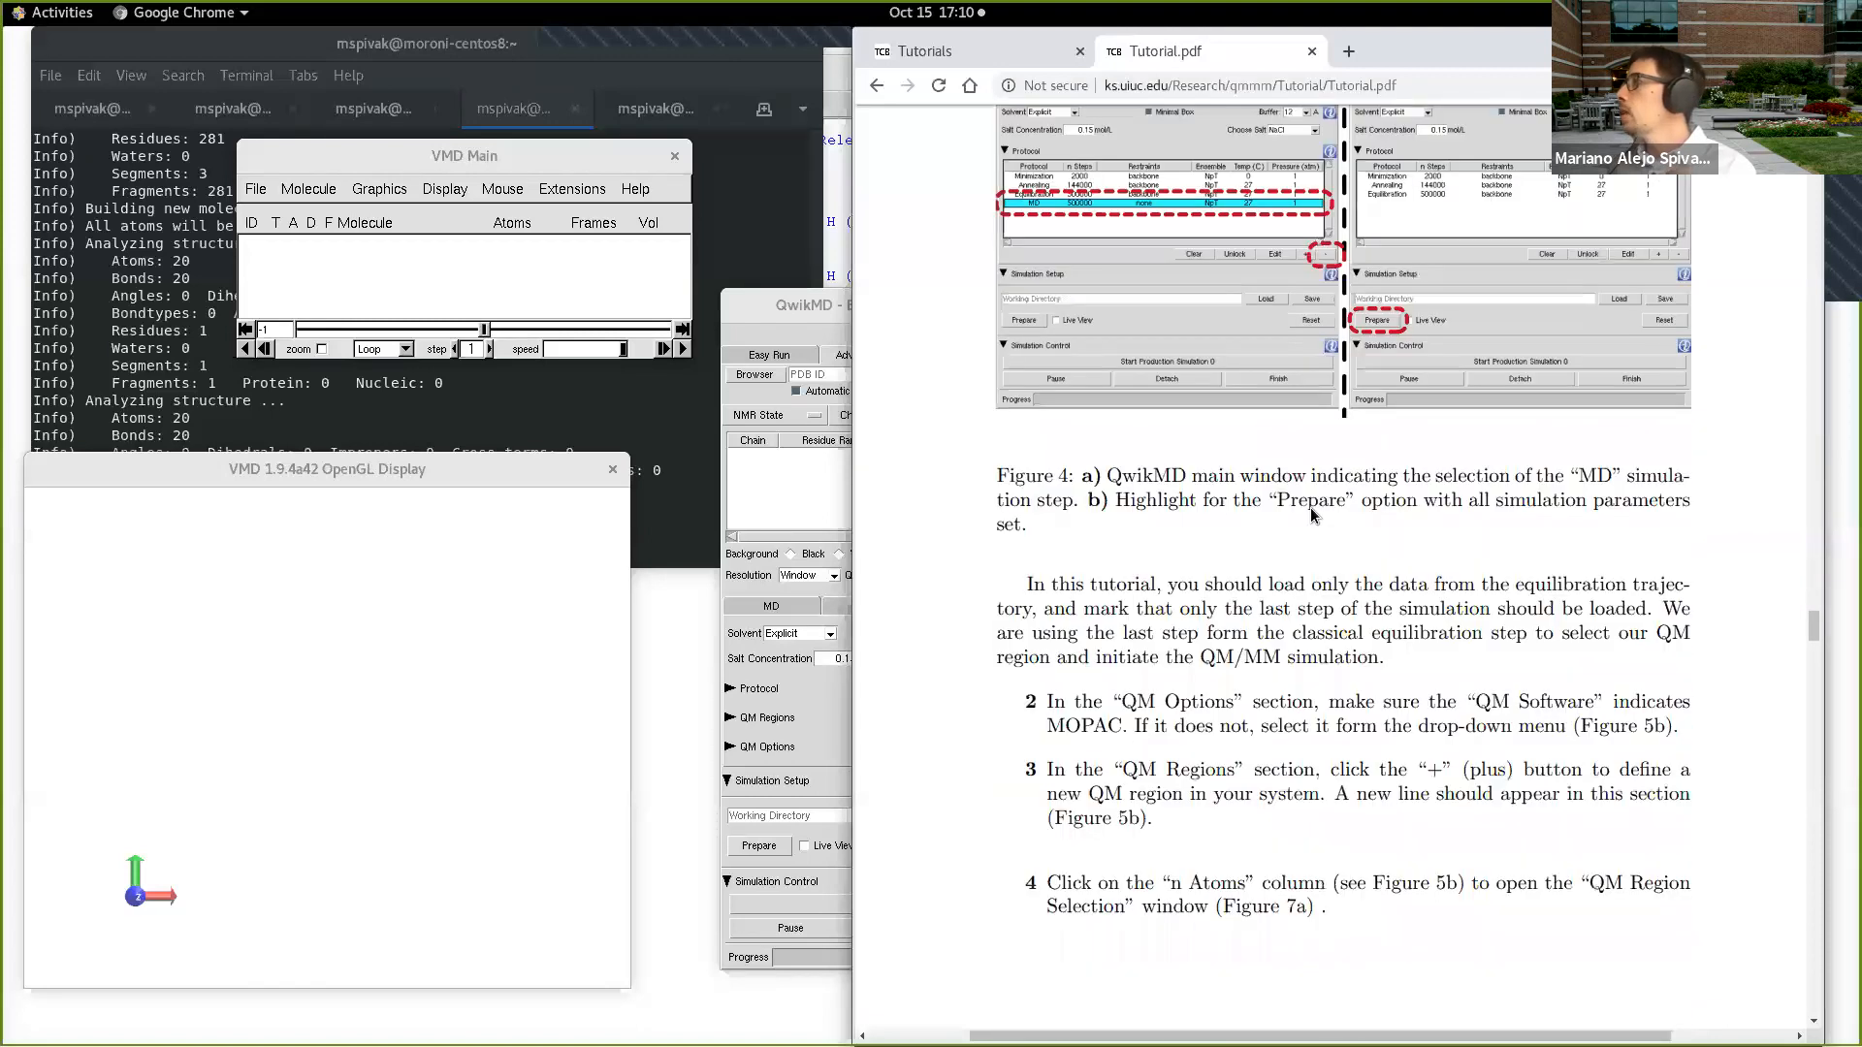
pyautogui.scroll(-20, 1311, 497)
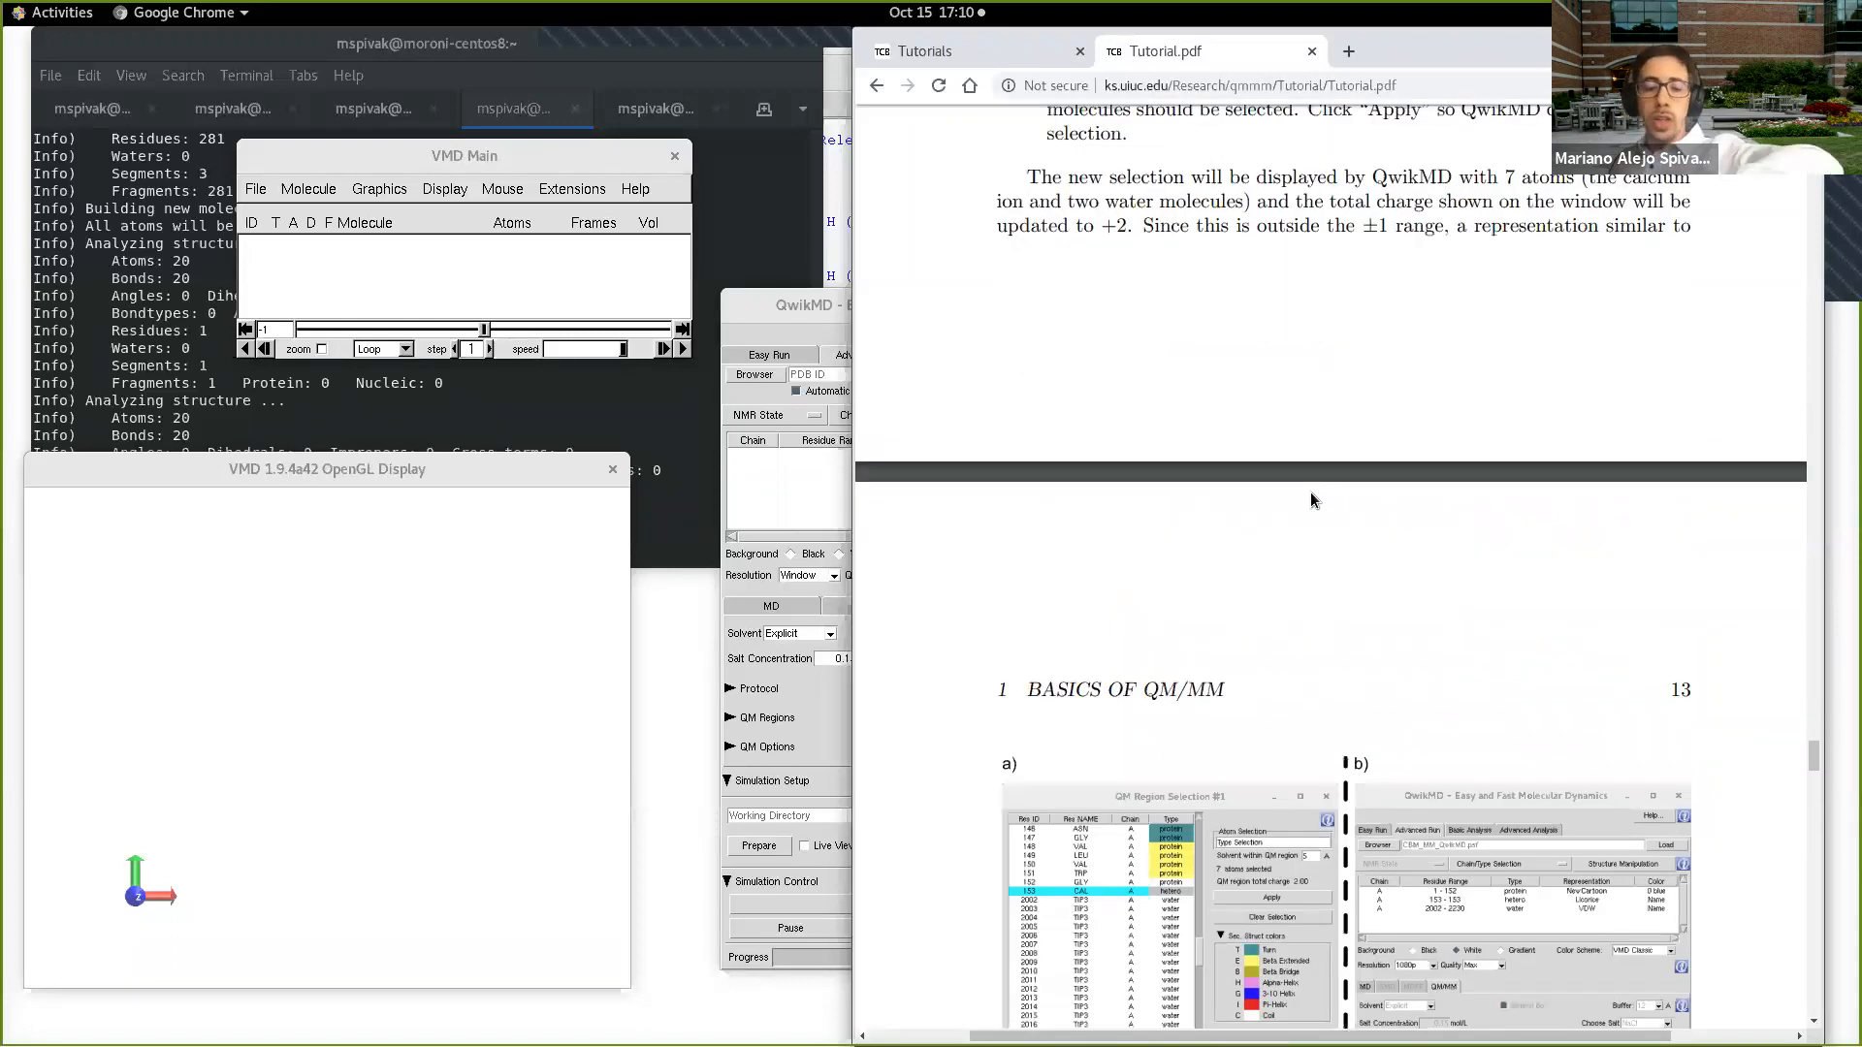
pyautogui.scroll(-10, 1311, 499)
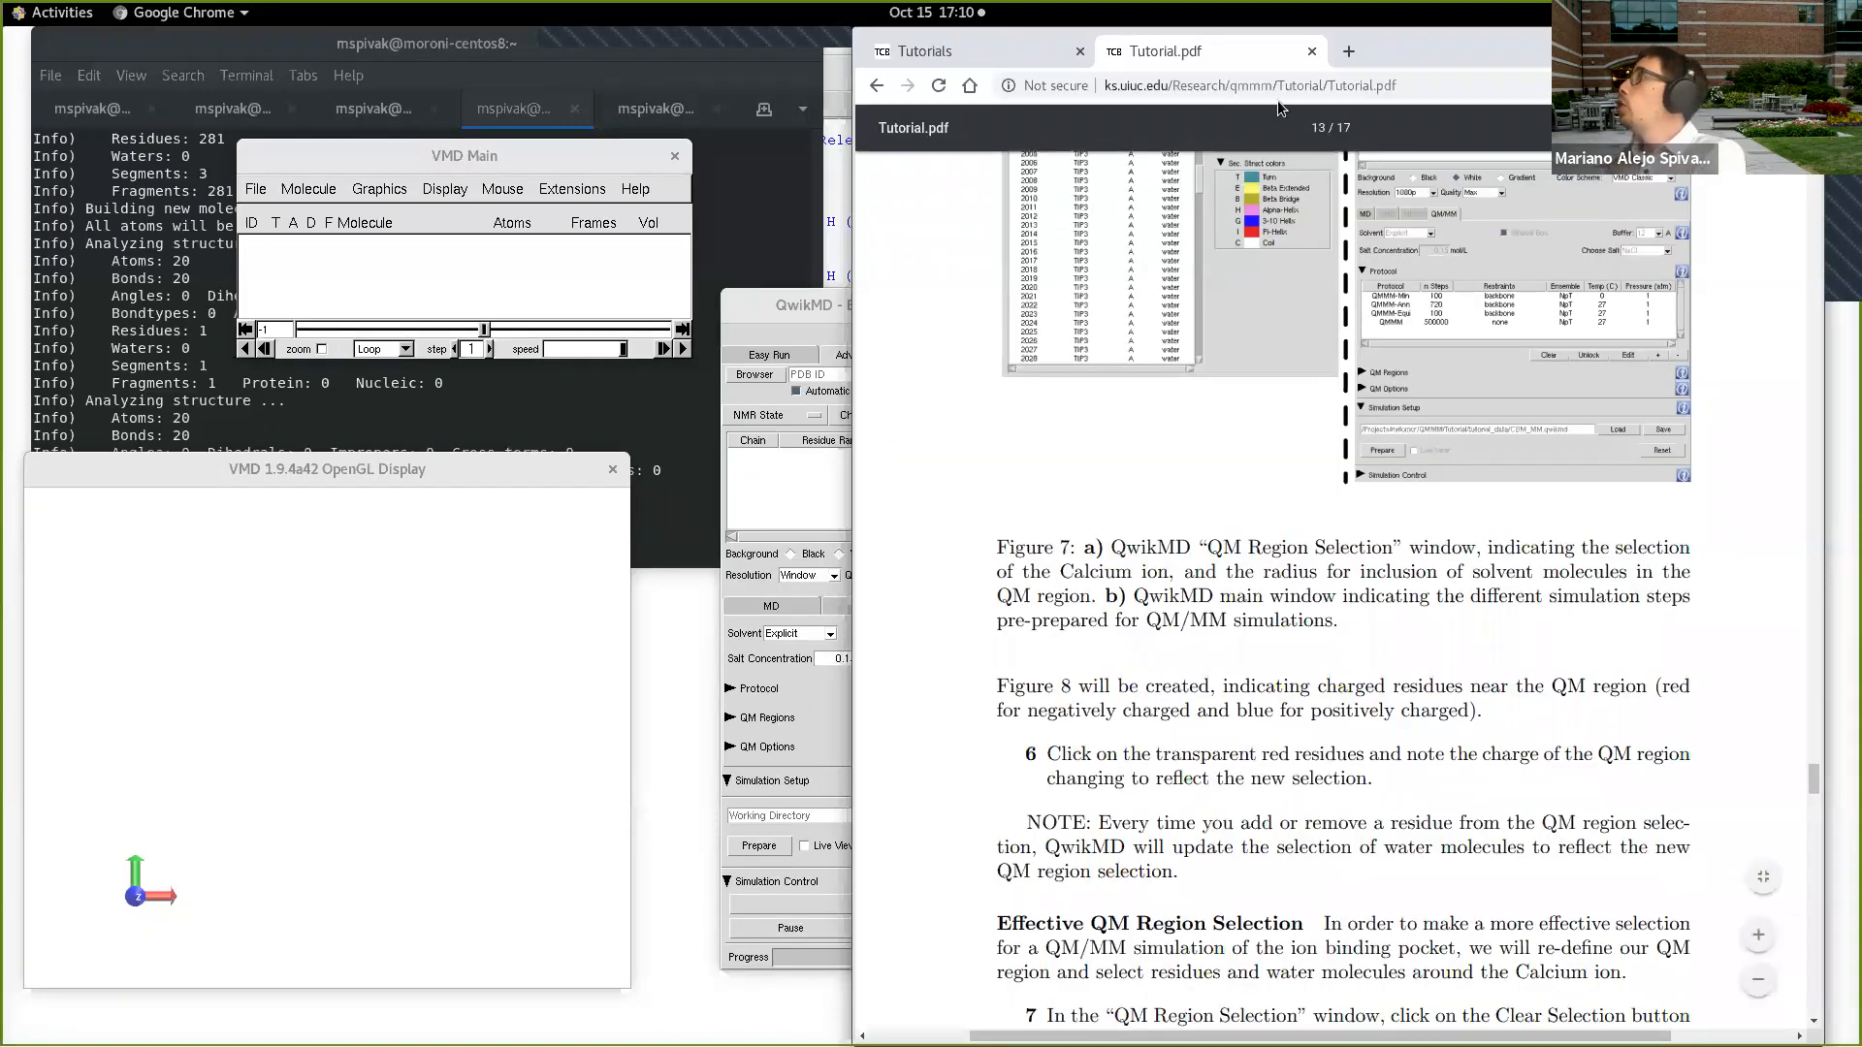
# Step: Close the QM/MM tutorial PDF and the QwikMD window
pyautogui.click(1311, 55)
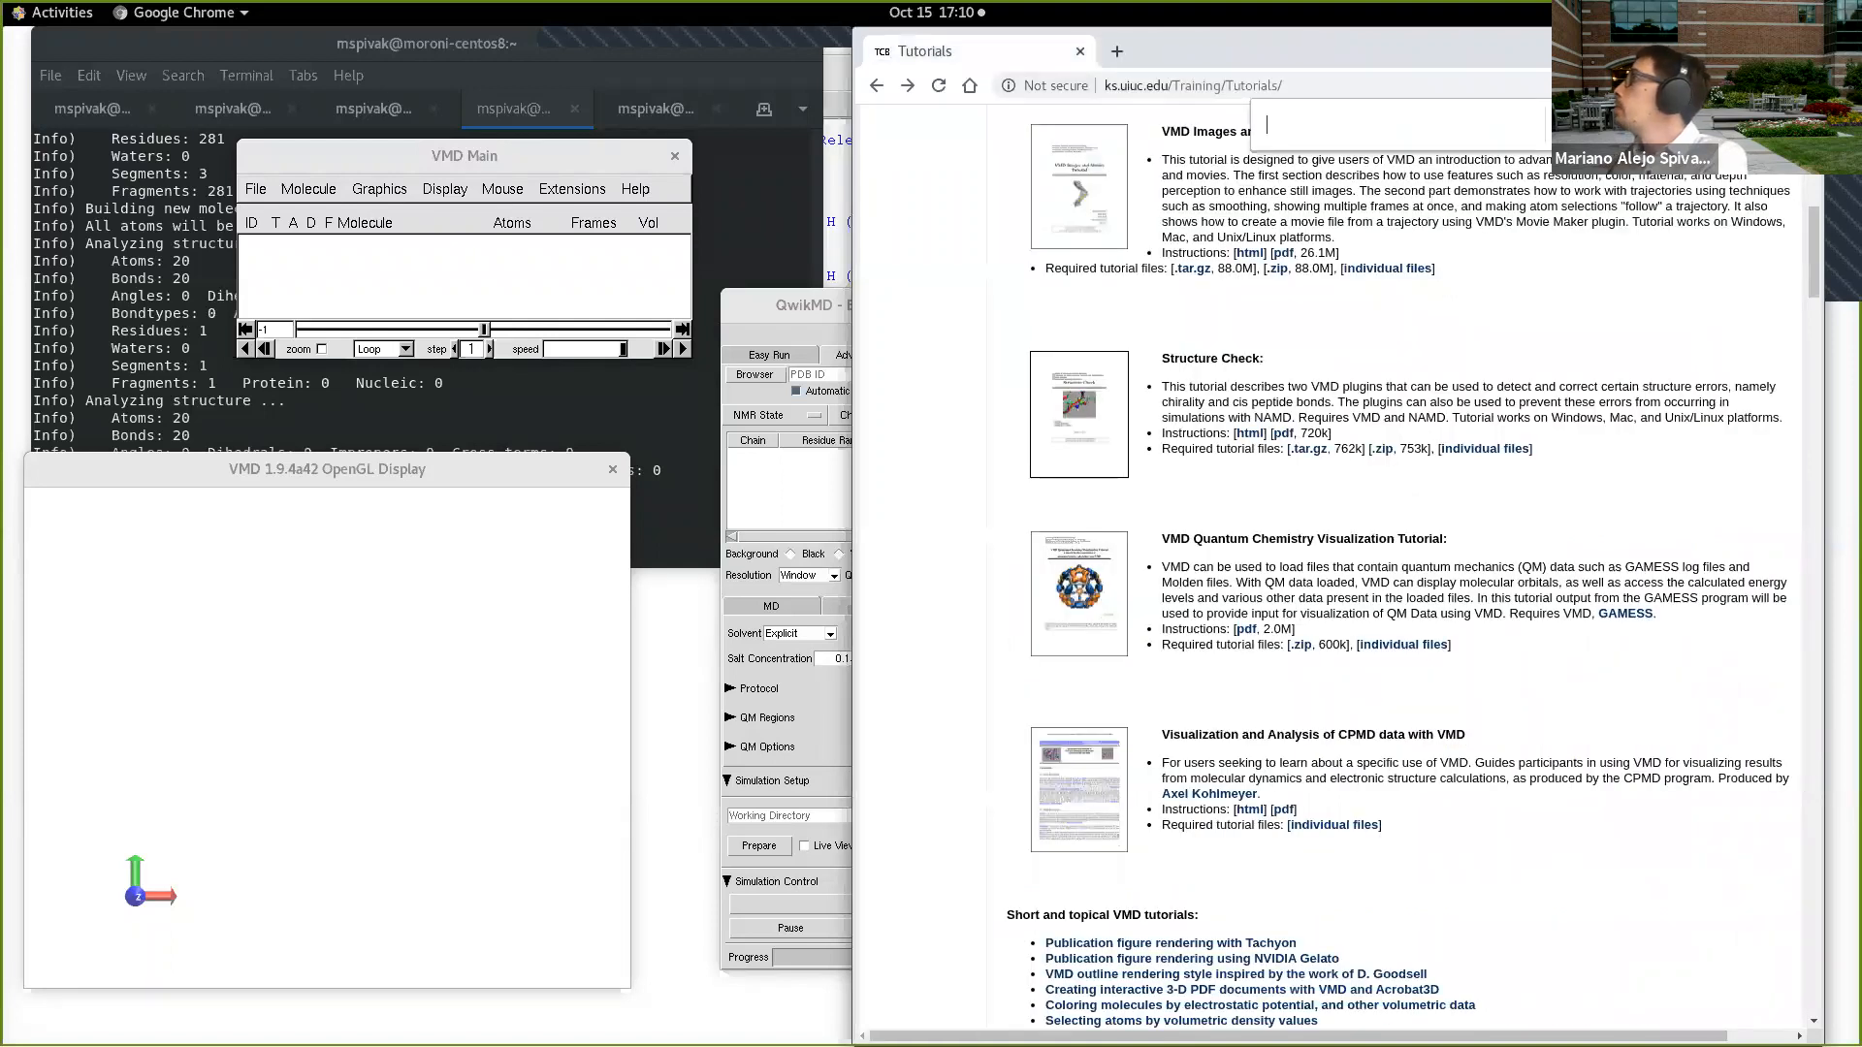
pyautogui.click(836, 306)
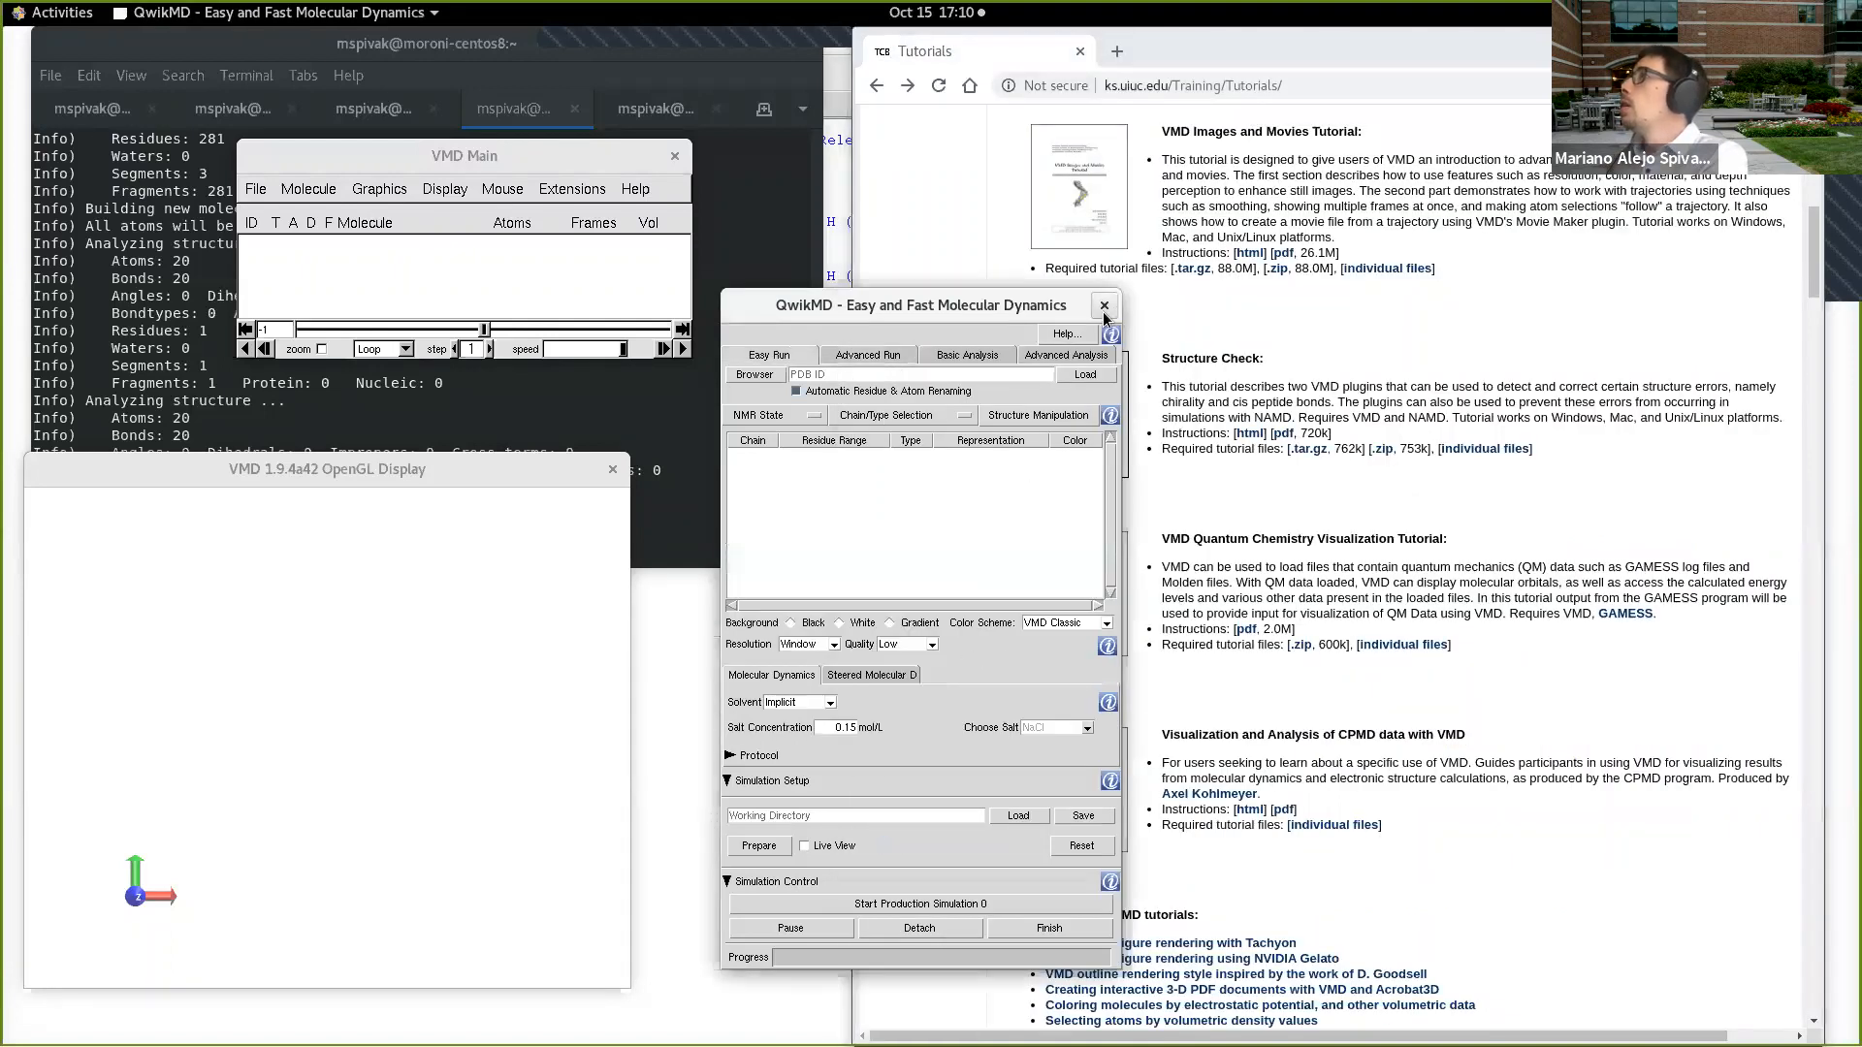
pyautogui.click(1103, 304)
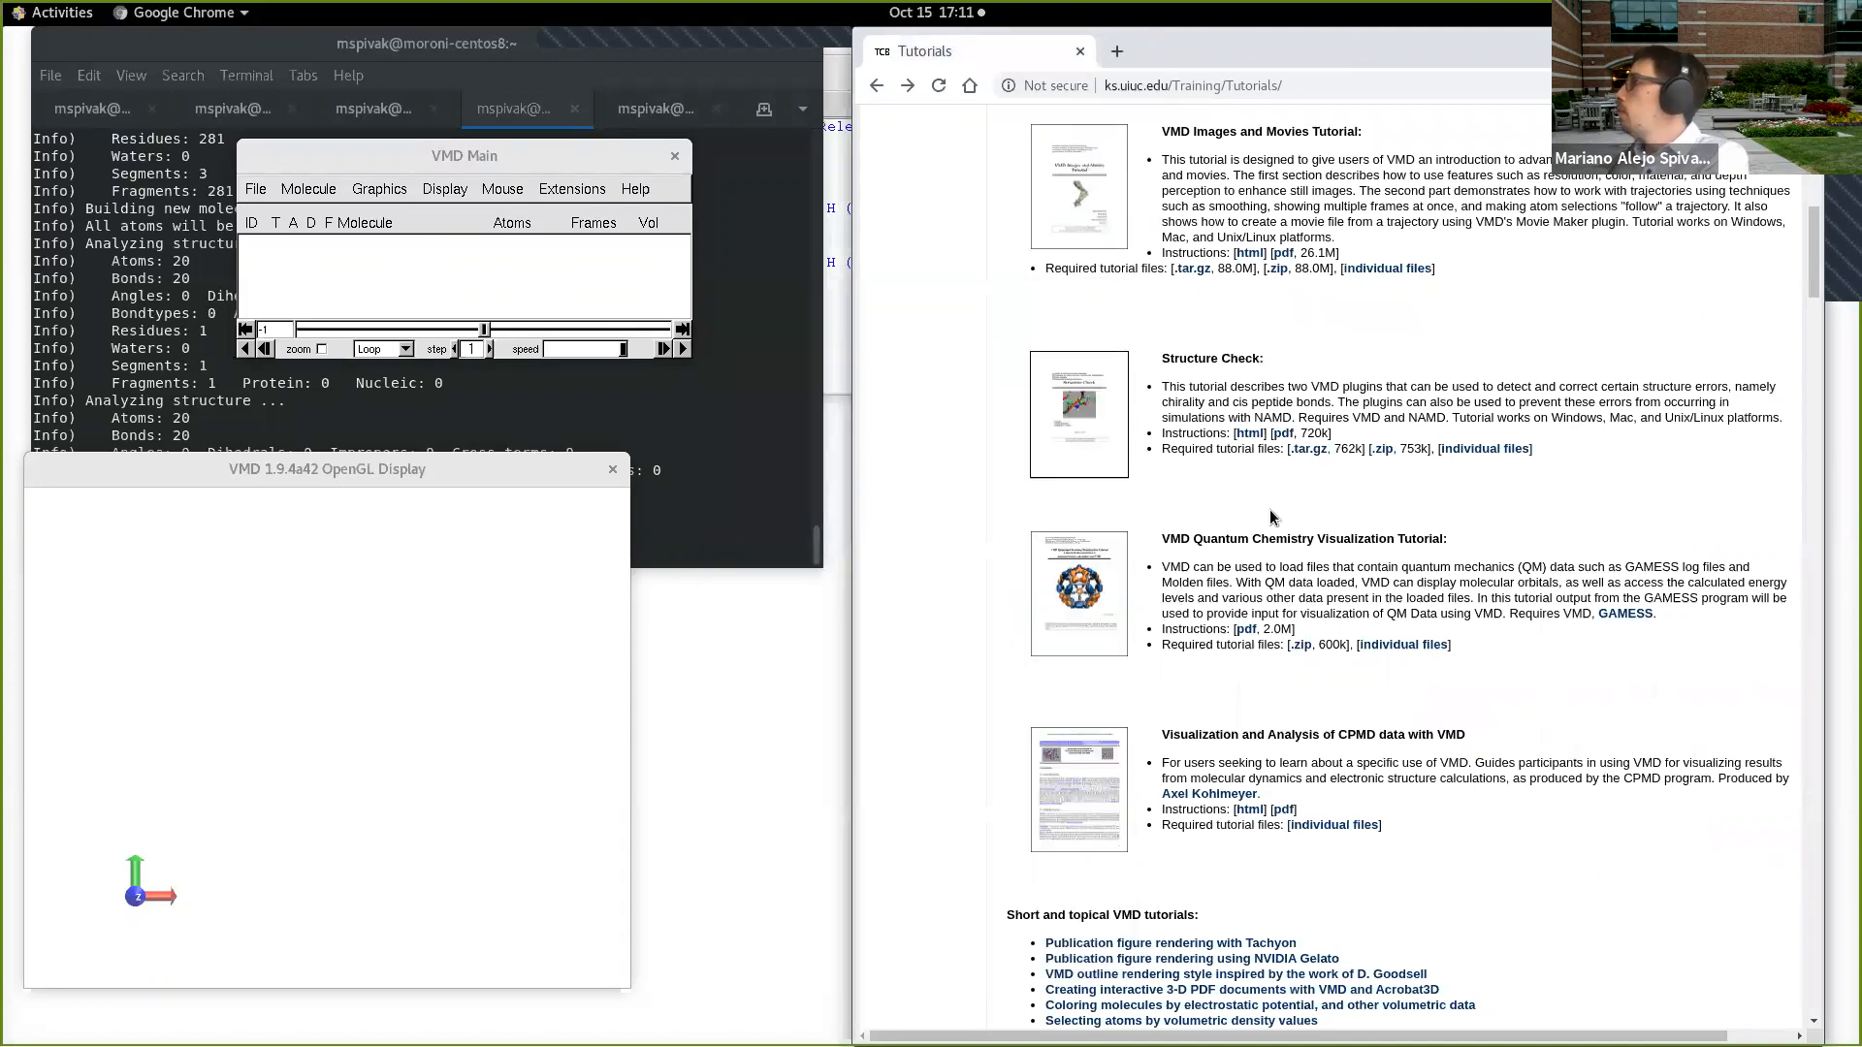
# Step: Search the Tutorials page for "fftk" and highlight the title of the Force Field Toolkit tutorial
pyautogui.scroll(3, 1270, 510)
pyautogui.scroll(1, 1272, 531)
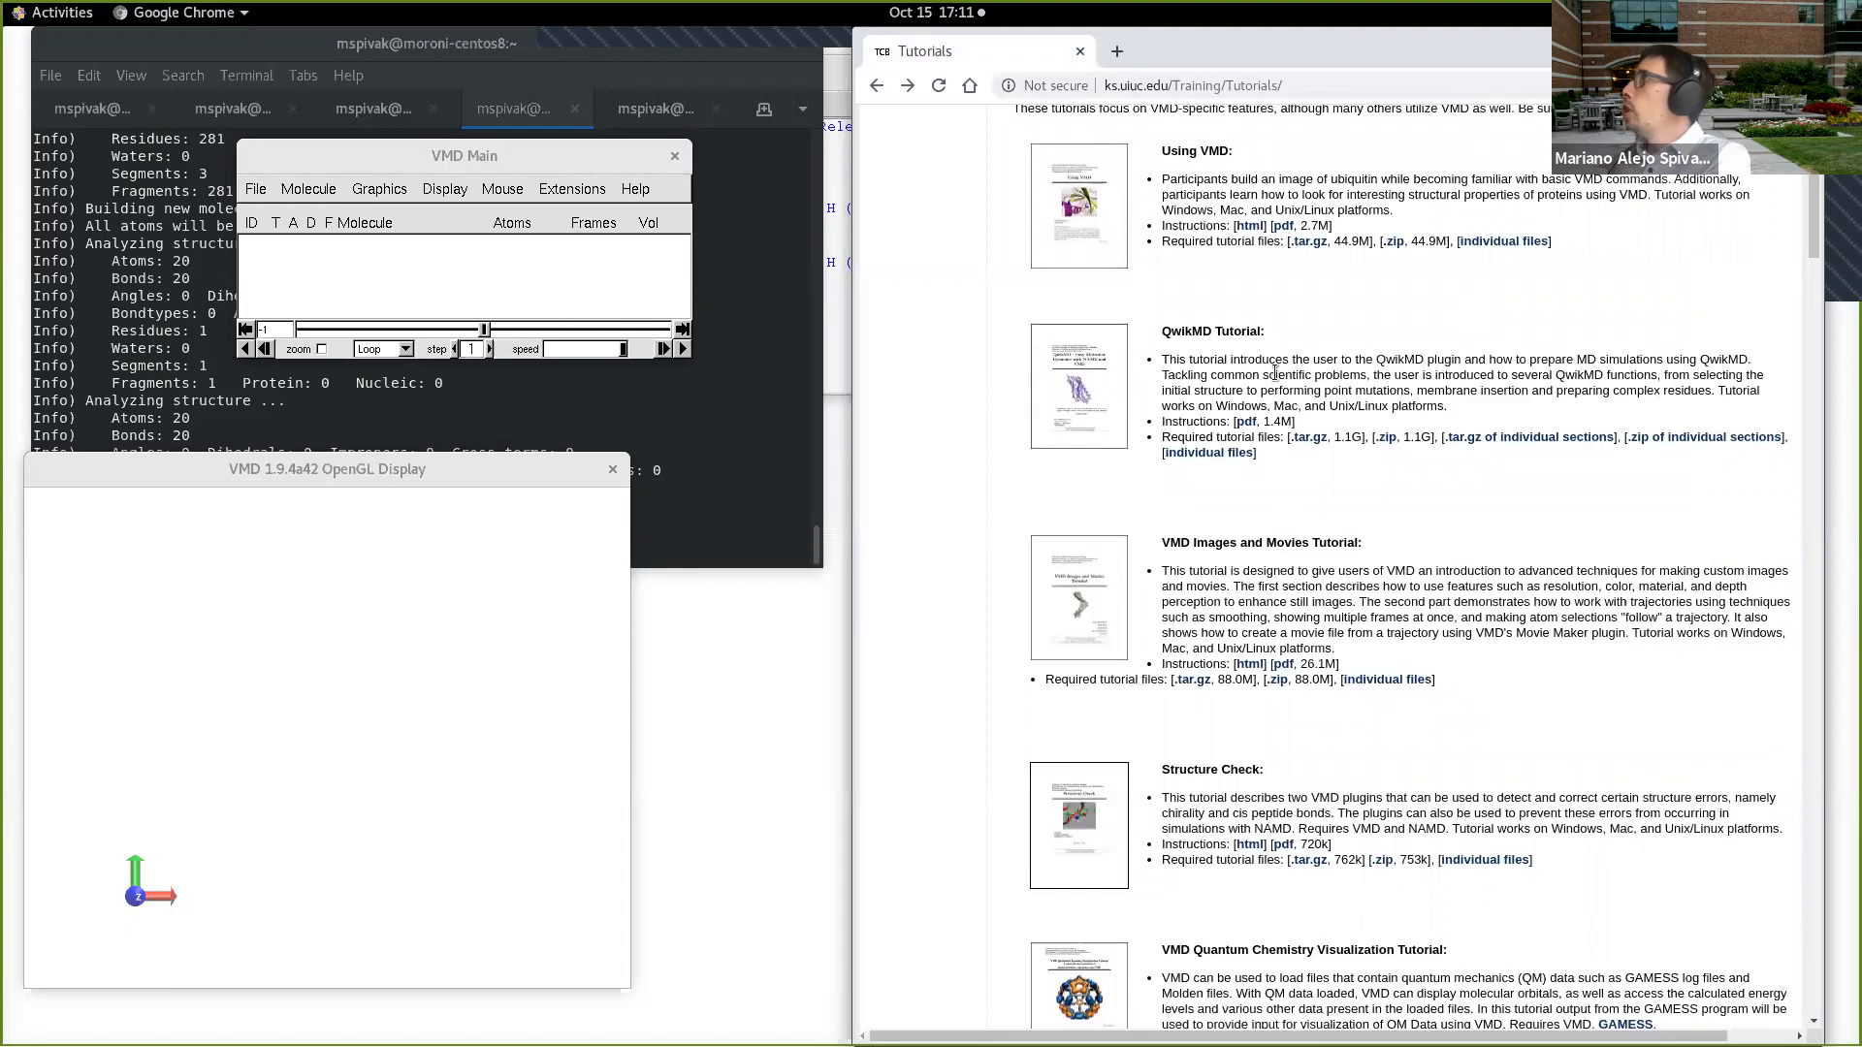
pyautogui.hotkey('ctrl', 'f')
pyautogui.write('fftk')
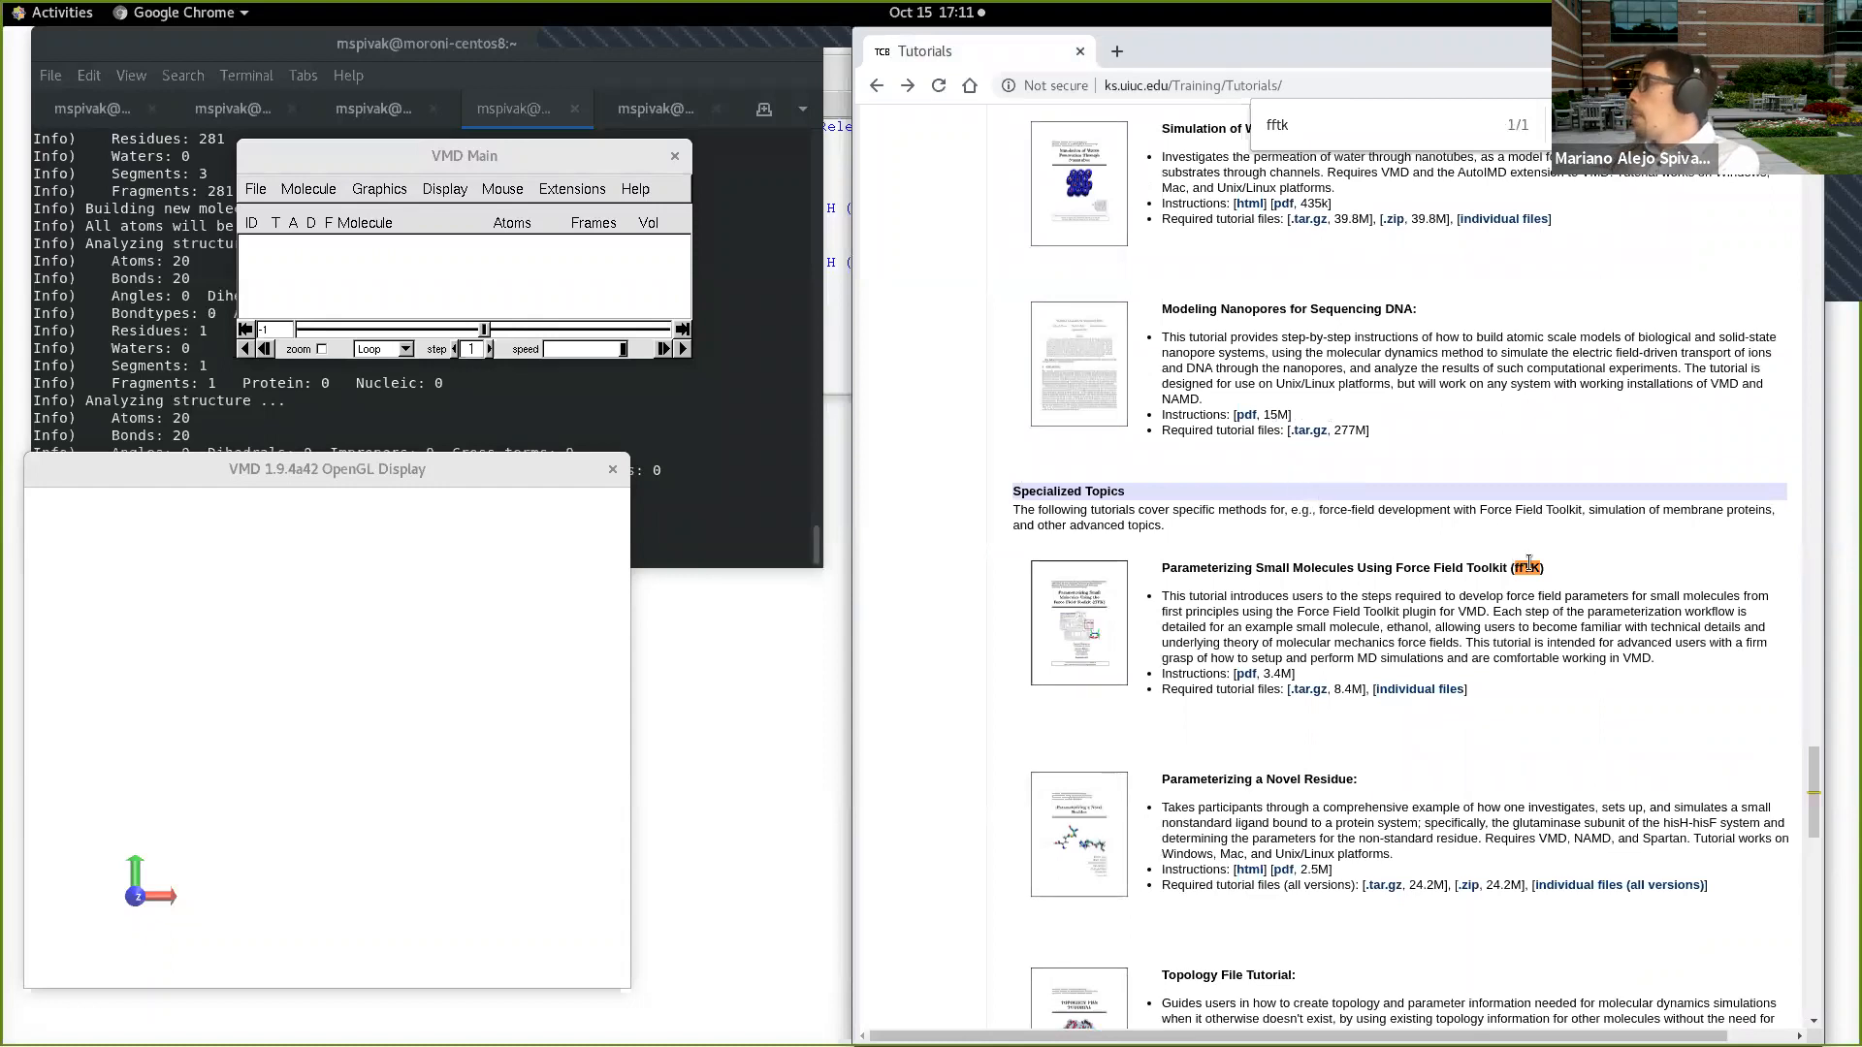
pyautogui.moveTo(1387, 596); pyautogui.dragTo(1216, 585)
pyautogui.tripleClick(1188, 572)
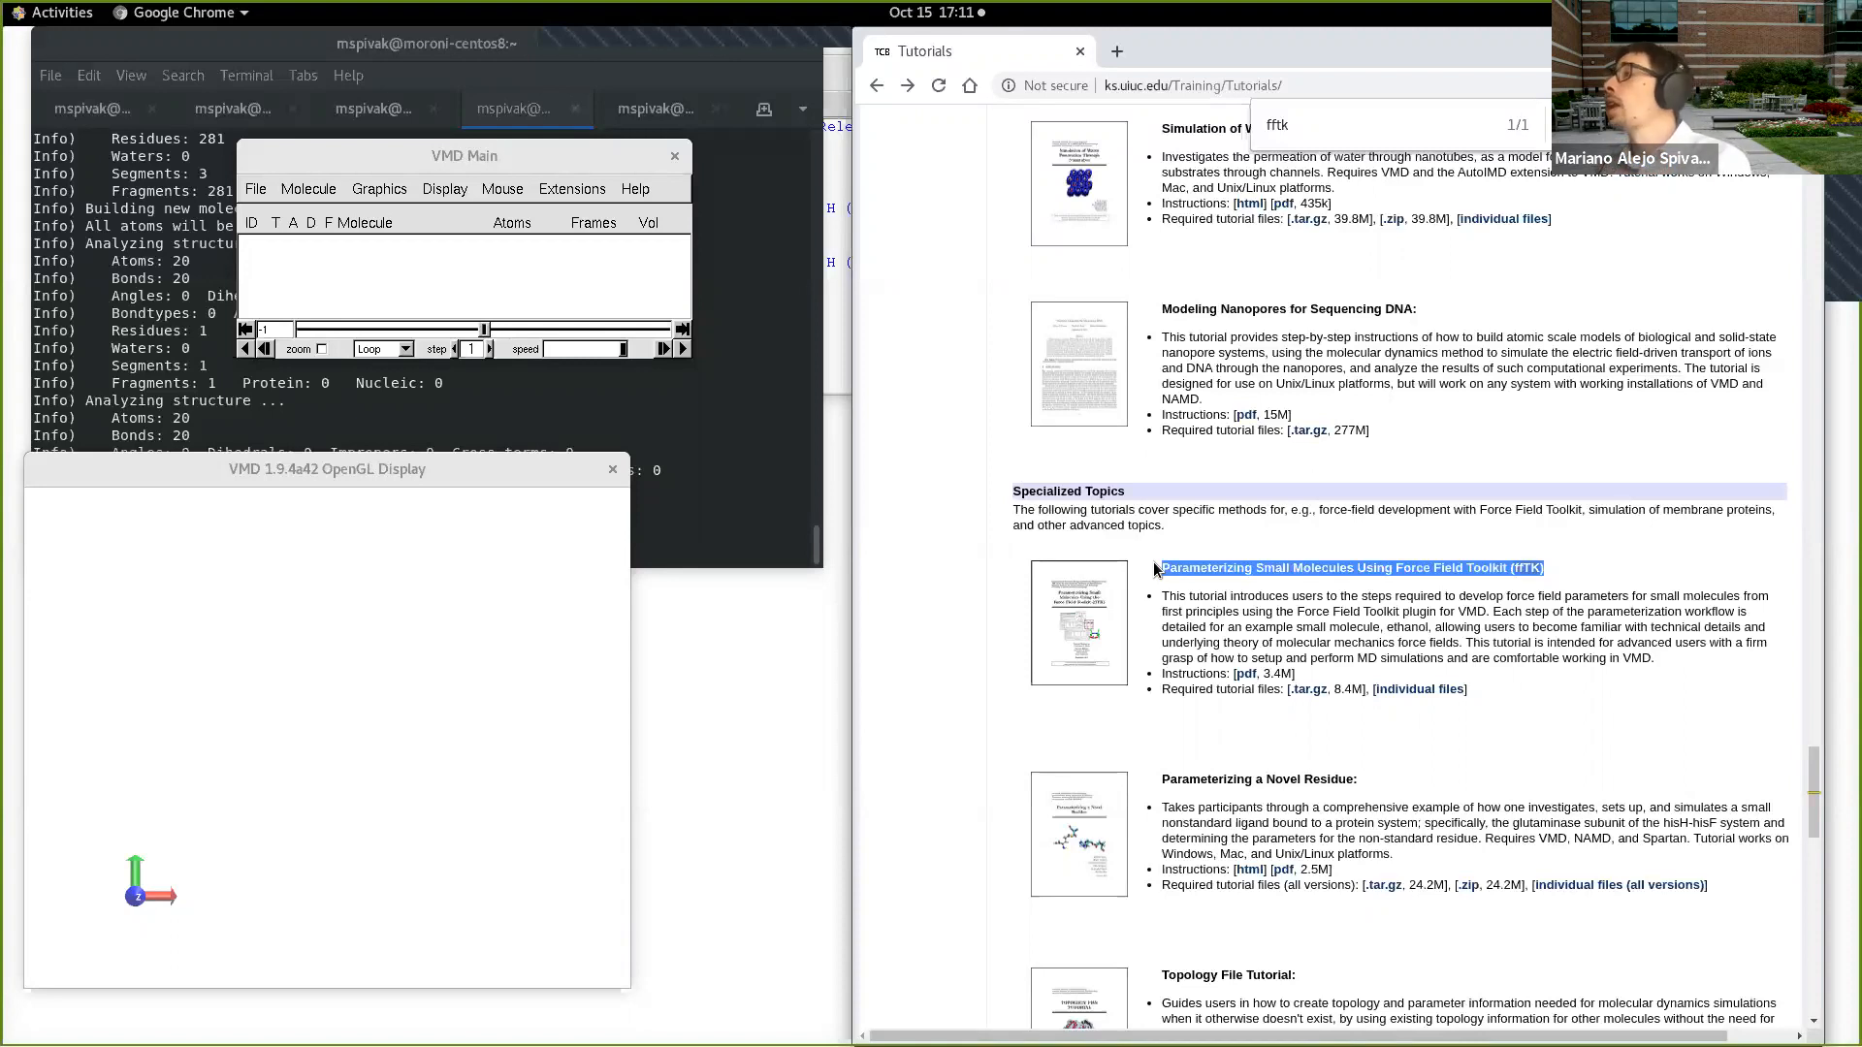
# Step: Show the Modeling extensions of VMD, where Force Field Toolkit is located, and dismiss the list without launching anything
pyautogui.click(571, 188)
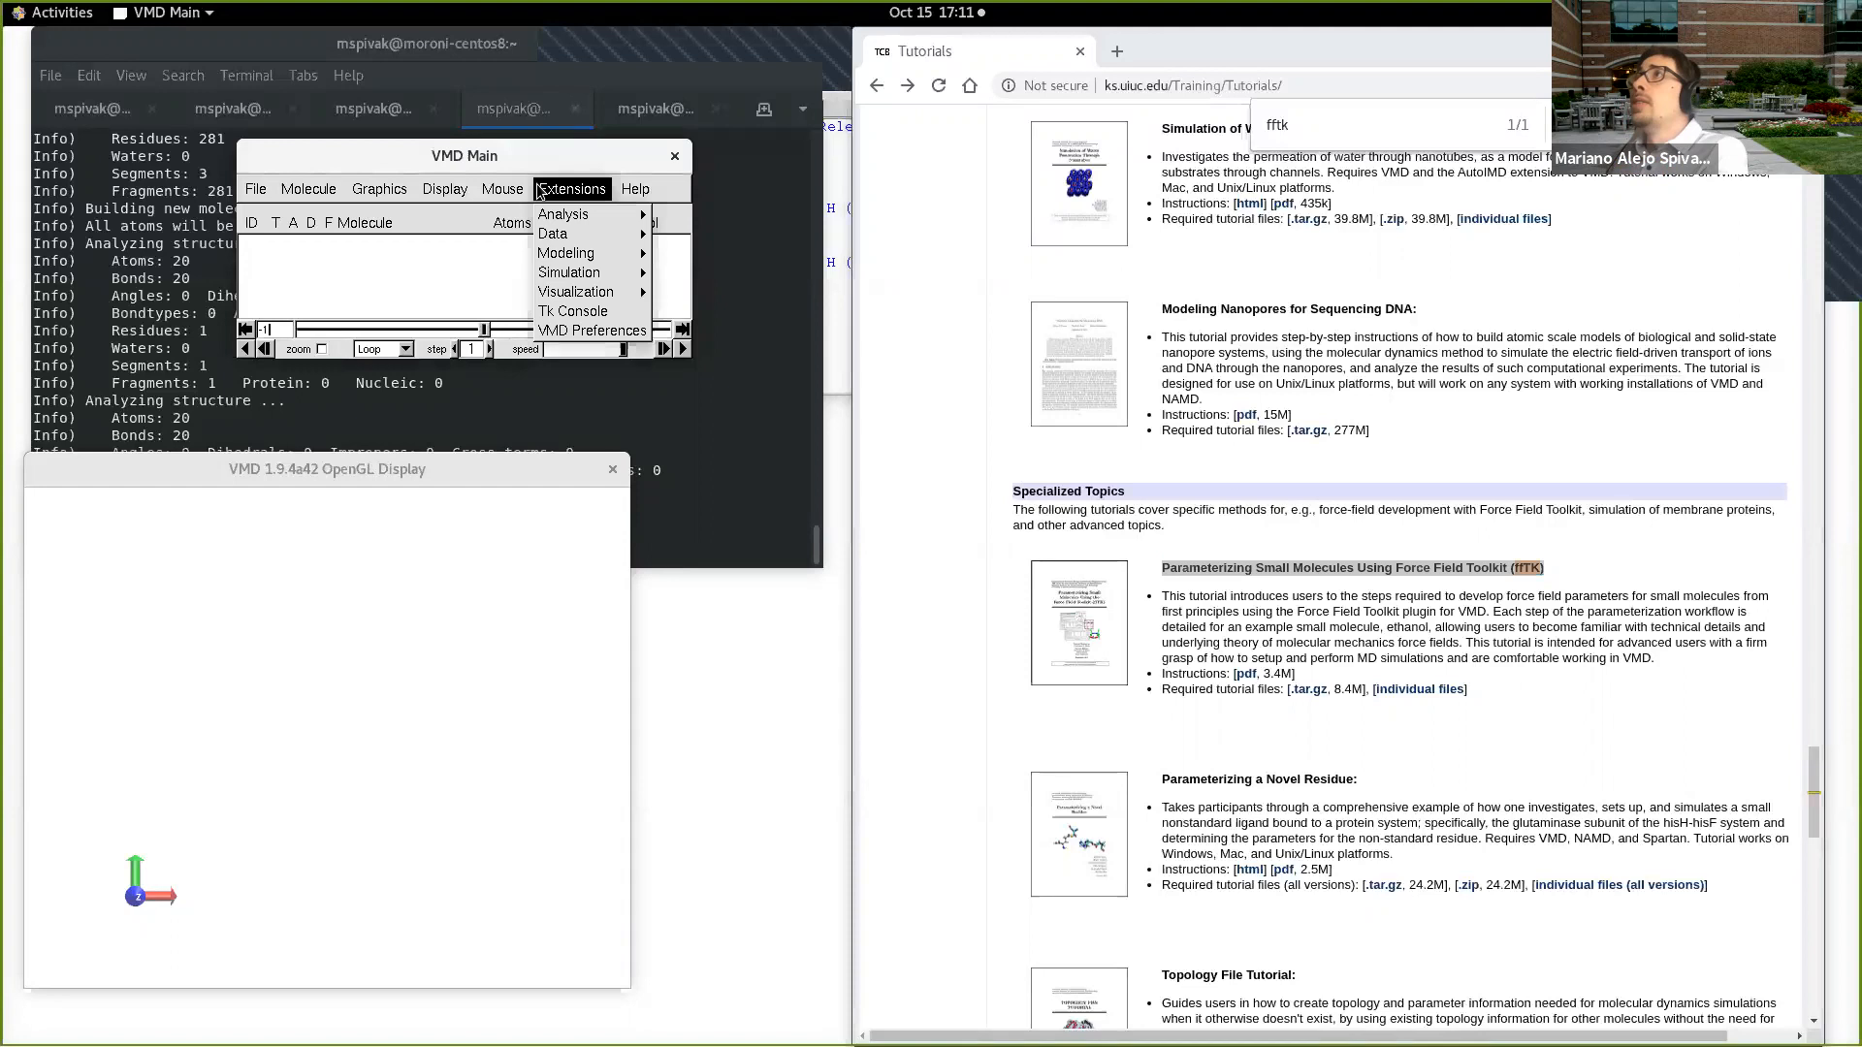
pyautogui.moveTo(630, 254)
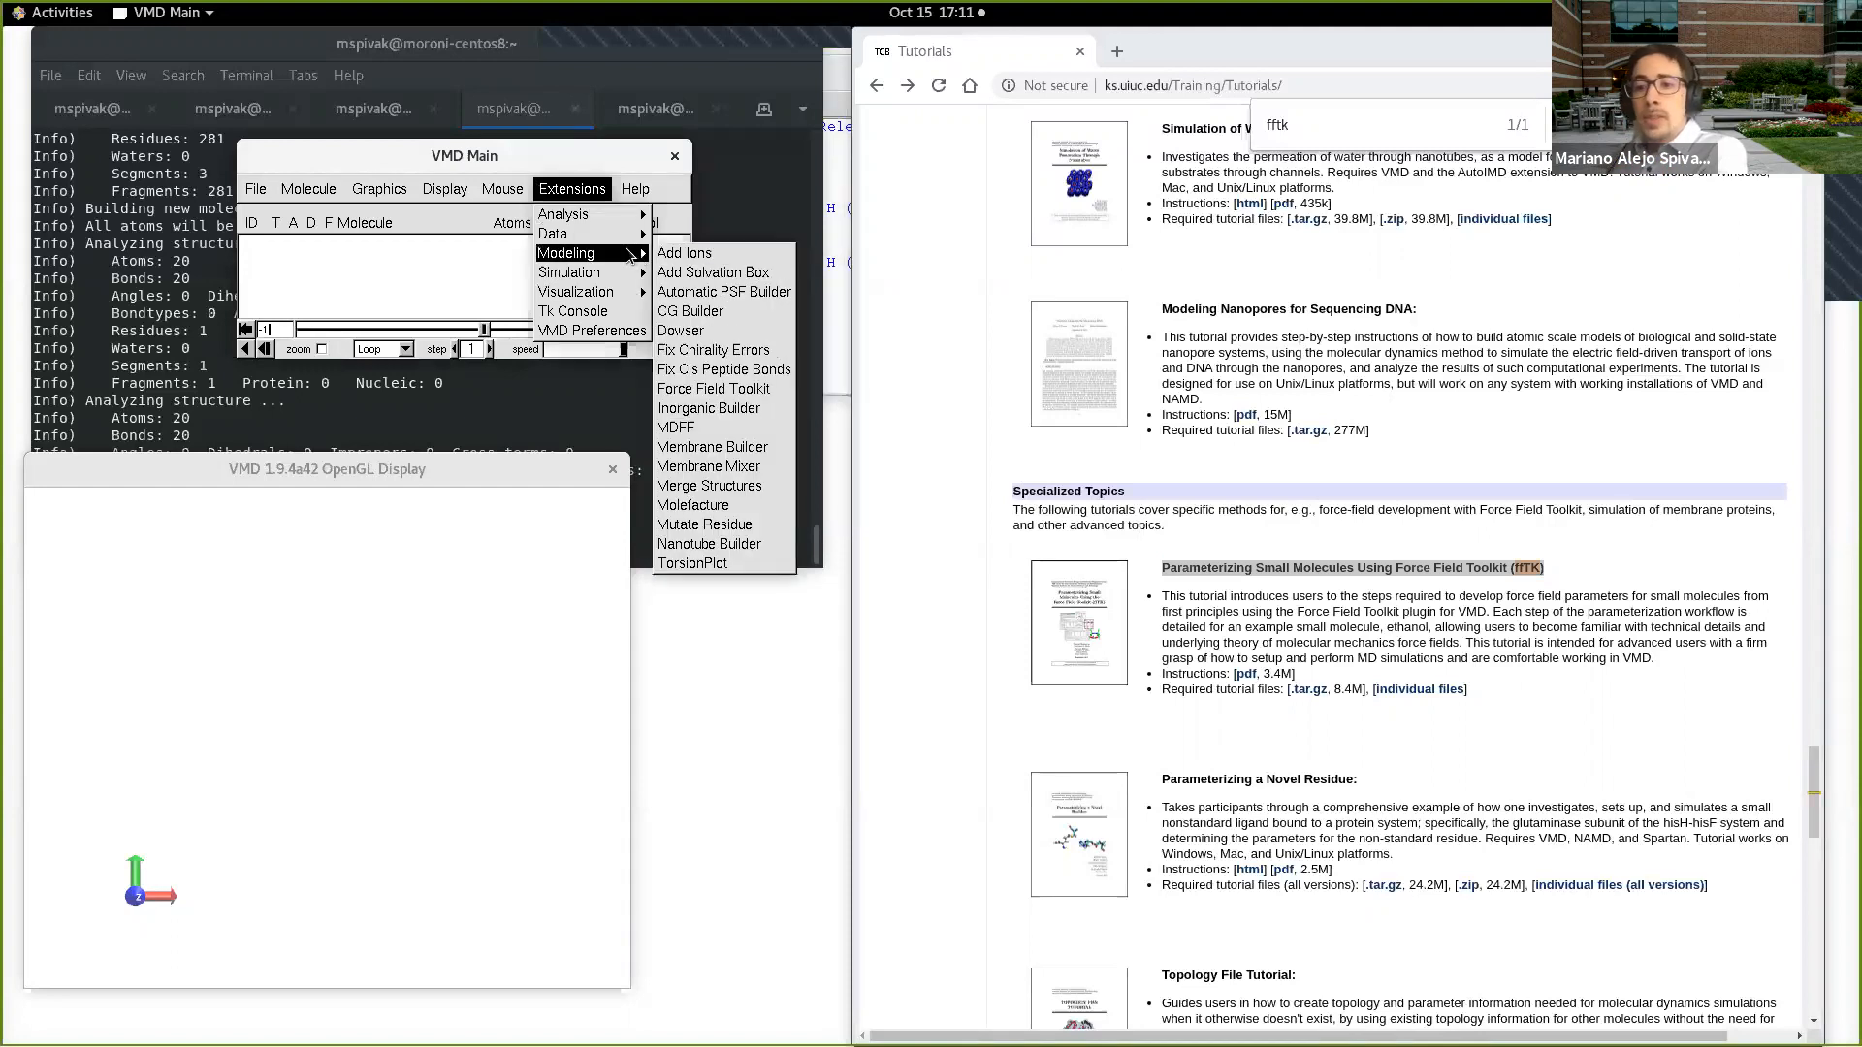
pyautogui.click(1329, 621)
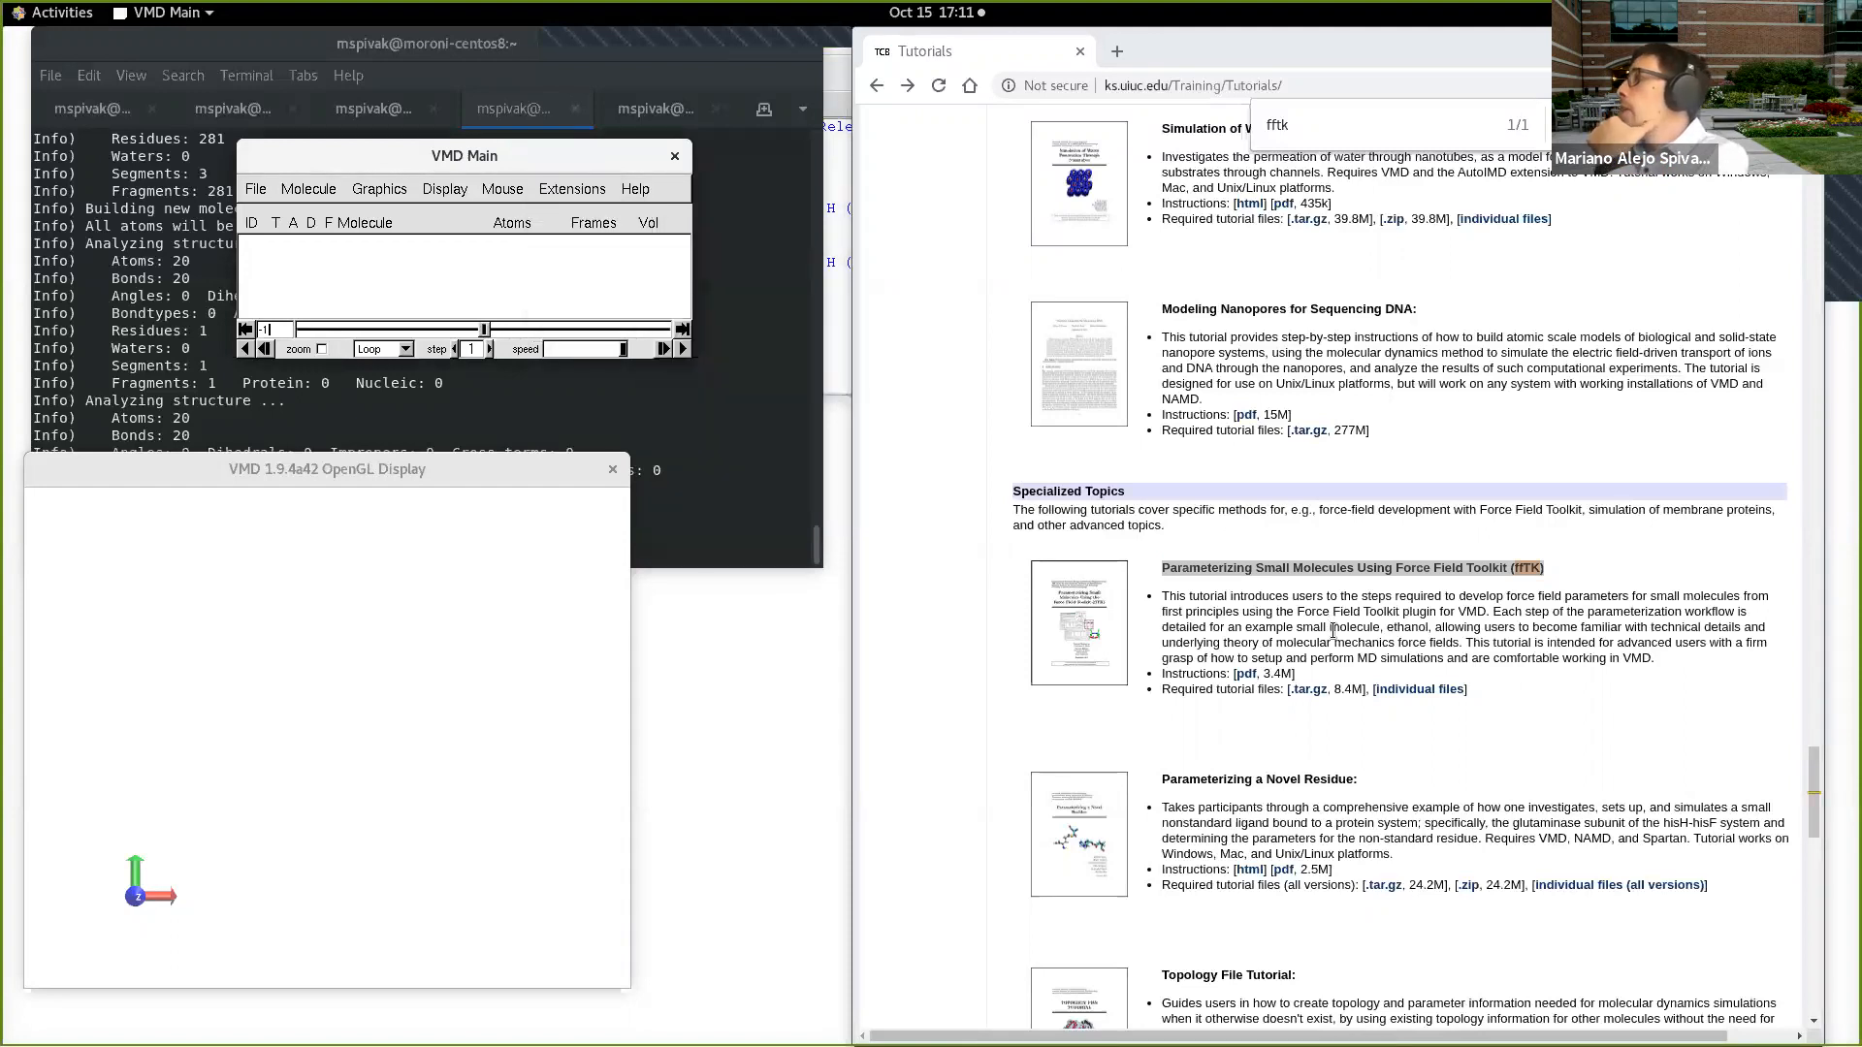
# Step: Open the PDF of the Force Field Toolkit tutorial, widen the browser window, and enlarge the title page
pyautogui.click(1246, 675)
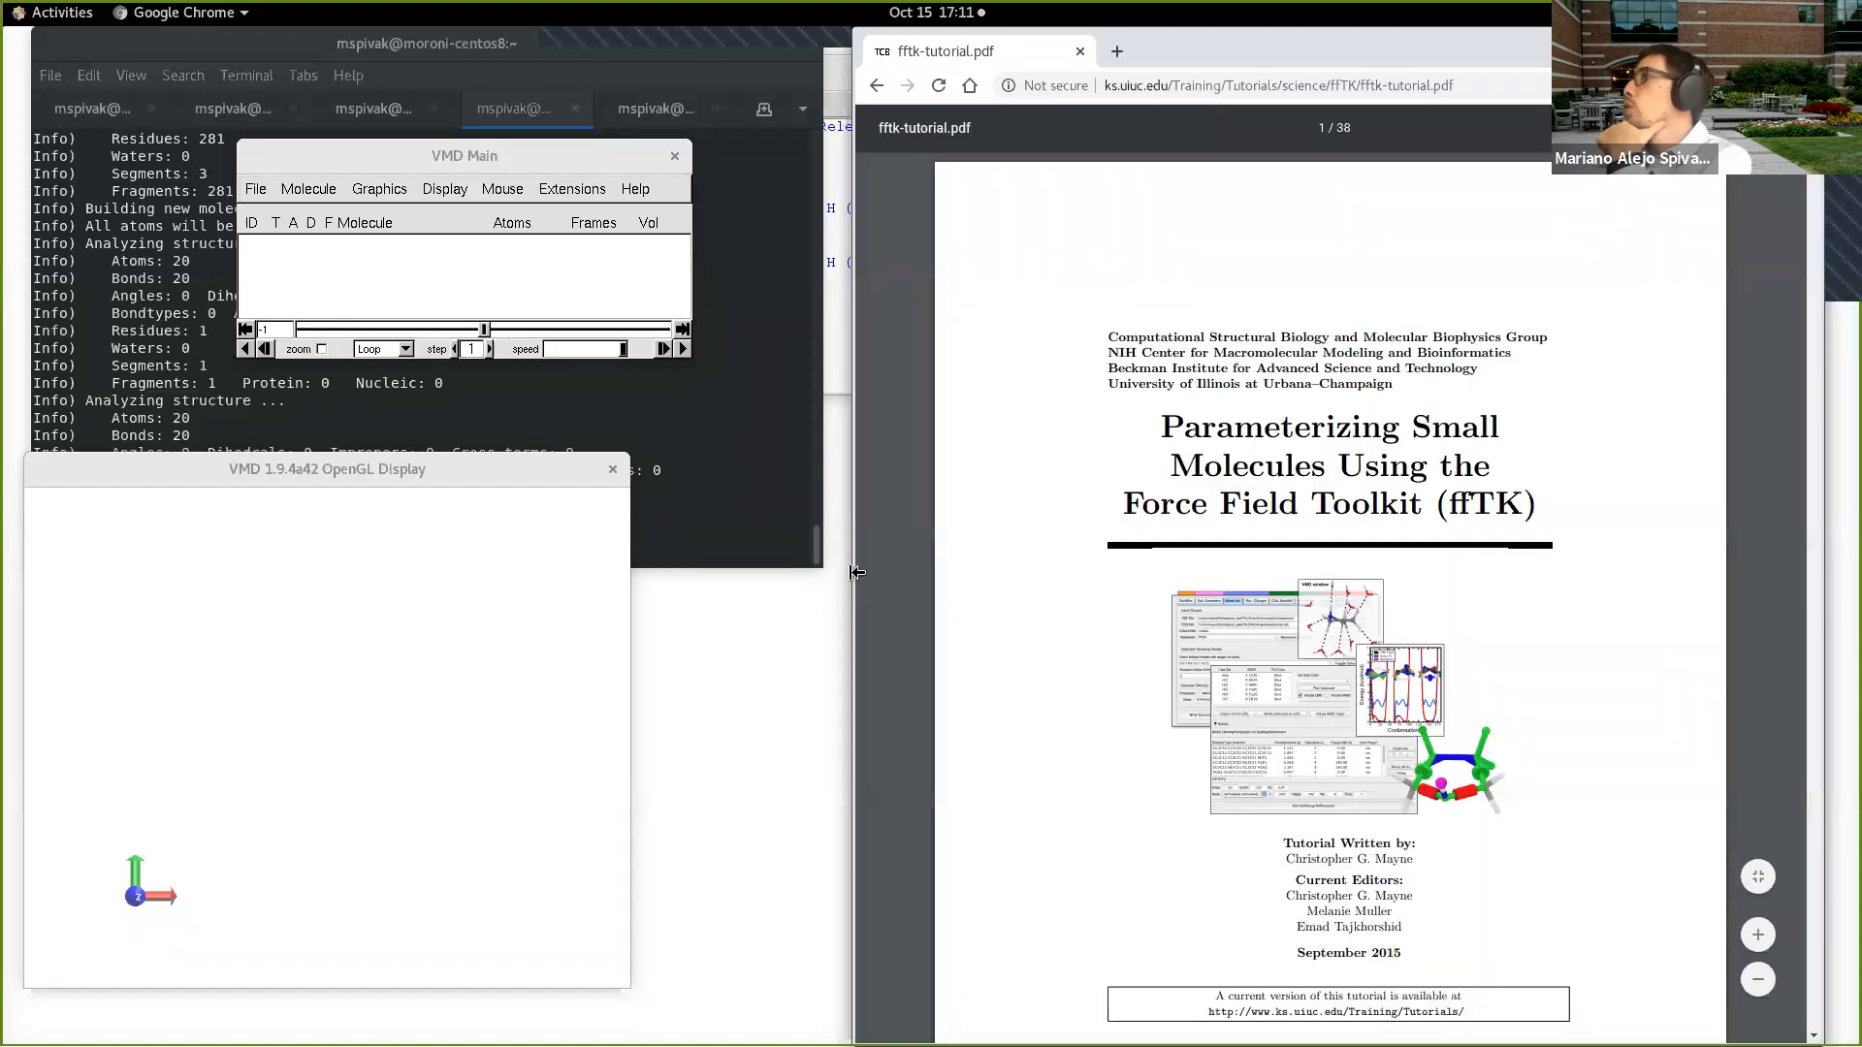
pyautogui.moveTo(857, 573); pyautogui.dragTo(806, 562)
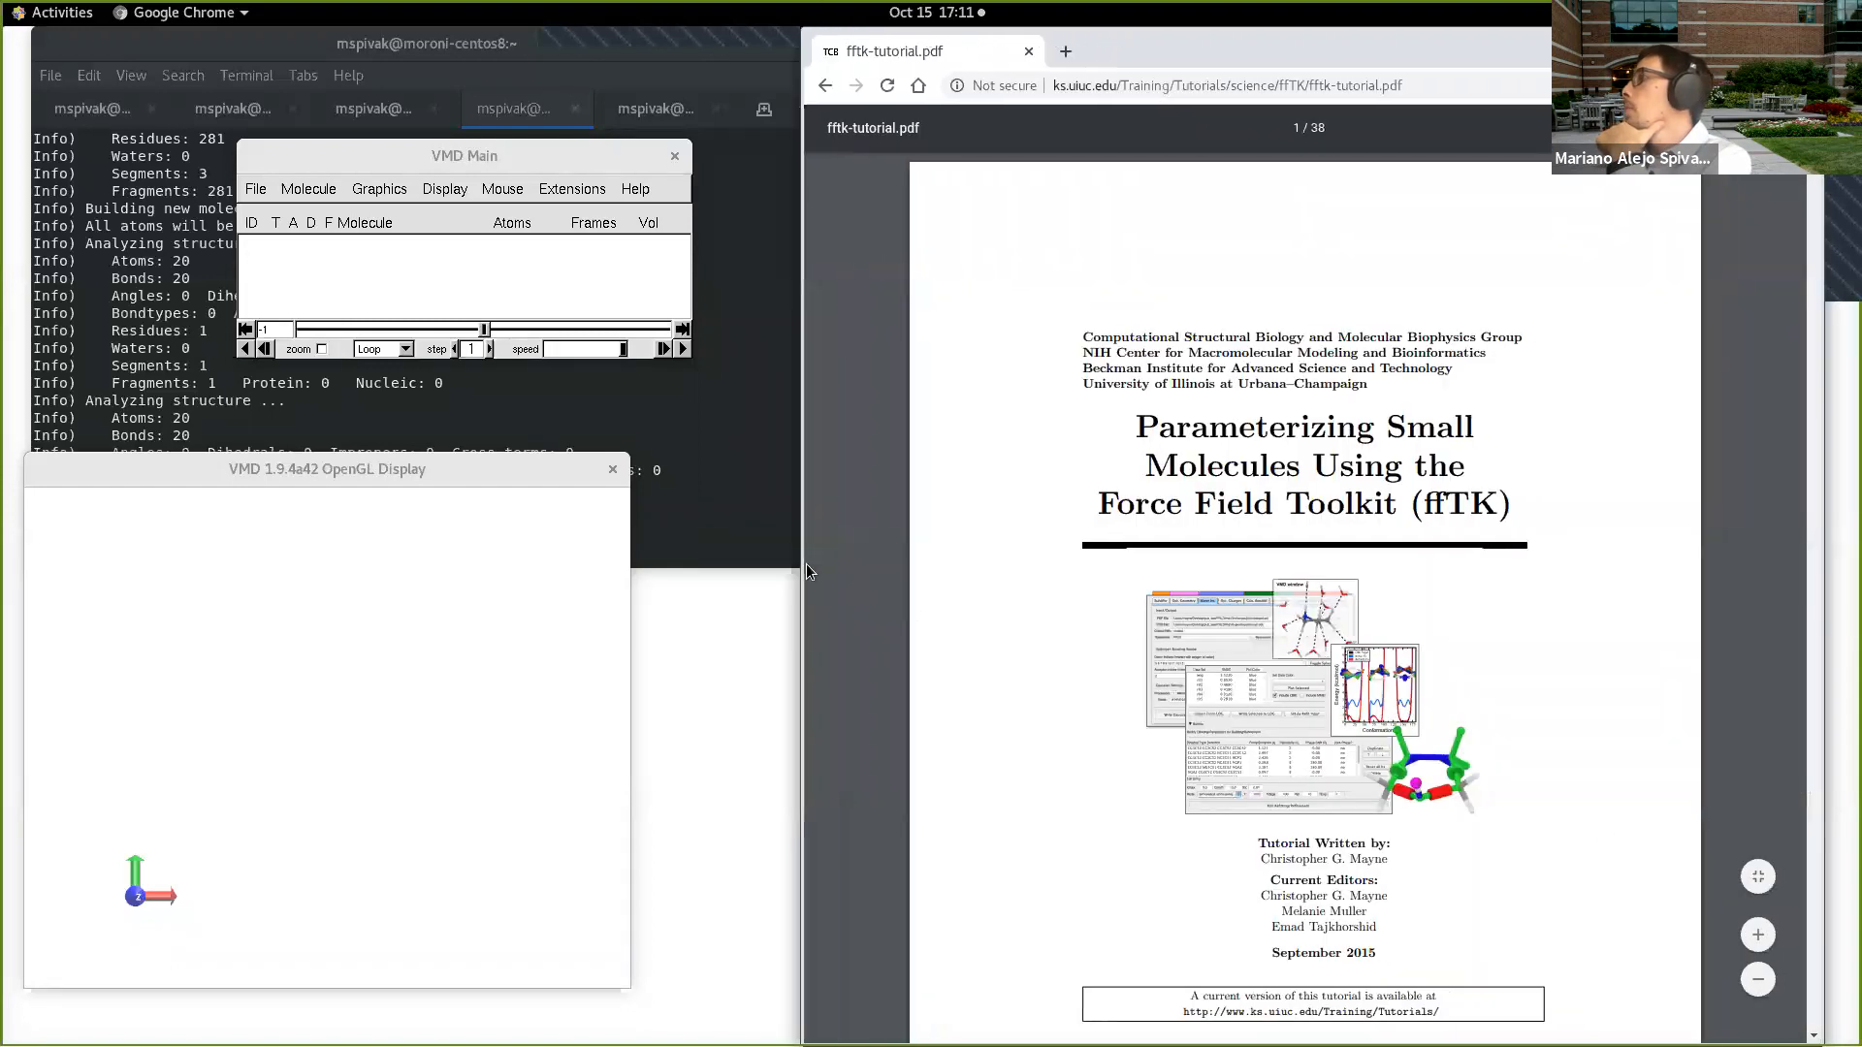
pyautogui.click(1758, 935)
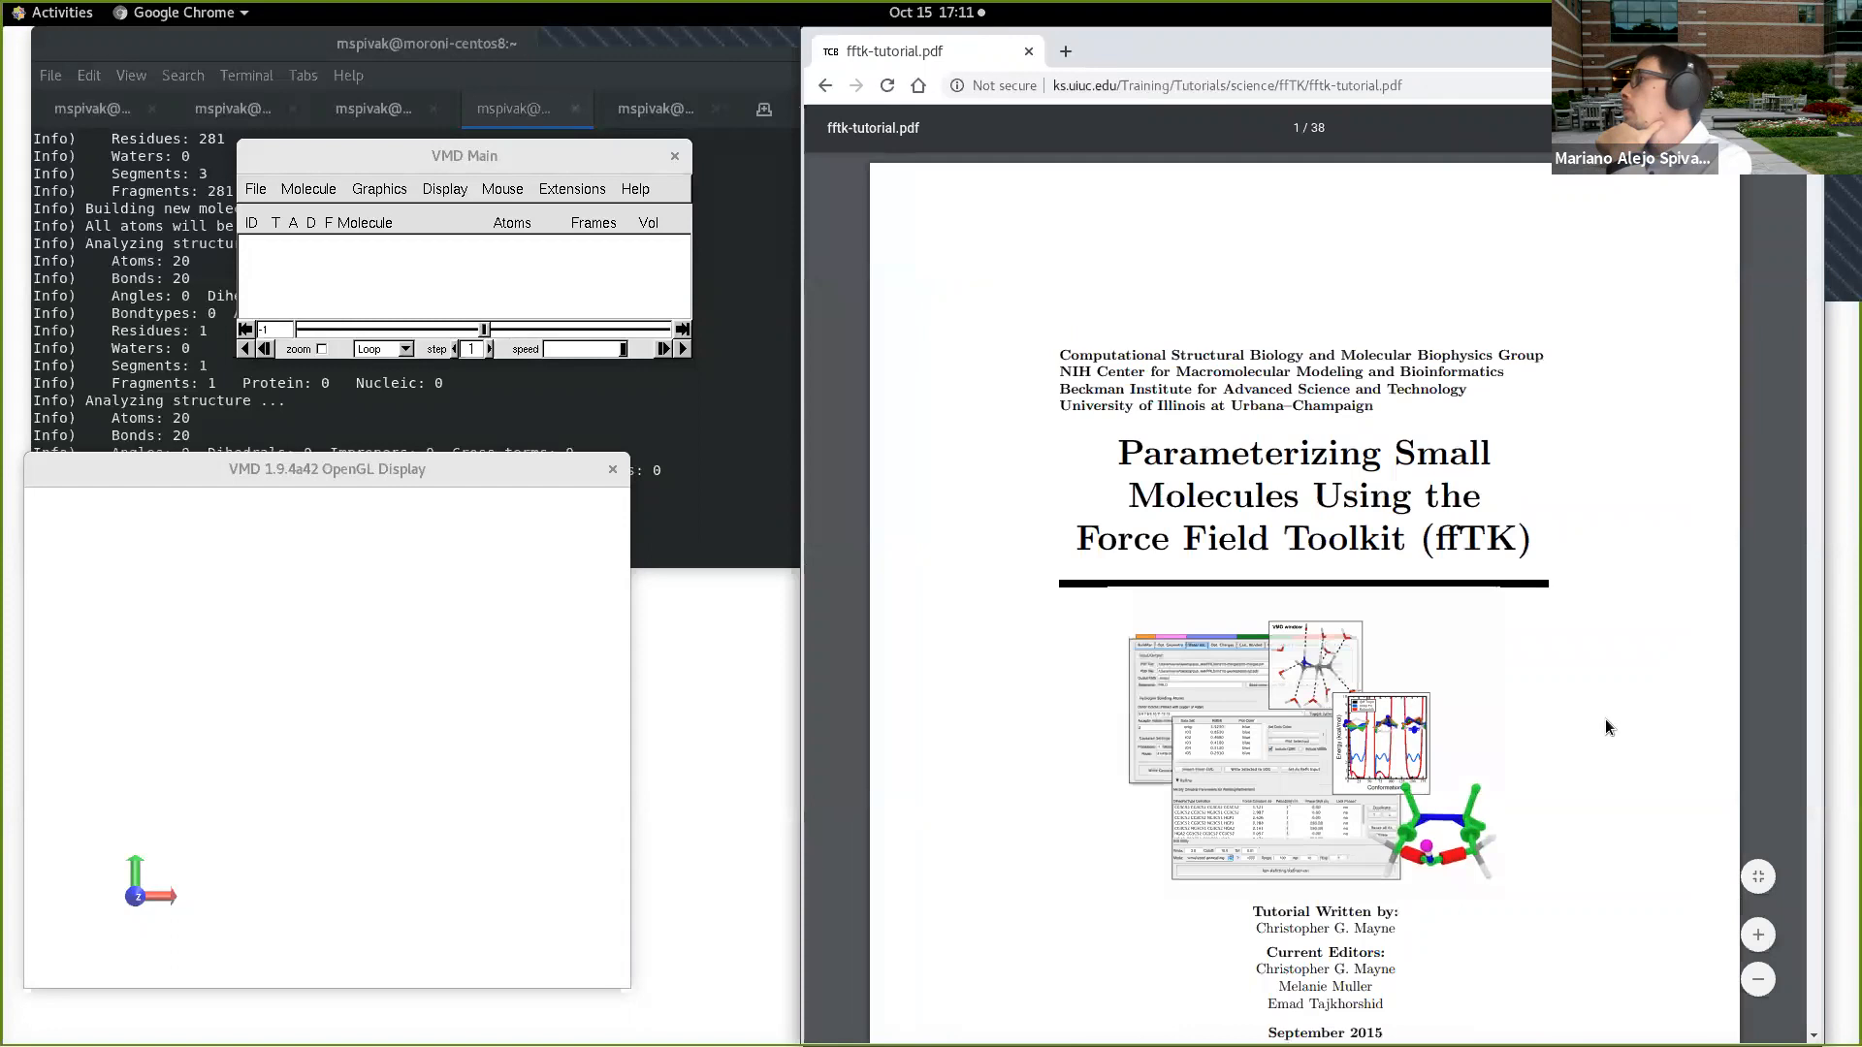
pyautogui.scroll(-3, 1604, 719)
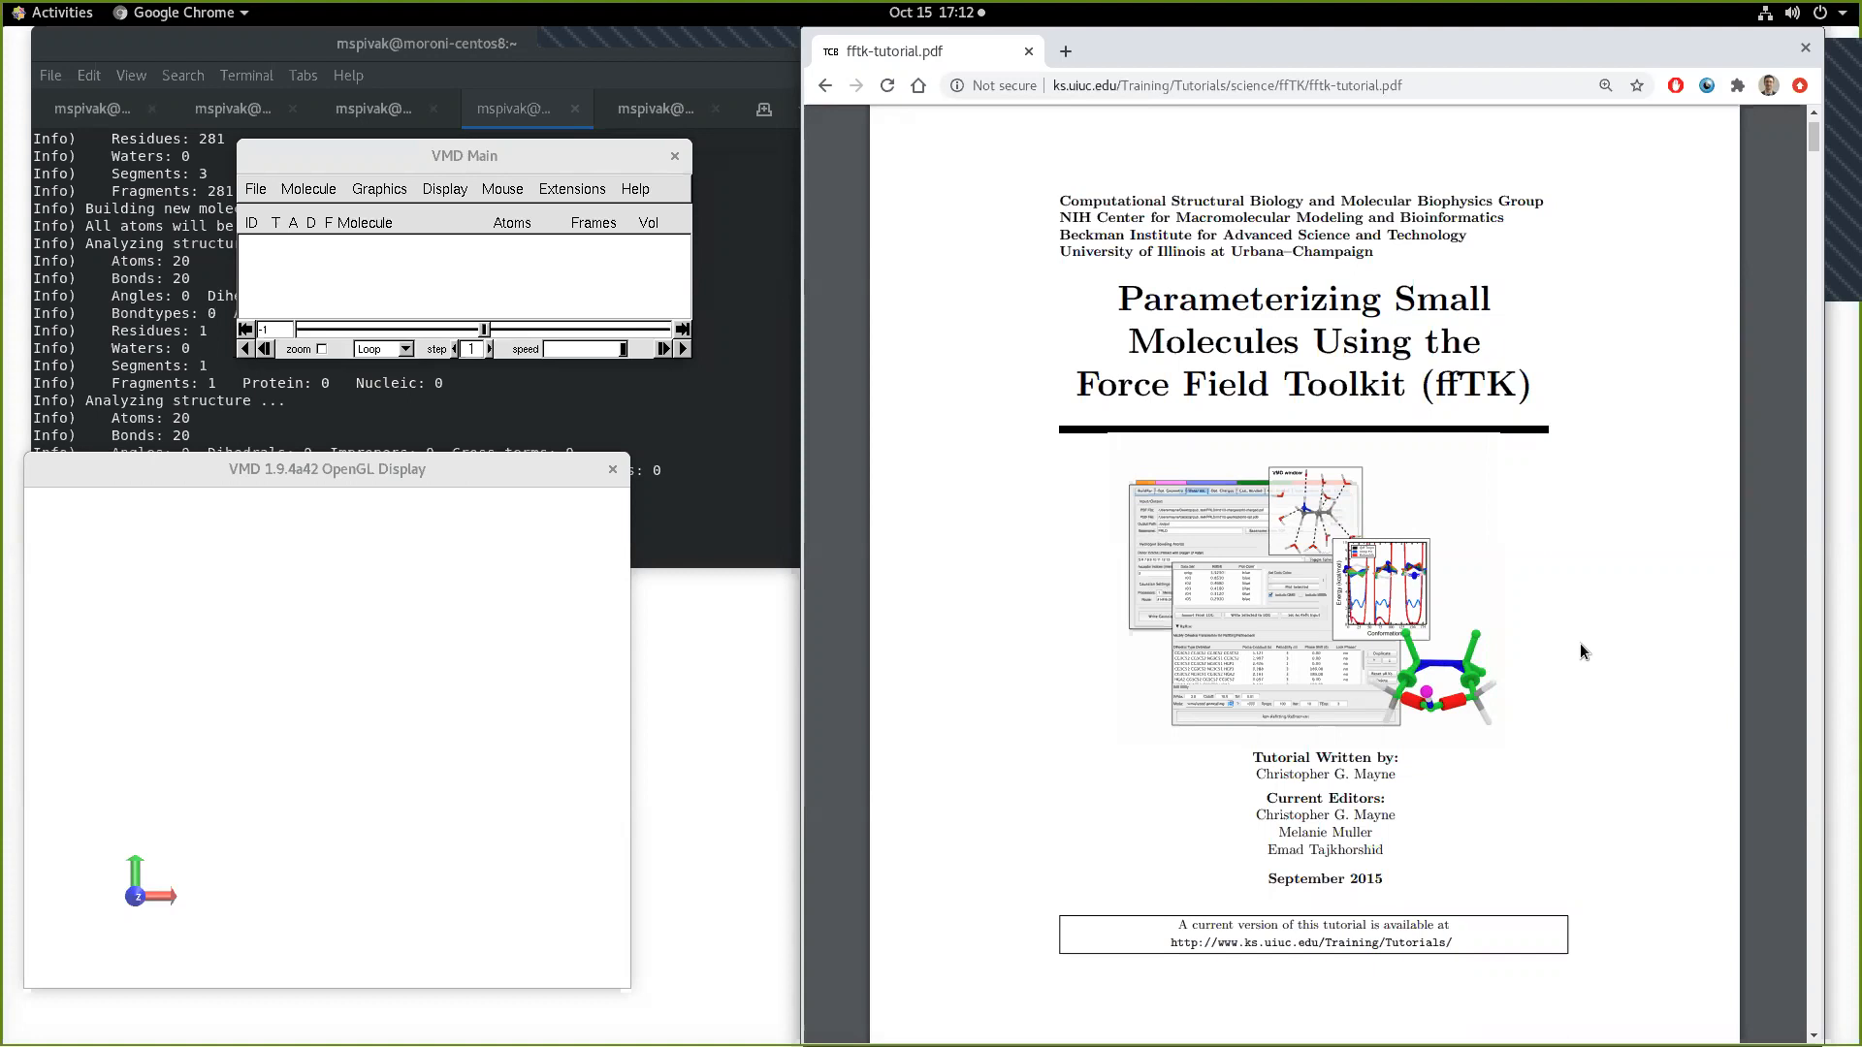
# Step: Switch to the terminal running ORCA, find and highlight the "GEOMETRY OPTIMIZATION CYCLE 5" heading, and check the latest SCF iterations
pyautogui.click(642, 114)
pyautogui.click(642, 113)
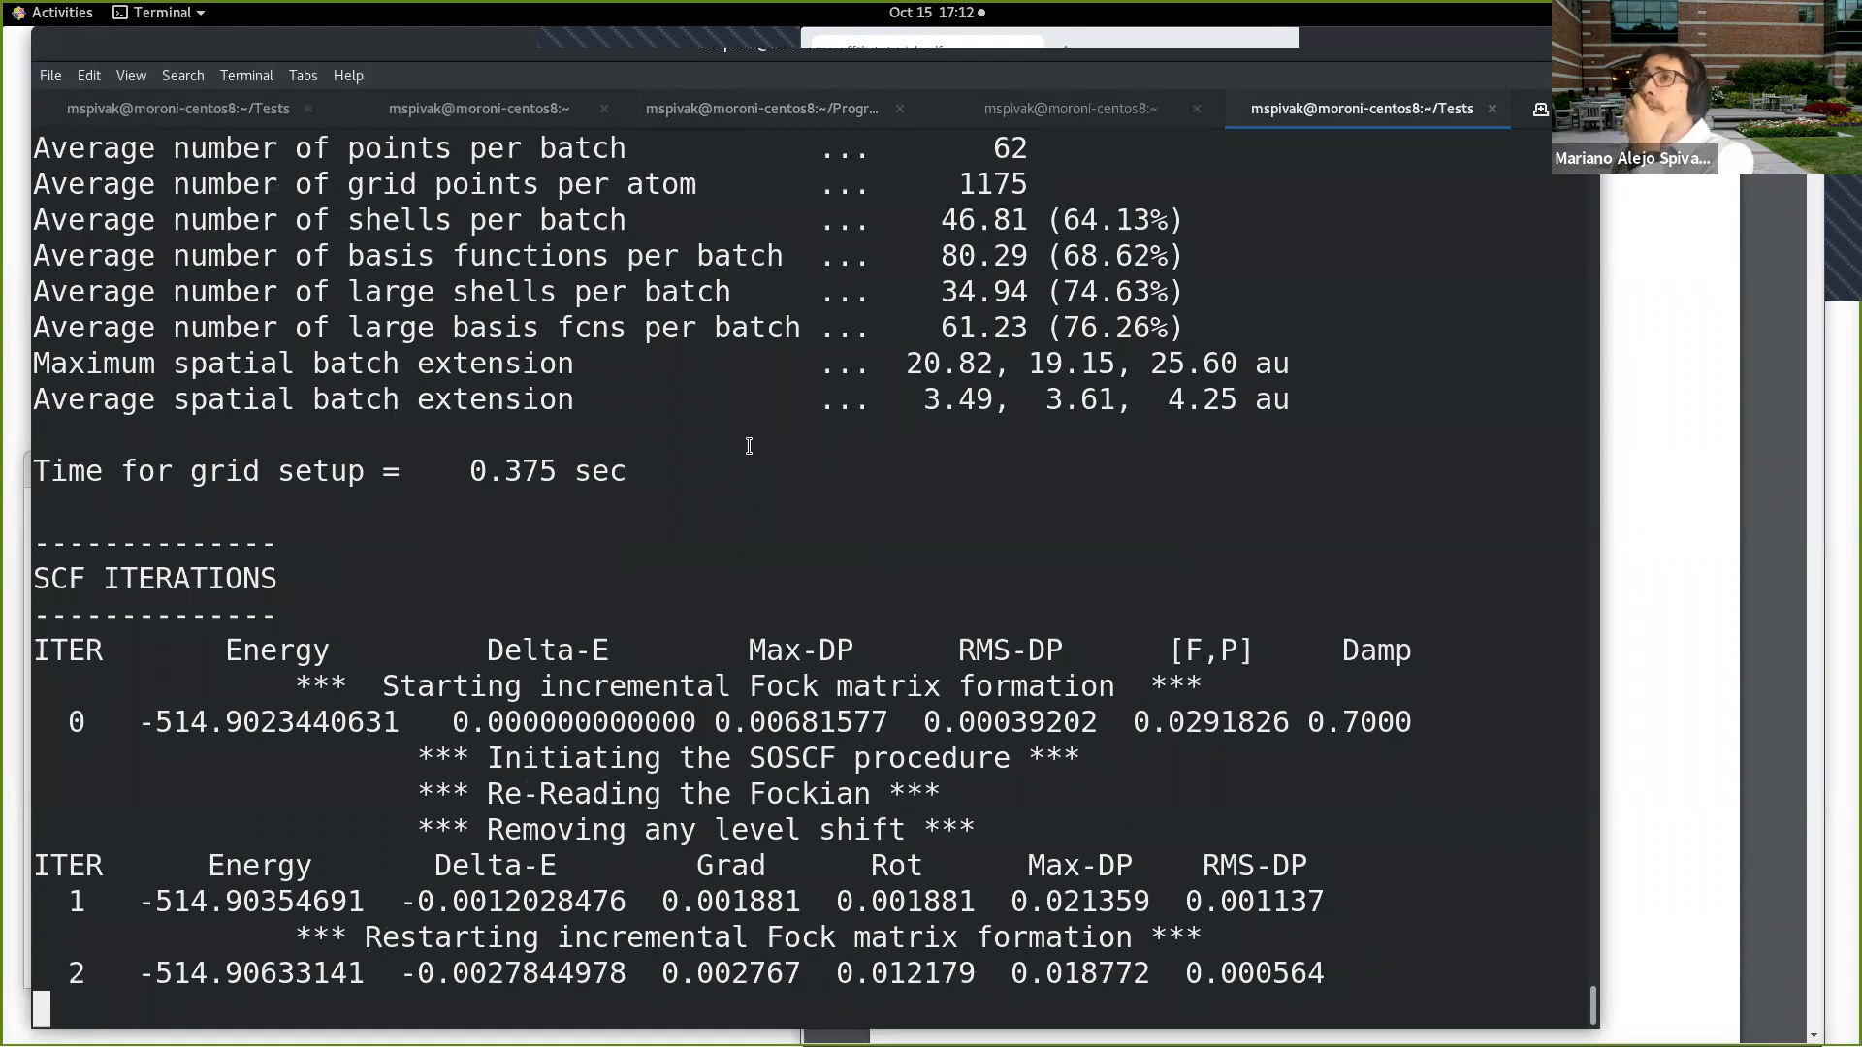
pyautogui.scroll(10, 748, 447)
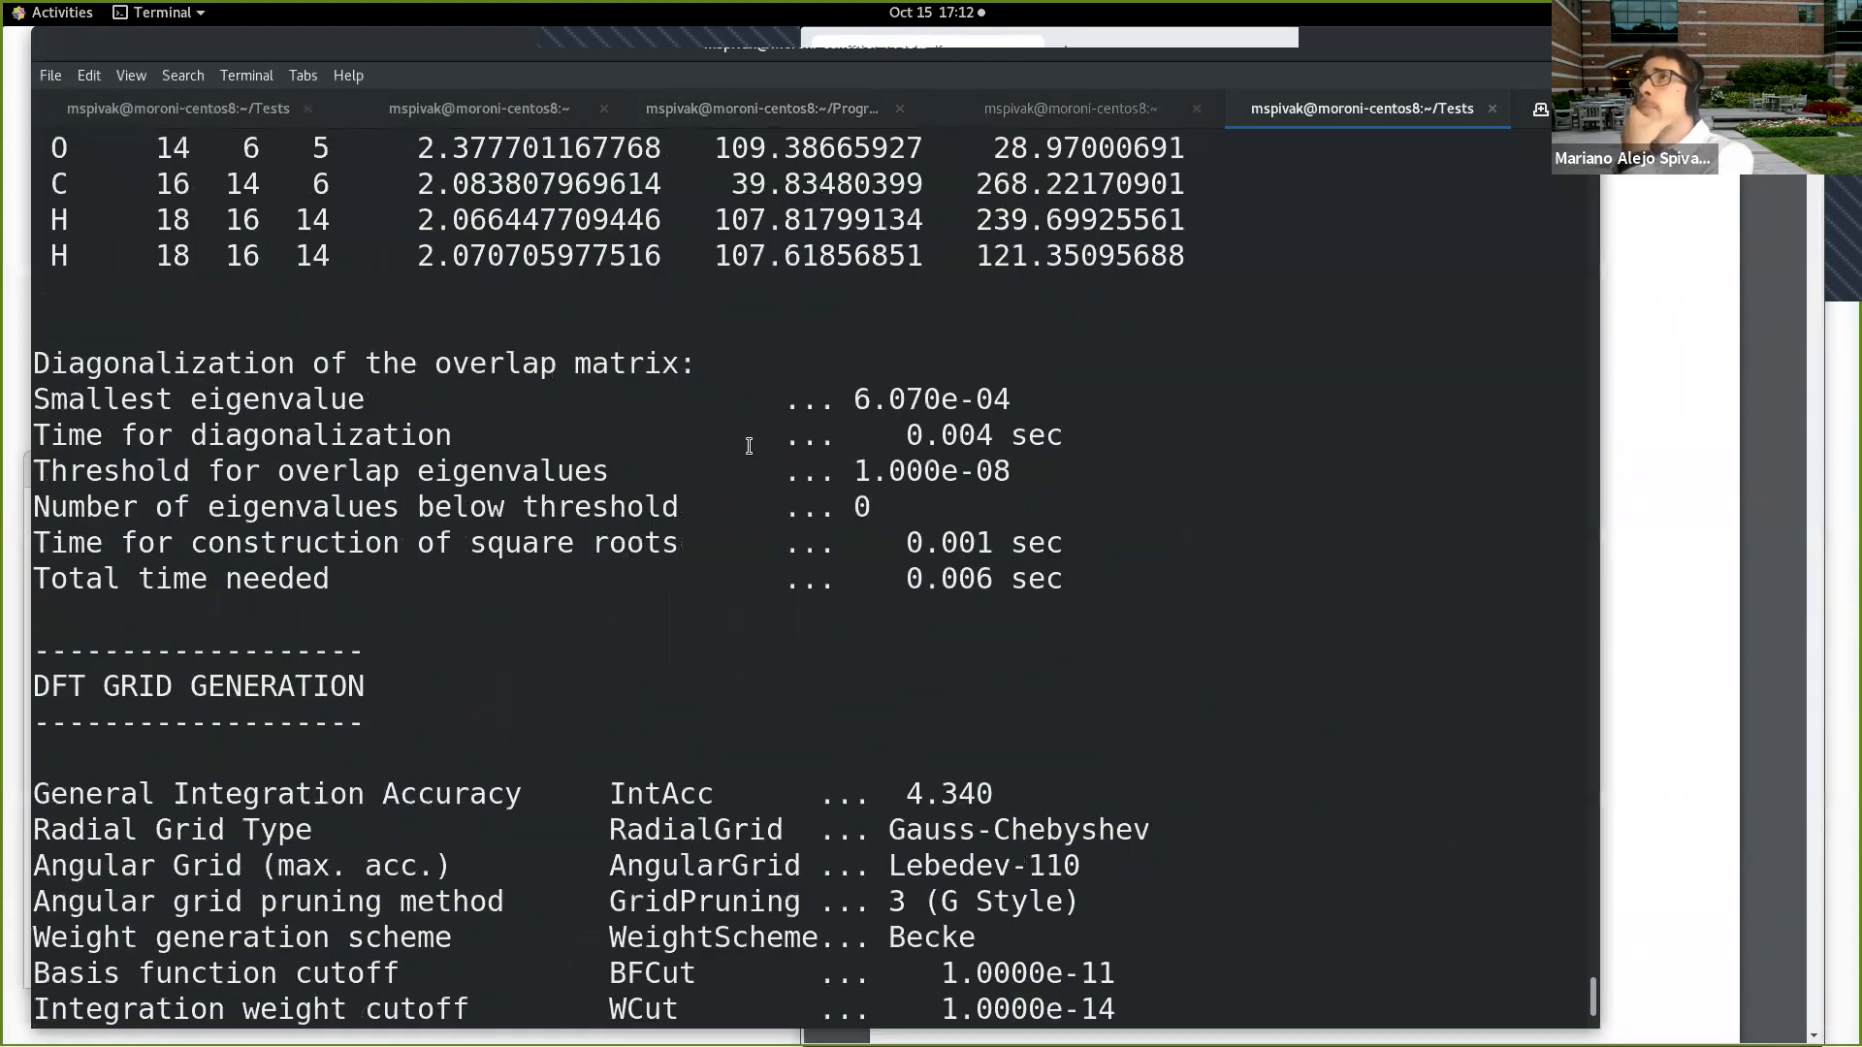
pyautogui.scroll(8, 749, 446)
pyautogui.scroll(7, 749, 446)
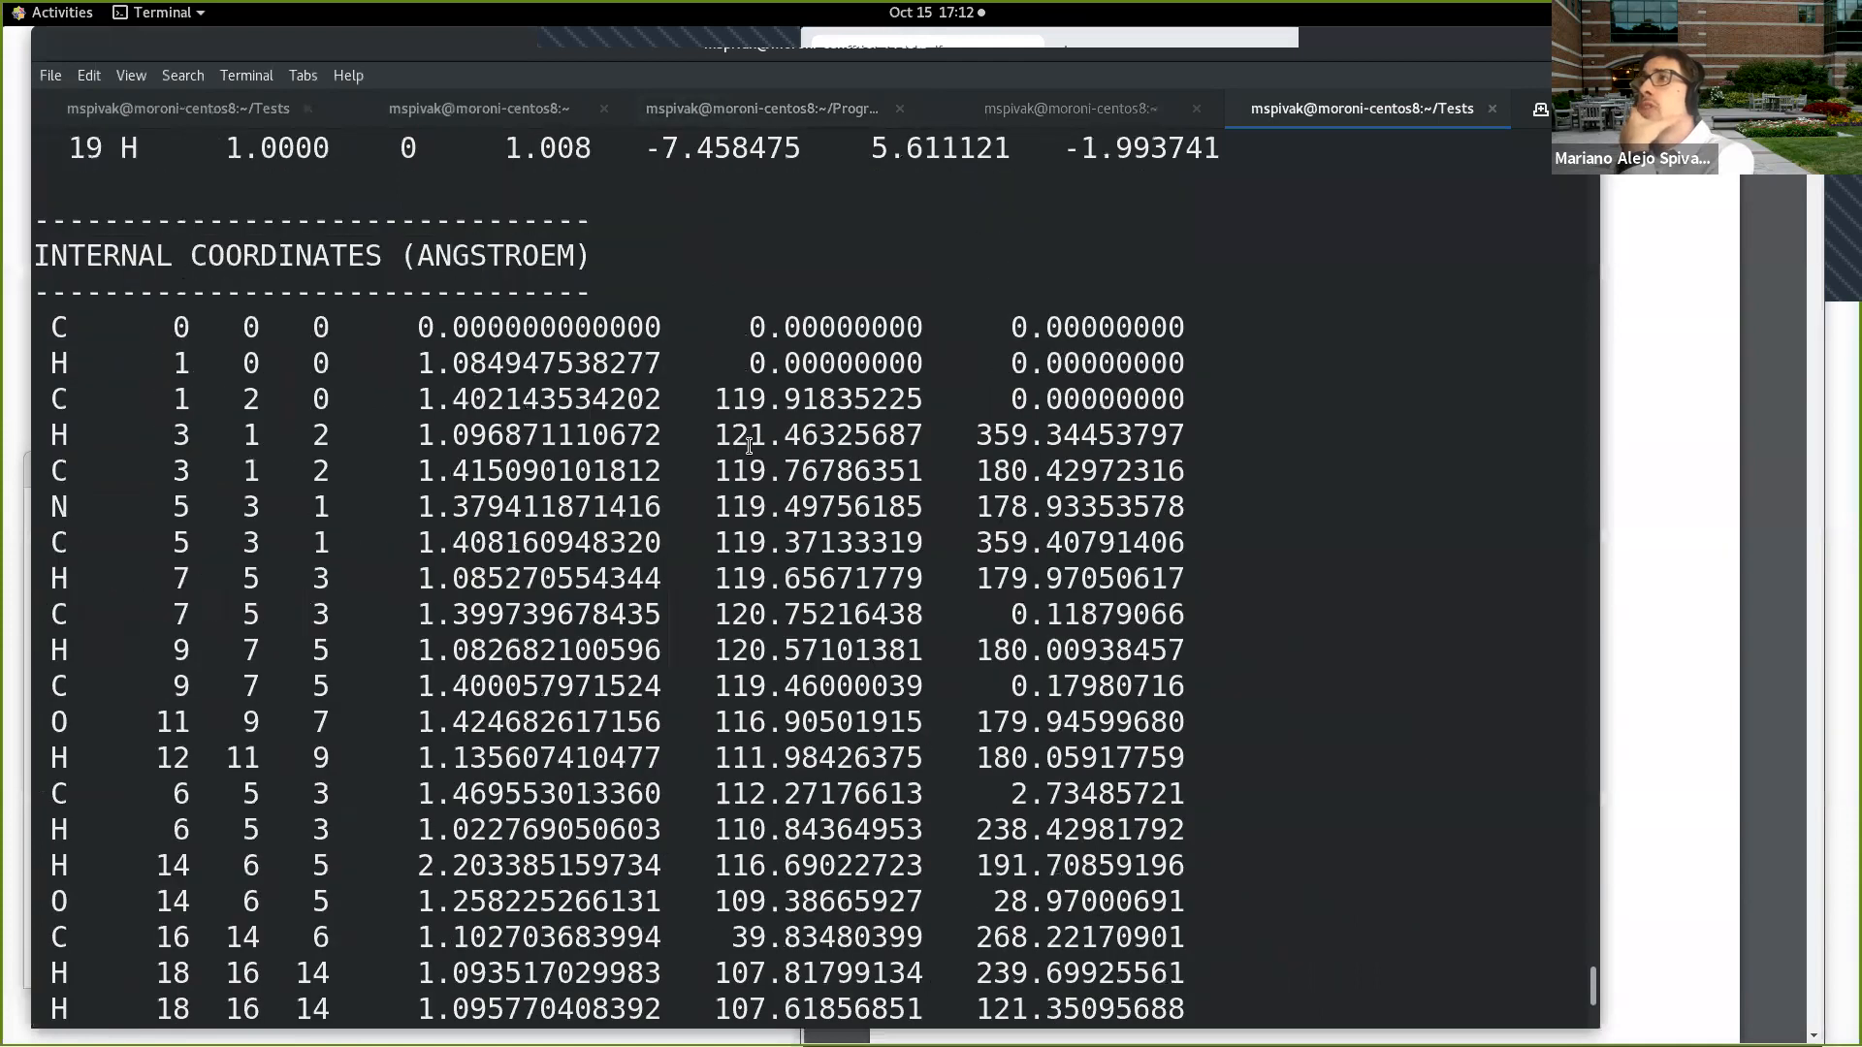
pyautogui.scroll(8, 748, 446)
pyautogui.scroll(13, 973, 635)
pyautogui.moveTo(1023, 648); pyautogui.dragTo(489, 646)
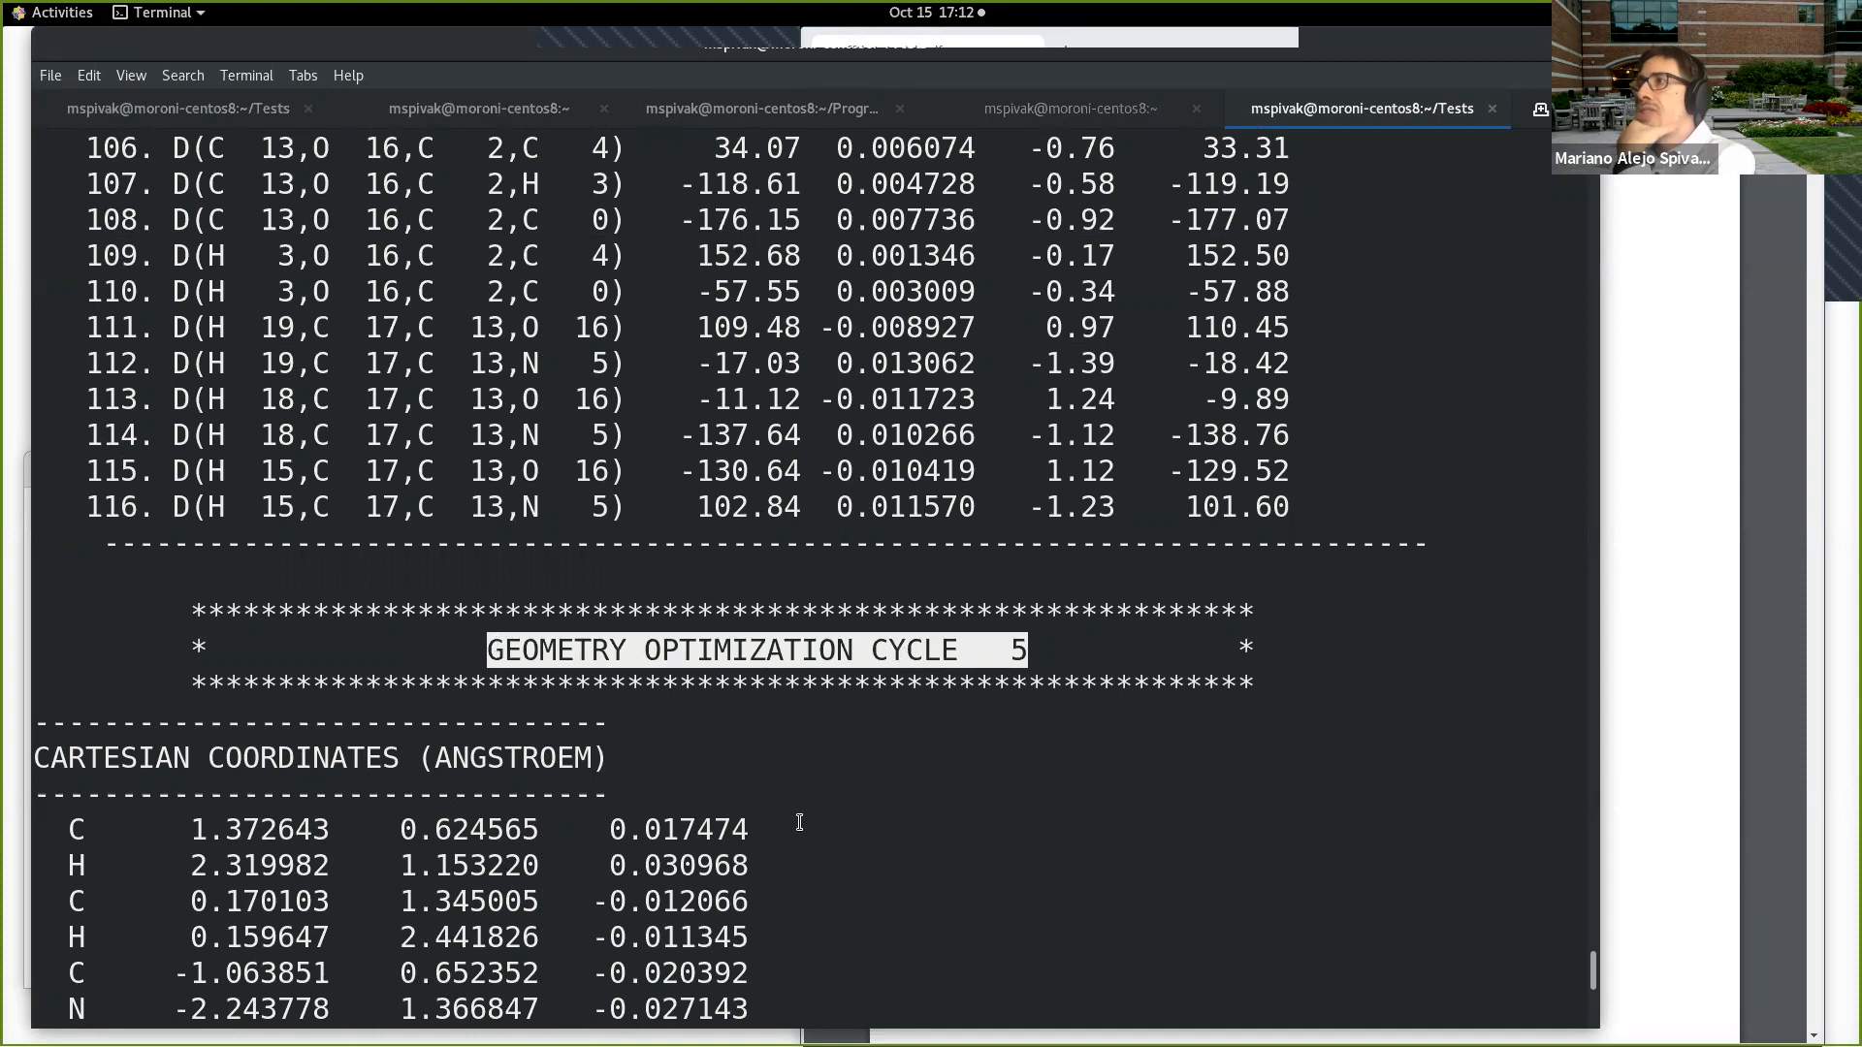
pyautogui.scroll(-17, 799, 823)
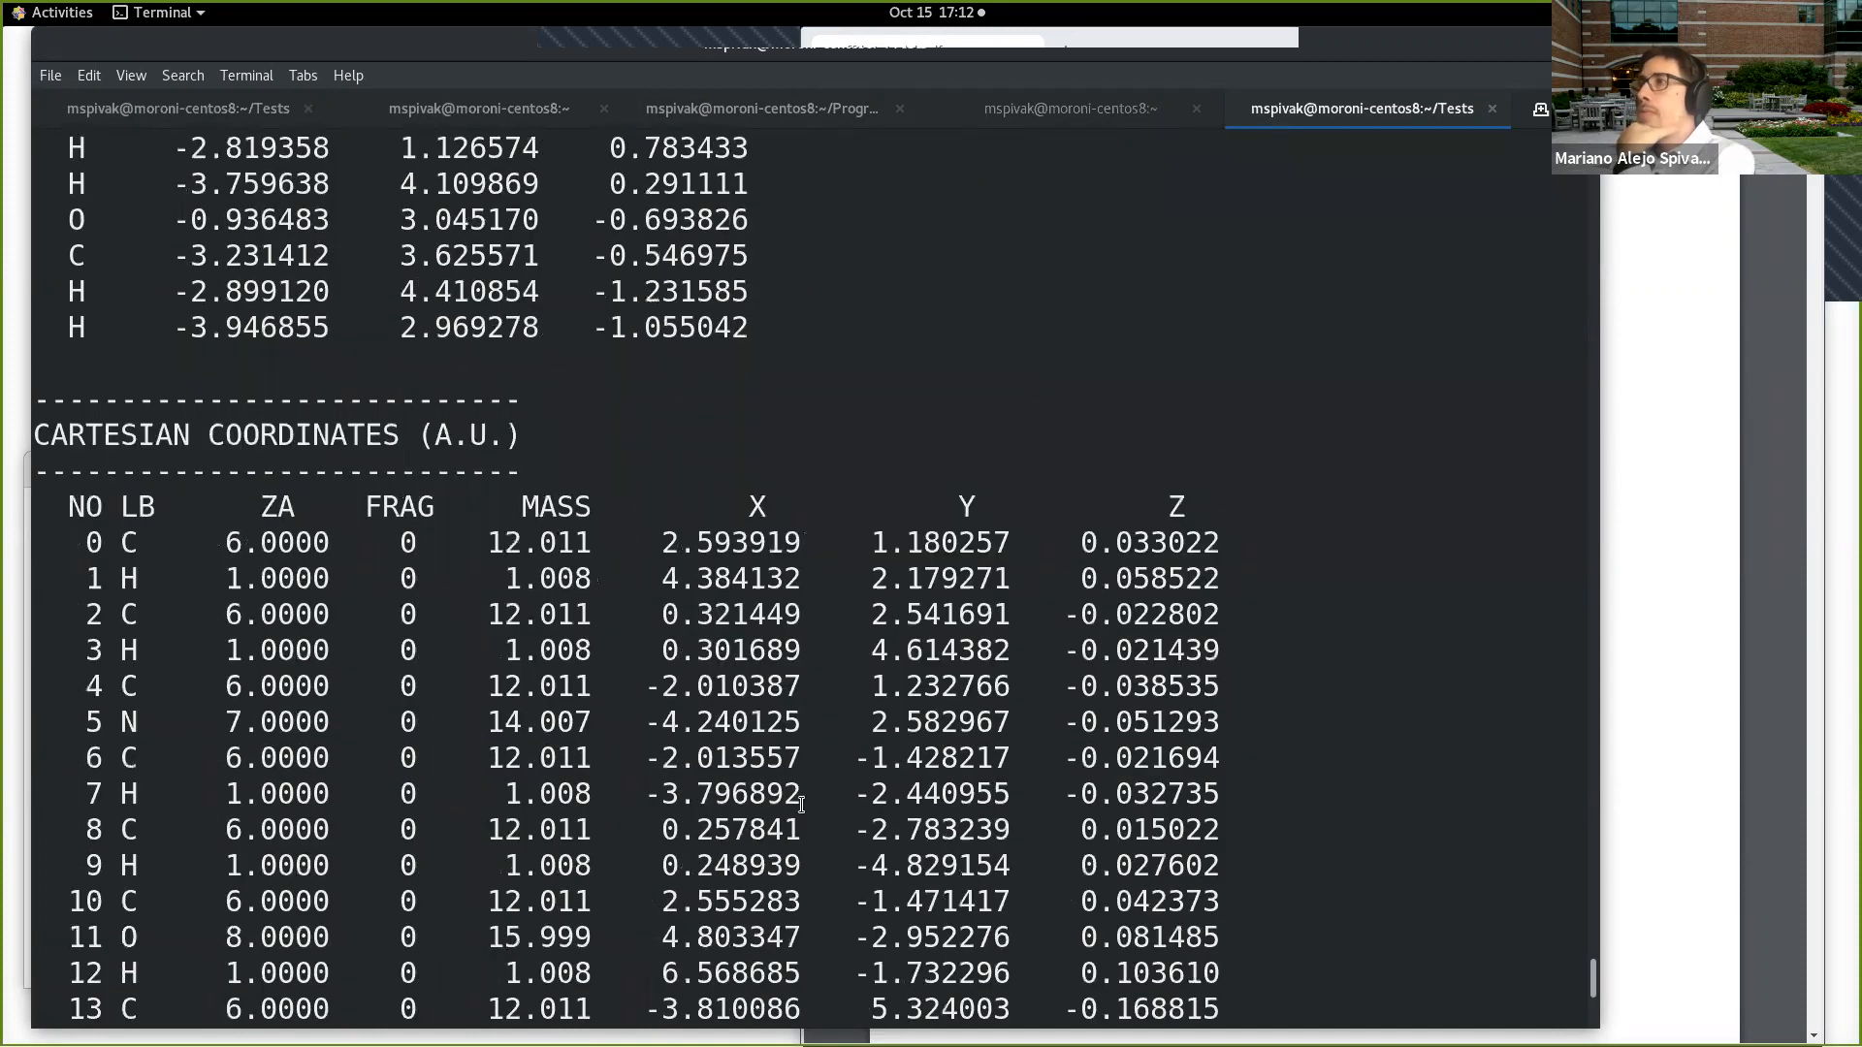
pyautogui.scroll(-7, 799, 801)
pyautogui.scroll(-10, 795, 801)
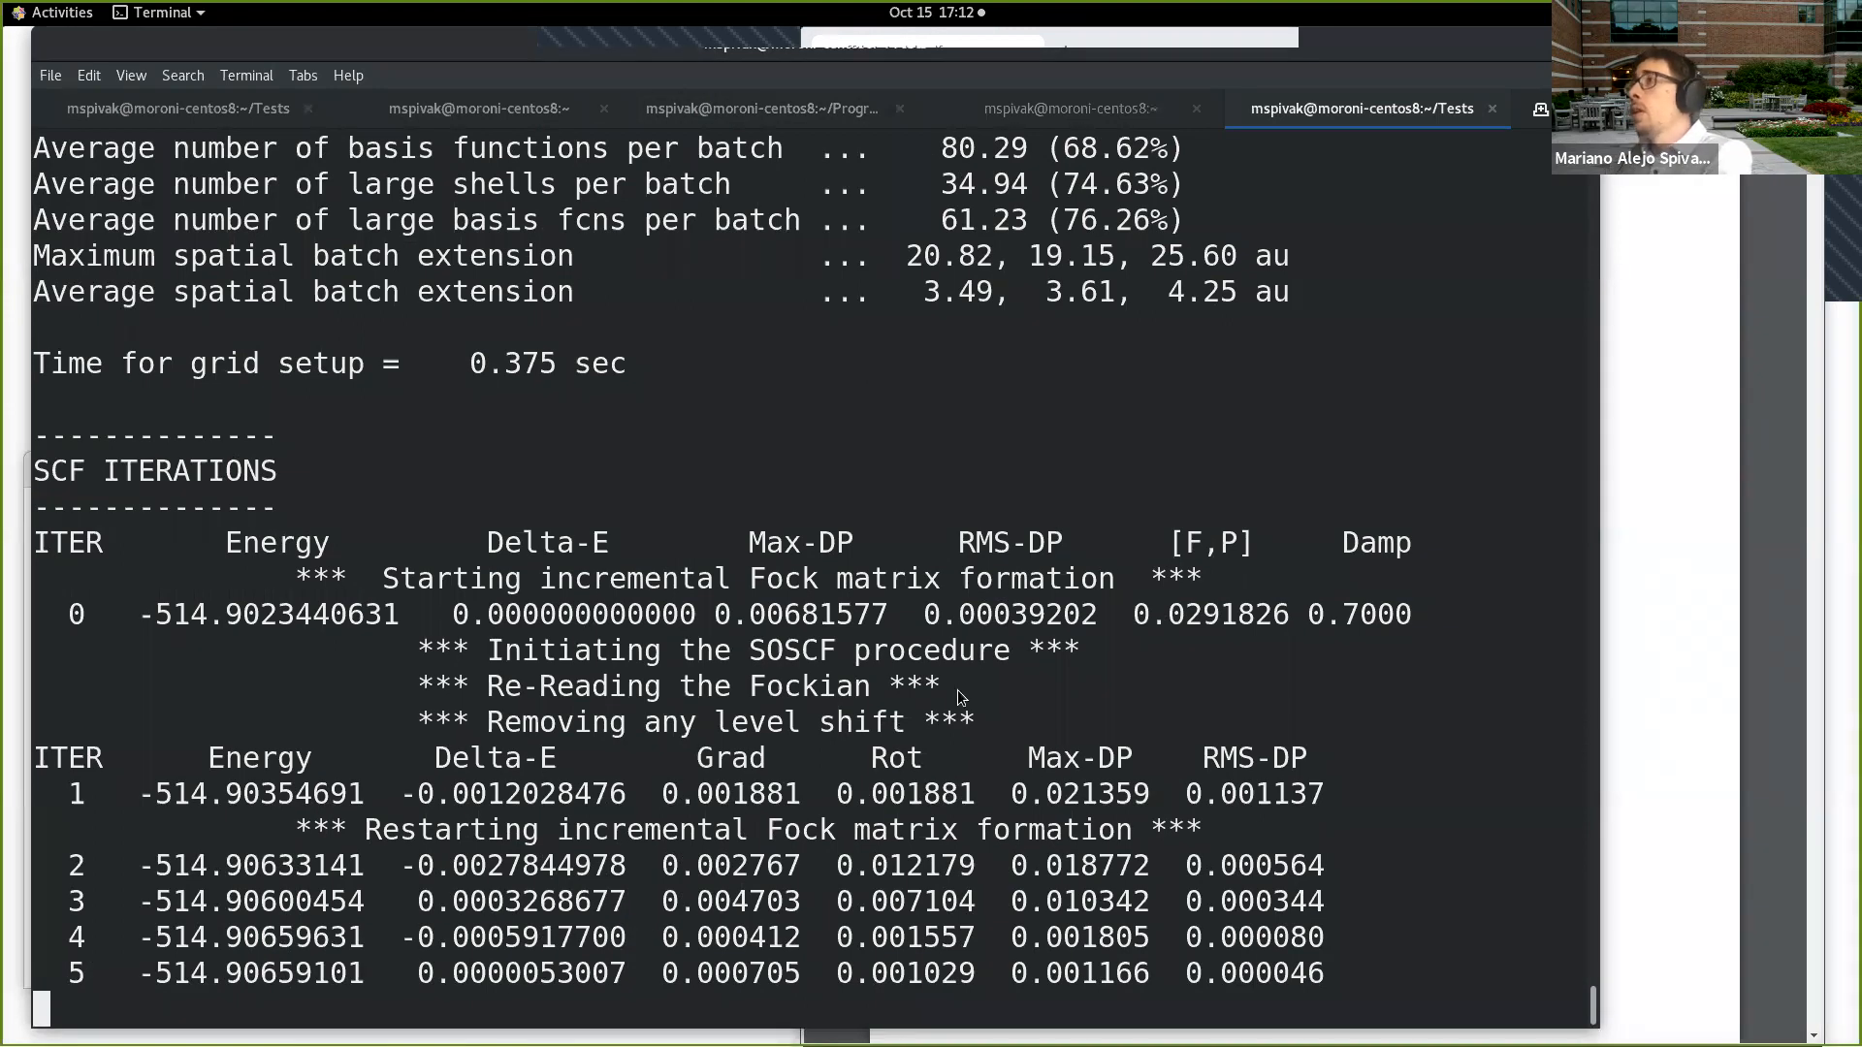
# Step: Return to the VMD terminal session, bring the OpenGL Display and VMD Main windows forward, and reposition VMD Main beside the PDF
pyautogui.hotkey('alt', 'Tab')
pyautogui.click(629, 553)
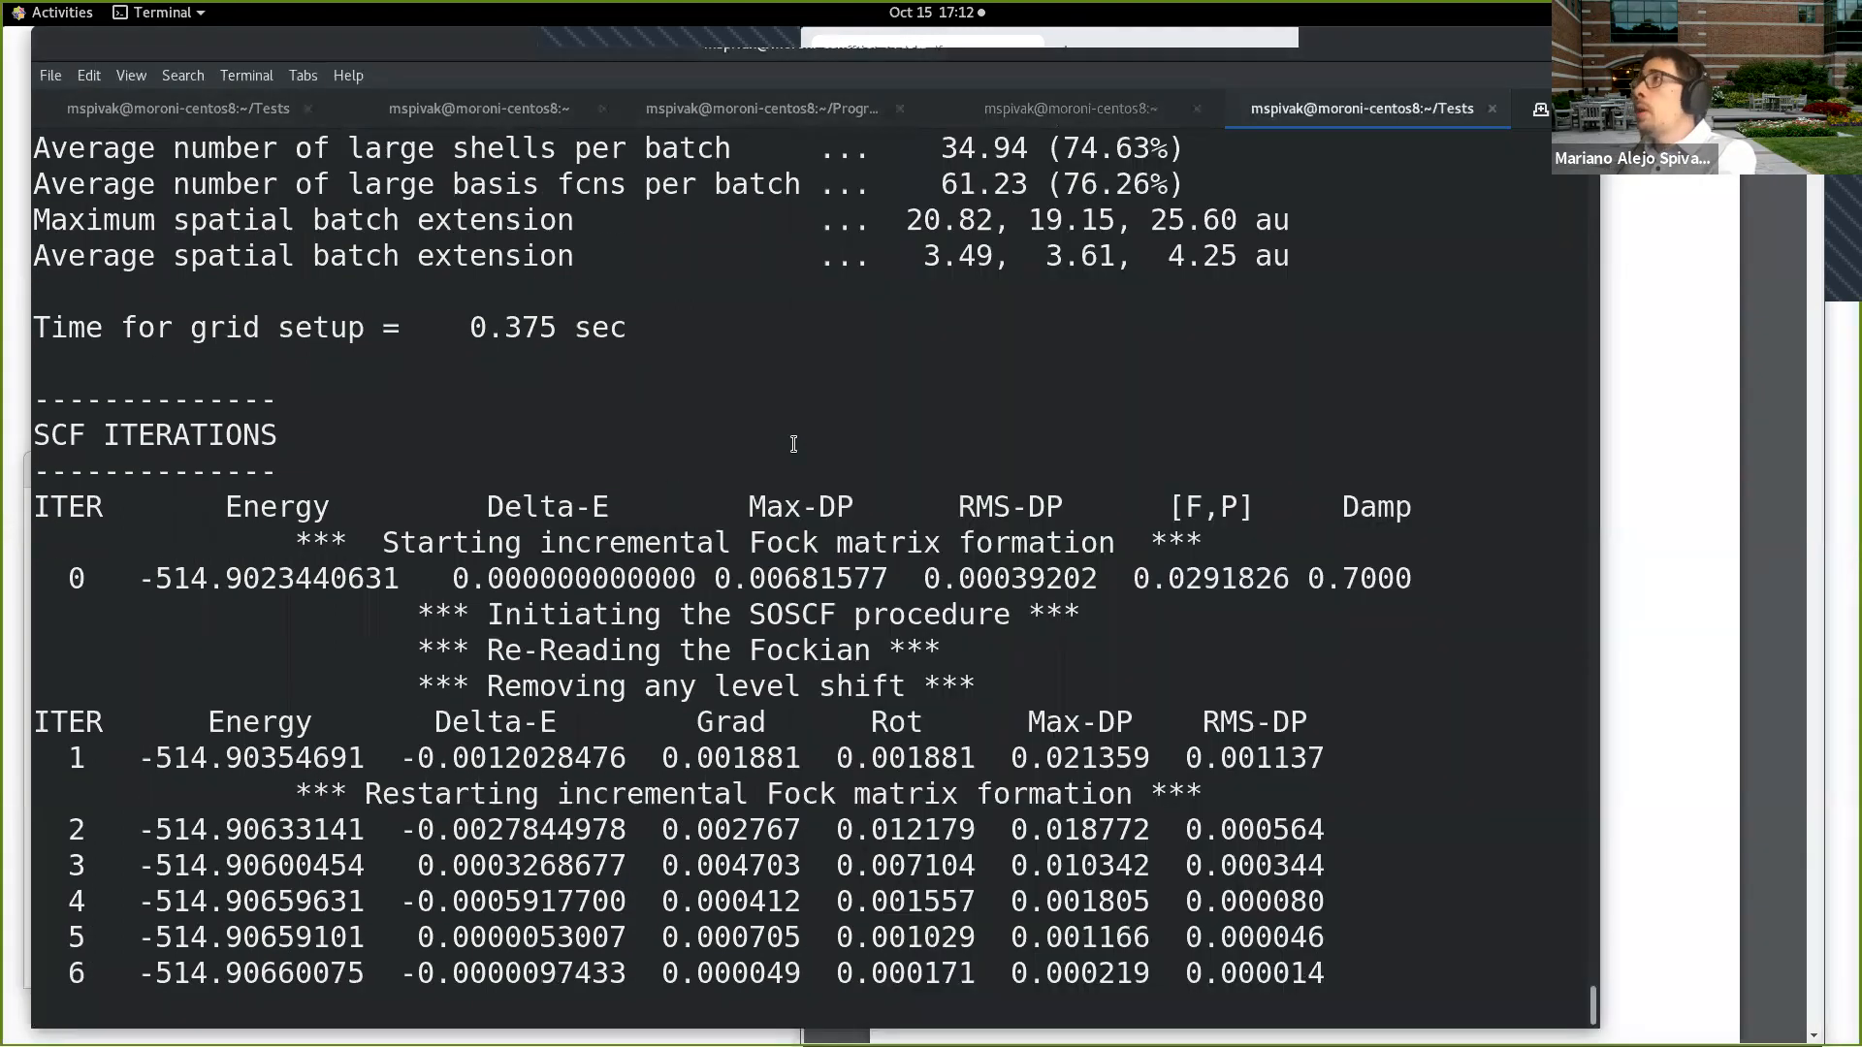
pyautogui.click(1096, 118)
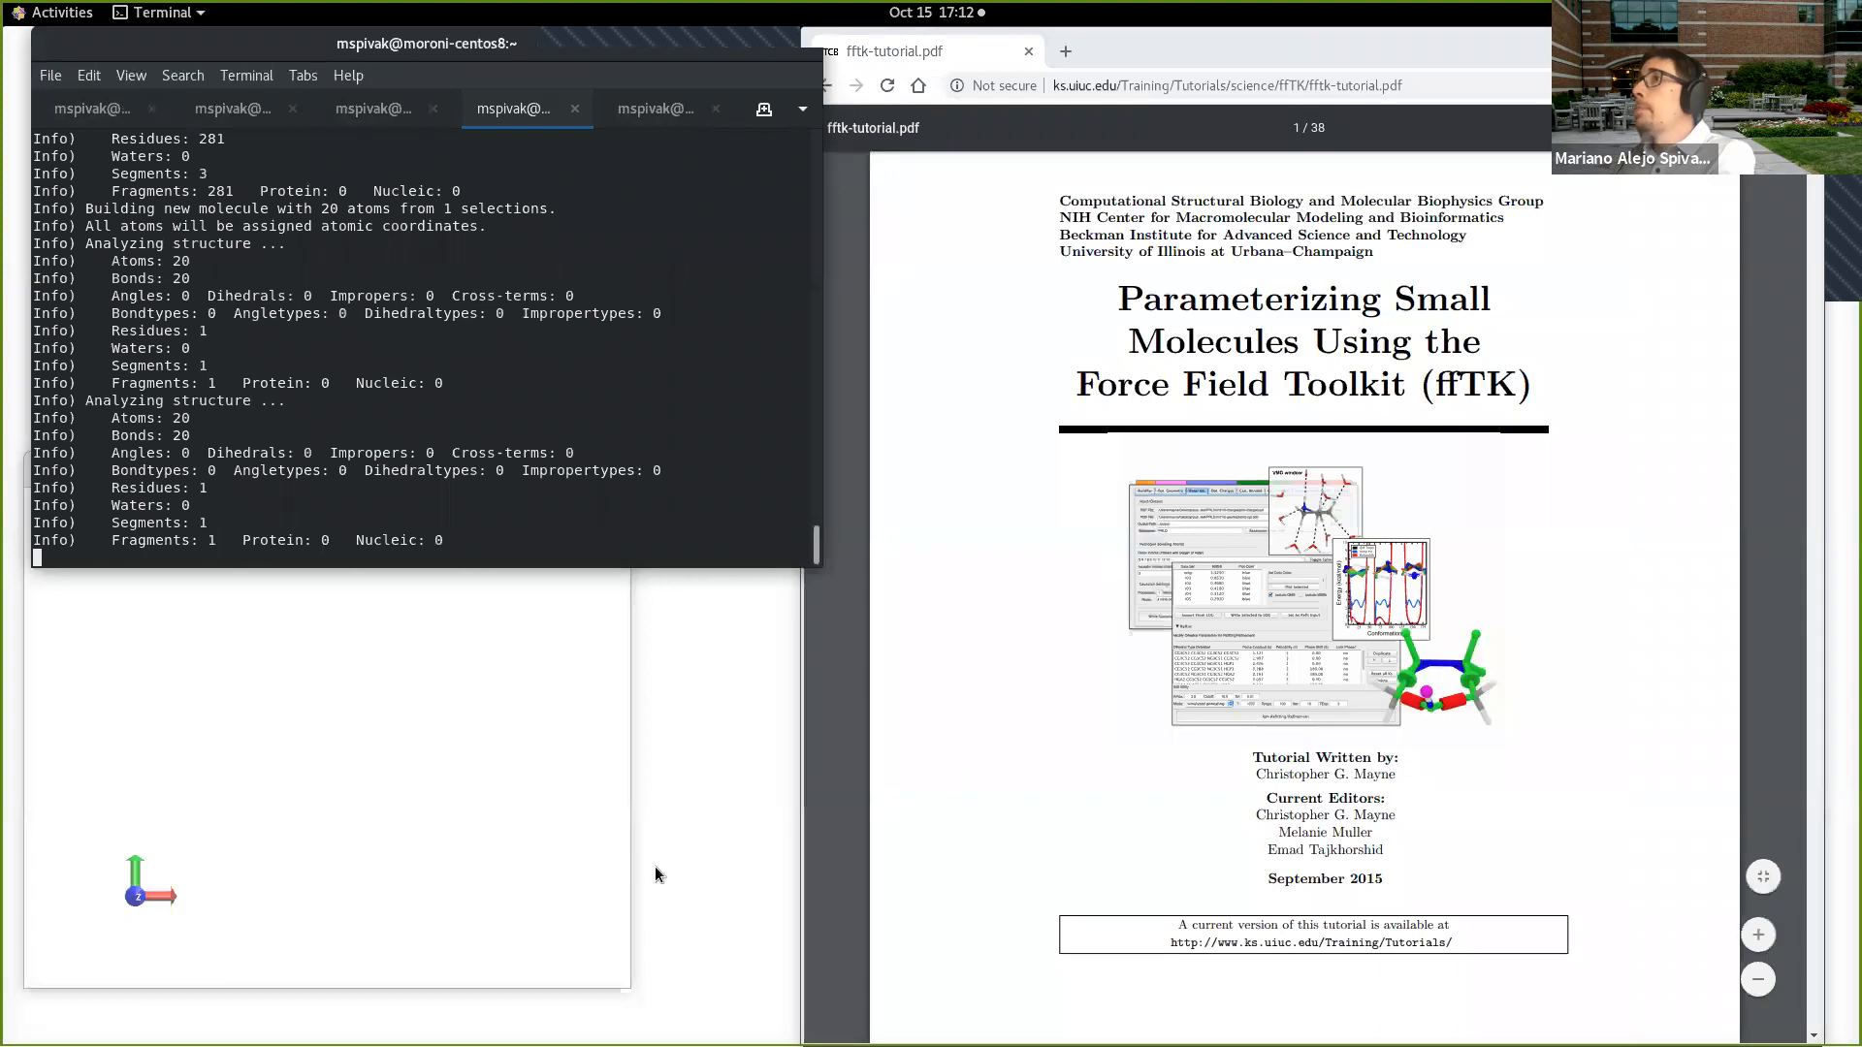
pyautogui.click(595, 806)
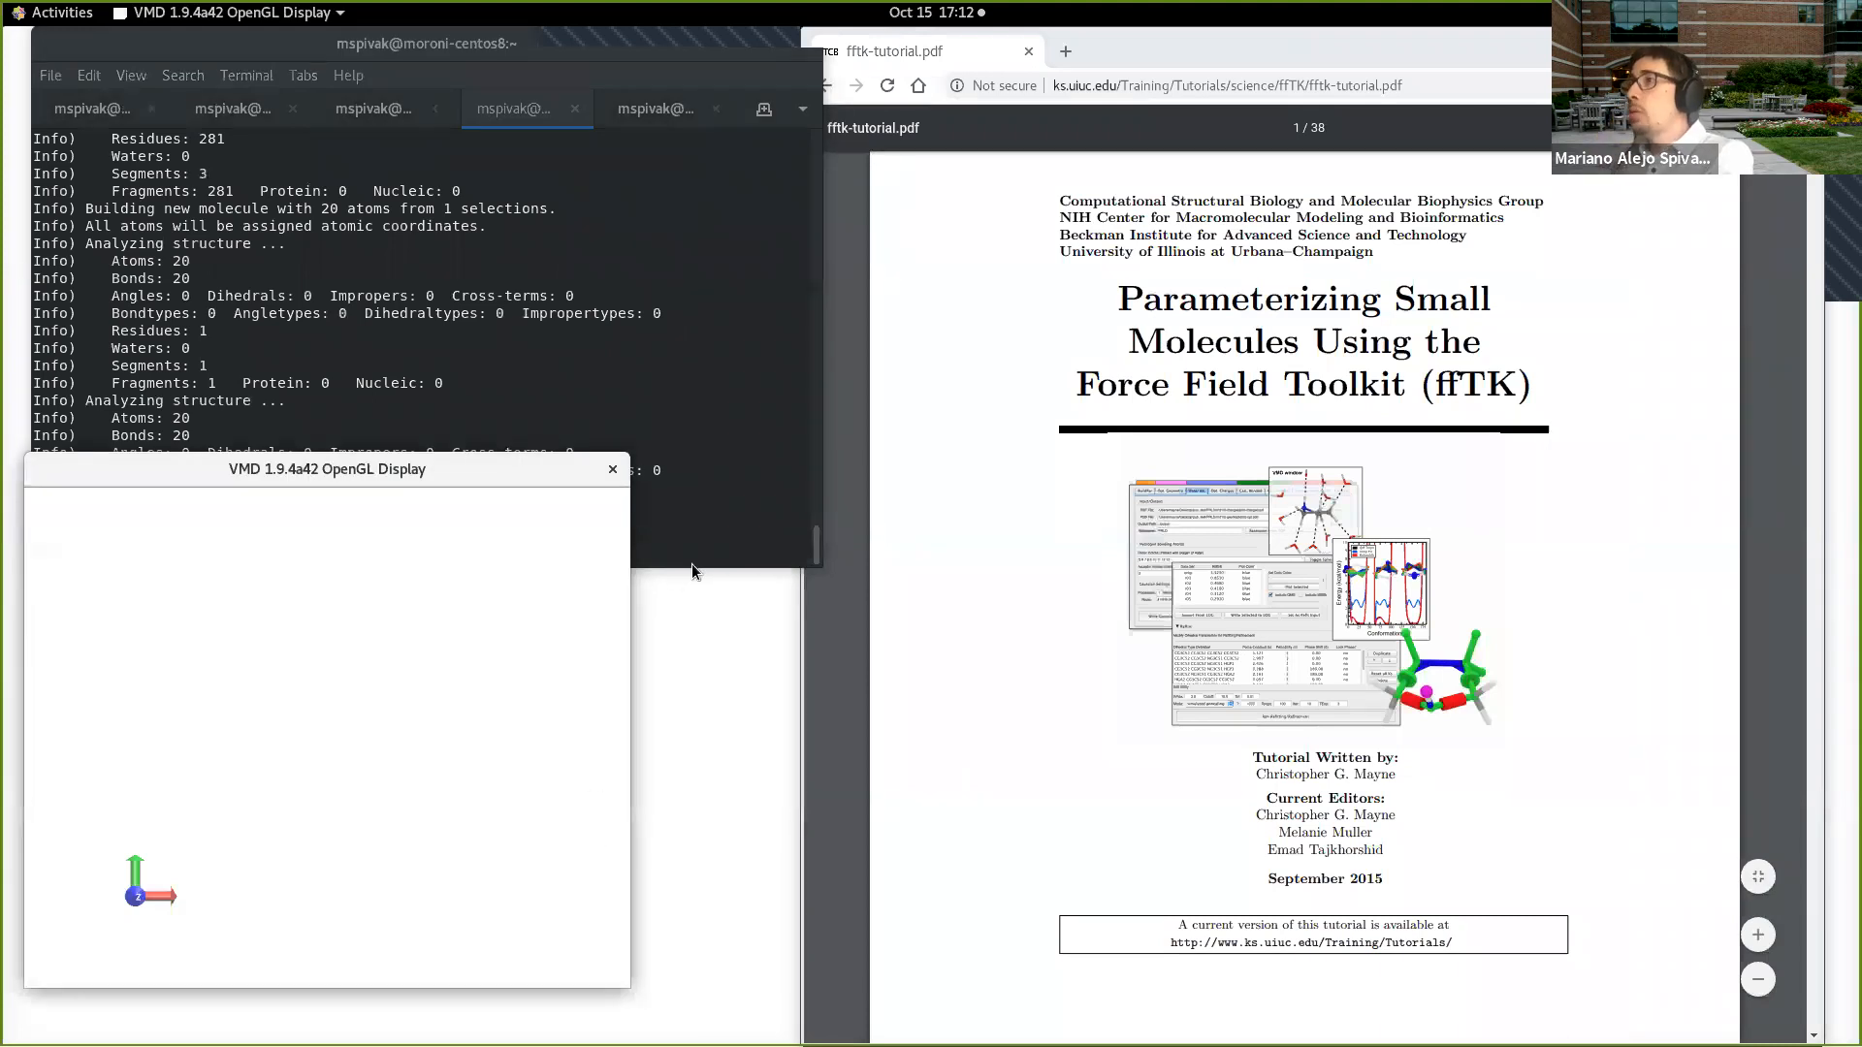
pyautogui.hotkey('alt', 'Tab')
pyautogui.moveTo(607, 155); pyautogui.dragTo(687, 214)
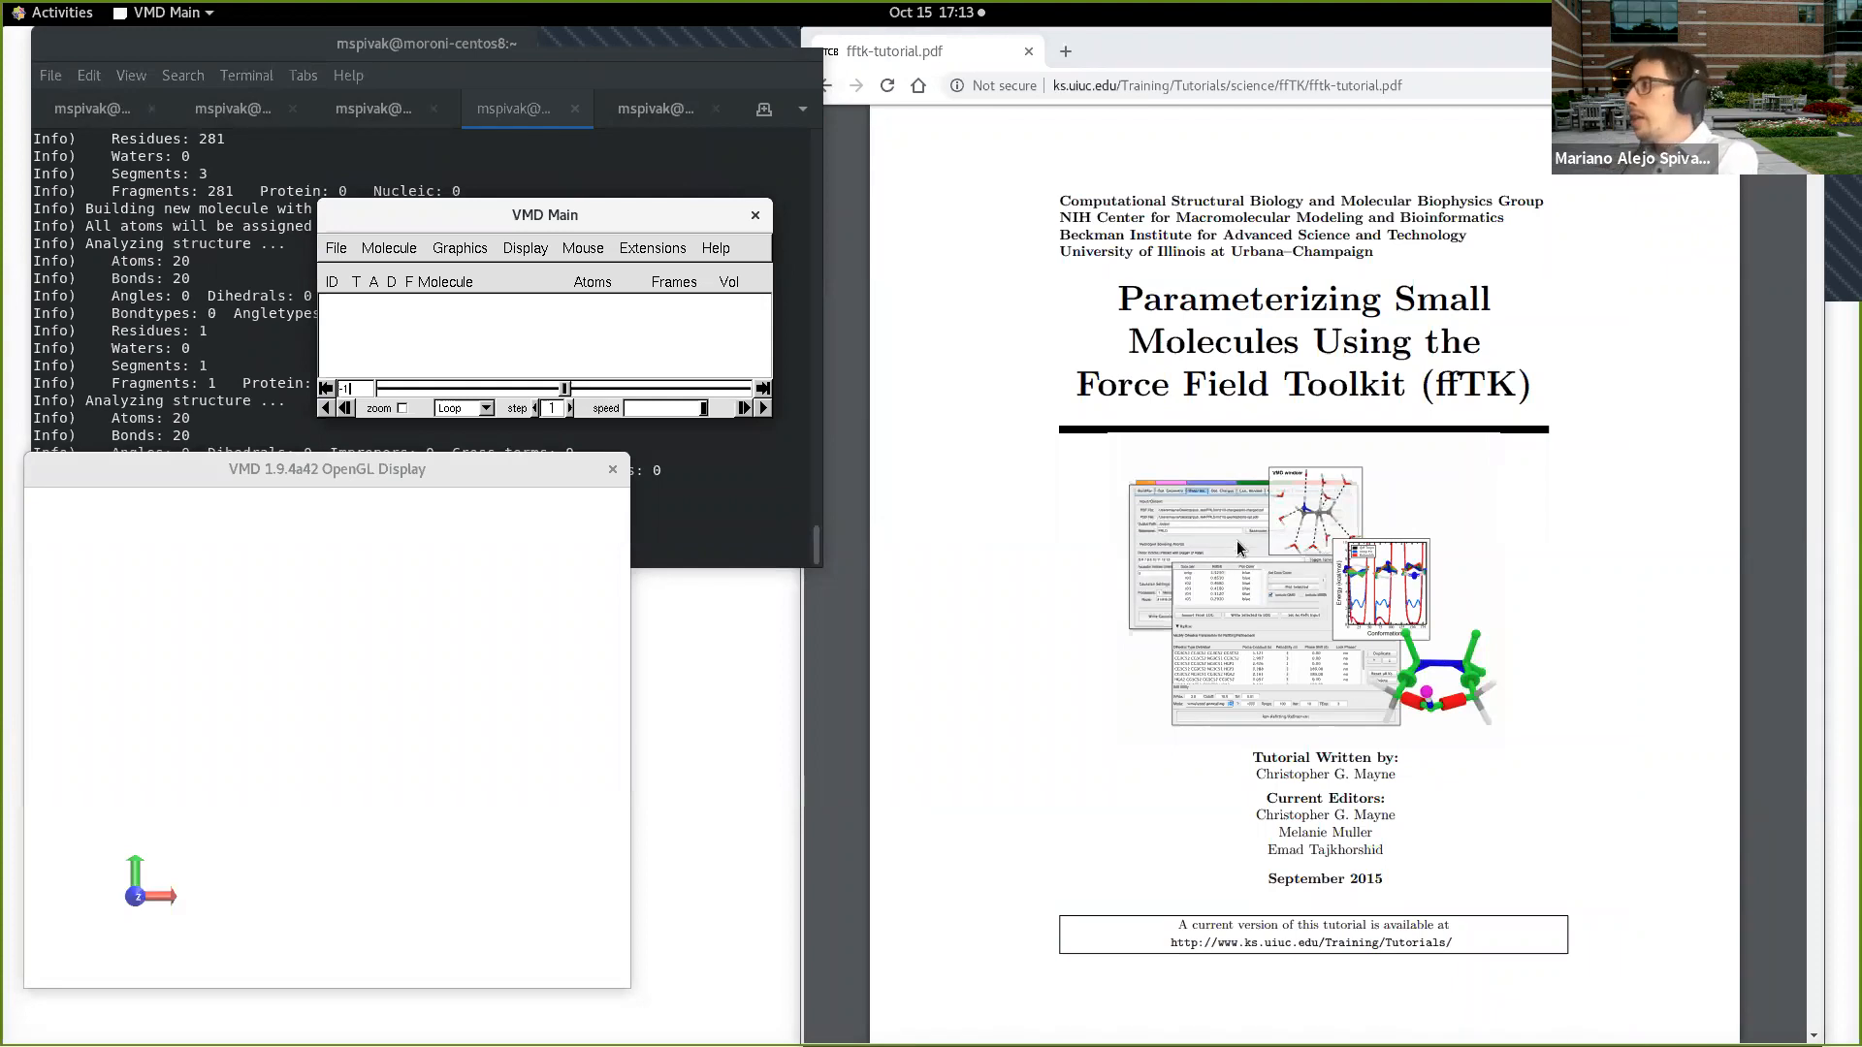
# Step: Look through the ffTK tutorial's contents and examine the CHARMM potential energy function on page 3 at a larger zoom
pyautogui.scroll(-1, 1381, 667)
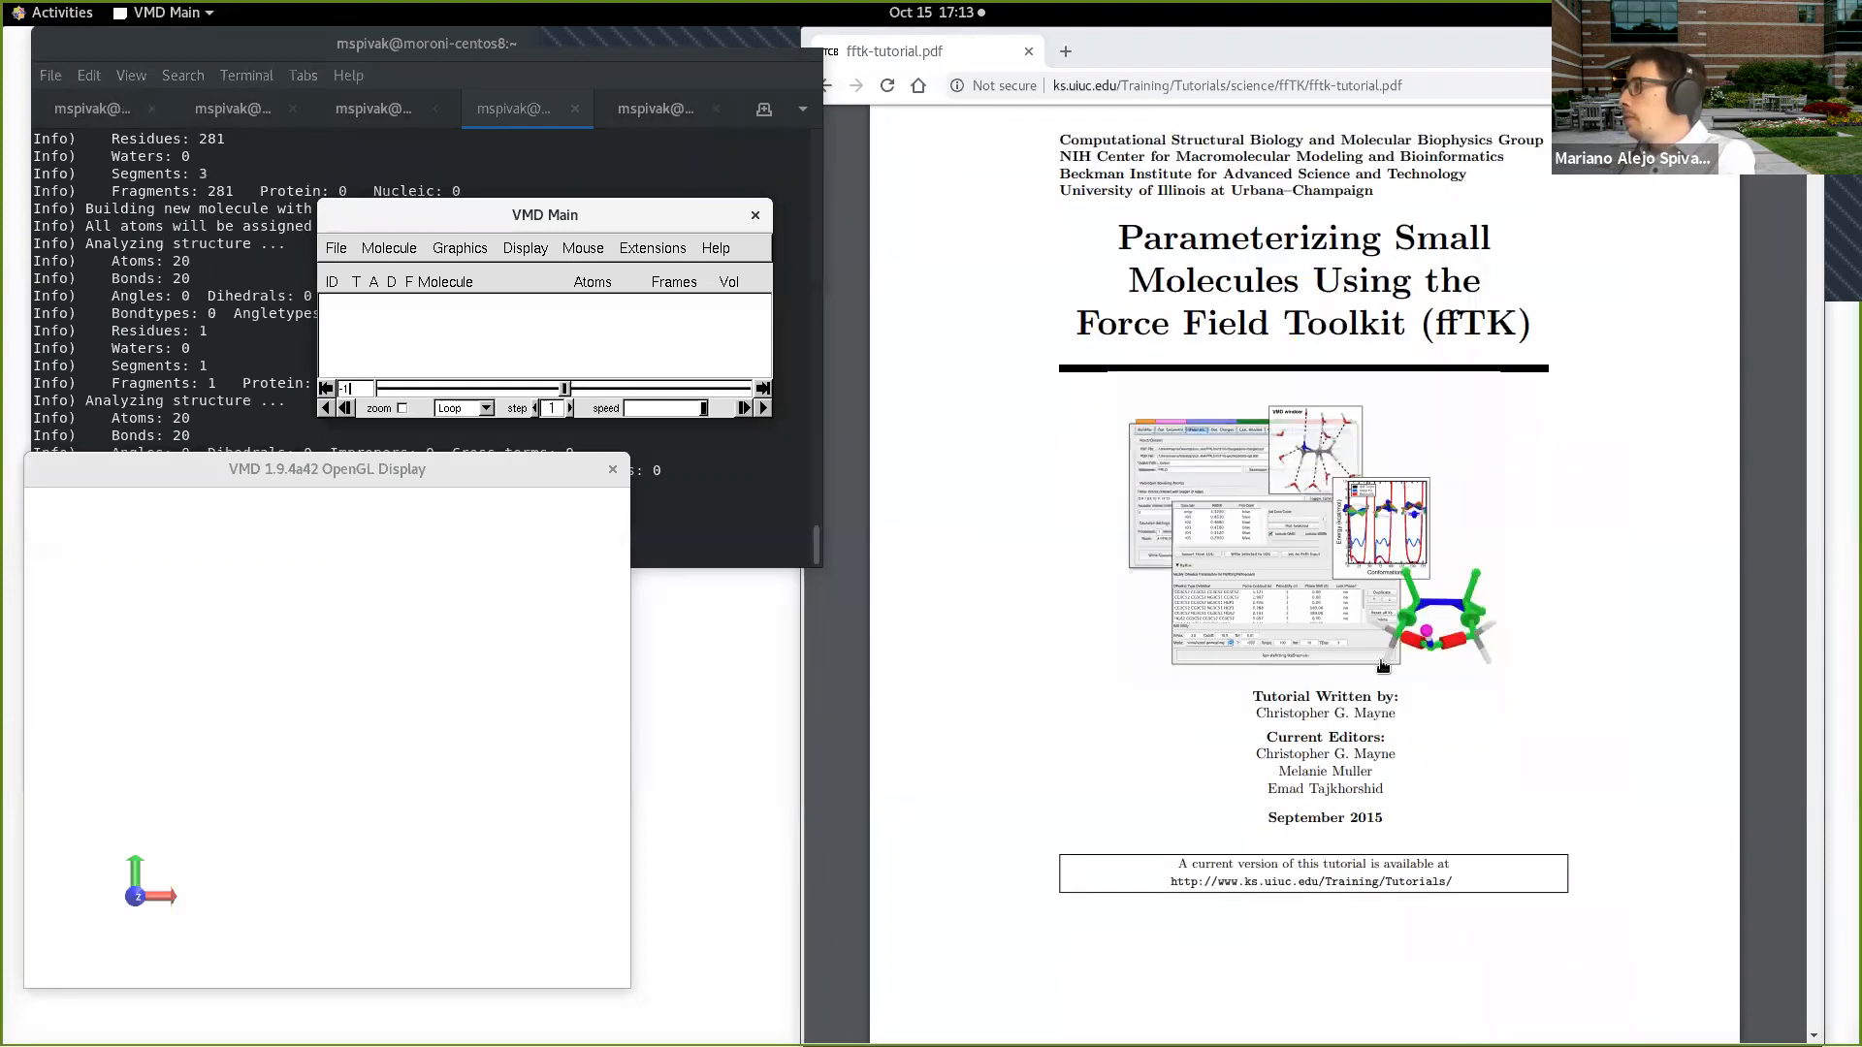
pyautogui.scroll(-10, 1381, 668)
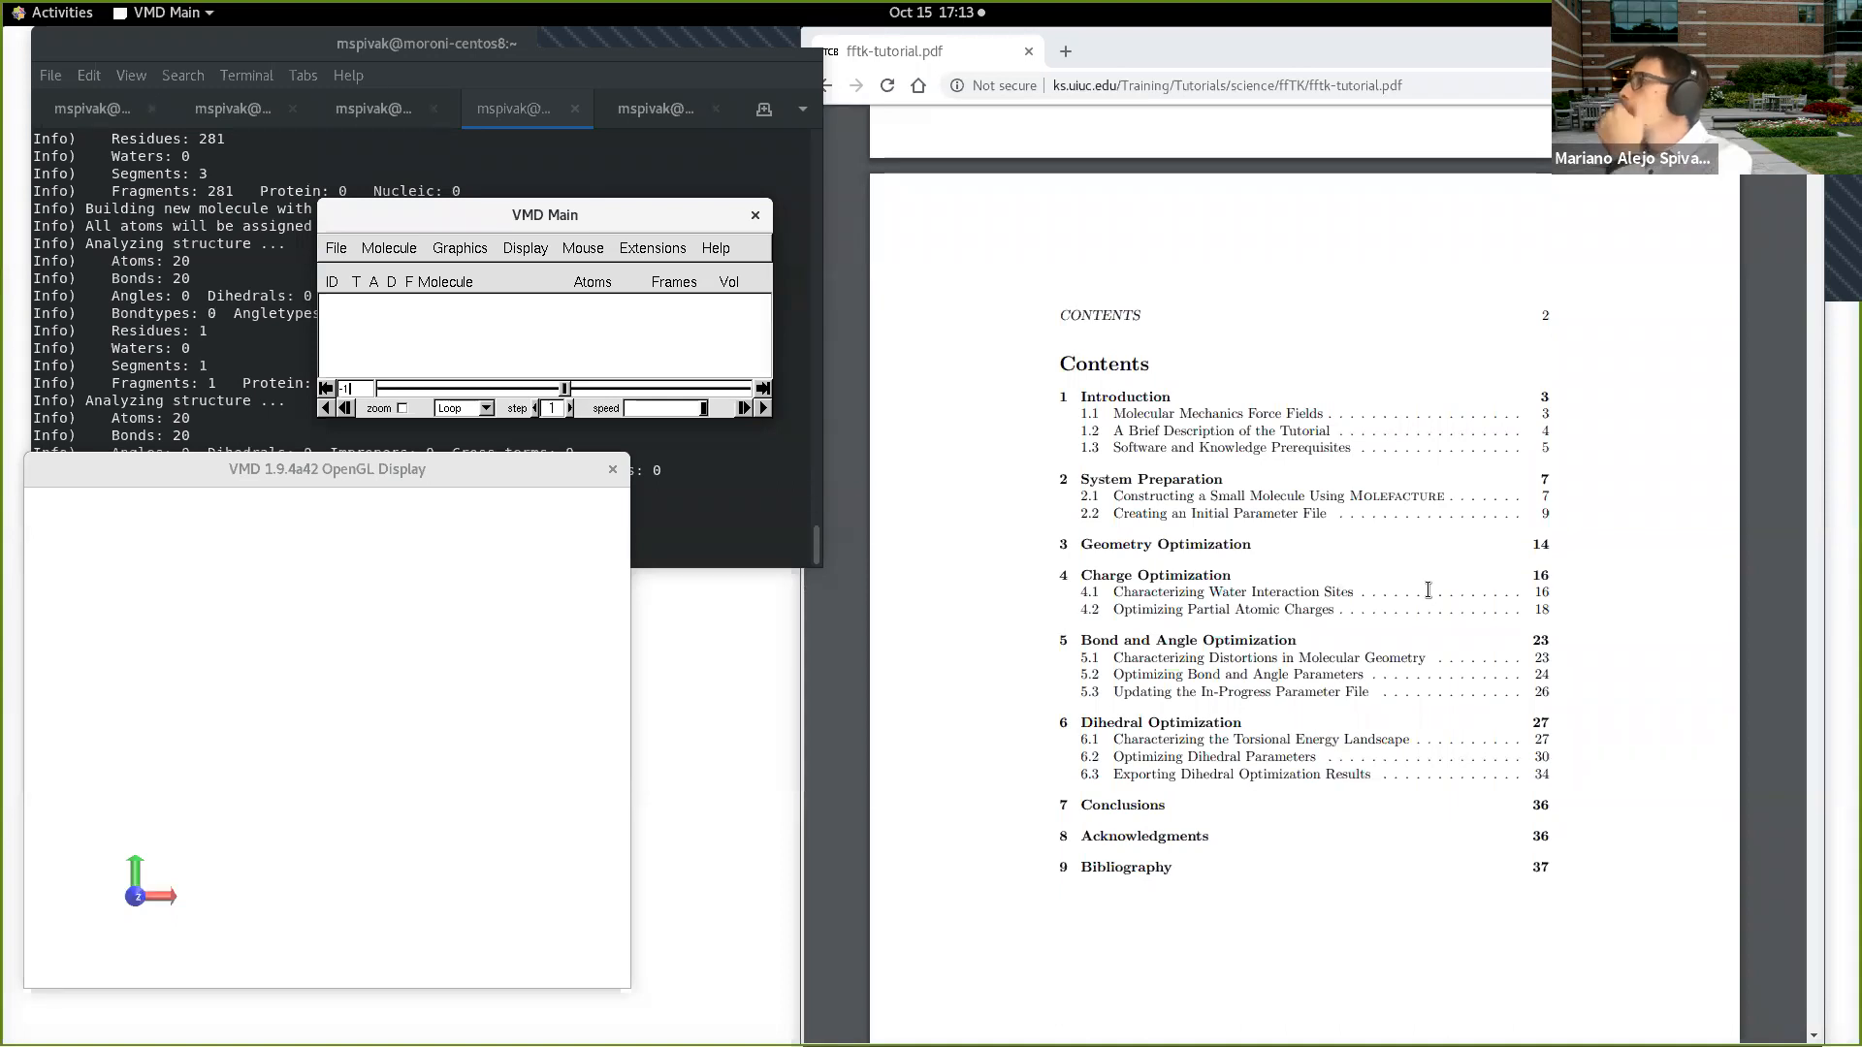
pyautogui.scroll(-2, 1428, 589)
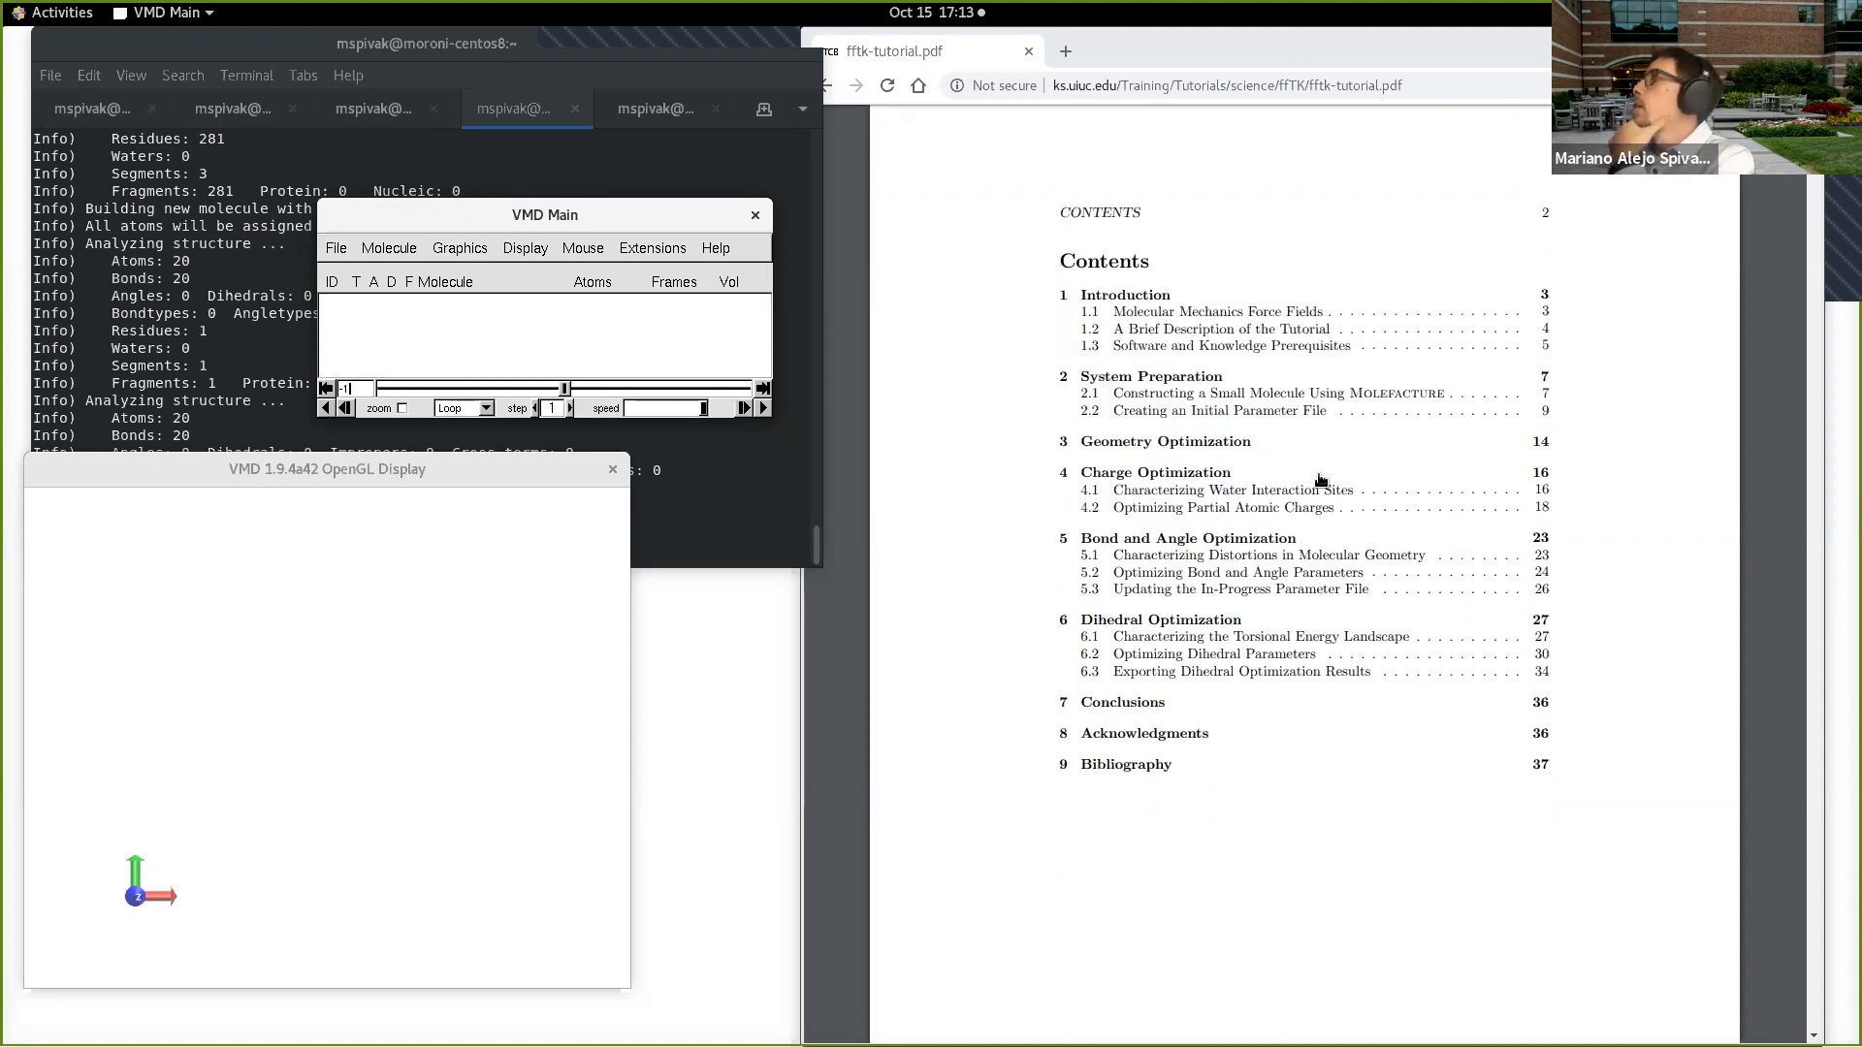
pyautogui.scroll(-8, 1302, 452)
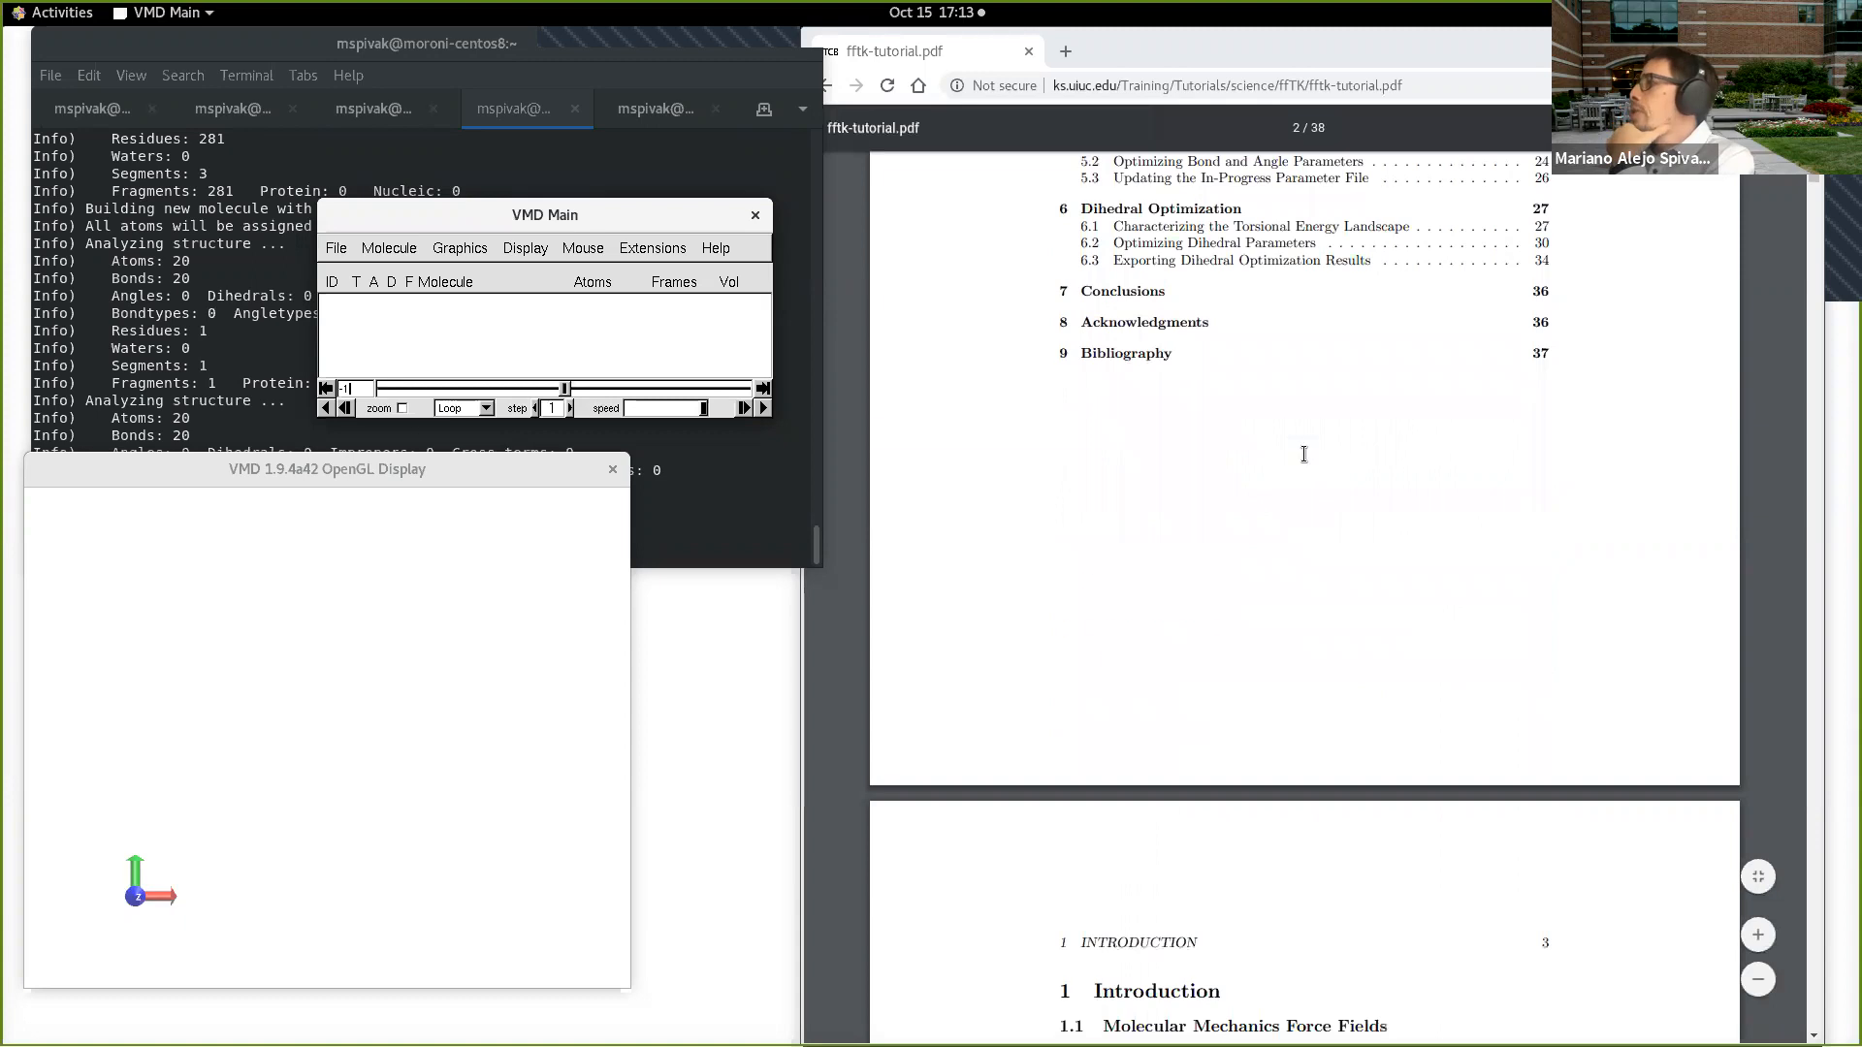
pyautogui.scroll(-3, 1322, 444)
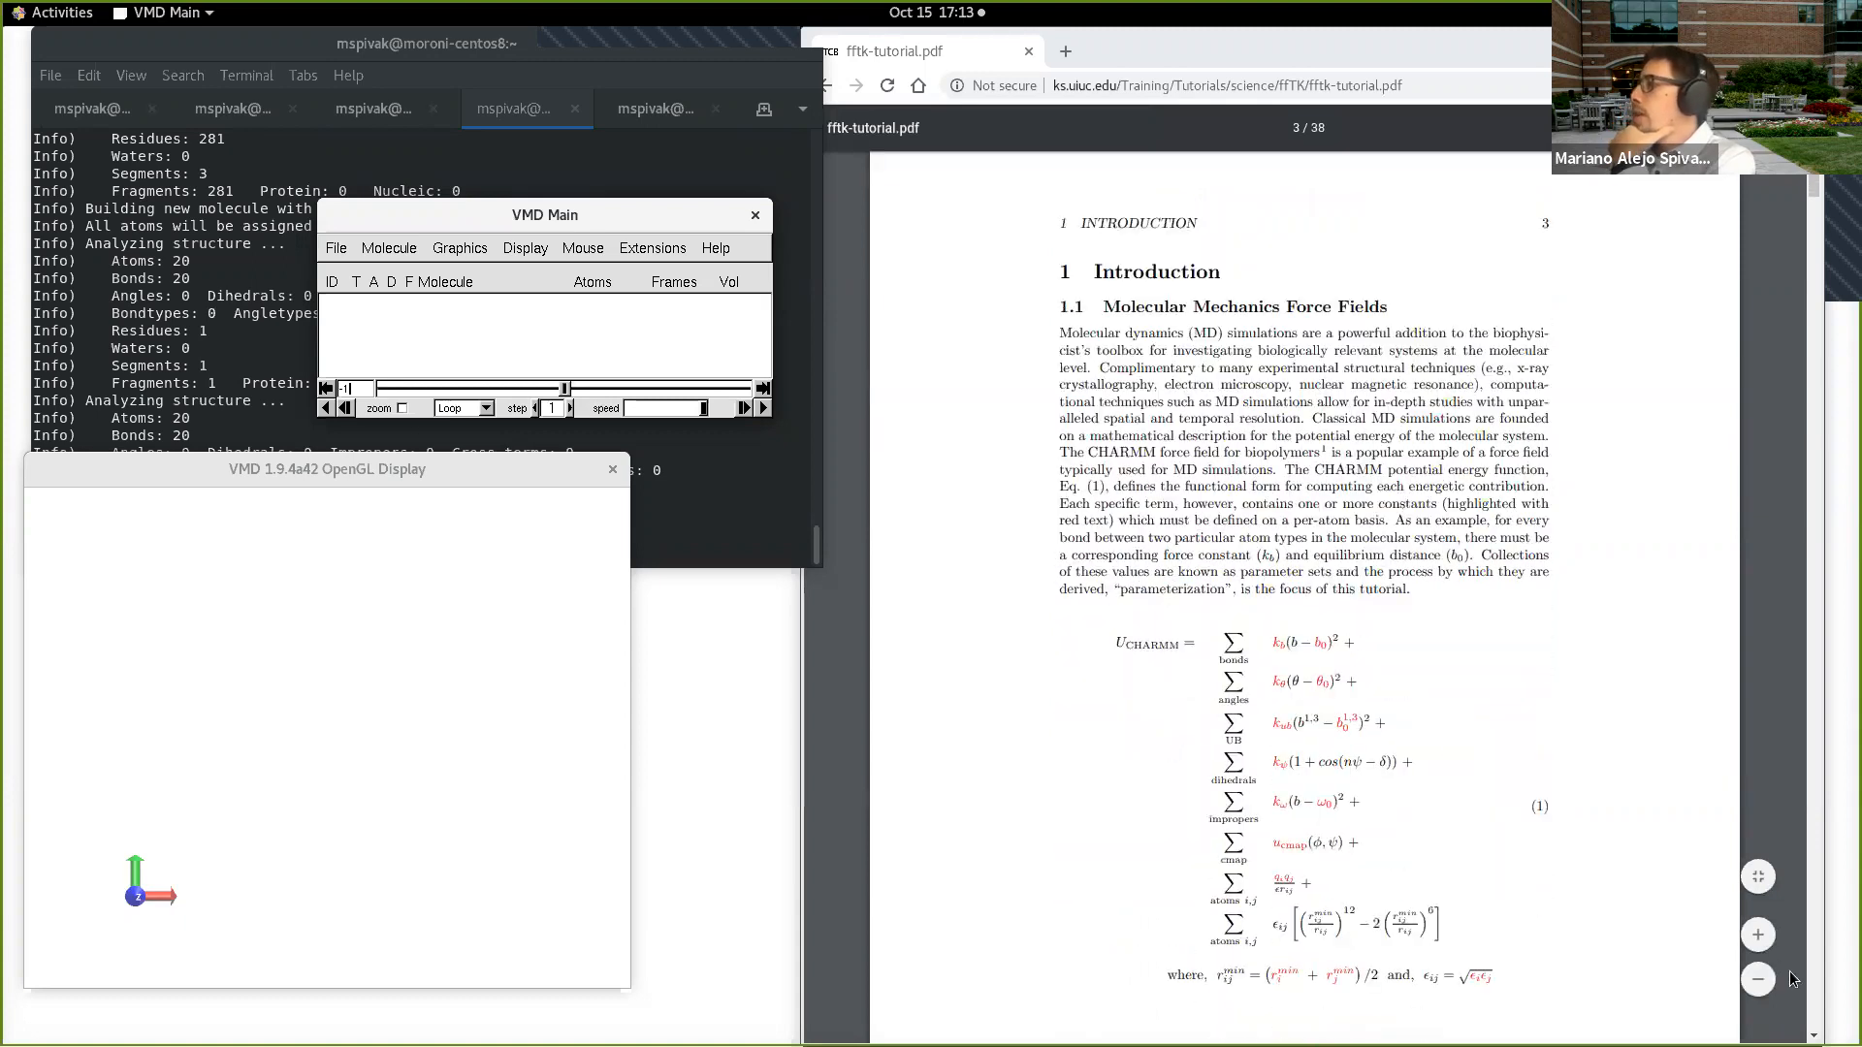
pyautogui.click(1758, 935)
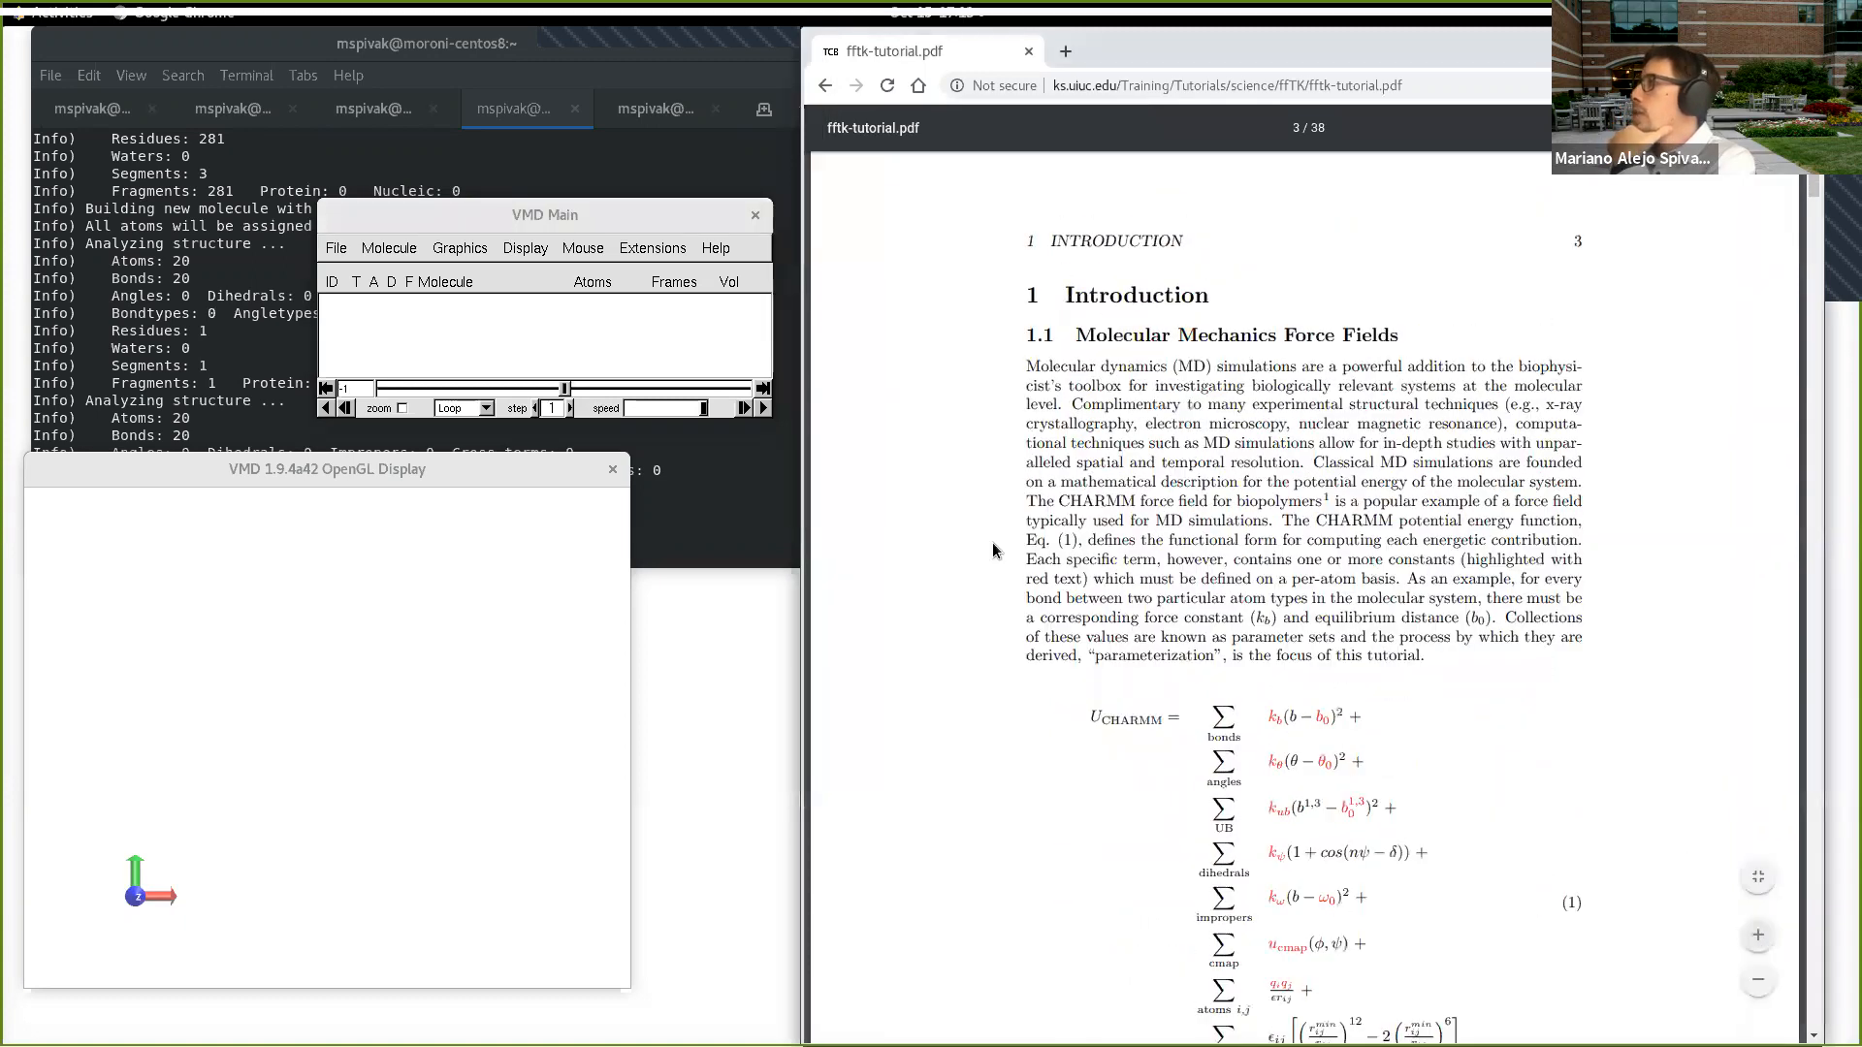
pyautogui.scroll(-1, 993, 551)
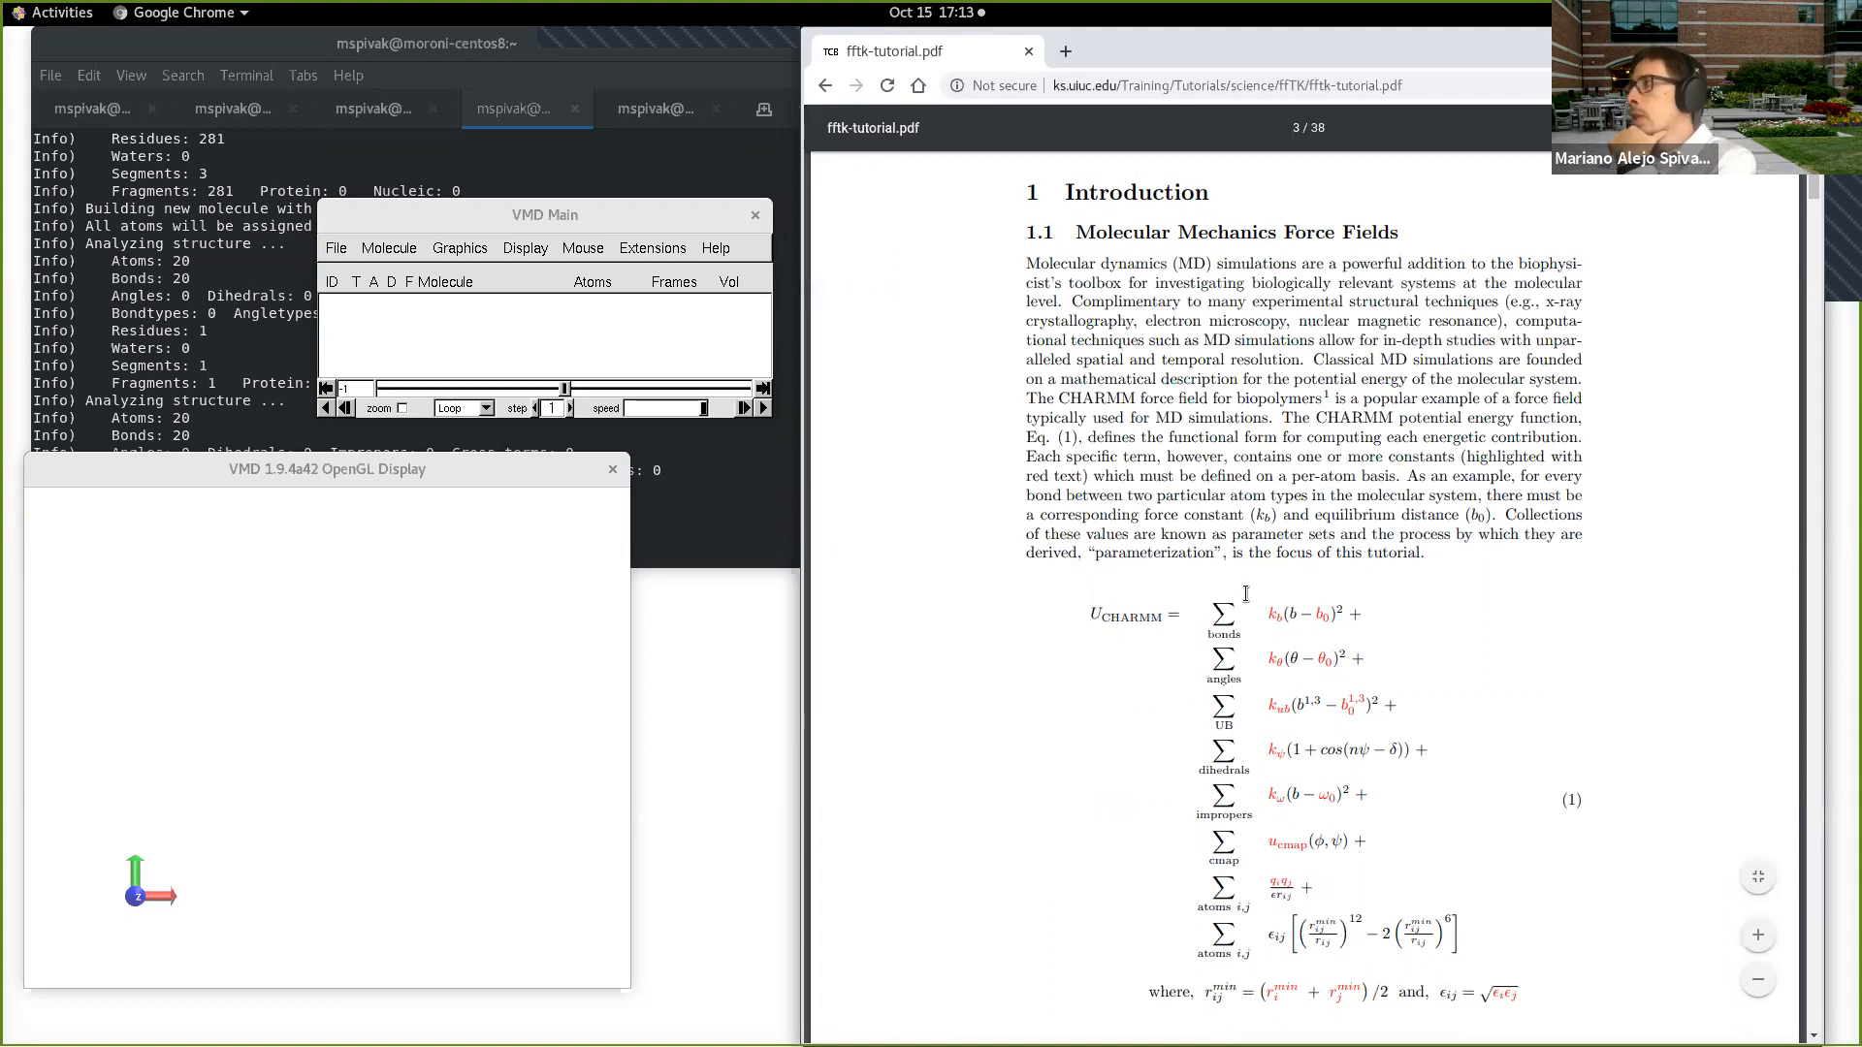
# Step: Look through the tutorial's introduction on pages 3 to 6, including the parameterization workflow figure and the software and knowledge prerequisites
pyautogui.scroll(-1, 1265, 609)
pyautogui.scroll(-8, 1265, 609)
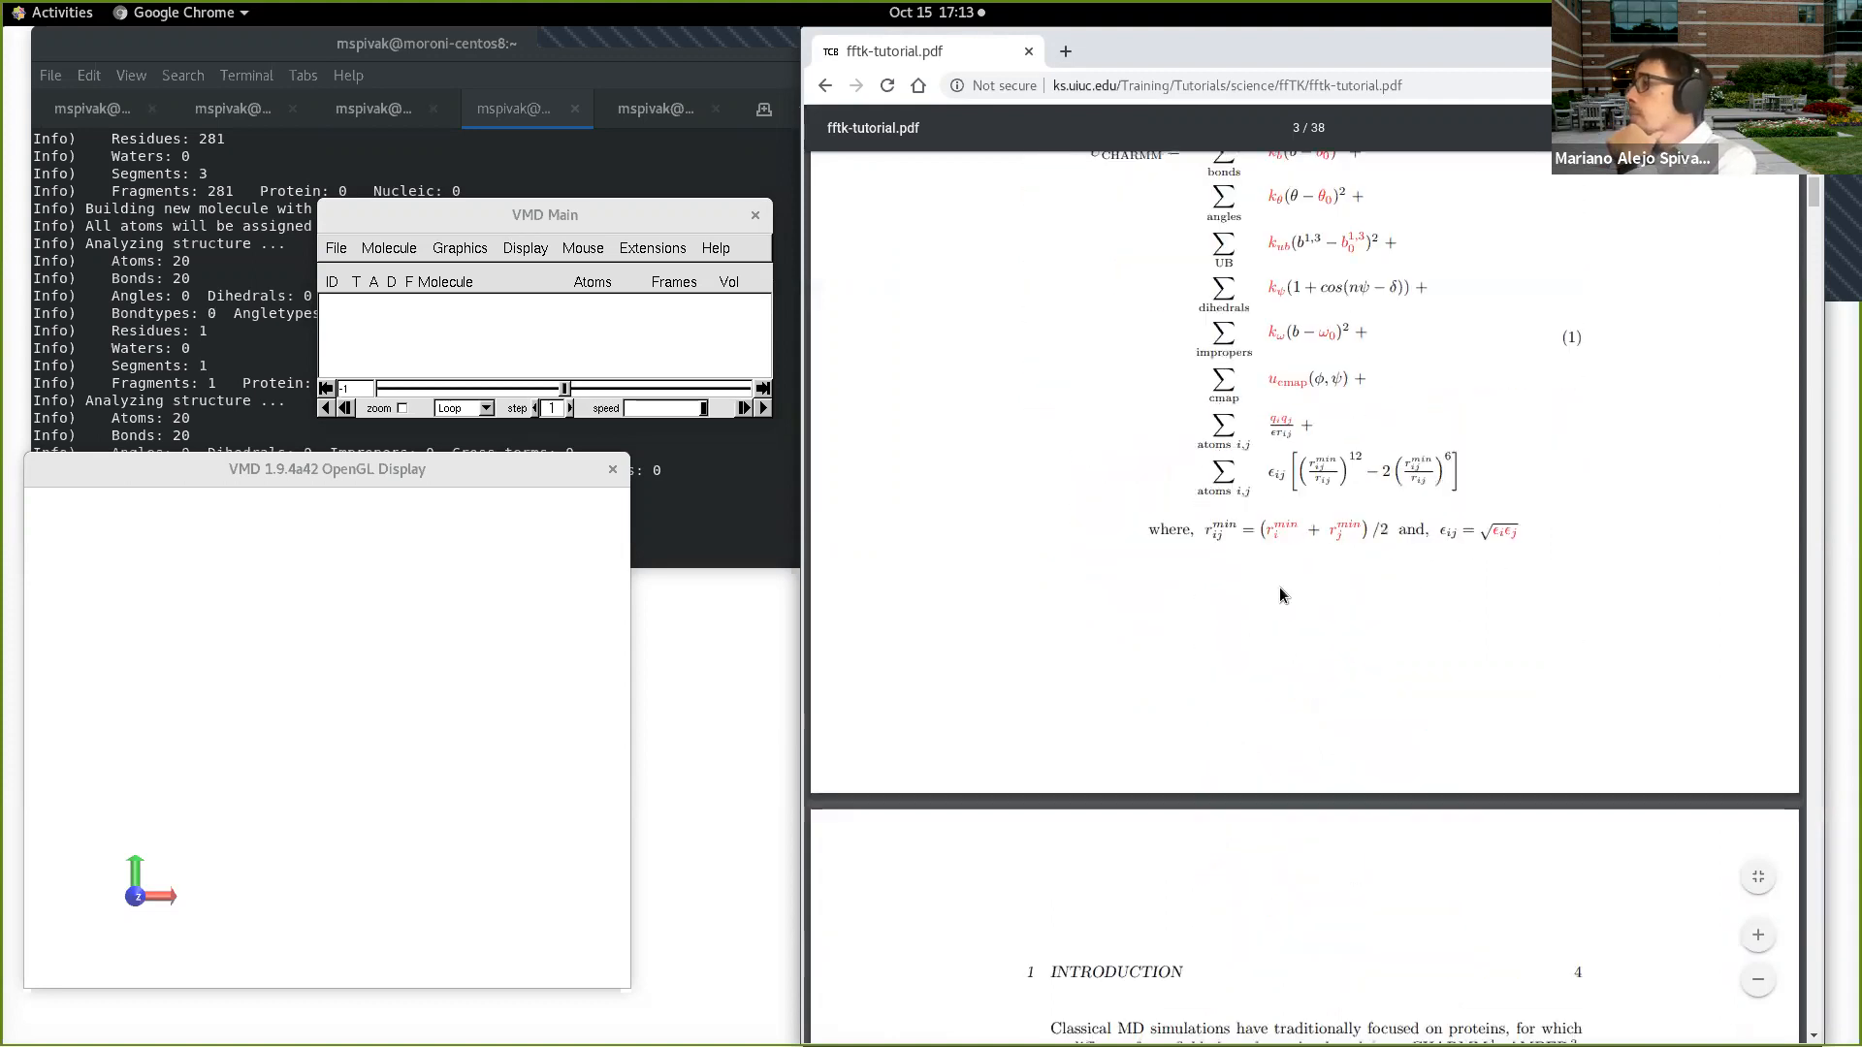
pyautogui.scroll(-5, 1249, 598)
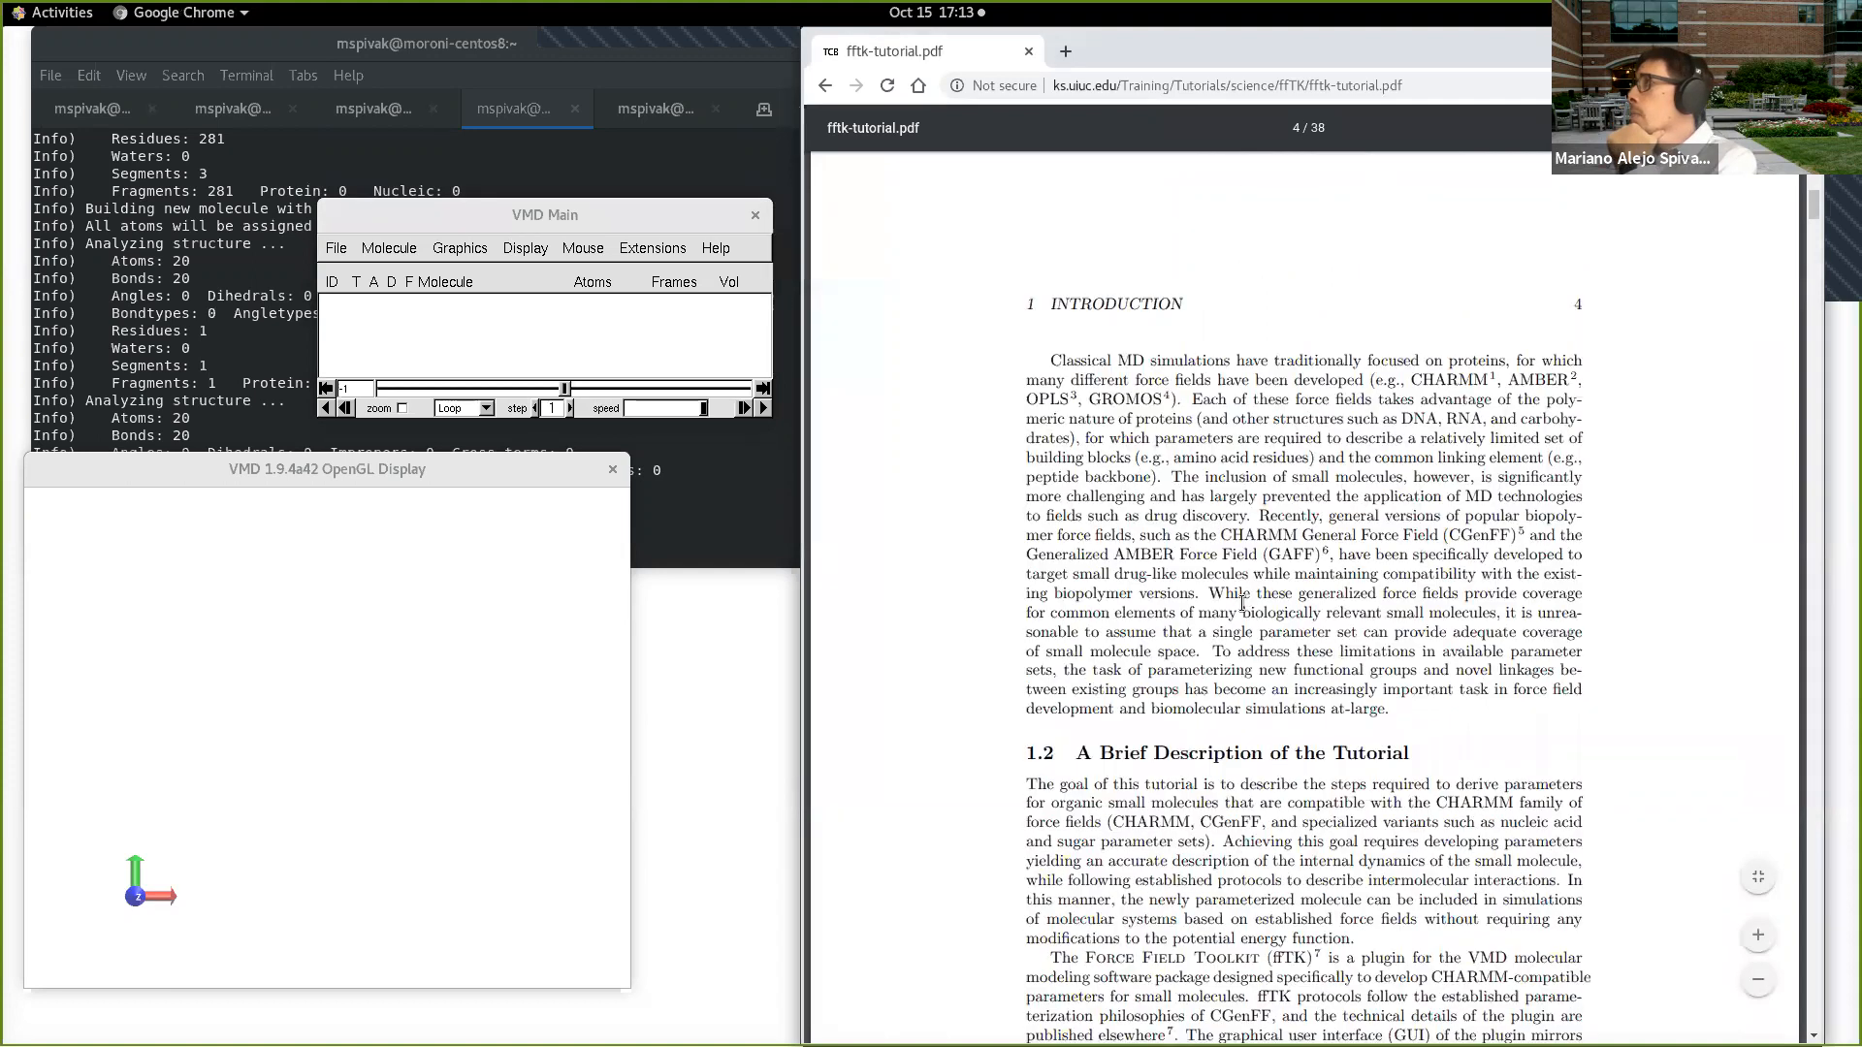
pyautogui.scroll(-2, 1228, 611)
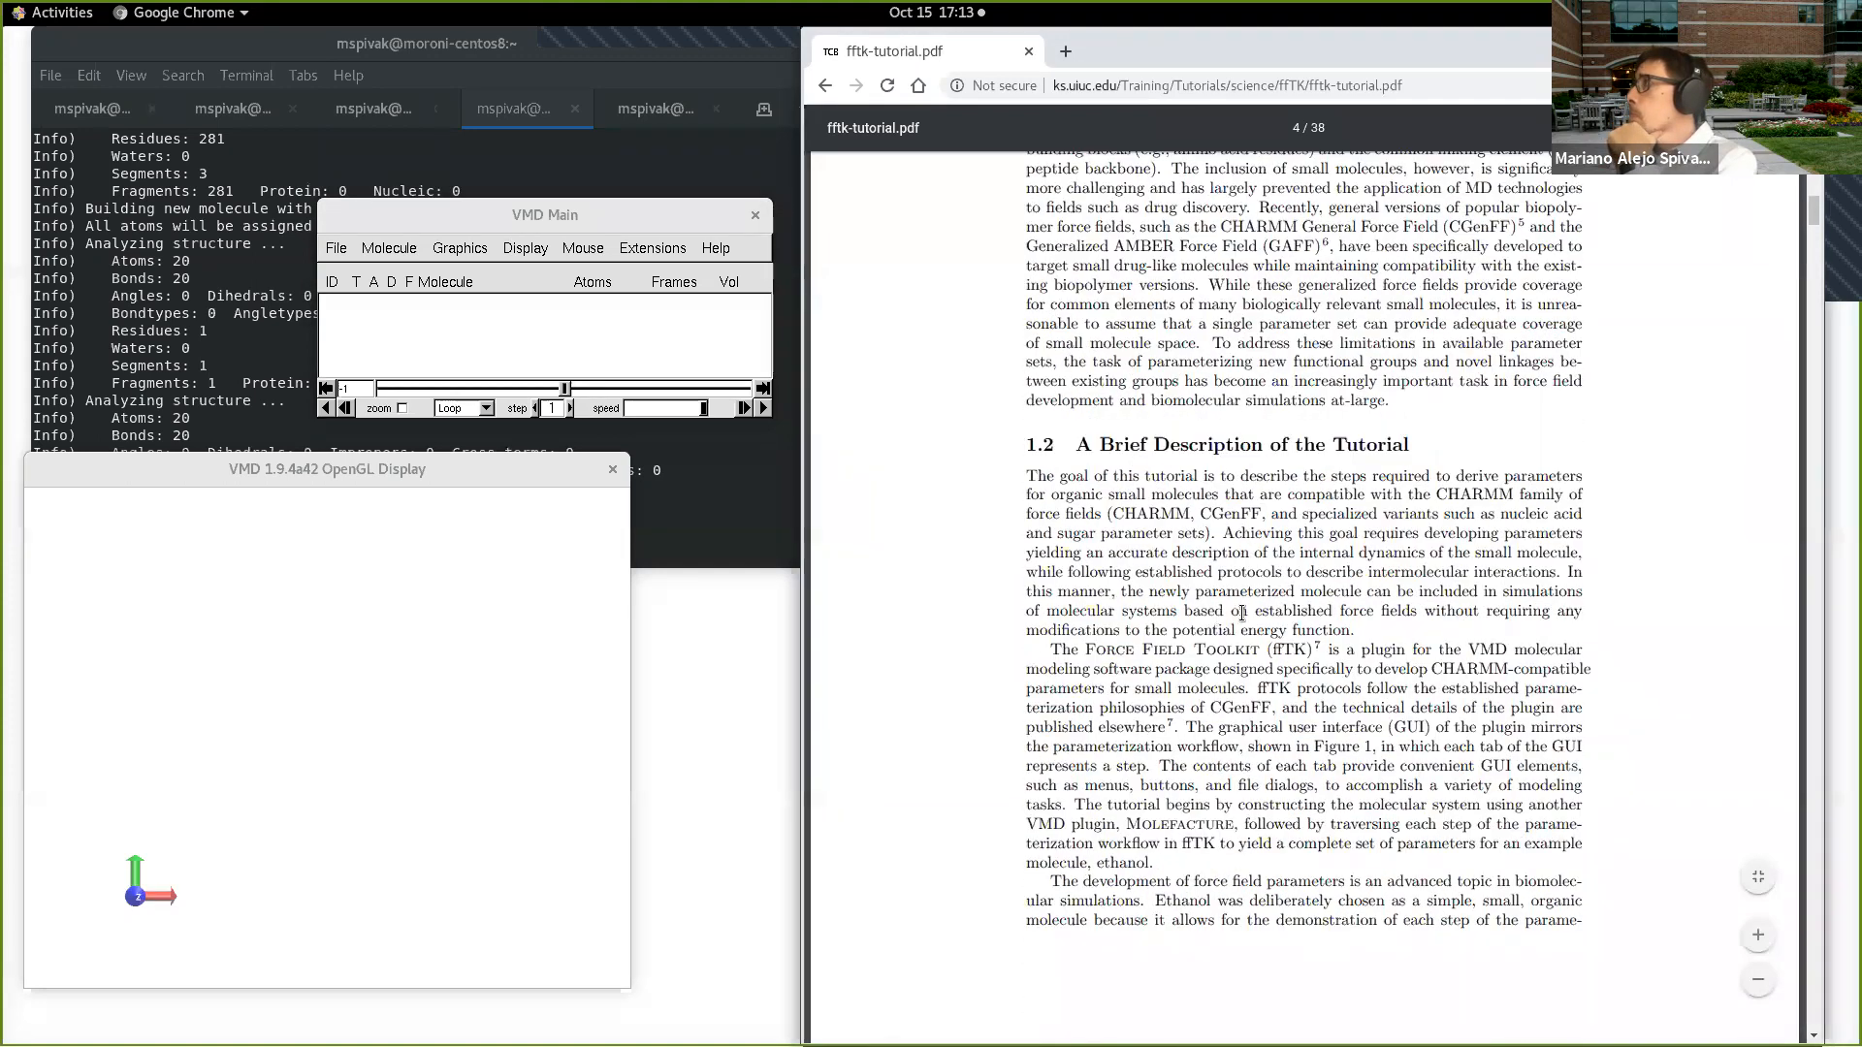
pyautogui.scroll(-4, 1245, 609)
pyautogui.scroll(-5, 1241, 614)
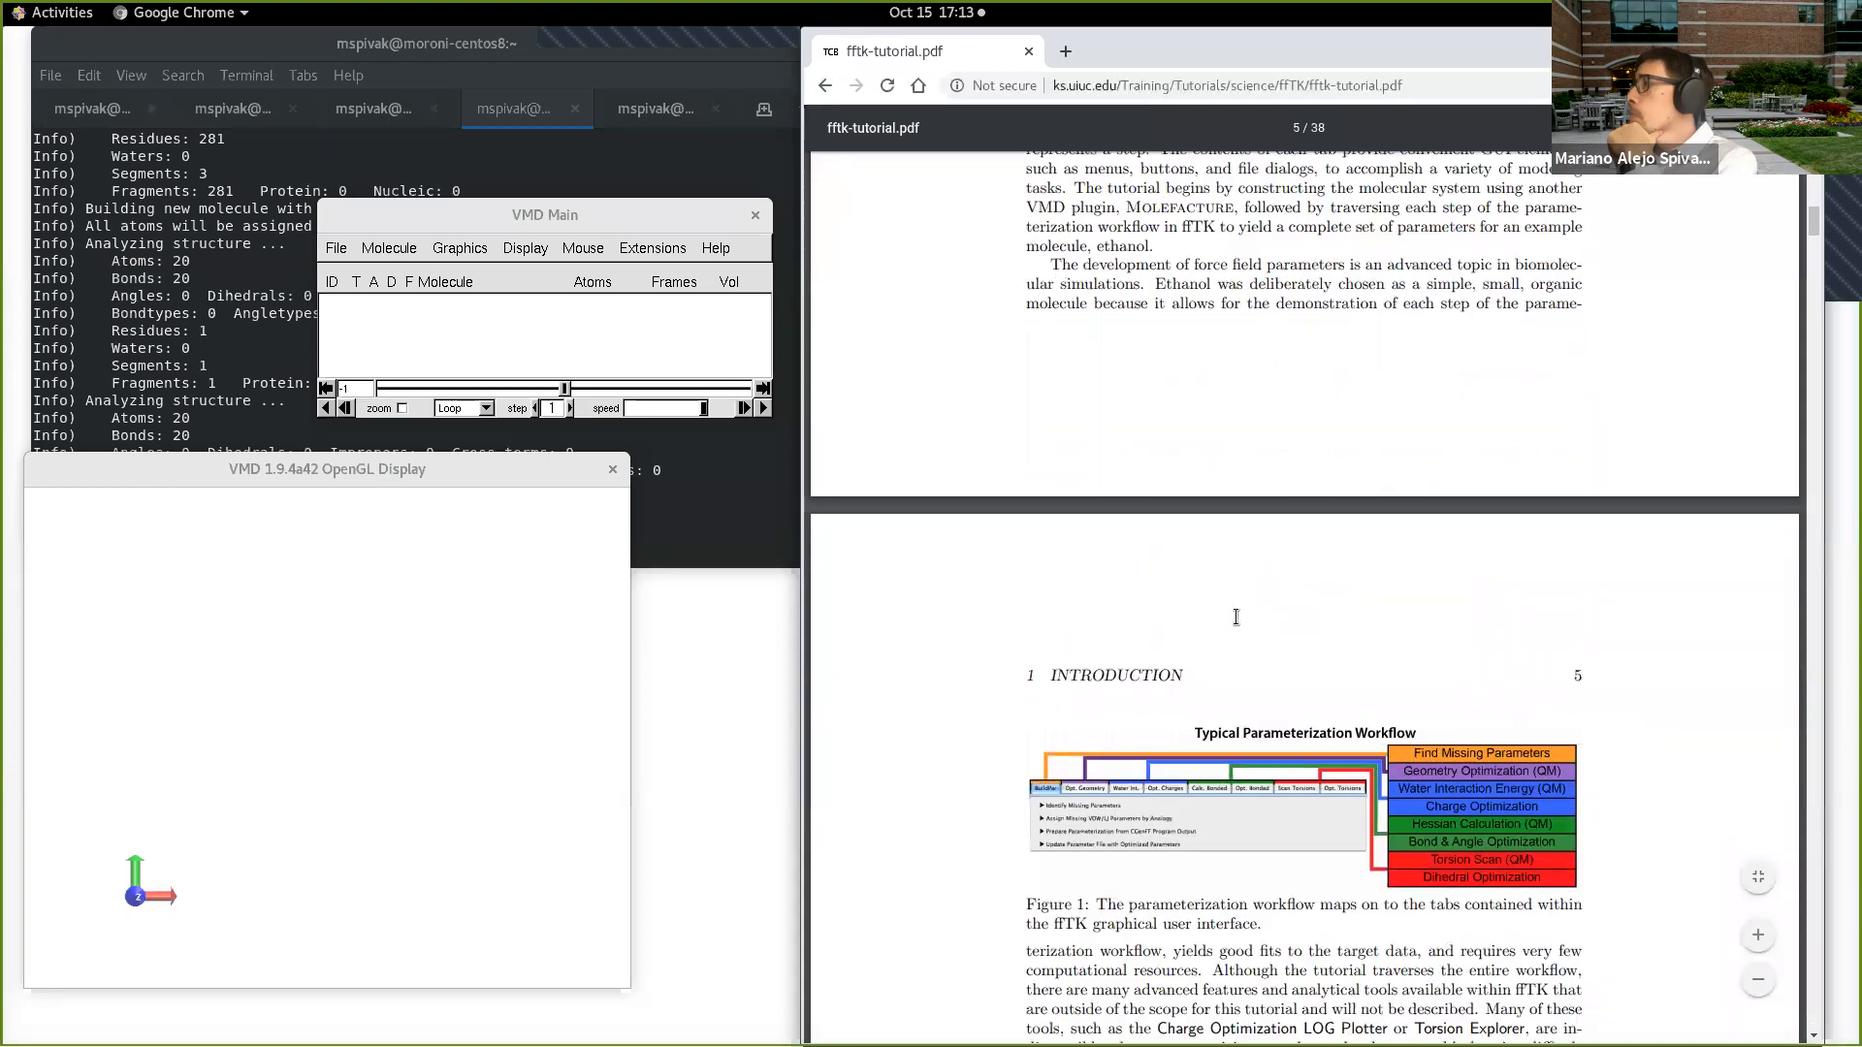
pyautogui.scroll(-3, 1085, 536)
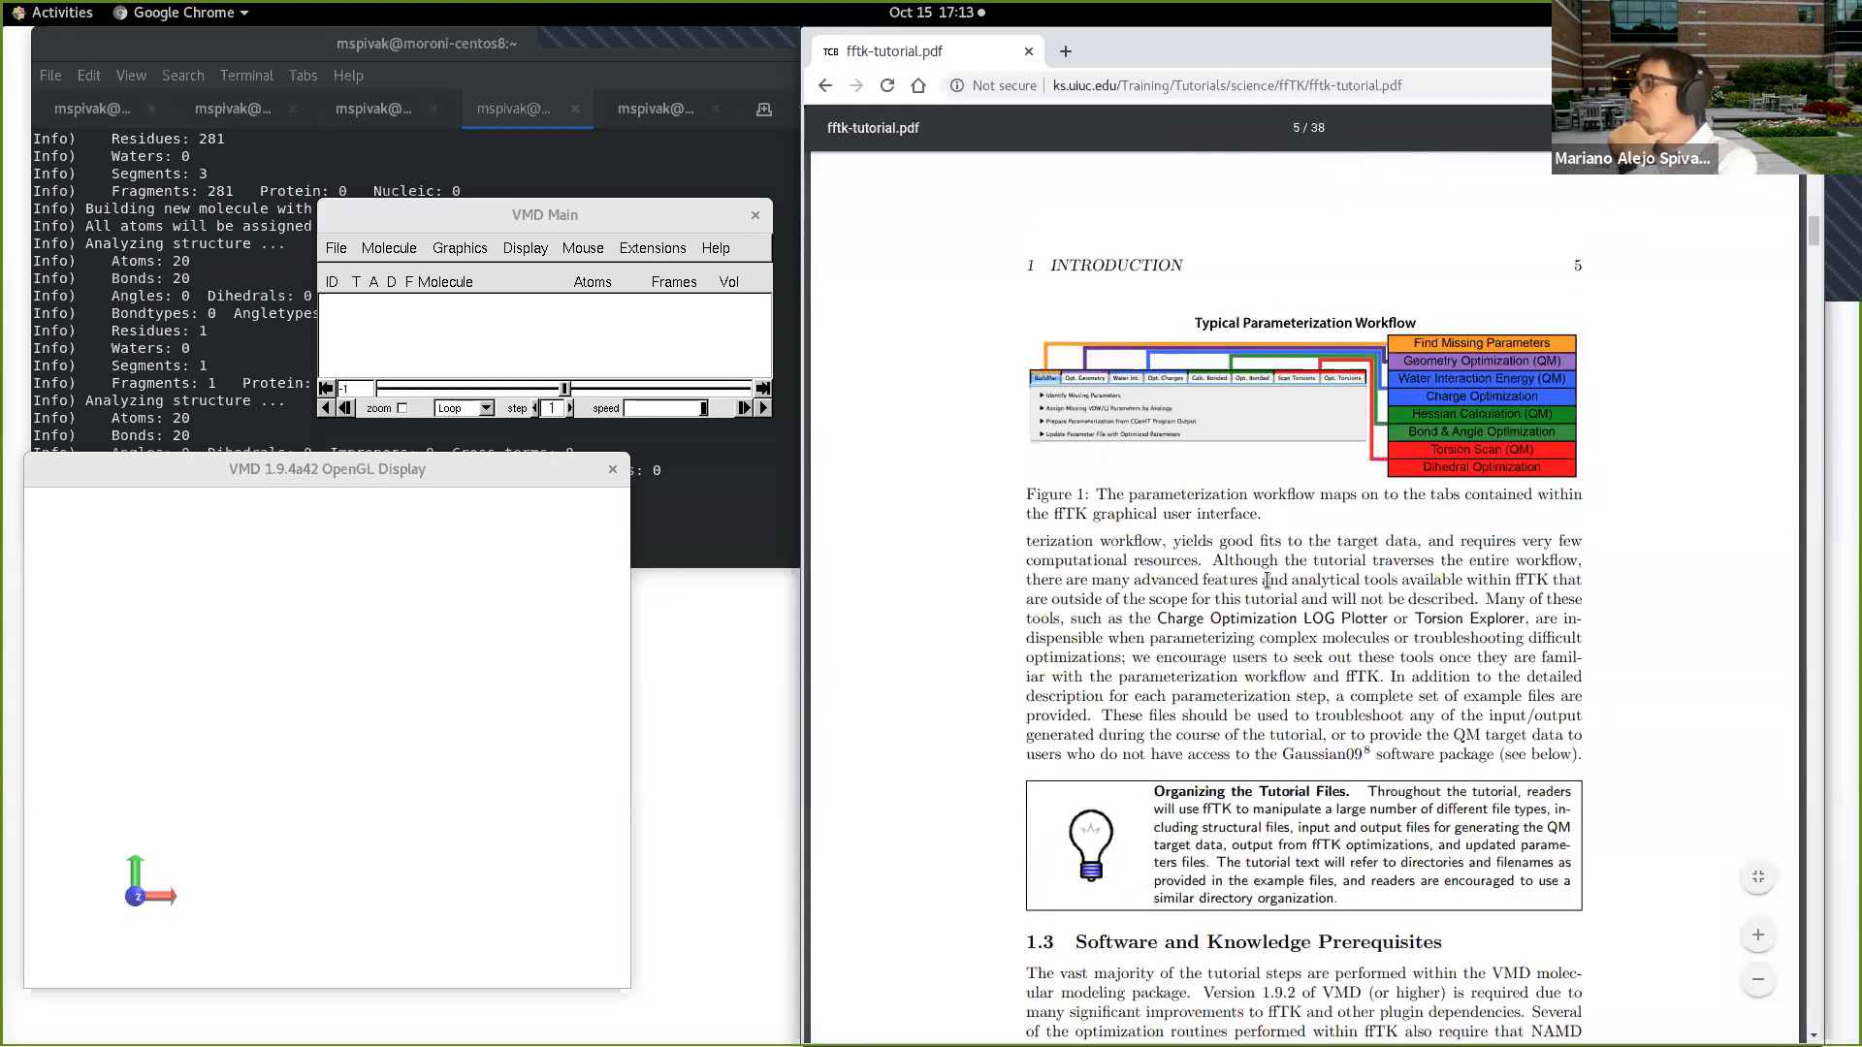
pyautogui.scroll(-5, 1261, 563)
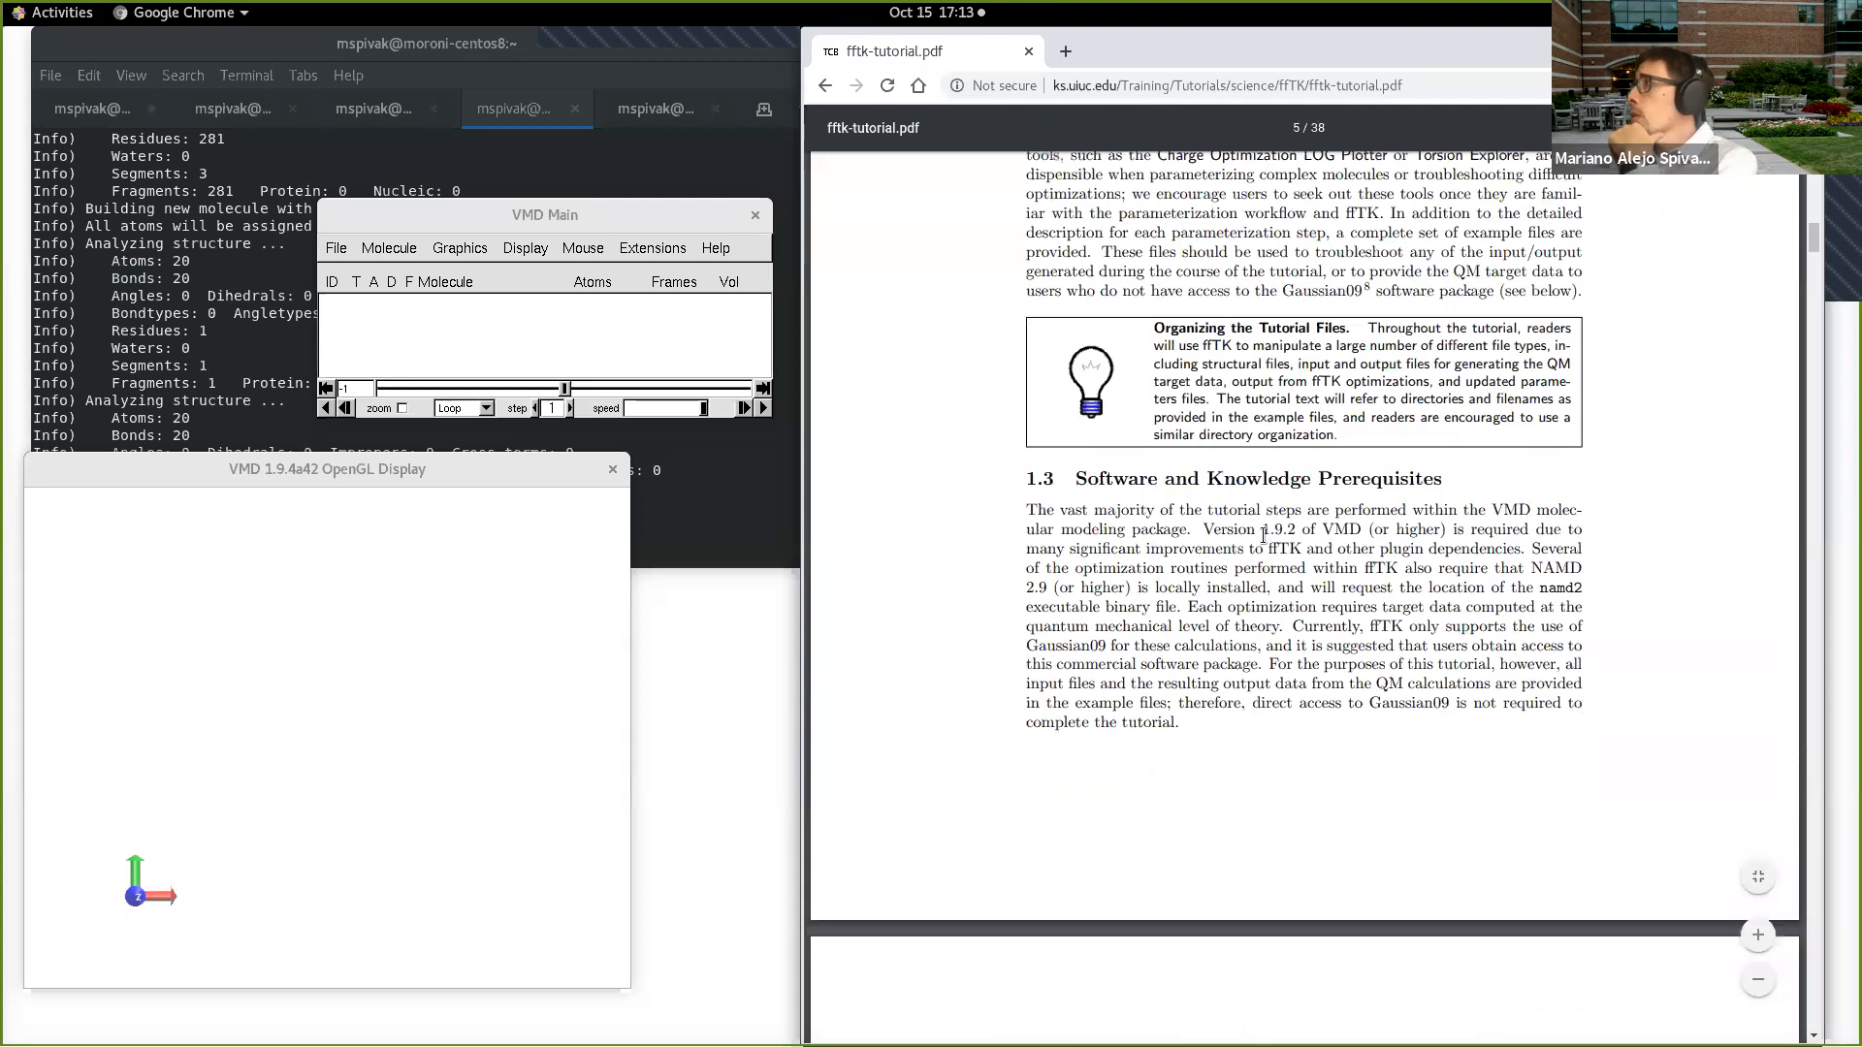
pyautogui.scroll(-6, 1263, 536)
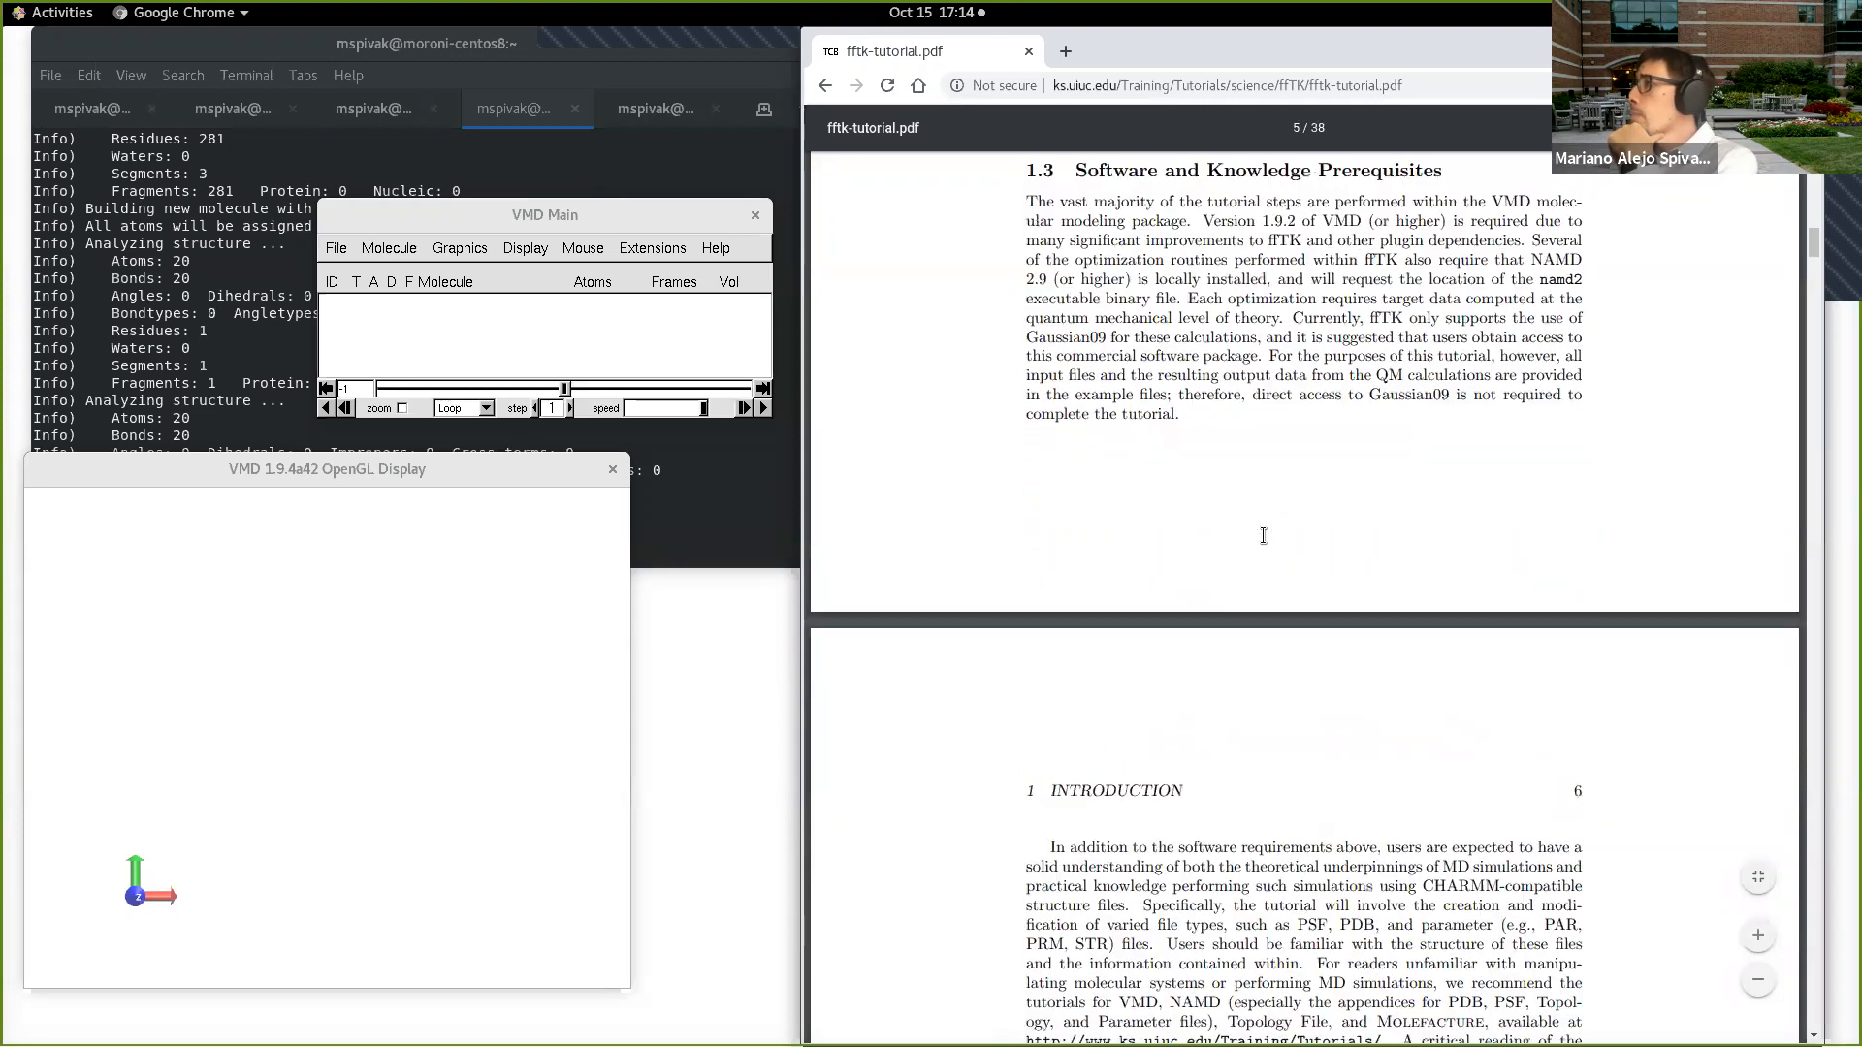
pyautogui.scroll(-8, 1263, 536)
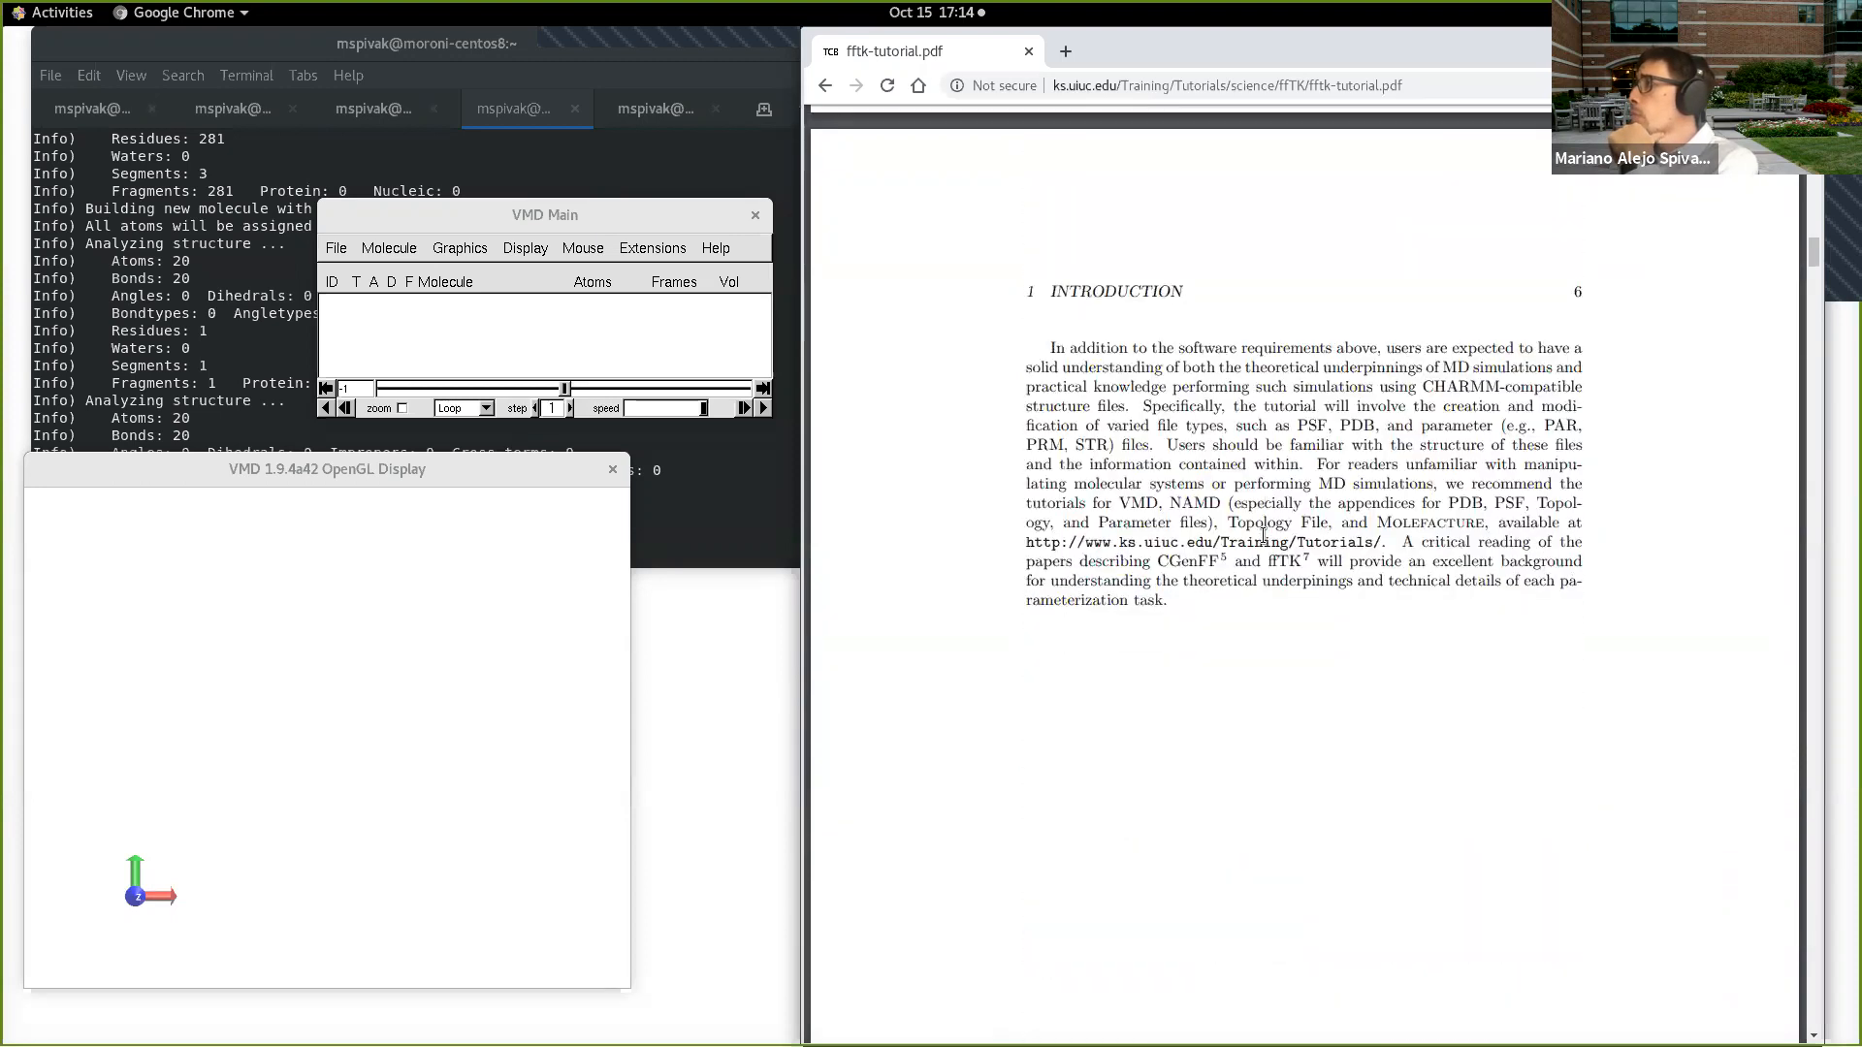
# Step: Examine the System Preparation section on constructing ethanol with Molefacture, from page 7 to Figure 2 on page 8
pyautogui.scroll(-6, 1263, 531)
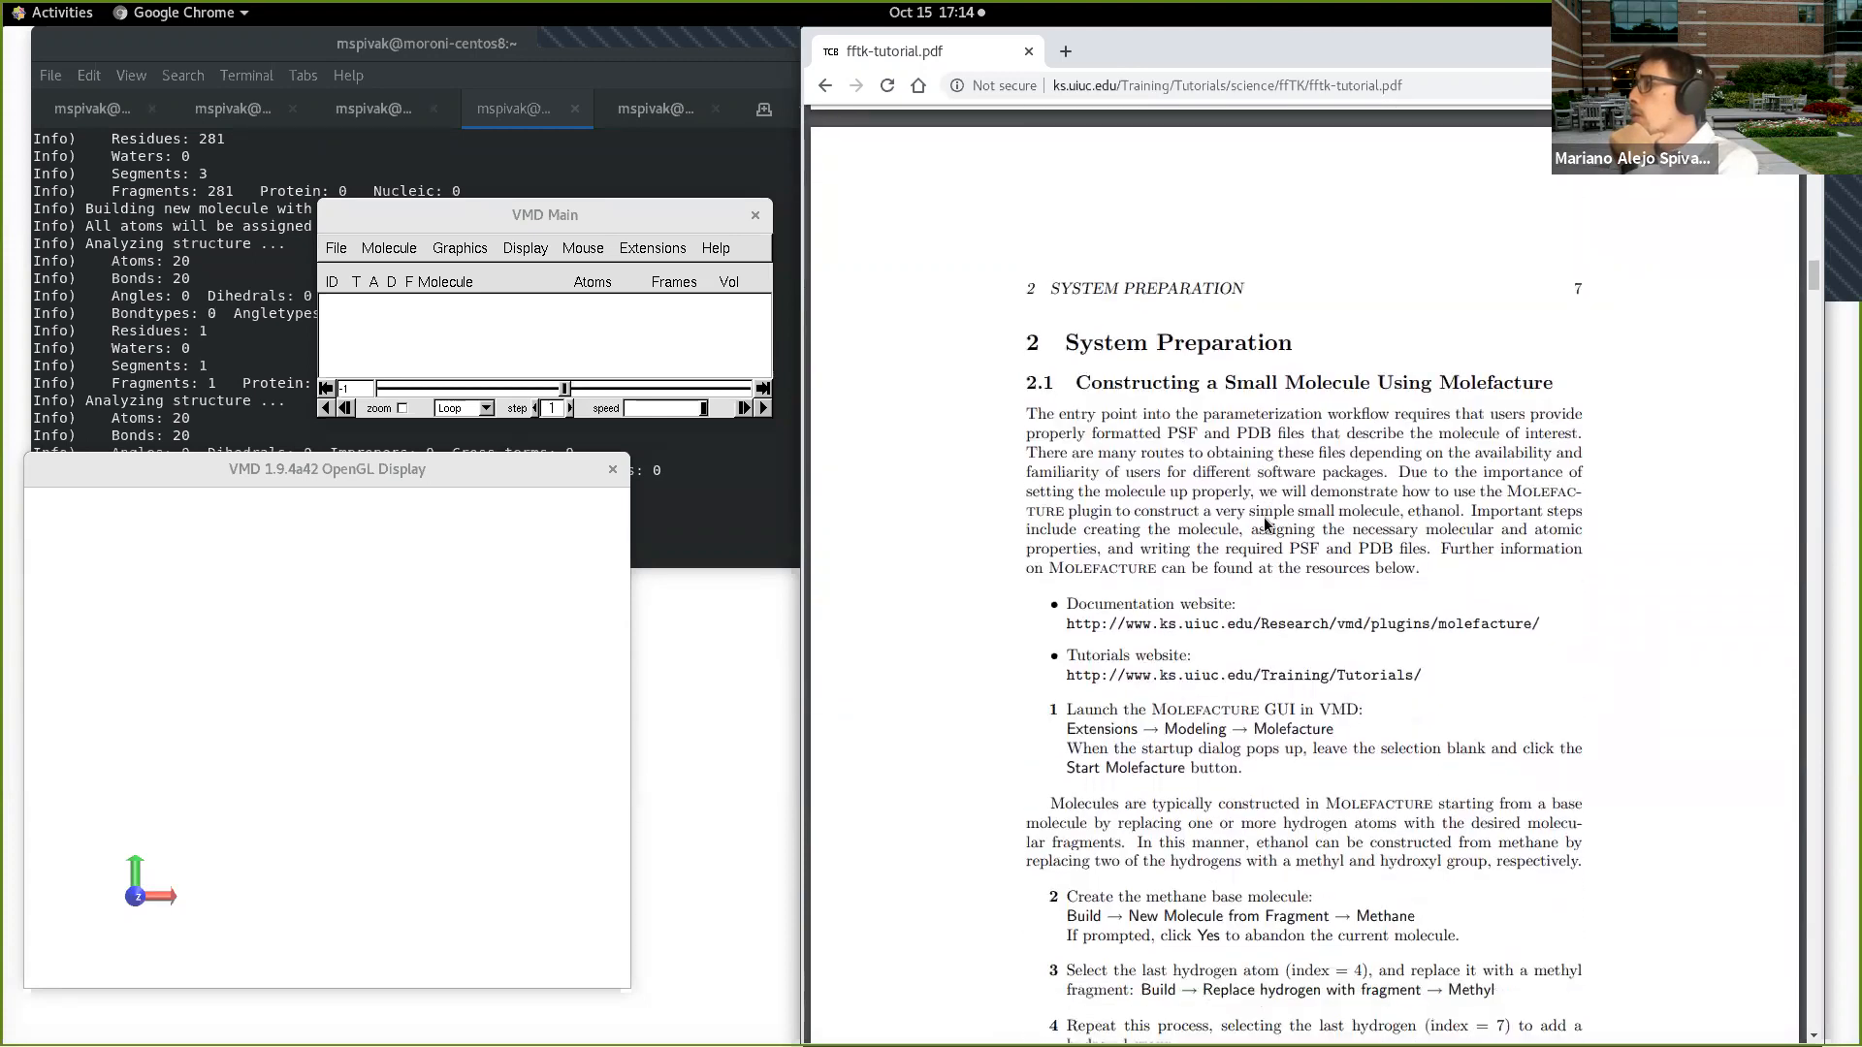
pyautogui.scroll(-1, 1266, 525)
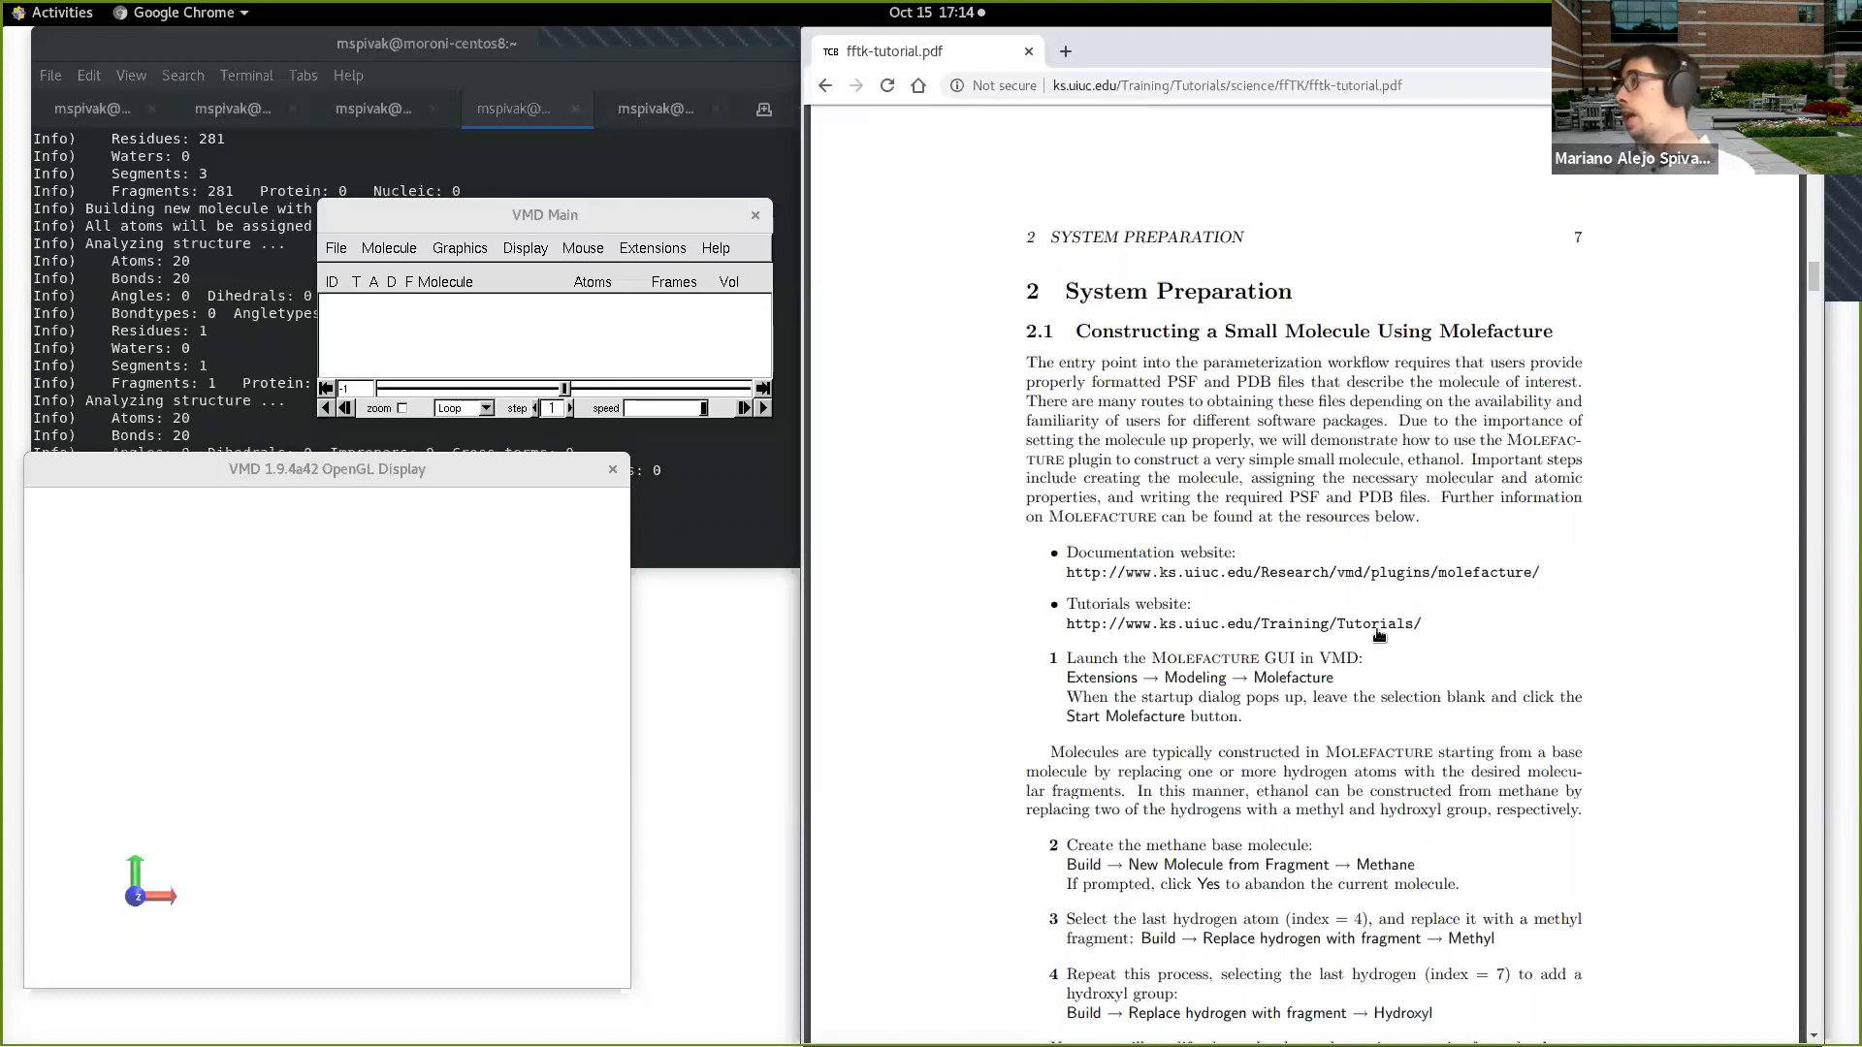
pyautogui.scroll(-2, 1331, 690)
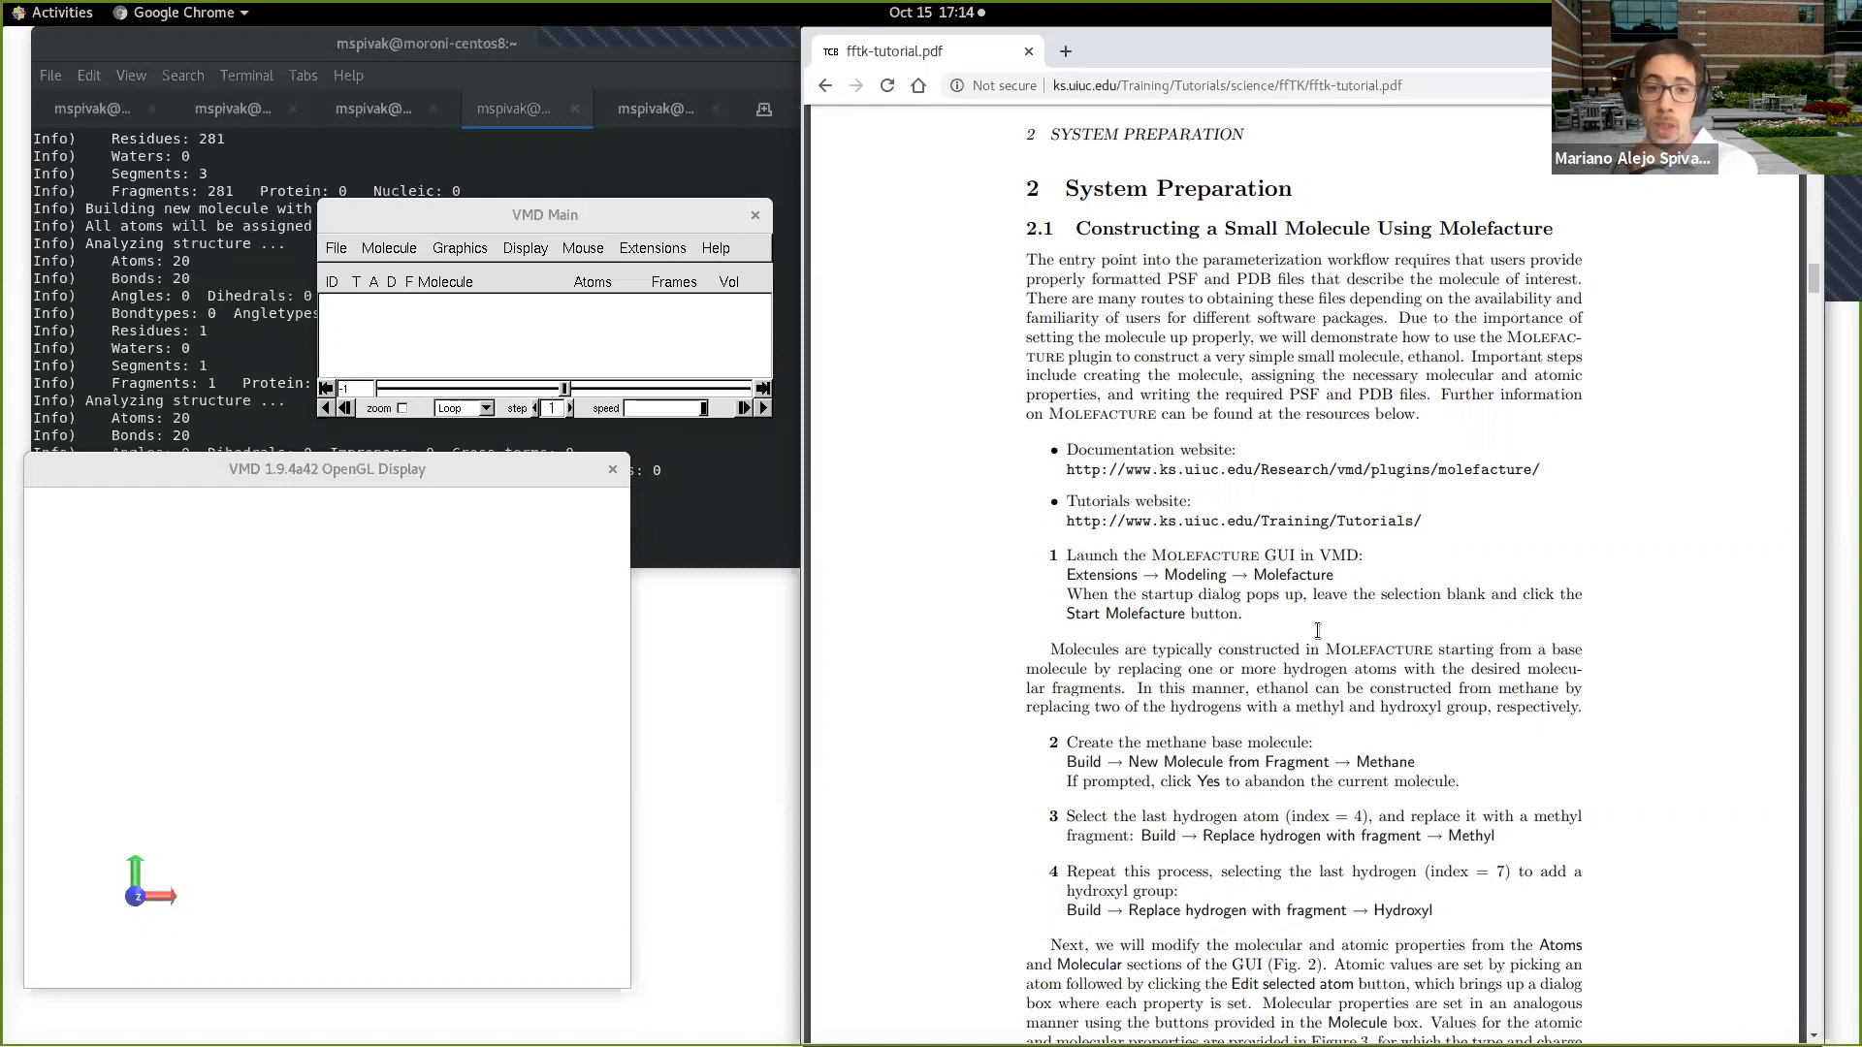
pyautogui.scroll(-5, 1322, 625)
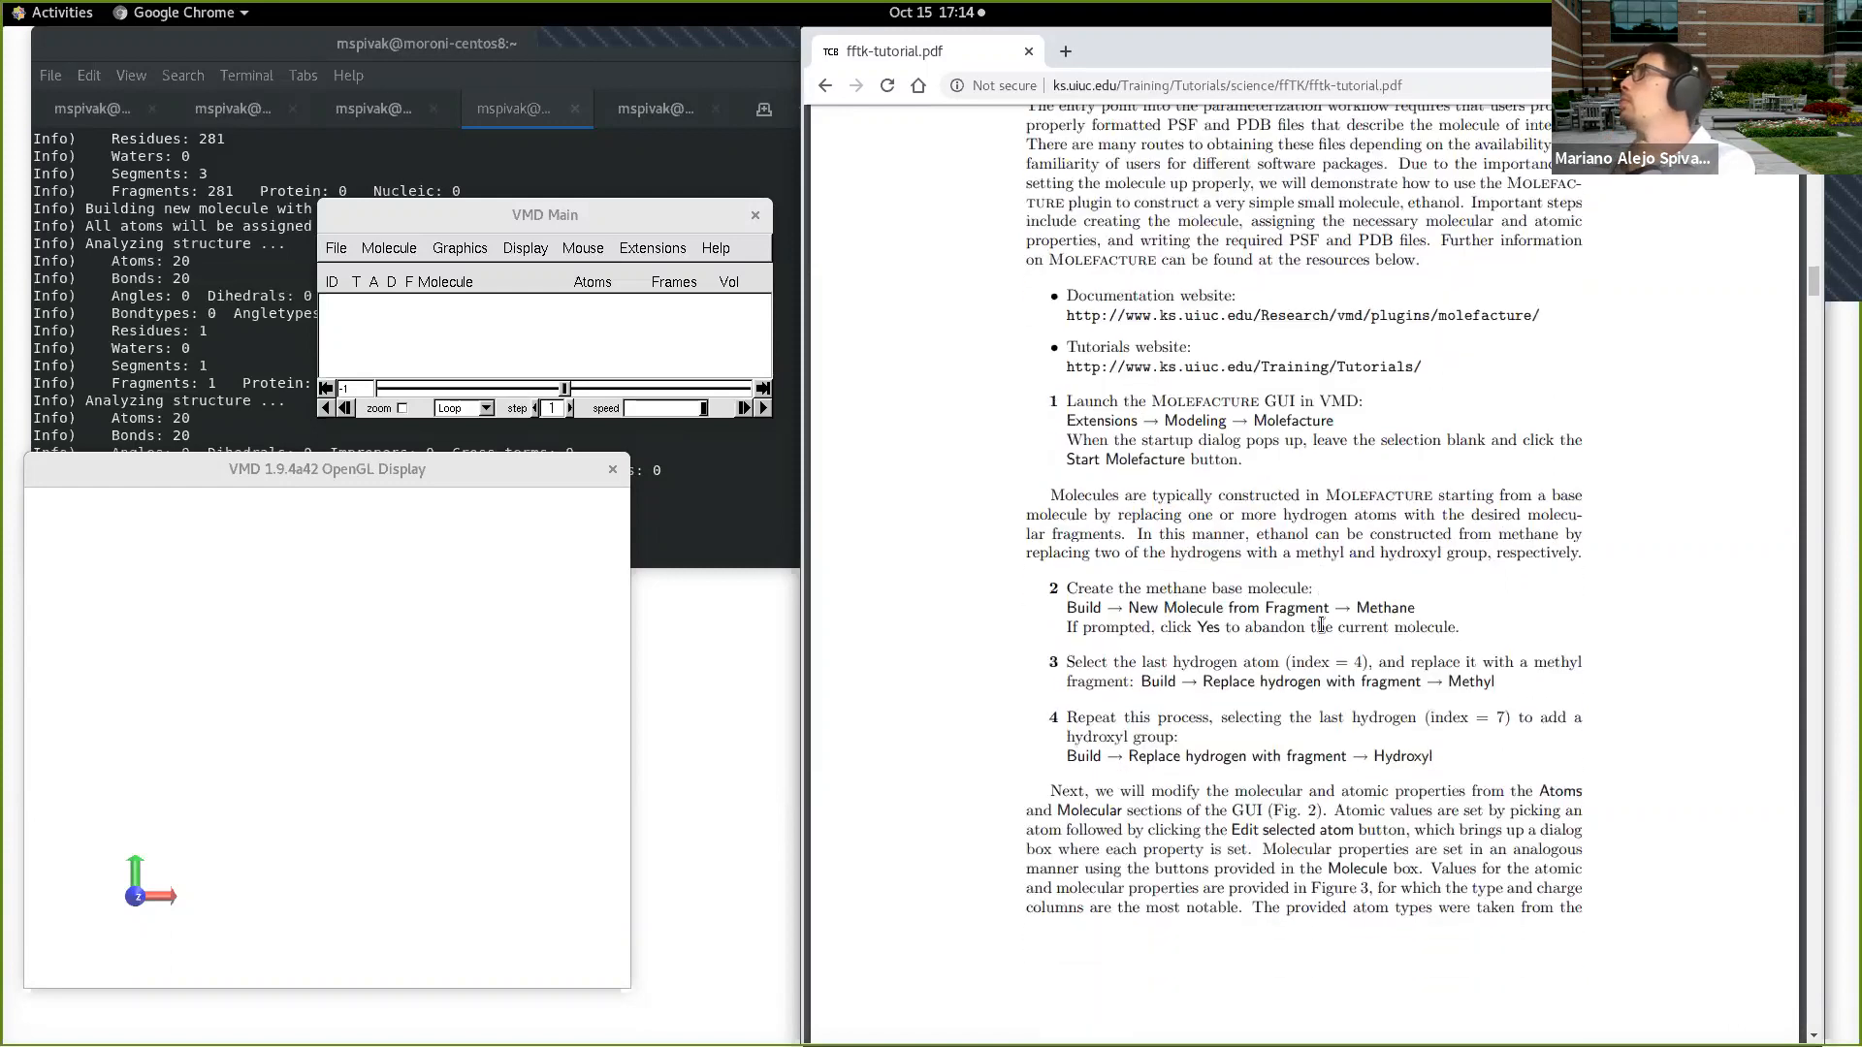
pyautogui.scroll(-4, 1324, 631)
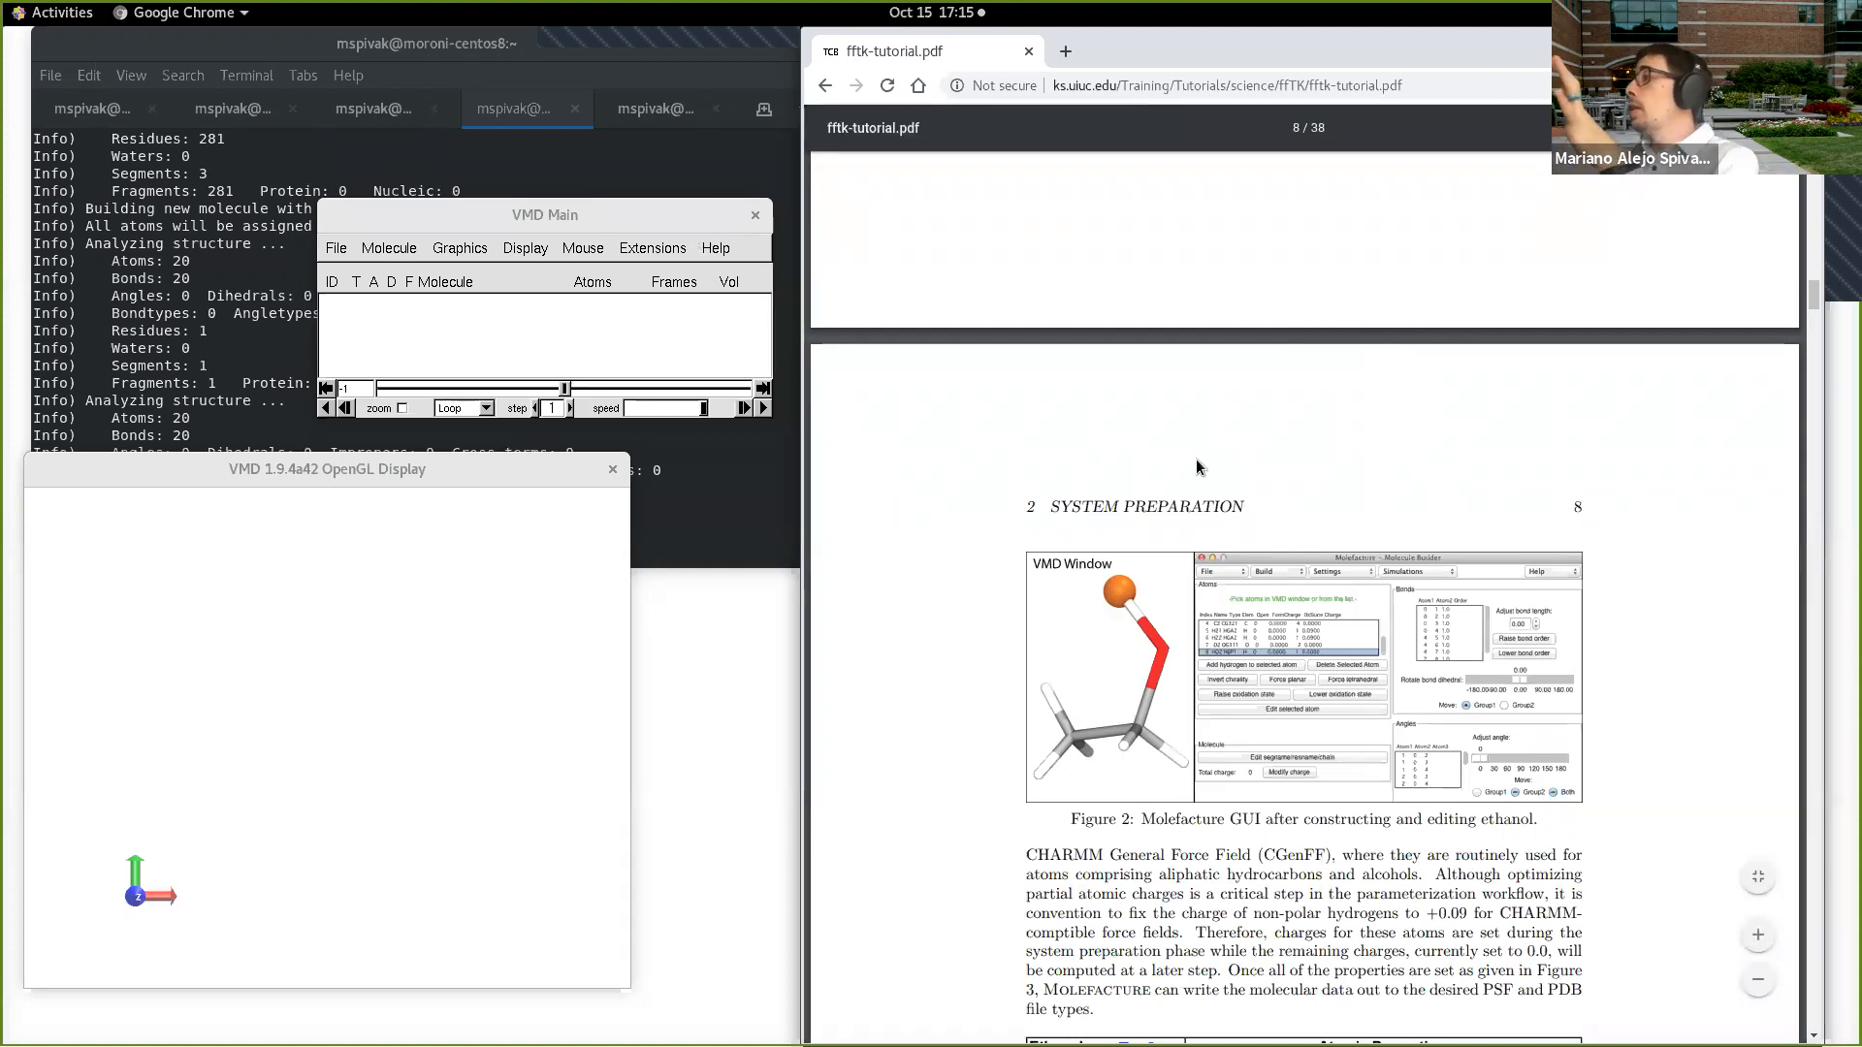
pyautogui.scroll(-2, 1164, 456)
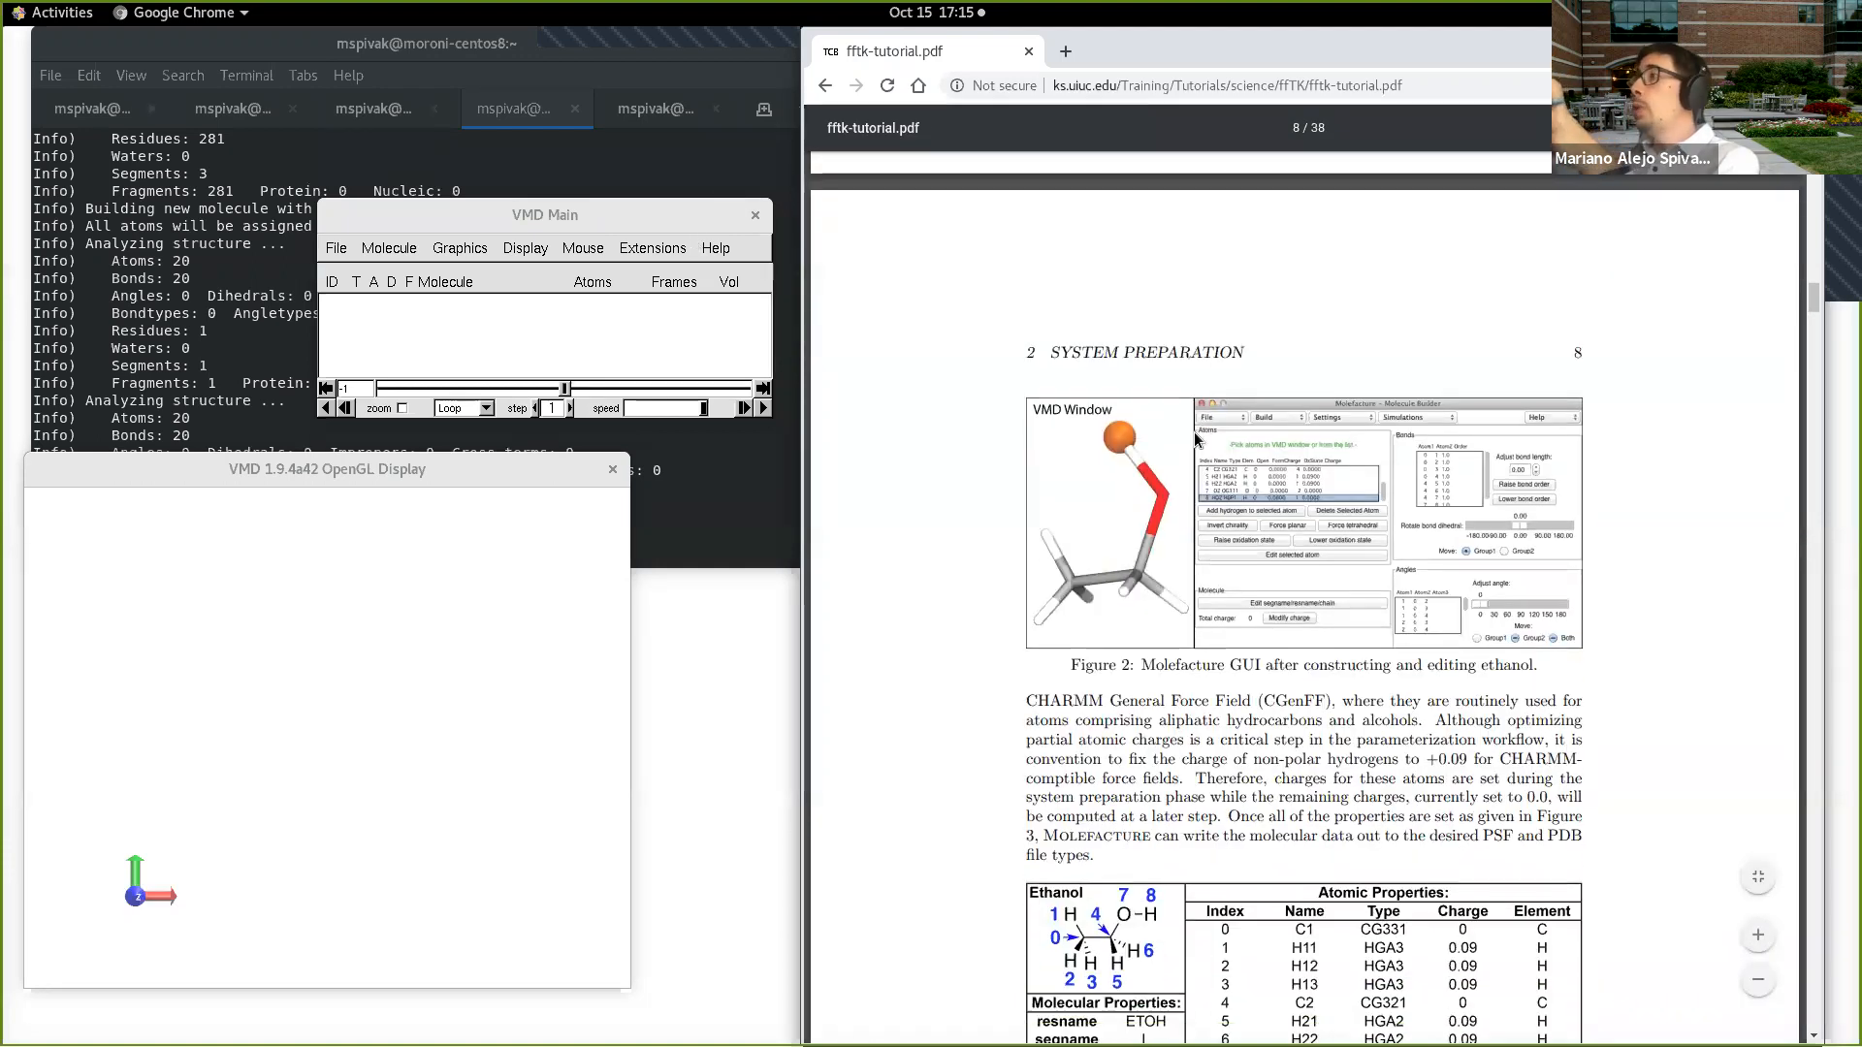
pyautogui.scroll(1, 1094, 395)
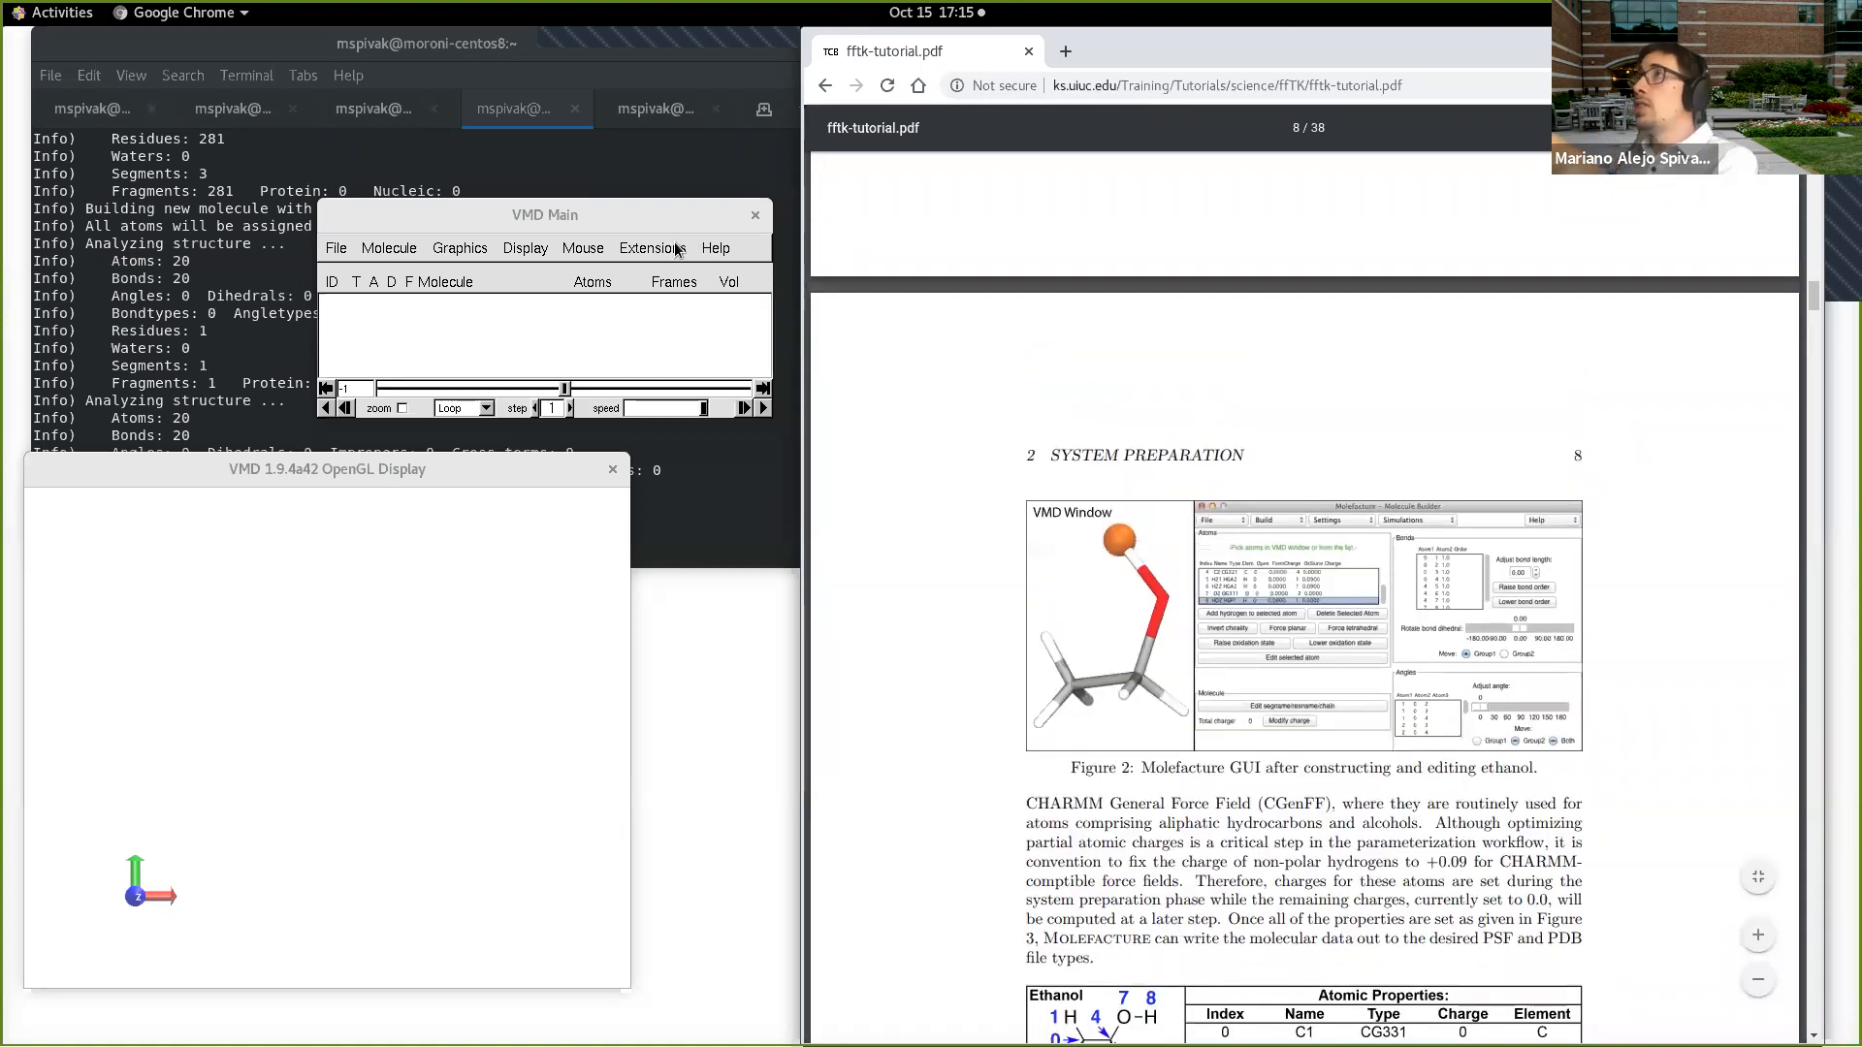
# Step: Try to open the Molefacture modeling plugin in the current VMD session
pyautogui.click(679, 249)
pyautogui.moveTo(673, 316)
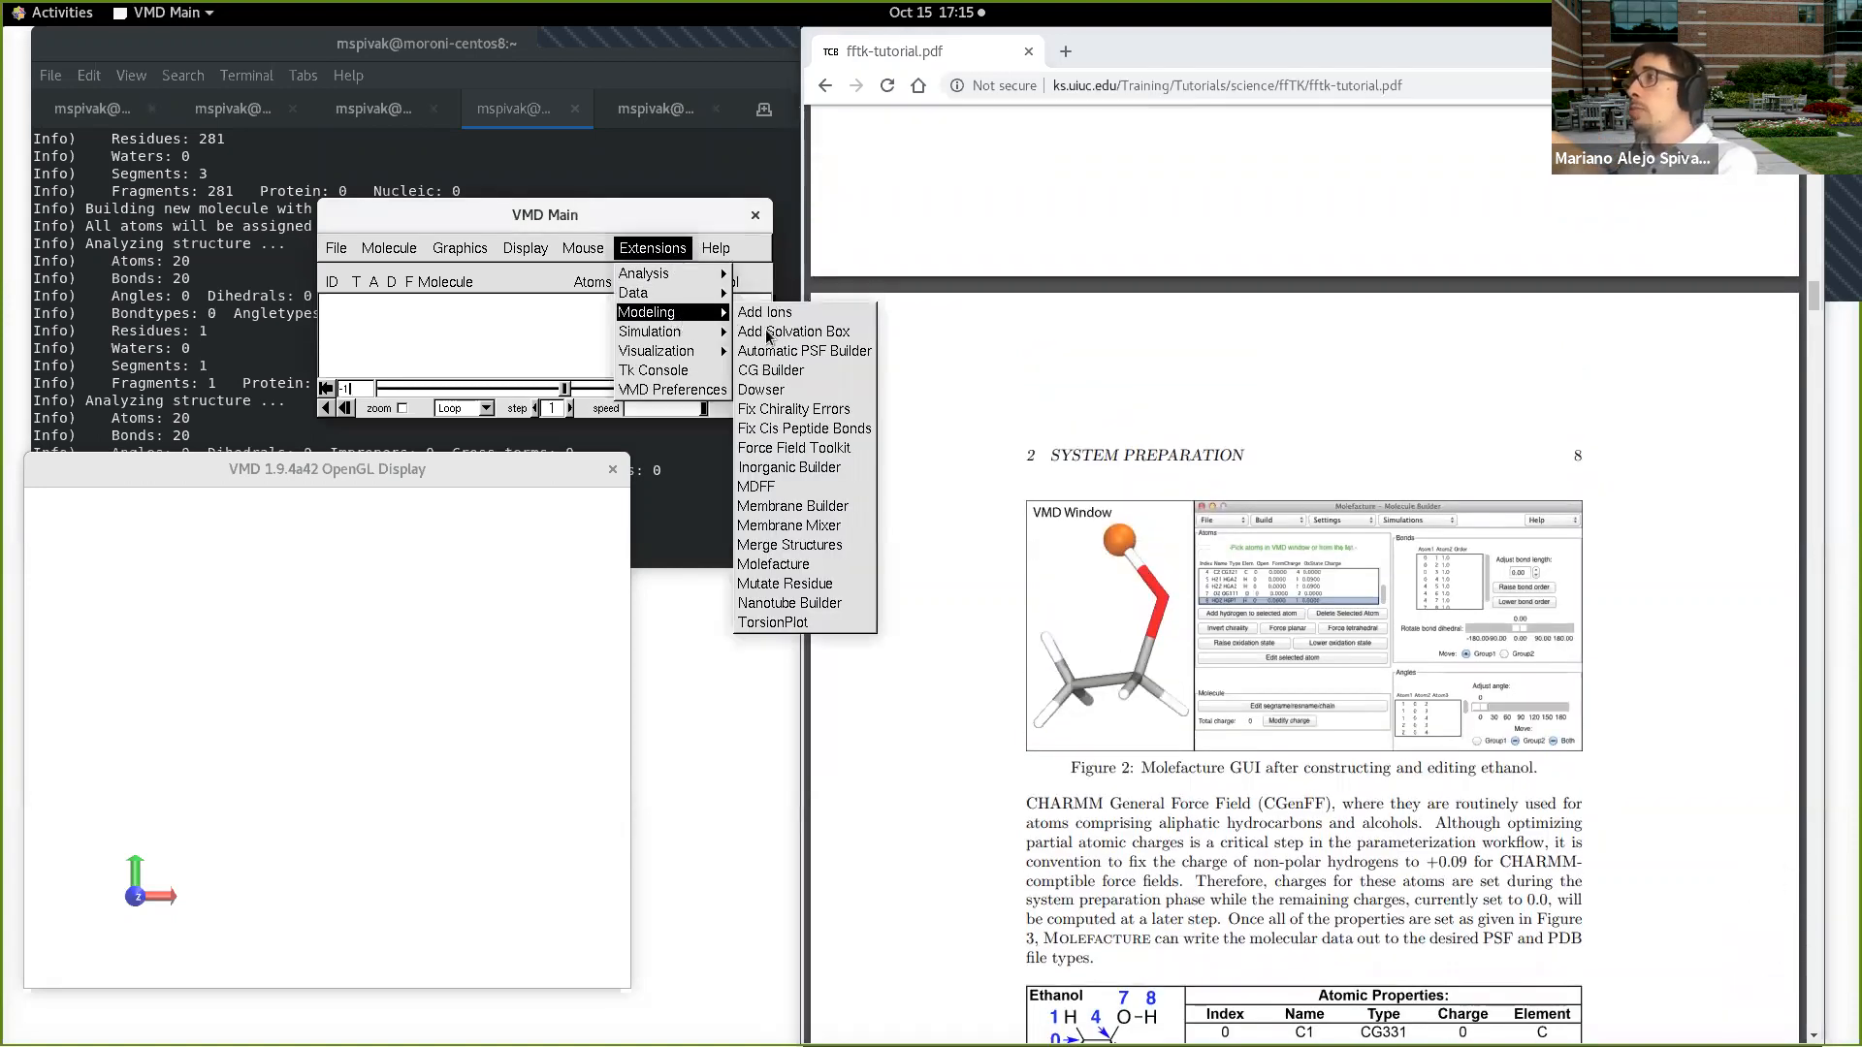
pyautogui.click(797, 563)
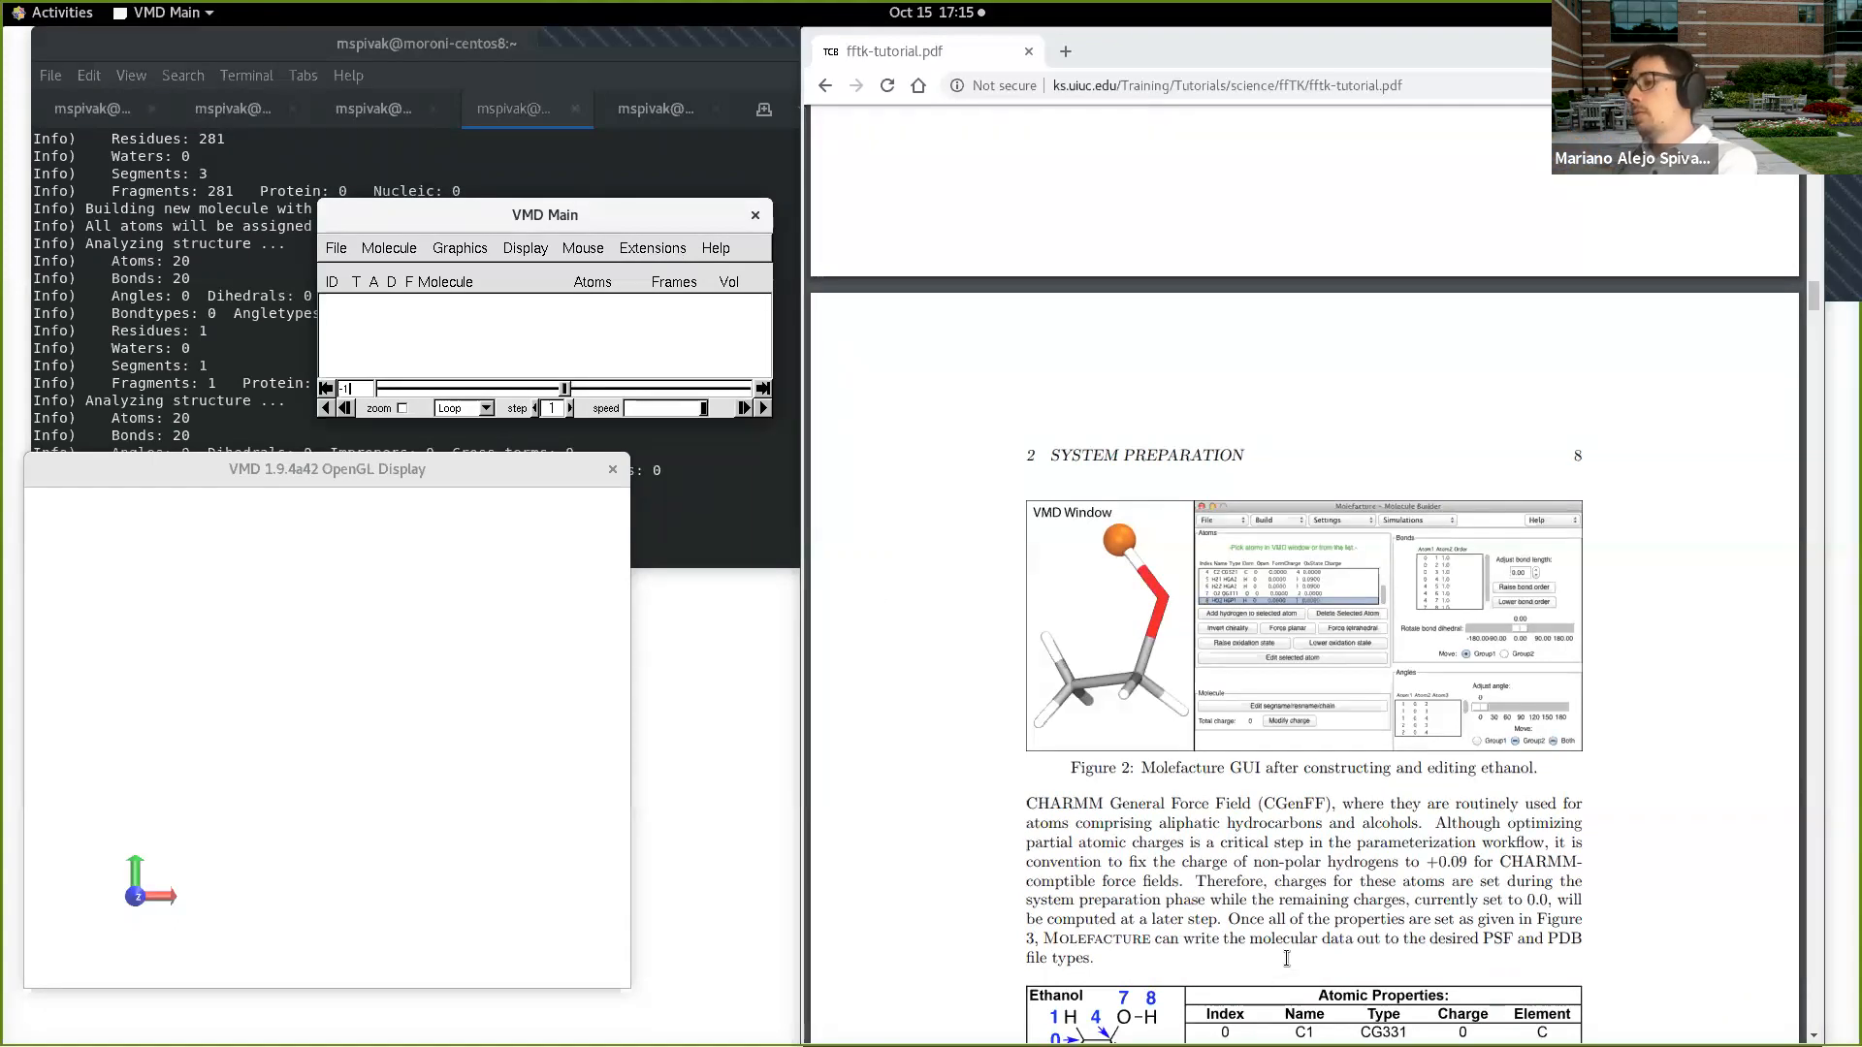
pyautogui.hotkey('alt', 'Tab')
pyautogui.hotkey('alt', 'Tab')
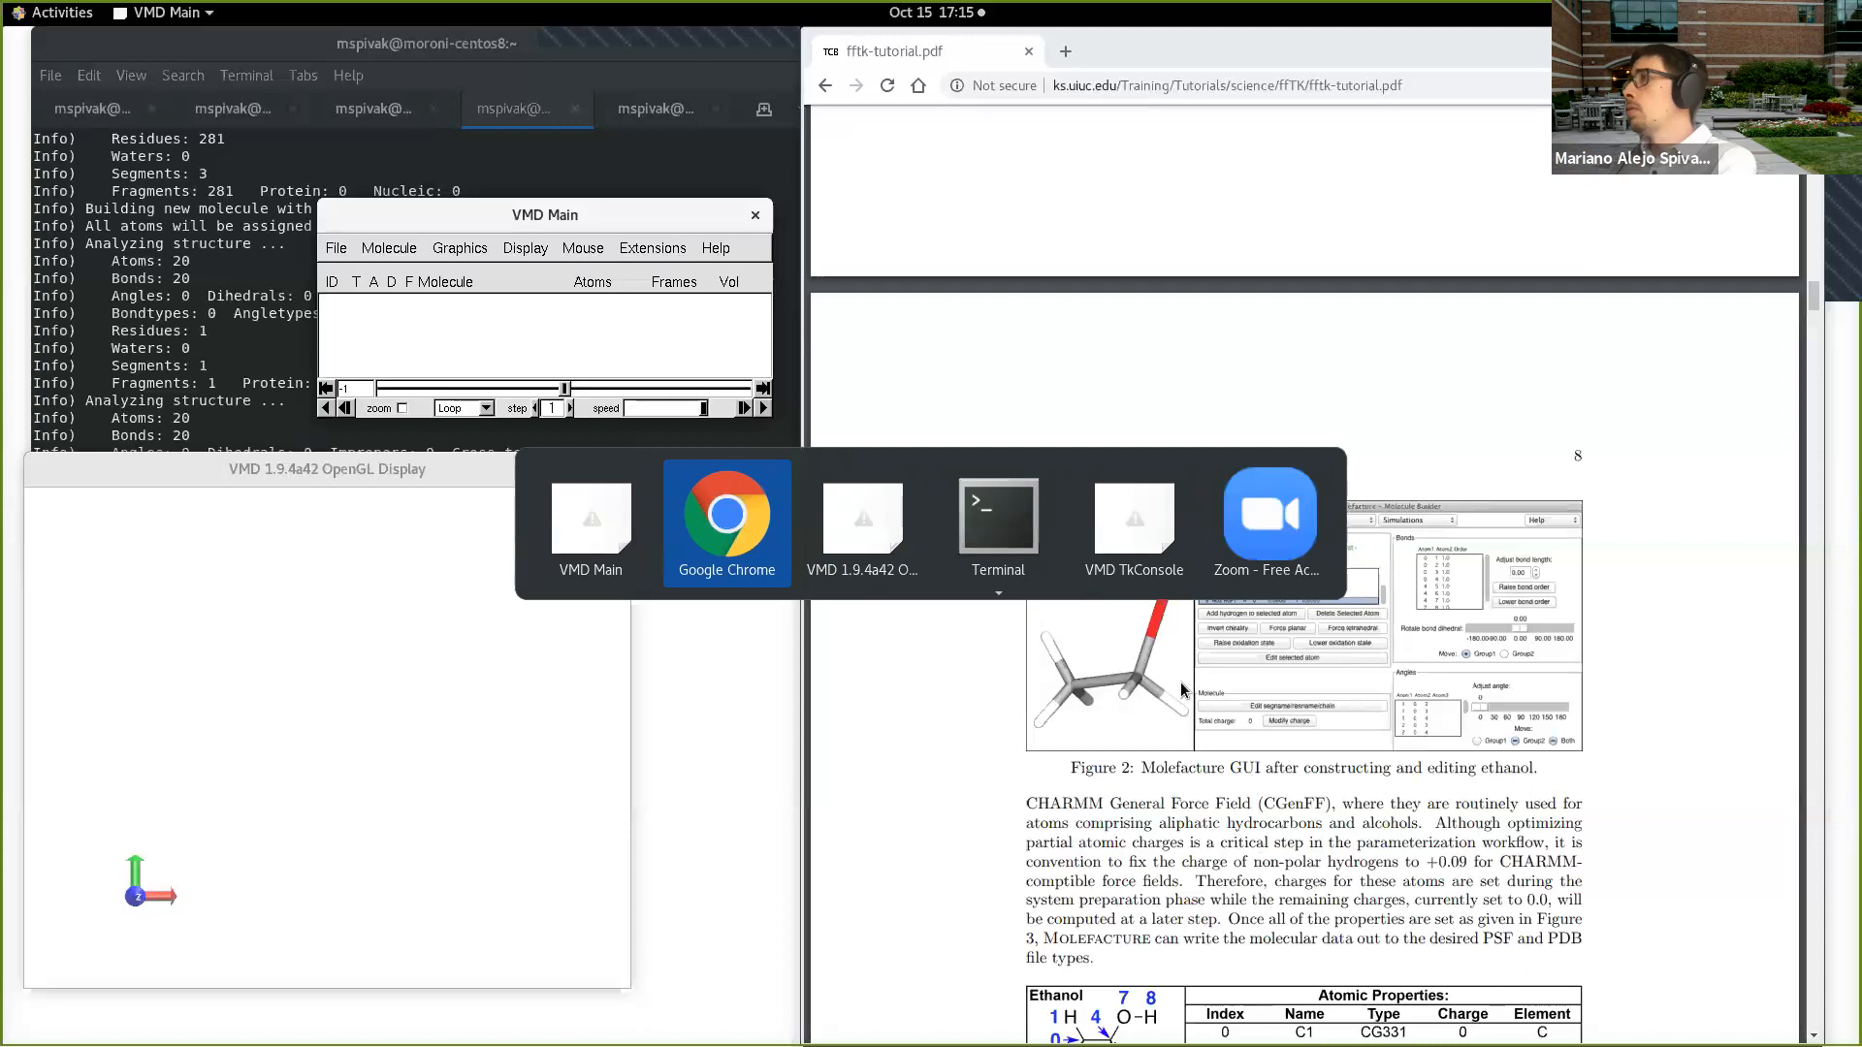
pyautogui.click(653, 248)
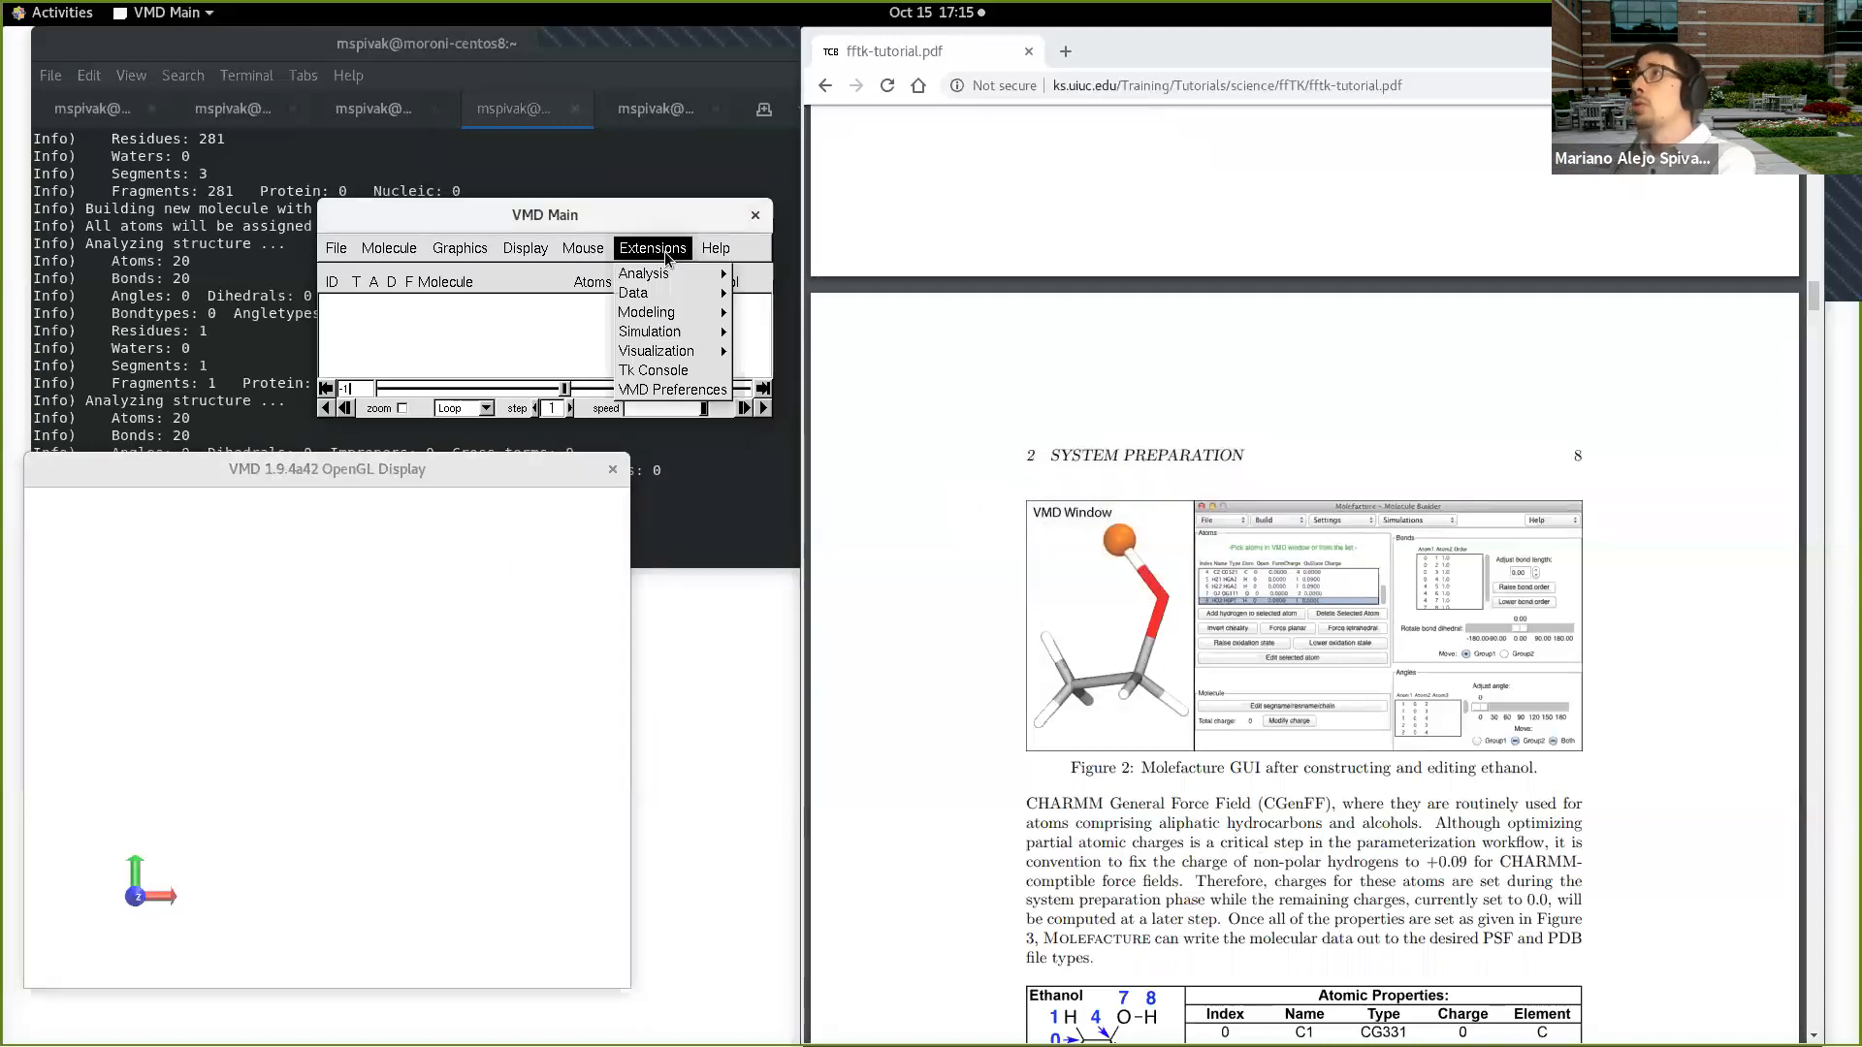
pyautogui.moveTo(679, 312)
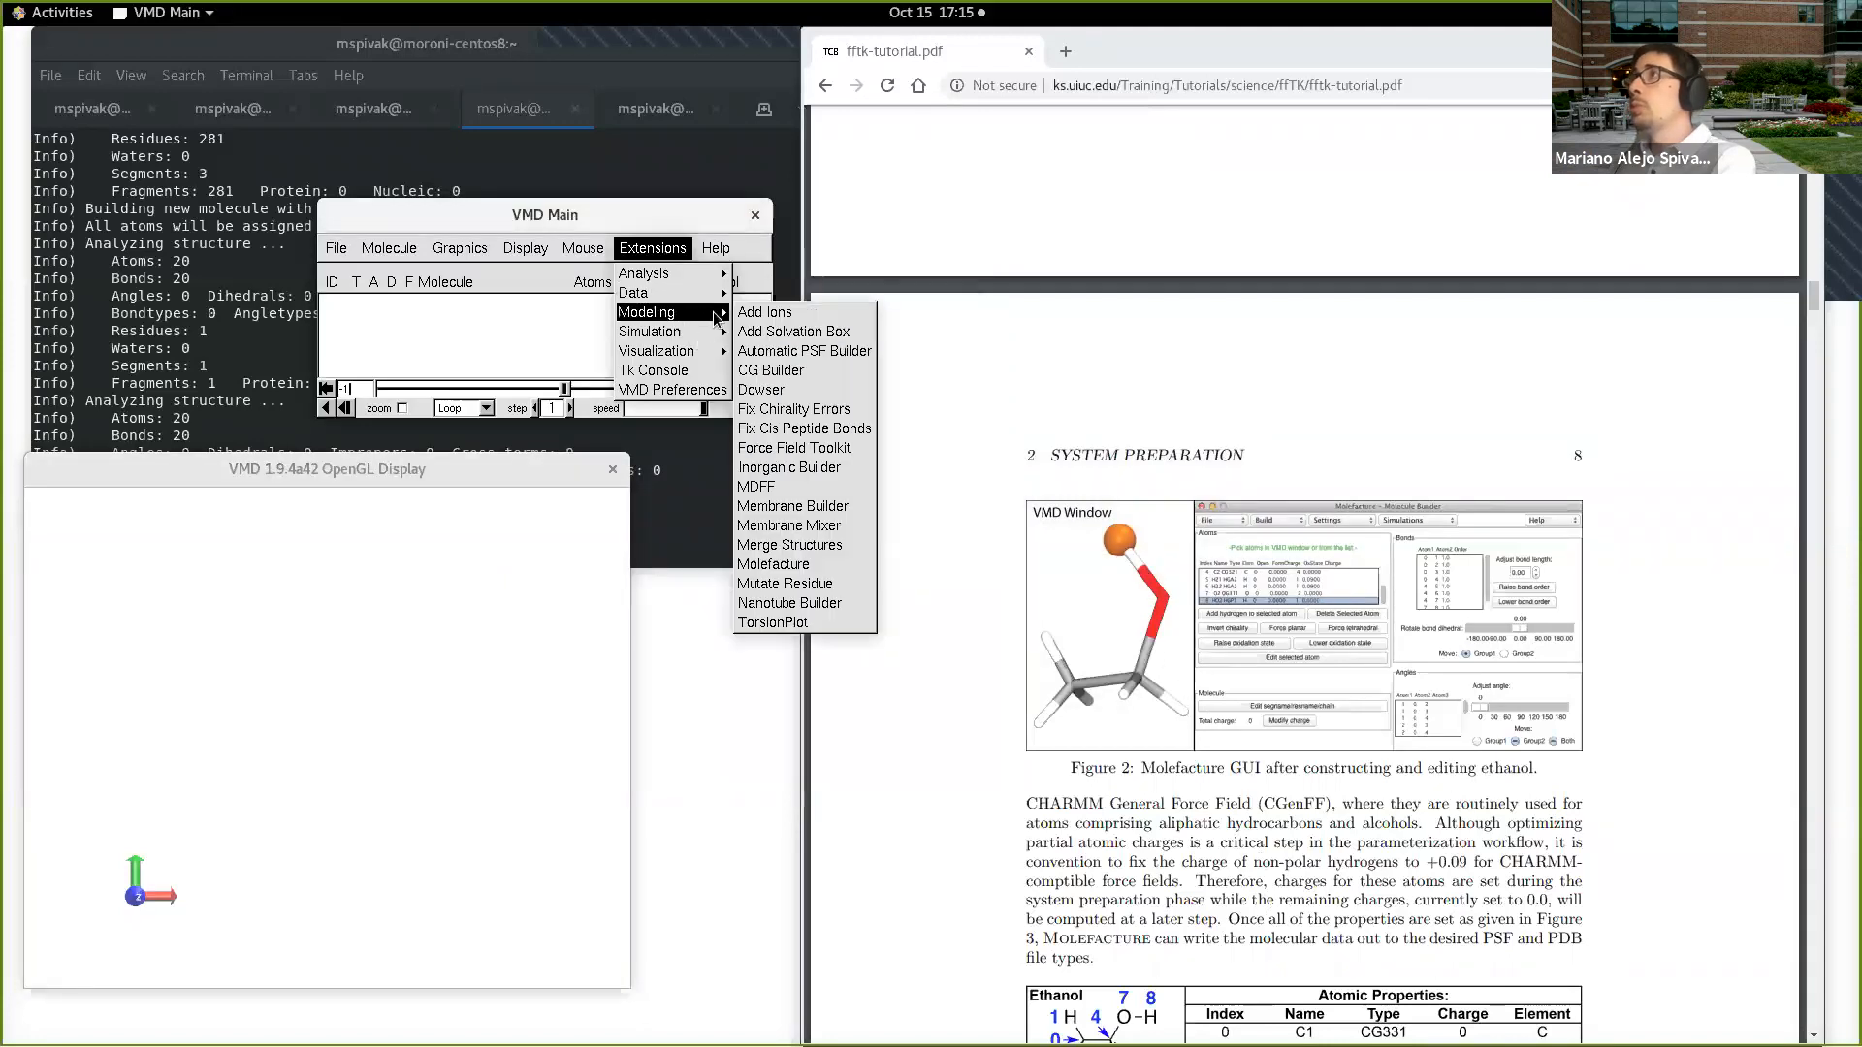
pyautogui.click(685, 434)
pyautogui.click(684, 441)
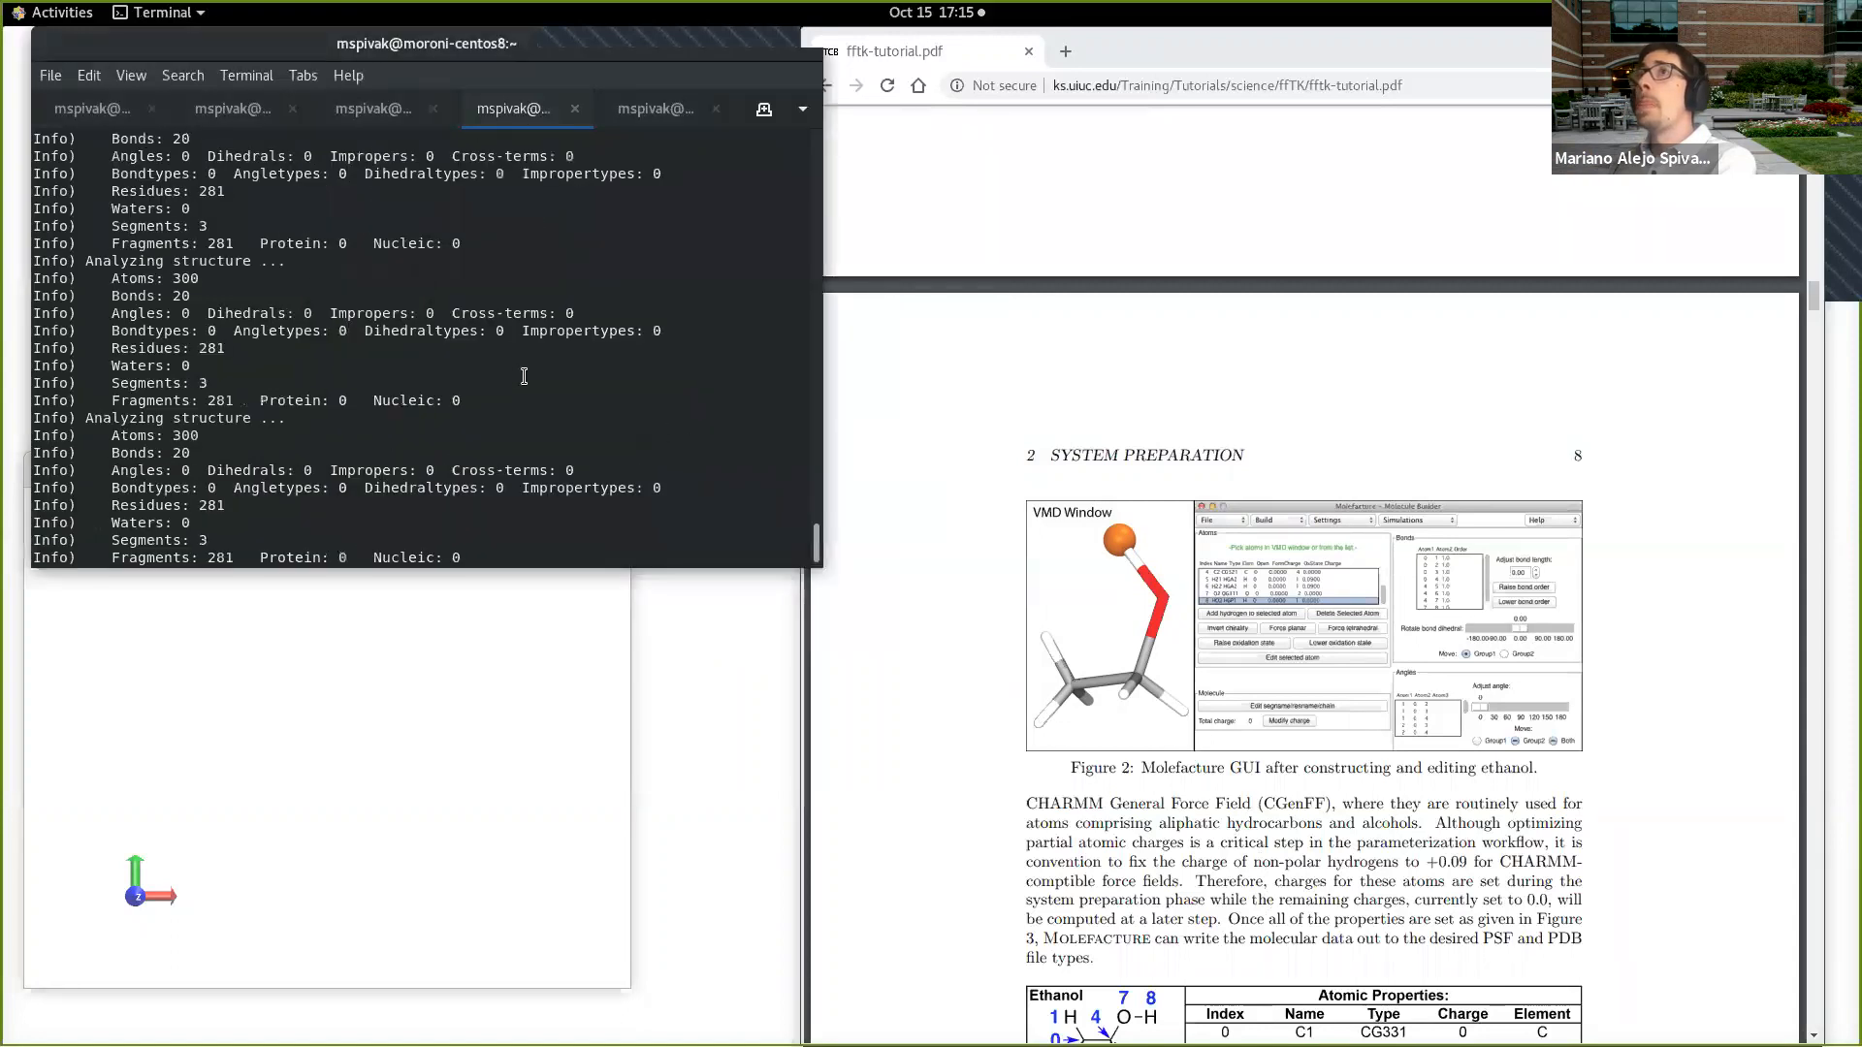
# Step: Close the running VMD session and start a new one from the terminal with the vmd command
pyautogui.hotkey('alt', 'Tab')
pyautogui.click(759, 216)
pyautogui.click(691, 214)
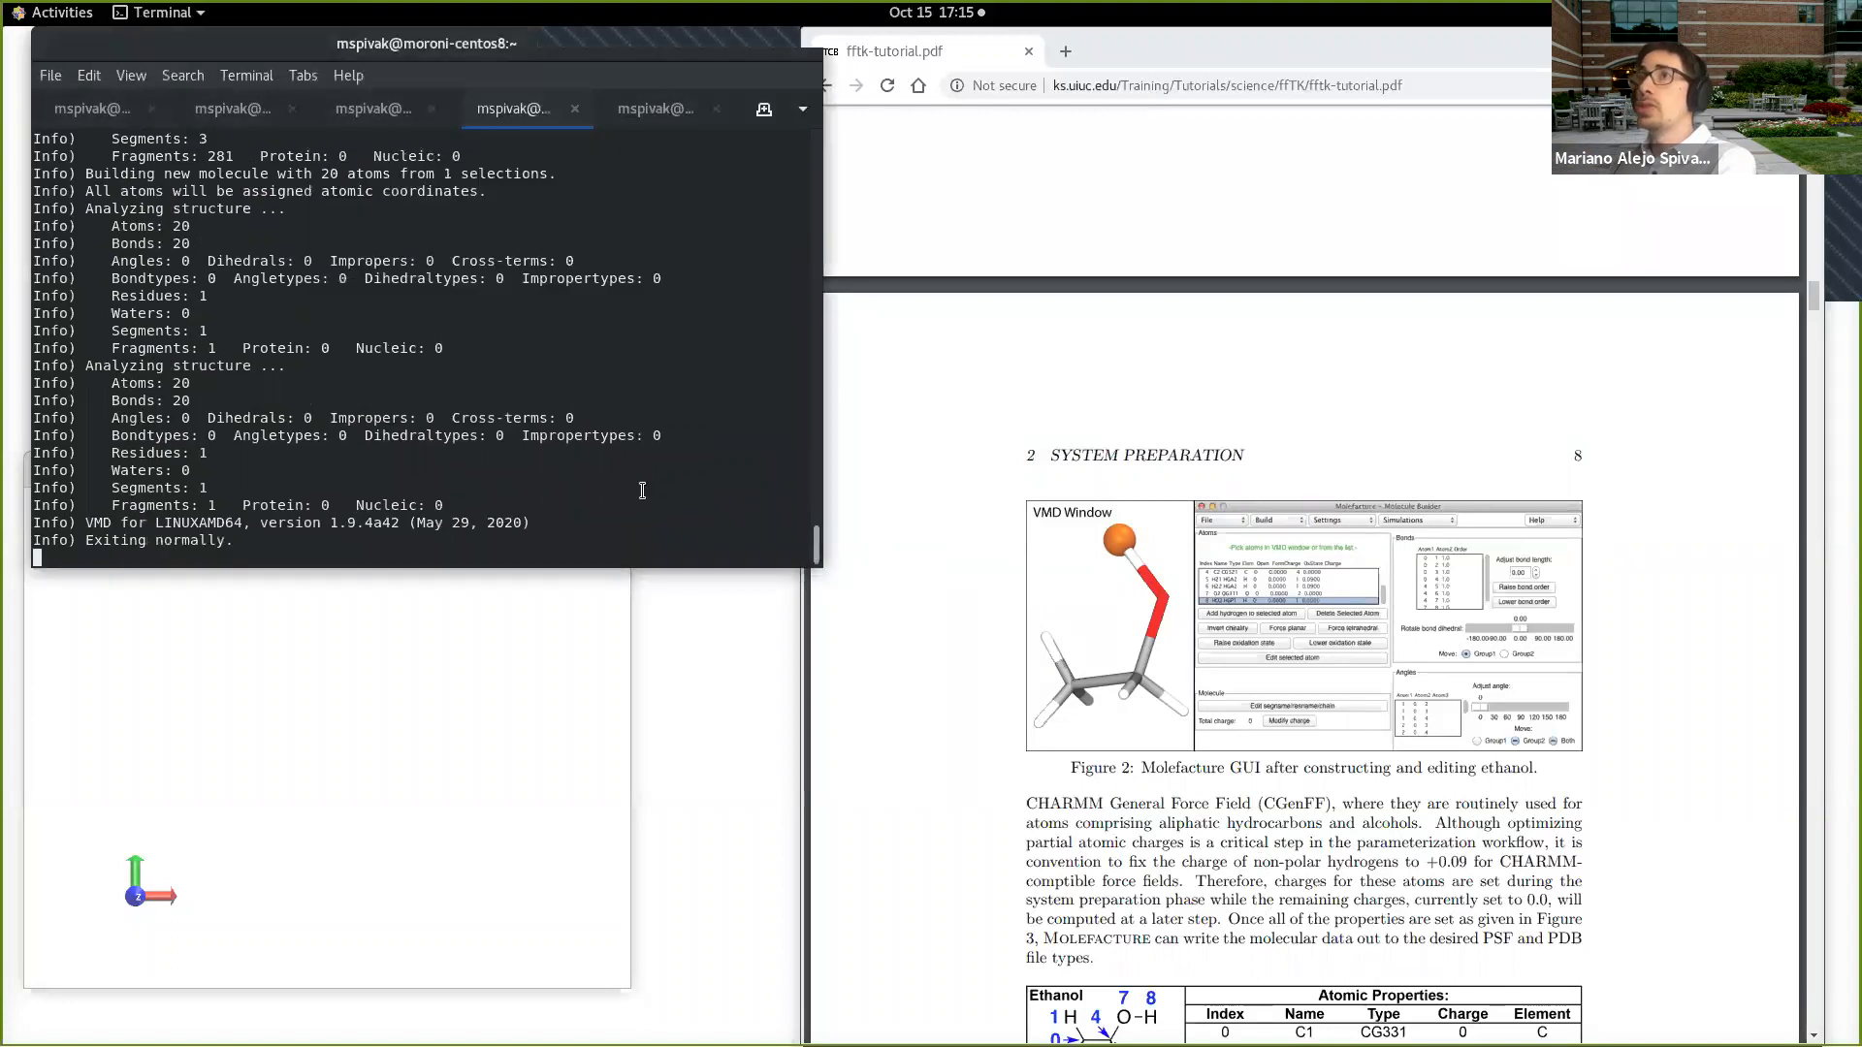
pyautogui.write('vmd')
pyautogui.press('Return')
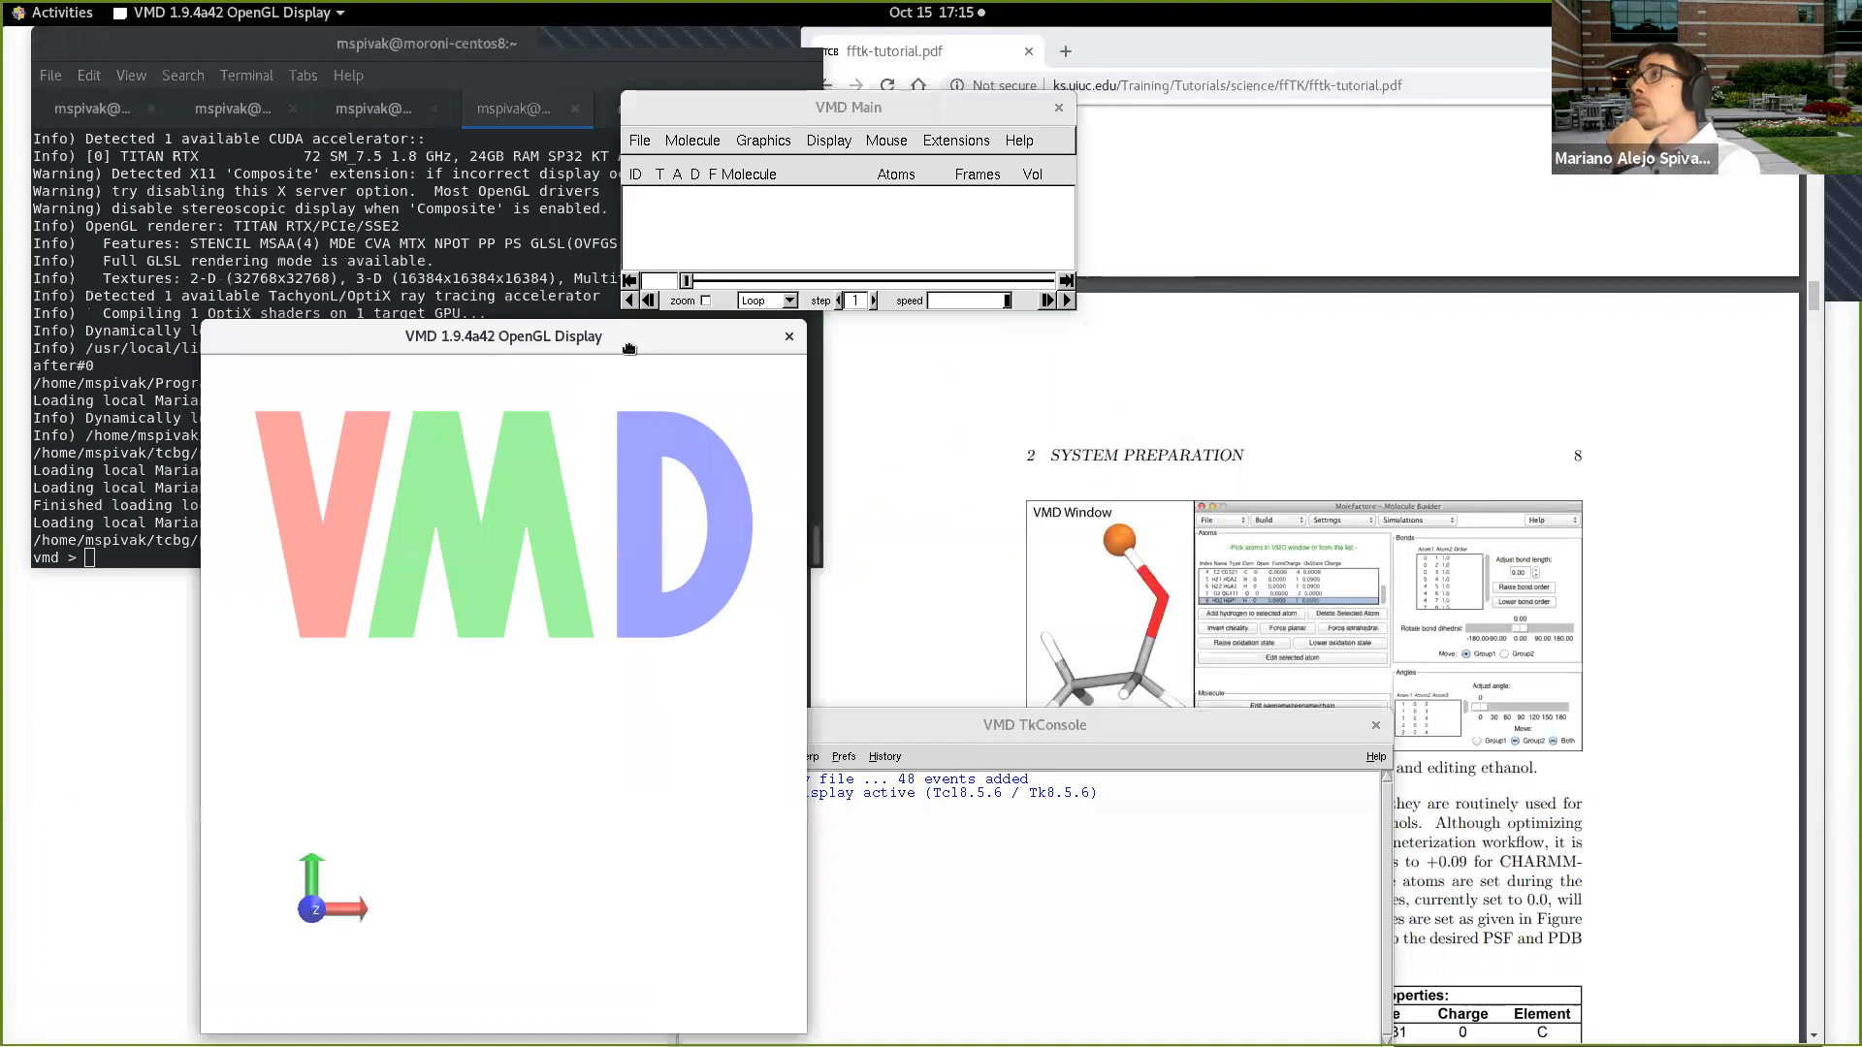
# Step: Open the Molefacture modeling plugin in the new VMD session and check the messages in its terminal
pyautogui.click(956, 140)
pyautogui.moveTo(975, 203)
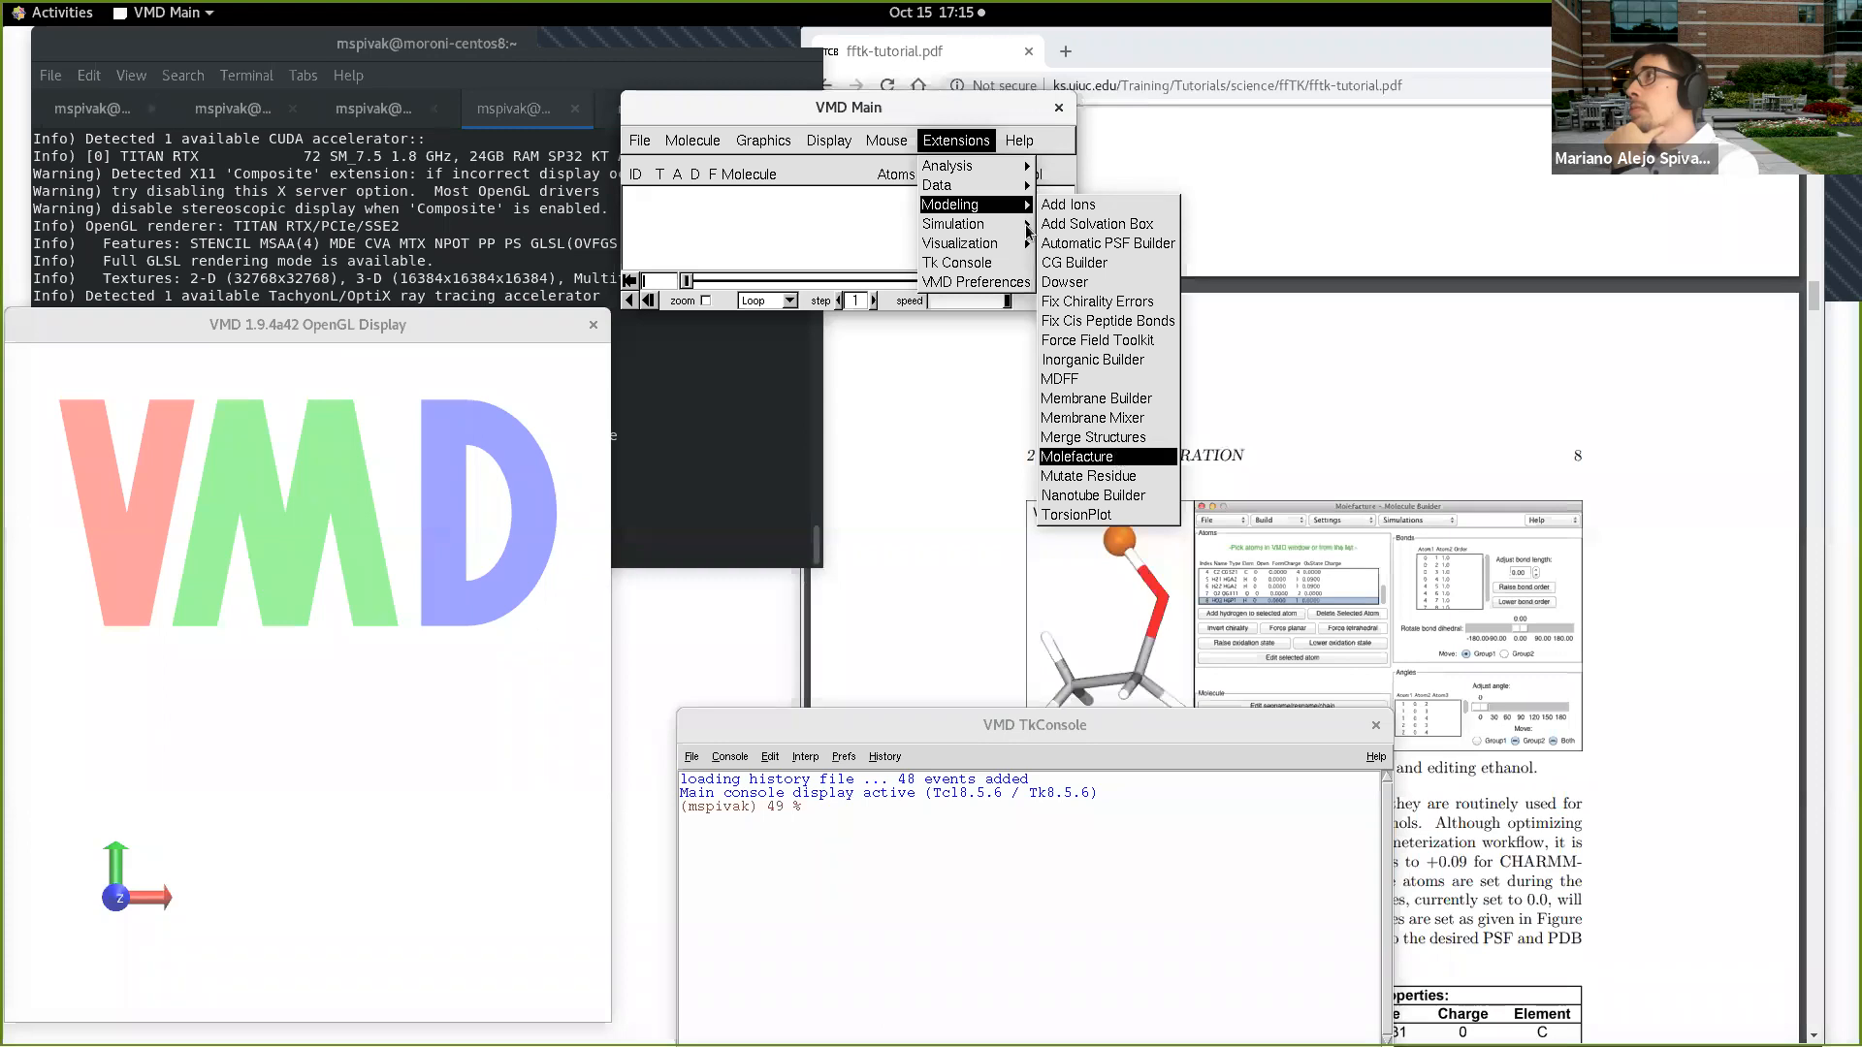
pyautogui.click(674, 417)
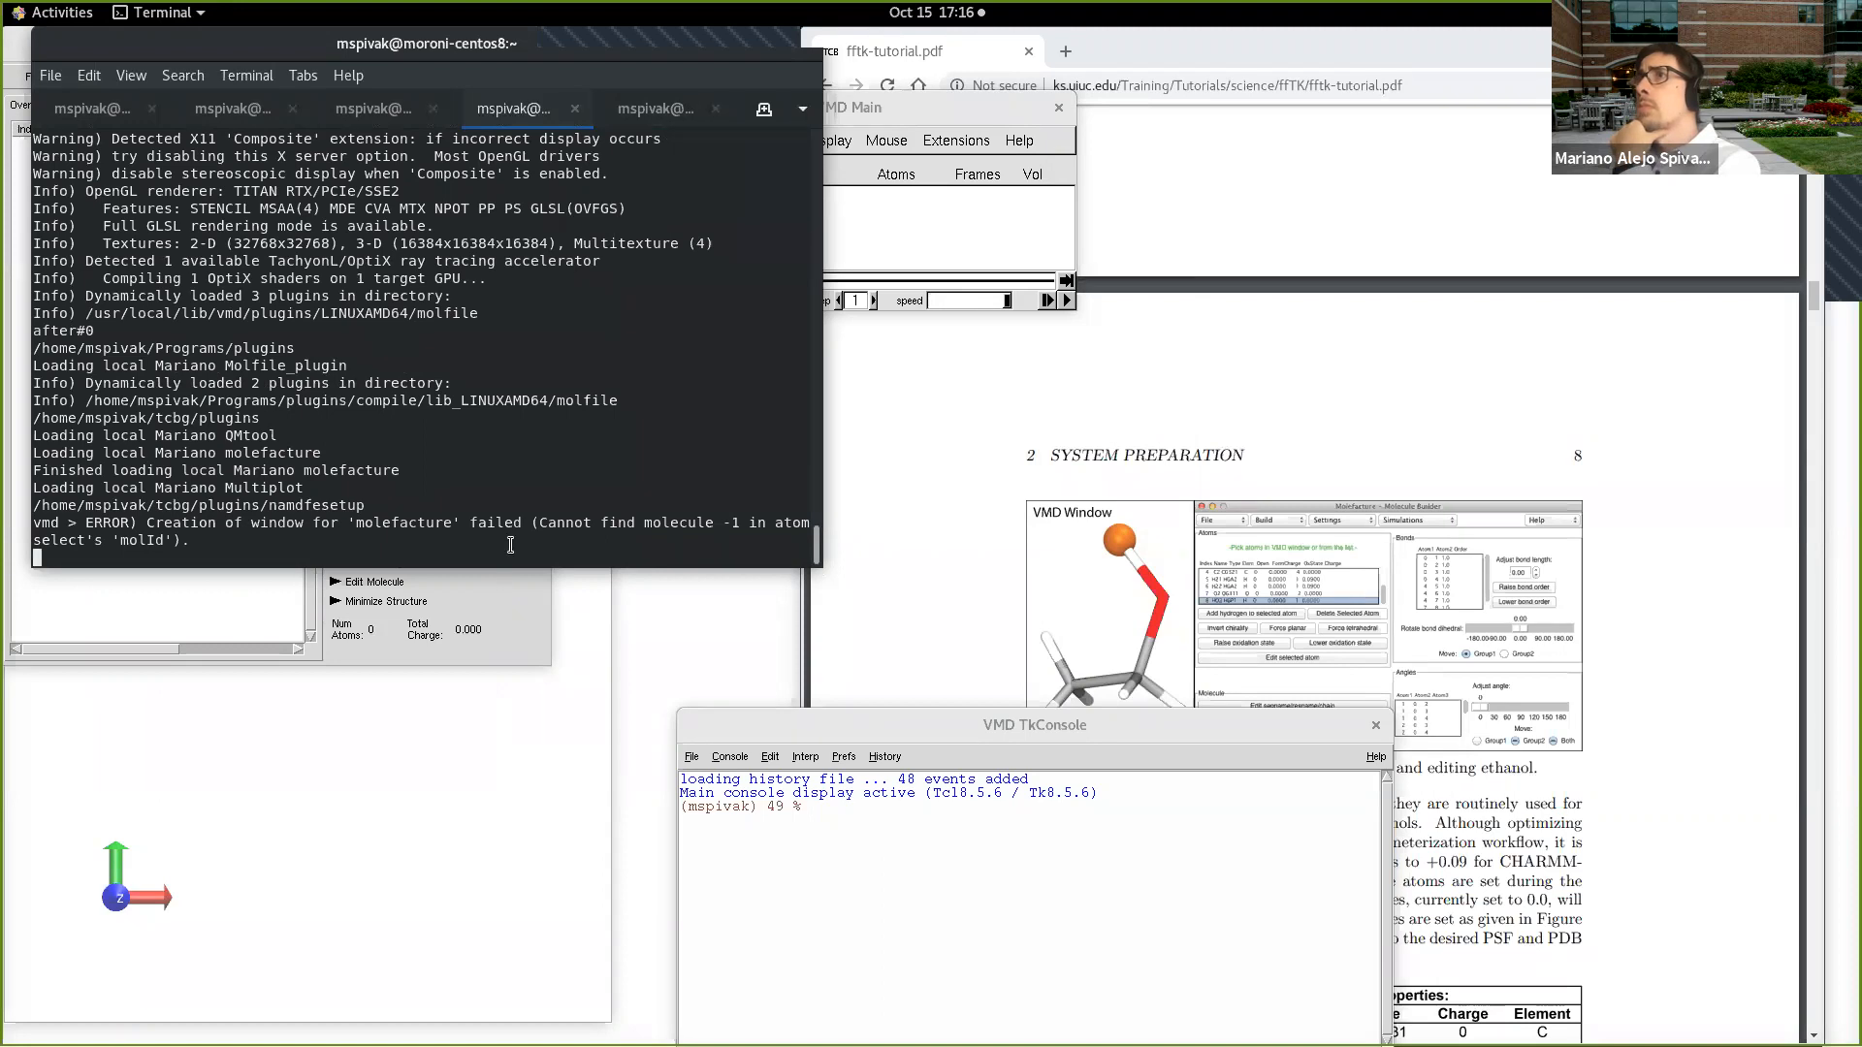
pyautogui.press('Return')
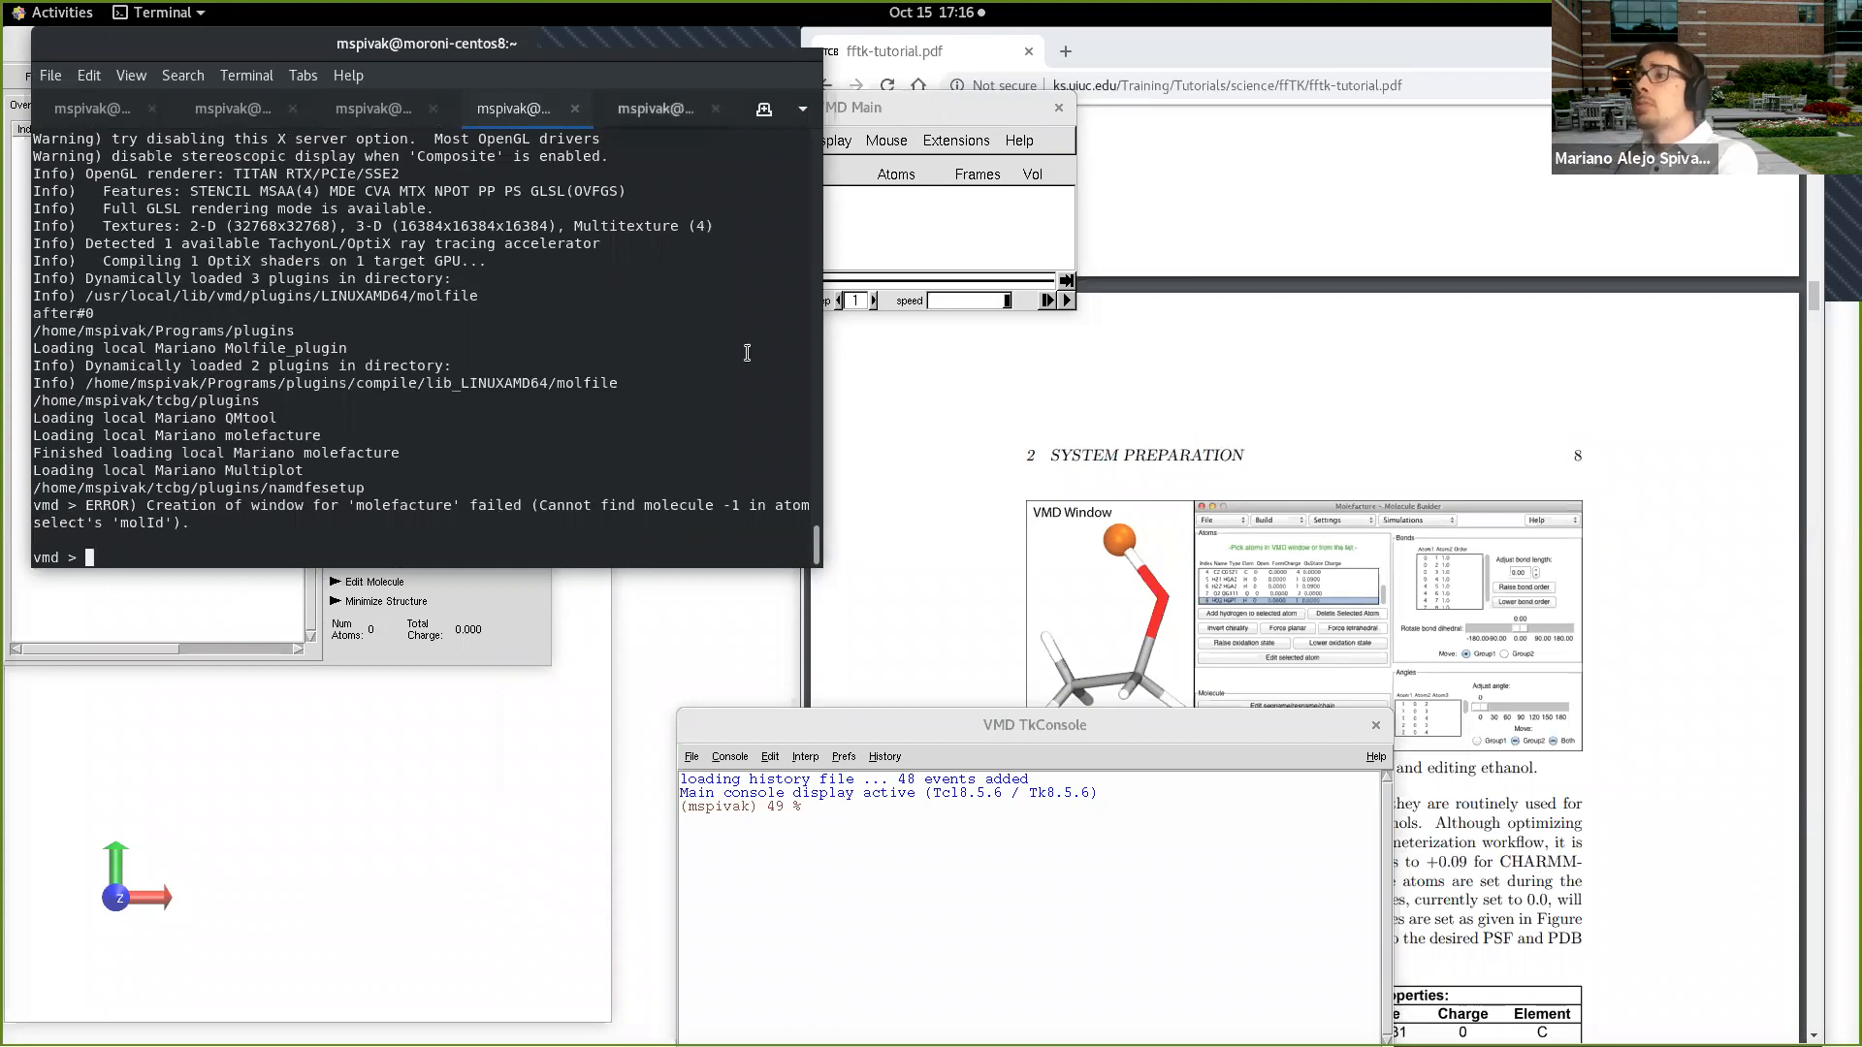
# Step: Switch to the terminal session running ORCA and examine the acetaminophen optimization's SCF energies, internal coordinates and gradients
pyautogui.click(665, 99)
pyautogui.scroll(5, 715, 607)
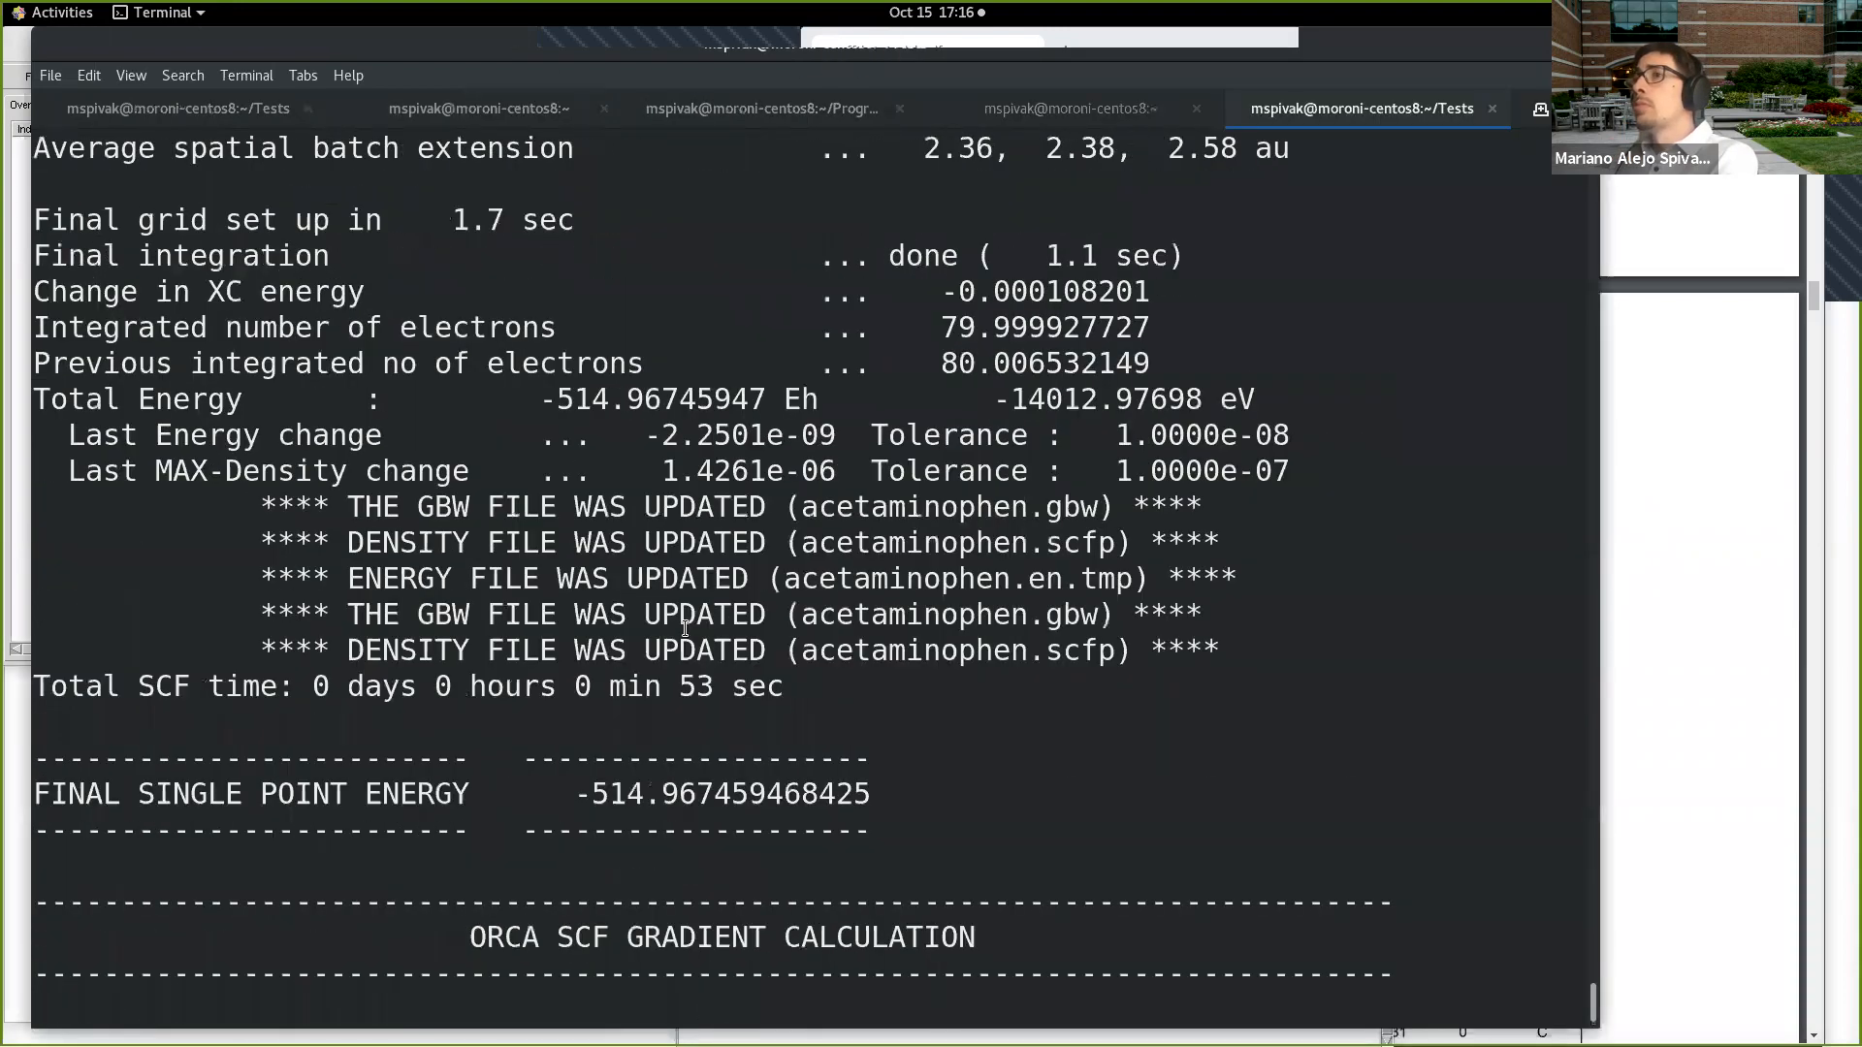
pyautogui.scroll(15, 686, 613)
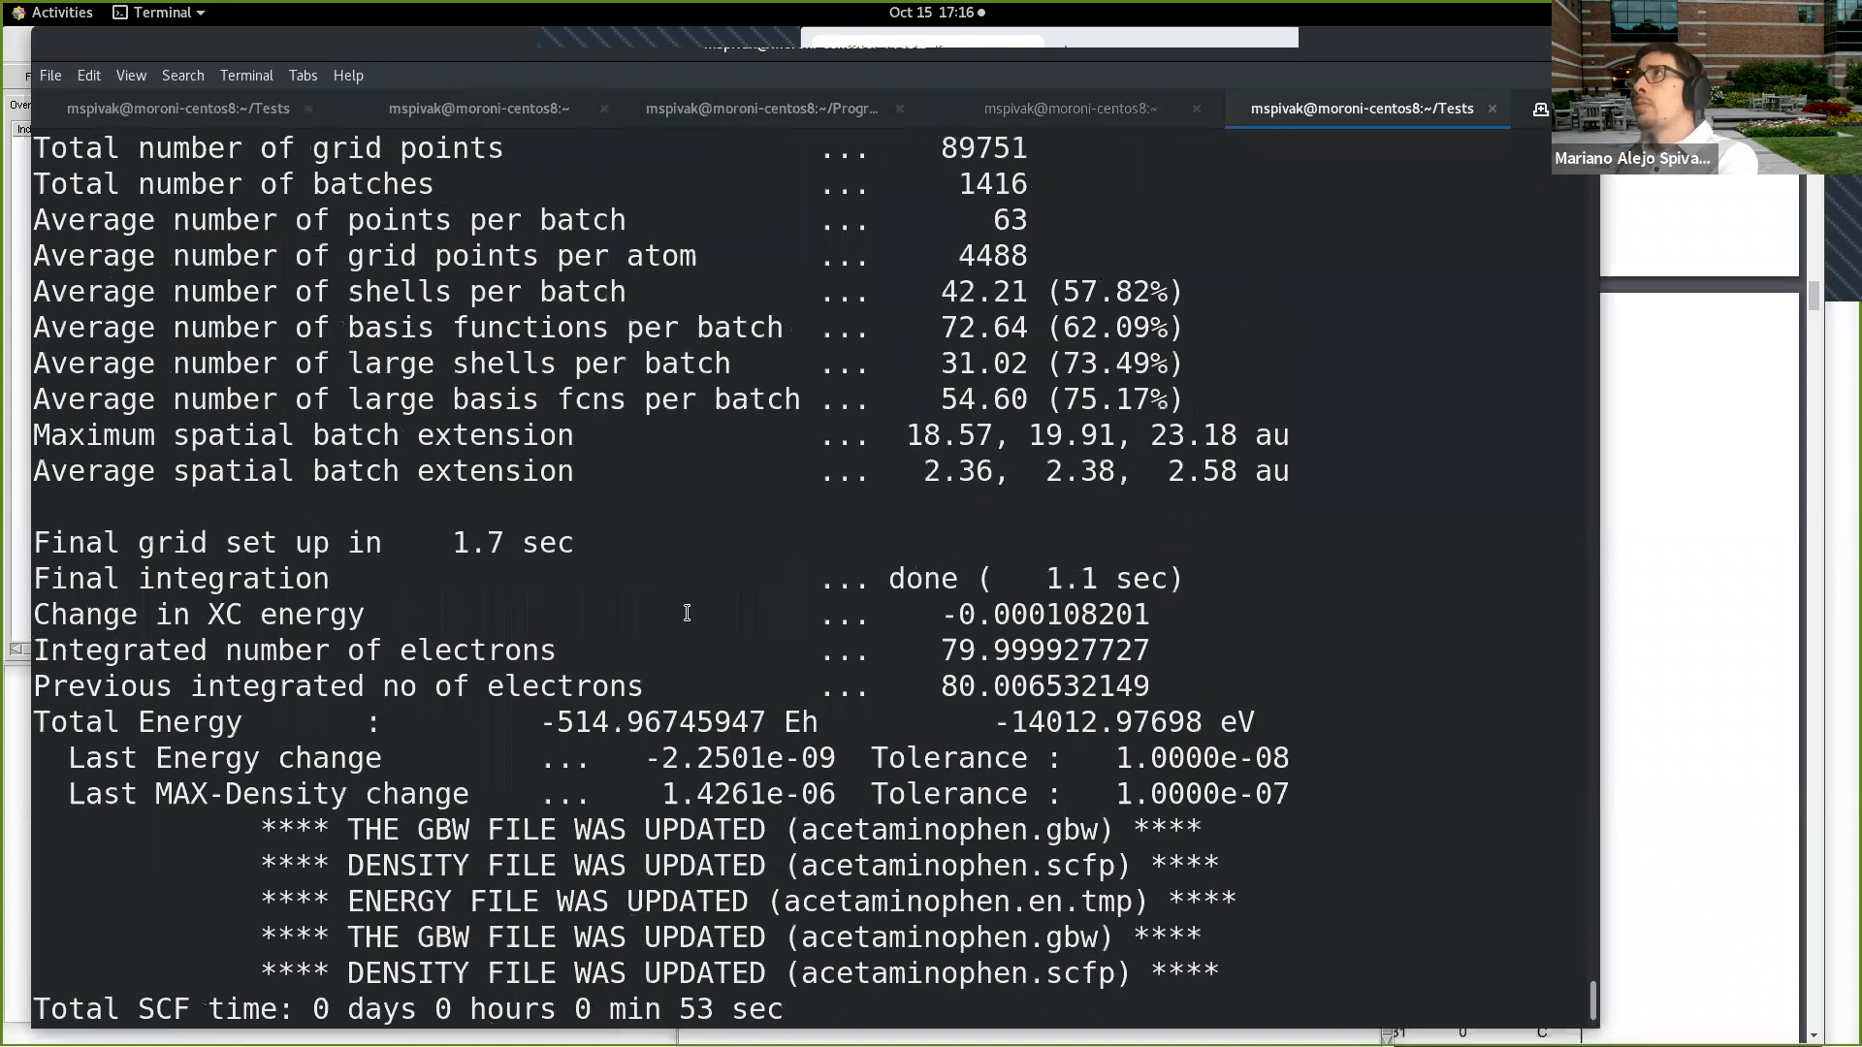
pyautogui.scroll(20, 687, 613)
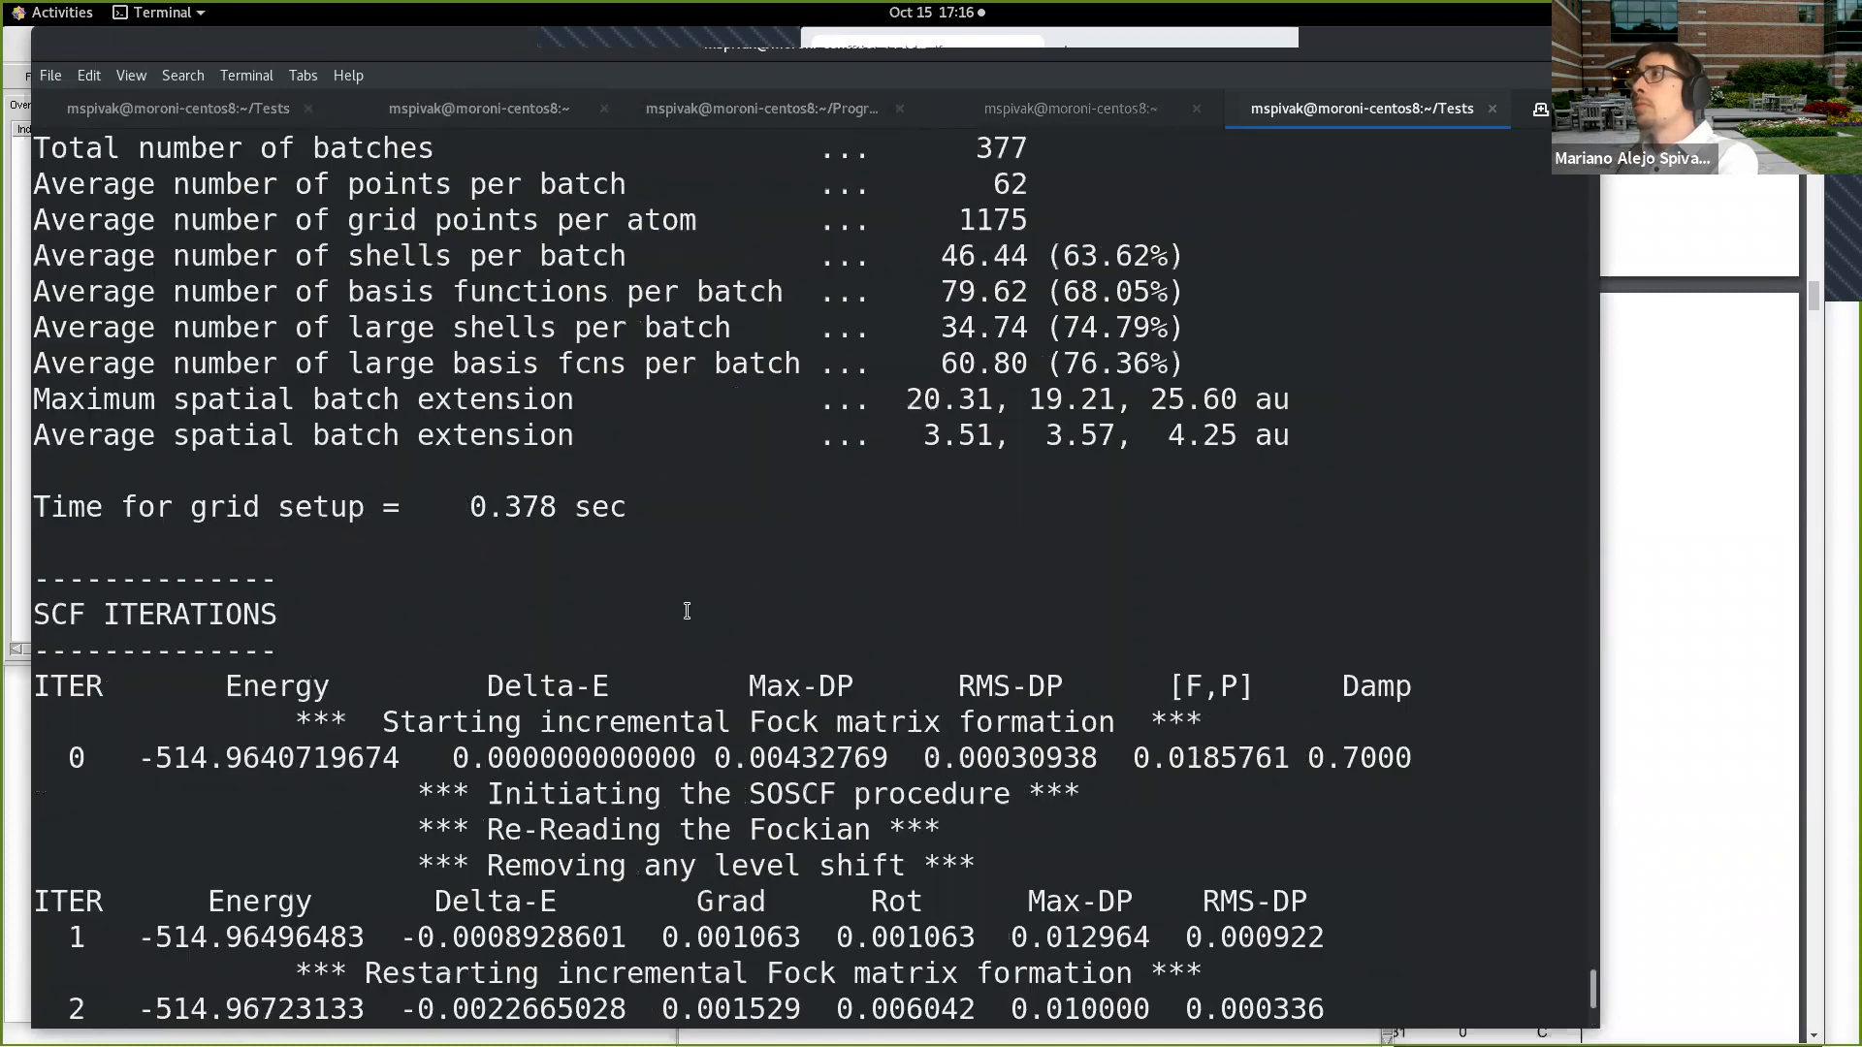
pyautogui.scroll(20, 687, 613)
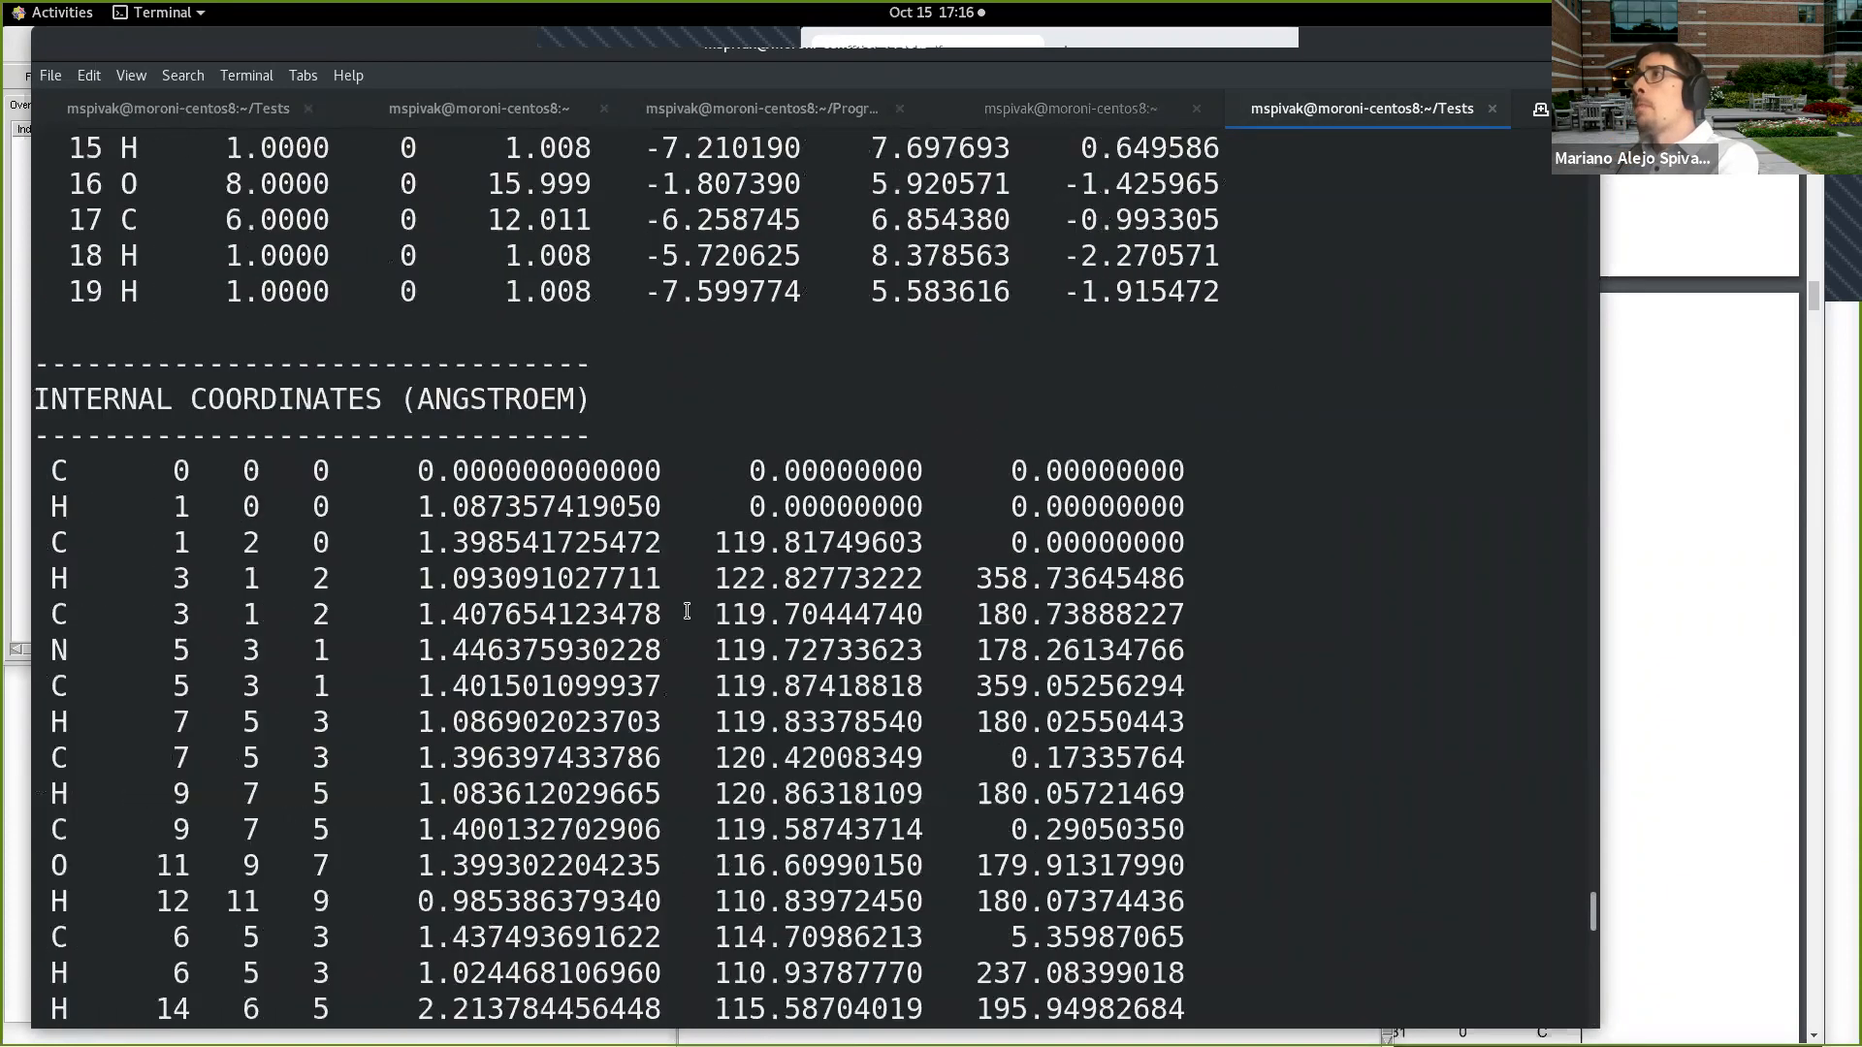
pyautogui.scroll(-18, 1590, 900)
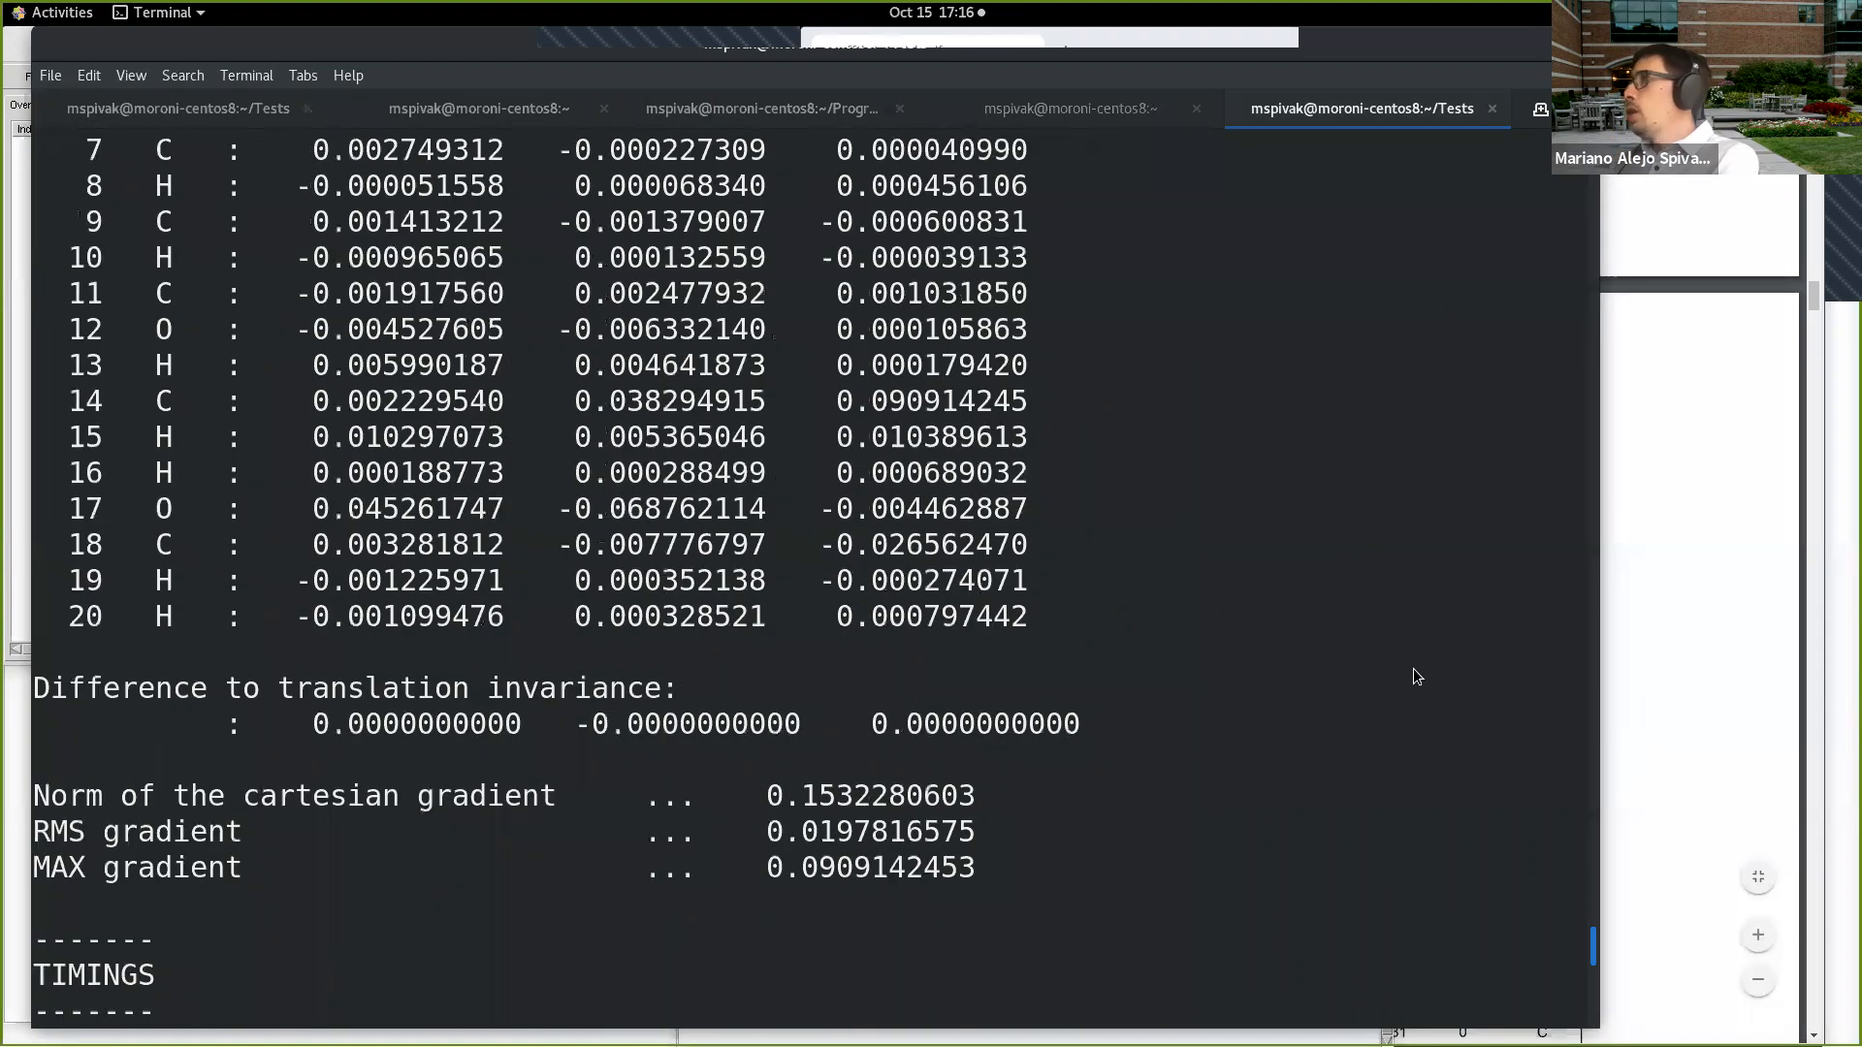
# Step: Return to the VMD windows, move Molefacture over the PDF, shorten the VMD terminal, and lower the OpenGL Display beneath it
pyautogui.click(1648, 717)
pyautogui.hotkey('alt', 'Tab')
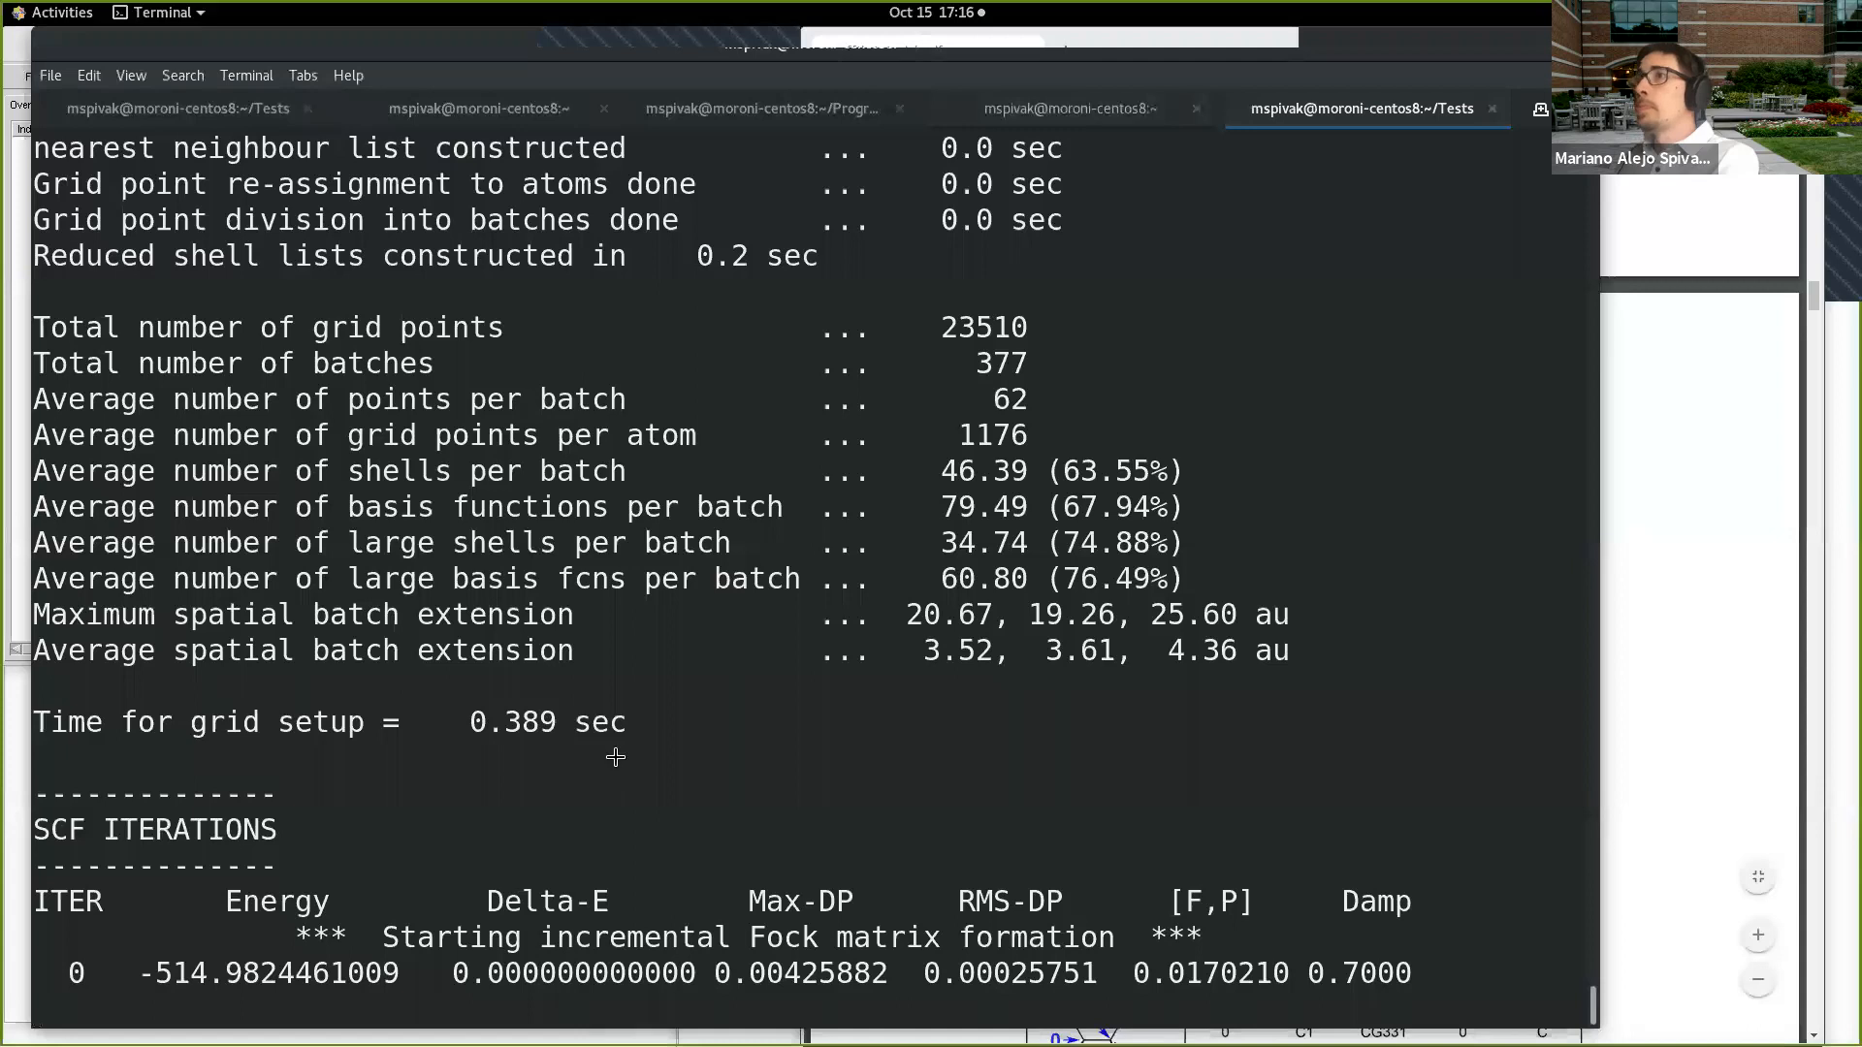
pyautogui.hotkey('alt', 'Tab')
pyautogui.moveTo(424, 50); pyautogui.dragTo(1294, 365)
pyautogui.moveTo(741, 565); pyautogui.dragTo(698, 342)
pyautogui.click(575, 371)
pyautogui.moveTo(547, 310); pyautogui.dragTo(545, 446)
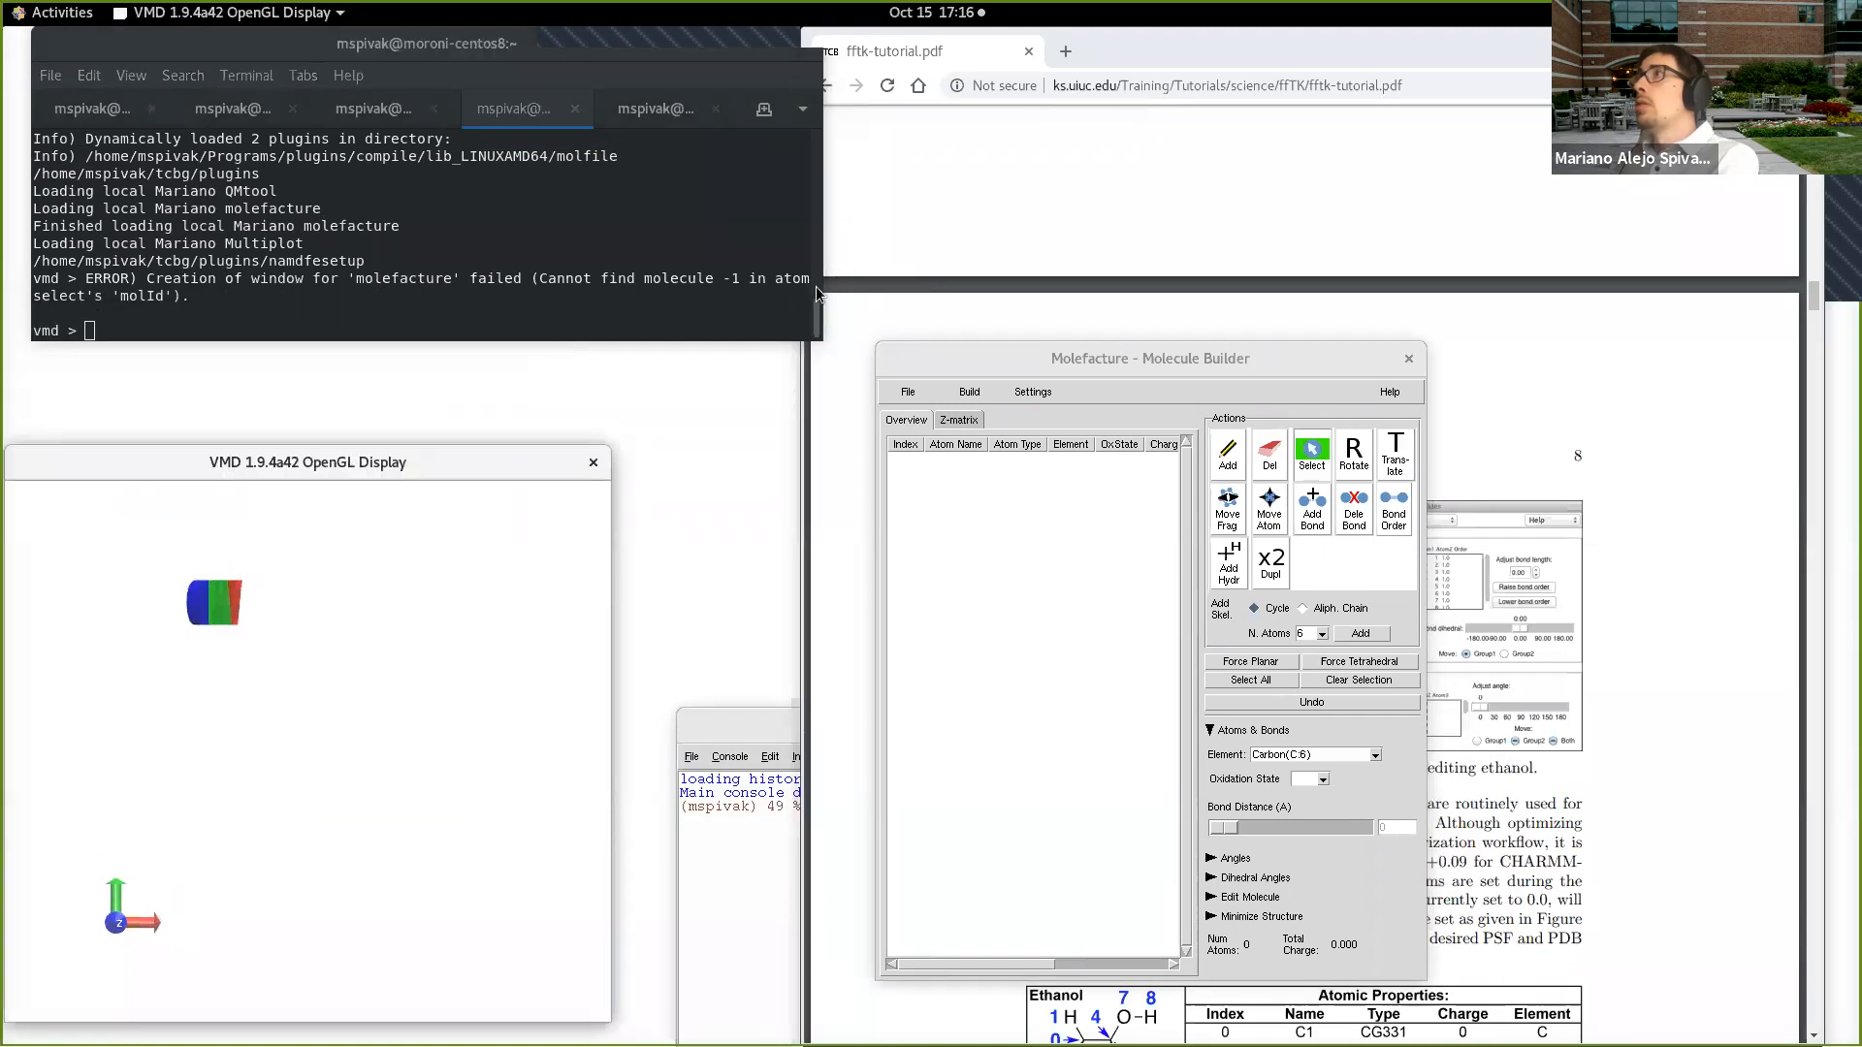
# Step: Narrow the VMD terminal window, place VMD Main just above the OpenGL Display's logo, and bring the TkConsole forward while repositioning it
pyautogui.moveTo(818, 282); pyautogui.dragTo(686, 299)
pyautogui.click(760, 251)
pyautogui.moveTo(726, 111); pyautogui.dragTo(259, 277)
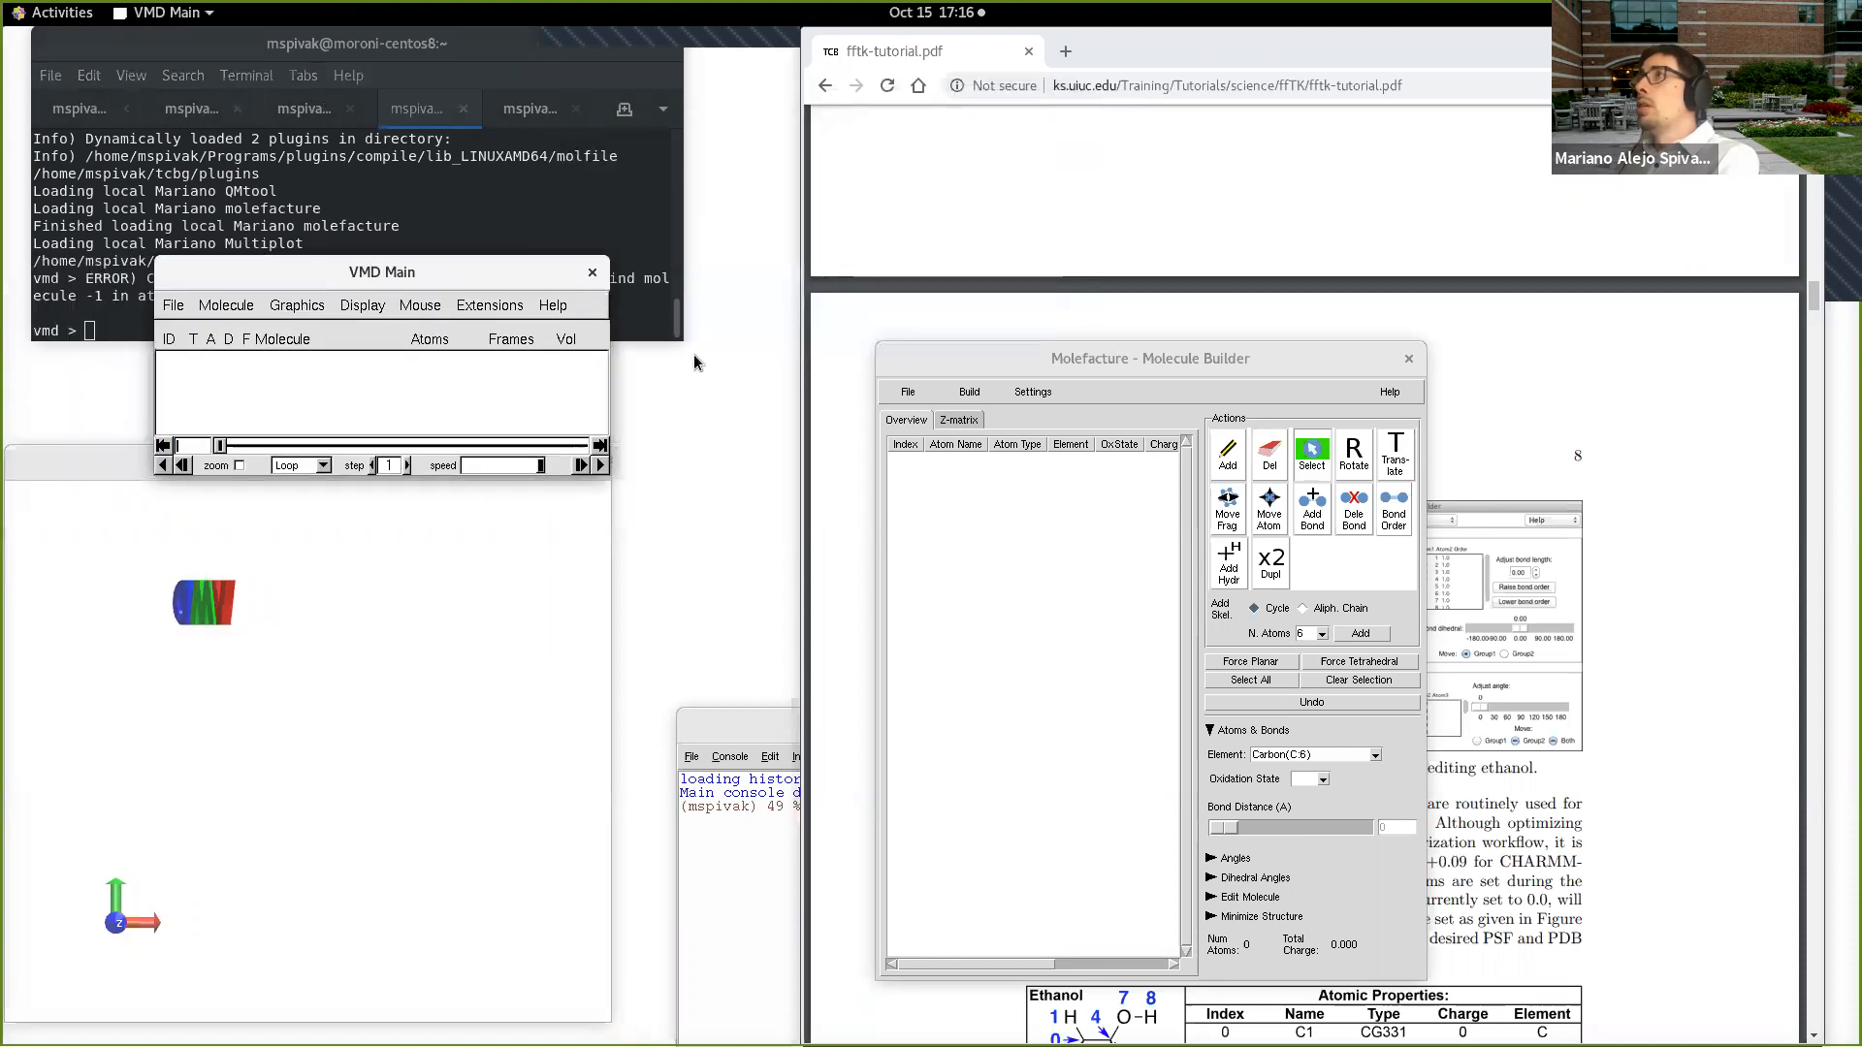
pyautogui.moveTo(739, 723); pyautogui.dragTo(608, 679)
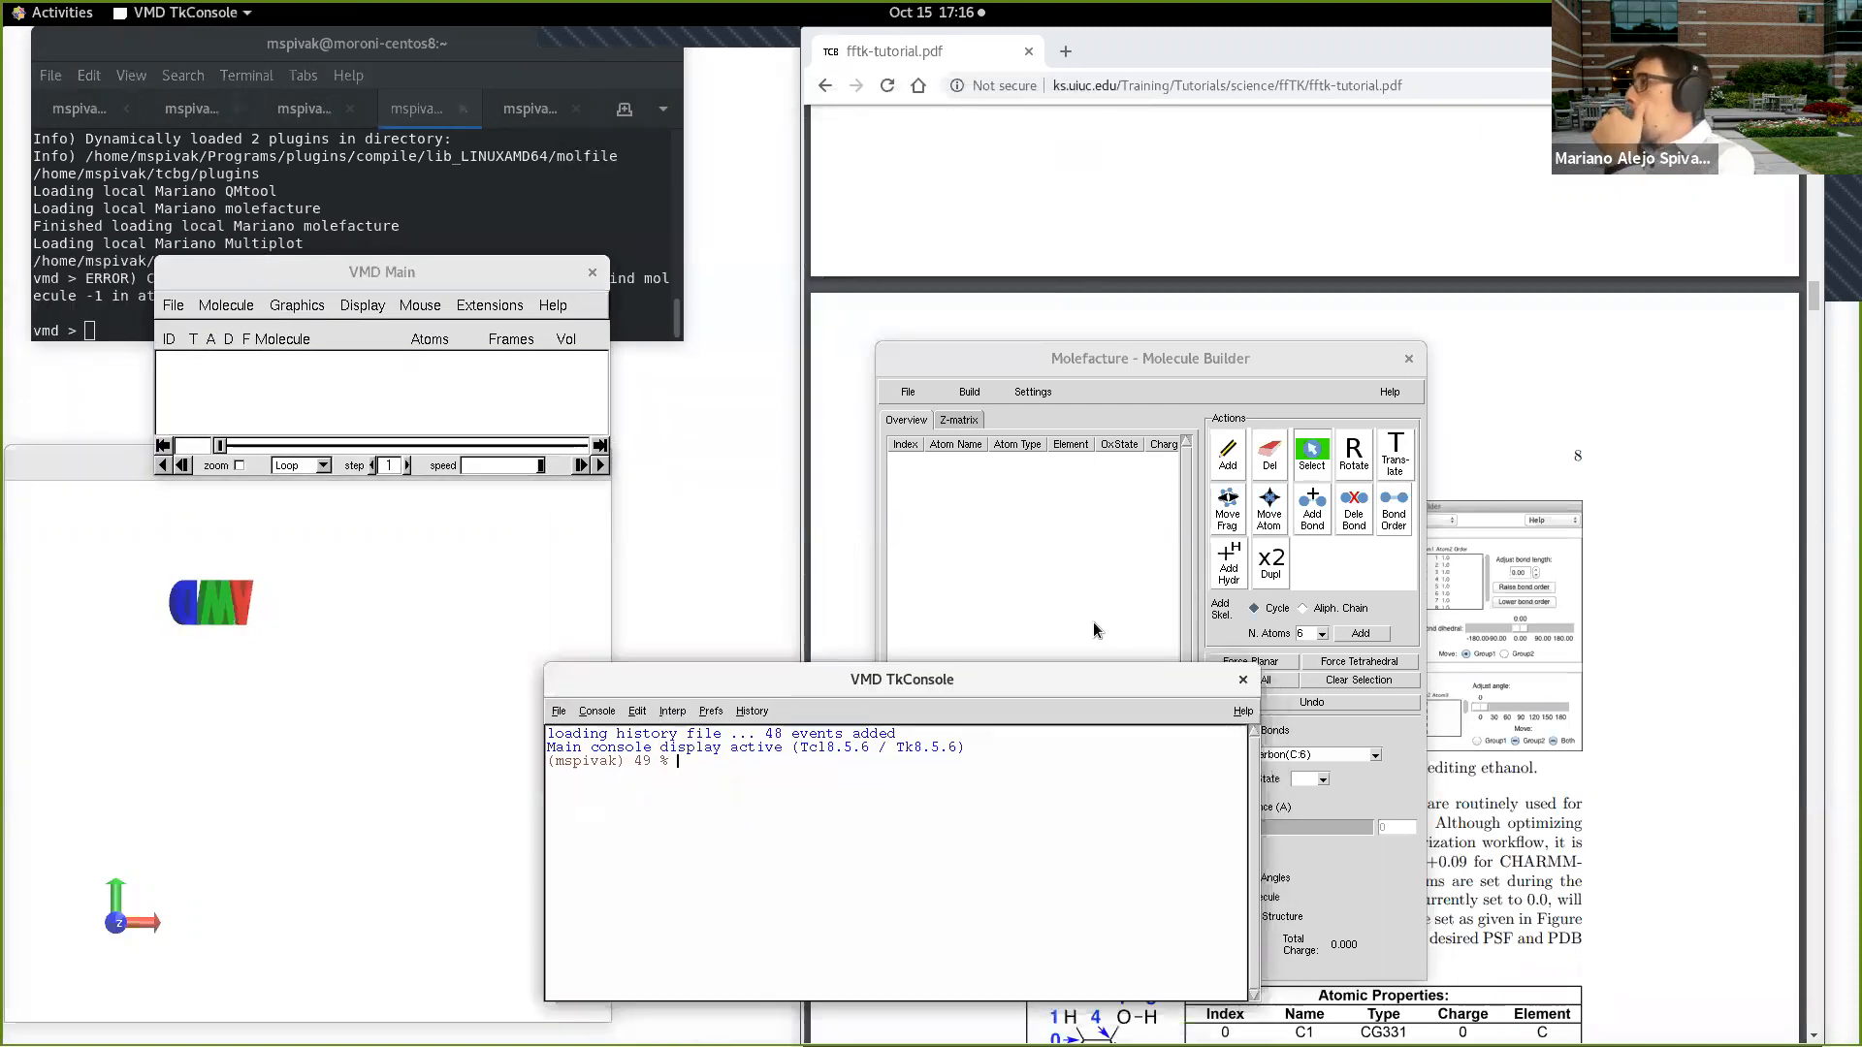
# Step: Narrow the TkConsole window and move it clear of the Molefacture window
pyautogui.moveTo(1260, 735); pyautogui.dragTo(1067, 760)
pyautogui.moveTo(967, 671); pyautogui.dragTo(885, 684)
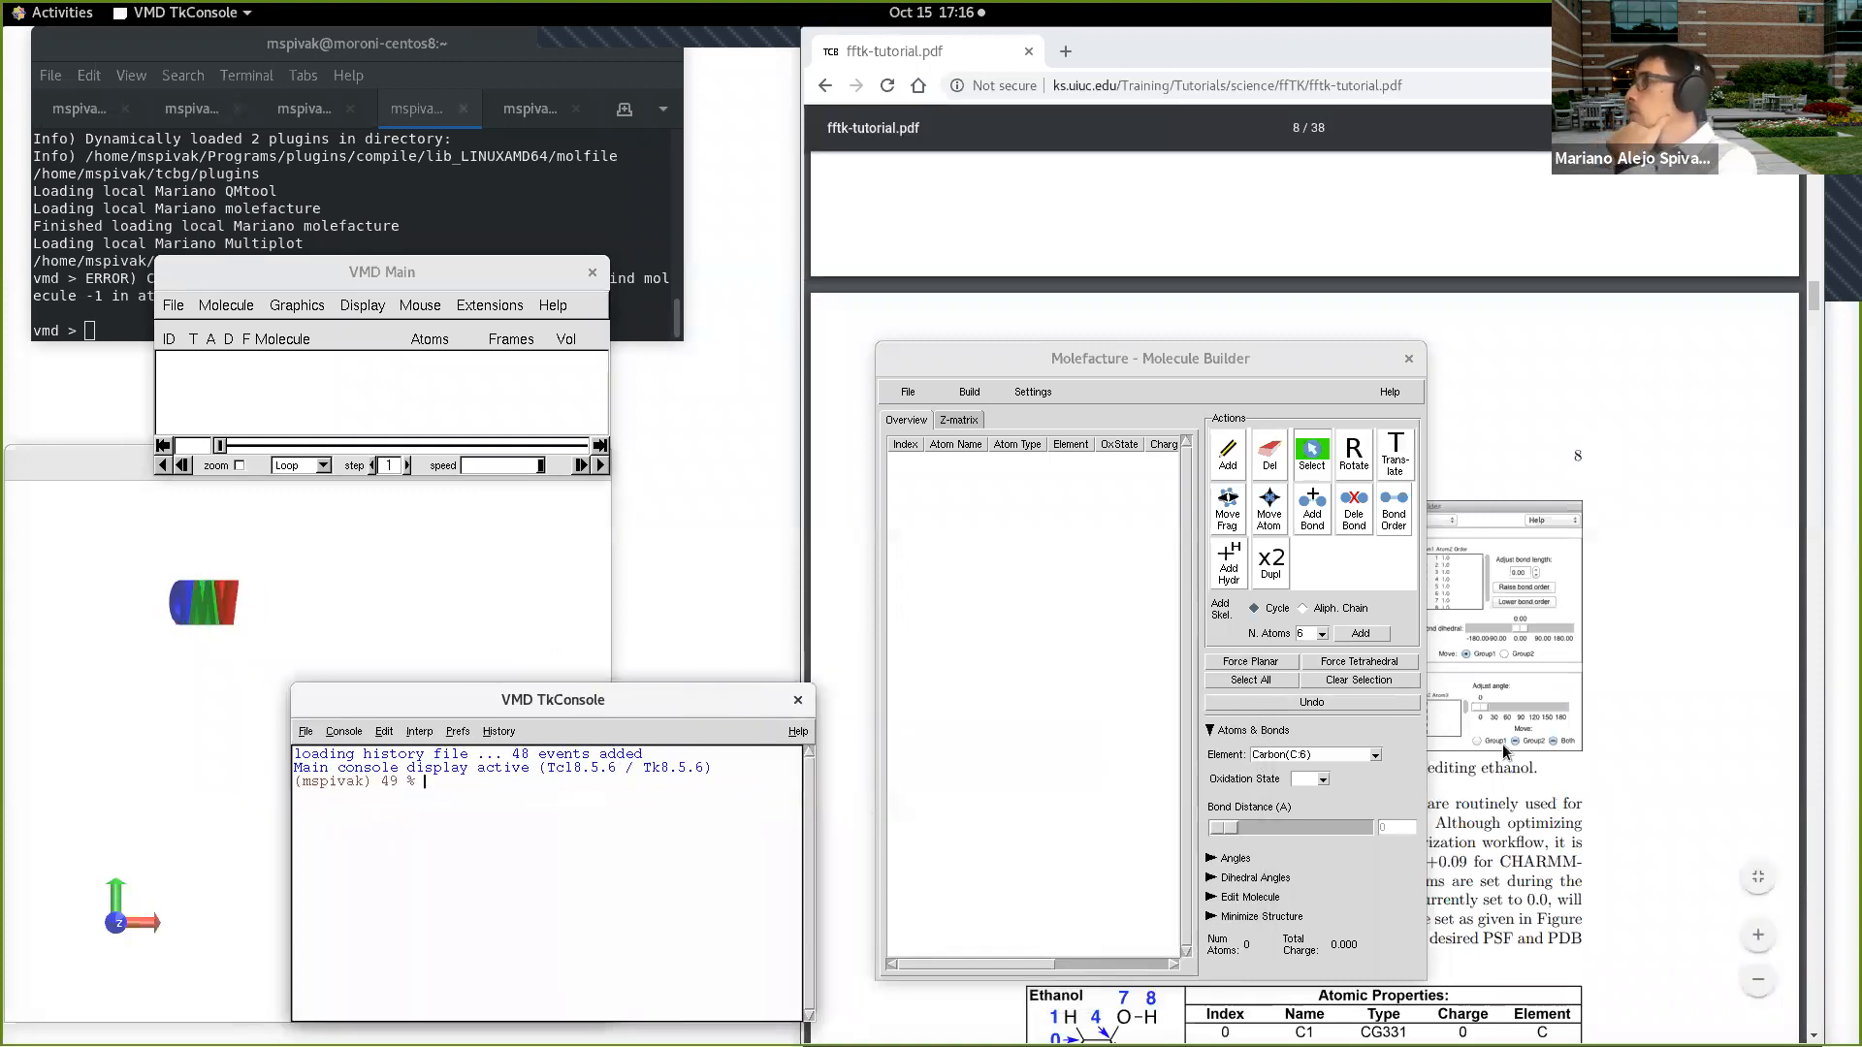
# Step: Add methane as an independent fragment in Molefacture and bring the OpenGL Display forward
pyautogui.click(973, 394)
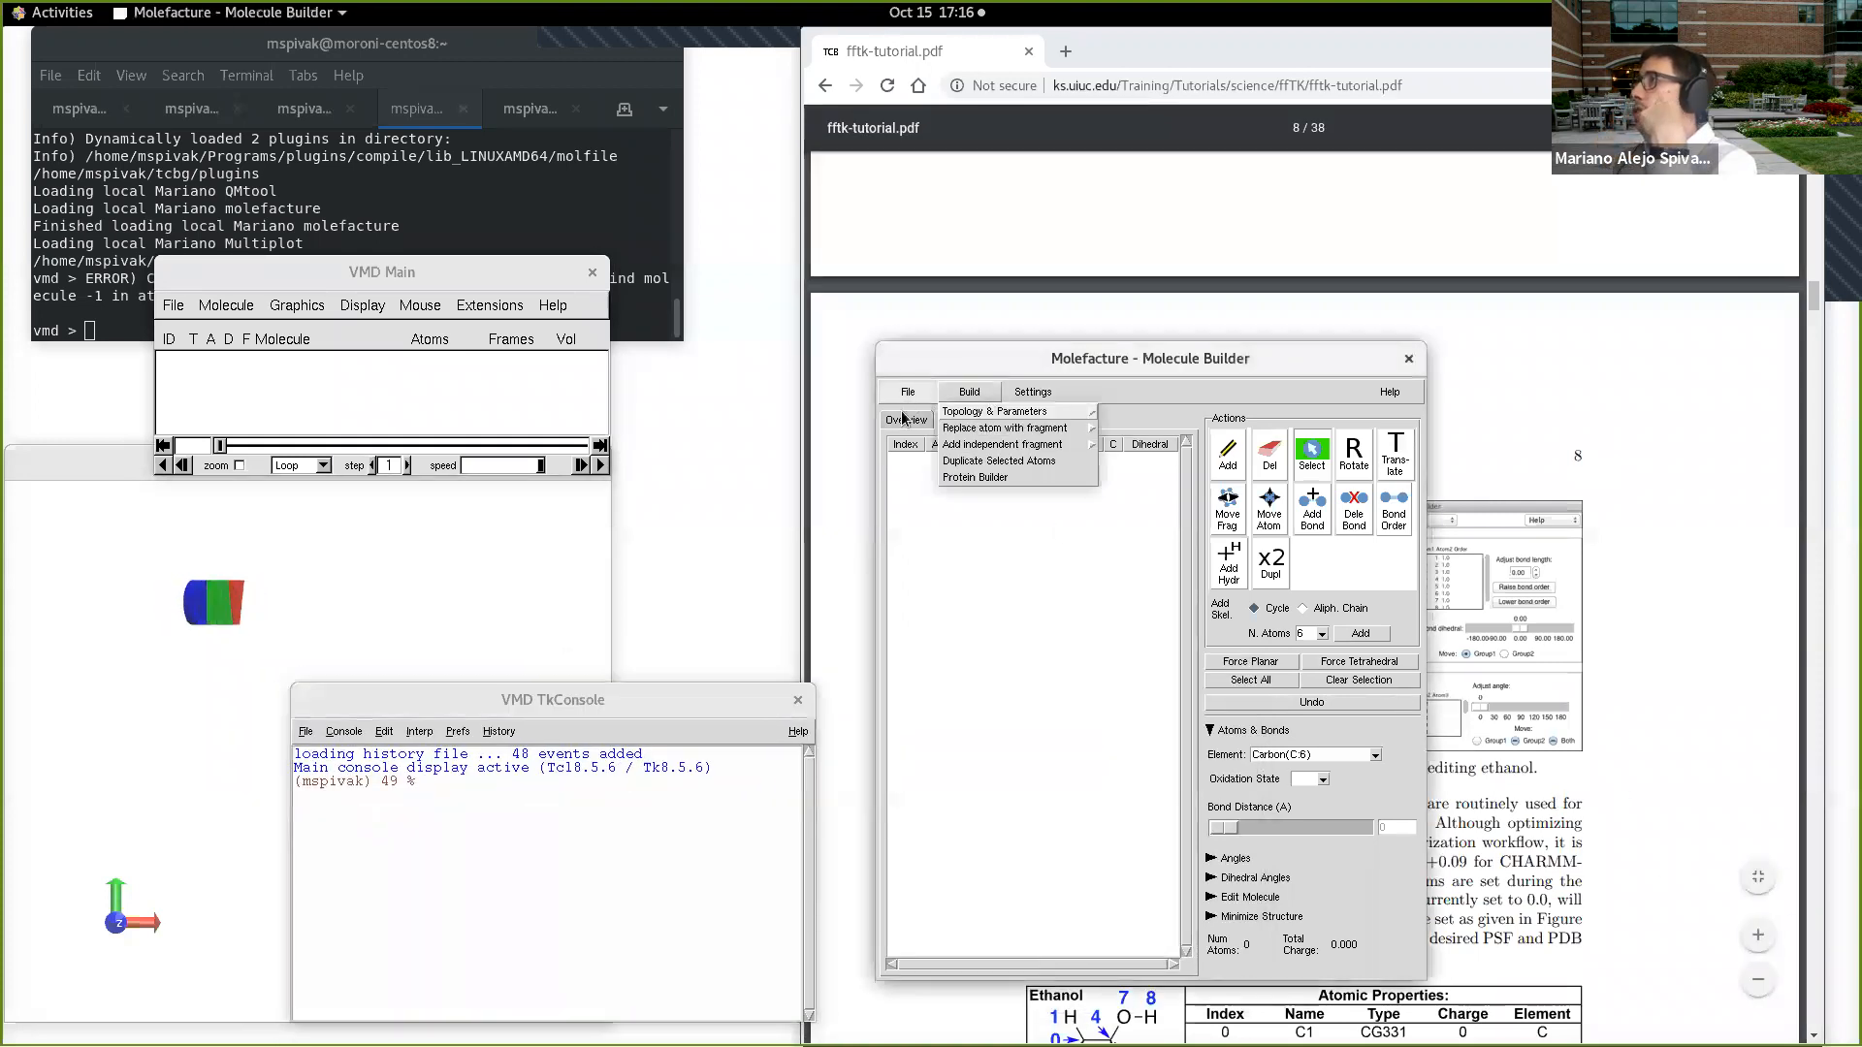
pyautogui.click(904, 419)
pyautogui.click(970, 392)
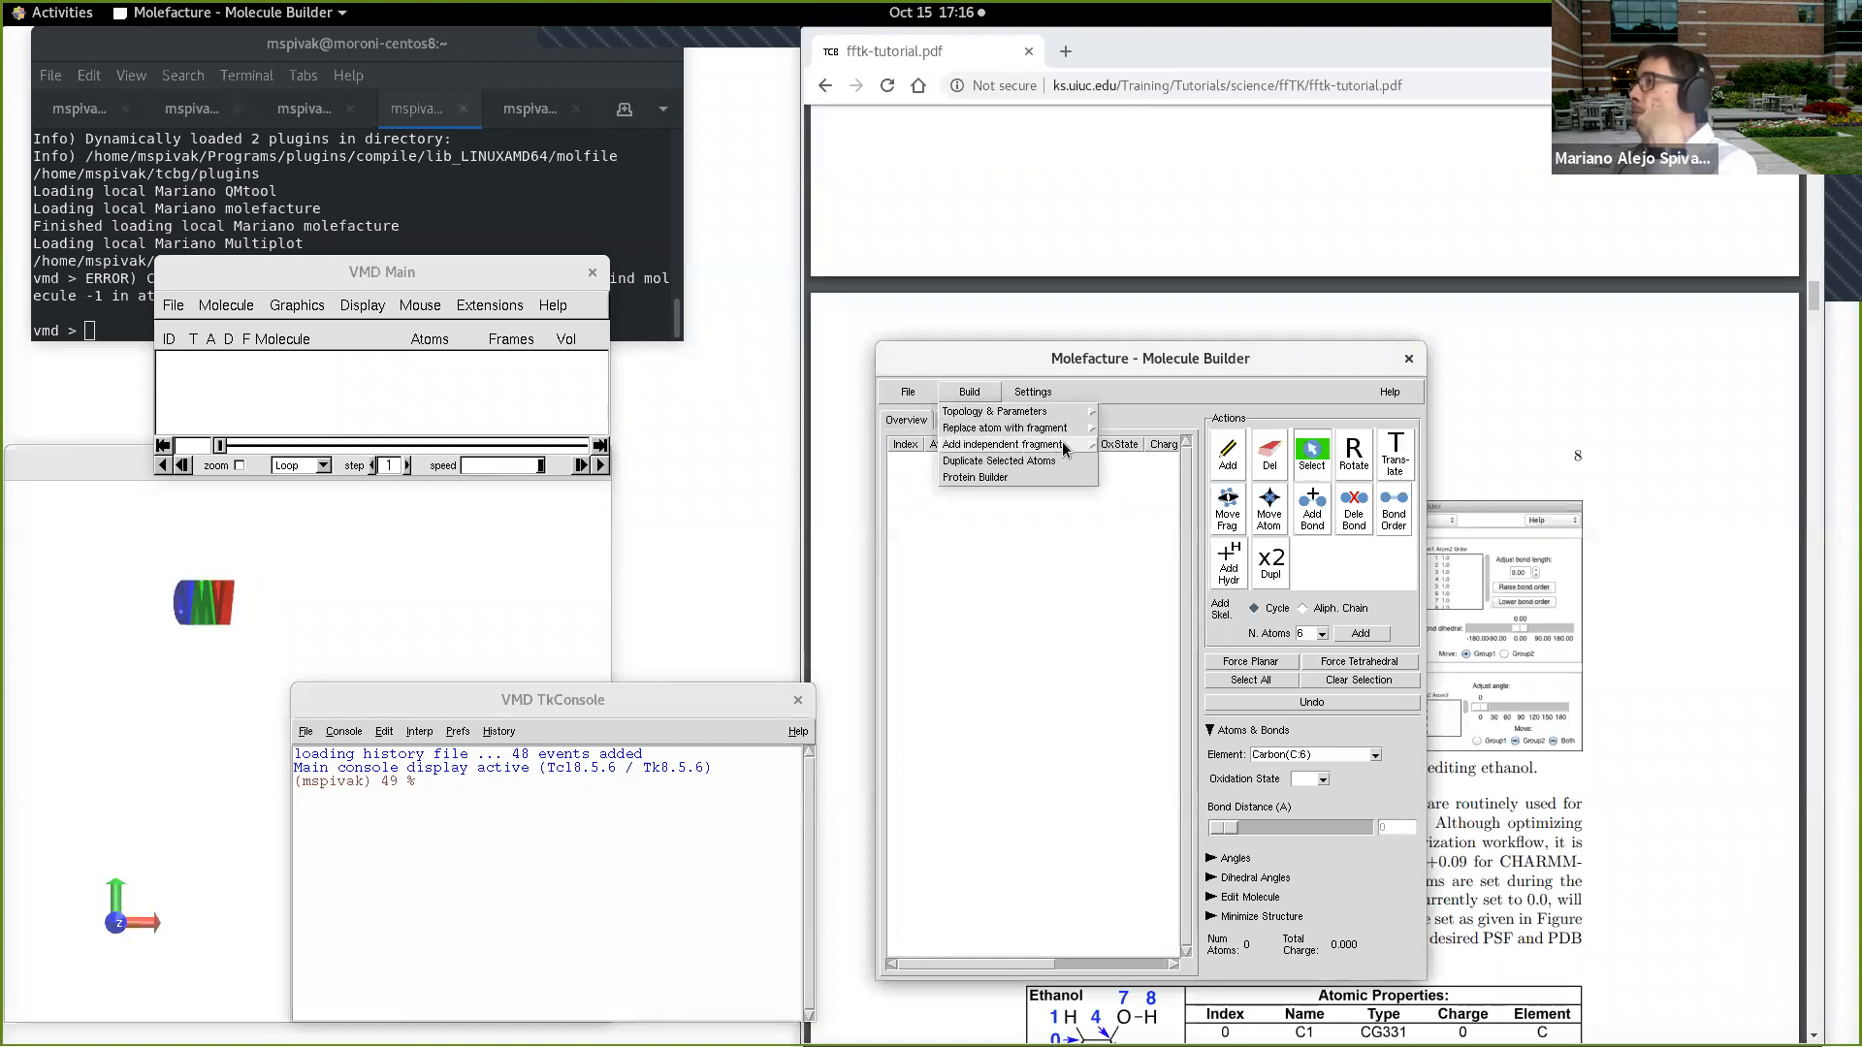
pyautogui.moveTo(1061, 448)
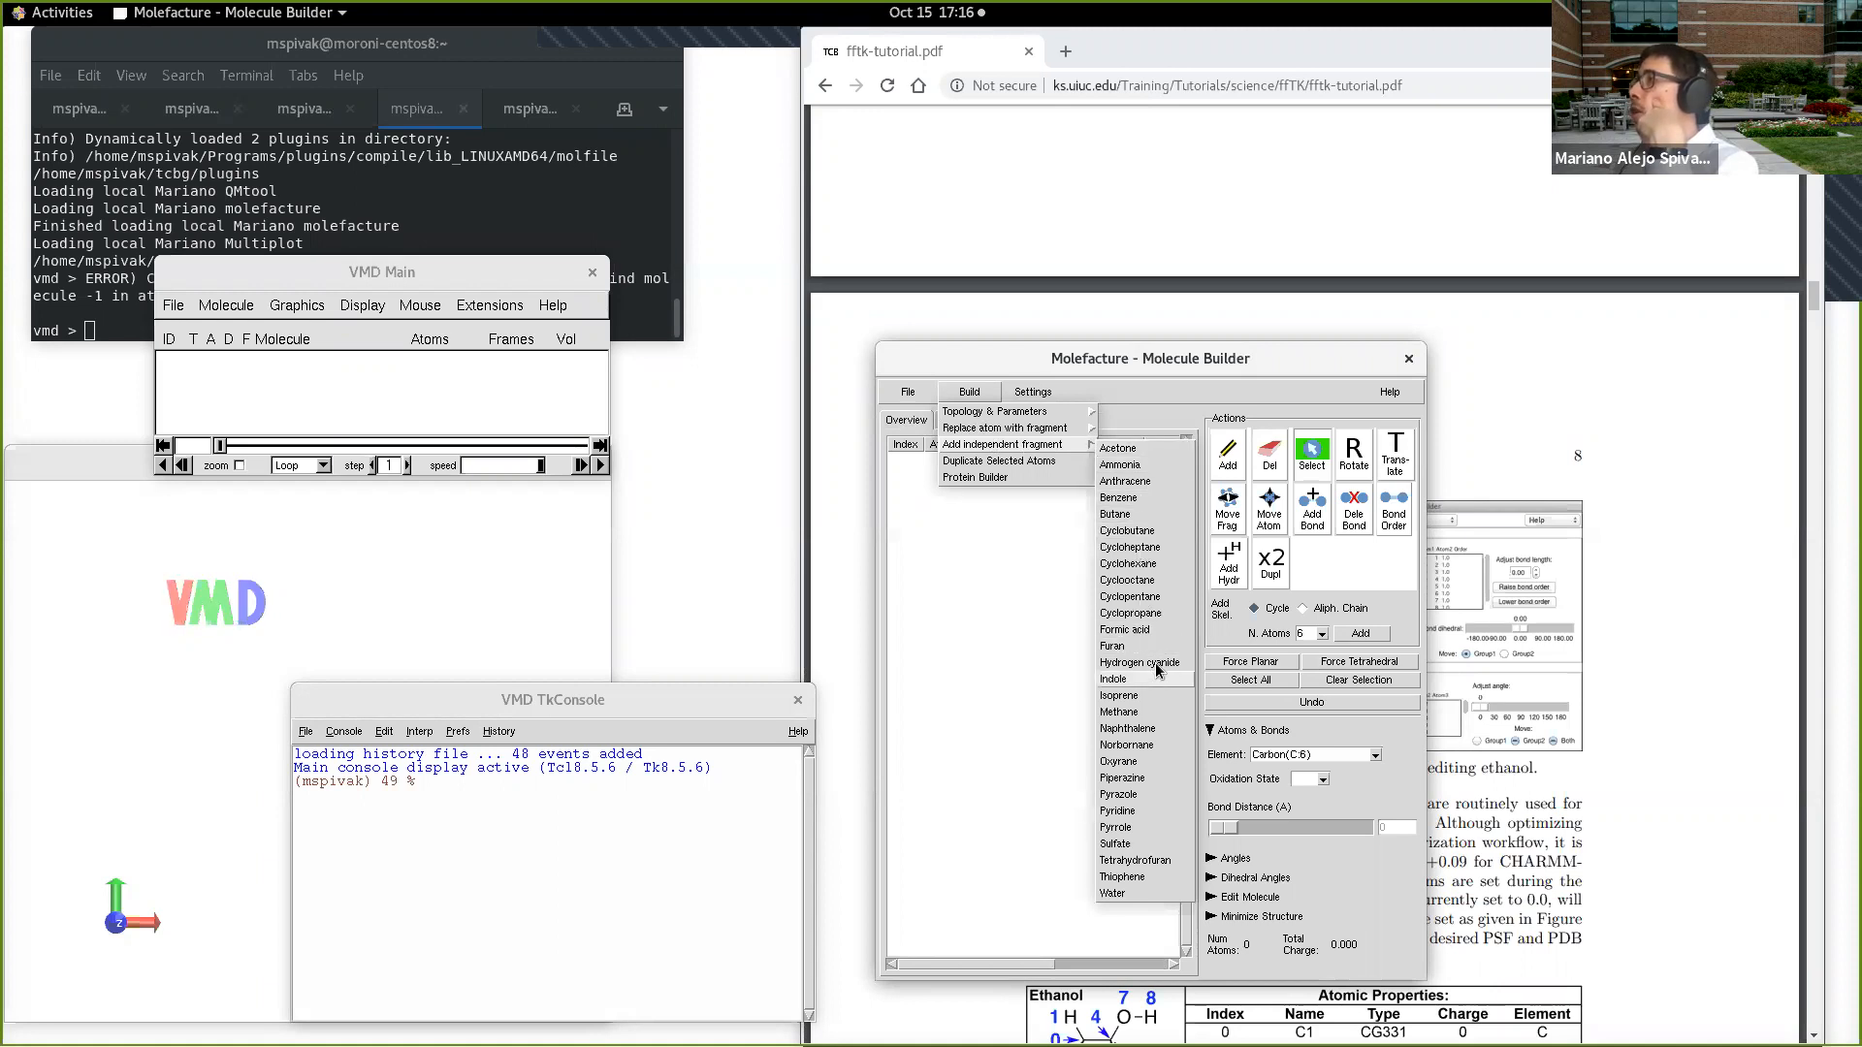
pyautogui.click(1161, 713)
pyautogui.click(546, 654)
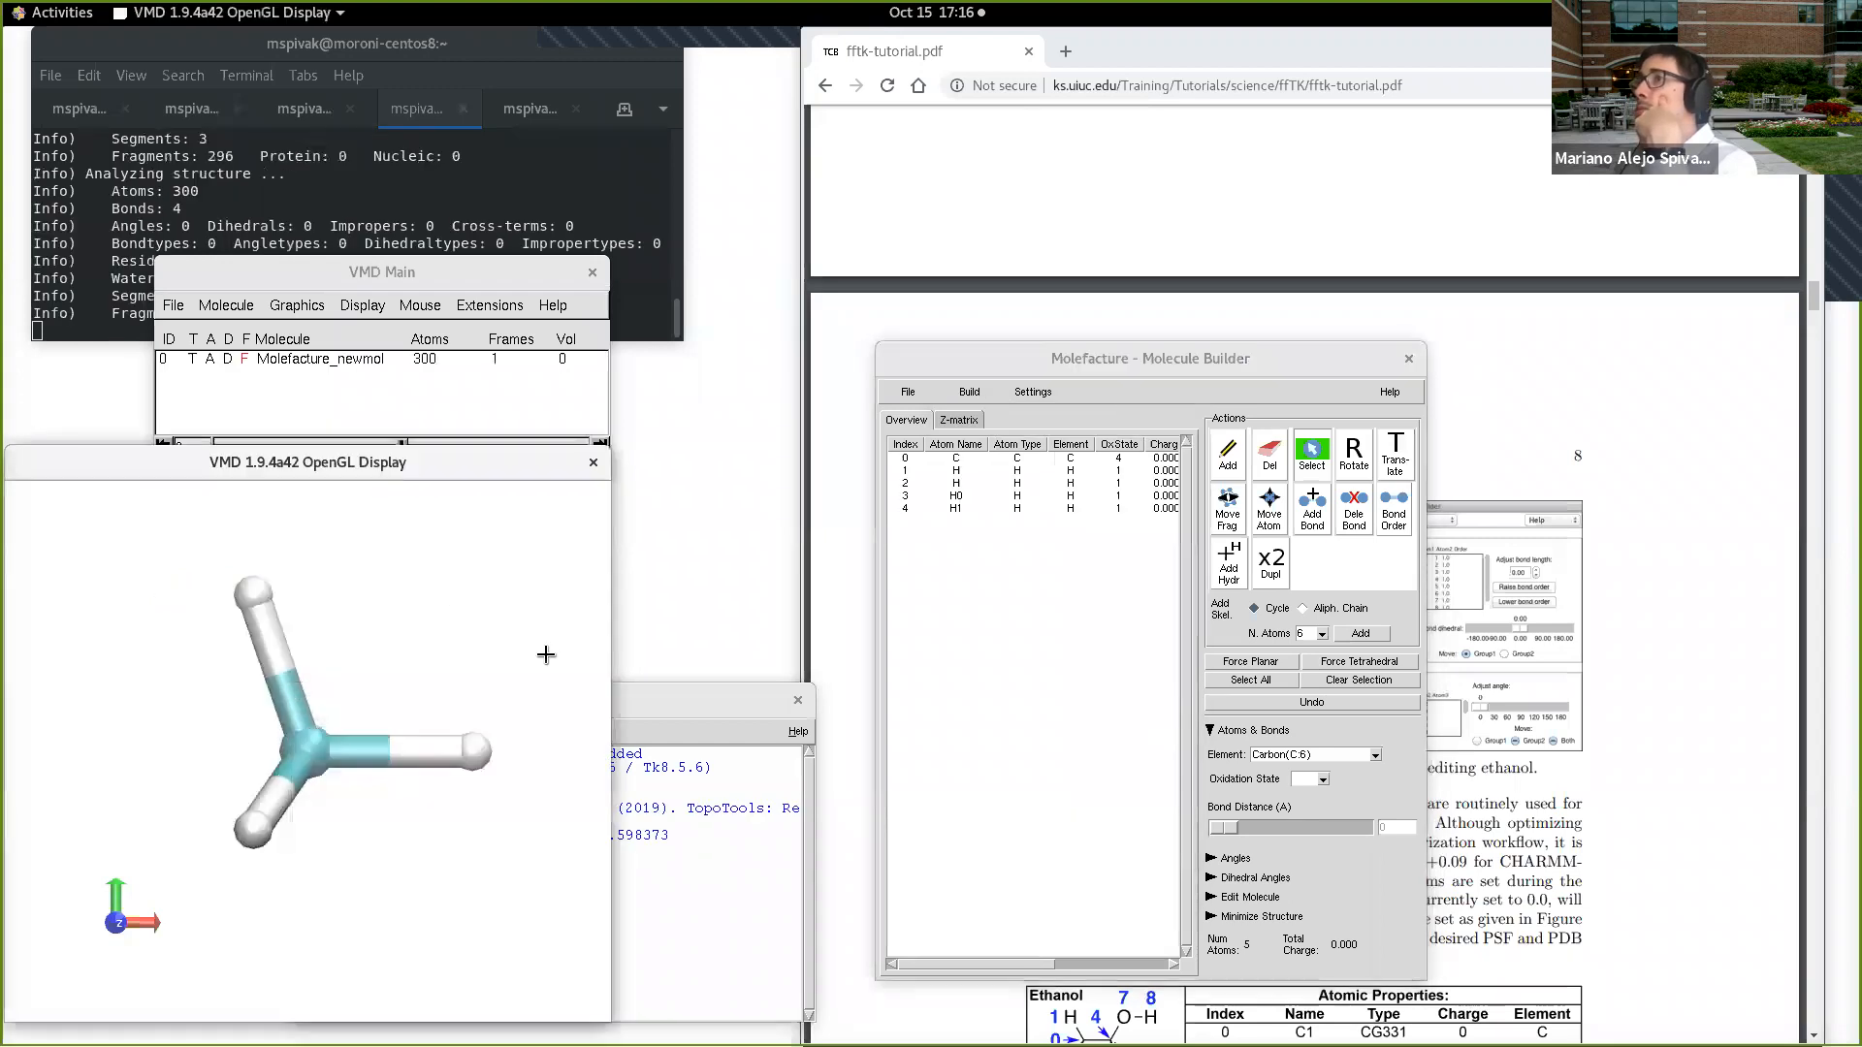
pyautogui.moveTo(426, 630); pyautogui.dragTo(394, 818)
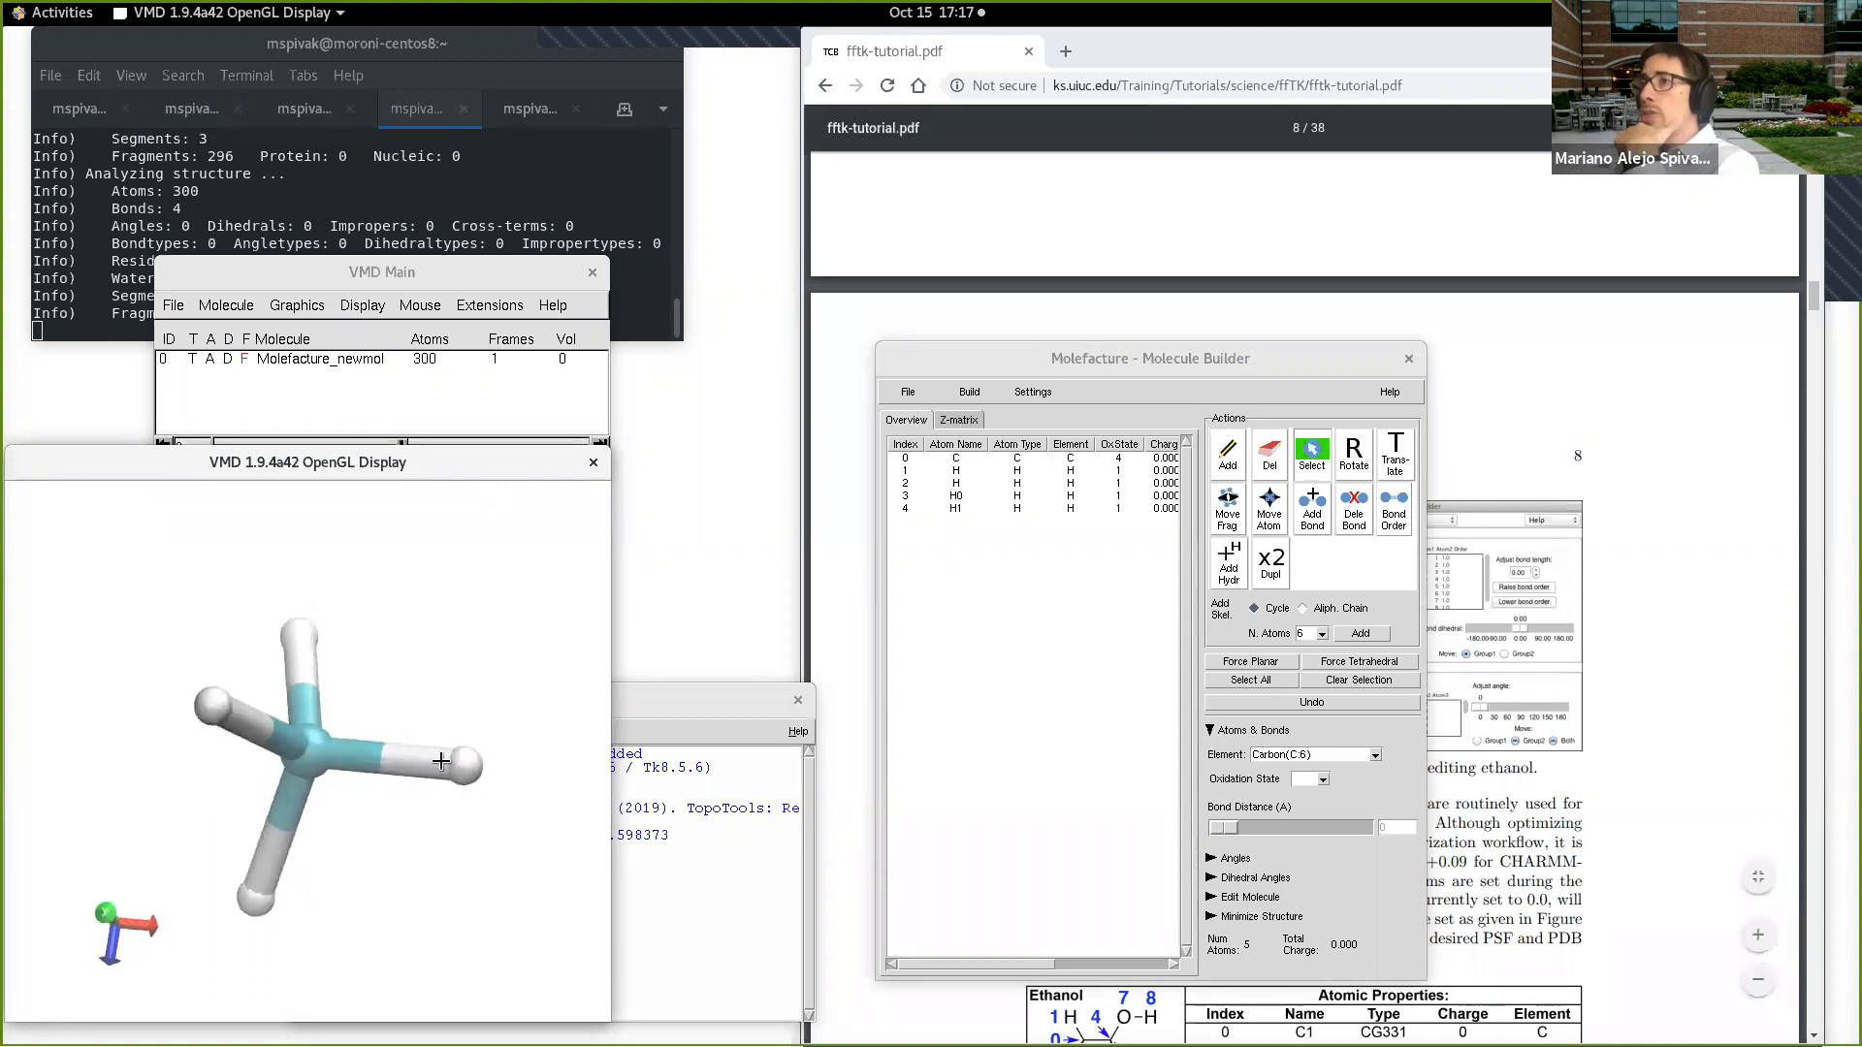
# Step: Replace methane's hydrogen H1 (index 4) with a methyl fragment to form ethane
pyautogui.click(466, 765)
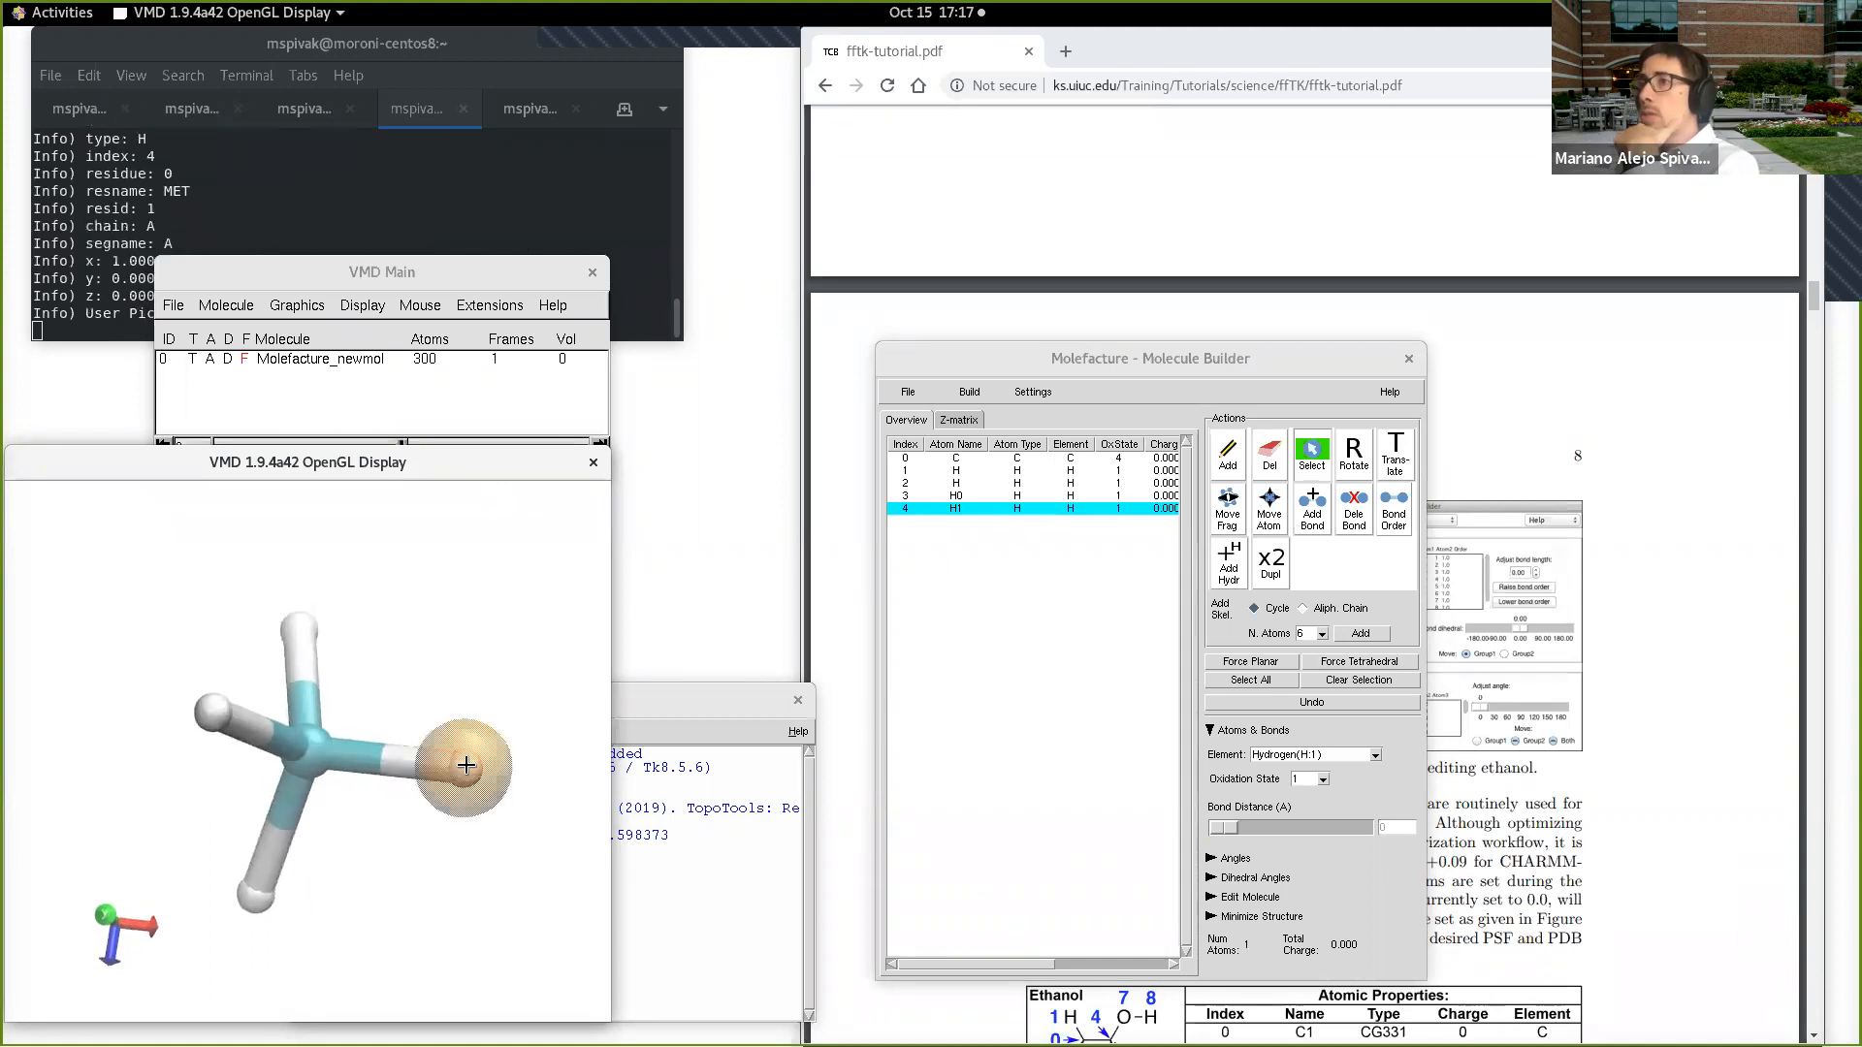
pyautogui.click(970, 392)
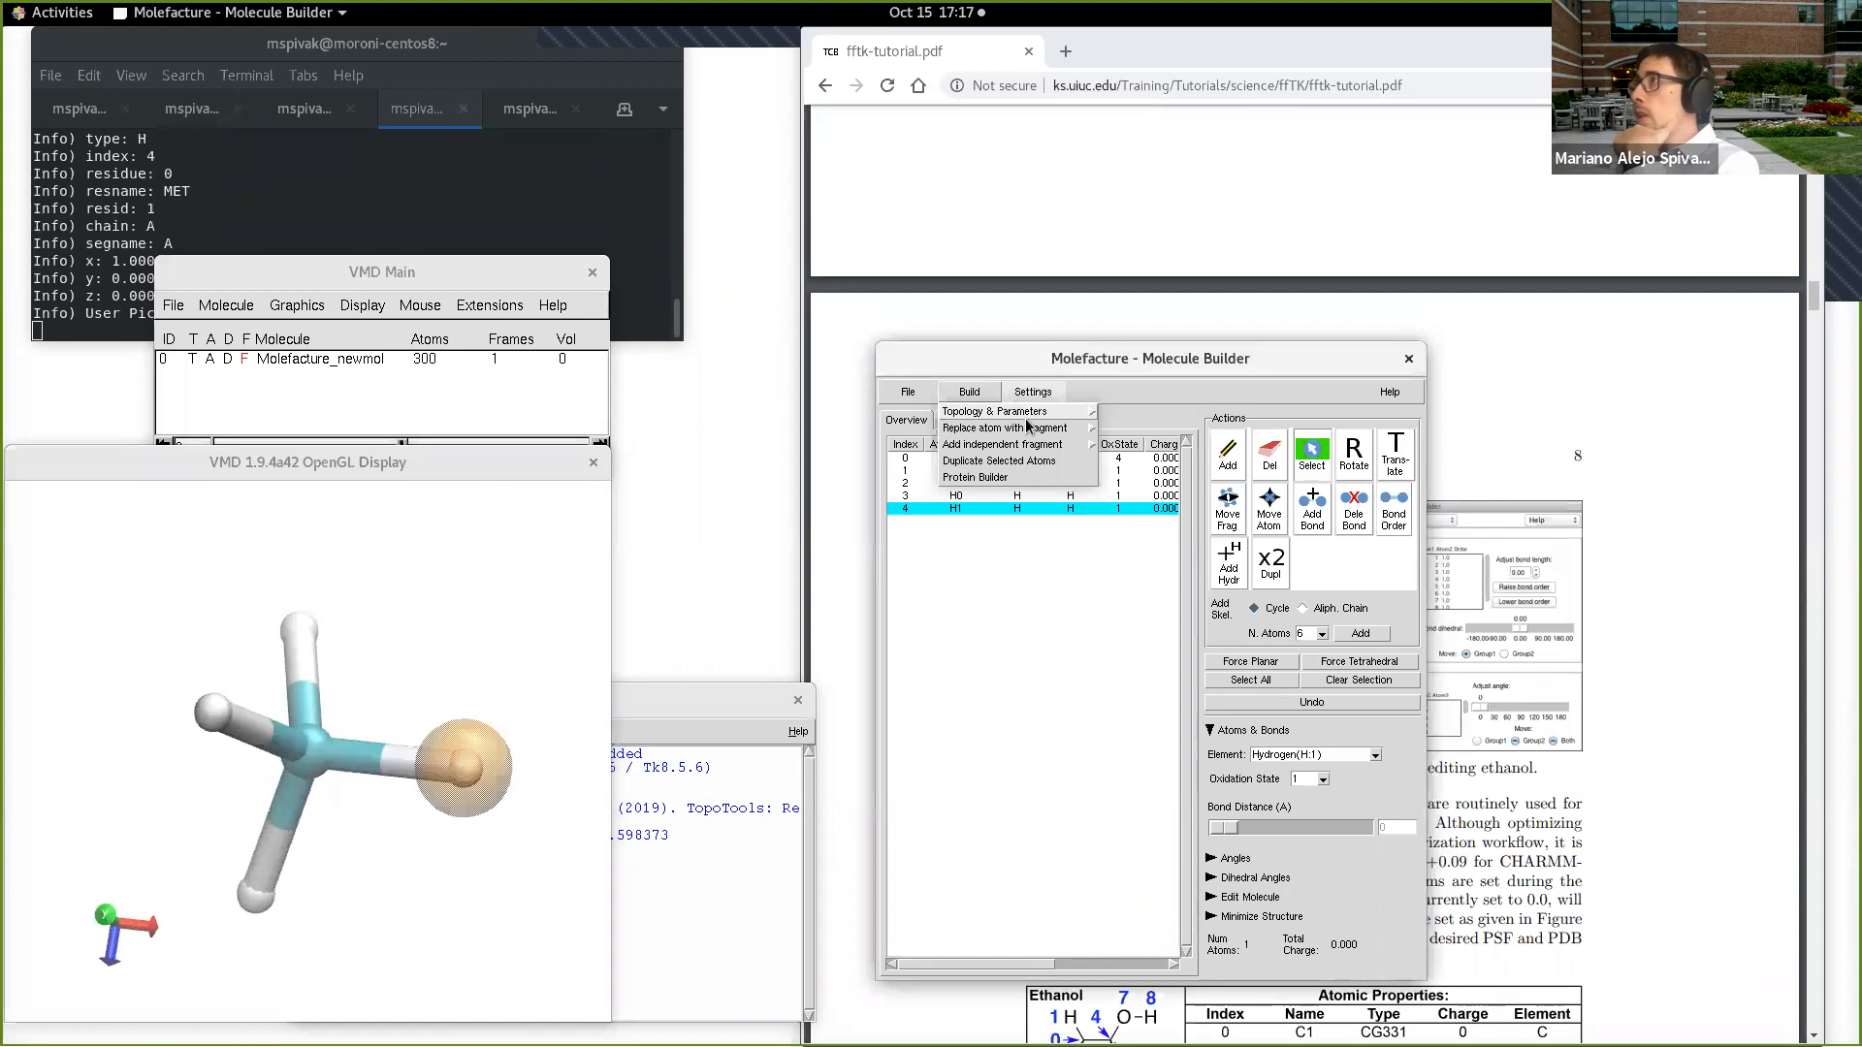
pyautogui.moveTo(1070, 430)
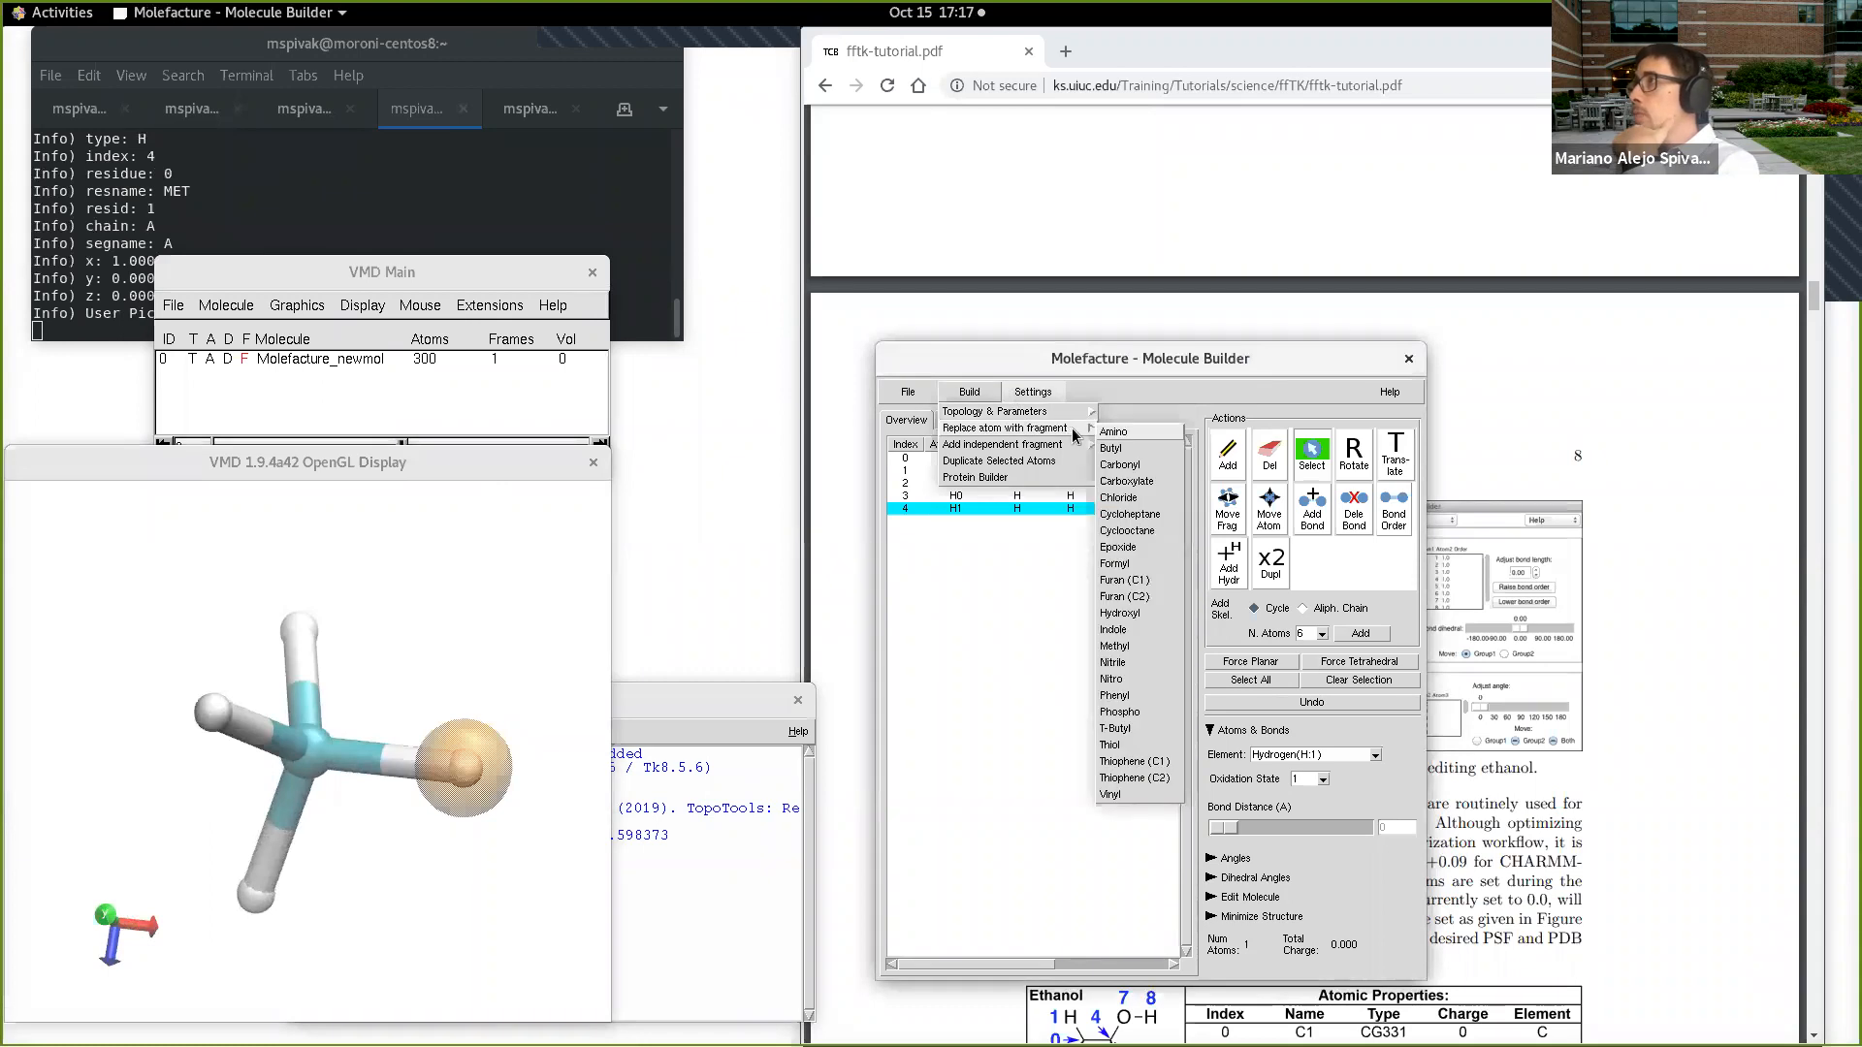
pyautogui.click(1131, 646)
pyautogui.moveTo(395, 788)
pyautogui.mouseDown()
pyautogui.moveTo(427, 911)
pyautogui.moveTo(424, 883)
pyautogui.moveTo(390, 877)
pyautogui.moveTo(406, 806)
pyautogui.mouseUp()
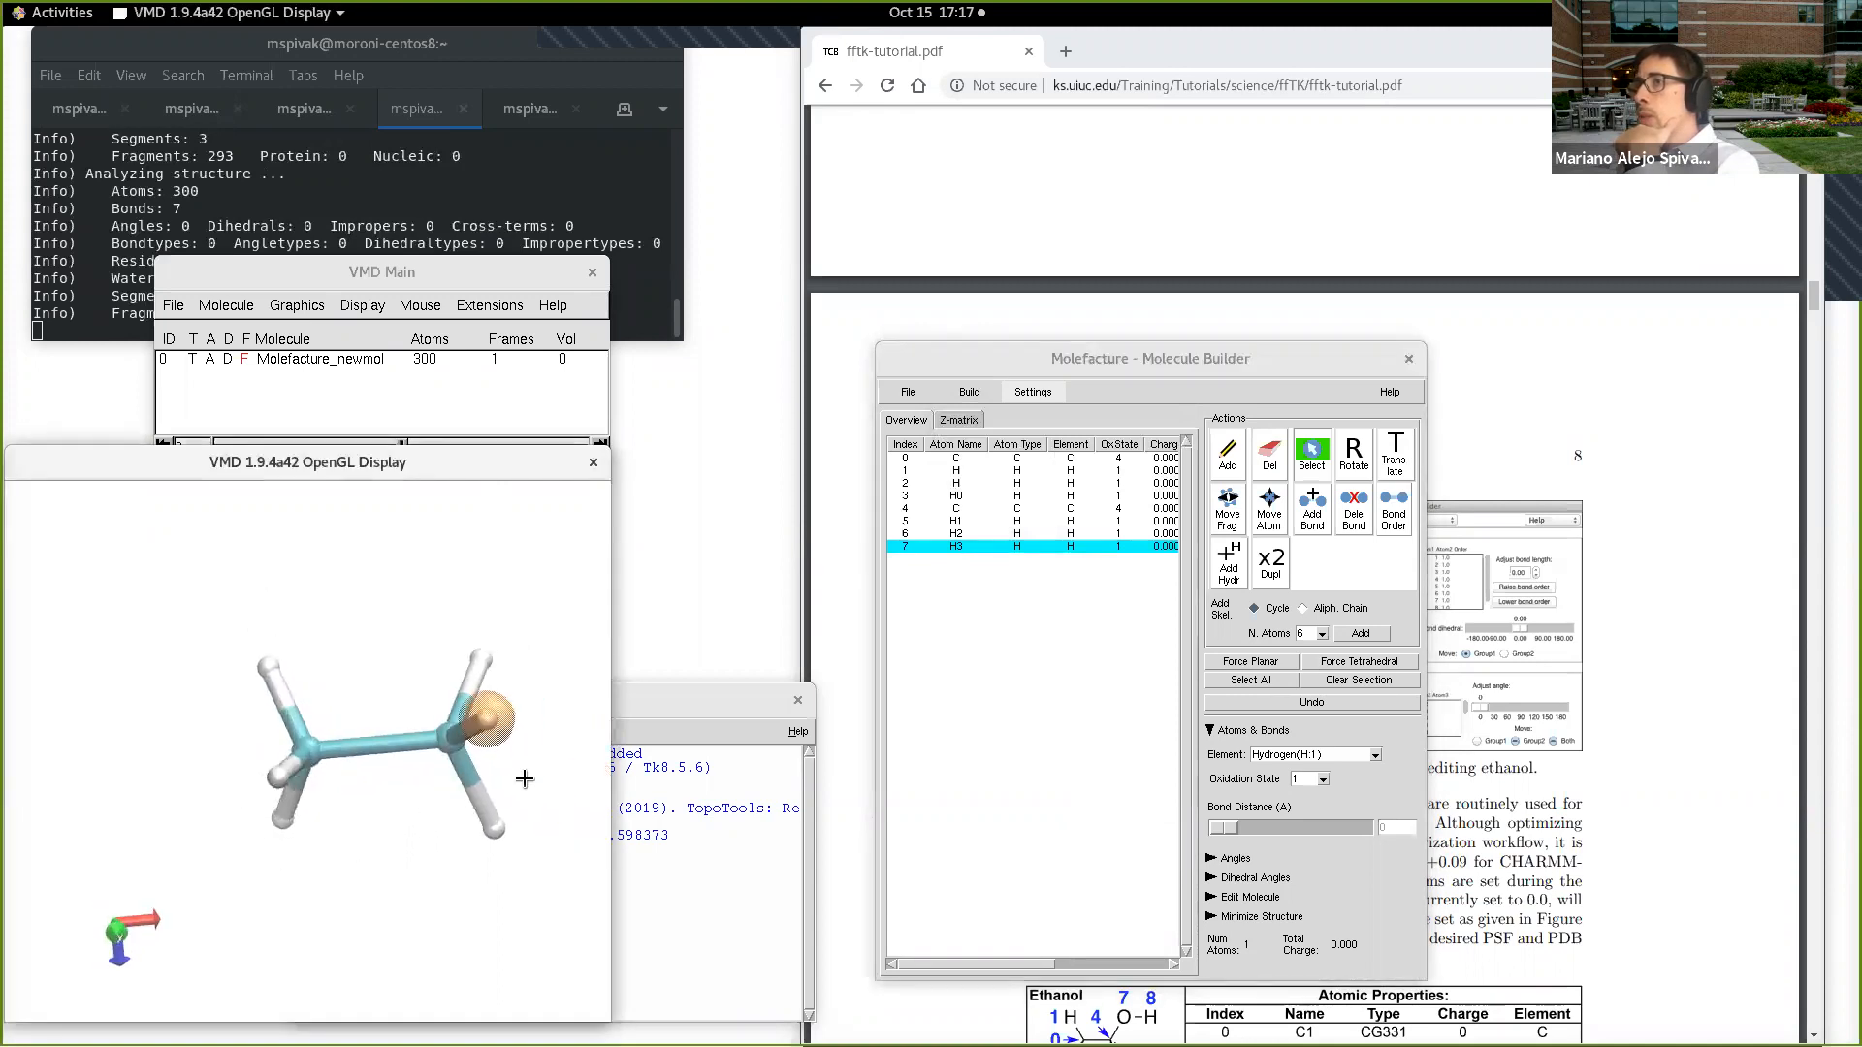
# Step: Replace ethane's hydrogen H3 (index 7) with a hydroxyl fragment to form ethanol
pyautogui.click(489, 702)
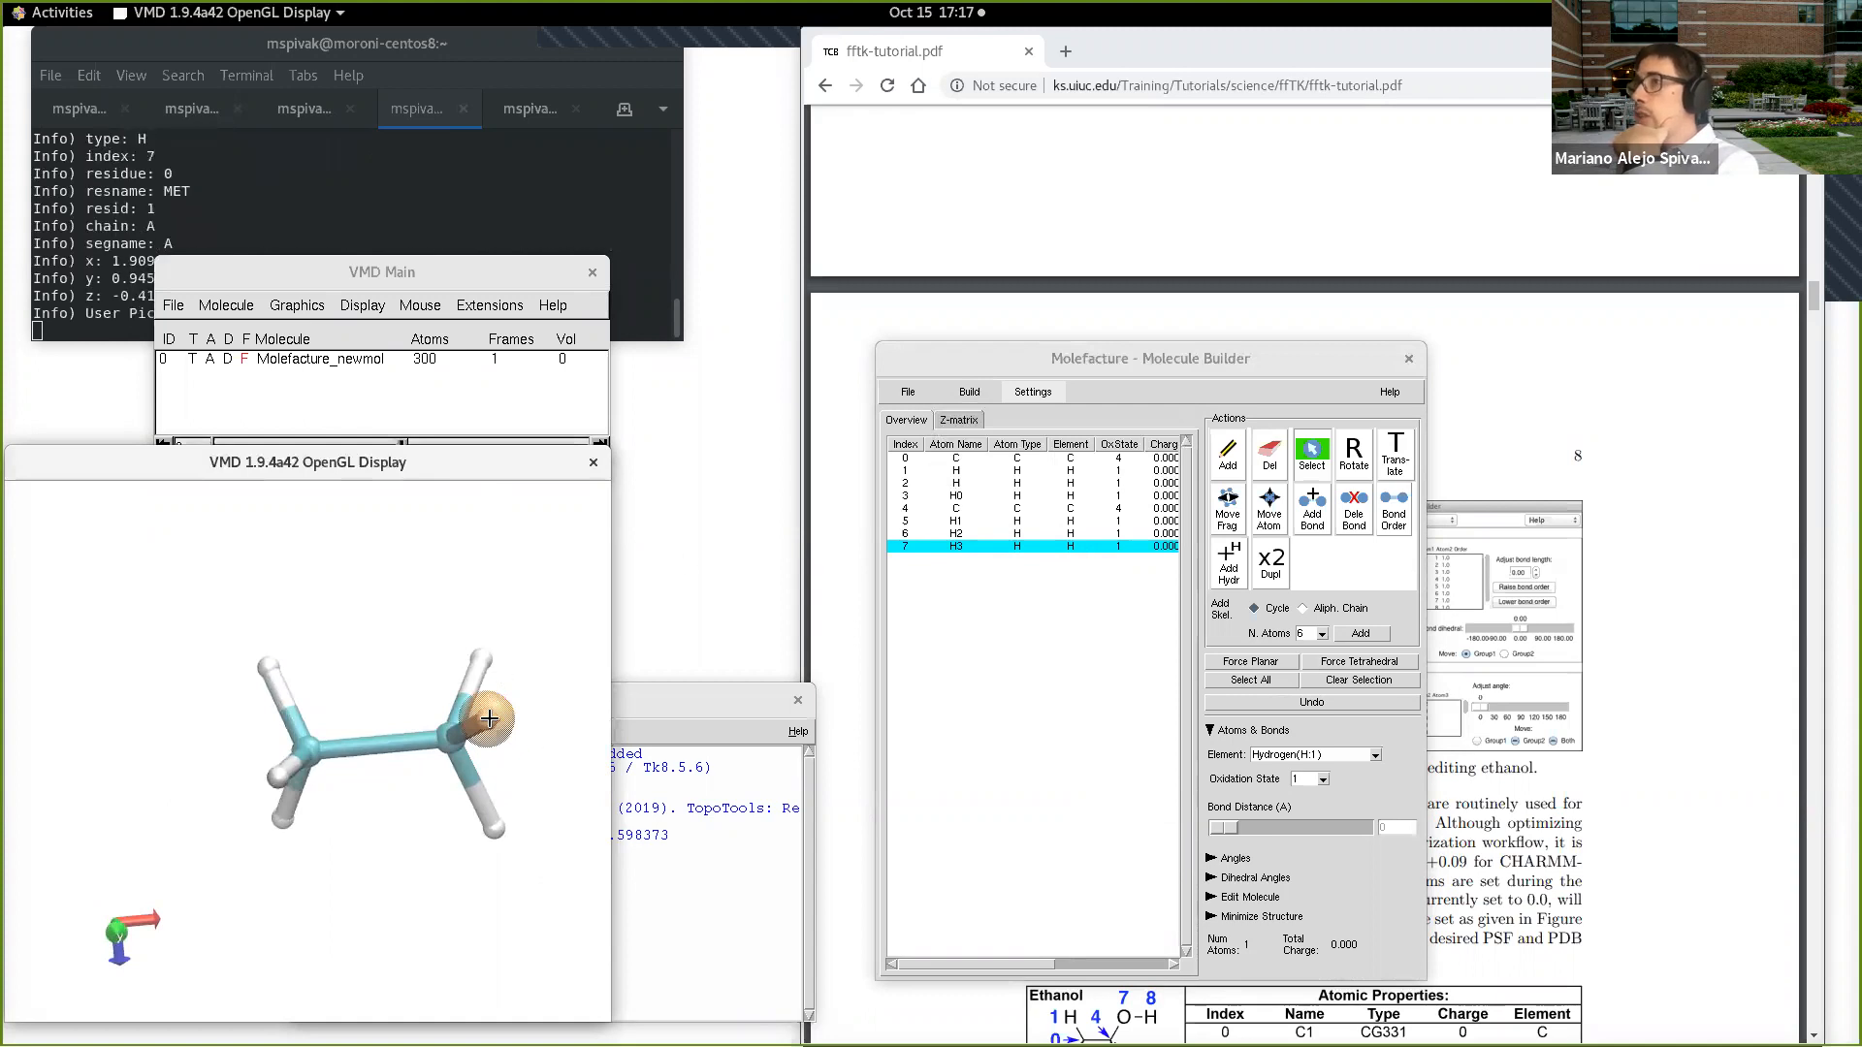
pyautogui.click(969, 392)
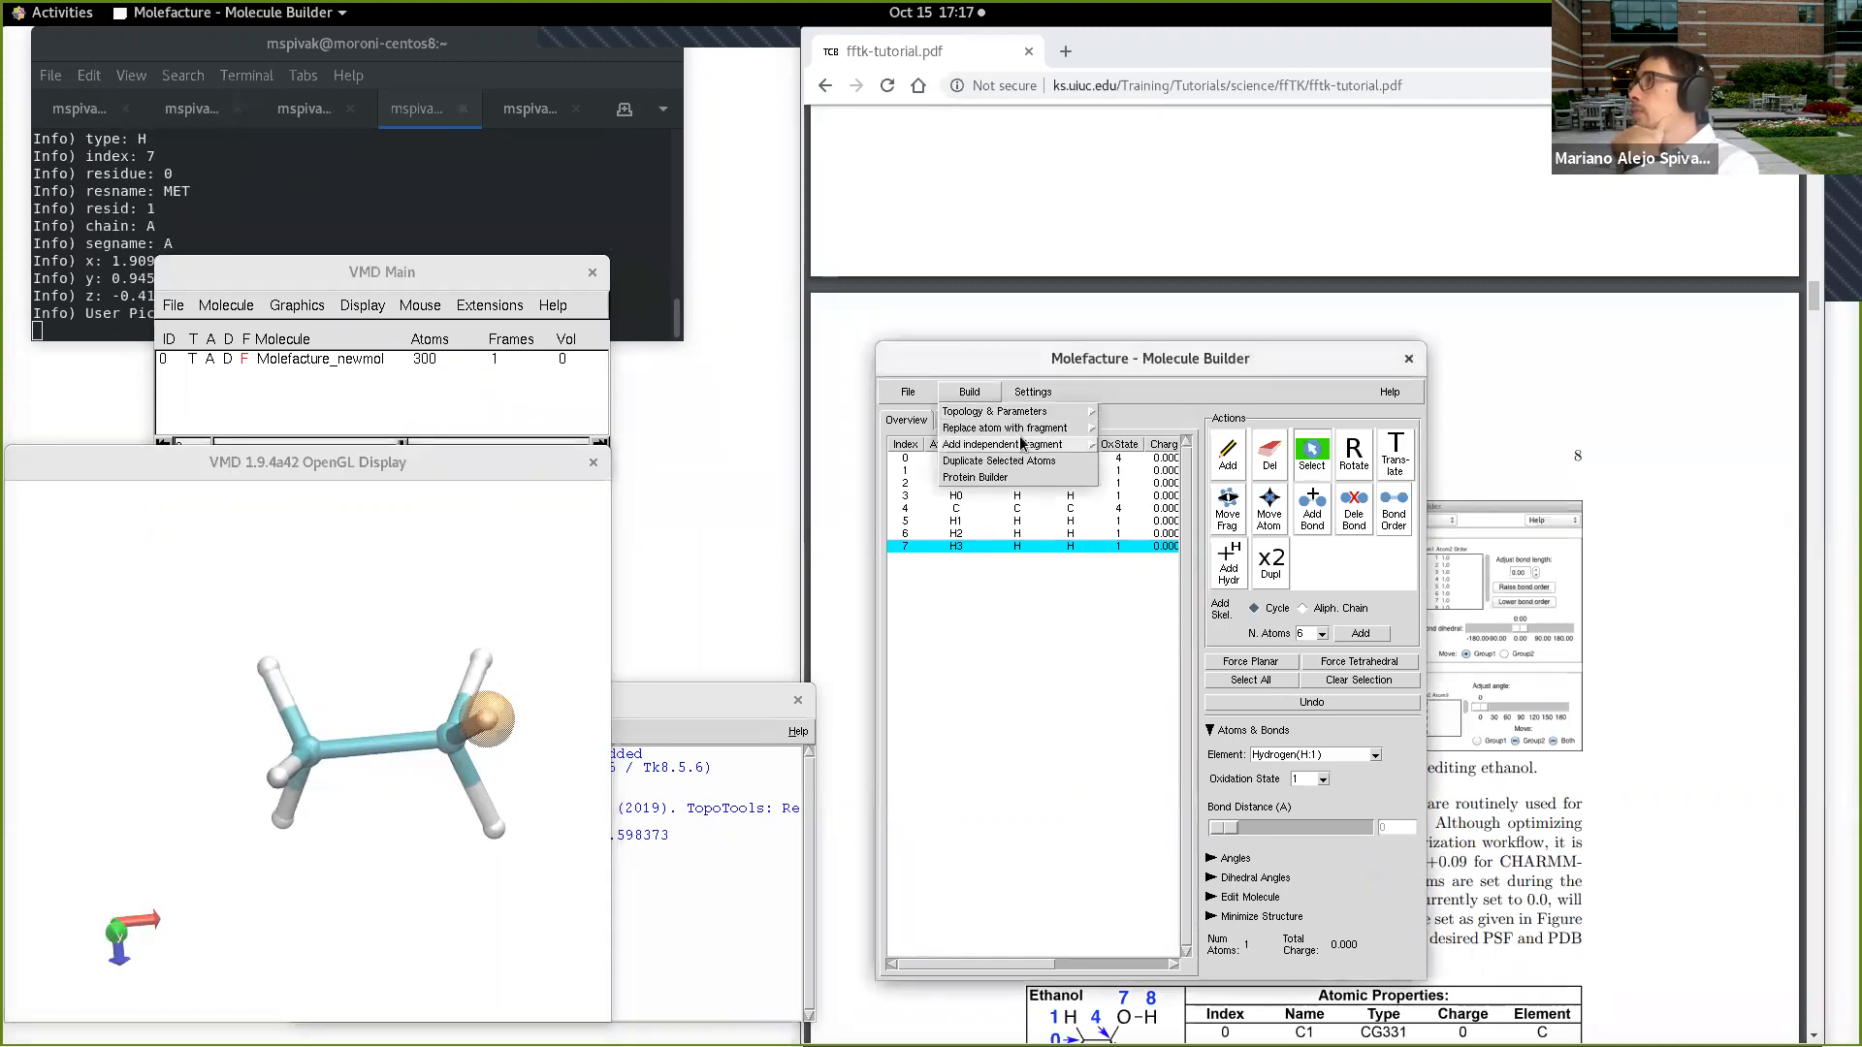
pyautogui.moveTo(1067, 445)
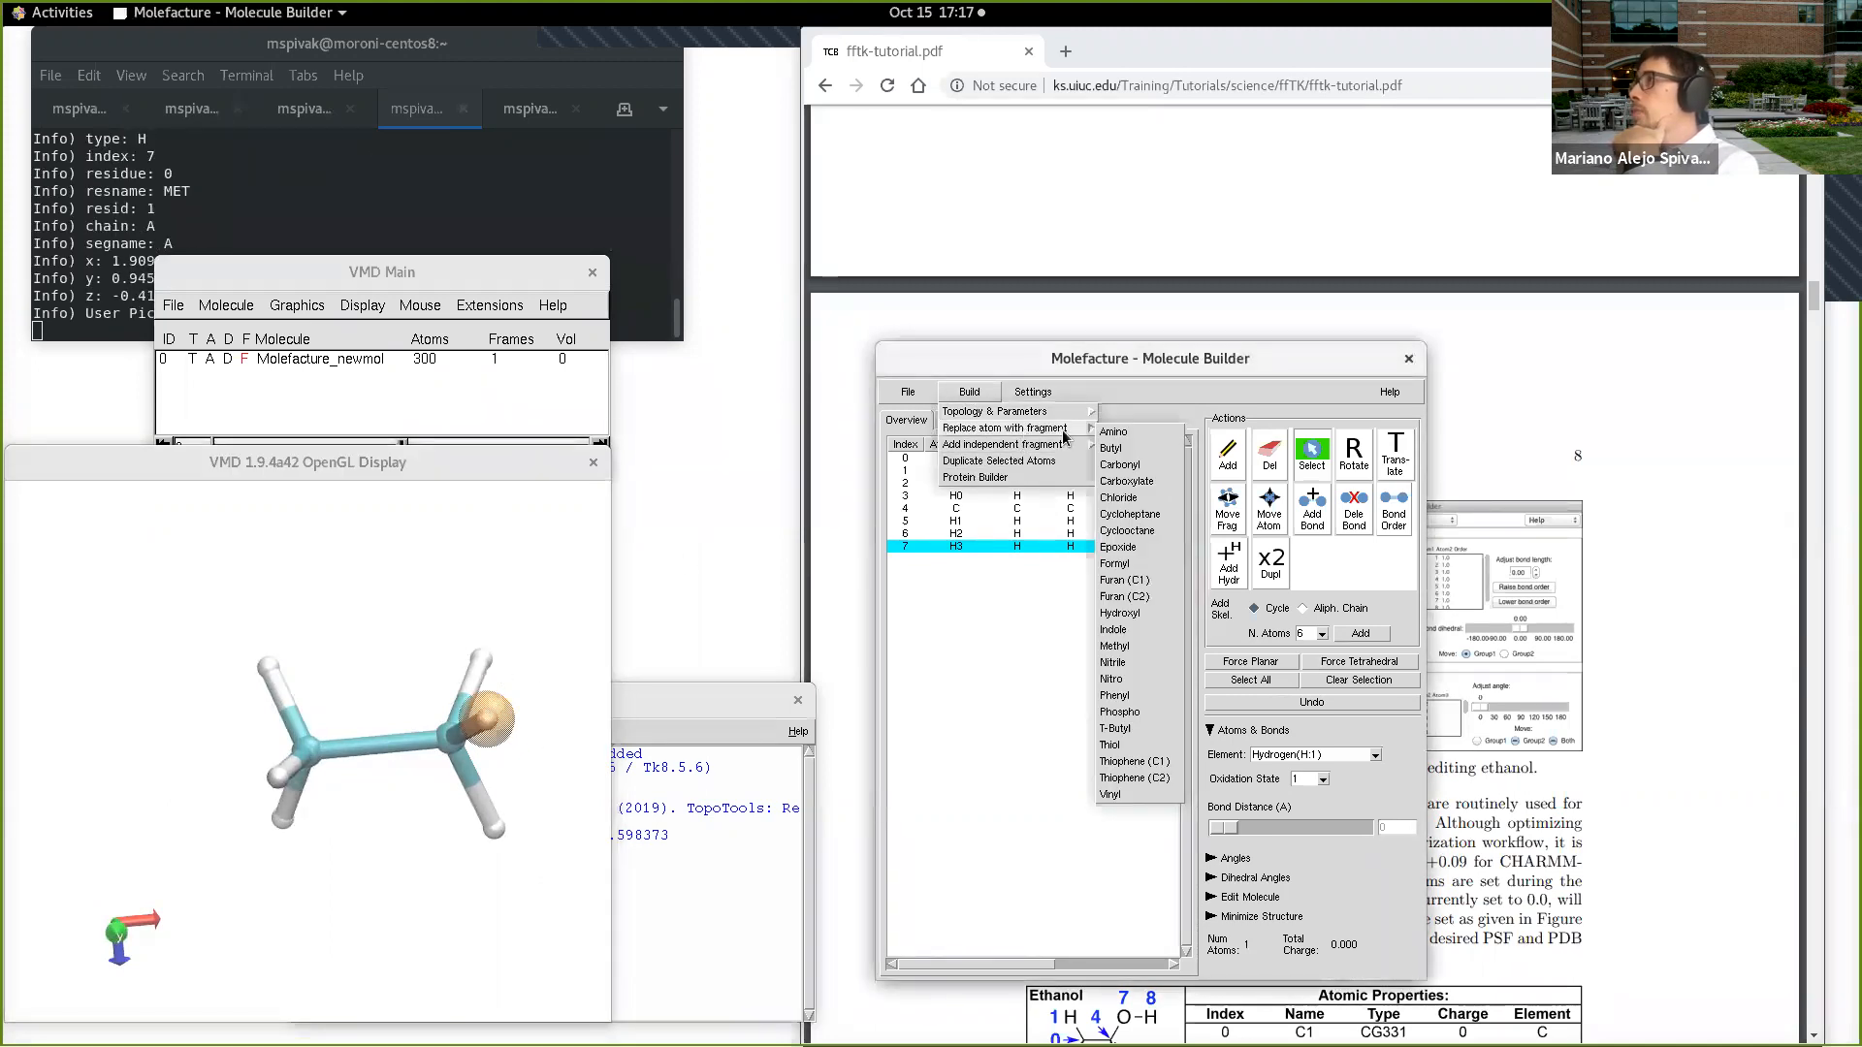
pyautogui.click(1162, 613)
pyautogui.moveTo(358, 689); pyautogui.dragTo(337, 657)
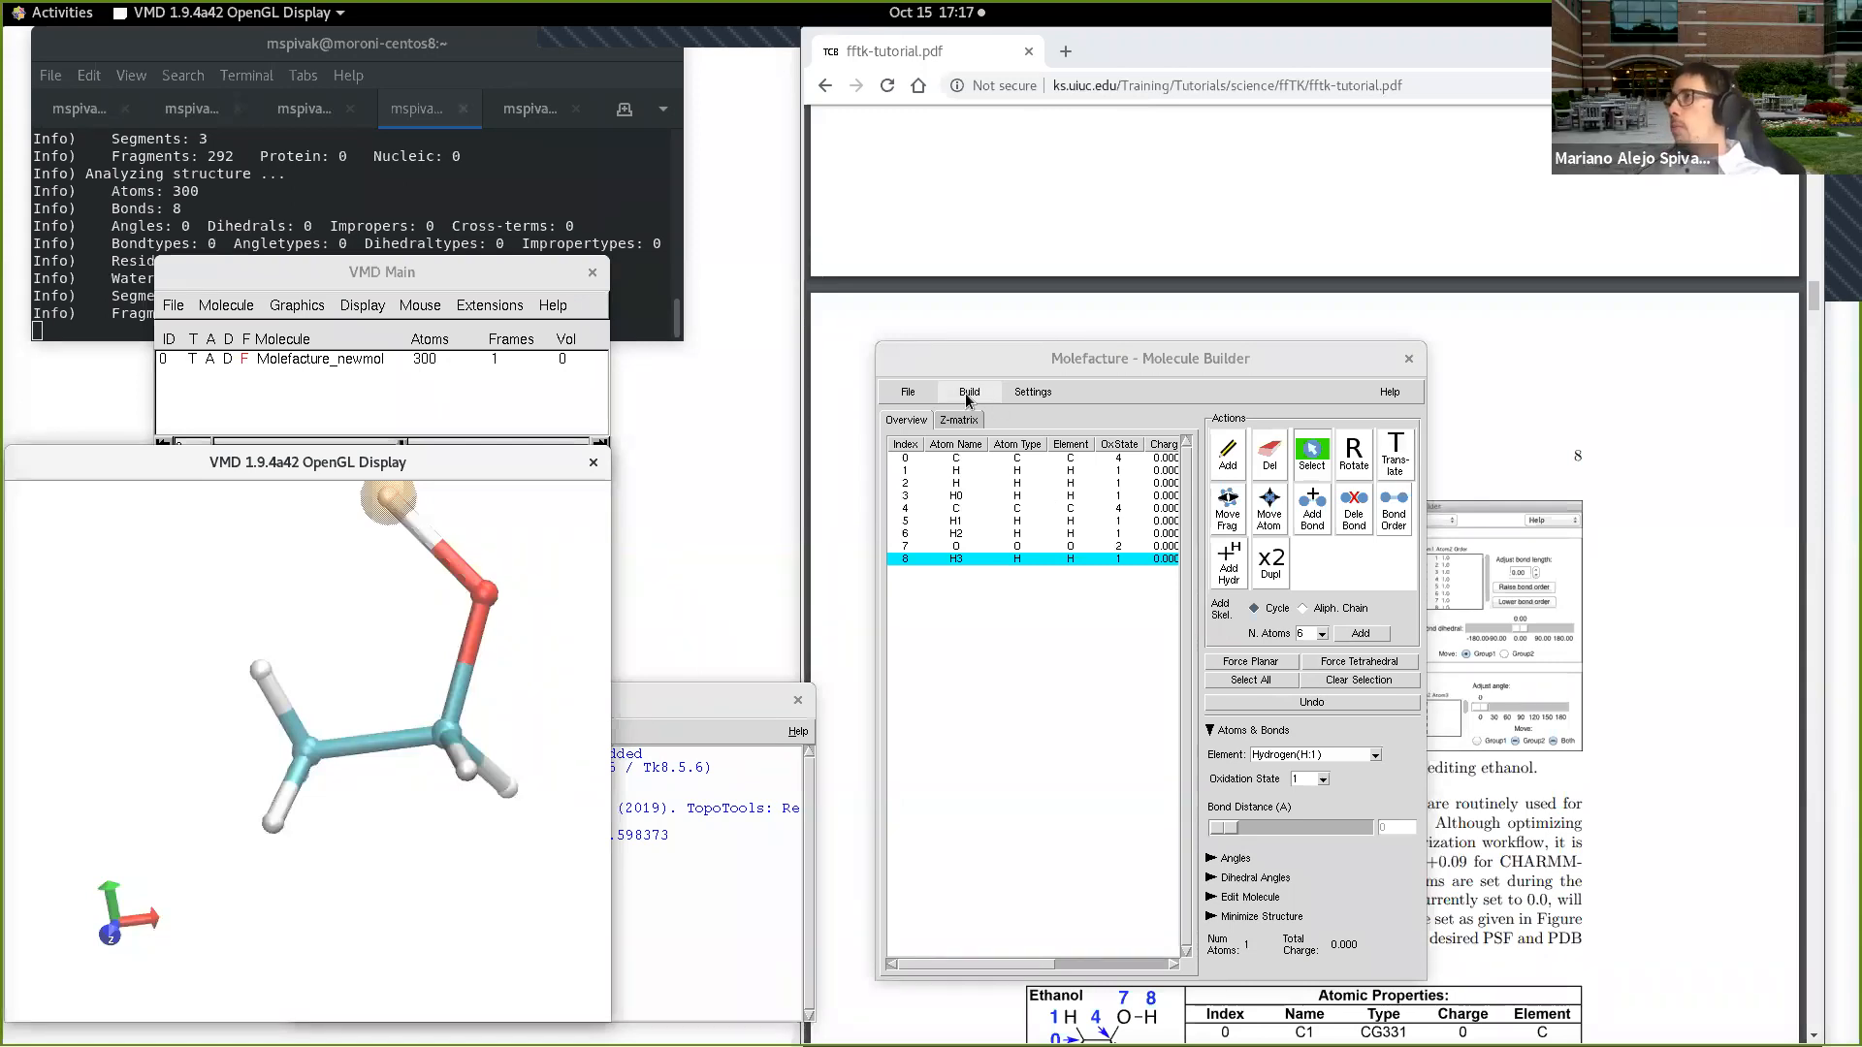
# Step: Start a new molecule from scratch and add methane as an independent fragment
pyautogui.click(924, 393)
pyautogui.moveTo(945, 412)
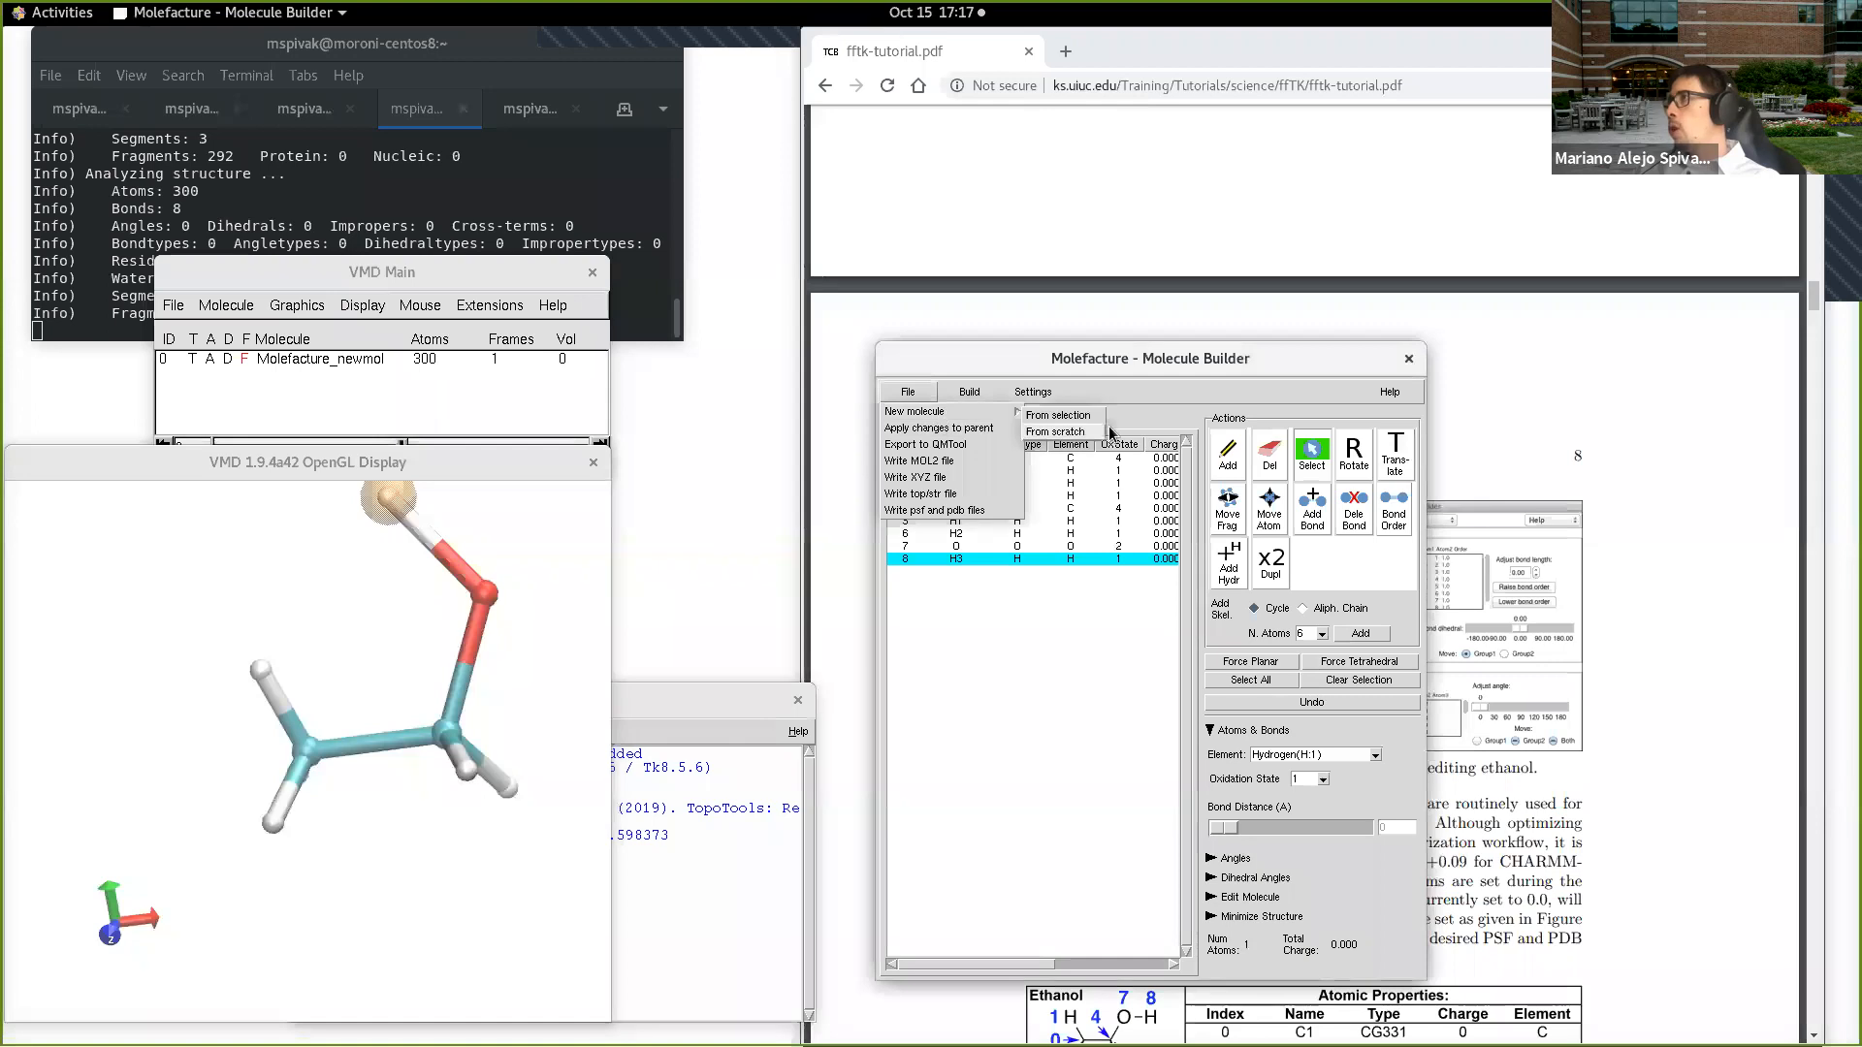
pyautogui.click(1062, 433)
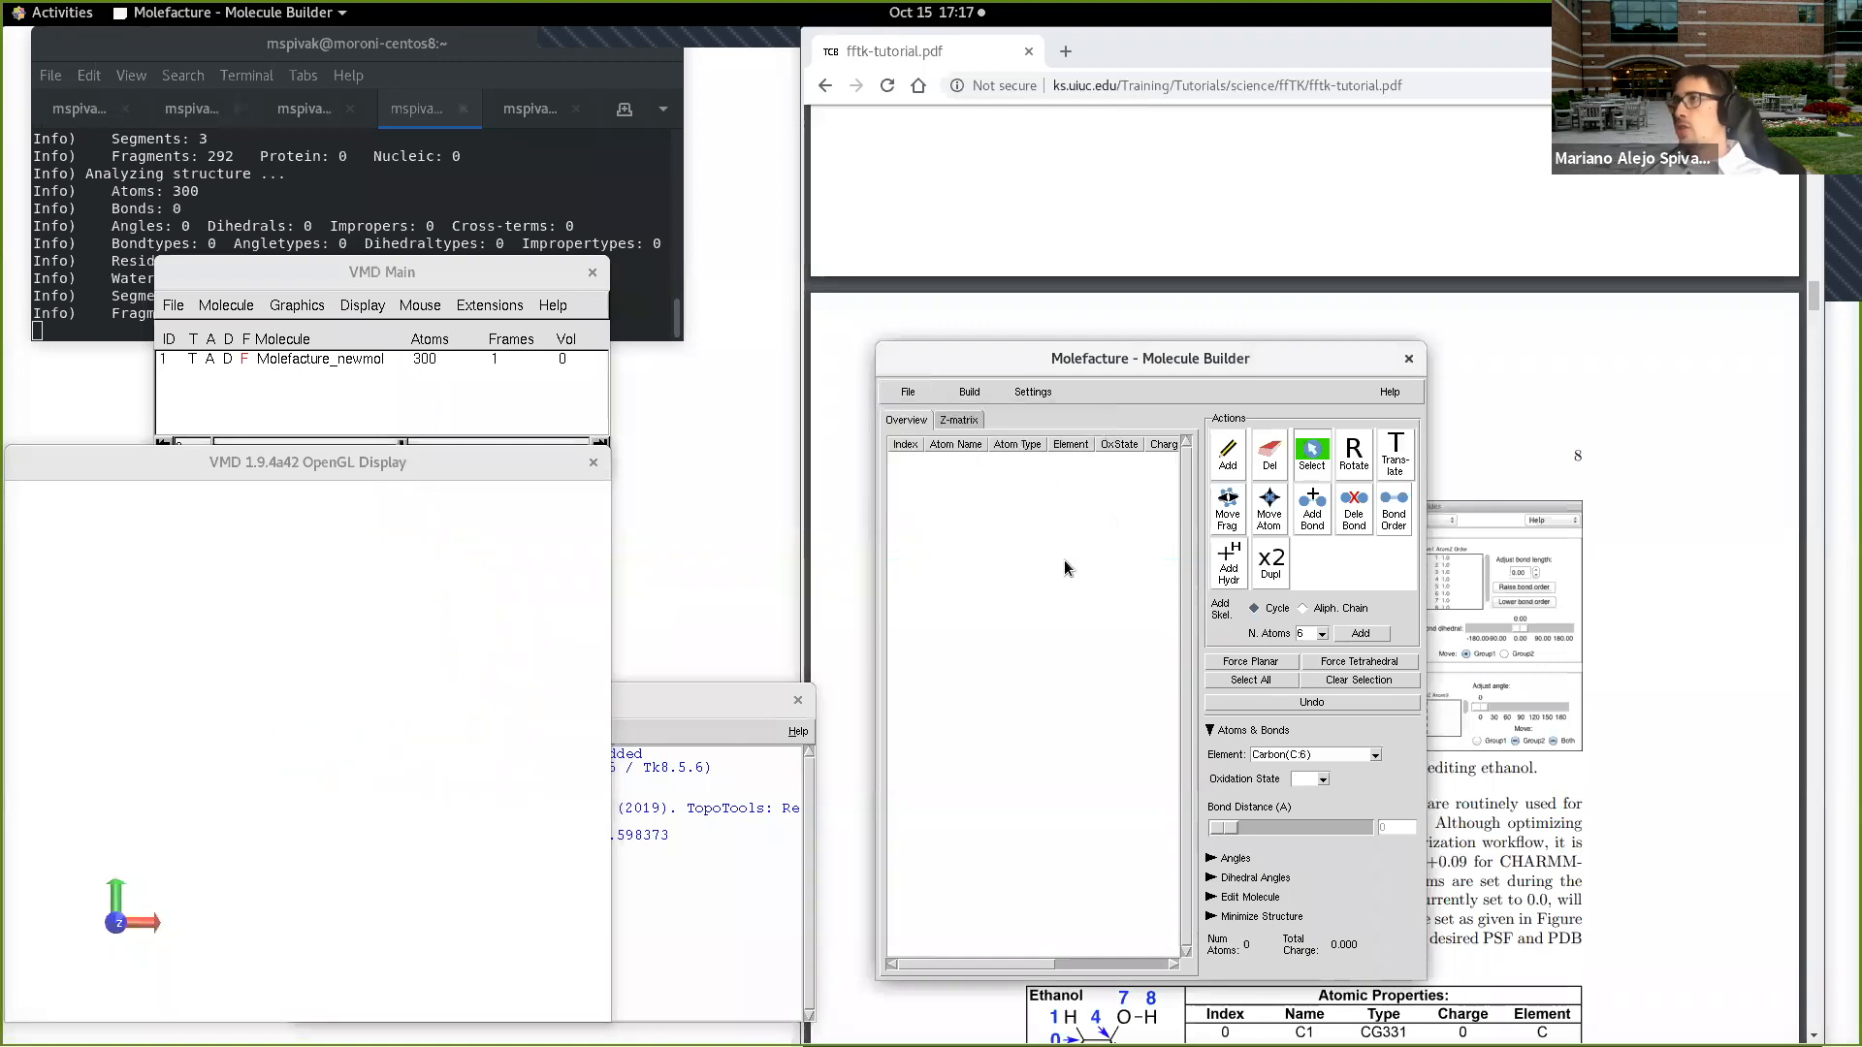
pyautogui.click(969, 392)
pyautogui.moveTo(990, 446)
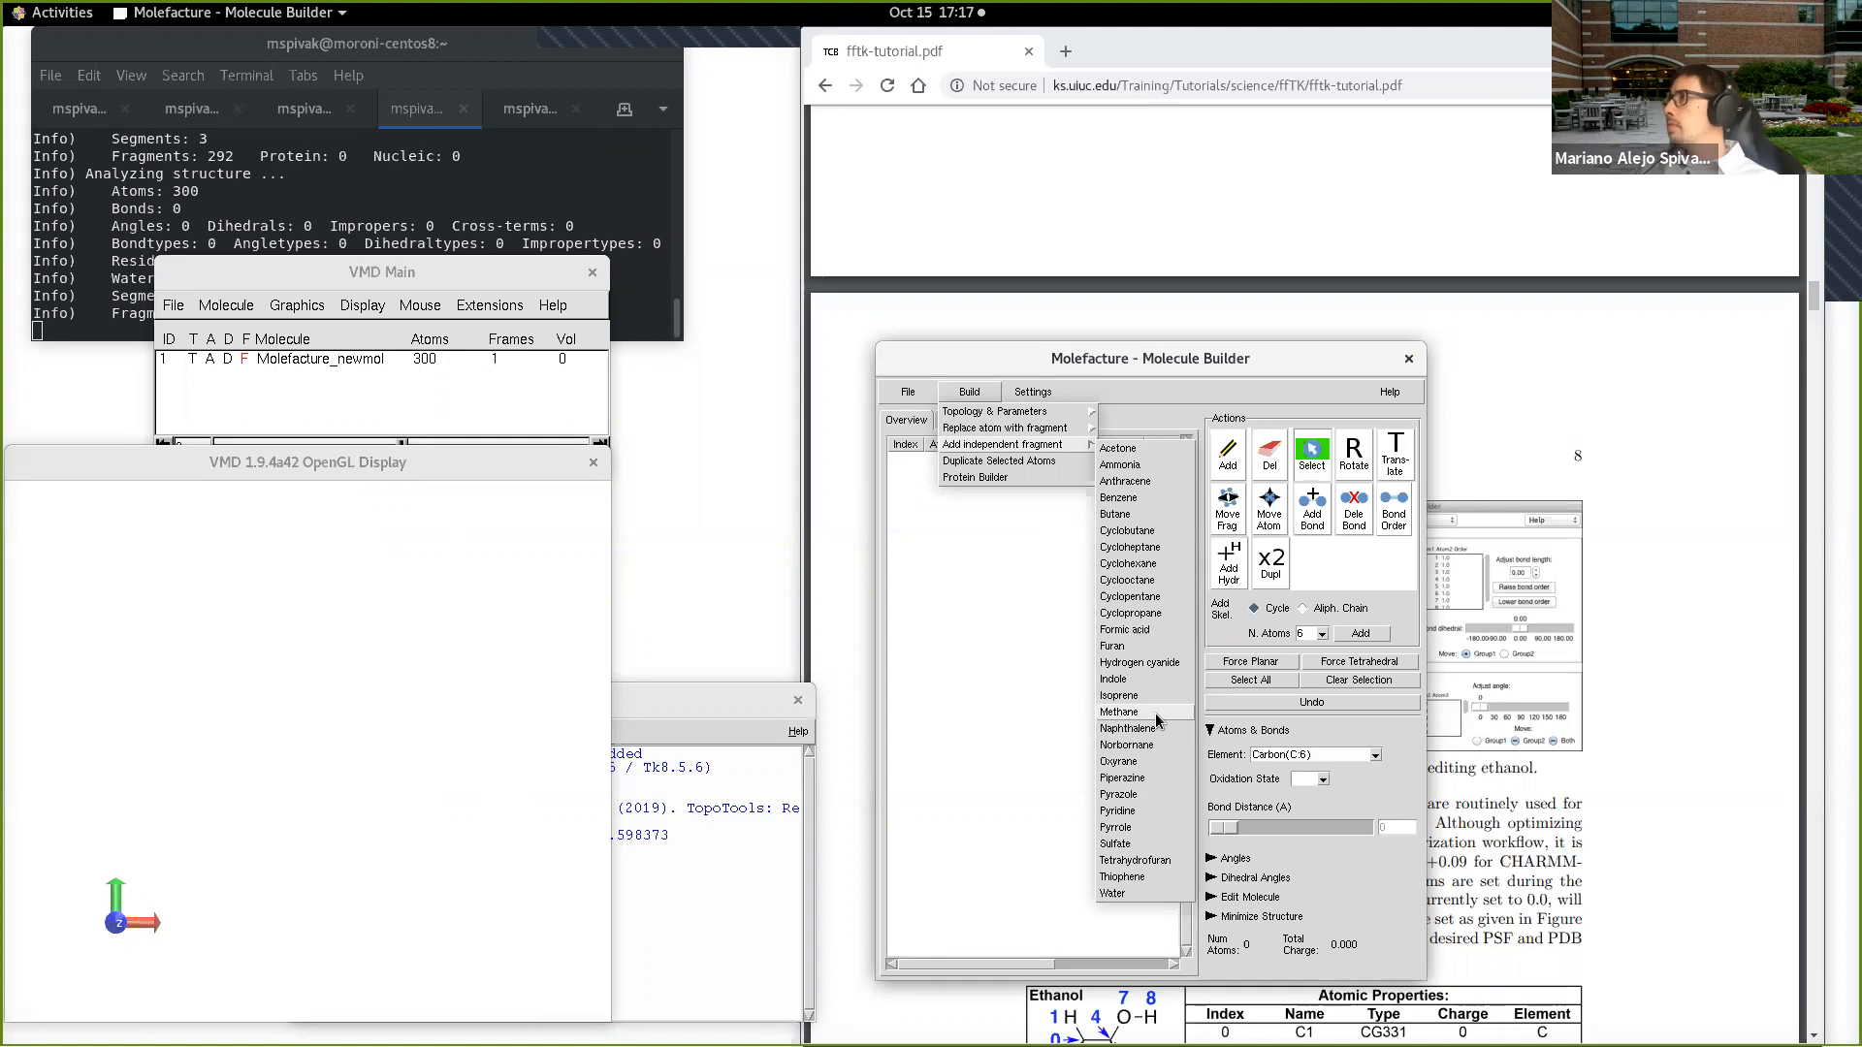
pyautogui.click(1125, 712)
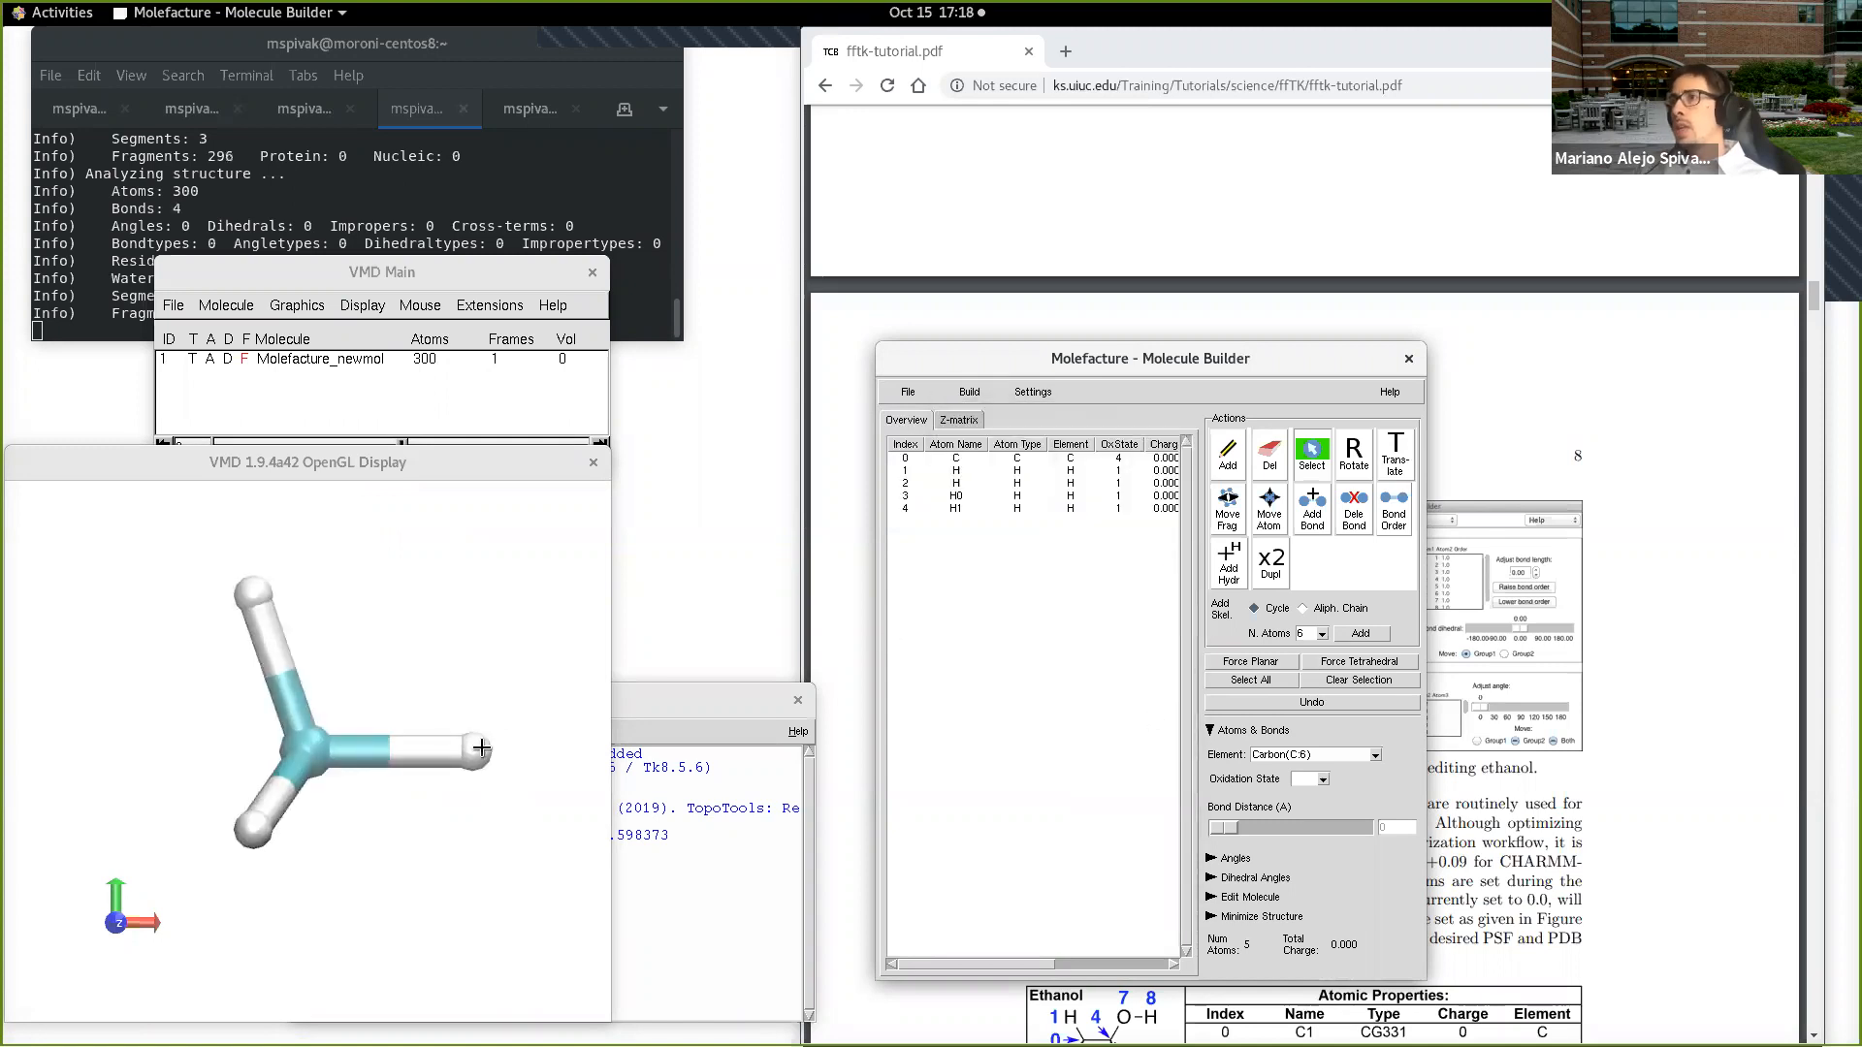
# Step: Select hydrogen H1 (index 4) of the new methane and replace it with a methyl fragment
pyautogui.click(481, 748)
pyautogui.moveTo(496, 672); pyautogui.dragTo(457, 635)
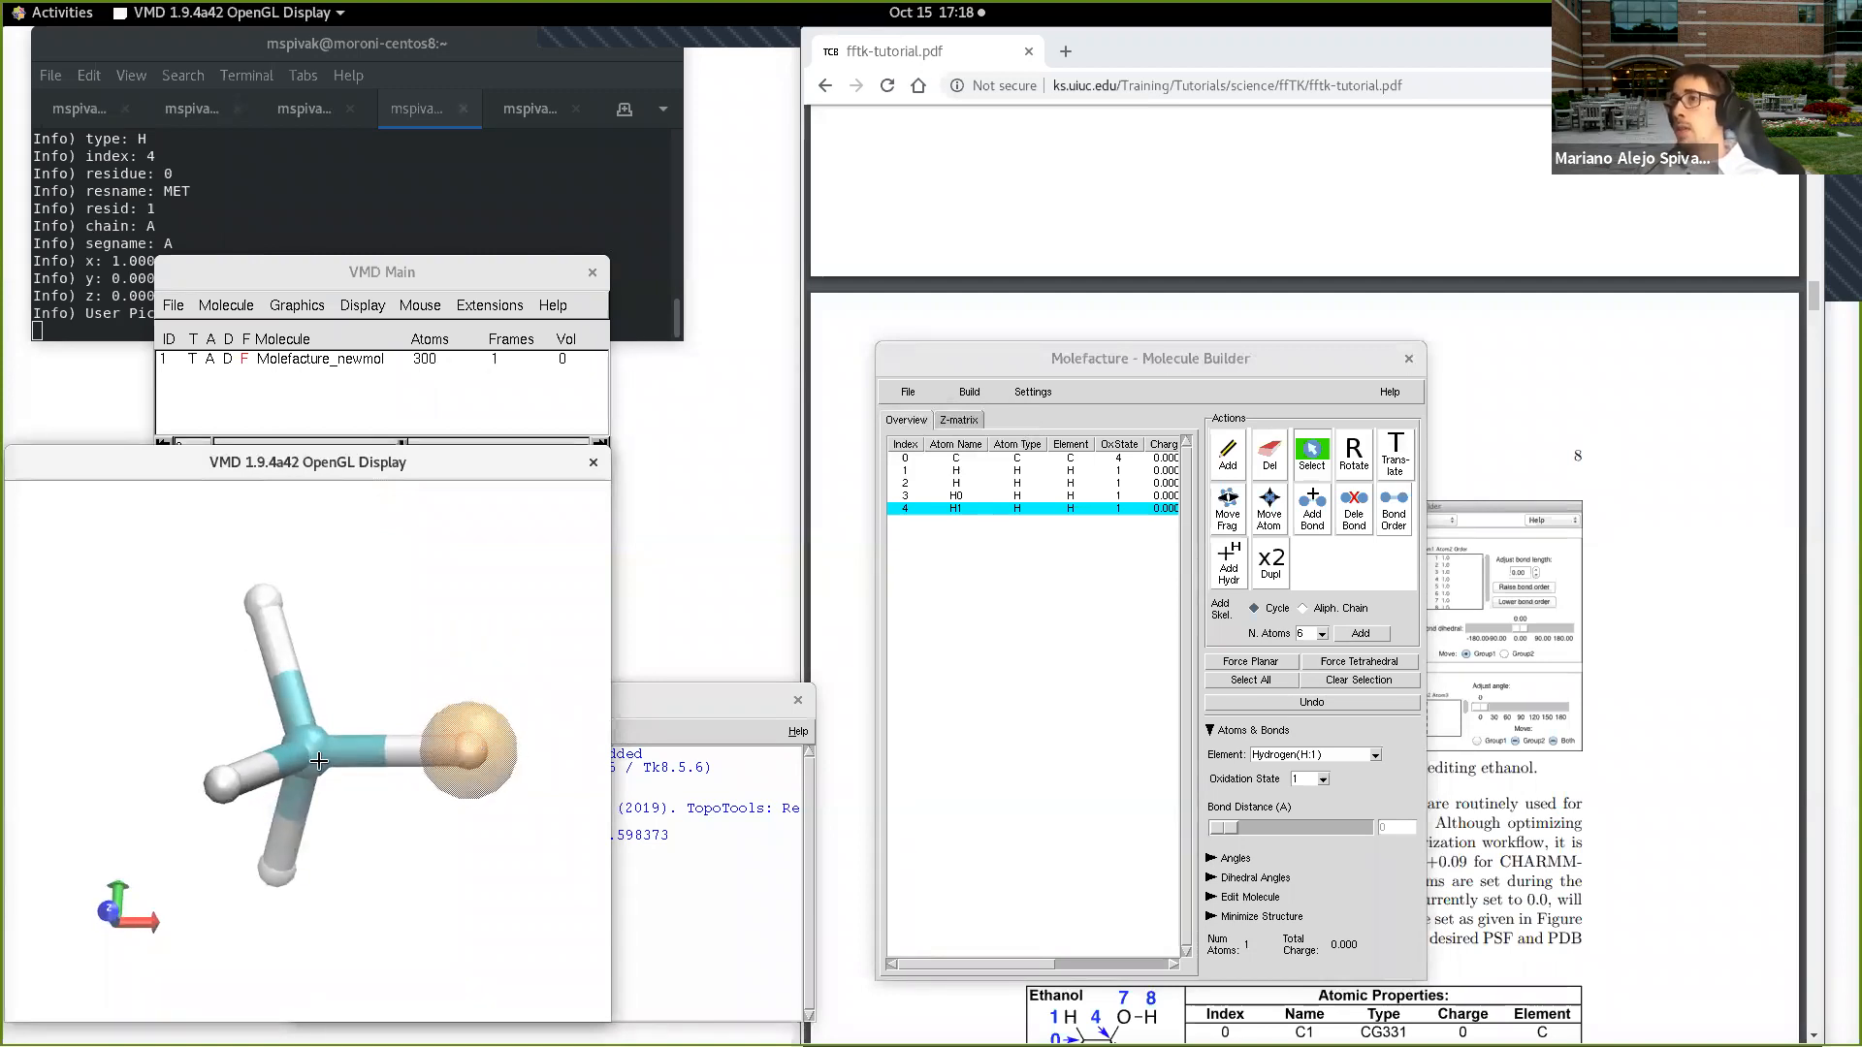
pyautogui.click(970, 391)
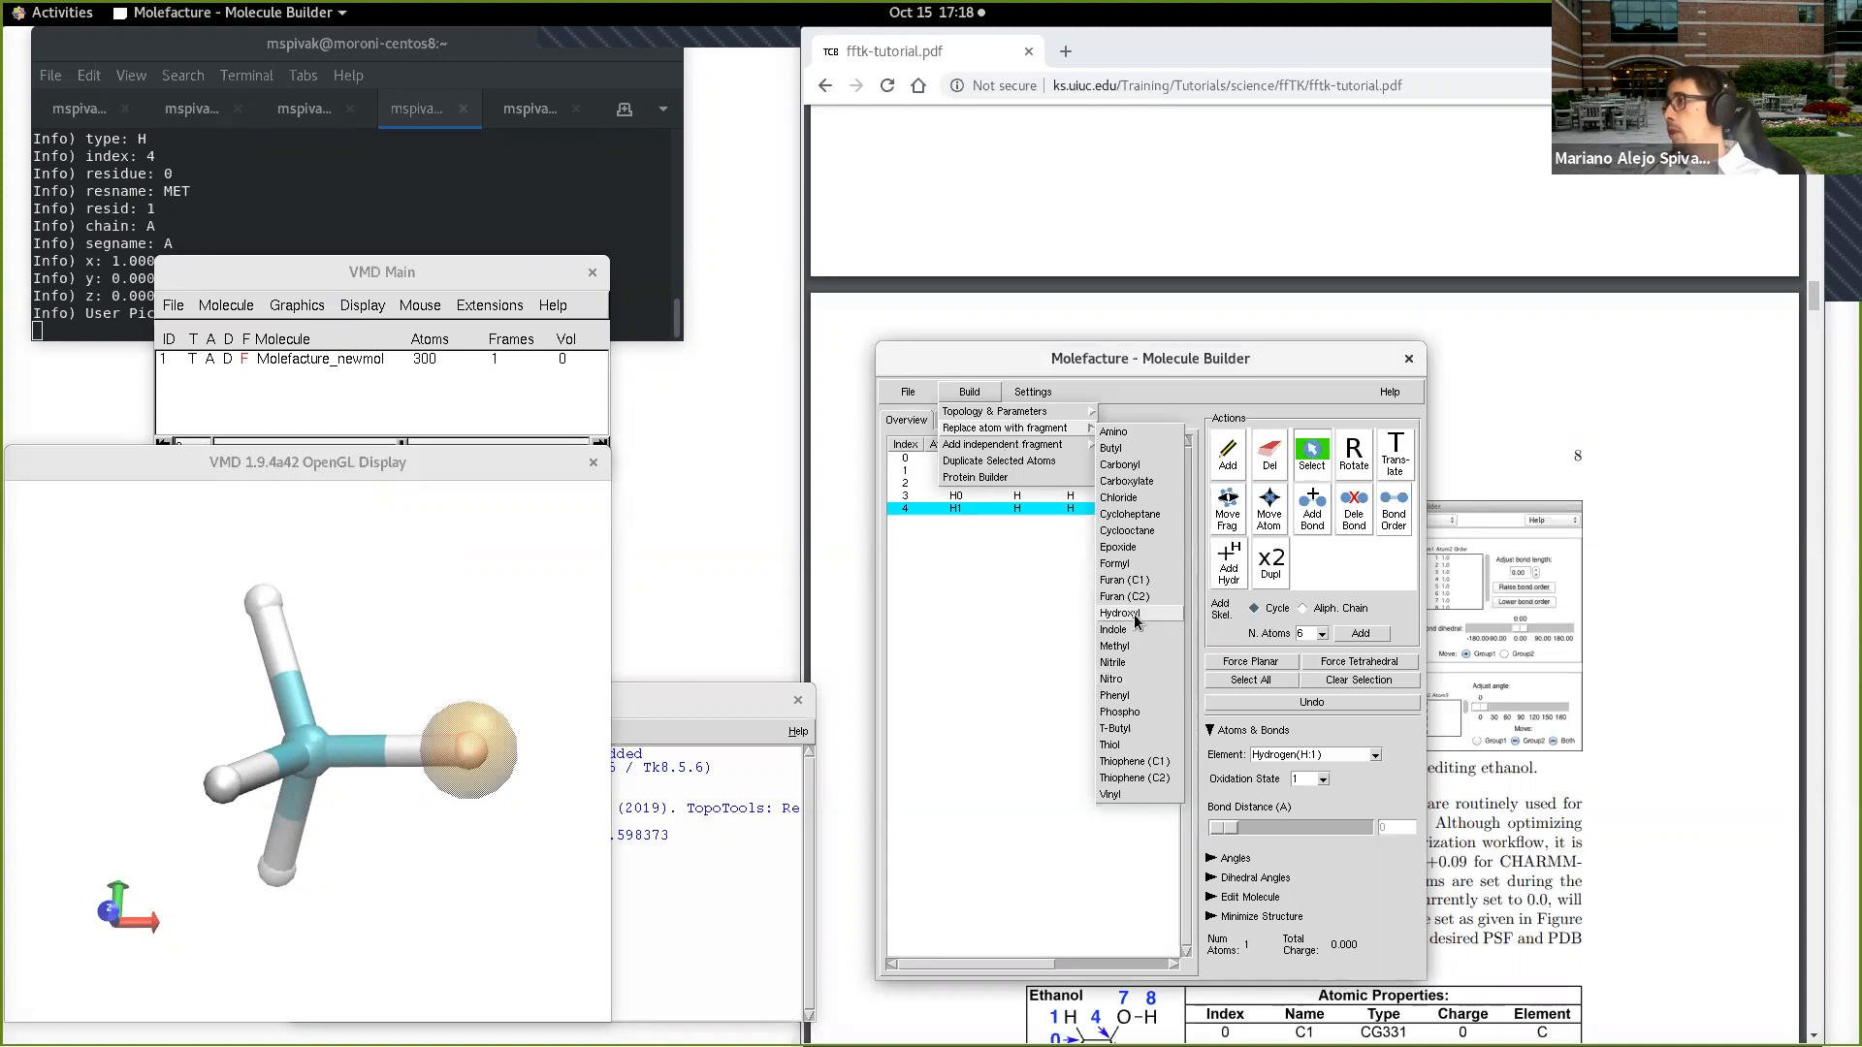
pyautogui.click(1130, 646)
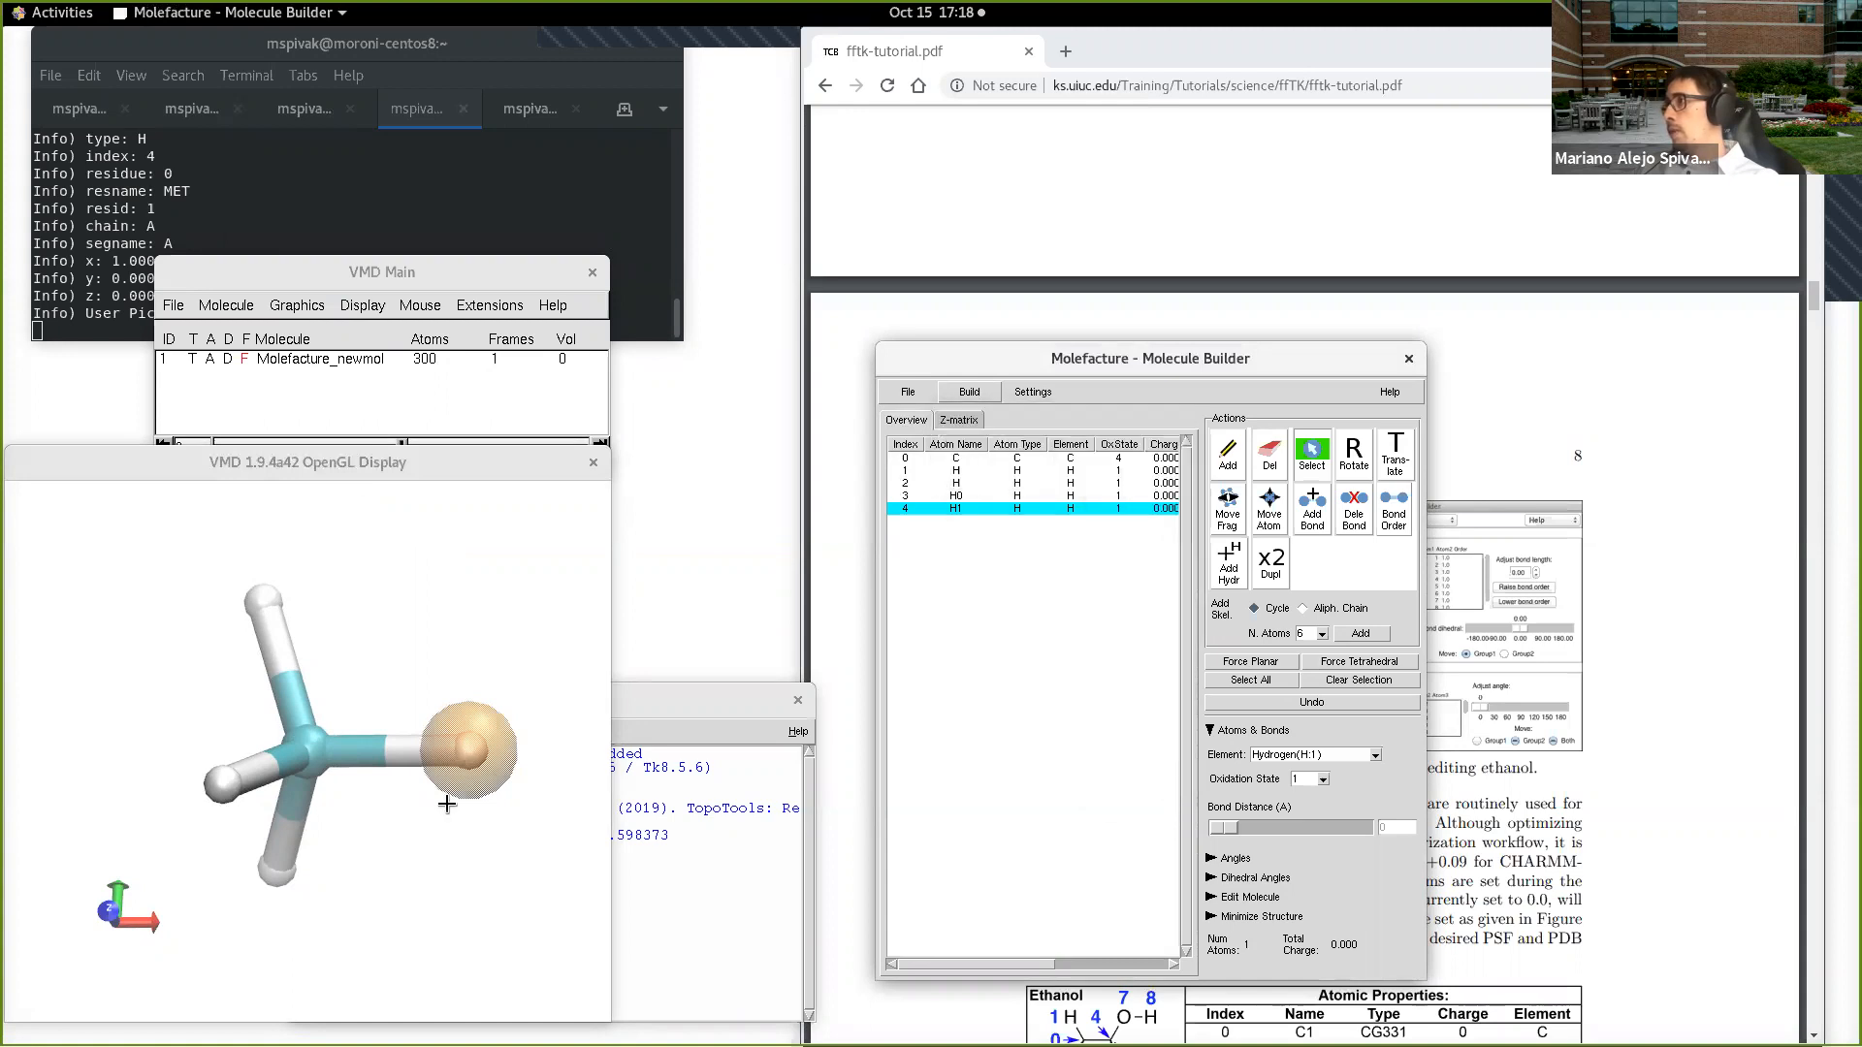
pyautogui.moveTo(365, 873); pyautogui.dragTo(333, 638)
pyautogui.scroll(-4, 426, 881)
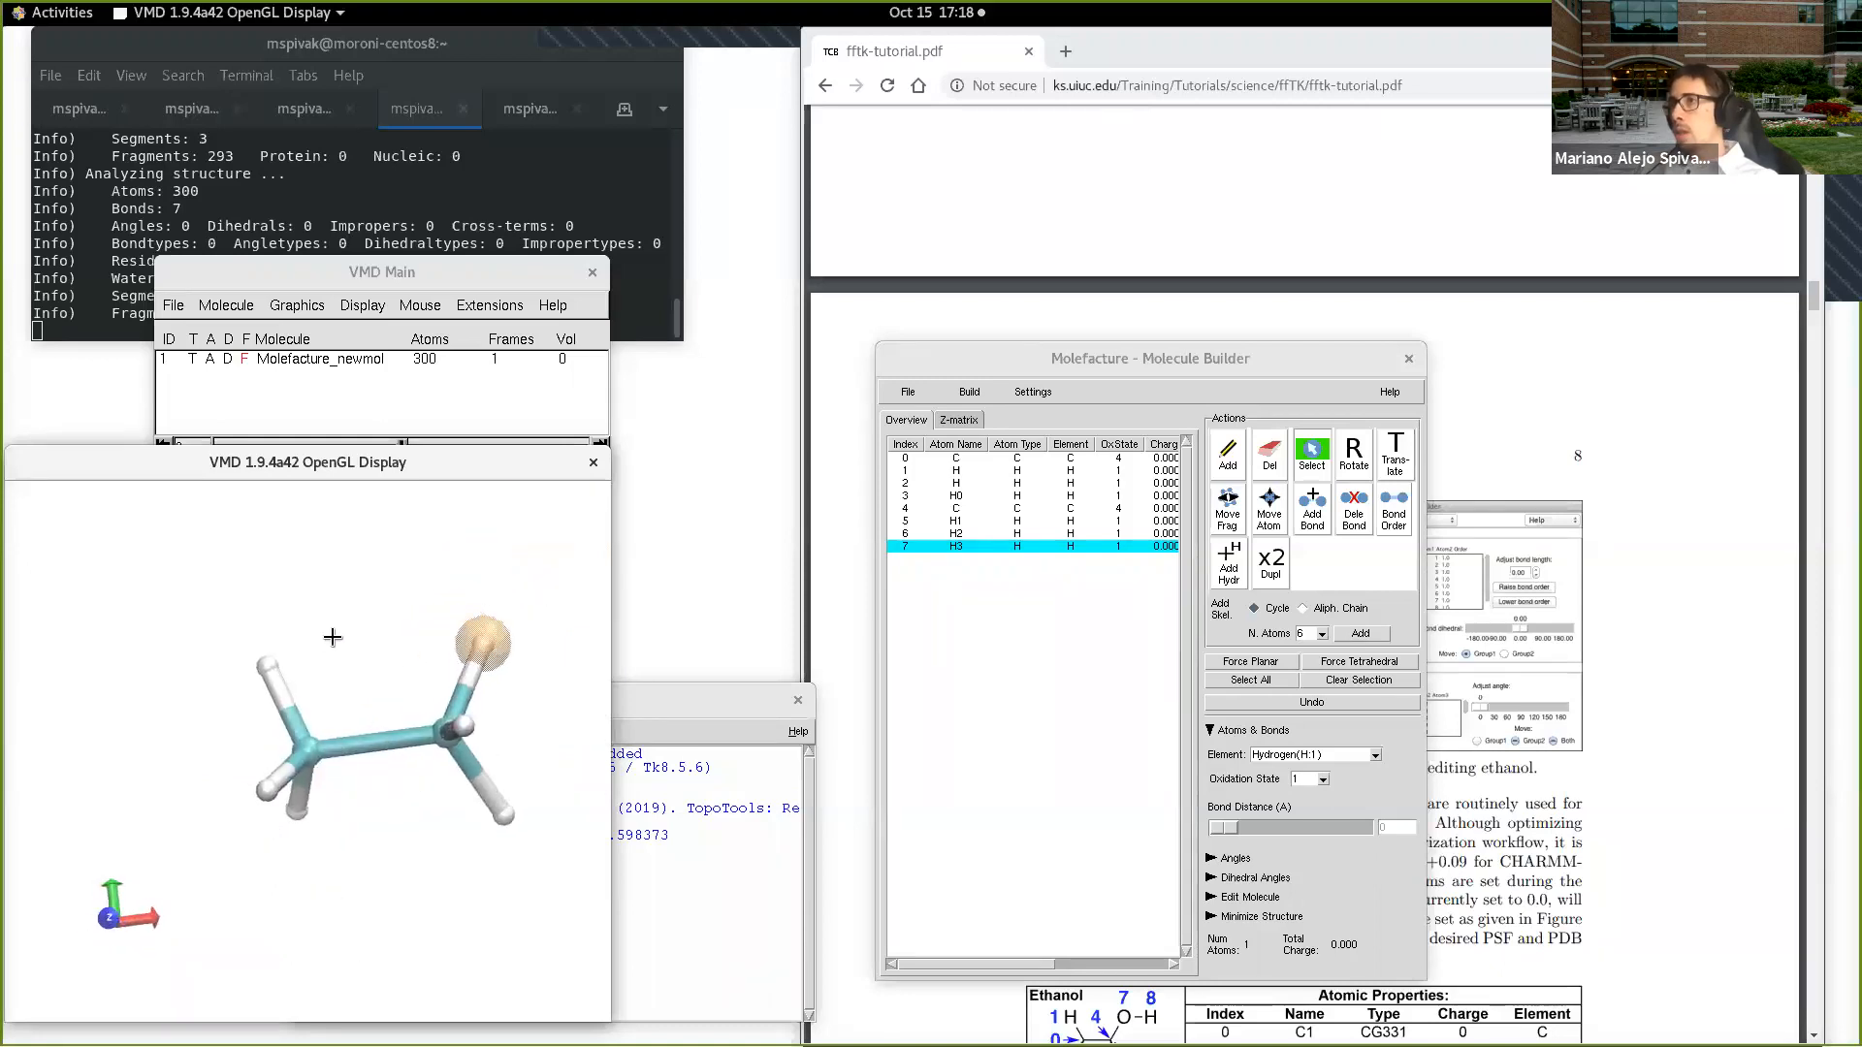
# Step: Replace hydrogen H3 (index 7) of the rebuilt ethane with a hydroxyl fragment and inspect the ethanol structure
pyautogui.click(479, 641)
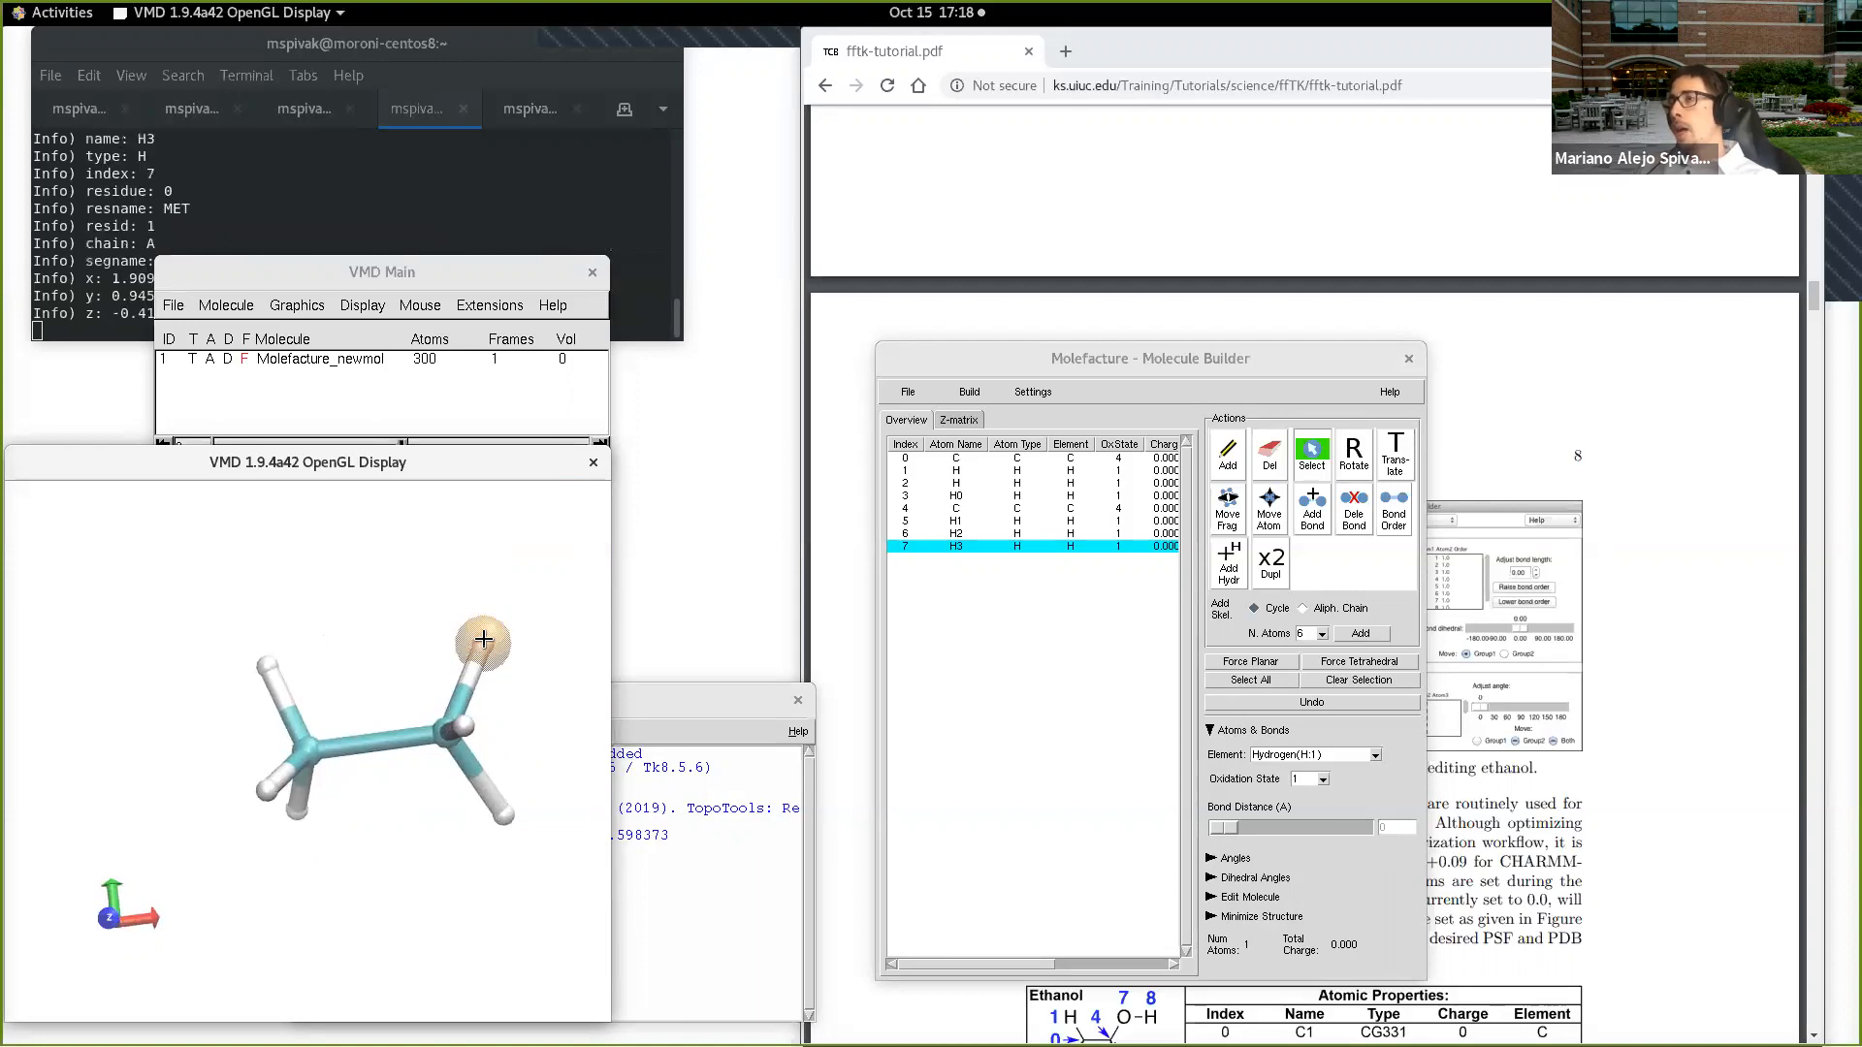
pyautogui.click(971, 393)
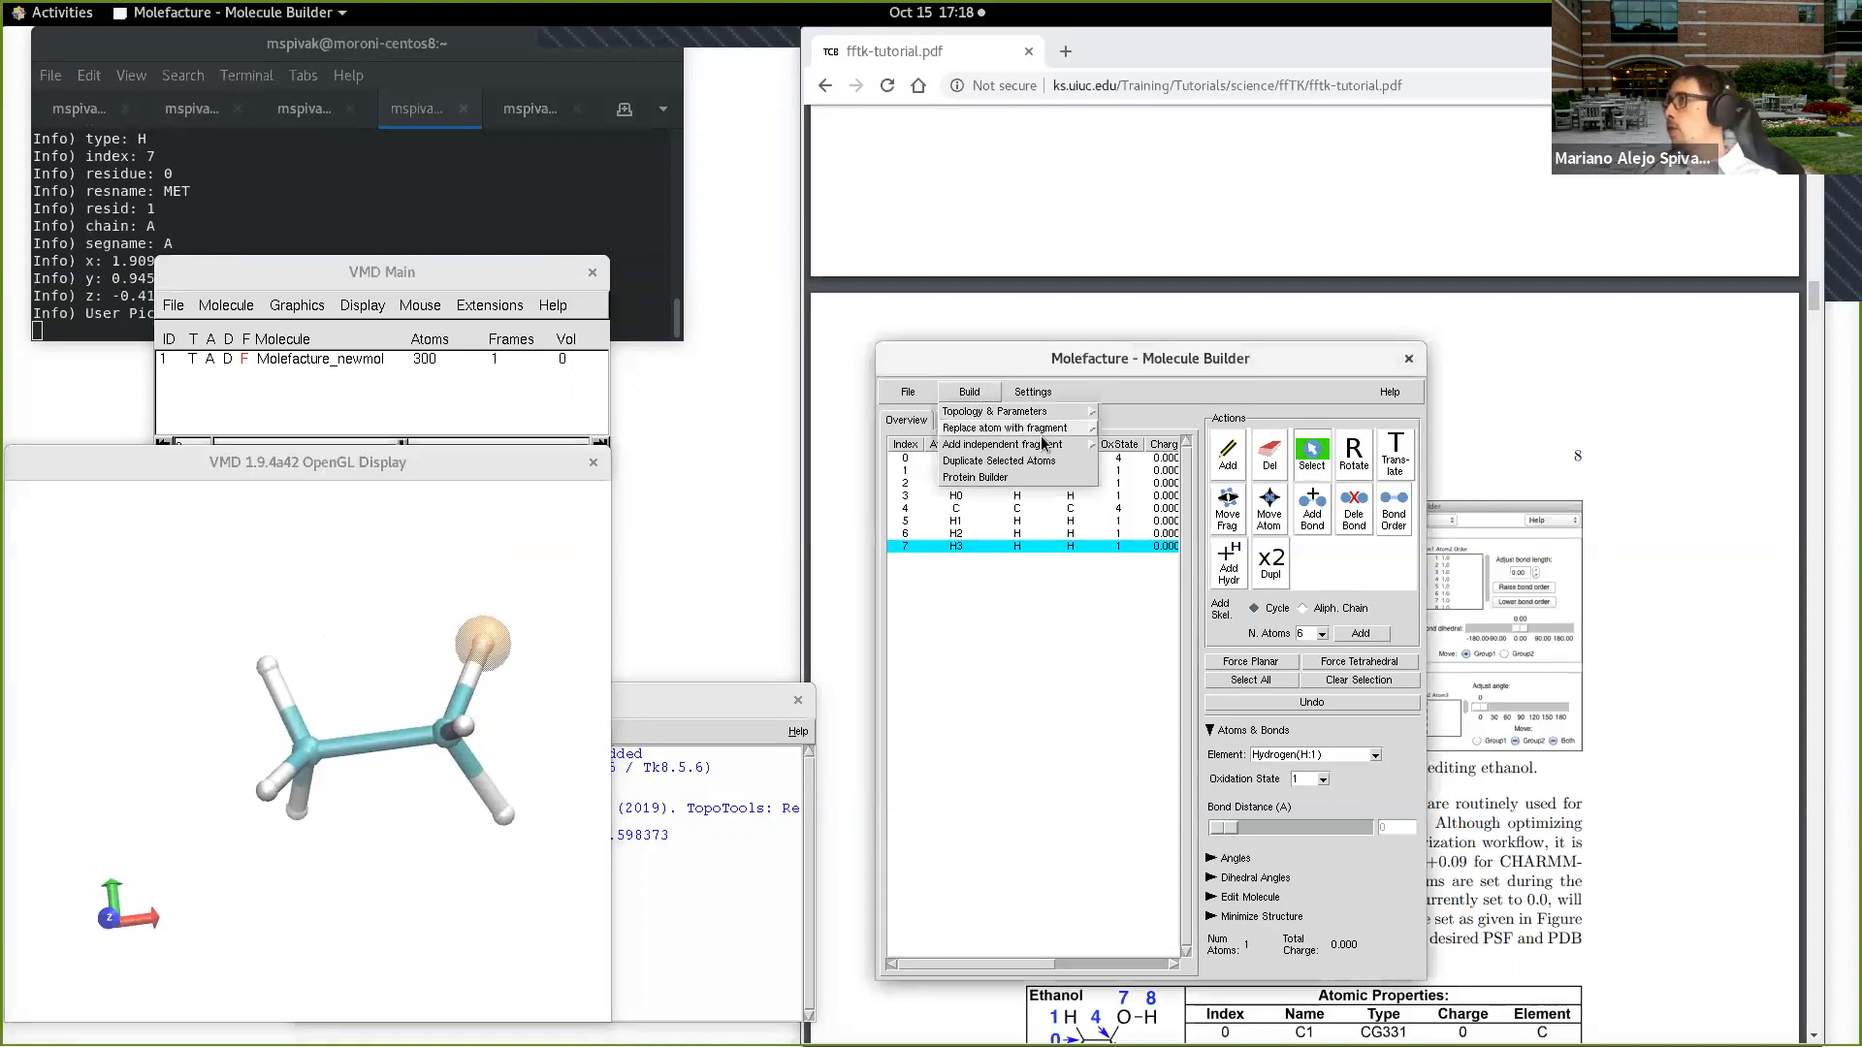
pyautogui.moveTo(1057, 435)
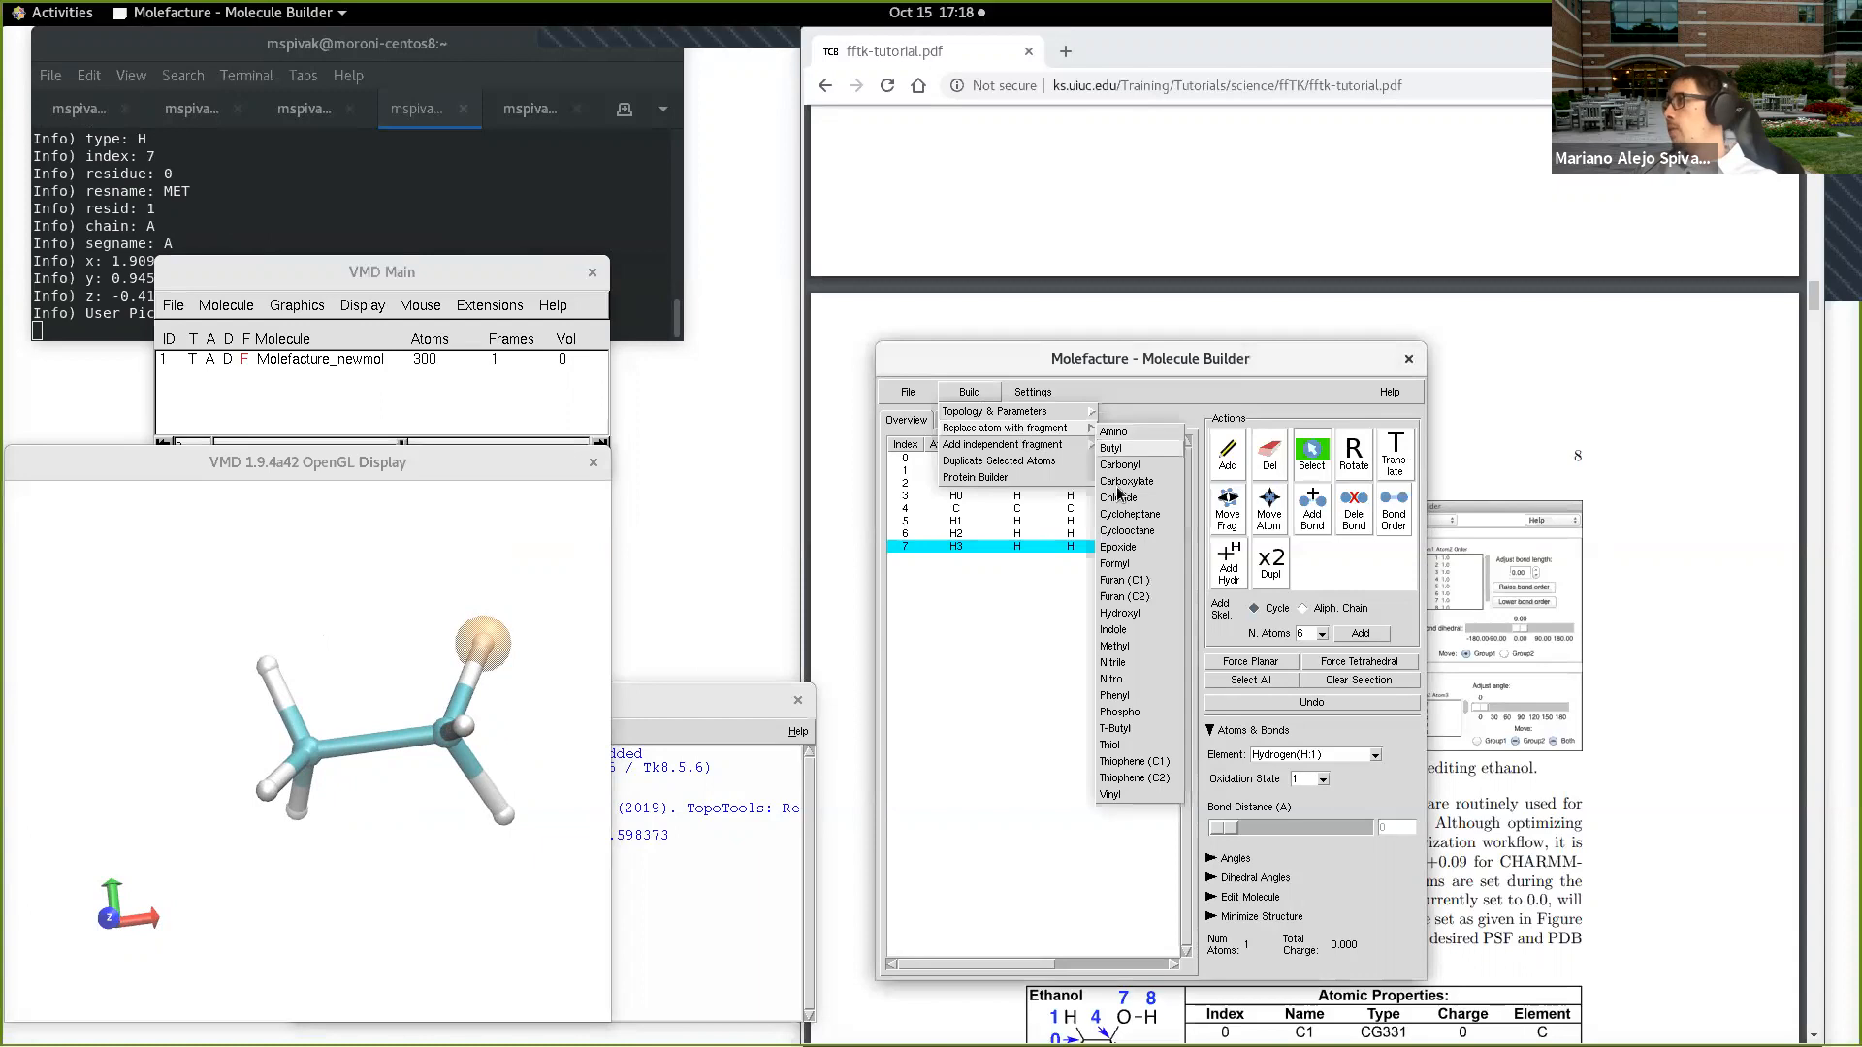
pyautogui.click(1118, 617)
pyautogui.moveTo(500, 775); pyautogui.dragTo(511, 847)
pyautogui.scroll(1, 510, 846)
pyautogui.scroll(-2, 509, 844)
pyautogui.moveTo(362, 848)
pyautogui.mouseDown()
pyautogui.moveTo(350, 815)
pyautogui.moveTo(379, 832)
pyautogui.mouseUp()
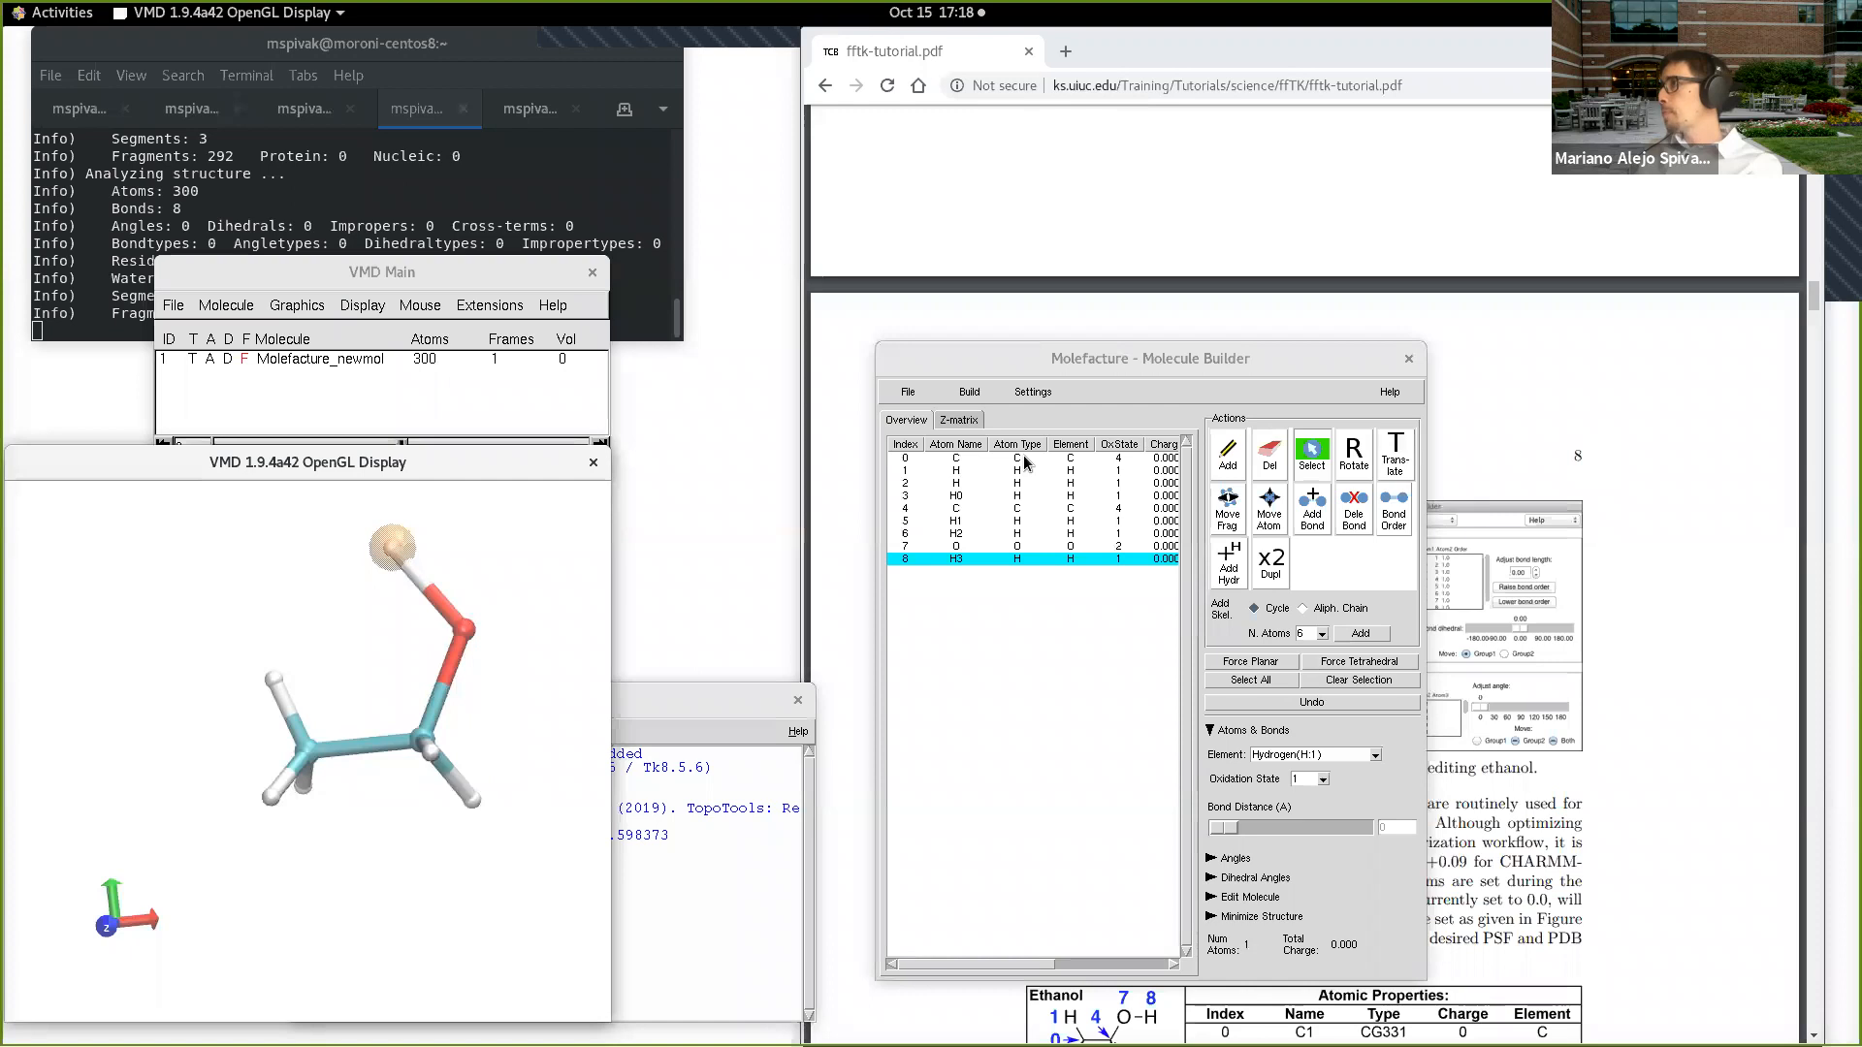
# Step: Find the ethanol property table in the tutorial's Figure 3 and place the Molefacture window beside it
pyautogui.moveTo(1224, 358); pyautogui.dragTo(339, 67)
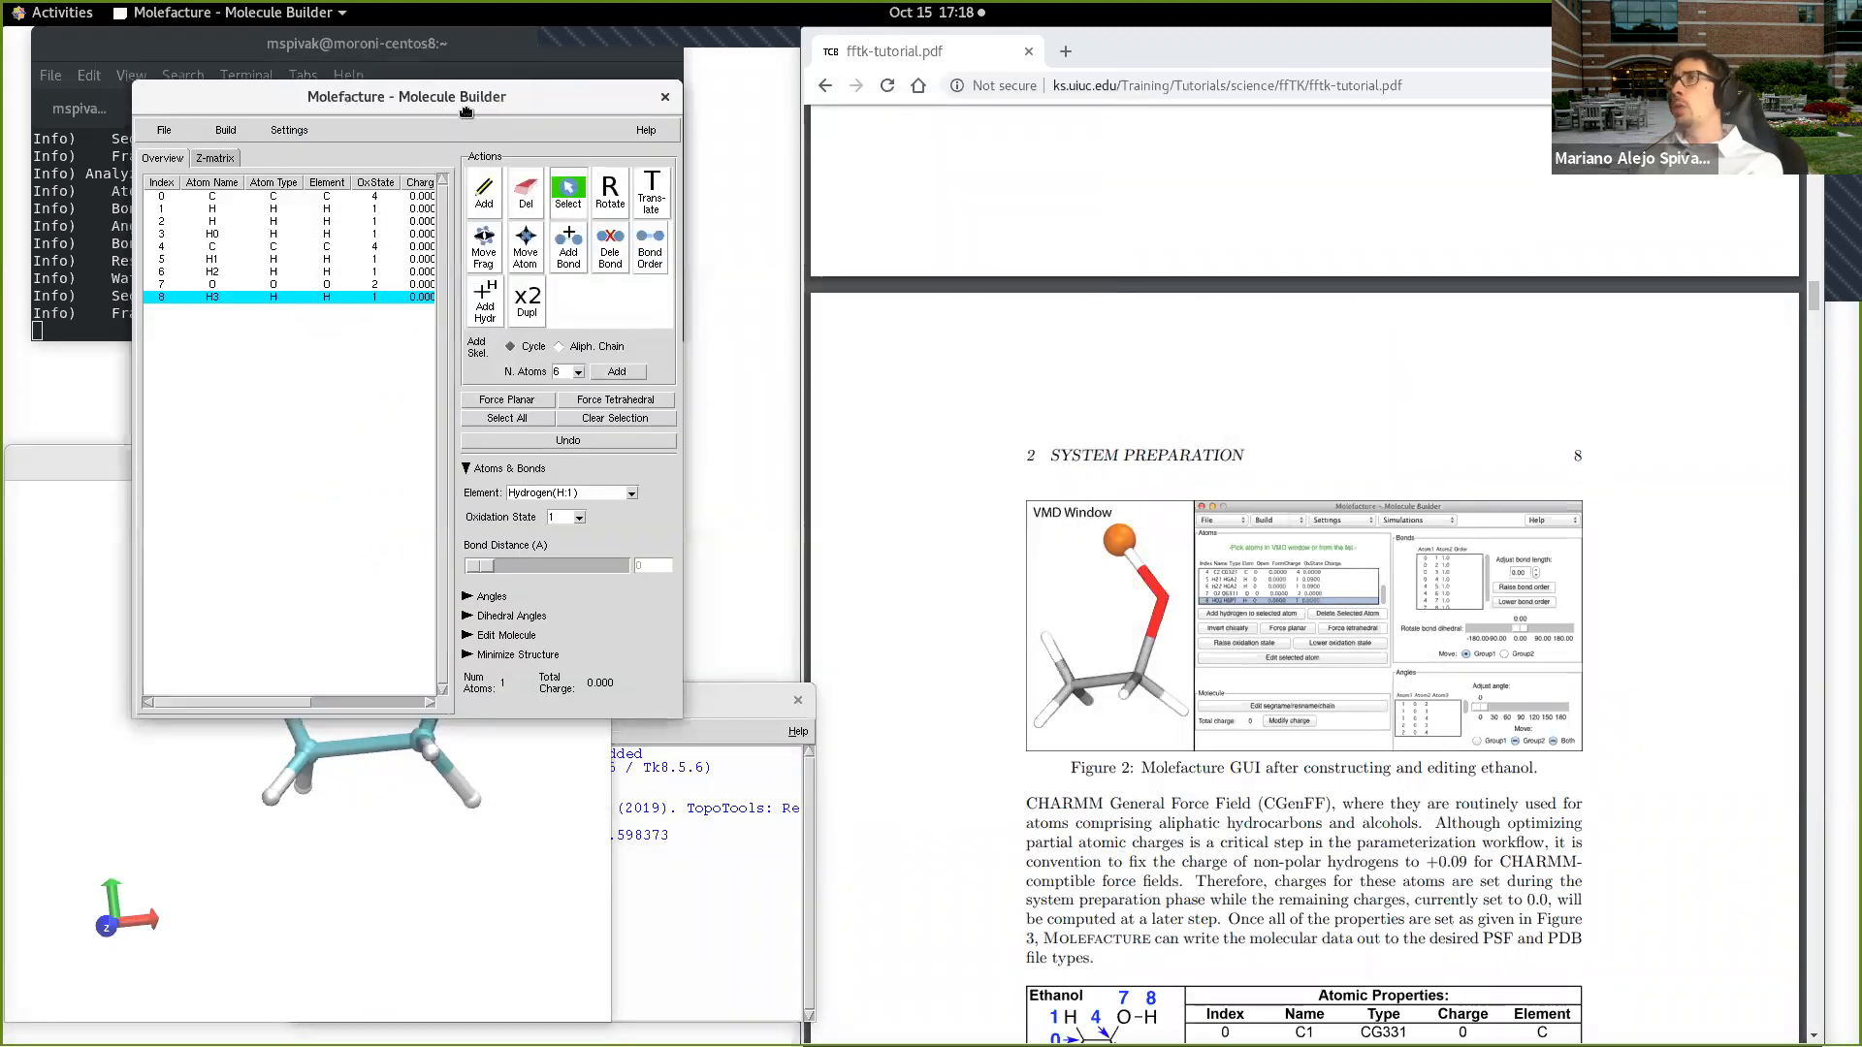
pyautogui.click(544, 848)
pyautogui.click(1591, 760)
pyautogui.scroll(-1, 1596, 761)
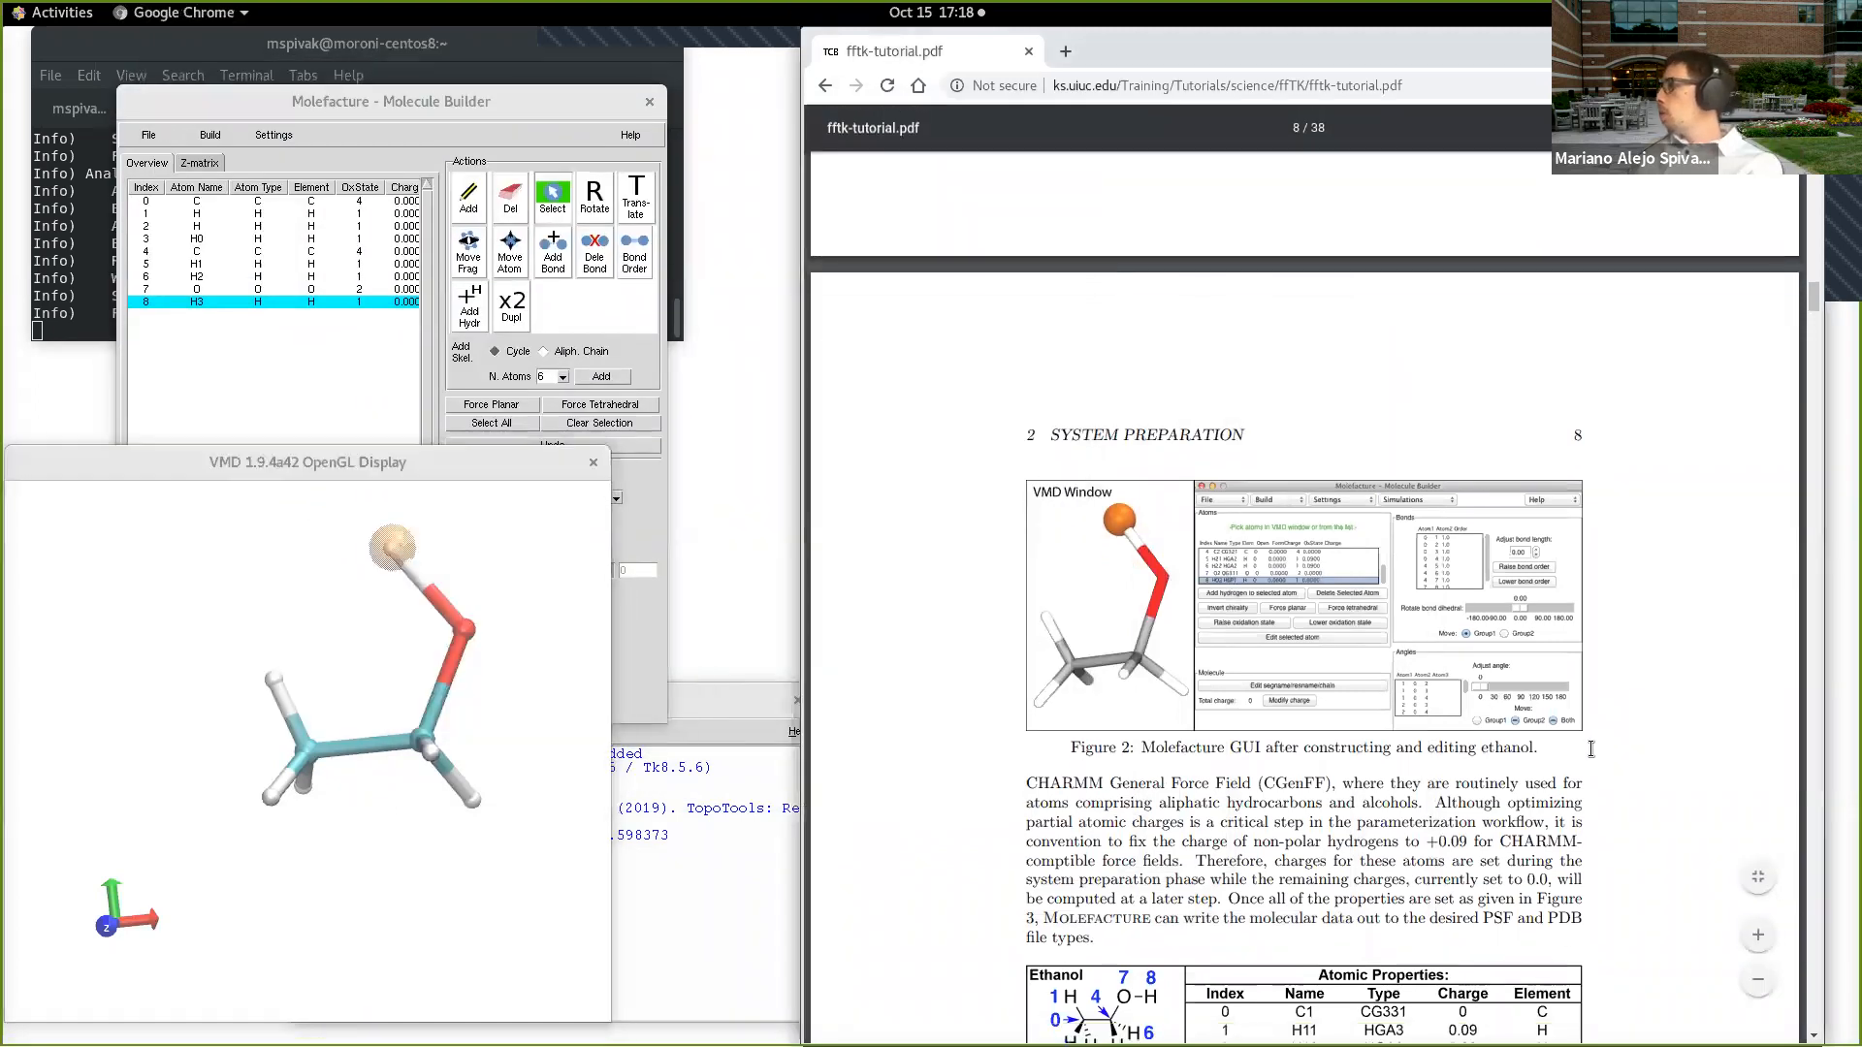
pyautogui.scroll(-3, 1591, 743)
pyautogui.scroll(-3, 1358, 473)
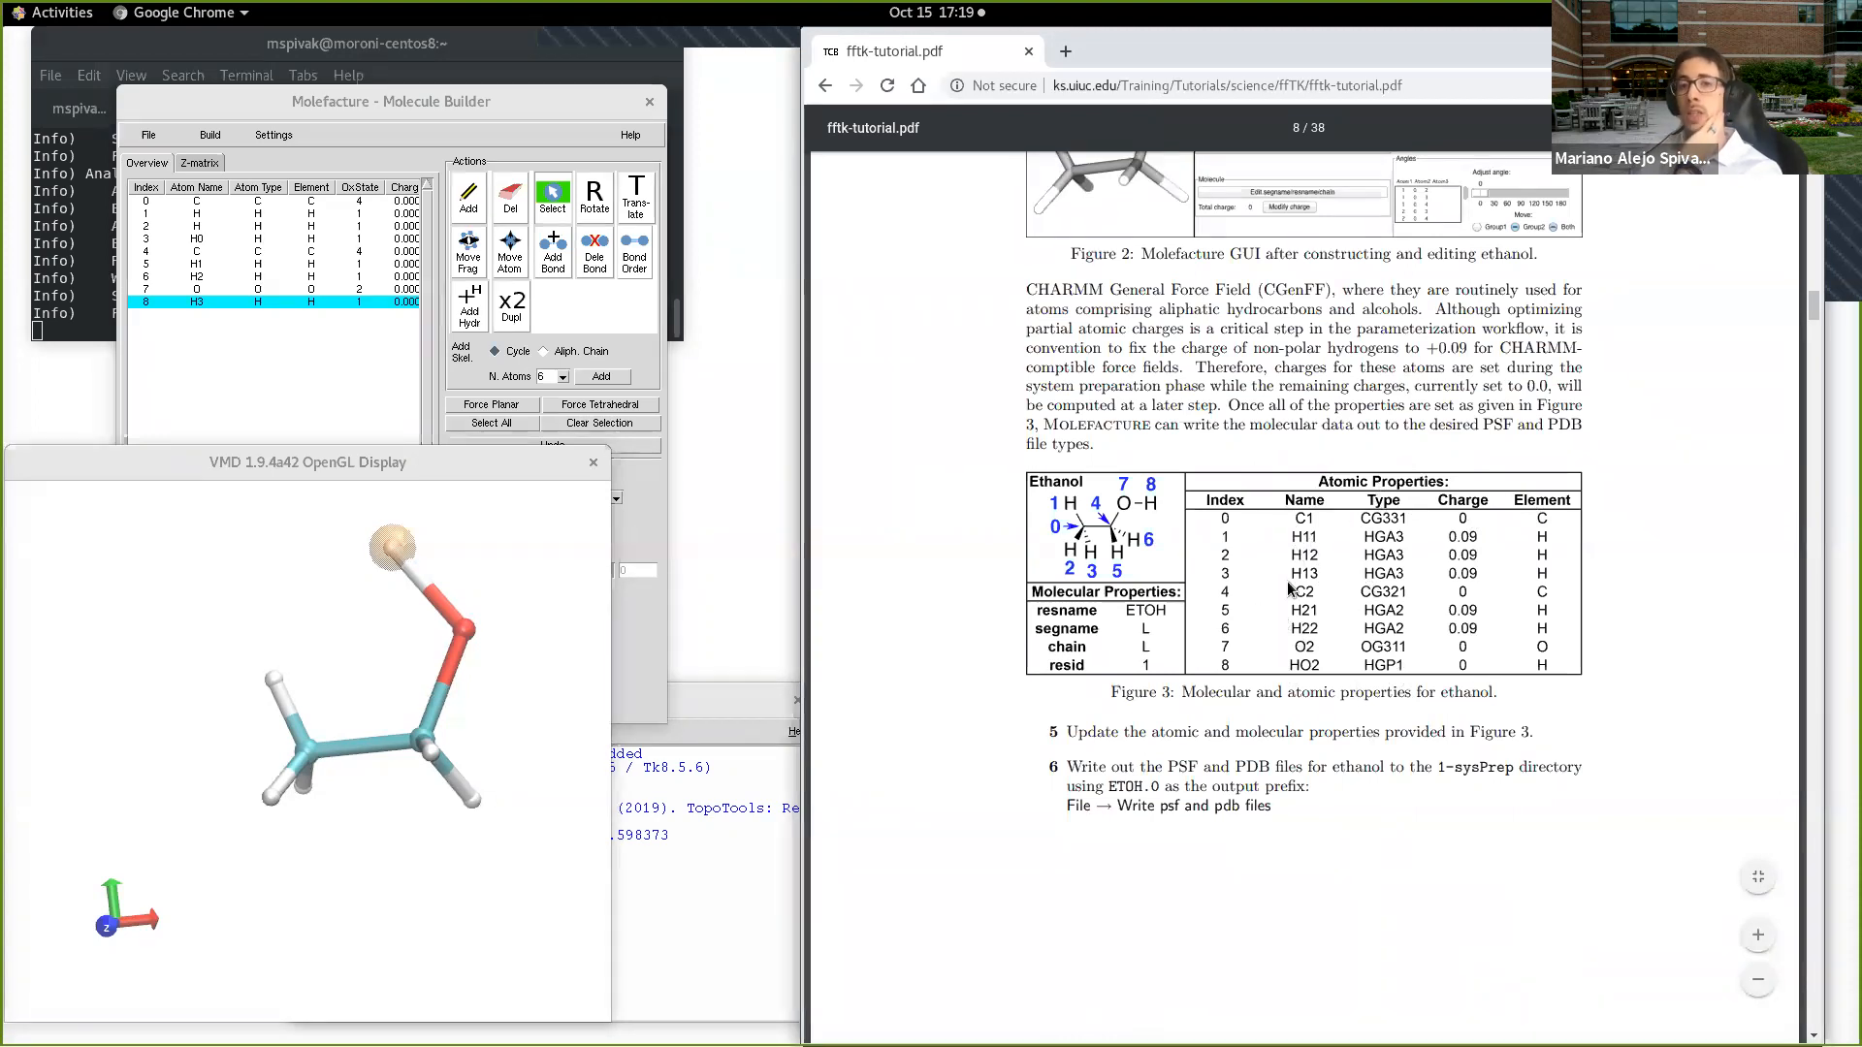
pyautogui.moveTo(495, 102); pyautogui.dragTo(816, 339)
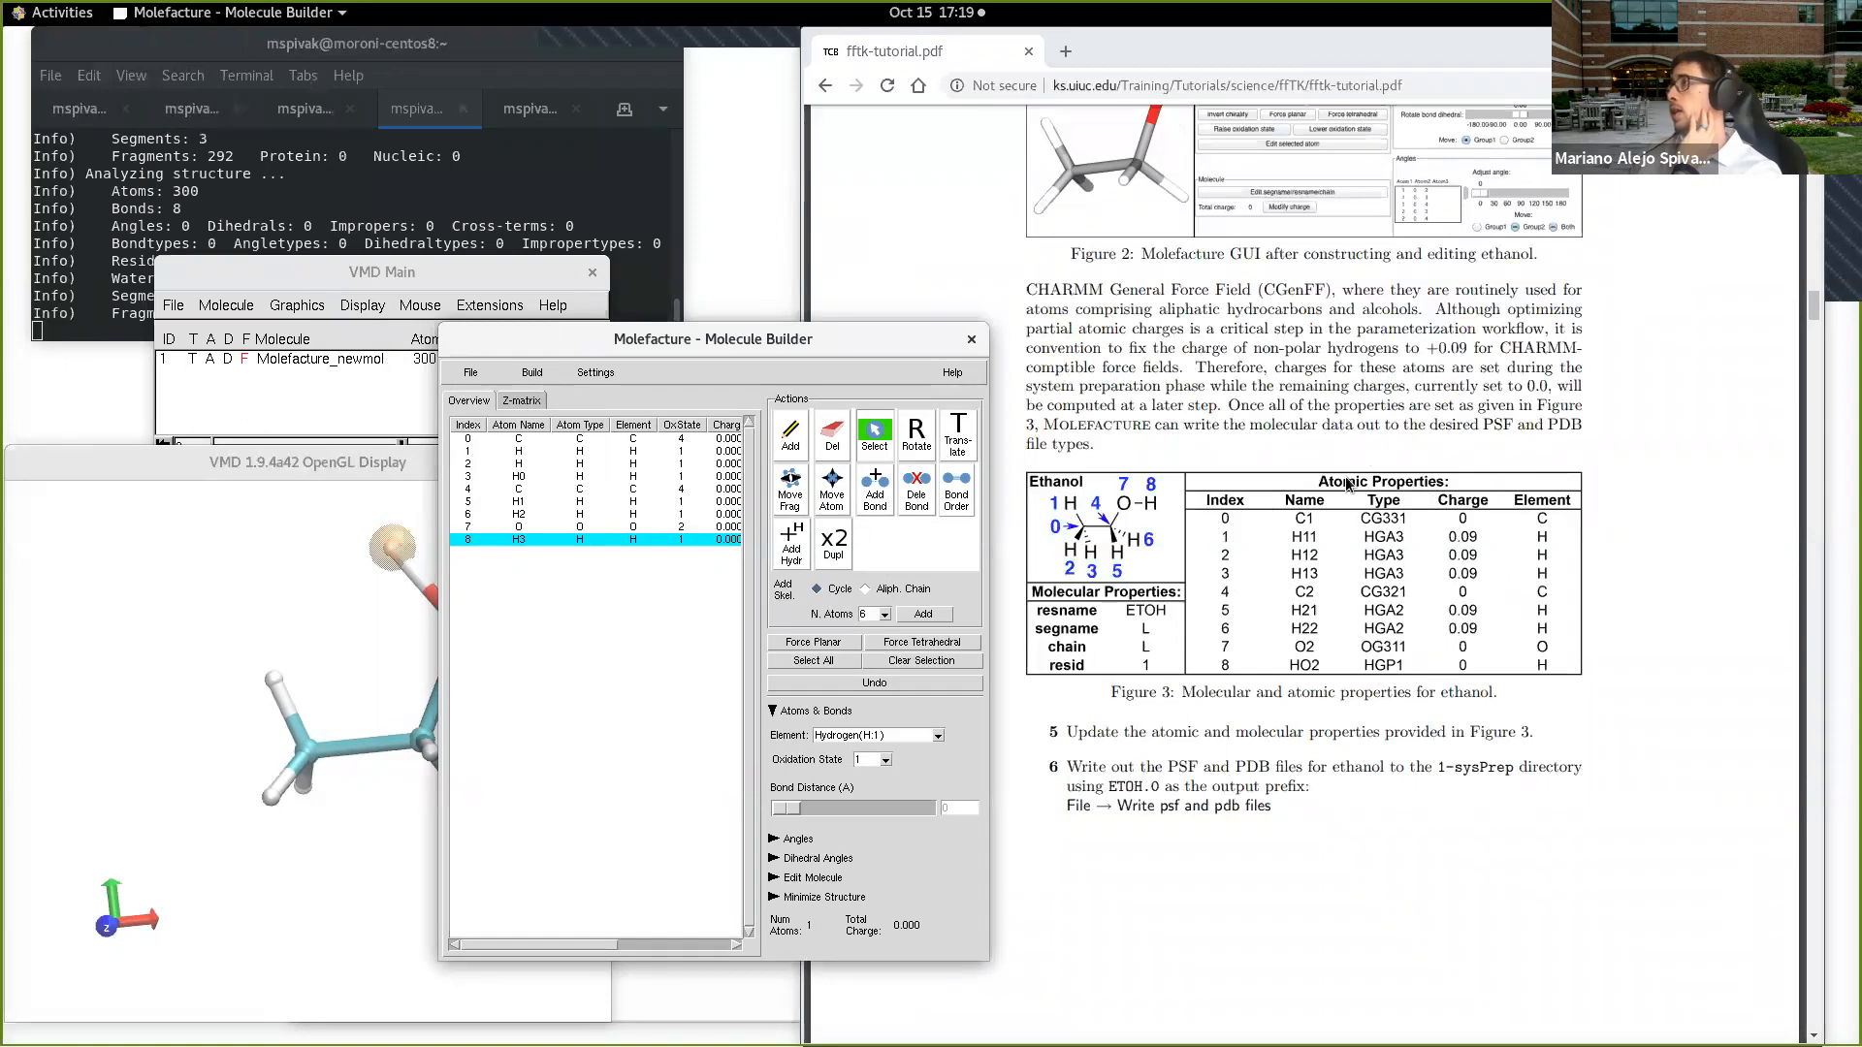
# Step: Set the name of the atom at index 0 to C1 and its type to CG331
pyautogui.click(534, 439)
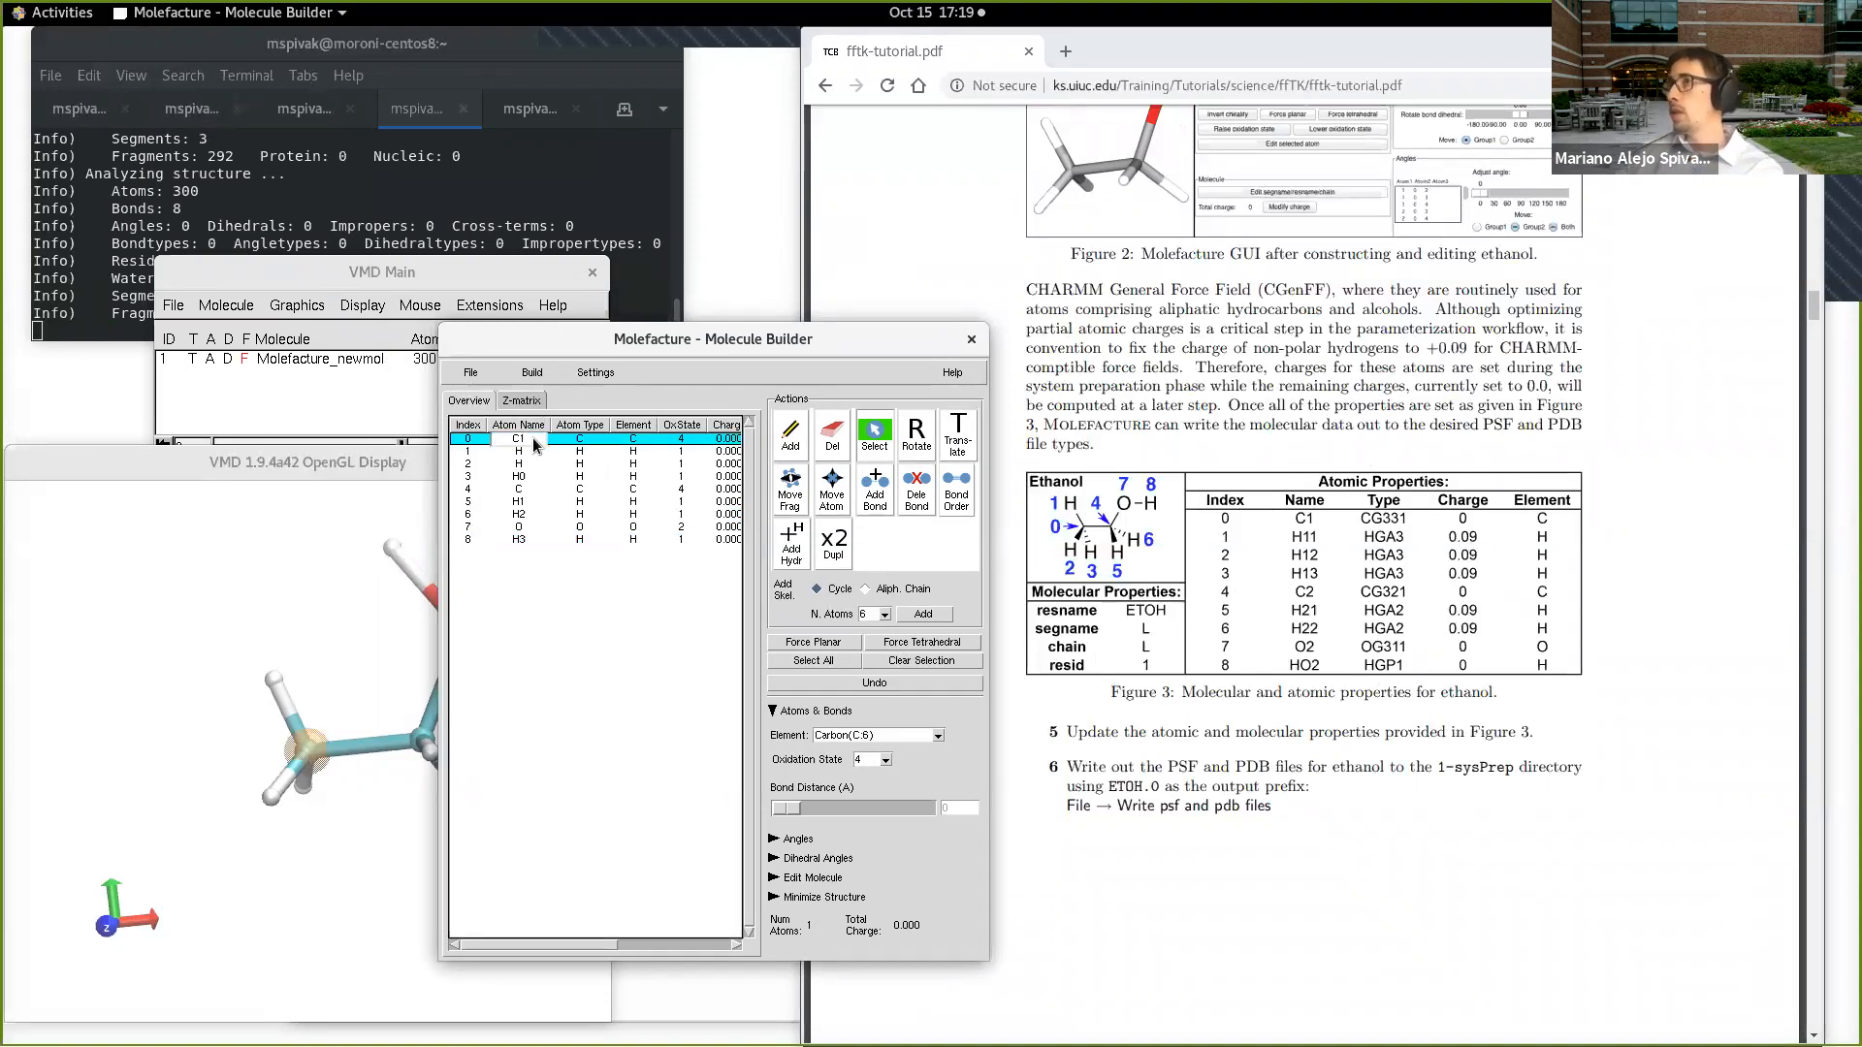
pyautogui.click(584, 439)
pyautogui.write('G331')
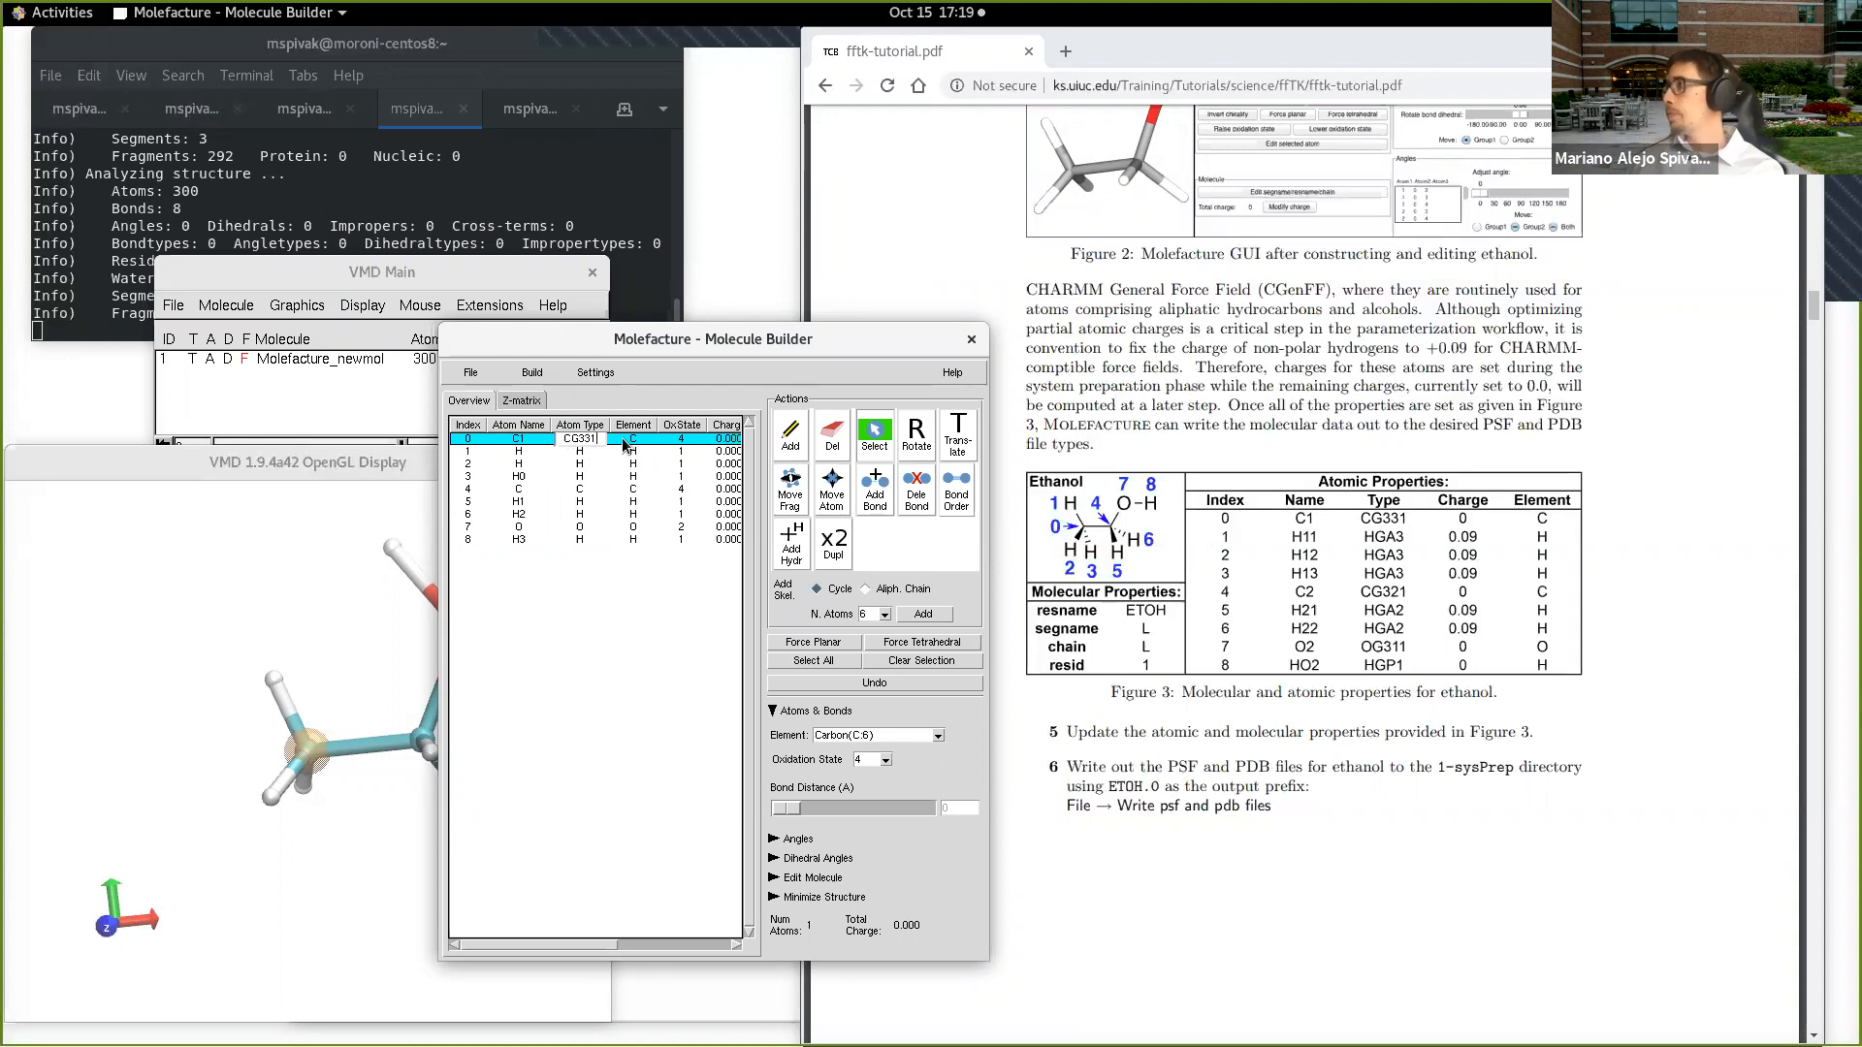
# Step: Set the names of the hydrogens at indices 1, 2 and 3 to H11, H12 and H13
pyautogui.click(530, 451)
pyautogui.write('11')
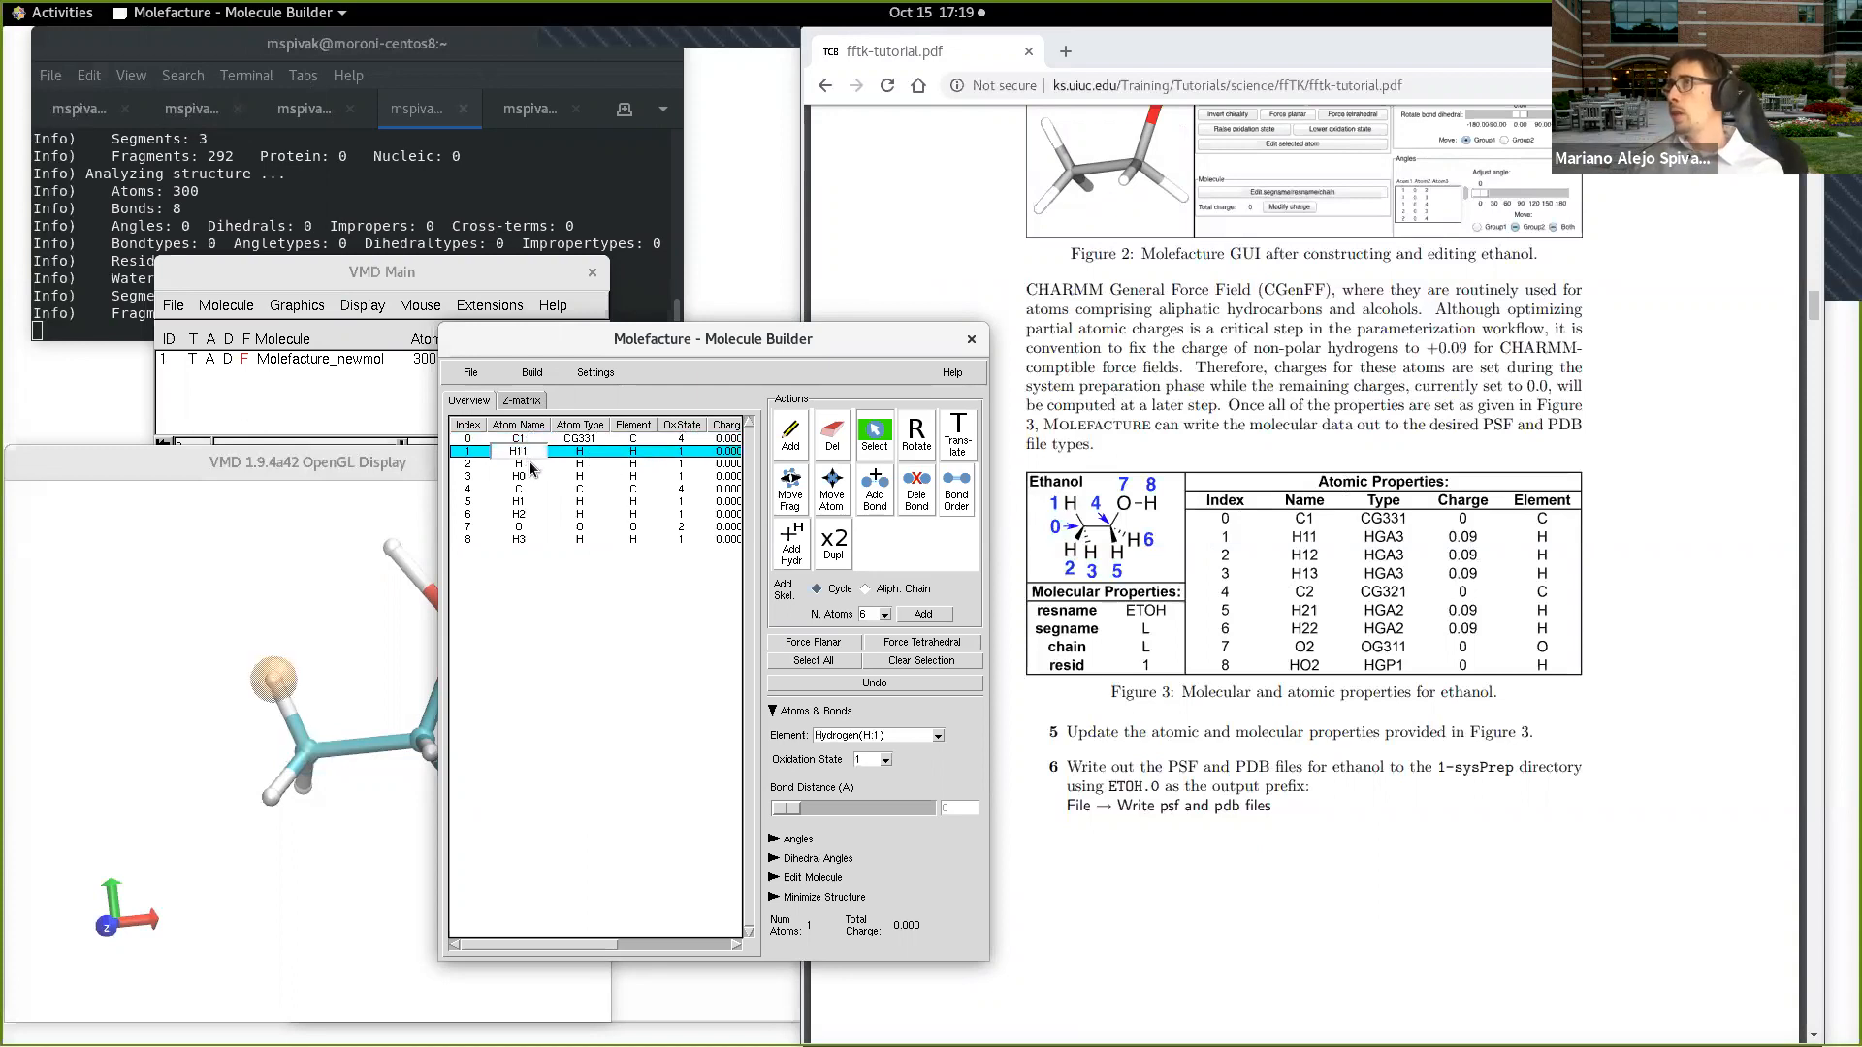
pyautogui.click(529, 464)
pyautogui.write('12')
pyautogui.click(526, 476)
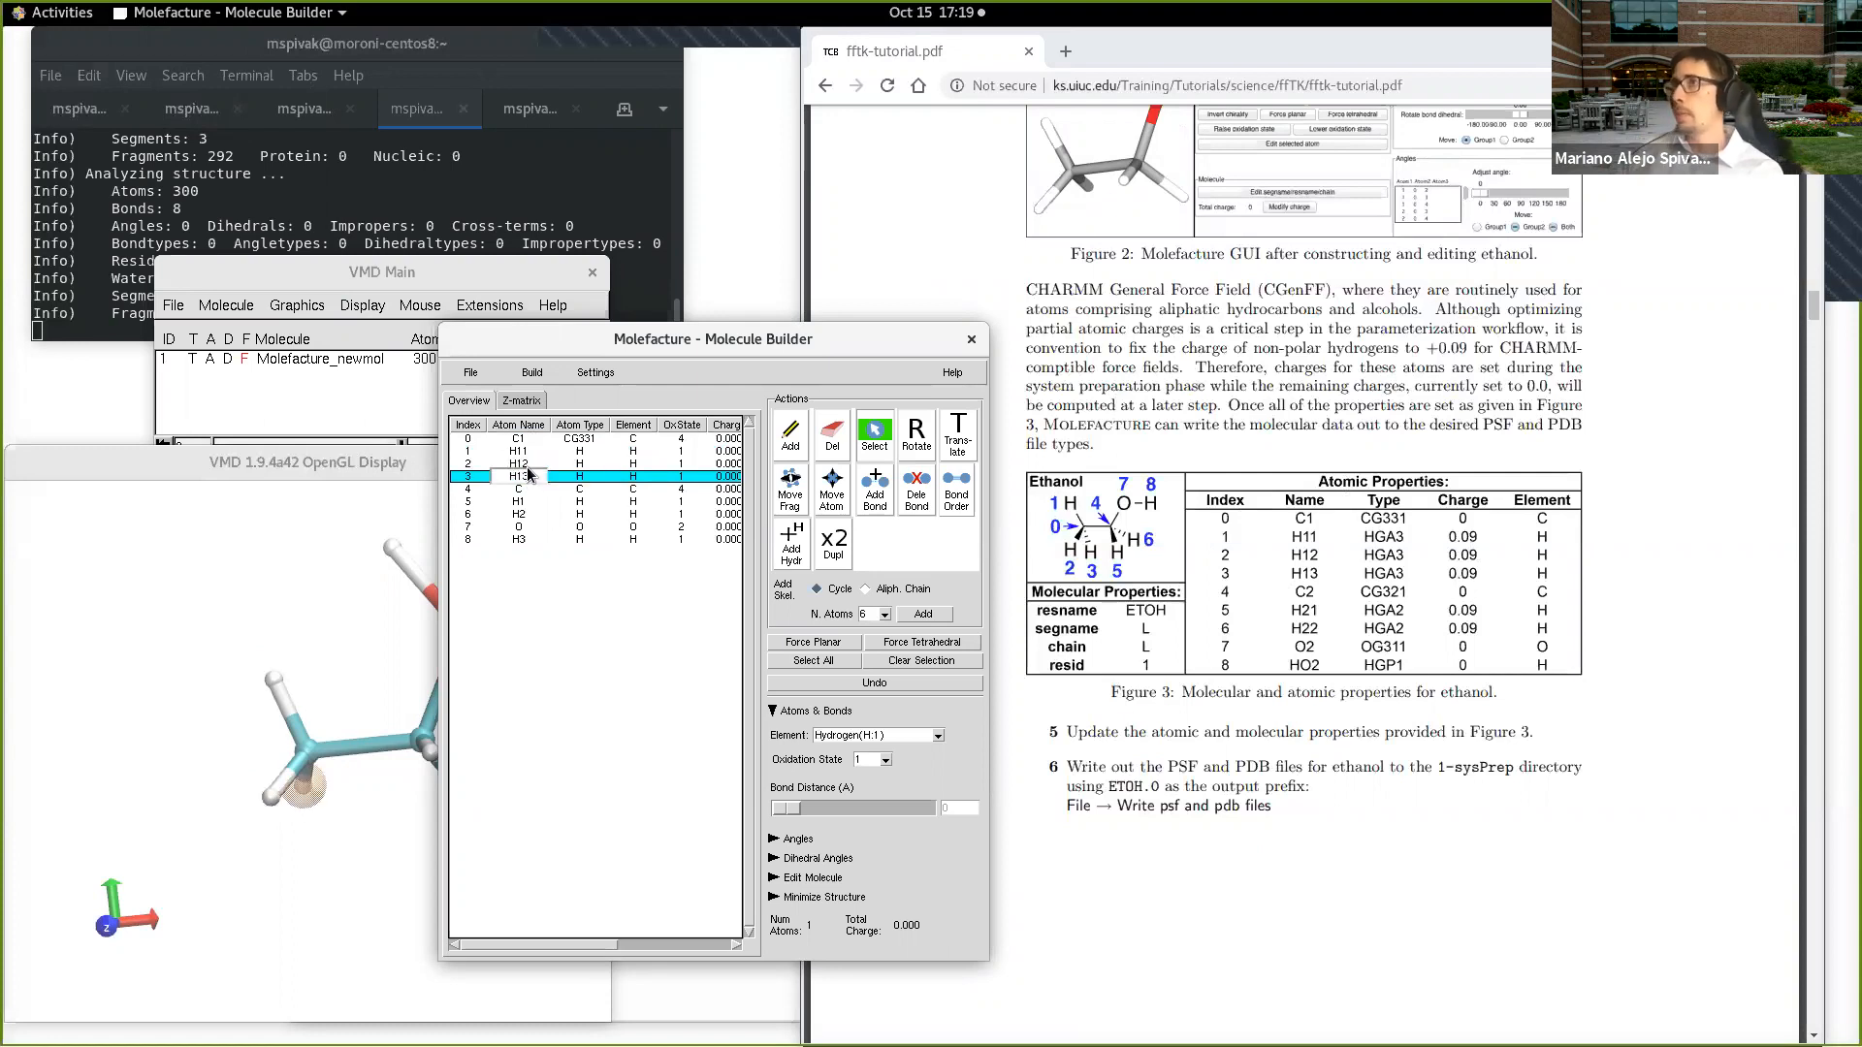
# Step: Name the carbon at index 4 C2 and the hydrogens at indices 5 and 6 H21 and H22
pyautogui.click(526, 490)
pyautogui.write('2')
pyautogui.click(526, 502)
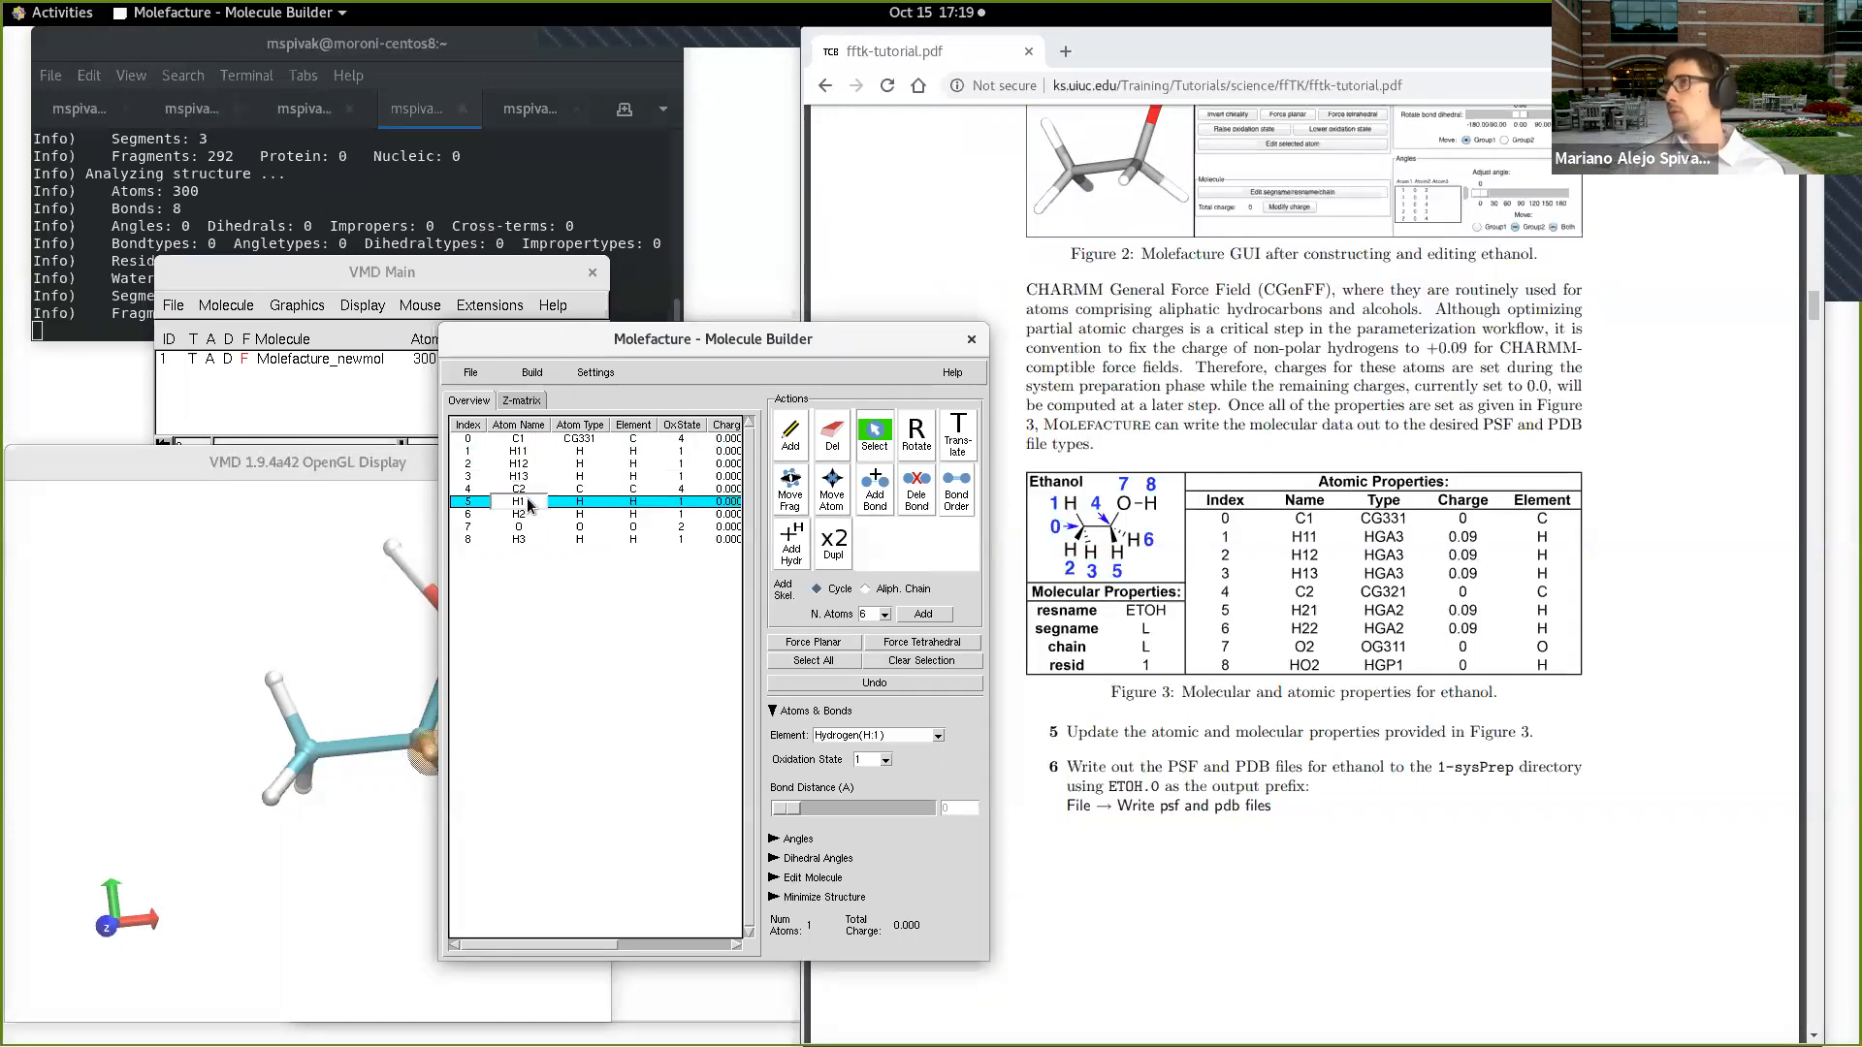
pyautogui.press('BackSpace')
pyautogui.write('21')
pyautogui.click(536, 513)
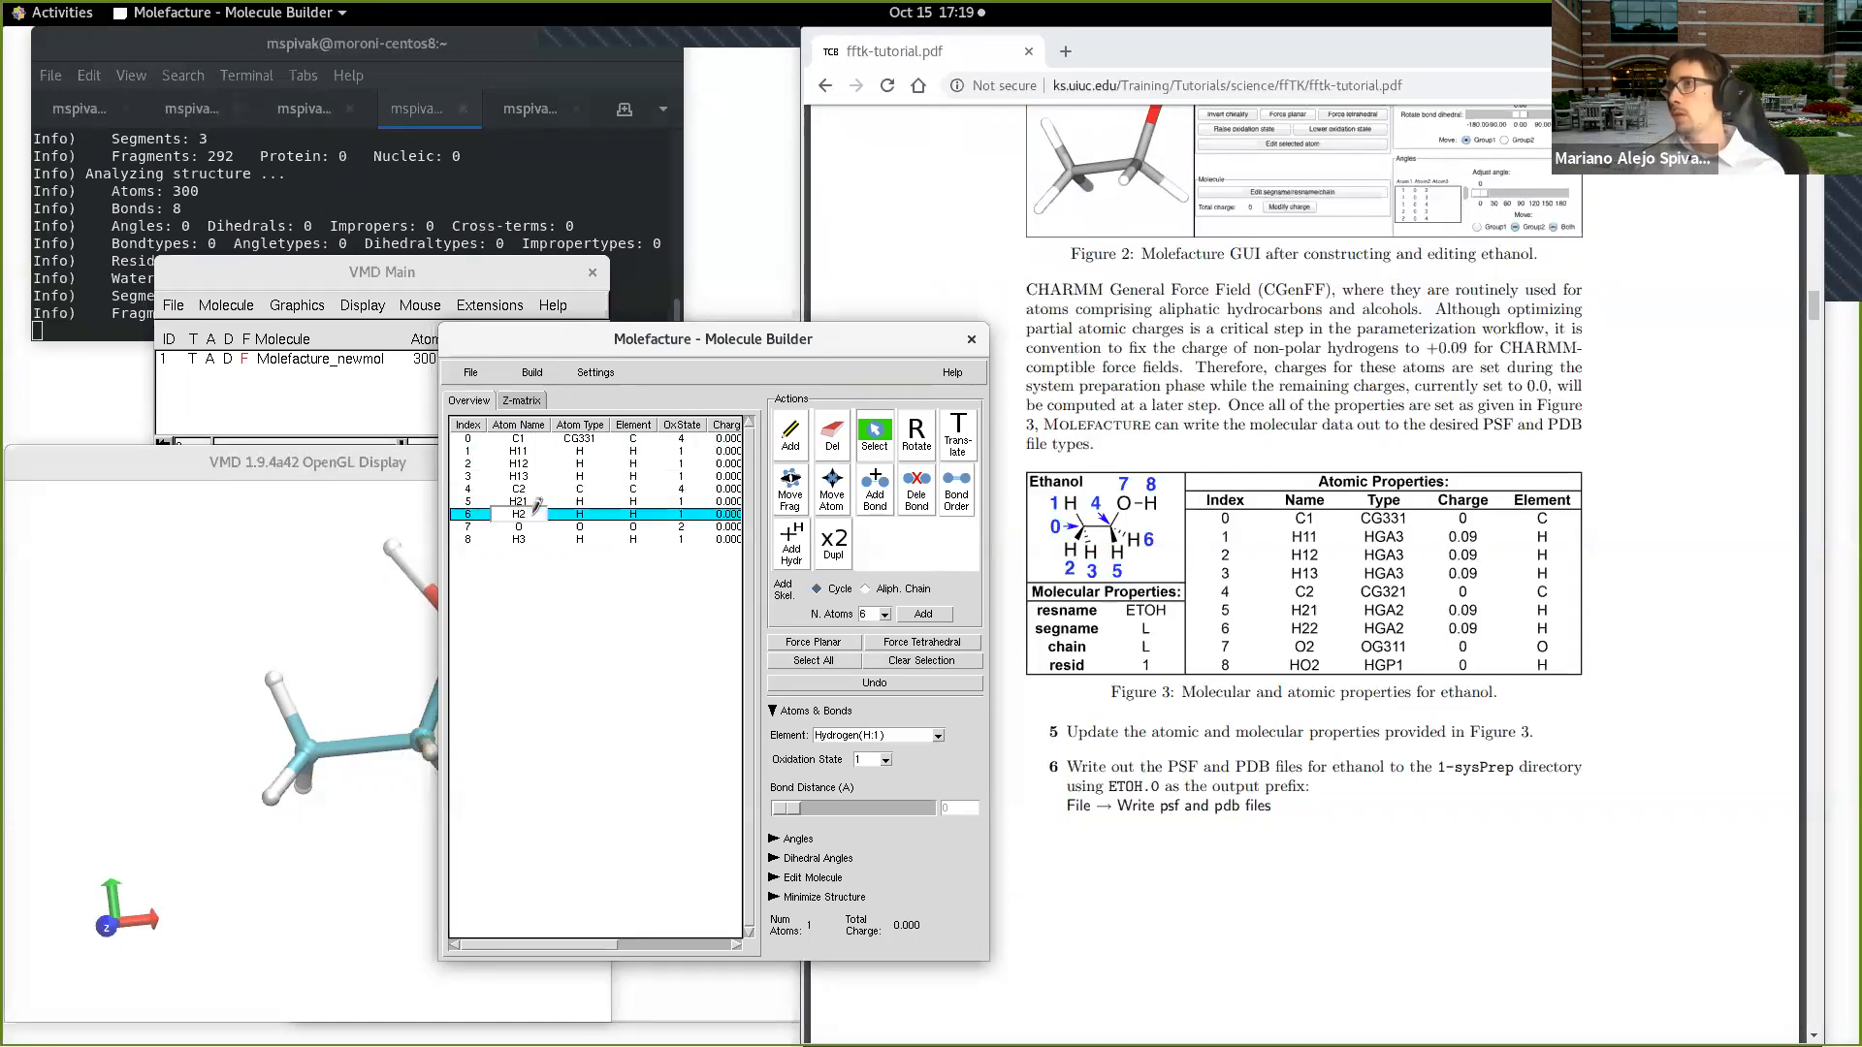
pyautogui.write('2')
# Step: Name the oxygen at index 7 O2 and the hydroxyl hydrogen at index 8 HO2
pyautogui.click(522, 527)
pyautogui.write('2')
pyautogui.click(536, 540)
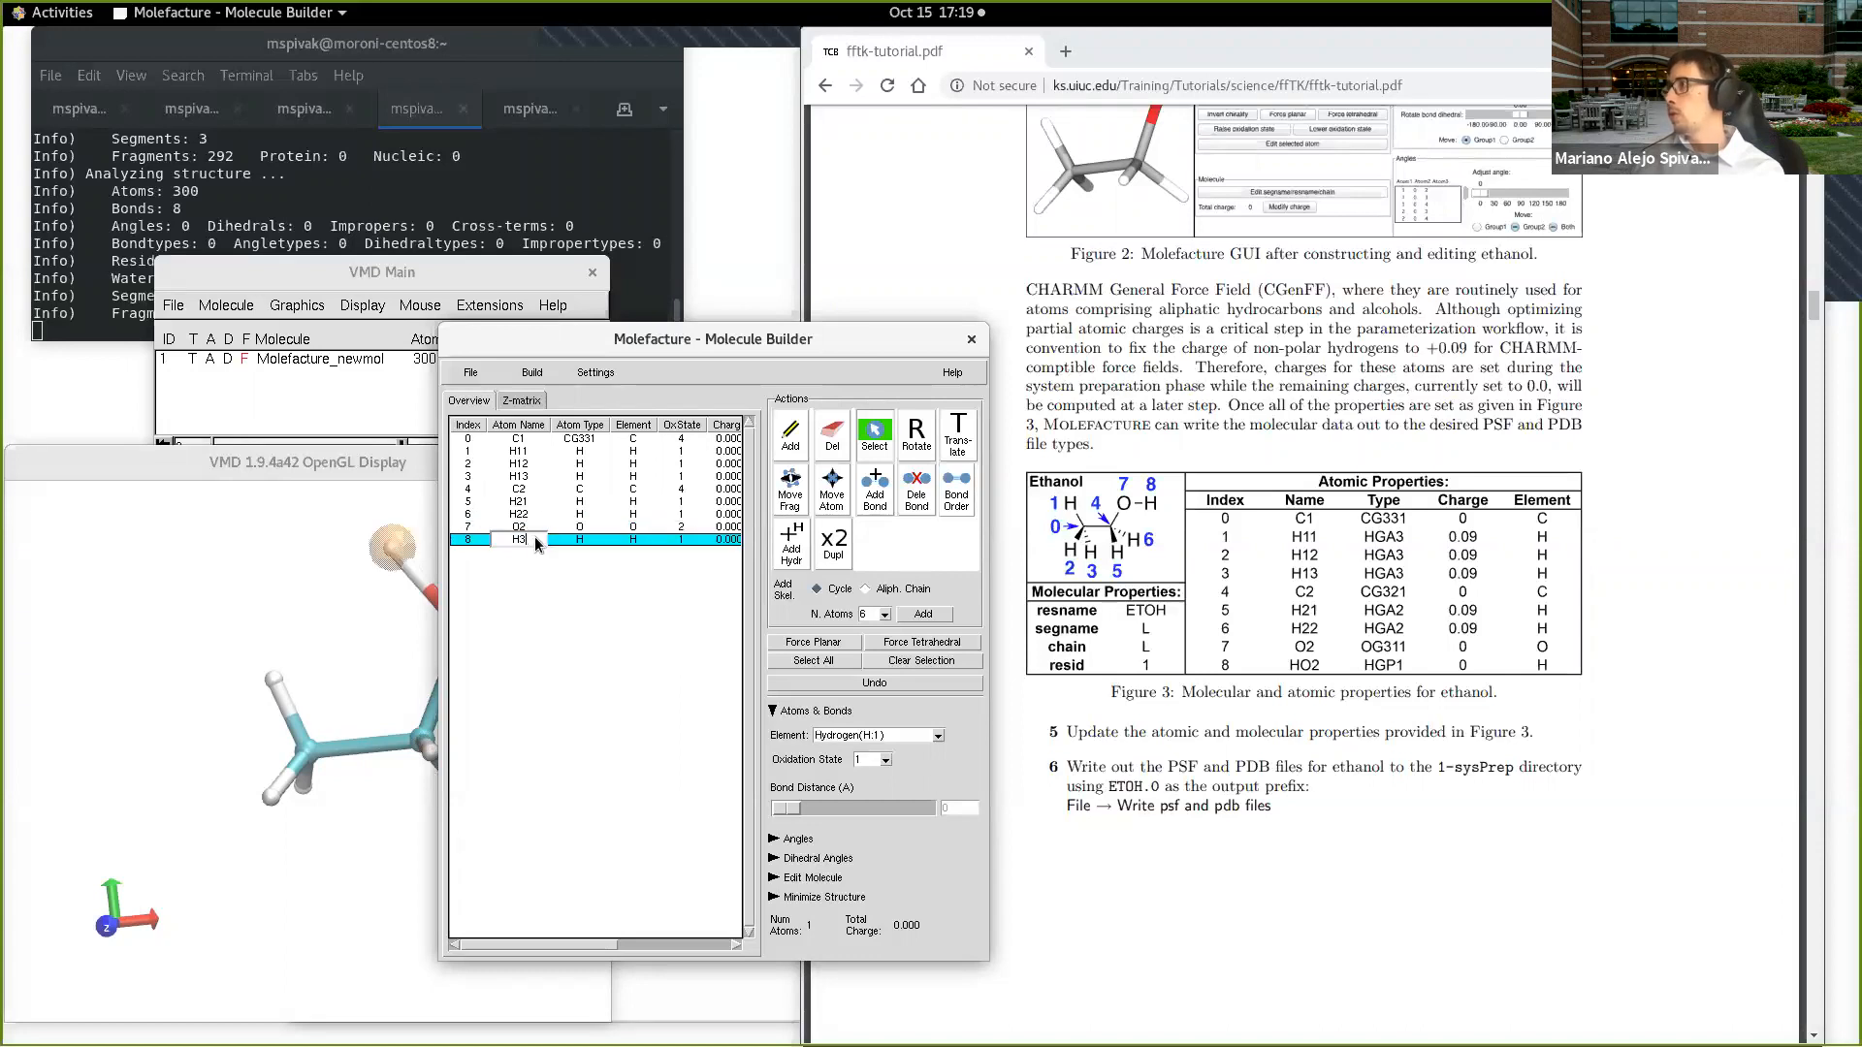
pyautogui.press('BackSpace')
pyautogui.write('oh')
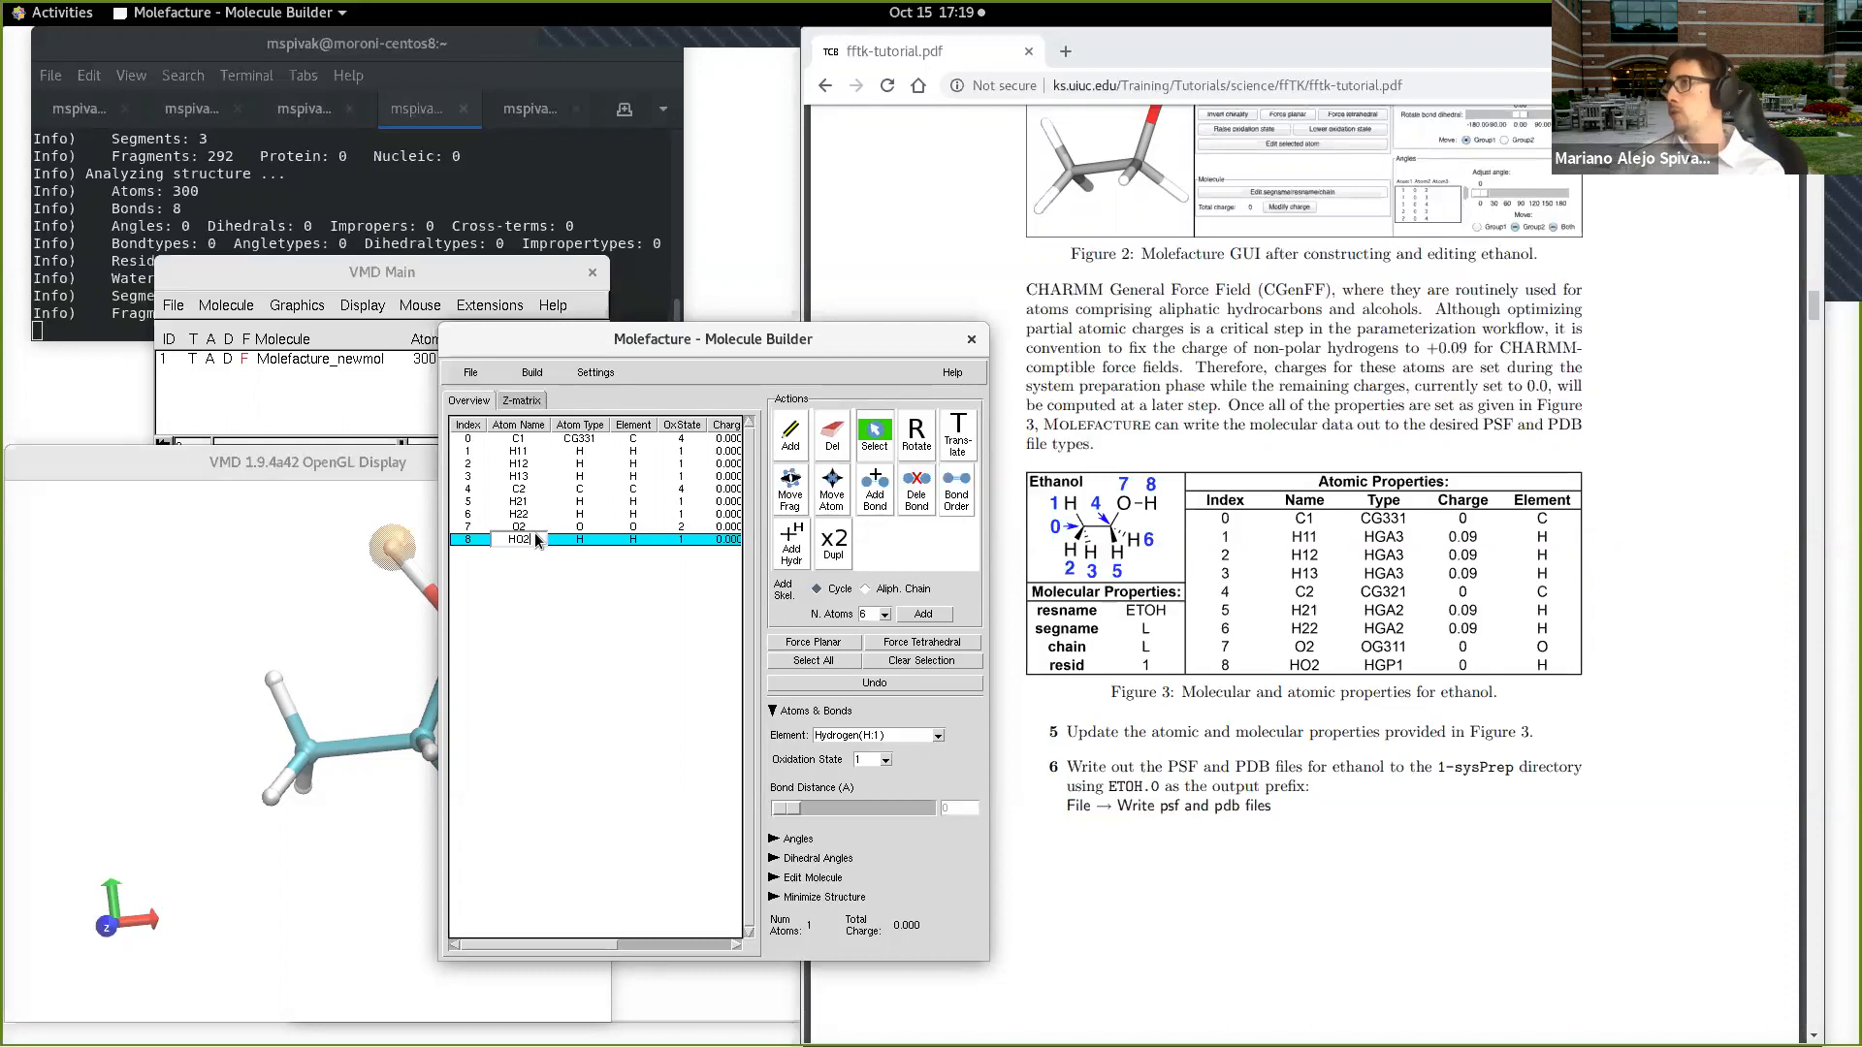
# Step: Set the atom type of hydrogens H11, H12 and H13 to HGA3
pyautogui.click(595, 452)
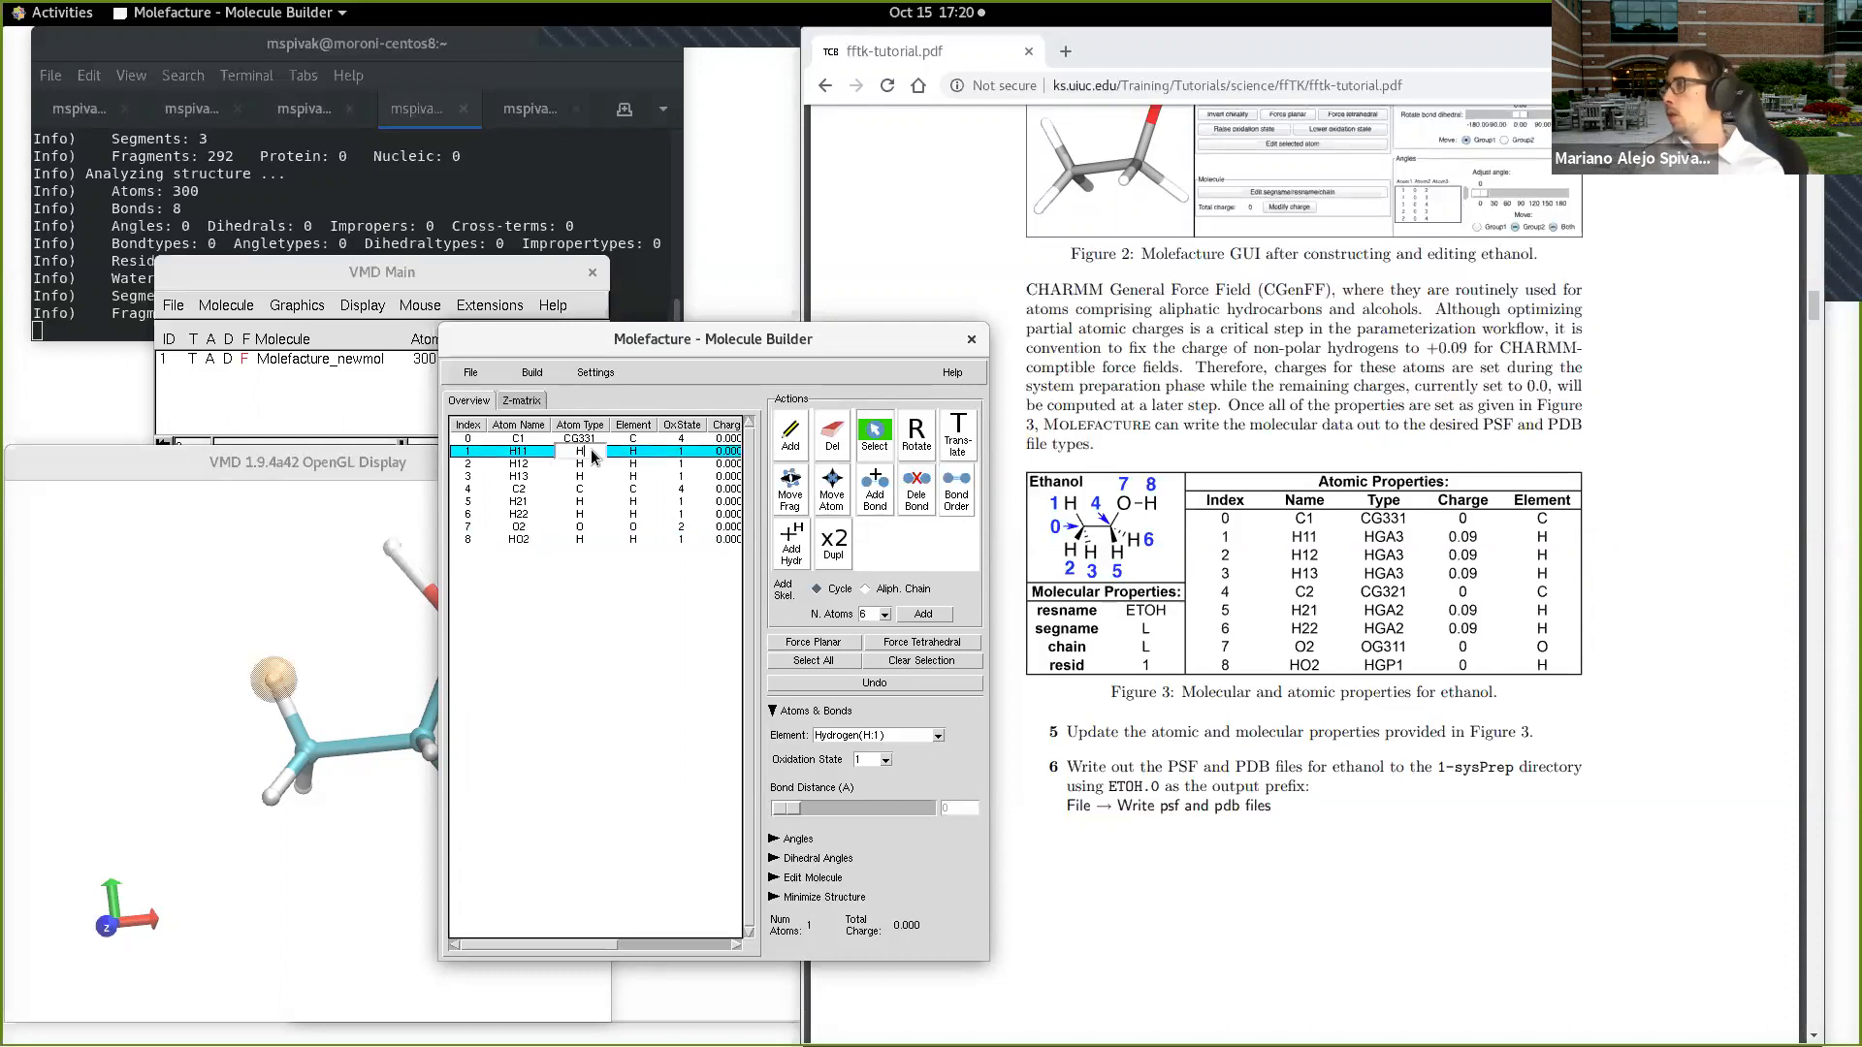
pyautogui.write('GA3')
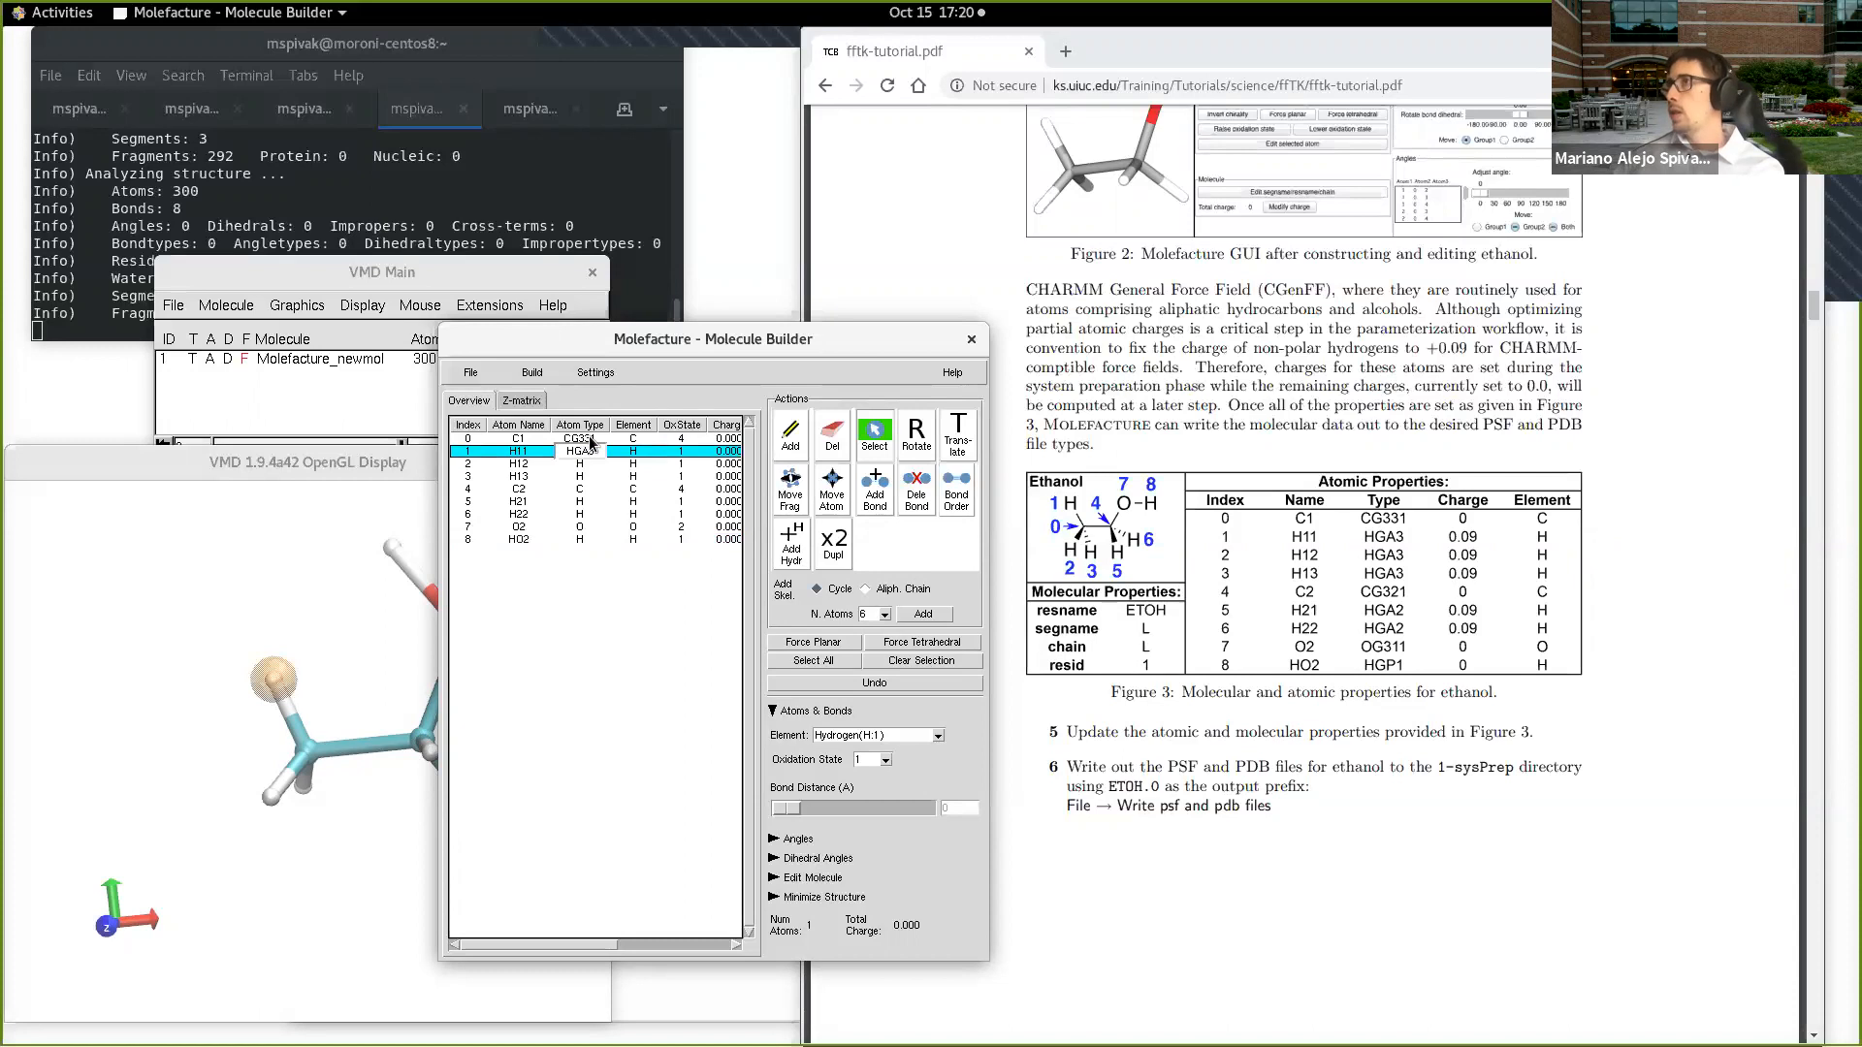
pyautogui.click(585, 461)
pyautogui.write('GA3')
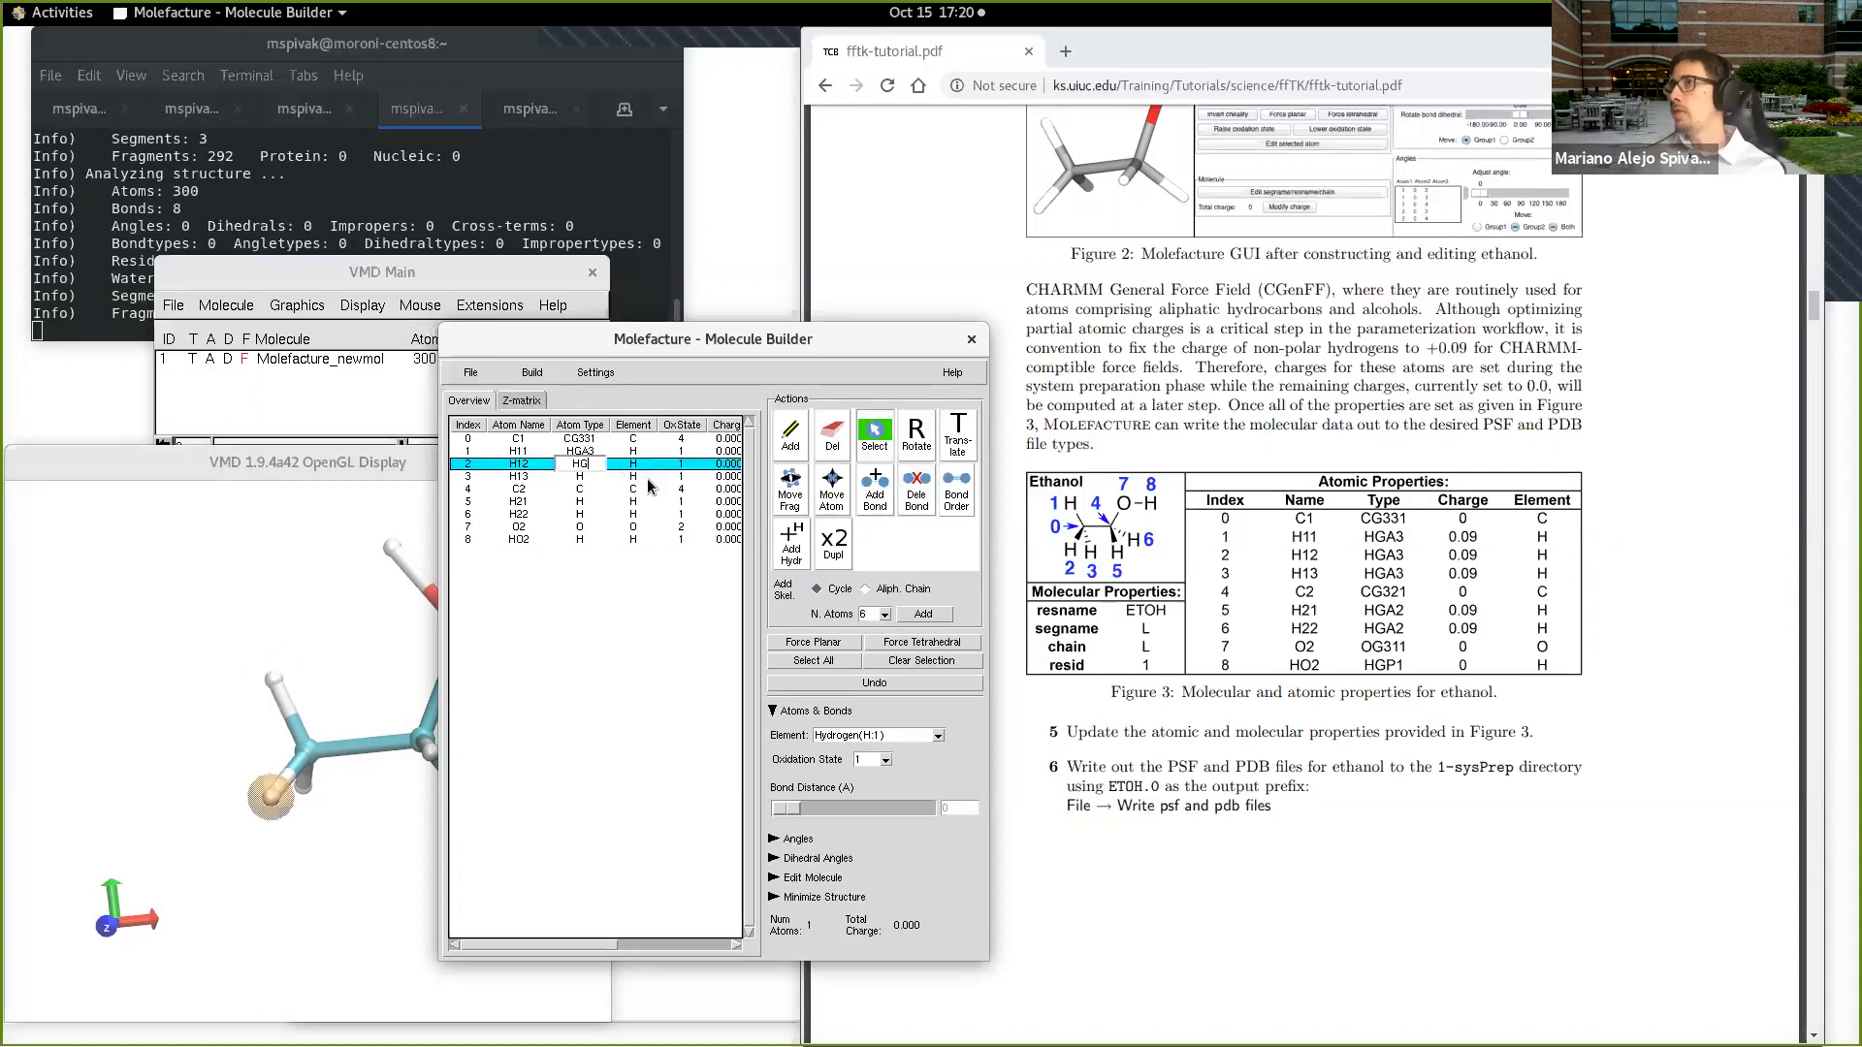
pyautogui.click(593, 477)
pyautogui.click(593, 477)
pyautogui.write('G')
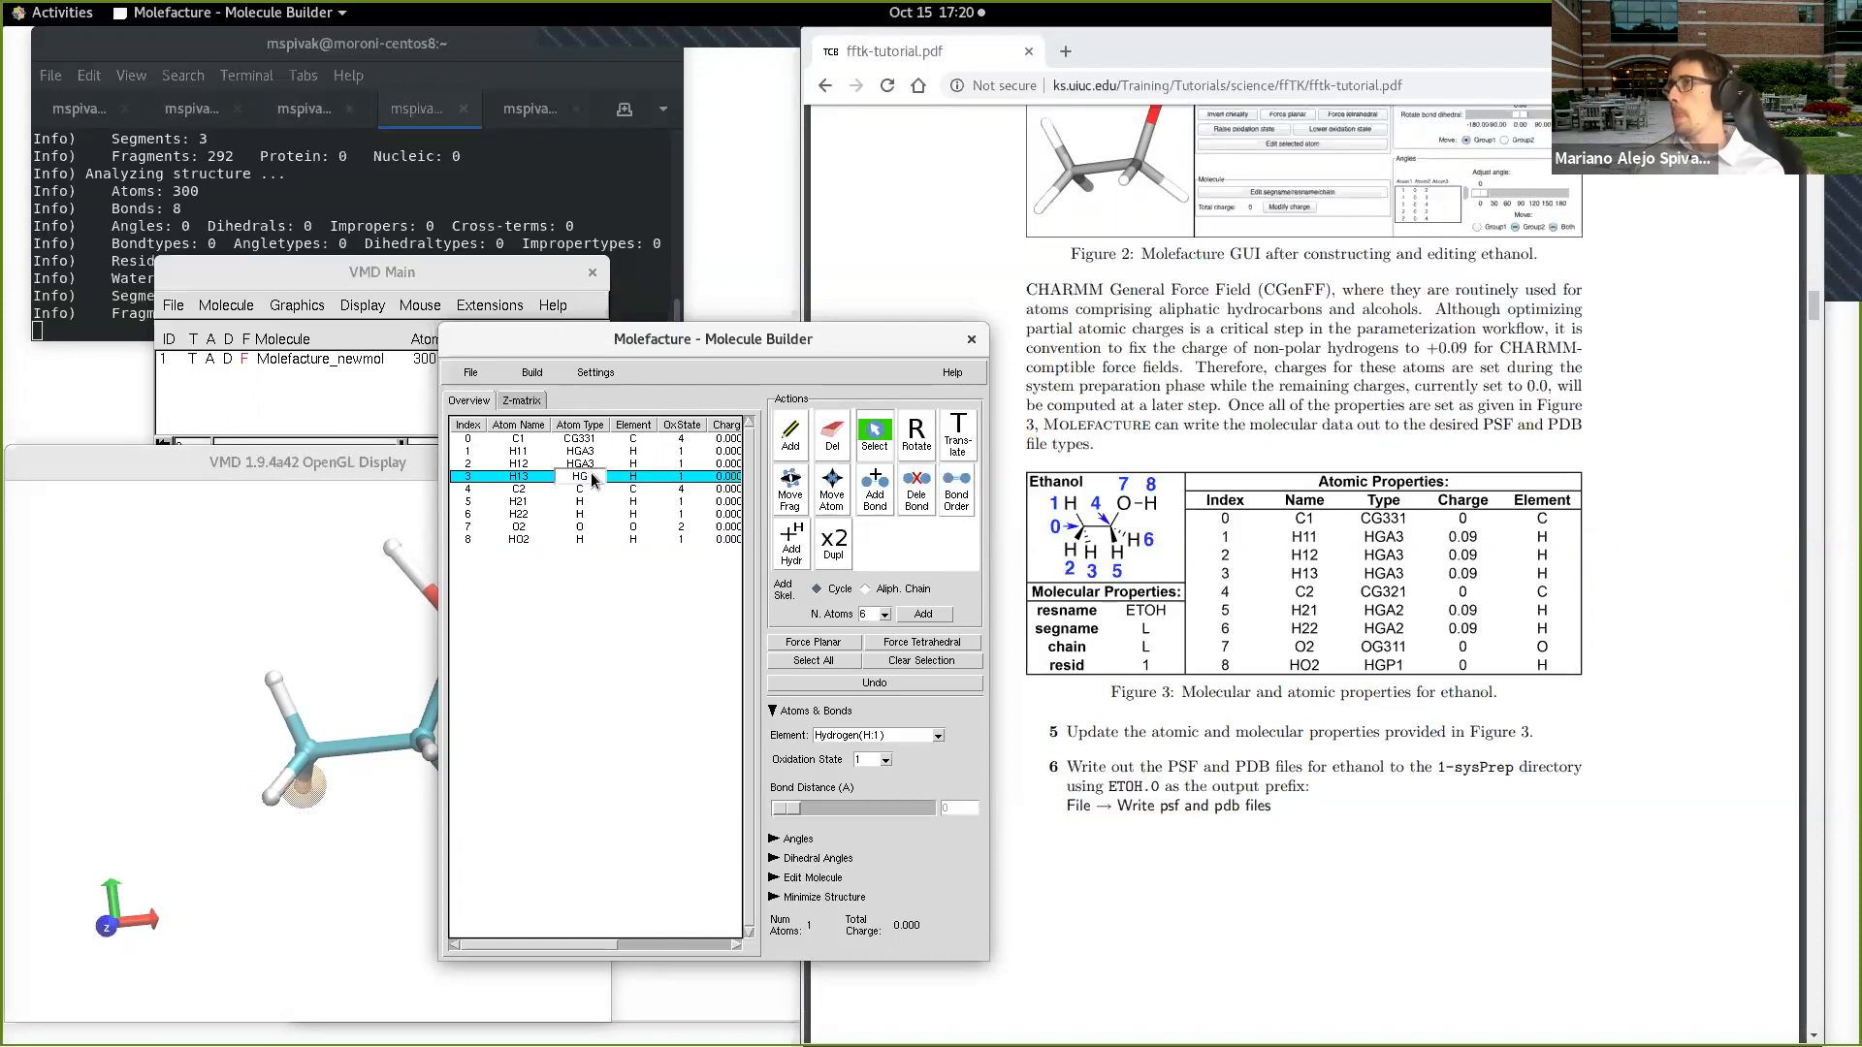
pyautogui.write('A3')
# Step: Set the atom type of C2 to CG321 and of hydrogens H21 and H22 to HGA2
pyautogui.click(590, 490)
pyautogui.click(591, 490)
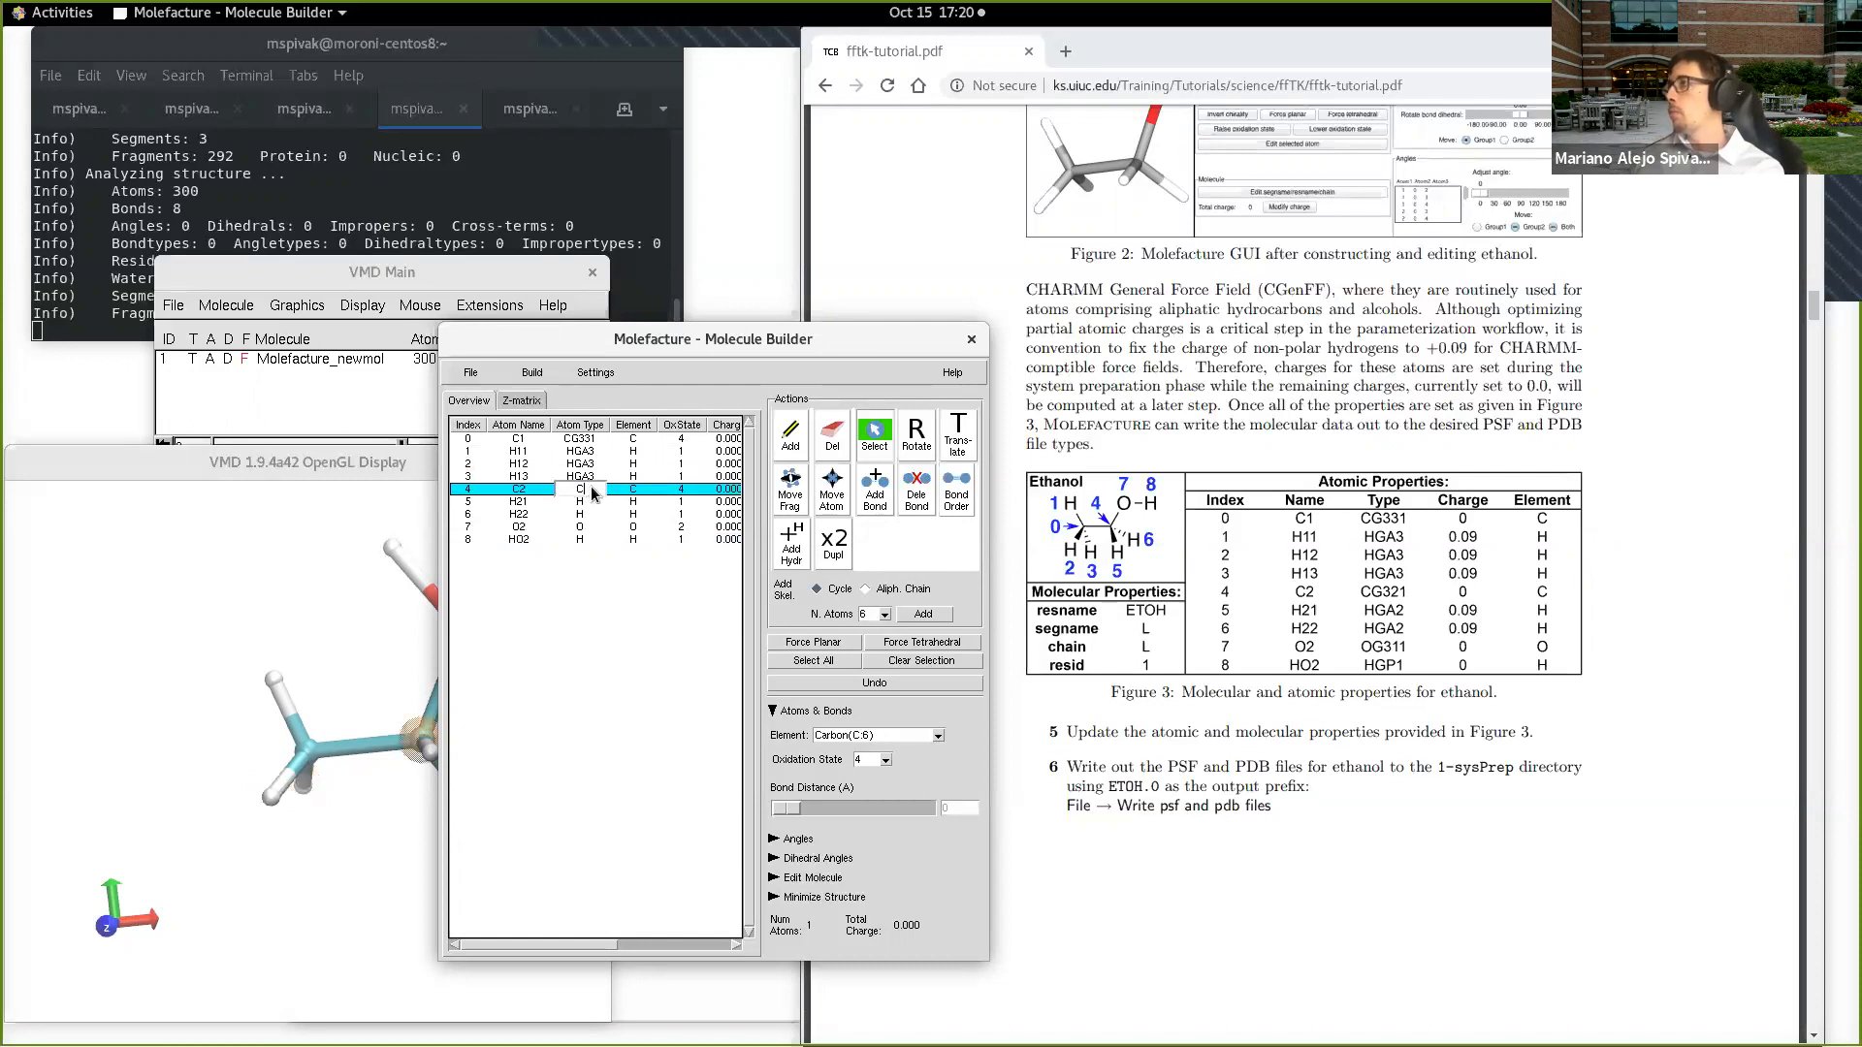
pyautogui.write('G')
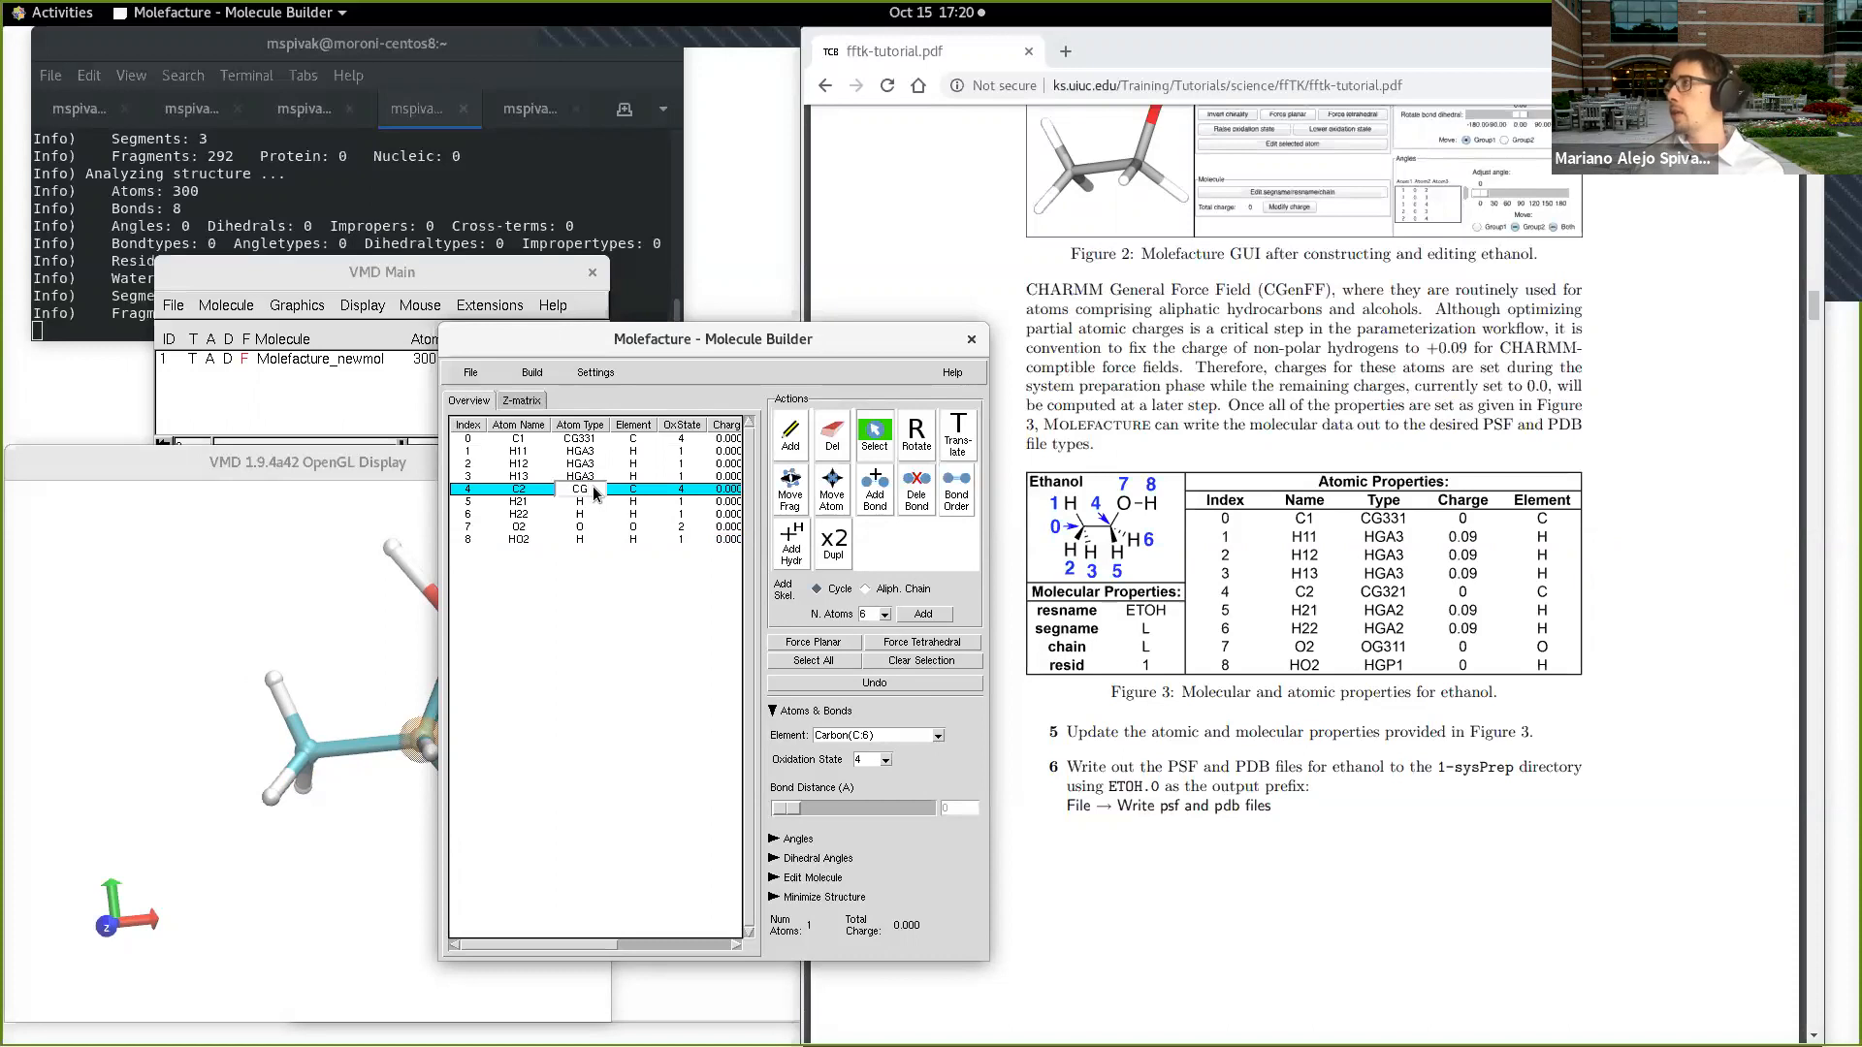
pyautogui.write('321')
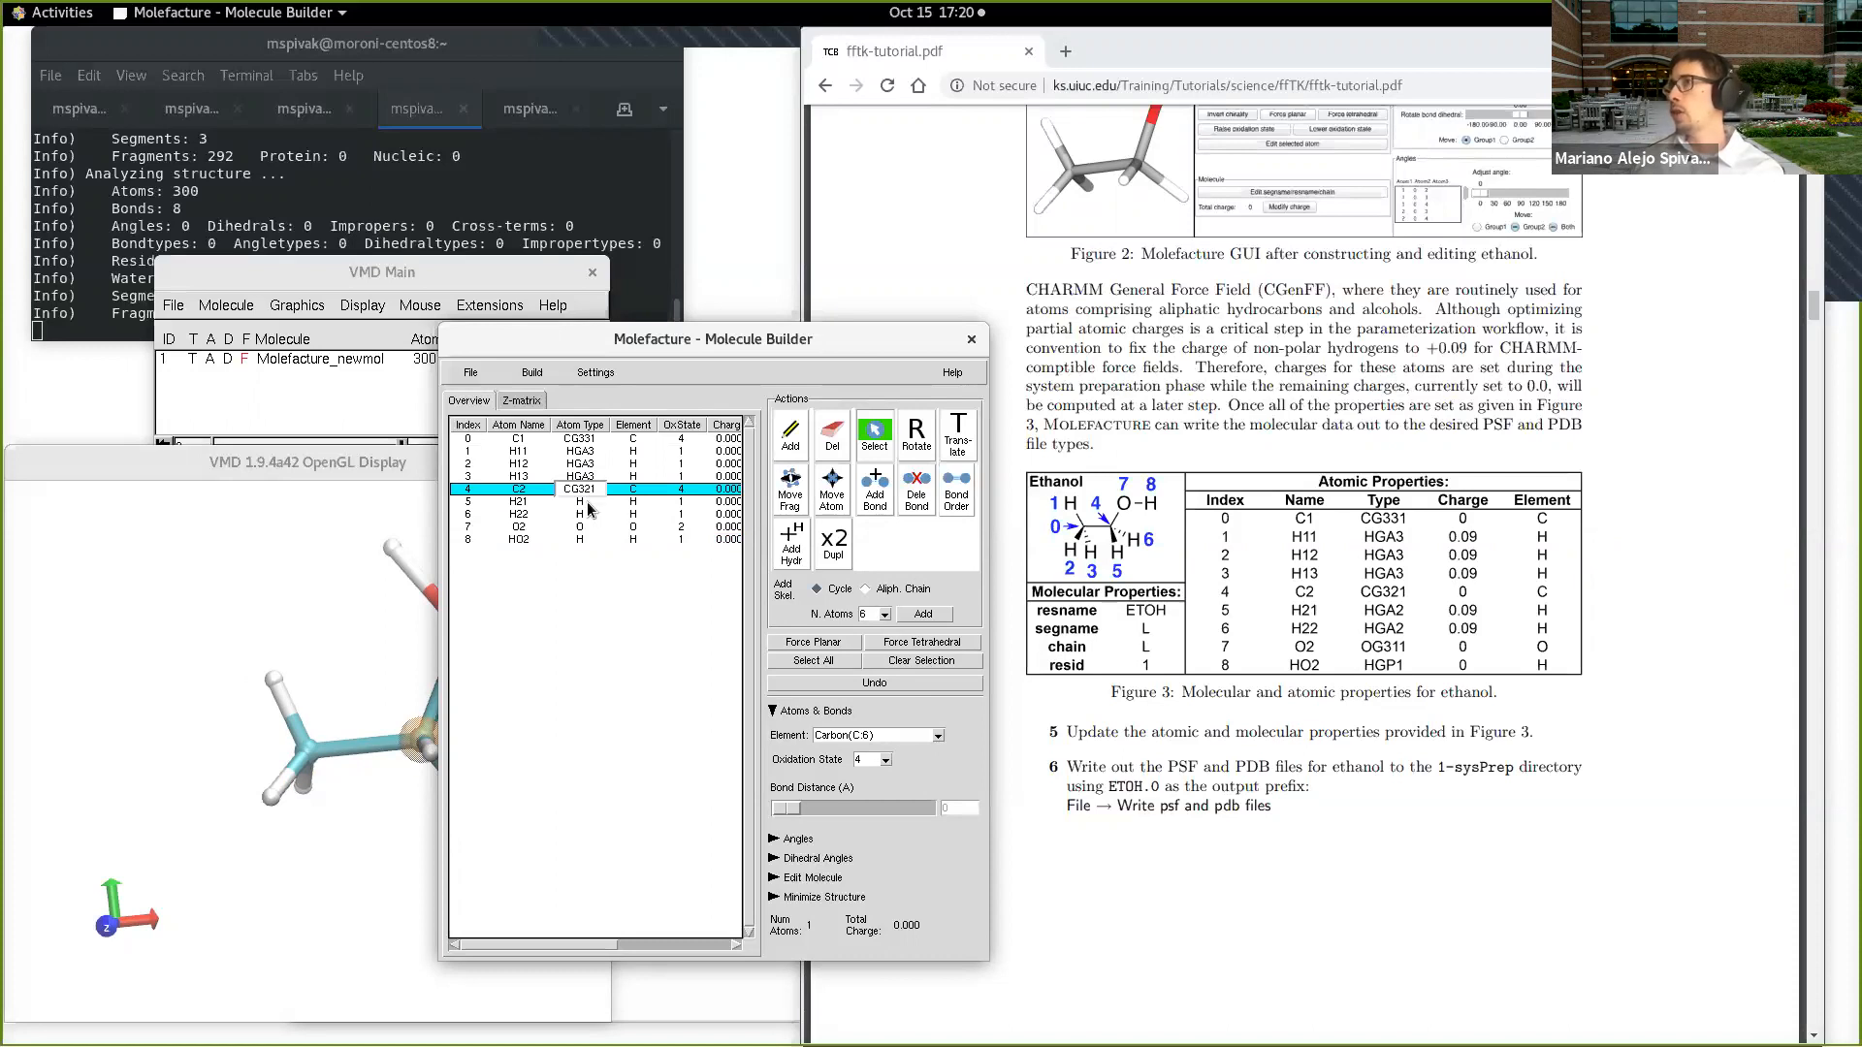
pyautogui.click(588, 502)
pyautogui.click(589, 502)
pyautogui.write('GA2')
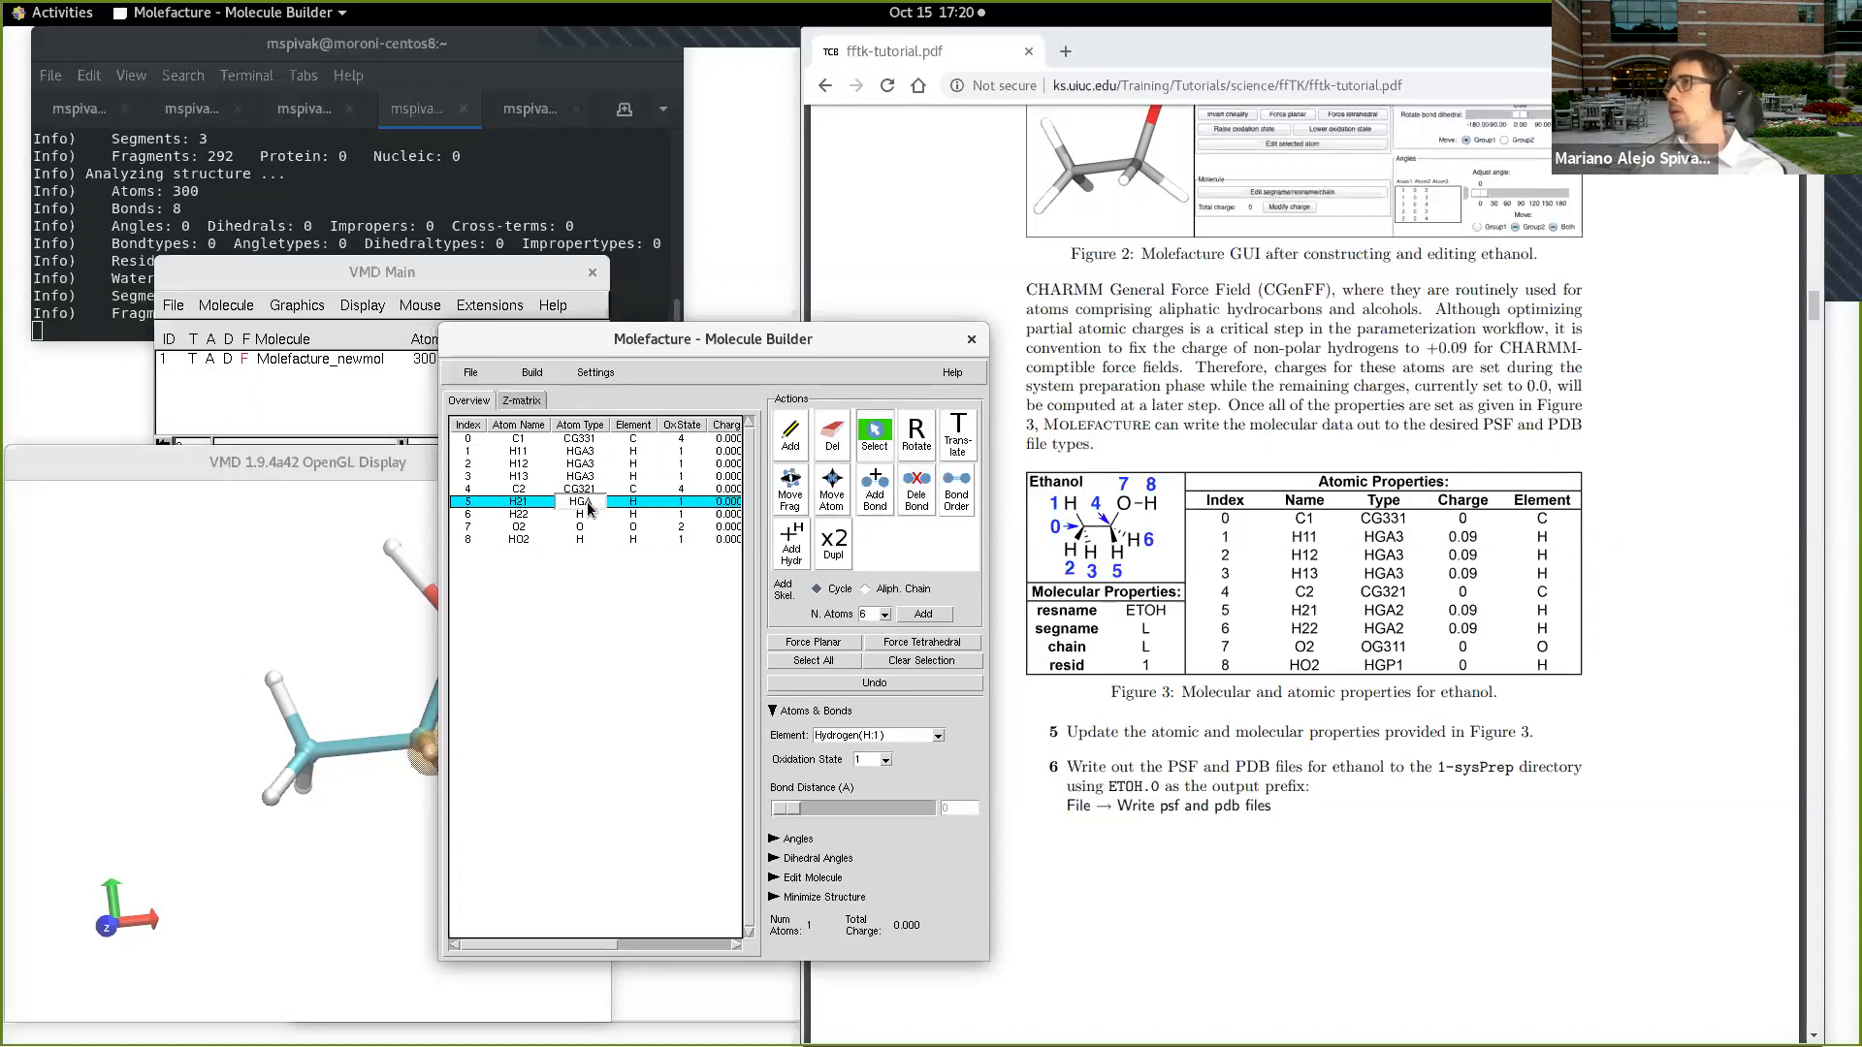
pyautogui.click(589, 515)
pyautogui.click(587, 517)
pyautogui.write('GA2')
# Step: Set the atom type of oxygen O2 to OG331 and of hydrogen HO2 to HGP1
pyautogui.click(594, 528)
pyautogui.click(597, 532)
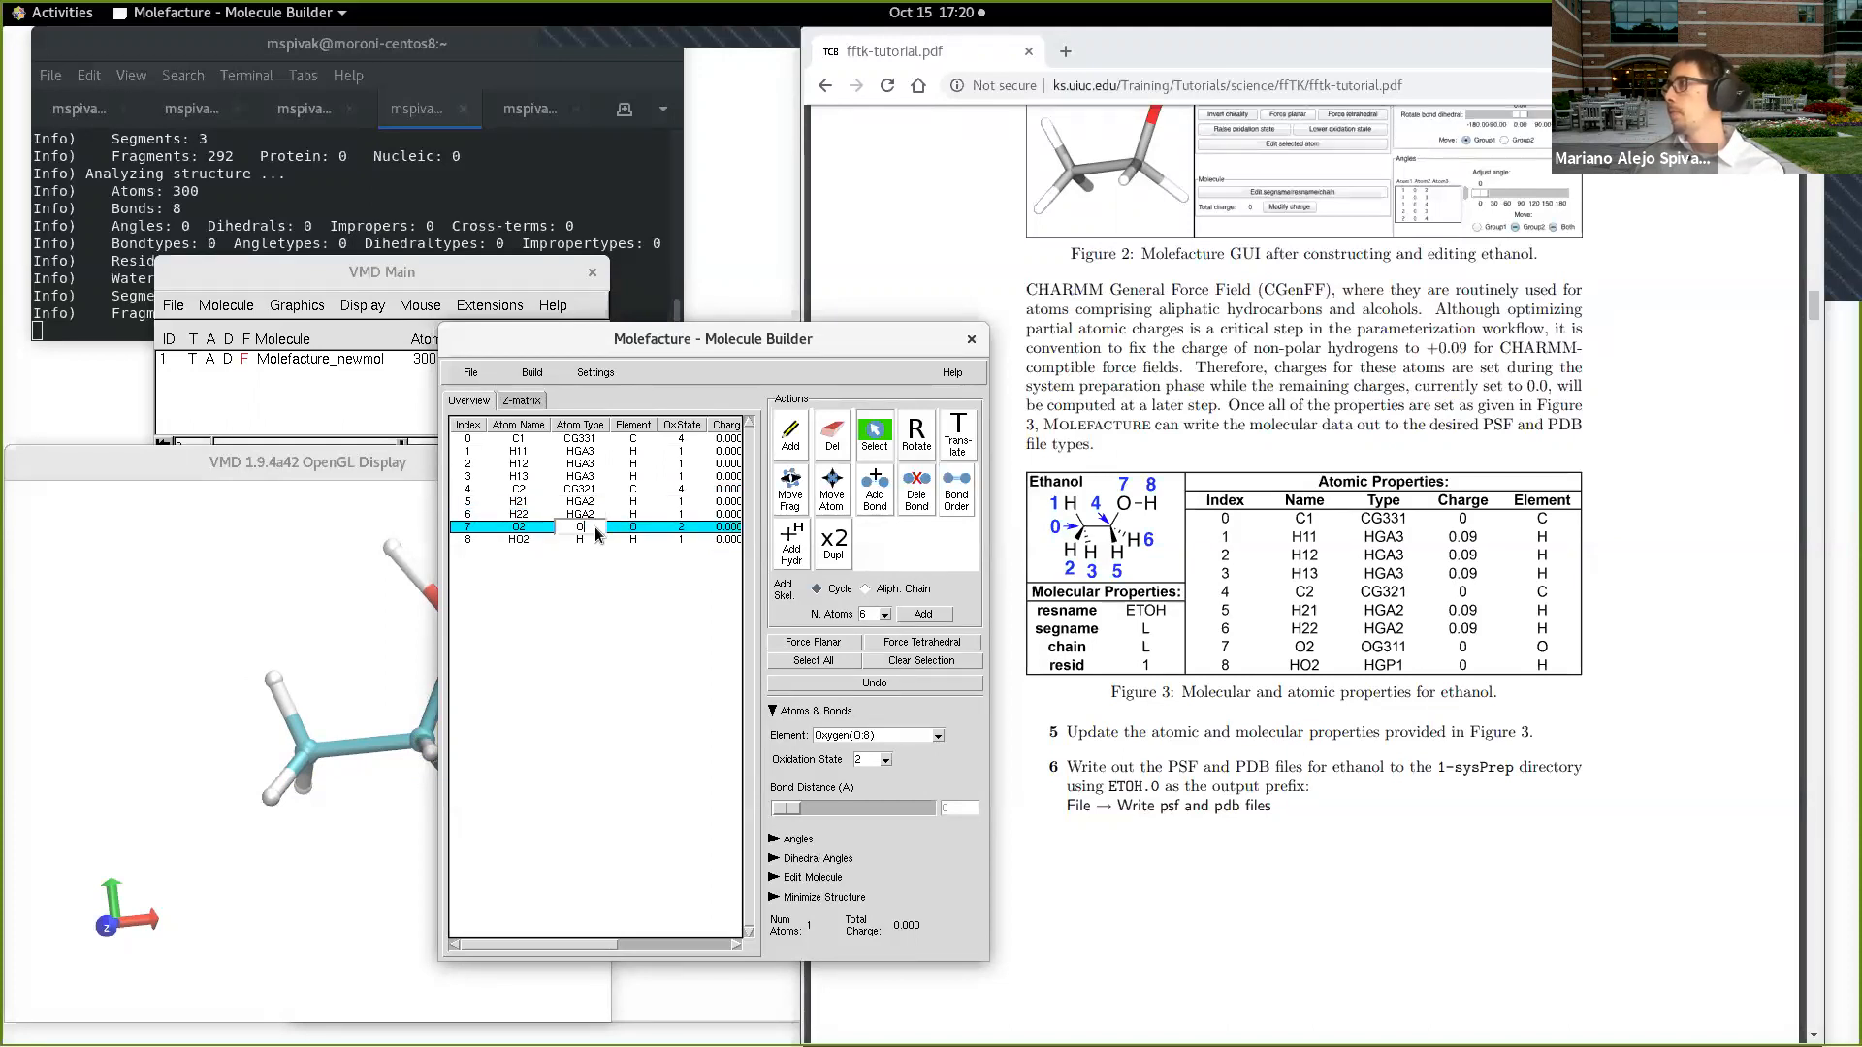
pyautogui.write('G331')
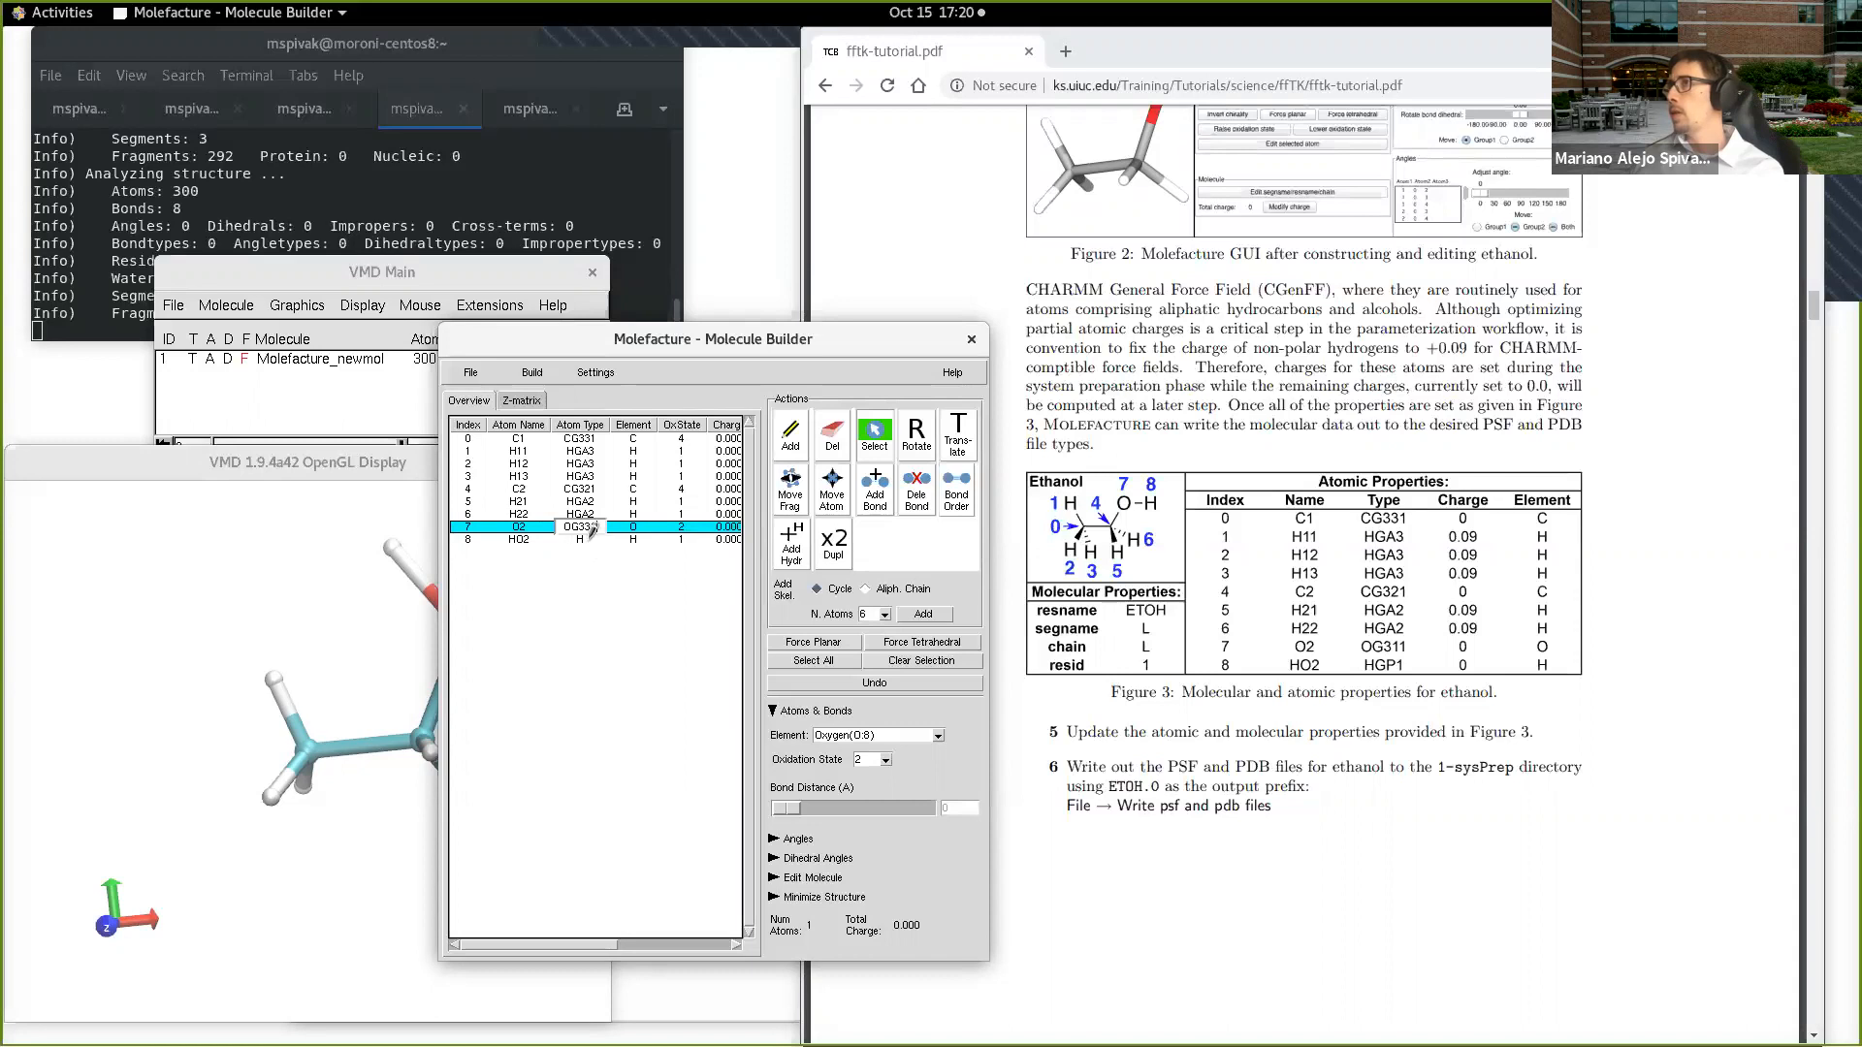
pyautogui.click(590, 542)
pyautogui.click(591, 543)
pyautogui.write('GP1')
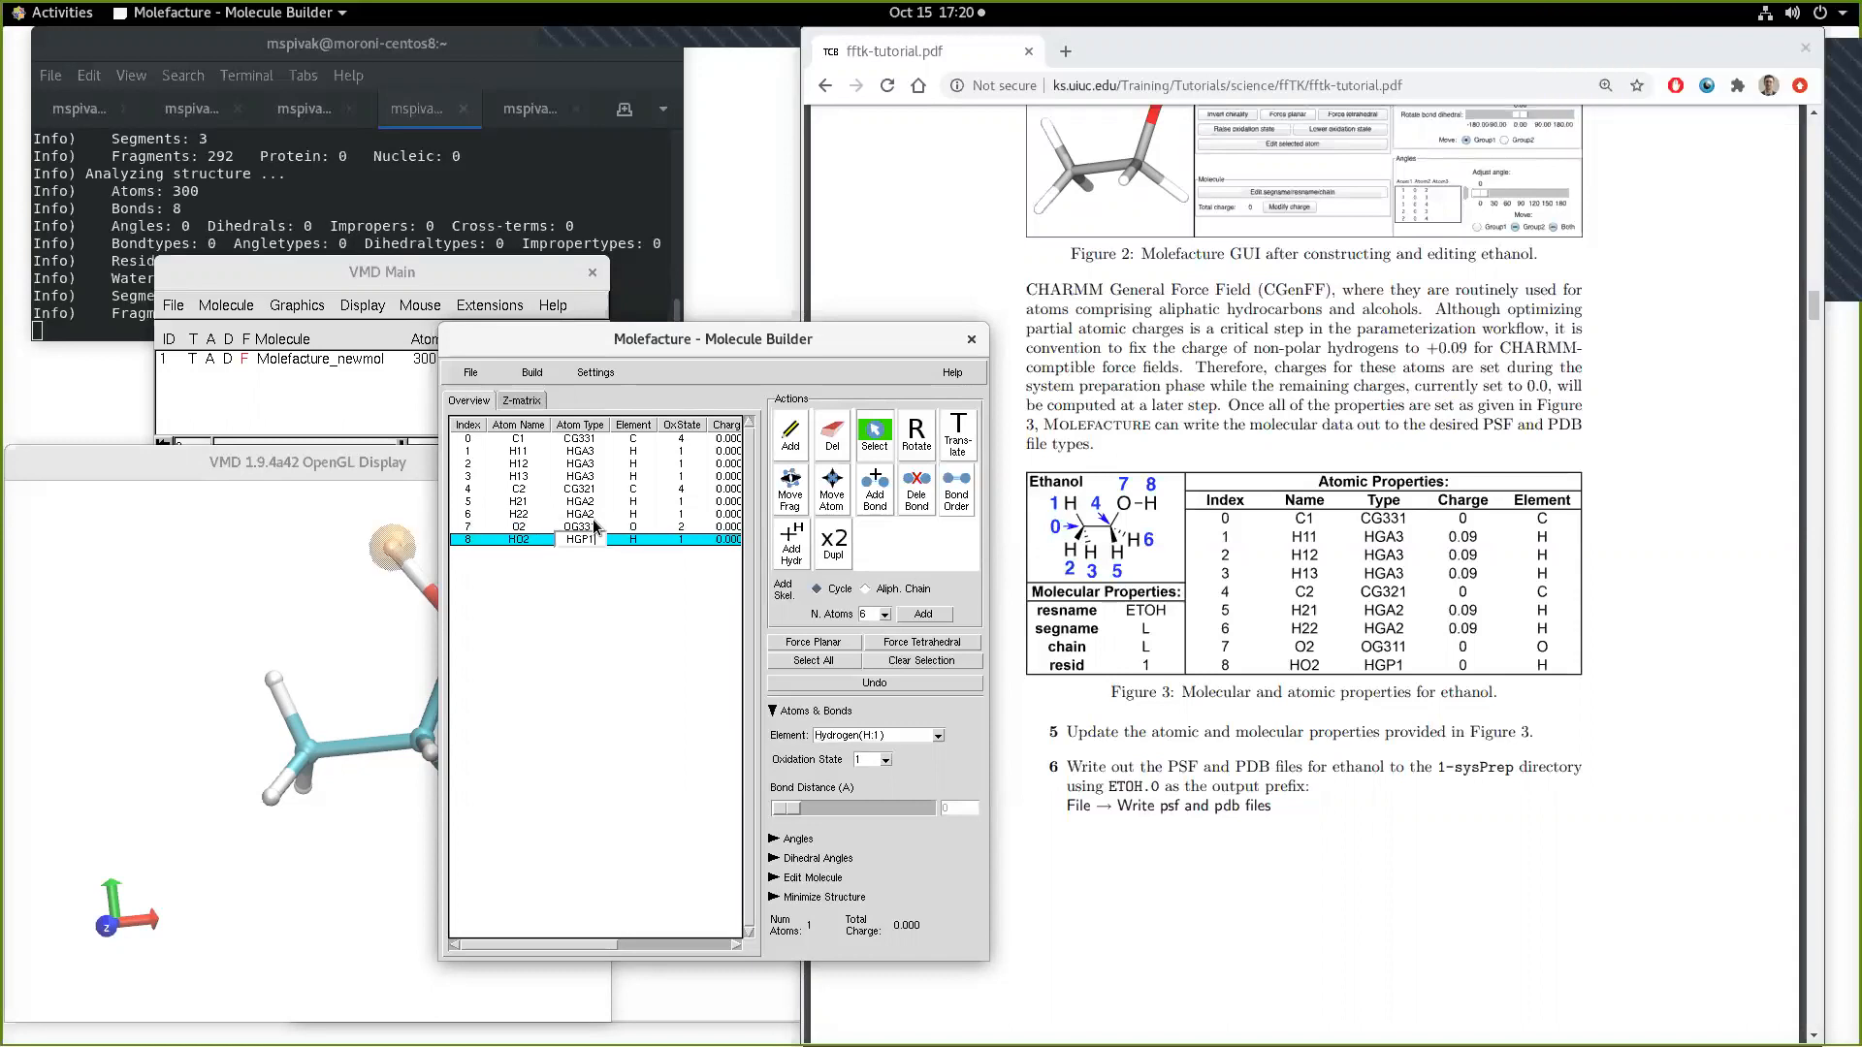
# Step: Select atom C1, move the Molefacture window off the molecule display, and rotate the ethanol to inspect it
pyautogui.click(645, 441)
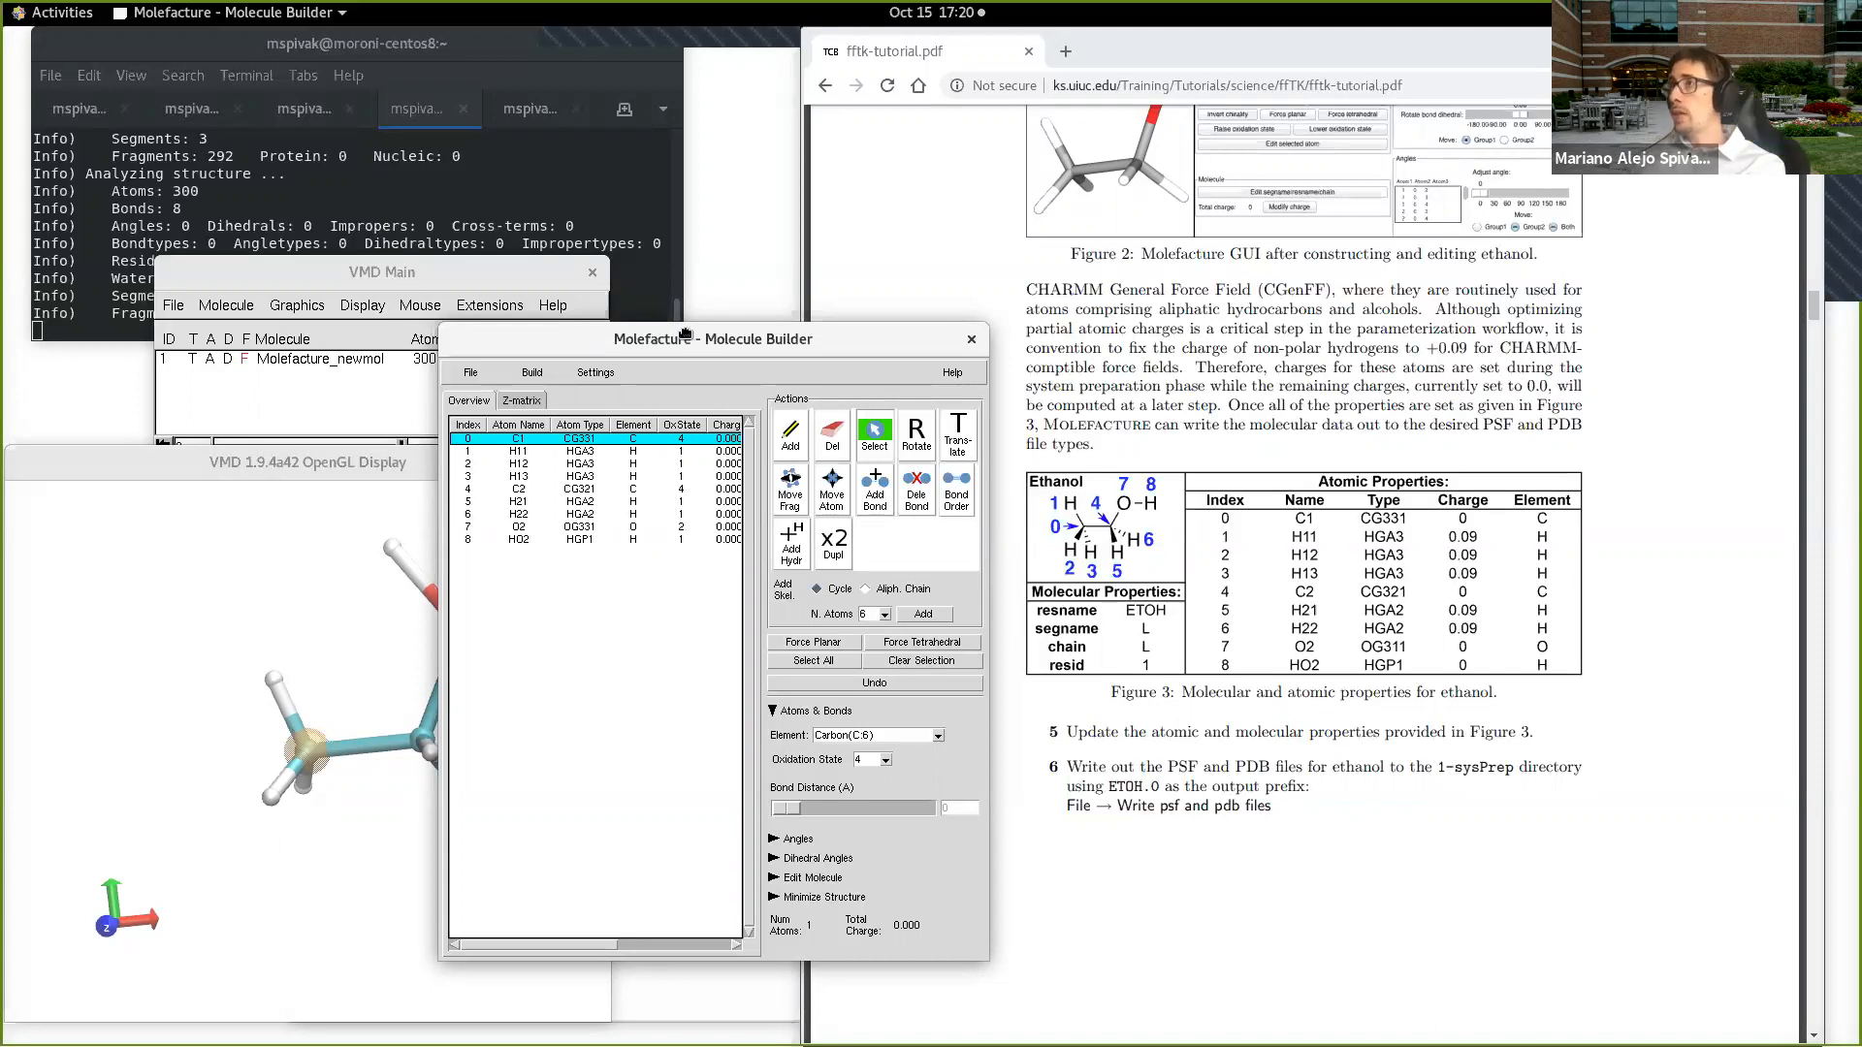
pyautogui.moveTo(679, 332); pyautogui.dragTo(789, 318)
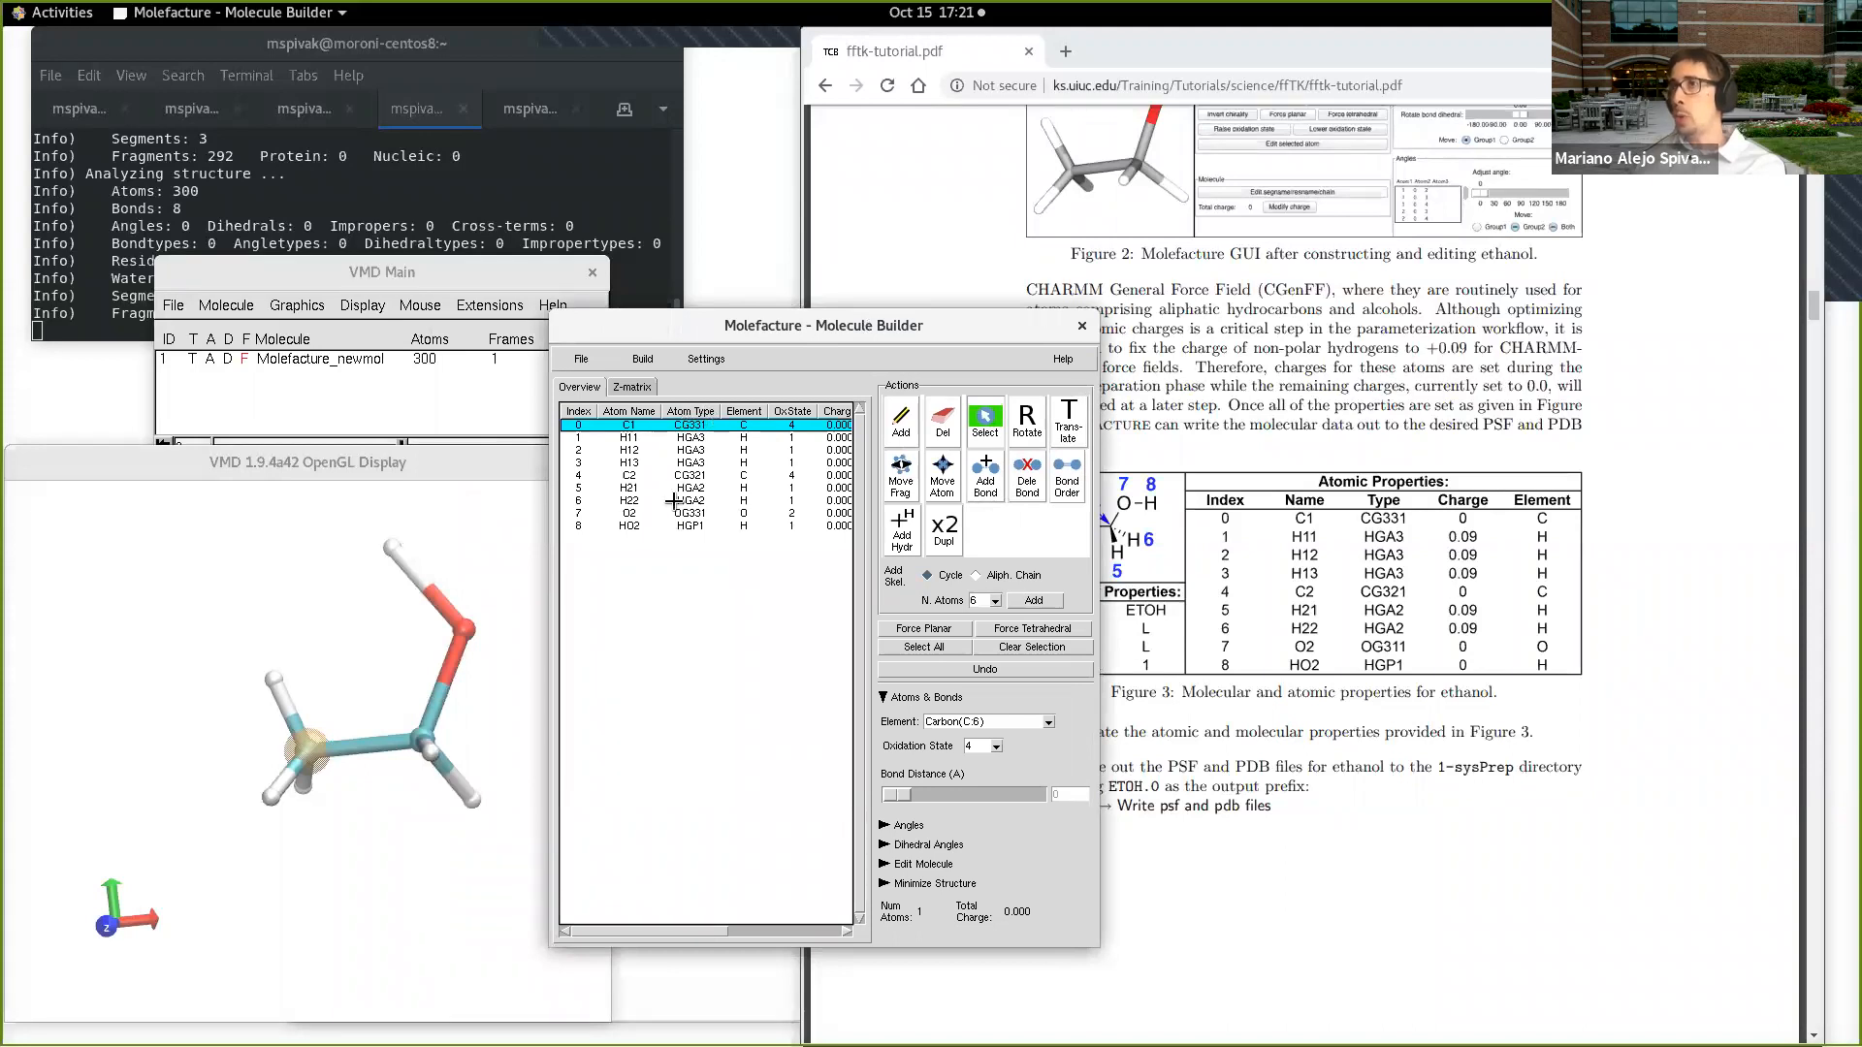
pyautogui.click(353, 843)
pyautogui.moveTo(287, 765); pyautogui.dragTo(363, 697)
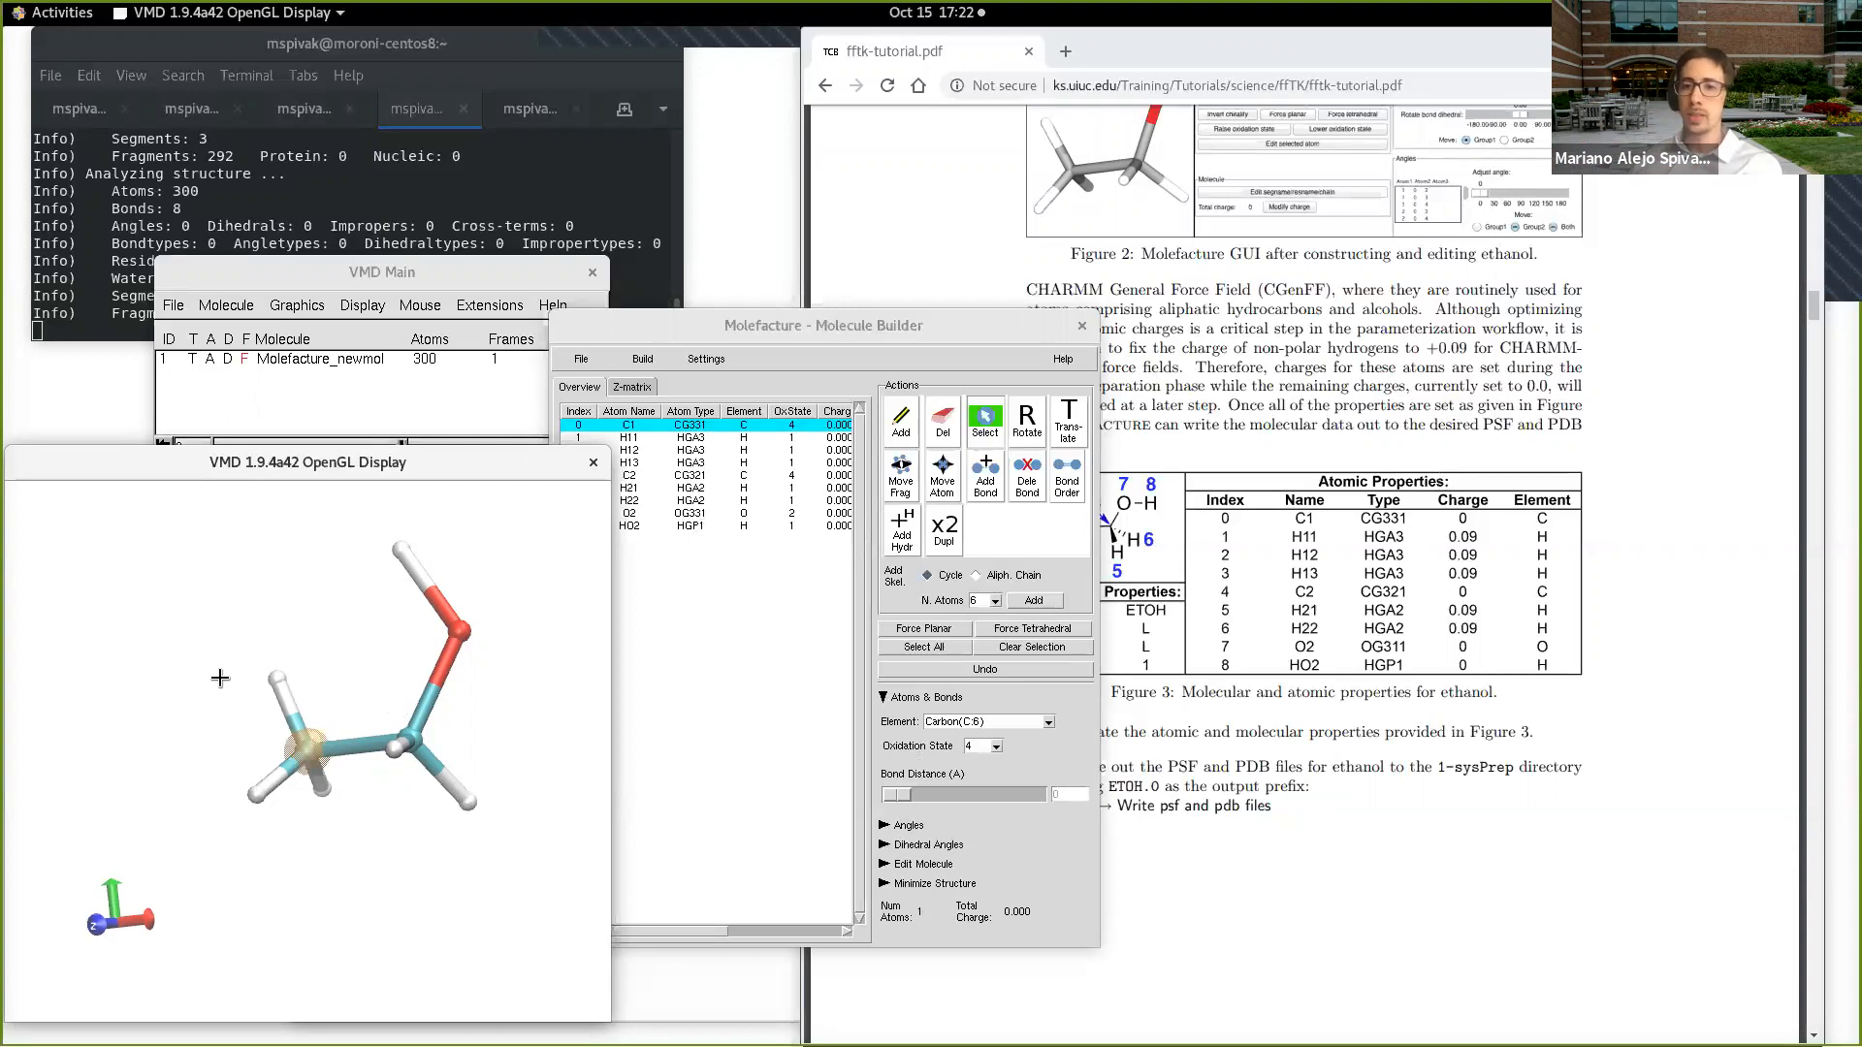
# Step: Shift the Molefacture window further aside and read tutorial step 6 on writing the ethanol PSF and PDB files
pyautogui.click(1265, 674)
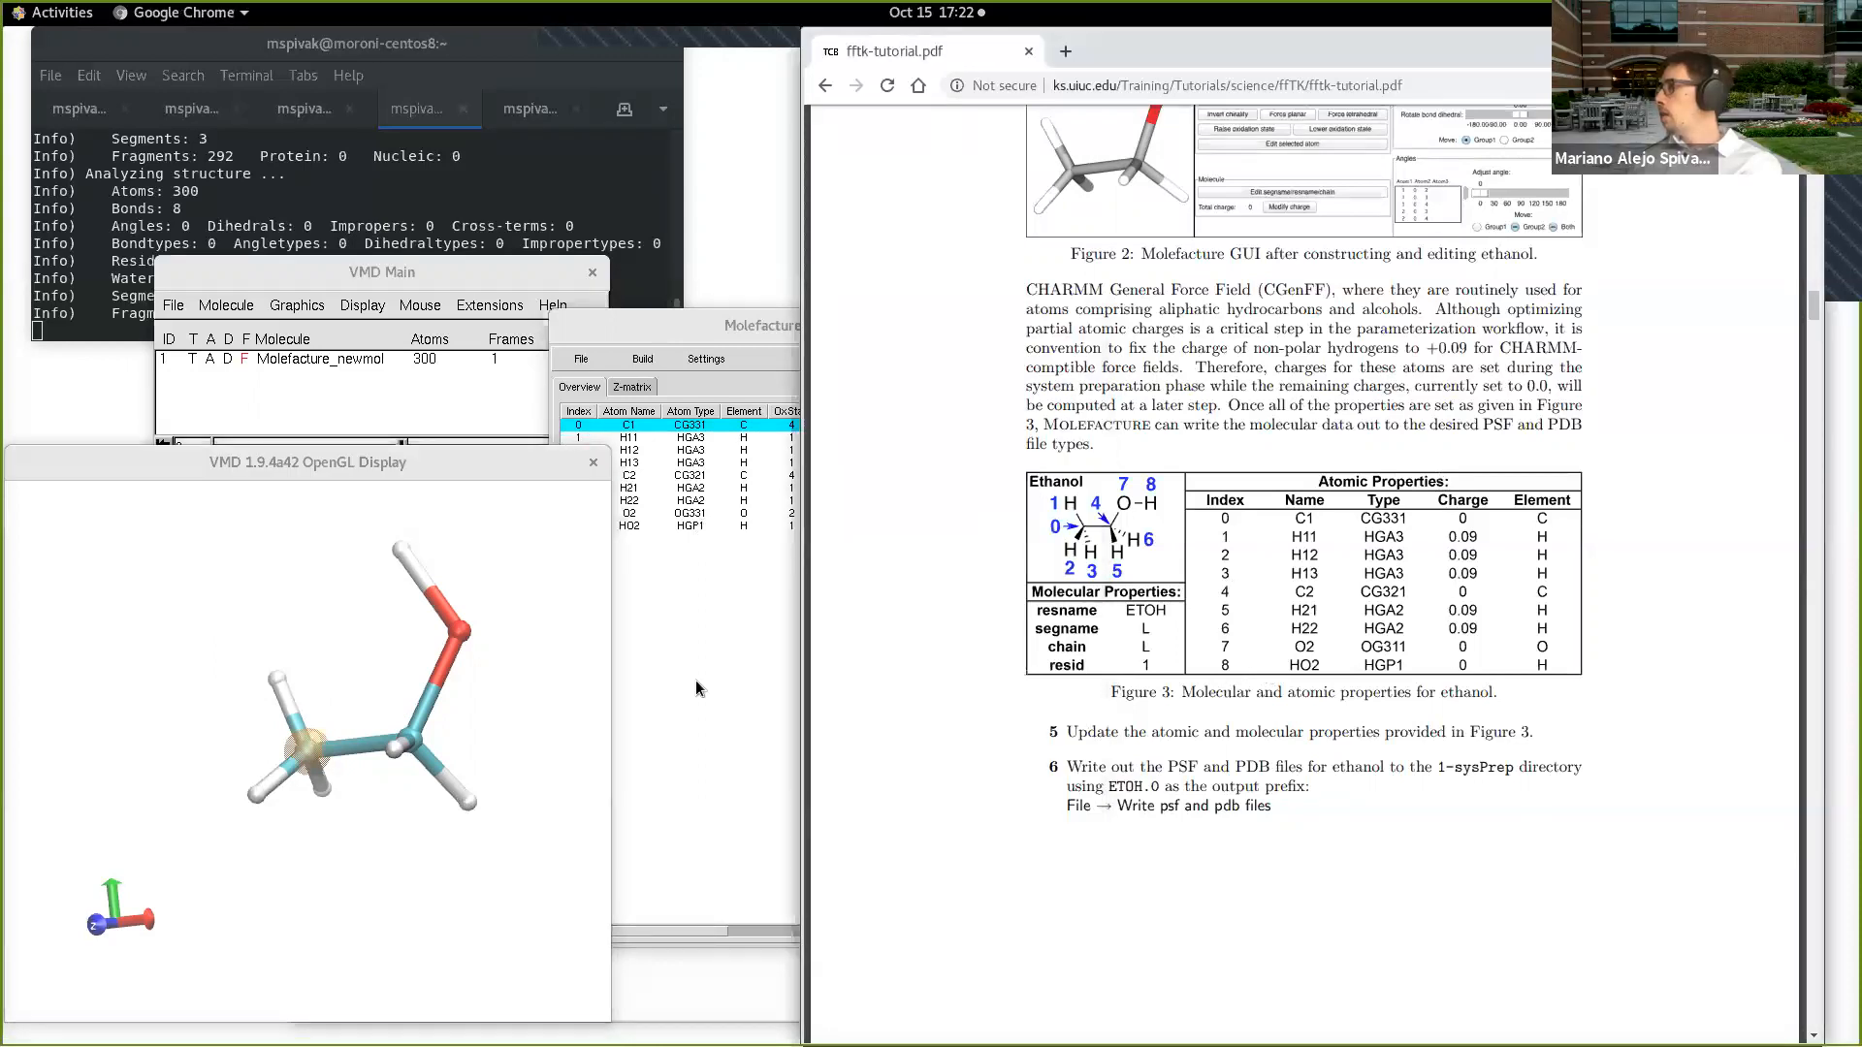
pyautogui.click(688, 656)
pyautogui.moveTo(777, 325); pyautogui.dragTo(870, 325)
pyautogui.click(1291, 770)
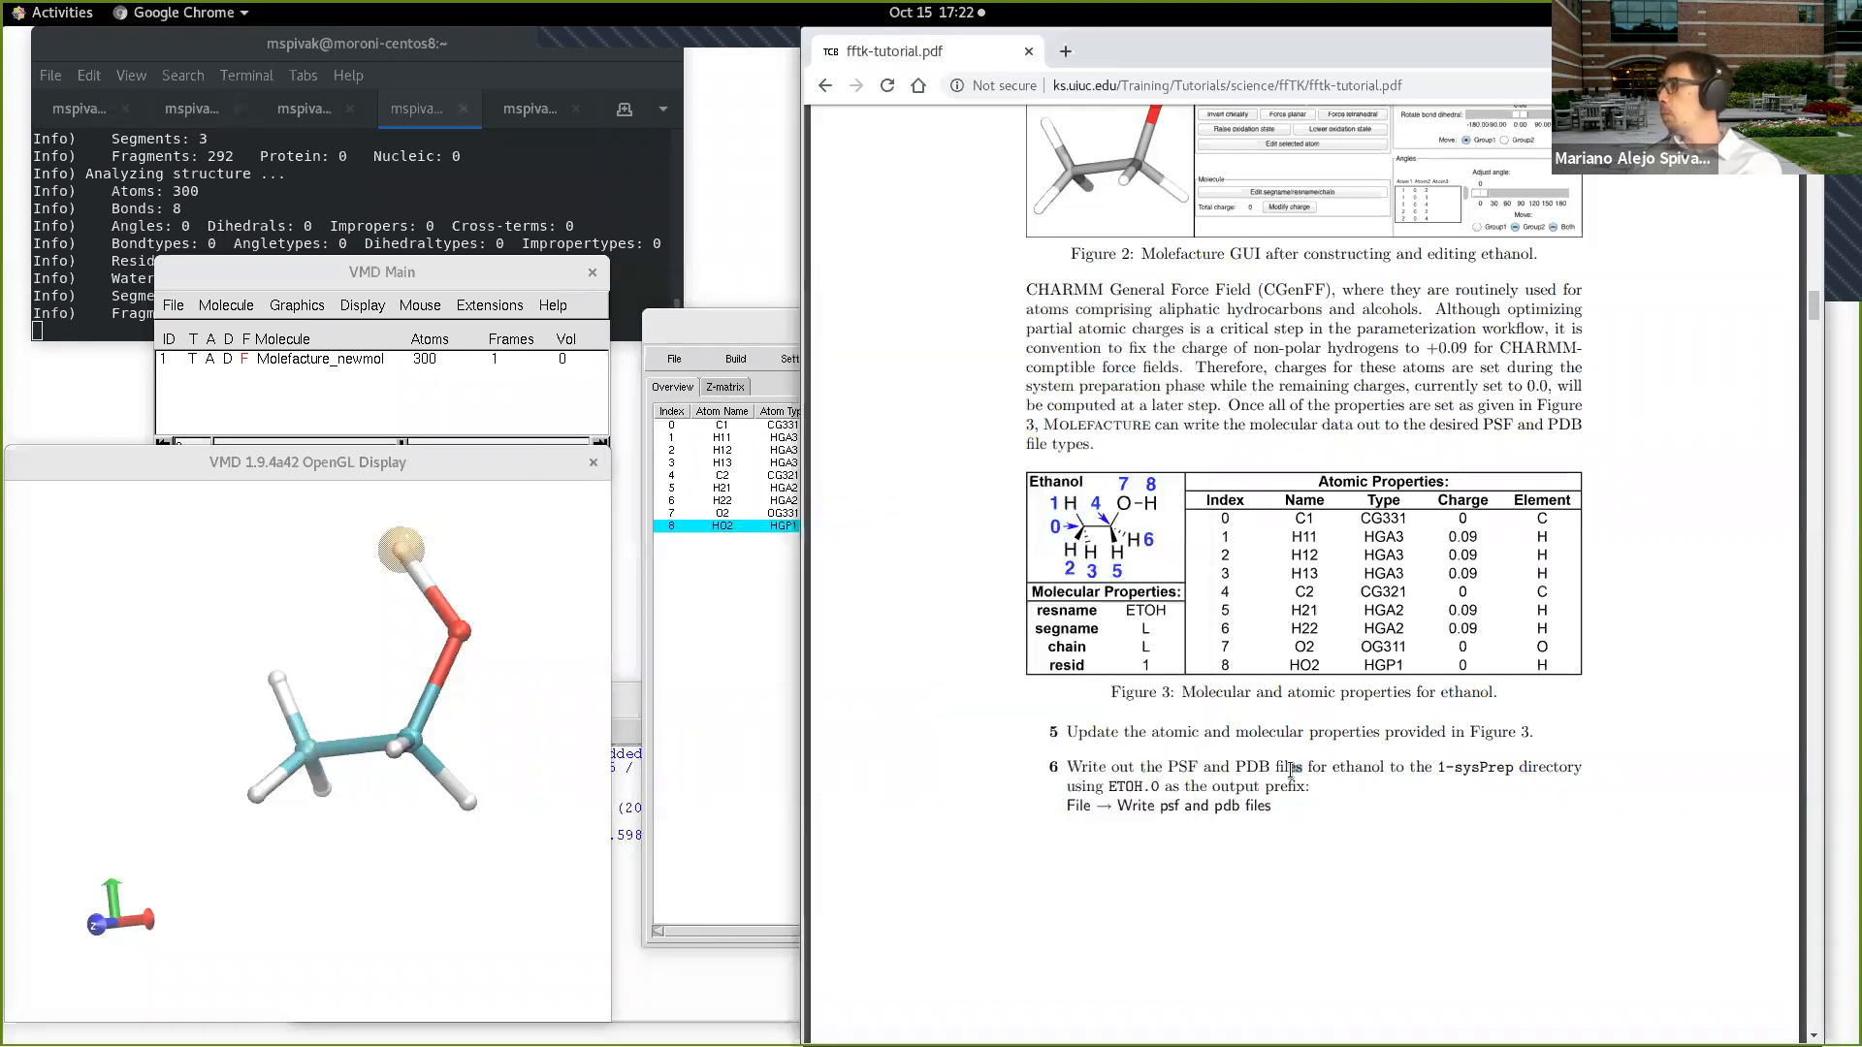
pyautogui.moveTo(1251, 762); pyautogui.dragTo(1269, 765)
pyautogui.click(1284, 778)
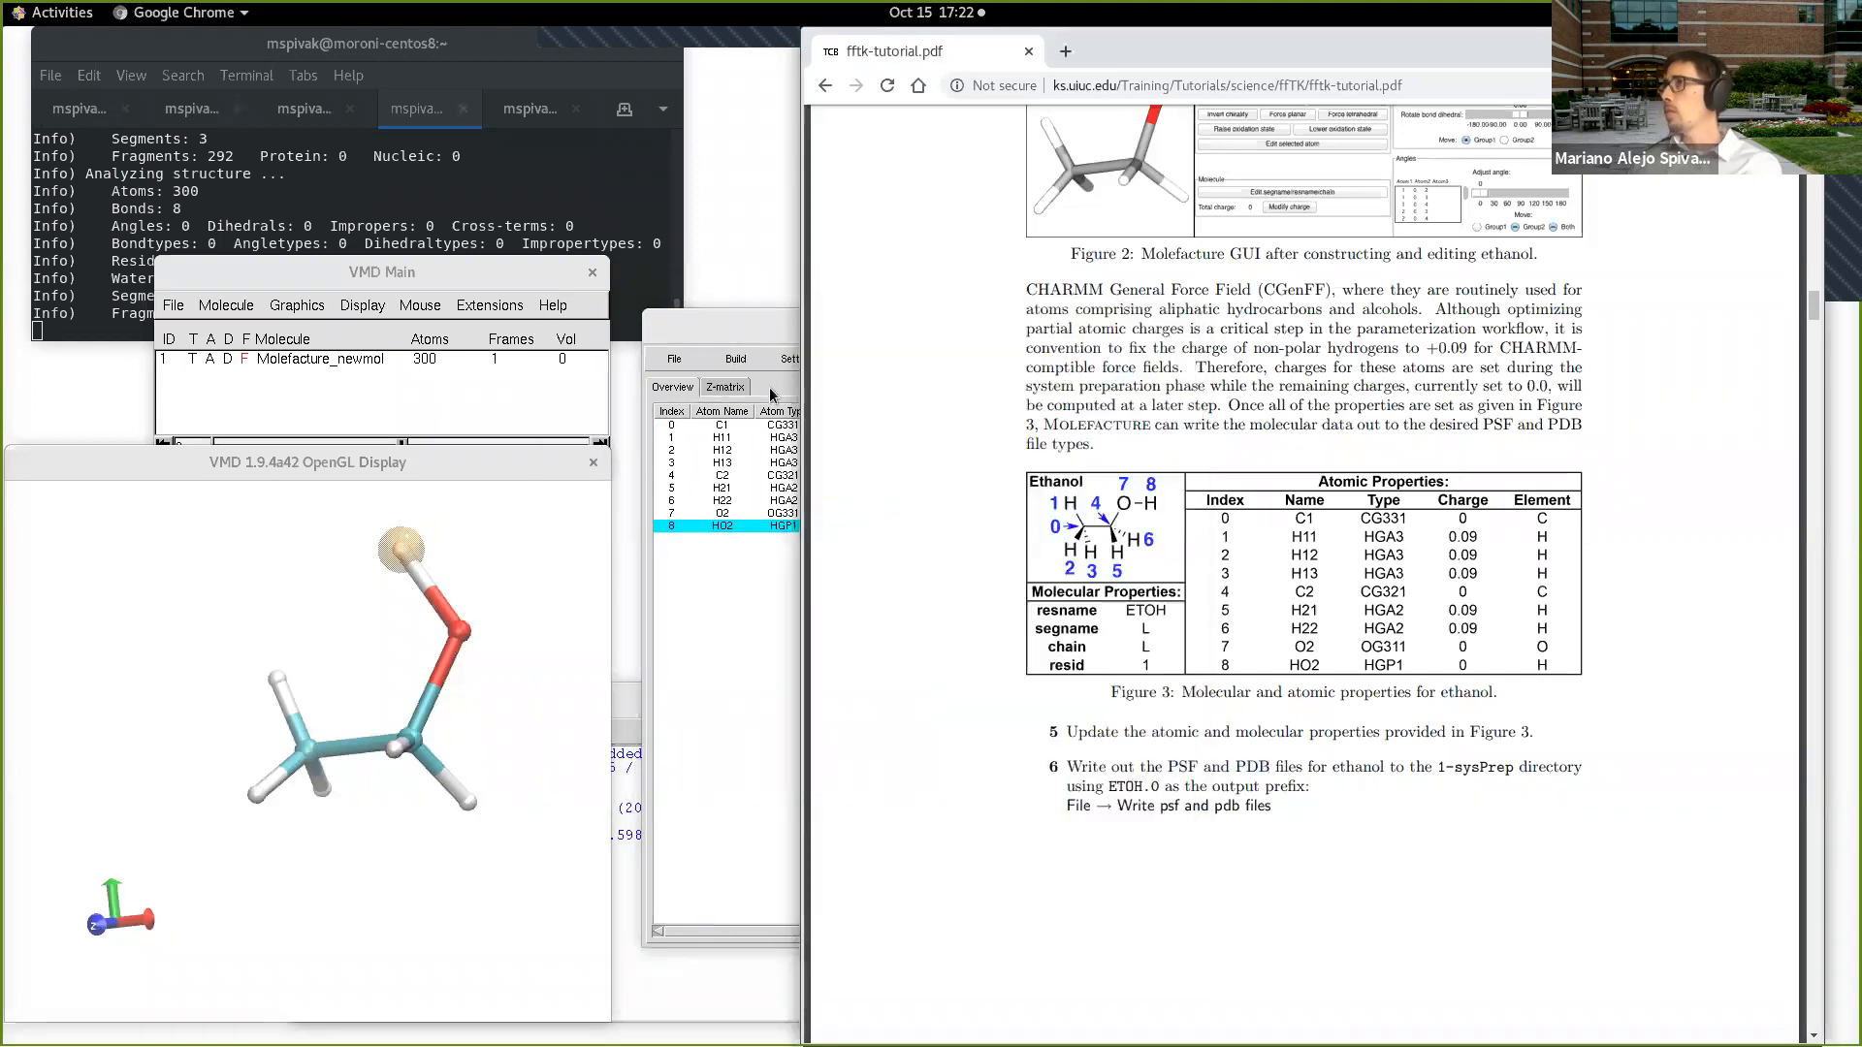
# Step: Start writing the ethanol's PSF and PDB files from Molefacture and choose the Tests/FFTK folder as destination
pyautogui.click(765, 329)
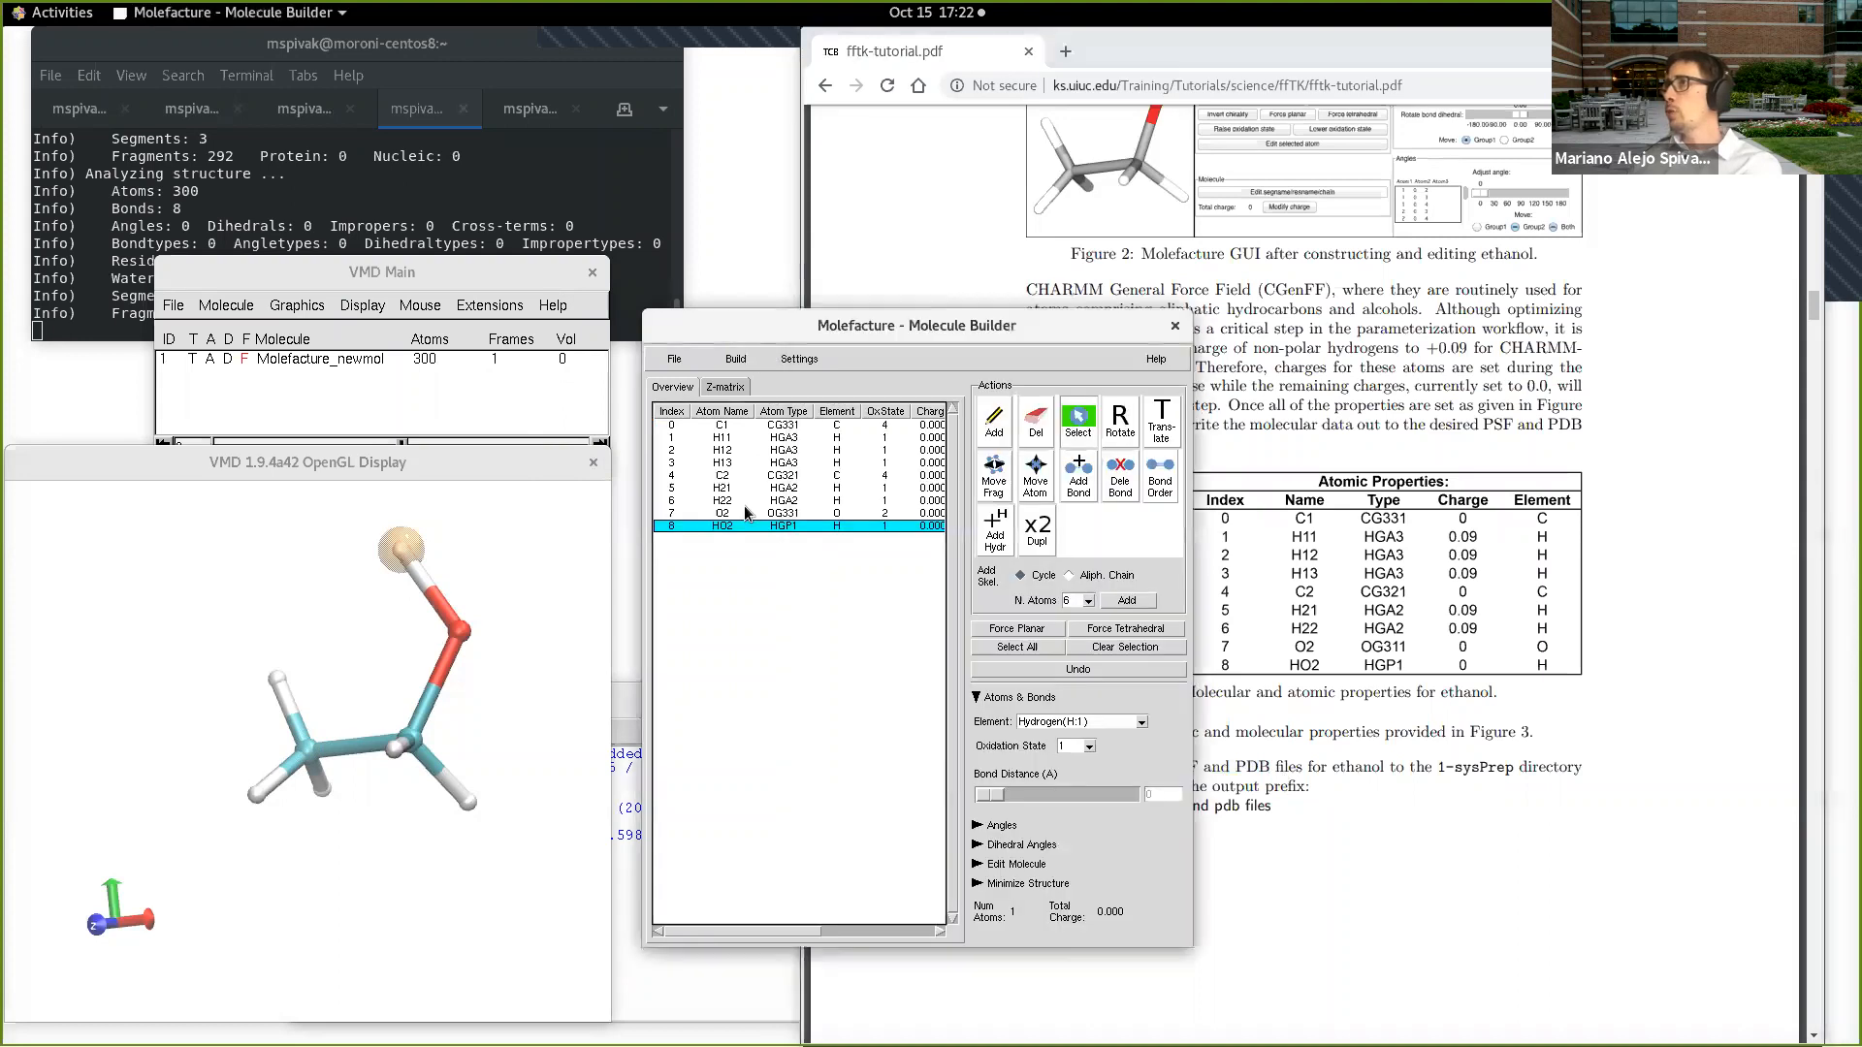
pyautogui.click(691, 361)
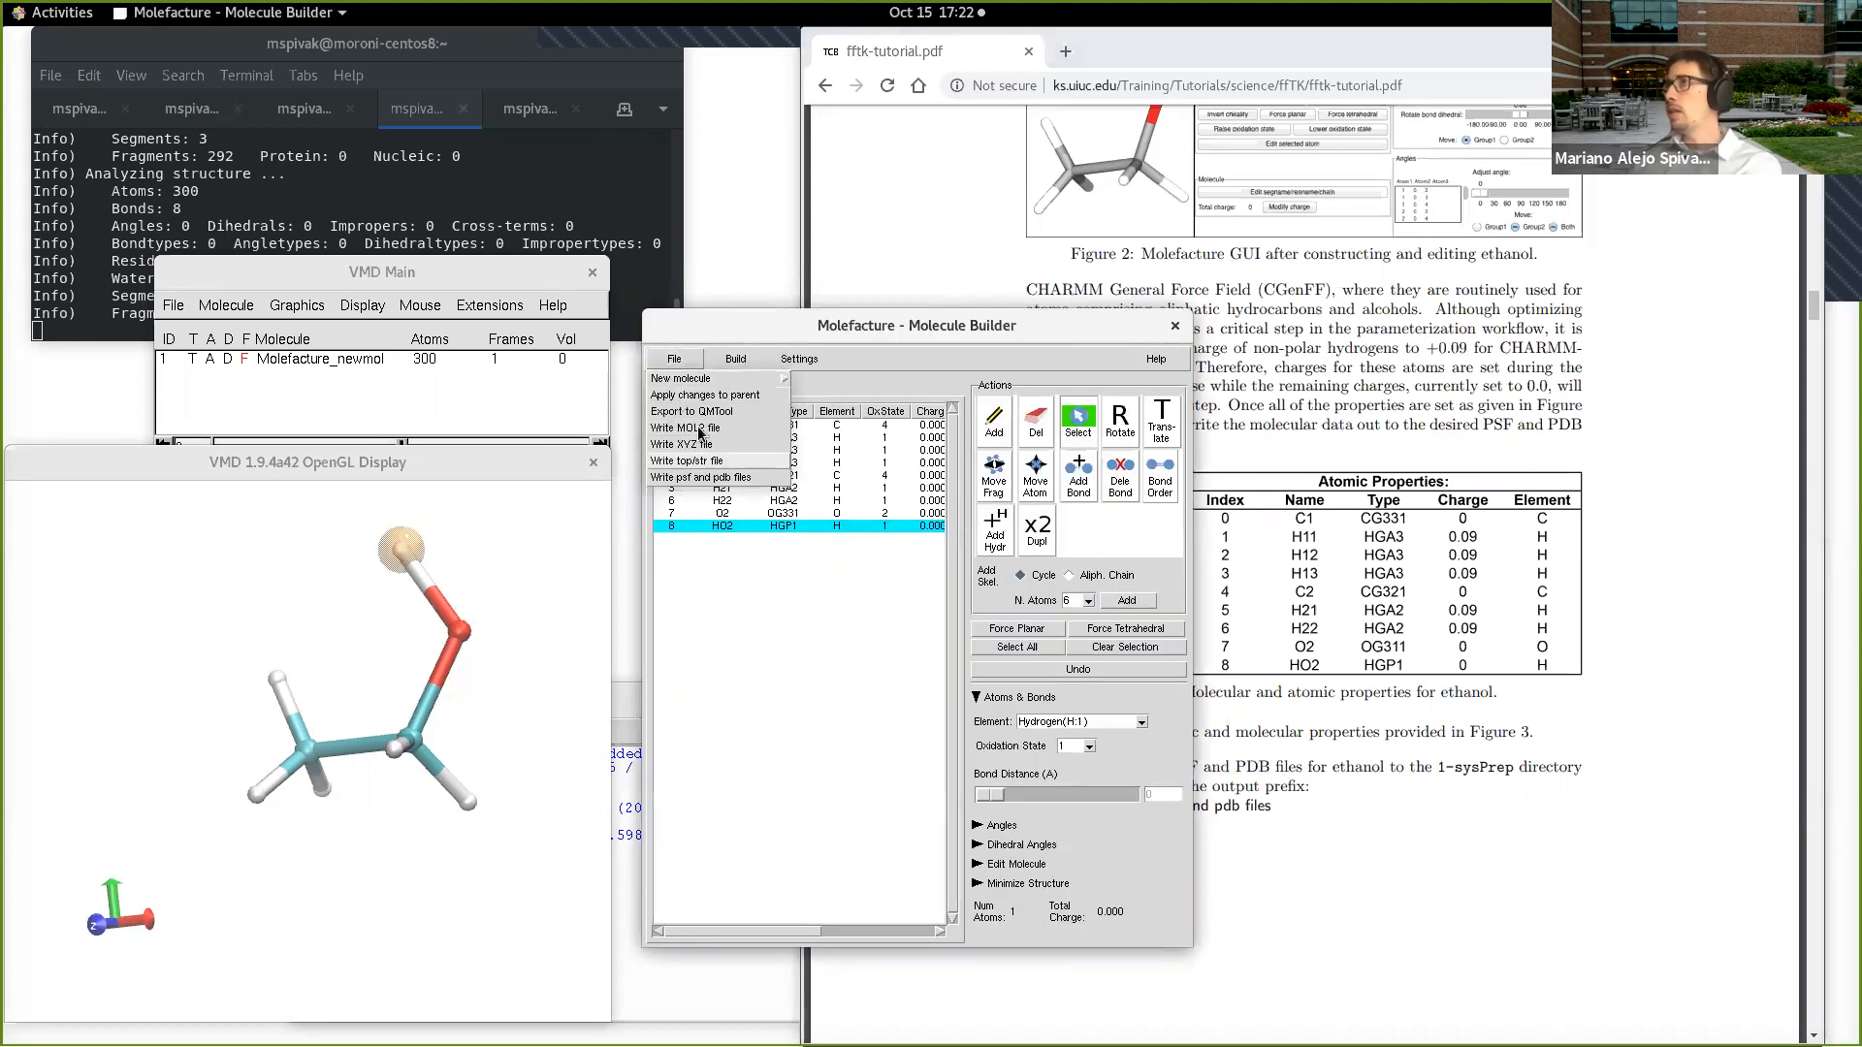
pyautogui.click(738, 478)
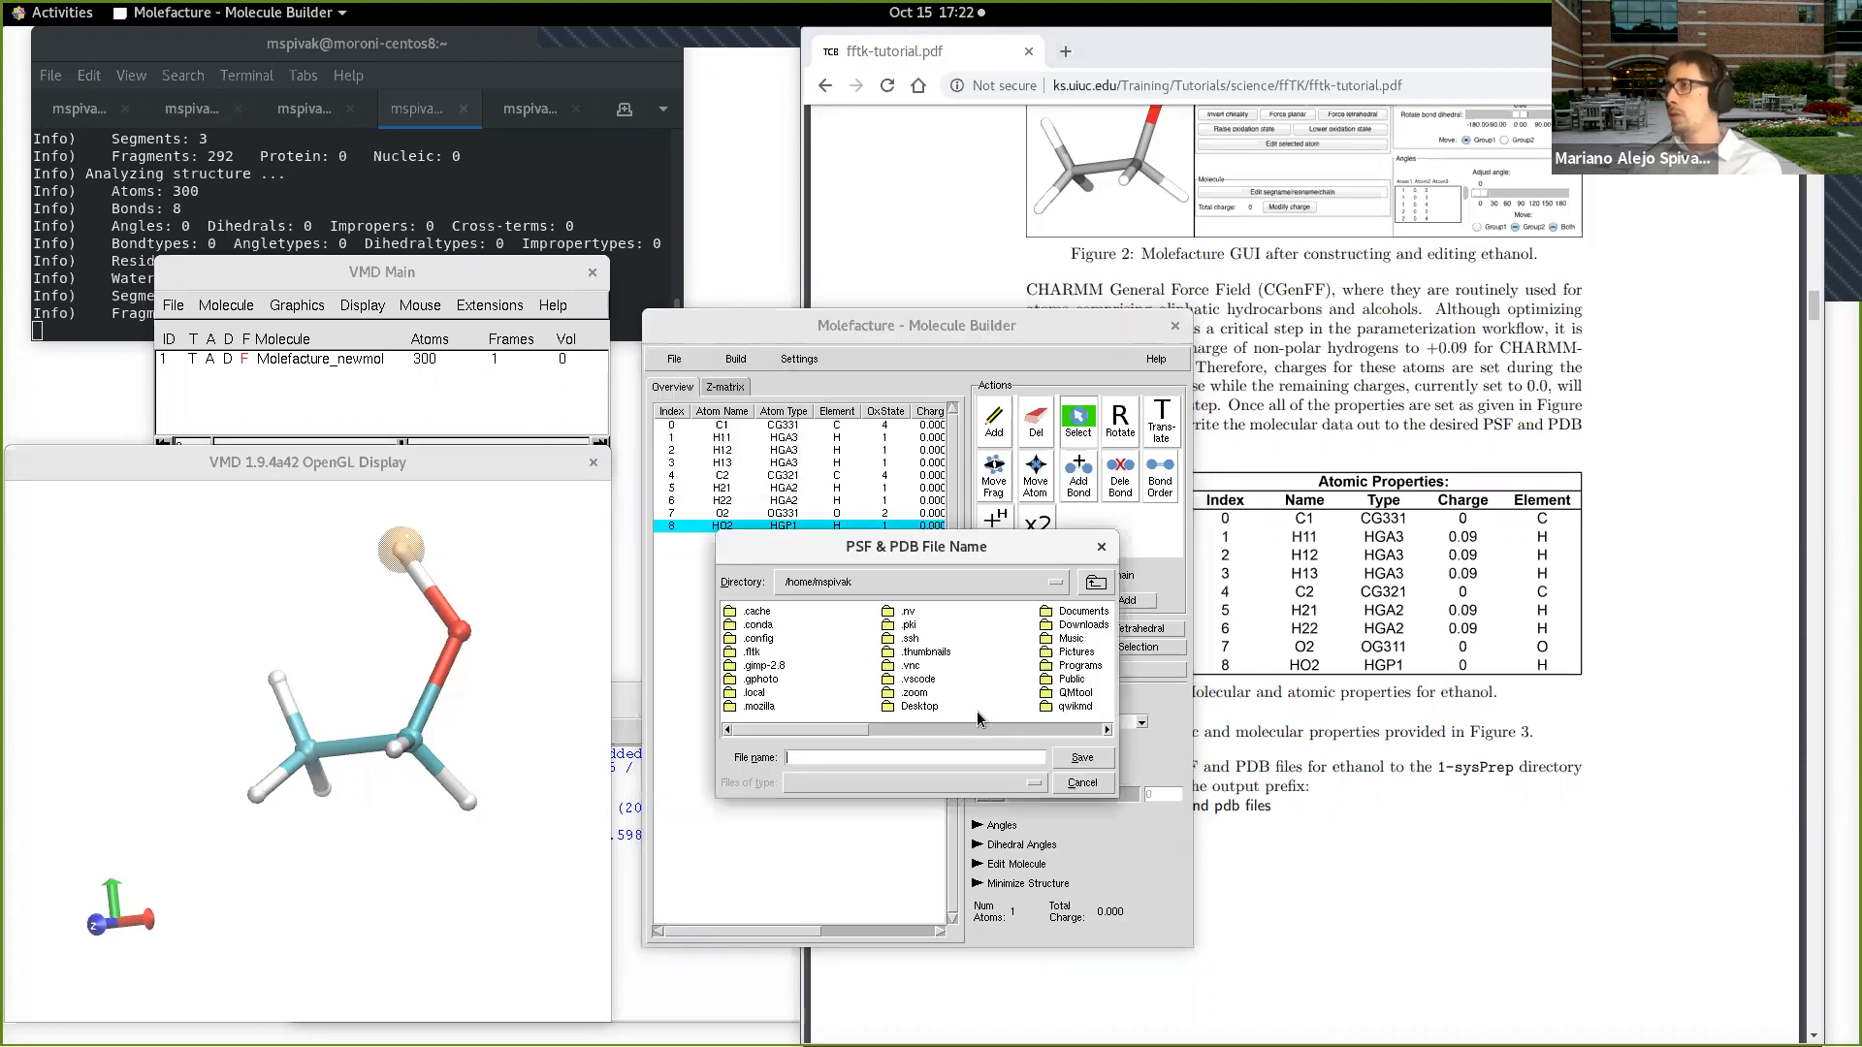
pyautogui.click(1107, 730)
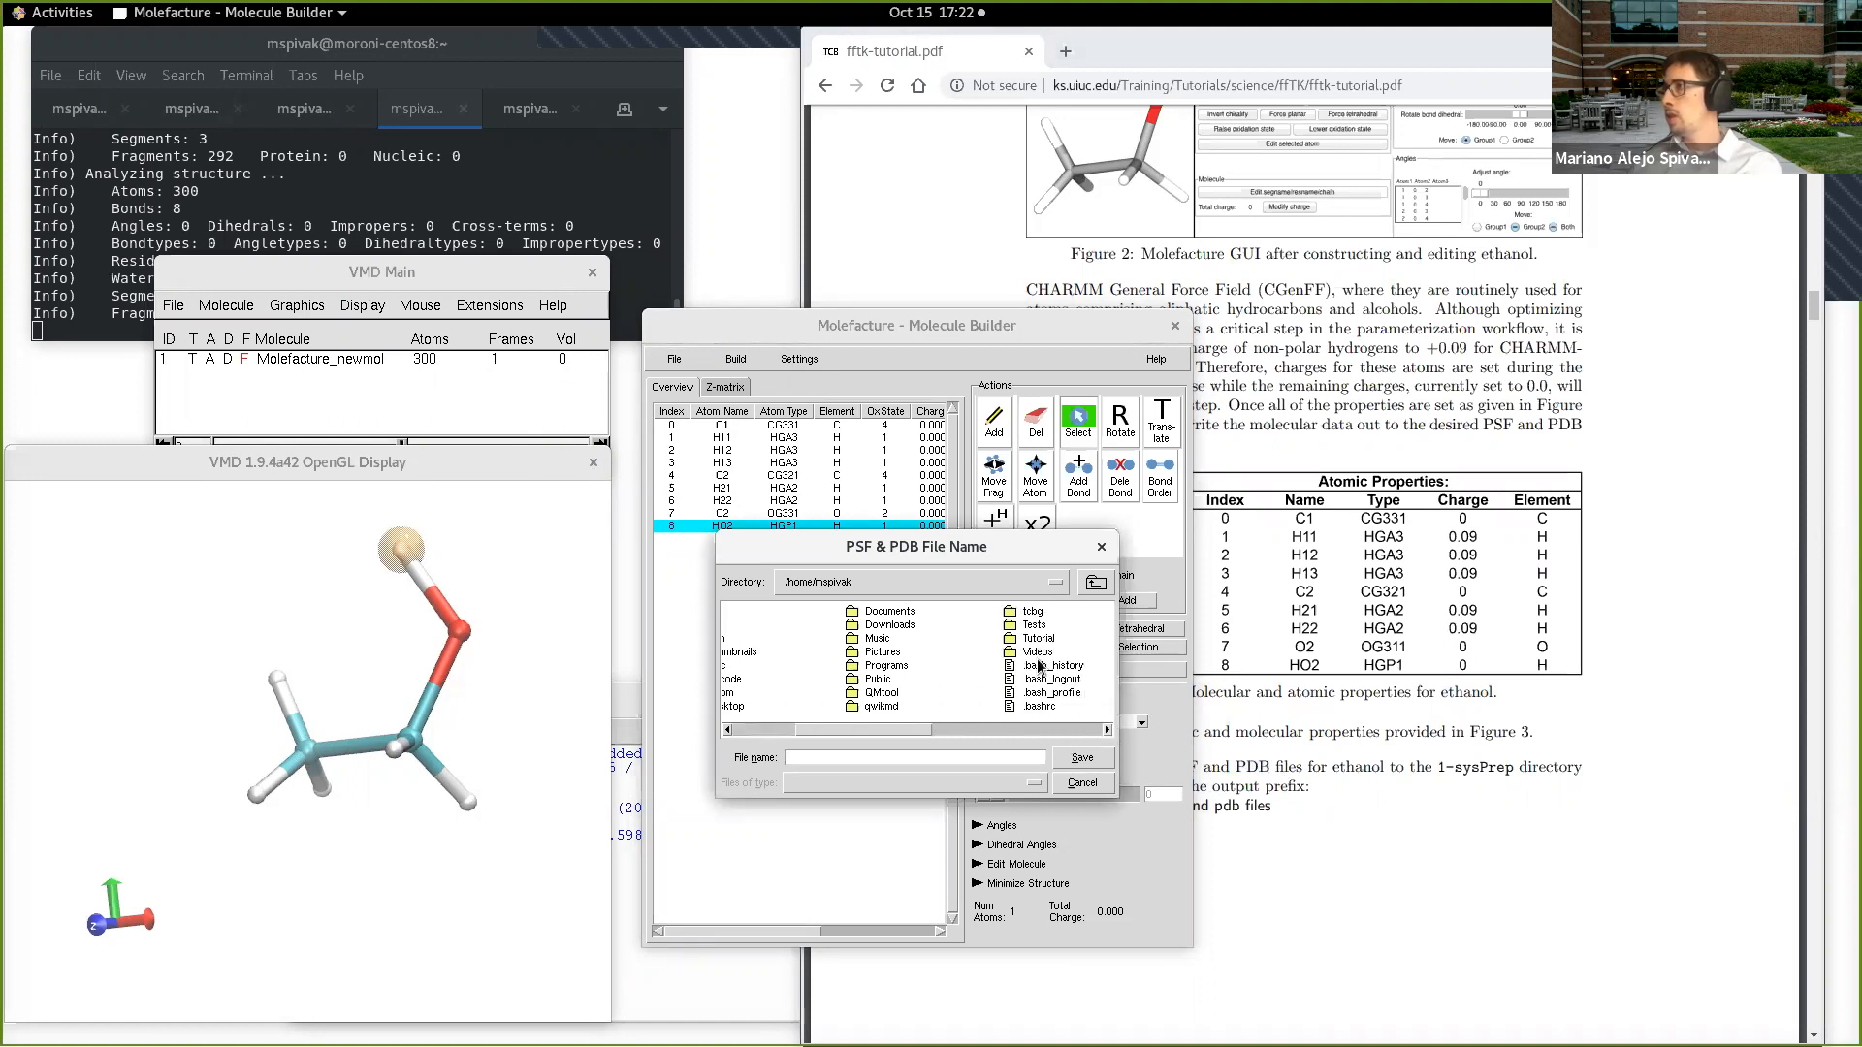
pyautogui.doubleClick(1032, 625)
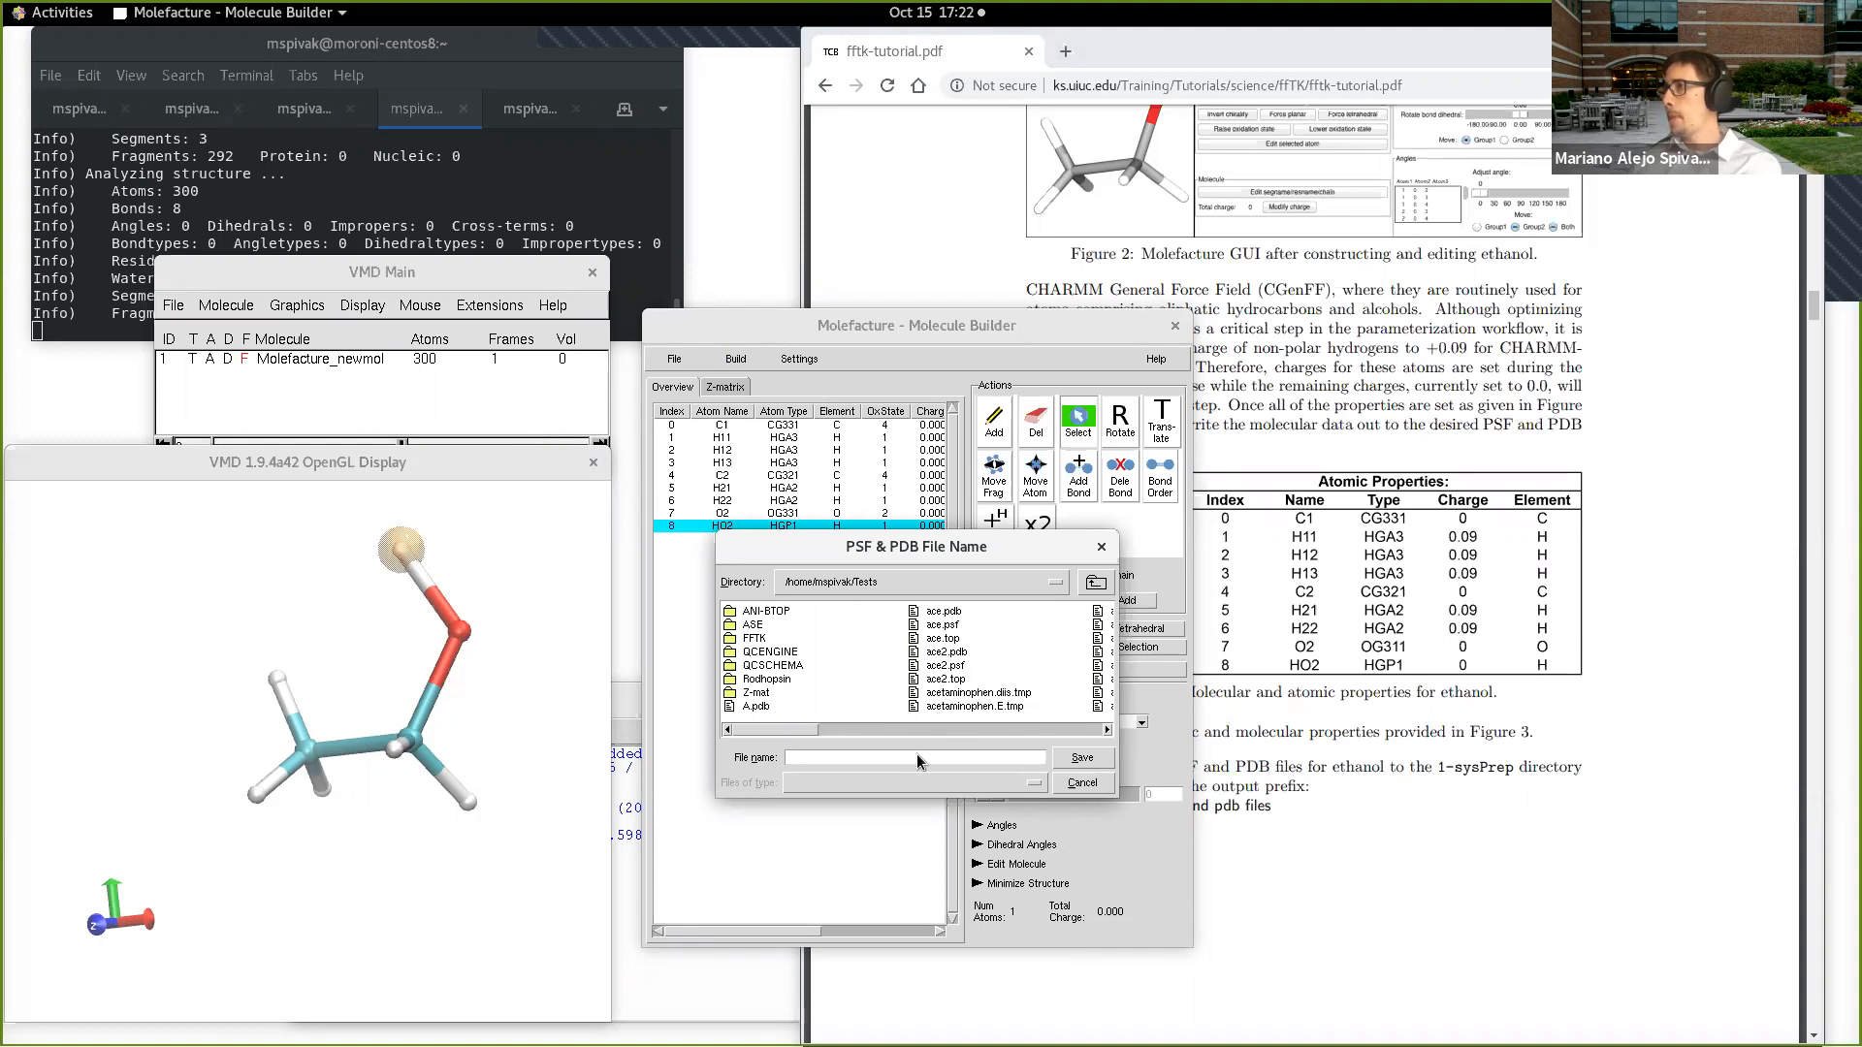
pyautogui.doubleClick(763, 639)
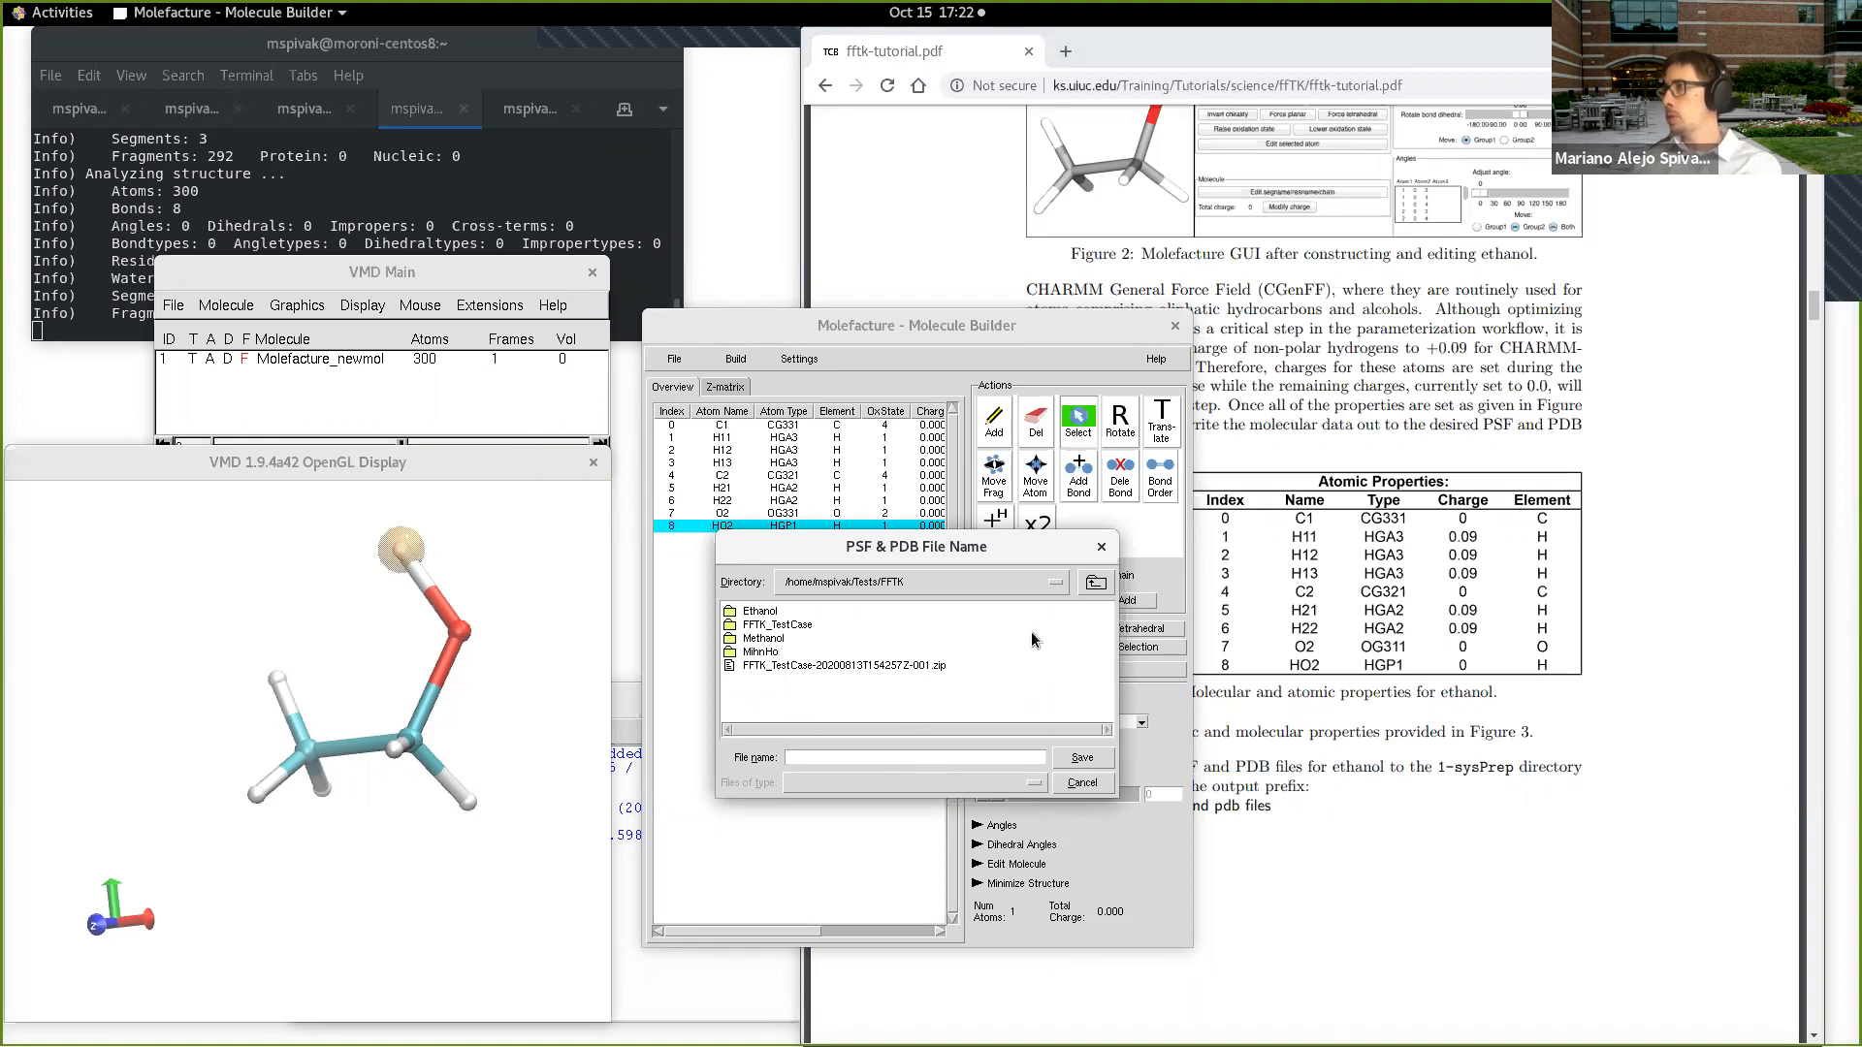
# Step: Try to save the PSF and PDB files under the name newetanol
pyautogui.click(956, 755)
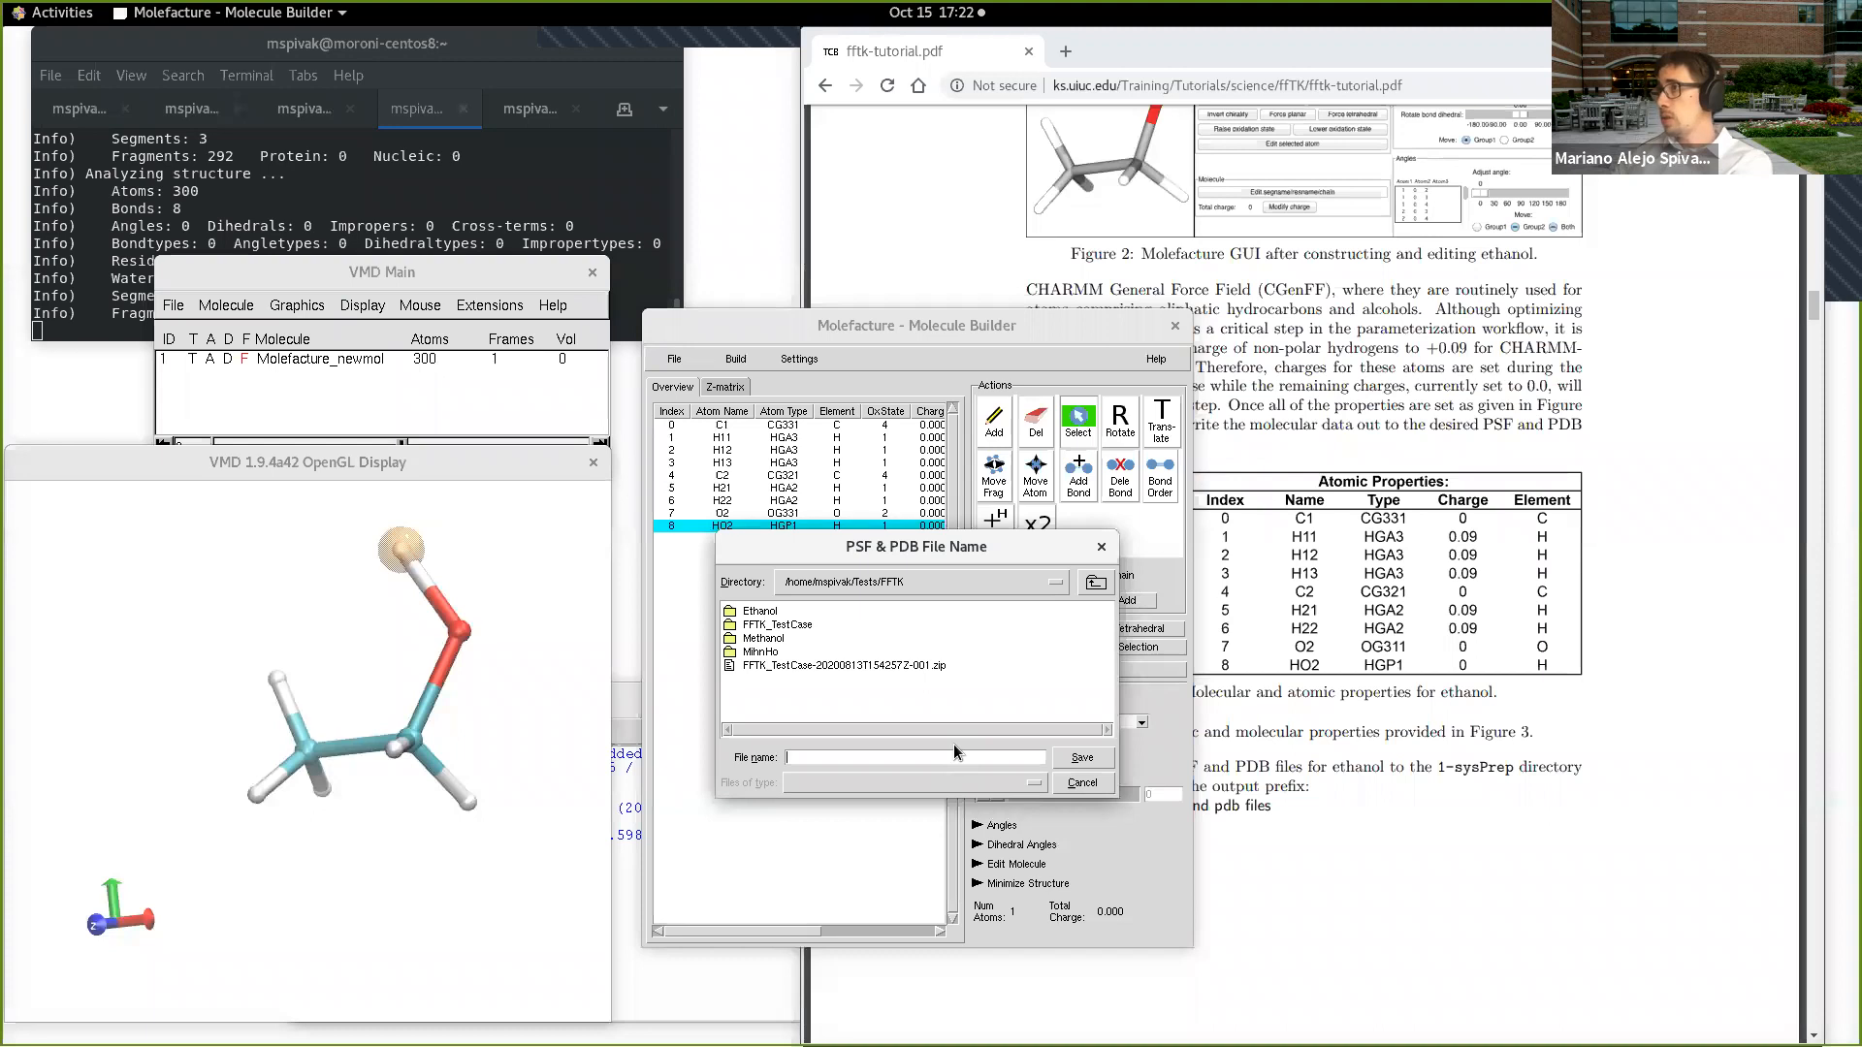
pyautogui.write('newetanol')
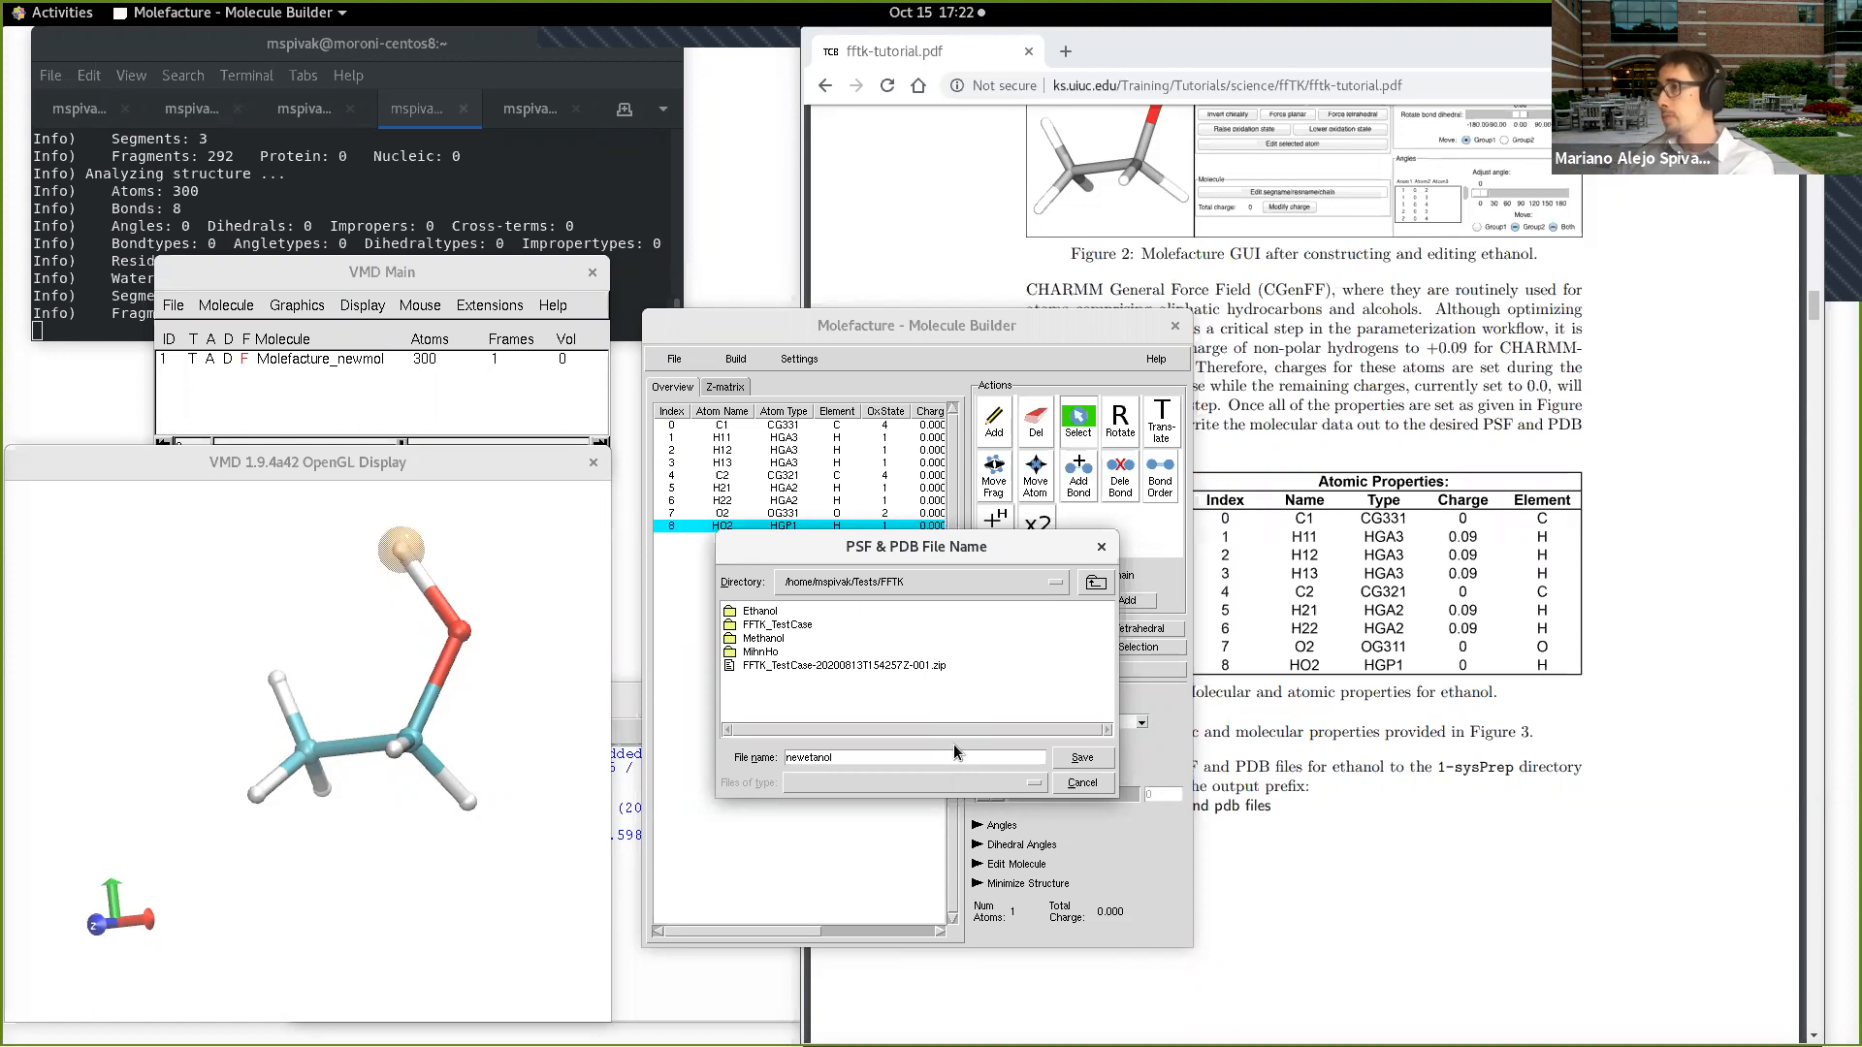
pyautogui.click(1077, 764)
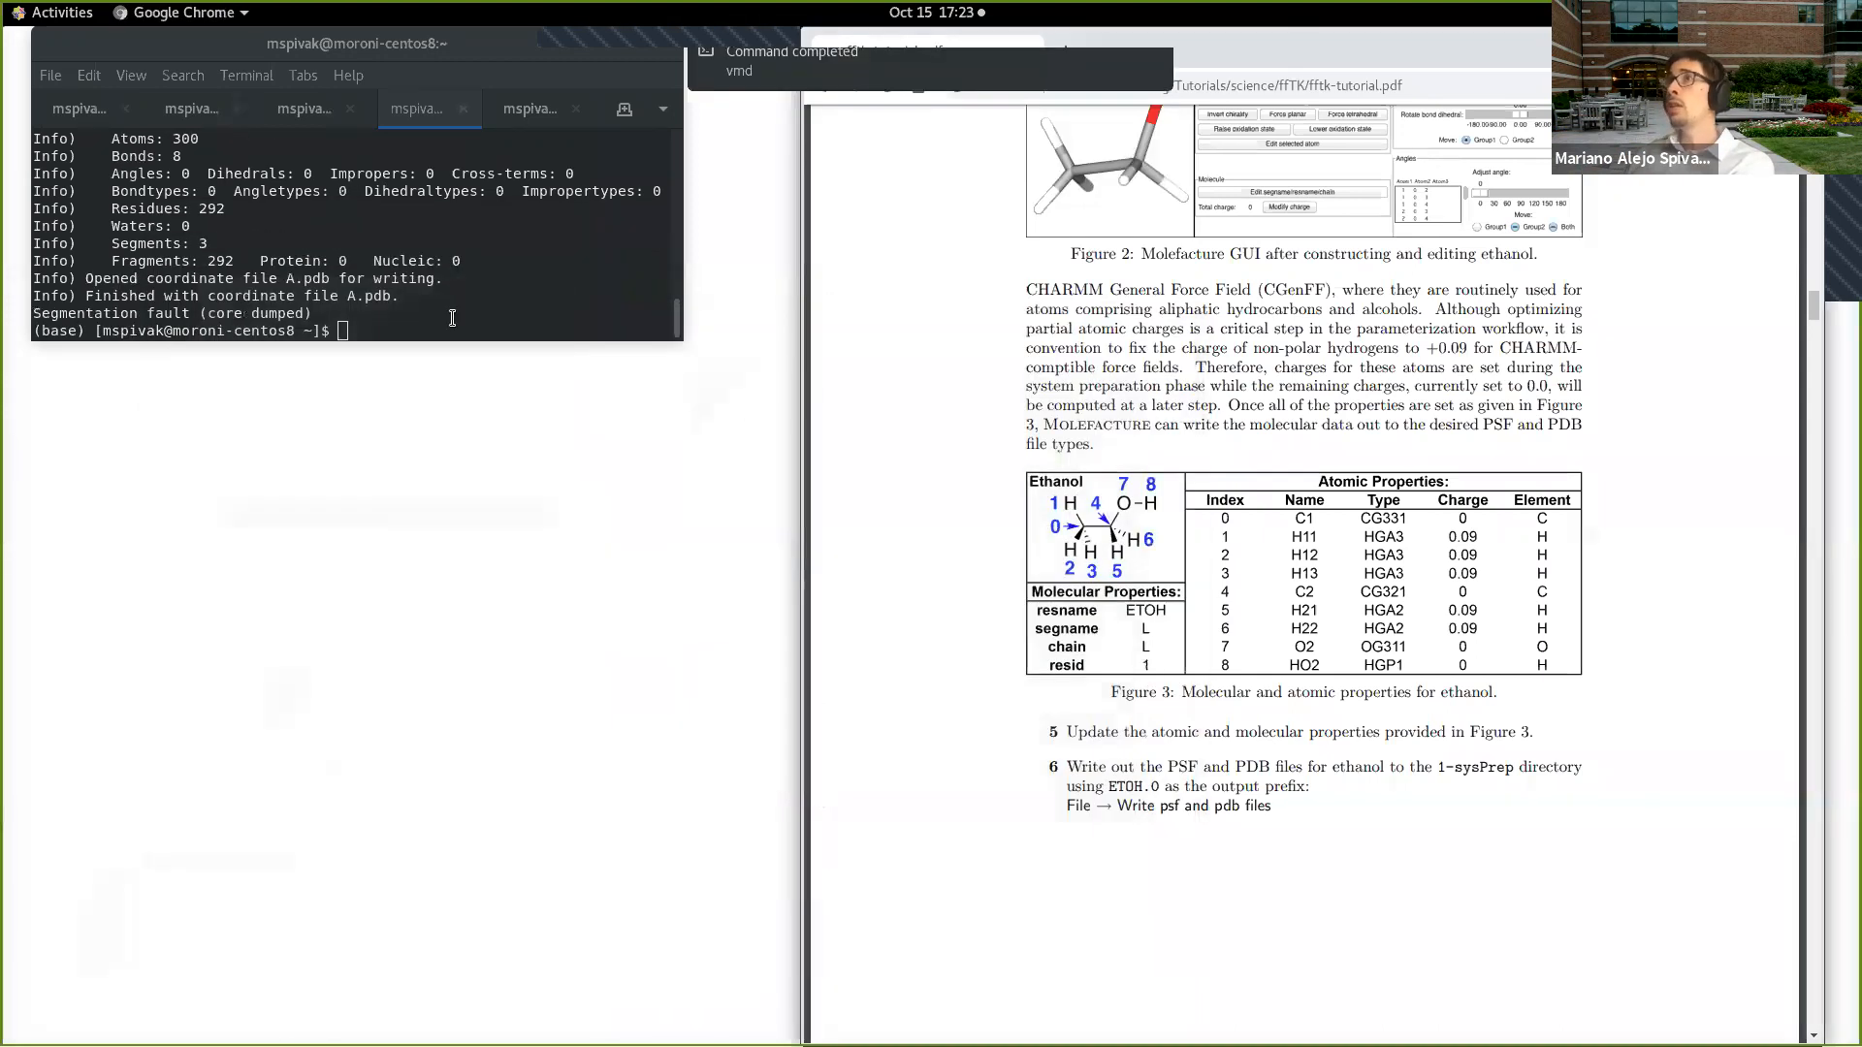
# Step: Switch to the terminal and relaunch VMD with the command vmd
pyautogui.click(452, 320)
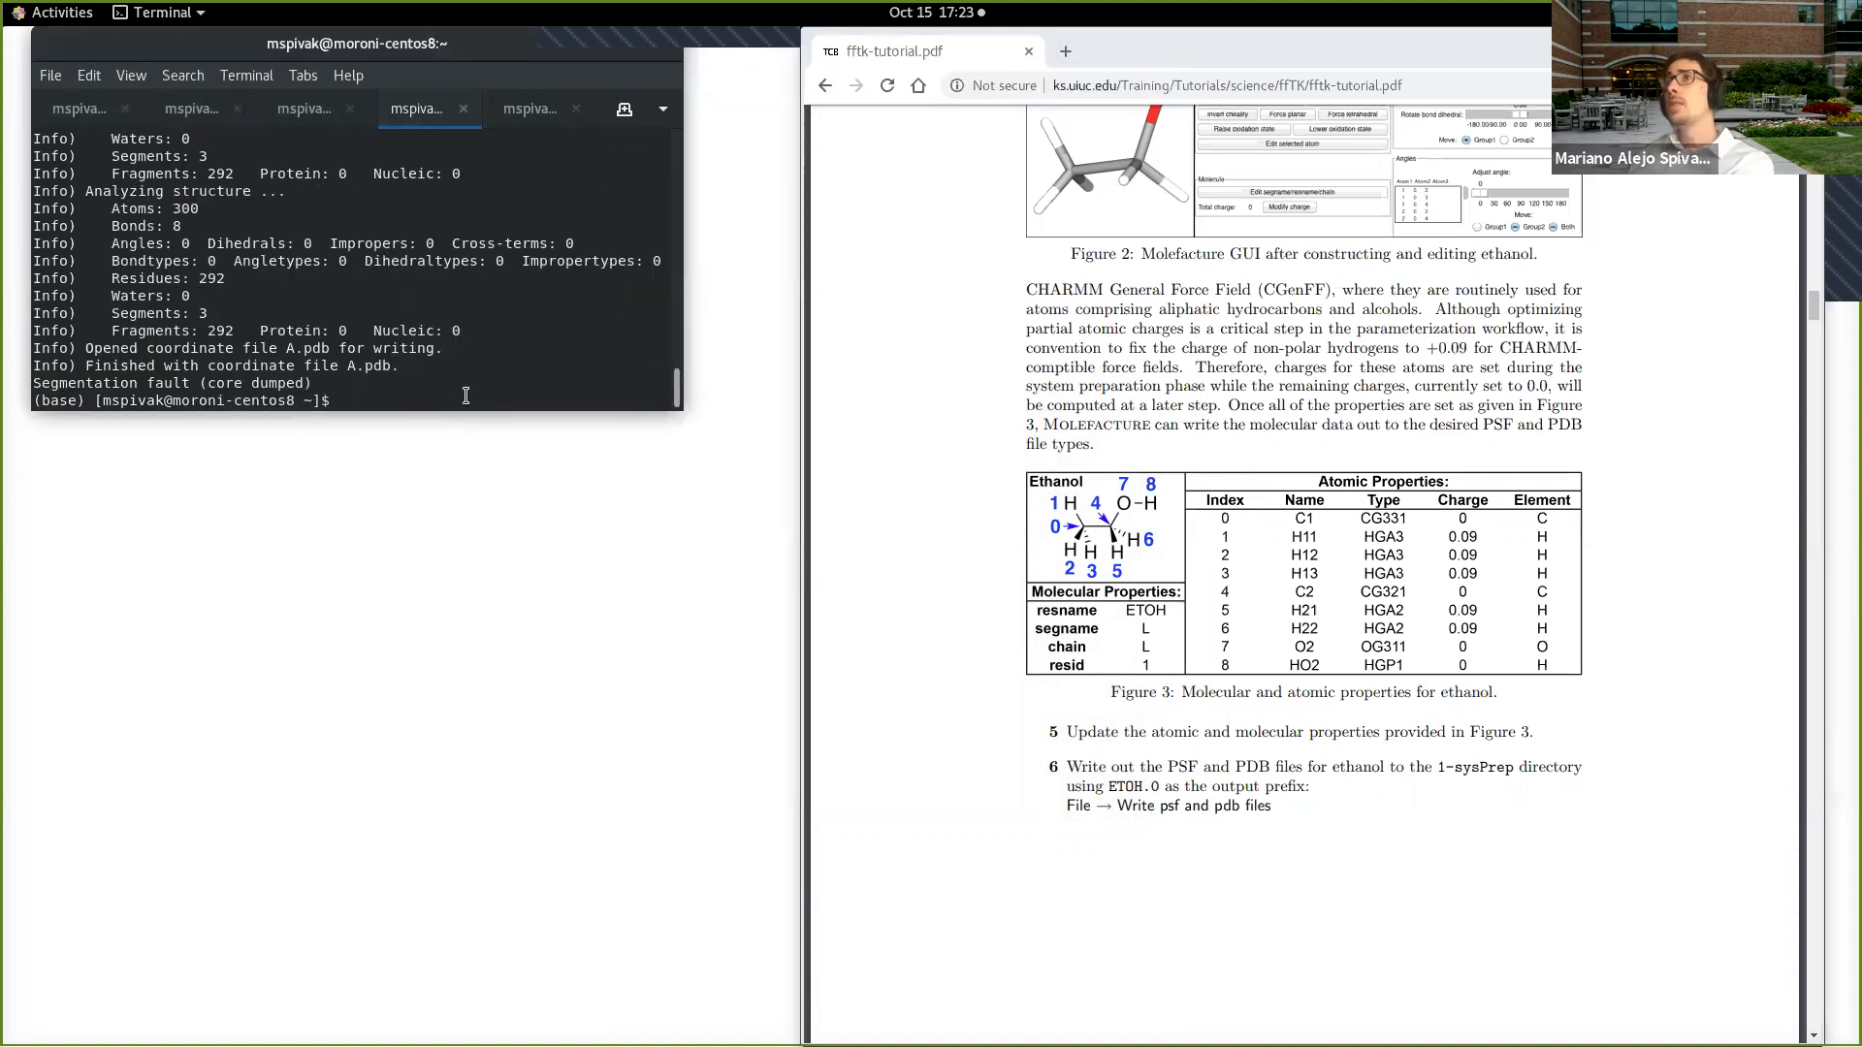
pyautogui.write('vmd')
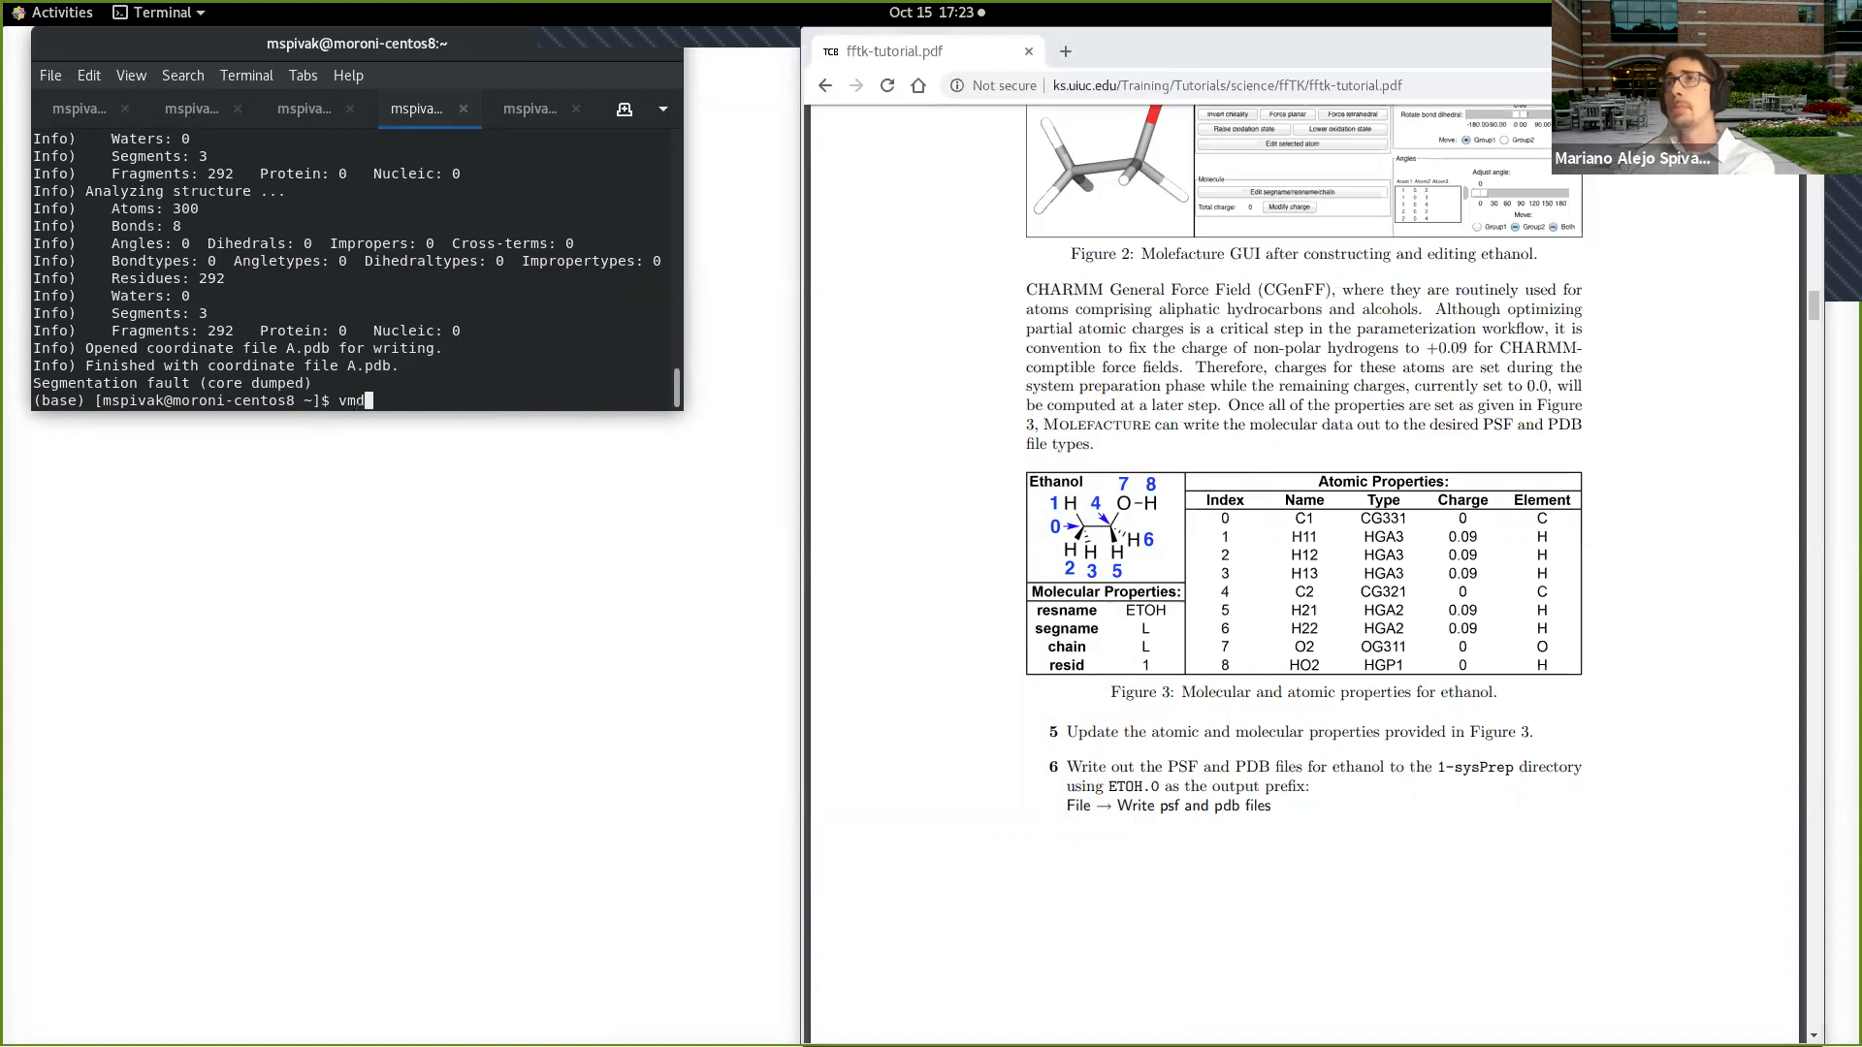
pyautogui.press('Return')
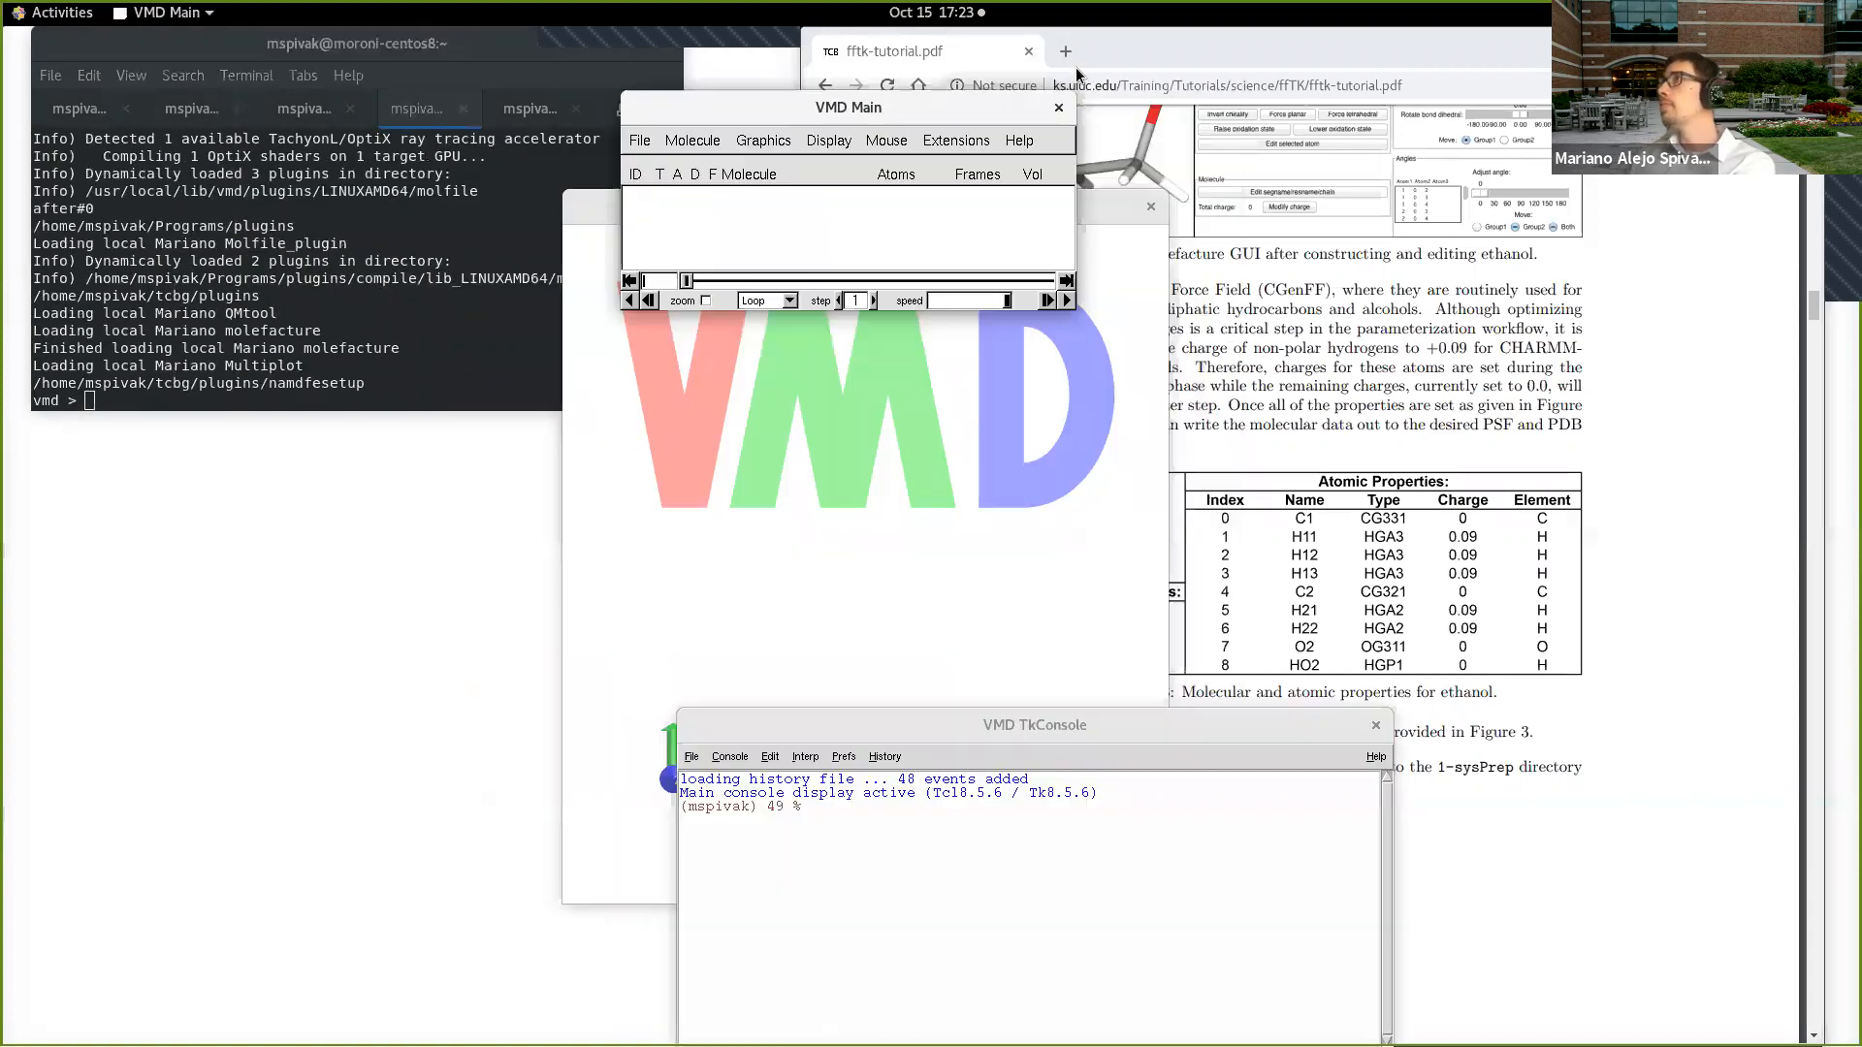
# Step: Spread out the VMD display, TkConsole and main windows so they no longer overlap, and bring the terminal forward
pyautogui.moveTo(1088, 209); pyautogui.dragTo(613, 295)
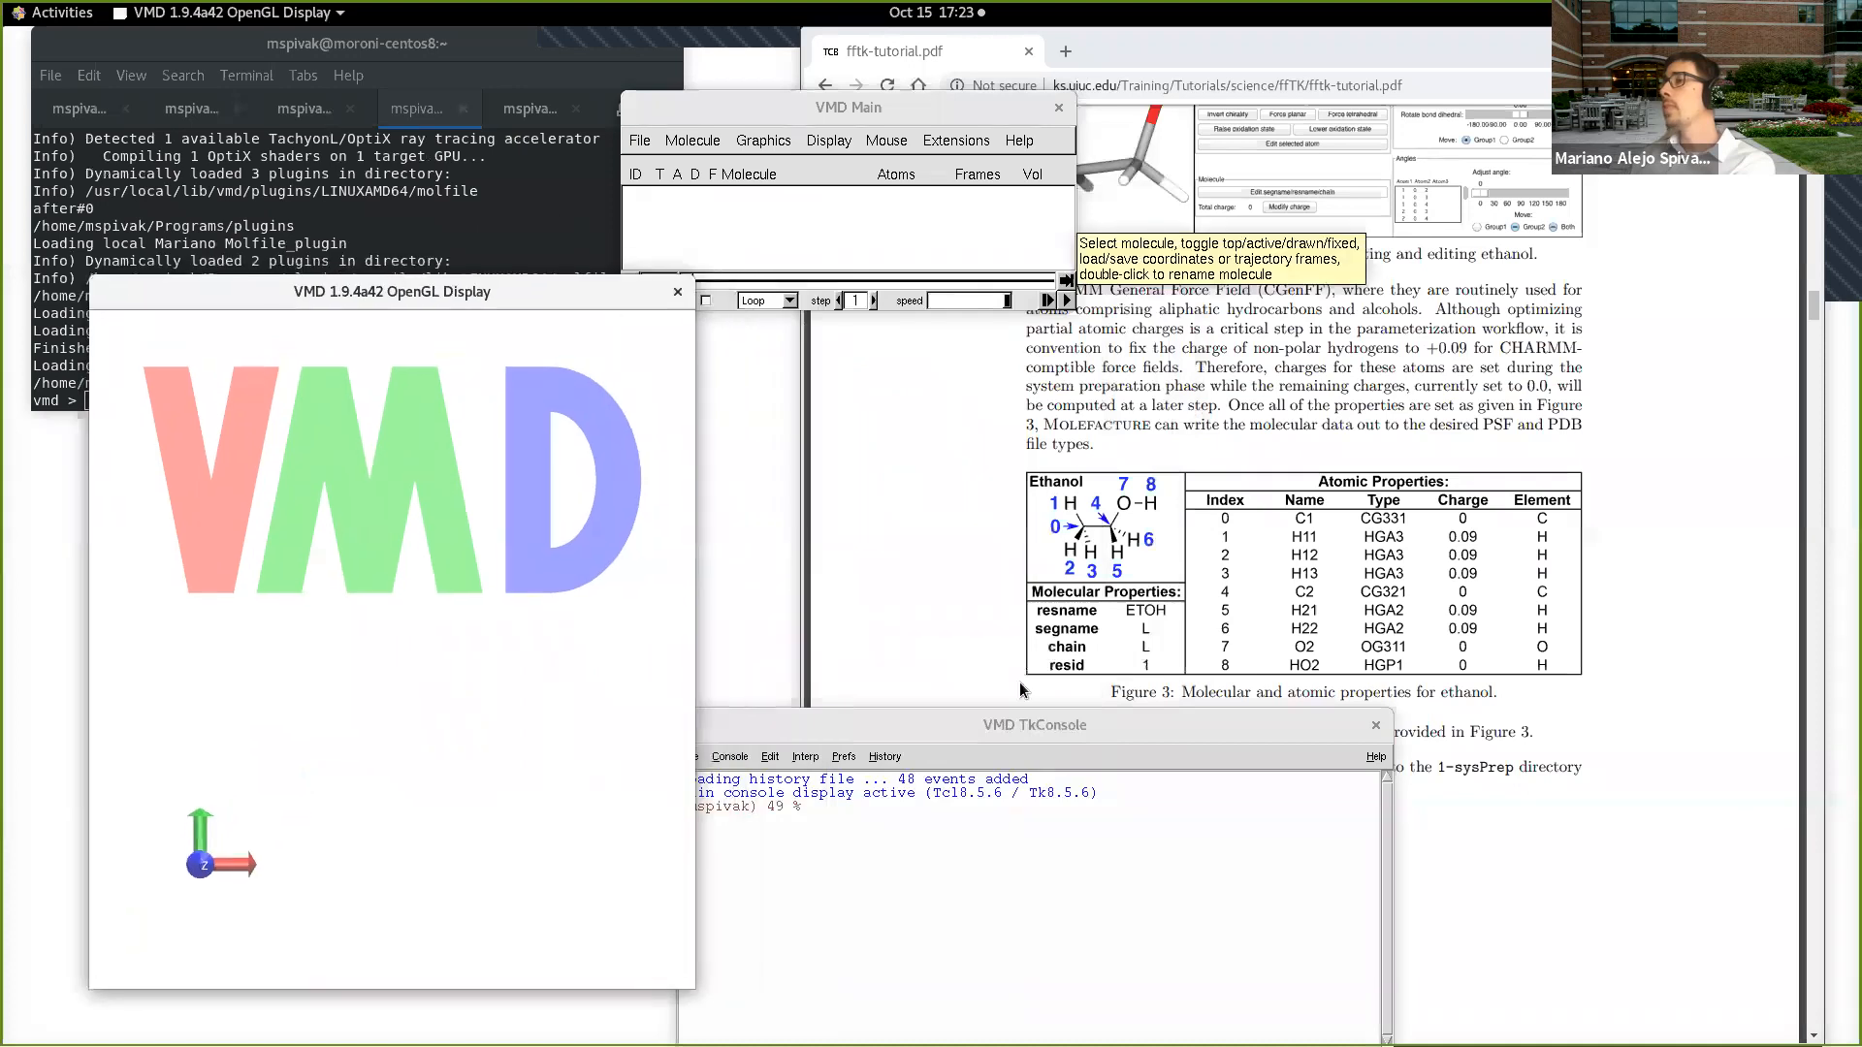
pyautogui.moveTo(1065, 710); pyautogui.dragTo(1029, 454)
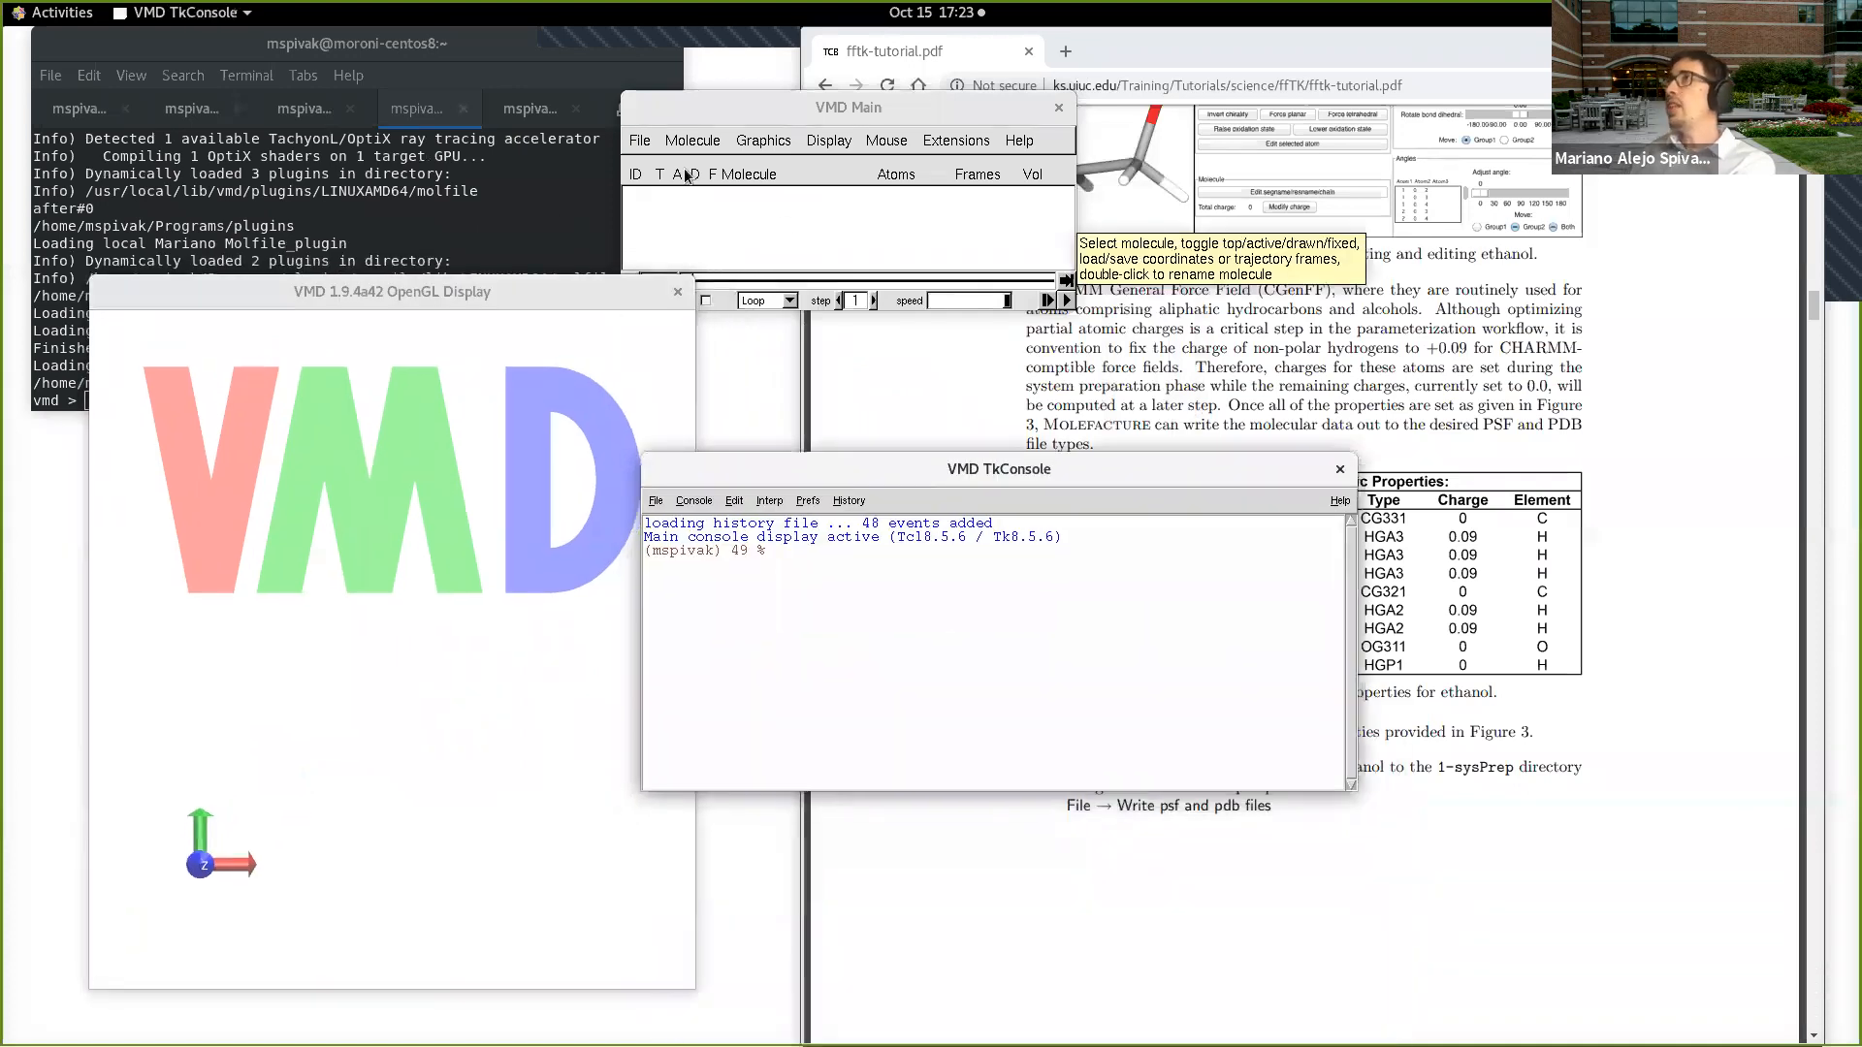
pyautogui.moveTo(946, 117); pyautogui.dragTo(1048, 233)
pyautogui.click(588, 240)
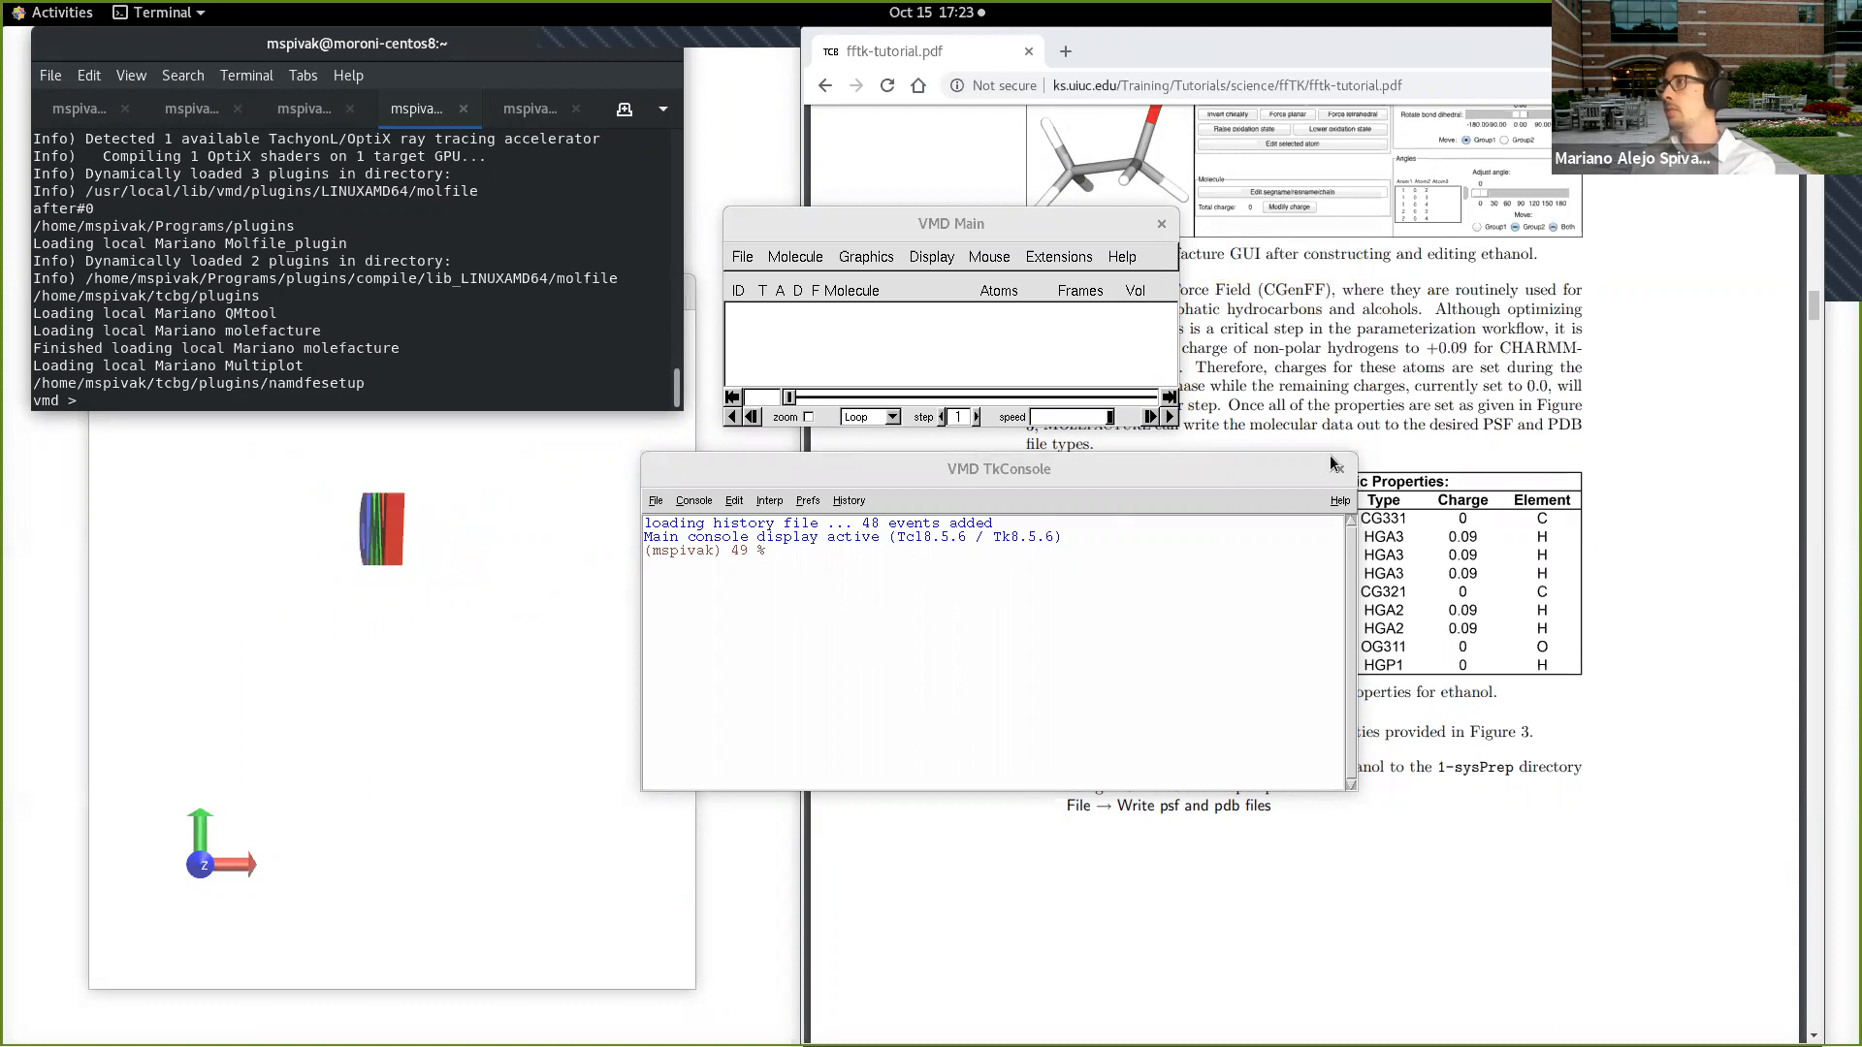
# Step: Switch to Chrome, open the fftk-tutorial.pdf address in a second tab, and return the original tab to the Tutorials page
pyautogui.click(1393, 424)
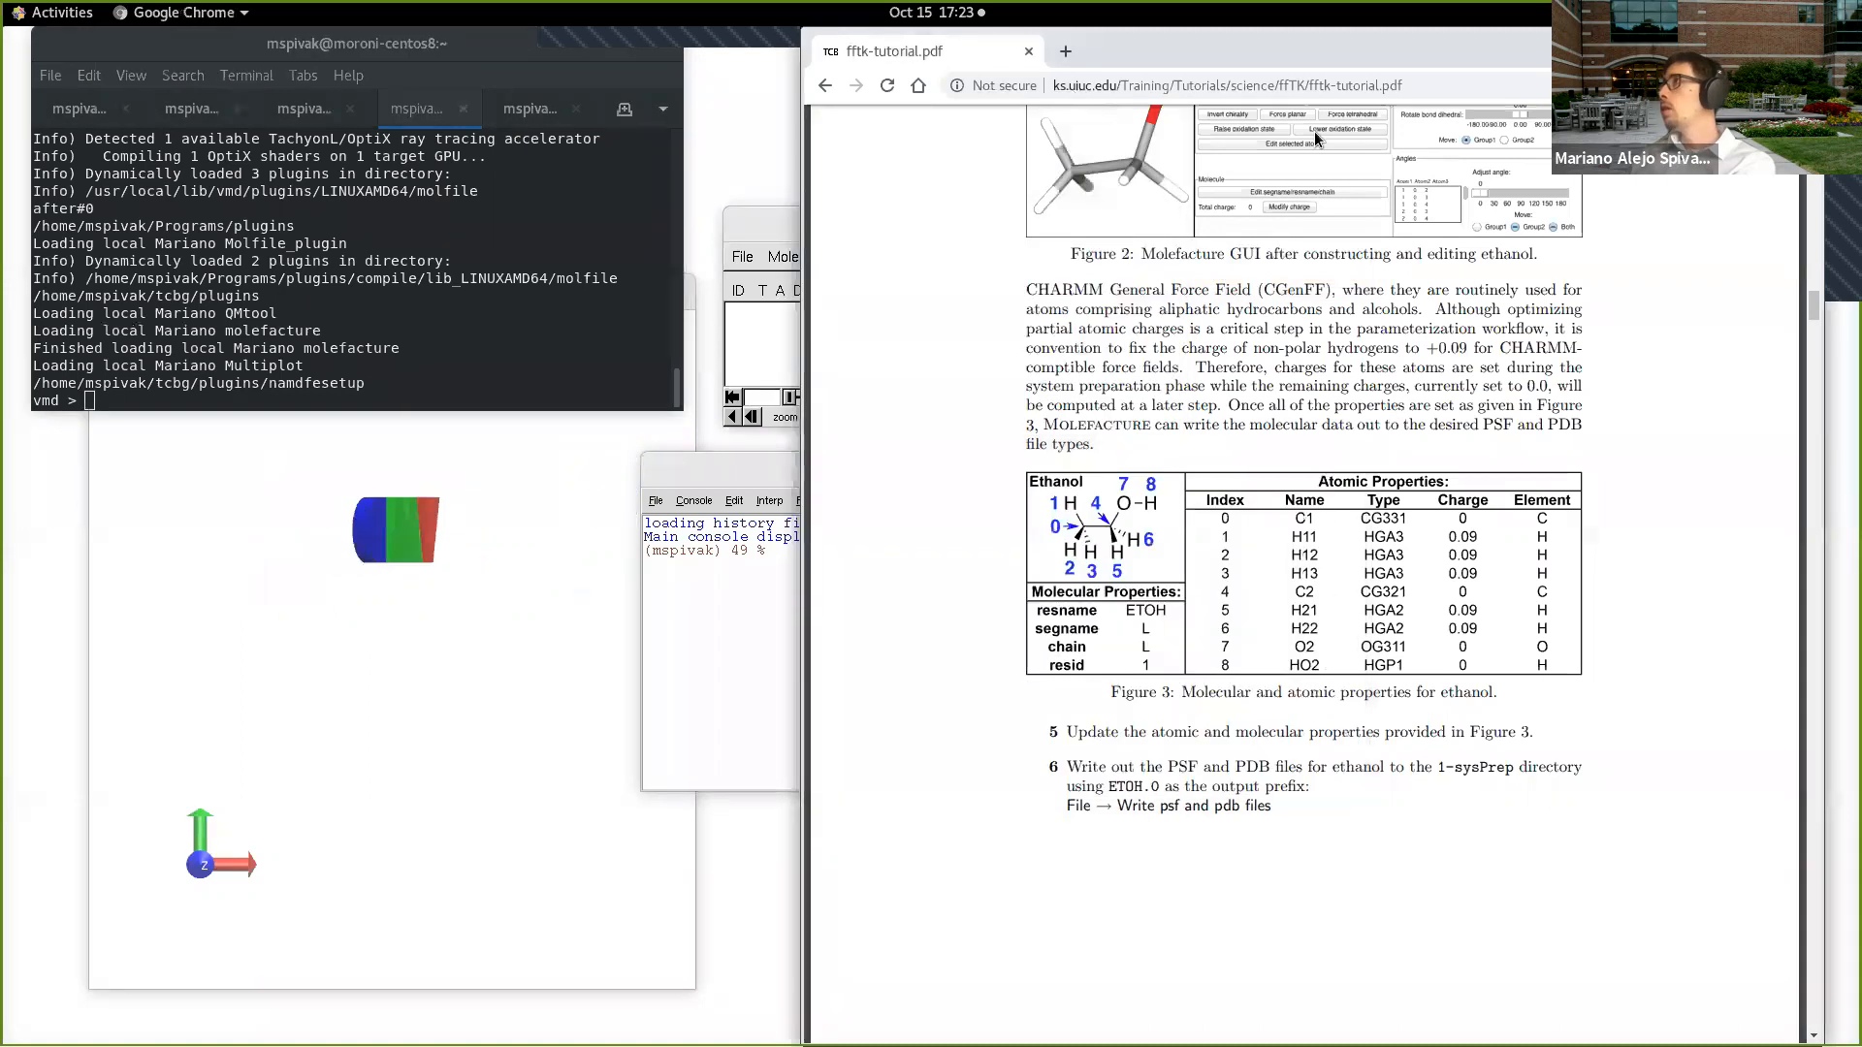
pyautogui.click(1113, 88)
pyautogui.hotkey('ctrl', 'c')
pyautogui.click(1065, 52)
pyautogui.hotkey('ctrl', 'v')
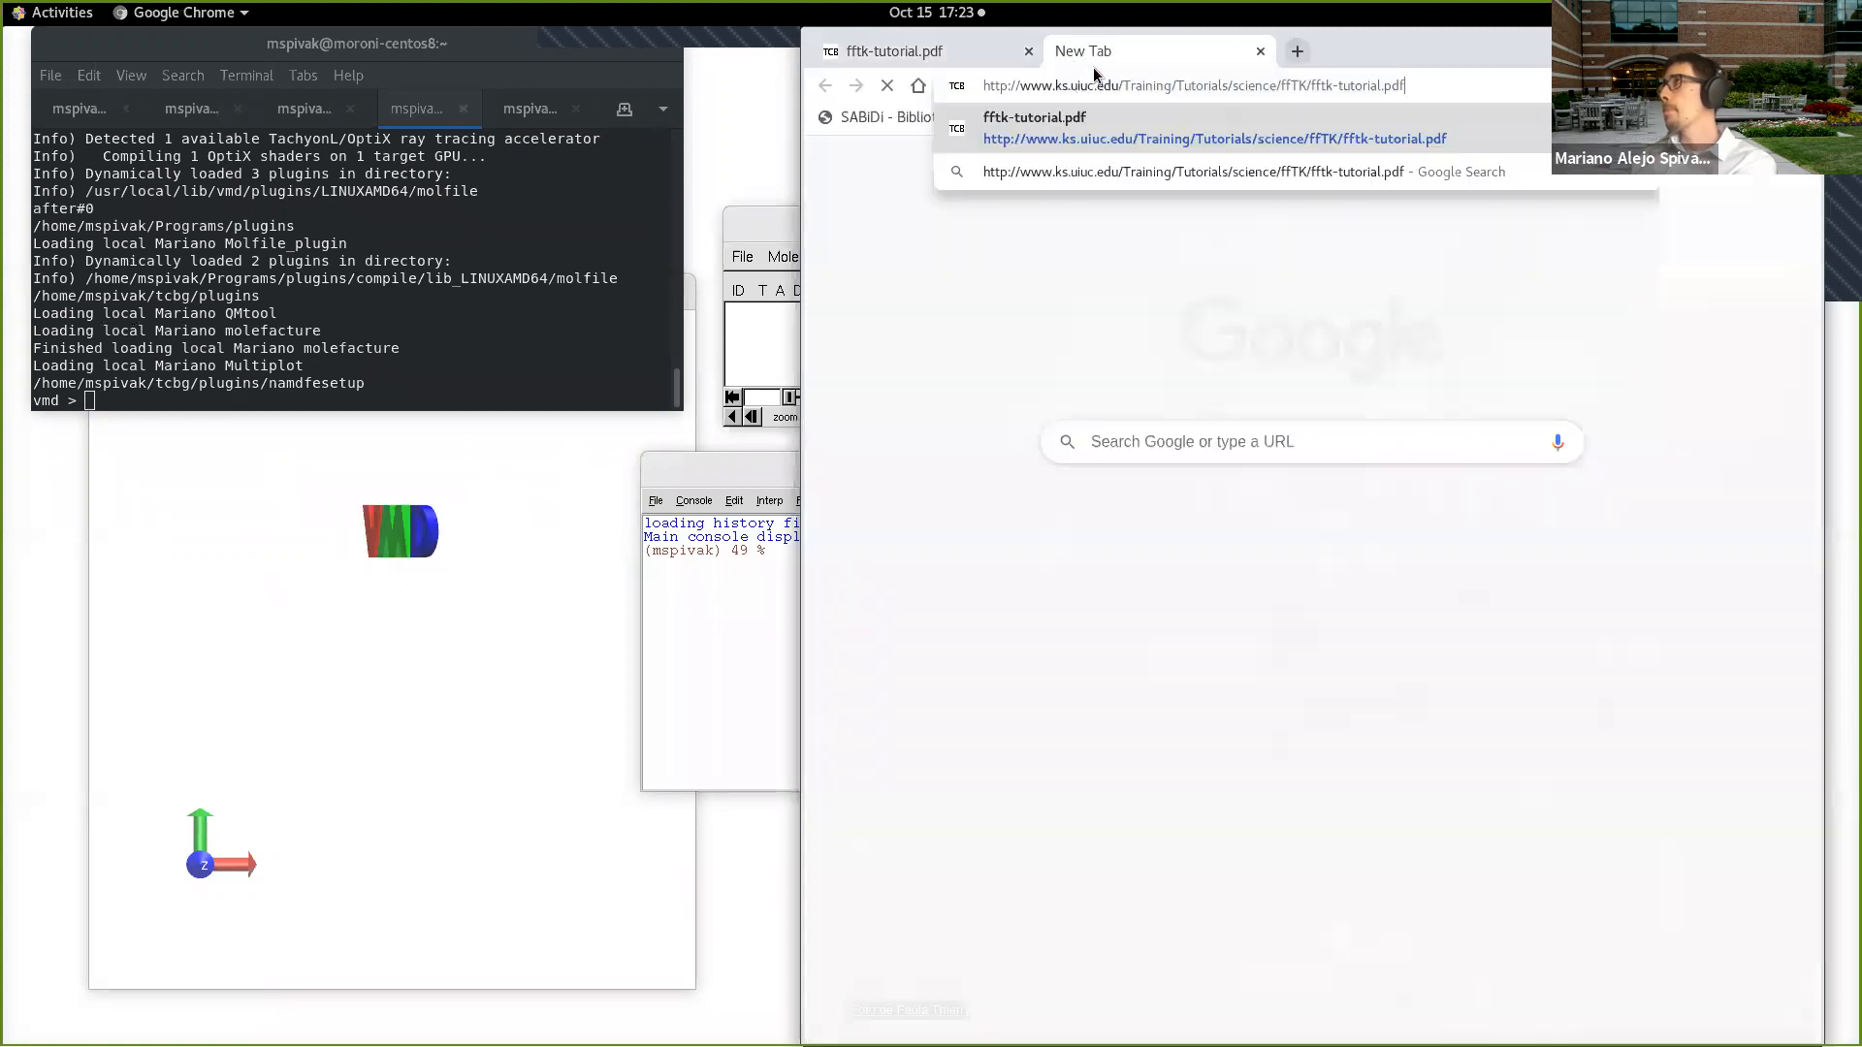
pyautogui.press('Return')
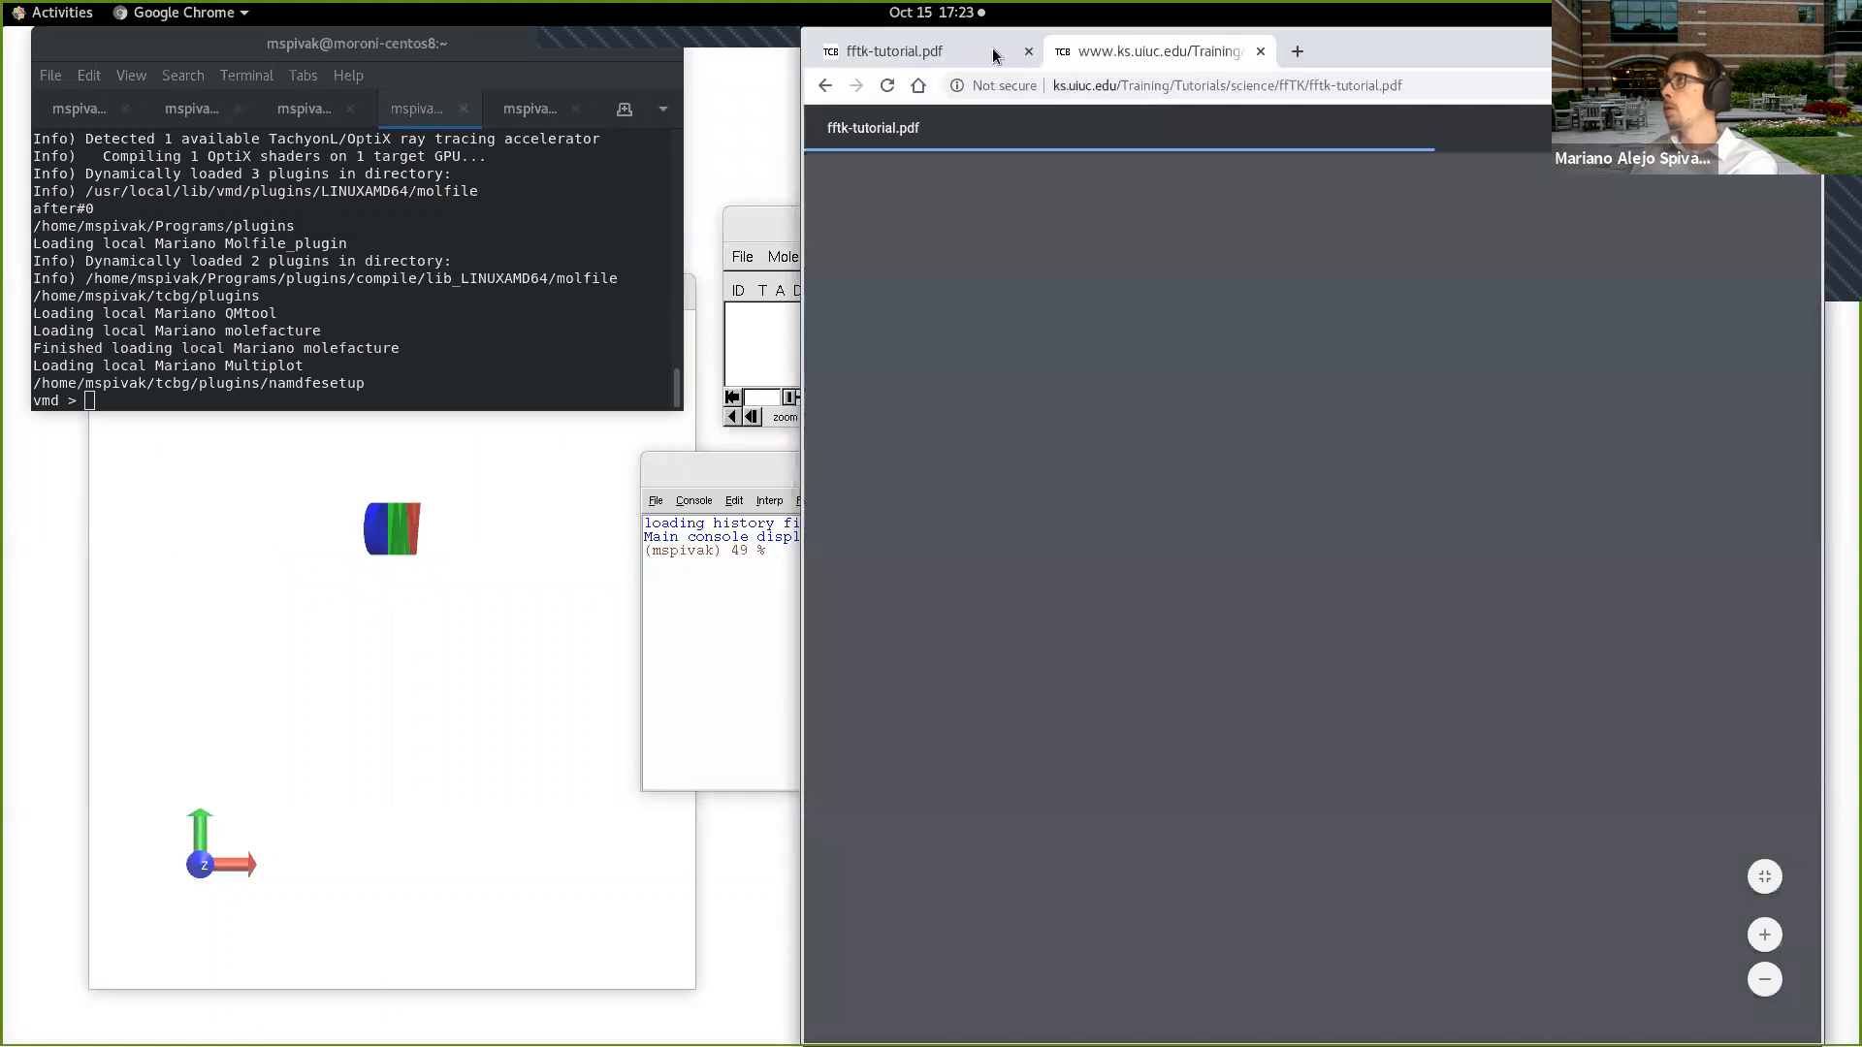
pyautogui.click(987, 54)
pyautogui.click(829, 86)
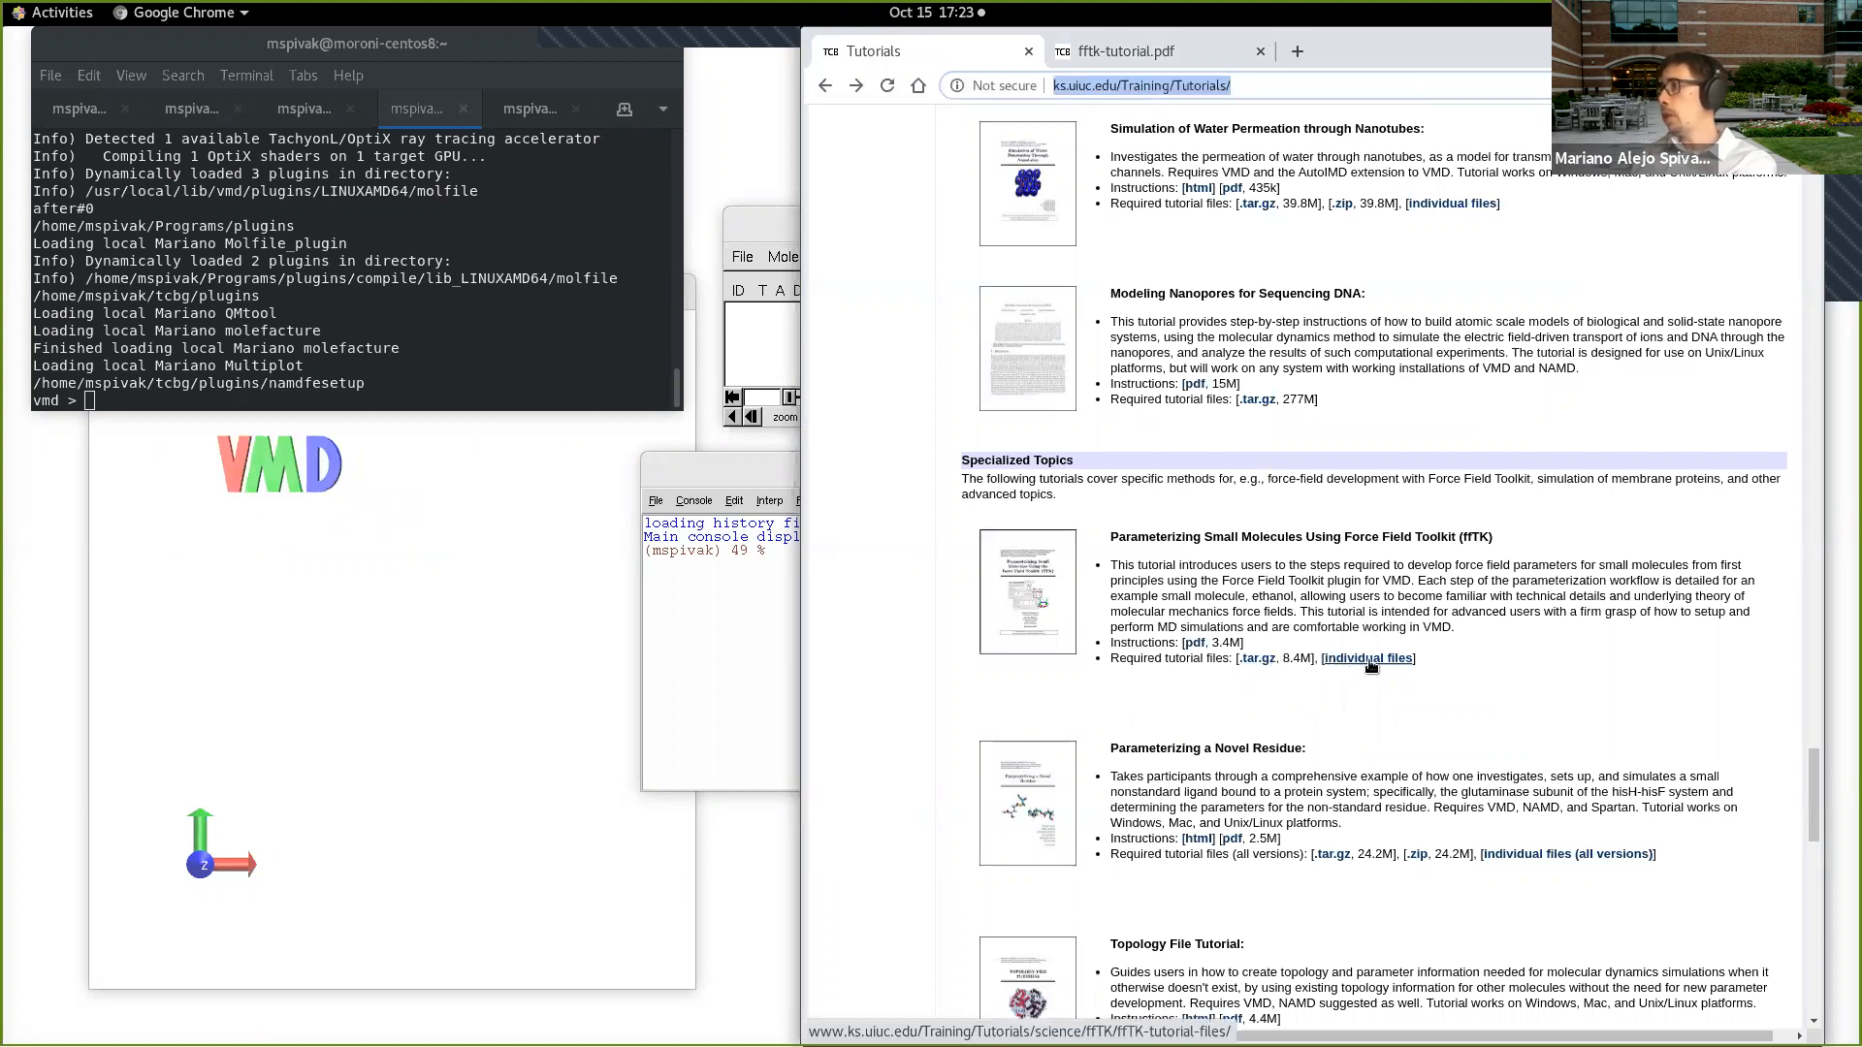
# Step: Browse the ffTK tutorial's individual files to exampleFiles/1-sysPrep and check the link options for ETOH.0.pdb
pyautogui.click(1368, 660)
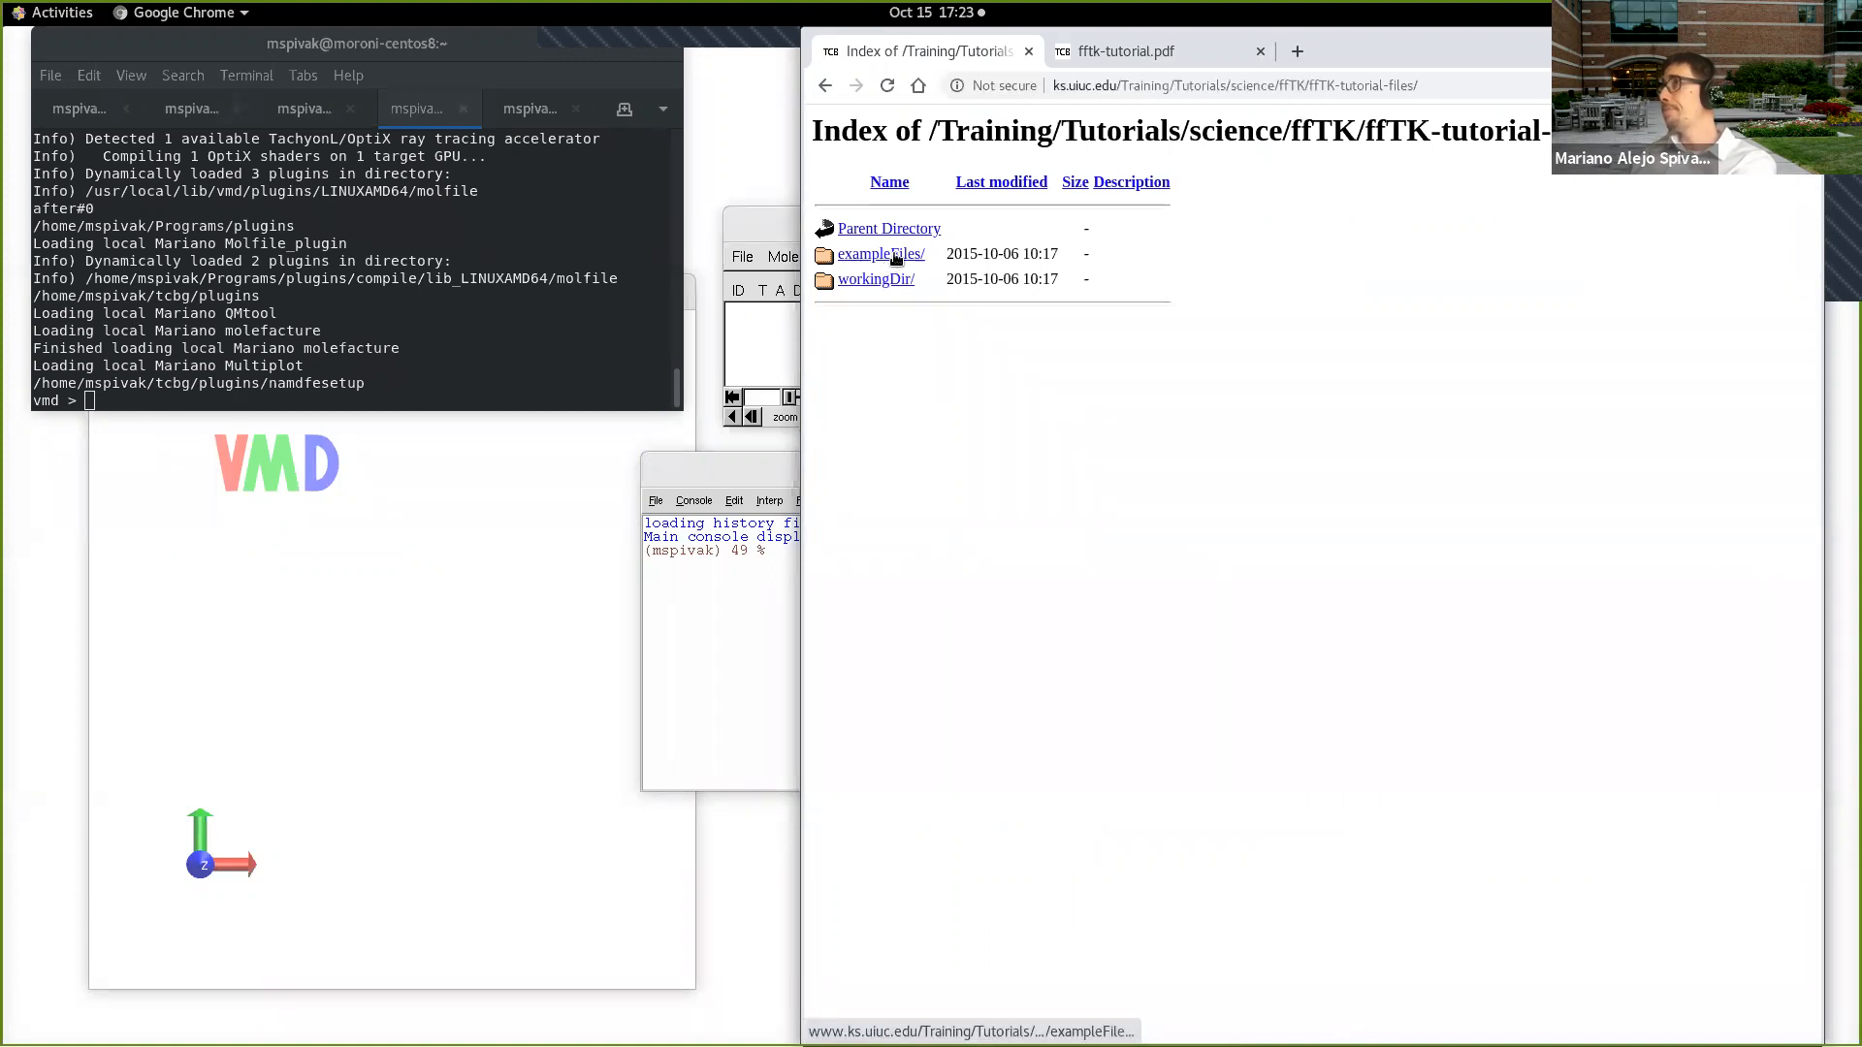
pyautogui.click(894, 256)
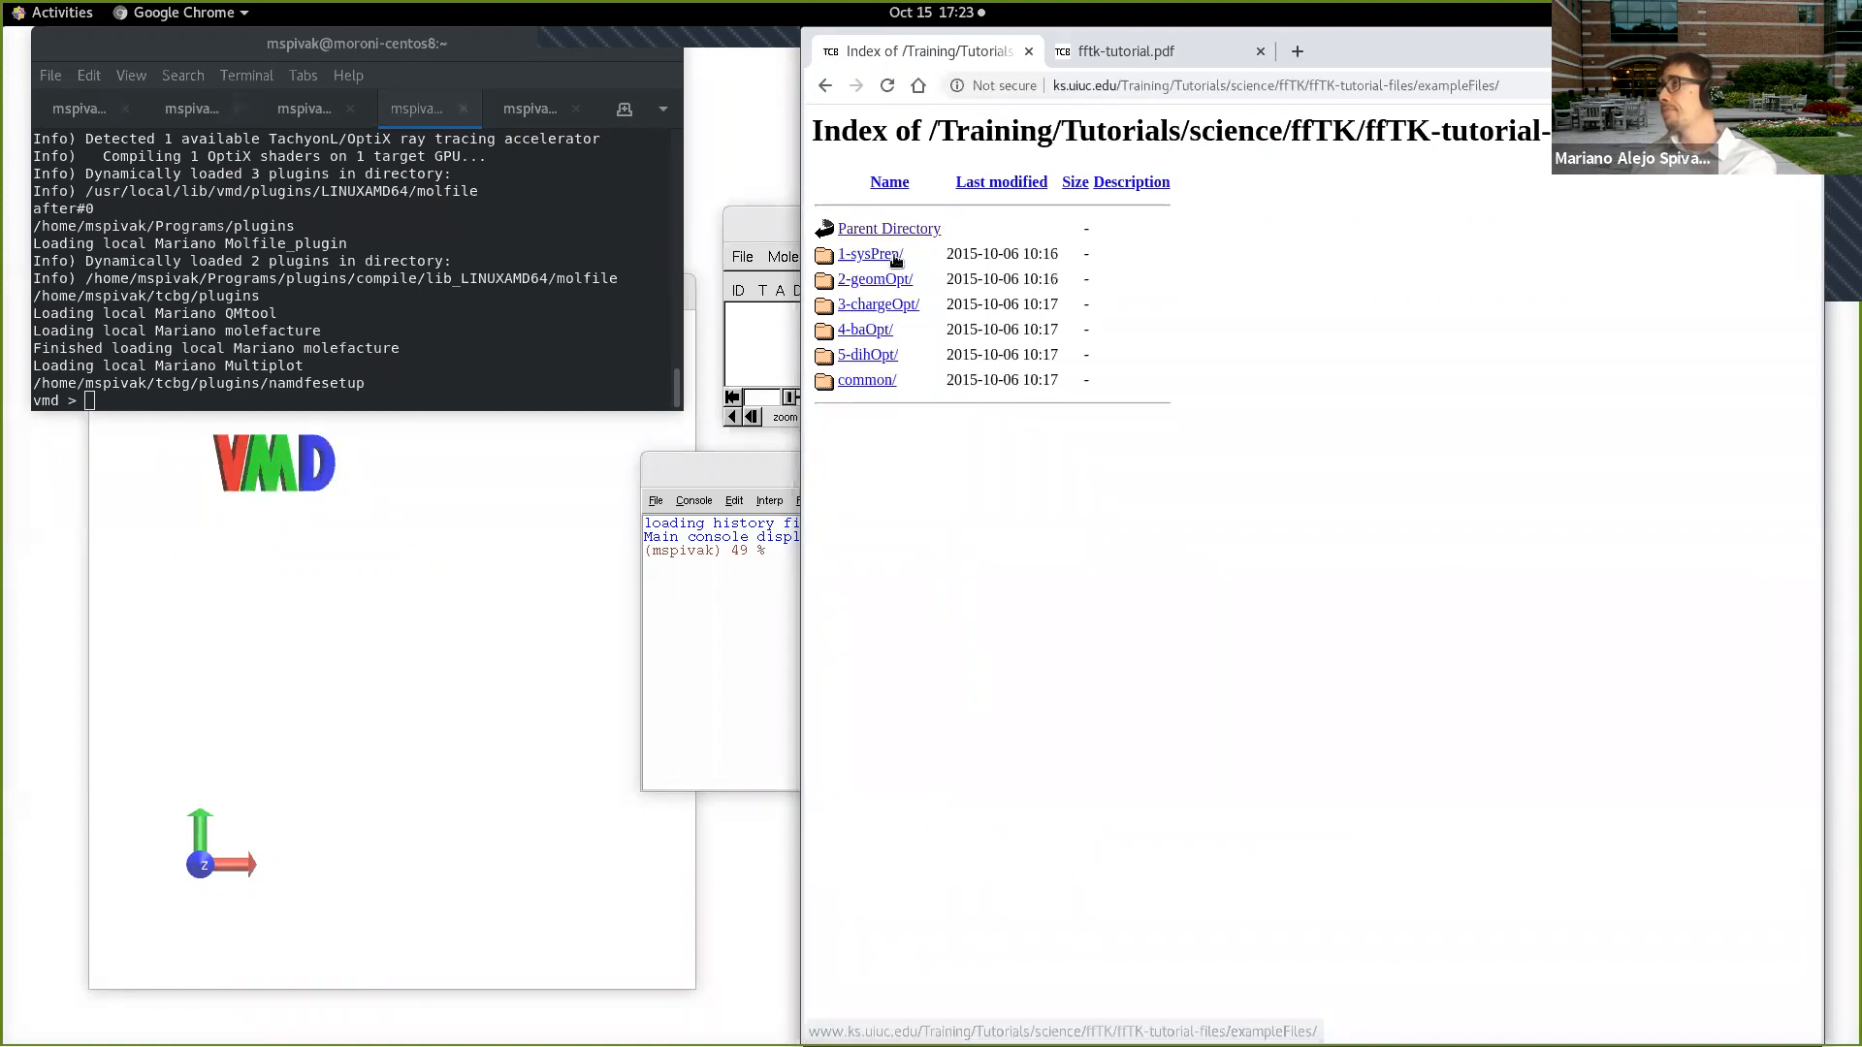
pyautogui.click(894, 256)
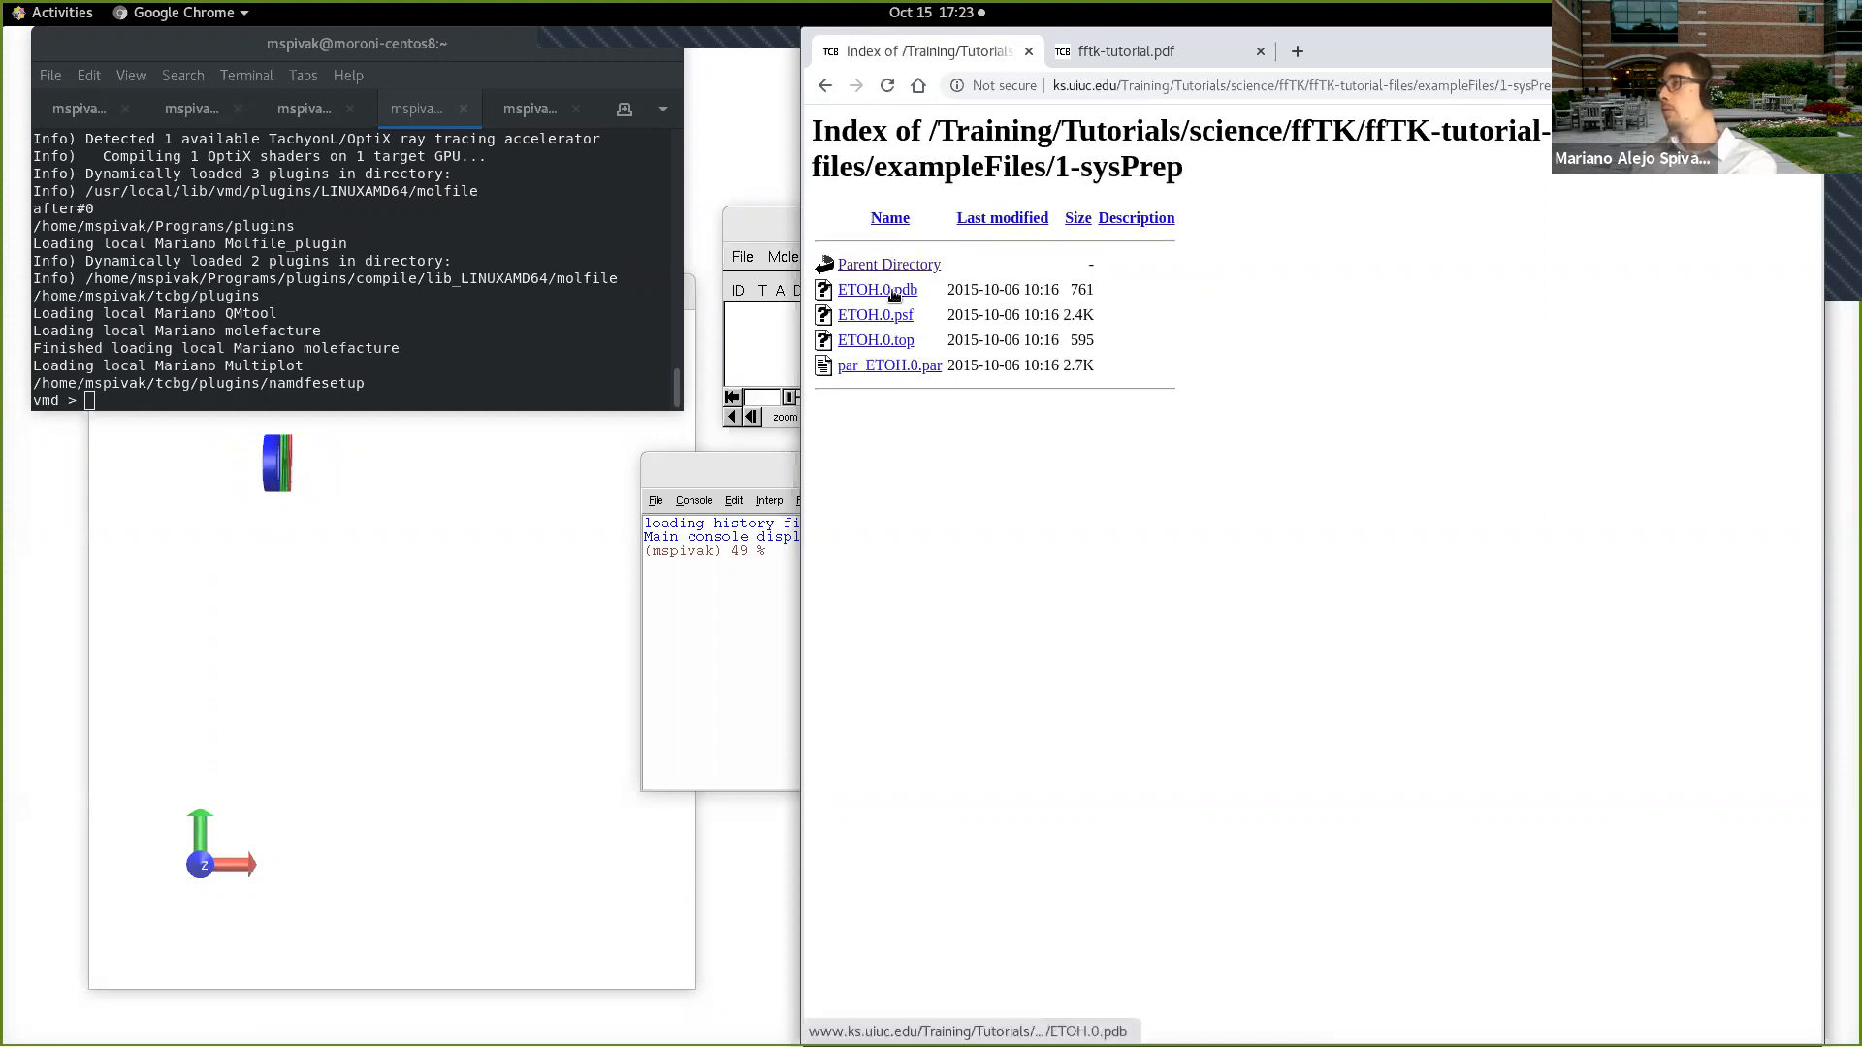
pyautogui.rightClick(894, 293)
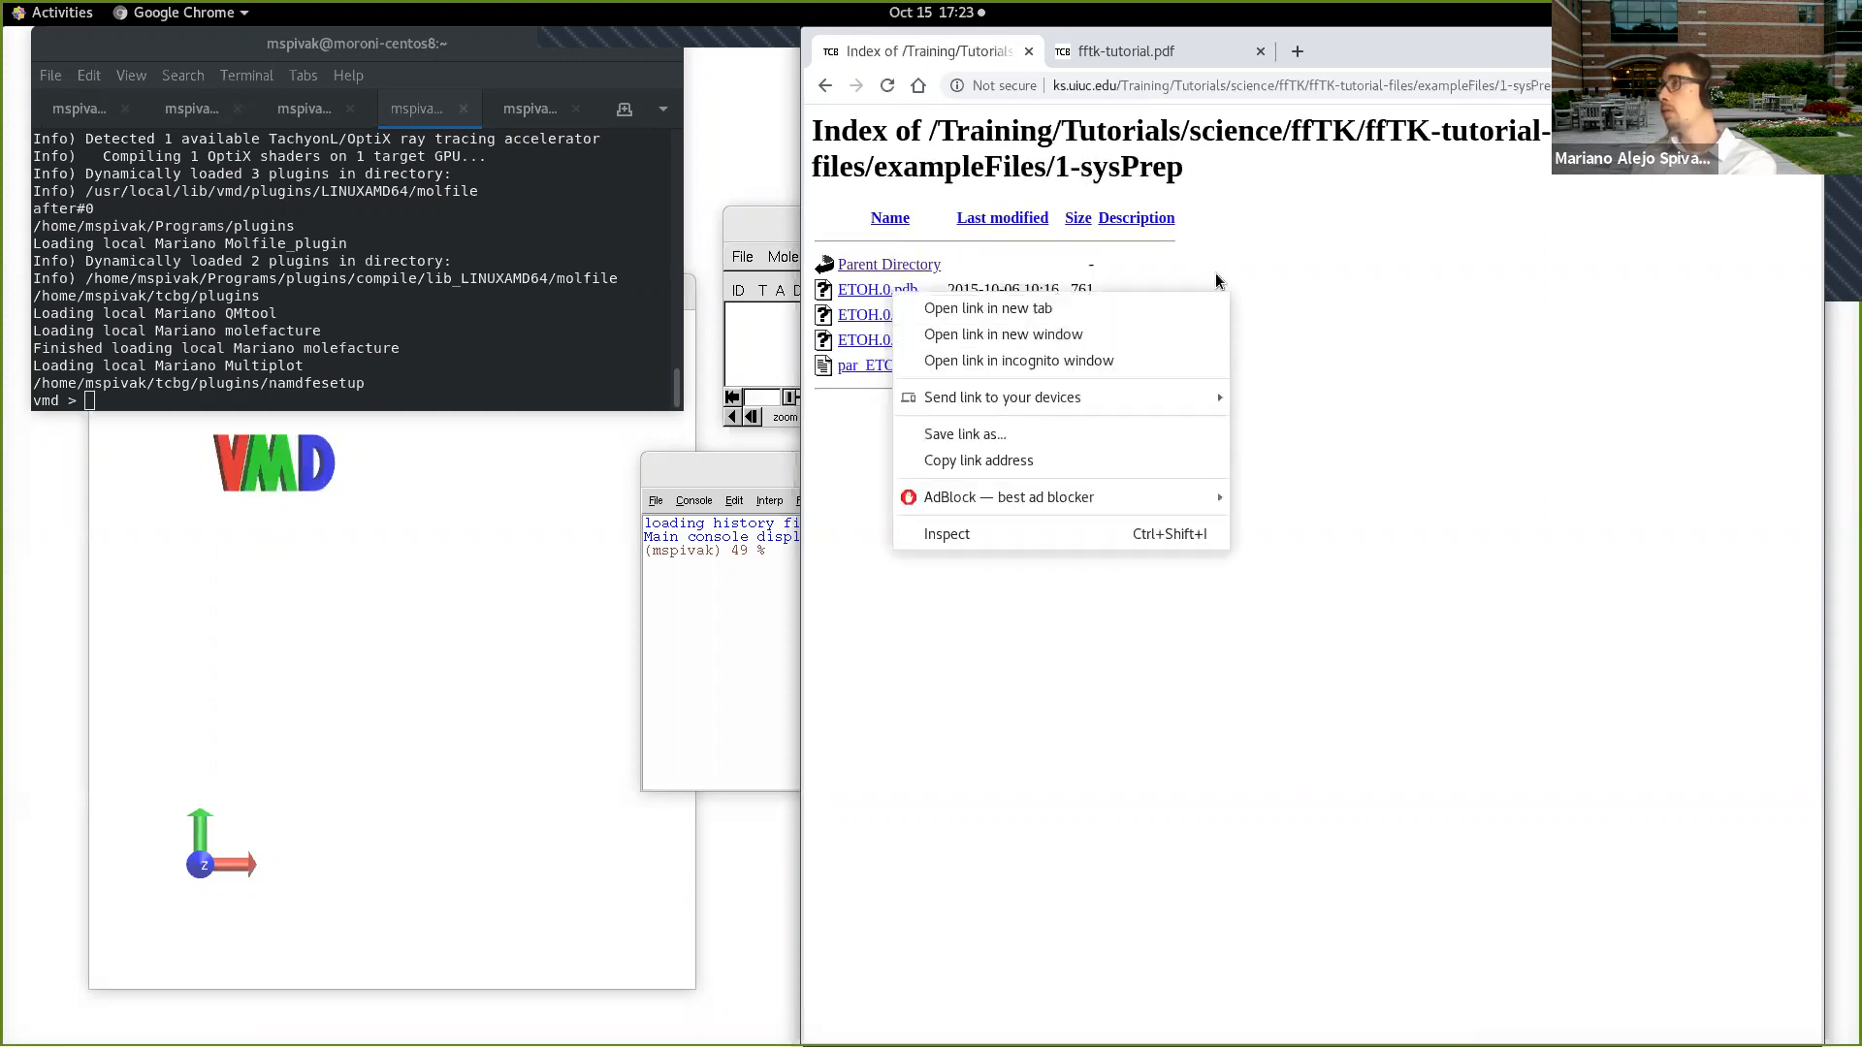
pyautogui.click(1079, 333)
pyautogui.rightClick(880, 295)
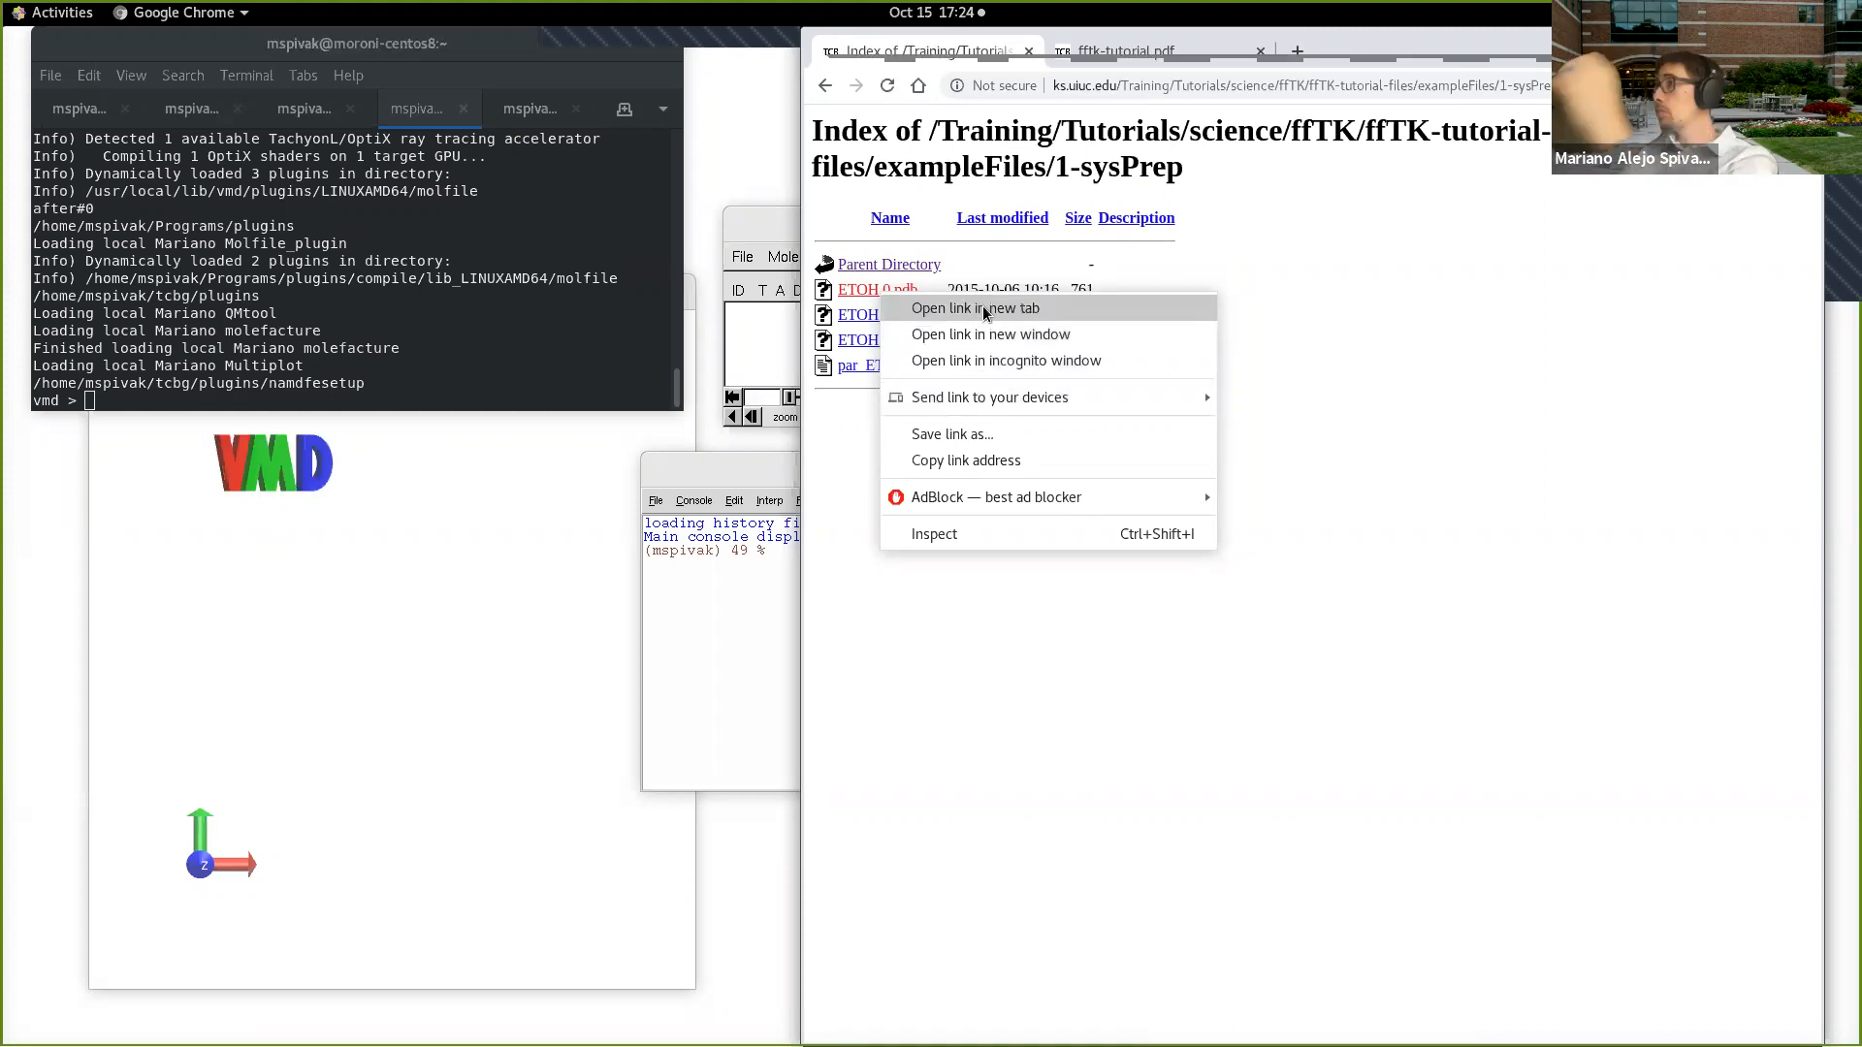
pyautogui.click(927, 200)
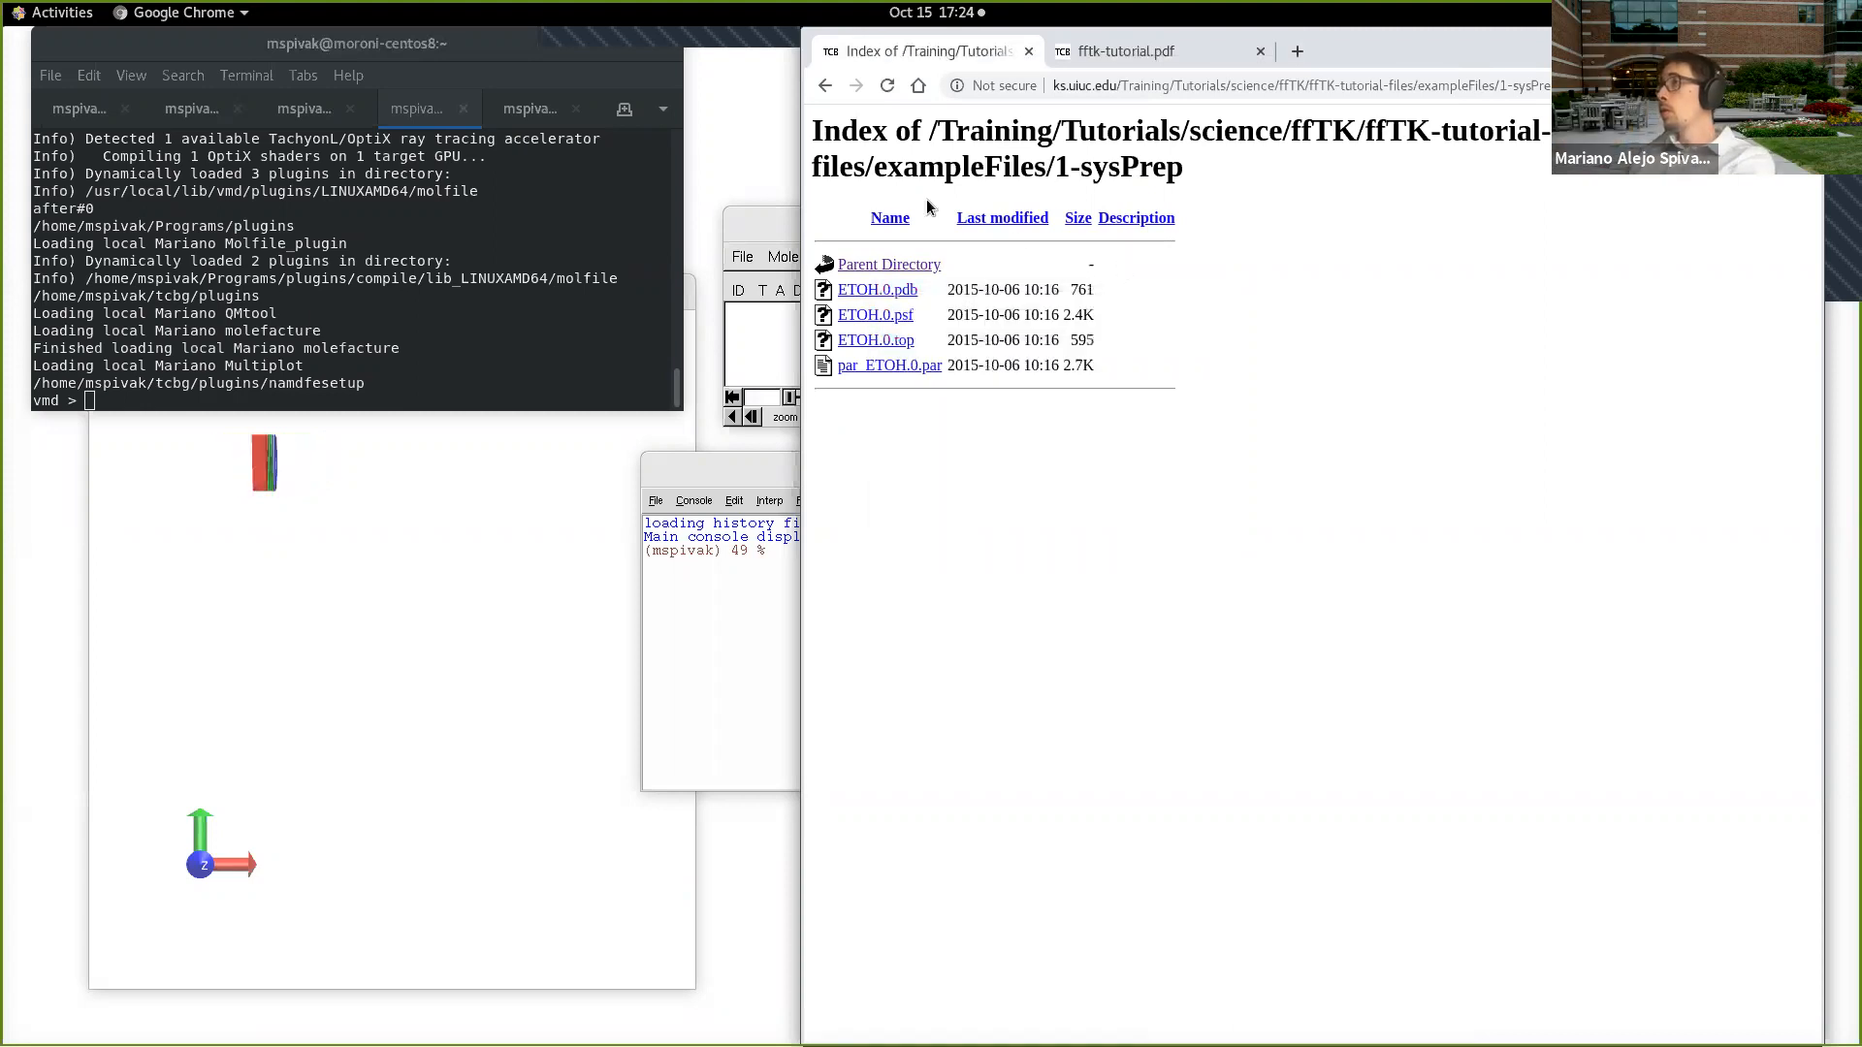
# Step: Return to the Tutorials page, download the ffTK tutorial's tar.gz archive, and close the Downloads folder window after checking it
pyautogui.click(824, 87)
pyautogui.click(825, 85)
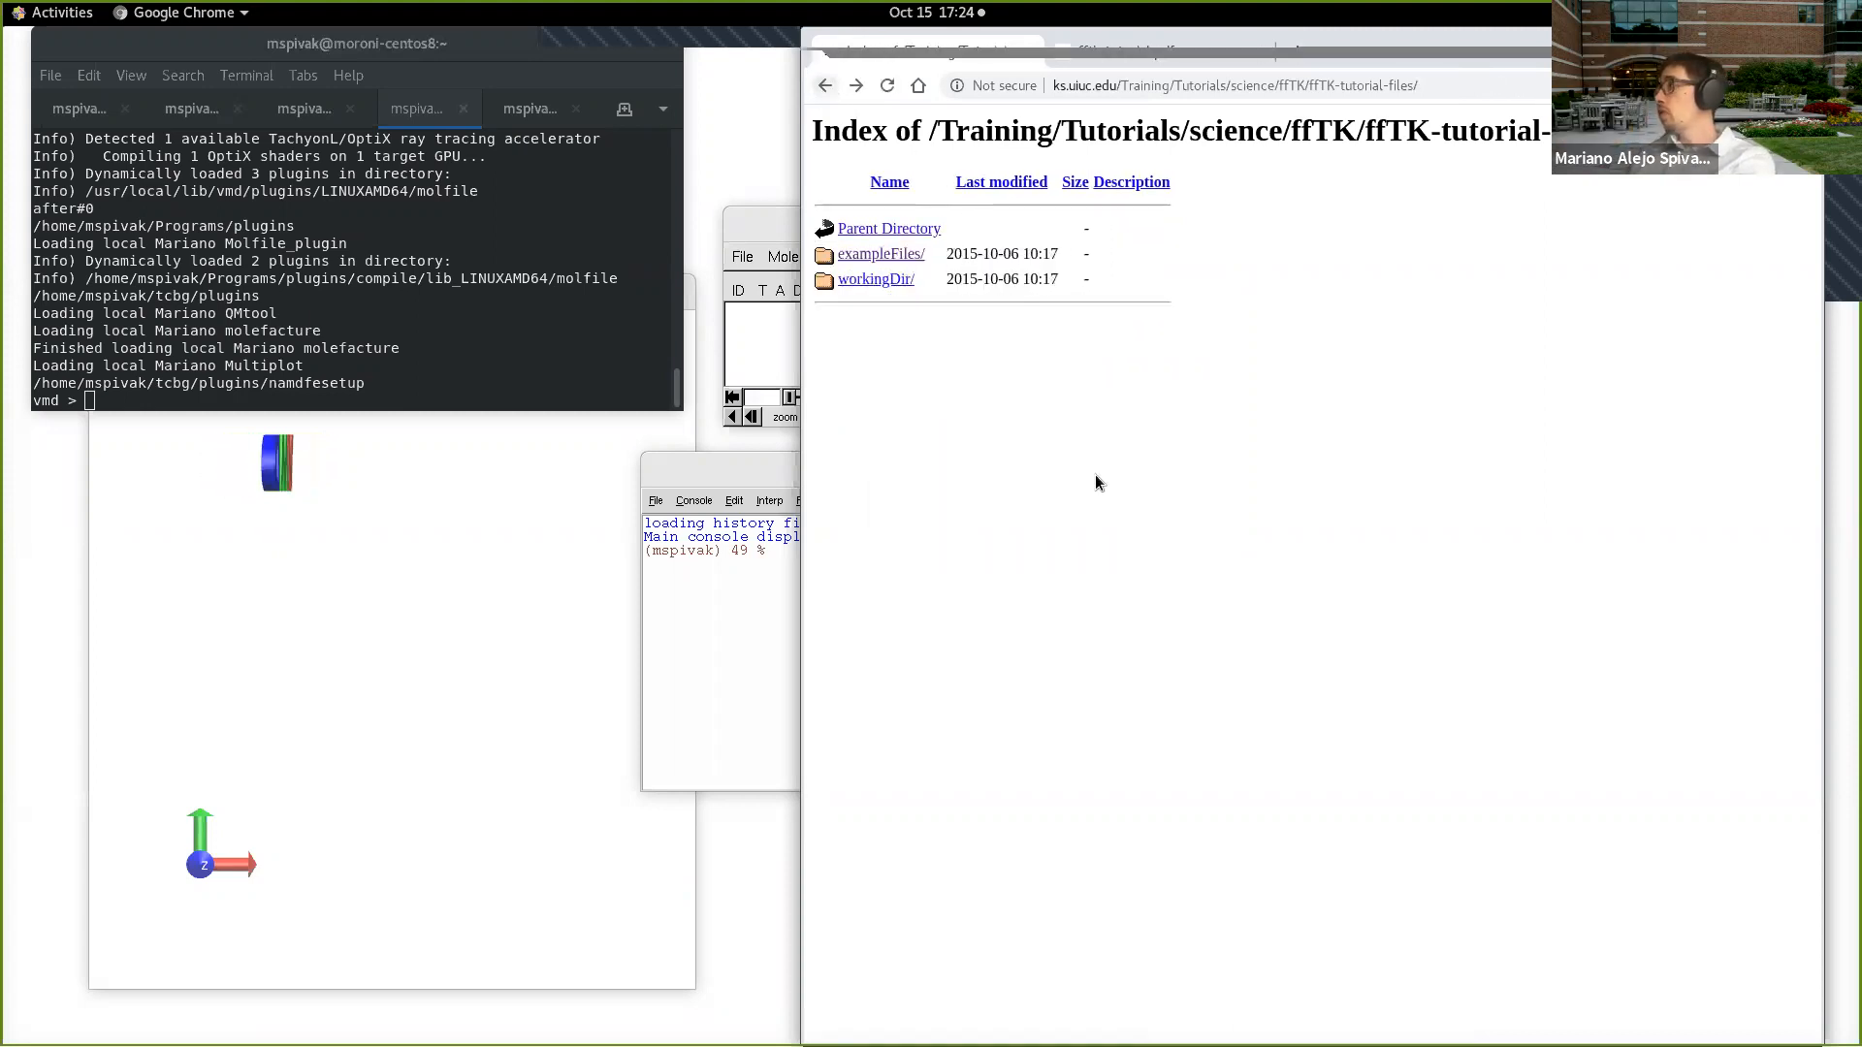
pyautogui.click(826, 85)
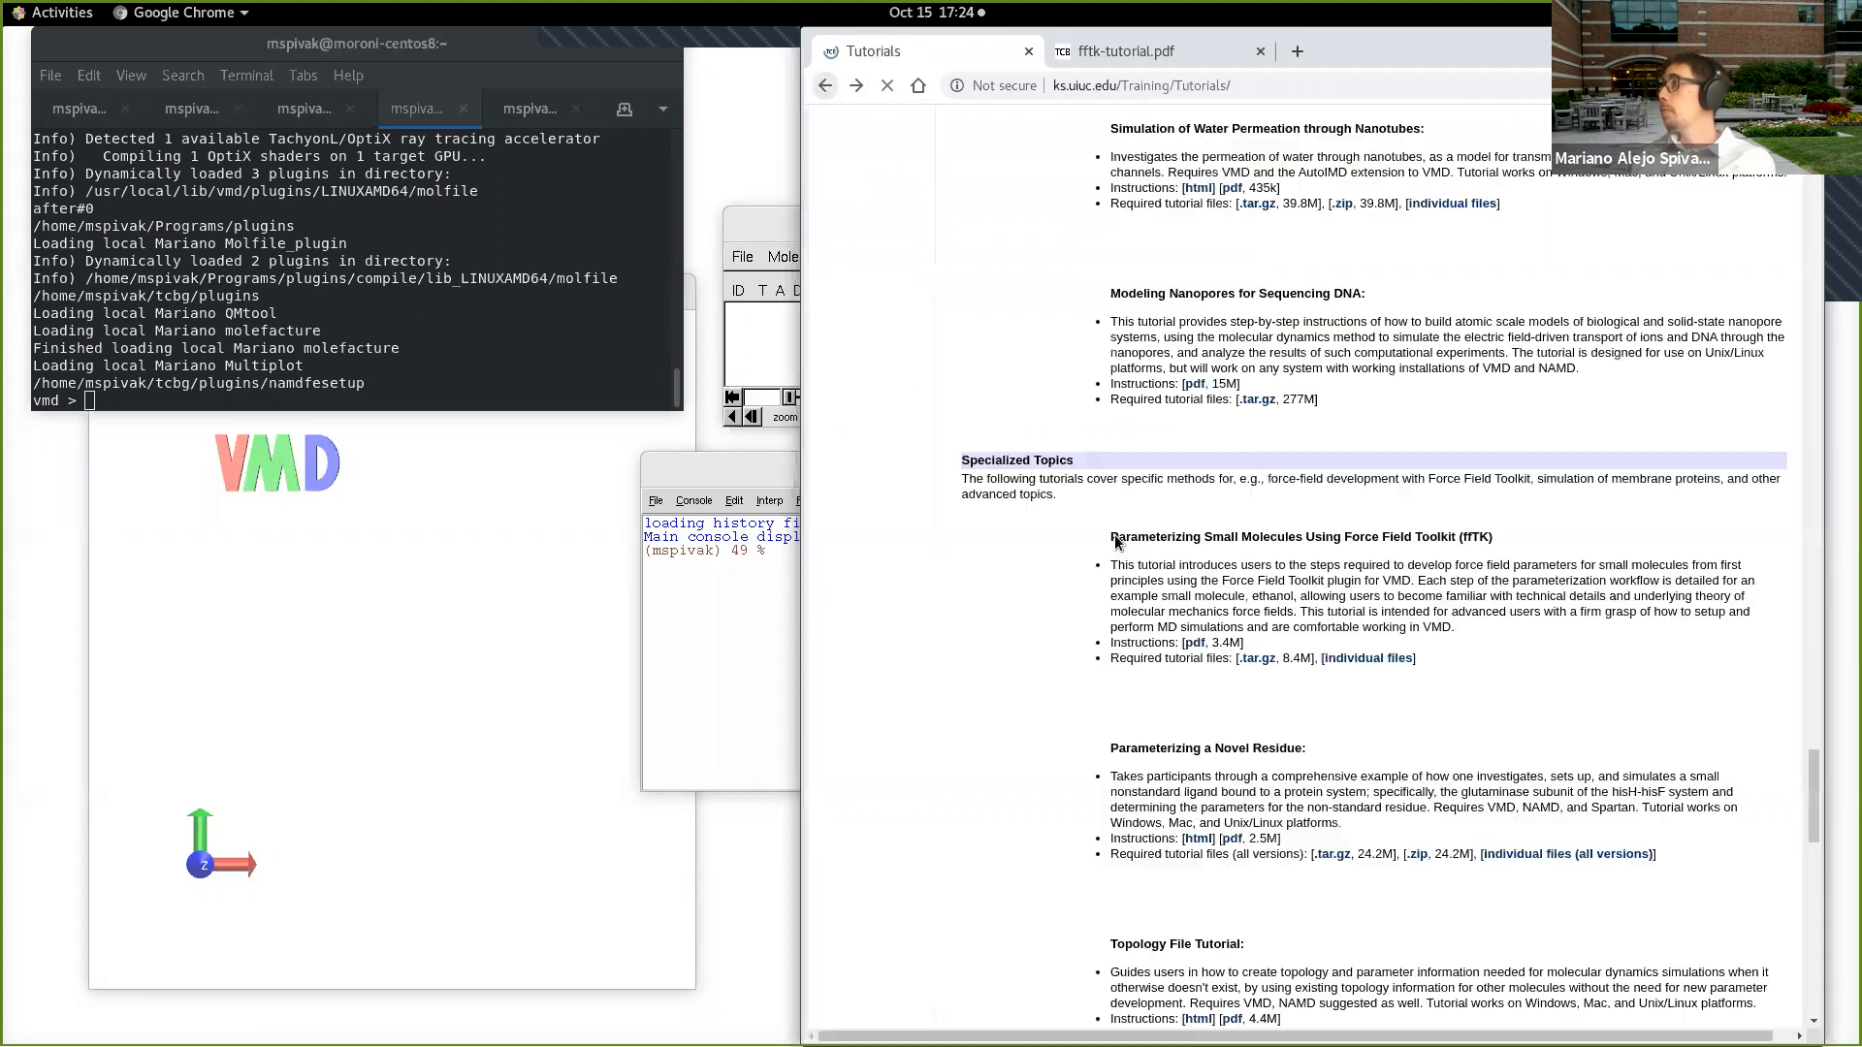
pyautogui.click(1259, 658)
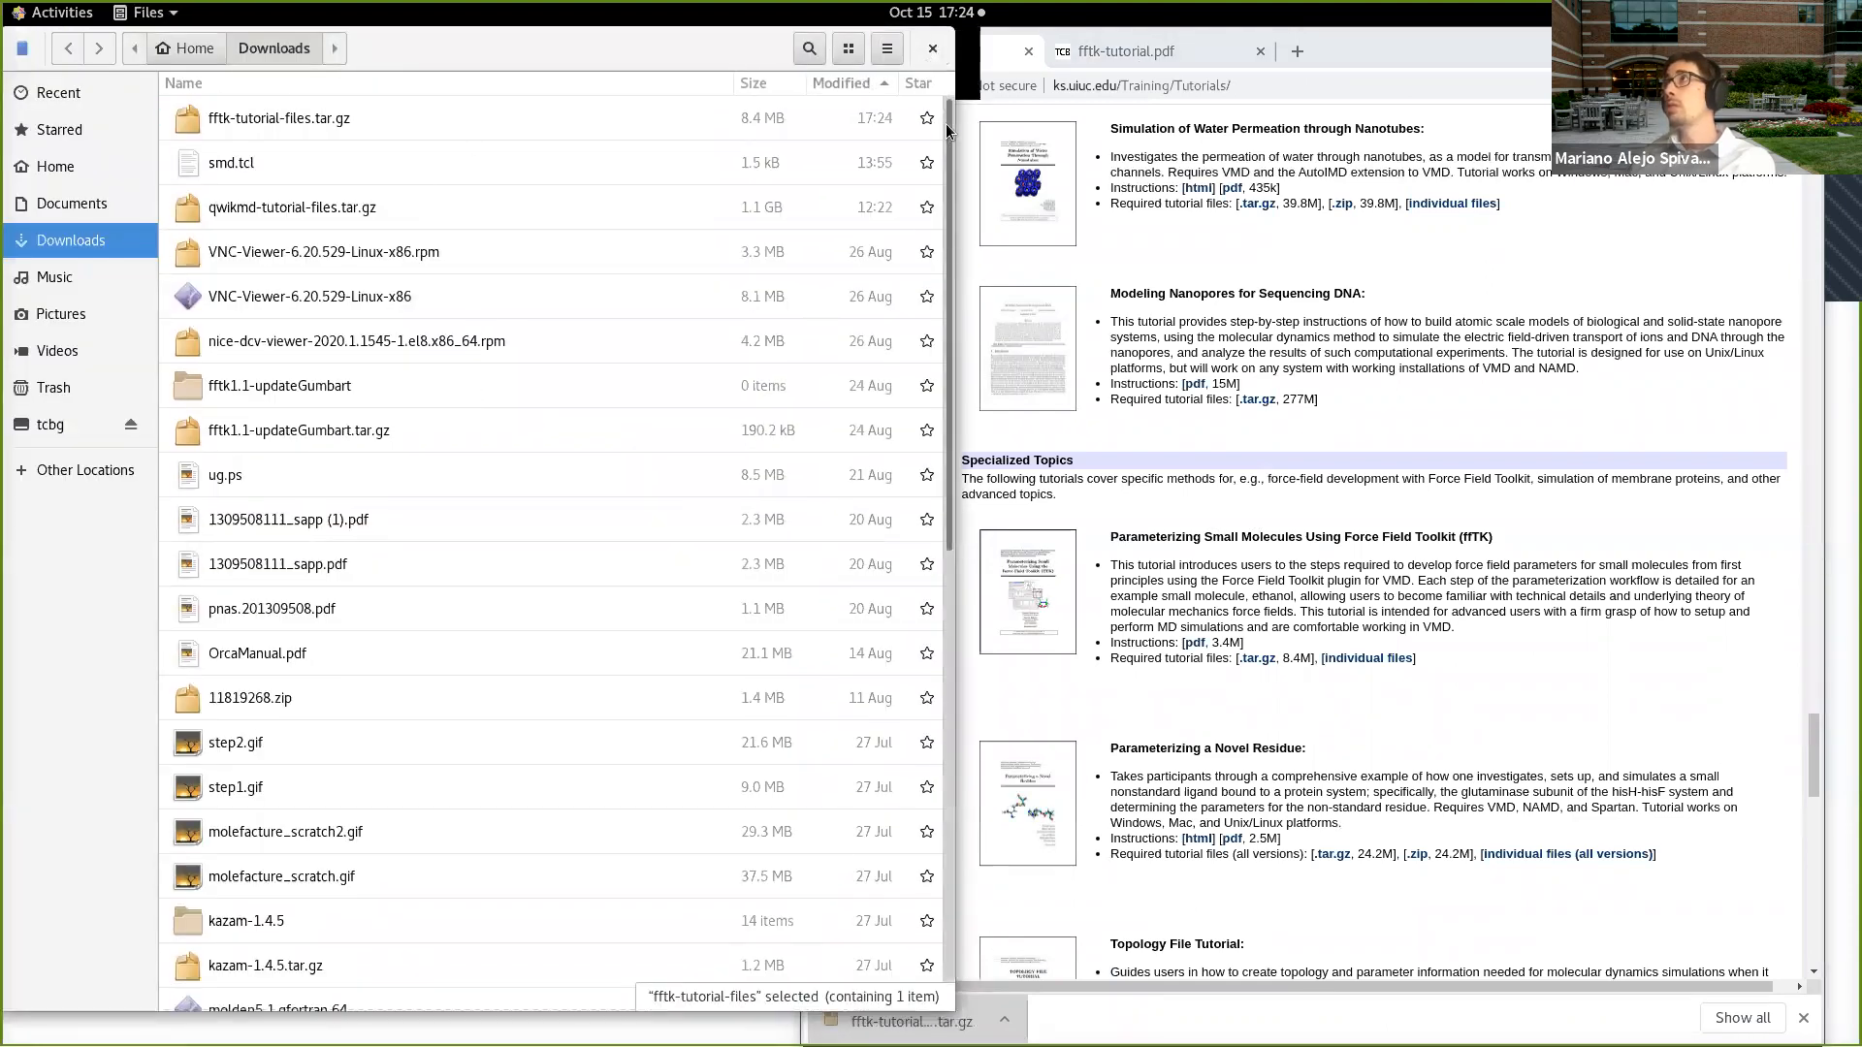
pyautogui.moveTo(510, 60); pyautogui.dragTo(872, 211)
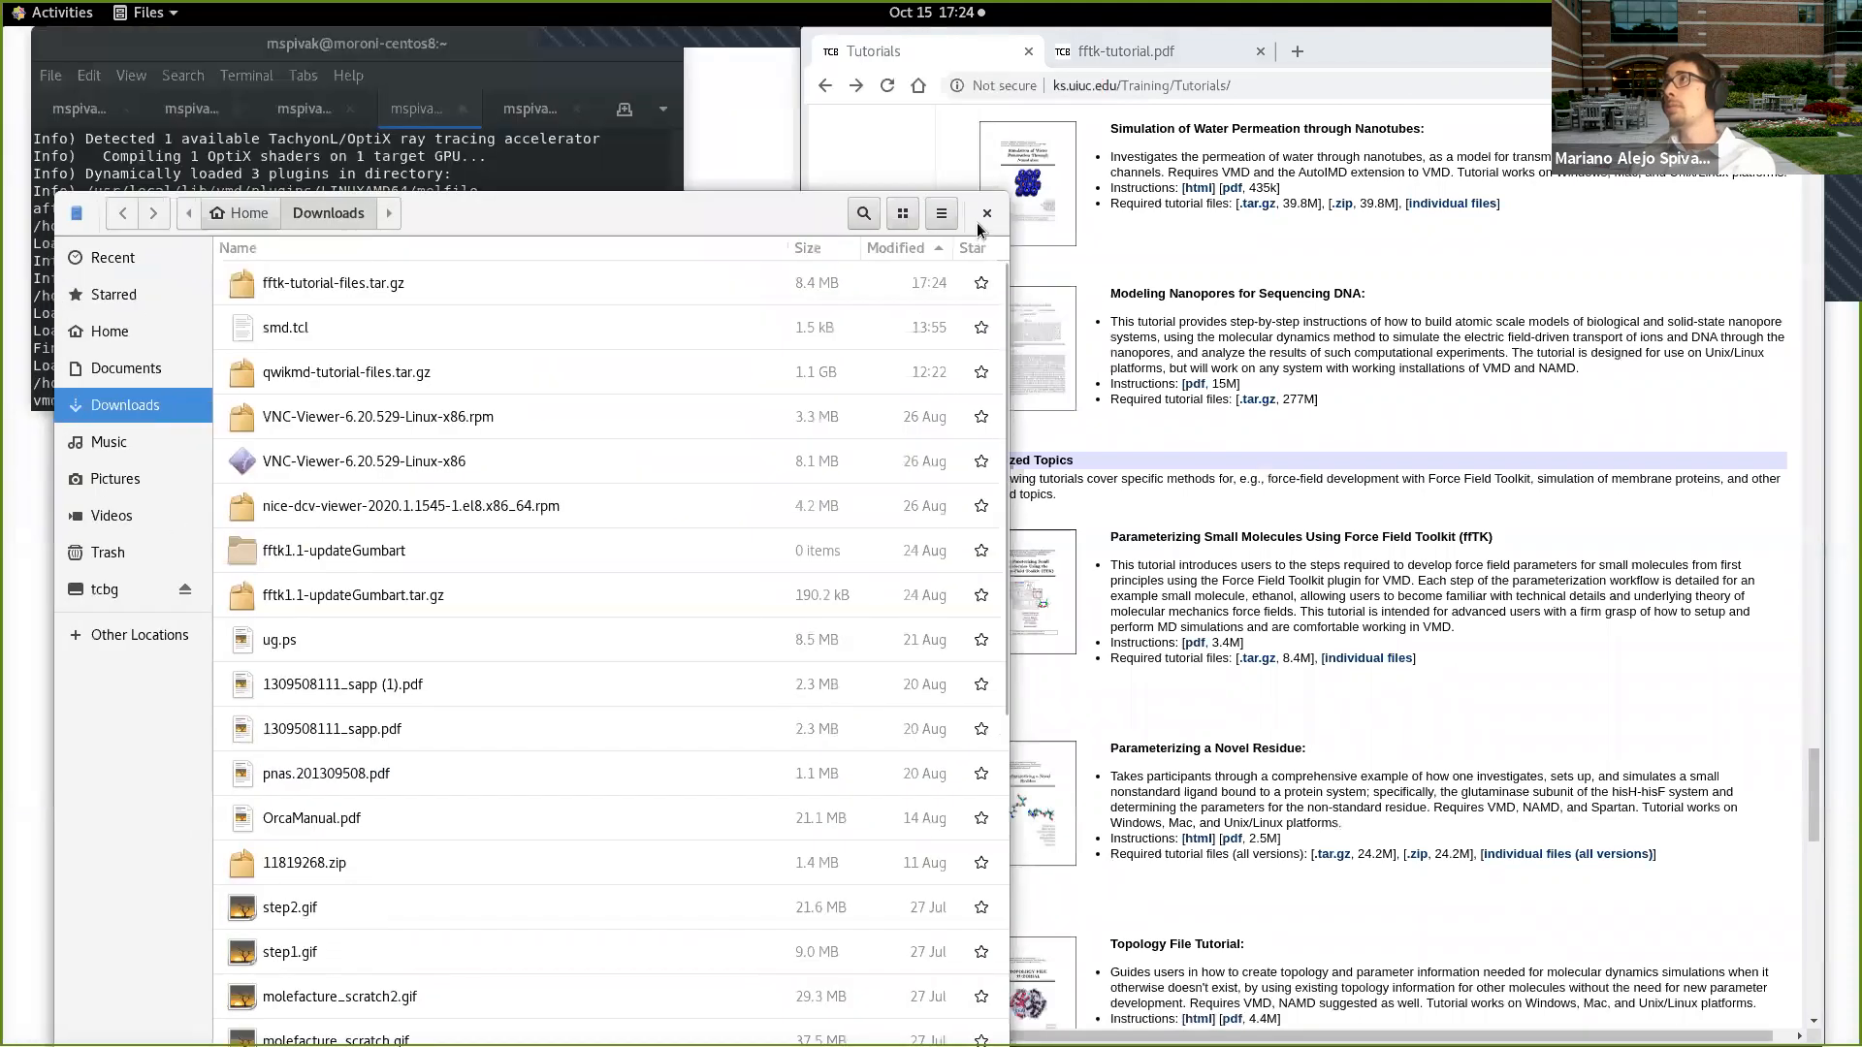
pyautogui.click(979, 218)
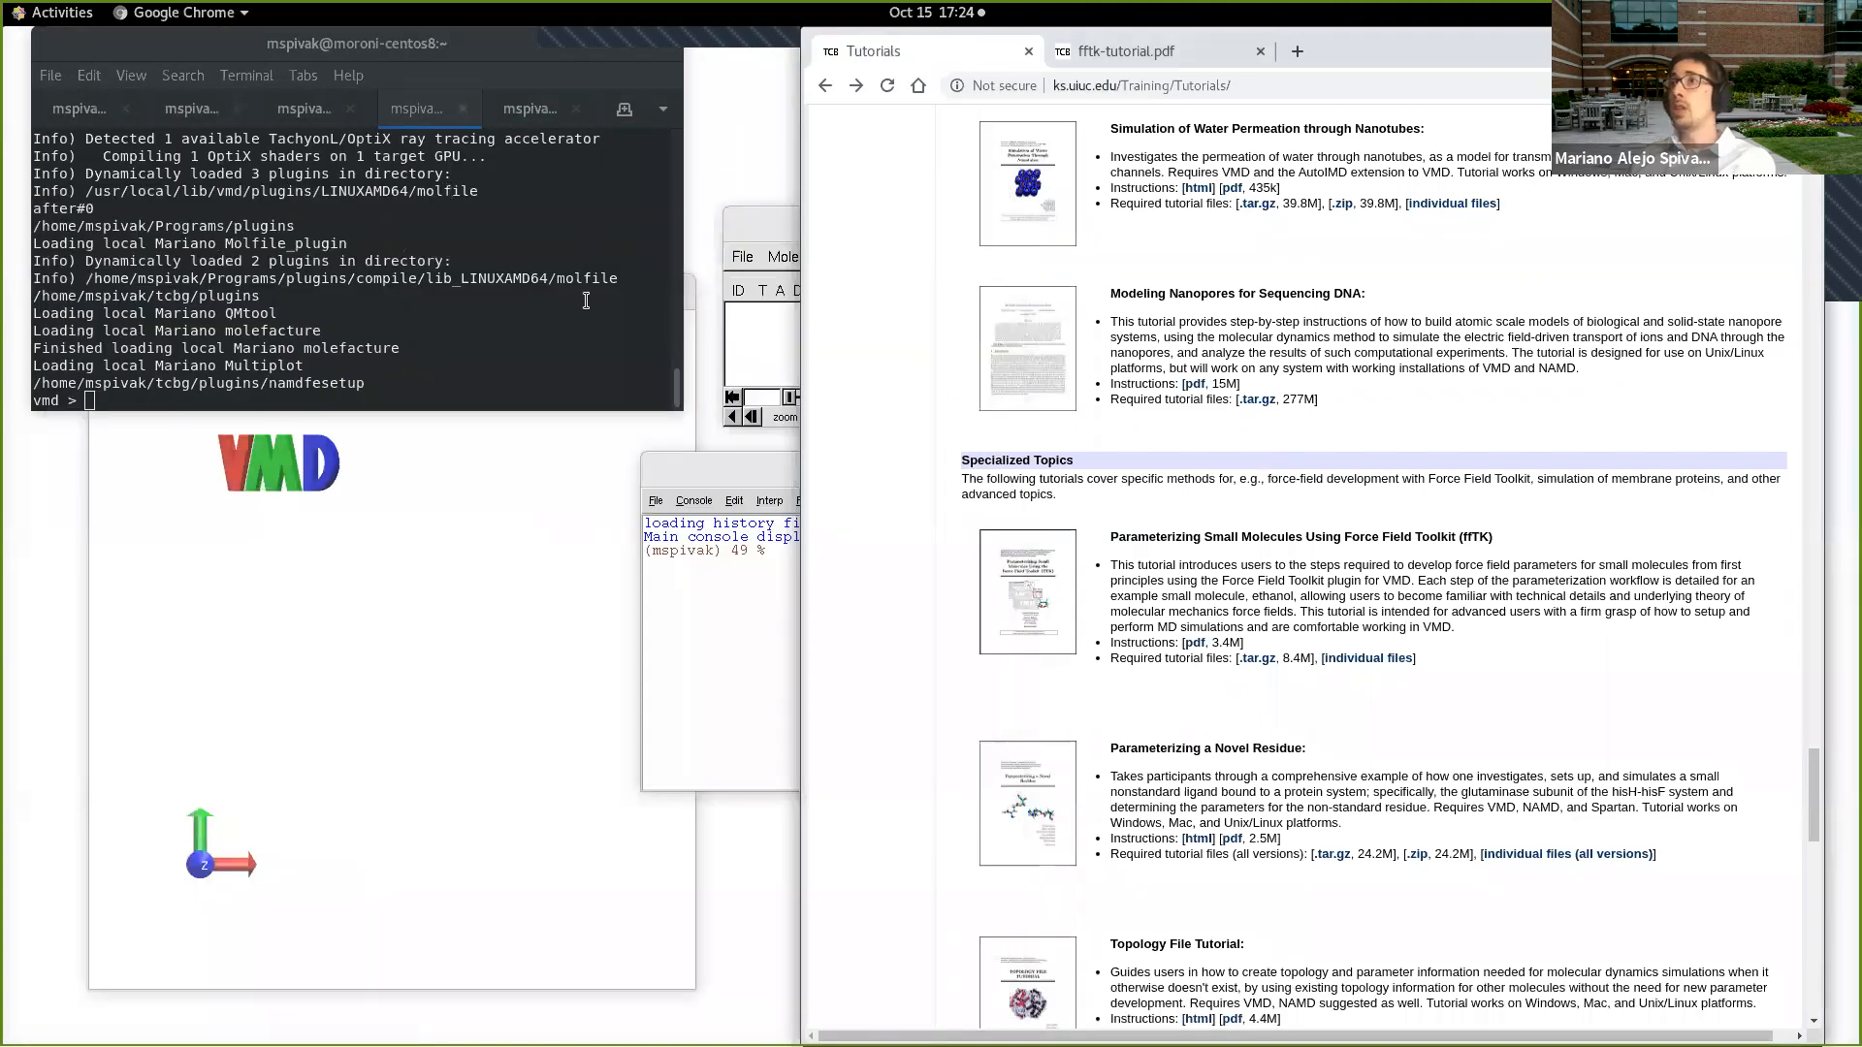
# Step: Switch to the terminal, open a new session in the Tests folder, and enlarge its window
pyautogui.click(530, 108)
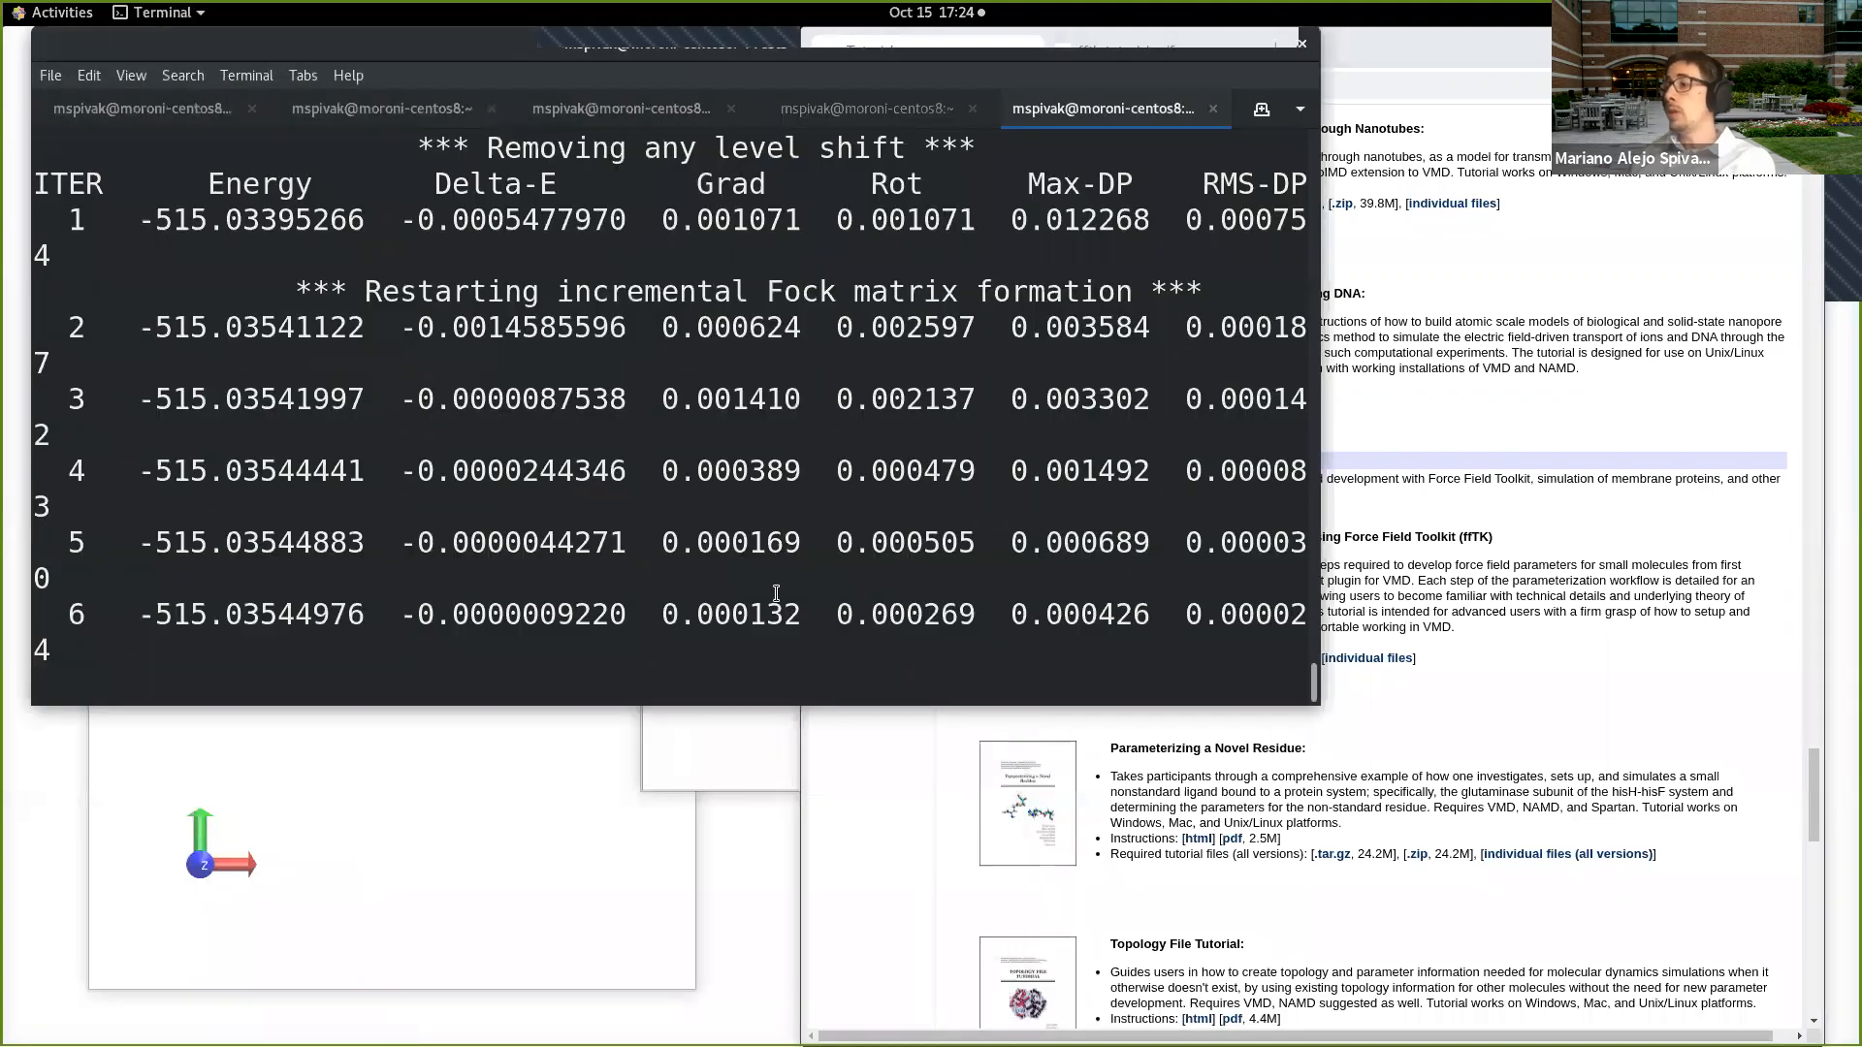
pyautogui.click(1259, 112)
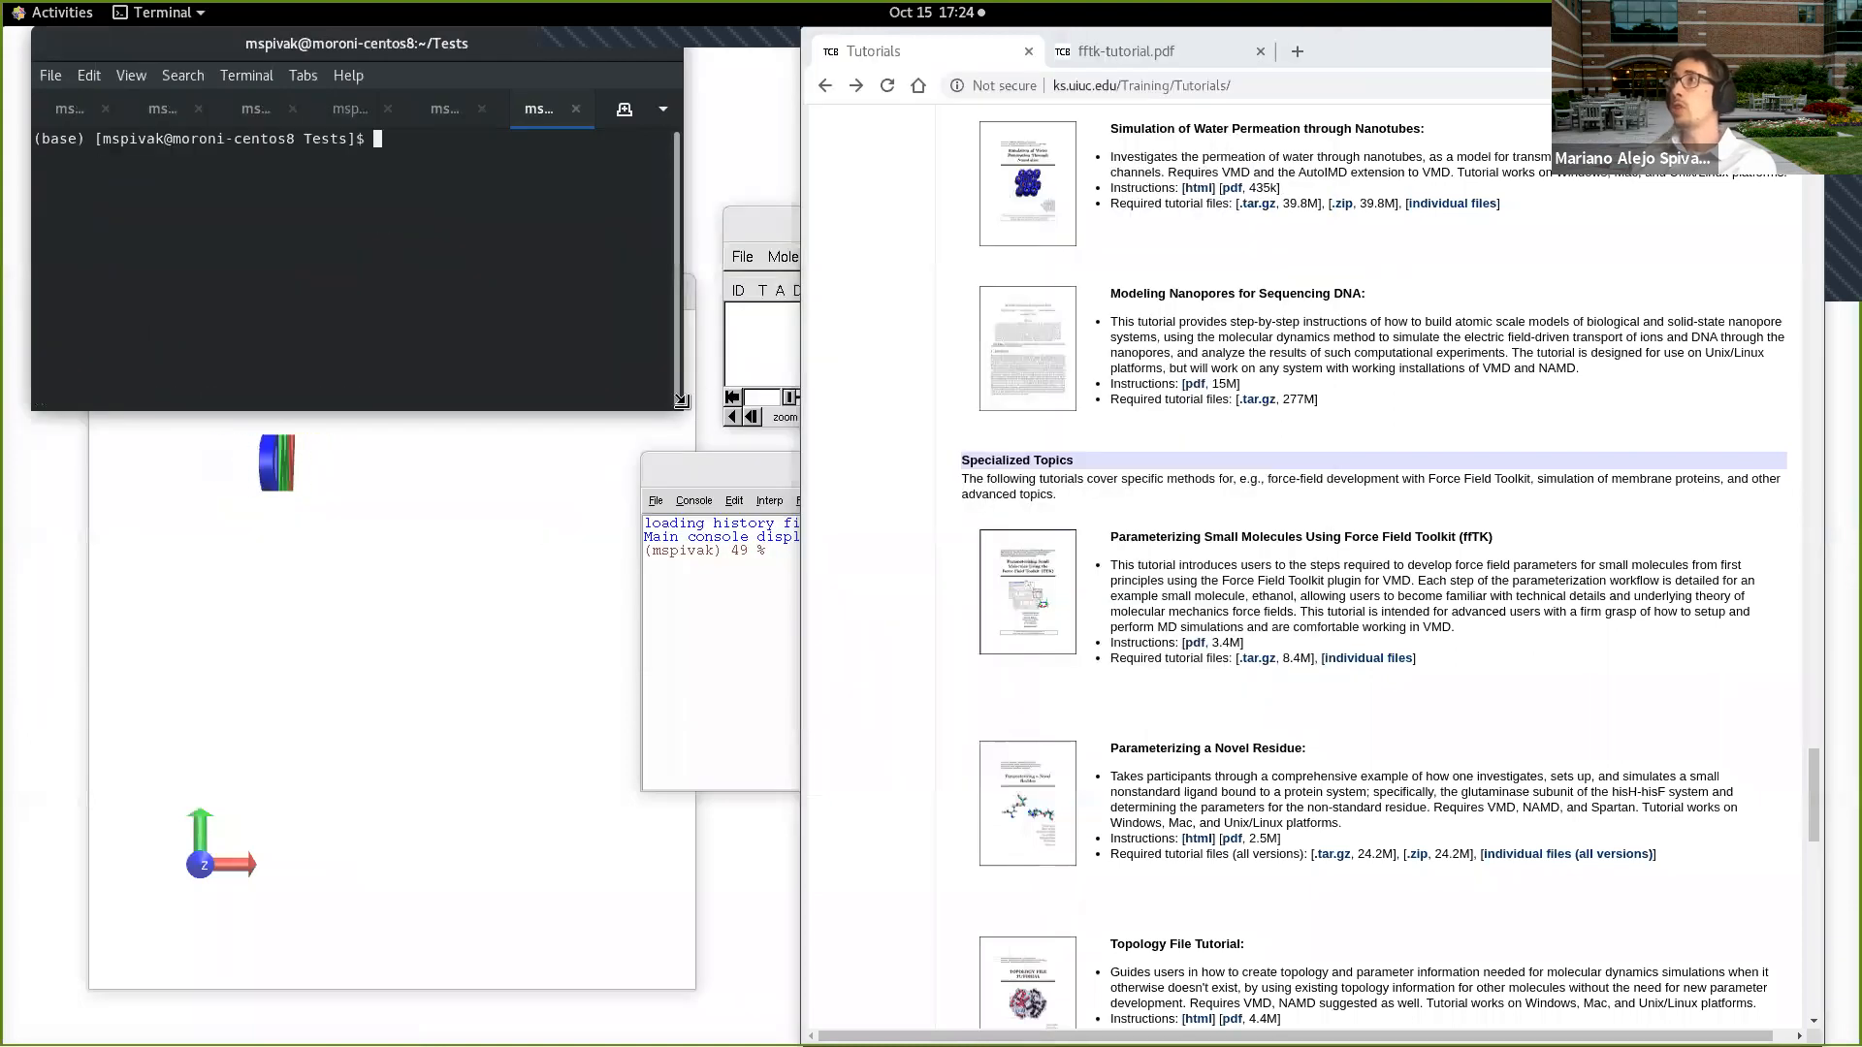
pyautogui.moveTo(684, 417); pyautogui.dragTo(858, 655)
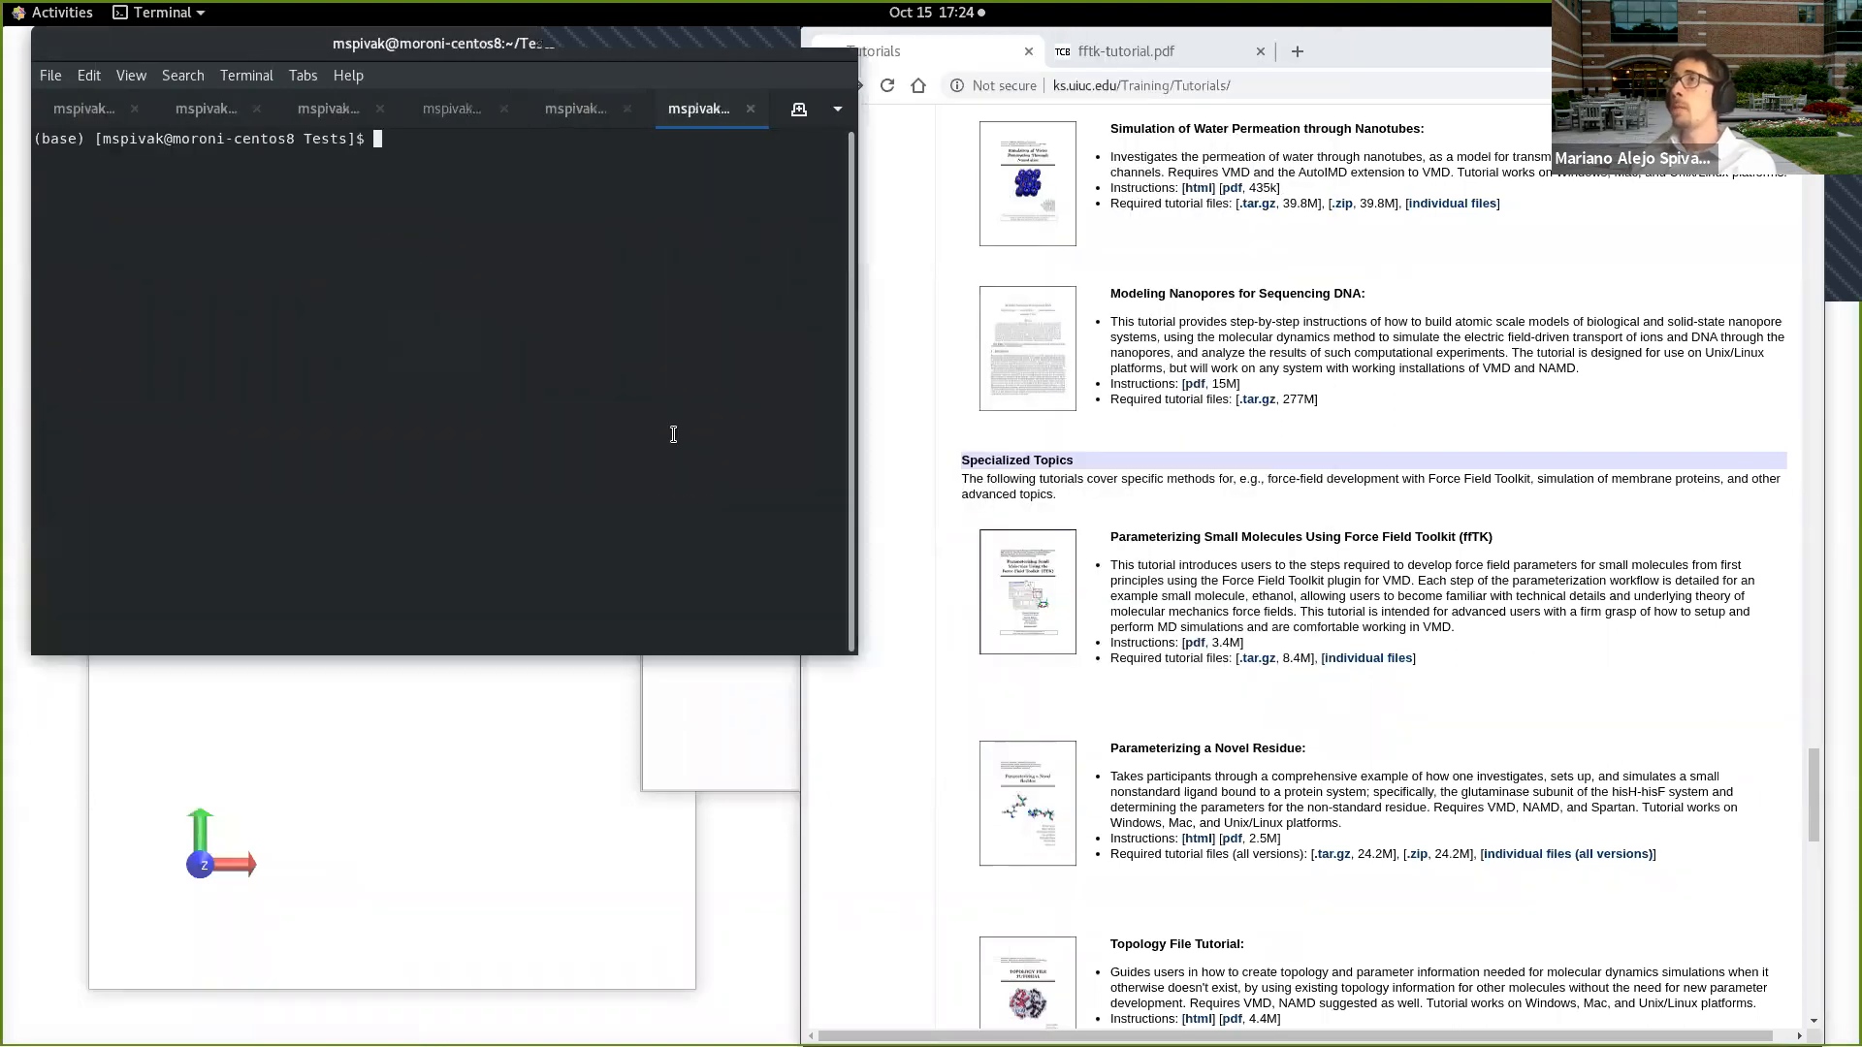
# Step: Move fftk-tutorial-files.tar.gz from ~/Downloads into the current Tests folder with mv
pyautogui.write('mv ~/Do')
pyautogui.press('Tab')
pyautogui.write('fftk')
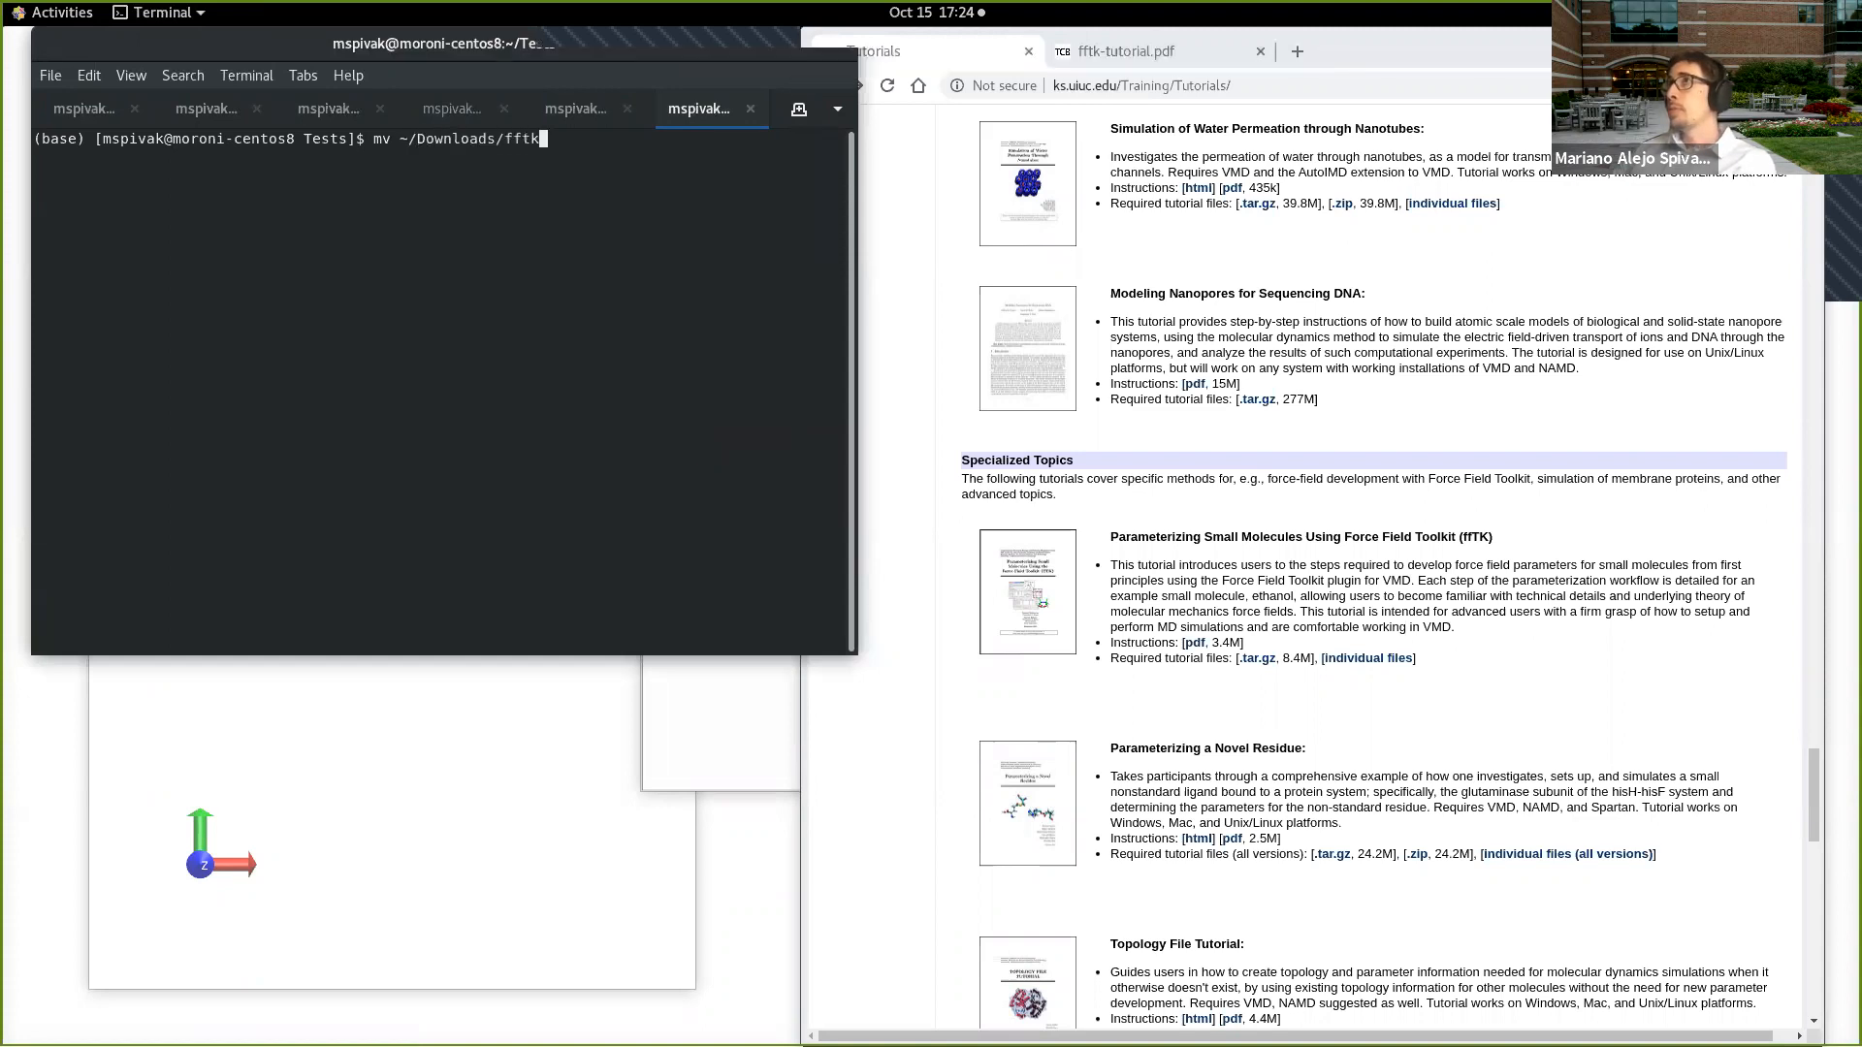
pyautogui.write('-')
pyautogui.press('Tab')
pyautogui.press('Tab')
pyautogui.press('Tab')
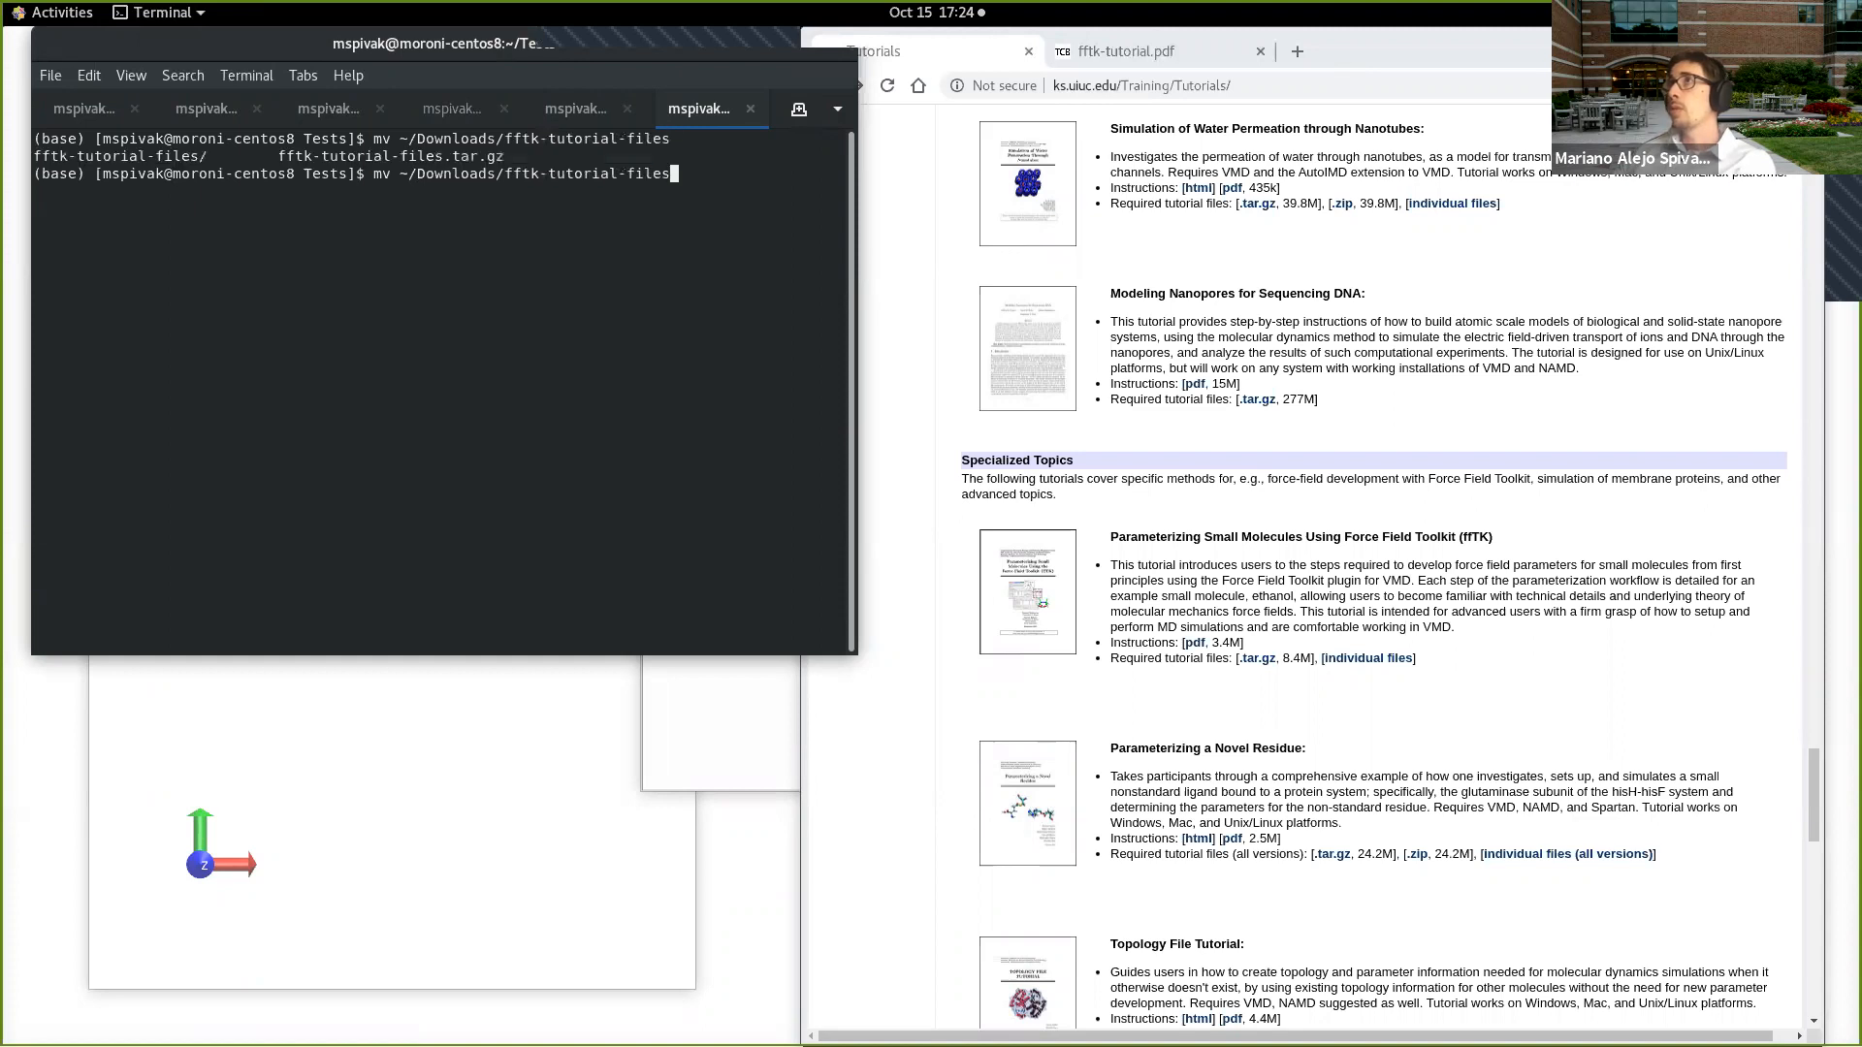
pyautogui.write('.tar.gz .')
pyautogui.press('Return')
# Step: List the Tests folder's contents with ls -ltr
pyautogui.write('ls -ltr')
pyautogui.press('Return')
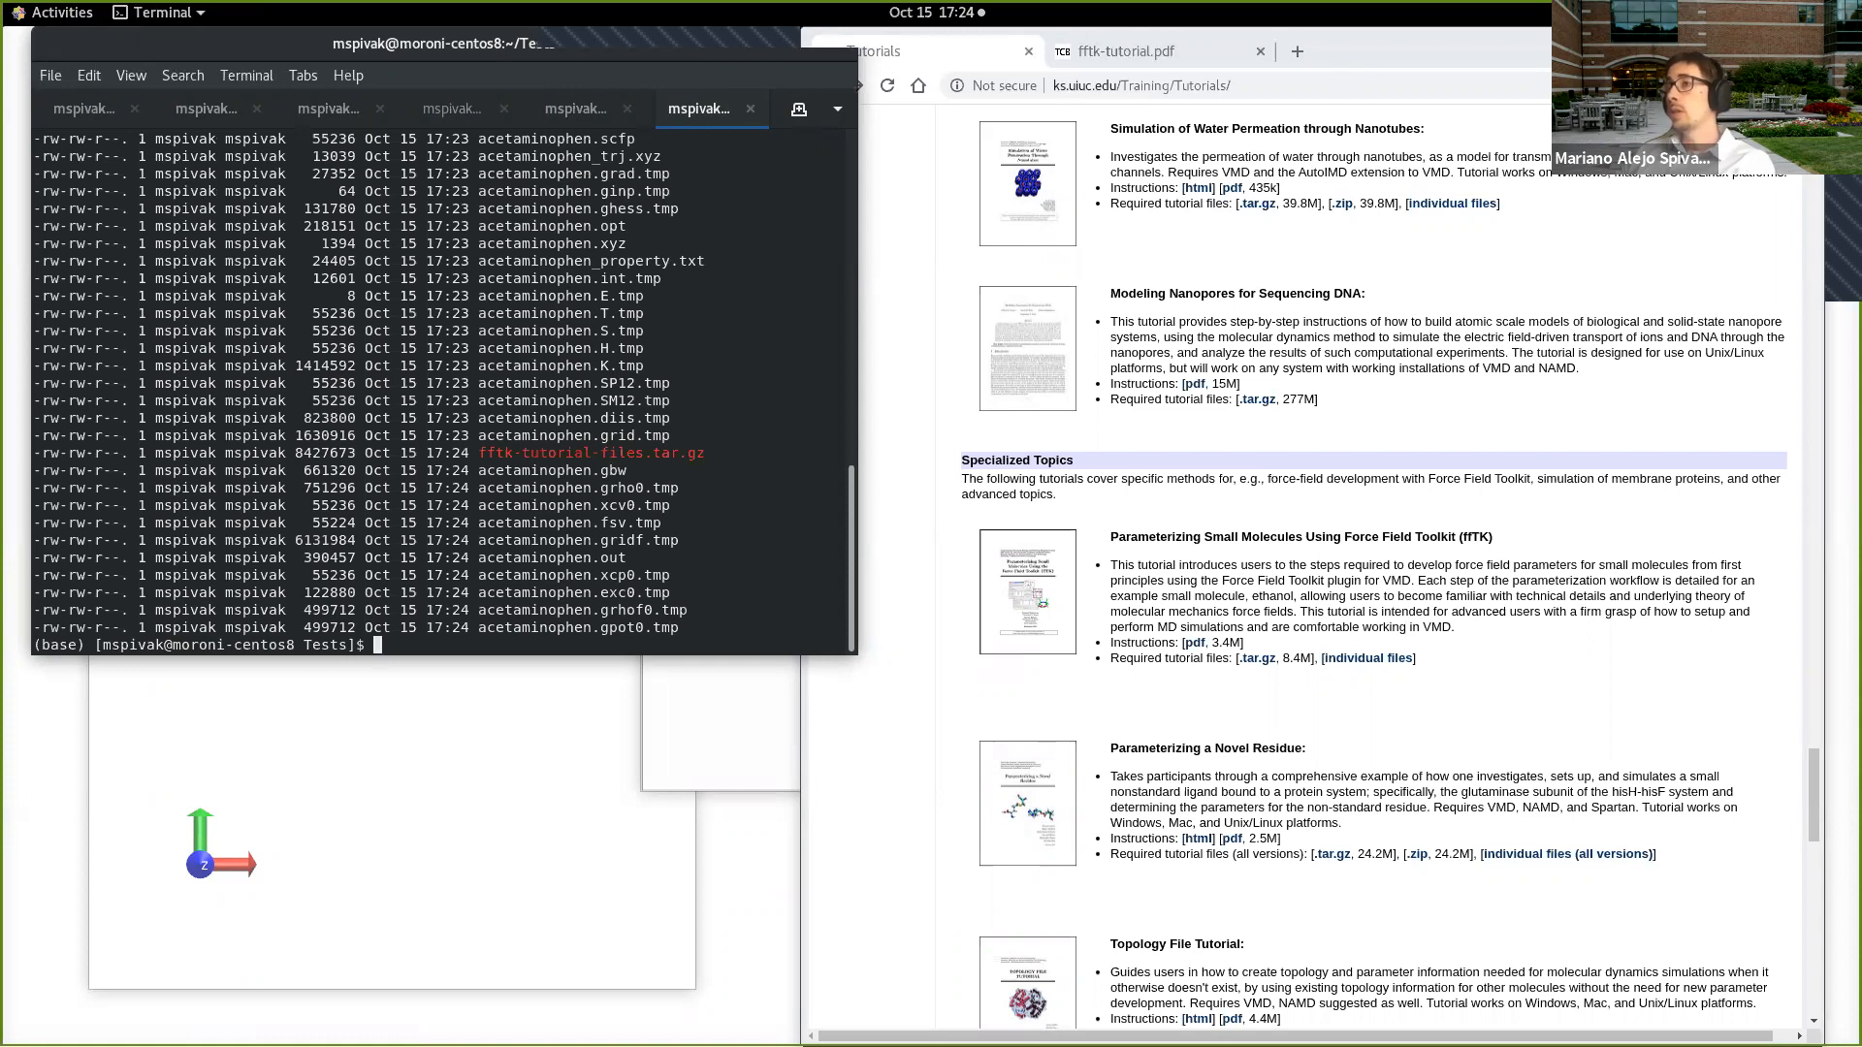
pyautogui.write('tar xv')
pyautogui.press('BackSpace')
pyautogui.press('BackSpace')
pyautogui.press('BackSpace')
pyautogui.press('BackSpace')
pyautogui.press('BackSpace')
pyautogui.press('BackSpace')
# Step: Create a new directory named NewFFTK inside the Tests folder
pyautogui.write('mkdi')
pyautogui.press('BackSpace')
pyautogui.write('r NewFFTK')
pyautogui.press('Return')
# Step: Move fftk-tutorial-files.tar.gz into NewFFTK/ and change into that directory
pyautogui.write('cd')
pyautogui.press('BackSpace')
pyautogui.press('BackSpace')
pyautogui.write('mv fftk-tutorial-files.tar.gz NewFFTK/')
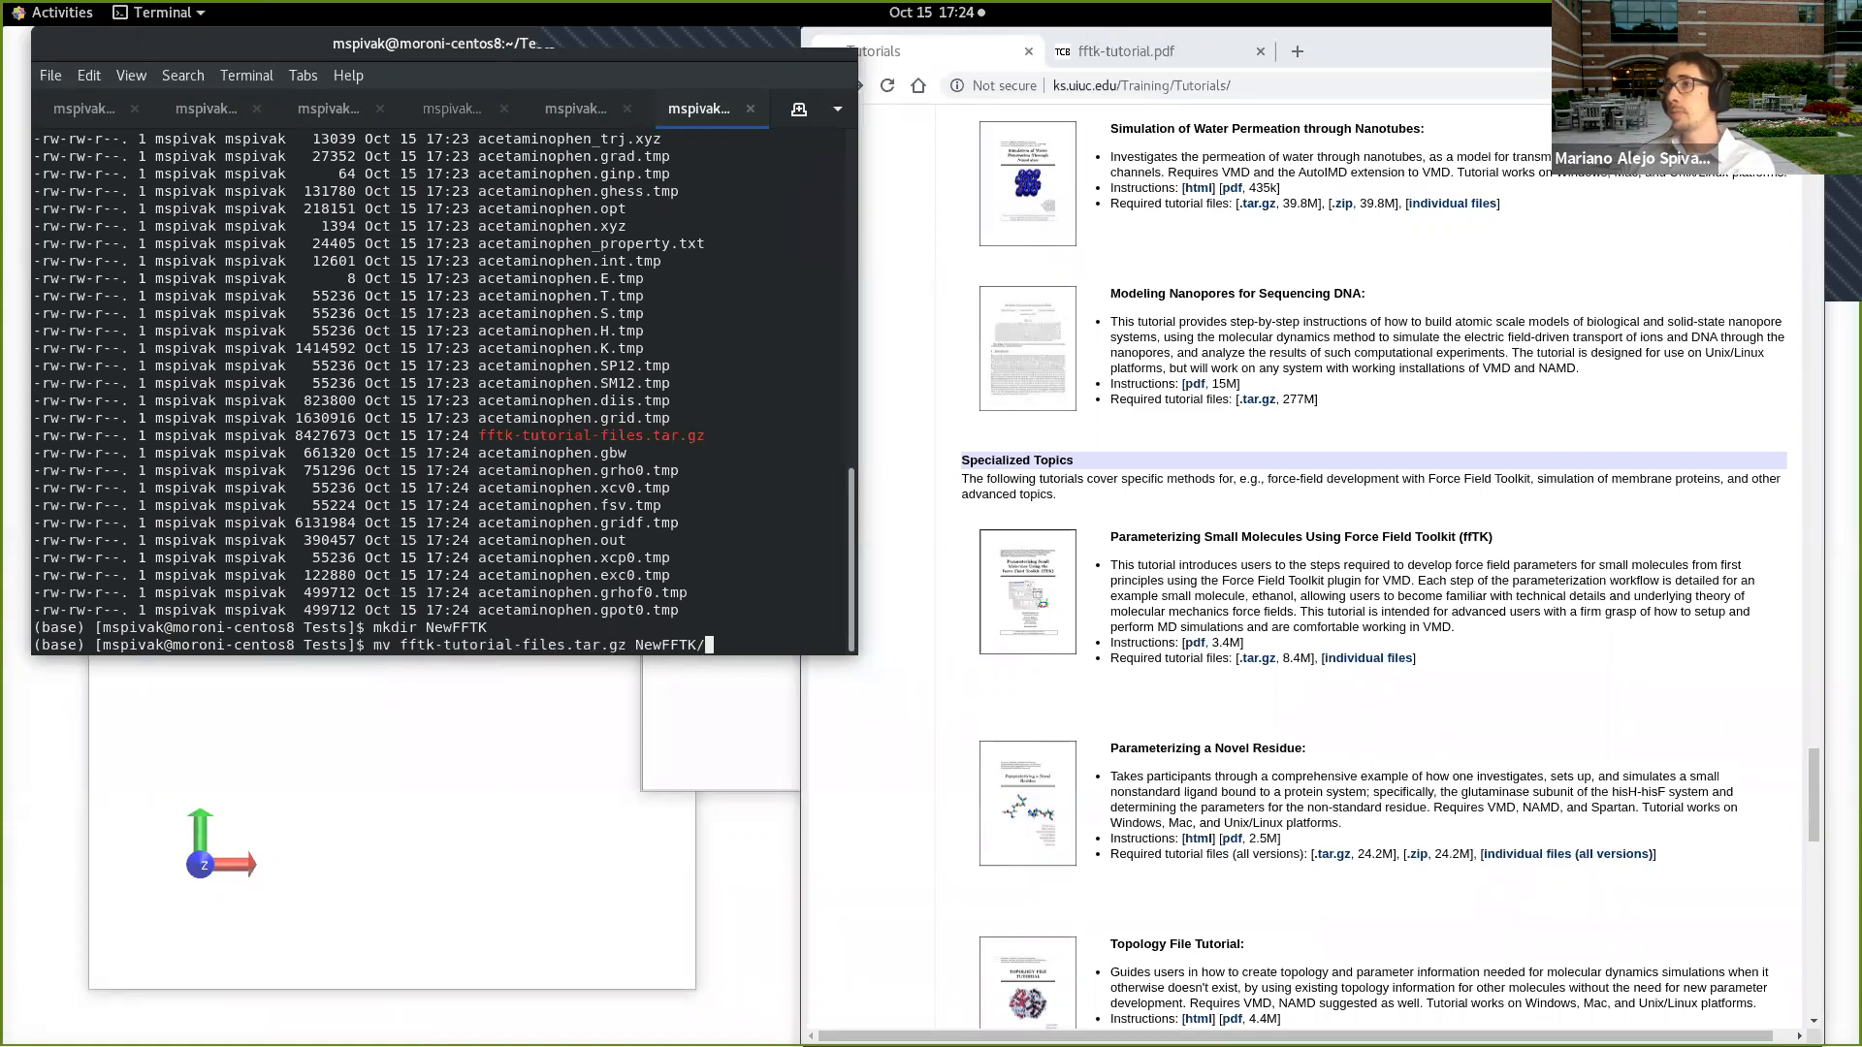
pyautogui.press('Return')
pyautogui.write('cd NewFFTK/')
pyautogui.press('Return')
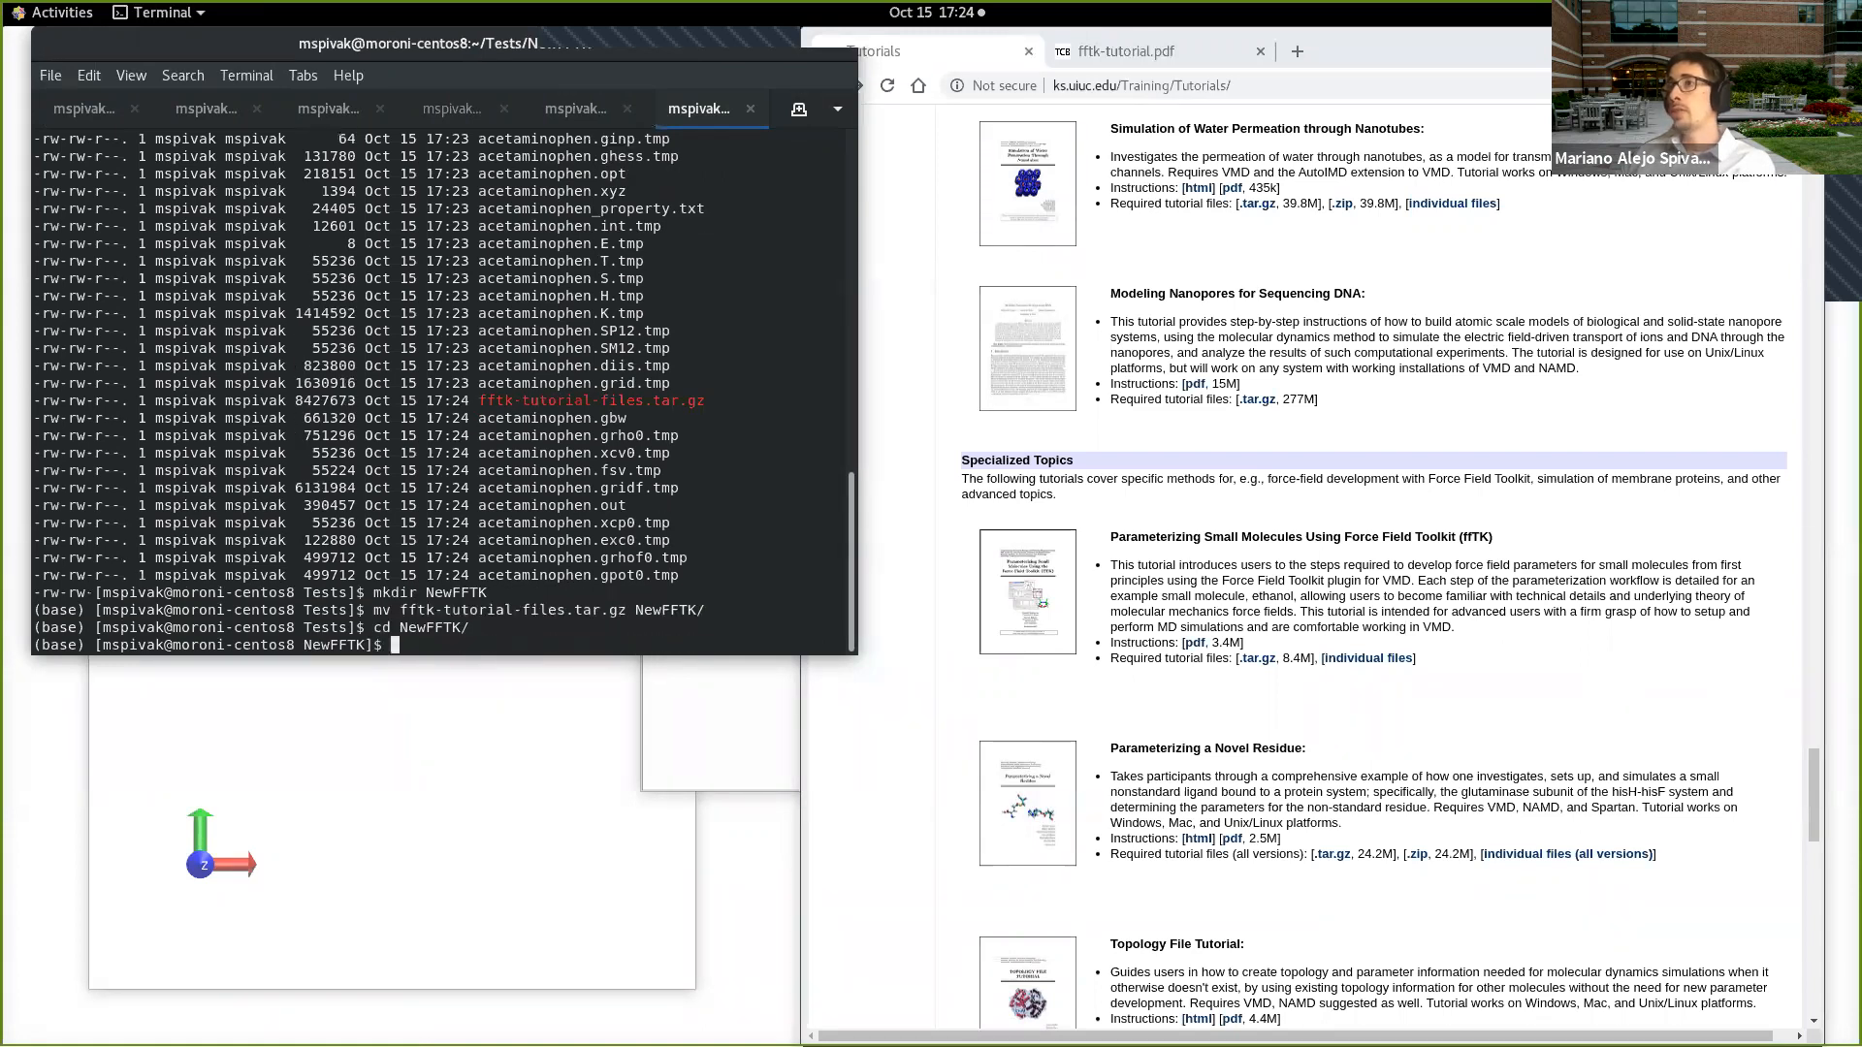
# Step: Extract the archive with tar xvf fftk-tutorial-files.tar.gz and list the NewFFTK directory with lt
pyautogui.write('tar xc')
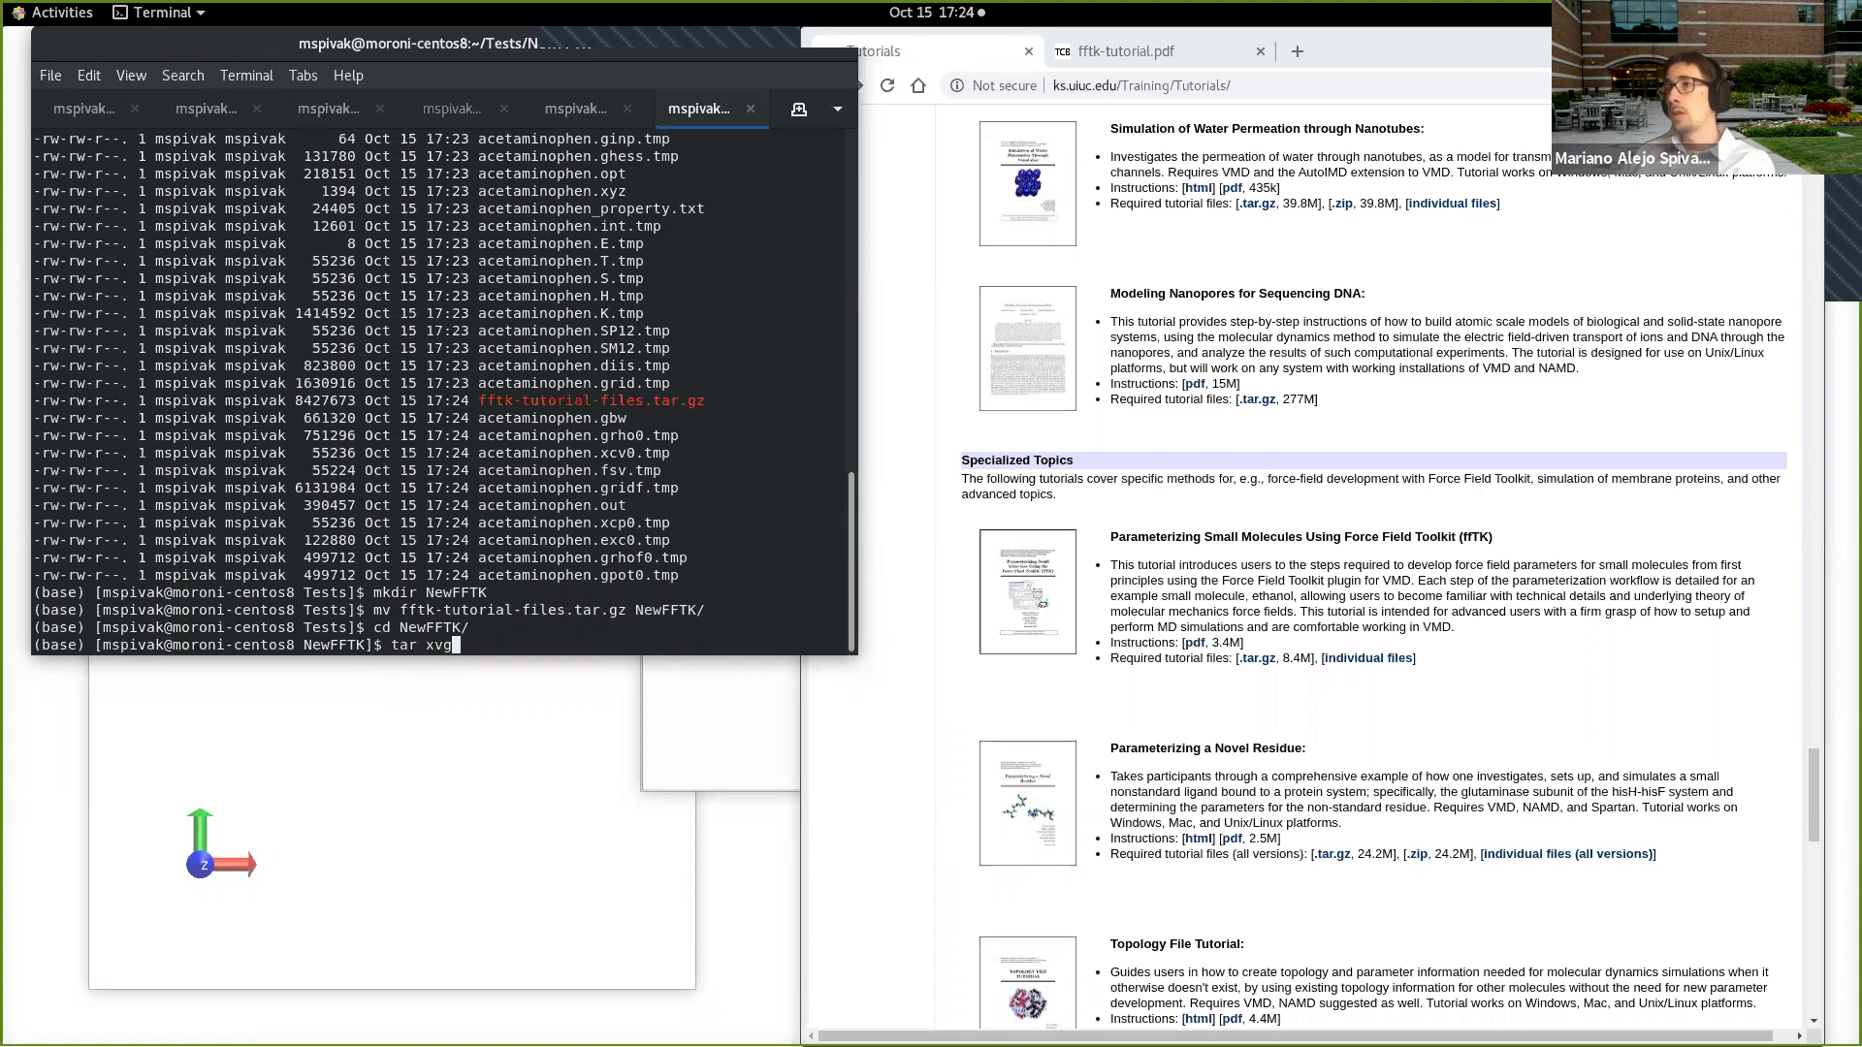
pyautogui.press('Tab')
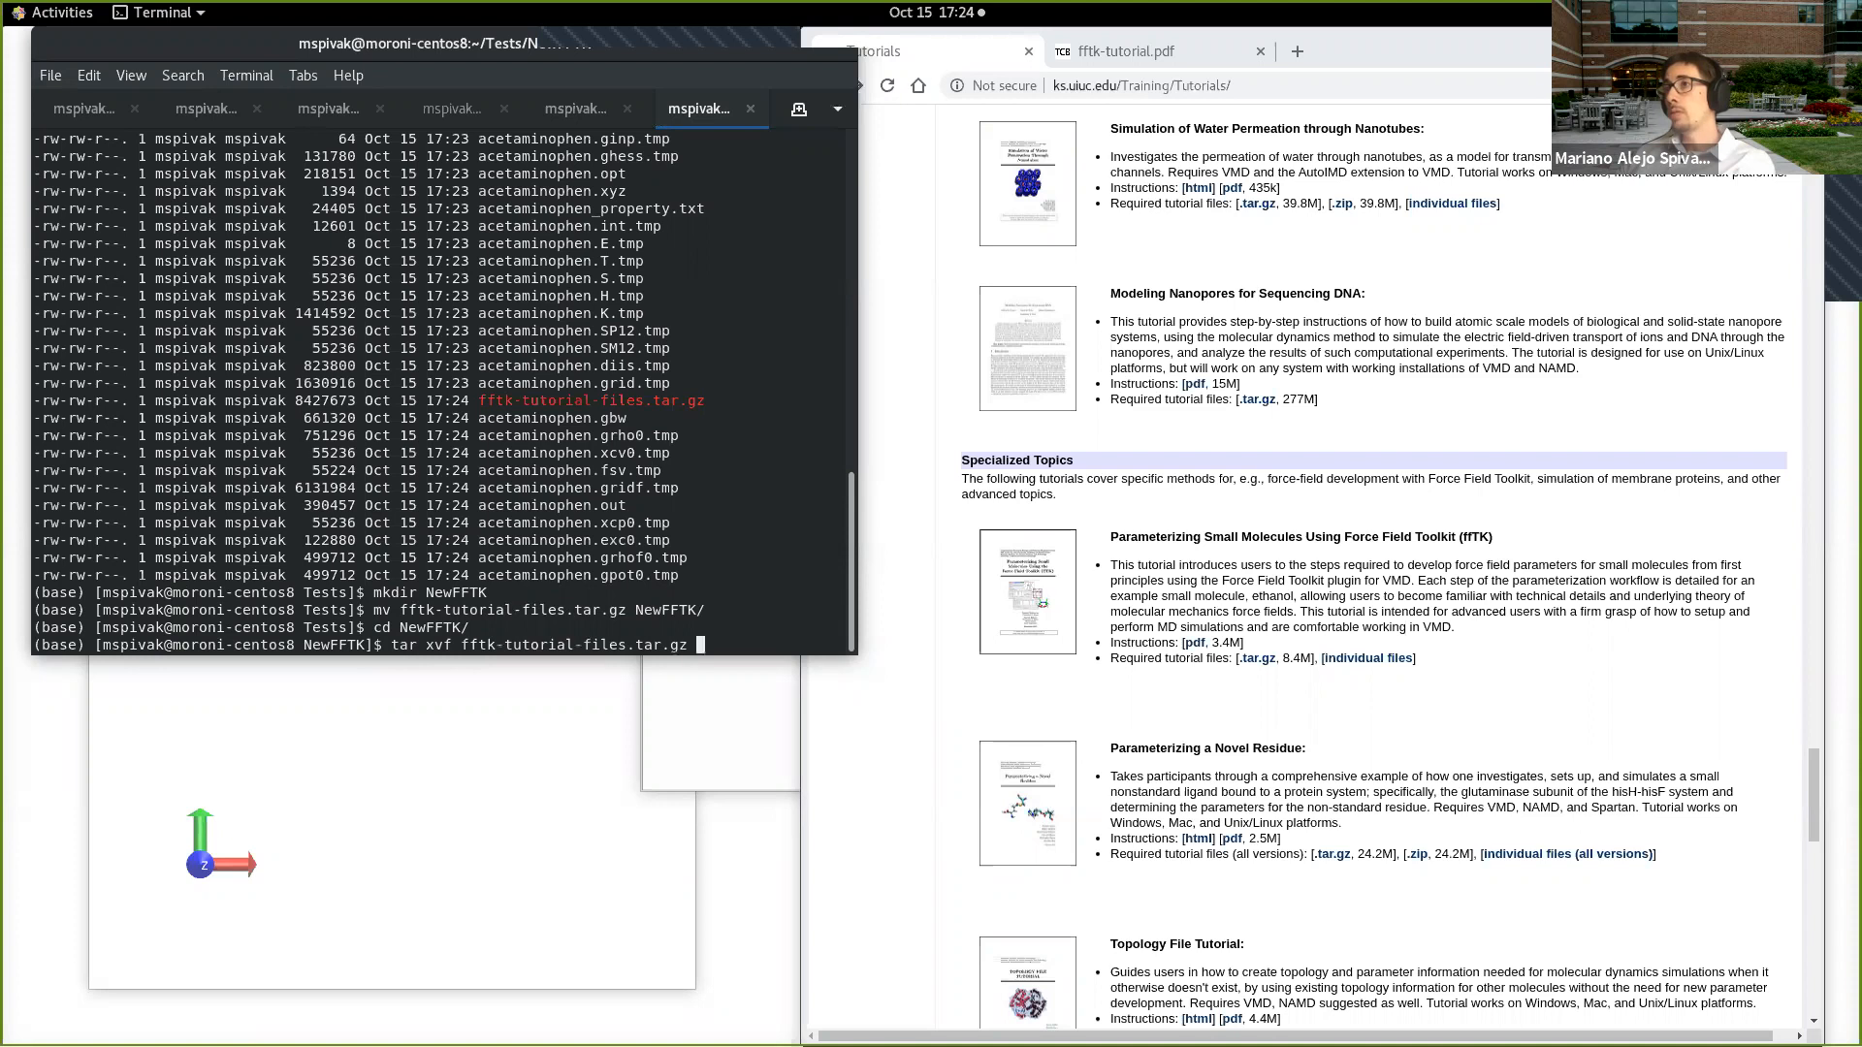
pyautogui.press('Return')
pyautogui.write('lt')
pyautogui.press('Return')
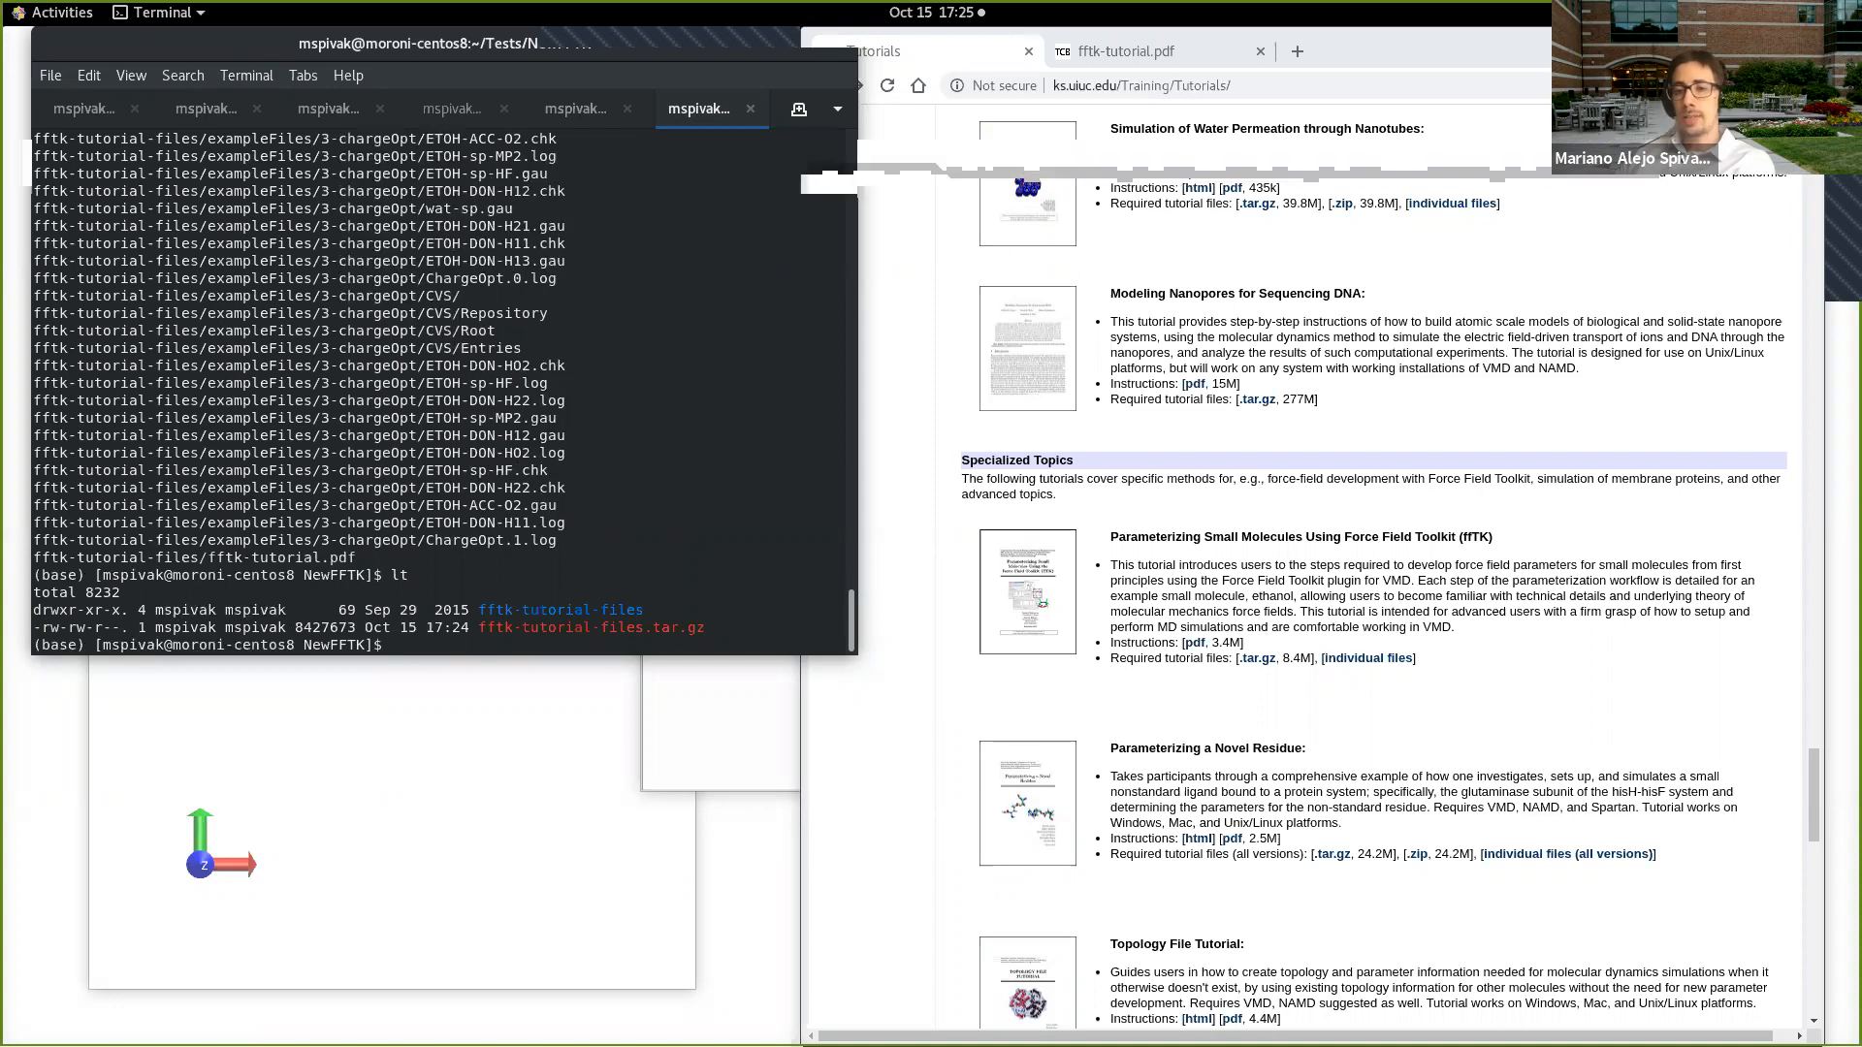
# Step: Change into the fftk-tutorial-files directory and list its contents with lt
pyautogui.write('cd fftk-tutorial-files/')
pyautogui.press('Return')
pyautogui.write('lt')
pyautogui.press('Return')
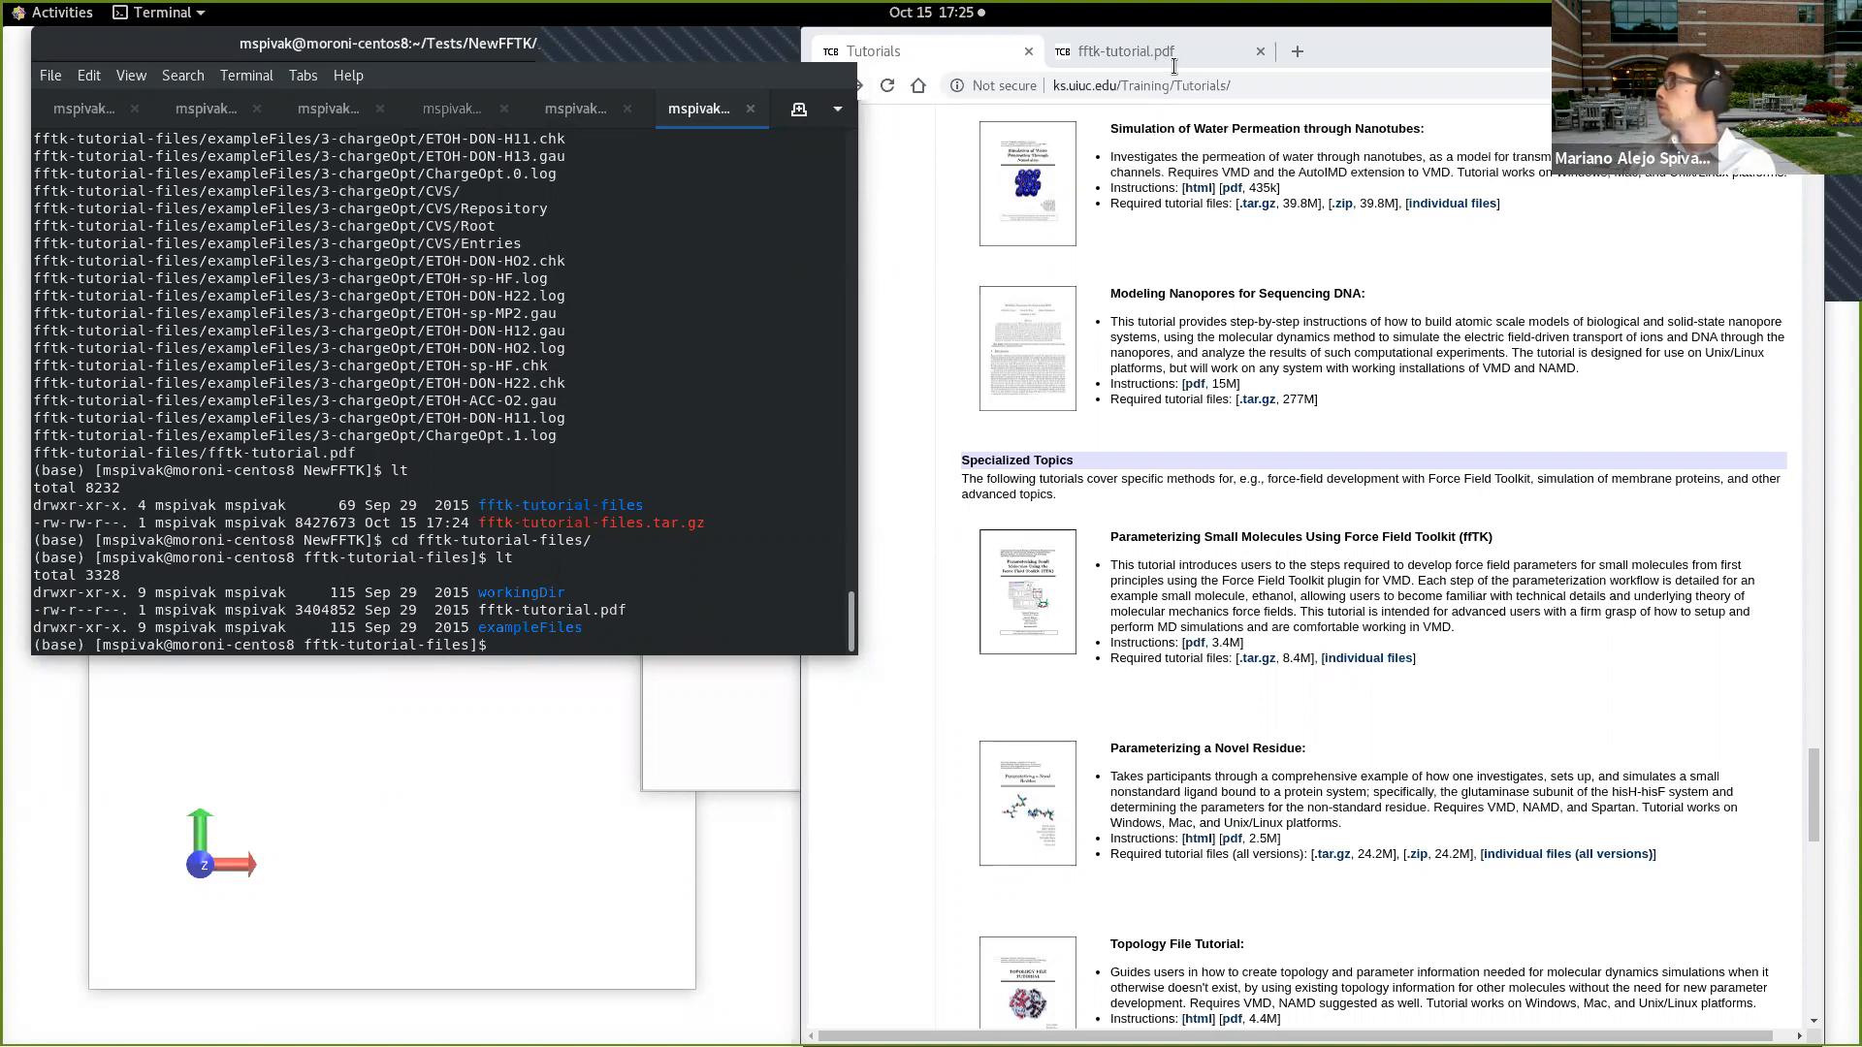
# Step: Switch to fftk-tutorial.pdf and skim from the introduction through Molefacture system preparation to section 2.2, Creating an Initial Parameter File
pyautogui.click(1253, 142)
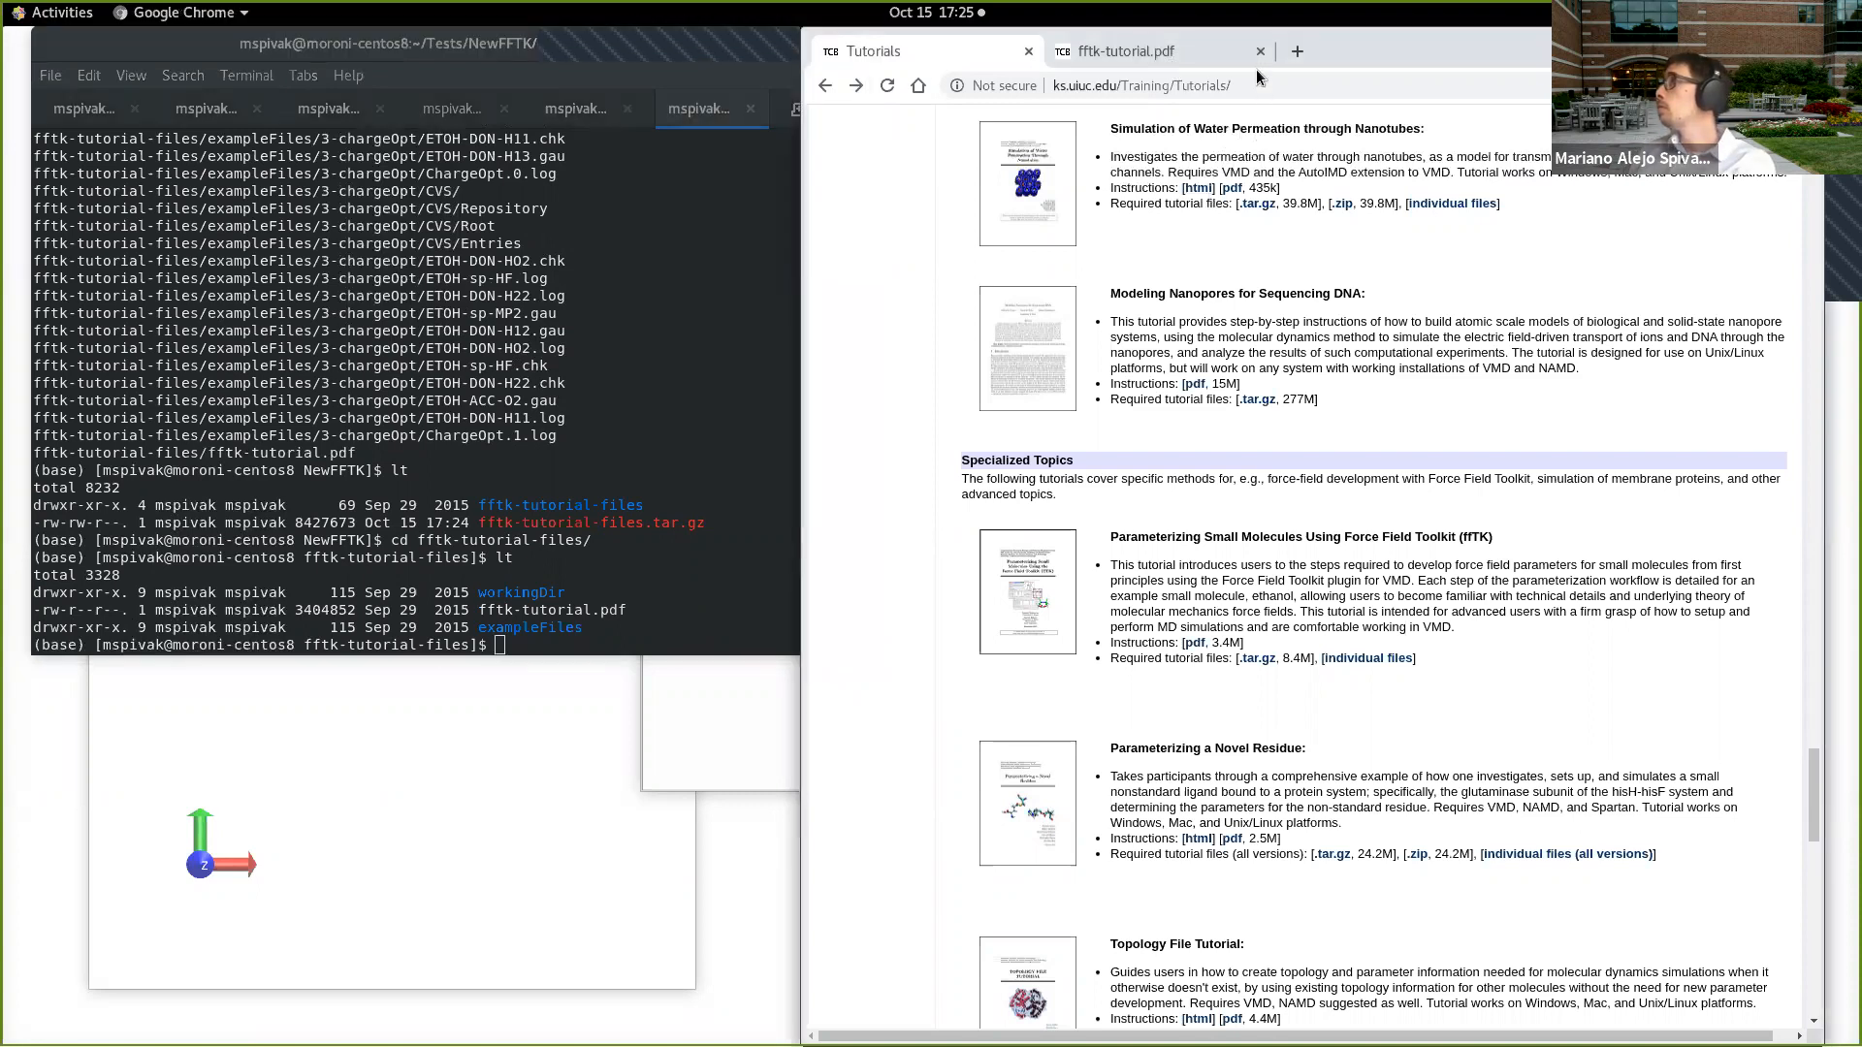
pyautogui.click(1194, 50)
pyautogui.scroll(-5, 1144, 673)
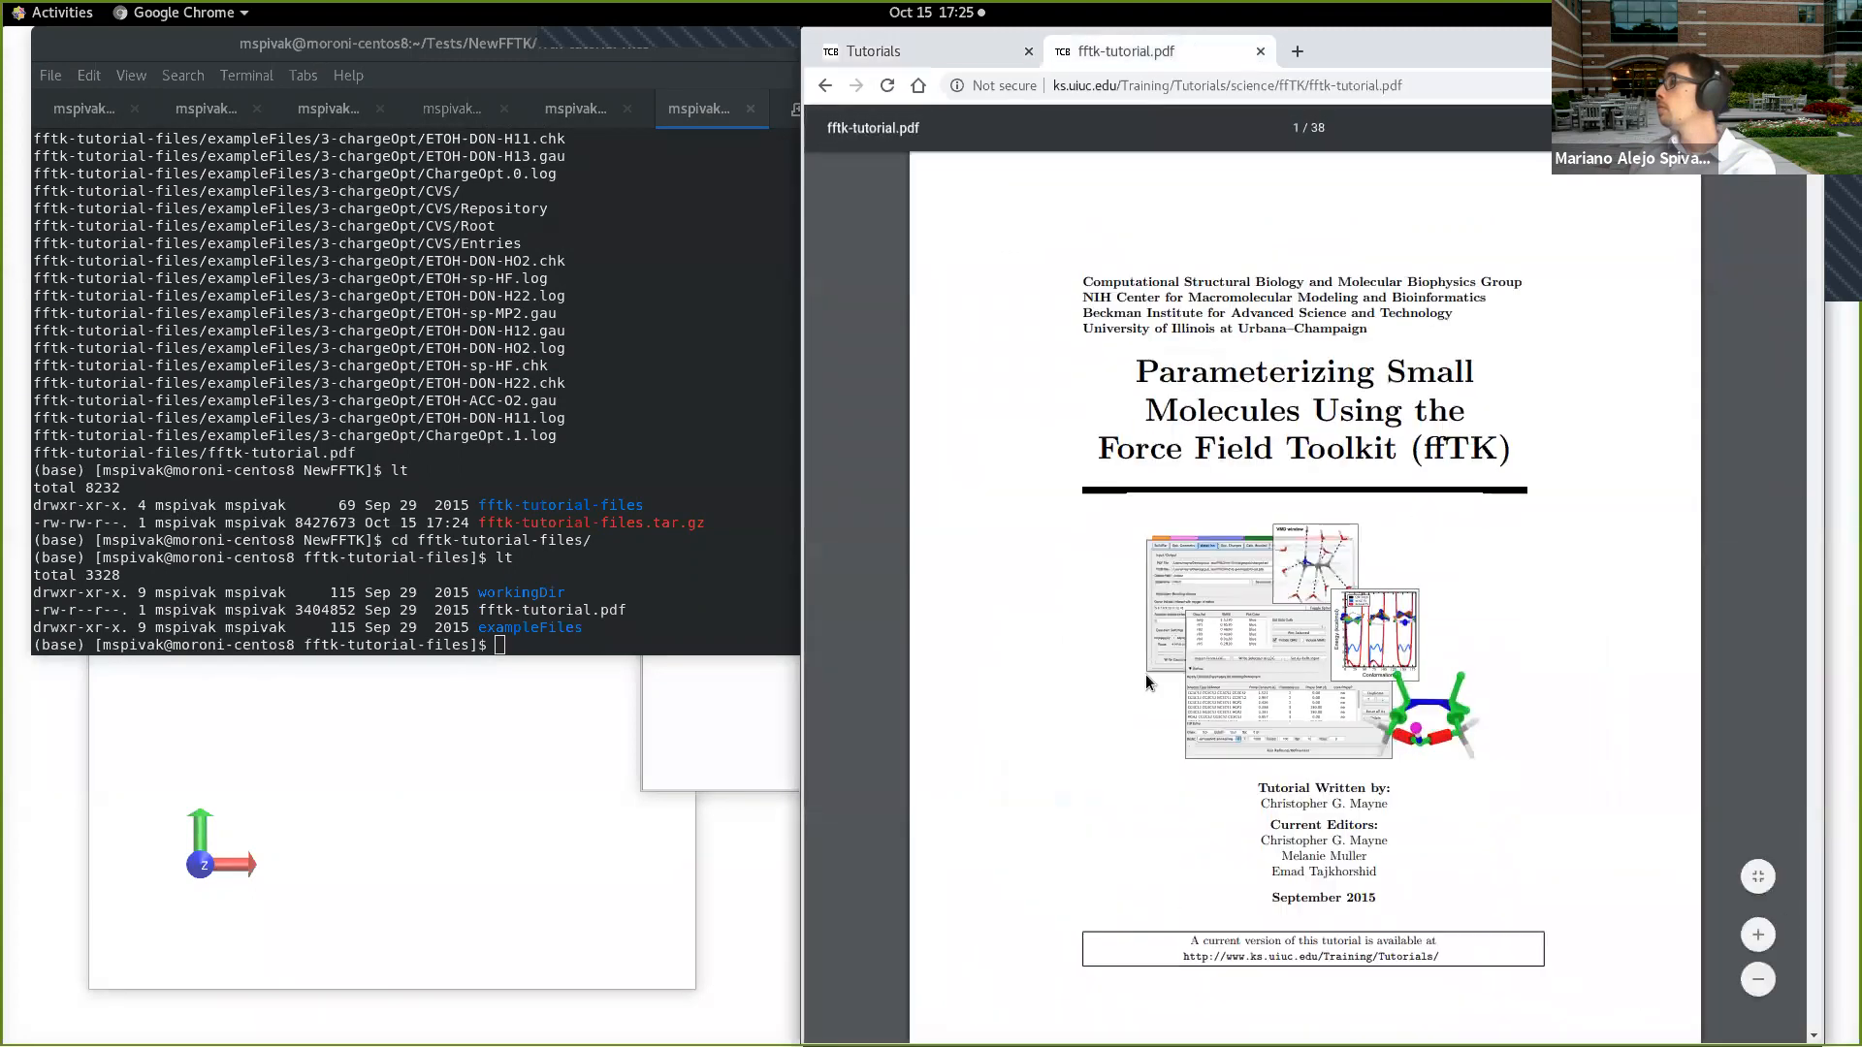
pyautogui.scroll(-5, 1185, 573)
pyautogui.scroll(-10, 1248, 601)
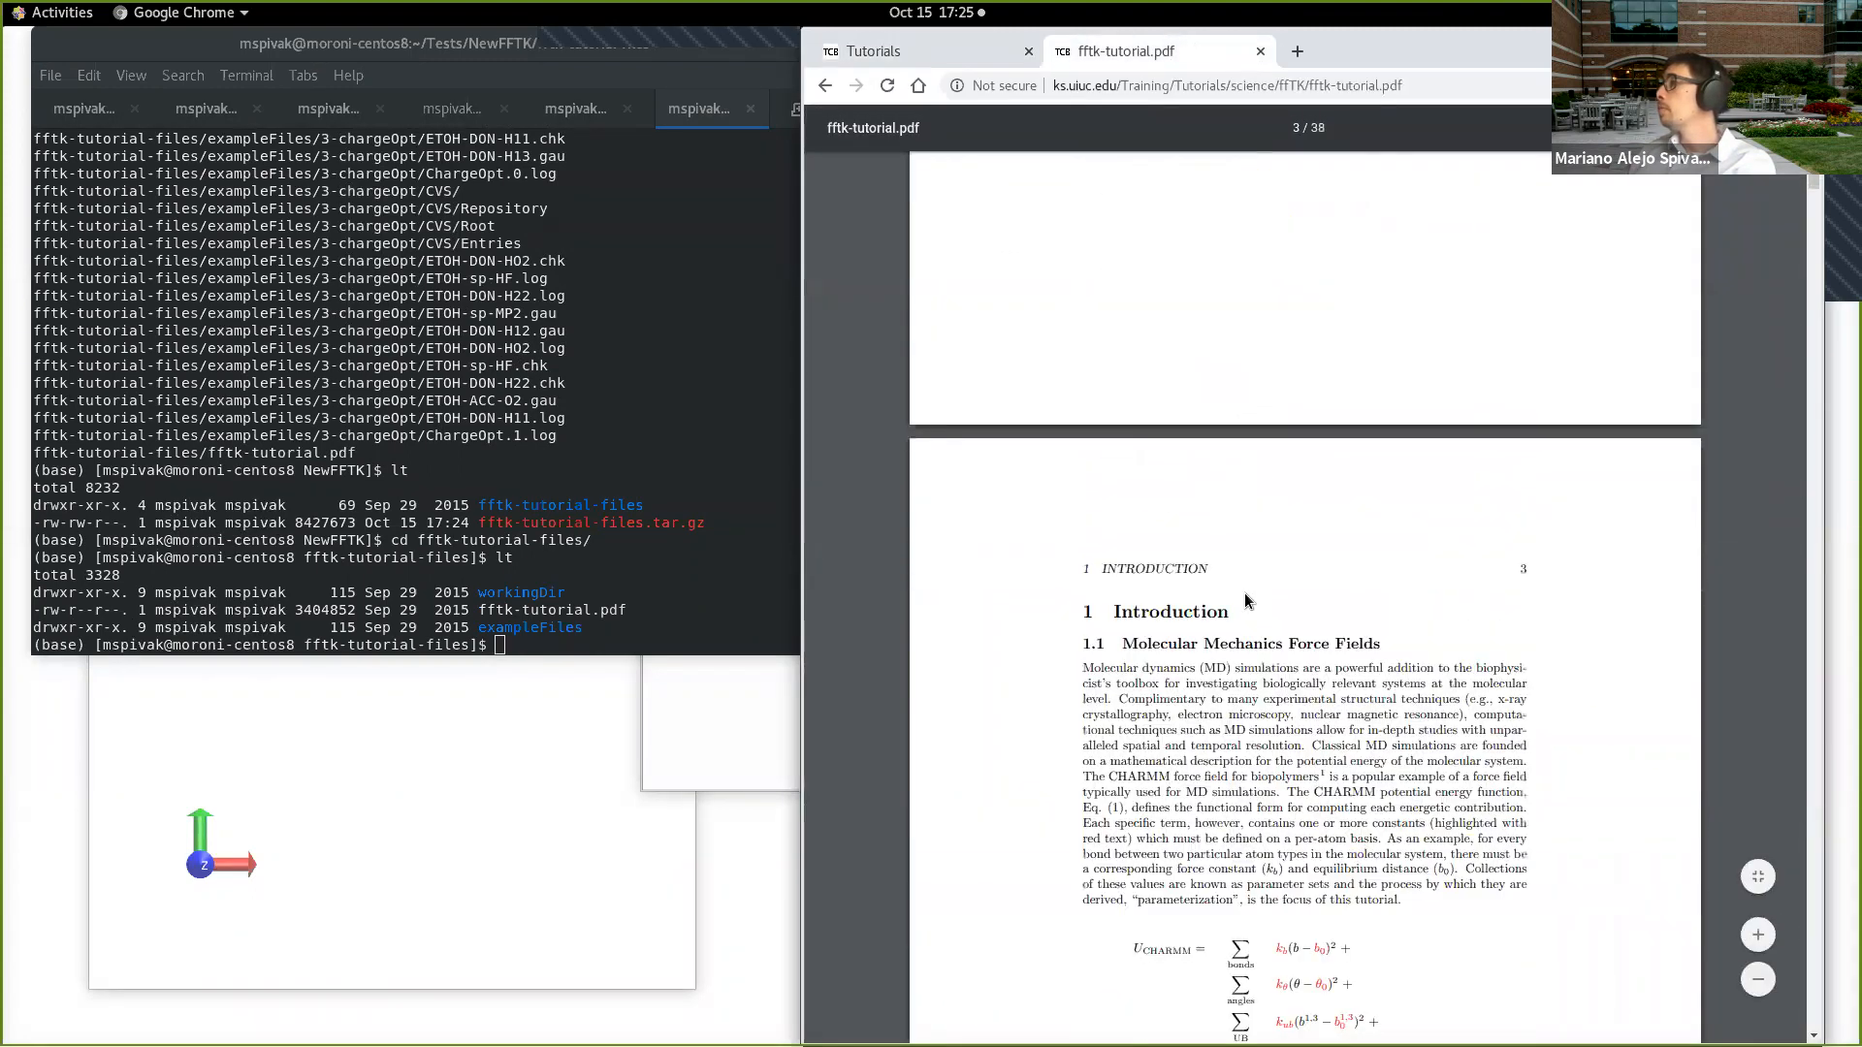
pyautogui.scroll(-10, 1261, 572)
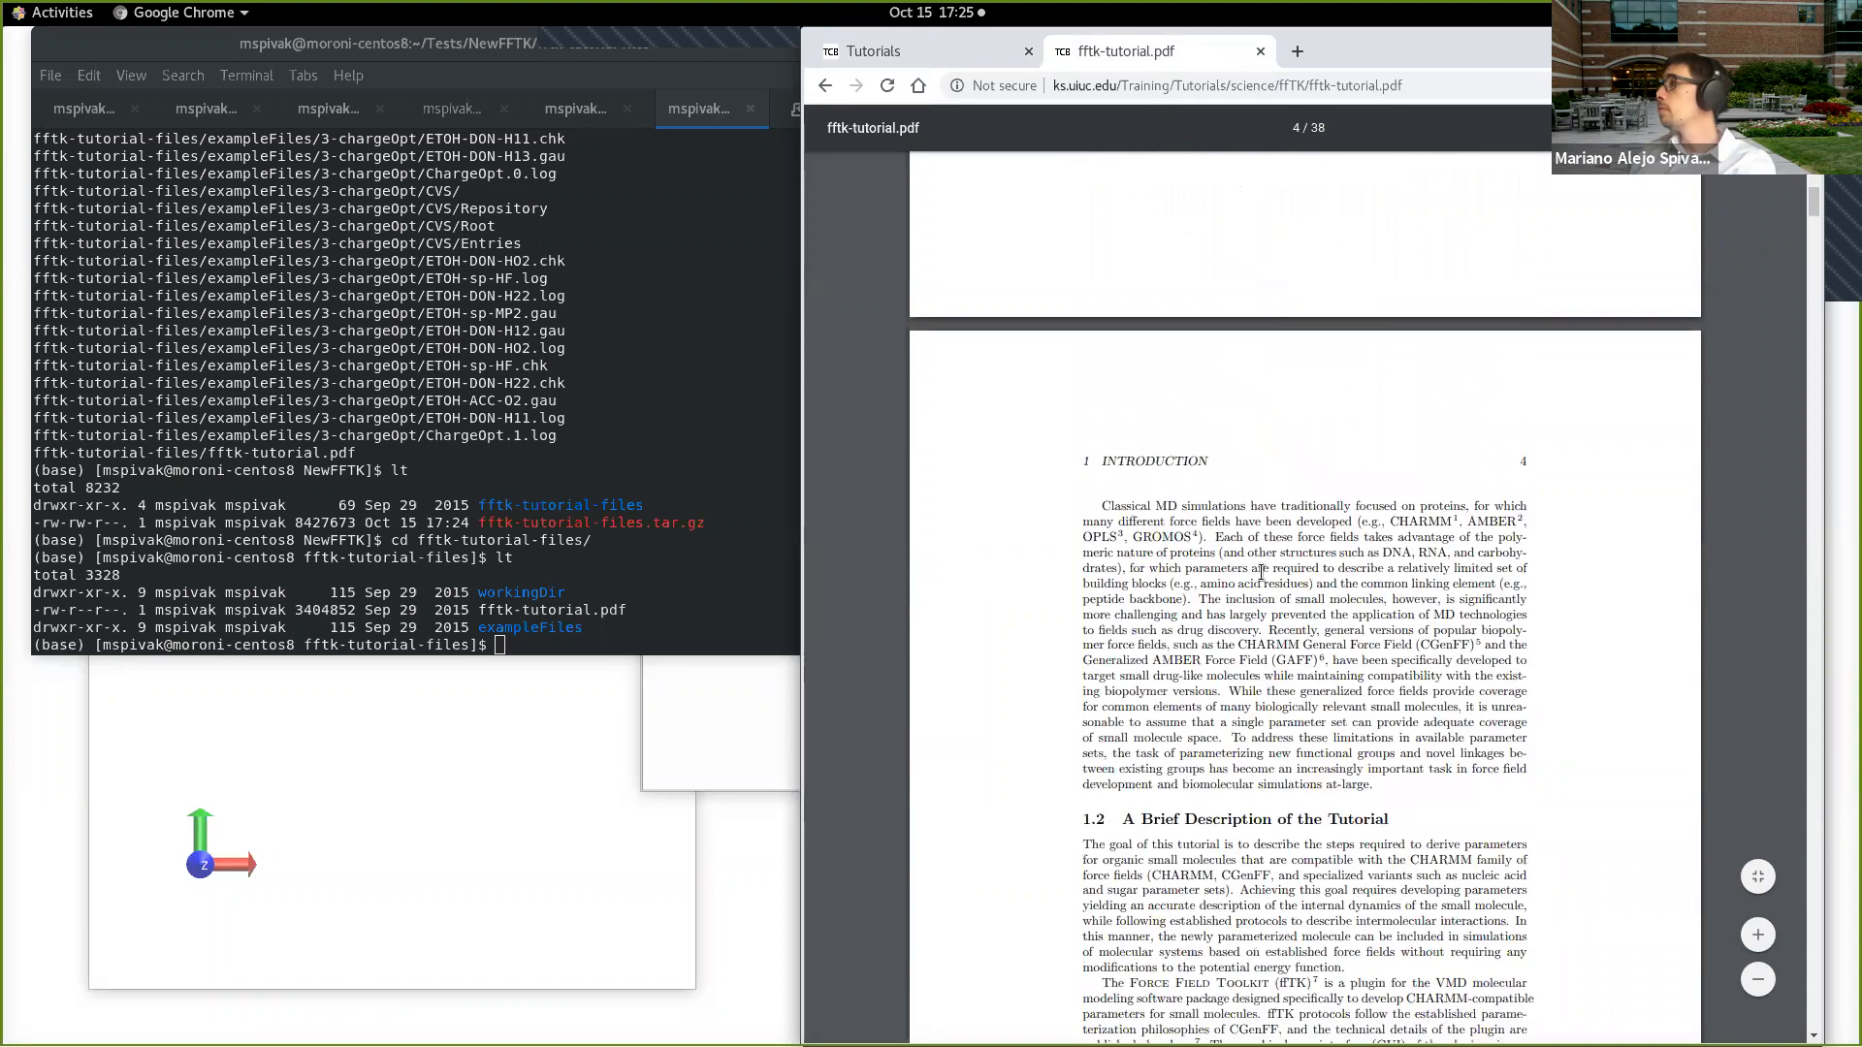
pyautogui.scroll(-1, 1260, 572)
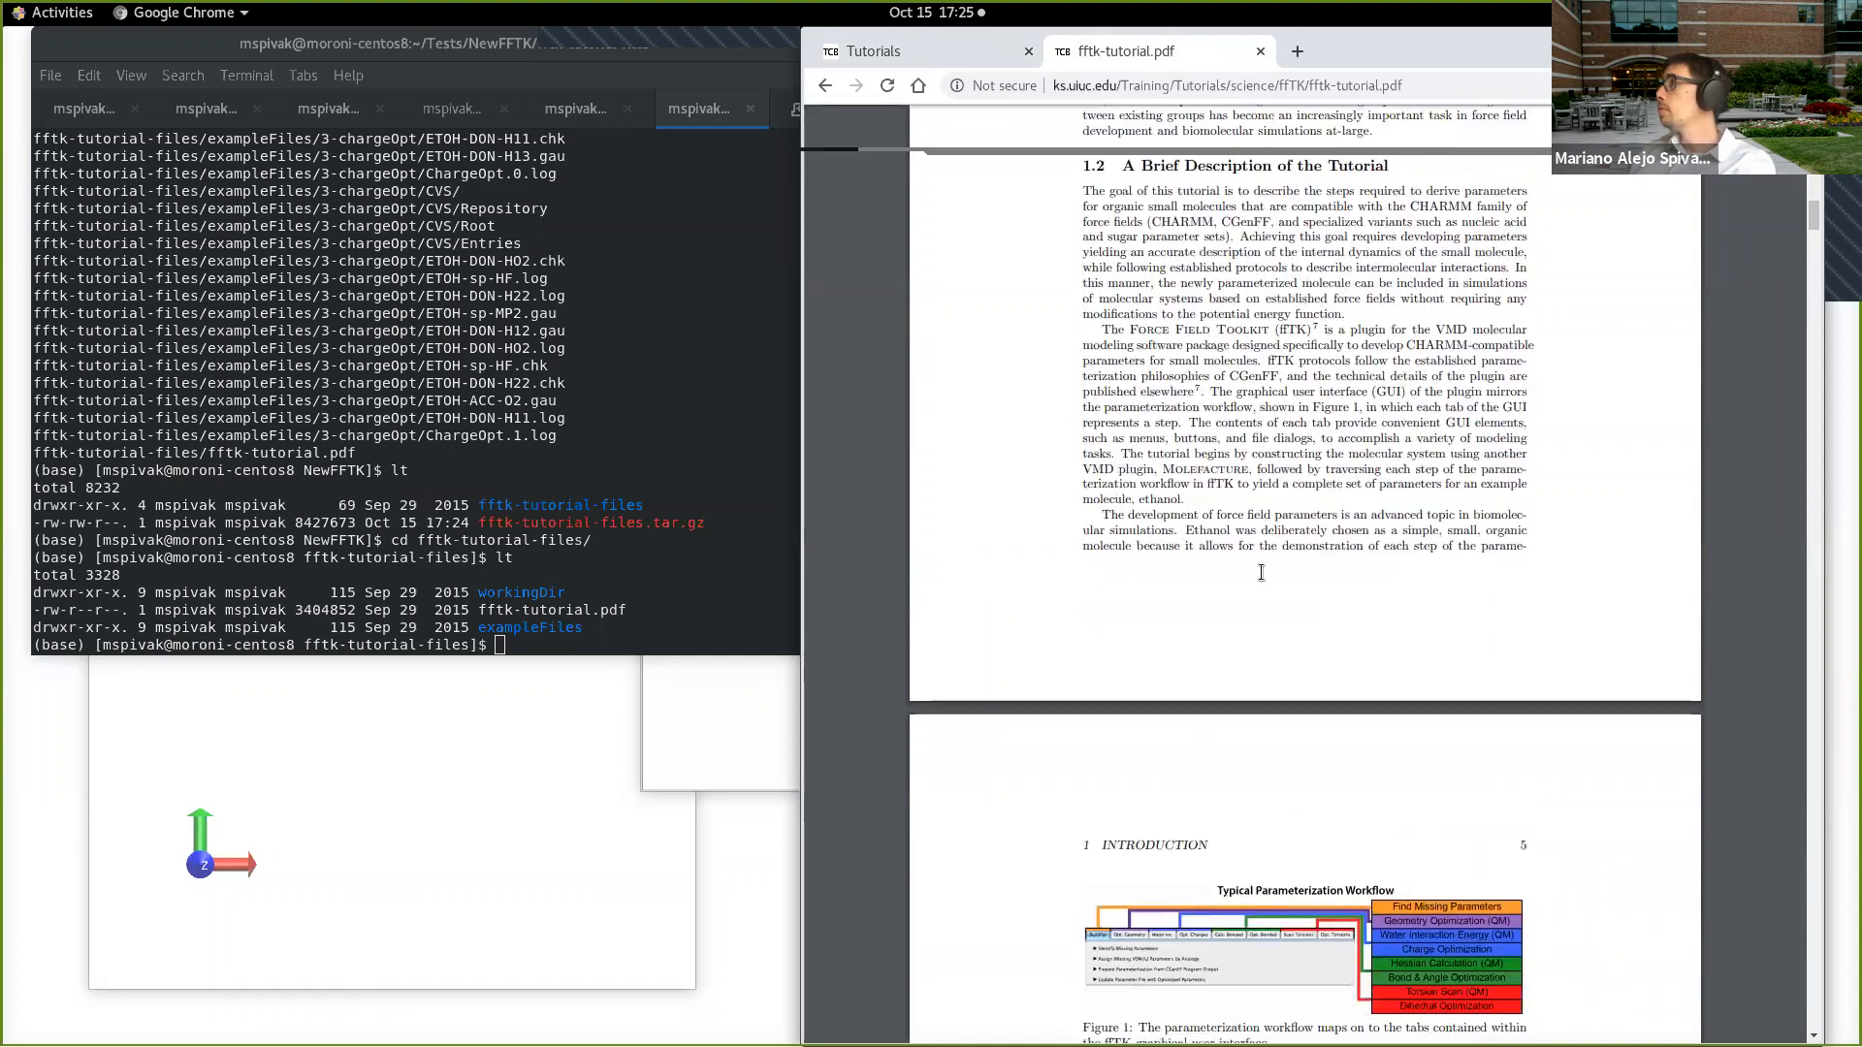
pyautogui.scroll(-1, 1262, 572)
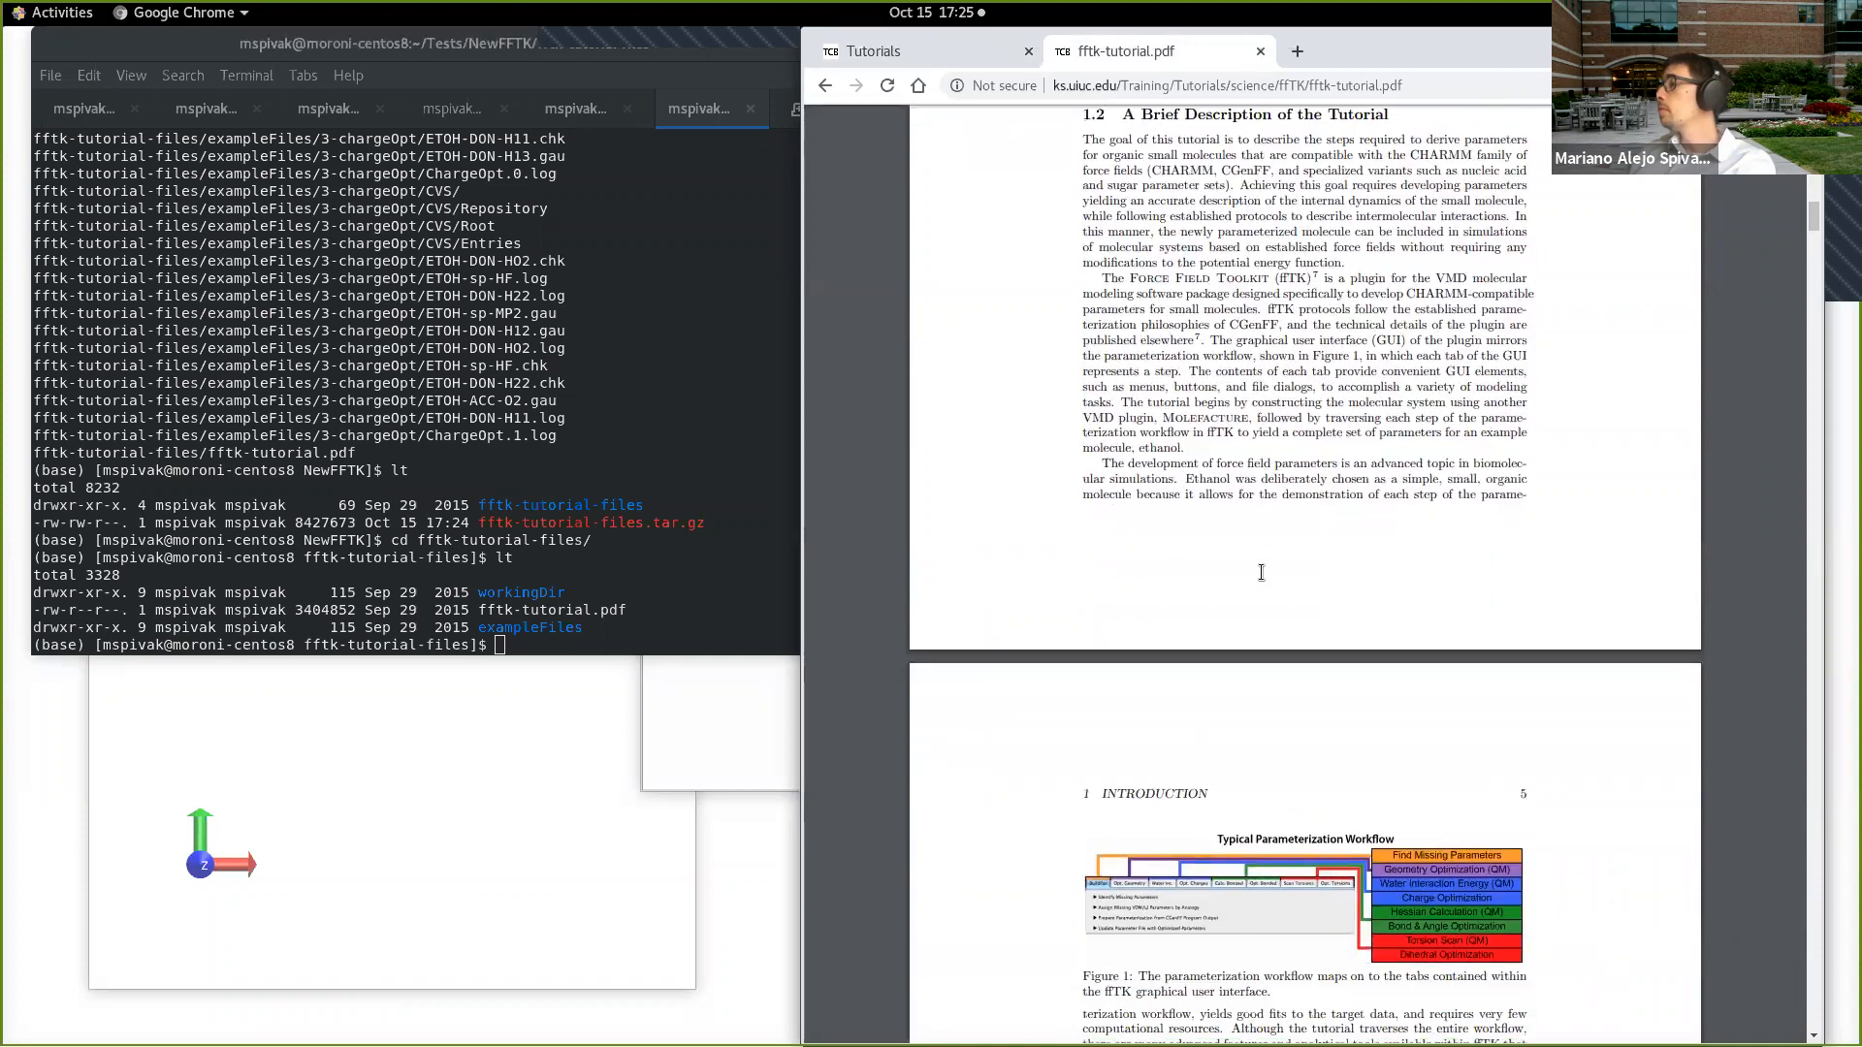
pyautogui.scroll(-17, 1261, 572)
pyautogui.scroll(-16, 1264, 572)
pyautogui.scroll(-8, 1265, 572)
pyautogui.scroll(5, 1217, 188)
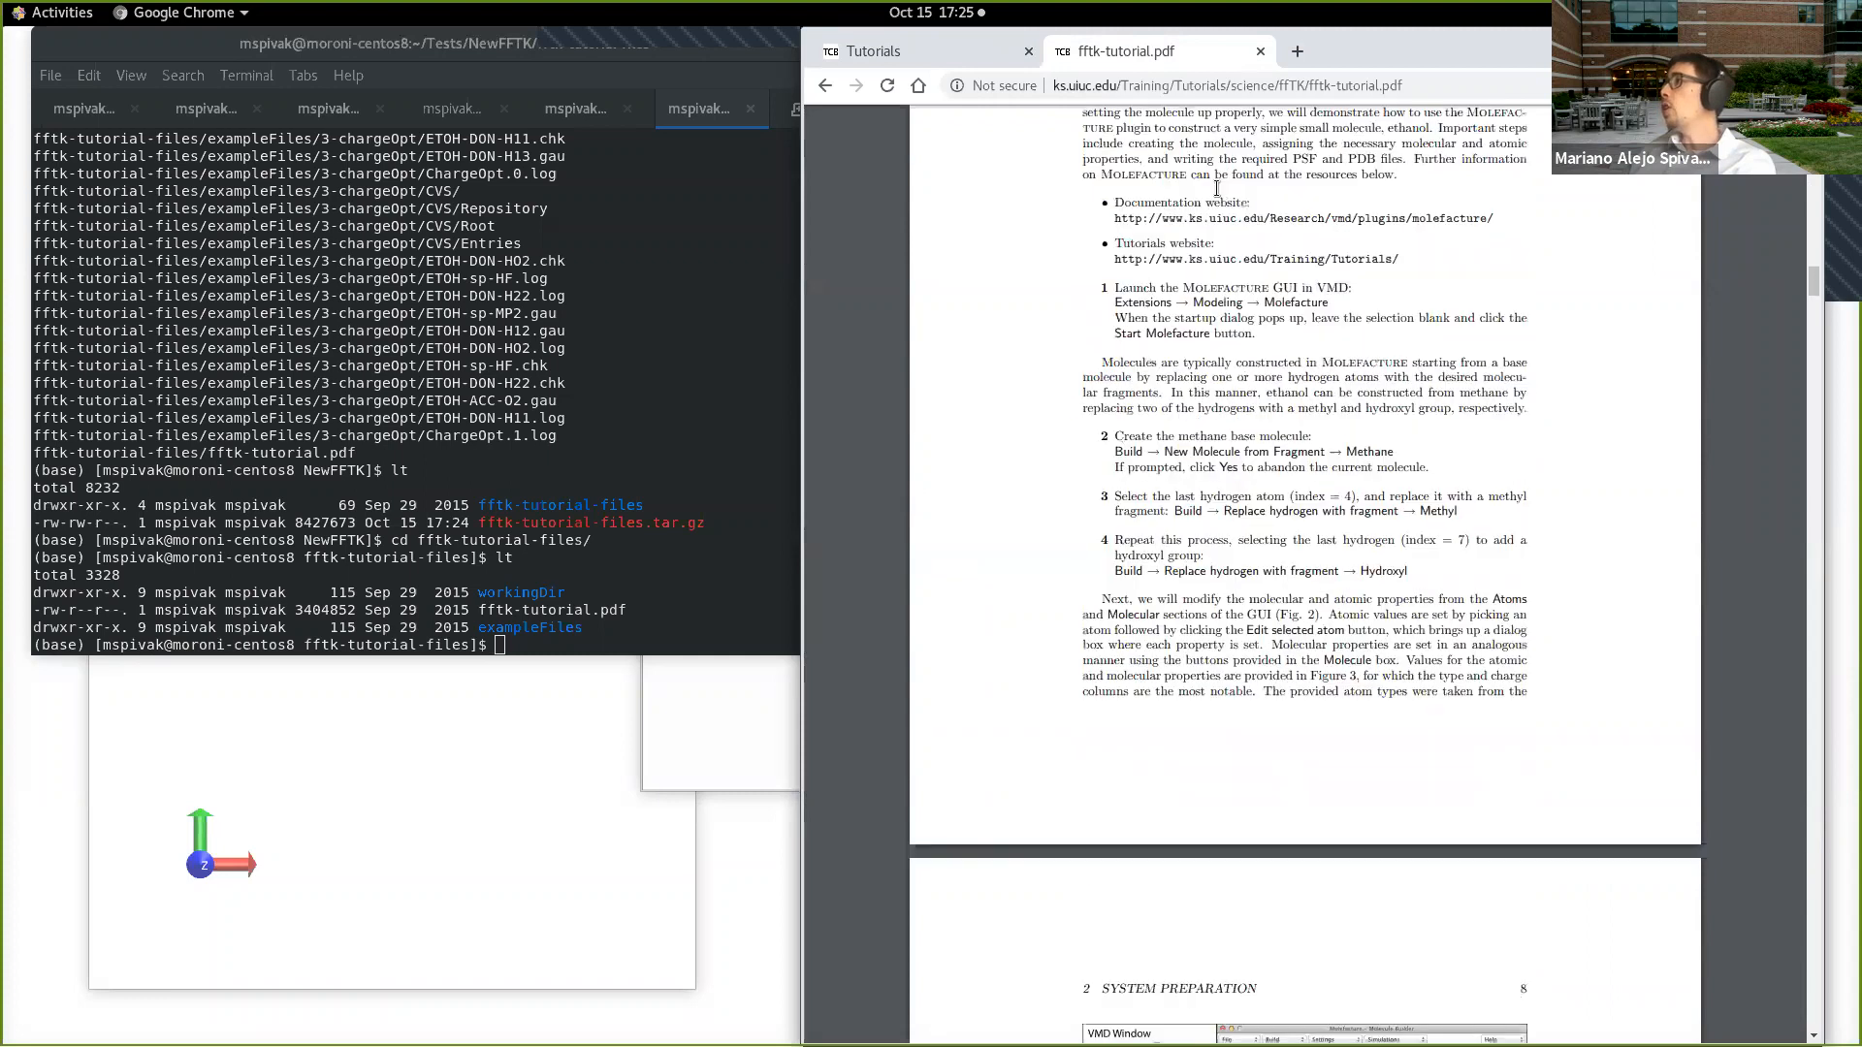
pyautogui.scroll(6, 1218, 188)
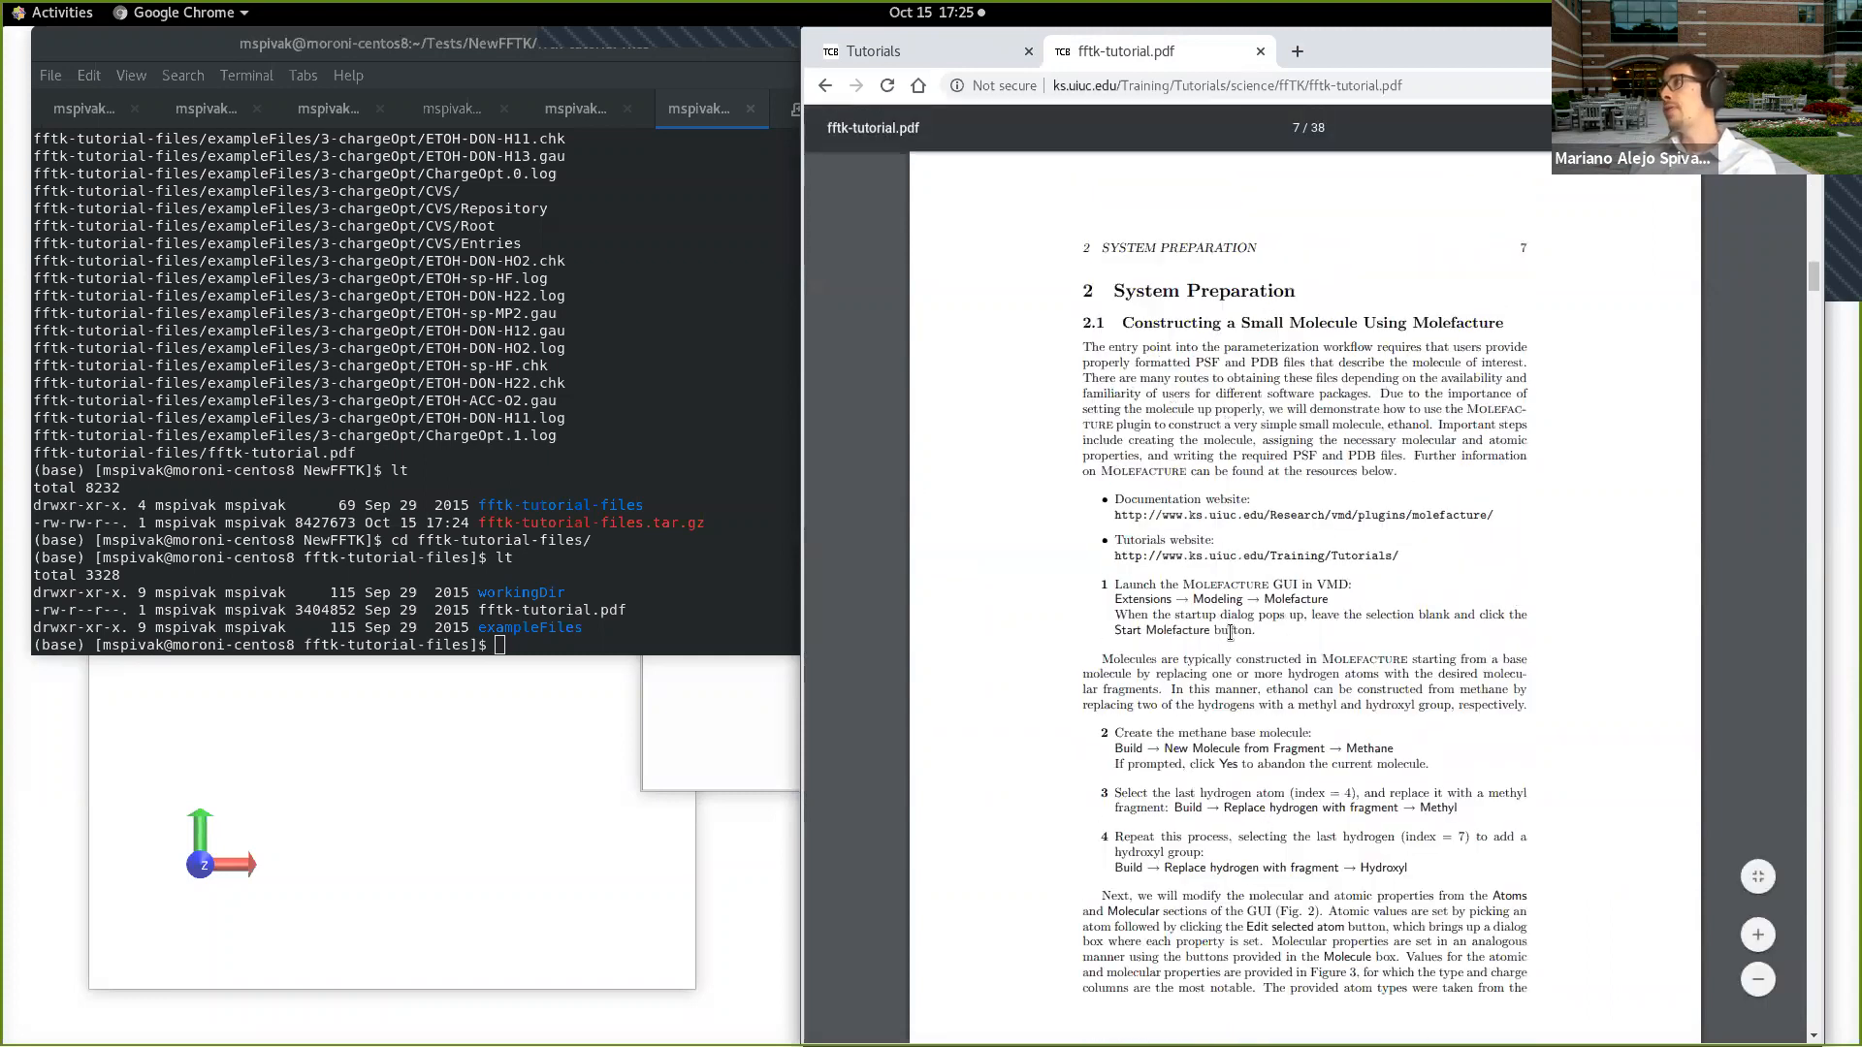
pyautogui.scroll(-20, 1230, 632)
pyautogui.scroll(-20, 1254, 622)
pyautogui.scroll(-8, 1251, 608)
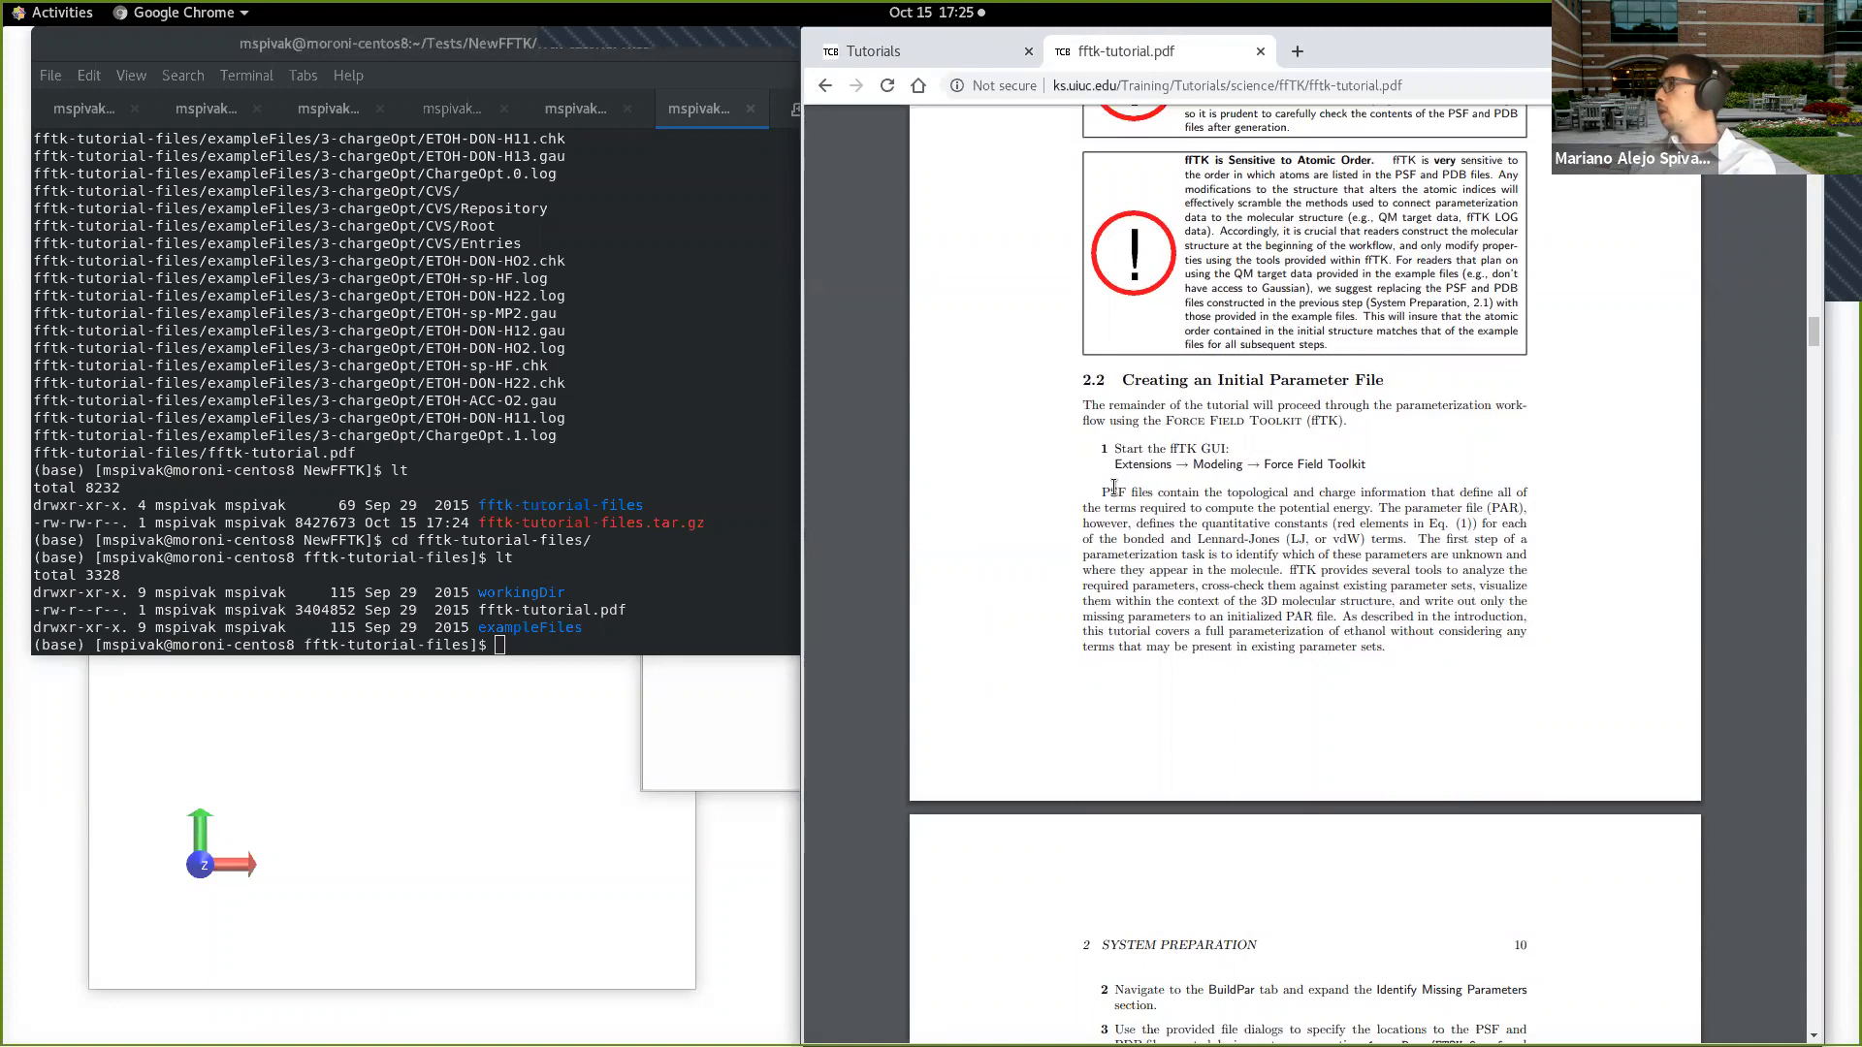
# Step: Rearrange the desktop by narrowing the browser, shortening the terminal, and moving VMD Main and VMD TkConsole clear of each other
pyautogui.moveTo(803, 434); pyautogui.dragTo(949, 418)
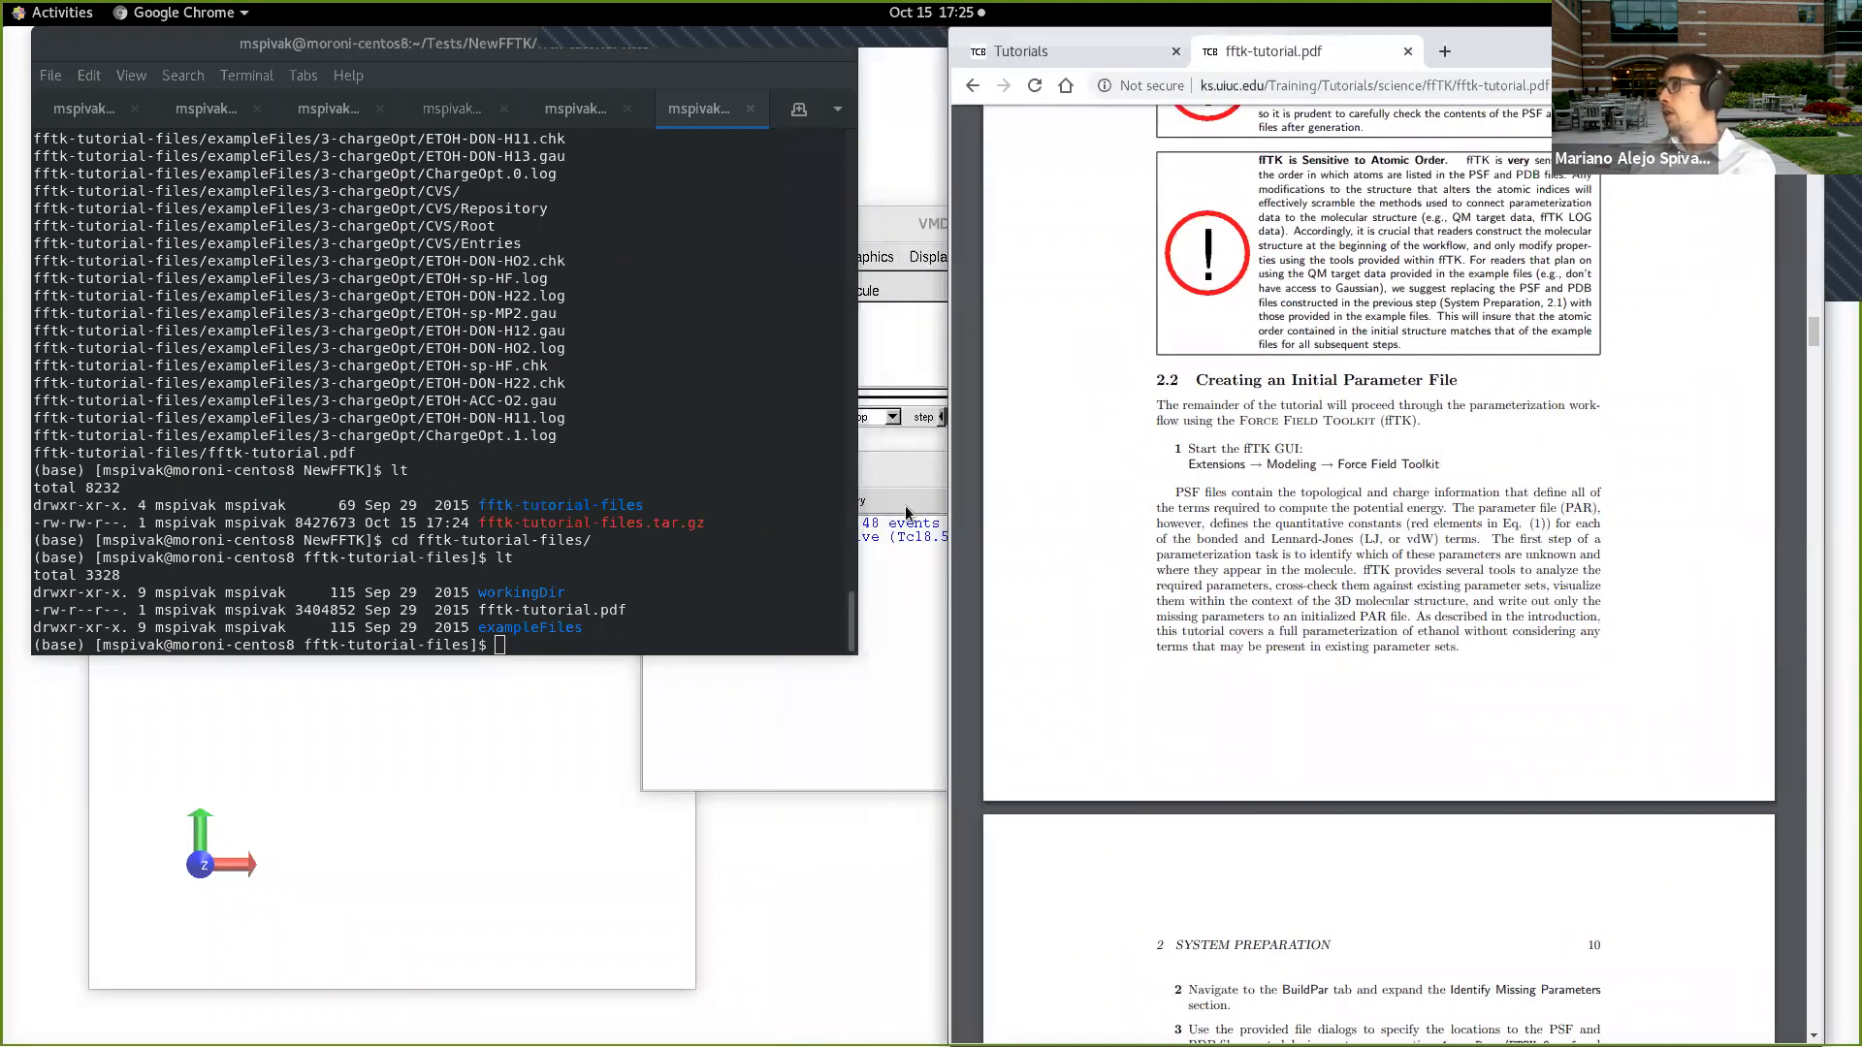
pyautogui.click(706, 669)
pyautogui.click(711, 650)
pyautogui.moveTo(752, 655); pyautogui.dragTo(708, 428)
pyautogui.moveTo(926, 224); pyautogui.dragTo(340, 481)
pyautogui.moveTo(864, 469); pyautogui.dragTo(496, 725)
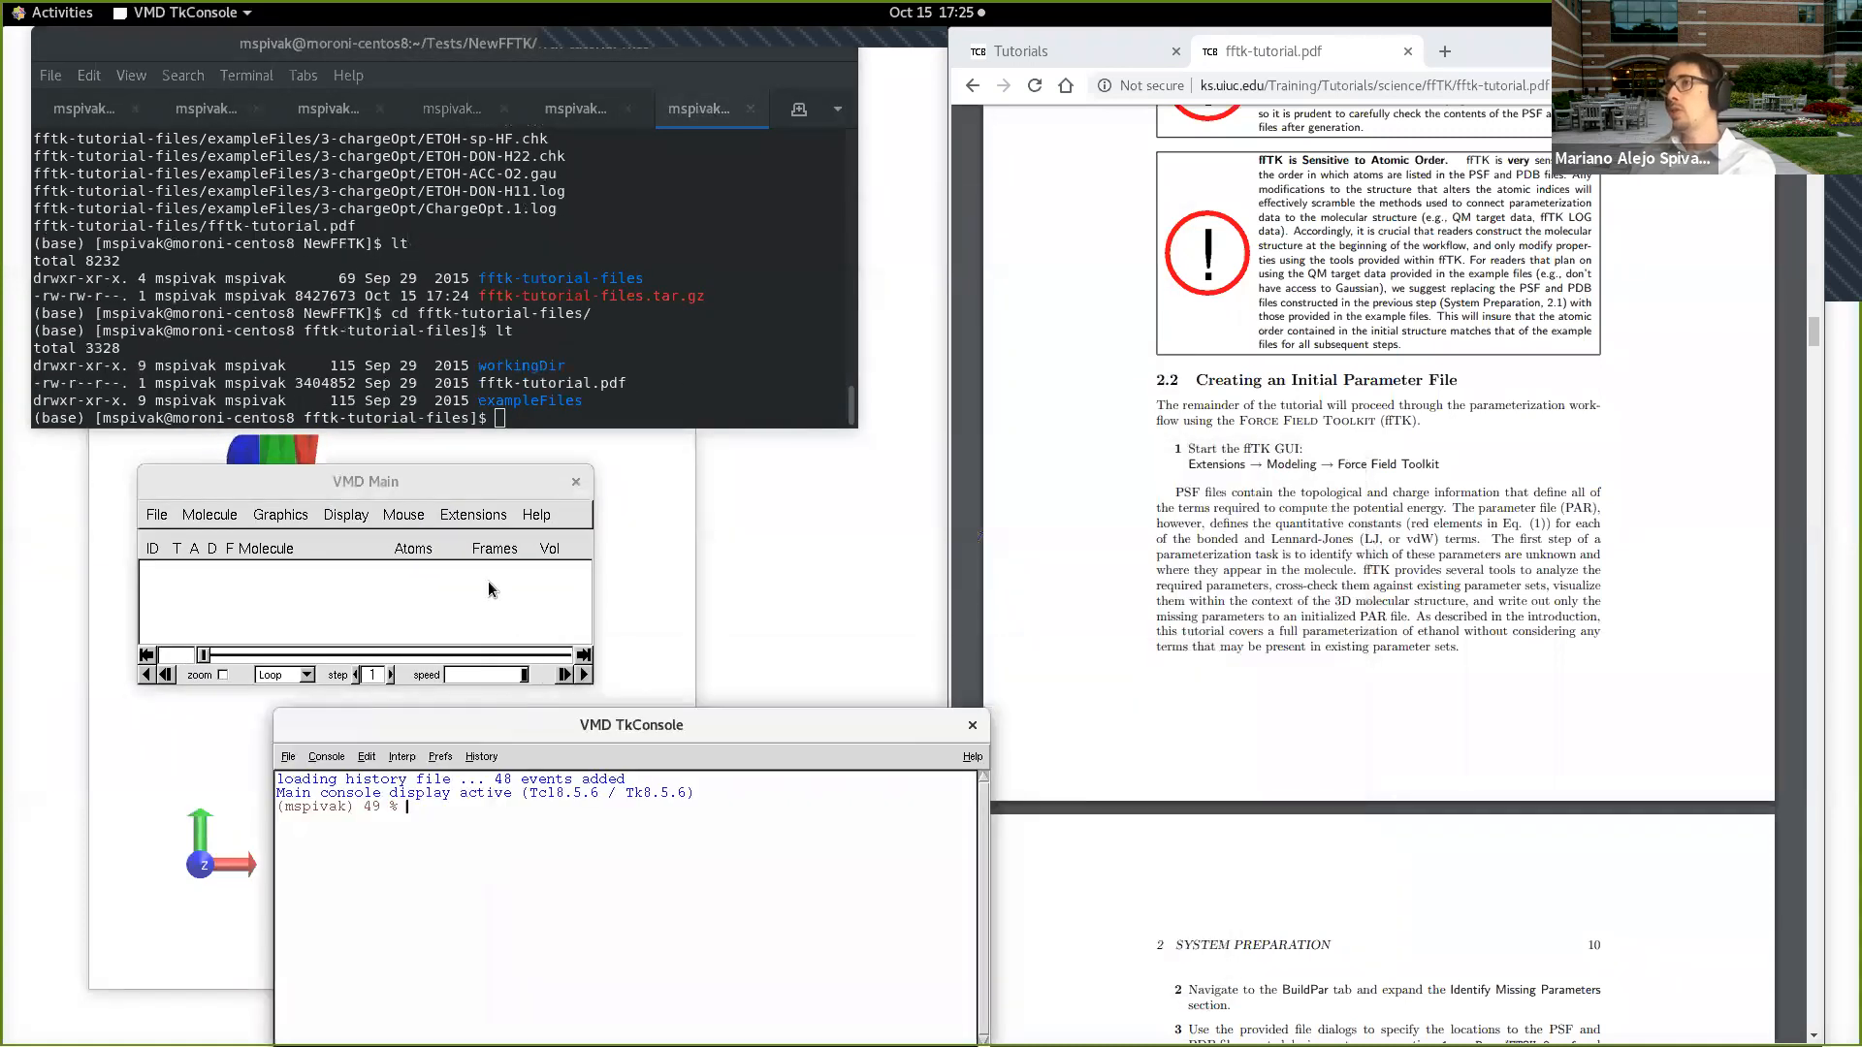
pyautogui.moveTo(494, 490); pyautogui.dragTo(516, 472)
# Step: Launch the Force Field Toolkit modeling extension from VMD, bring up the VMD terminal session, and place the toolkit window above VMD Main
pyautogui.click(505, 497)
pyautogui.moveTo(515, 566)
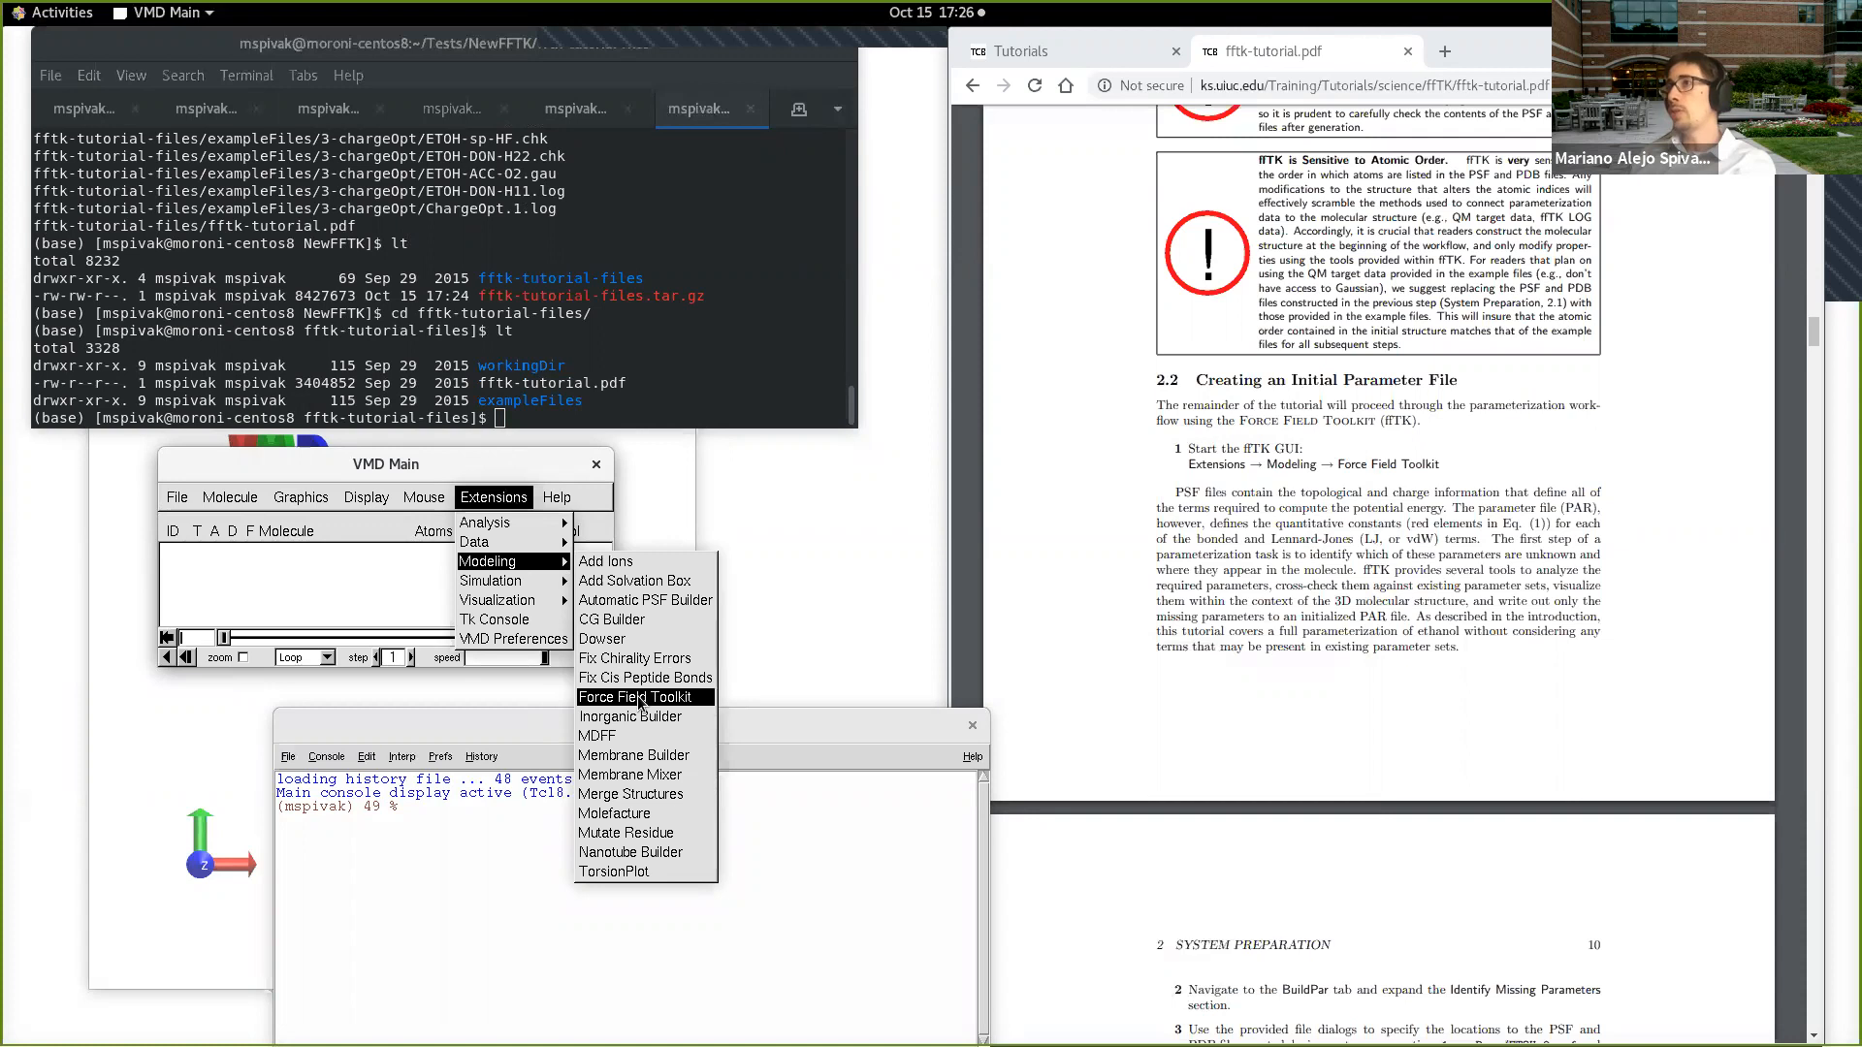
pyautogui.click(574, 482)
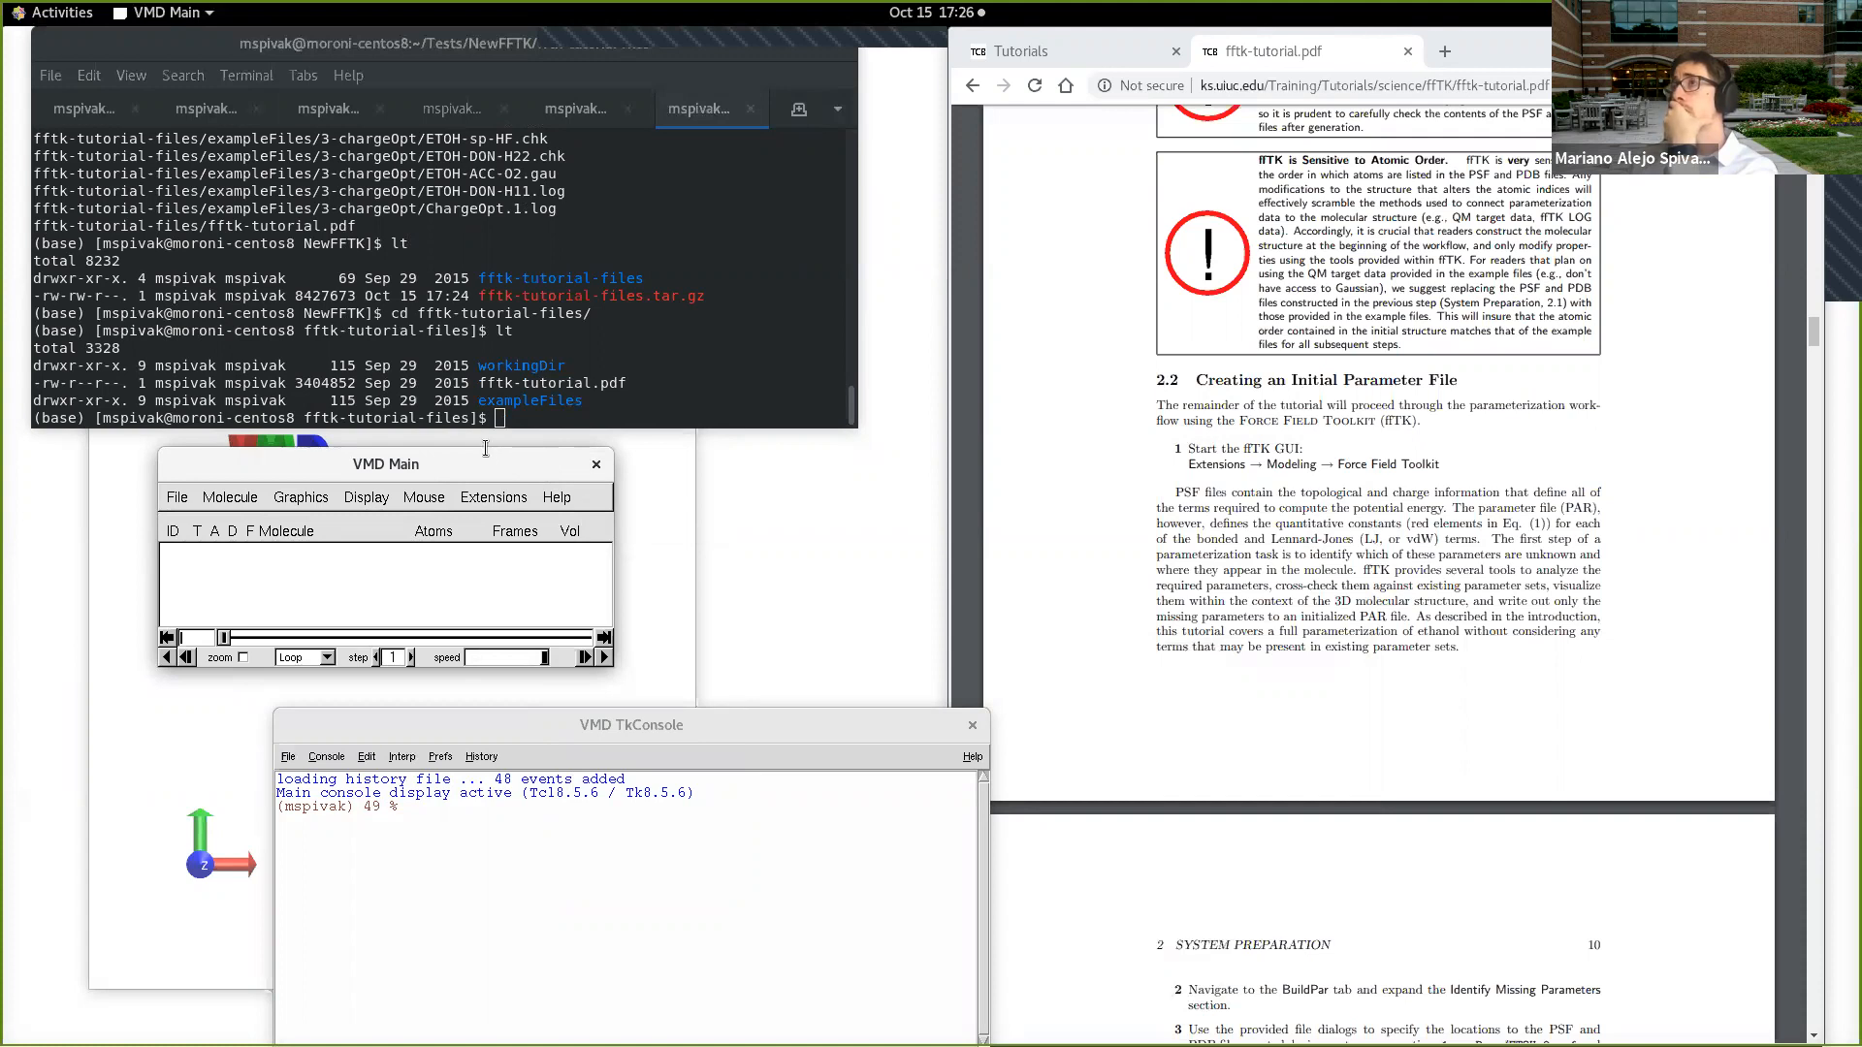
pyautogui.click(449, 108)
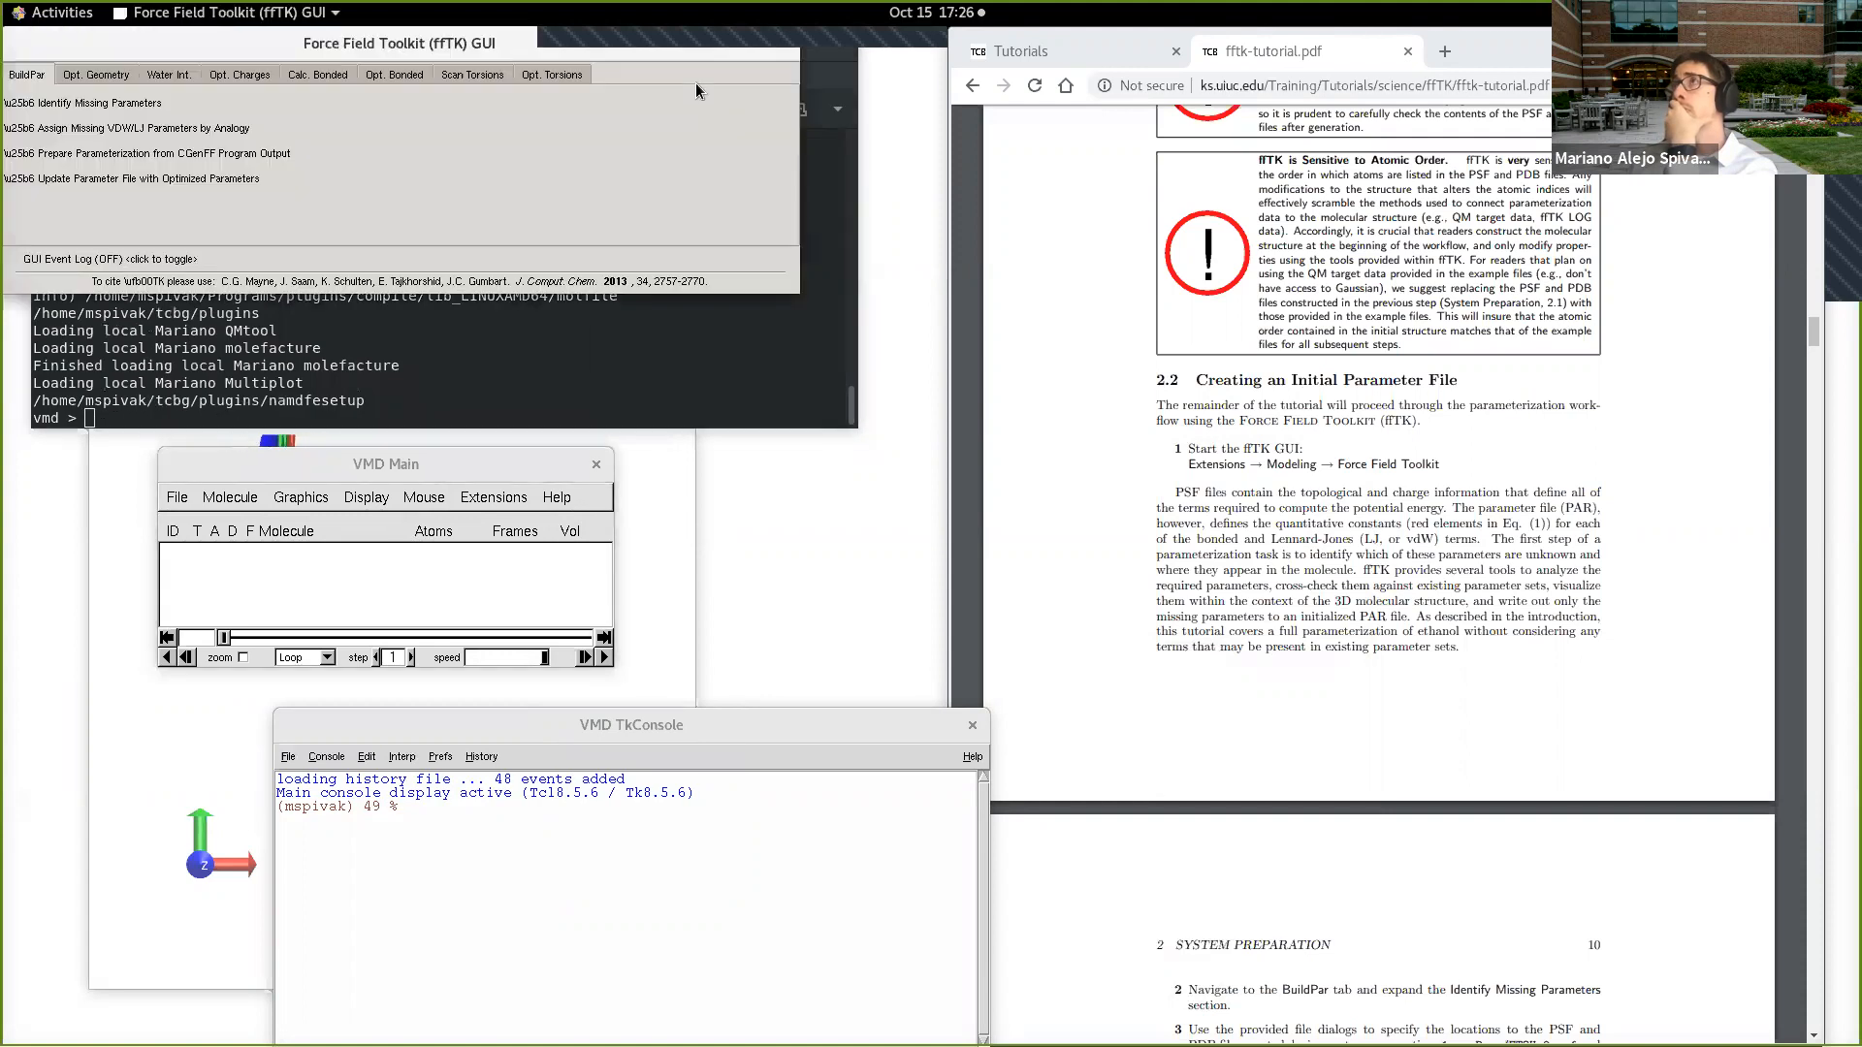
pyautogui.moveTo(690, 51); pyautogui.dragTo(826, 178)
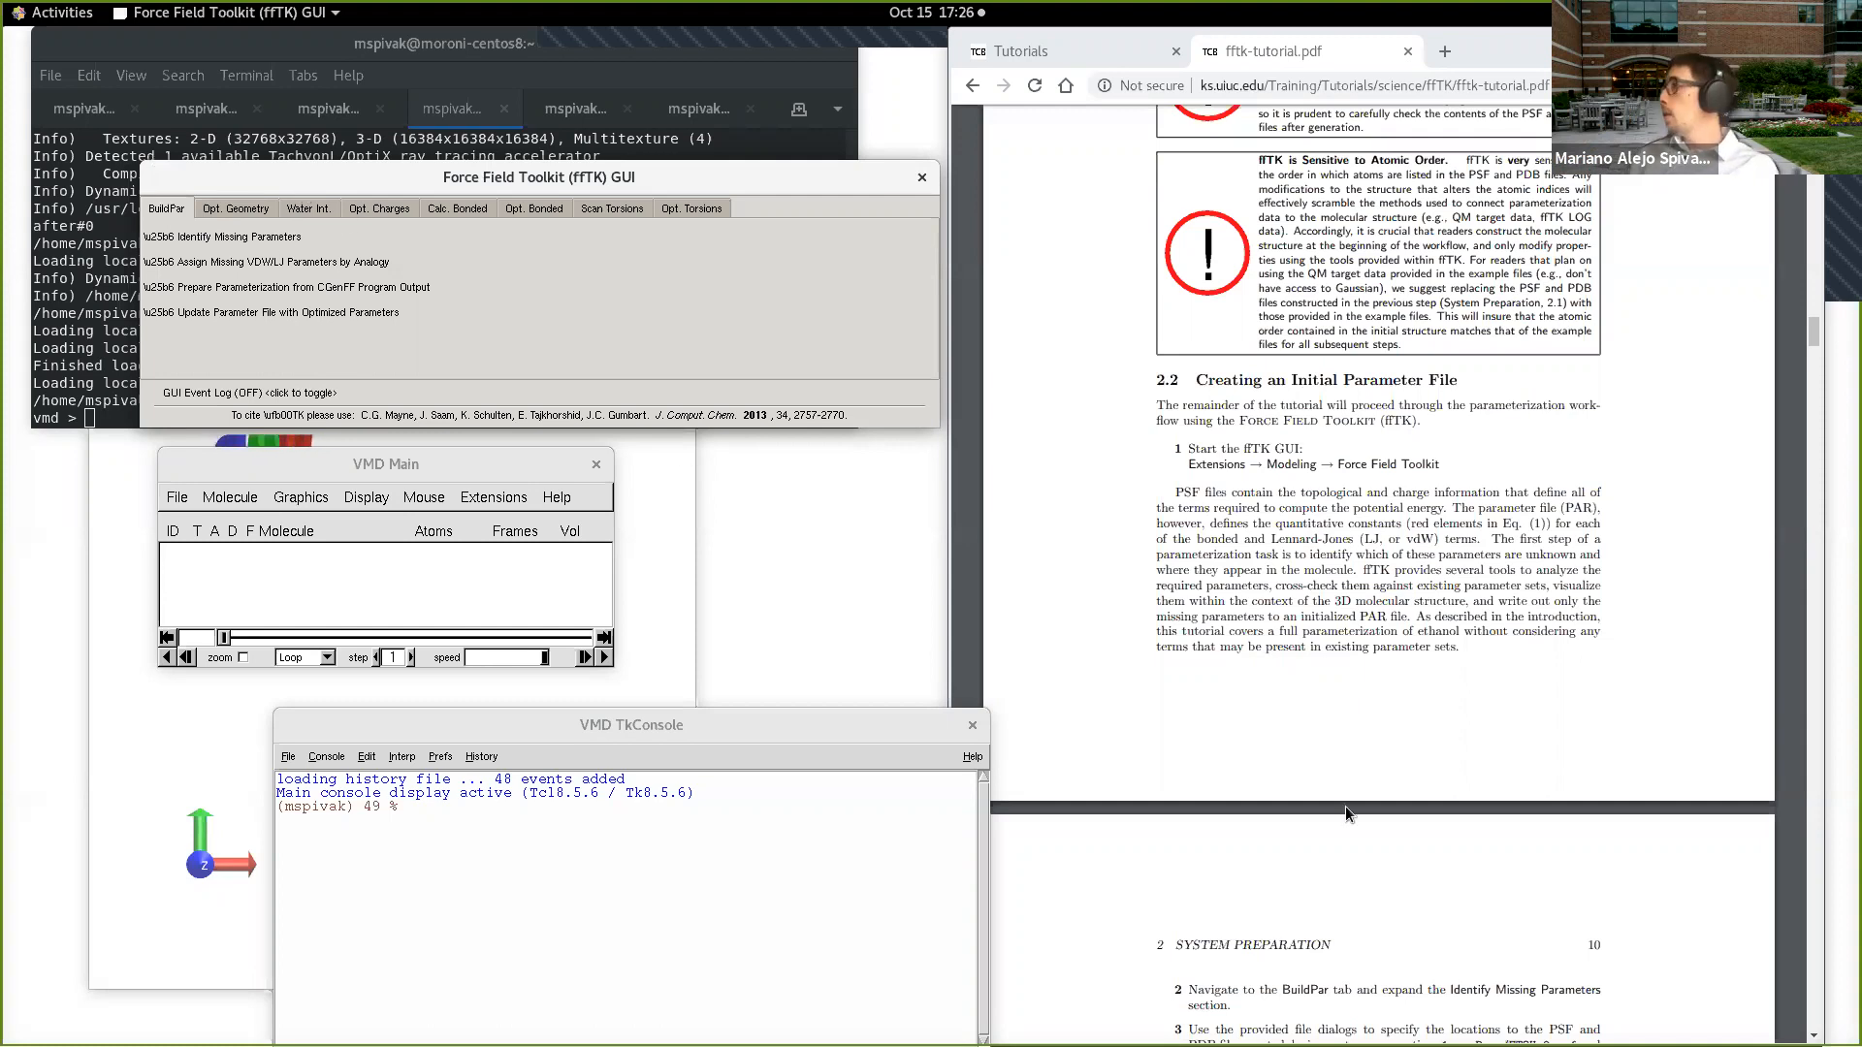
# Step: Find step 2 of section 2.2 in the tutorial and expand the Identify Missing Parameters section under BuildPar in the toolkit
pyautogui.scroll(-3, 1361, 723)
pyautogui.scroll(-3, 1357, 636)
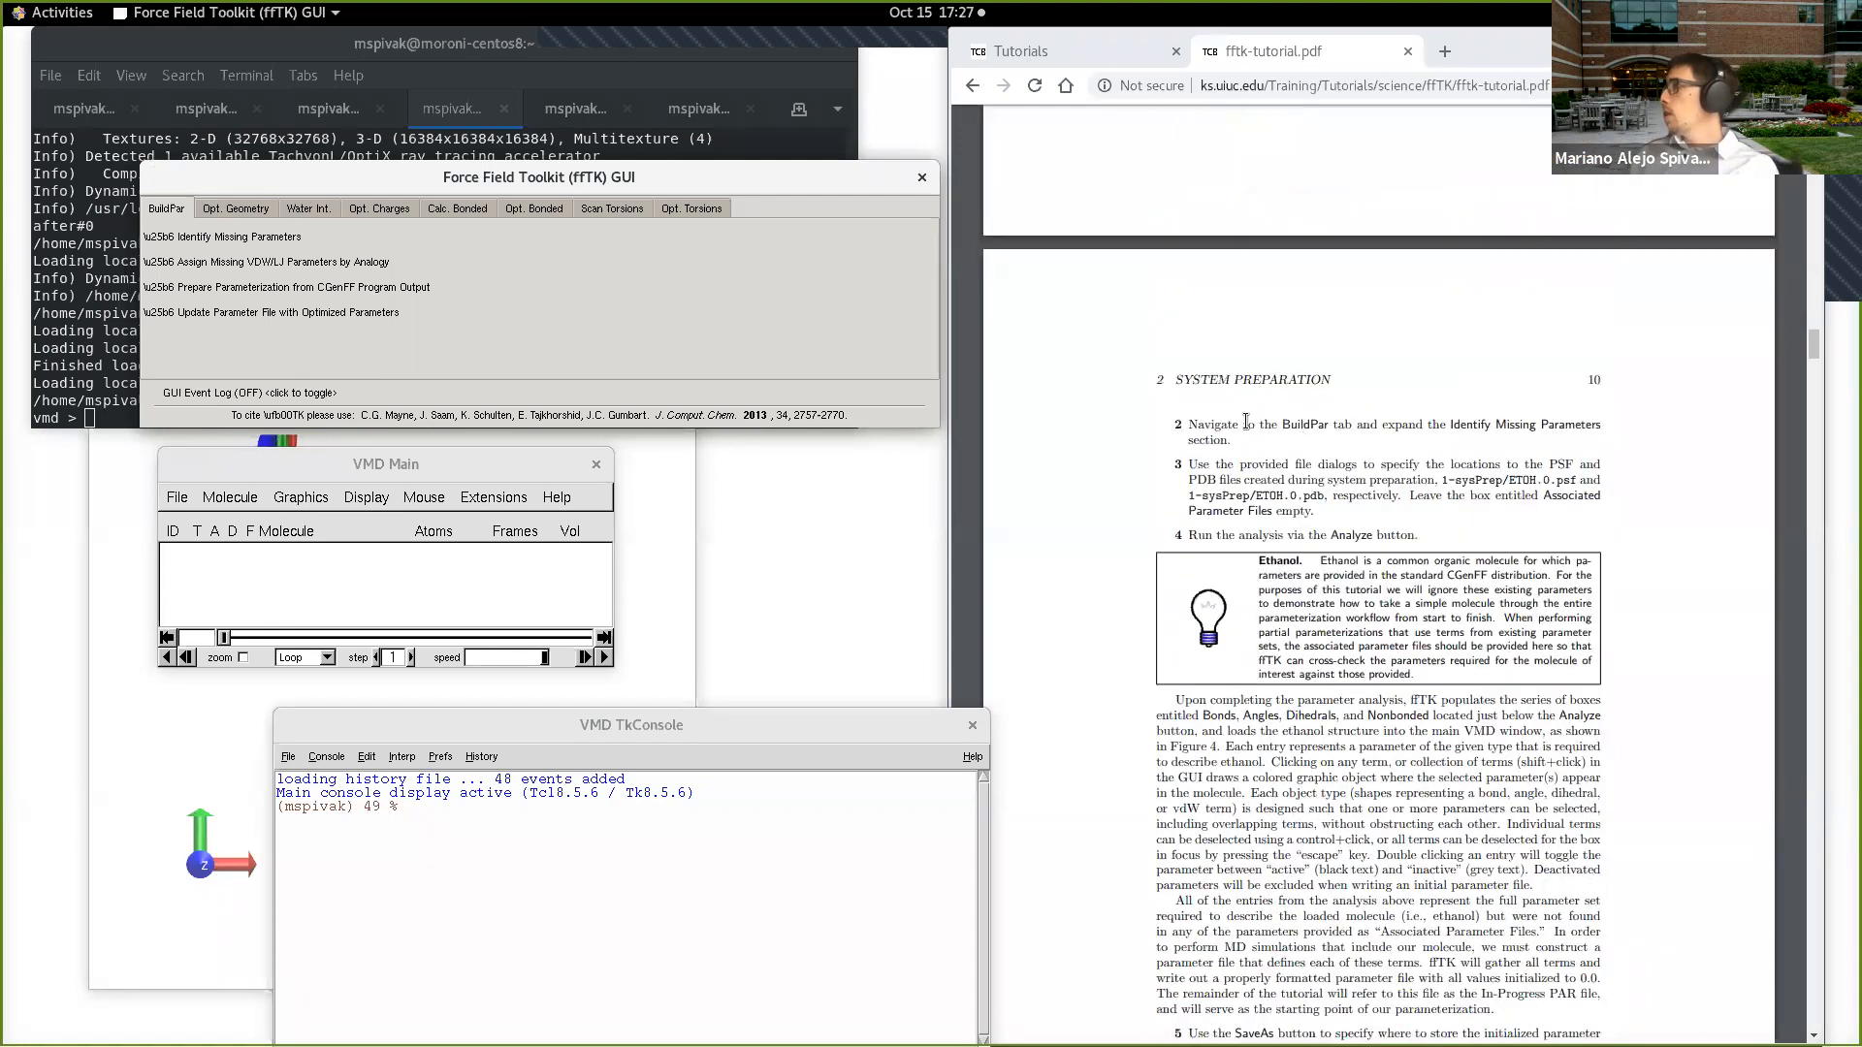
pyautogui.moveTo(1282, 425); pyautogui.dragTo(1354, 427)
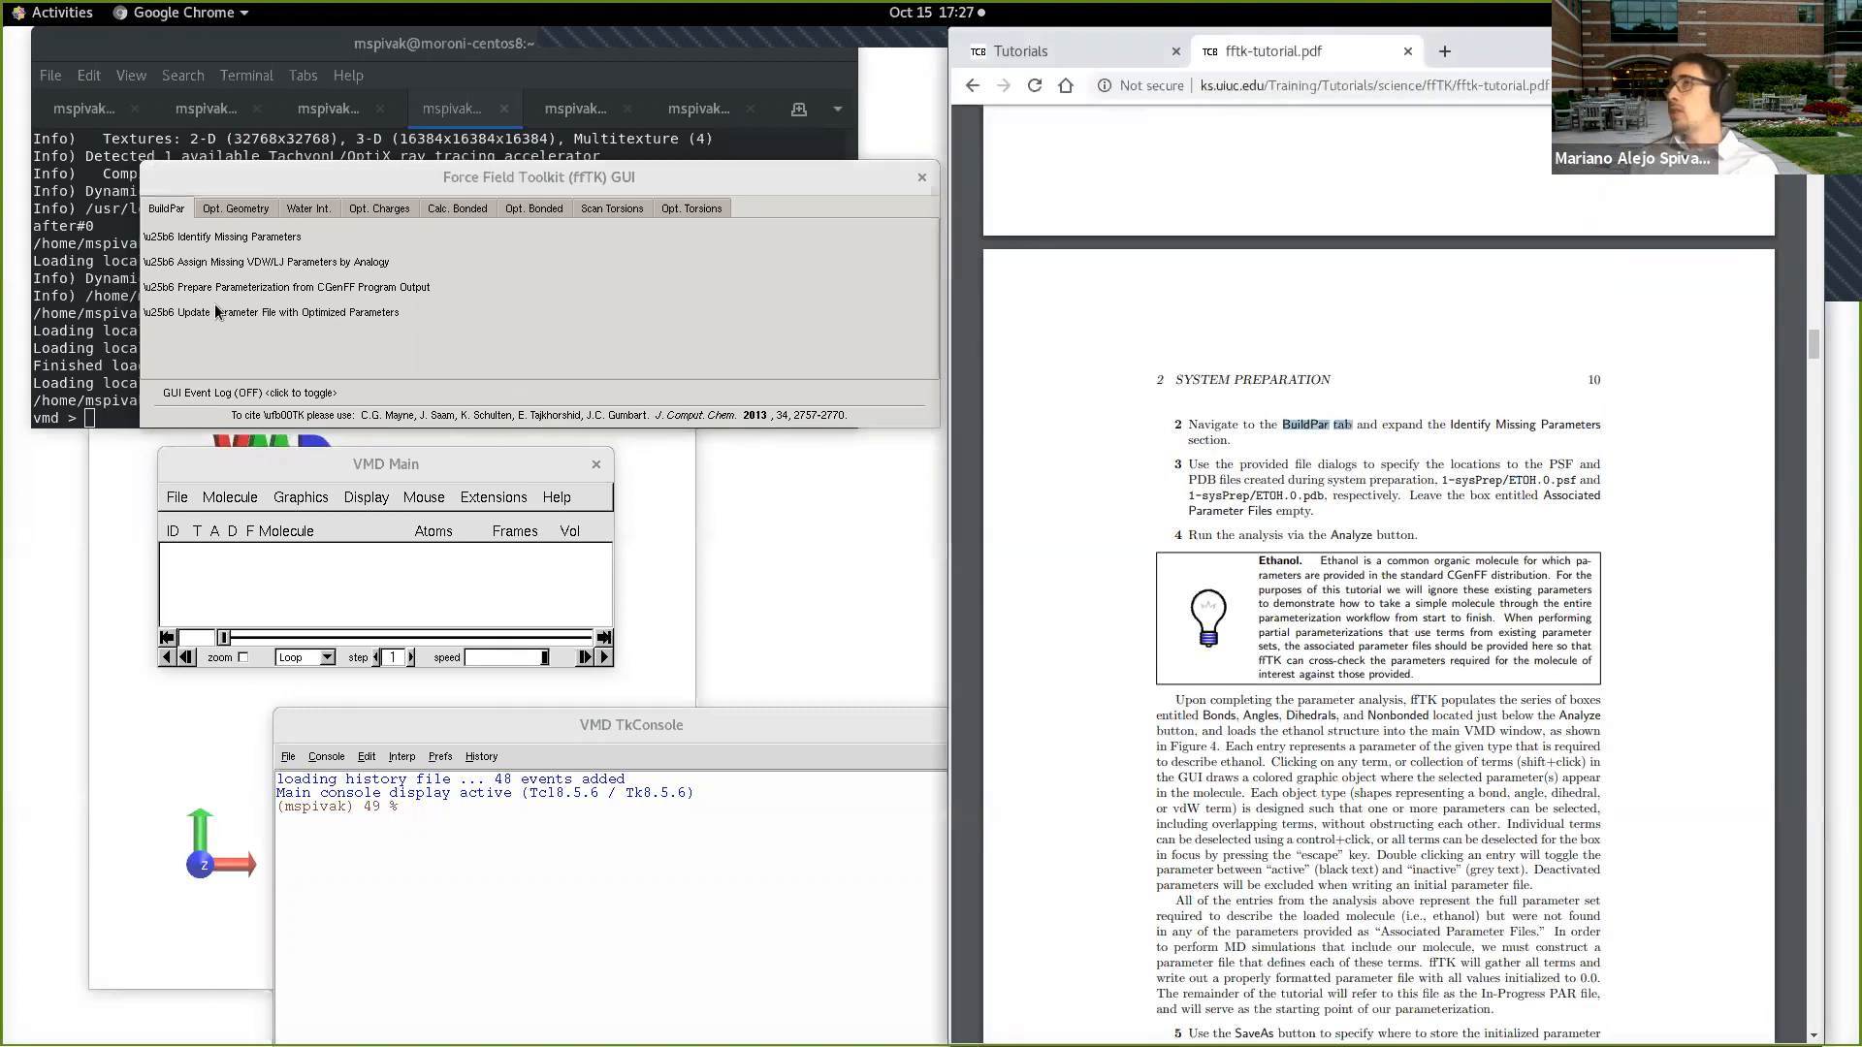
pyautogui.click(249, 239)
pyautogui.click(585, 236)
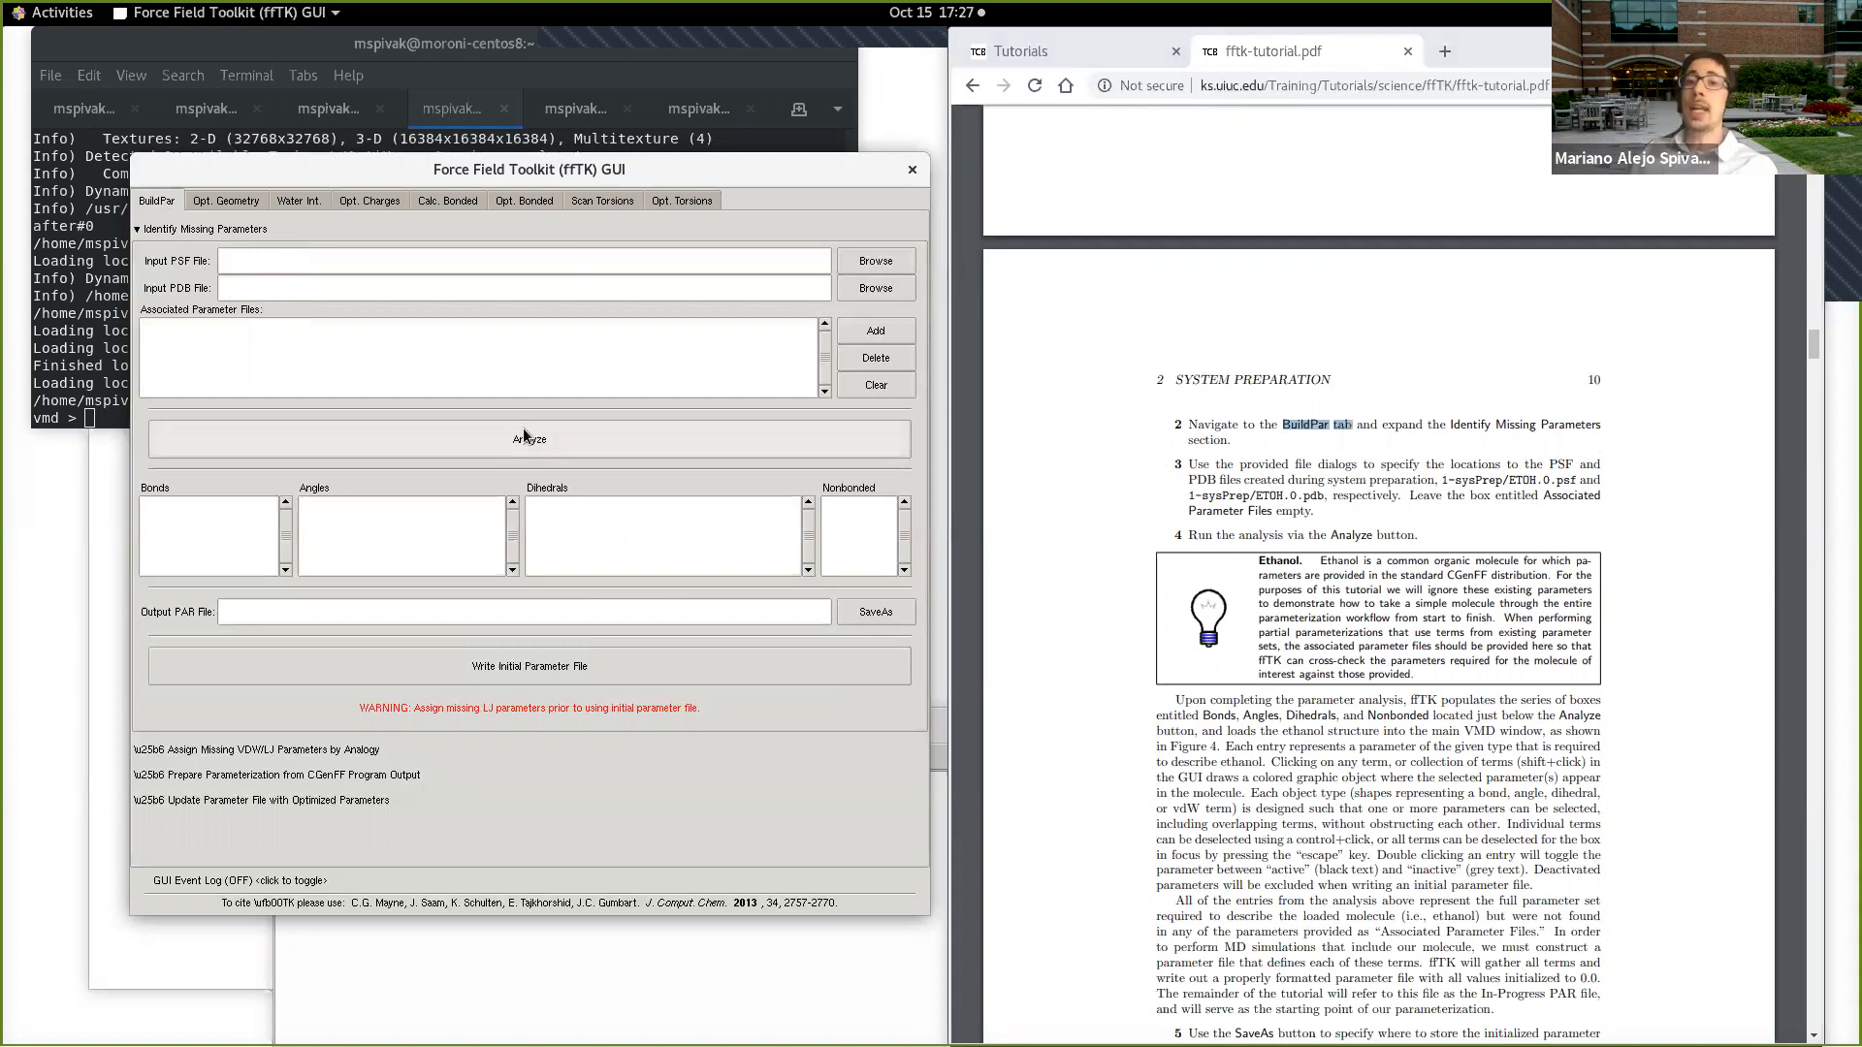
# Step: Set the input PSF file to ETOH.0.psf from Tests/NewFFTK/fftk-tutorial-files/exampleFiles/1-sysPrep
pyautogui.click(870, 263)
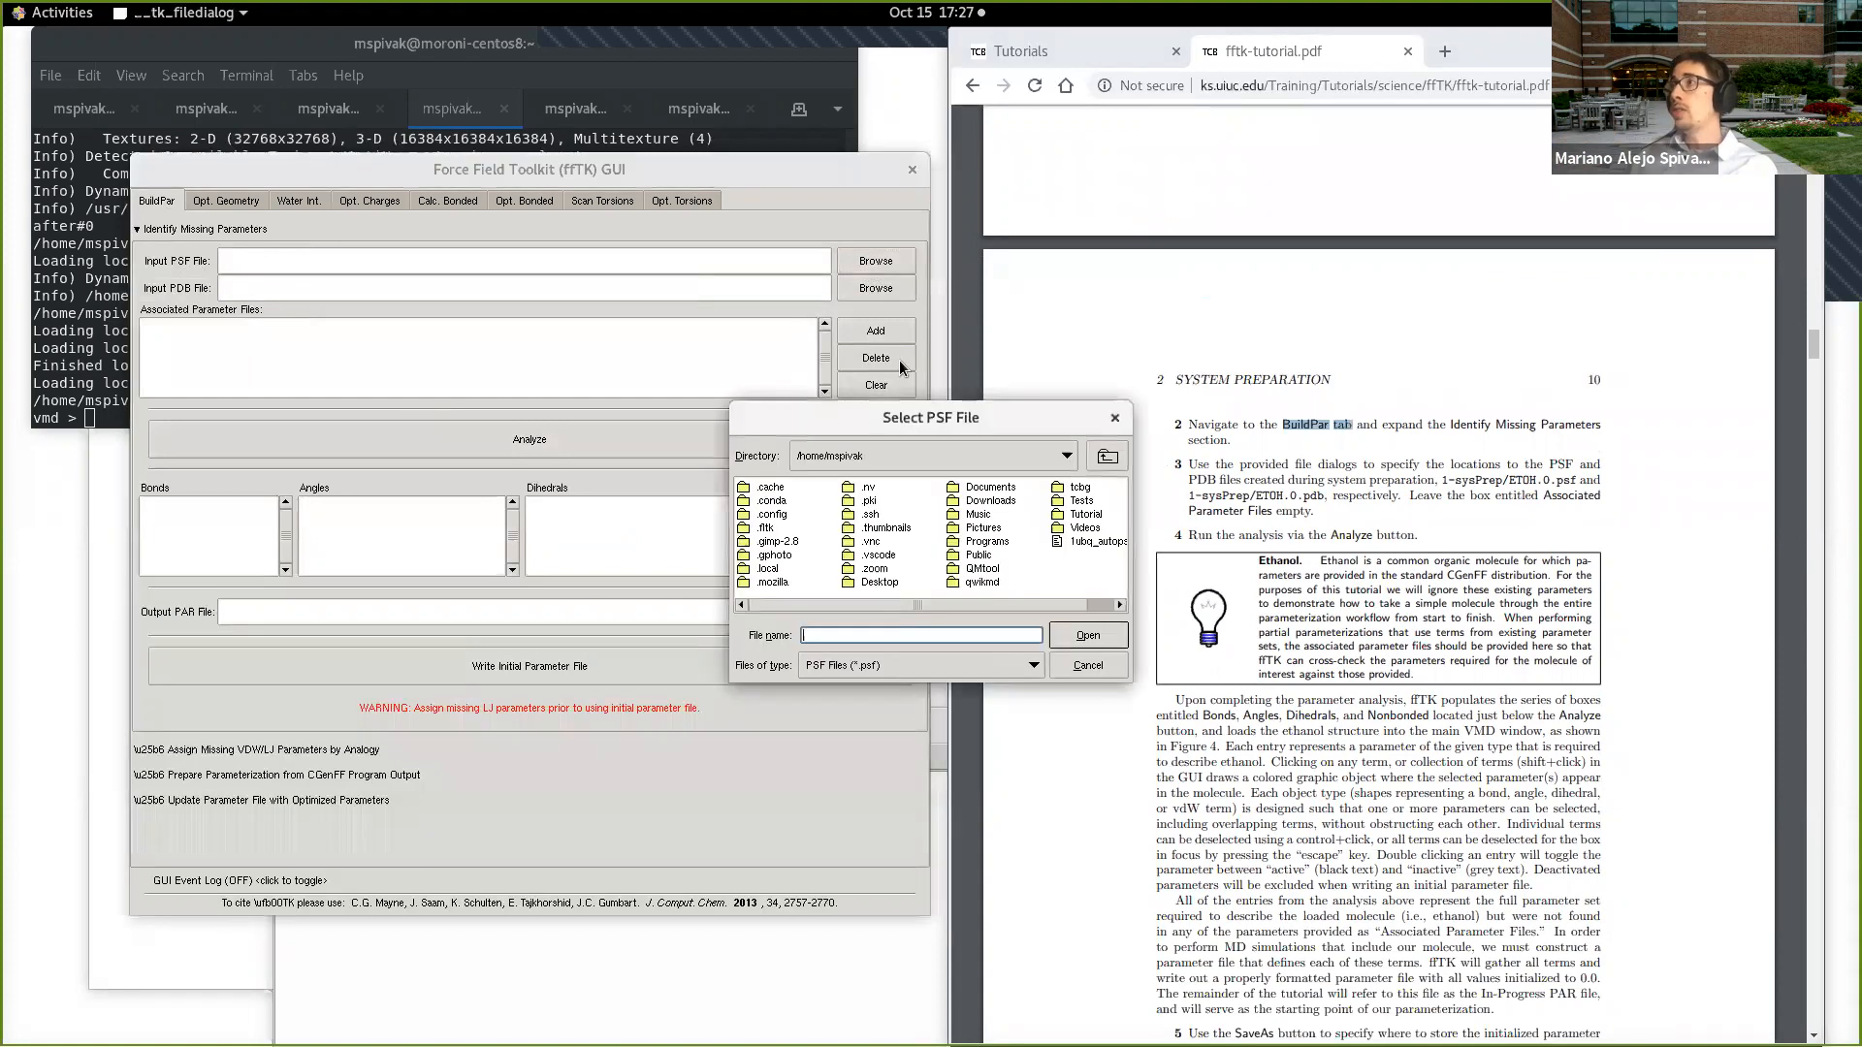
pyautogui.moveTo(955, 412); pyautogui.dragTo(1150, 352)
pyautogui.moveTo(1116, 545); pyautogui.dragTo(1139, 545)
pyautogui.doubleClick(1244, 442)
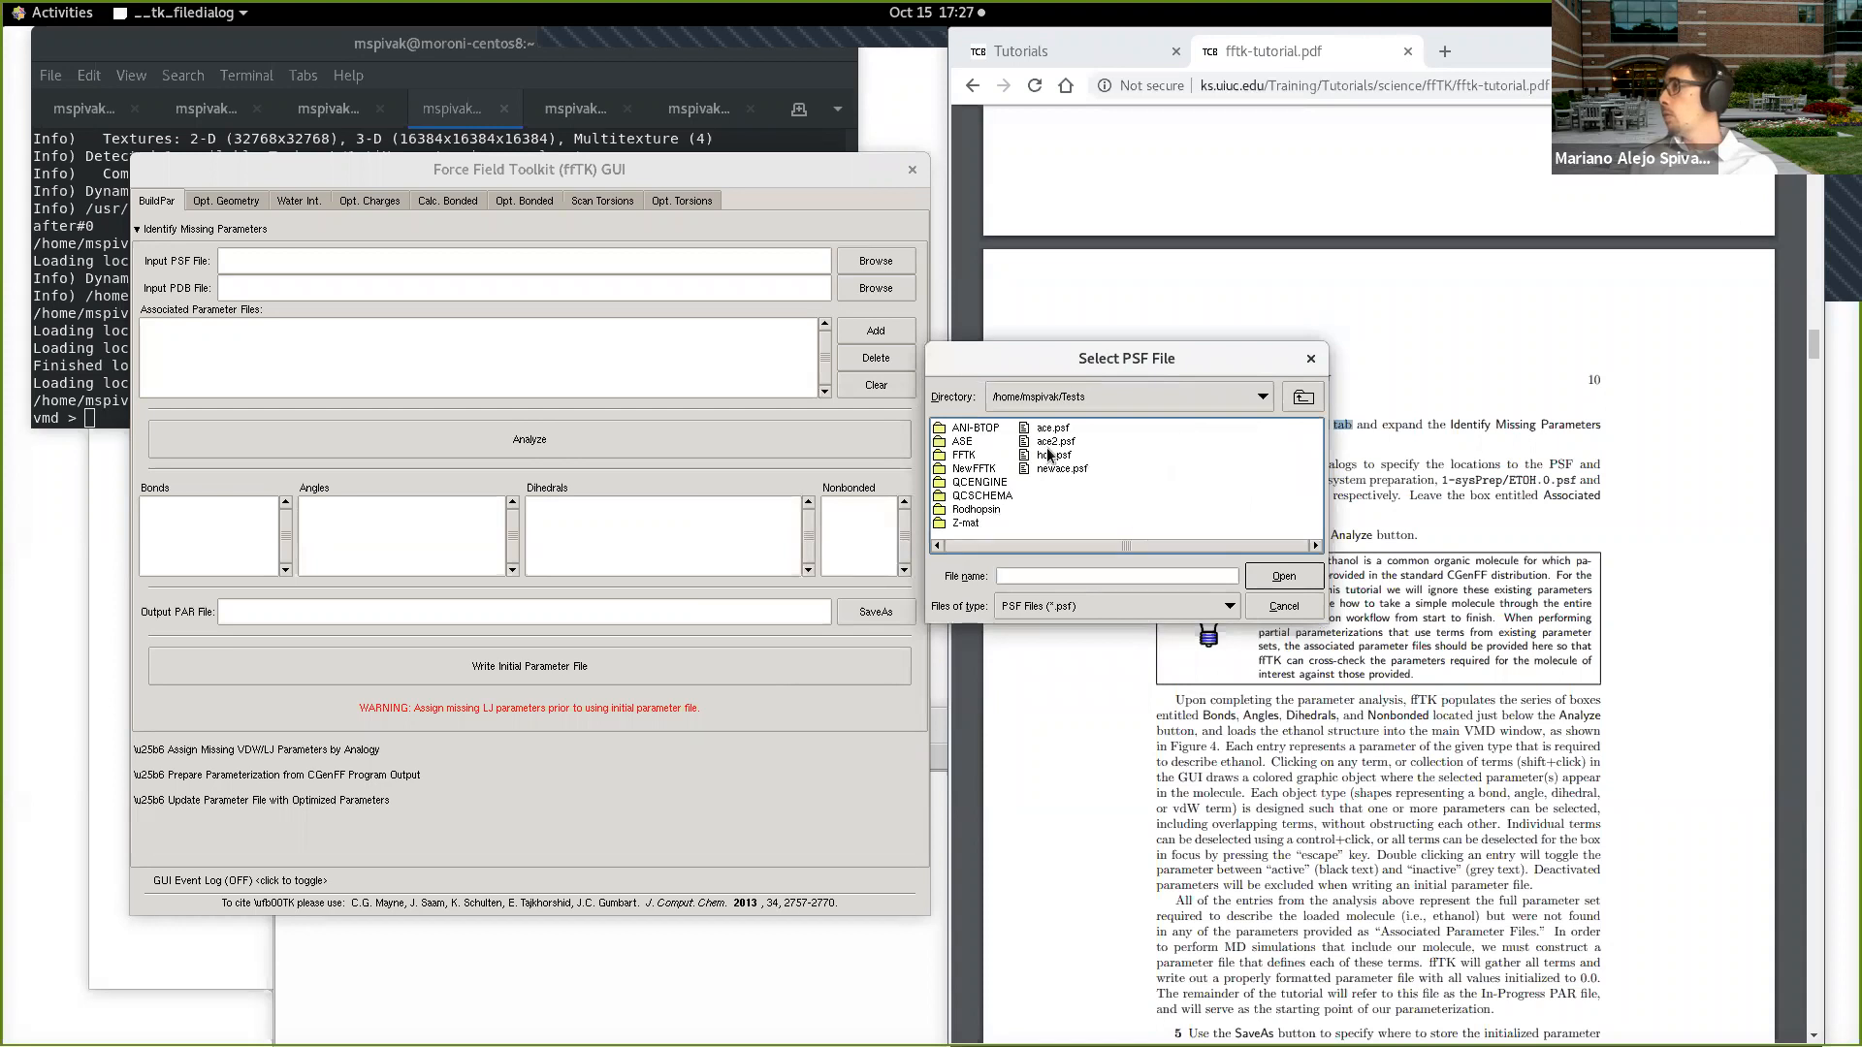
pyautogui.doubleClick(967, 471)
pyautogui.doubleClick(976, 430)
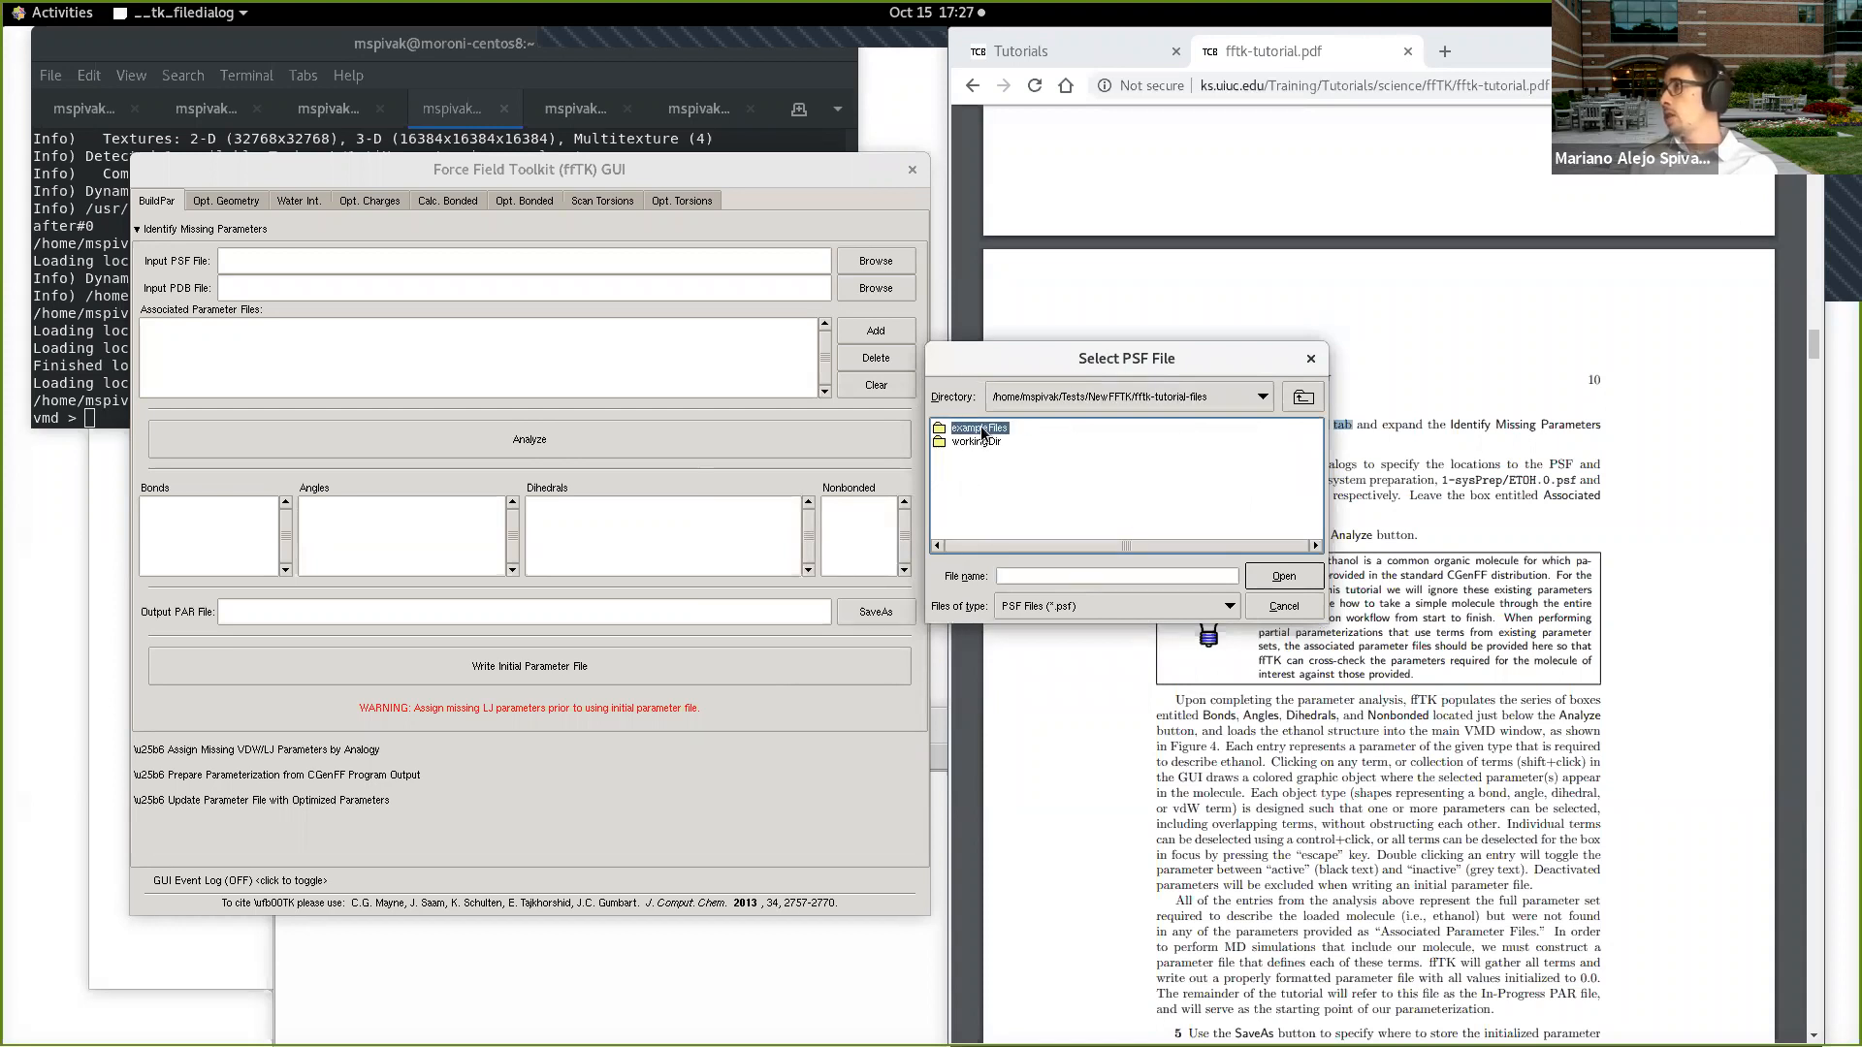
pyautogui.doubleClick(981, 430)
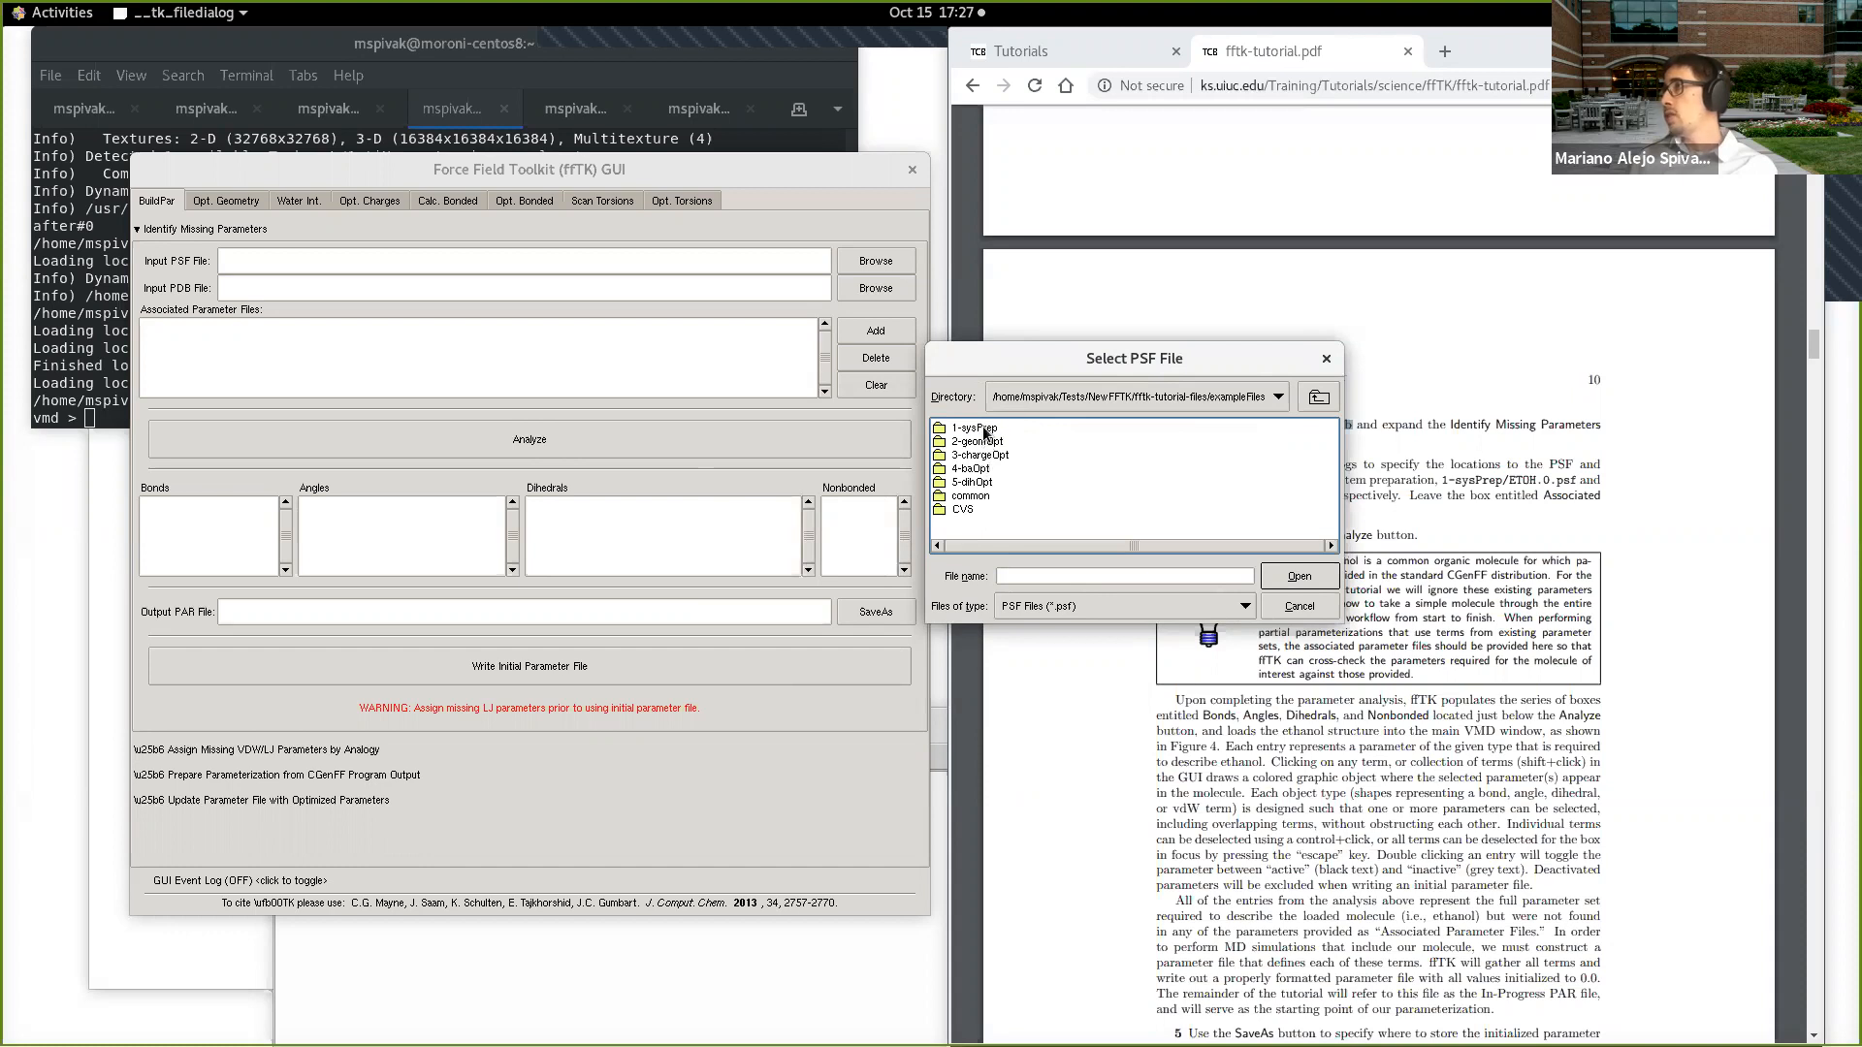
pyautogui.doubleClick(976, 428)
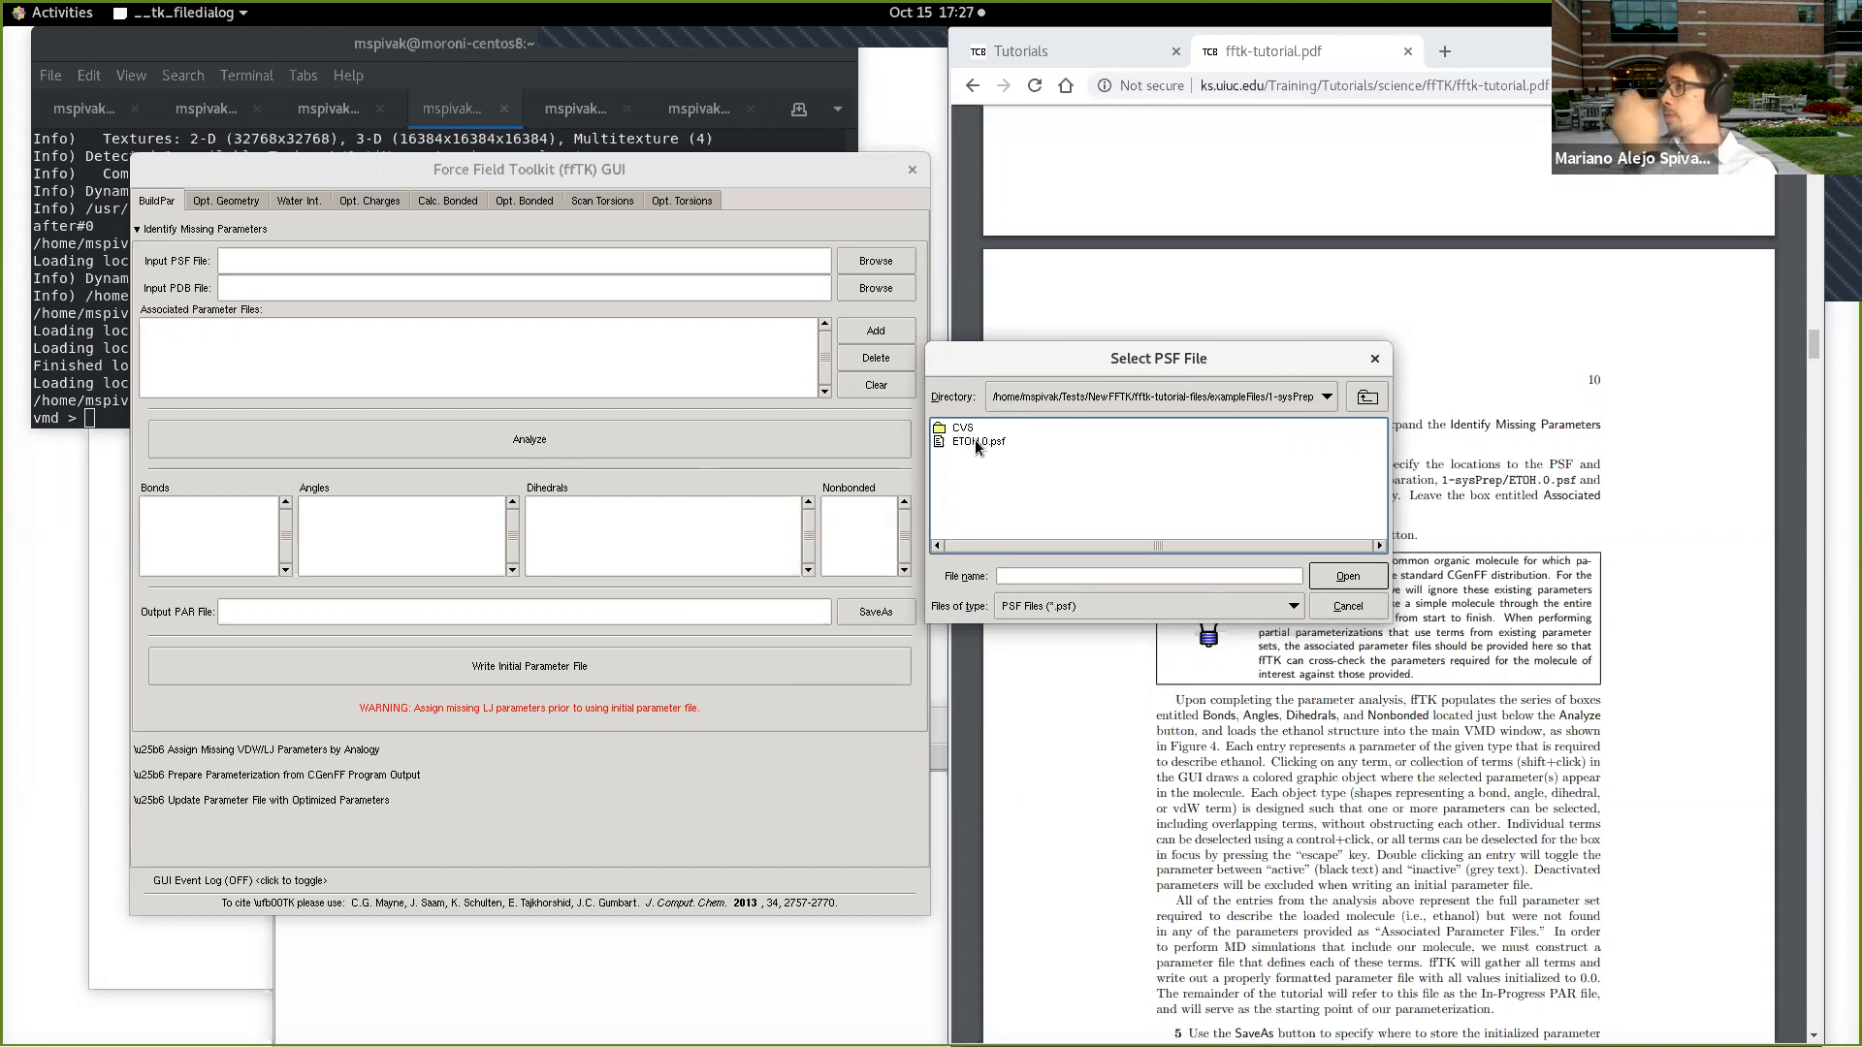
pyautogui.click(978, 443)
pyautogui.click(1348, 576)
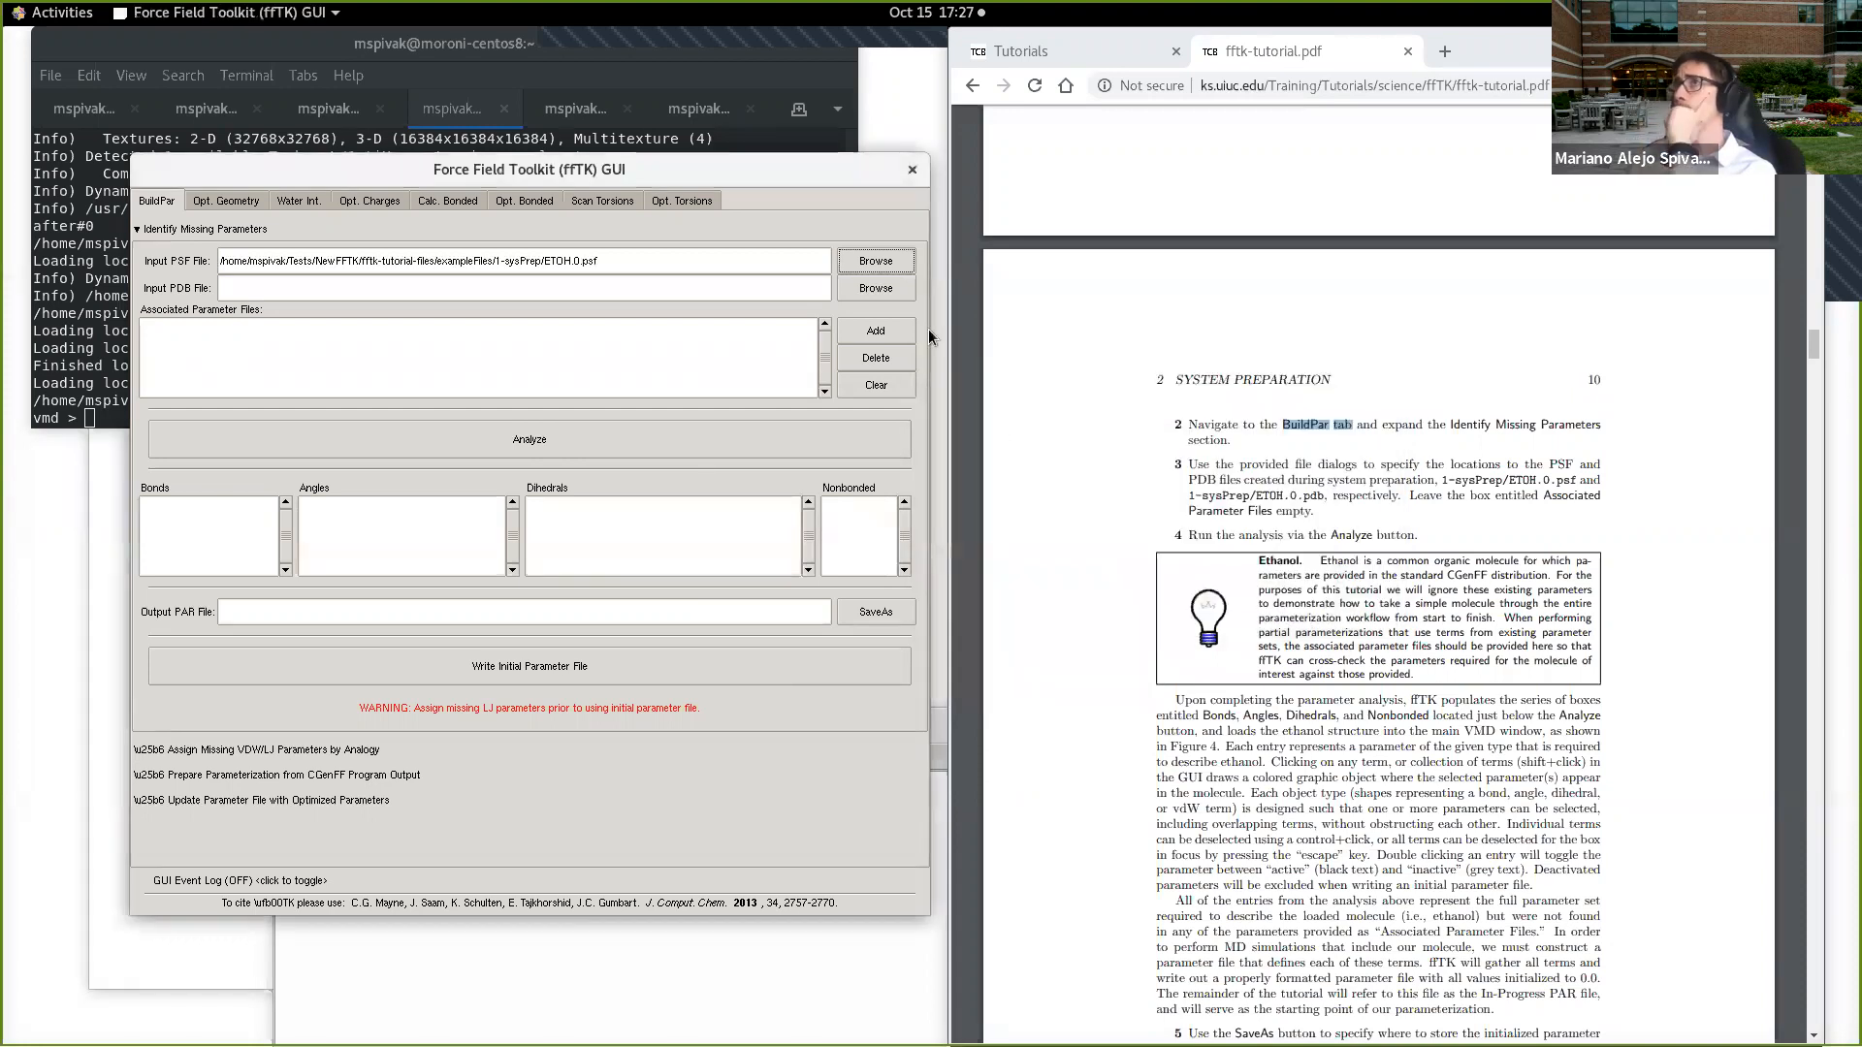
# Step: Set the input PDB file to ETOH.0.pdb from exampleFiles/1-sysPrep and analyze the molecule for missing parameters
pyautogui.click(876, 288)
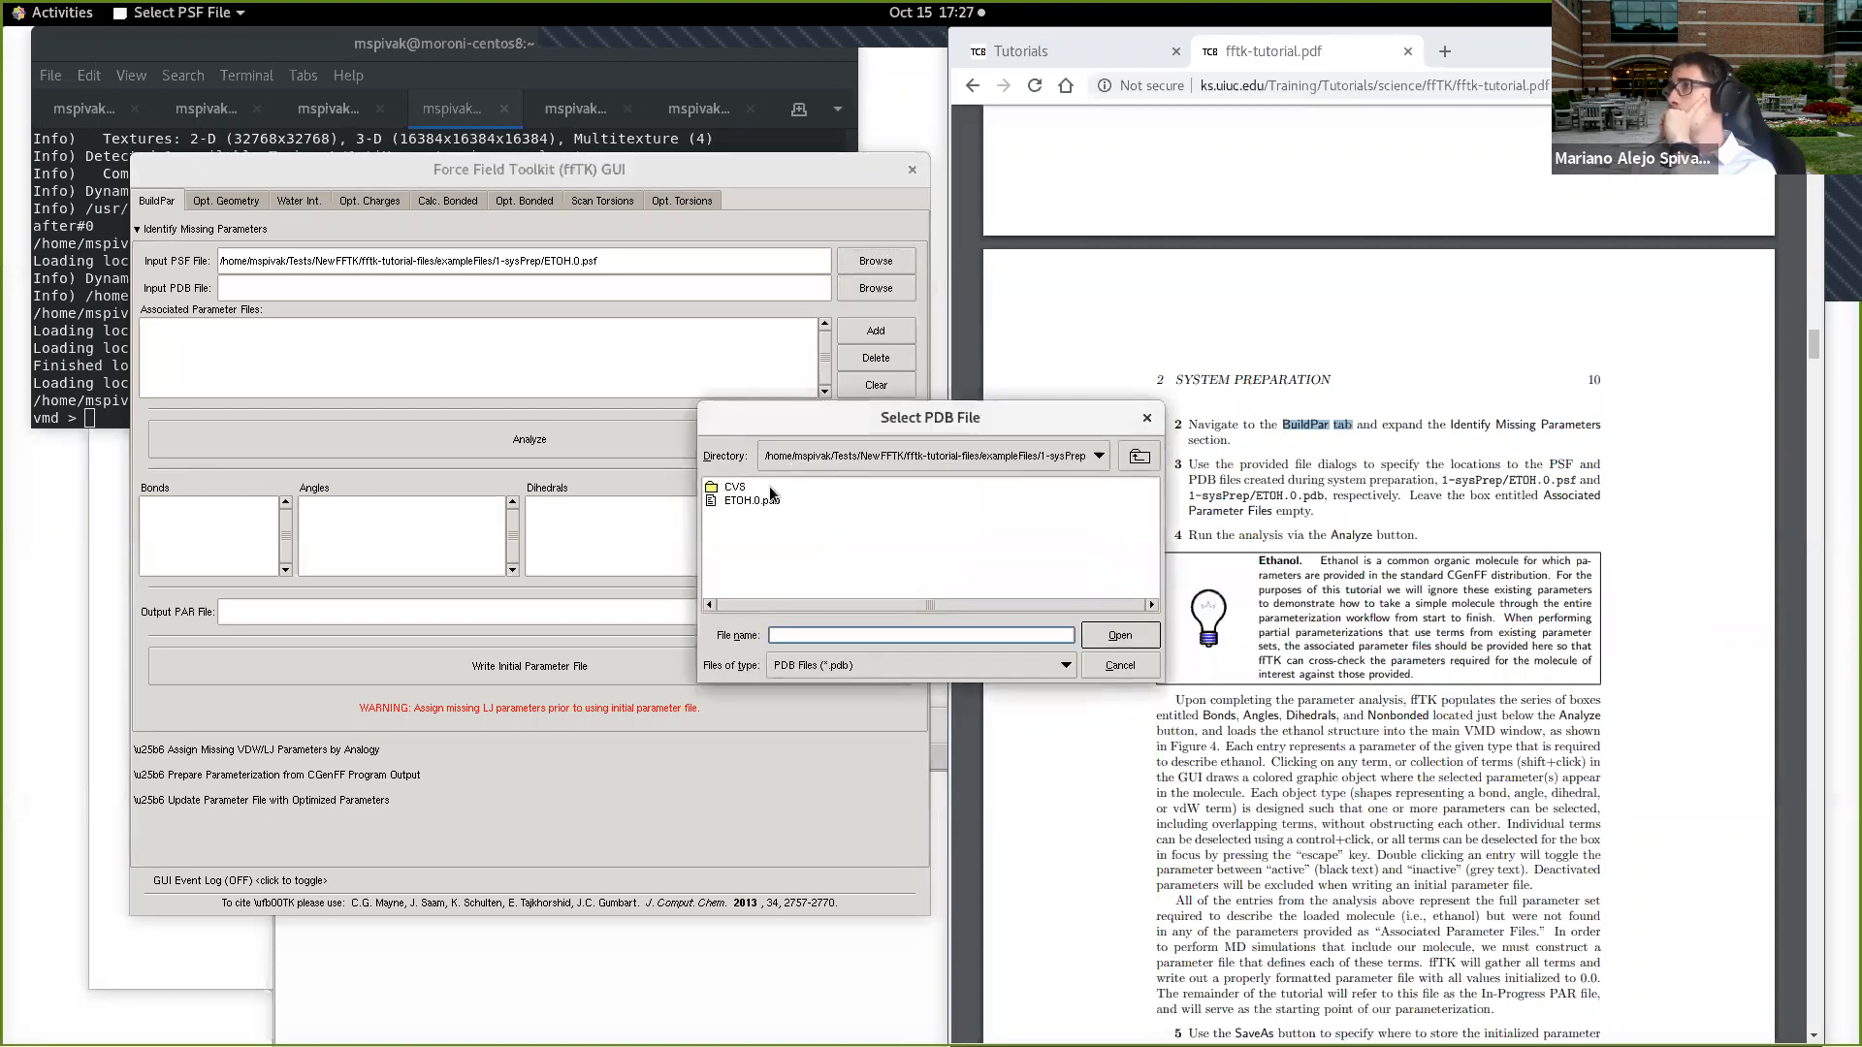
pyautogui.click(765, 500)
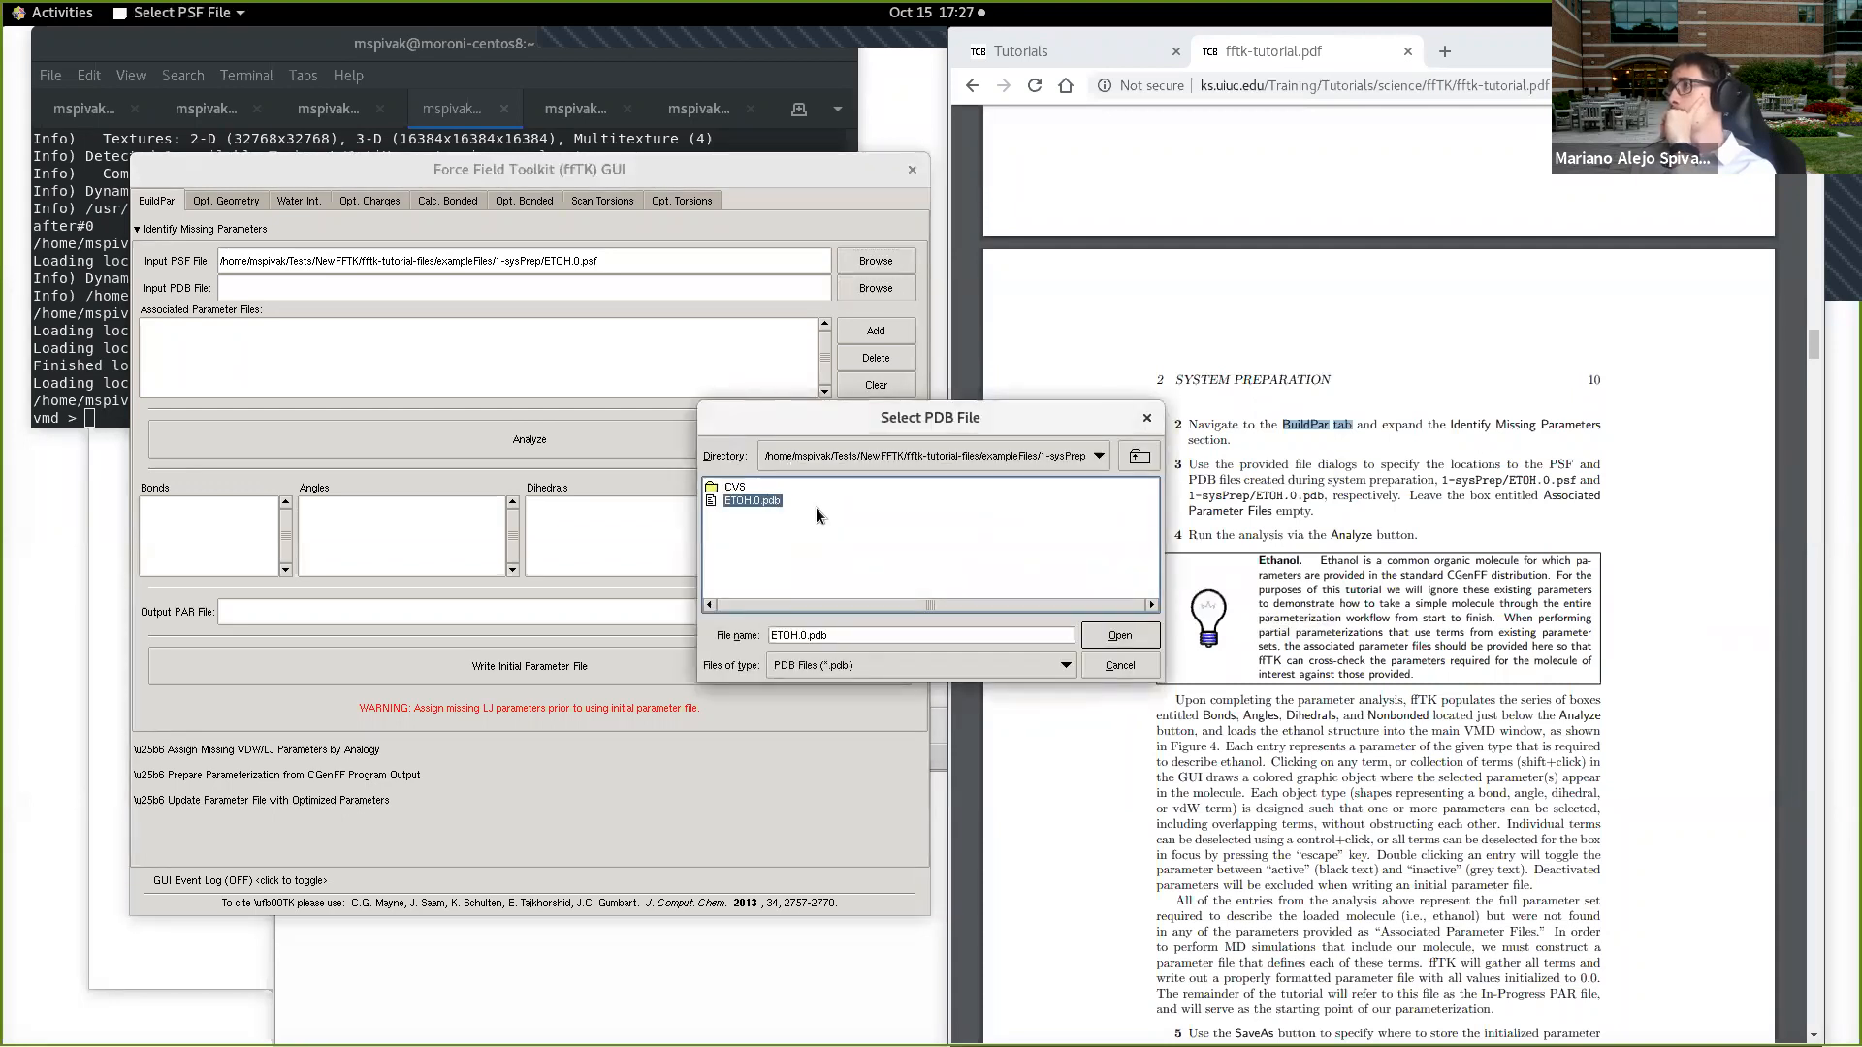
pyautogui.click(1118, 636)
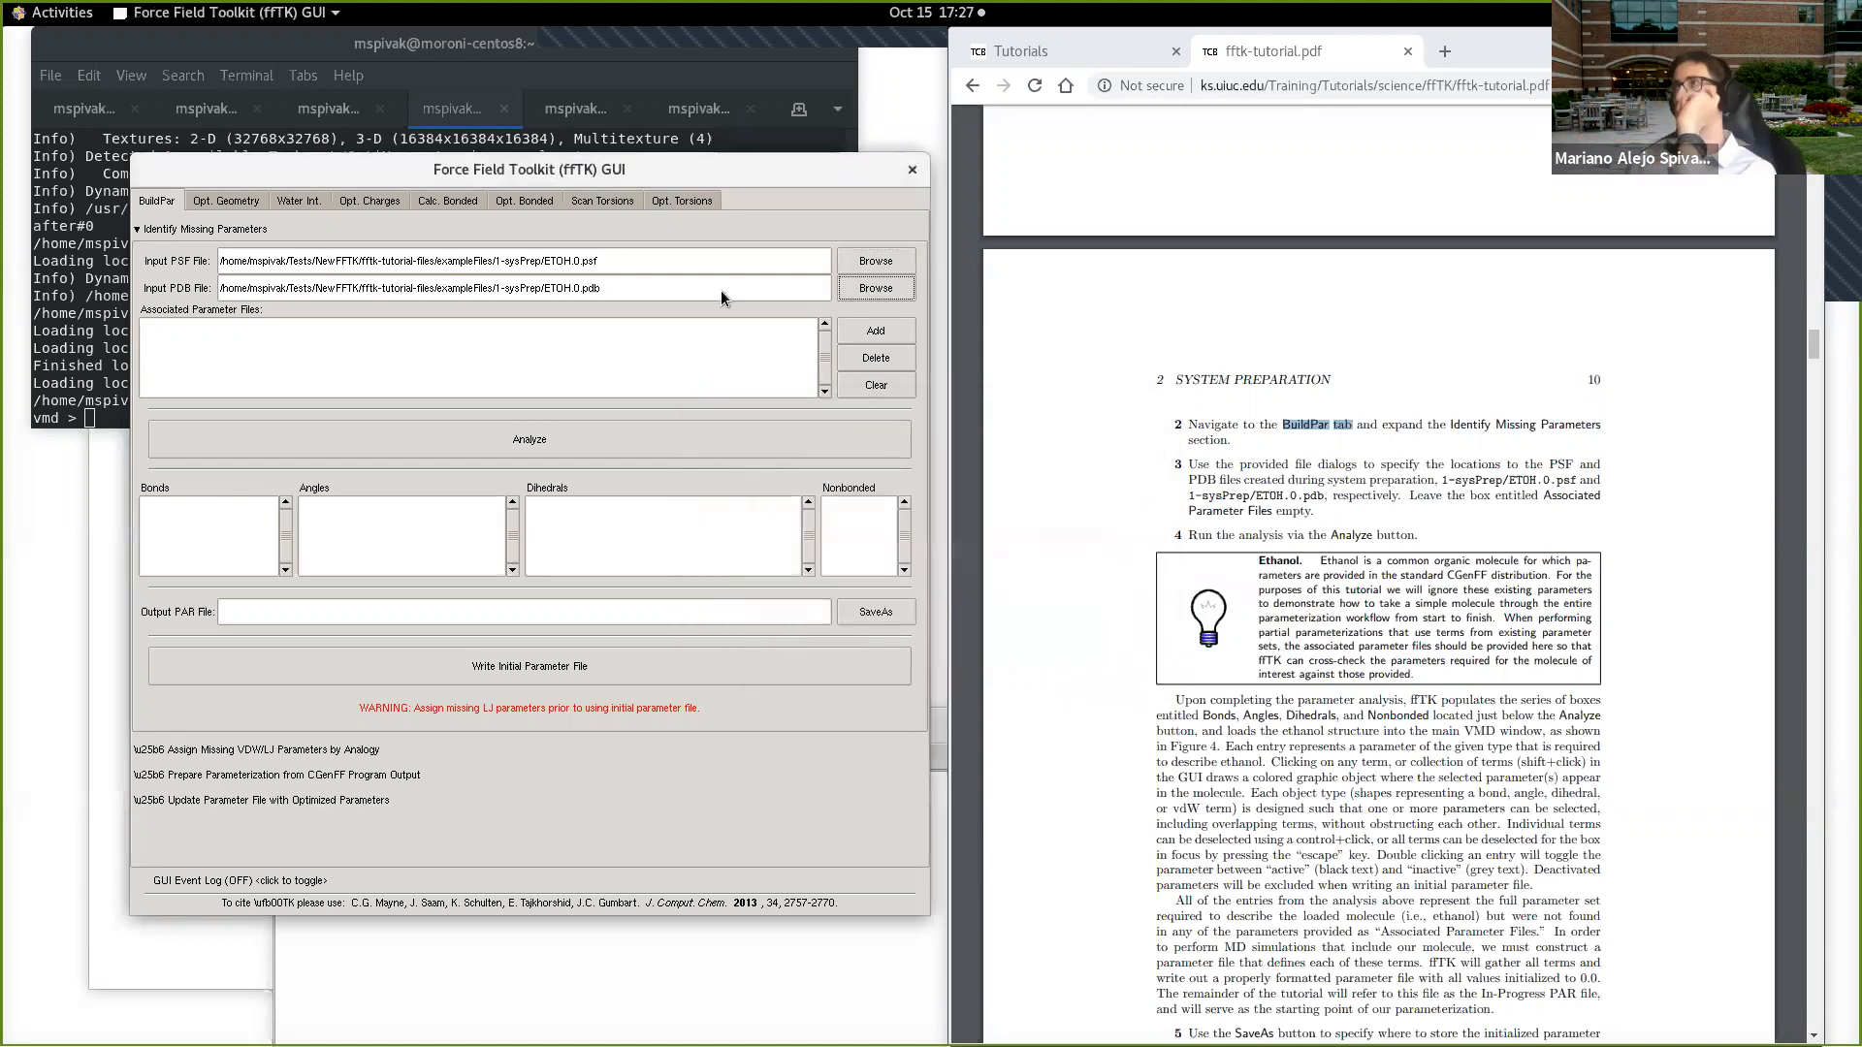
pyautogui.click(634, 440)
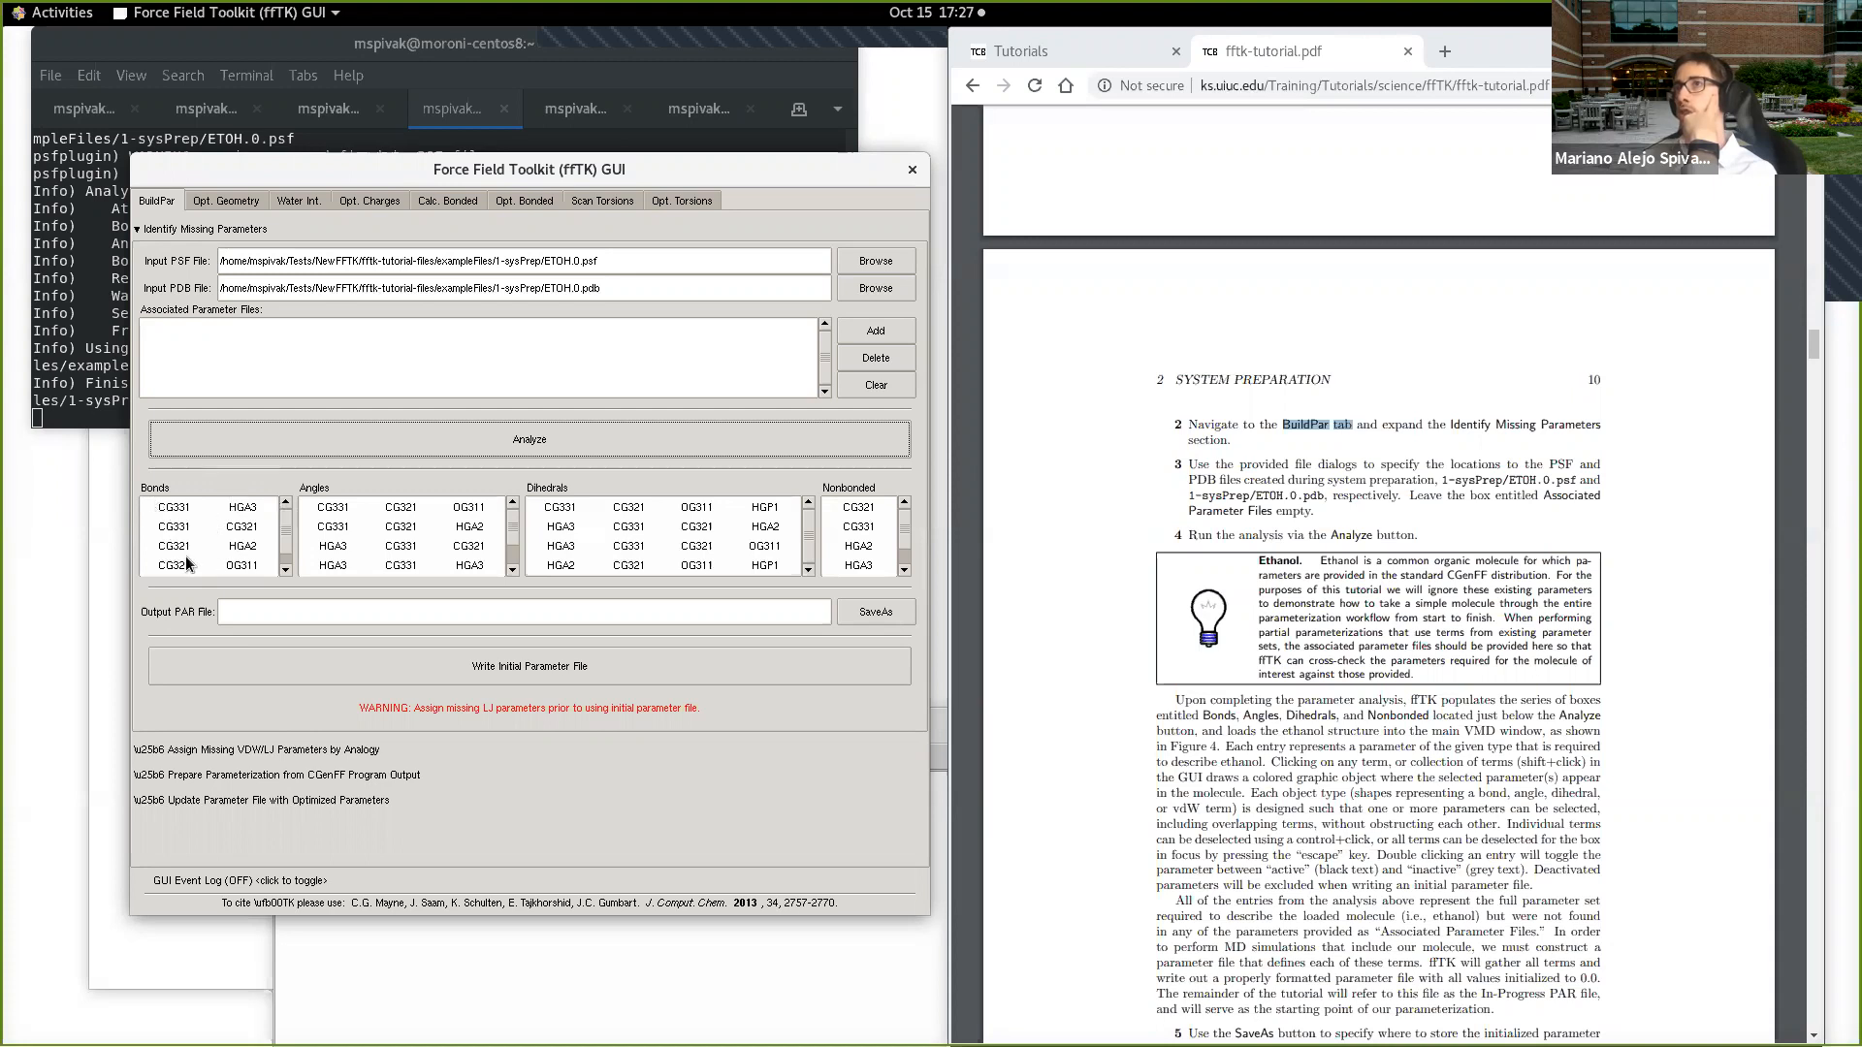
pyautogui.click(285, 570)
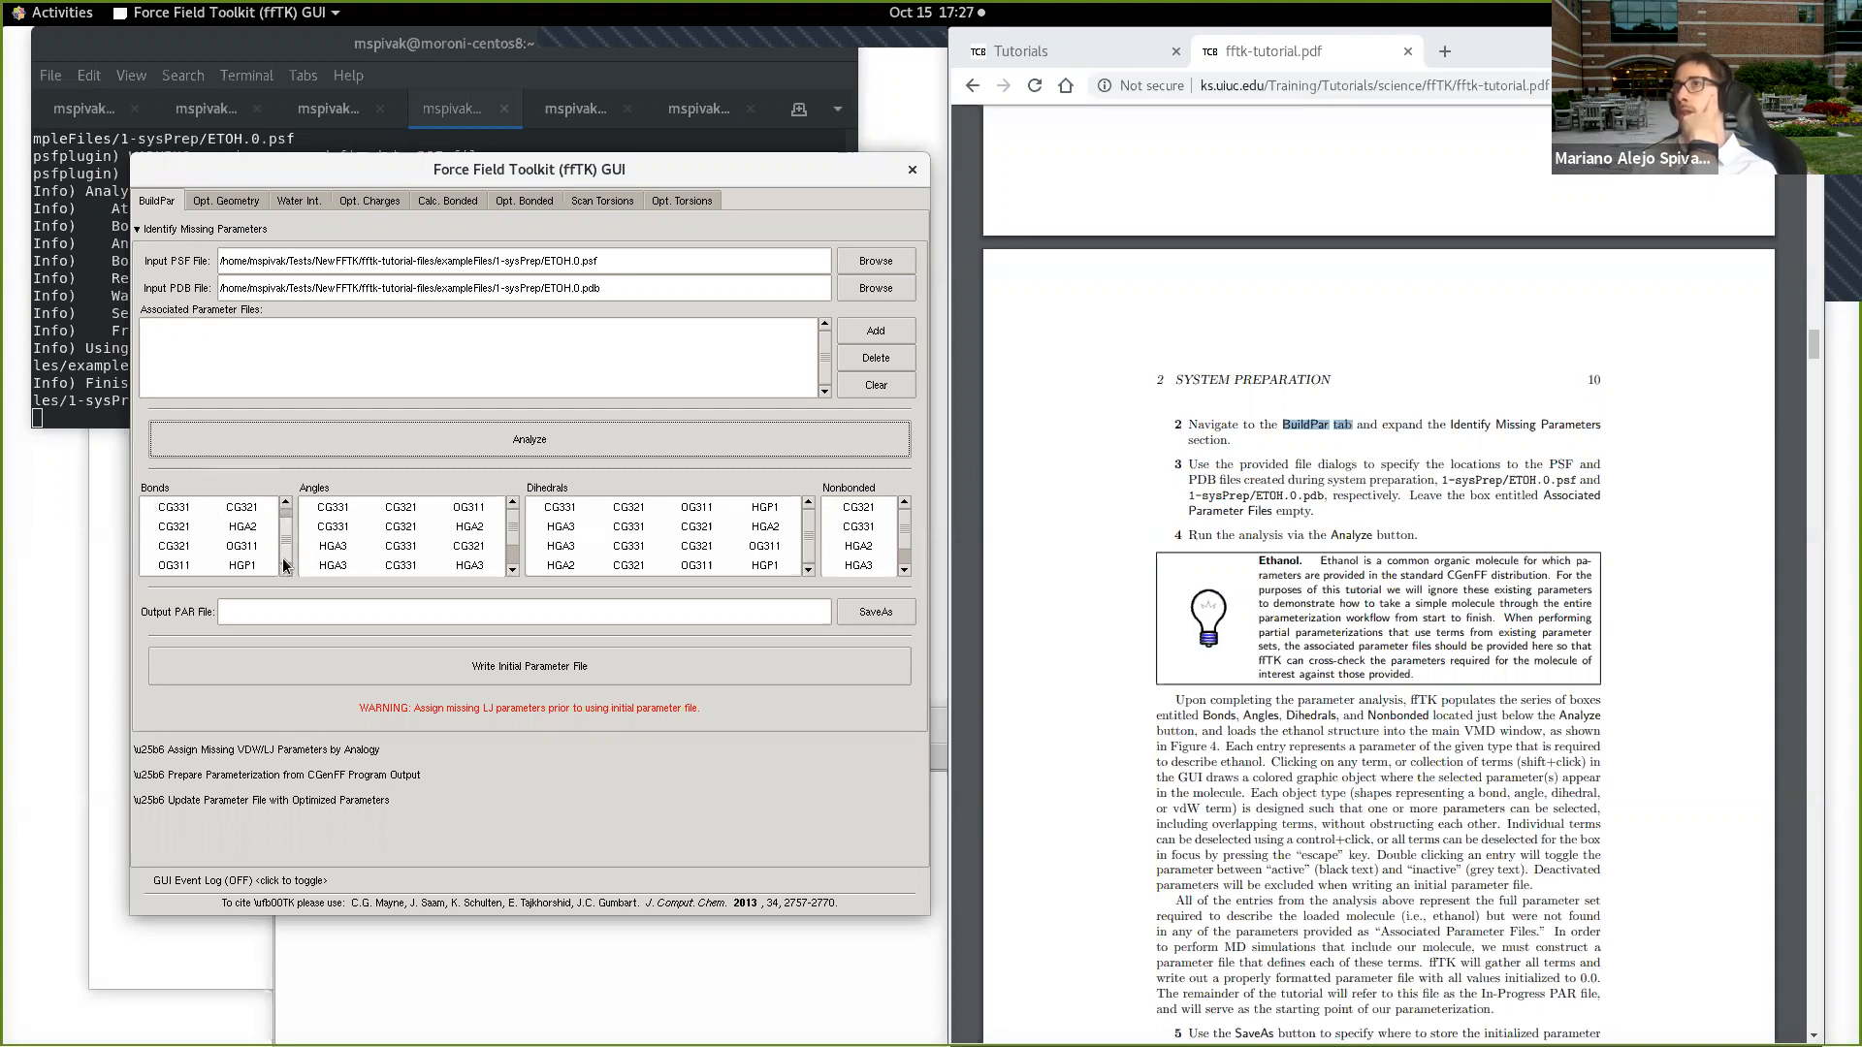
# Step: Set the output PAR file to par0.par in workingDir/1-sysPrep and write the initial parameter file
pyautogui.click(872, 611)
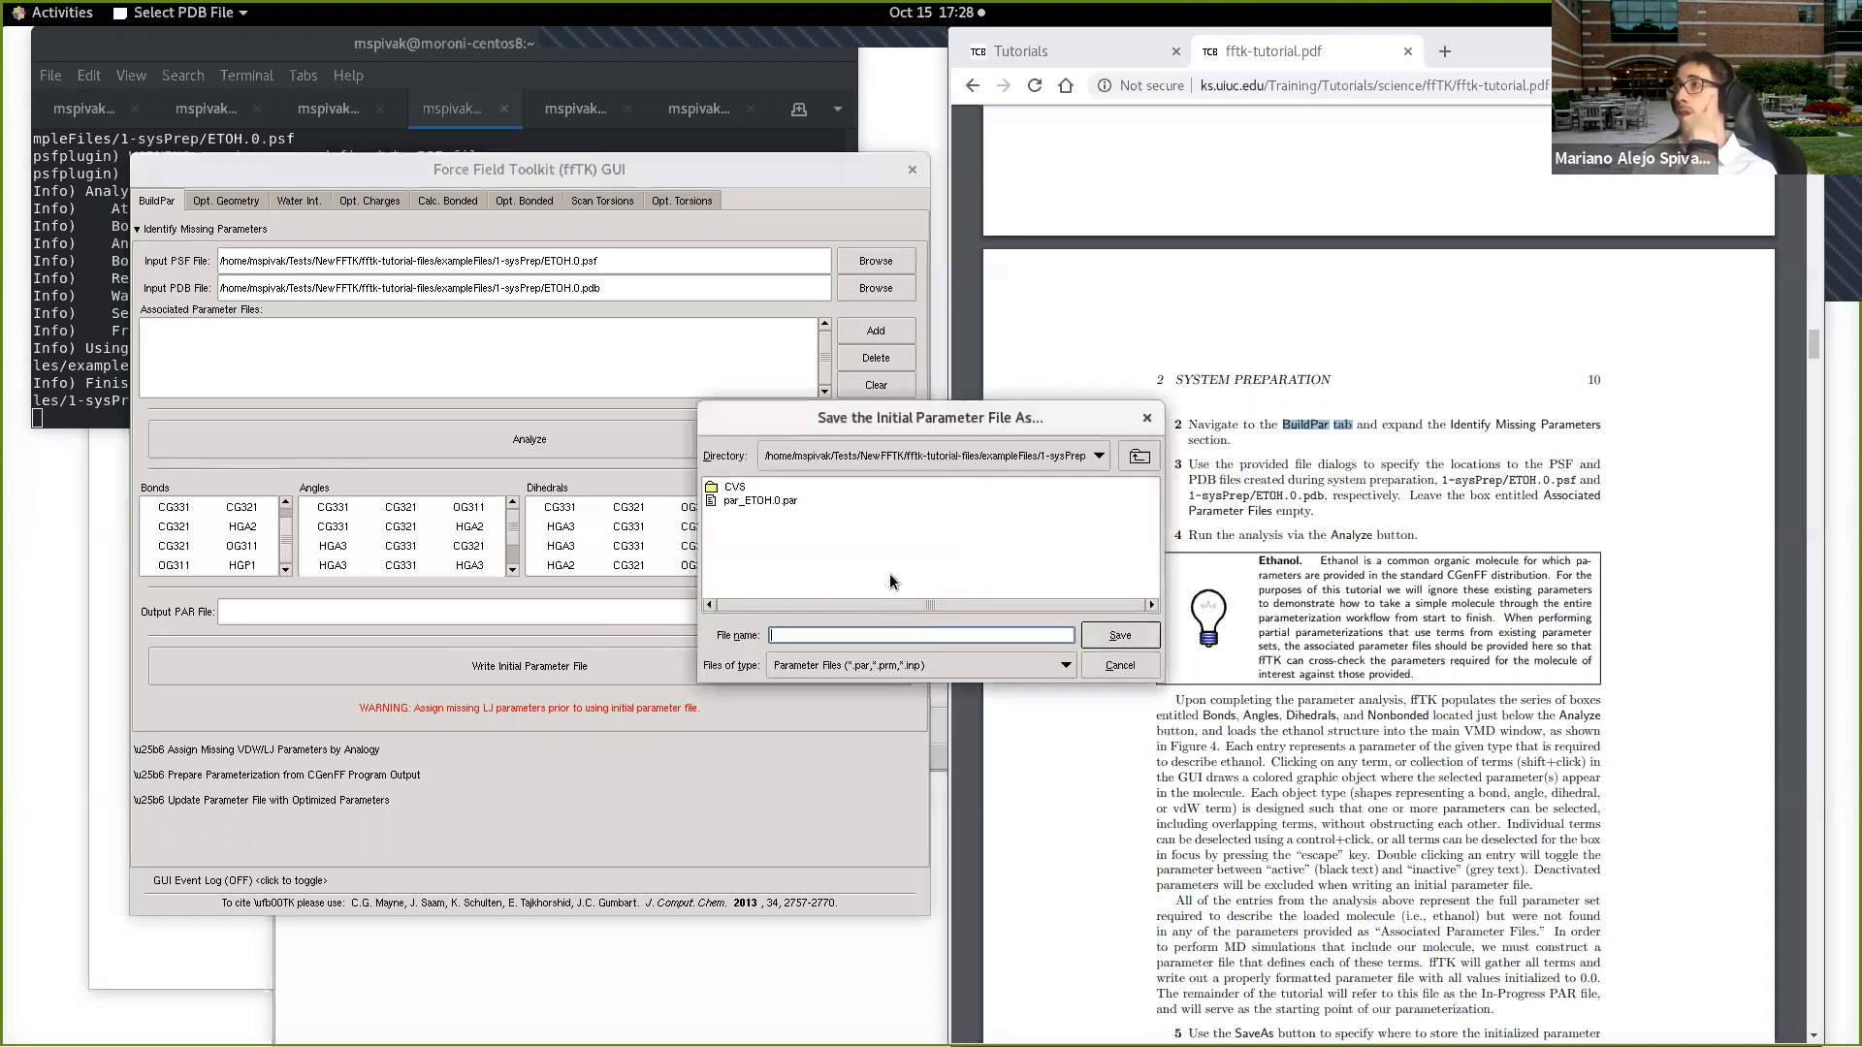
pyautogui.click(1138, 457)
pyautogui.click(1093, 460)
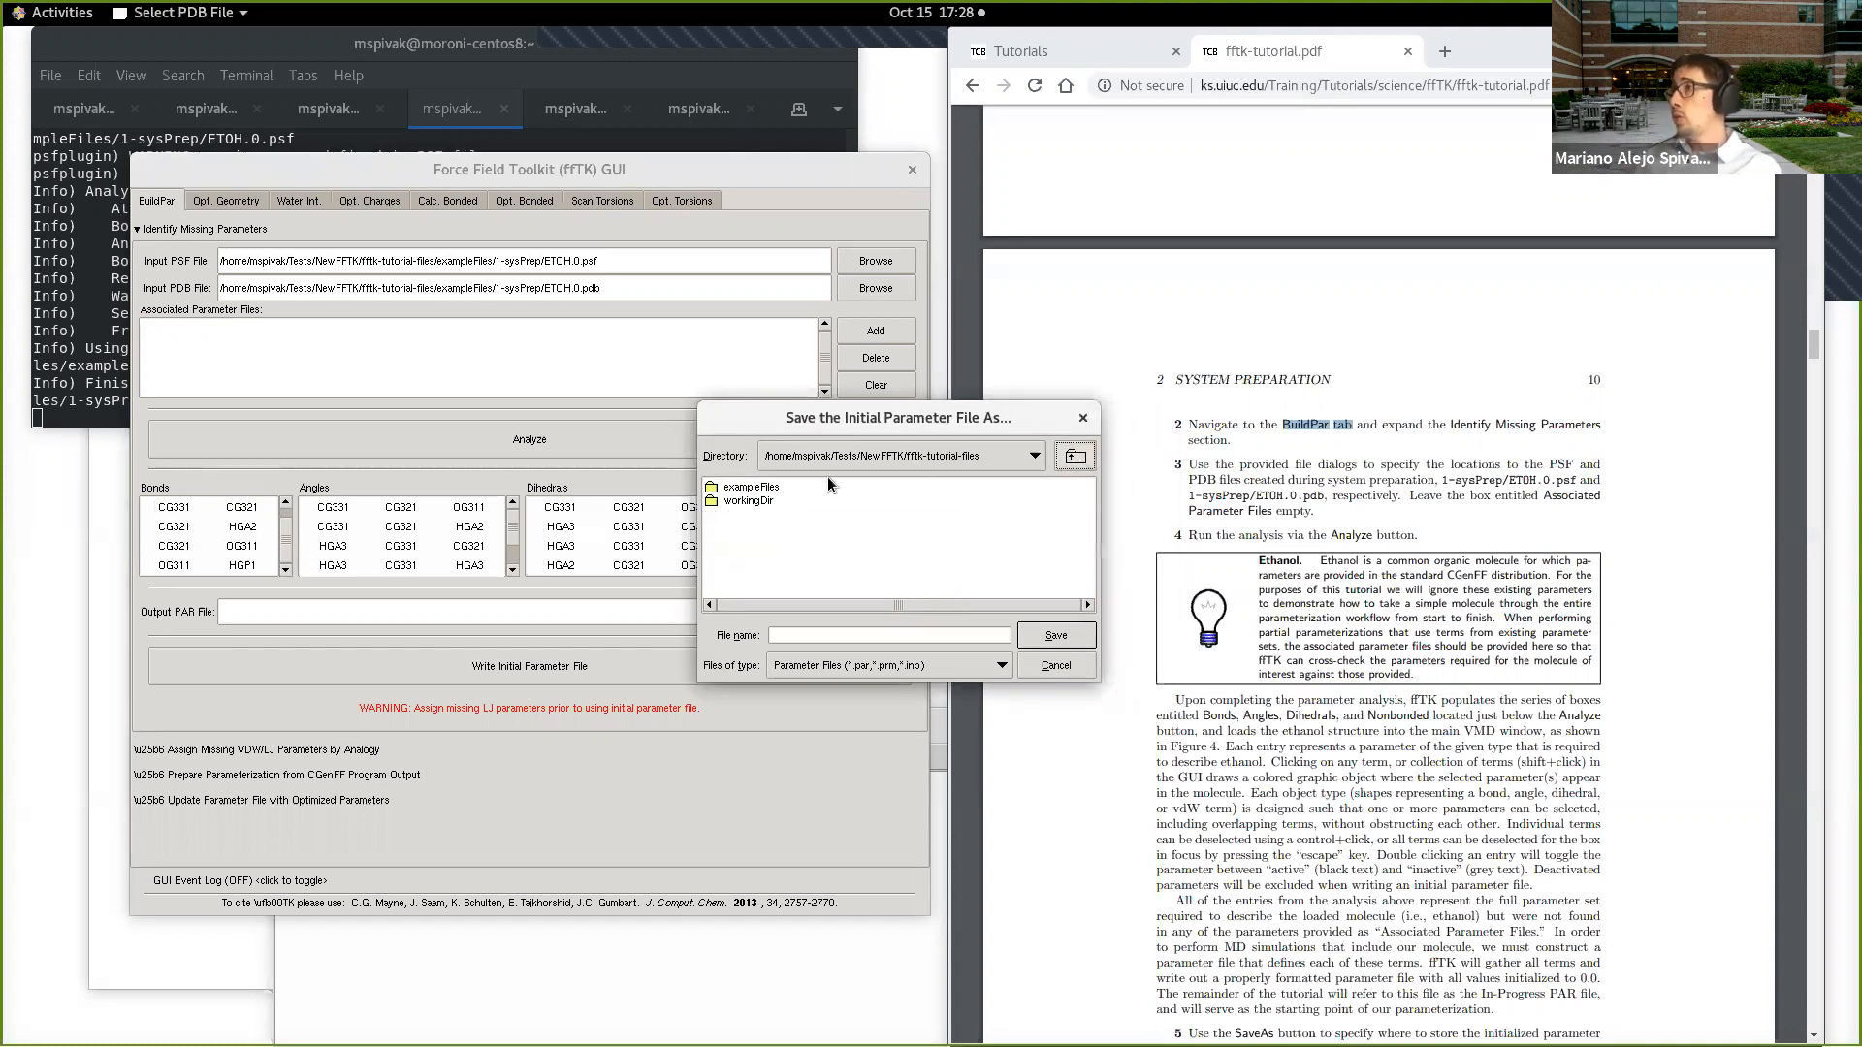
pyautogui.doubleClick(761, 500)
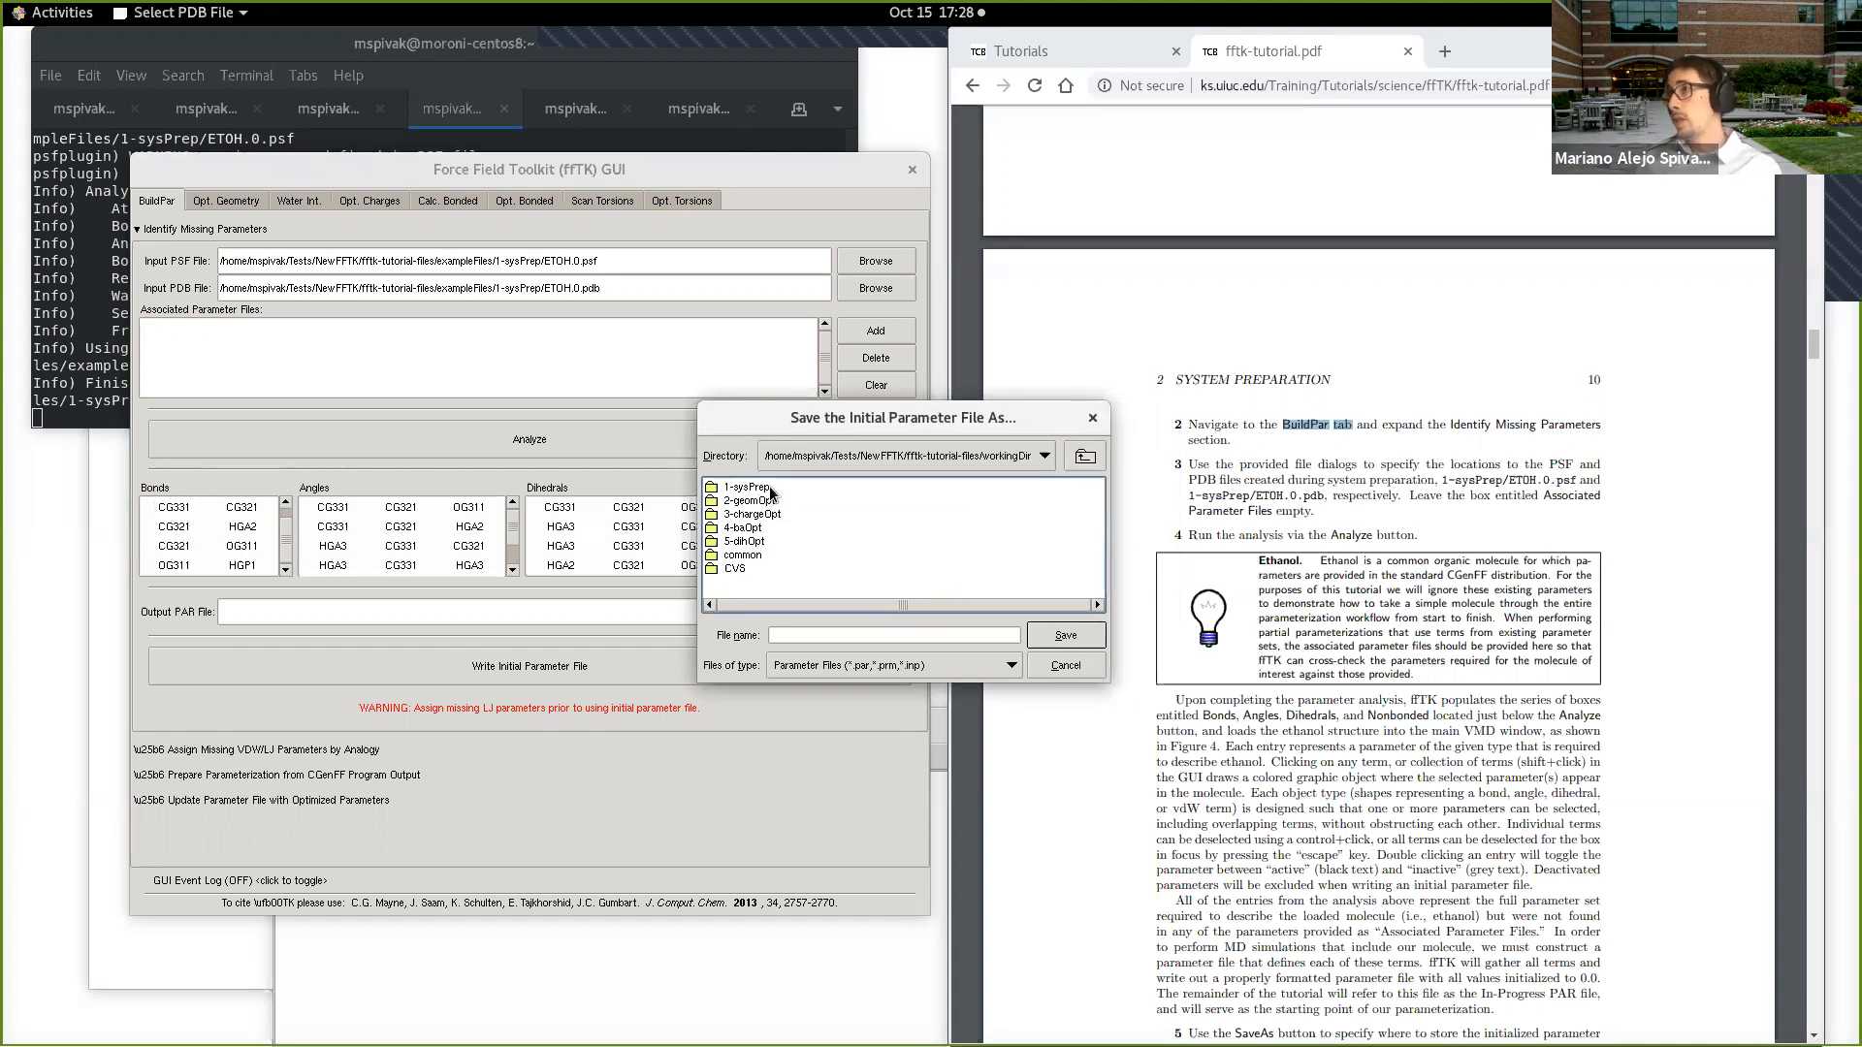
pyautogui.doubleClick(775, 491)
pyautogui.click(850, 636)
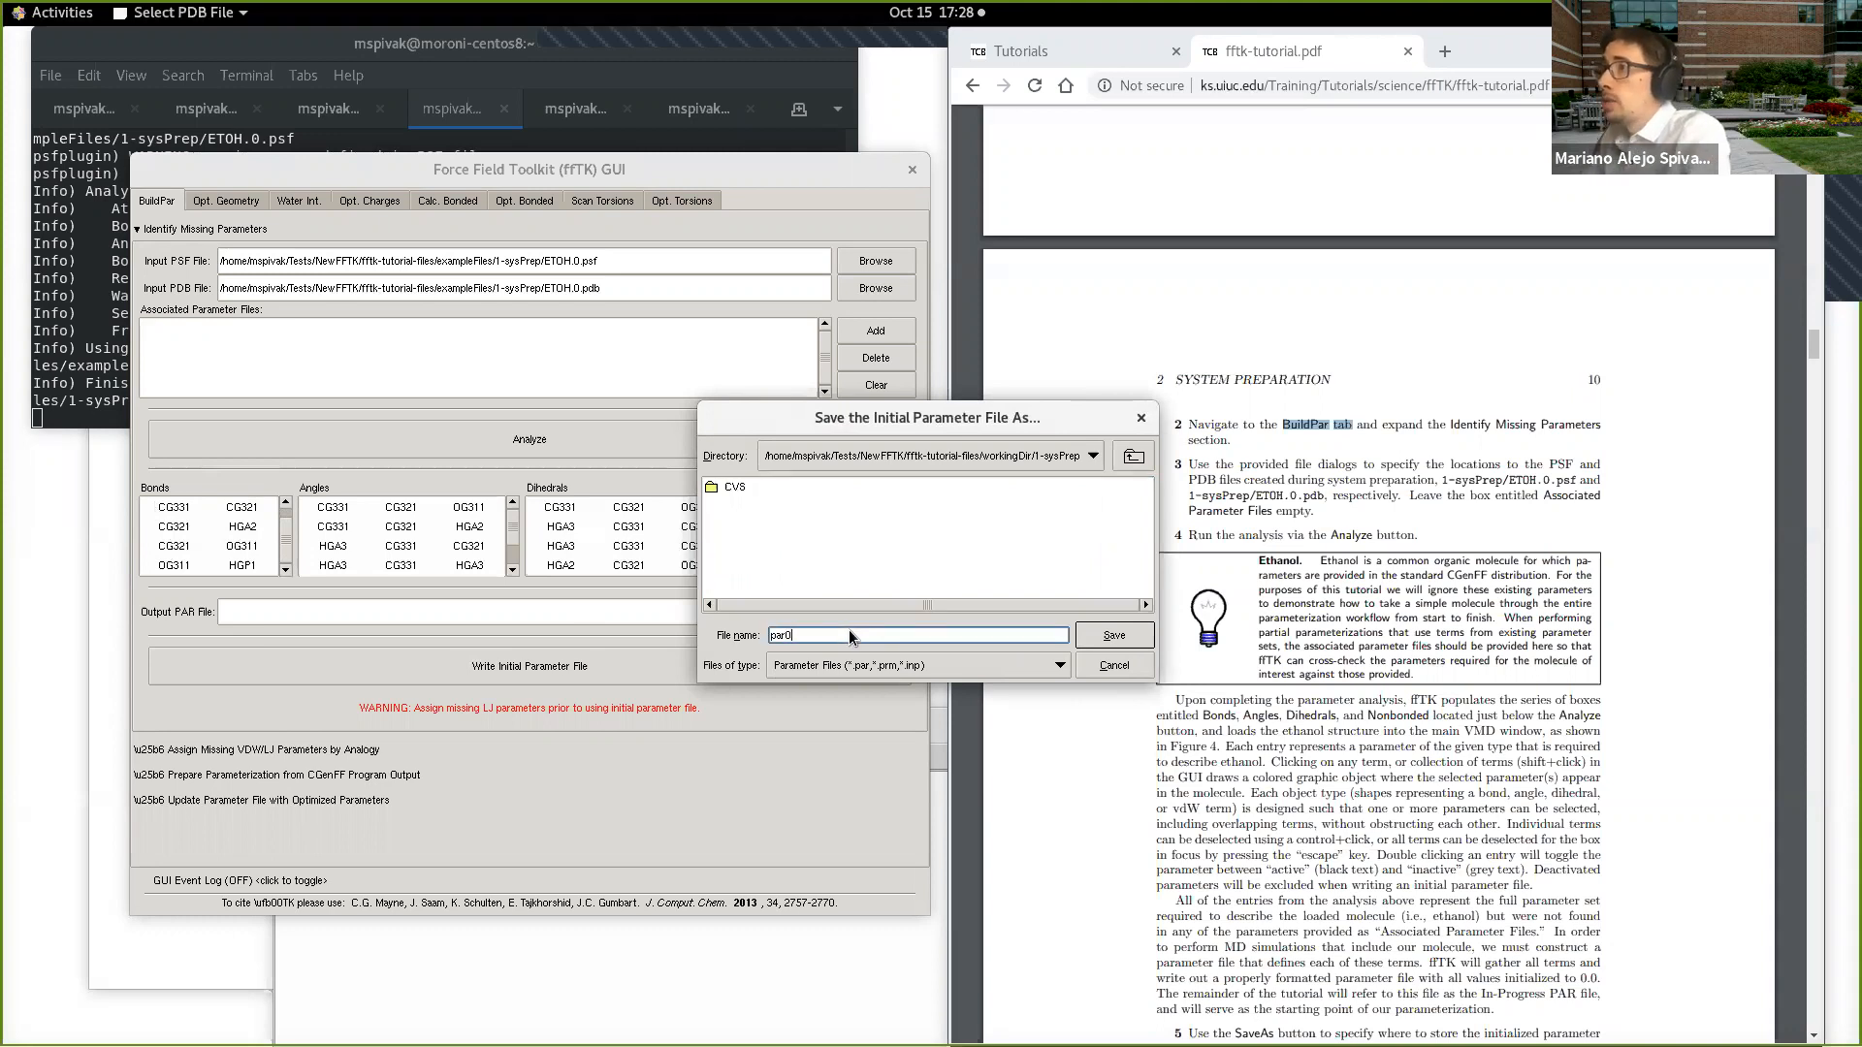
pyautogui.click(1127, 630)
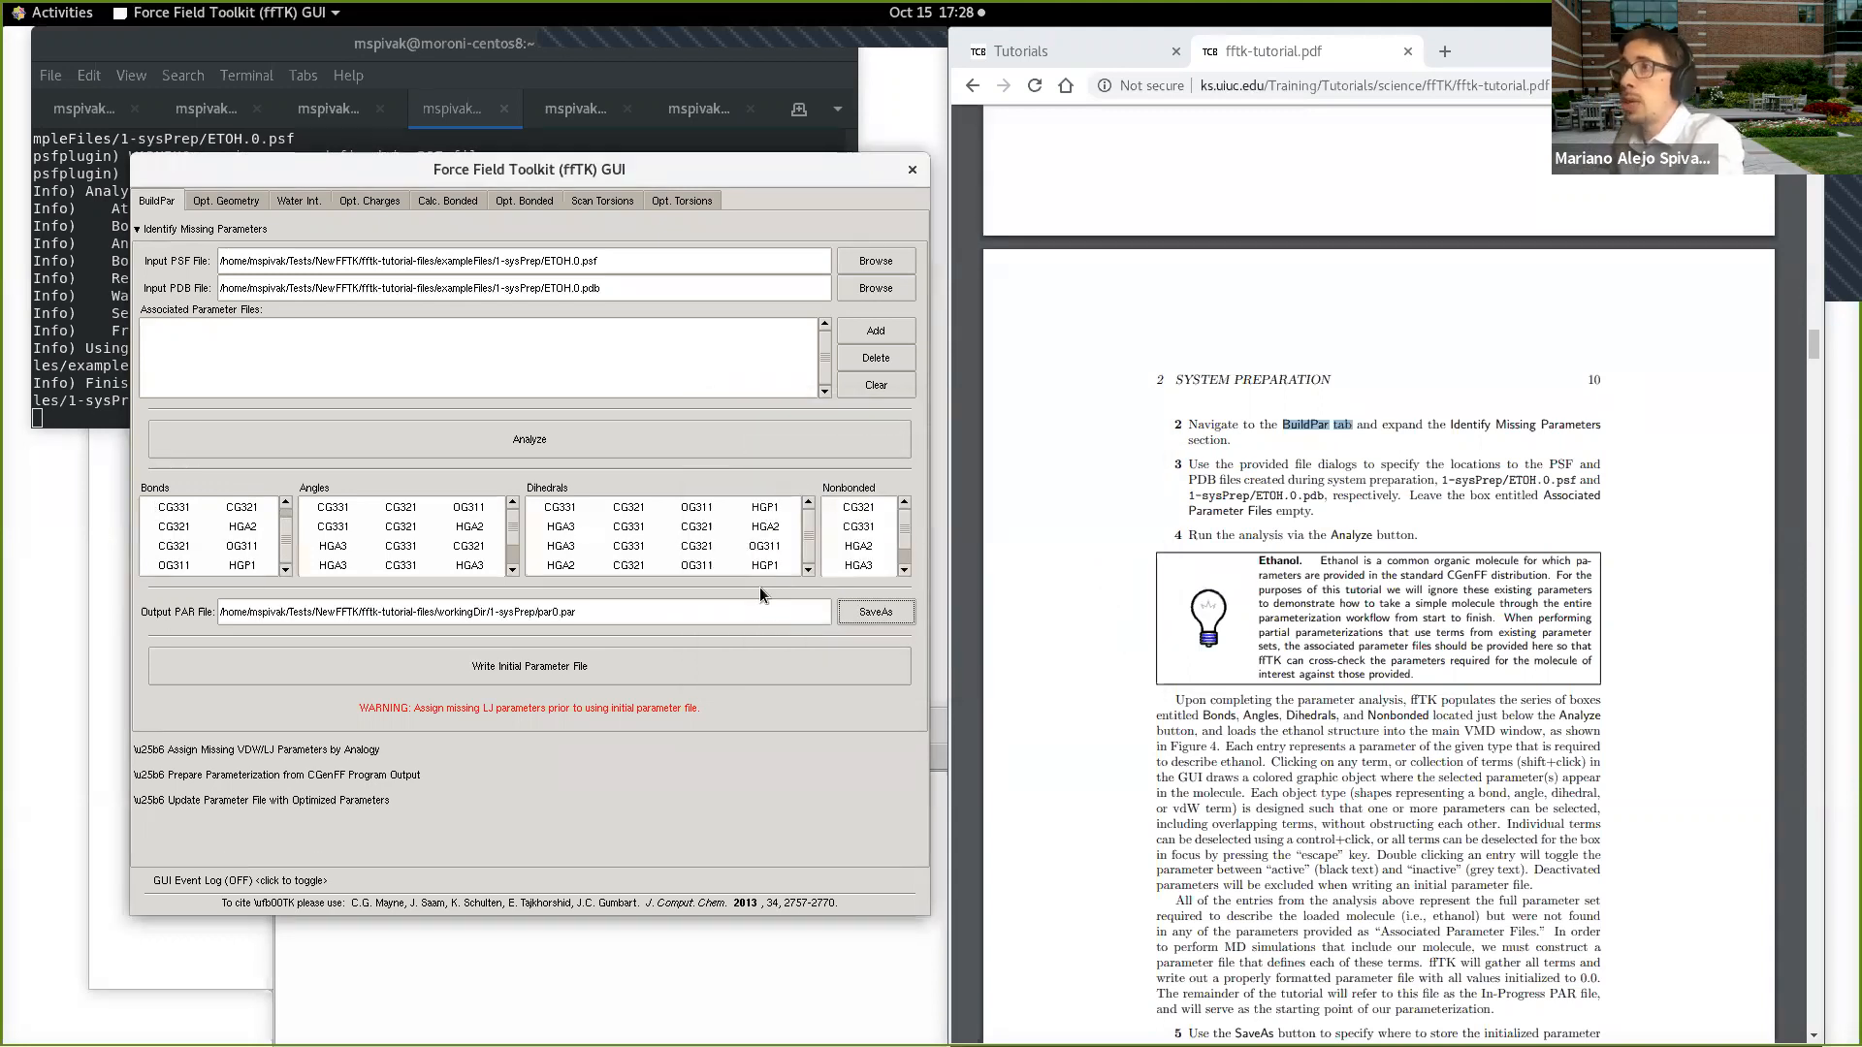
pyautogui.click(609, 667)
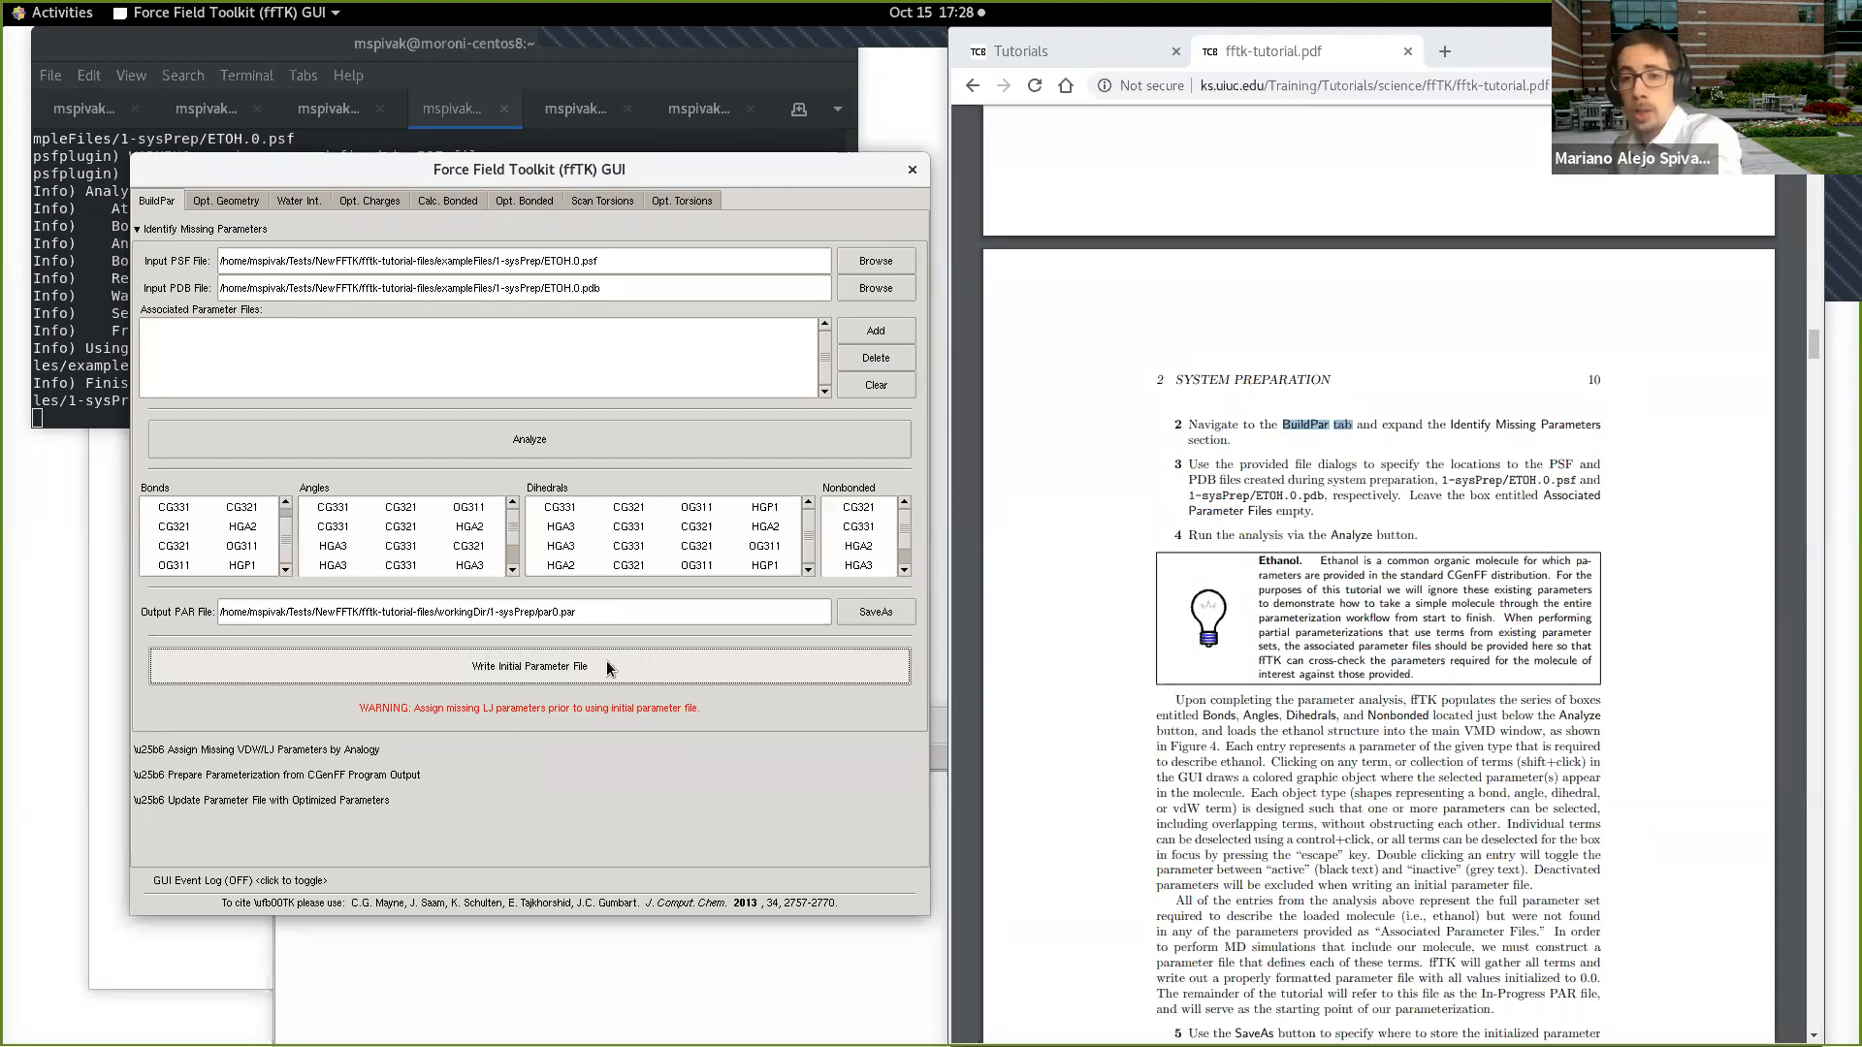
# Step: Switch to the terminal session in the fftk-tutorial-files directory and enlarge its window and text
pyautogui.click(643, 54)
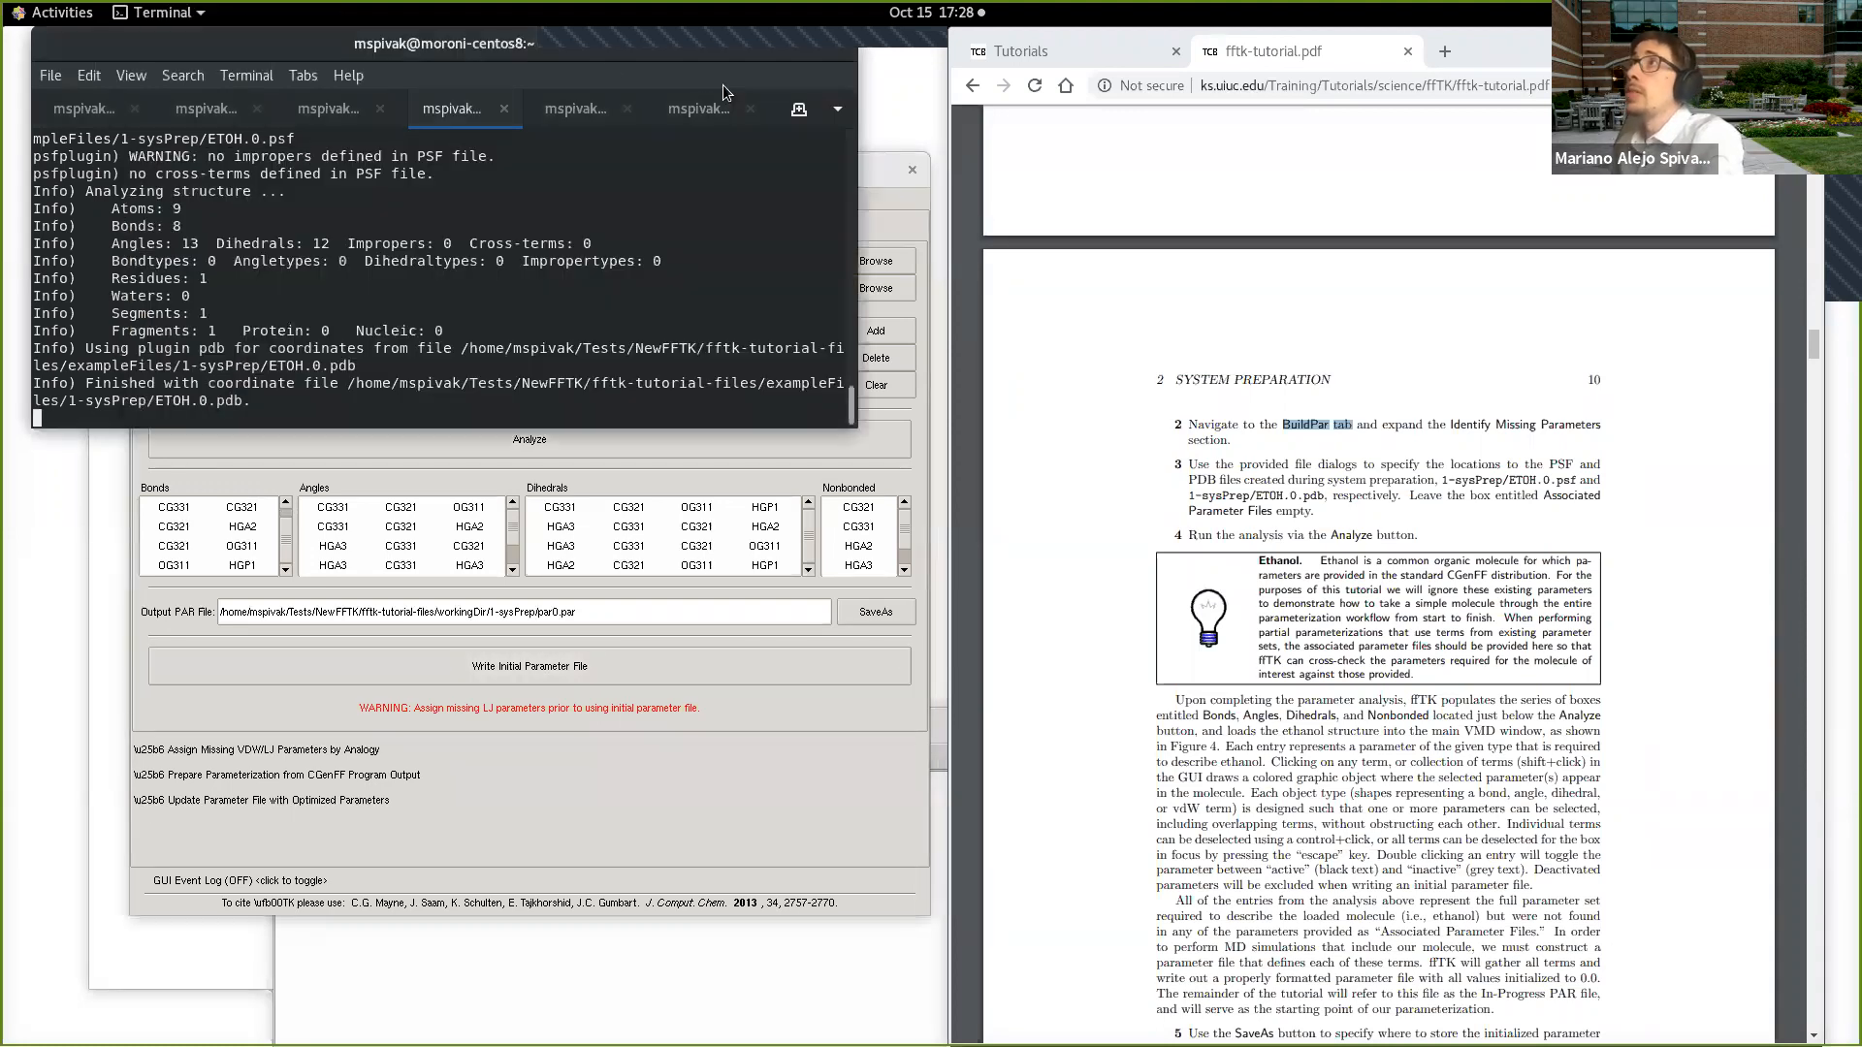
pyautogui.click(726, 108)
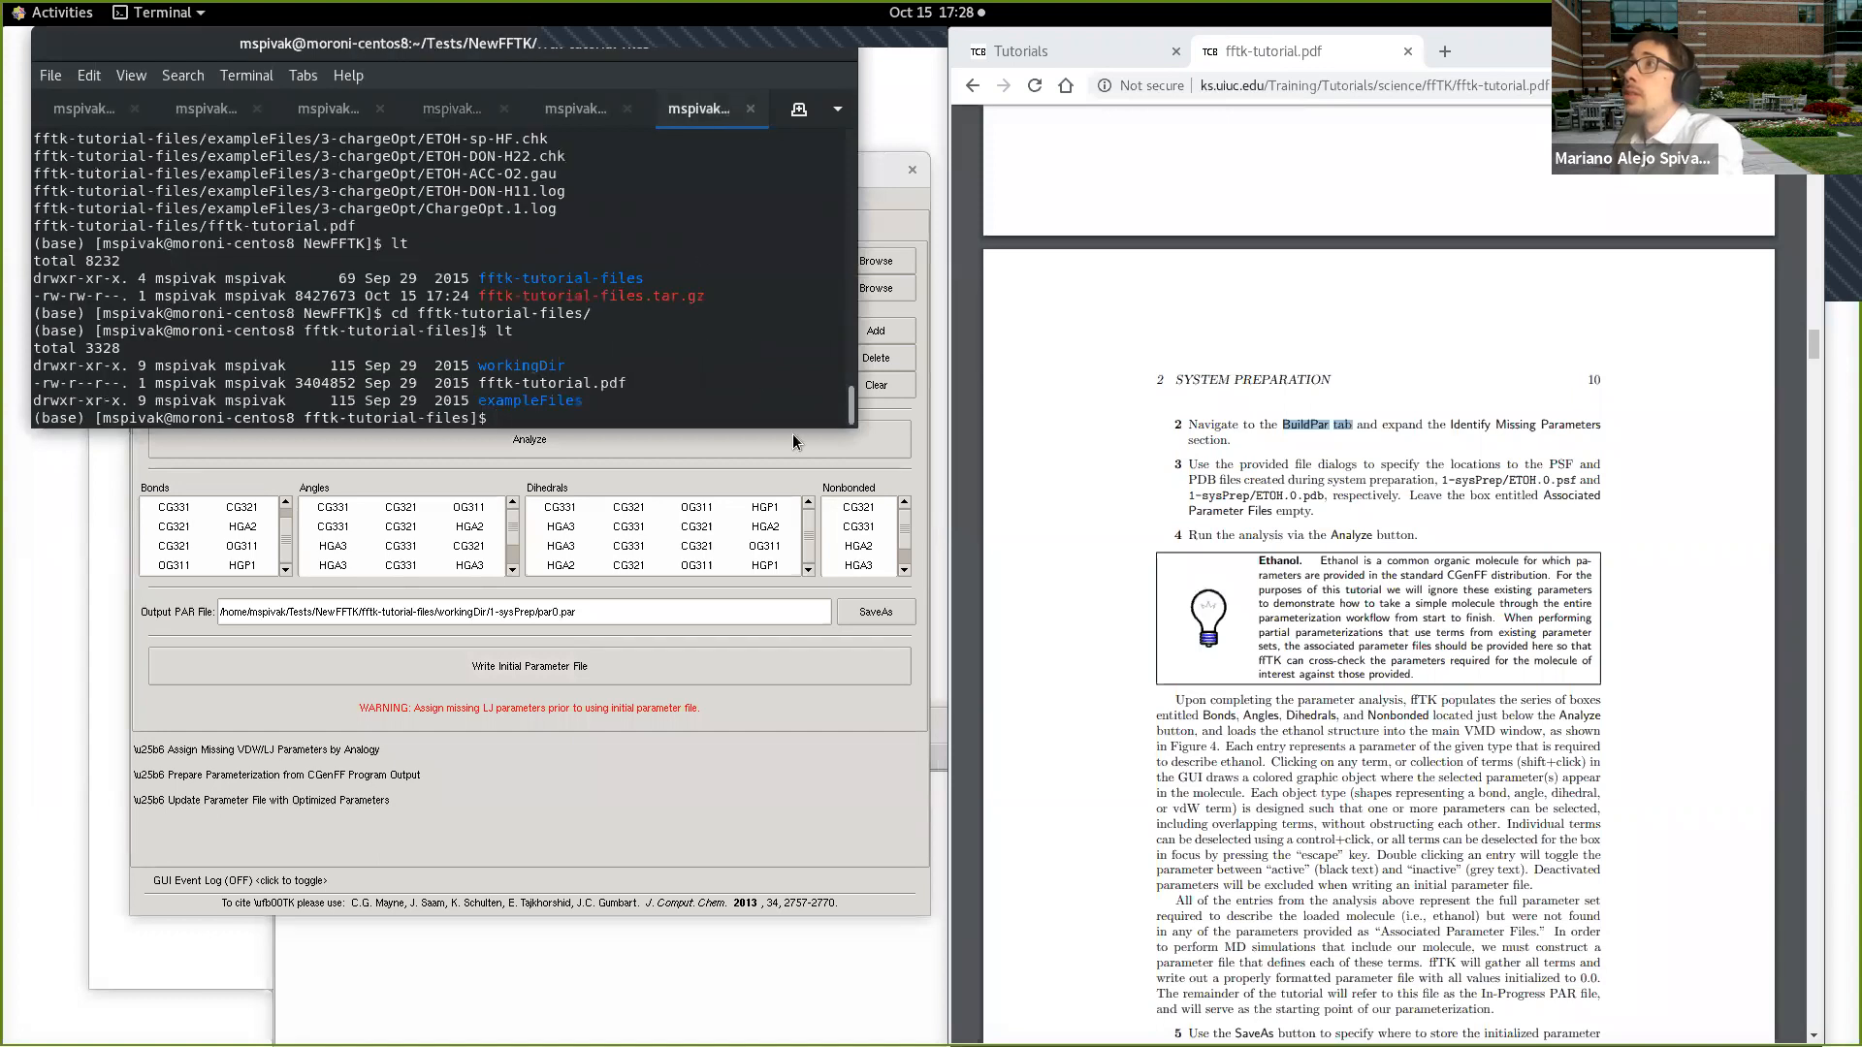
pyautogui.moveTo(858, 427); pyautogui.dragTo(1048, 531)
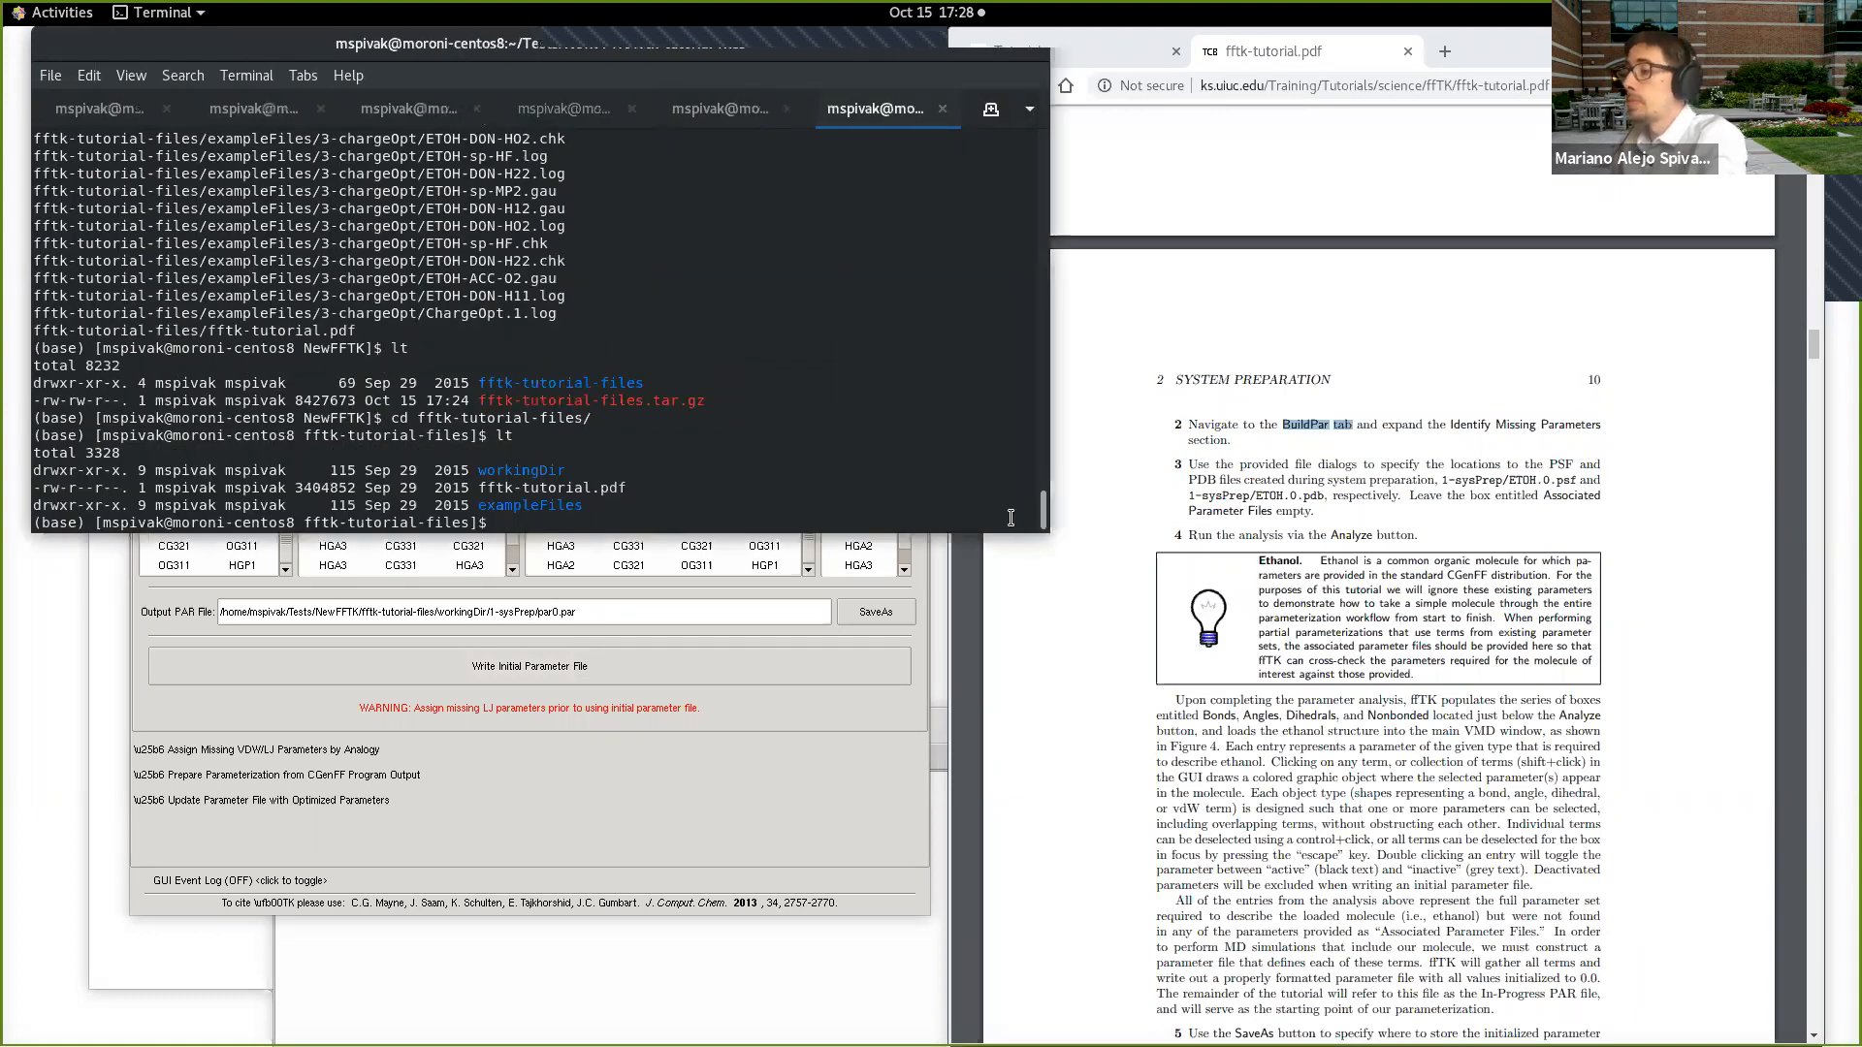
pyautogui.hotkey('ctrl', '+')
pyautogui.hotkey('ctrl', '+')
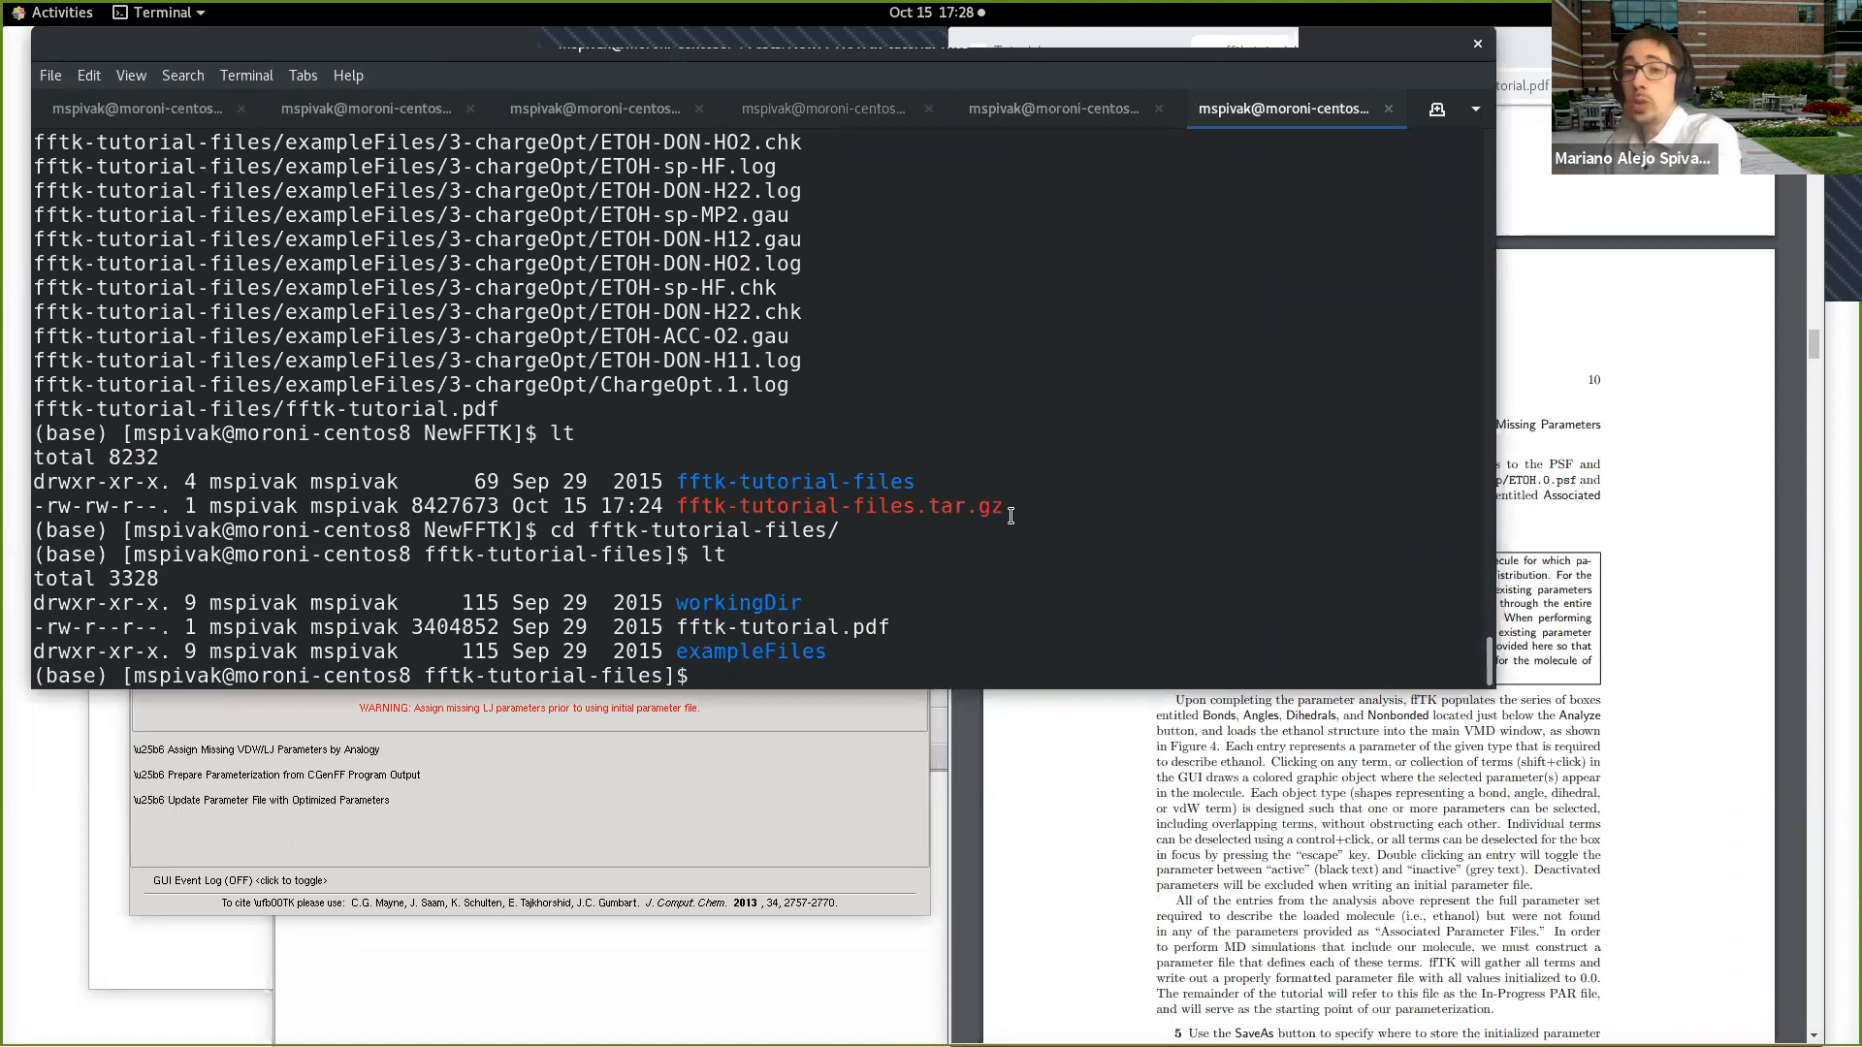
# Step: Change to the workingDir/1-sysPrep directory and list its files with lt
pyautogui.write('cd w')
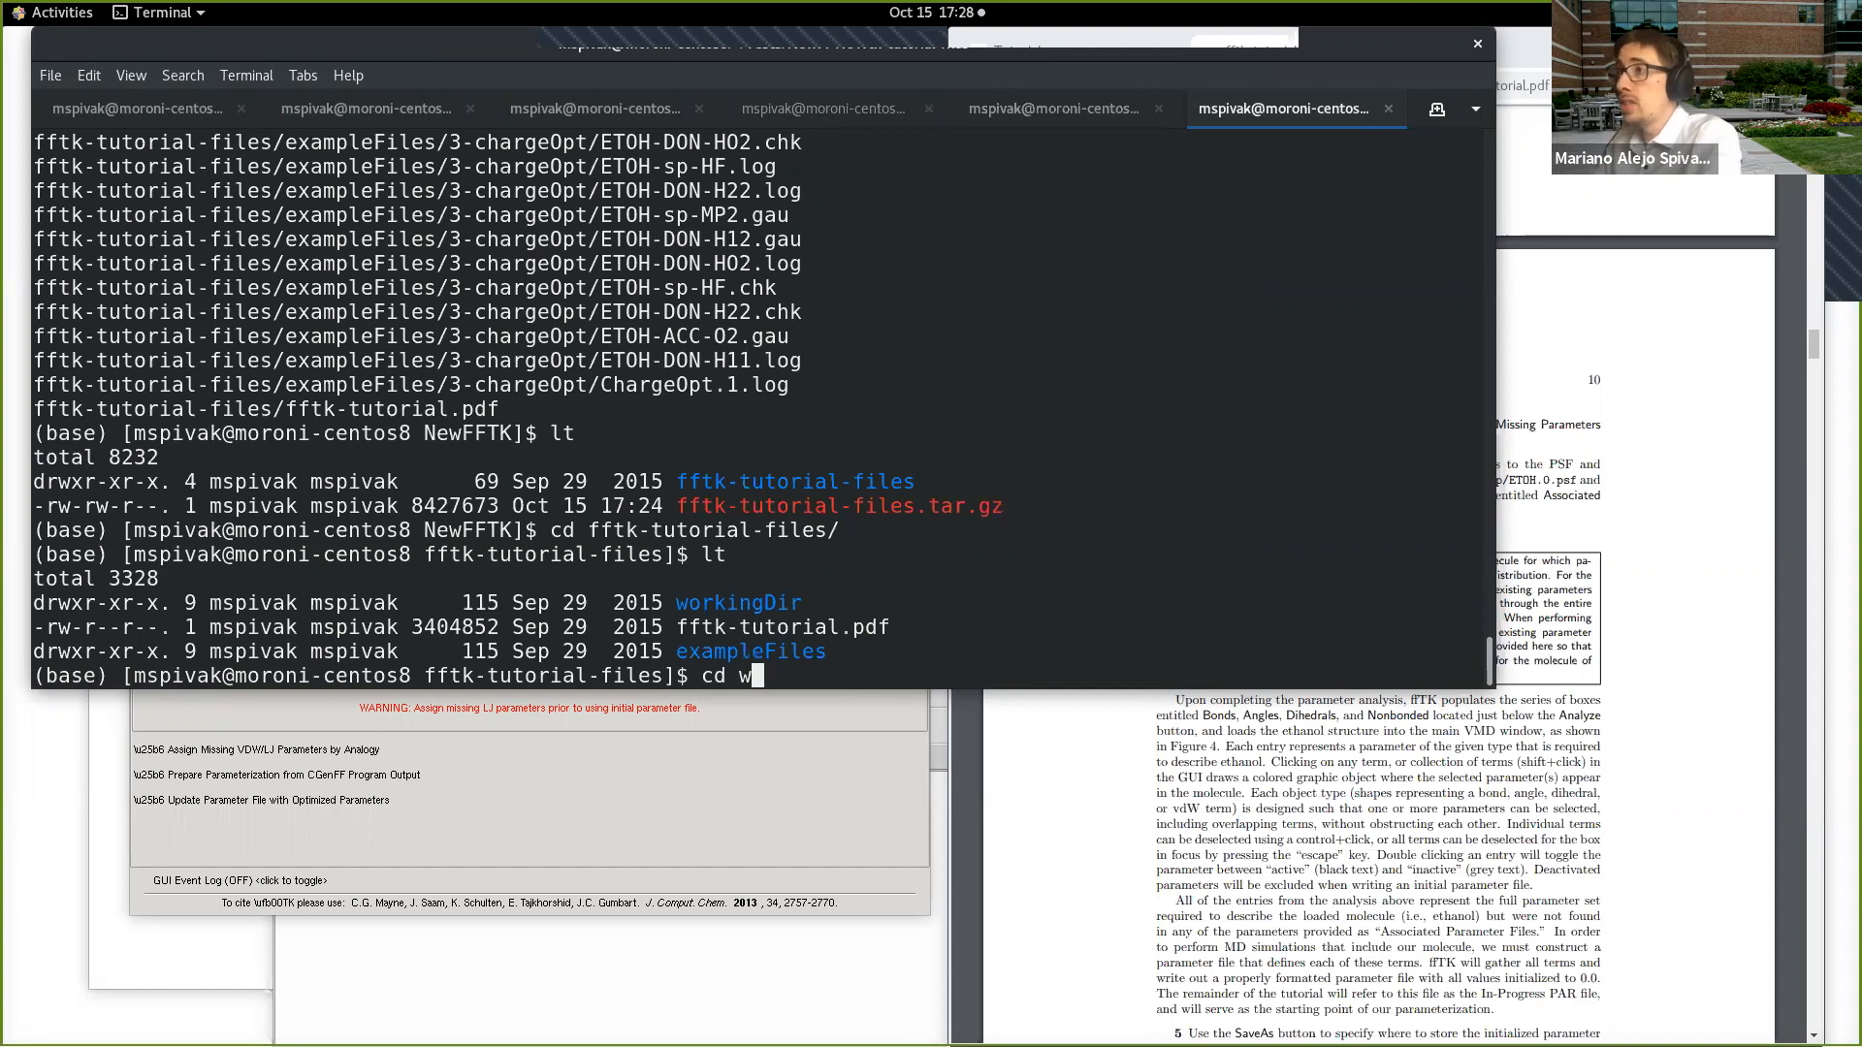
pyautogui.press('Tab')
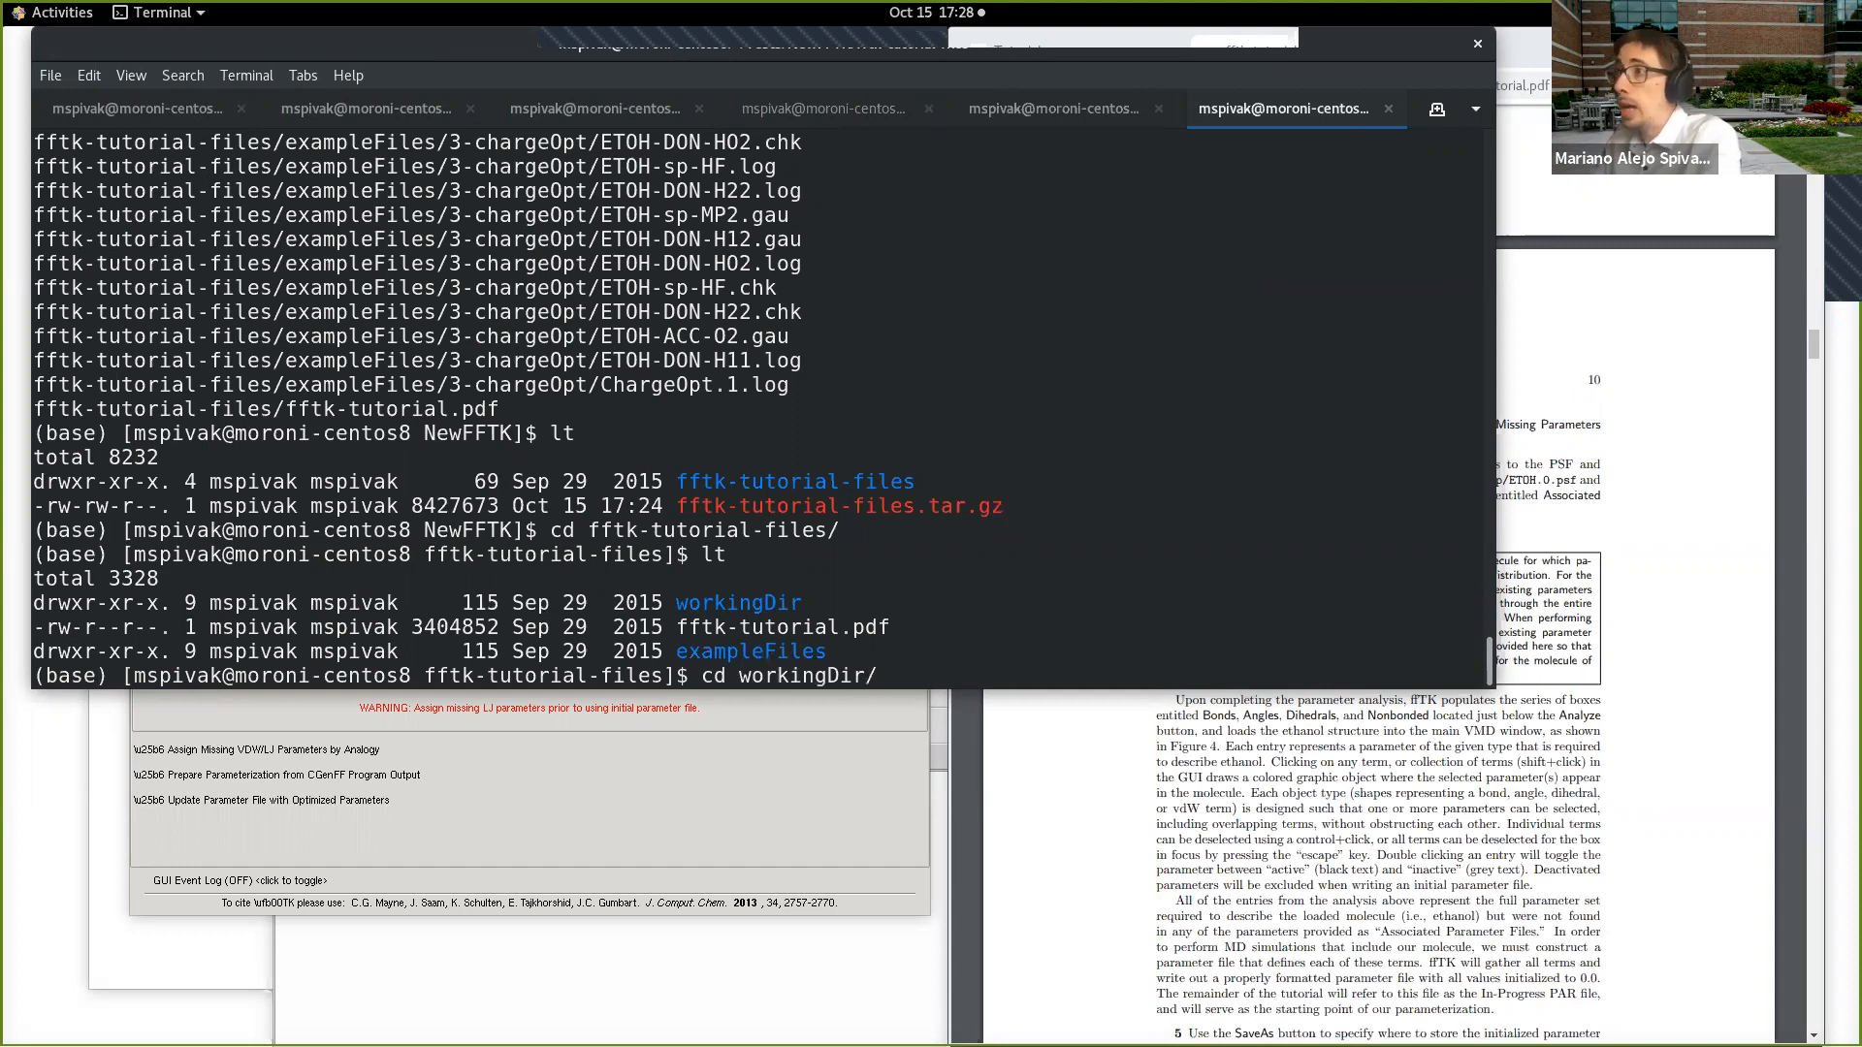
pyautogui.write('1')
pyautogui.press('Tab')
pyautogui.press('Return')
pyautogui.write('lt')
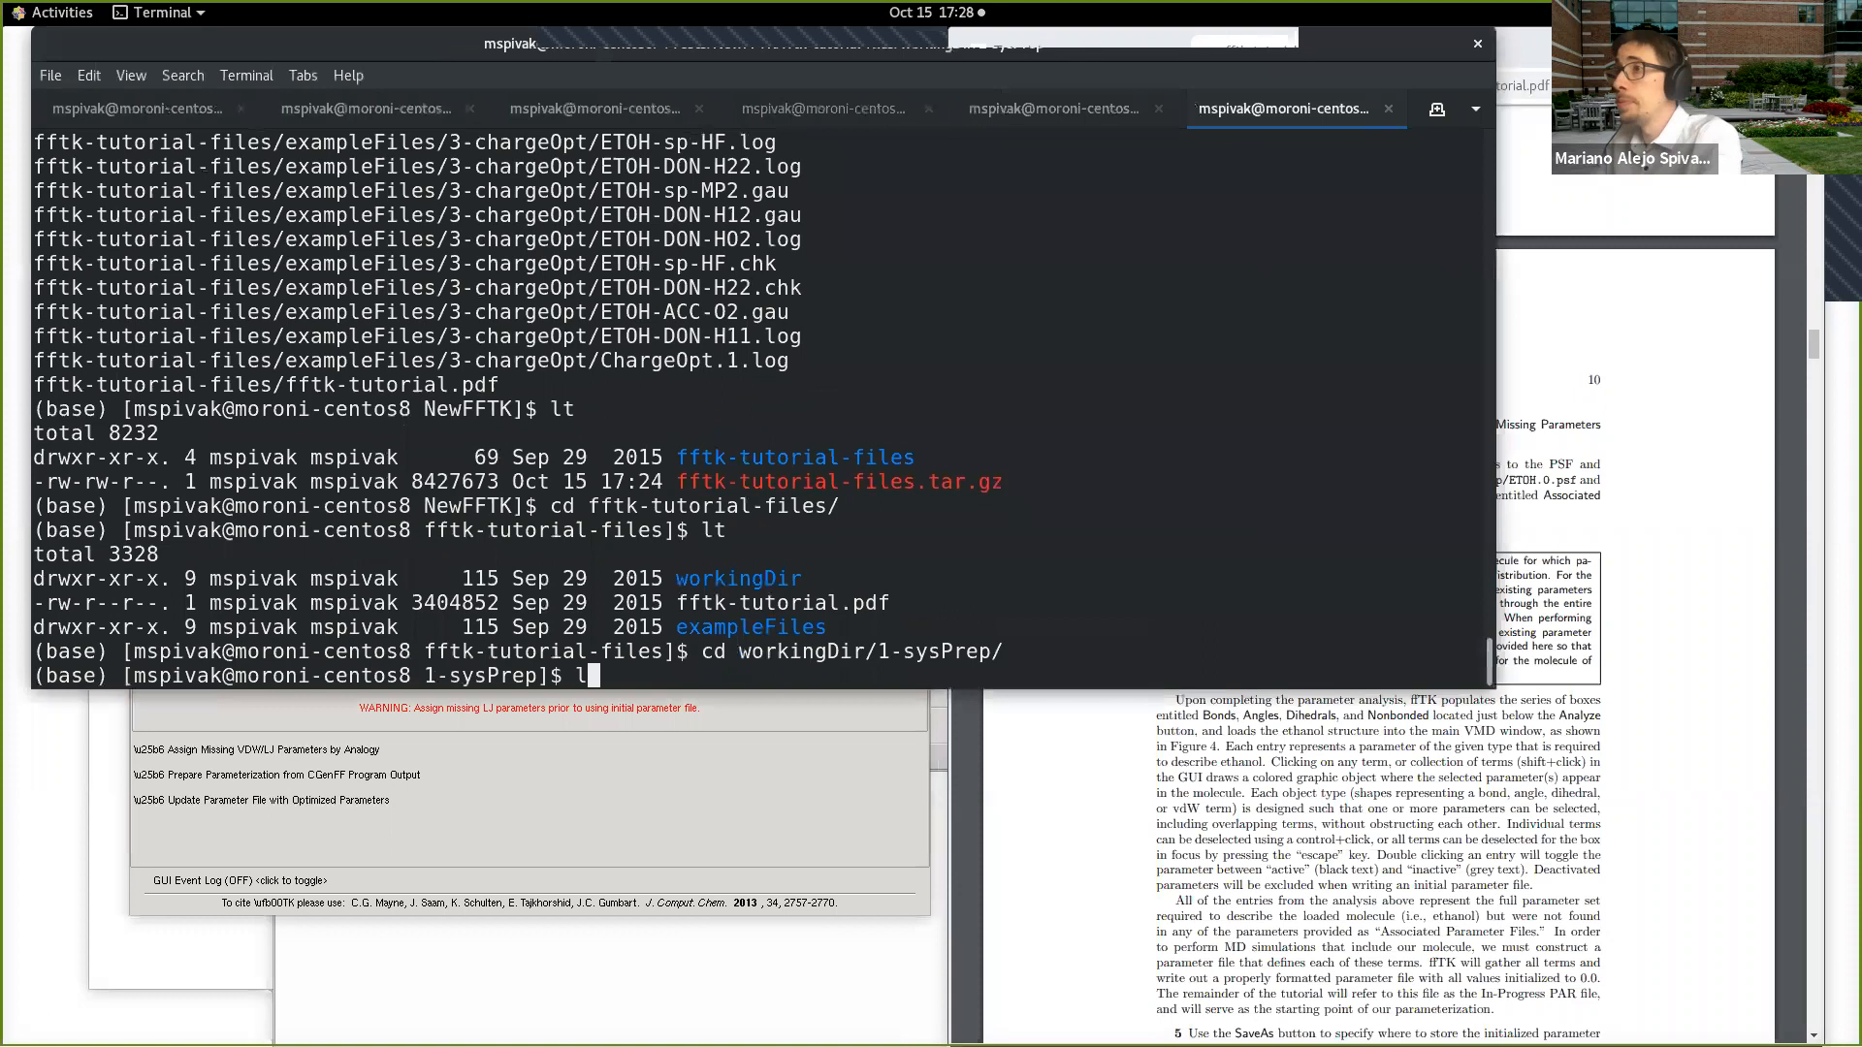
pyautogui.press('Return')
# Step: Open par0.par in vi and examine the BONDS section, highlighting the values of the CG331–HGA3 bond
pyautogui.write('vi par')
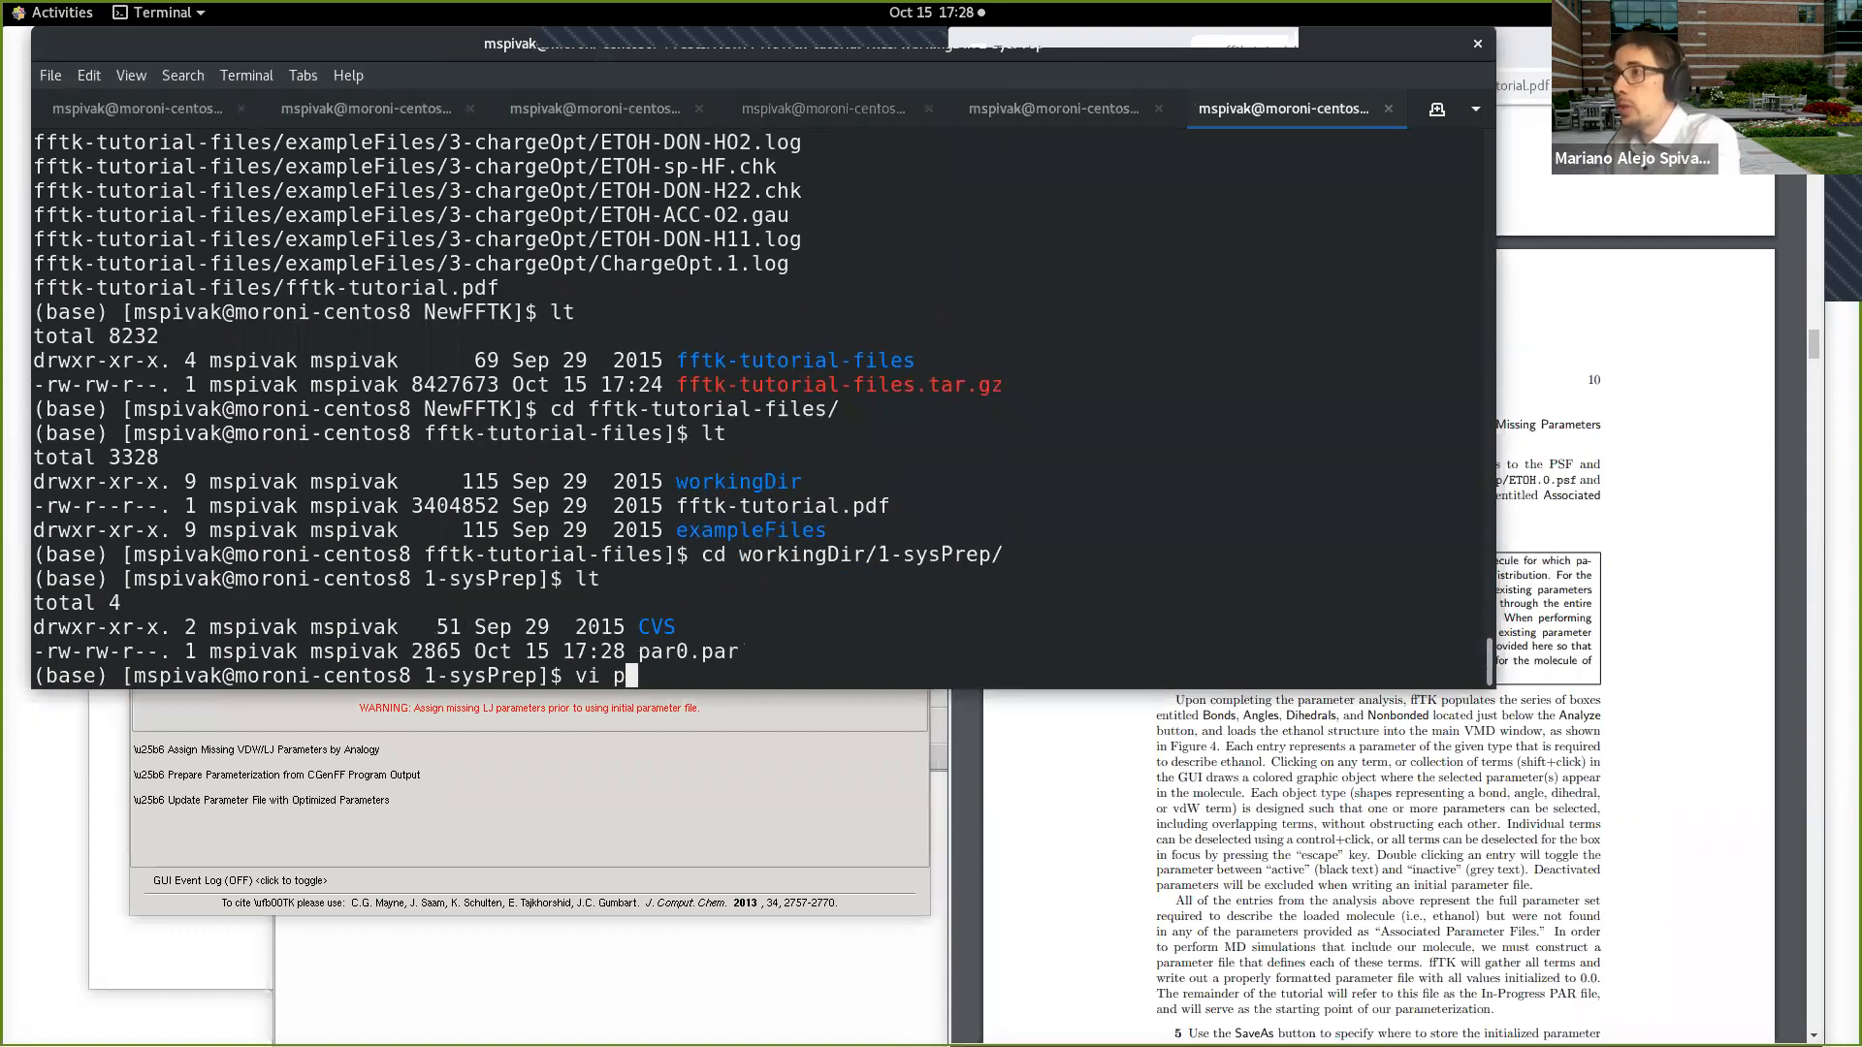
pyautogui.press('Tab')
pyautogui.press('Down')
pyautogui.press('Down')
pyautogui.press('Down')
pyautogui.press('Down')
pyautogui.press('Down')
pyautogui.press('Down')
pyautogui.press('Down')
pyautogui.press('Down')
pyautogui.press('Down')
pyautogui.press('Down')
pyautogui.press('Down')
pyautogui.press('Down')
pyautogui.press('Down')
pyautogui.press('Down')
pyautogui.press('Down')
pyautogui.press('Down')
pyautogui.press('Down')
pyautogui.press('Down')
pyautogui.press('Down')
pyautogui.press('Down')
pyautogui.press('Down')
pyautogui.press('Down')
pyautogui.press('Down')
pyautogui.press('Down')
pyautogui.press('Down')
pyautogui.press('Down')
pyautogui.press('Down')
pyautogui.press('Down')
pyautogui.press('Down')
pyautogui.press('Down')
pyautogui.press('Down')
pyautogui.press('Down')
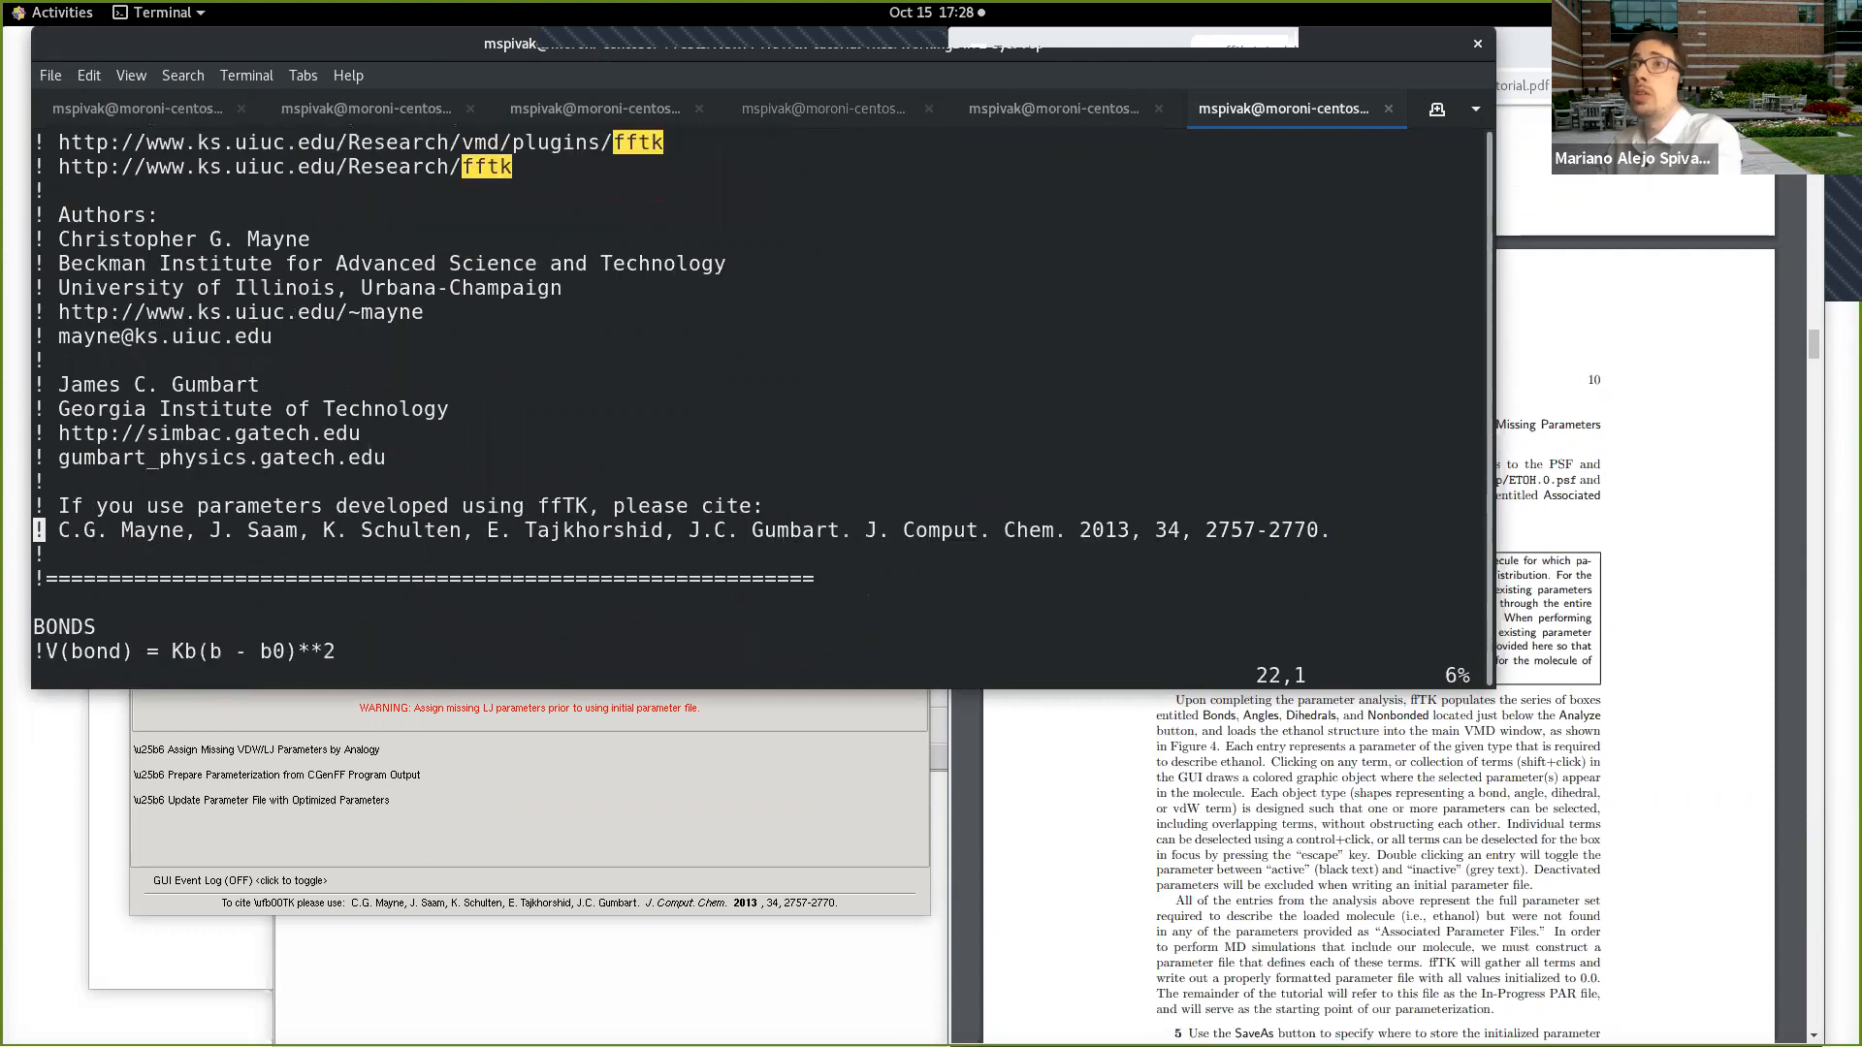
pyautogui.press('Down')
pyautogui.press('Down')
pyautogui.press('Down')
pyautogui.press('Down')
pyautogui.press('Down')
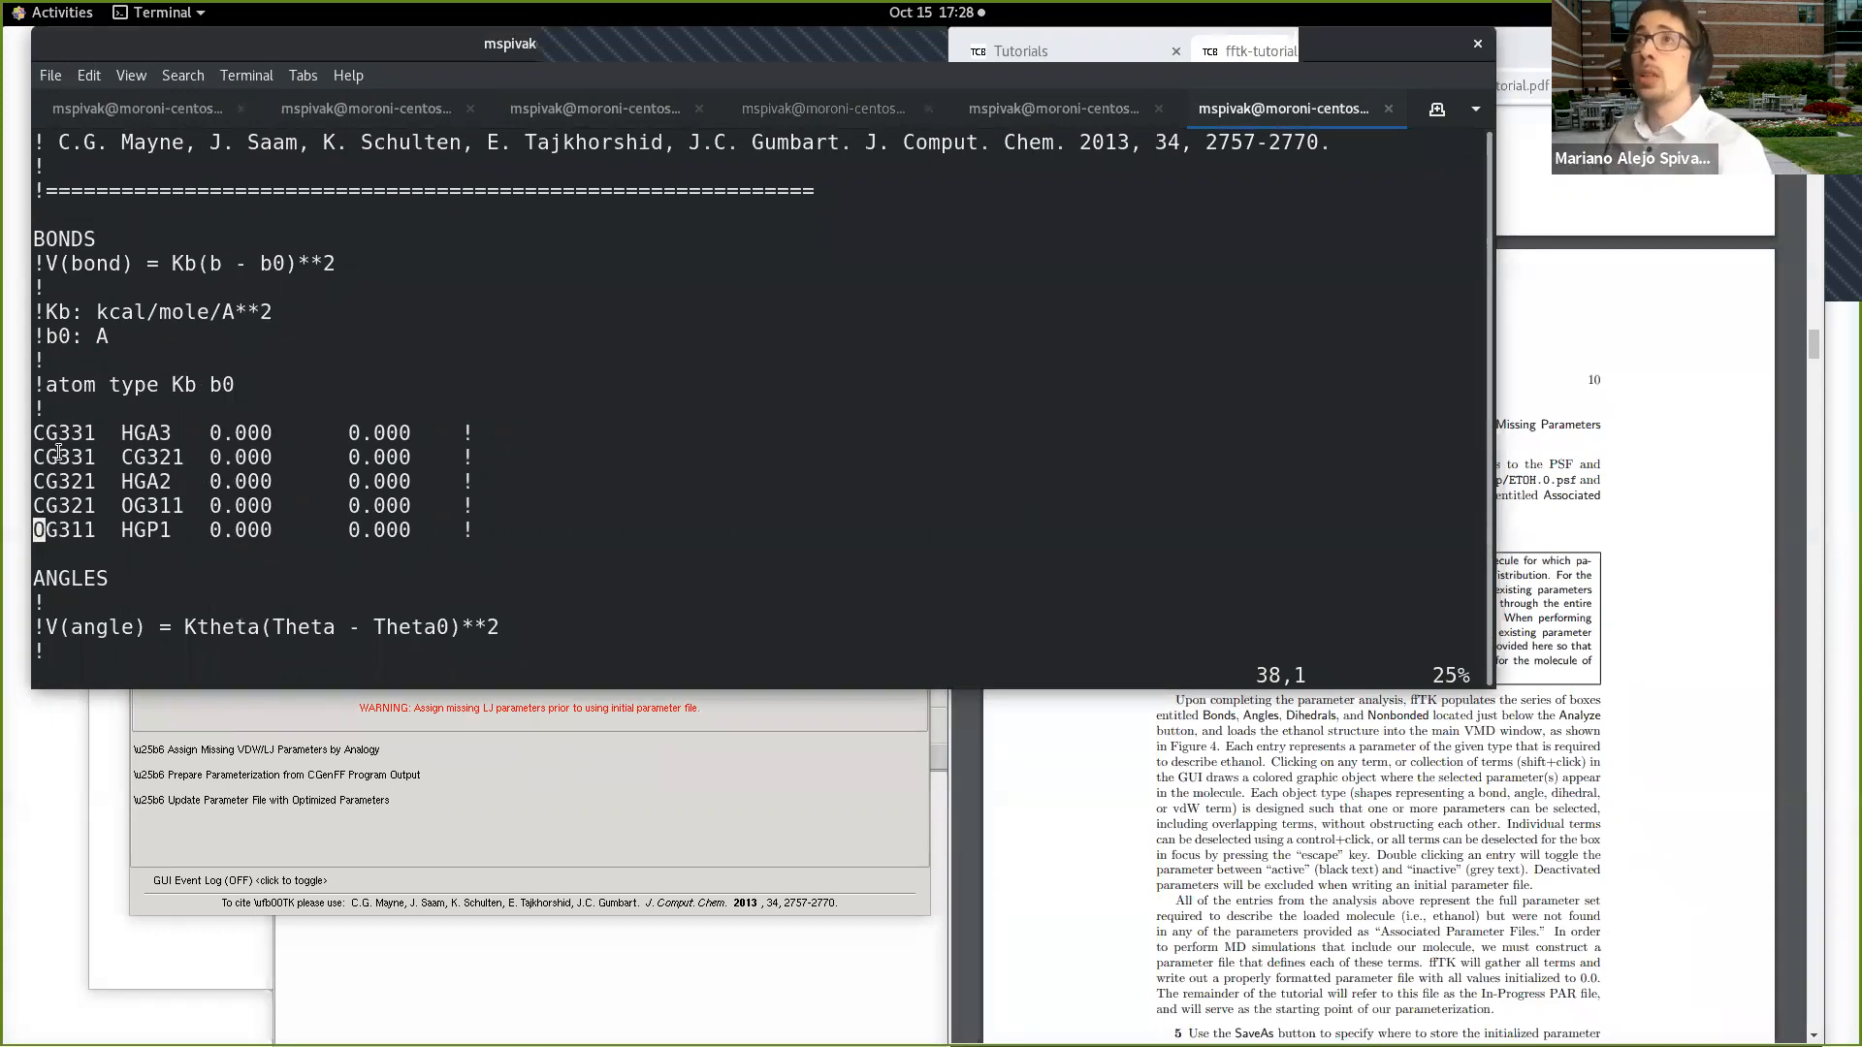
pyautogui.moveTo(34, 432); pyautogui.dragTo(418, 433)
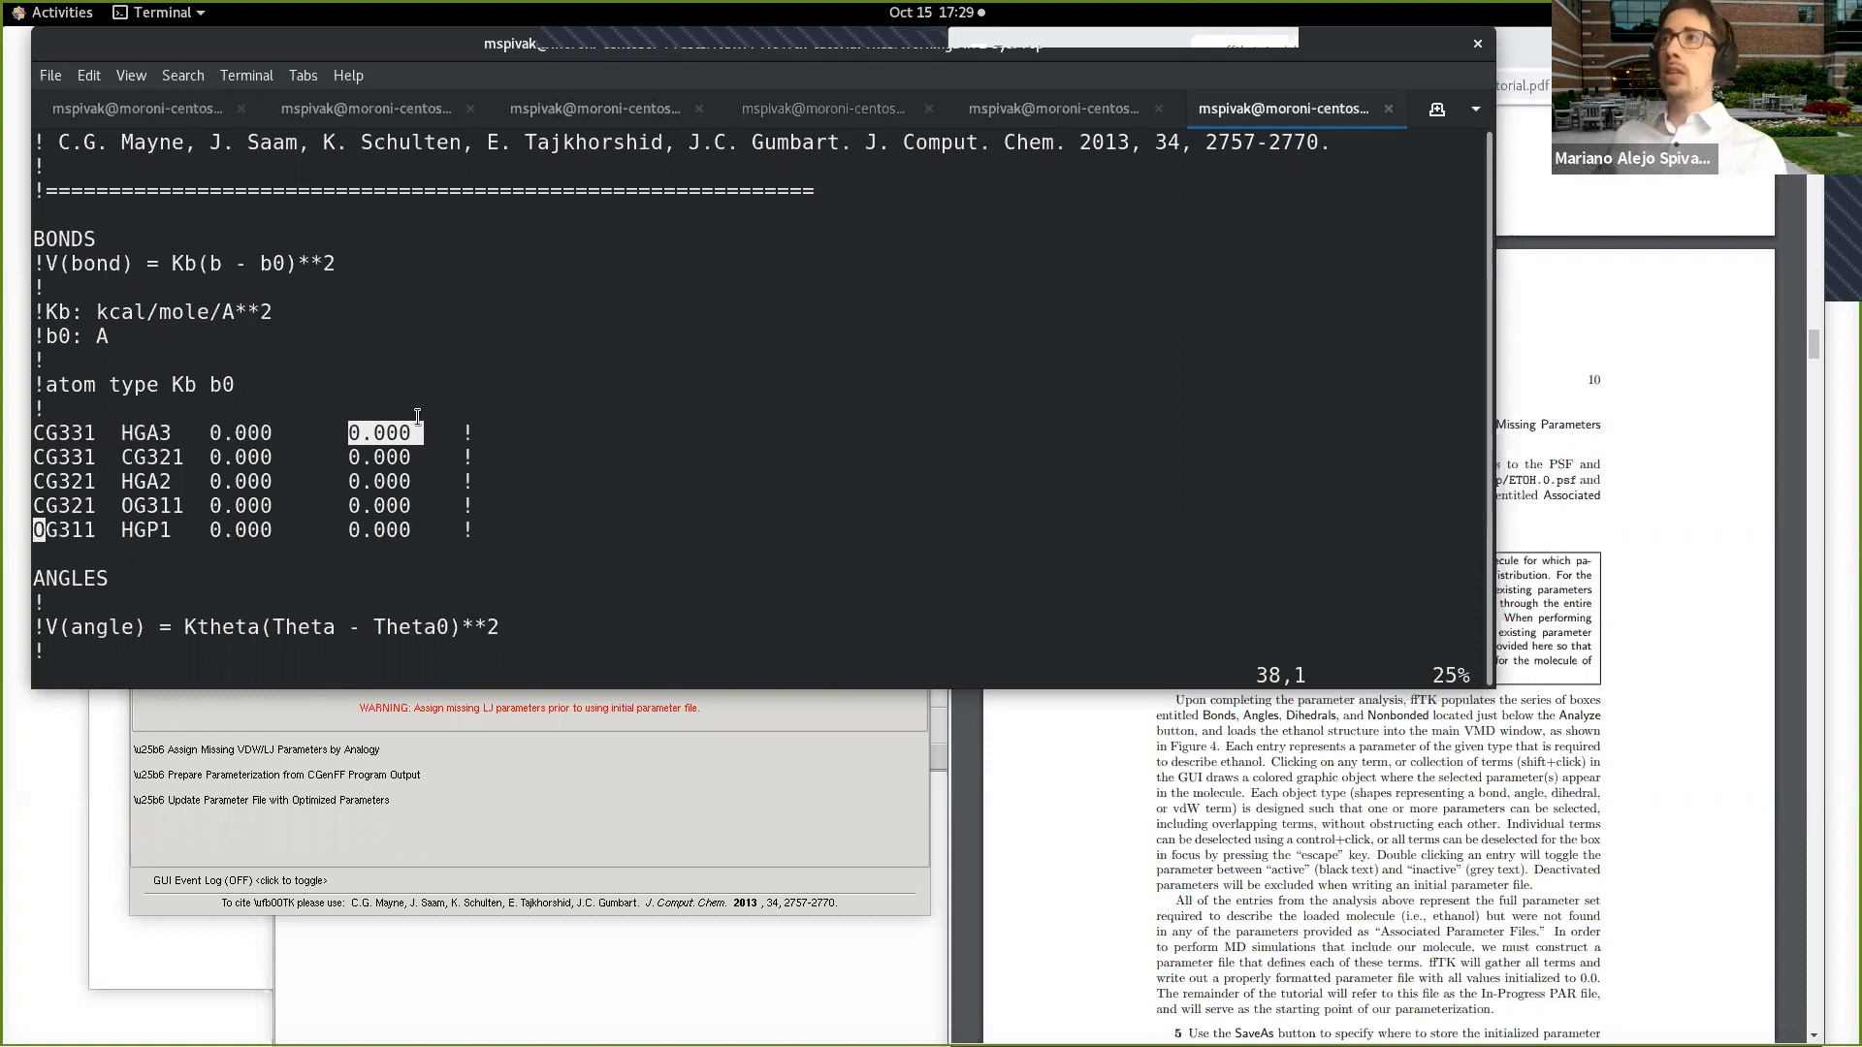
pyautogui.moveTo(197, 433); pyautogui.dragTo(267, 433)
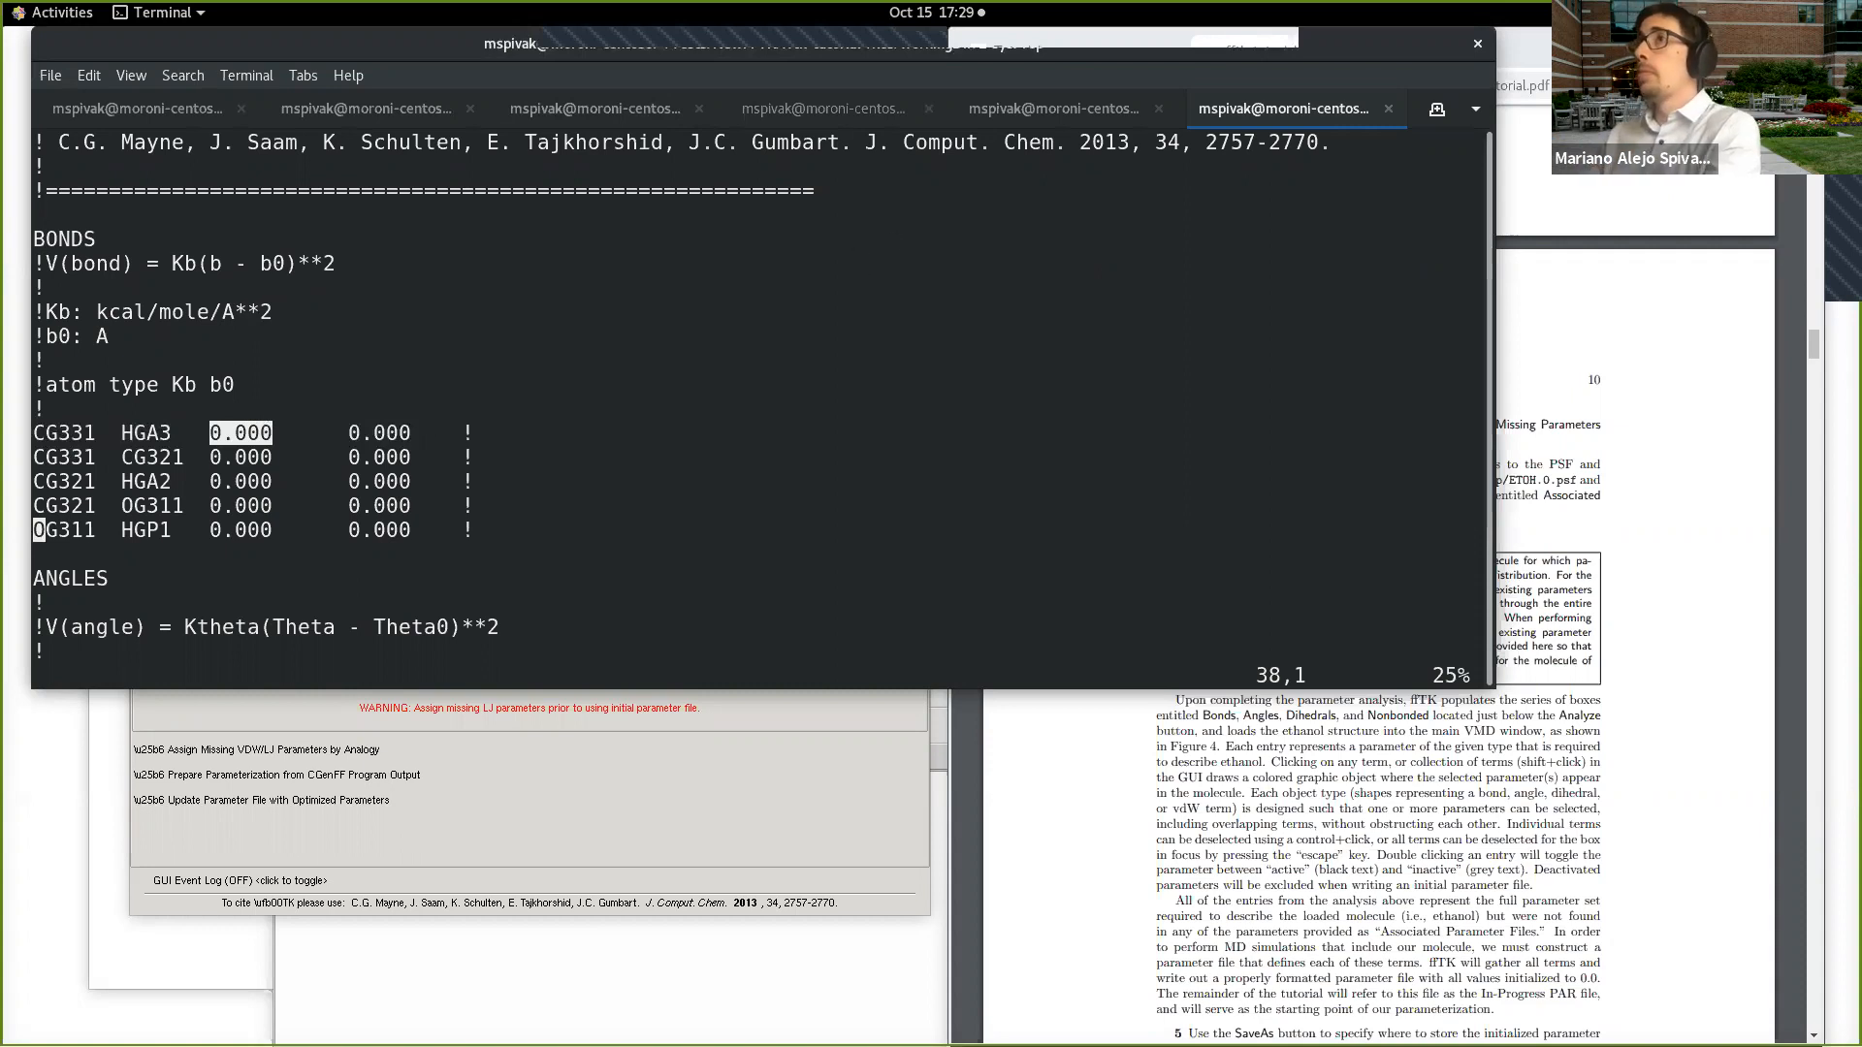
# Step: Return from the terminal to the Force Field Toolkit and read step 5 on page 10 of the tutorial
pyautogui.hotkey('ctrl', '-')
pyautogui.hotkey('ctrl', '-')
pyautogui.hotkey('ctrl', '-')
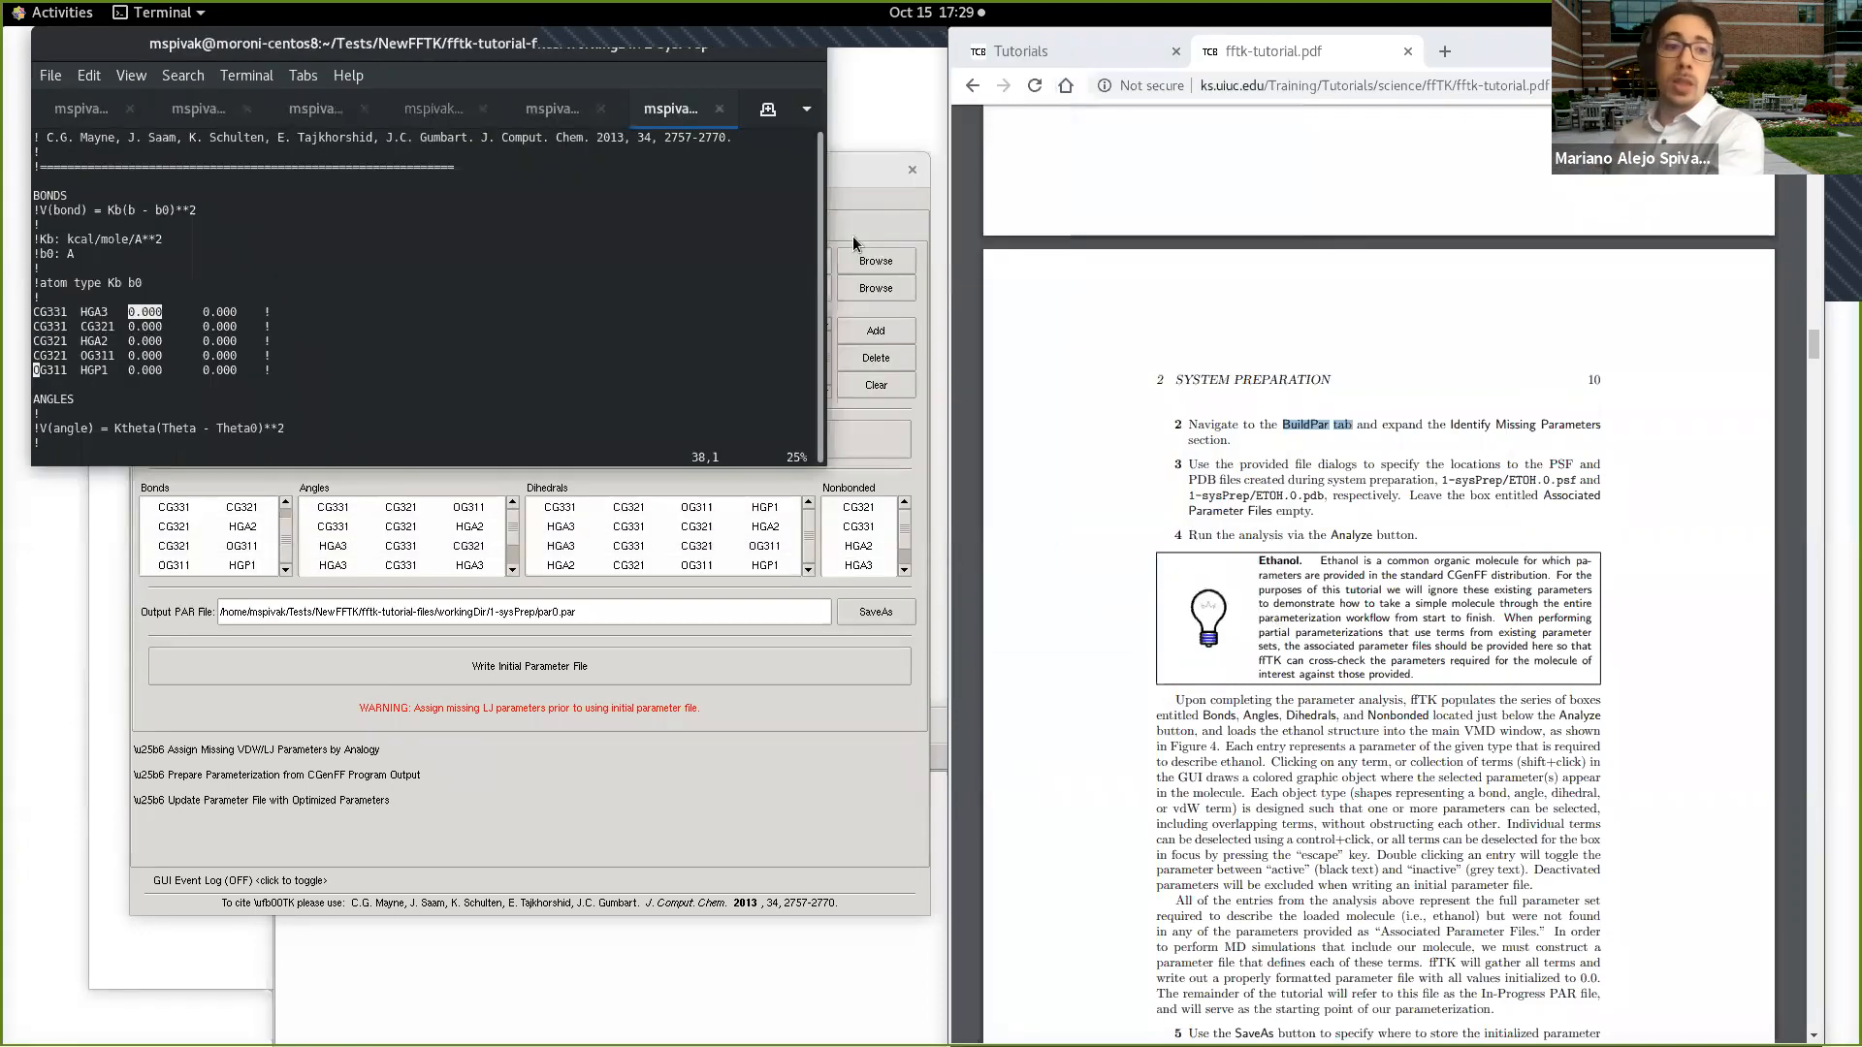
pyautogui.click(919, 432)
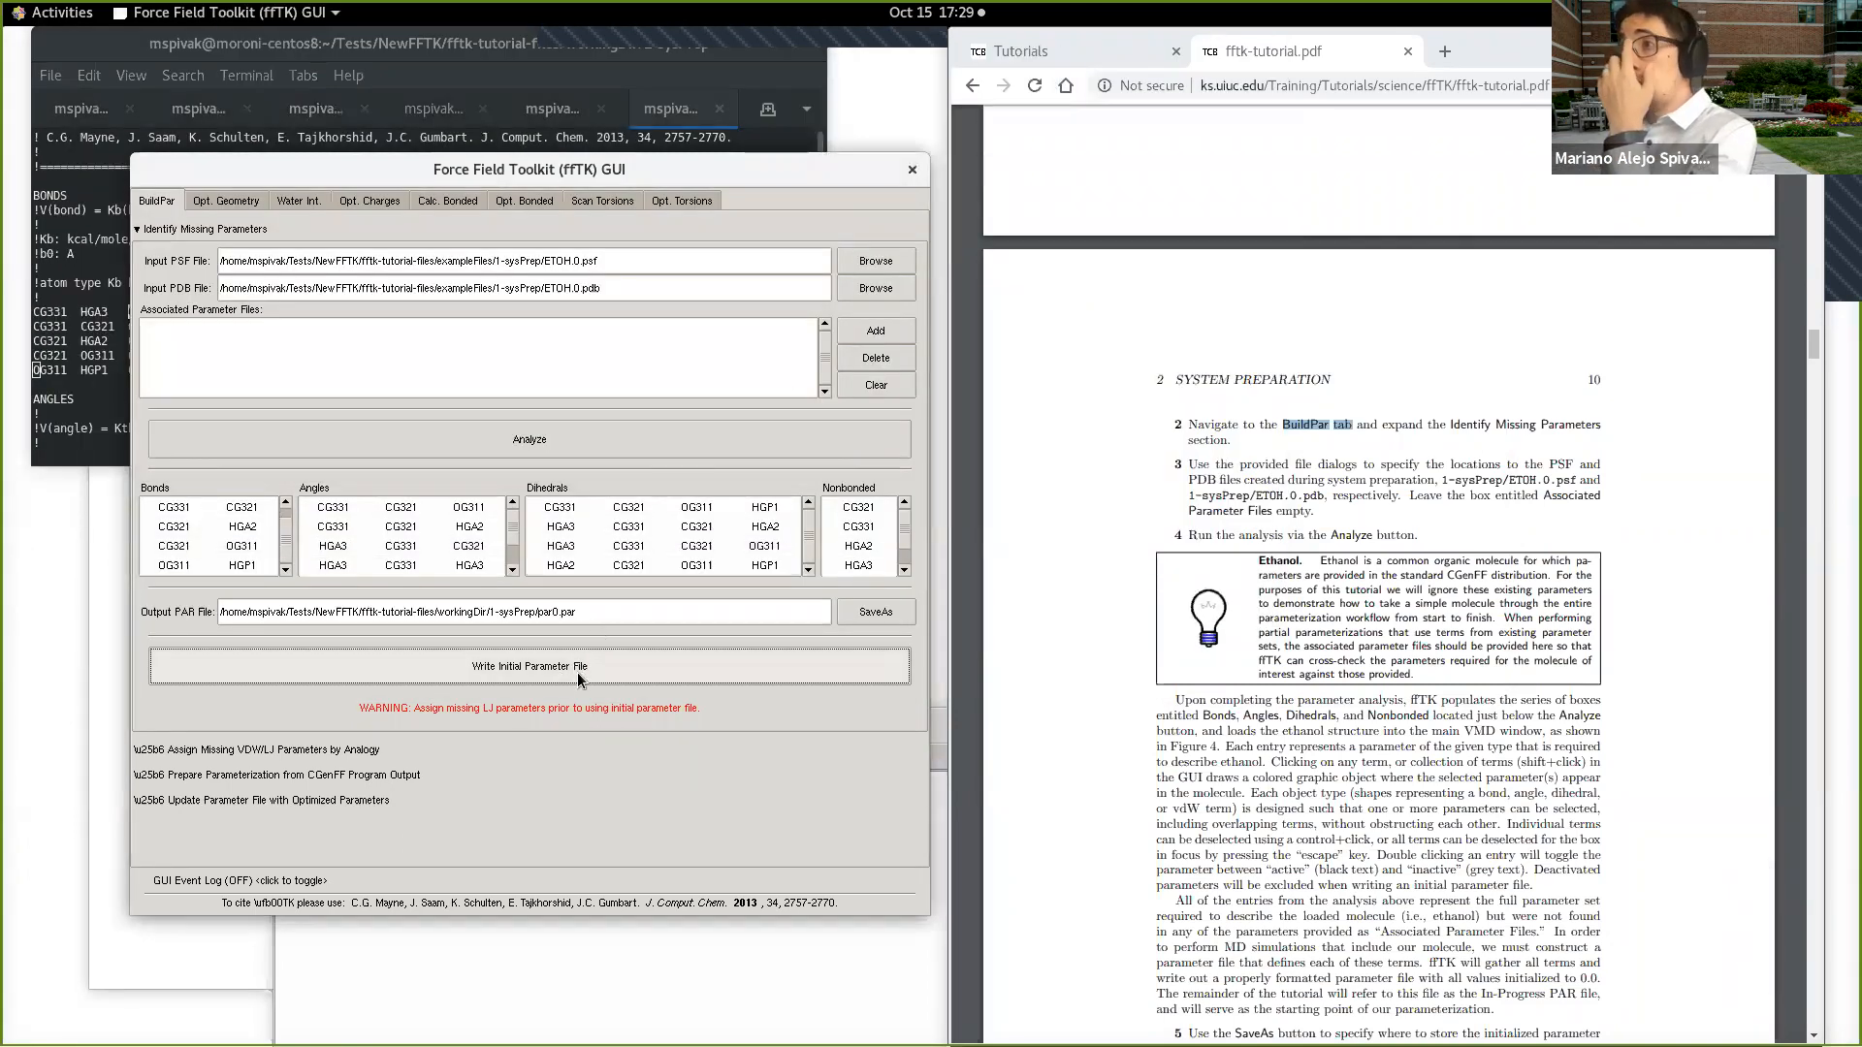
pyautogui.scroll(-3, 1261, 663)
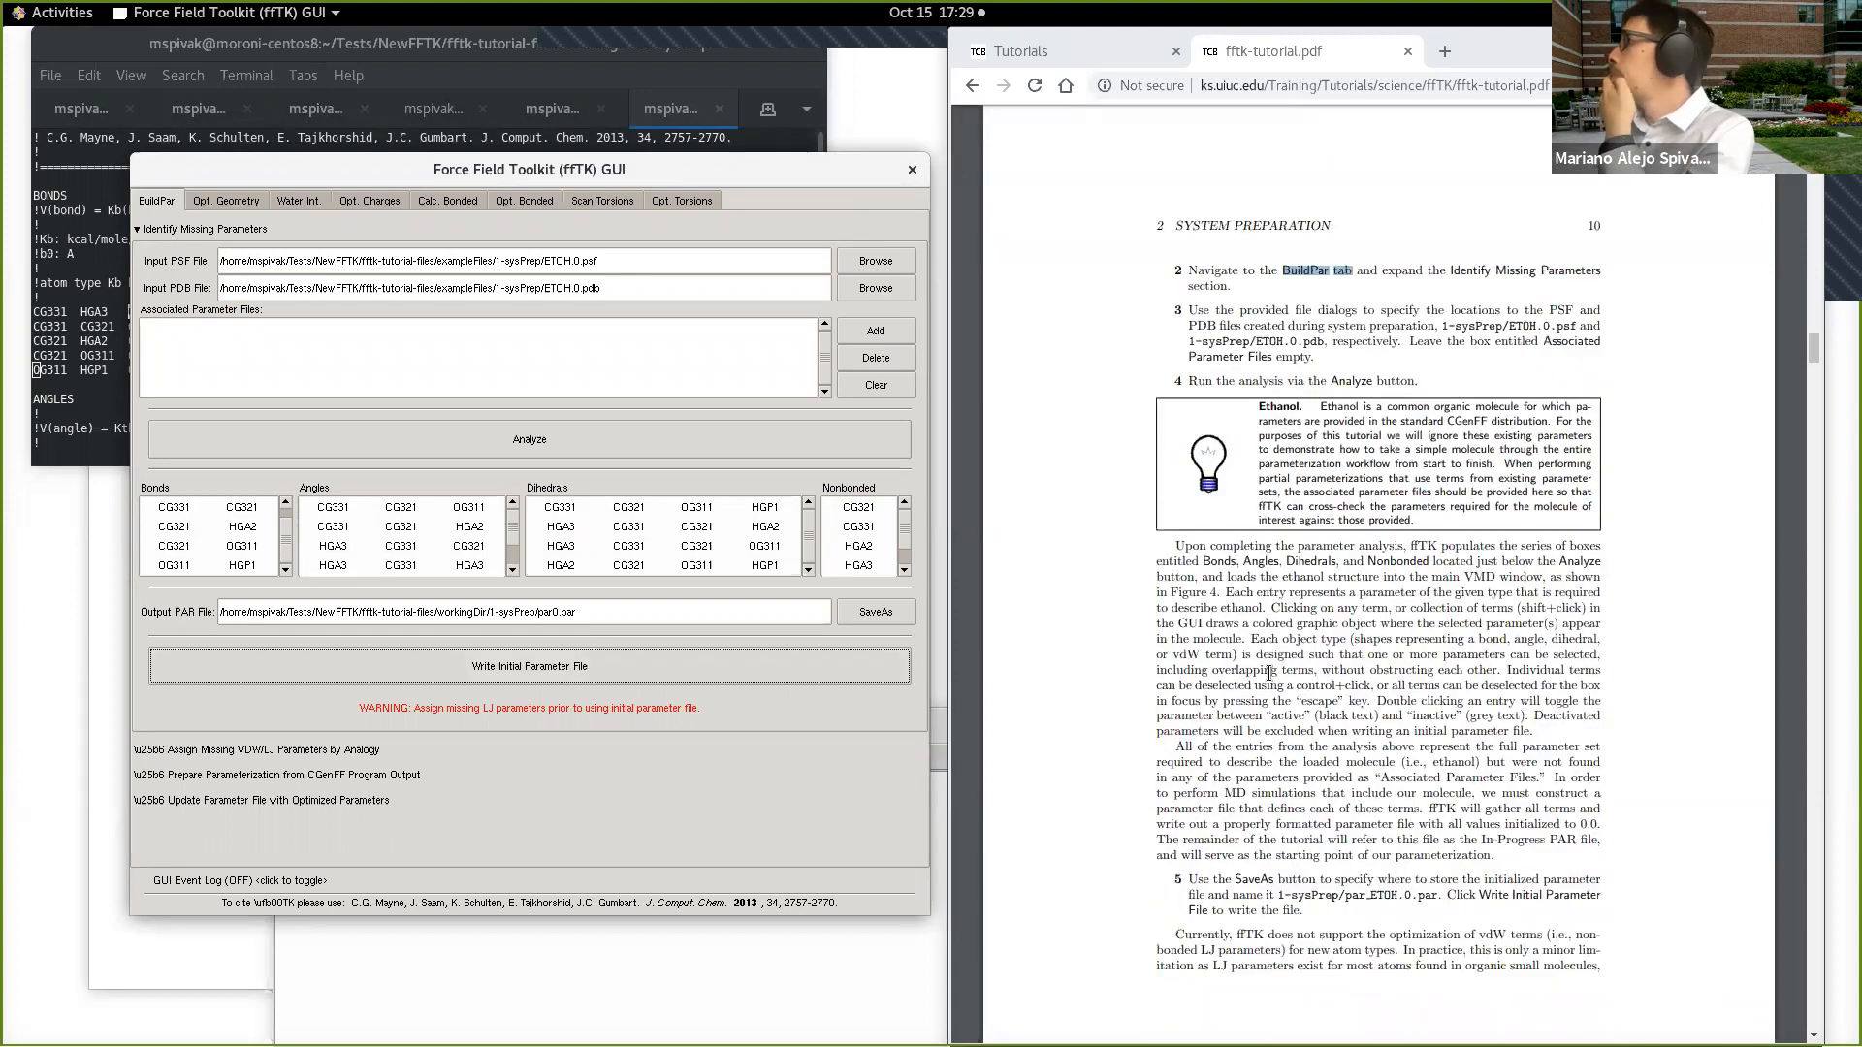
# Step: Back in the terminal, examine the angle, dihedral, improper and nonbonded sections of par0.par in enlarged text, highlighting the NONBONDED header and CG321's analogy comment
pyautogui.click(683, 112)
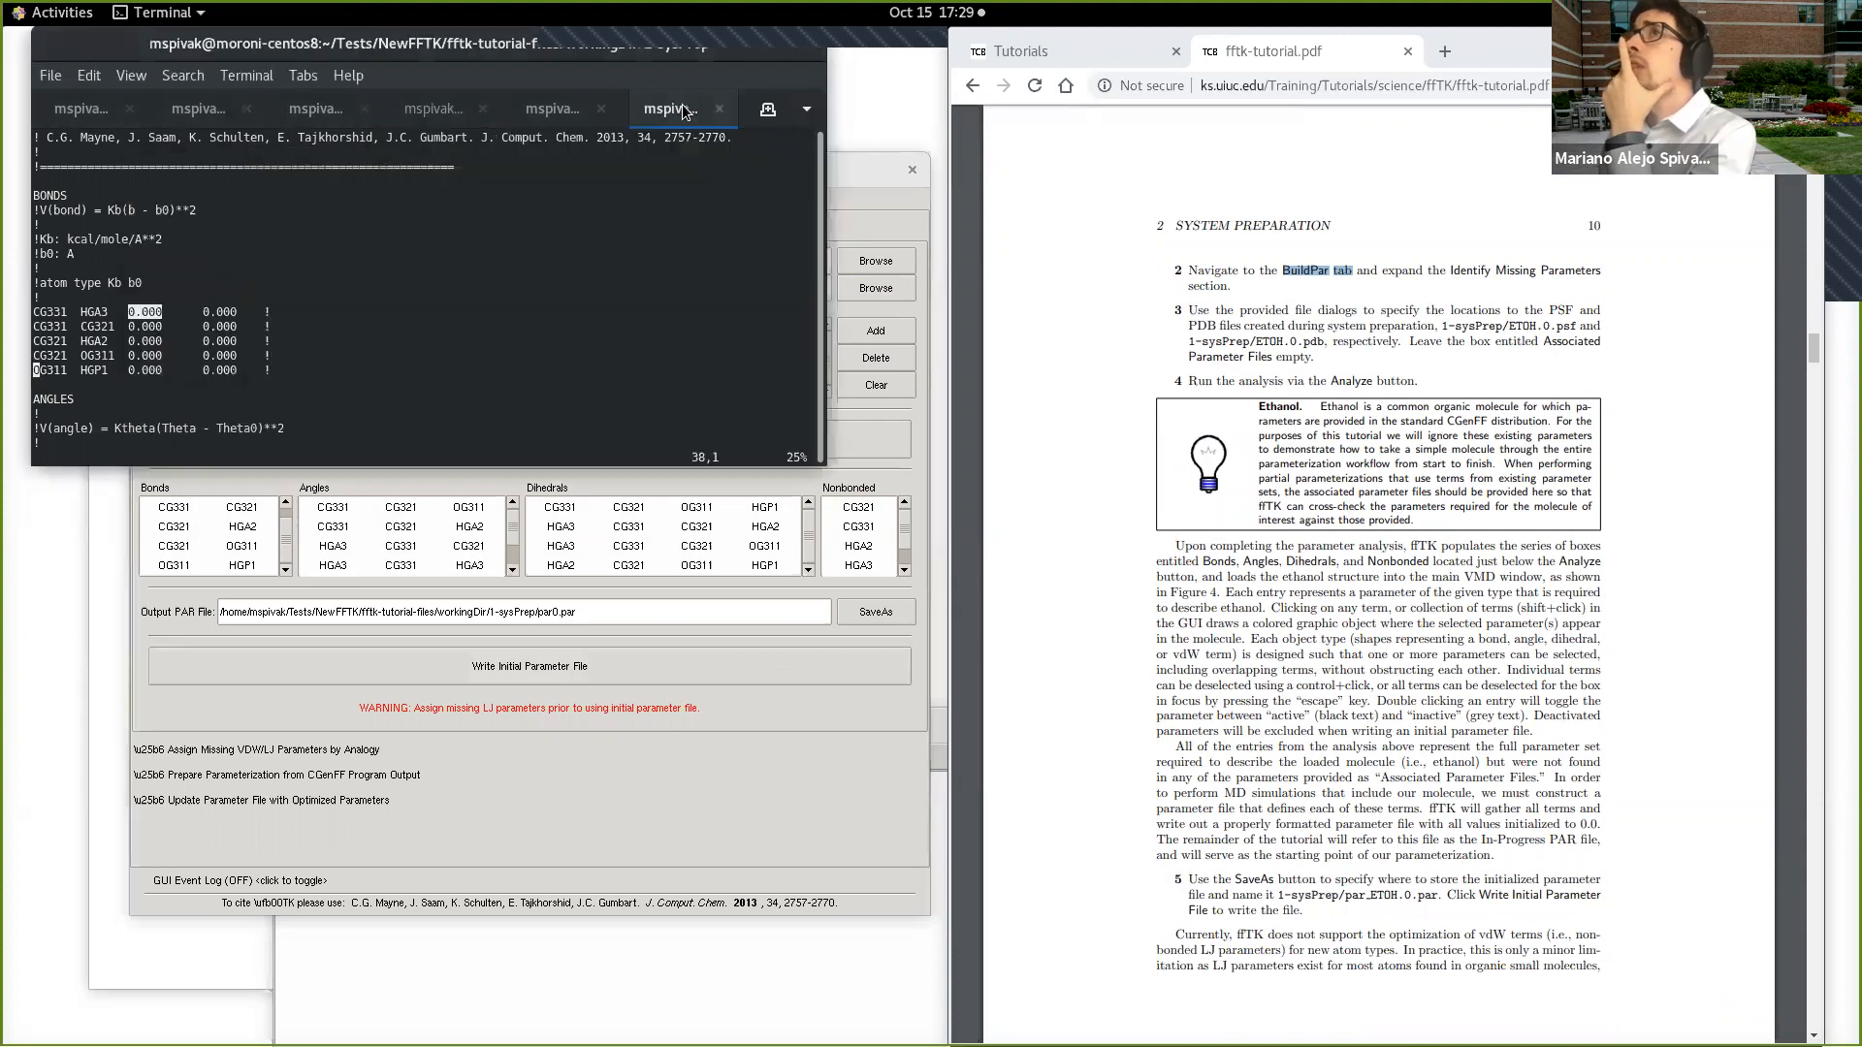
pyautogui.hotkey('ctrl', '+')
pyautogui.hotkey('ctrl', '+')
pyautogui.hotkey('ctrl', '+')
pyautogui.hotkey('ctrl', '+')
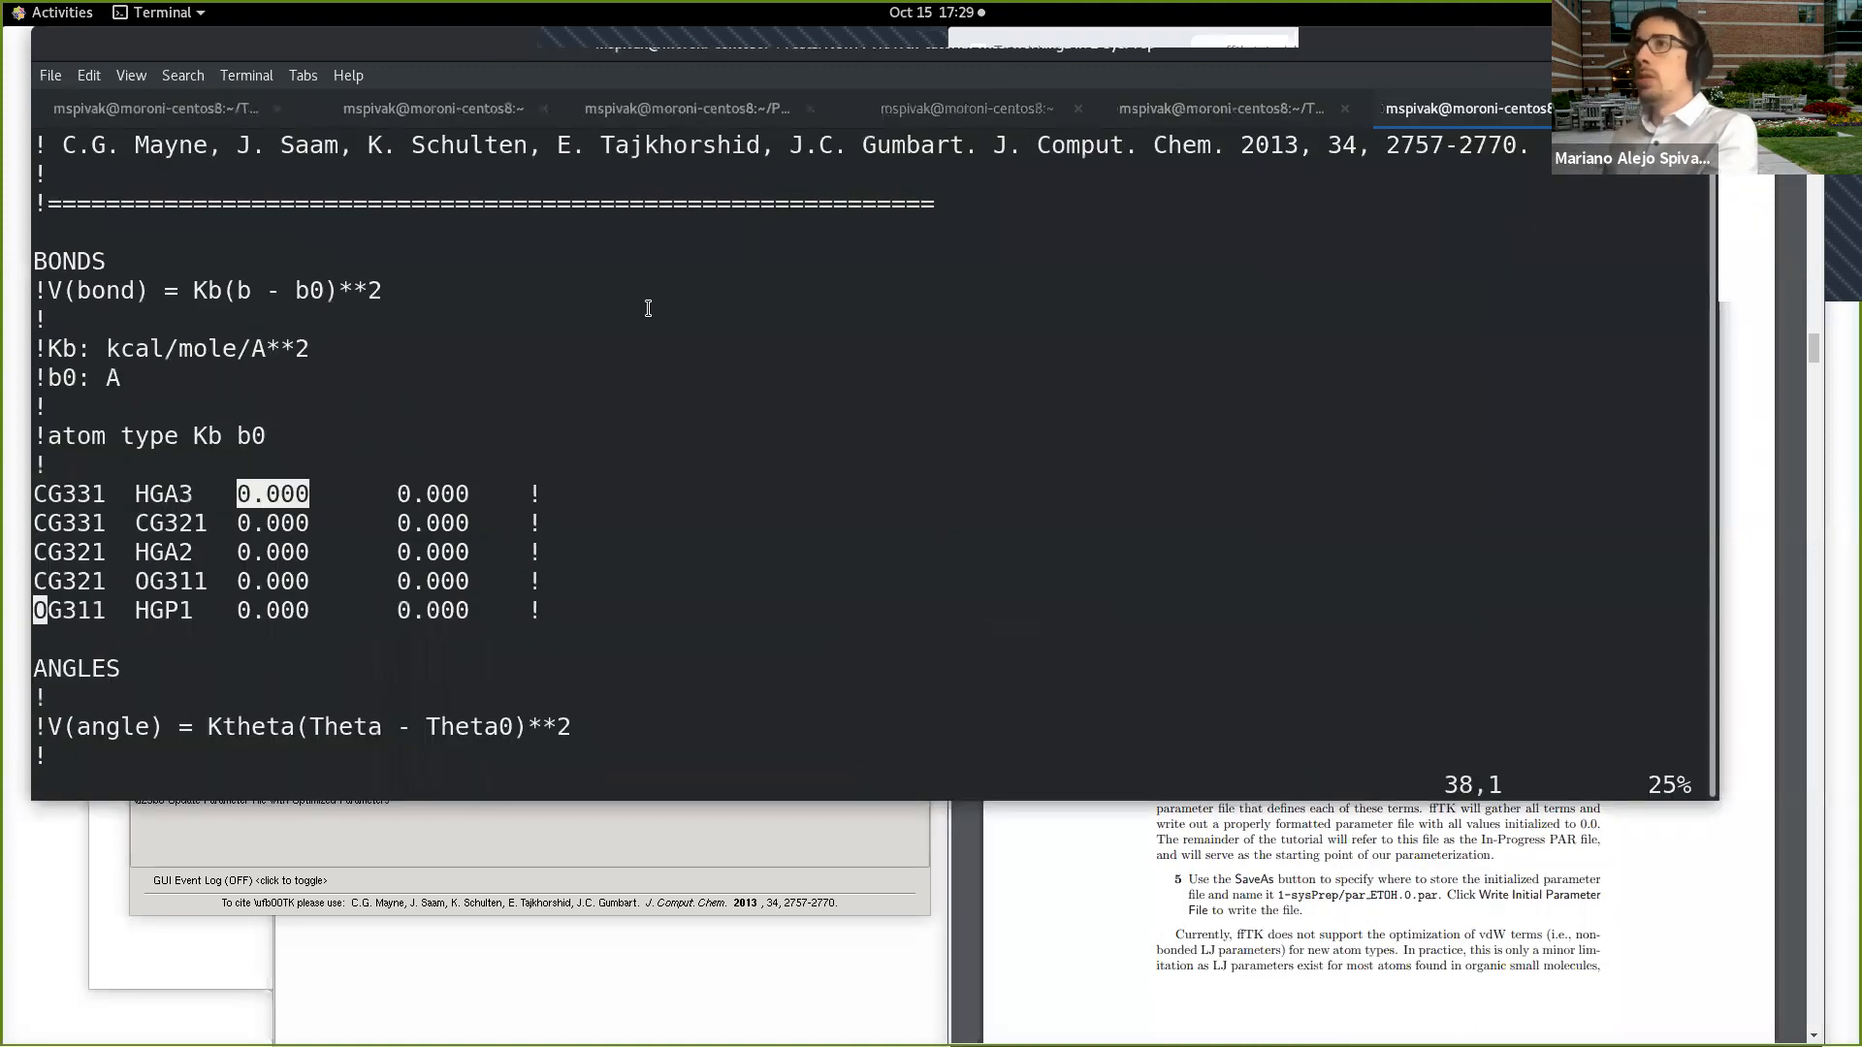
pyautogui.scroll(-10, 548, 636)
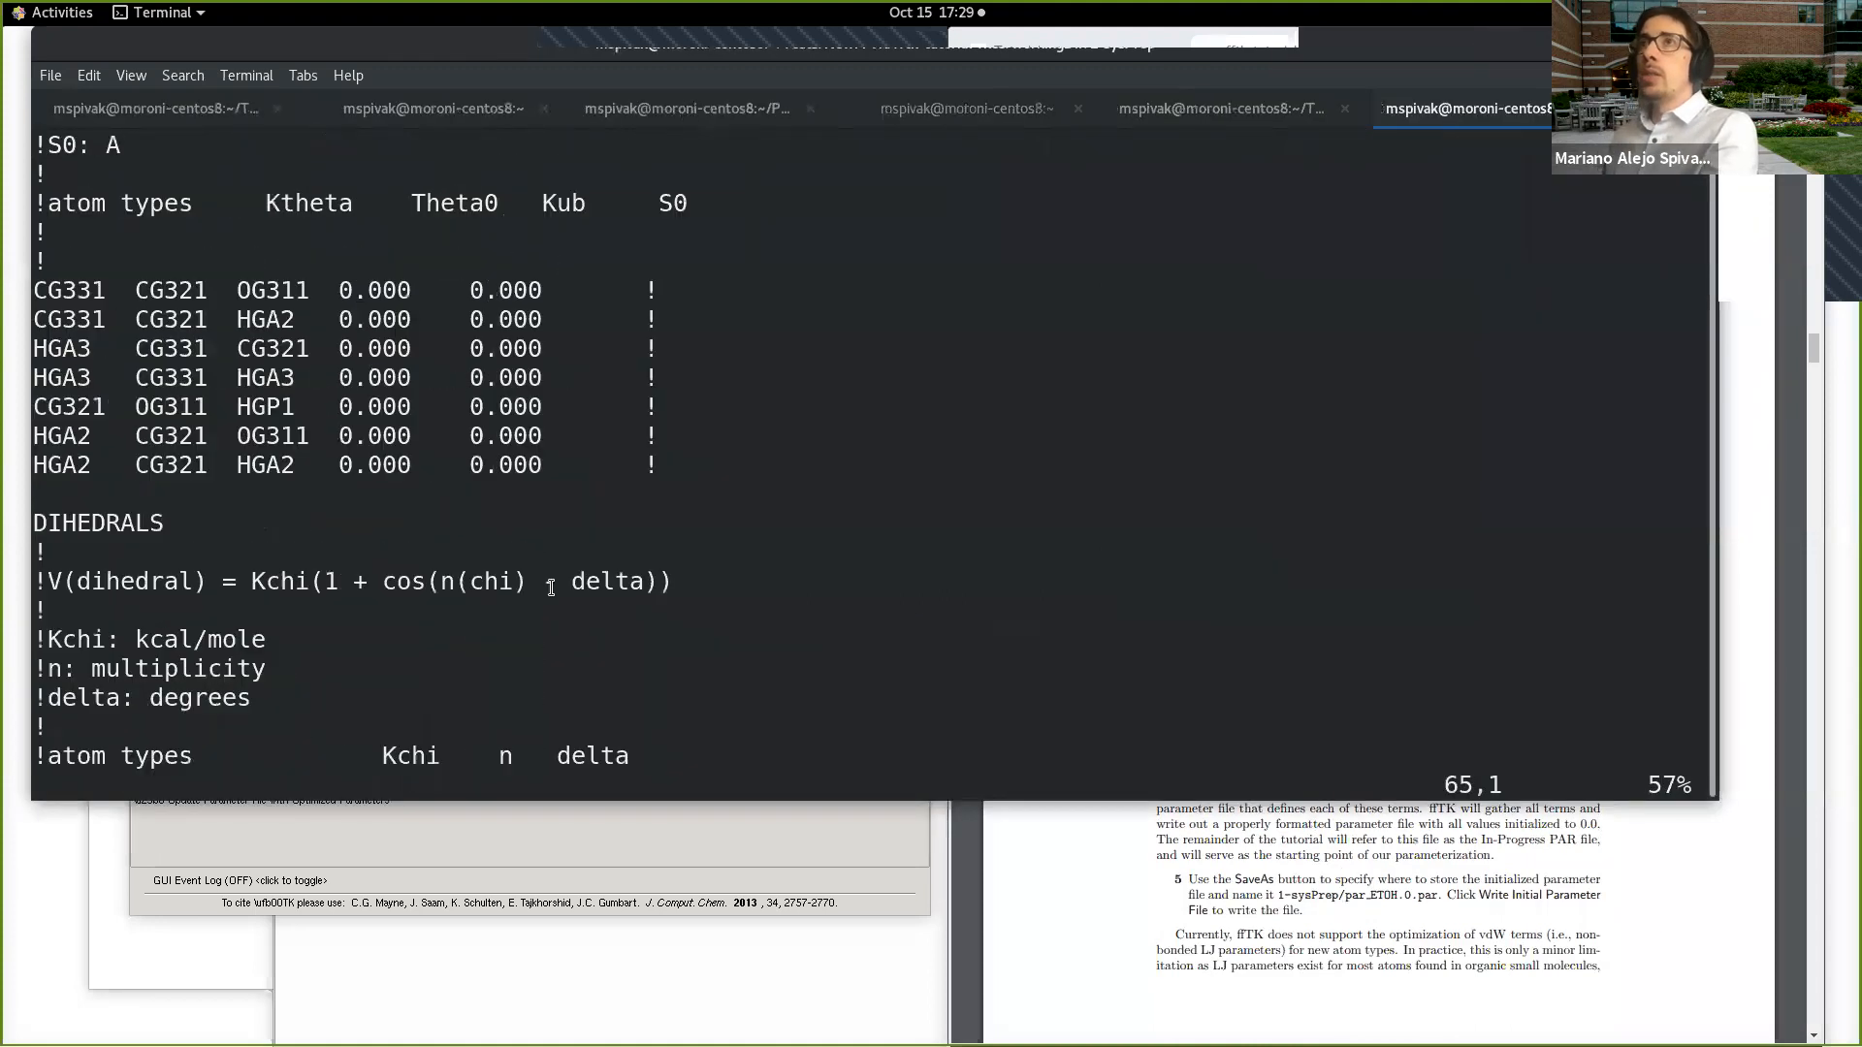
pyautogui.scroll(-4, 382, 596)
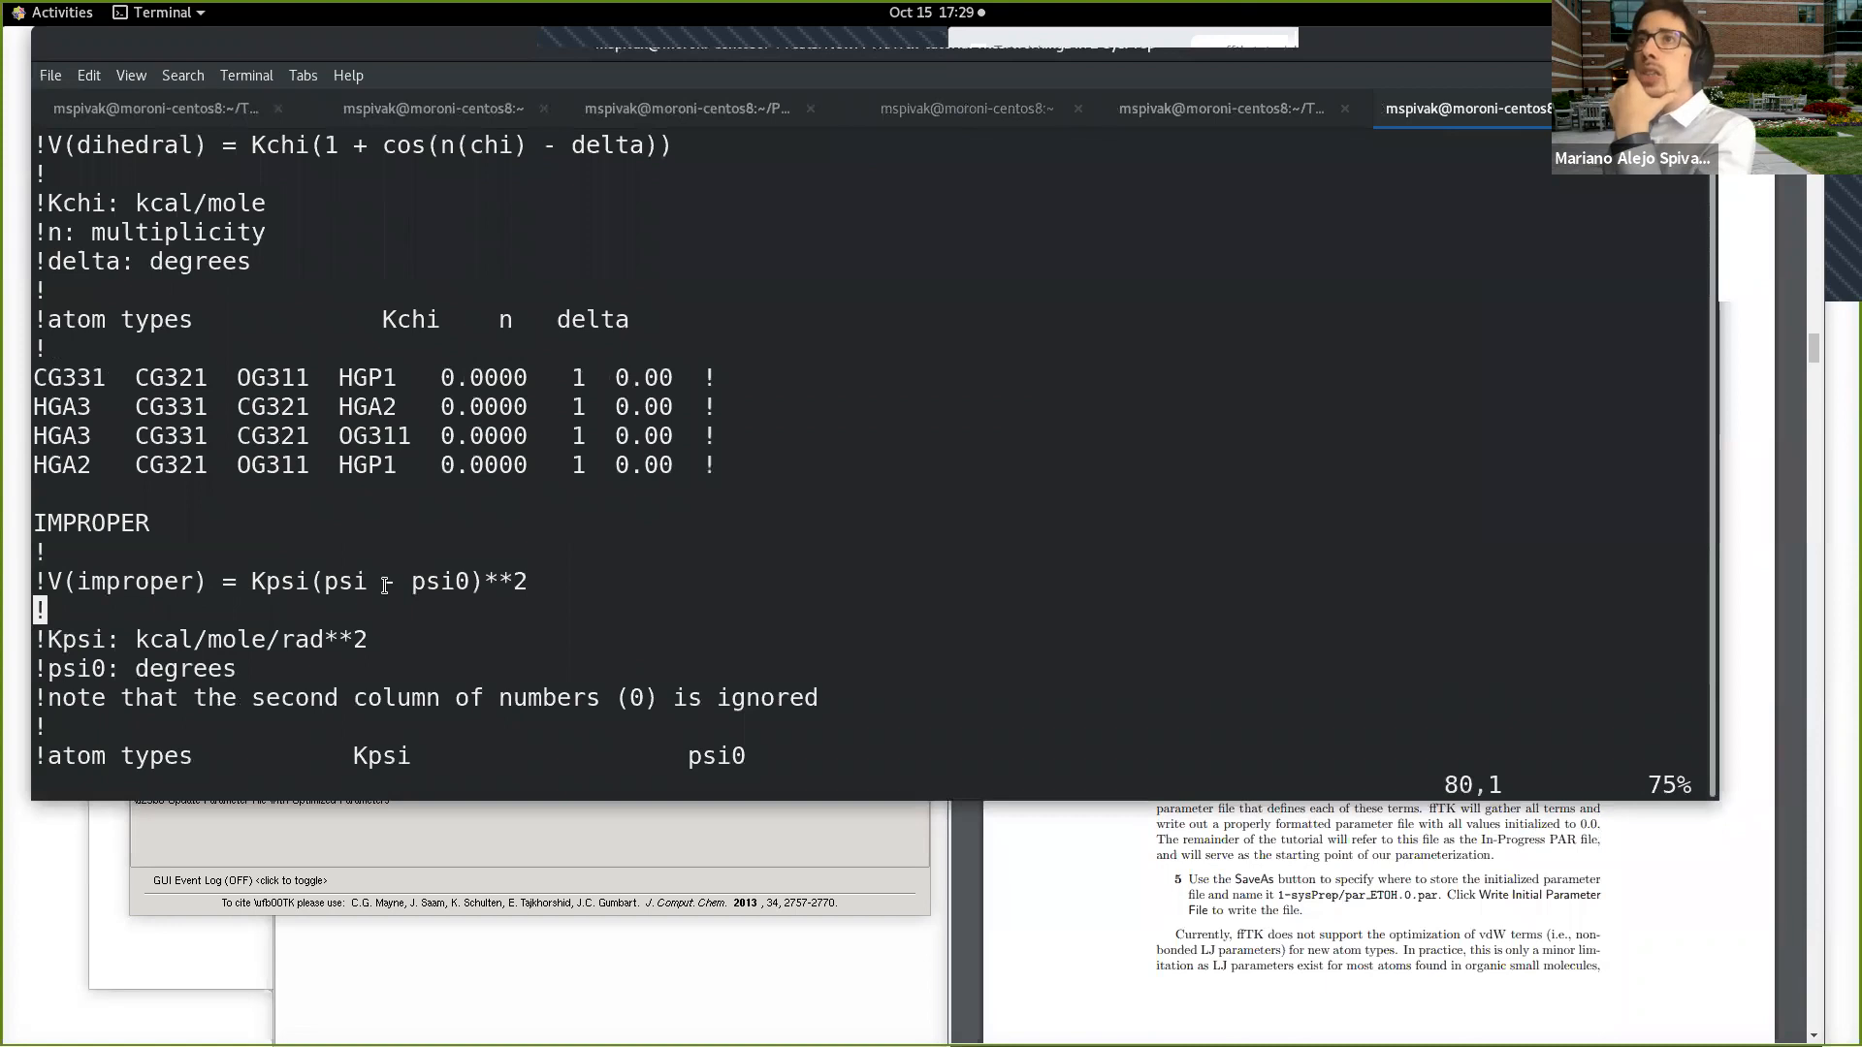
pyautogui.scroll(-1, 490, 636)
pyautogui.scroll(-6, 490, 635)
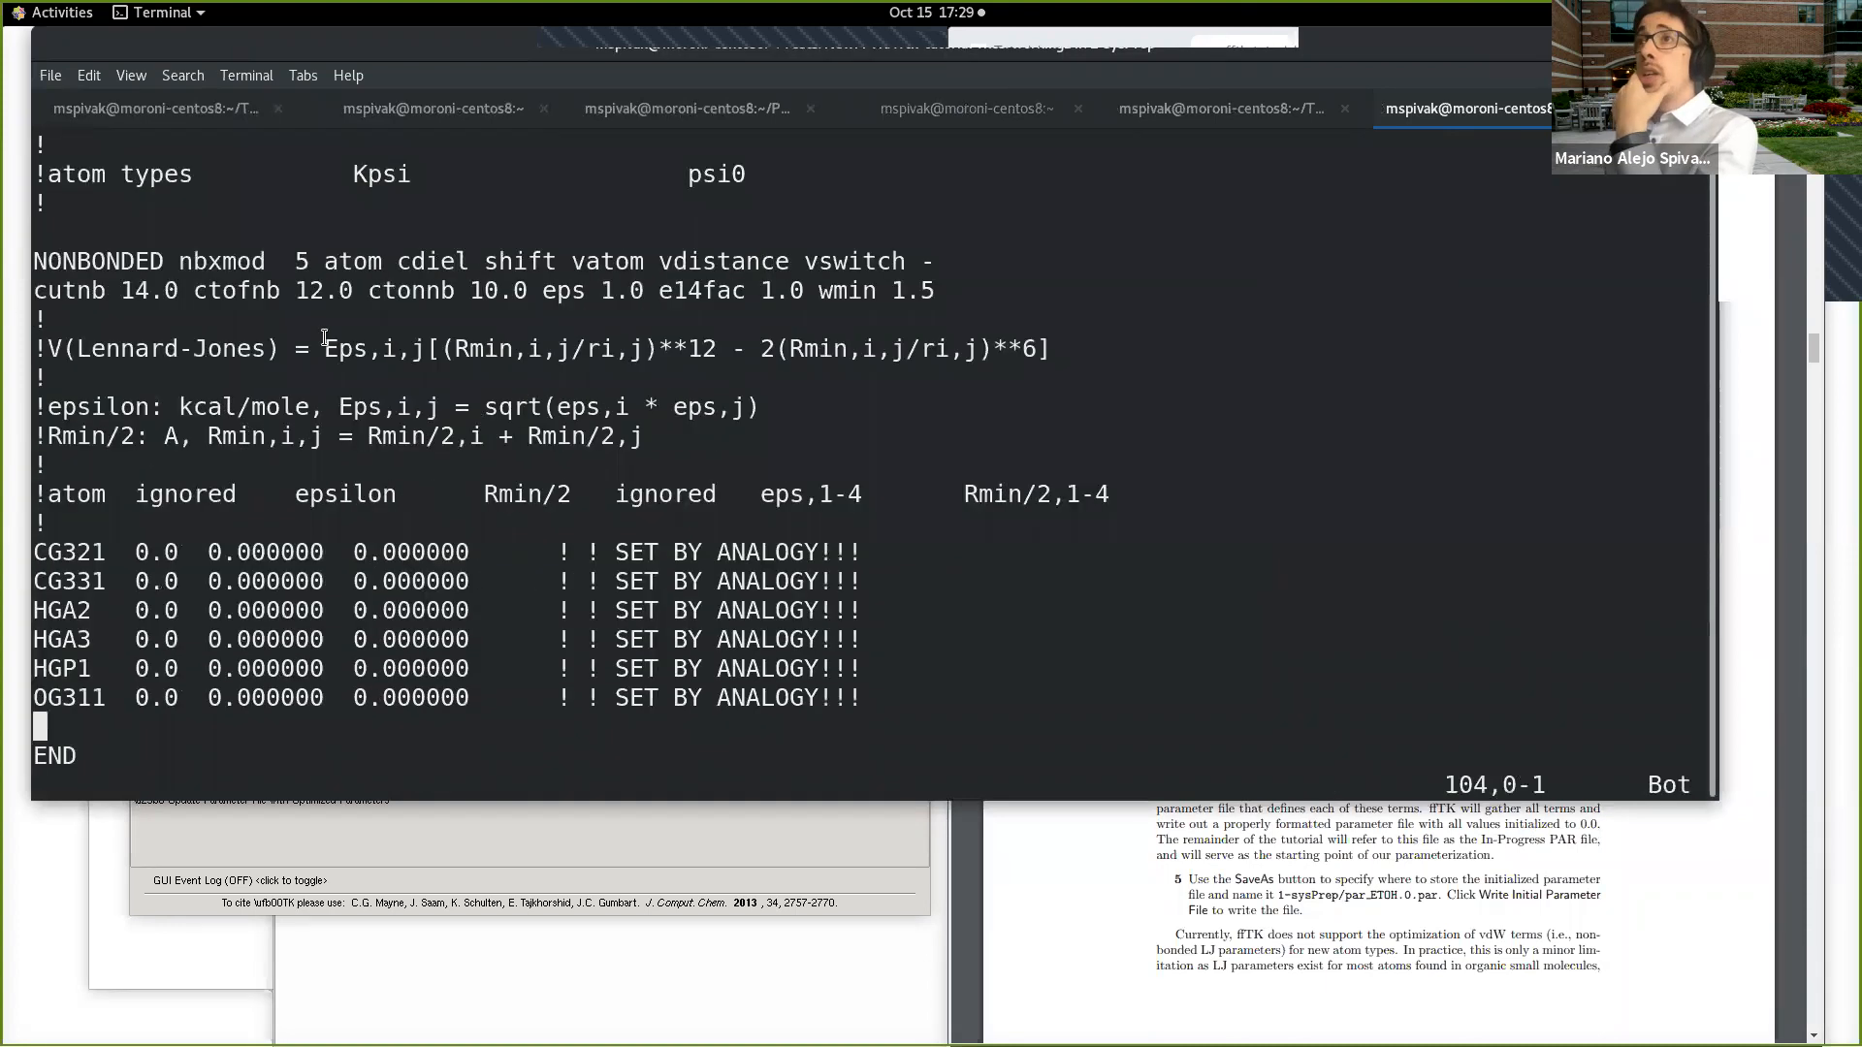
pyautogui.moveTo(35, 259); pyautogui.dragTo(1057, 479)
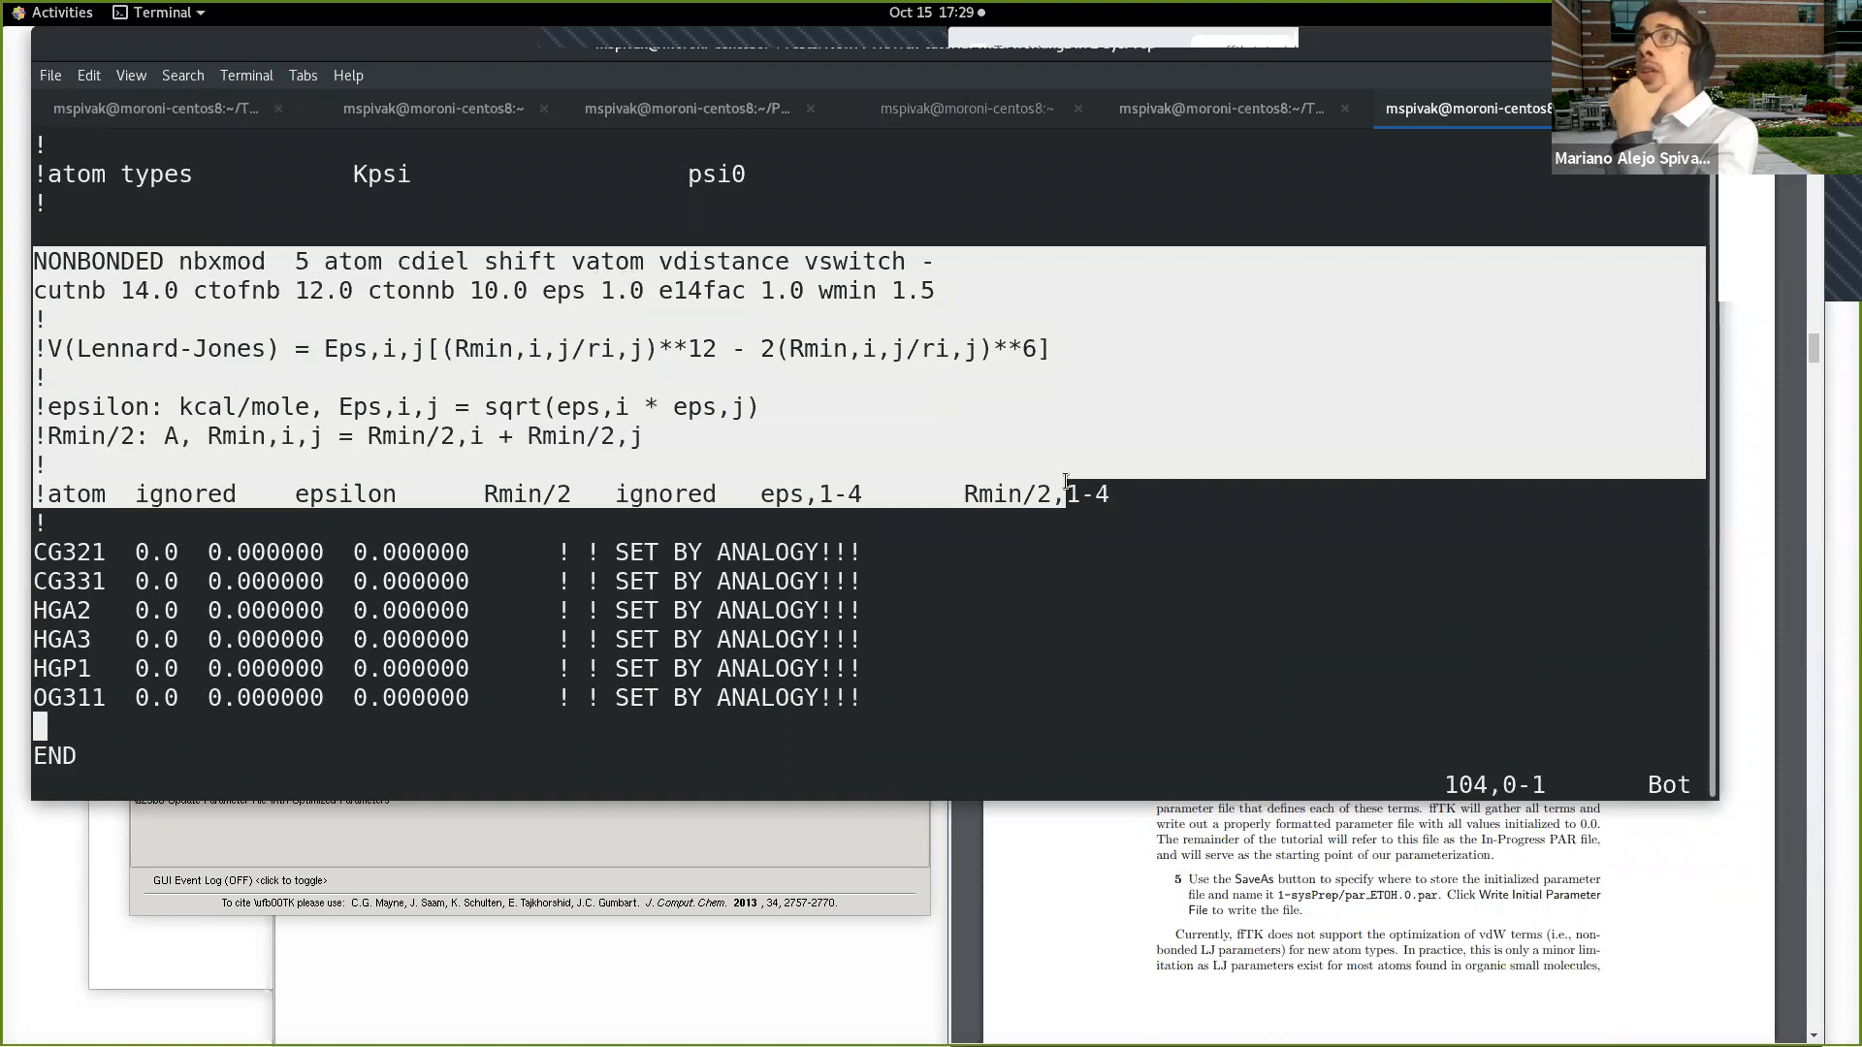
pyautogui.click(914, 551)
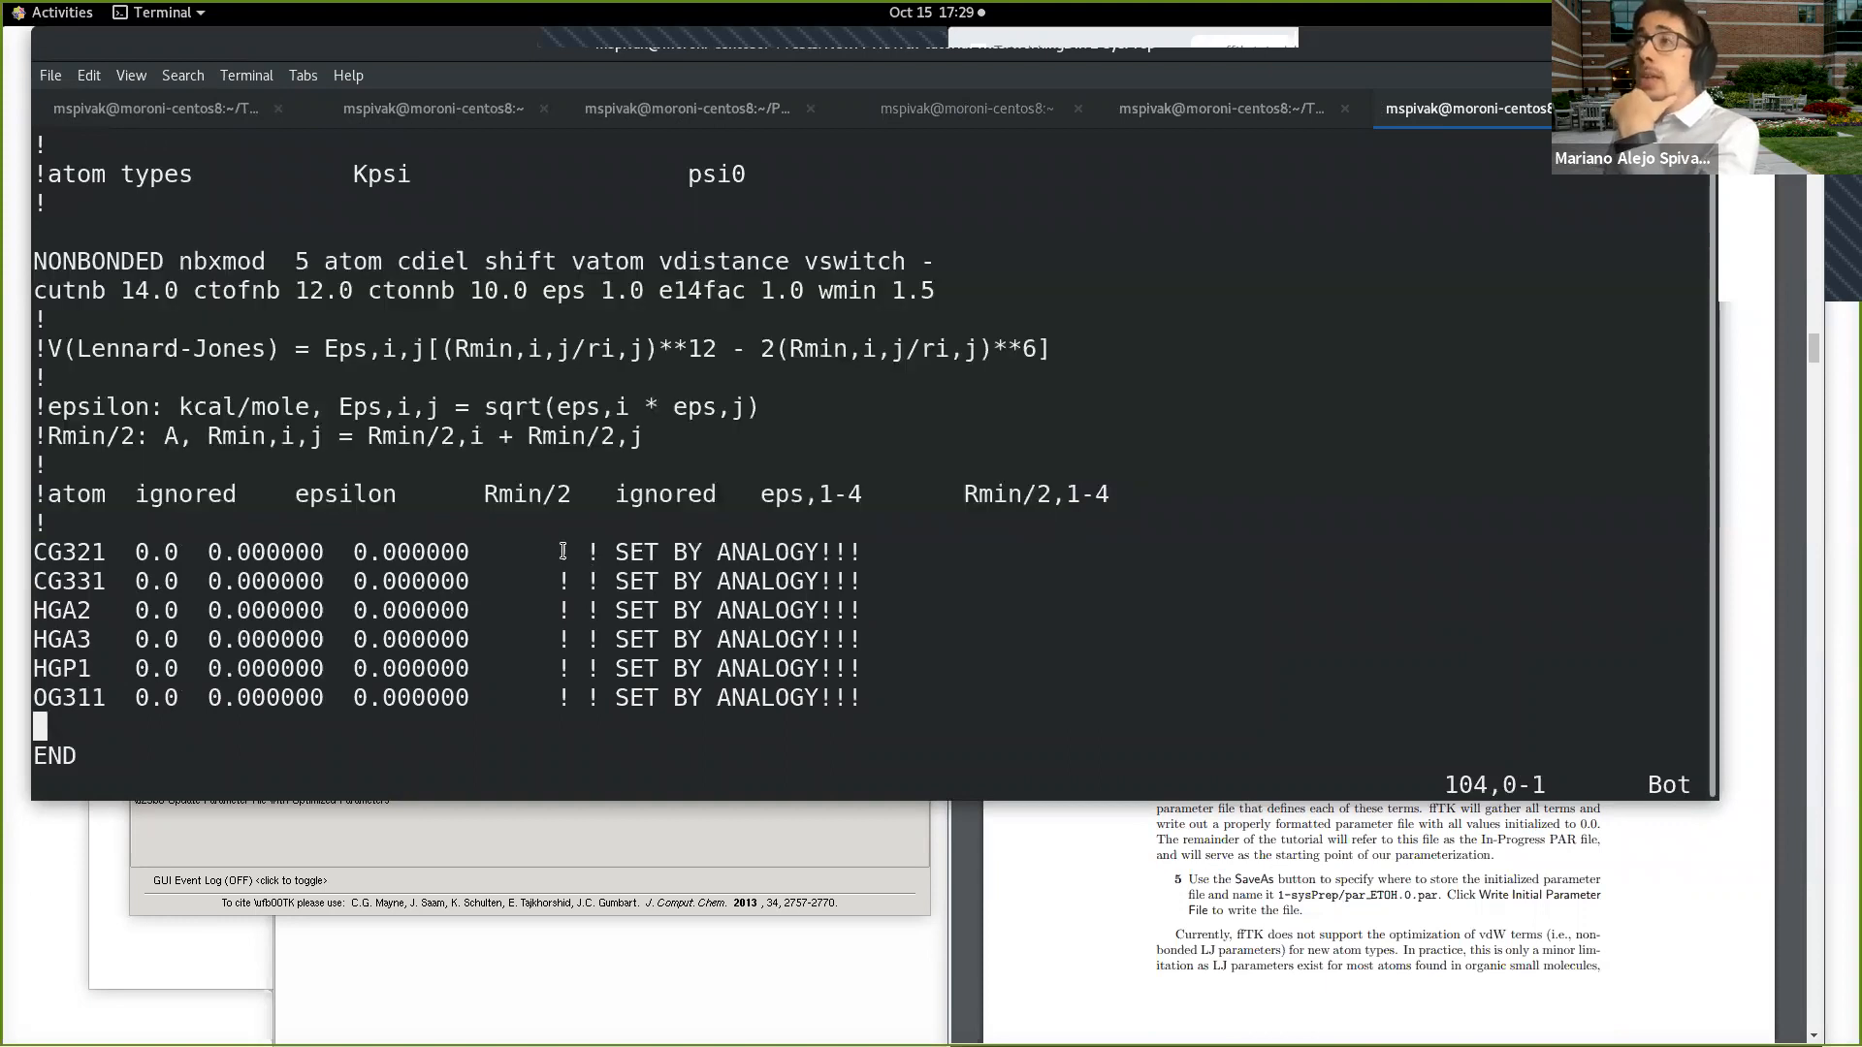
pyautogui.moveTo(561, 552); pyautogui.dragTo(859, 540)
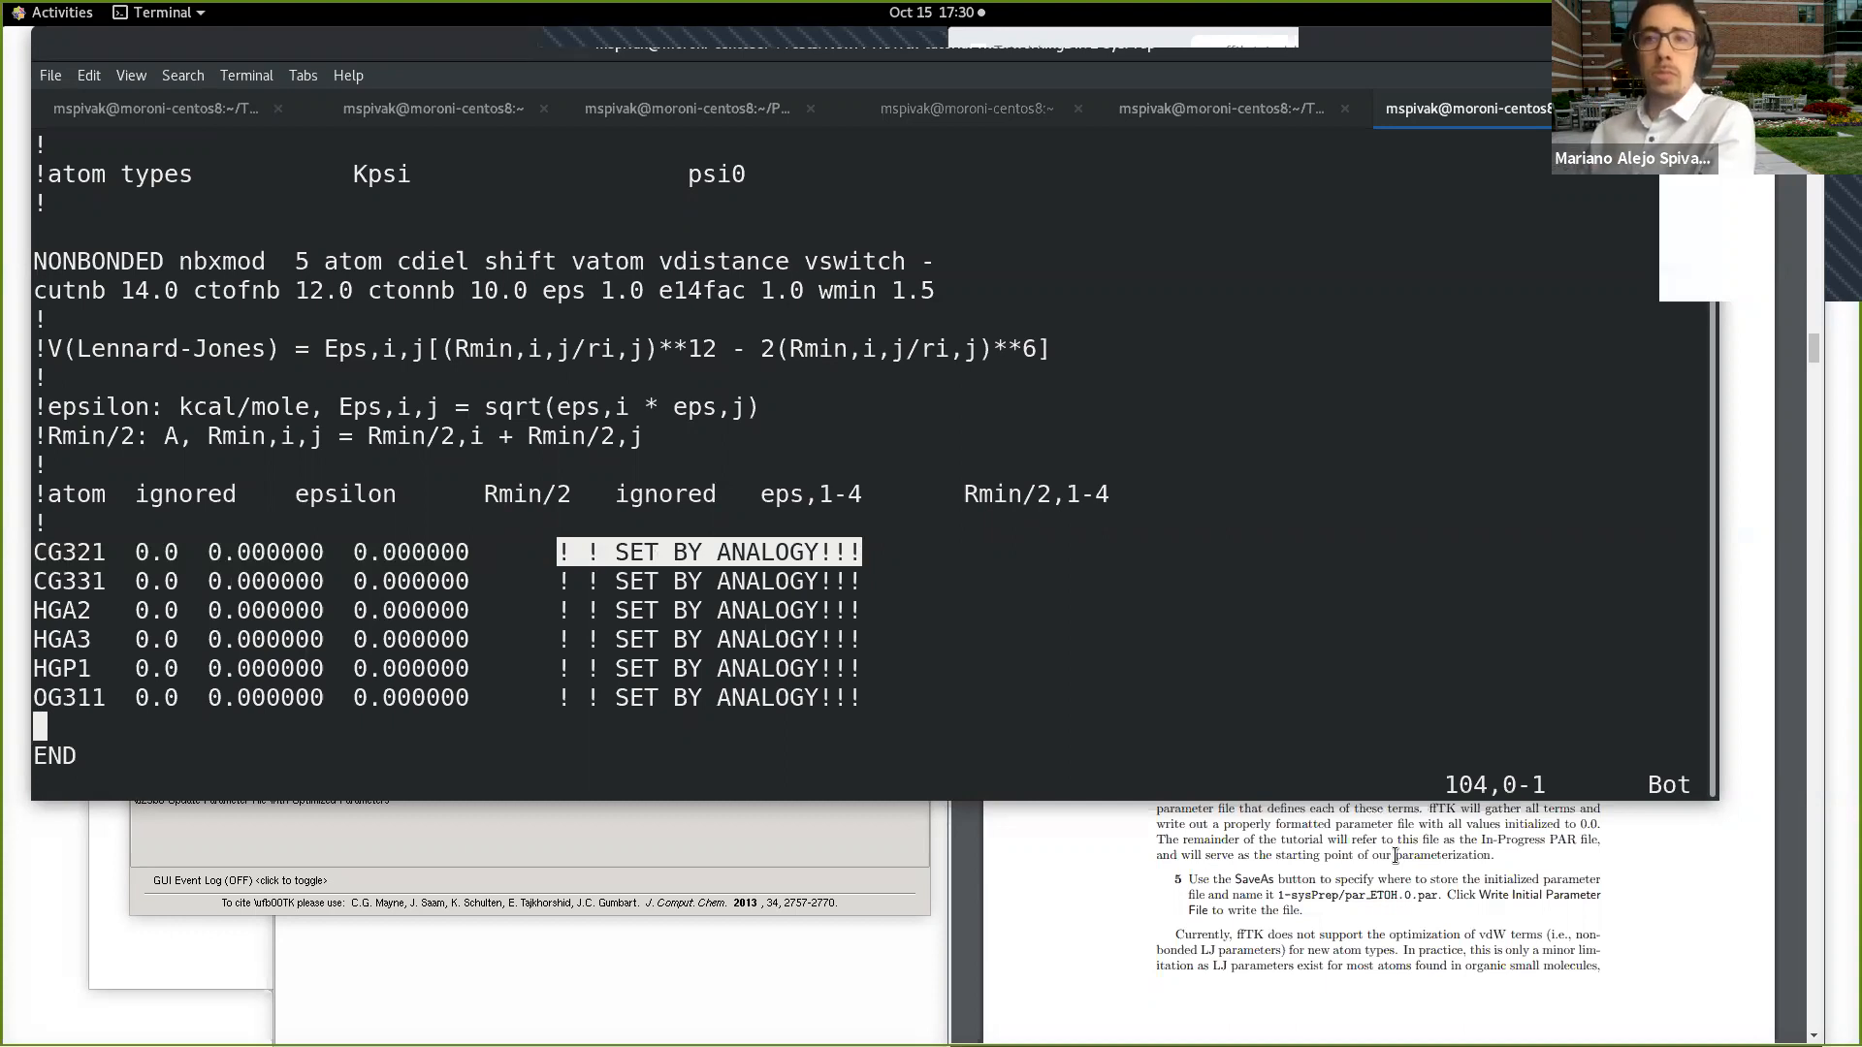
# Step: Restore the smaller terminal text, return to the toolkit, and find and highlight step 6 on page 11 of the tutorial
pyautogui.hotkey('ctrl', '-')
pyautogui.hotkey('ctrl', '-')
pyautogui.hotkey('ctrl', '-')
pyautogui.hotkey('ctrl', '-')
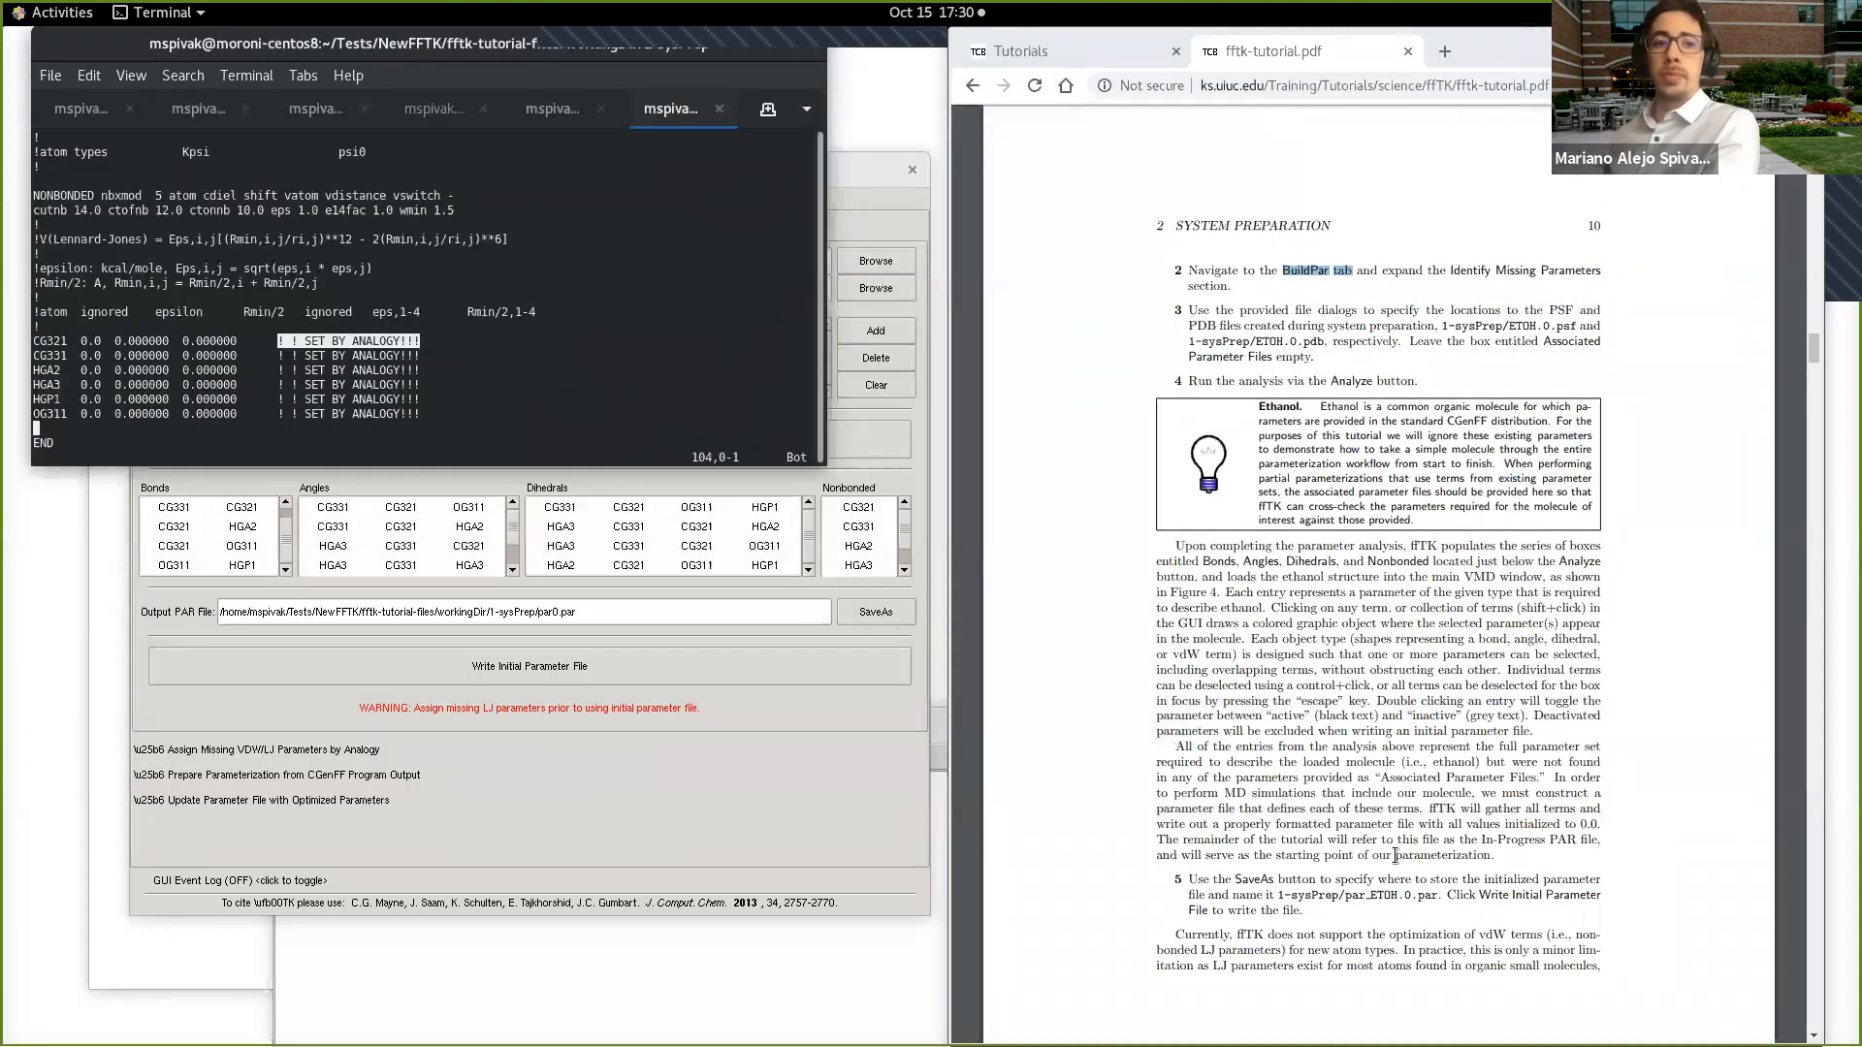
pyautogui.click(926, 498)
pyautogui.scroll(-3, 1293, 695)
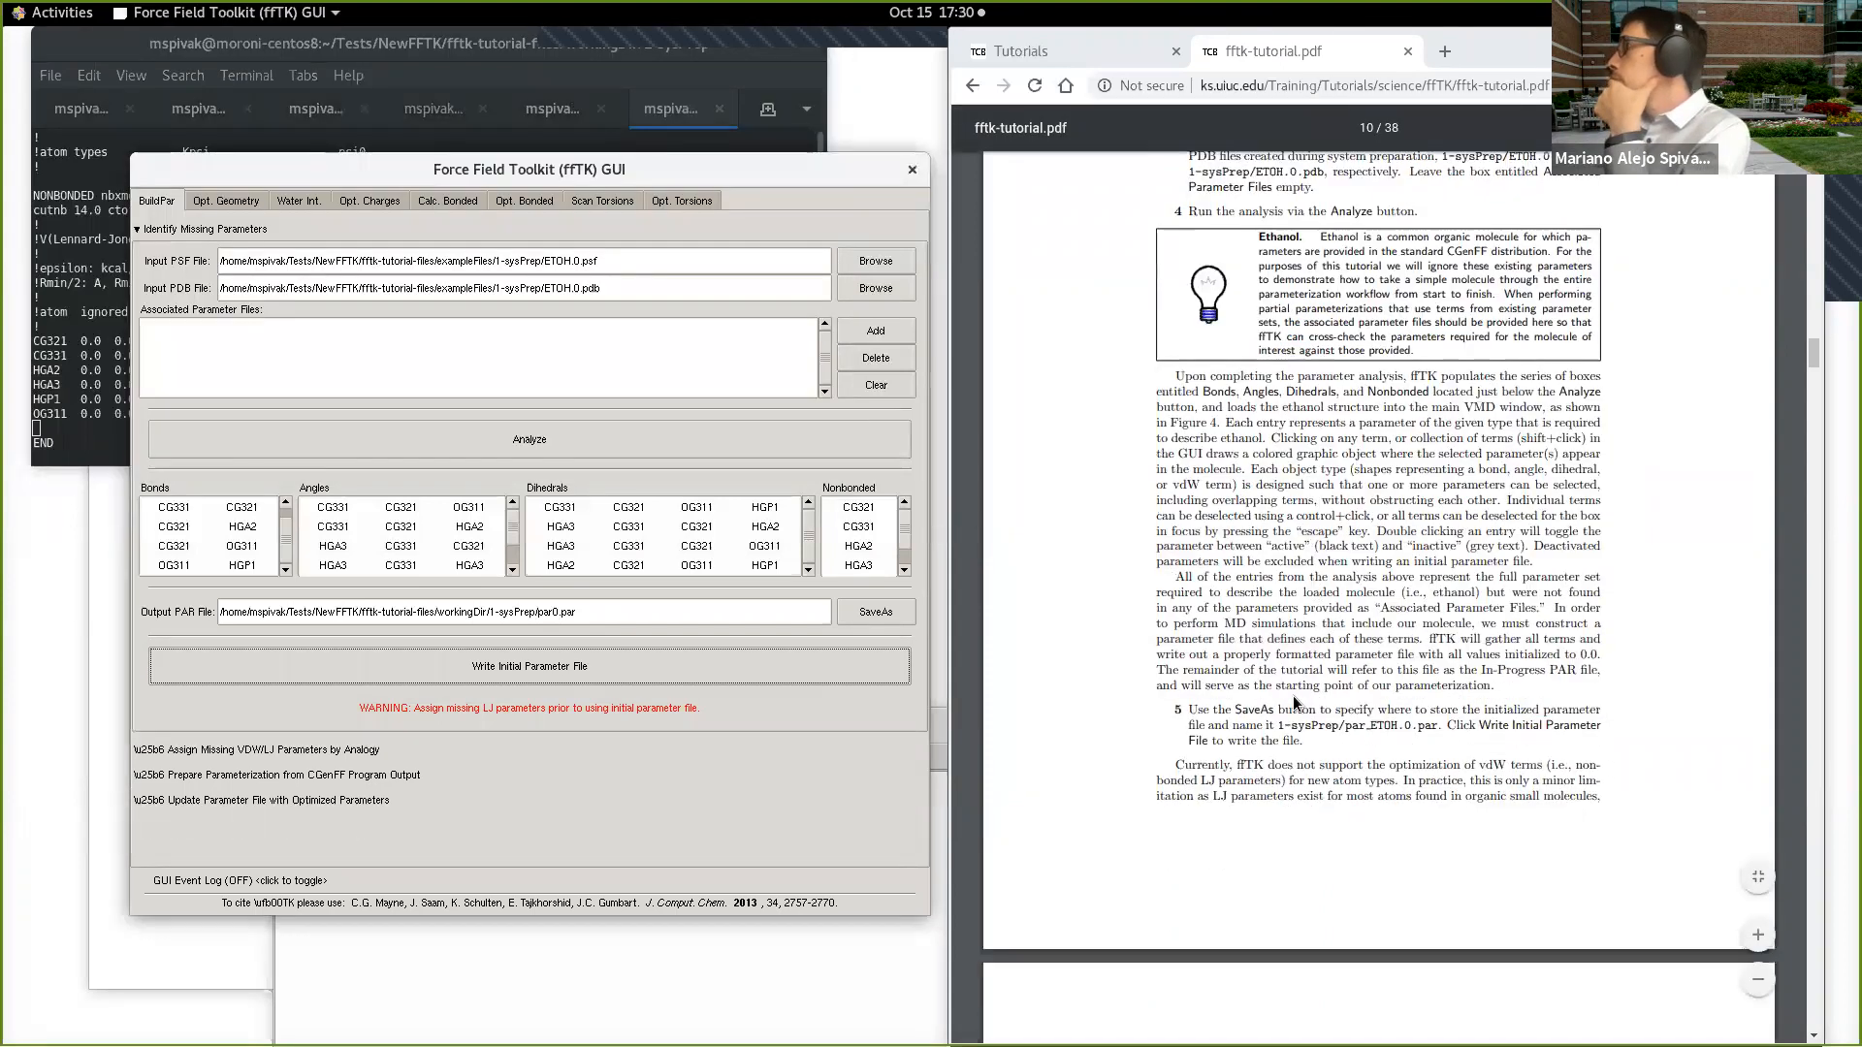
pyautogui.scroll(-10, 1370, 672)
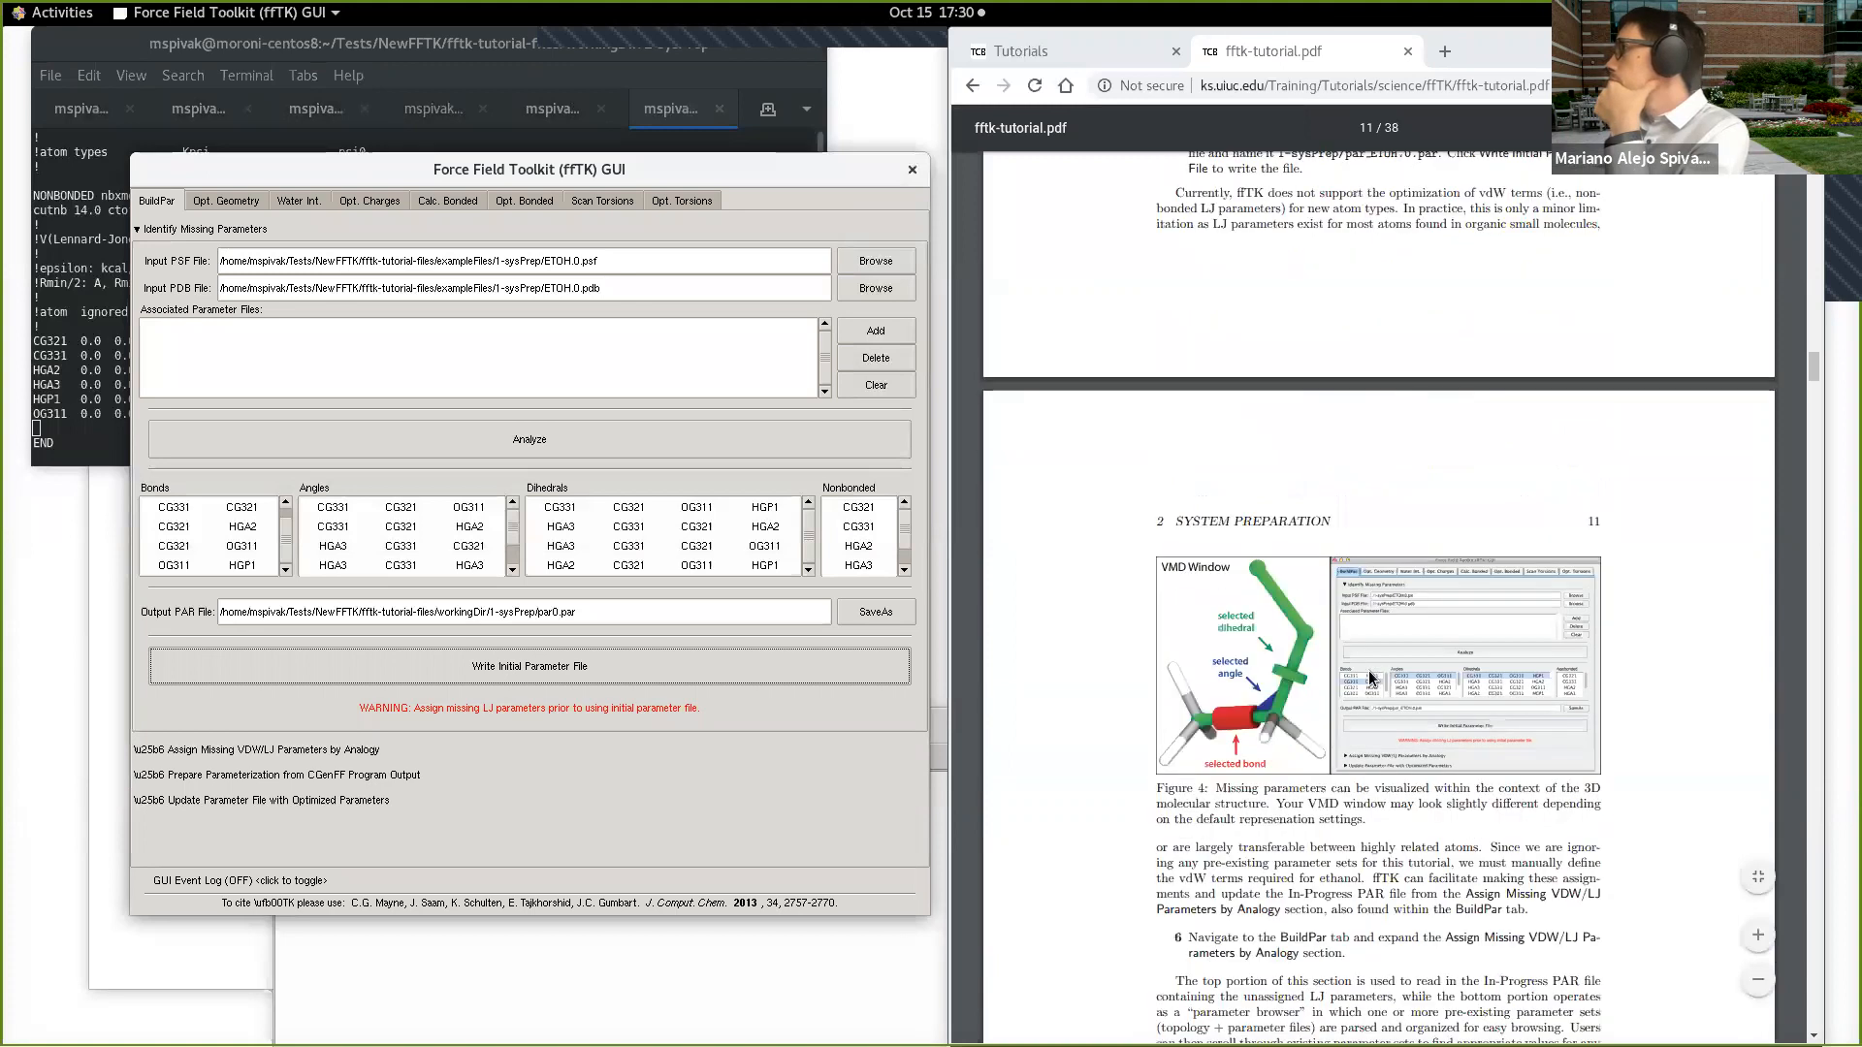
pyautogui.scroll(-4, 1370, 671)
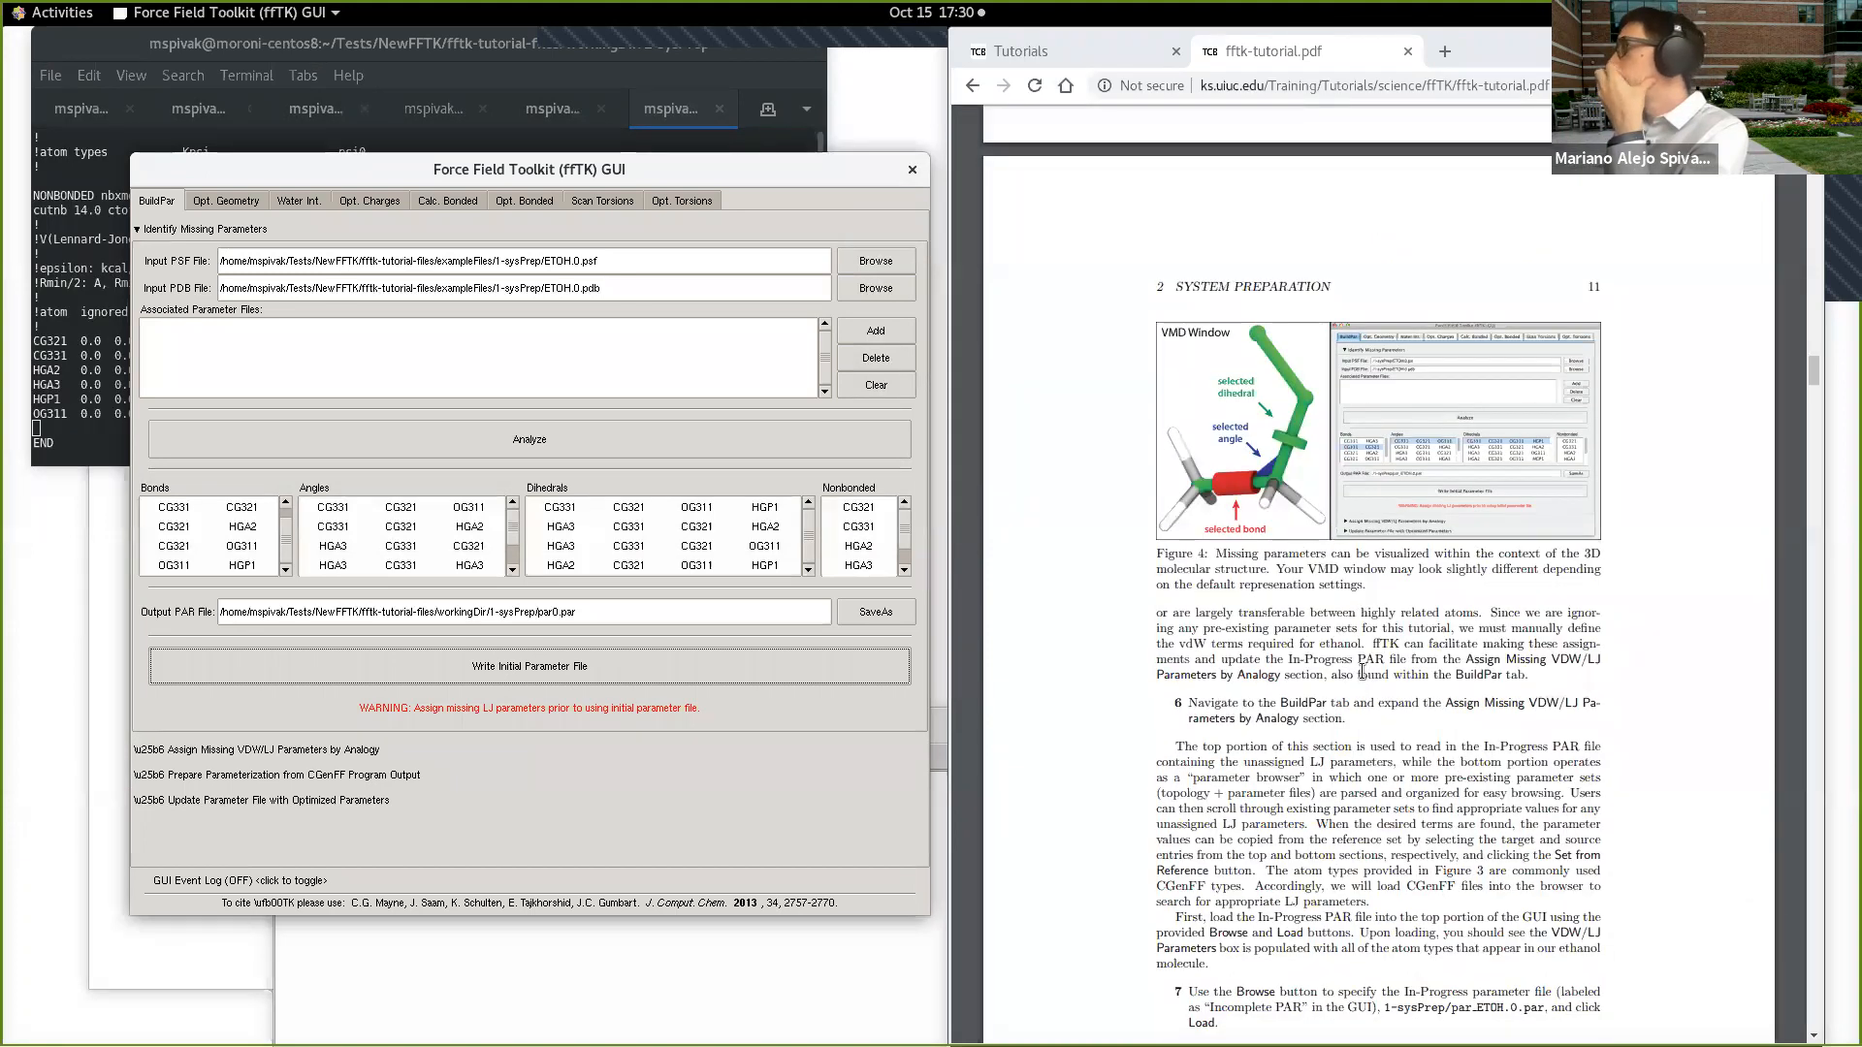
pyautogui.scroll(-2, 1360, 672)
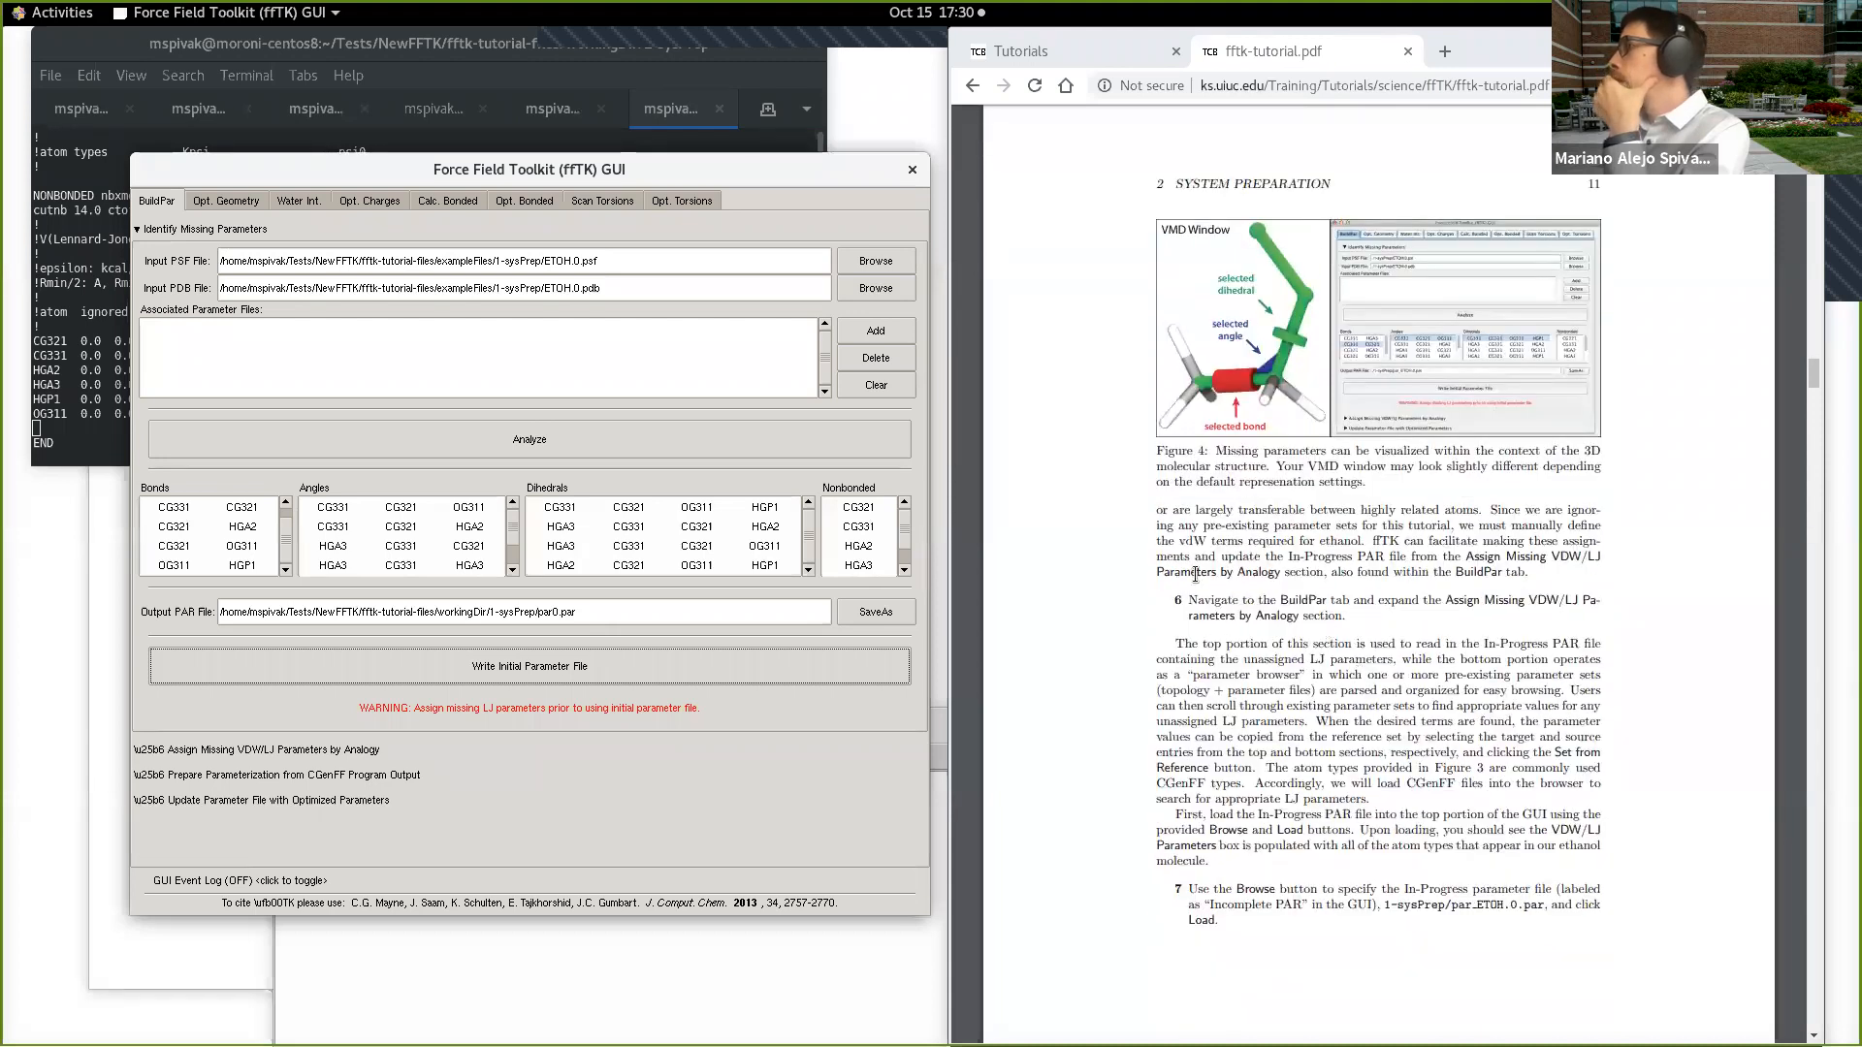
pyautogui.click(1196, 602)
pyautogui.moveTo(1196, 602); pyautogui.dragTo(1346, 618)
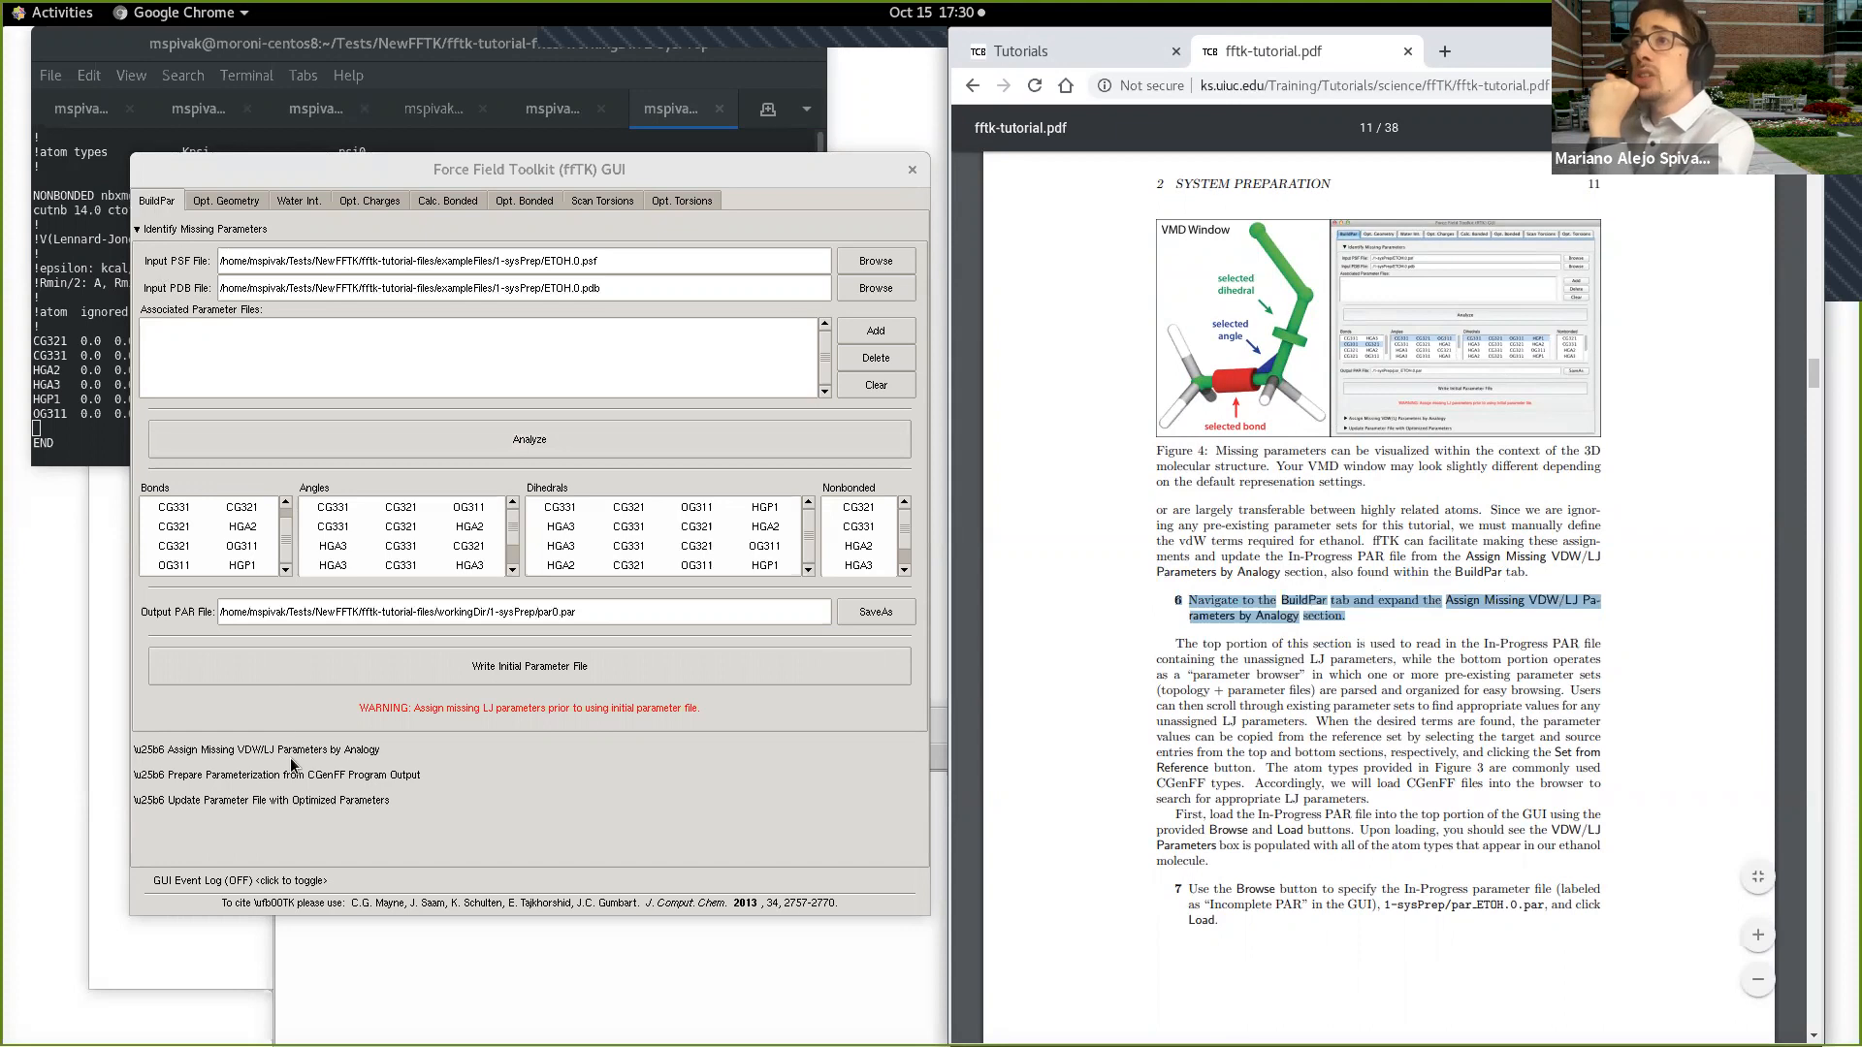
# Step: Expand the Assign Missing VDW/LJ Parameters by Analogy section and load par0.par from workingDir/1-sysPrep as the incomplete PAR file
pyautogui.click(137, 231)
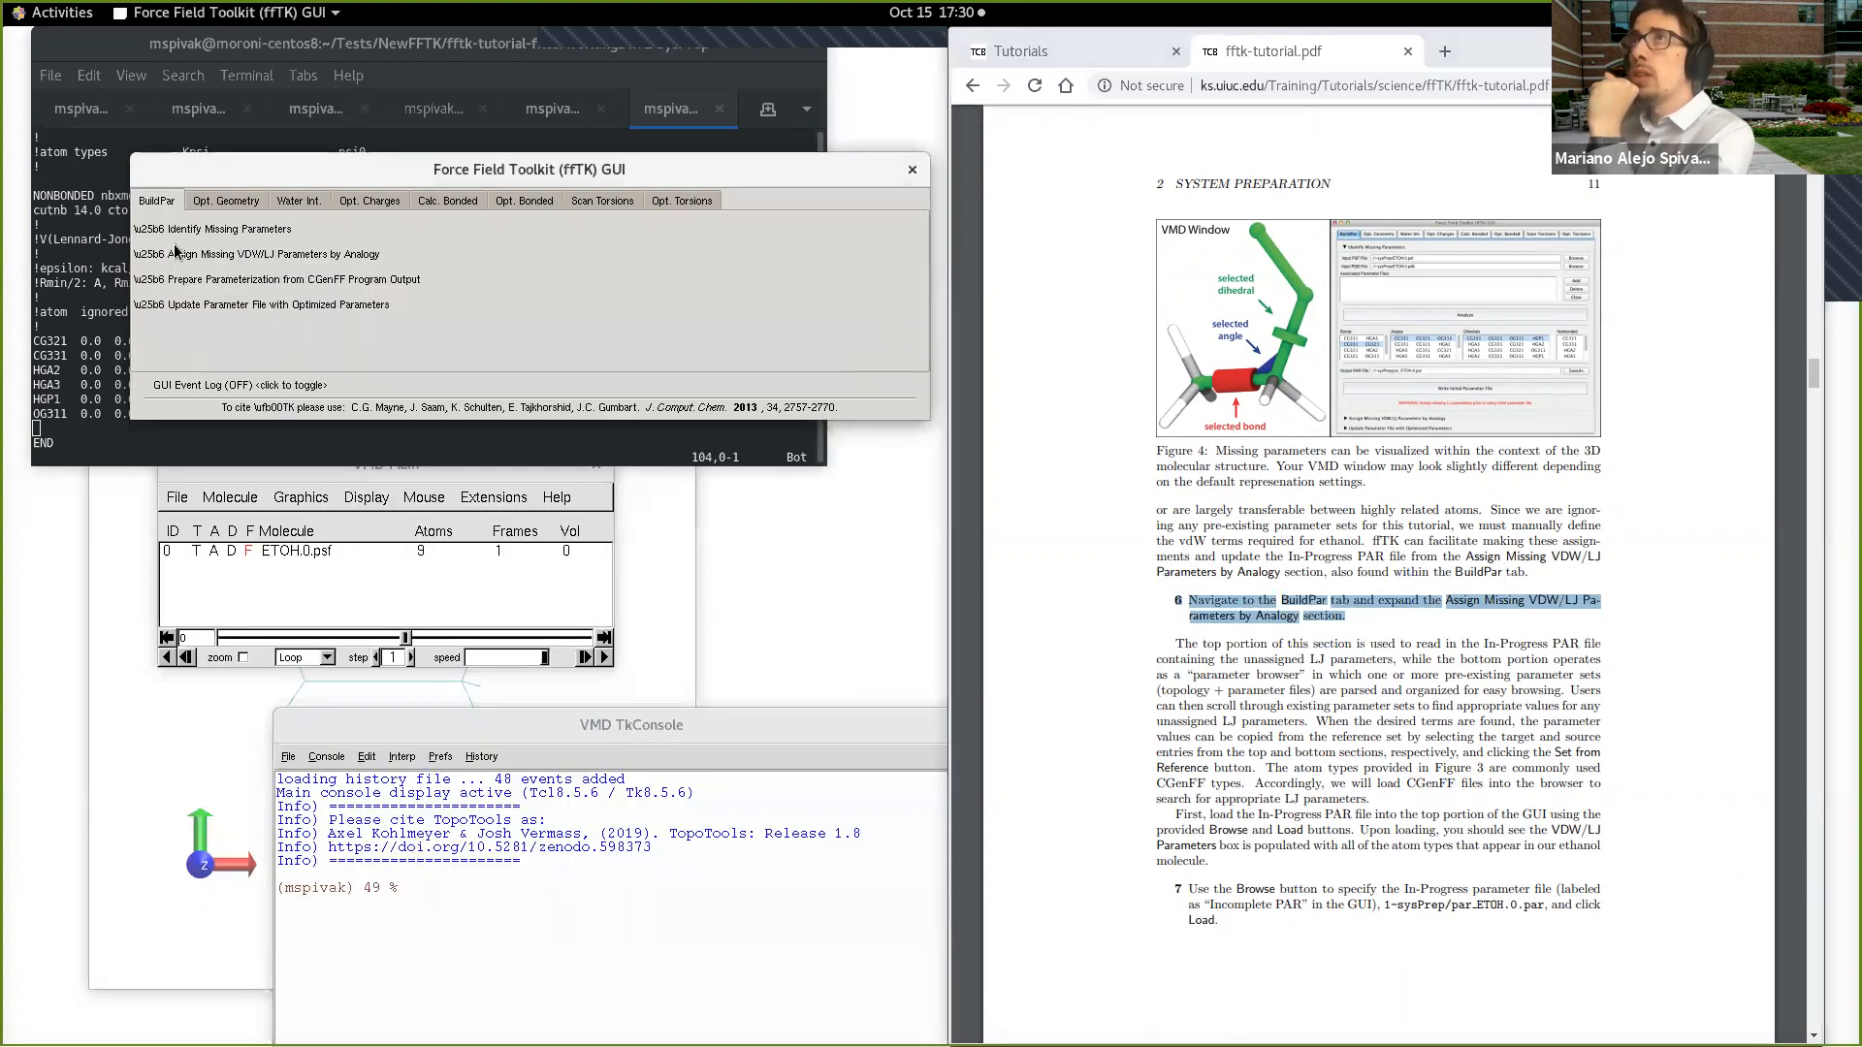
pyautogui.click(197, 257)
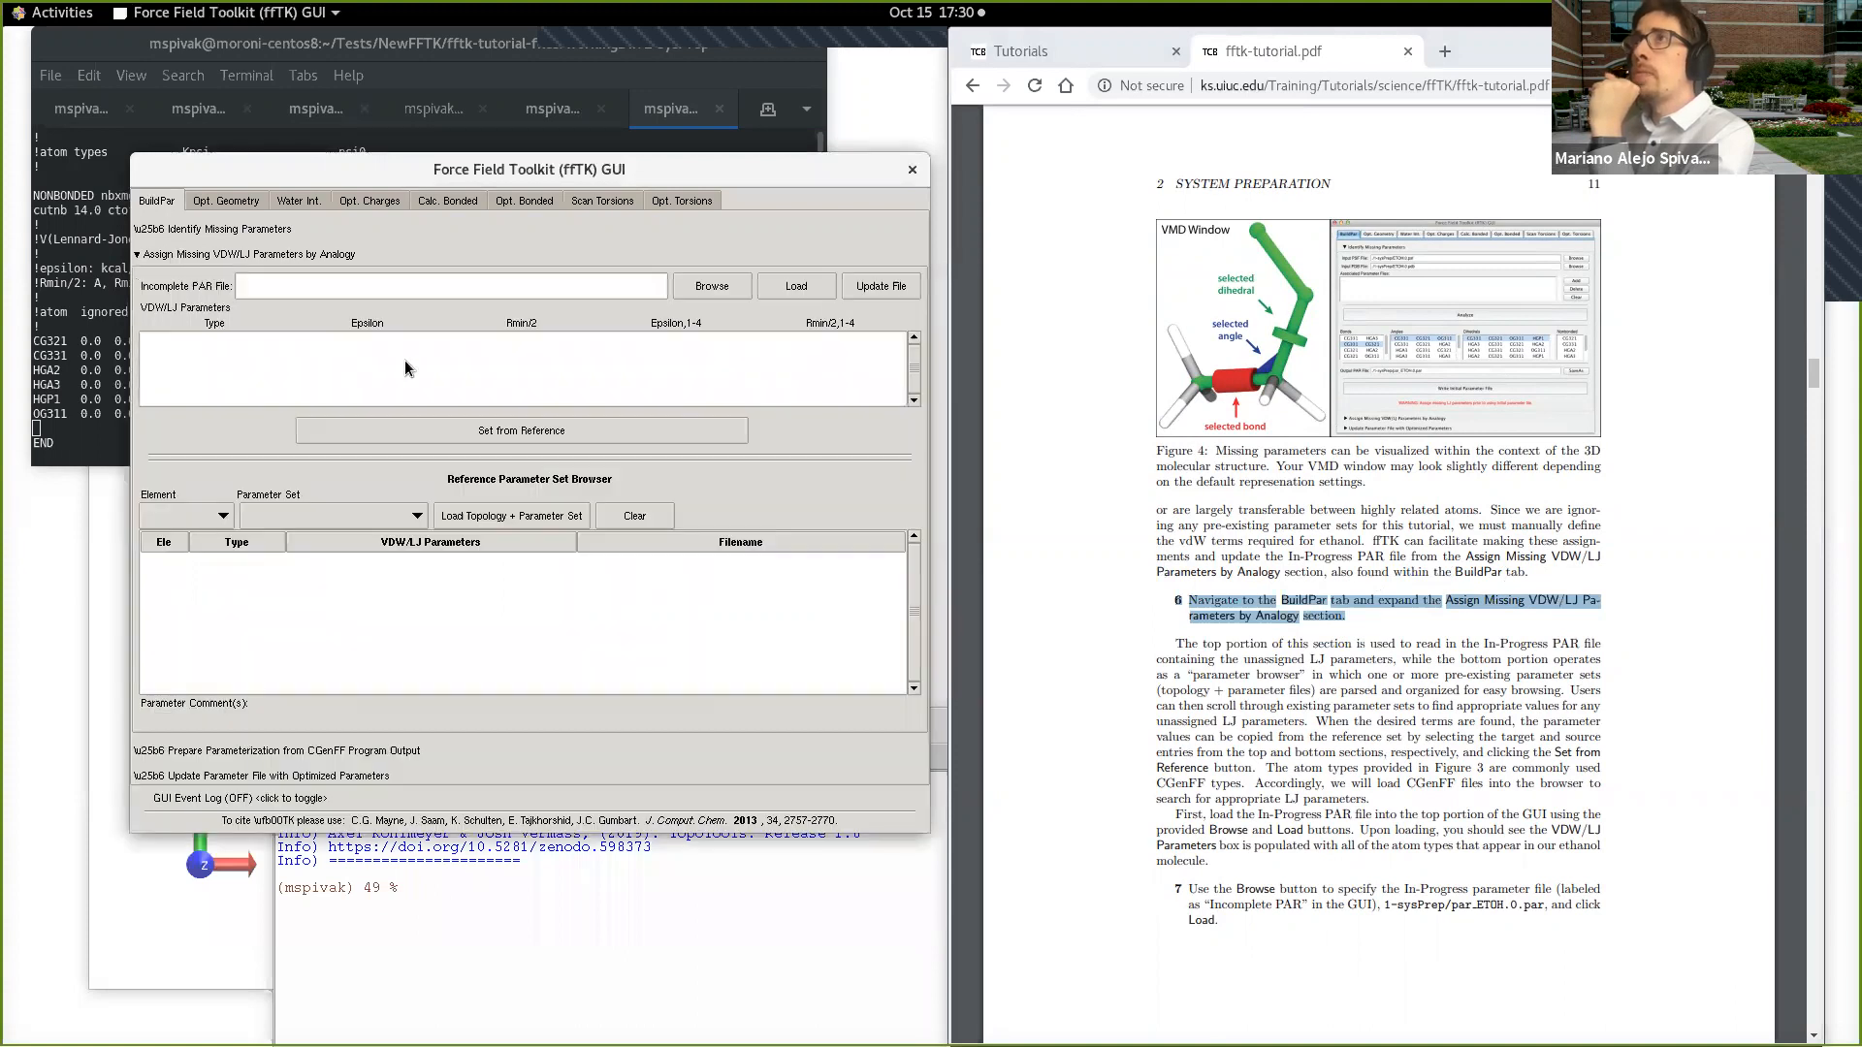
pyautogui.click(724, 289)
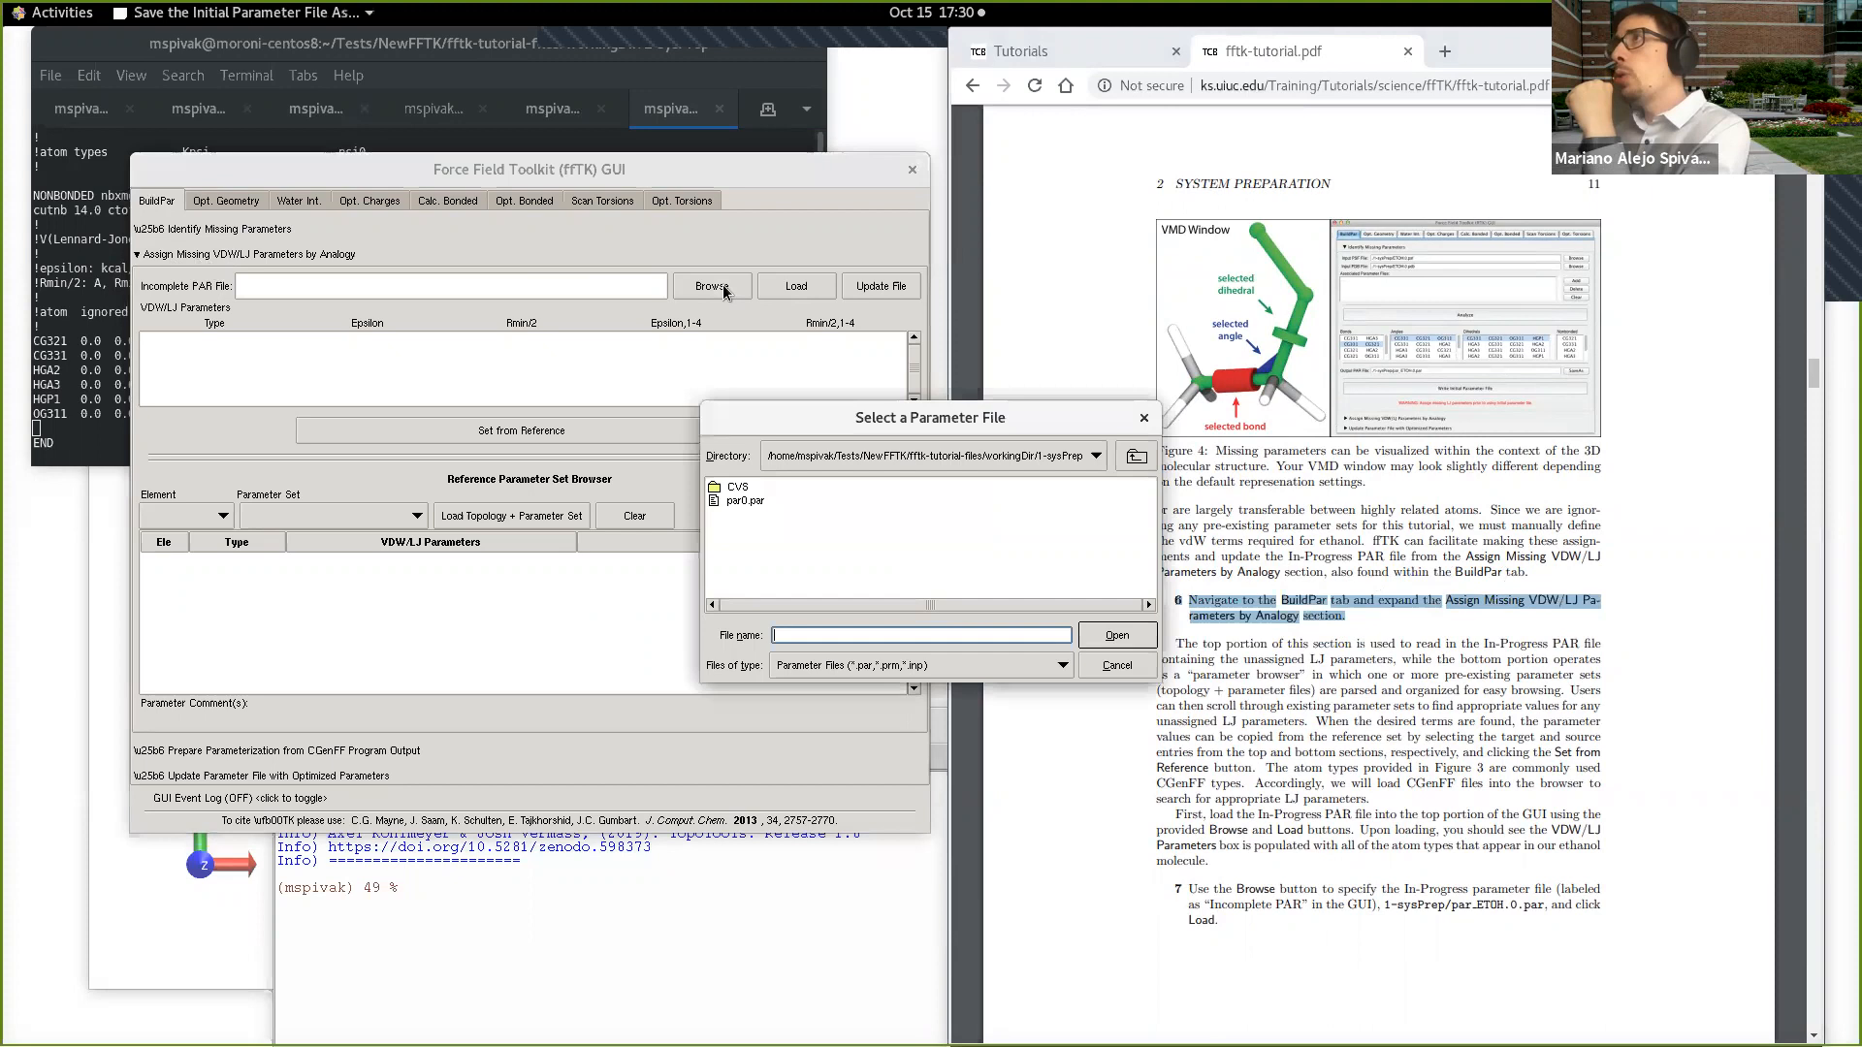
pyautogui.click(745, 501)
pyautogui.click(1117, 637)
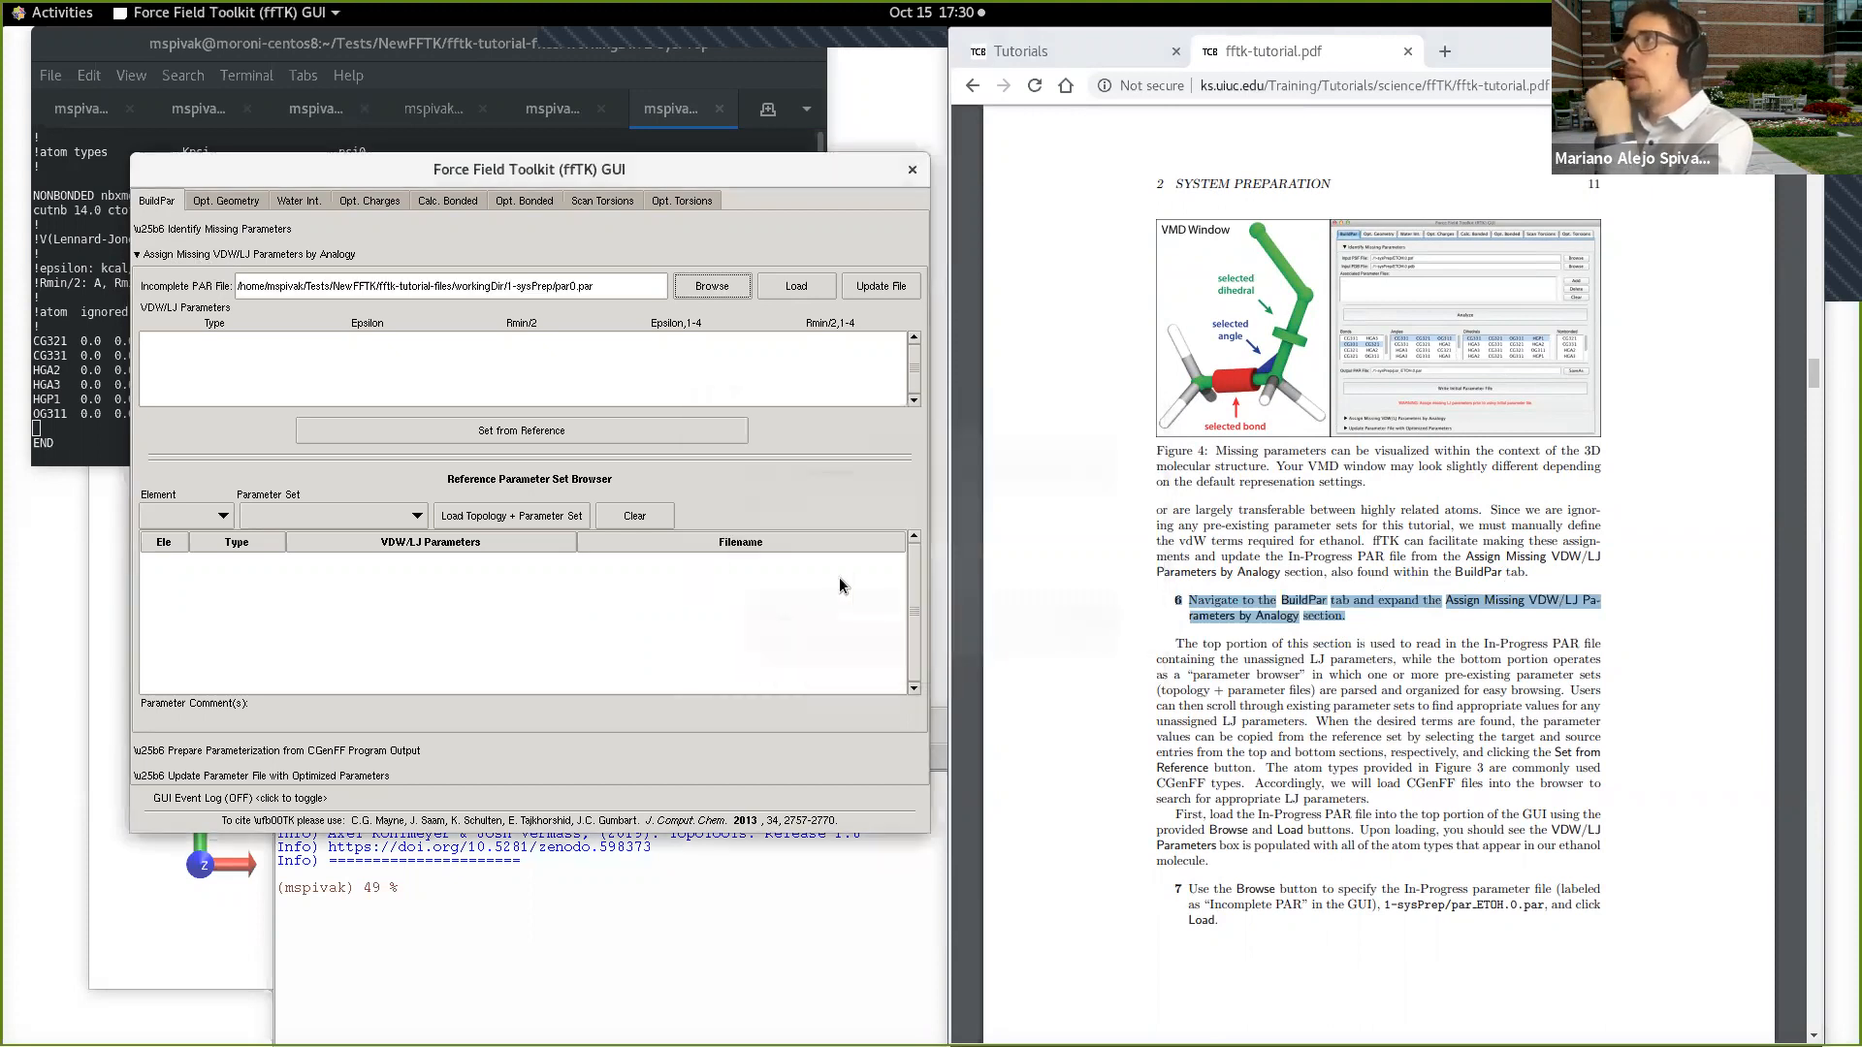
pyautogui.click(819, 296)
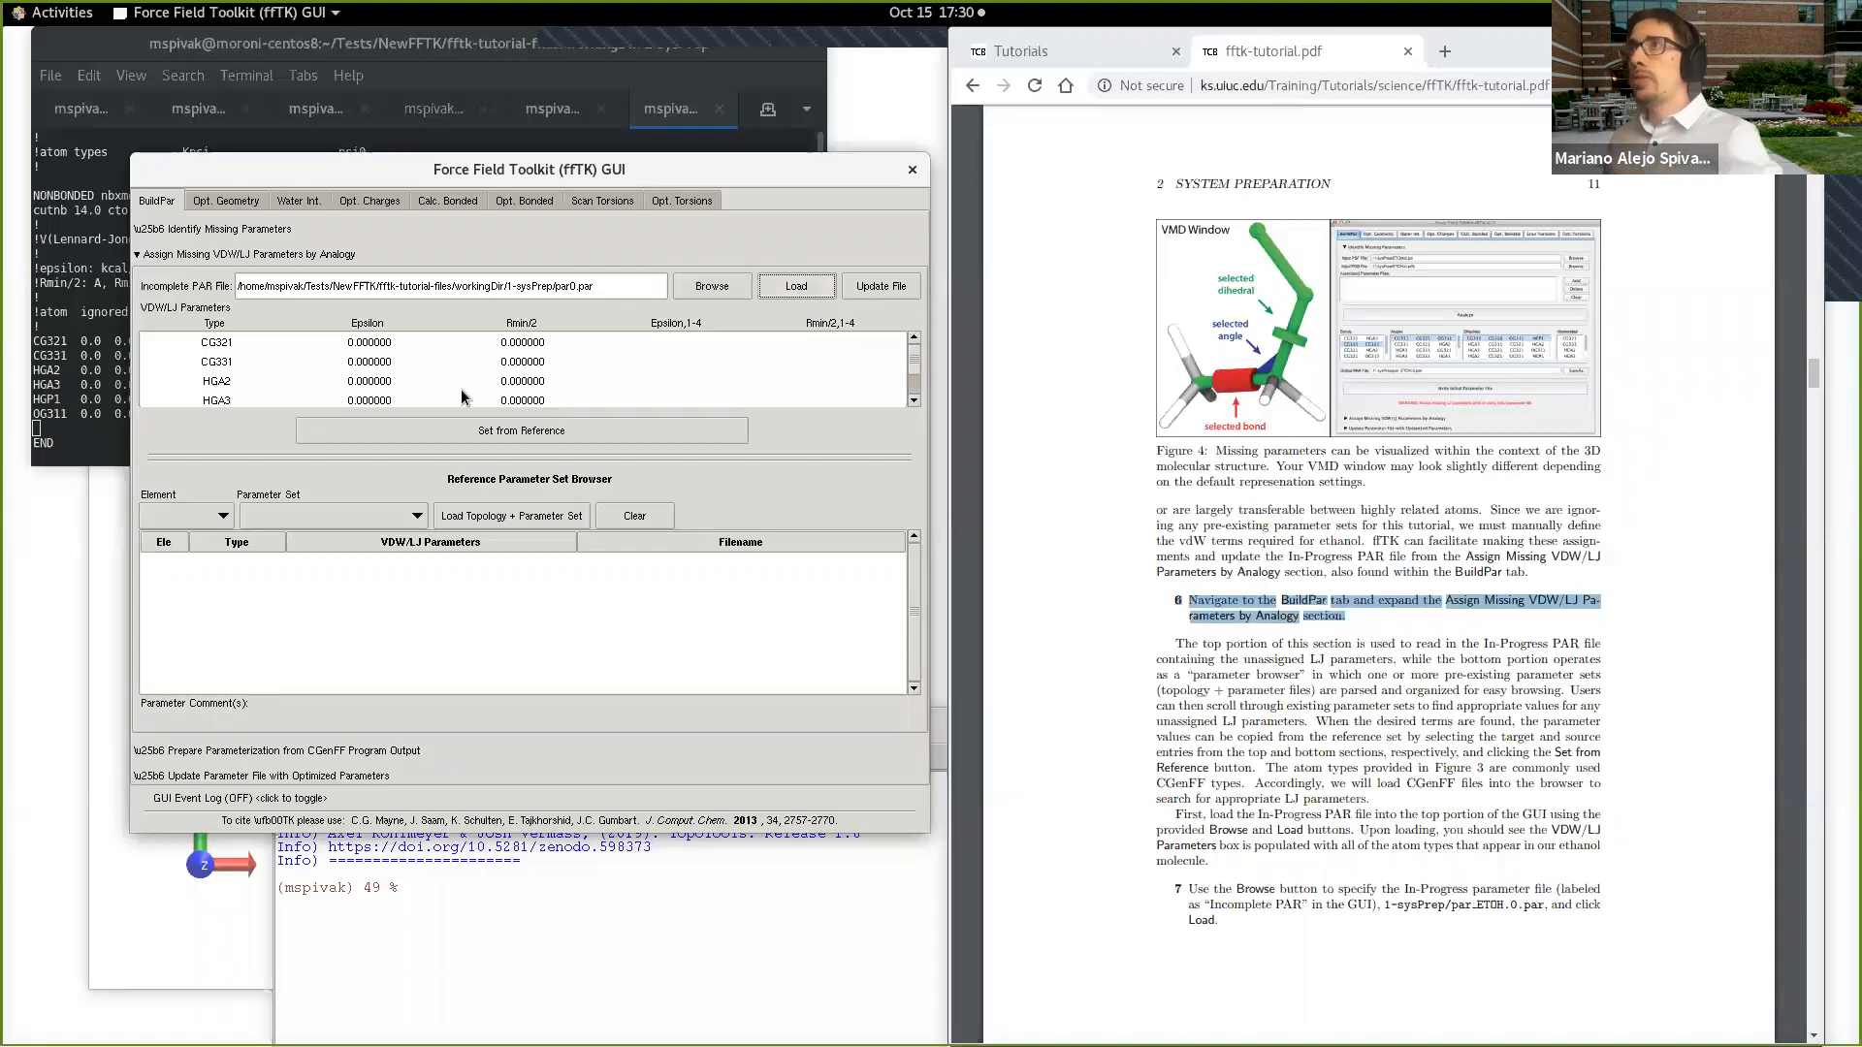
# Step: Compare par0.par's NONBONDED entries in enlarged terminal text with the toolkit's VDW/LJ list, and return to the toolkit with the terminal text reduced
pyautogui.moveTo(536, 166); pyautogui.dragTo(1264, 184)
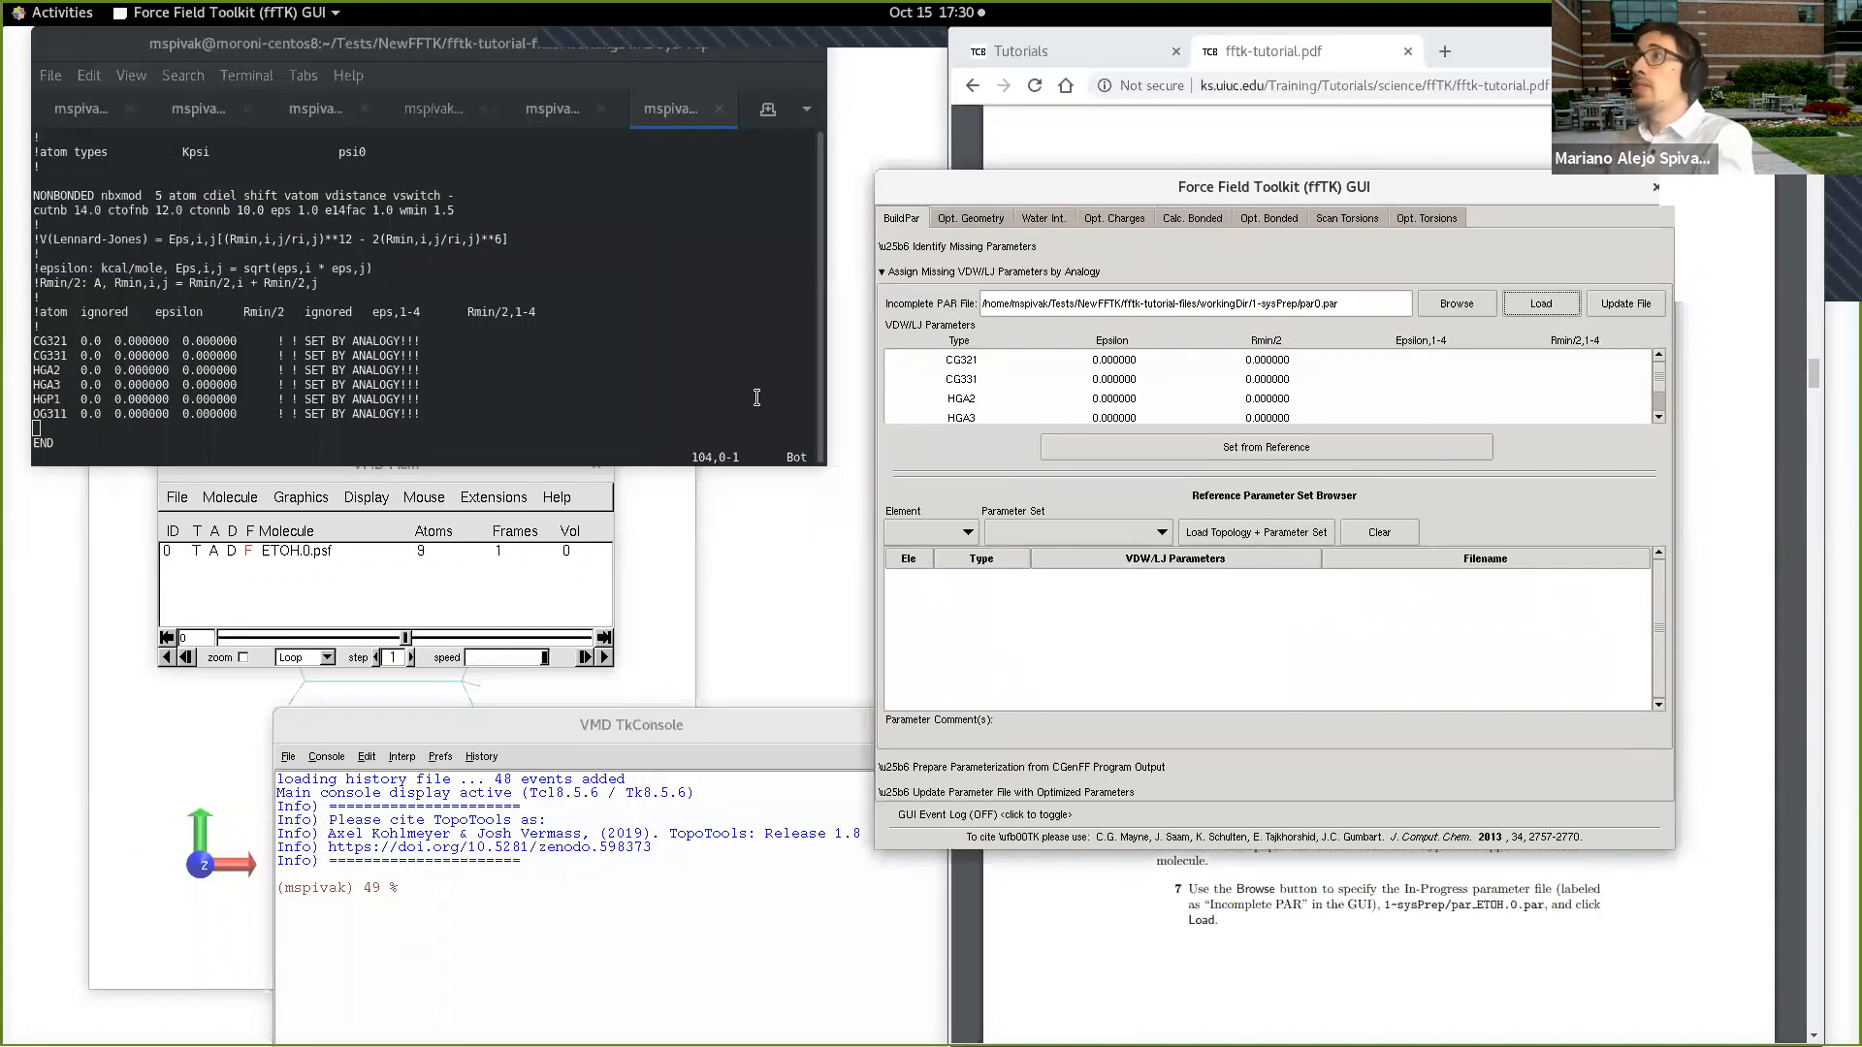
pyautogui.click(768, 424)
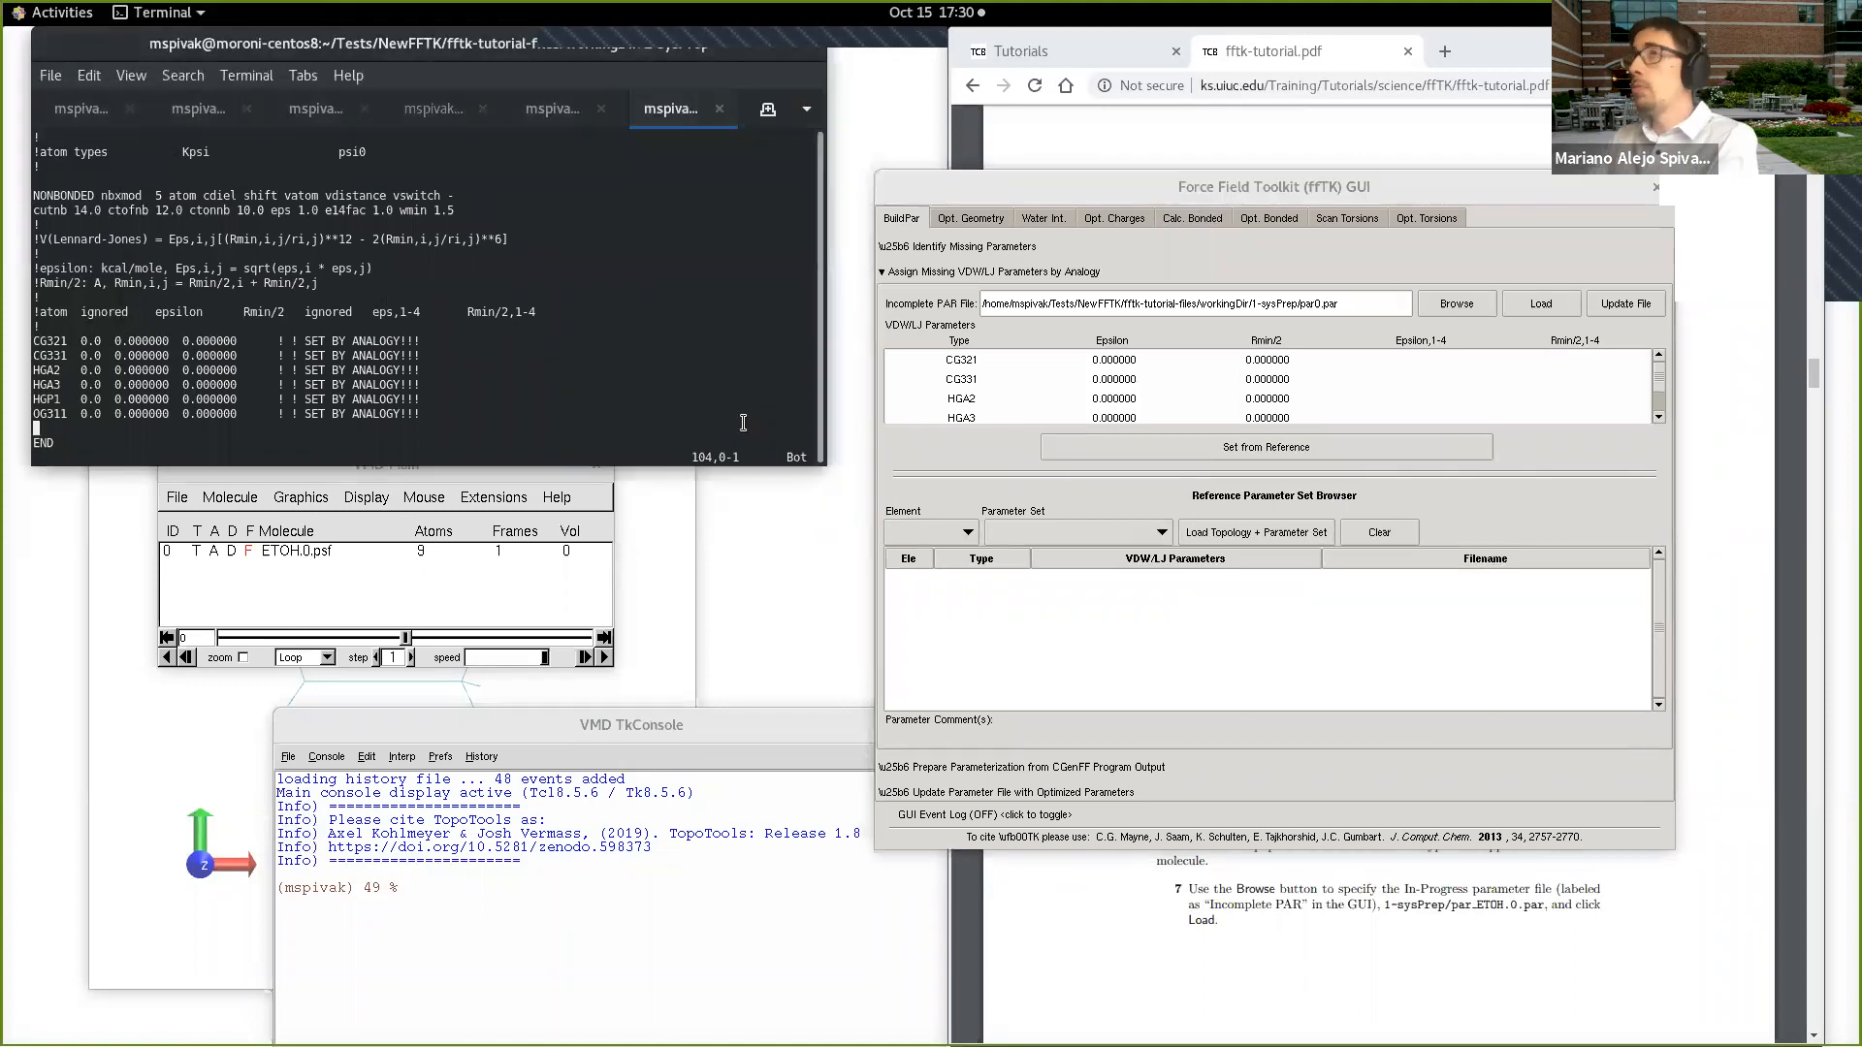
pyautogui.hotkey('ctrl', '+')
pyautogui.hotkey('ctrl', '+')
pyautogui.hotkey('ctrl', '+')
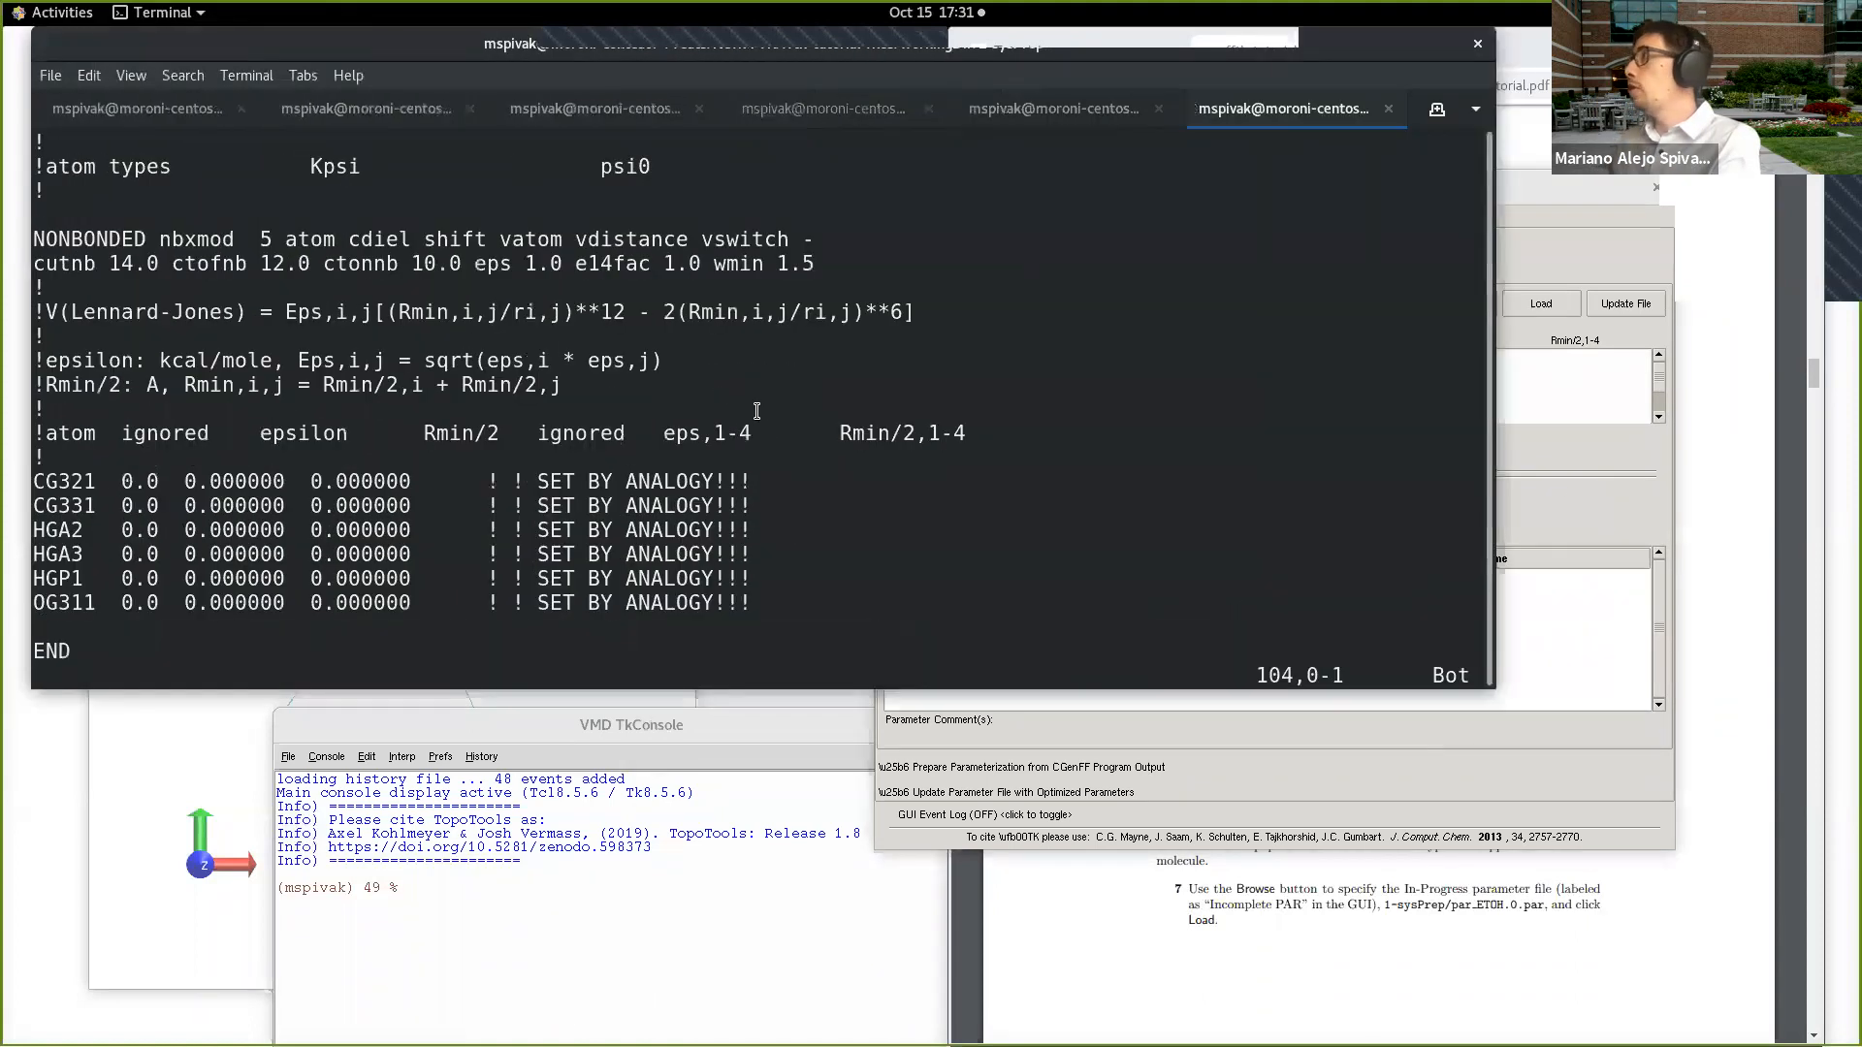
pyautogui.click(1620, 473)
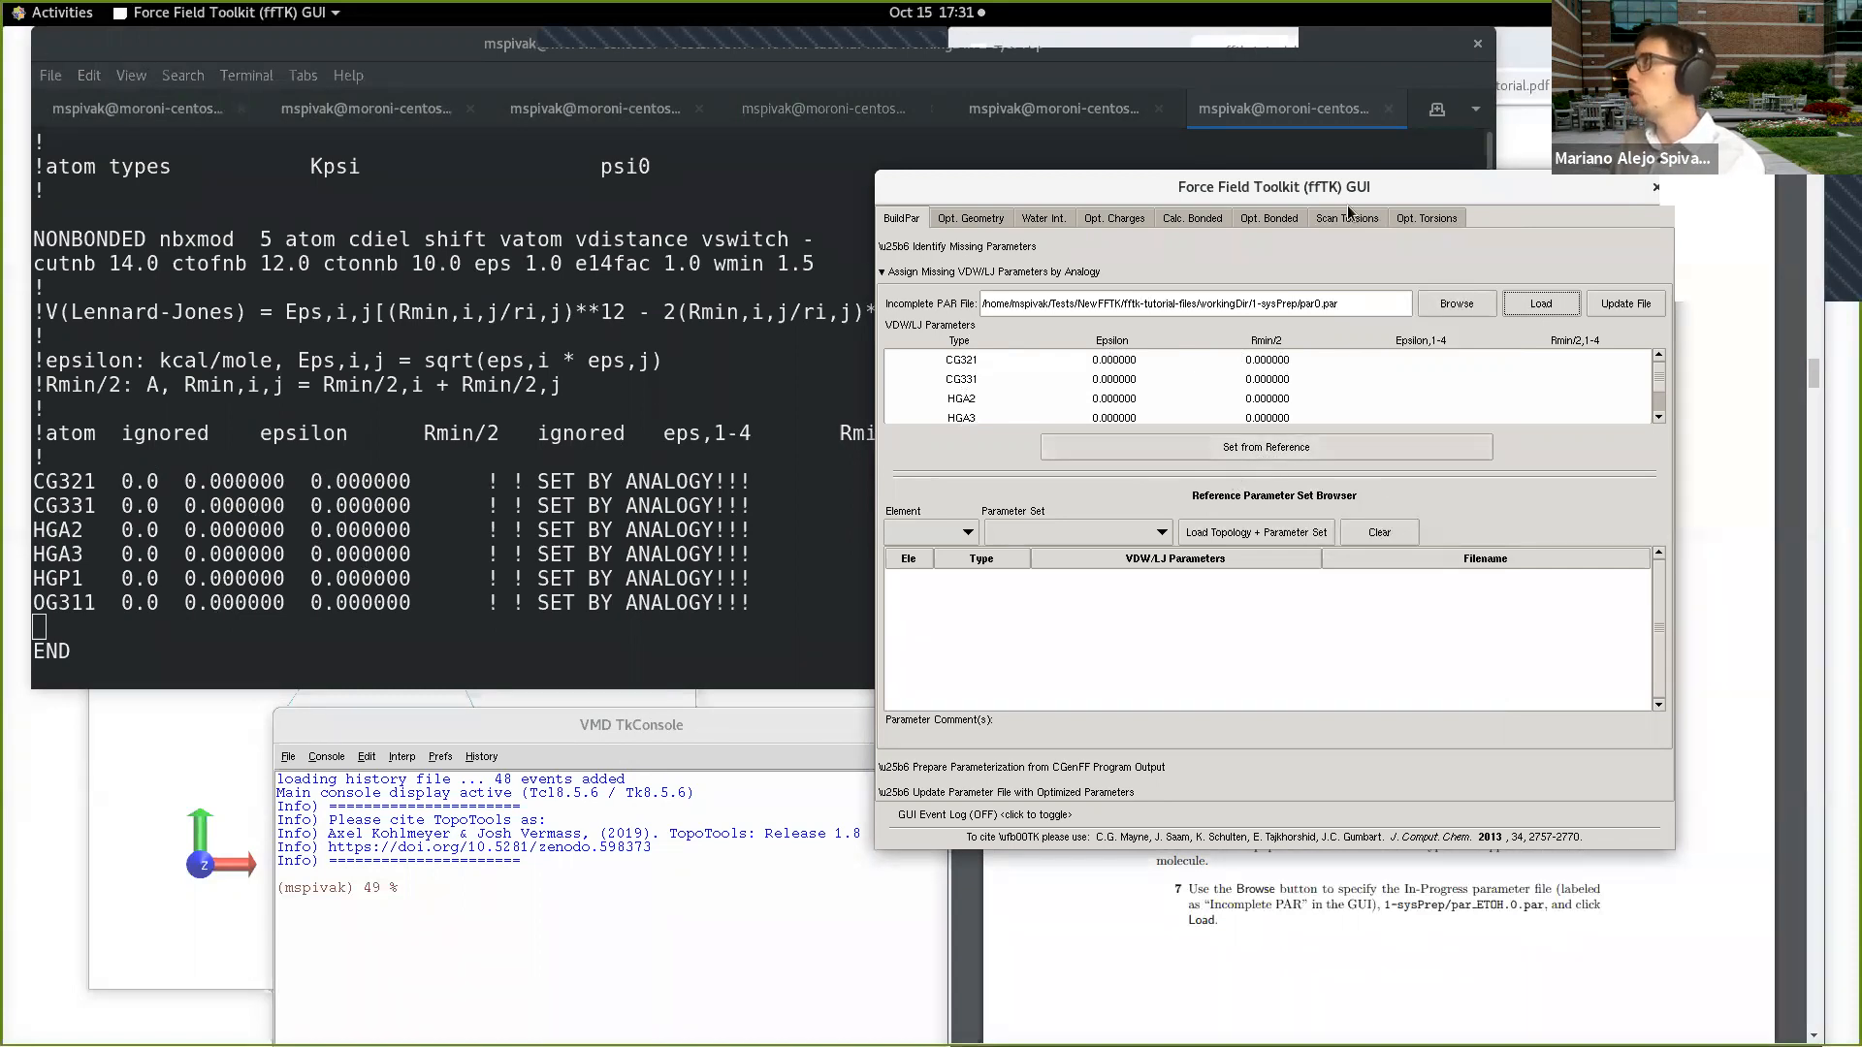
pyautogui.click(752, 453)
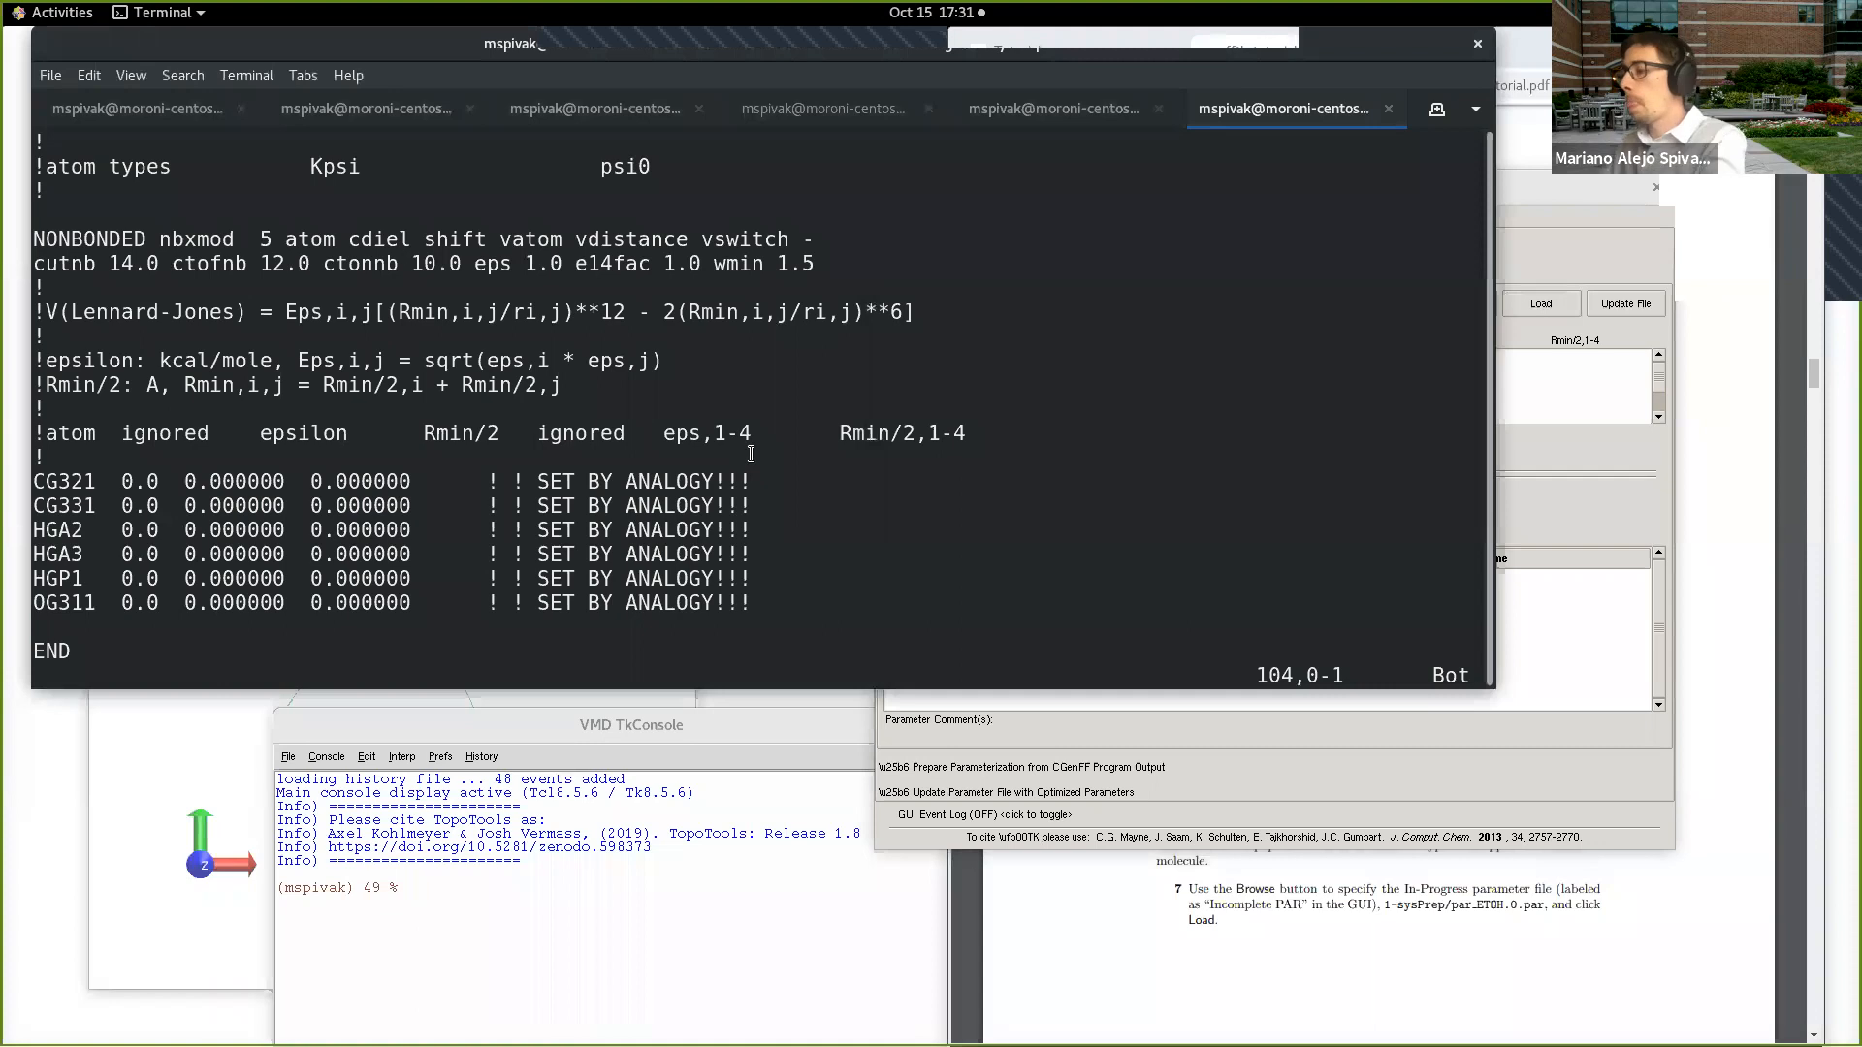
pyautogui.hotkey('ctrl', '-')
pyautogui.hotkey('ctrl', '-')
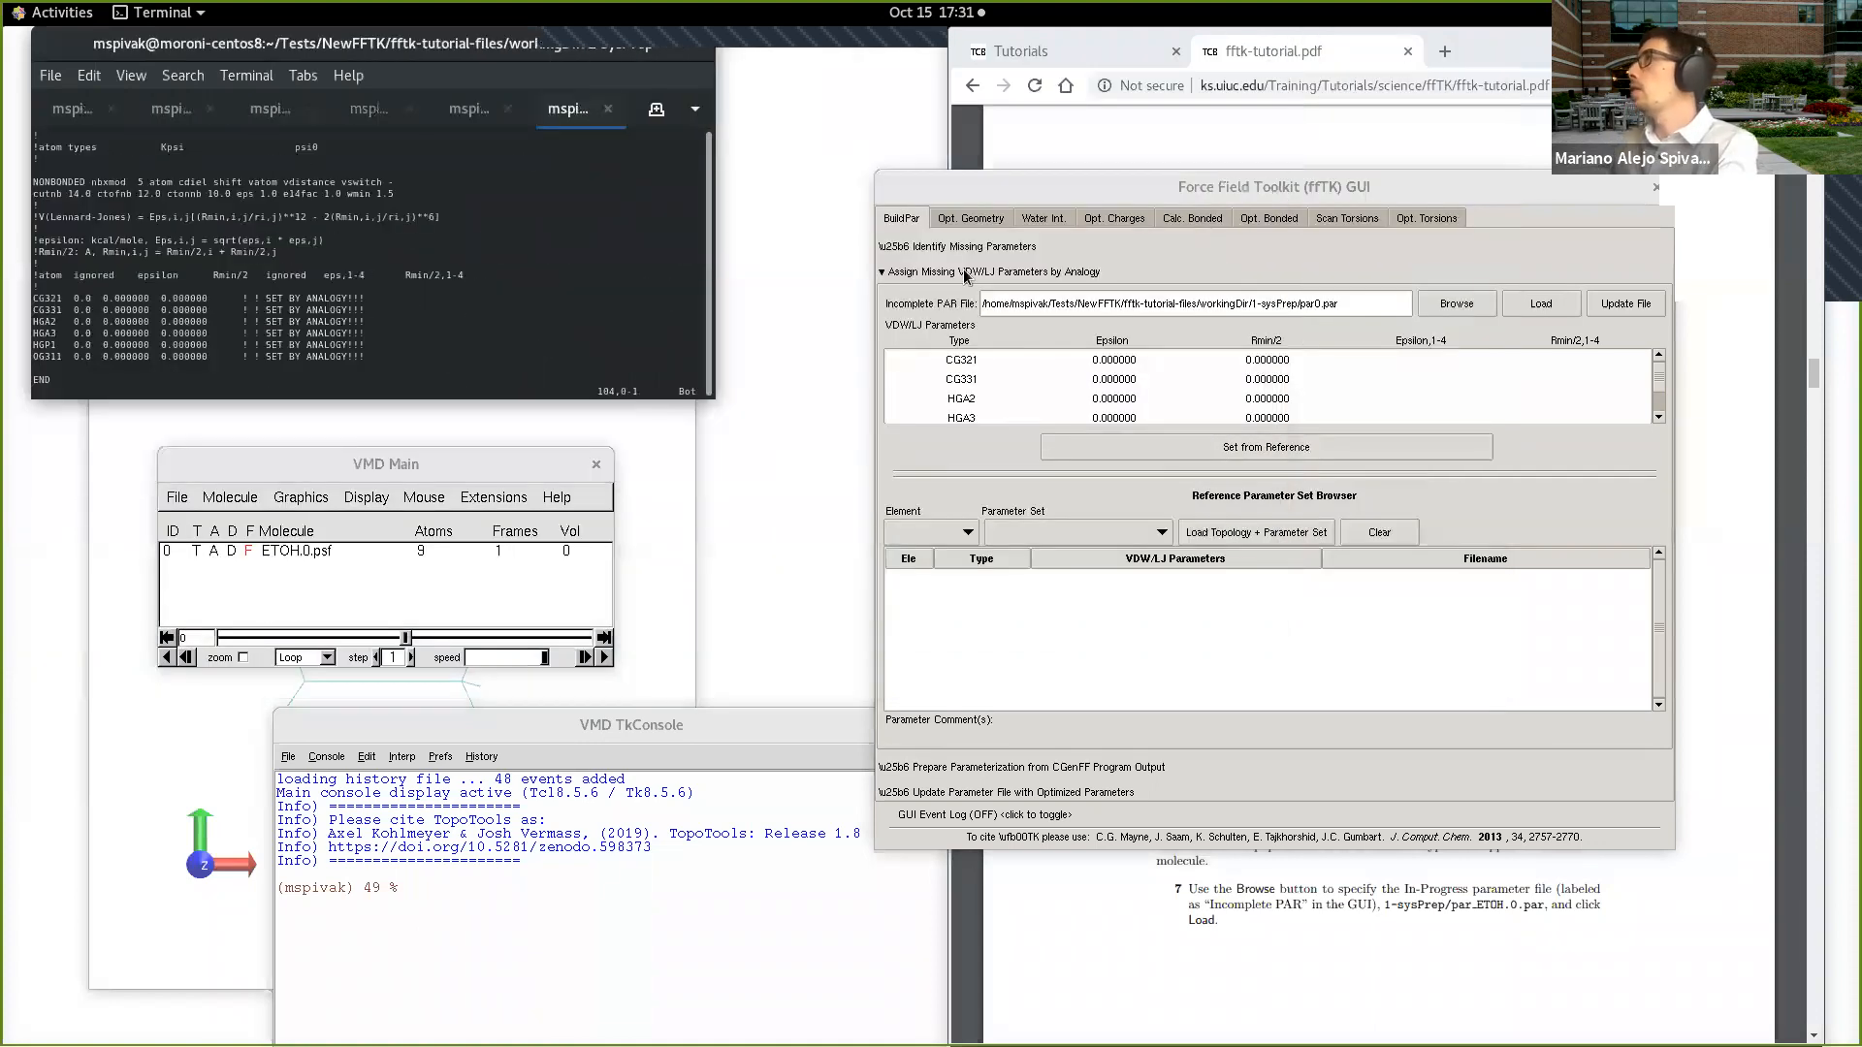
pyautogui.moveTo(1135, 185); pyautogui.dragTo(396, 275)
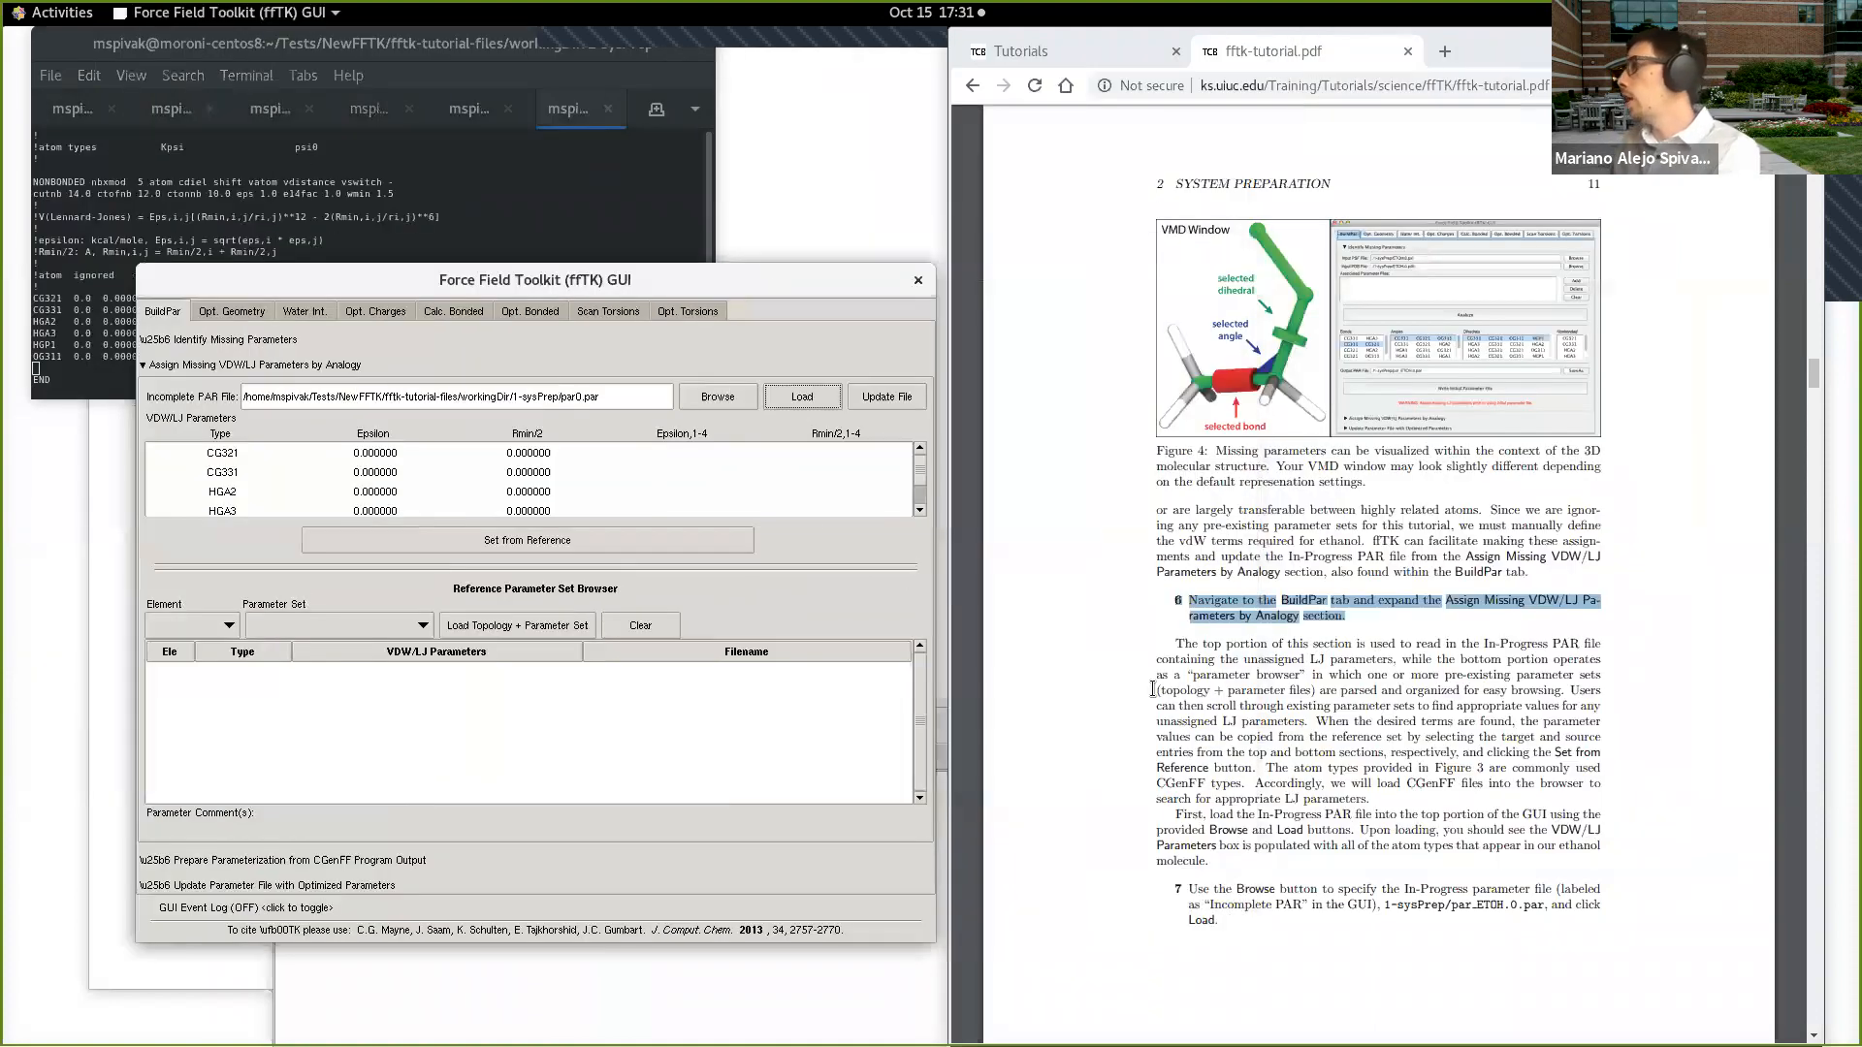
# Step: Read step 7 on page 11 and the CGenFF file-loading instructions on page 12 of the tutorial, highlighting part of each passage
pyautogui.click(1278, 712)
pyautogui.scroll(-1, 1314, 669)
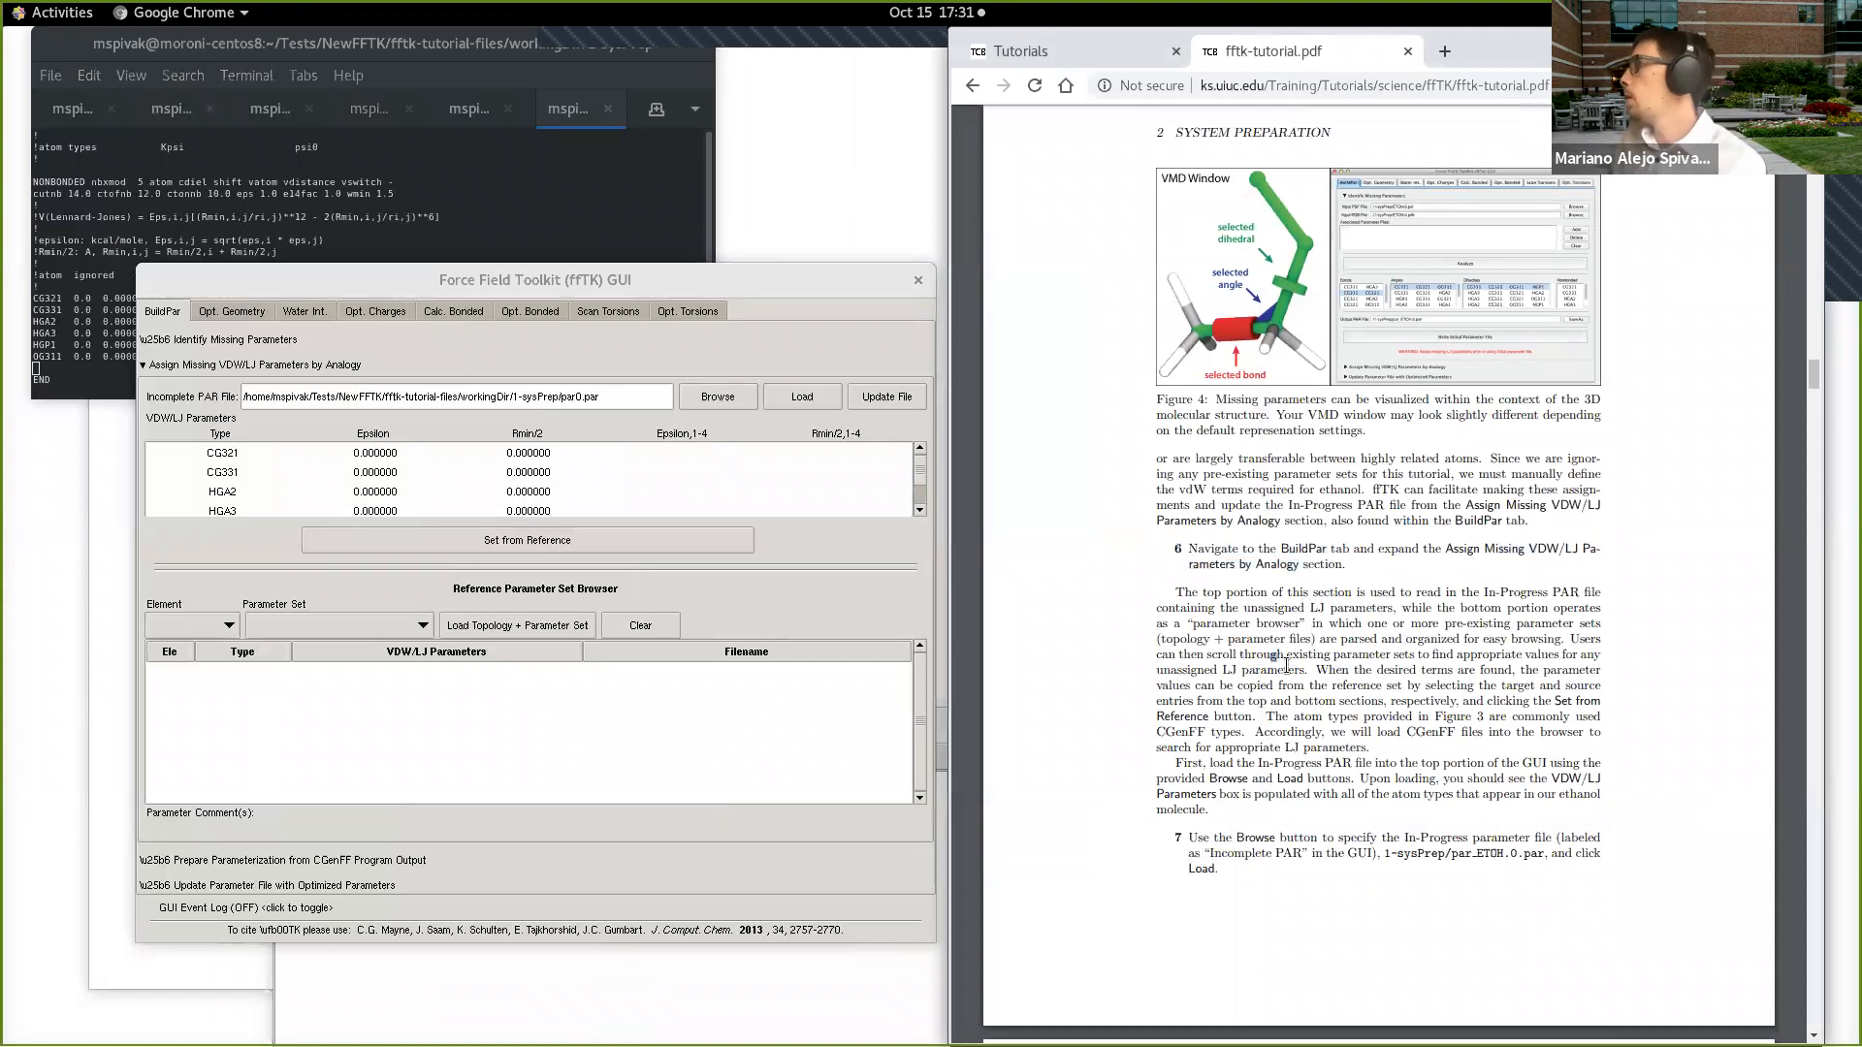
pyautogui.scroll(-1, 1287, 665)
pyautogui.scroll(-1, 1287, 664)
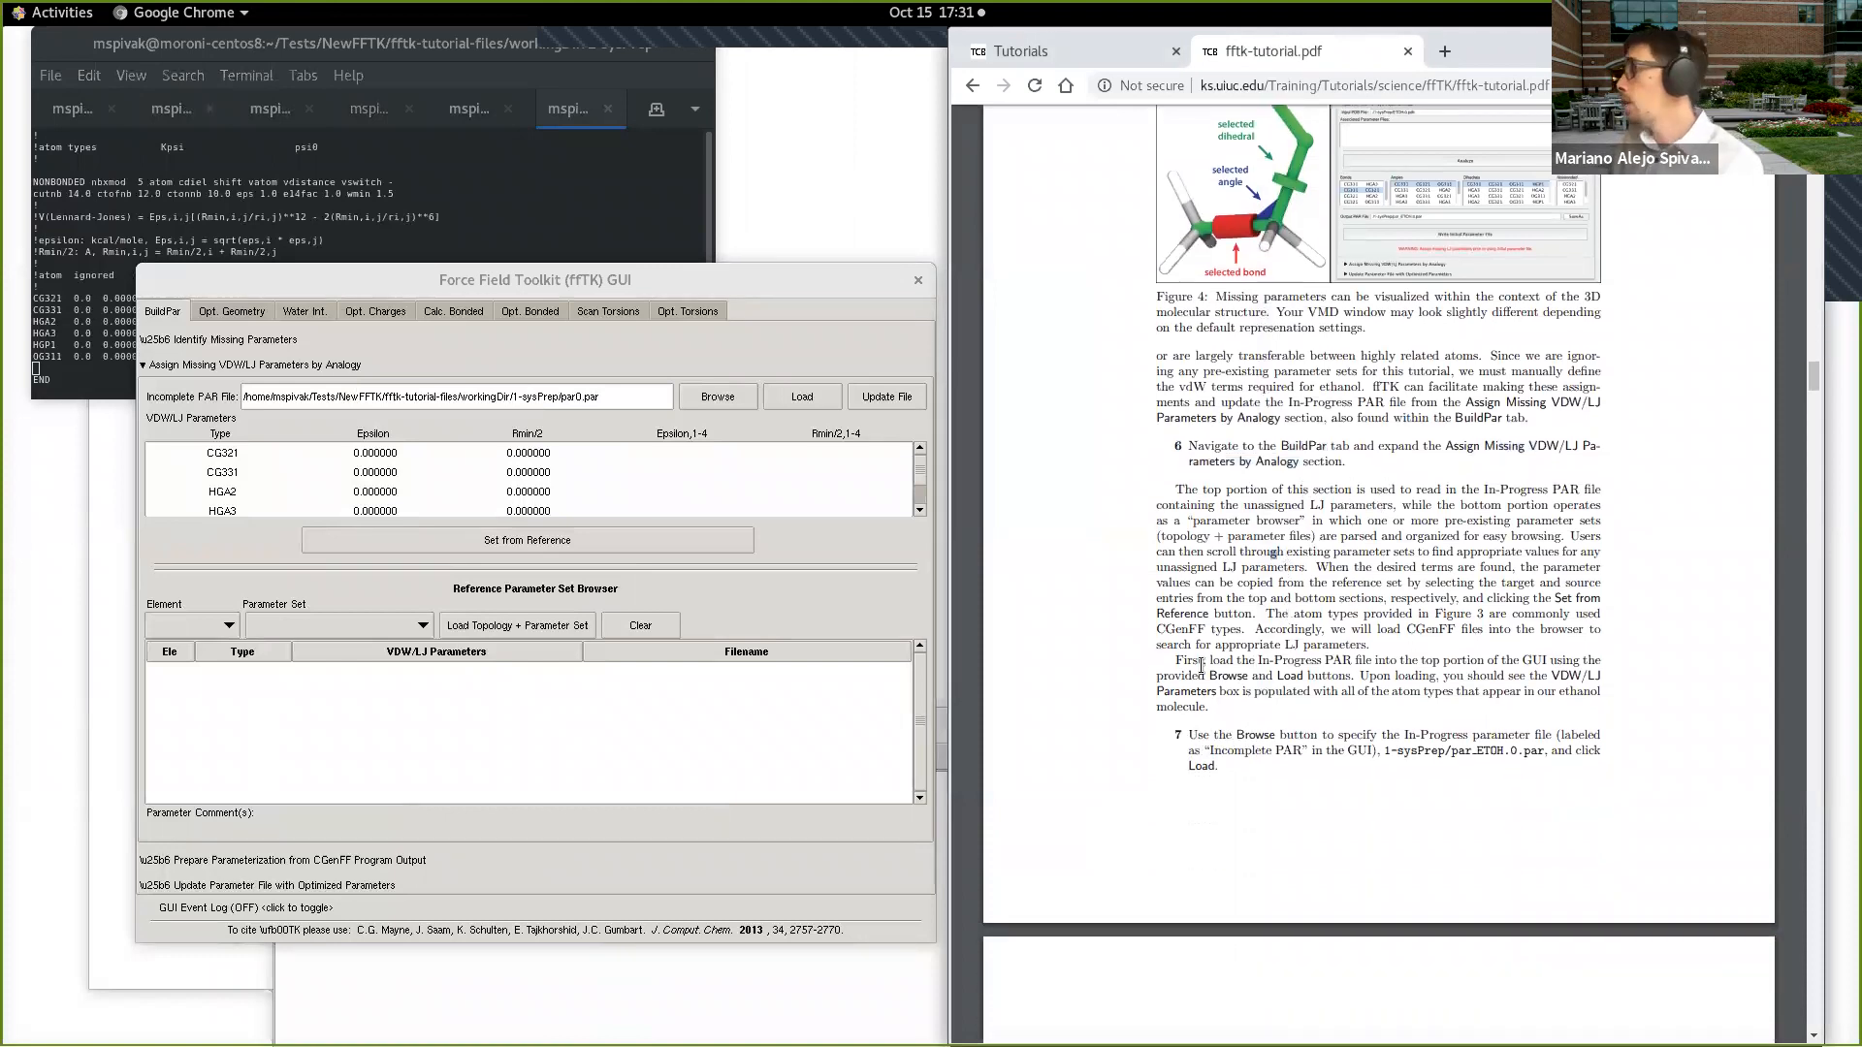
pyautogui.moveTo(1187, 734); pyautogui.dragTo(1379, 753)
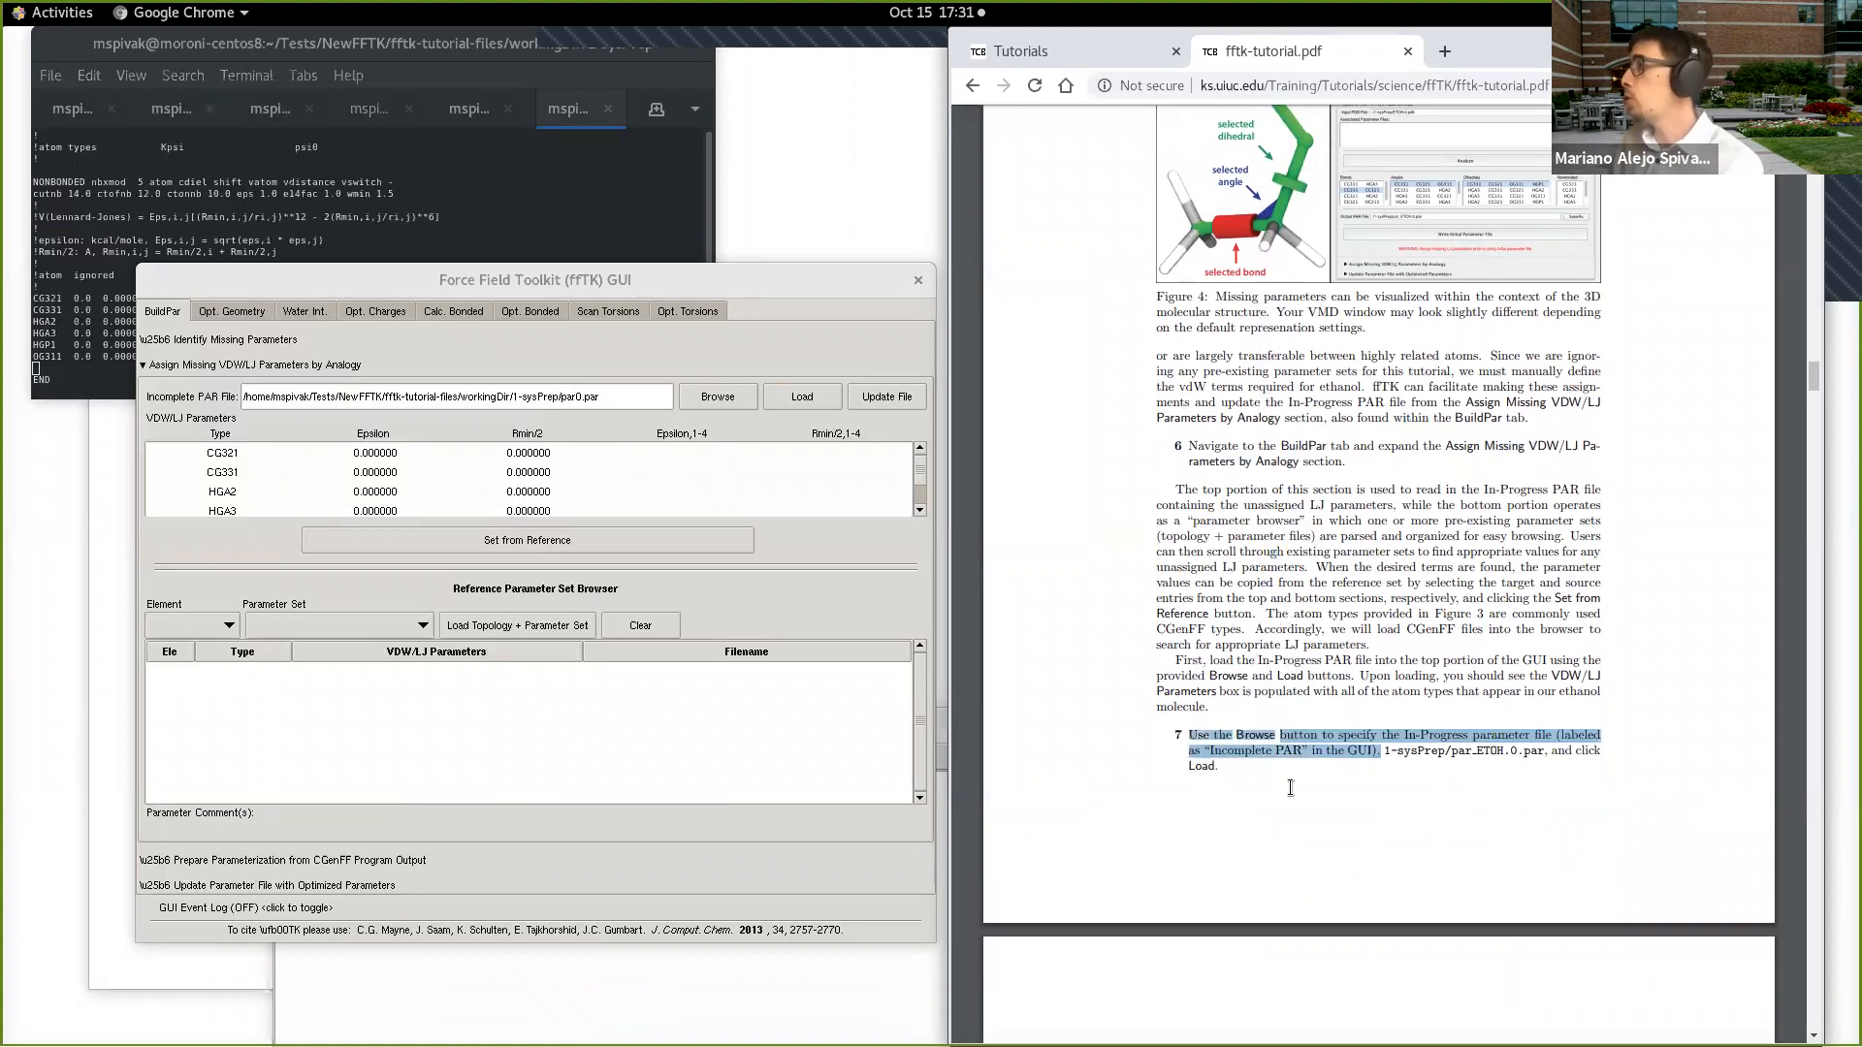
pyautogui.keyDown('shift'); pyautogui.click(1204, 764); pyautogui.keyUp('shift')
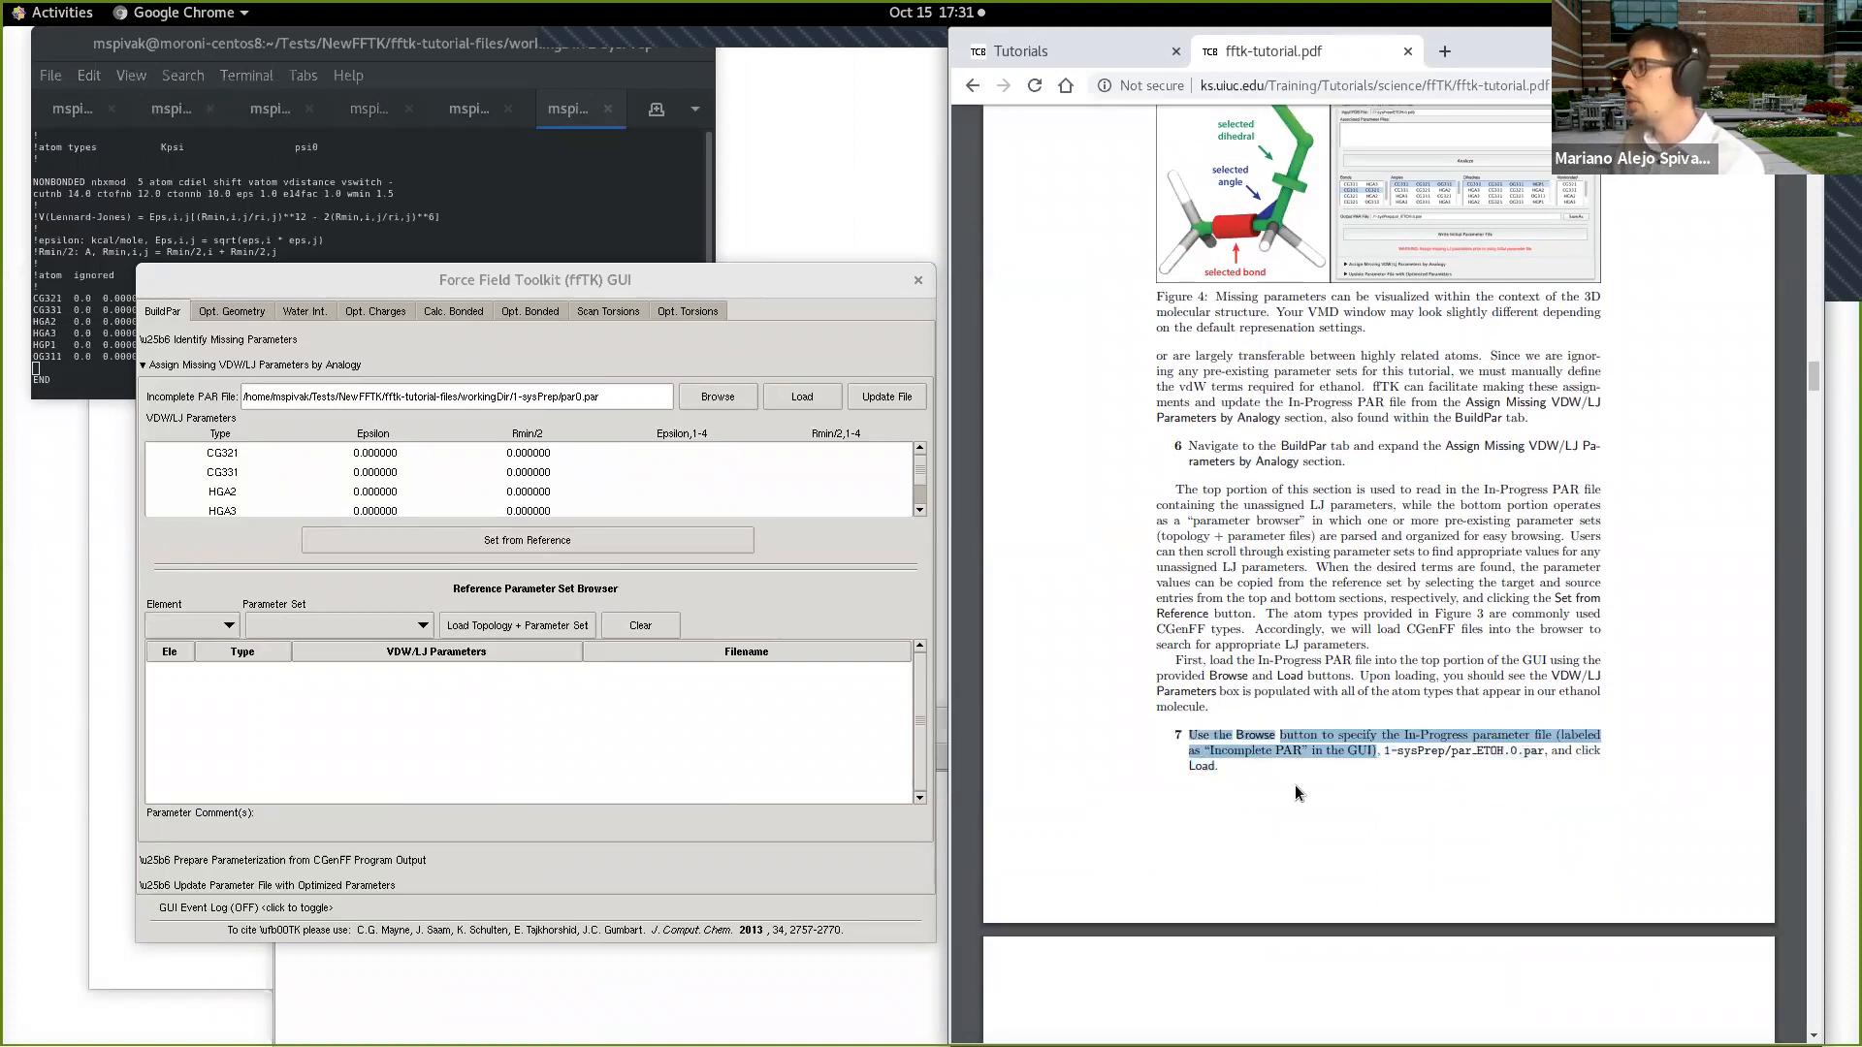
pyautogui.scroll(-4, 1288, 635)
pyautogui.scroll(-2, 1288, 635)
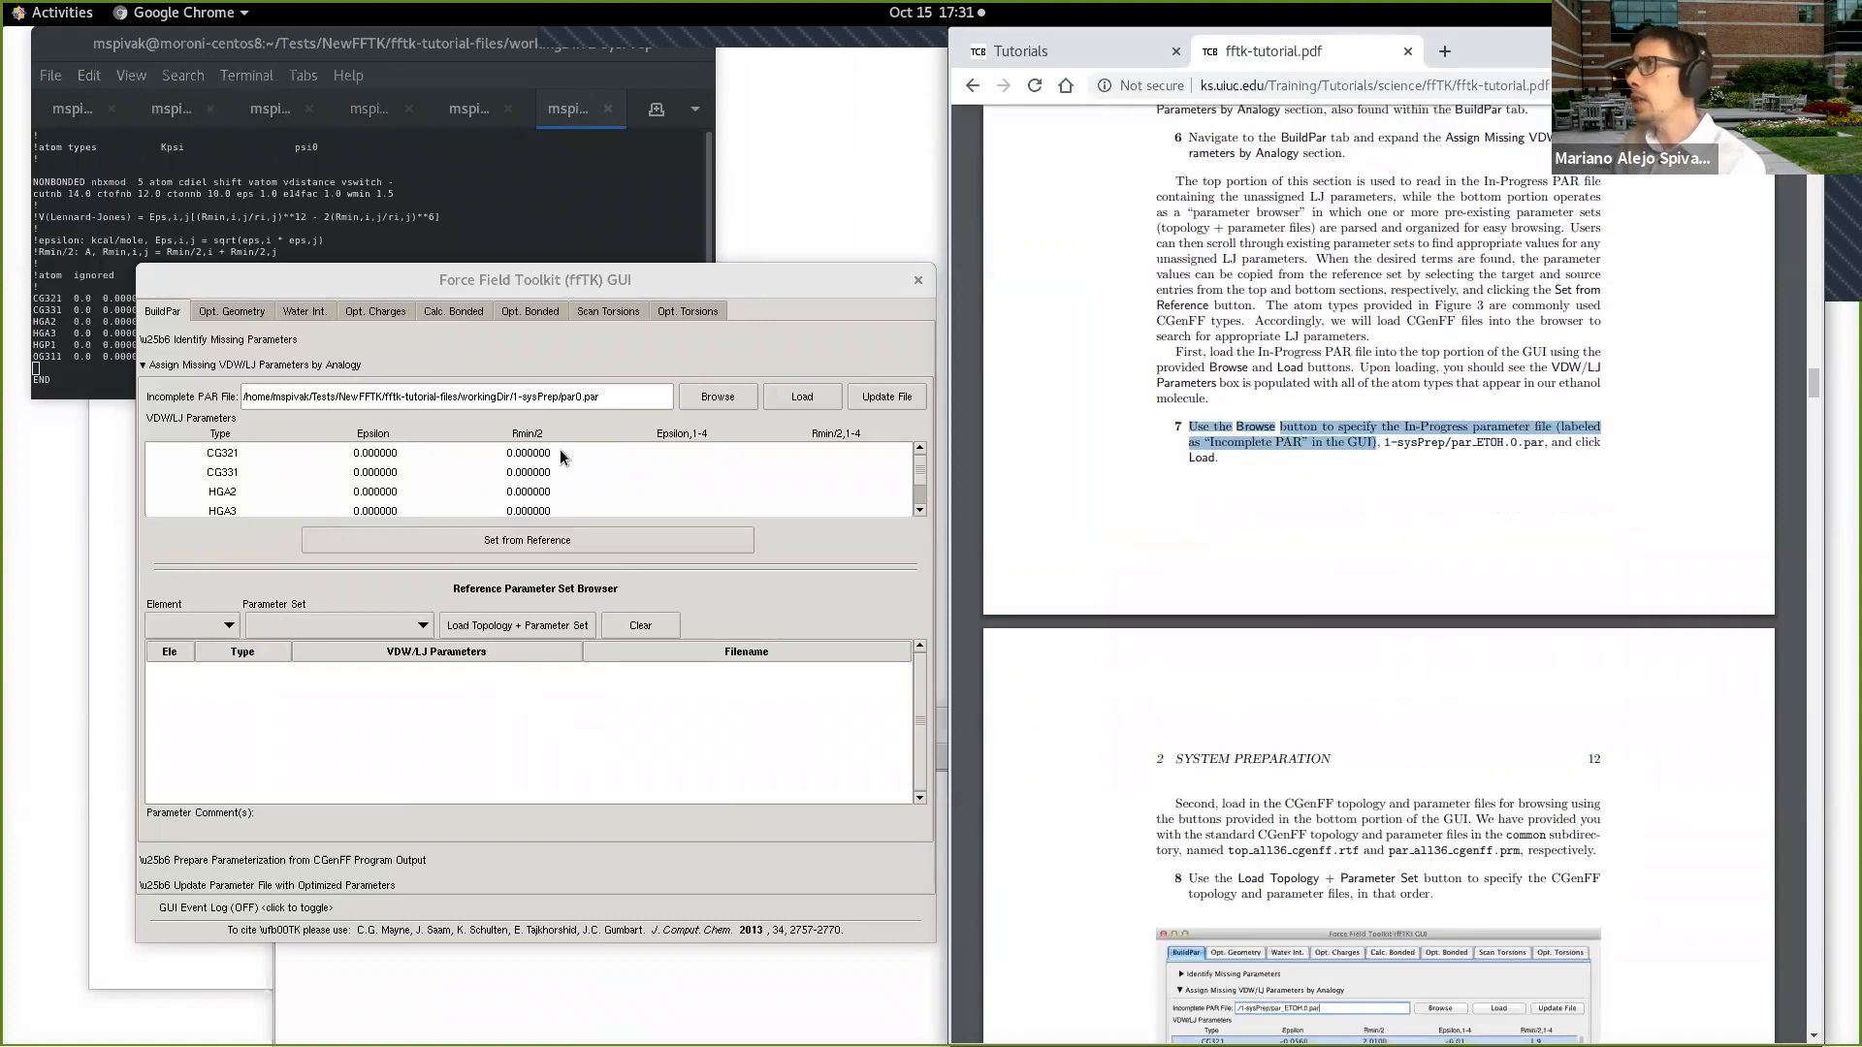
pyautogui.scroll(-3, 1200, 784)
pyautogui.scroll(-4, 1200, 784)
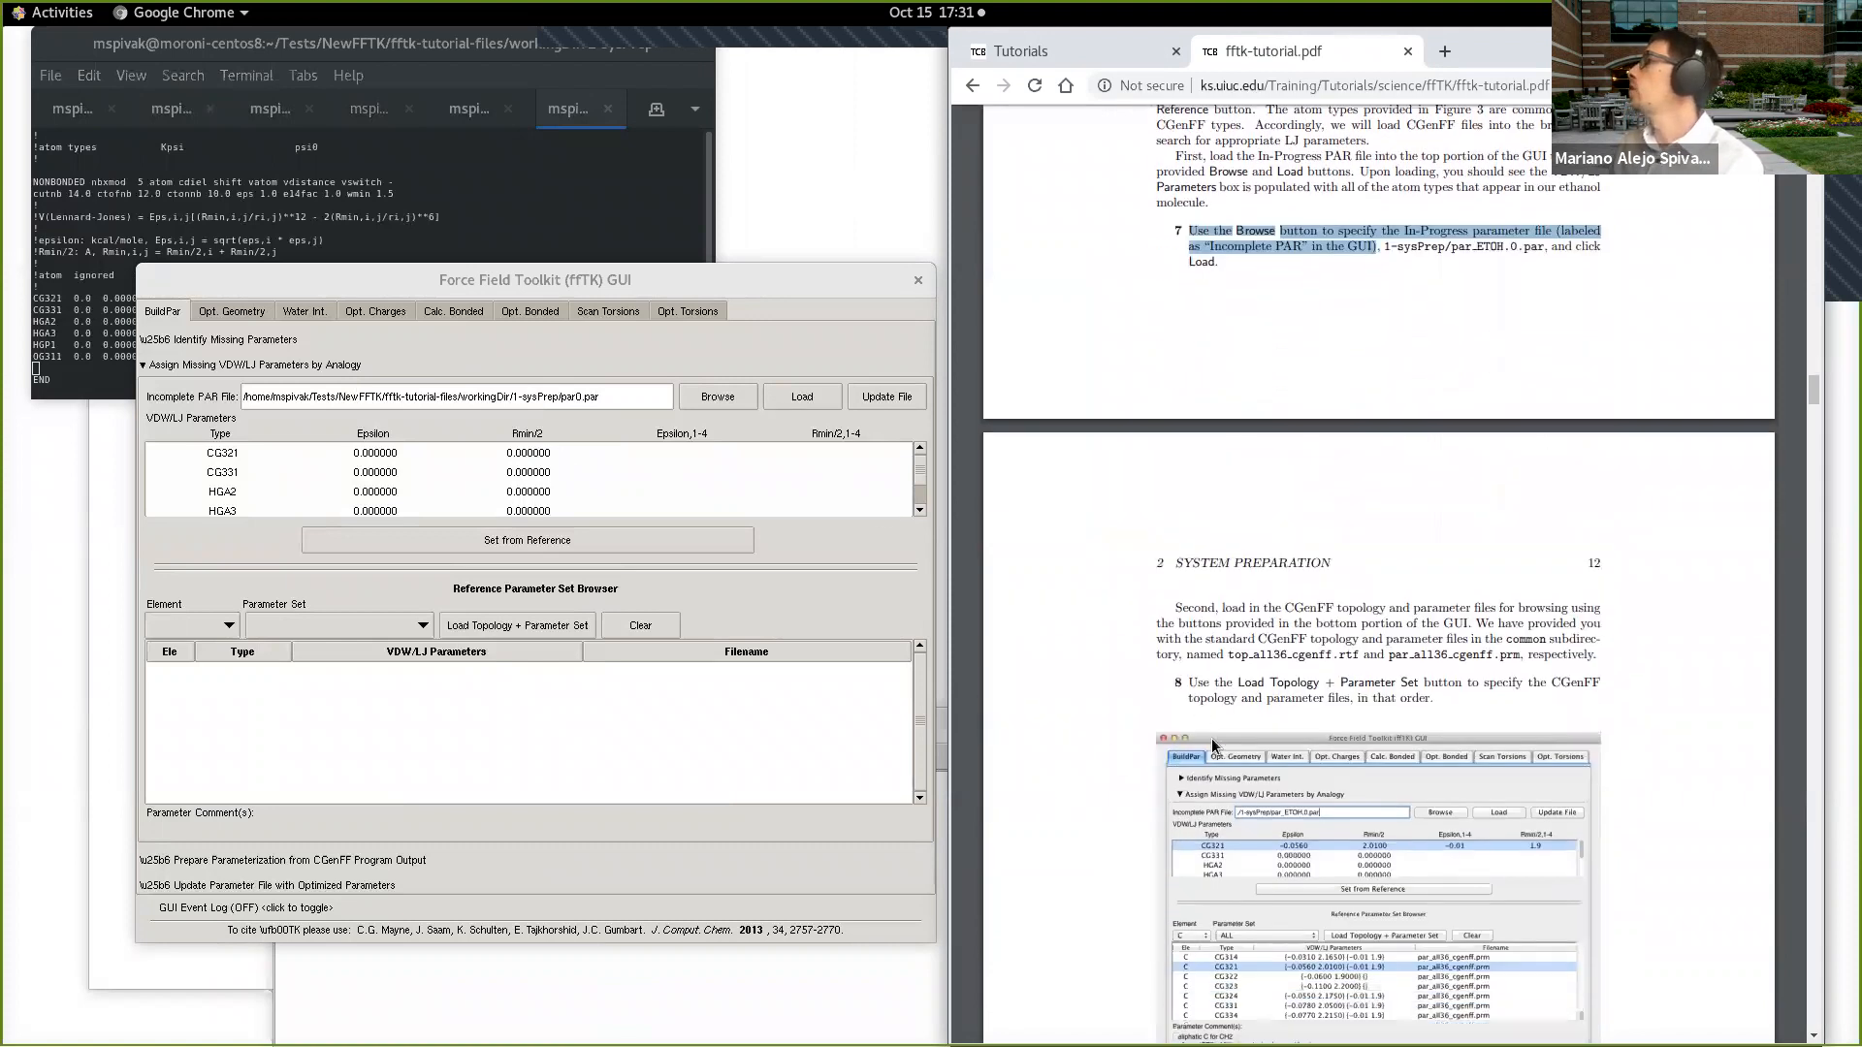
pyautogui.moveTo(1276, 460)
pyautogui.mouseDown()
pyautogui.moveTo(1452, 444)
pyautogui.moveTo(1272, 444)
pyautogui.moveTo(1305, 439)
pyautogui.mouseUp()
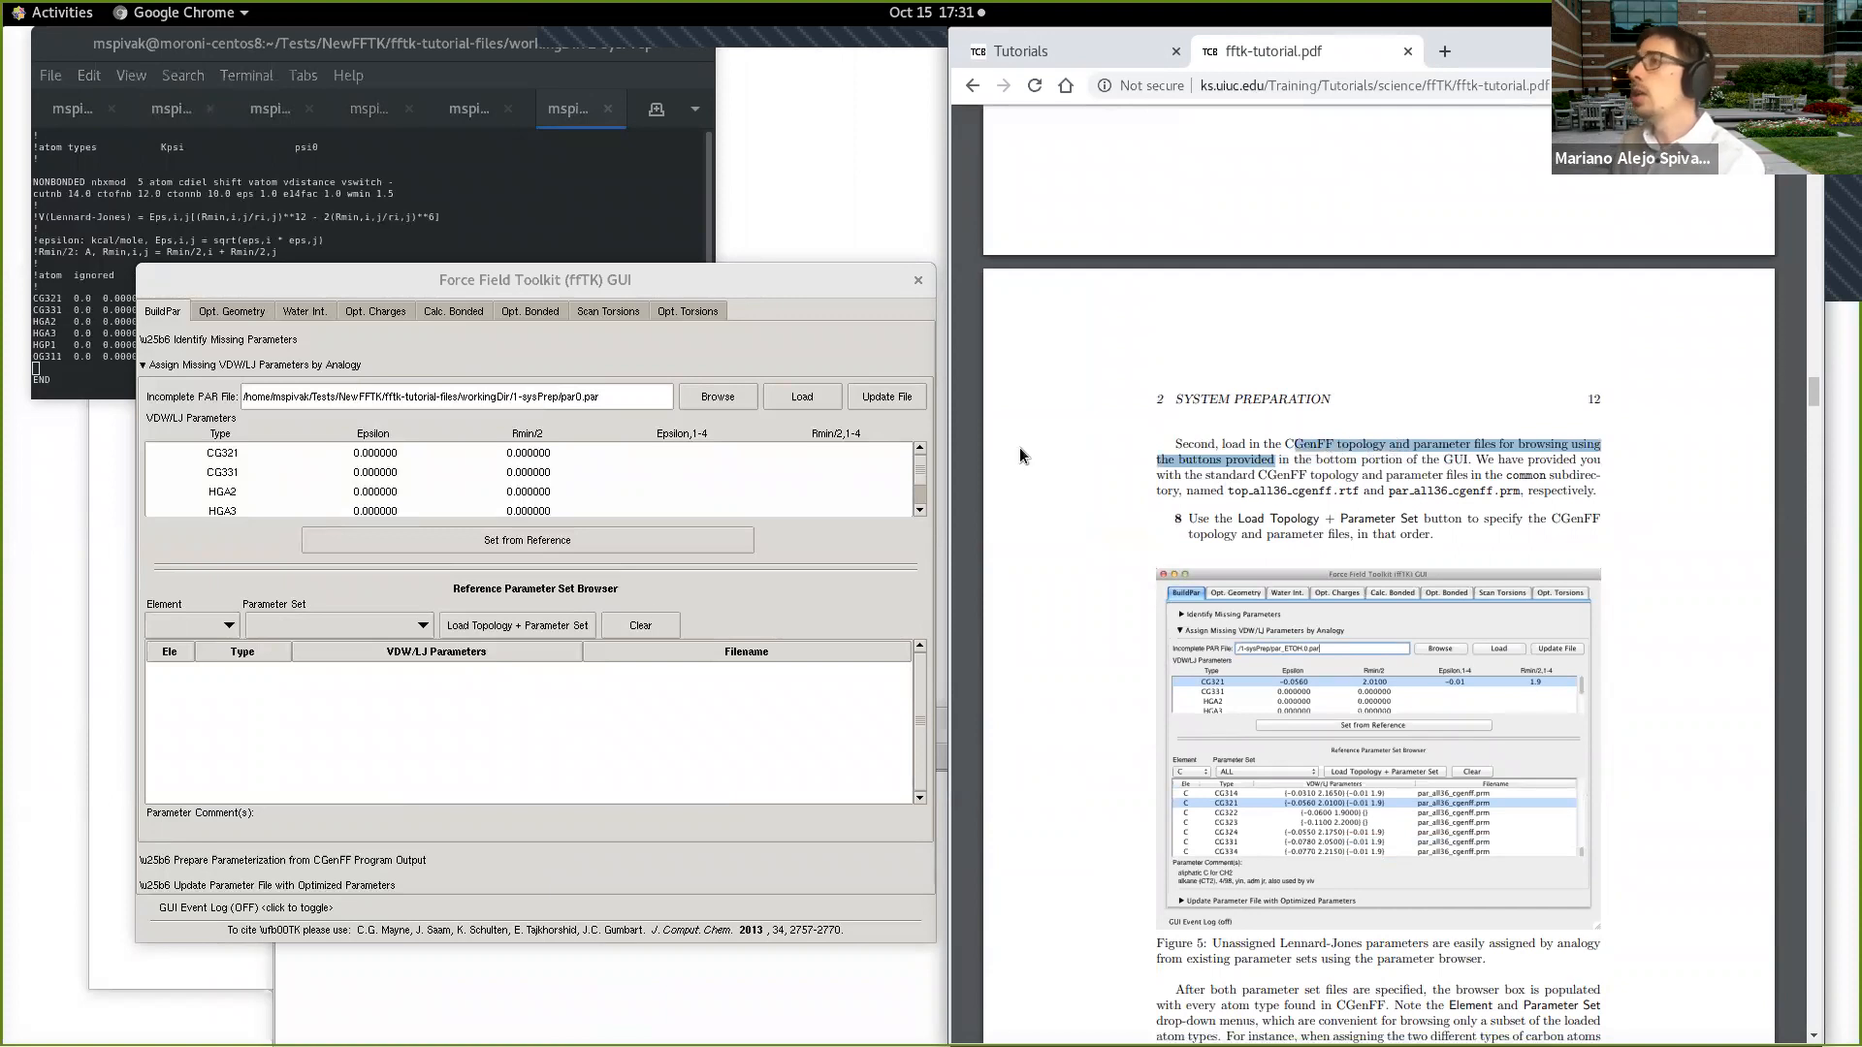
# Step: Load top_all36_cgenff.rtf and par_all36_cgenff.prm from exampleFiles/common as the reference topology and parameter set
pyautogui.click(543, 626)
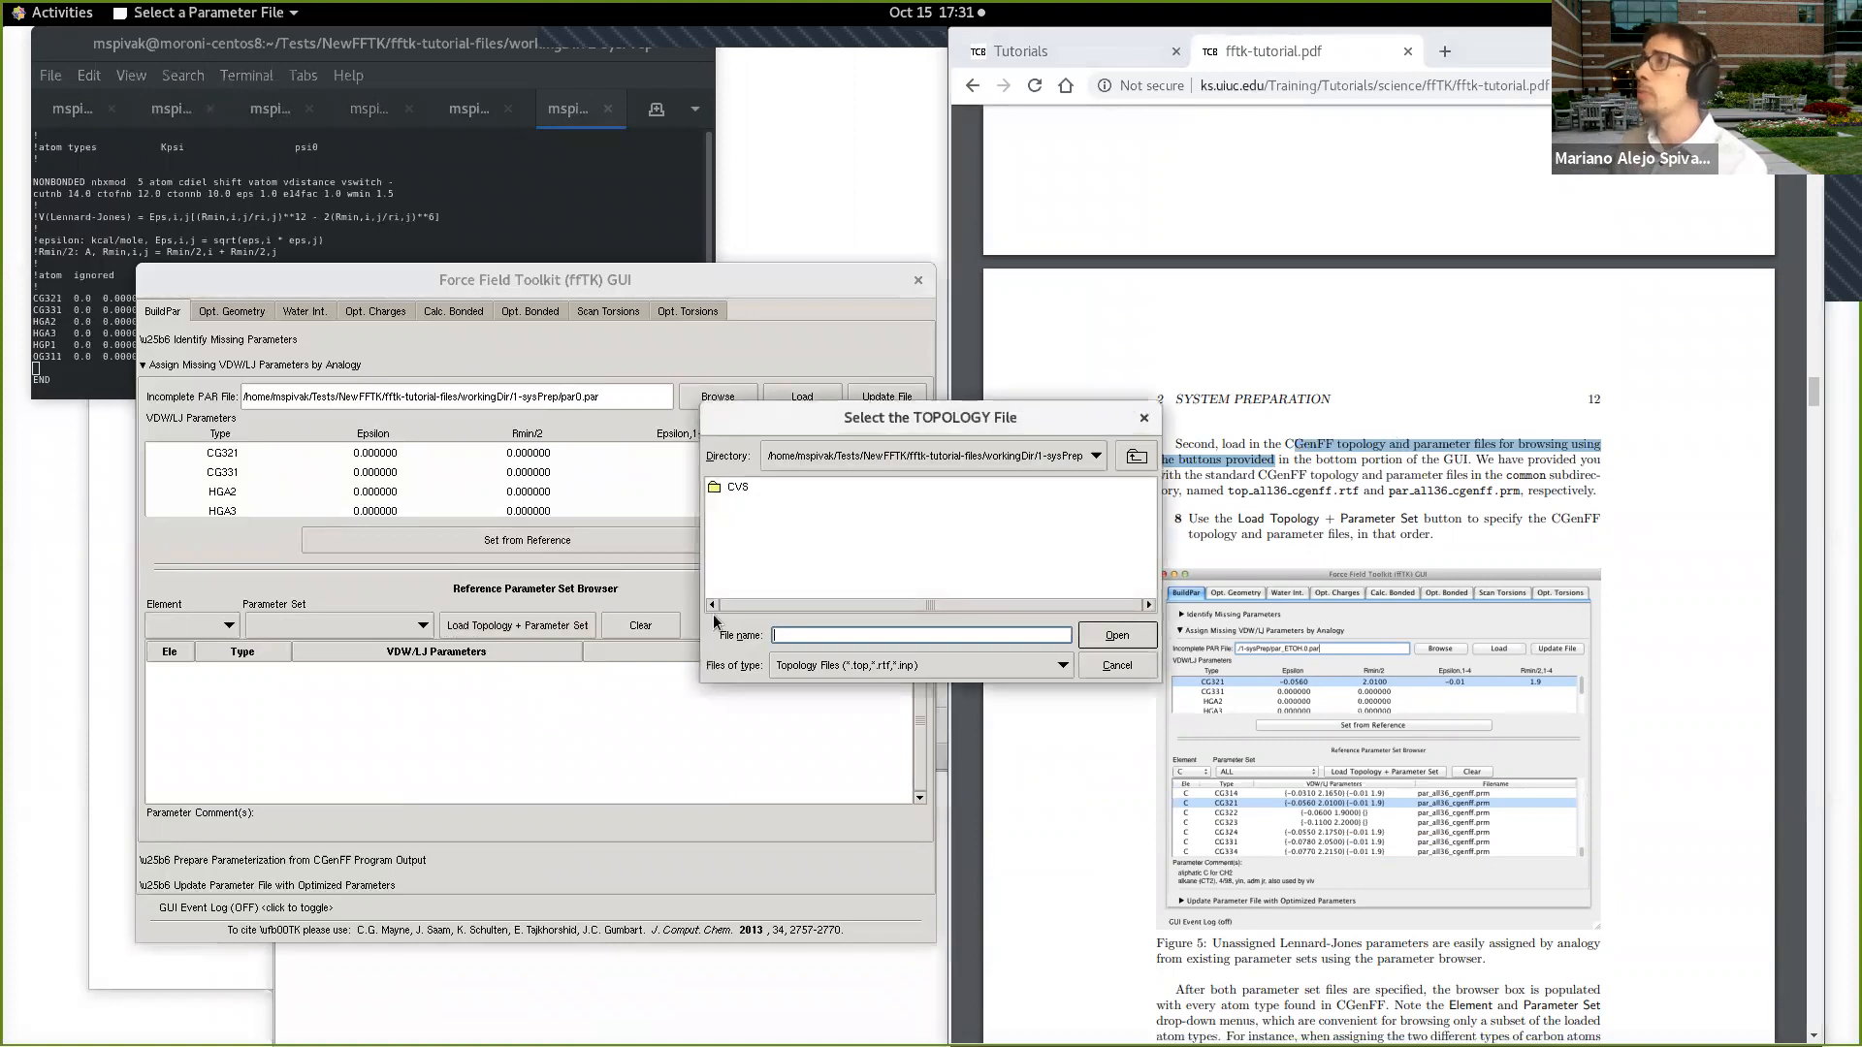
pyautogui.click(1142, 460)
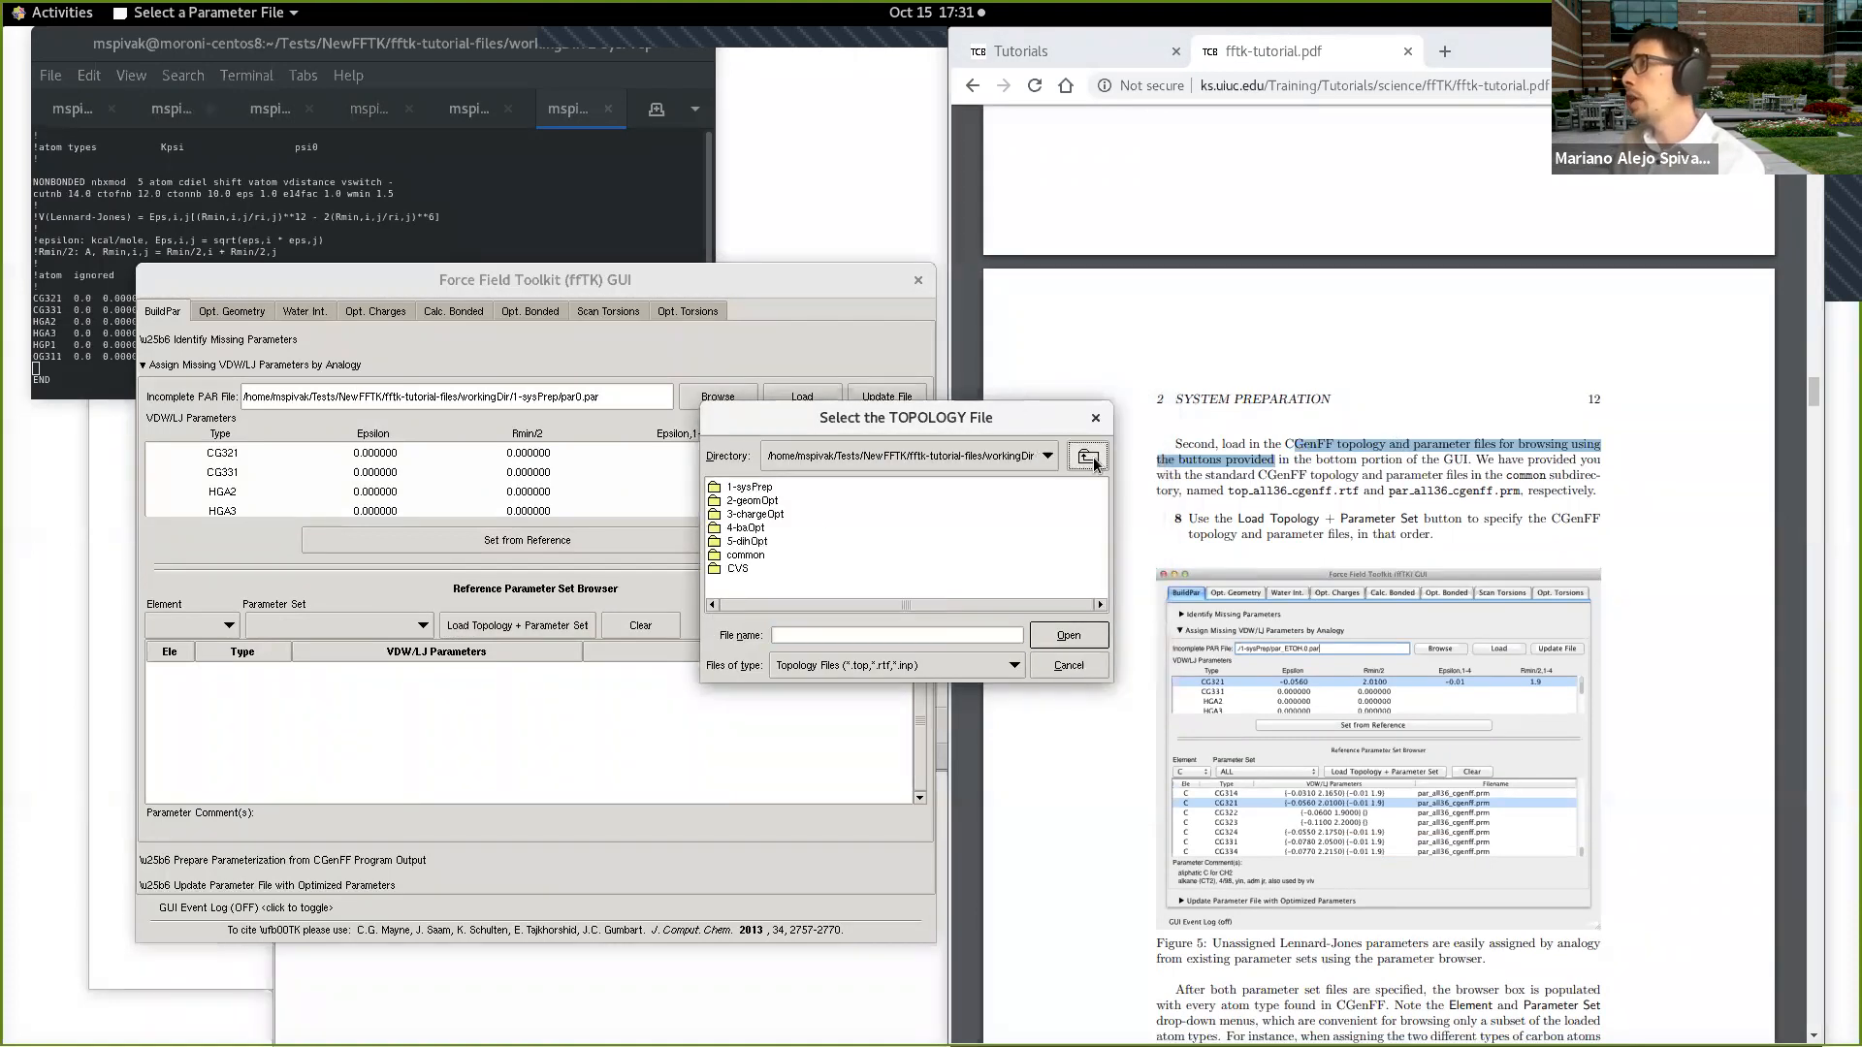
pyautogui.click(1088, 457)
pyautogui.doubleClick(767, 488)
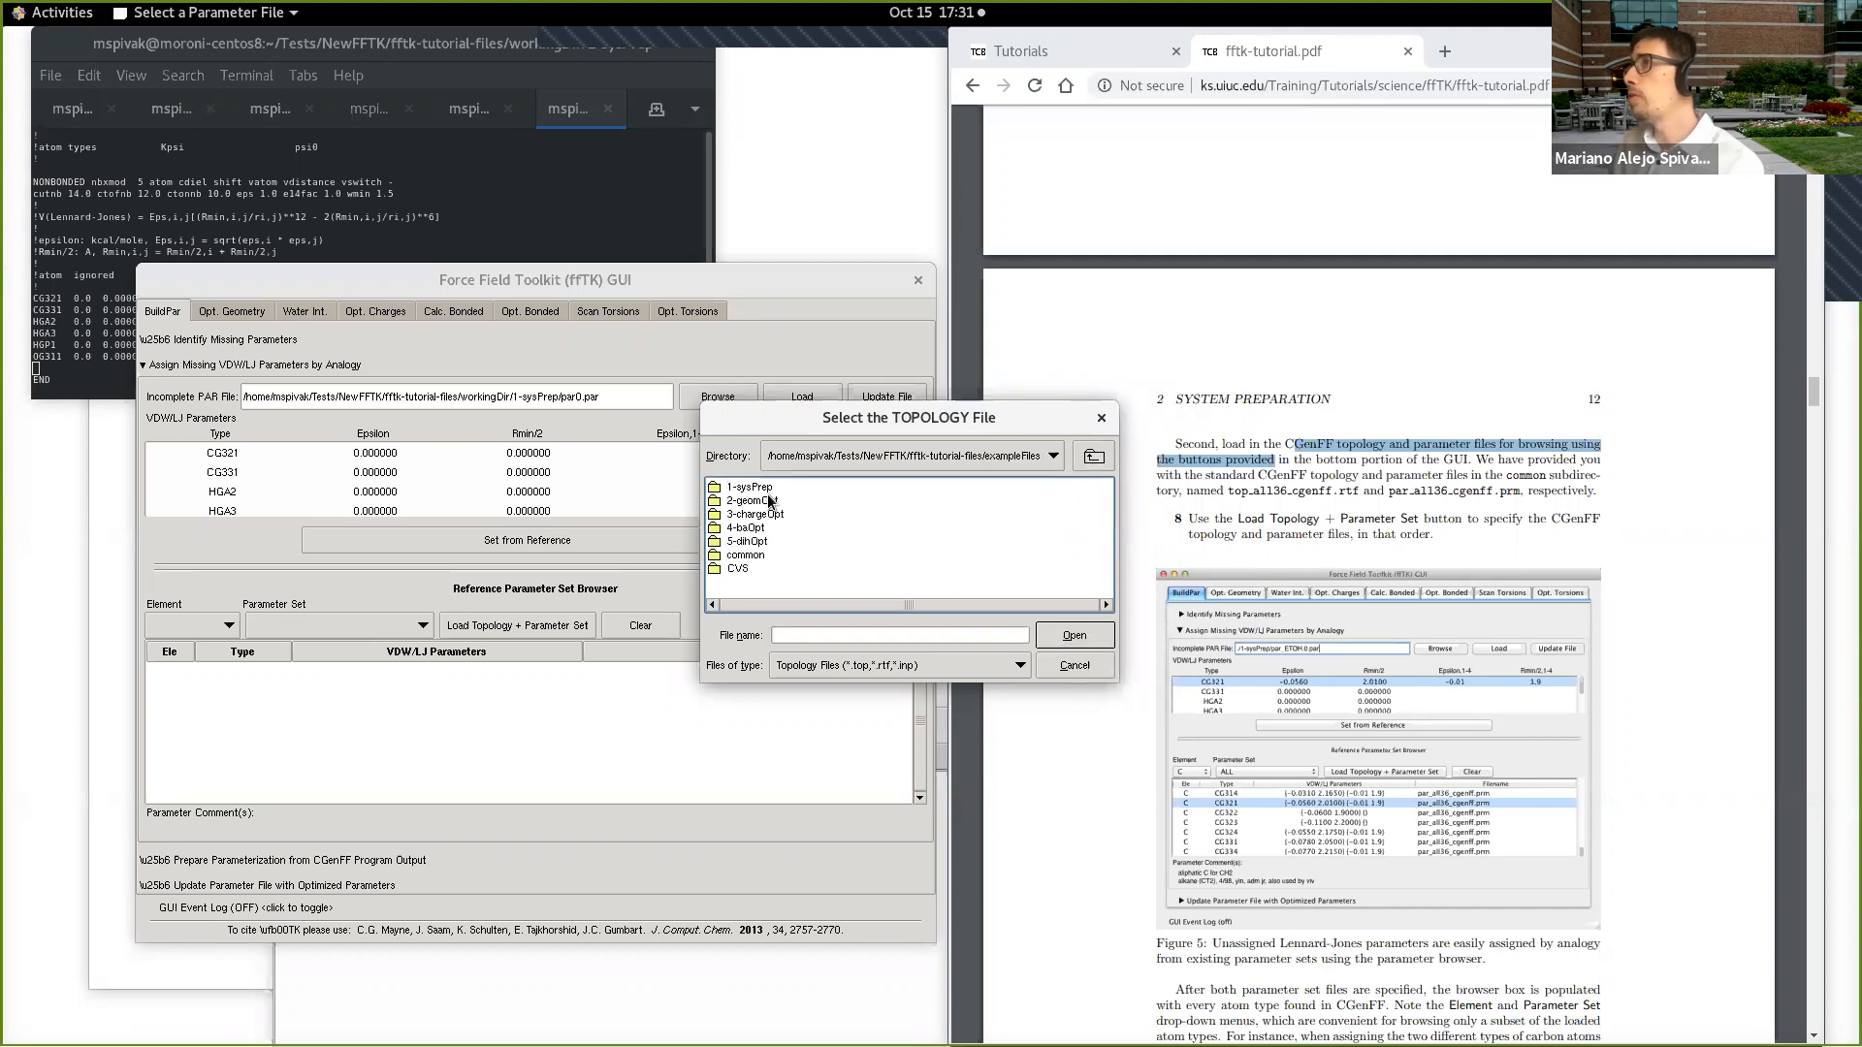
pyautogui.doubleClick(749, 557)
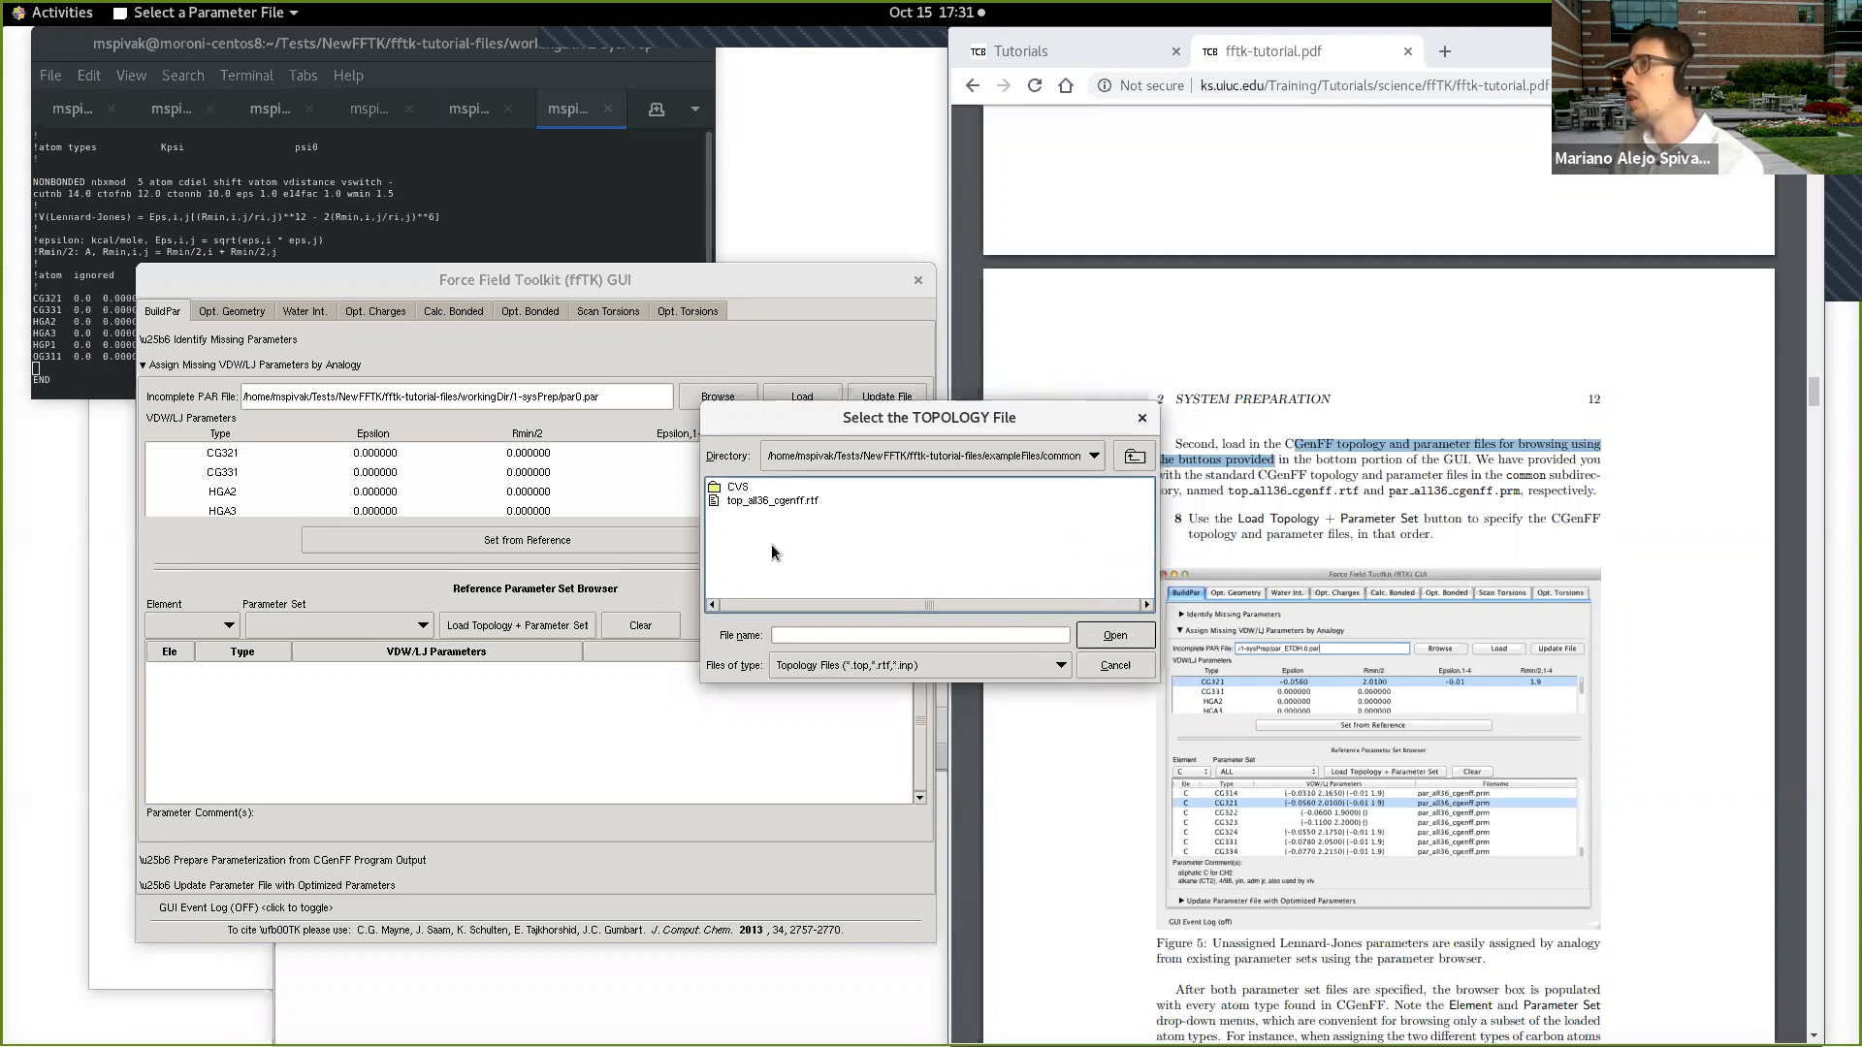
pyautogui.click(805, 502)
pyautogui.doubleClick(803, 503)
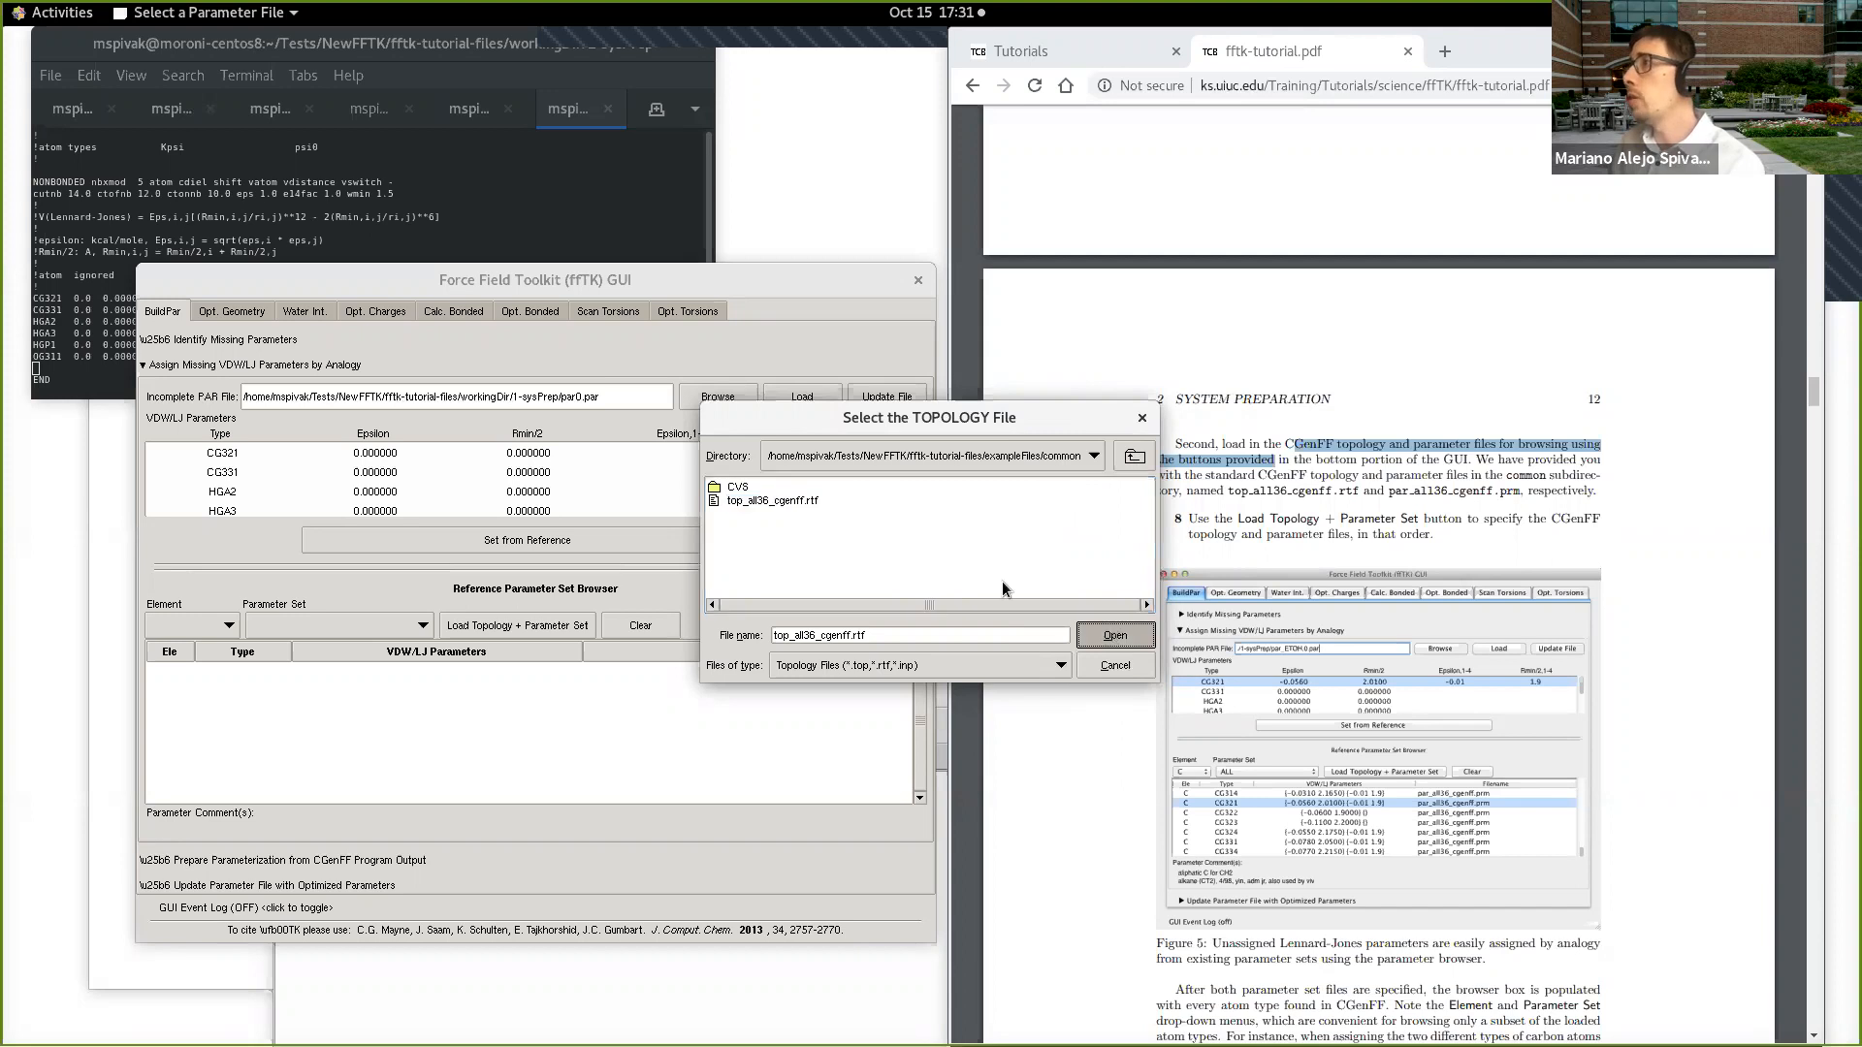
pyautogui.click(776, 501)
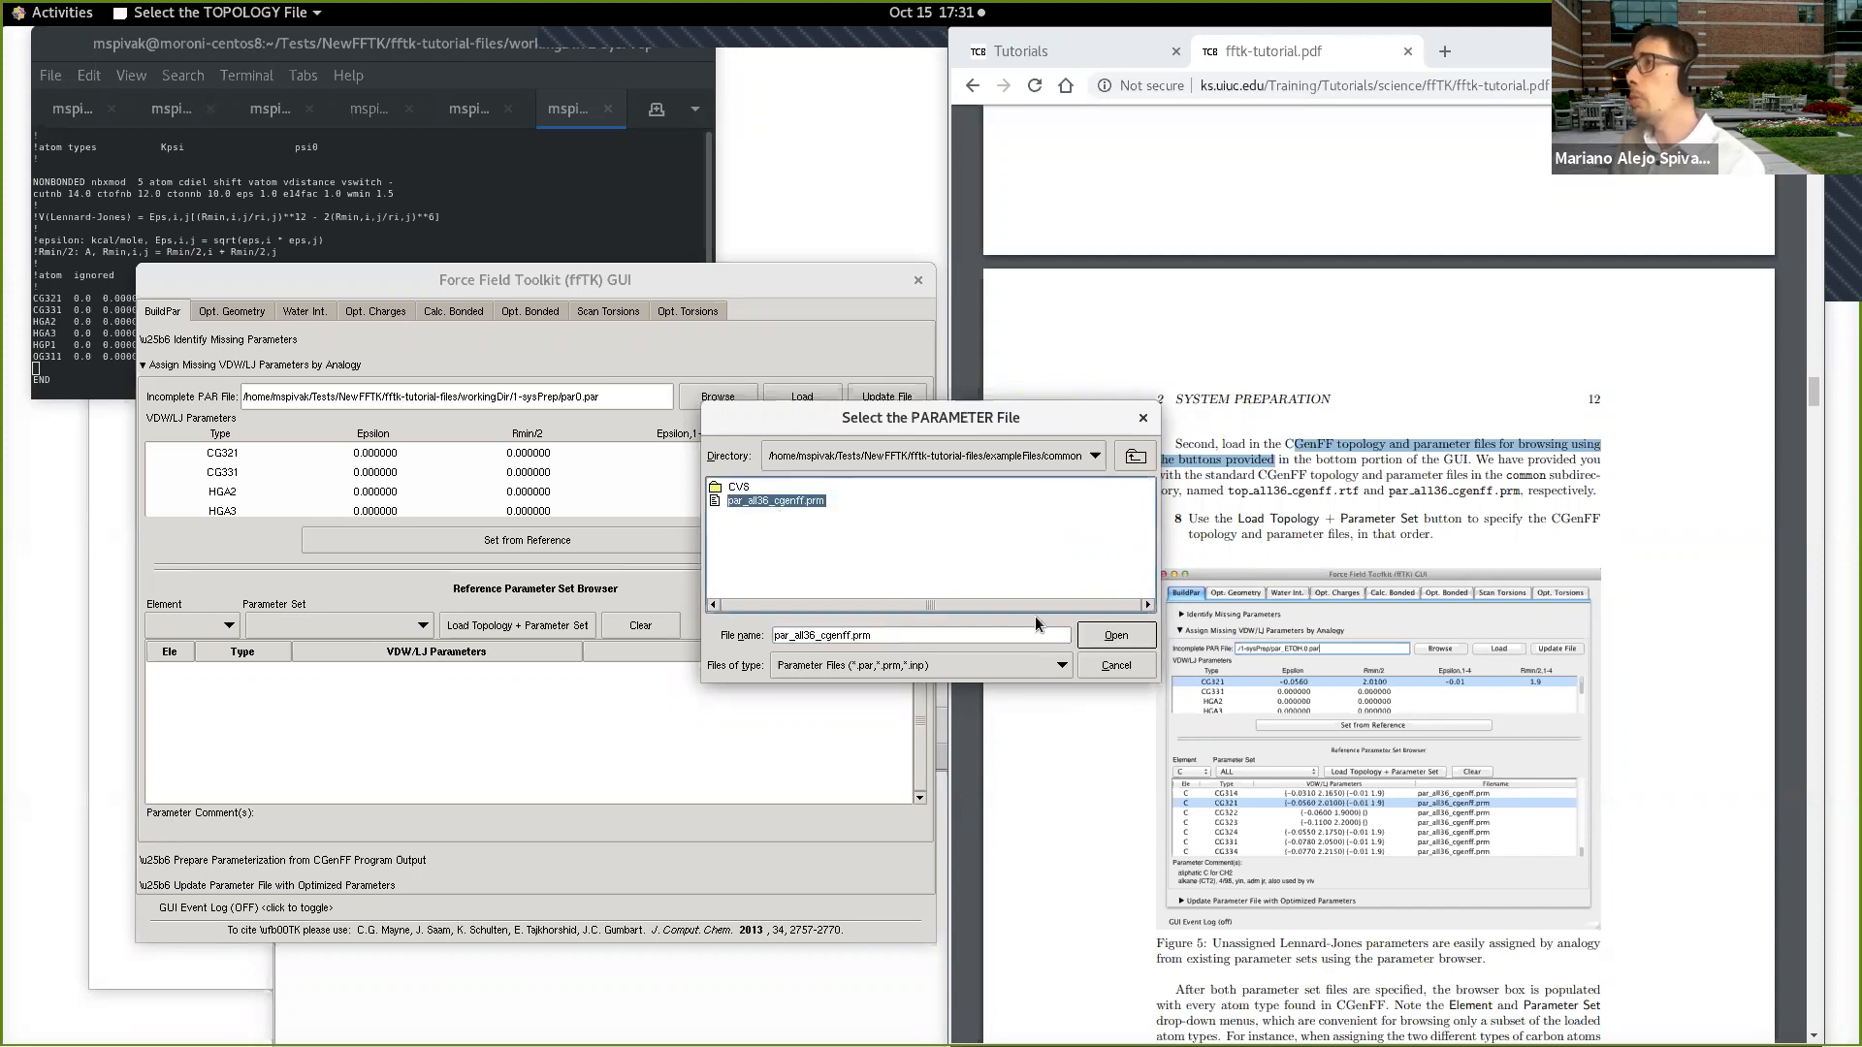
pyautogui.click(1116, 635)
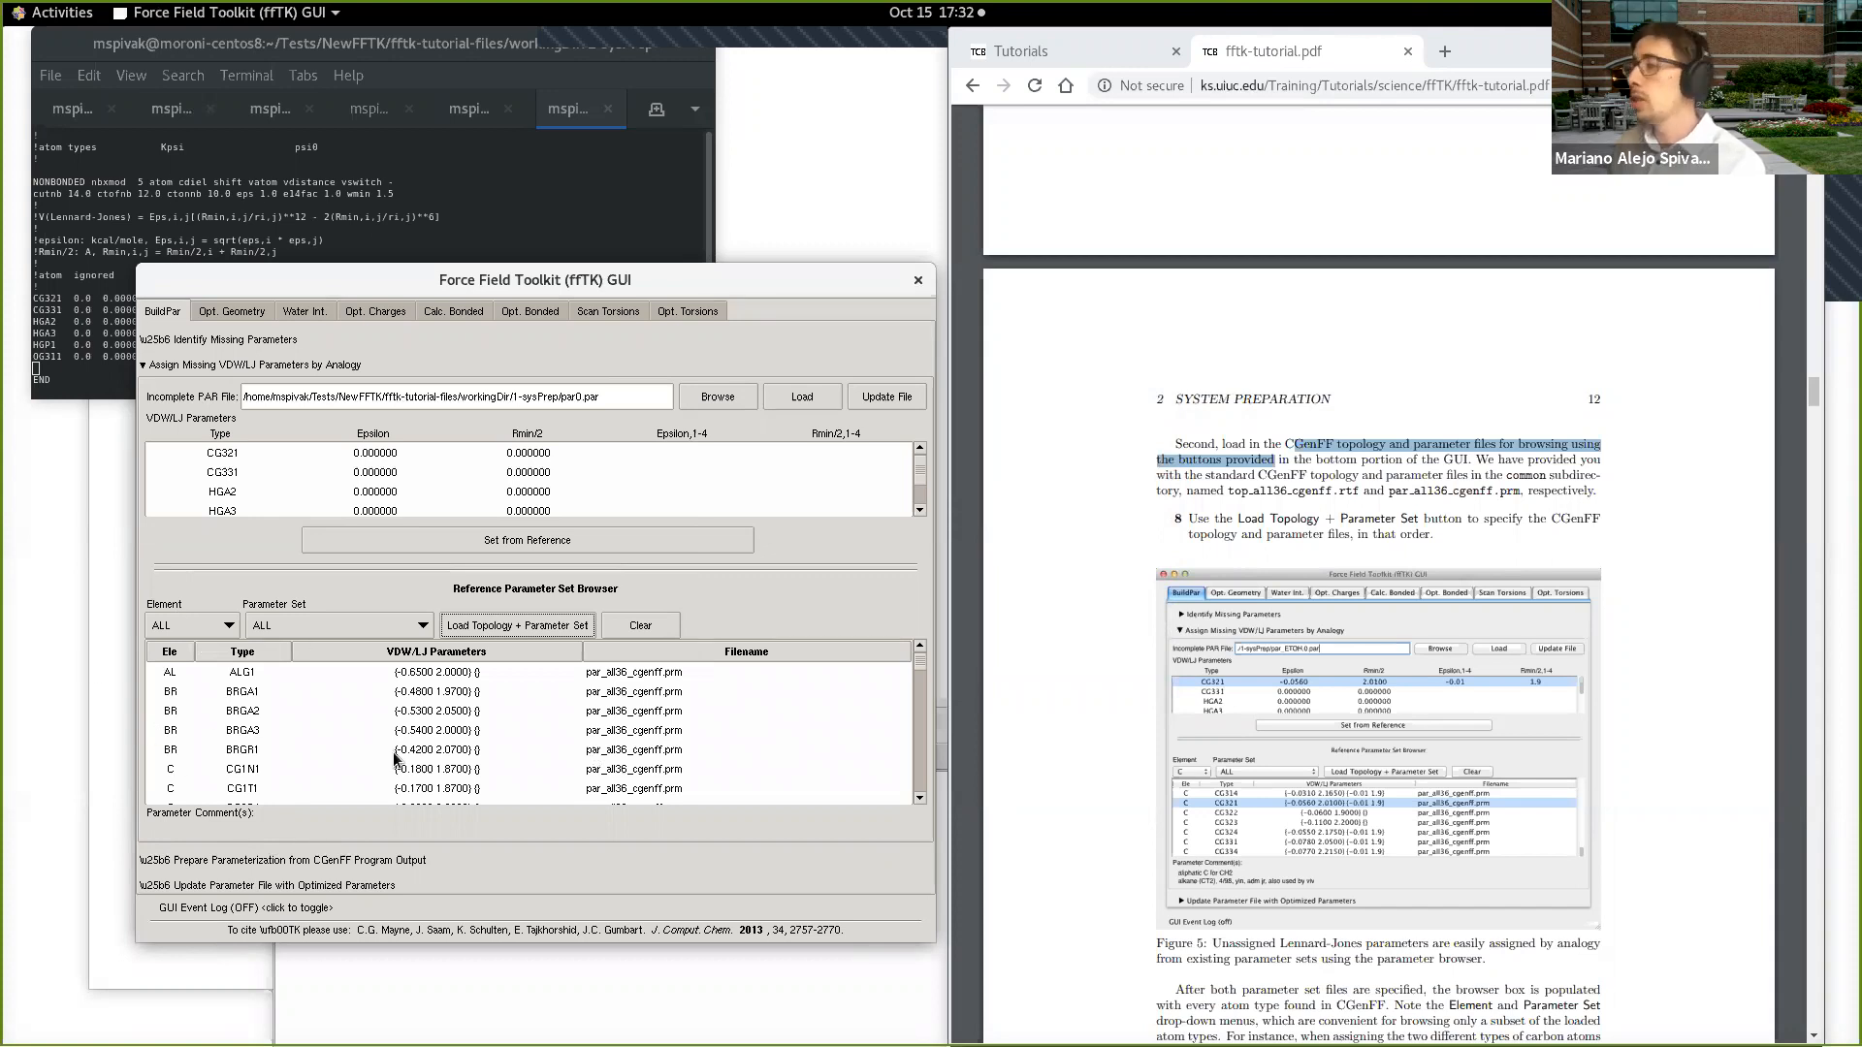
# Step: Filter the reference parameter browser to element C and assign the reference CG321 entry's VDW/LJ values to the incomplete CG321 type
pyautogui.click(399, 450)
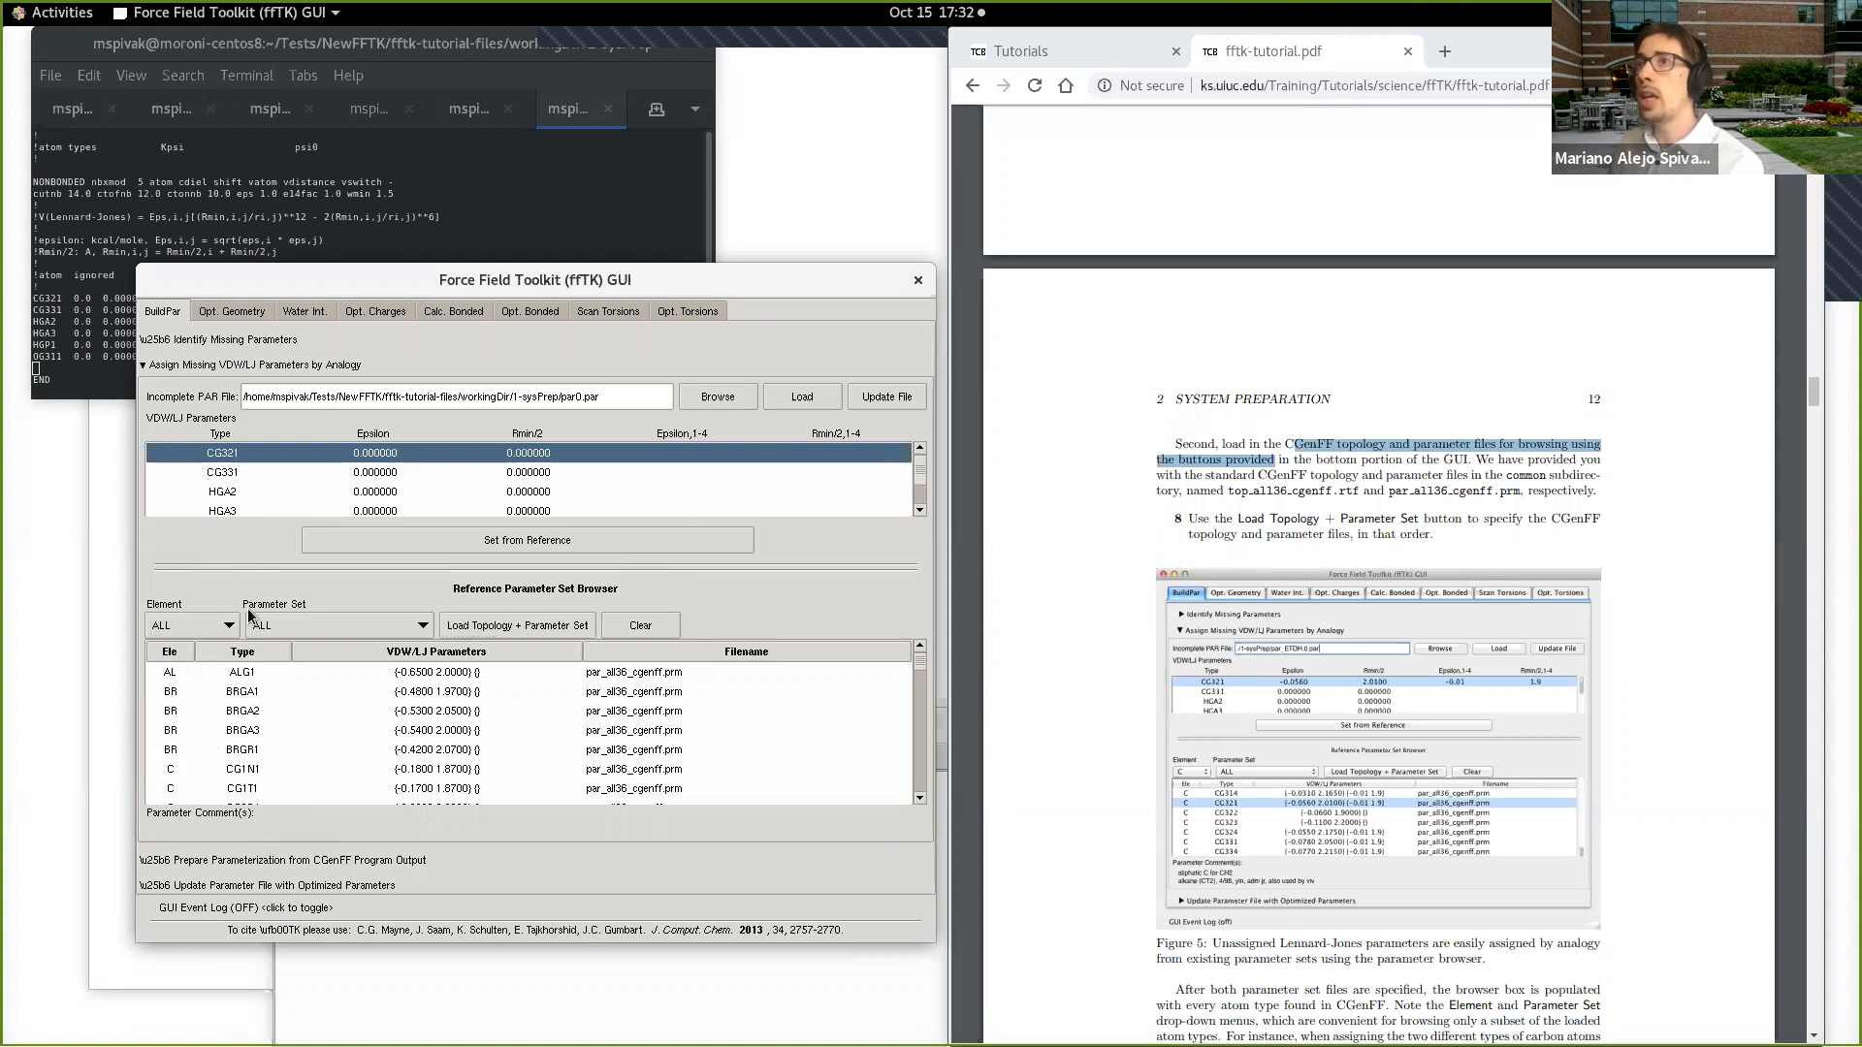
pyautogui.click(226, 628)
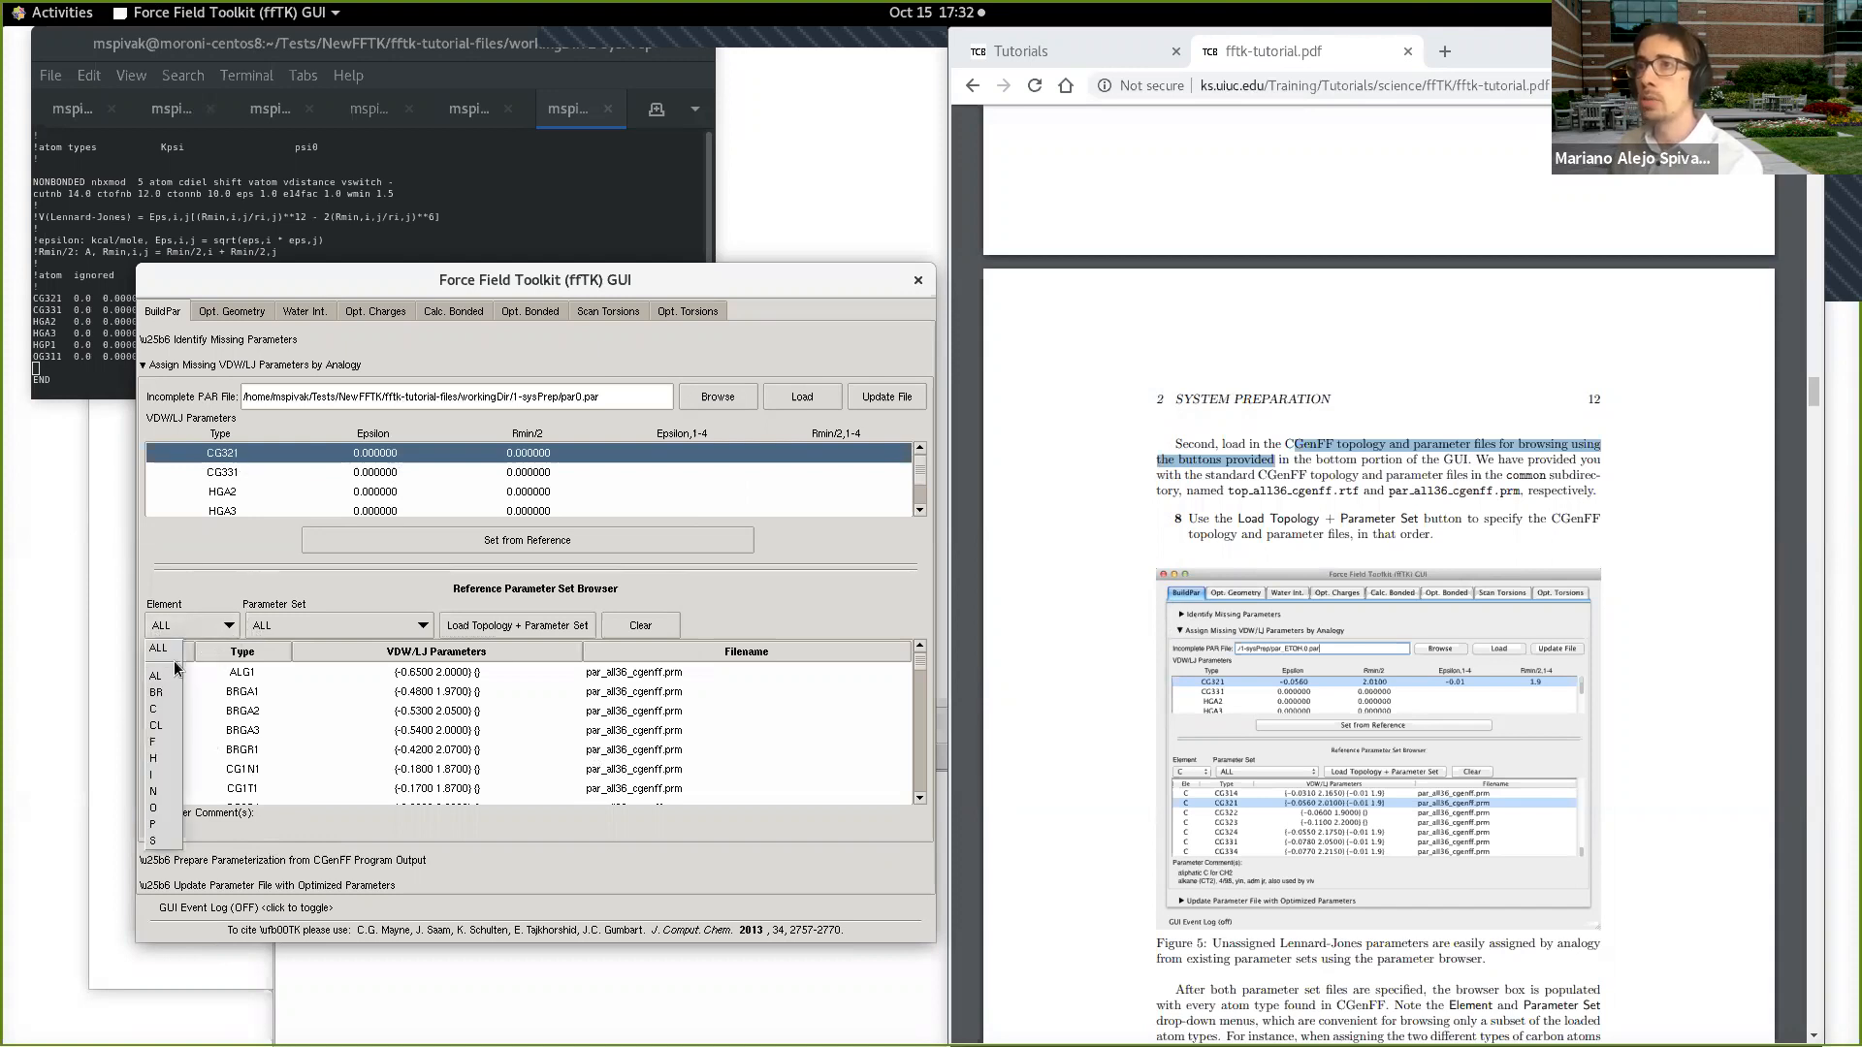
pyautogui.click(167, 710)
pyautogui.scroll(-2, 281, 712)
pyautogui.scroll(-3, 282, 712)
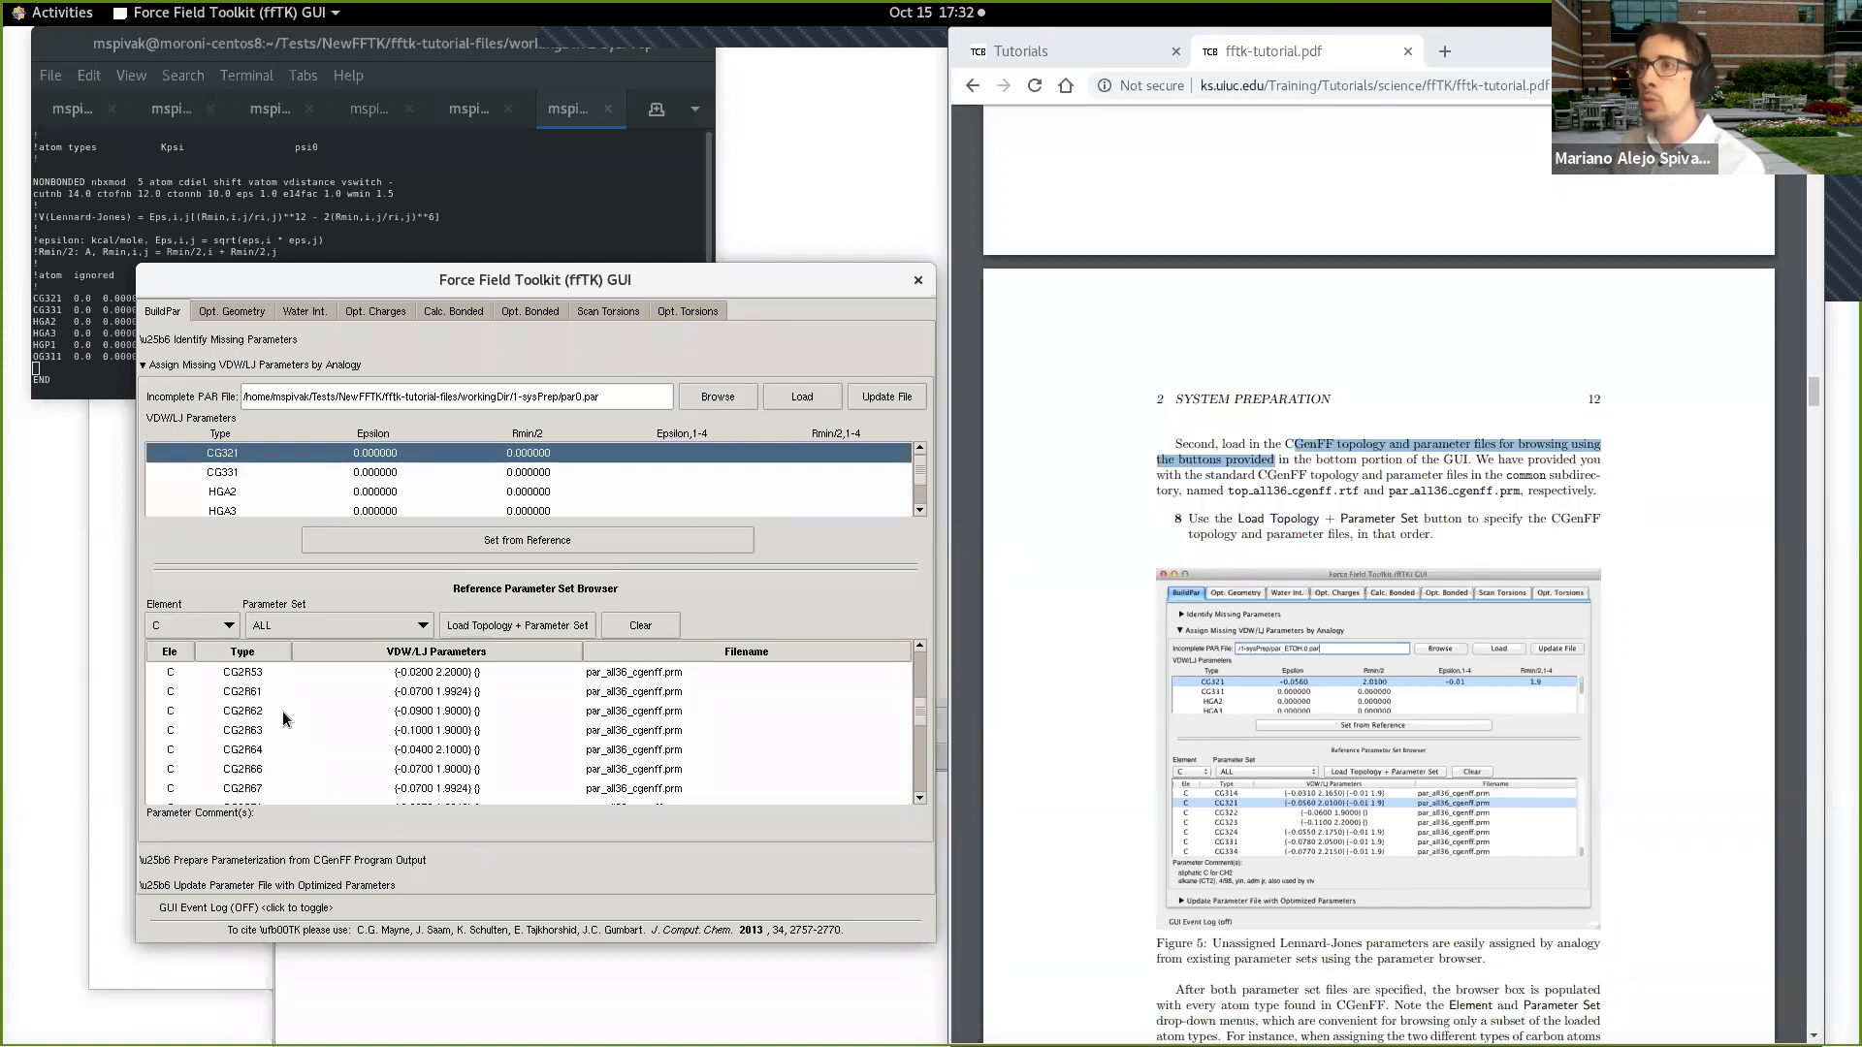
pyautogui.scroll(-3, 283, 712)
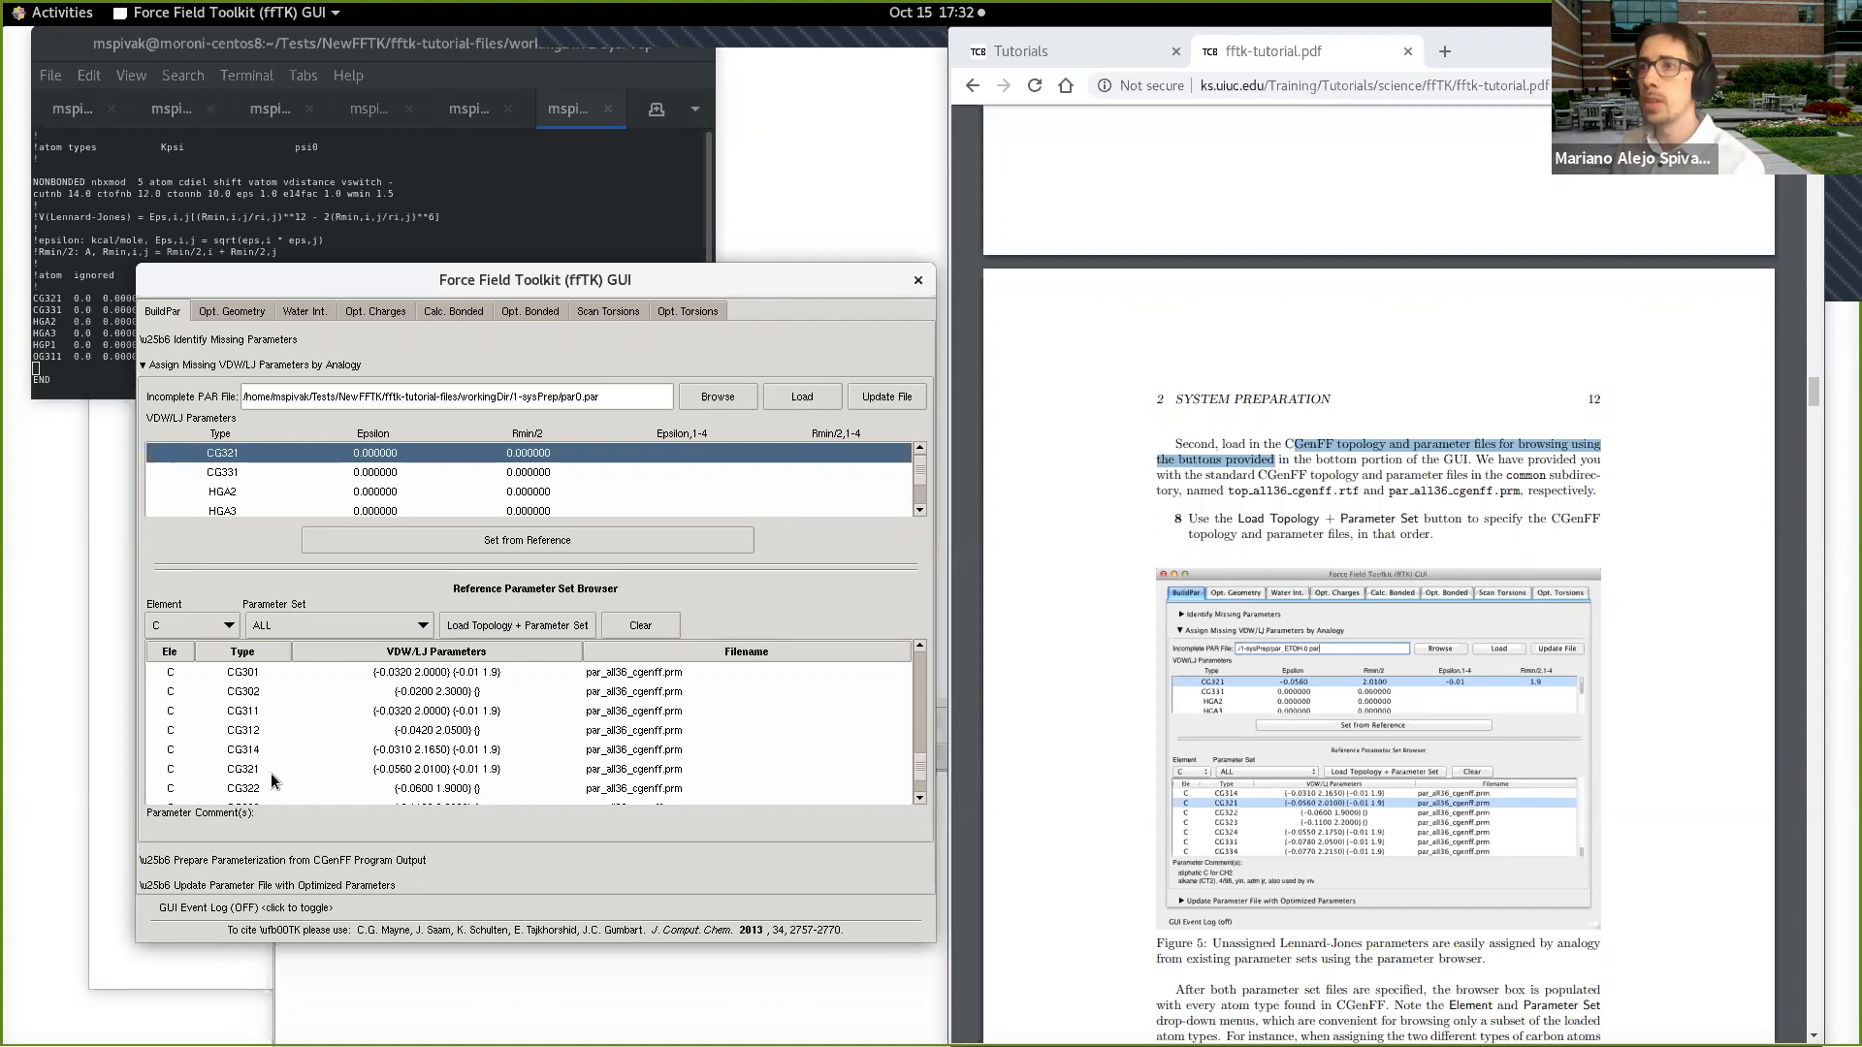
pyautogui.click(271, 771)
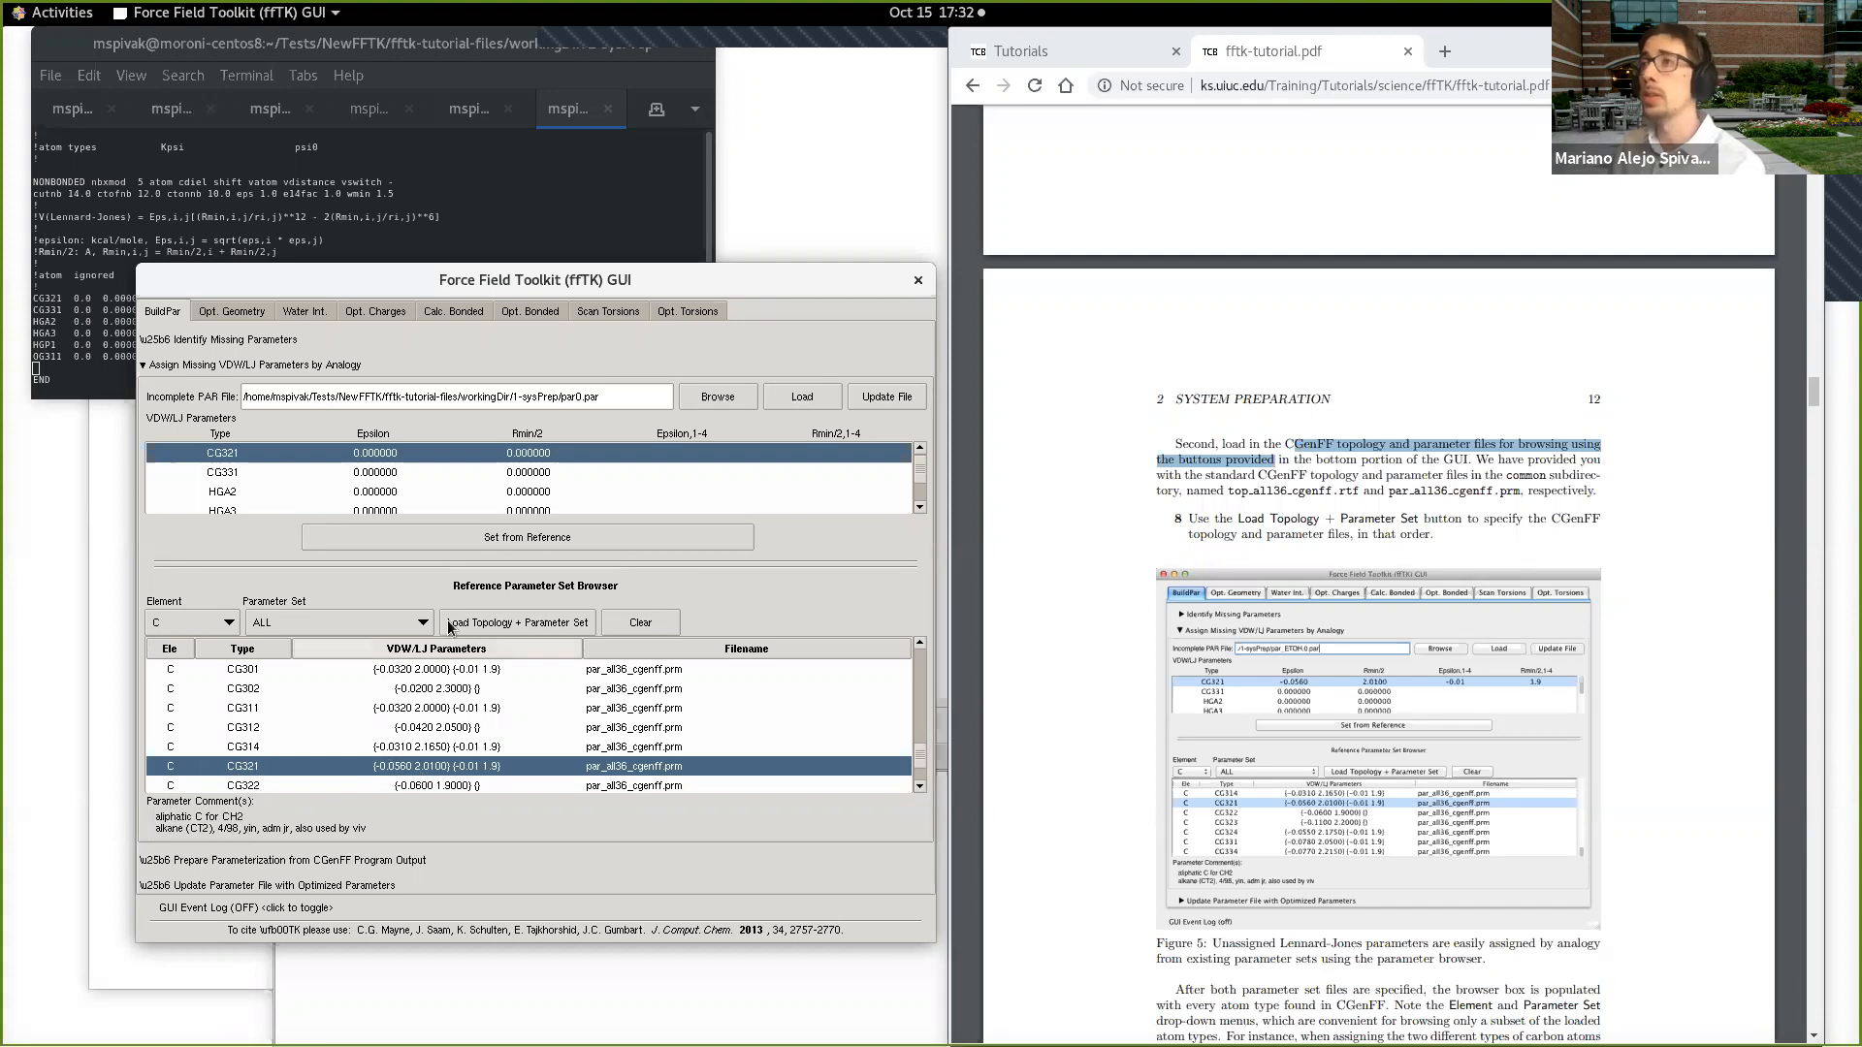
pyautogui.click(527, 539)
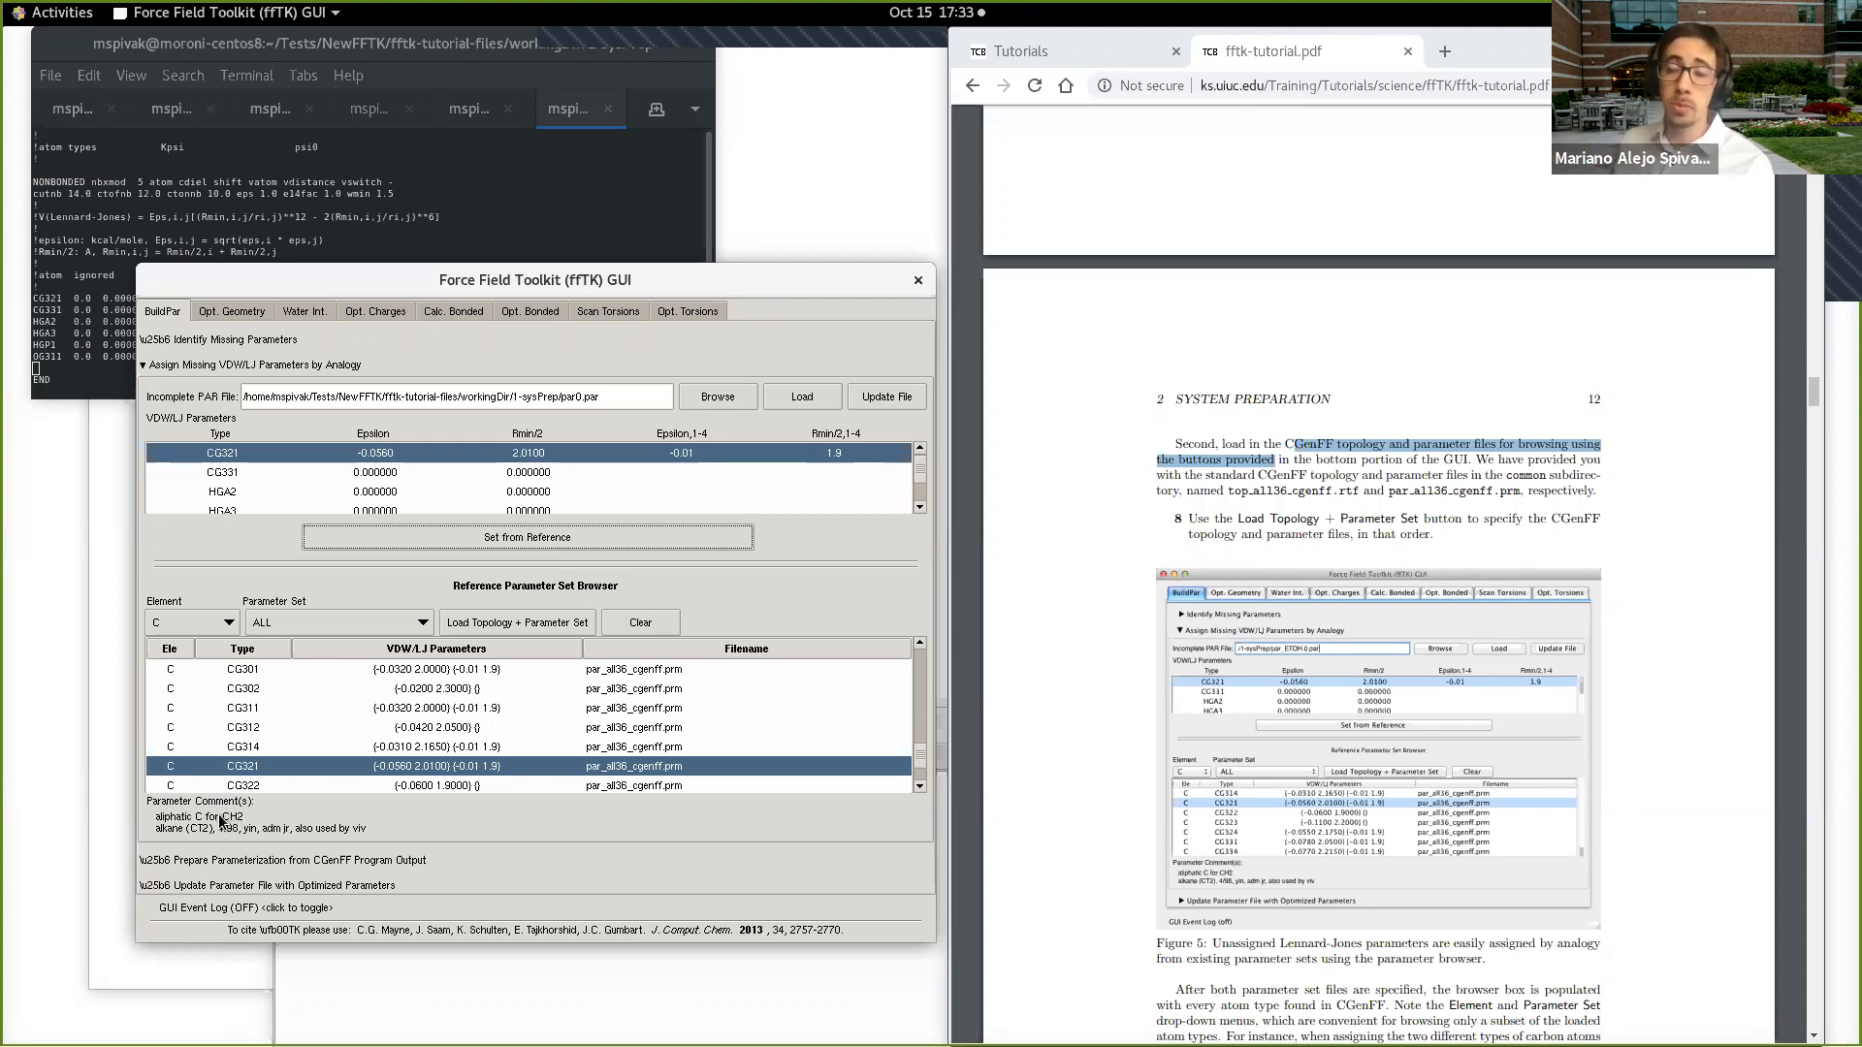
# Step: Examine the parameter comments of the reference carbon types CG331 and CG334
pyautogui.scroll(-1, 278, 776)
pyautogui.click(269, 752)
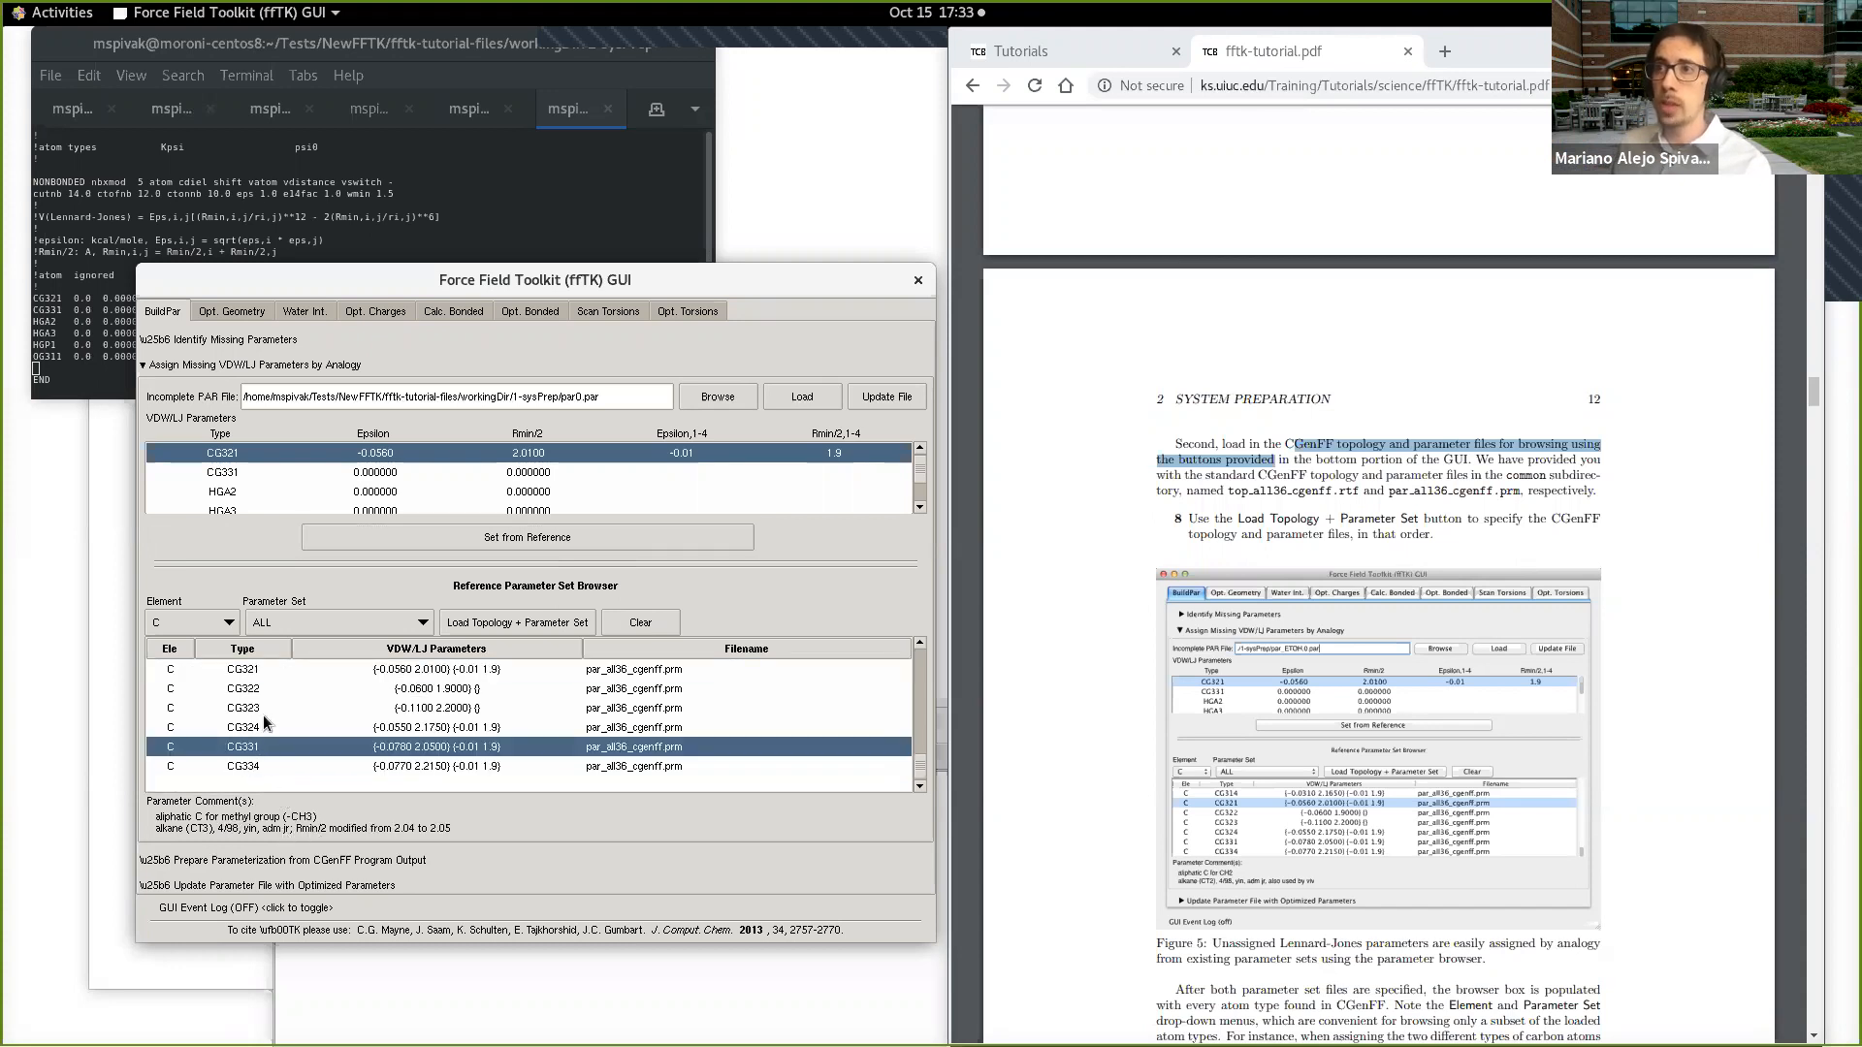
pyautogui.click(271, 771)
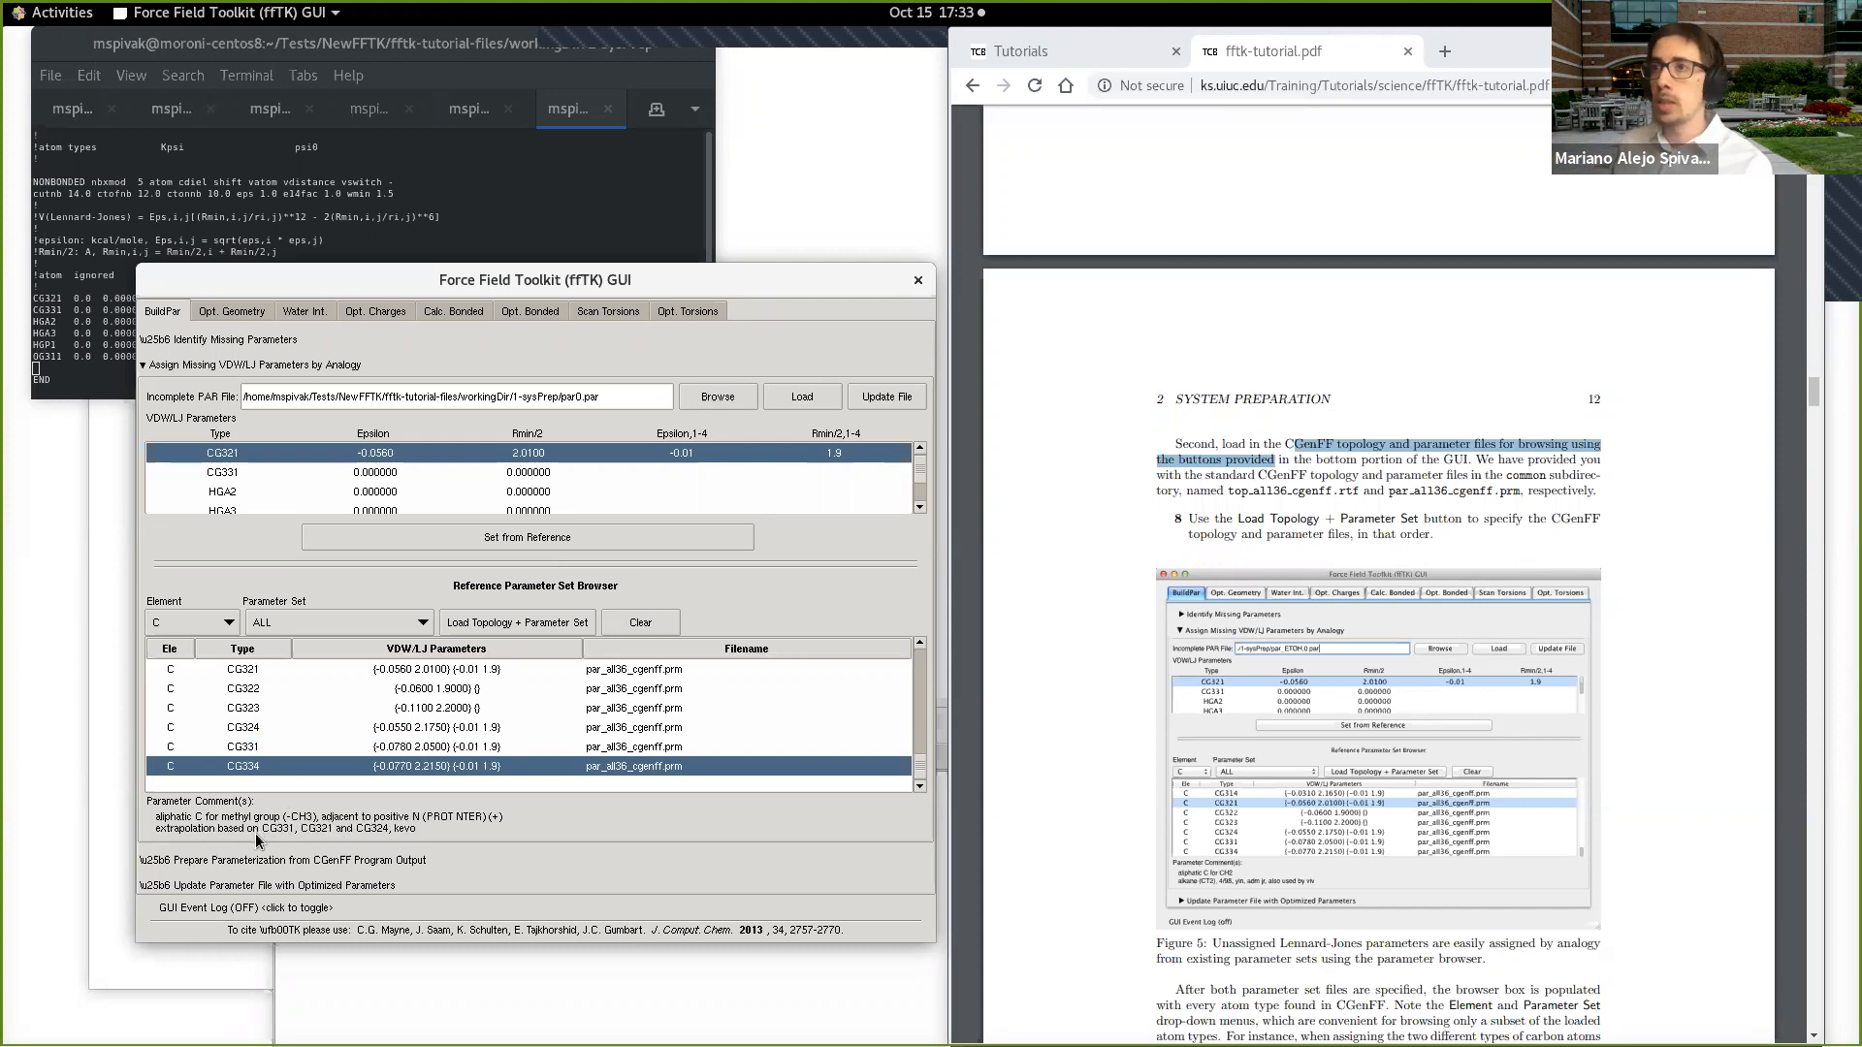
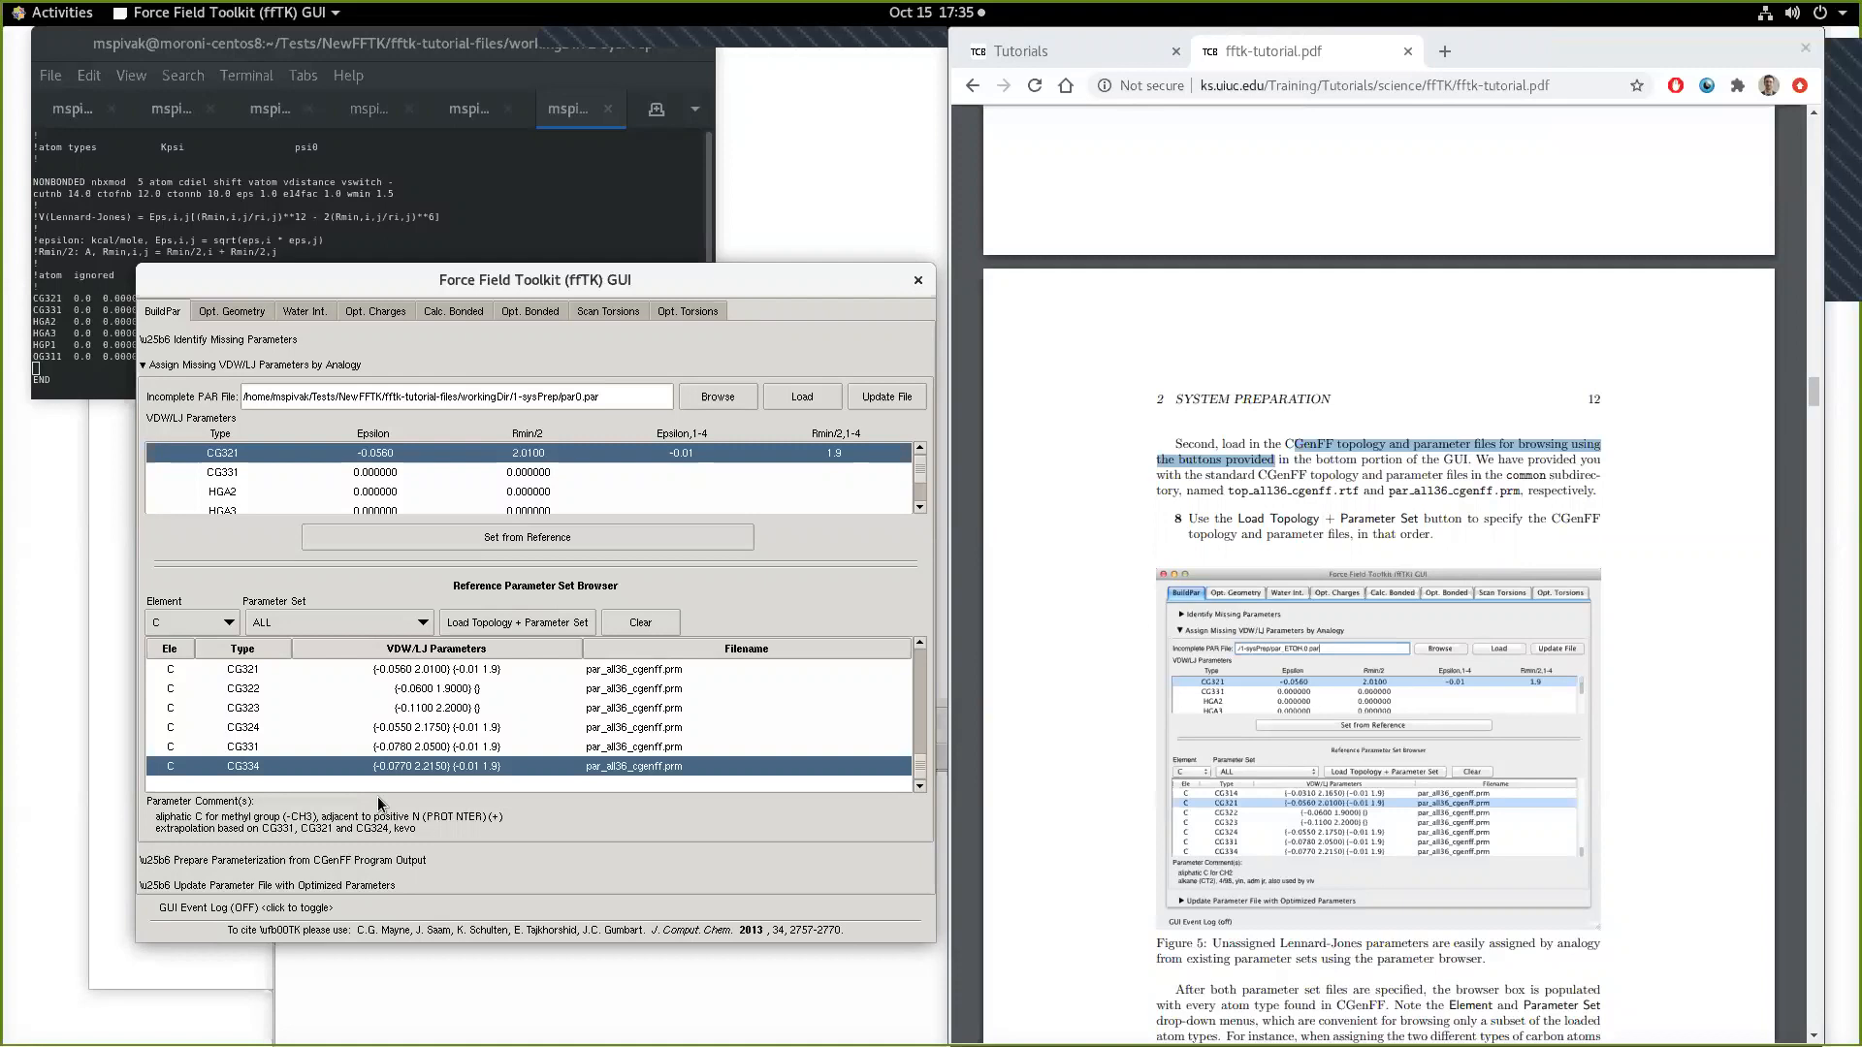
# Step: Assign the CG331 atom type its VDW/LJ parameters from the matching CG331 reference entry
pyautogui.click(413, 472)
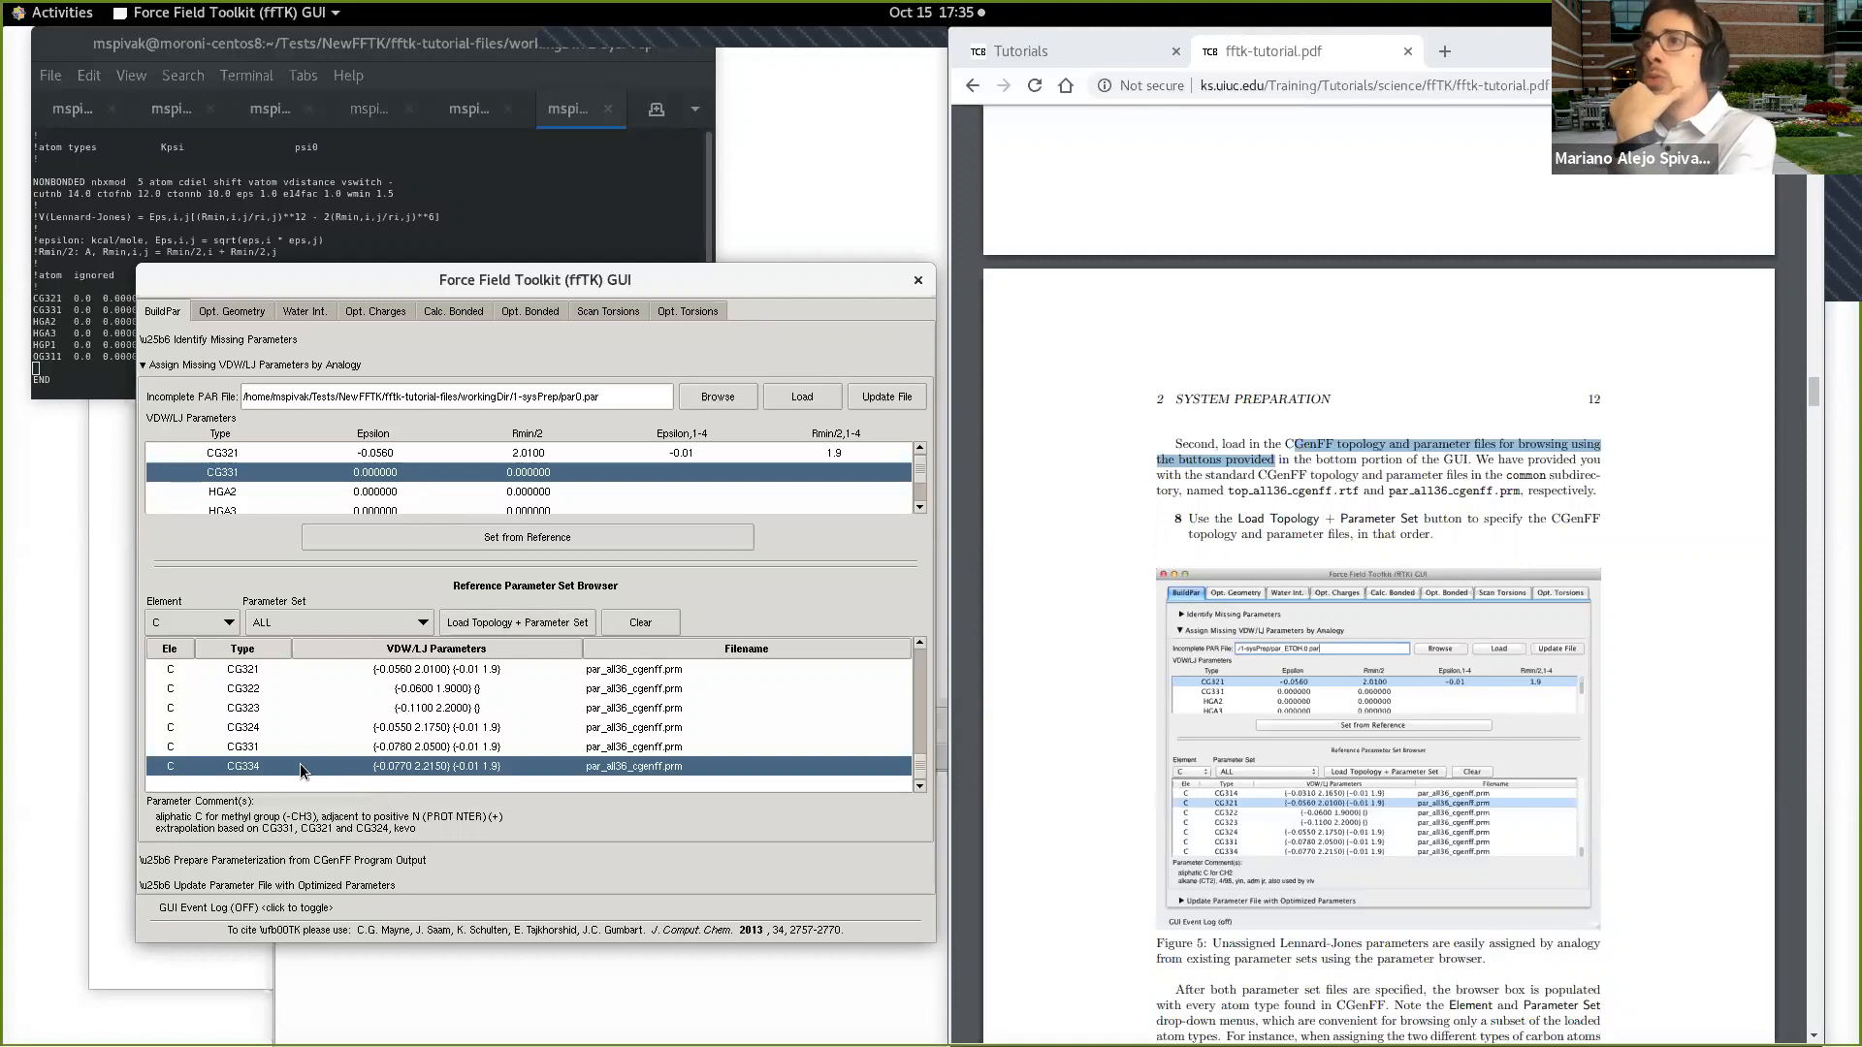
pyautogui.click(320, 747)
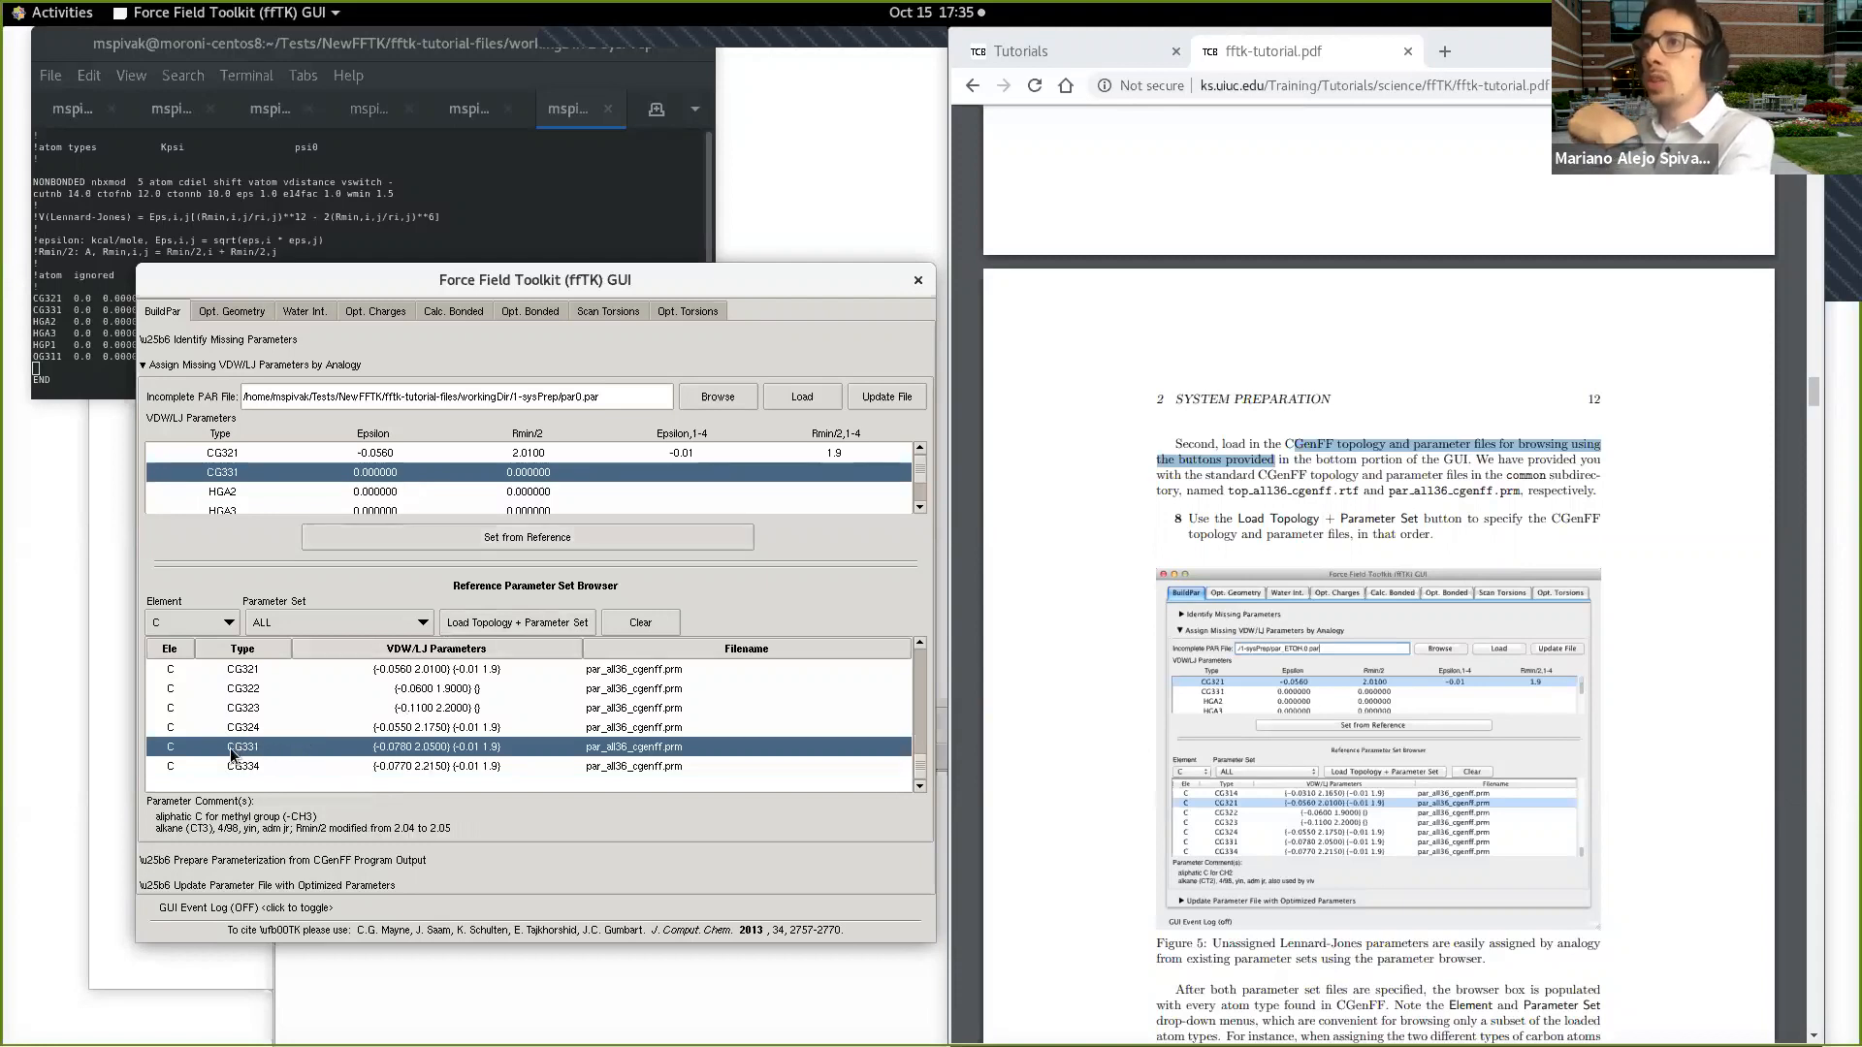
pyautogui.click(490, 537)
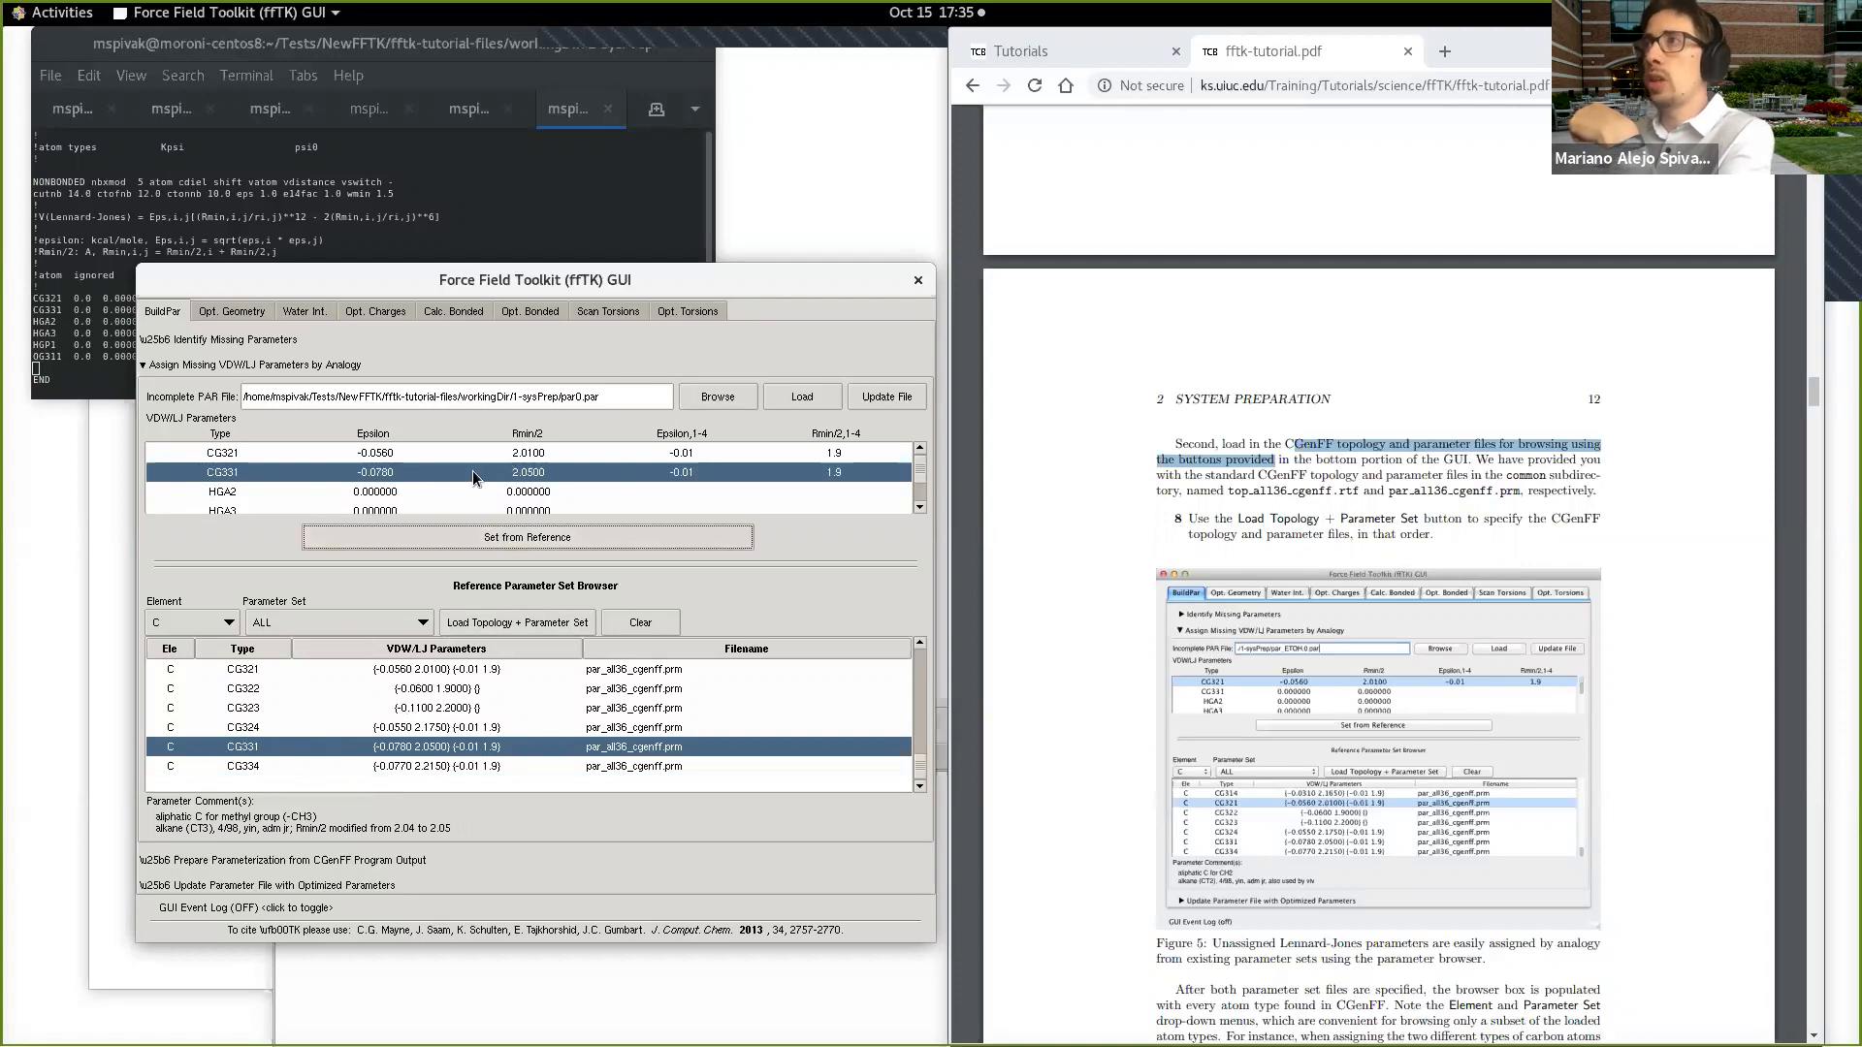
# Step: Filter the reference parameters to element H and assign HGA2 its values from the HGA2 reference entry
pyautogui.click(293, 491)
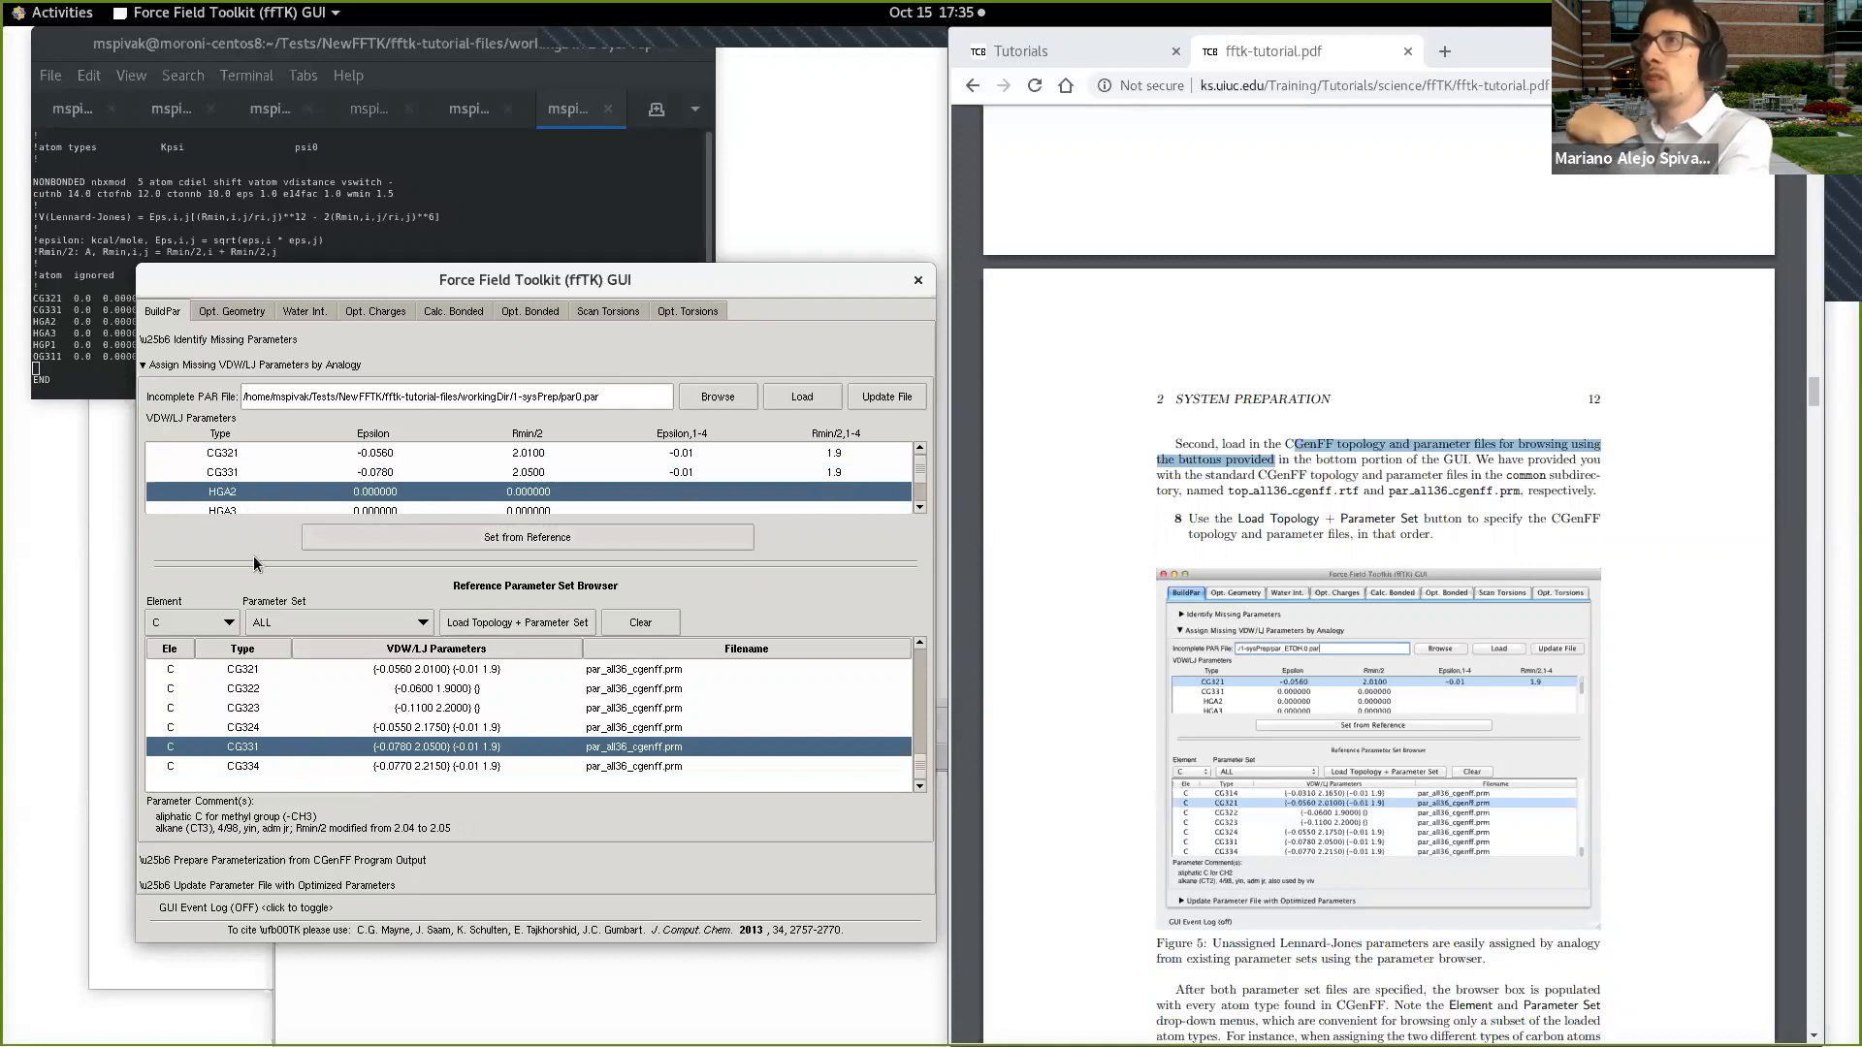
pyautogui.click(191, 624)
pyautogui.click(160, 756)
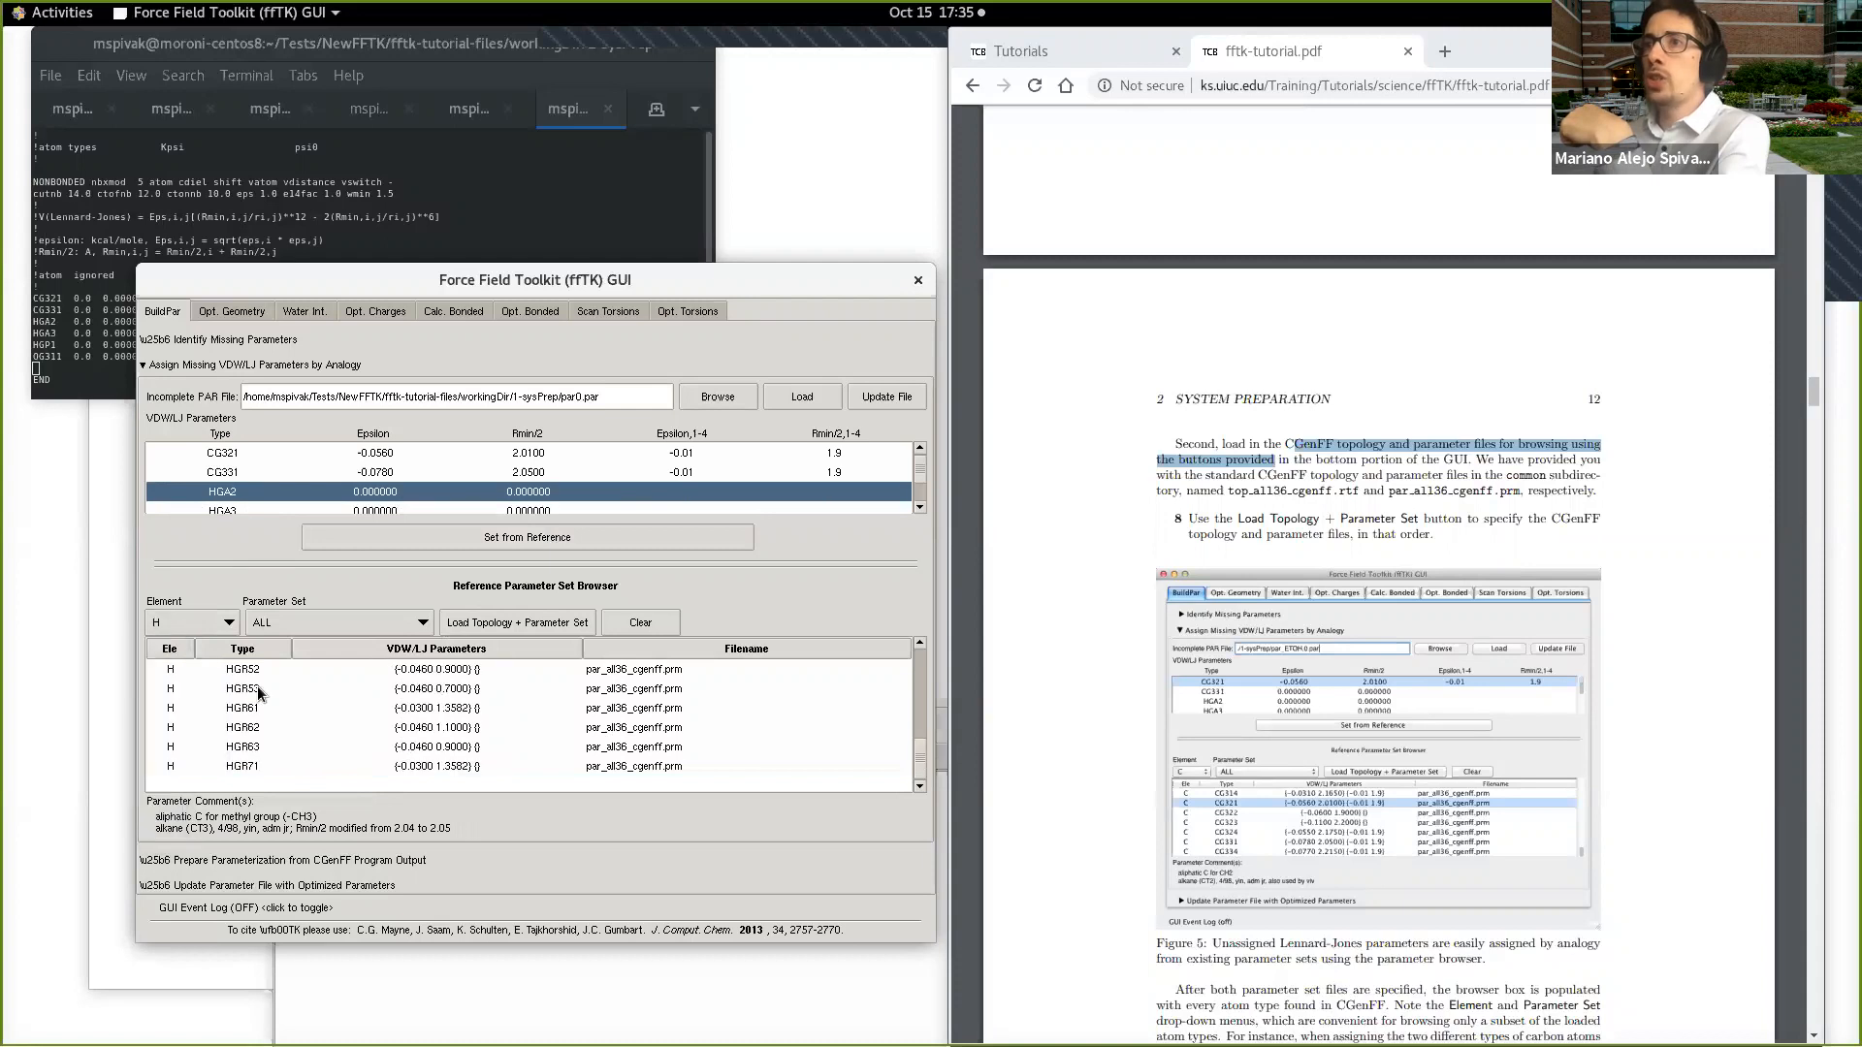
pyautogui.scroll(10, 327, 719)
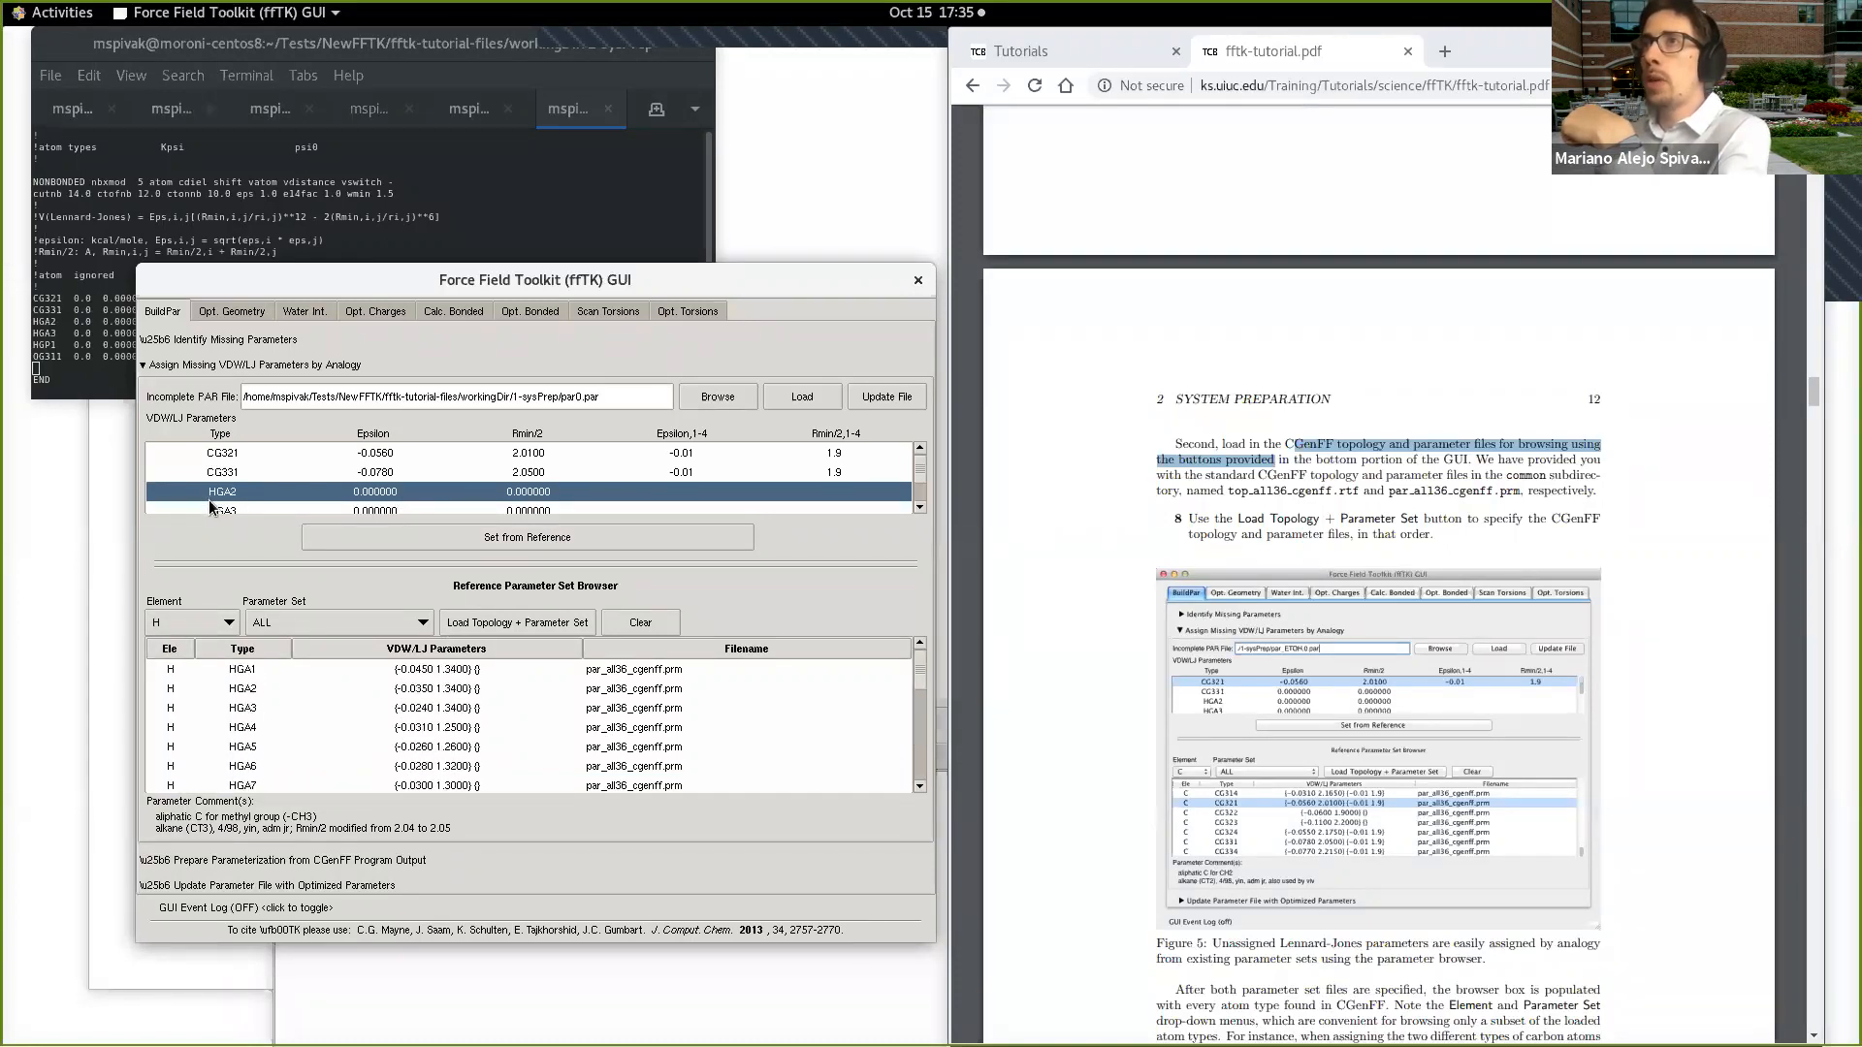
pyautogui.click(264, 688)
pyautogui.click(400, 528)
# Step: Assign the HGA3 atom type its VDW/LJ parameters from the HGA3 reference entry
pyautogui.click(258, 455)
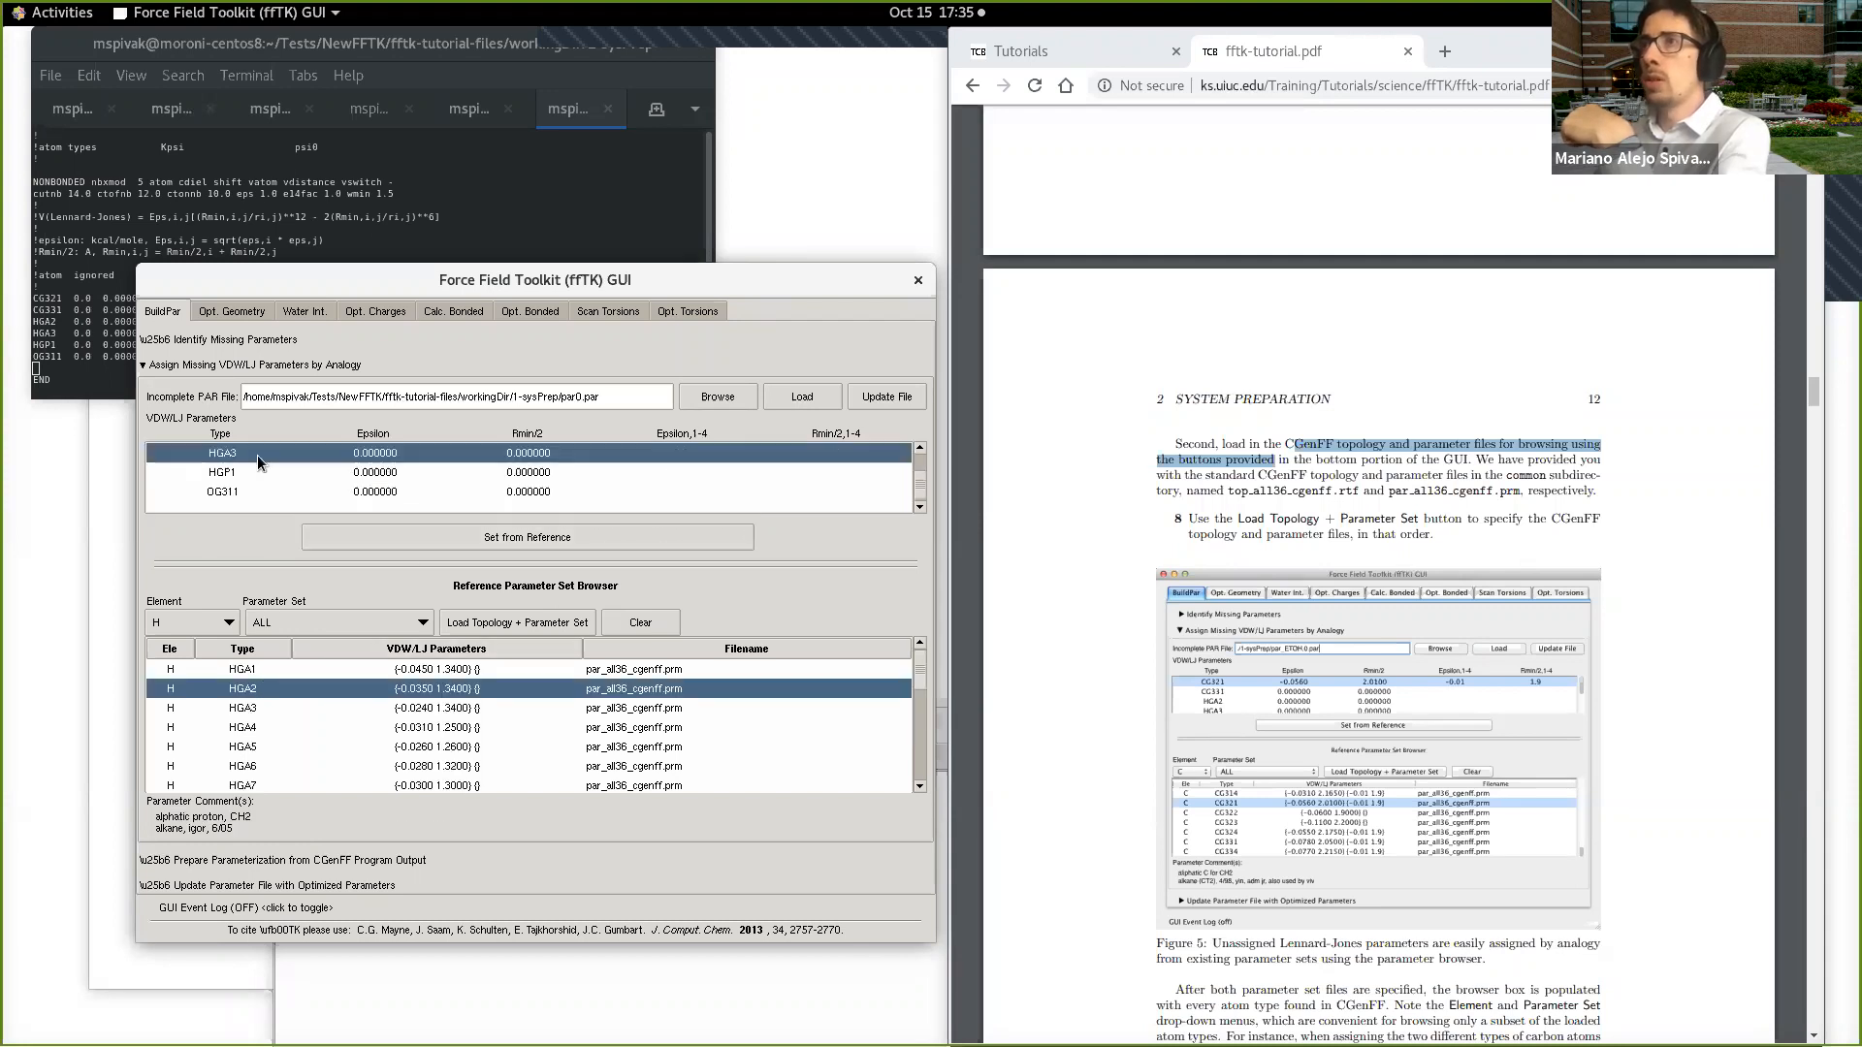
pyautogui.click(282, 708)
pyautogui.click(351, 537)
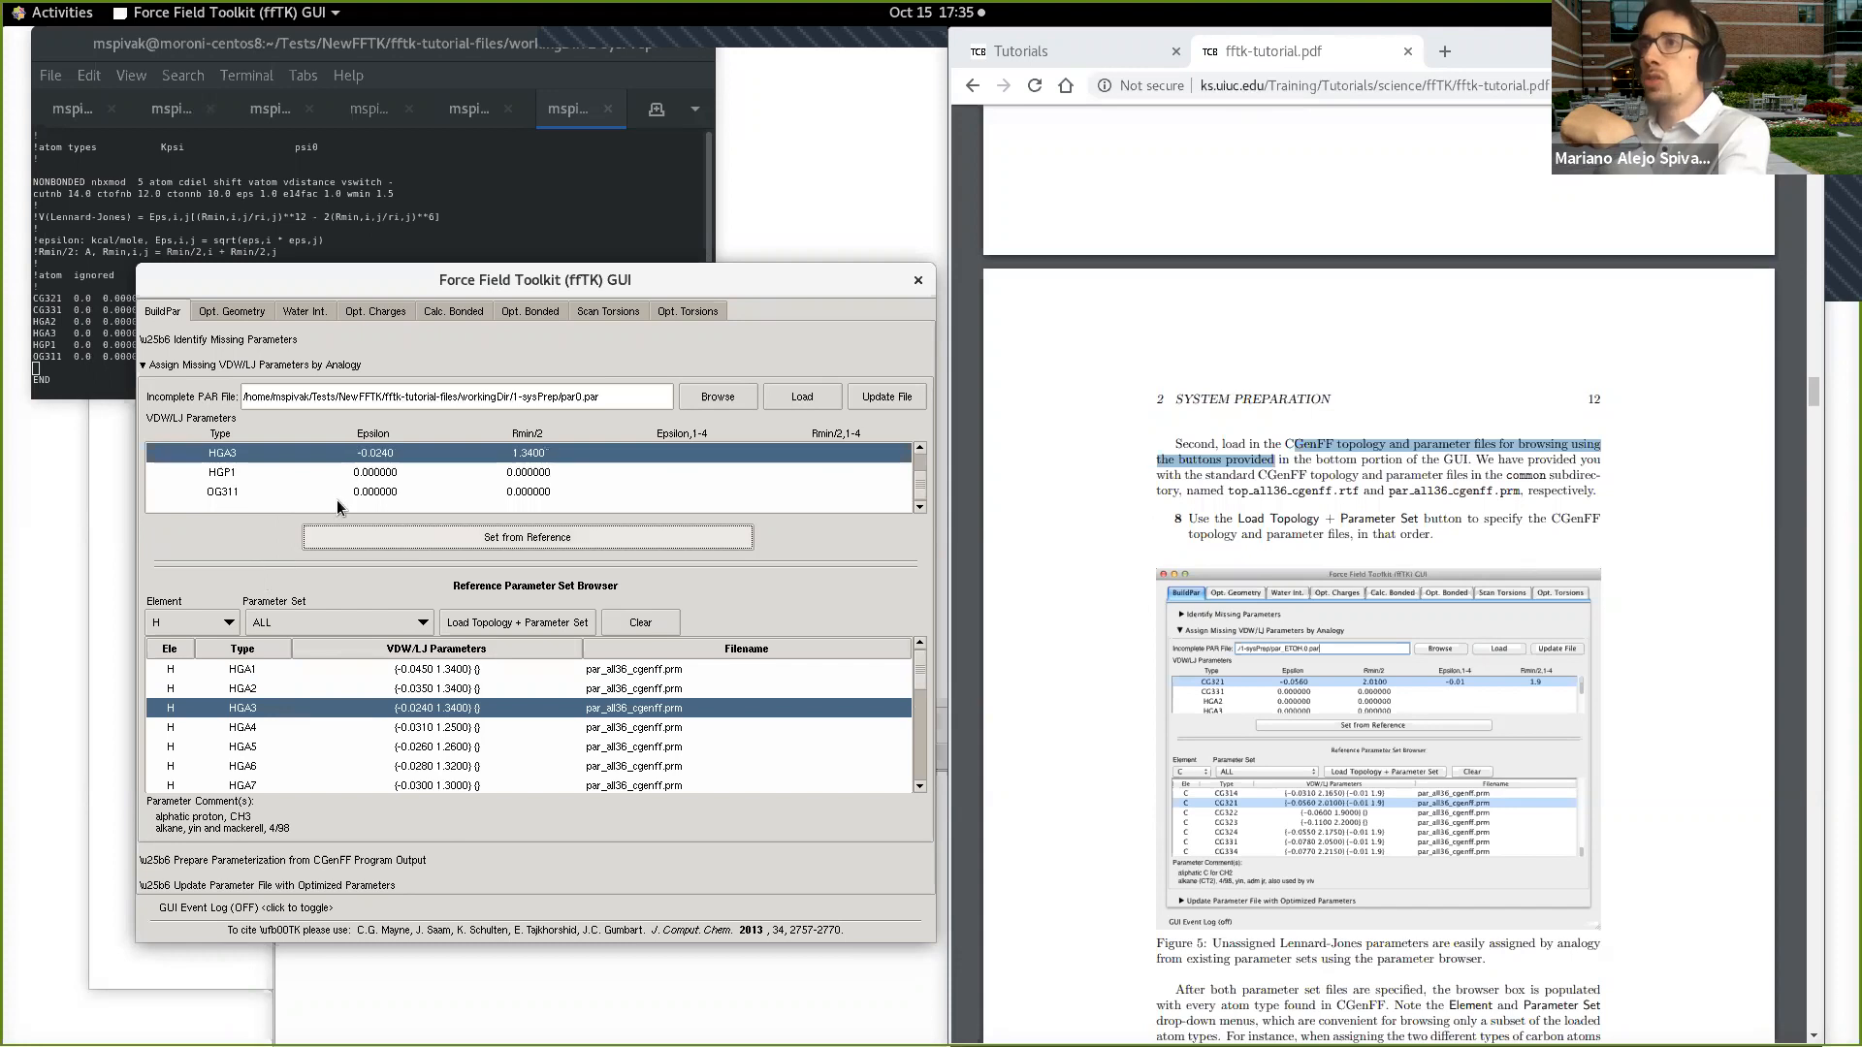
# Step: Assign the HGP1 atom type its VDW/LJ parameters from the HGP1 reference entry
pyautogui.click(260, 473)
pyautogui.scroll(-3, 260, 702)
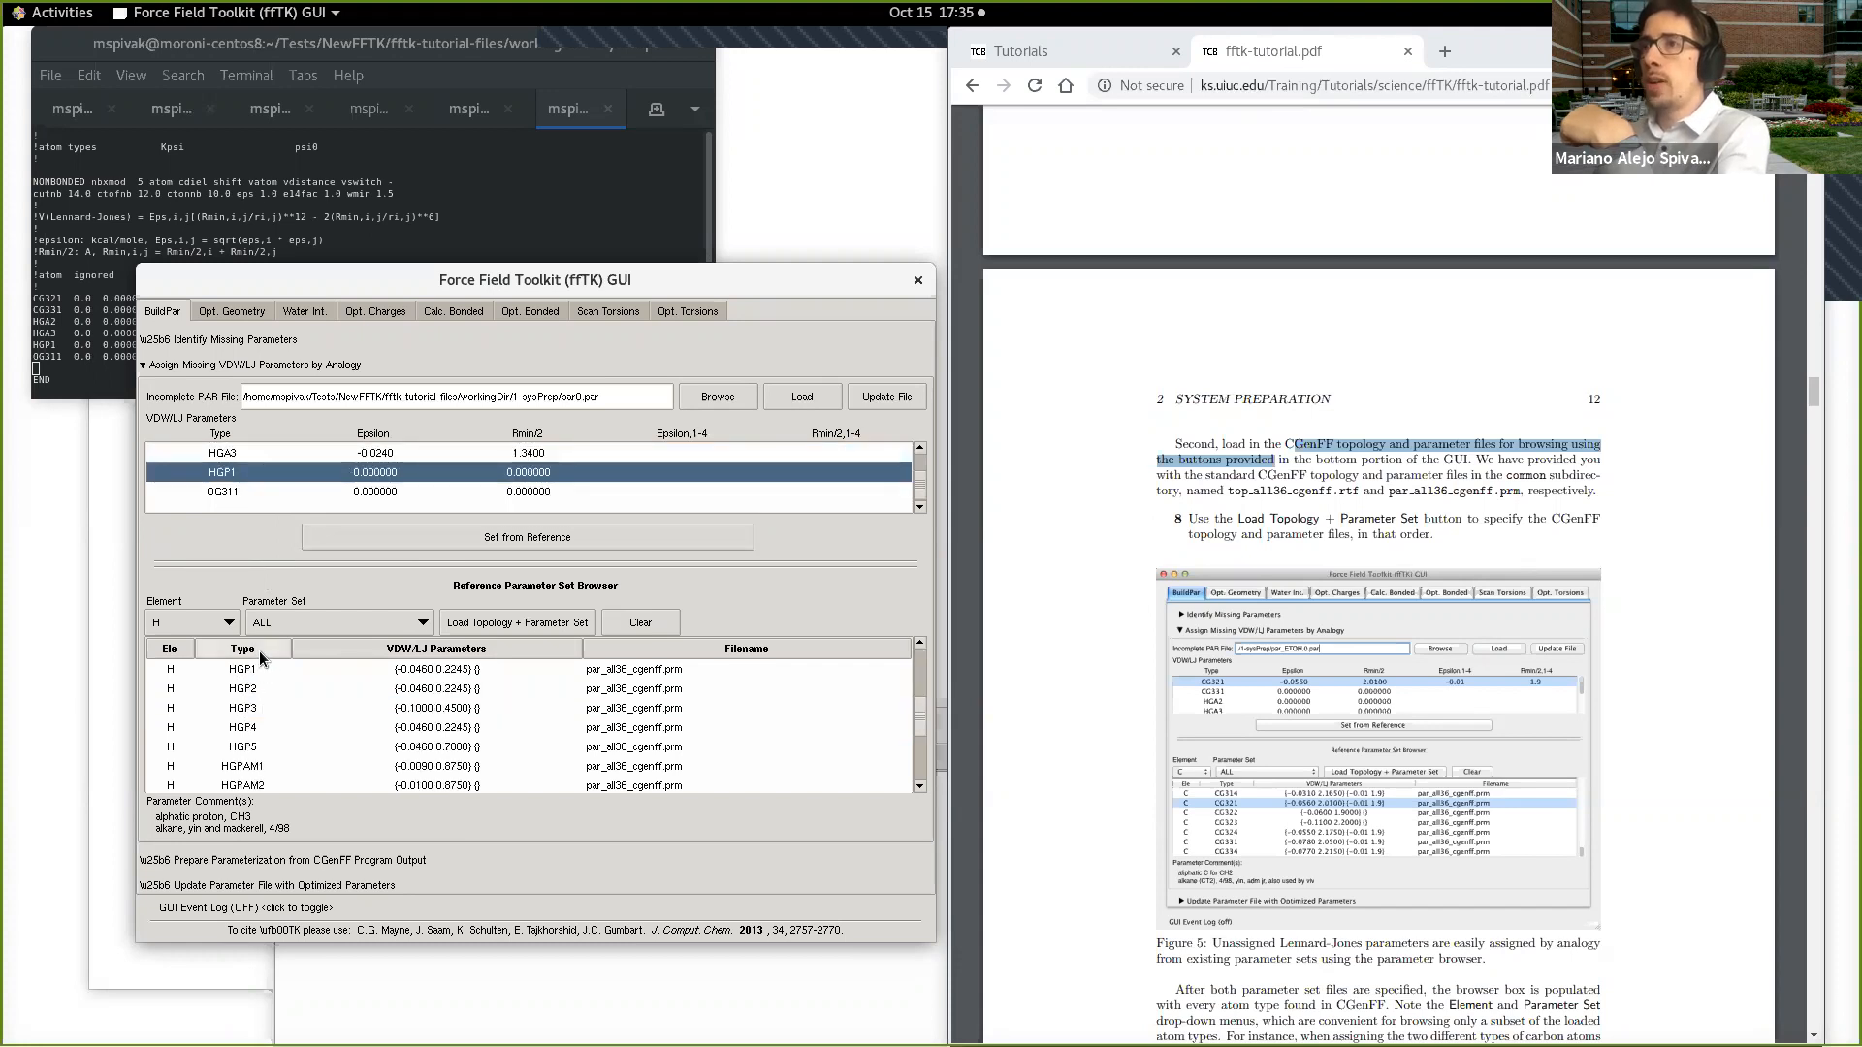
pyautogui.click(264, 669)
pyautogui.click(398, 538)
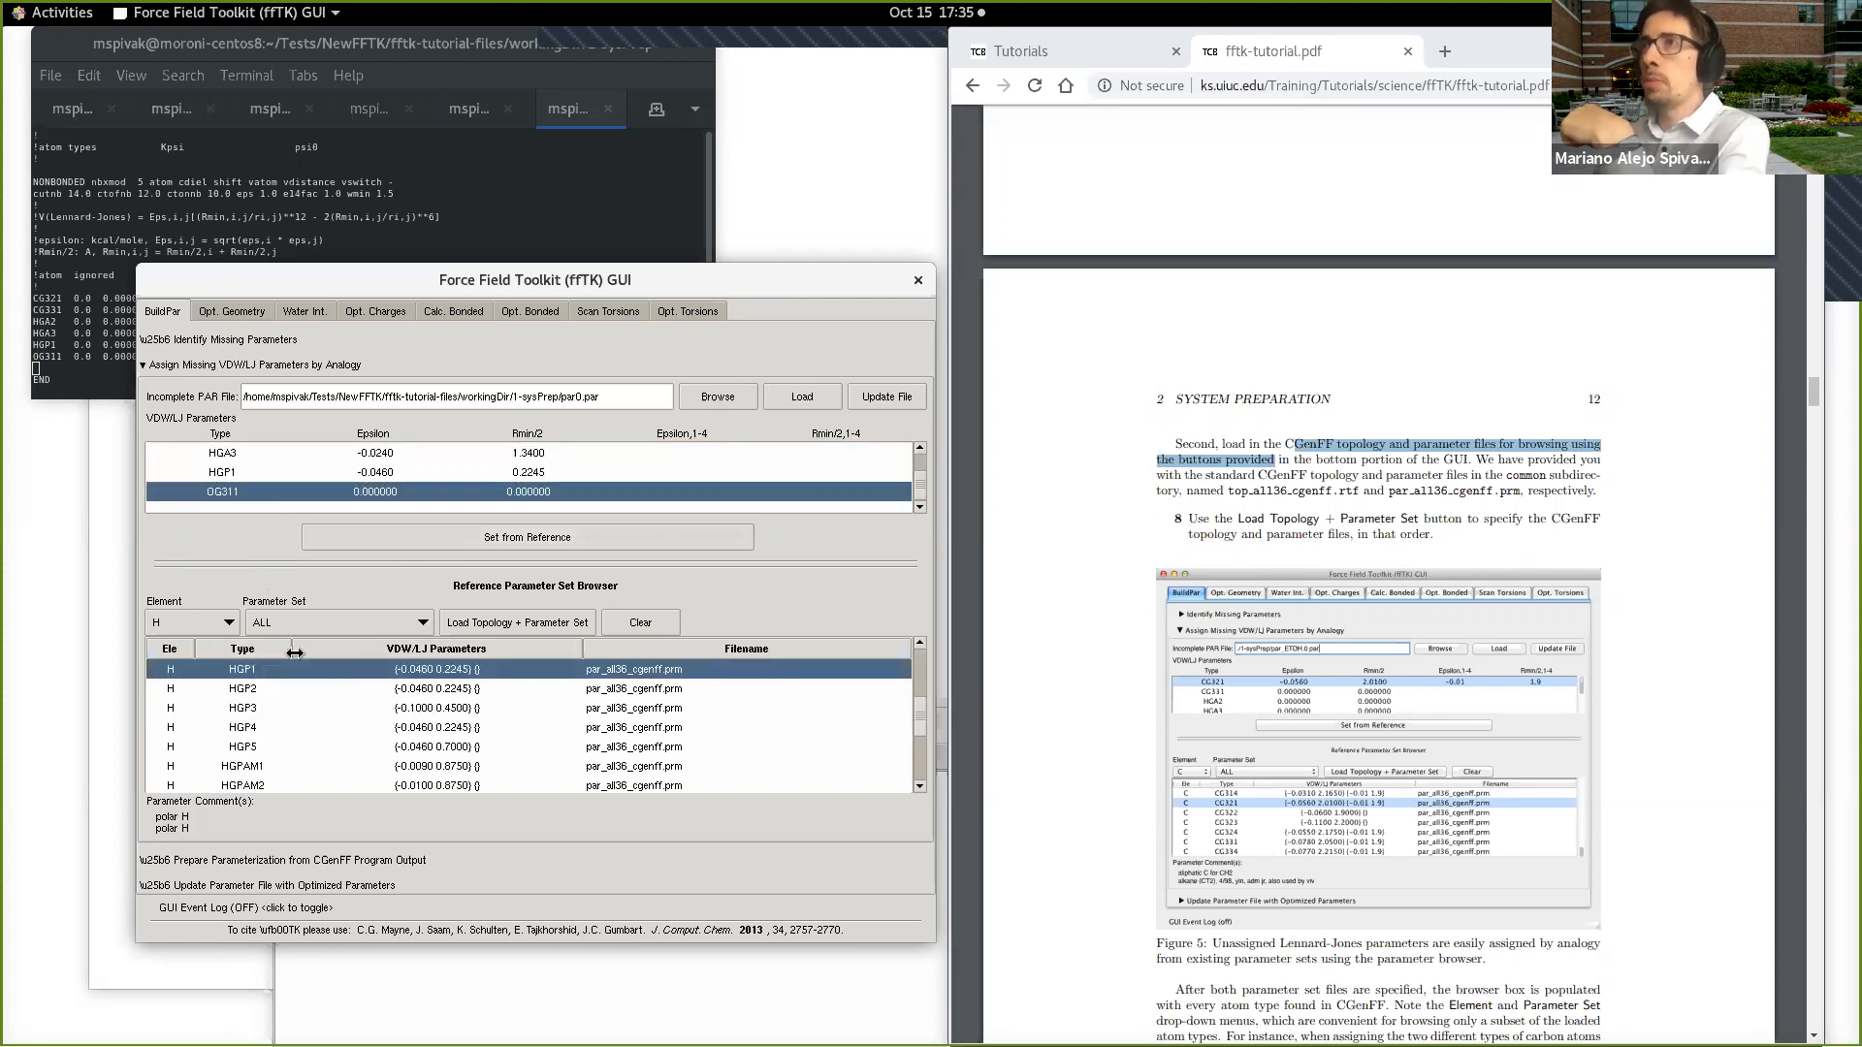
# Step: Filter the reference parameters to element O and assign OG311 its values from the OG311 reference entry
pyautogui.click(194, 622)
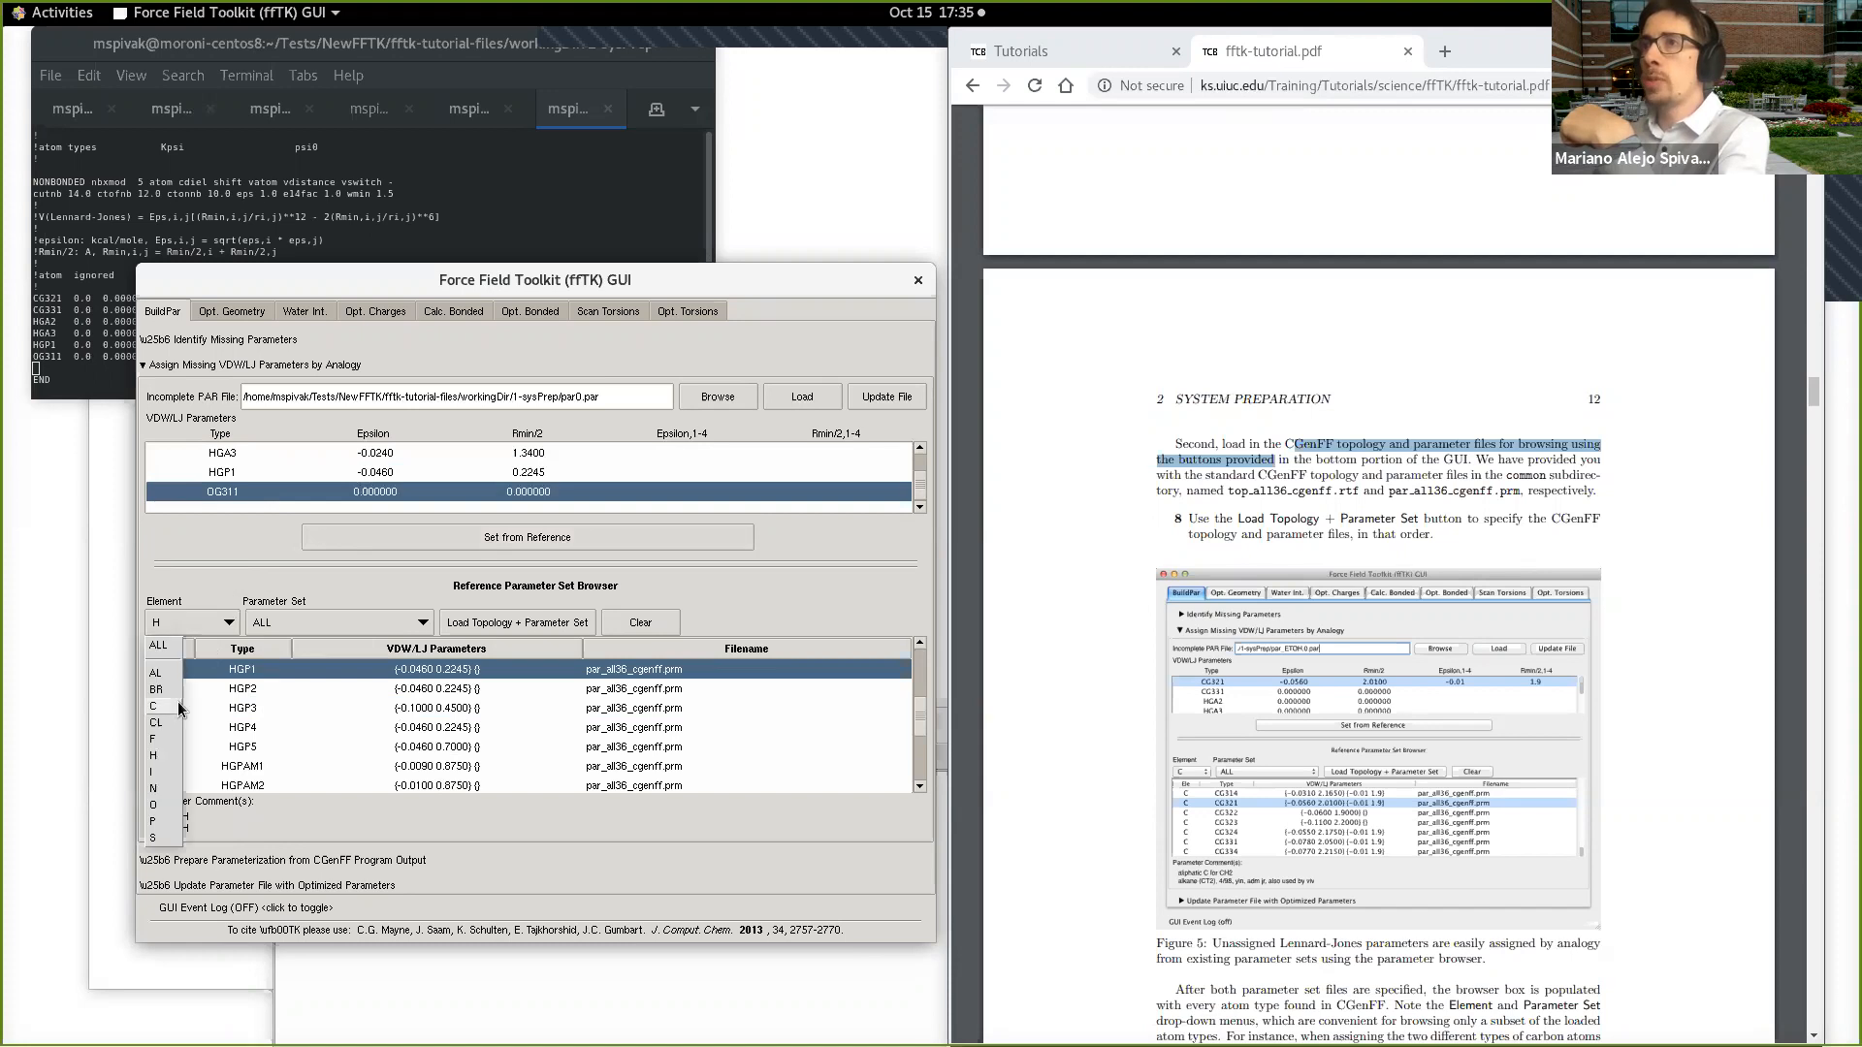
pyautogui.click(165, 800)
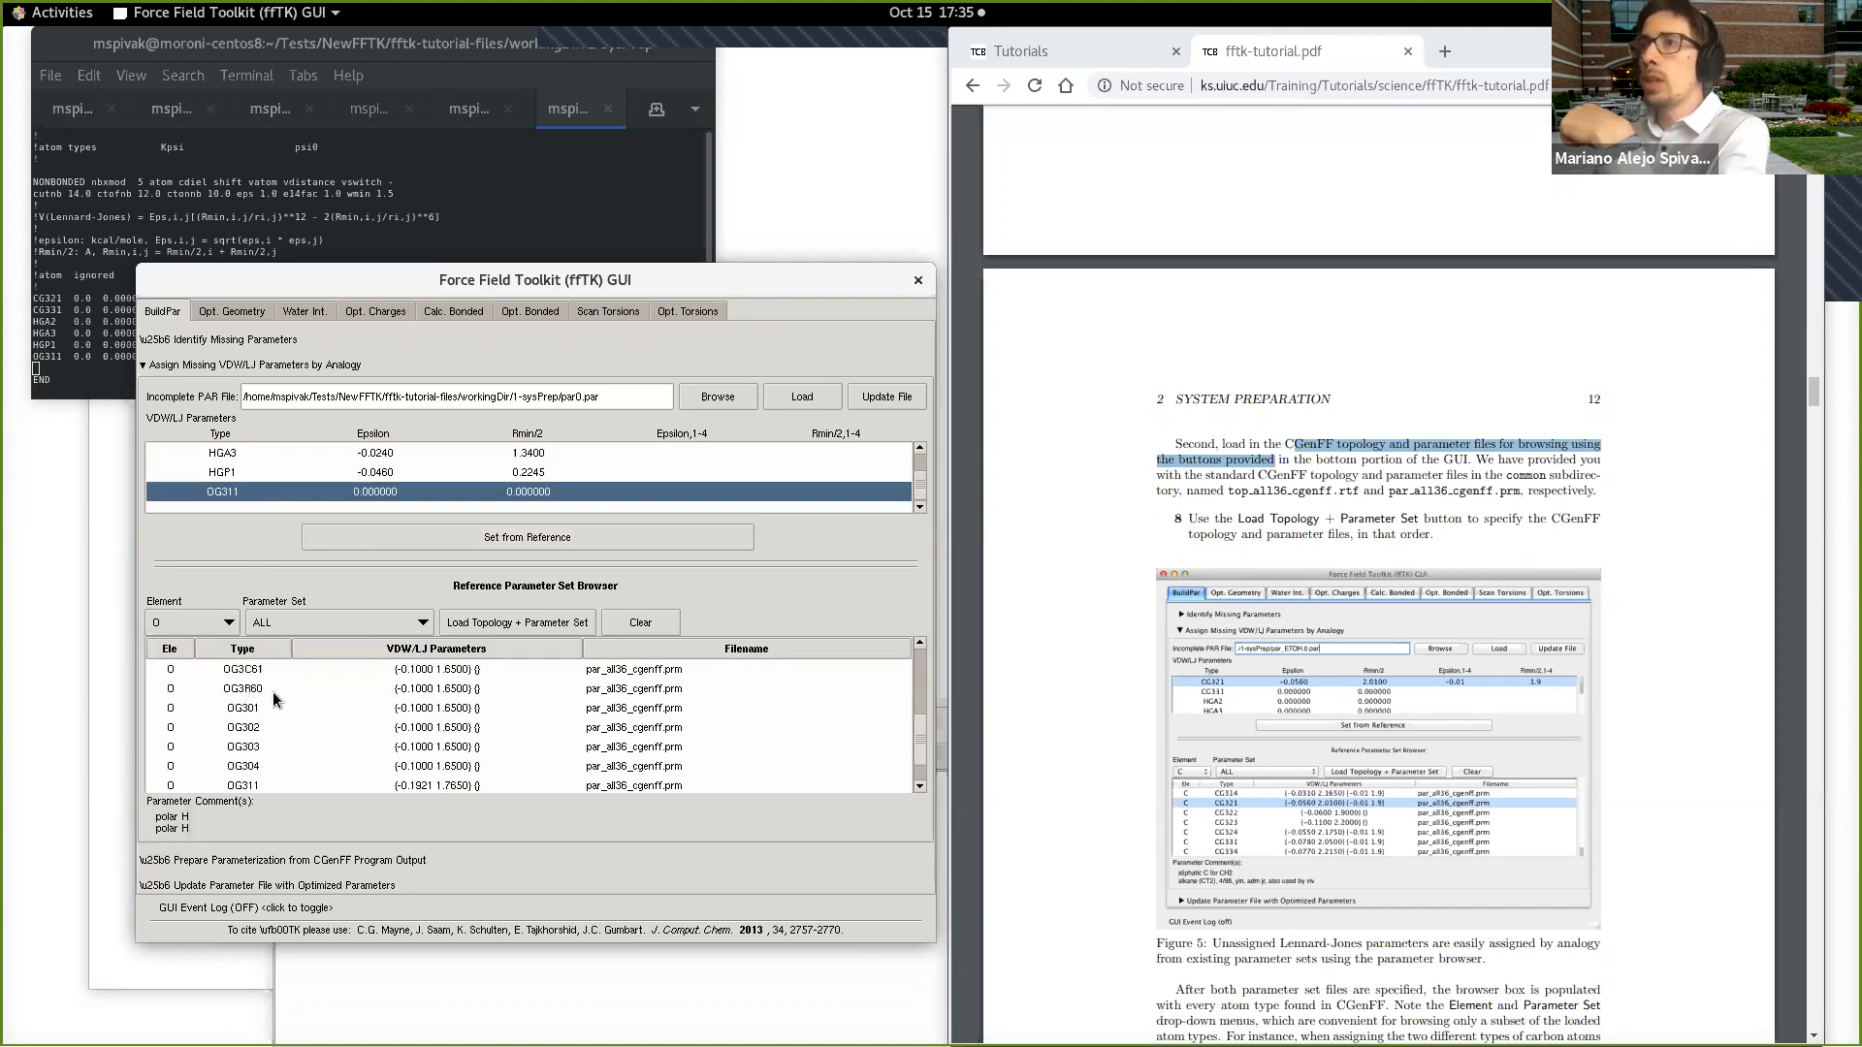
pyautogui.scroll(-1, 278, 700)
pyautogui.click(254, 752)
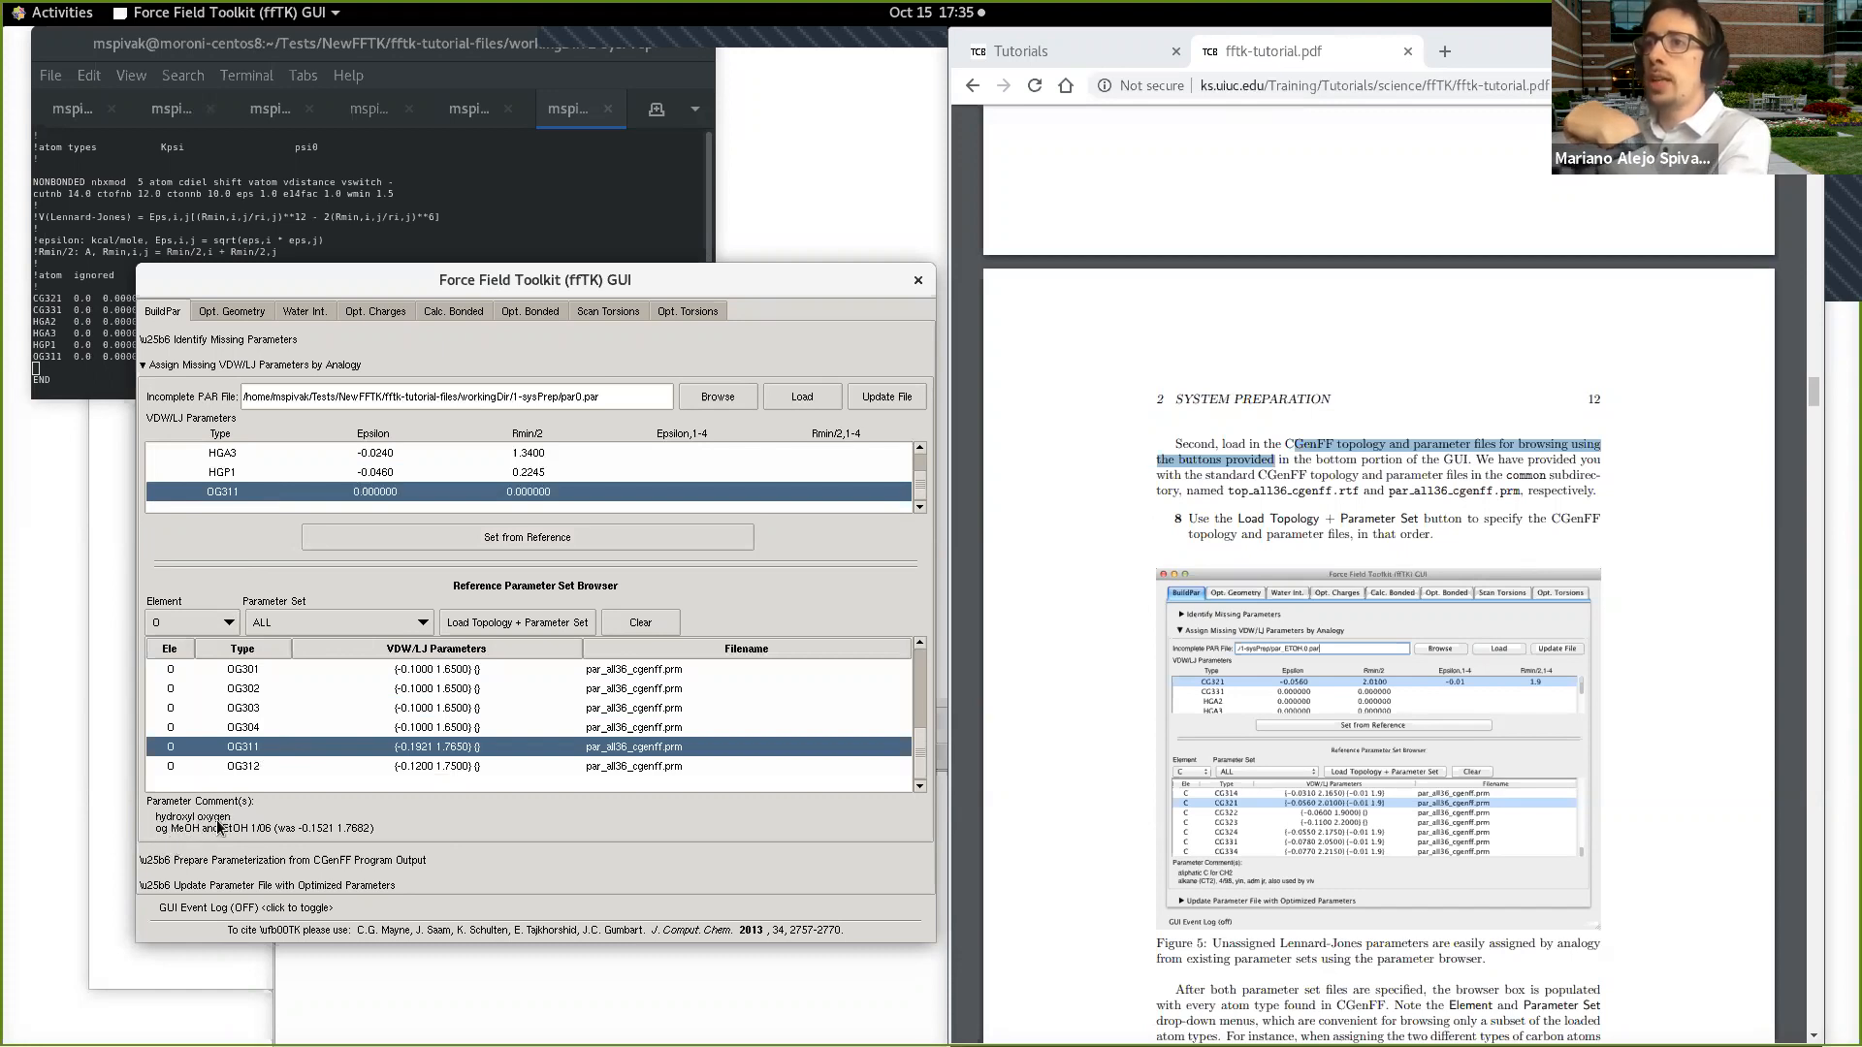
pyautogui.click(415, 543)
# Step: Follow the tutorial's remaining system preparation steps and update par0.par with the assigned VDW/LJ parameters
pyautogui.scroll(-3, 1431, 767)
pyautogui.scroll(-3, 1432, 767)
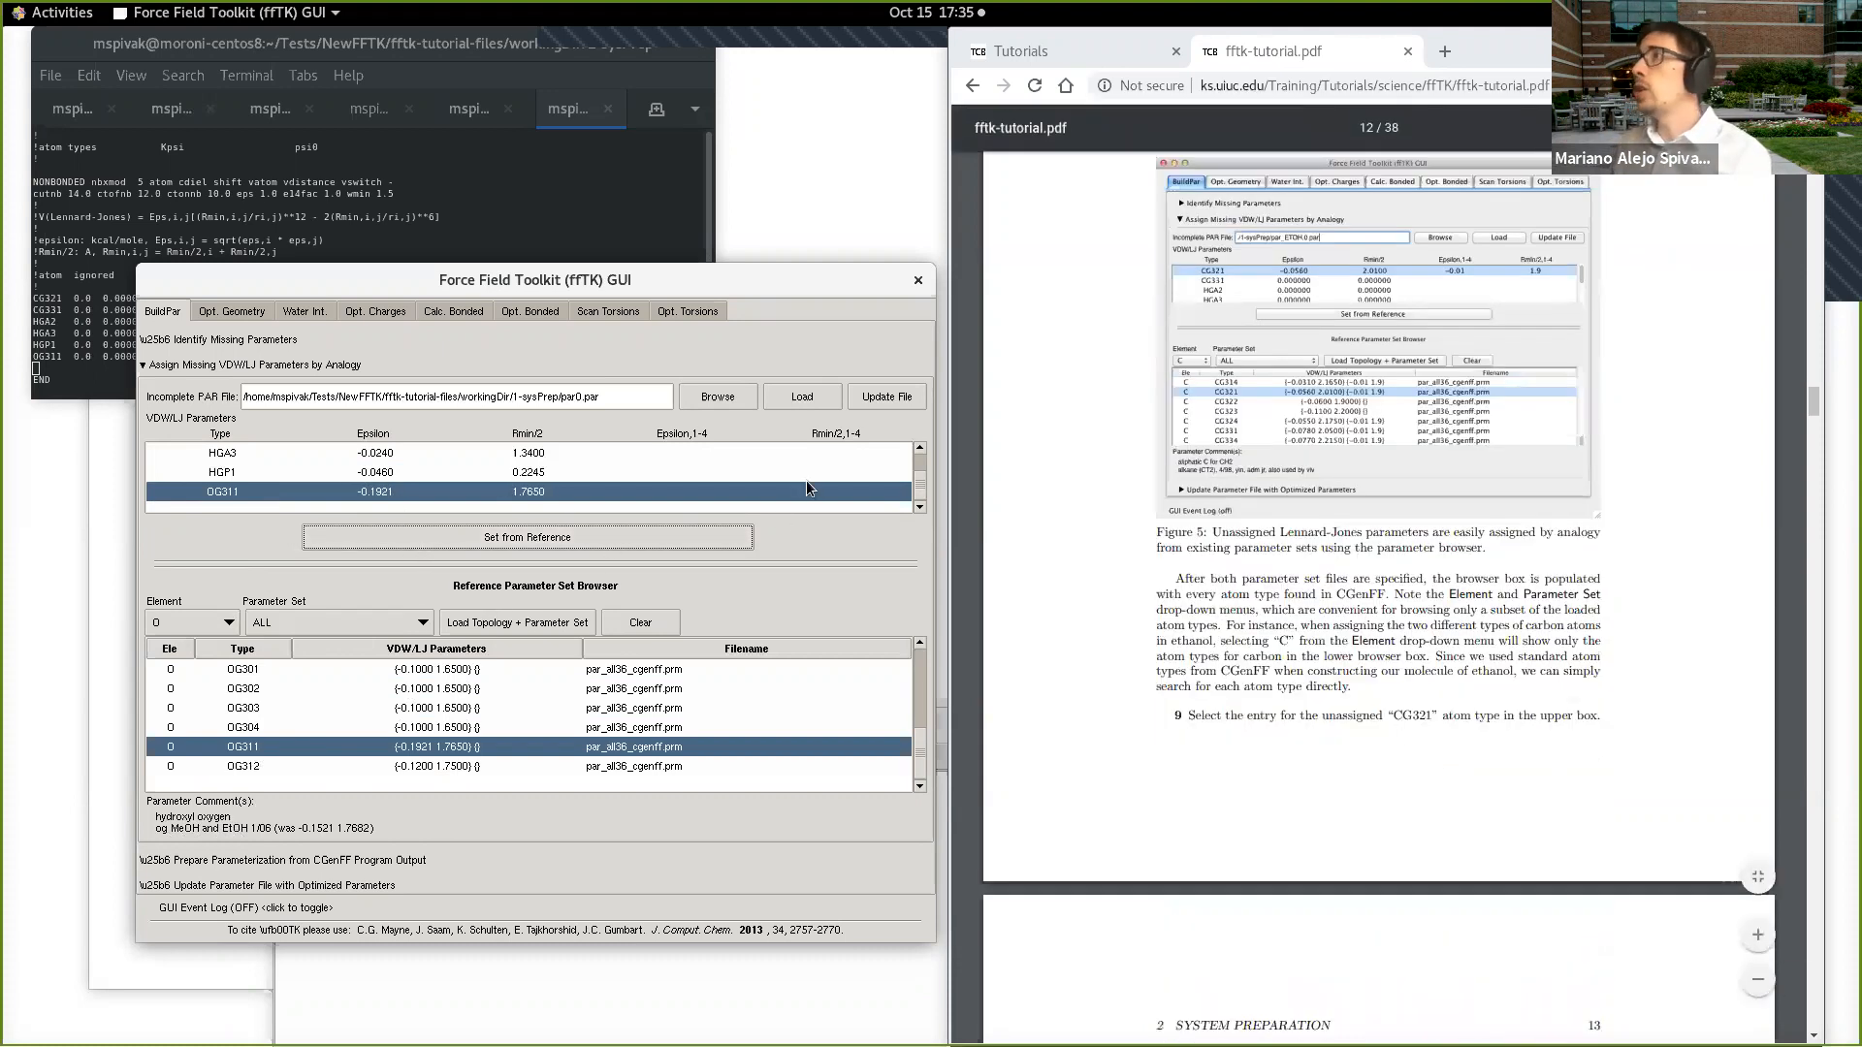
pyautogui.scroll(-4, 1222, 670)
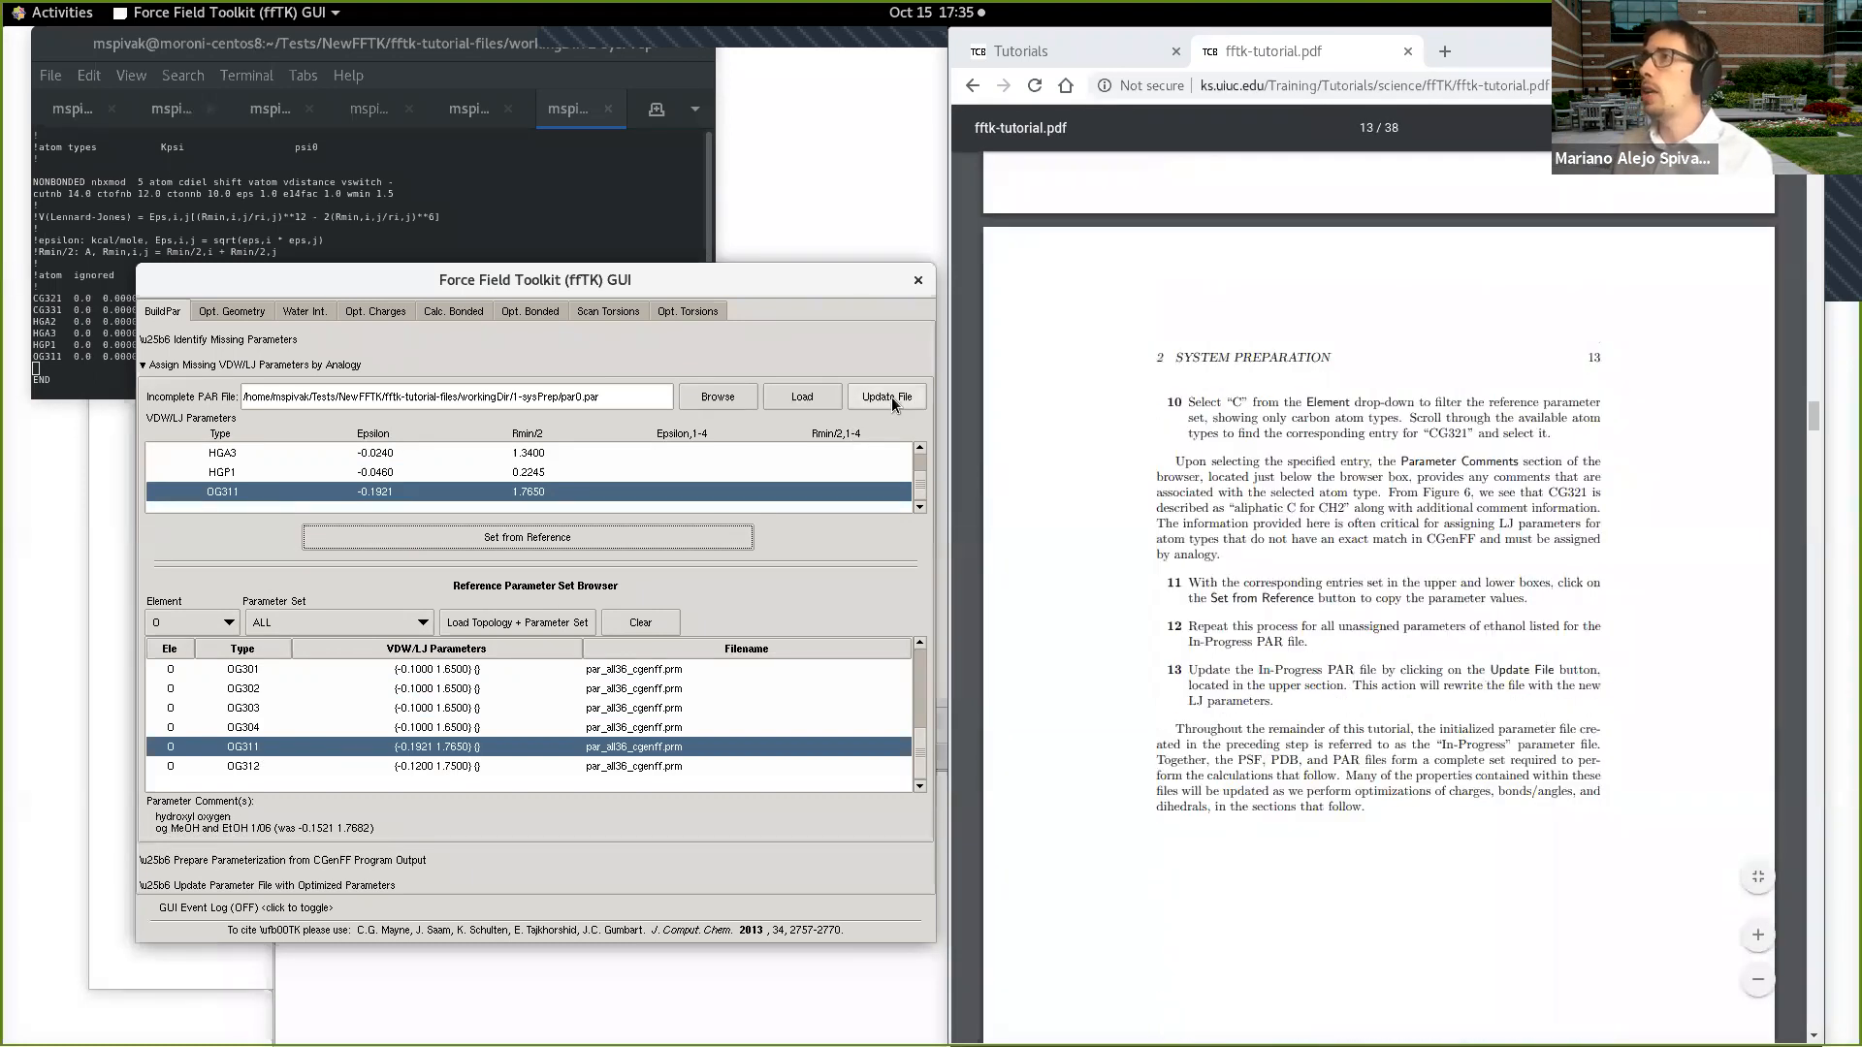
pyautogui.click(892, 398)
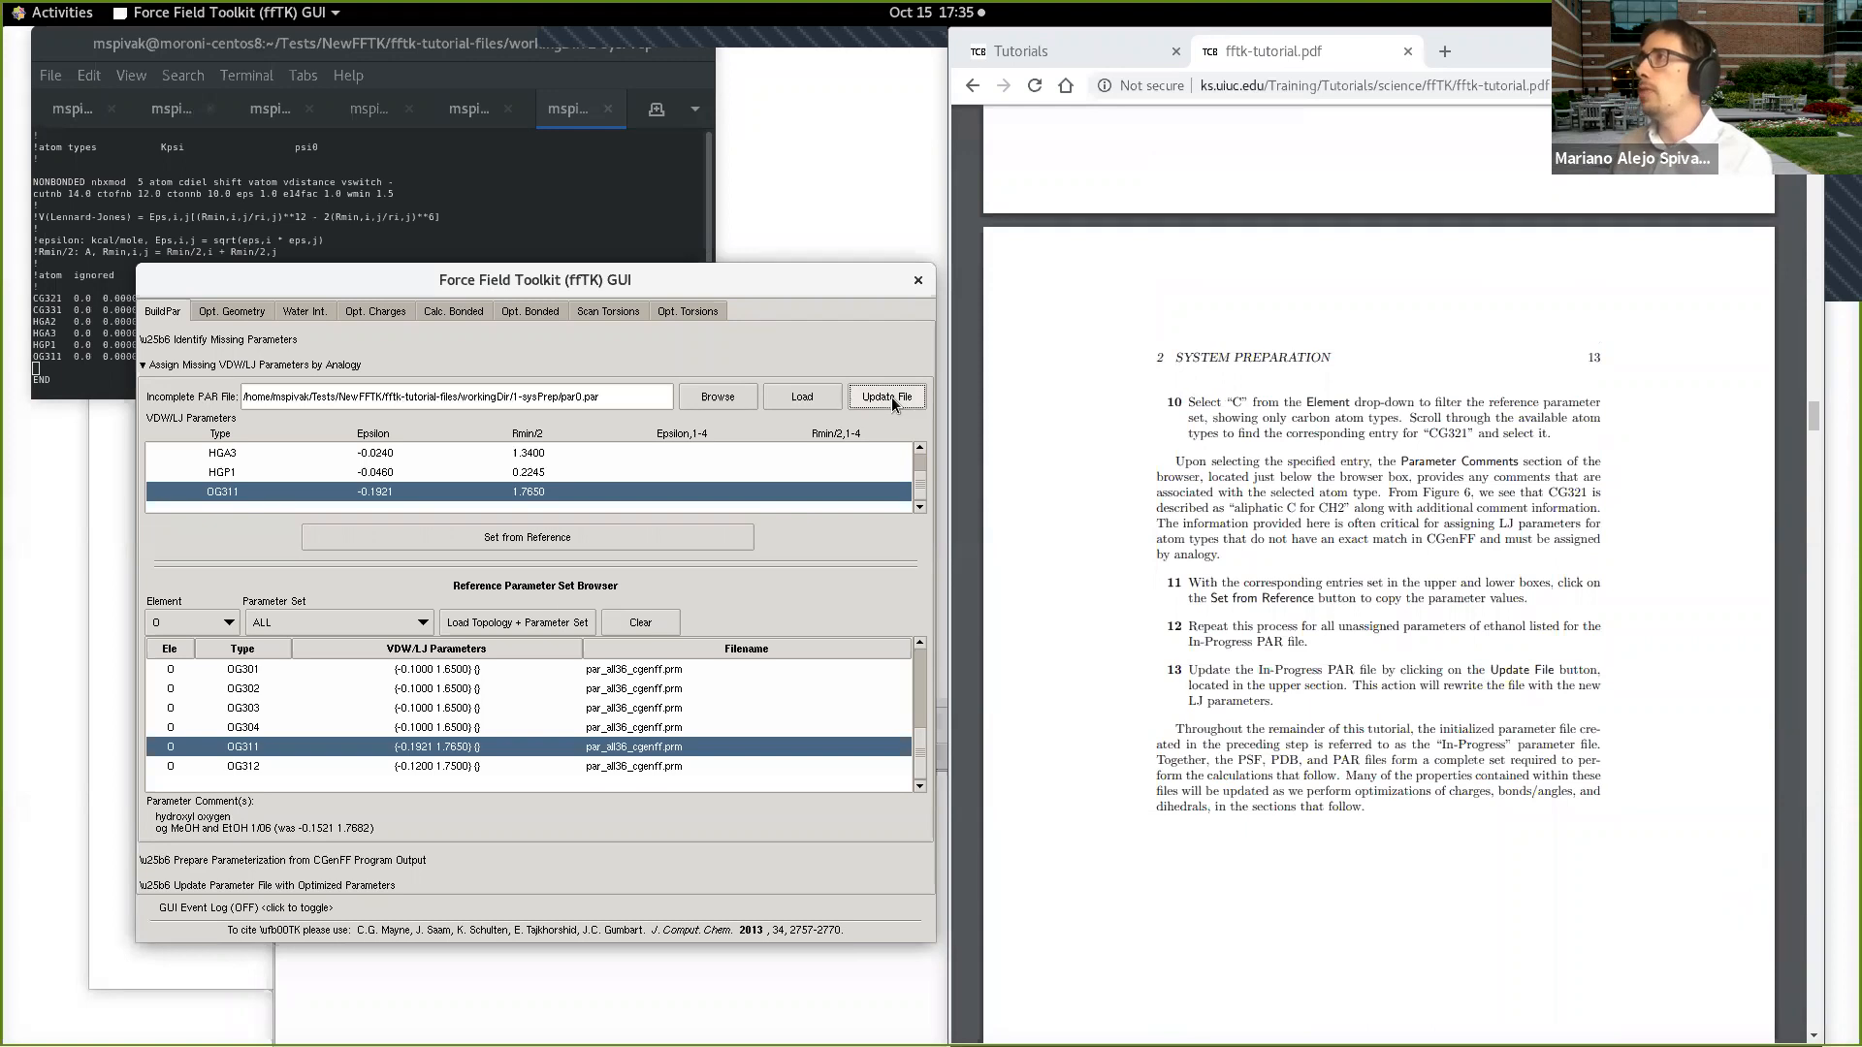
# Step: Switch to the terminal, quit the open par0.par and reopen it in vi to check the updated file
pyautogui.click(539, 213)
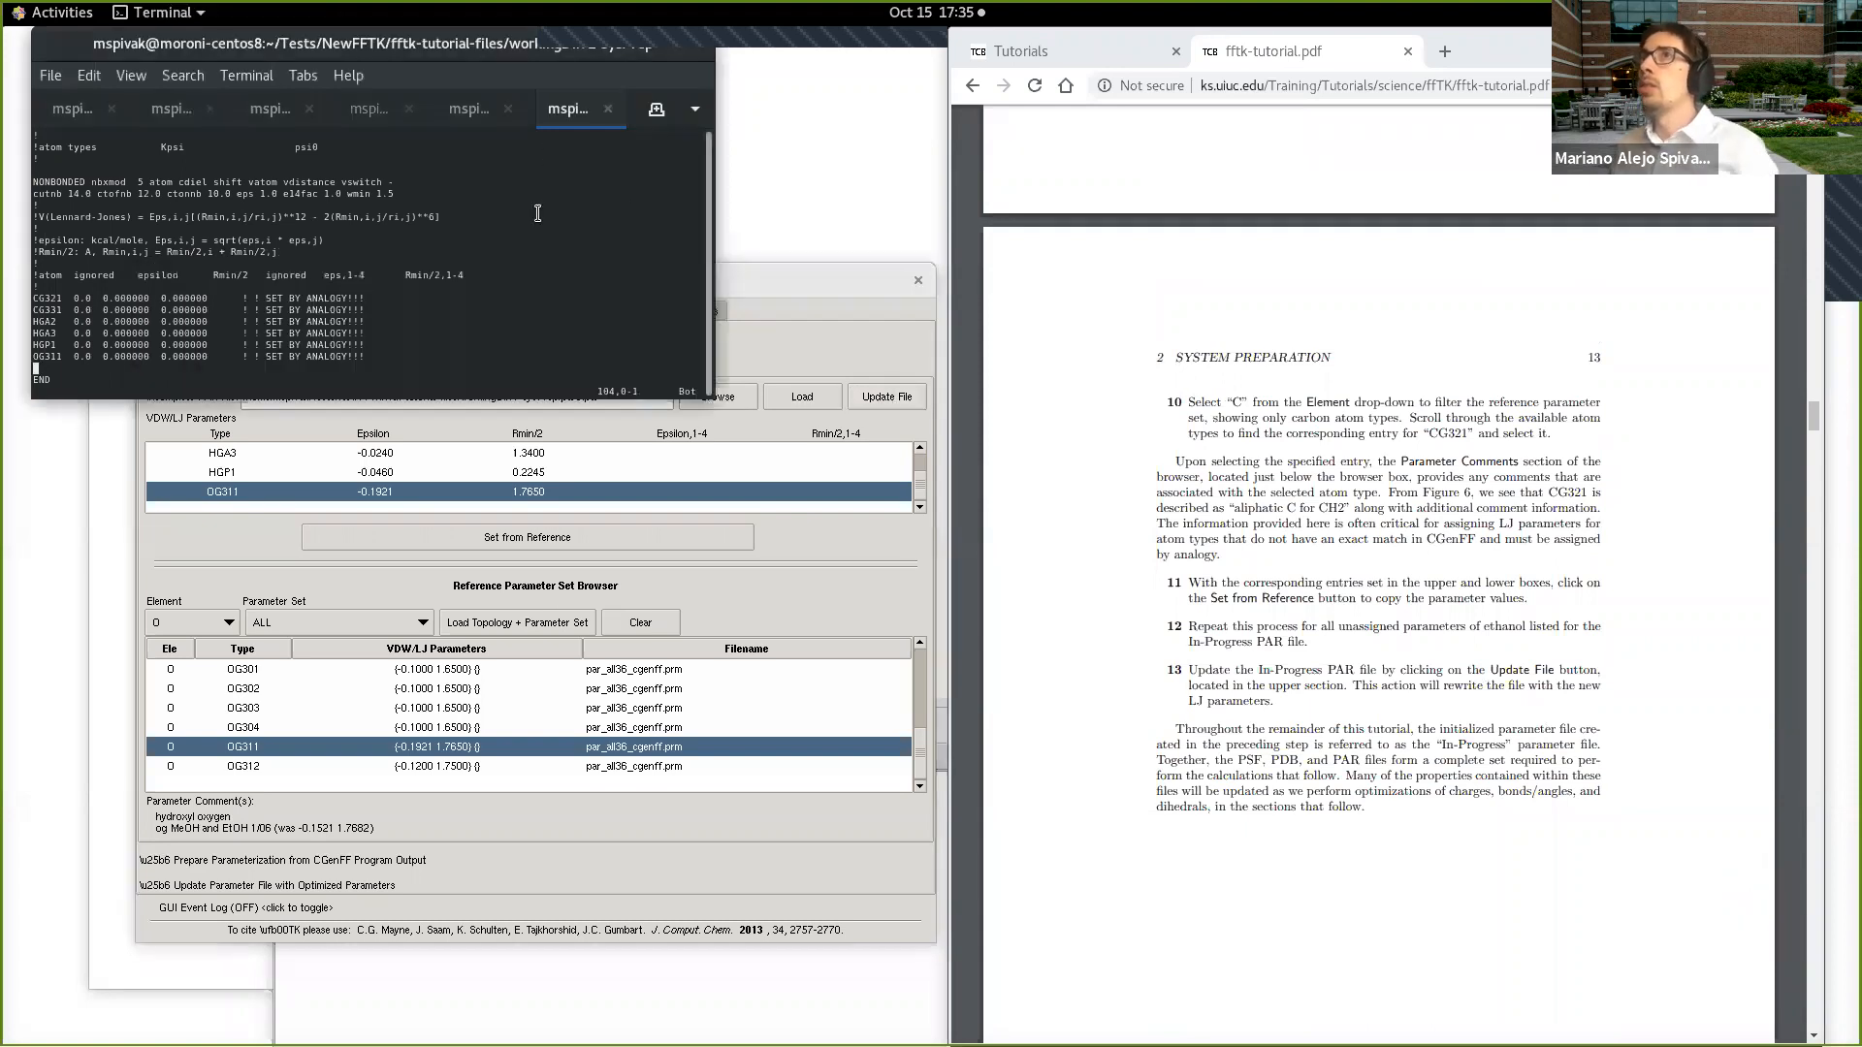
pyautogui.write(':q')
pyautogui.press('Return')
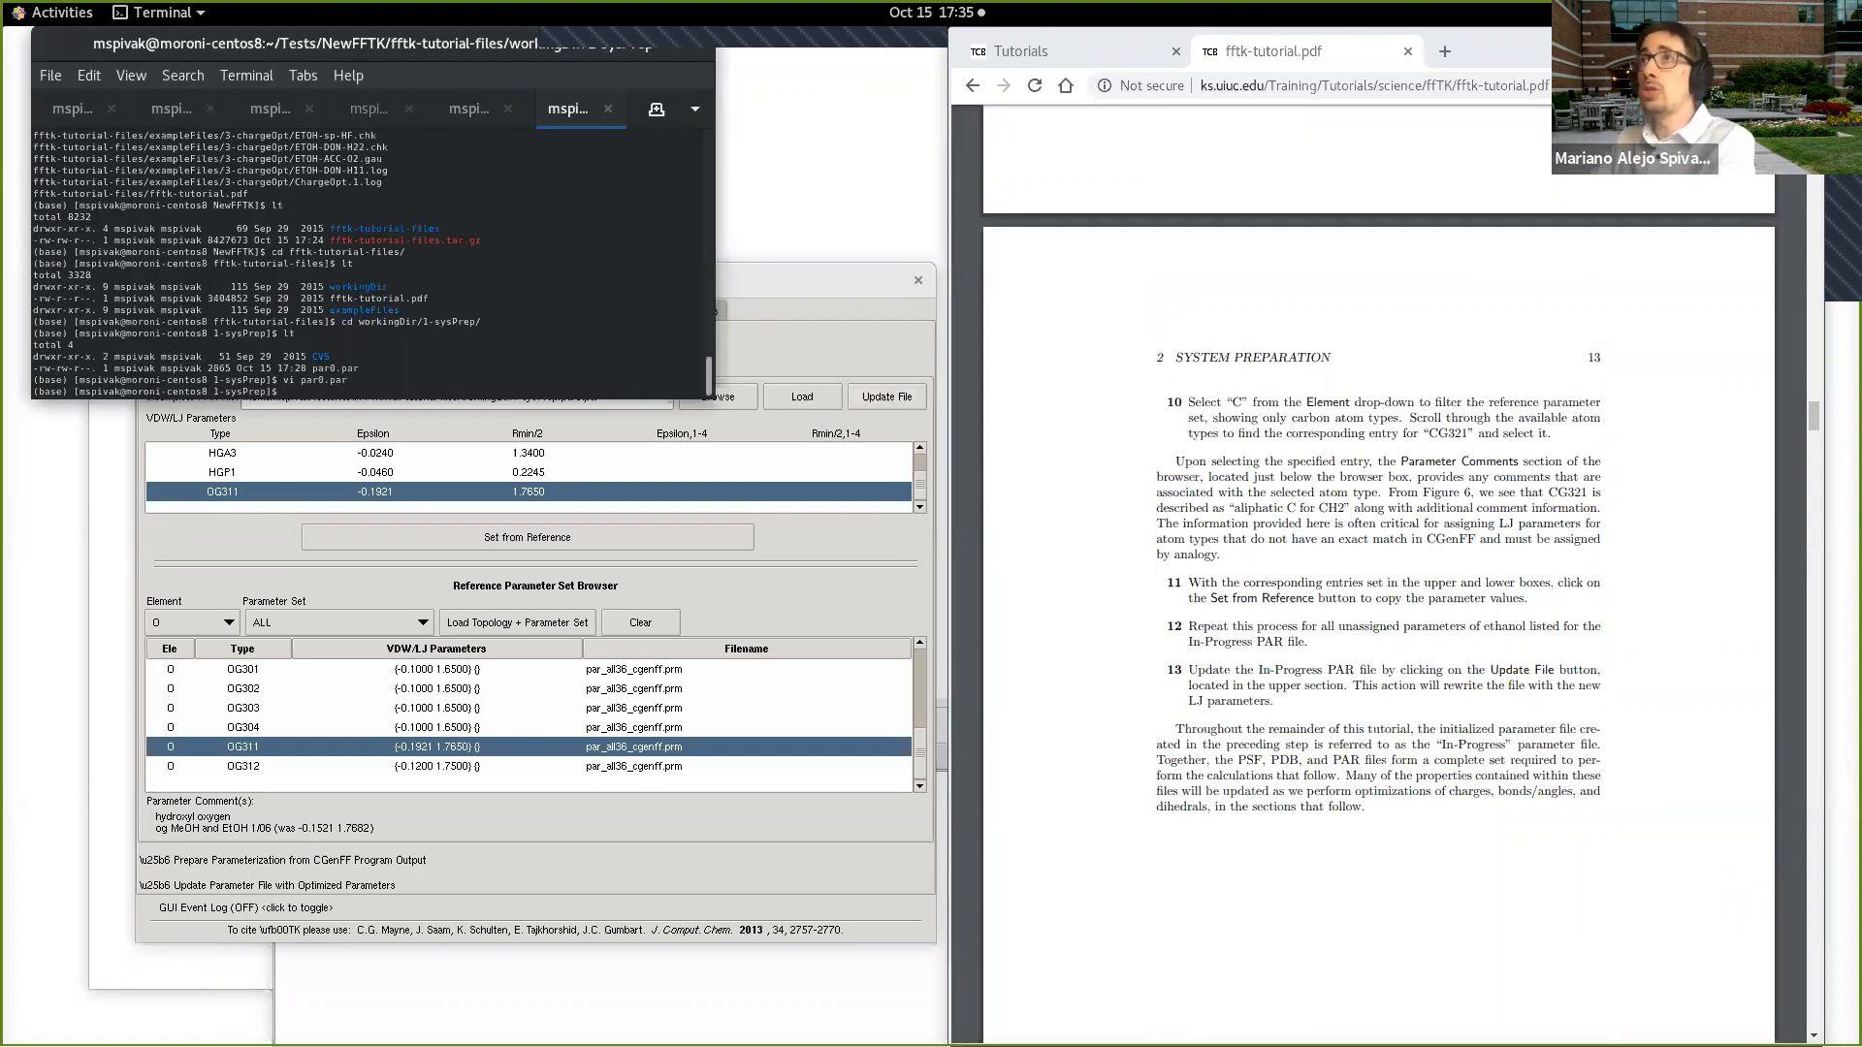
pyautogui.press('Up')
pyautogui.press('Return')
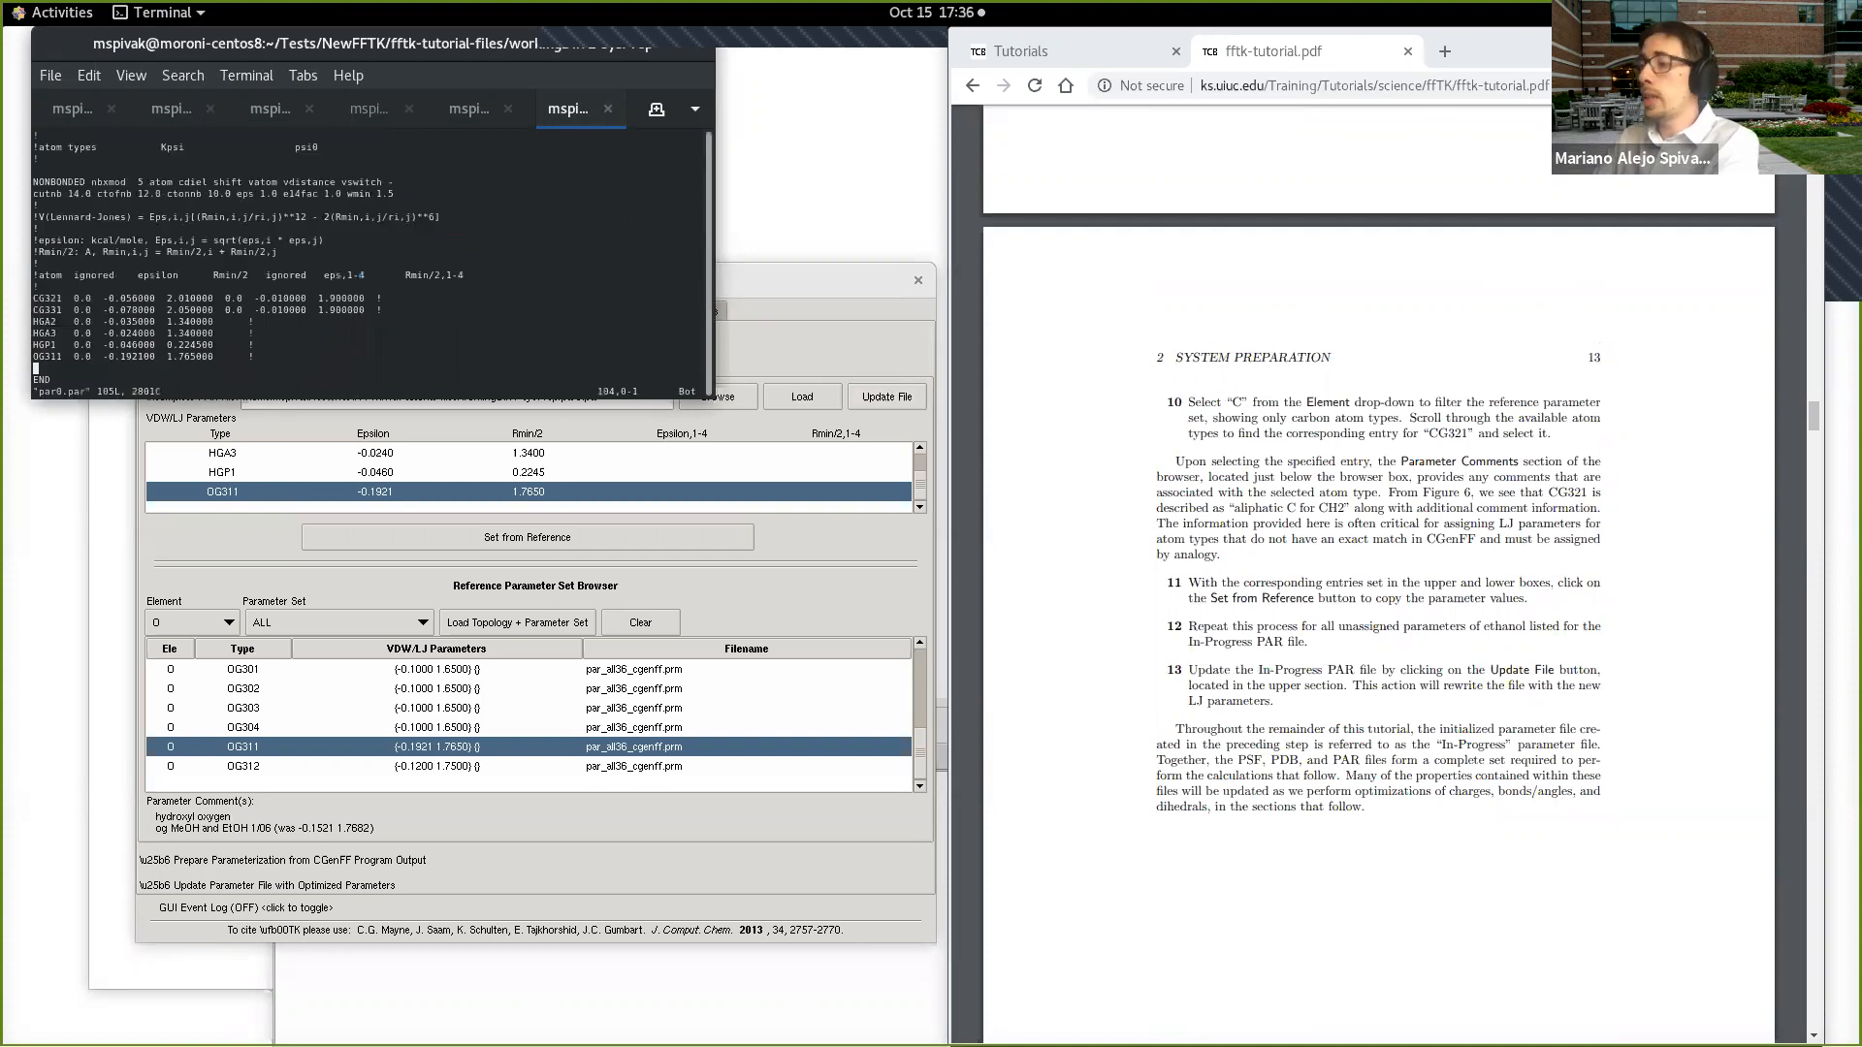
# Step: Enlarge the terminal text and compare the nonbonded entries in par0.par with the toolkit's VDW/LJ parameters
pyautogui.hotkey('ctrl', '+')
pyautogui.hotkey('ctrl', '+')
pyautogui.hotkey('ctrl', '+')
pyautogui.hotkey('ctrl', '+')
pyautogui.hotkey('ctrl', '+')
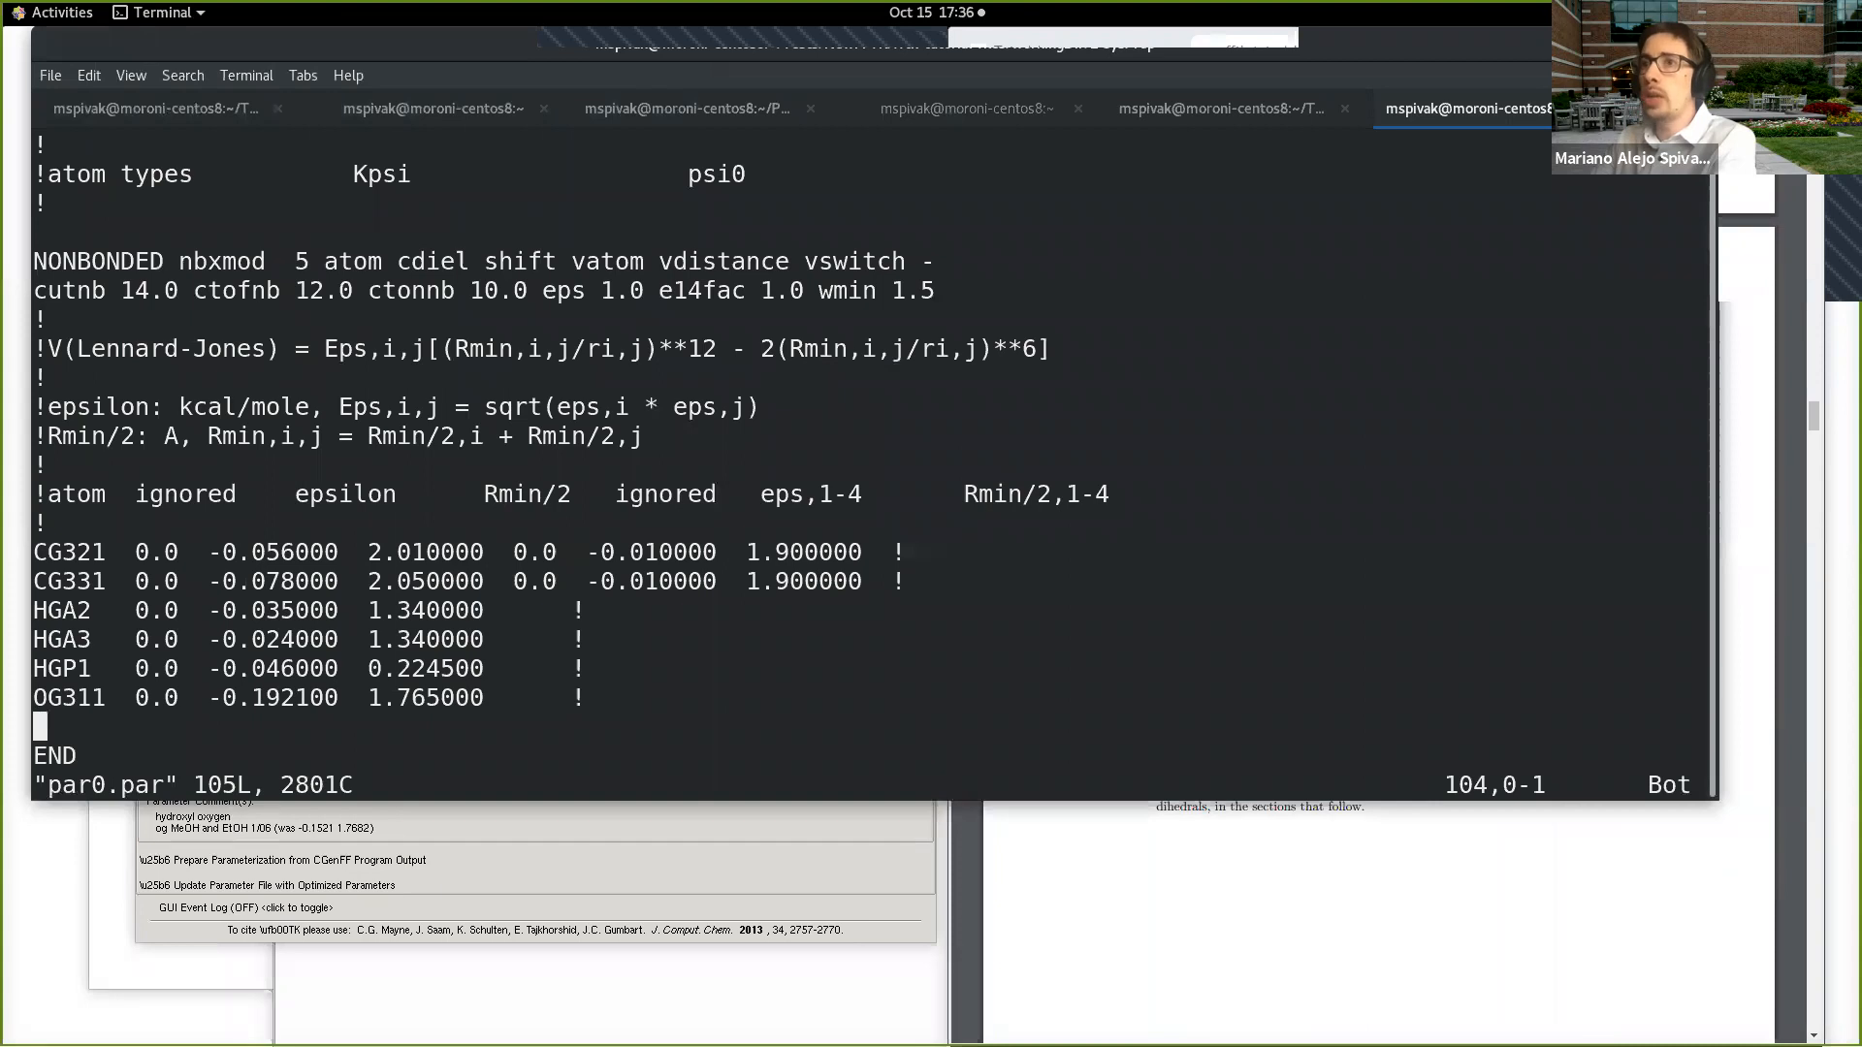
pyautogui.click(859, 847)
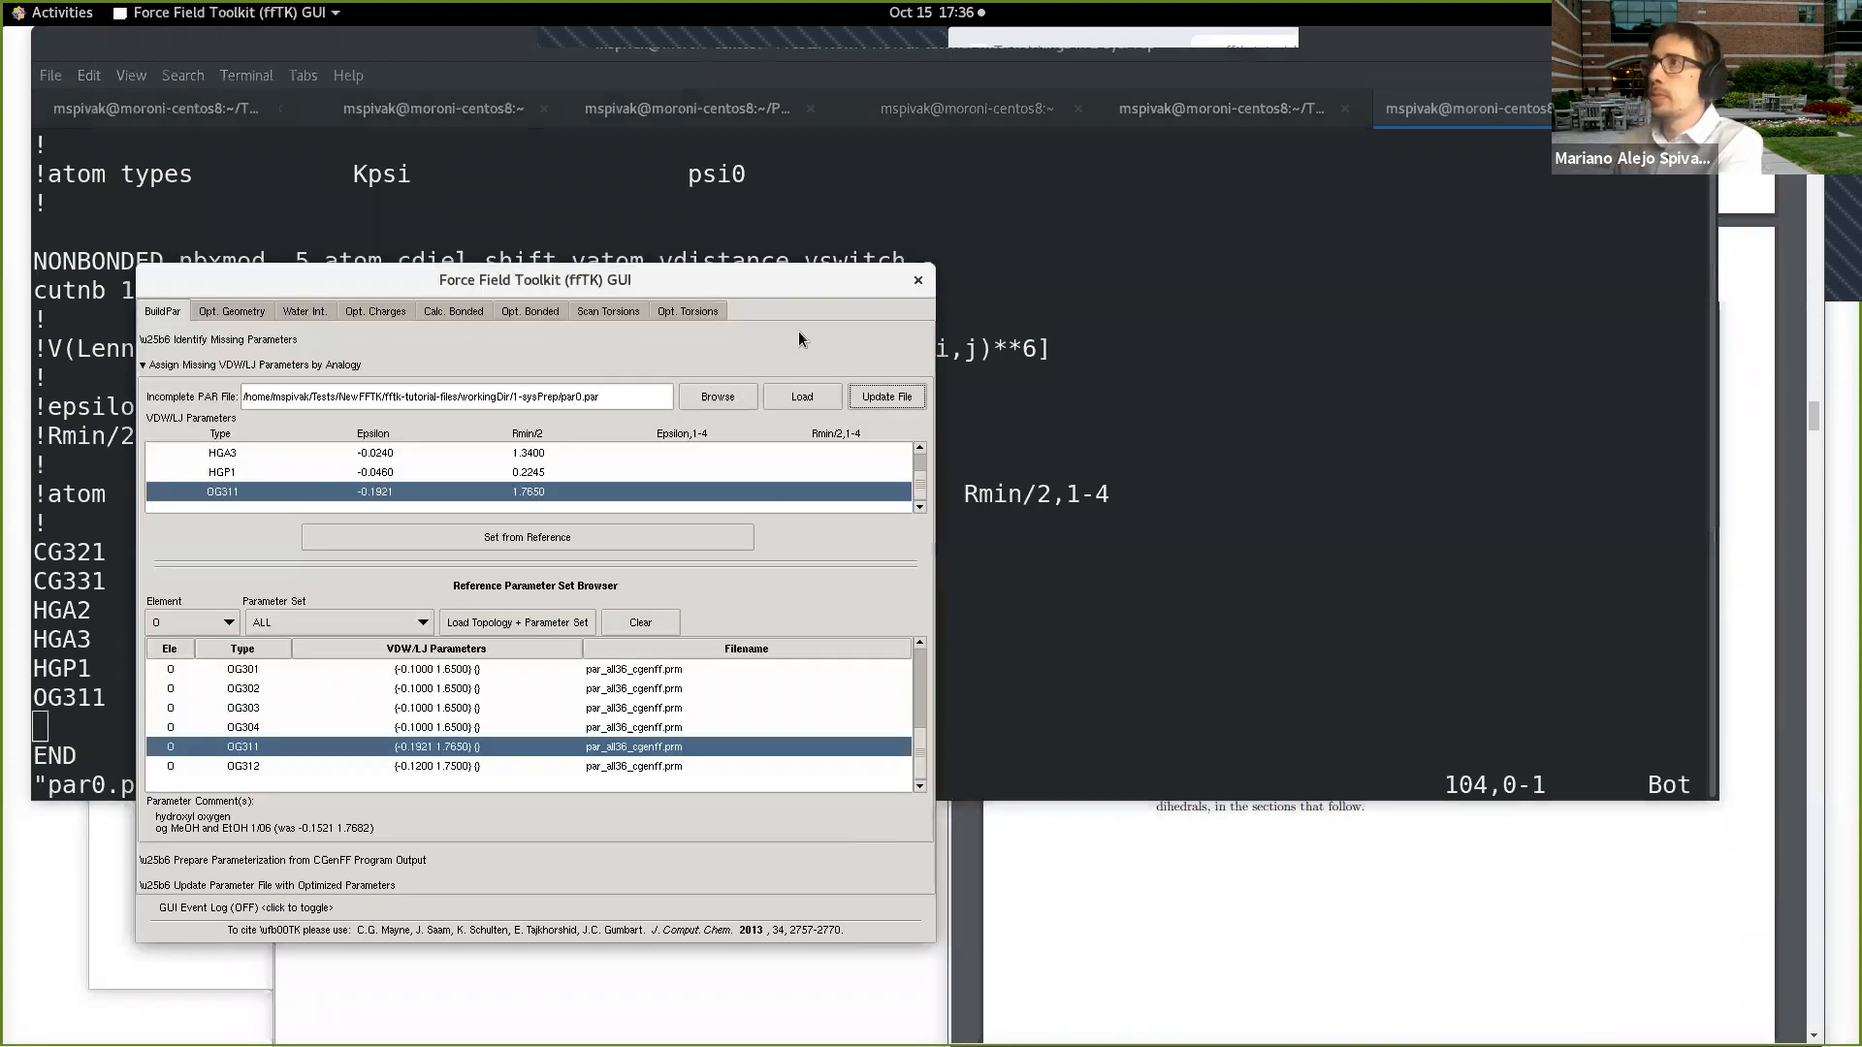
pyautogui.moveTo(791, 294); pyautogui.dragTo(1409, 265)
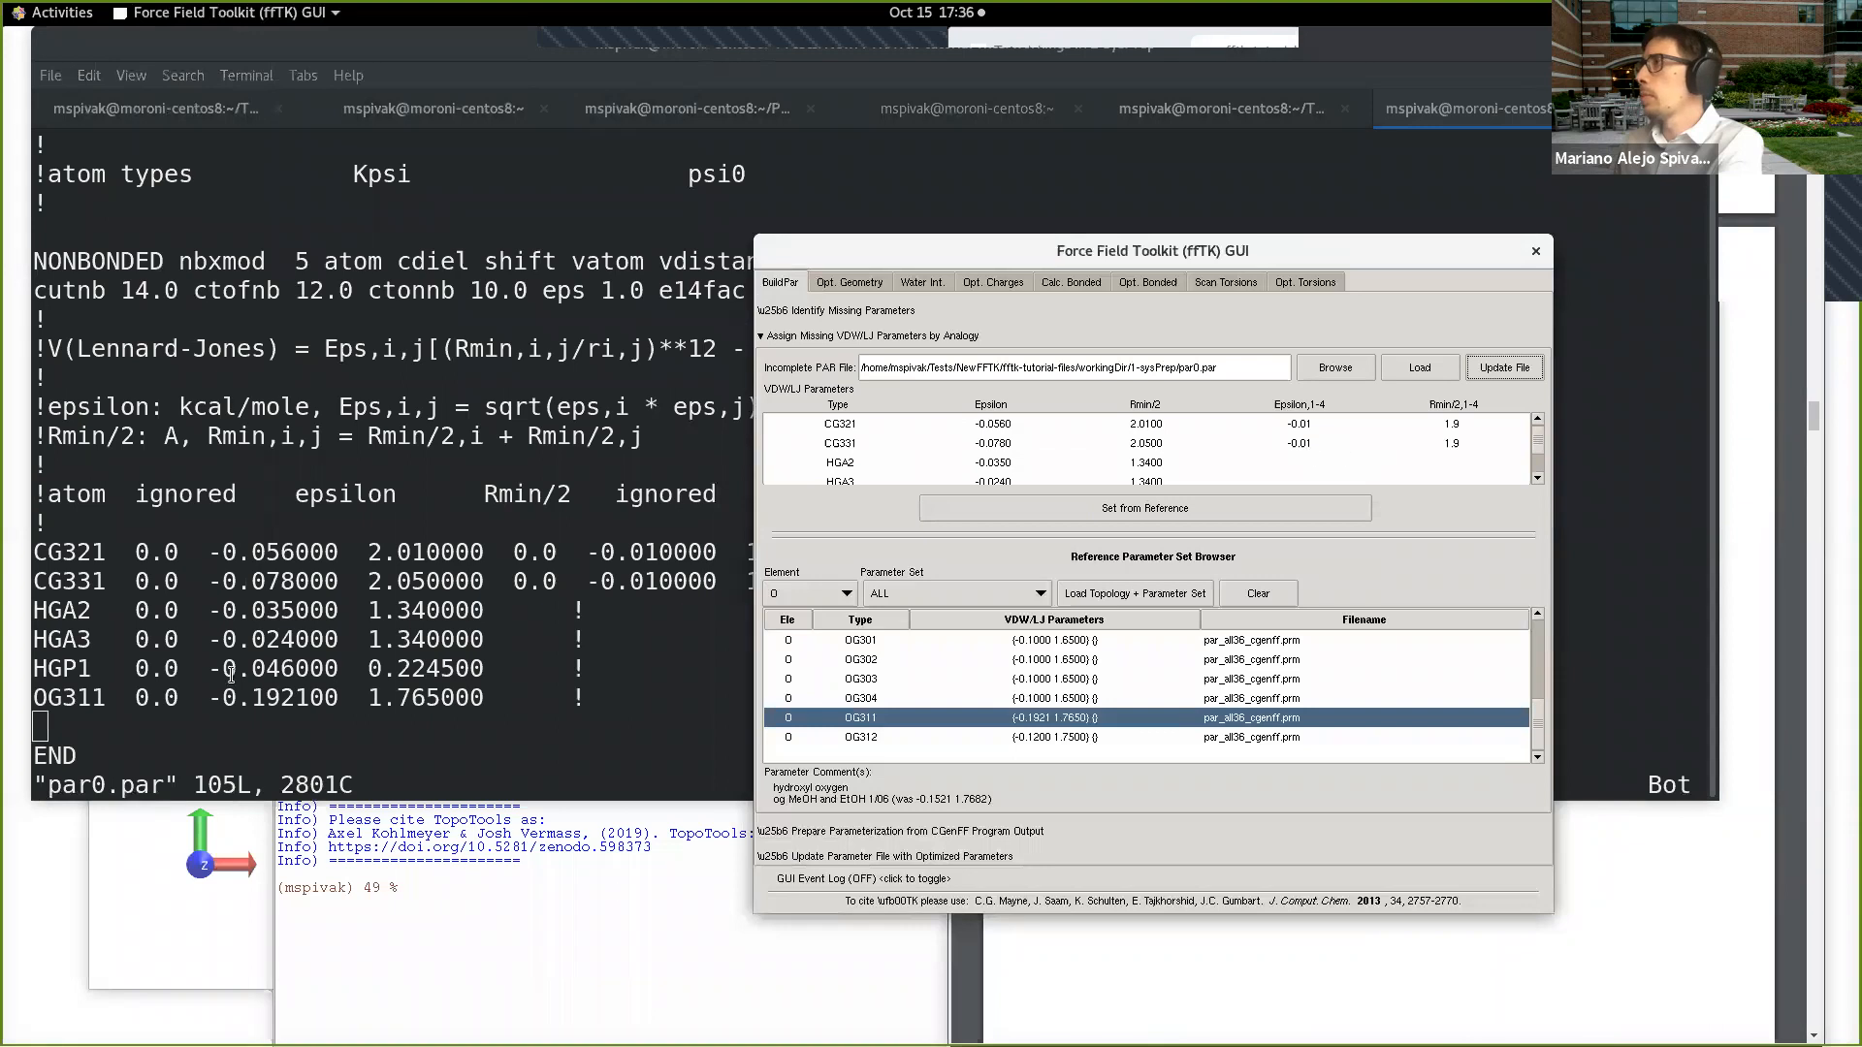
pyautogui.moveTo(957, 244); pyautogui.dragTo(865, 268)
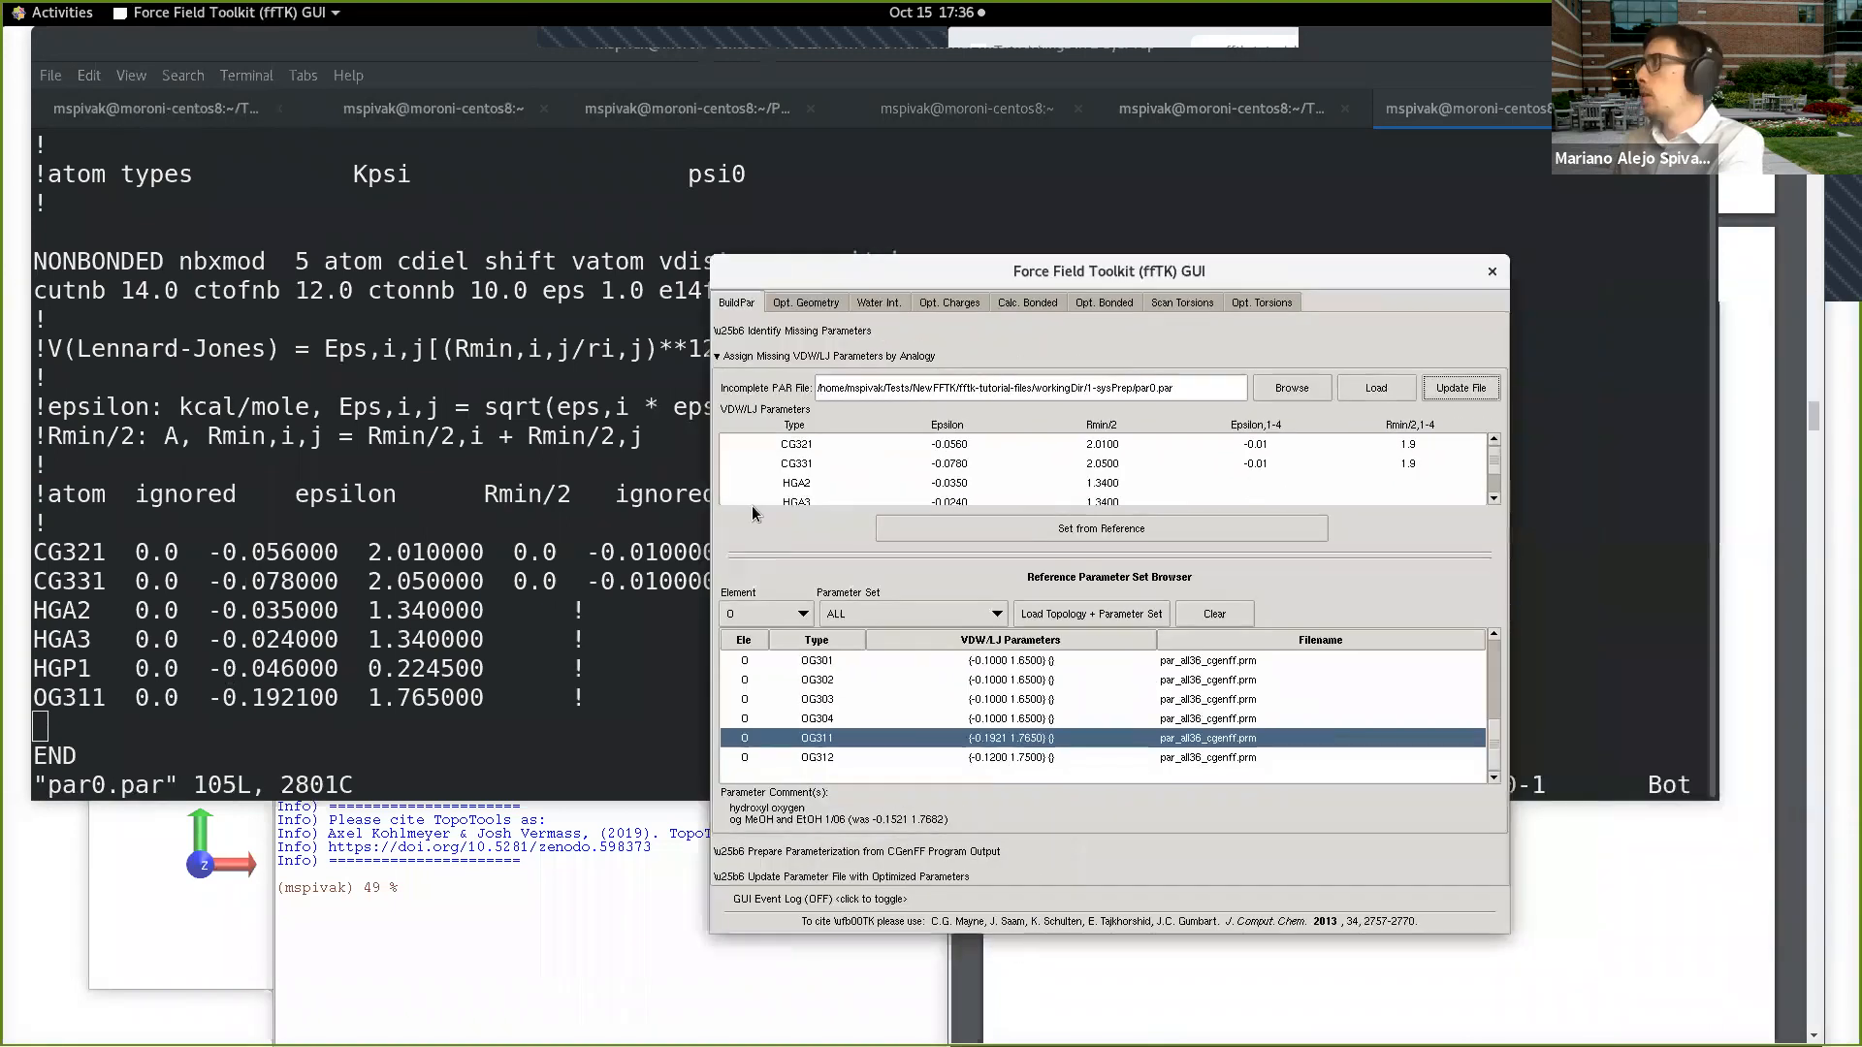
pyautogui.click(523, 678)
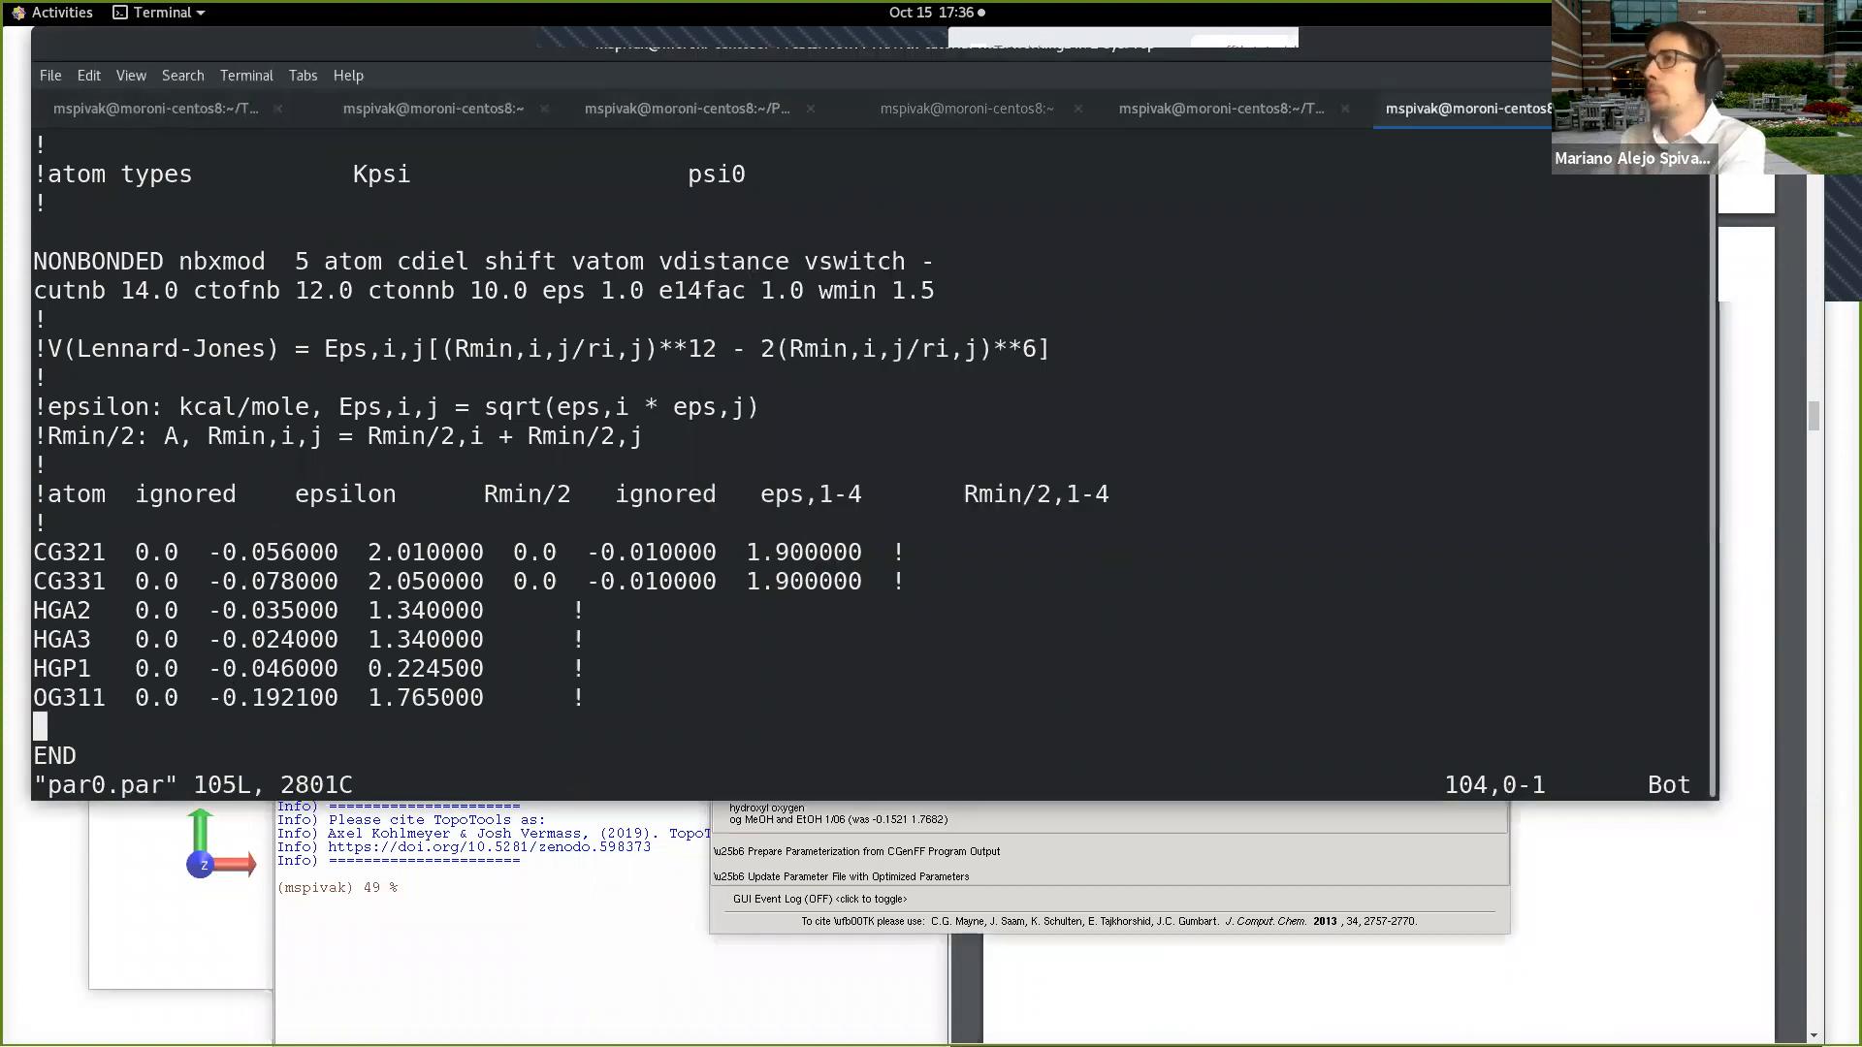
# Step: Shrink the terminal text again and move the Force Field Toolkit window clear of the tutorial PDF
pyautogui.hotkey('ctrl', '-')
pyautogui.hotkey('ctrl', '-')
pyautogui.hotkey('ctrl', '-')
pyautogui.hotkey('ctrl', '-')
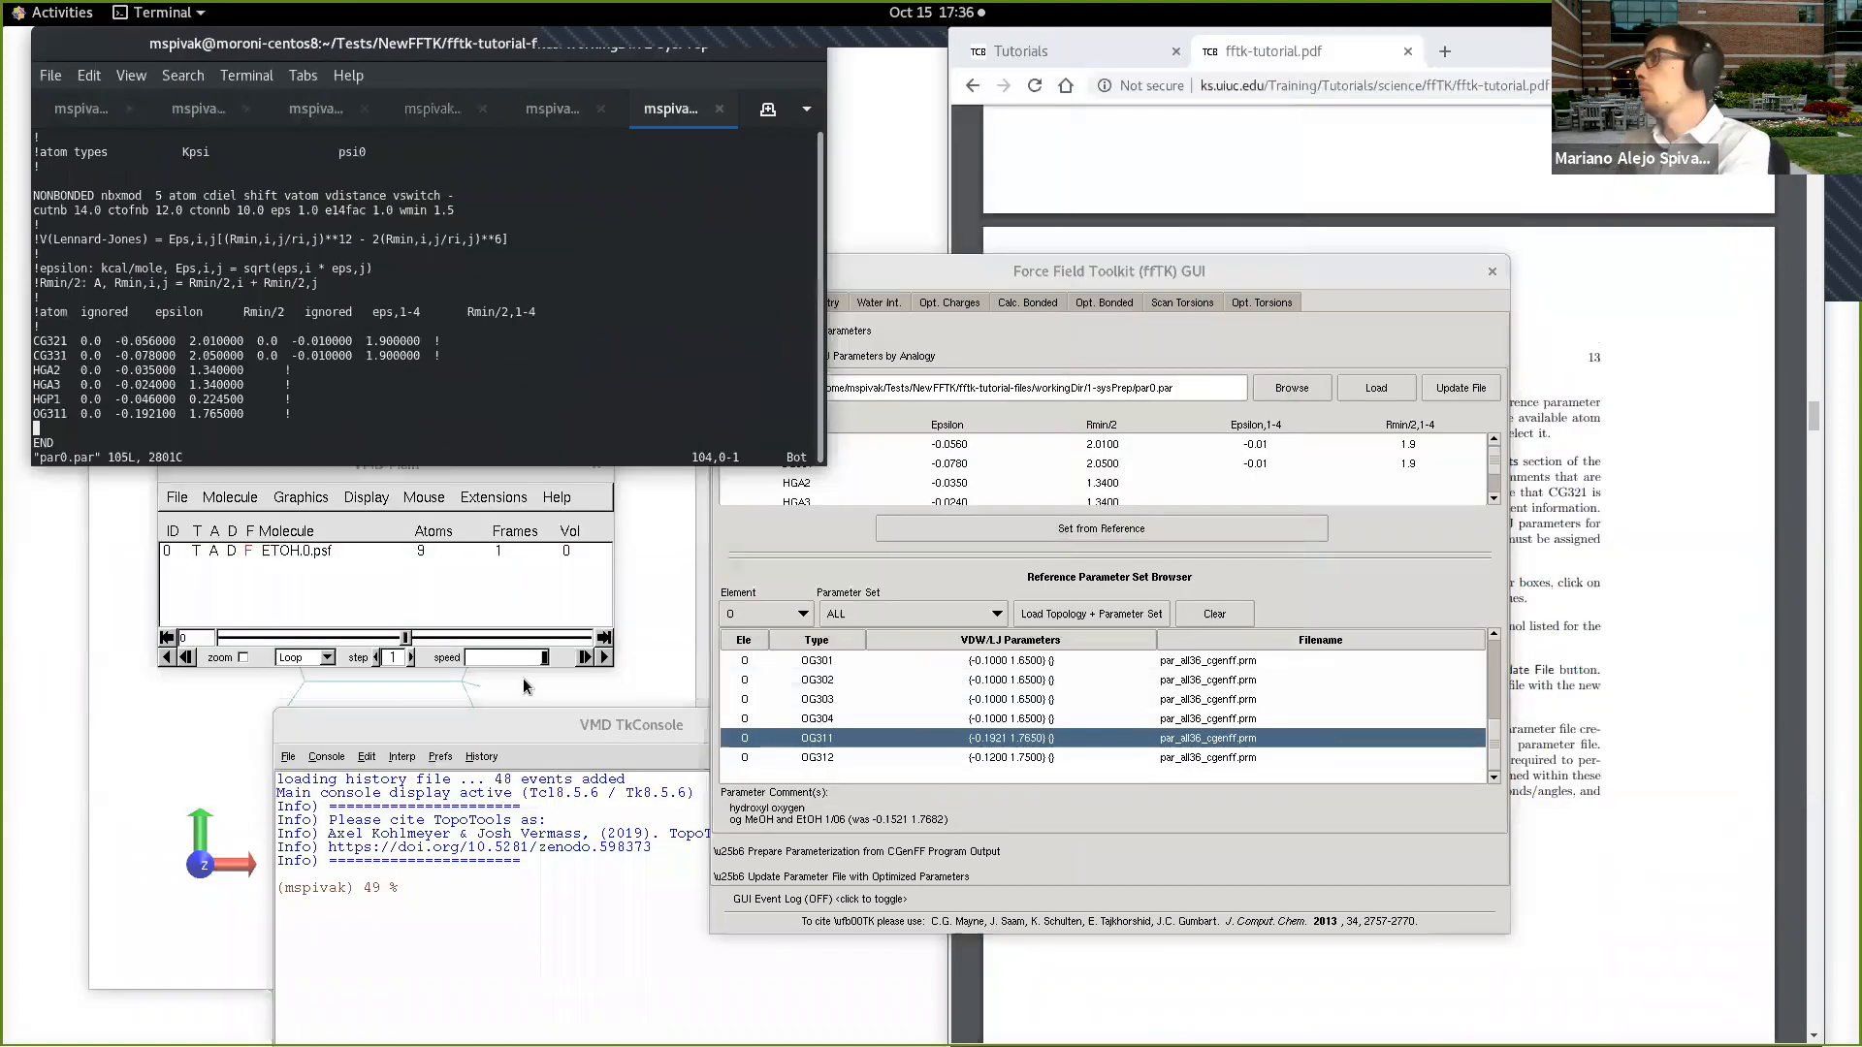
pyautogui.moveTo(1295, 274); pyautogui.dragTo(723, 267)
# Step: Read through the end of System Preparation and the start of Geometry Optimization in the tutorial PDF
pyautogui.click(1086, 524)
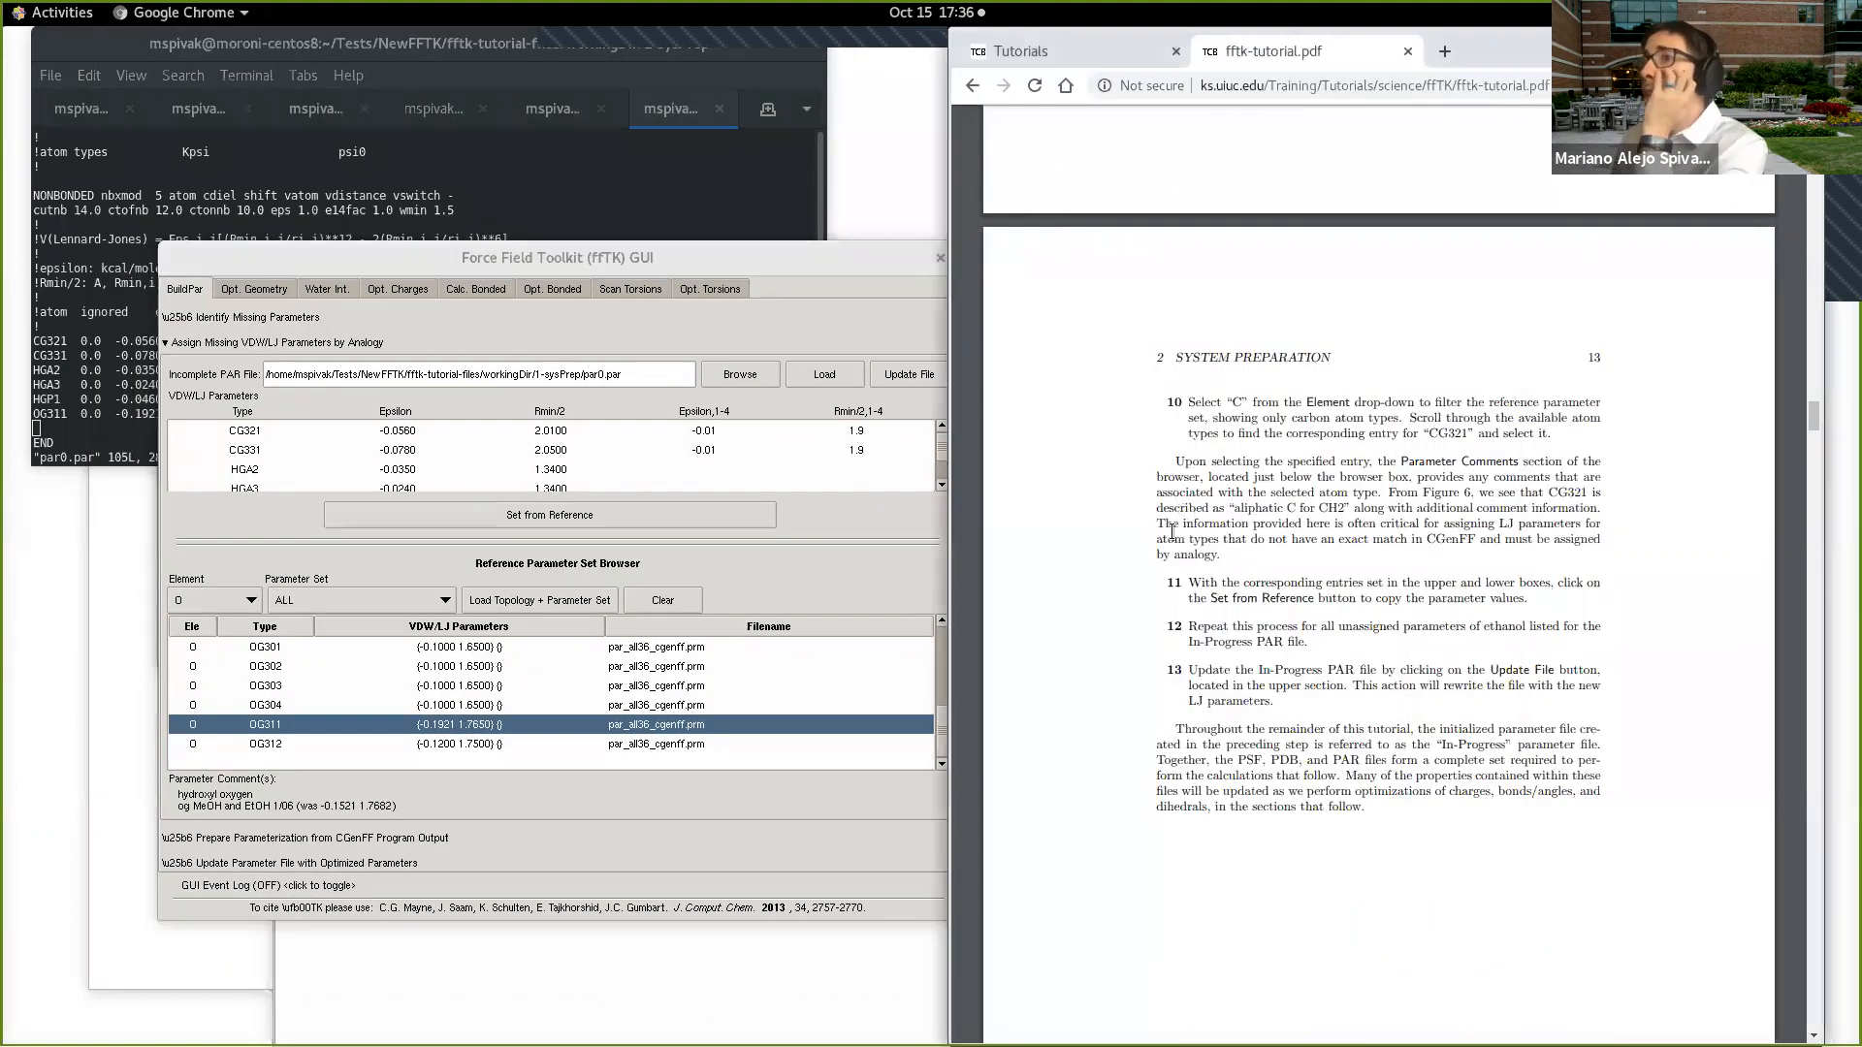
pyautogui.scroll(-3, 1172, 531)
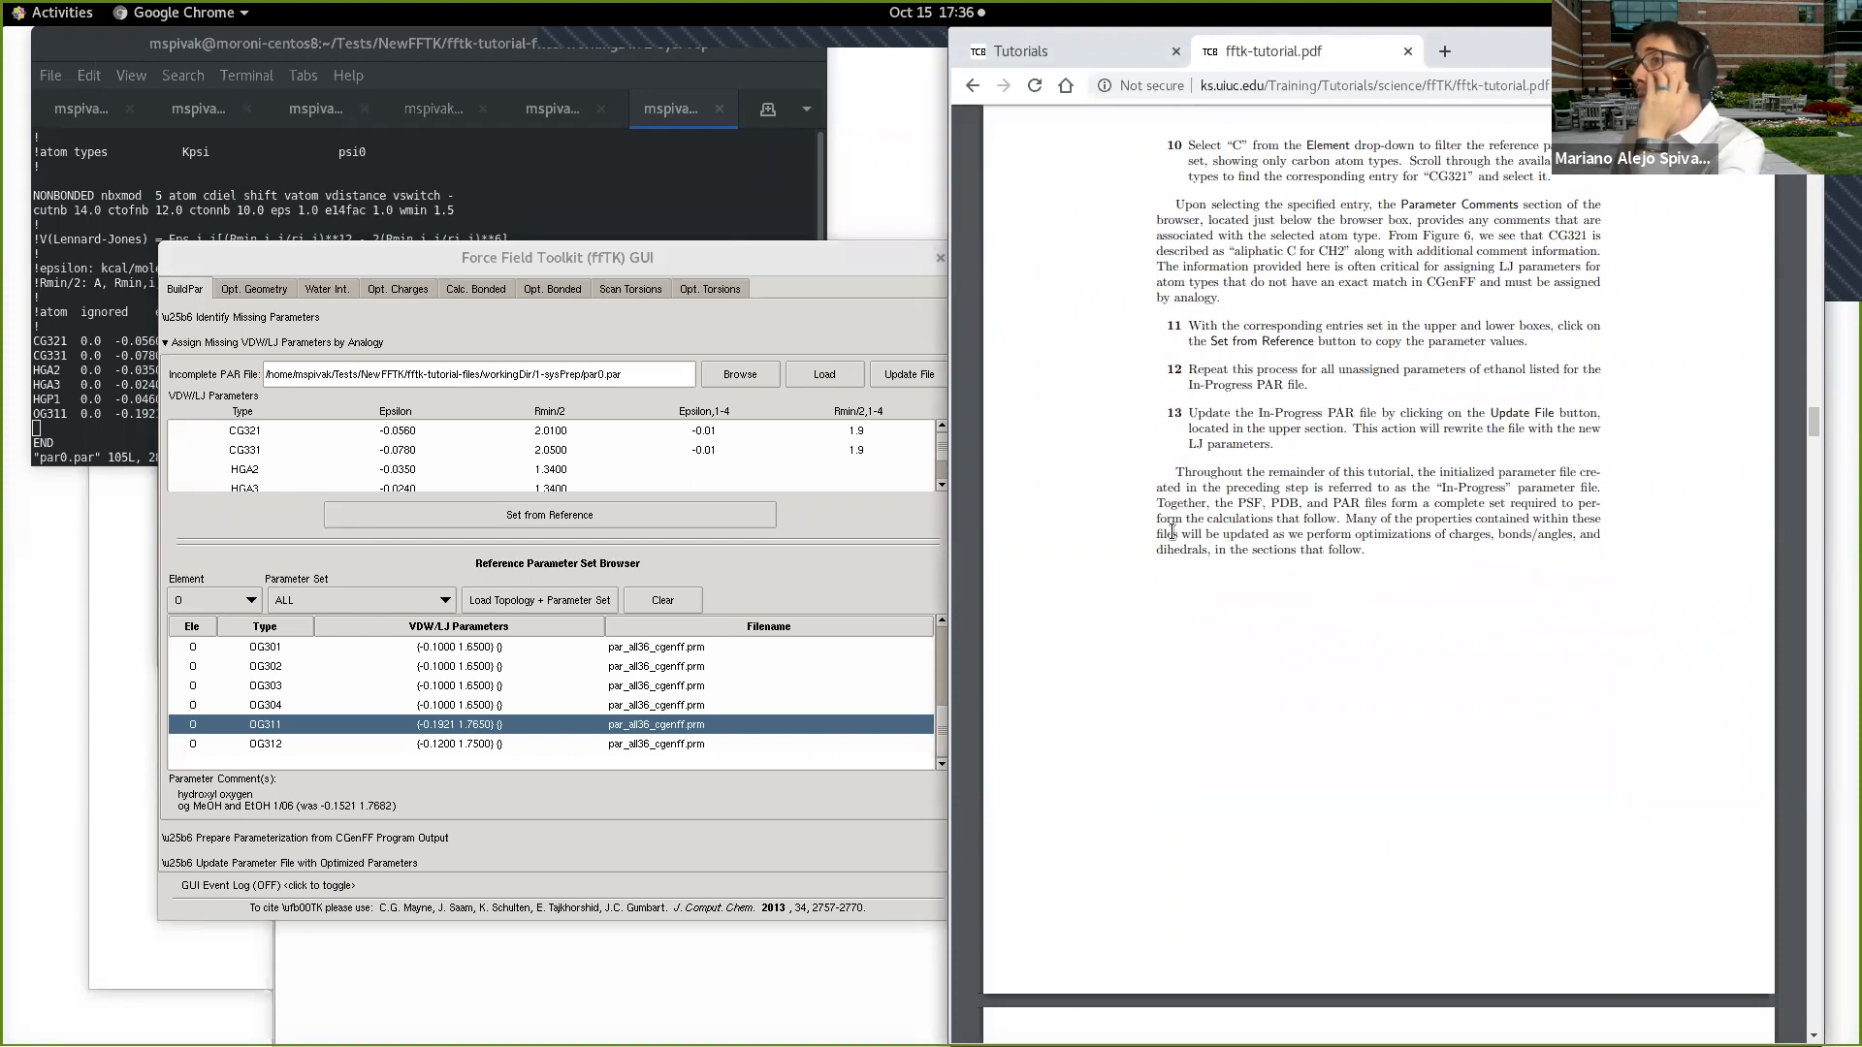
pyautogui.scroll(-4, 1172, 531)
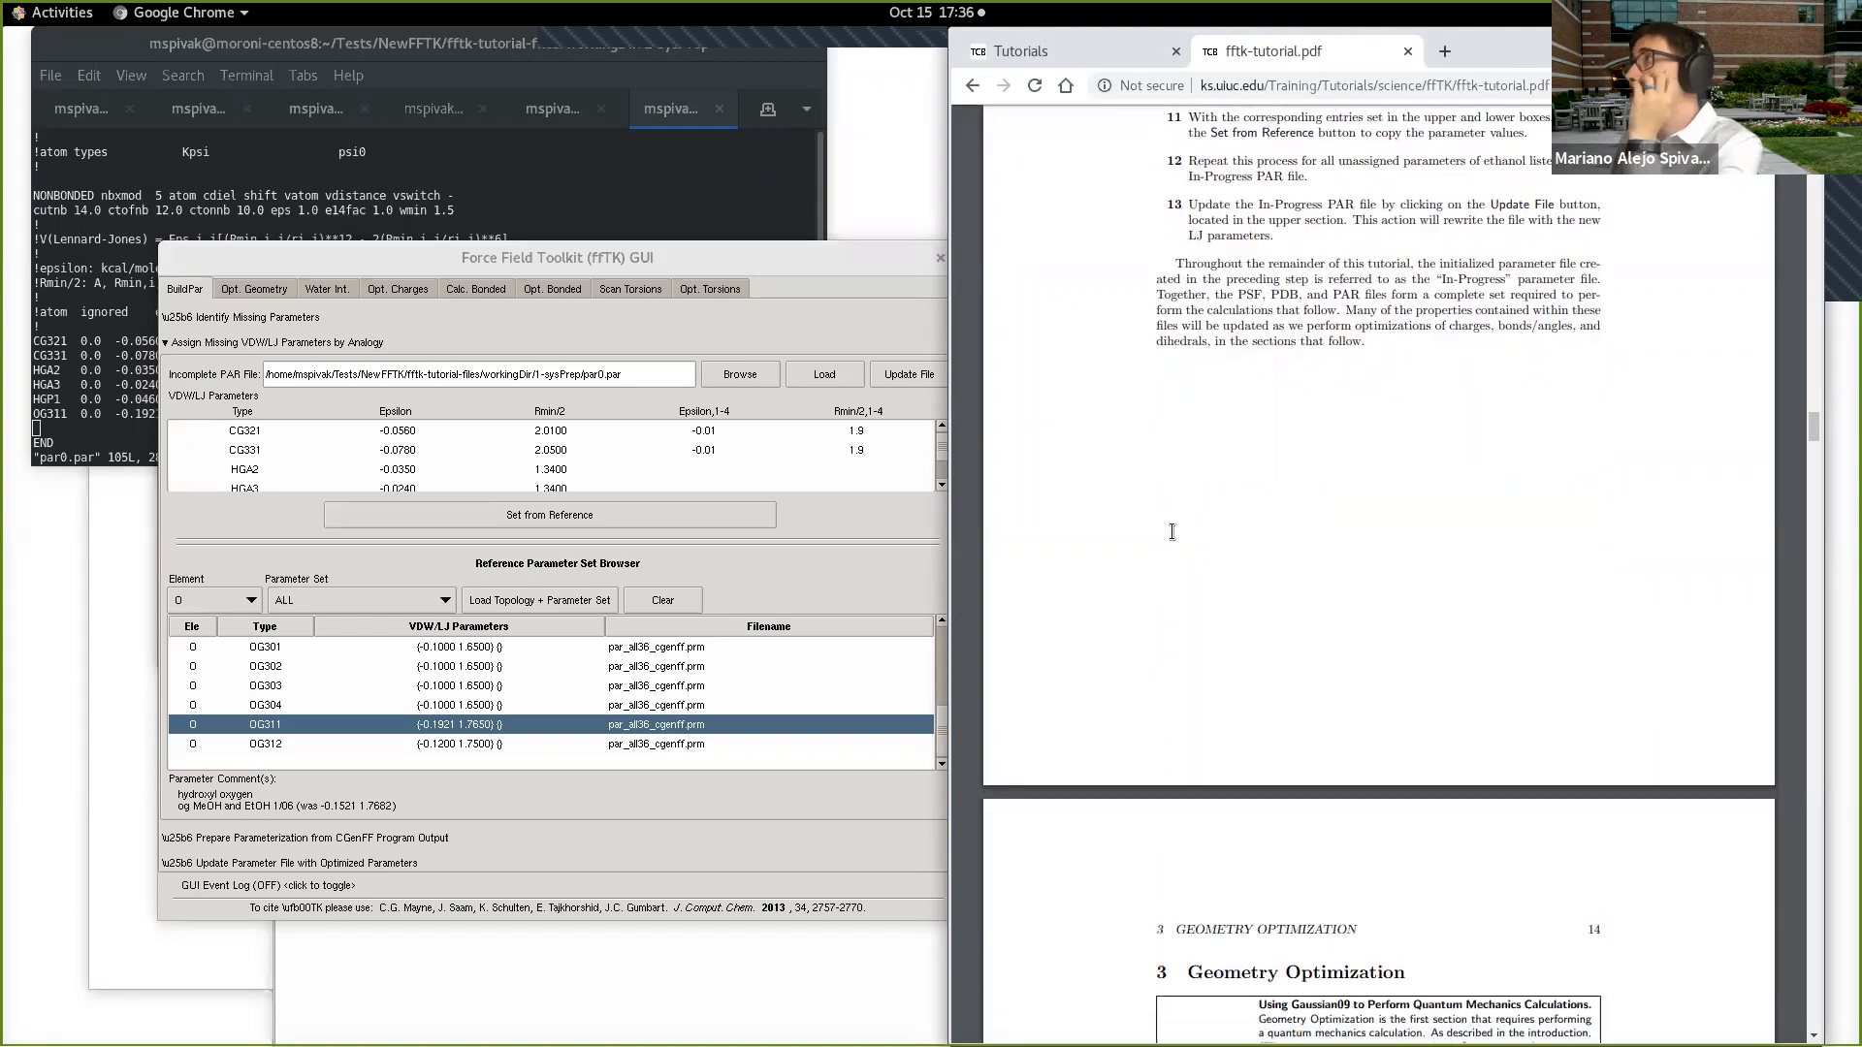
pyautogui.scroll(-1, 1172, 533)
pyautogui.scroll(3, 1171, 531)
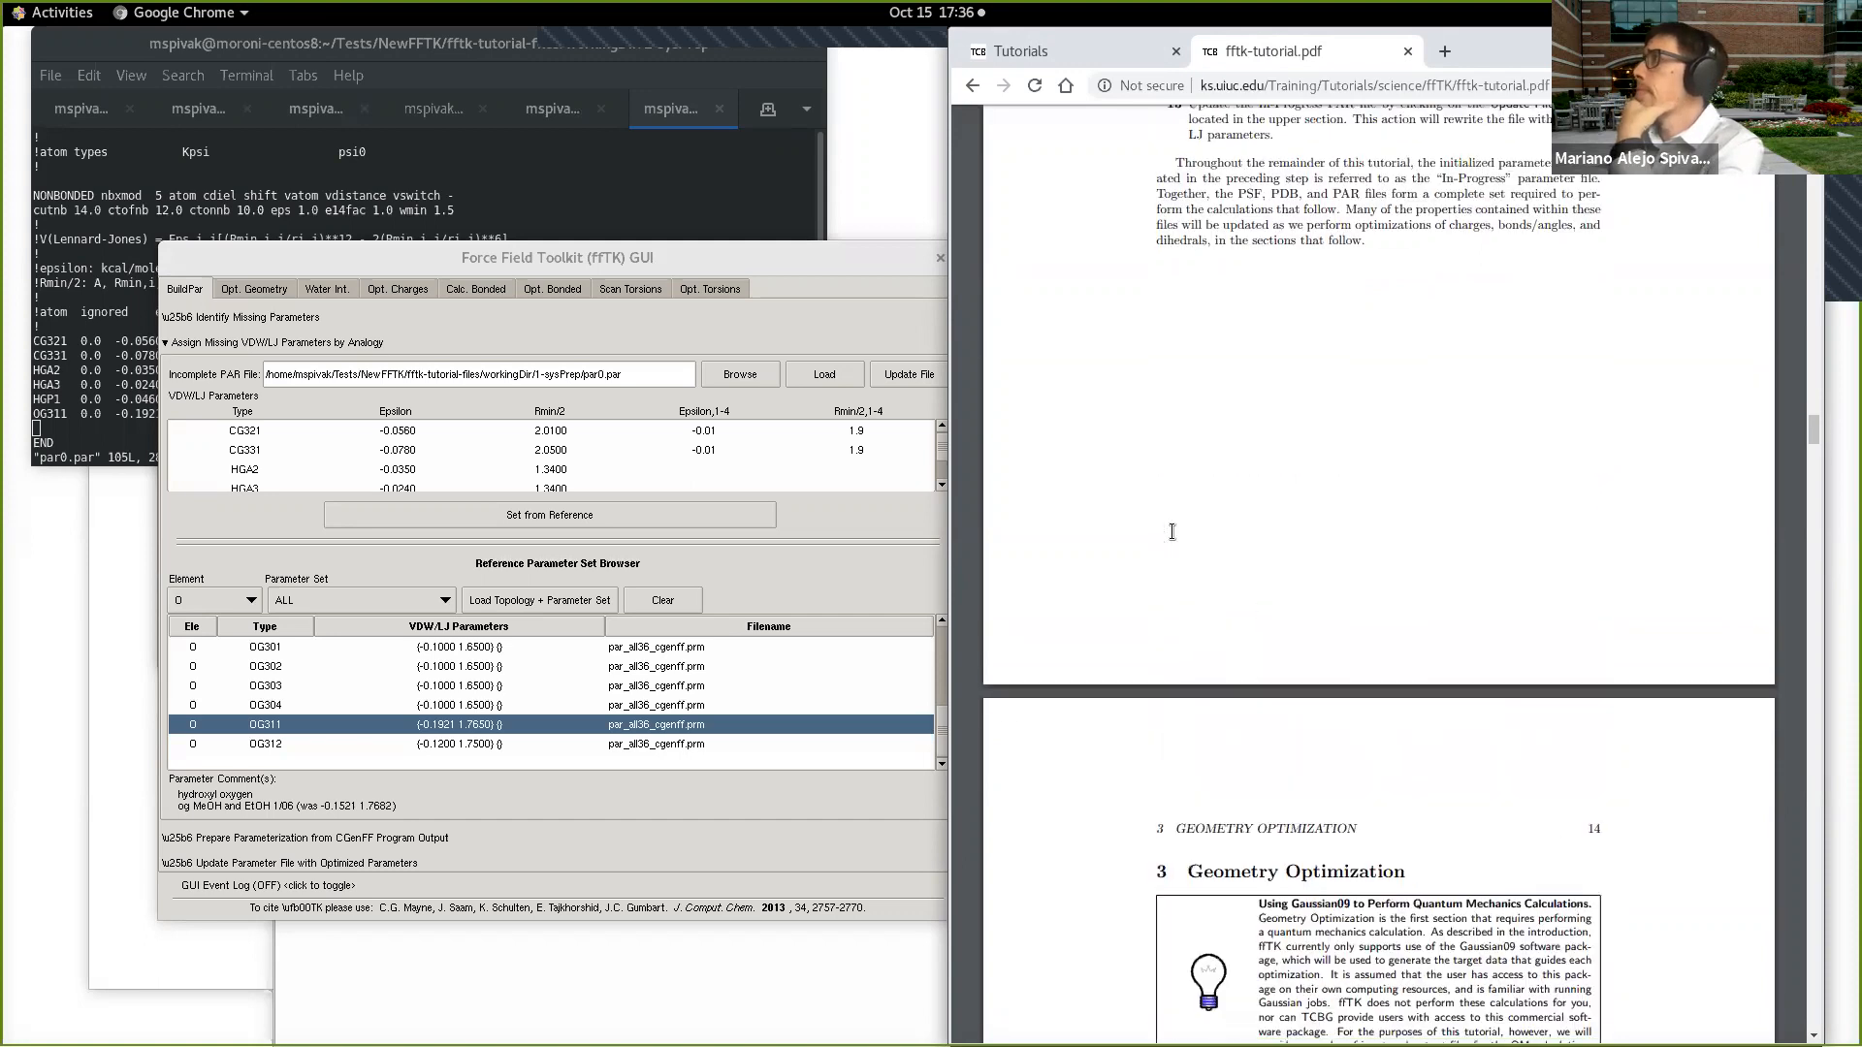
pyautogui.scroll(4, 1172, 531)
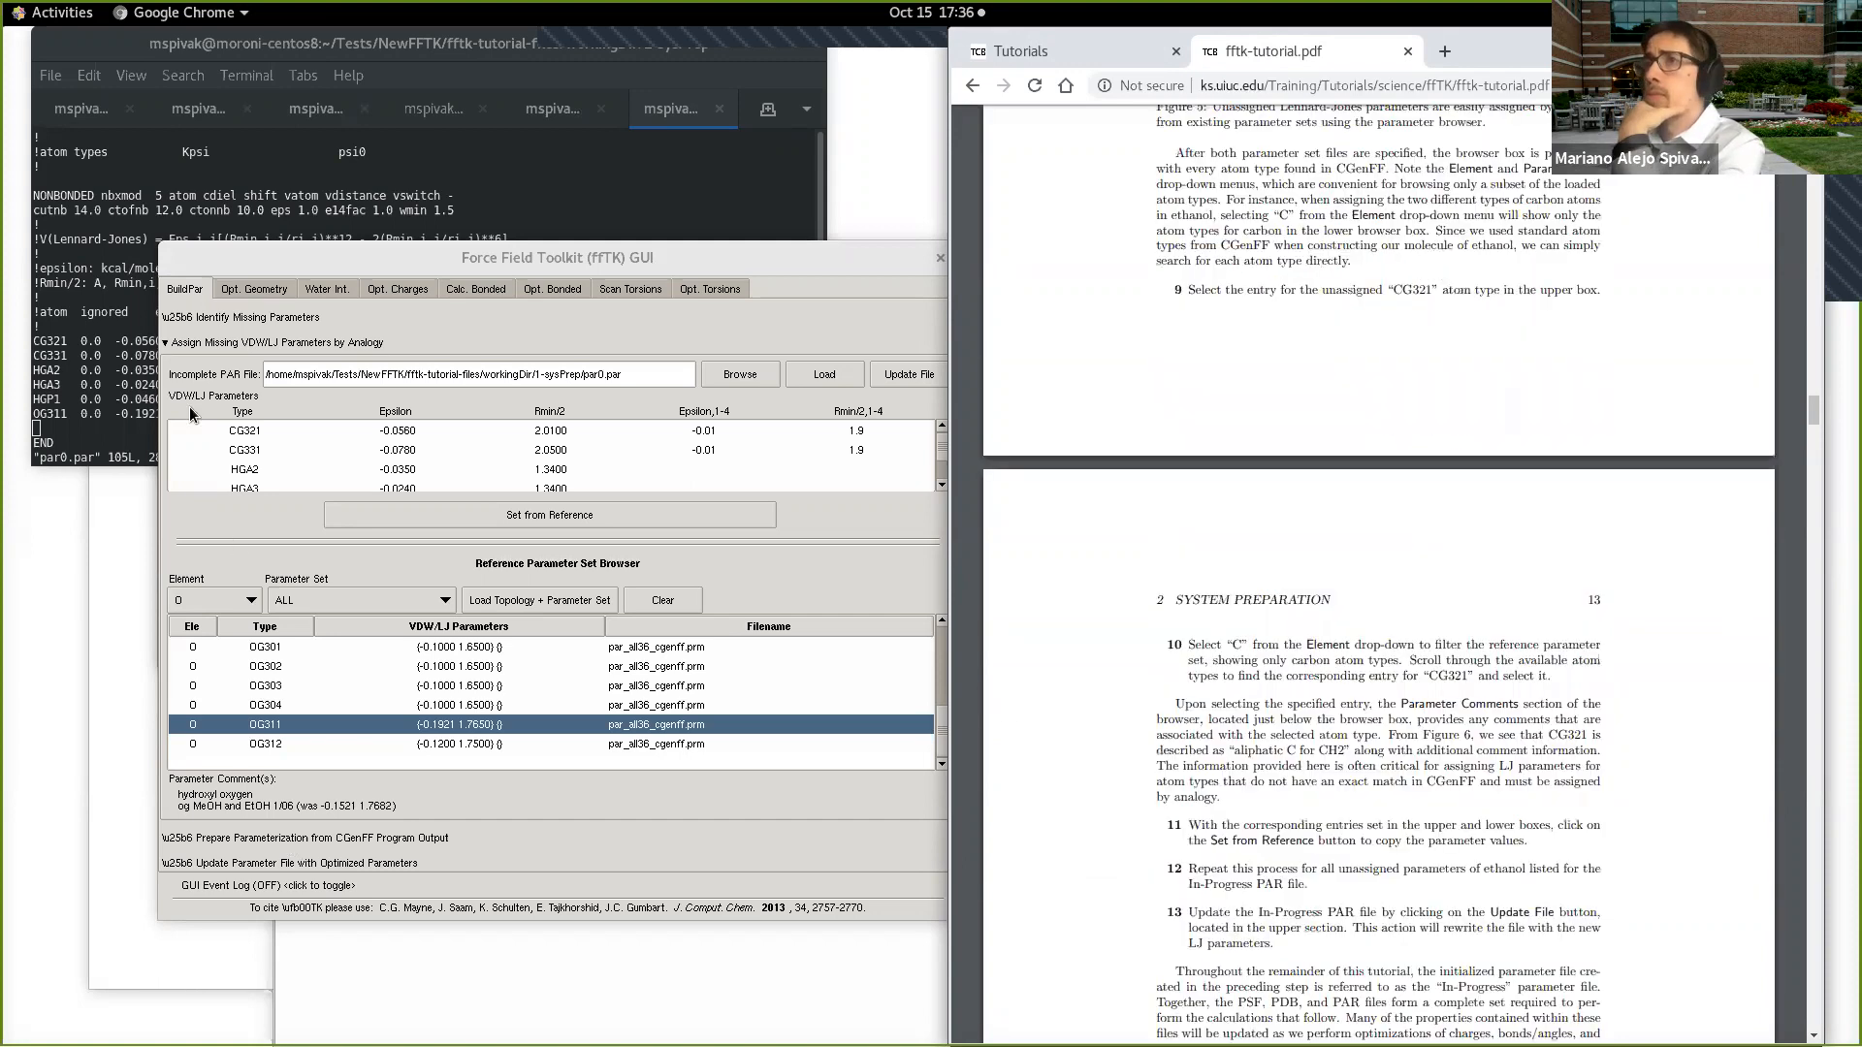
# Step: Collapse the VDW/LJ assignment section, then inspect and close the section for preparing parameterization from CGenFF Program output
pyautogui.click(233, 344)
pyautogui.click(305, 360)
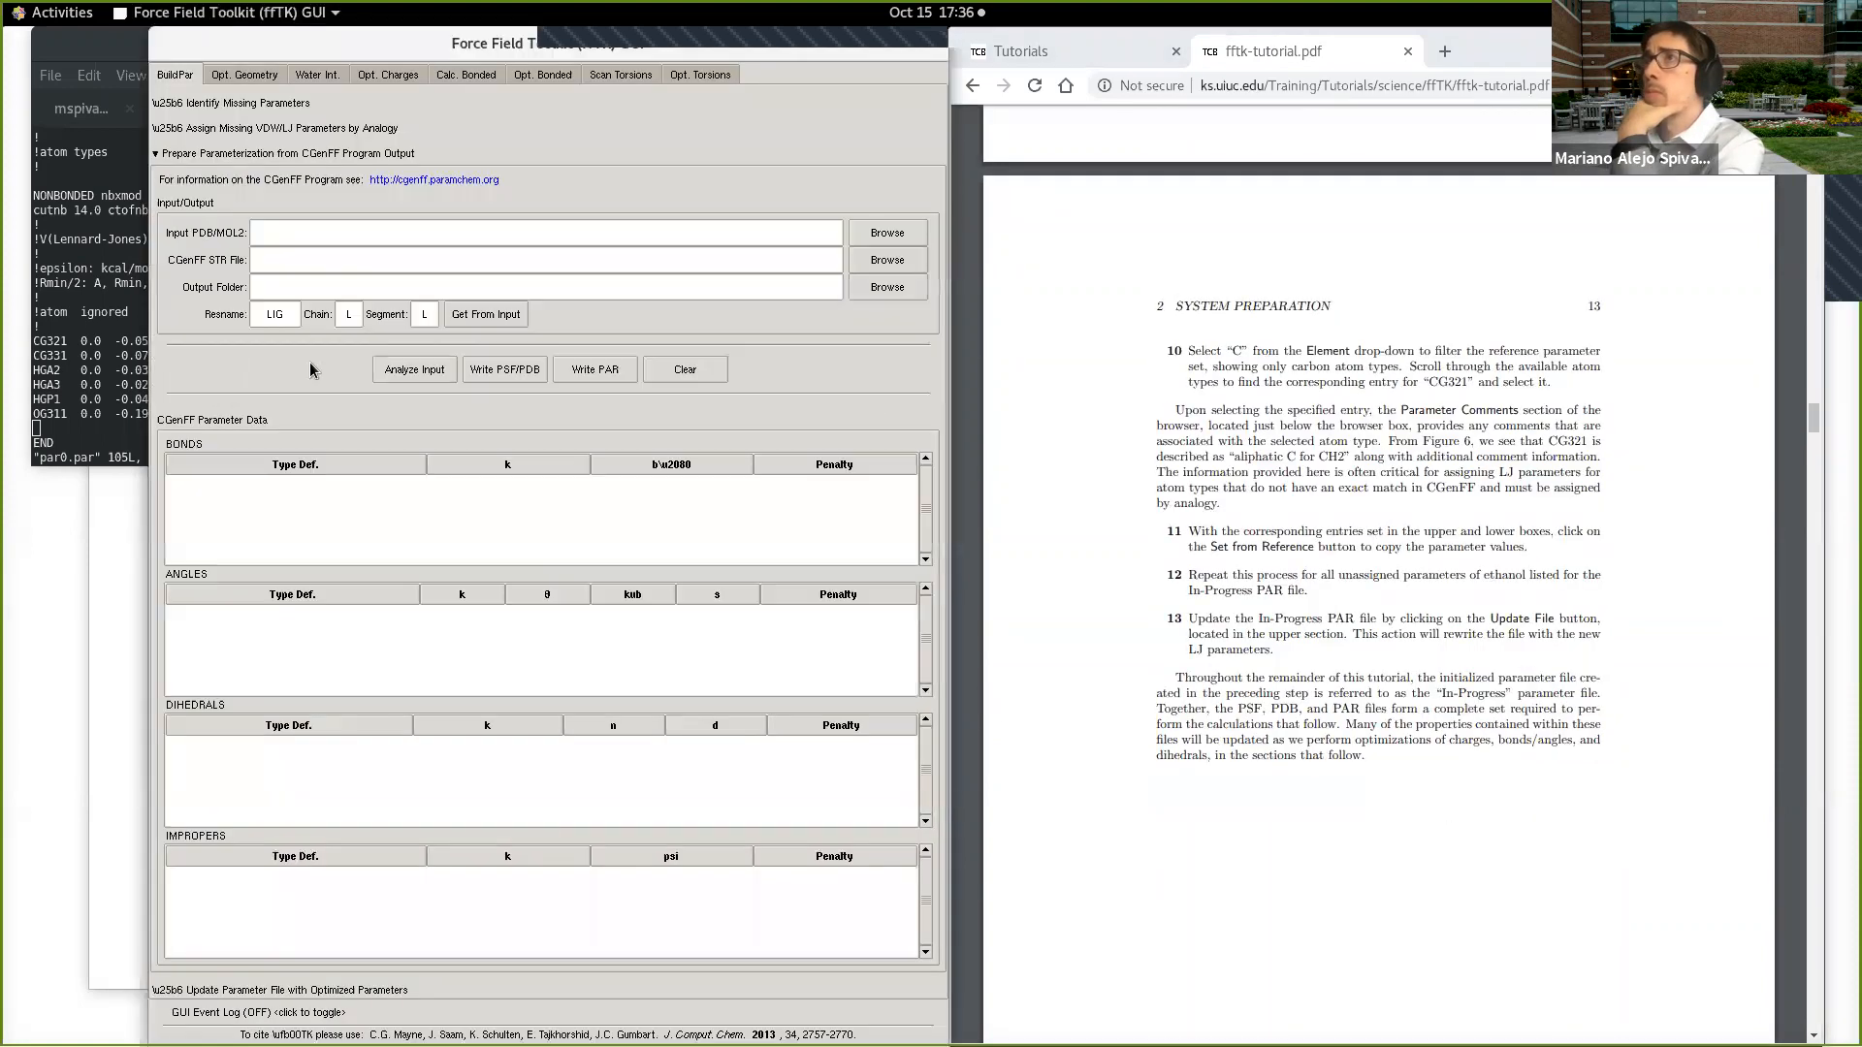
pyautogui.click(364, 154)
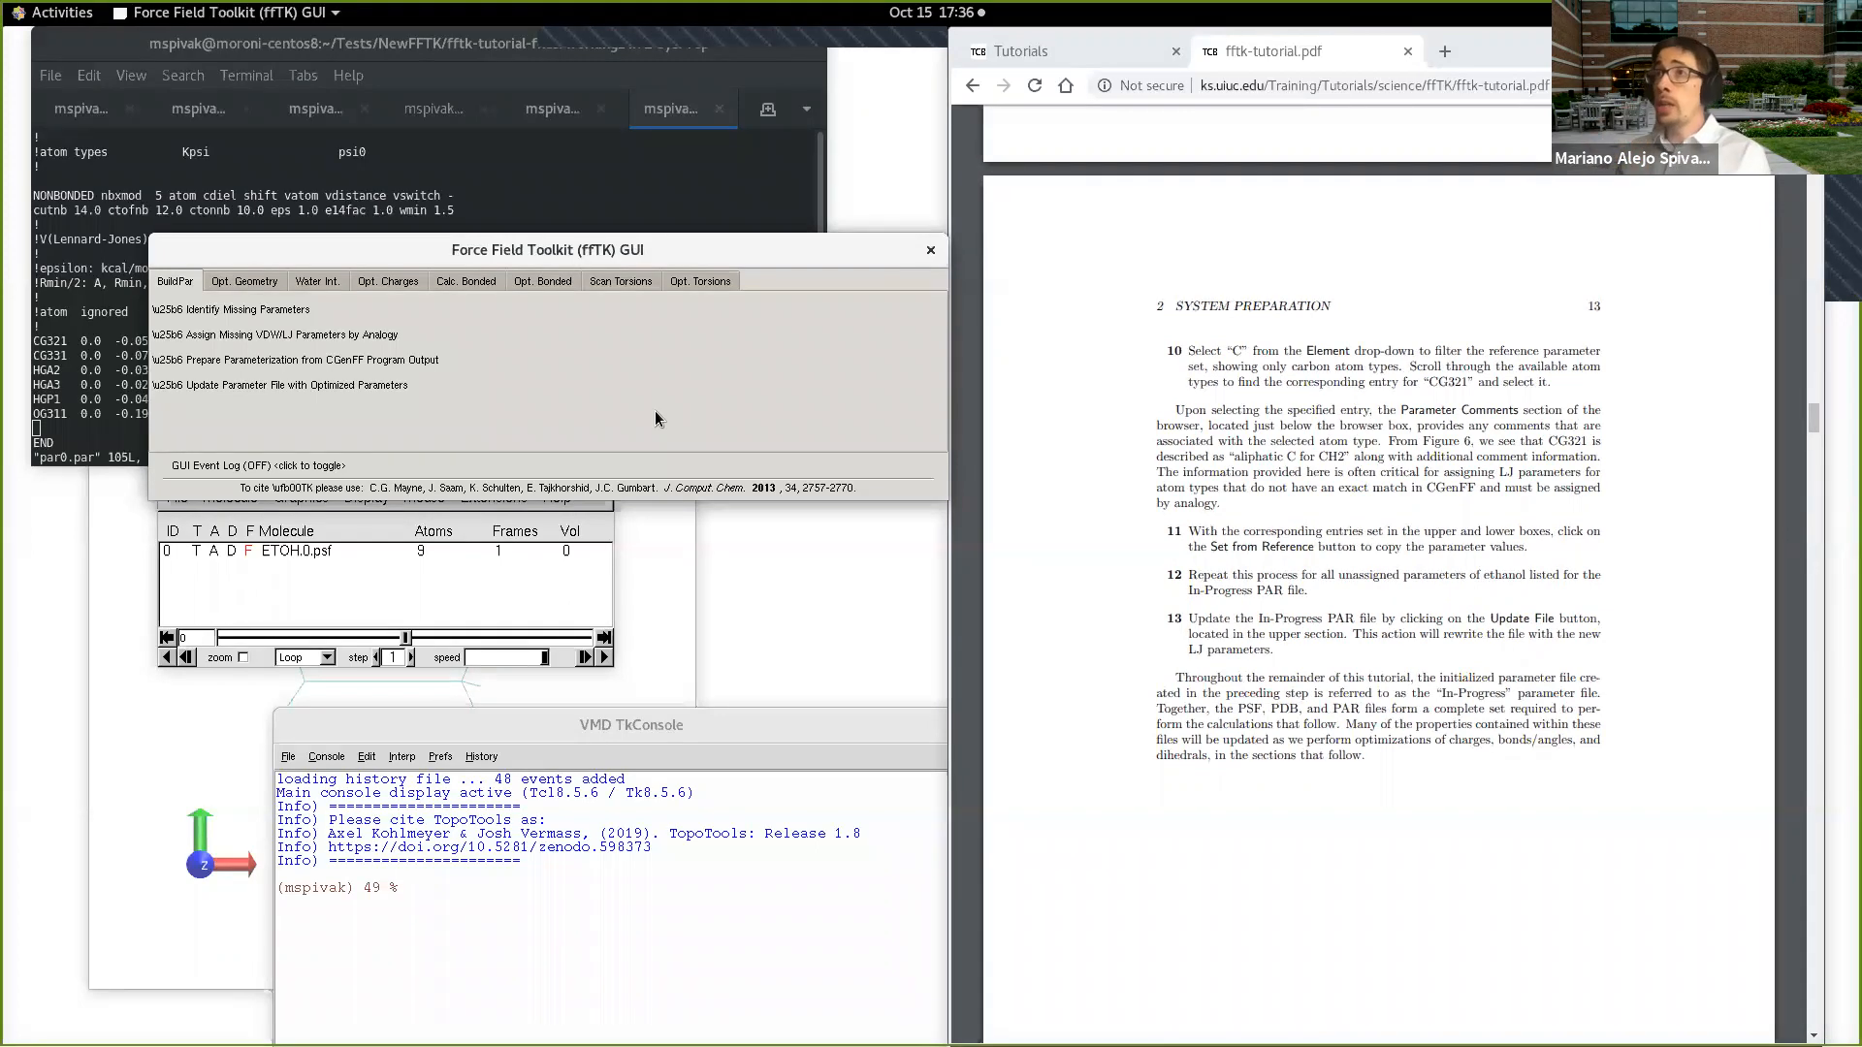
# Step: Look over the toolkit's settings for water interaction, bonded calculations and torsion scans
pyautogui.click(310, 284)
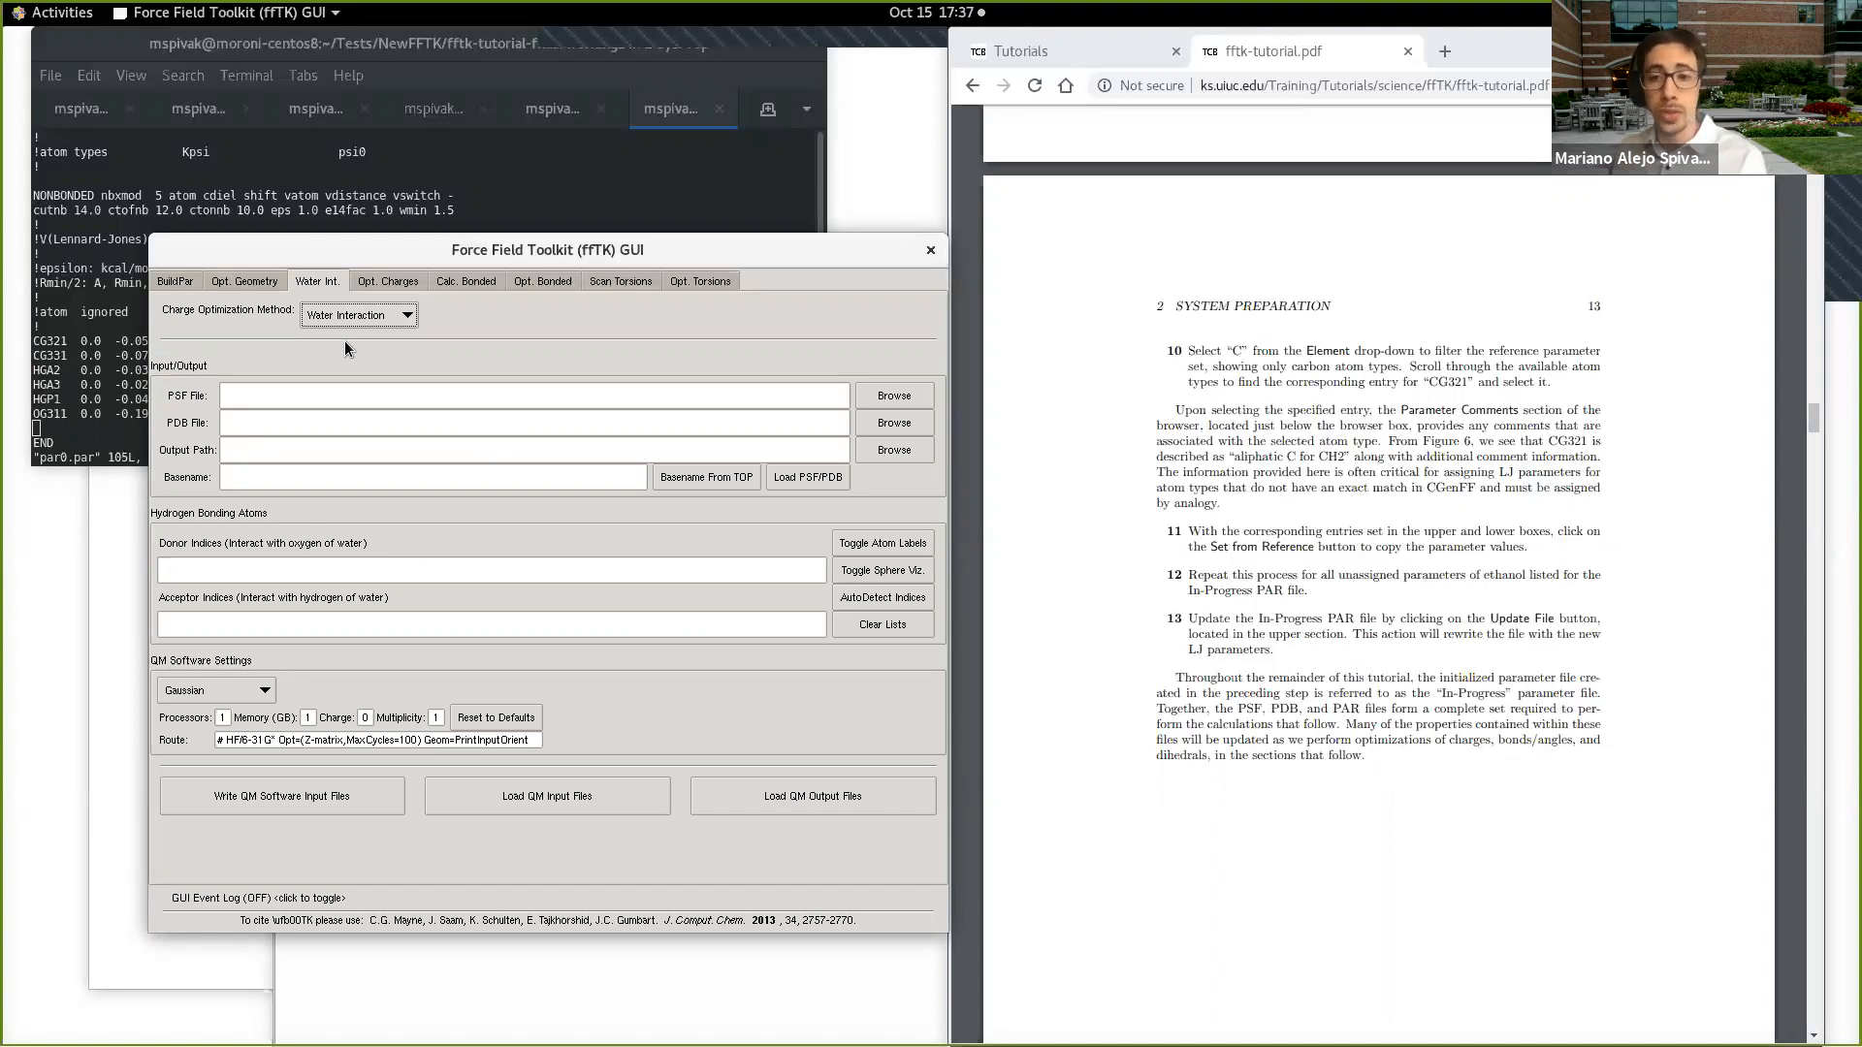
pyautogui.click(473, 284)
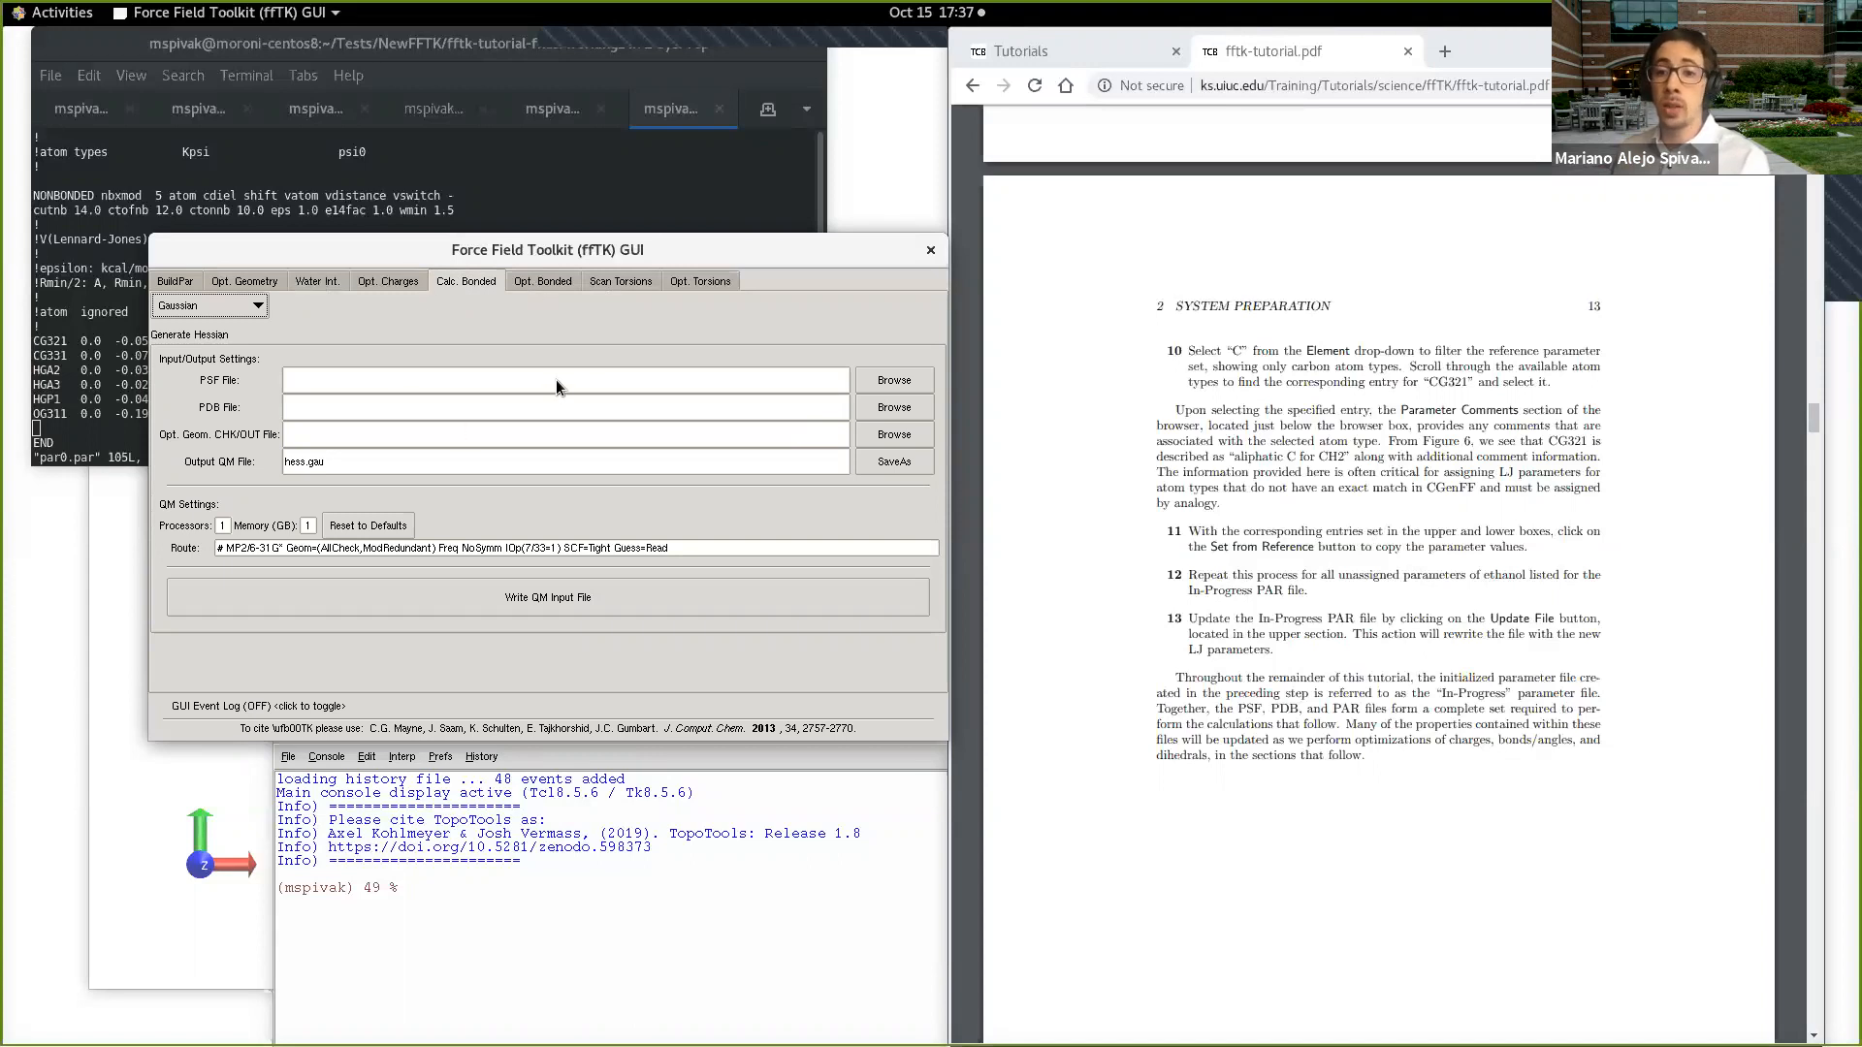
pyautogui.click(626, 282)
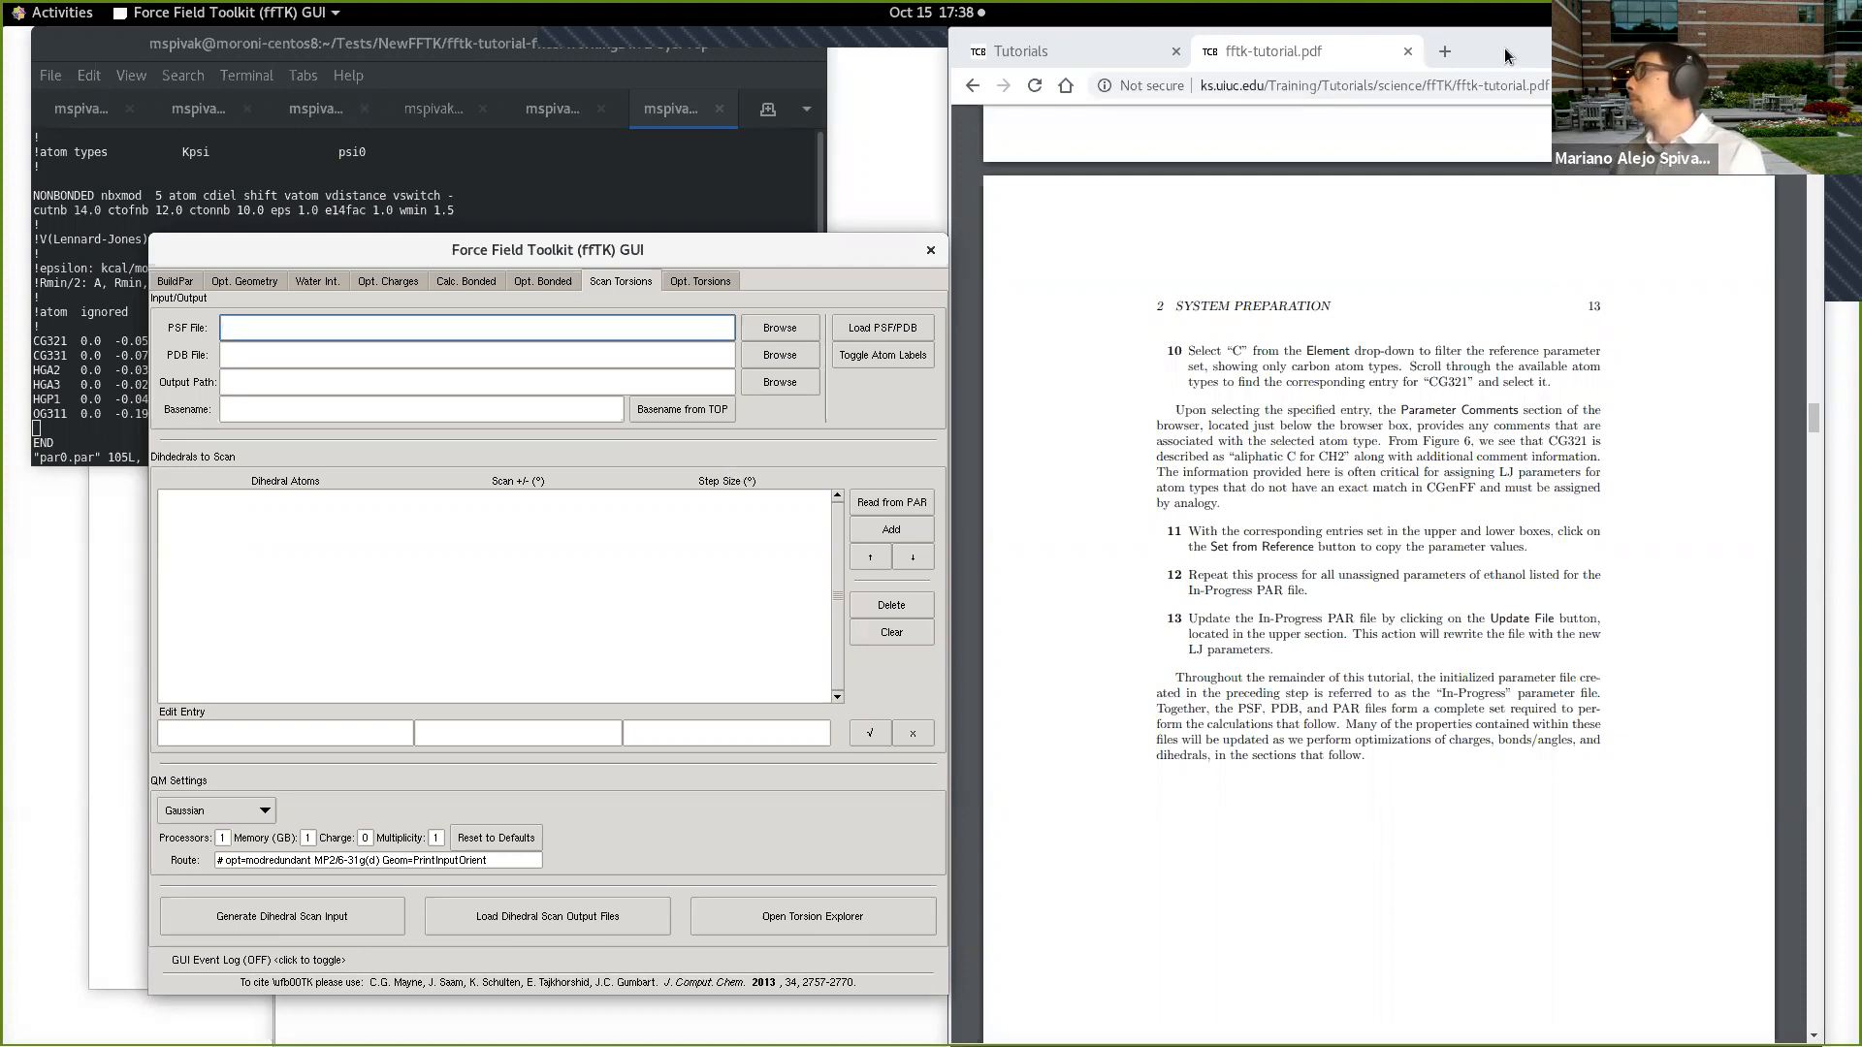
# Step: Shift the browser window slightly and reopen the toolkit's section for preparing parameterization from CGenFF Program output
pyautogui.moveTo(1508, 55); pyautogui.dragTo(1422, 55)
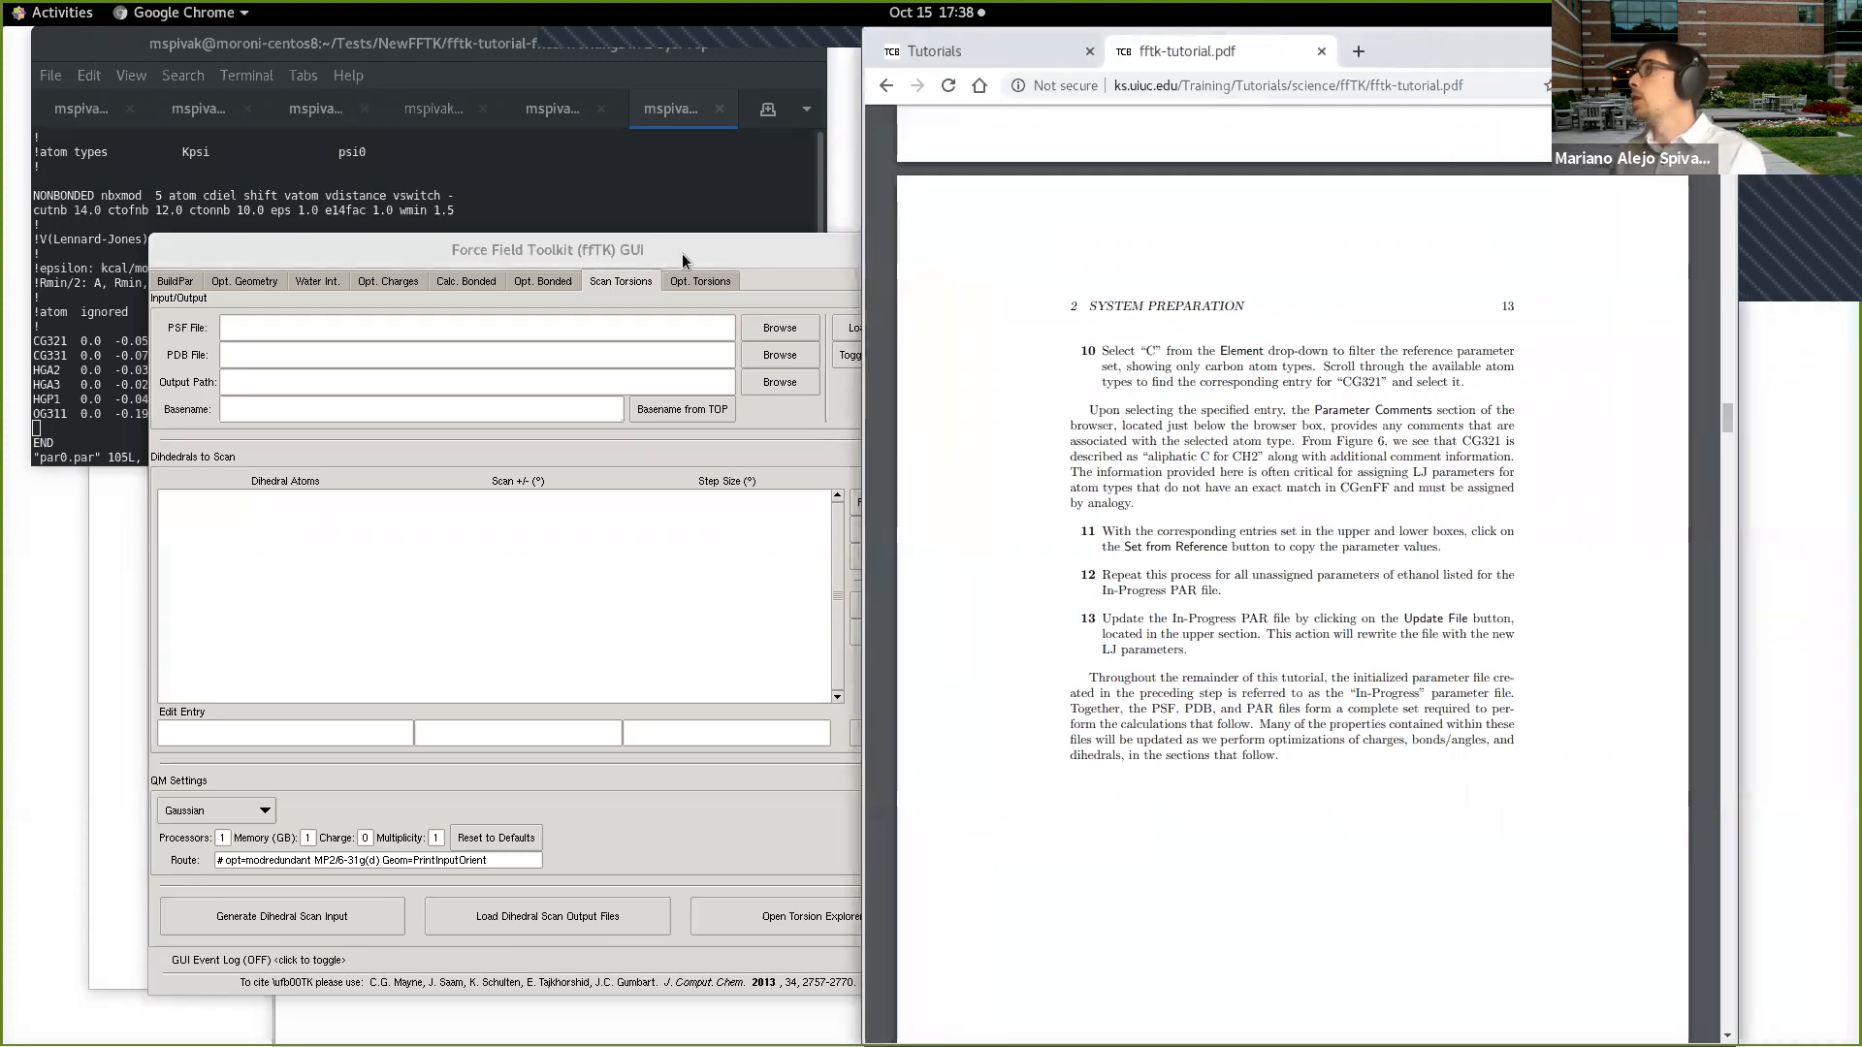
pyautogui.click(176, 281)
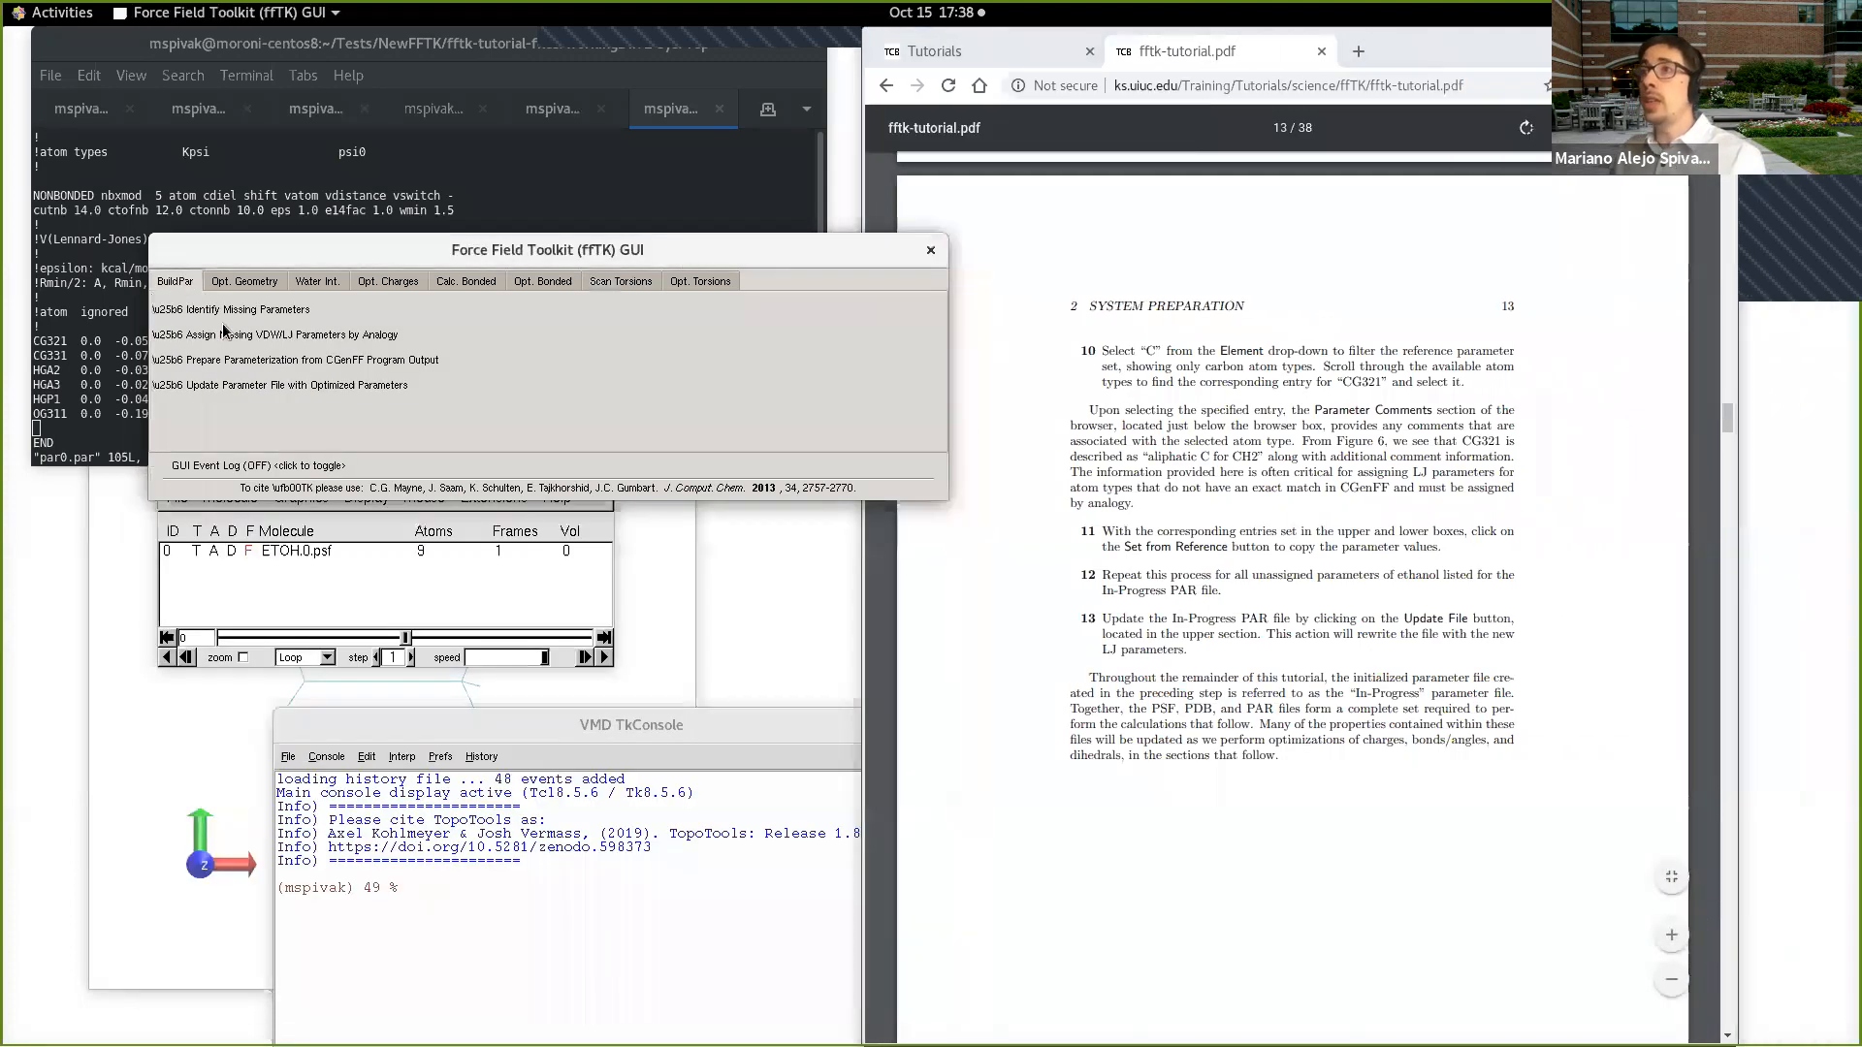
pyautogui.click(291, 362)
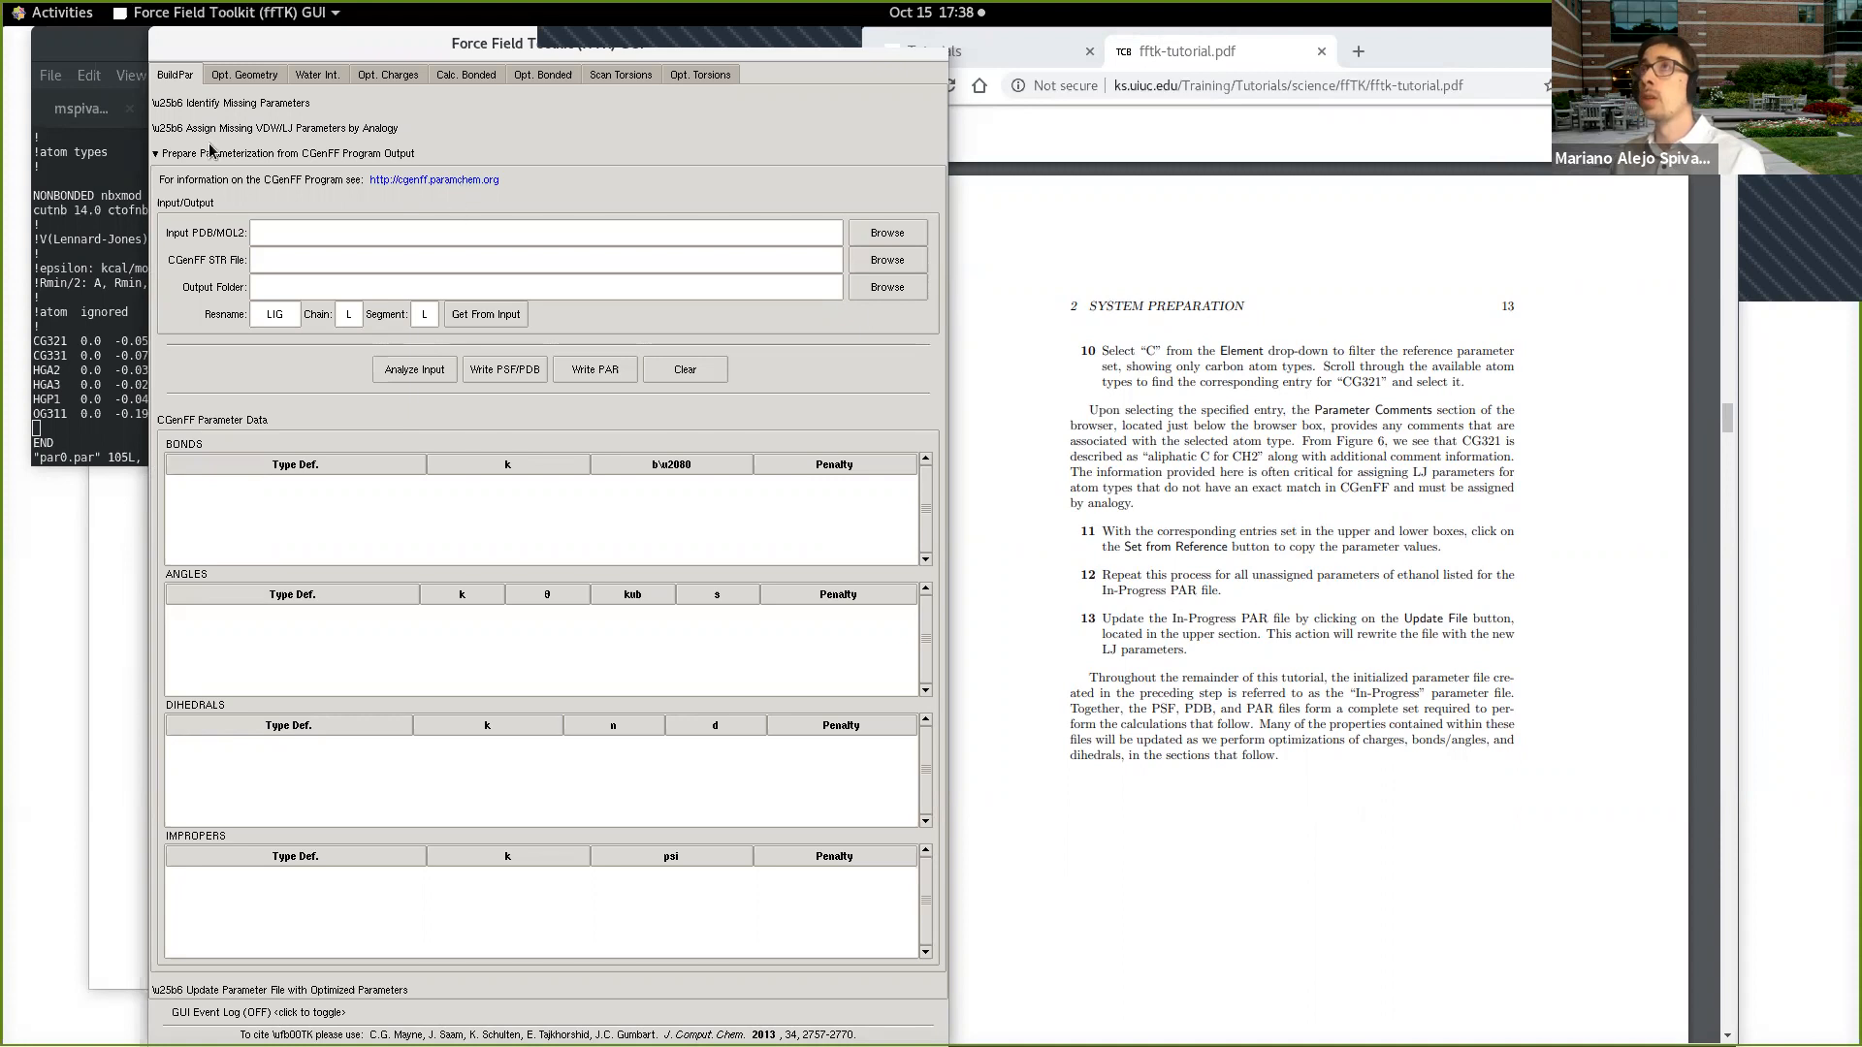
# Step: Search the web for "cgenff webserver" in a new tab and open the University of Maryland CGenFF site
pyautogui.click(1361, 50)
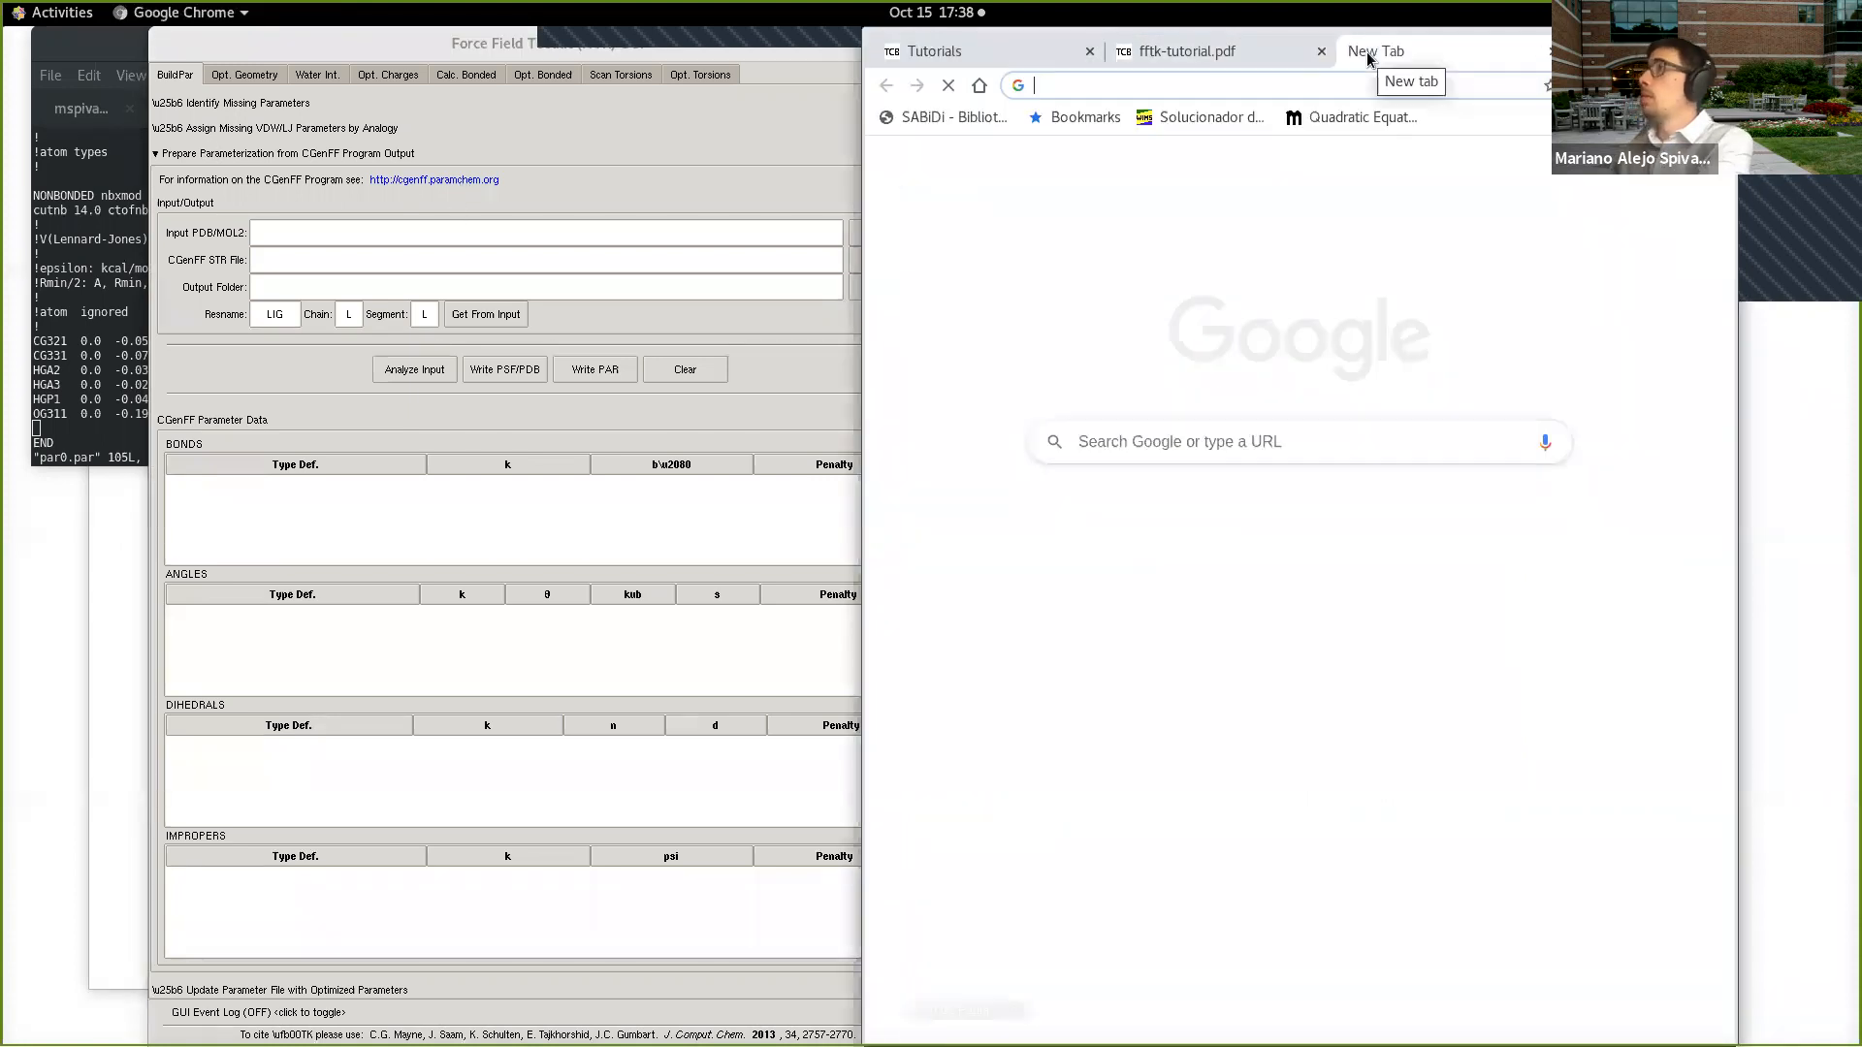
pyautogui.write('cgenn')
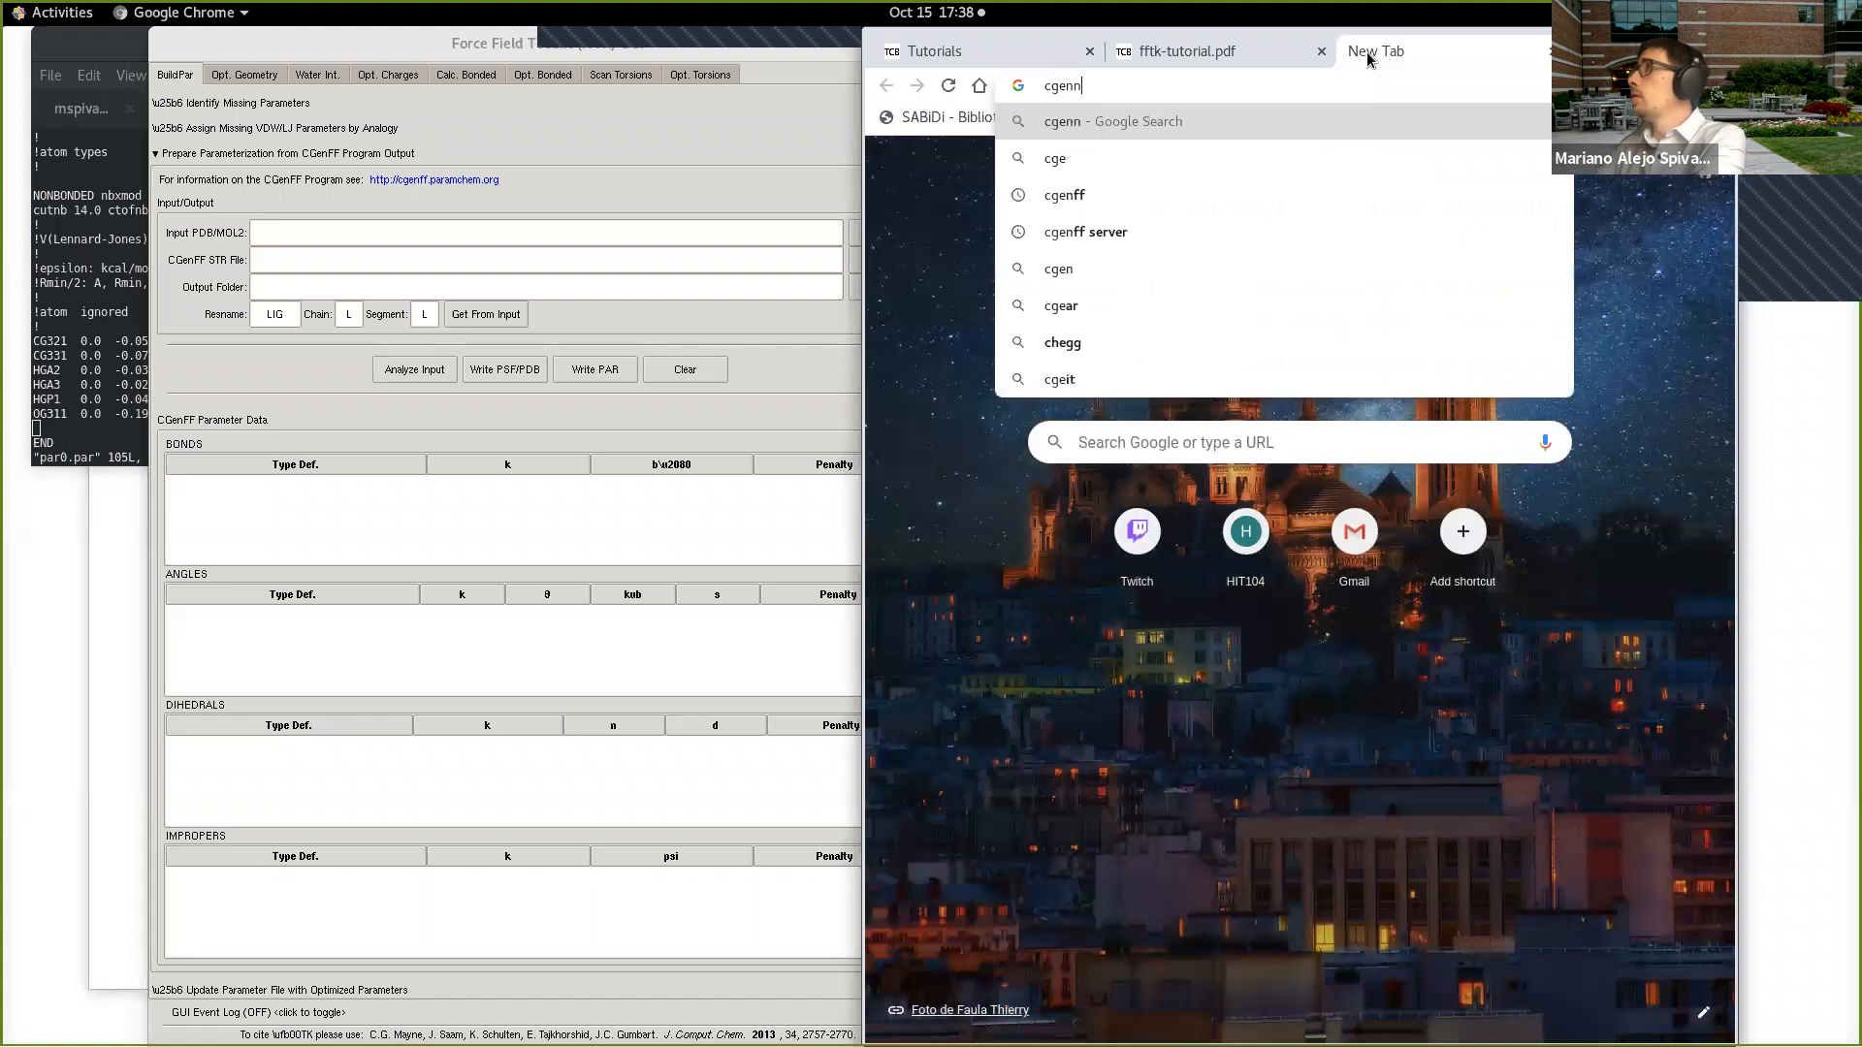
pyautogui.press('BackSpace')
pyautogui.write('ff webserver')
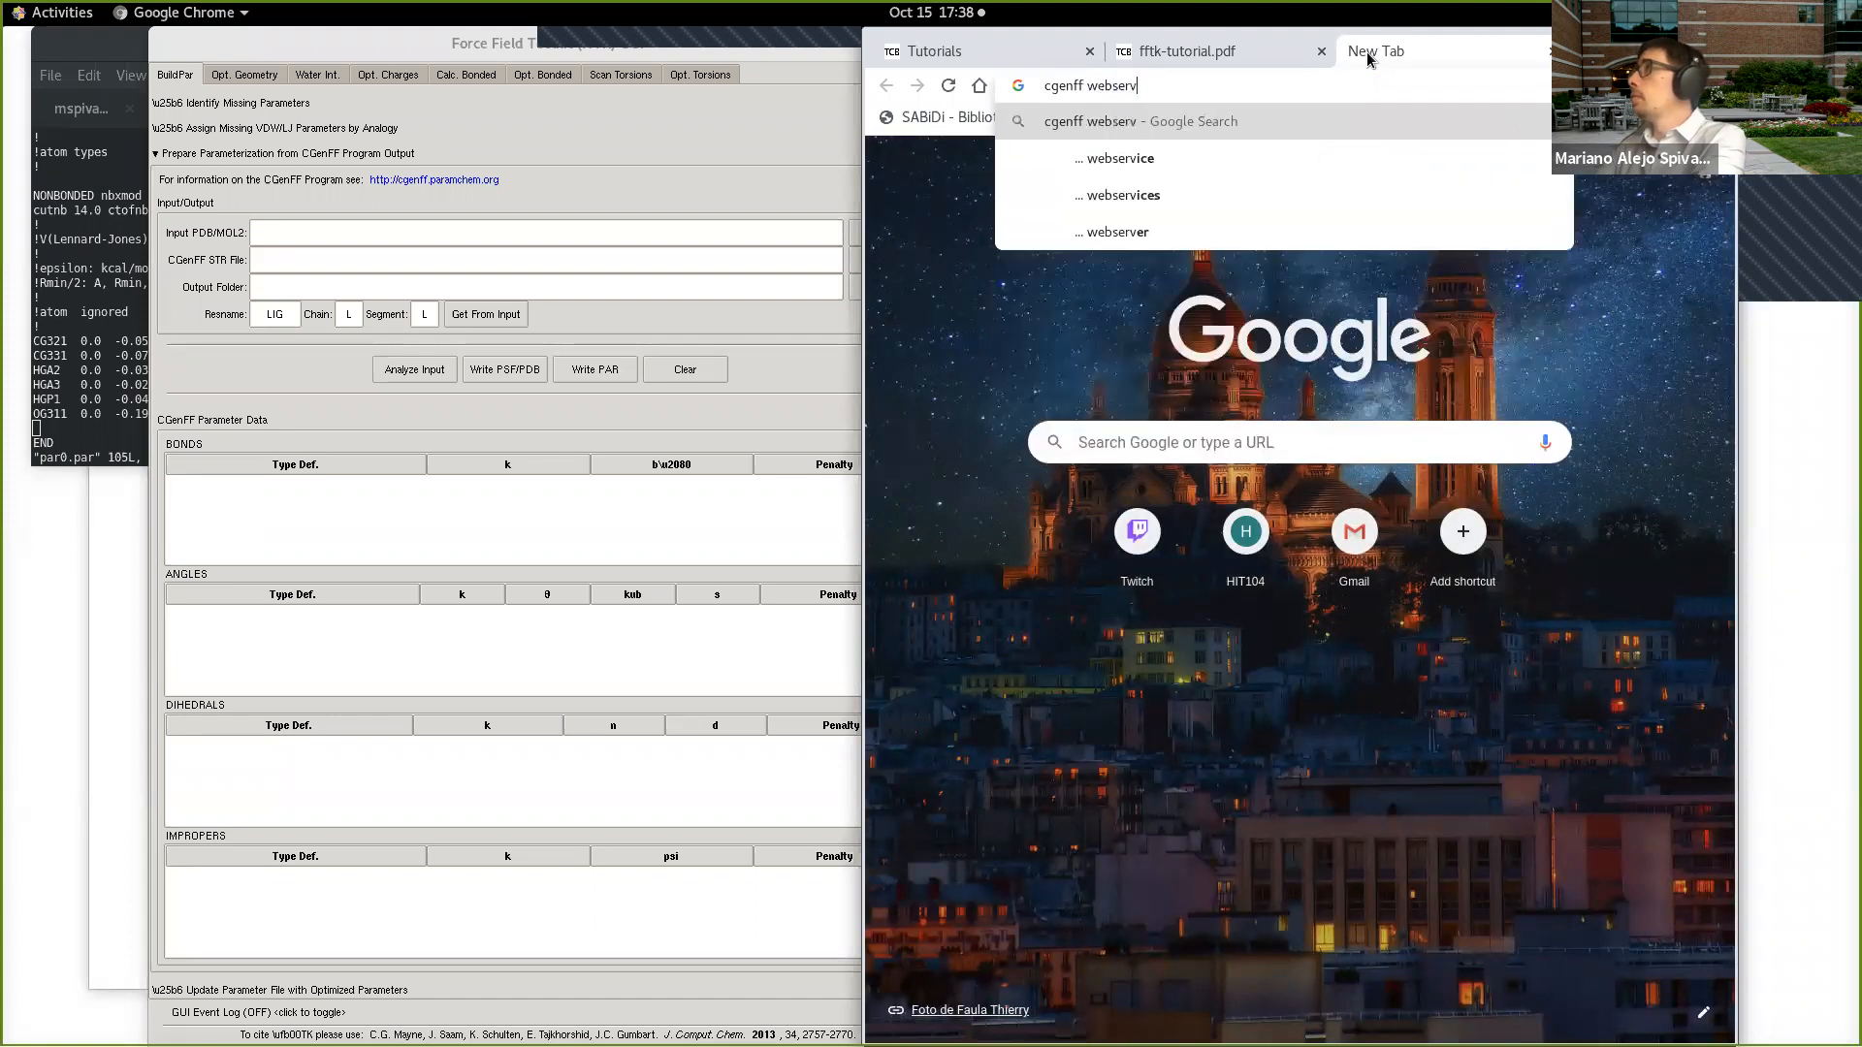
pyautogui.press('Return')
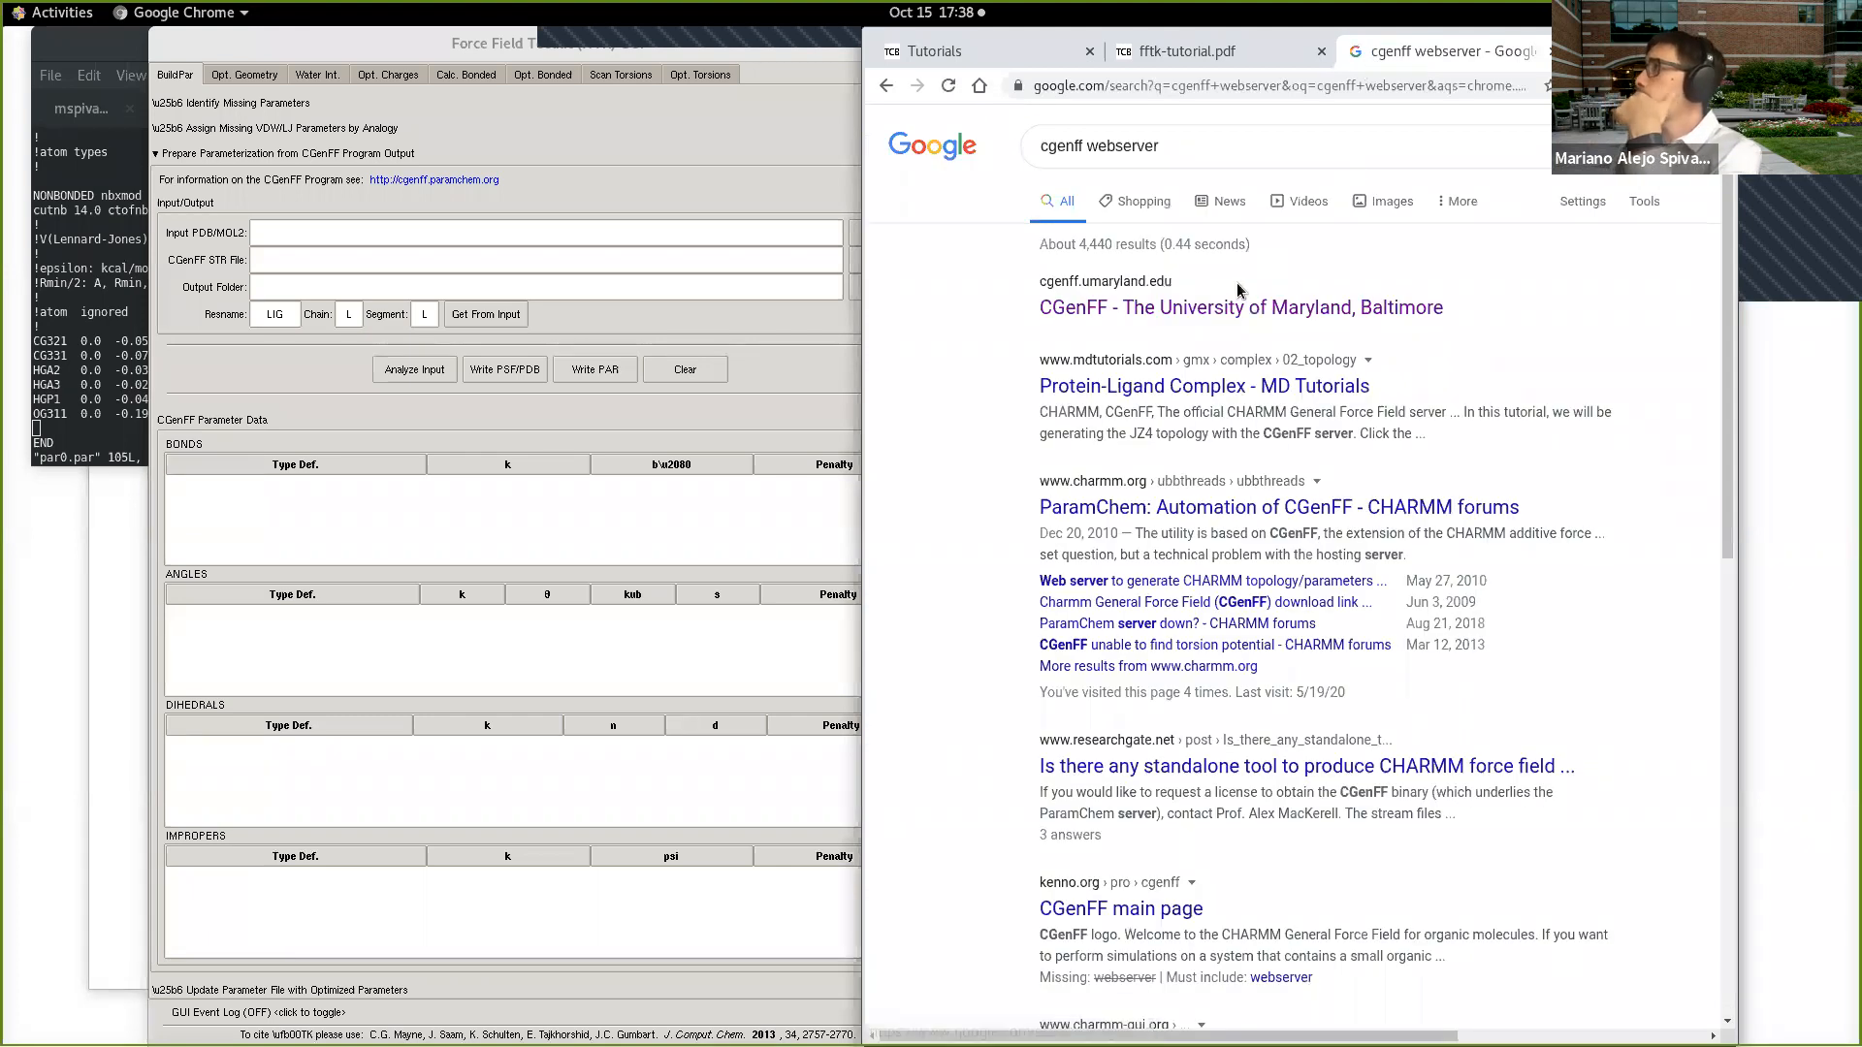
pyautogui.click(1230, 320)
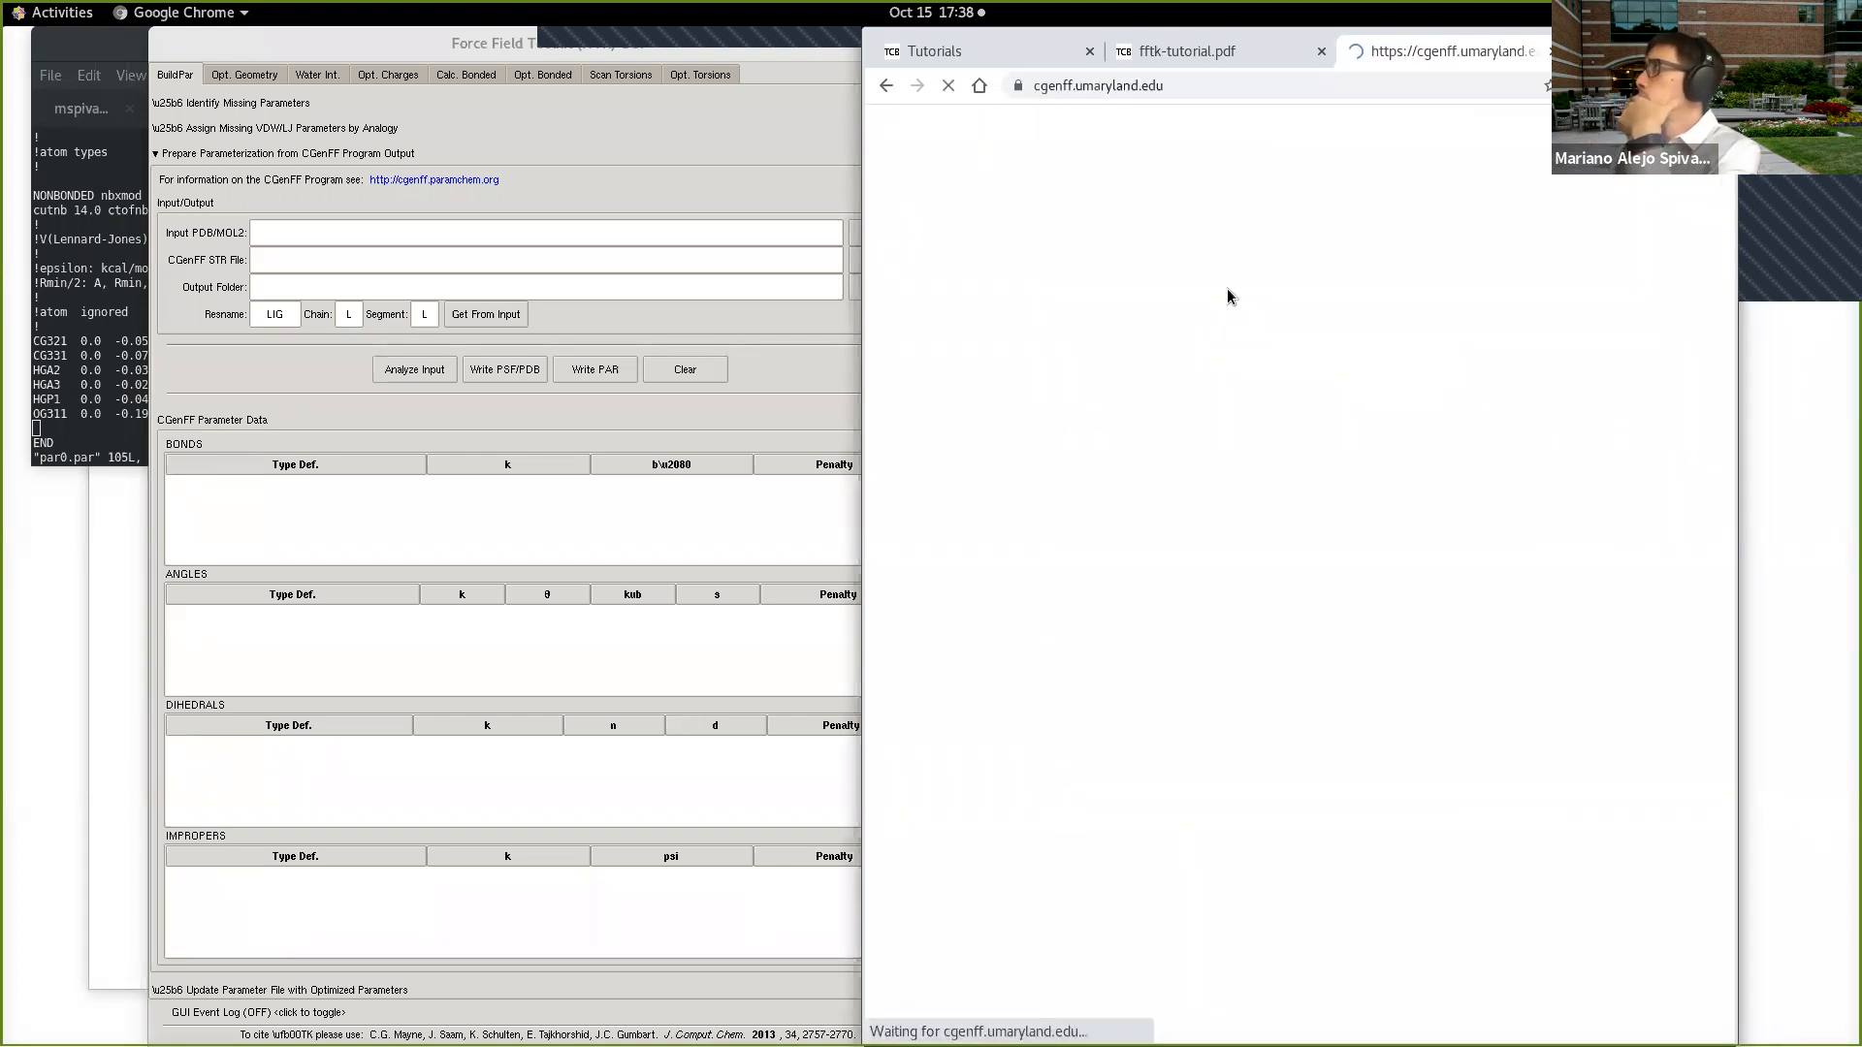
# Step: Widen the browser window, highlight the CGenFF site's address and enlarge the page to 110%
pyautogui.moveTo(866, 298); pyautogui.dragTo(627, 298)
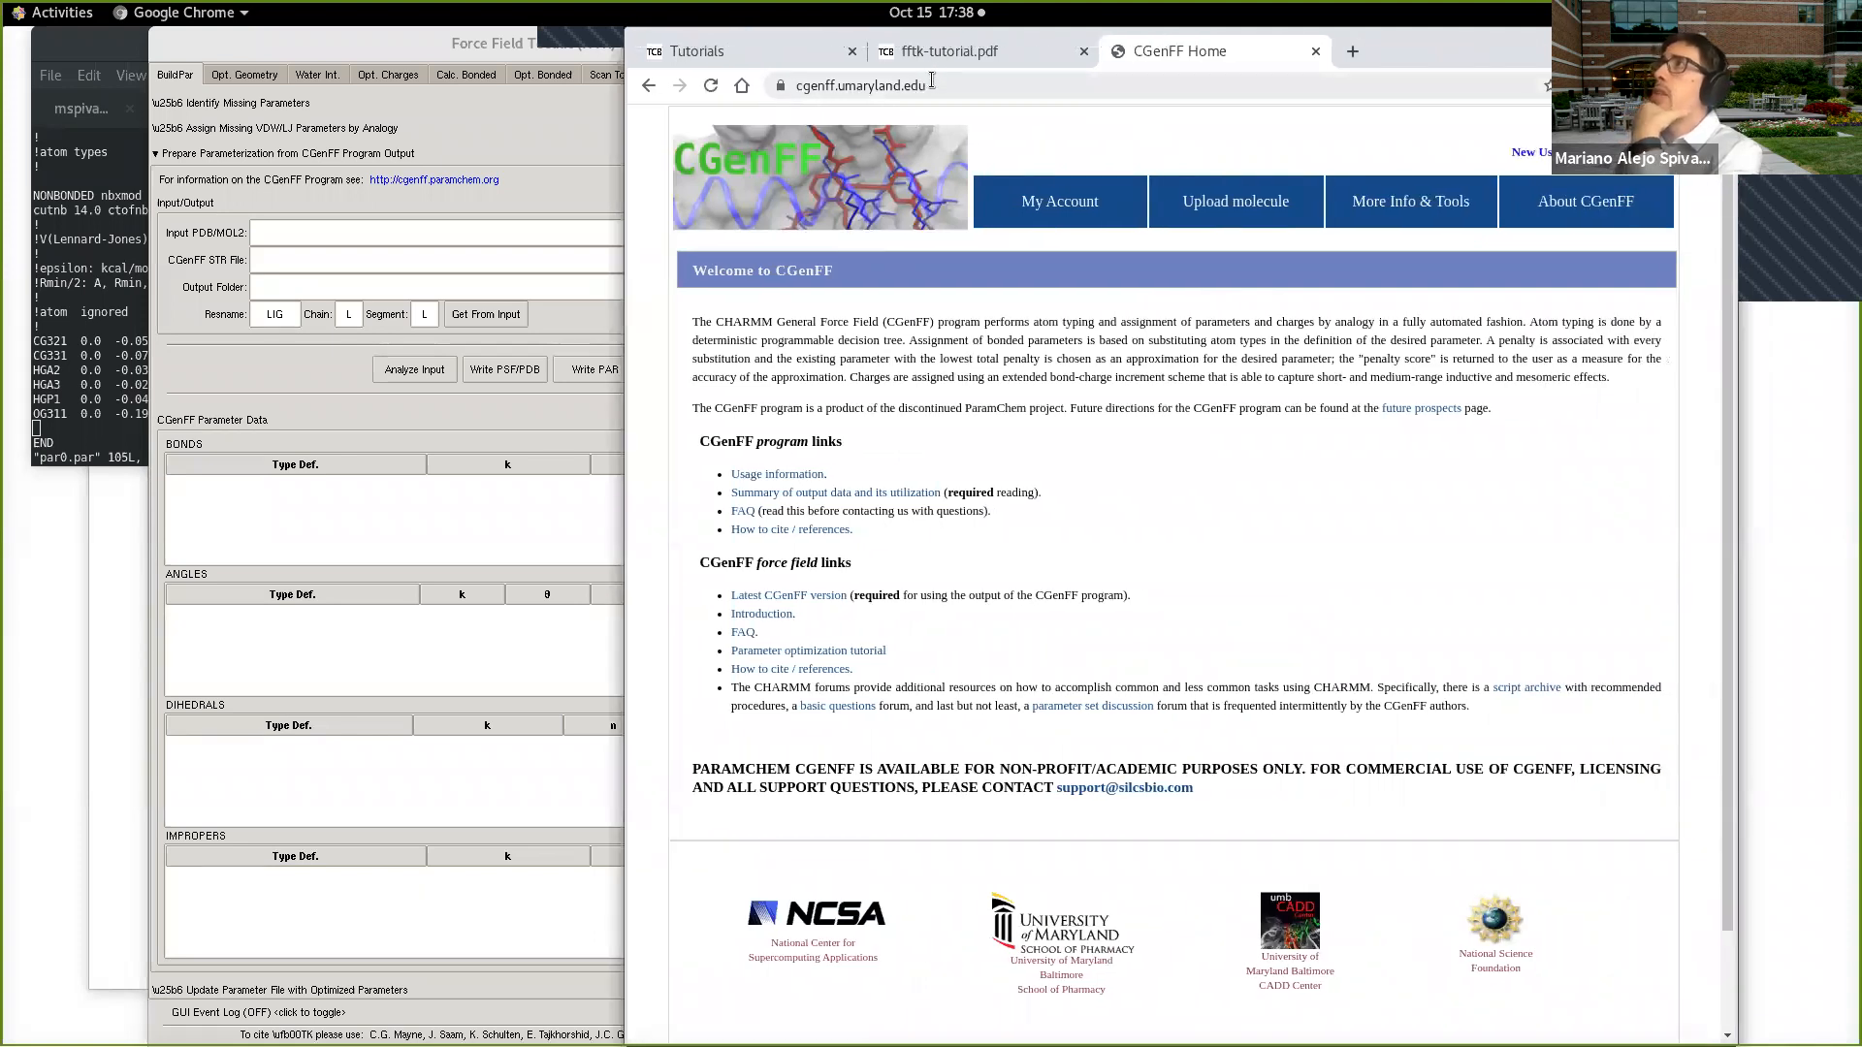
pyautogui.click(841, 84)
pyautogui.moveTo(840, 85); pyautogui.dragTo(788, 90)
pyautogui.click(952, 84)
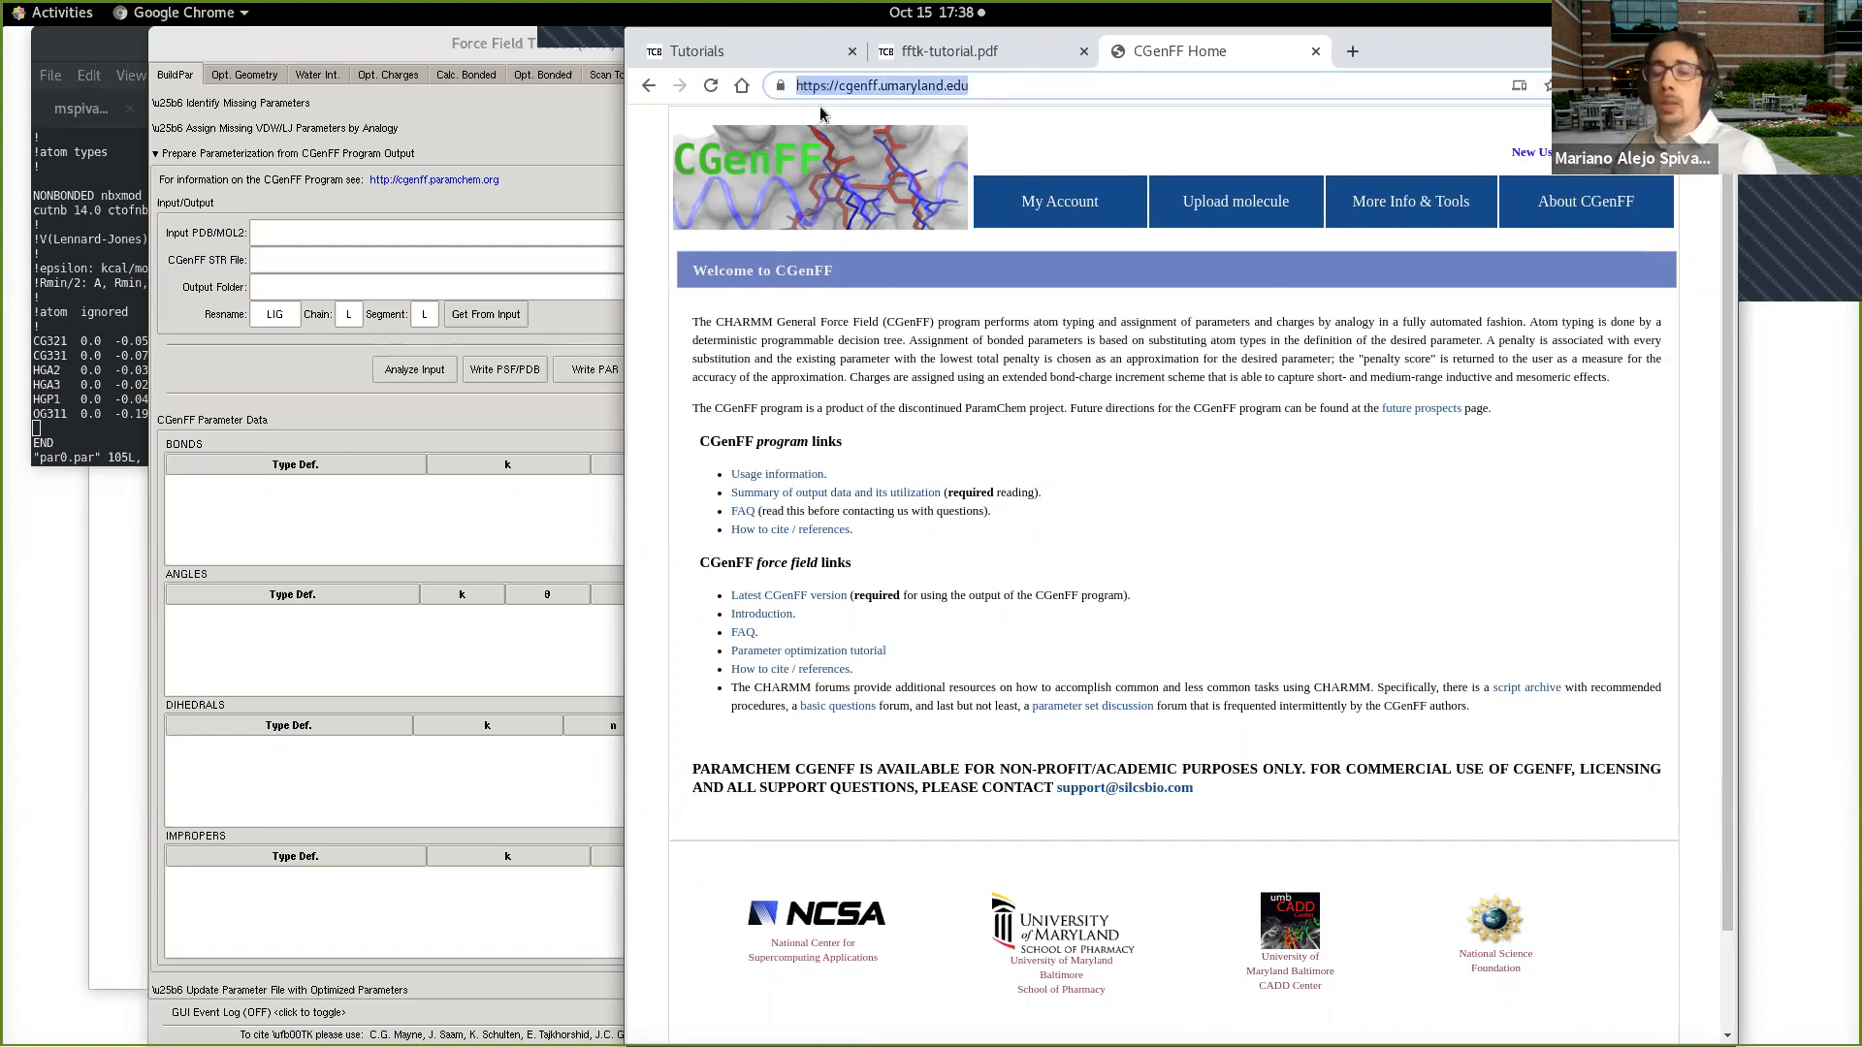
pyautogui.hotkey('ctrl', '+')
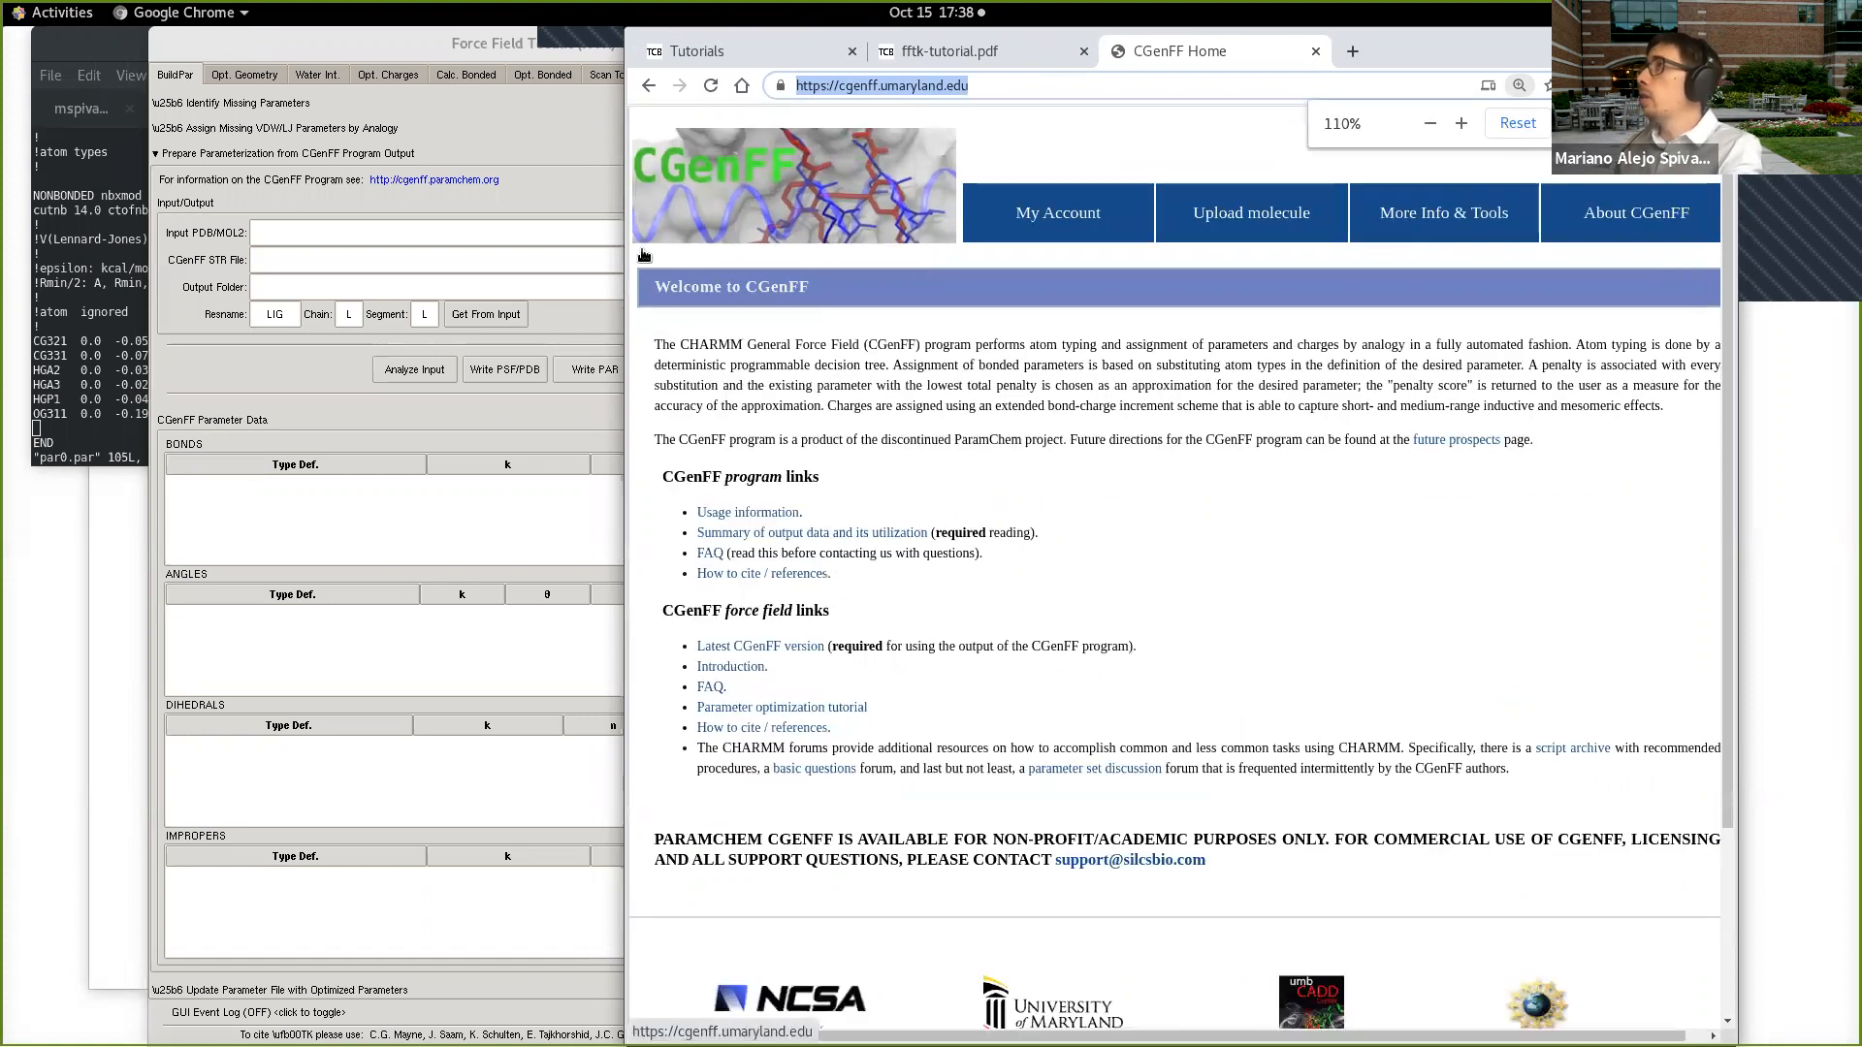
pyautogui.click(958, 120)
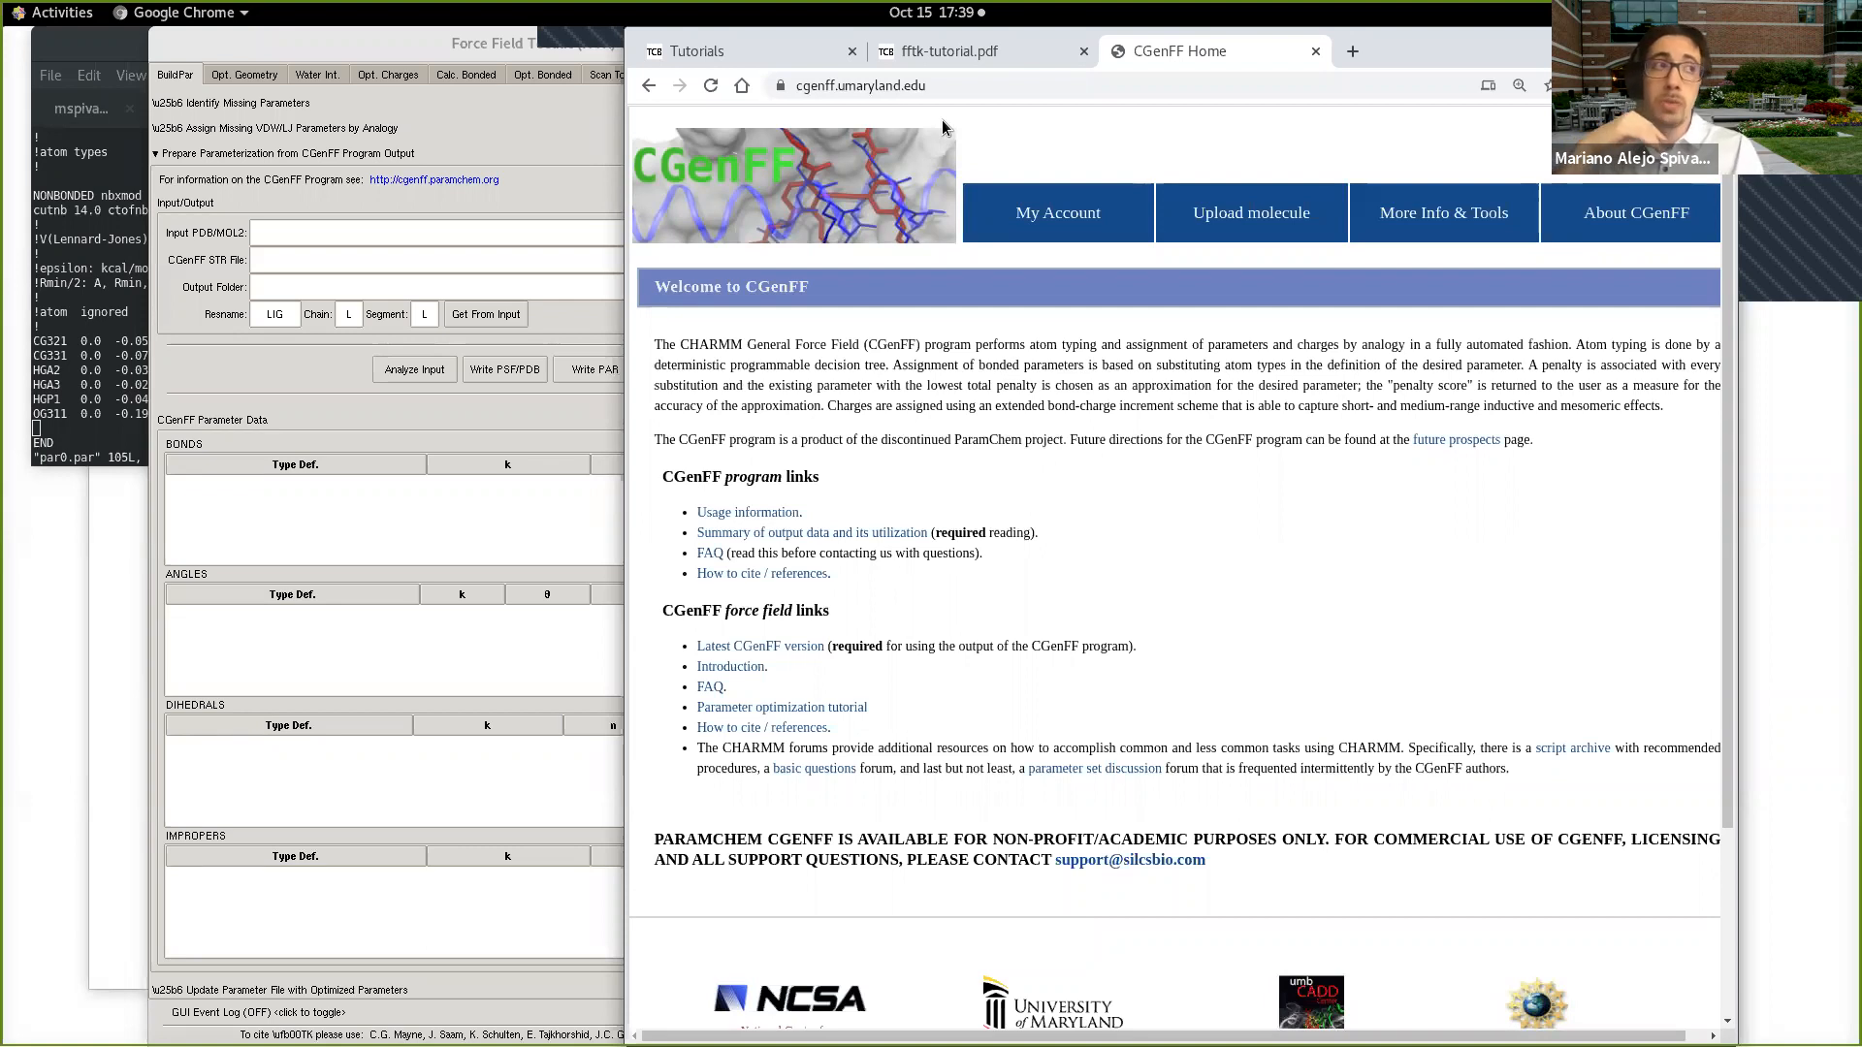
# Step: Bring up the duplicate CGenFF page in Firefox, close that window and return to the Chrome copy
pyautogui.hotkey('alt', 'Tab')
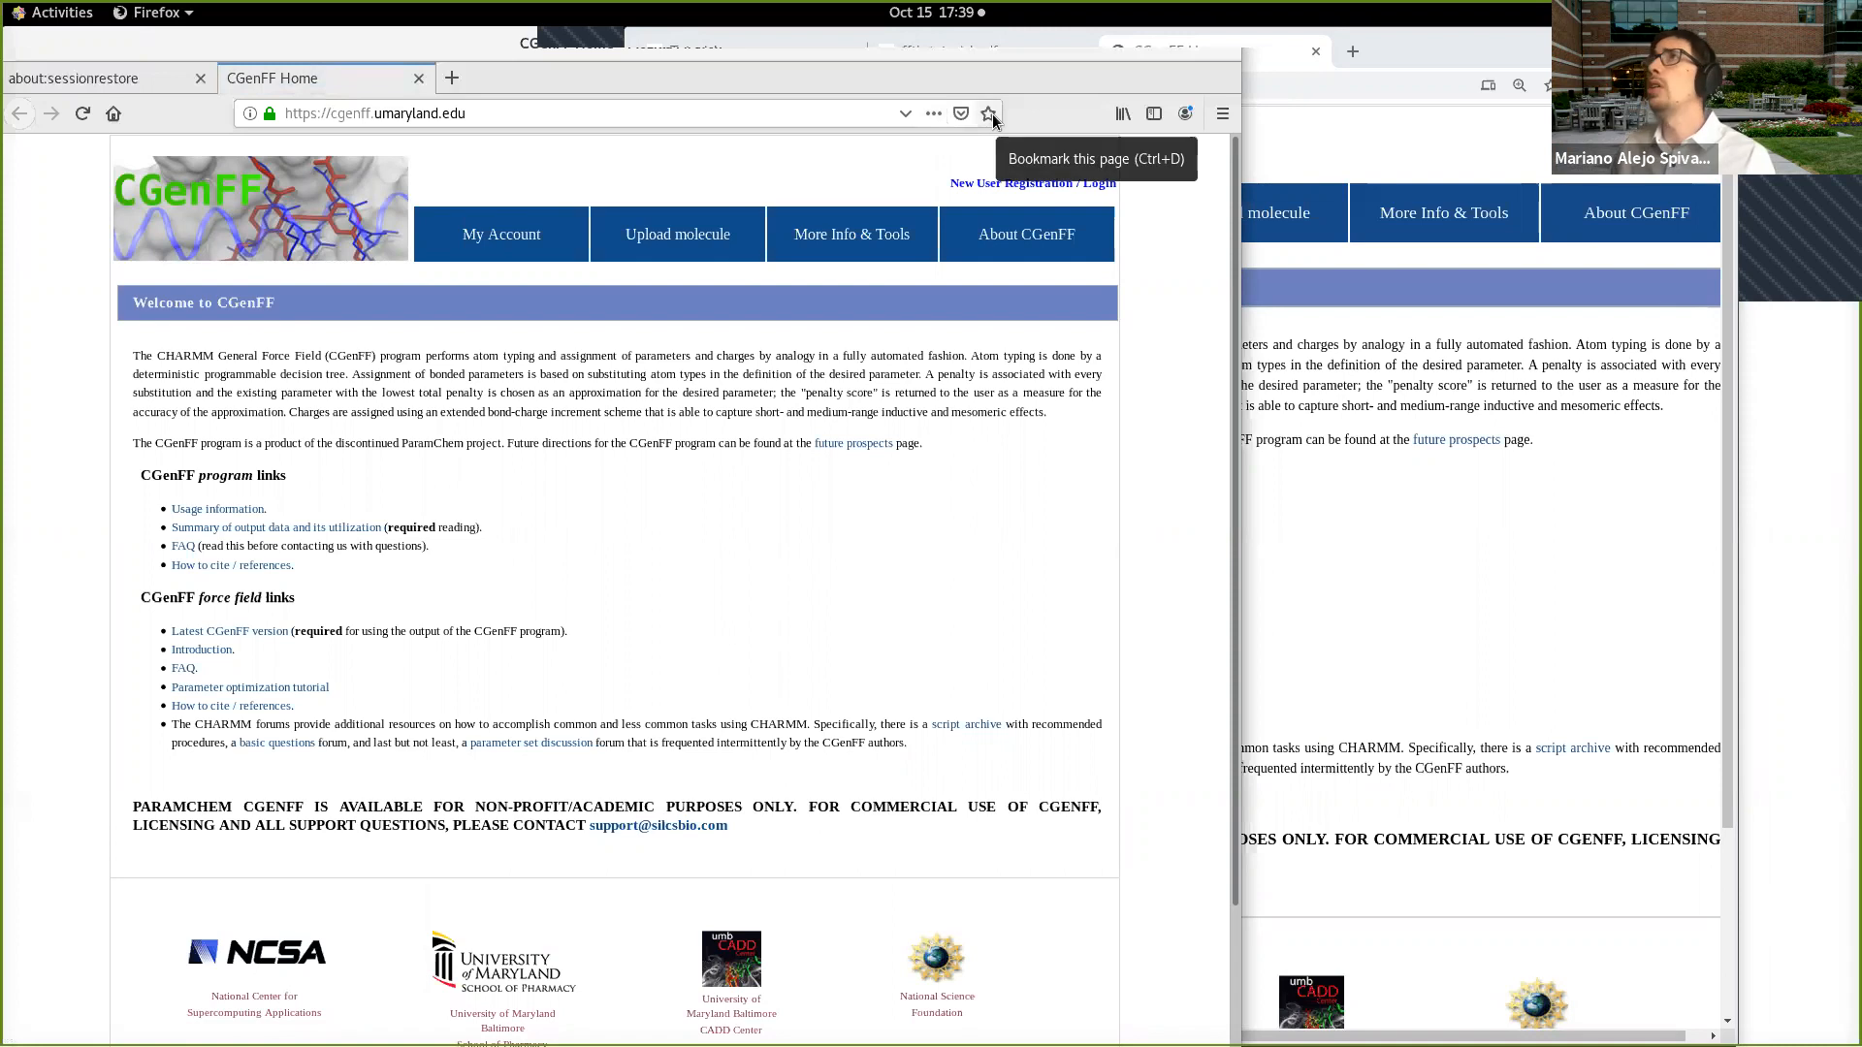
pyautogui.moveTo(476, 43); pyautogui.dragTo(696, 282)
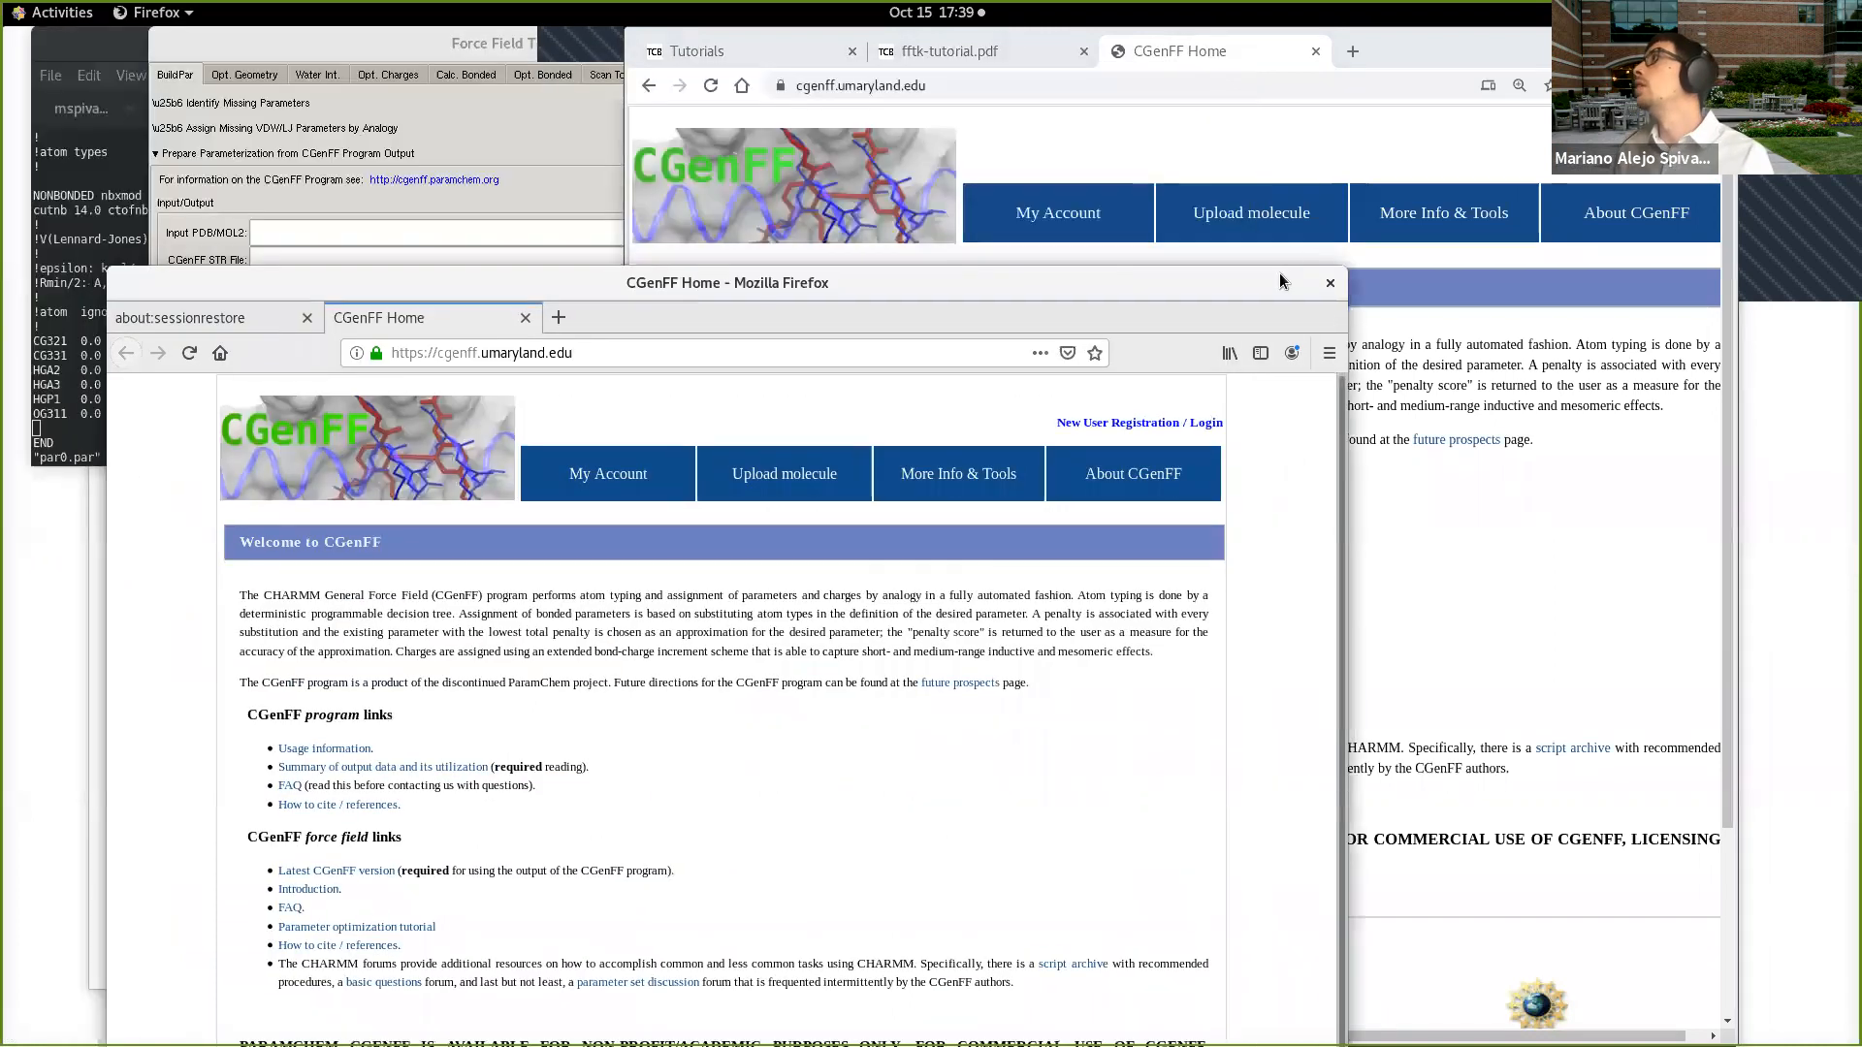
pyautogui.click(1329, 282)
pyautogui.click(907, 834)
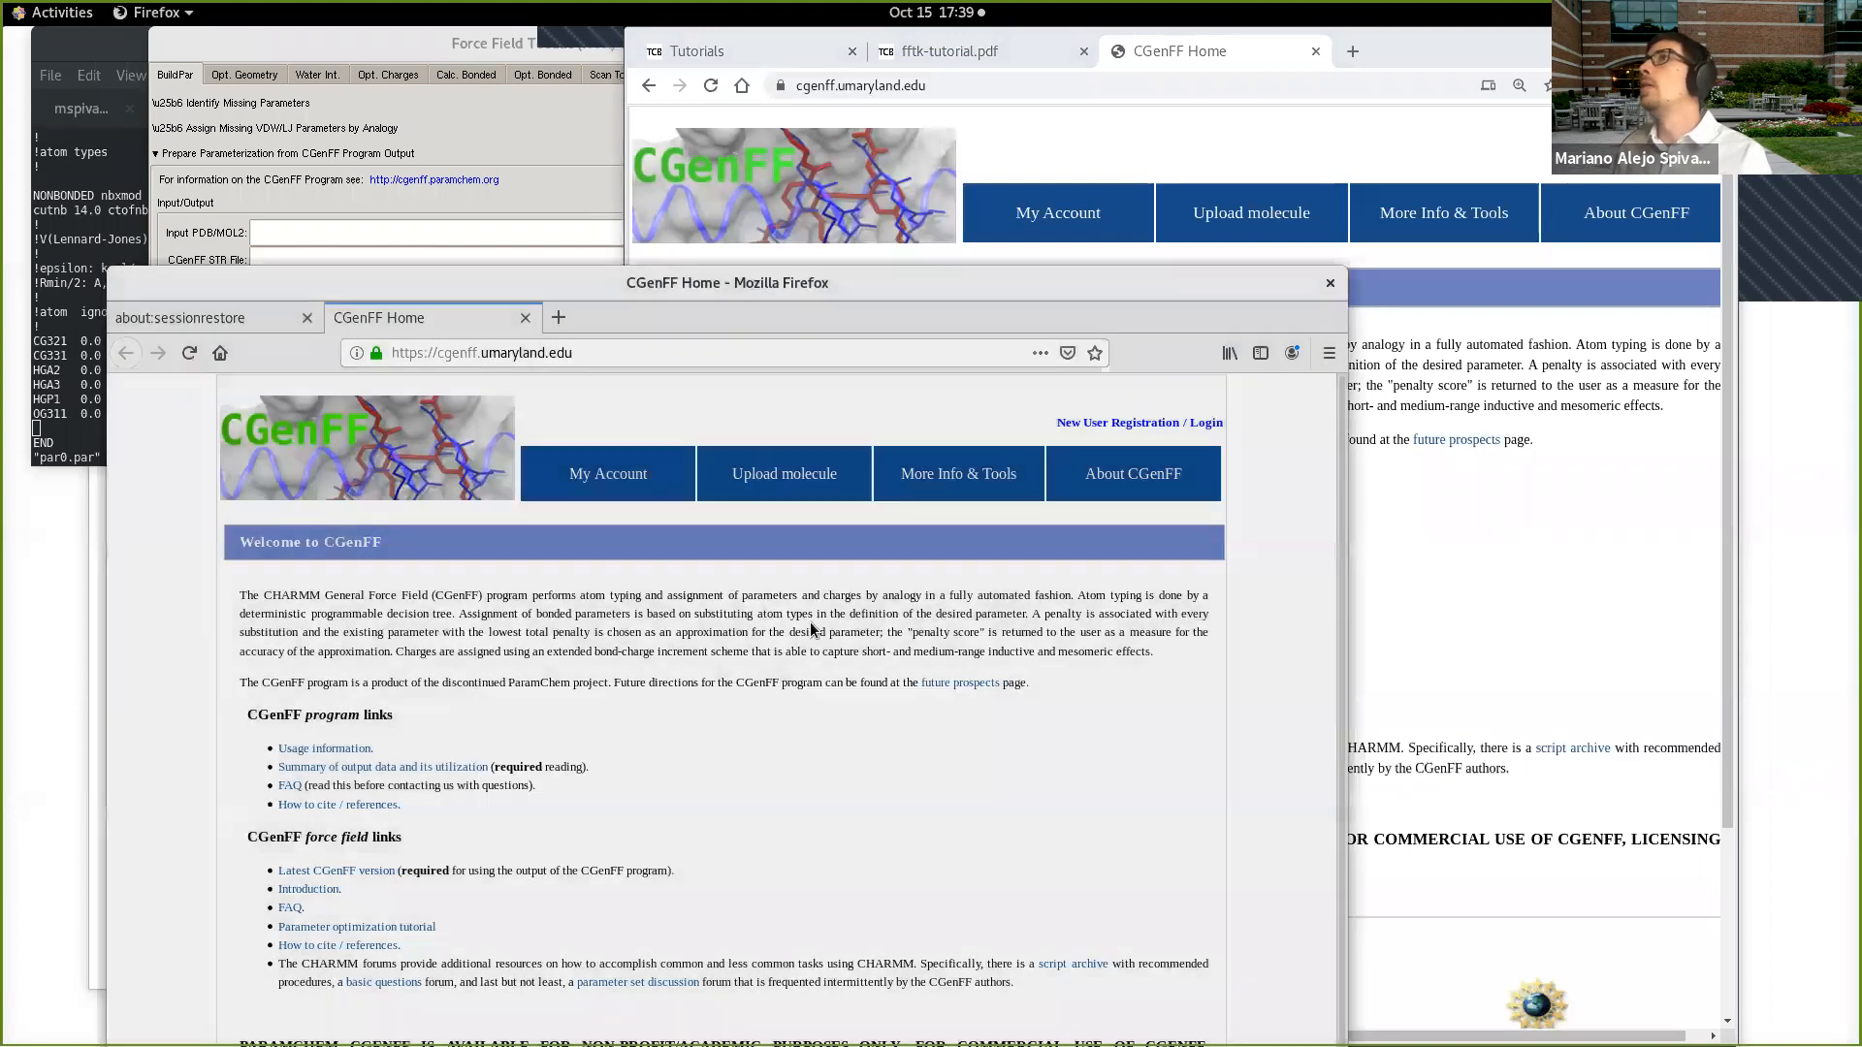
pyautogui.click(591, 199)
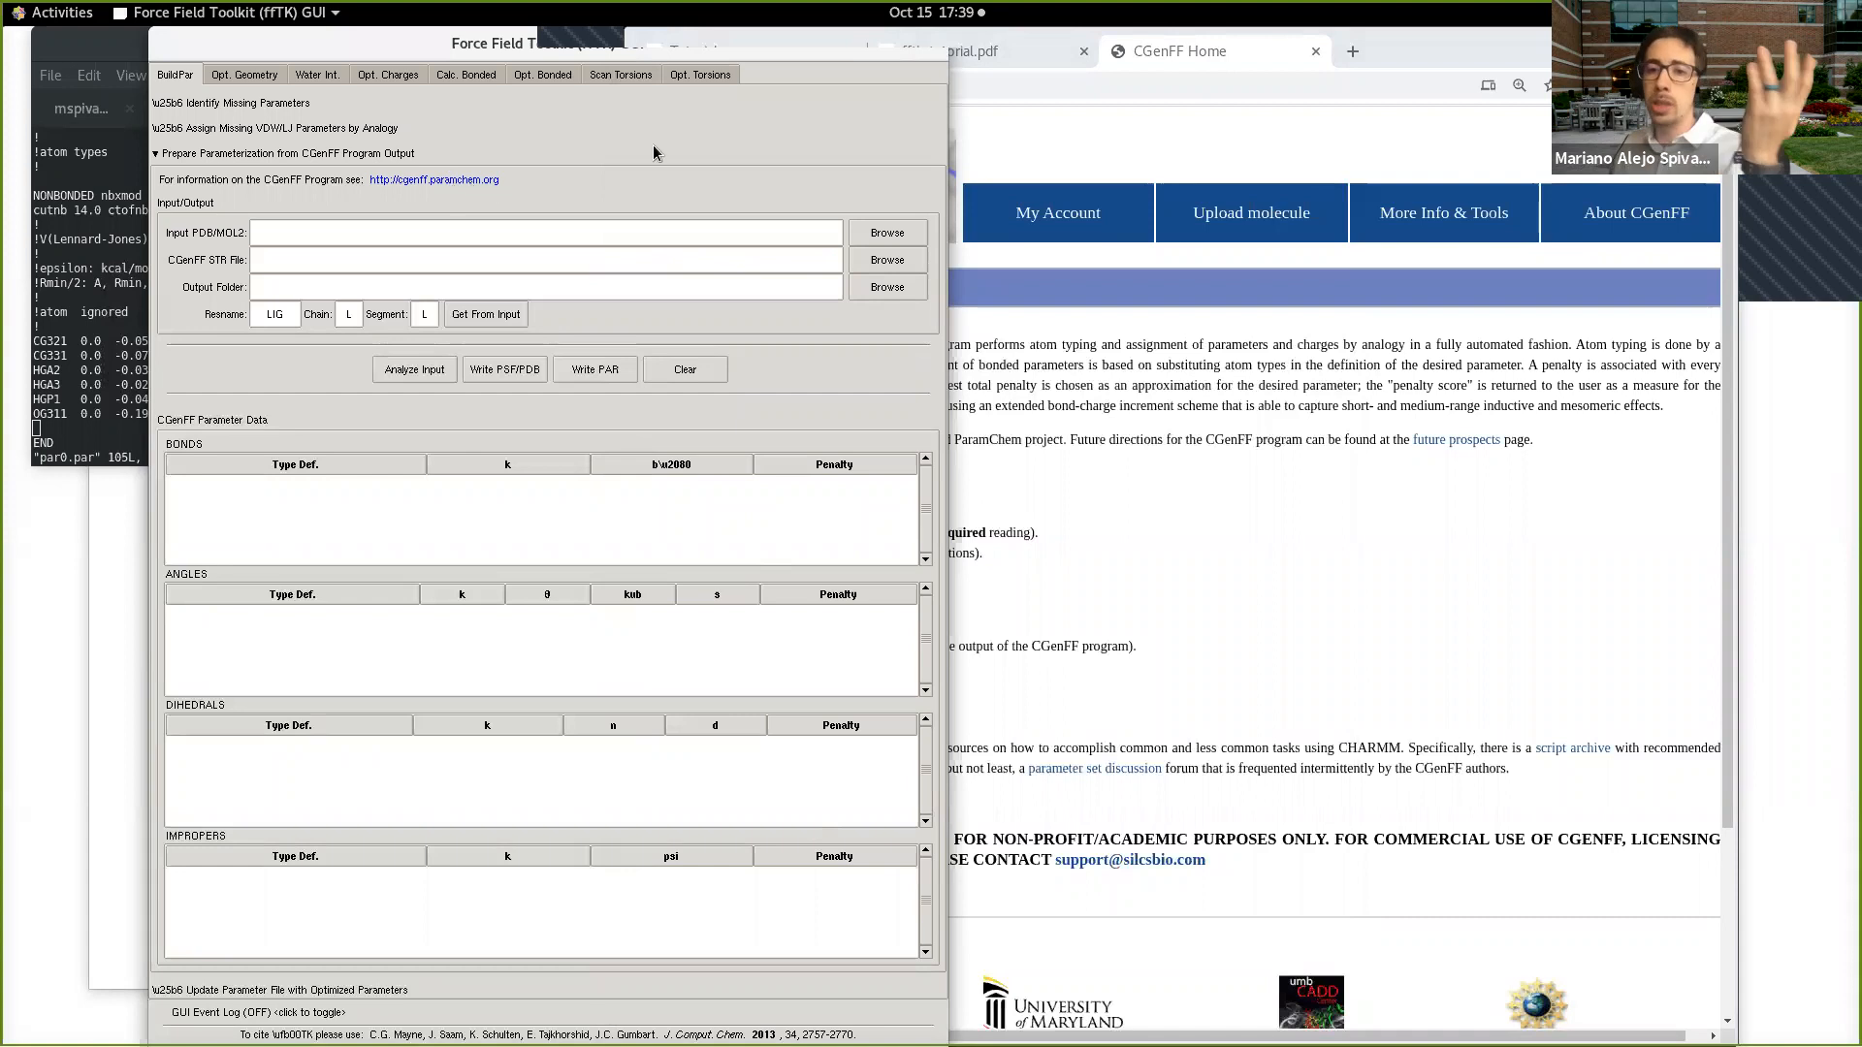
pyautogui.click(1403, 46)
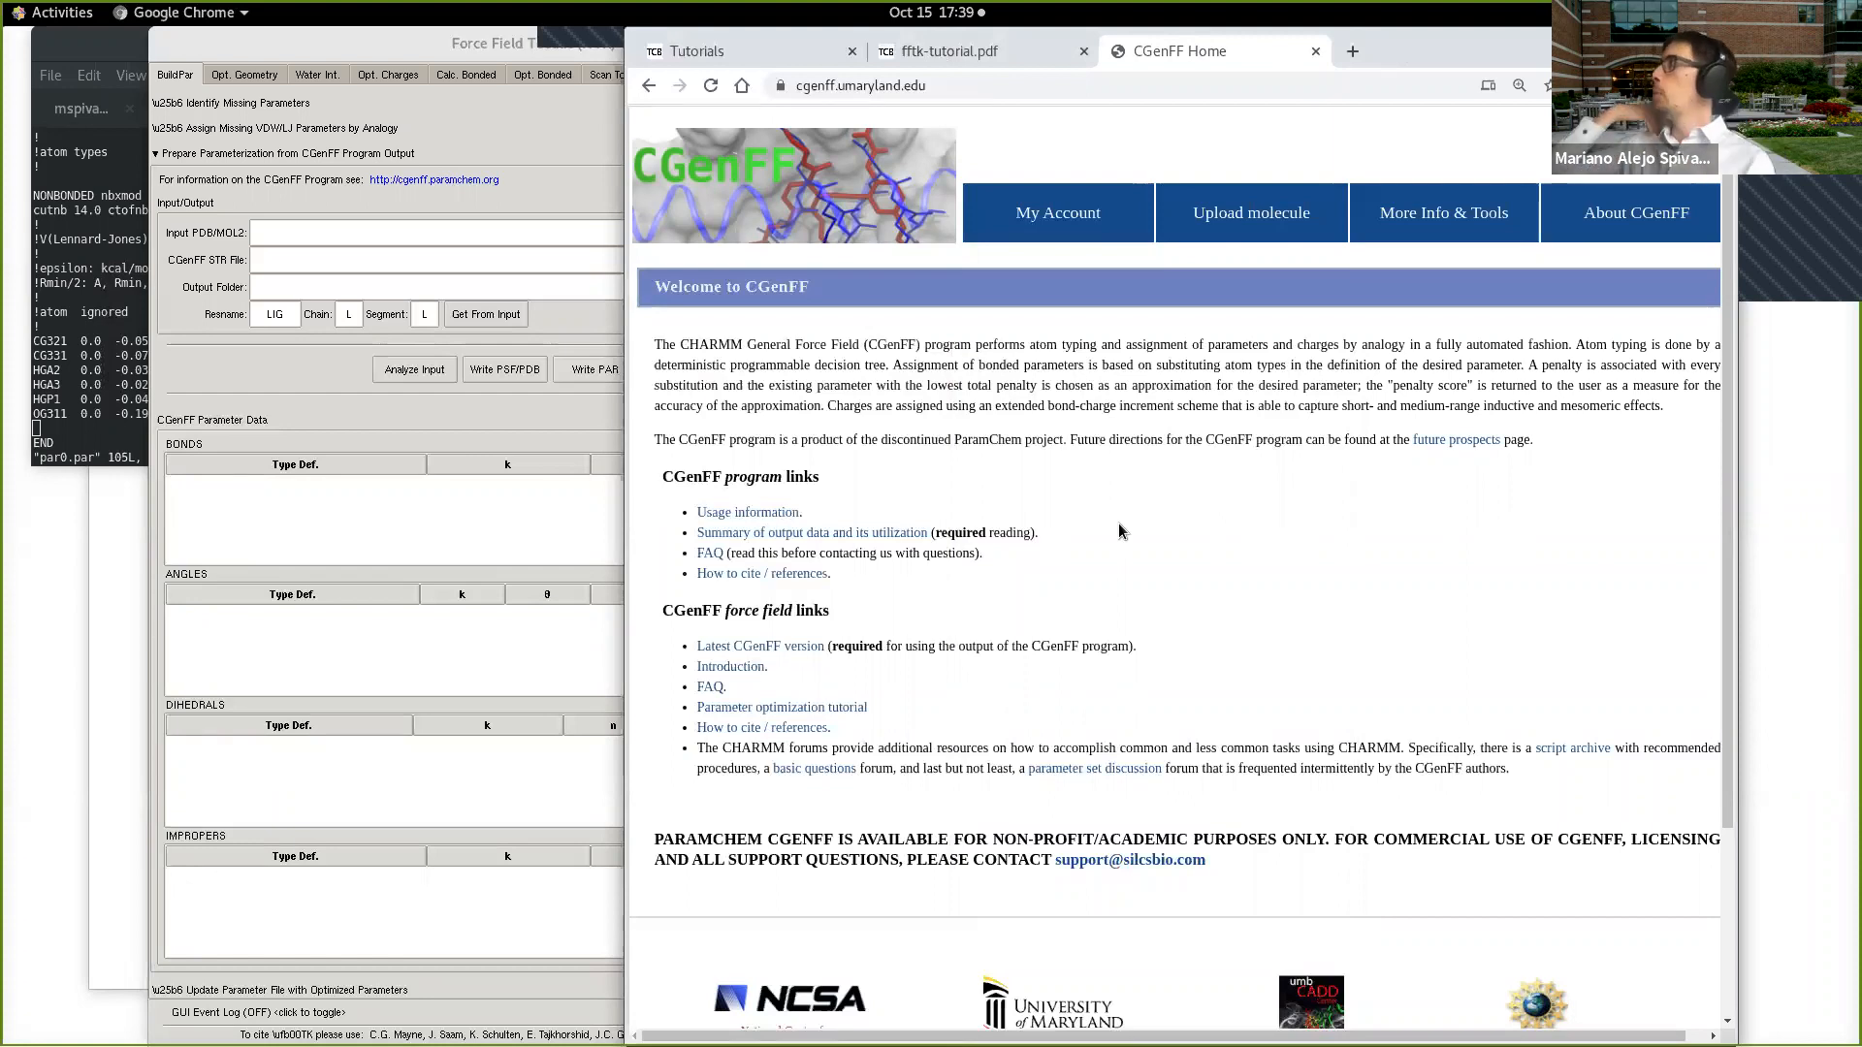
# Step: Look through the running calculation's output in the terminal and return to the session showing the LJ parameters
pyautogui.click(81, 345)
pyautogui.click(572, 120)
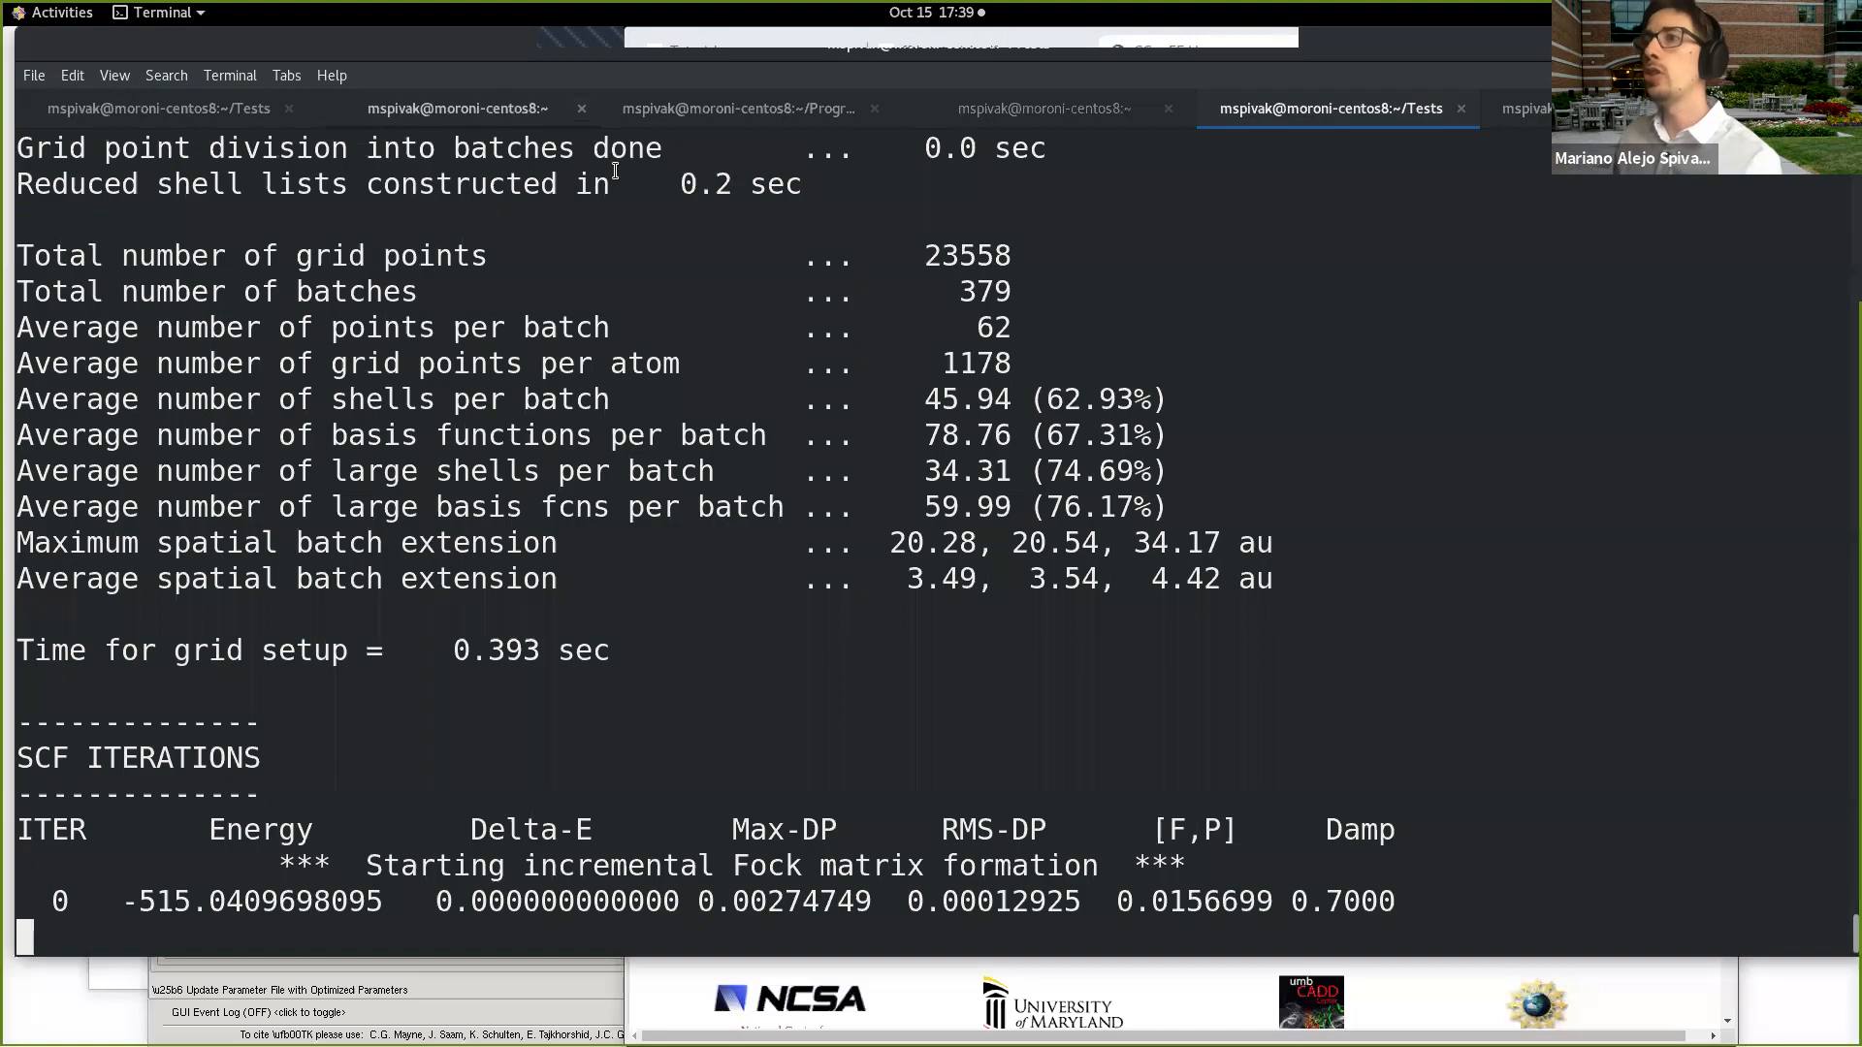
pyautogui.scroll(7, 670, 488)
pyautogui.scroll(10, 669, 487)
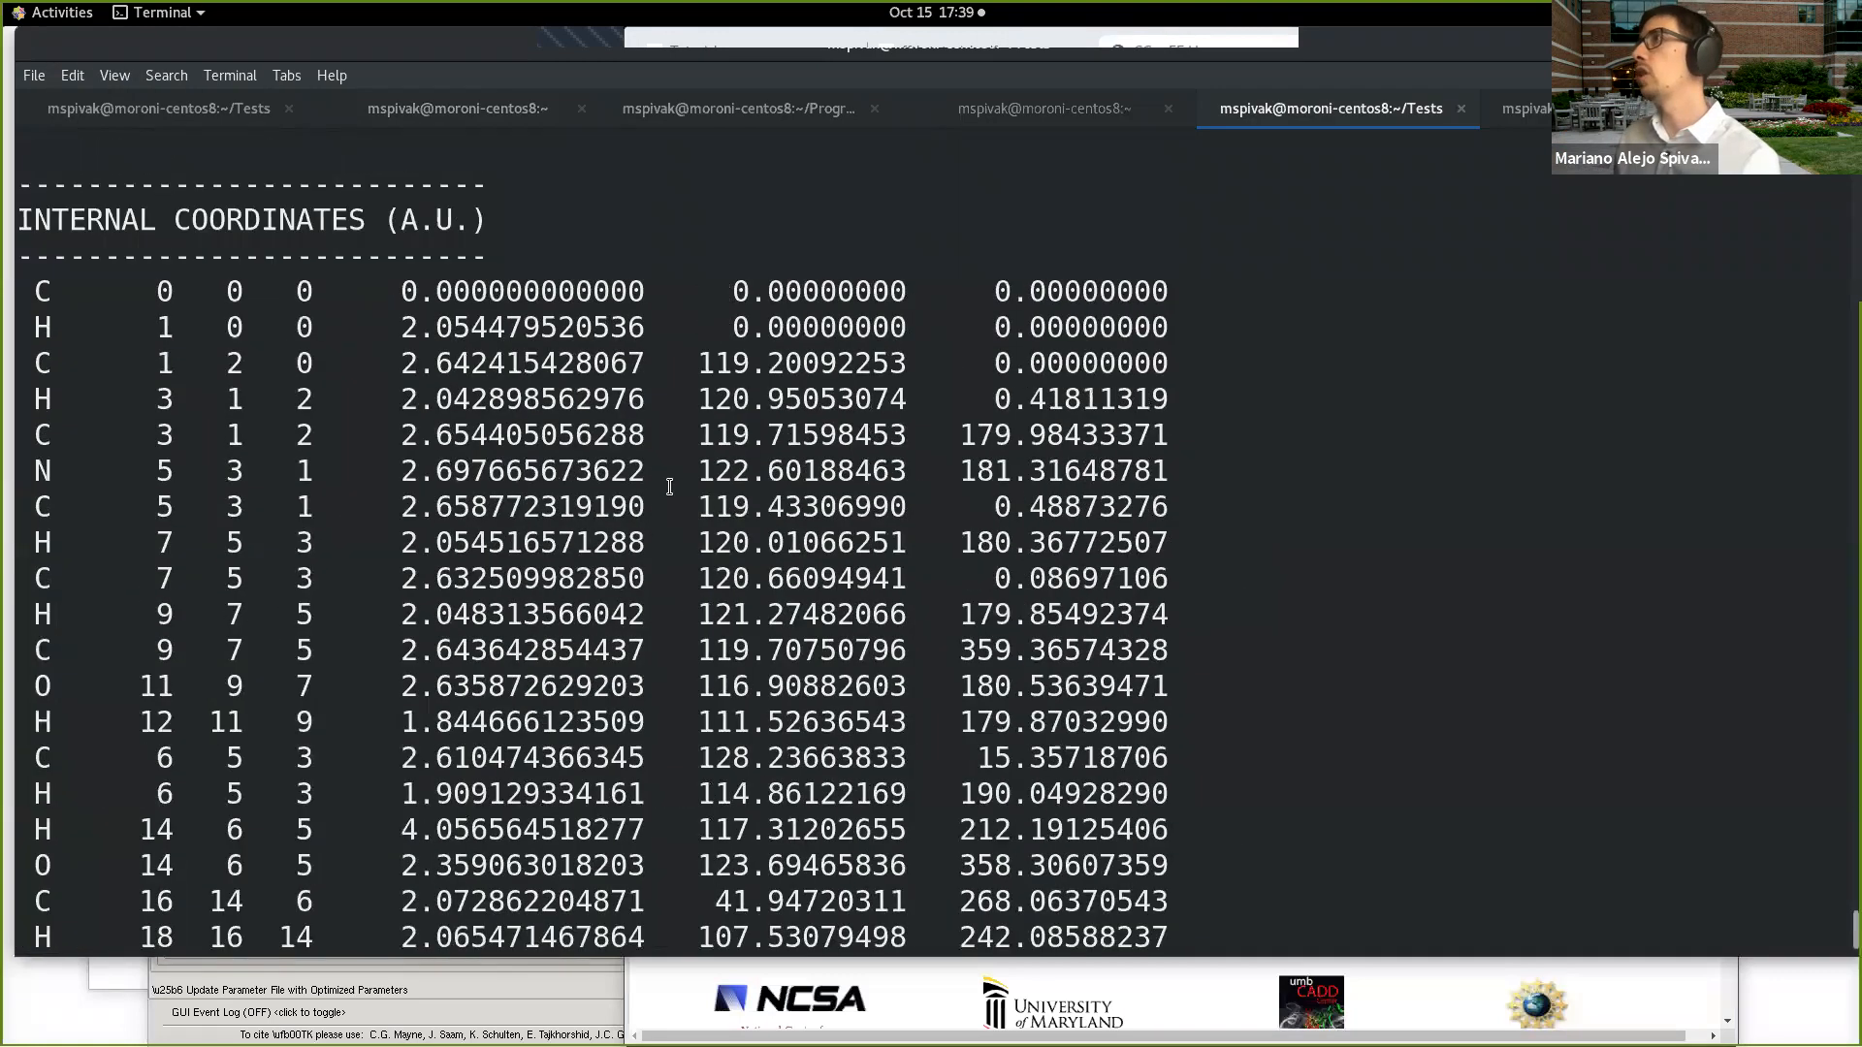
pyautogui.scroll(-15, 715, 428)
pyautogui.click(1520, 109)
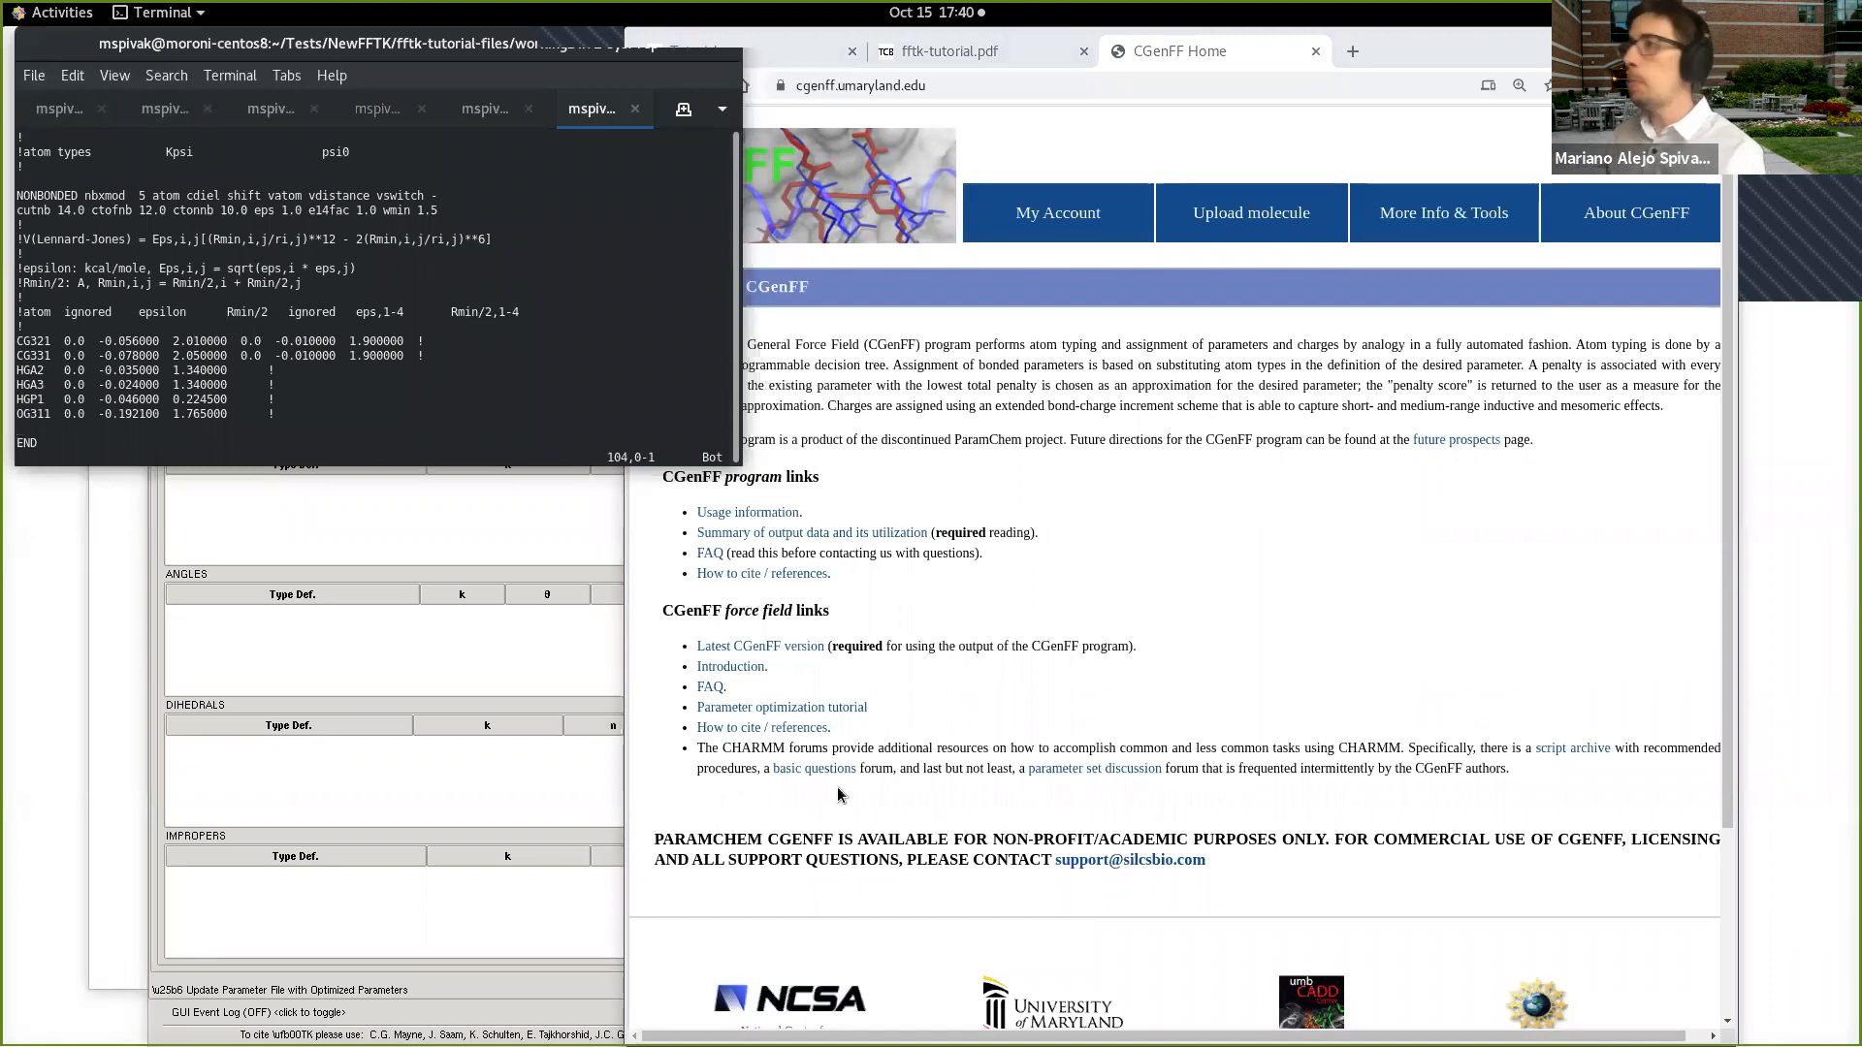
# Step: Open the CGenFF login page, and look over the fields of the new user registration form
pyautogui.click(1312, 385)
pyautogui.moveTo(1086, 219)
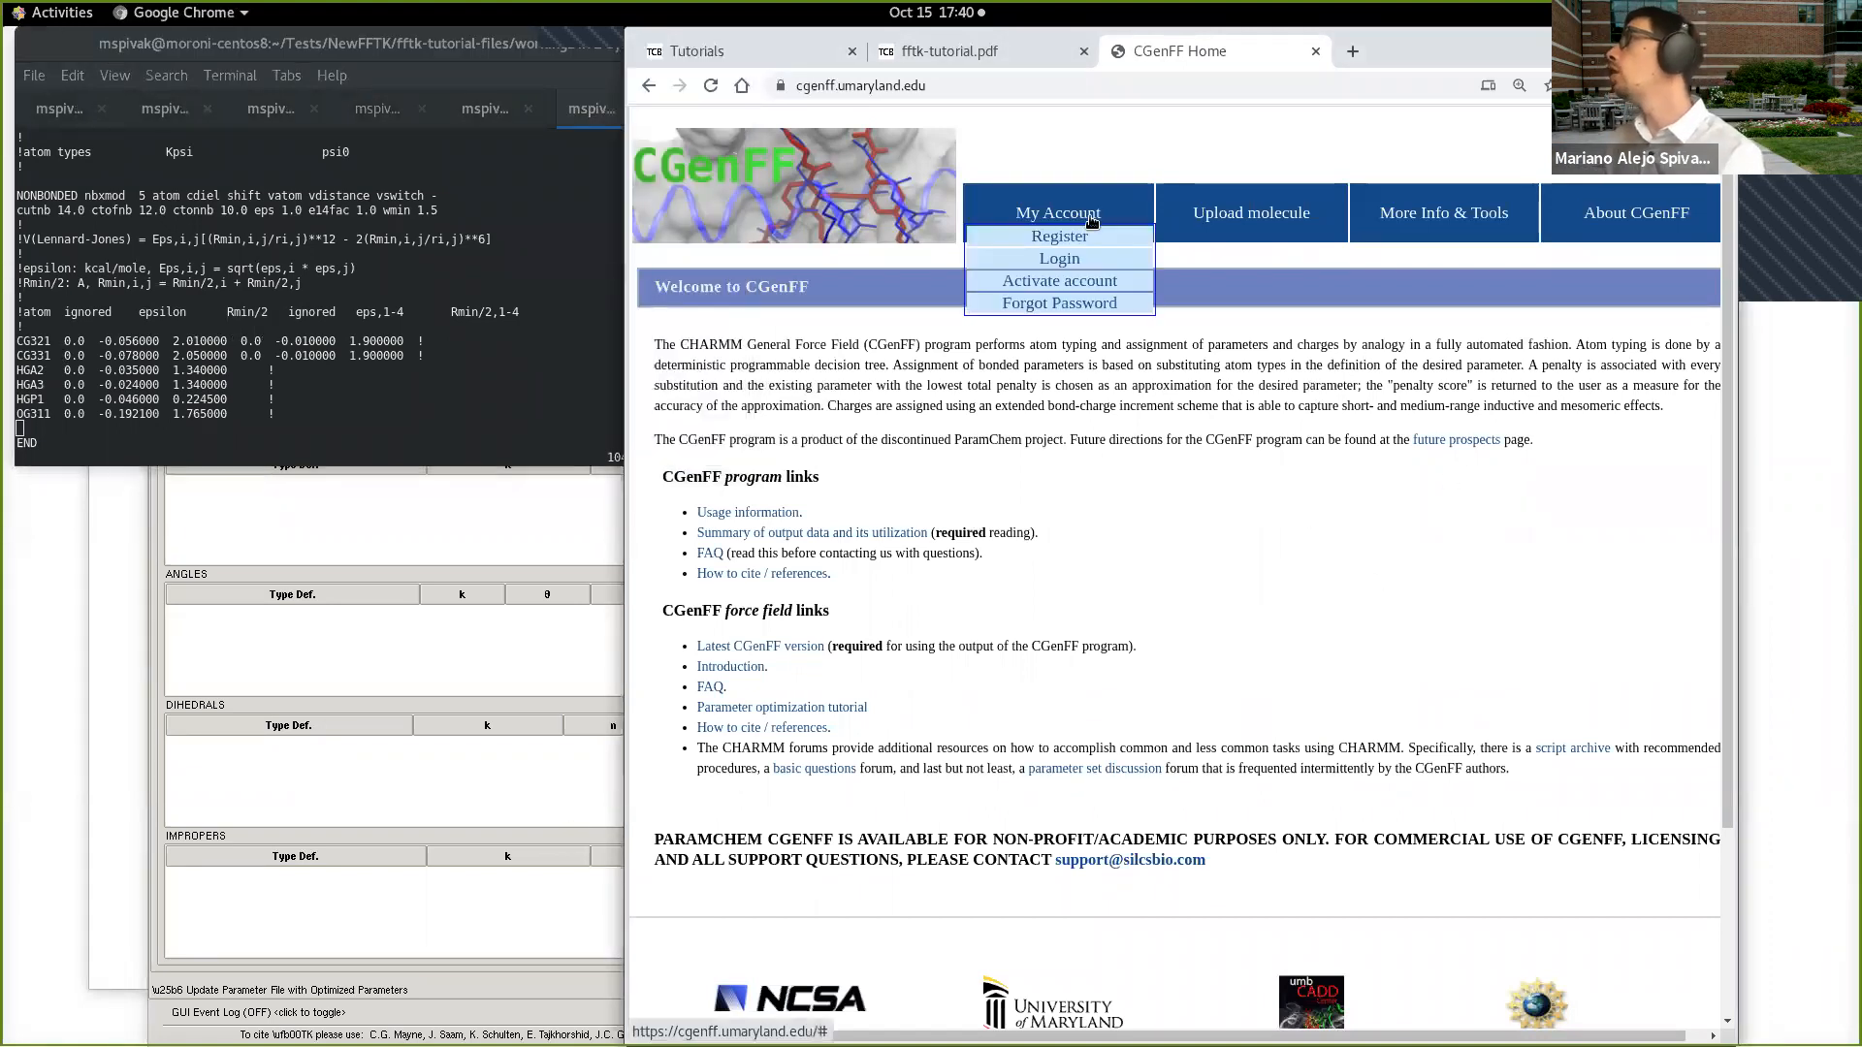
pyautogui.click(1063, 260)
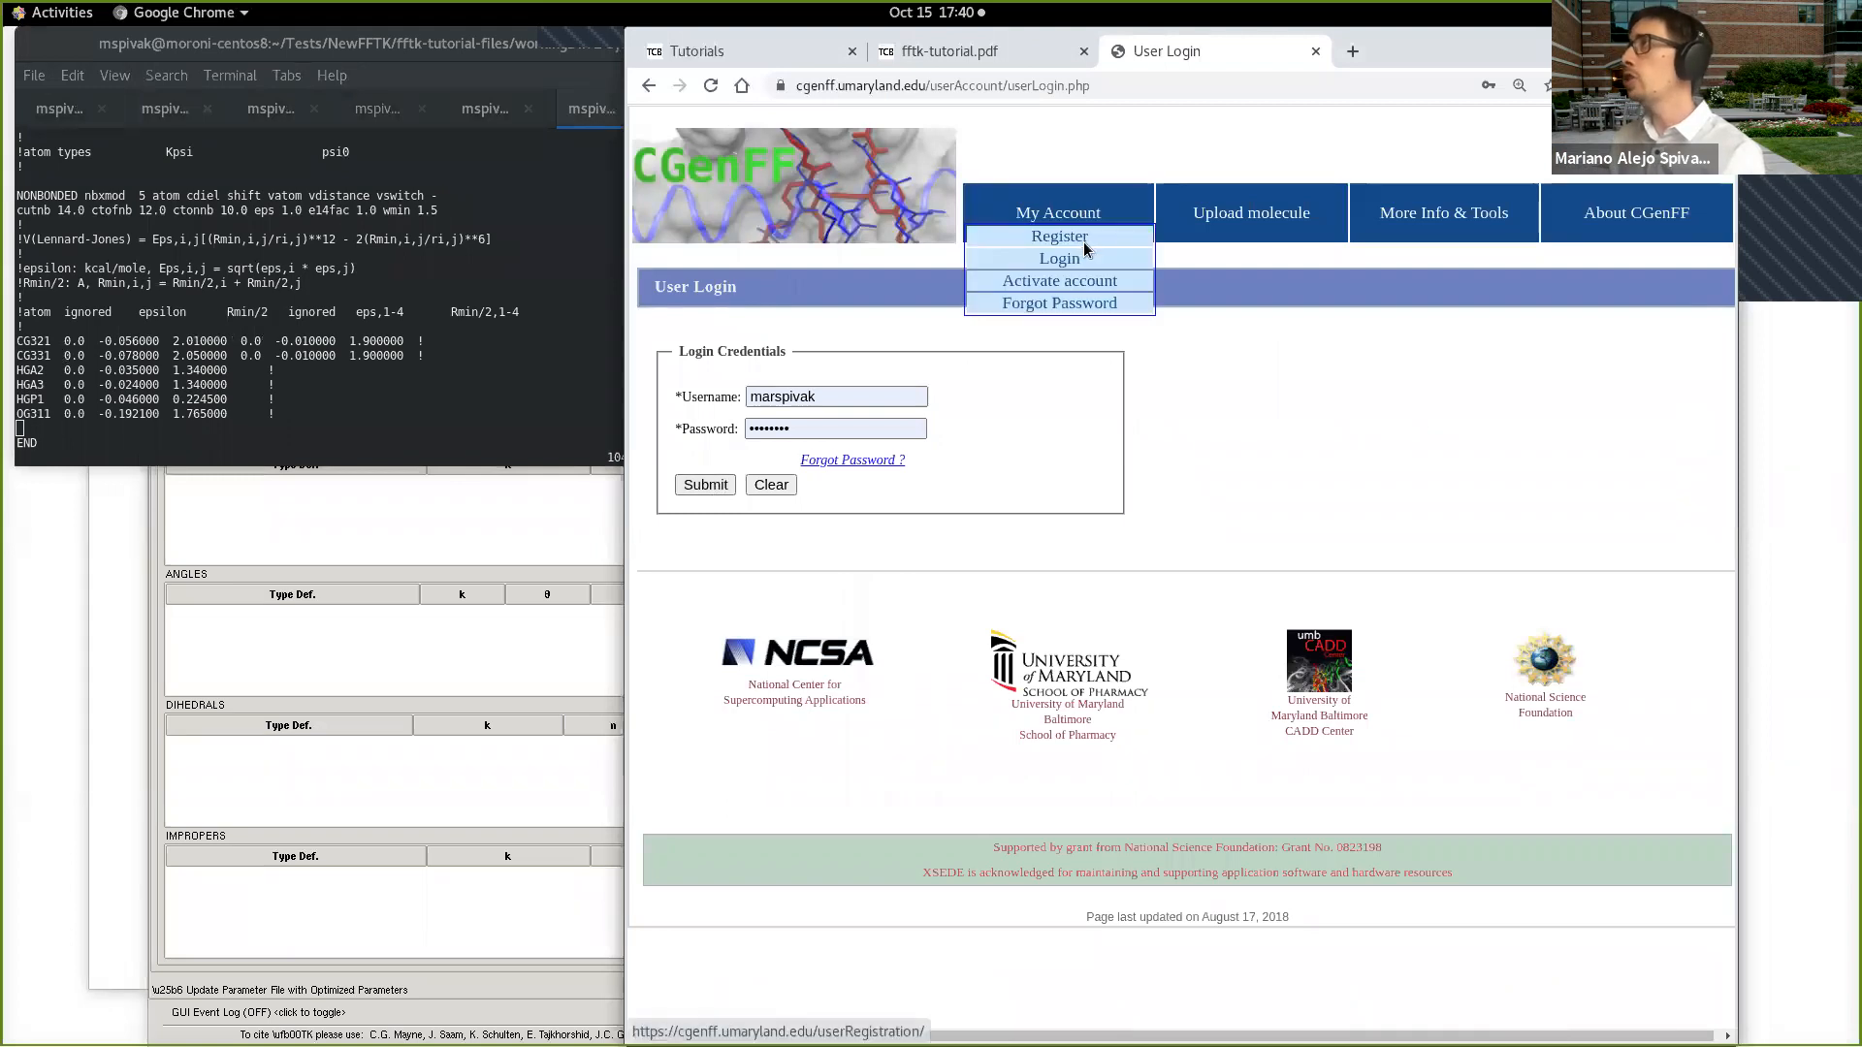
pyautogui.click(1085, 243)
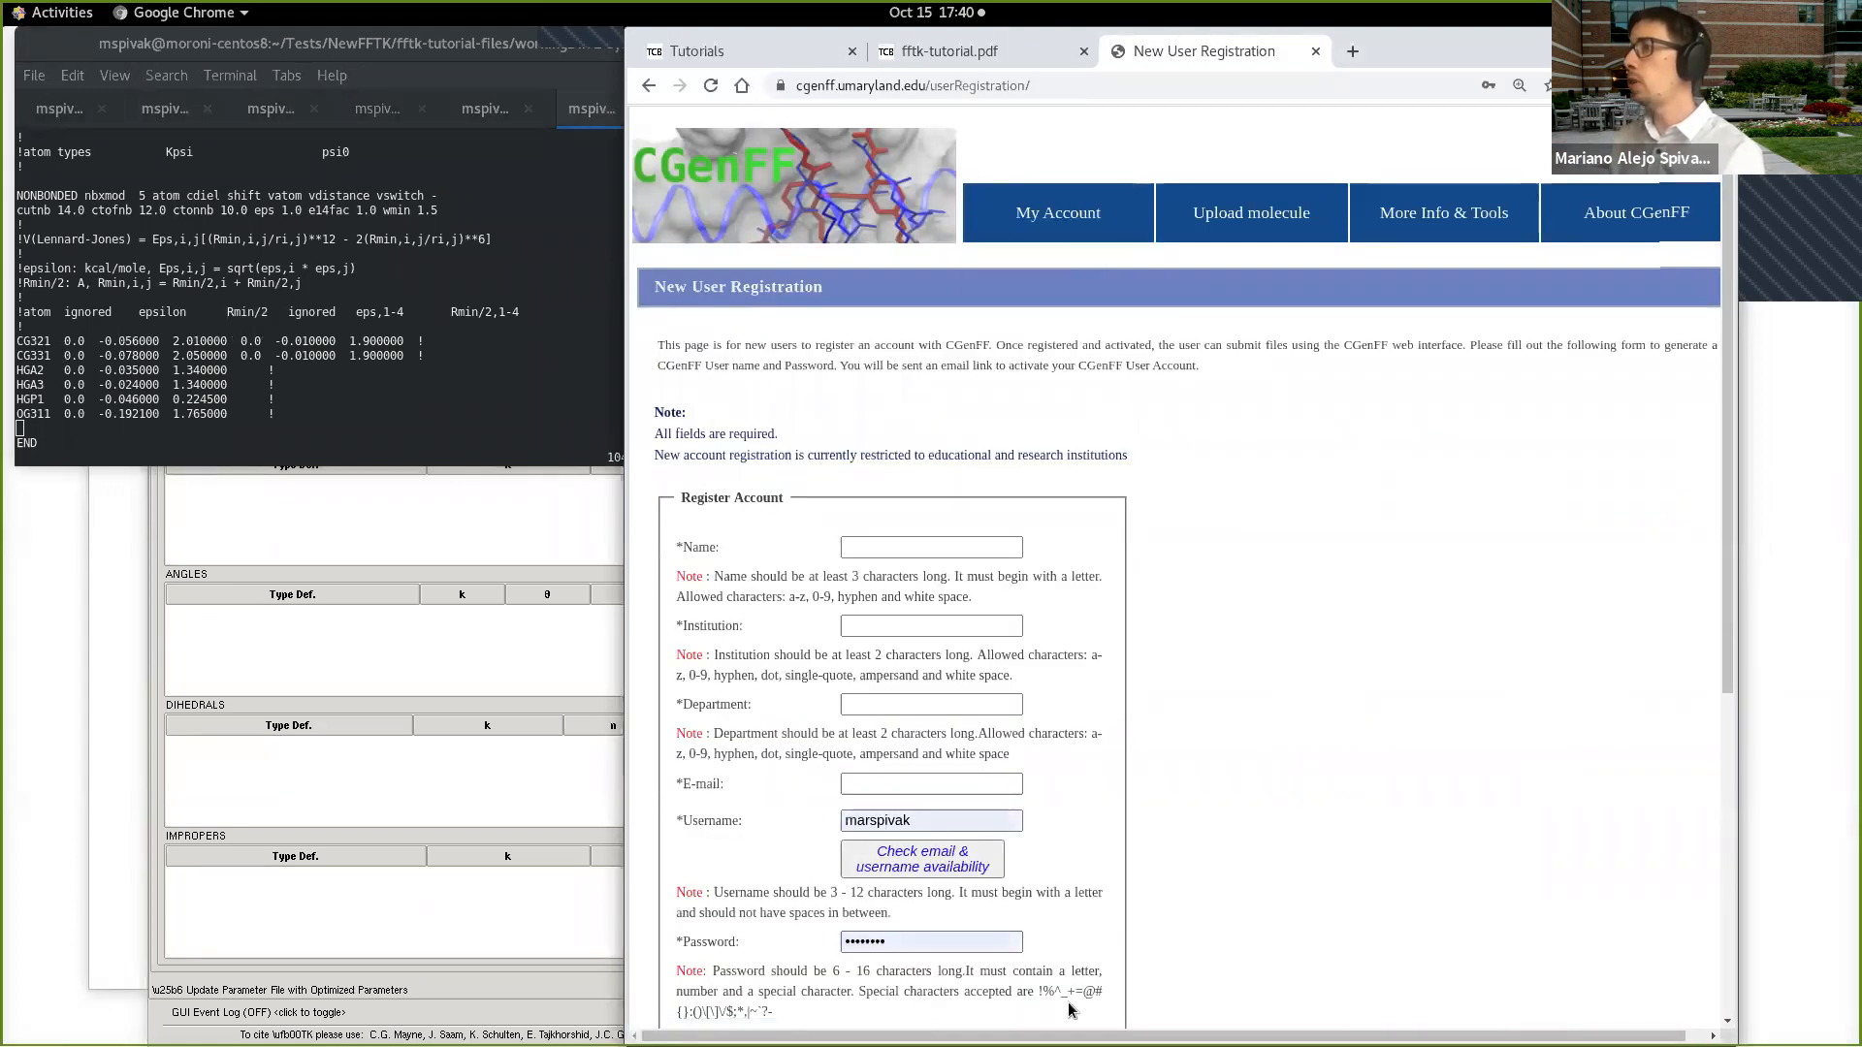
pyautogui.scroll(-3, 1070, 1010)
pyautogui.scroll(-3, 1163, 842)
pyautogui.scroll(6, 1164, 840)
# Step: Log in to the CGenFF account with the saved username and password
pyautogui.click(1074, 214)
pyautogui.click(1074, 260)
pyautogui.click(733, 488)
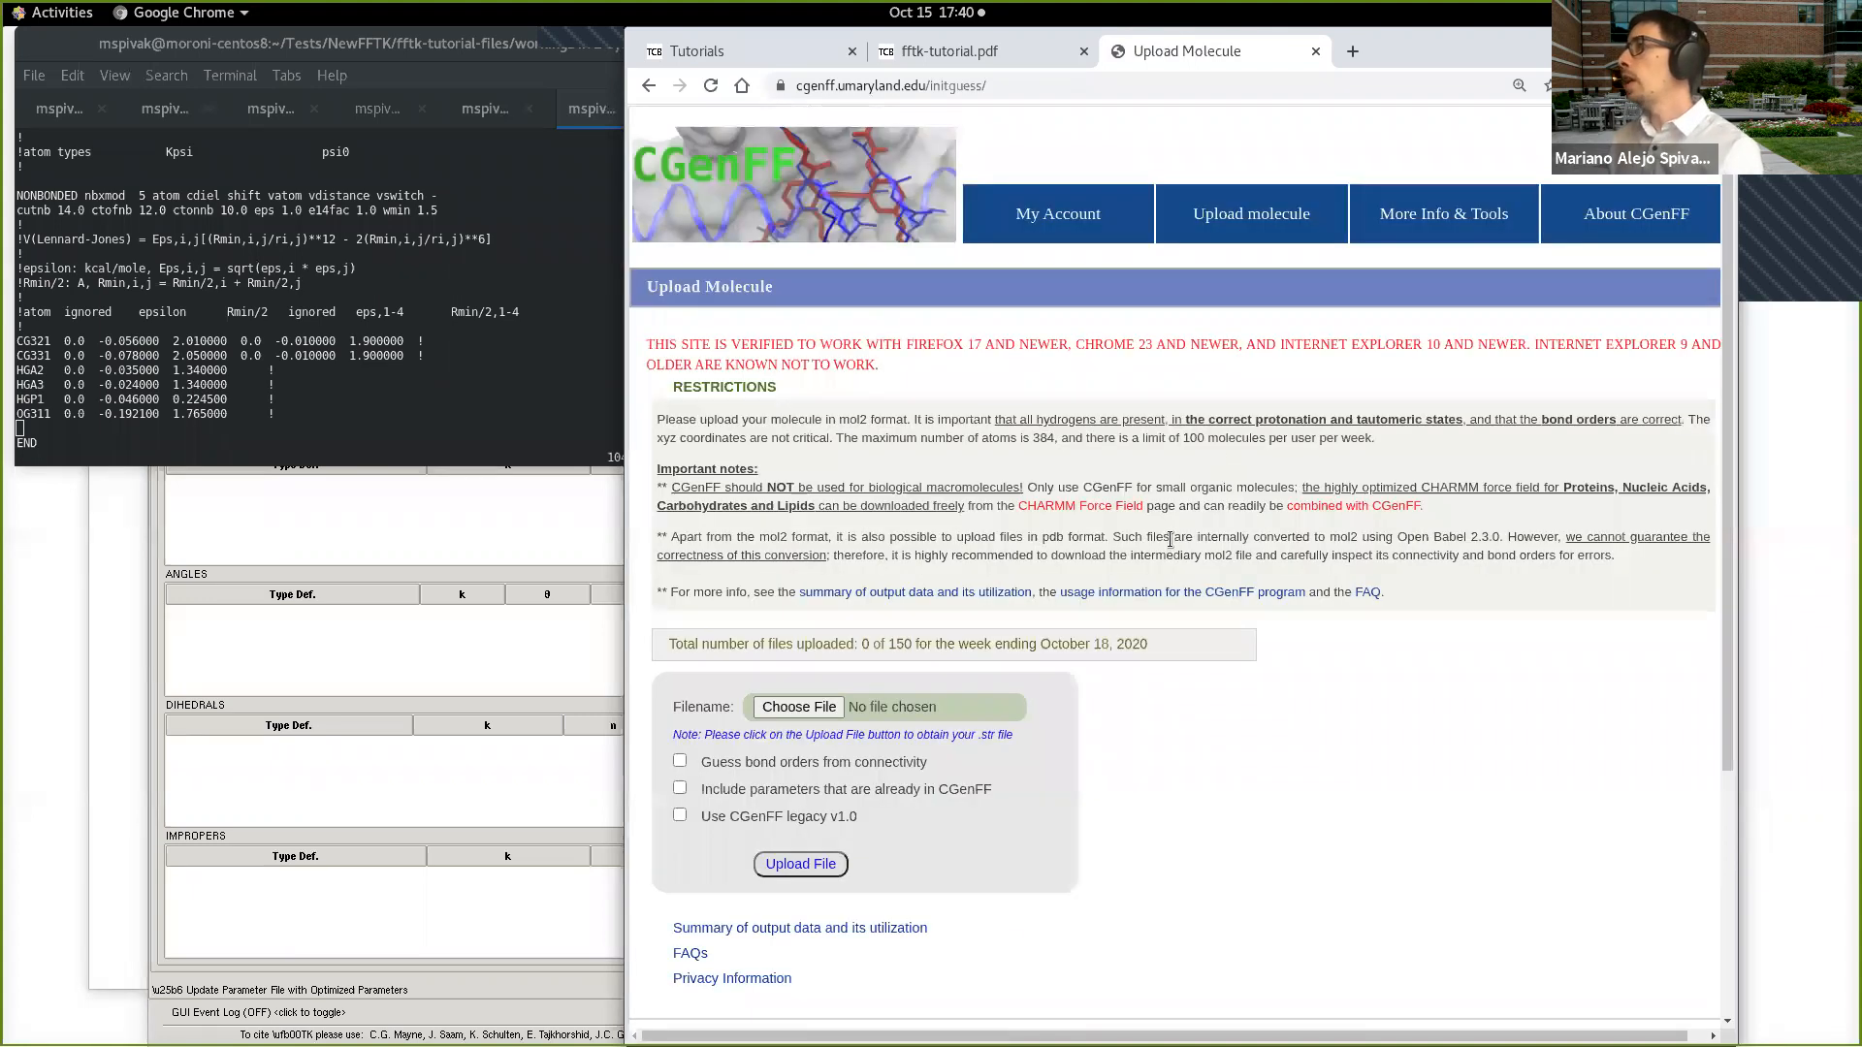
# Step: Review the CGenFF molecule upload form alongside the toolkit's input fields for CGenFF Program output
pyautogui.scroll(-2, 1171, 539)
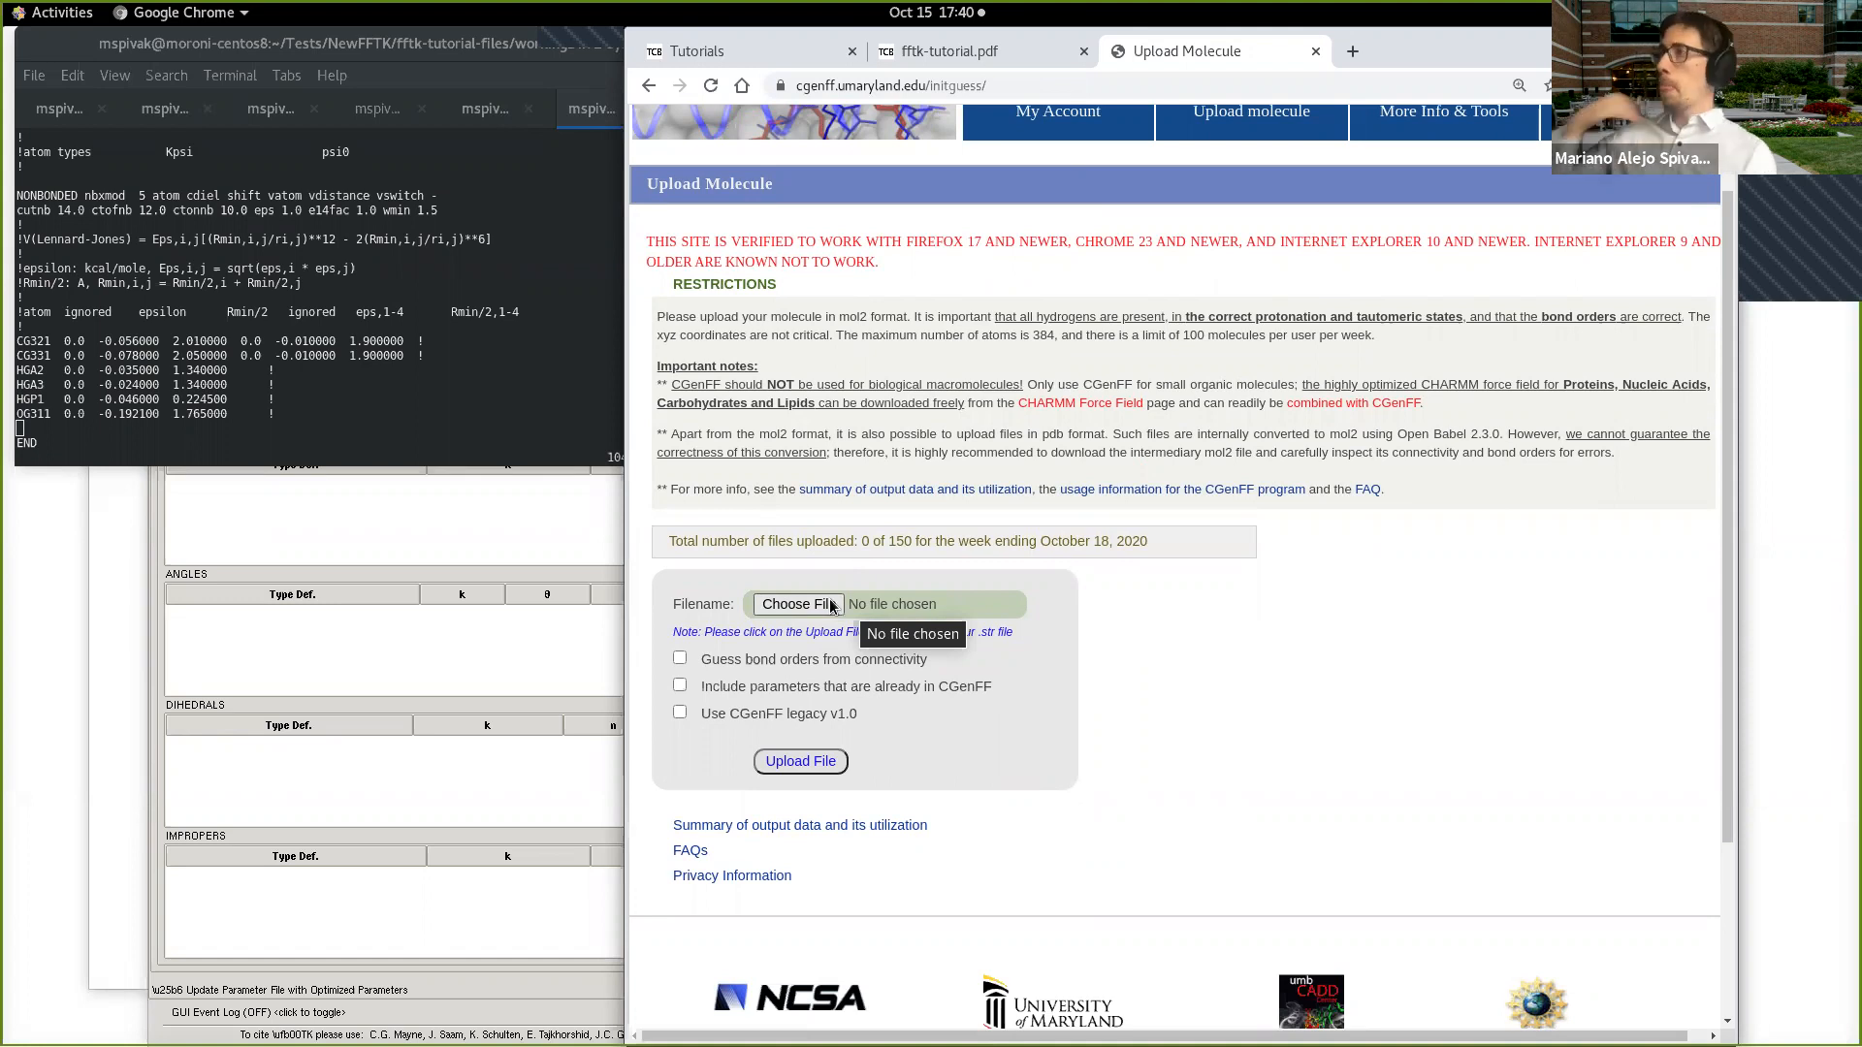
pyautogui.click(451, 573)
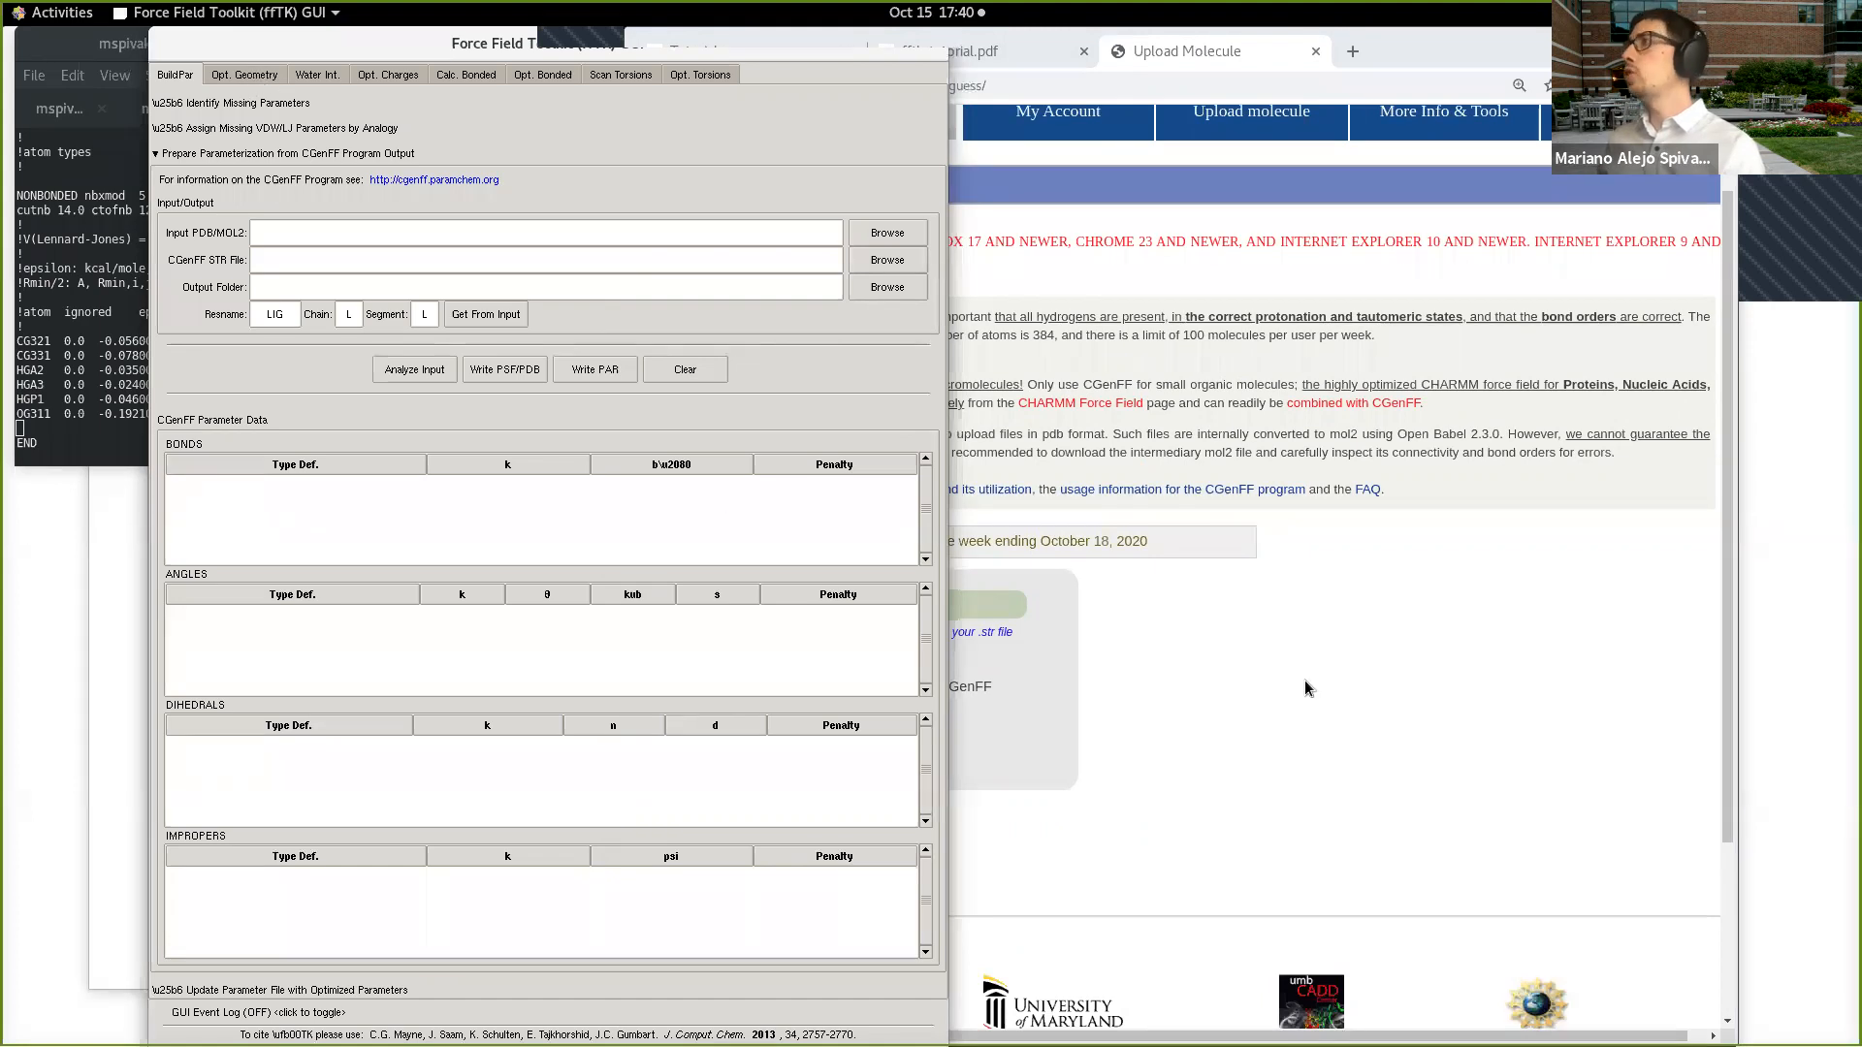
pyautogui.click(1273, 666)
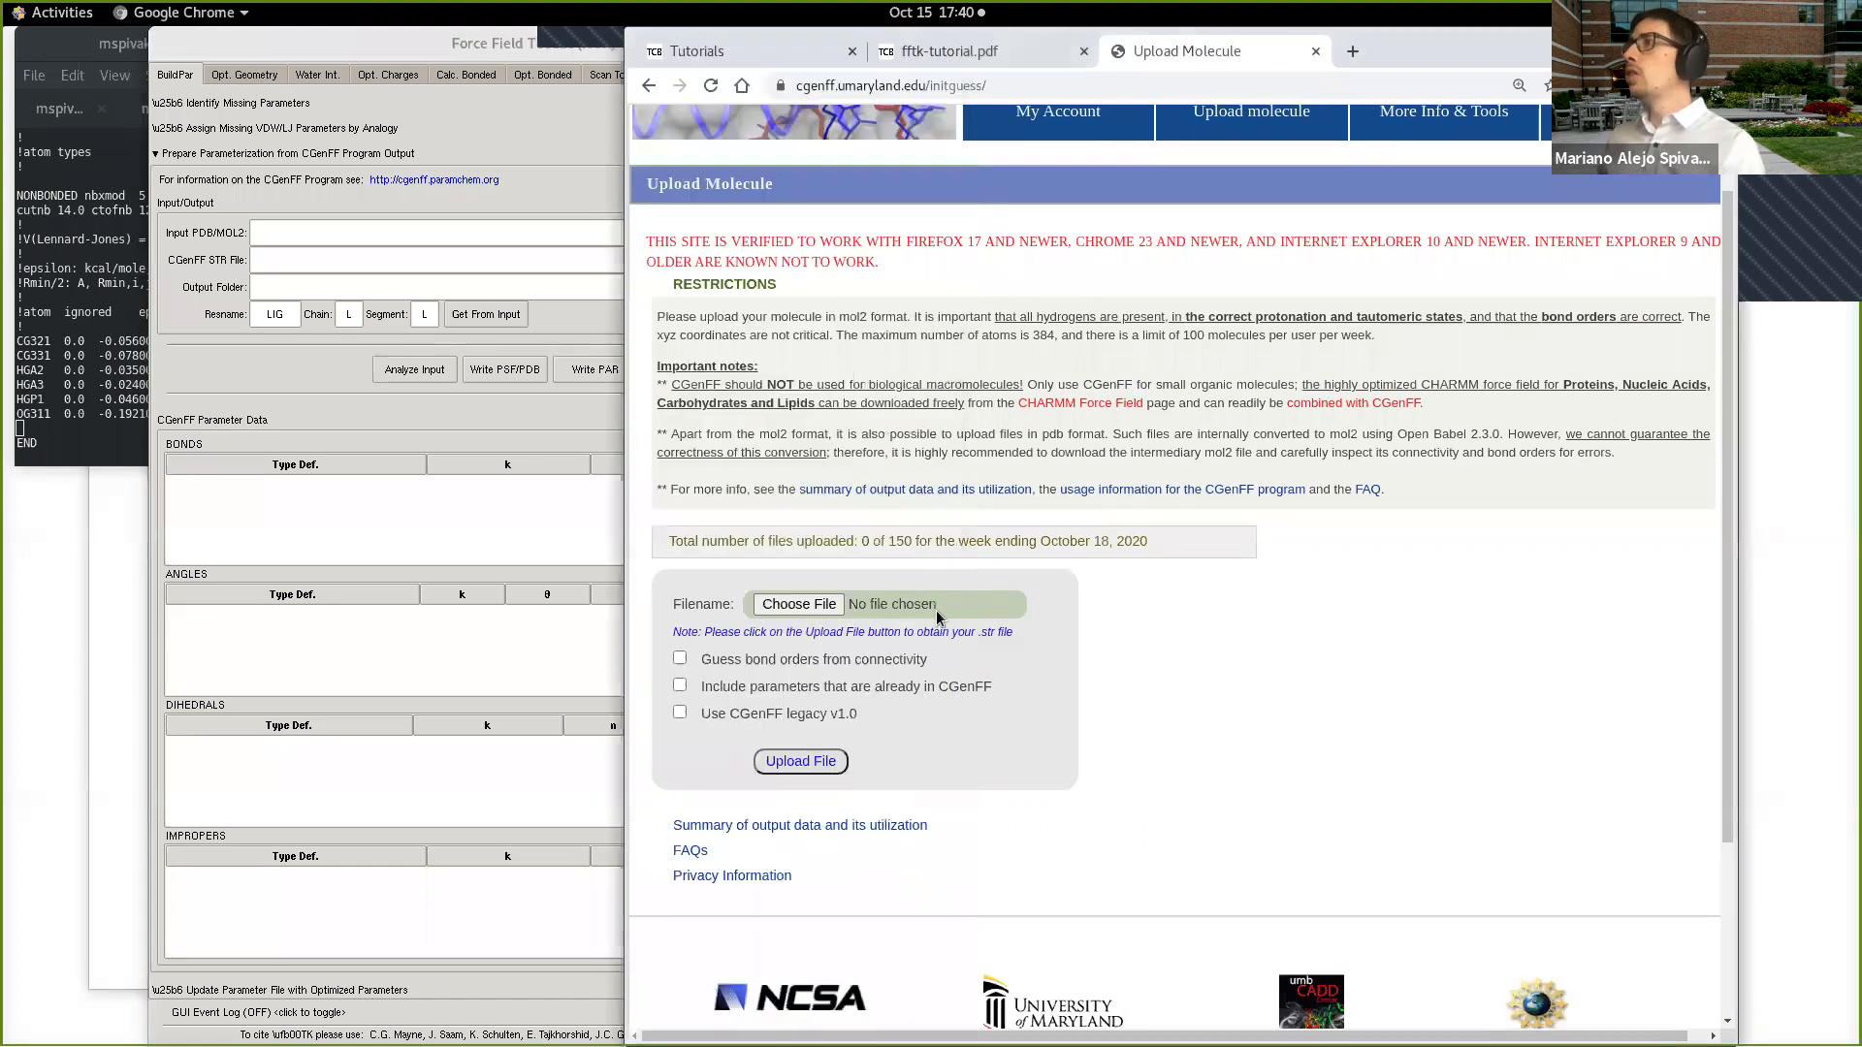
# Step: Open the molecule file chooser and browse to the Tests/NewFFTK/fftk-tutorial-files/workingDir/1-sysPrep folder
pyautogui.click(829, 608)
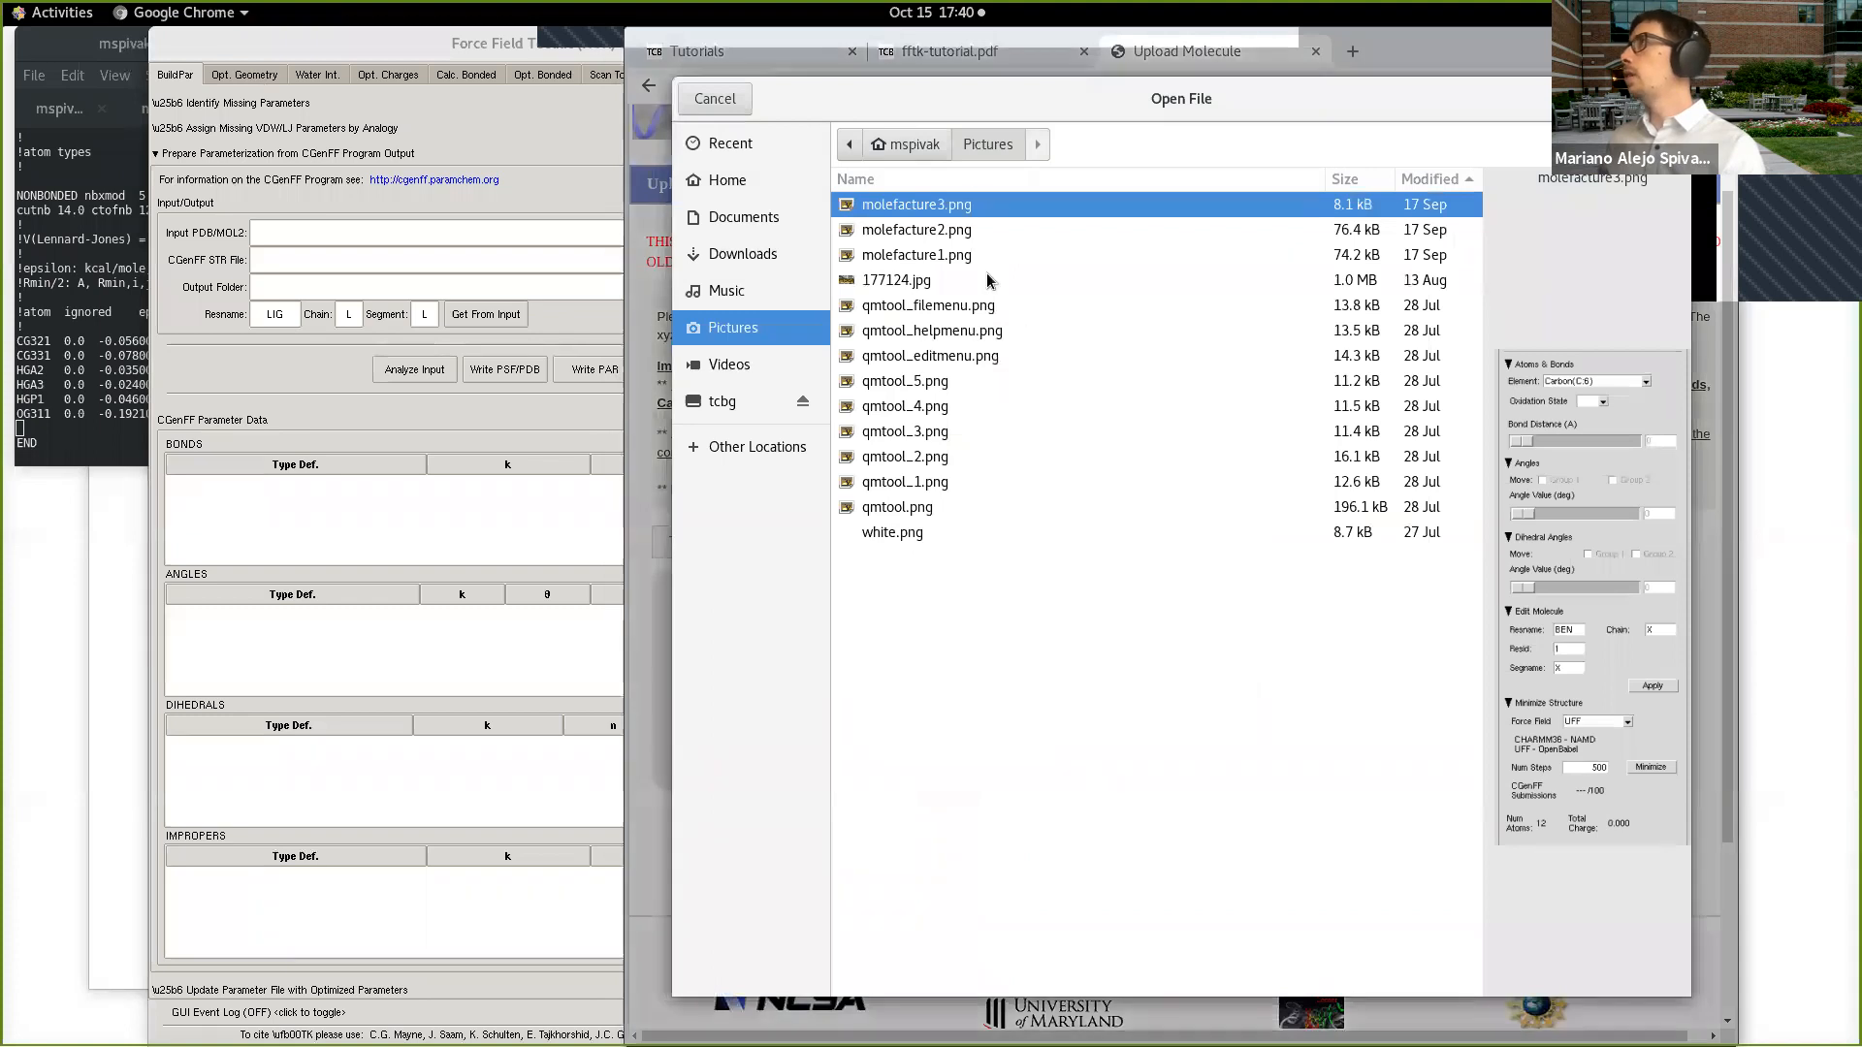
pyautogui.click(748, 183)
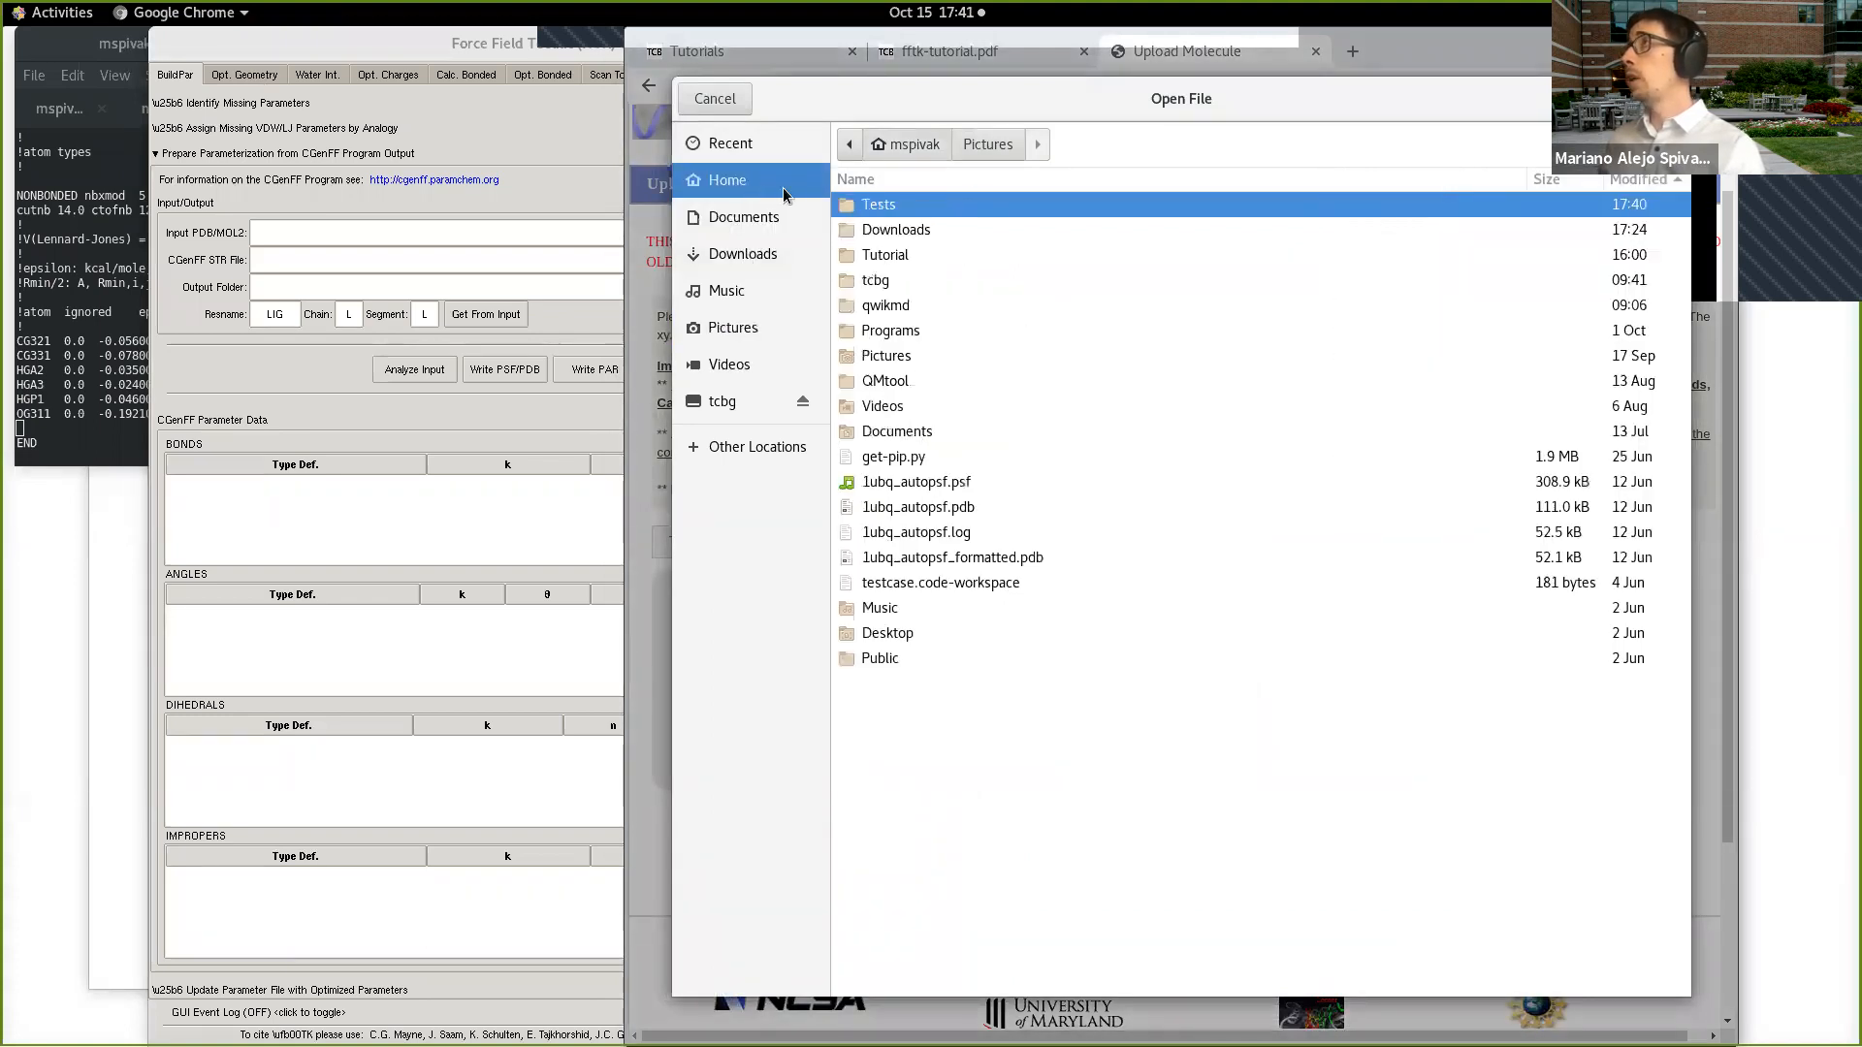
pyautogui.doubleClick(922, 205)
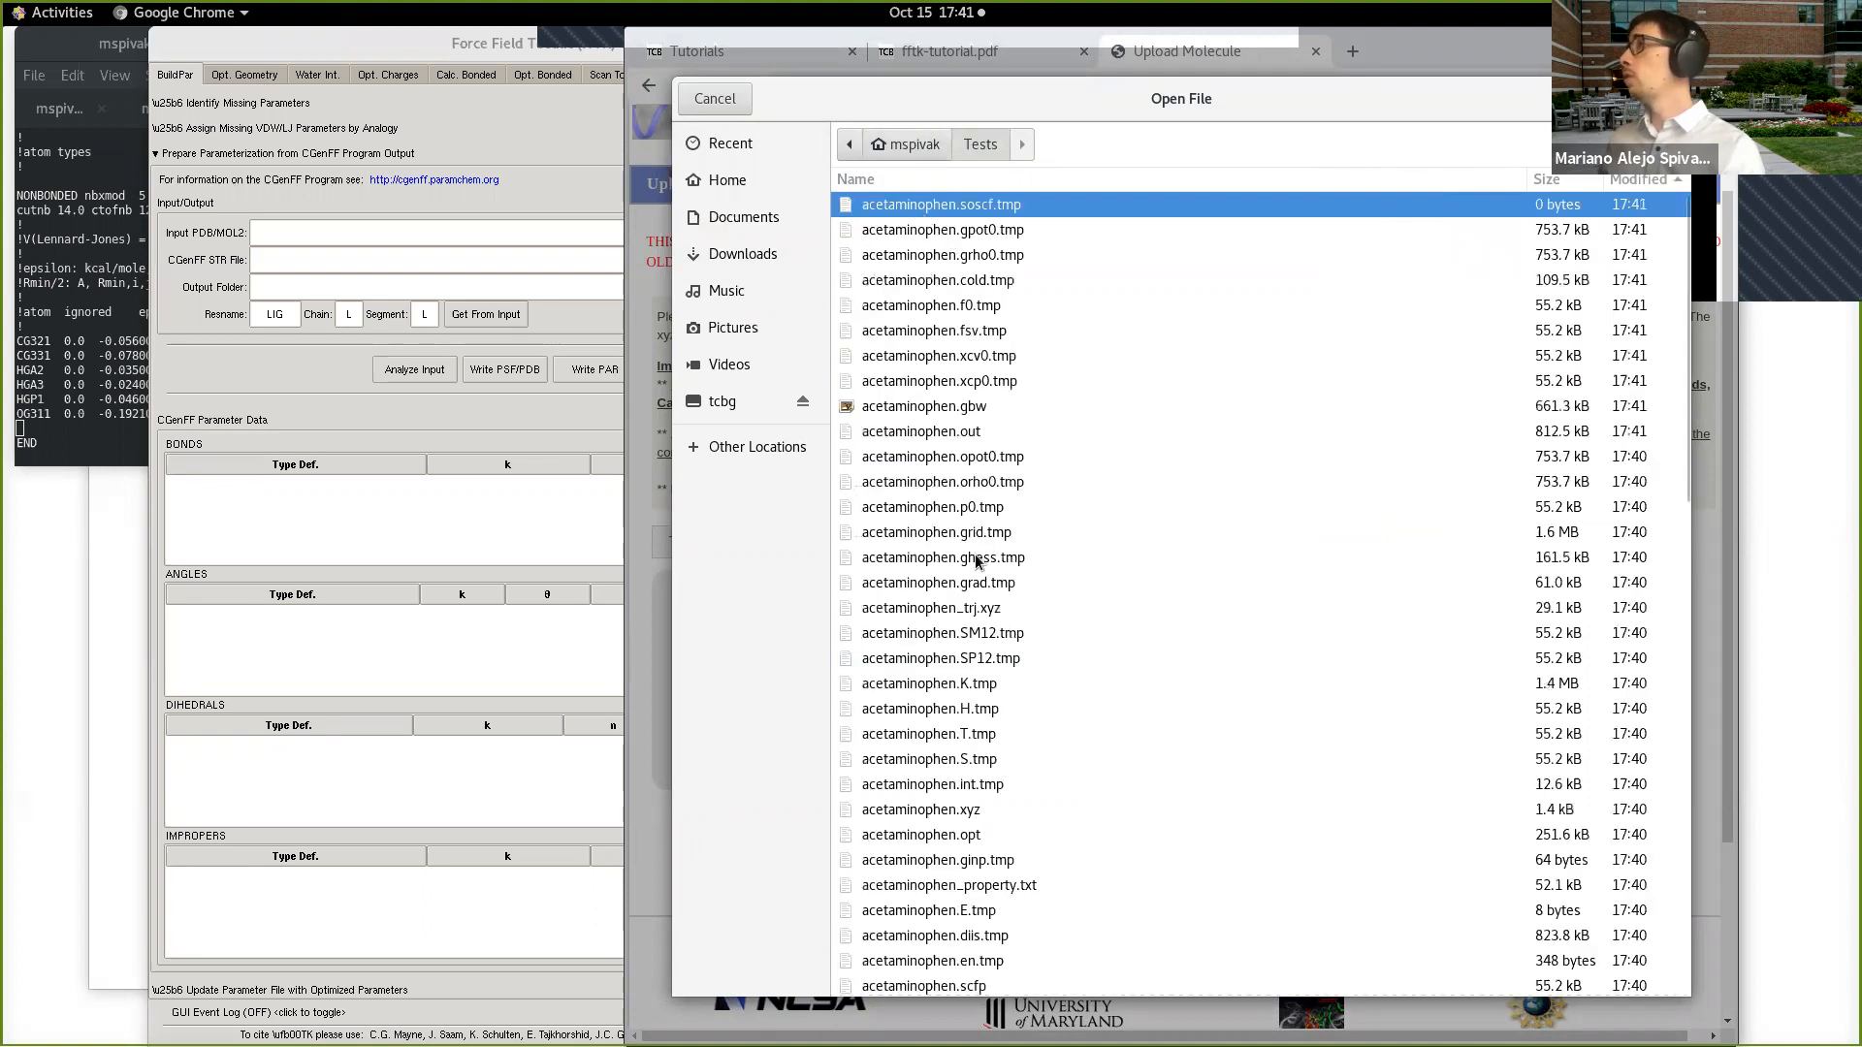
pyautogui.scroll(-5, 977, 609)
pyautogui.doubleClick(911, 491)
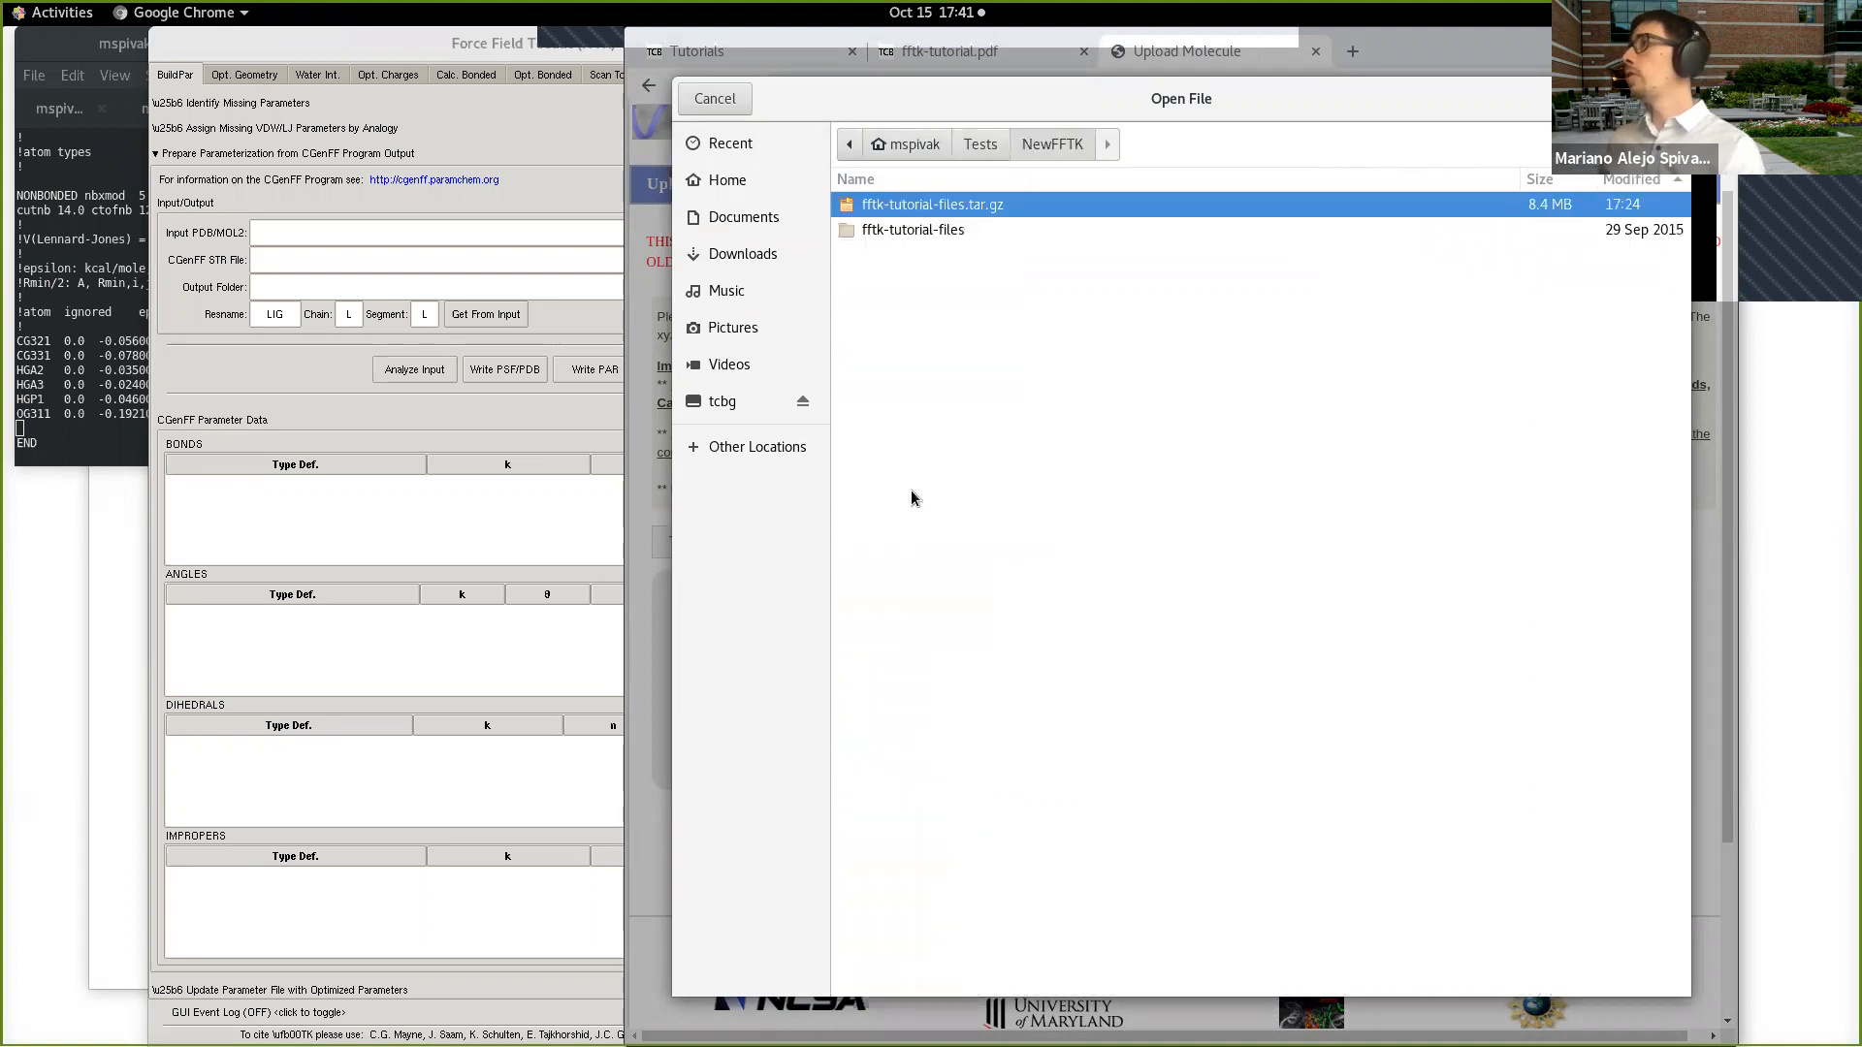
pyautogui.doubleClick(951, 229)
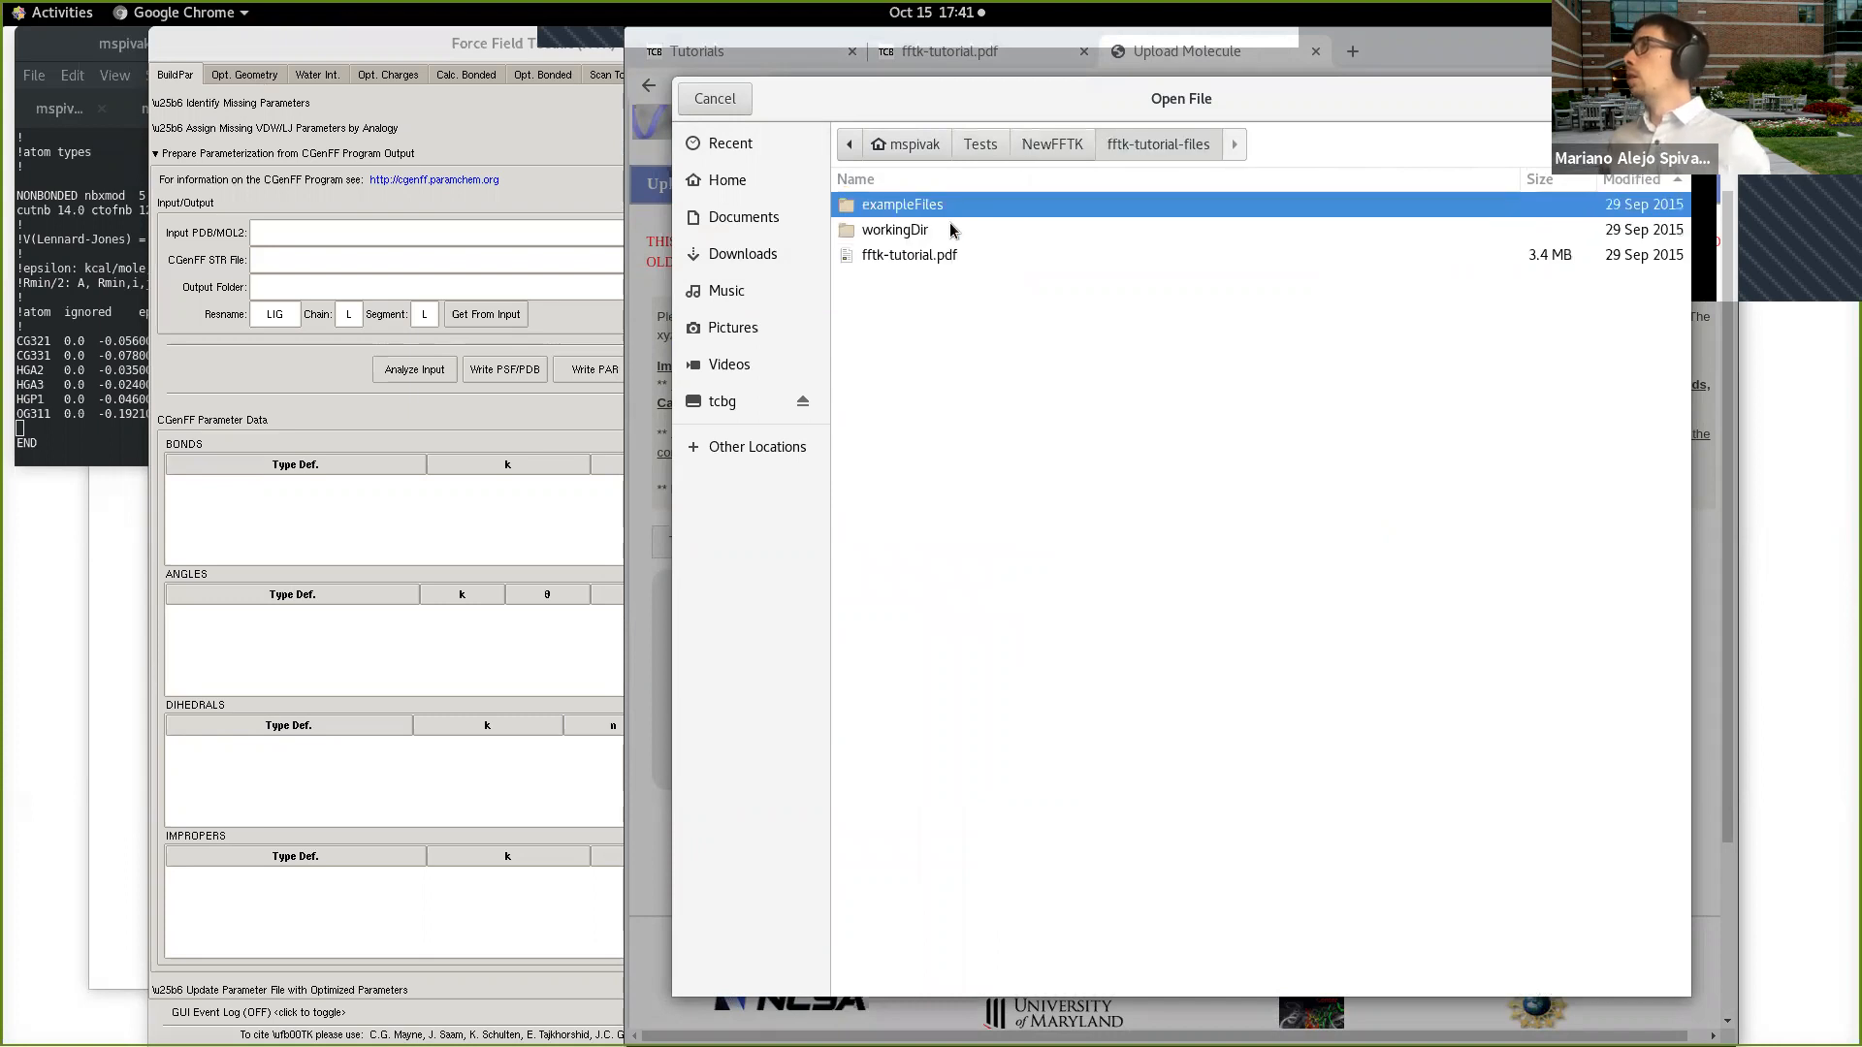
pyautogui.doubleClick(945, 229)
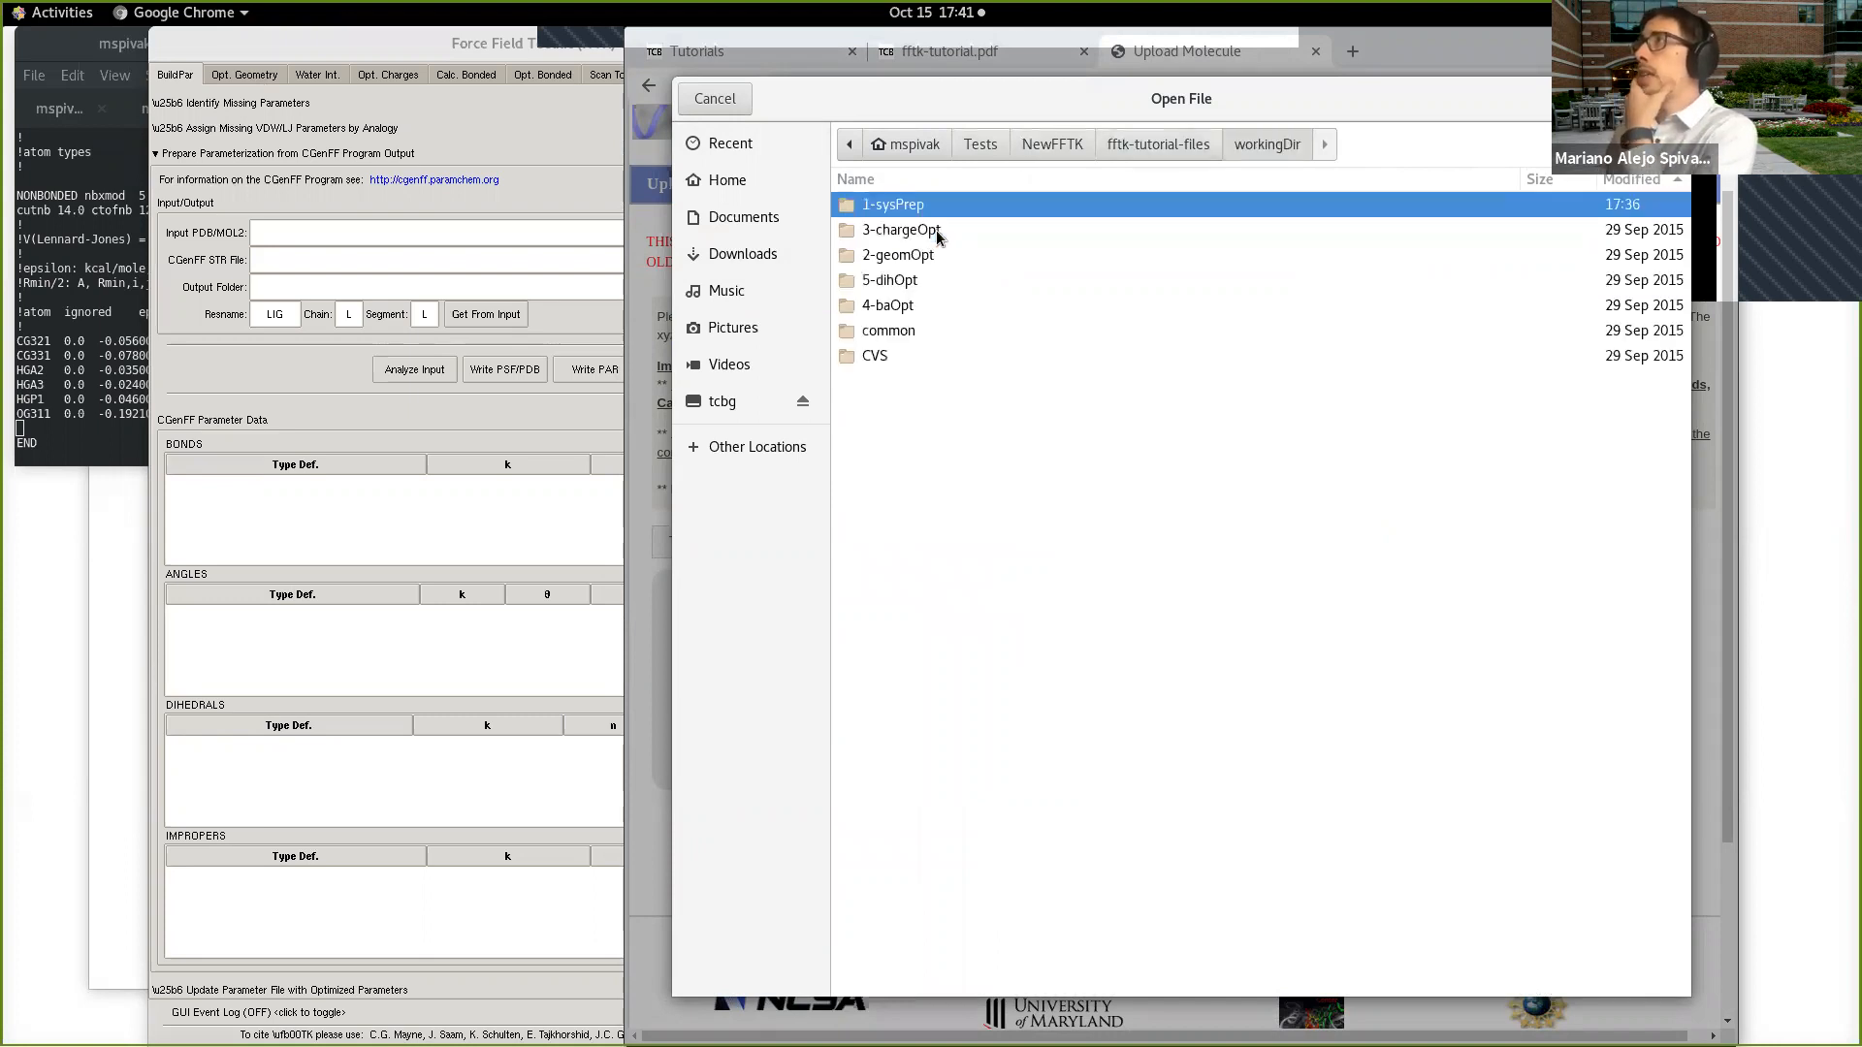
pyautogui.doubleClick(938, 207)
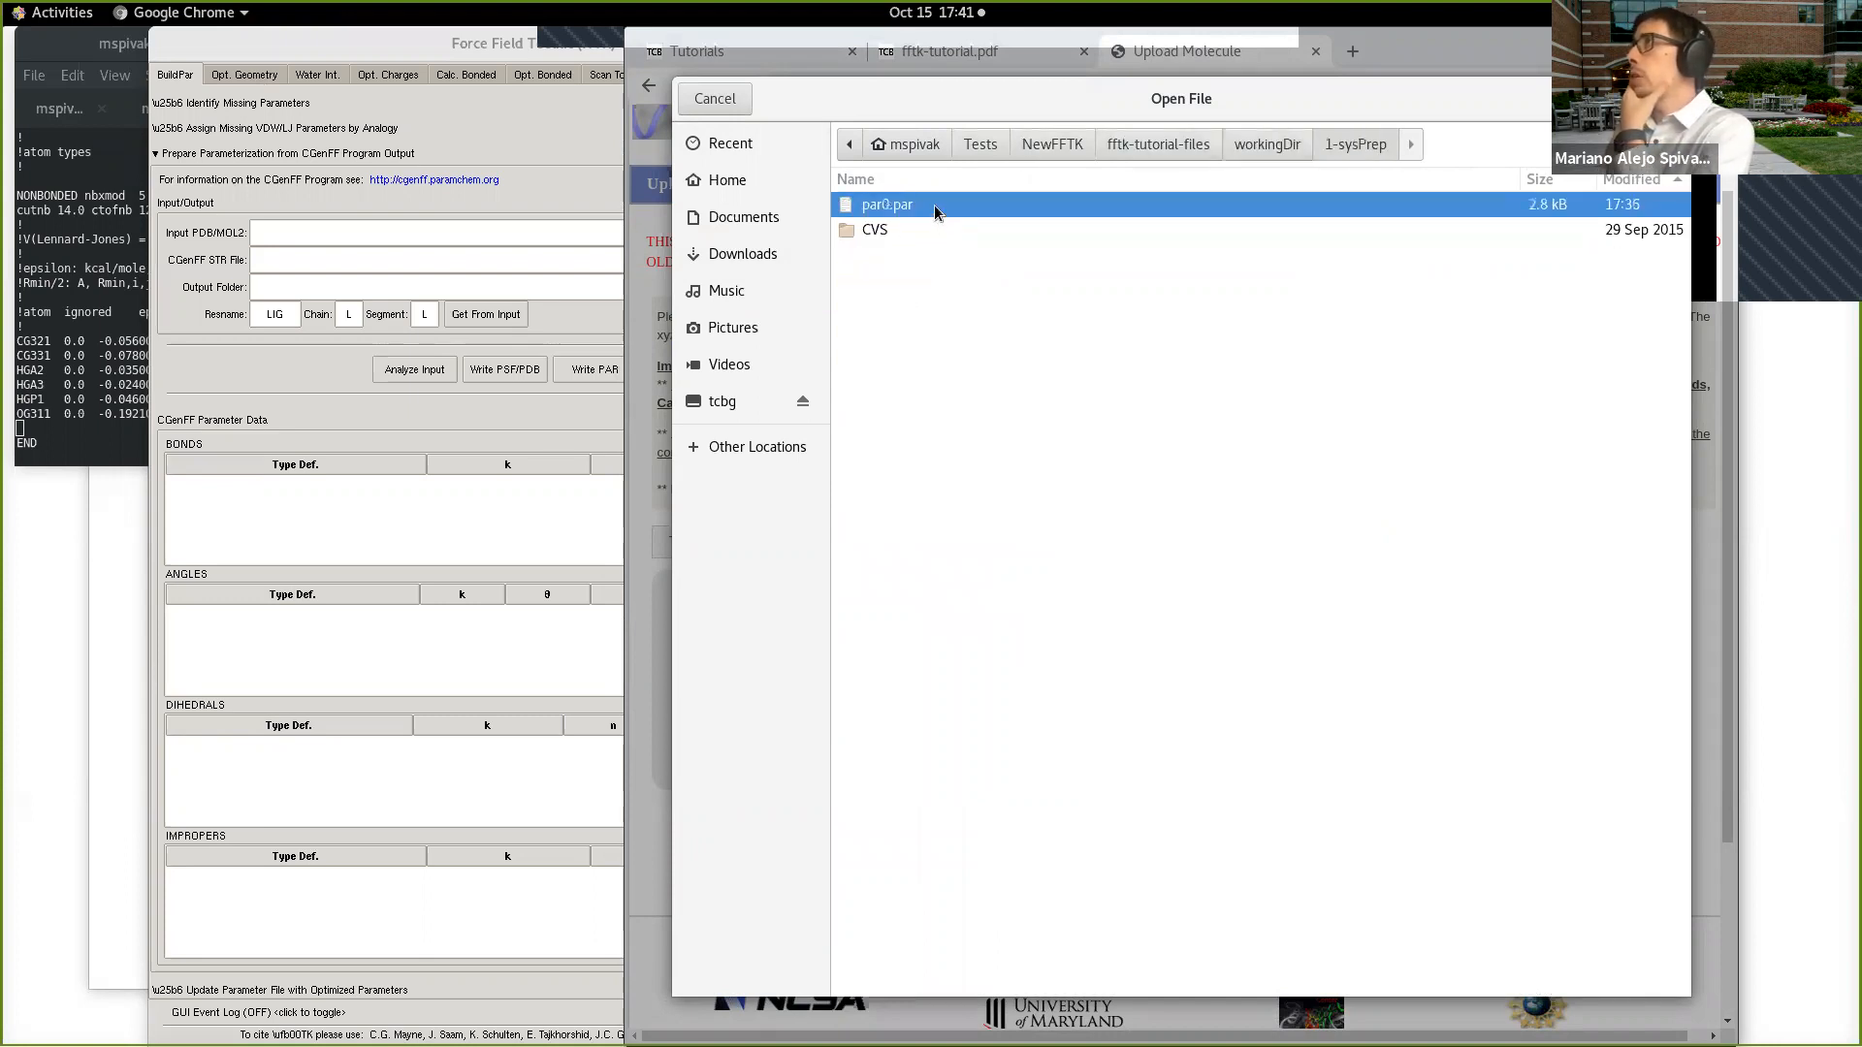
# Step: Choose ETOH.0.pdb from the exampleFiles/1-sysPrep folder and upload it to CGenFF without any extra options
pyautogui.click(848, 145)
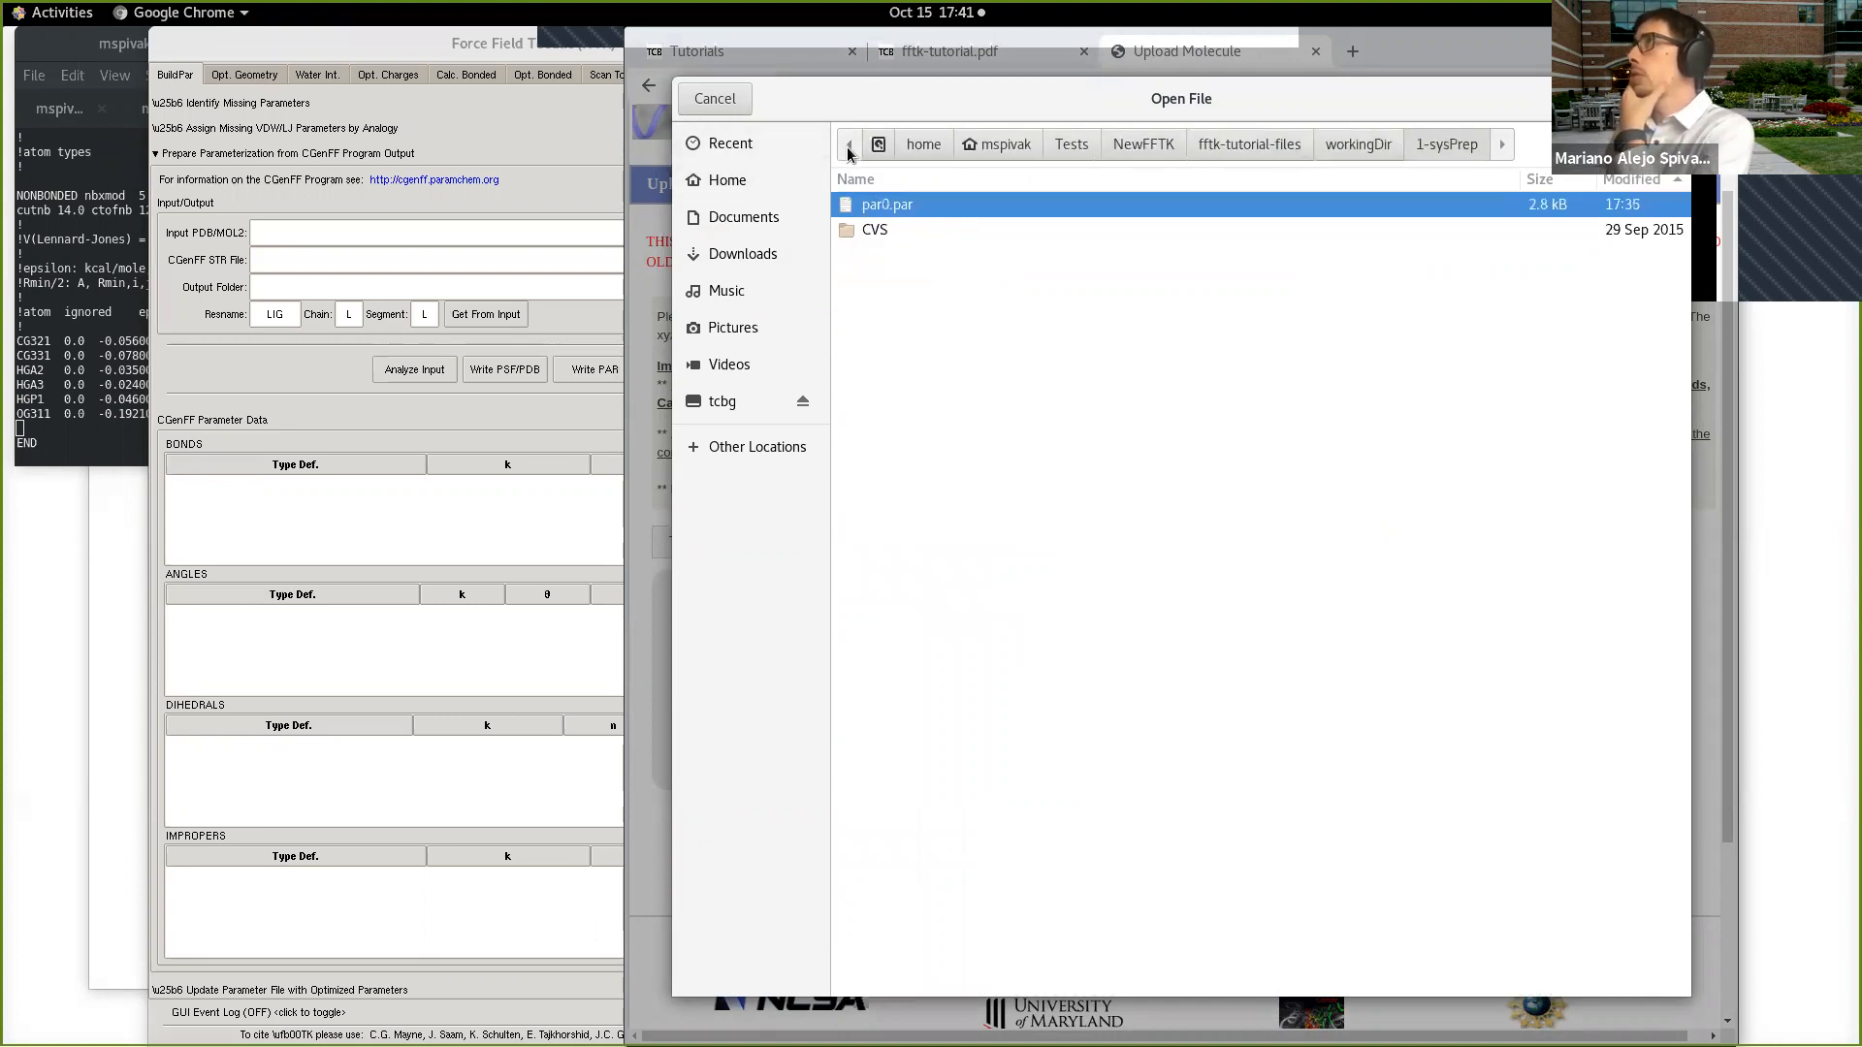
pyautogui.click(1290, 144)
pyautogui.click(1014, 205)
pyautogui.doubleClick(1015, 205)
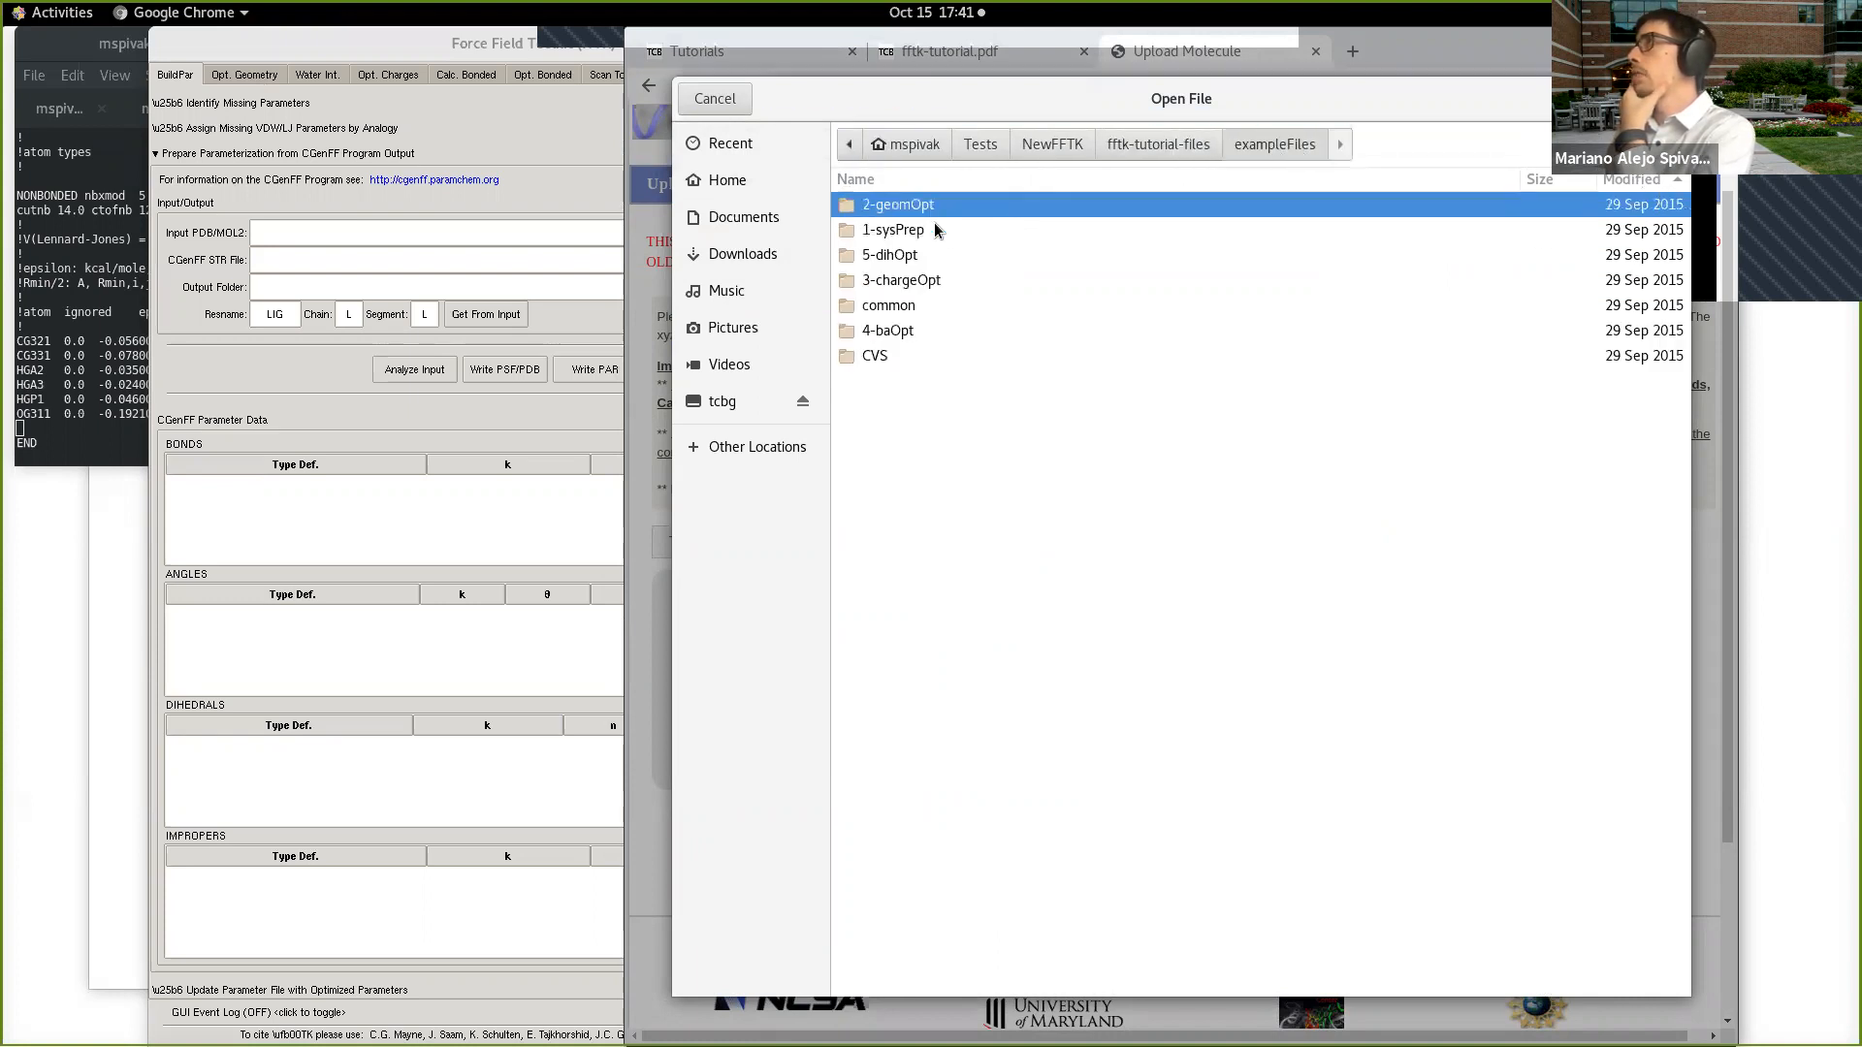
pyautogui.doubleClick(942, 231)
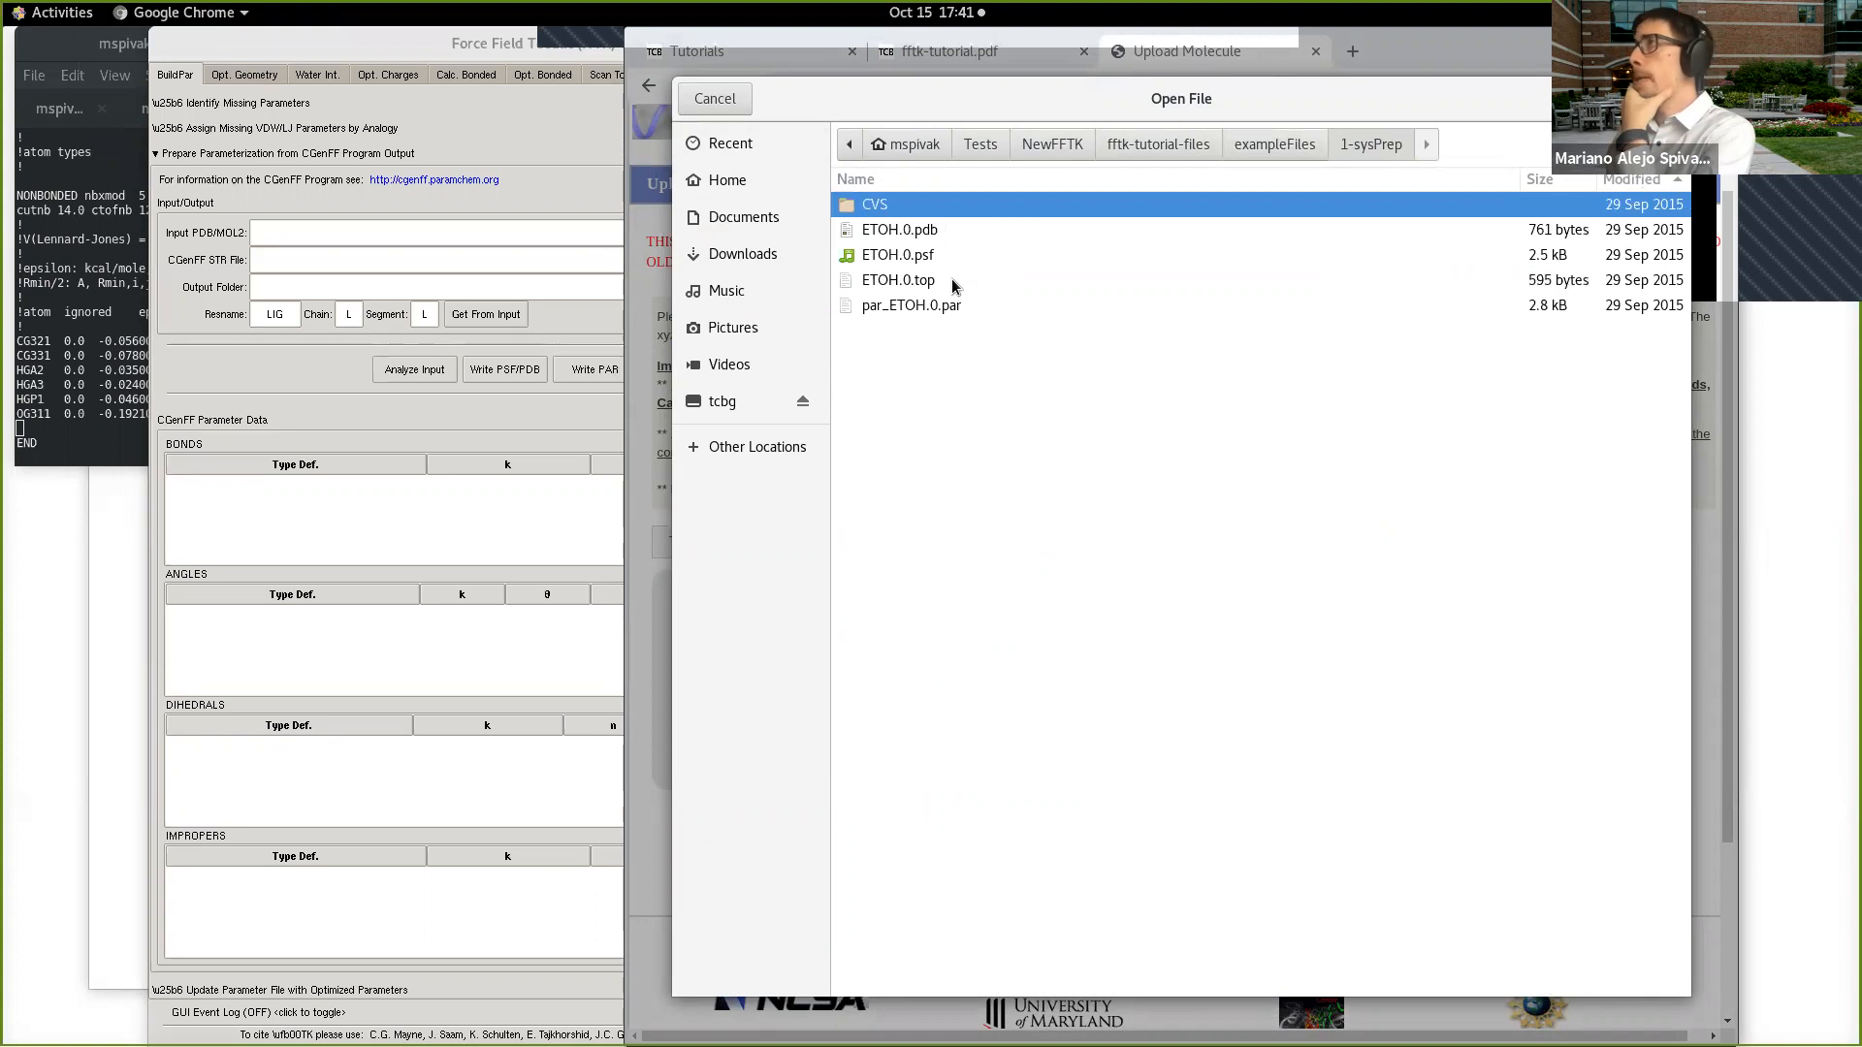
pyautogui.click(946, 237)
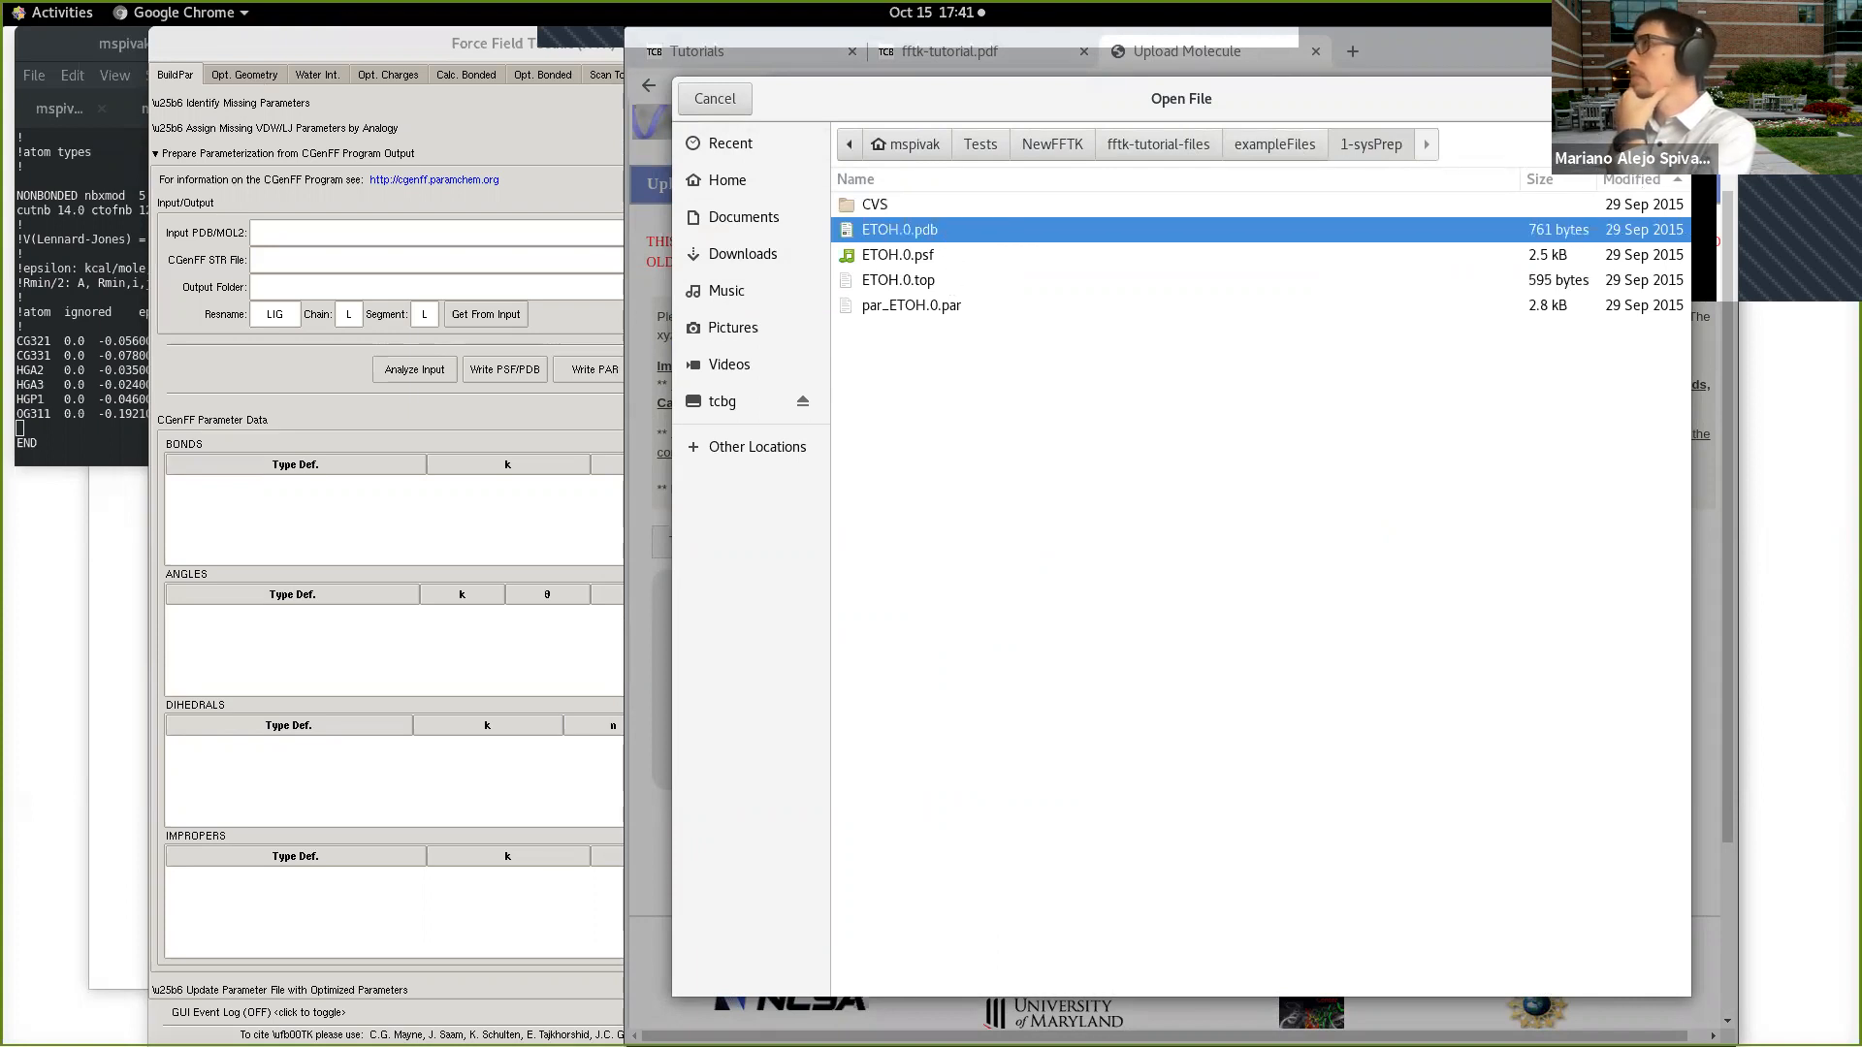
pyautogui.click(1654, 99)
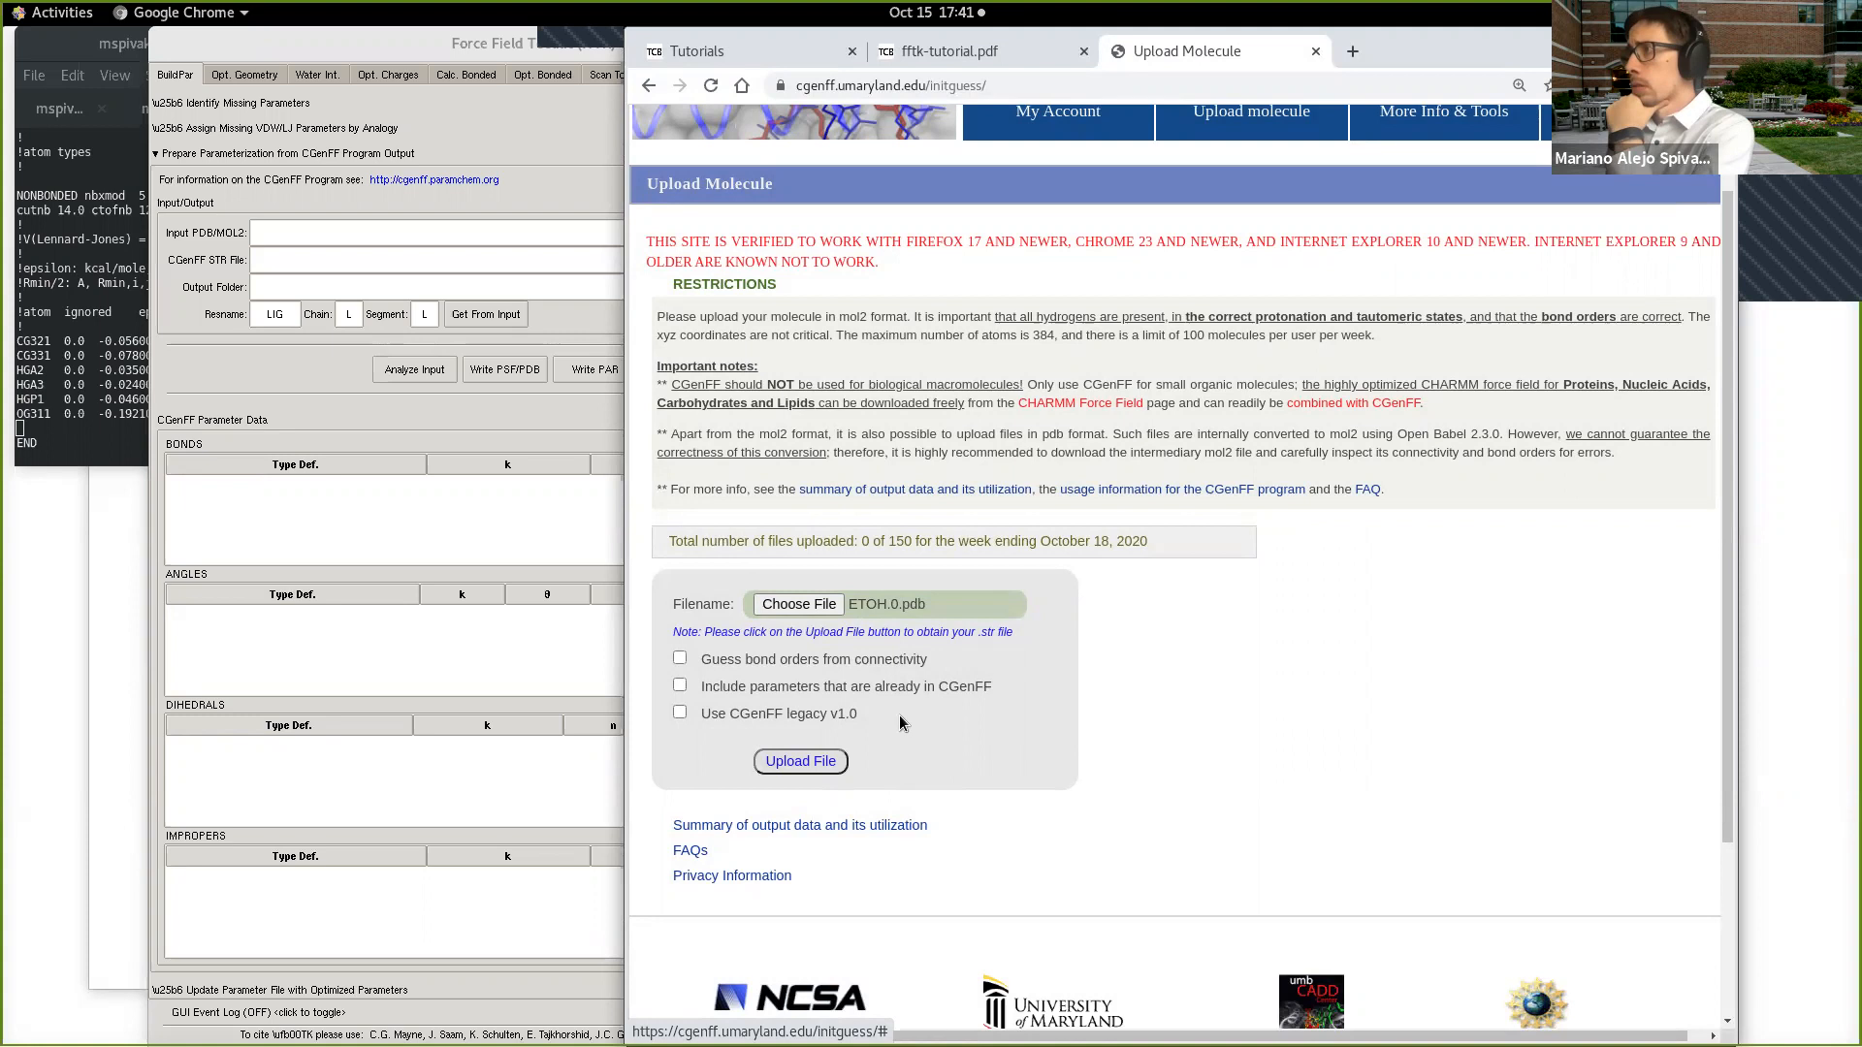
pyautogui.click(819, 762)
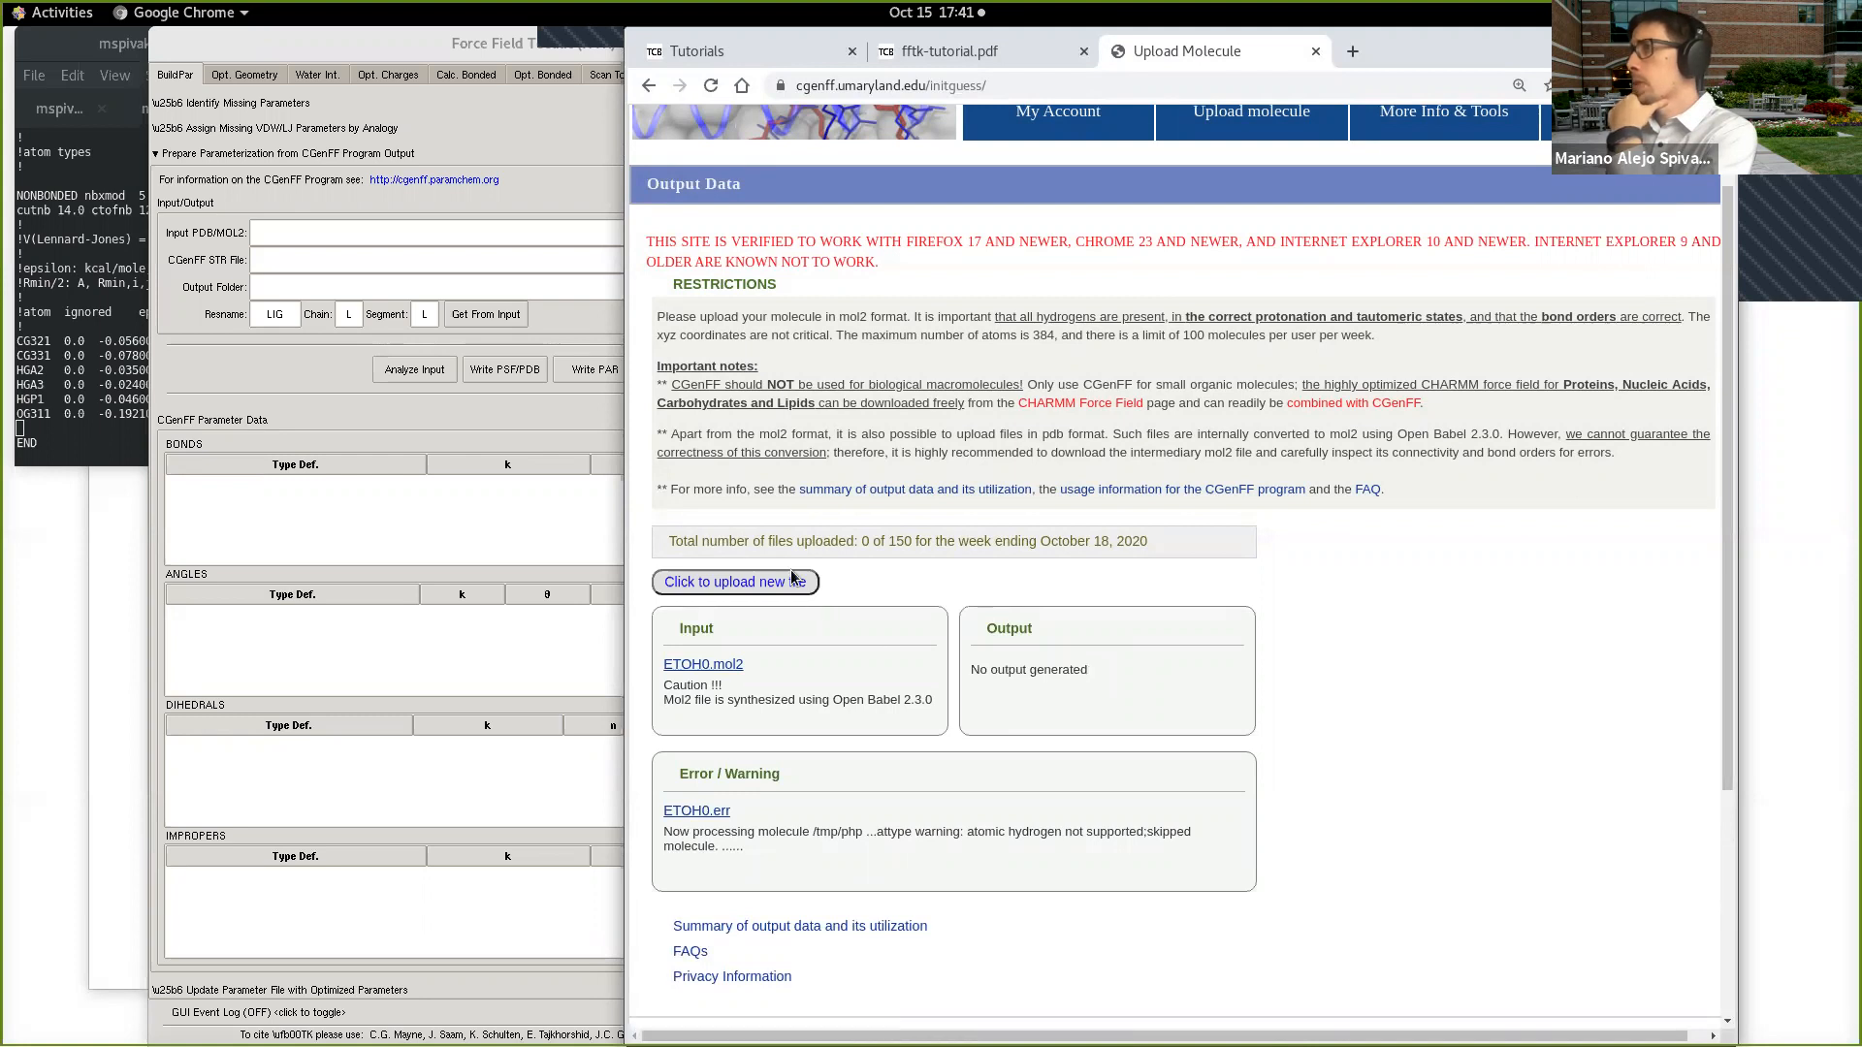
# Step: Return to the molecule upload form by logging in again, and choose ETOH.0.pdb as the input file
pyautogui.click(649, 86)
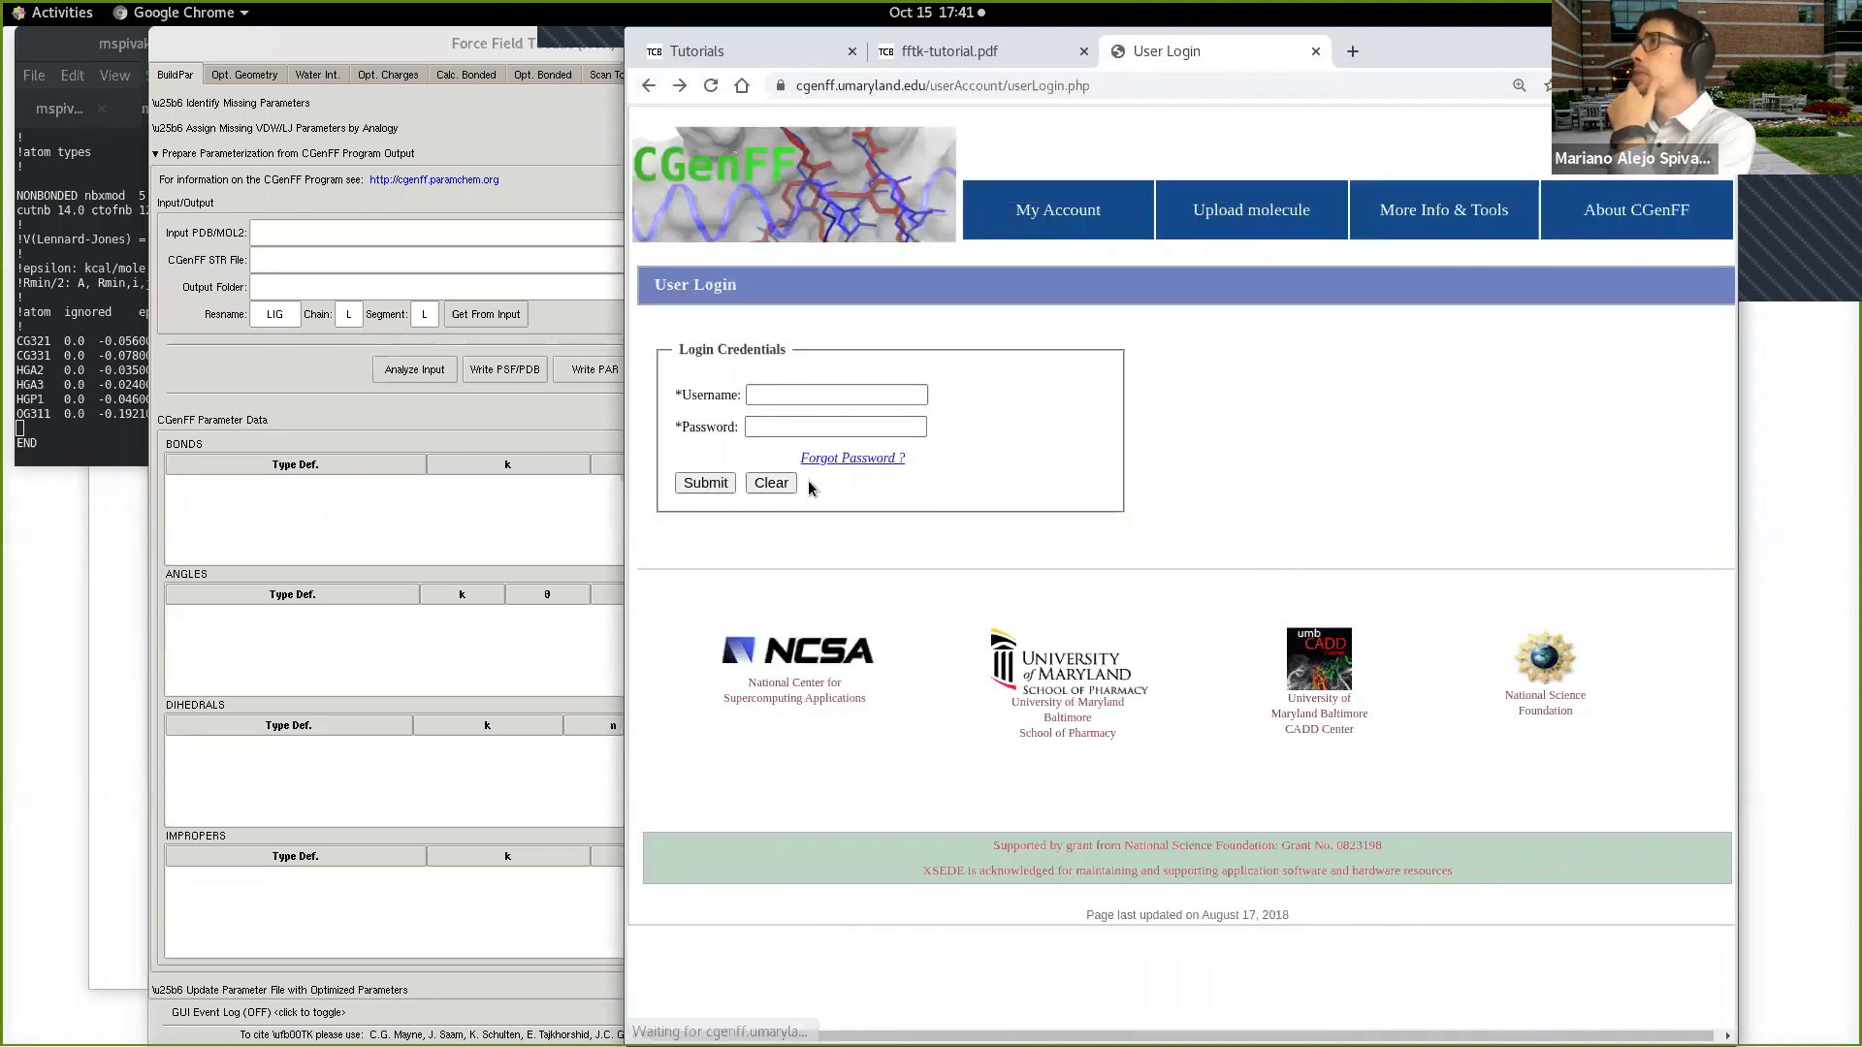
pyautogui.click(702, 482)
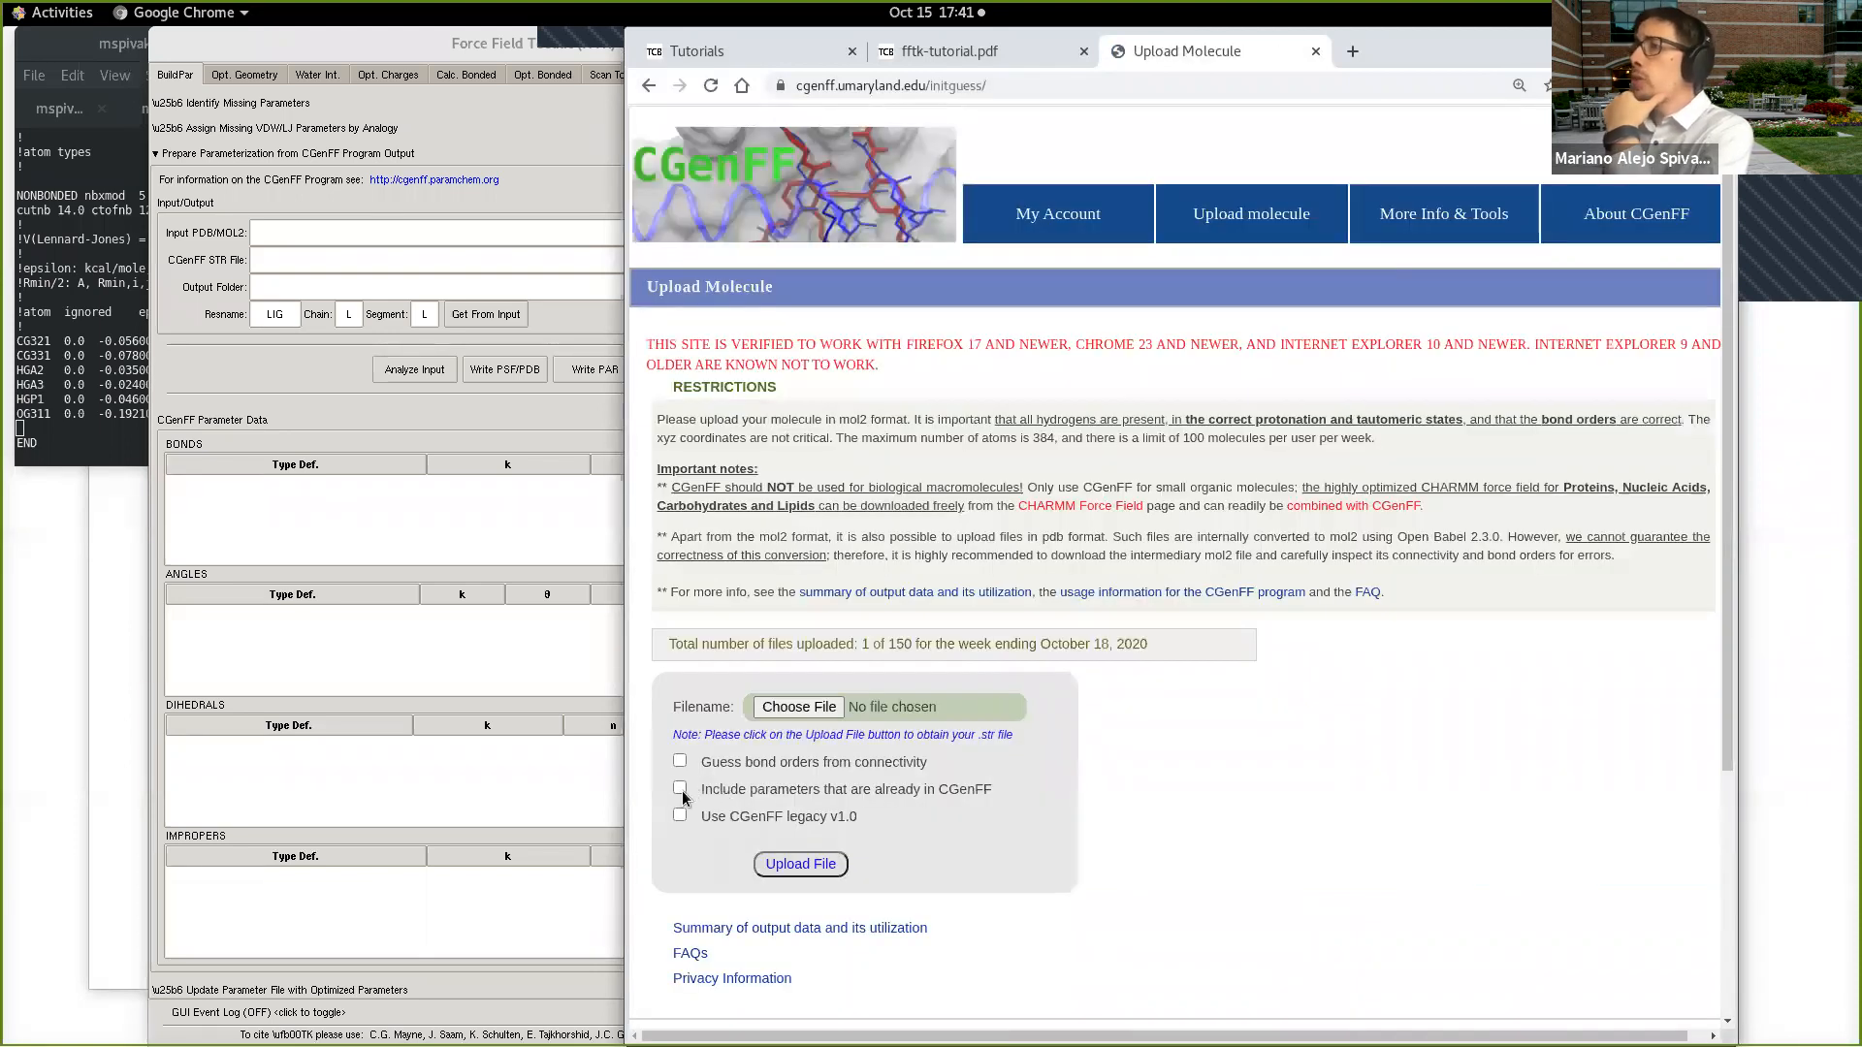
pyautogui.click(801, 707)
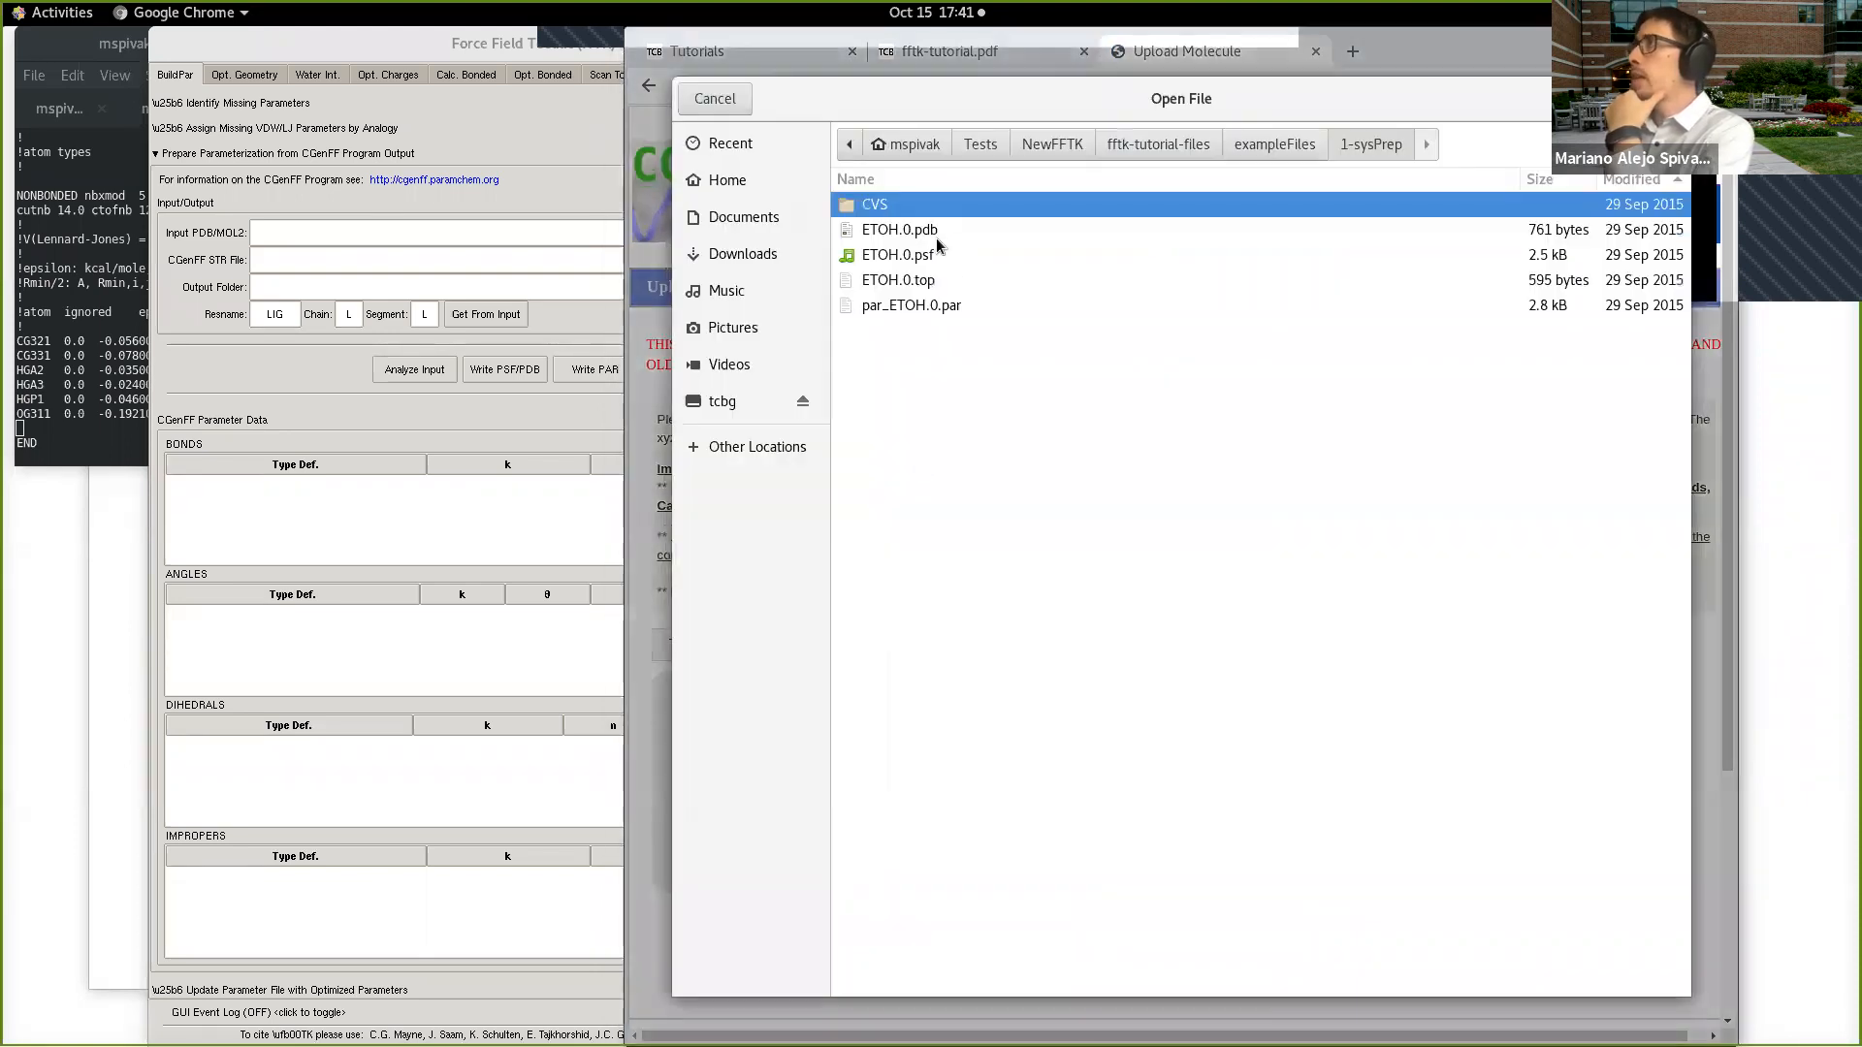
pyautogui.click(933, 233)
pyautogui.press('Return')
# Step: Enable including parameters that are already in CGenFF, dismiss the option's explanation, and upload the file
pyautogui.click(681, 788)
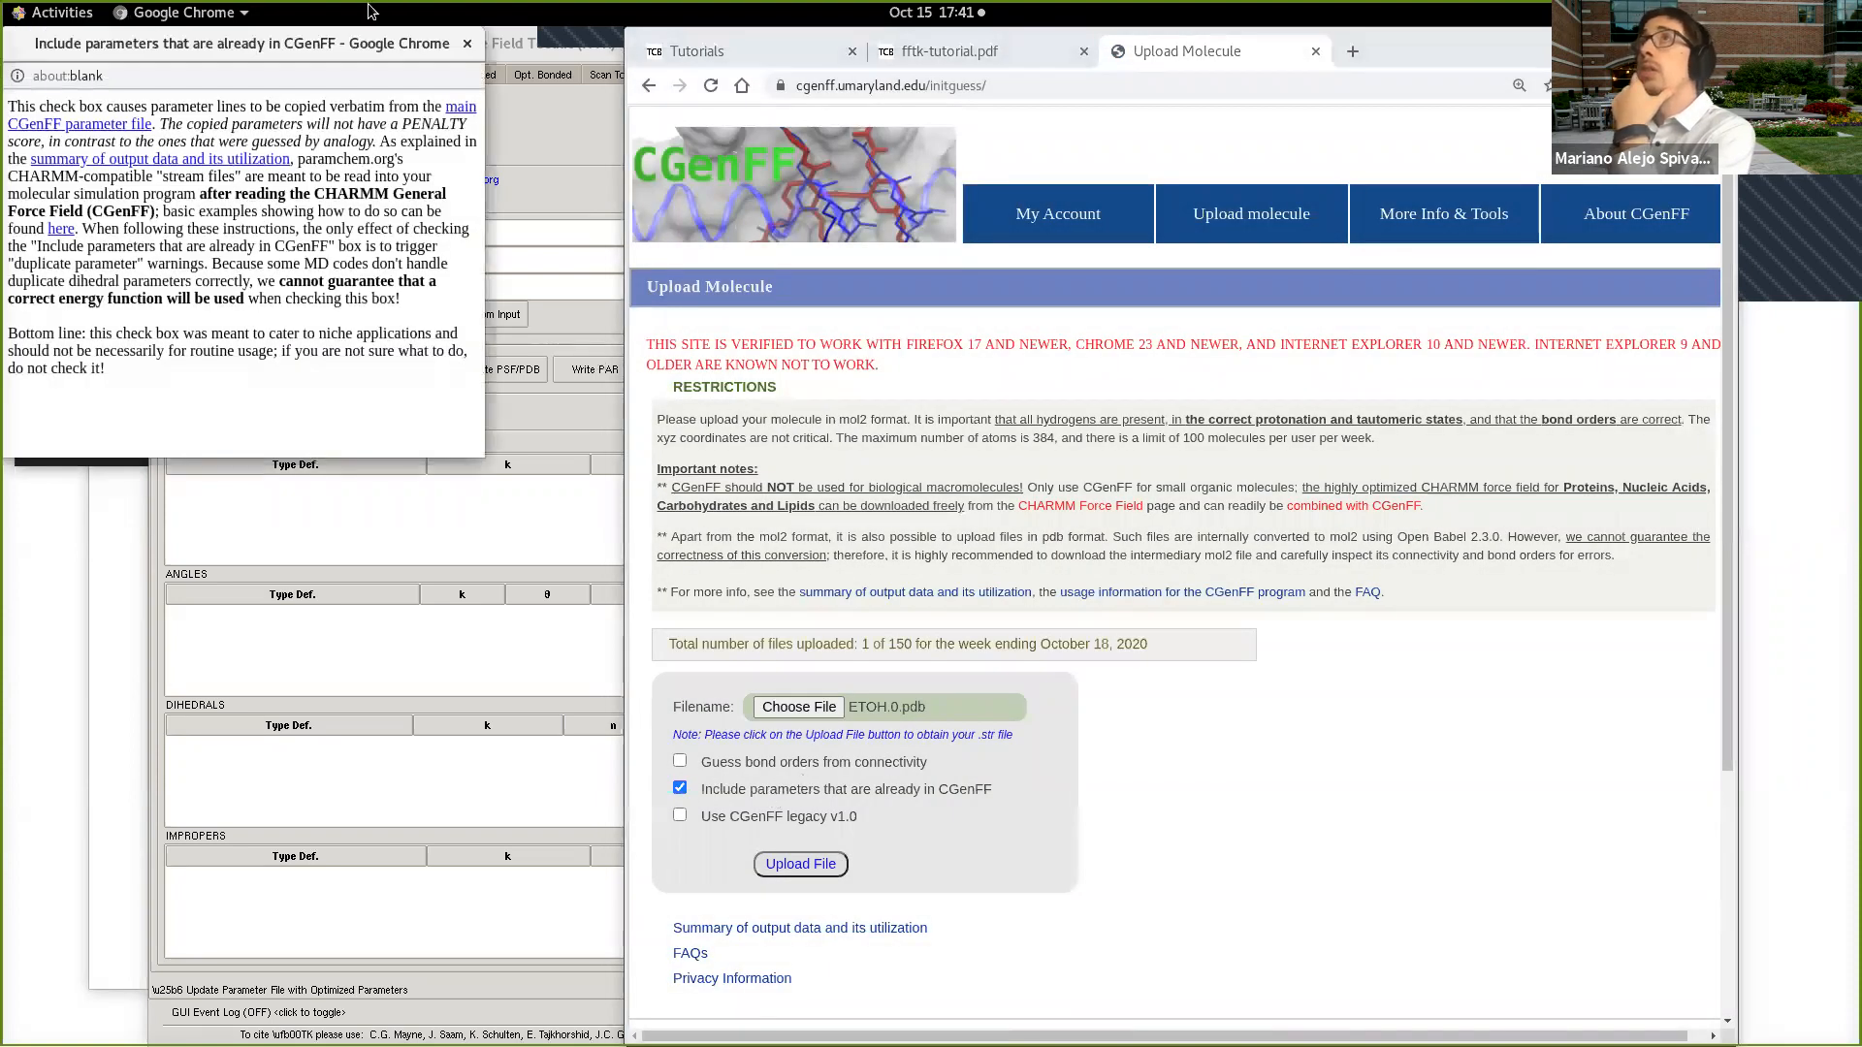
pyautogui.click(468, 45)
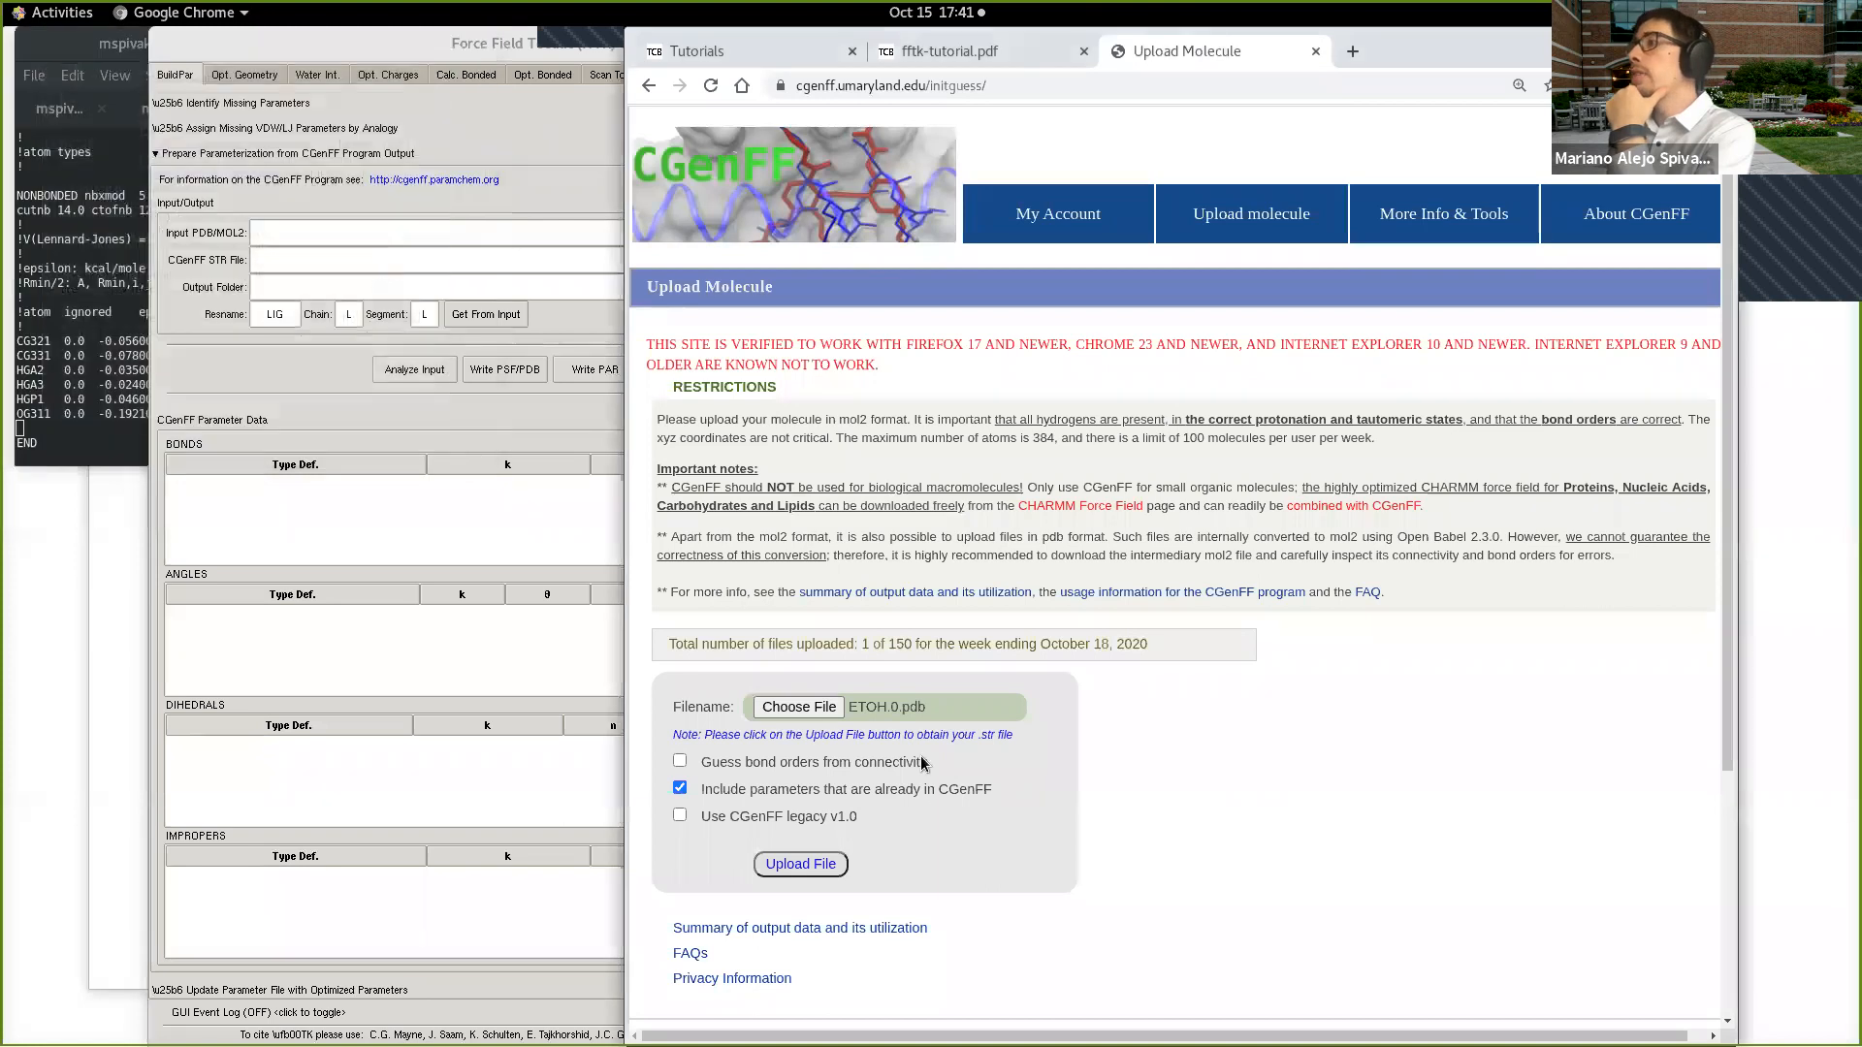
pyautogui.doubleClick(970, 784)
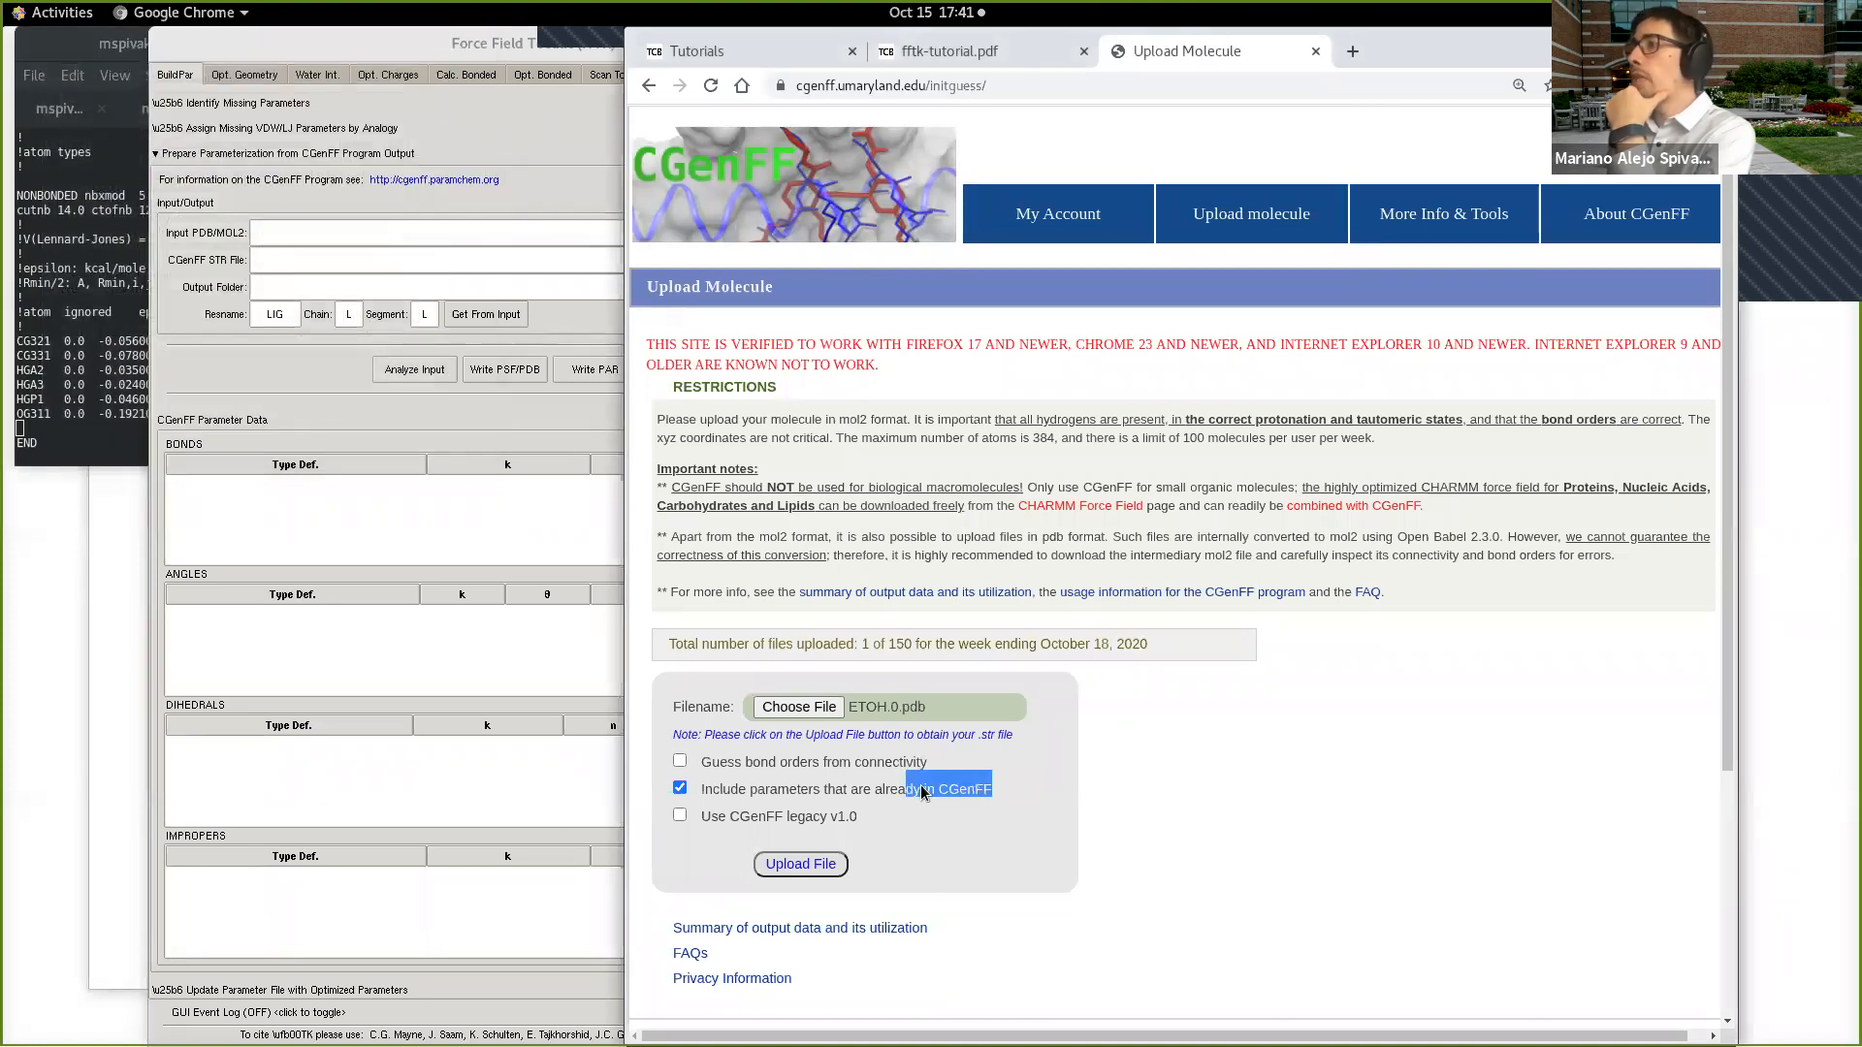
pyautogui.moveTo(927, 792); pyautogui.dragTo(848, 787)
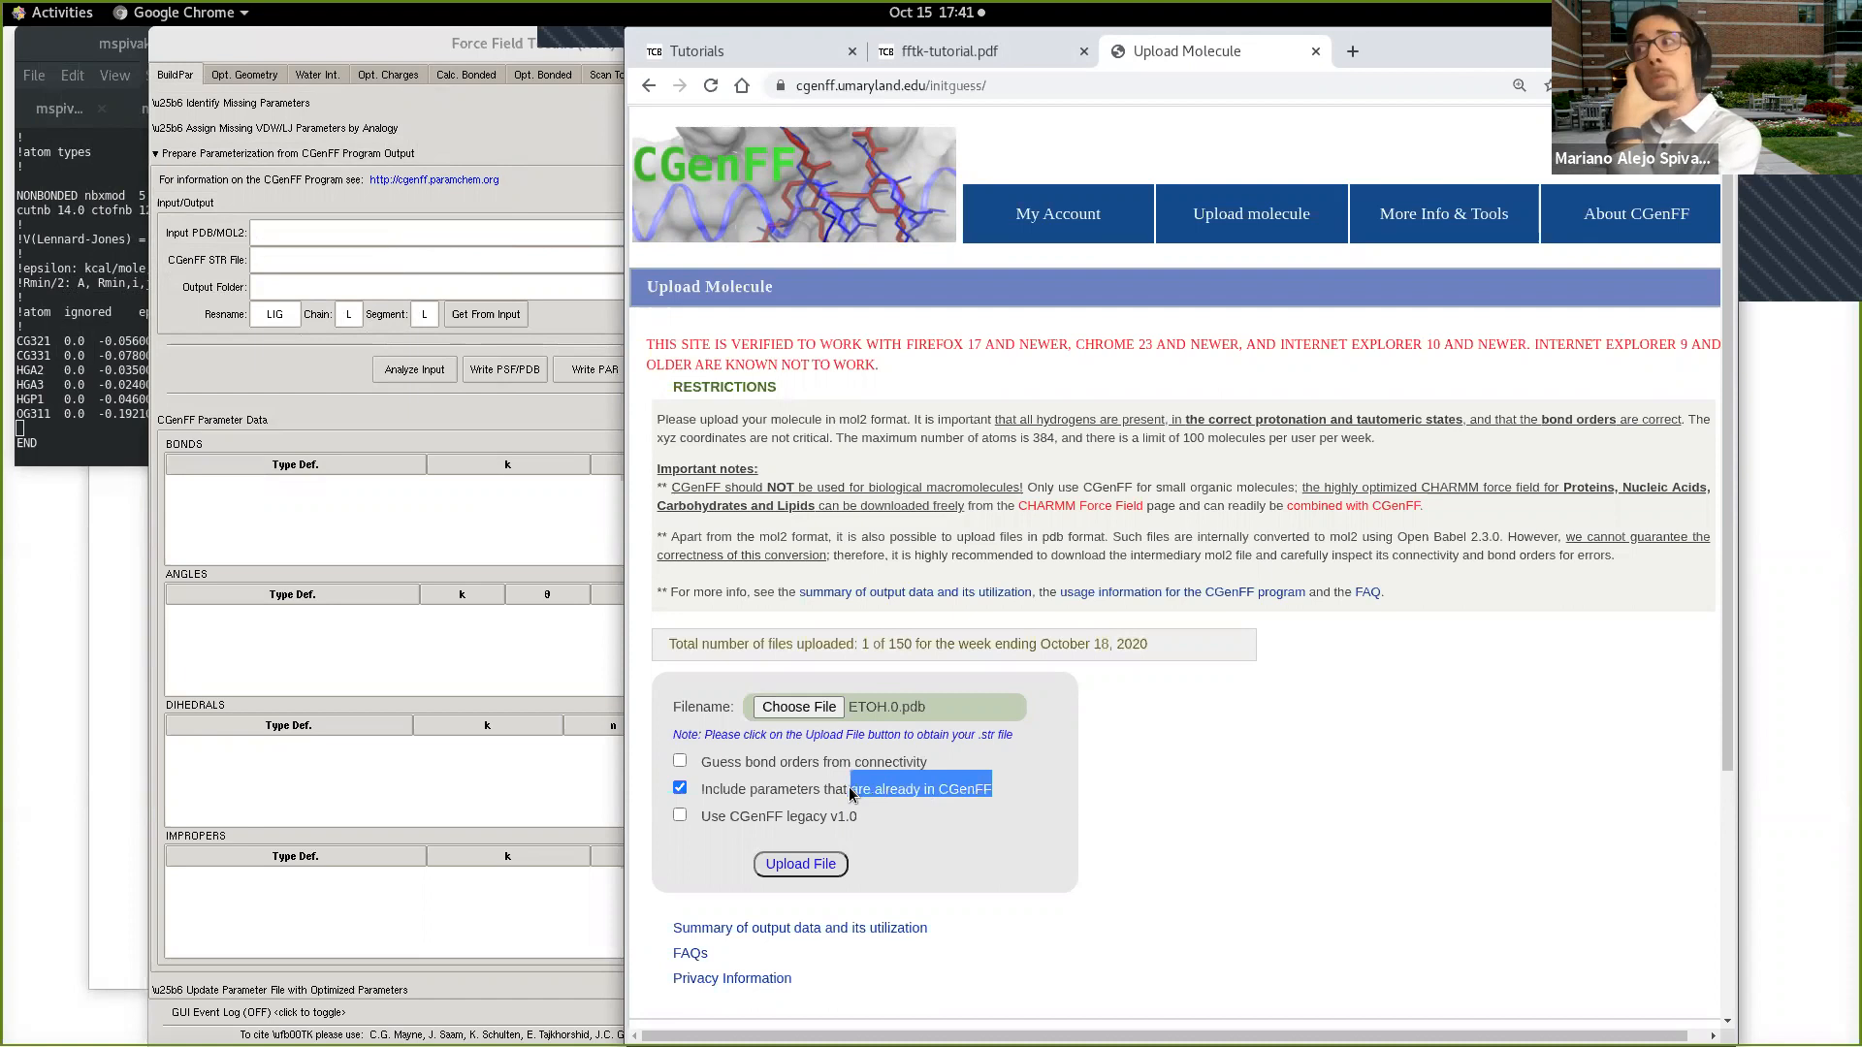
pyautogui.click(822, 870)
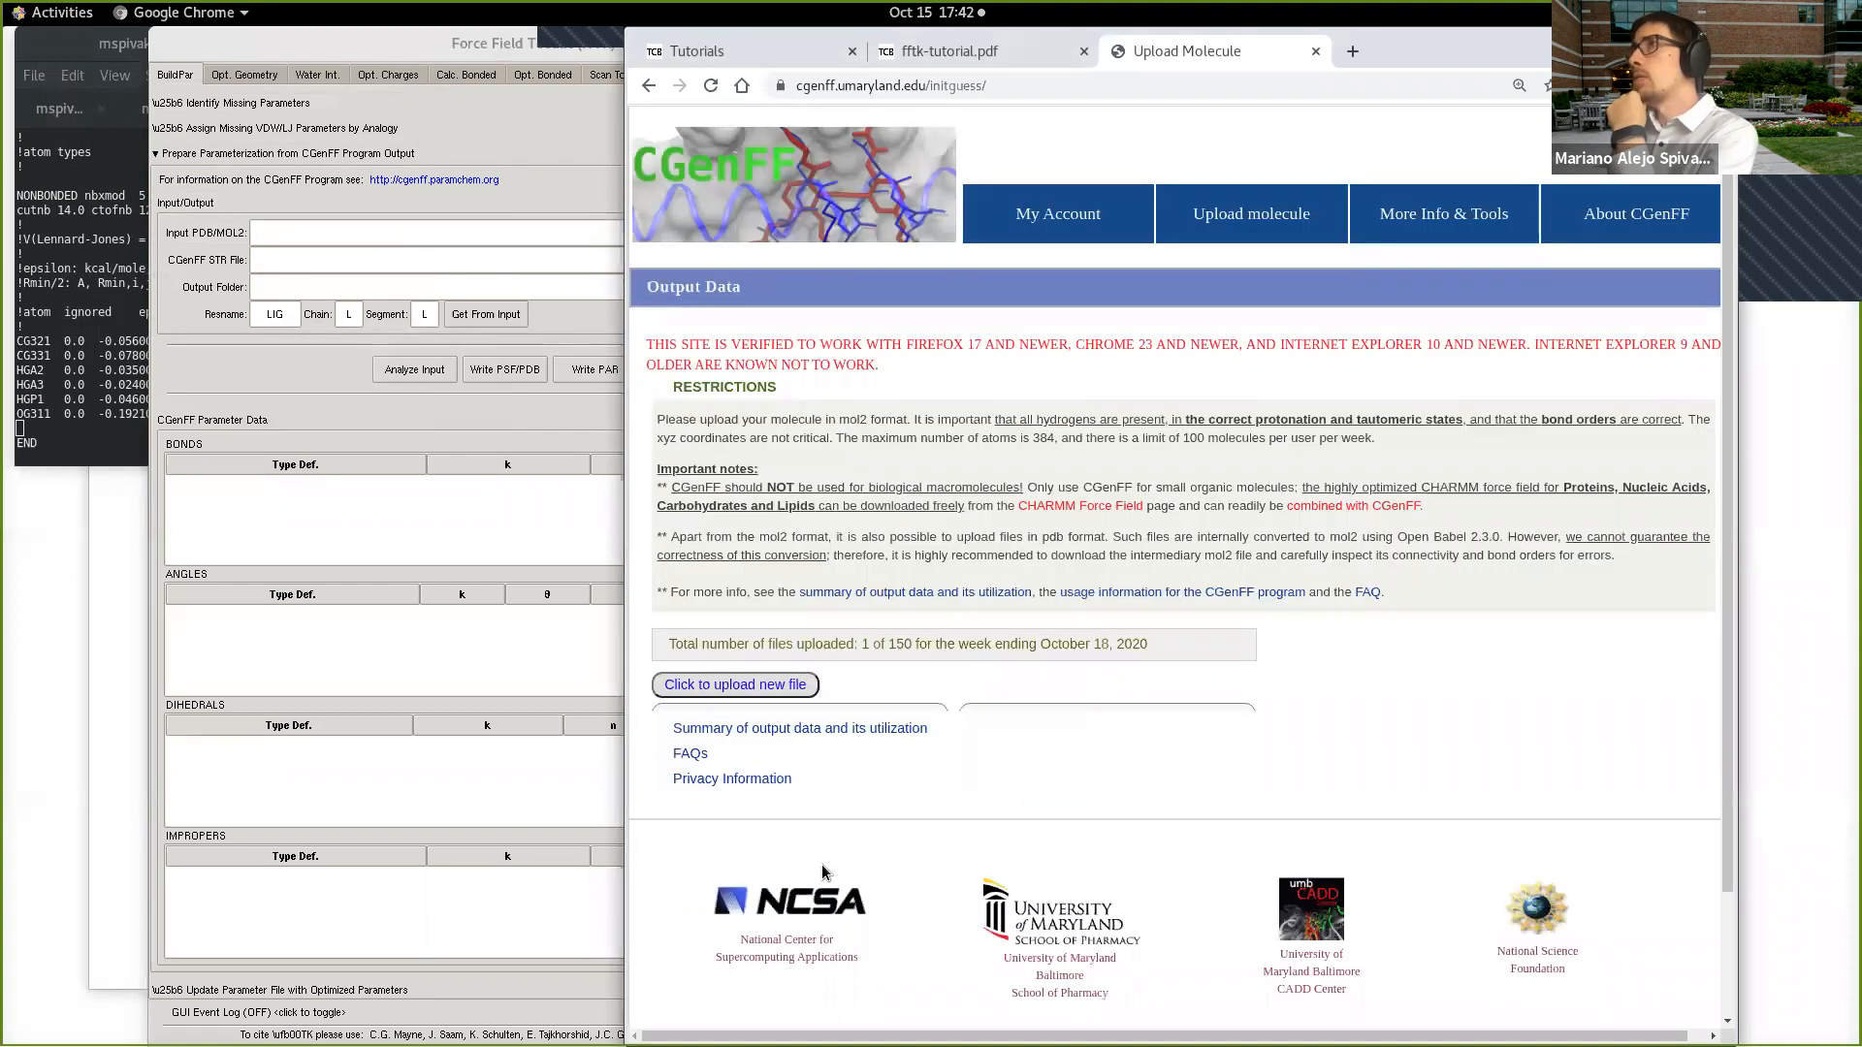
# Step: Open the generated ETOH0.mol2 file from the output data, copy all of its text, and close it
pyautogui.scroll(-1, 863, 816)
pyautogui.scroll(-1, 870, 815)
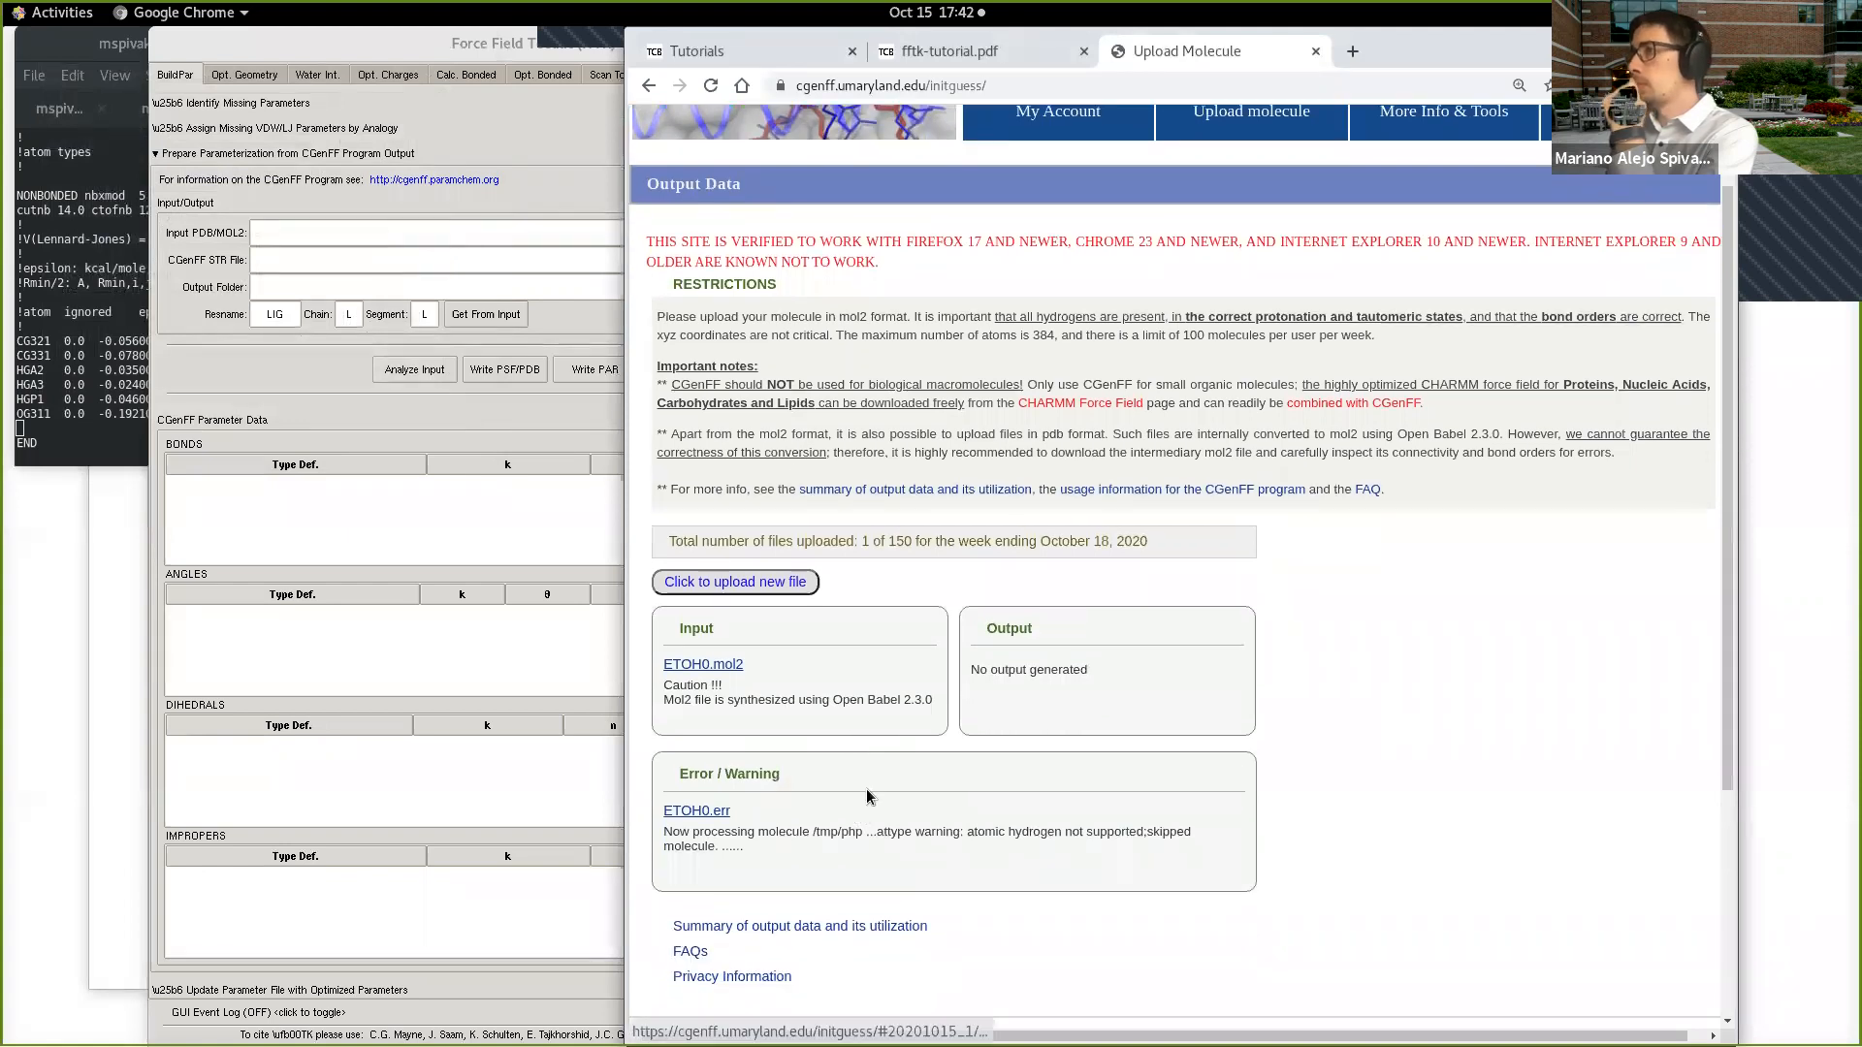
pyautogui.click(721, 668)
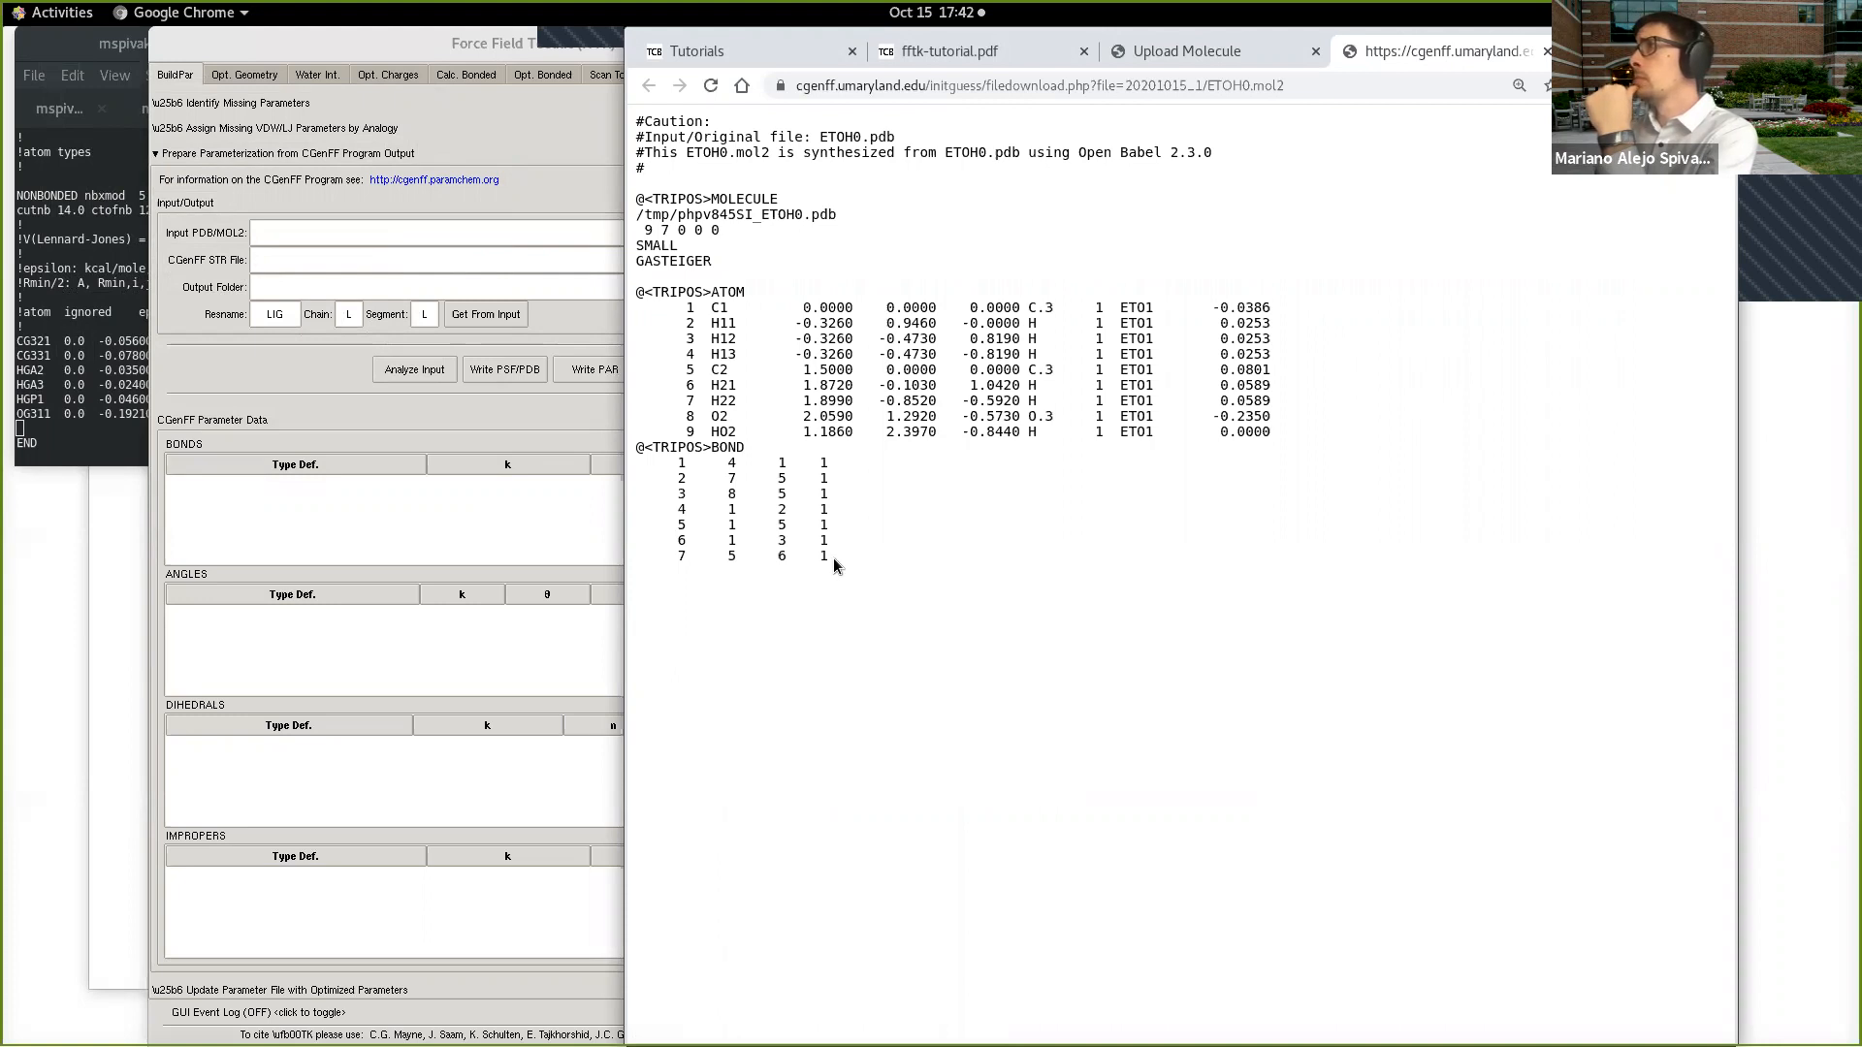
pyautogui.hotkey('ctrl', 'a')
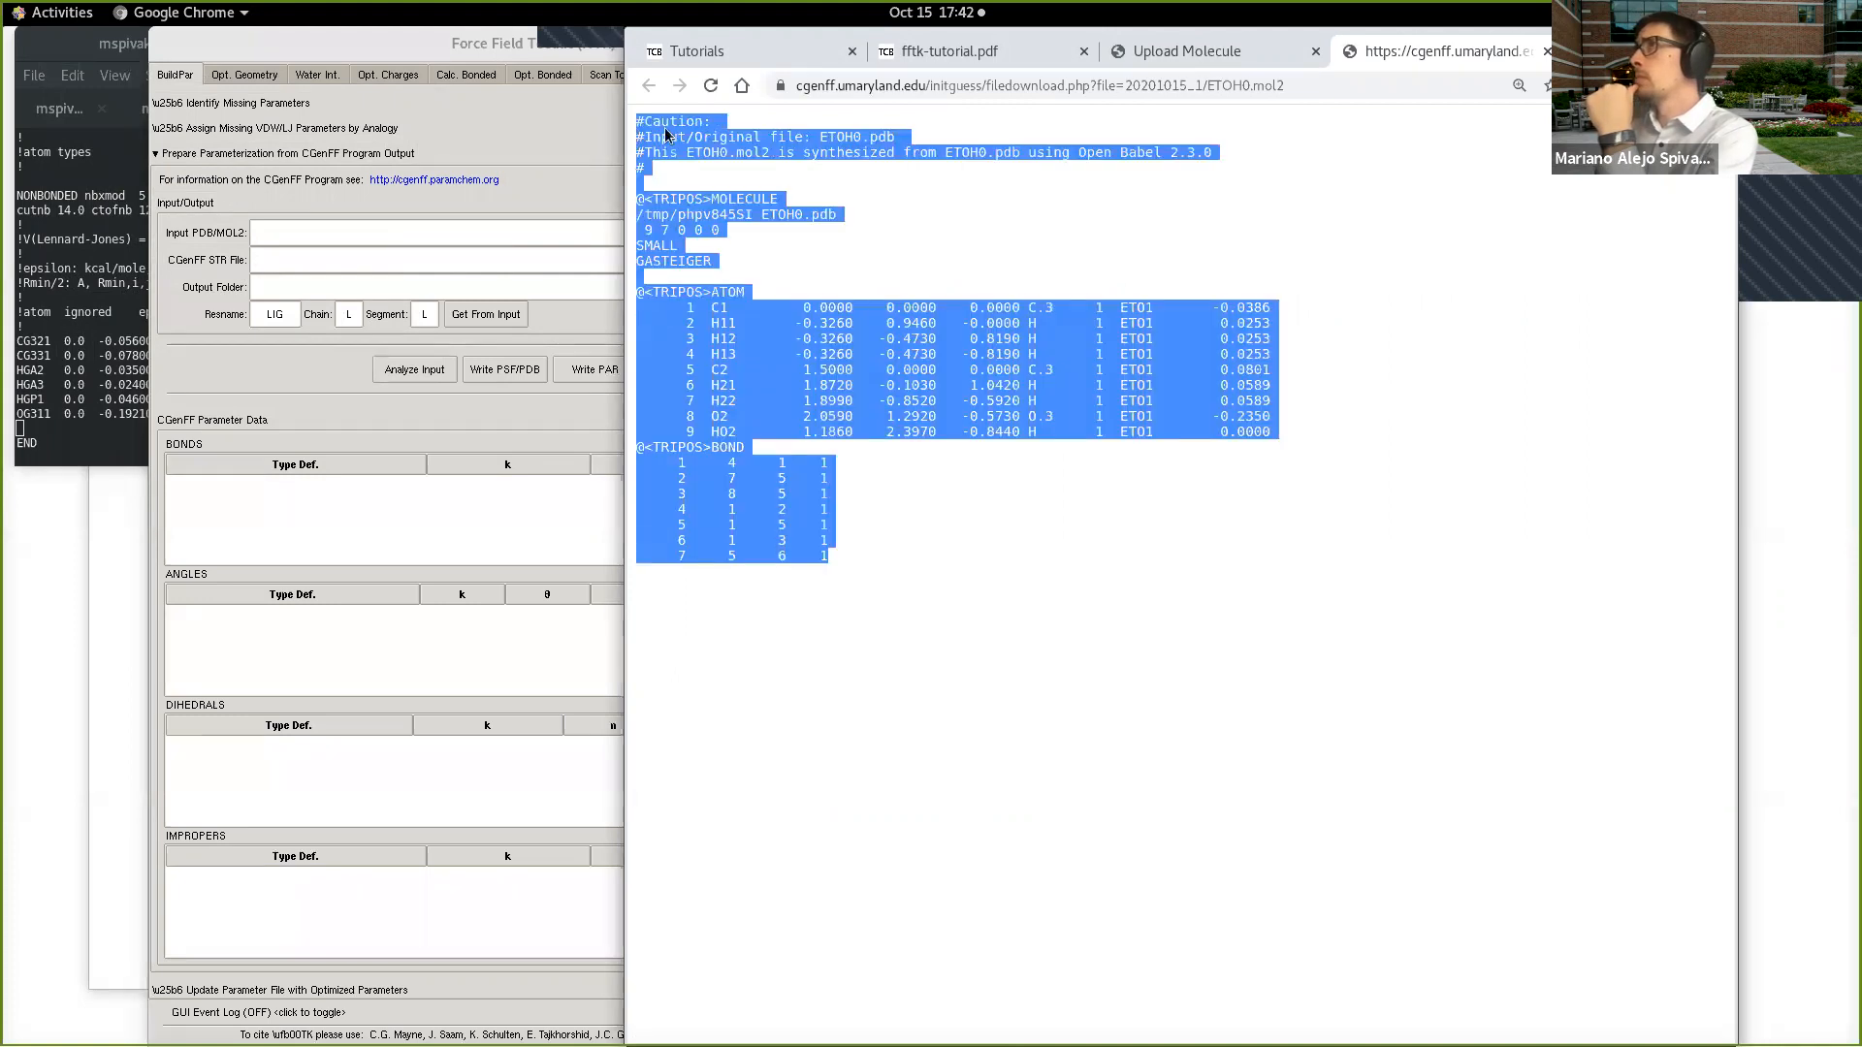
pyautogui.rightClick(660, 133)
pyautogui.click(722, 145)
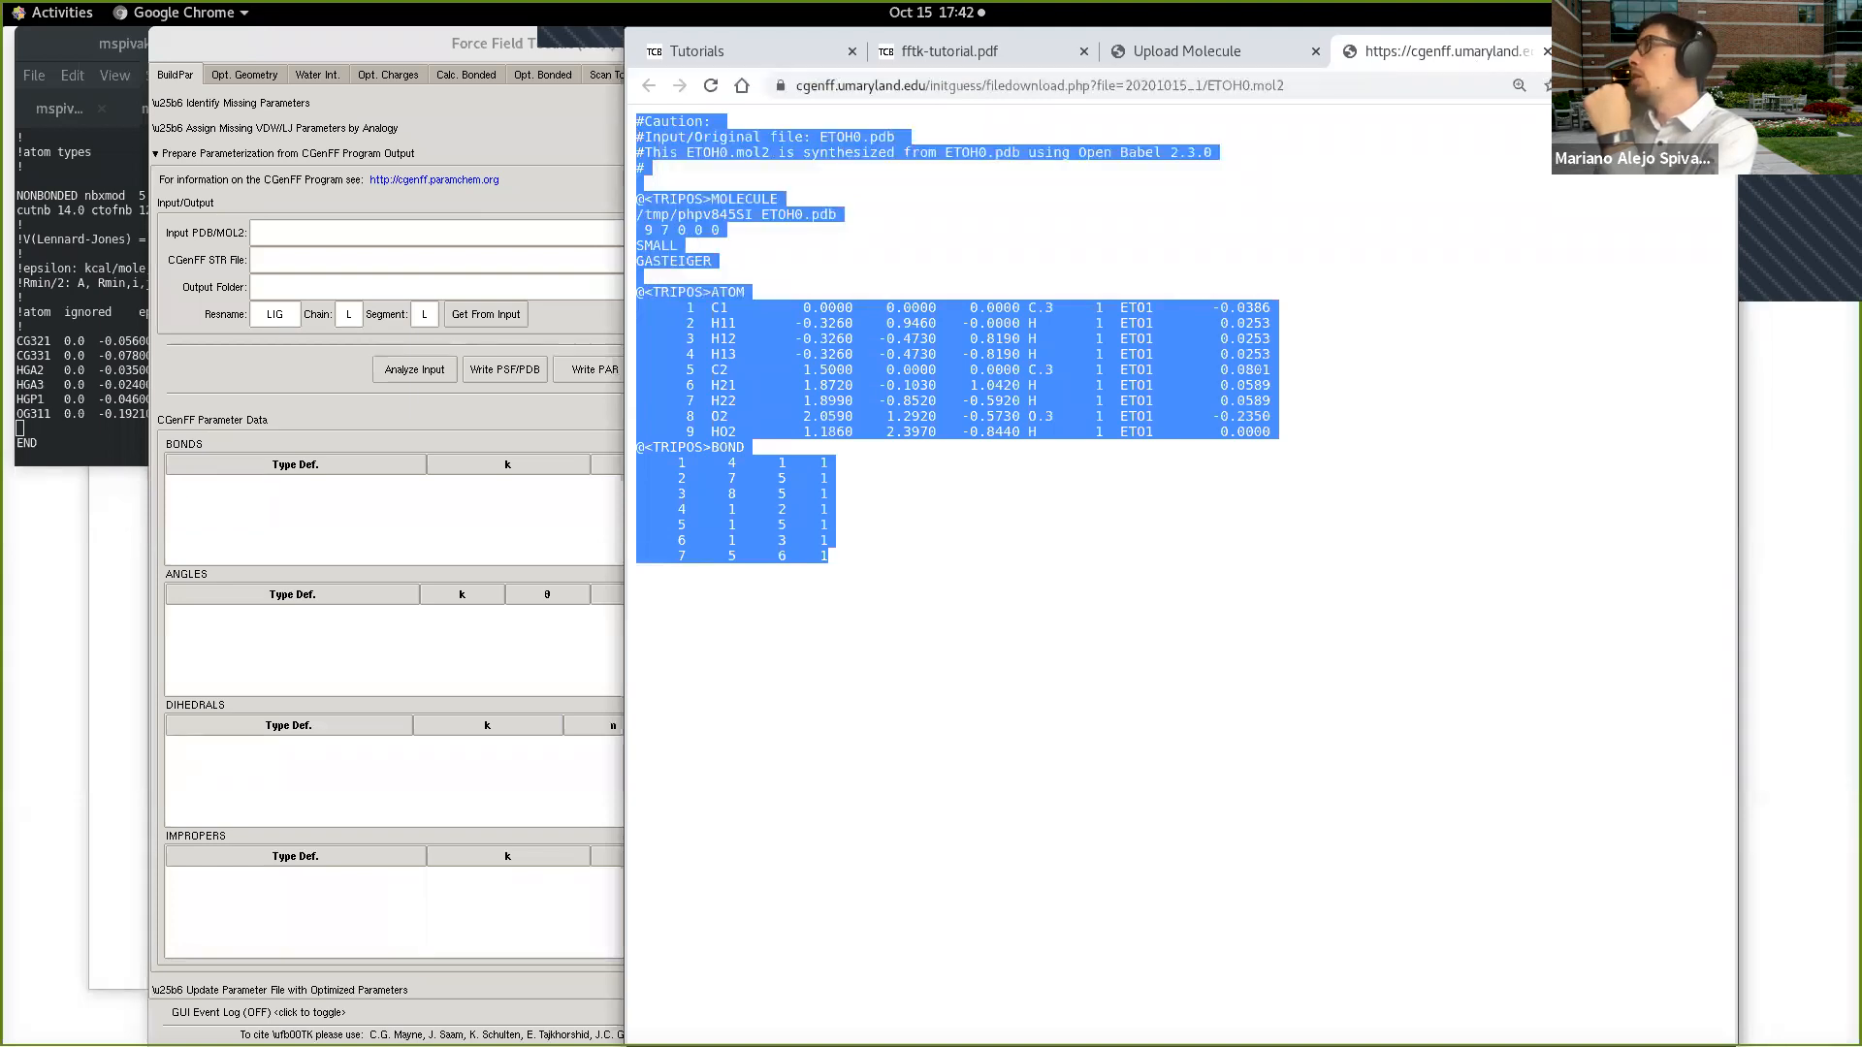
pyautogui.click(1545, 51)
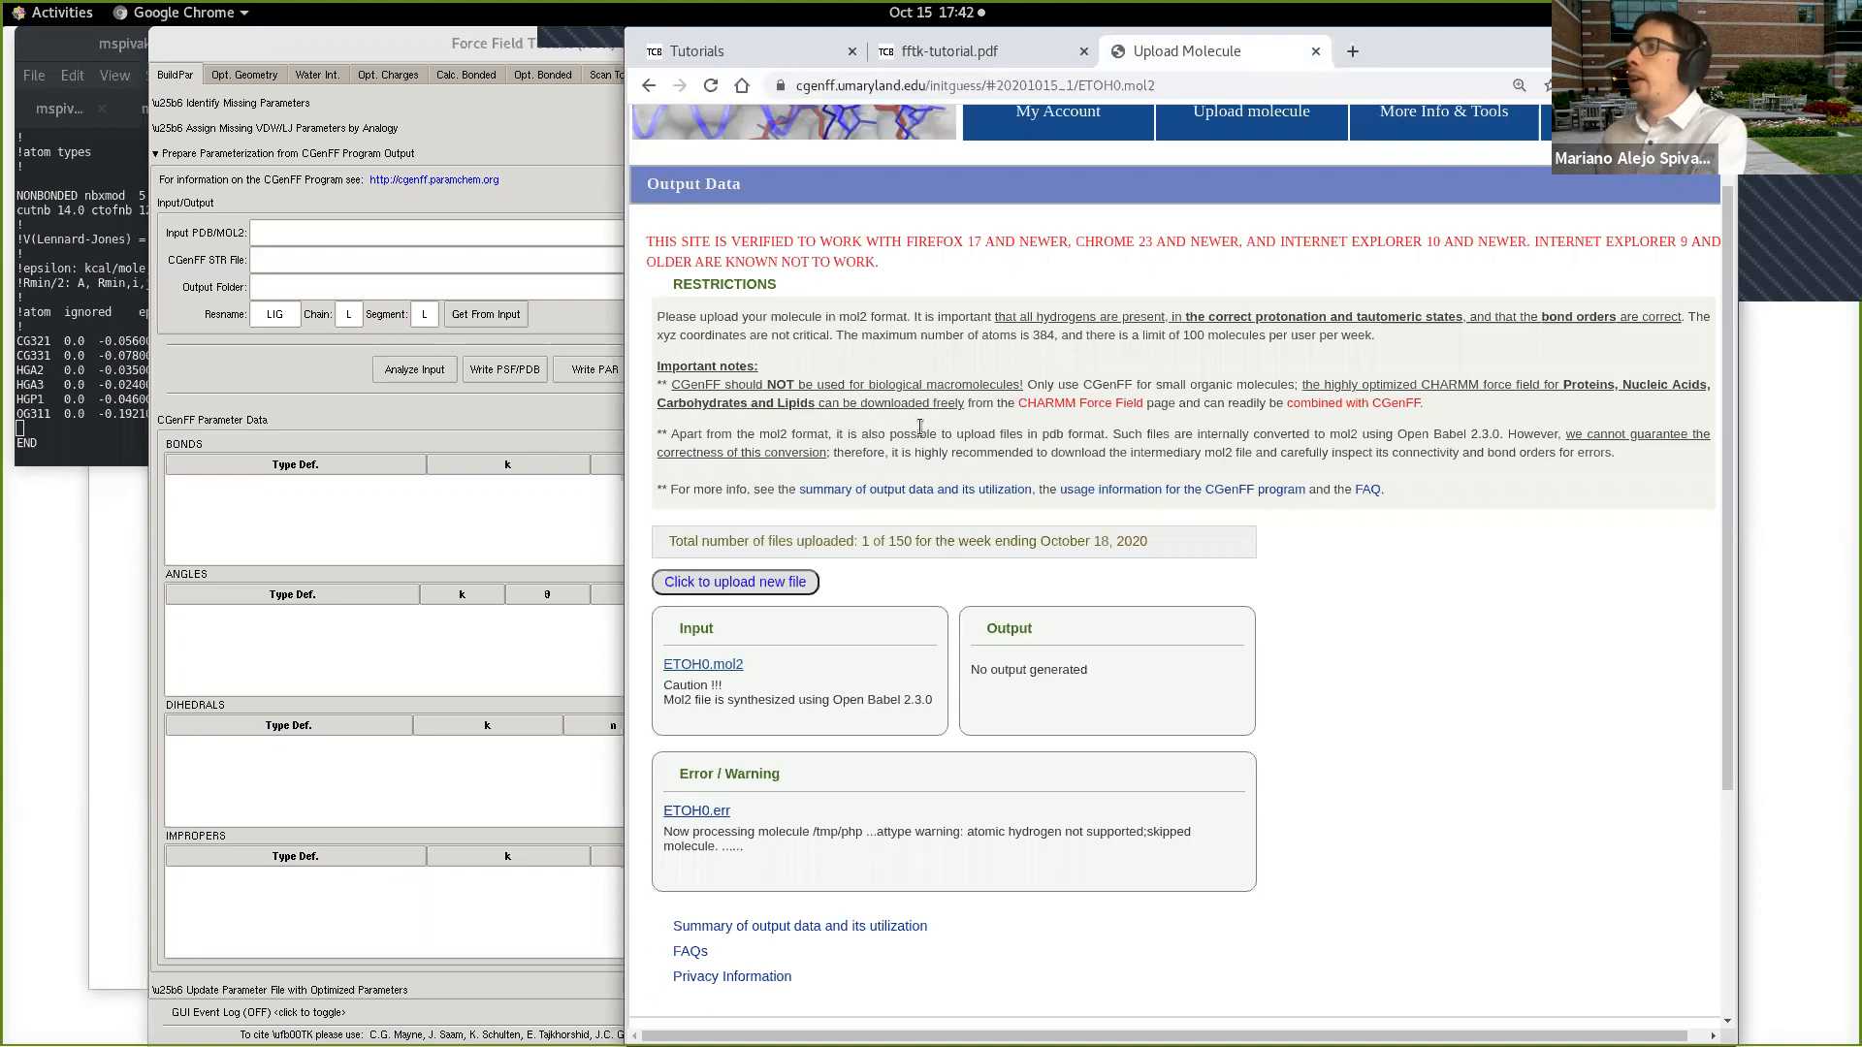
# Step: Highlight the restriction asking for molecules in mol2 format and navigate back from the output page
pyautogui.moveTo(657, 319); pyautogui.dragTo(902, 317)
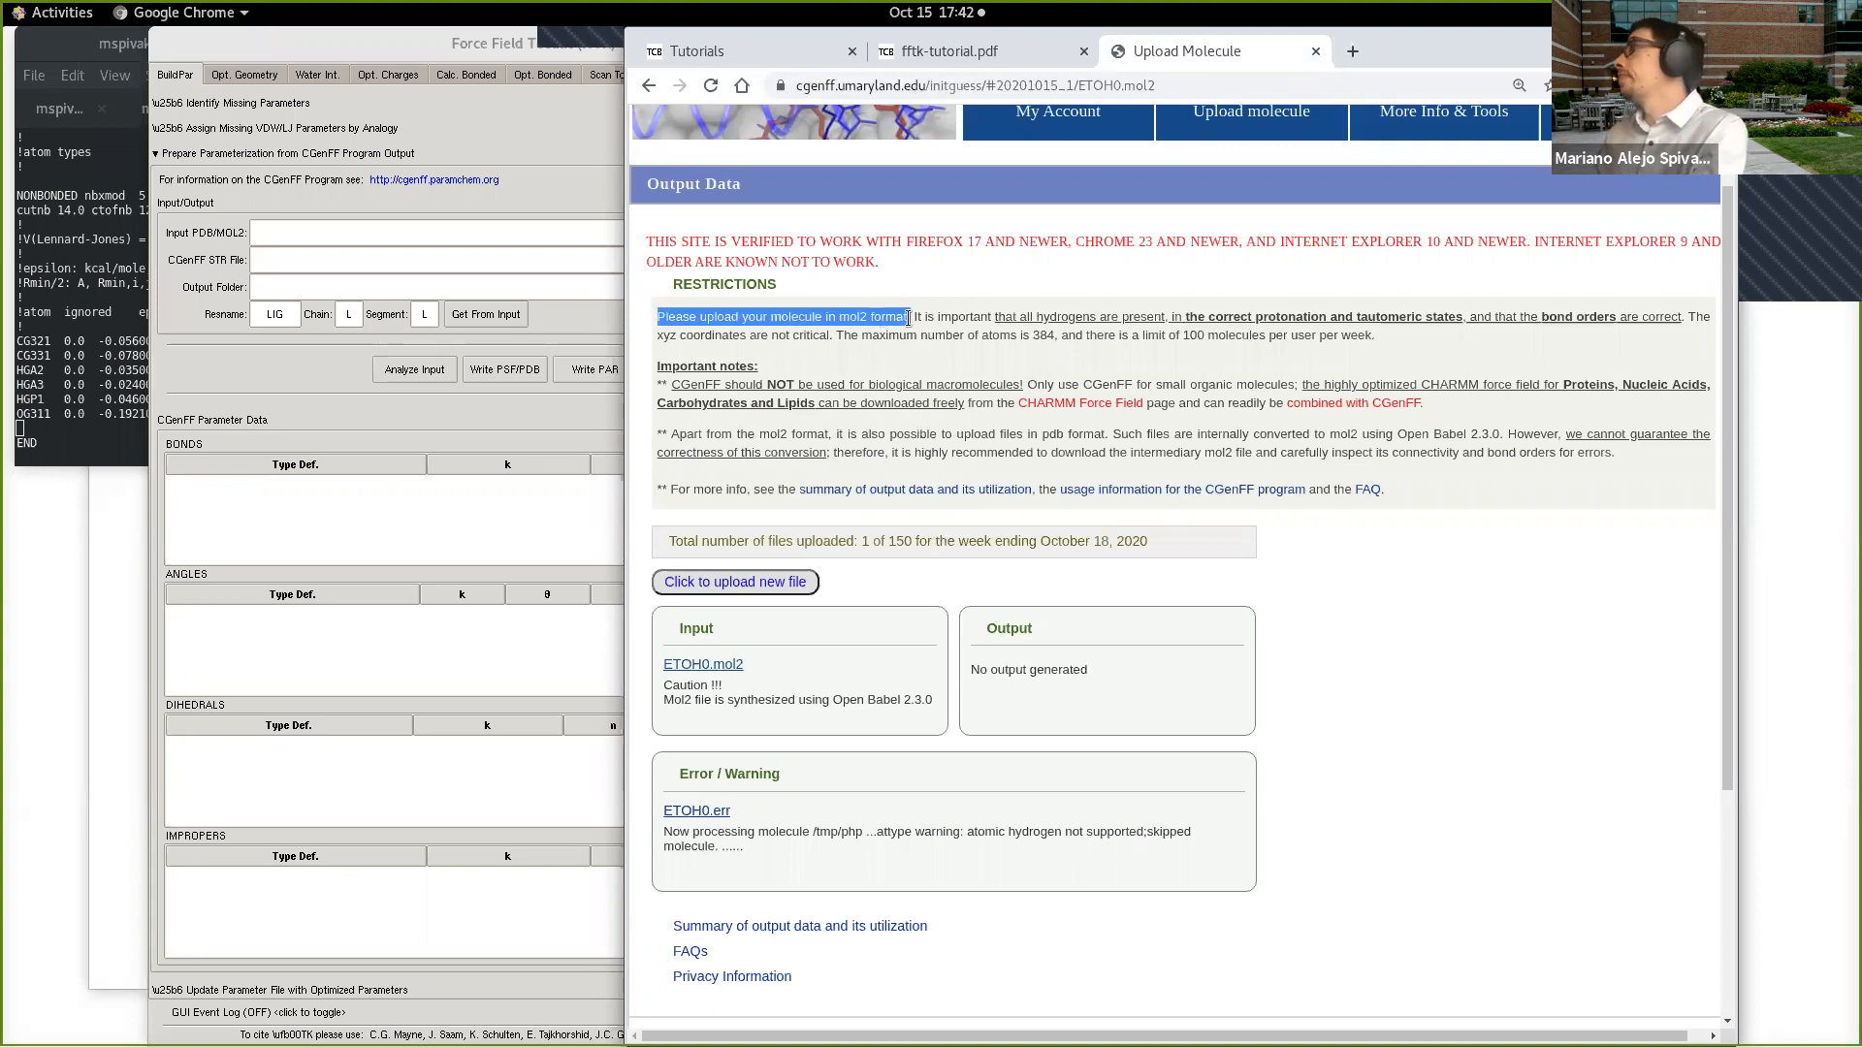
pyautogui.click(648, 85)
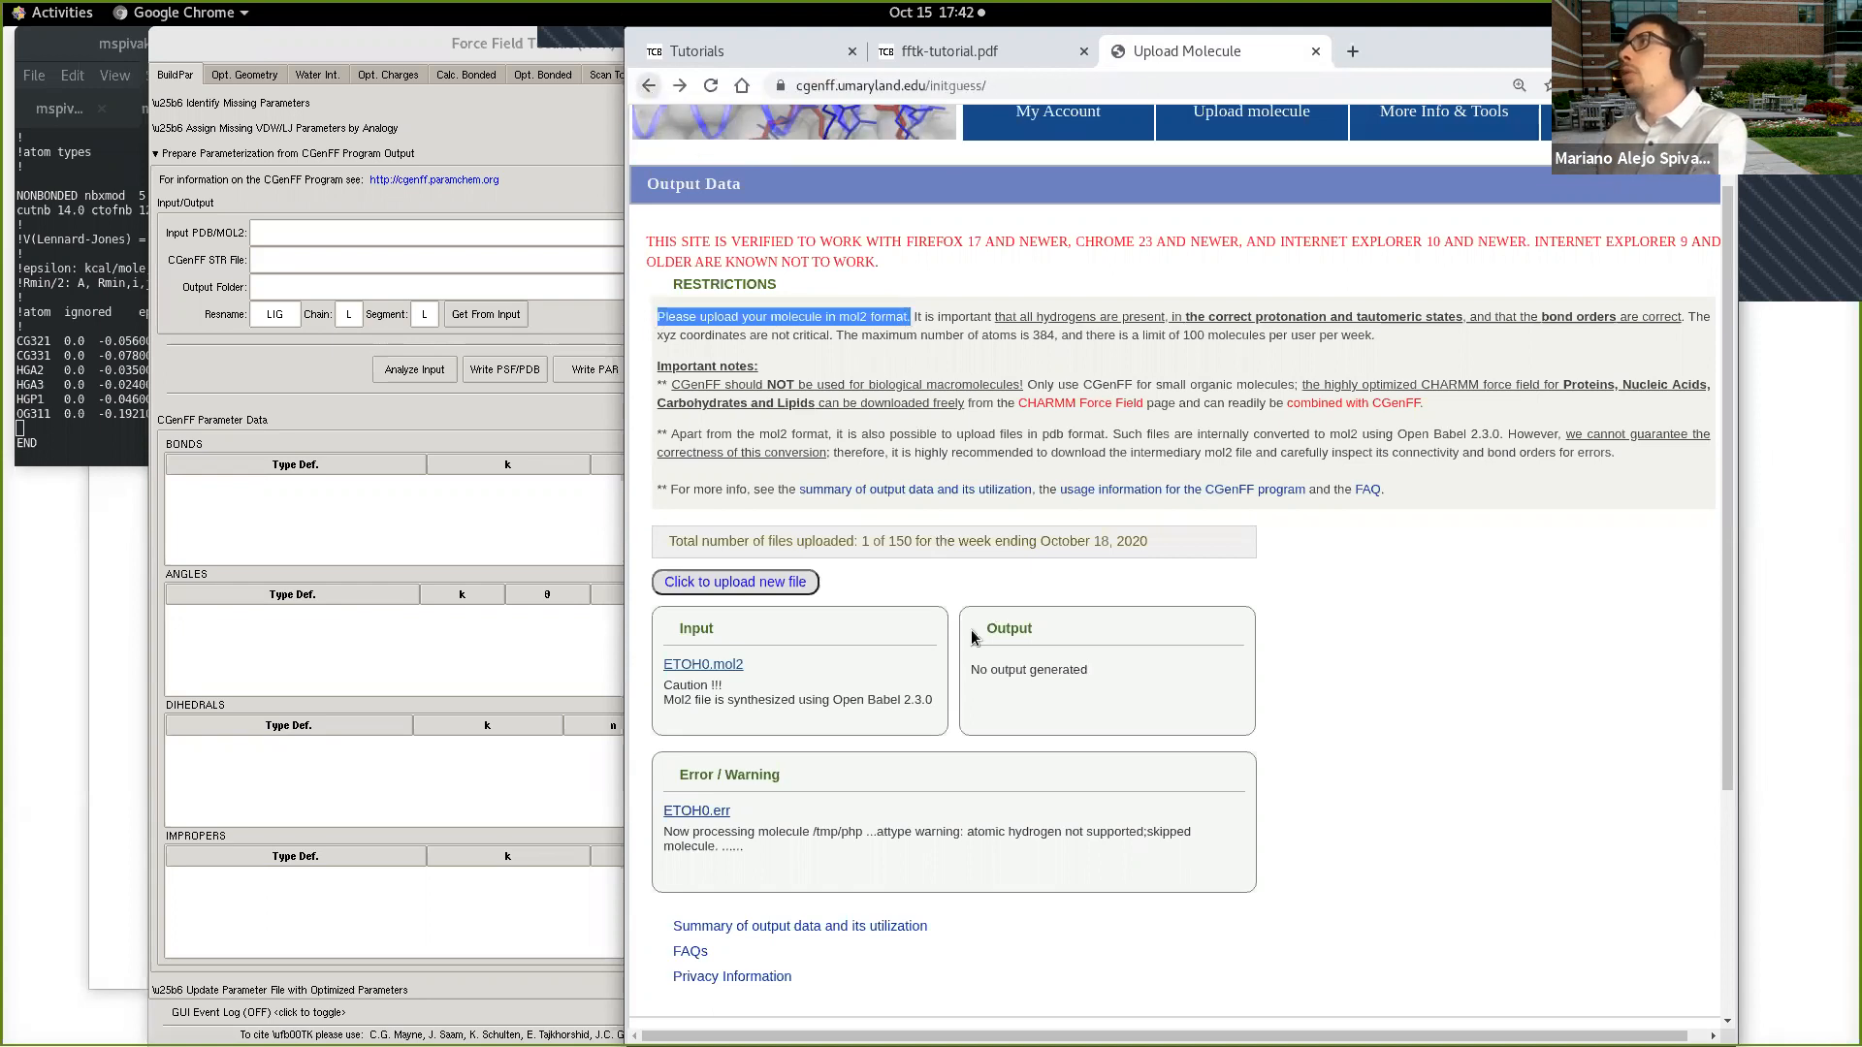
pyautogui.click(649, 85)
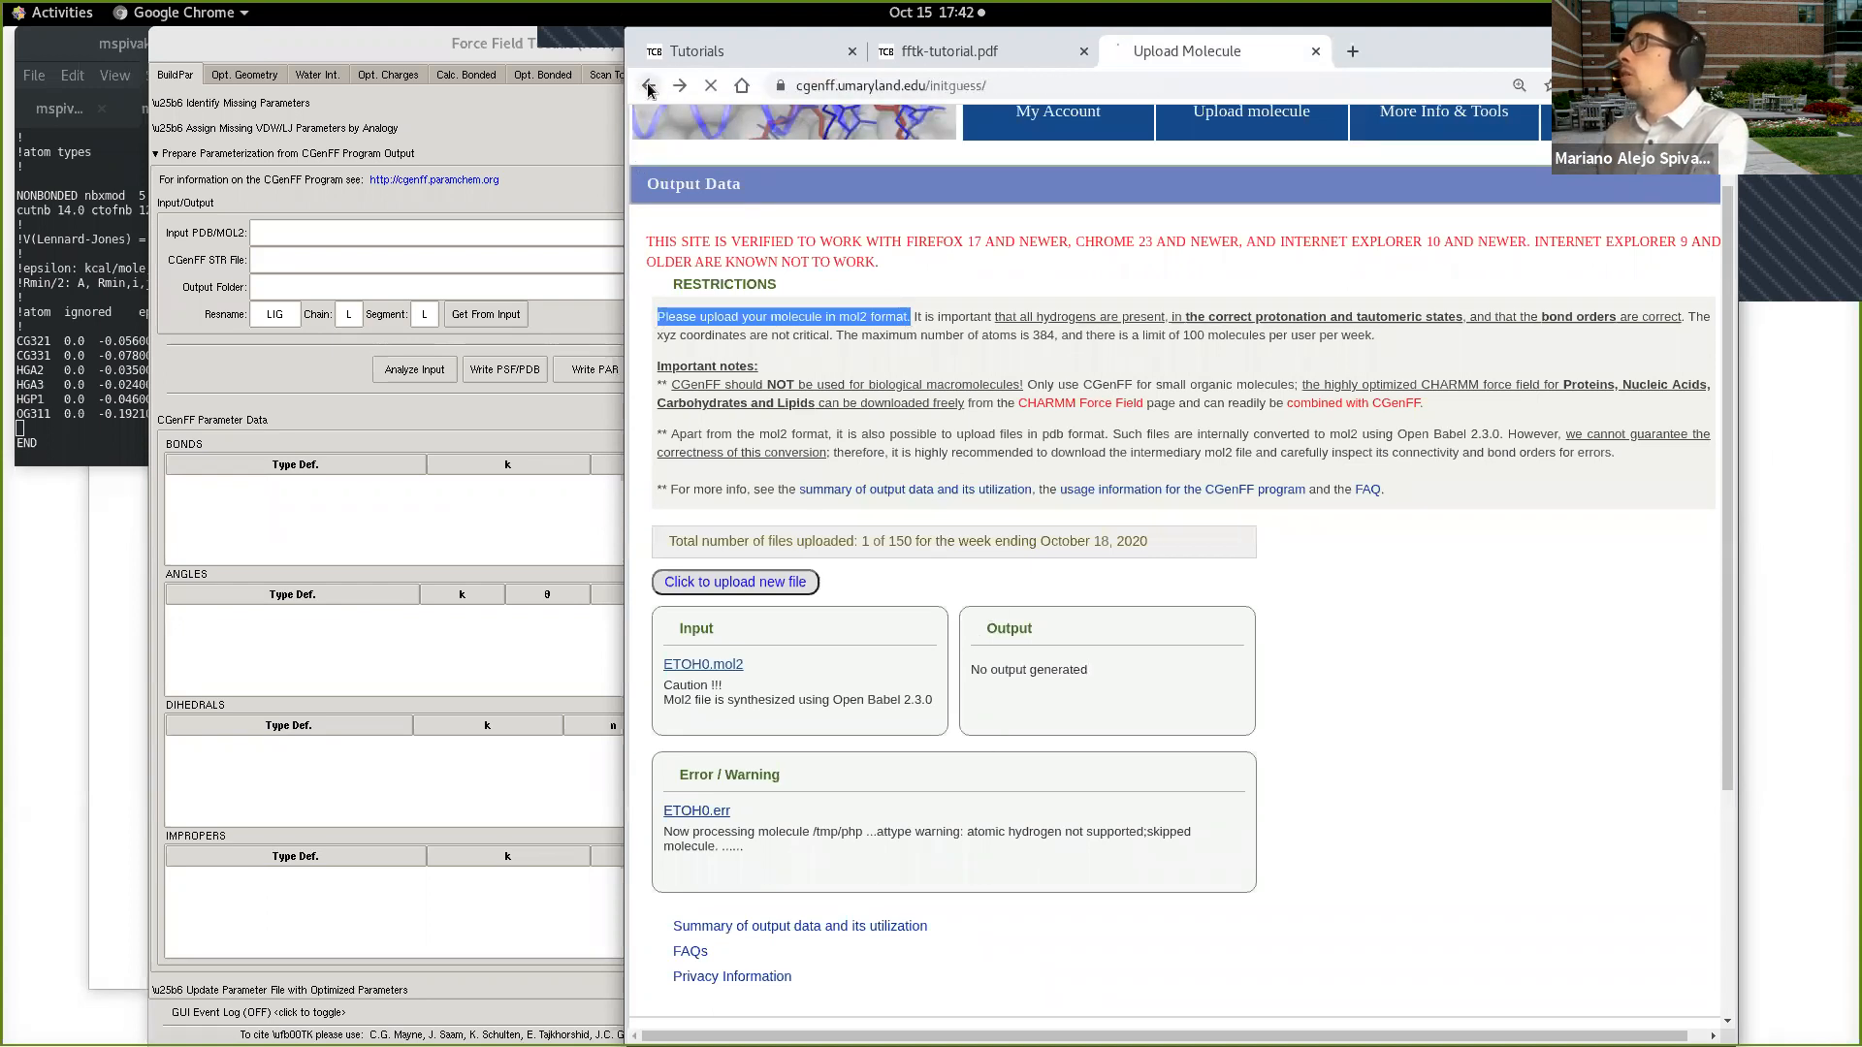
# Step: Start a new ethanol mol2 file with vi in a new terminal session and paste the copied text into it
pyautogui.click(117, 436)
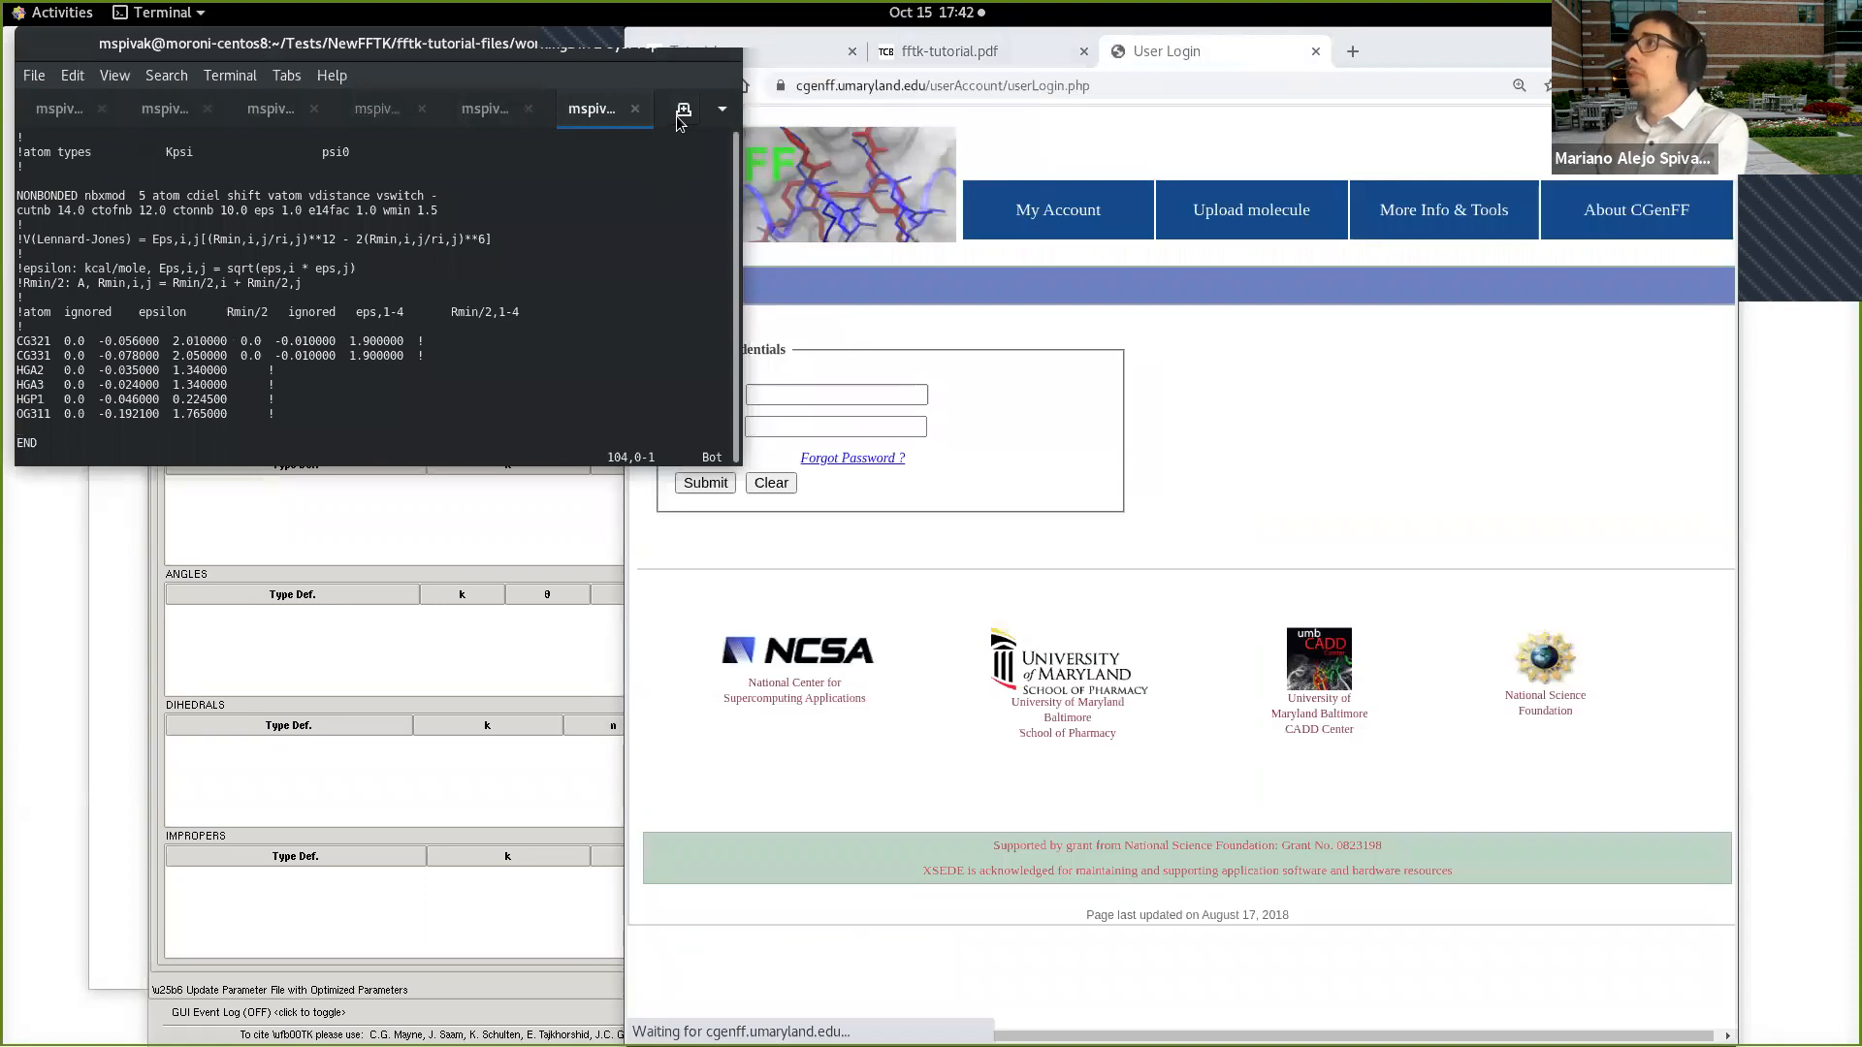
pyautogui.hotkey('ctrl', 'shift', 't')
pyautogui.write('vi etanol.pol2')
pyautogui.press('Return')
pyautogui.press('i')
pyautogui.hotkey('ctrl', 'shift', 'v')
pyautogui.press('Escape')
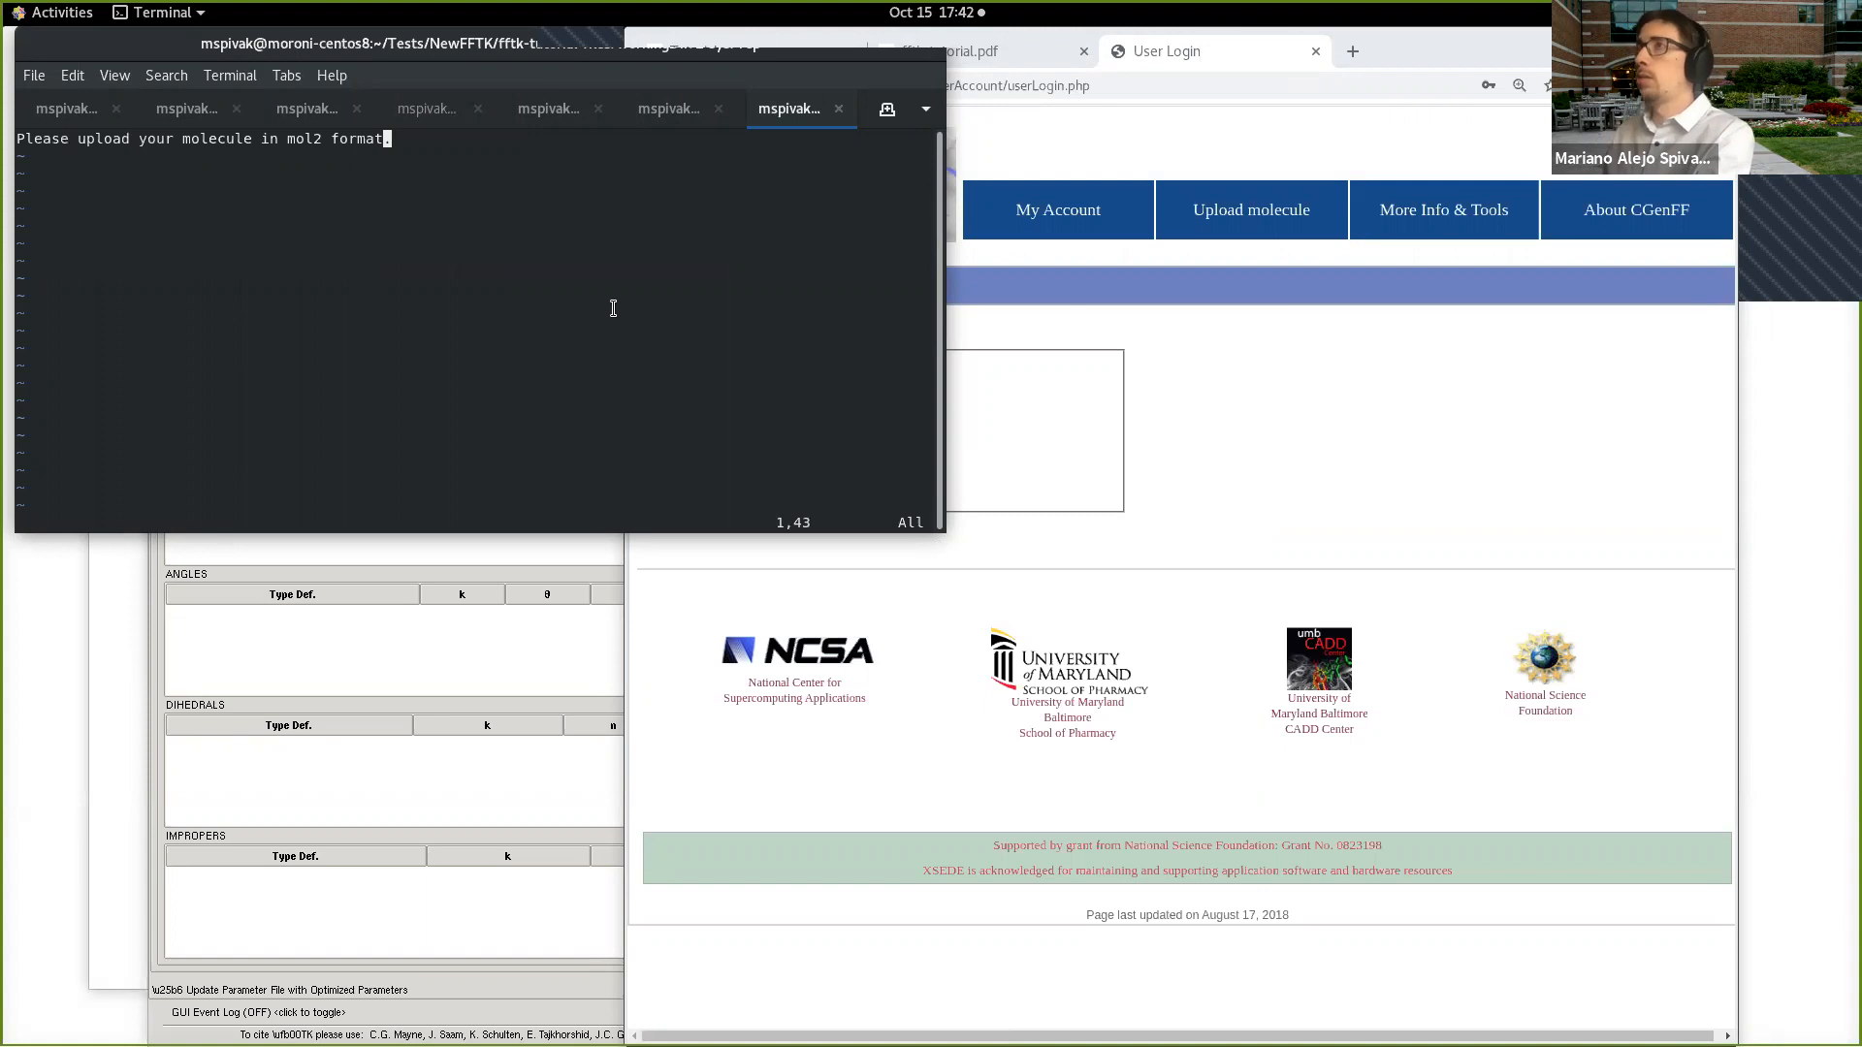
# Step: Return to the CGenFF upload form and upload ETOH.0.pdb again with the existing CGenFF parameters included
pyautogui.click(1048, 327)
pyautogui.click(679, 86)
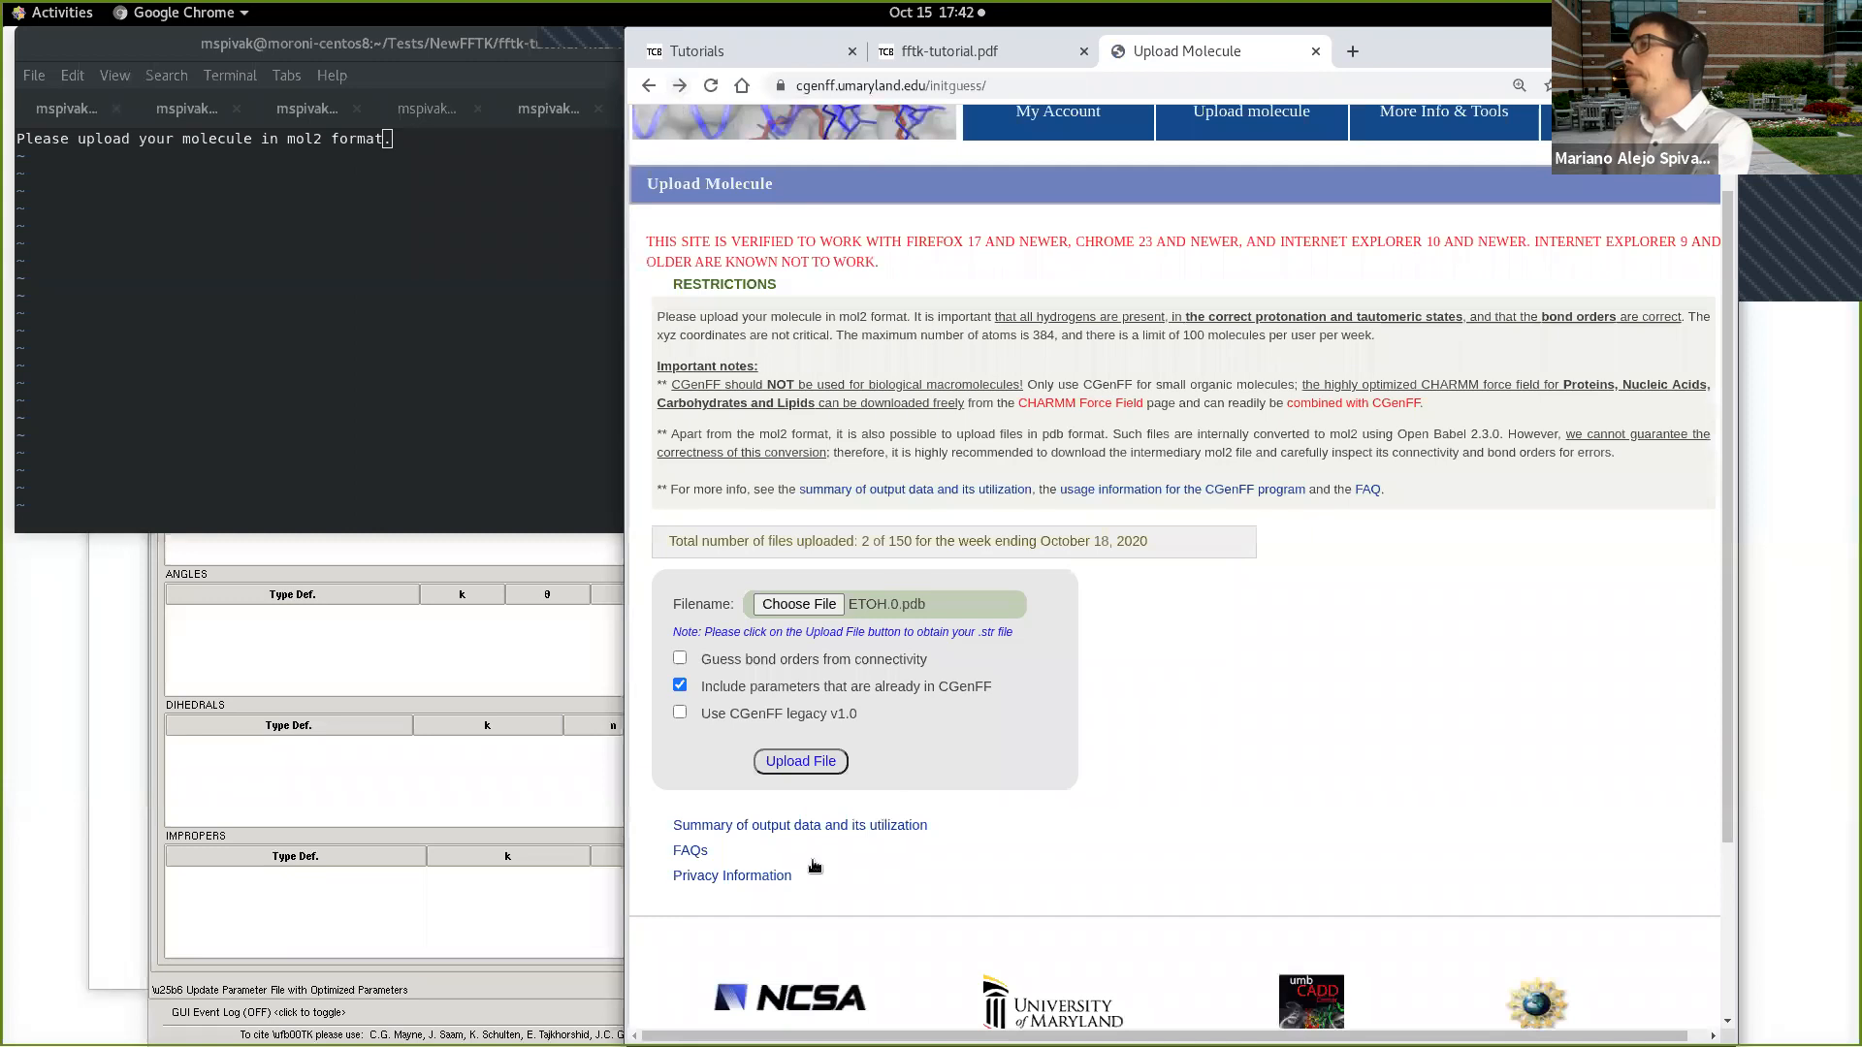
pyautogui.click(827, 772)
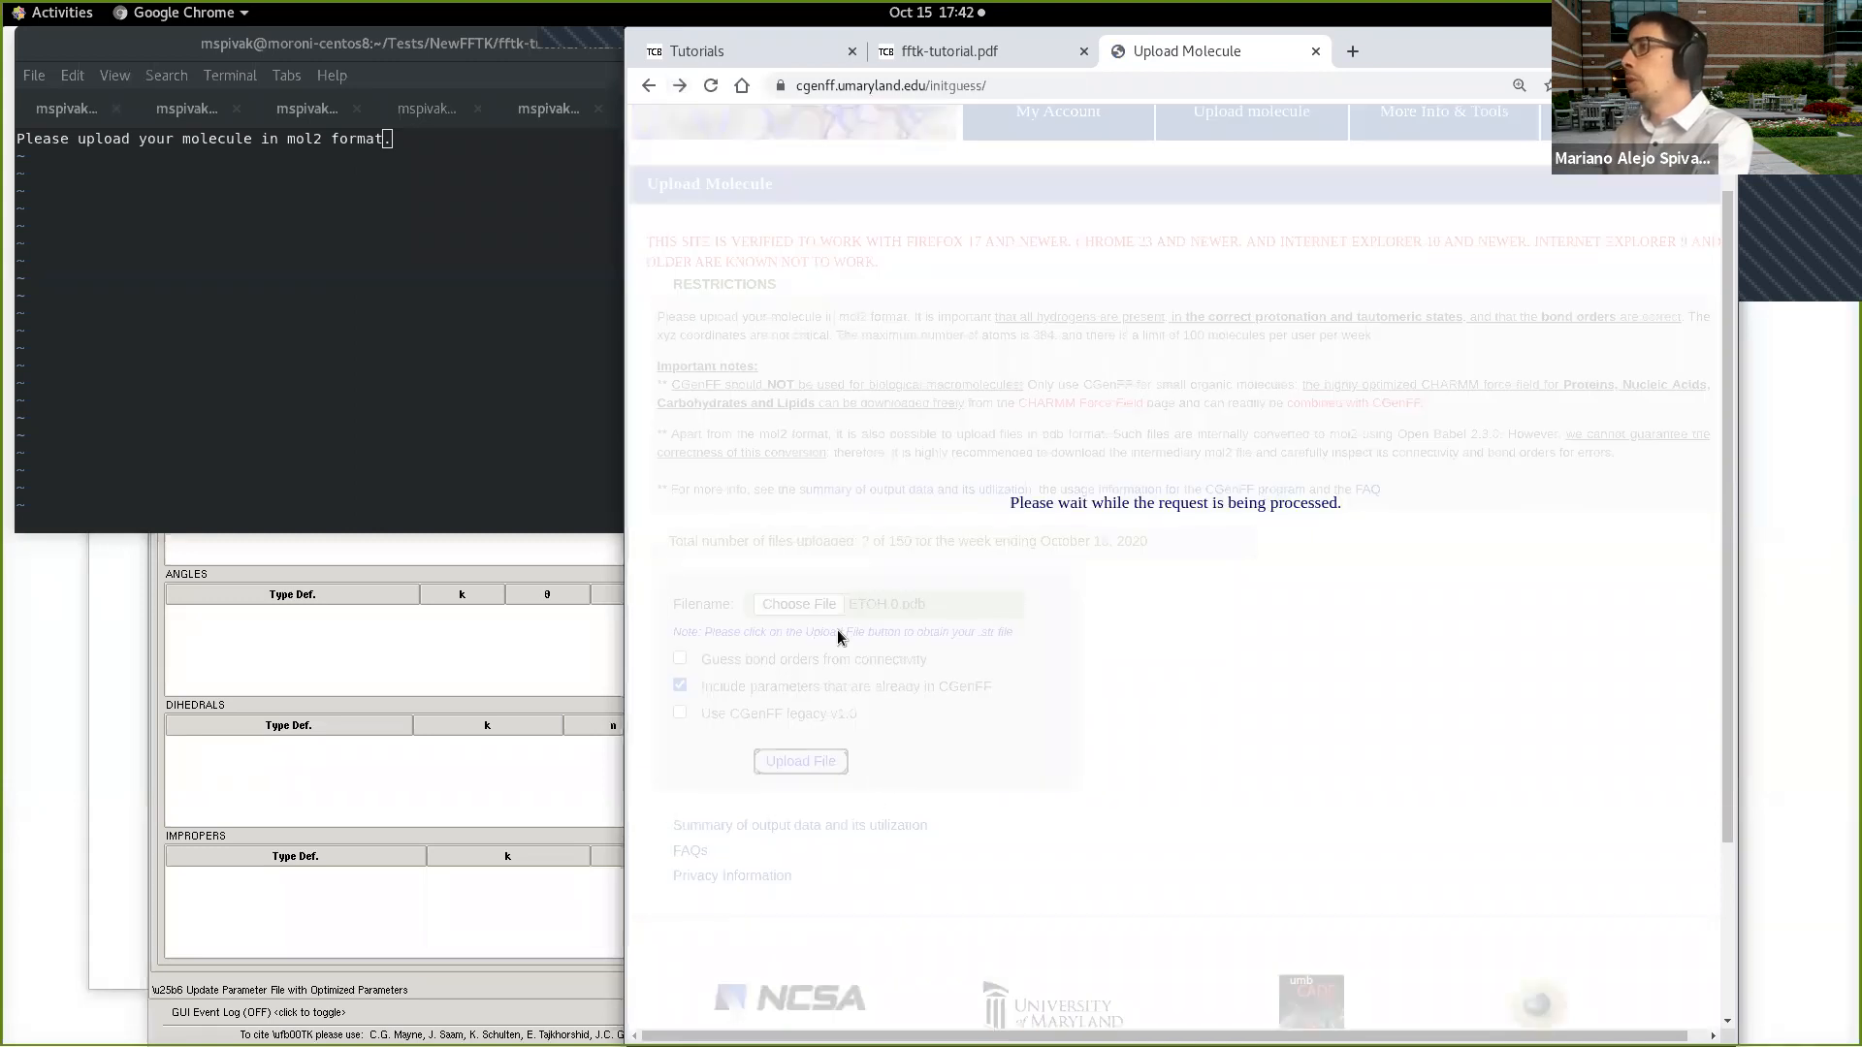
# Step: Open the intermediary ETOH0.mol2 file converted from the uploaded PDB and copy its entire text
pyautogui.click(693, 656)
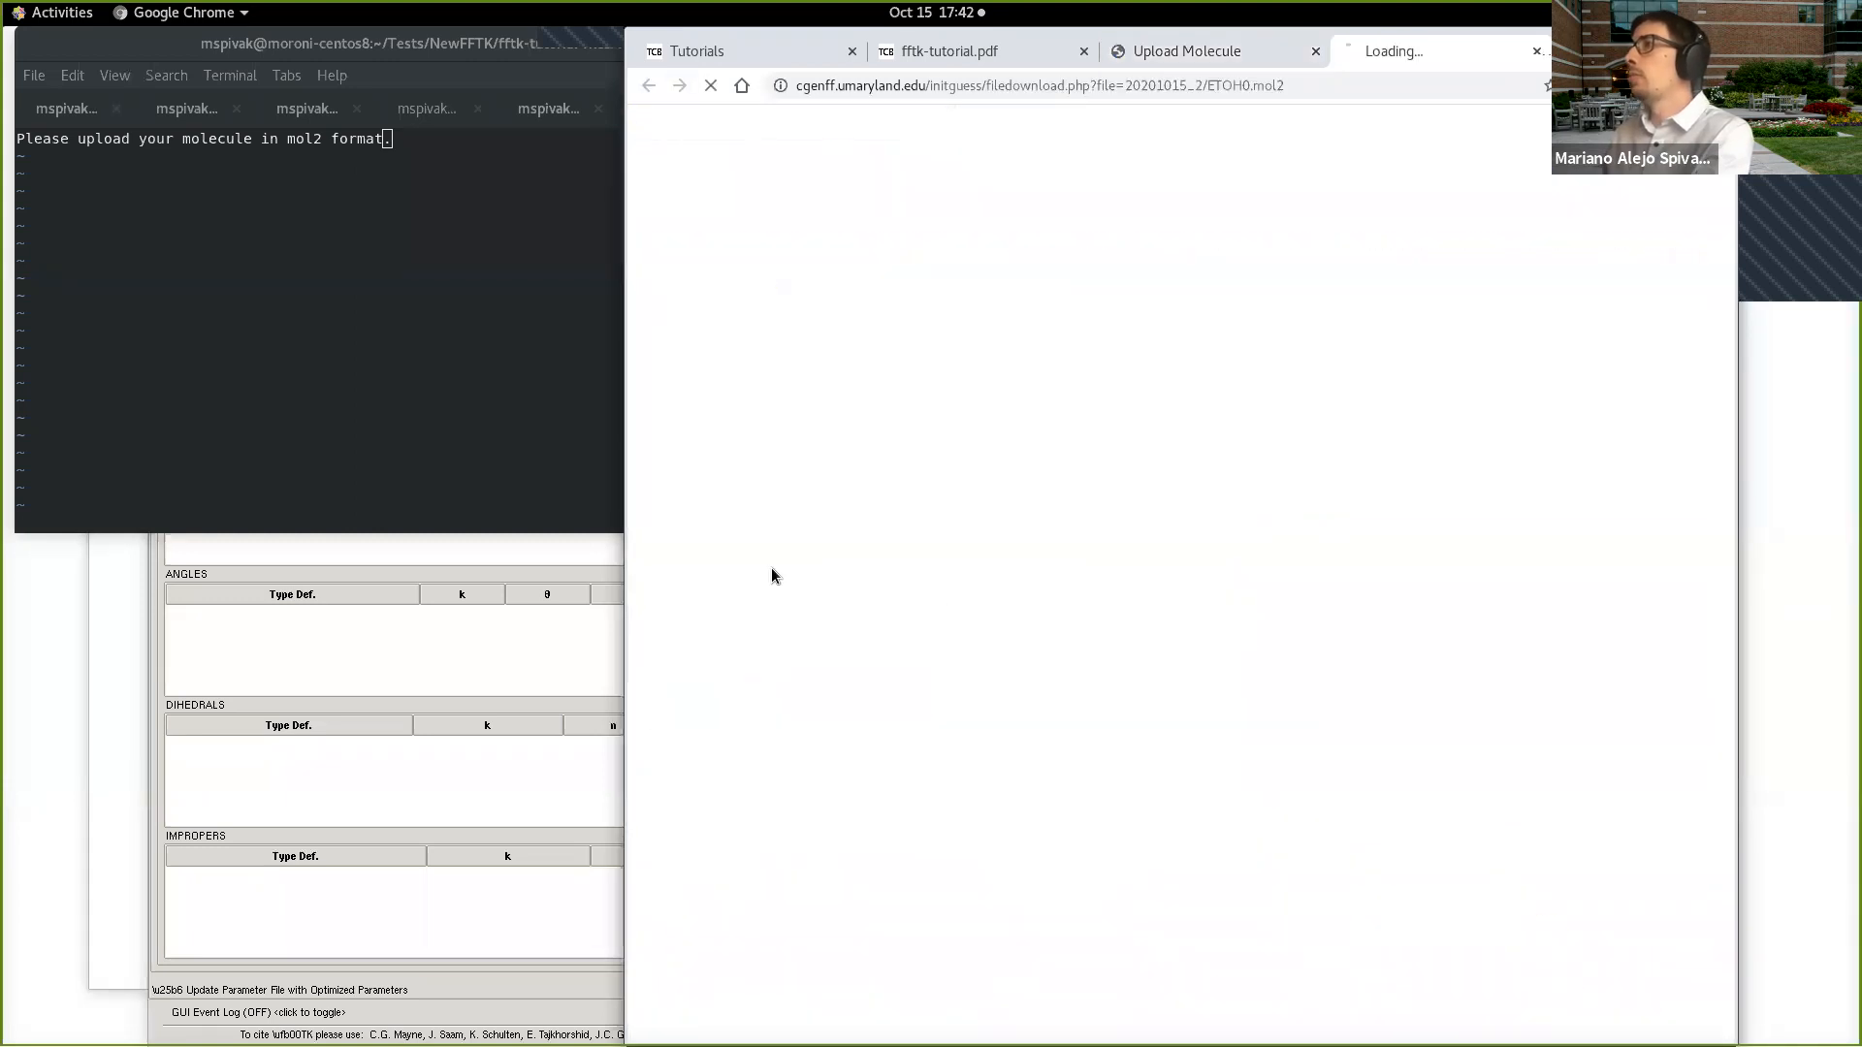
pyautogui.moveTo(830, 557); pyautogui.dragTo(640, 118)
pyautogui.rightClick(647, 124)
pyautogui.click(682, 144)
pyautogui.click(512, 159)
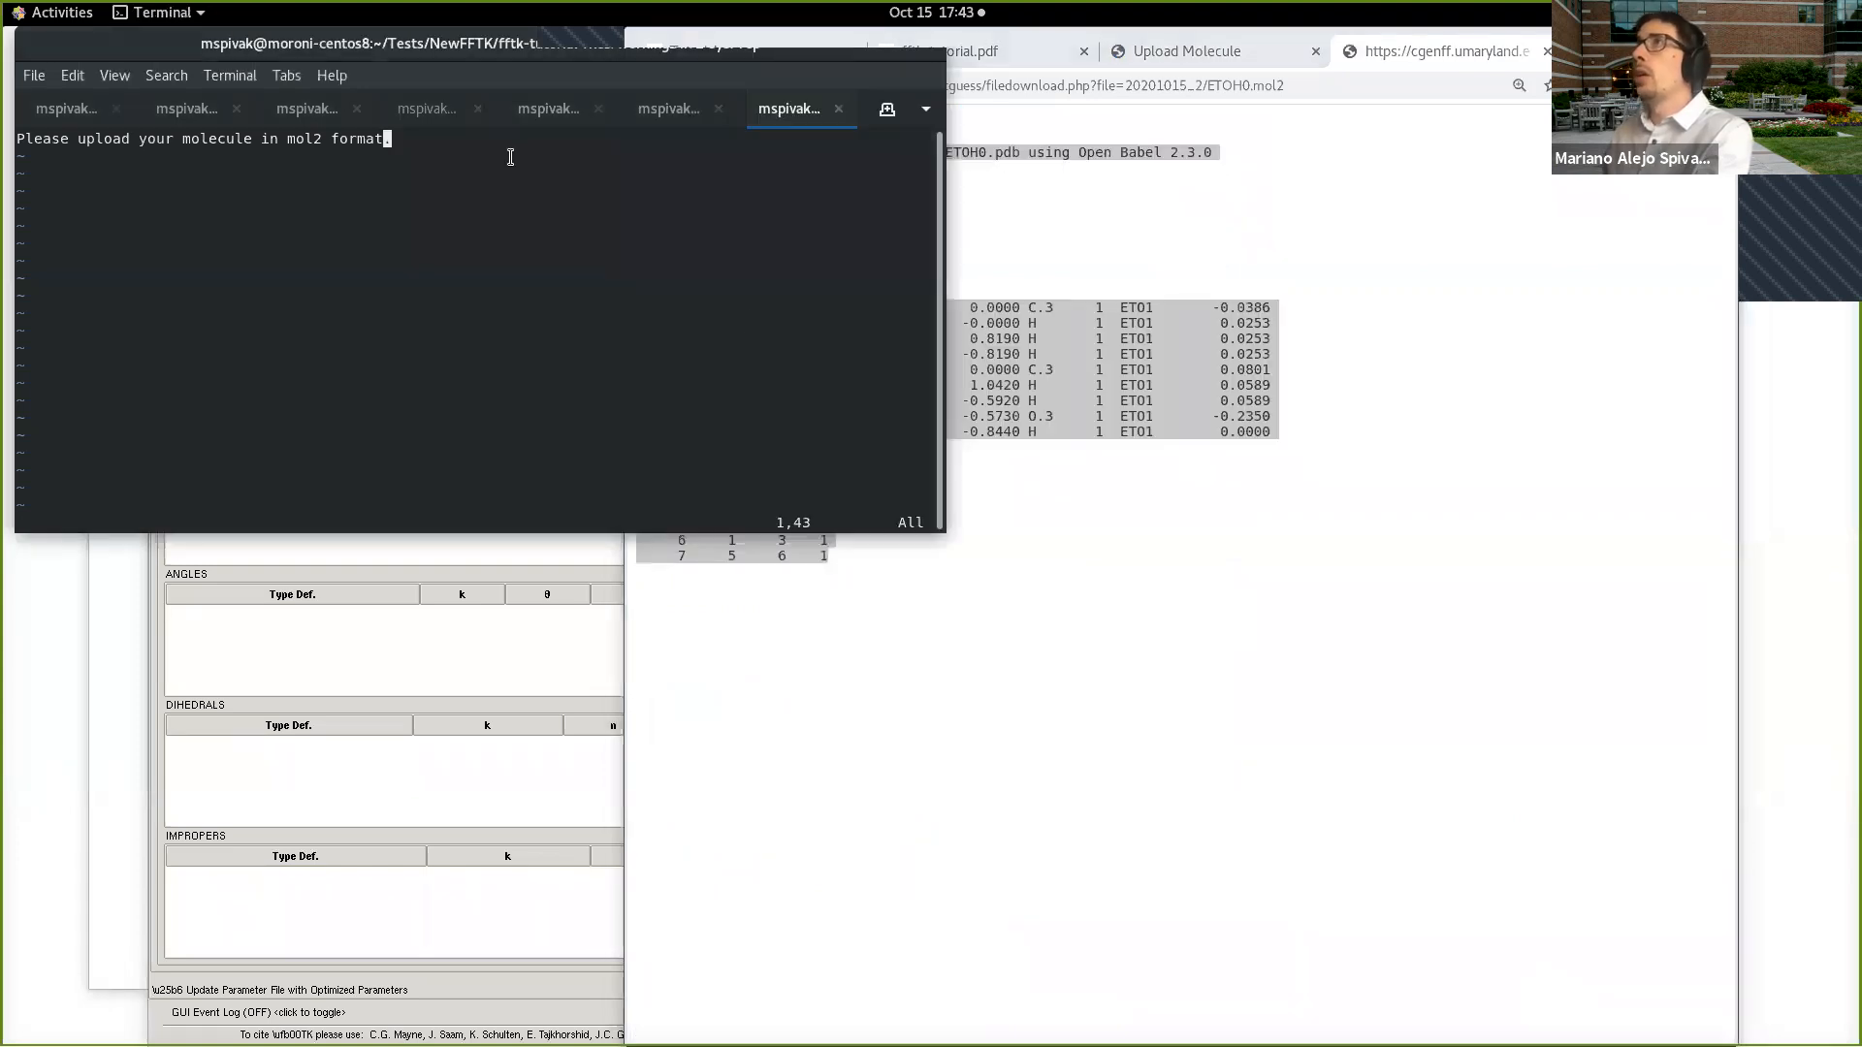
pyautogui.click(1057, 554)
pyautogui.rightClick(813, 522)
pyautogui.click(832, 535)
pyautogui.click(395, 215)
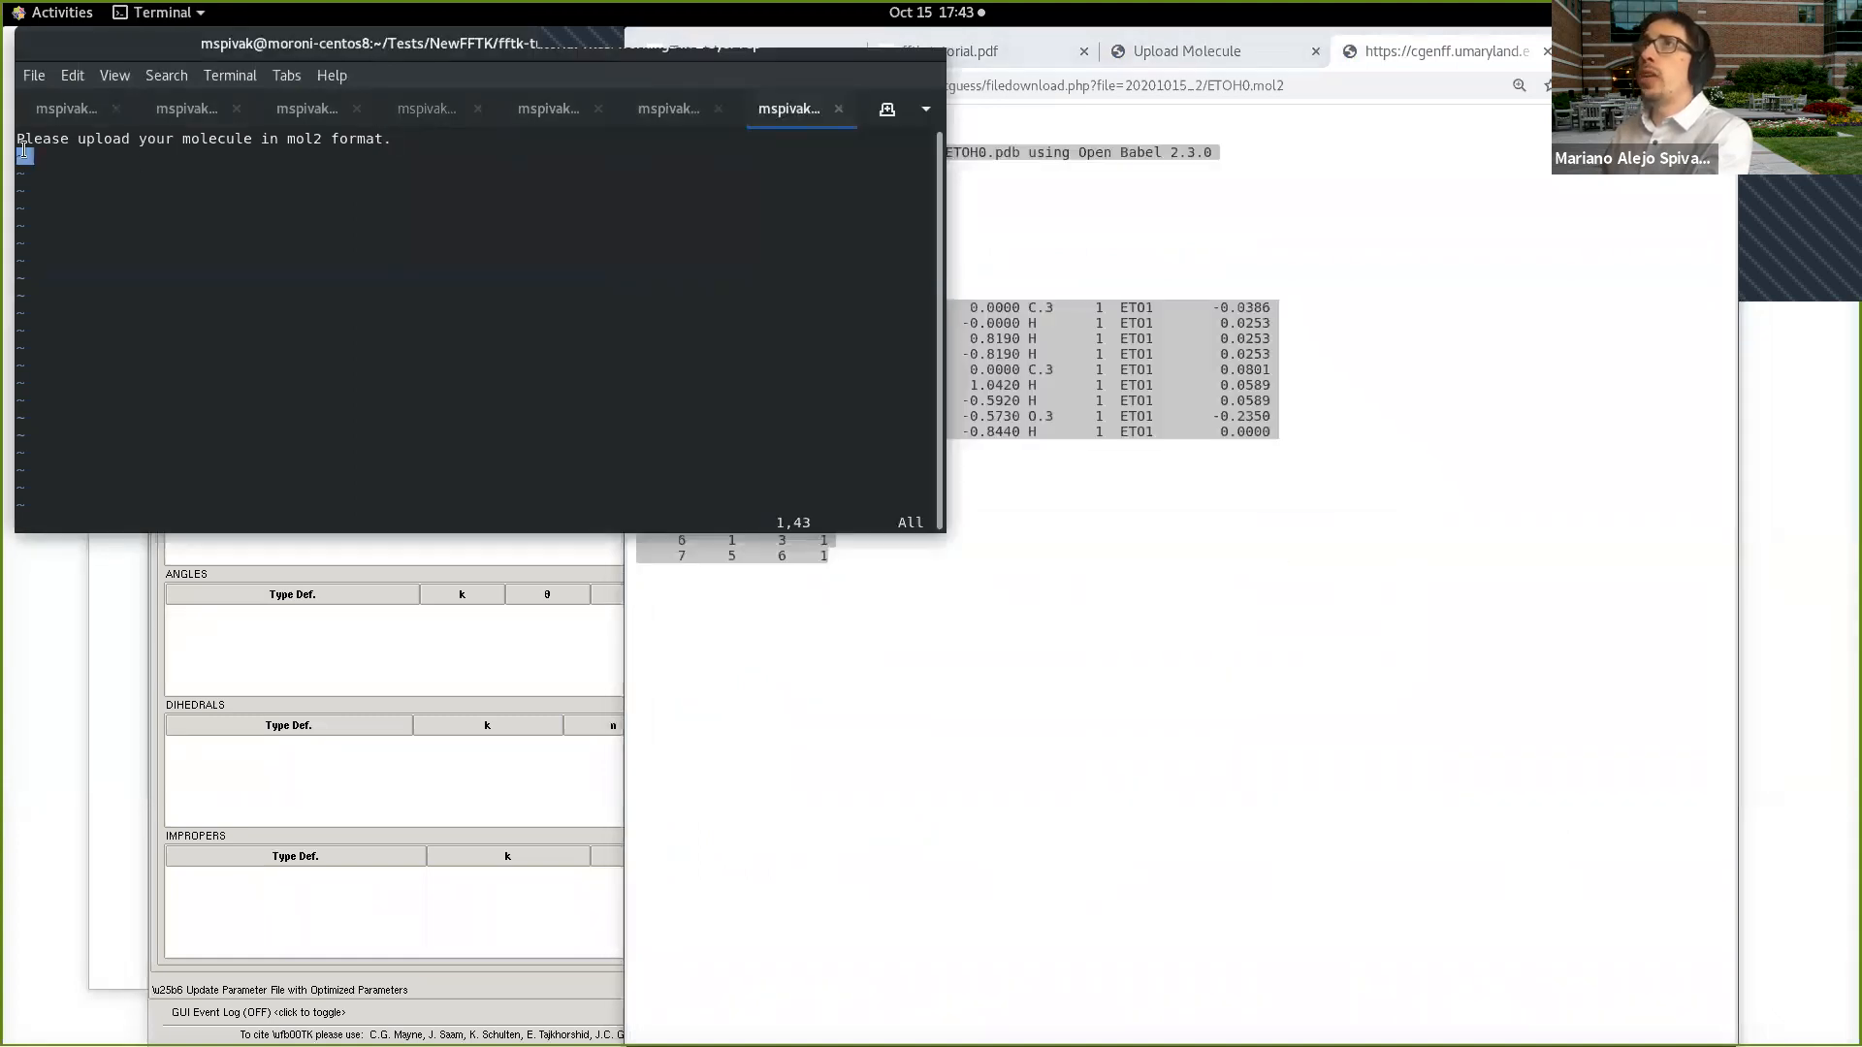
# Step: Replace the pasted sentence in etanol.mol2 with the copied mol2 text, save the file and quit vi
pyautogui.press('d')
pyautogui.press('d')
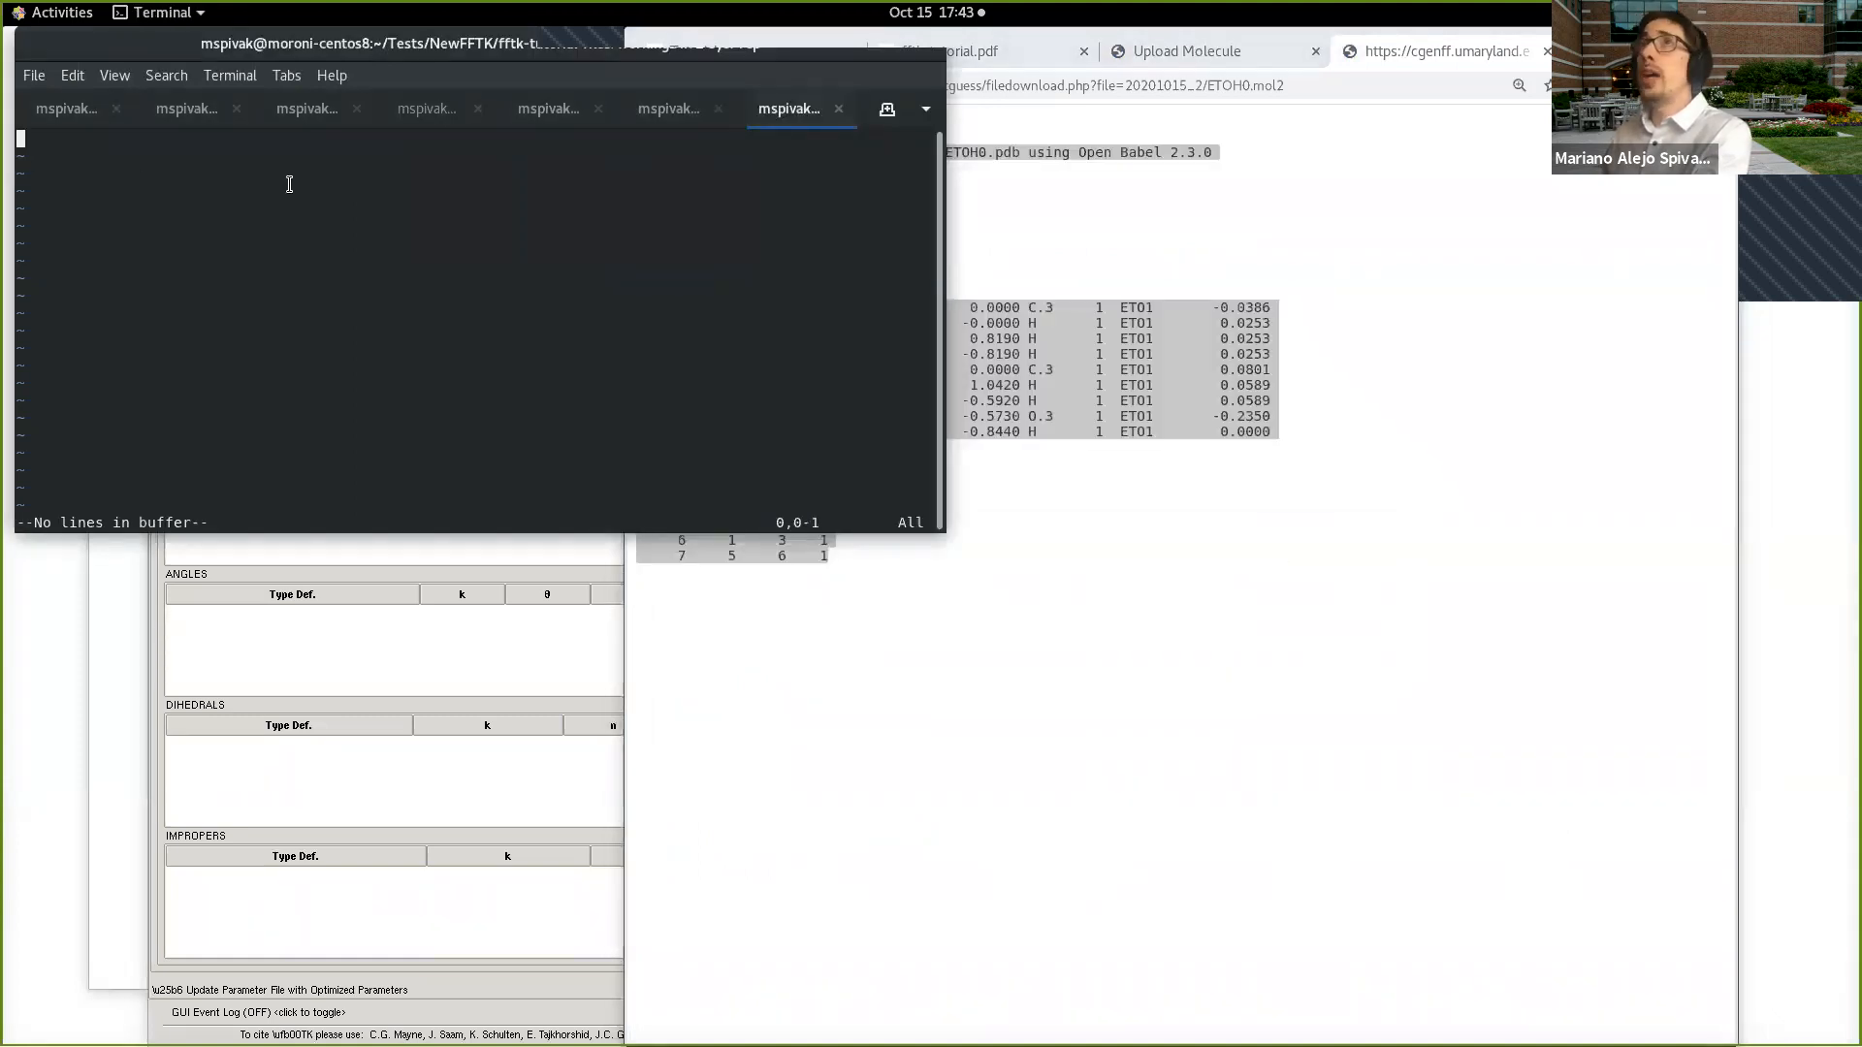
pyautogui.press('i')
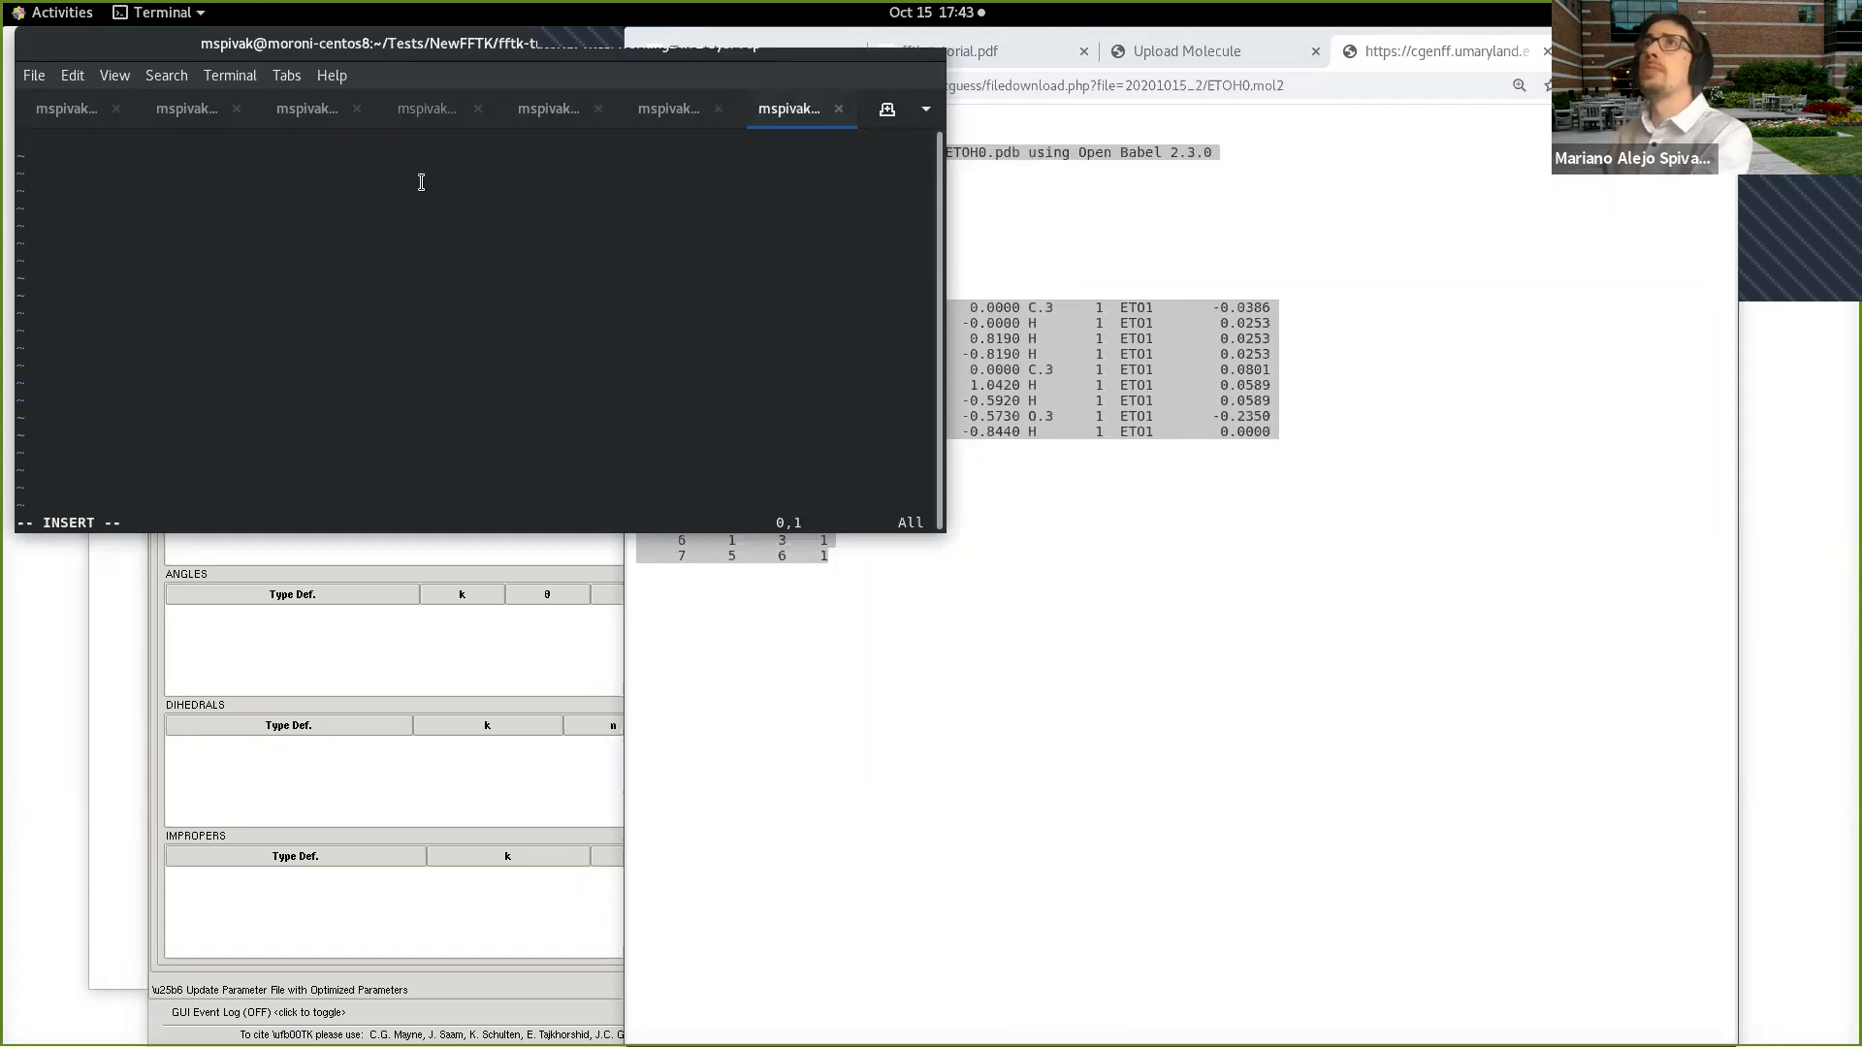
pyautogui.rightClick(346, 213)
pyautogui.click(381, 284)
pyautogui.press('Escape')
pyautogui.write(':wq')
pyautogui.press('Return')
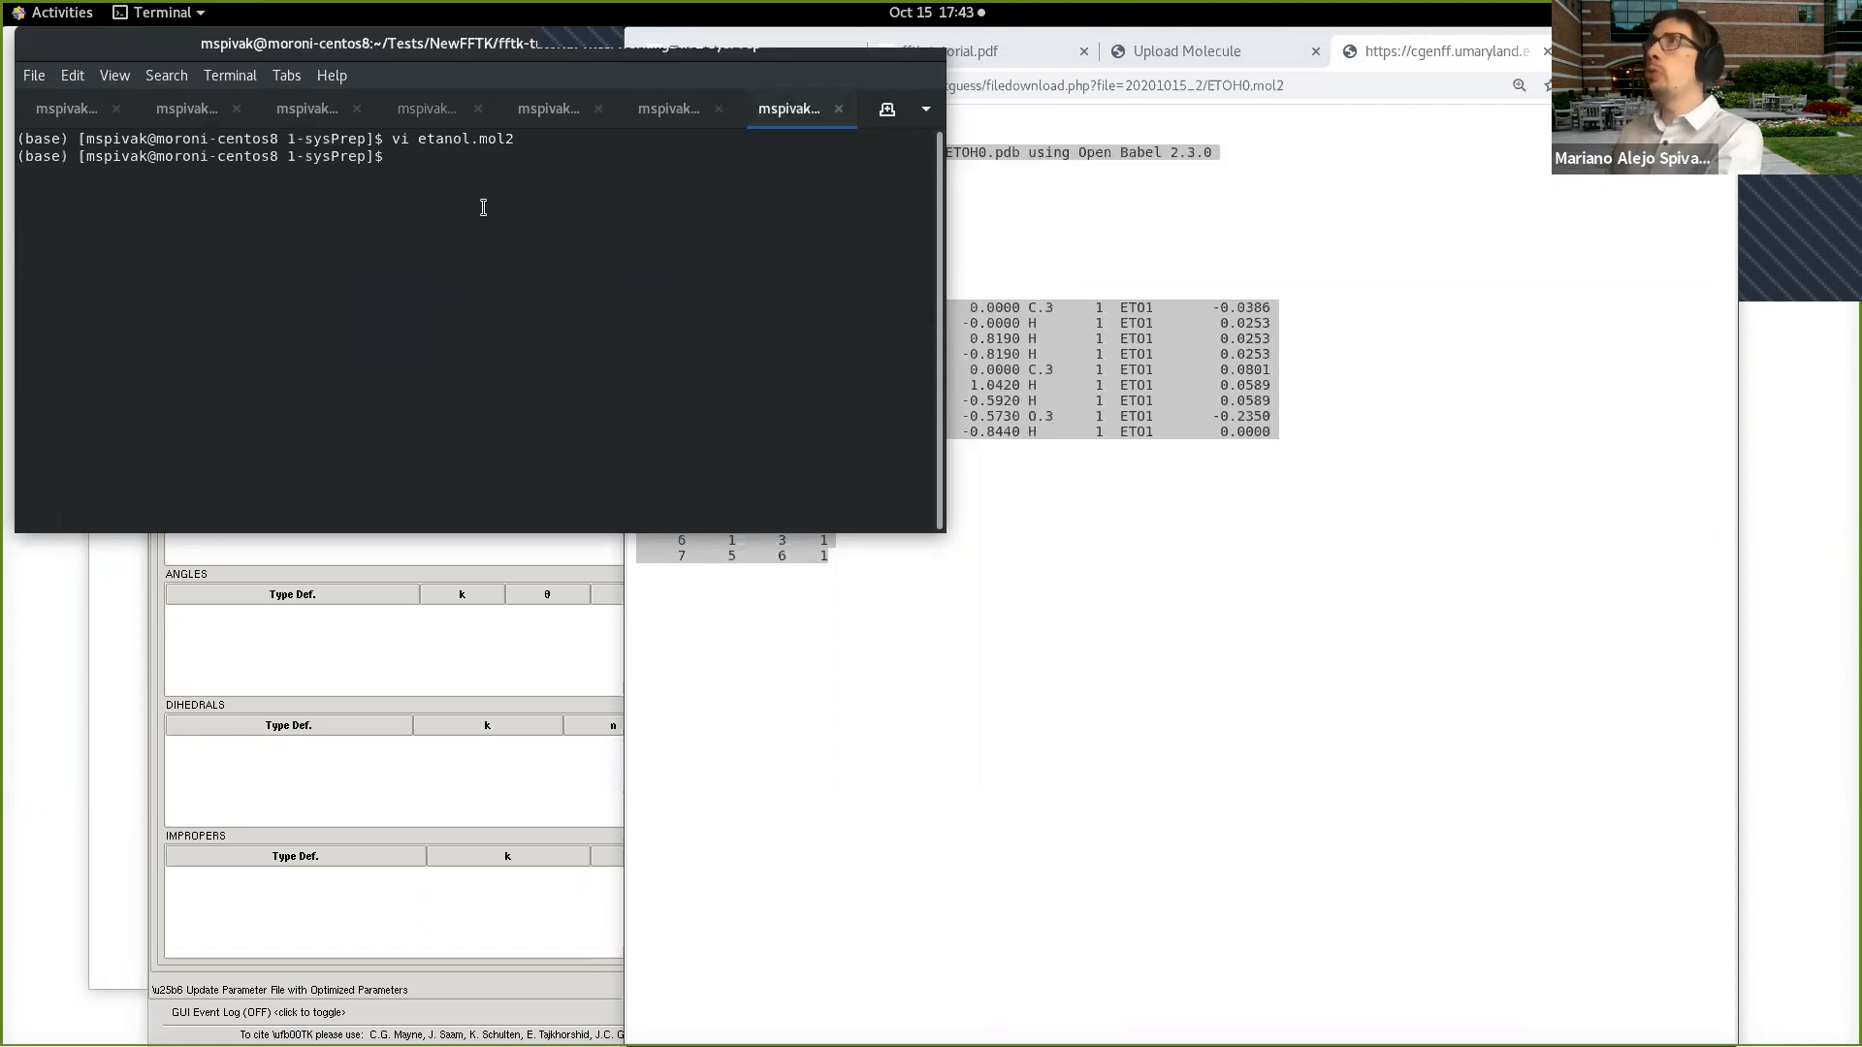
# Step: Narrow the browser window, switch to VMD and open the Molefacture molecule builder
pyautogui.click(625, 576)
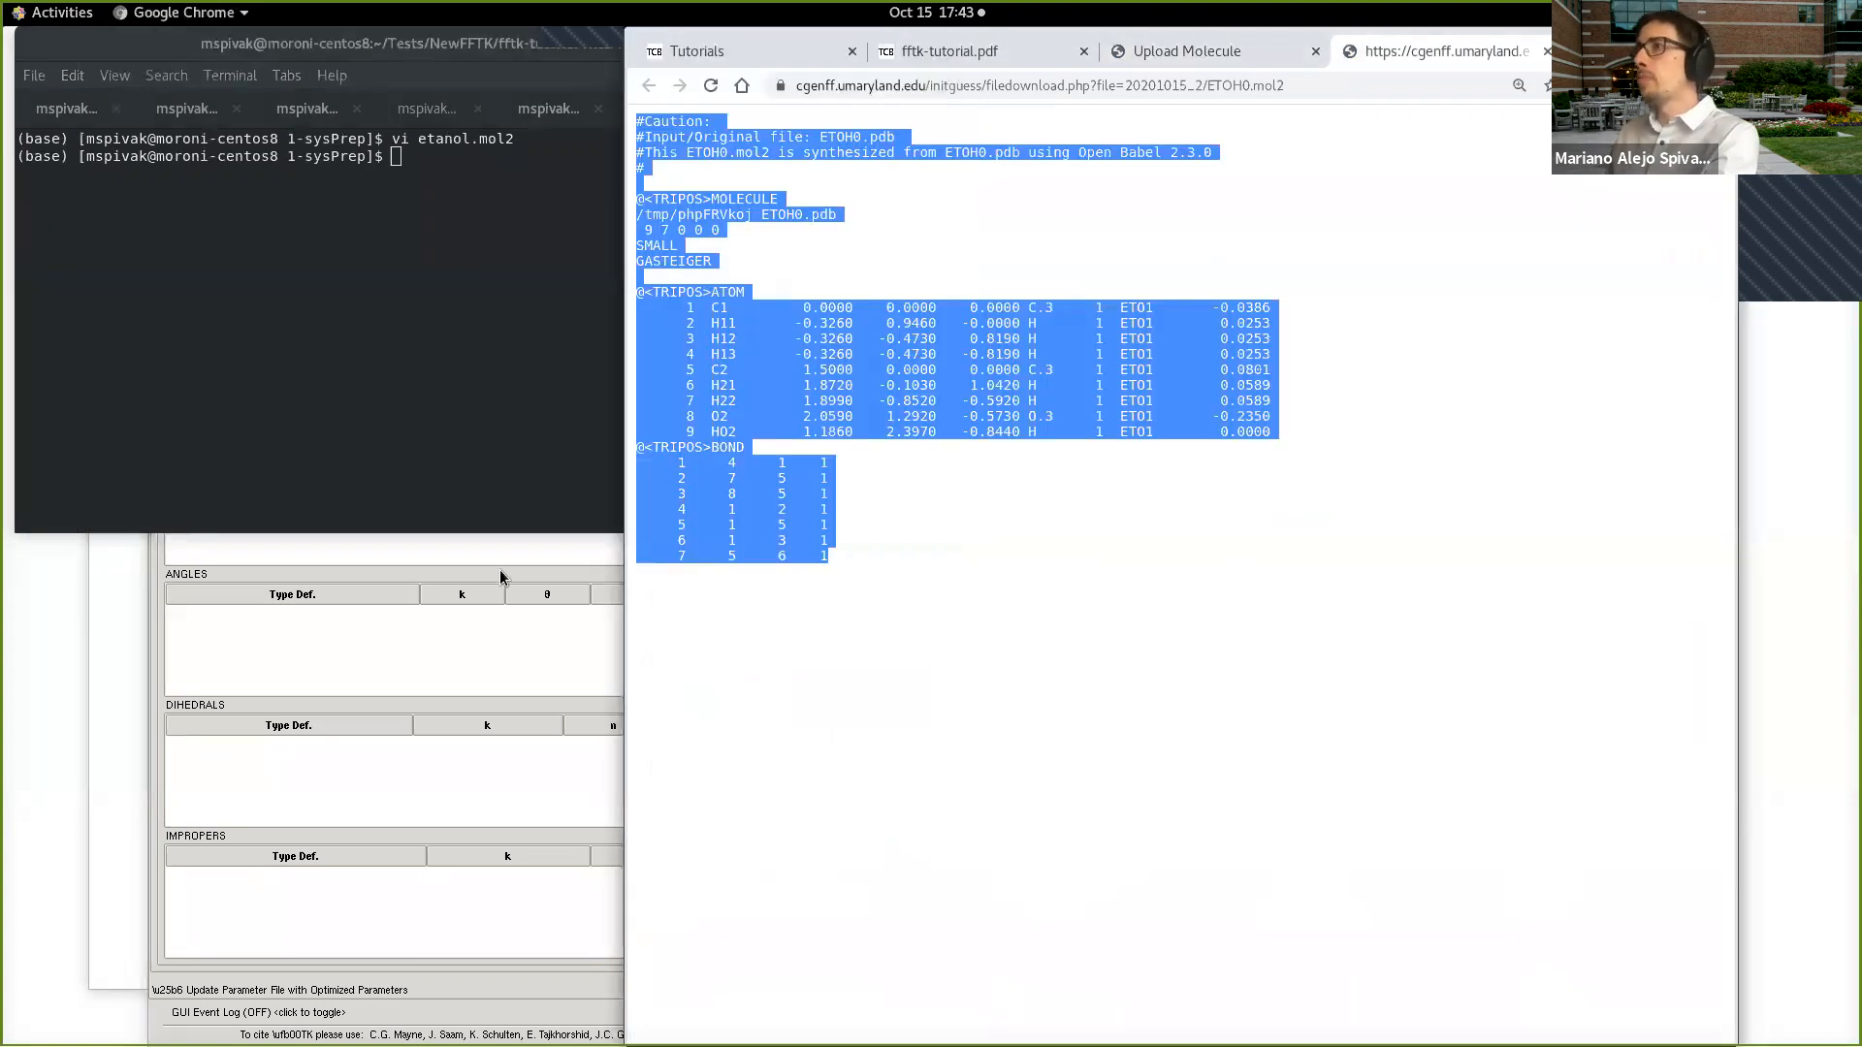
pyautogui.moveTo(626, 568); pyautogui.dragTo(1198, 558)
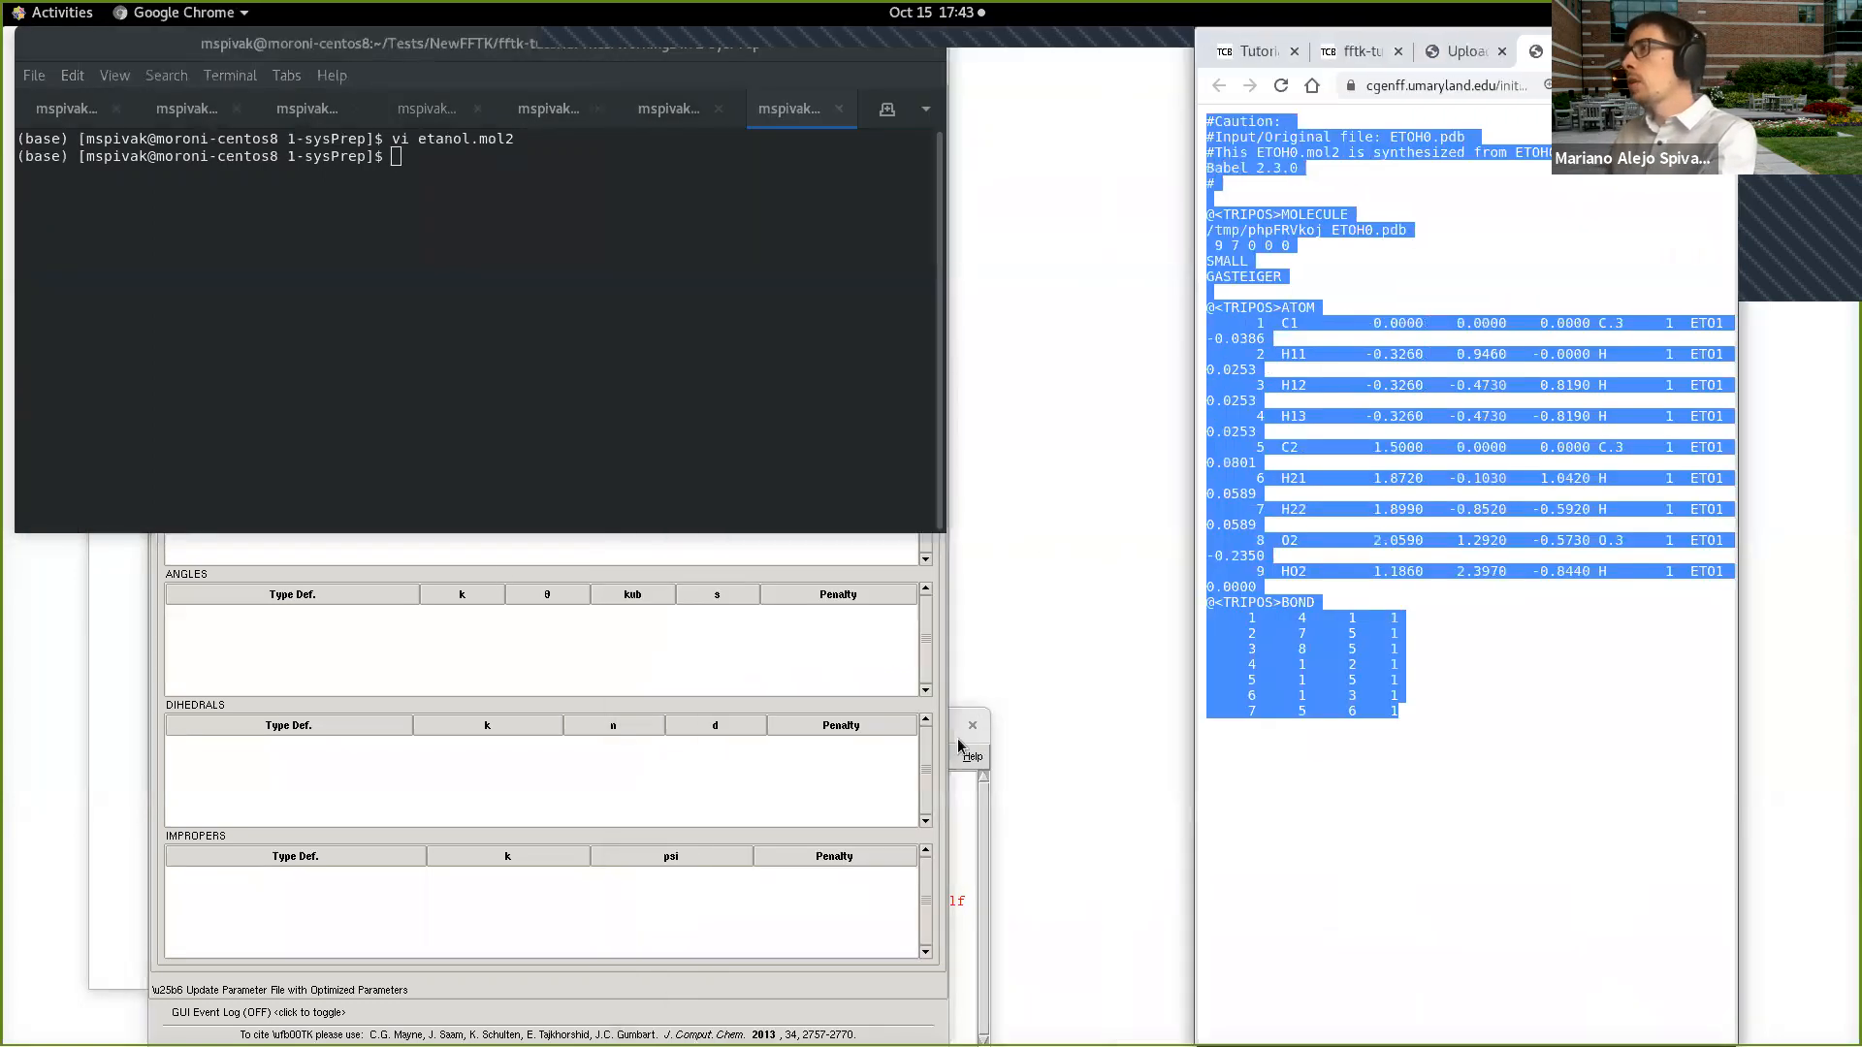
pyautogui.click(956, 734)
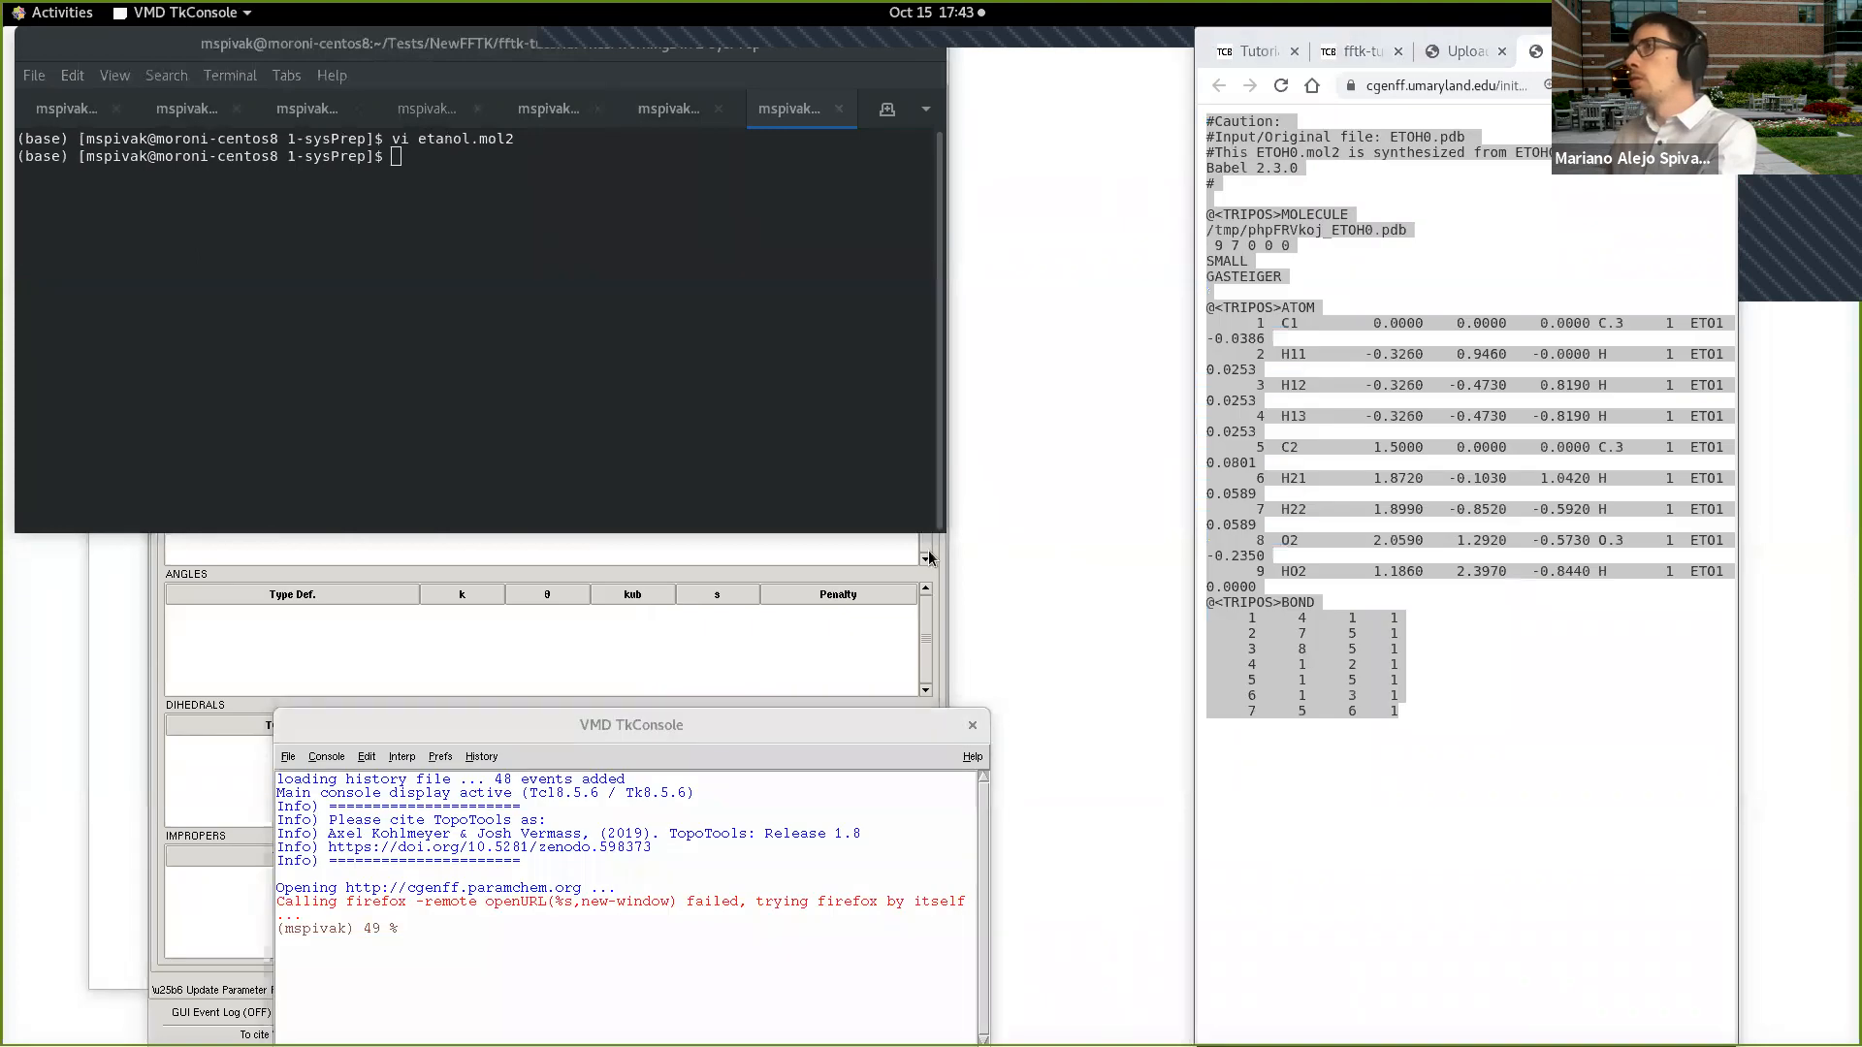
pyautogui.hotkey('alt', 'Tab')
pyautogui.hotkey('alt', 'Tab')
pyautogui.hotkey('alt', 'Tab')
pyautogui.hotkey('alt', 'Tab')
pyautogui.moveTo(603, 464); pyautogui.dragTo(1061, 353)
pyautogui.click(954, 374)
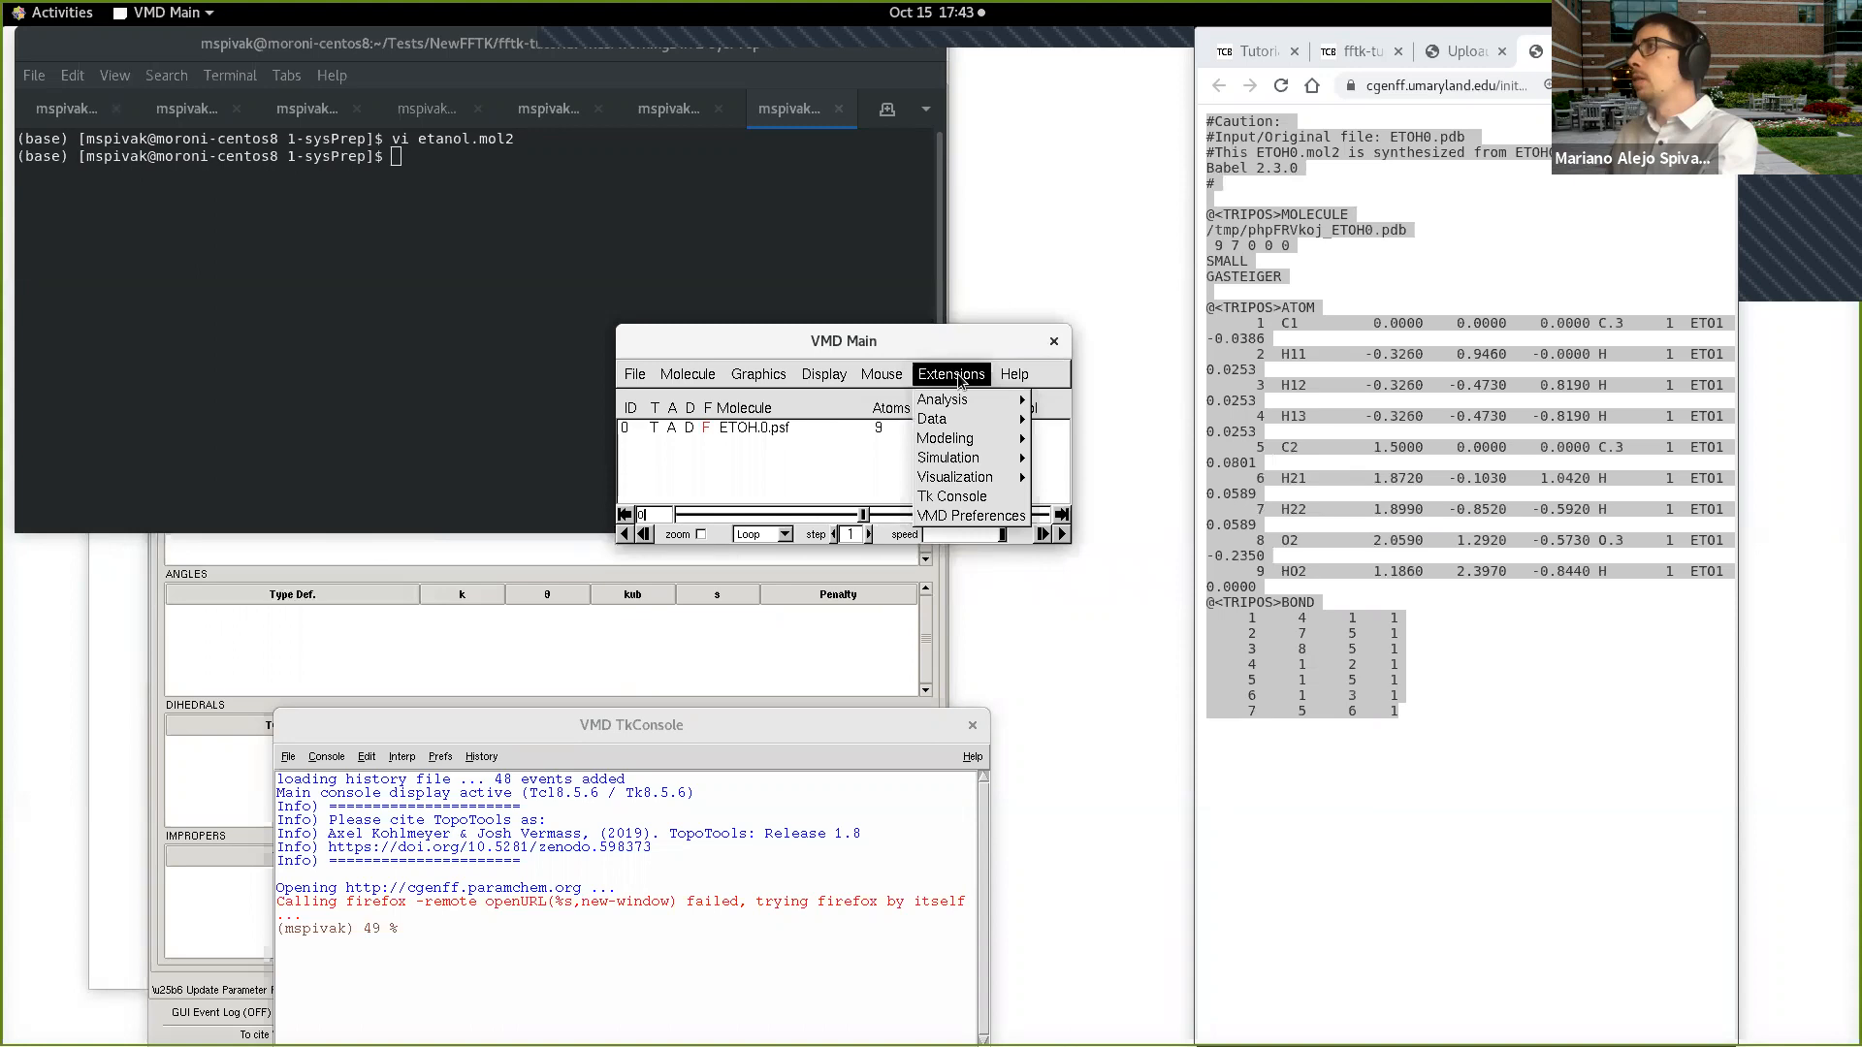
pyautogui.moveTo(960, 423)
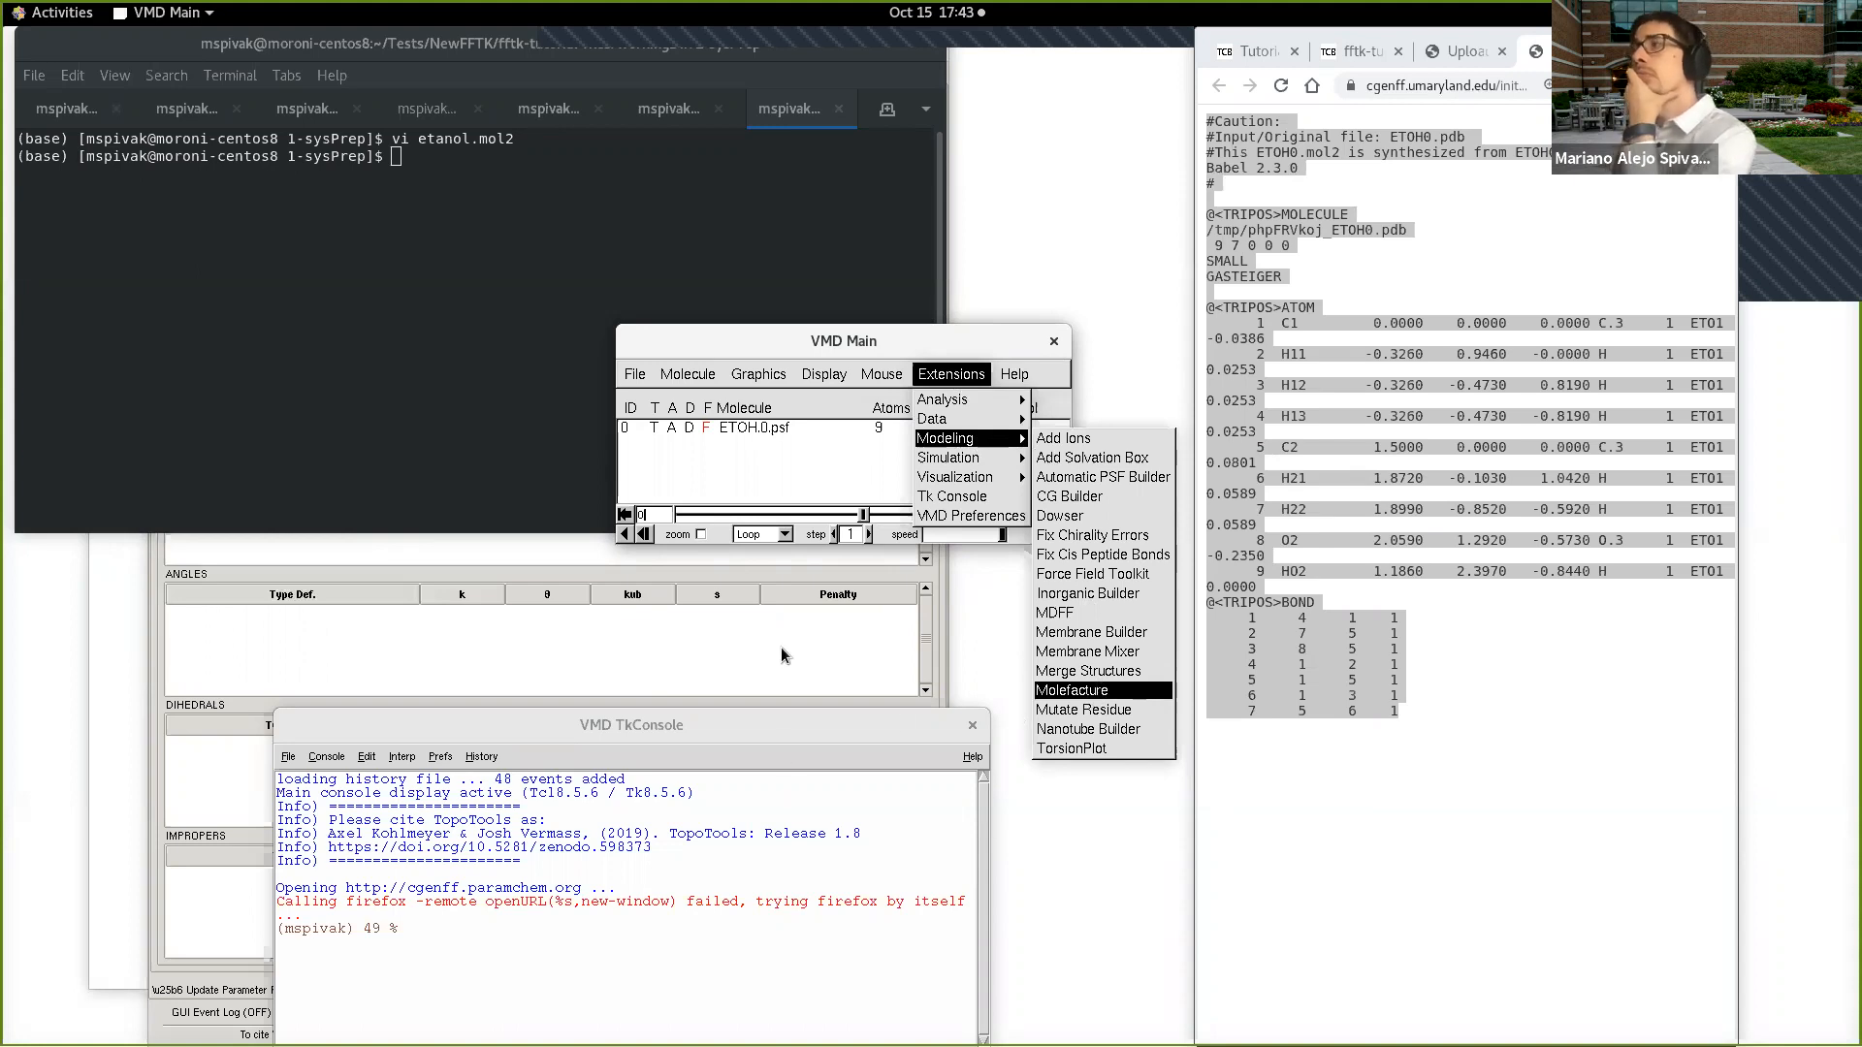
pyautogui.click(788, 613)
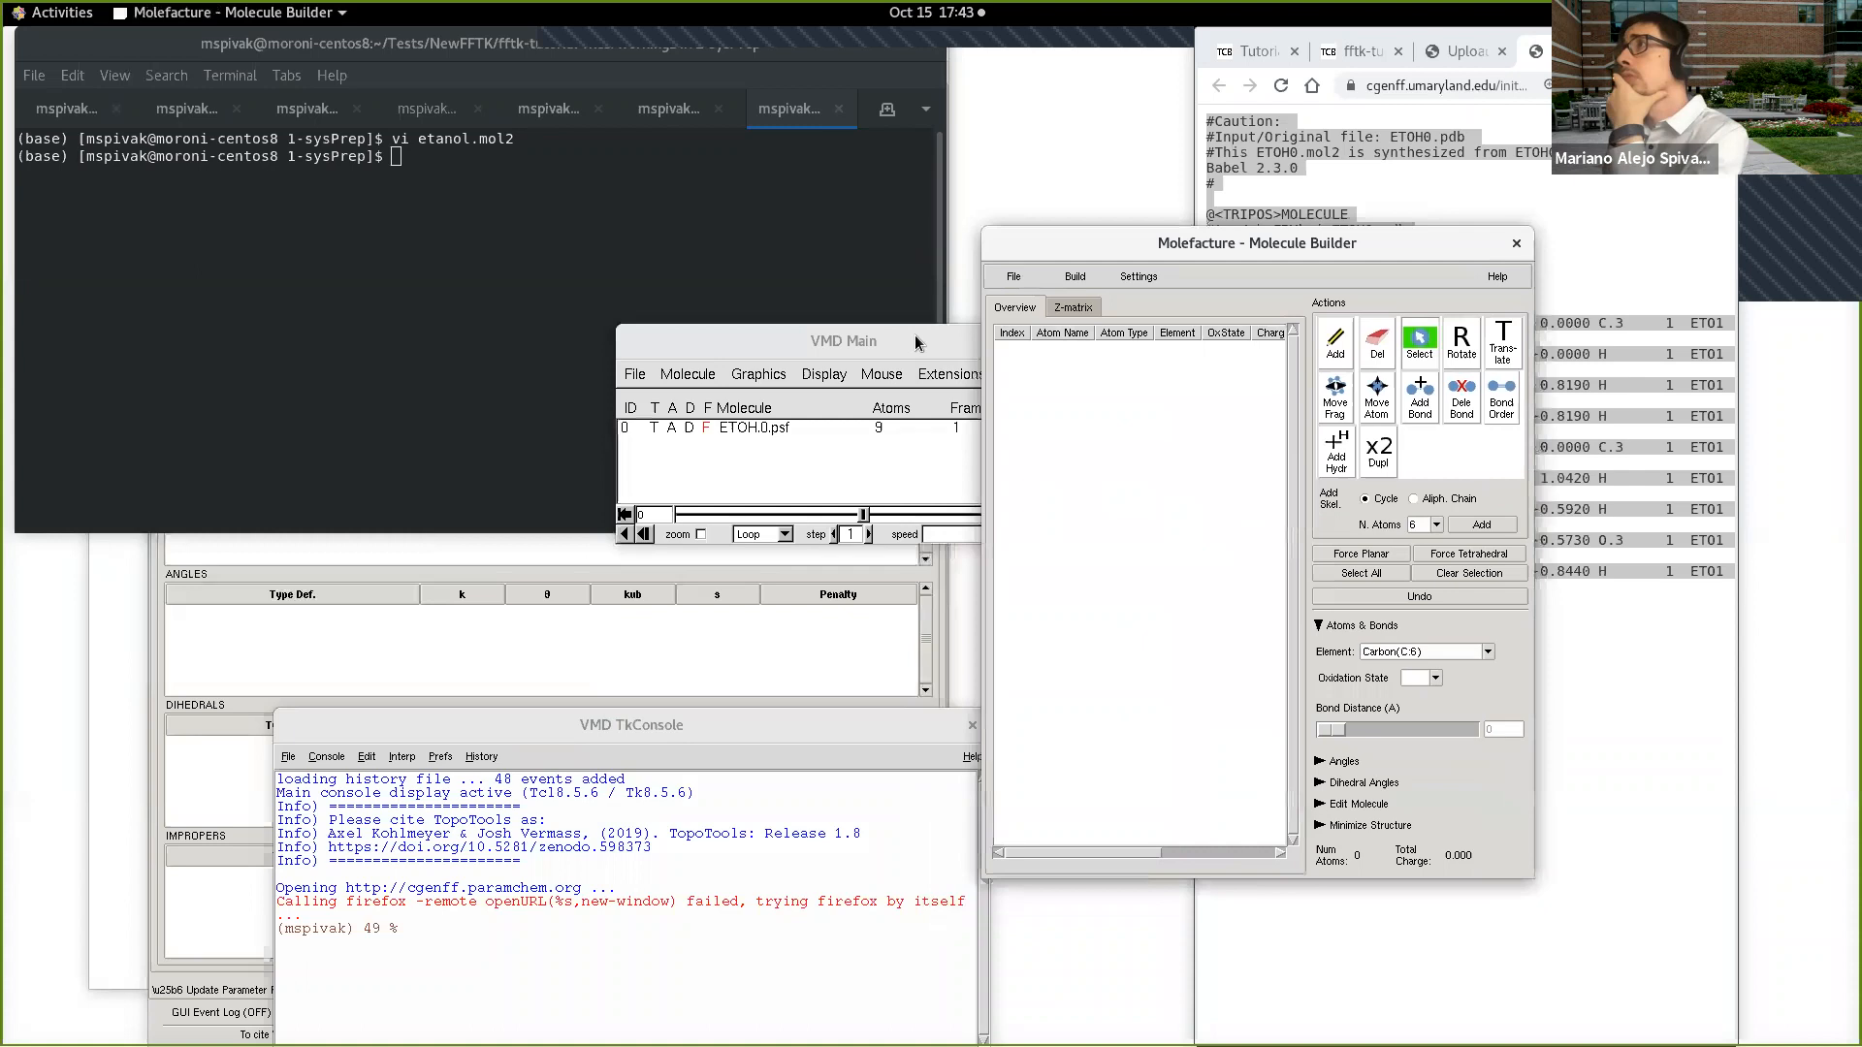
# Step: Start Molefacture on the loaded ETOH.0.psf molecule with the selection "all"
pyautogui.click(1014, 277)
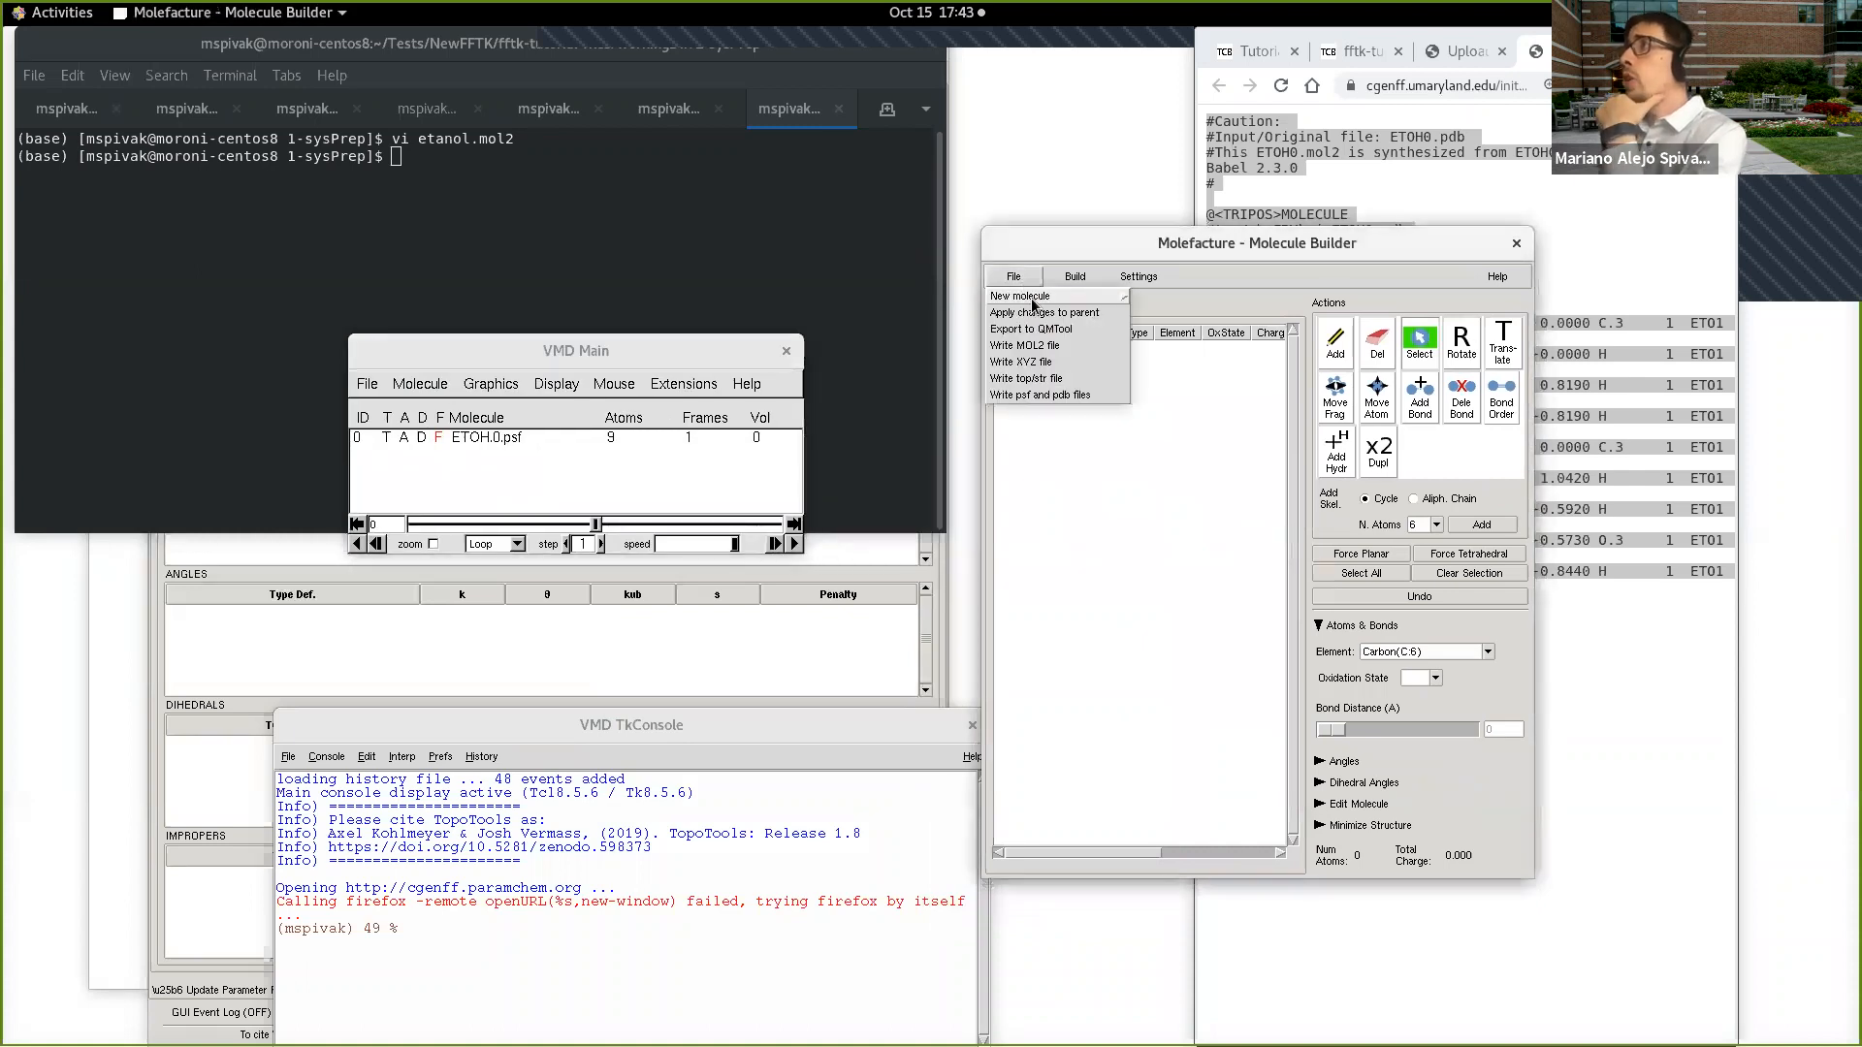
pyautogui.moveTo(1036, 297)
pyautogui.click(1183, 302)
pyautogui.click(223, 129)
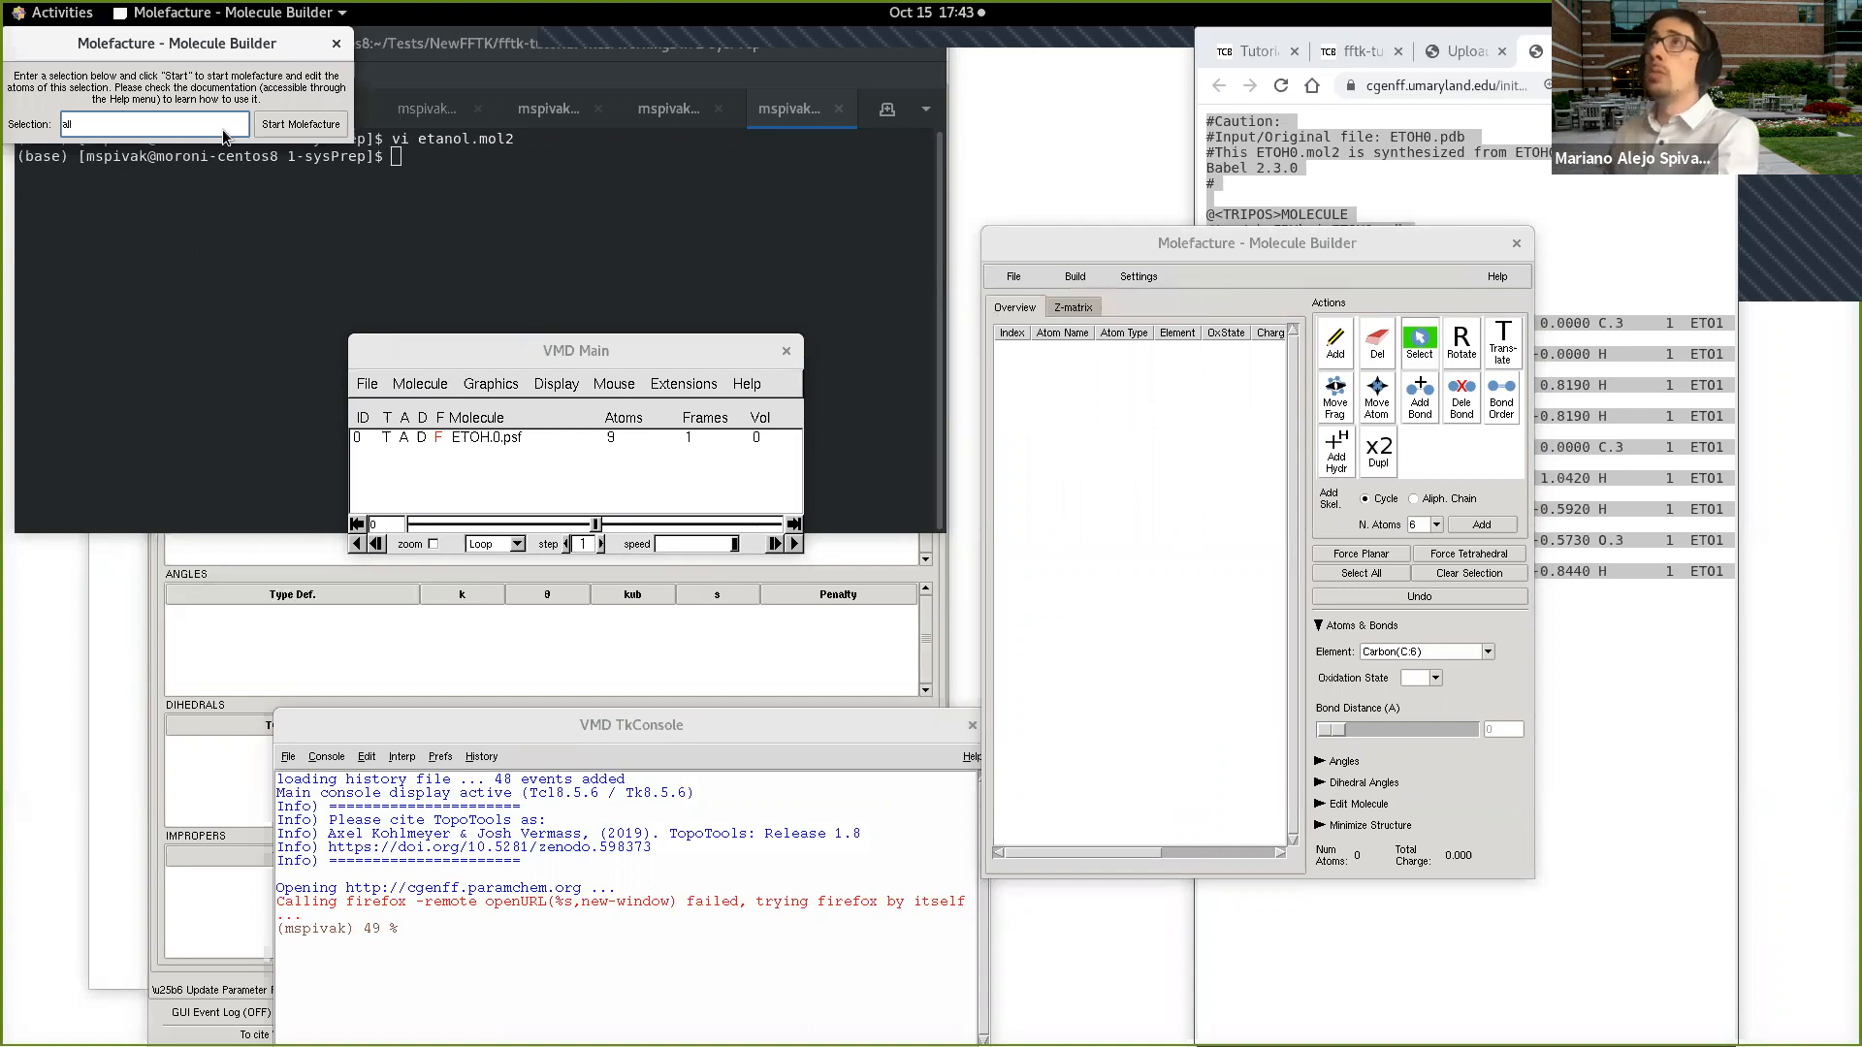
pyautogui.click(297, 125)
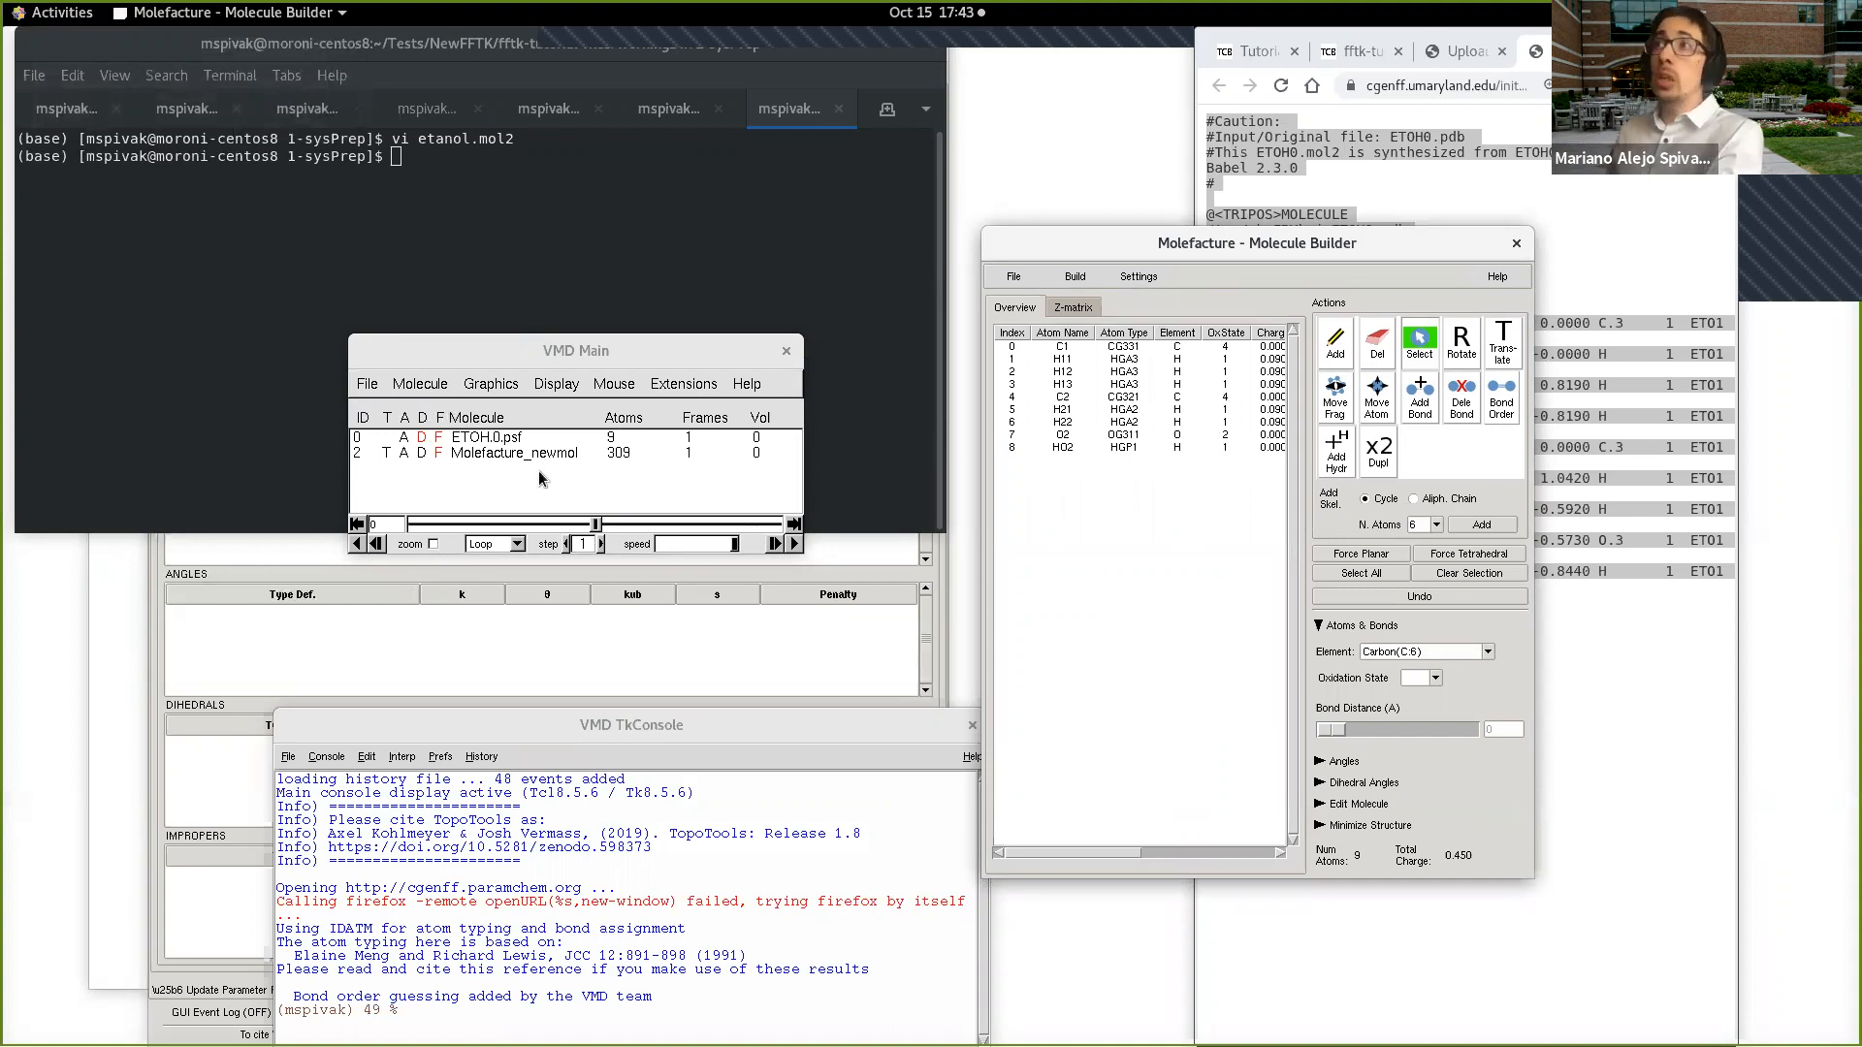
# Step: Write the molecule from Molefacture as a MOL2 file named ethanol in the fftk-tutorial-files directory
pyautogui.click(1013, 276)
pyautogui.click(1043, 346)
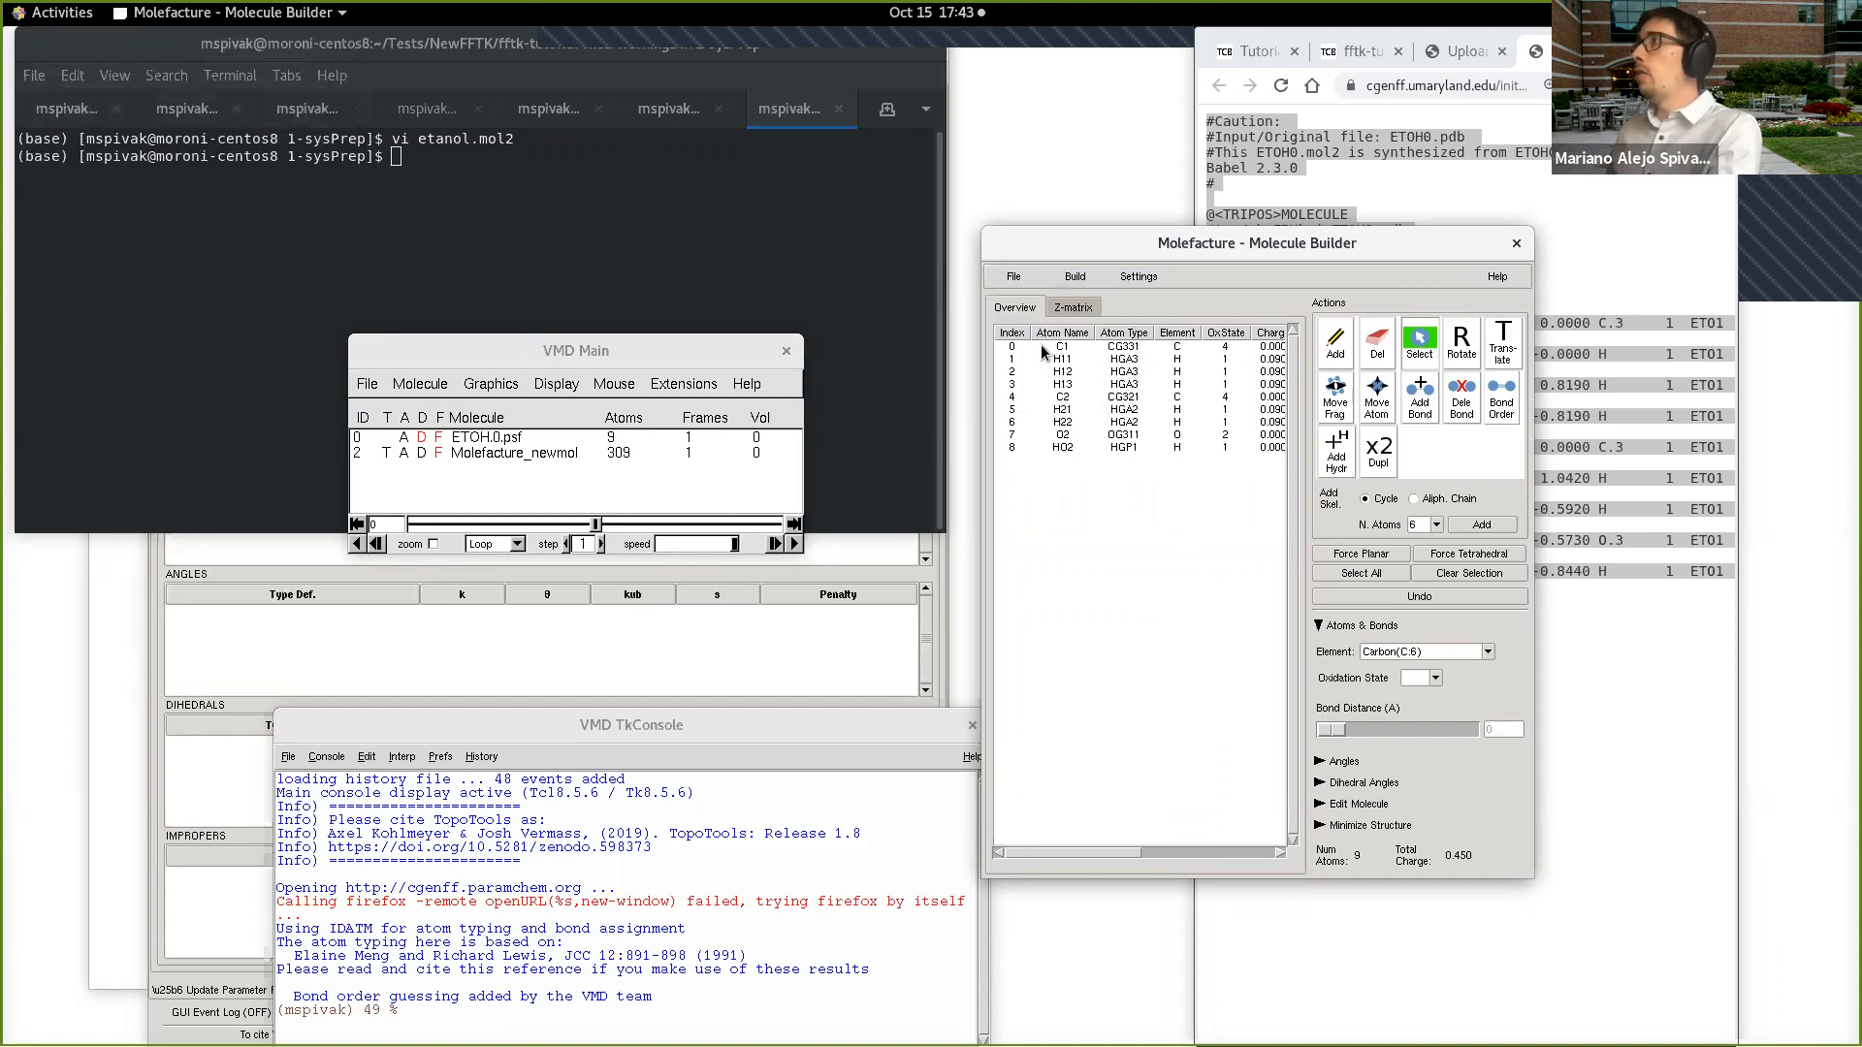
pyautogui.moveTo(1183, 427); pyautogui.dragTo(427, 522)
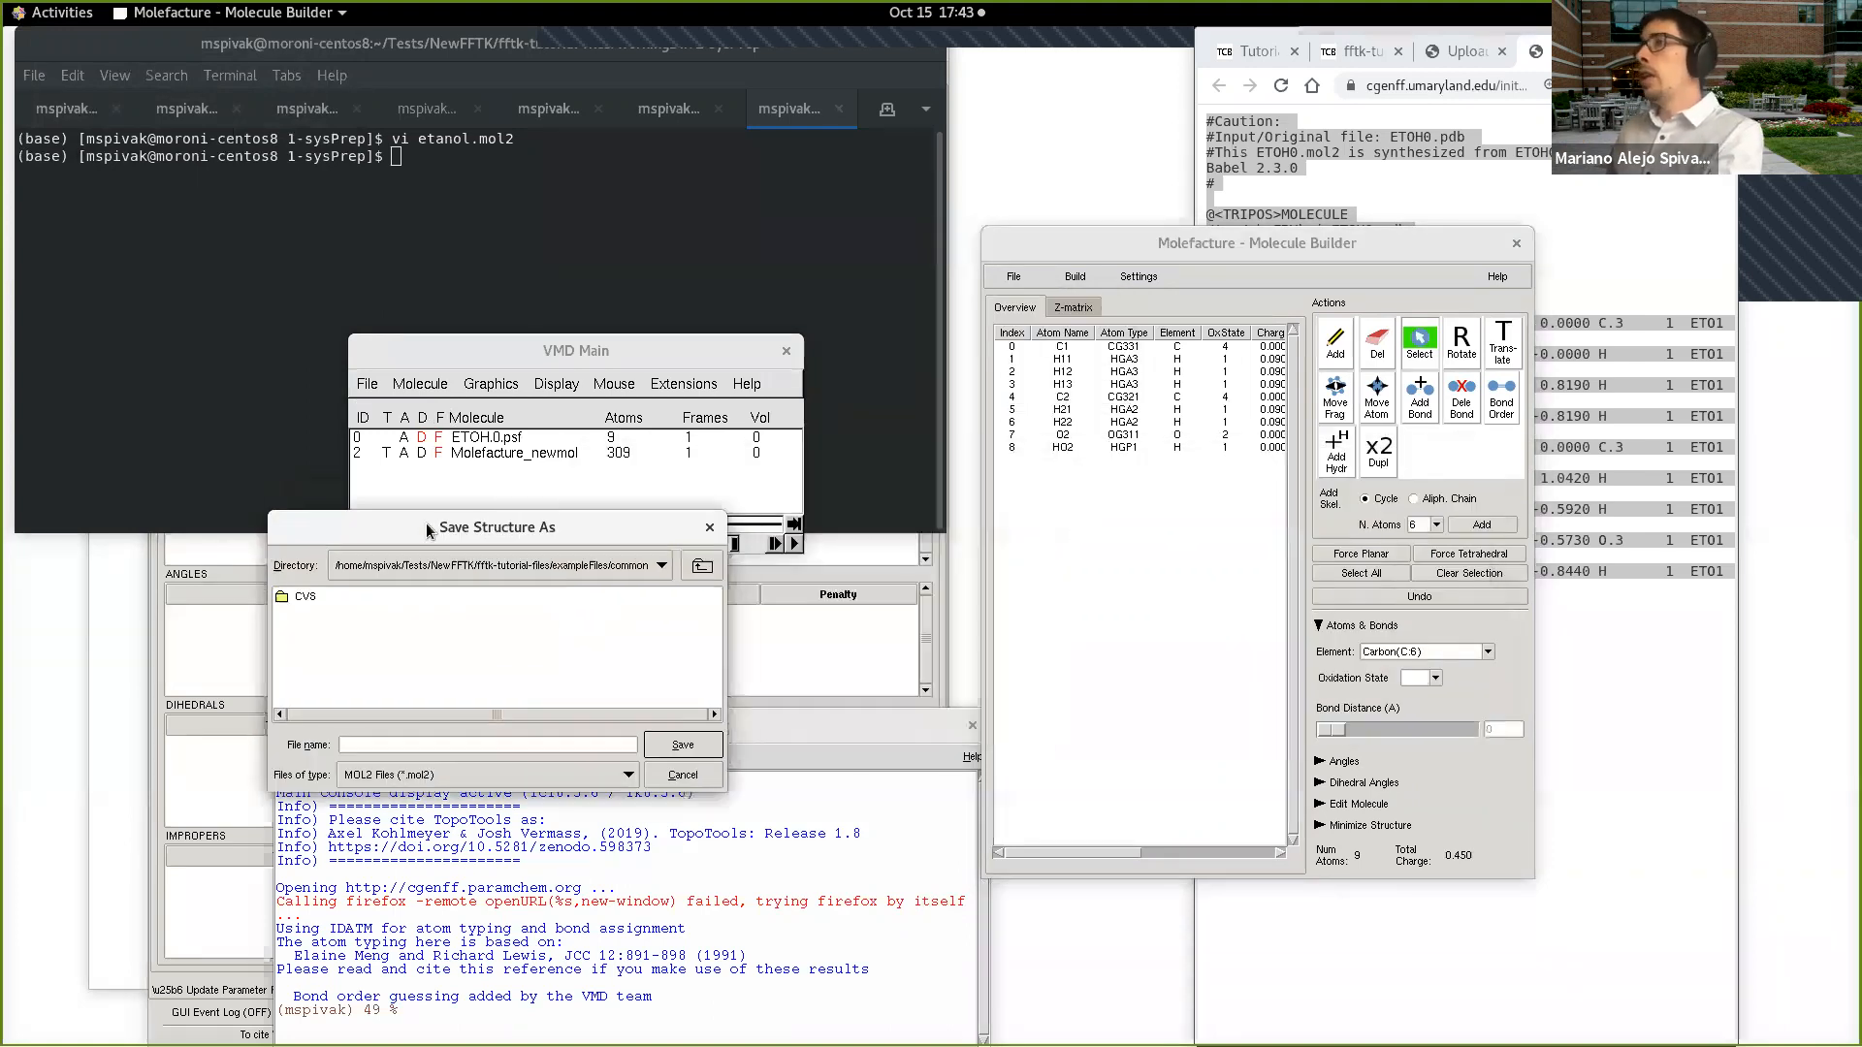
pyautogui.click(702, 563)
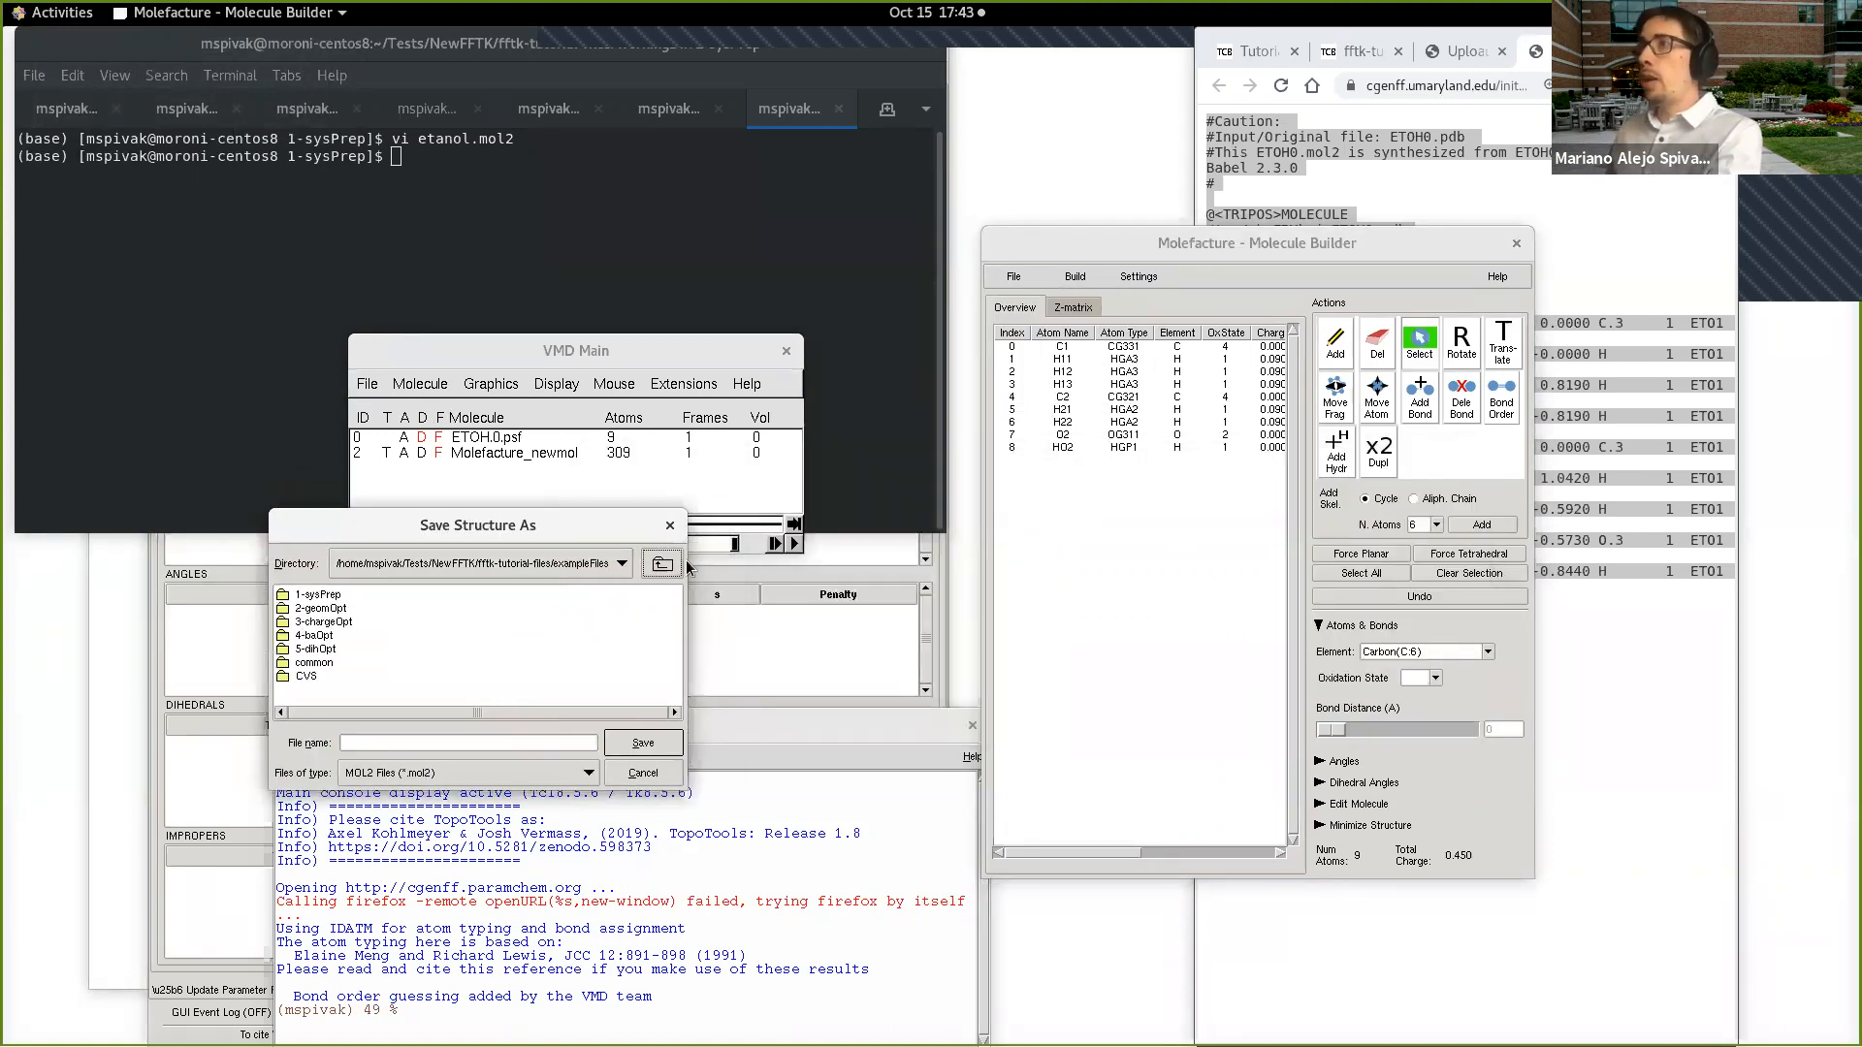
pyautogui.click(662, 565)
pyautogui.click(461, 747)
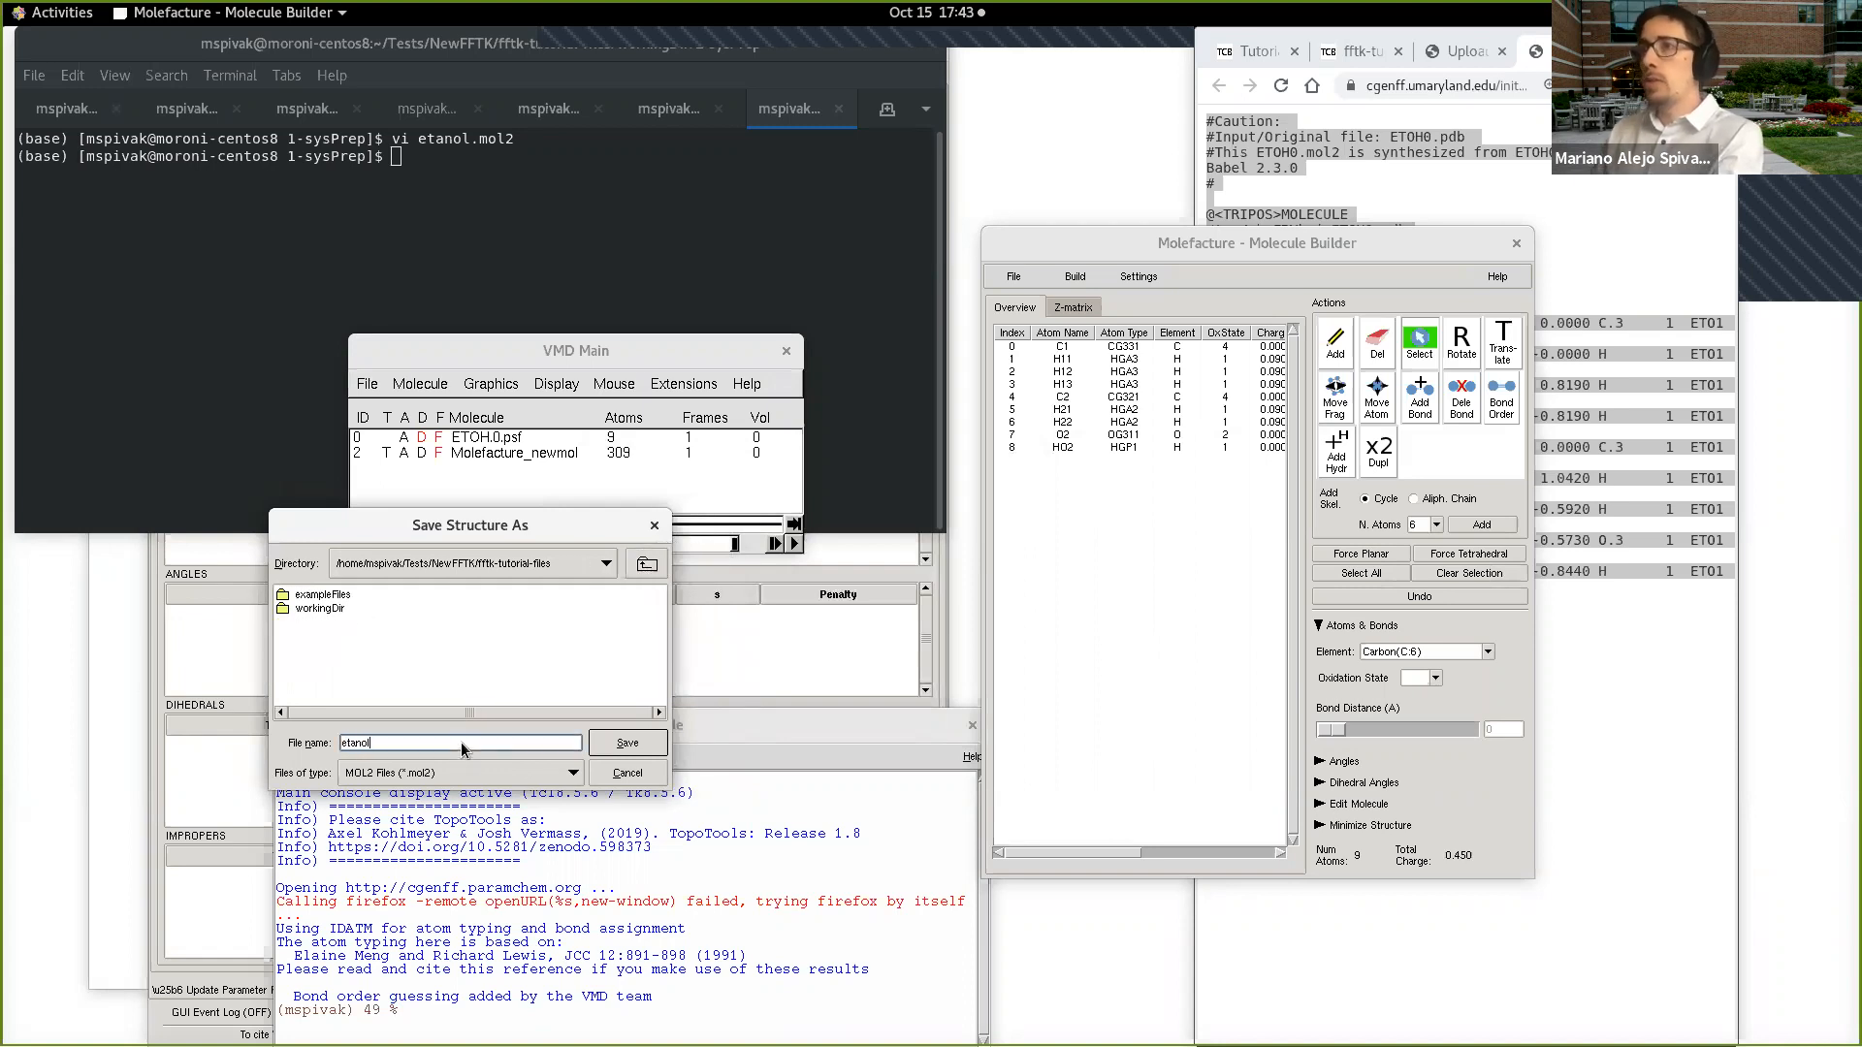
pyautogui.doubleClick(347, 747)
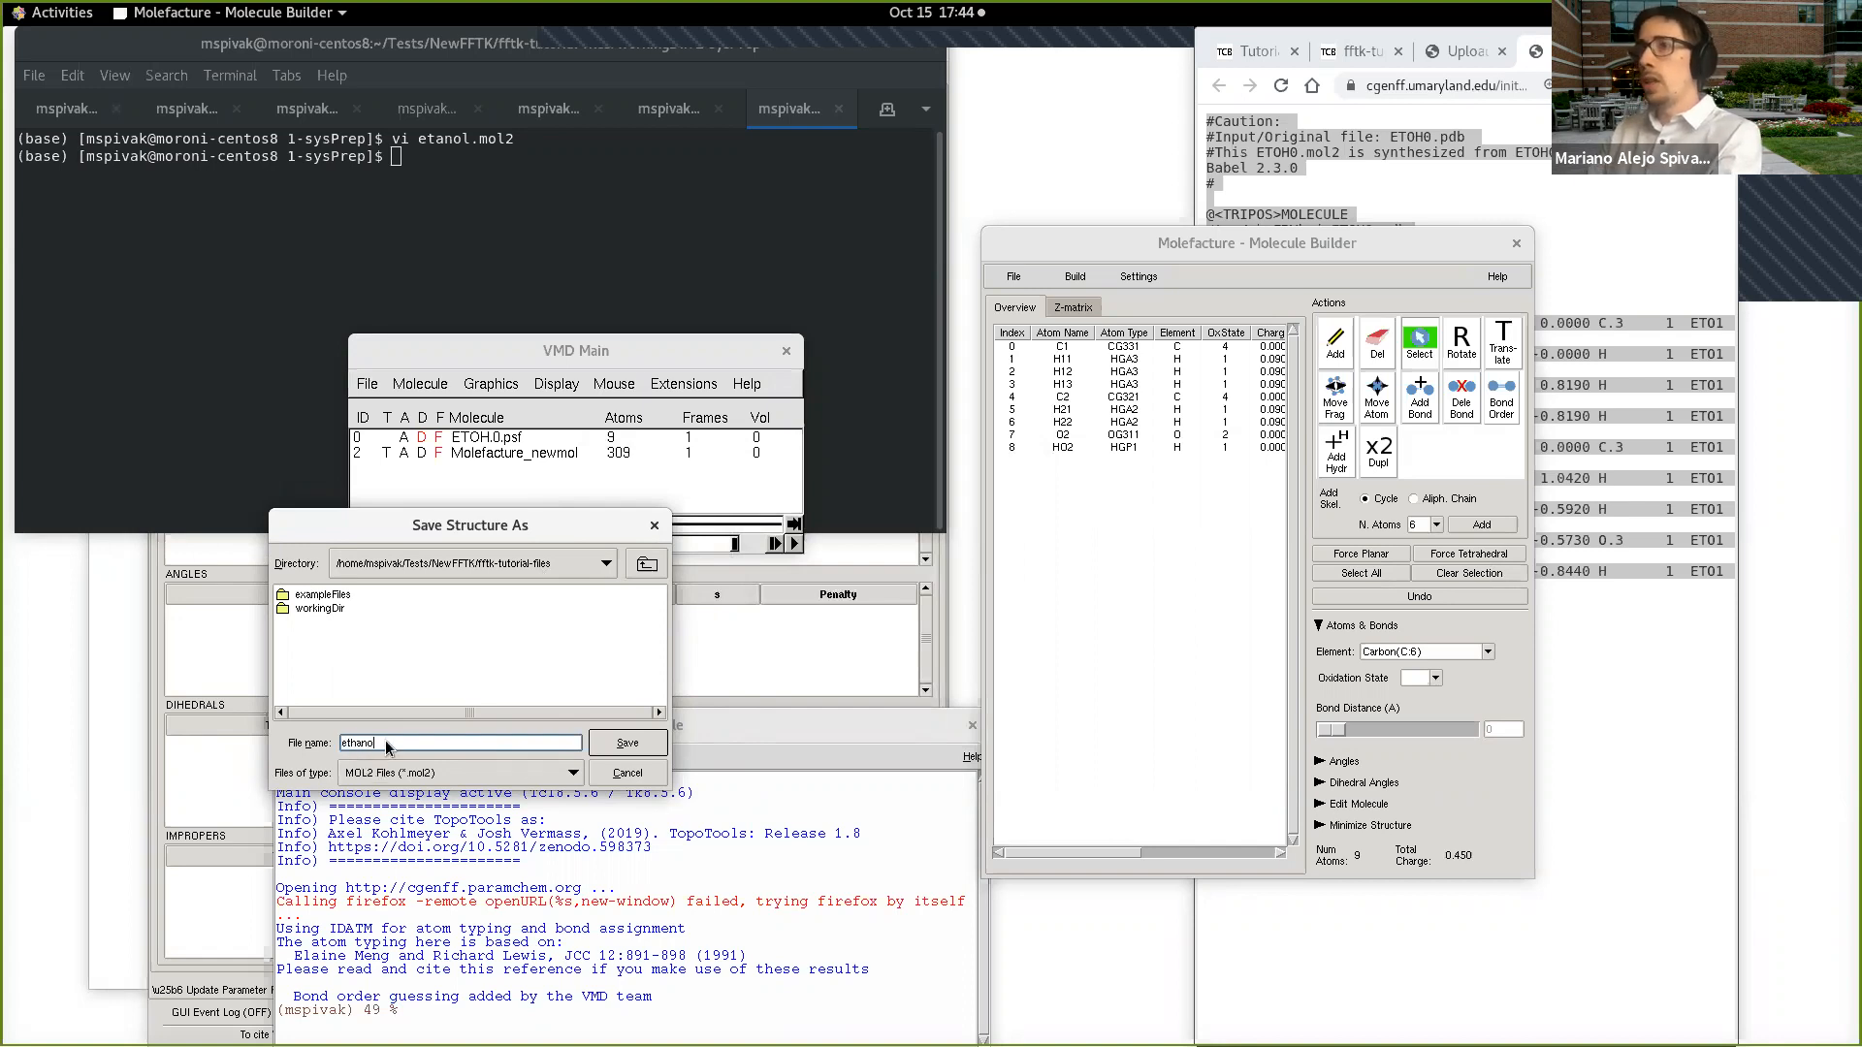
pyautogui.click(626, 743)
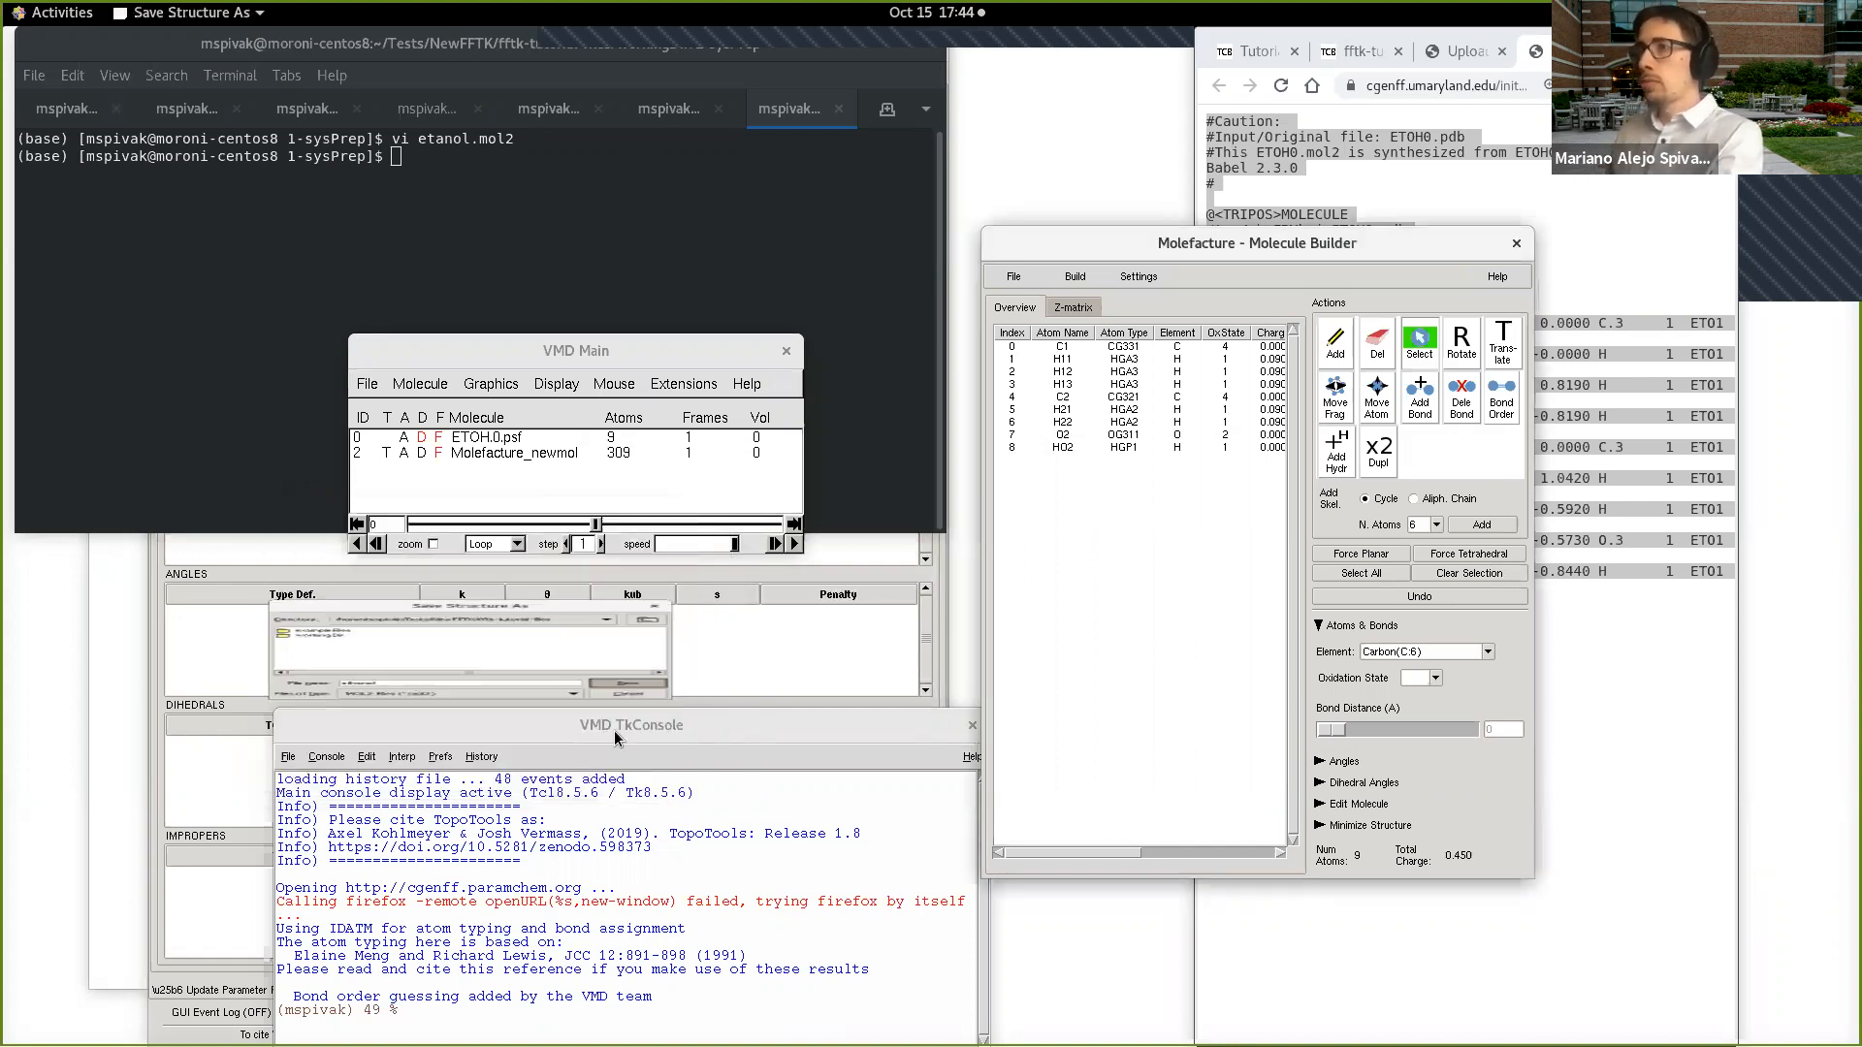
# Step: Go up two directories in the terminal to fftk-tutorial-files and open ethanol.mol2 in vi
pyautogui.click(561, 165)
pyautogui.write('cd ../')
pyautogui.press('Return')
pyautogui.write('lt')
pyautogui.press('Return')
pyautogui.write('cd ../')
pyautogui.press('Return')
pyautogui.write('lt')
pyautogui.press('Return')
pyautogui.write('vi ethanol.mol2')
pyautogui.press('Return')
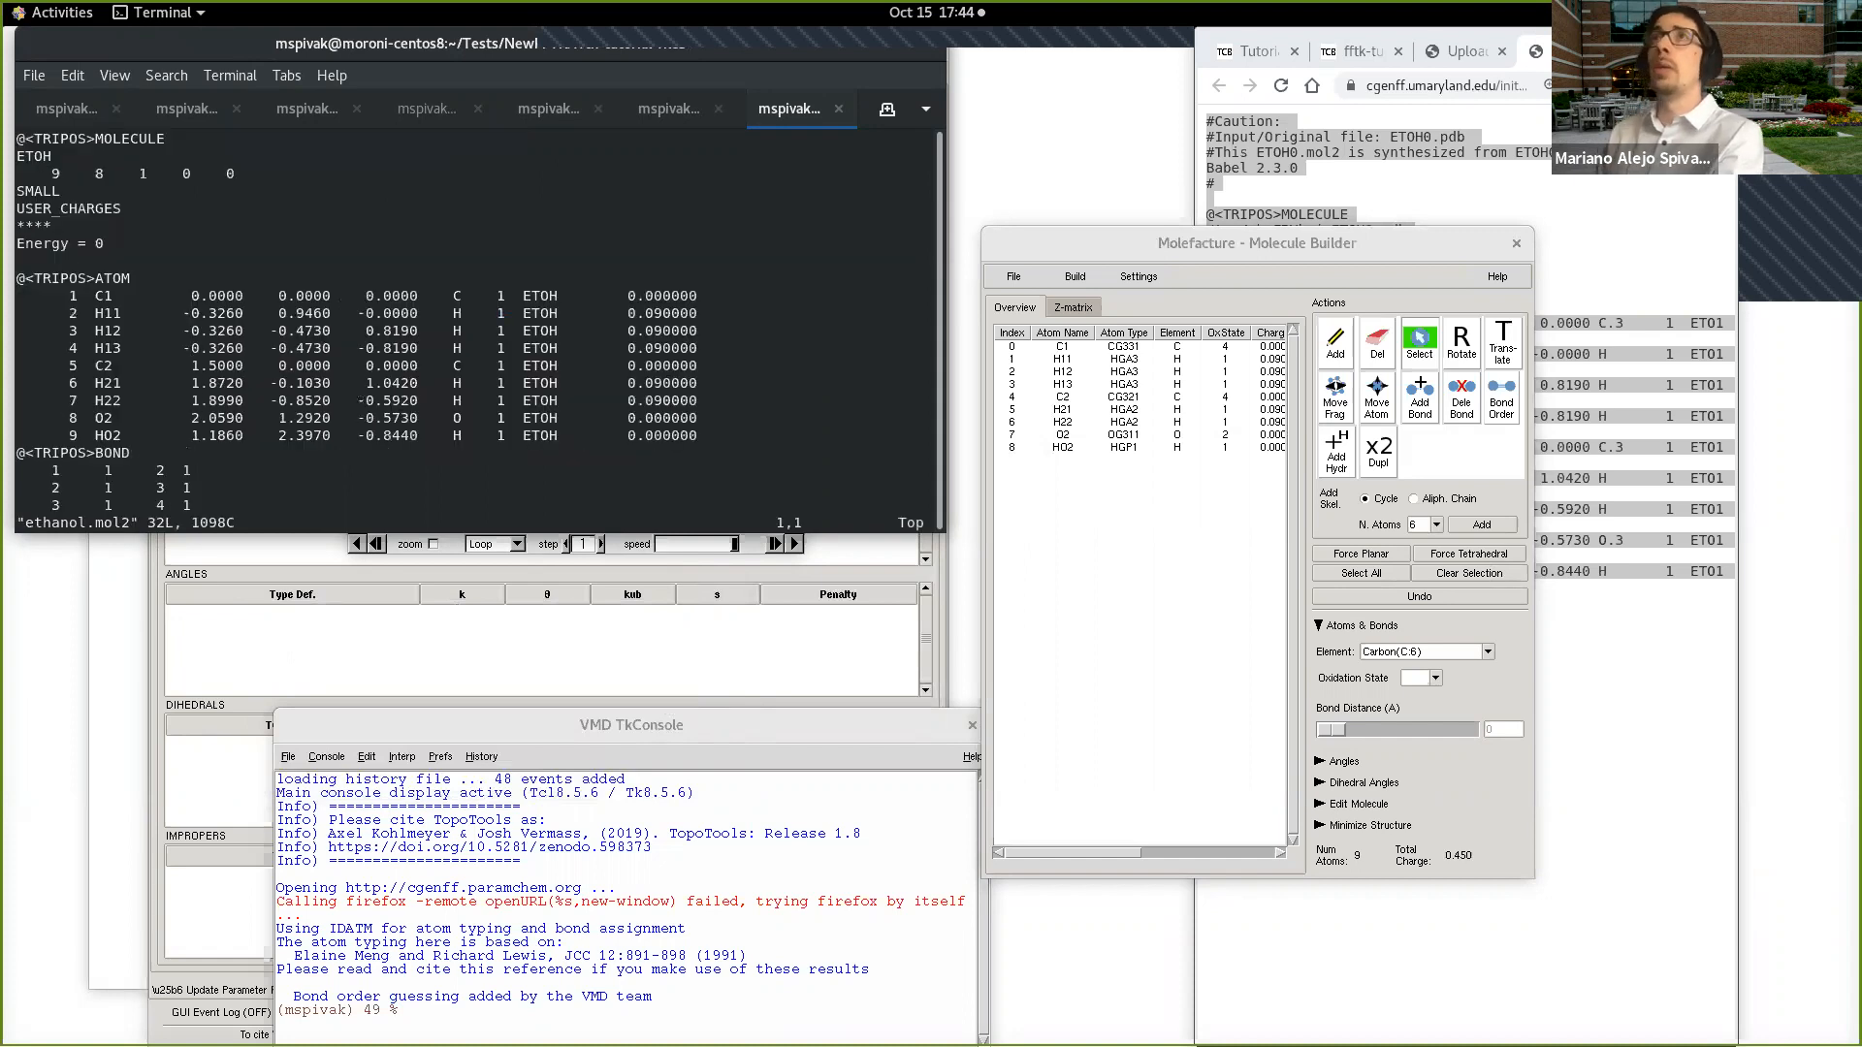
# Step: Examine the full atom, bond and substructure records of ethanol.mol2 at a larger text size
pyautogui.hotkey('ctrl', '+')
pyautogui.hotkey('ctrl', '+')
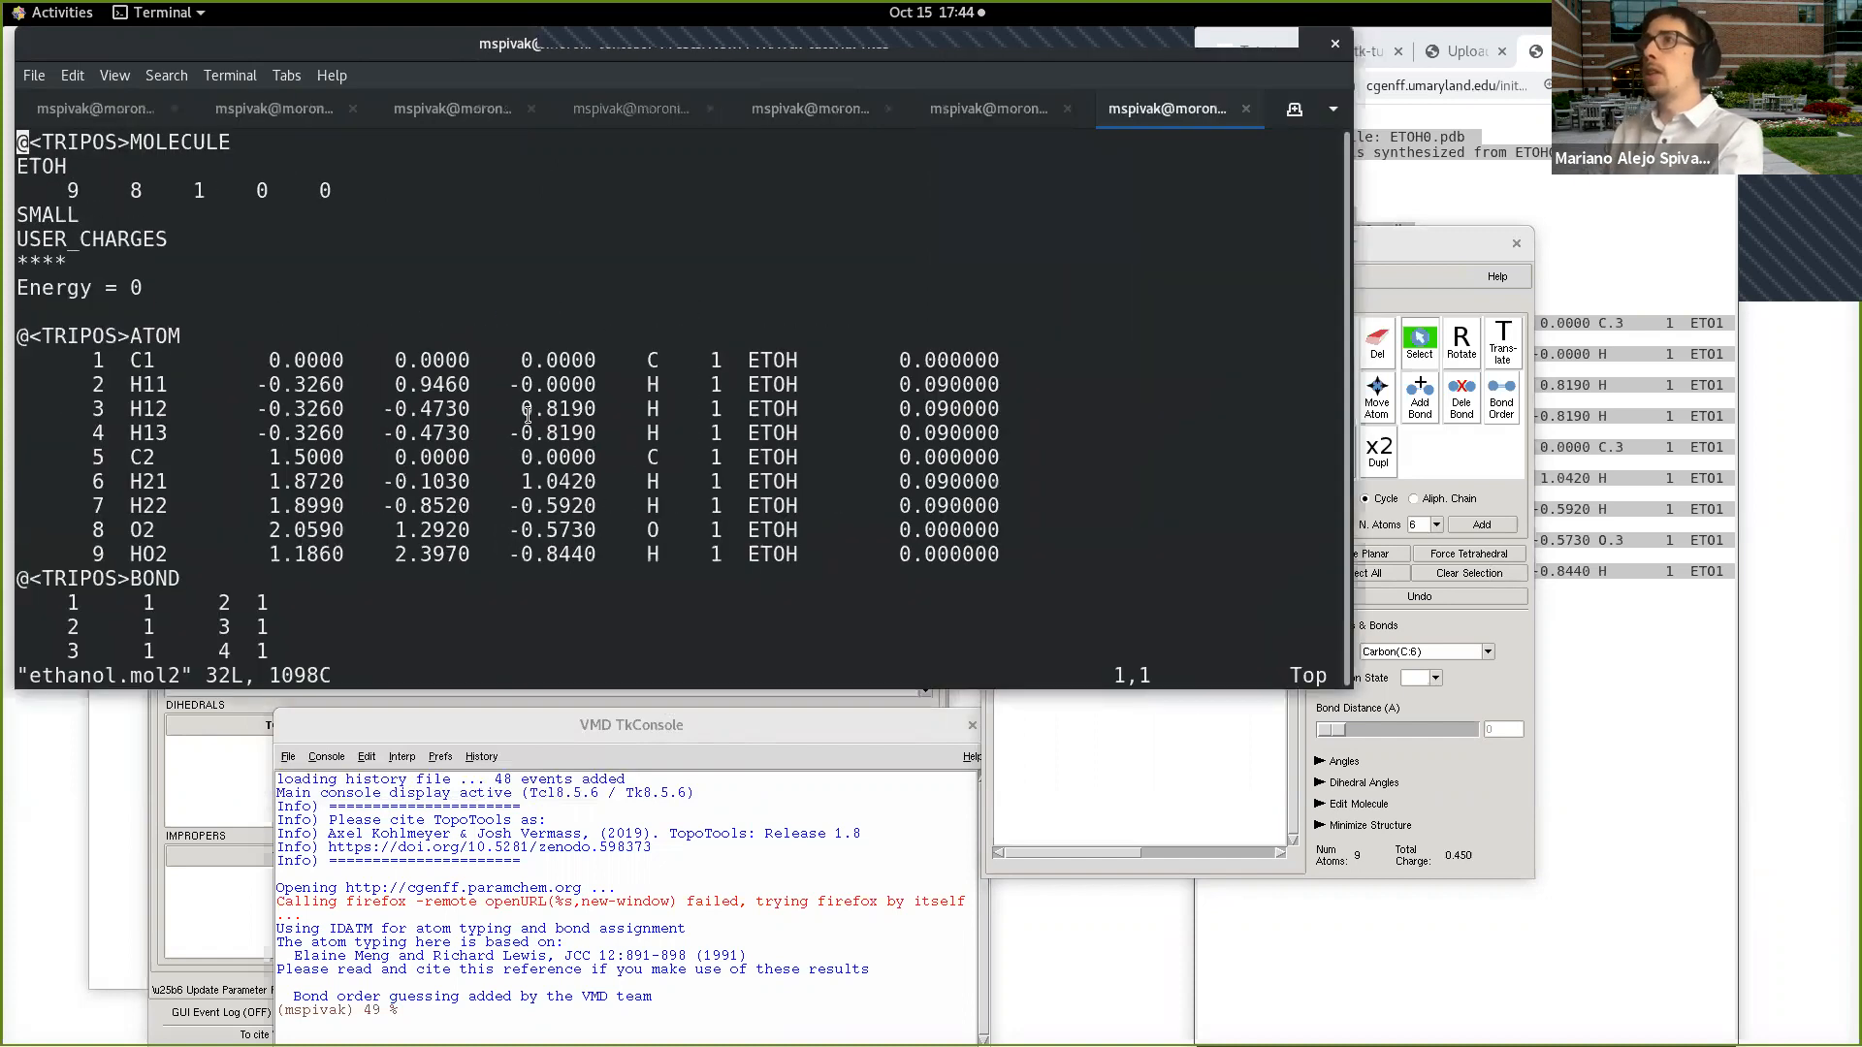
pyautogui.moveTo(697, 688); pyautogui.dragTo(685, 931)
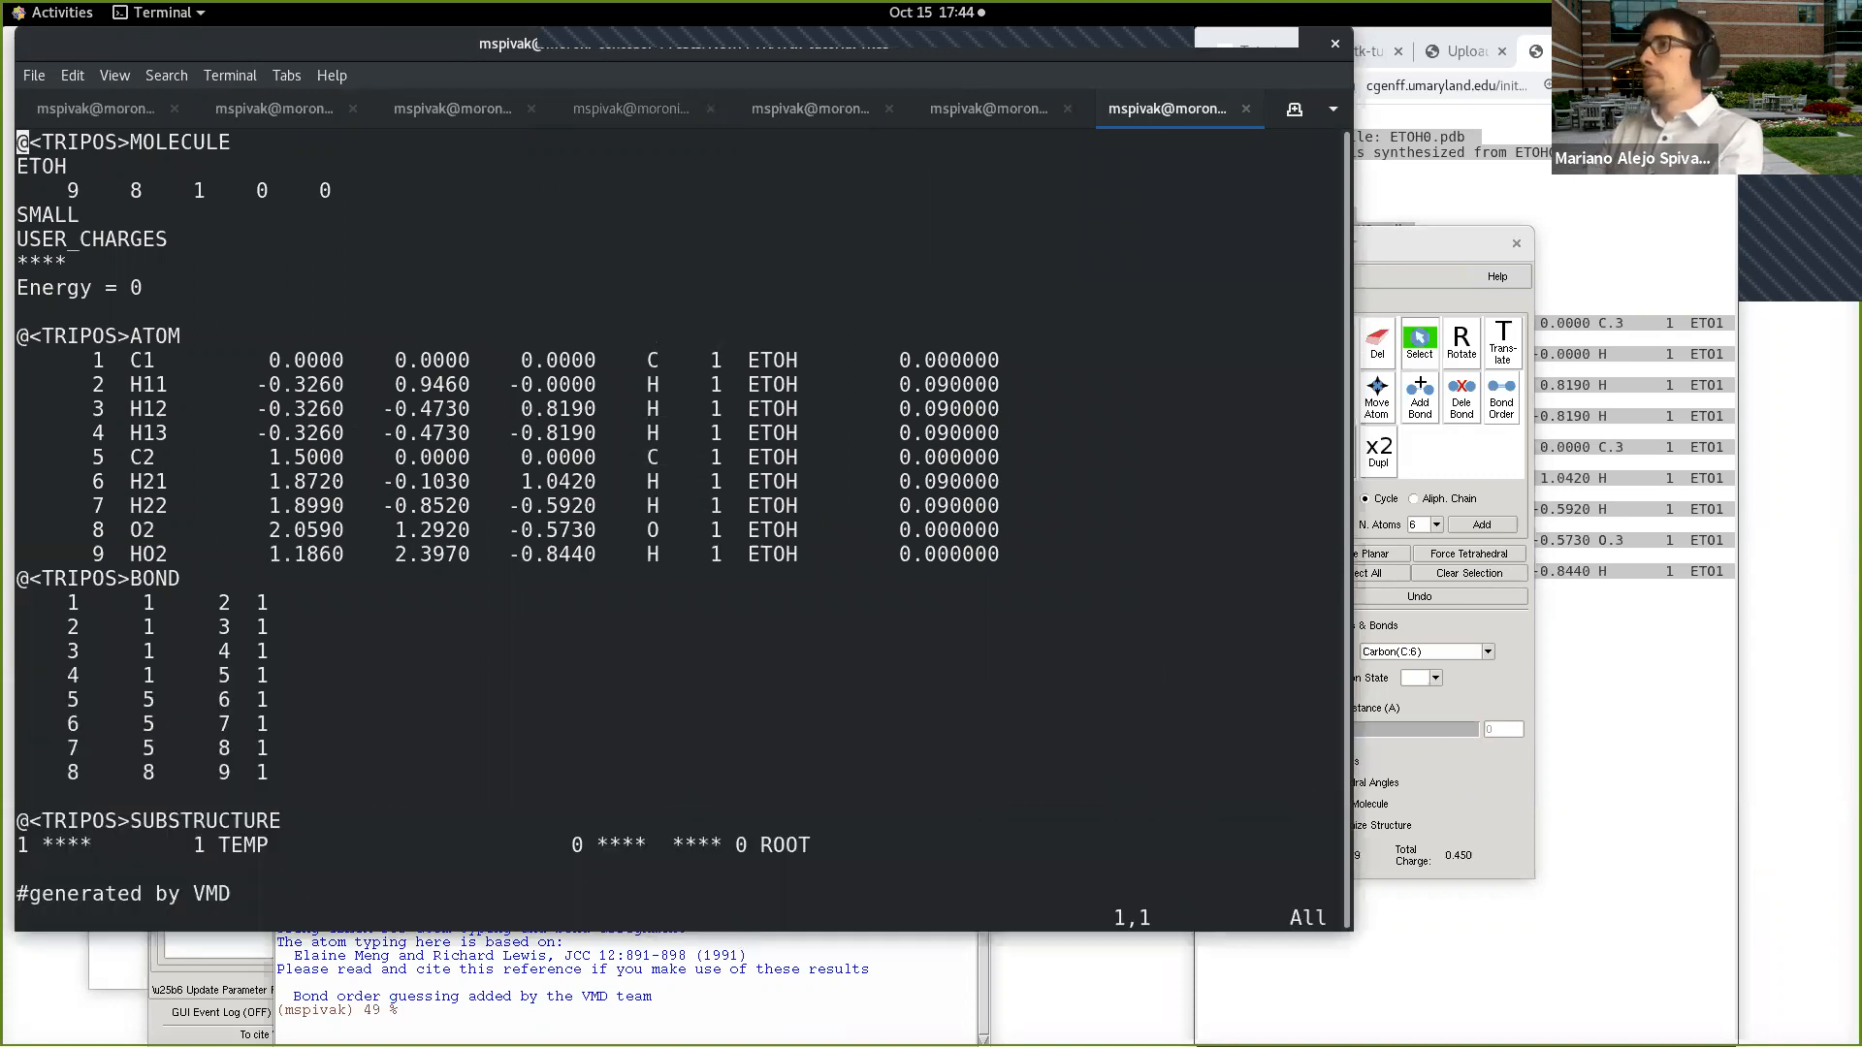
pyautogui.hotkey('ctrl', '-')
pyautogui.hotkey('ctrl', '-')
pyautogui.hotkey('ctrl', '-')
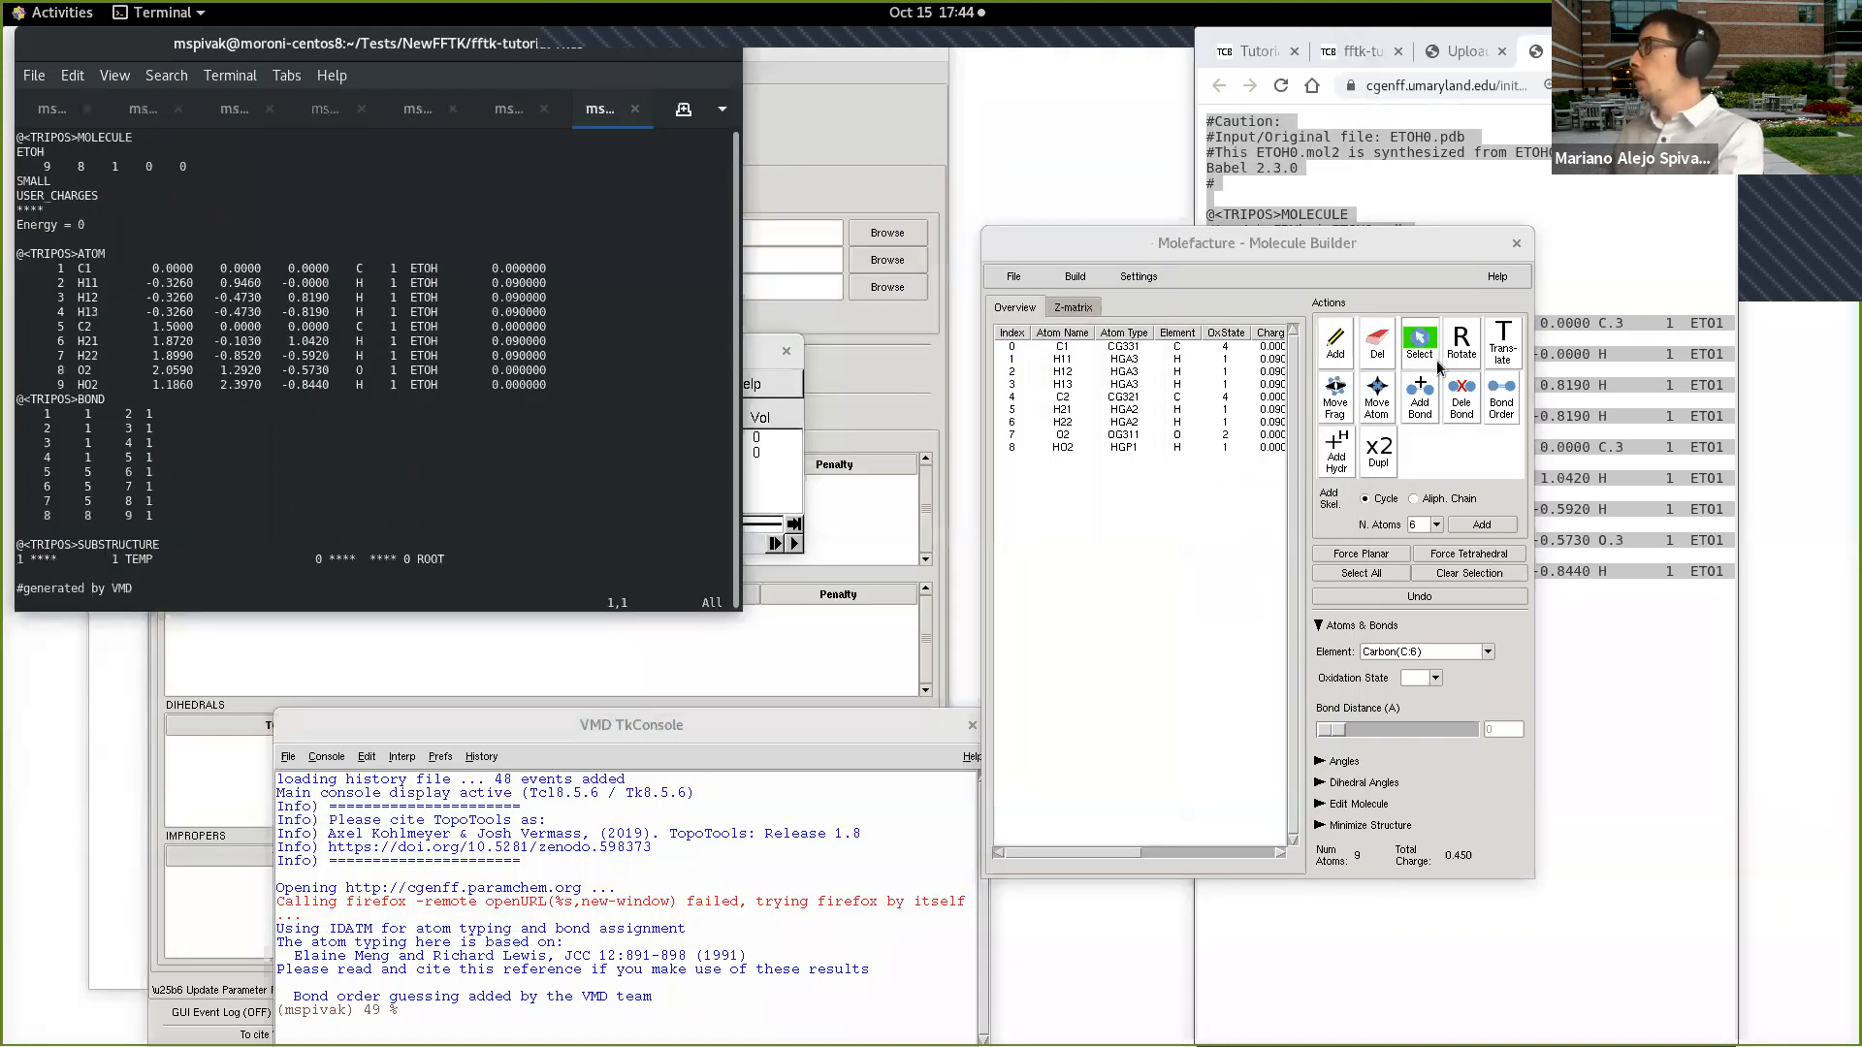
# Step: Close Molefacture, widen the browser window, close the ETOH0.mol2 page and start a new CGenFF file upload
pyautogui.click(1516, 242)
pyautogui.click(1206, 630)
pyautogui.click(1326, 527)
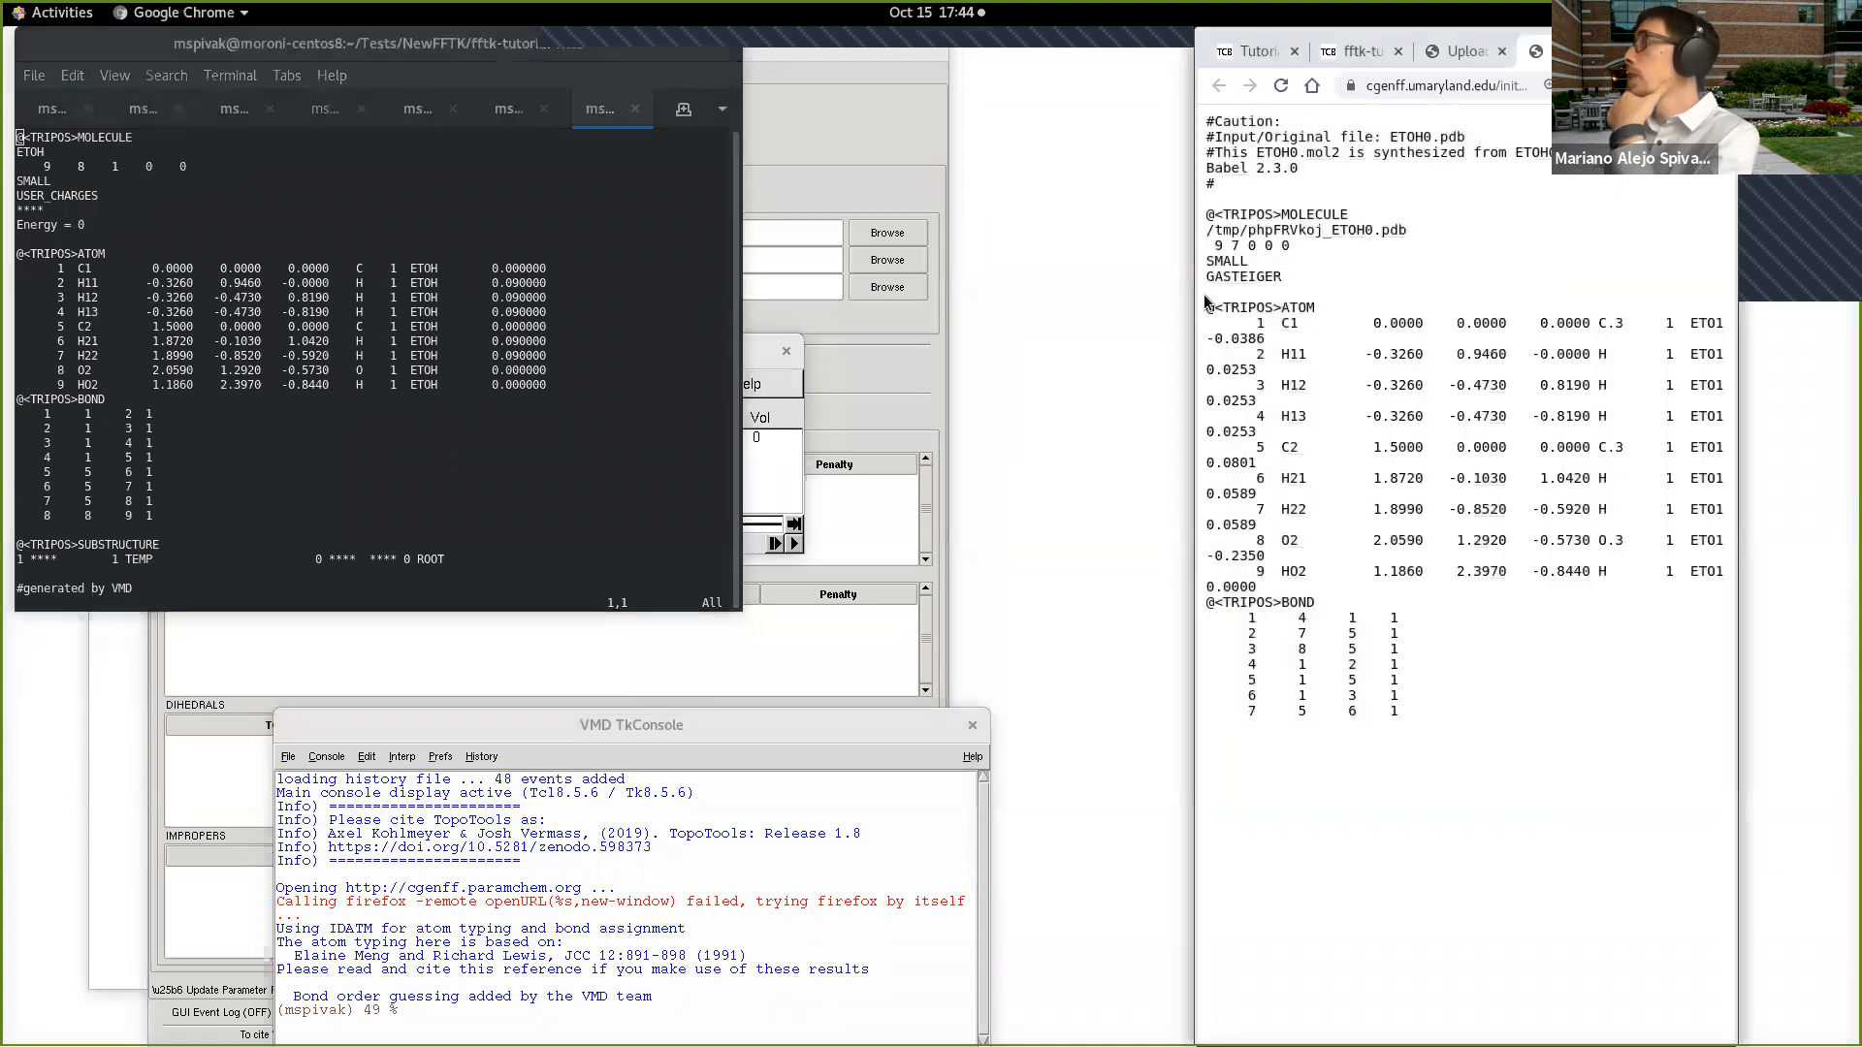
pyautogui.moveTo(1196, 300); pyautogui.dragTo(627, 247)
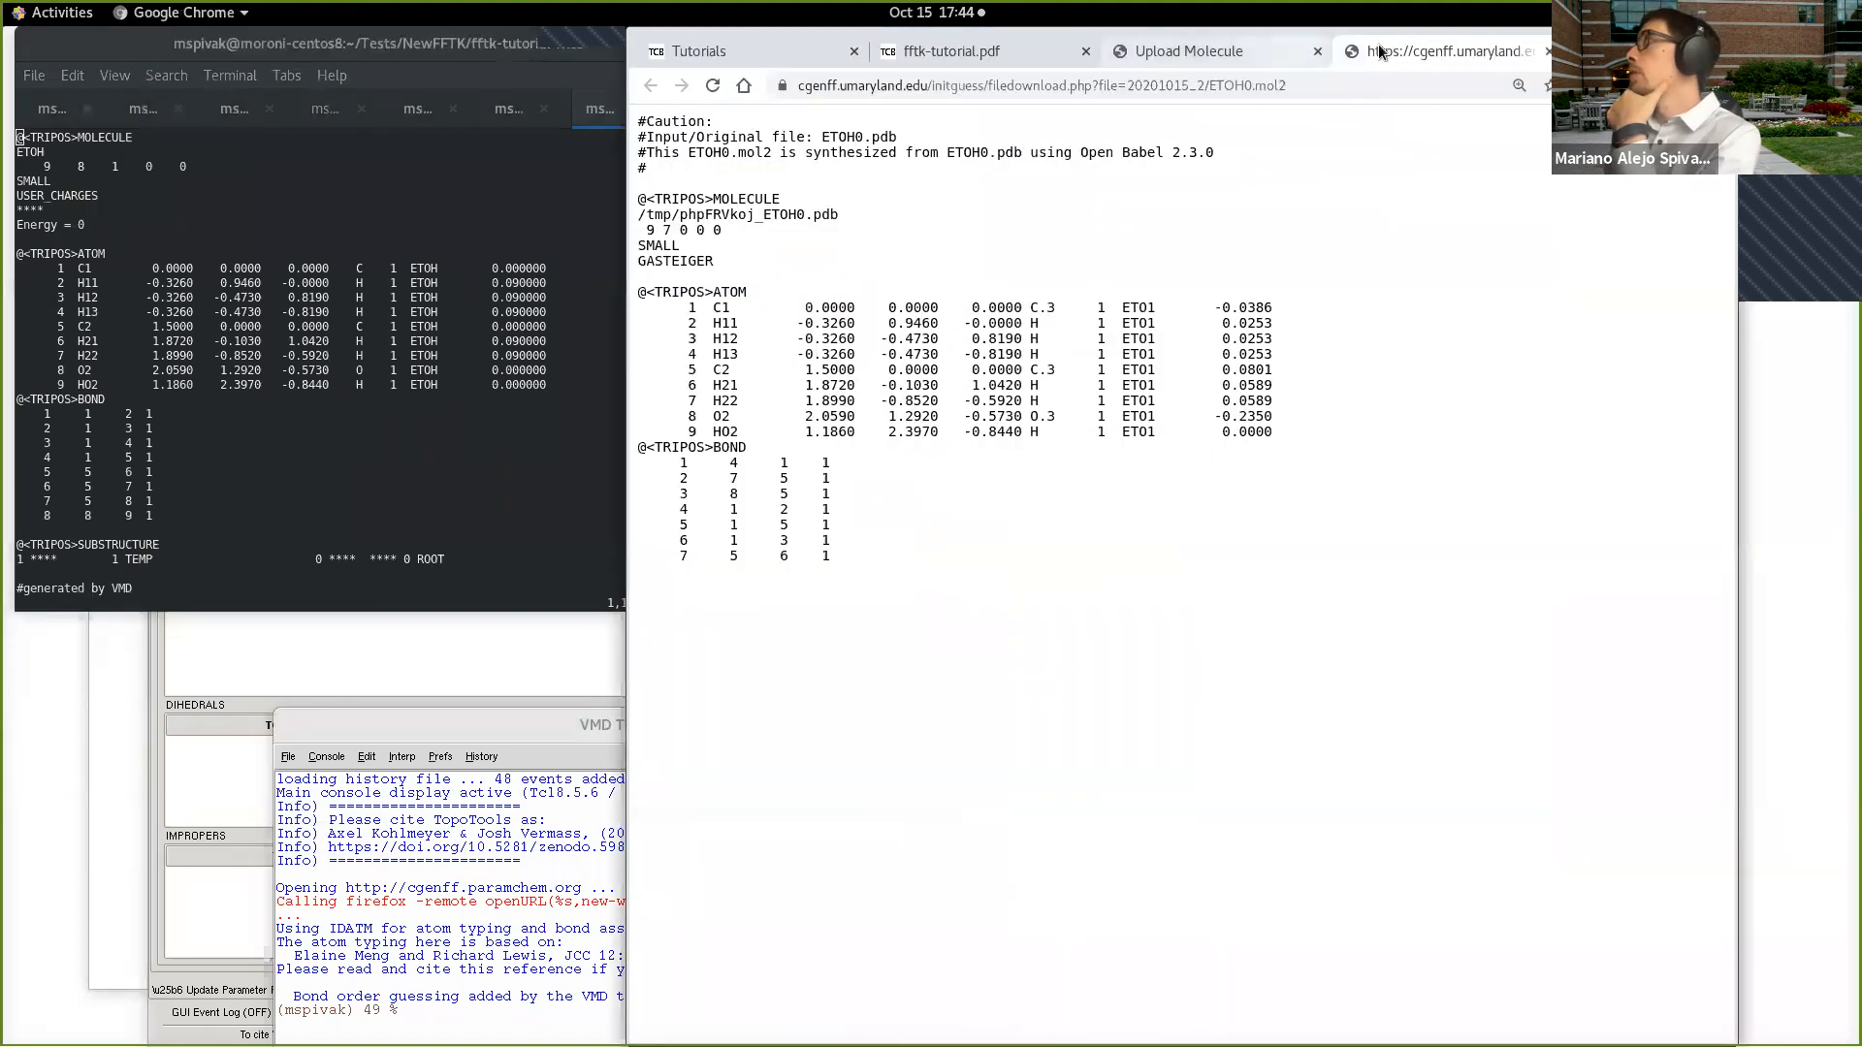
pyautogui.hotkey('ctrl', 'w')
pyautogui.click(763, 584)
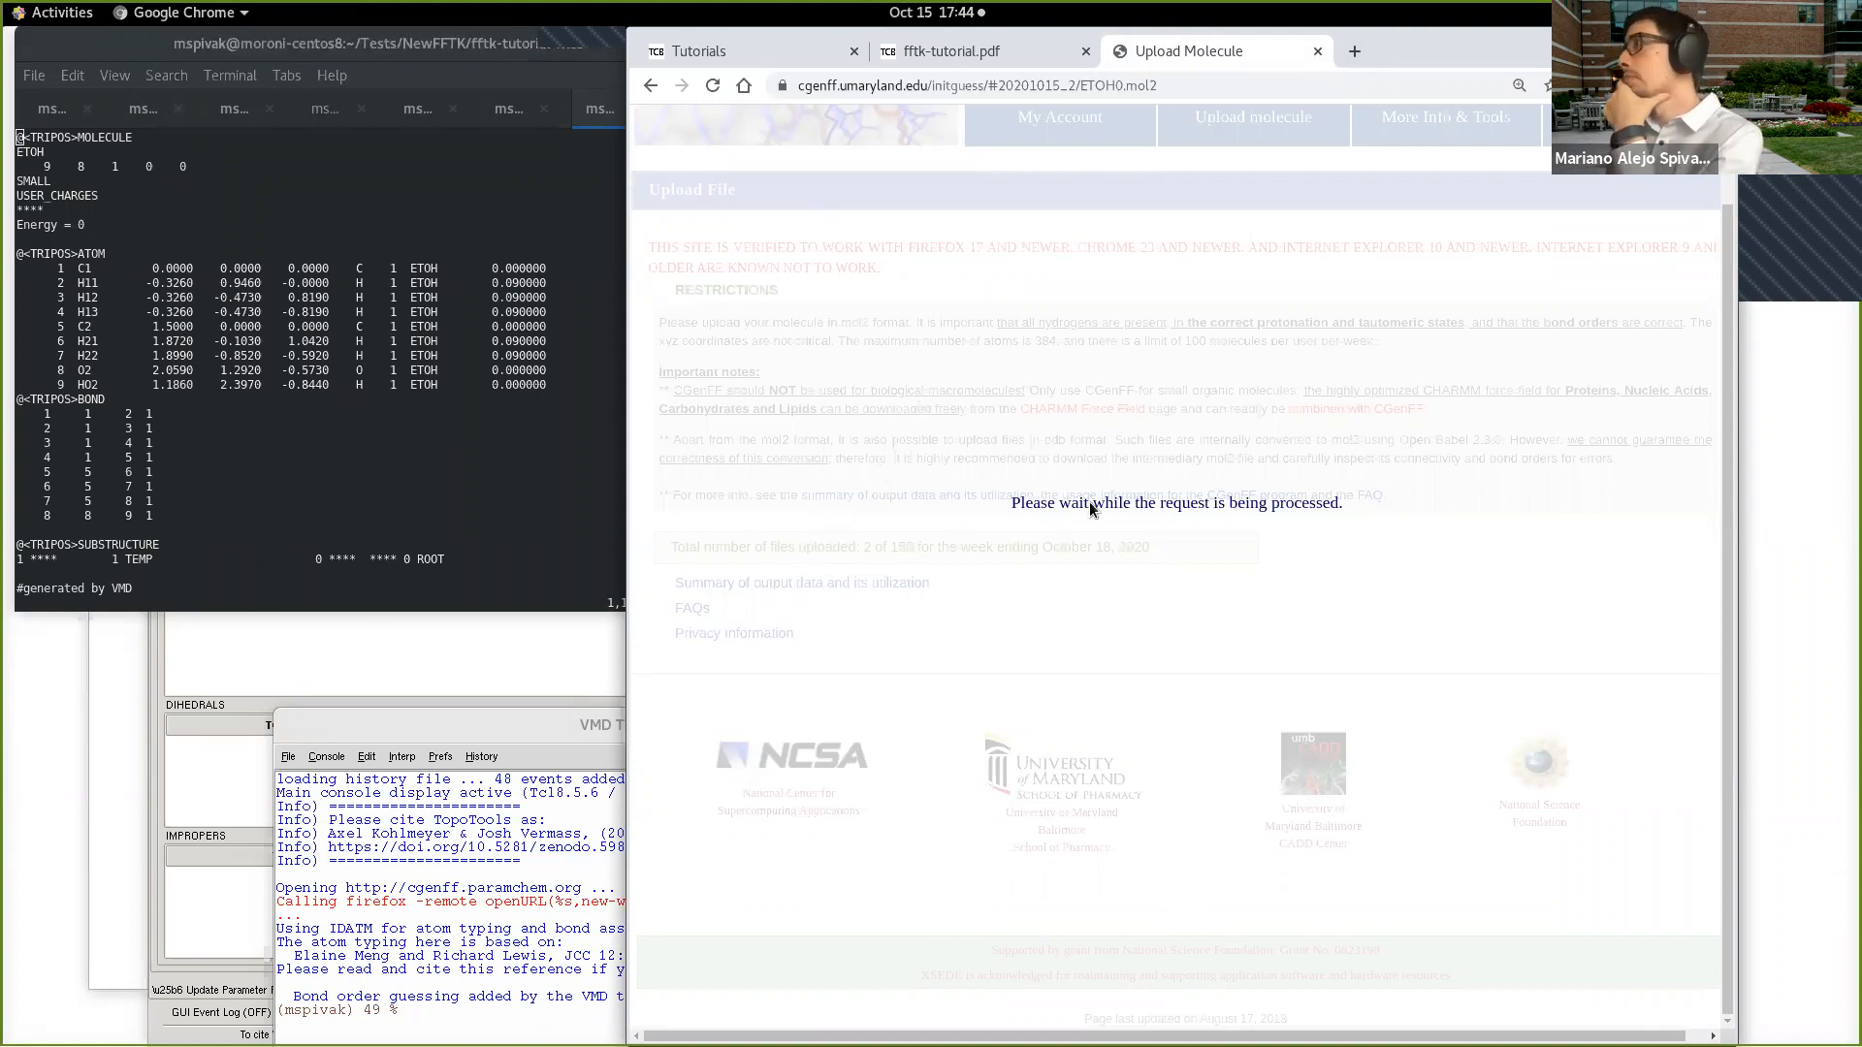
# Step: Upload ethanol.mol2 from fftk-tutorial-files to CGenFF with the parameters already in CGenFF included
pyautogui.click(799, 605)
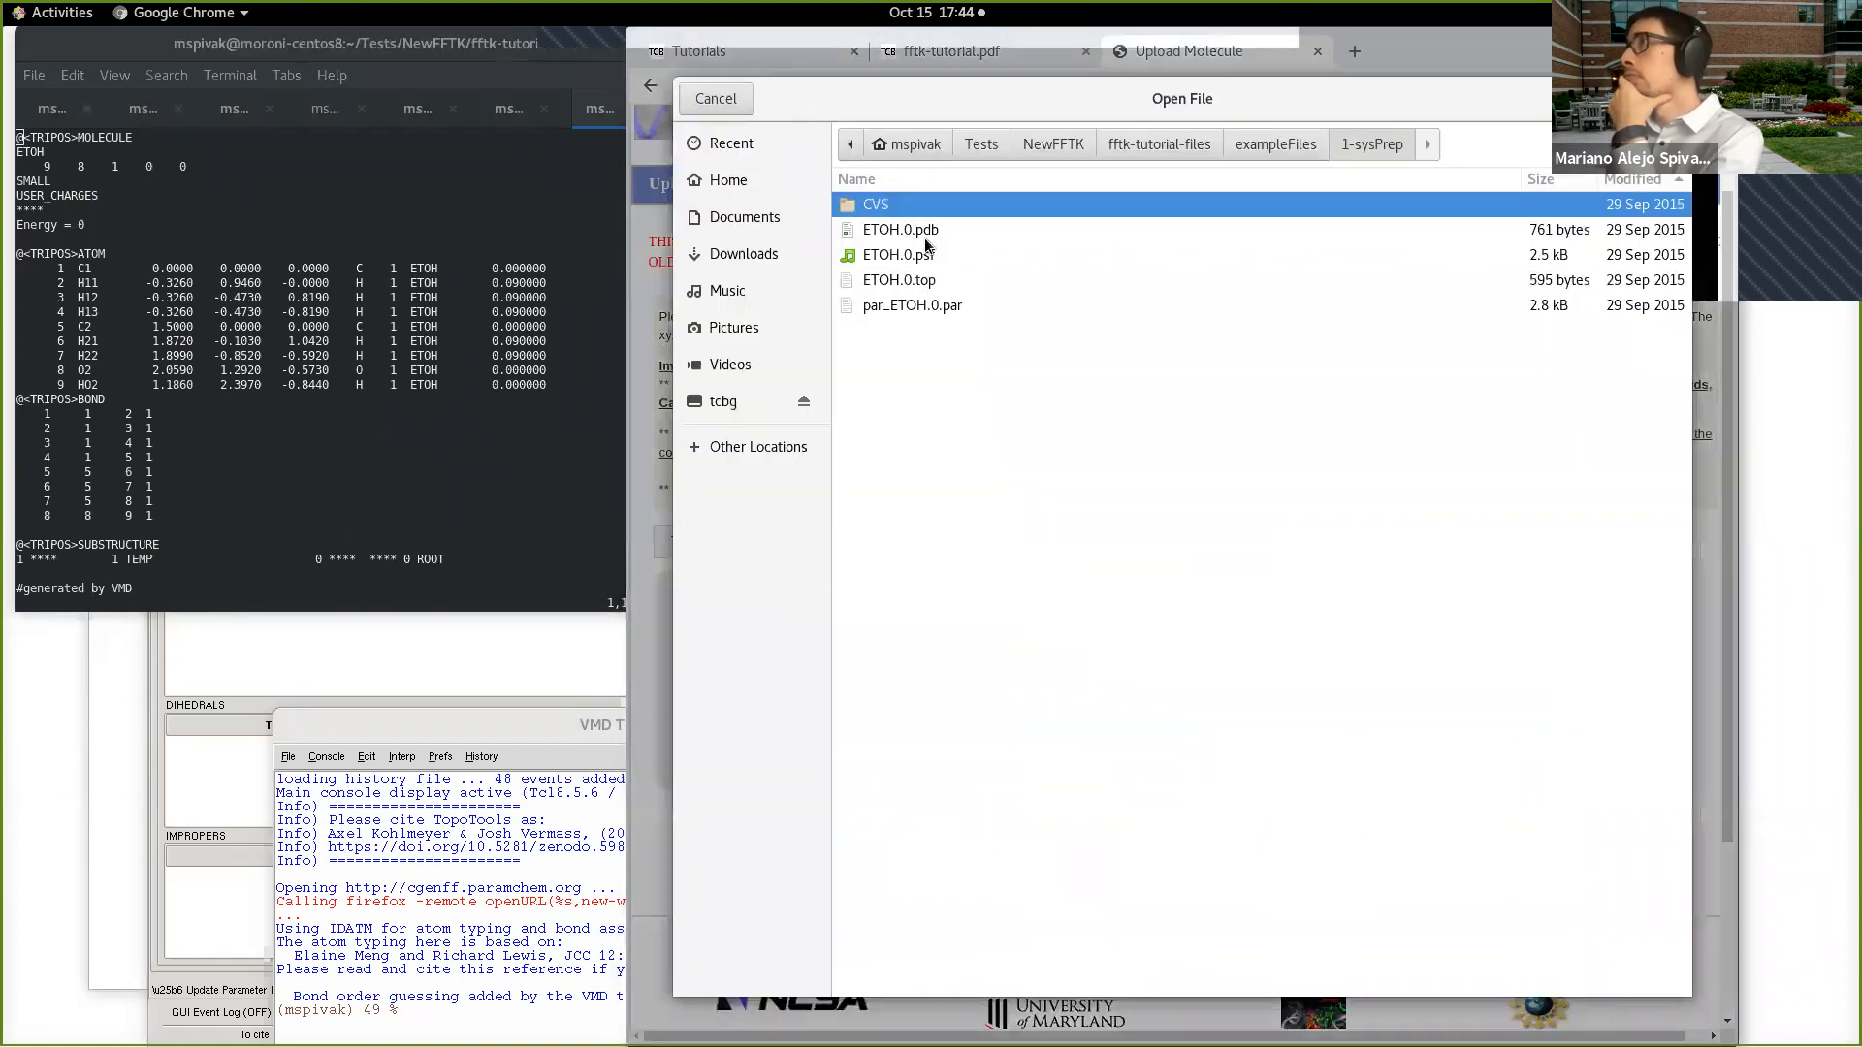
pyautogui.click(1185, 147)
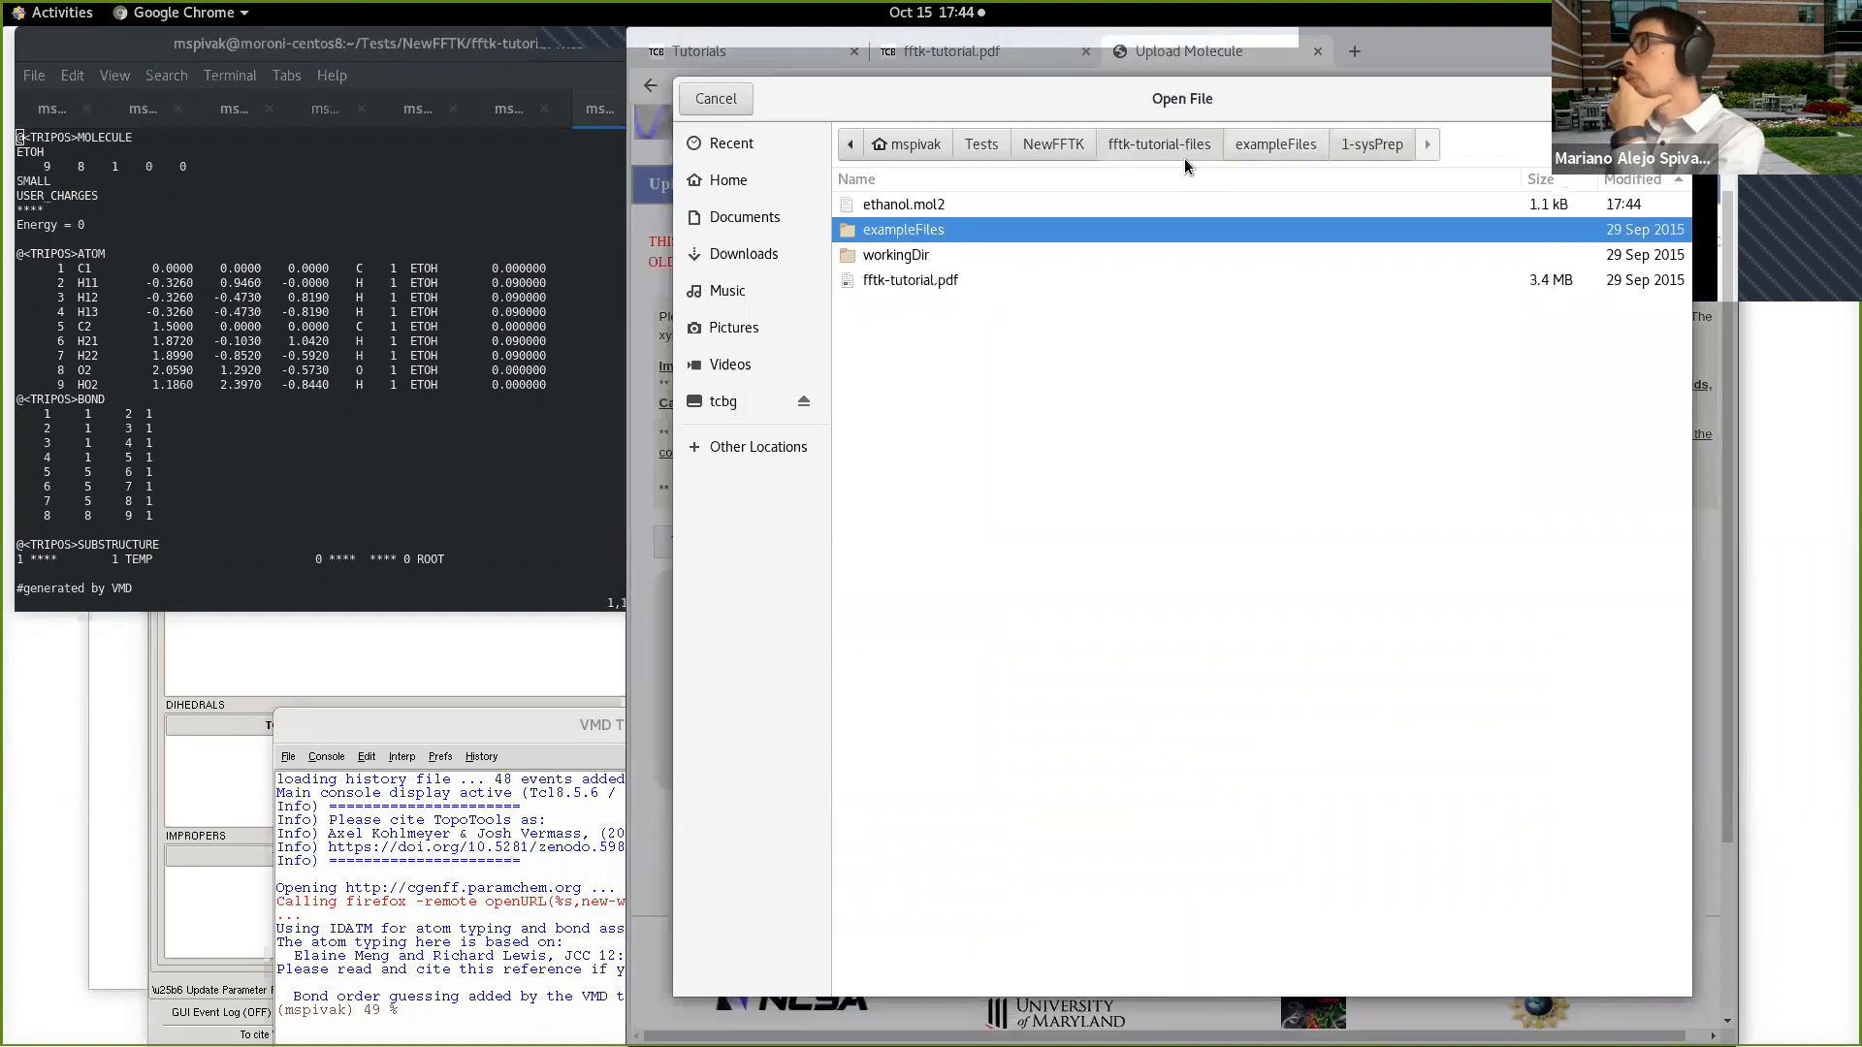
pyautogui.click(917, 204)
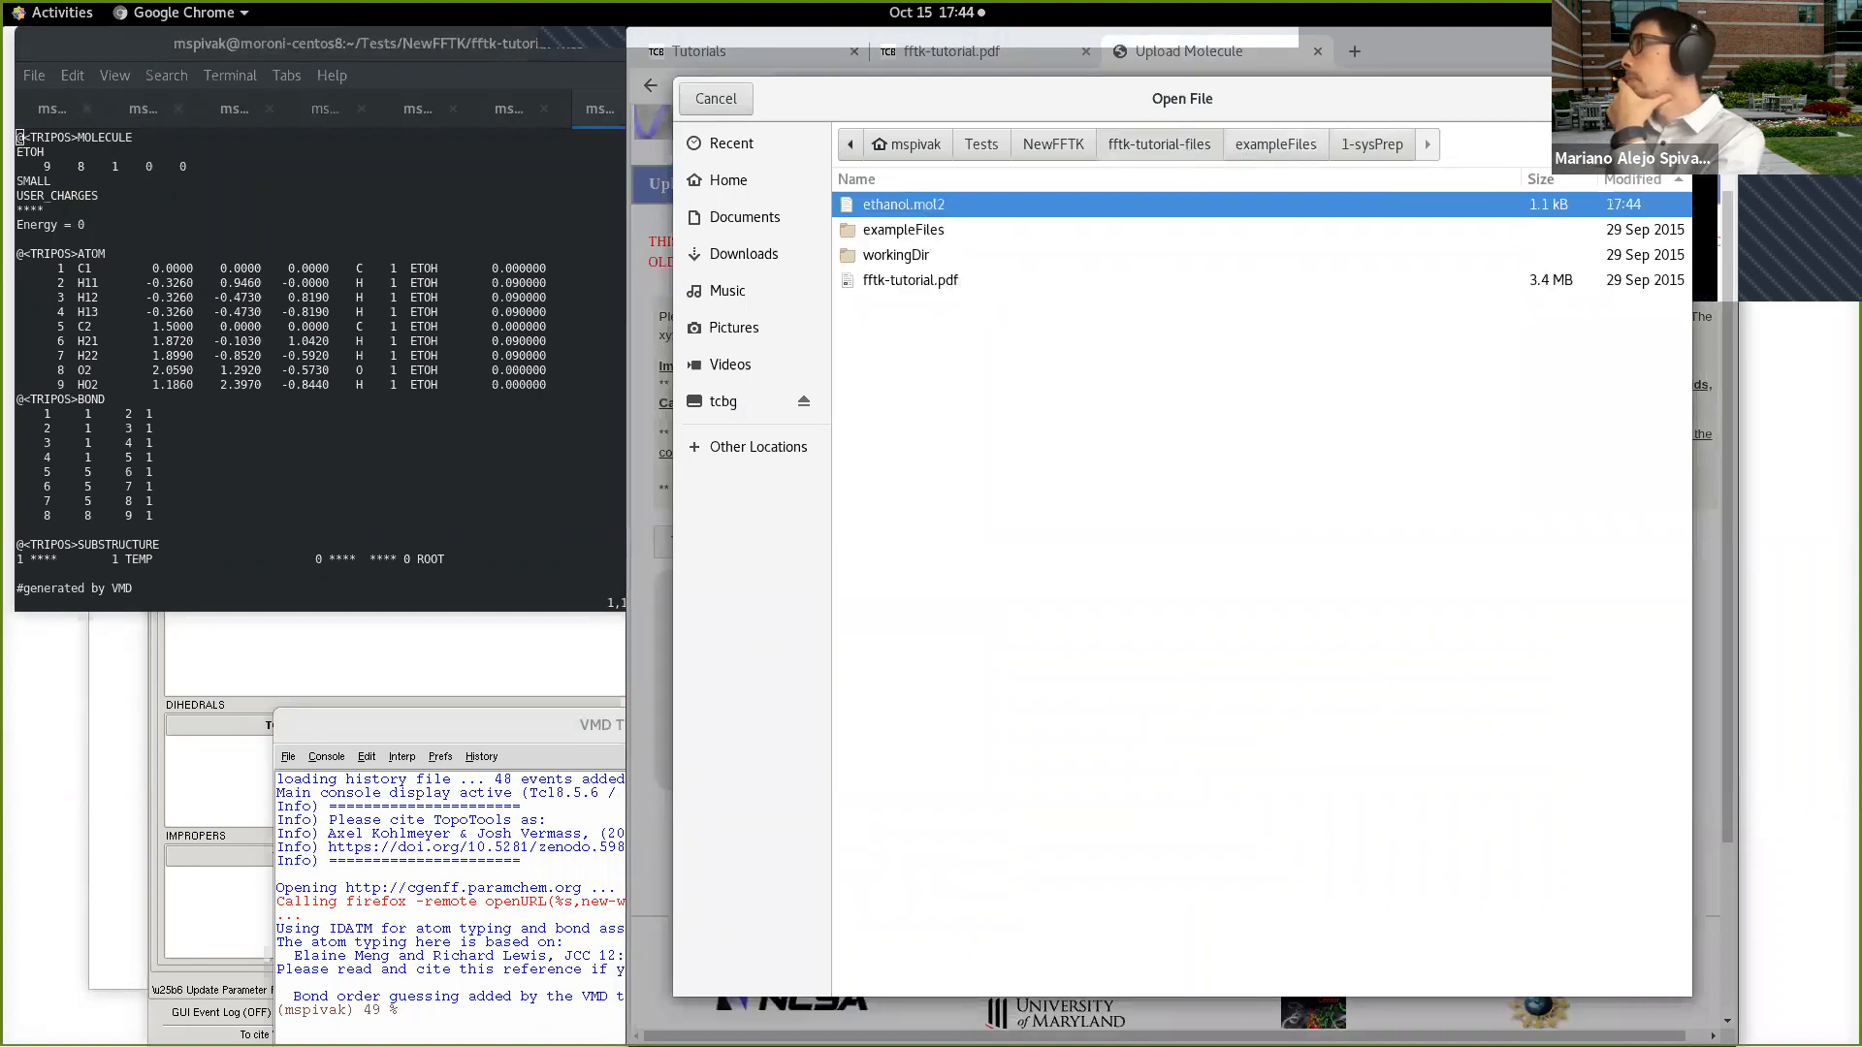
pyautogui.click(1655, 99)
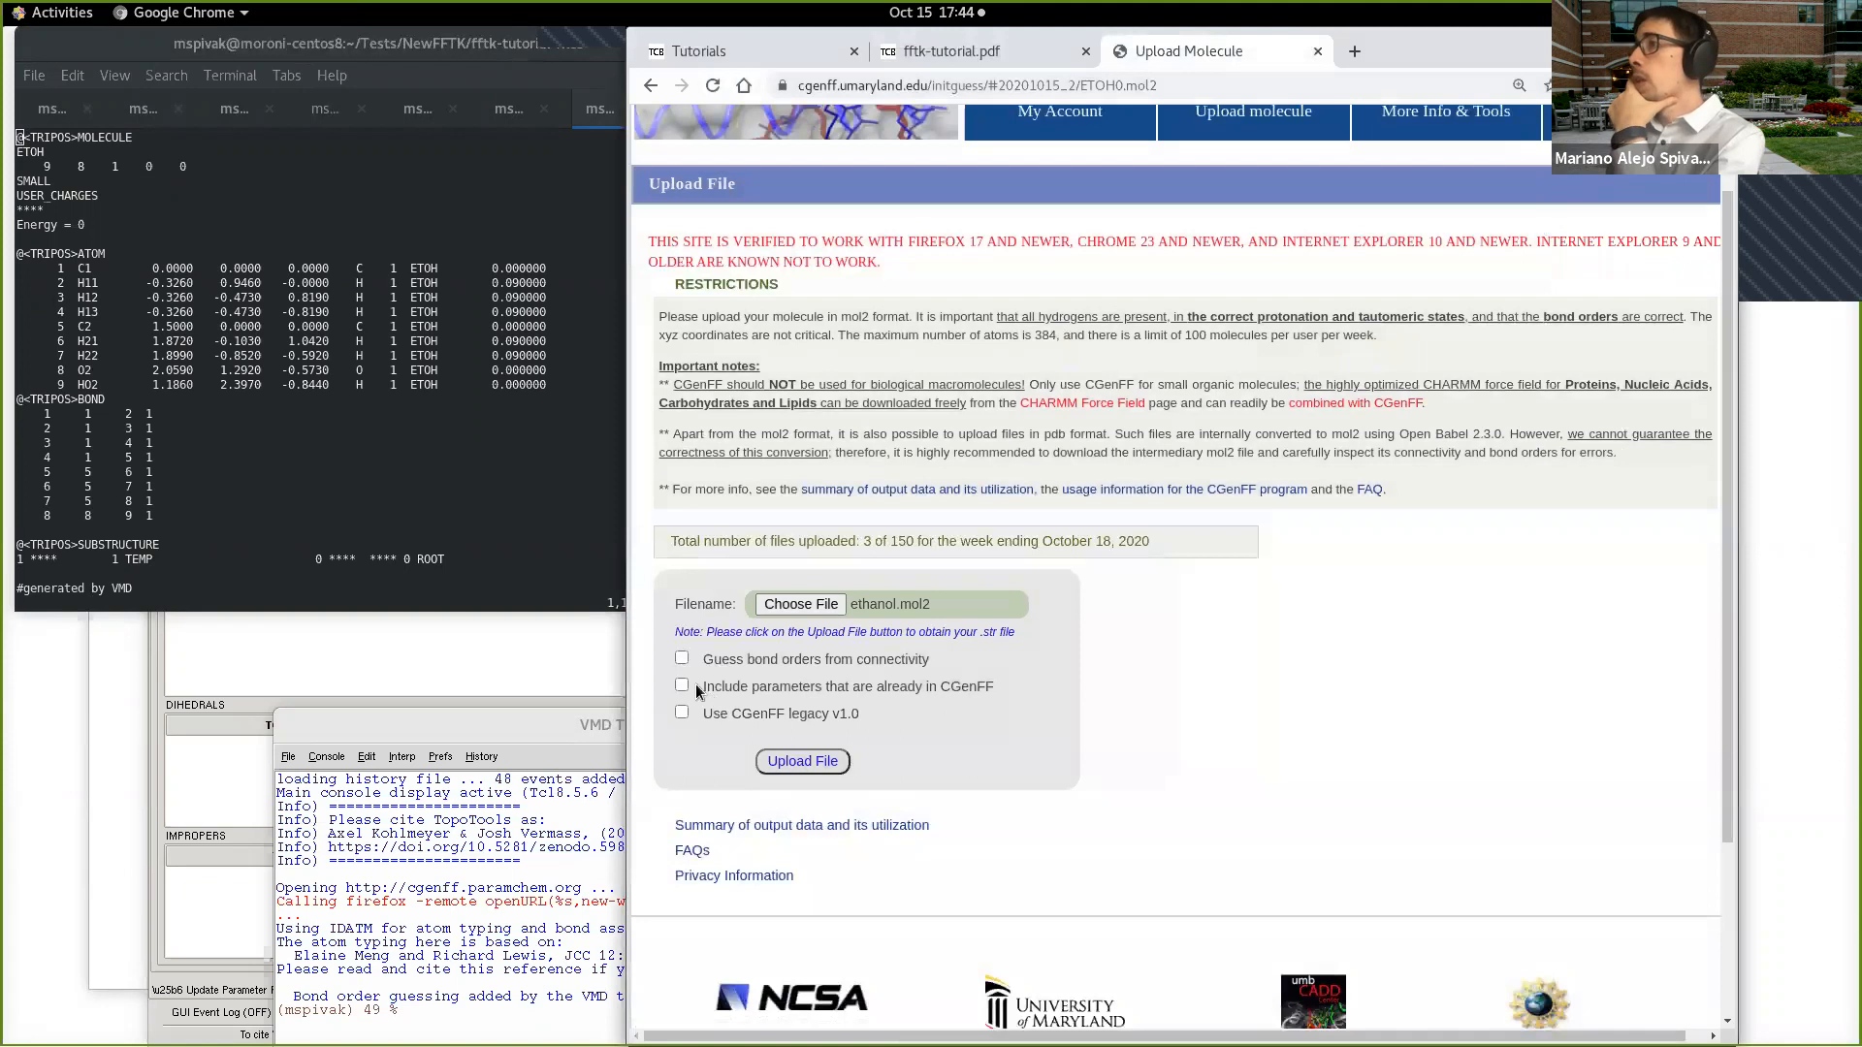
pyautogui.click(683, 686)
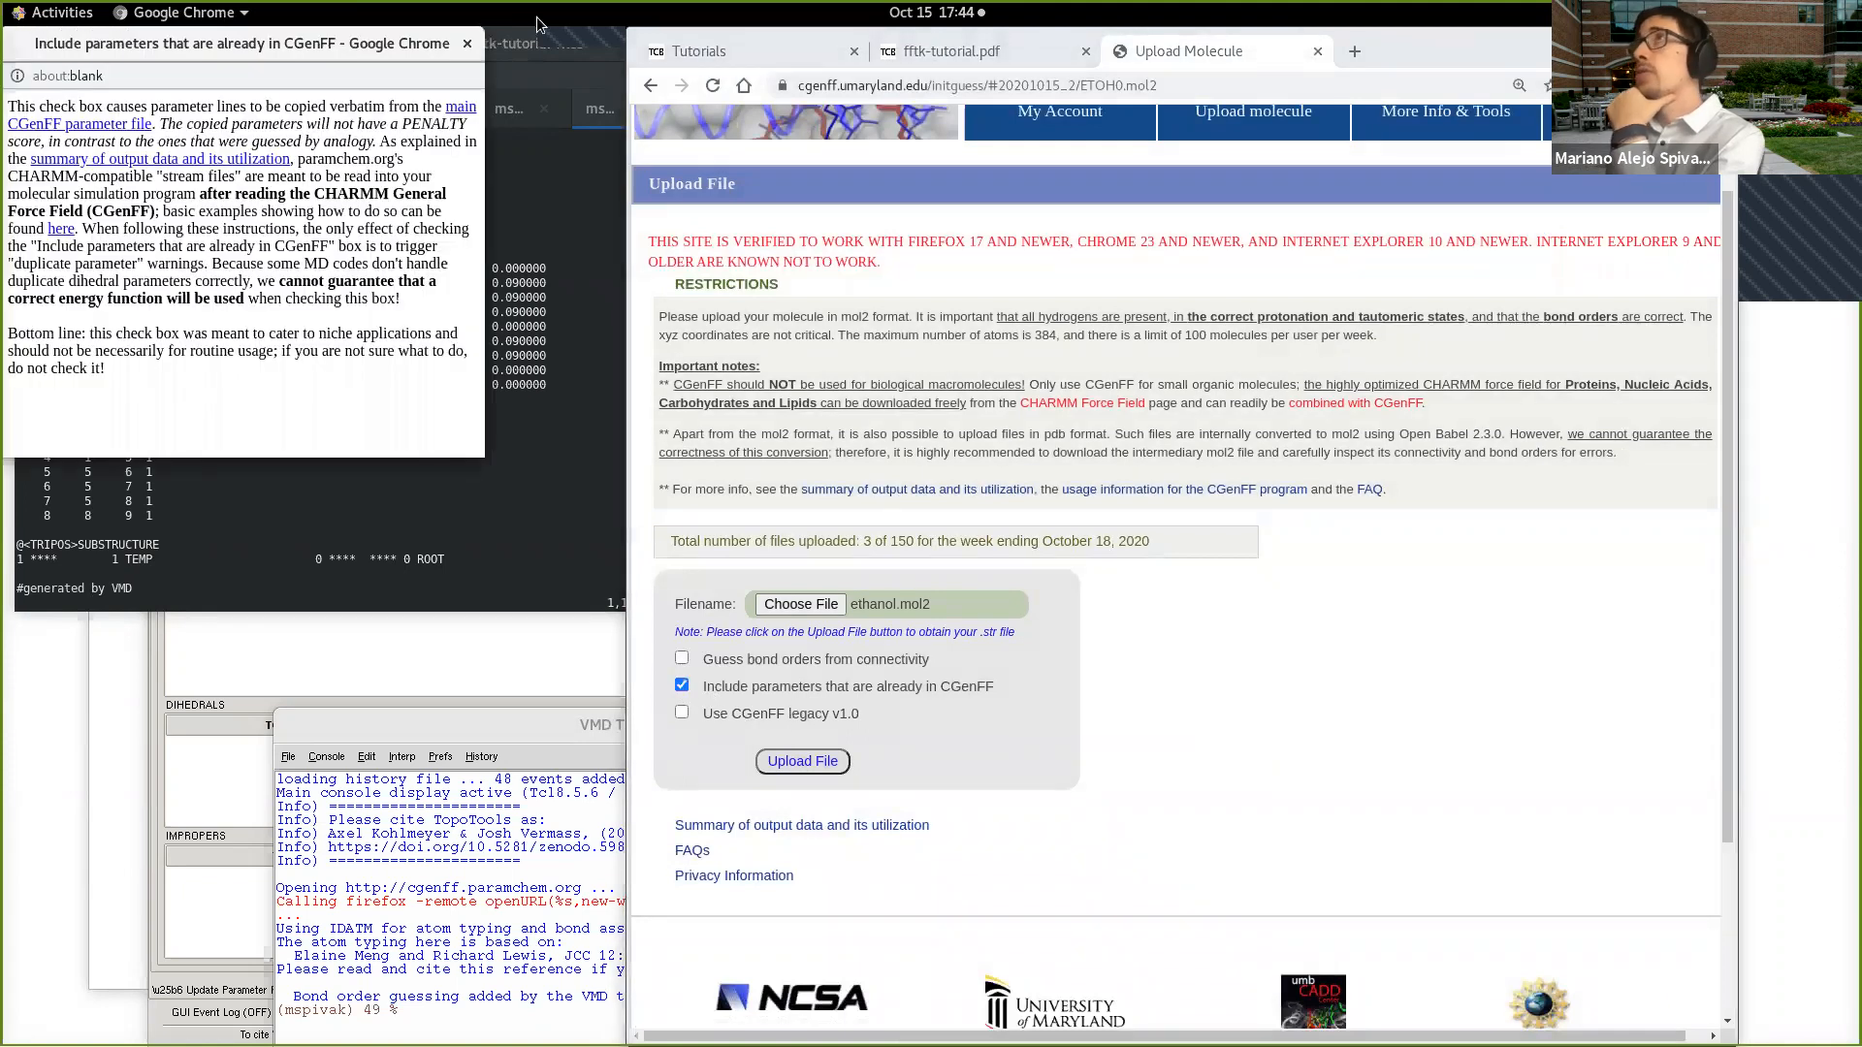
pyautogui.click(467, 44)
pyautogui.click(834, 758)
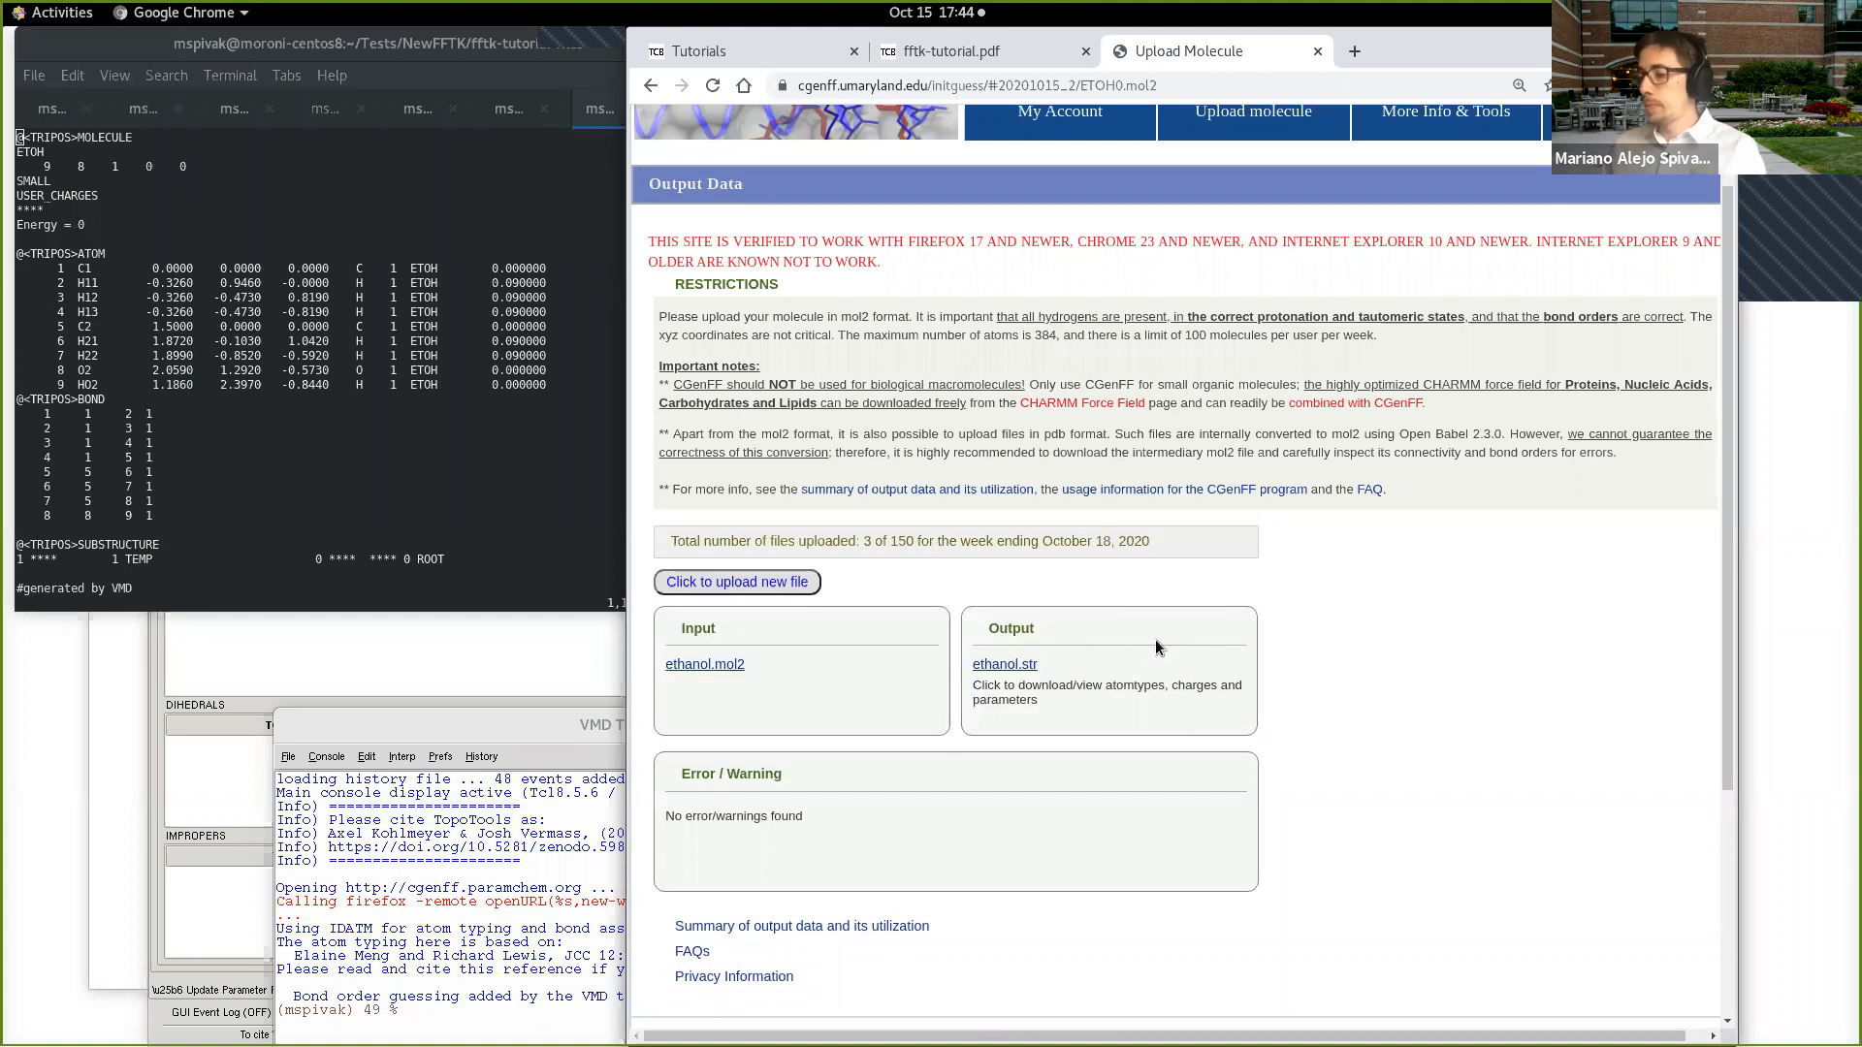
pyautogui.hotkey('ctrl', '+')
pyautogui.hotkey('ctrl', '+')
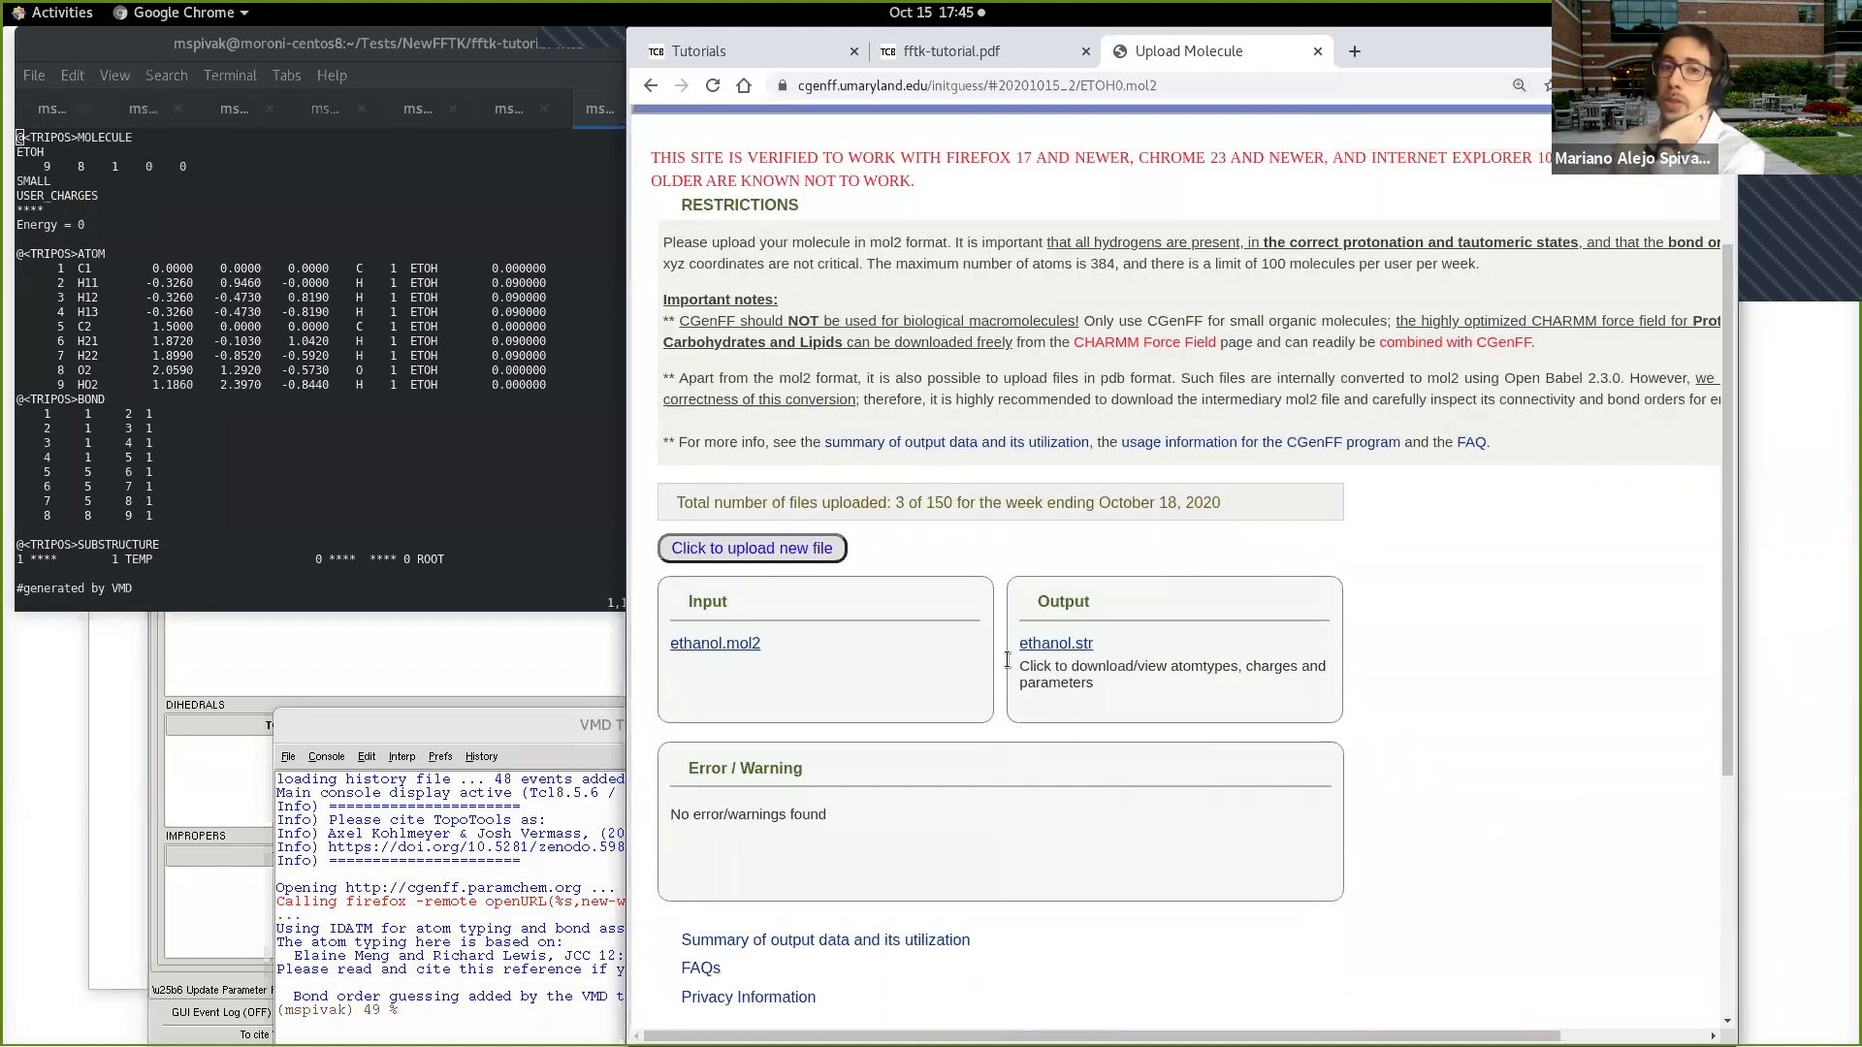
# Step: Open the CGenFF output ethanol.str in a new browser tab and enlarge the page to 175%
pyautogui.rightClick(1083, 648)
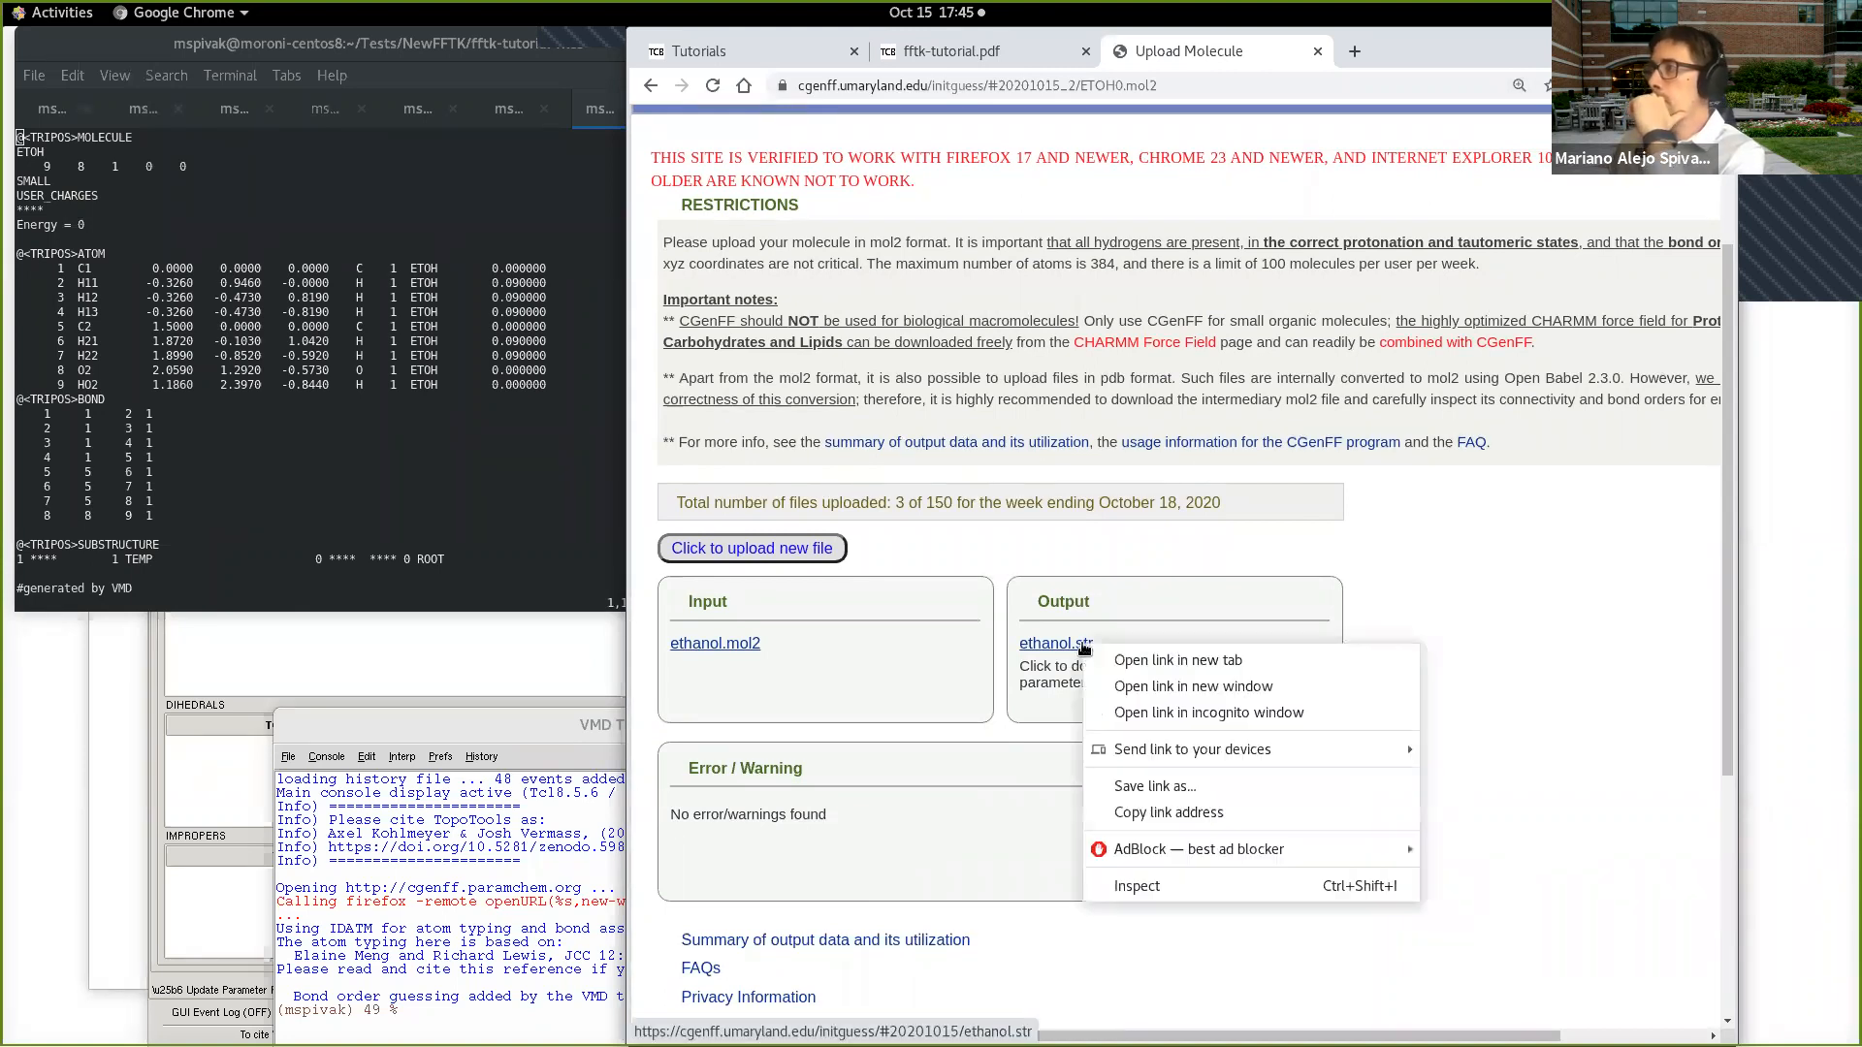
pyautogui.click(1099, 665)
pyautogui.click(1400, 50)
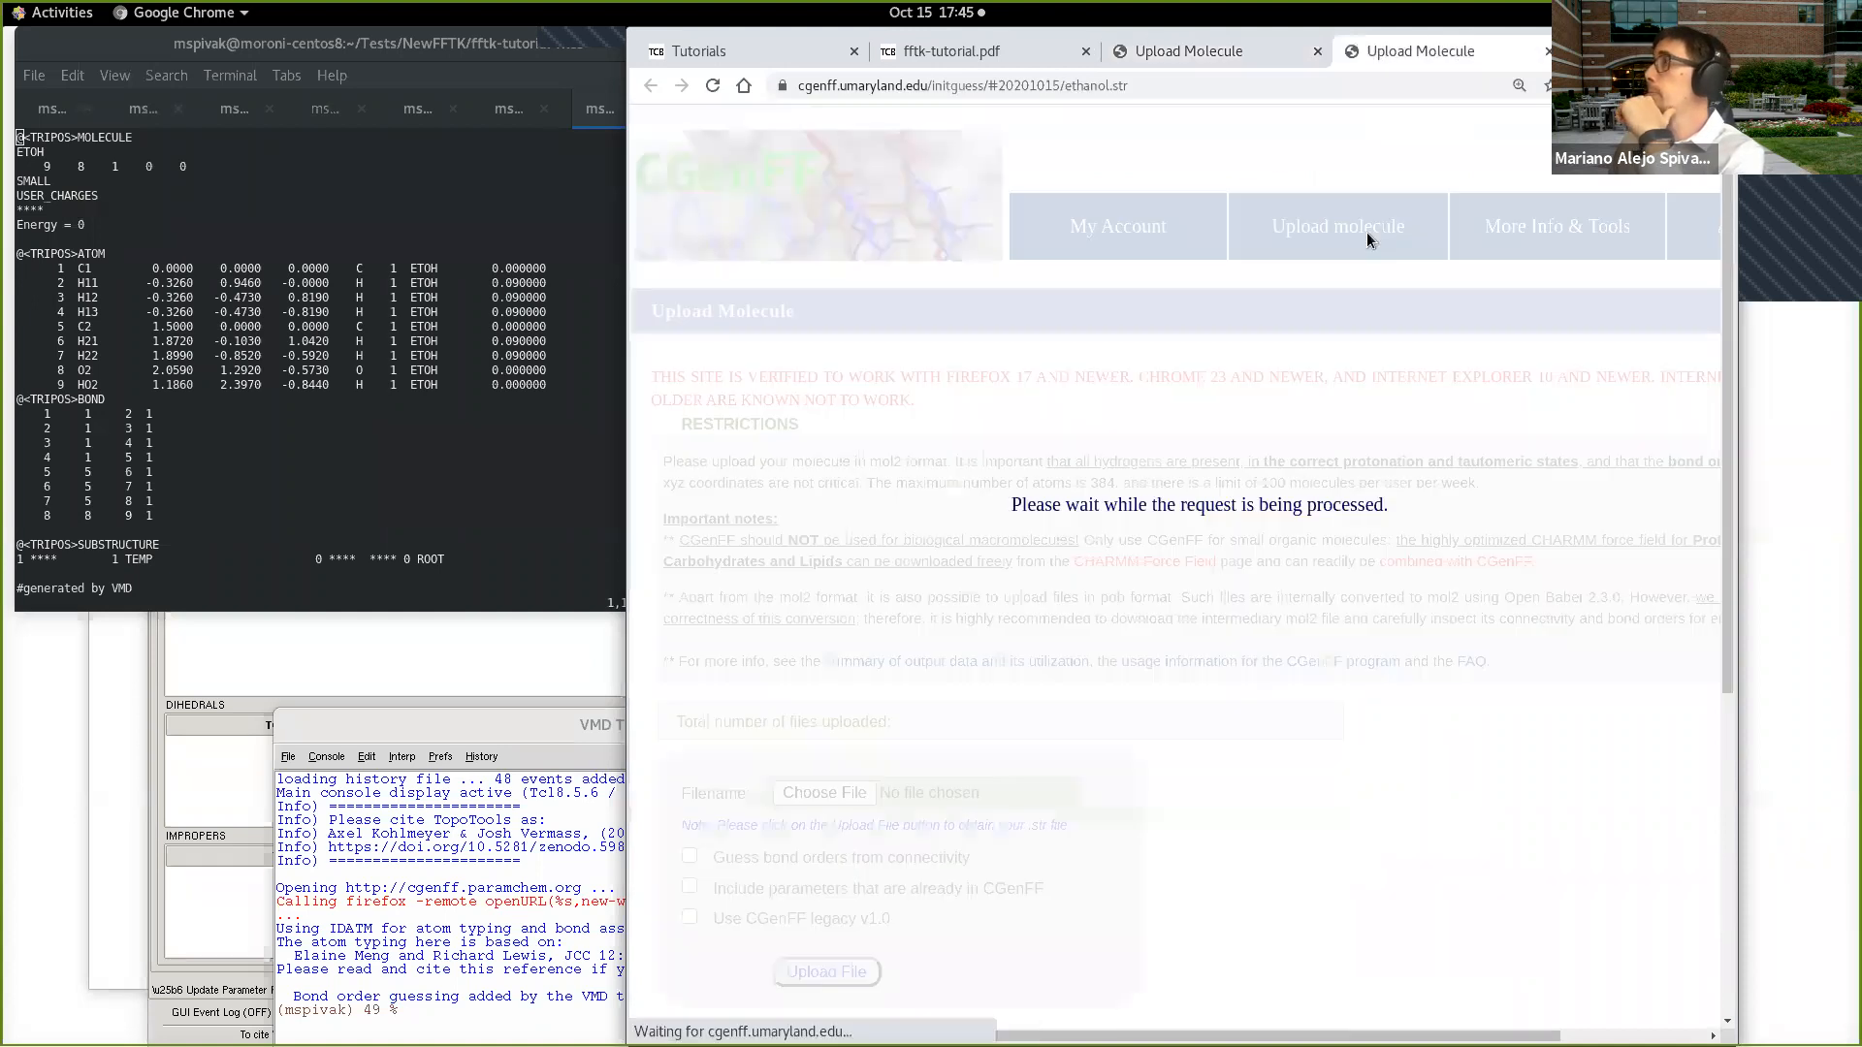
pyautogui.click(1219, 49)
pyautogui.click(1075, 645)
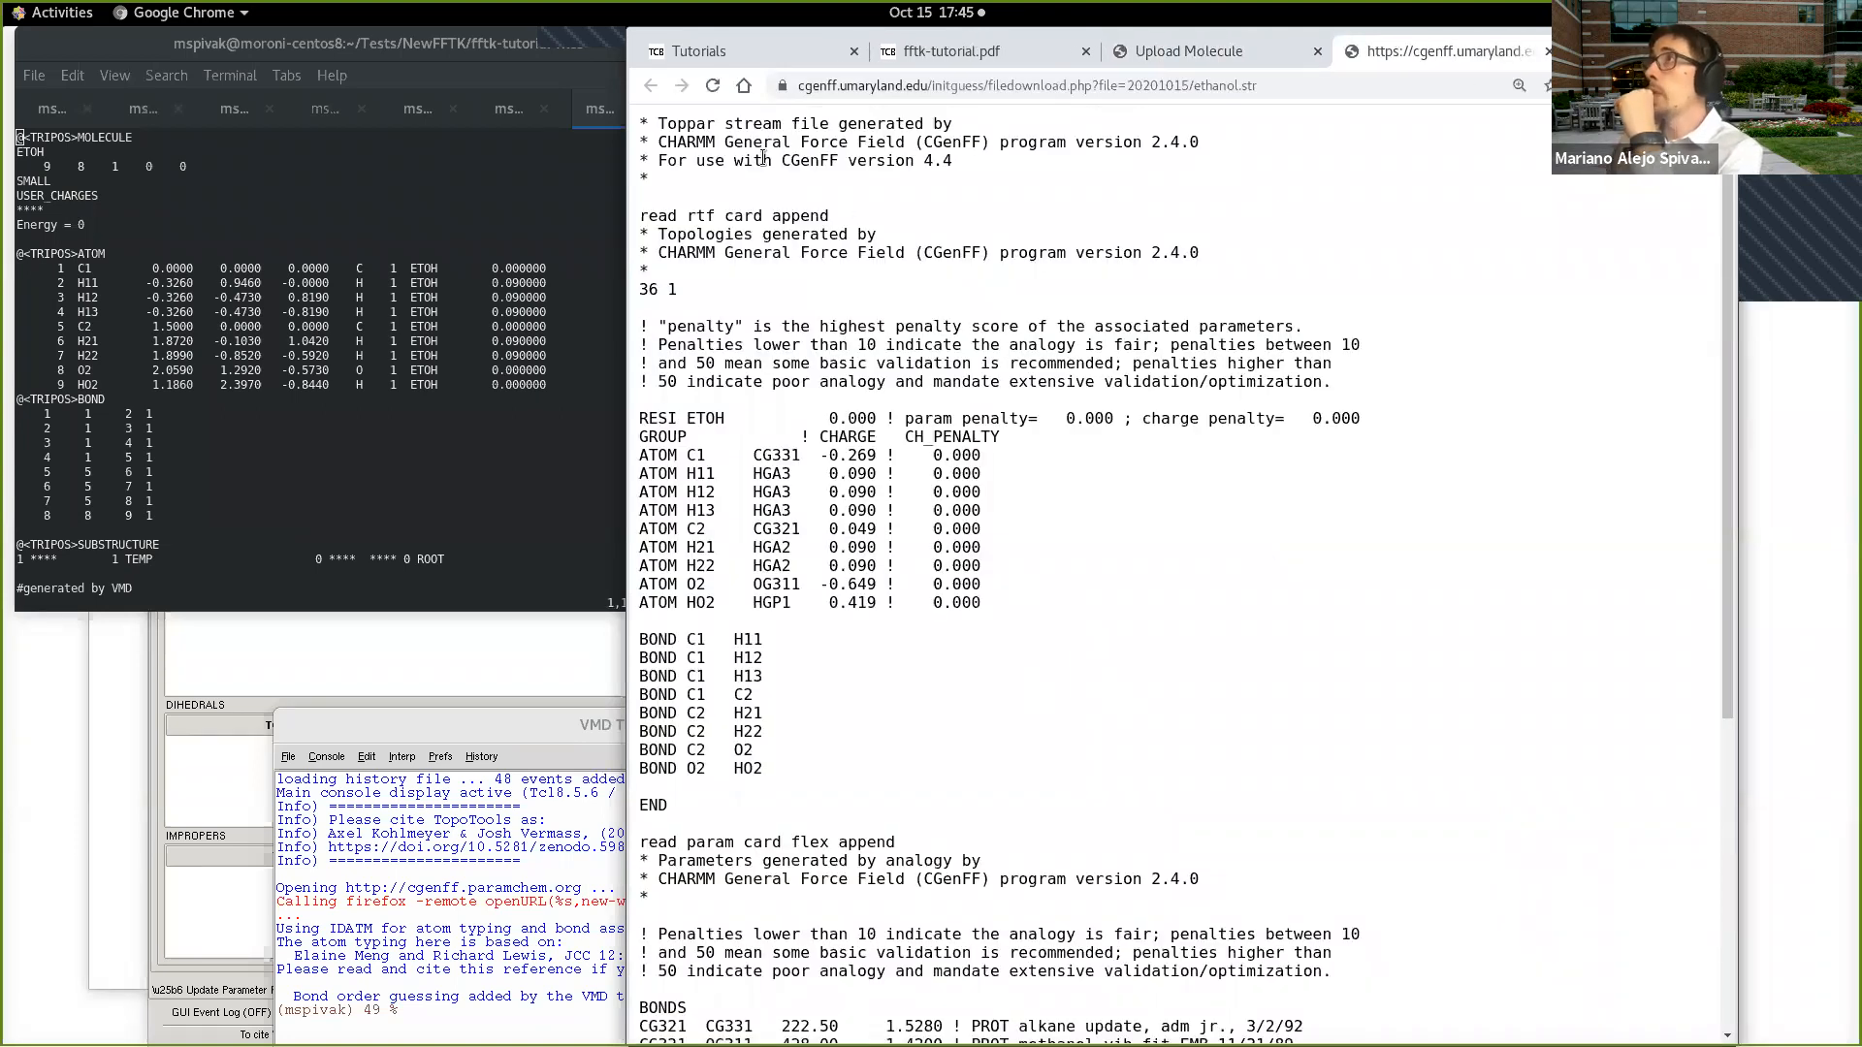
pyautogui.hotkey('ctrl', '+')
pyautogui.hotkey('ctrl', '+')
pyautogui.hotkey('ctrl', '+')
pyautogui.hotkey('ctrl', '+')
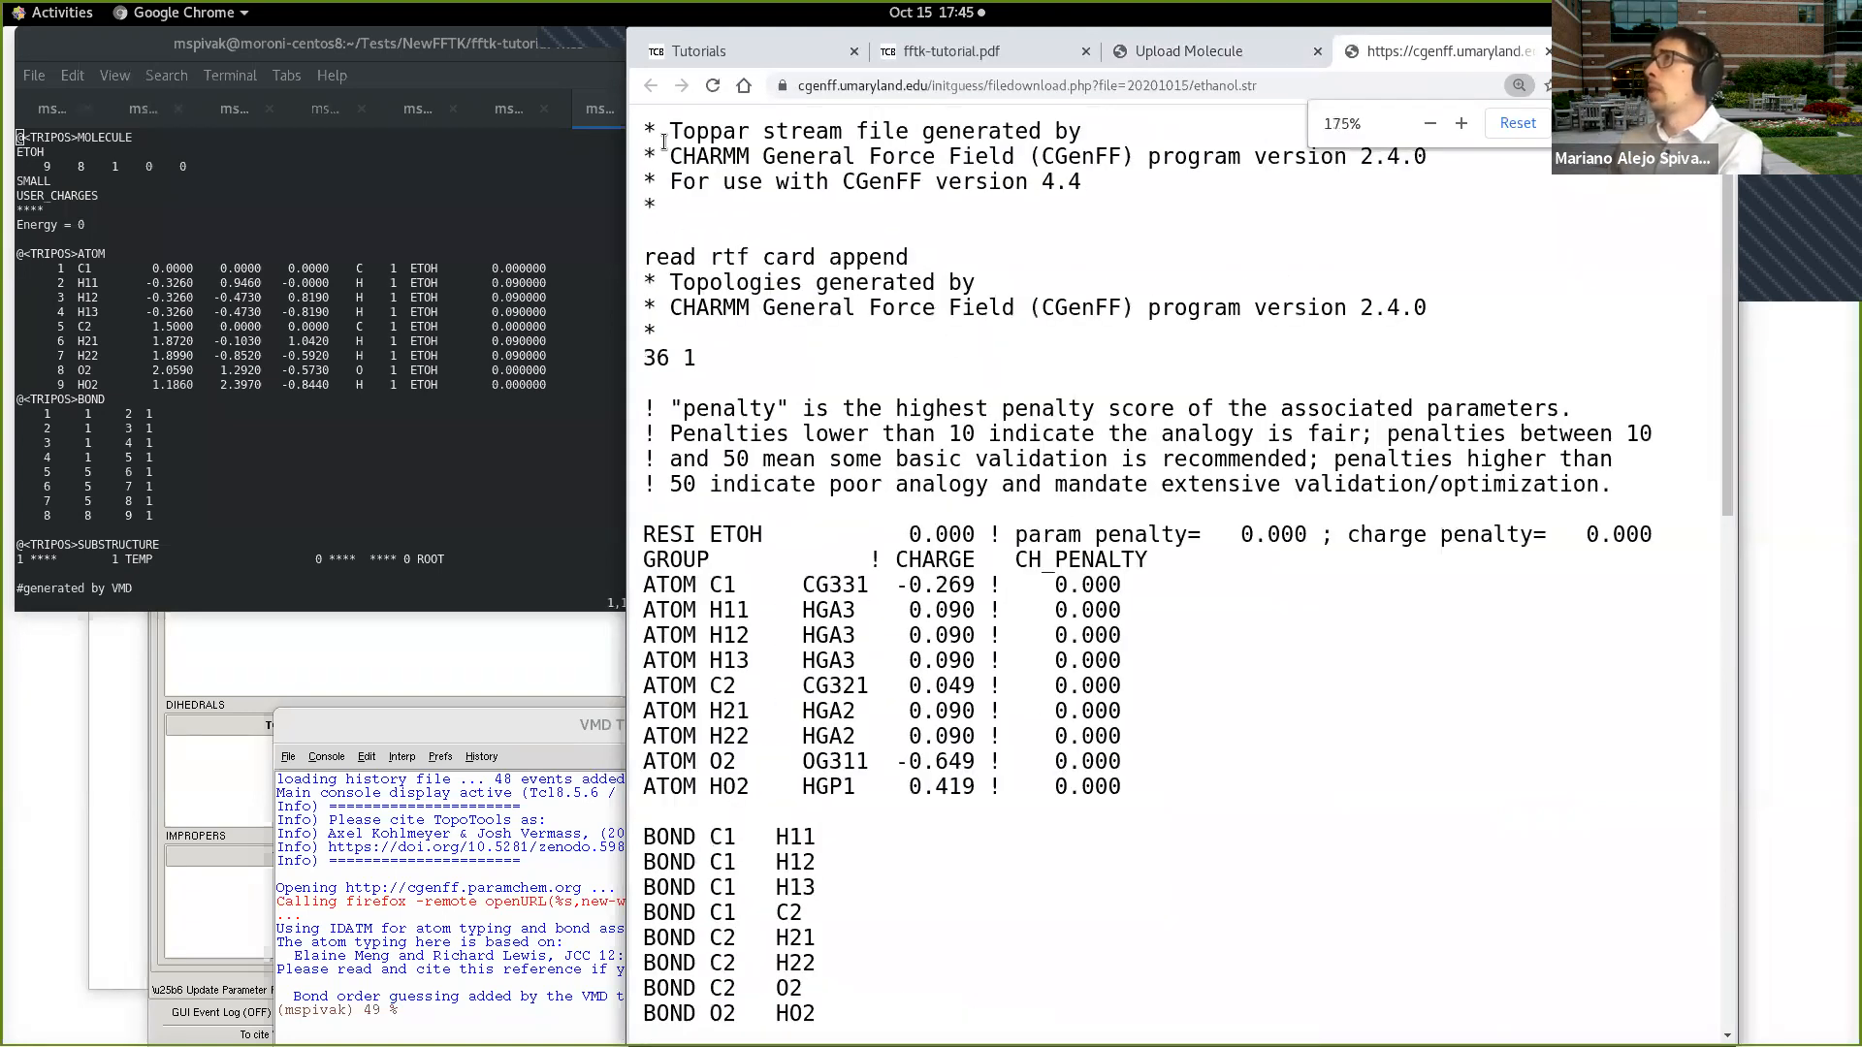
# Step: Examine the program version header and the penalty score guidelines at the beginning of the ethanol.str stream file
pyautogui.moveTo(669, 133); pyautogui.dragTo(805, 115)
pyautogui.moveTo(751, 123); pyautogui.dragTo(1101, 120)
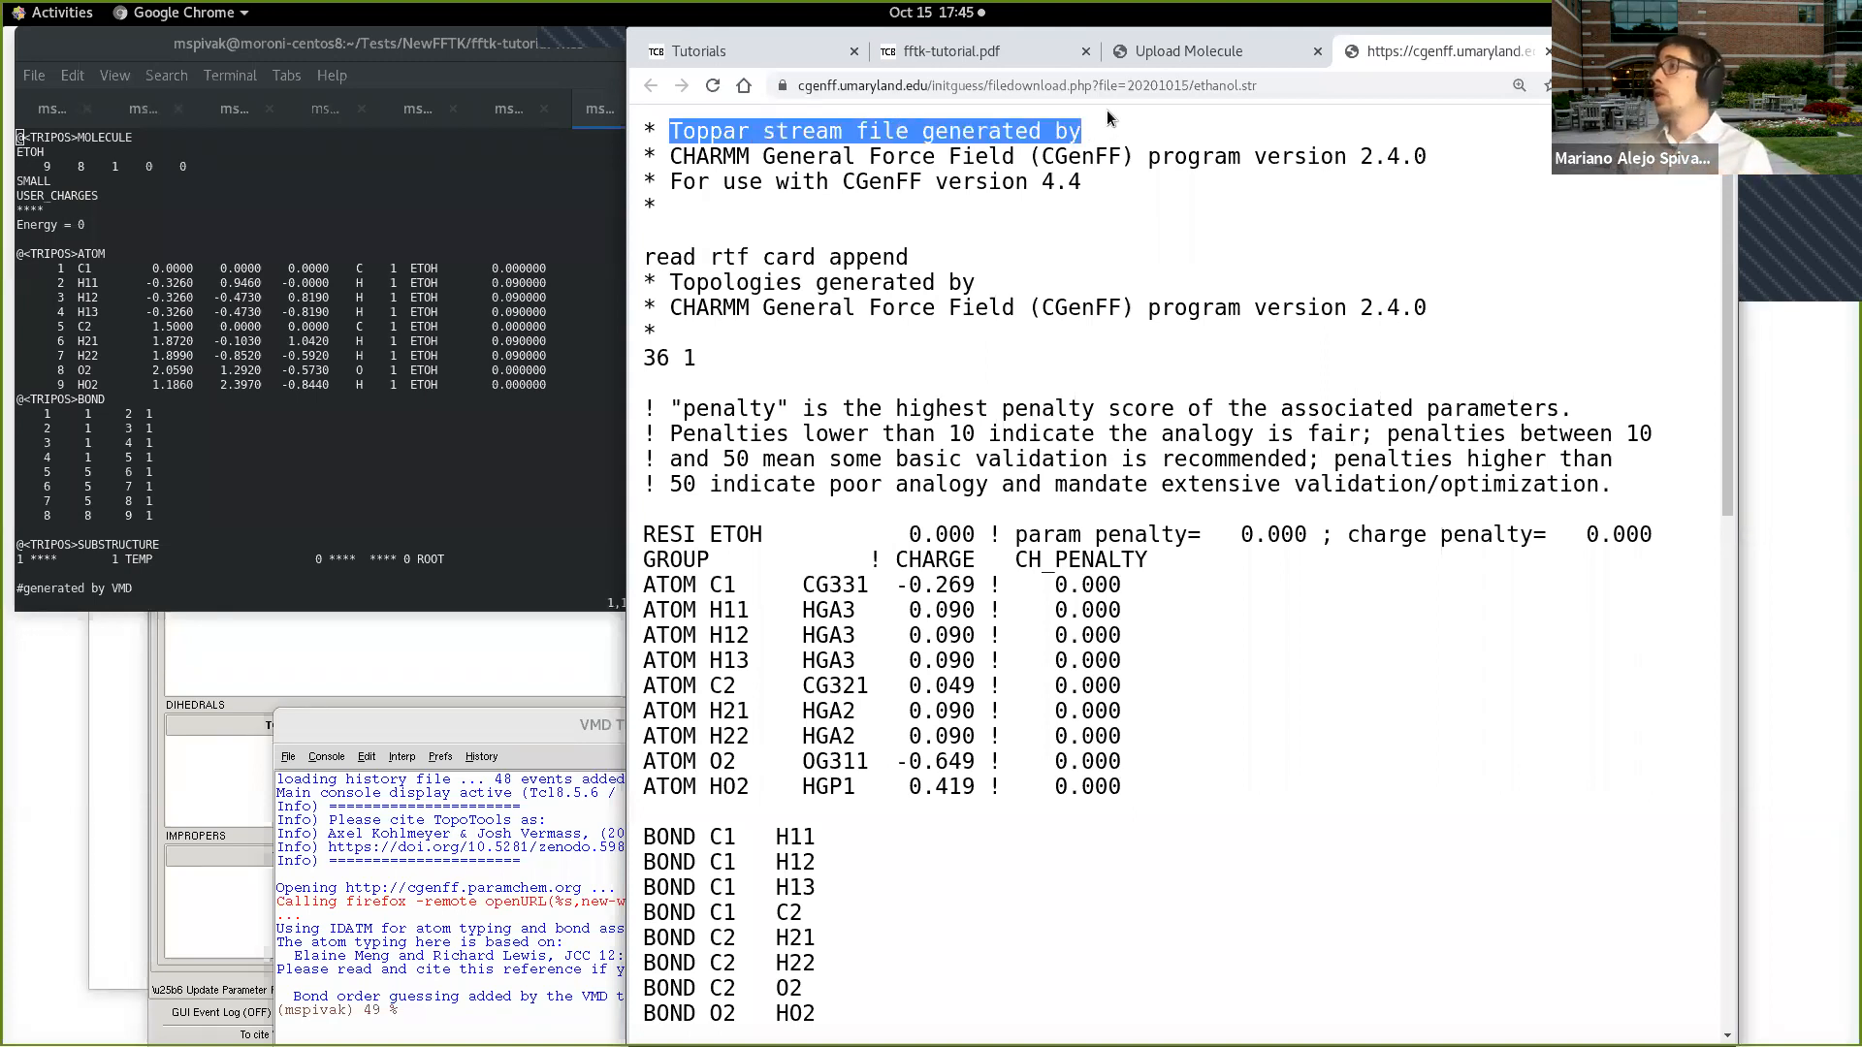
pyautogui.scroll(-1, 825, 184)
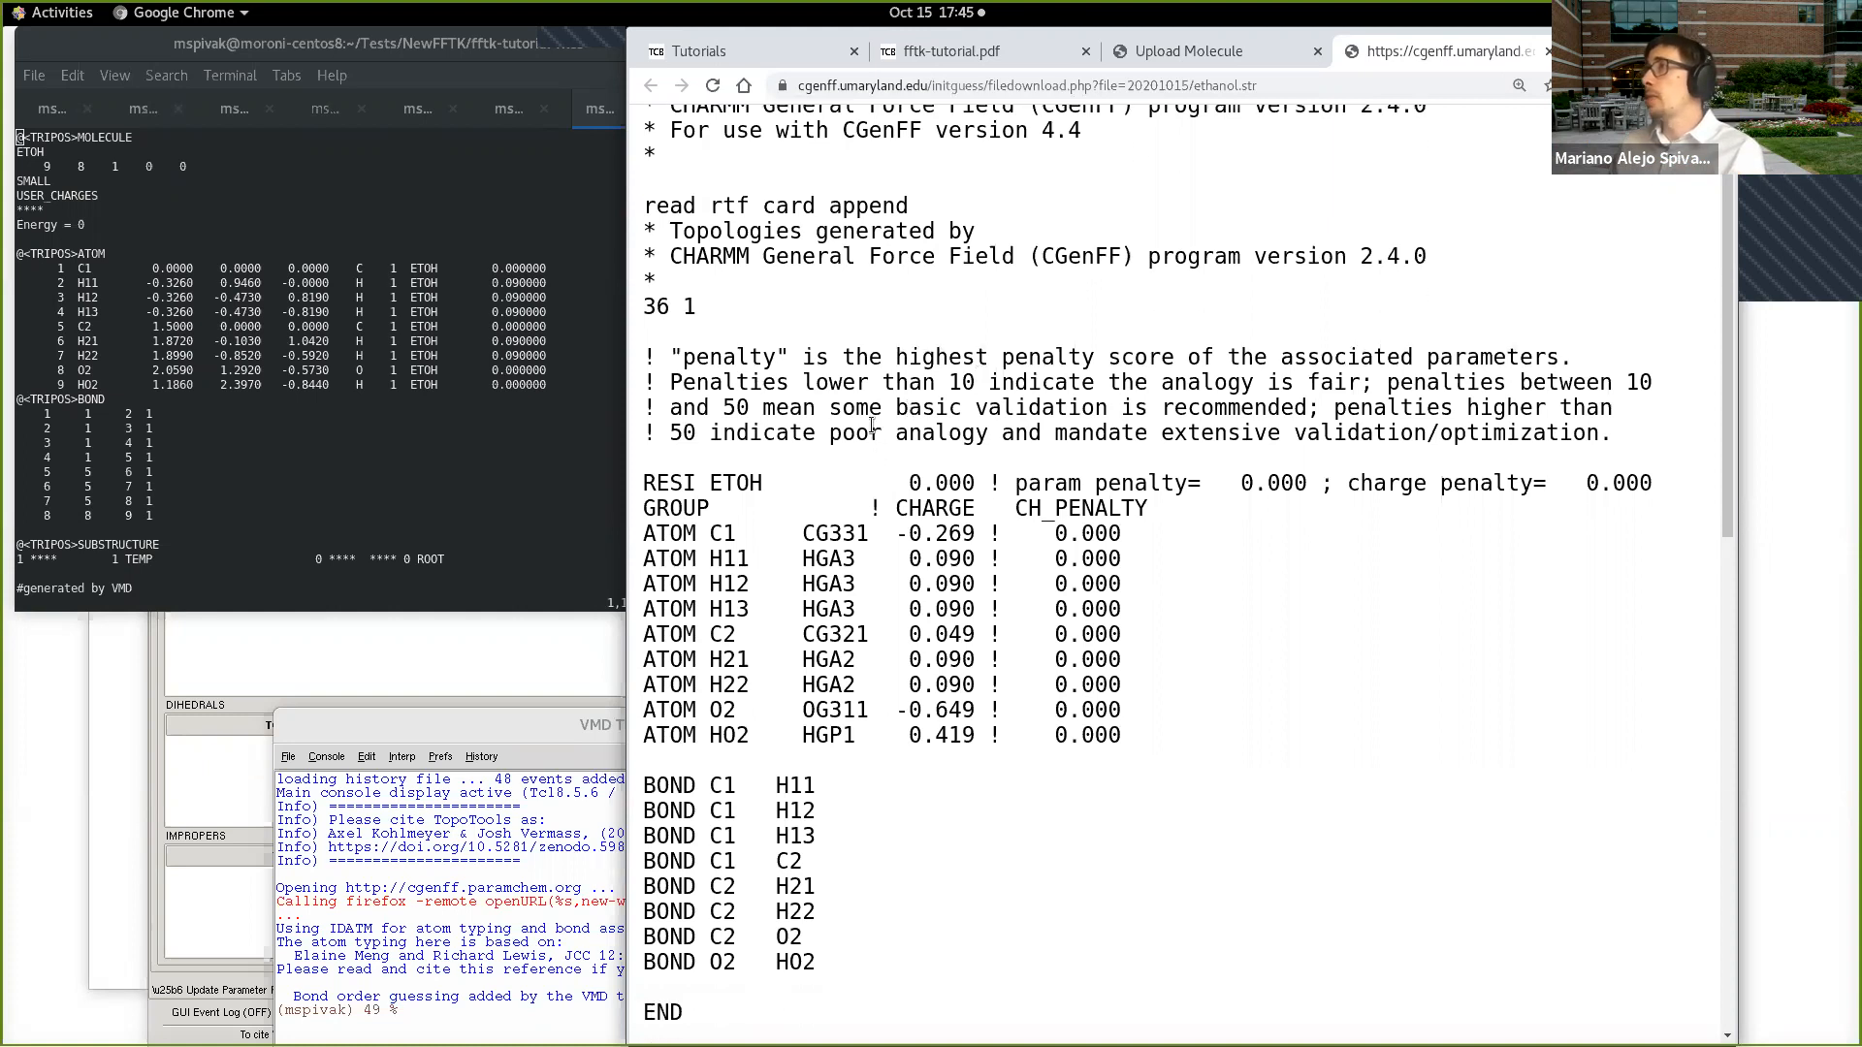
pyautogui.scroll(1, 747, 213)
pyautogui.moveTo(679, 157); pyautogui.dragTo(1438, 170)
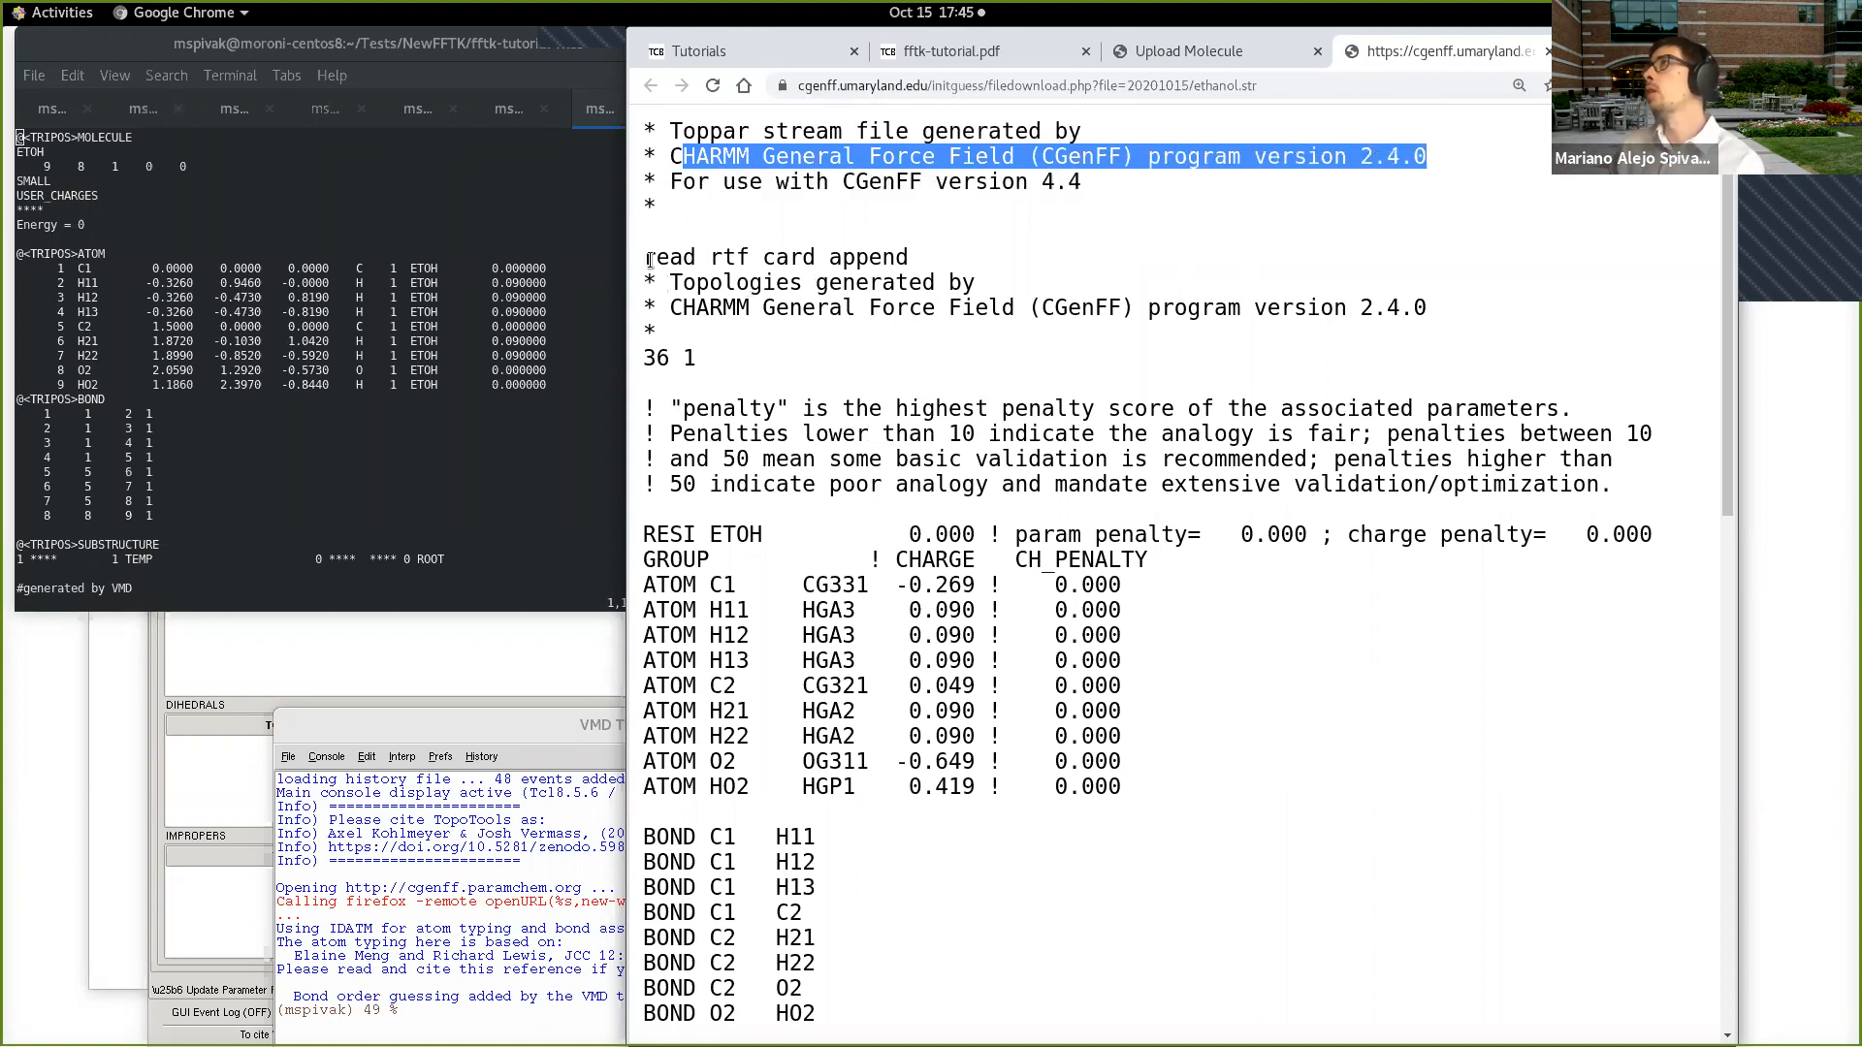
pyautogui.moveTo(659, 407); pyautogui.dragTo(1650, 433)
pyautogui.click(1537, 433)
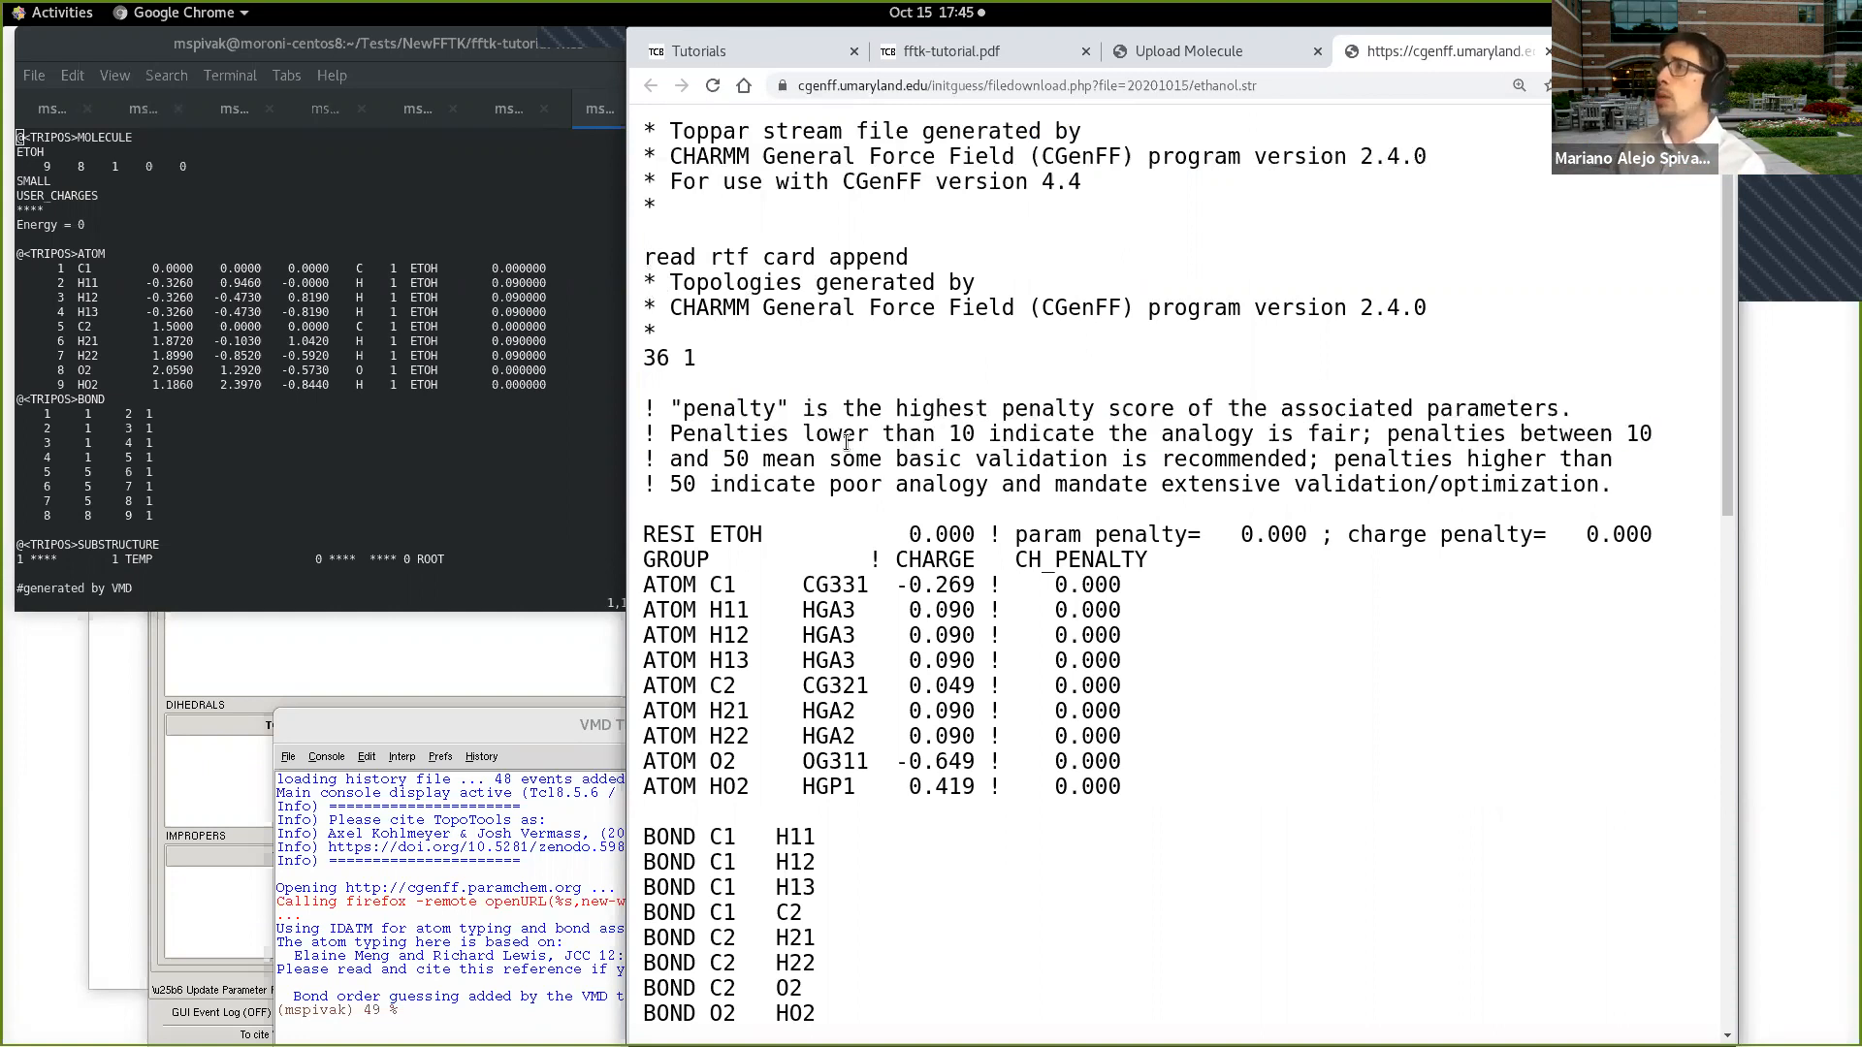
pyautogui.moveTo(669, 433); pyautogui.dragTo(1371, 423)
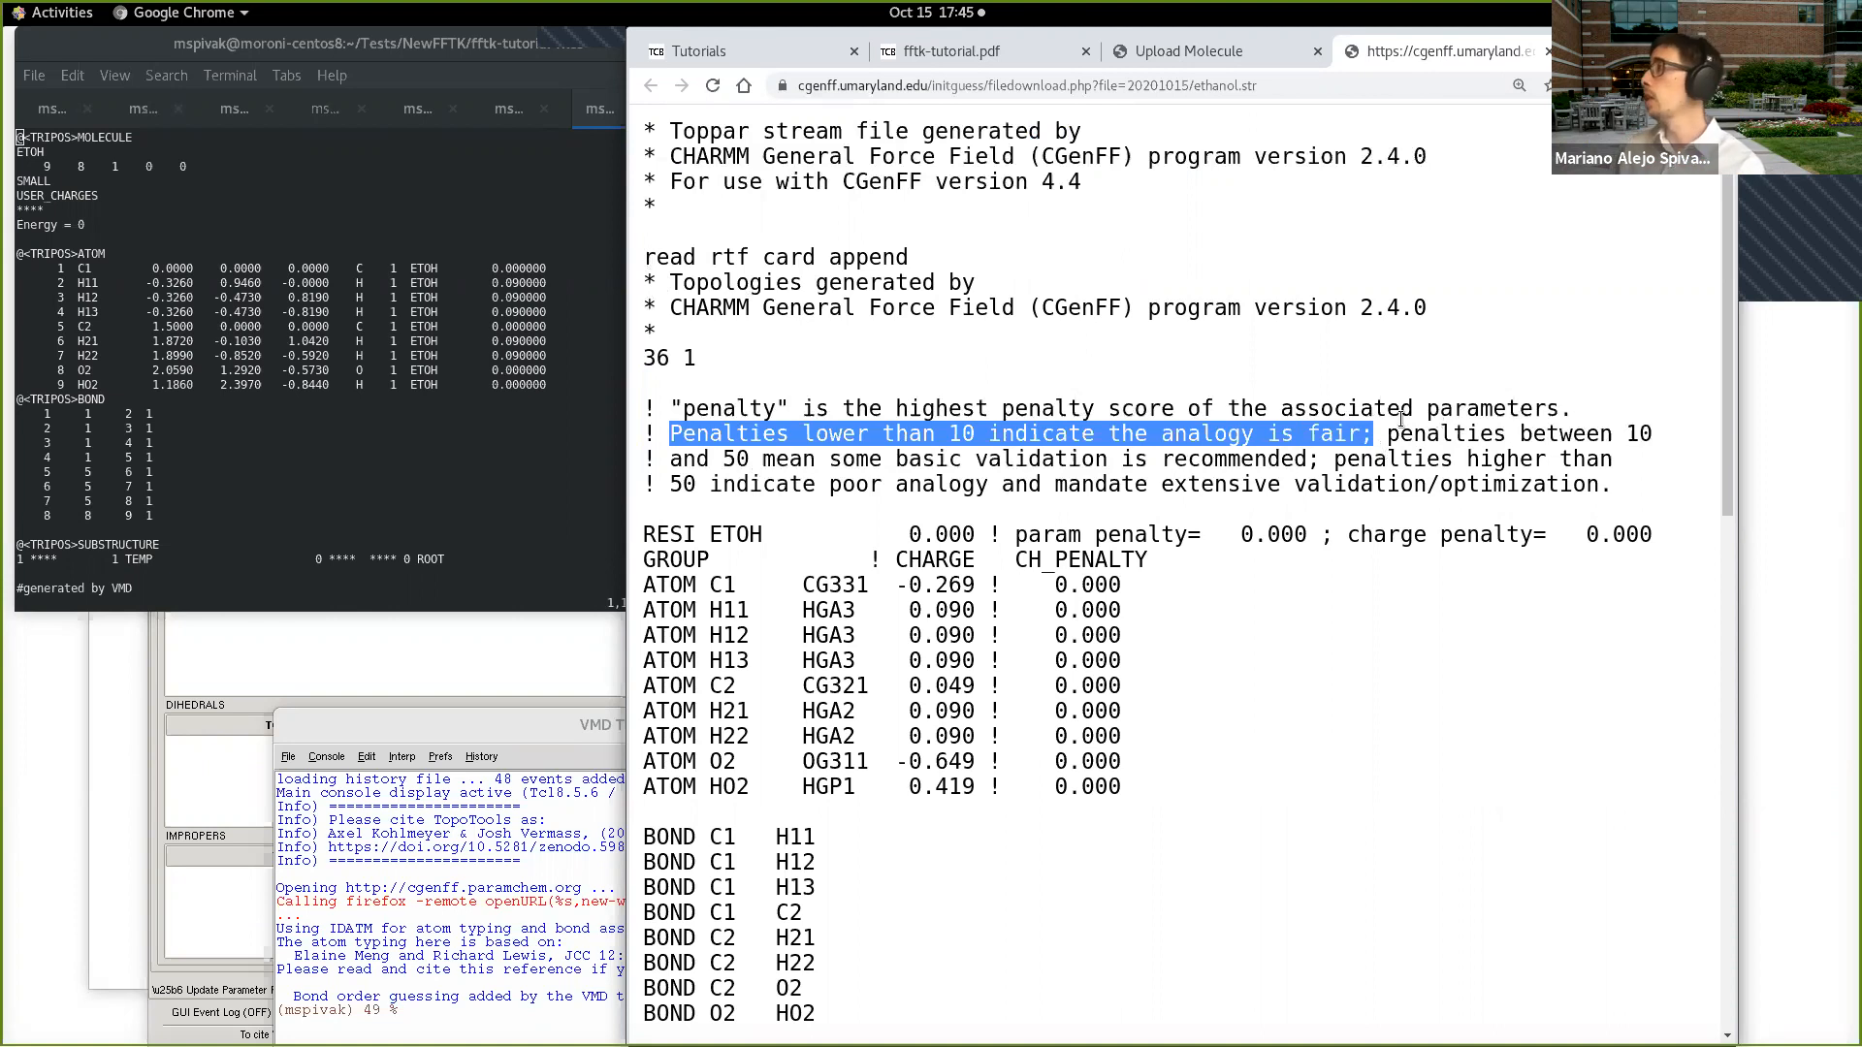
pyautogui.moveTo(1389, 426); pyautogui.dragTo(1616, 492)
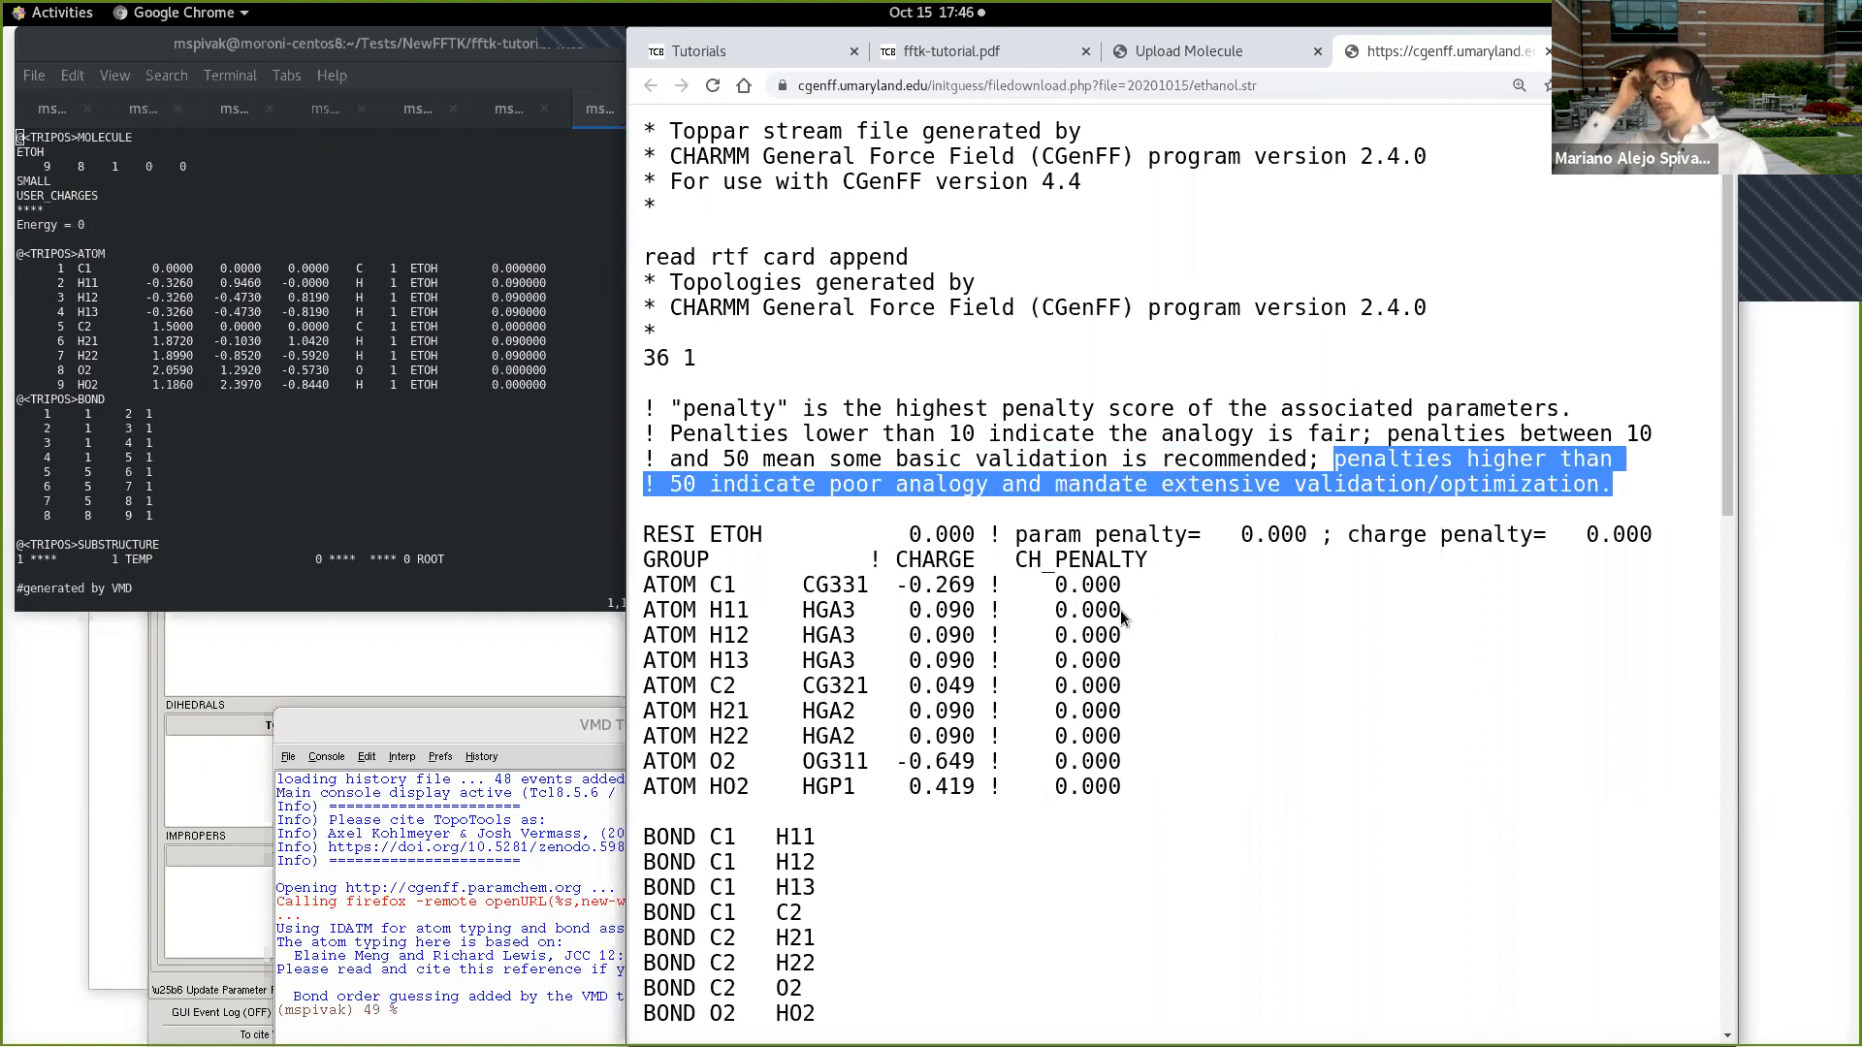
# Step: Examine the ETOH atom types, charges and penalties, and the bond, angle and dihedral parameters in ethanol.str
pyautogui.scroll(-4, 866, 408)
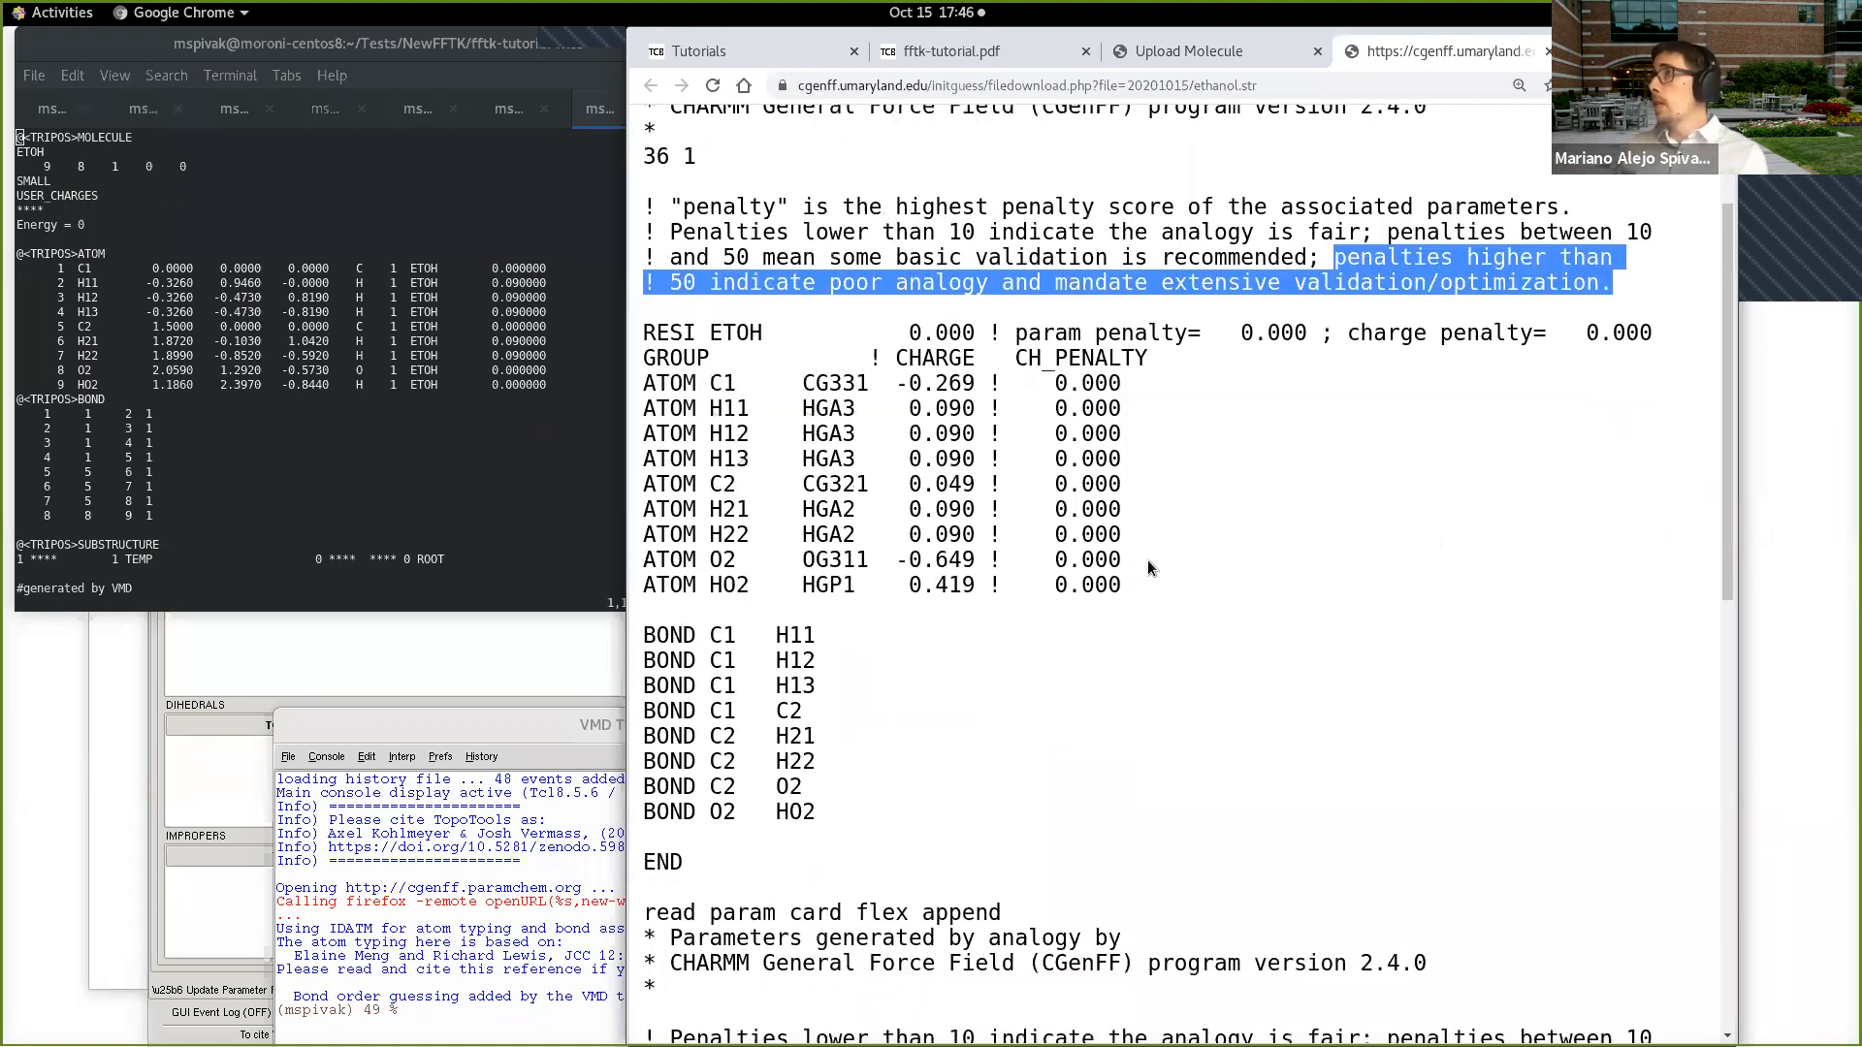
pyautogui.moveTo(644, 328); pyautogui.dragTo(1142, 592)
pyautogui.click(834, 373)
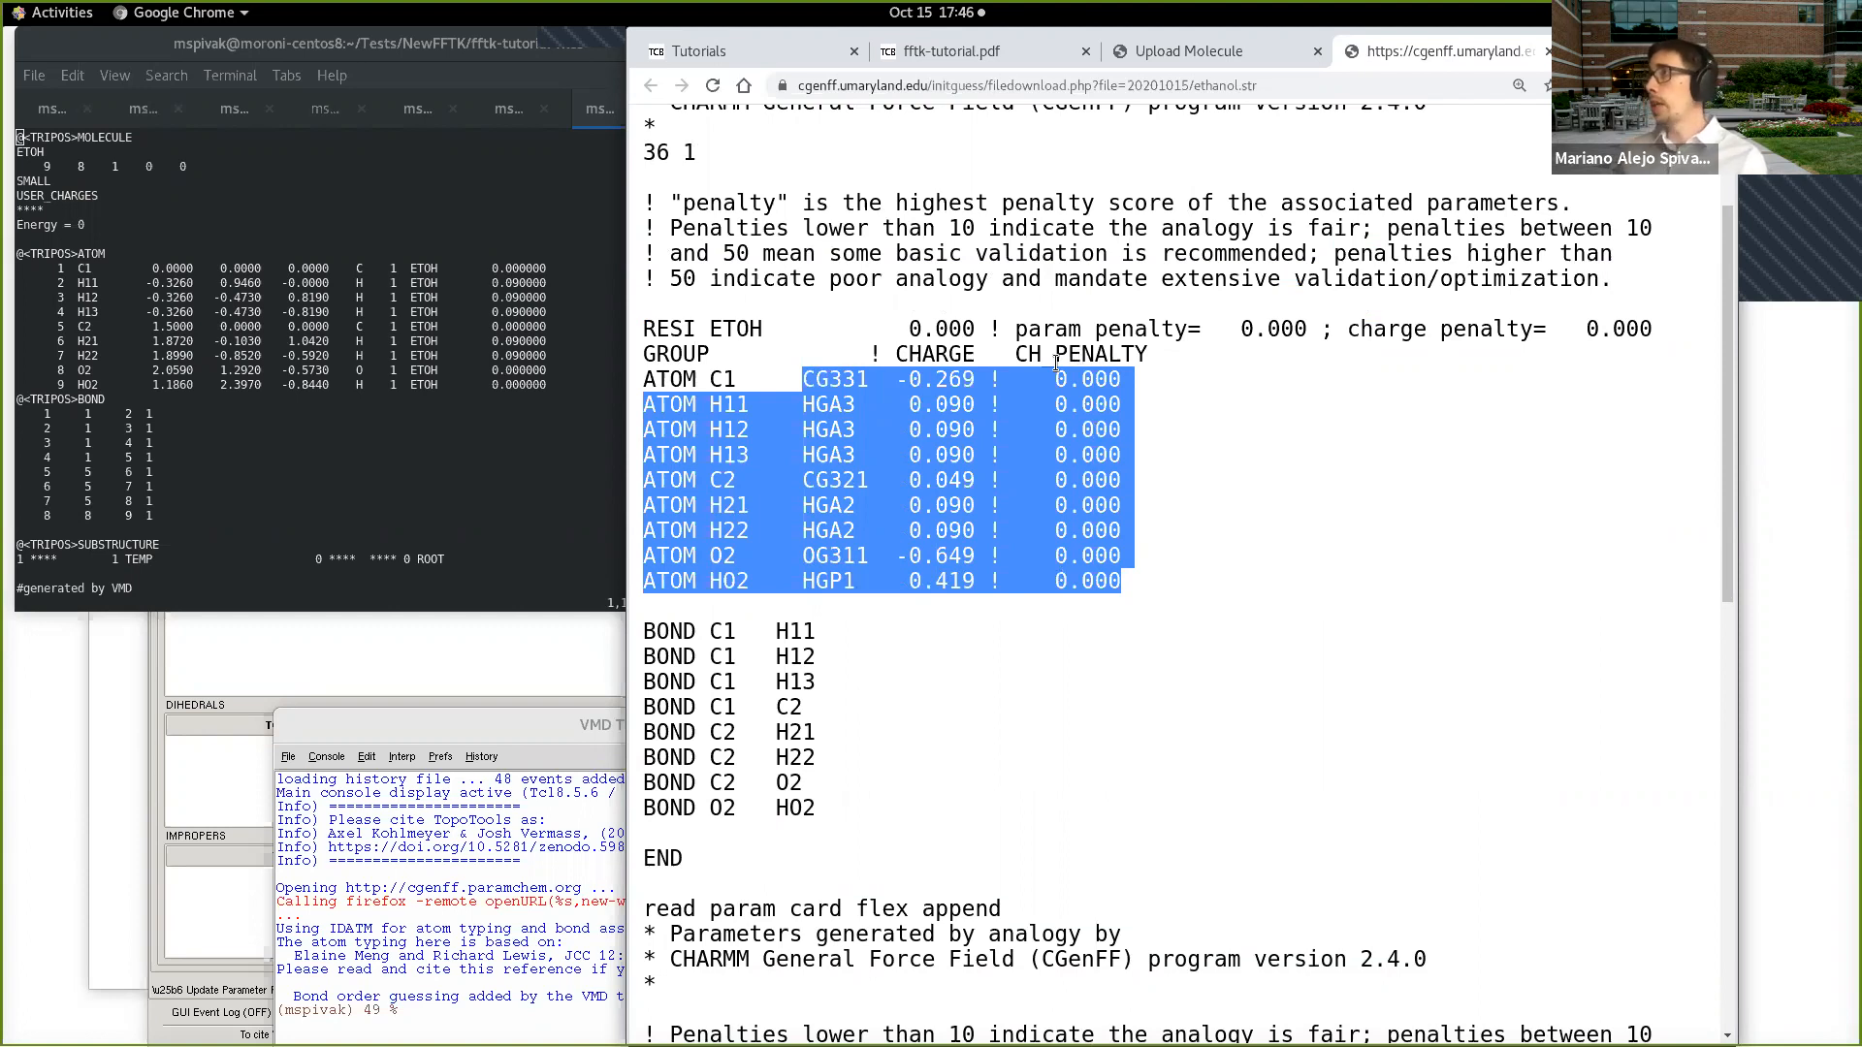
pyautogui.scroll(-1, 1118, 458)
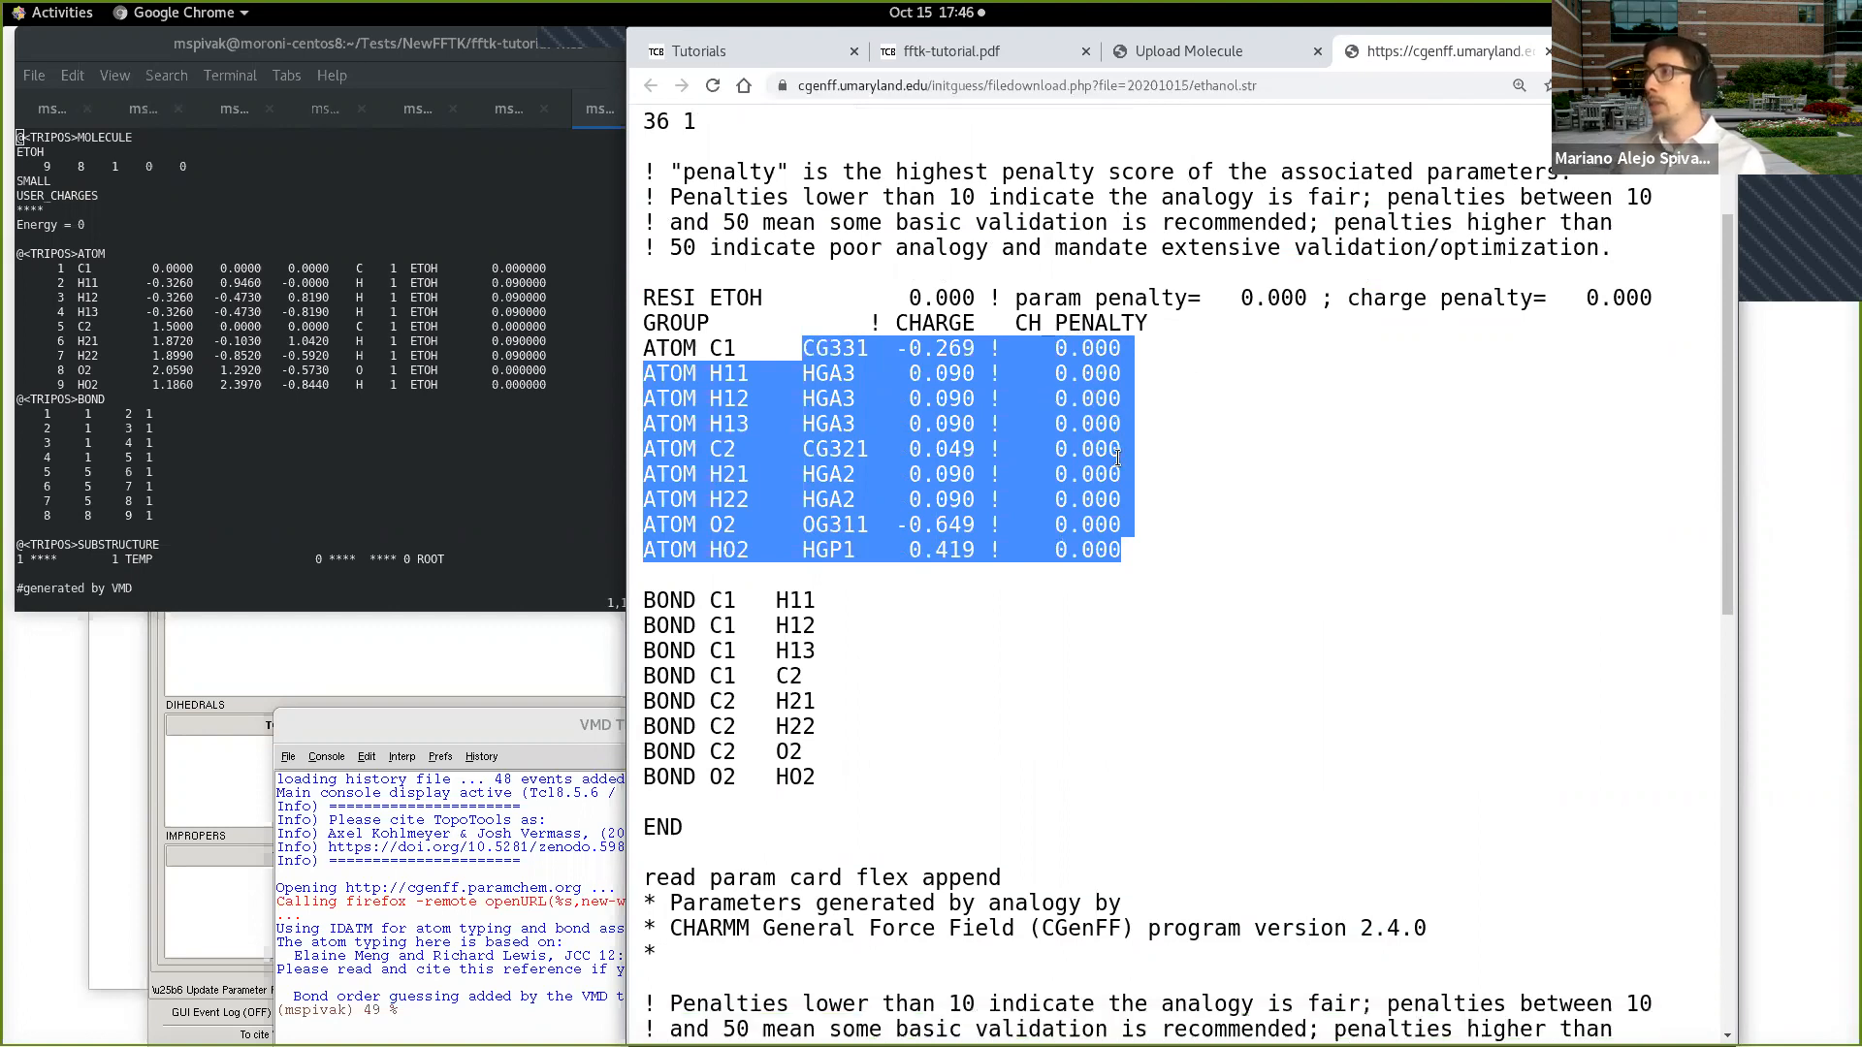
pyautogui.scroll(-6, 1118, 457)
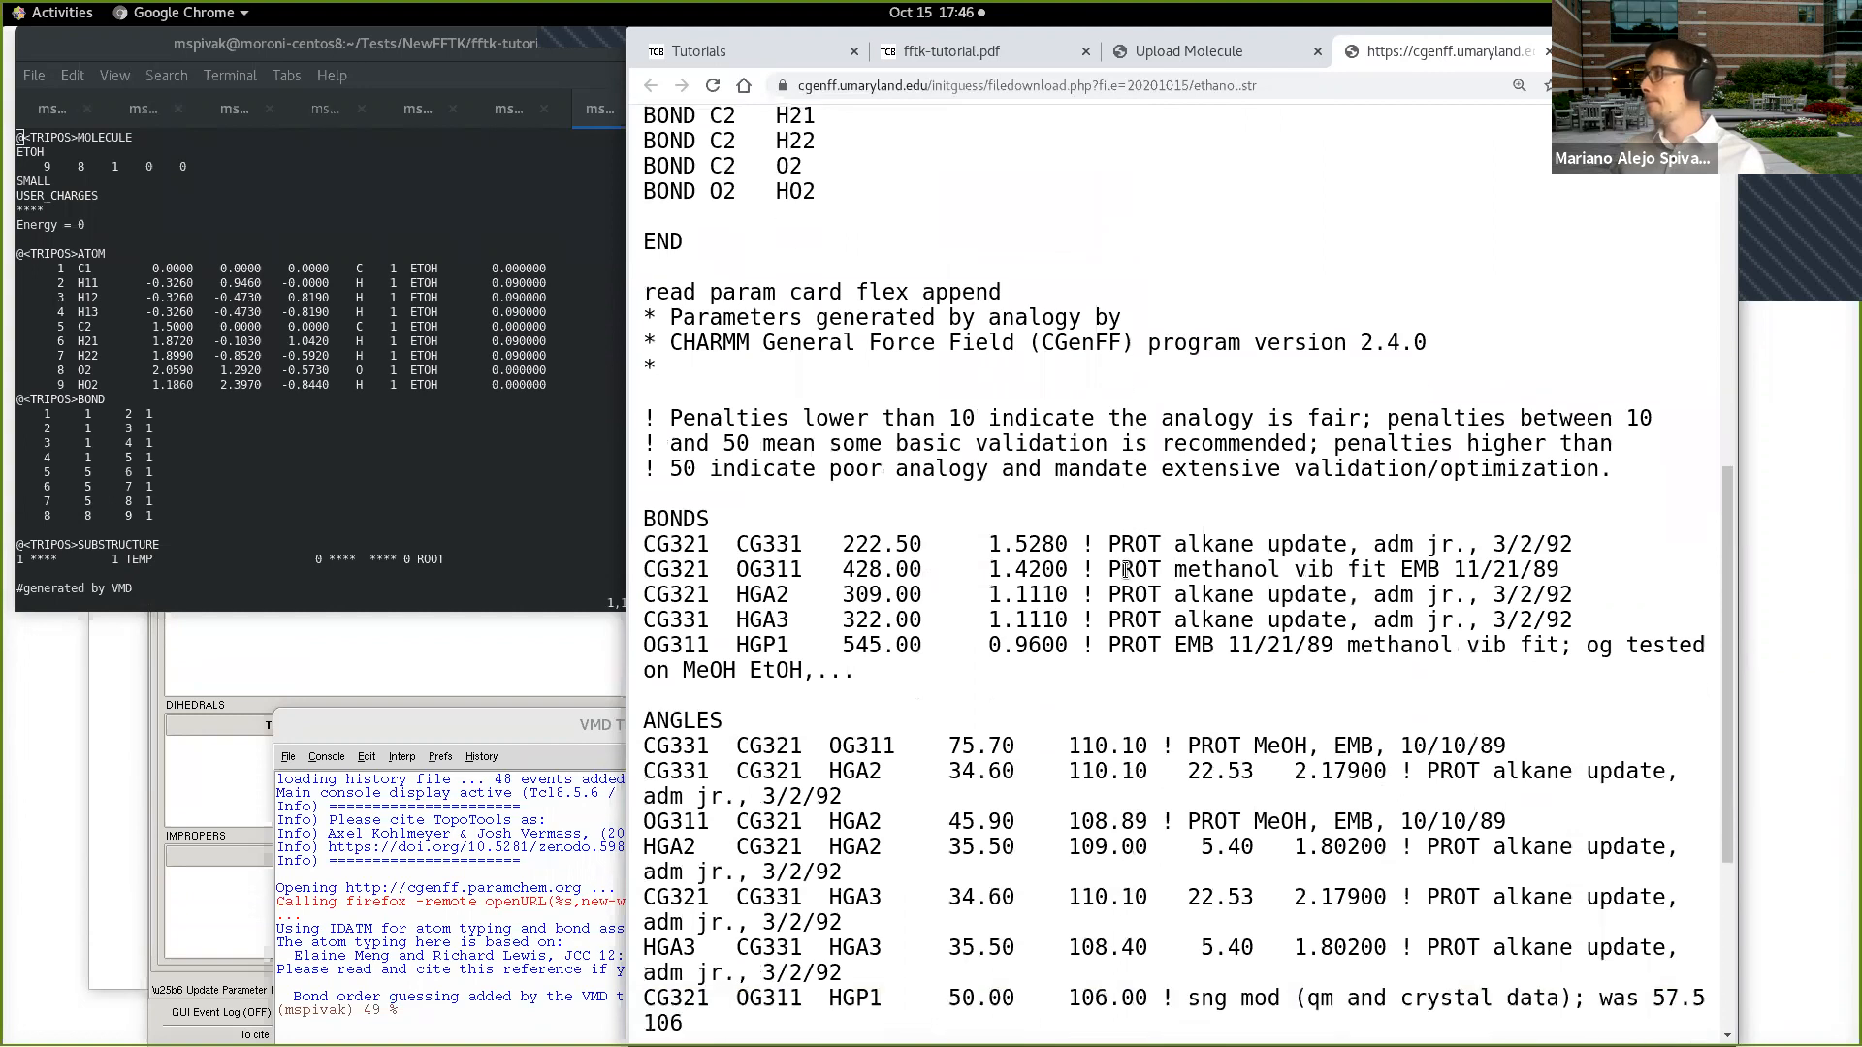
pyautogui.scroll(-1, 1128, 570)
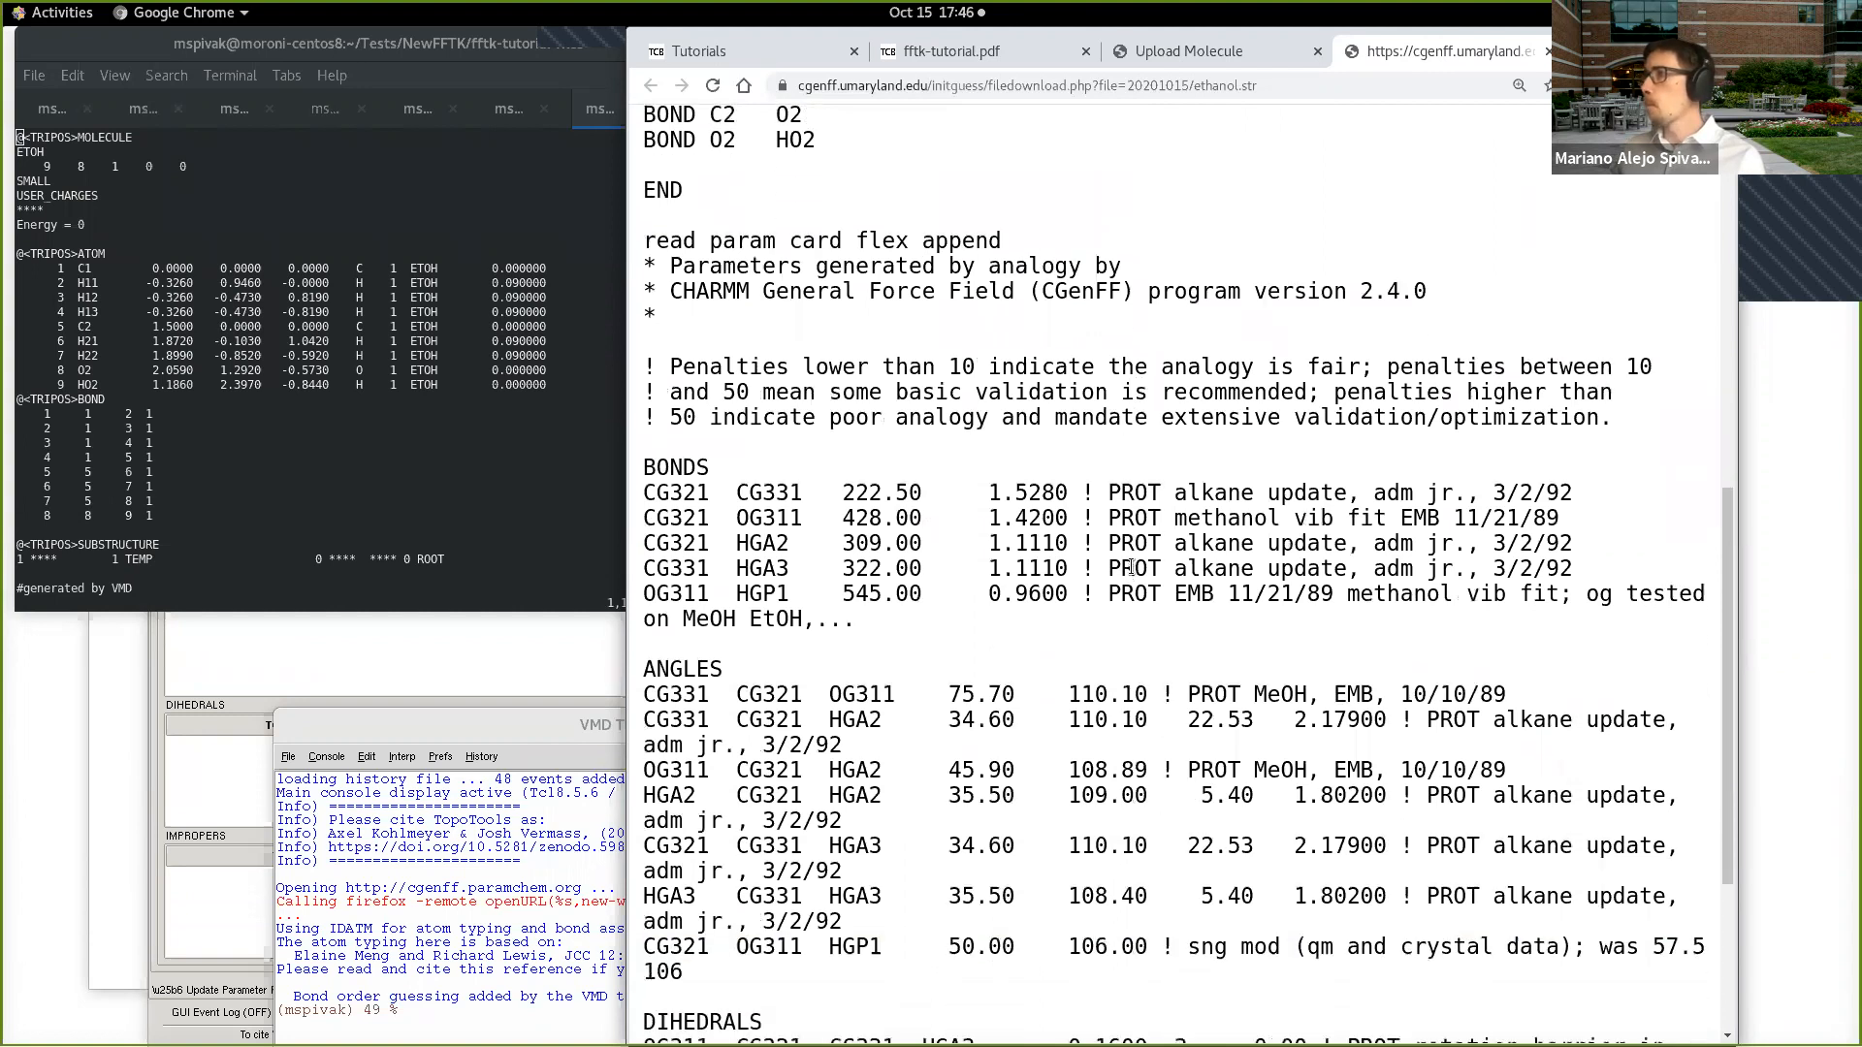
pyautogui.scroll(-4, 1132, 567)
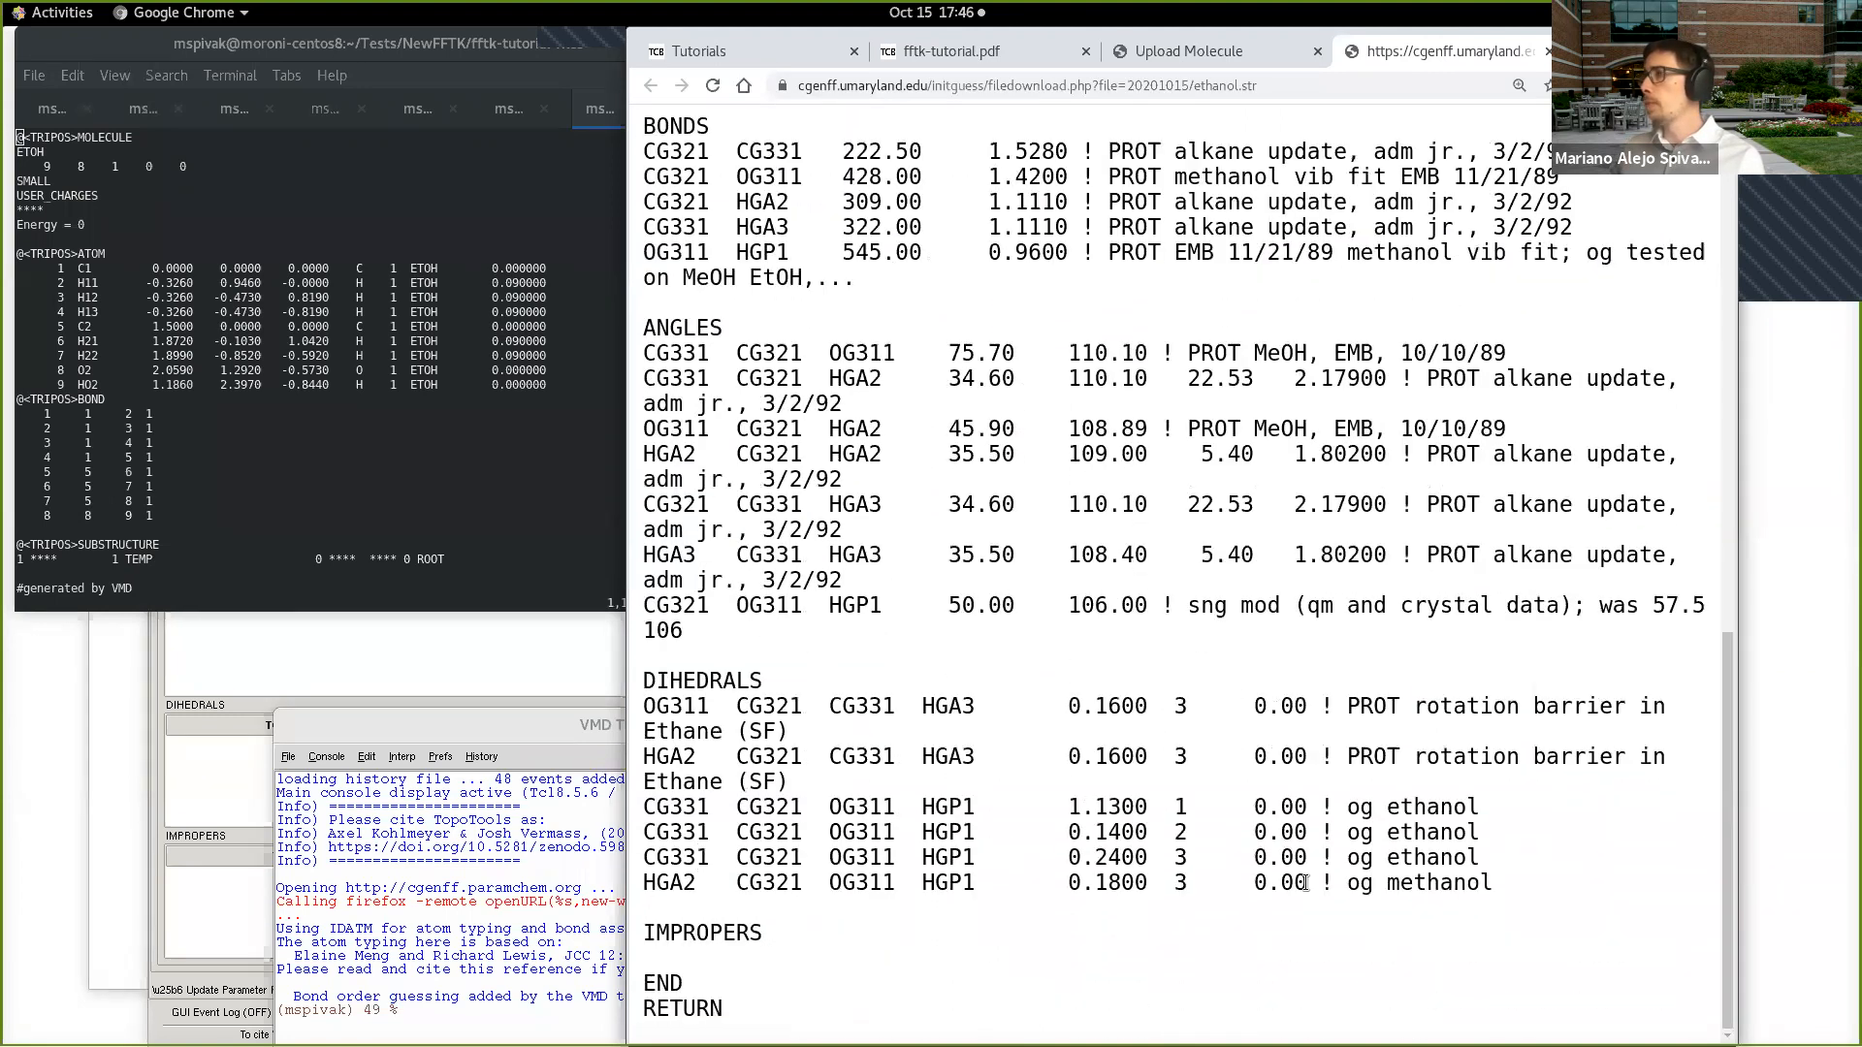
pyautogui.scroll(13, 1140, 727)
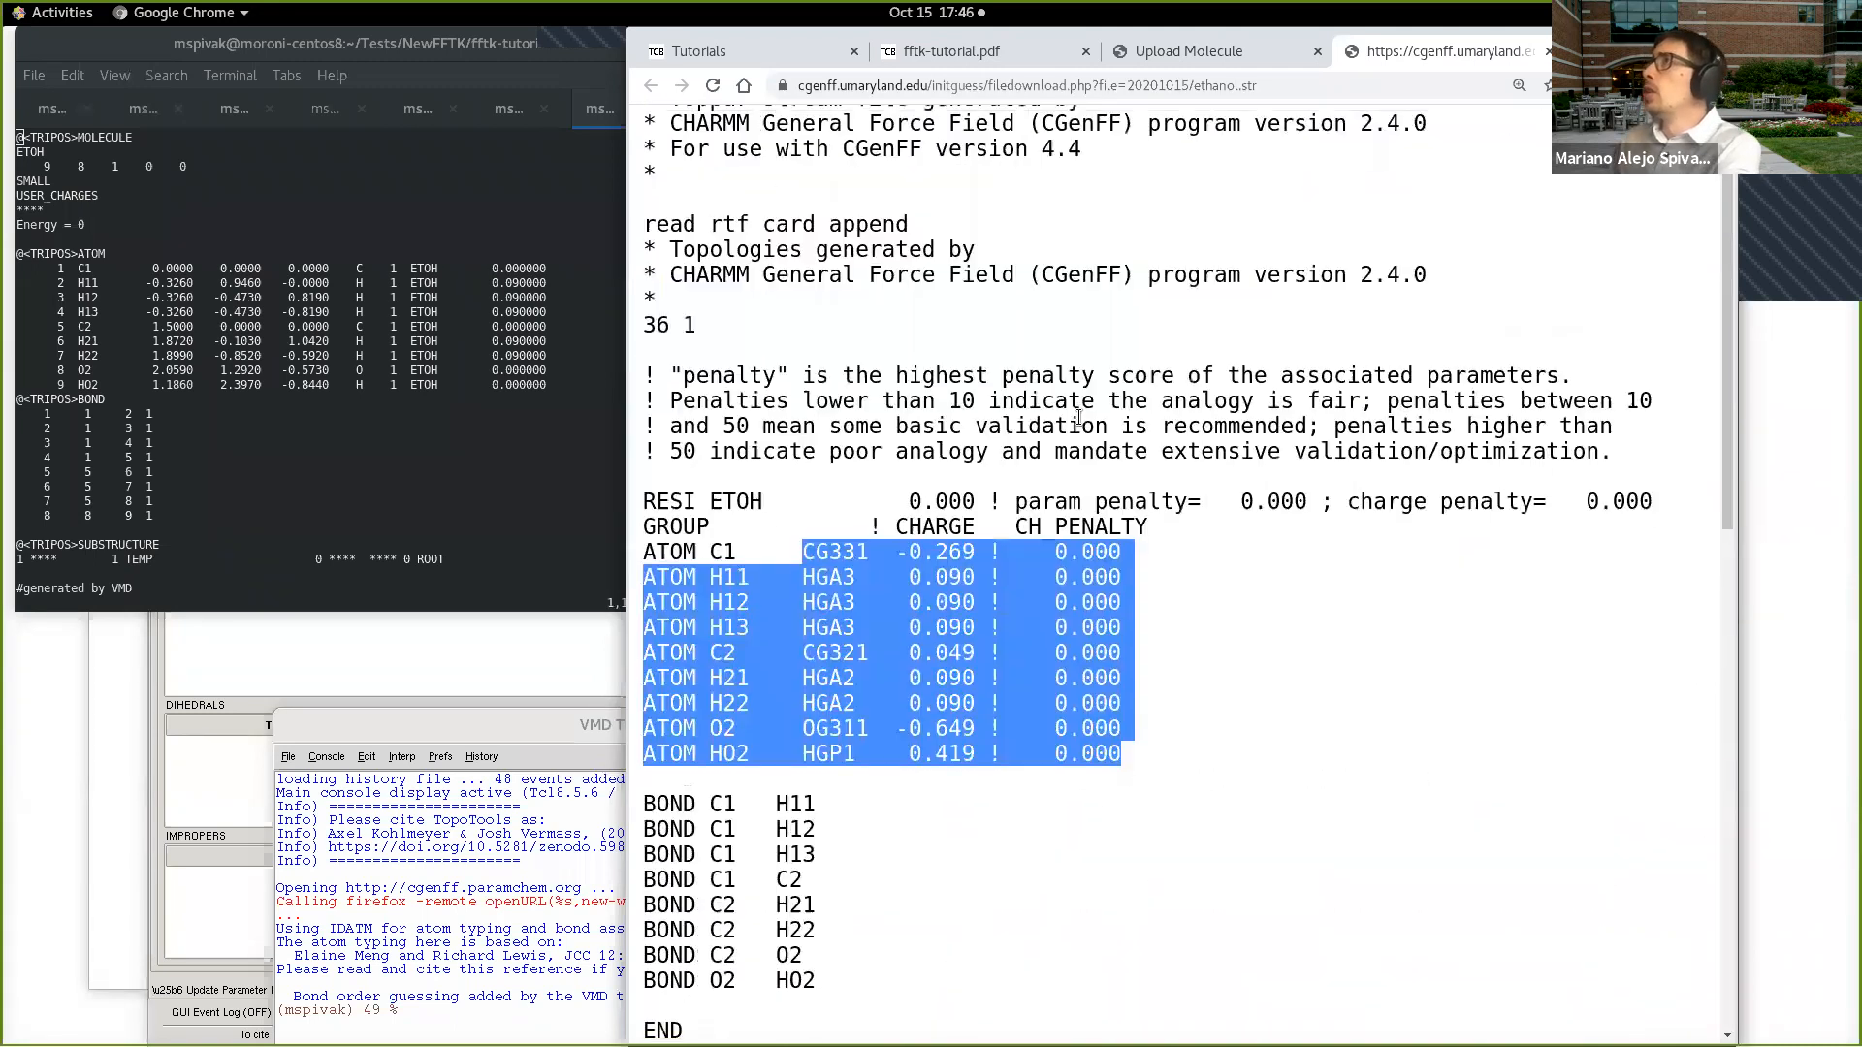
pyautogui.scroll(1, 1079, 417)
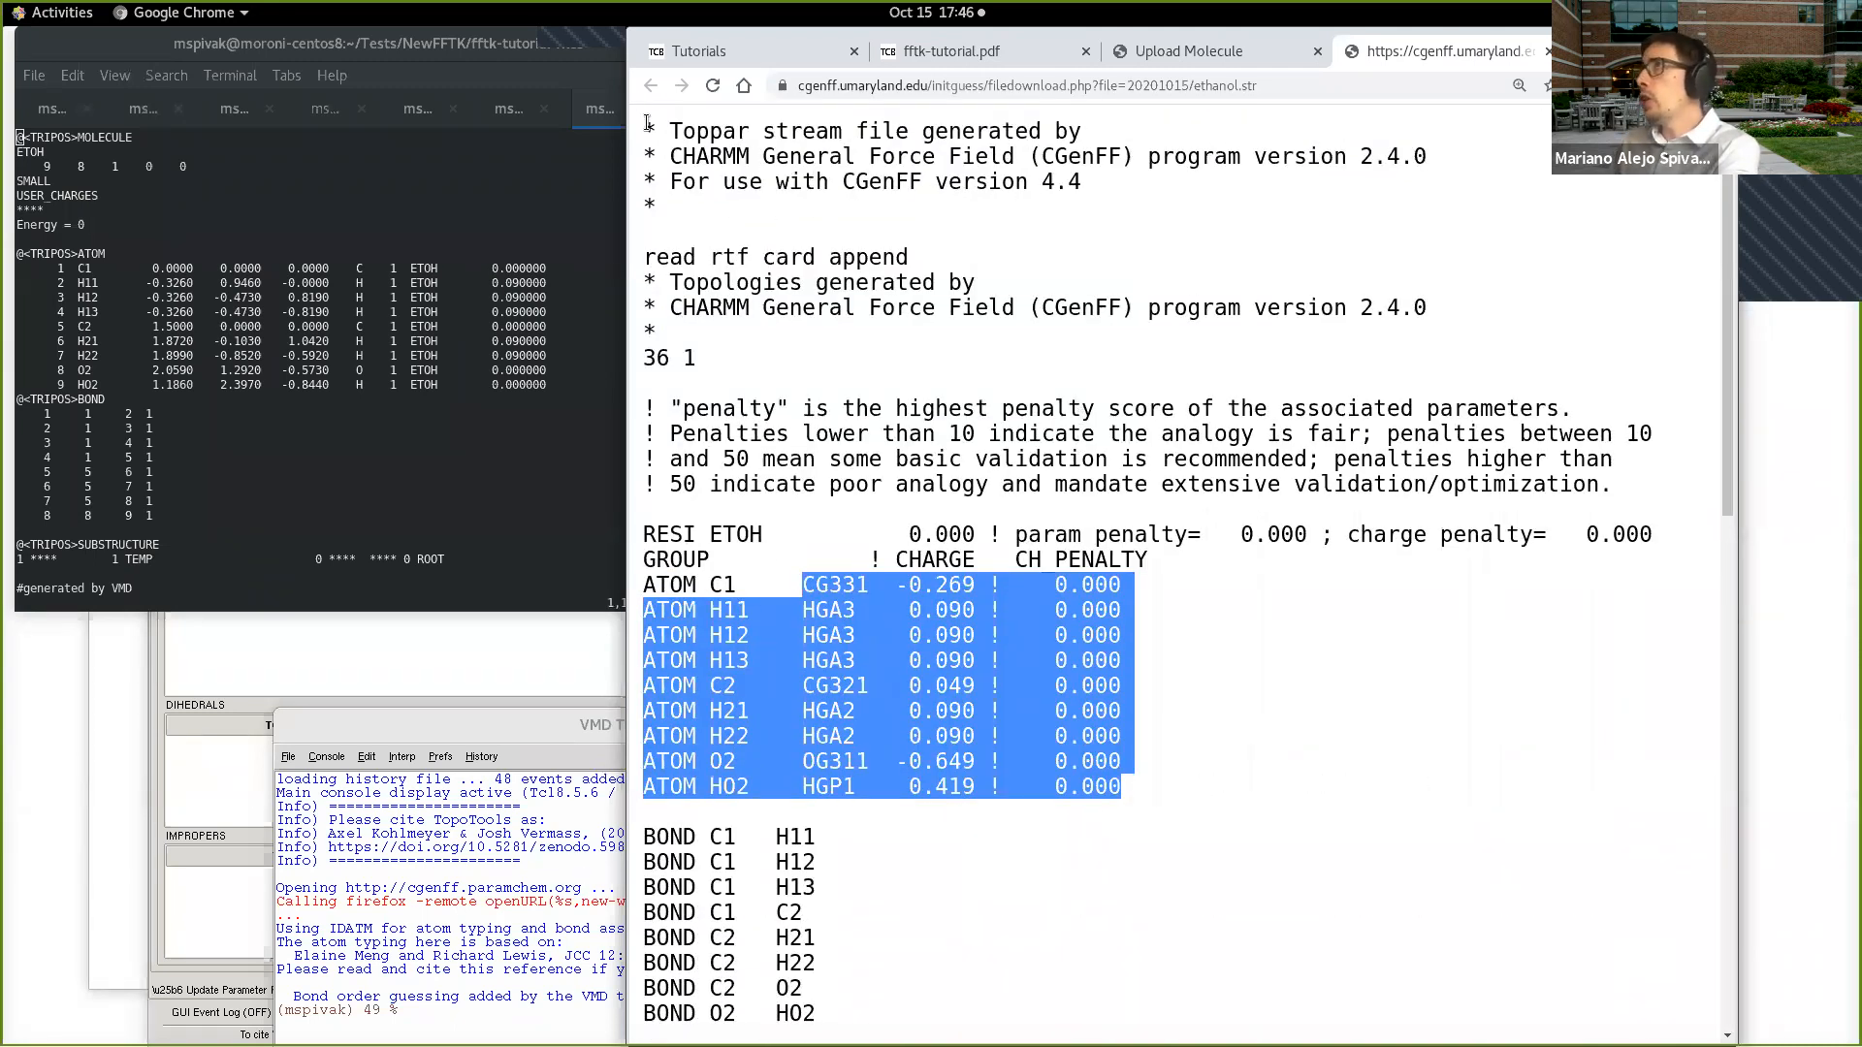
# Step: Select and copy the entire contents of the ethanol.str page, from the header through RETURN
pyautogui.moveTo(648, 124); pyautogui.dragTo(853, 1039)
pyautogui.rightClick(1274, 817)
pyautogui.press('Escape')
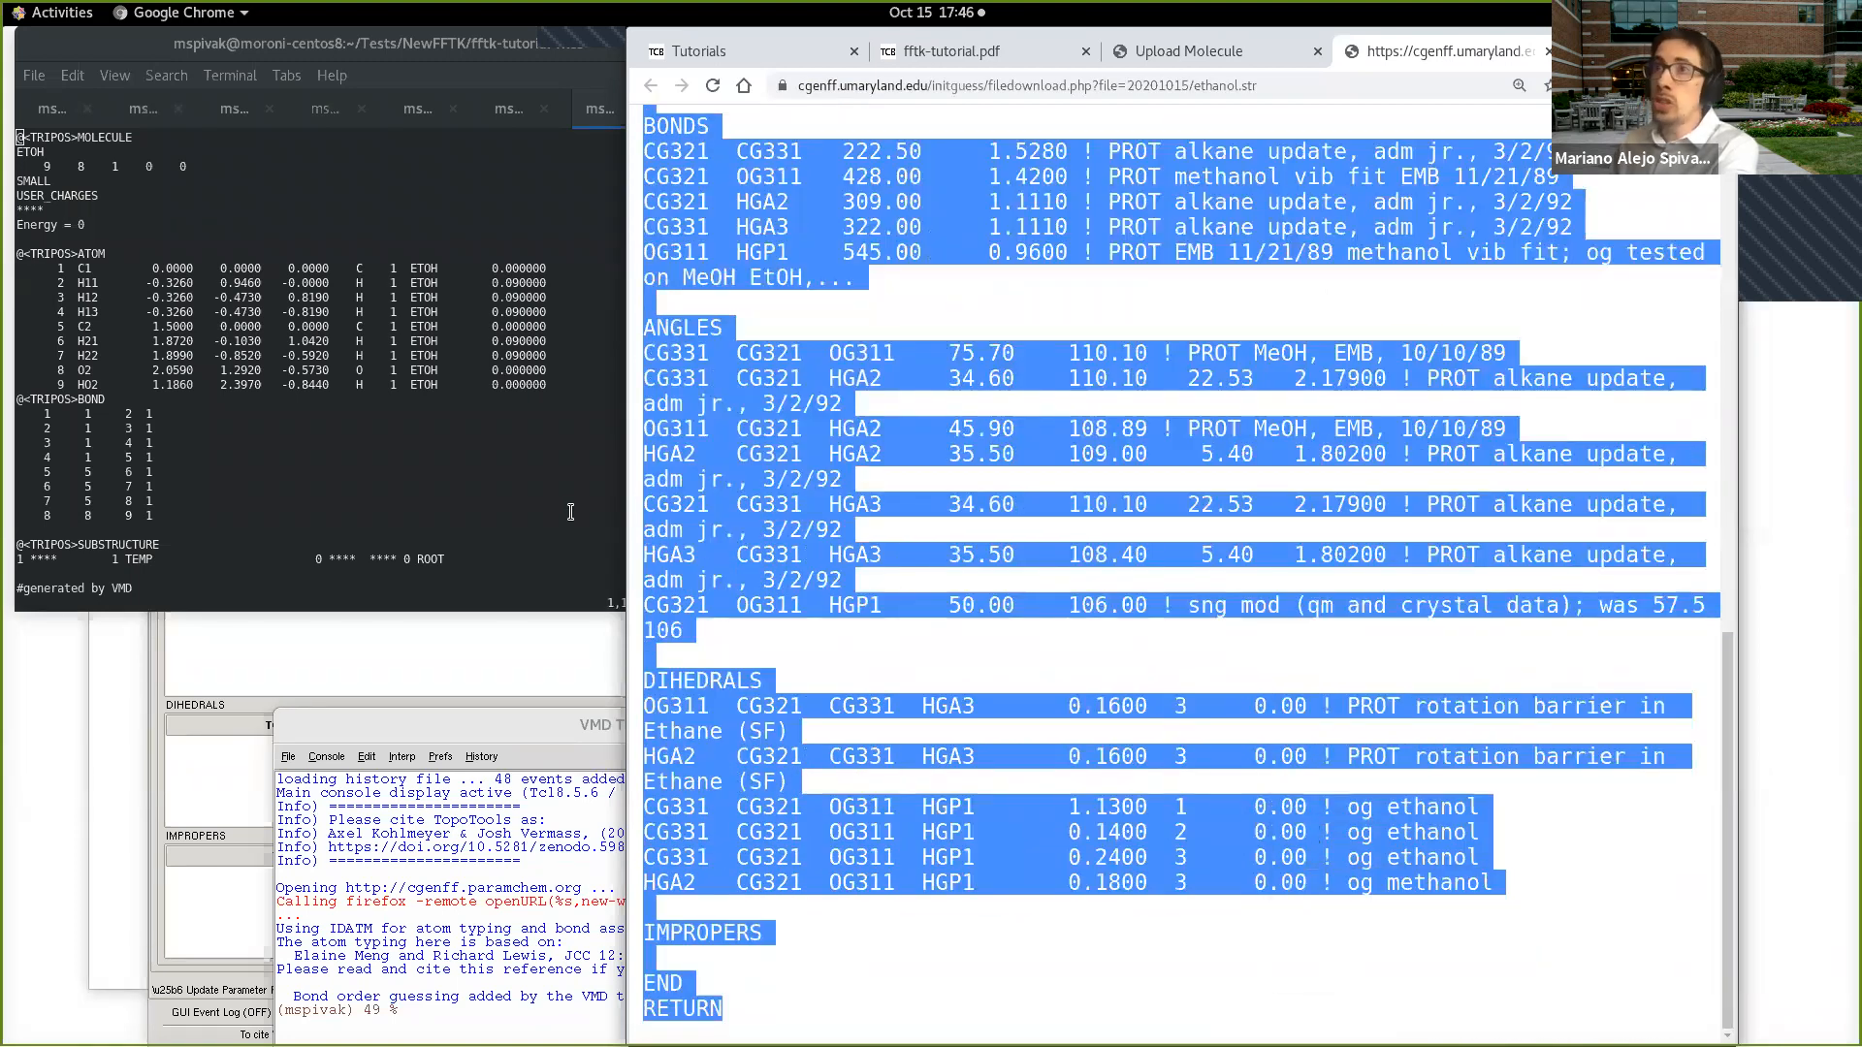
# Step: Quit vi on ethanol.mol2, enlarge the terminal text and open a new file ethanol.str in vi
pyautogui.click(548, 512)
pyautogui.write(':q')
pyautogui.press('Return')
pyautogui.write('vi ethanol.str')
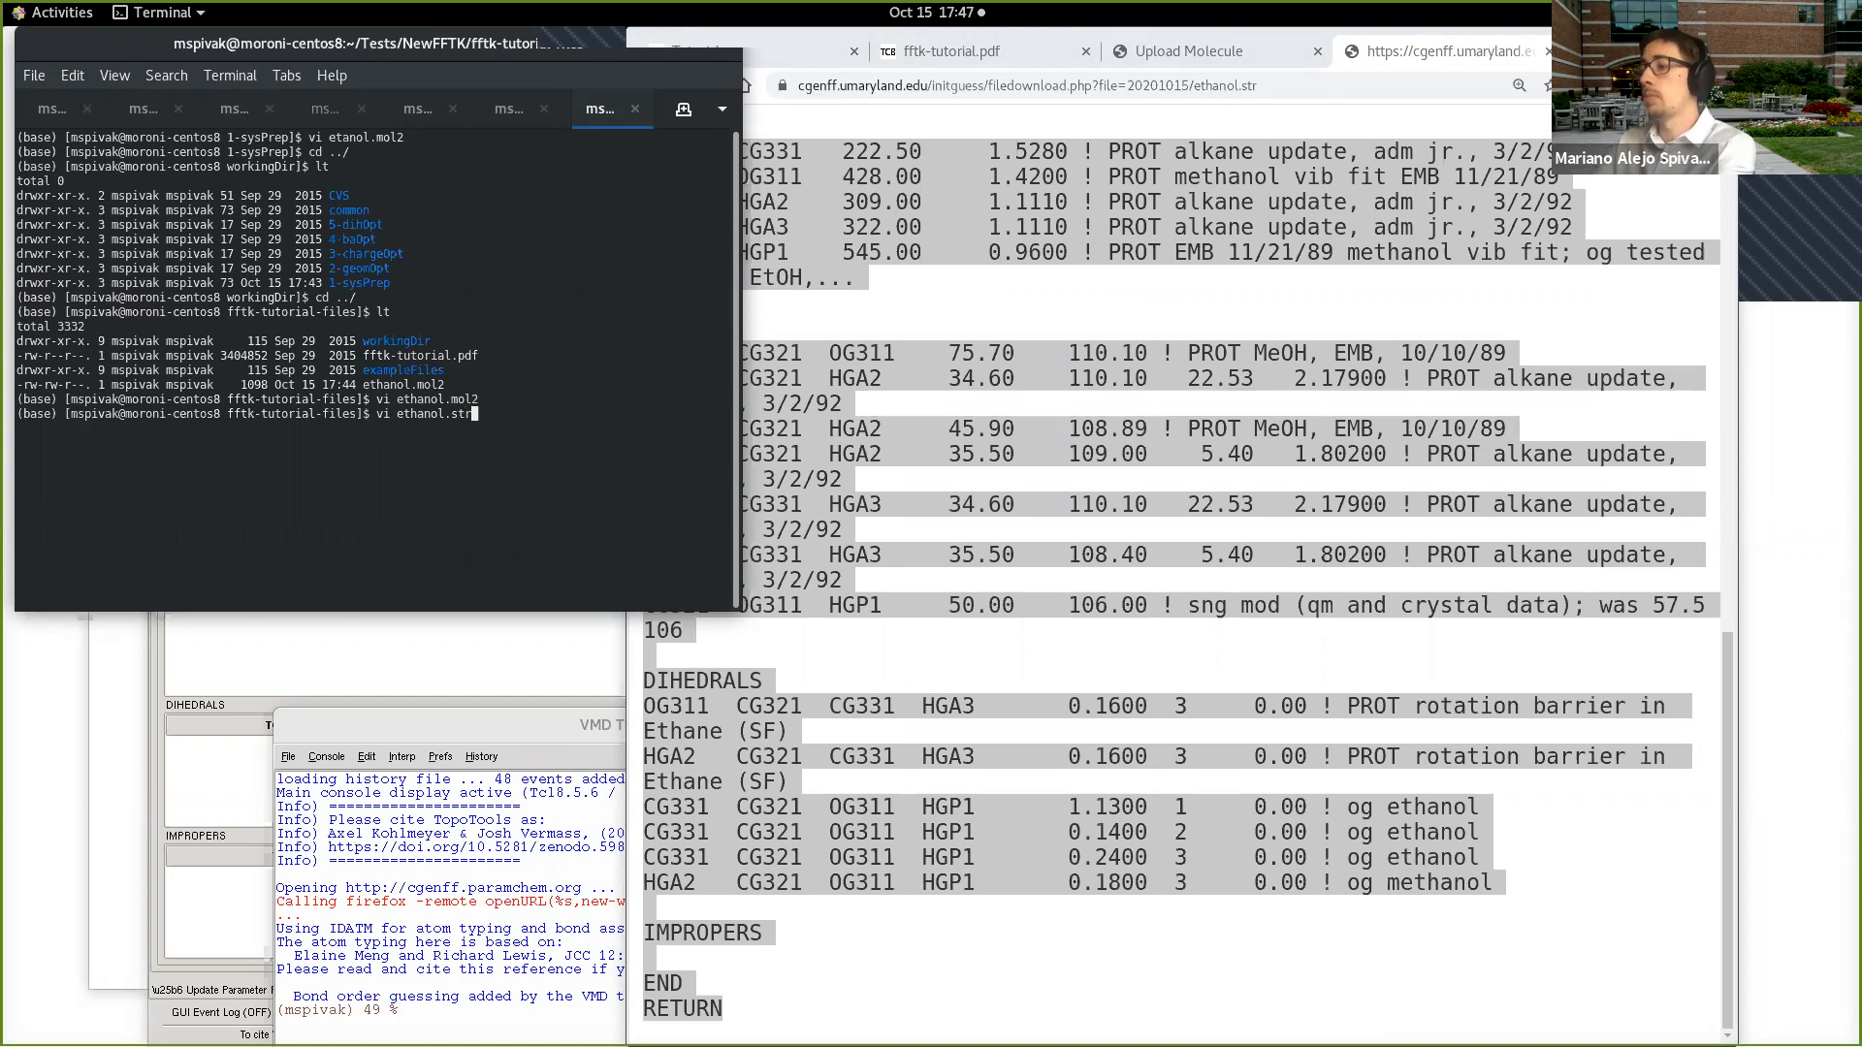
pyautogui.press('BackSpace')
pyautogui.write('r')
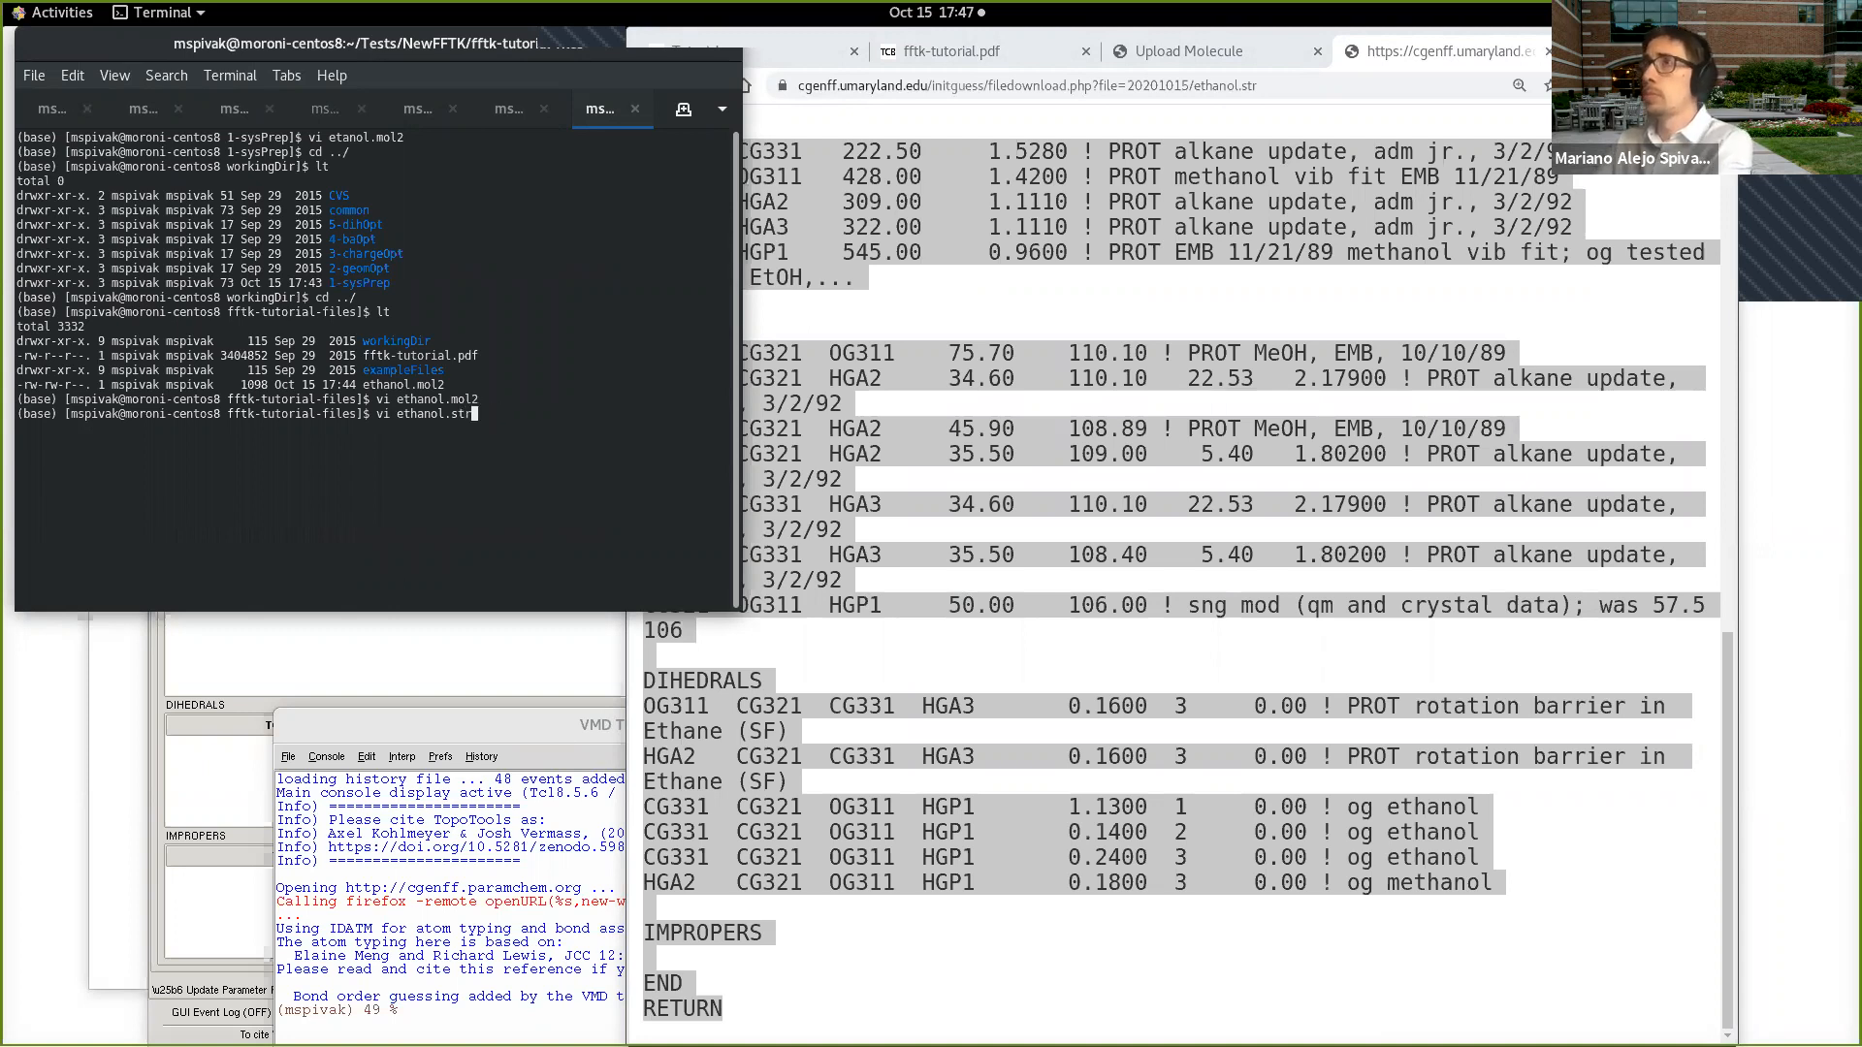
pyautogui.hotkey('ctrl', '+')
pyautogui.hotkey('ctrl', '+')
pyautogui.hotkey('ctrl', '+')
pyautogui.press('Return')
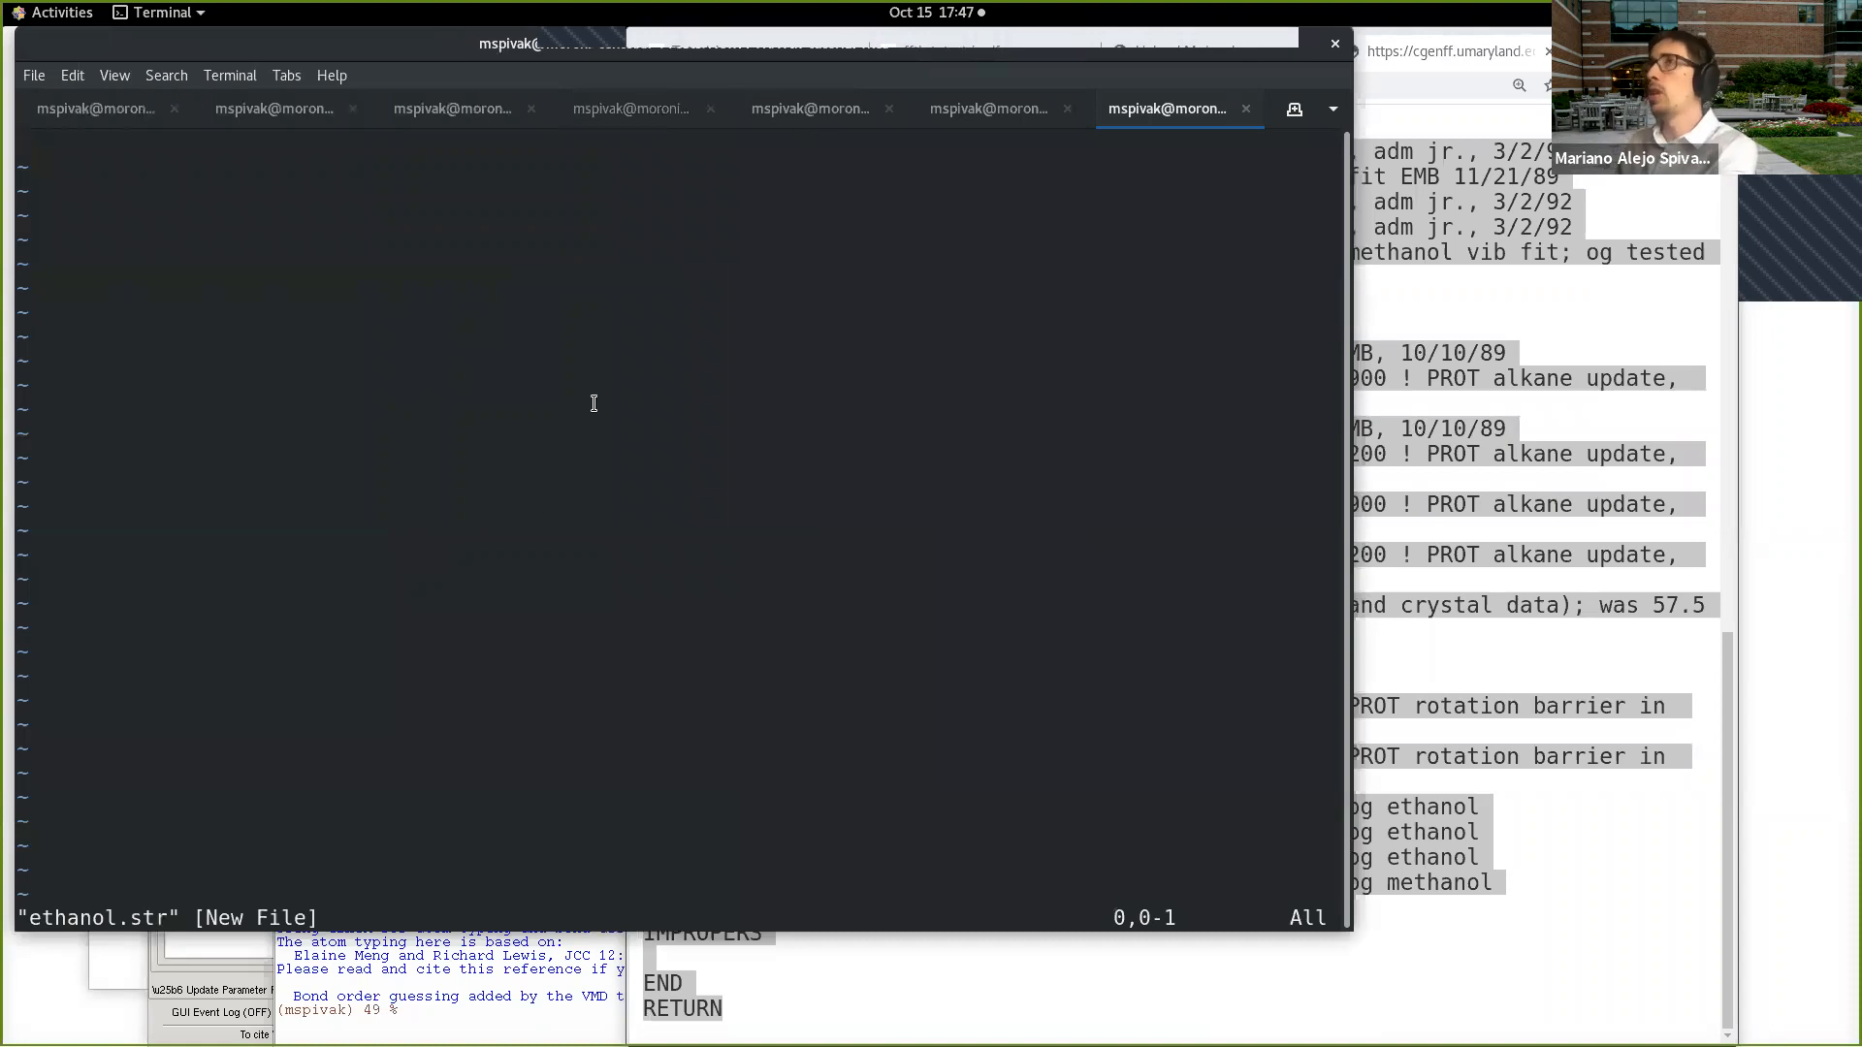
# Step: Paste the copied stream text into ethanol.str, save and quit vi, and list the directory with lt
pyautogui.press('i')
pyautogui.hotkey('ctrl', 'shift', 'v')
pyautogui.press('Escape')
pyautogui.write(':wq')
pyautogui.press('Return')
pyautogui.write('lt')
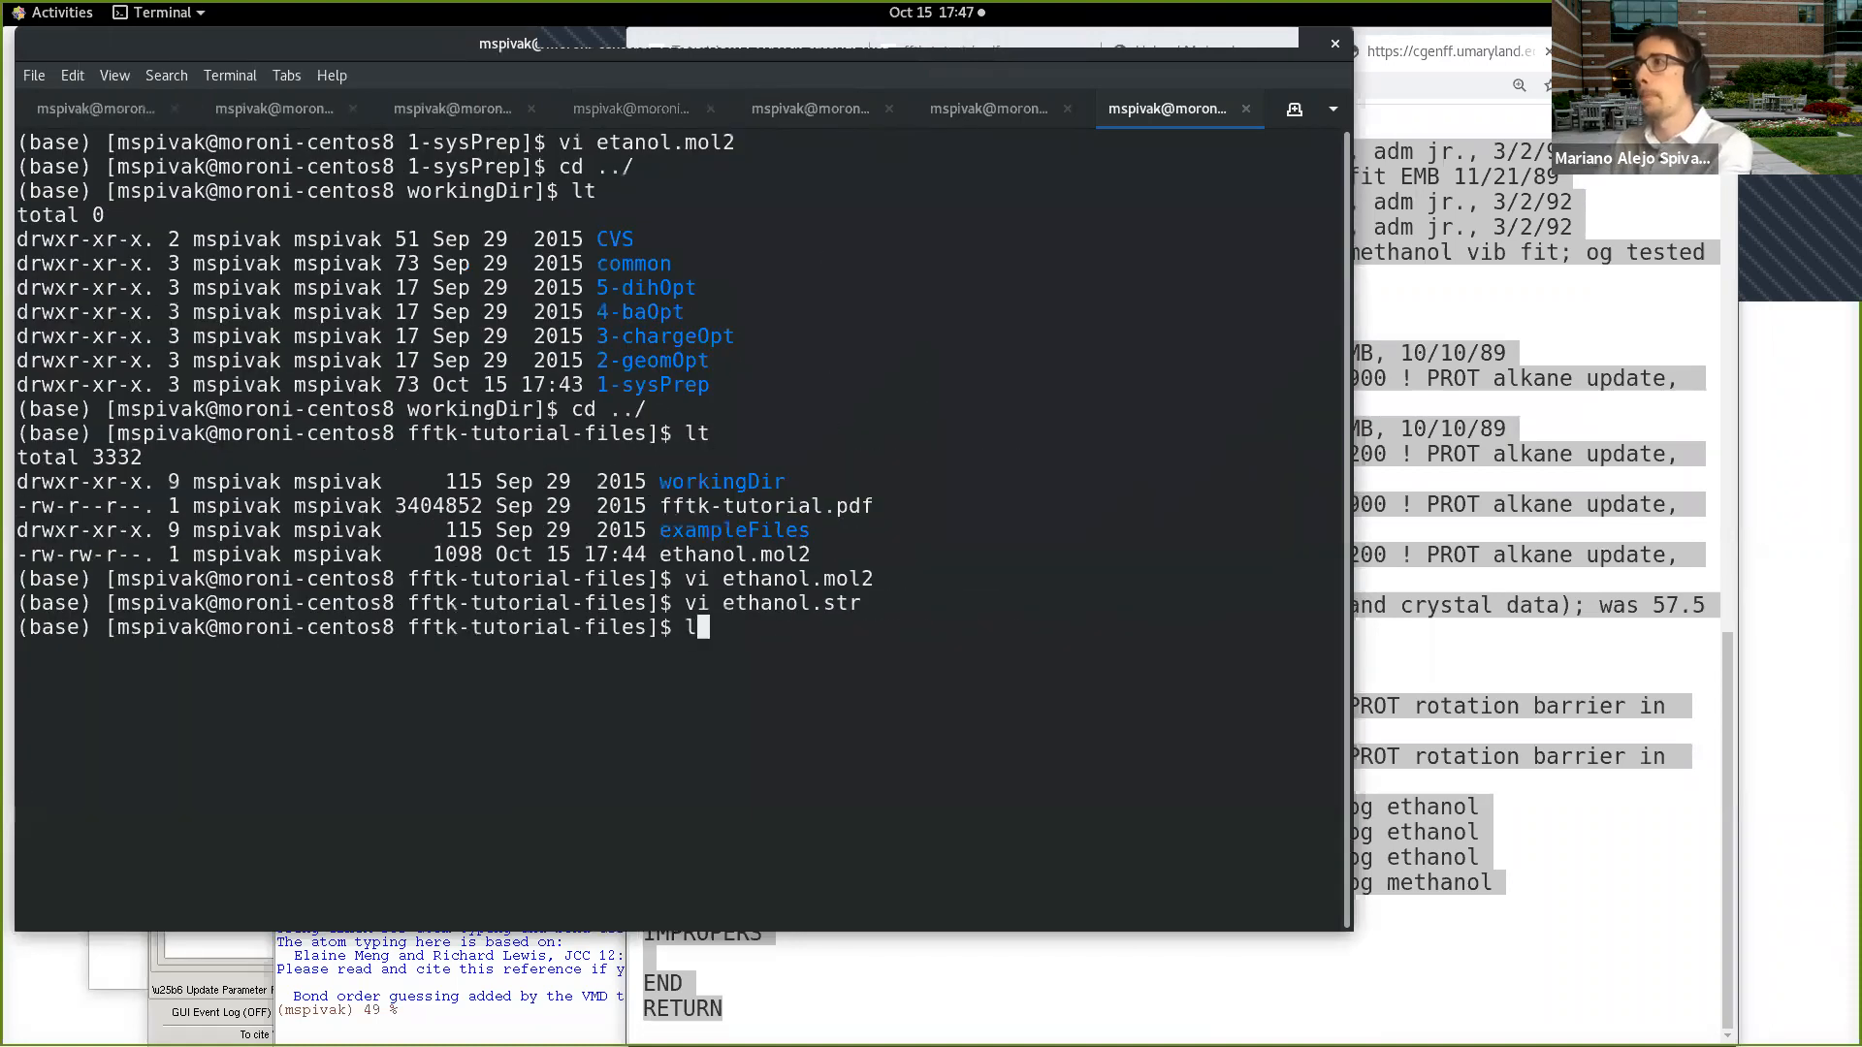
pyautogui.press('Return')
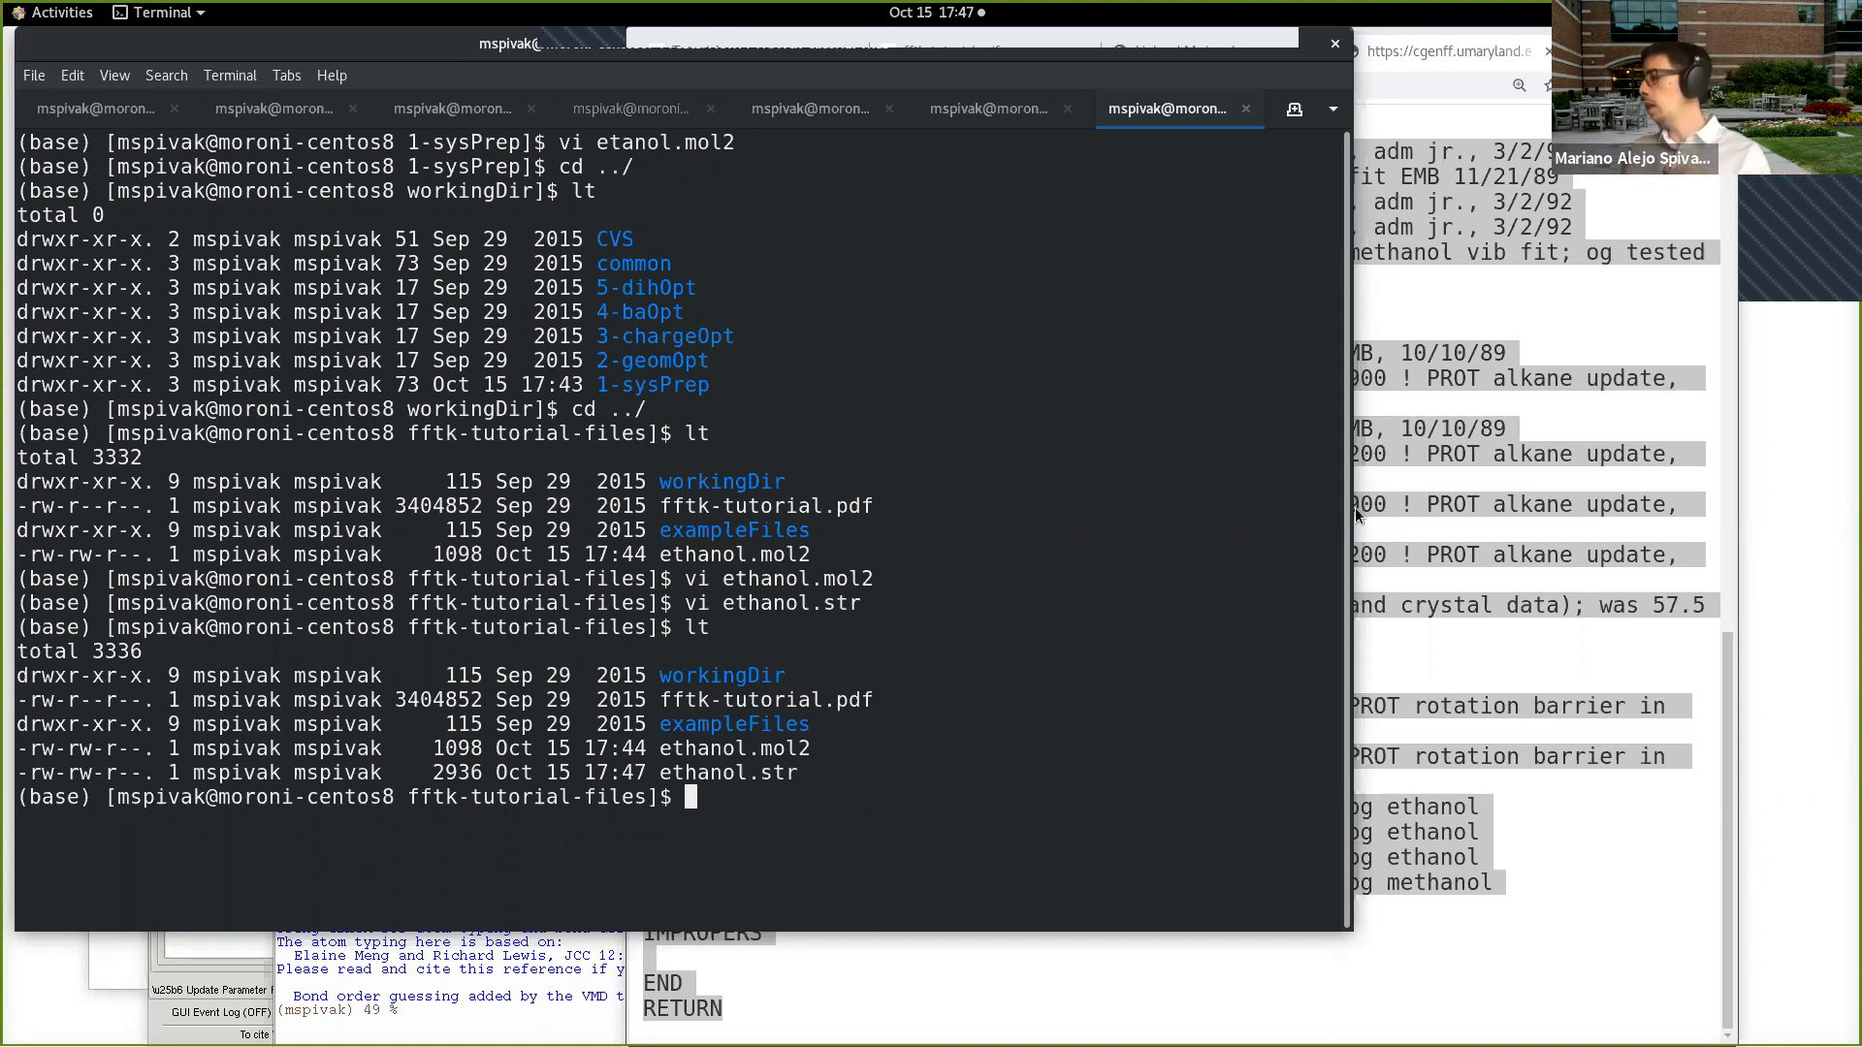
# Step: Reduce the terminal text size again and close the browser tab showing ethanol.str
pyautogui.click(488, 951)
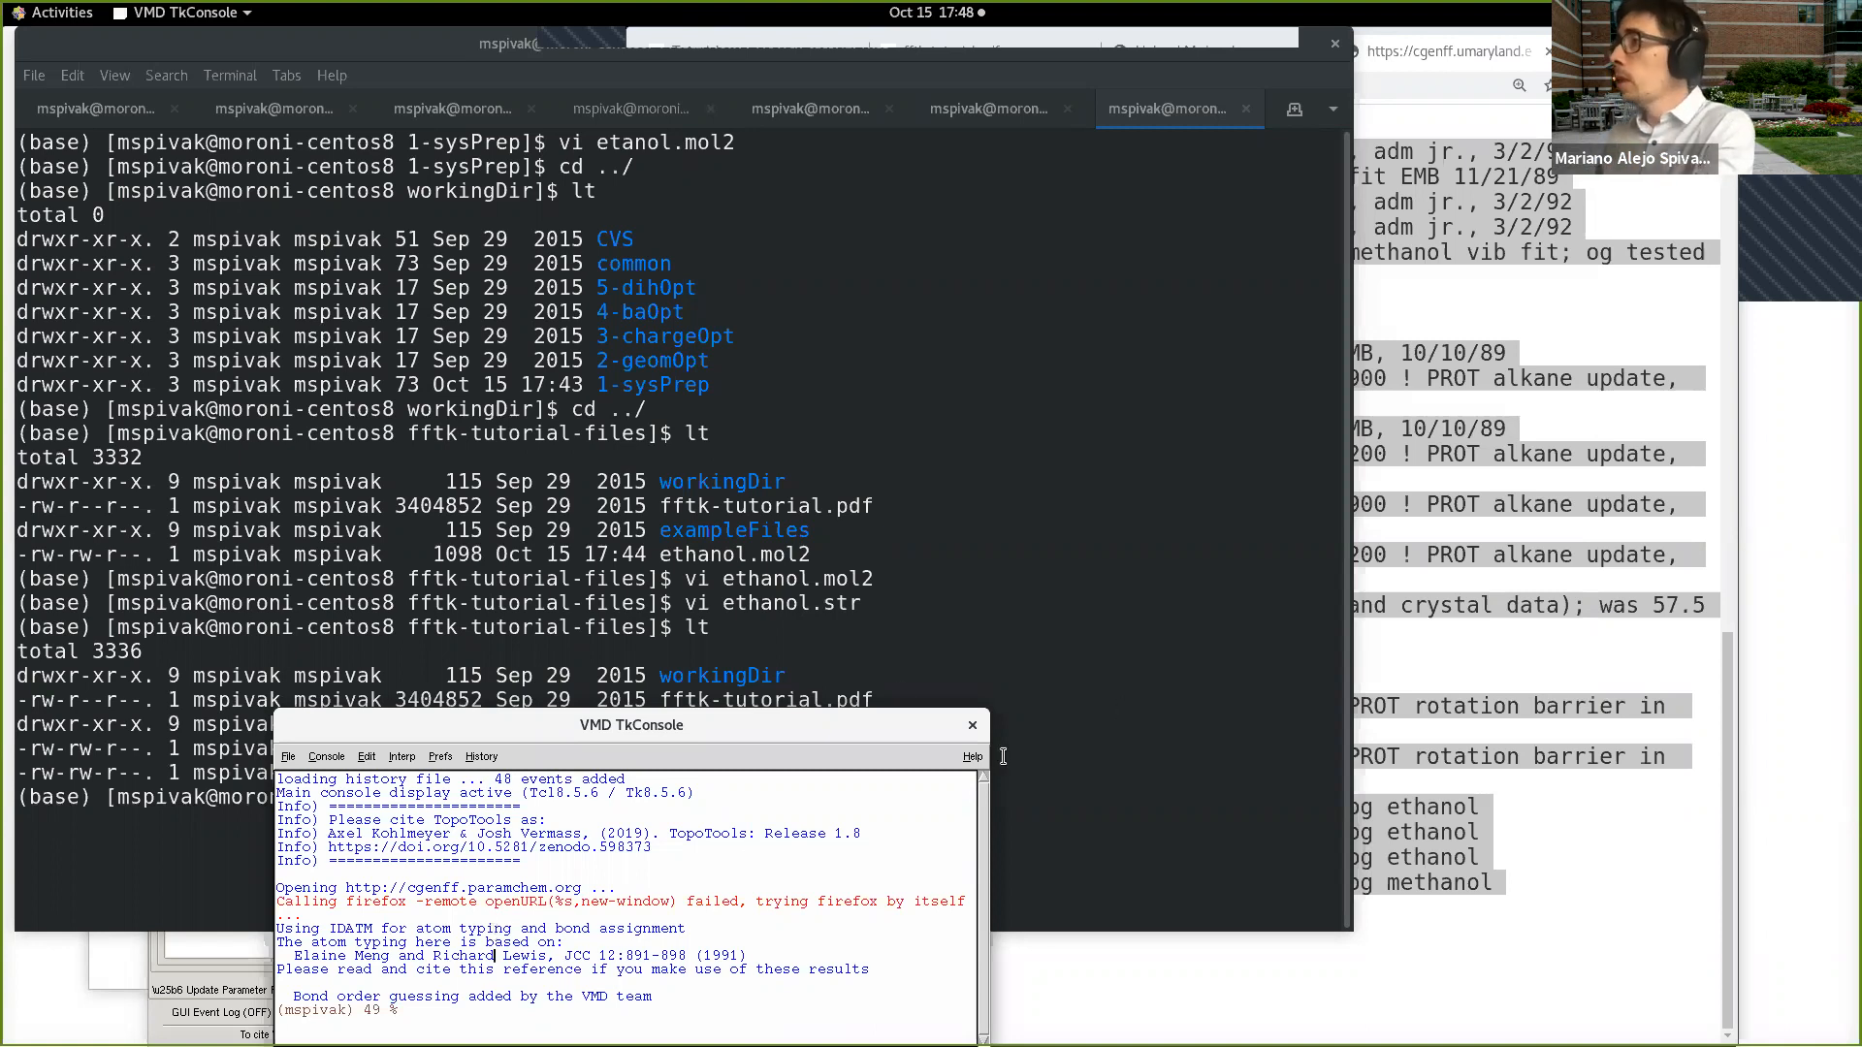
pyautogui.click(1075, 708)
pyautogui.hotkey('ctrl', '-')
pyautogui.hotkey('ctrl', '-')
pyautogui.hotkey('ctrl', '-')
pyautogui.hotkey('ctrl', '-')
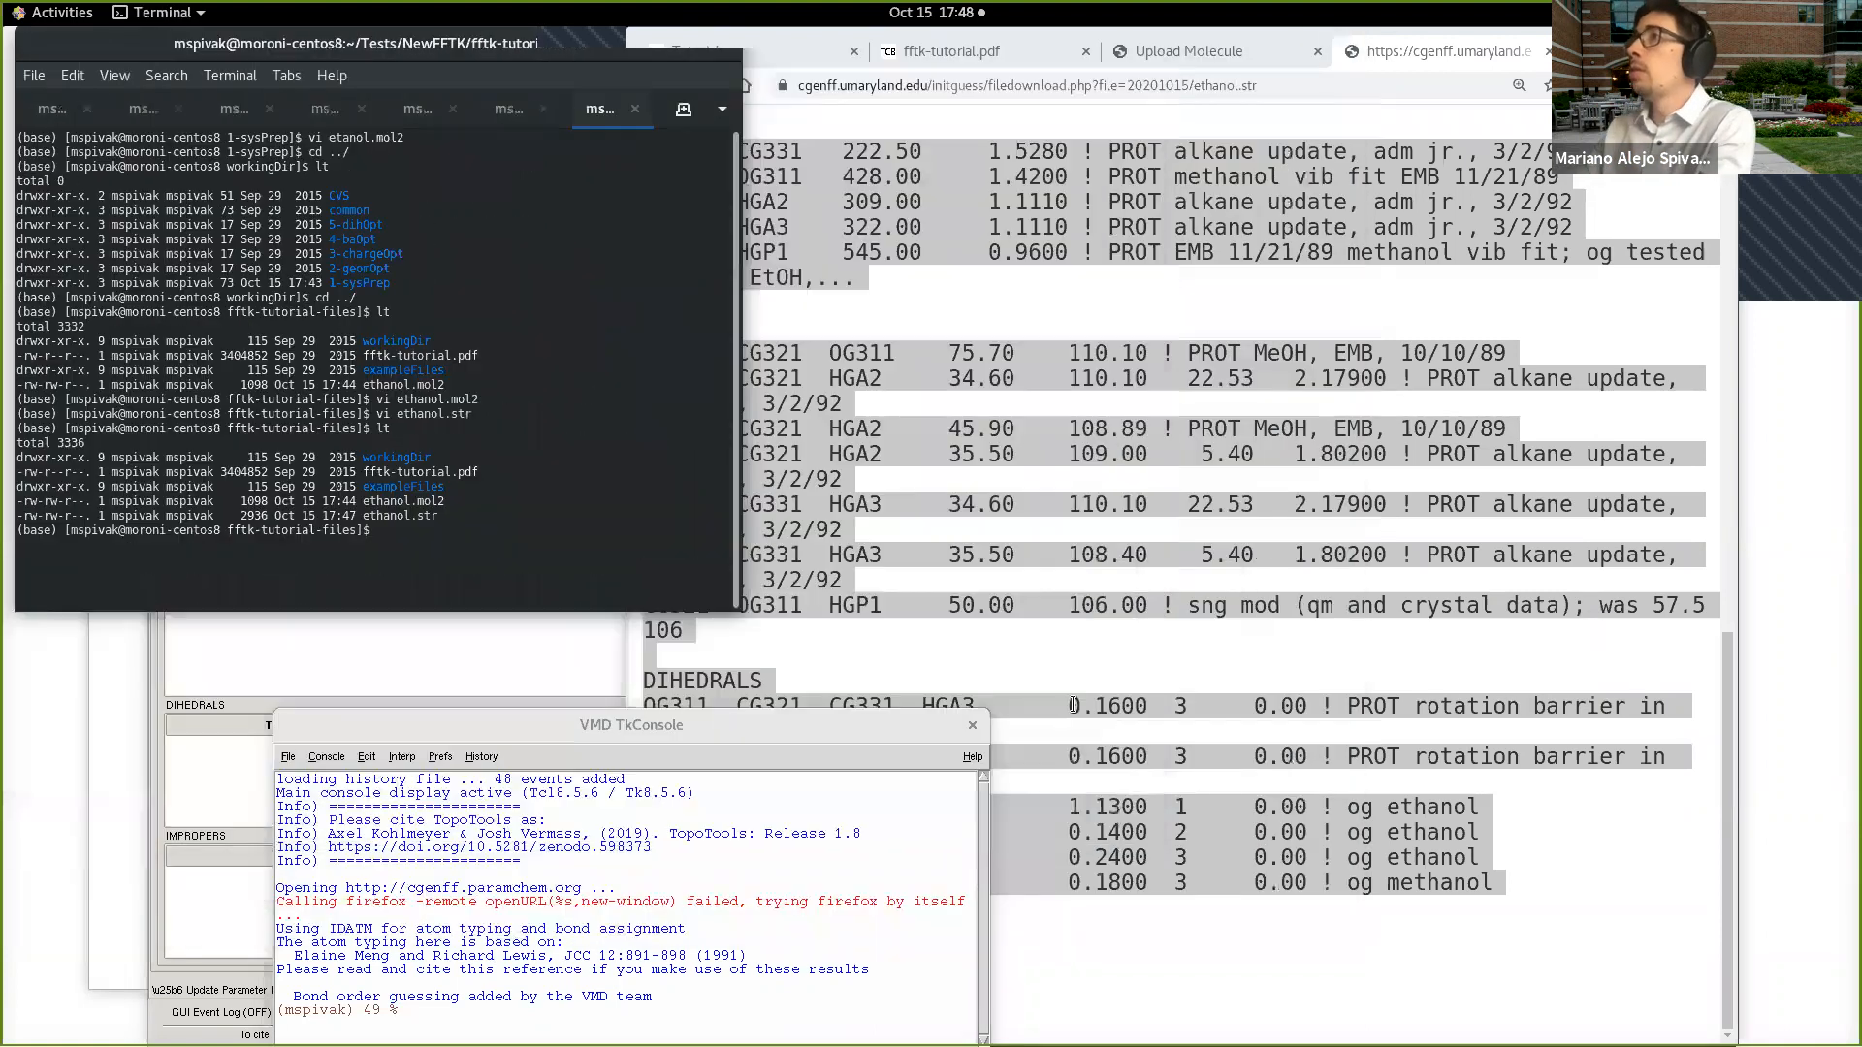
pyautogui.click(1381, 294)
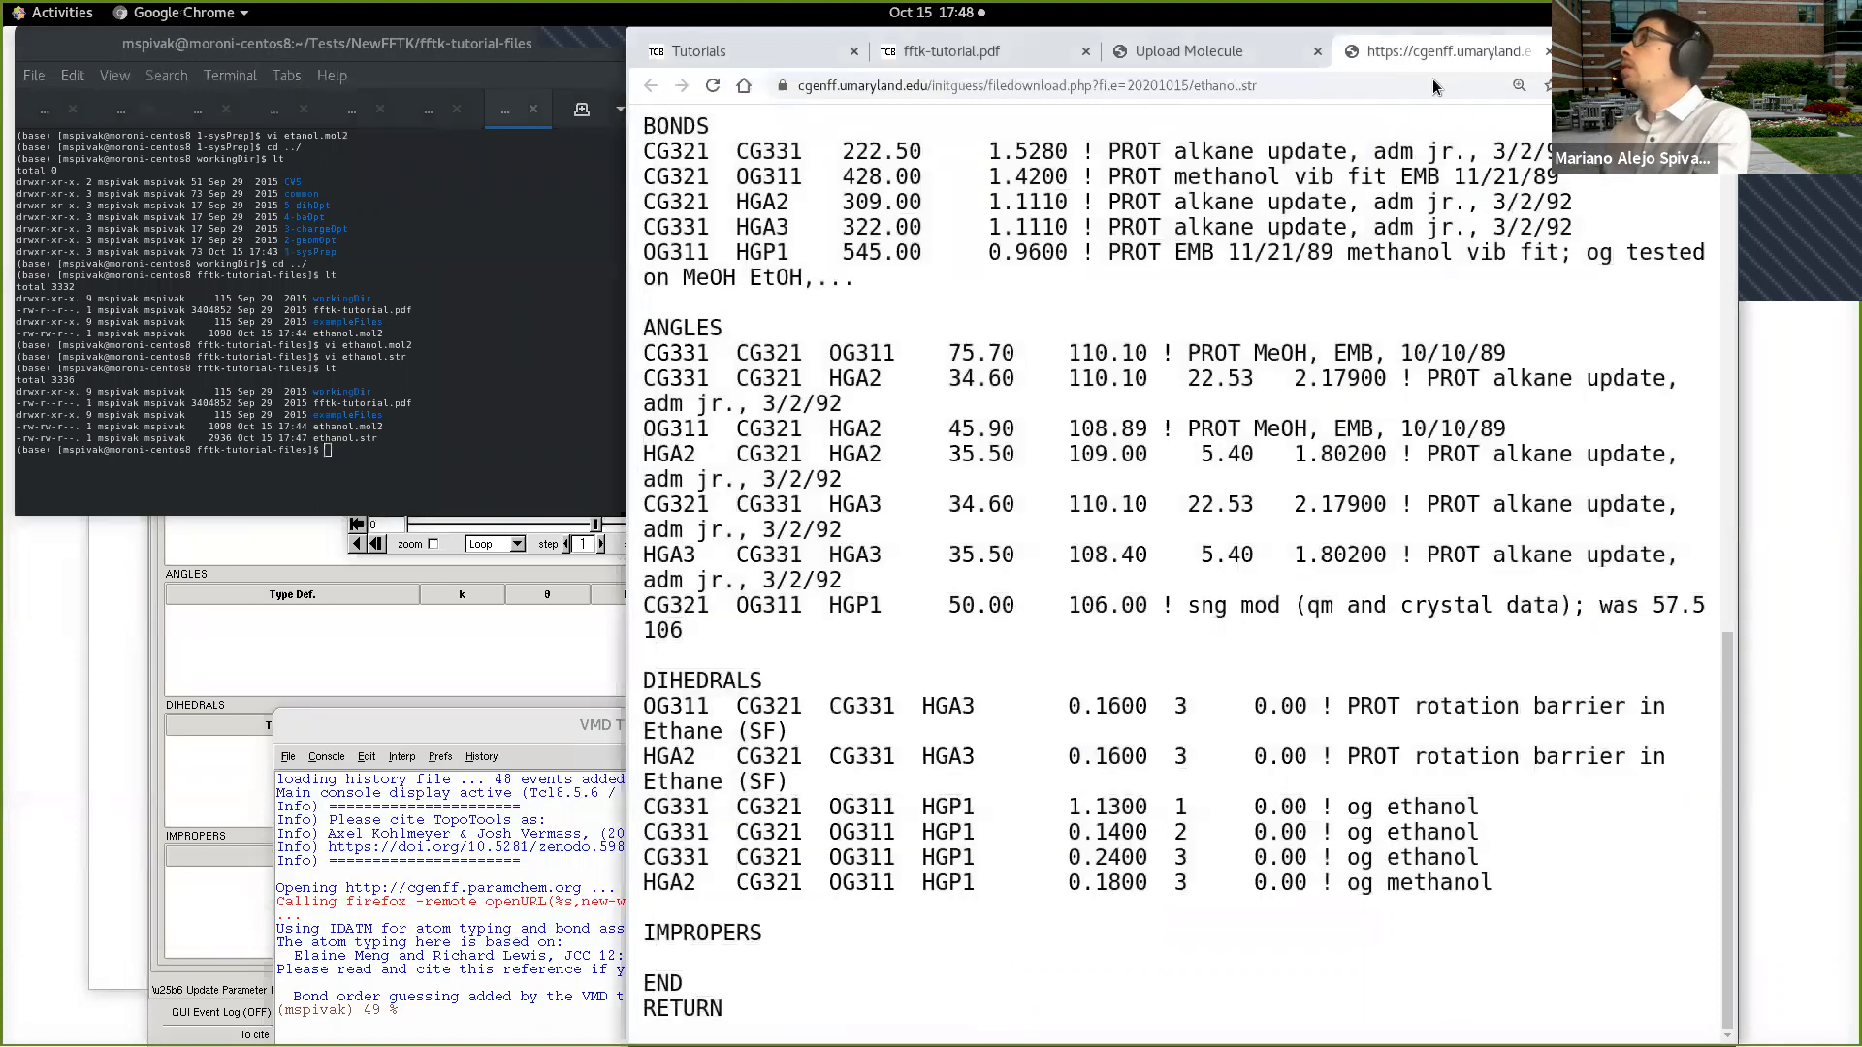
pyautogui.click(1546, 52)
# Step: Collapse the Prepare Parameterization from CGenFF Program Output section and move the Force Field Toolkit window over the widened browser
pyautogui.moveTo(629, 276); pyautogui.dragTo(1019, 225)
pyautogui.click(920, 194)
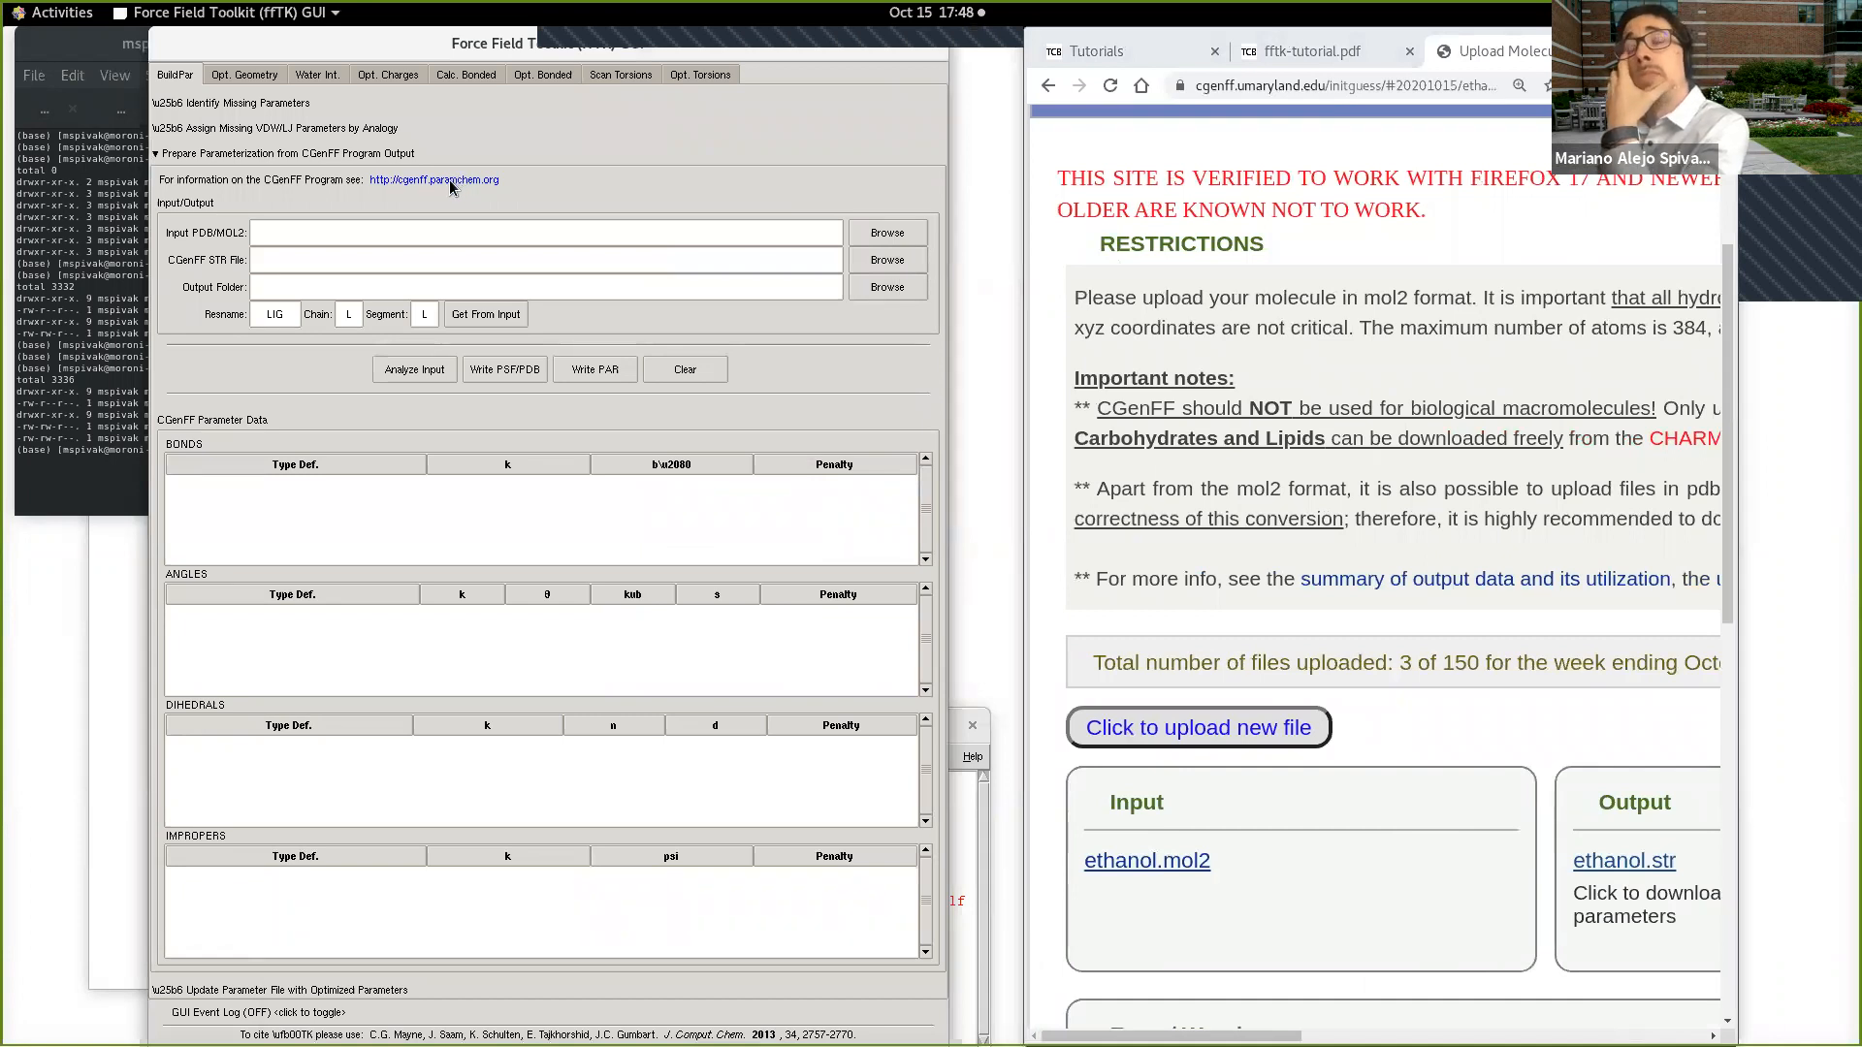
pyautogui.click(155, 154)
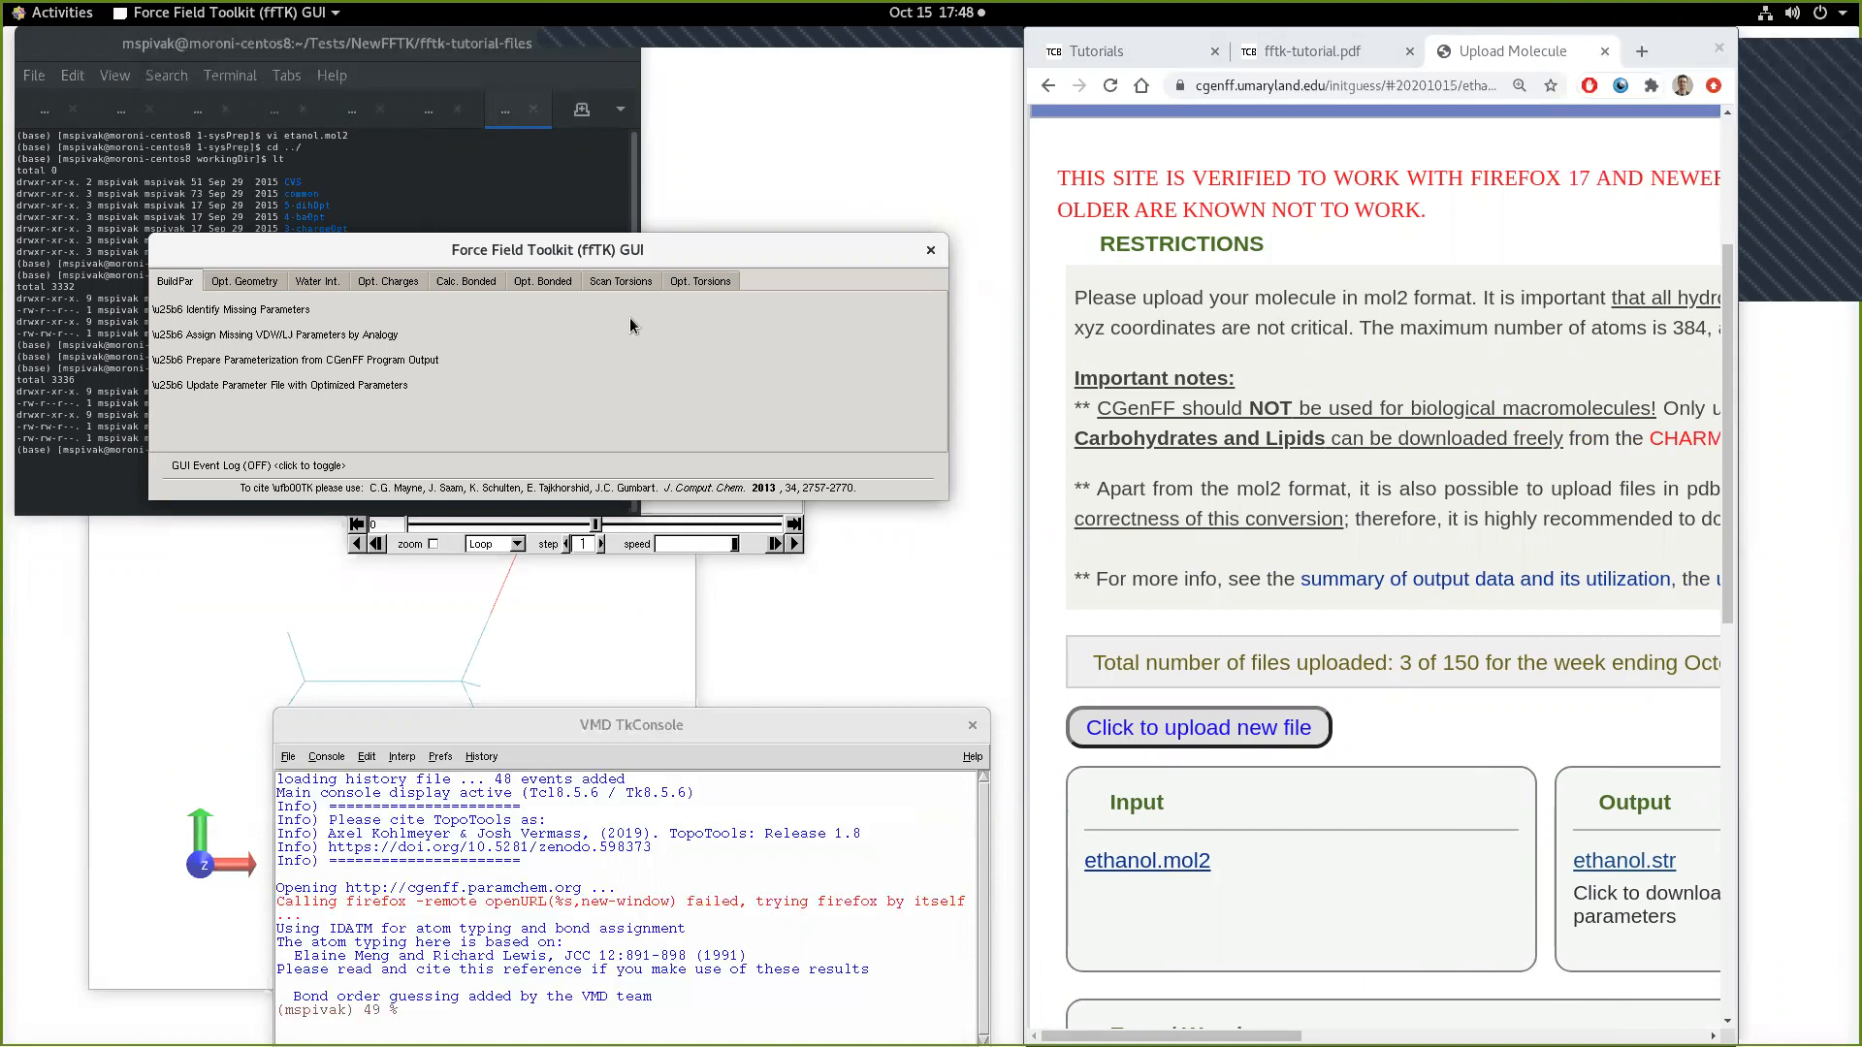
pyautogui.moveTo(1026, 439); pyautogui.dragTo(568, 427)
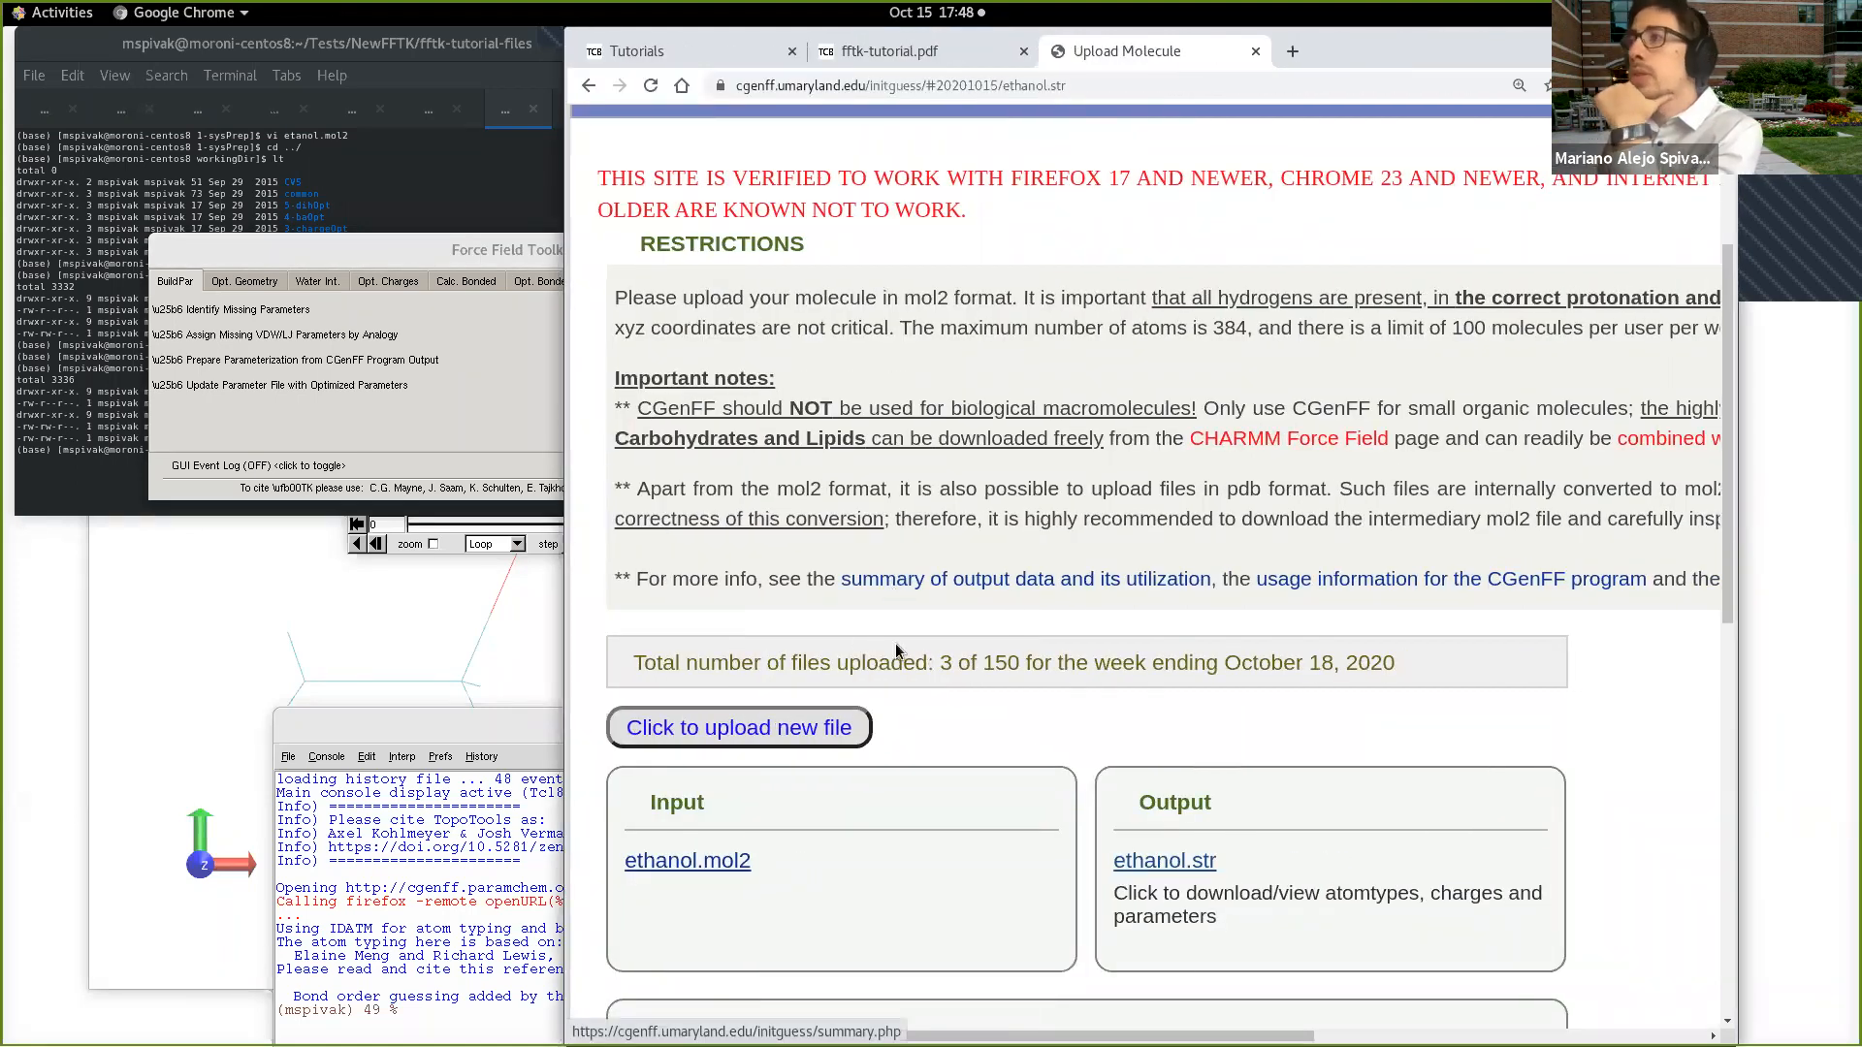
pyautogui.click(545, 605)
pyautogui.moveTo(520, 253); pyautogui.dragTo(962, 134)
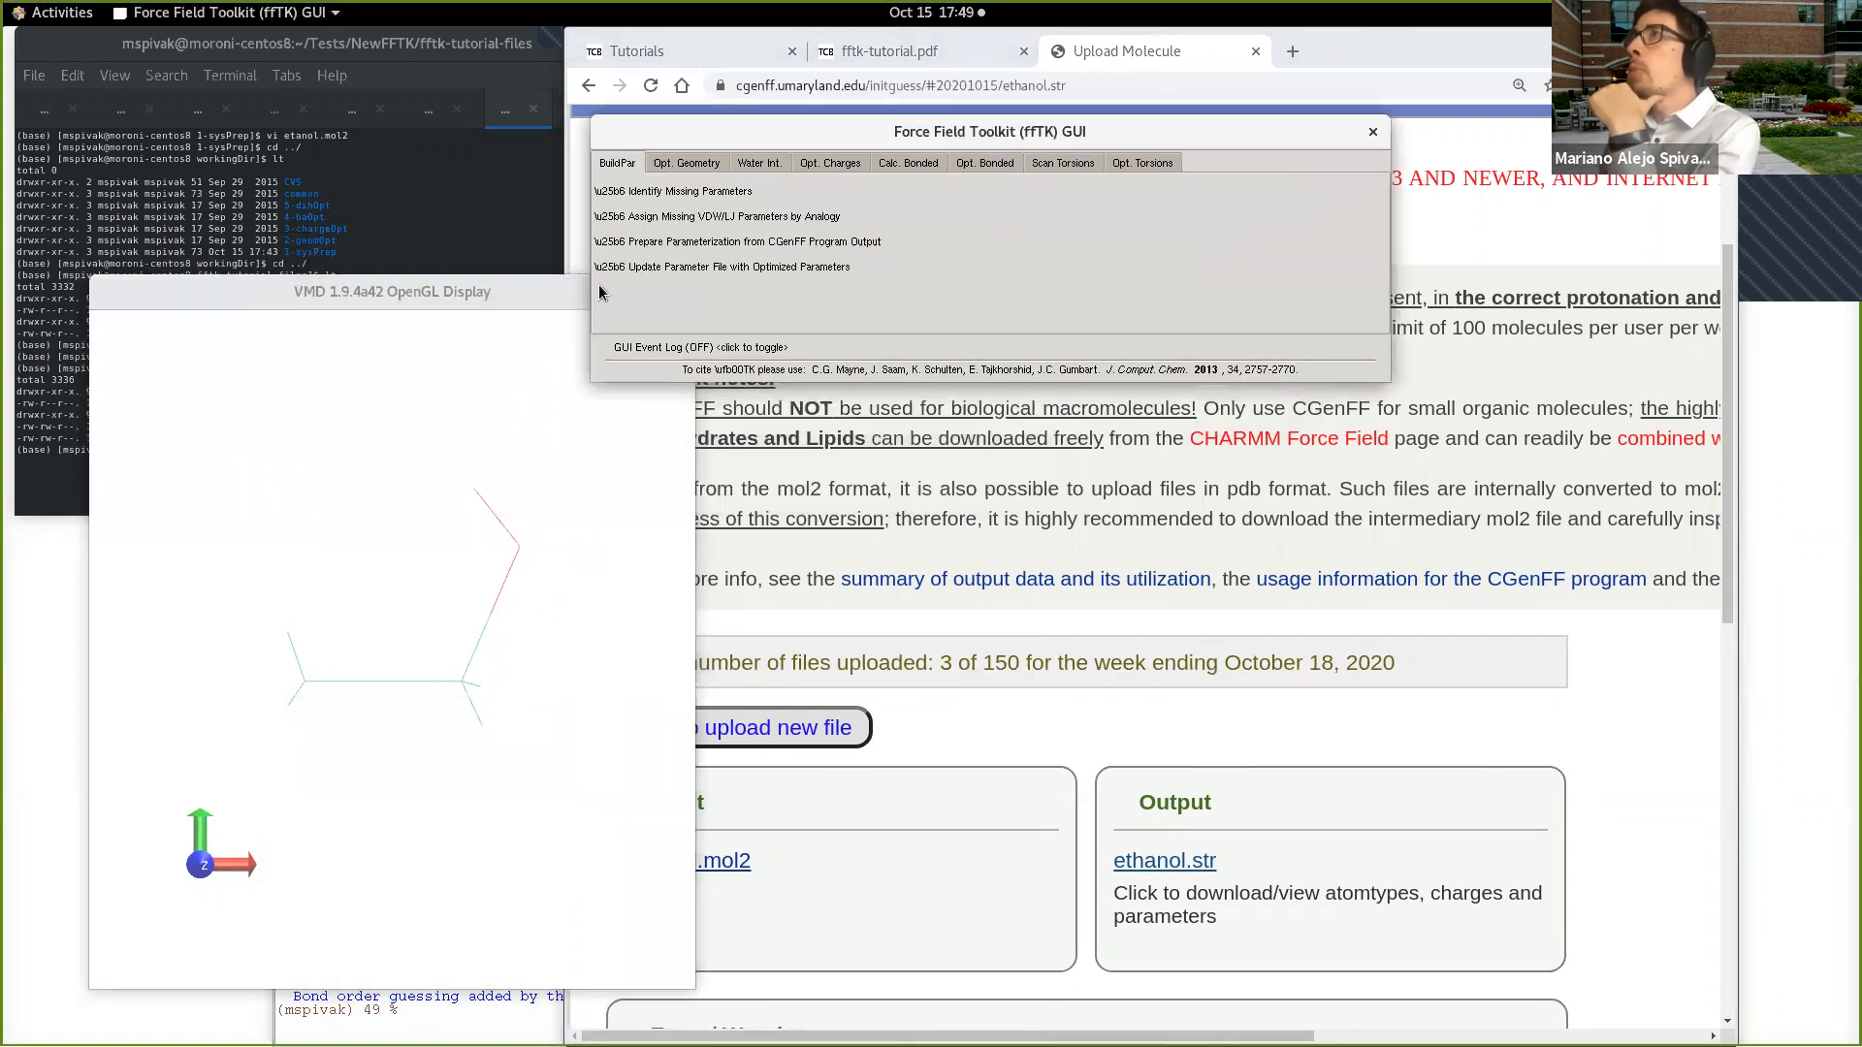
# Step: Bring the VMD Main window to the front, place it over the browser and try to launch Molefacture
pyautogui.click(518, 303)
pyautogui.hotkey('alt', 'Tab')
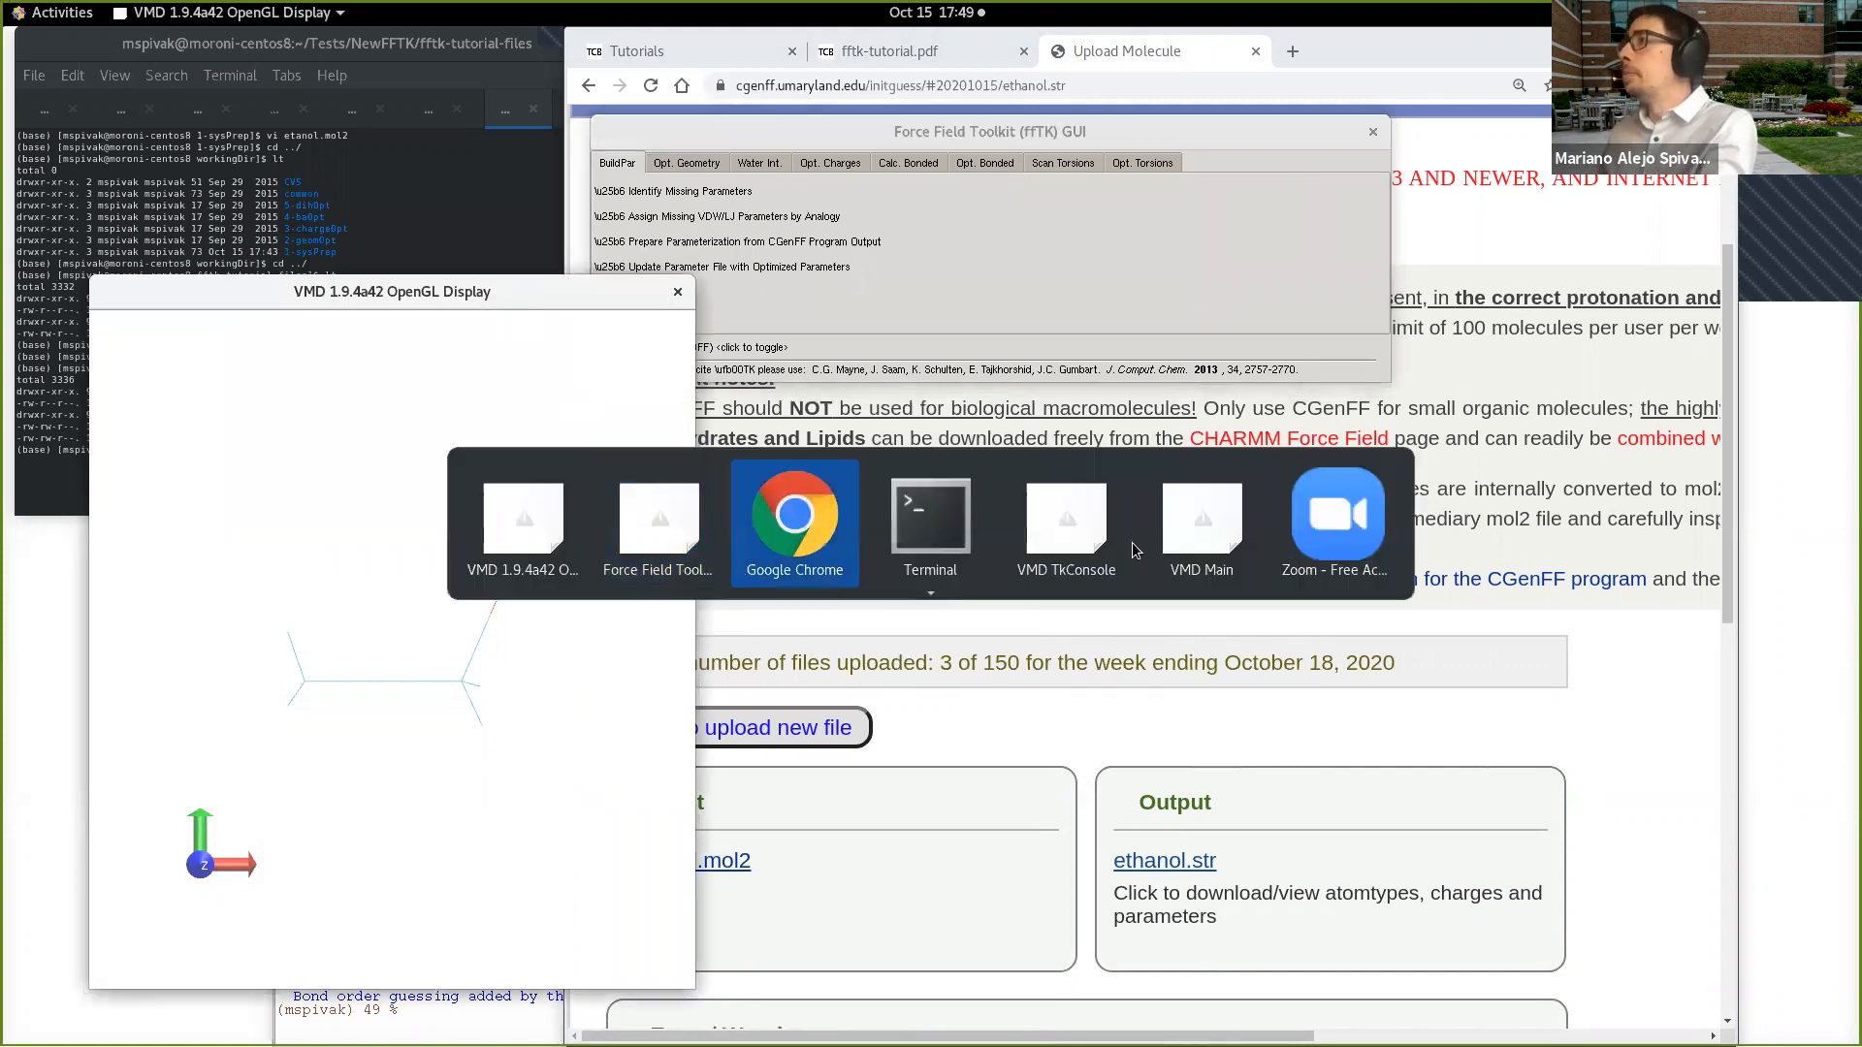
pyautogui.click(1141, 508)
pyautogui.moveTo(570, 359); pyautogui.dragTo(1108, 348)
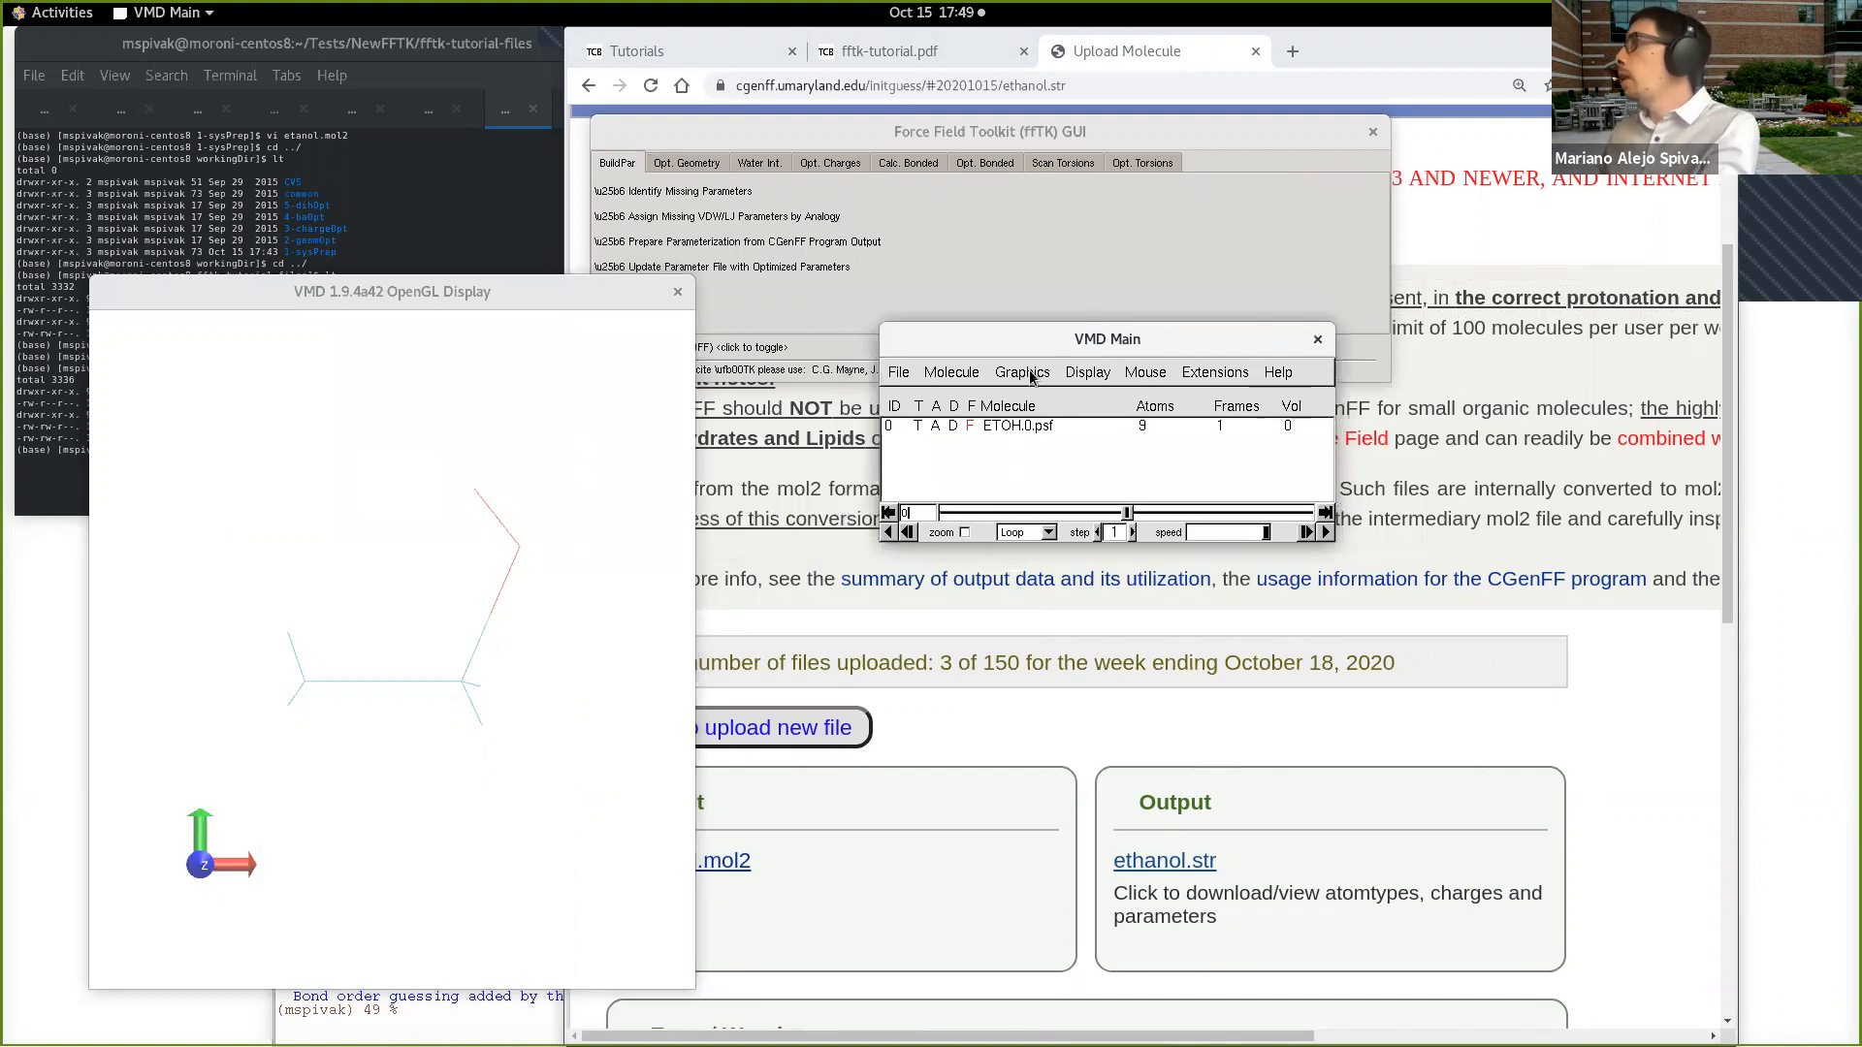
pyautogui.click(1214, 372)
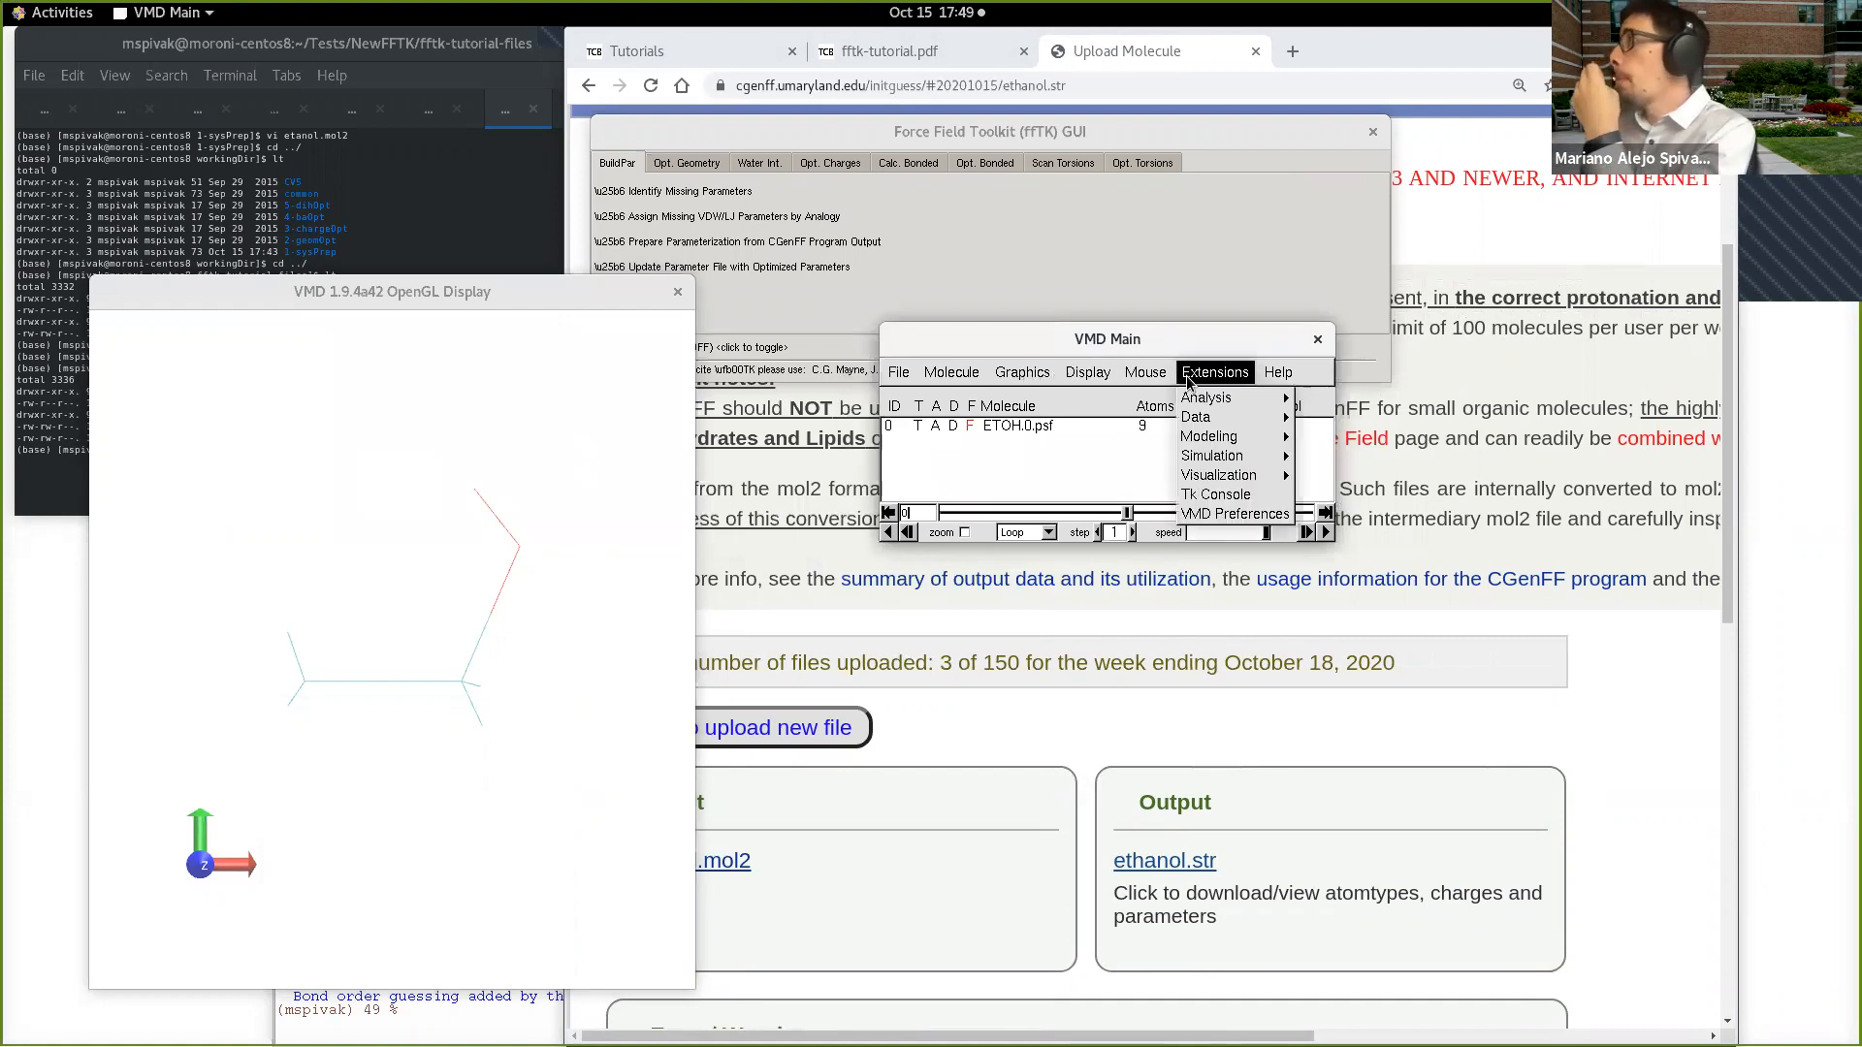
pyautogui.moveTo(1231, 436)
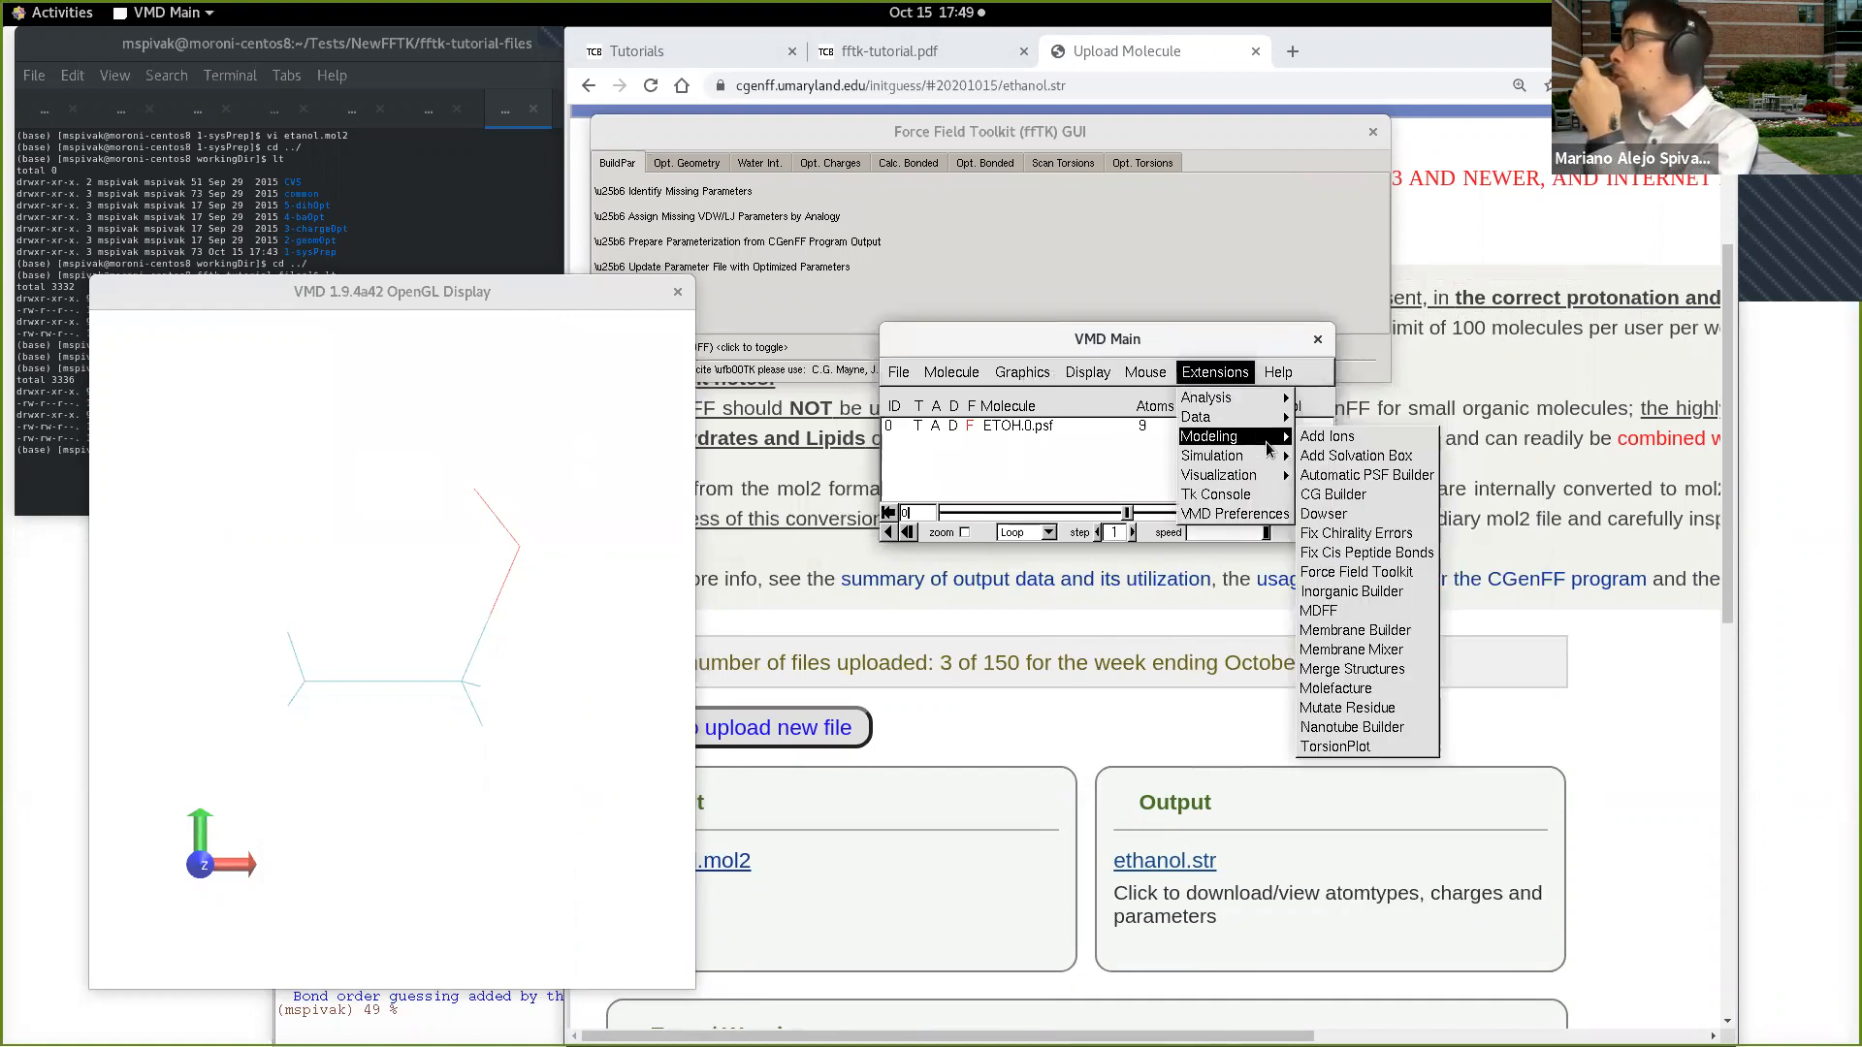
pyautogui.click(1368, 690)
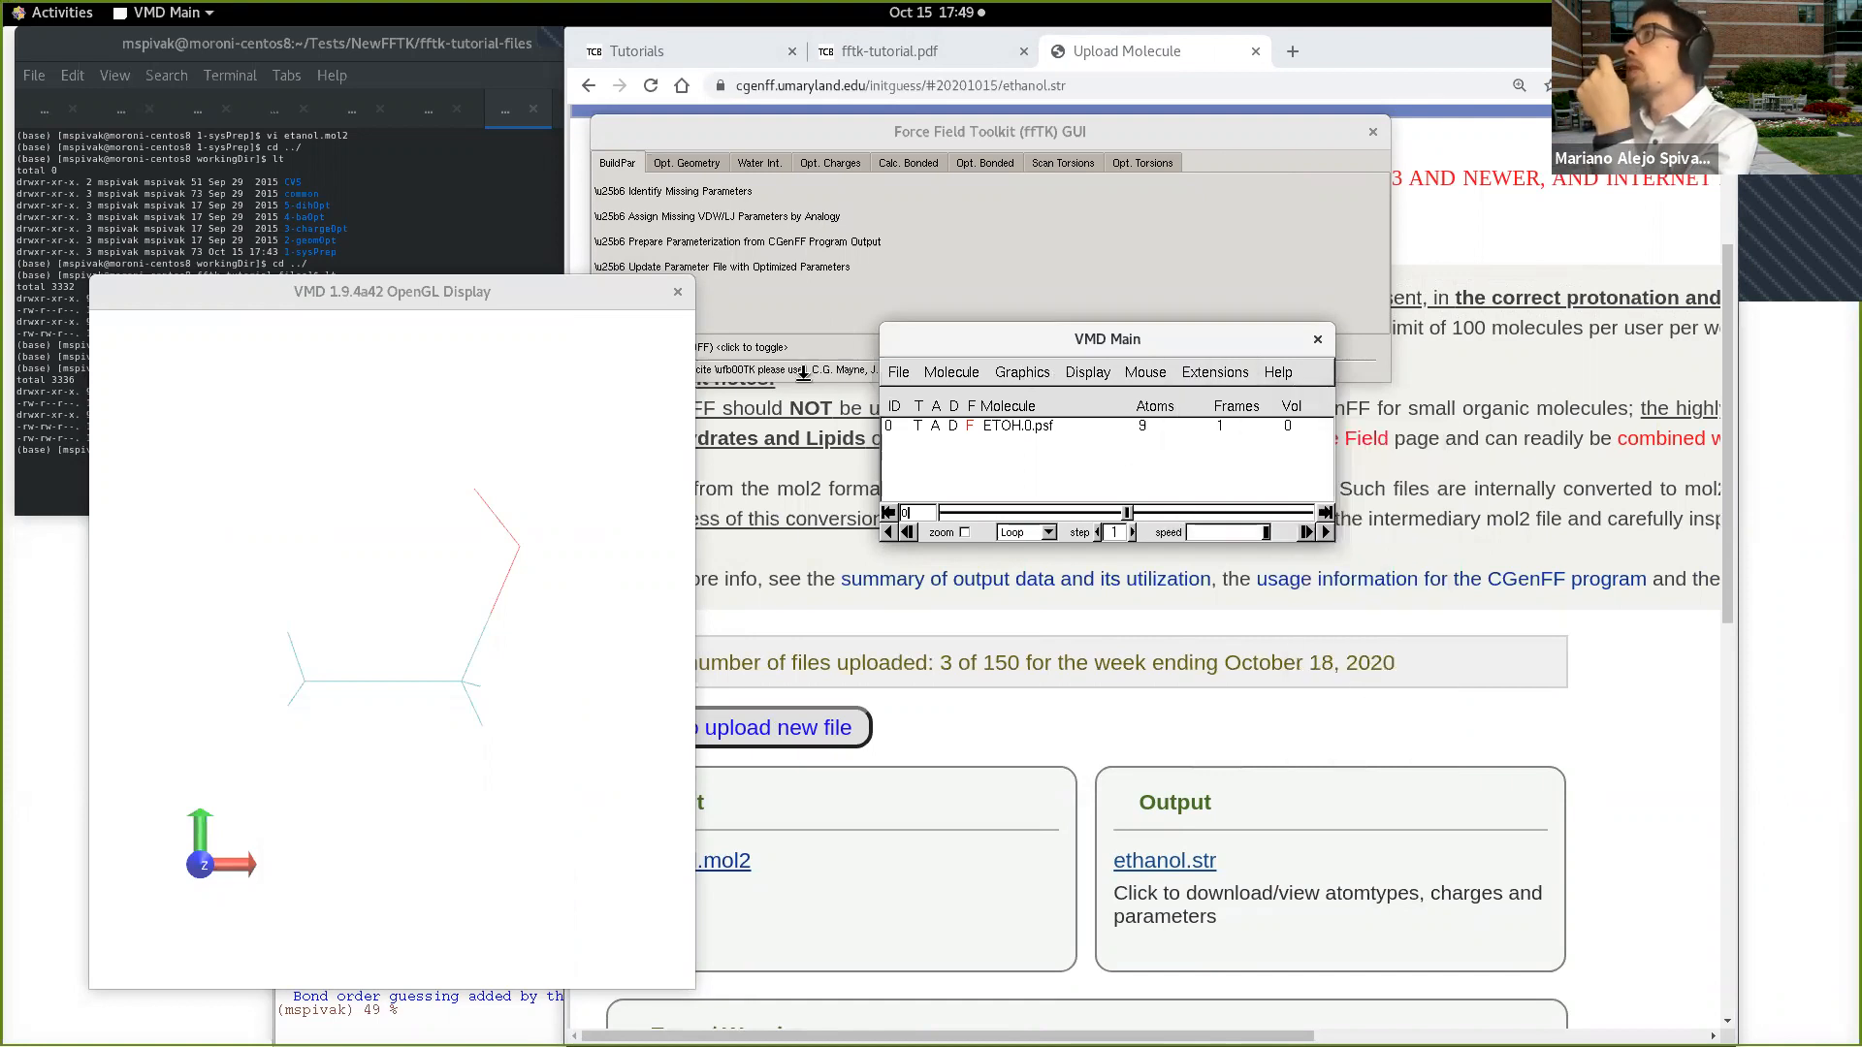
# Step: Close the Force Field Toolkit window and reposition the VMD Main window over the browser
pyautogui.moveTo(1033, 340); pyautogui.dragTo(1018, 181)
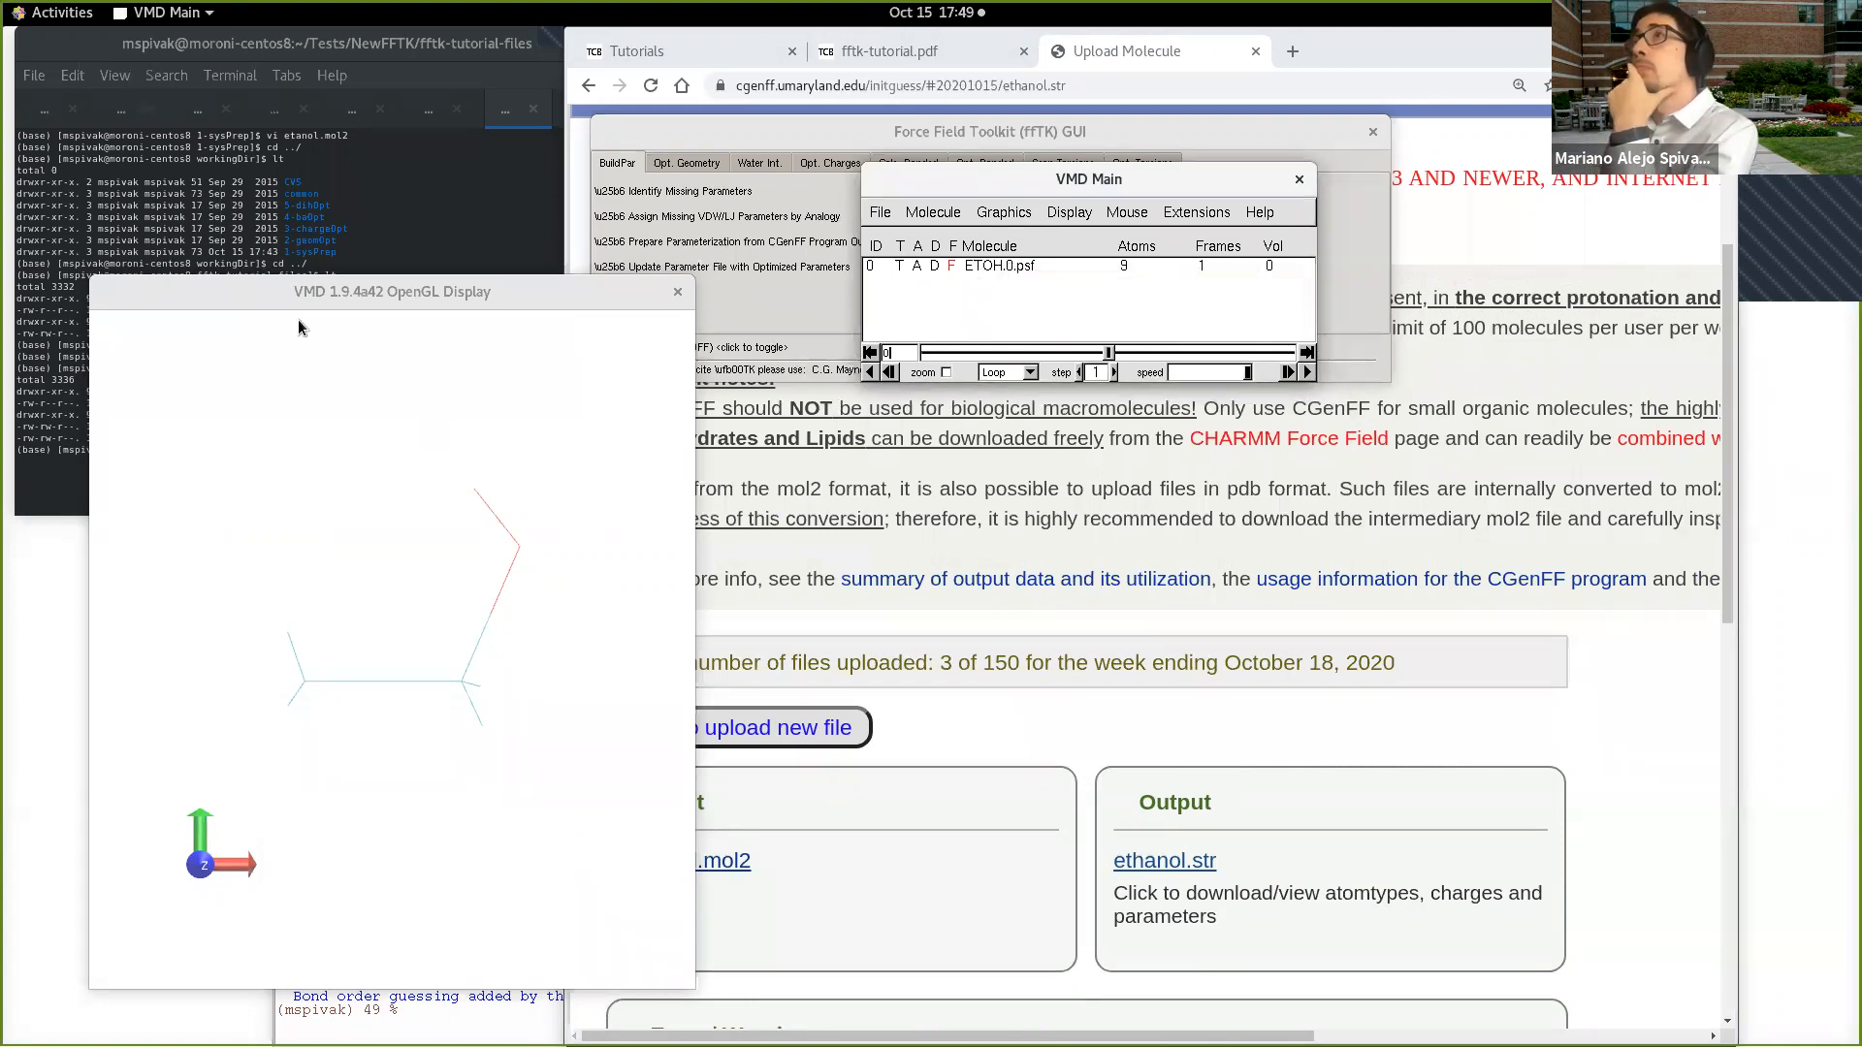
pyautogui.click(999, 124)
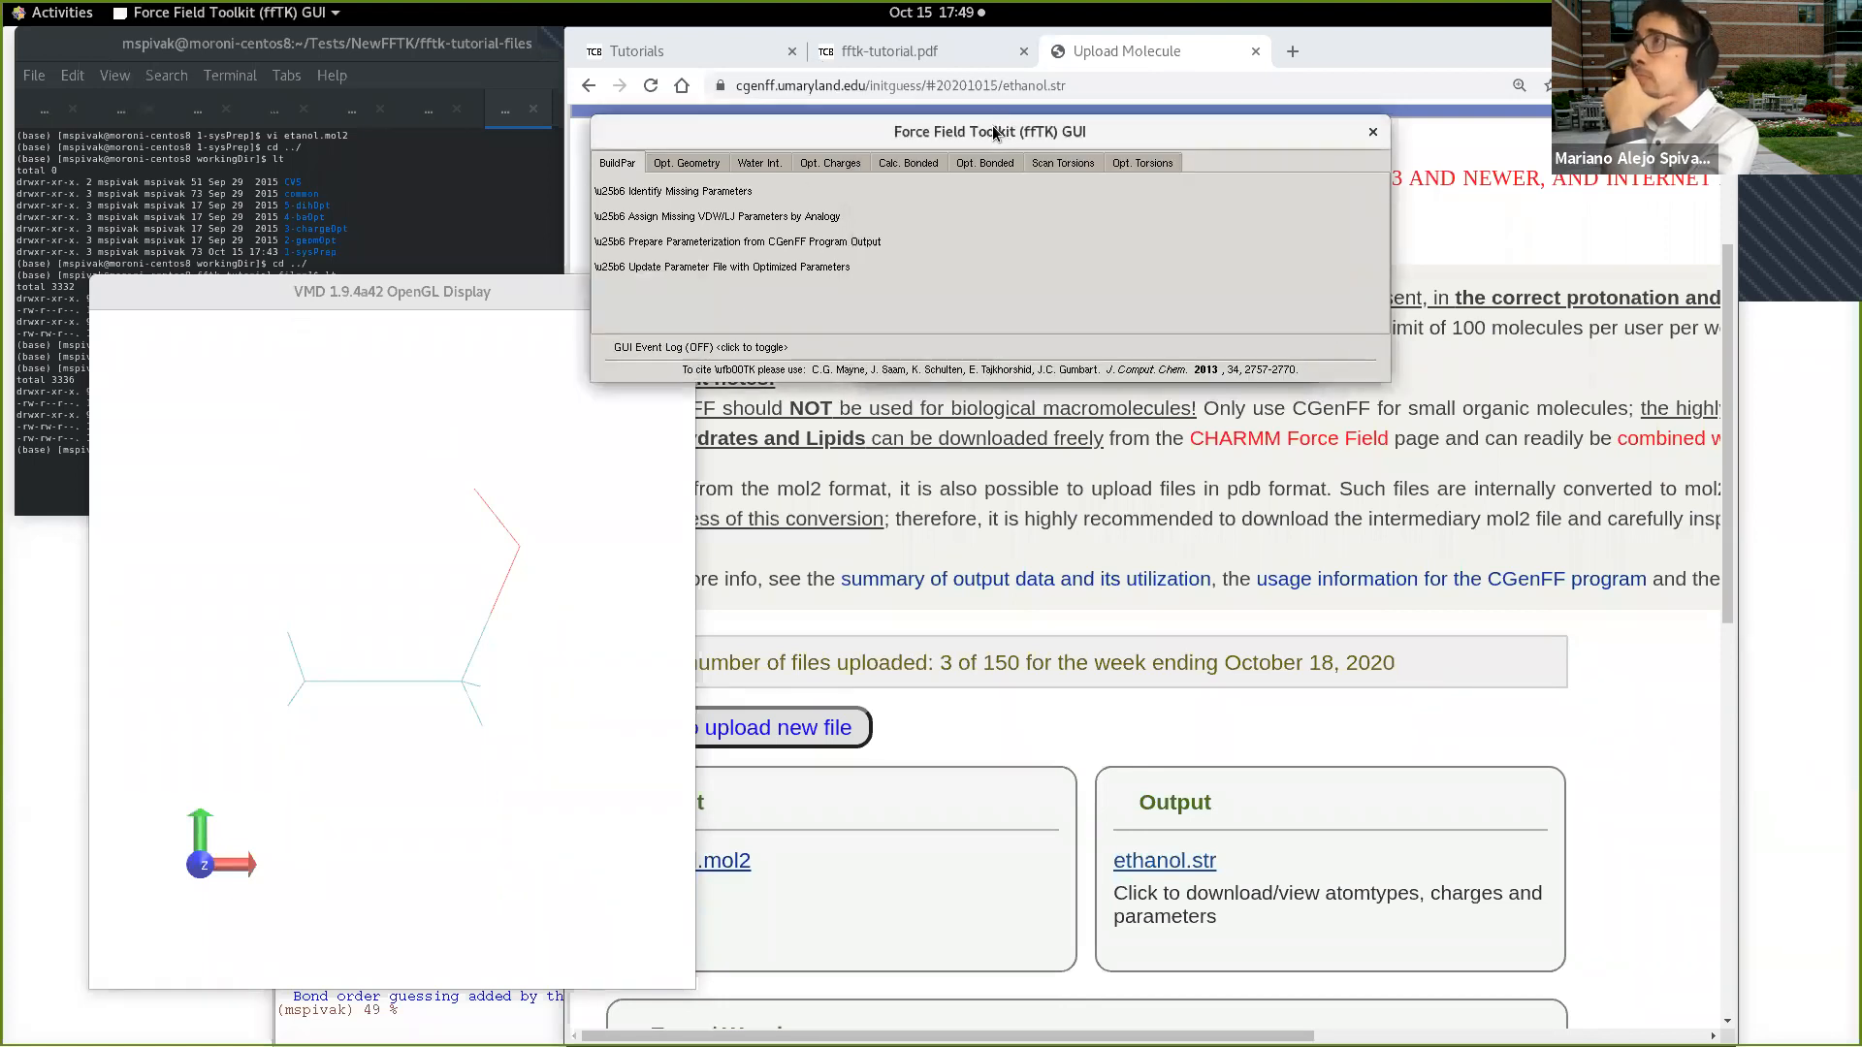
pyautogui.click(1373, 133)
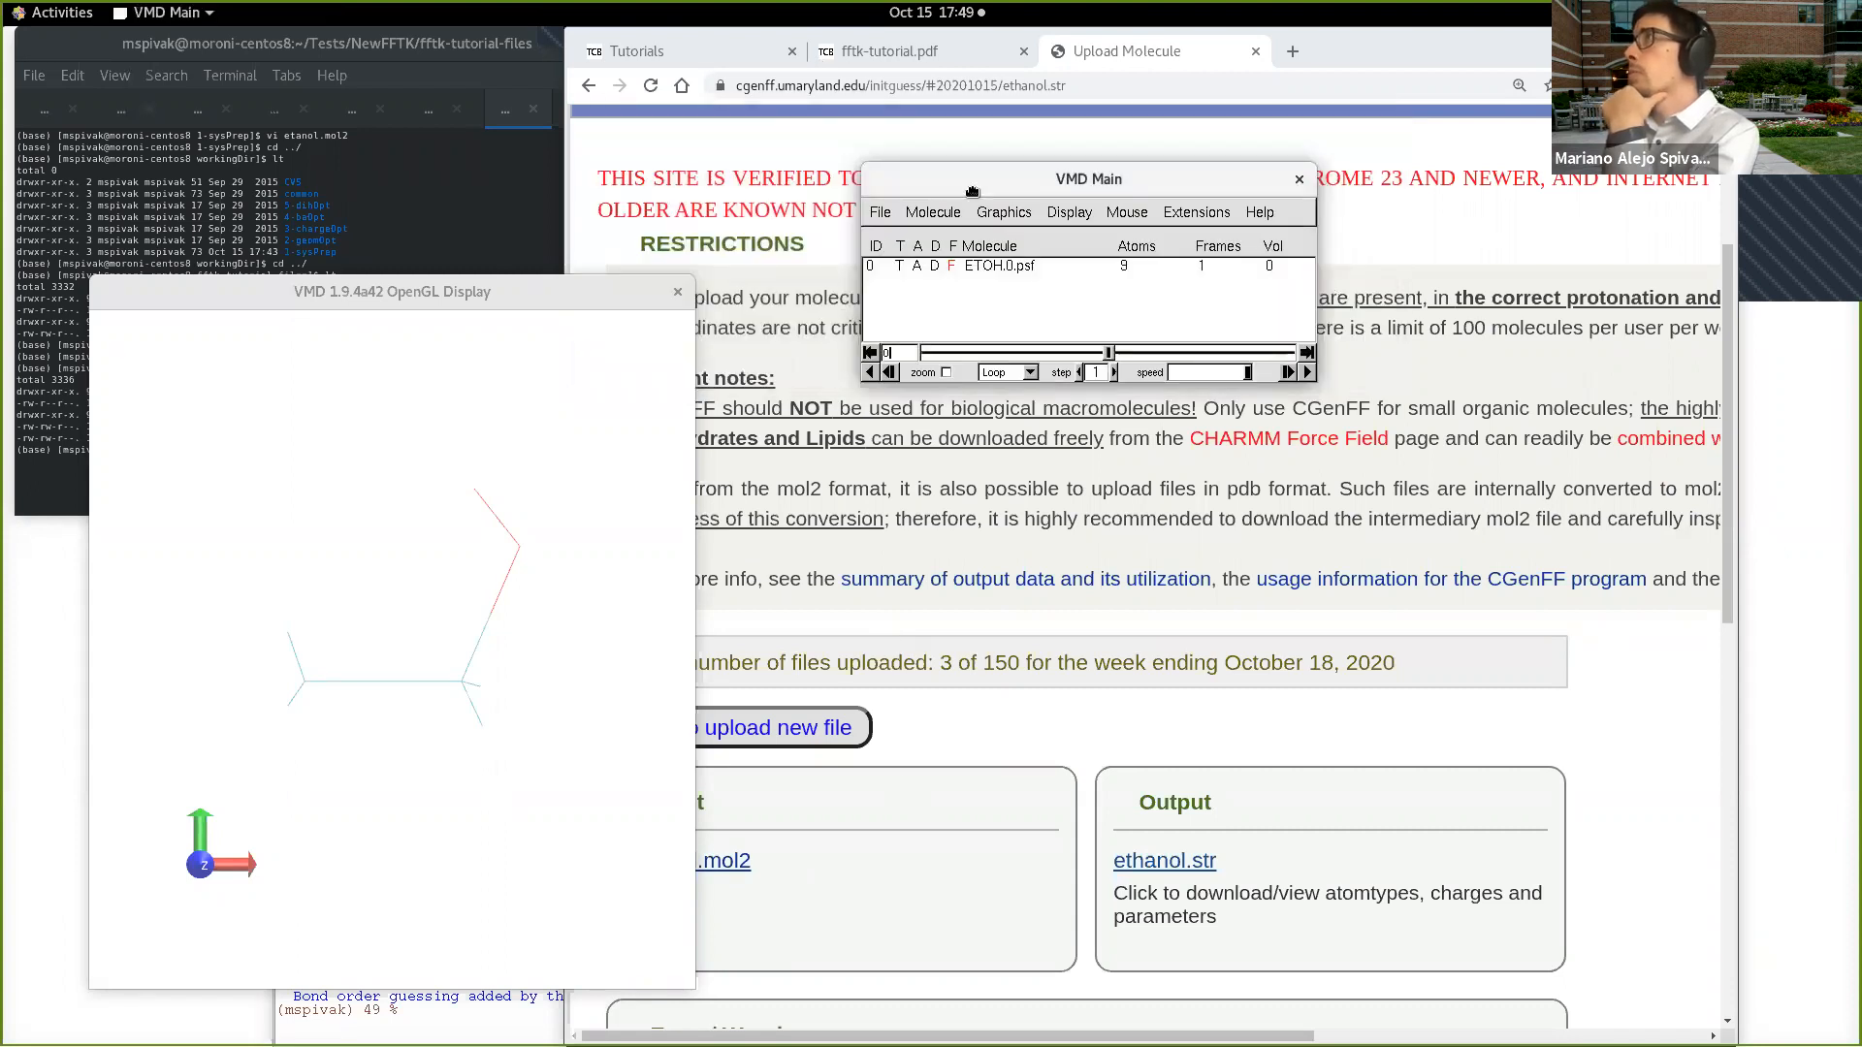
pyautogui.moveTo(941, 195); pyautogui.dragTo(850, 261)
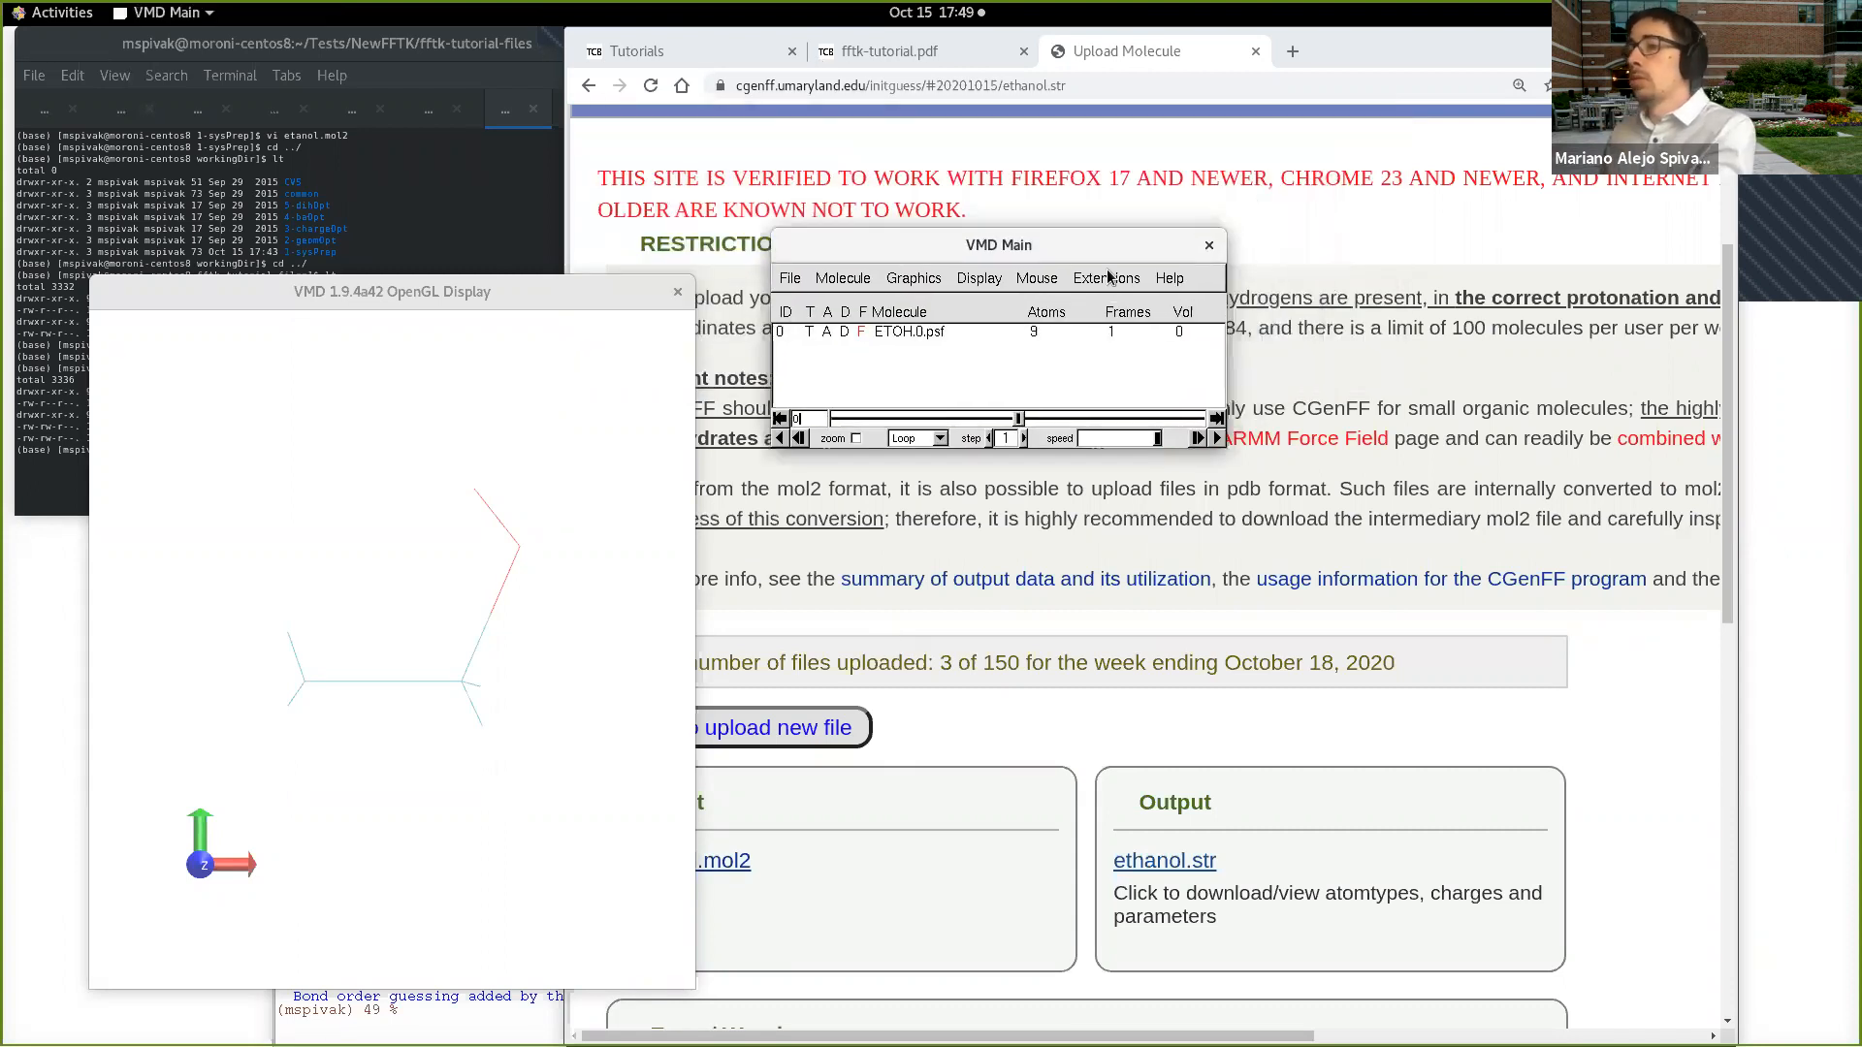
pyautogui.click(505, 1020)
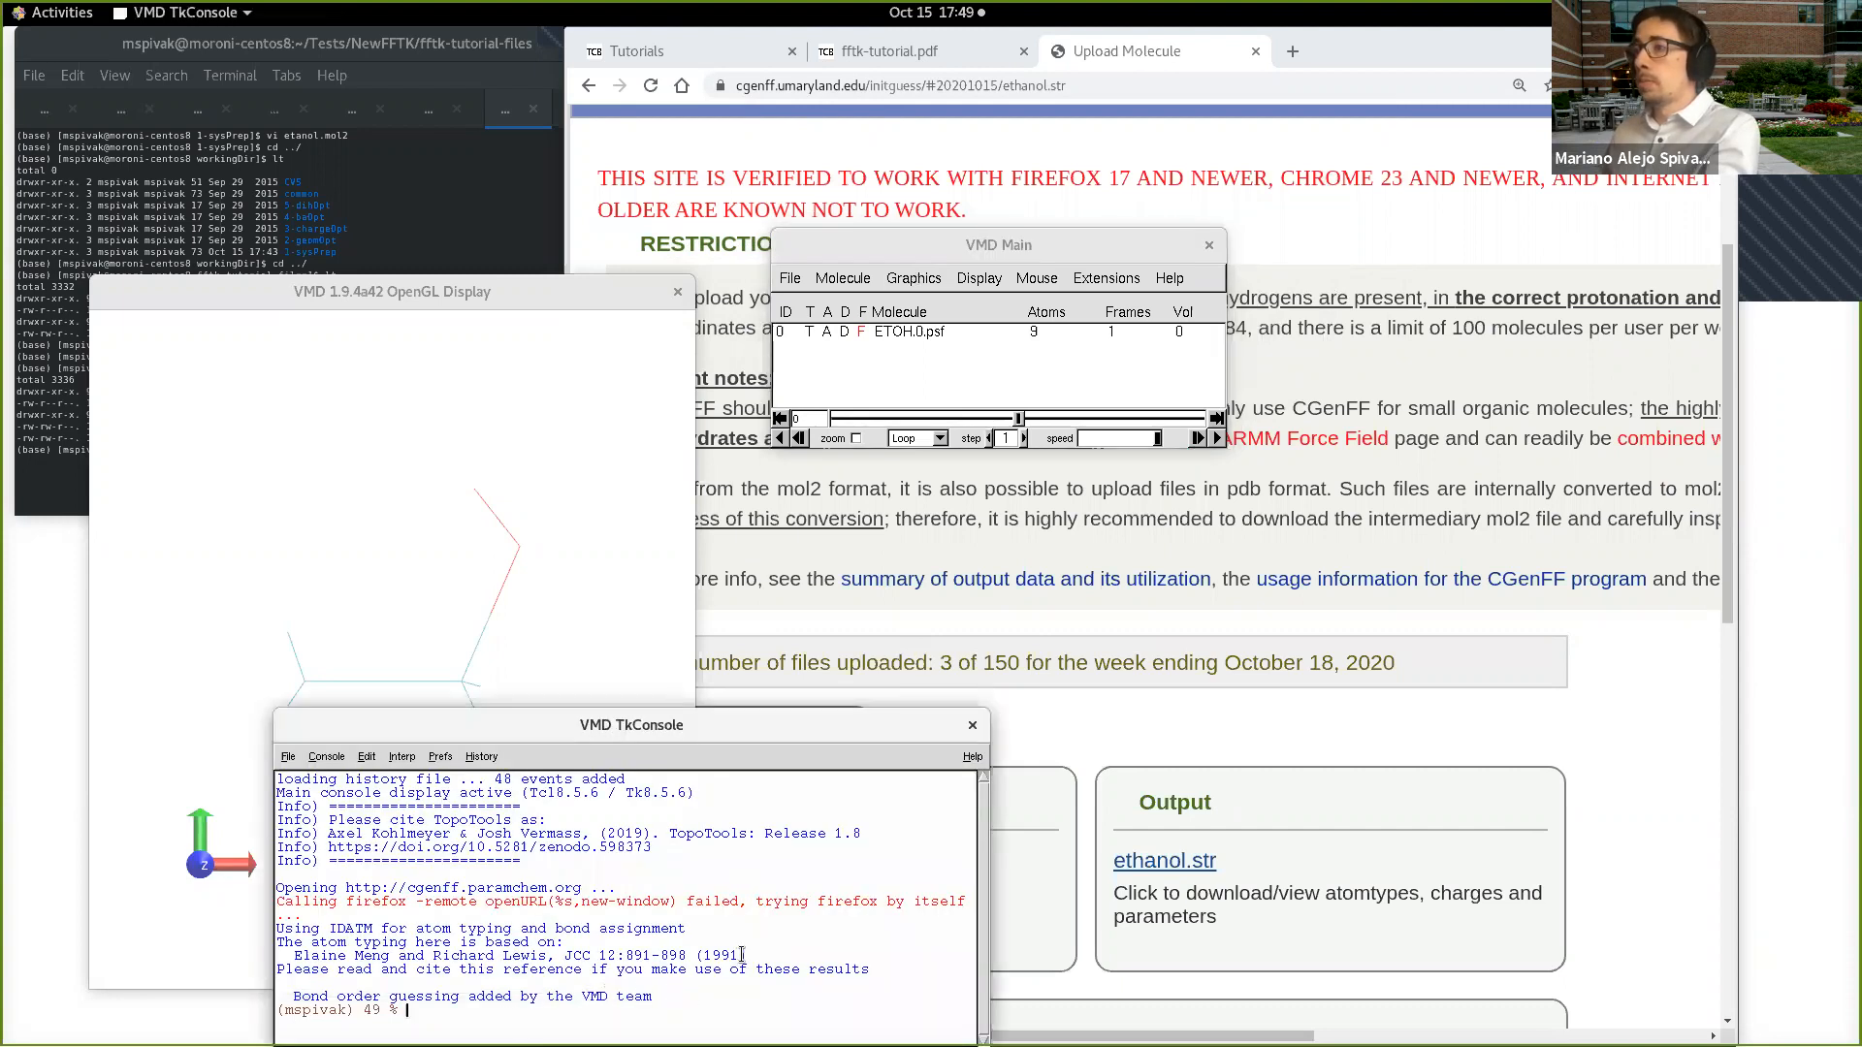
pyautogui.click(501, 433)
pyautogui.click(1072, 252)
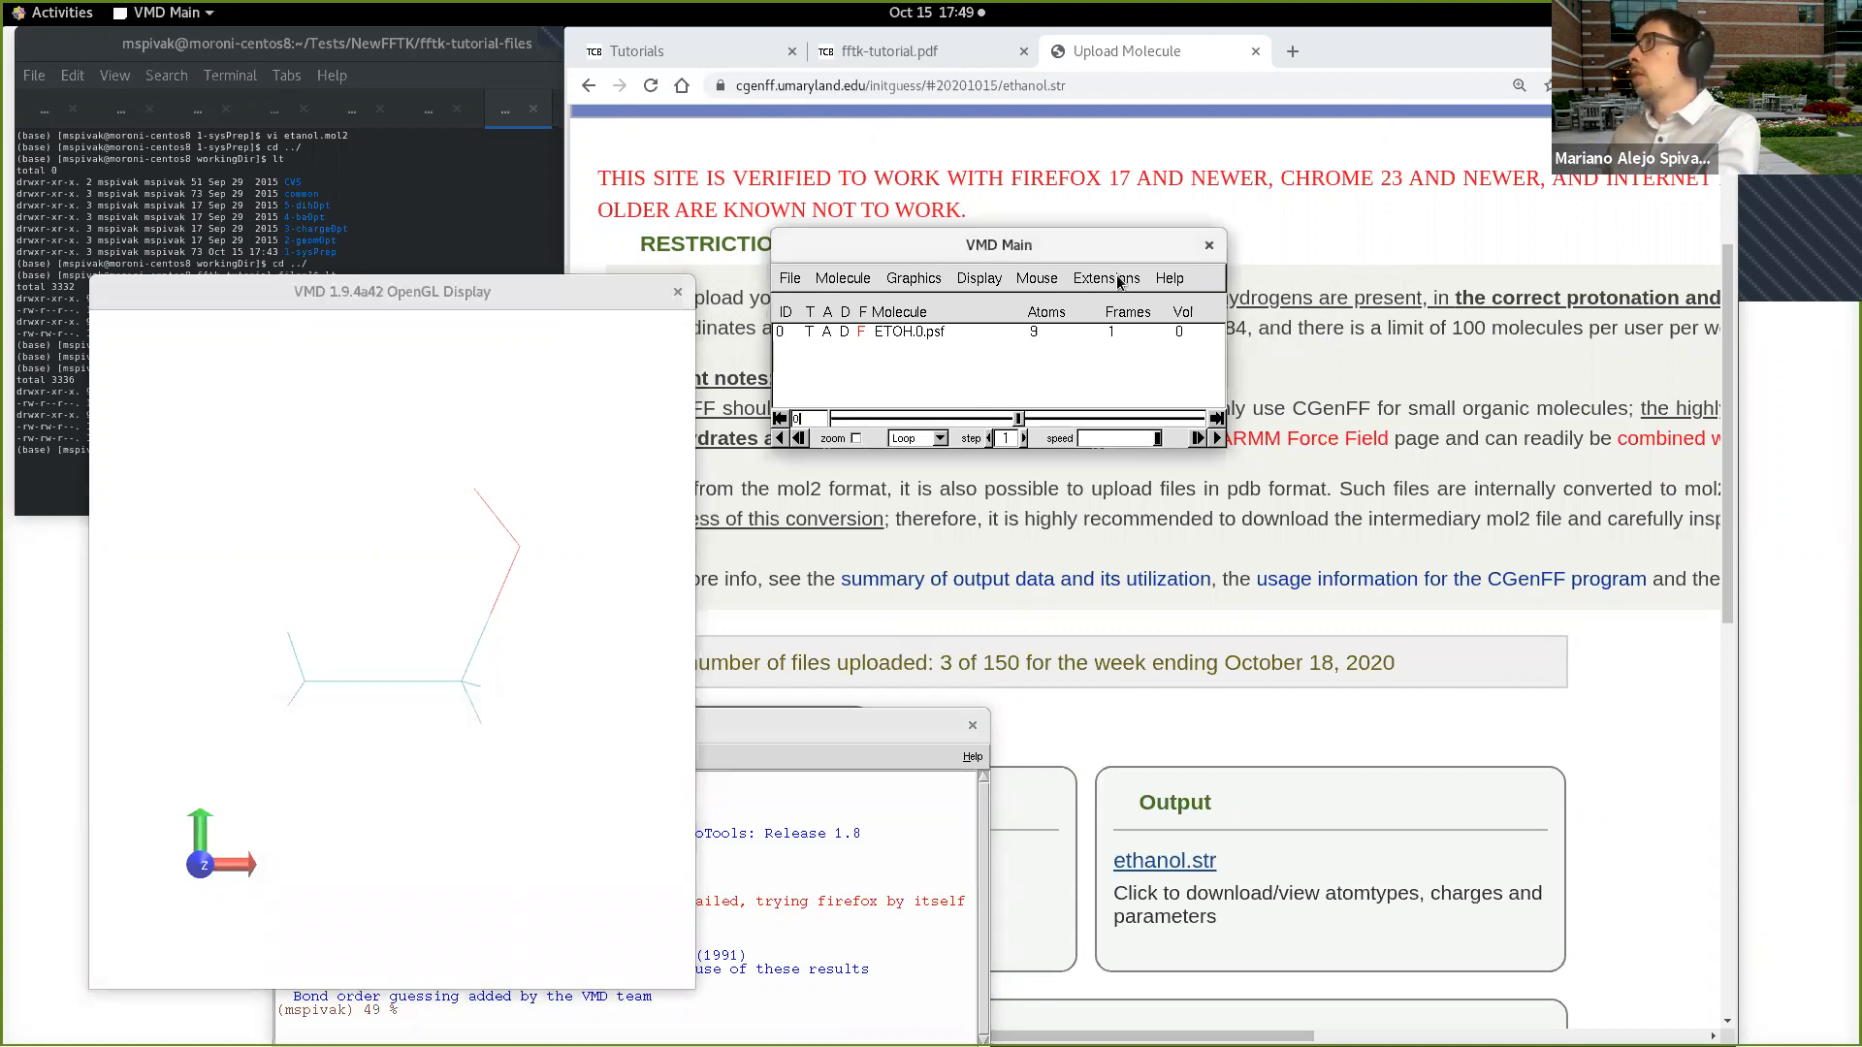
pyautogui.click(1106, 278)
pyautogui.moveTo(1144, 367)
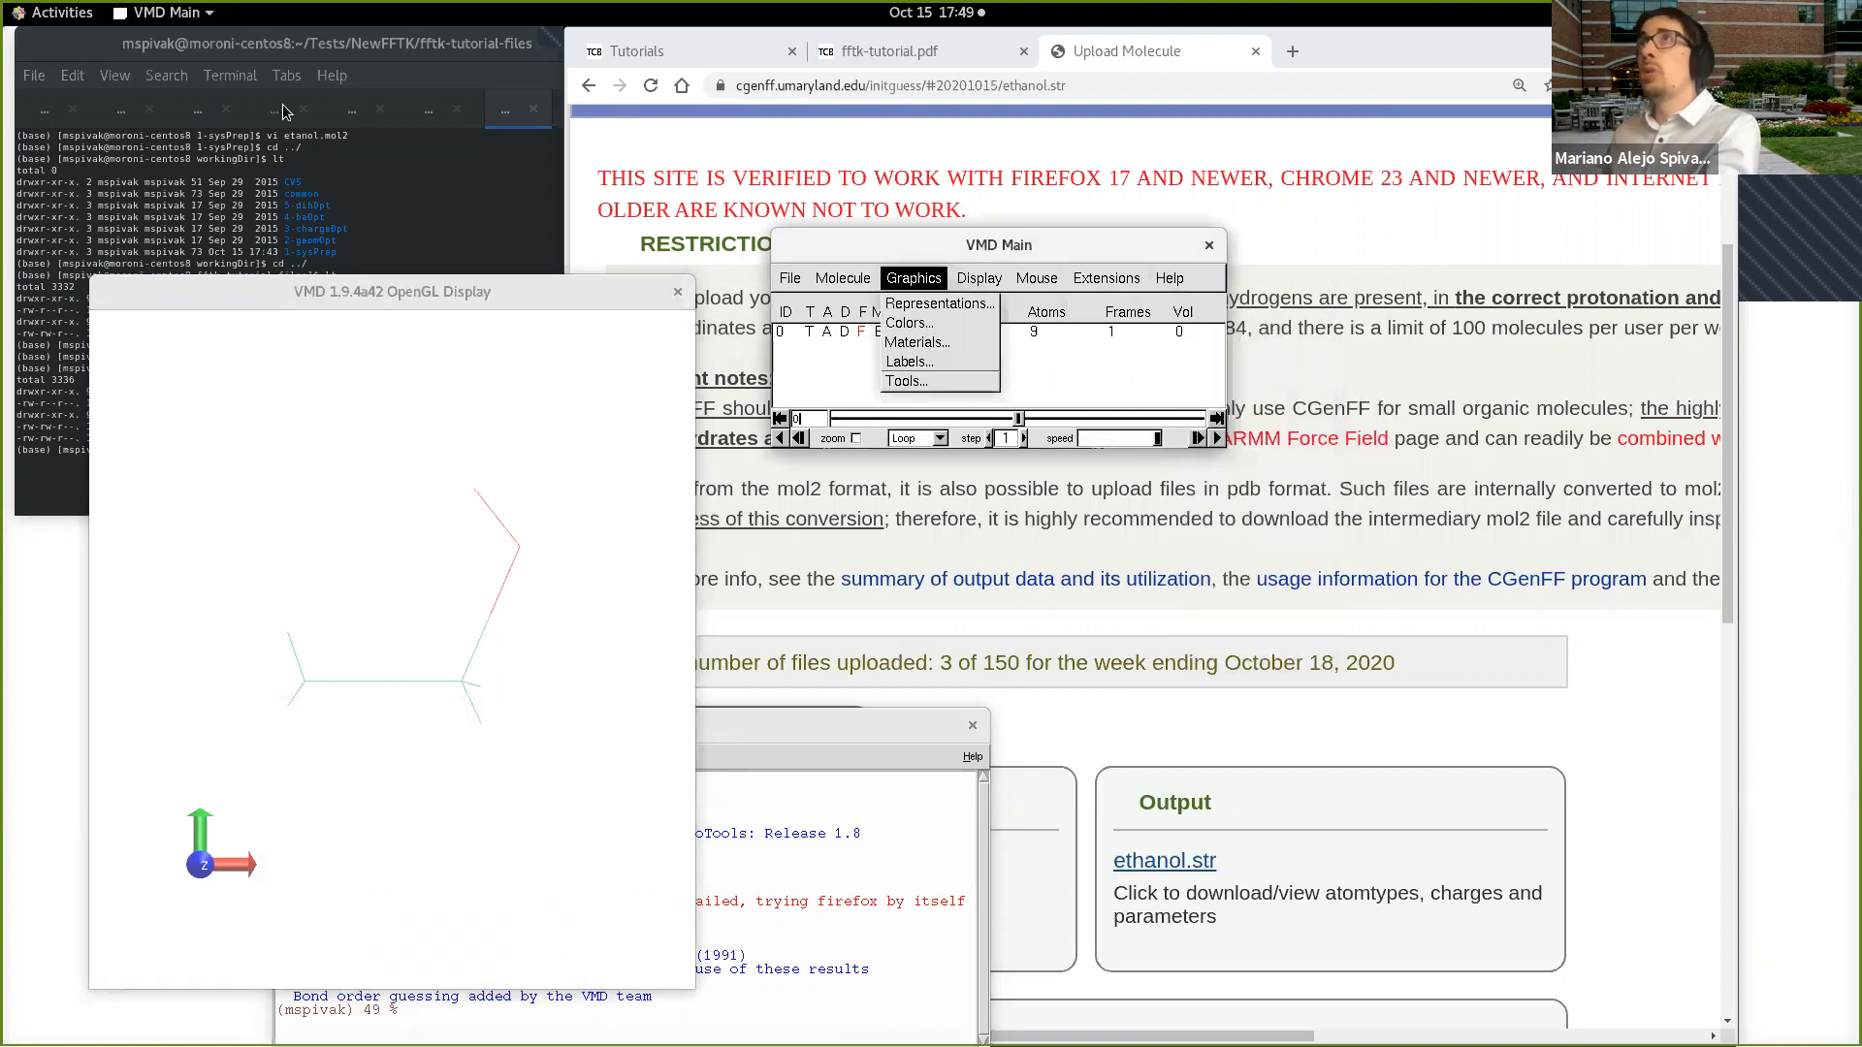
# Step: Switch to the terminal tab running VMD and bring up a fresh vmd prompt
pyautogui.click(370, 138)
pyautogui.click(353, 109)
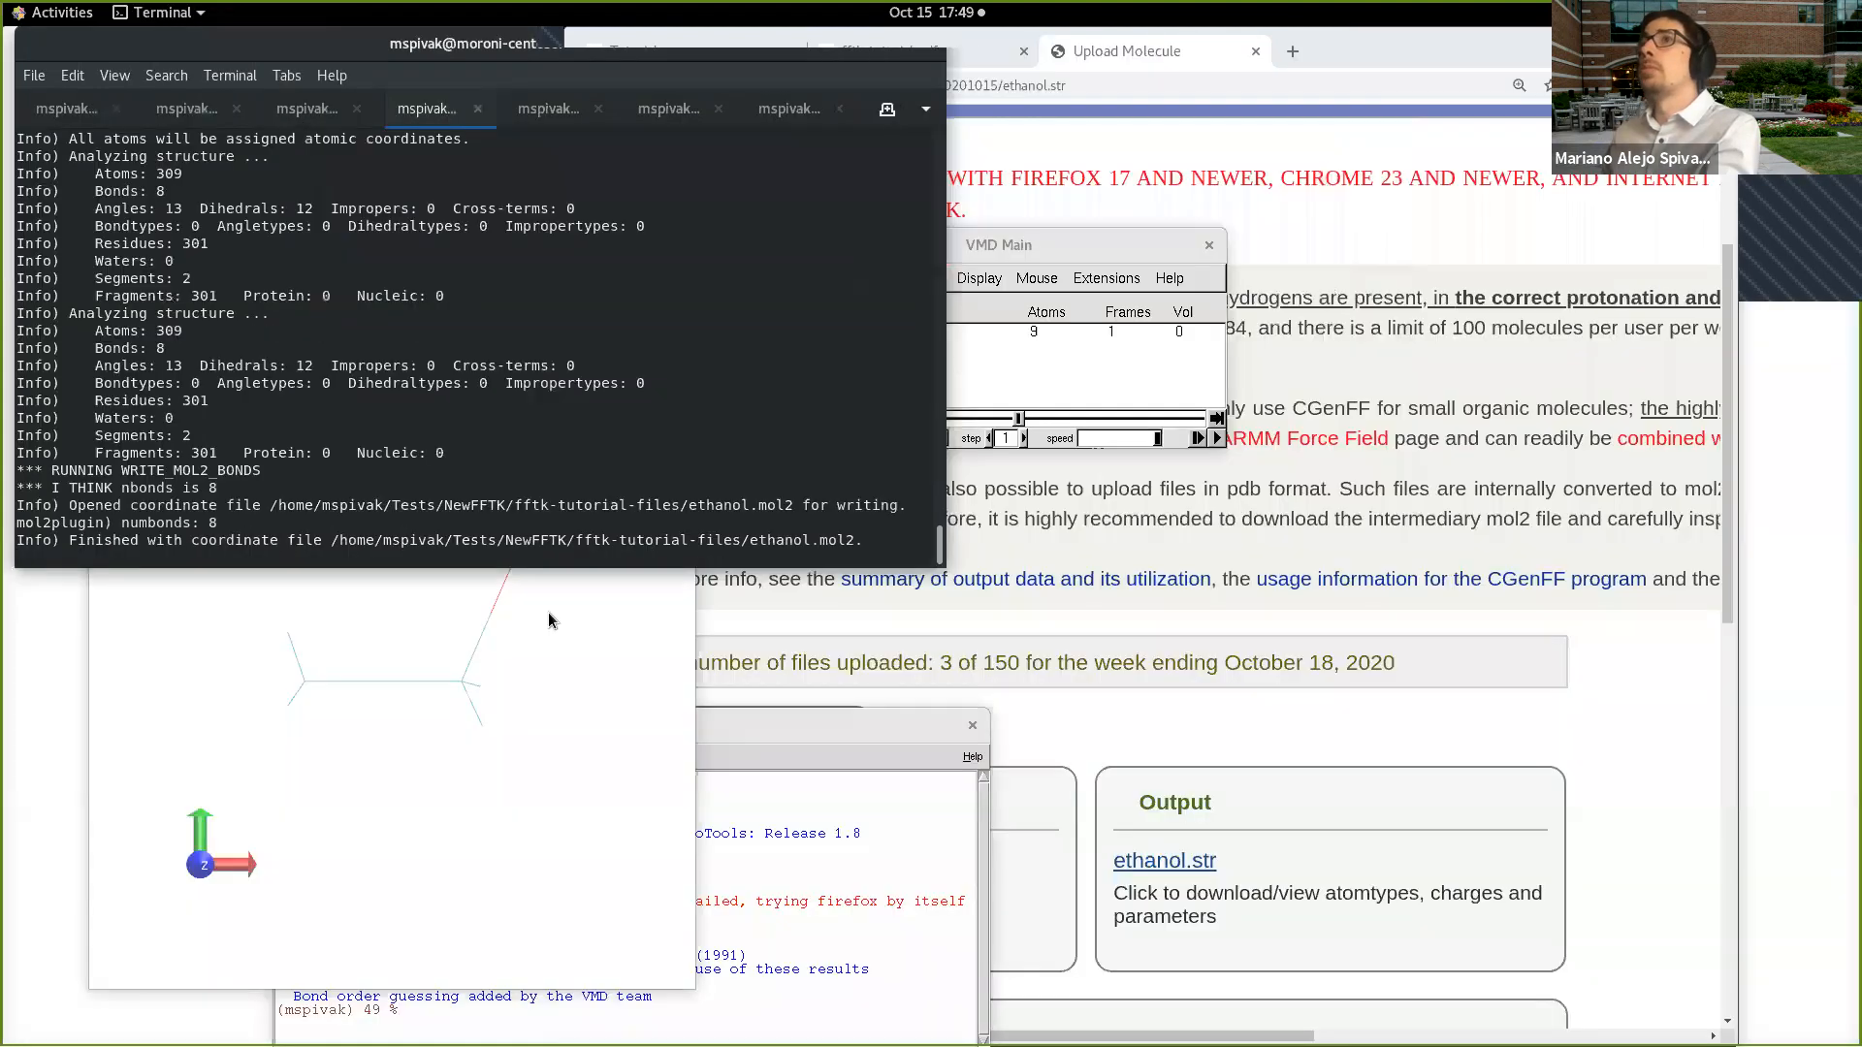
pyautogui.click(854, 116)
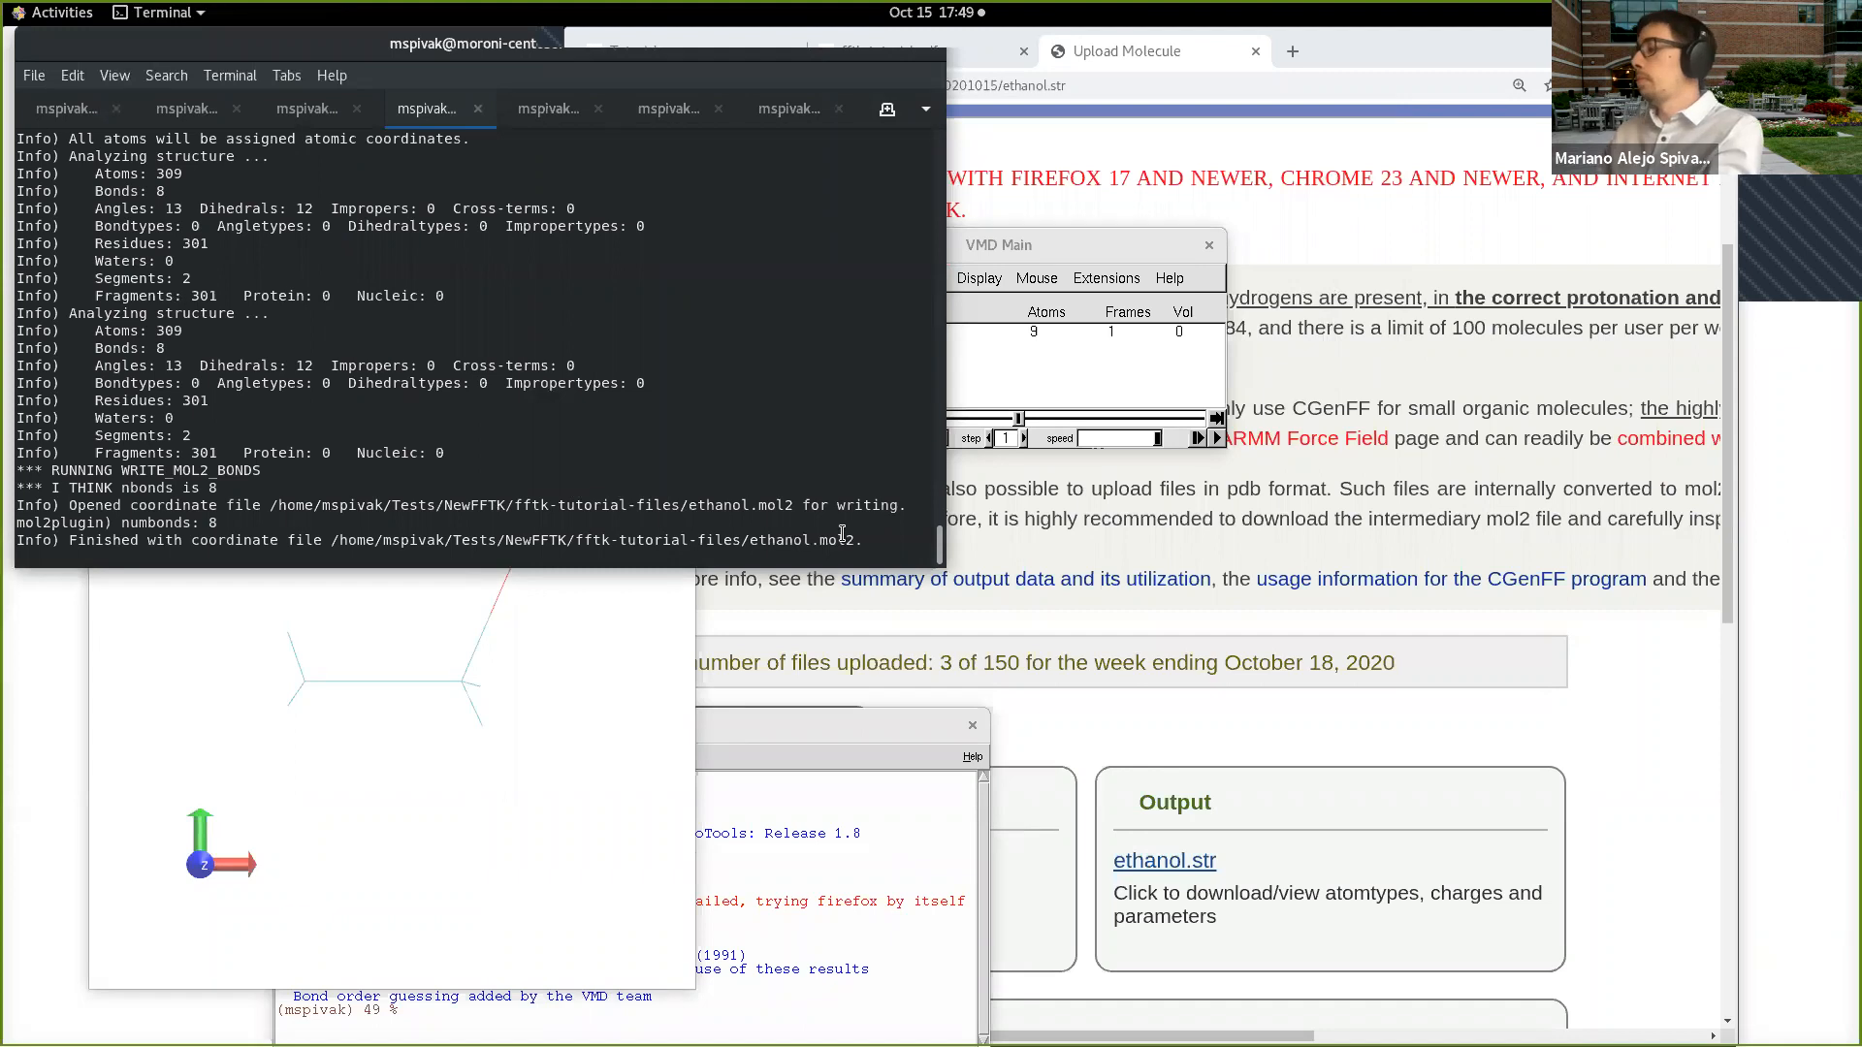
pyautogui.press('Return')
pyautogui.press('Return')
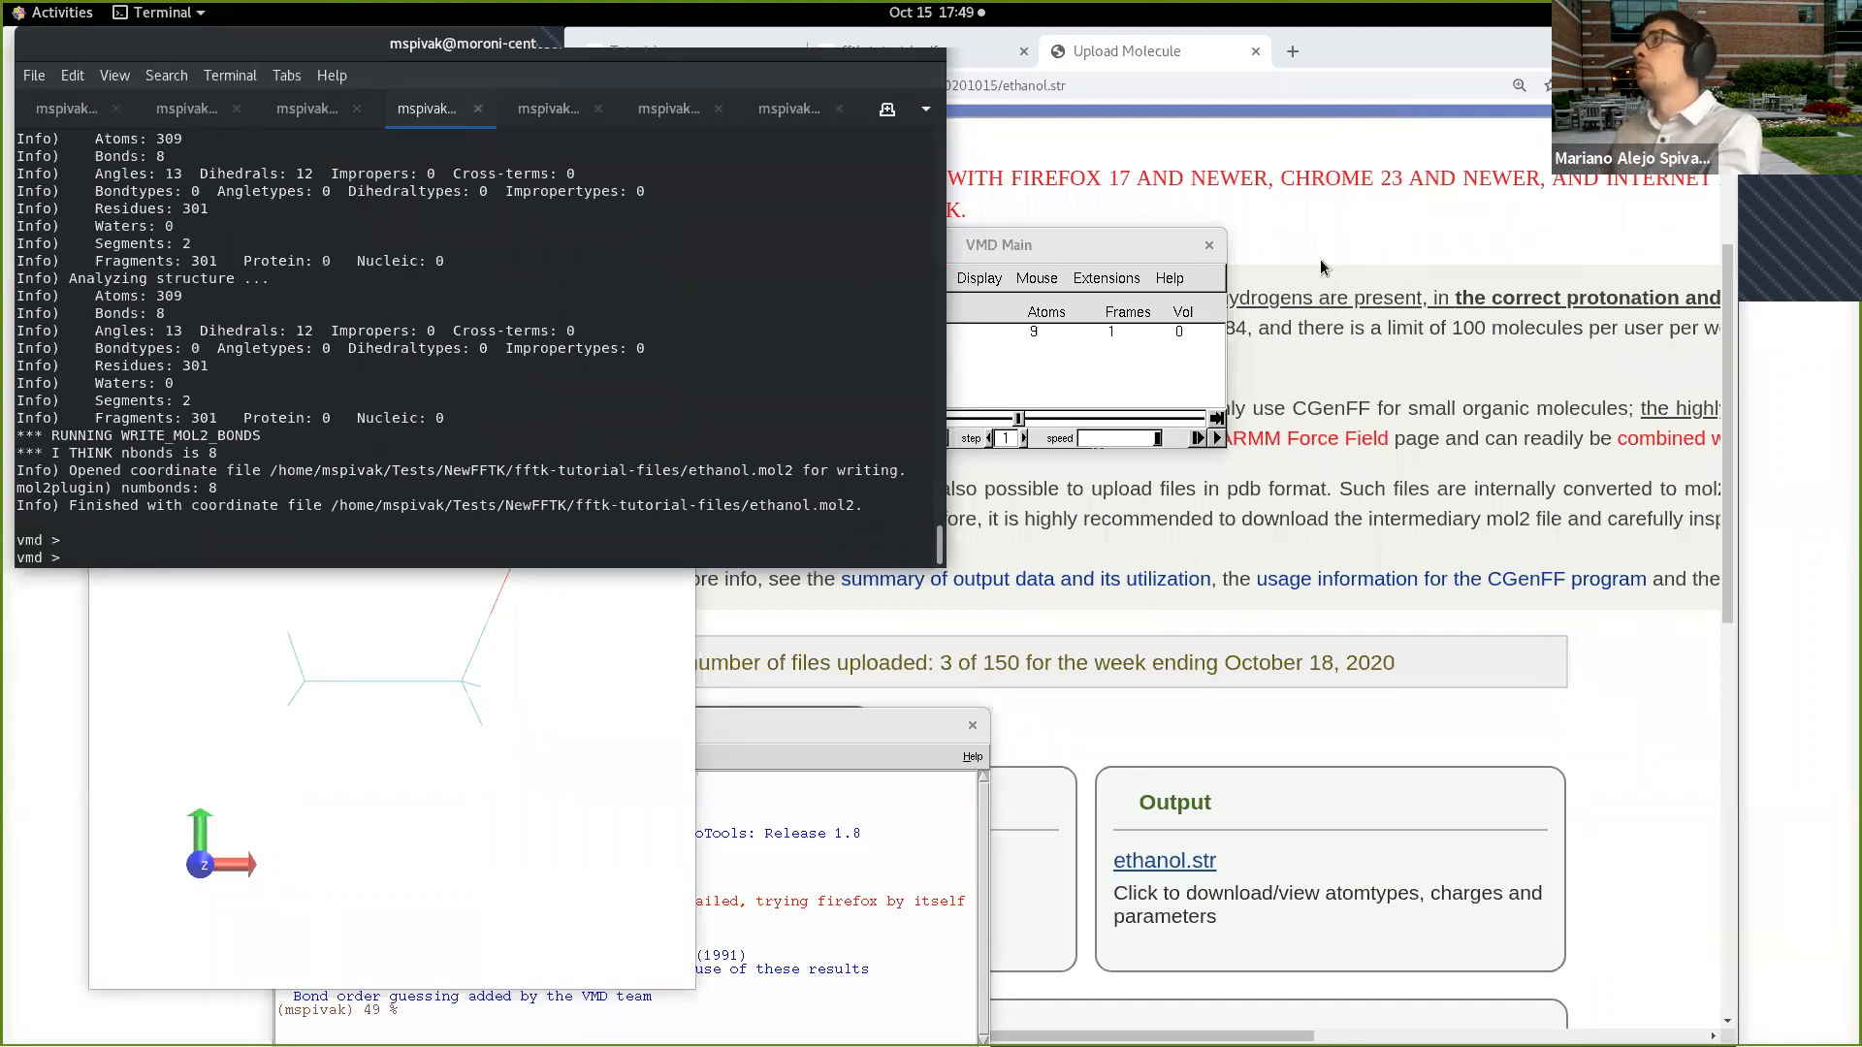
# Step: Try again to launch Molefacture from the VMD modeling extensions
pyautogui.click(1125, 279)
pyautogui.click(1106, 278)
pyautogui.moveTo(1105, 343)
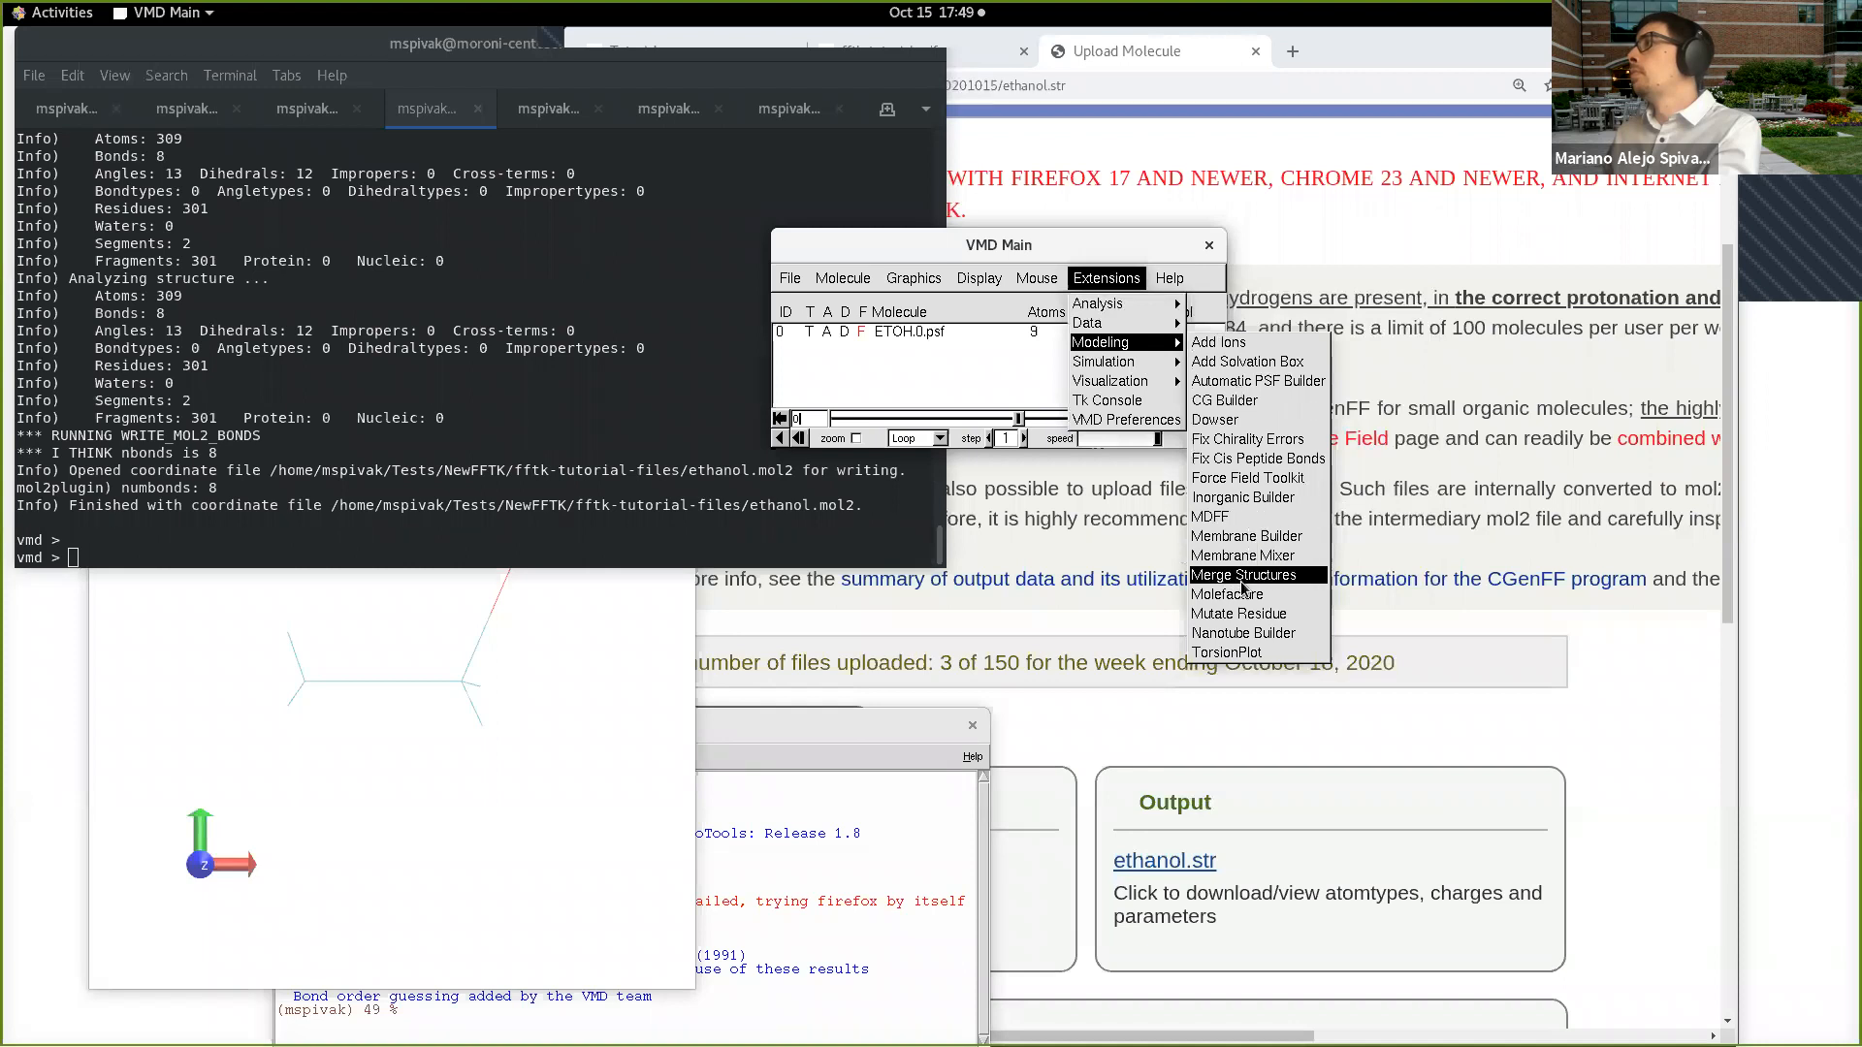
pyautogui.click(1245, 596)
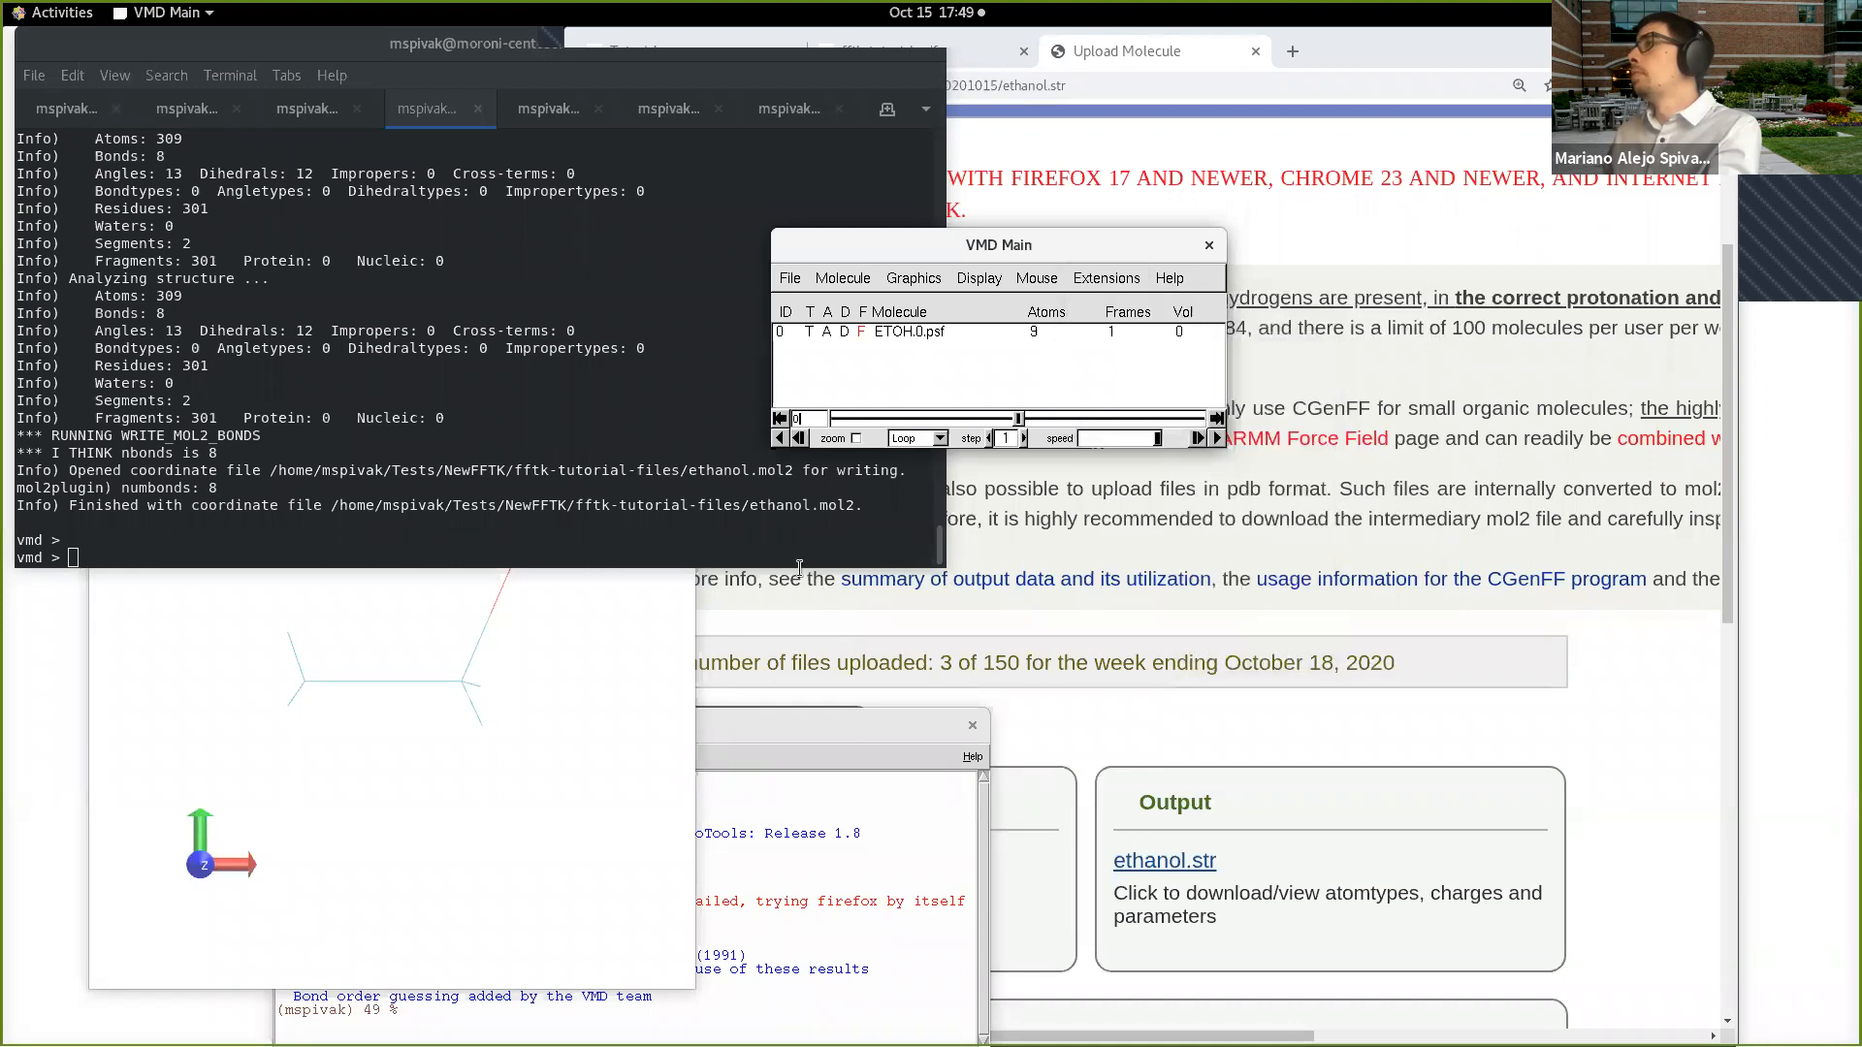
# Step: Shrink the terminal window in height and width and bring the OpenGL display to the front
pyautogui.moveTo(798, 563); pyautogui.dragTo(797, 446)
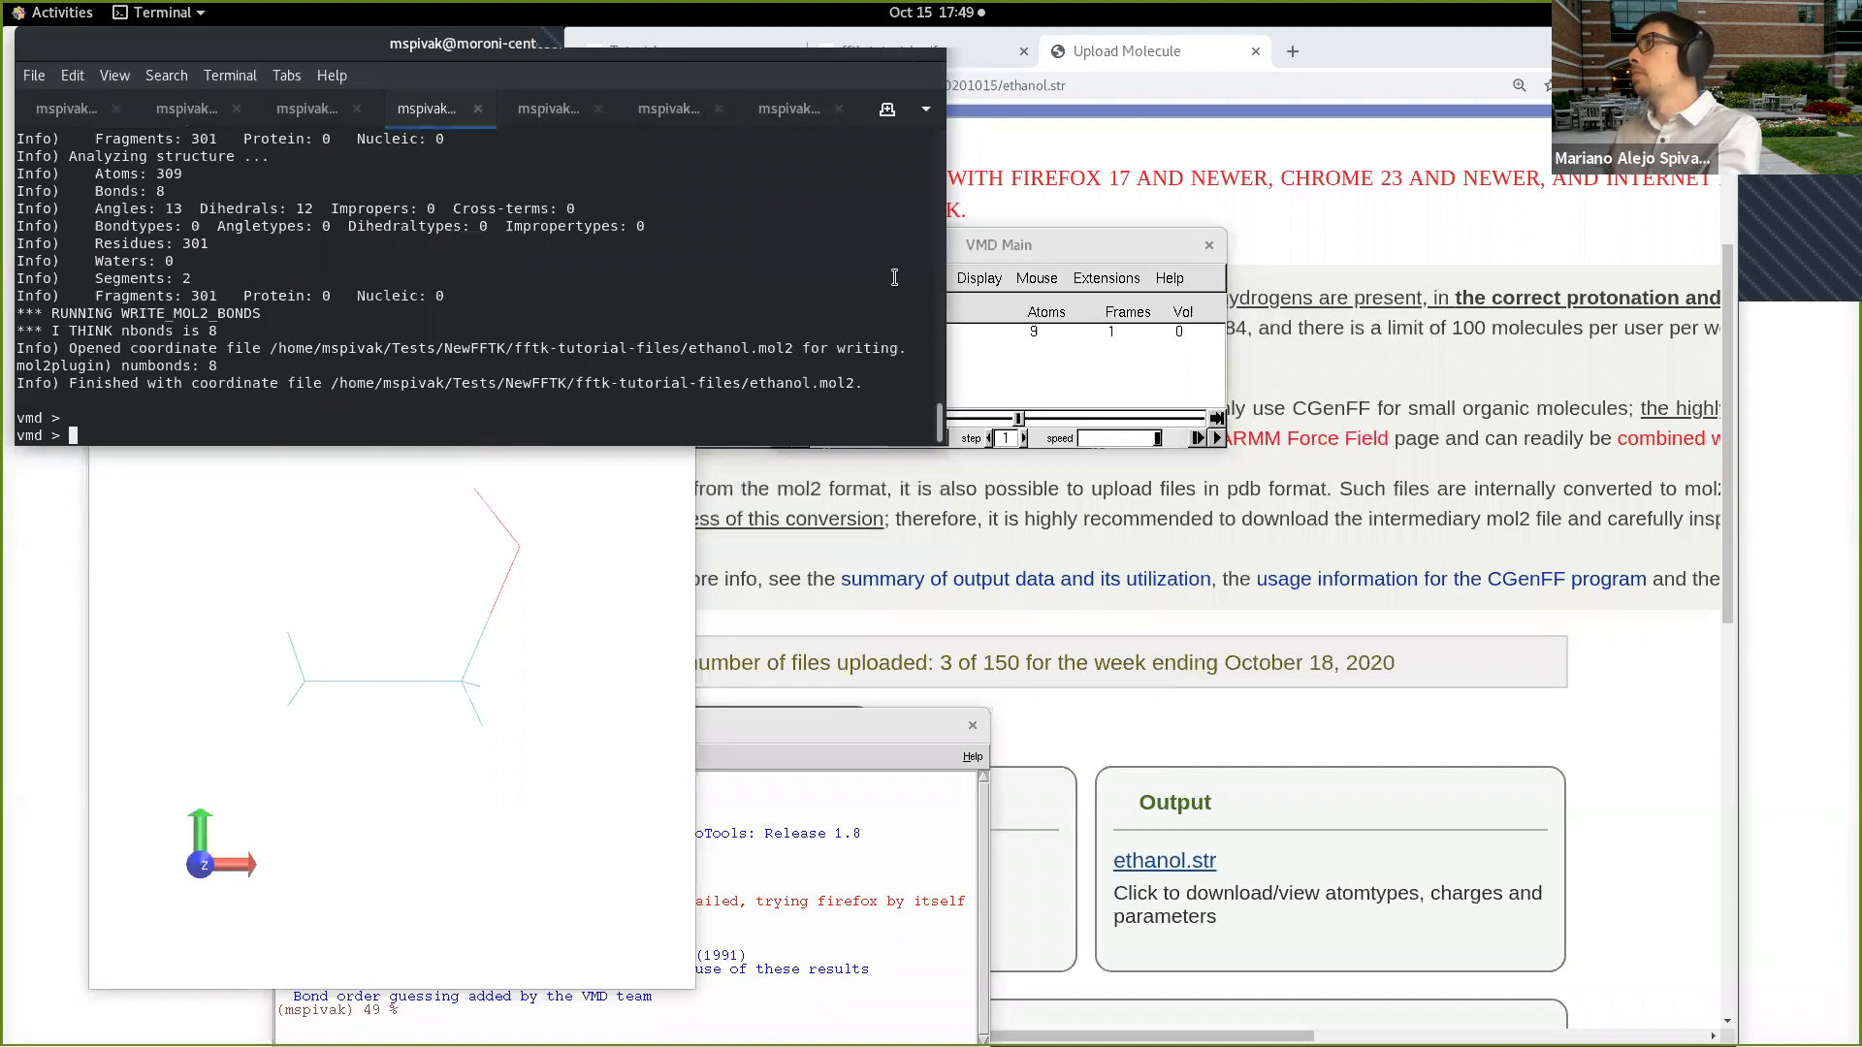
pyautogui.moveTo(938, 260); pyautogui.dragTo(650, 233)
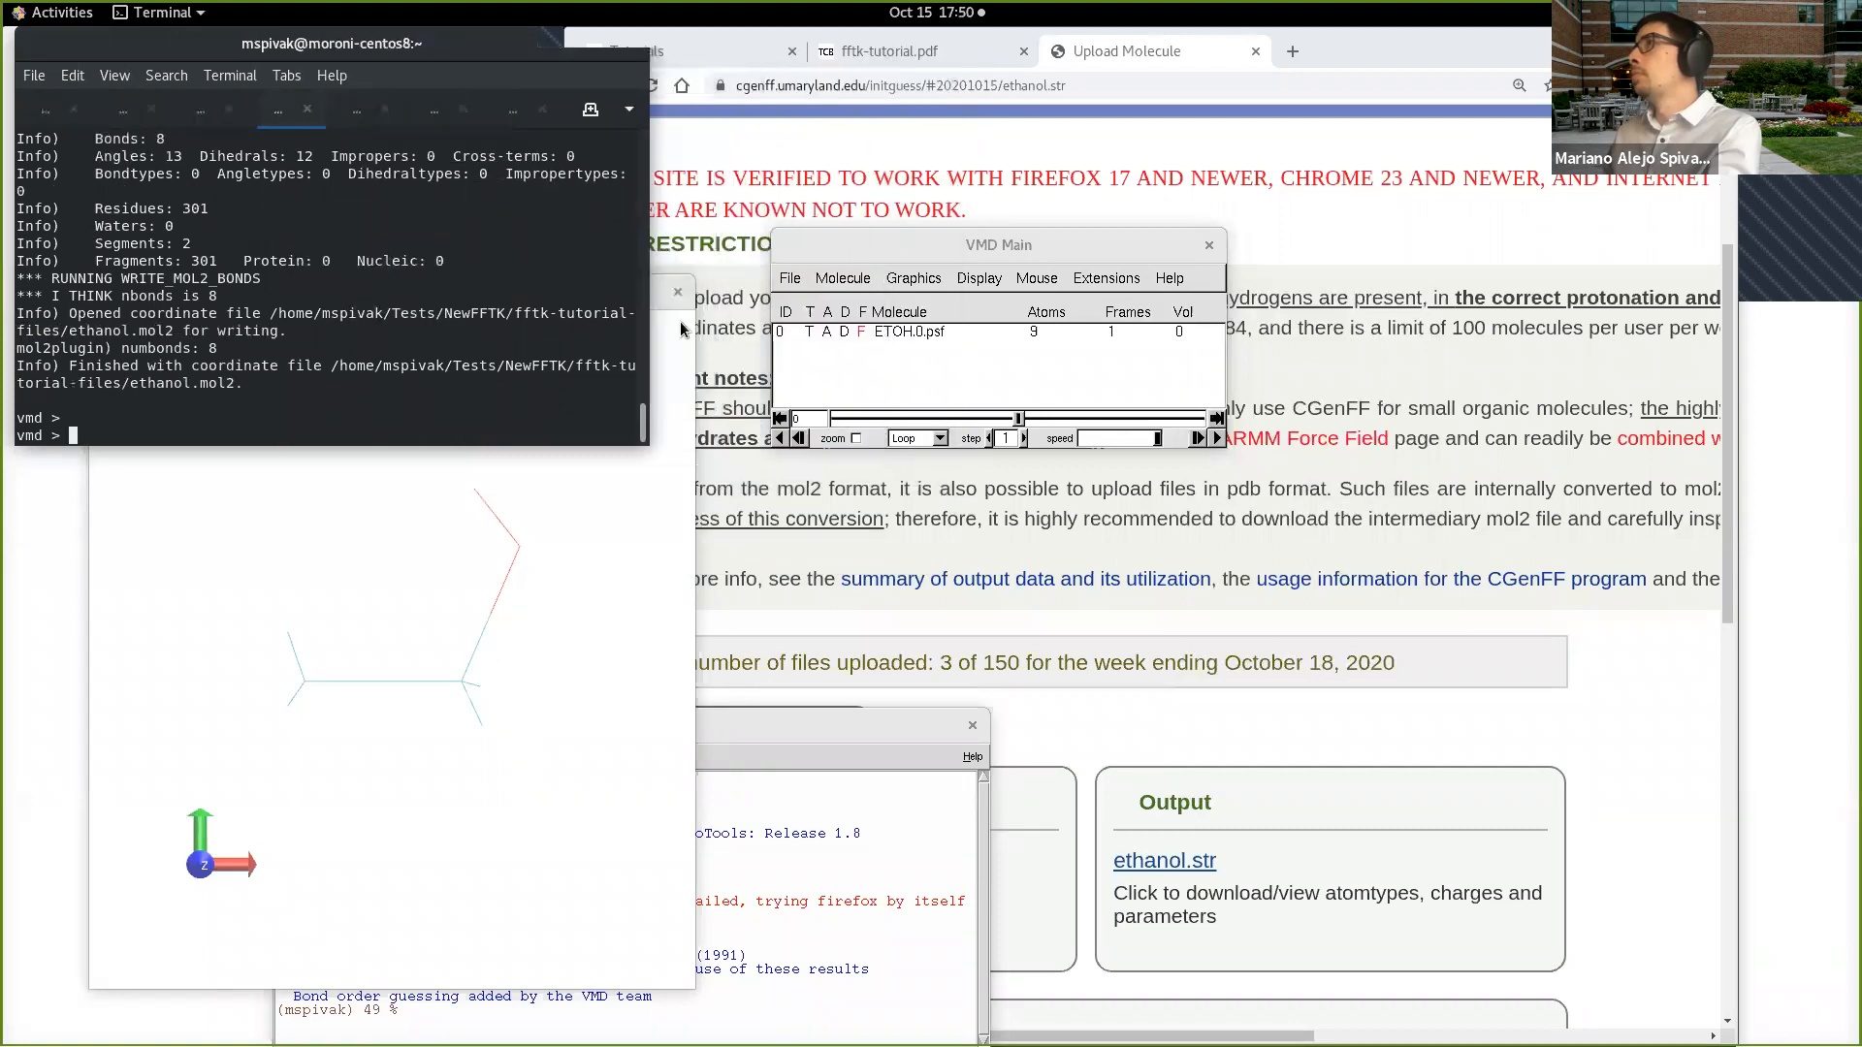
pyautogui.click(617, 332)
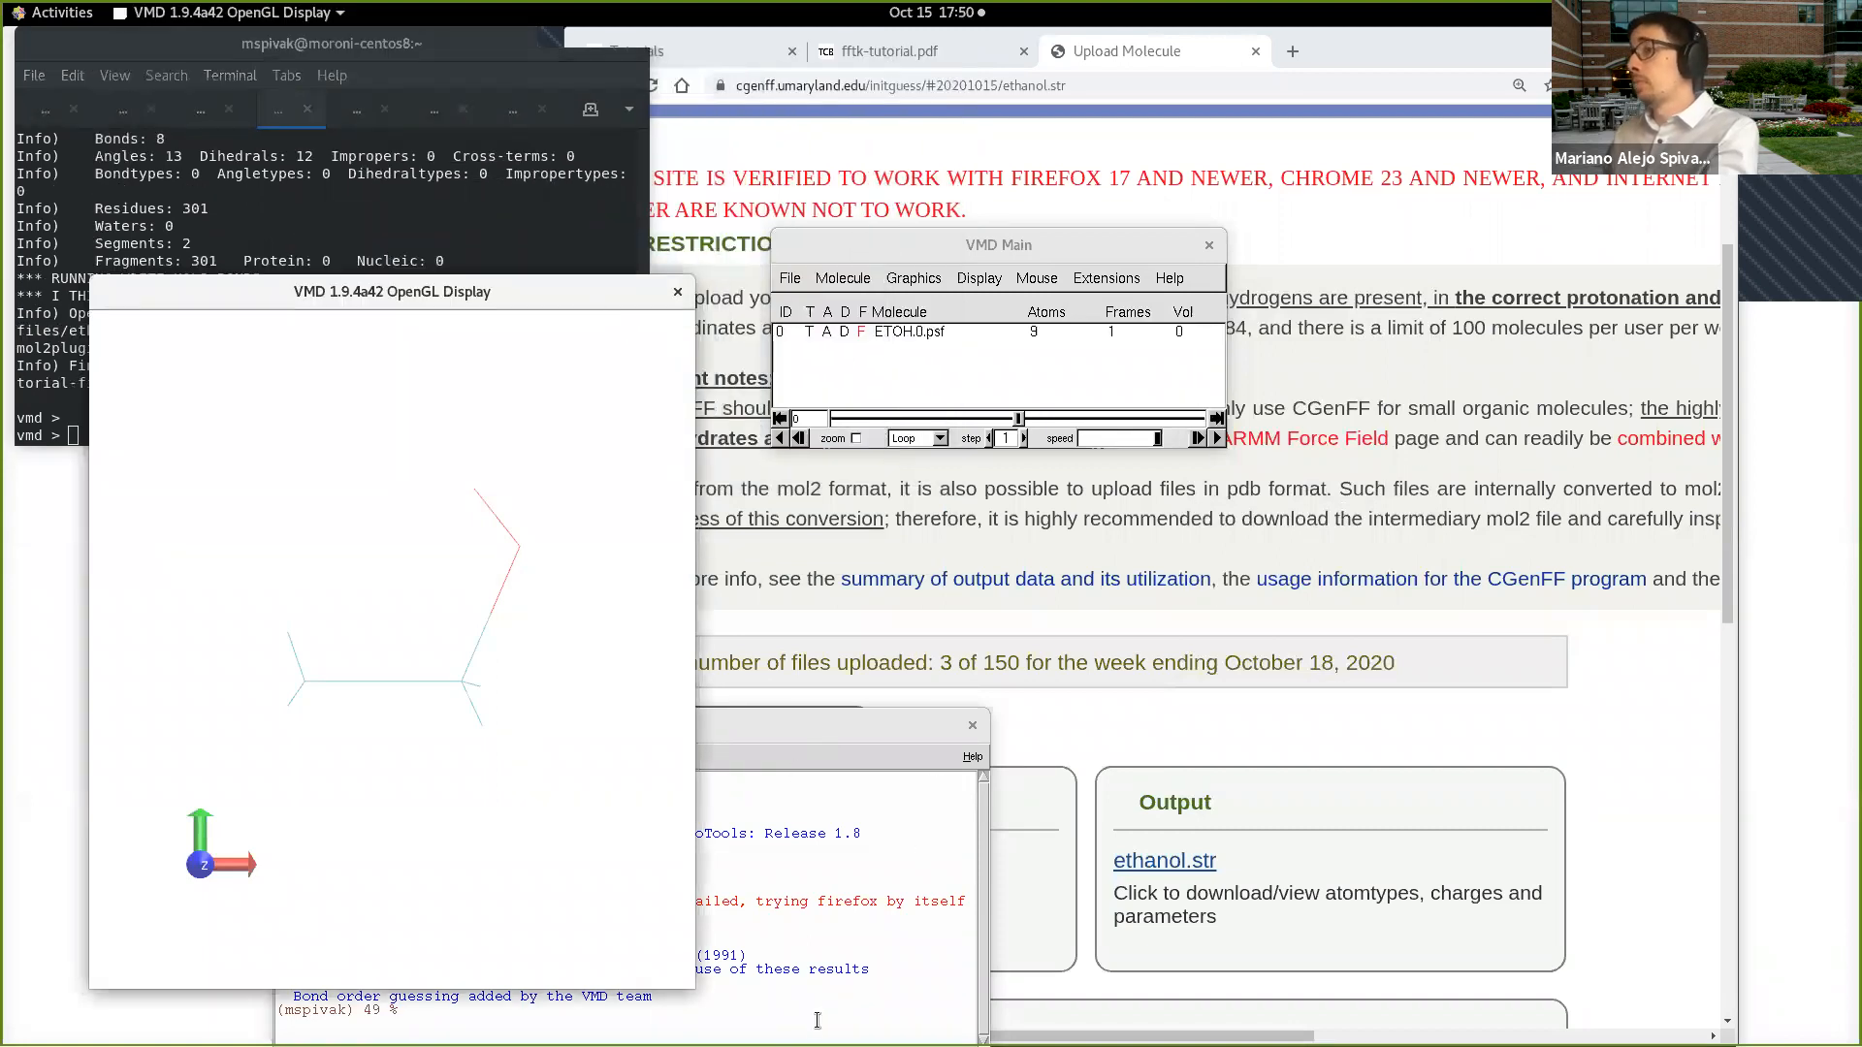
# Step: Exit VMD from the TkConsole and restart it with vmd in the terminal
pyautogui.click(817, 1020)
pyautogui.write('exit')
pyautogui.press('Return')
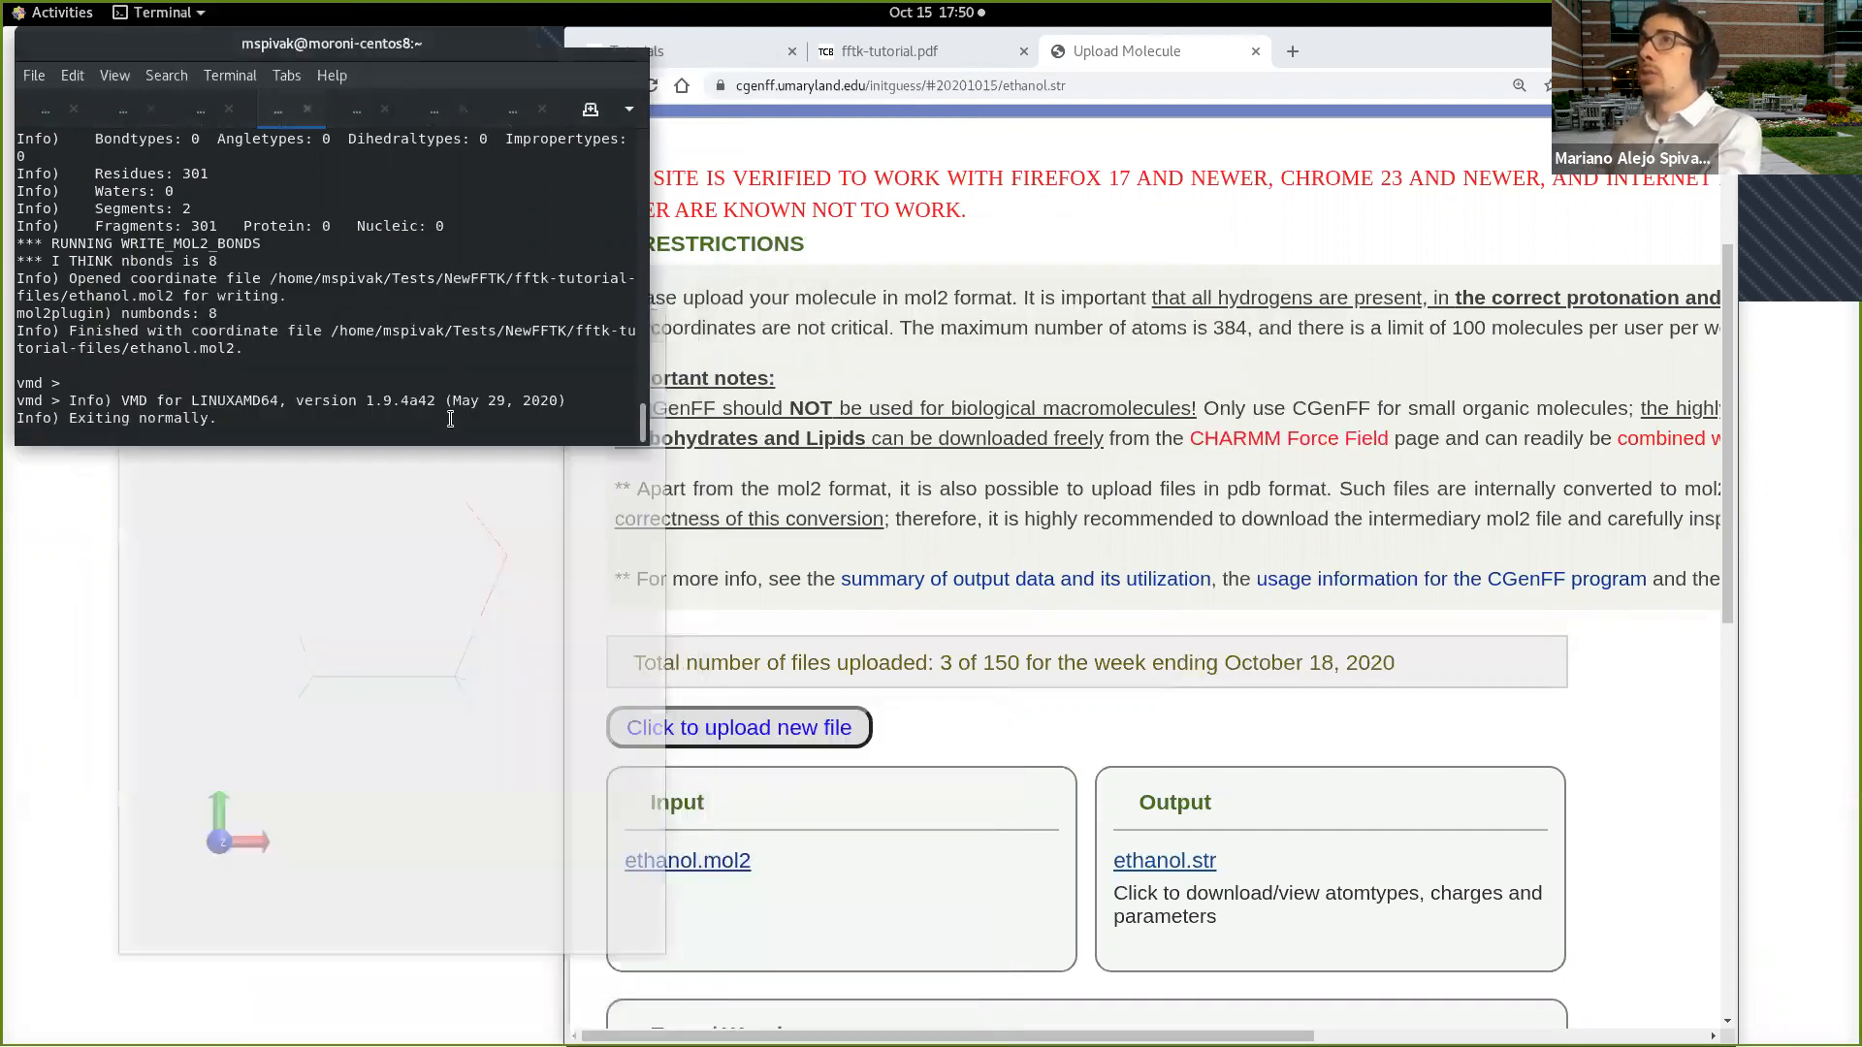
pyautogui.write('vmd')
pyautogui.press('Return')
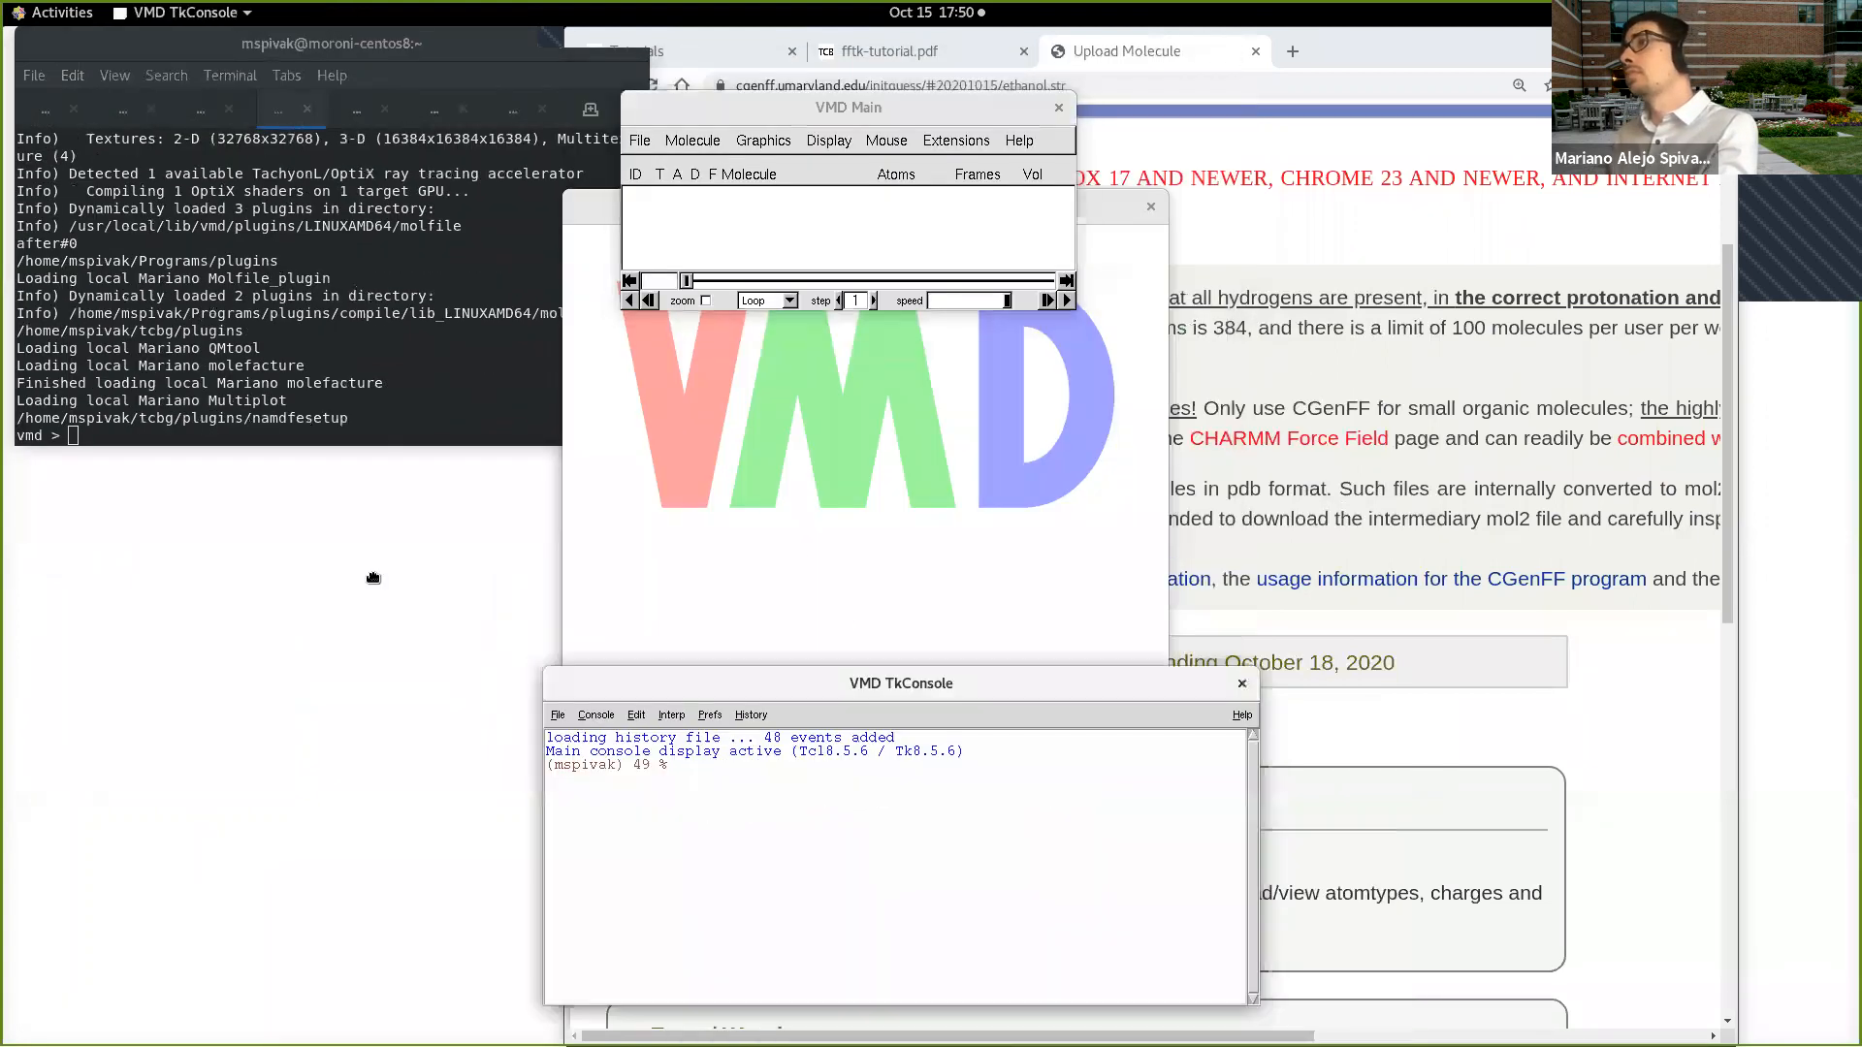
# Step: Move the TkConsole aside, print its working directory with pwd and change into the Tests directory
pyautogui.moveTo(373, 578); pyautogui.dragTo(373, 572)
pyautogui.write('pwd')
pyautogui.press('Return')
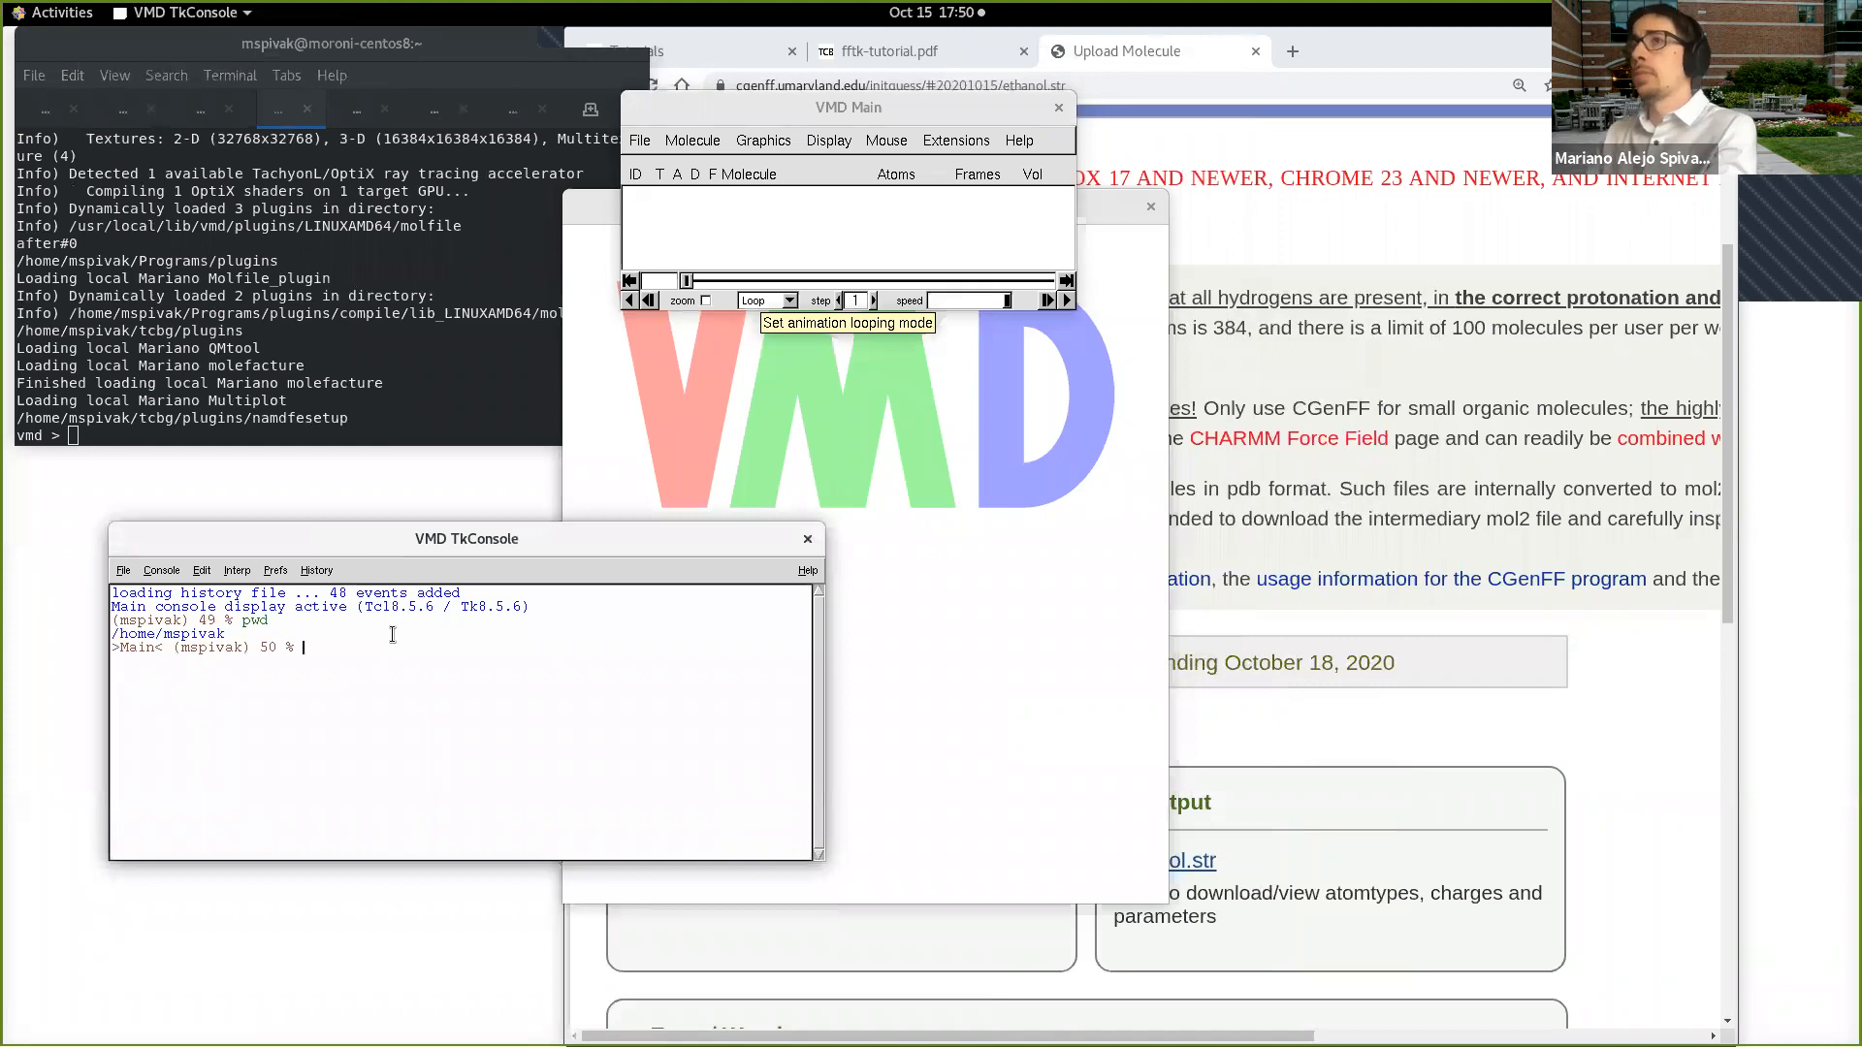
pyautogui.write('cd Tests')
pyautogui.press('Return')
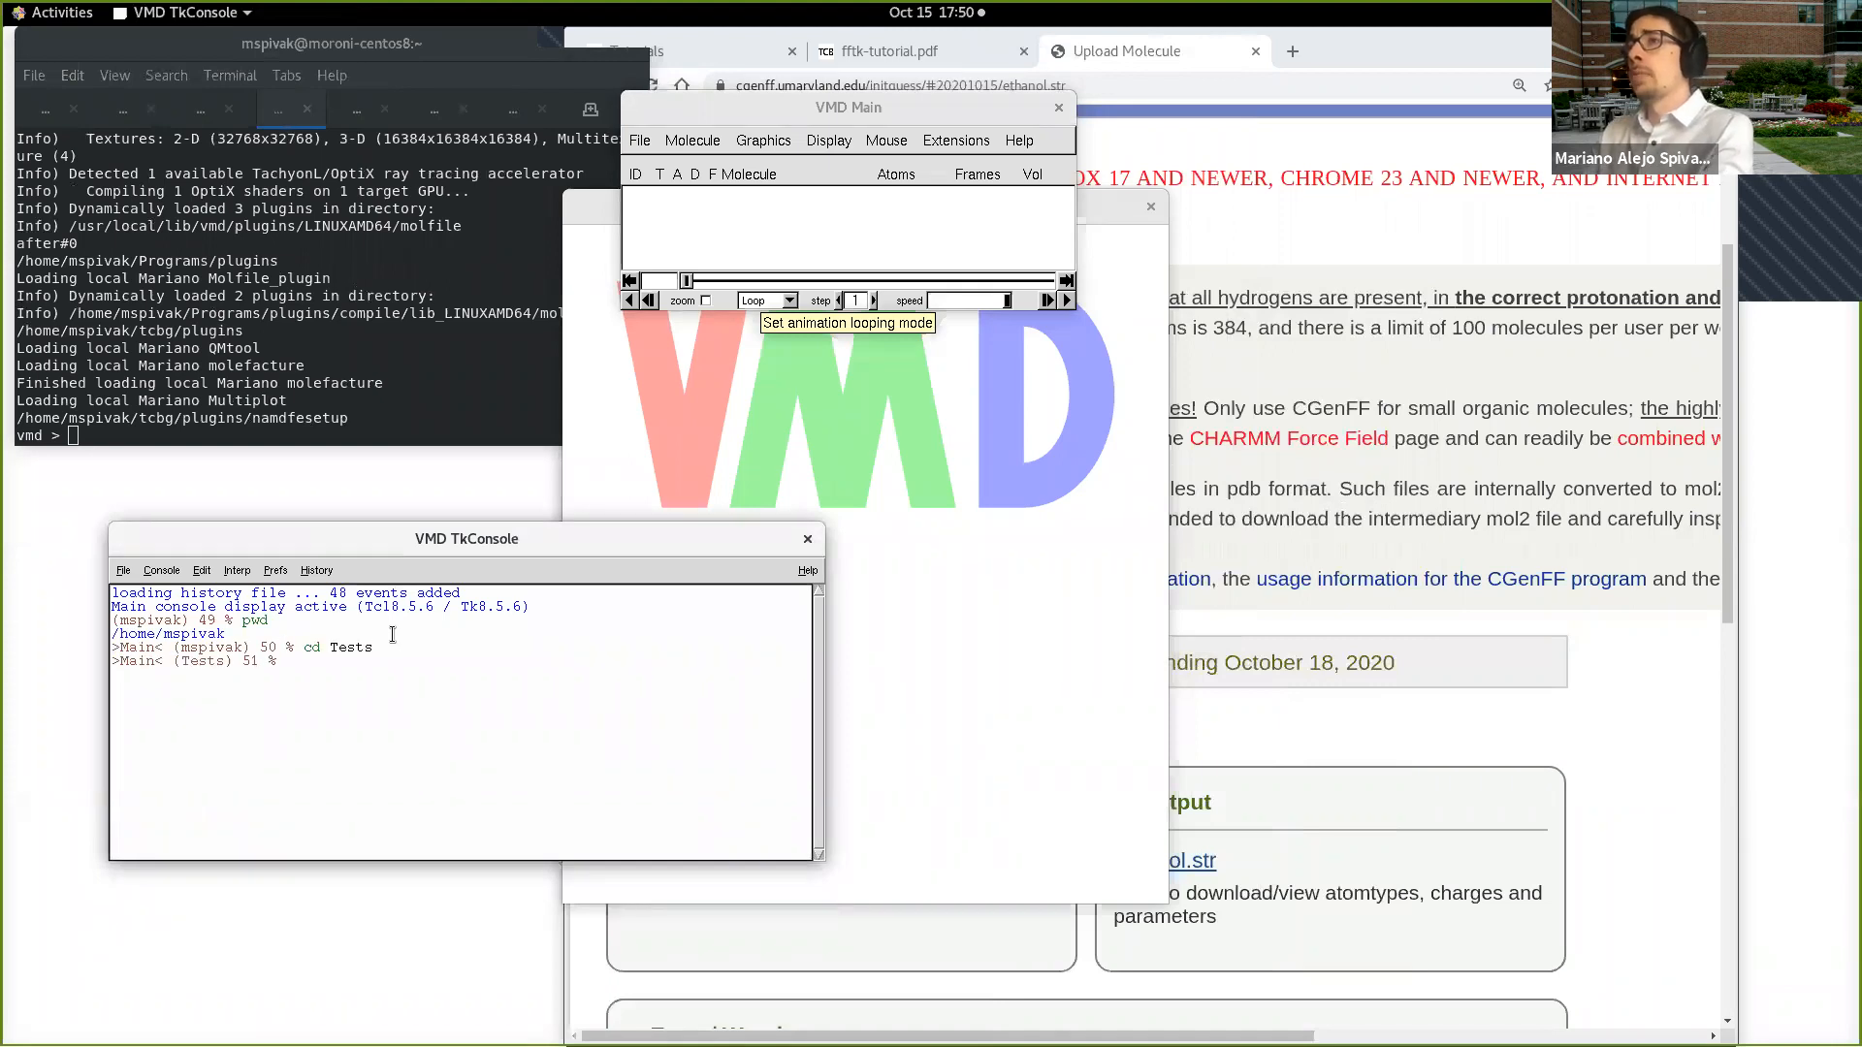
# Step: List the contents of Tests and change into the NewFFTK directory in the TkConsole
pyautogui.write('ll')
pyautogui.press('Return')
pyautogui.write('ls')
pyautogui.press('Return')
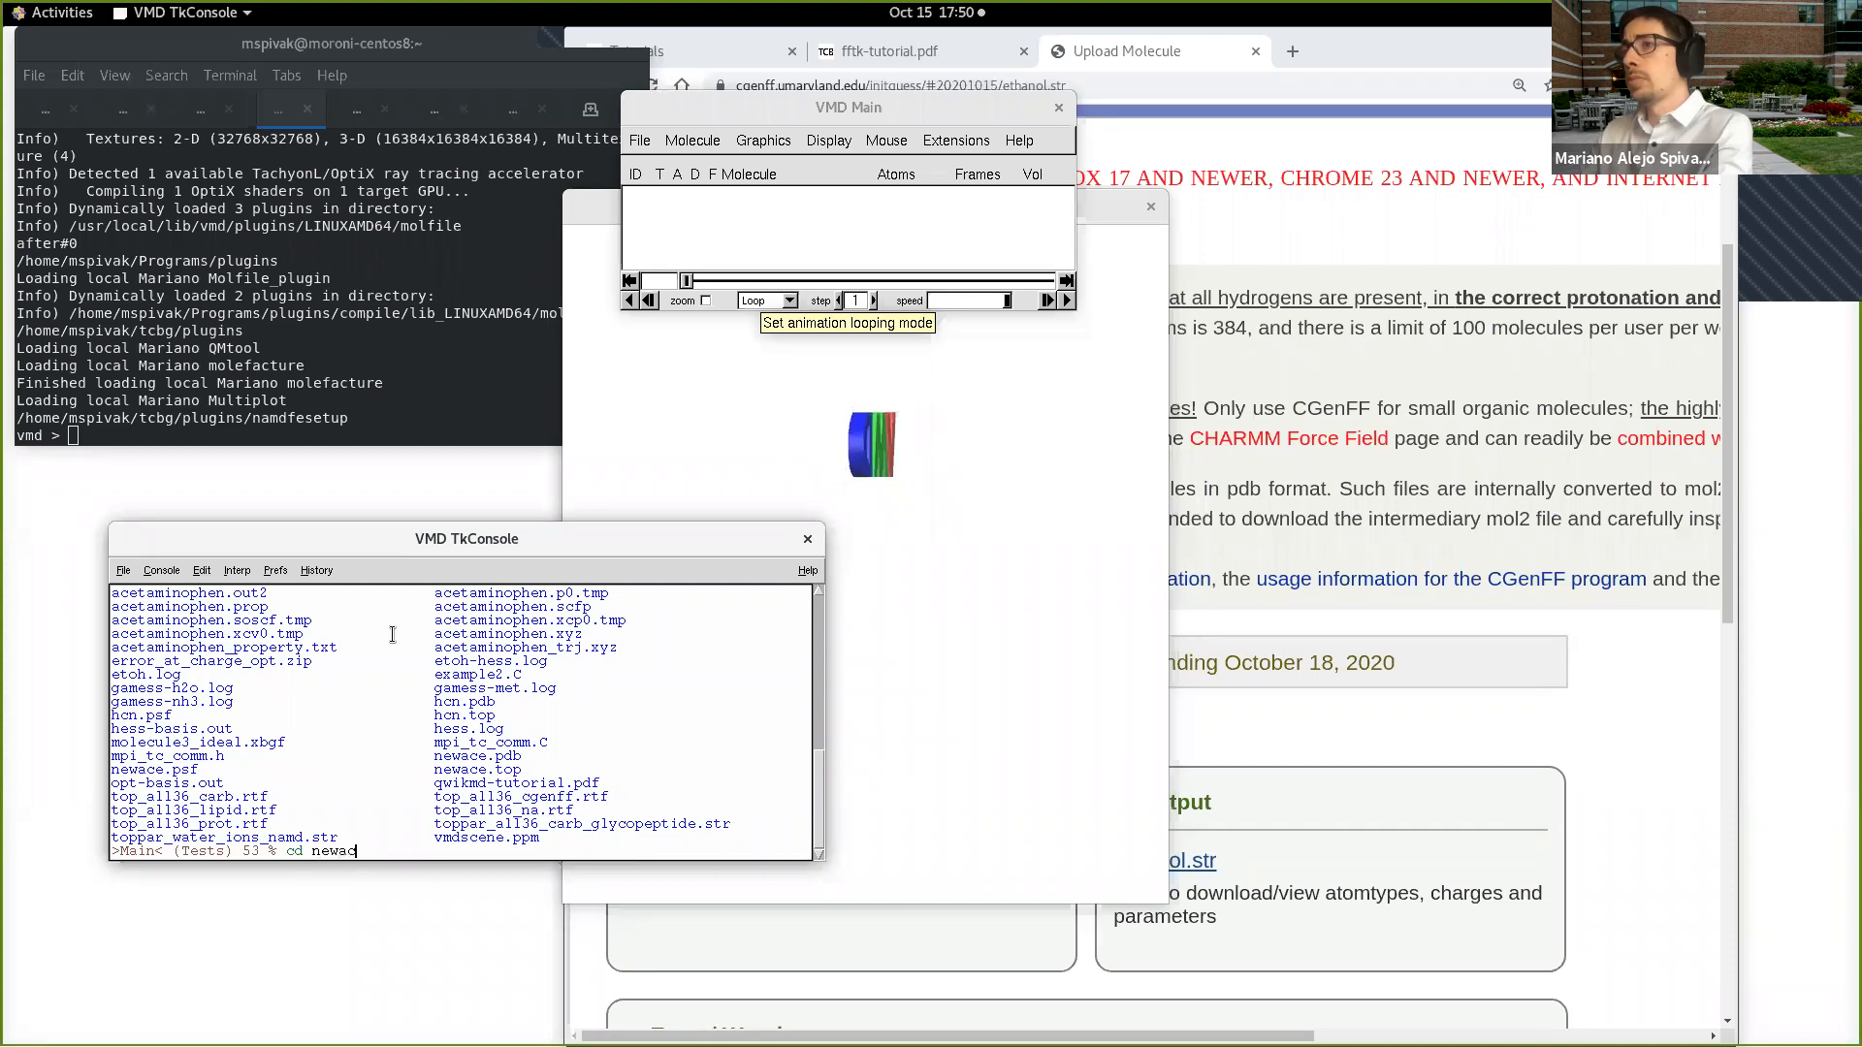
pyautogui.write('cd NewFFTK/')
pyautogui.press('Return')
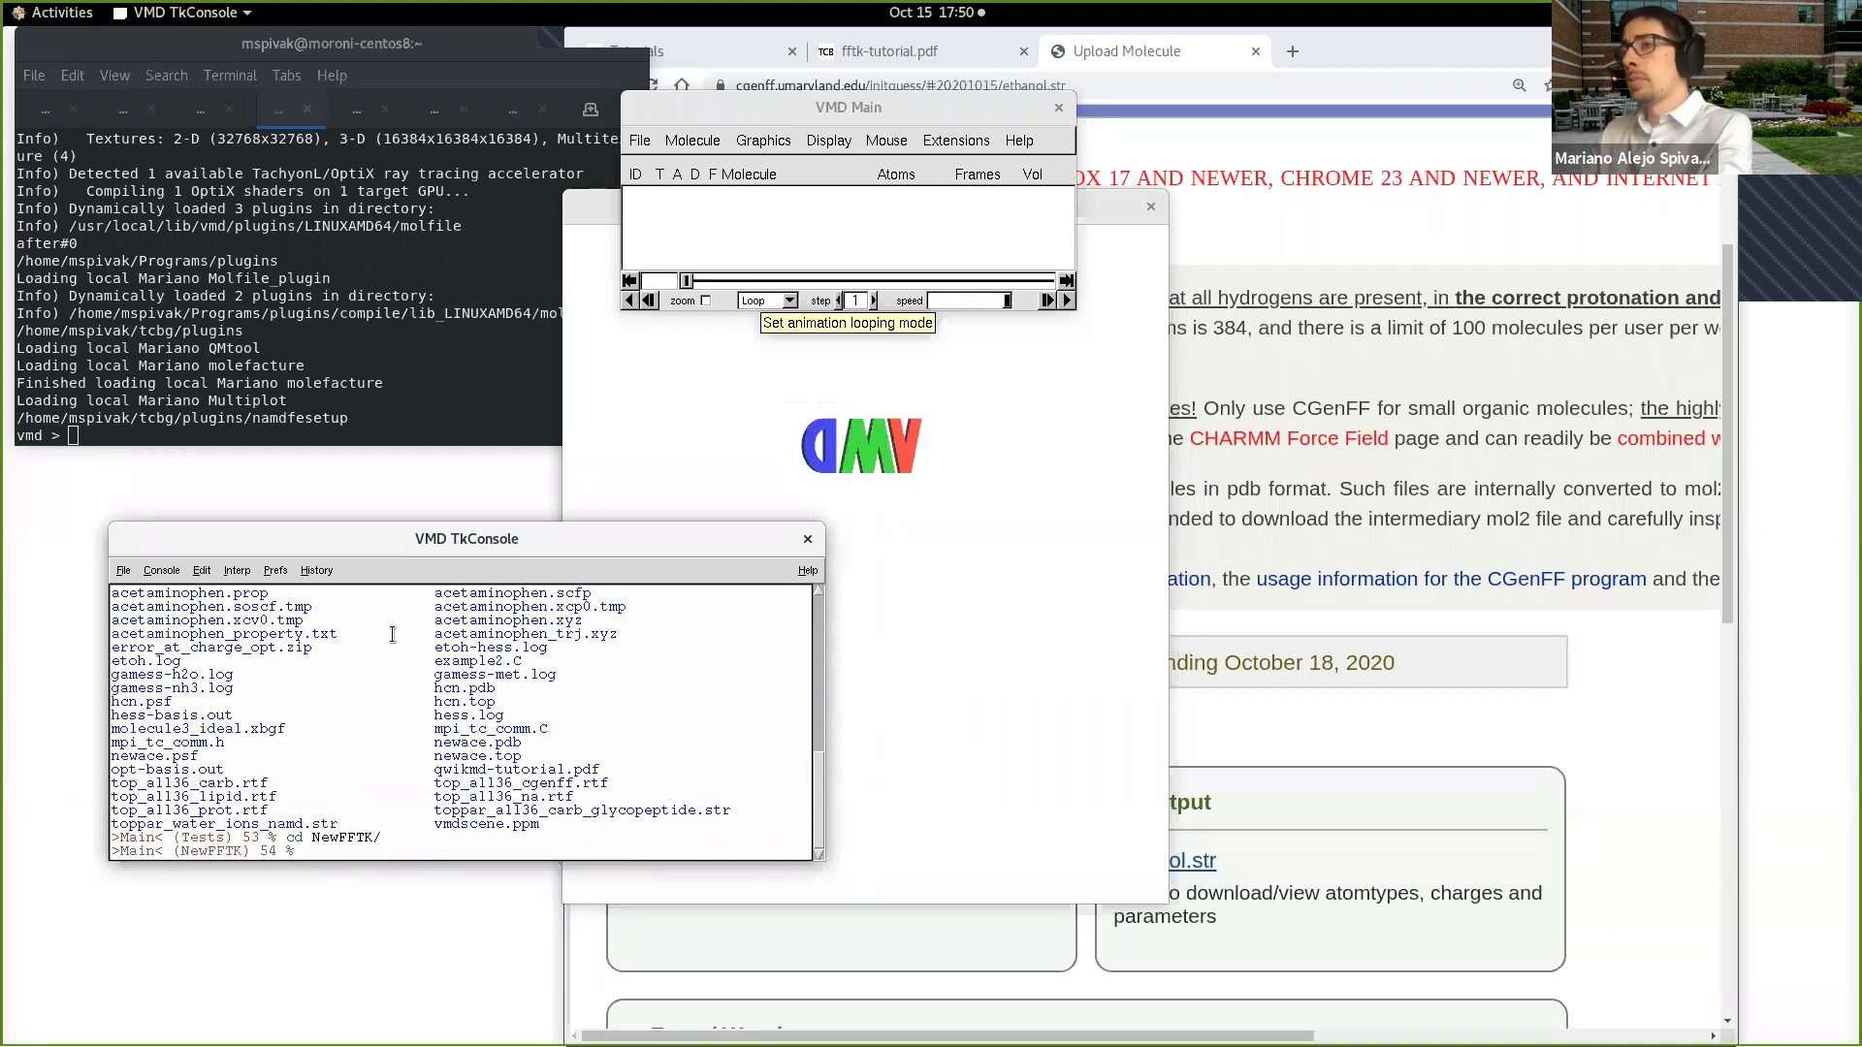
# Step: List NewFFTK, change into fftk-tutorial-files and list its contents
pyautogui.write('ls')
pyautogui.press('Return')
pyautogui.write('cd ff')
pyautogui.press('Tab')
pyautogui.press('Return')
pyautogui.write('ls')
pyautogui.press('Return')
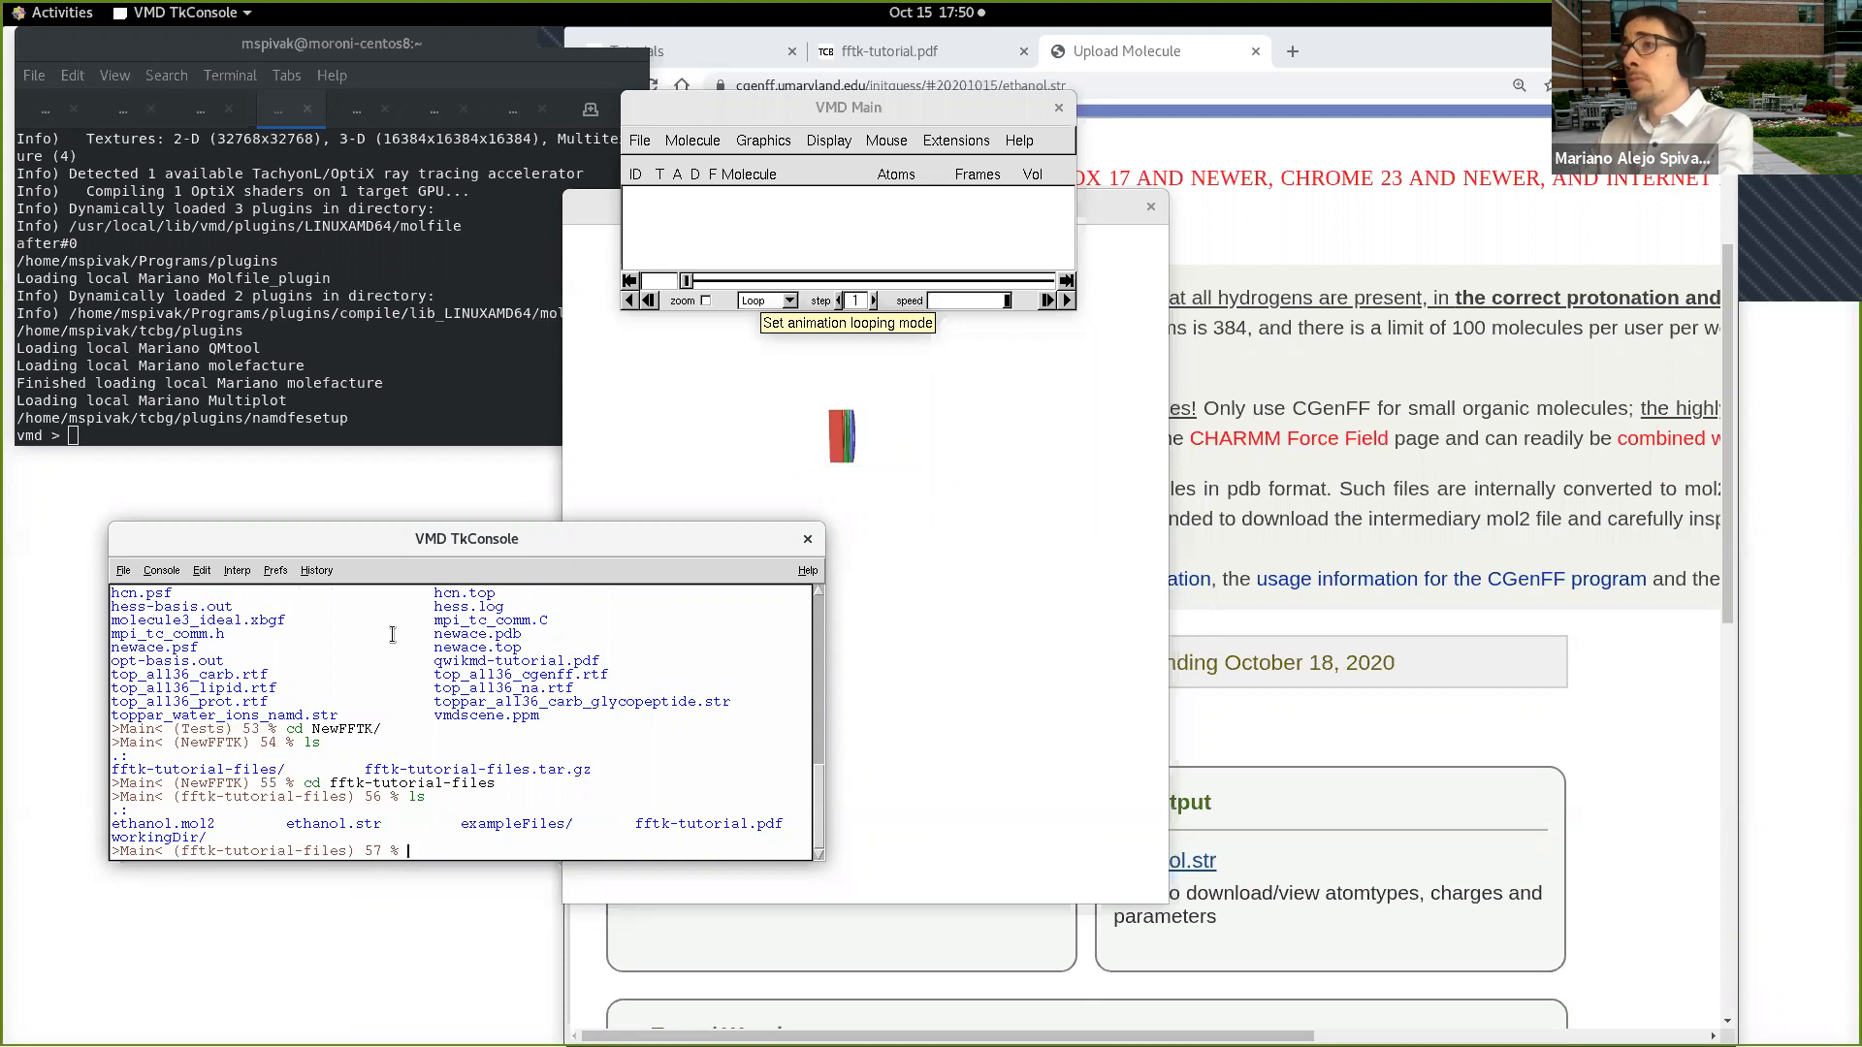
# Step: Load the ethanol structure as a new molecule with mol new exampleFiles/1-sysPrep/ETOH.0.psf
pyautogui.write('mol load')
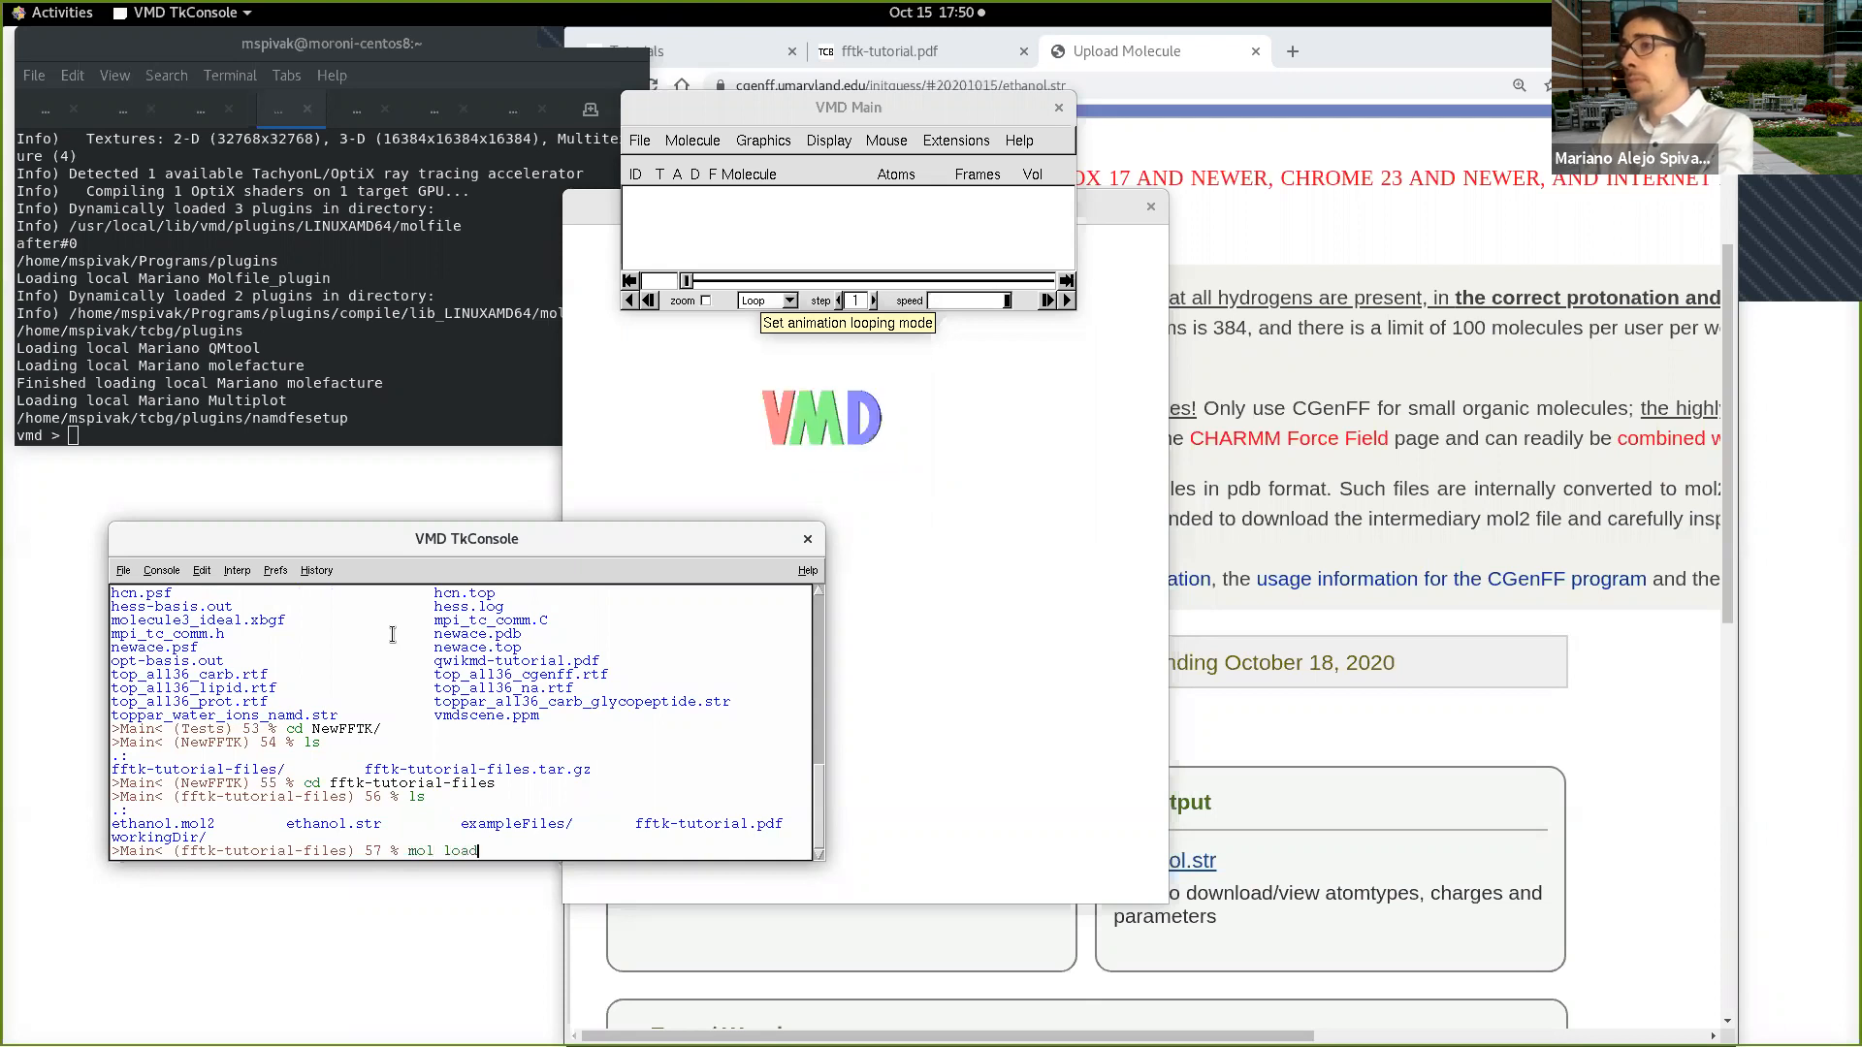
pyautogui.press('BackSpace')
pyautogui.press('BackSpace')
pyautogui.press('BackSpace')
pyautogui.press('BackSpace')
pyautogui.write('new ')
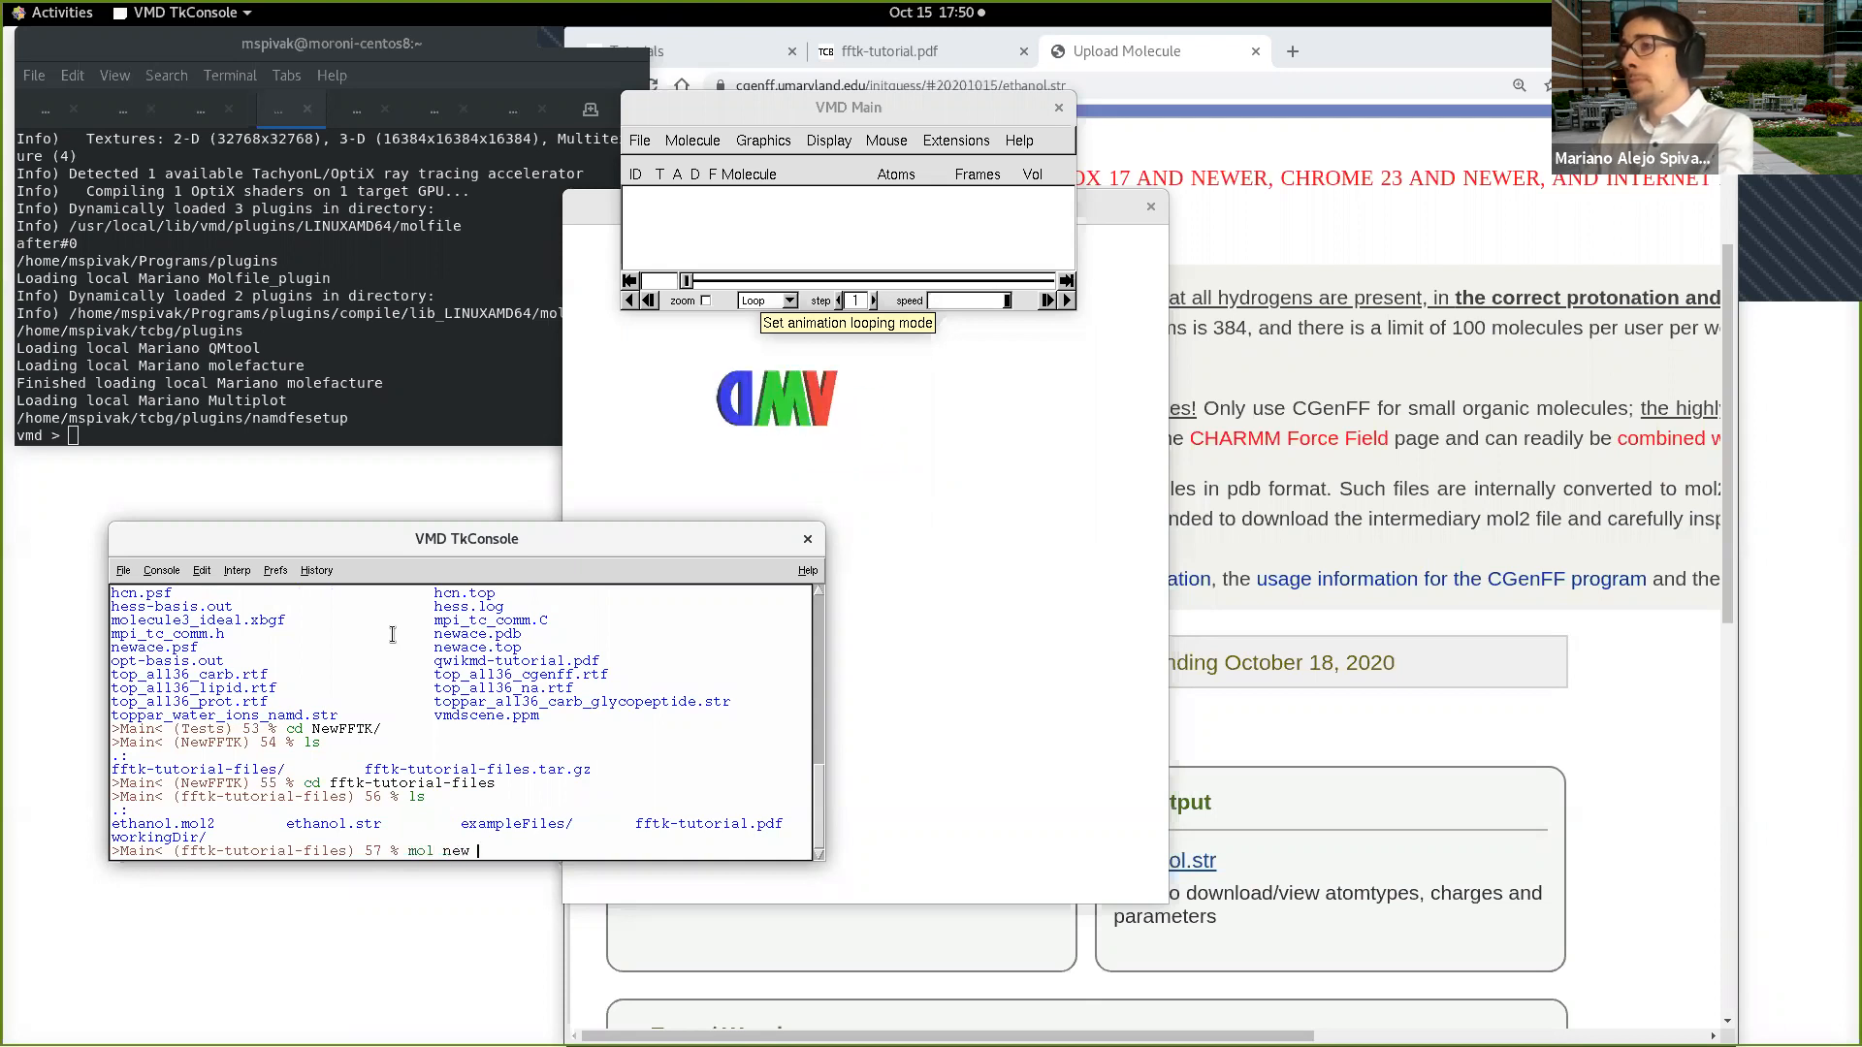
pyautogui.write('exampleFiles/1-sysPrep/')
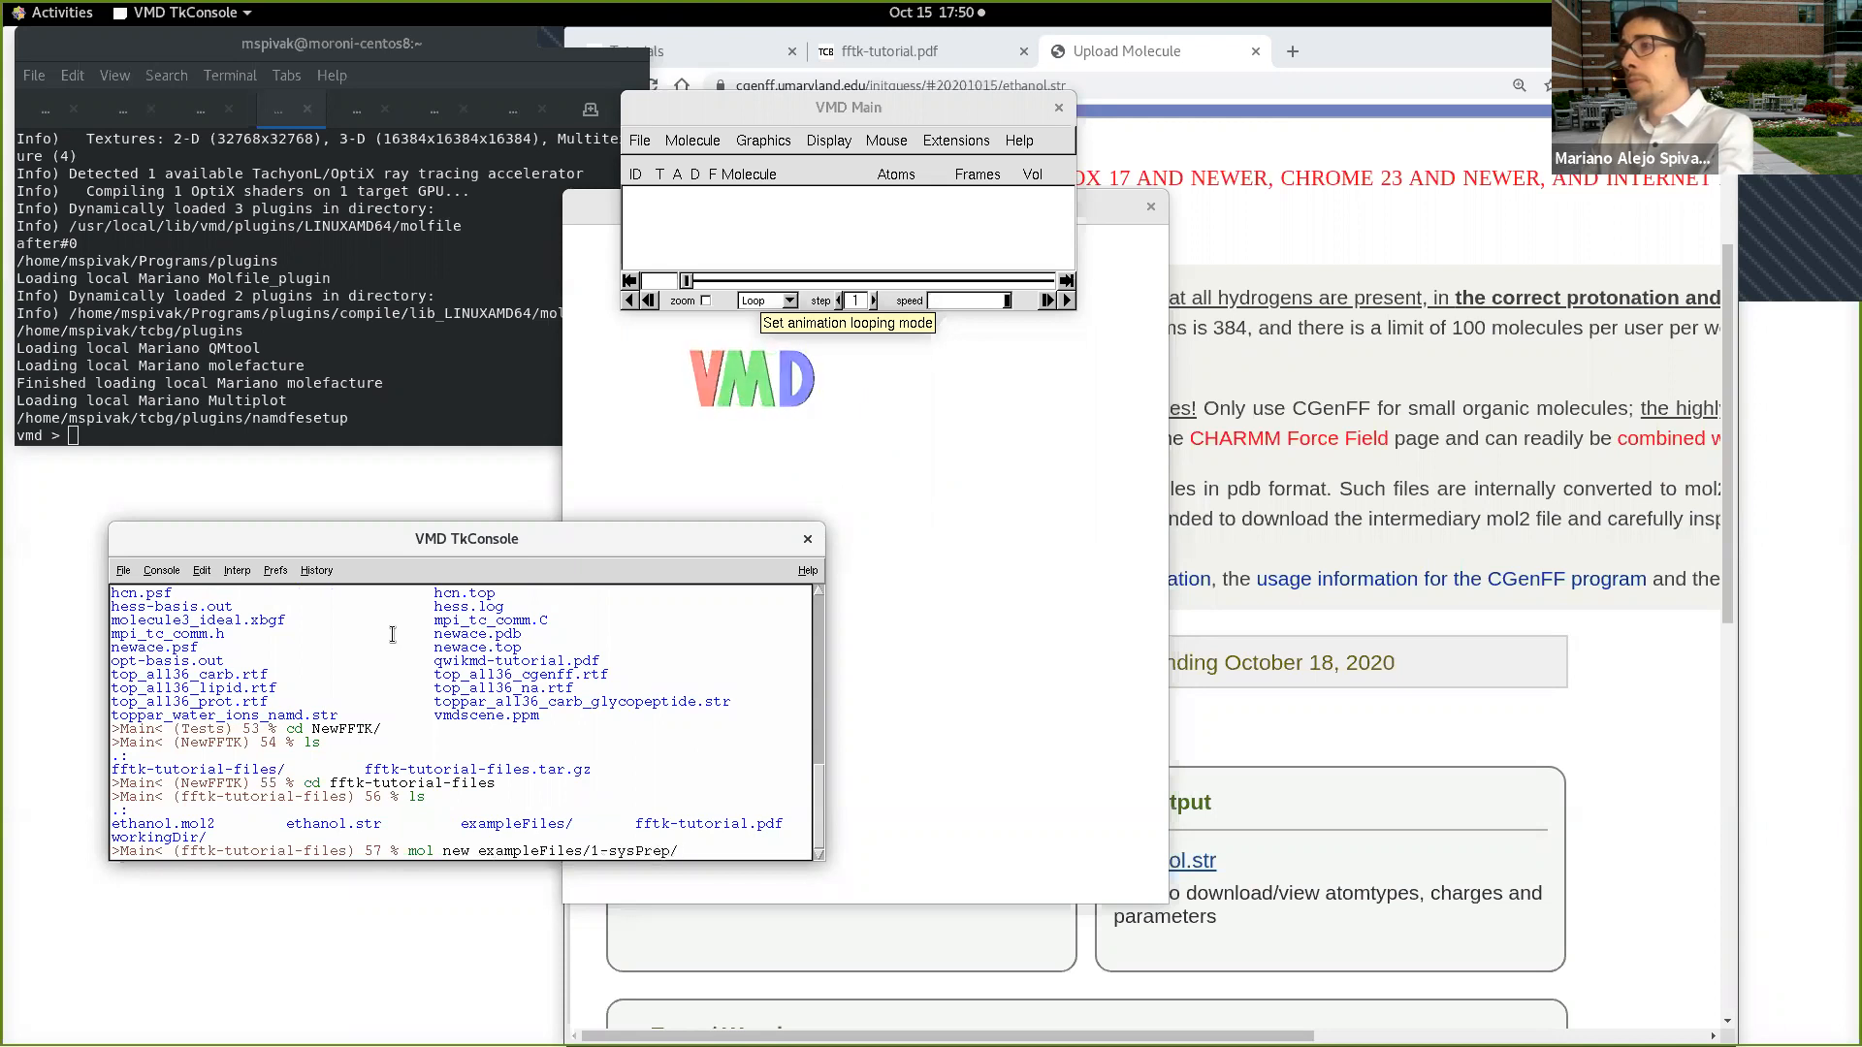
pyautogui.press('Tab')
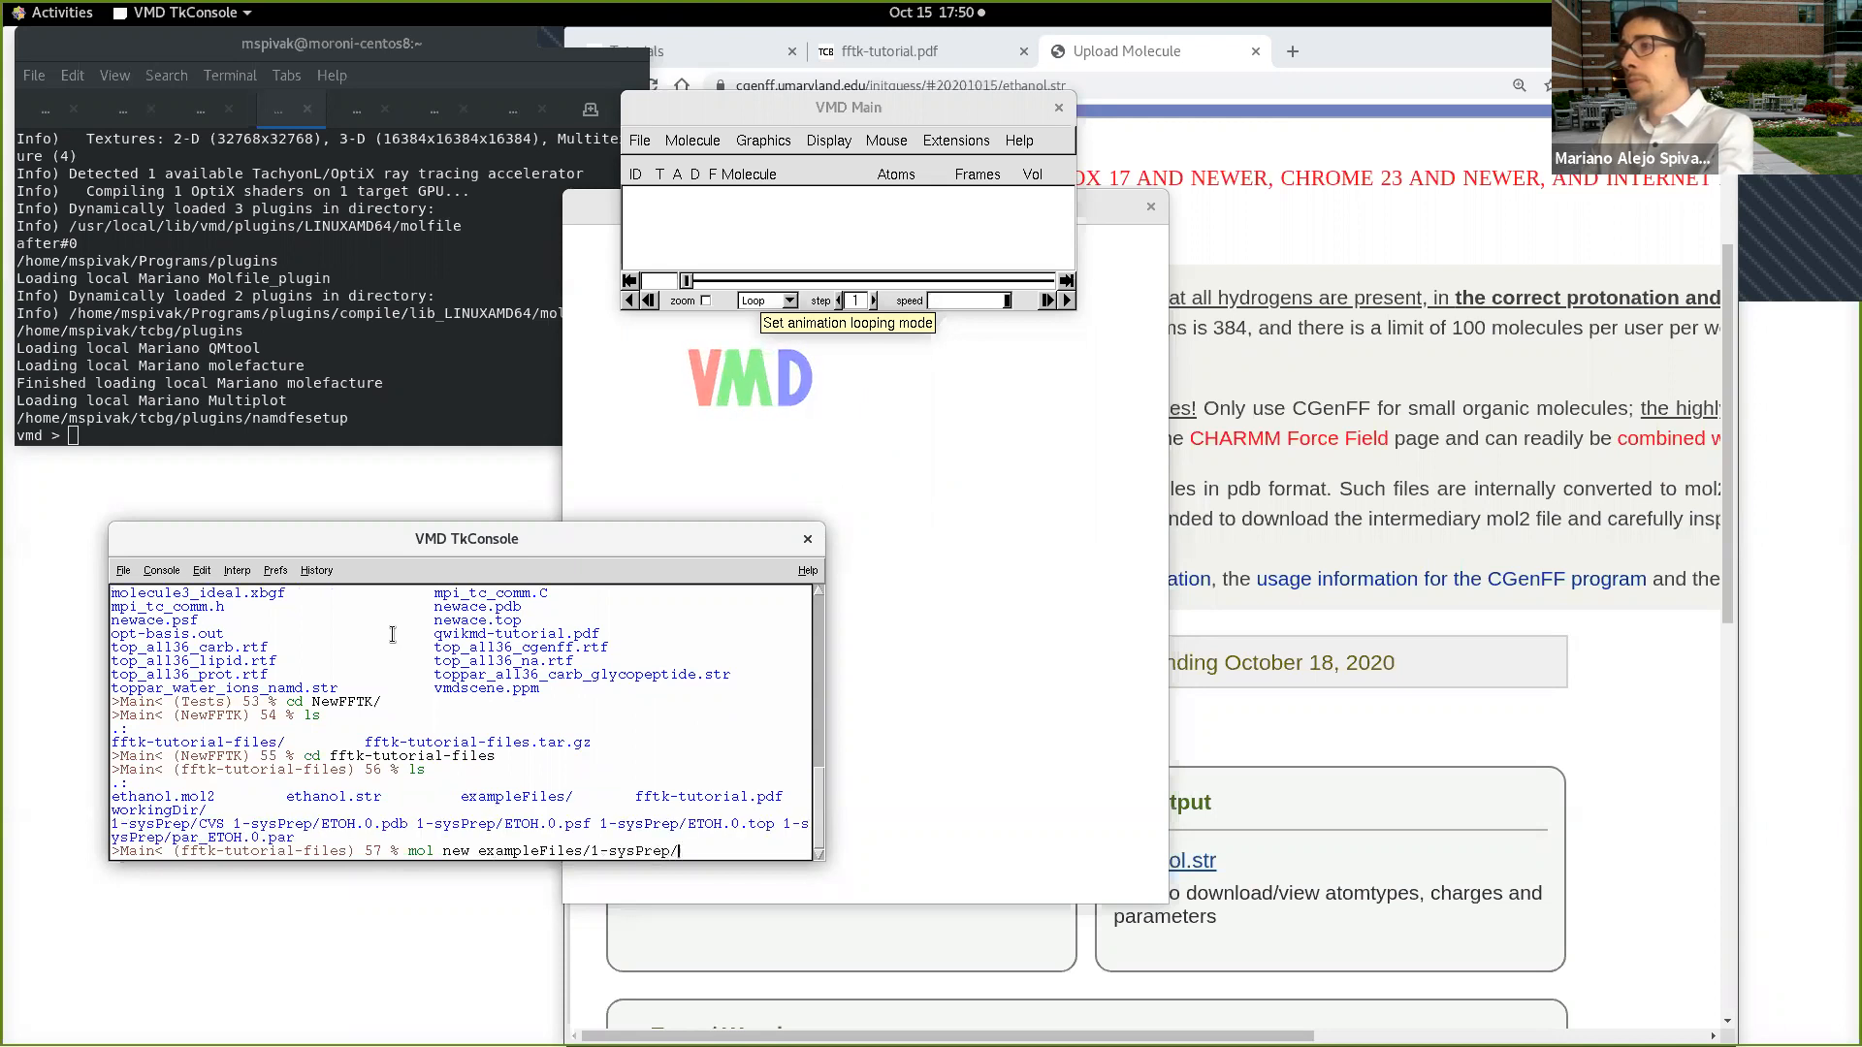
pyautogui.write('p')
pyautogui.press('Tab')
pyautogui.write('sf')
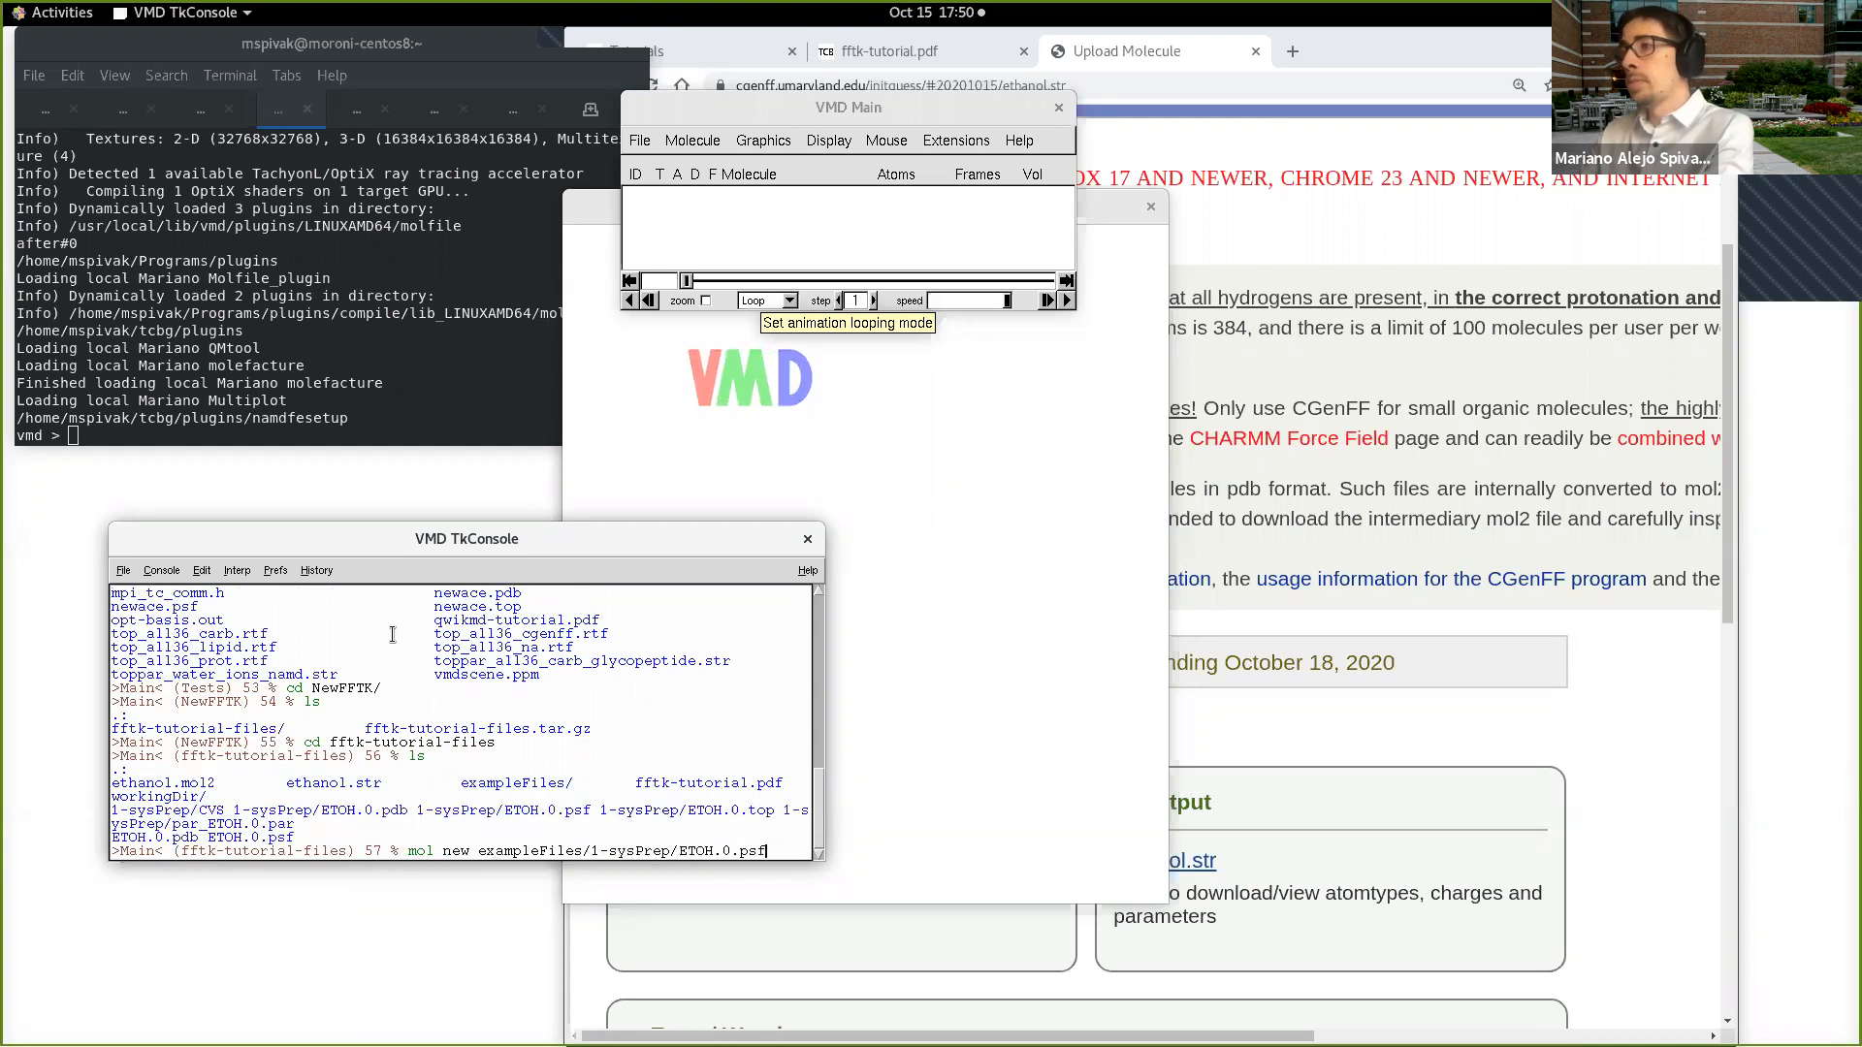
pyautogui.press('Return')
# Step: Add the ethanol coordinates to the molecule with mol addfile exampleFiles/1-sysPrep/ETOH.0.pdb
pyautogui.write('mol addfil')
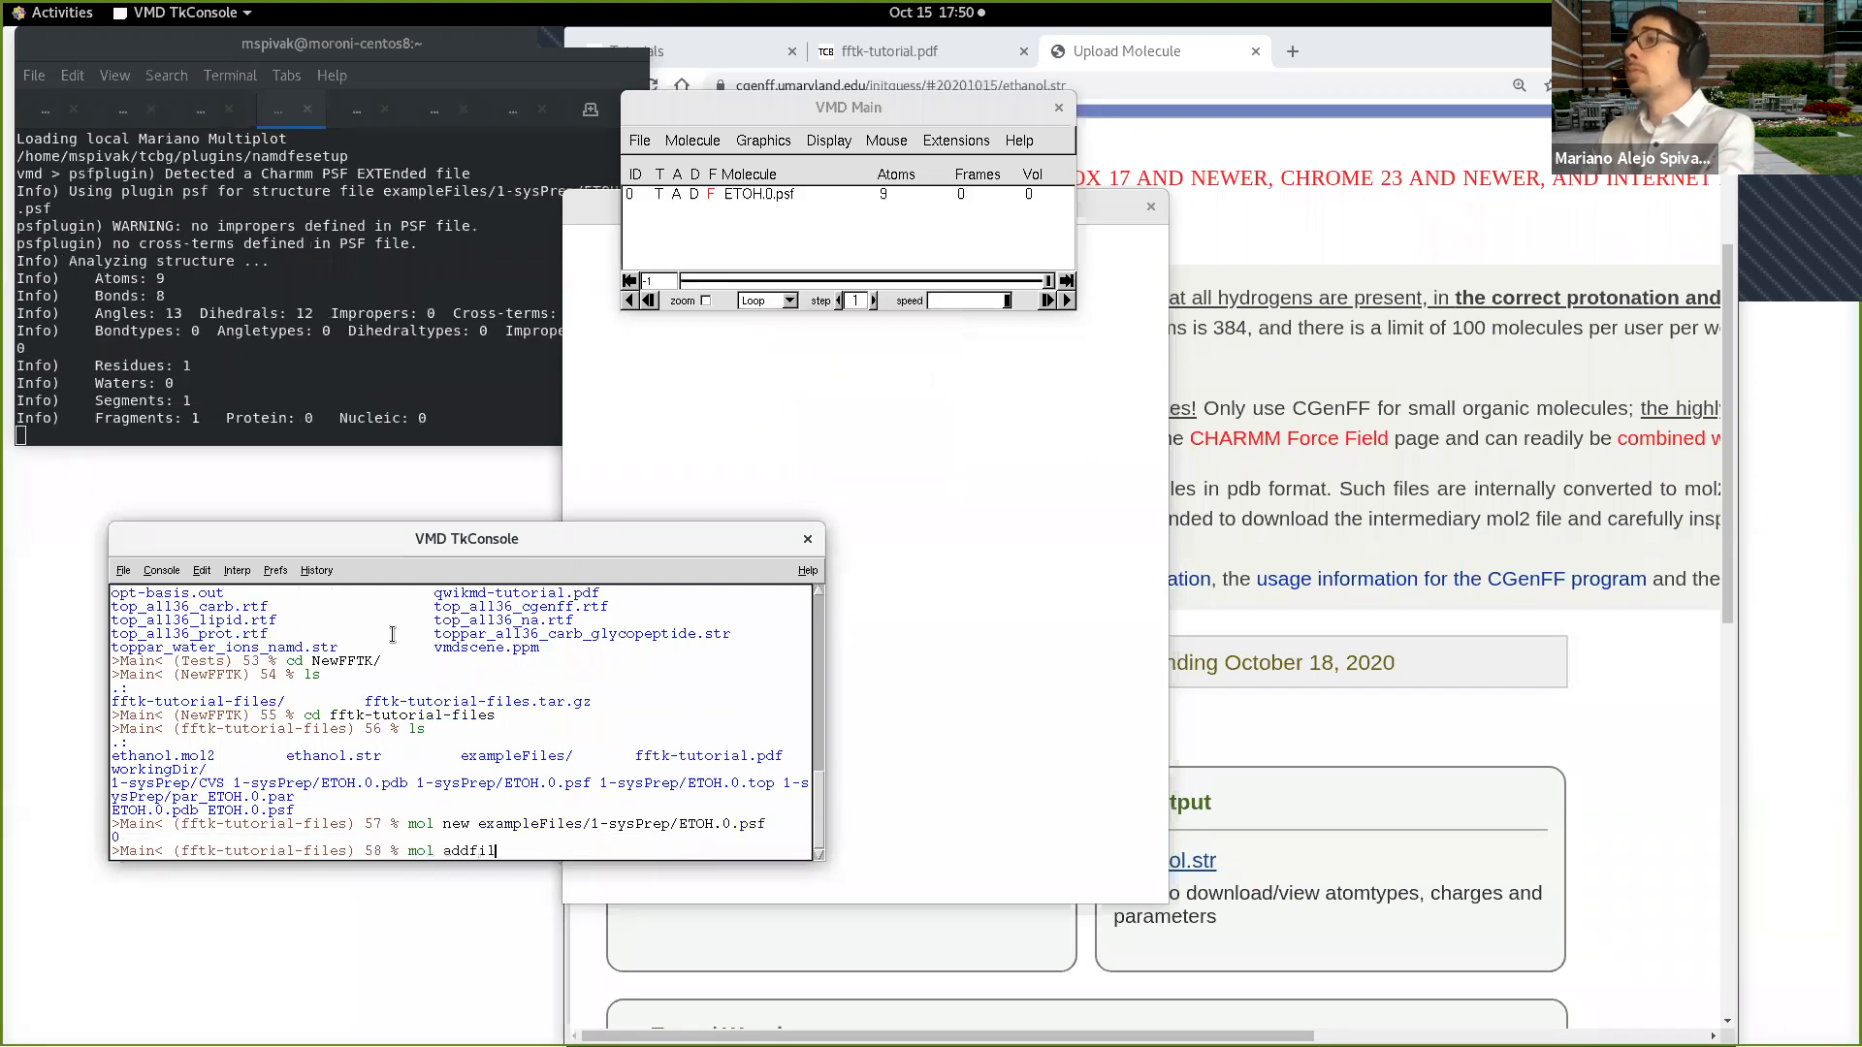
pyautogui.write('e ex')
pyautogui.press('Tab')
pyautogui.write('1')
pyautogui.press('Tab')
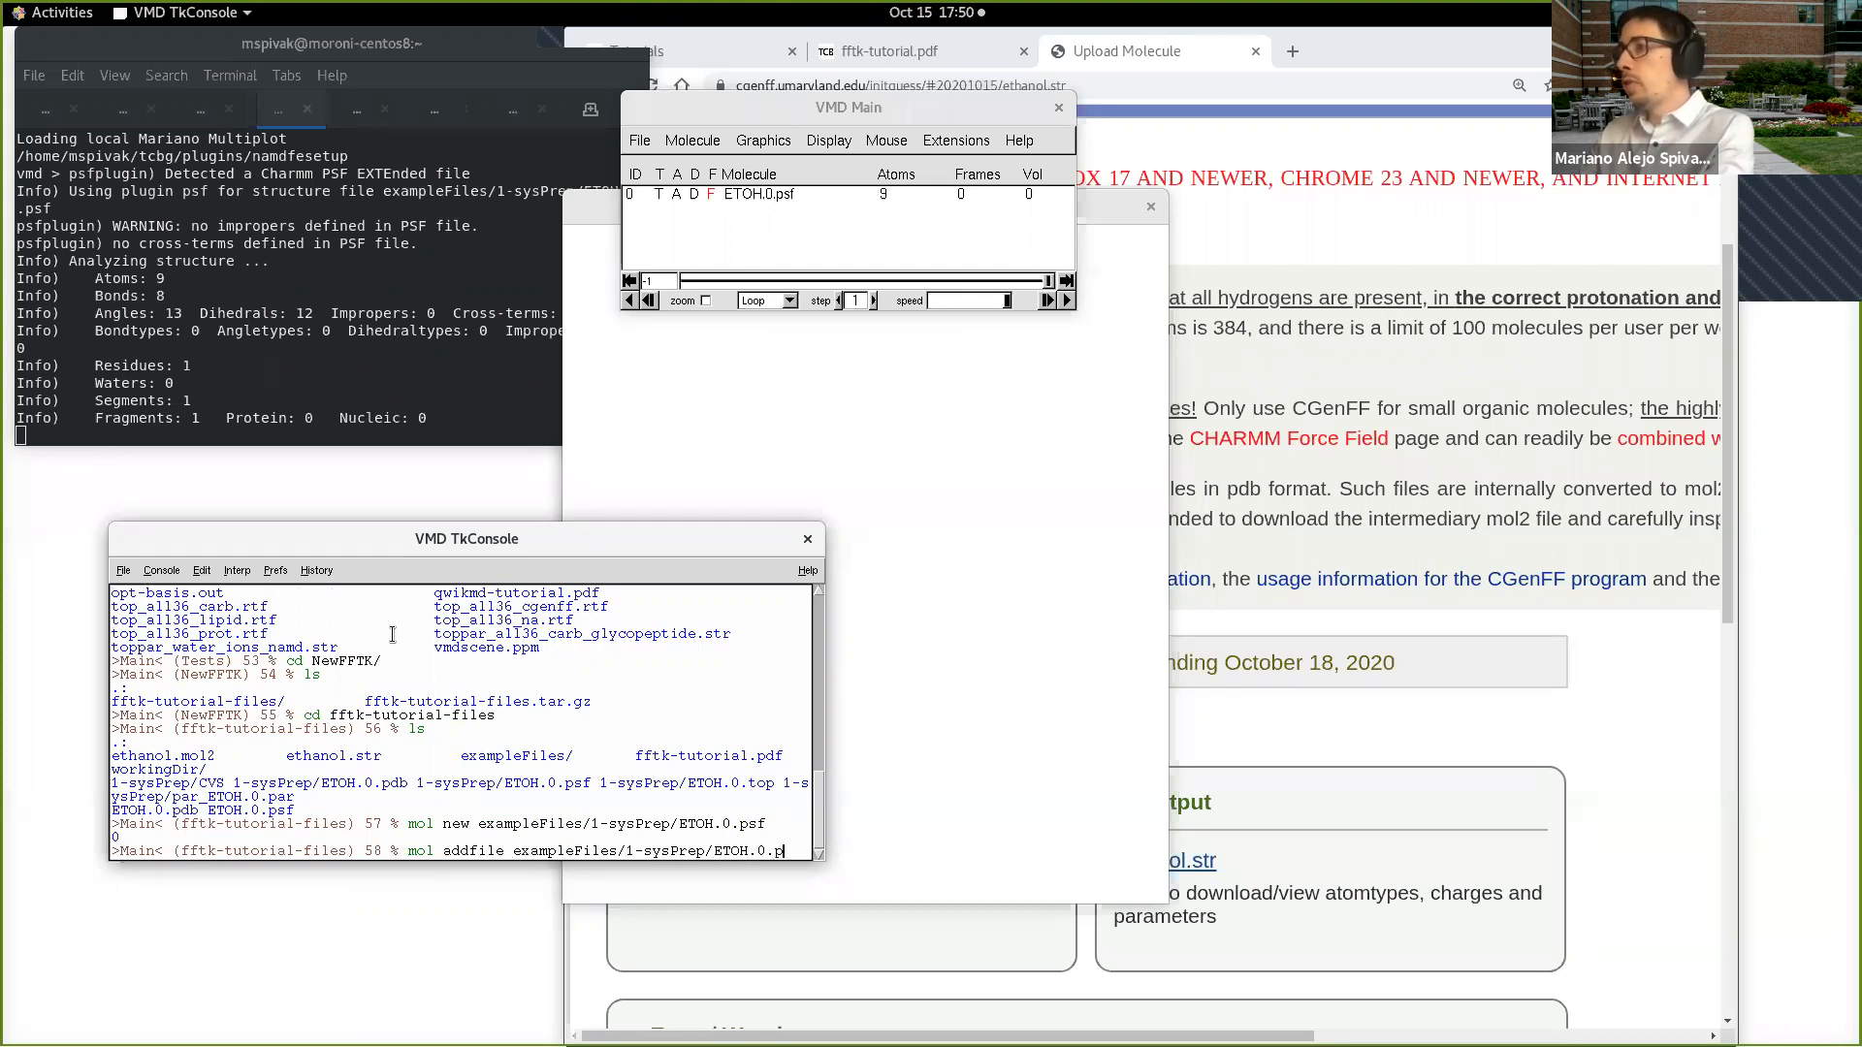
pyautogui.press('Return')
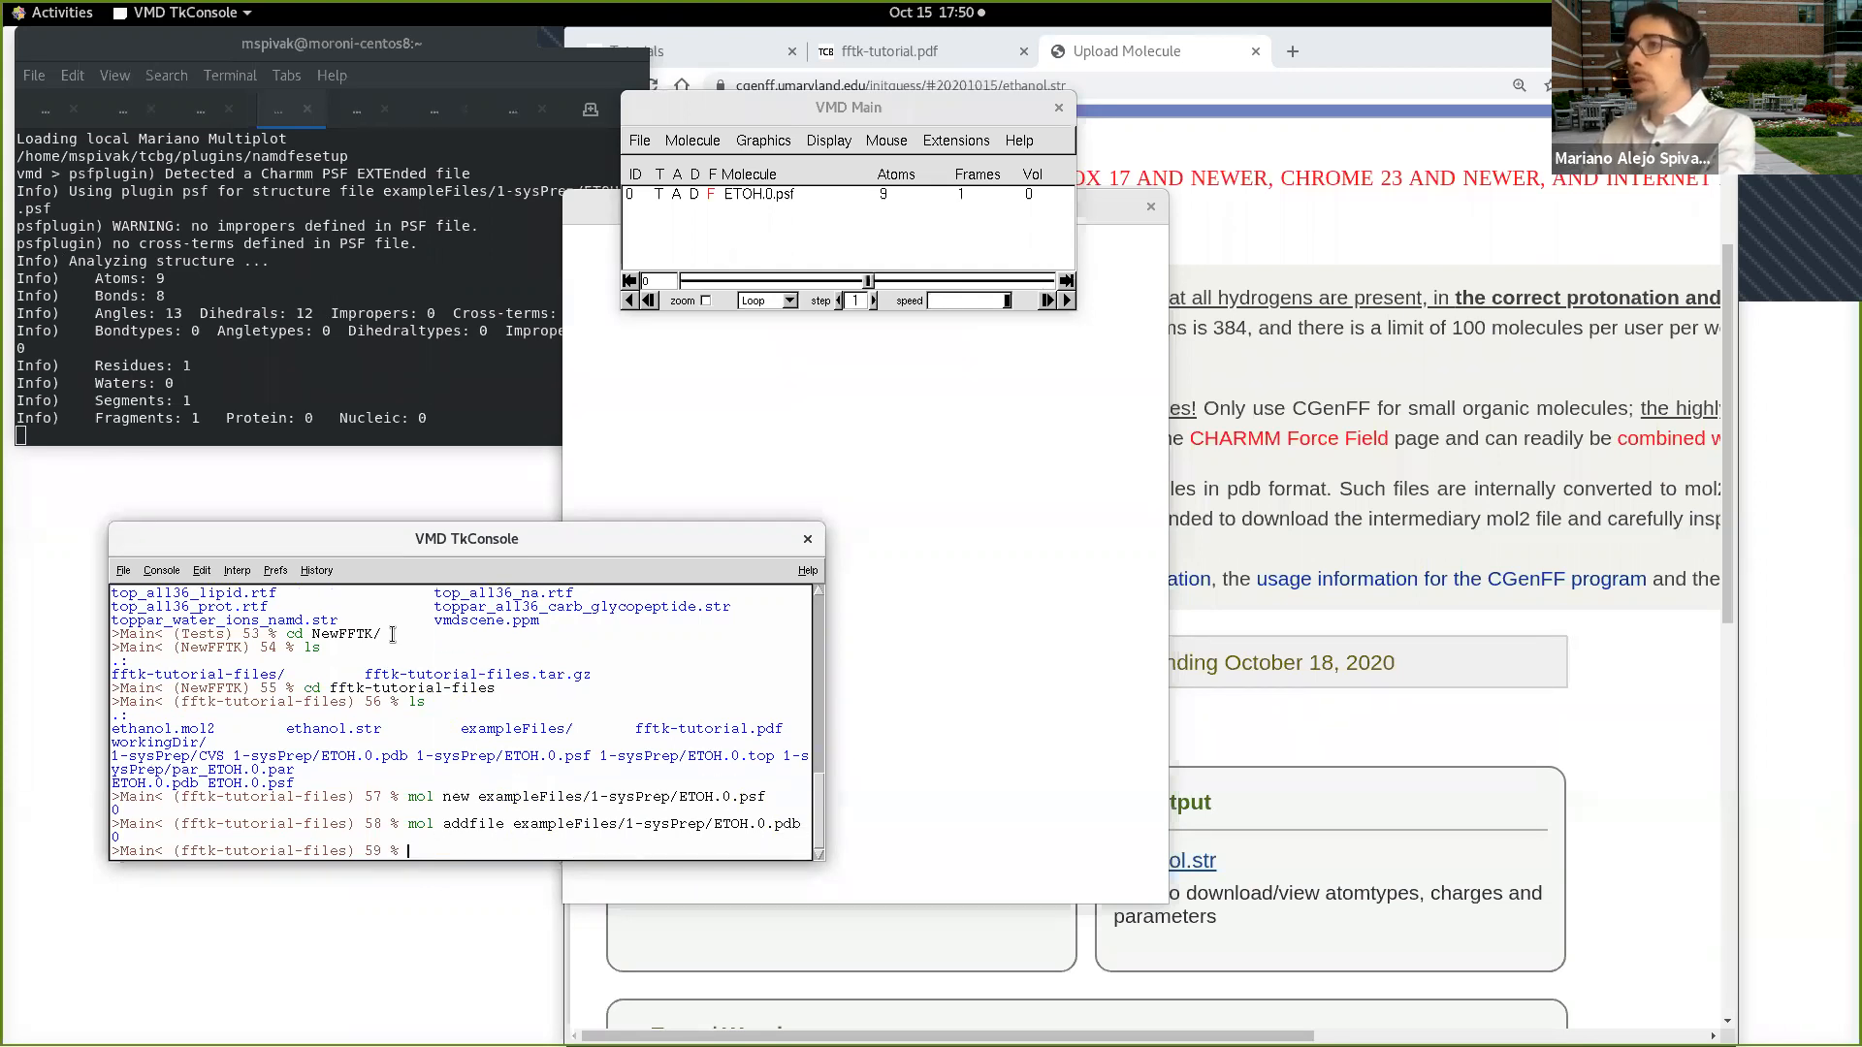
# Step: Arrange the VMD console, OpenGL display and main windows so the molecule is unobstructed, and open the Molefacture molecule builder
pyautogui.moveTo(638, 550); pyautogui.dragTo(641, 719)
pyautogui.click(683, 551)
pyautogui.moveTo(703, 207); pyautogui.dragTo(313, 216)
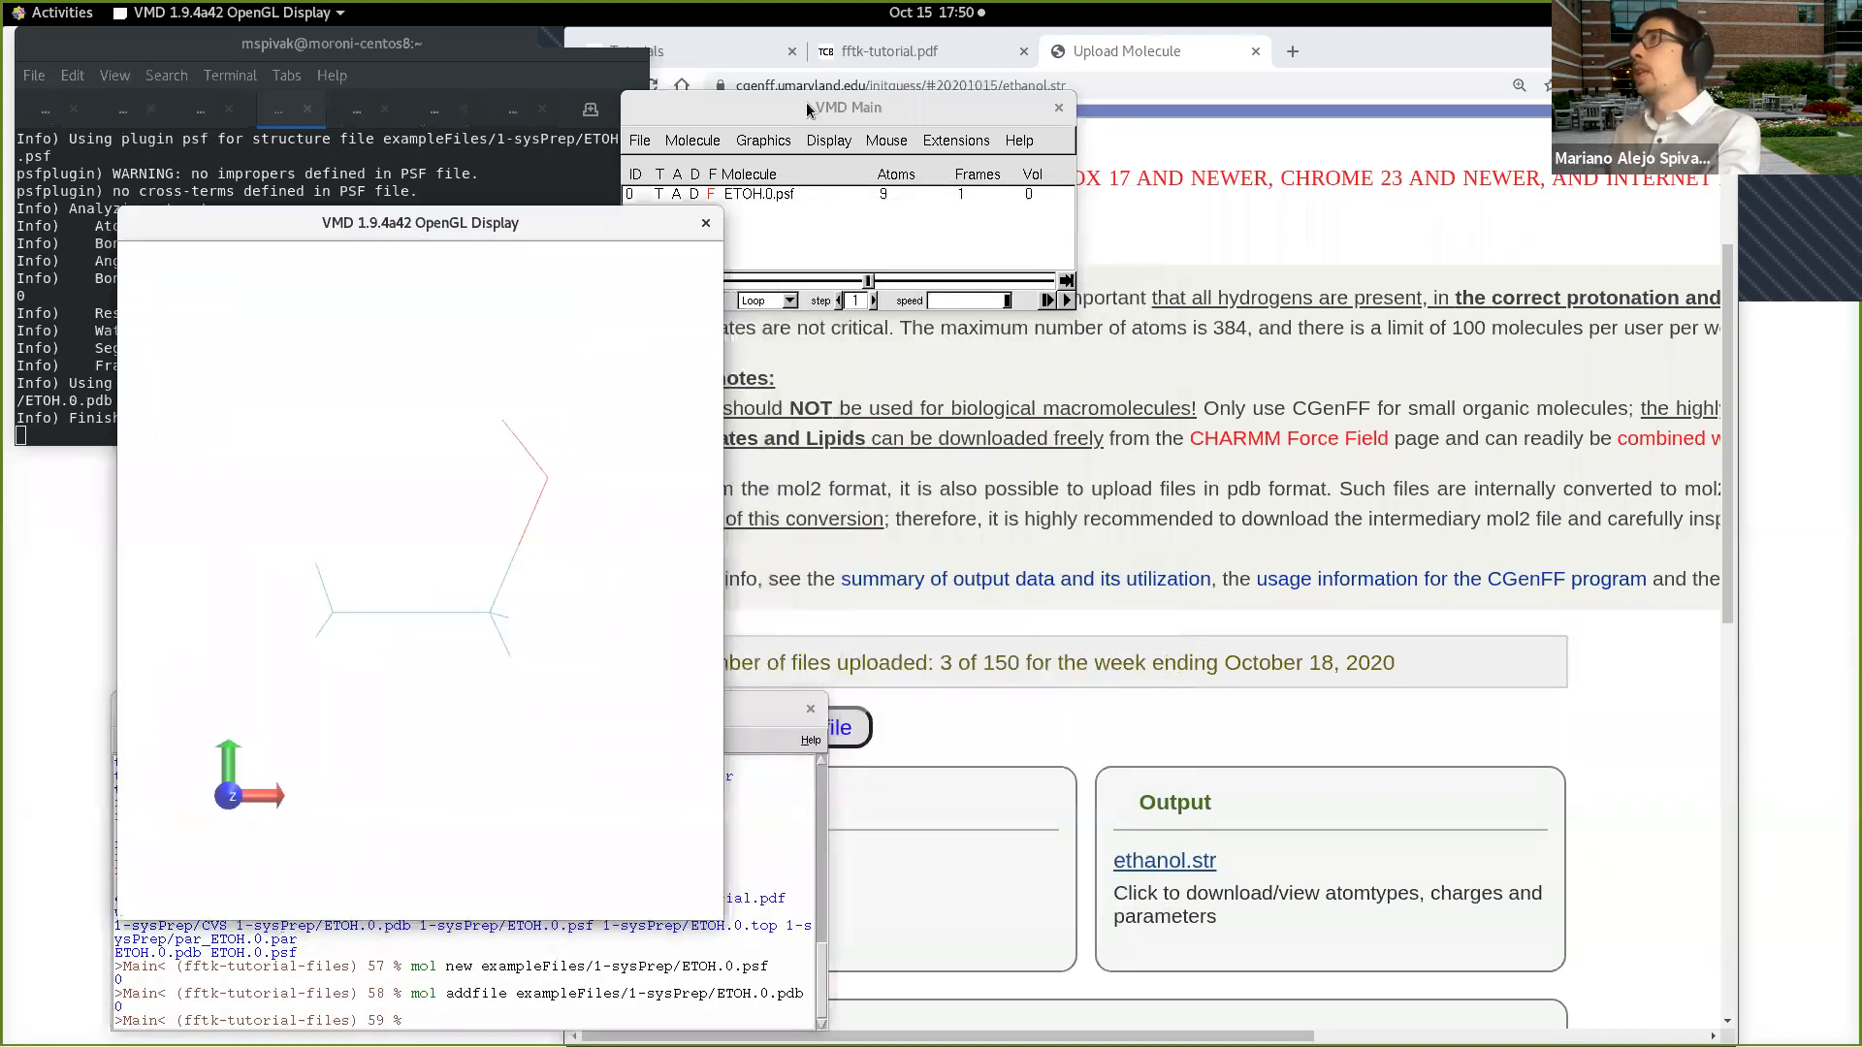
pyautogui.moveTo(970, 107); pyautogui.dragTo(1077, 204)
pyautogui.click(1084, 240)
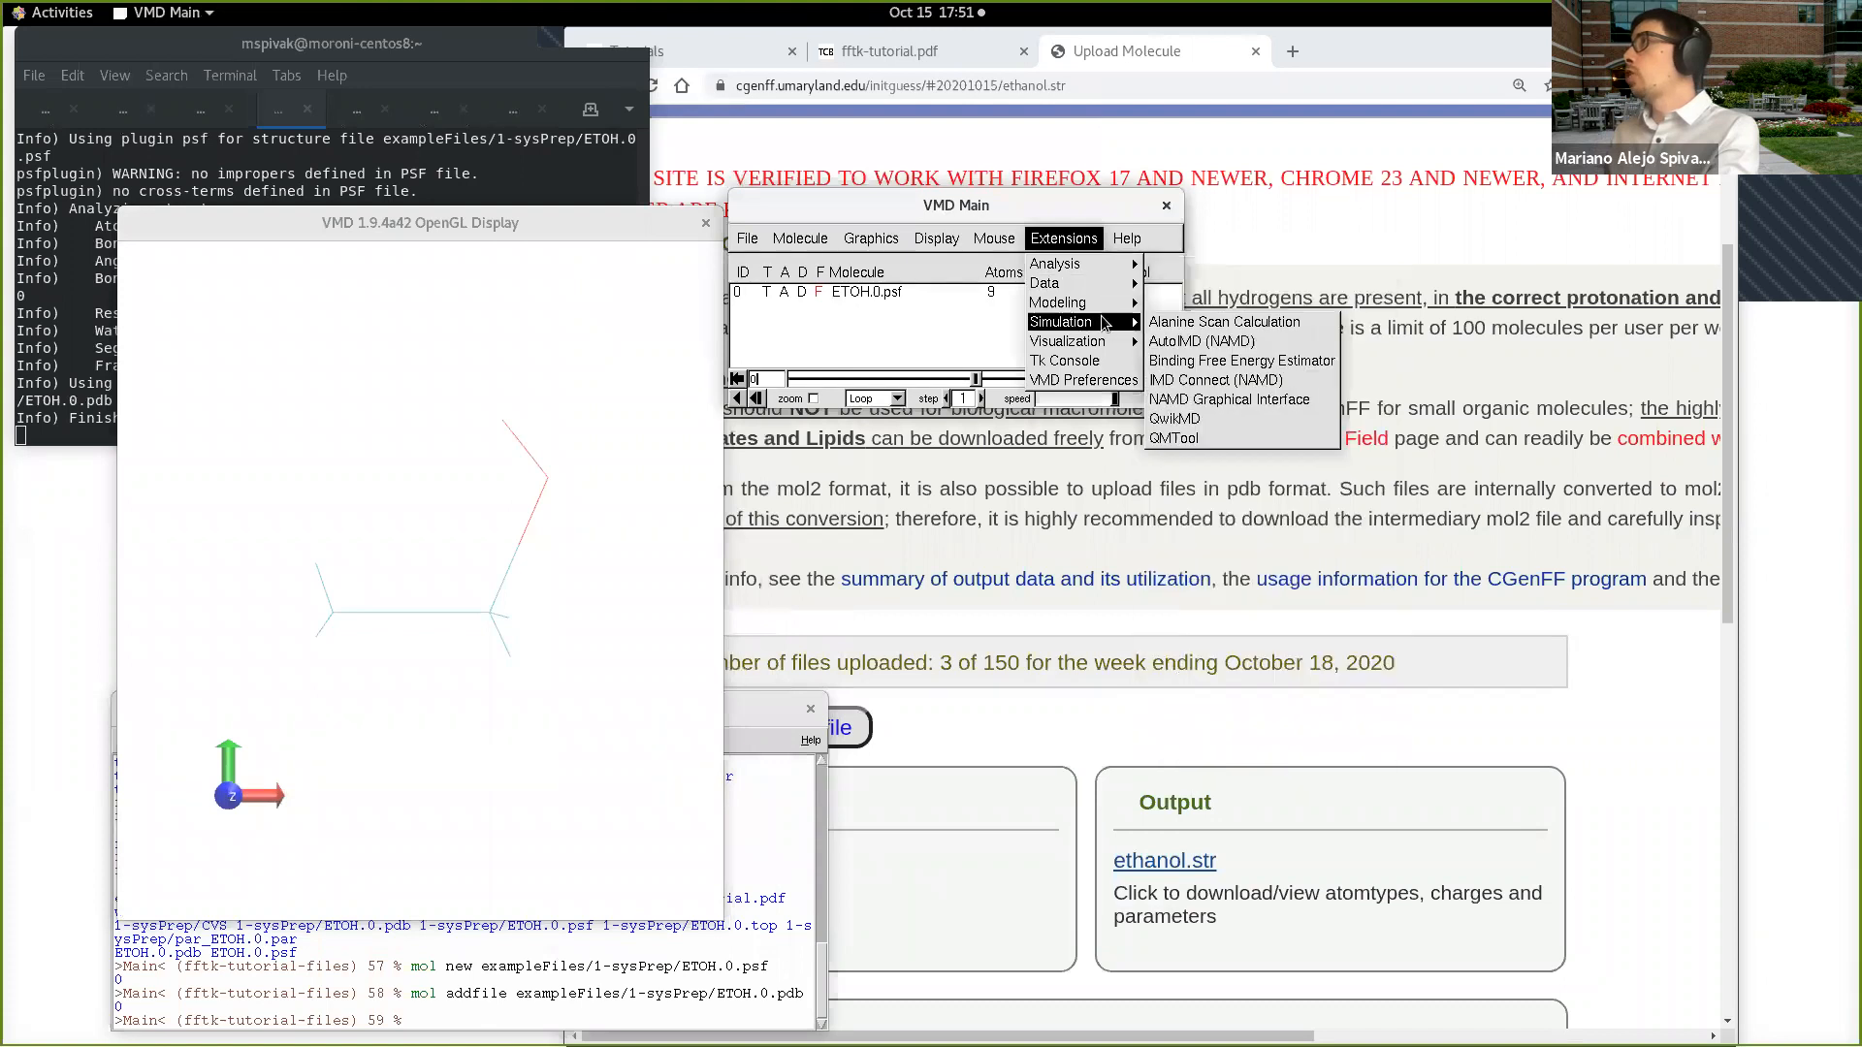
pyautogui.moveTo(1115, 327)
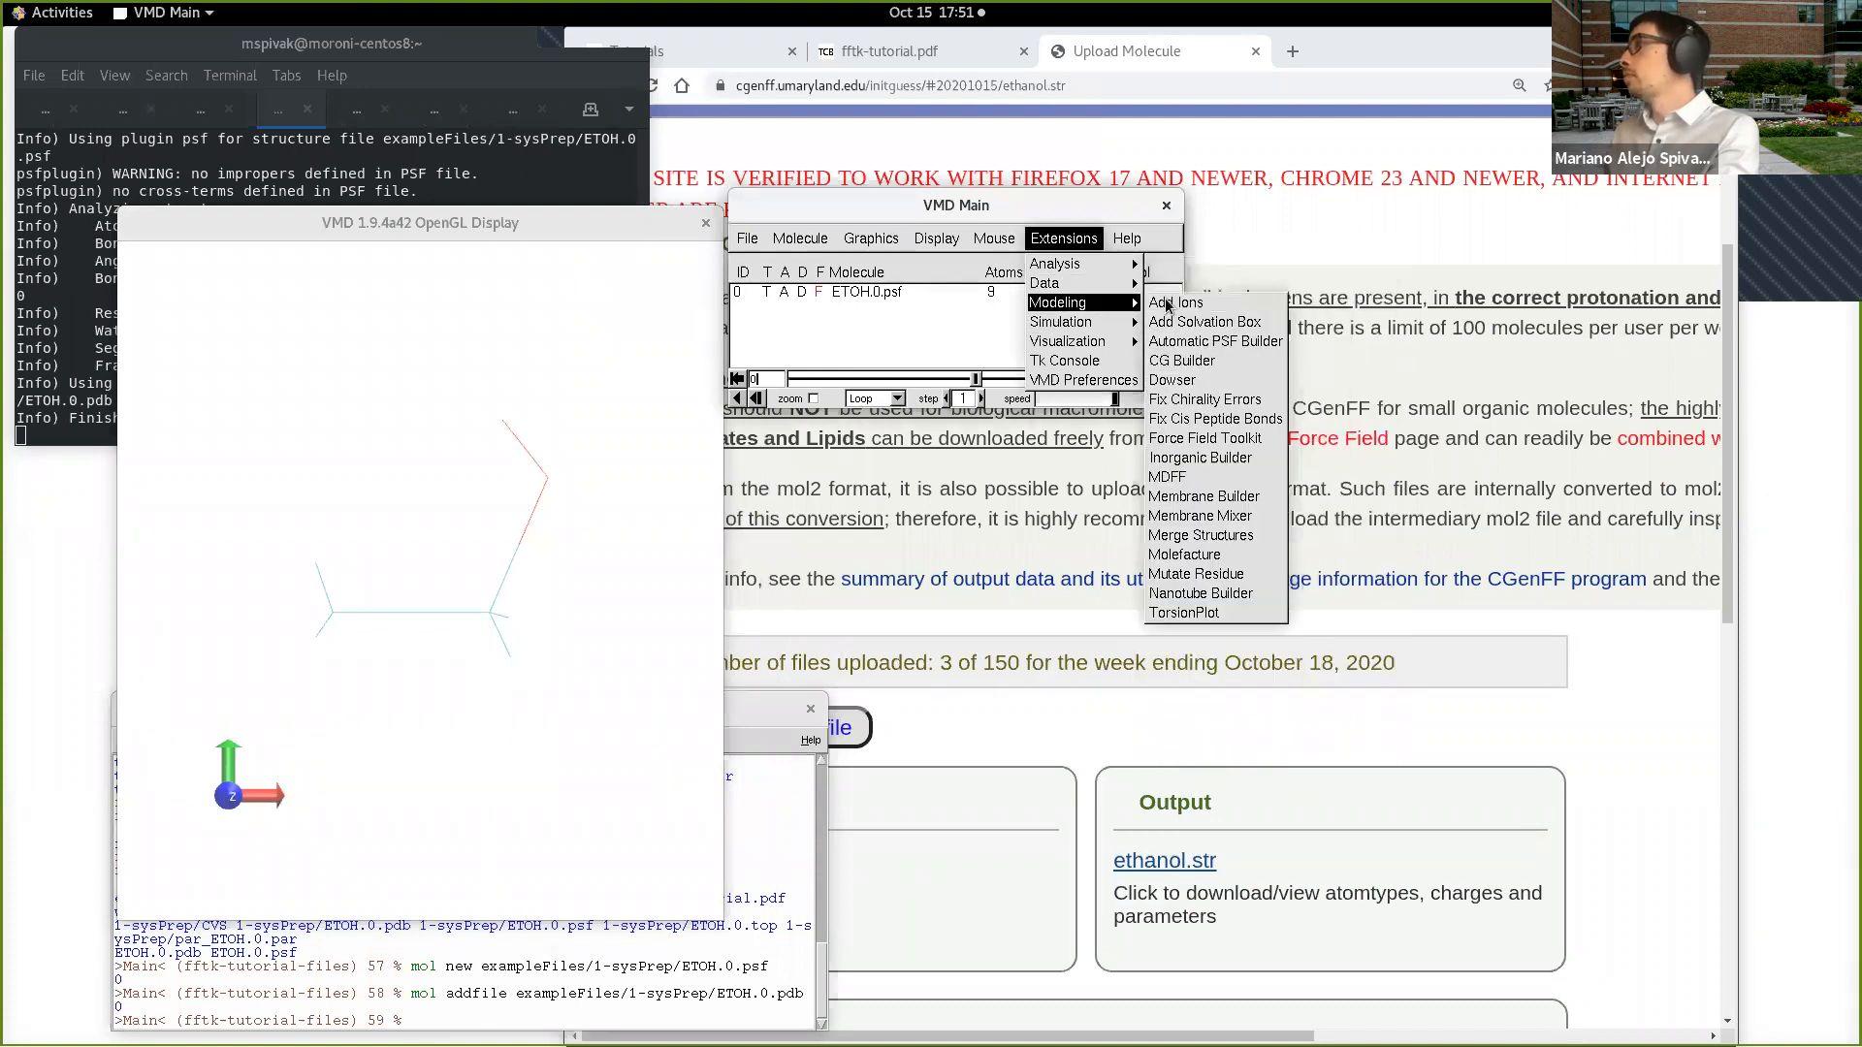
pyautogui.click(1200, 557)
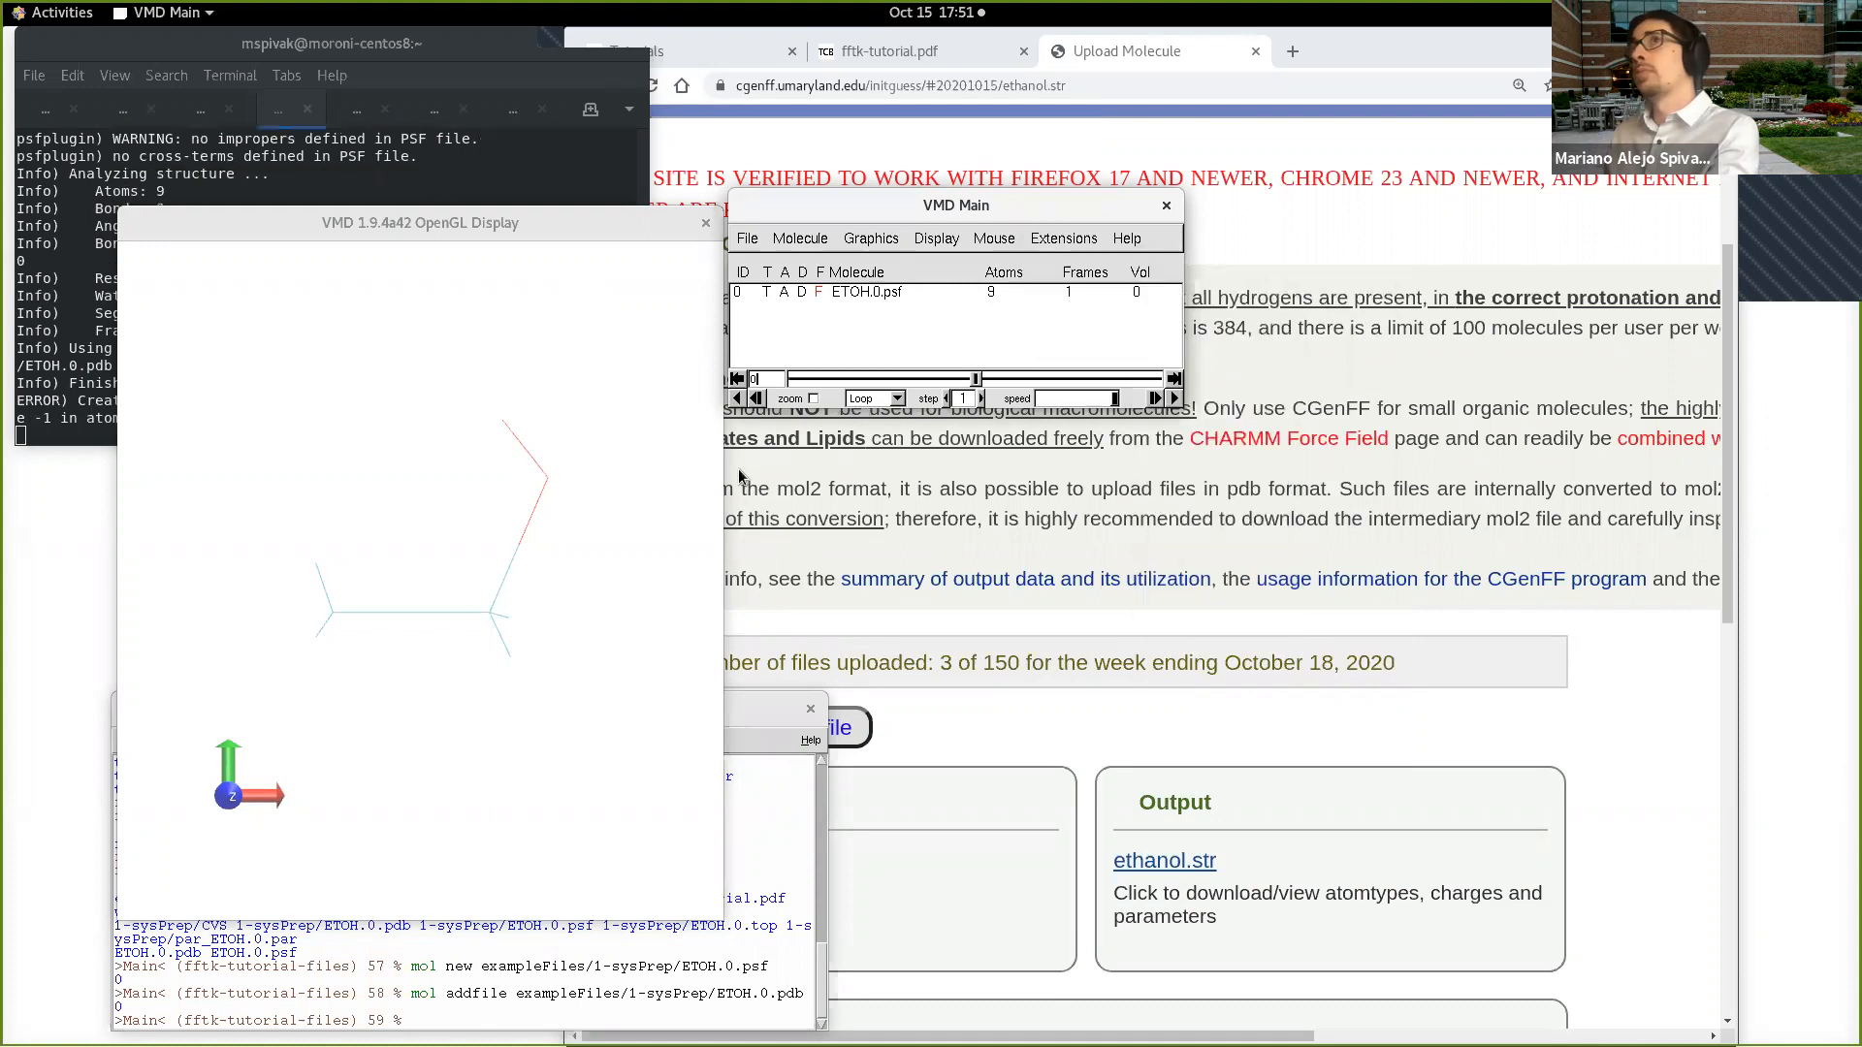
pyautogui.moveTo(441, 31); pyautogui.dragTo(1215, 419)
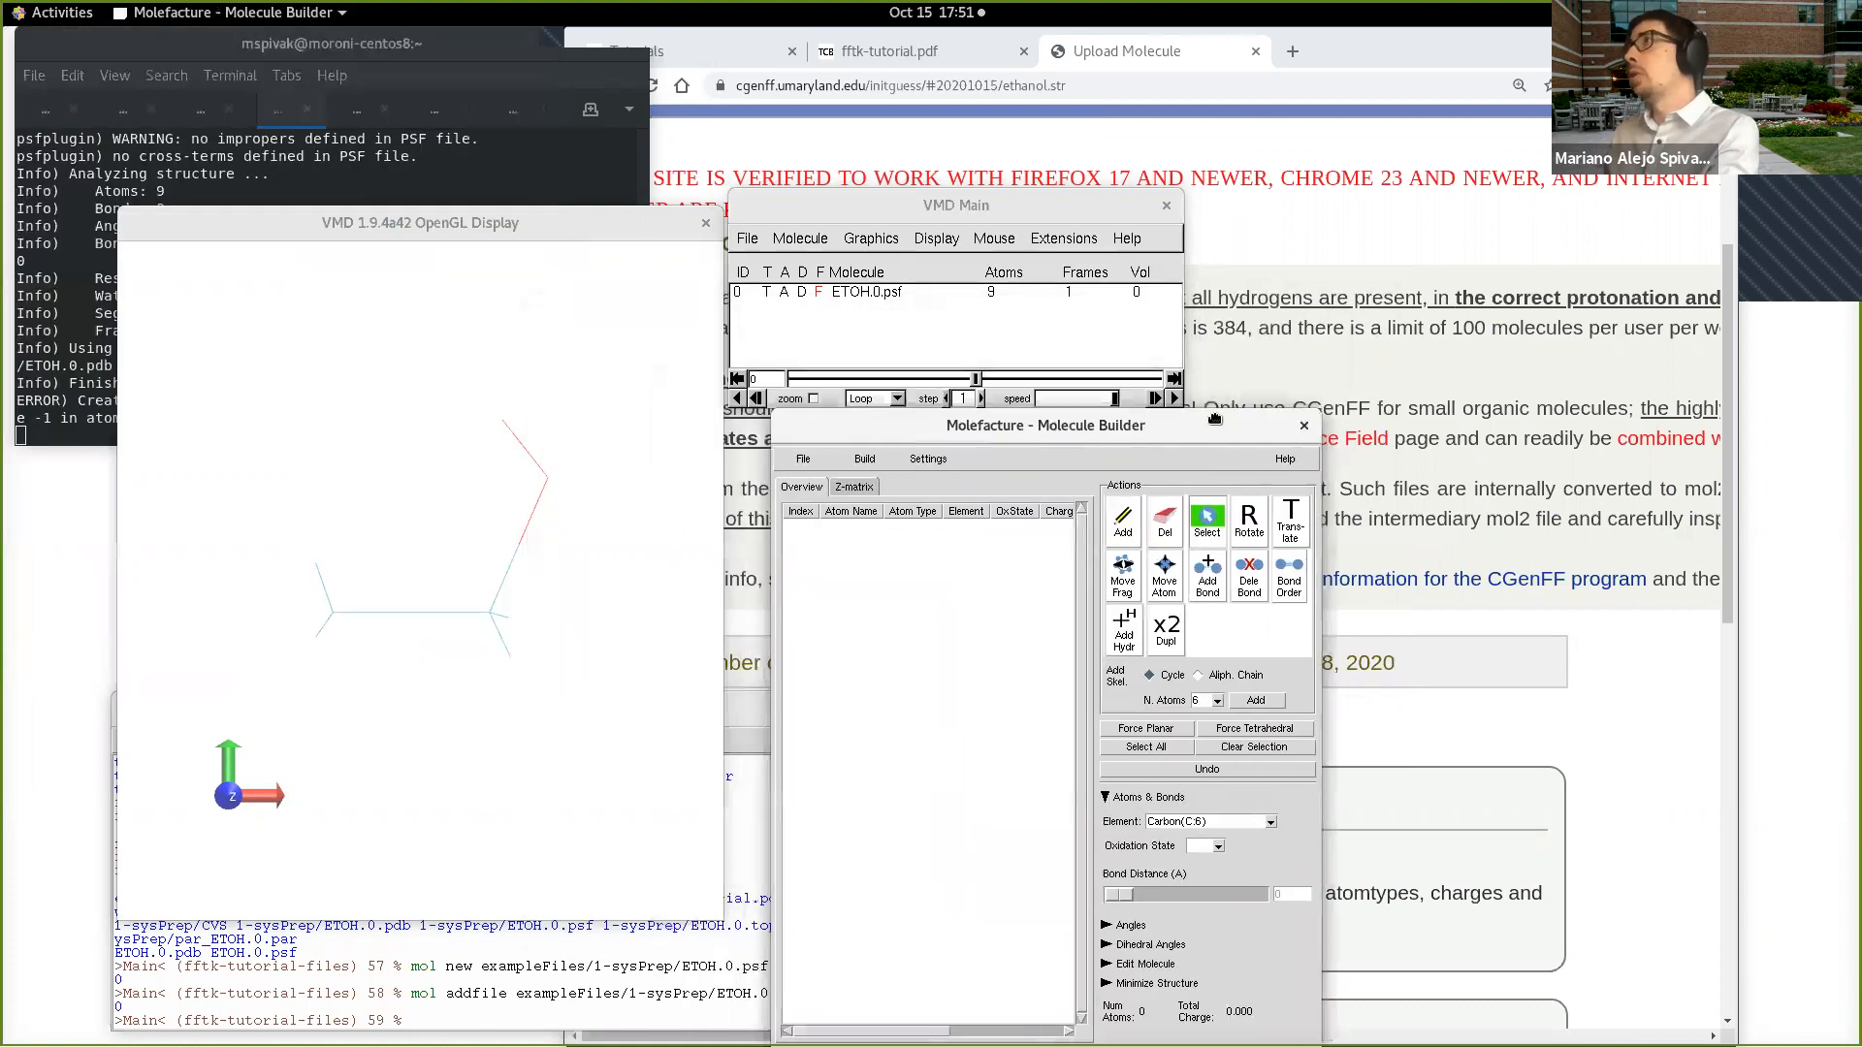
# Step: Start a new Molefacture molecule from the existing ethanol using the atom selection all
pyautogui.moveTo(1101, 206); pyautogui.dragTo(1132, 112)
pyautogui.moveTo(1160, 423); pyautogui.dragTo(1150, 367)
pyautogui.click(792, 387)
pyautogui.moveTo(819, 407)
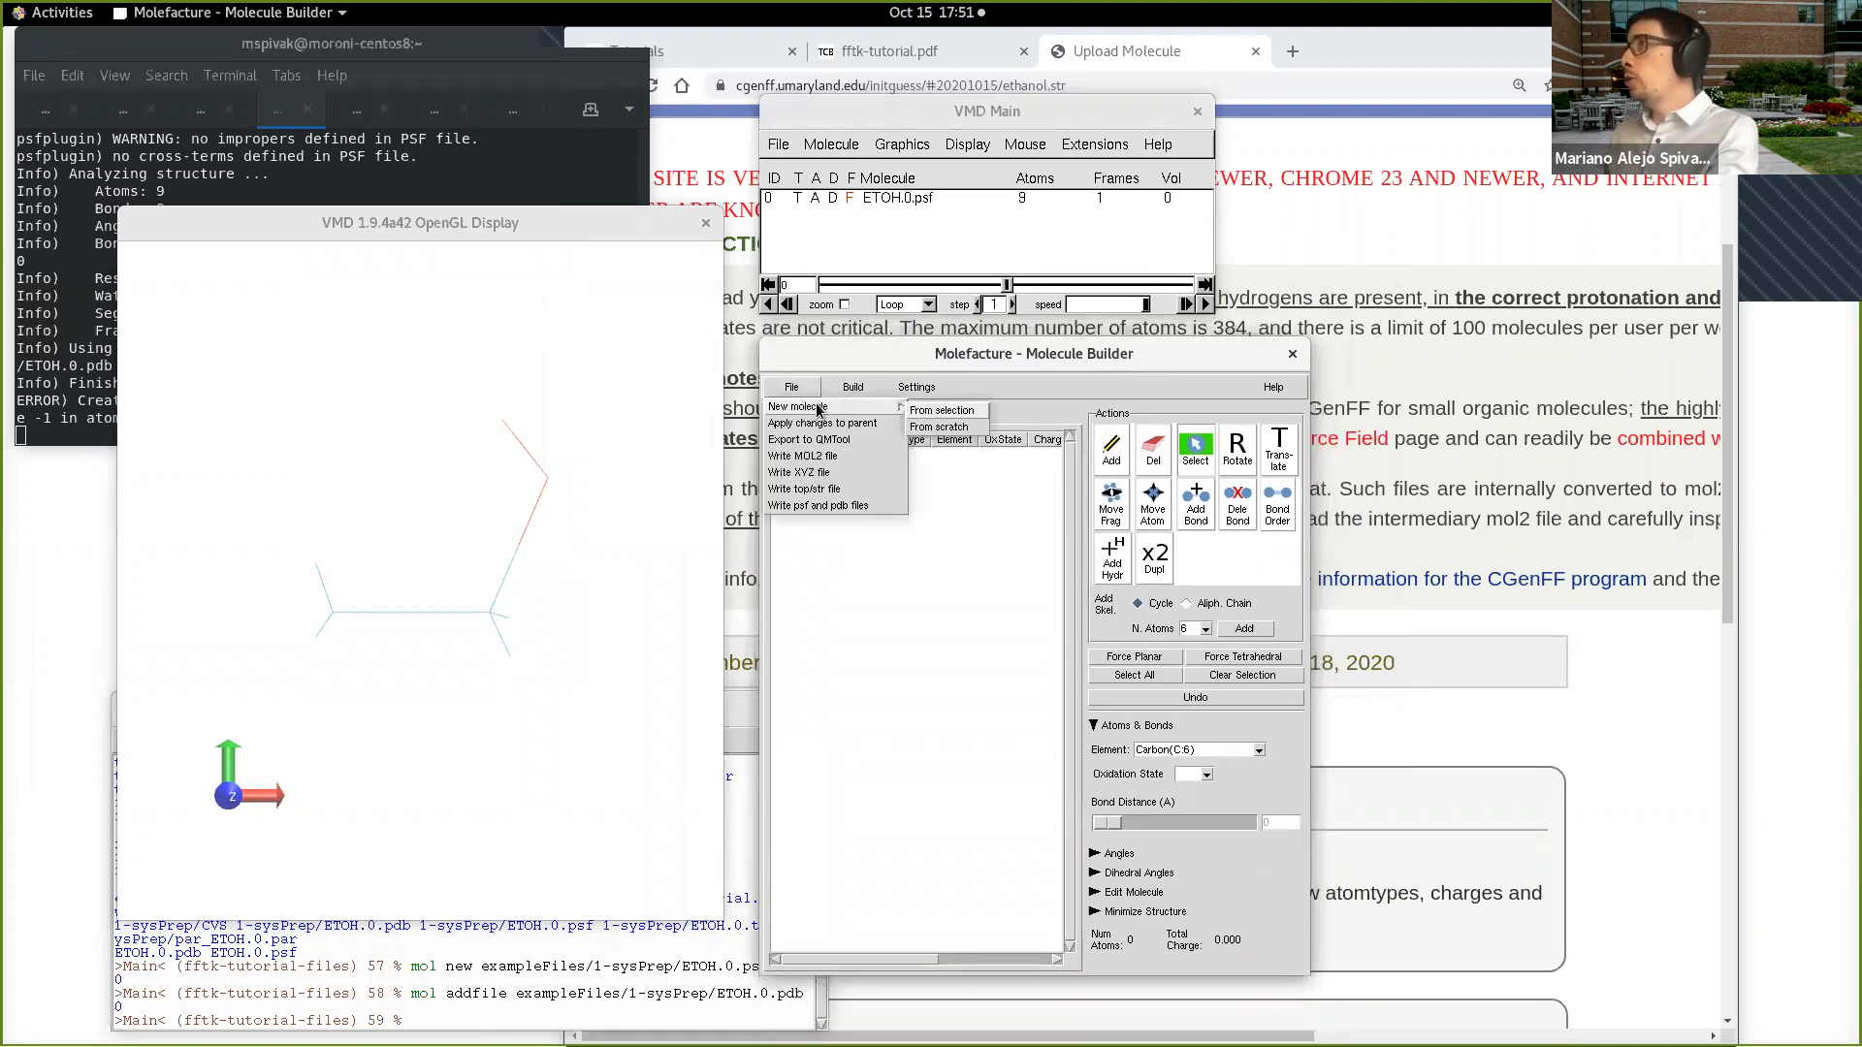
pyautogui.click(952, 413)
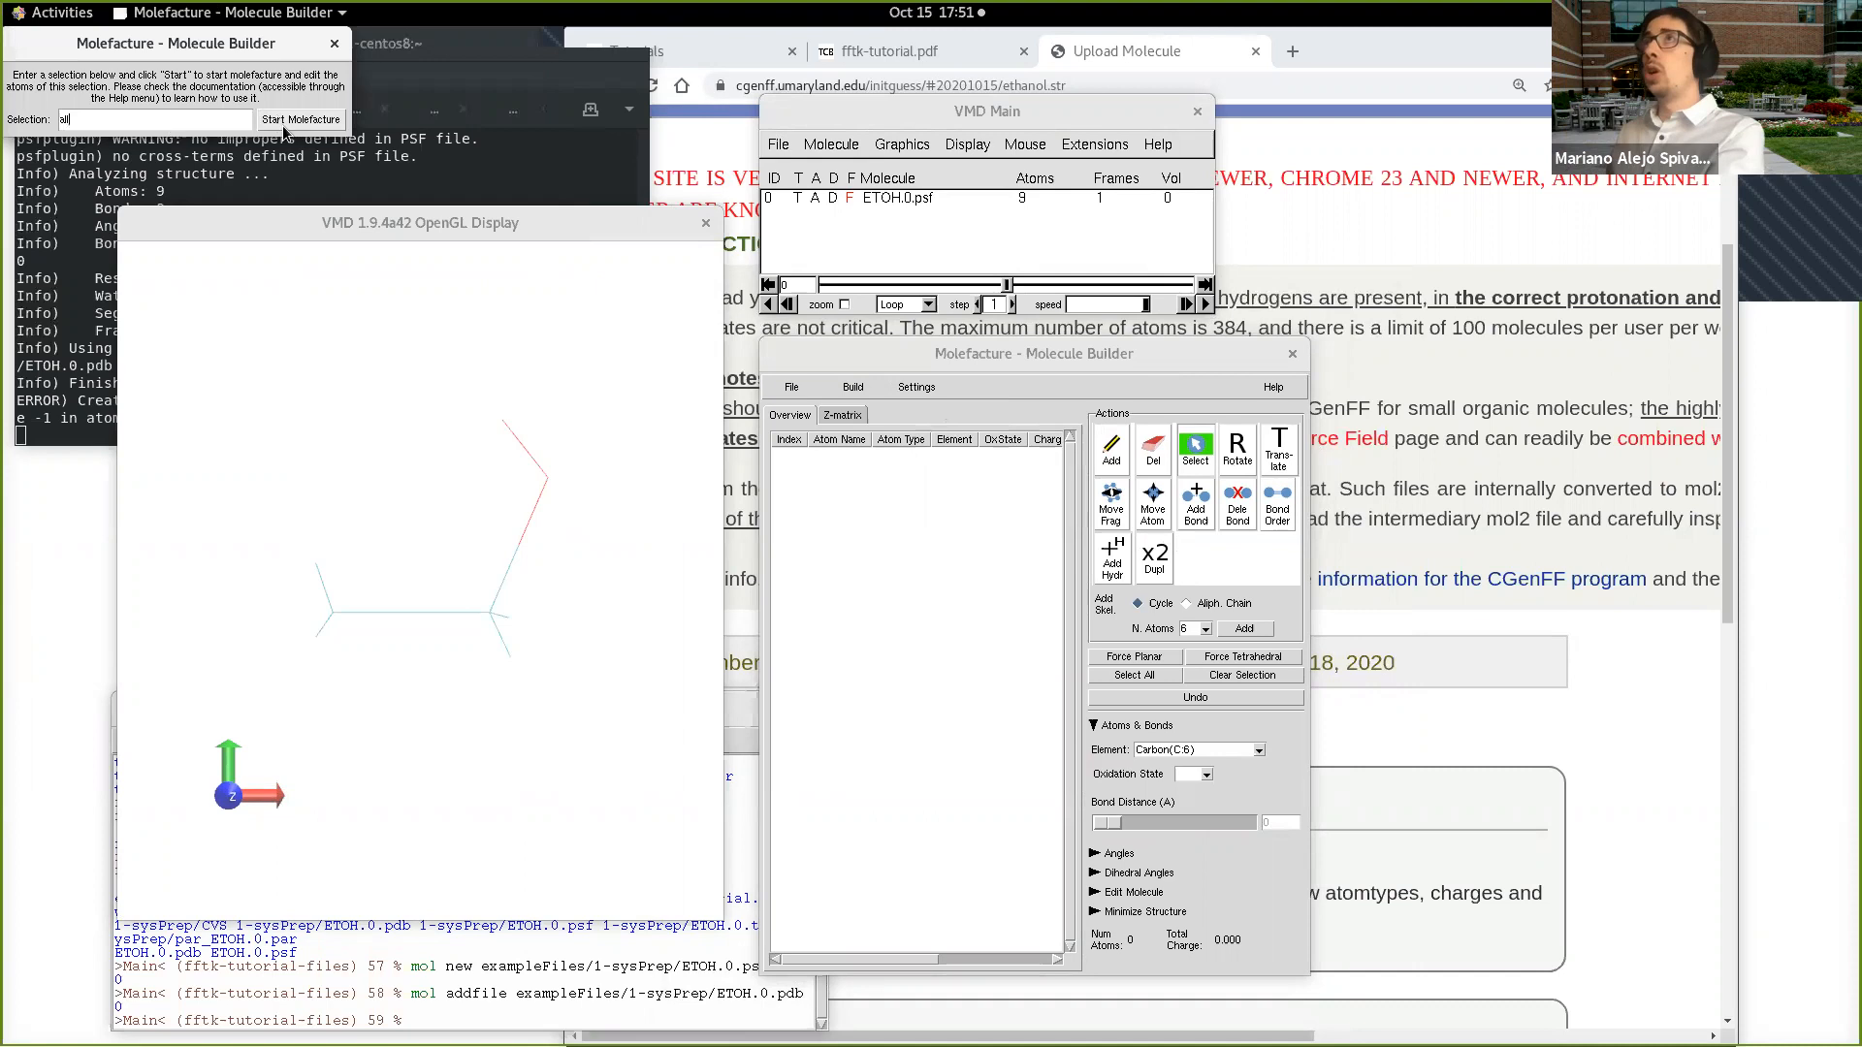
pyautogui.click(313, 122)
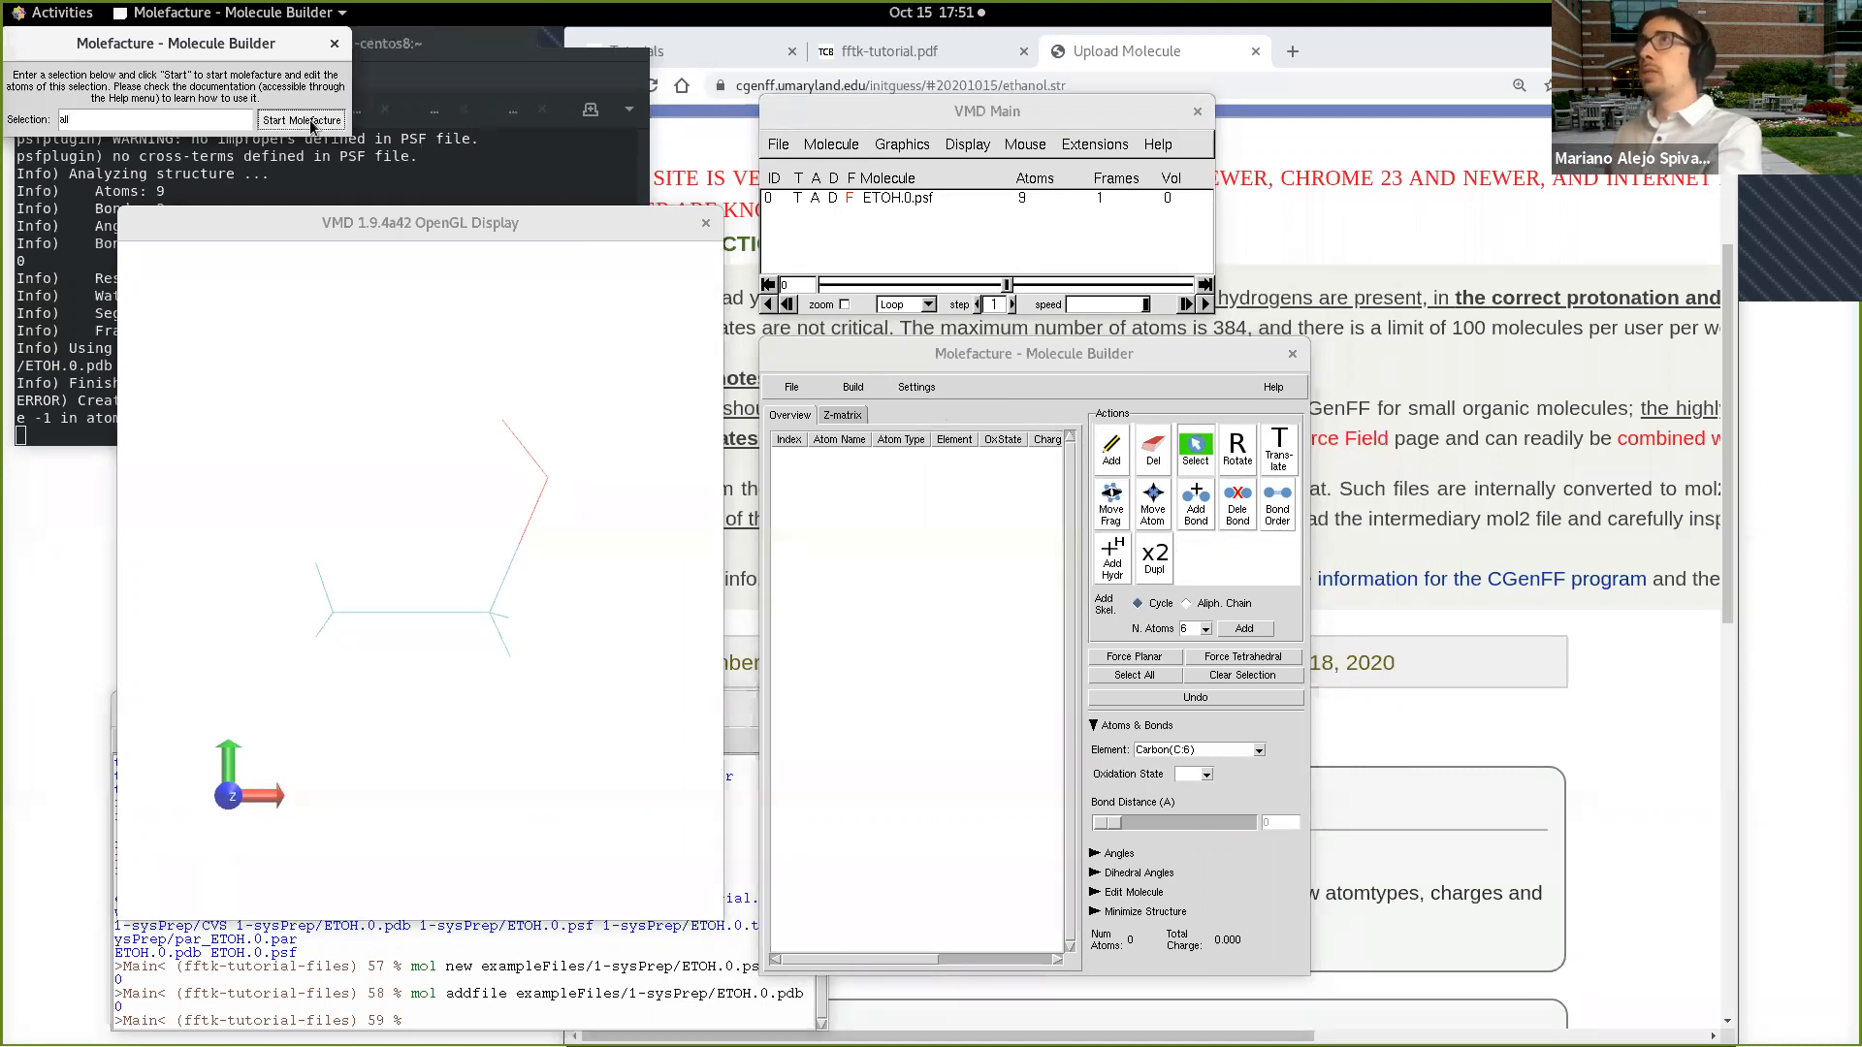
# Step: Select the methyl hydrogen H12 in the ethanol model and change its element to Bromine(Br:35)
pyautogui.moveTo(614, 665); pyautogui.dragTo(569, 627)
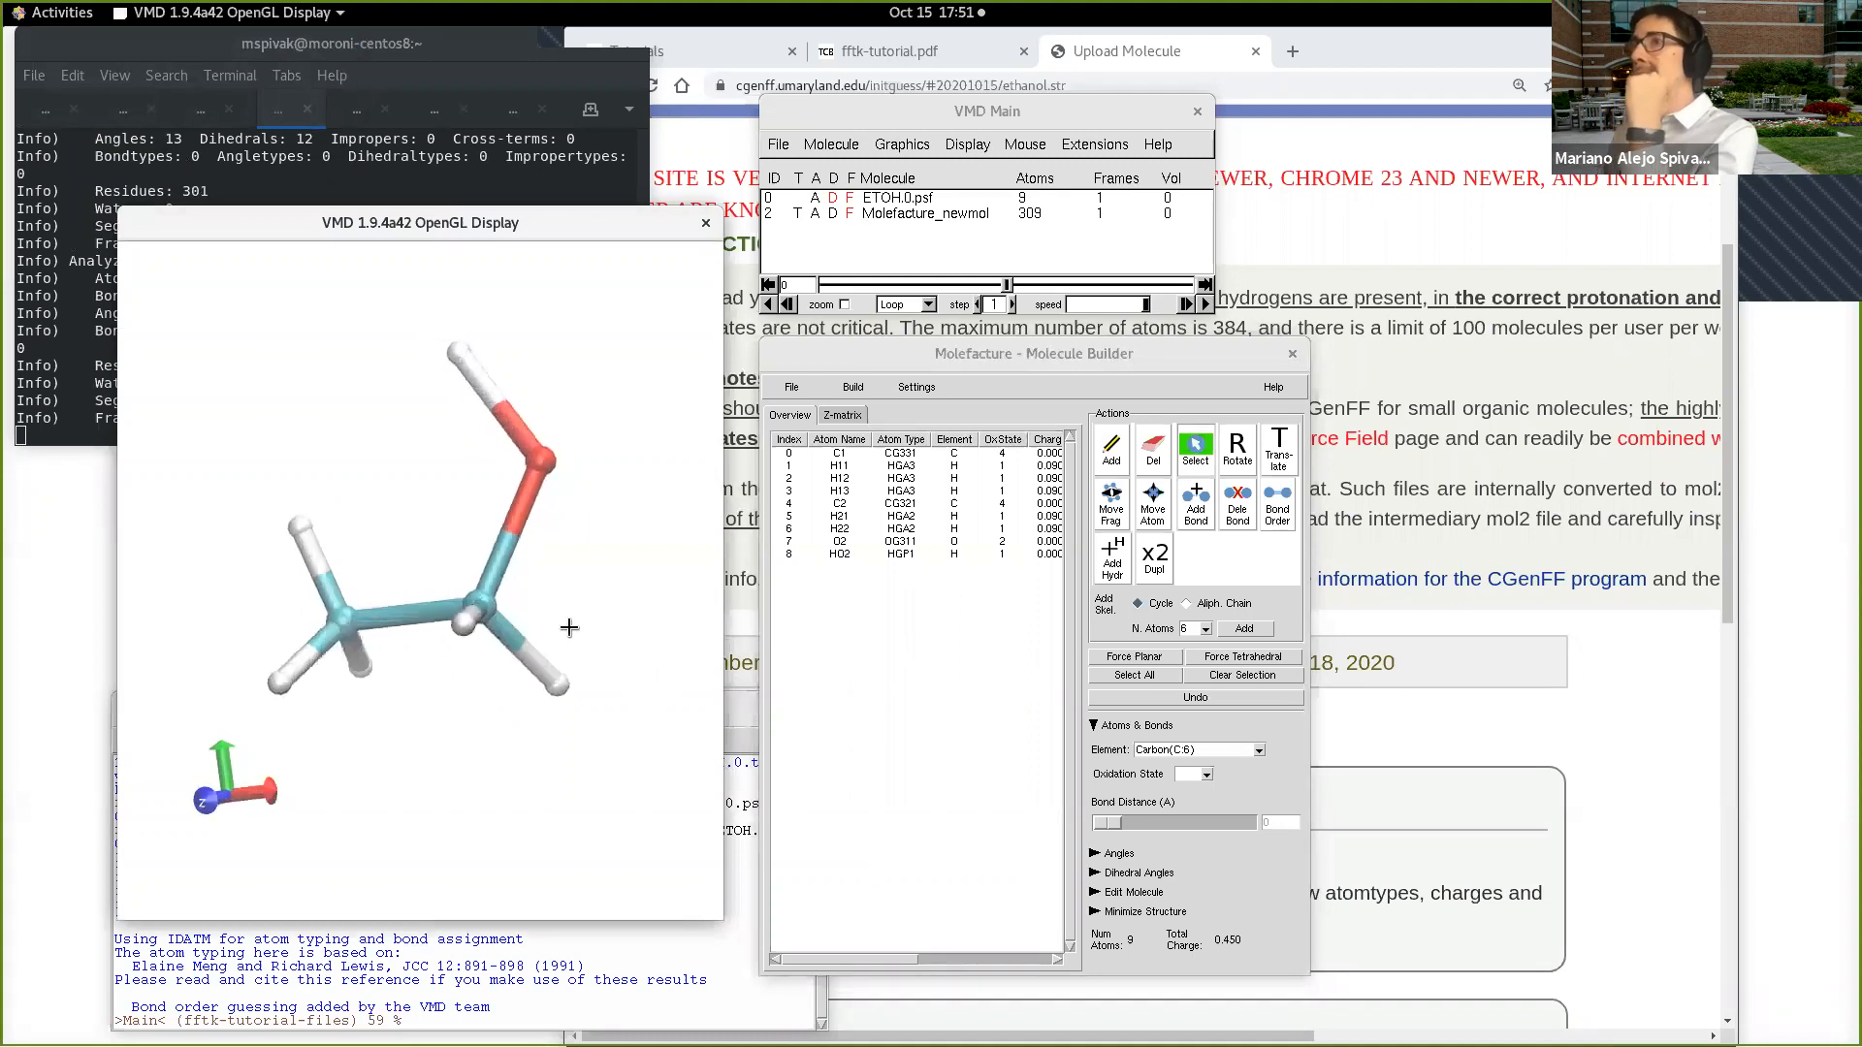
pyautogui.click(298, 528)
pyautogui.click(283, 685)
pyautogui.moveTo(314, 702); pyautogui.dragTo(489, 791)
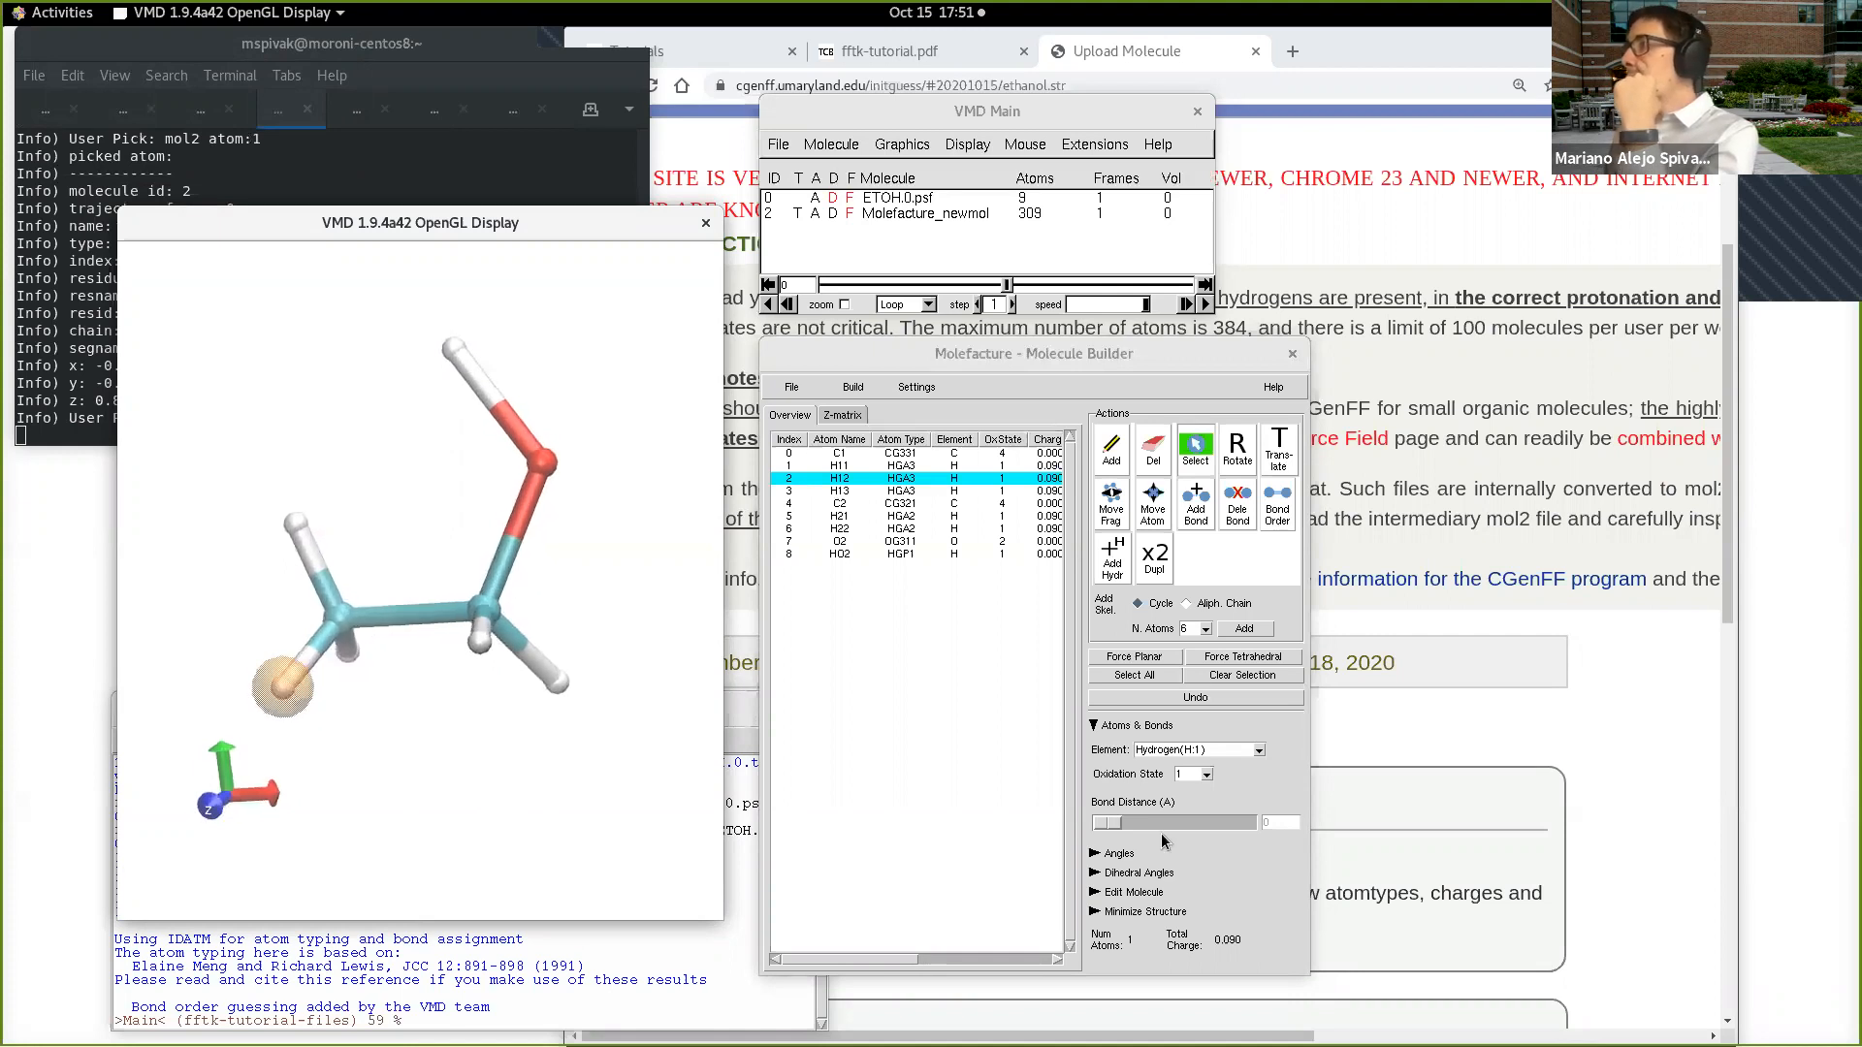
pyautogui.click(1259, 751)
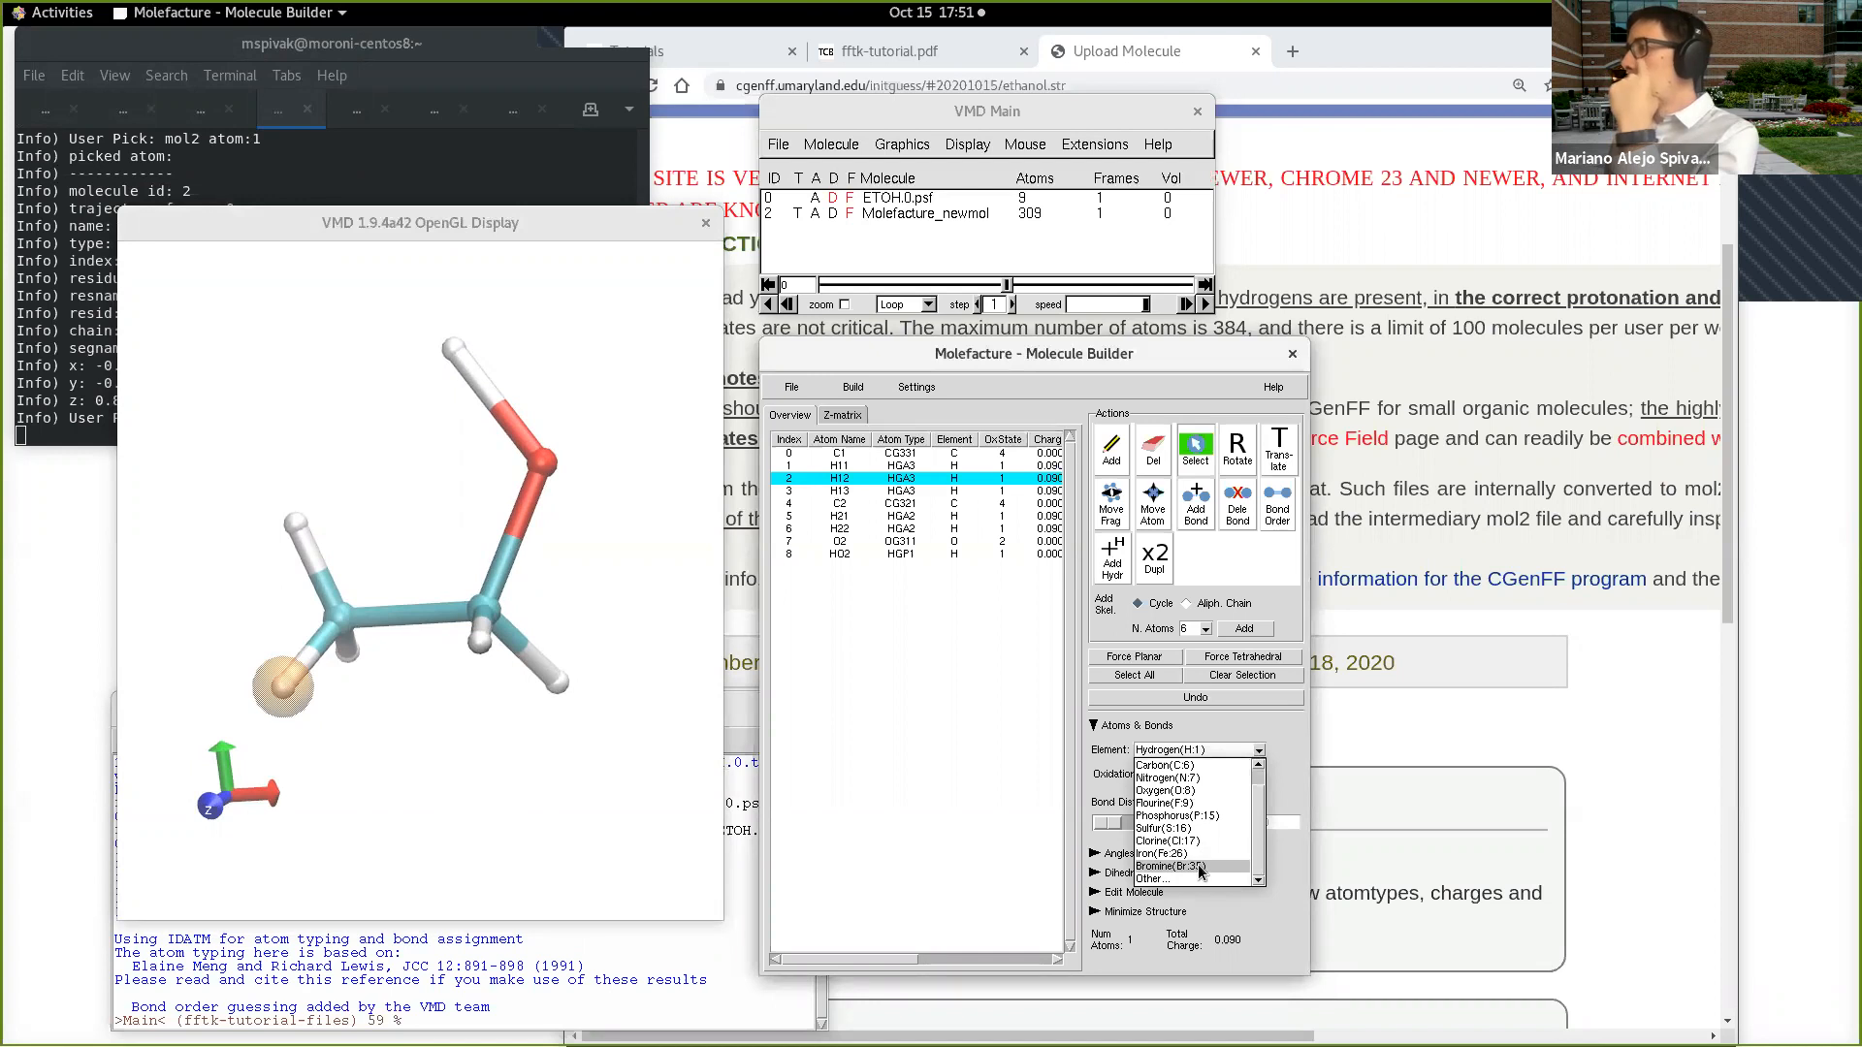
pyautogui.click(1200, 868)
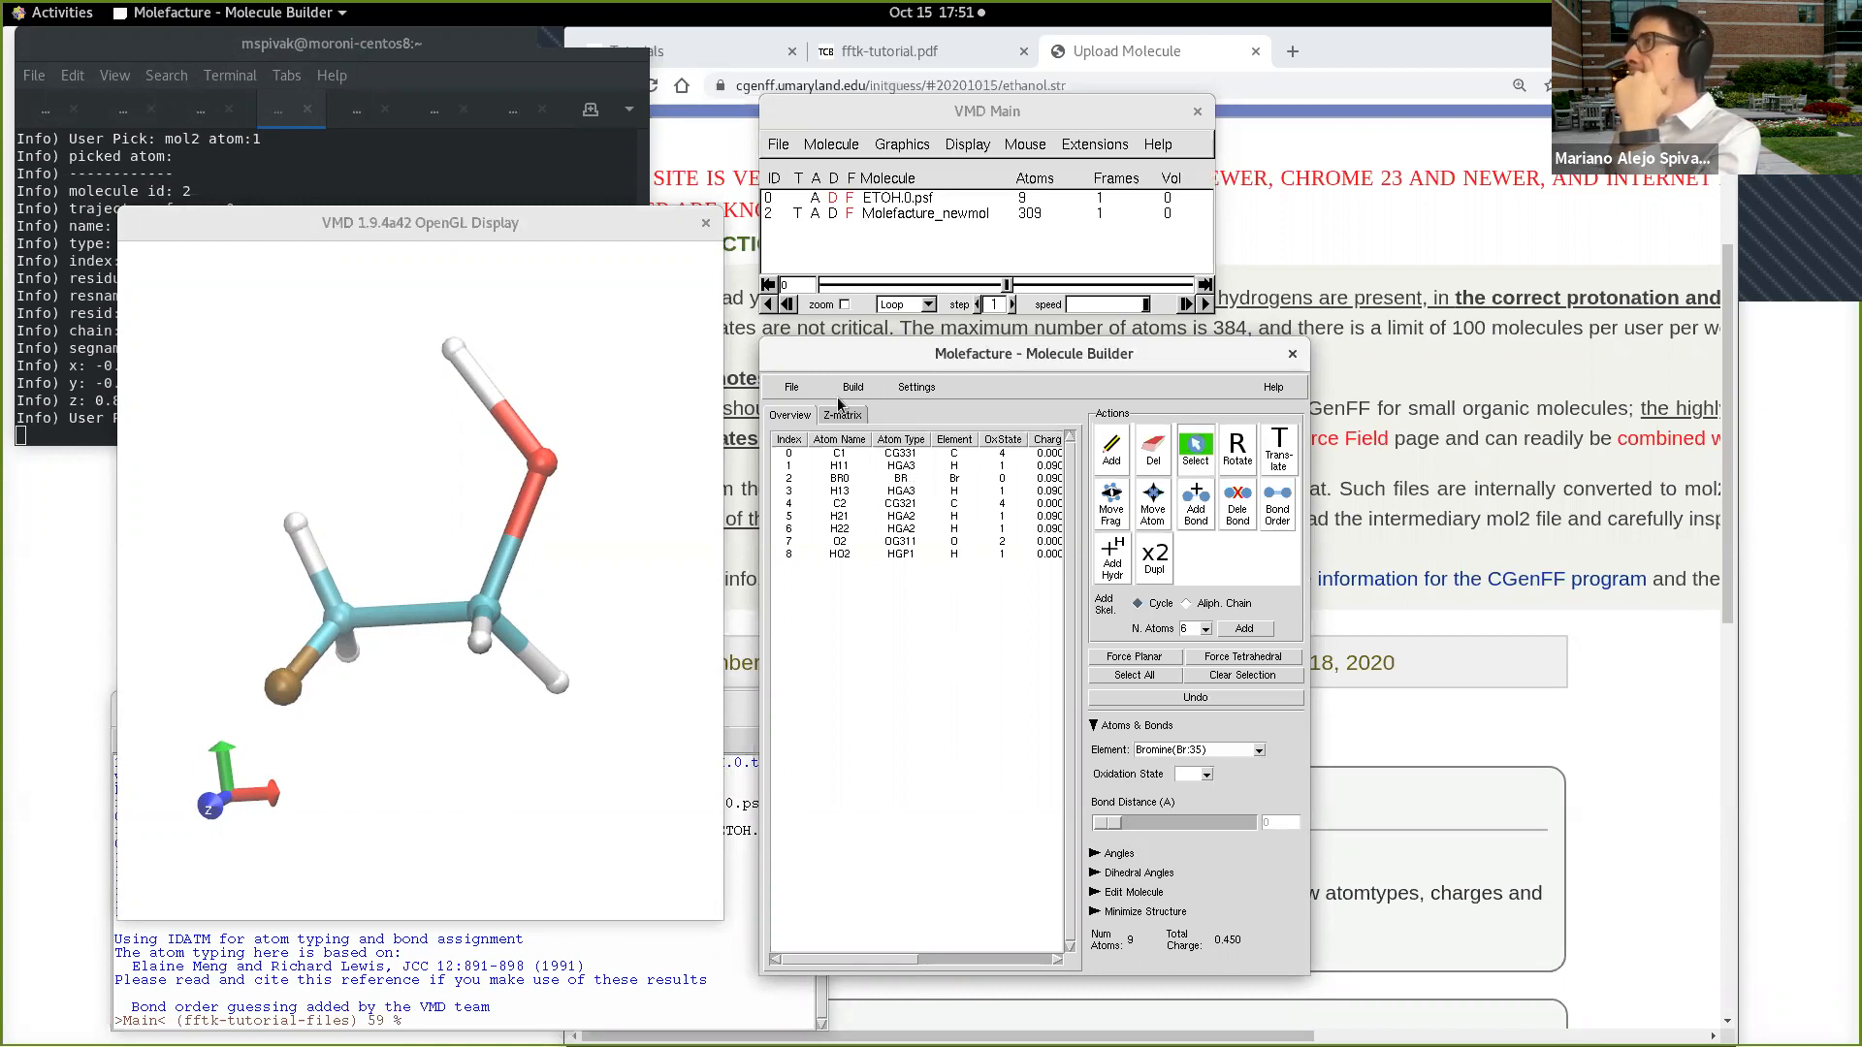
# Step: Write the brominated ethanol structure as a MOL2 file named brethanol in the fftk-tutorial-files directory
pyautogui.click(791, 387)
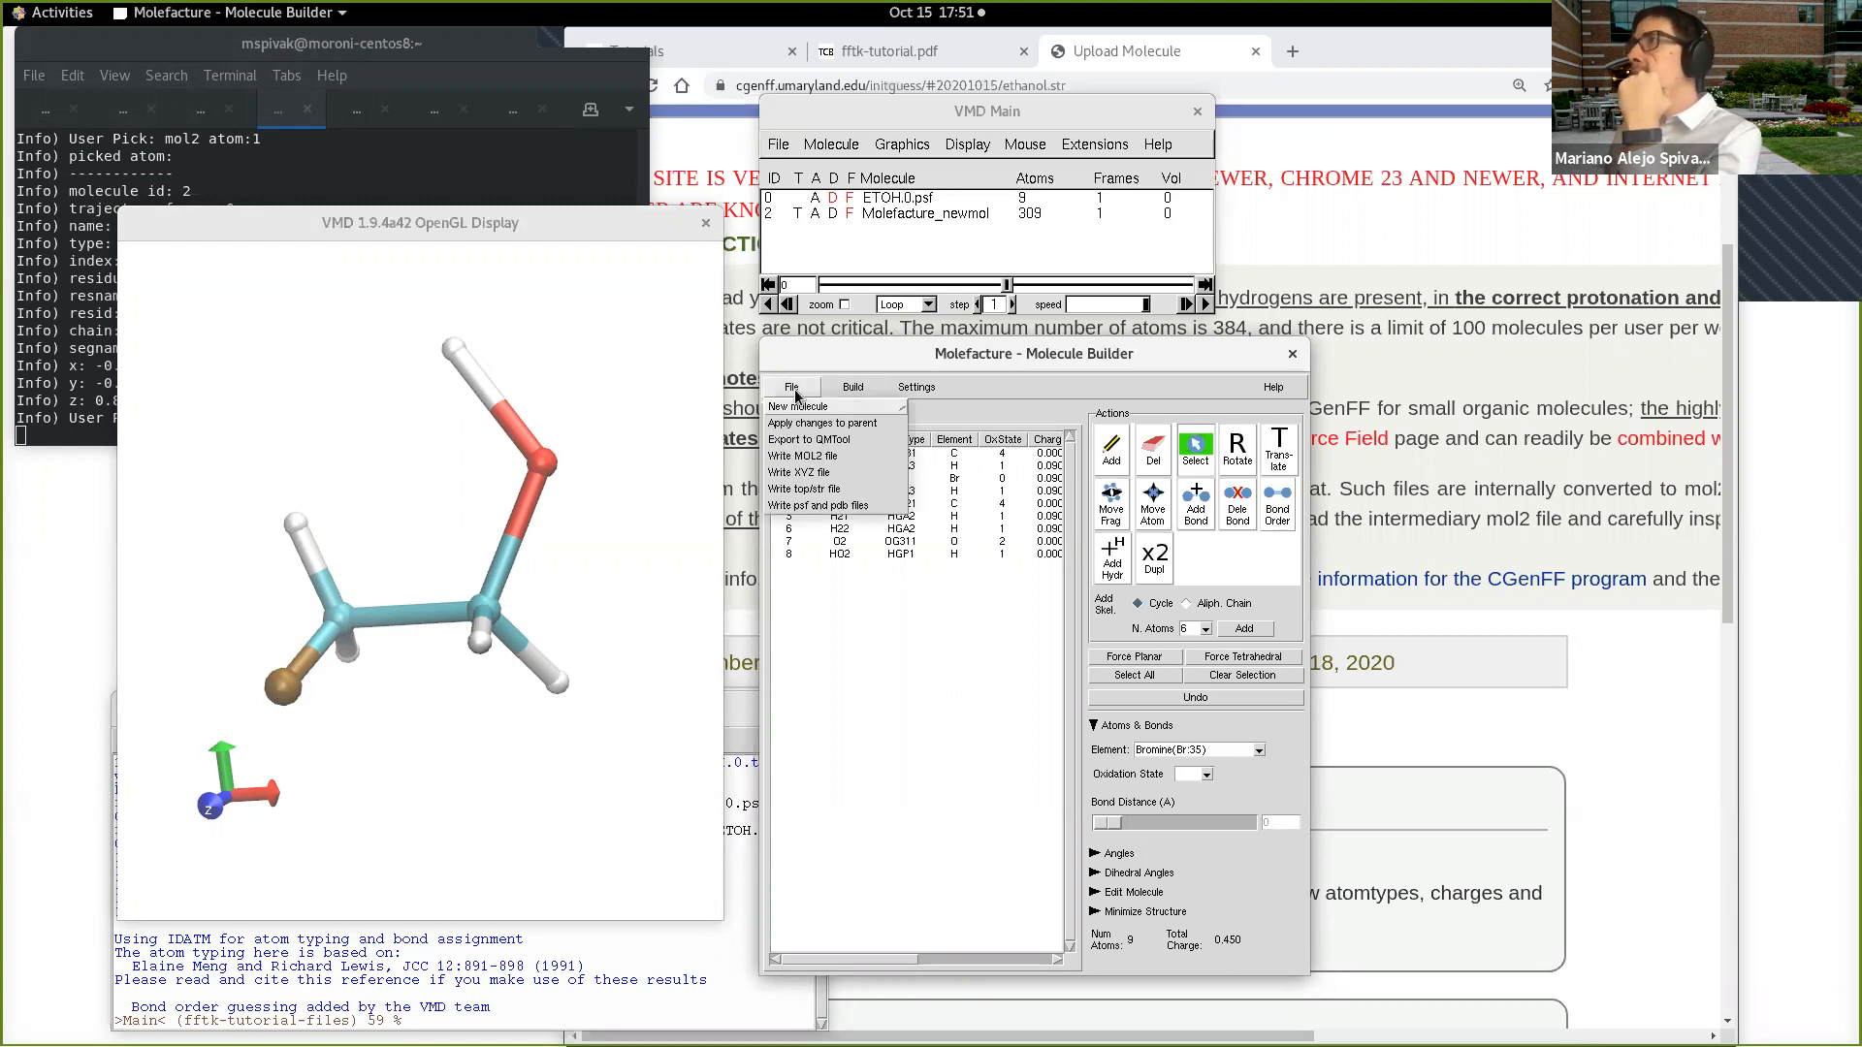
pyautogui.click(819, 457)
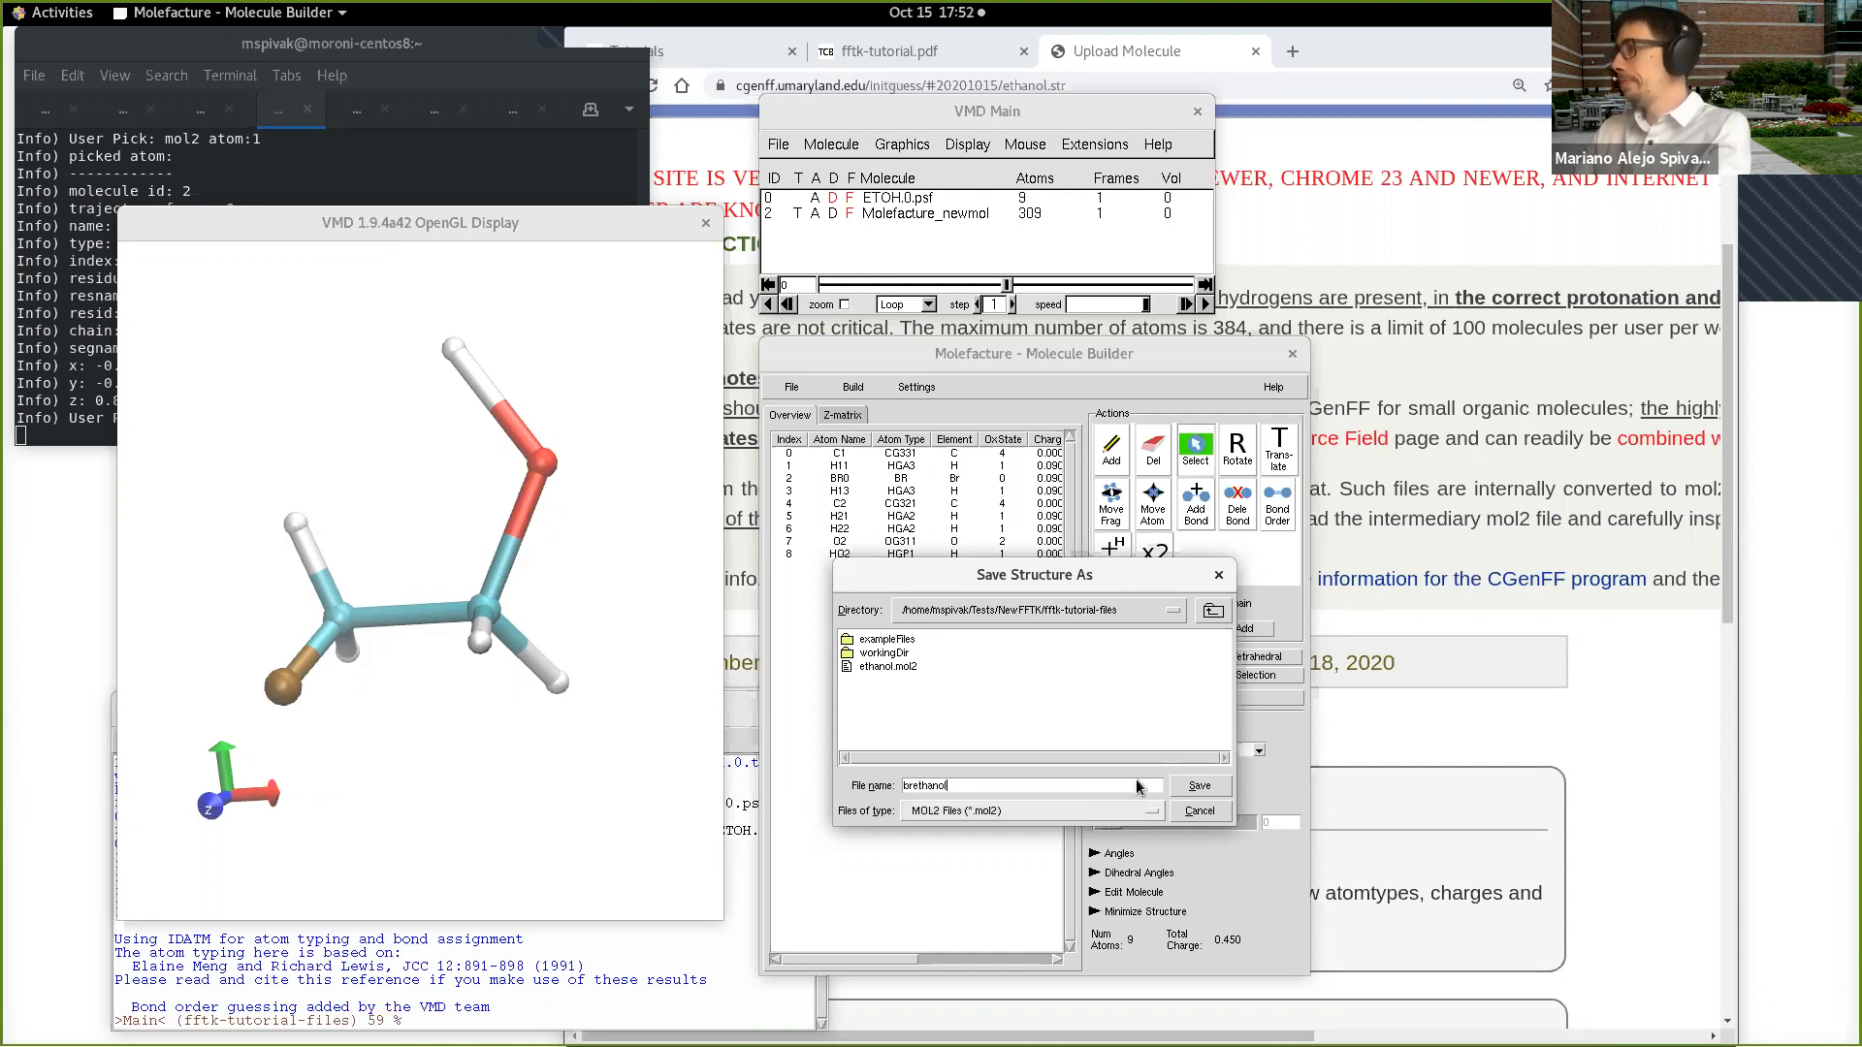
pyautogui.click(1194, 788)
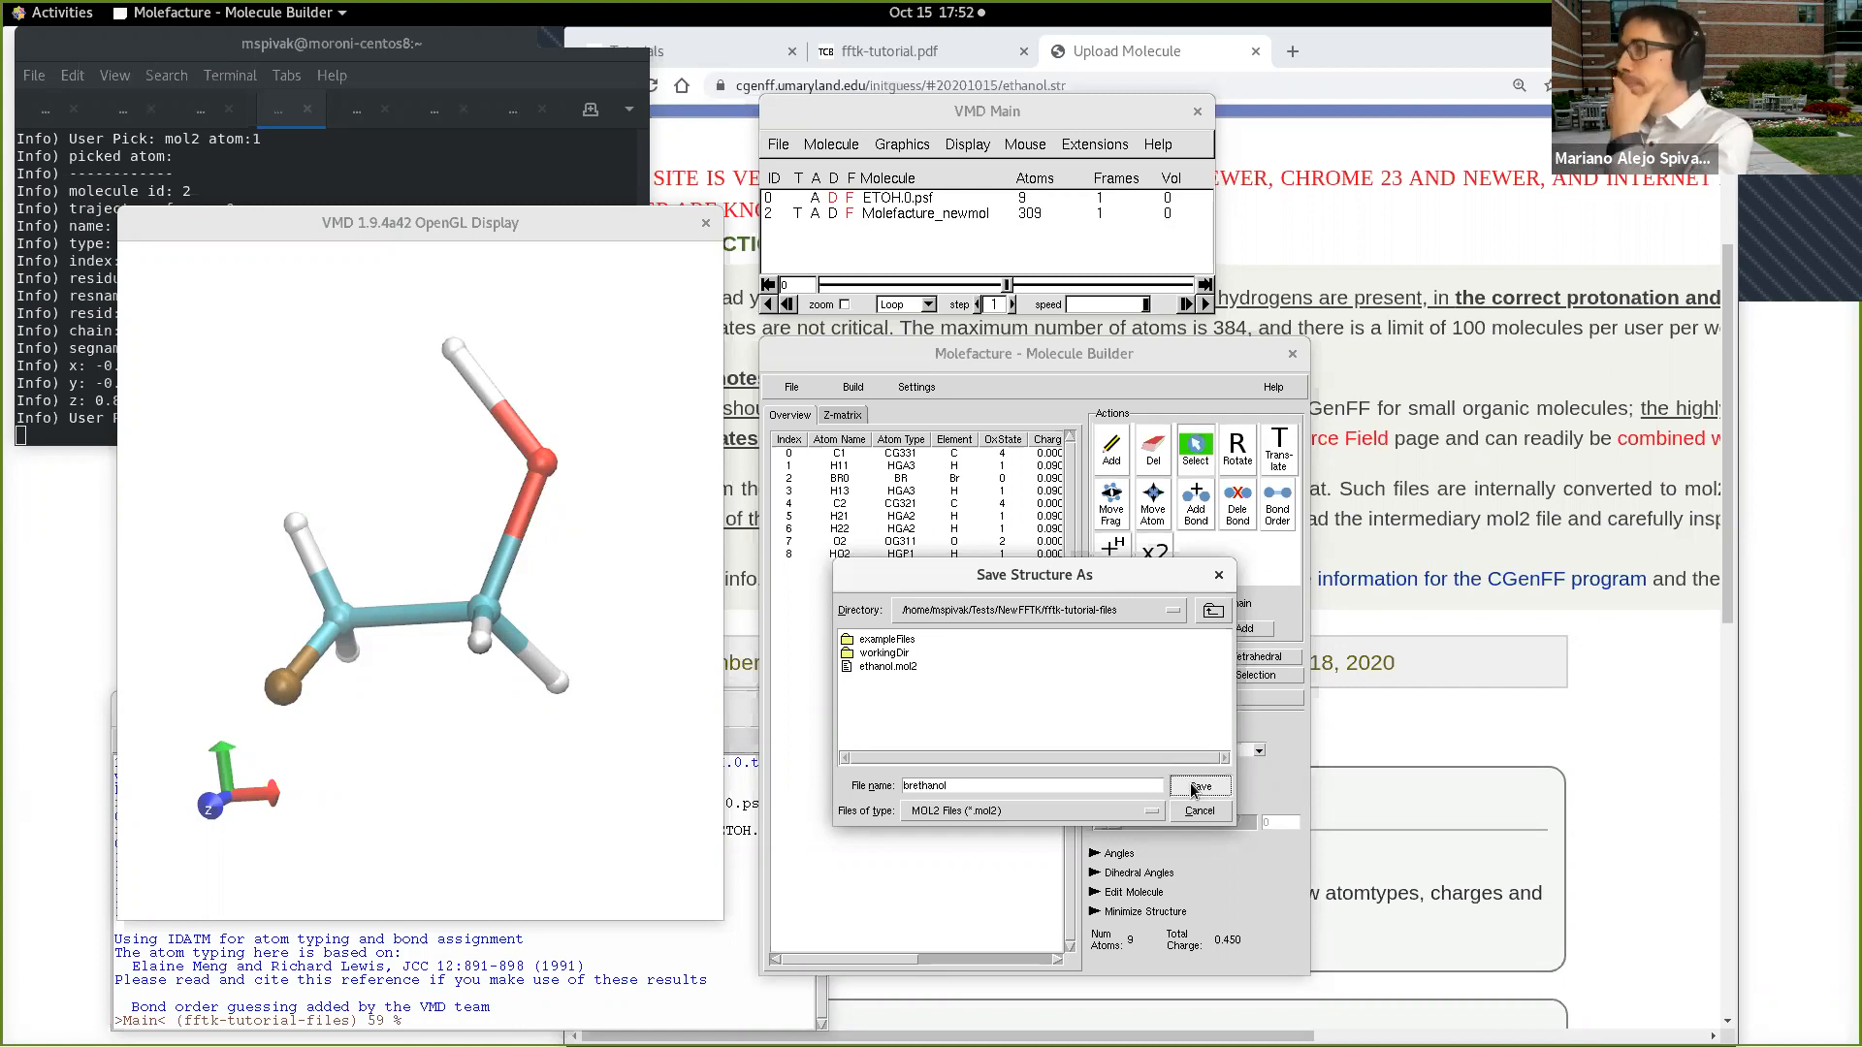
# Step: Switch to the CGenFF page in Chrome and upload brethanol.mol2 with parameters that are already in CGenFF included
pyautogui.click(1353, 245)
pyautogui.click(771, 406)
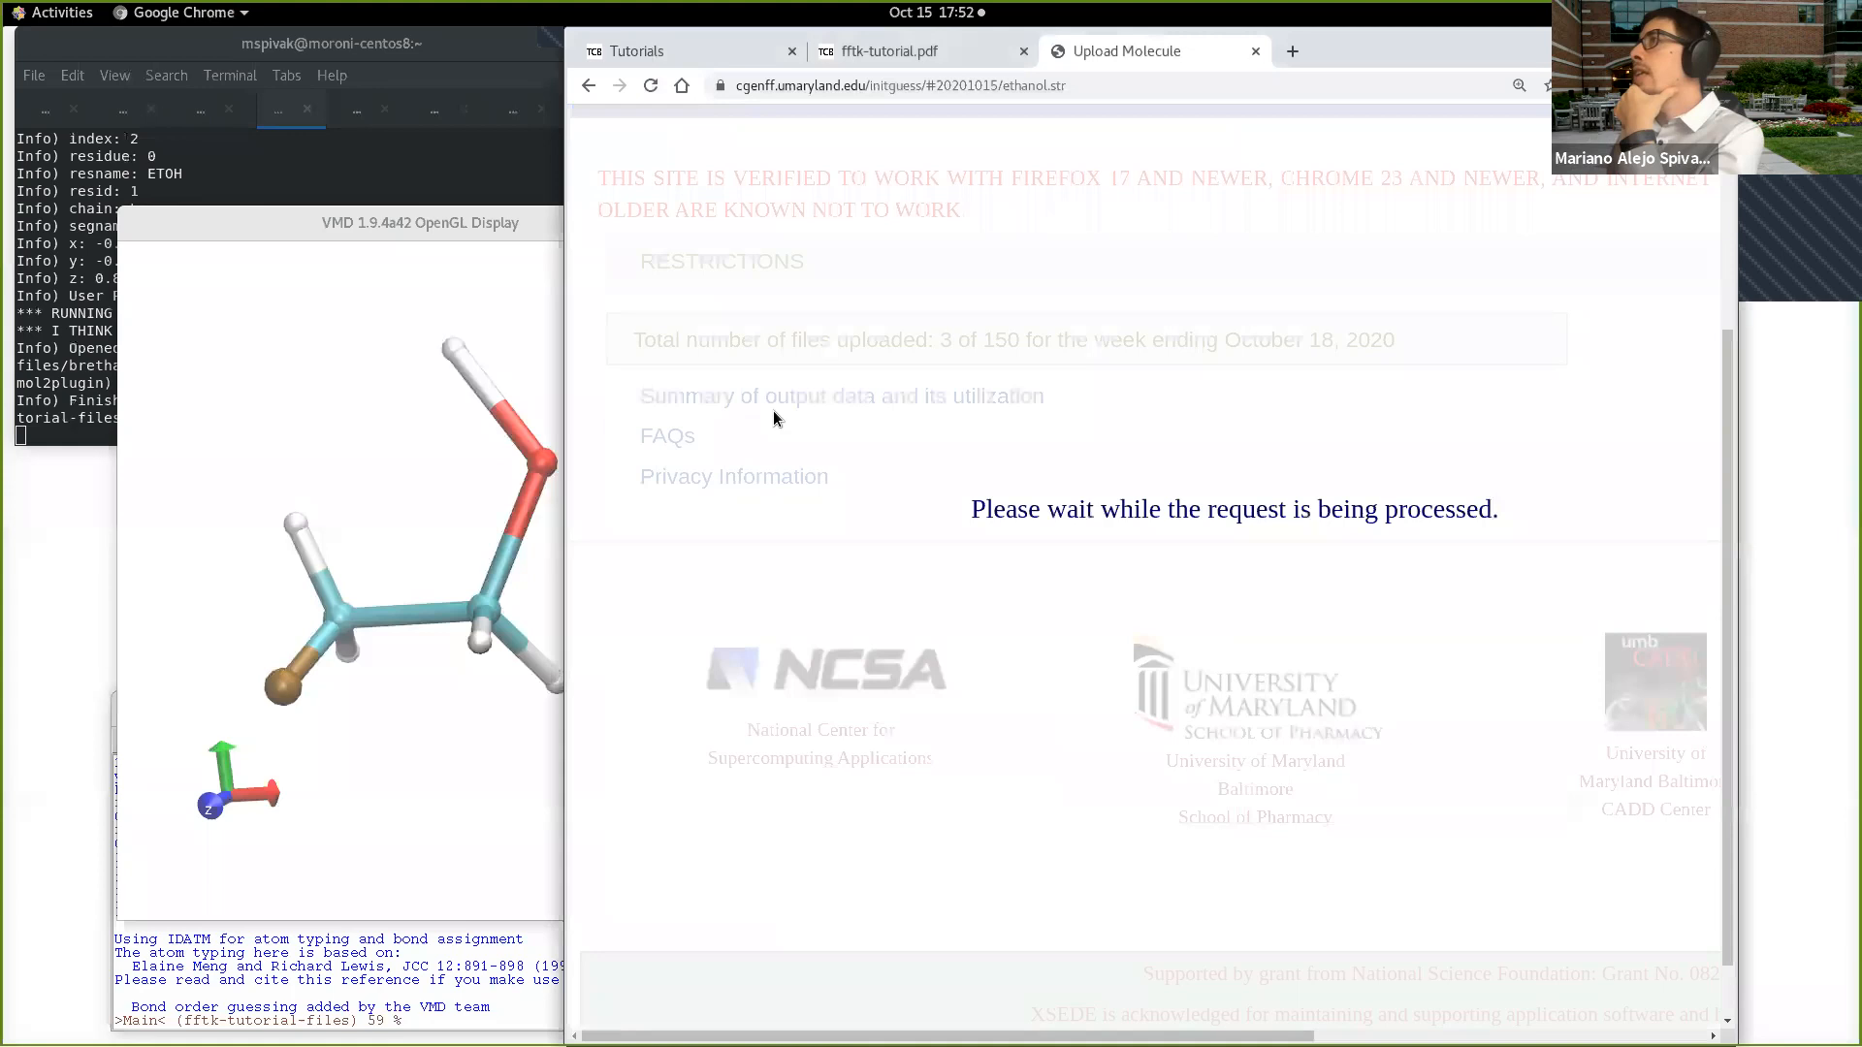
pyautogui.click(850, 436)
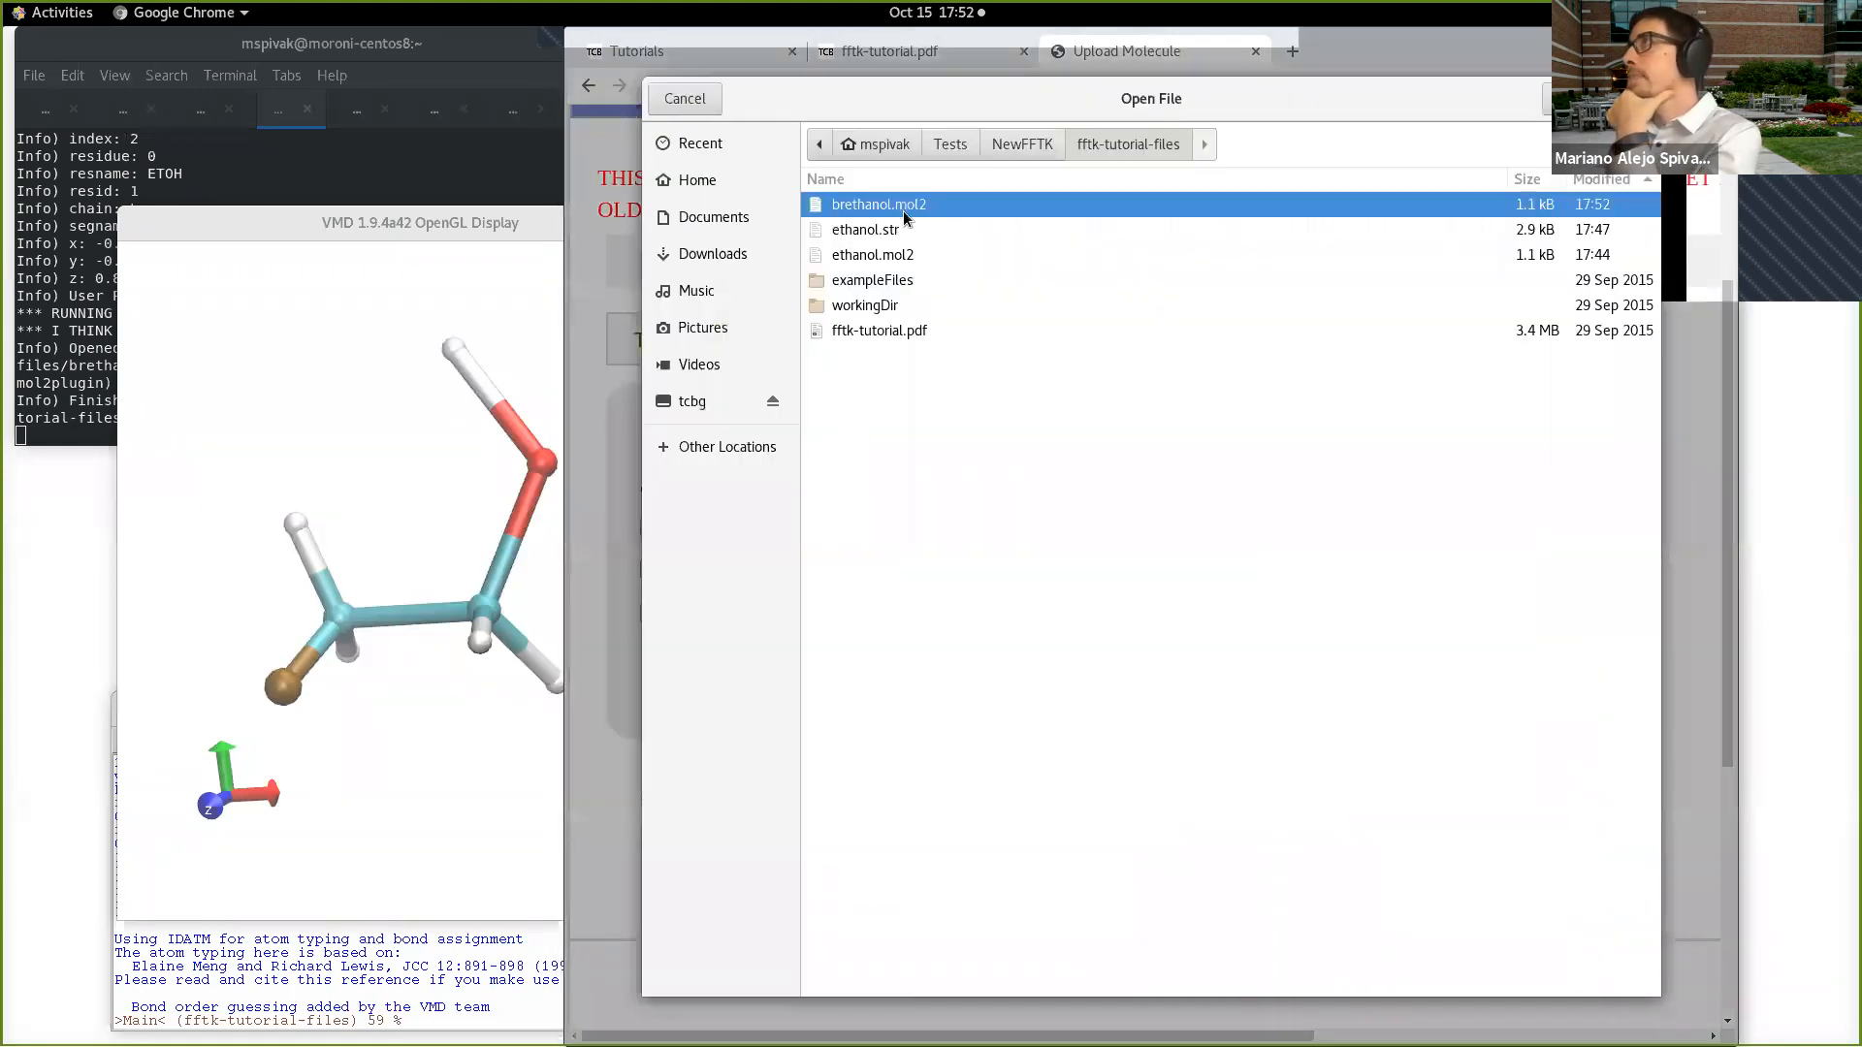
pyautogui.doubleClick(904, 208)
pyautogui.click(651, 570)
pyautogui.click(465, 45)
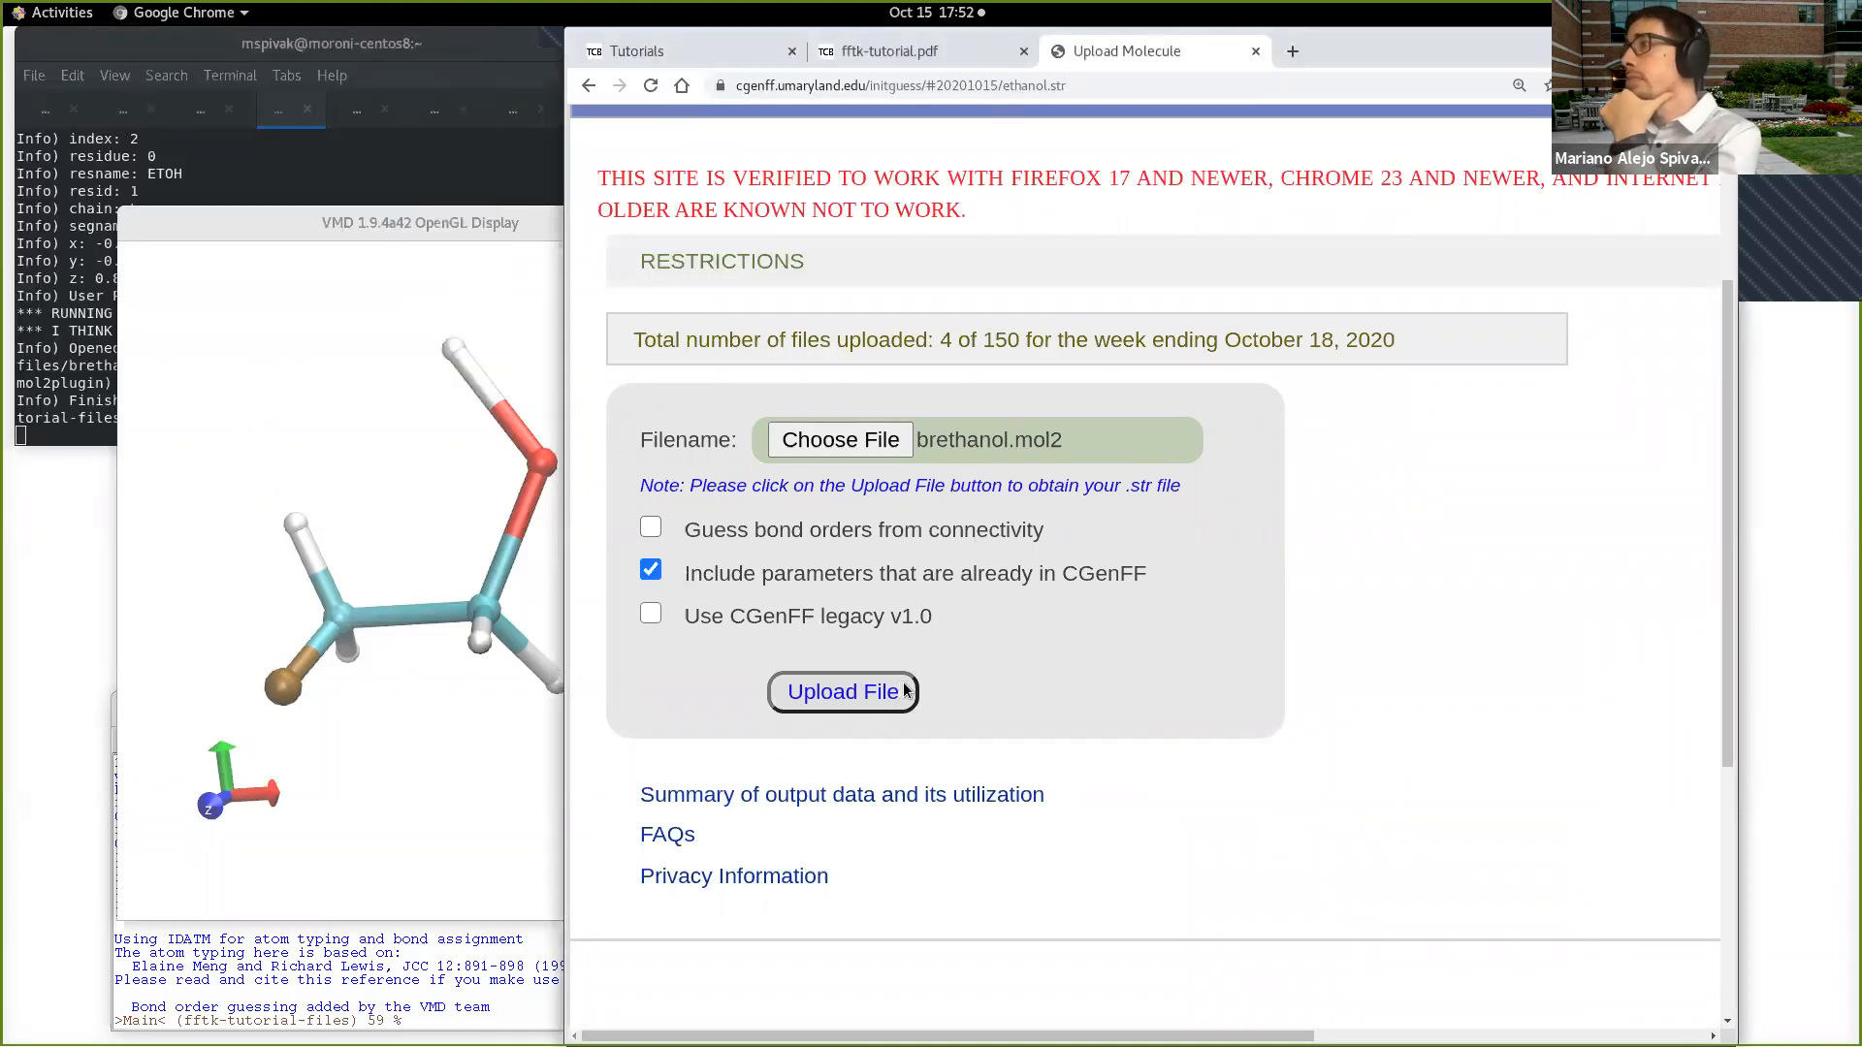
pyautogui.click(904, 686)
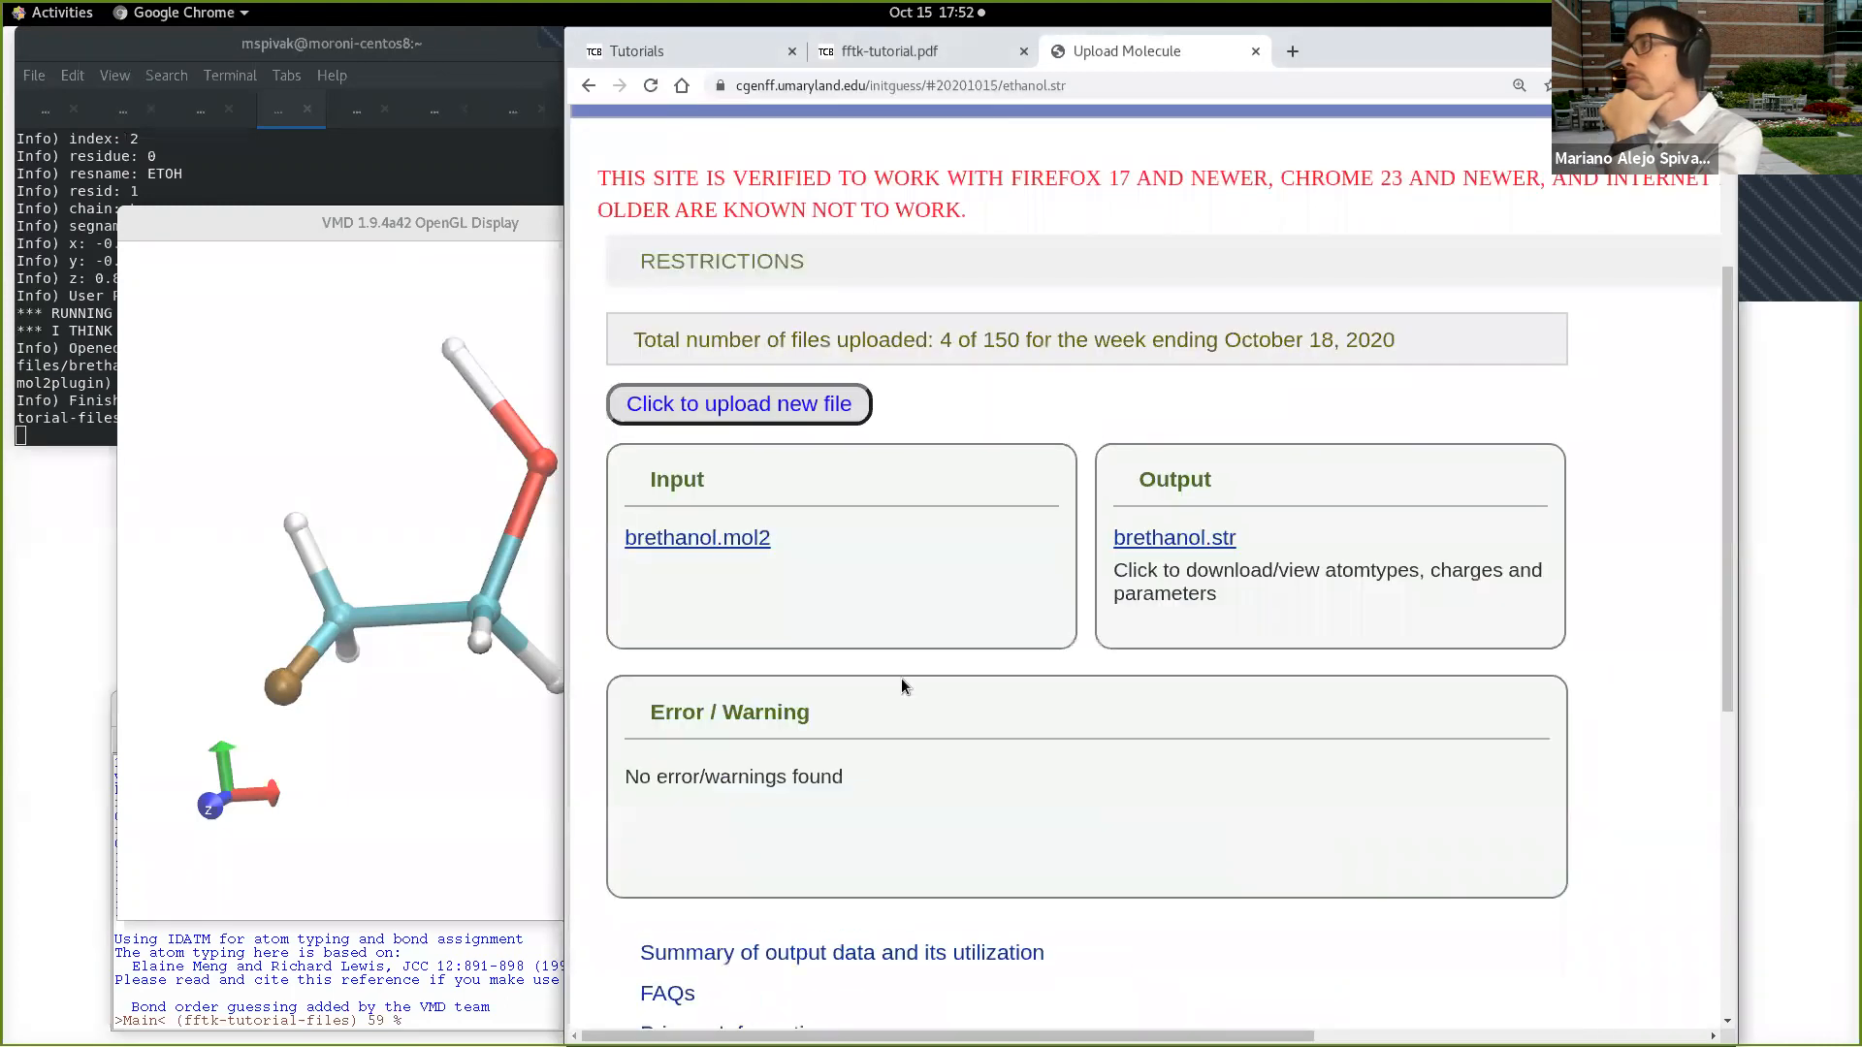
# Step: Open the generated brethanol.str stream file and examine the charge penalty of atom C1 and the bond list
pyautogui.click(1219, 541)
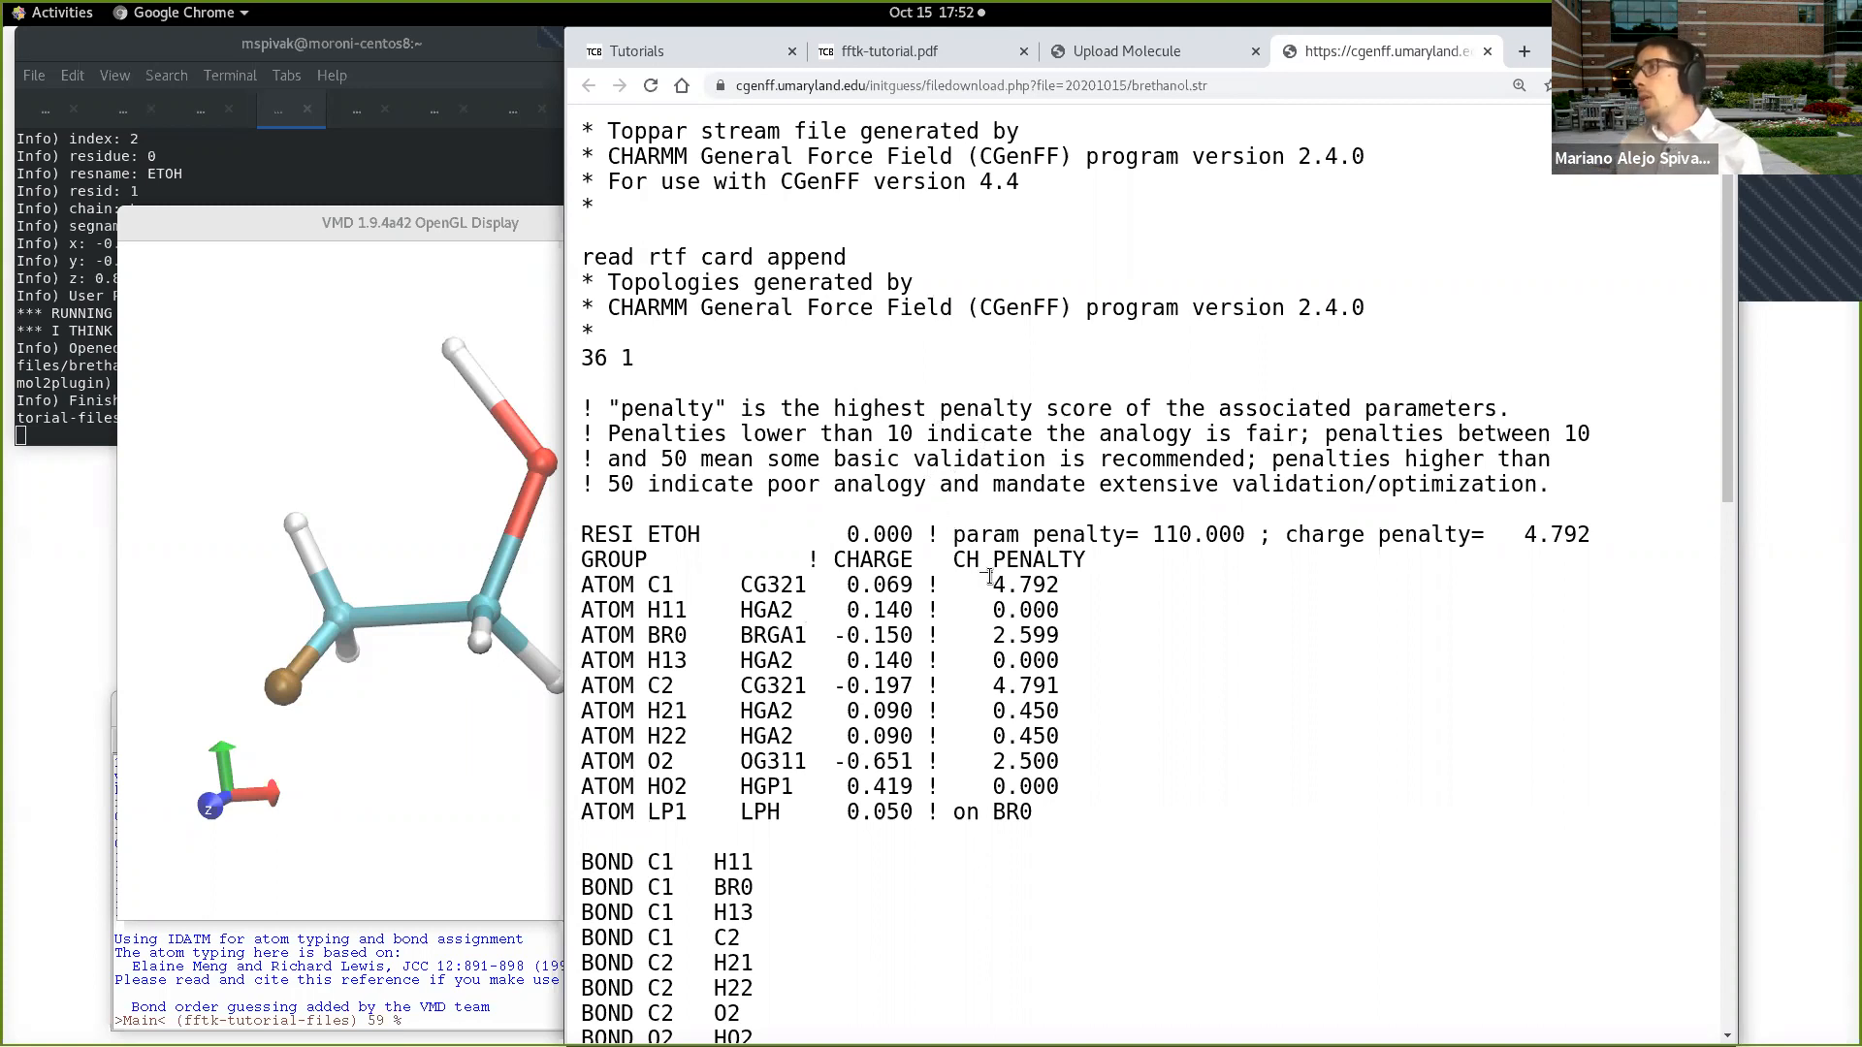
pyautogui.moveTo(992, 584); pyautogui.dragTo(1057, 586)
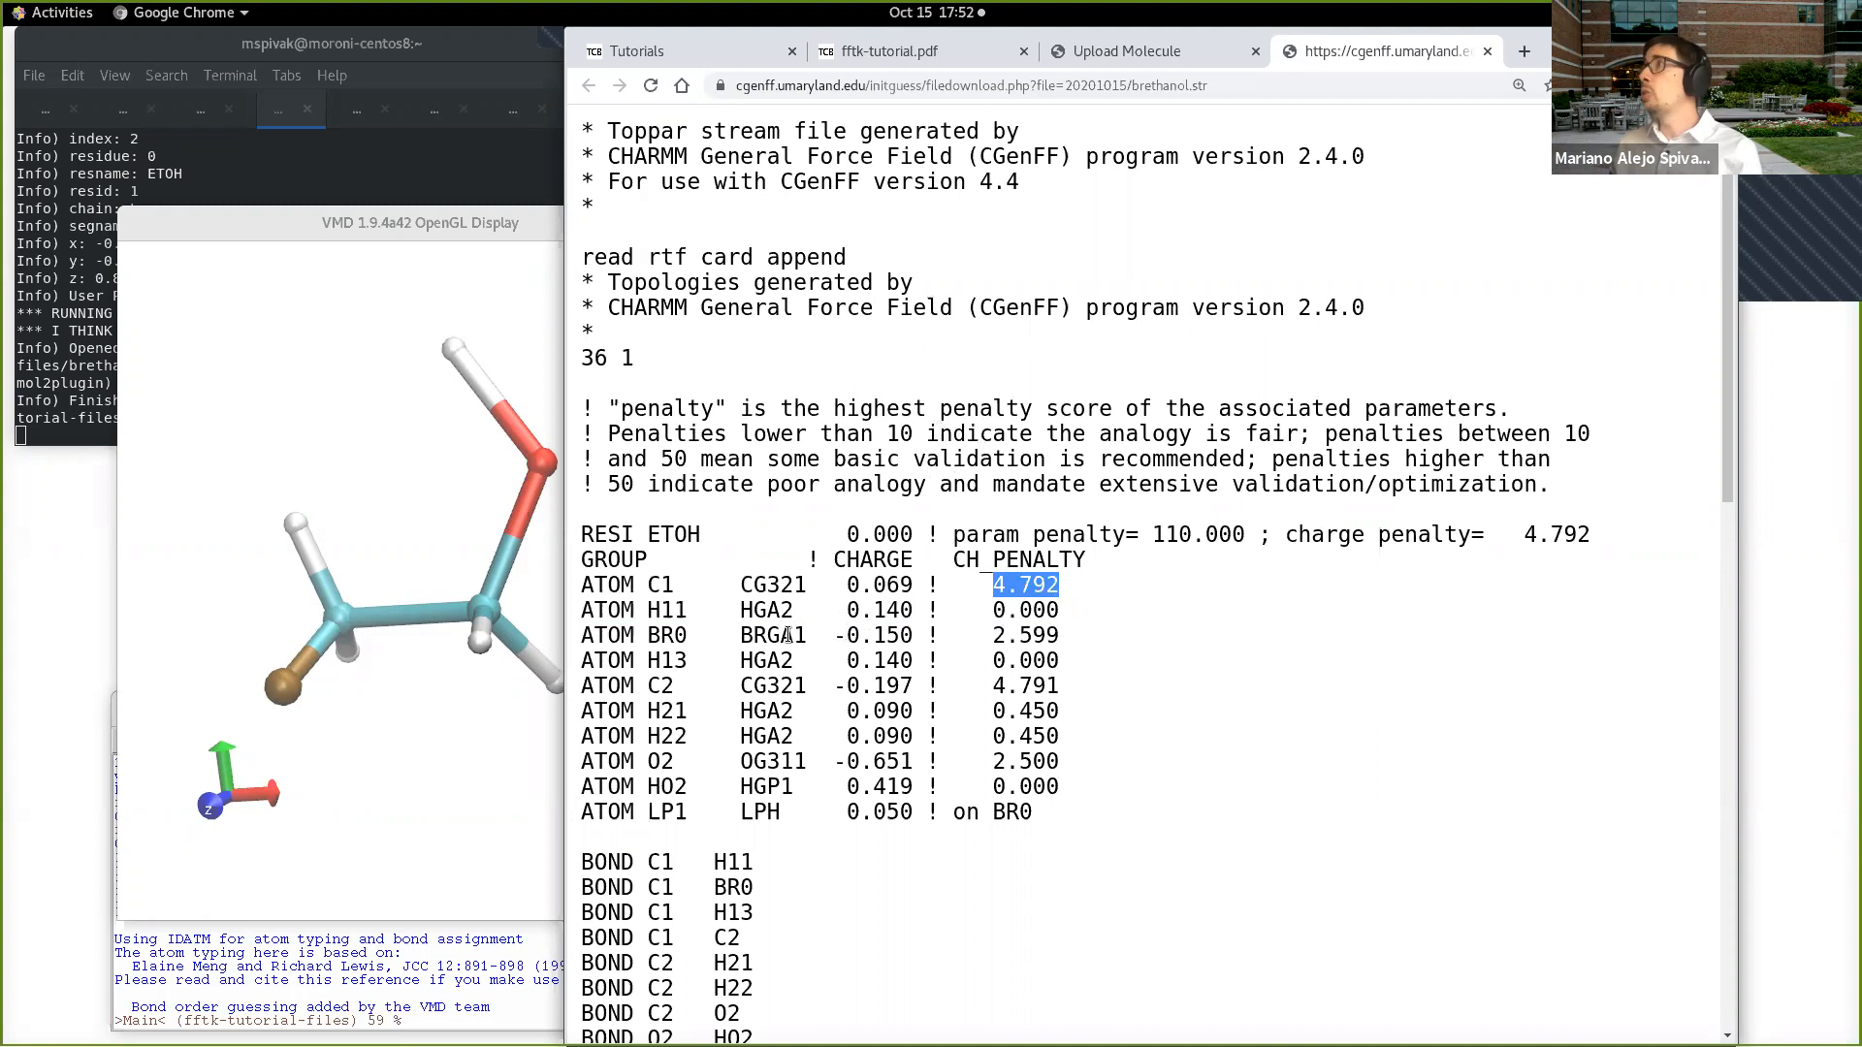
pyautogui.scroll(-2, 788, 635)
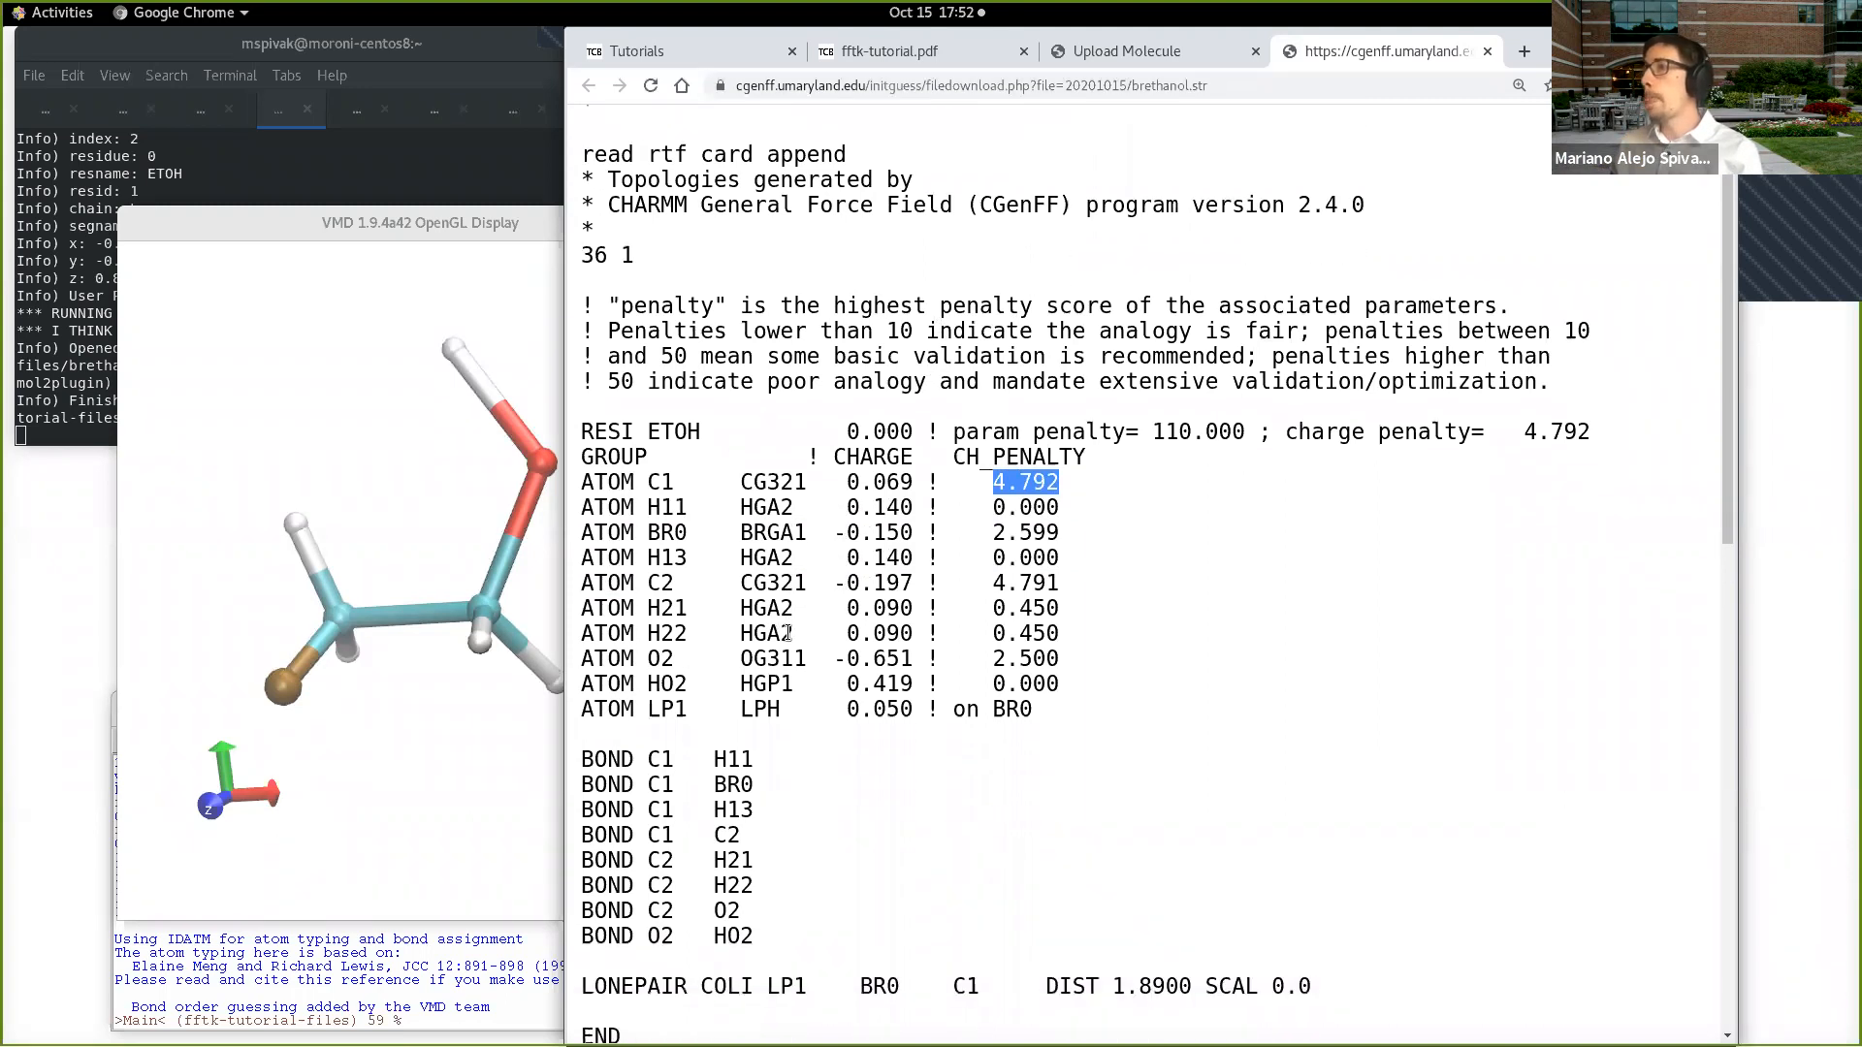
pyautogui.scroll(-3, 788, 635)
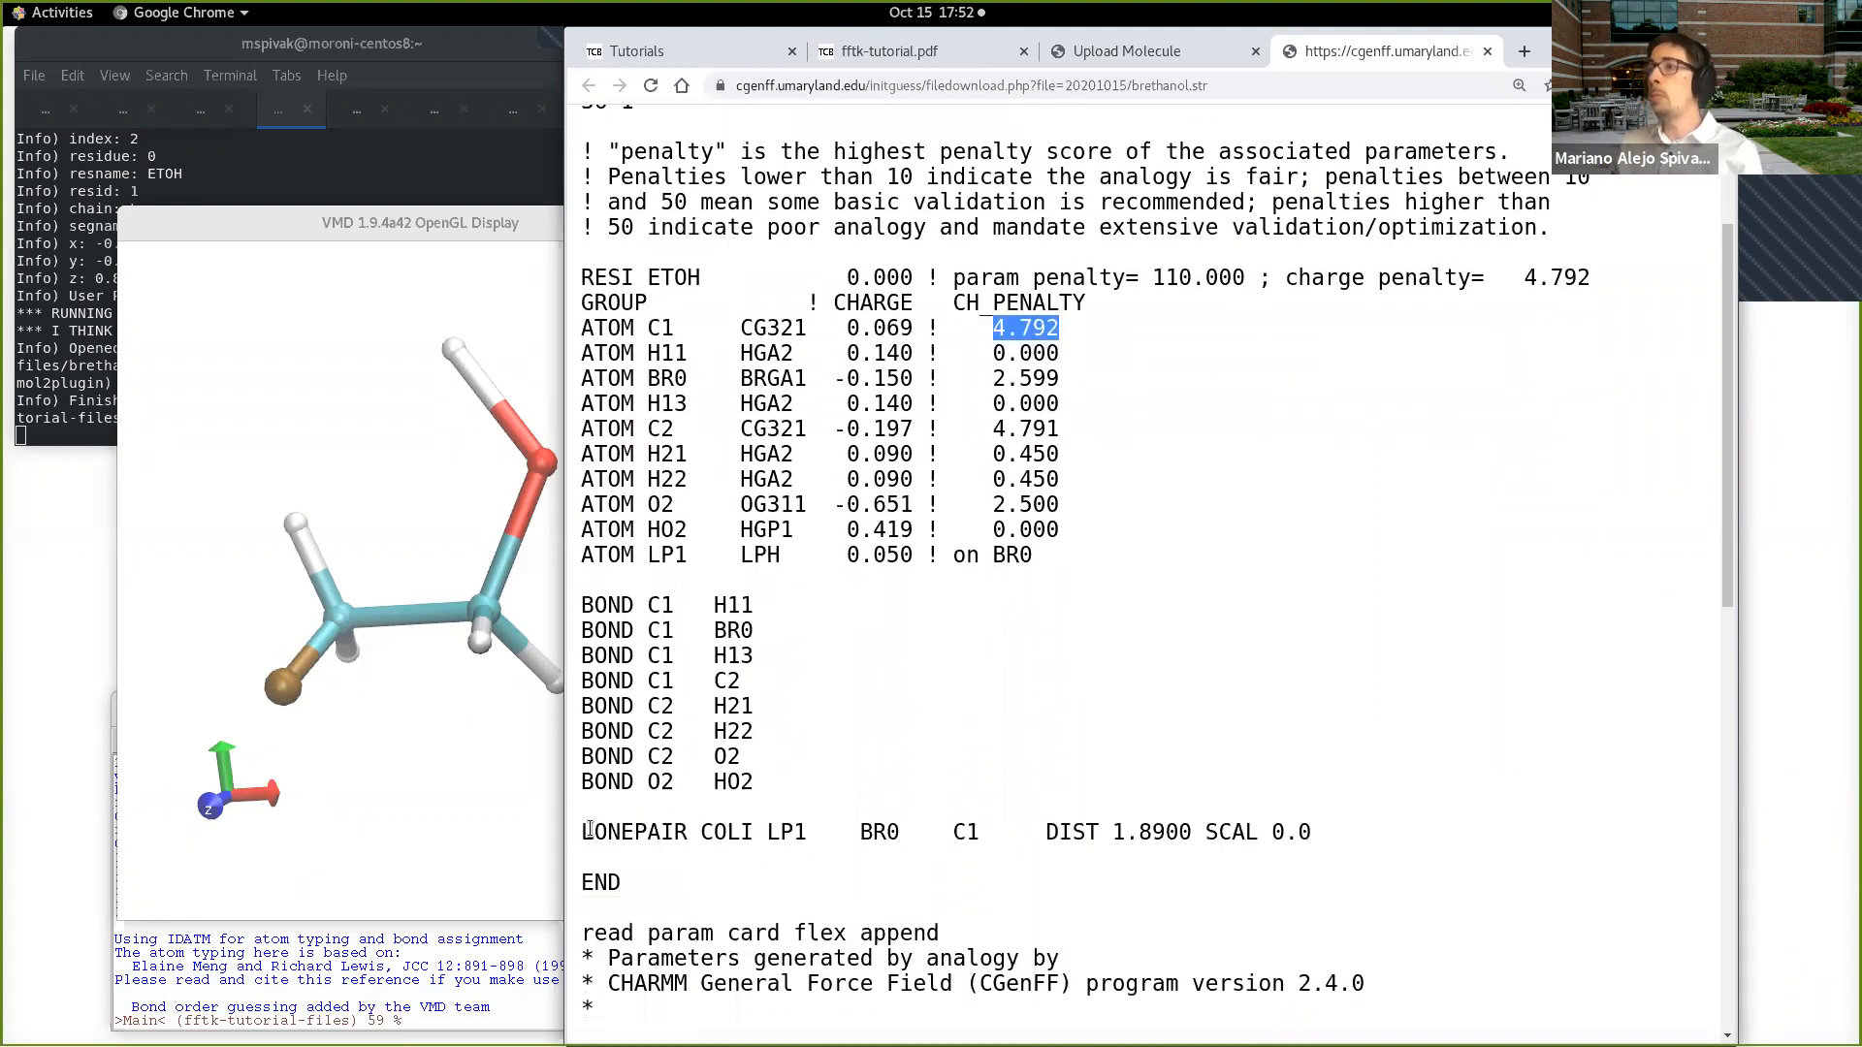
# Step: Examine the LONEPAIR COLI entry, its LP1 particle and the BR0 and C1 host atoms, plus the parameter section below it
pyautogui.moveTo(590, 829); pyautogui.dragTo(1318, 834)
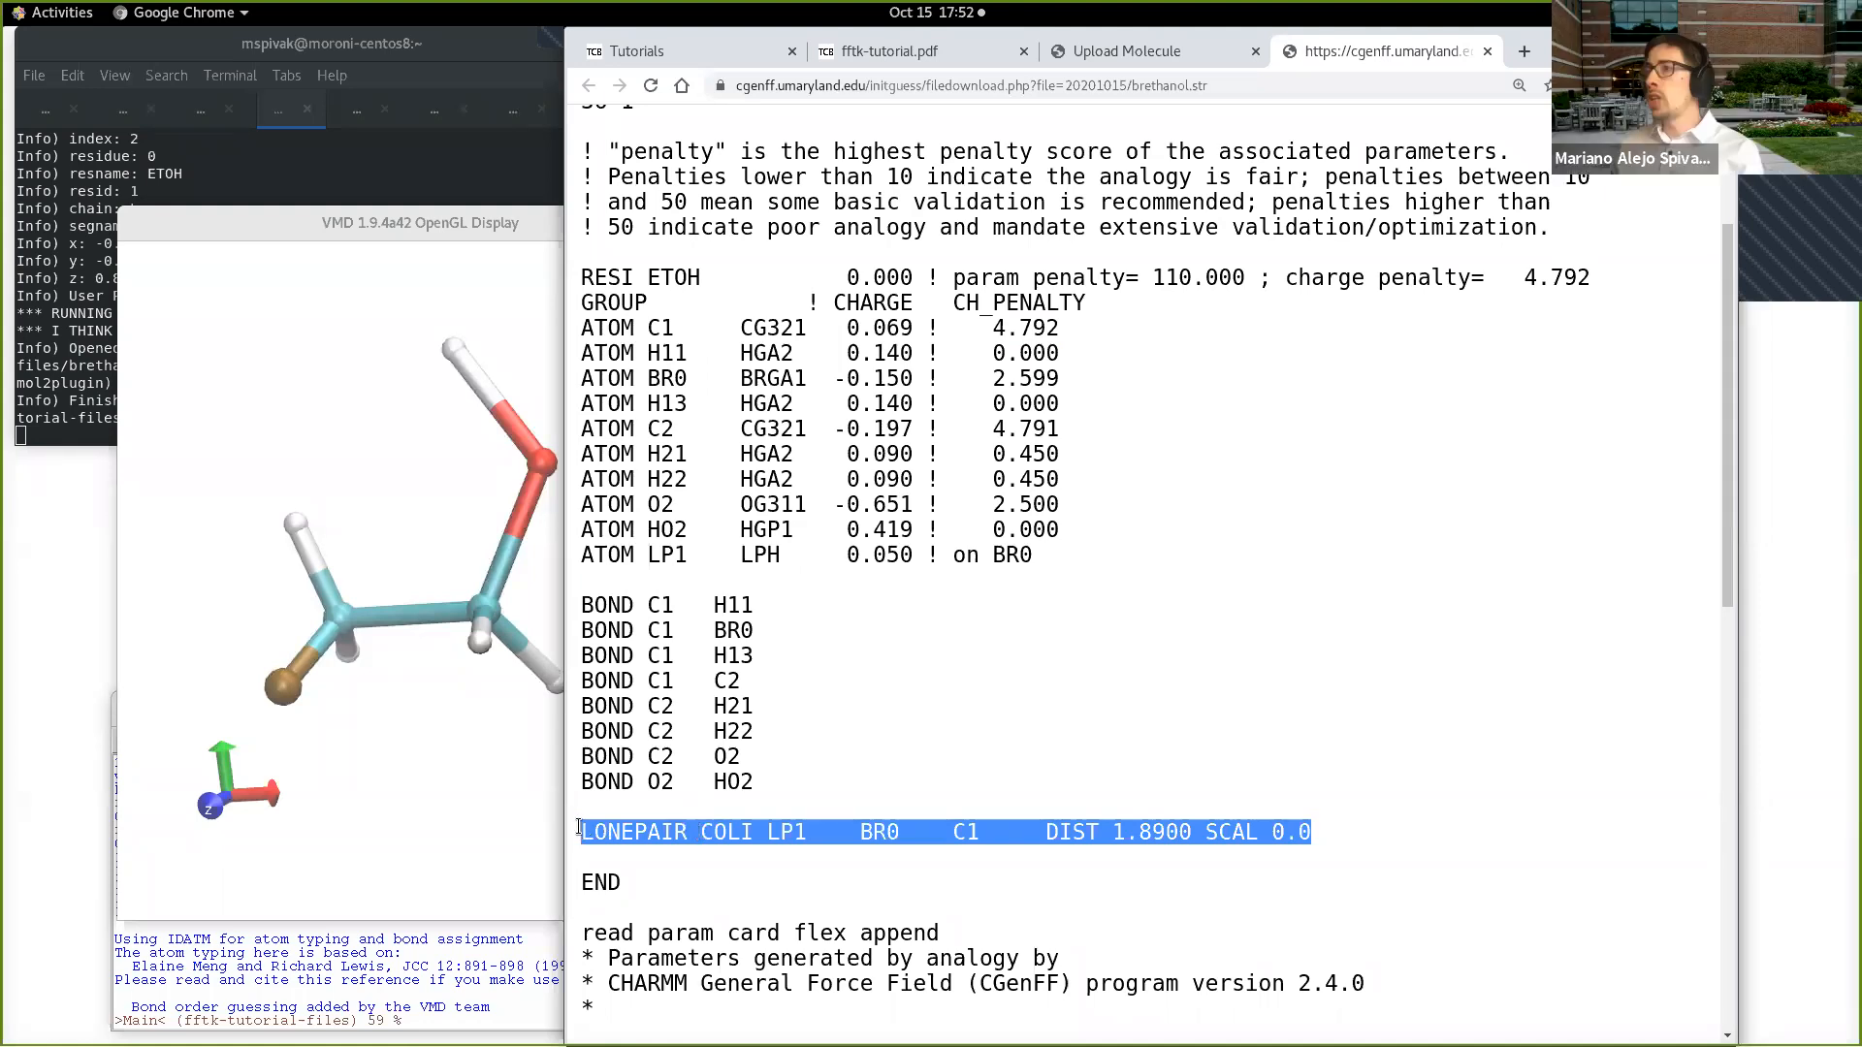
pyautogui.click(704, 834)
pyautogui.moveTo(702, 834); pyautogui.dragTo(809, 832)
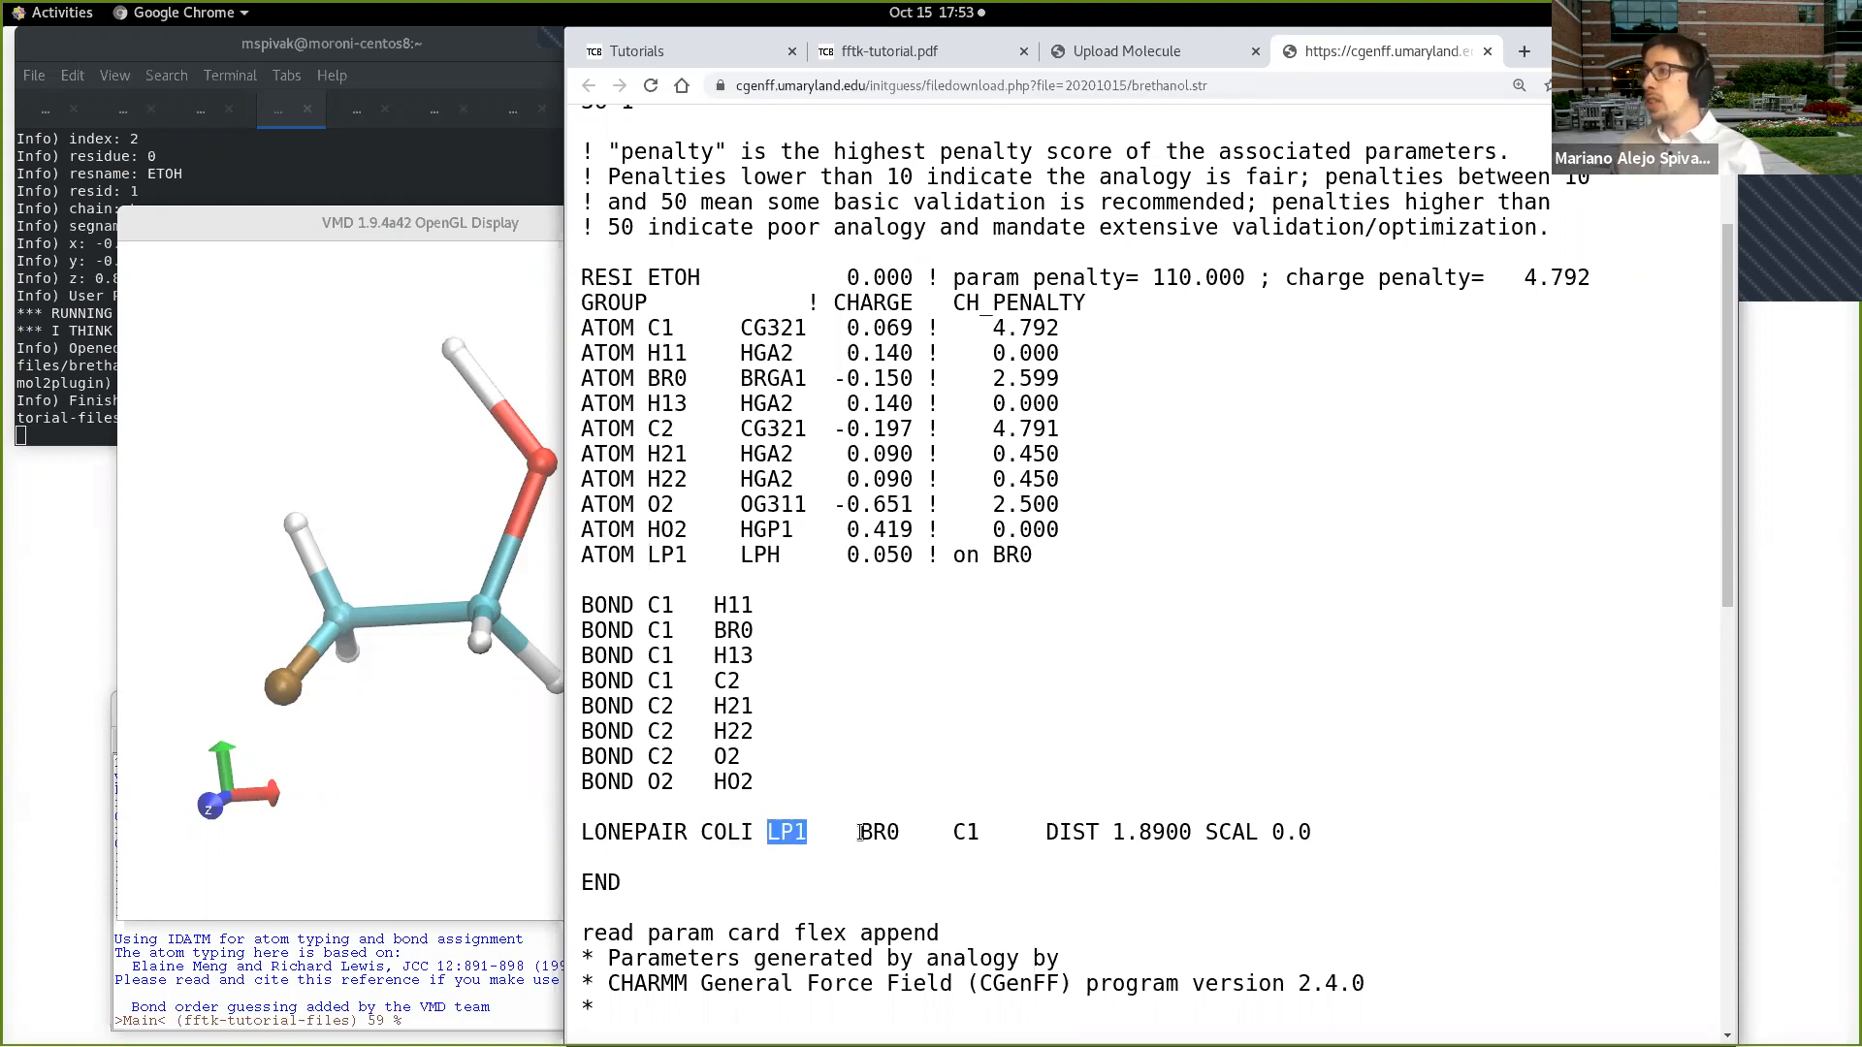
pyautogui.moveTo(860, 834); pyautogui.dragTo(976, 839)
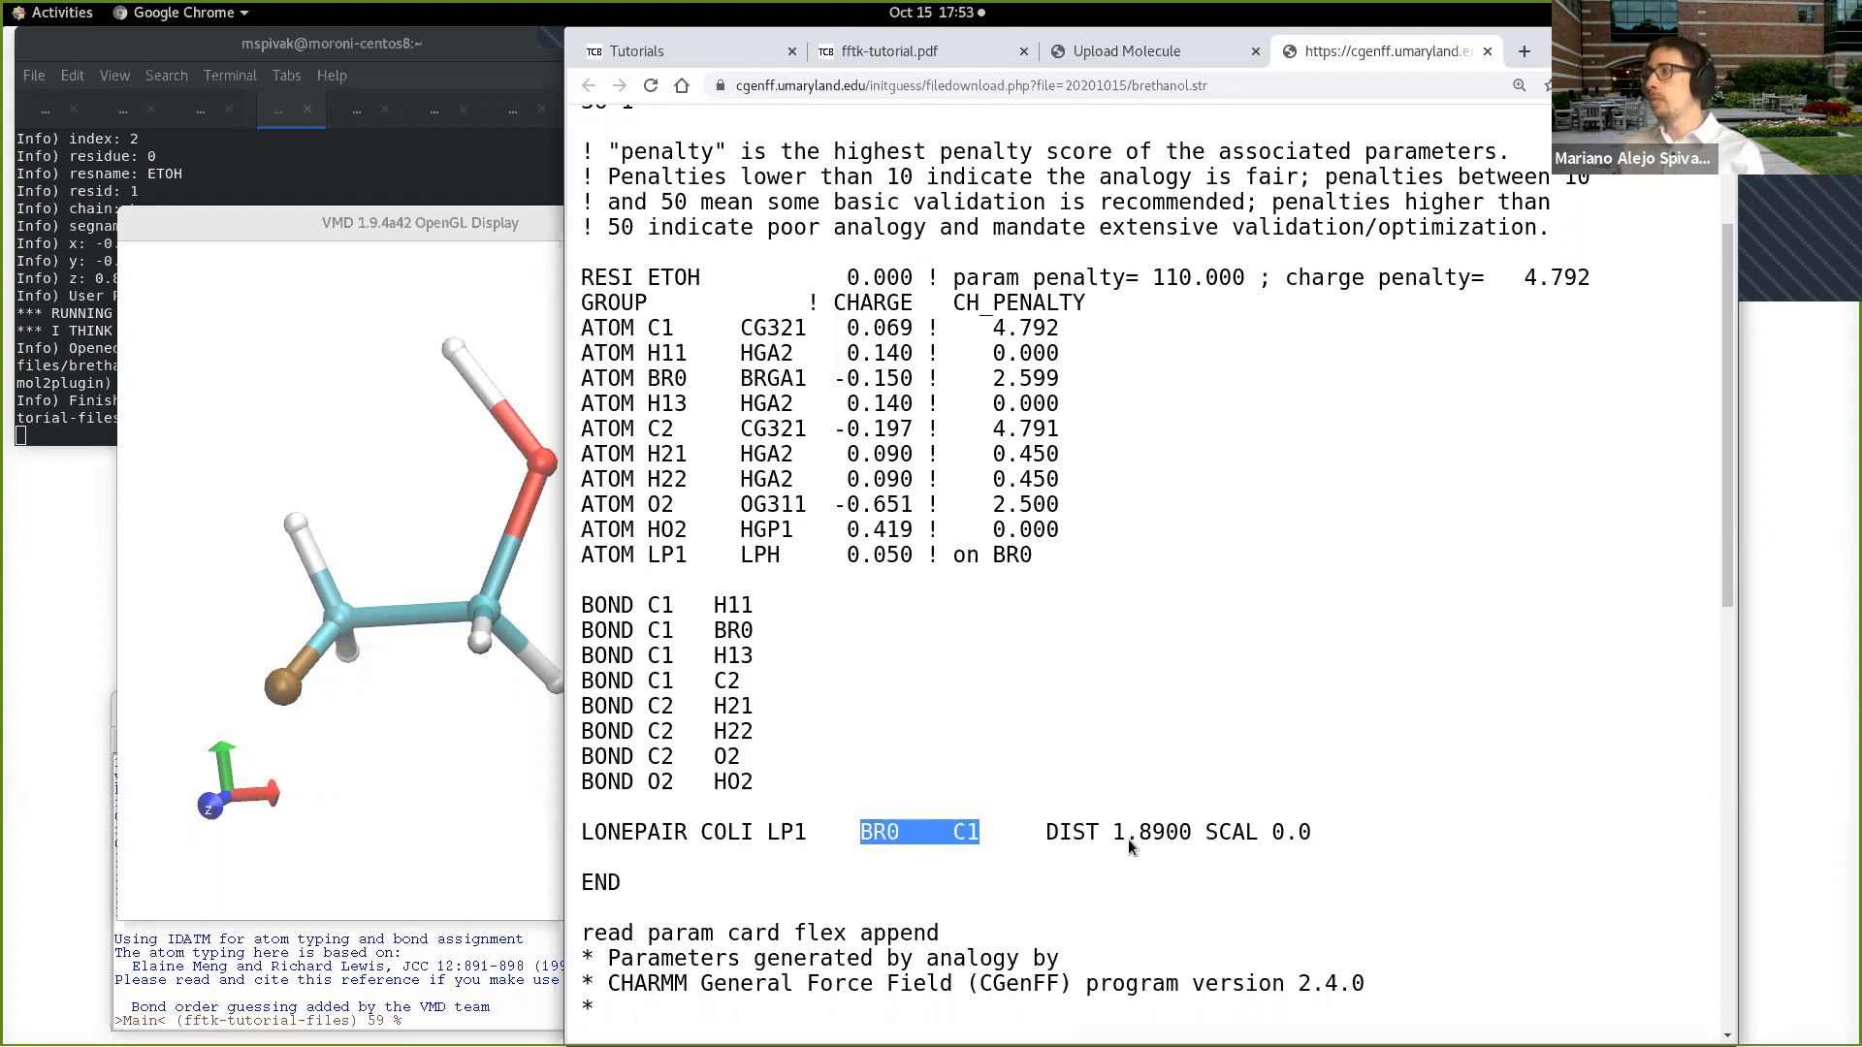
pyautogui.scroll(-2, 1152, 834)
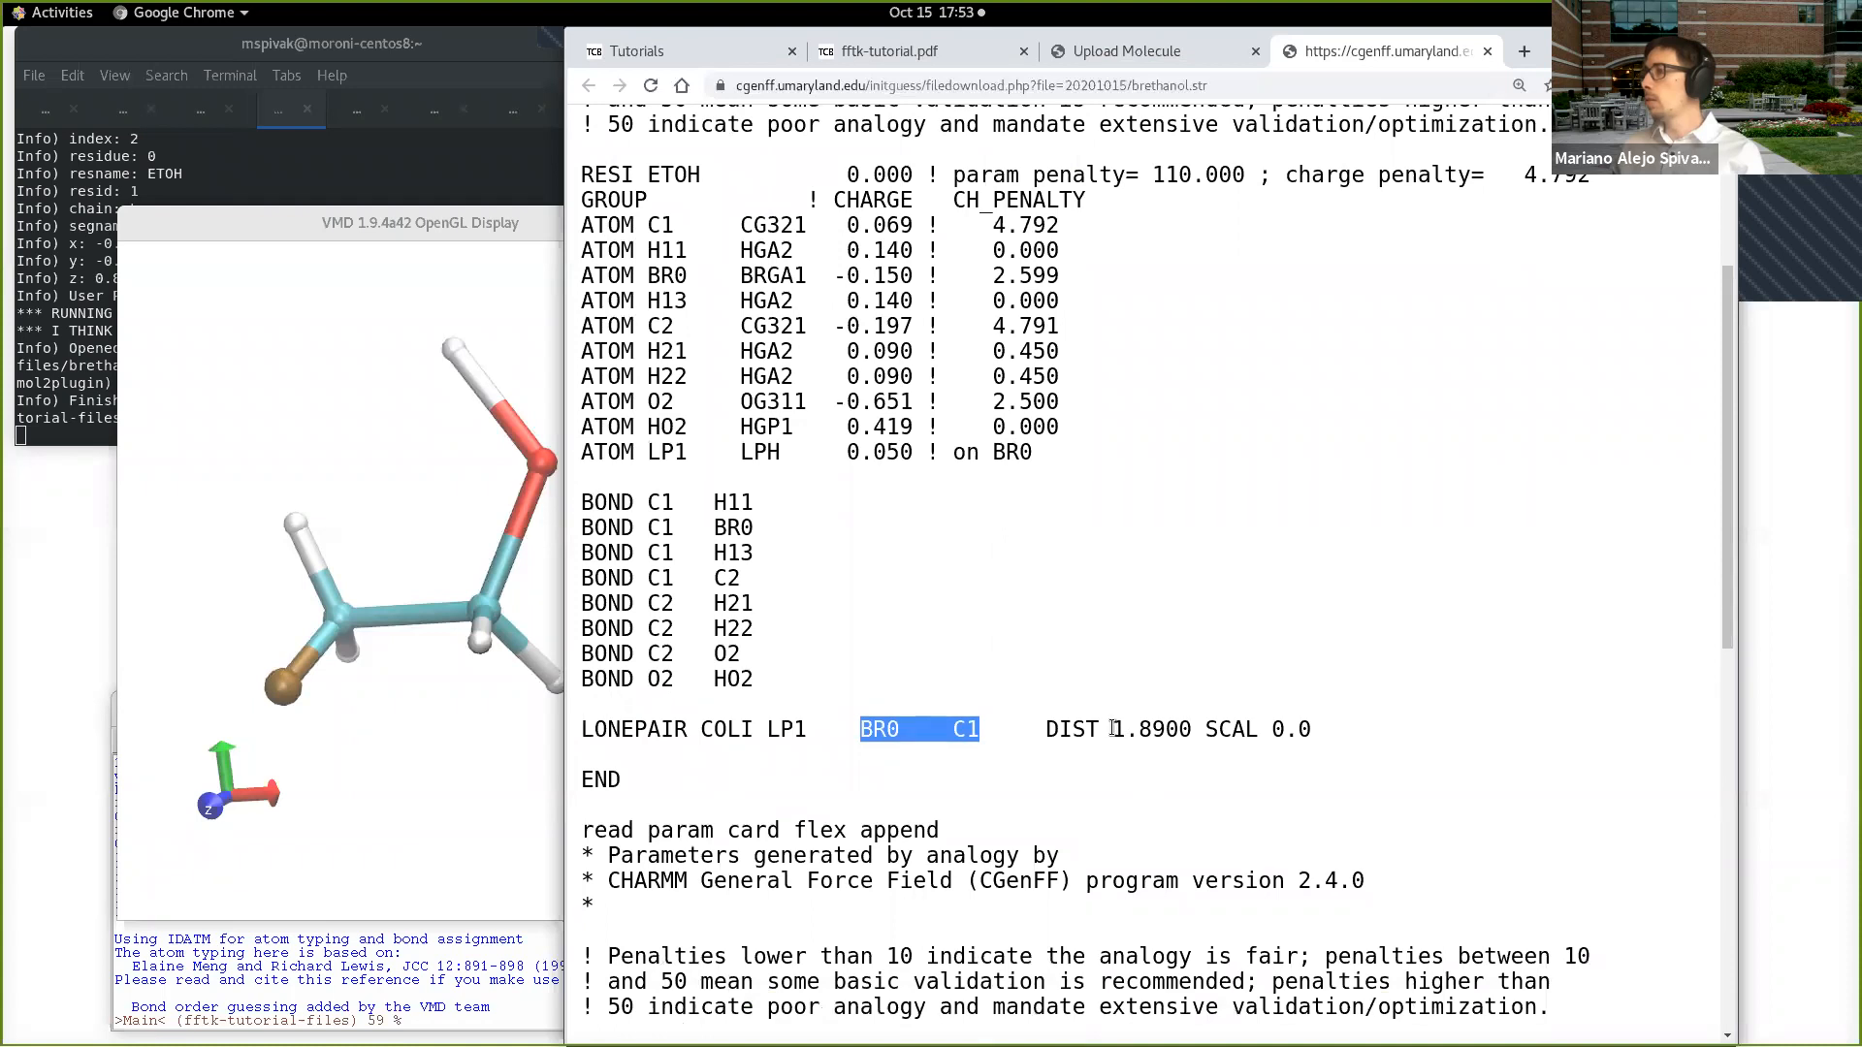
pyautogui.scroll(-9, 1113, 729)
pyautogui.scroll(-9, 1113, 725)
pyautogui.scroll(16, 1113, 731)
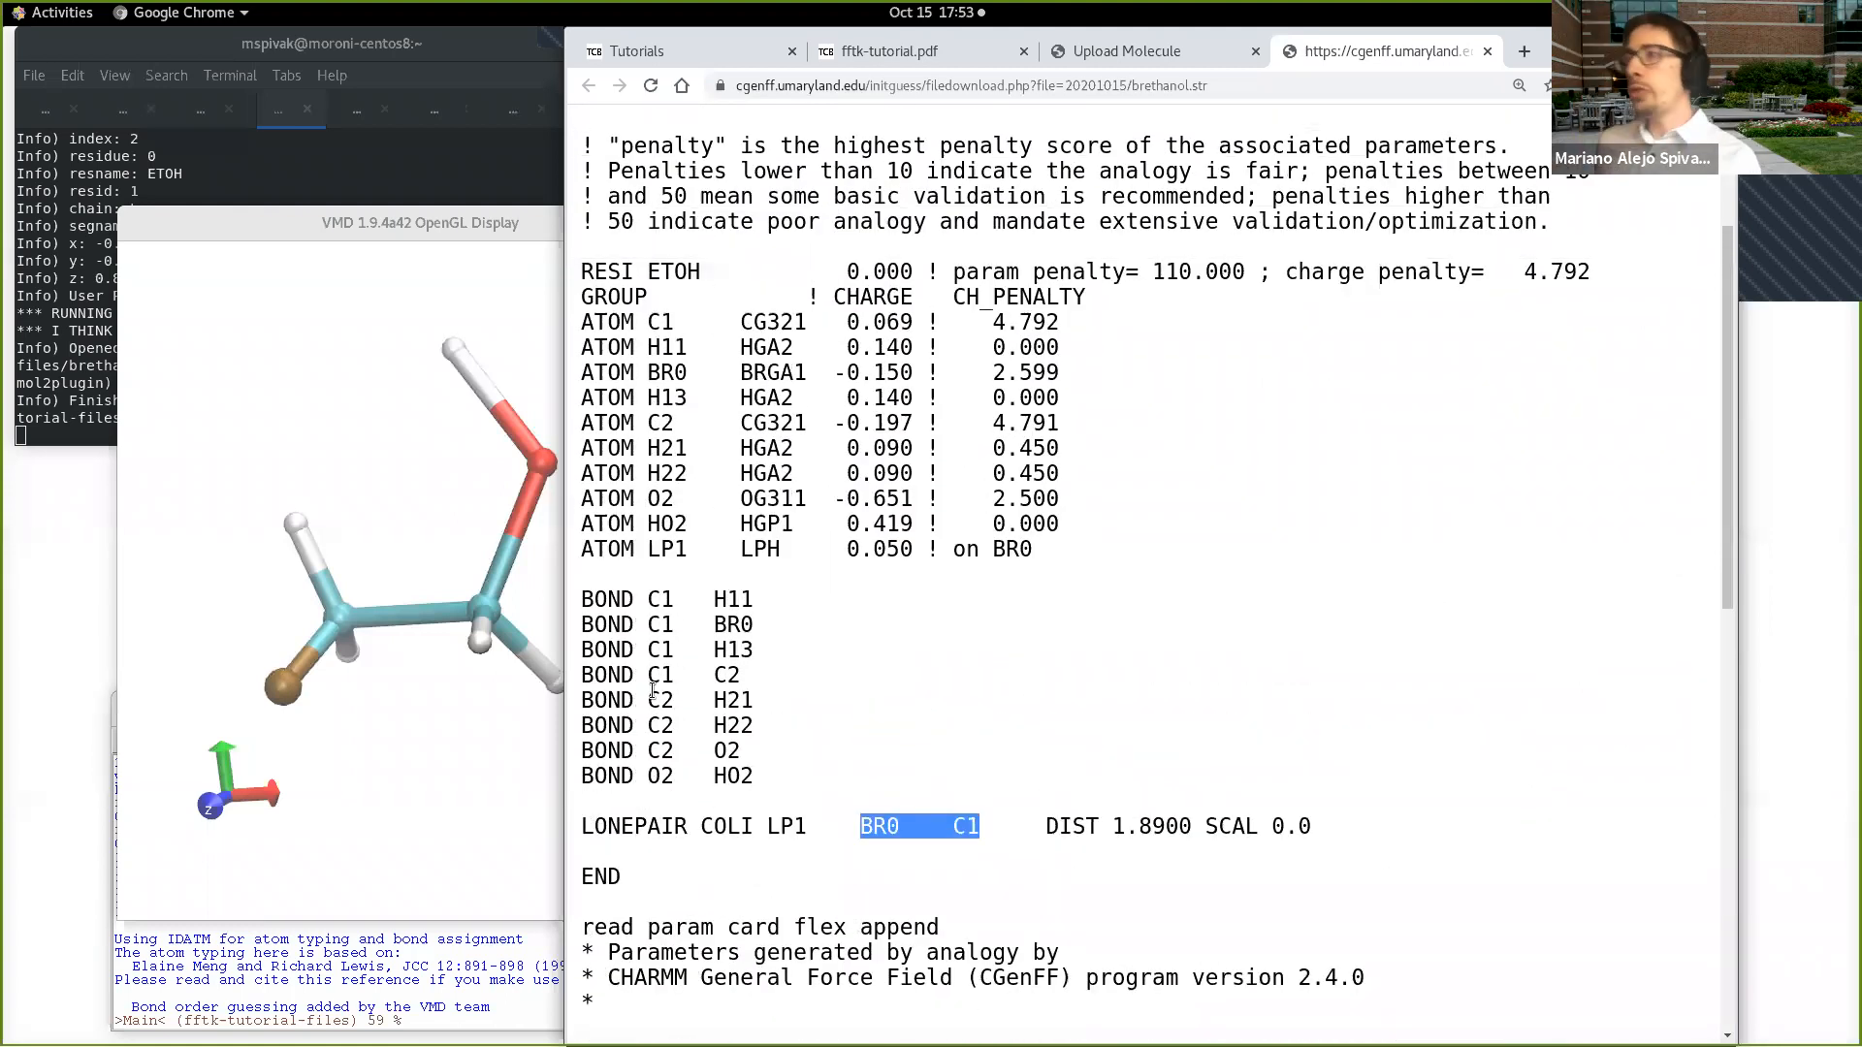
pyautogui.hotkey('alt', 'Tab')
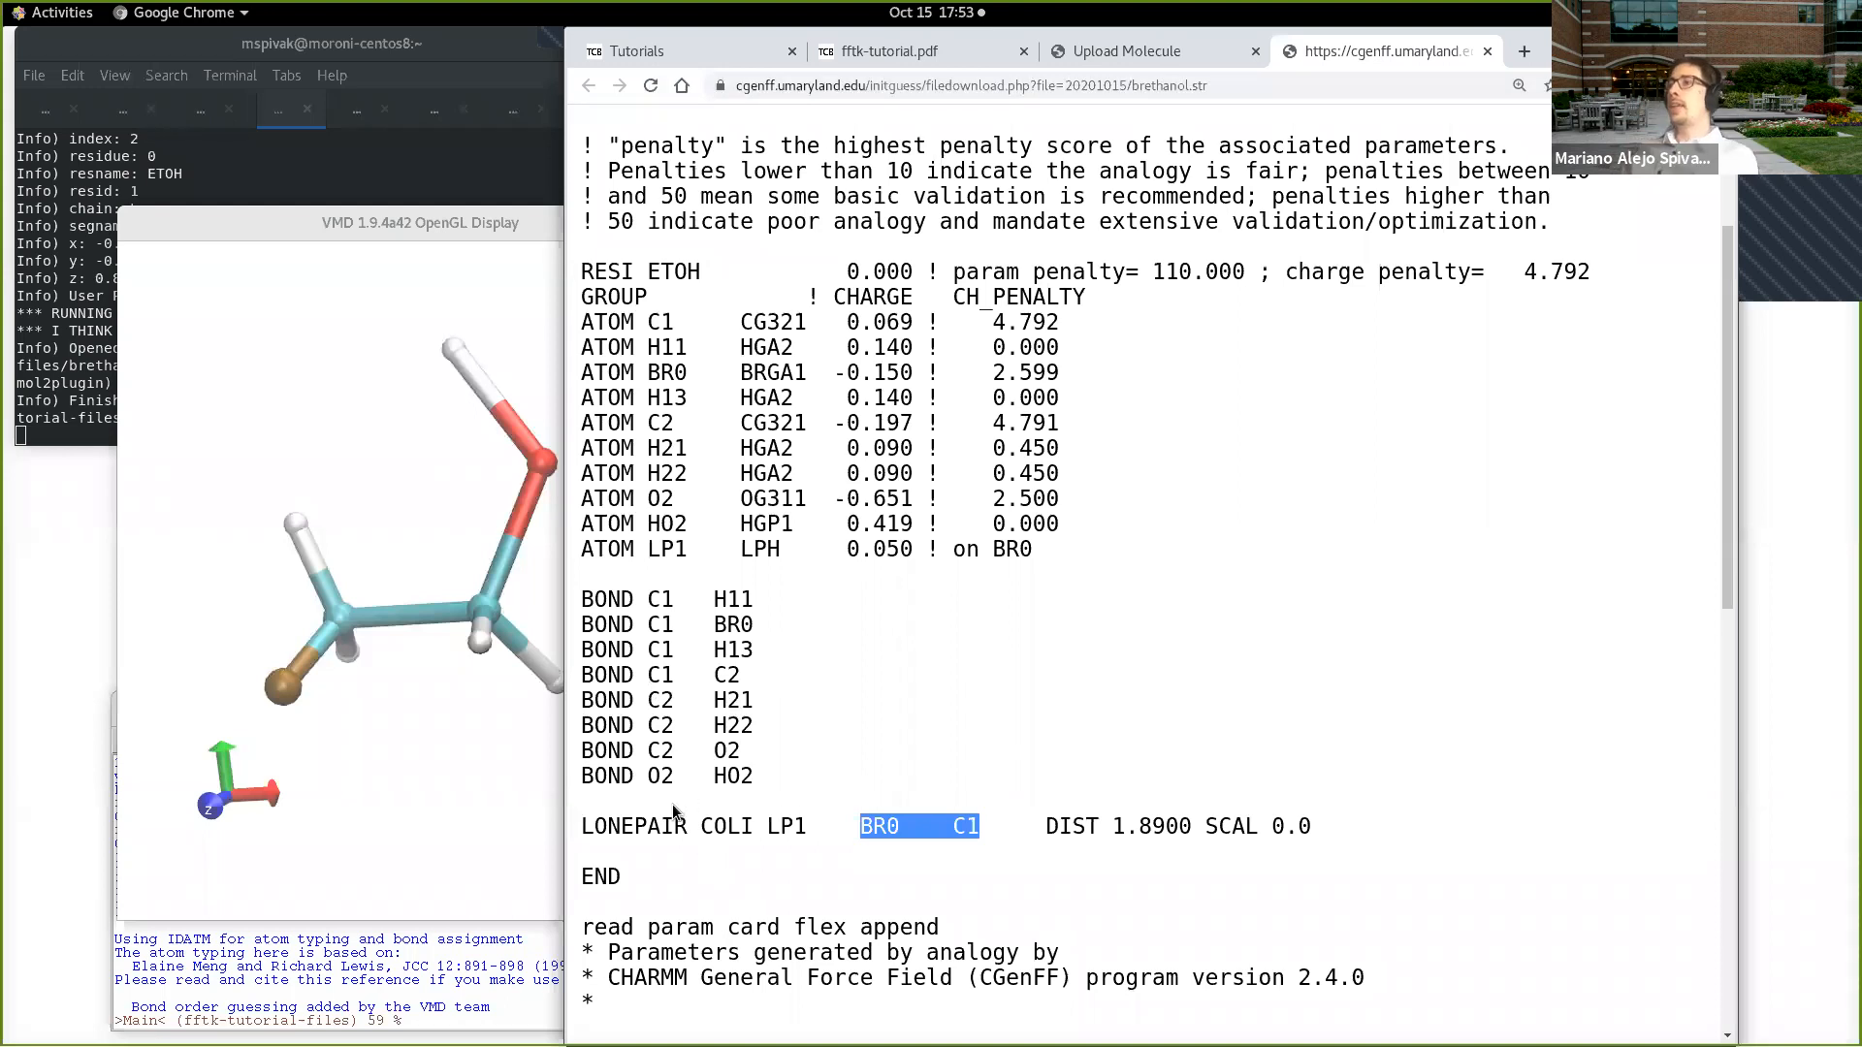
pyautogui.moveTo(583, 826); pyautogui.dragTo(1334, 824)
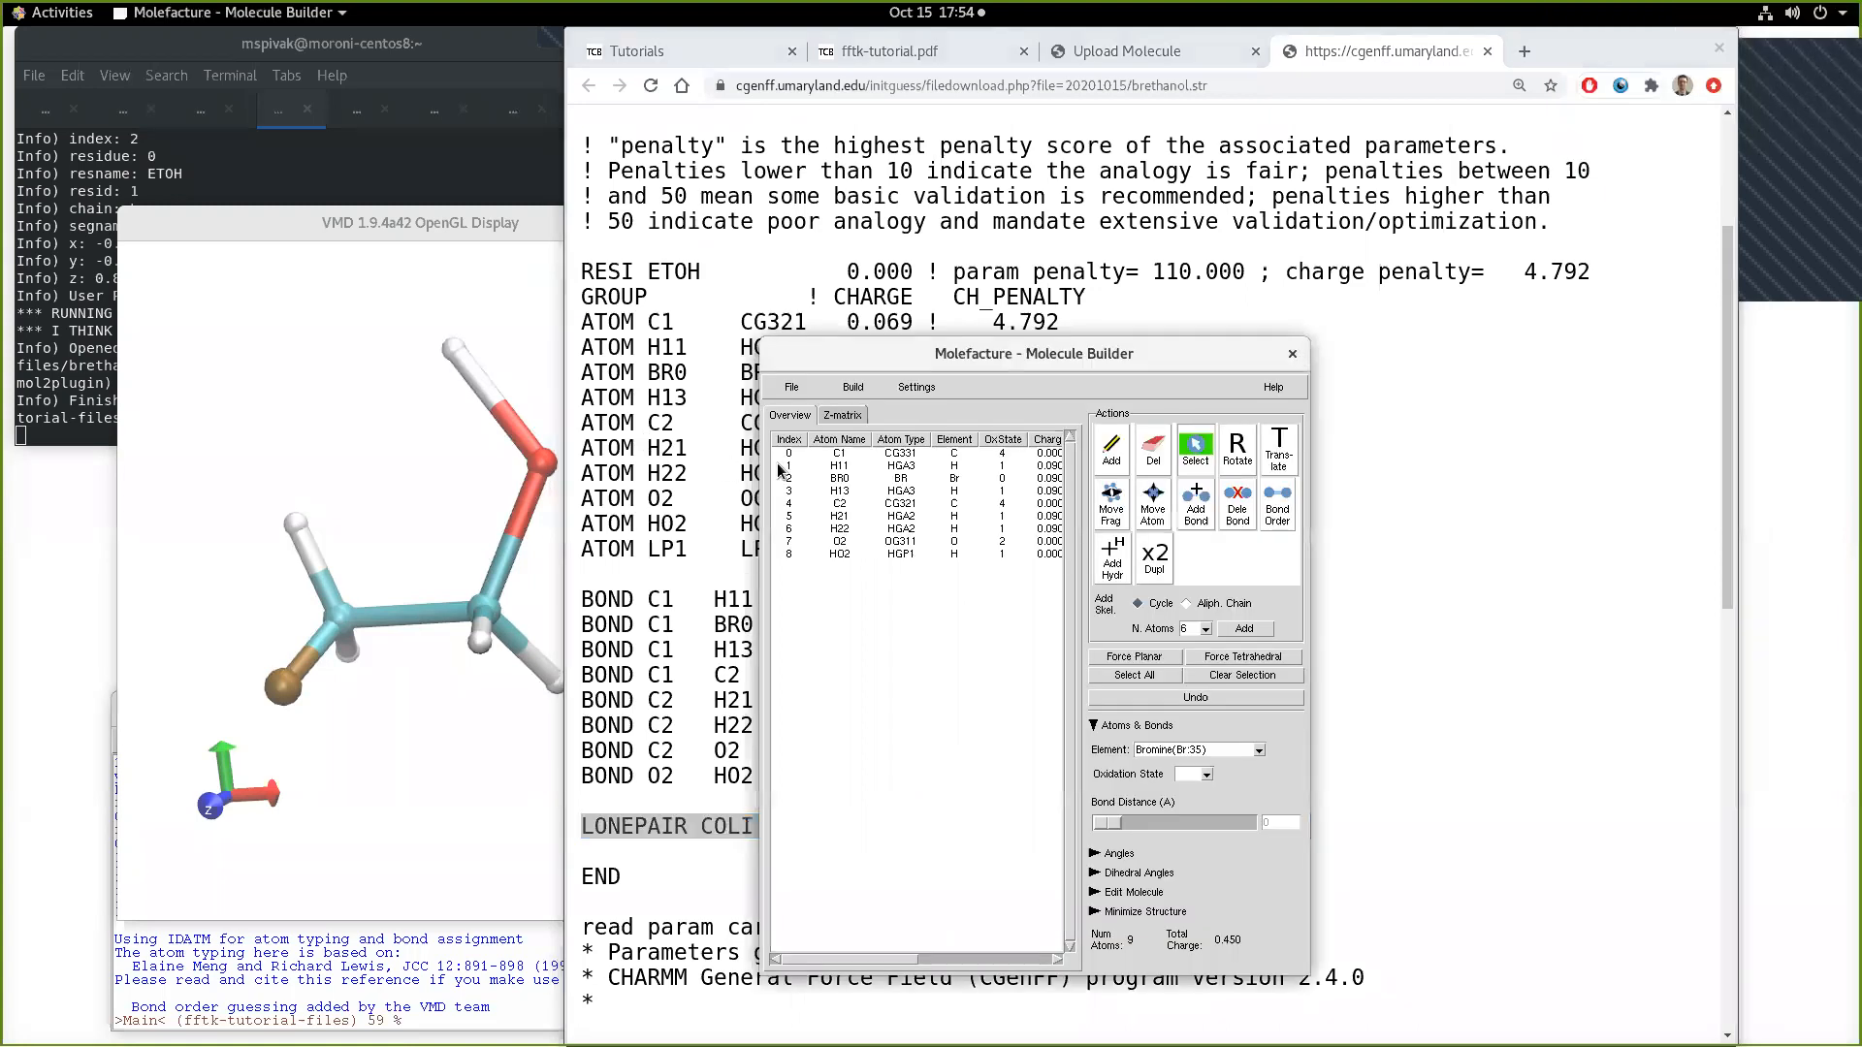
pyautogui.hotkey('alt', 'Tab')
pyautogui.hotkey('alt', 'Tab')
pyautogui.hotkey('alt', 'Tab')
pyautogui.hotkey('alt', 'shift', 'Tab')
pyautogui.hotkey('alt', 'shift', 'Tab')
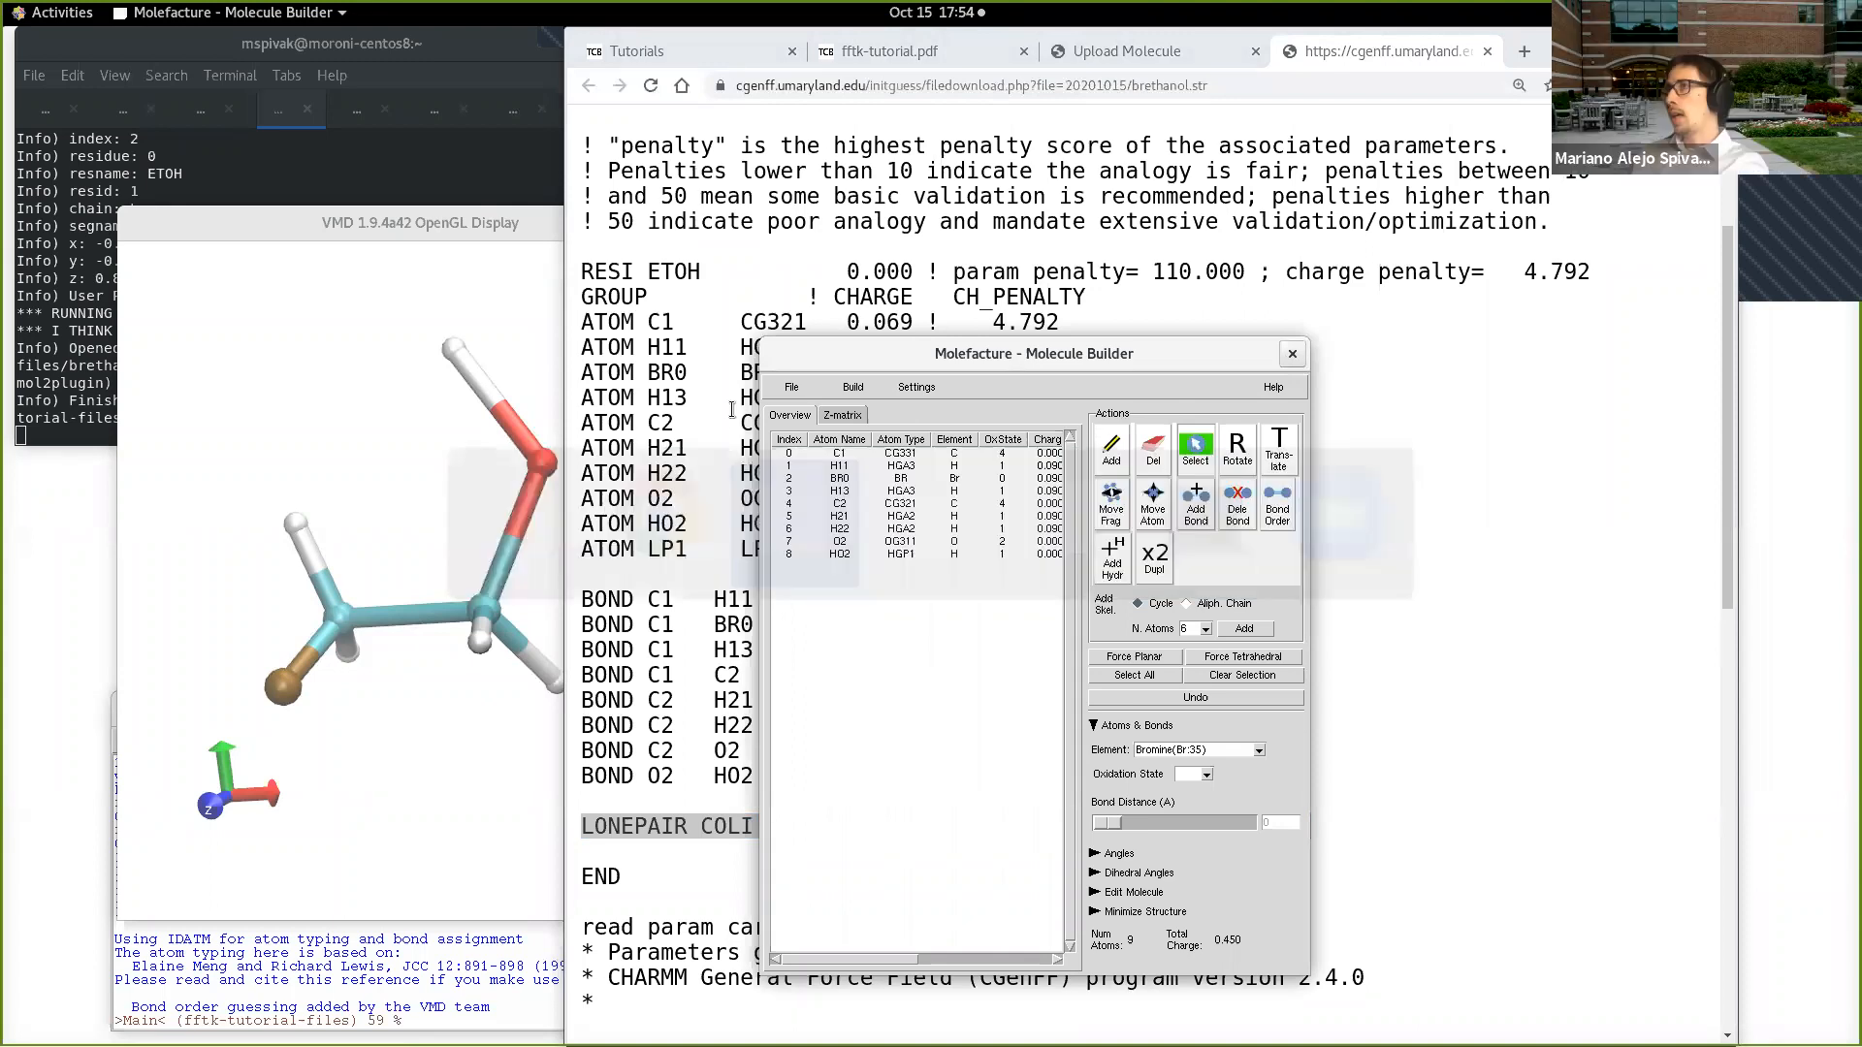
pyautogui.click(717, 414)
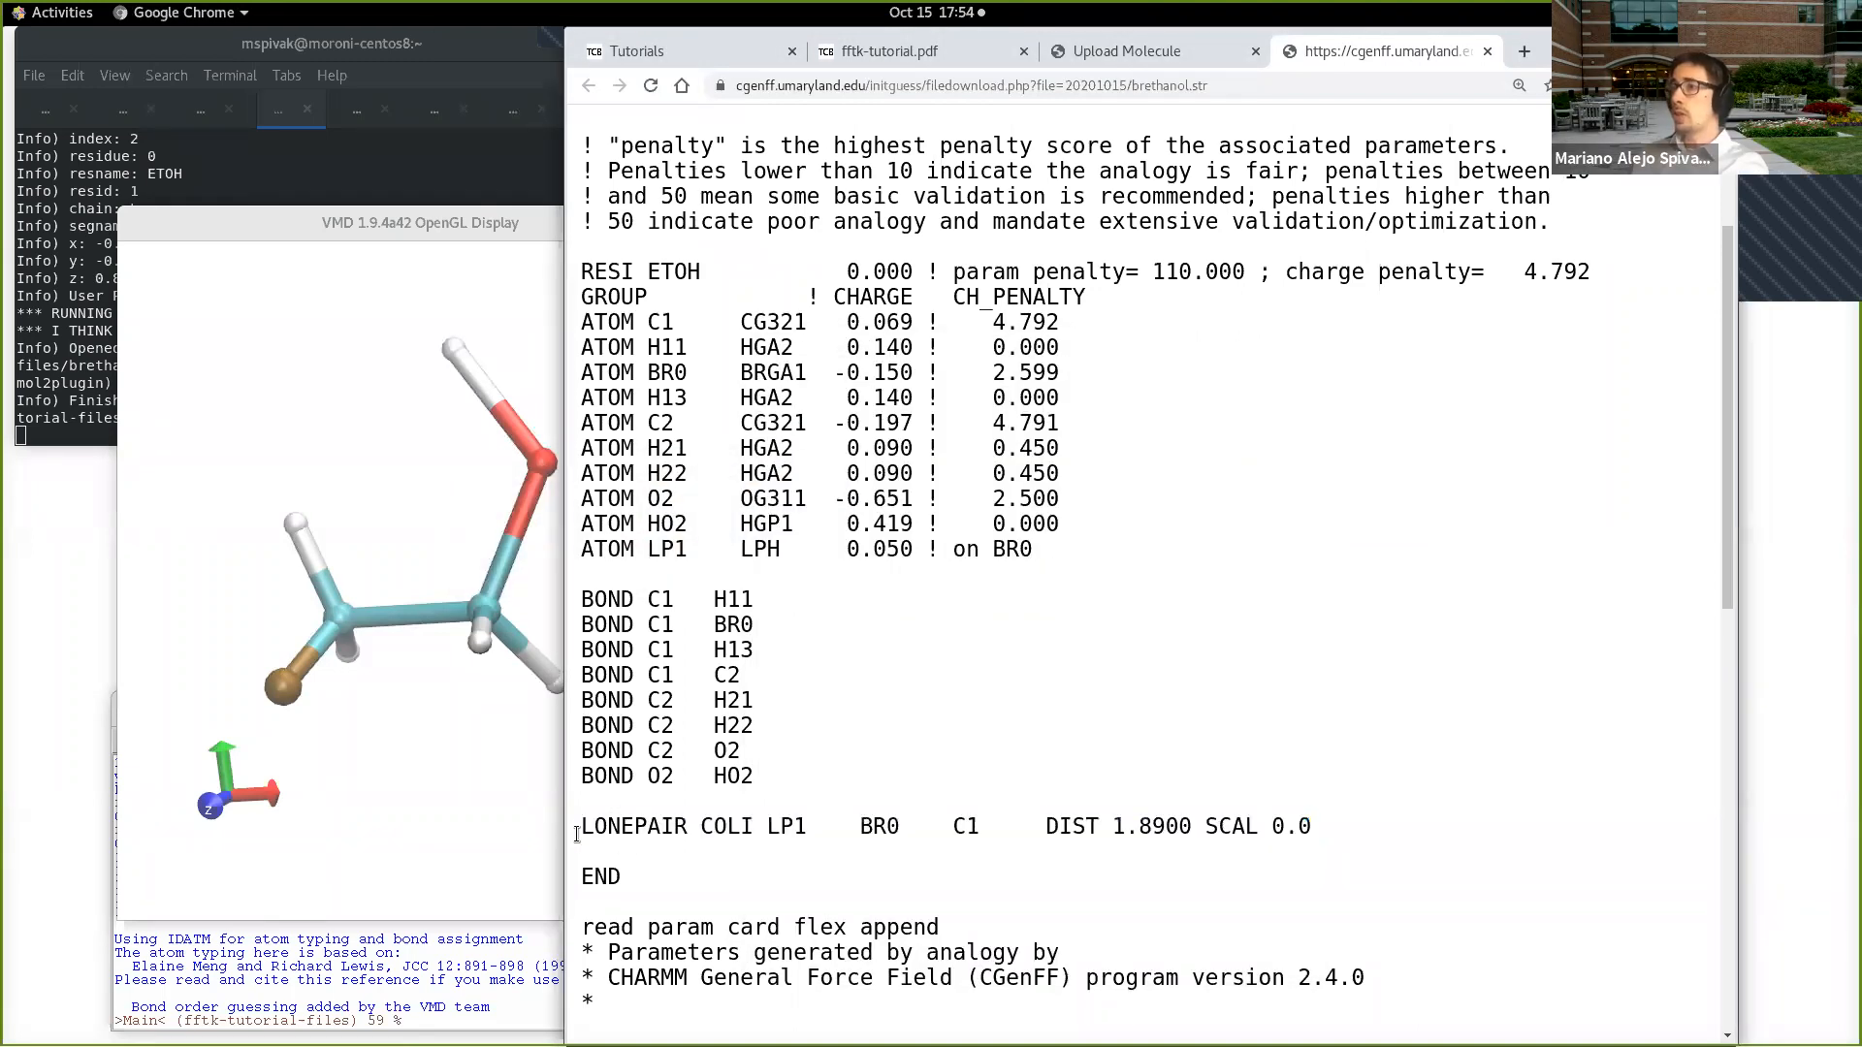
# Step: Highlight the full LONEPAIR COLI line in brethanol.str, and rotate the brominated ethanol in VMD to inspect the C–Br bond
pyautogui.moveTo(582, 826); pyautogui.dragTo(1341, 824)
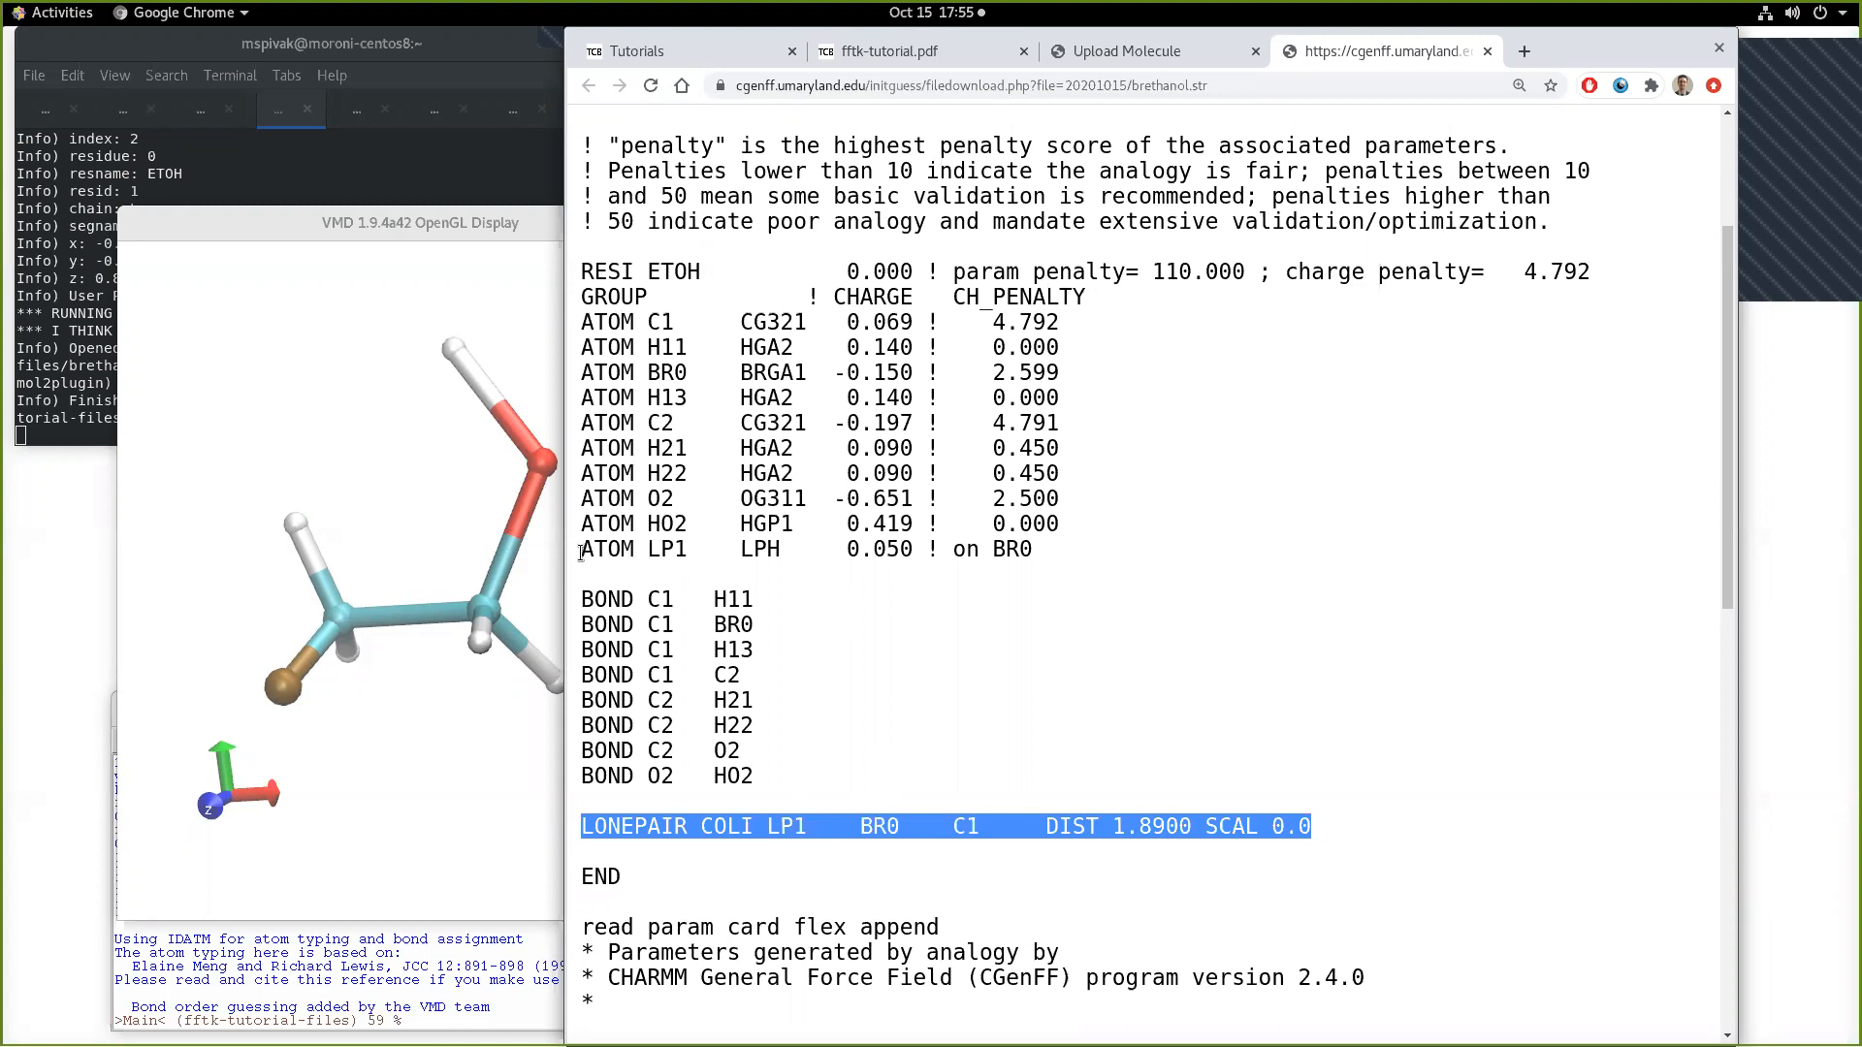
pyautogui.click(1178, 878)
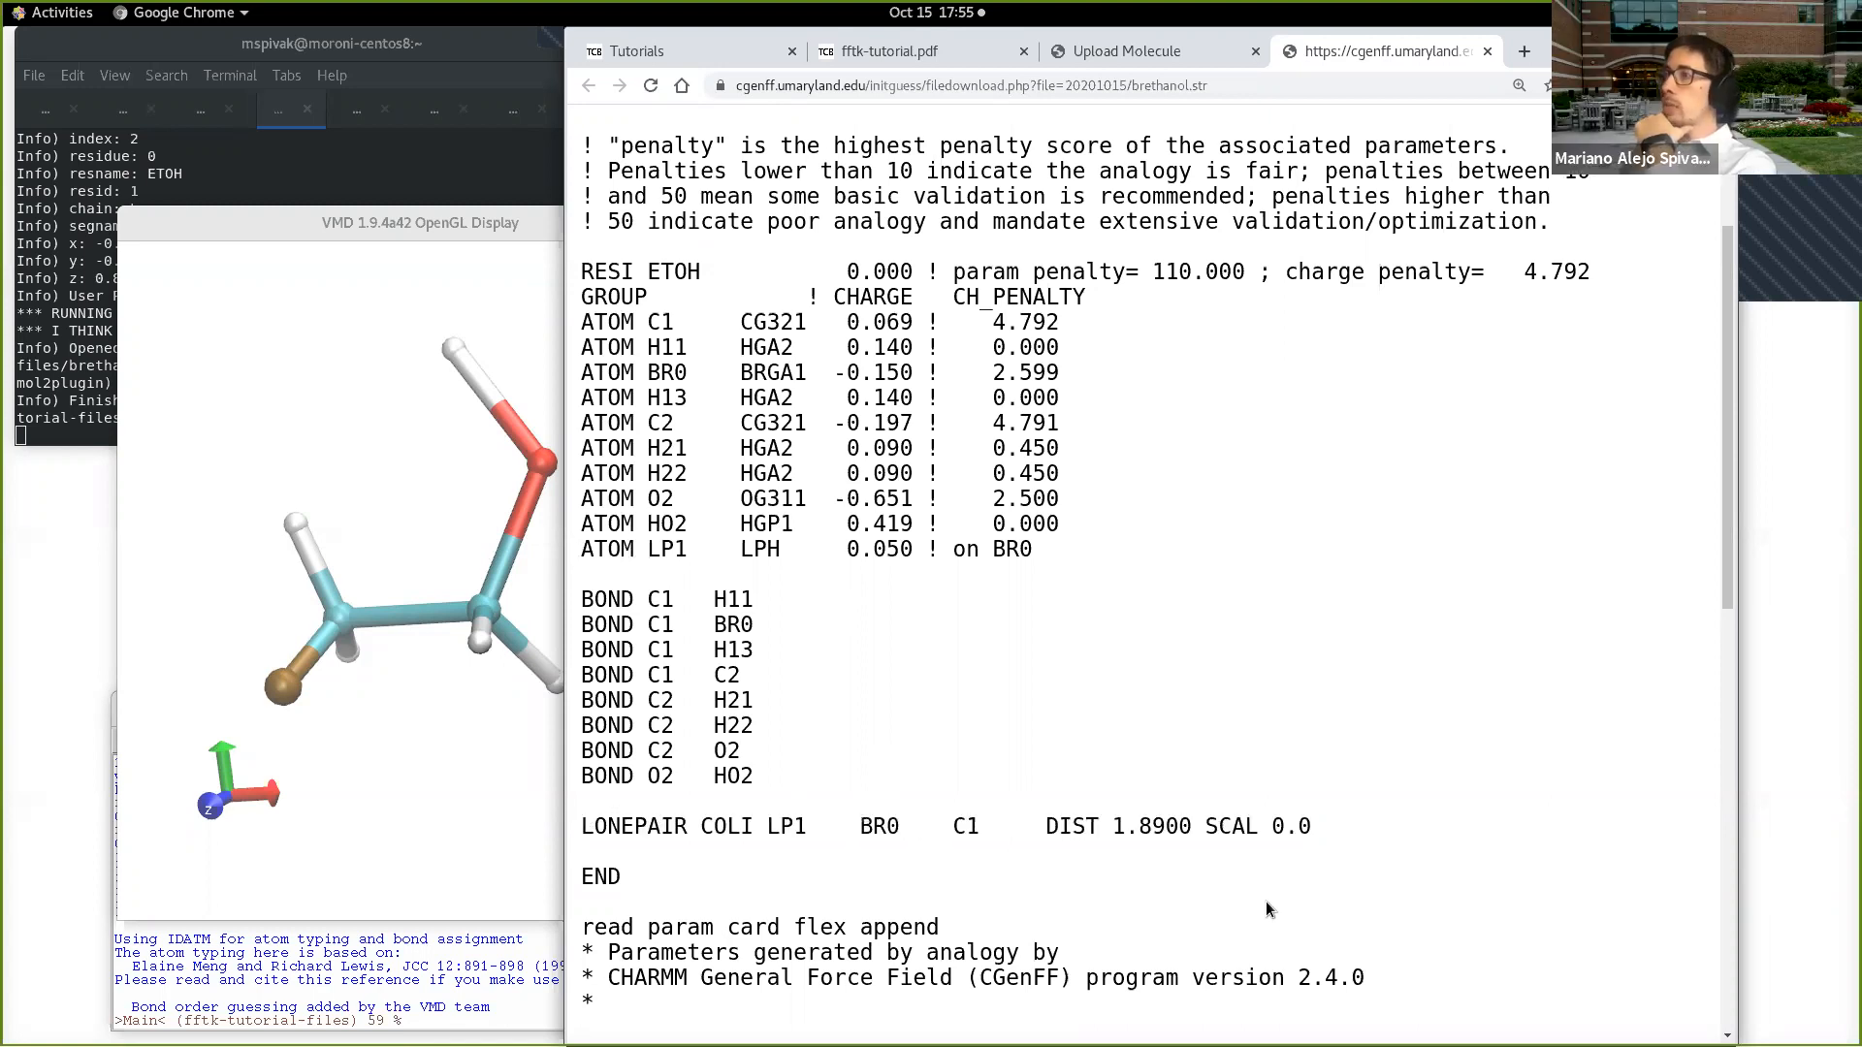
pyautogui.moveTo(403, 731); pyautogui.dragTo(560, 720)
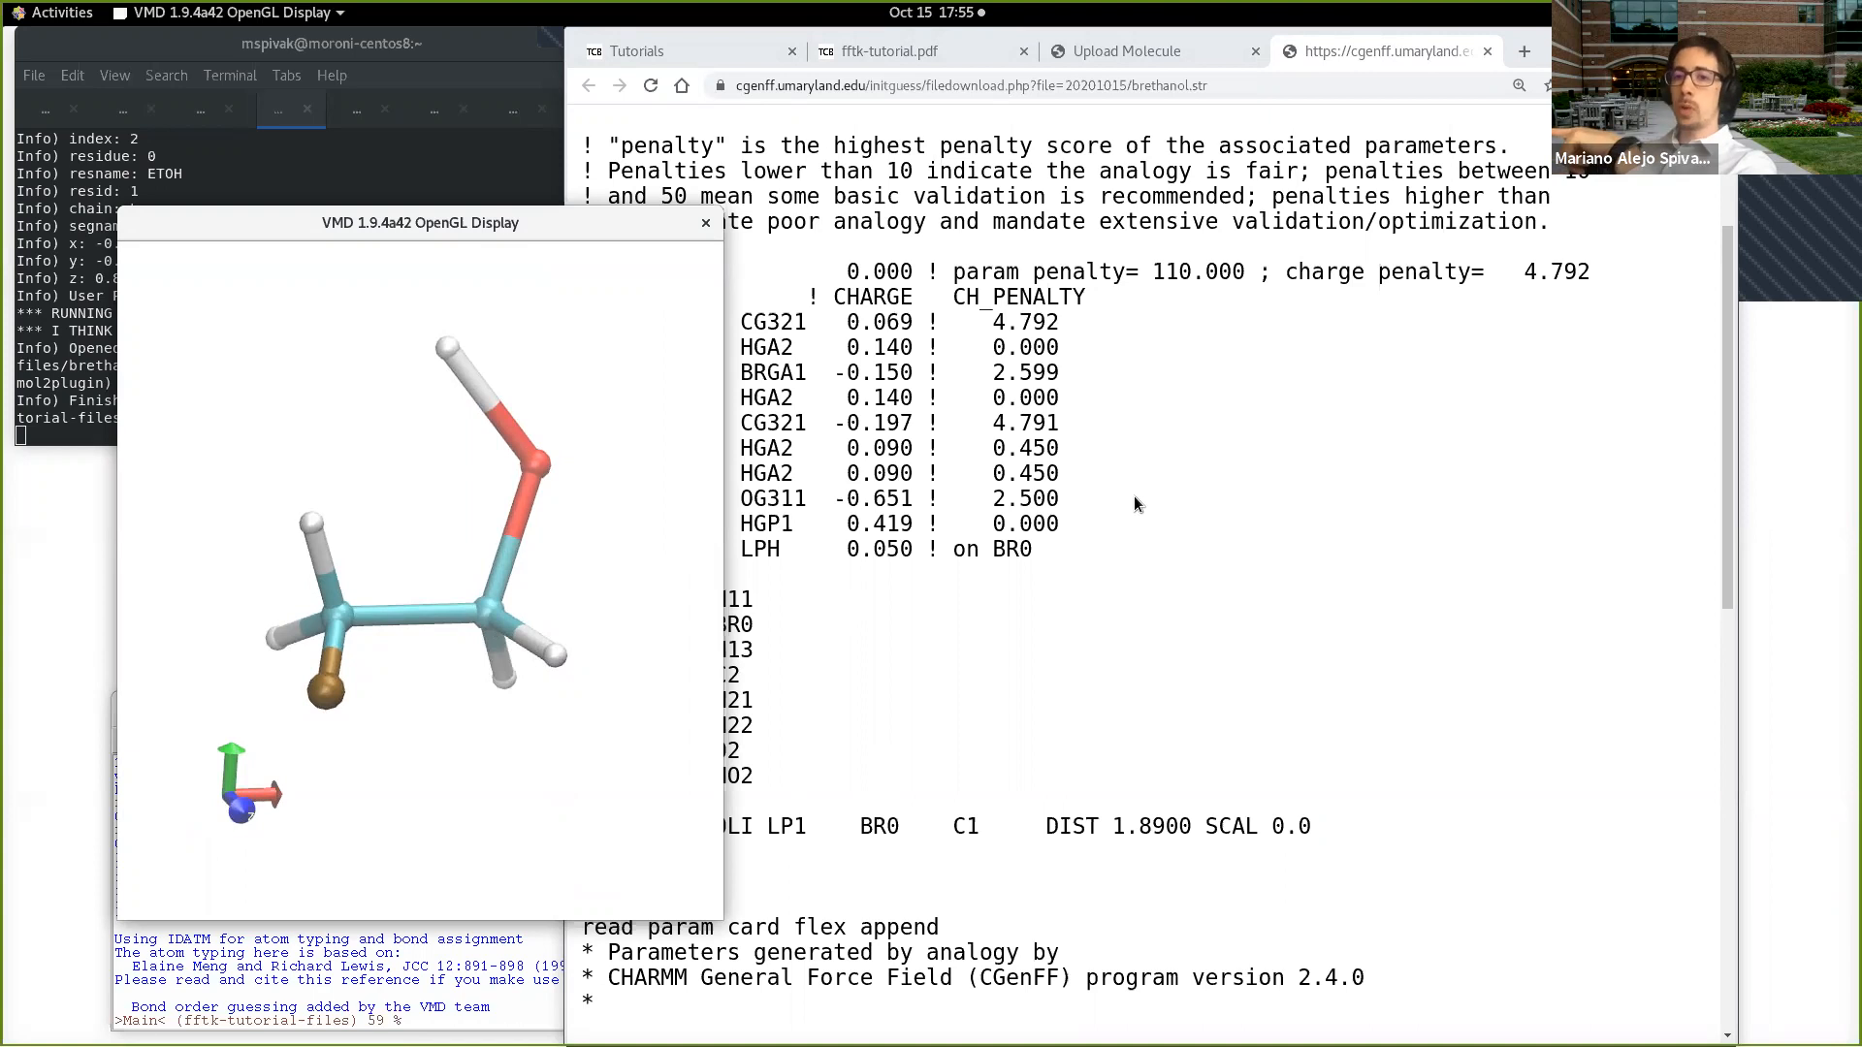
# Step: Switch back to brethanol.str in Chrome, highlight the whole stream file and review its topology, bond, angle and dihedral sections
pyautogui.click(1126, 543)
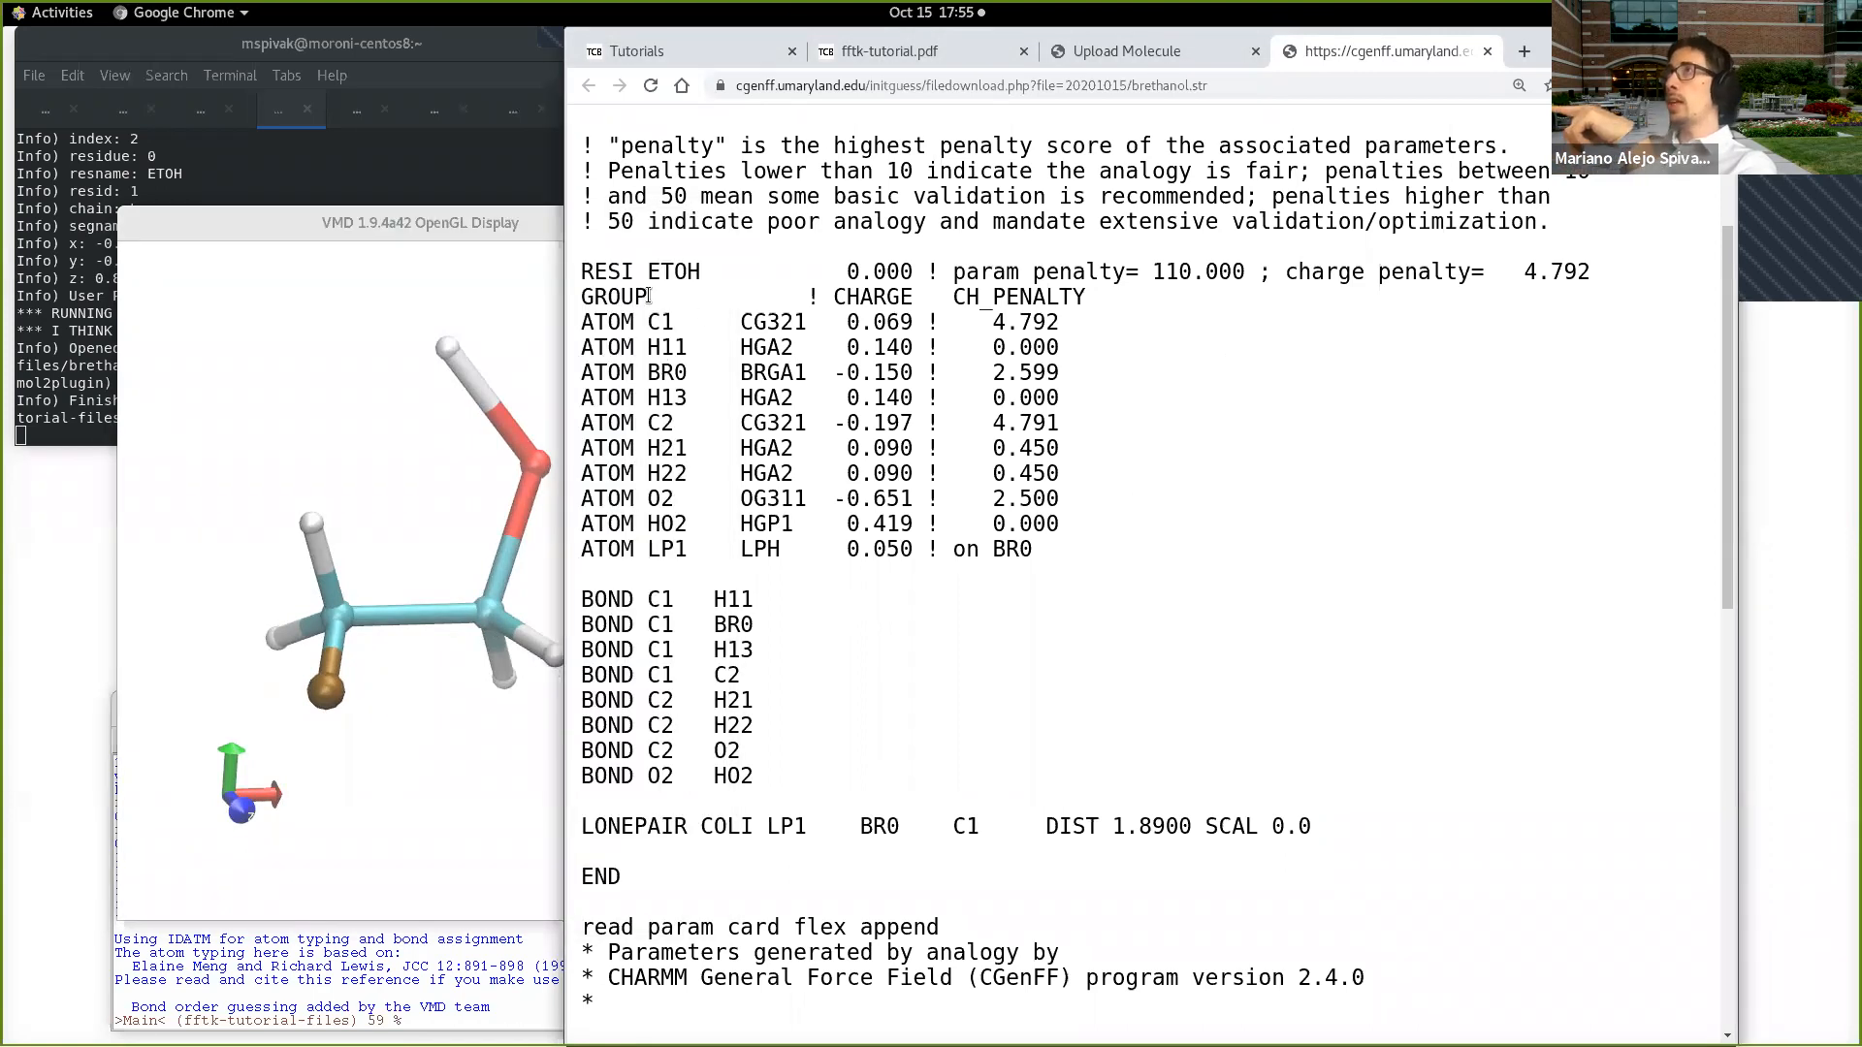
pyautogui.scroll(5, 649, 296)
pyautogui.moveTo(584, 129); pyautogui.dragTo(1261, 1025)
pyautogui.scroll(-15, 1154, 572)
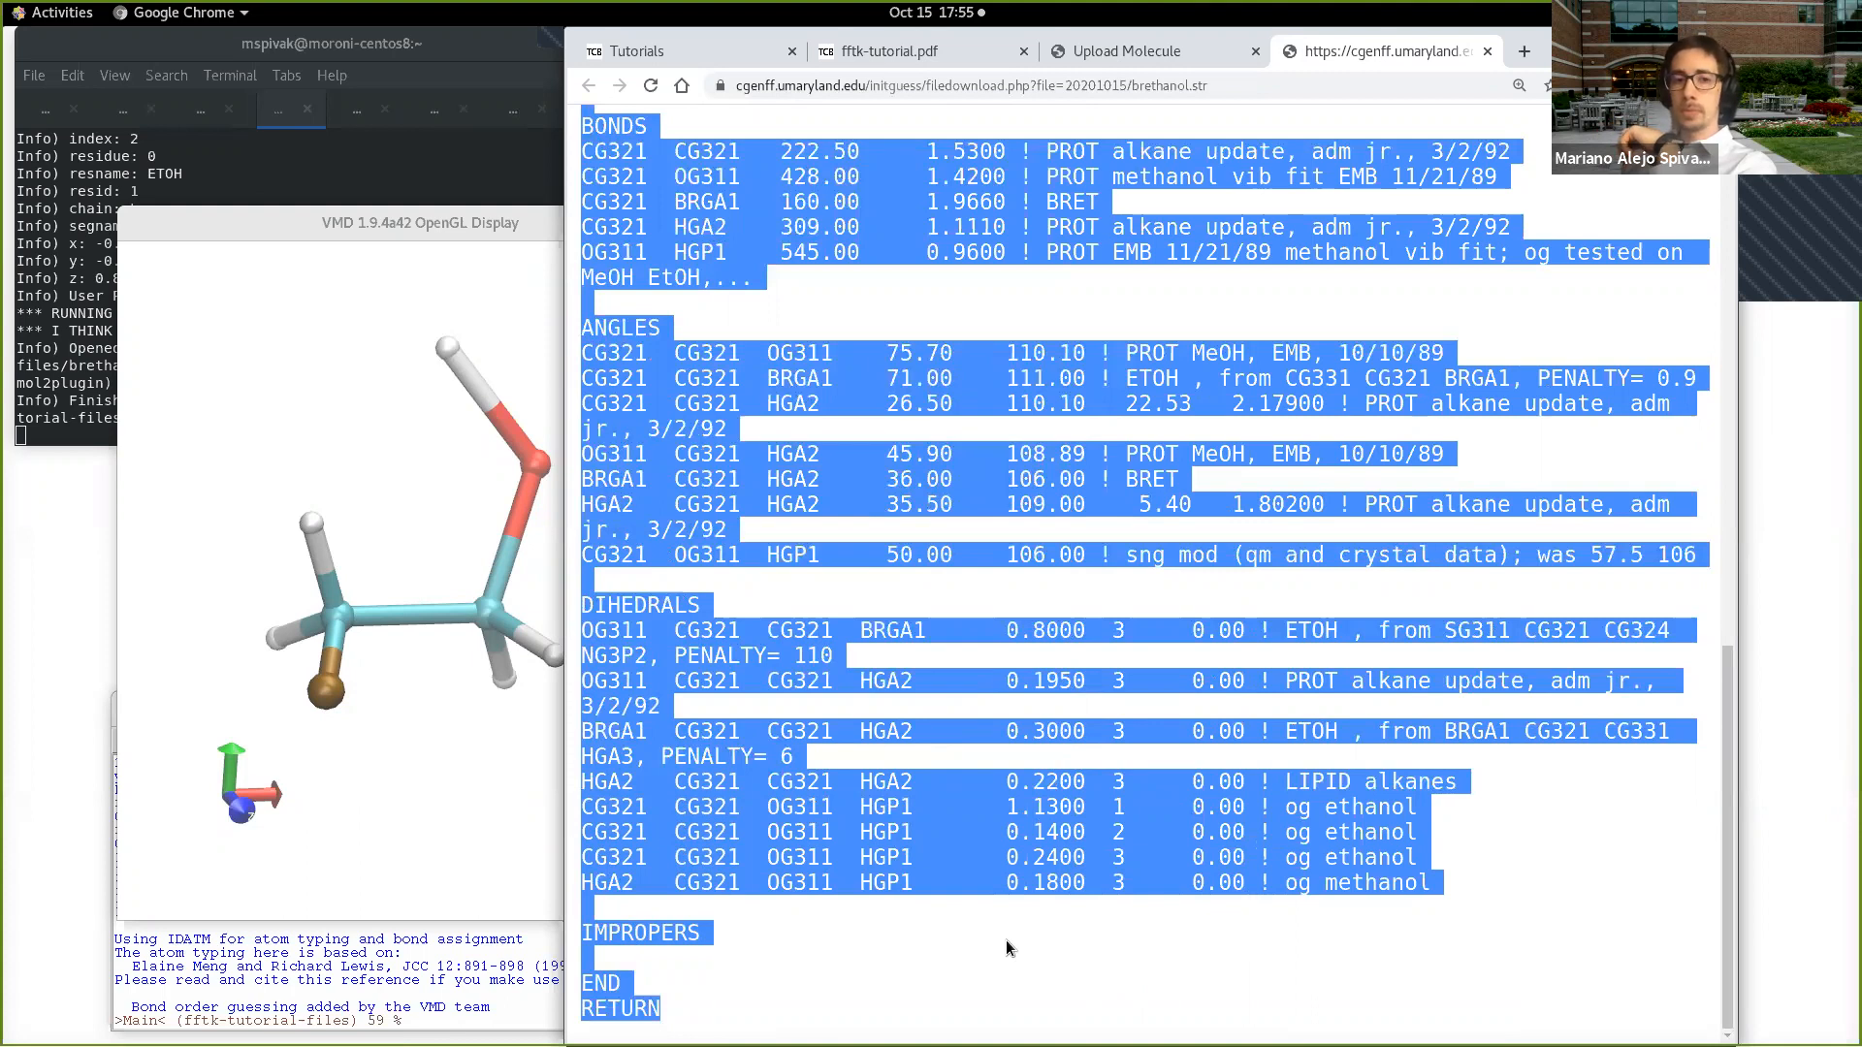
pyautogui.scroll(9, 999, 836)
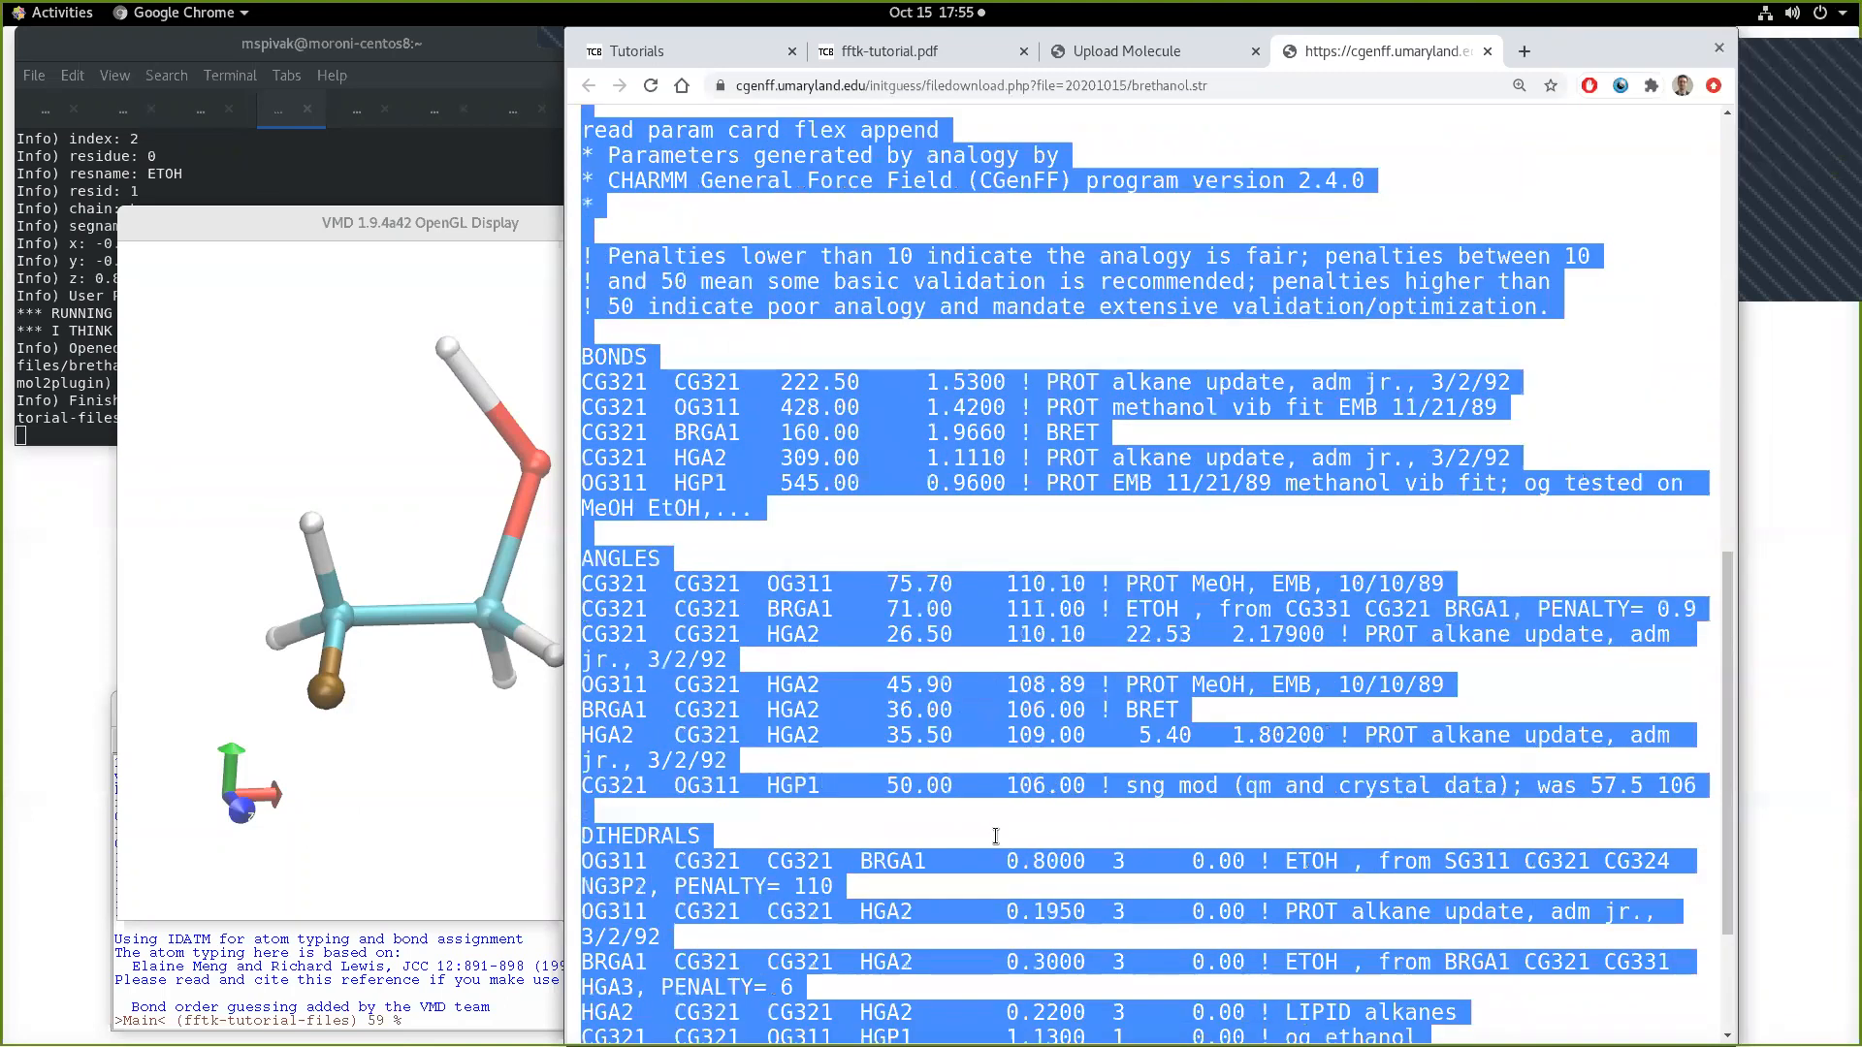
pyautogui.scroll(5, 1004, 836)
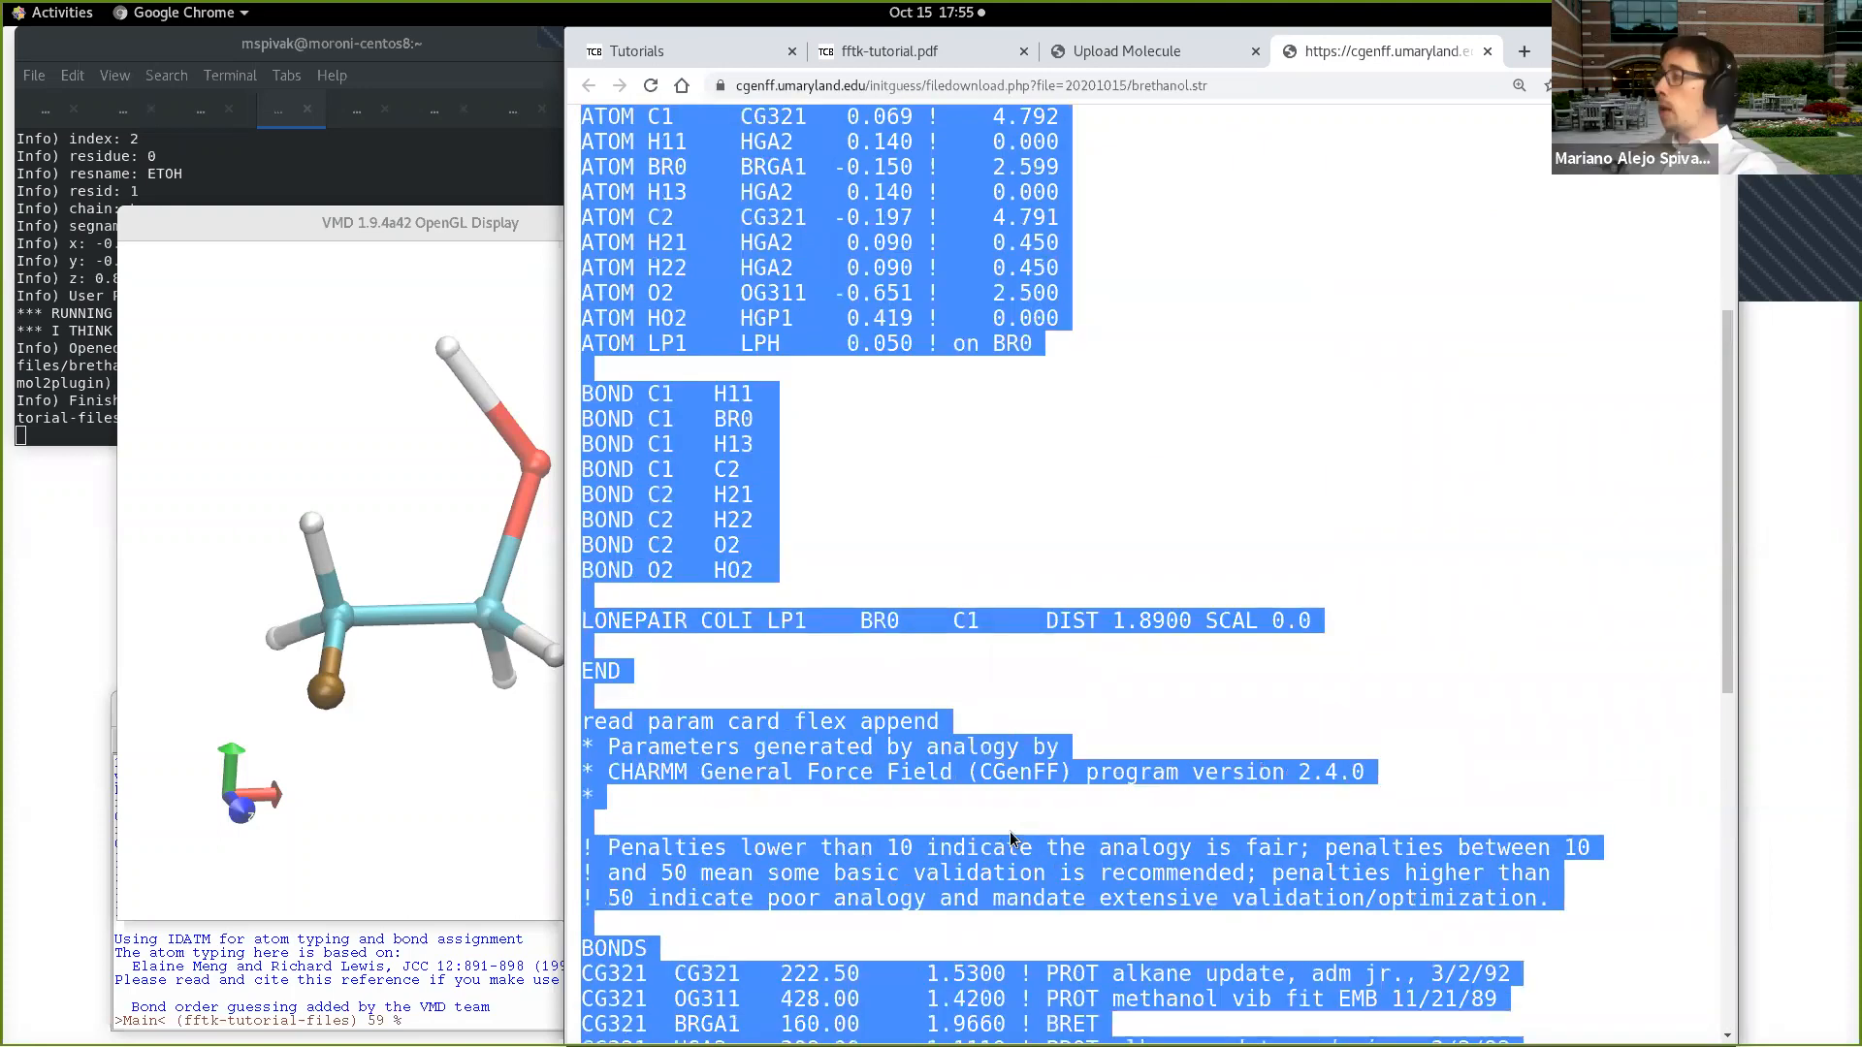
pyautogui.scroll(5, 1010, 830)
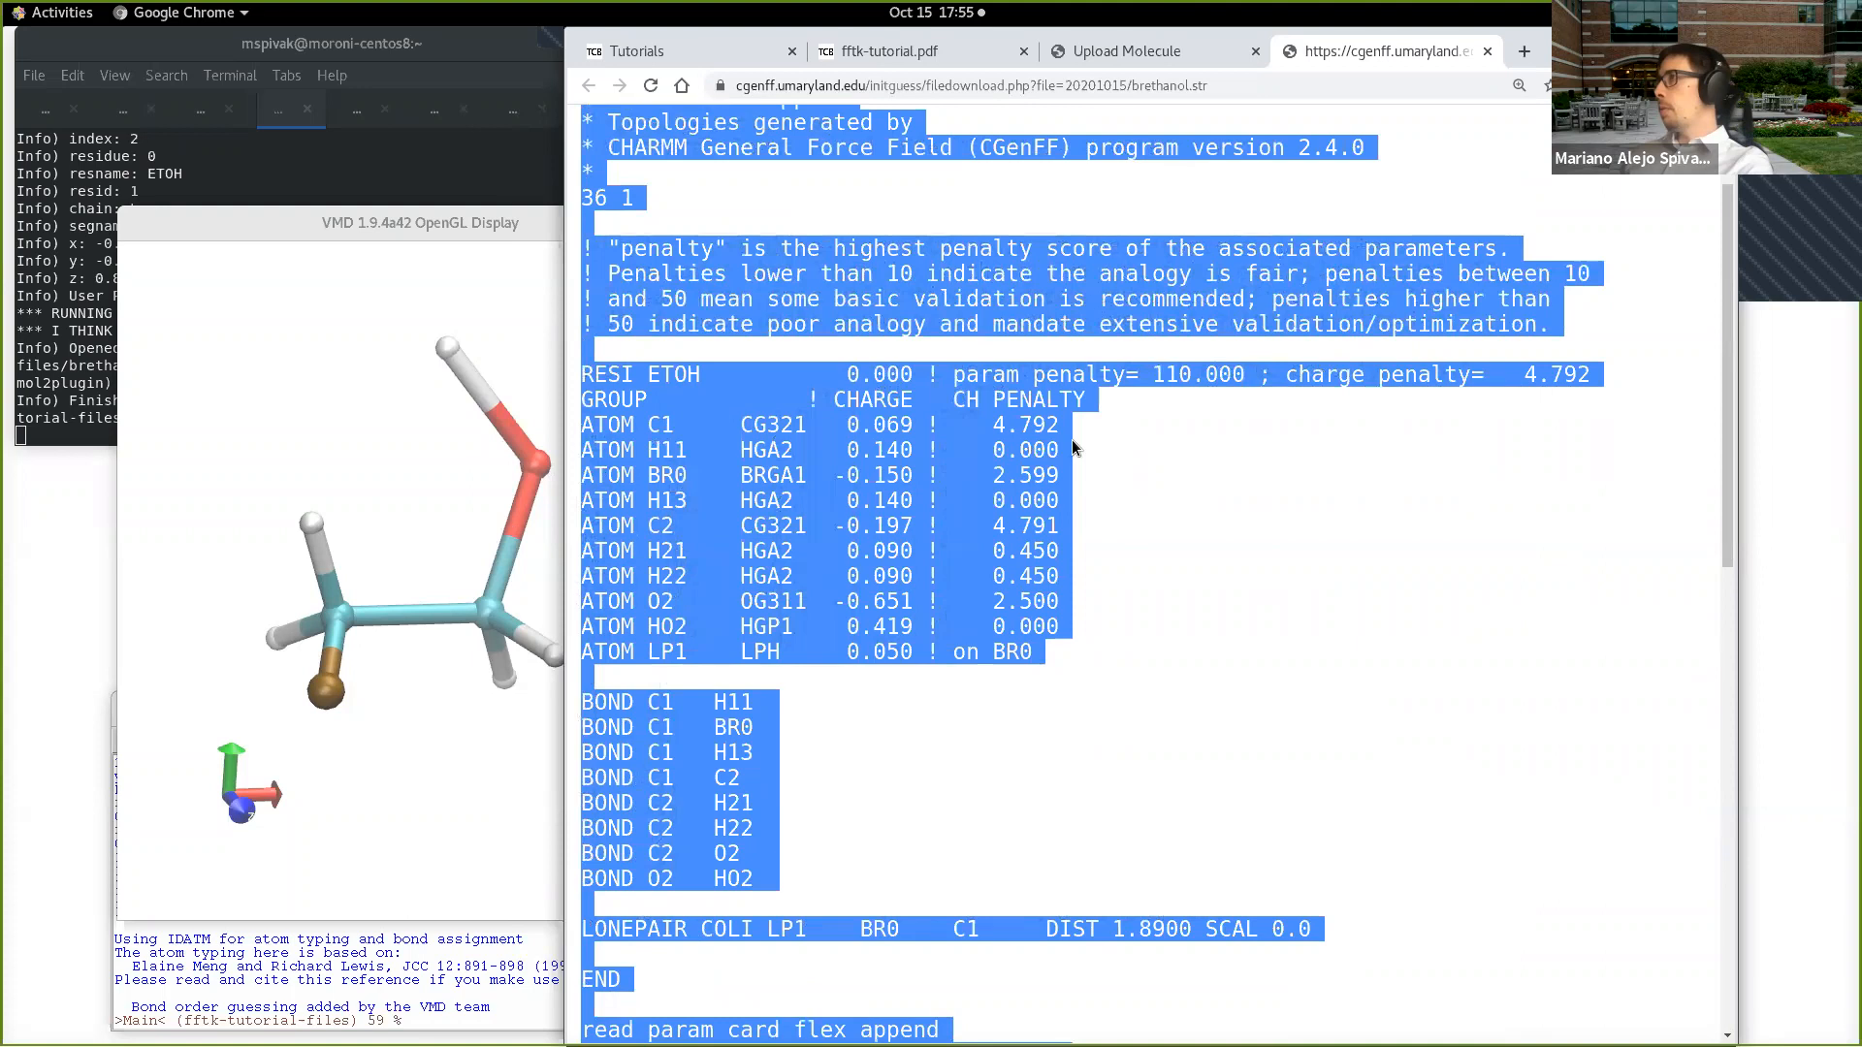
# Step: Highlight the charge penalty of atom C1, and examine the LP1 atom entry with its LPH type and charge
pyautogui.moveTo(1063, 426); pyautogui.dragTo(999, 424)
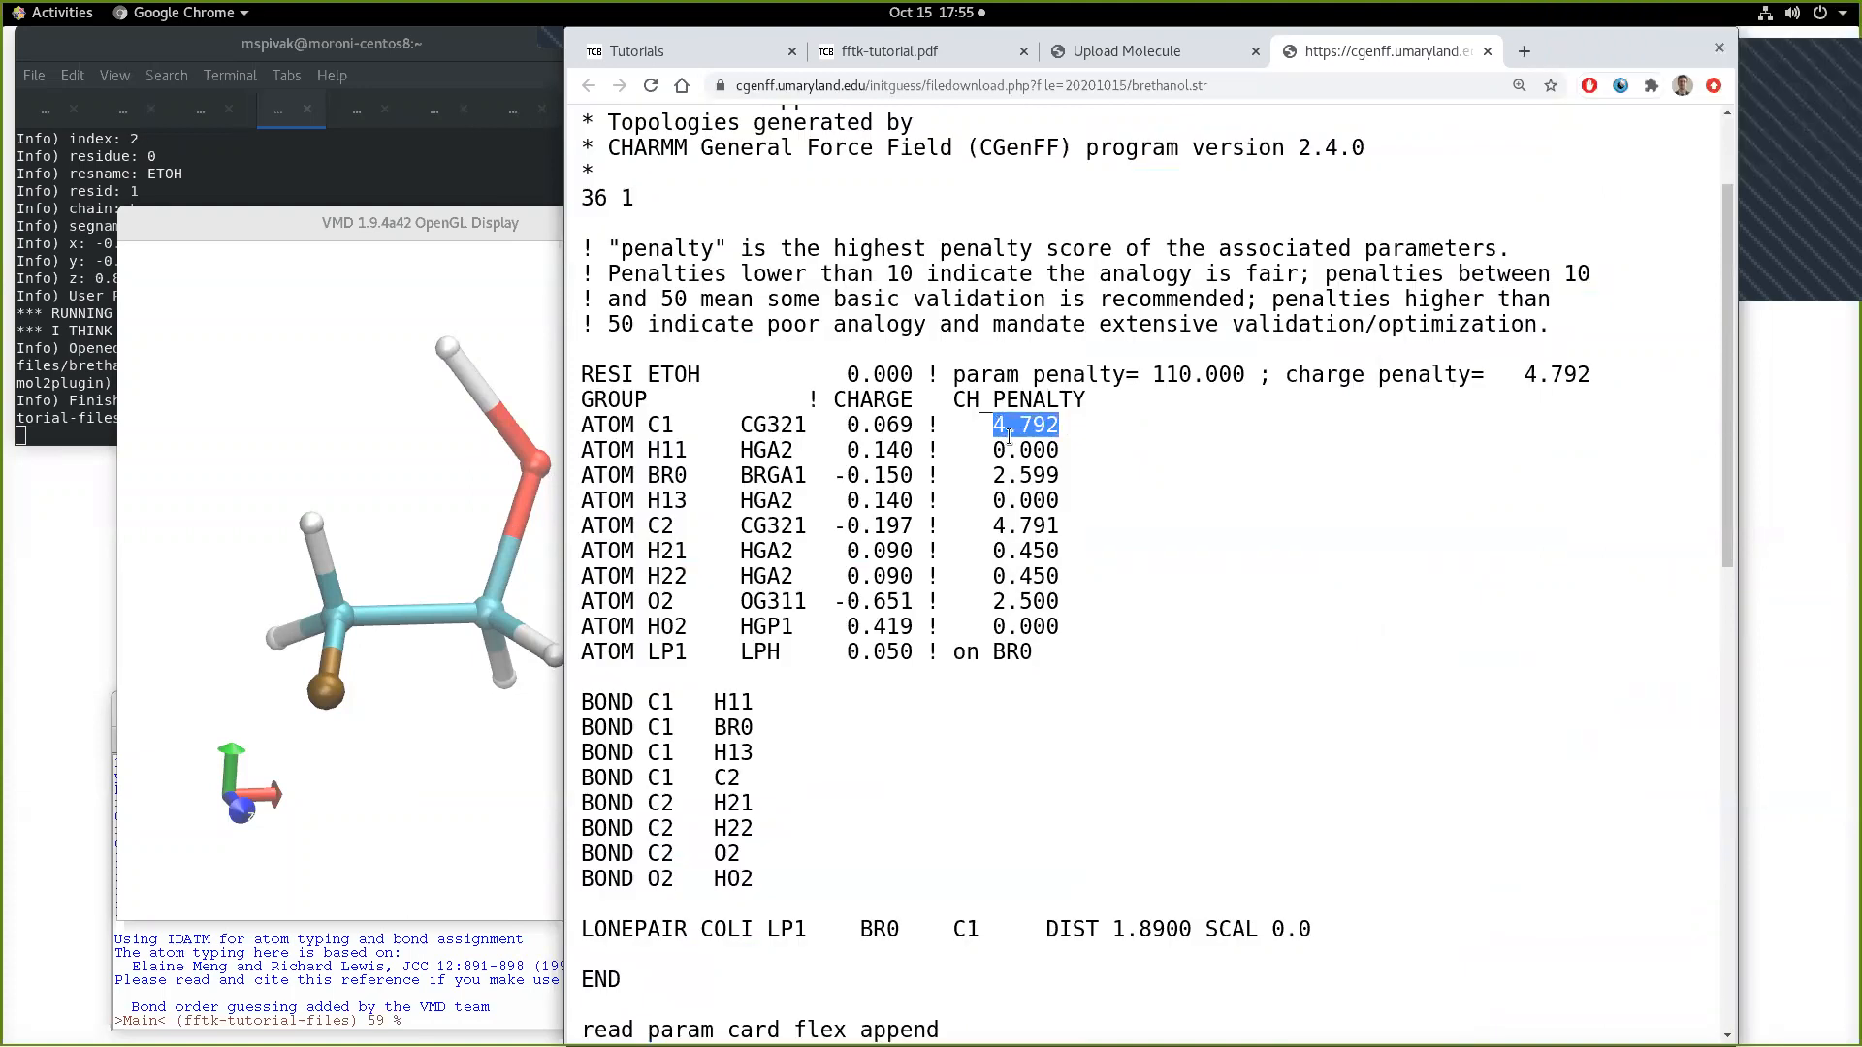
pyautogui.moveTo(1035, 652); pyautogui.dragTo(837, 656)
pyautogui.click(645, 652)
pyautogui.moveTo(847, 656); pyautogui.dragTo(908, 659)
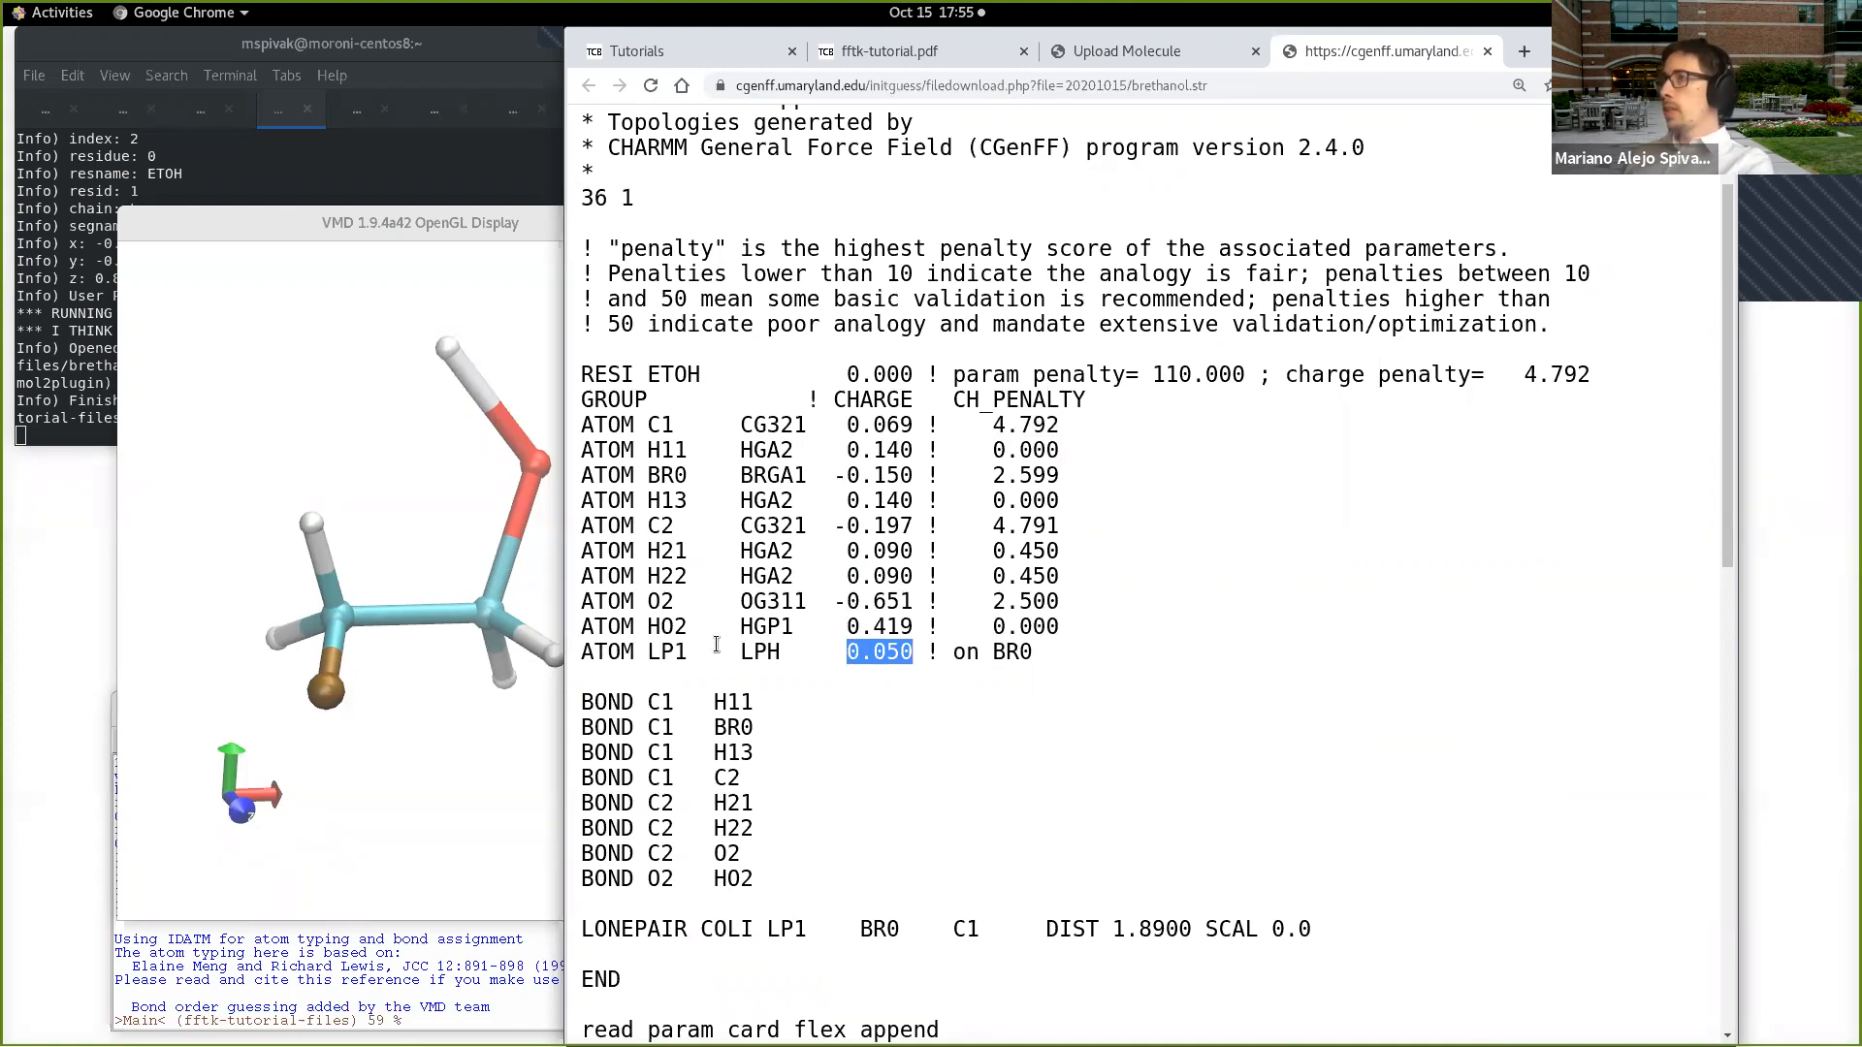
pyautogui.moveTo(635, 651); pyautogui.dragTo(782, 650)
pyautogui.click(756, 681)
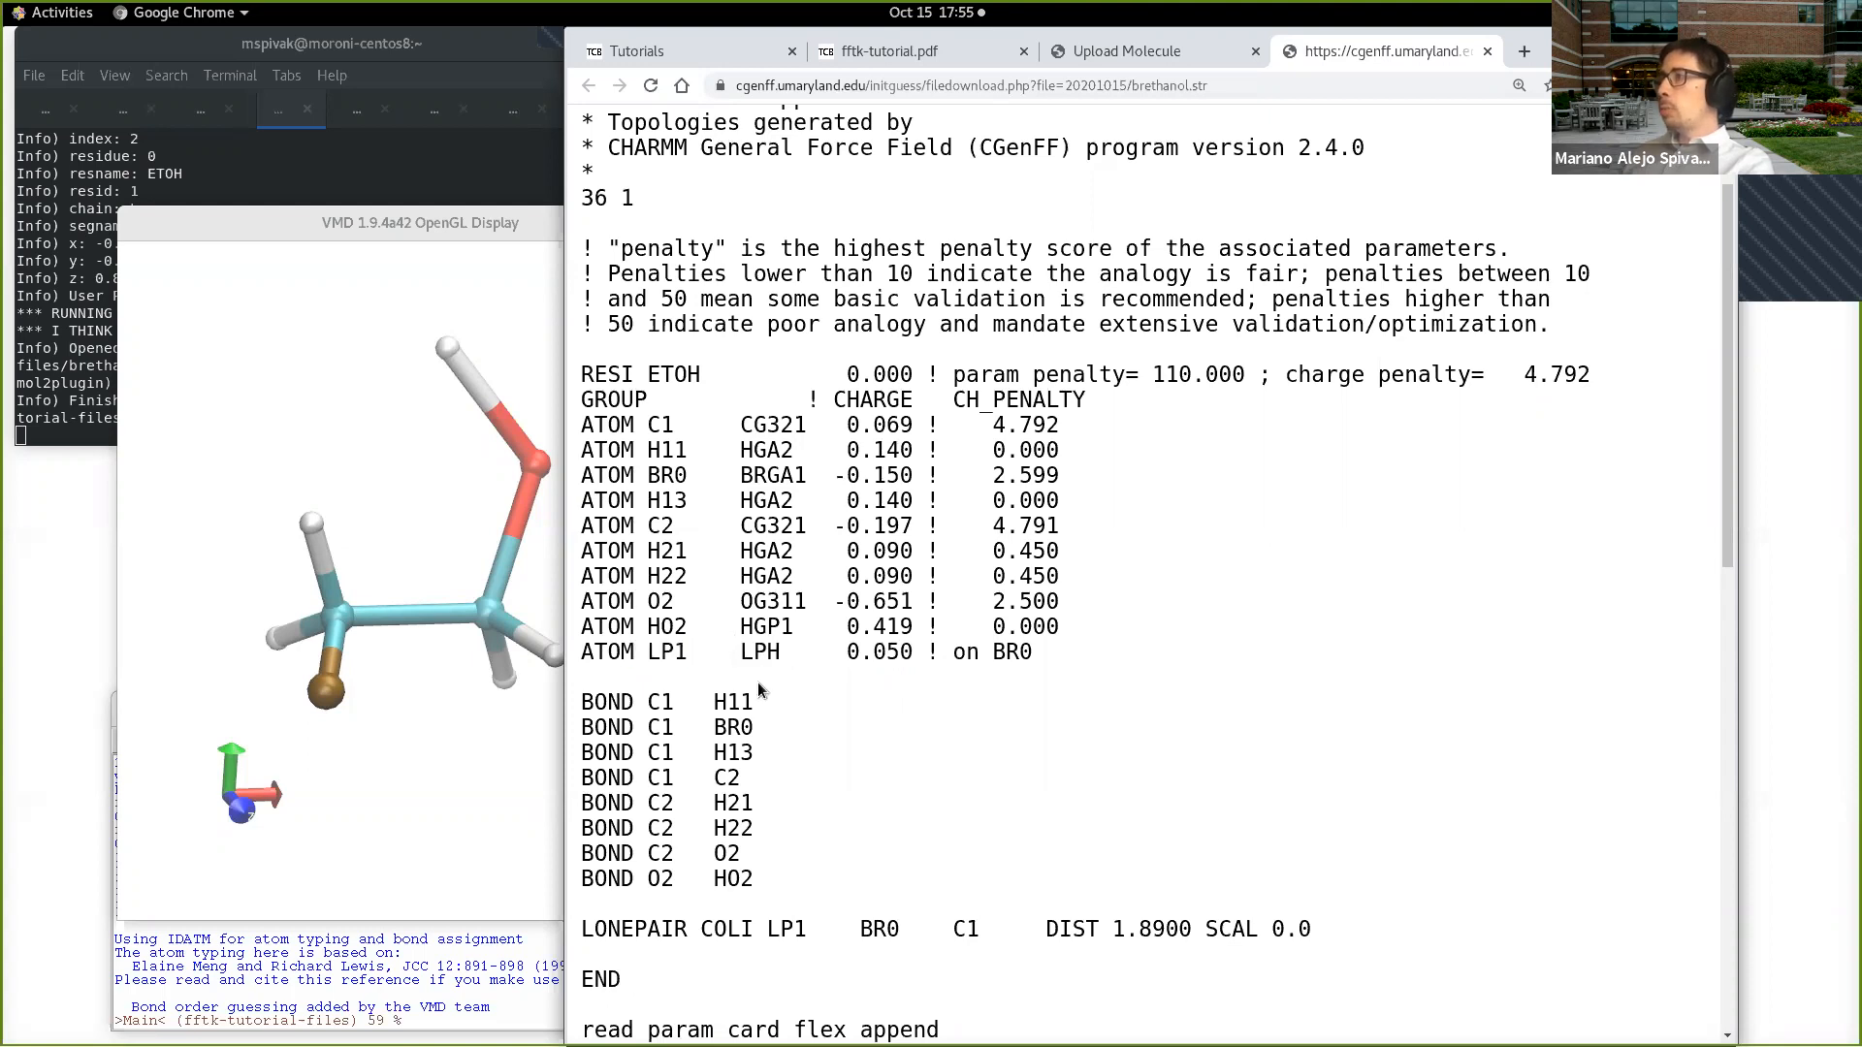
# Step: Highlight the DIST term and the LP1 particle in the LONEPAIR COLI line, and return to the file header
pyautogui.scroll(-1, 888, 811)
pyautogui.moveTo(1046, 877); pyautogui.dragTo(1195, 876)
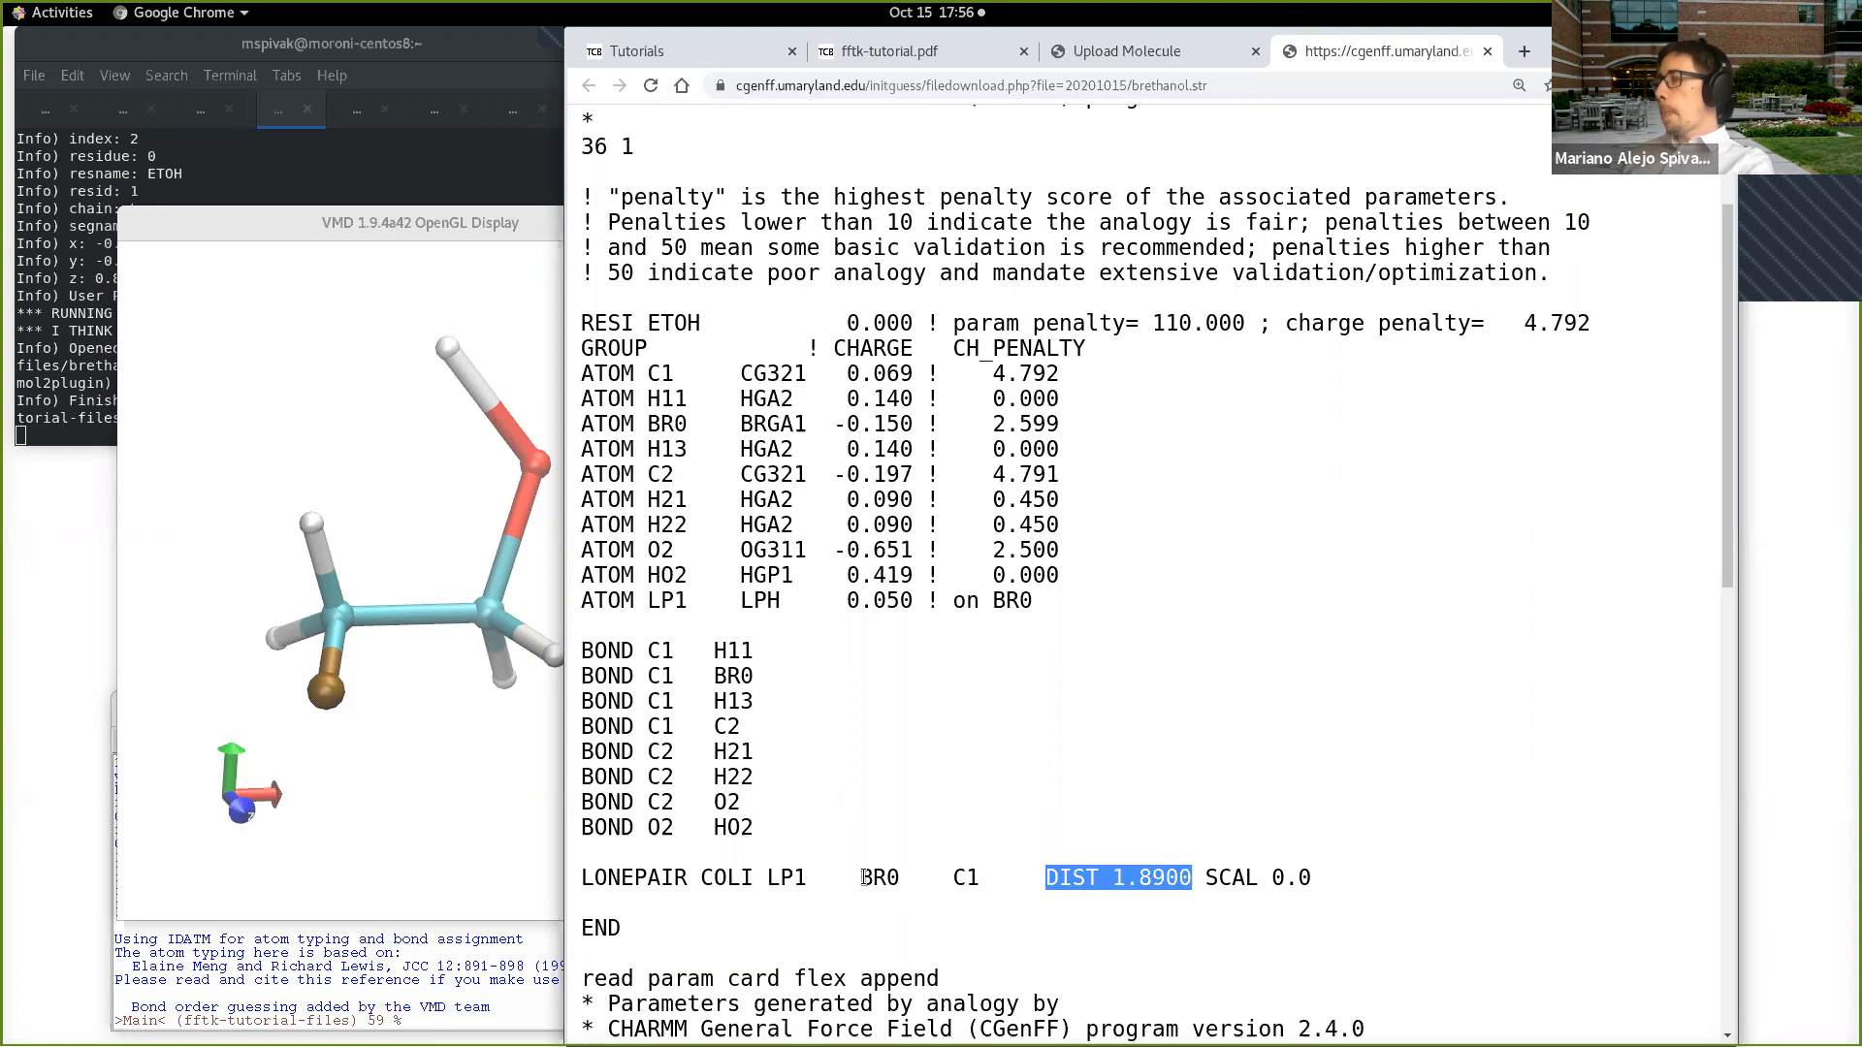
pyautogui.moveTo(862, 878); pyautogui.dragTo(767, 877)
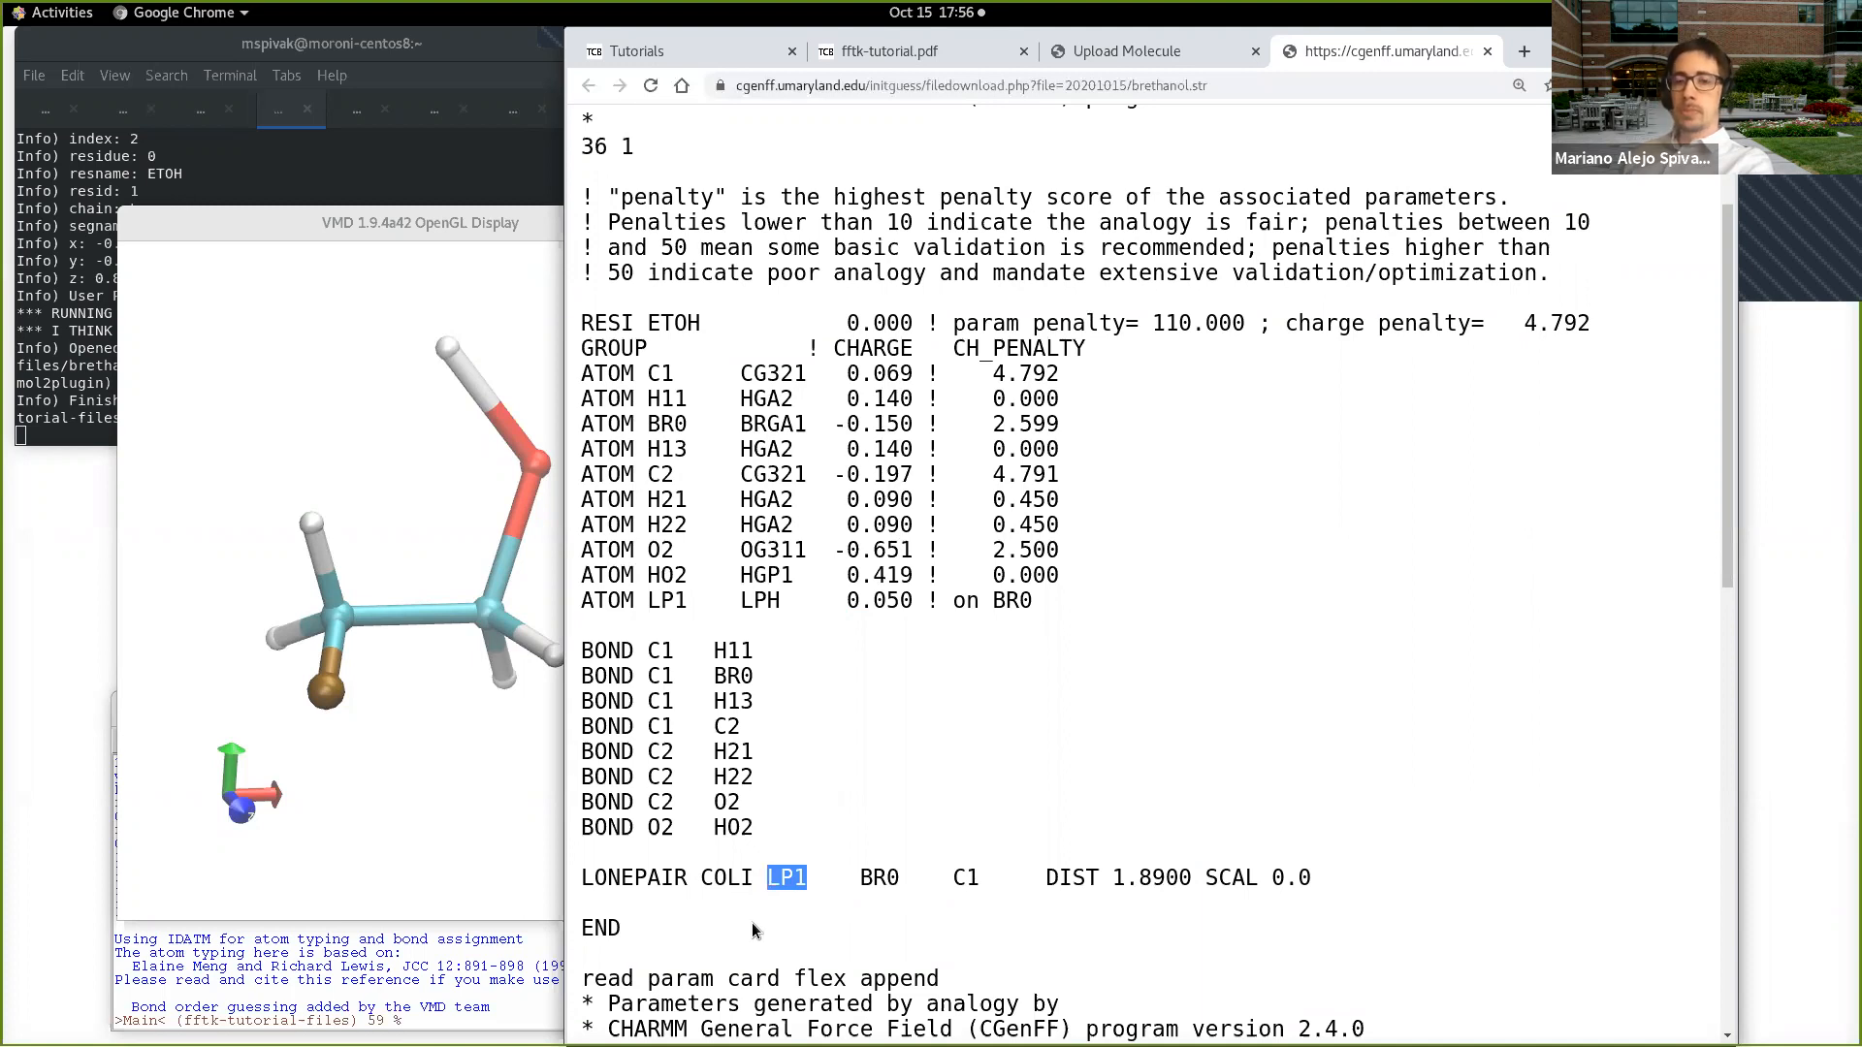
pyautogui.click(926, 917)
pyautogui.scroll(3, 943, 863)
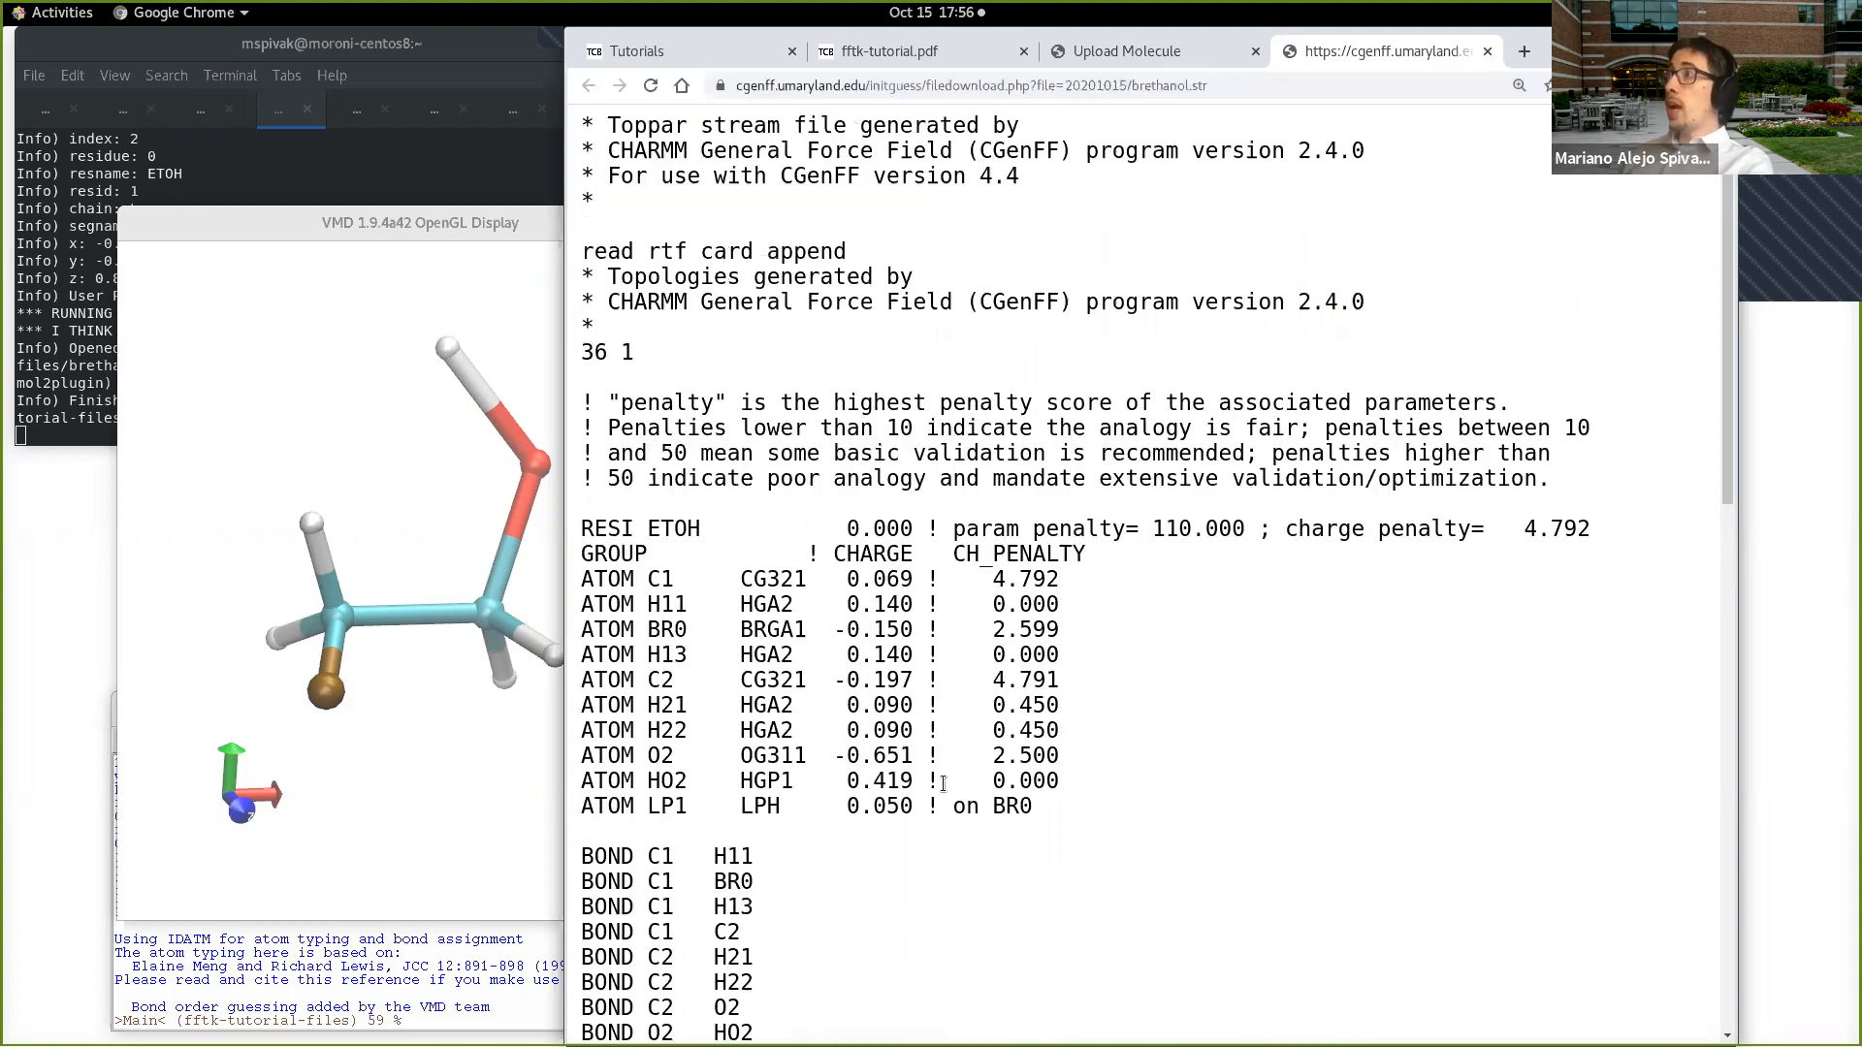